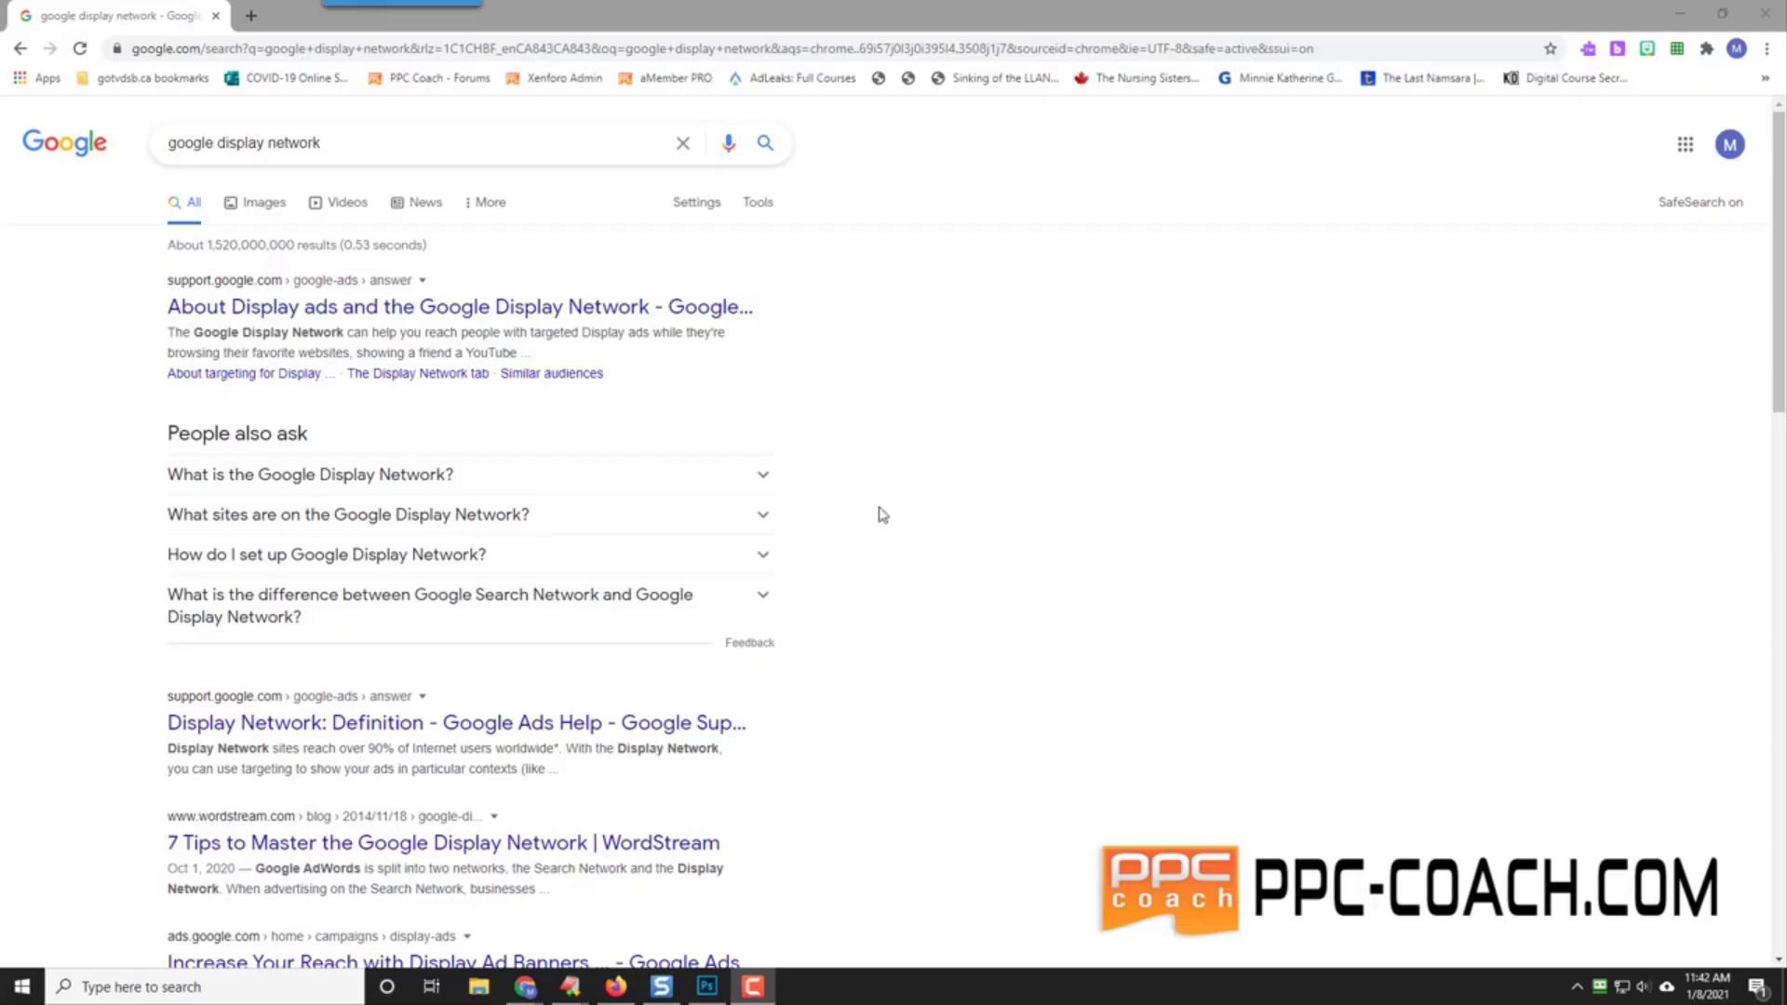
Step: Expand the 'What is the Google Display Network?' answer under People also ask
click(224, 477)
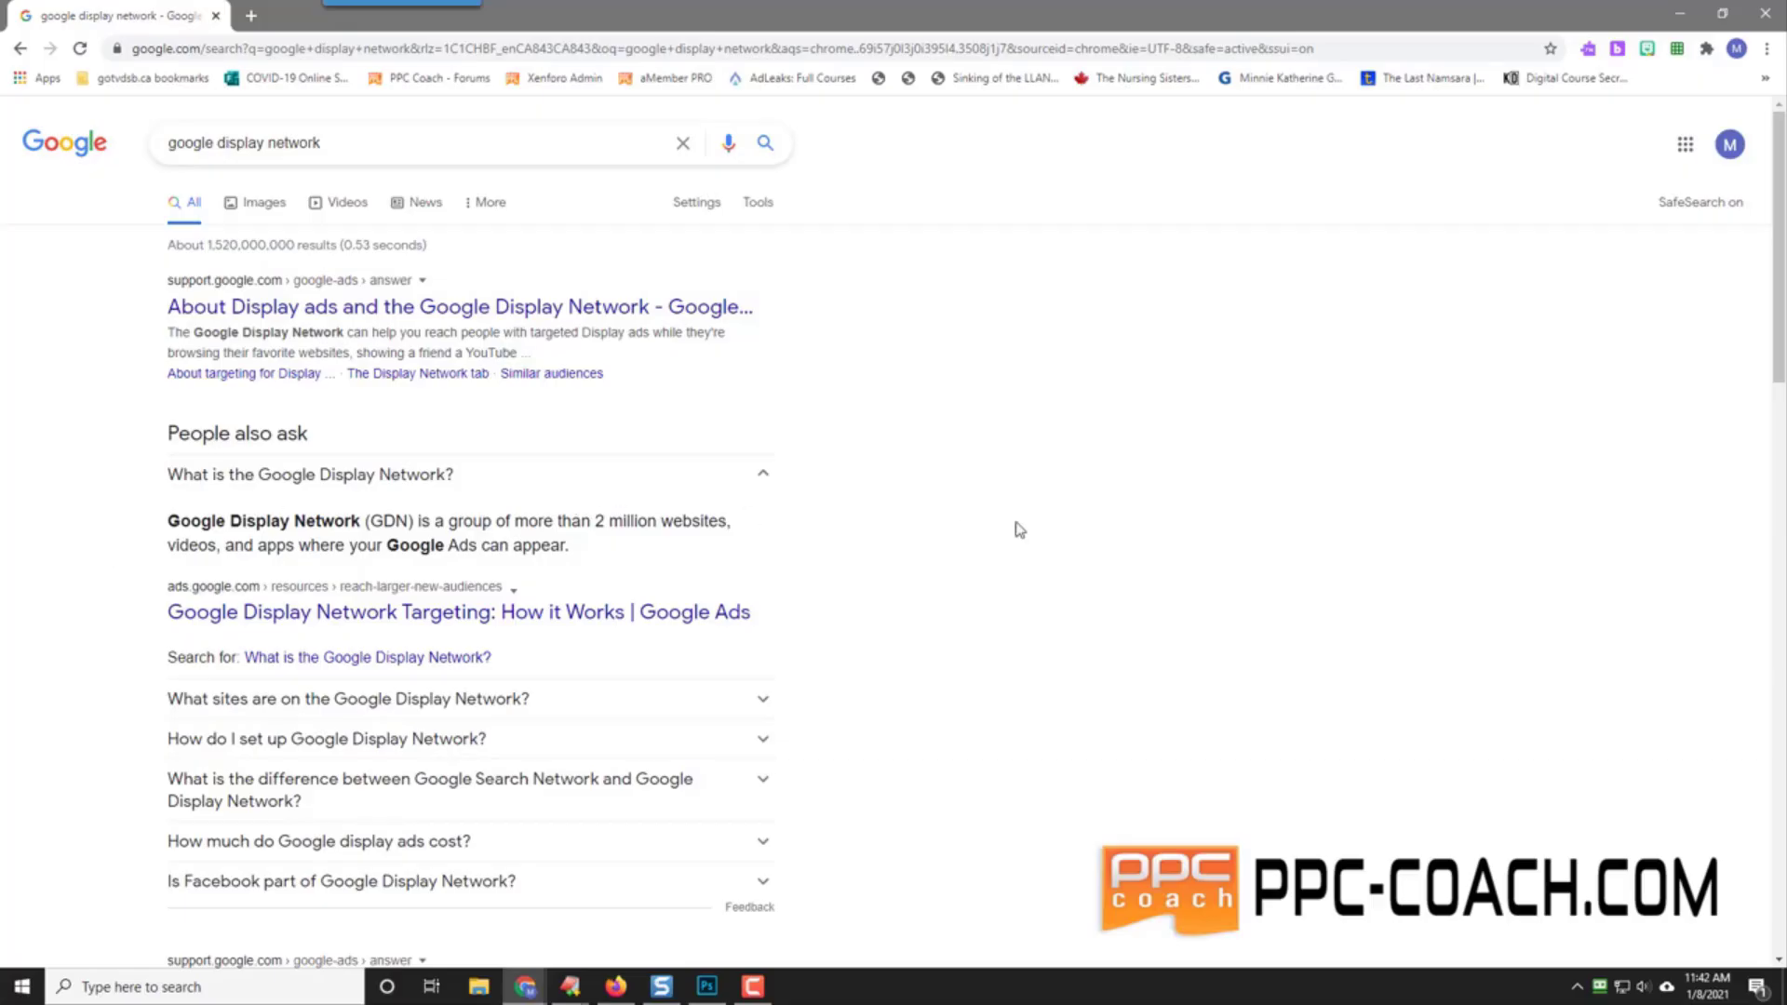
Step: Open cnn.com in a new browser tab
click(253, 20)
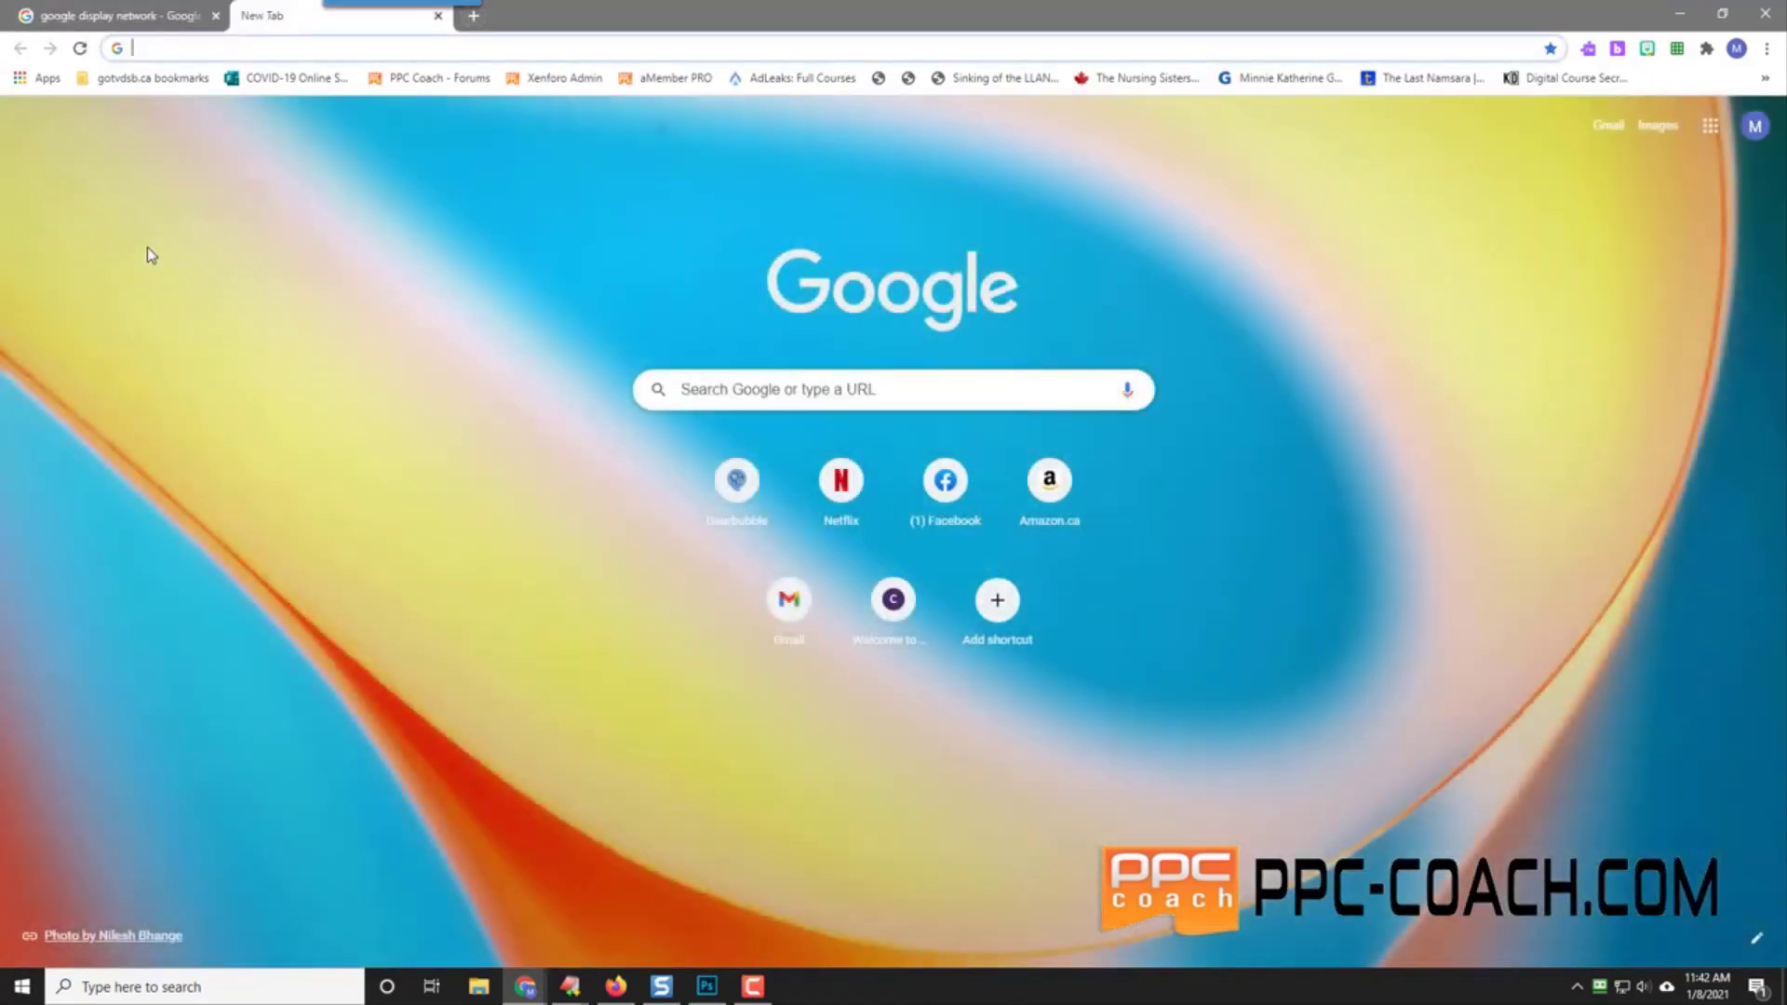
text(c)
key(Return)
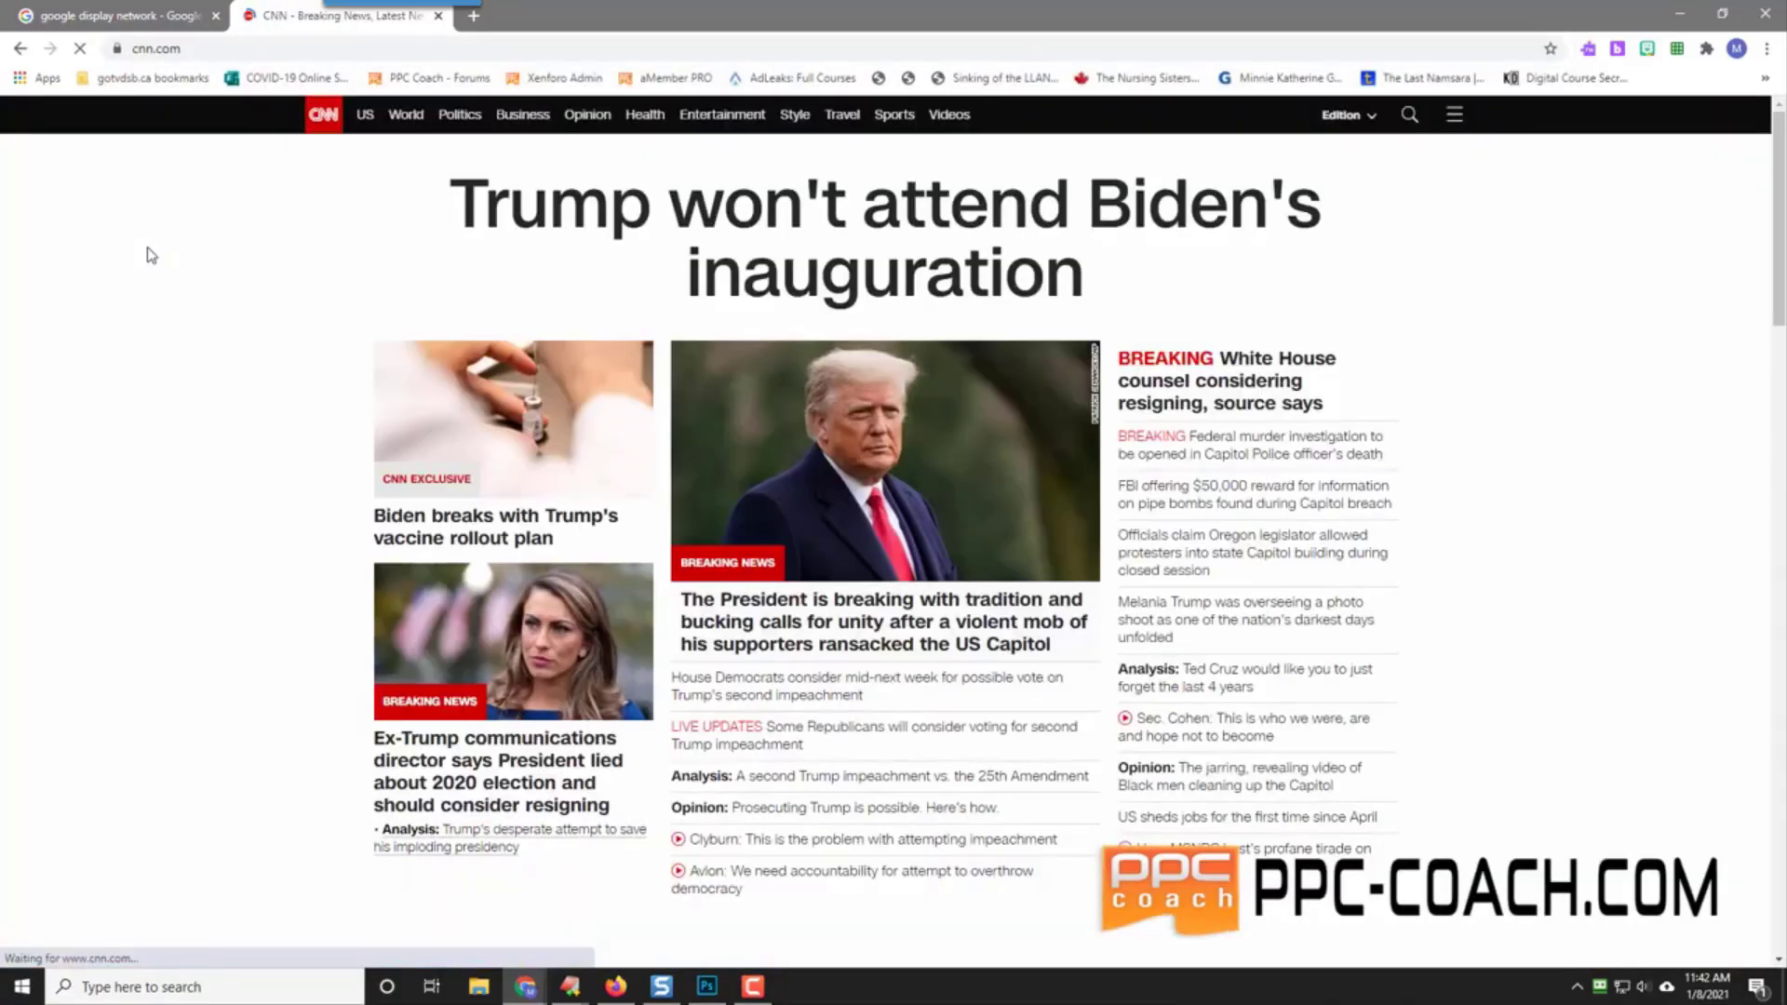
Step: Scroll through the CNN homepage sections, then start another blank tab
scroll(319, 466, down, 12)
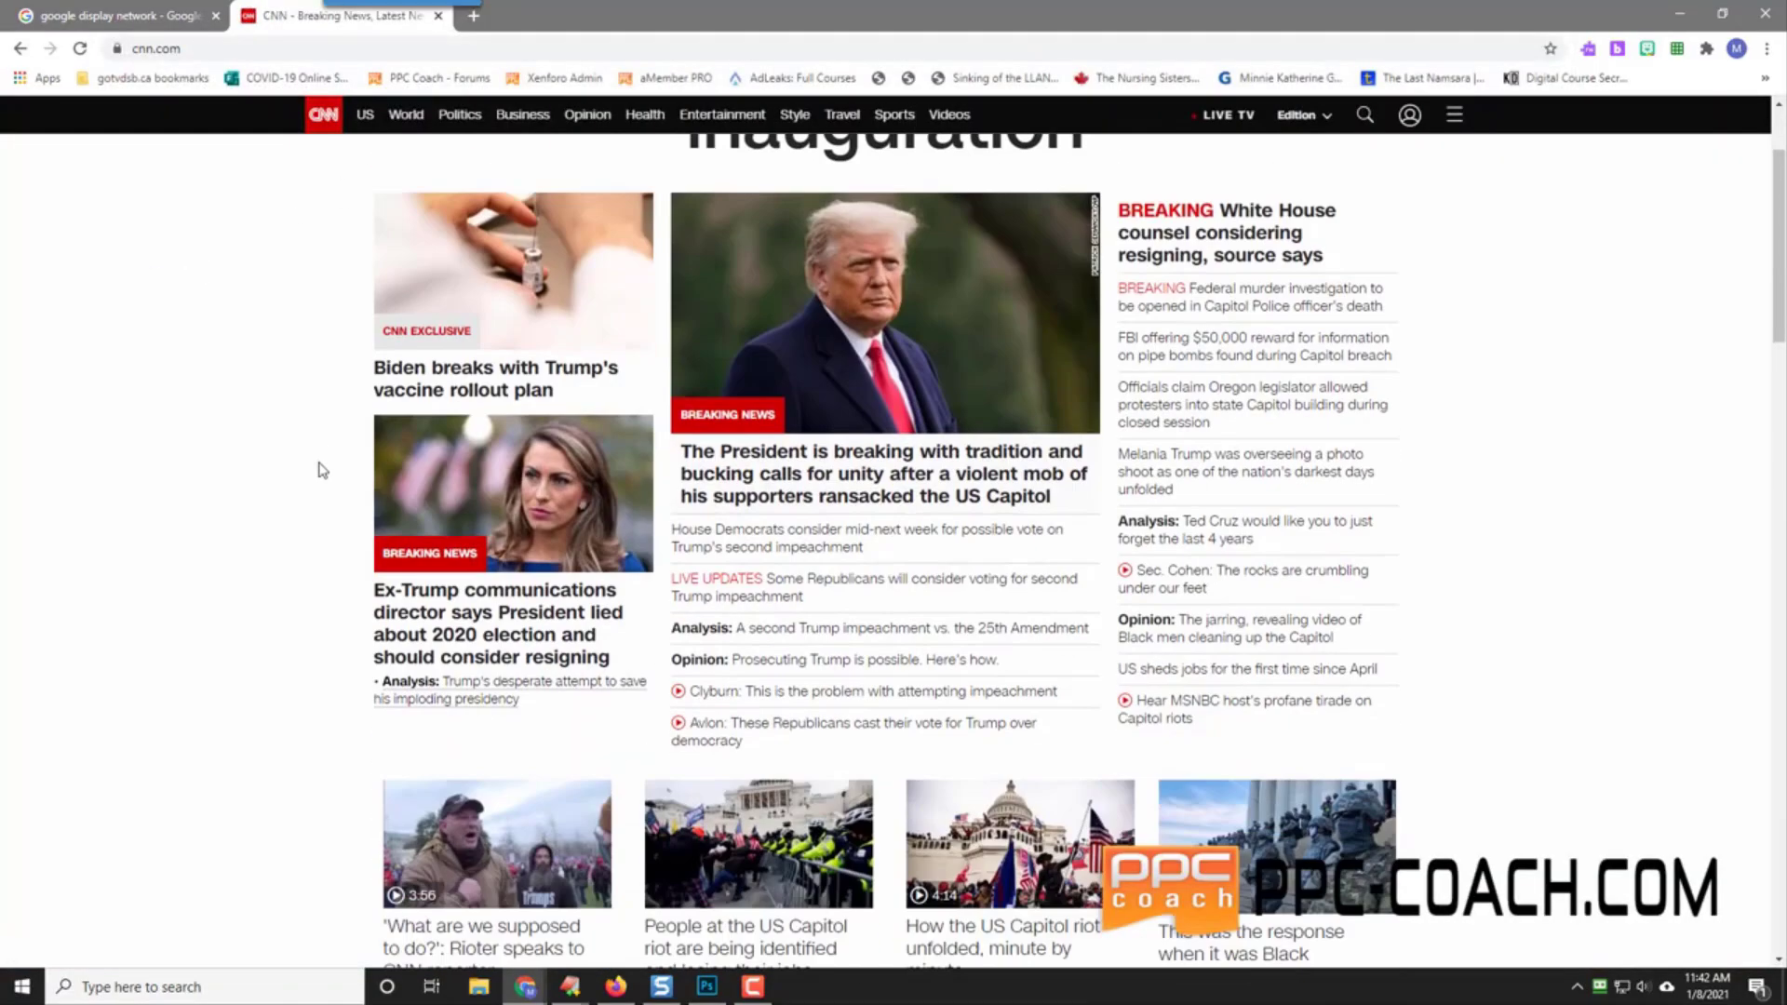
scroll(320, 466, down, 4)
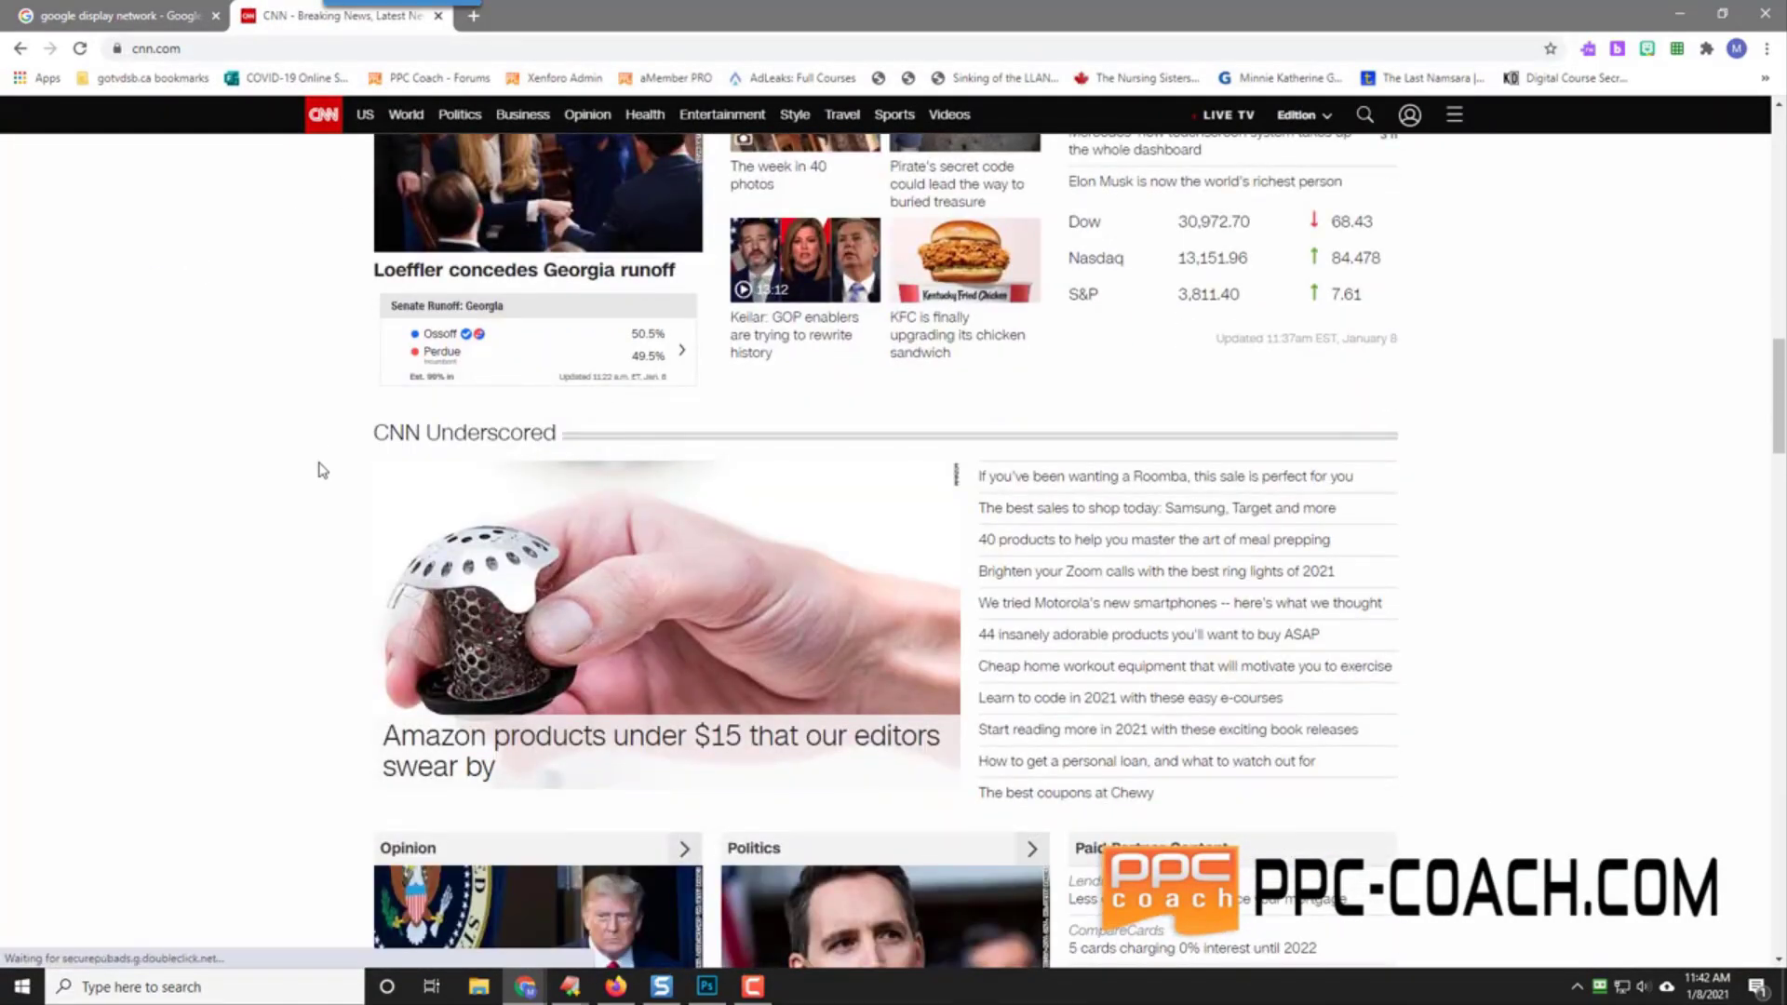
scroll(320, 466, down, 3)
scroll(319, 466, down, 6)
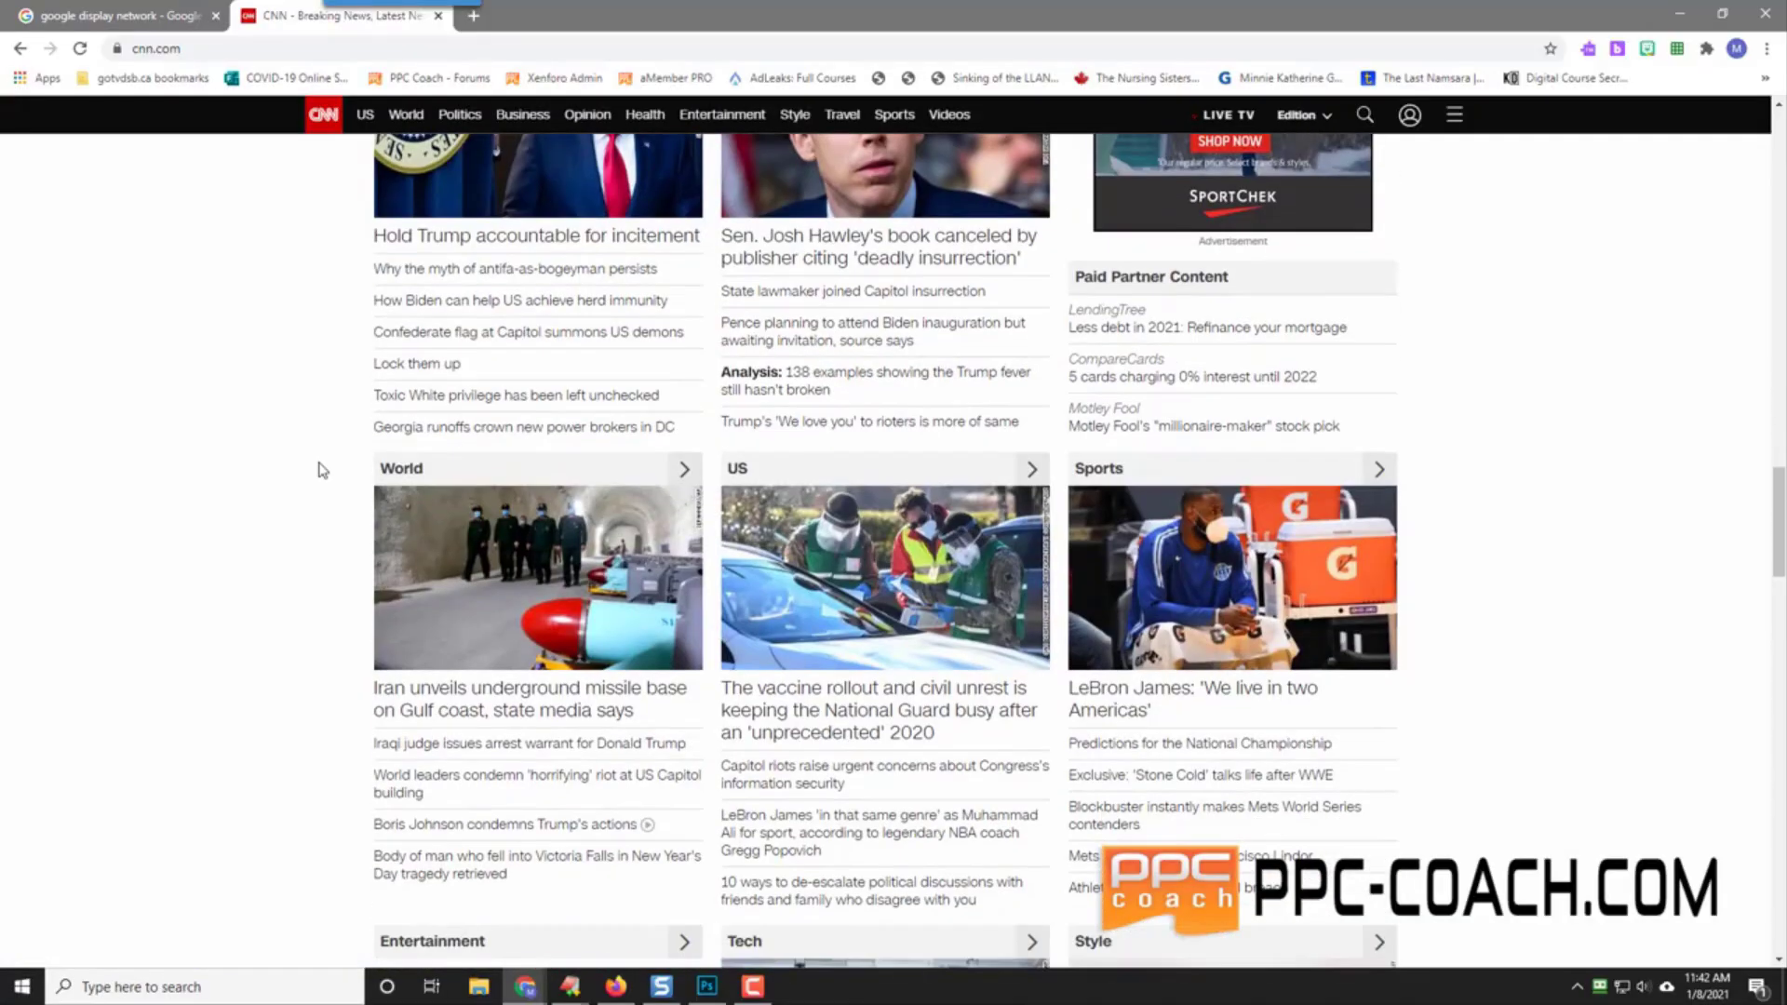
scroll(319, 466, up, 2)
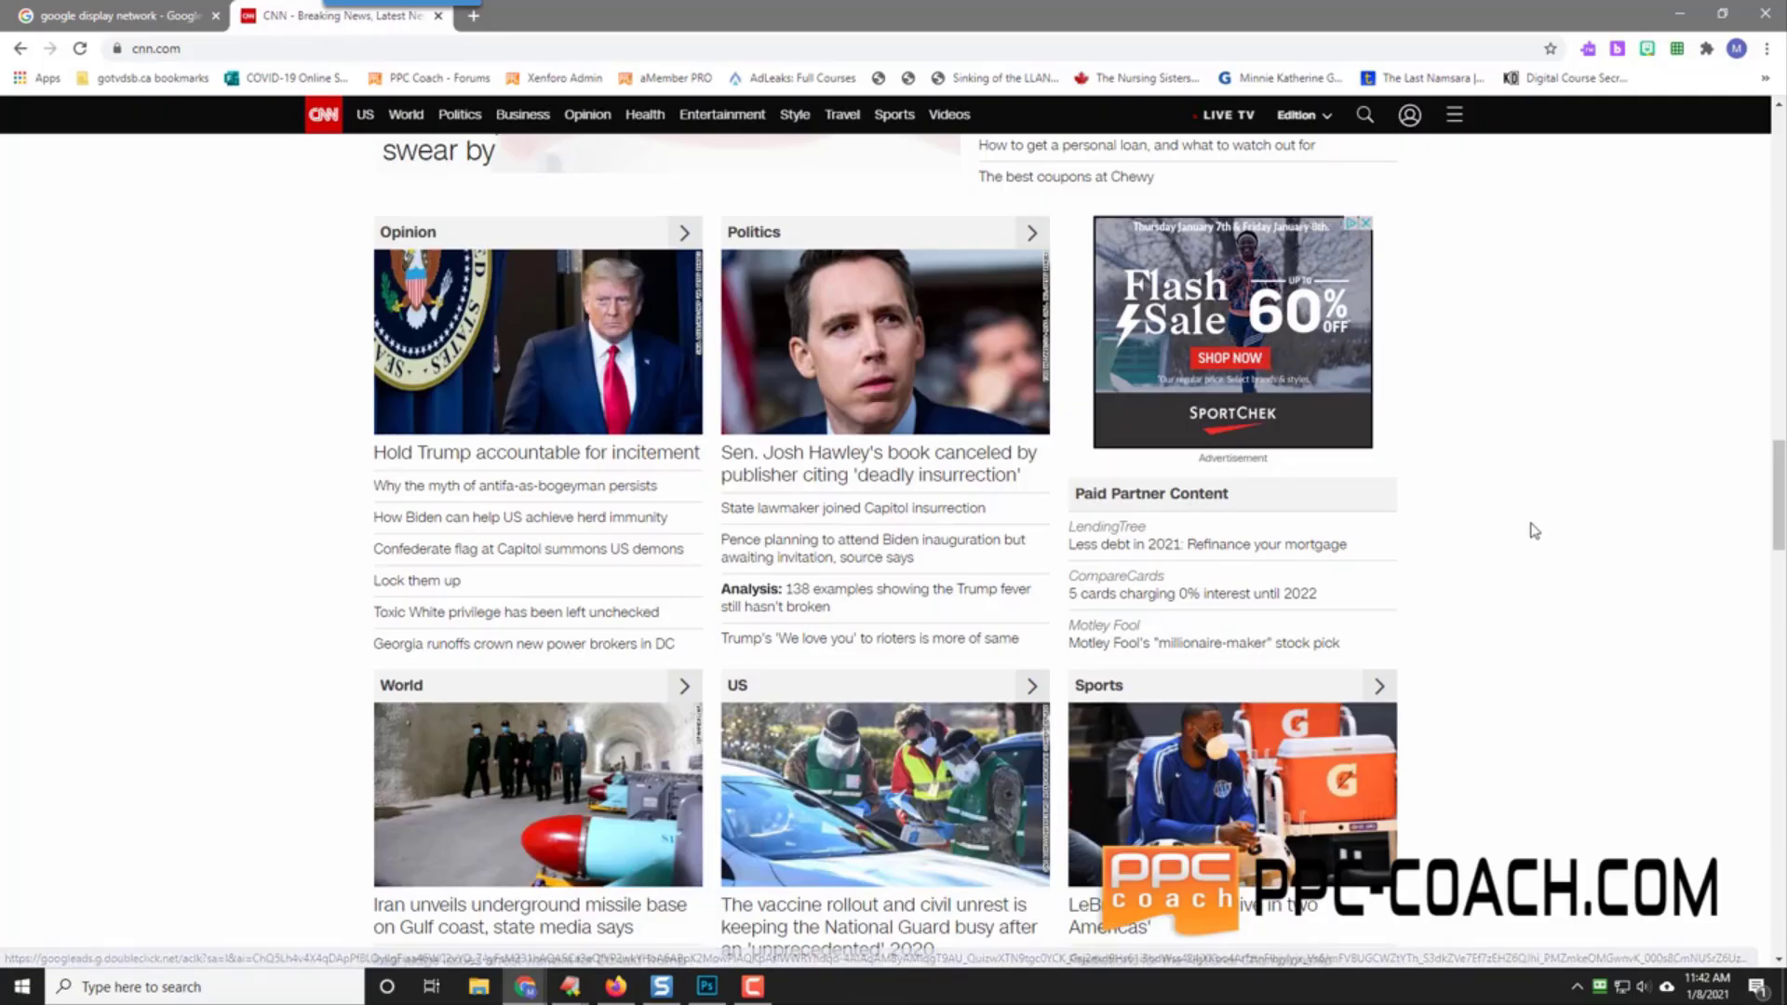
scroll(1531, 528, down, 2)
scroll(183, 615, down, 6)
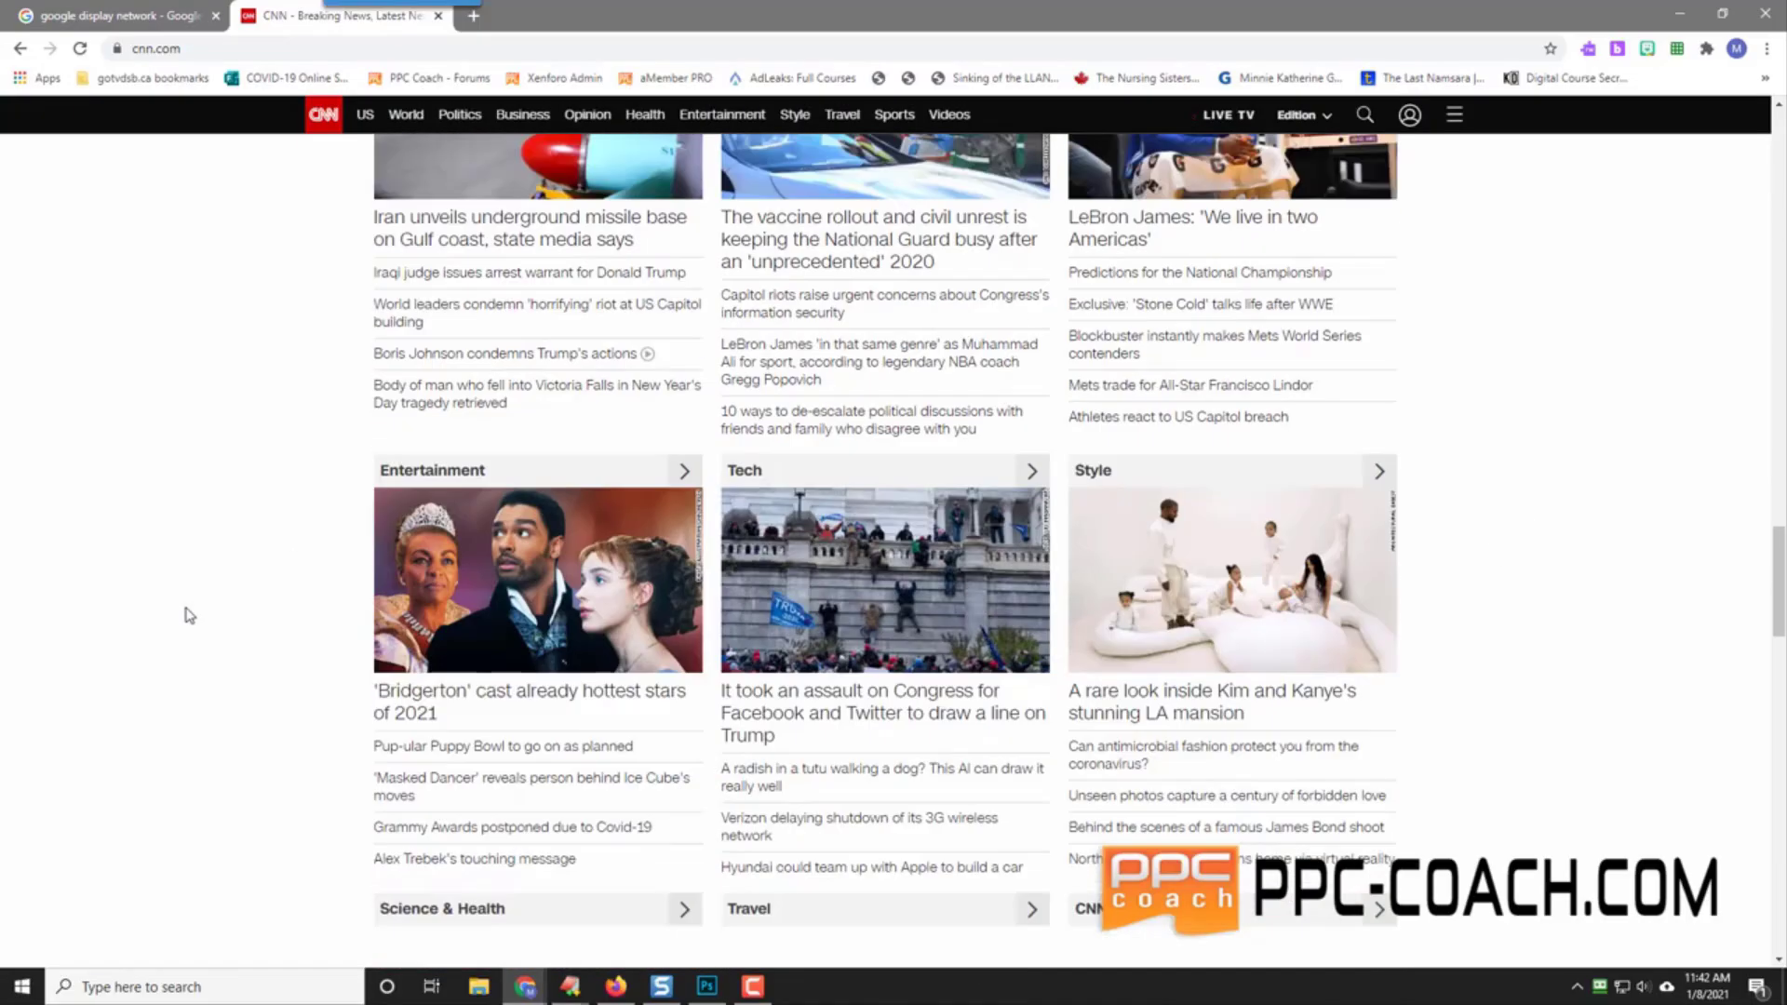
scroll(227, 578, up, 8)
mouse_move(478, 33)
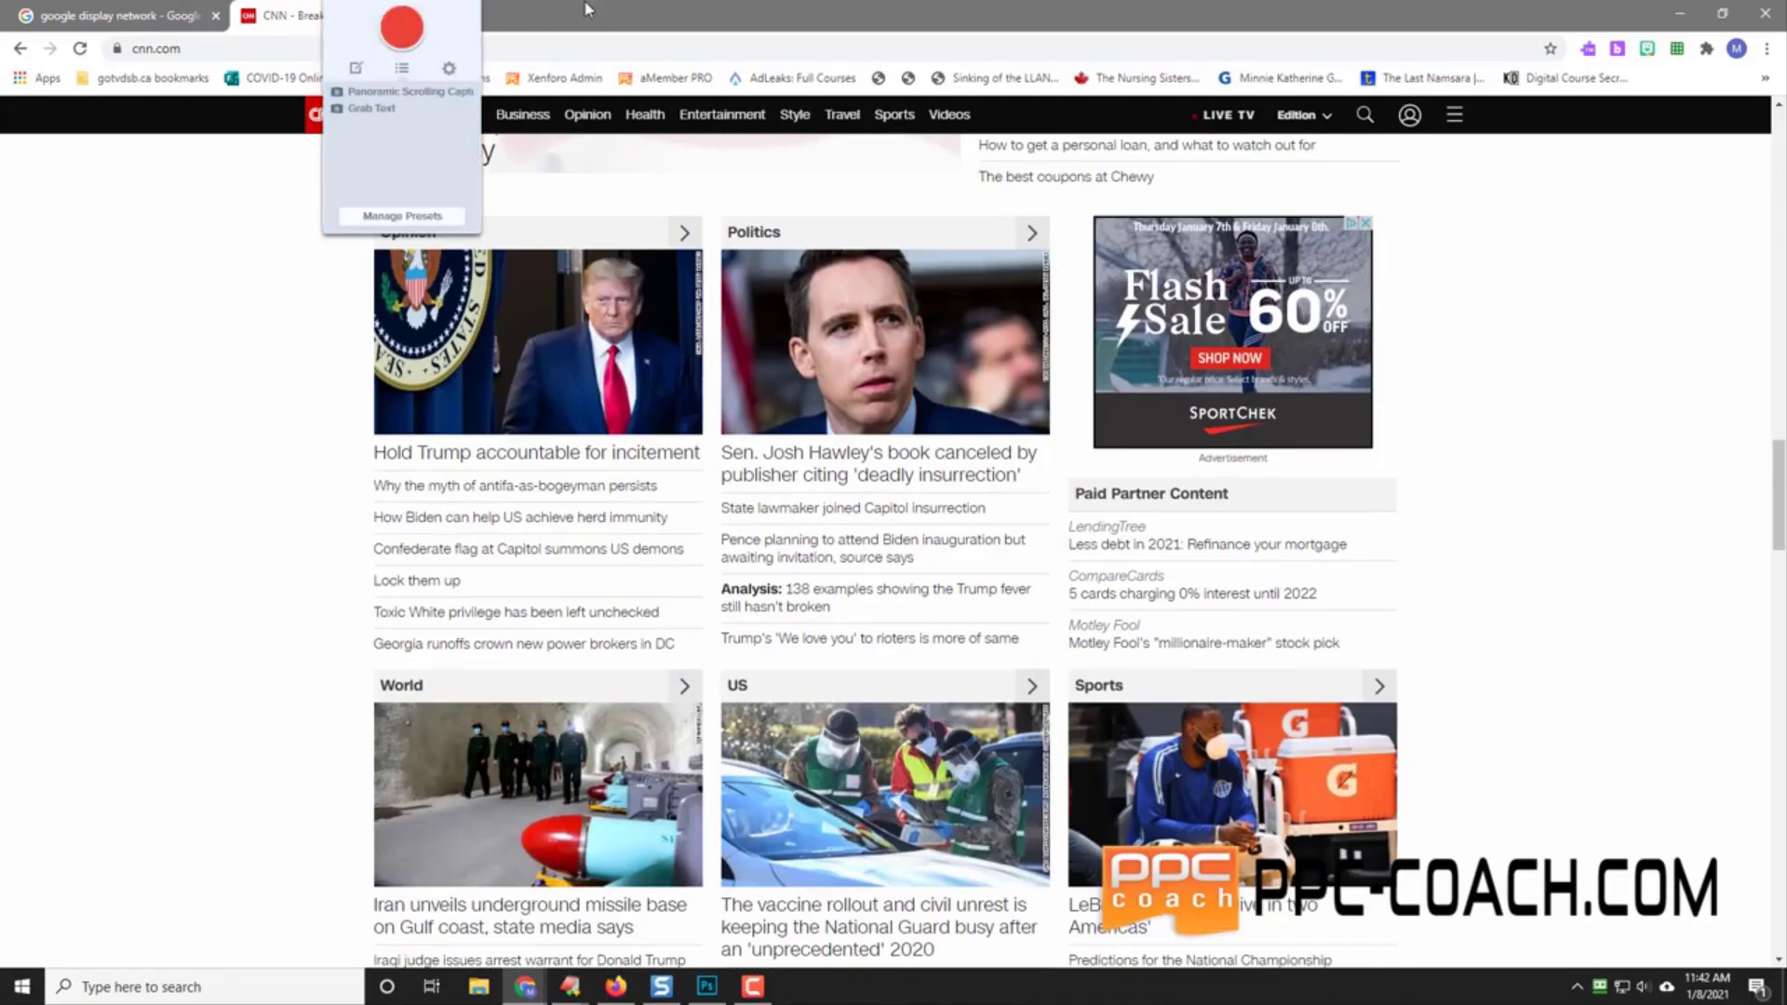
click(473, 16)
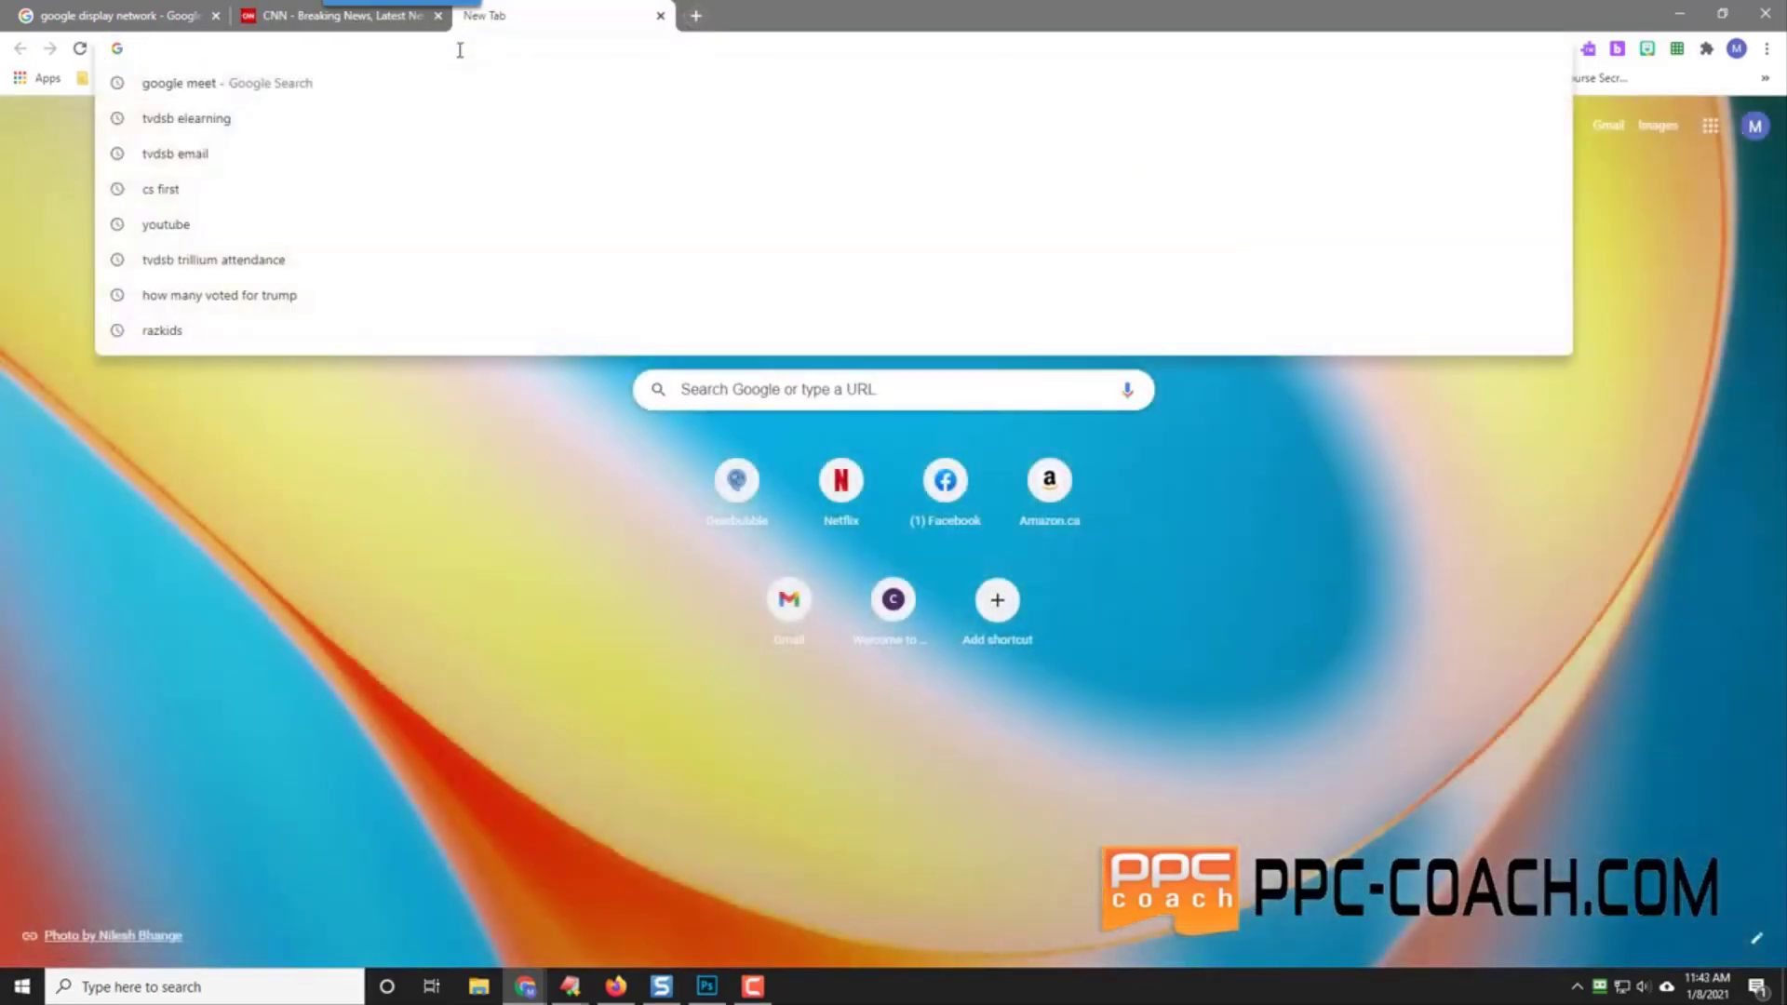
Step: Load the ESPN NBA page (espn.com/nba) in the new tab
text(espn)
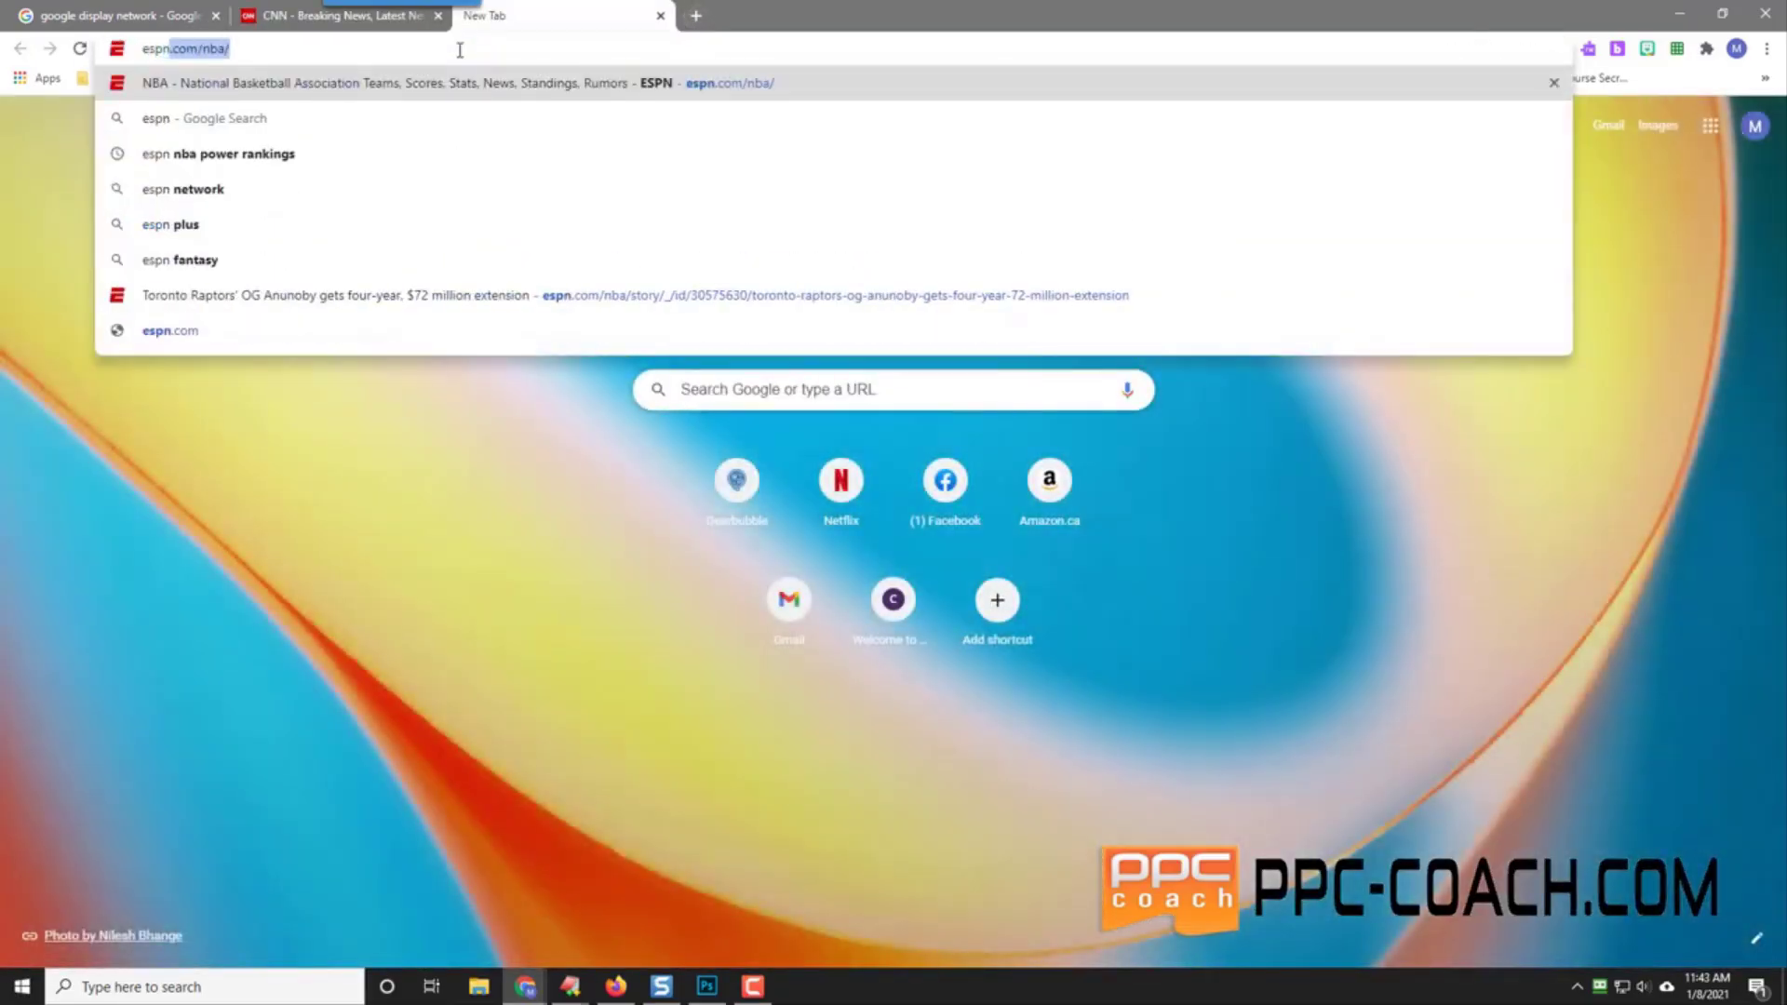
key(Return)
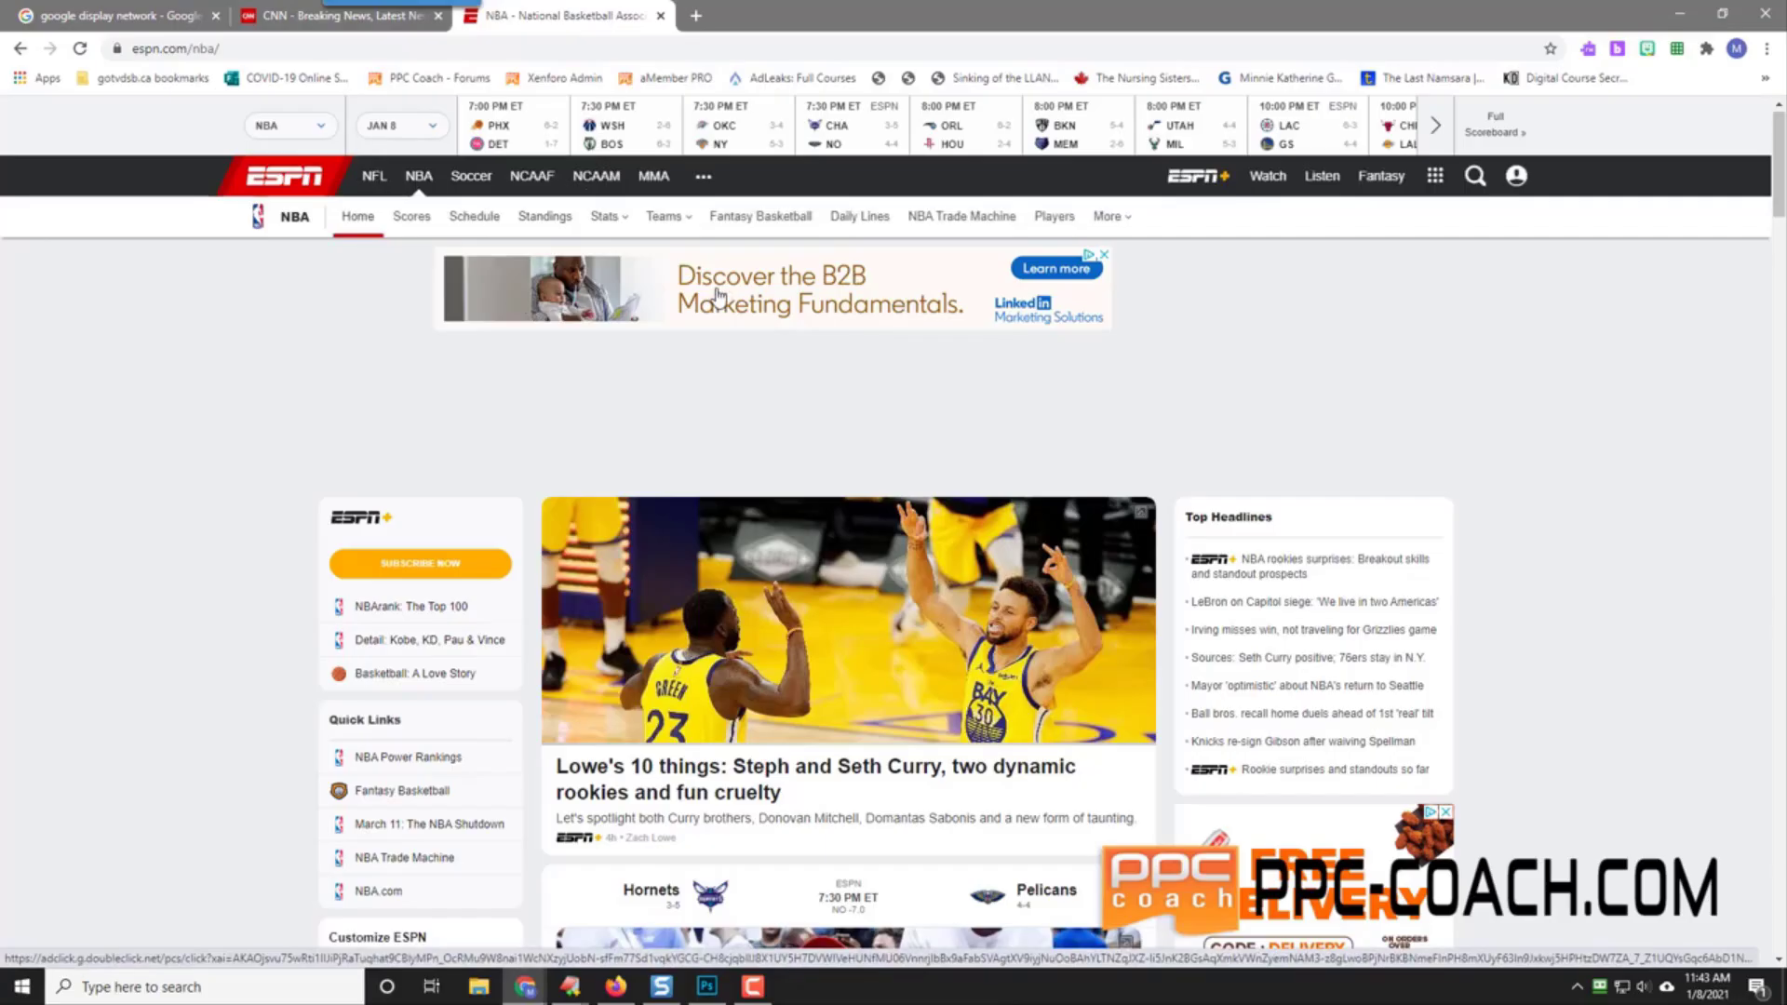
scroll(1666, 588, down, 5)
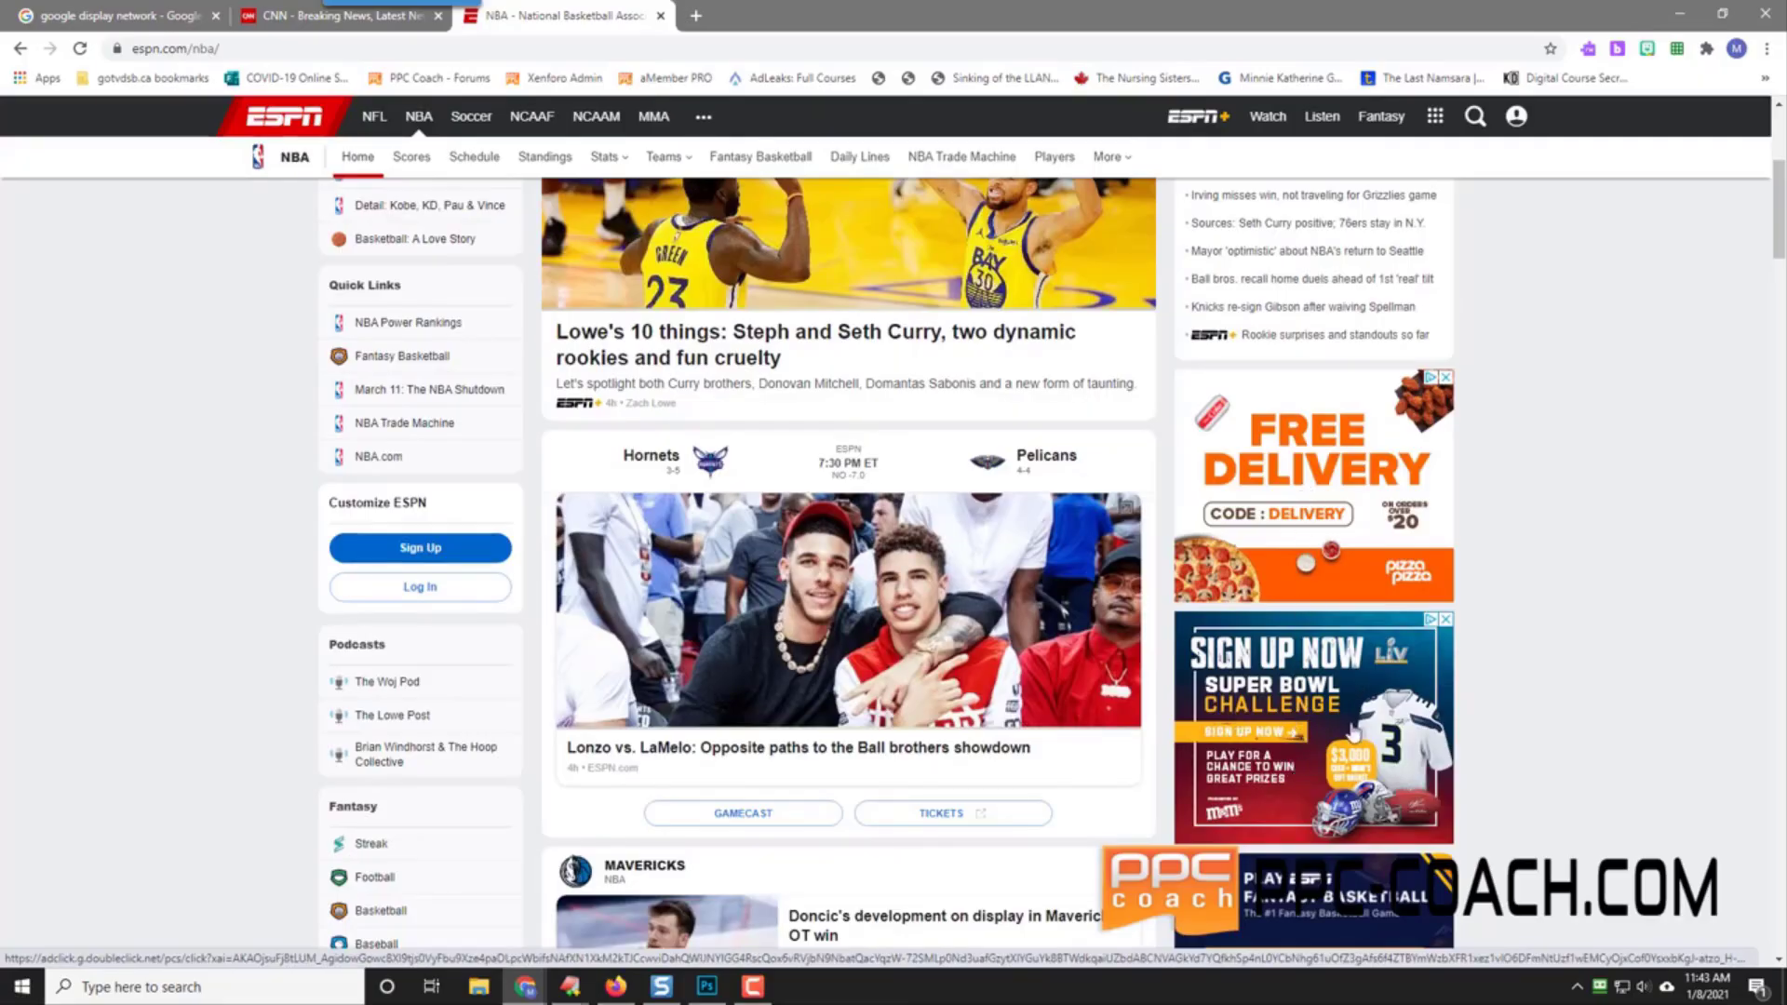
Step: Show the Google ad-information panel for the pizza ad, then flip between the CNN and NBA tabs
click(1430, 382)
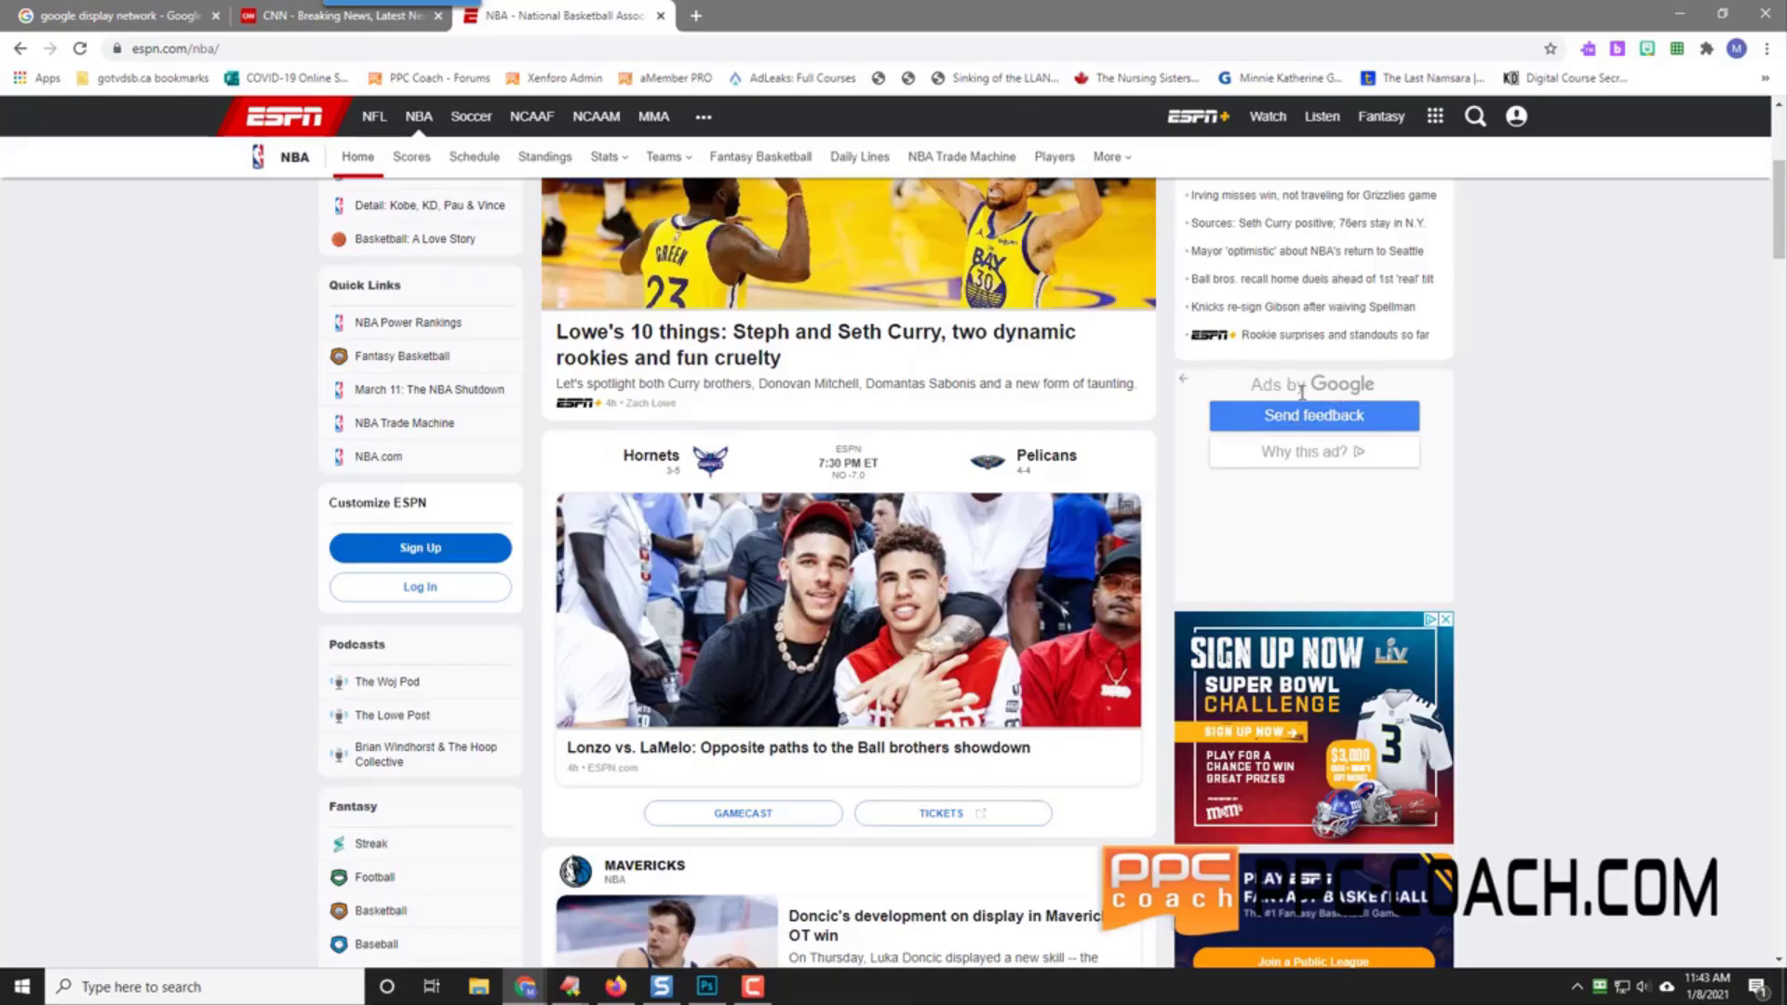
scroll(1499, 630, down, 3)
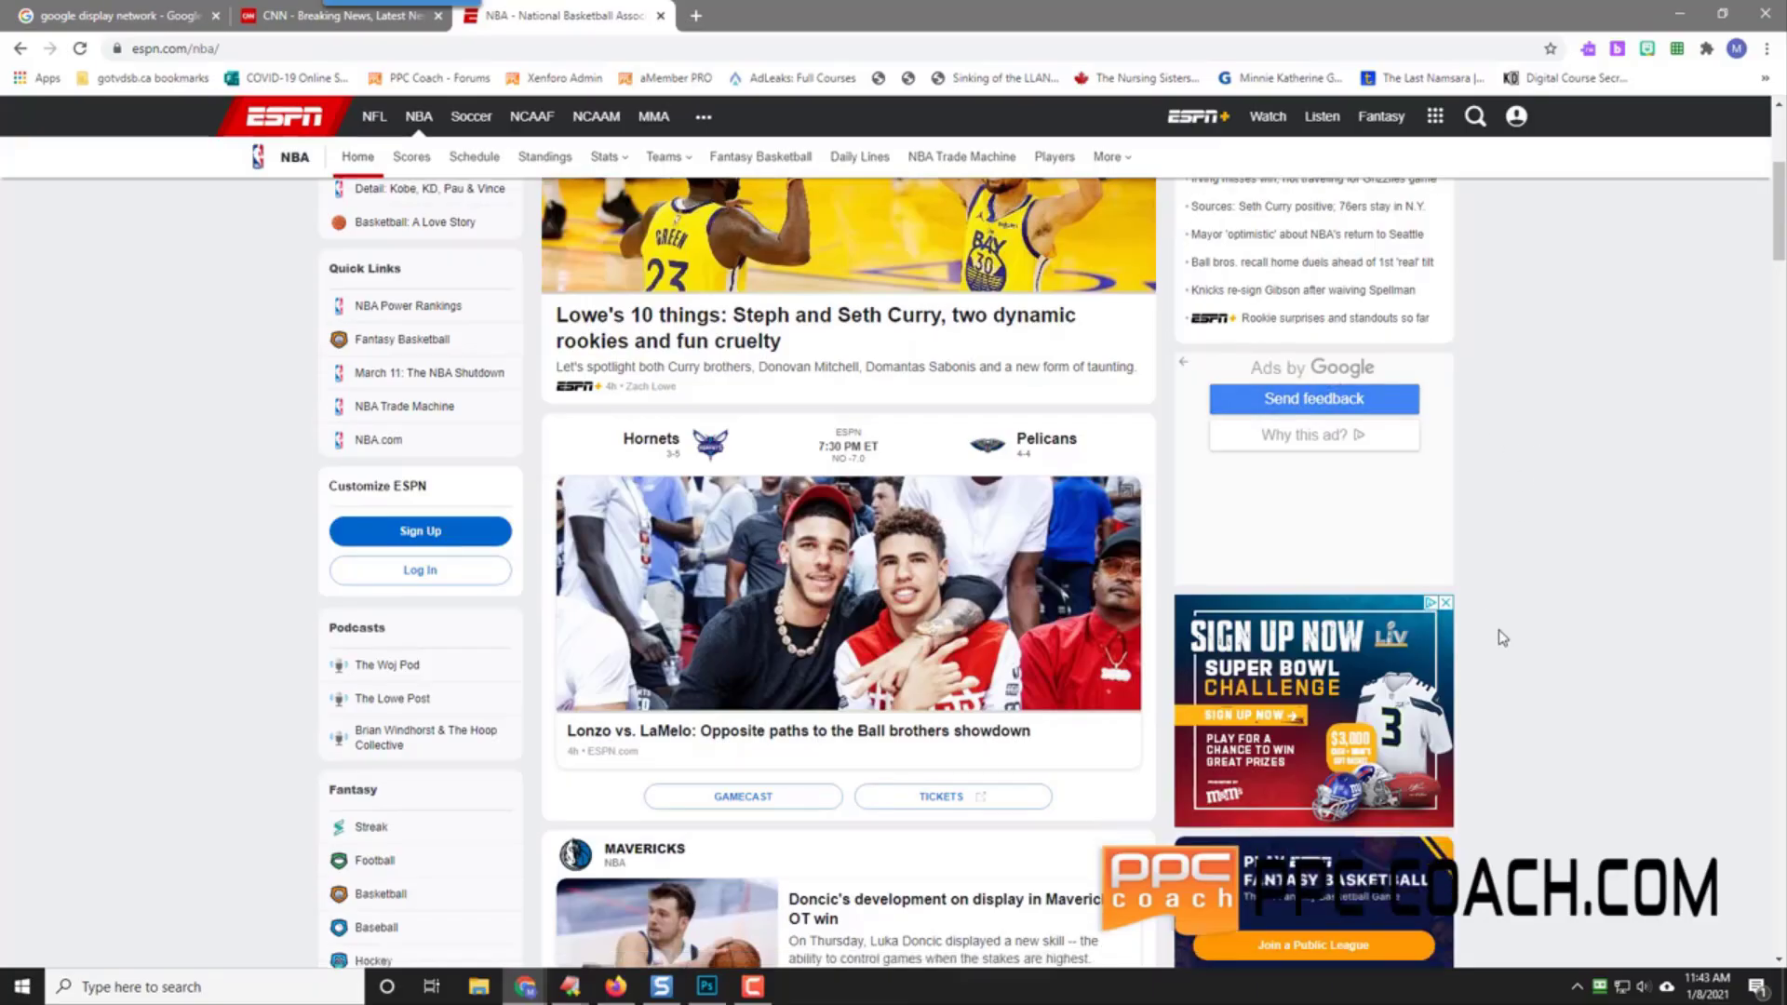
scroll(1500, 633, down, 3)
scroll(1499, 630, up, 5)
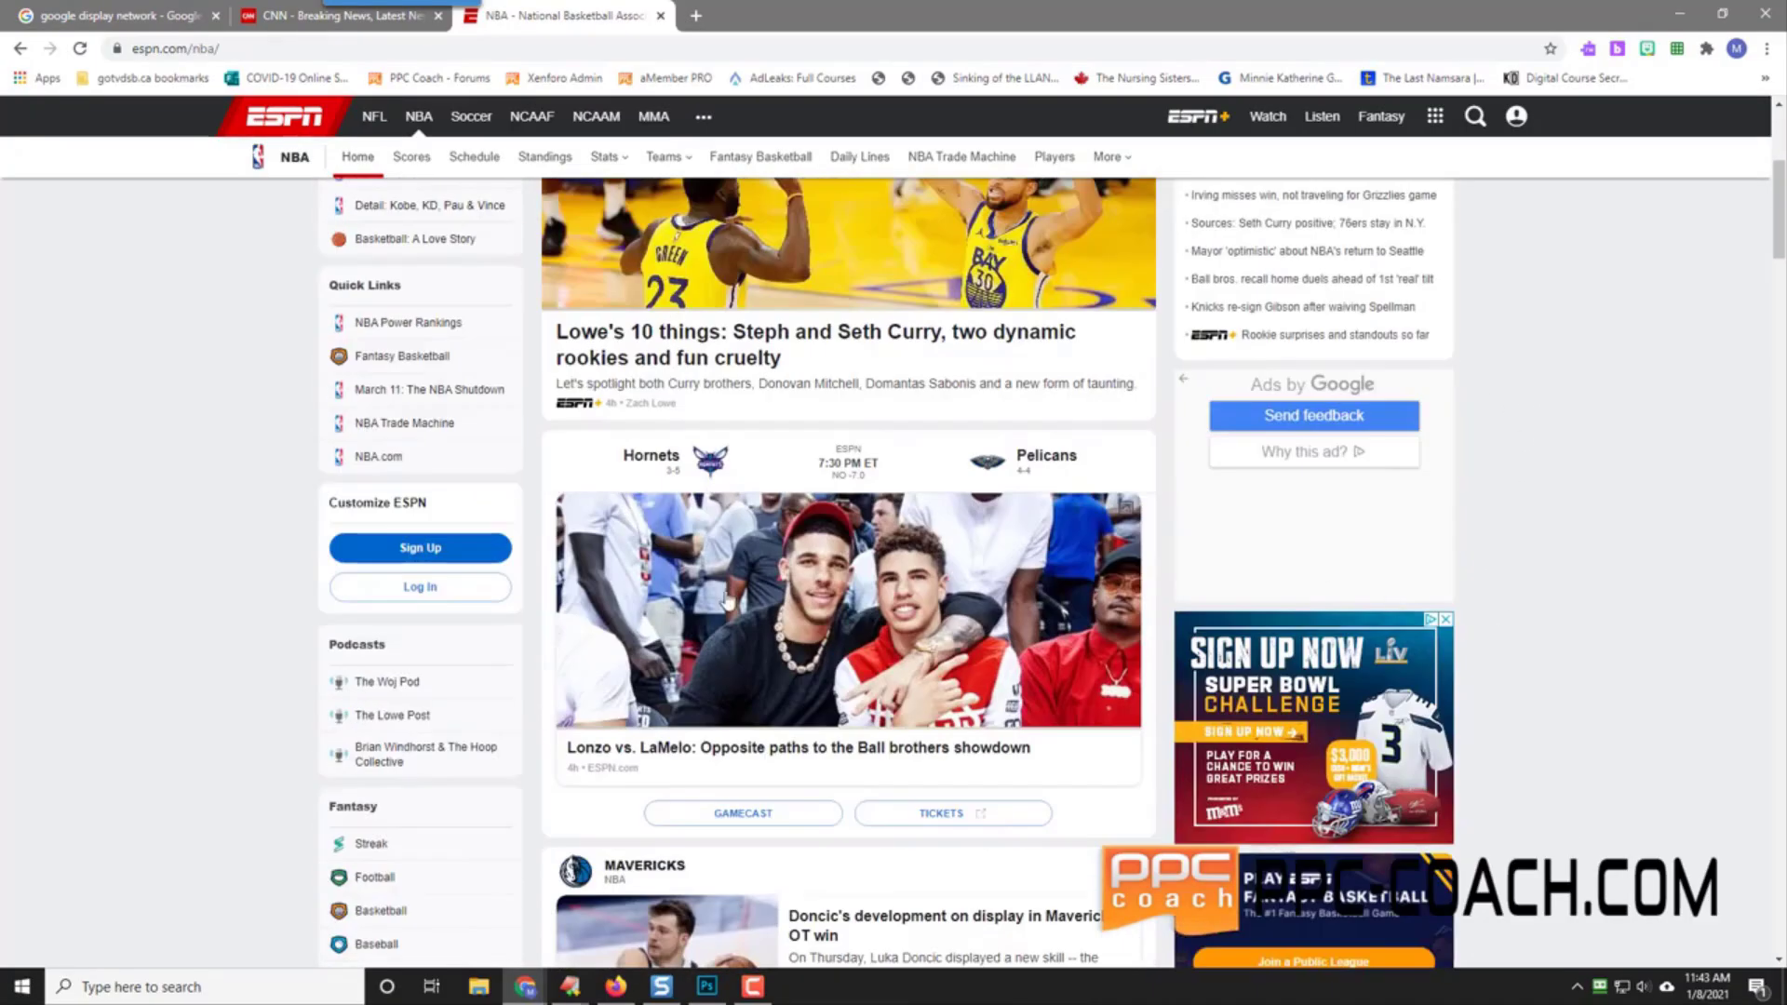
scroll(279, 560, up, 3)
scroll(279, 561, up, 1)
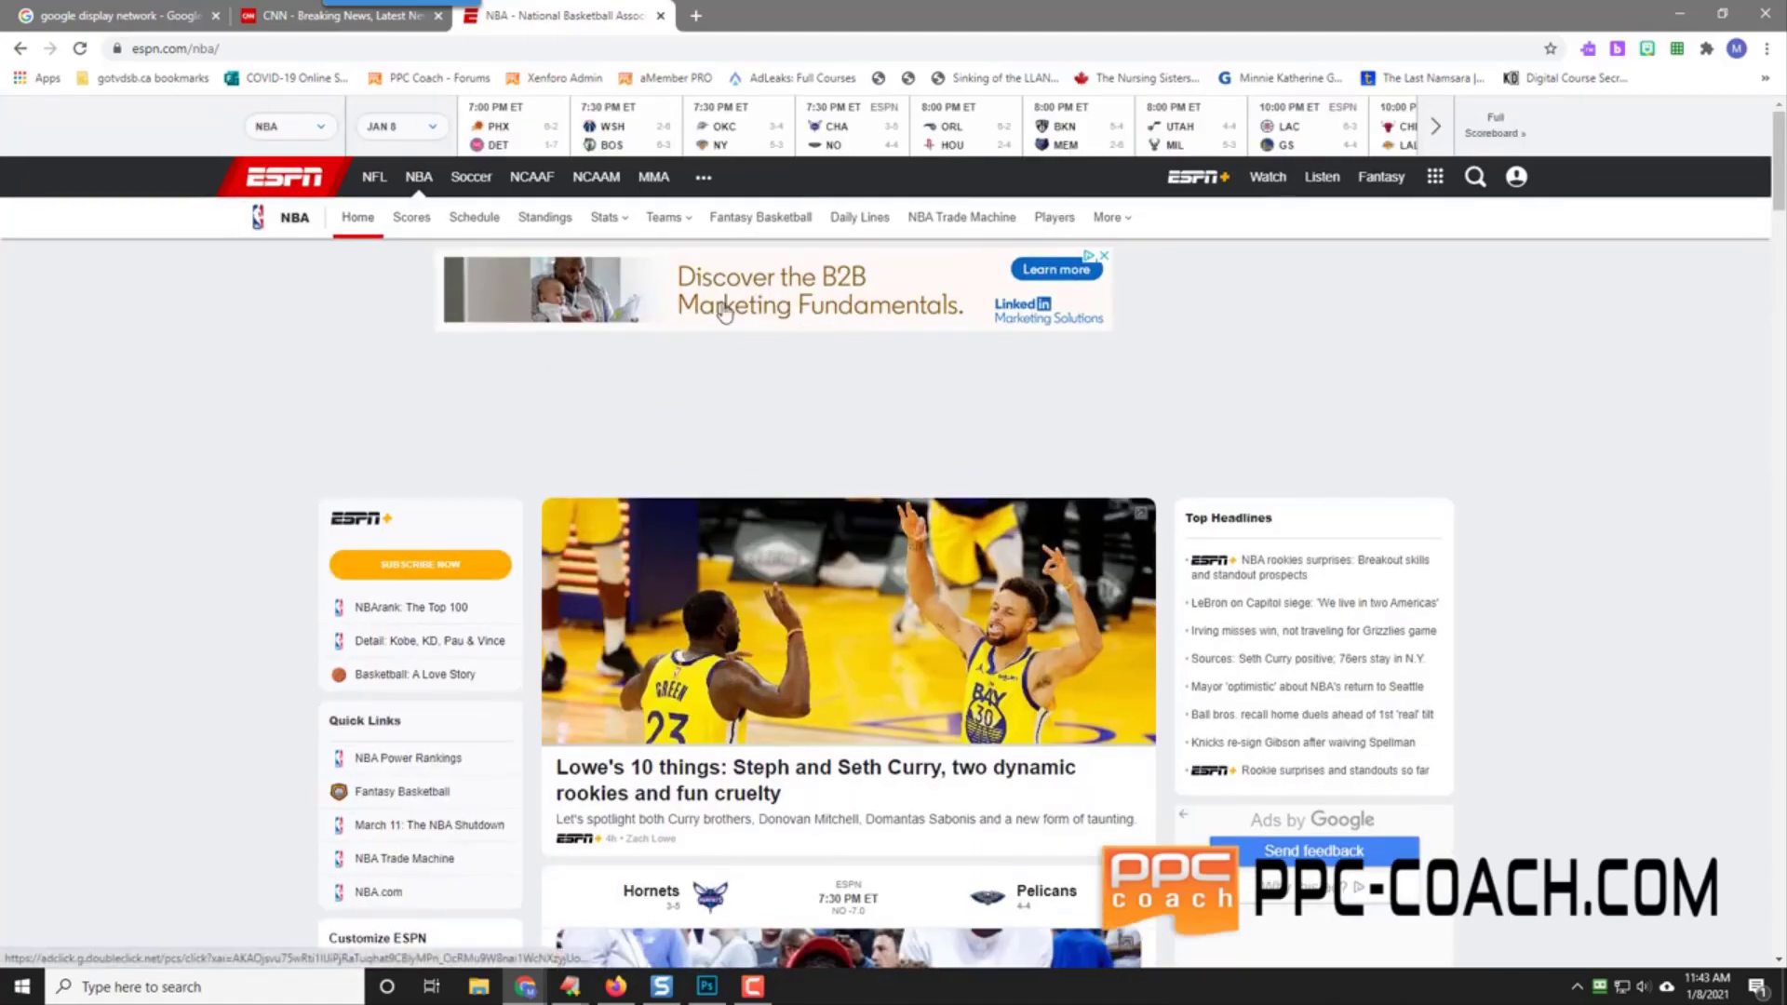
click(307, 16)
click(546, 19)
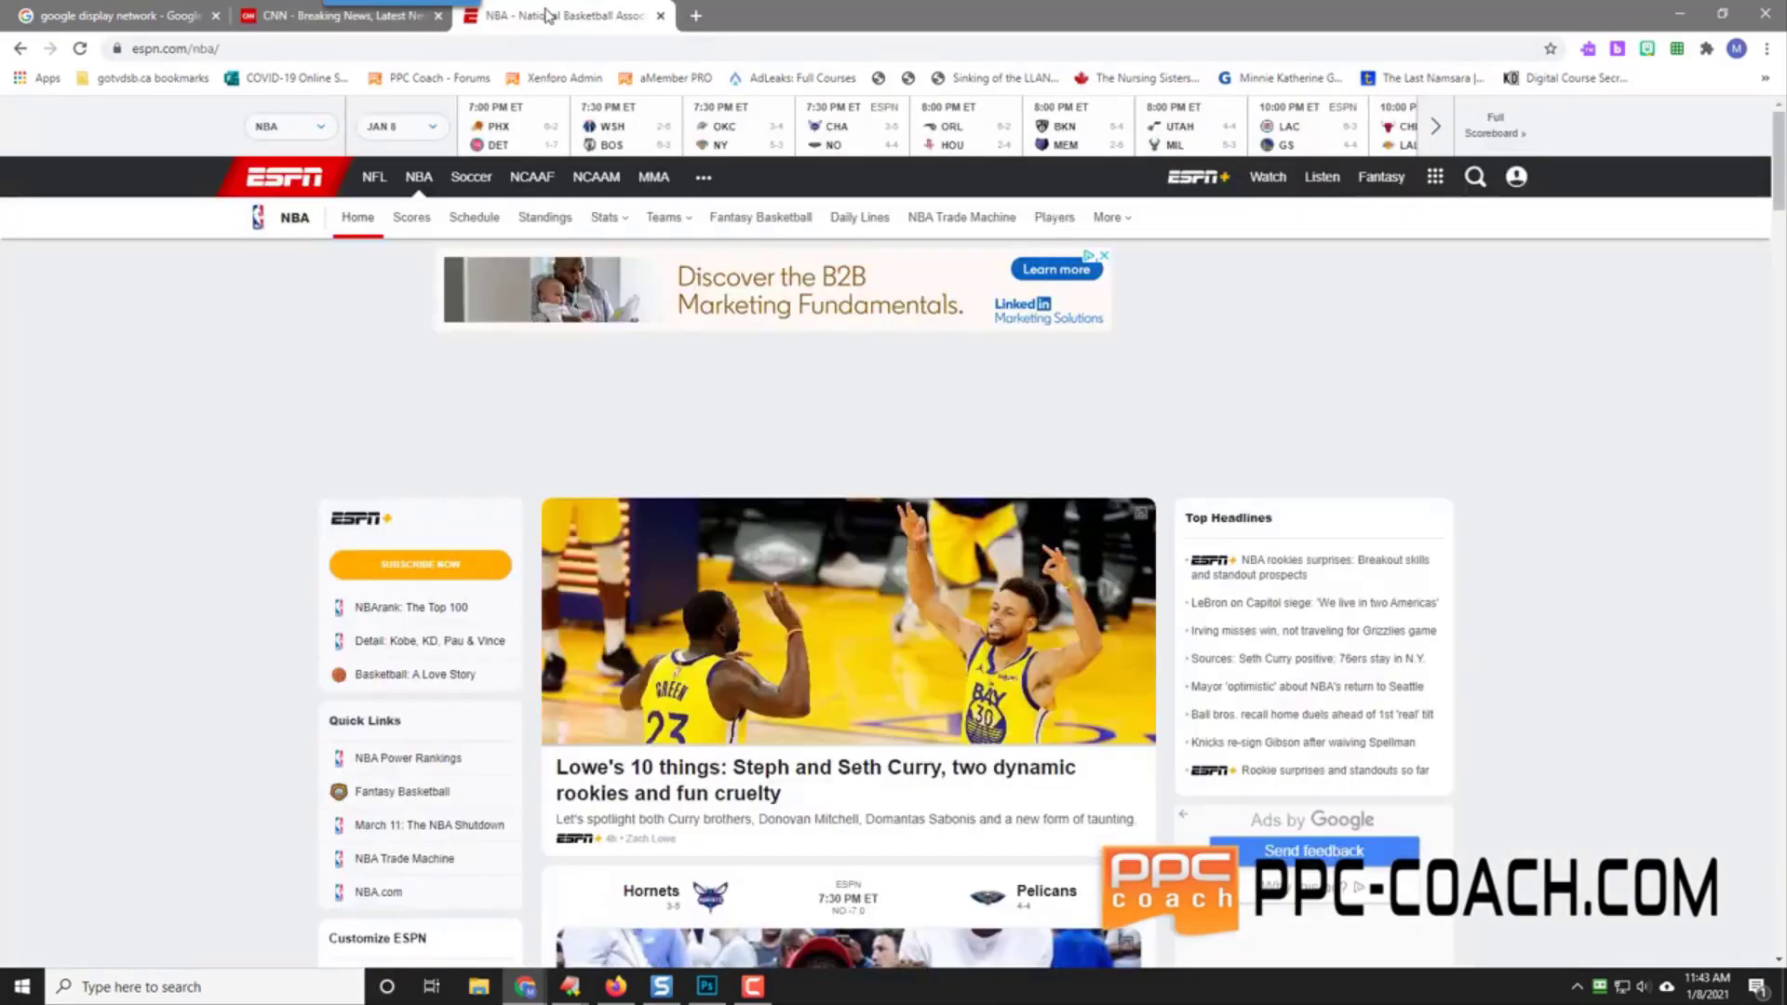
Step: Open walmart.com in a new tab, browse its homepage, then return to the ESPN NBA tab
click(695, 16)
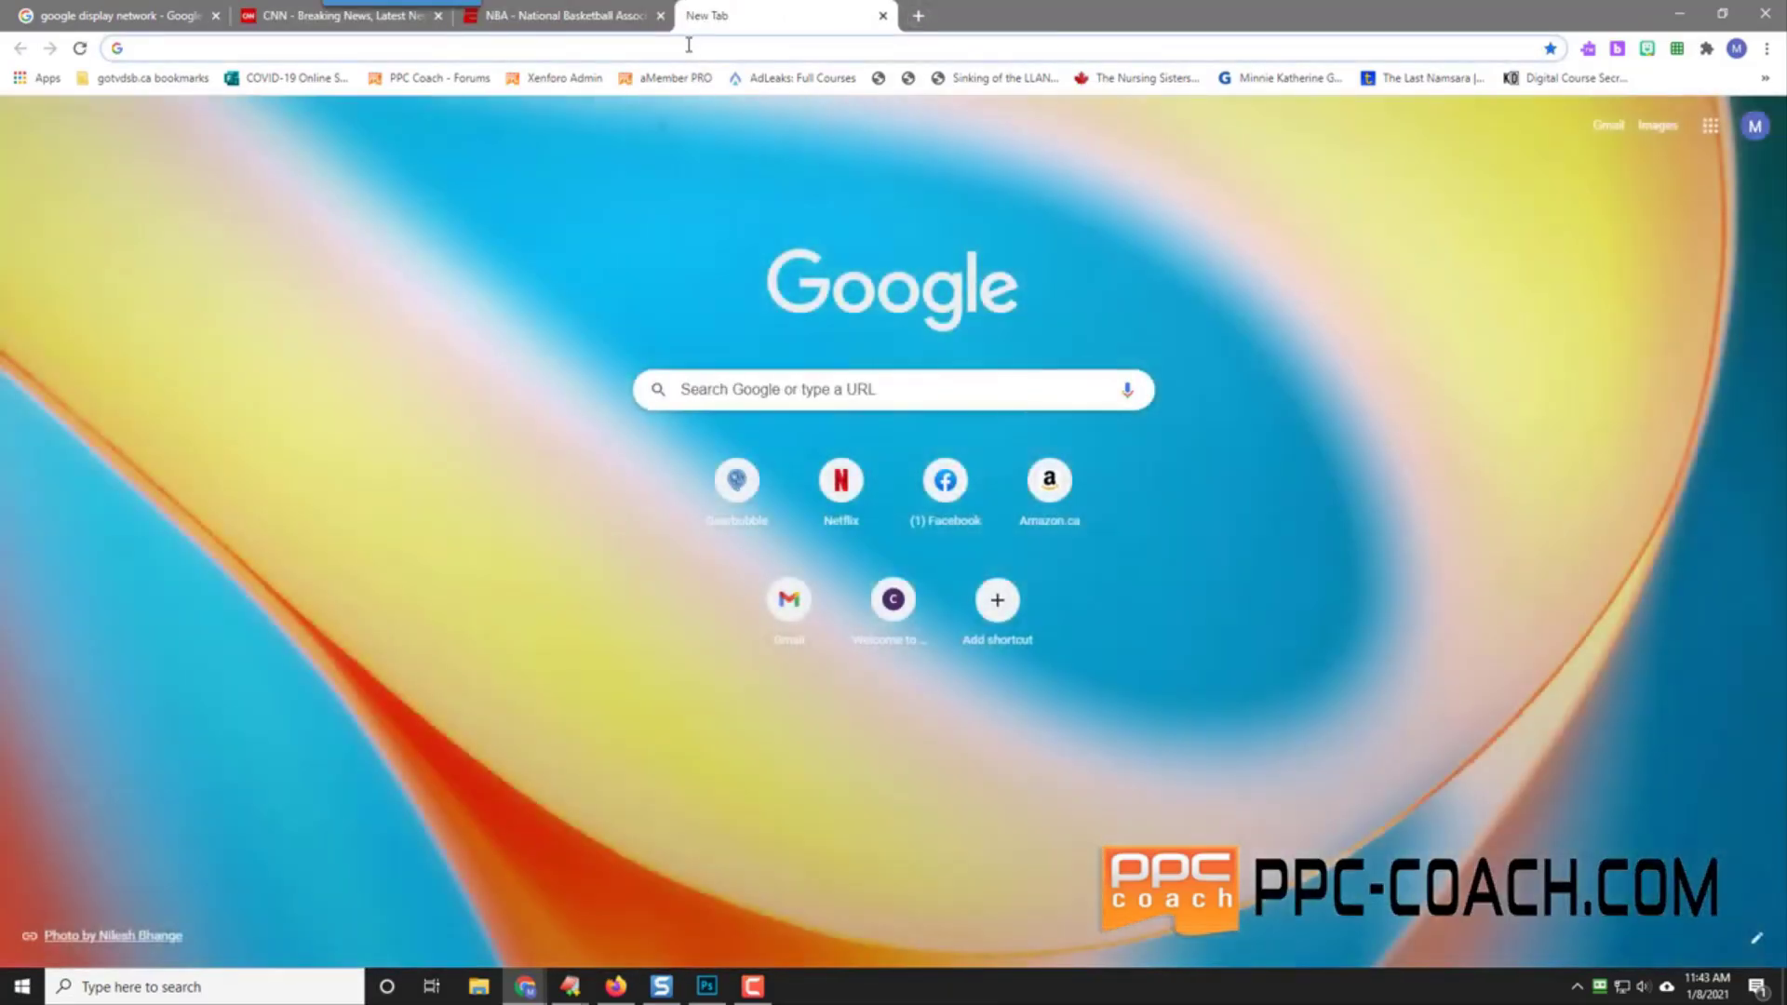
text(wa)
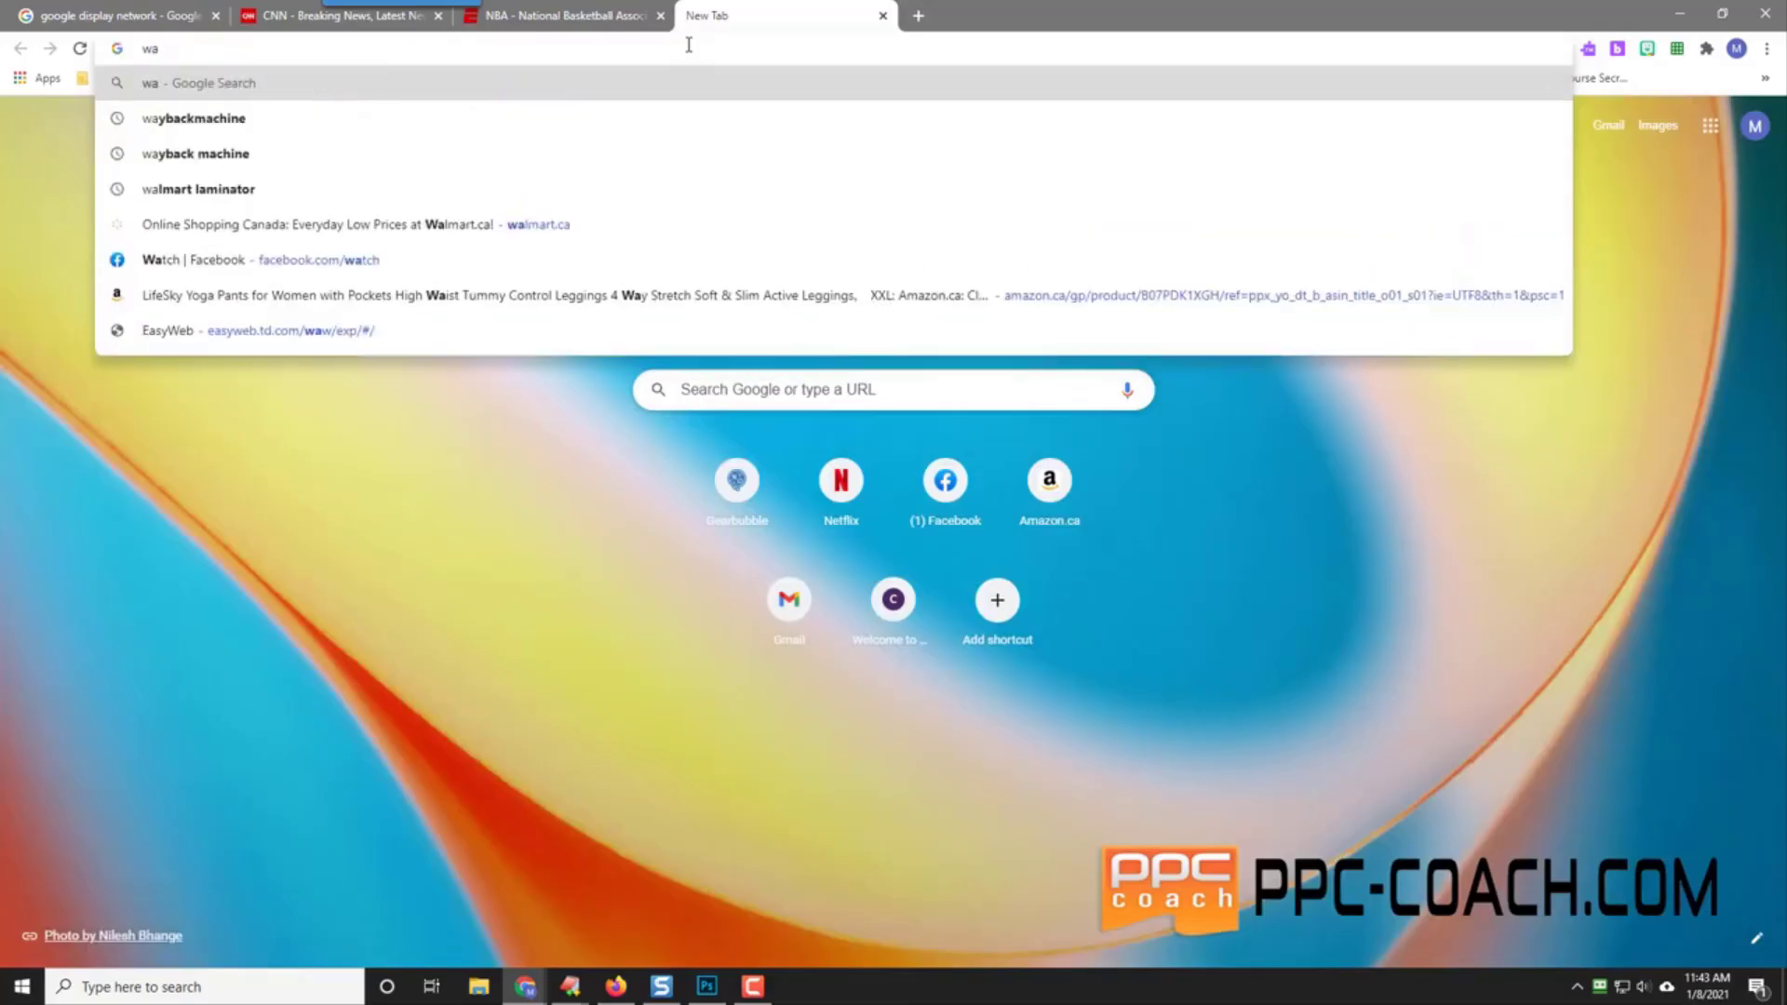
text(lmart.com)
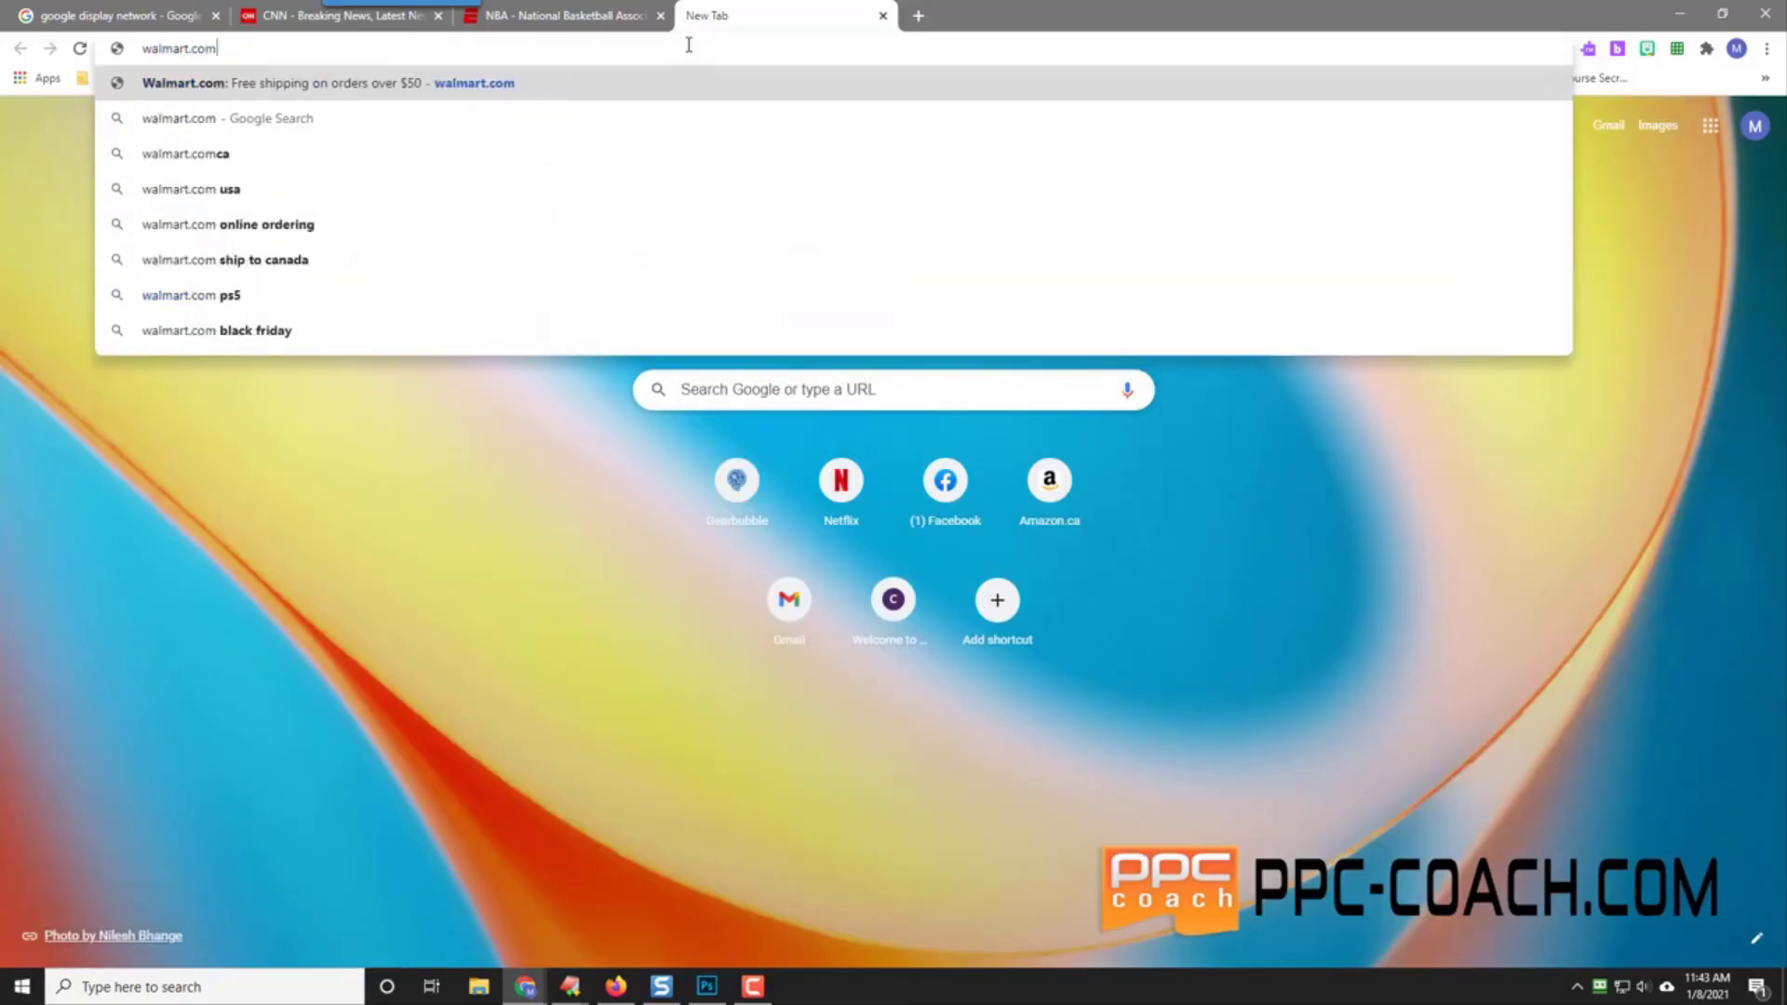
key(Return)
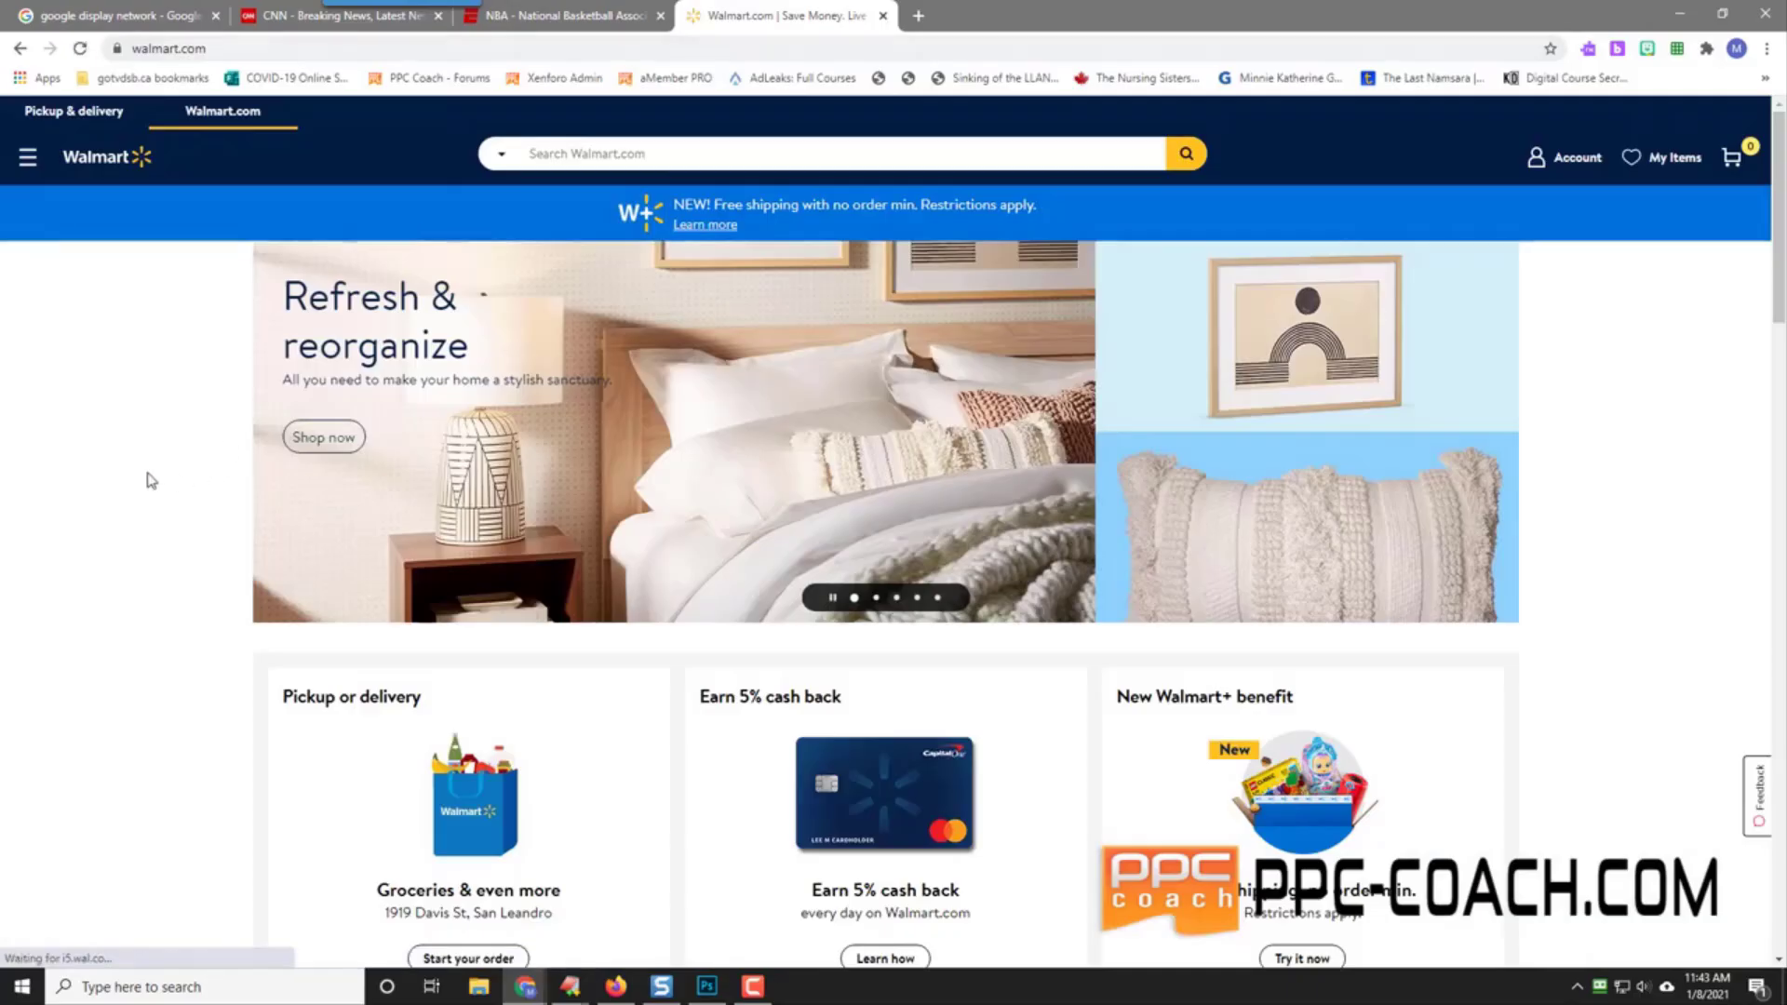
scroll(136, 512, down, 20)
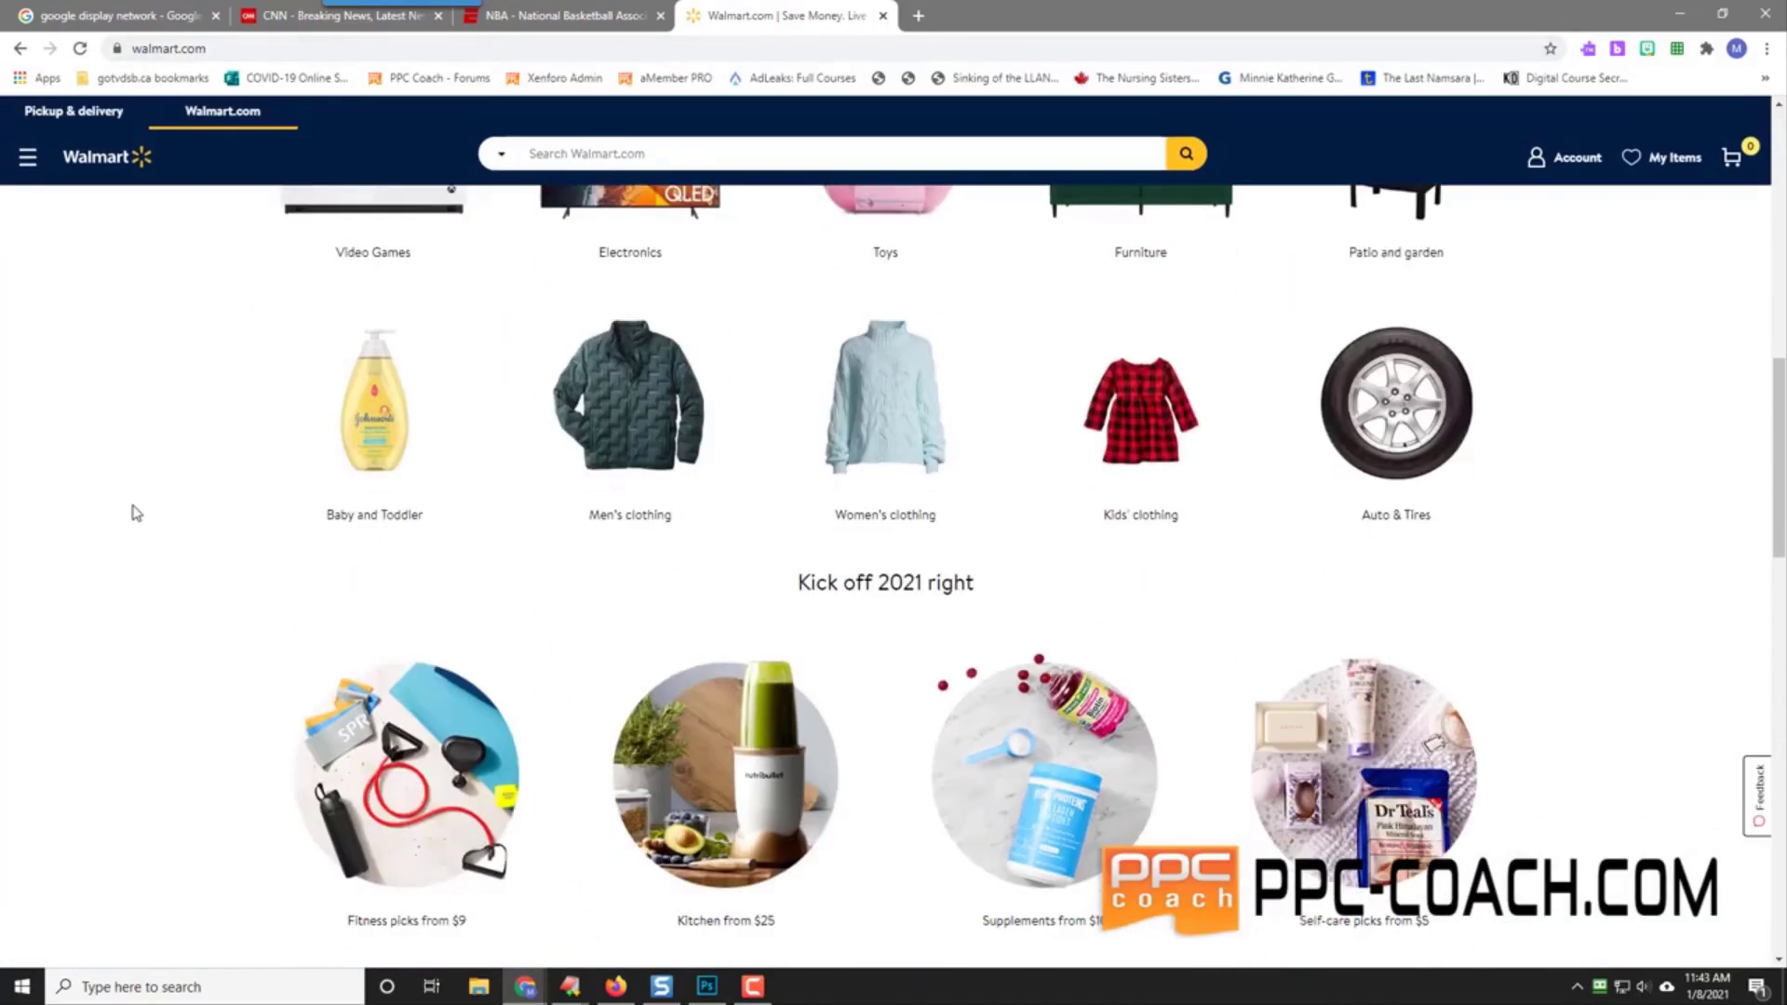
scroll(135, 512, up, 8)
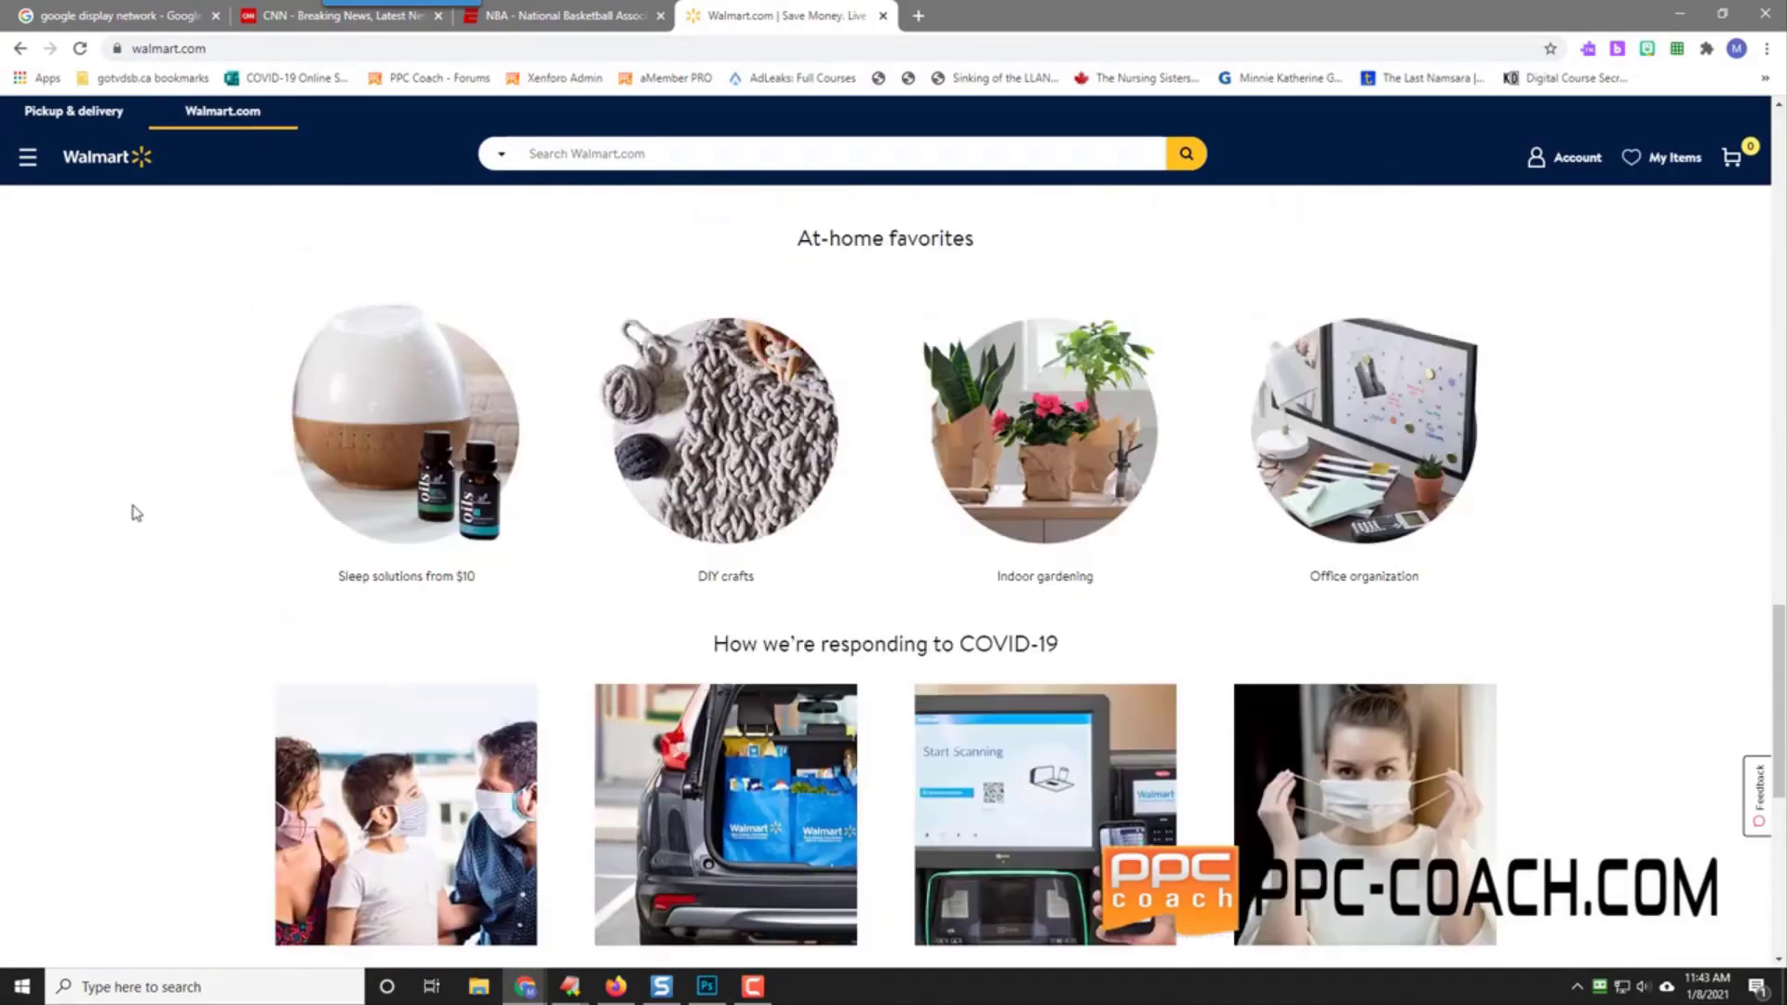
scroll(136, 513, up, 10)
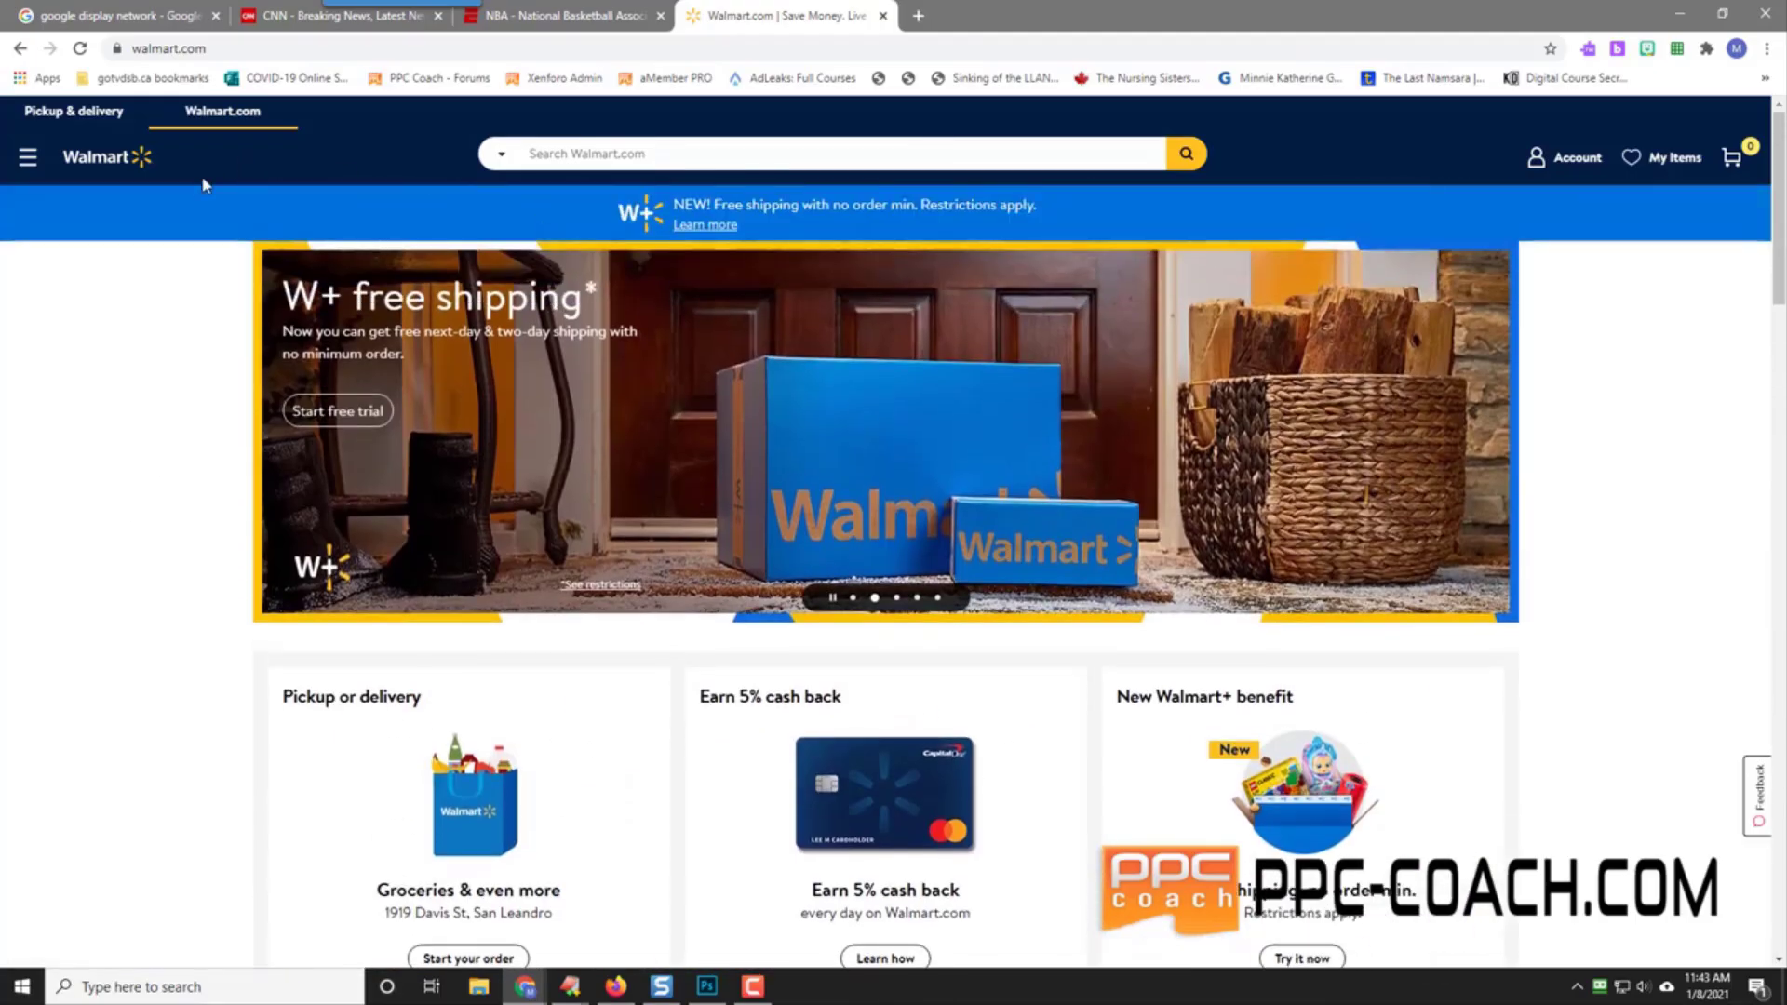
click(284, 18)
click(569, 17)
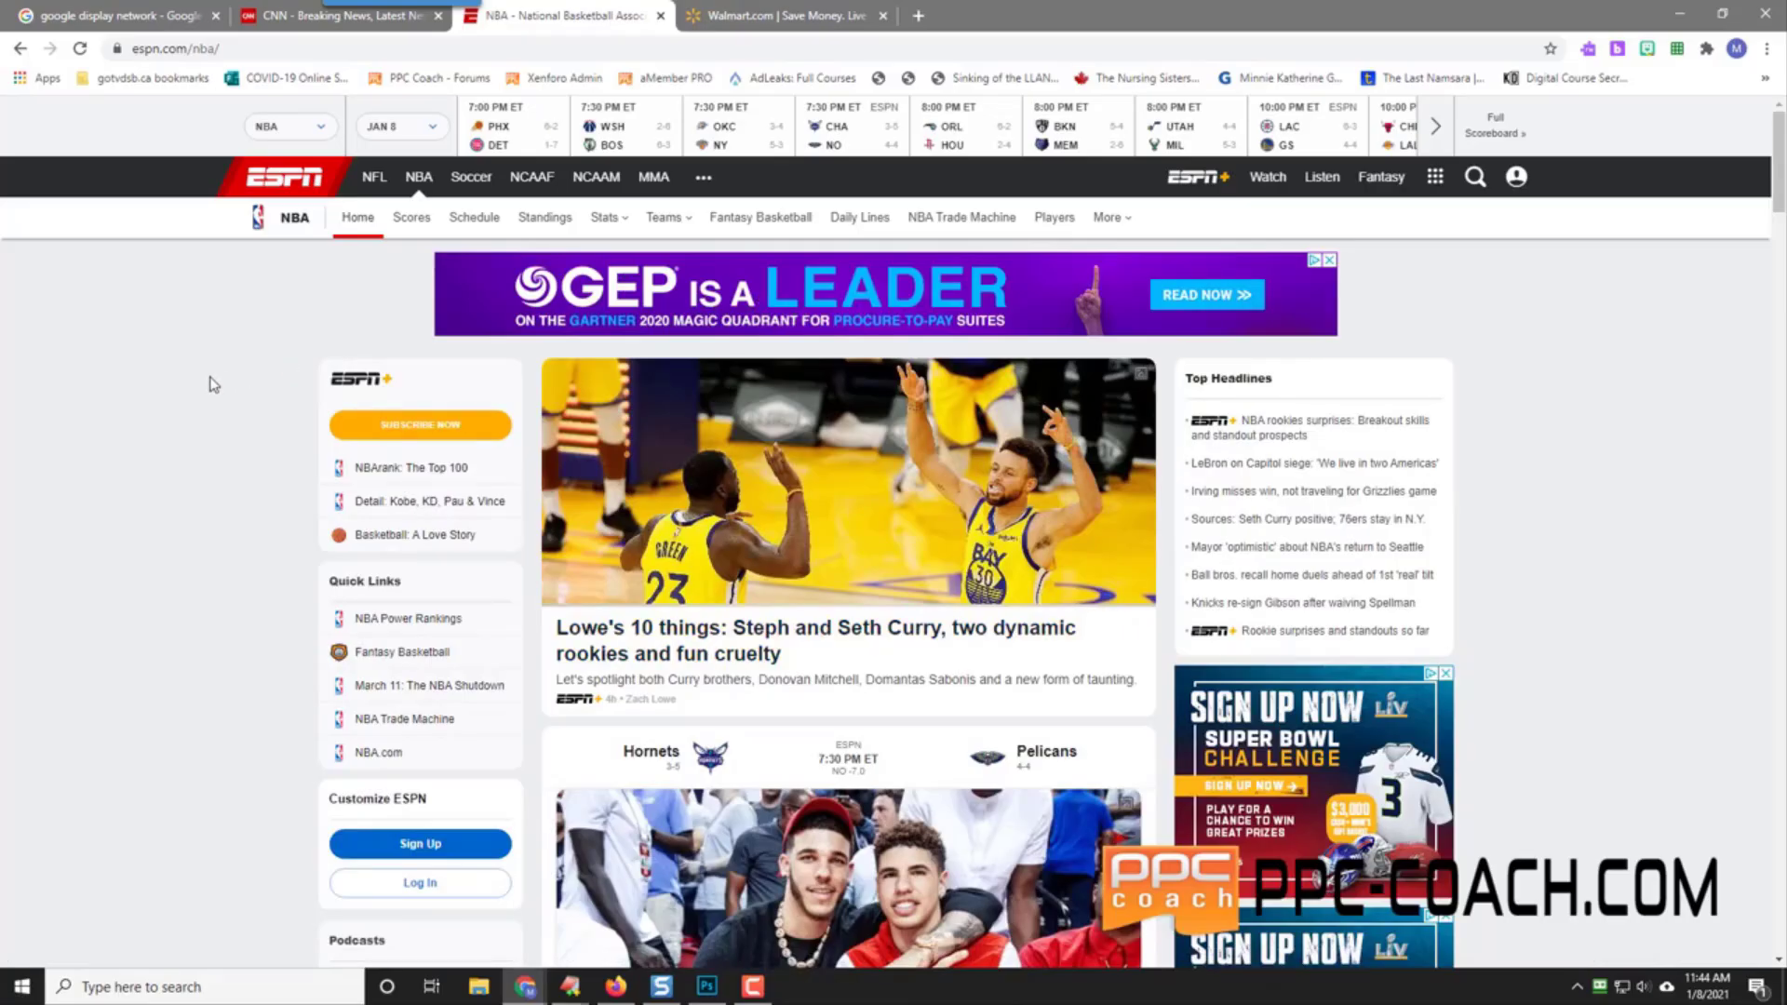
Step: Switch back to the Google results tab for 'google display network'
click(112, 14)
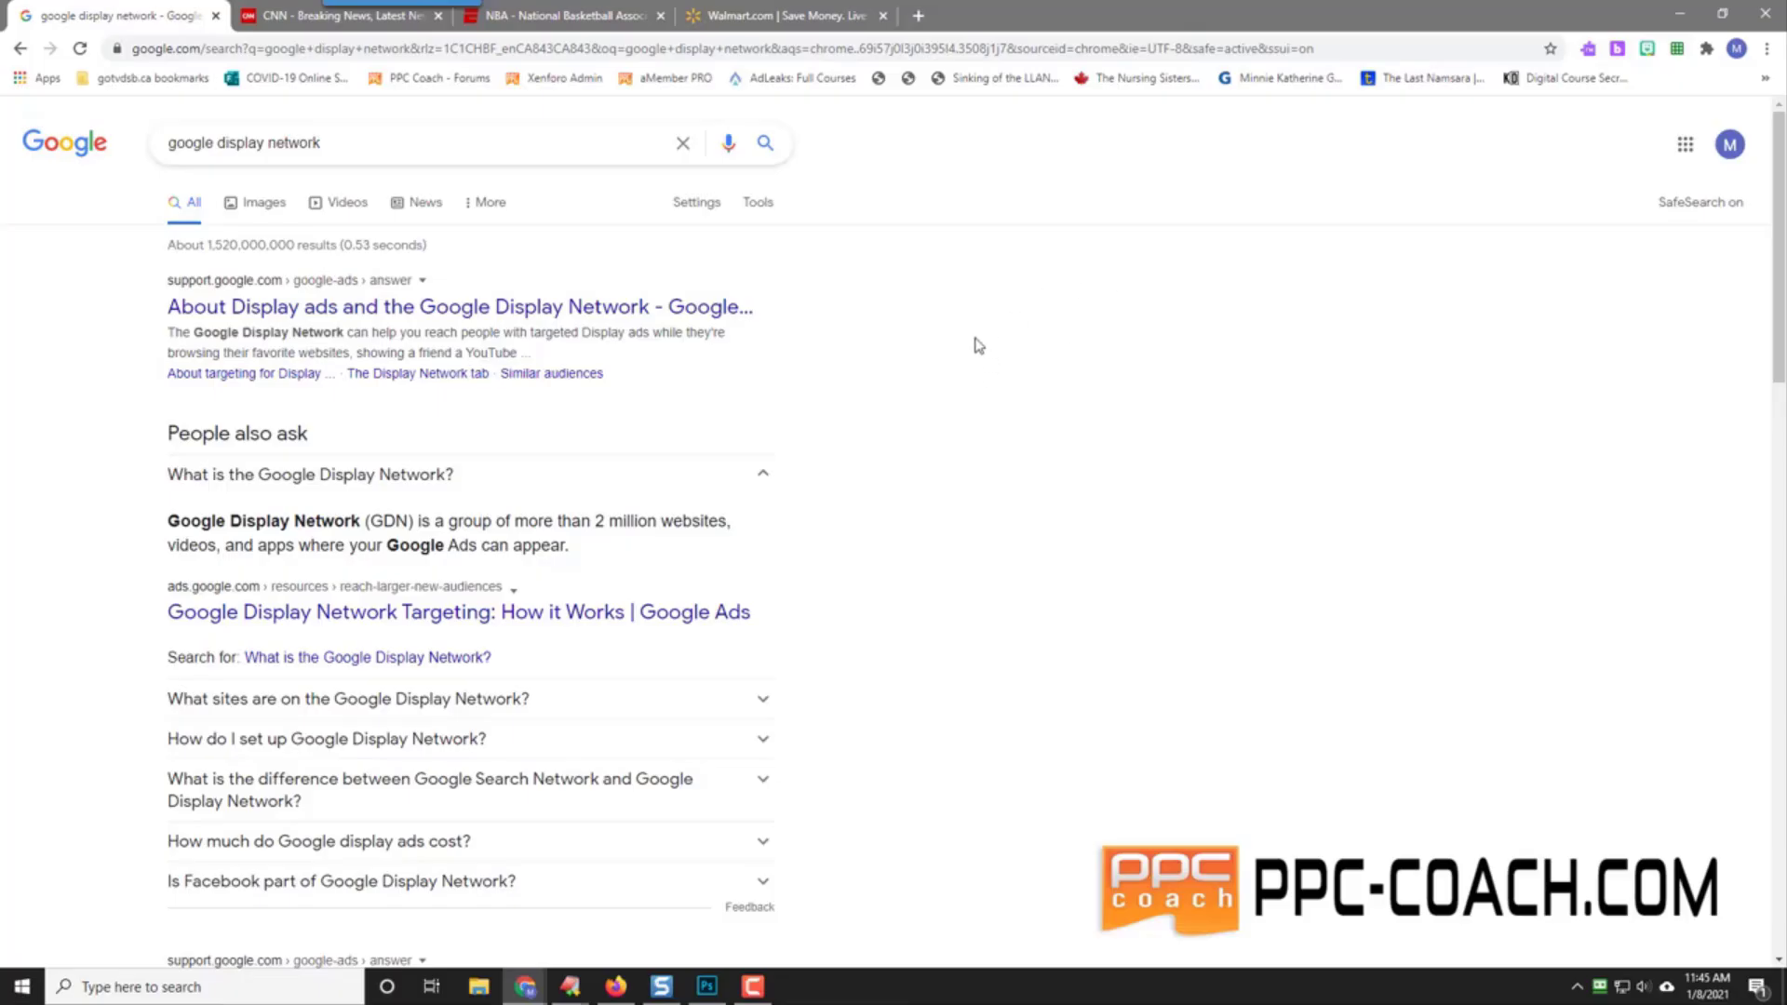
Step: Go to google.com/spreadsheets in a new tab and start a blank spreadsheet
click(917, 15)
click(922, 47)
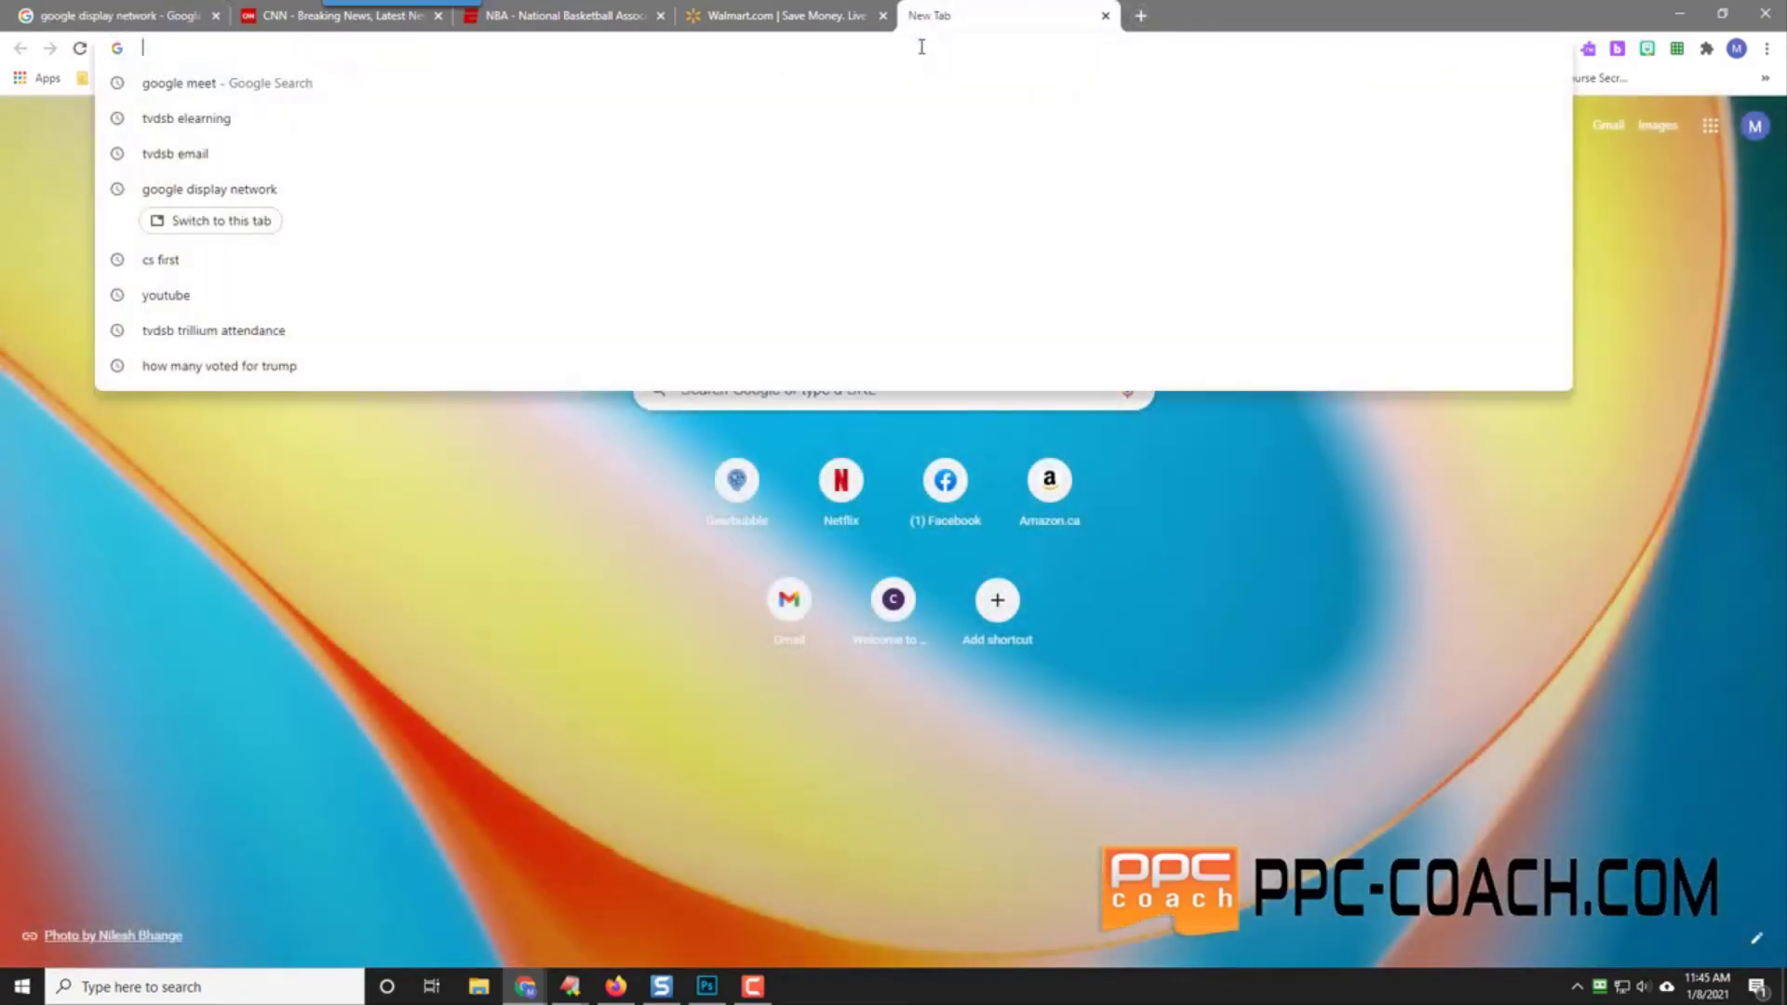
text(google.com/spreads)
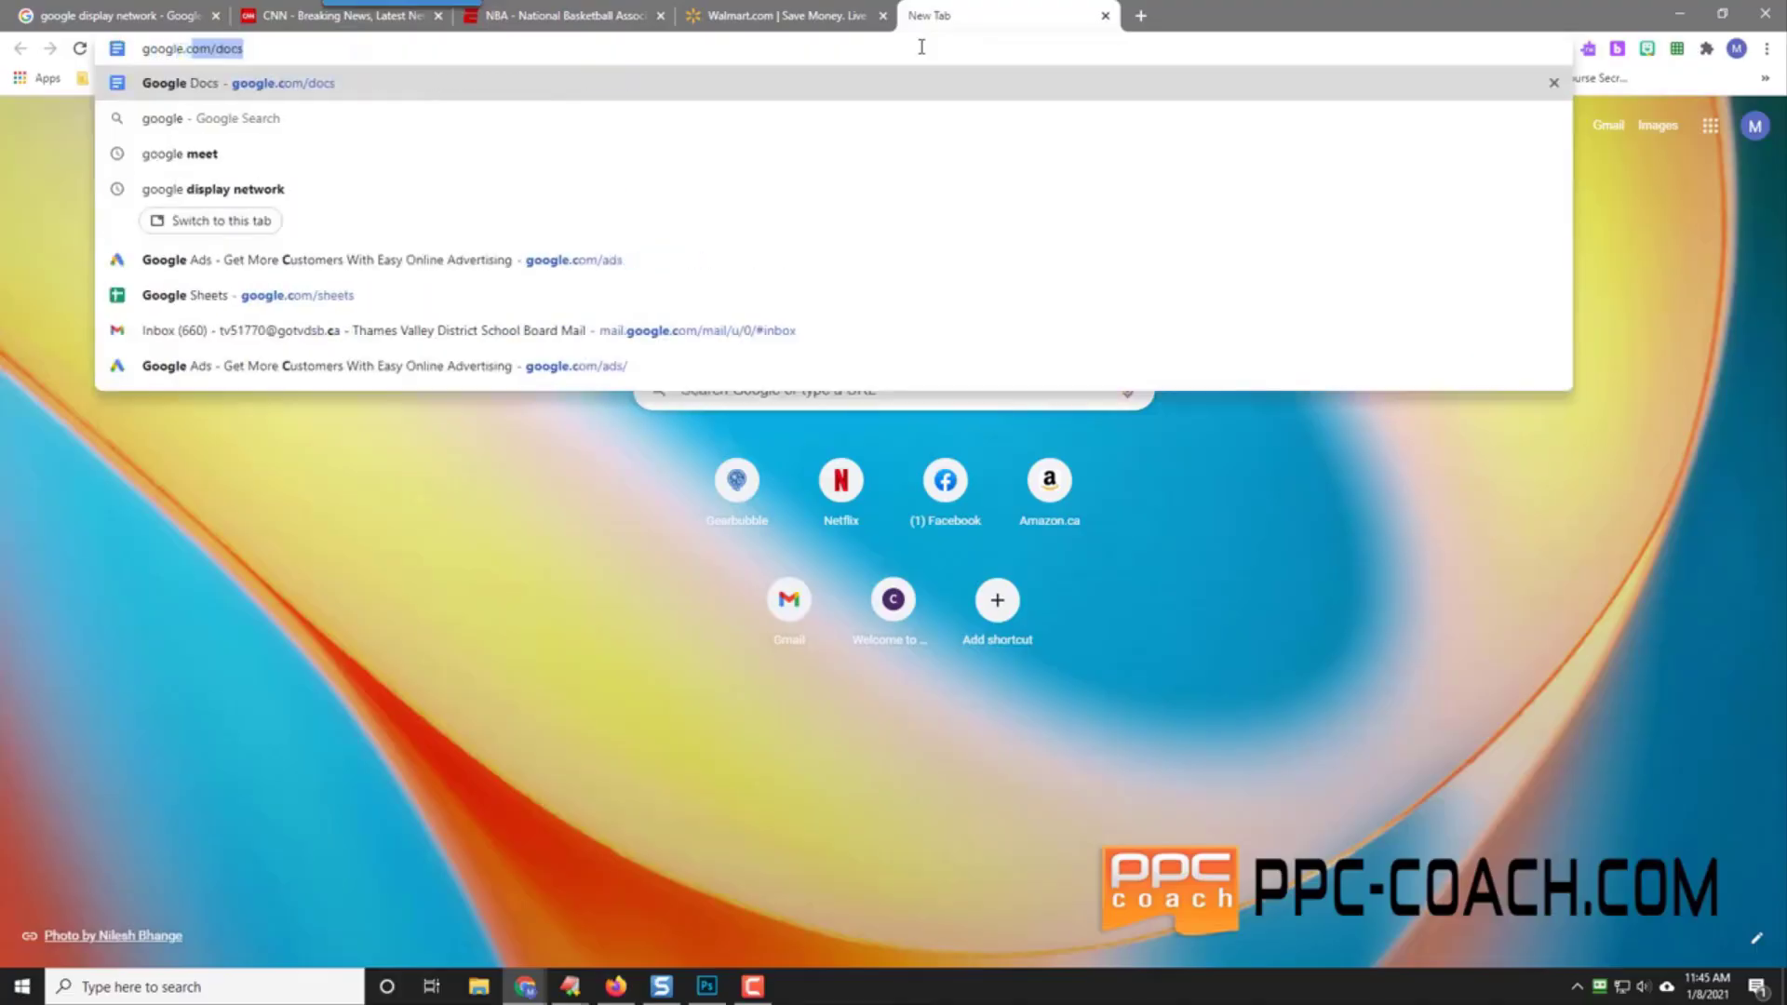
text(heets)
key(Return)
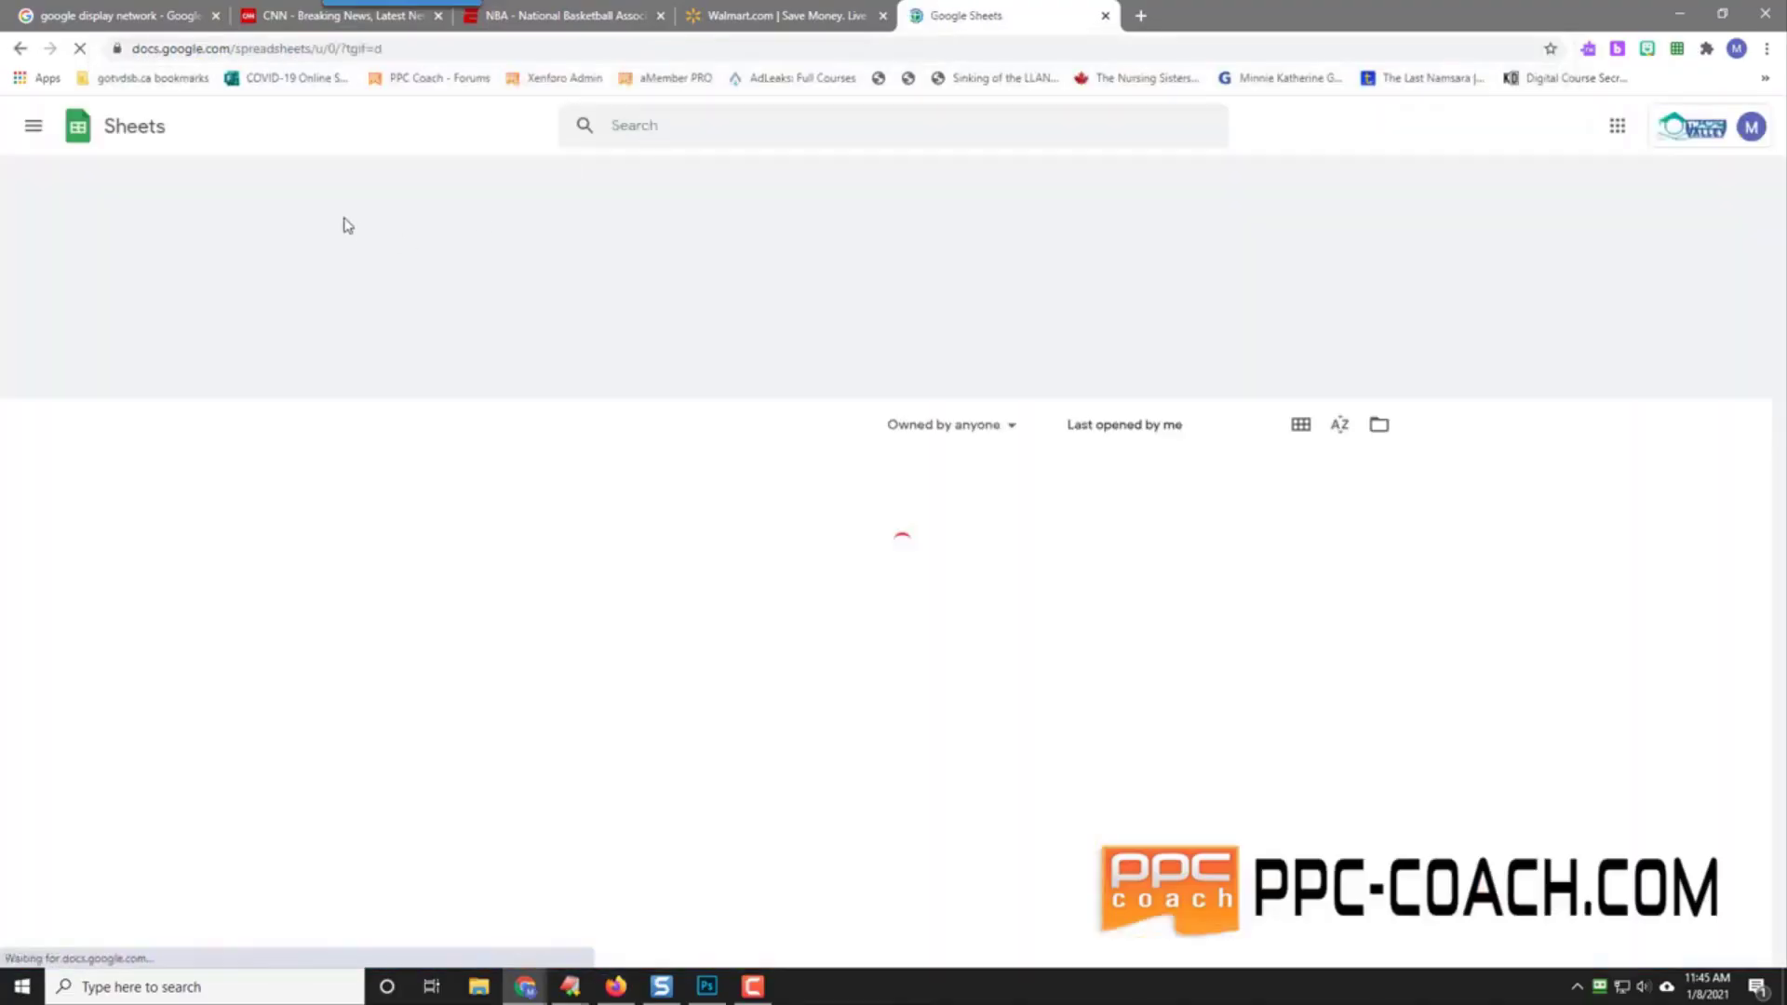
click(397, 281)
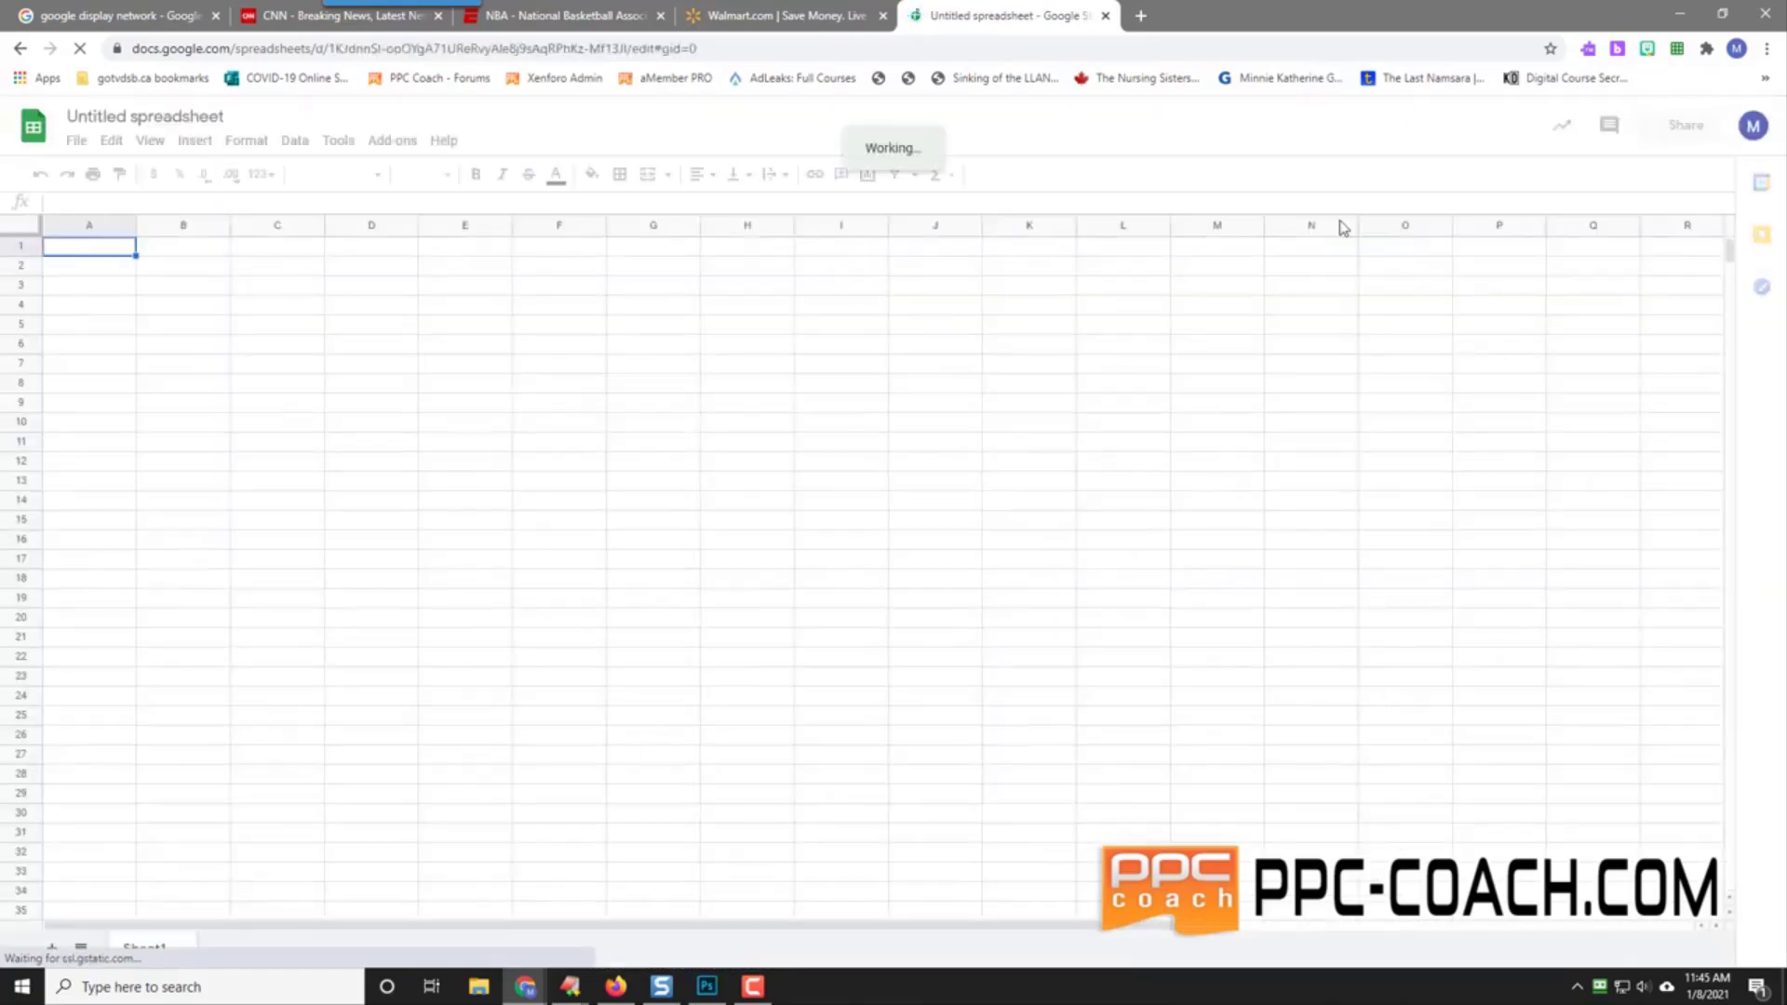
Step: Switch to the other Google account by entering its e-mail and password, then continue to the new spreadsheet
click(1753, 130)
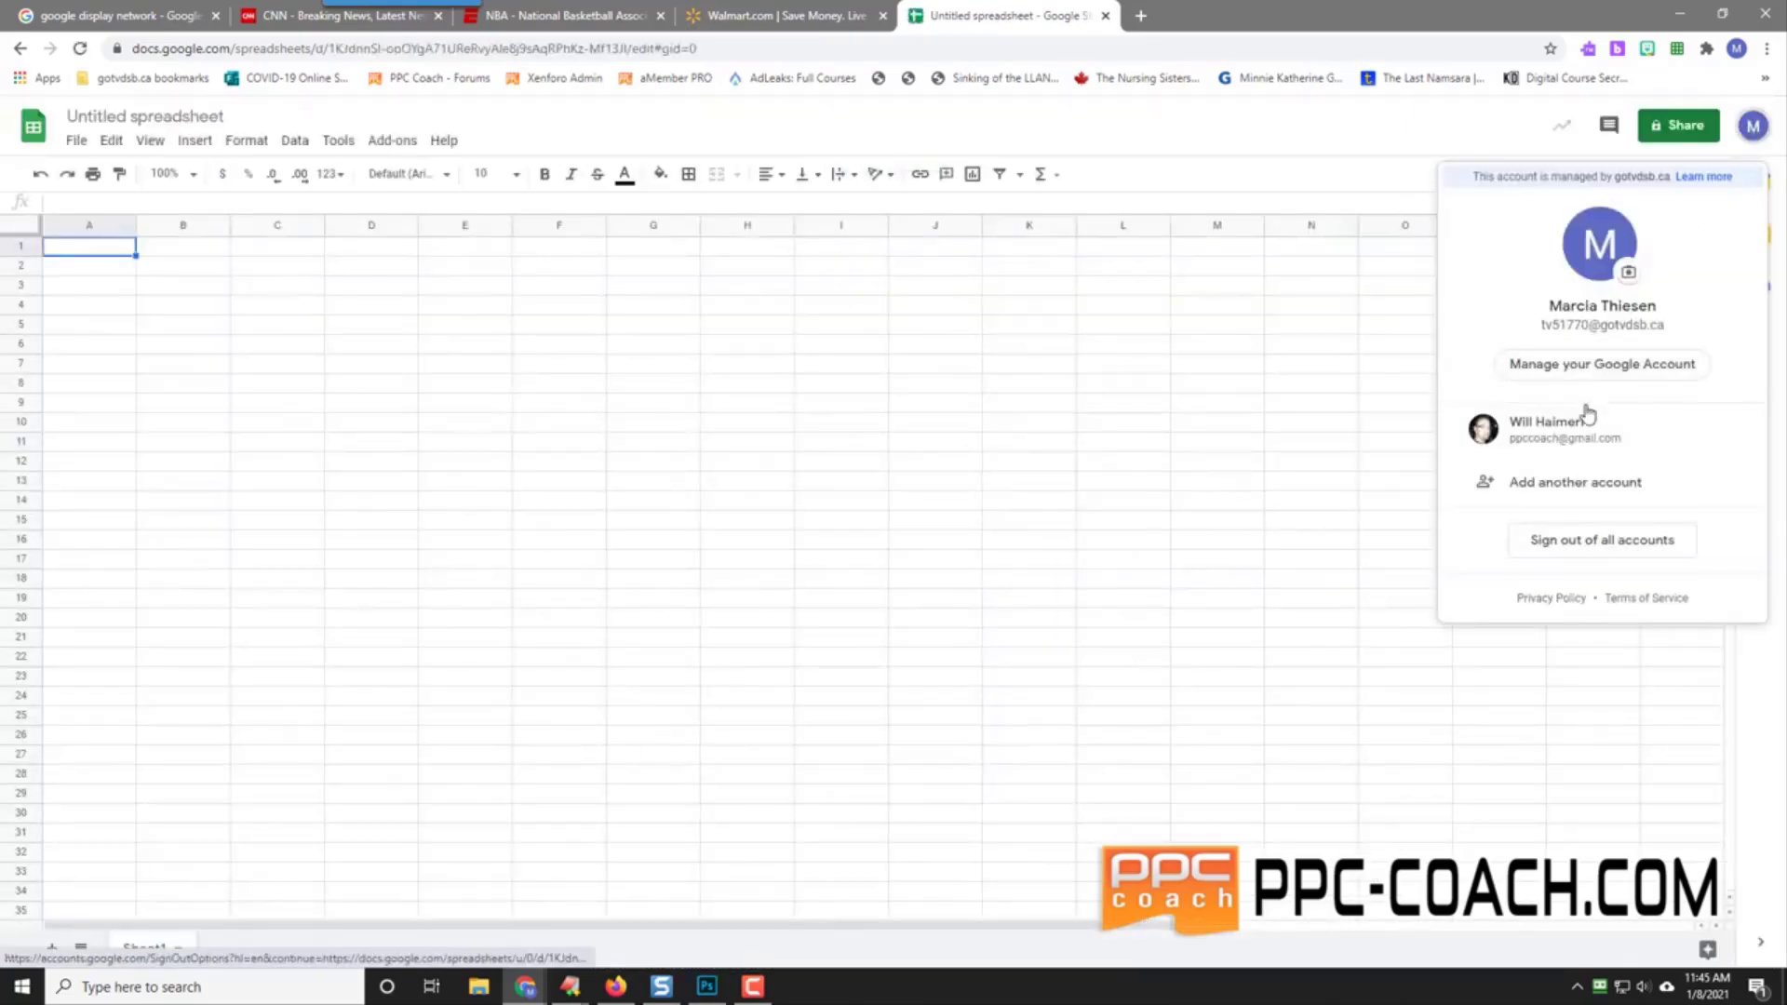
click(1567, 447)
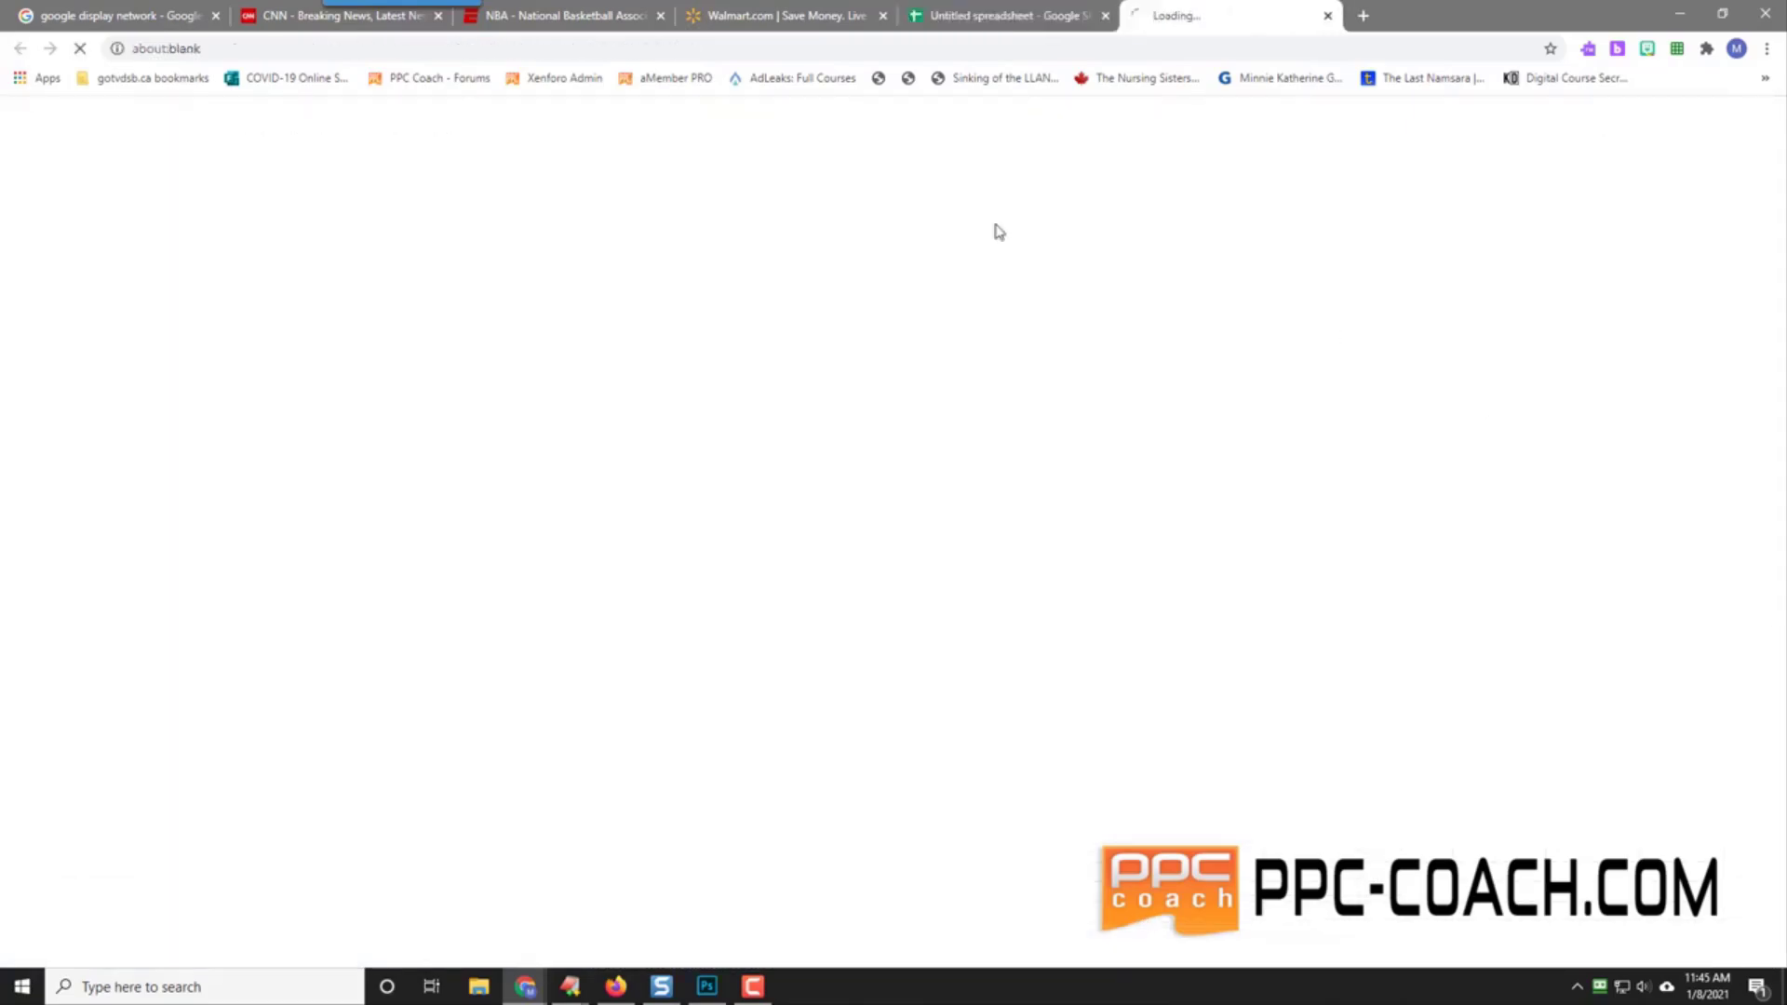
click(1104, 16)
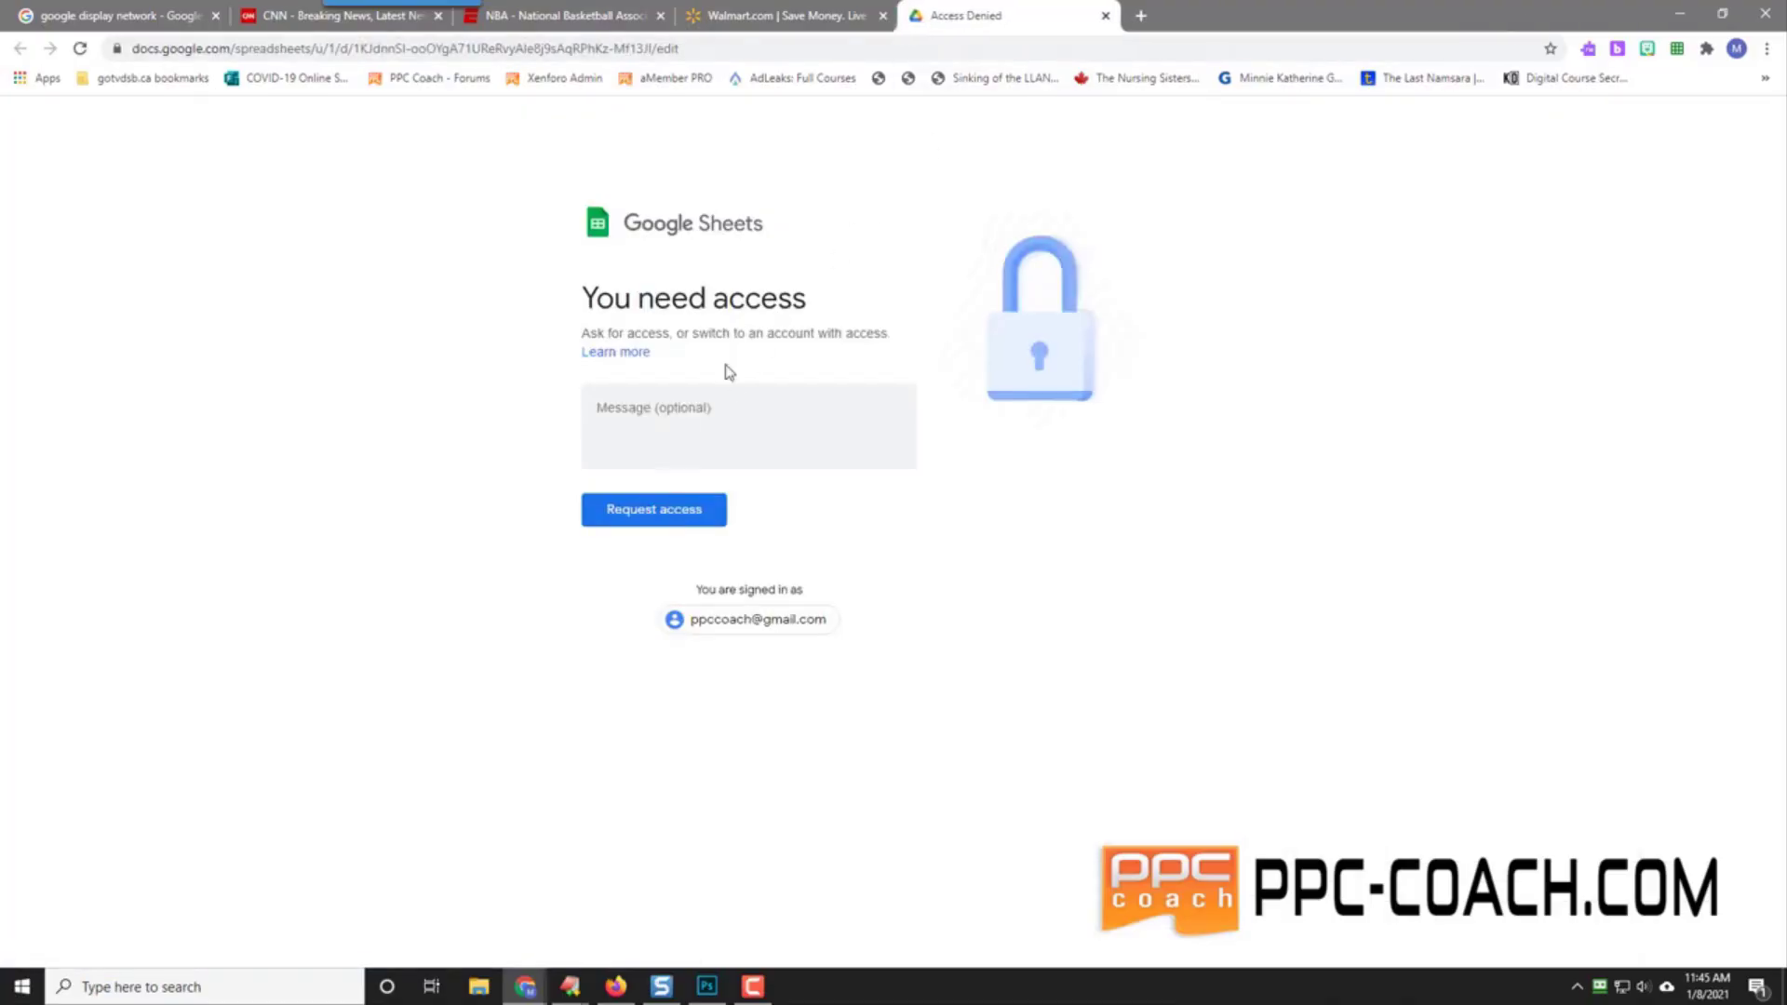
click(757, 622)
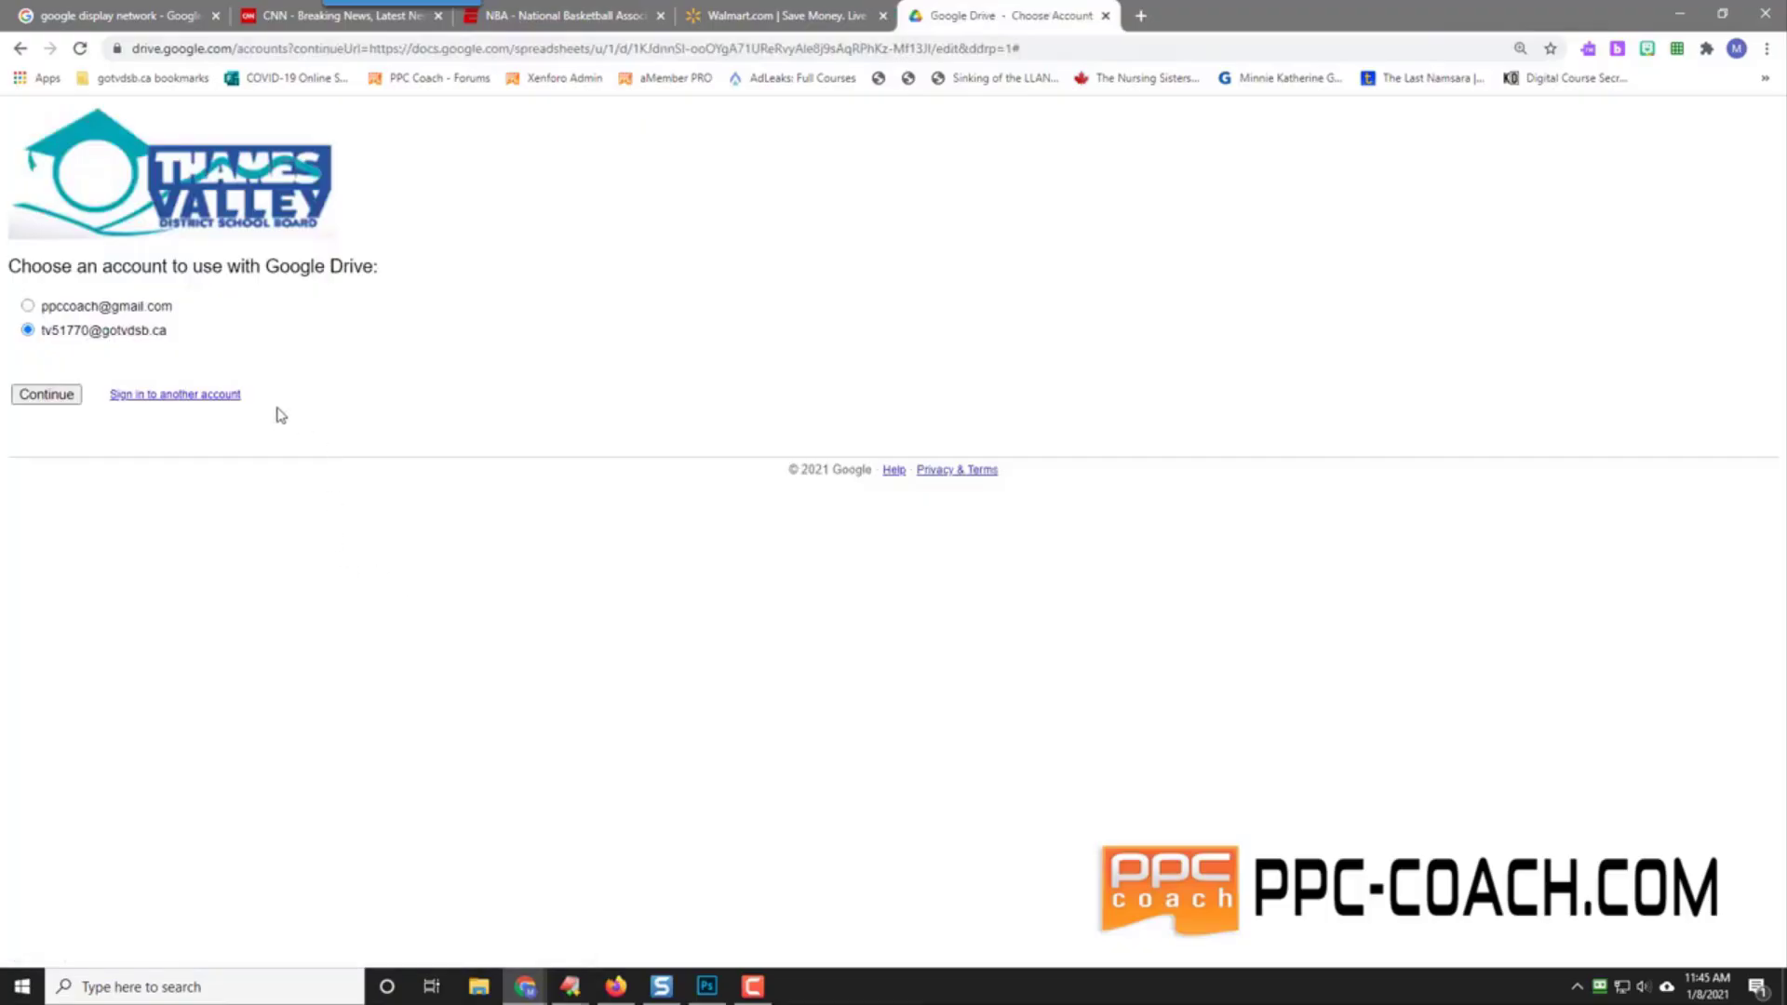
click(148, 397)
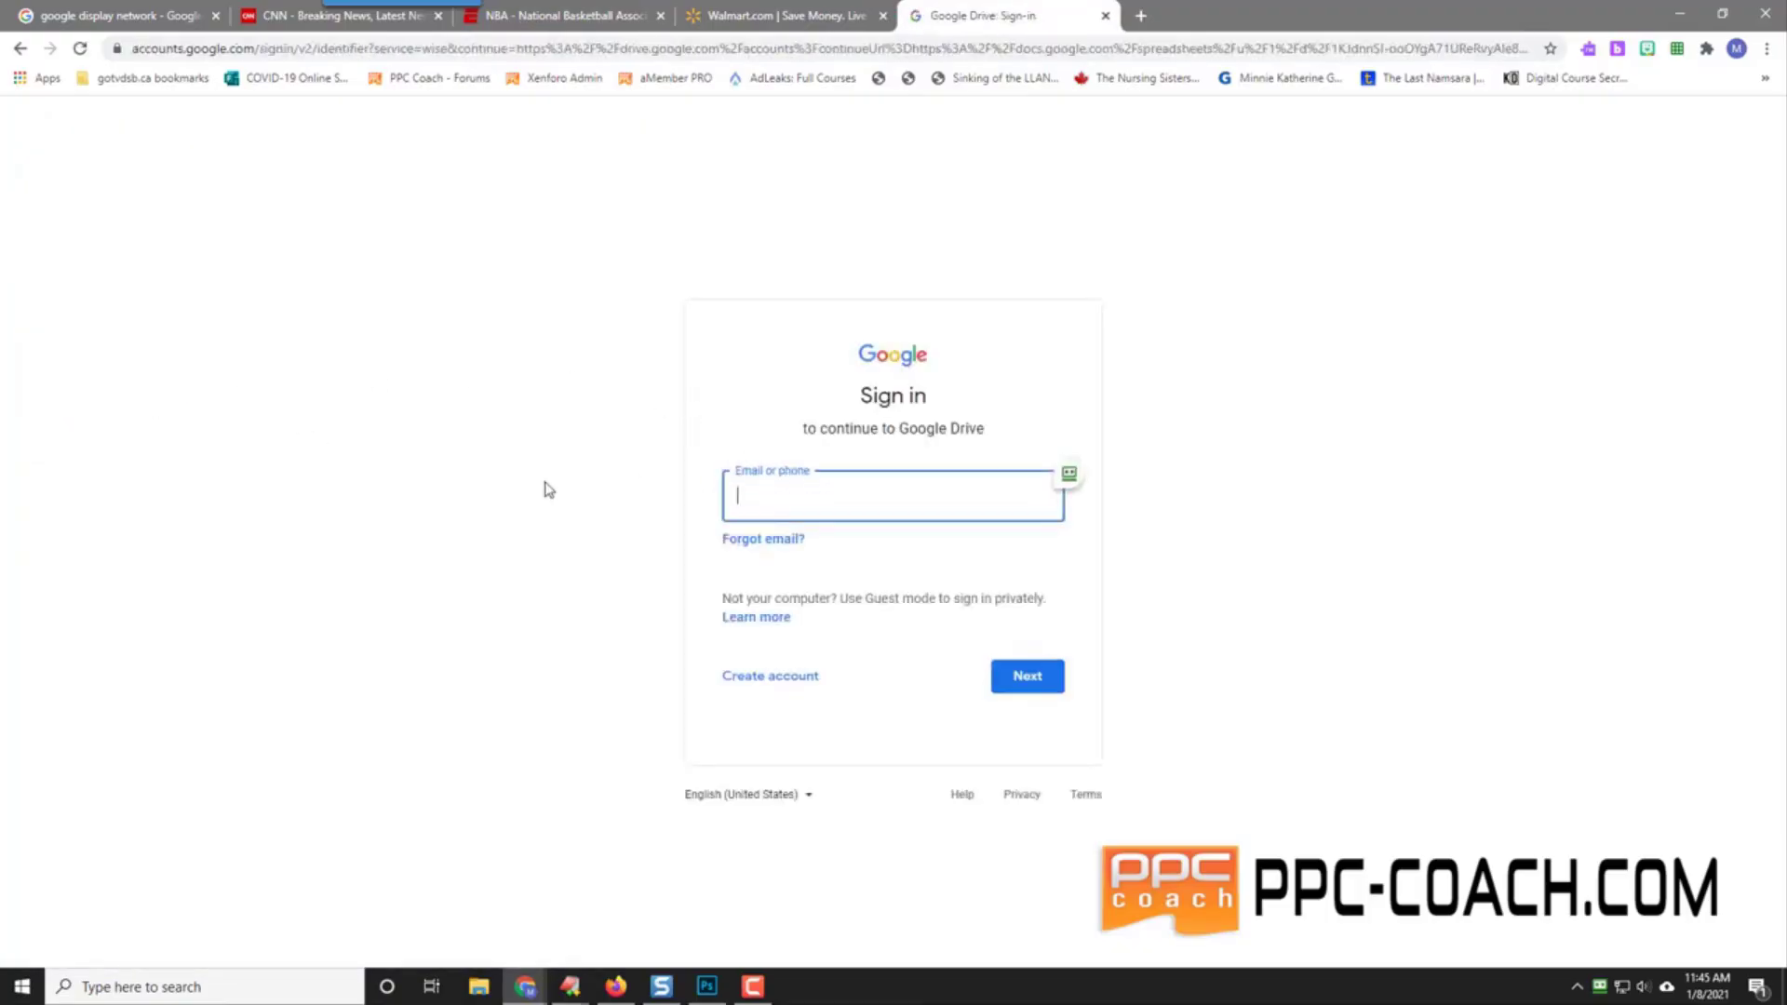
key(Return)
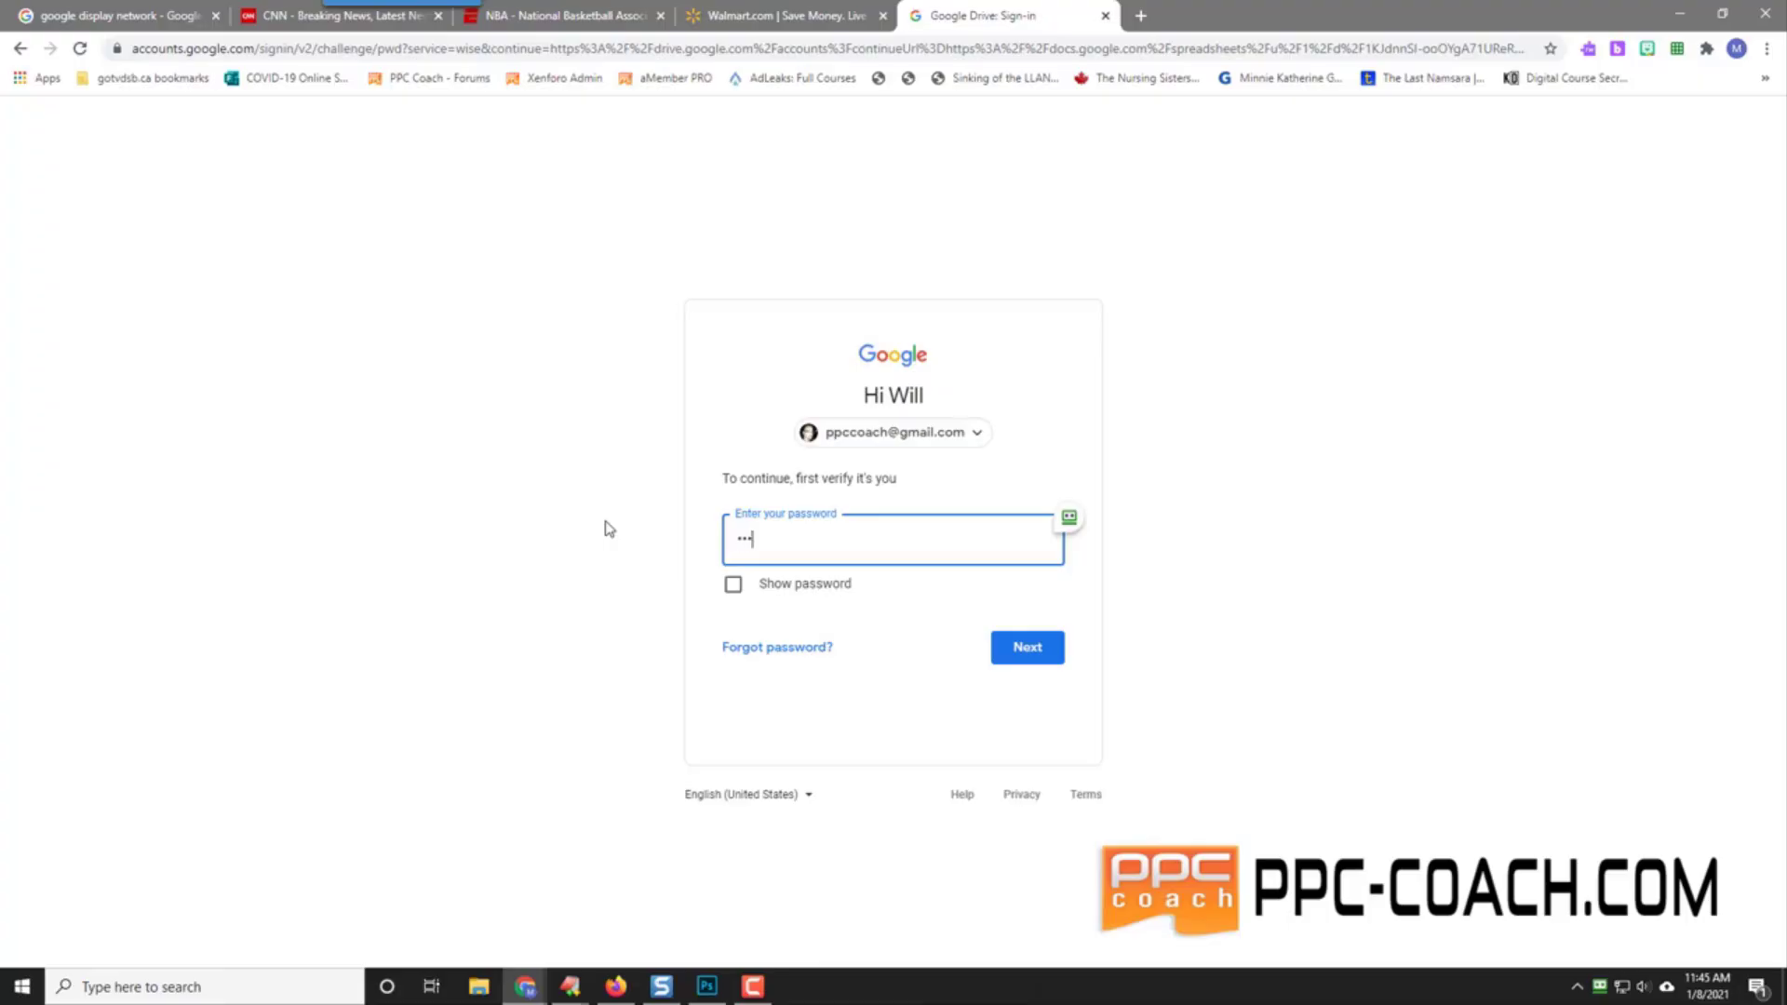
key(Return)
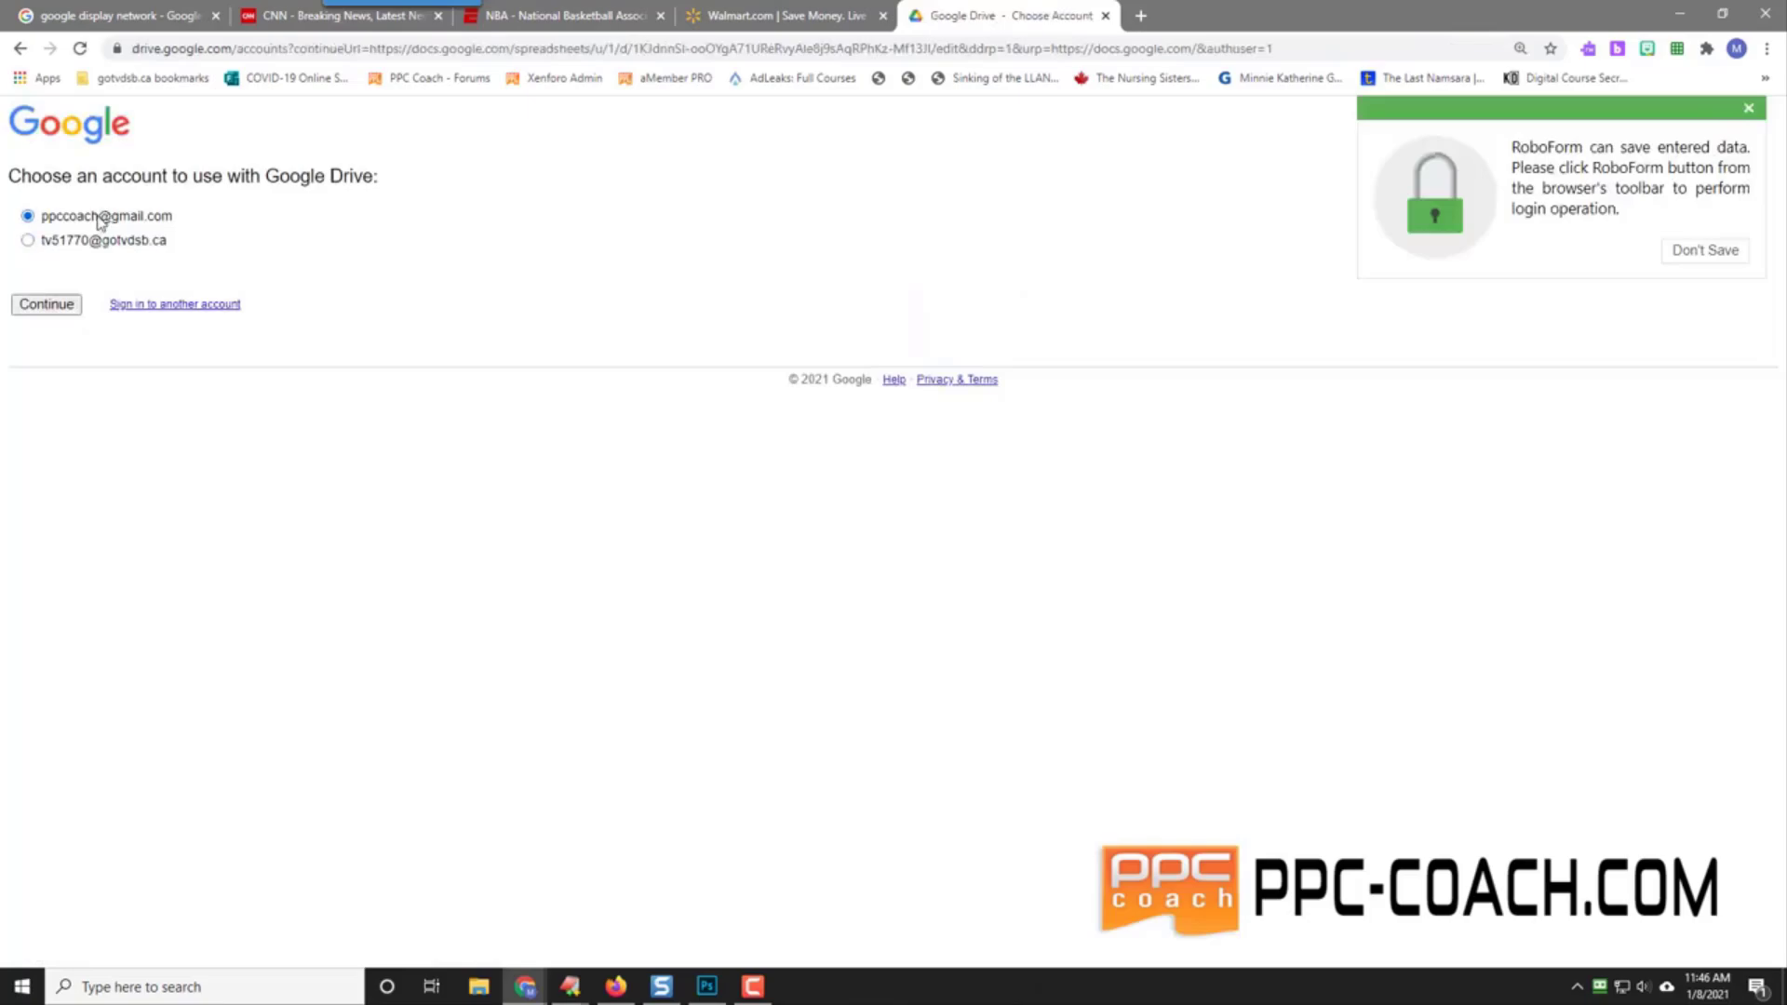
click(46, 304)
click(1751, 110)
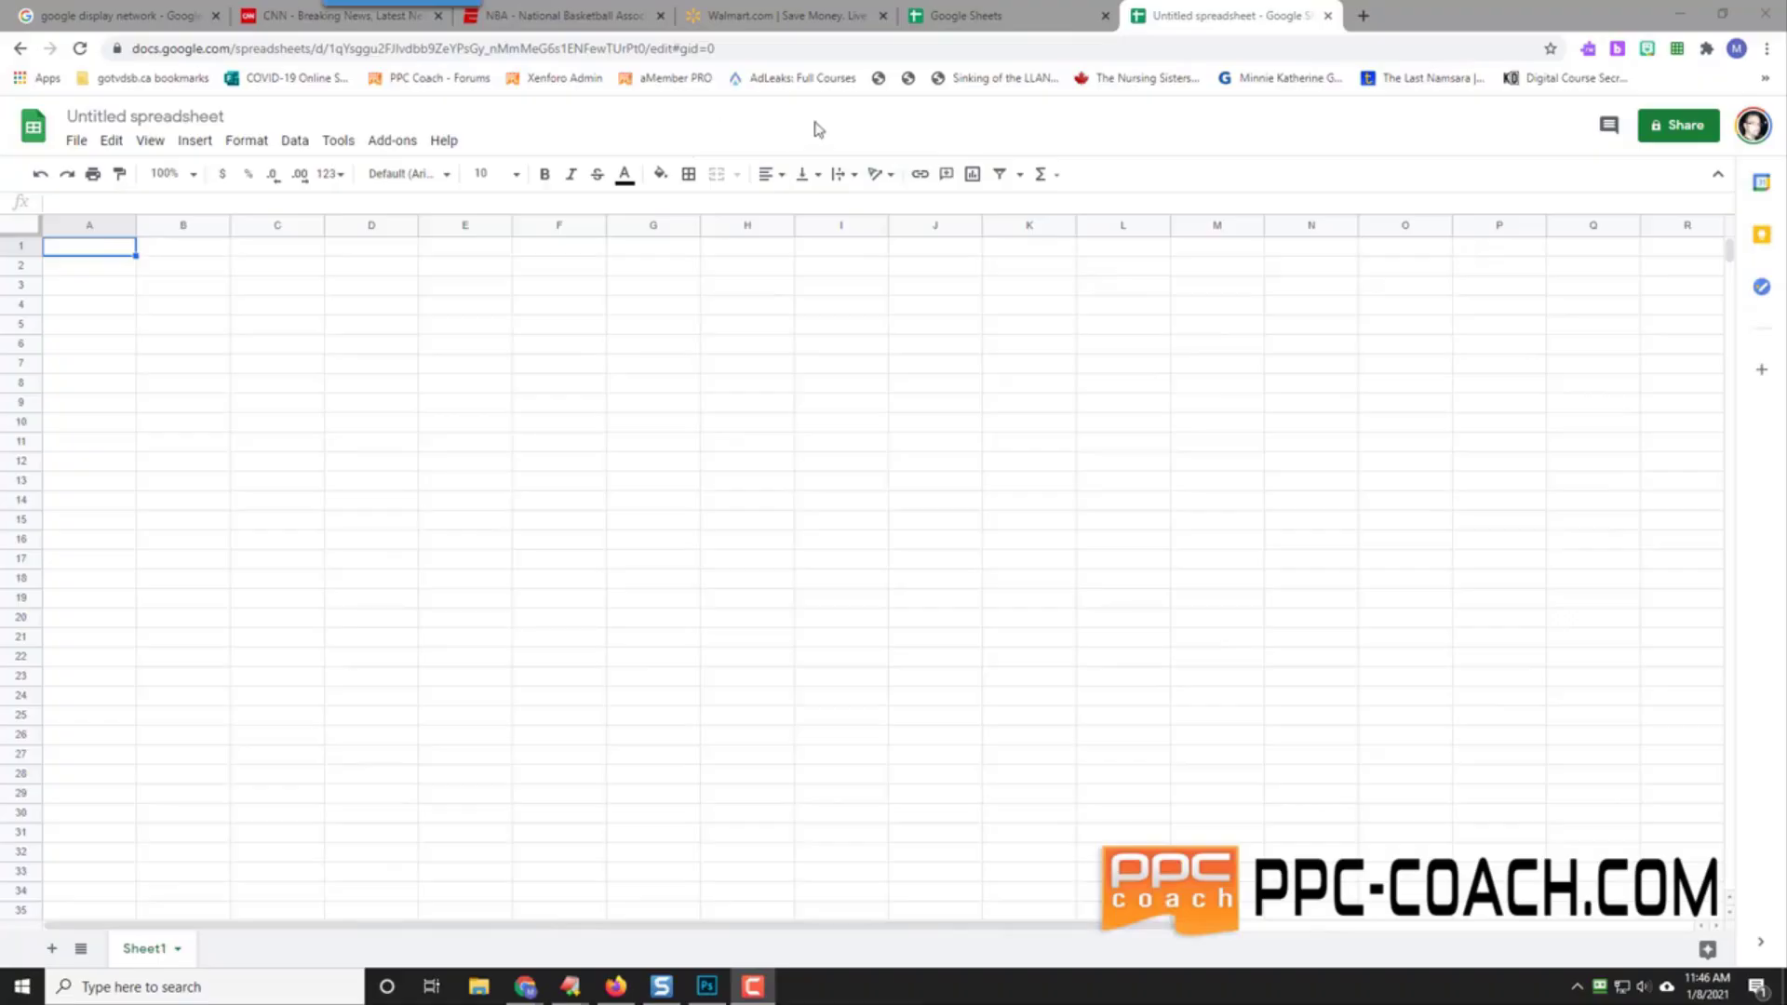
Step: Close the leftover Sheets home tab and retitle the spreadsheet 'Challenge #15 - Valentine's Day'
click(968, 13)
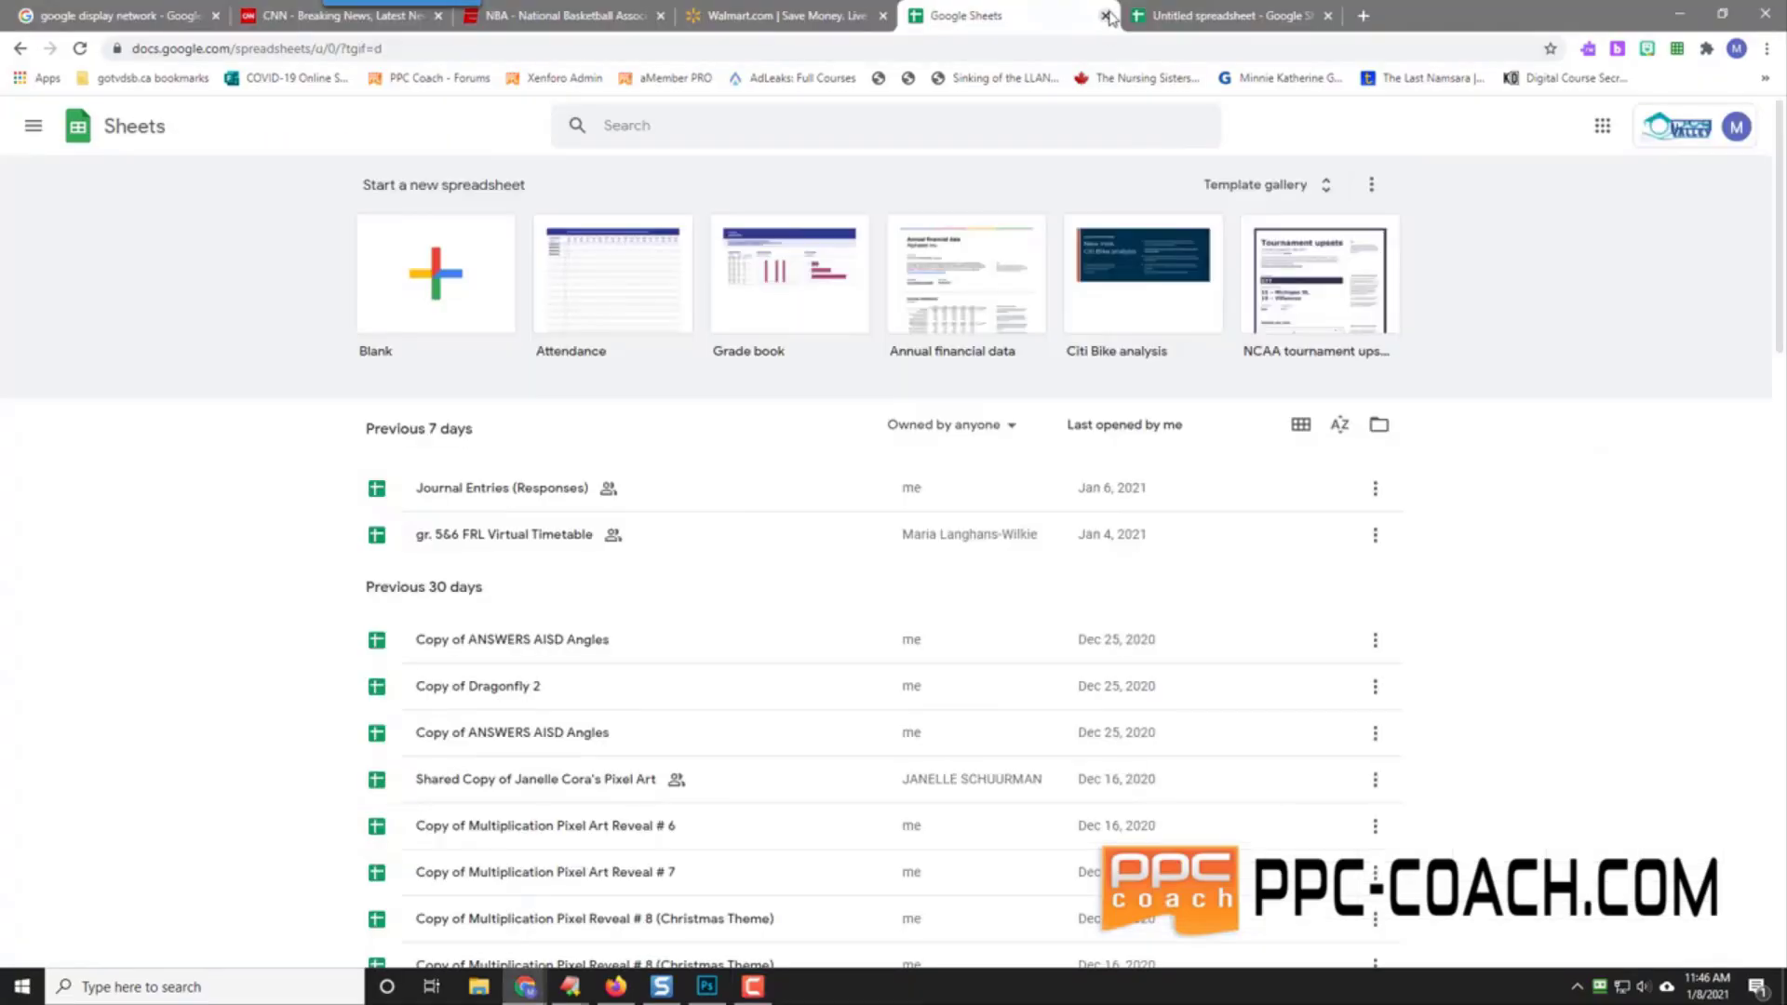
click(1106, 16)
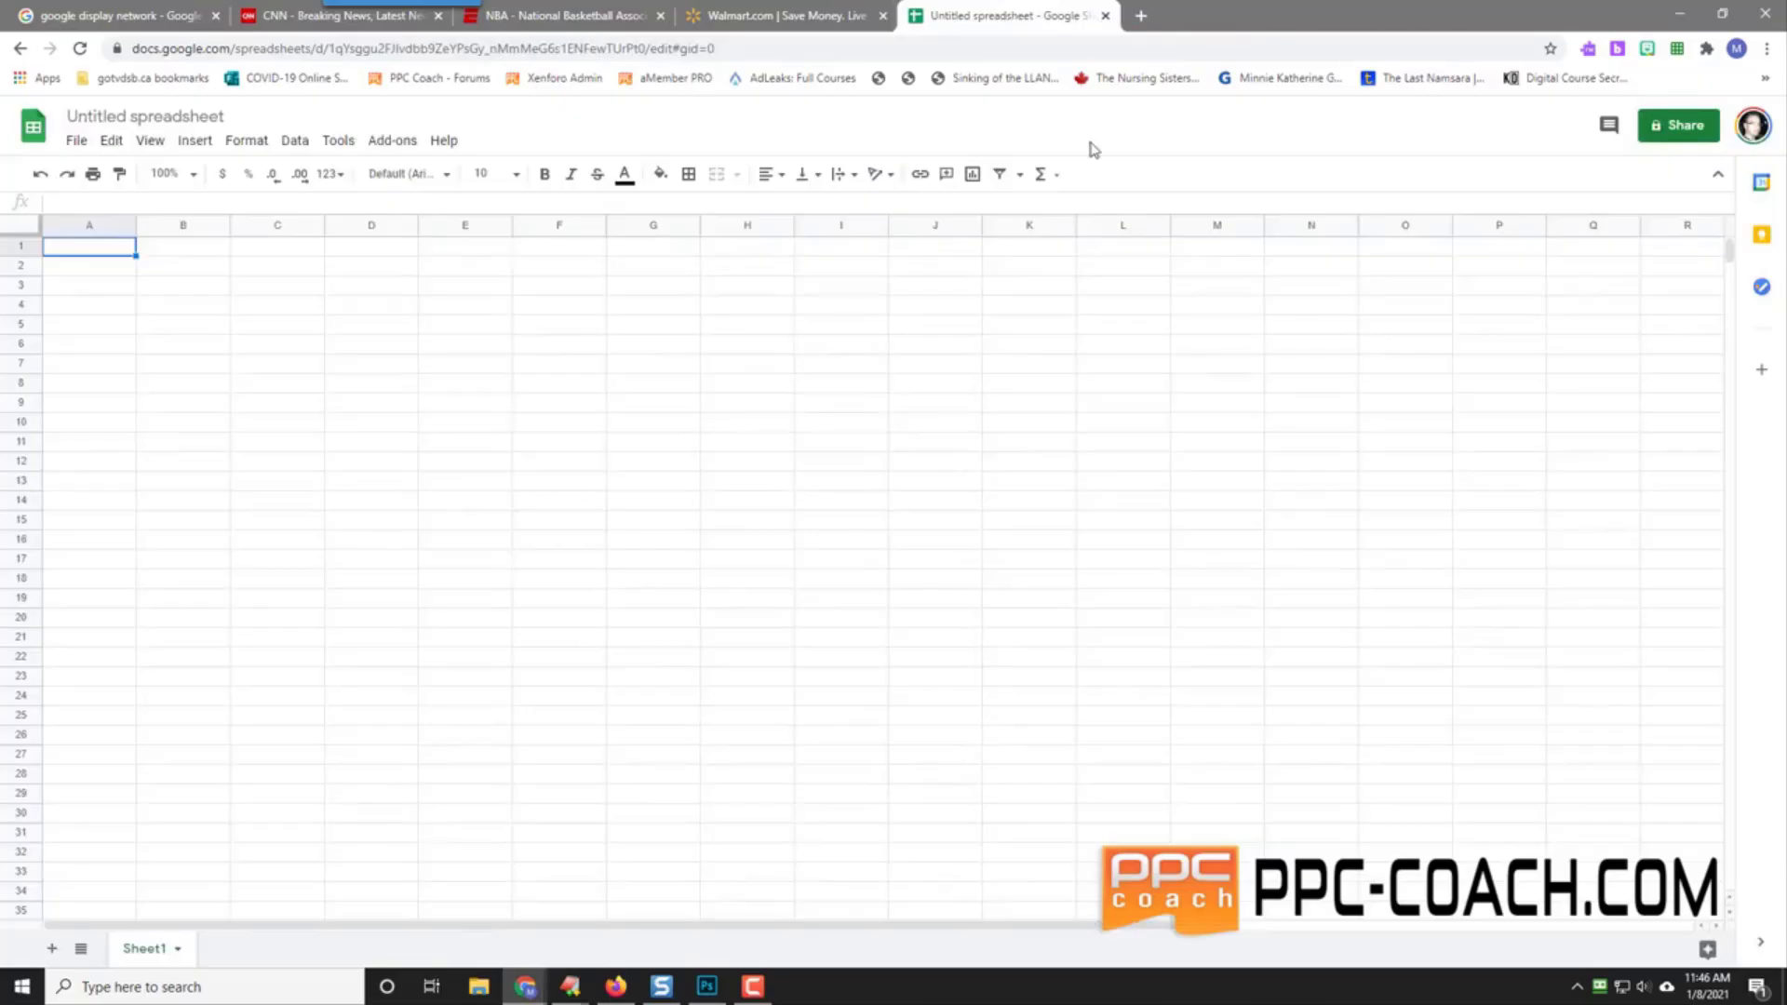
click(121, 118)
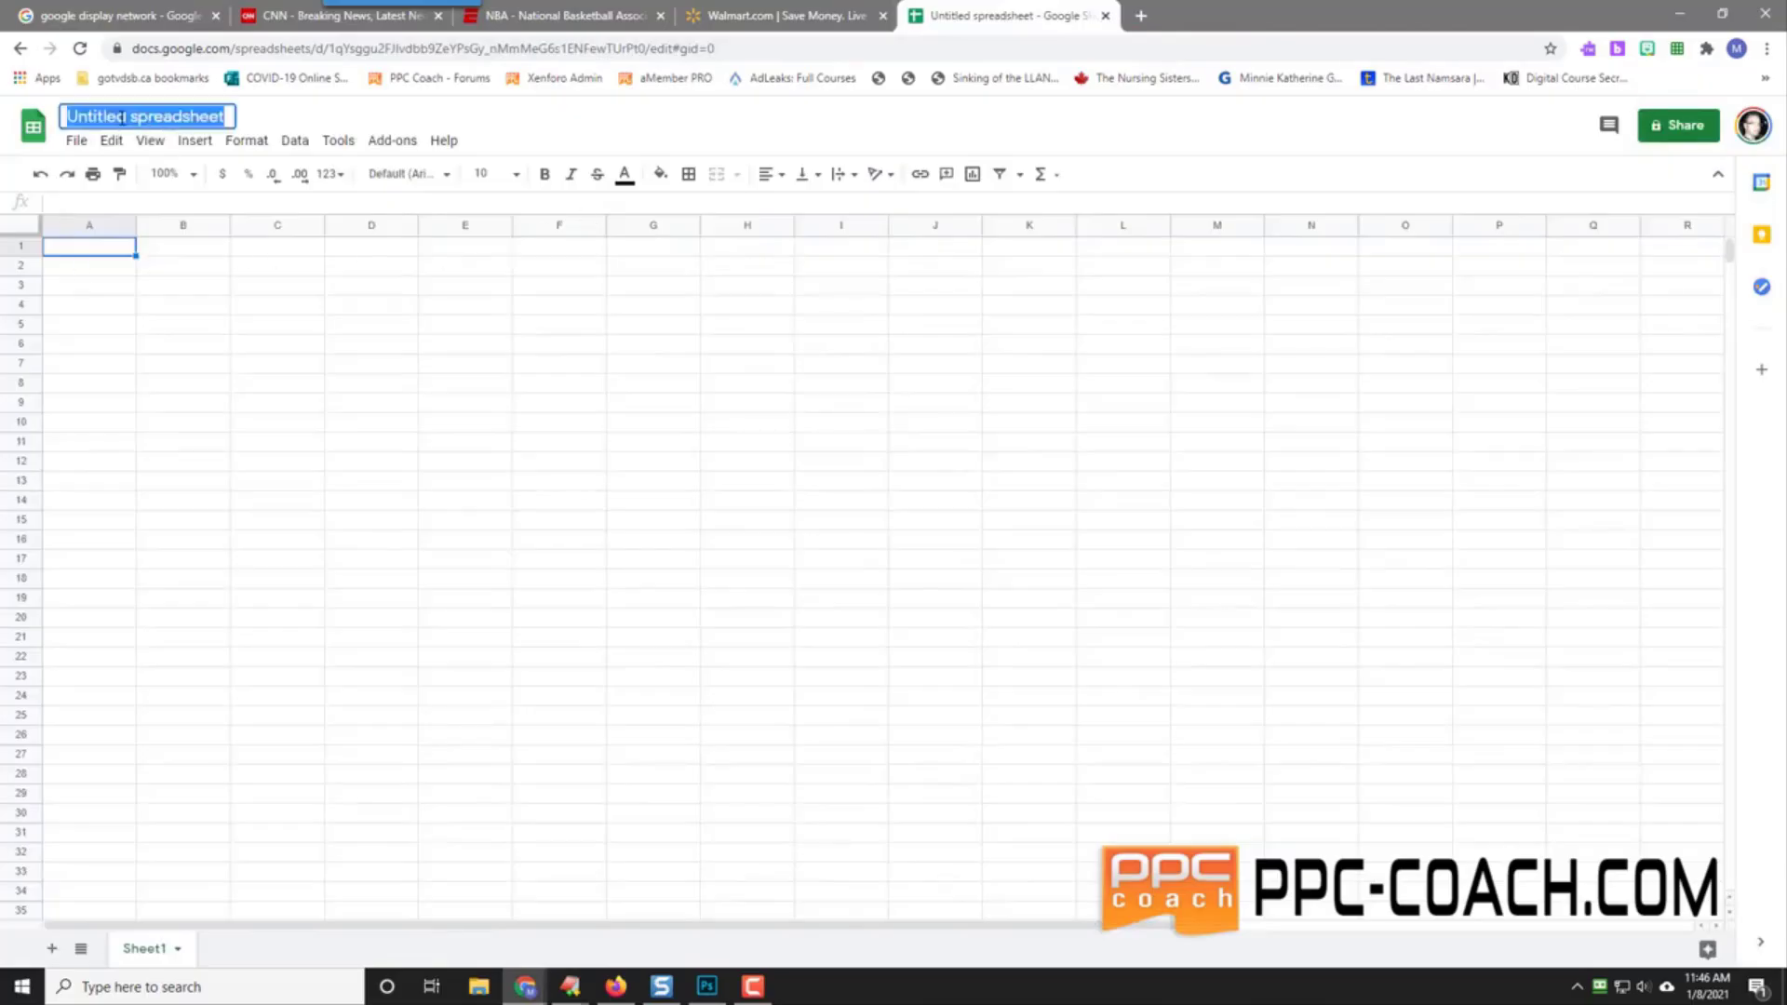
text(Chaleng)
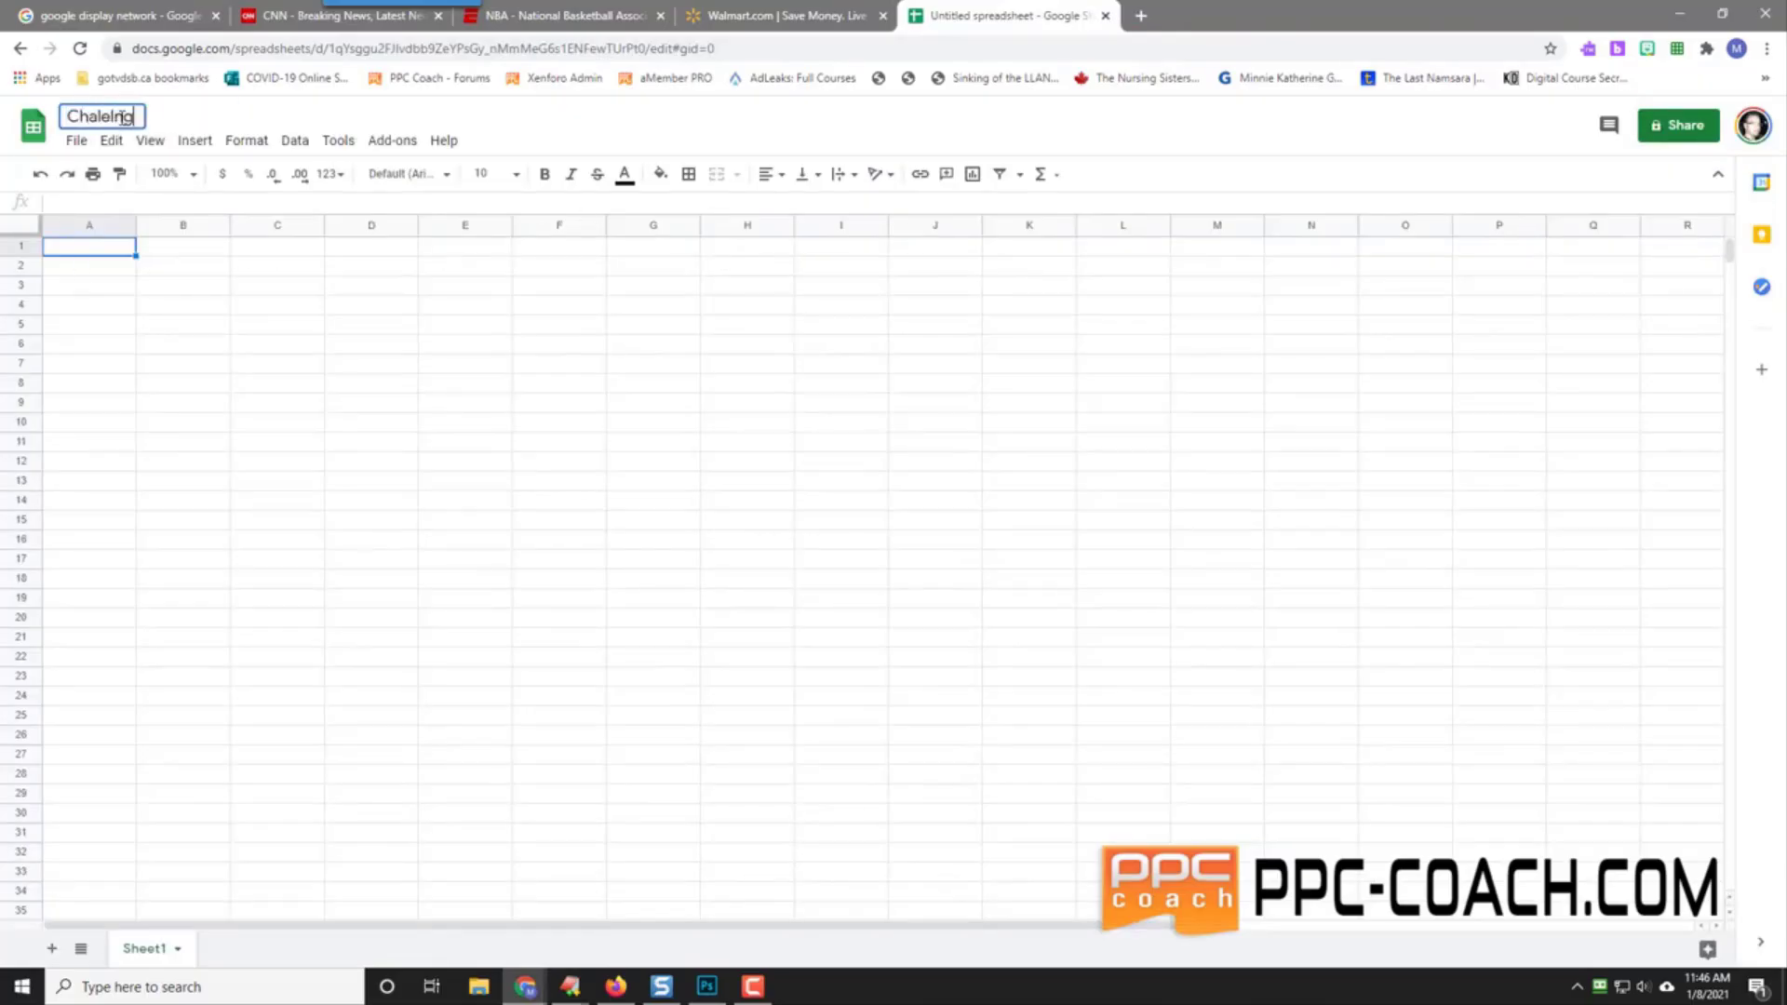
key(BackSpace)
key(BackSpace)
text(enge $)
key(BackSpace)
text(#15 - Vla)
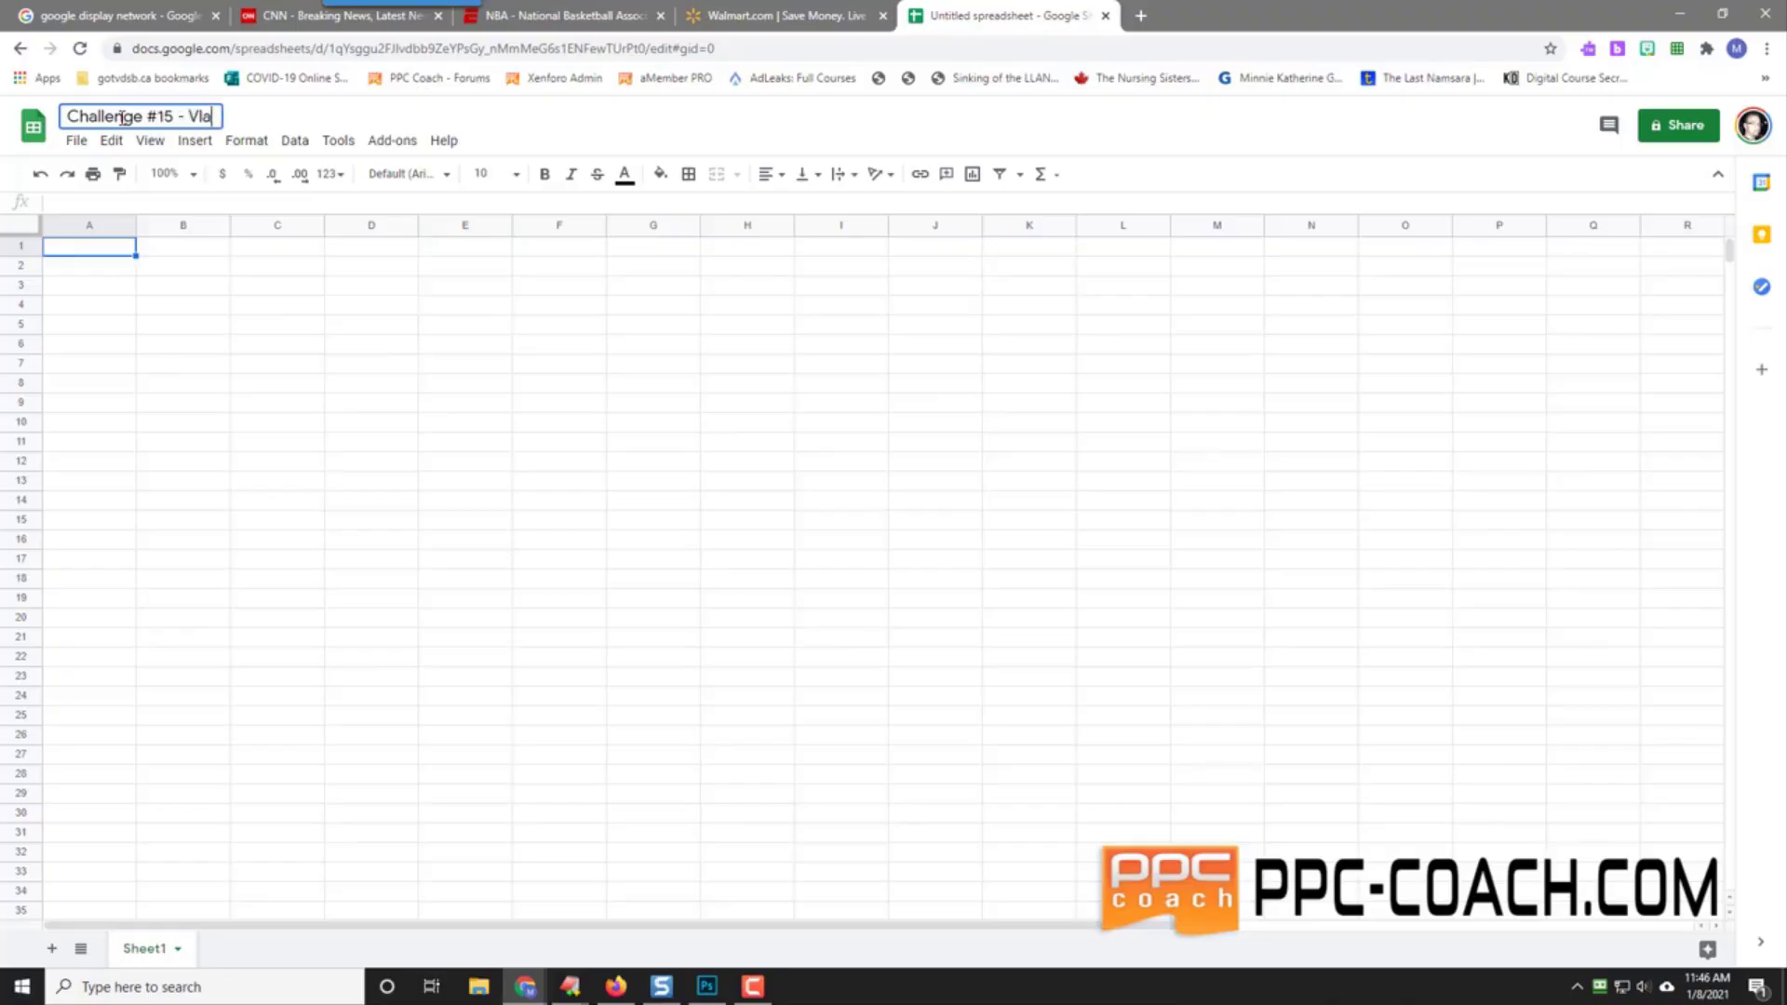
key(BackSpace)
key(BackSpace)
text(alentine's Day)
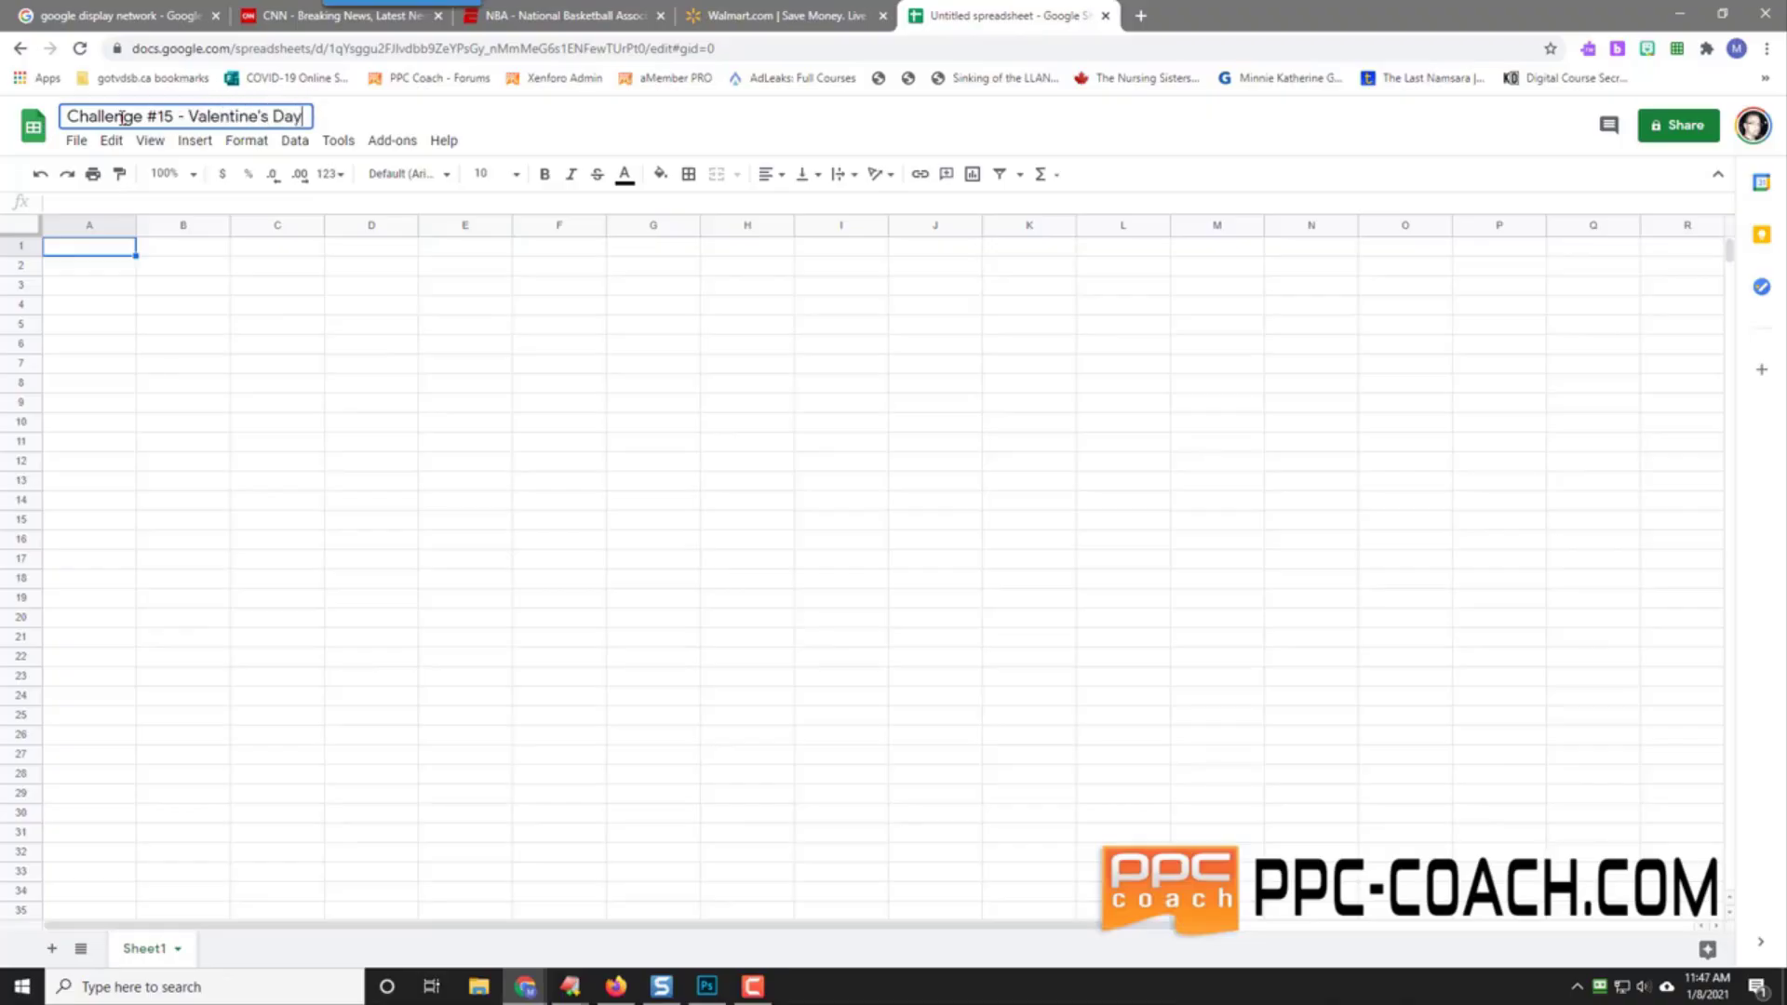
Step: Confirm the title and enter headers Image, Quote, URL, Status in cells A1 to D1
key(Return)
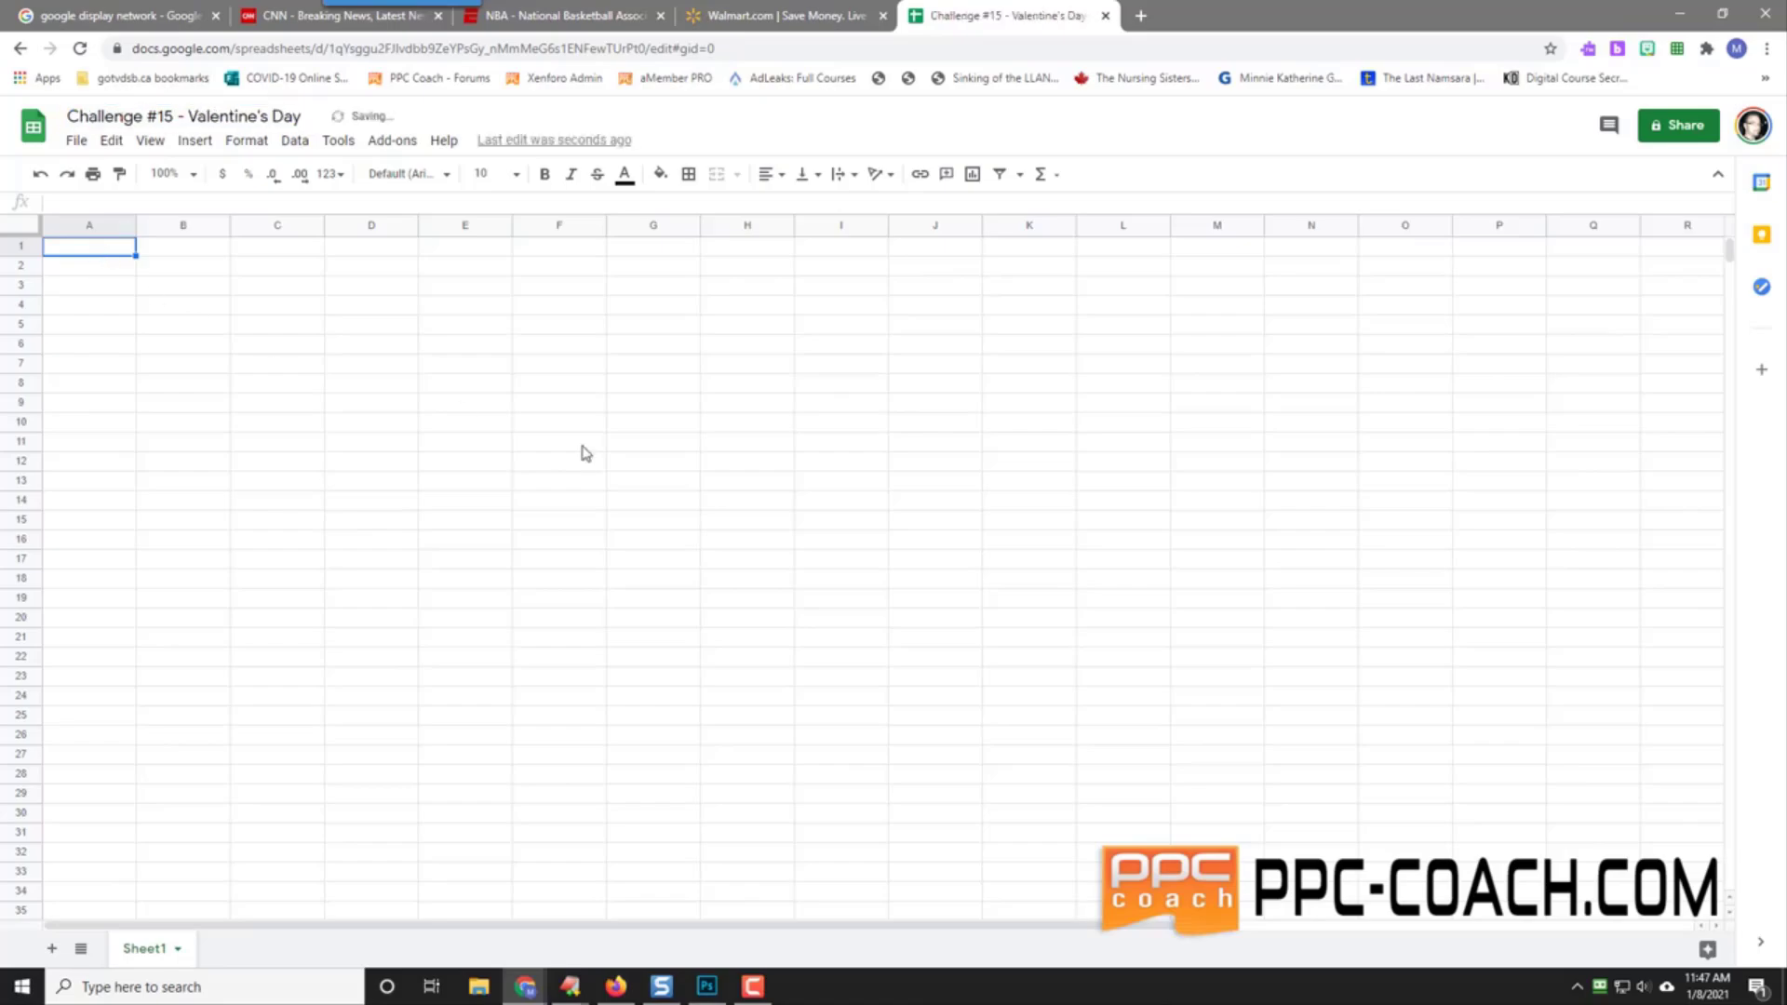
text(Image)
key(Tab)
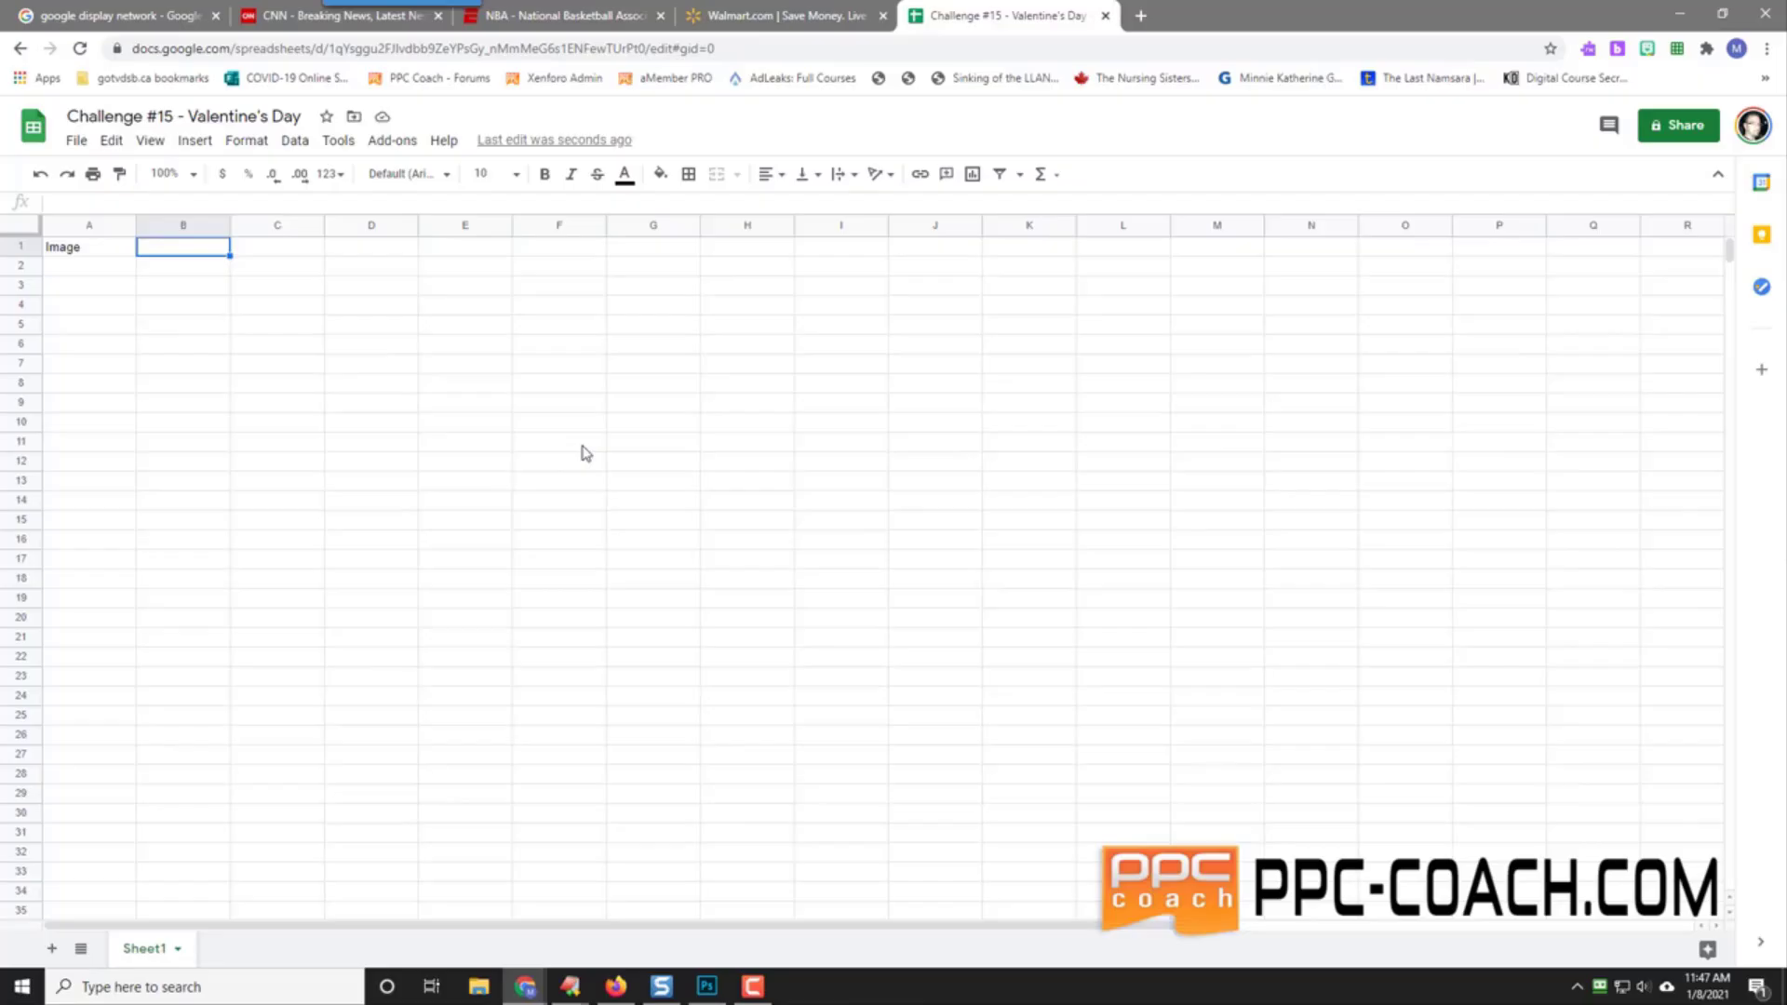
text(Quote)
key(Tab)
text(URL)
key(Tab)
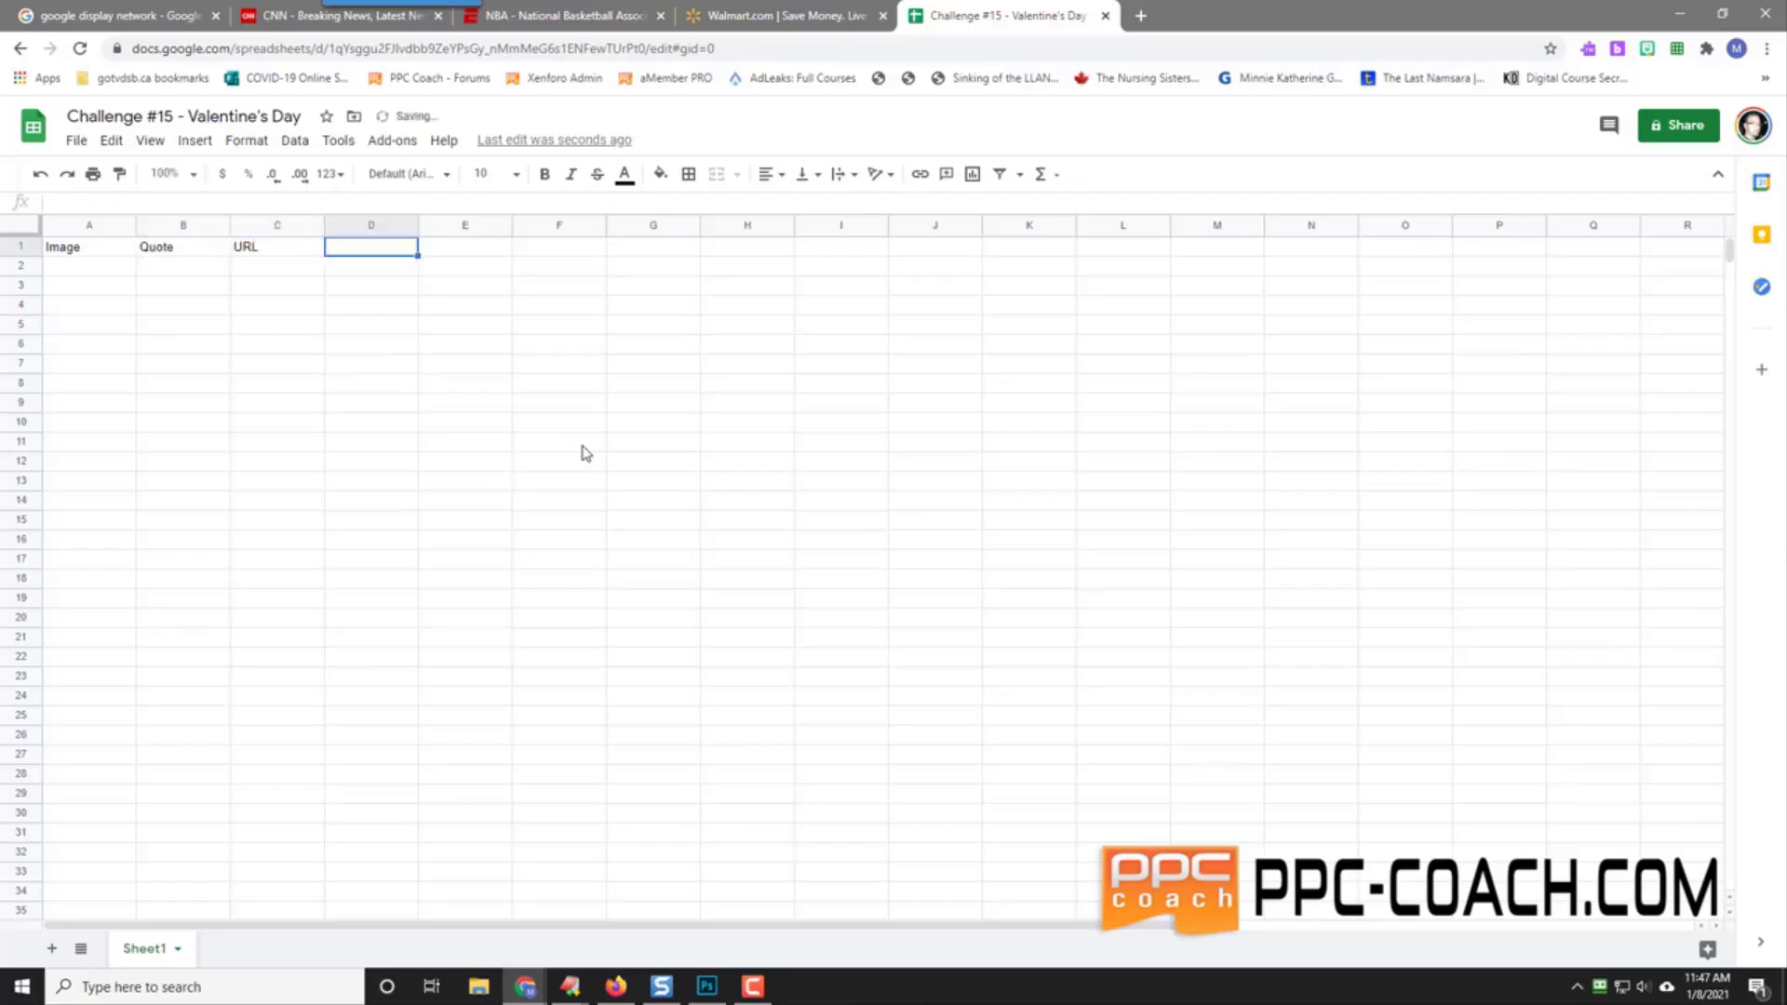
text(Status)
key(Return)
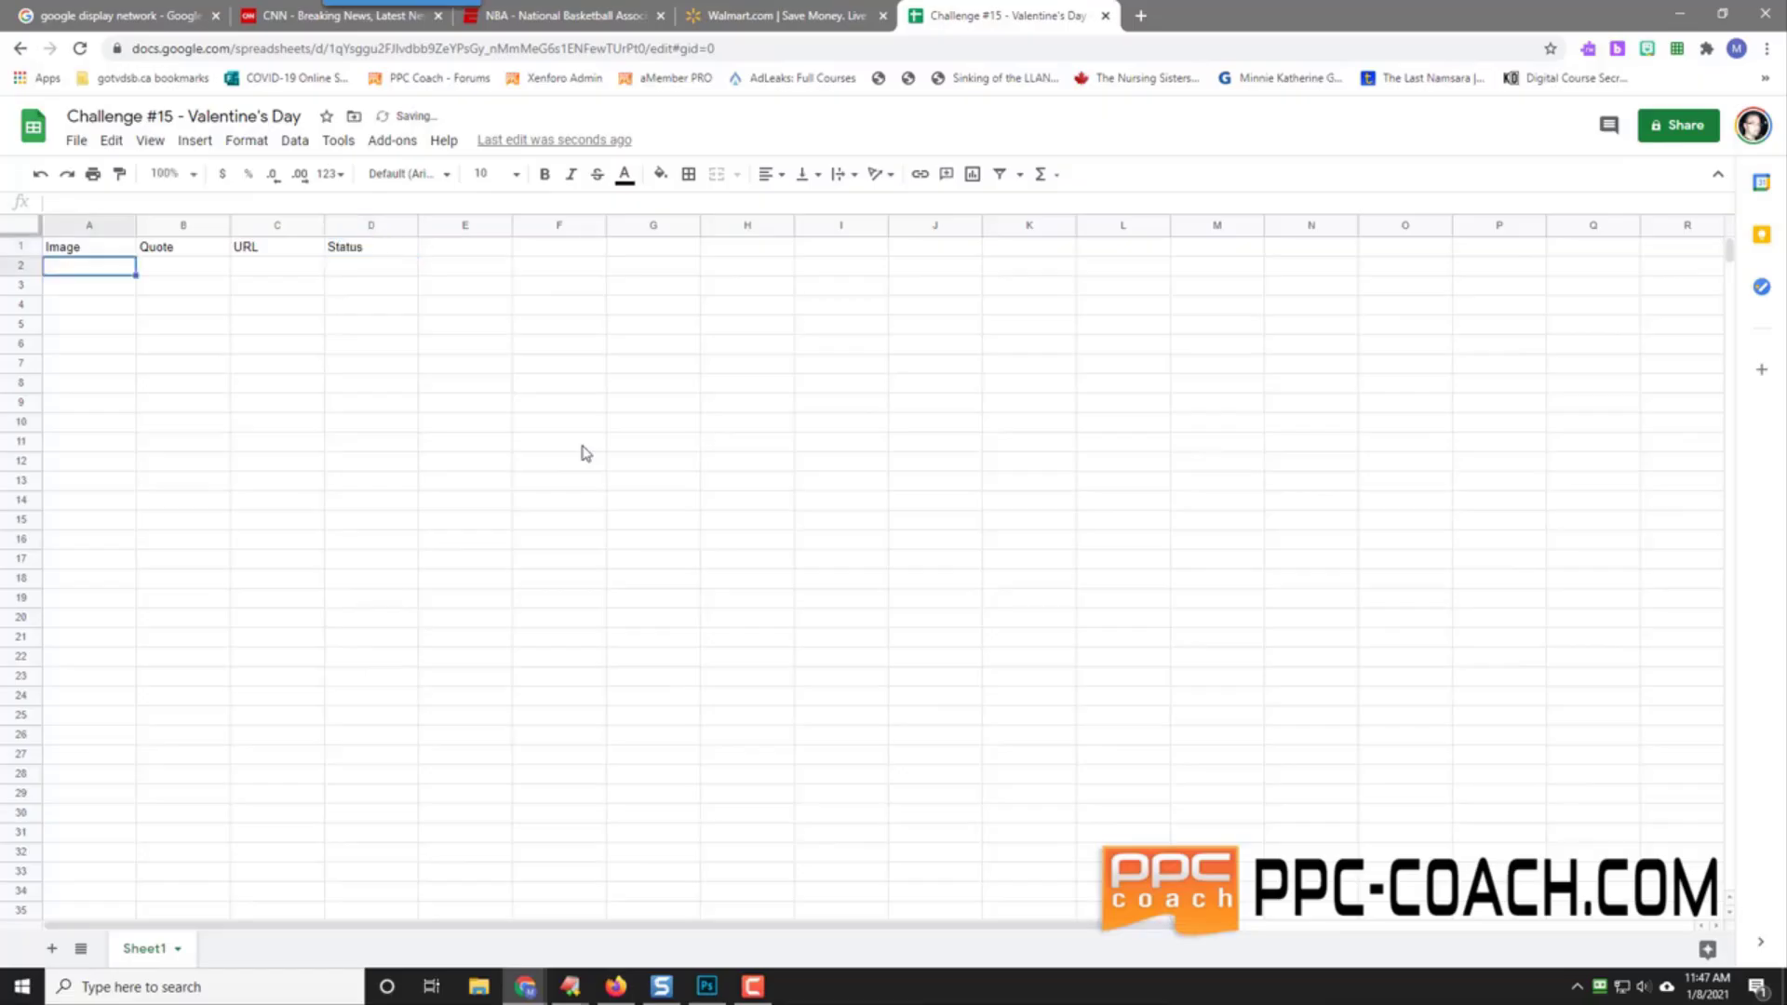
key(Up)
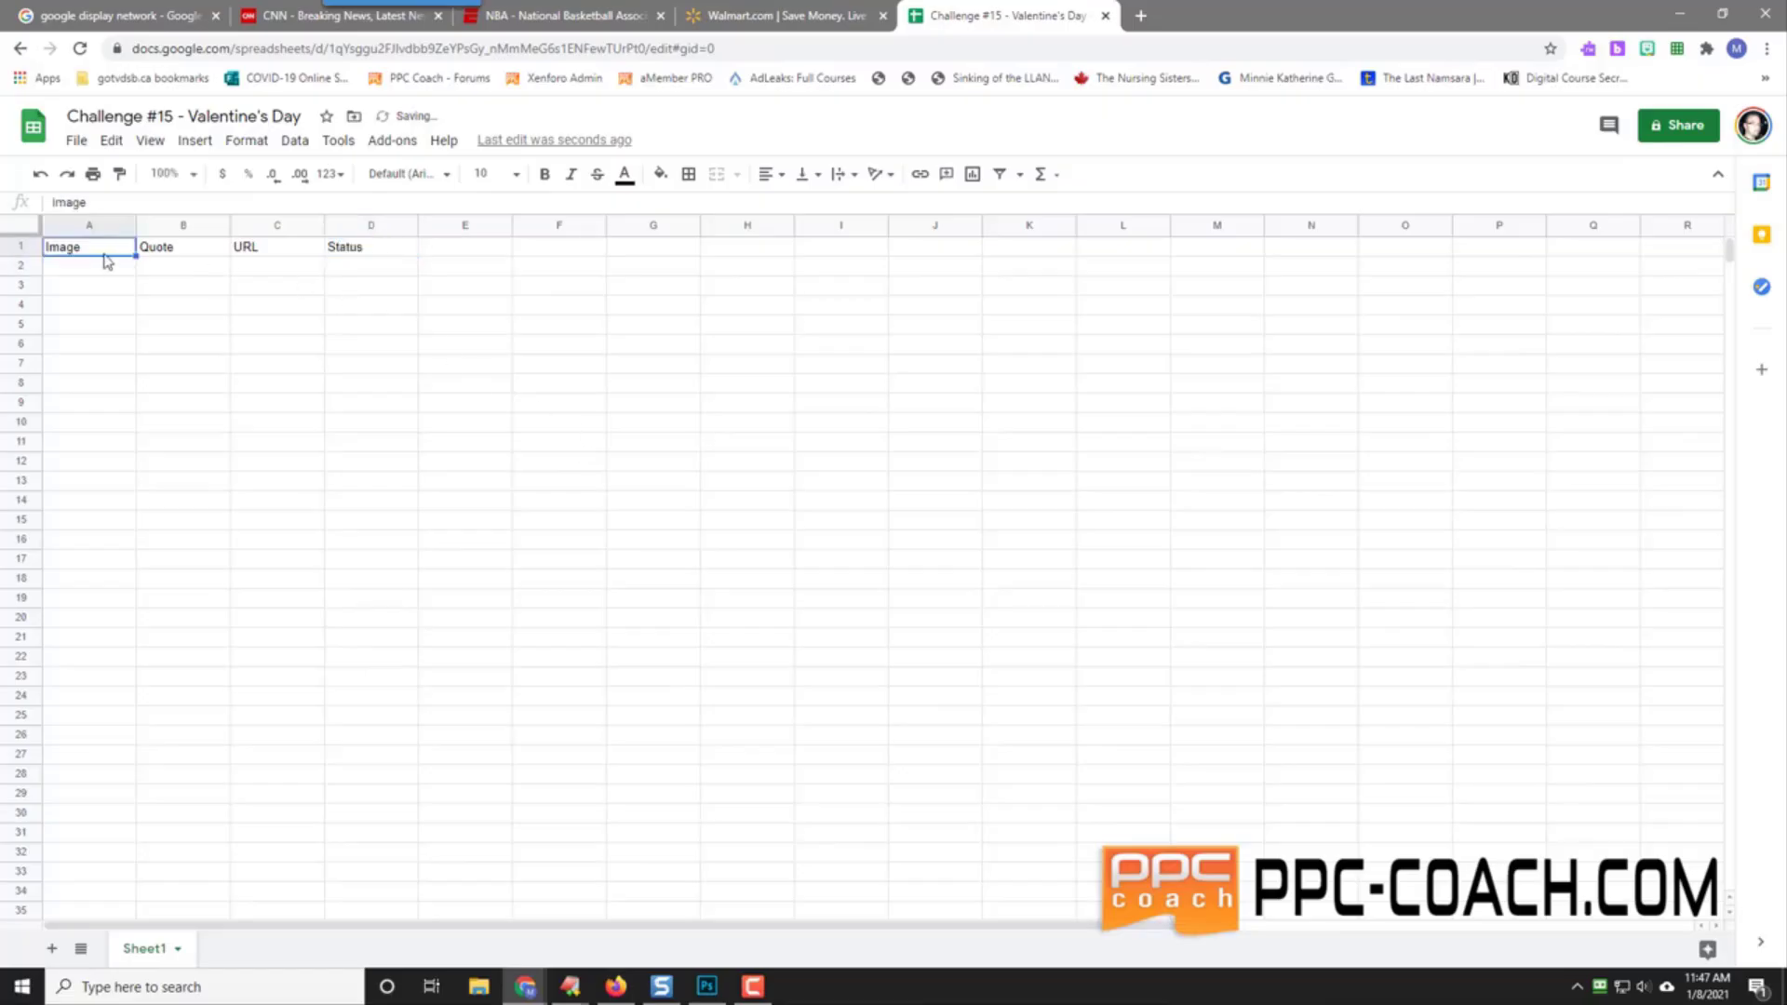
Step: Format A1:D1 as bold white text on a black fill
drag(105, 261, 359, 260)
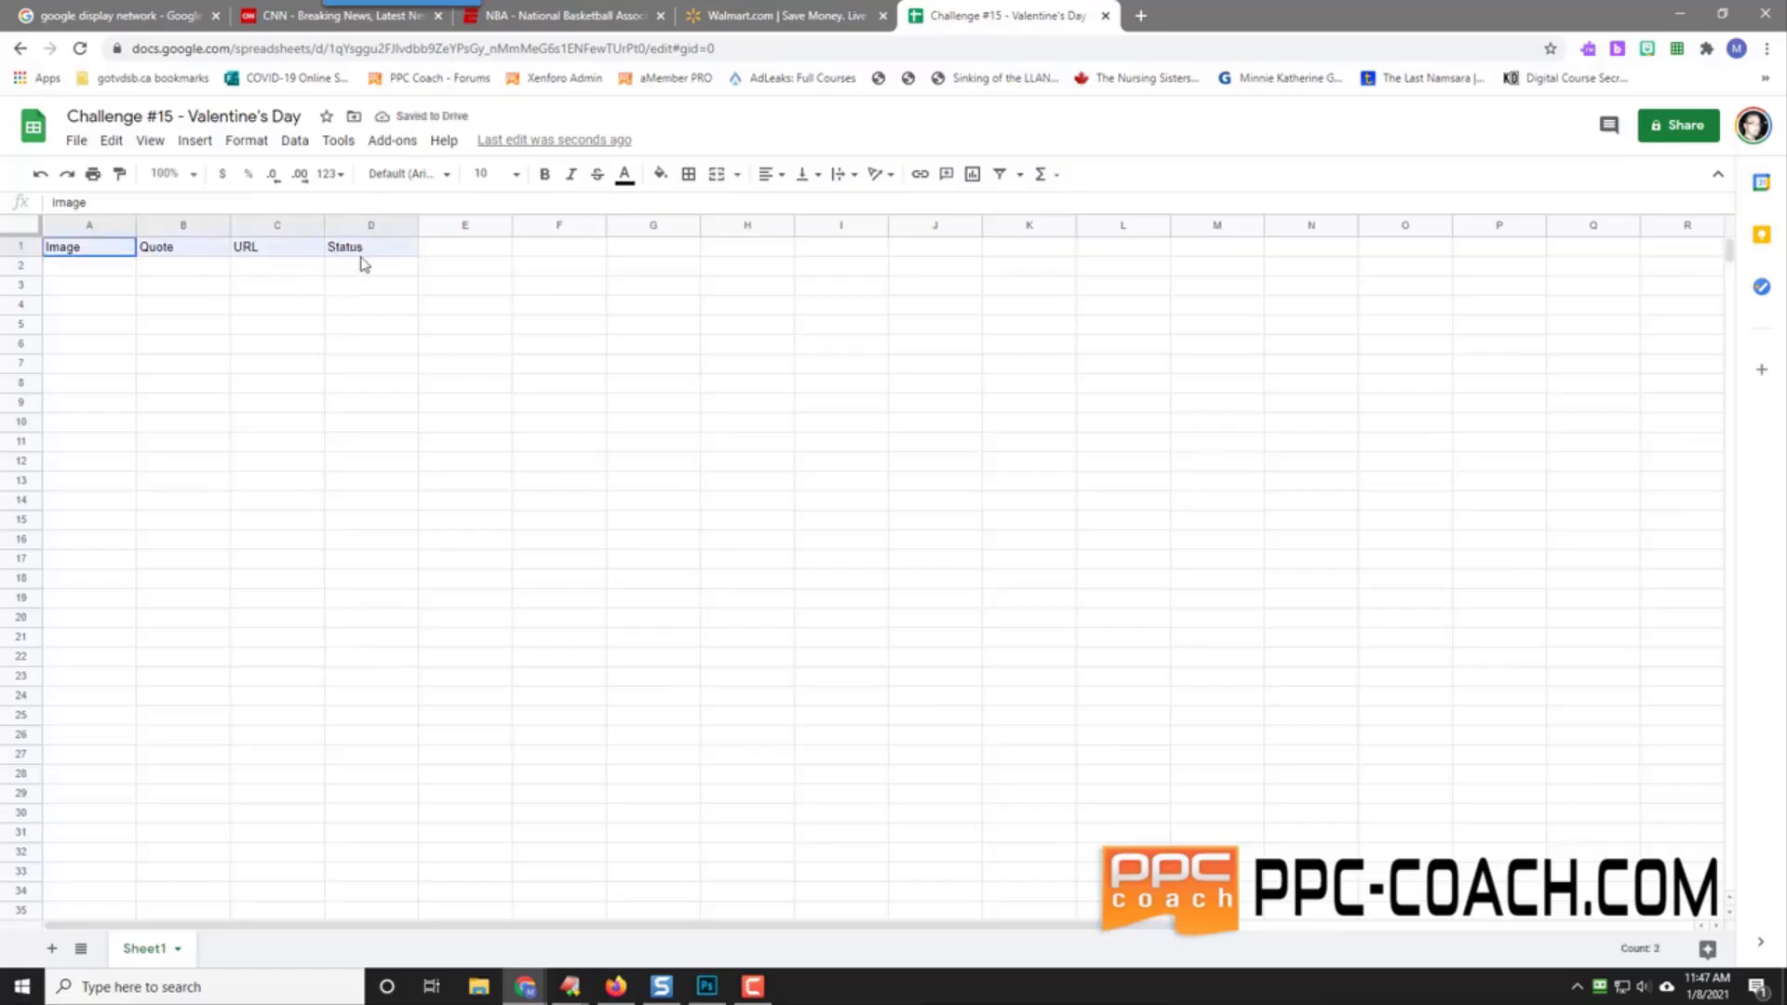
click(547, 175)
click(625, 175)
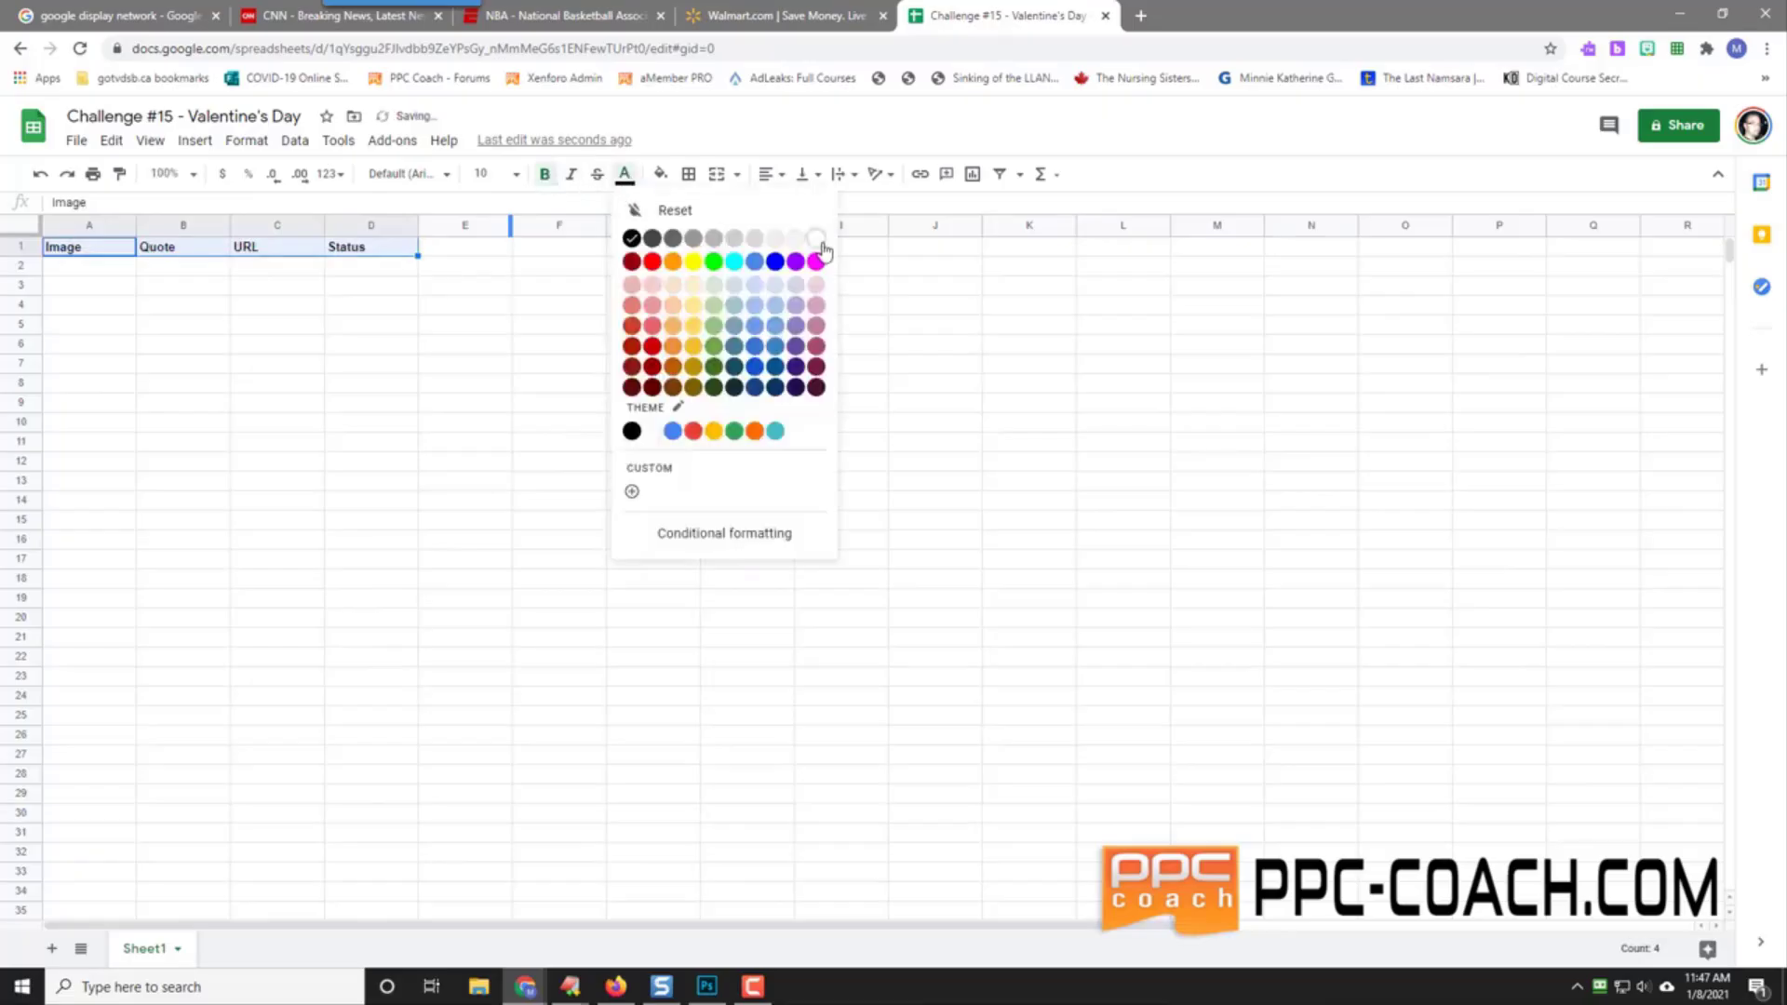
click(817, 241)
click(660, 174)
click(667, 239)
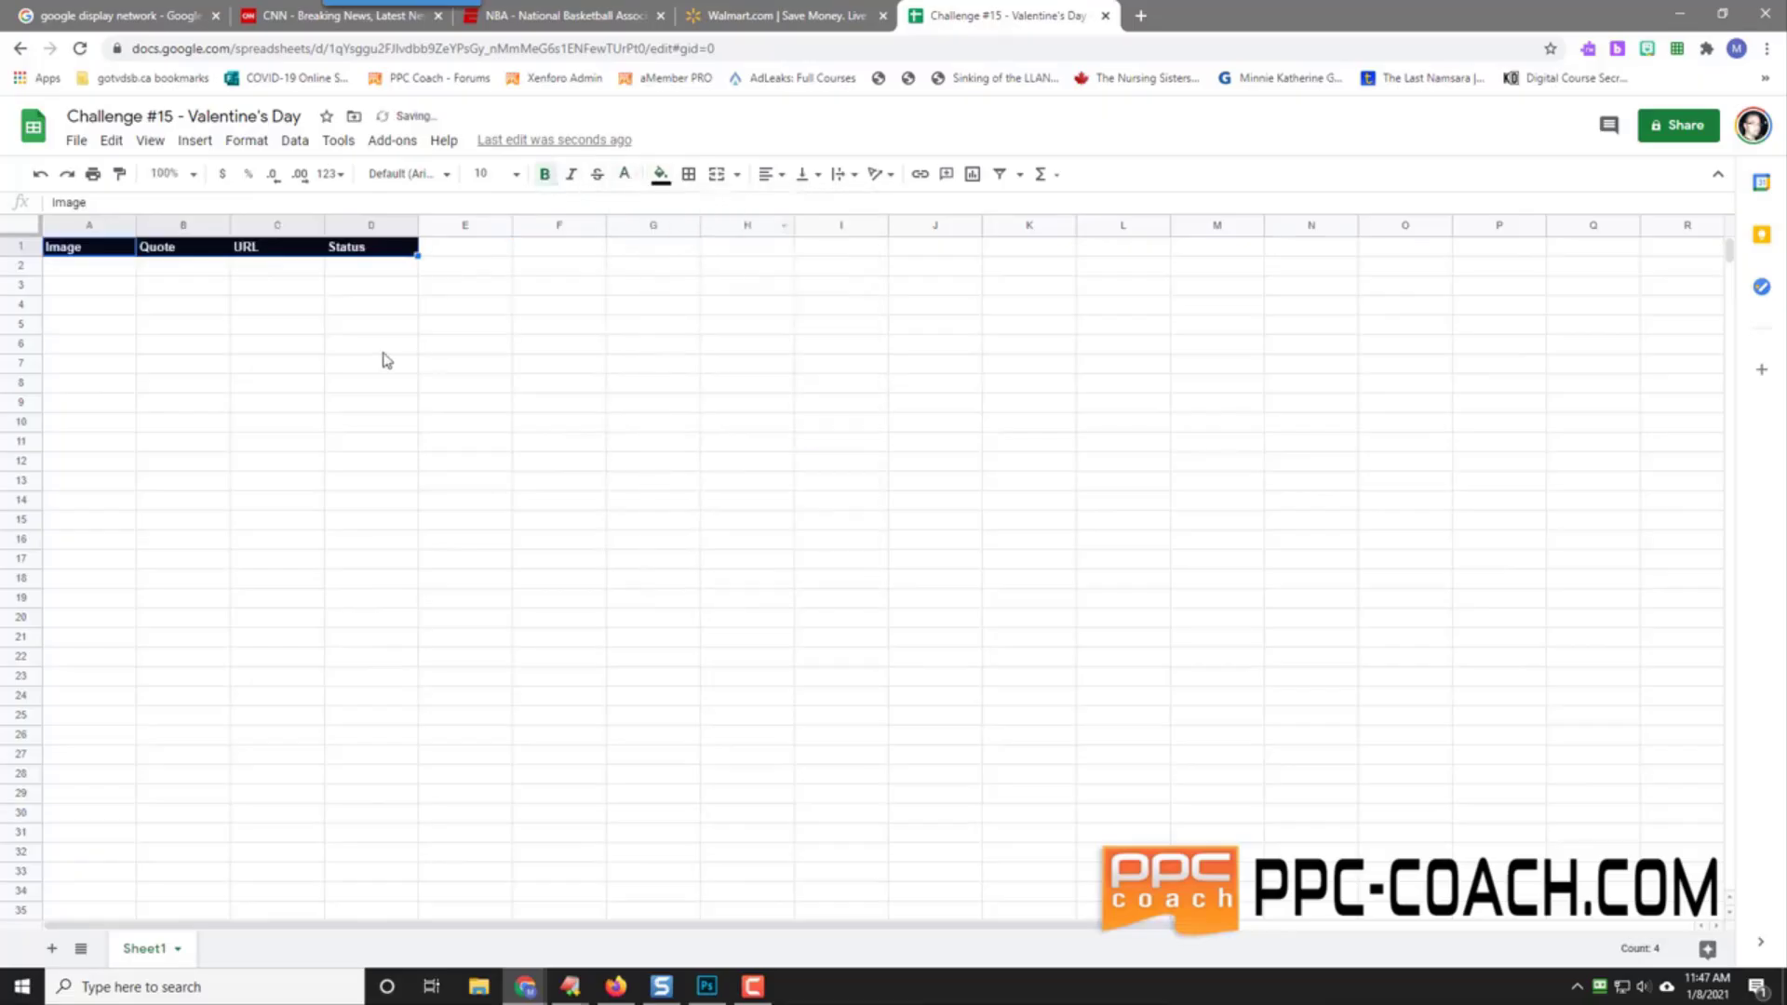
click(382, 350)
Step: Freeze row 1 so the header stays at the top
click(20, 247)
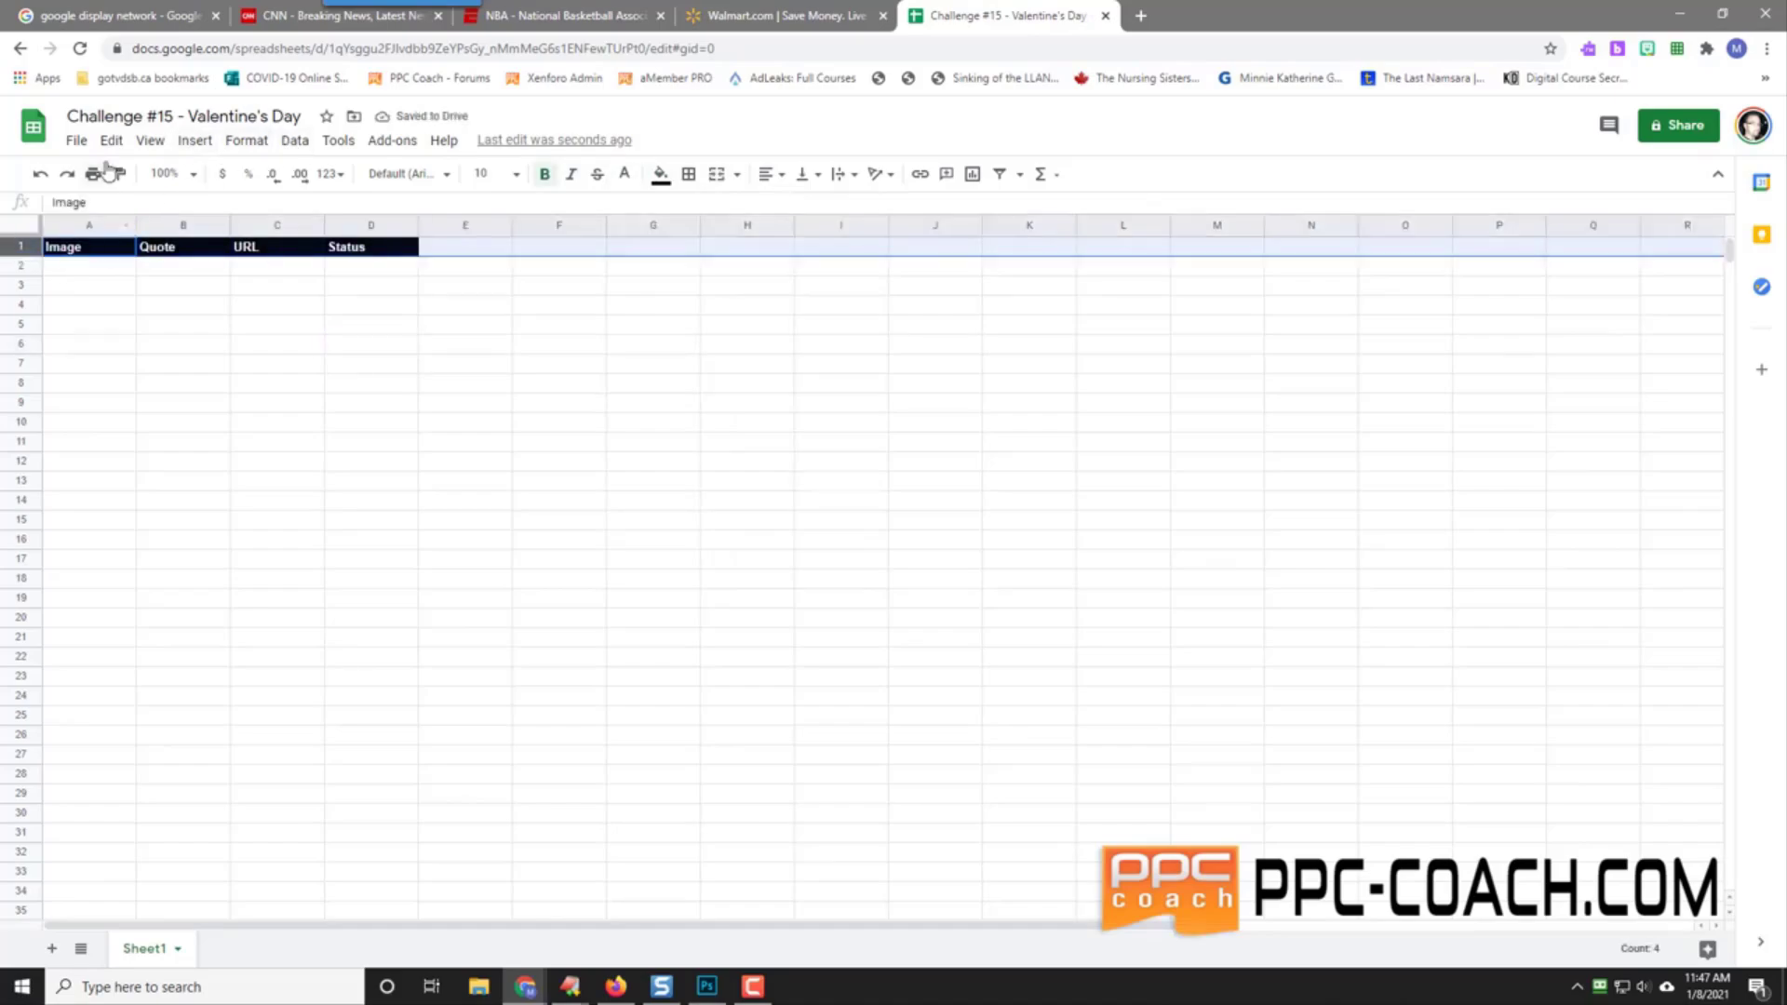
click(150, 143)
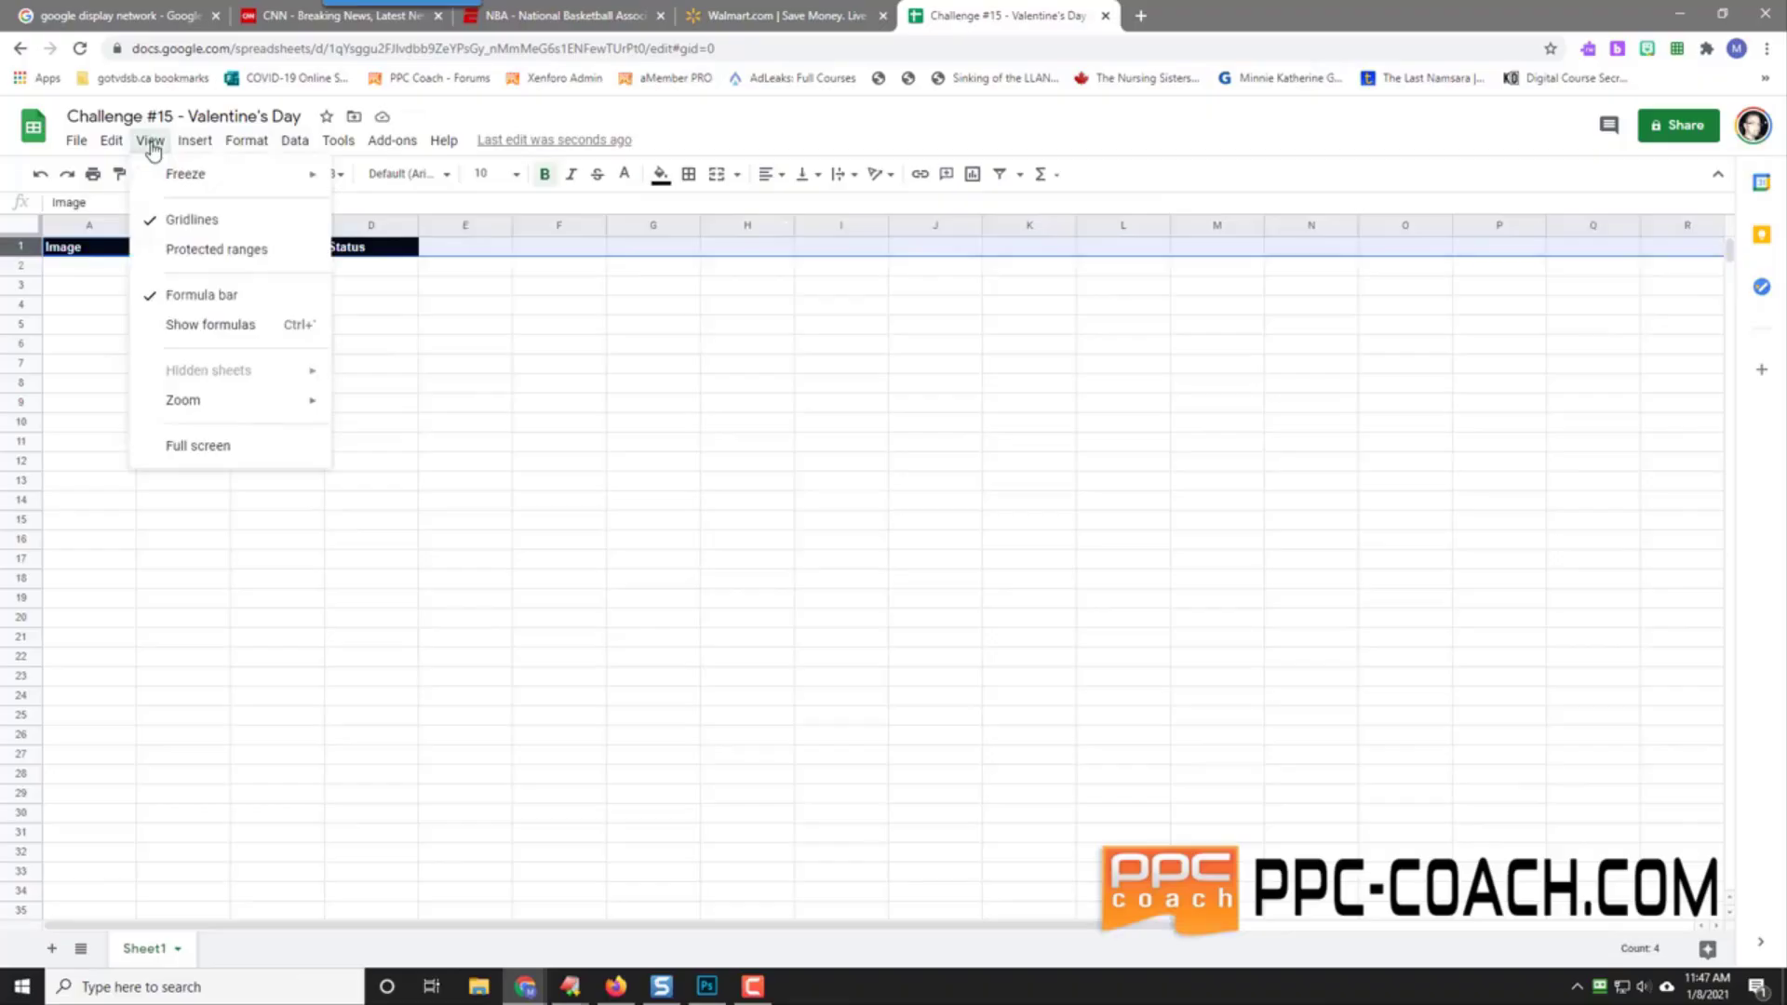
mouse_move(187, 177)
click(438, 209)
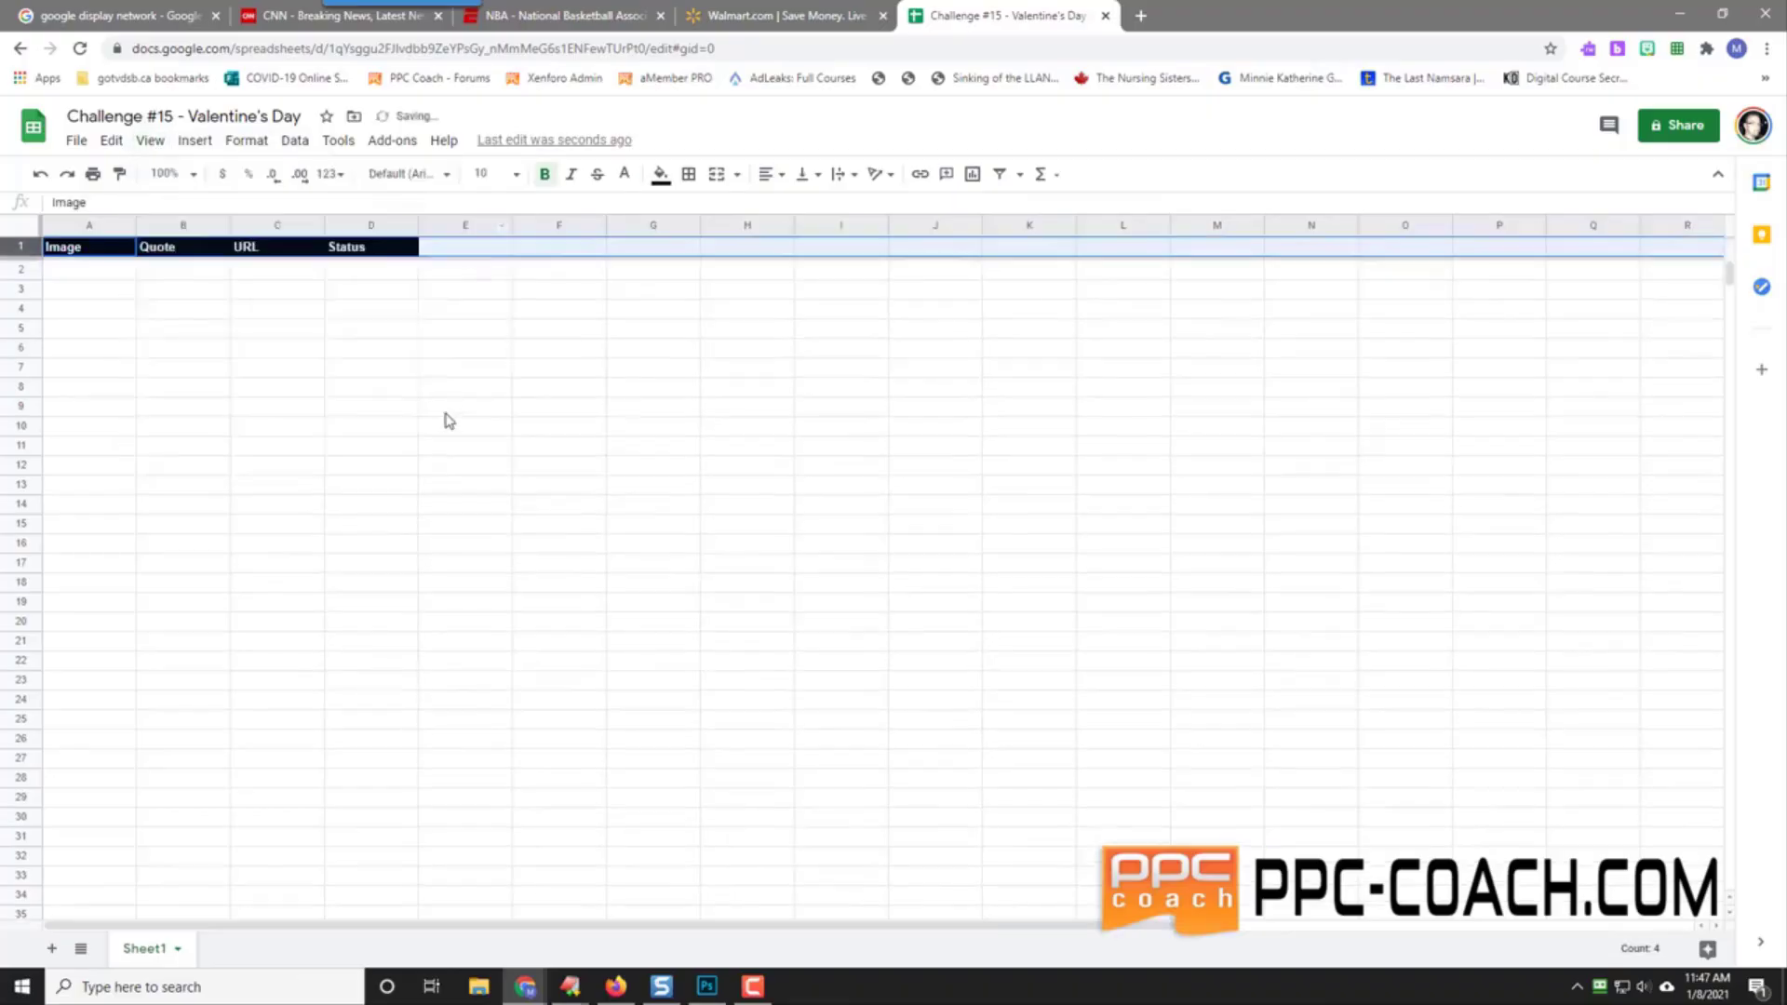
scroll(447, 421, down, 2)
scroll(397, 407, up, 2)
Step: Search Google for 'snagit' in a new tab and open TechSmith's Snagit page
click(1140, 16)
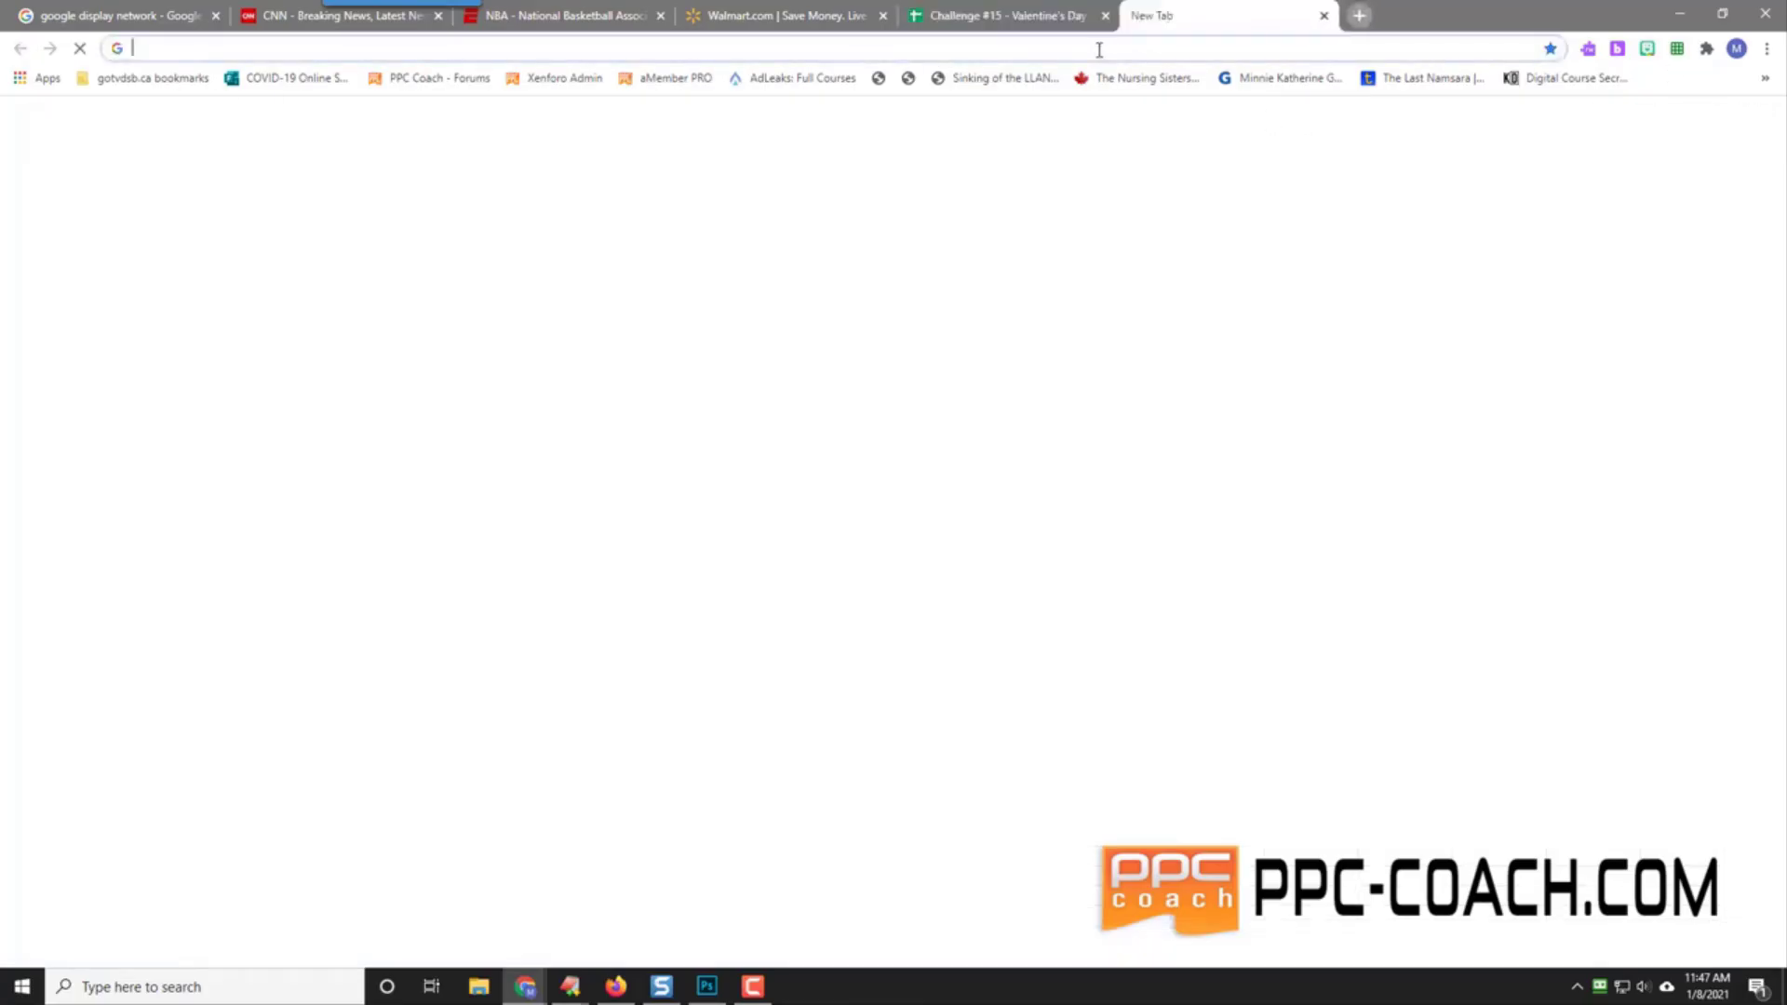
text(snai)
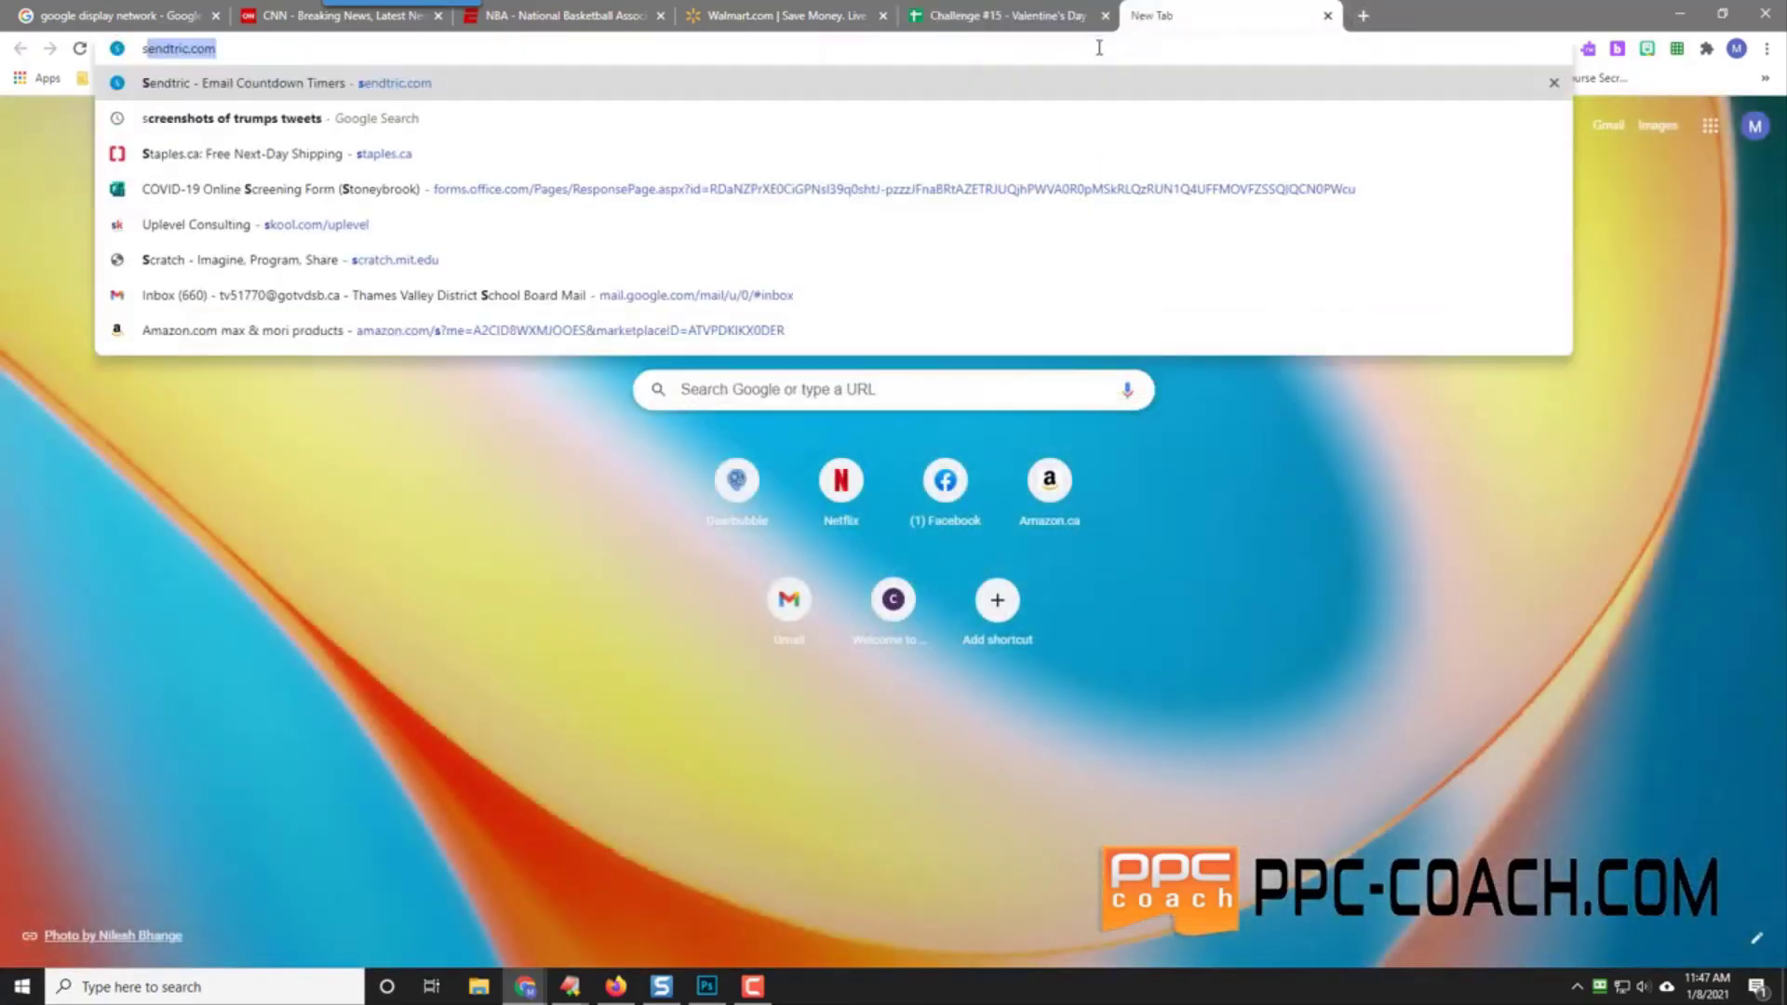
key(BackSpace)
text(git)
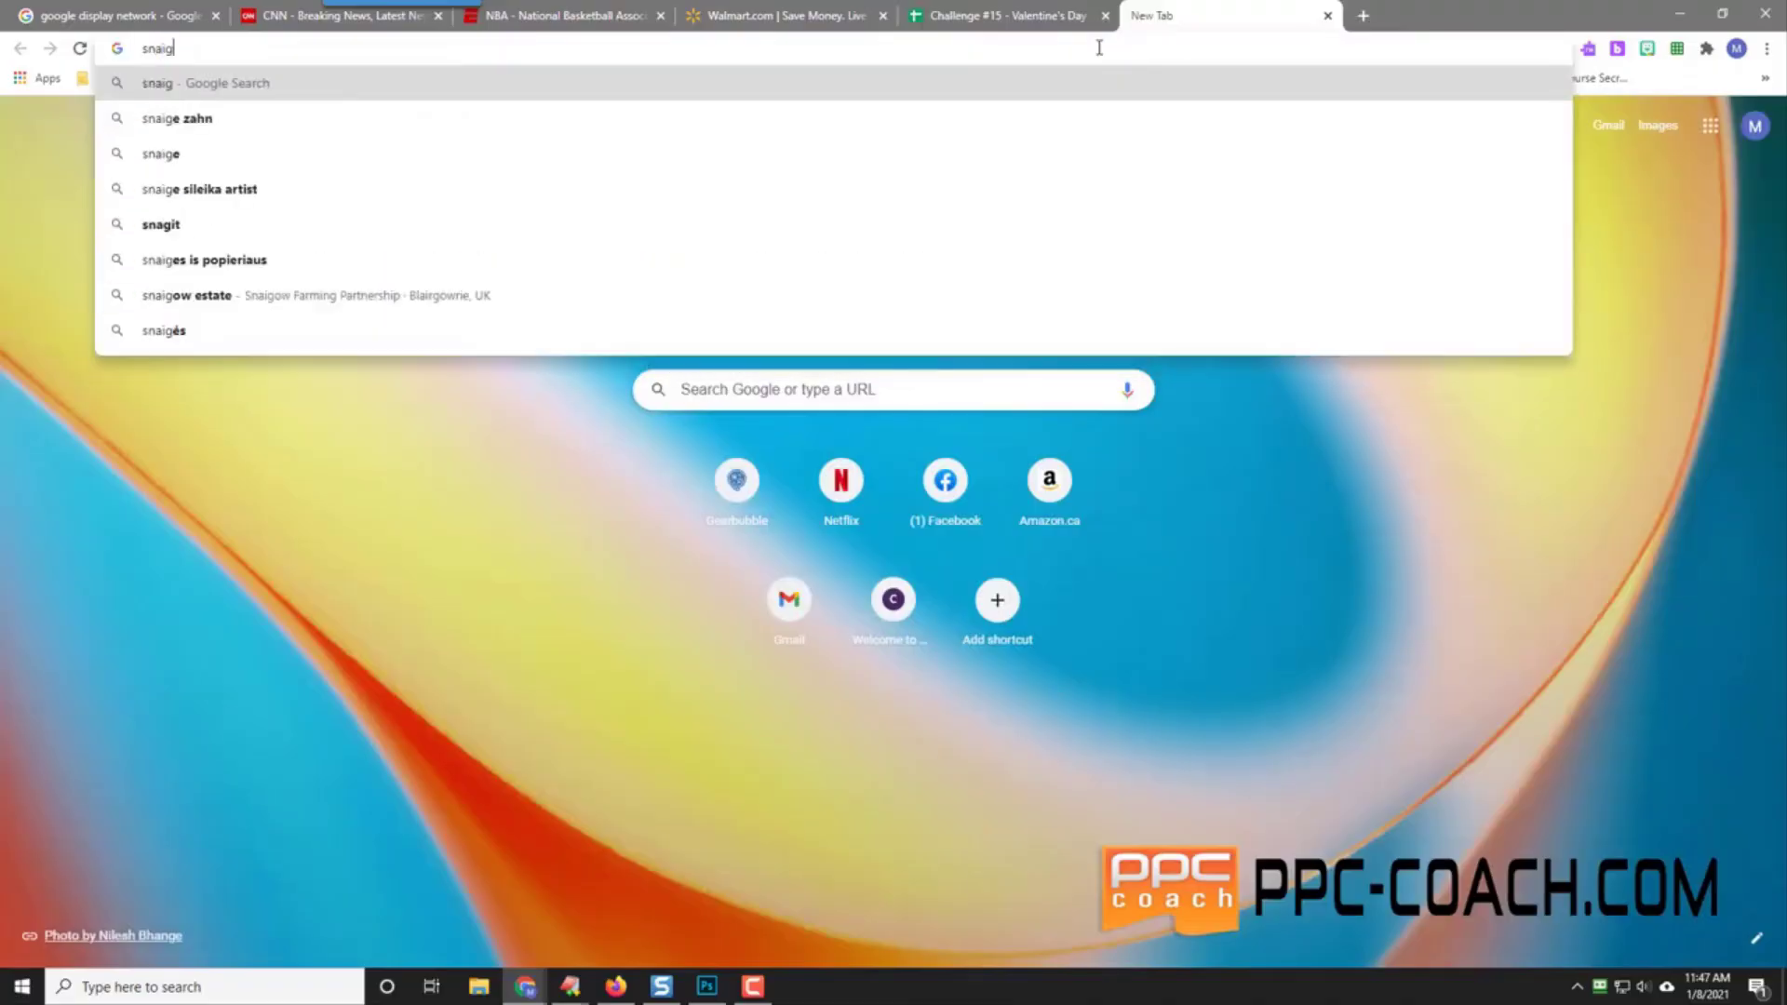
key(Return)
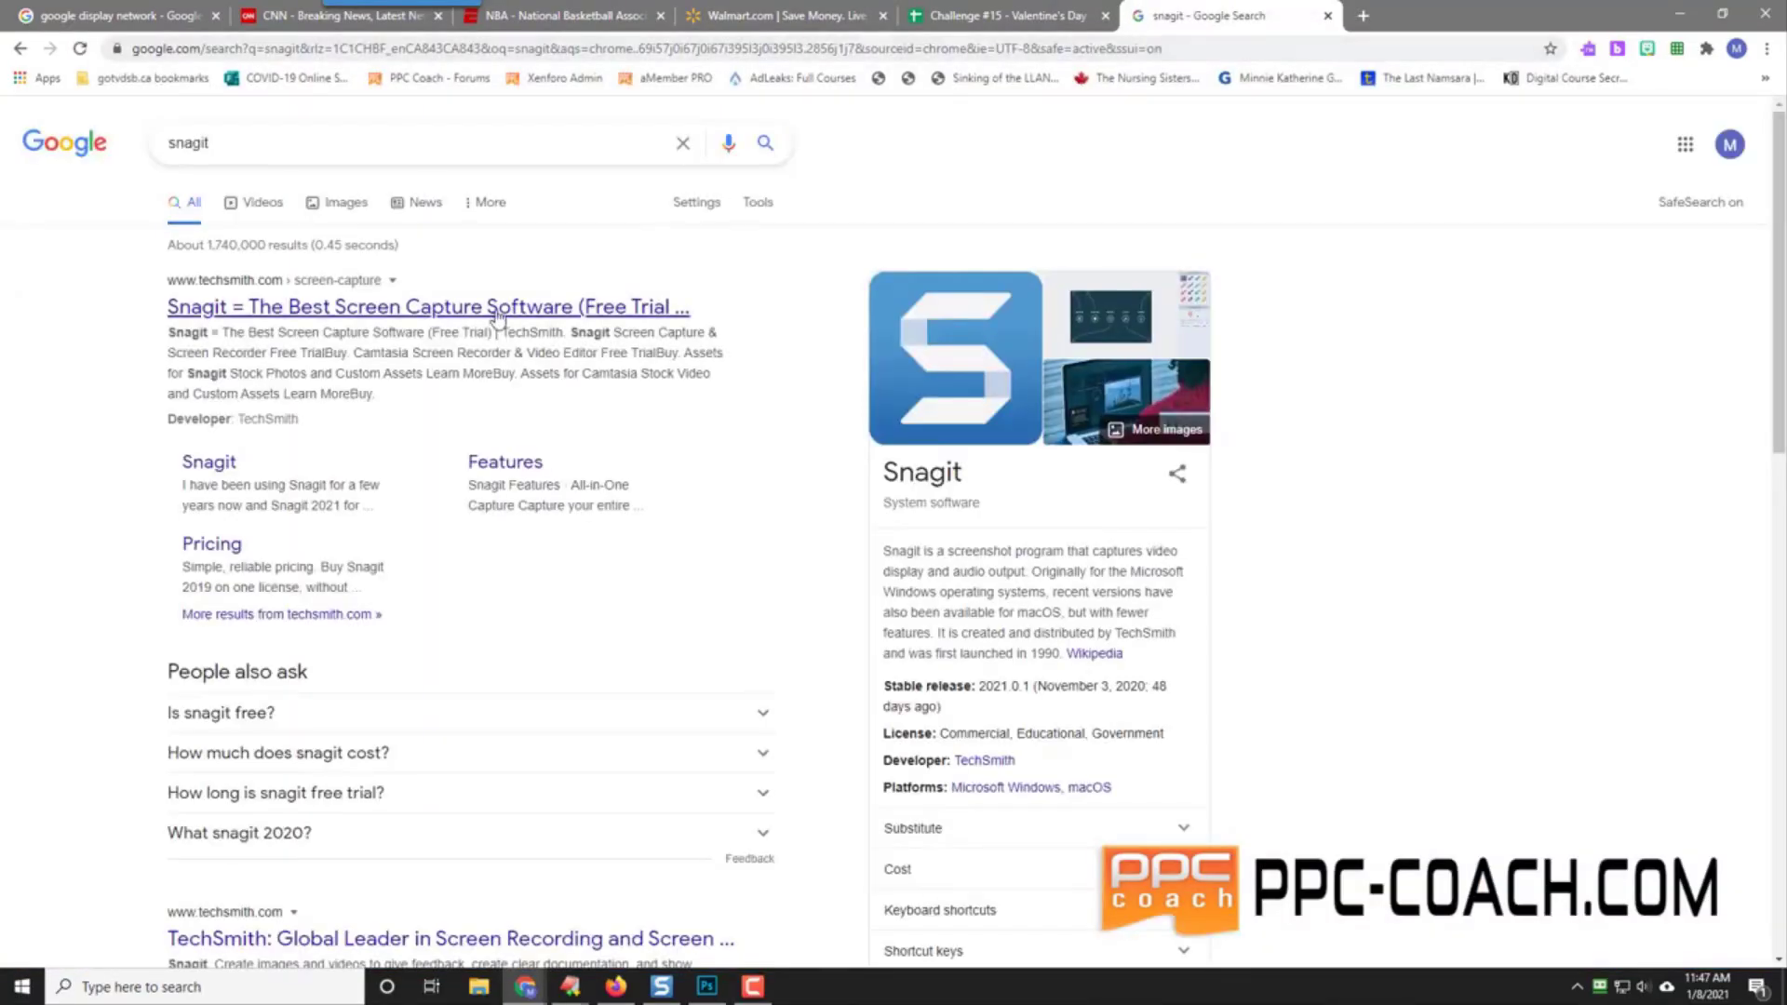
click(352, 321)
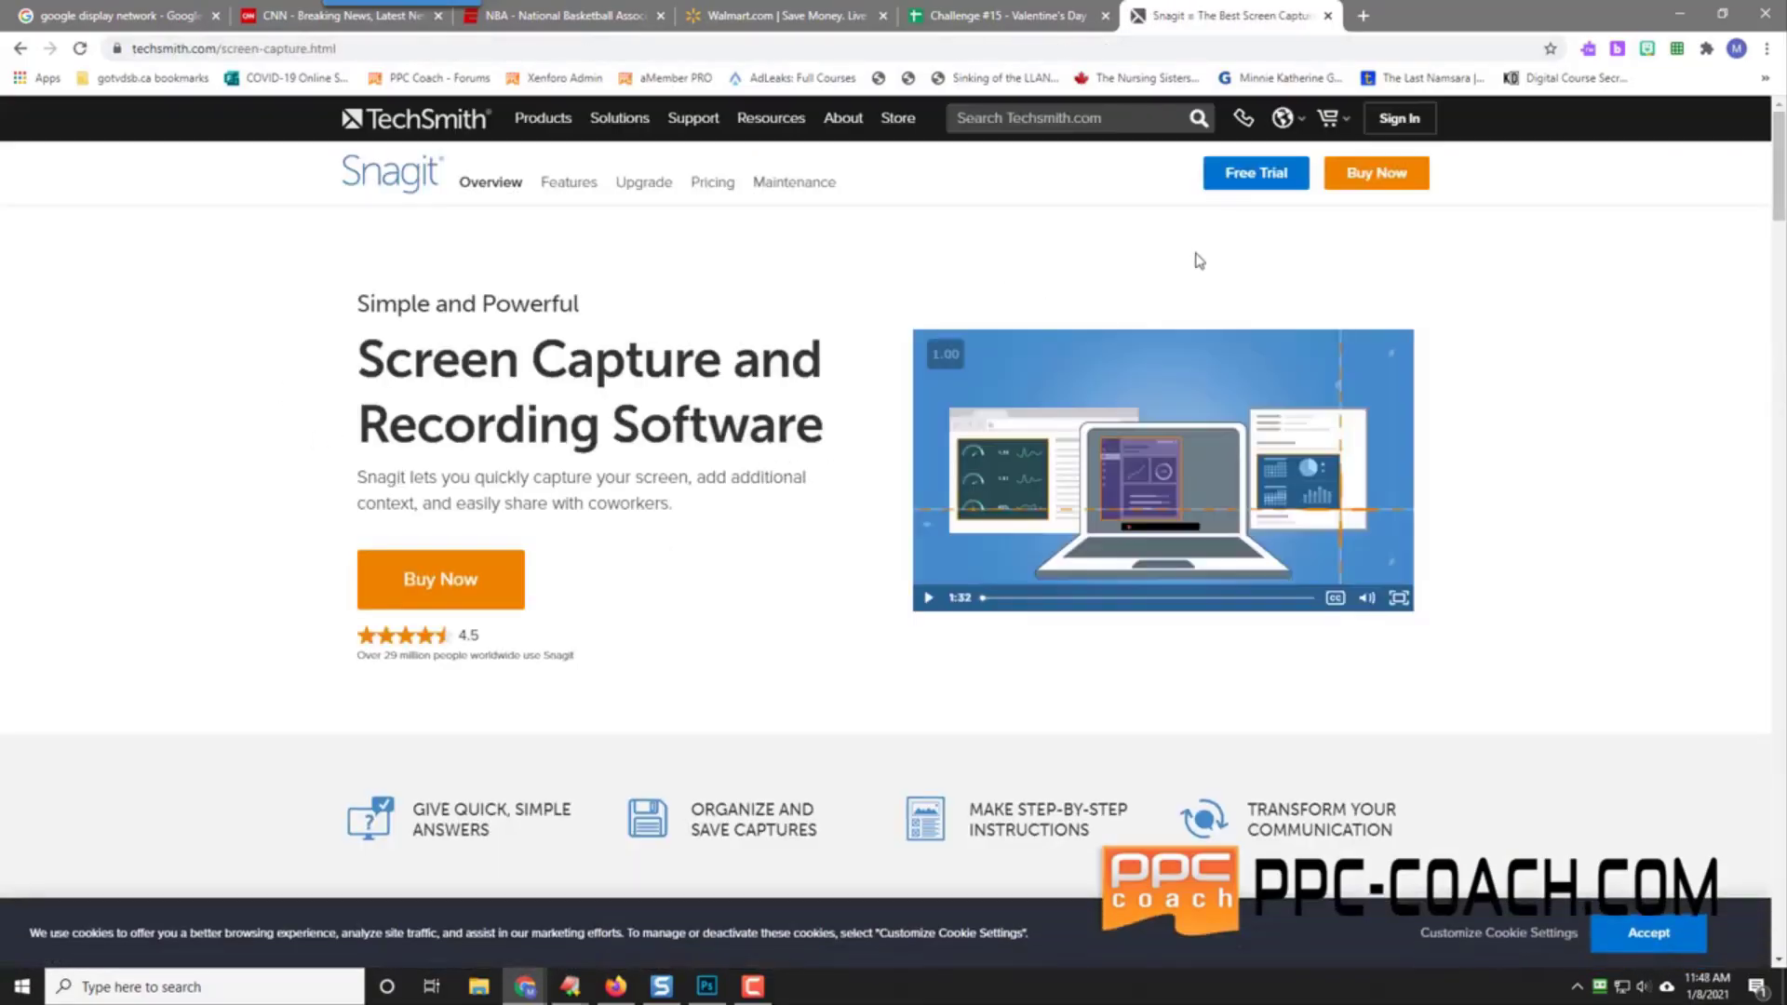
Step: Check the $66.24 CAD Snagit 2021 price on the Buy page, then return to the spreadsheet
scroll(802, 589, down, 14)
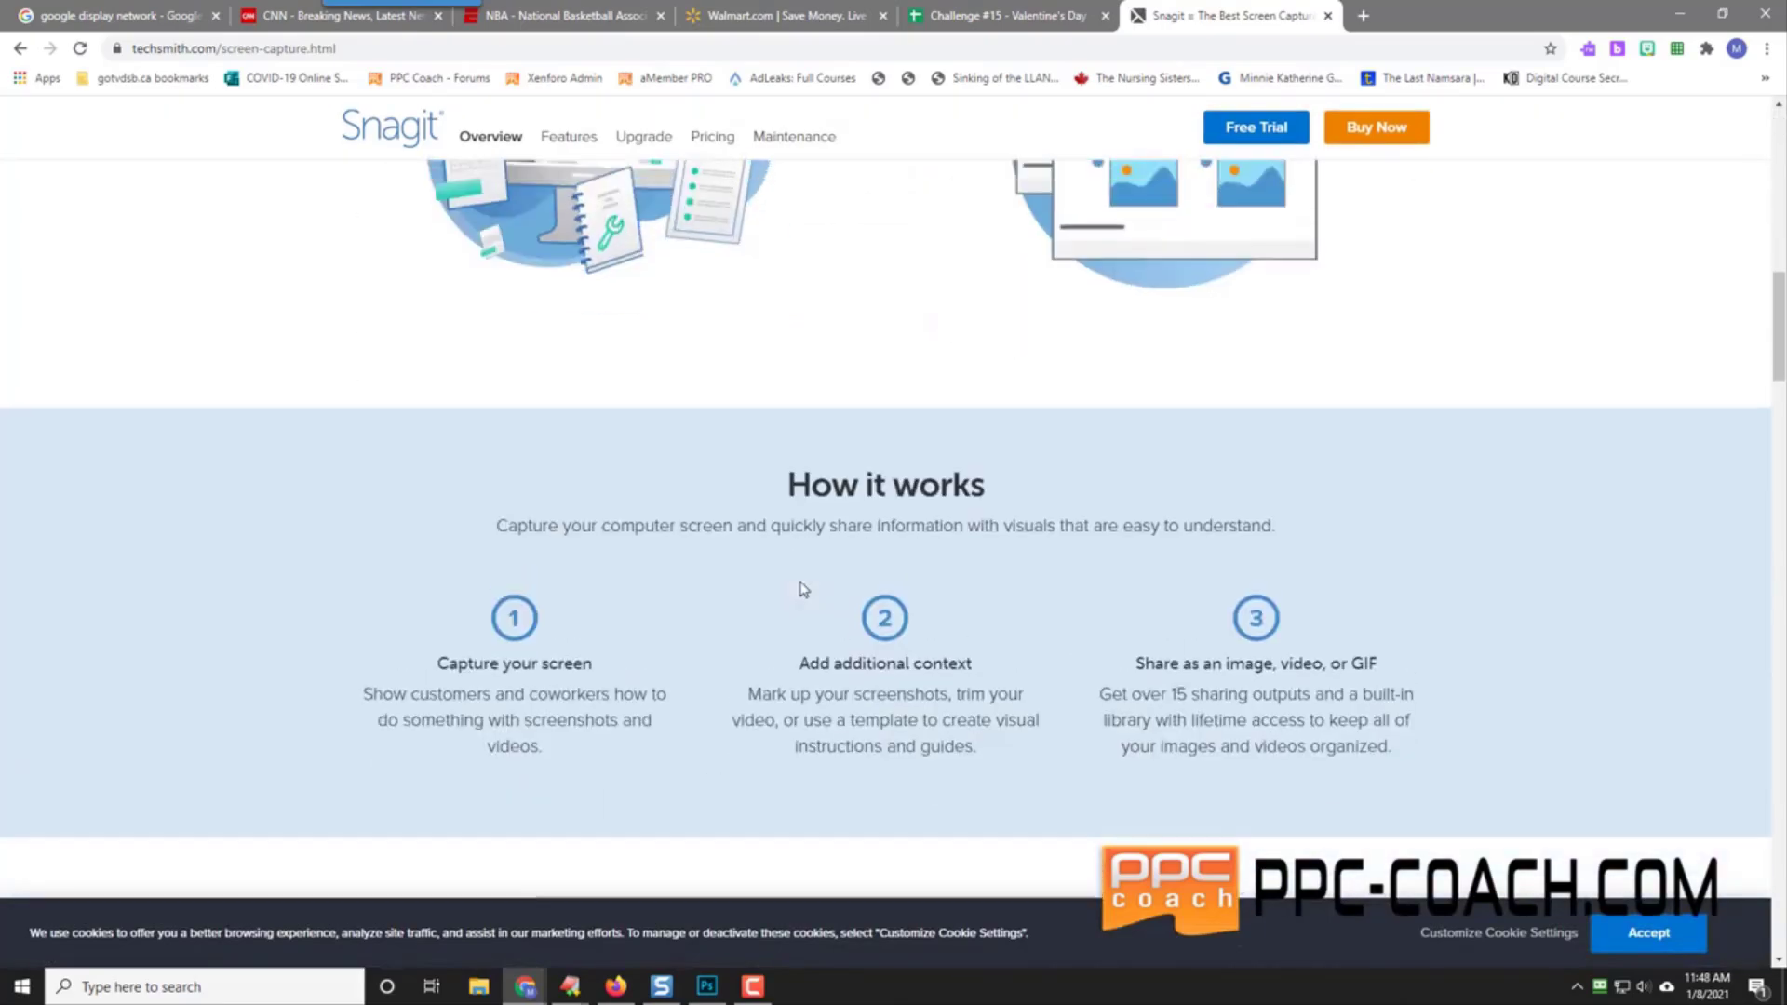
scroll(801, 589, up, 14)
click(1374, 173)
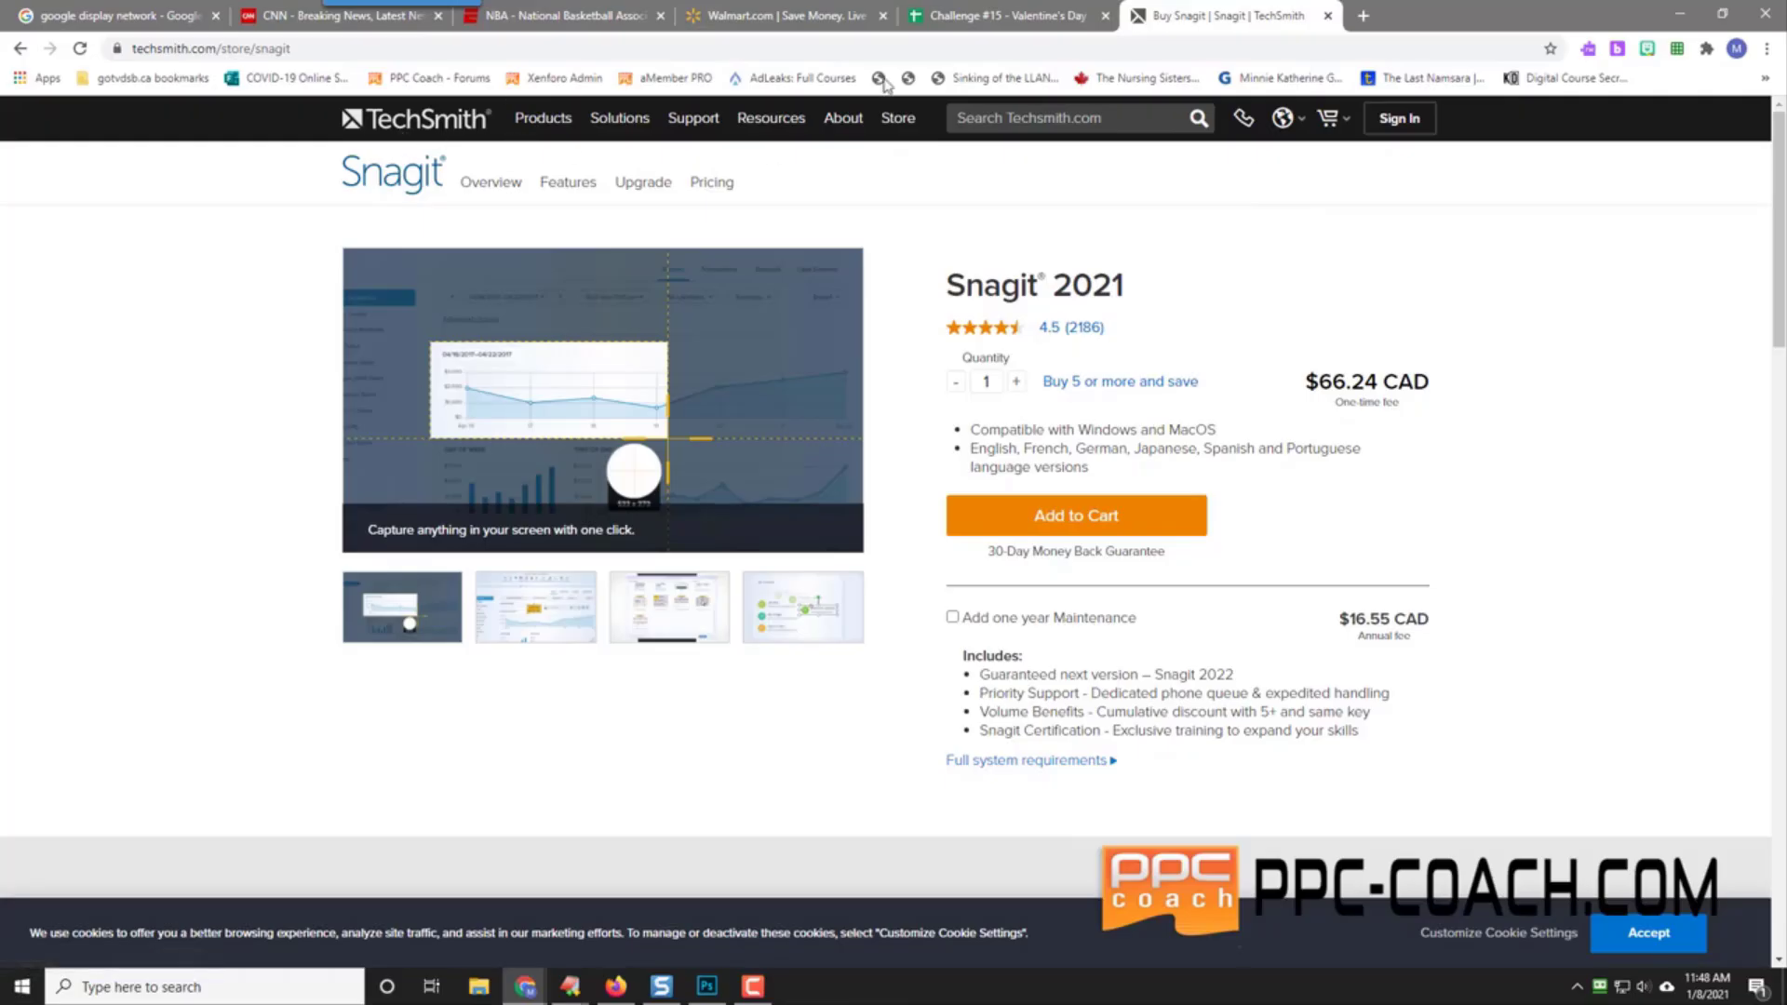
click(1013, 19)
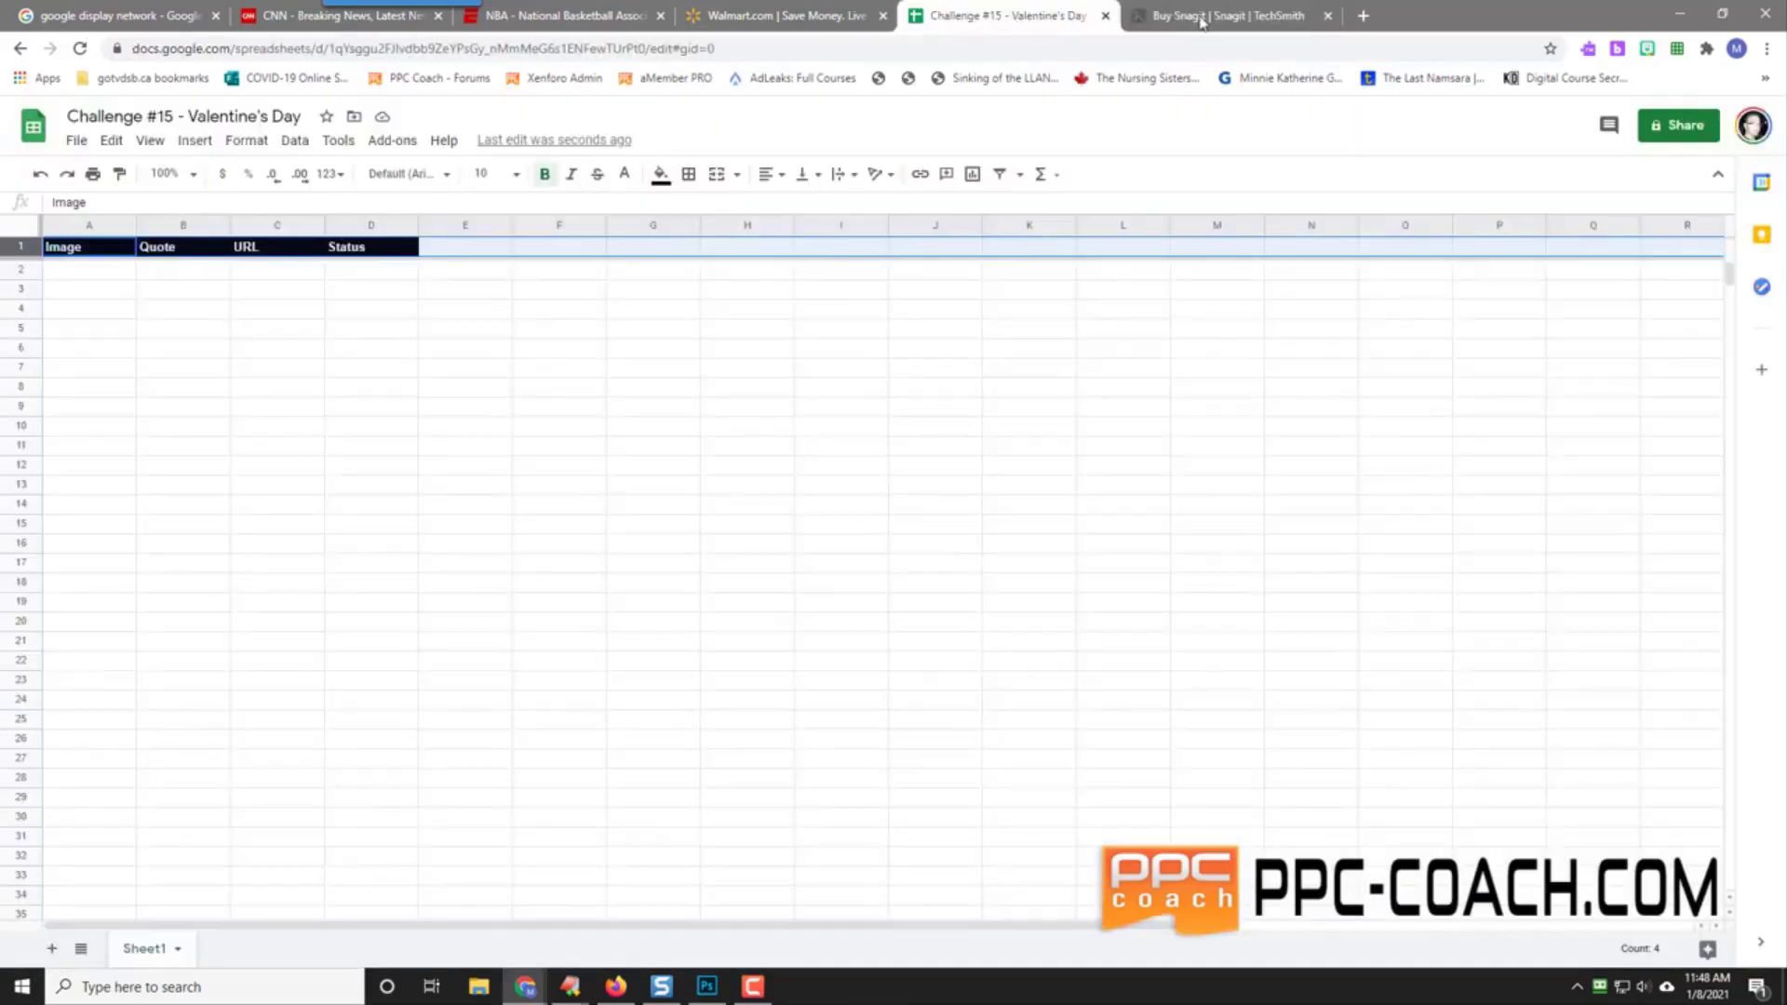
Step: Close the Snagit tab and Google 'to my future wife' in a new tab
click(1328, 15)
click(1141, 15)
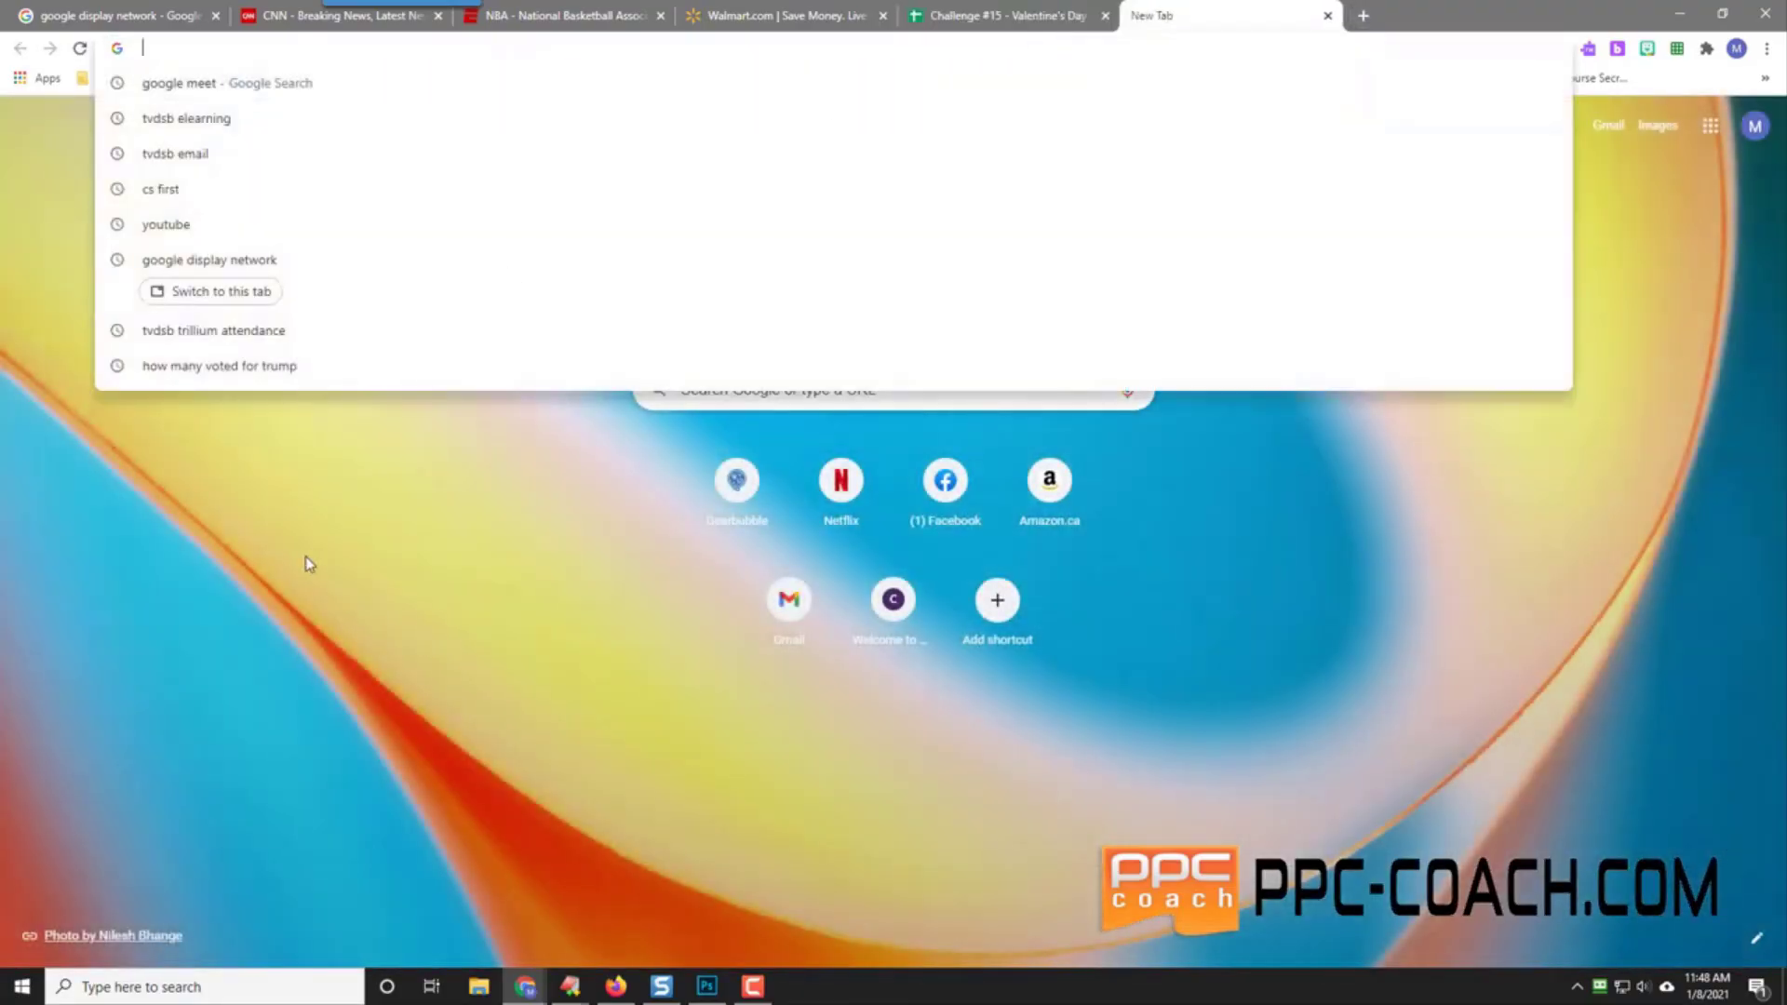
text(engaged)
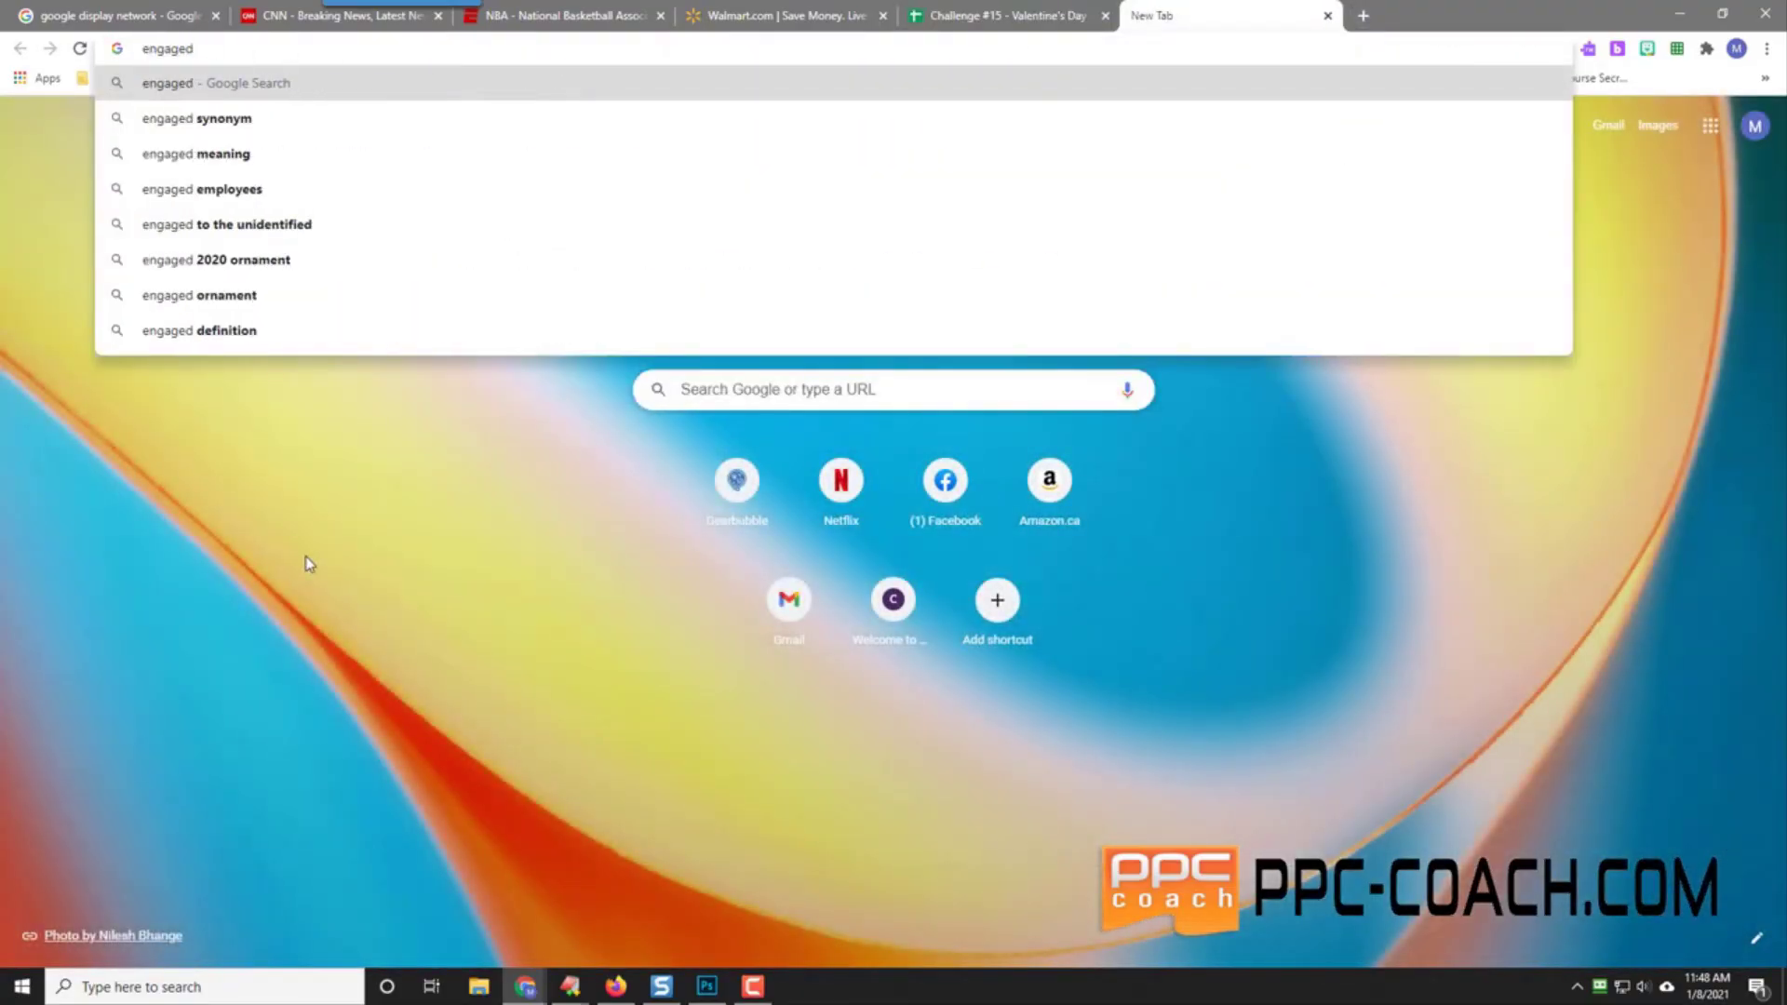
key(BackSpace)
key(BackSpace)
key(BackSpace)
key(BackSpace)
key(BackSpace)
key(BackSpace)
key(BackSpace)
key(BackSpace)
text(to)
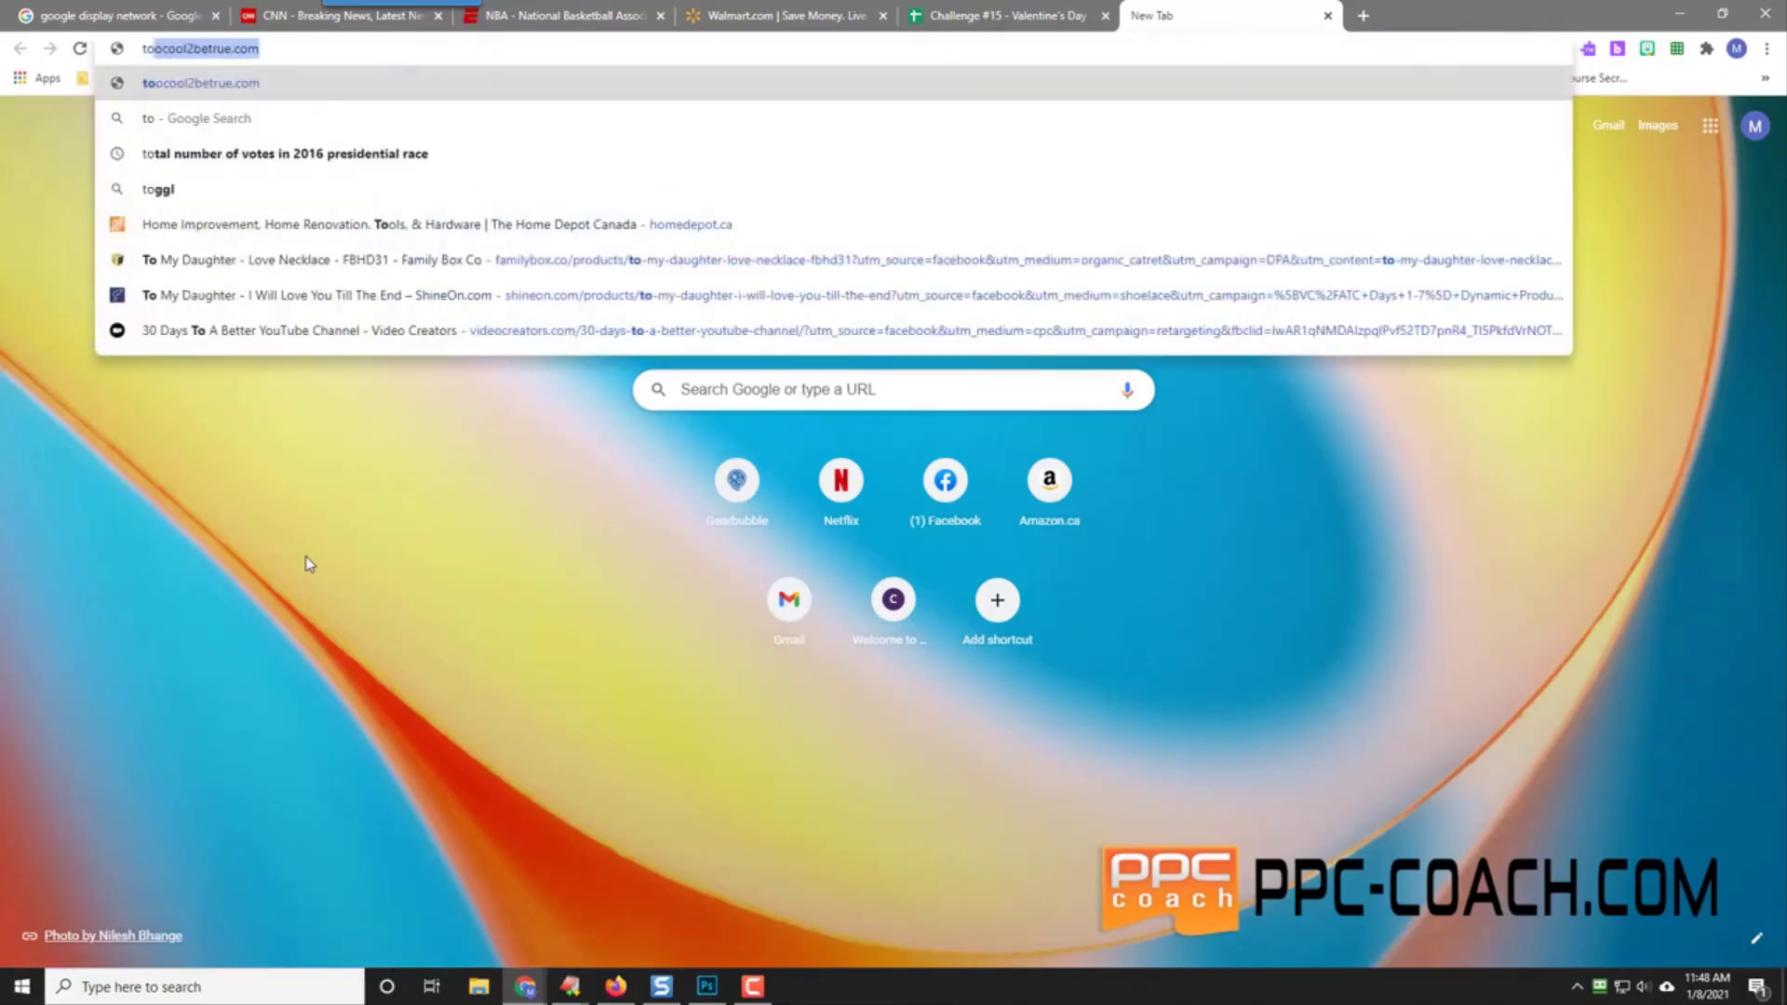
text( my future wife)
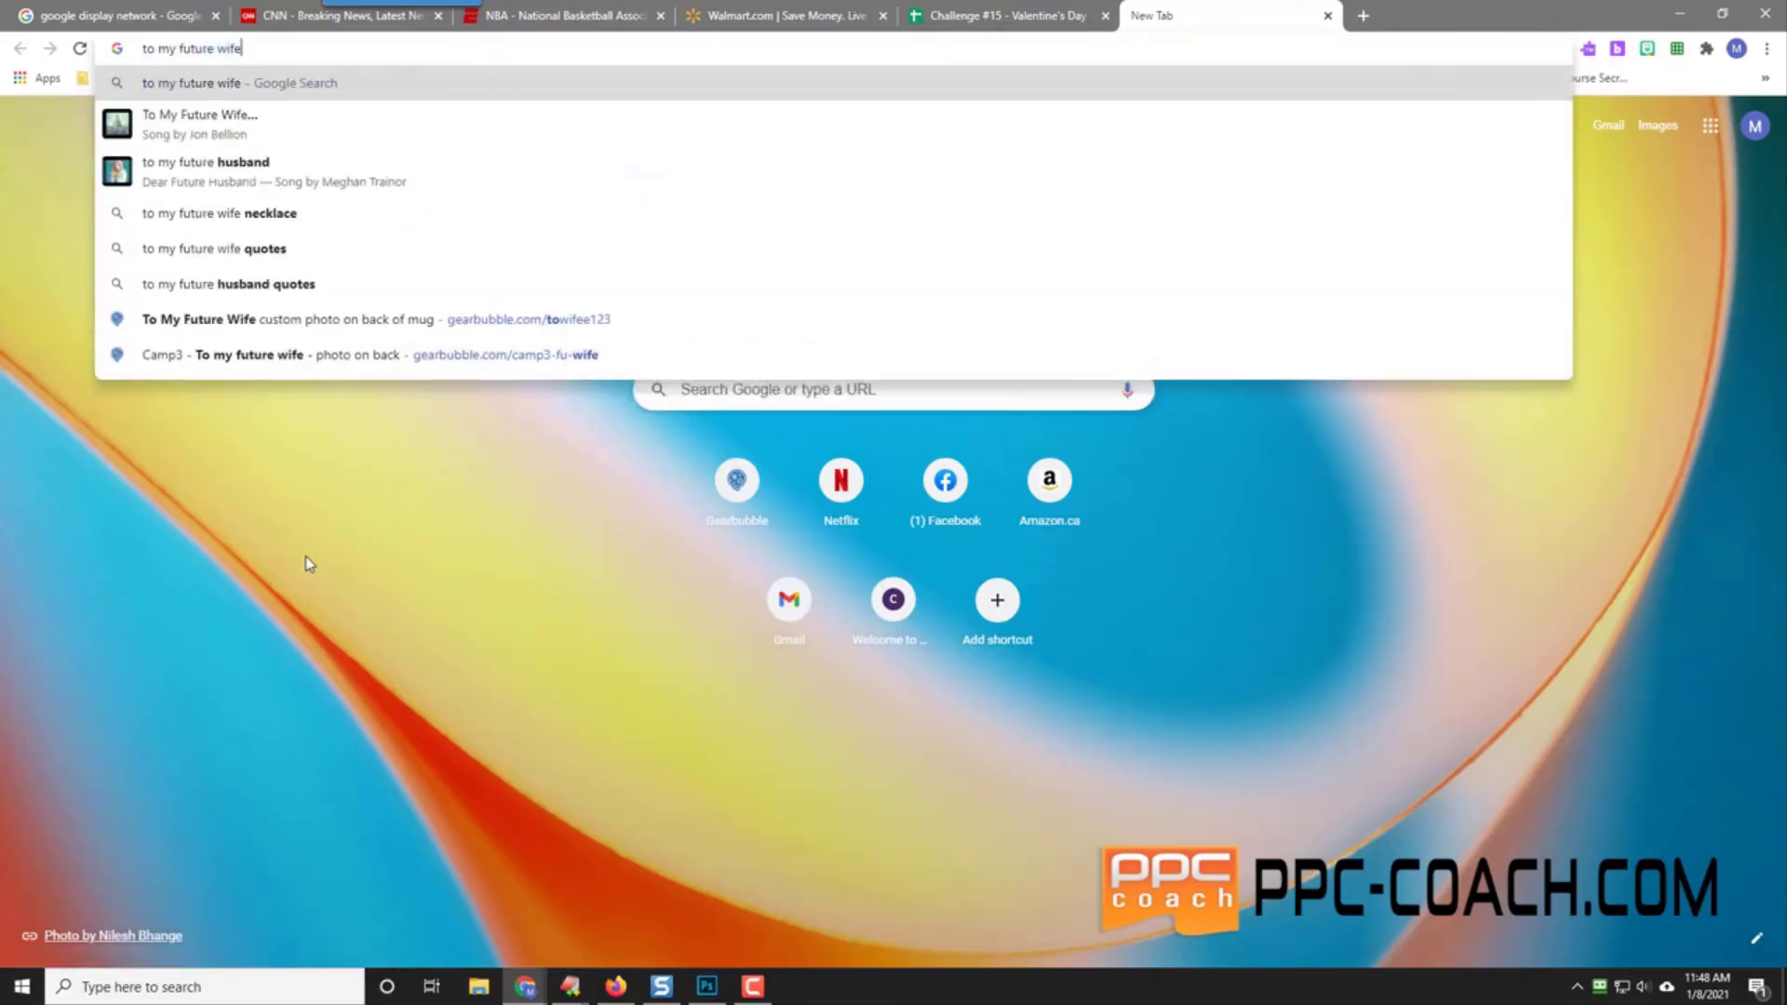
key(Return)
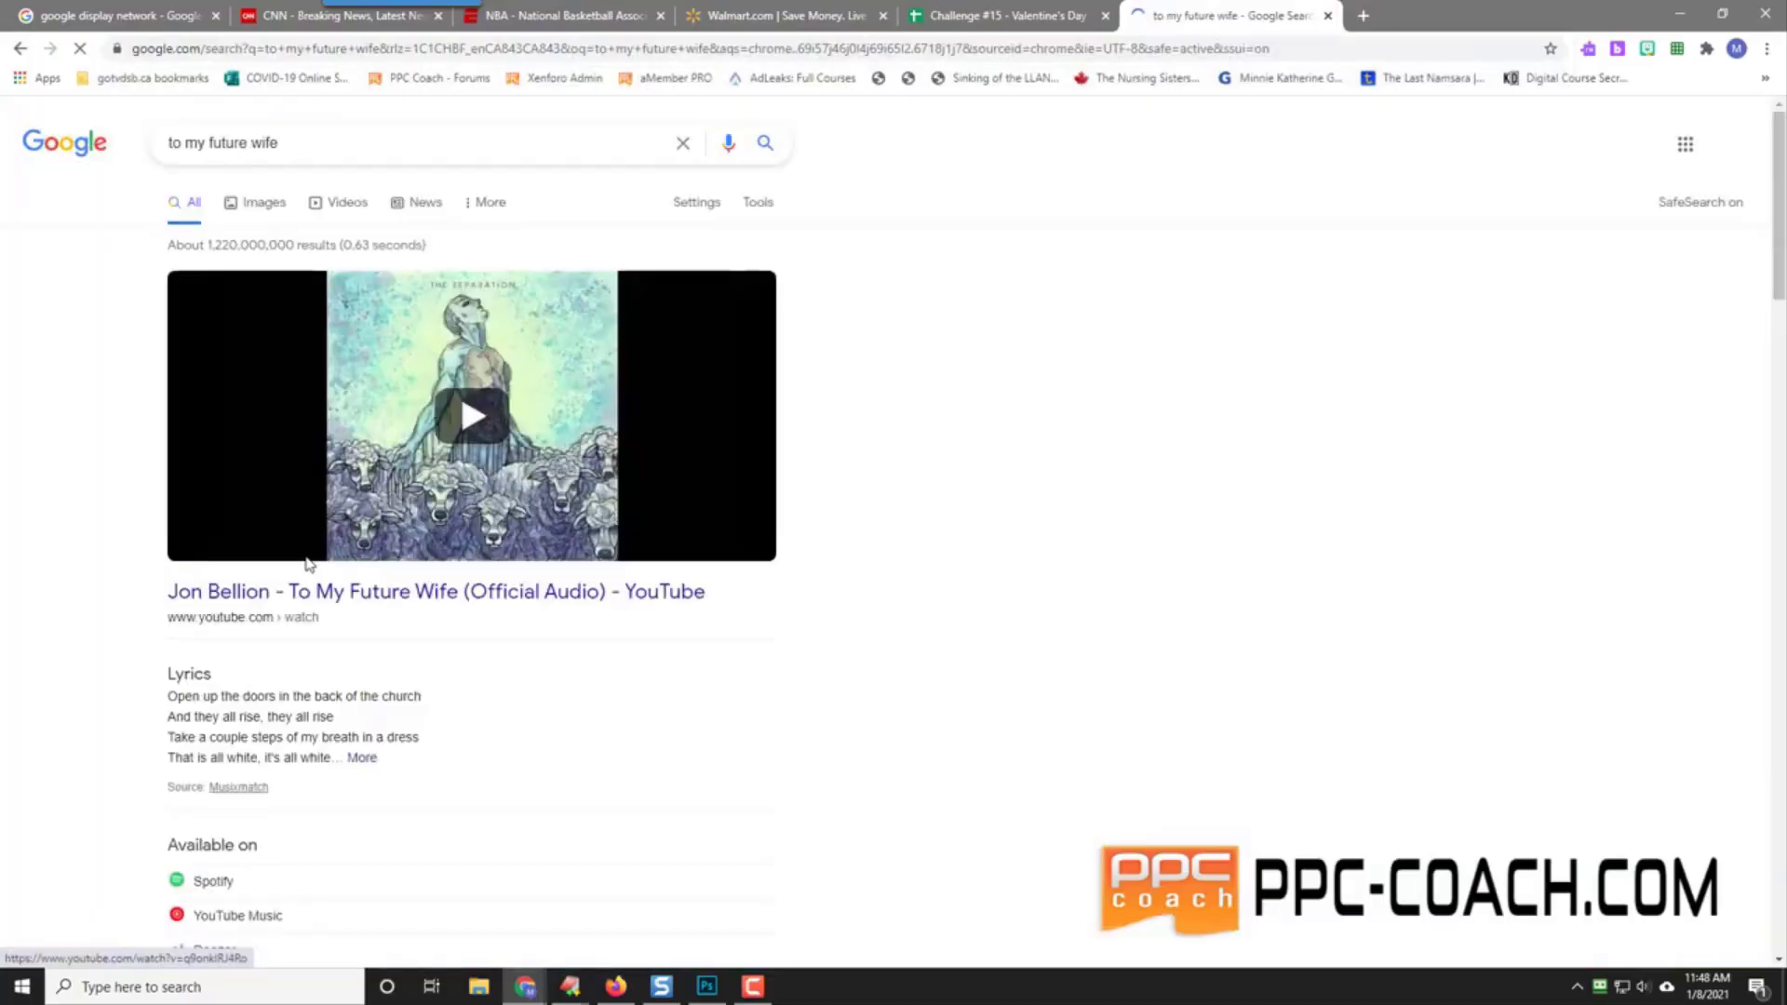
scroll(116, 513, down, 9)
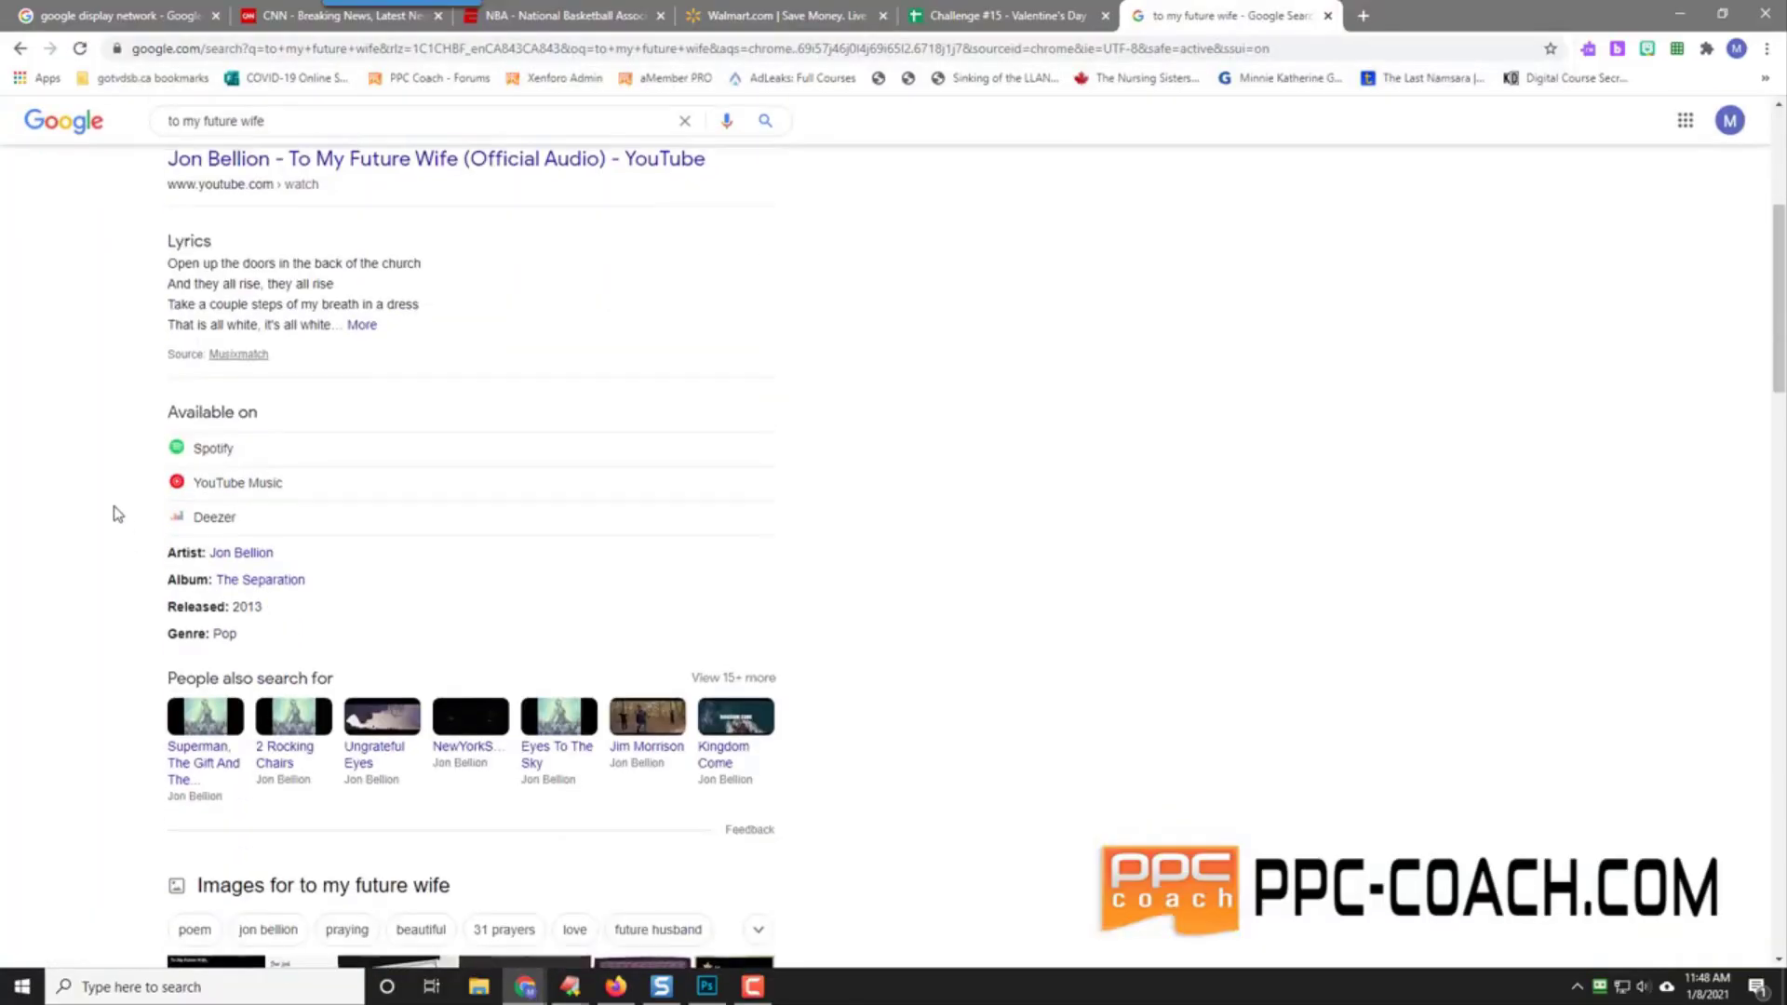
scroll(113, 512, down, 2)
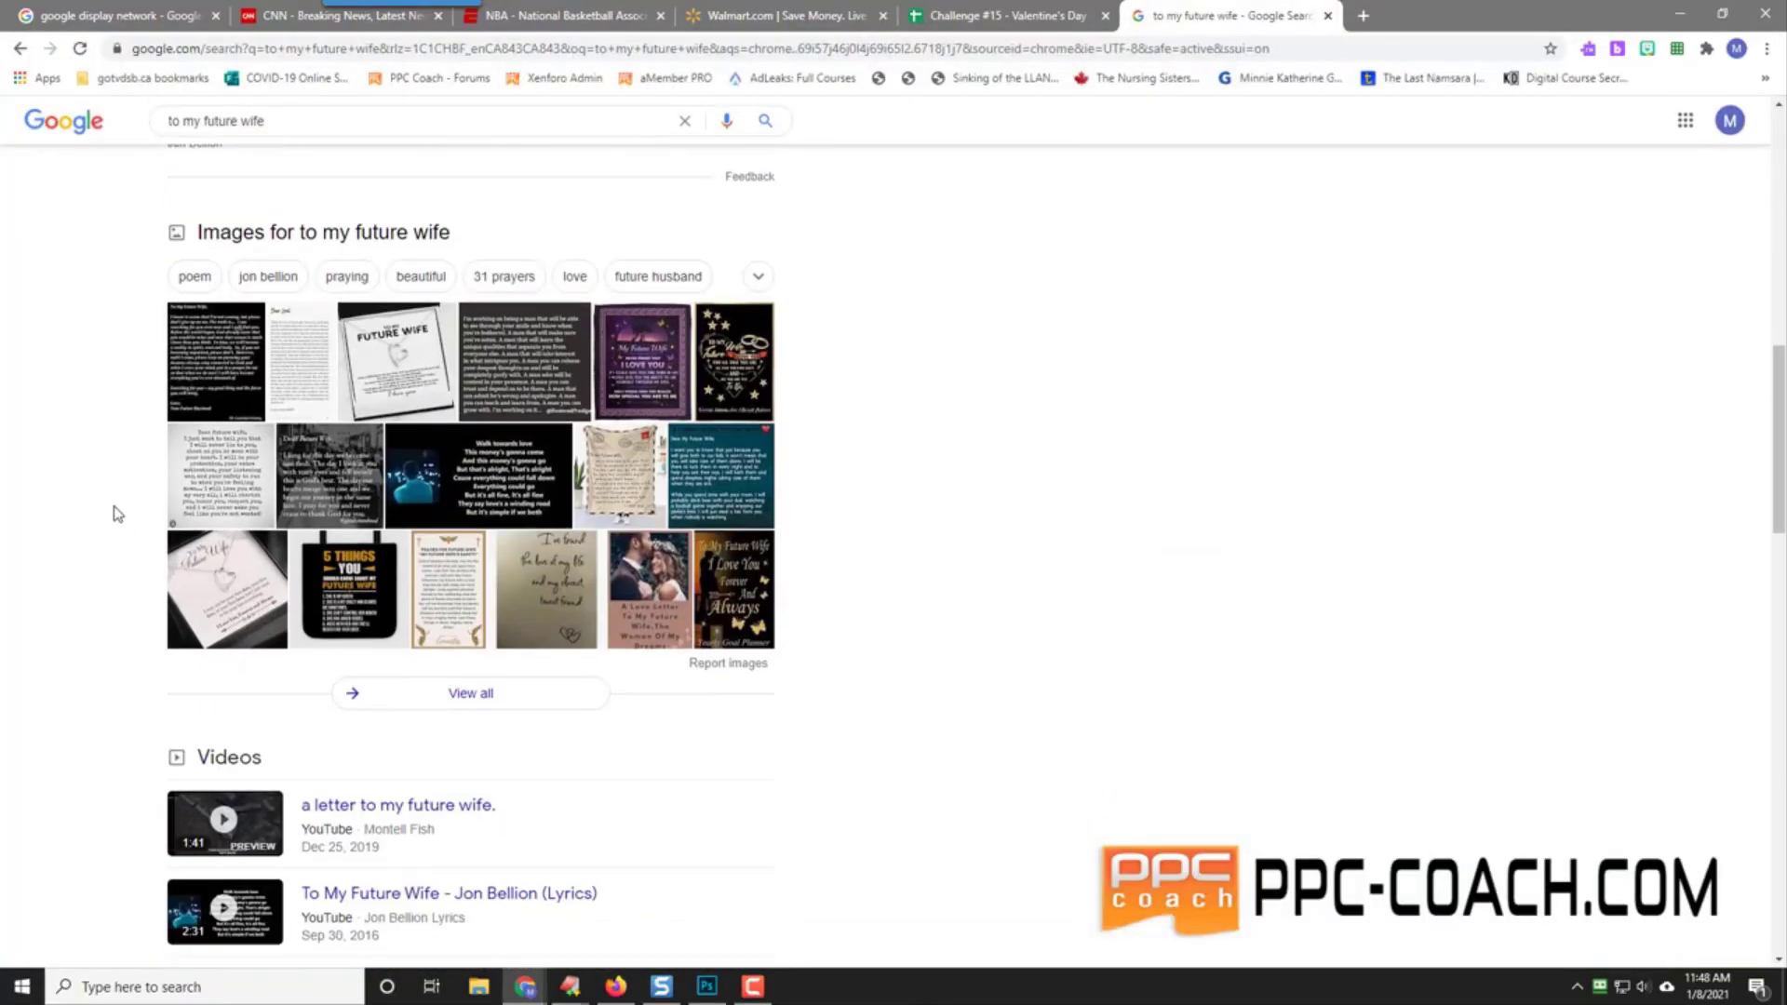
scroll(105, 422, up, 12)
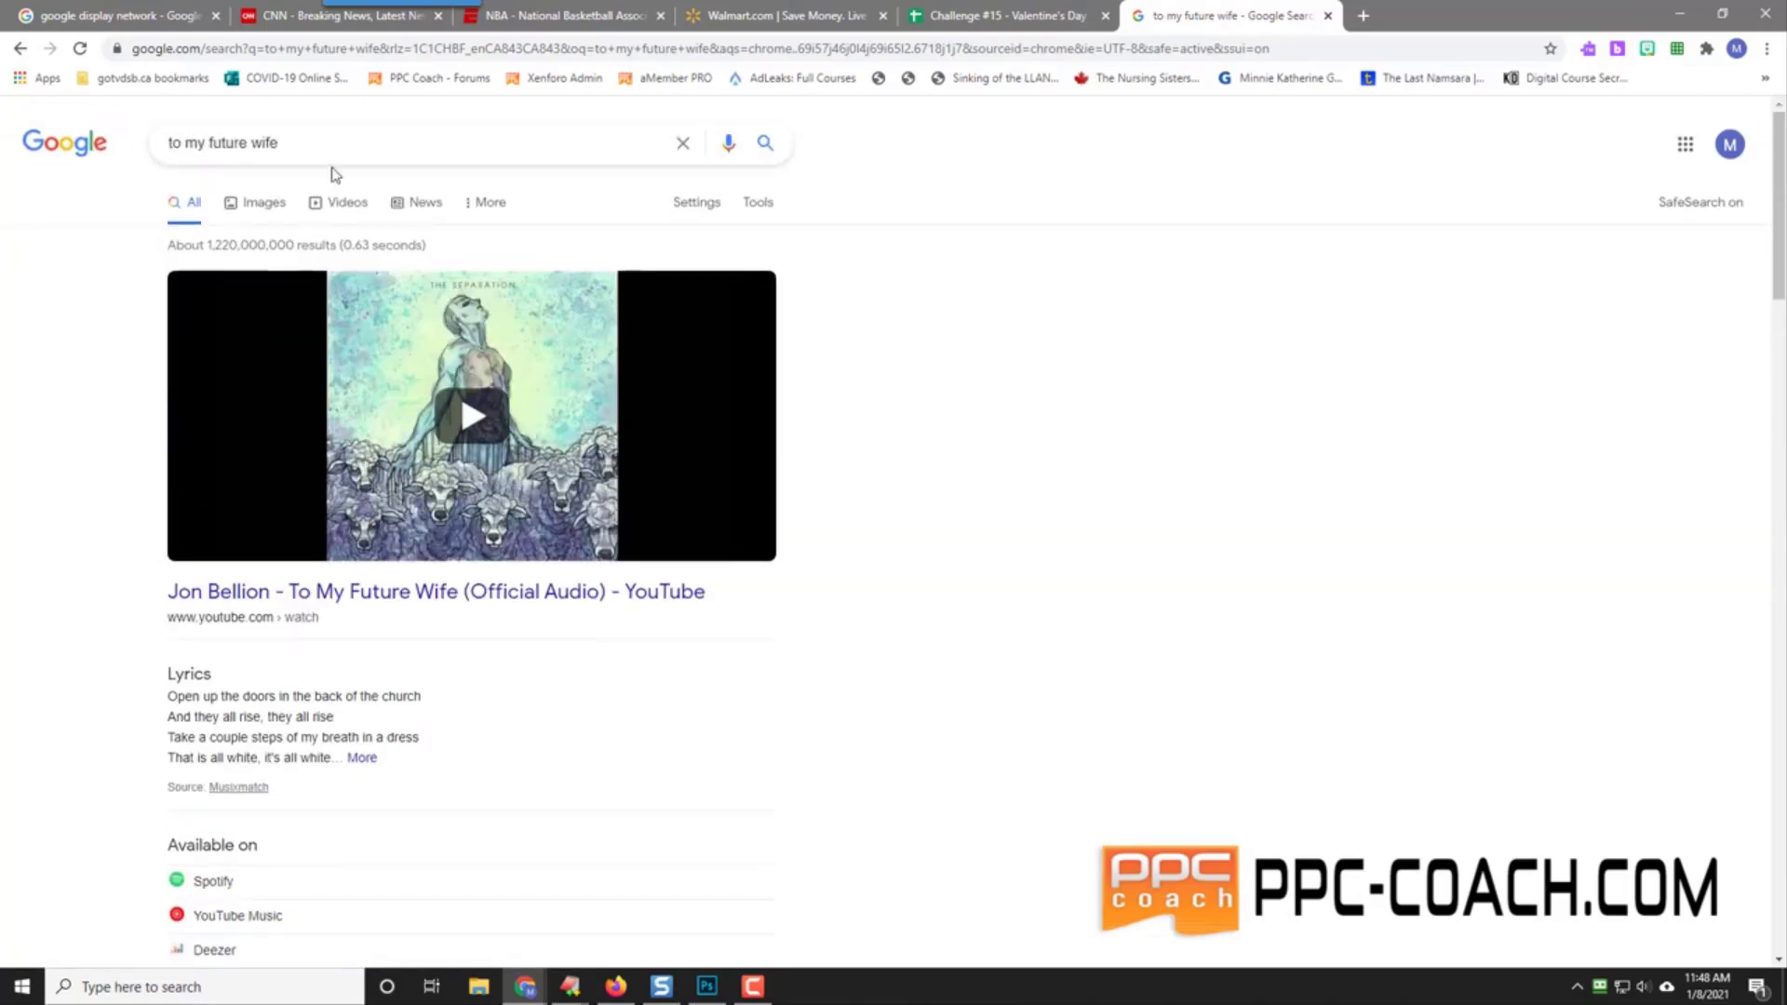
Step: Refine the search to 'to my future wife necklace' and open the Etsy result in a new tab
click(324, 143)
text(necklace)
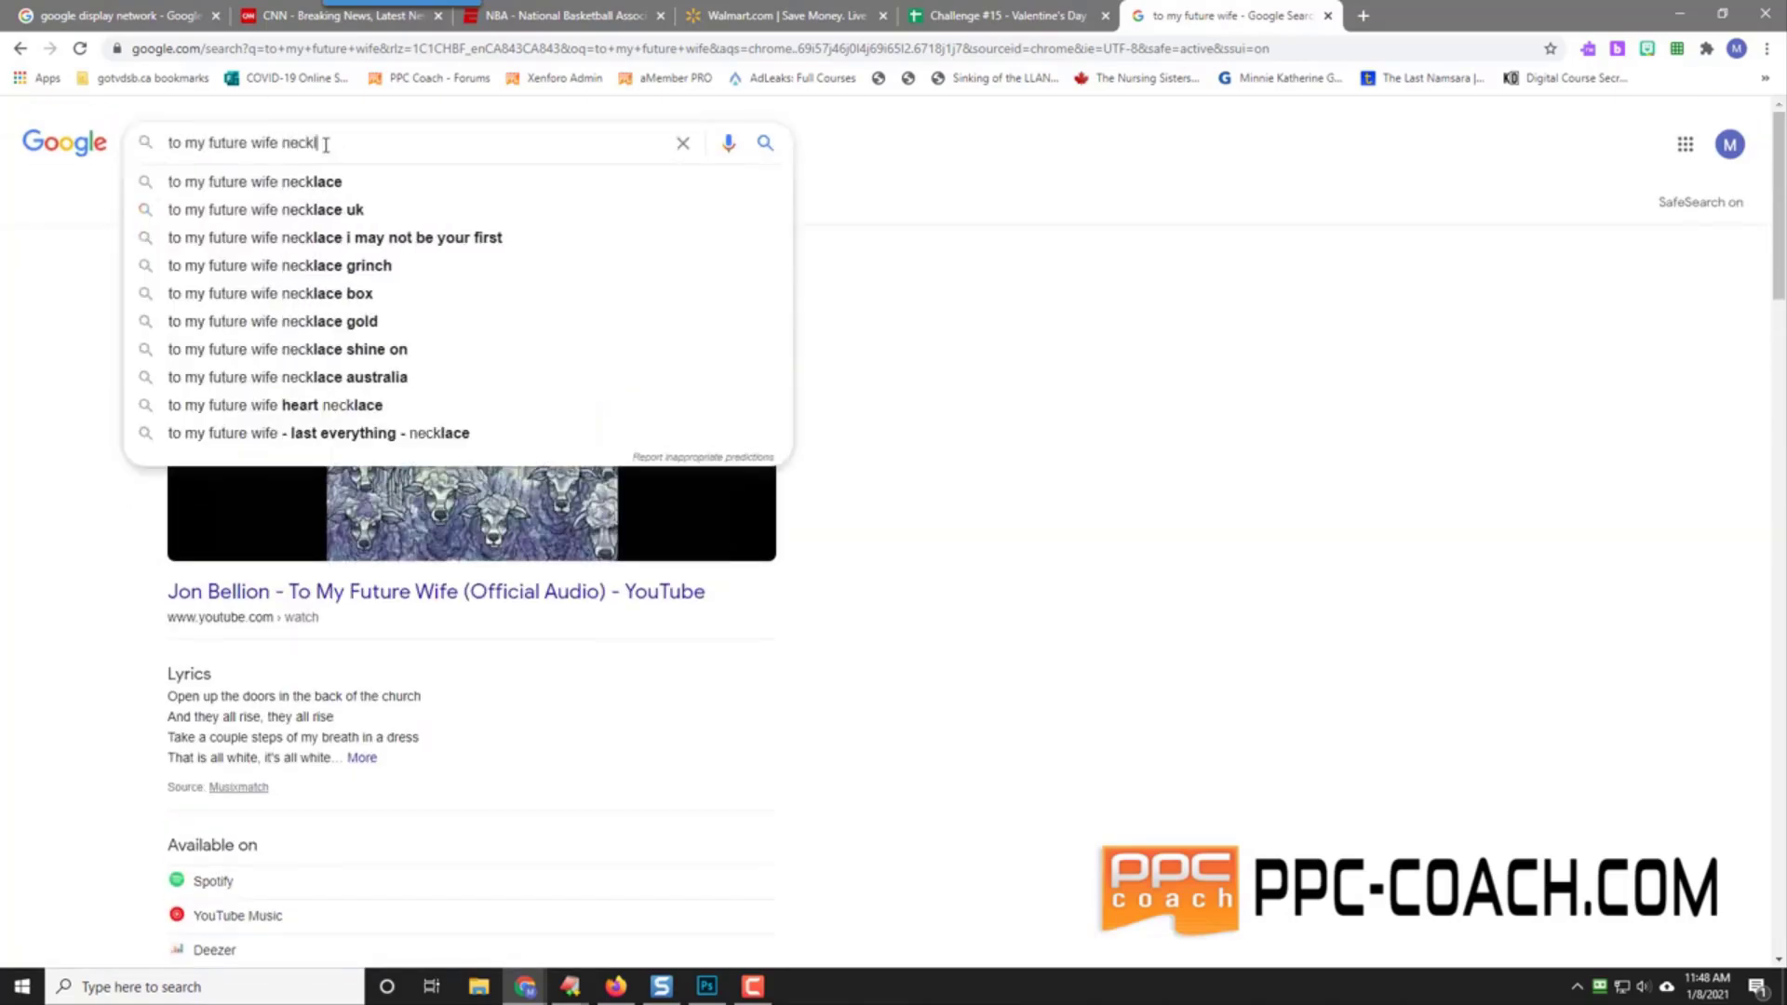
key(Return)
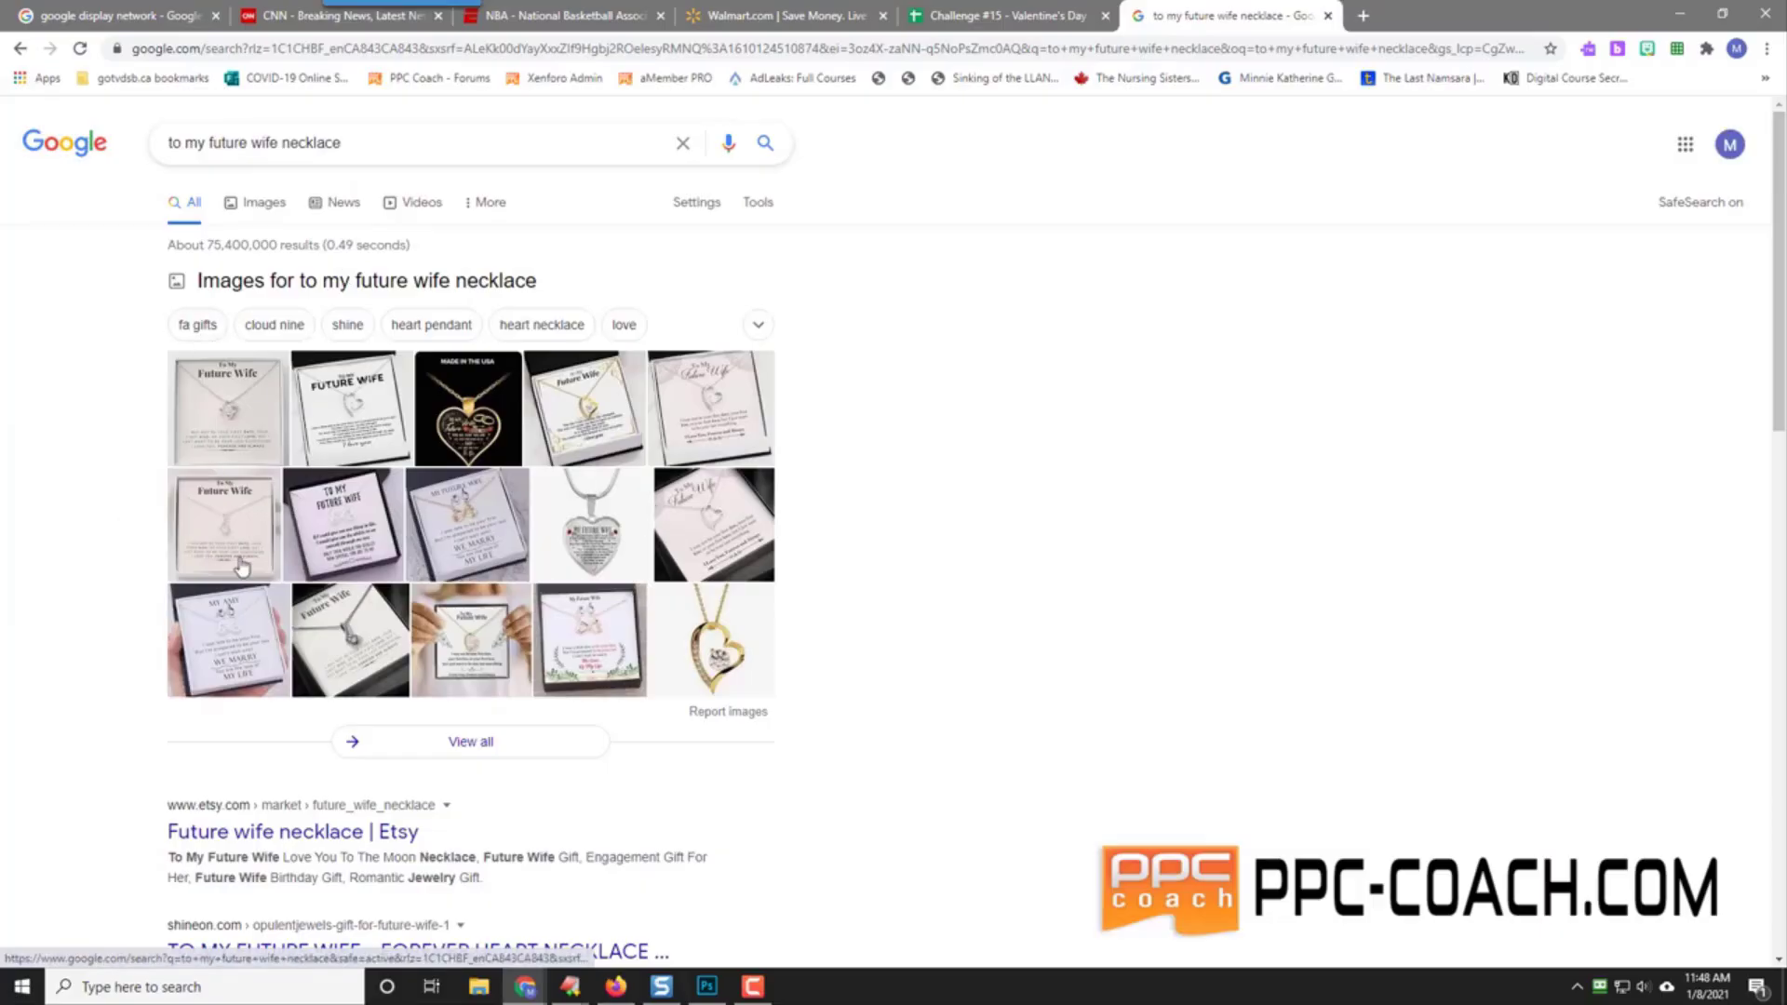
scroll(112, 727, down, 2)
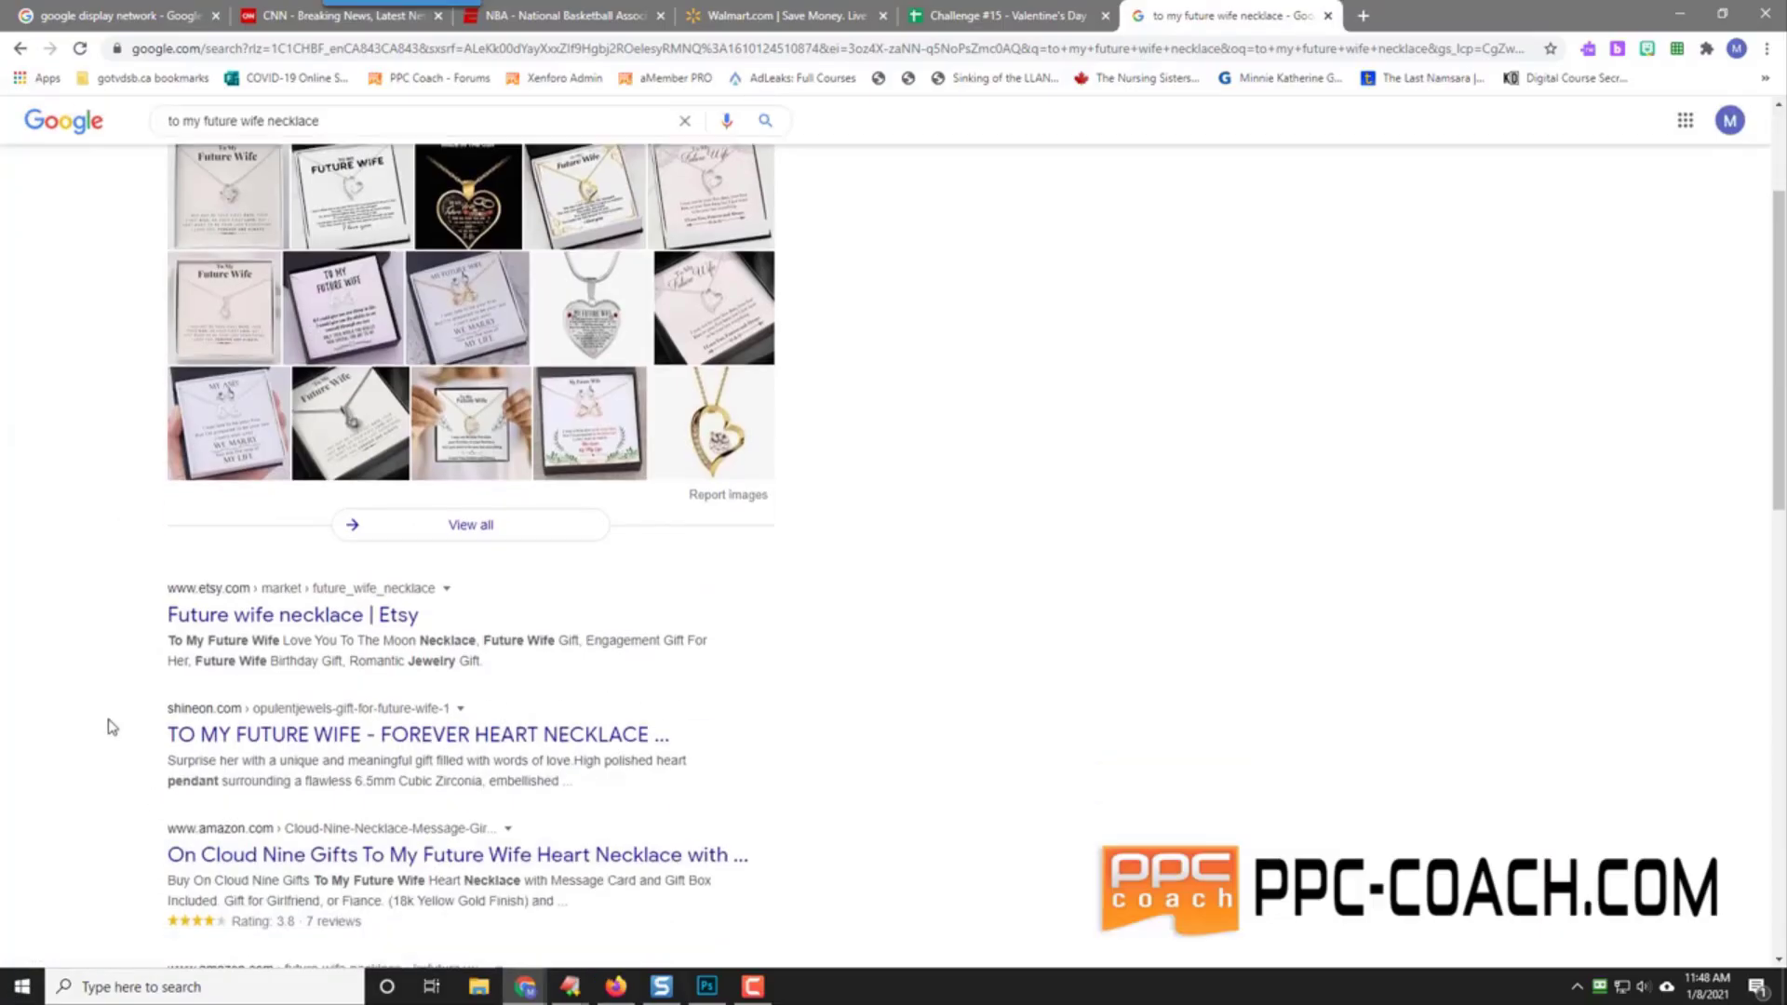
right_click(340, 617)
click(423, 630)
click(1410, 15)
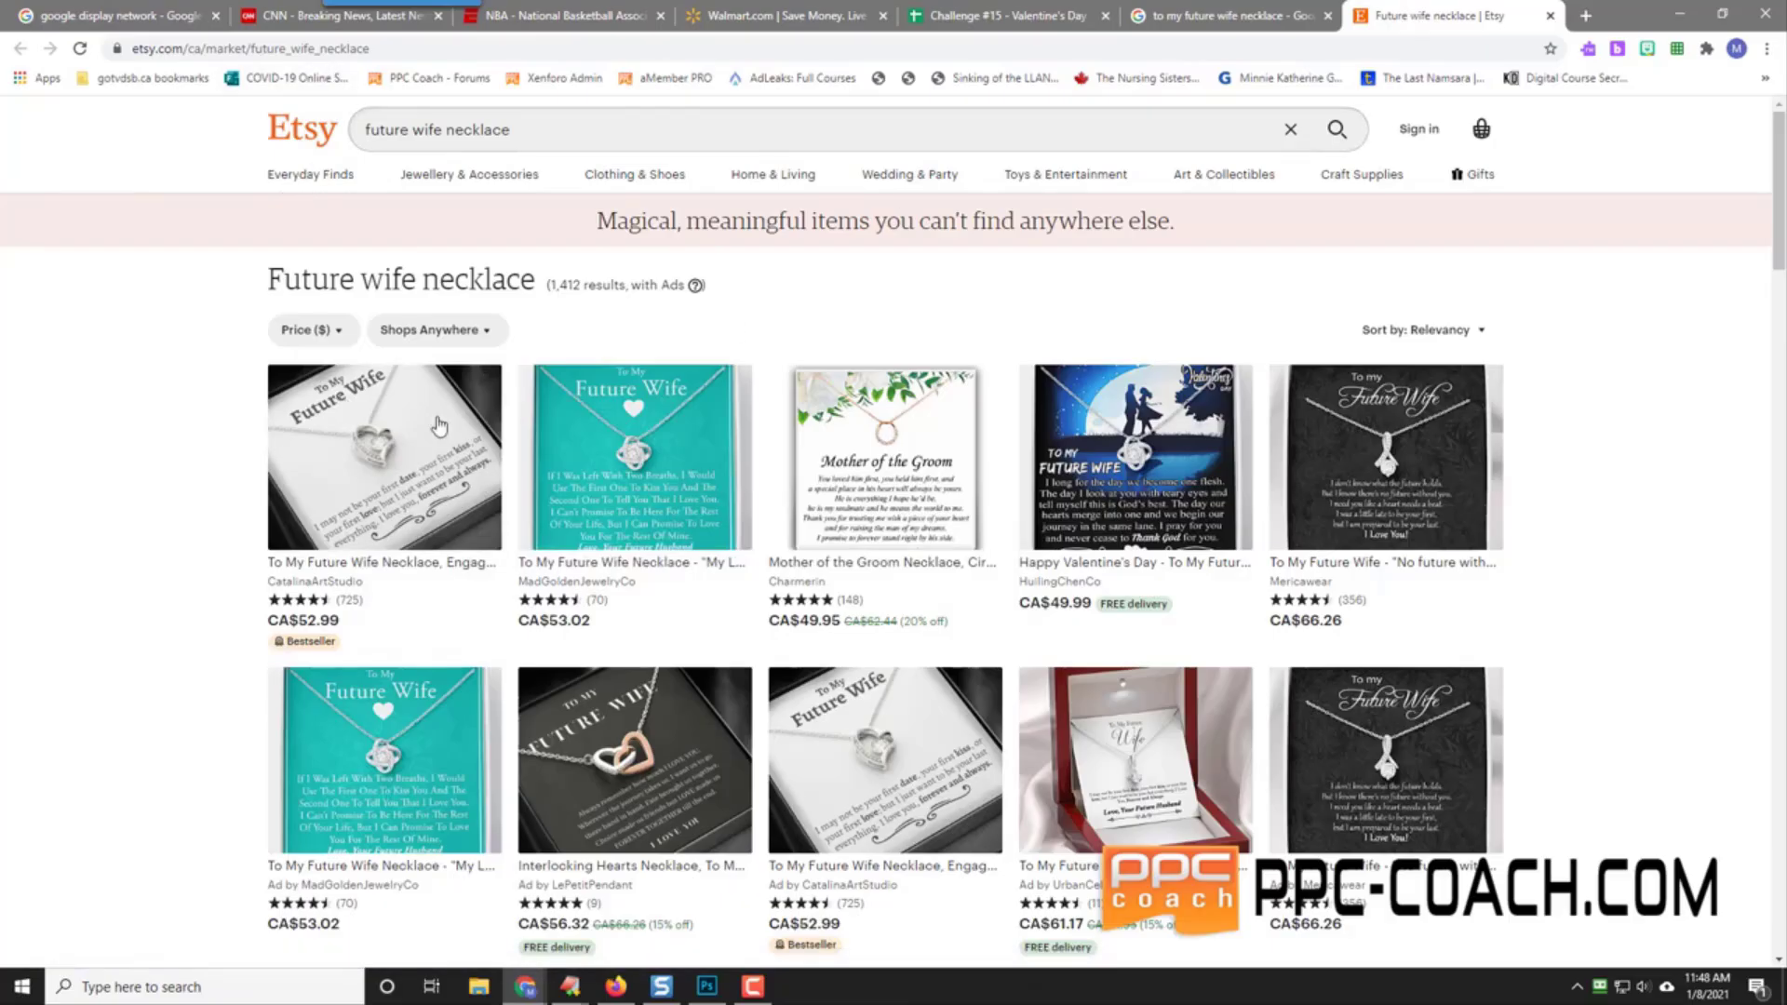
Step: Open the first To My Future Wife Necklace listing (CA$52.99+), check its reviews, and launch Calculator
right_click(365, 468)
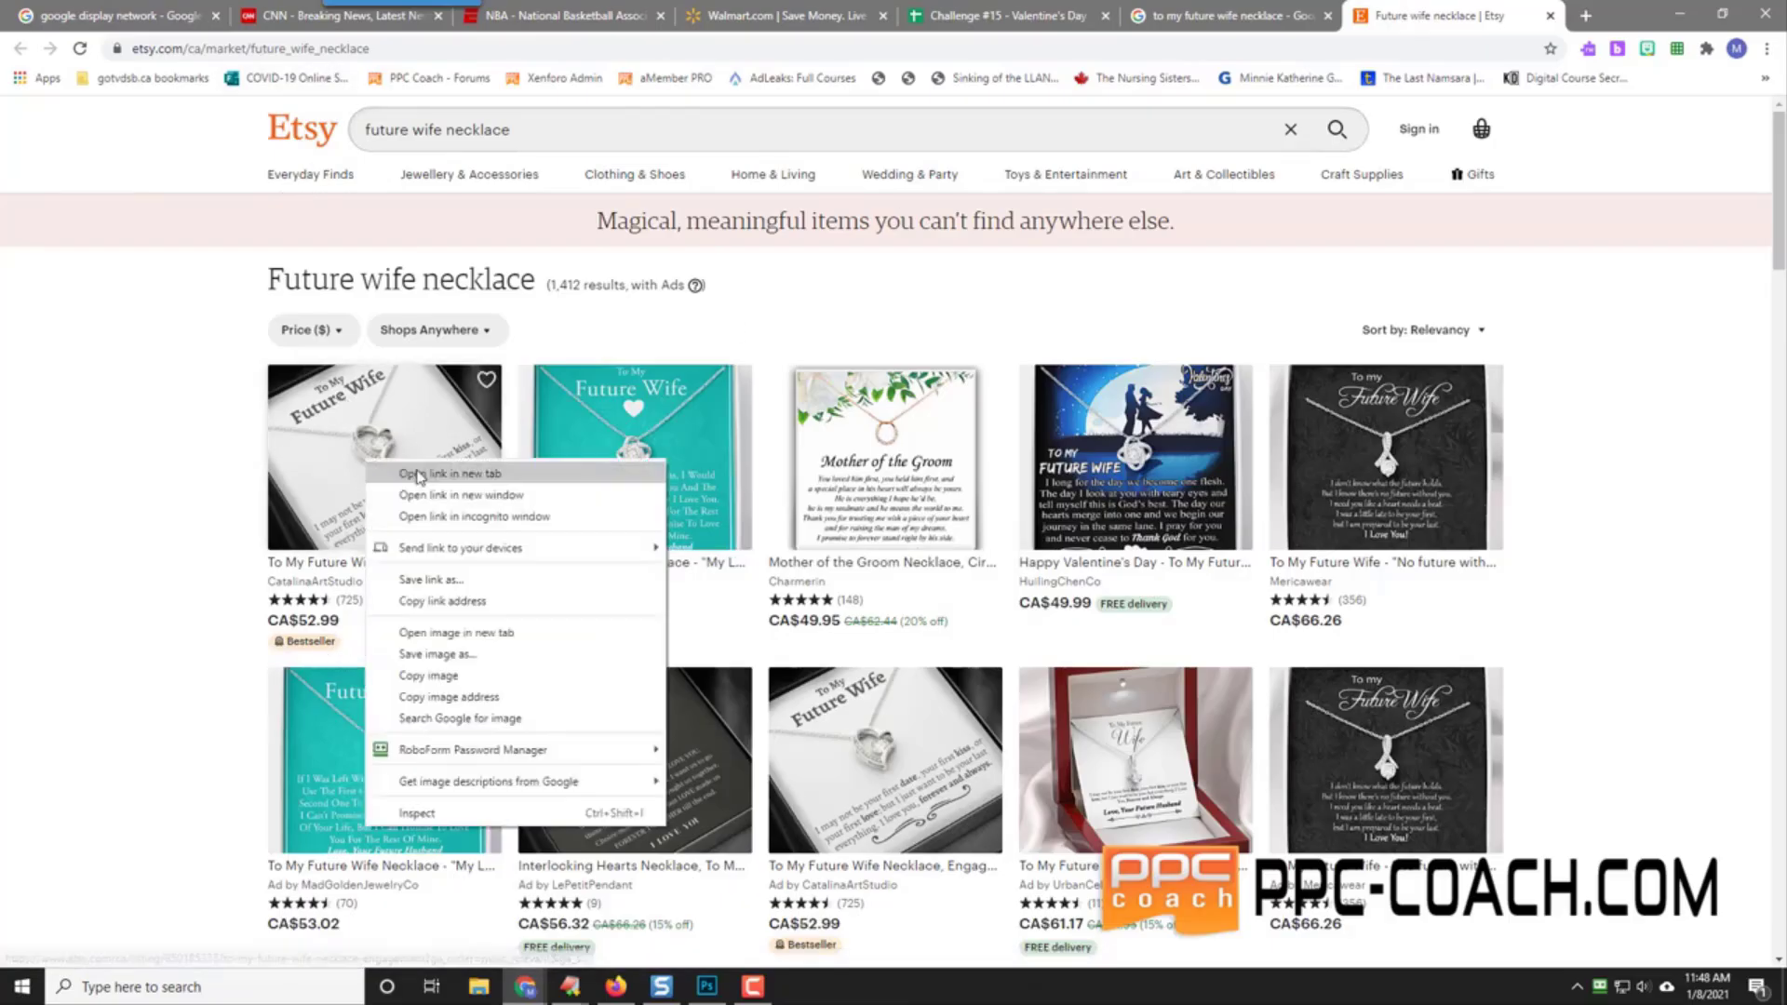
click(414, 480)
click(1426, 13)
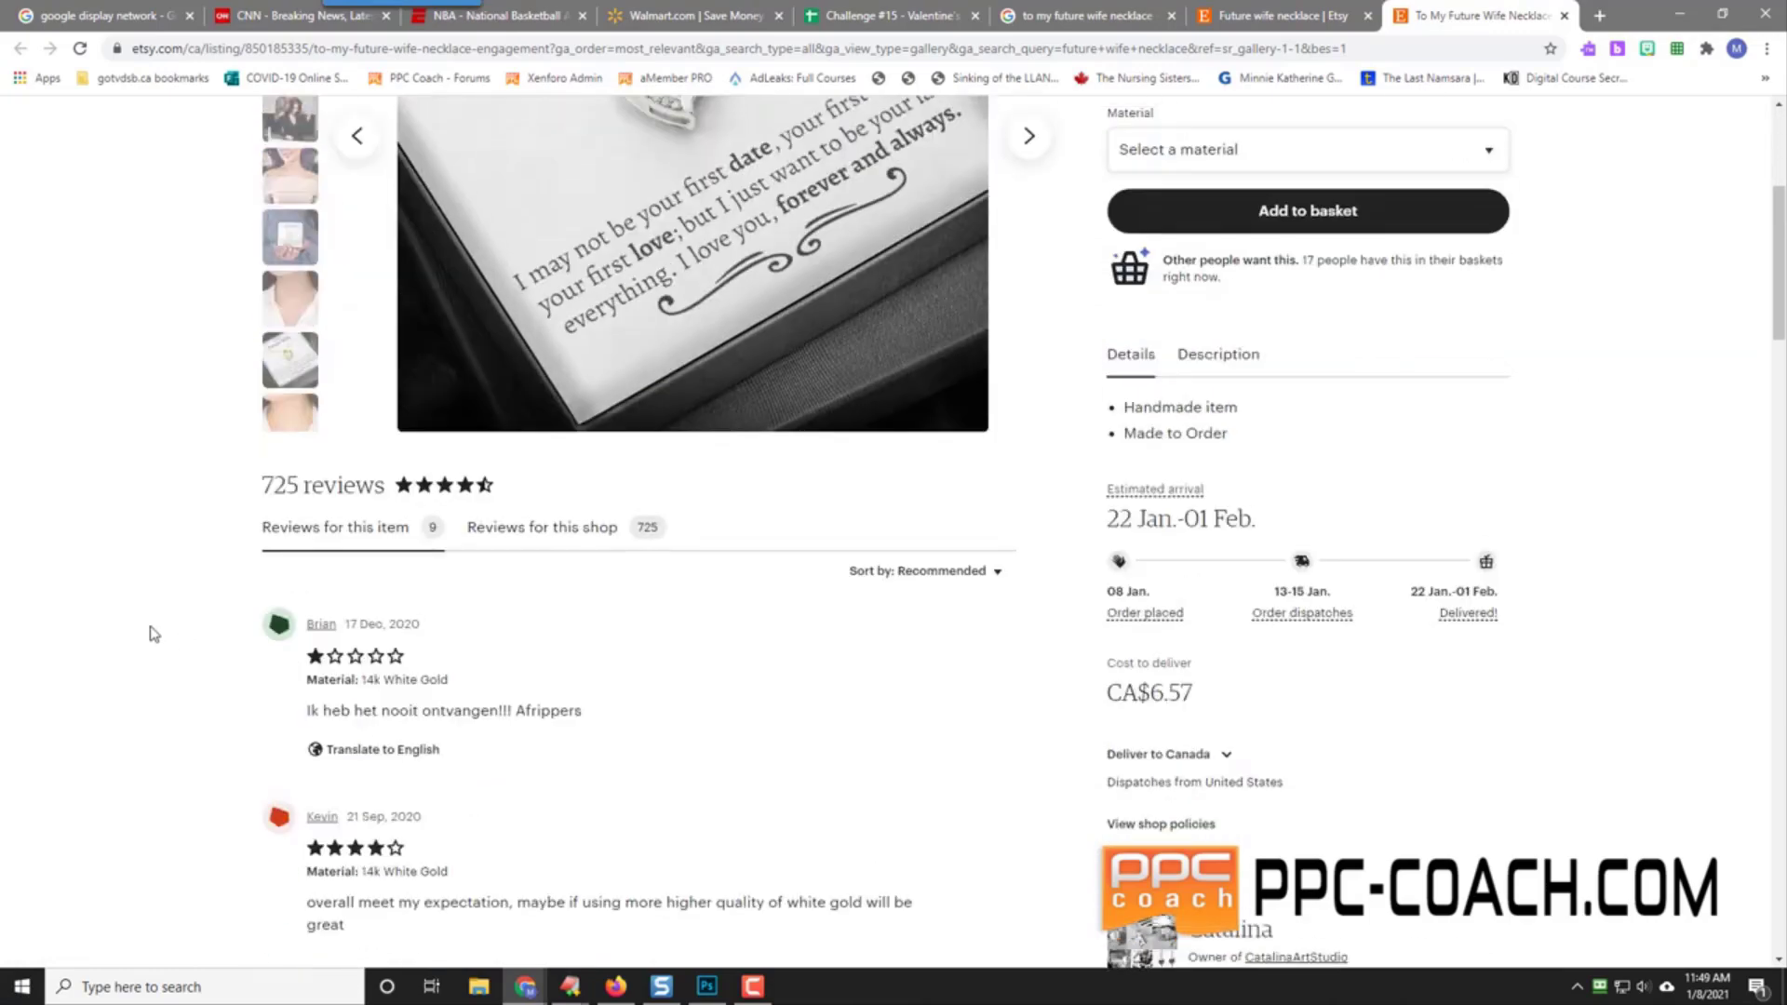
scroll(156, 633, down, 5)
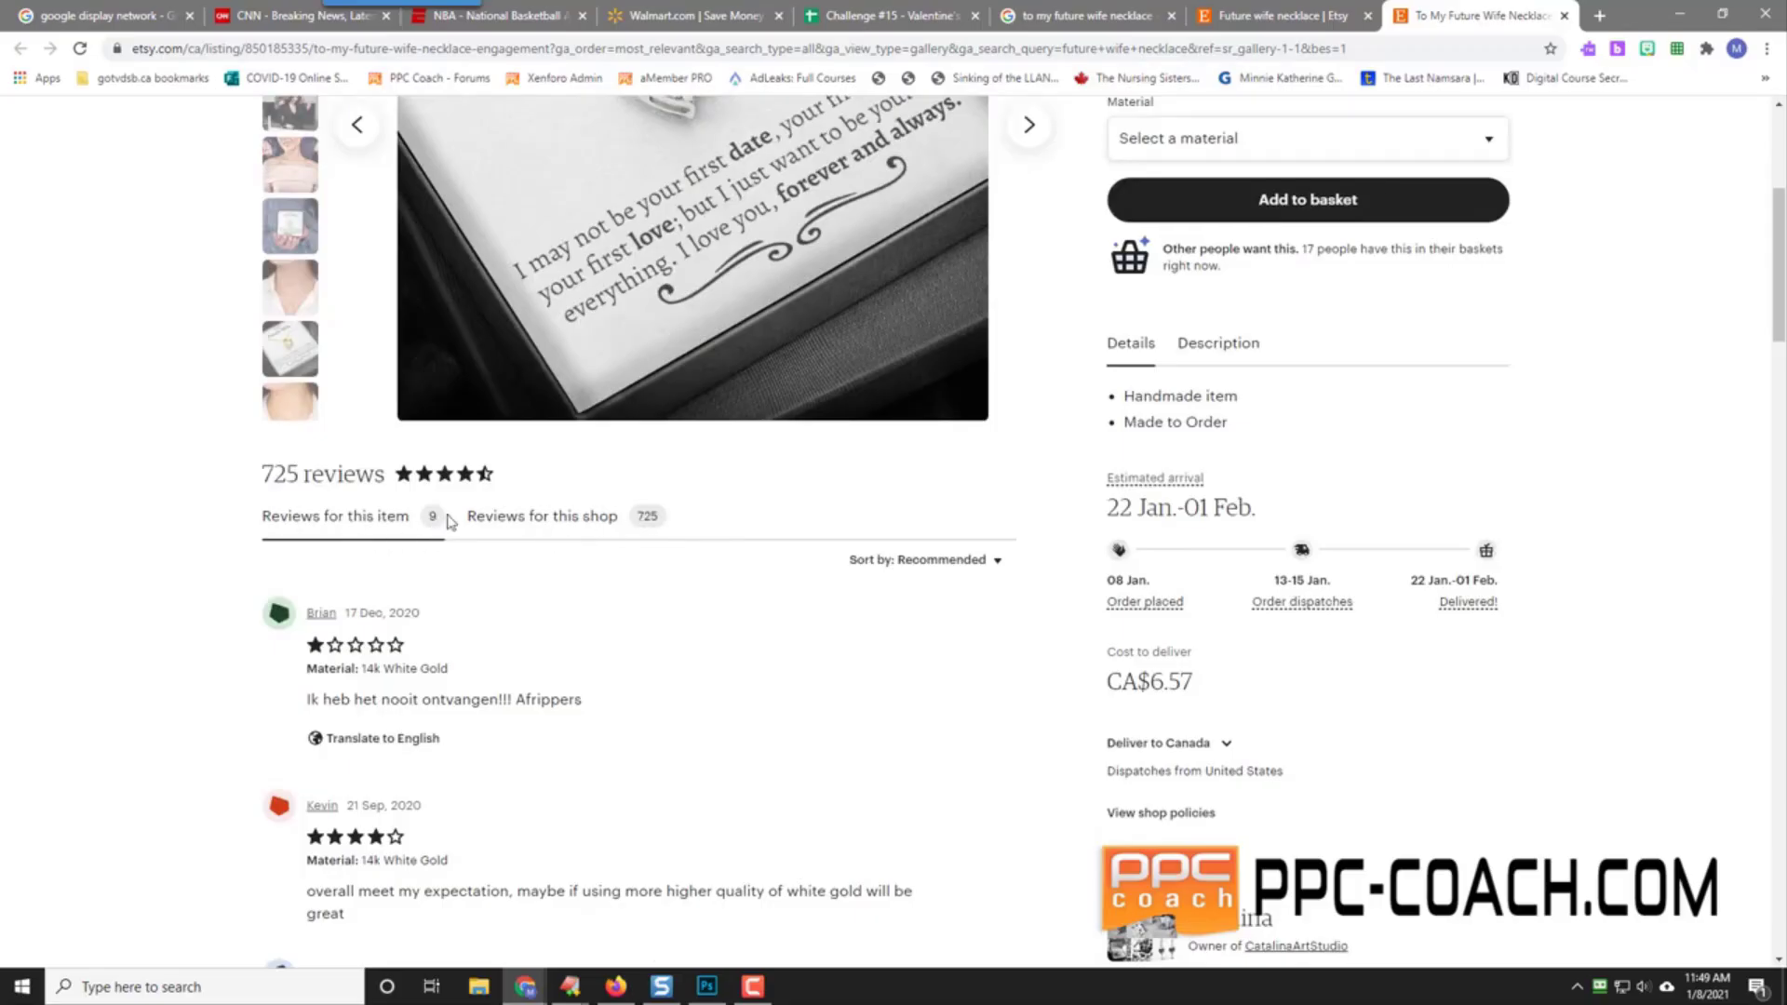
click(139, 986)
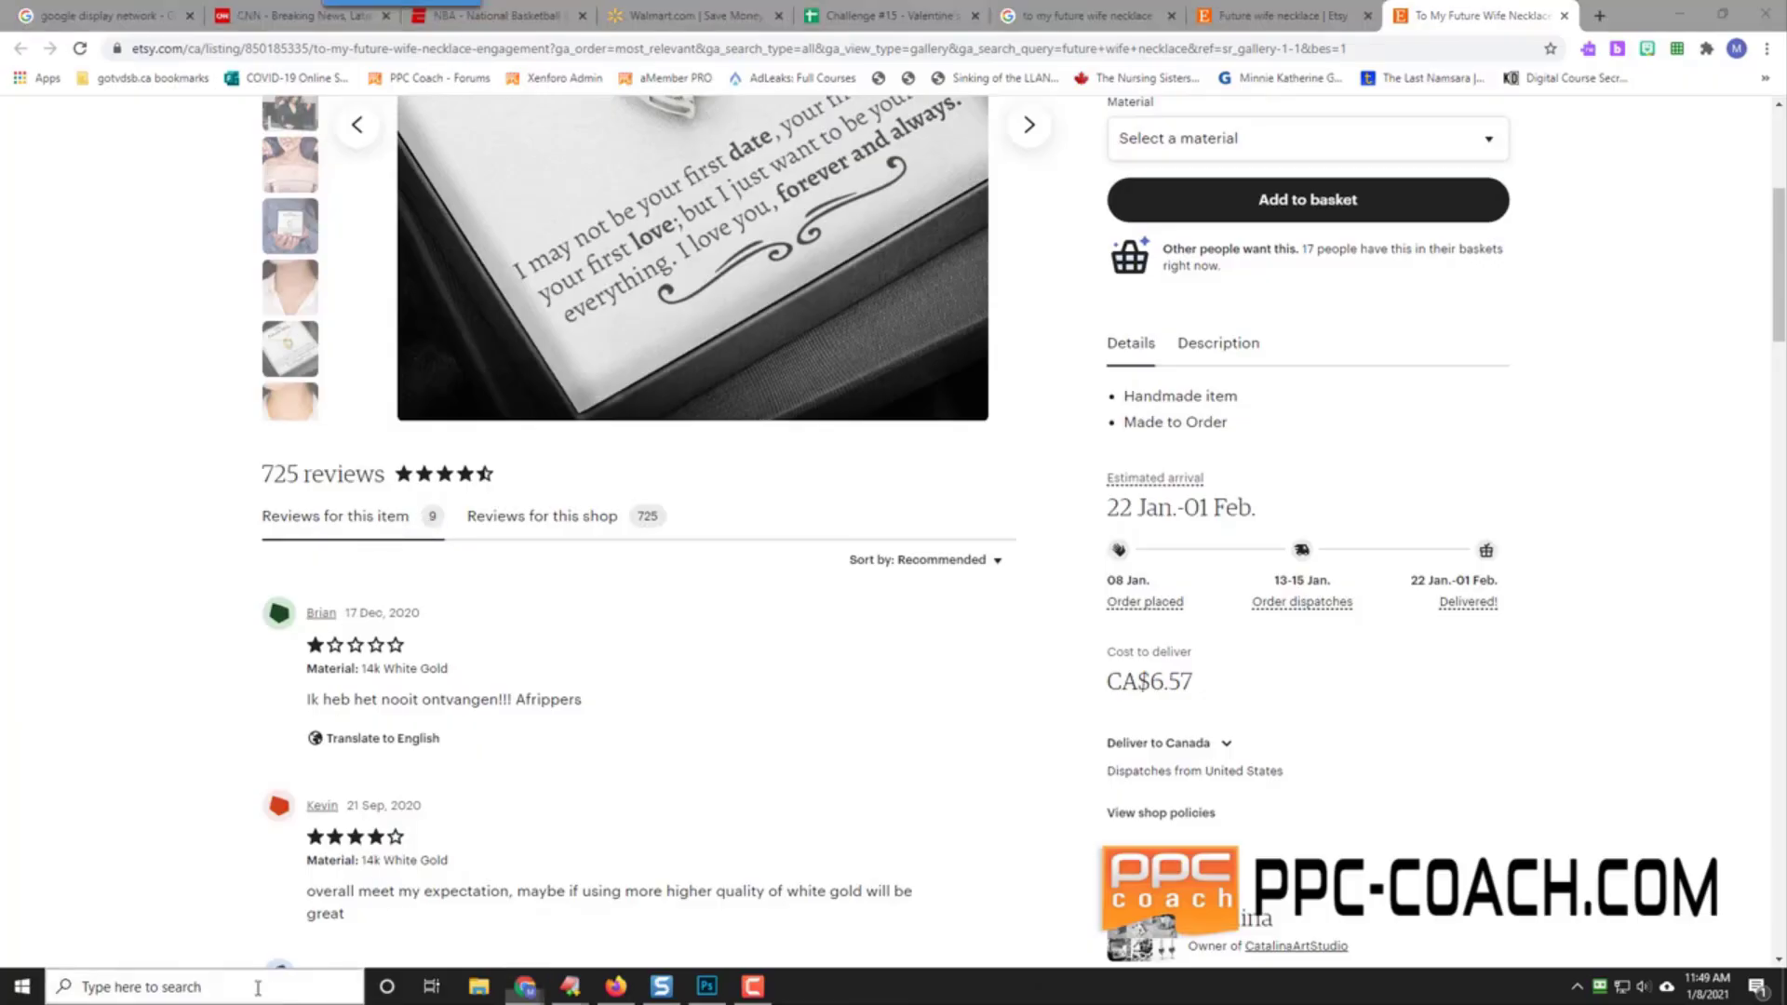
click(131, 510)
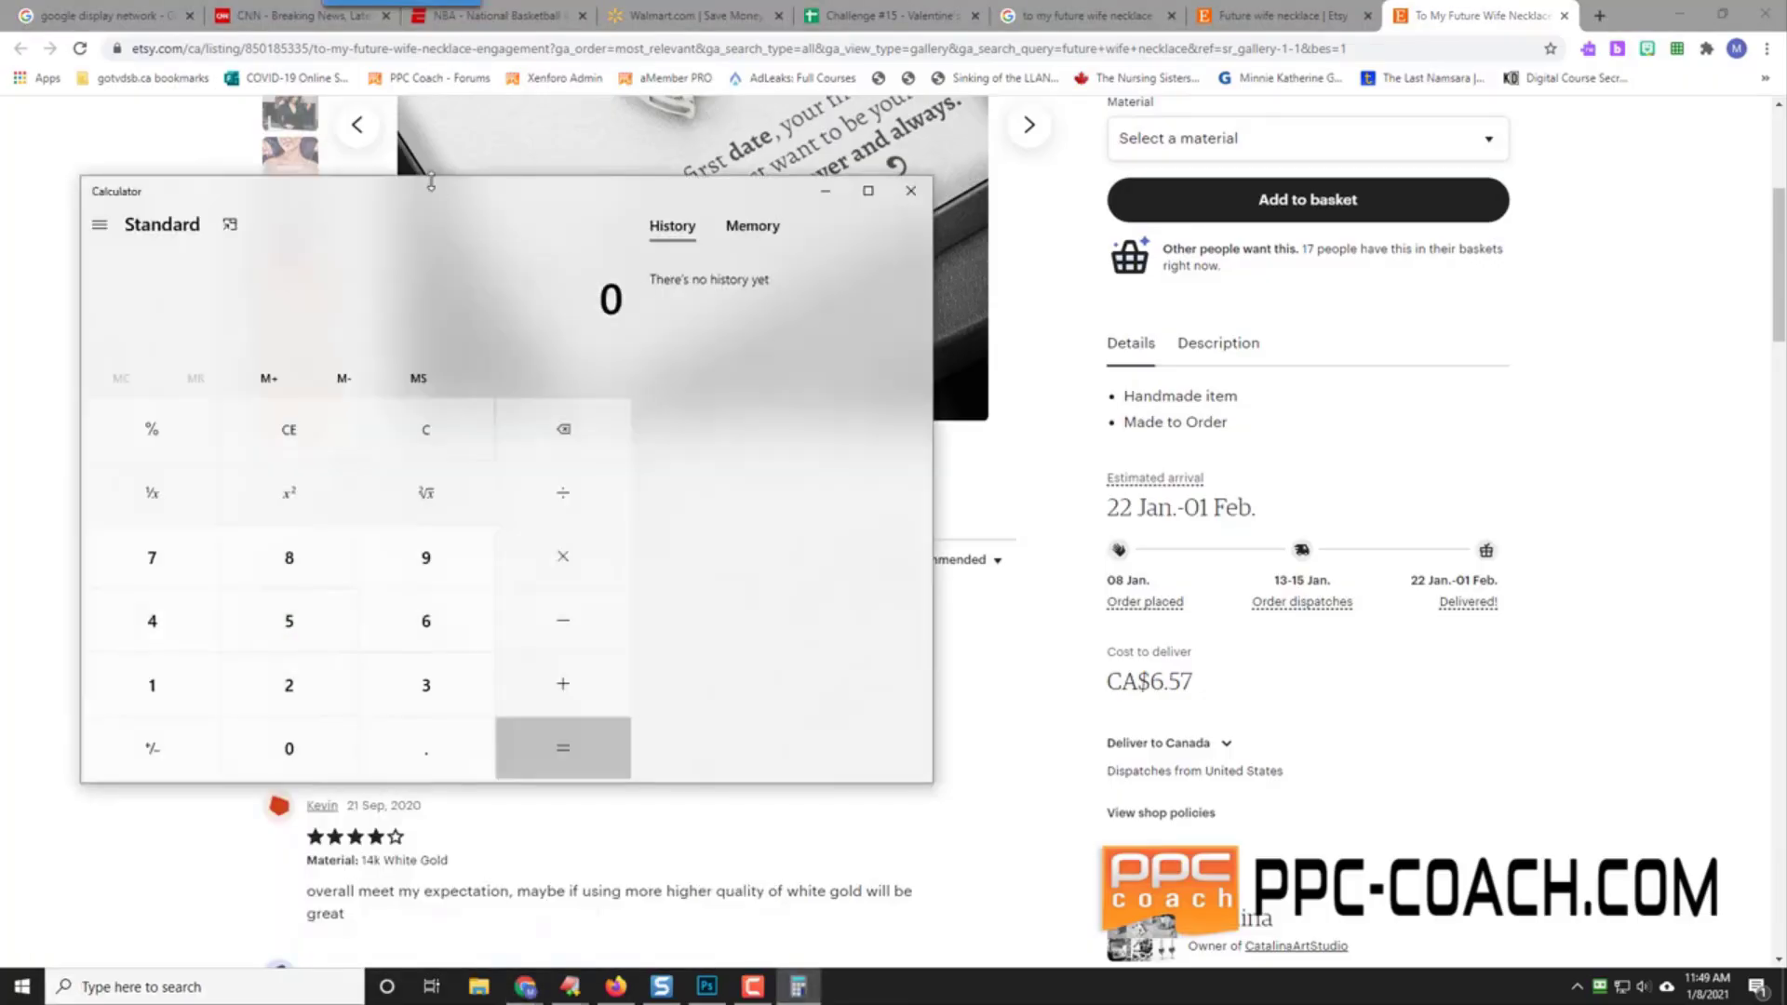
Step: Centre the Calculator window and compute 9 ÷ 0.05 = 180
drag(428, 197, 849, 257)
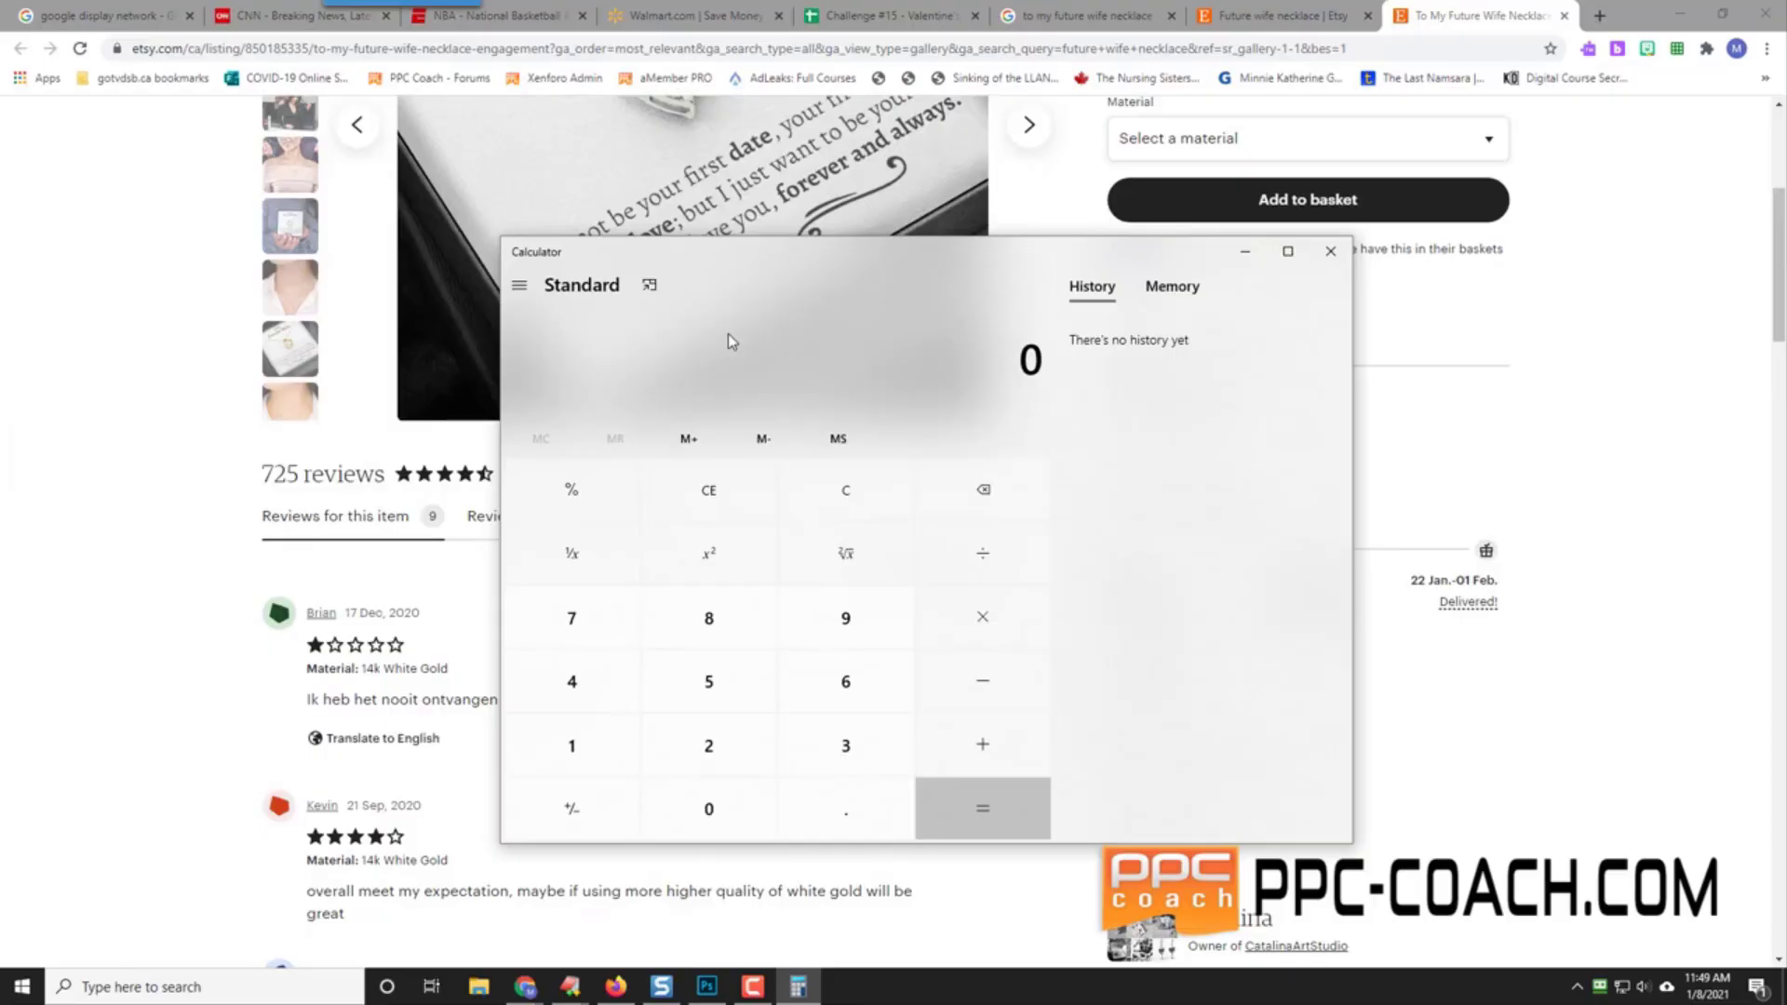
key(9)
key(slash)
text(0.05)
key(Return)
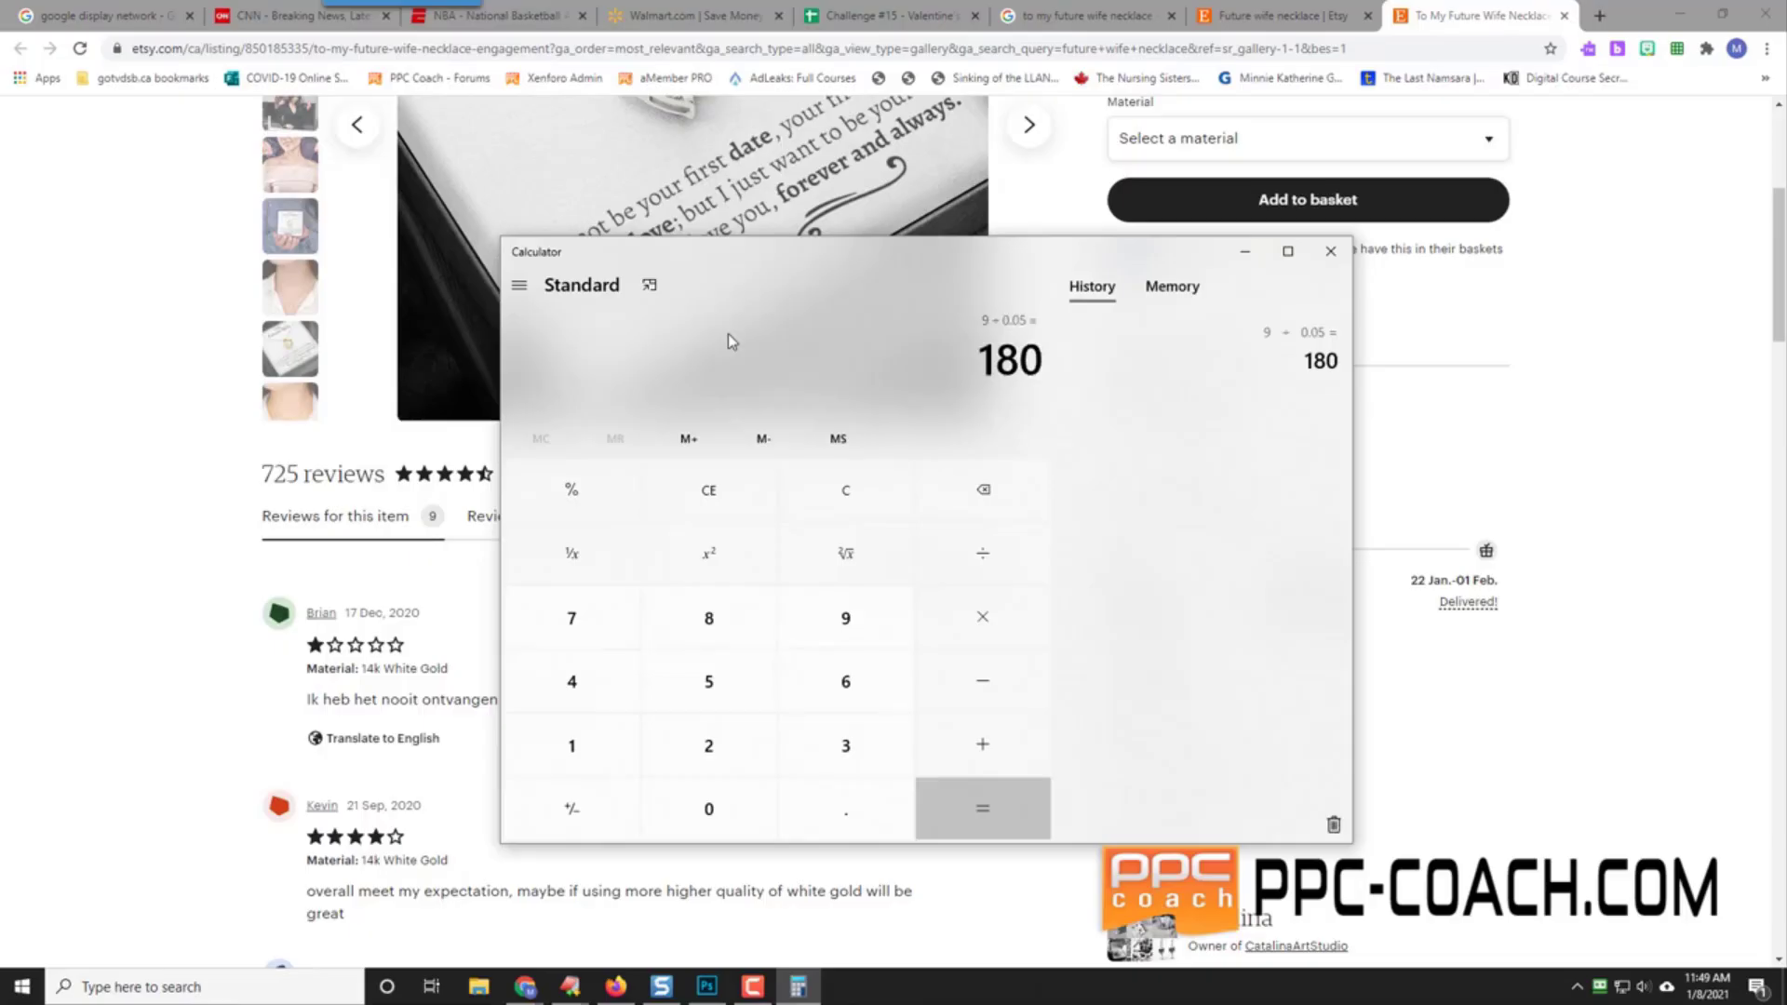
Step: Close Calculator and capture the necklace product photo as a Snagit region
click(1330, 251)
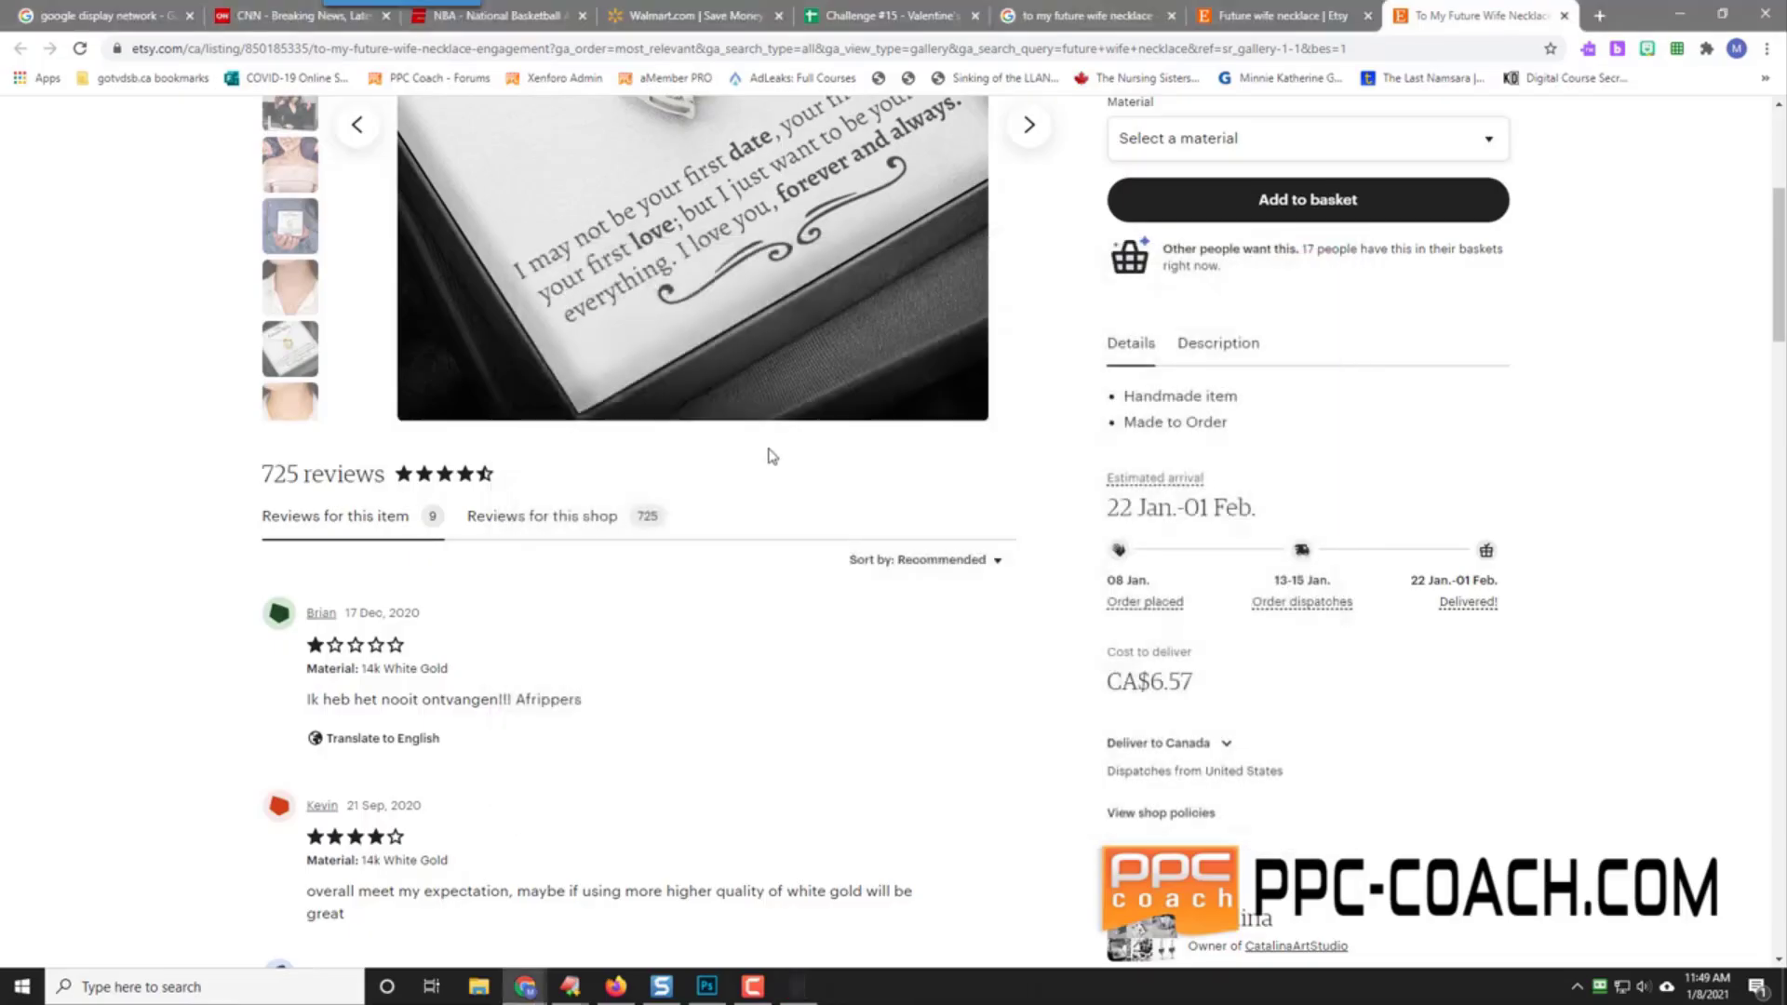
scroll(207, 507, up, 2)
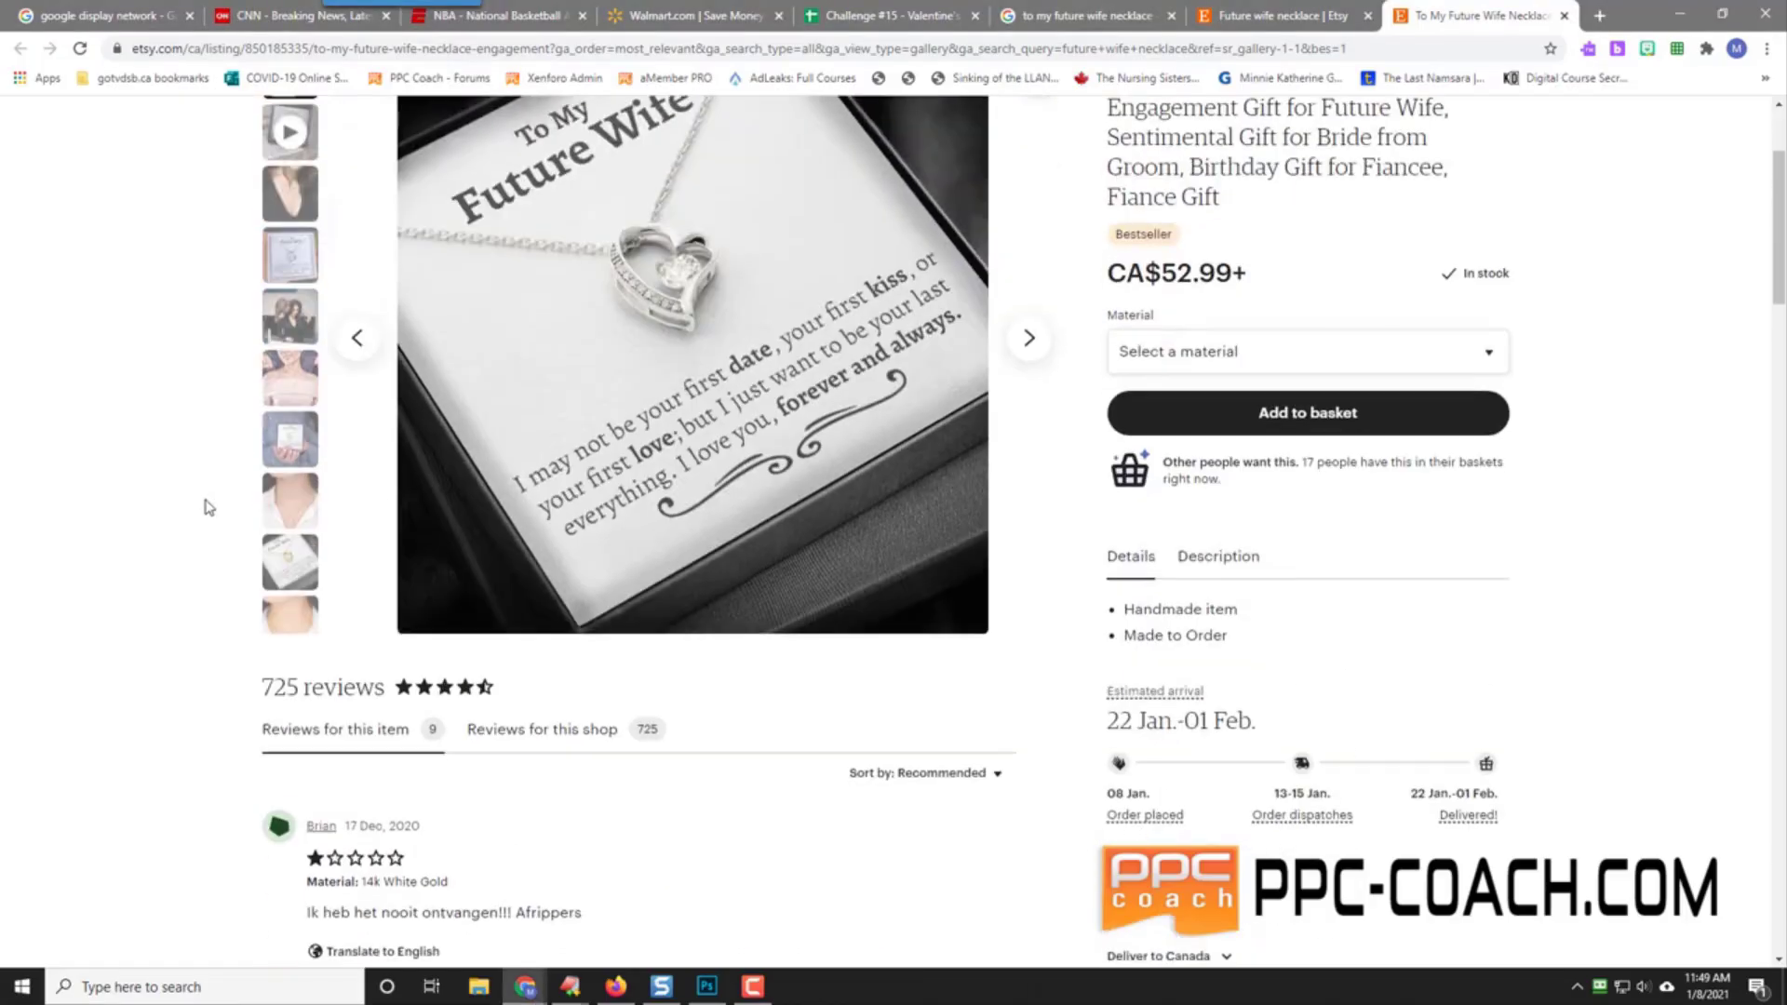
scroll(207, 507, up, 2)
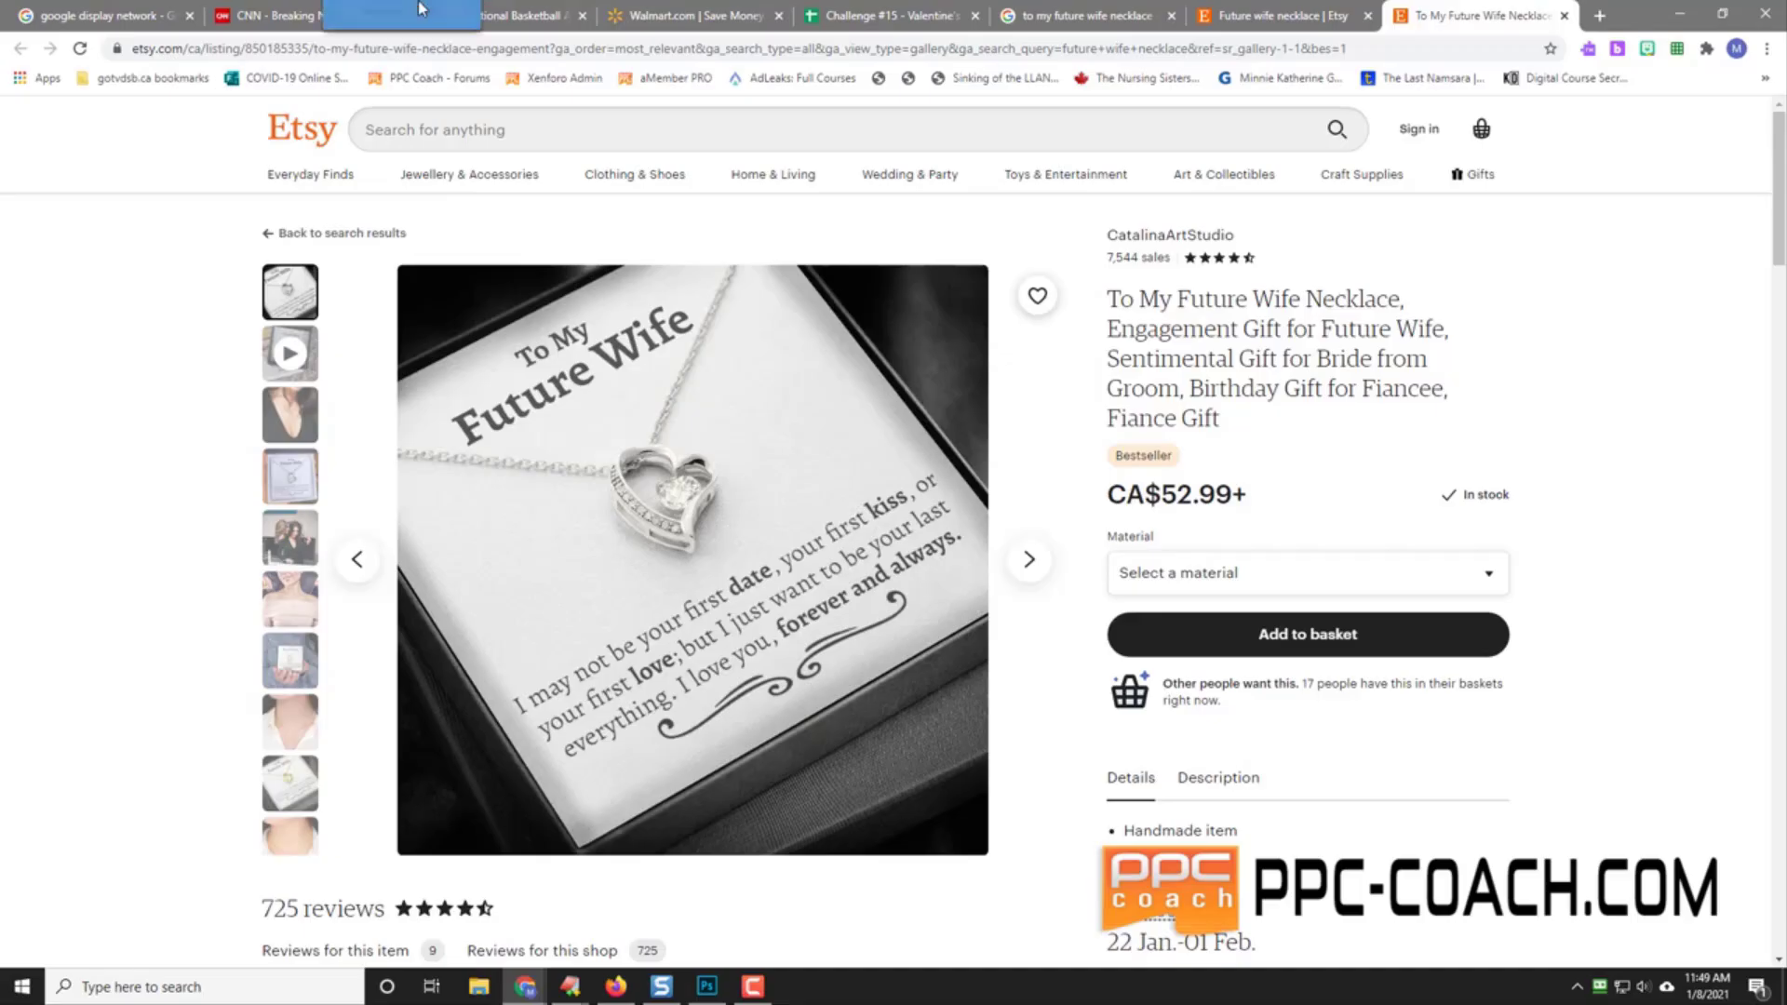
click(402, 28)
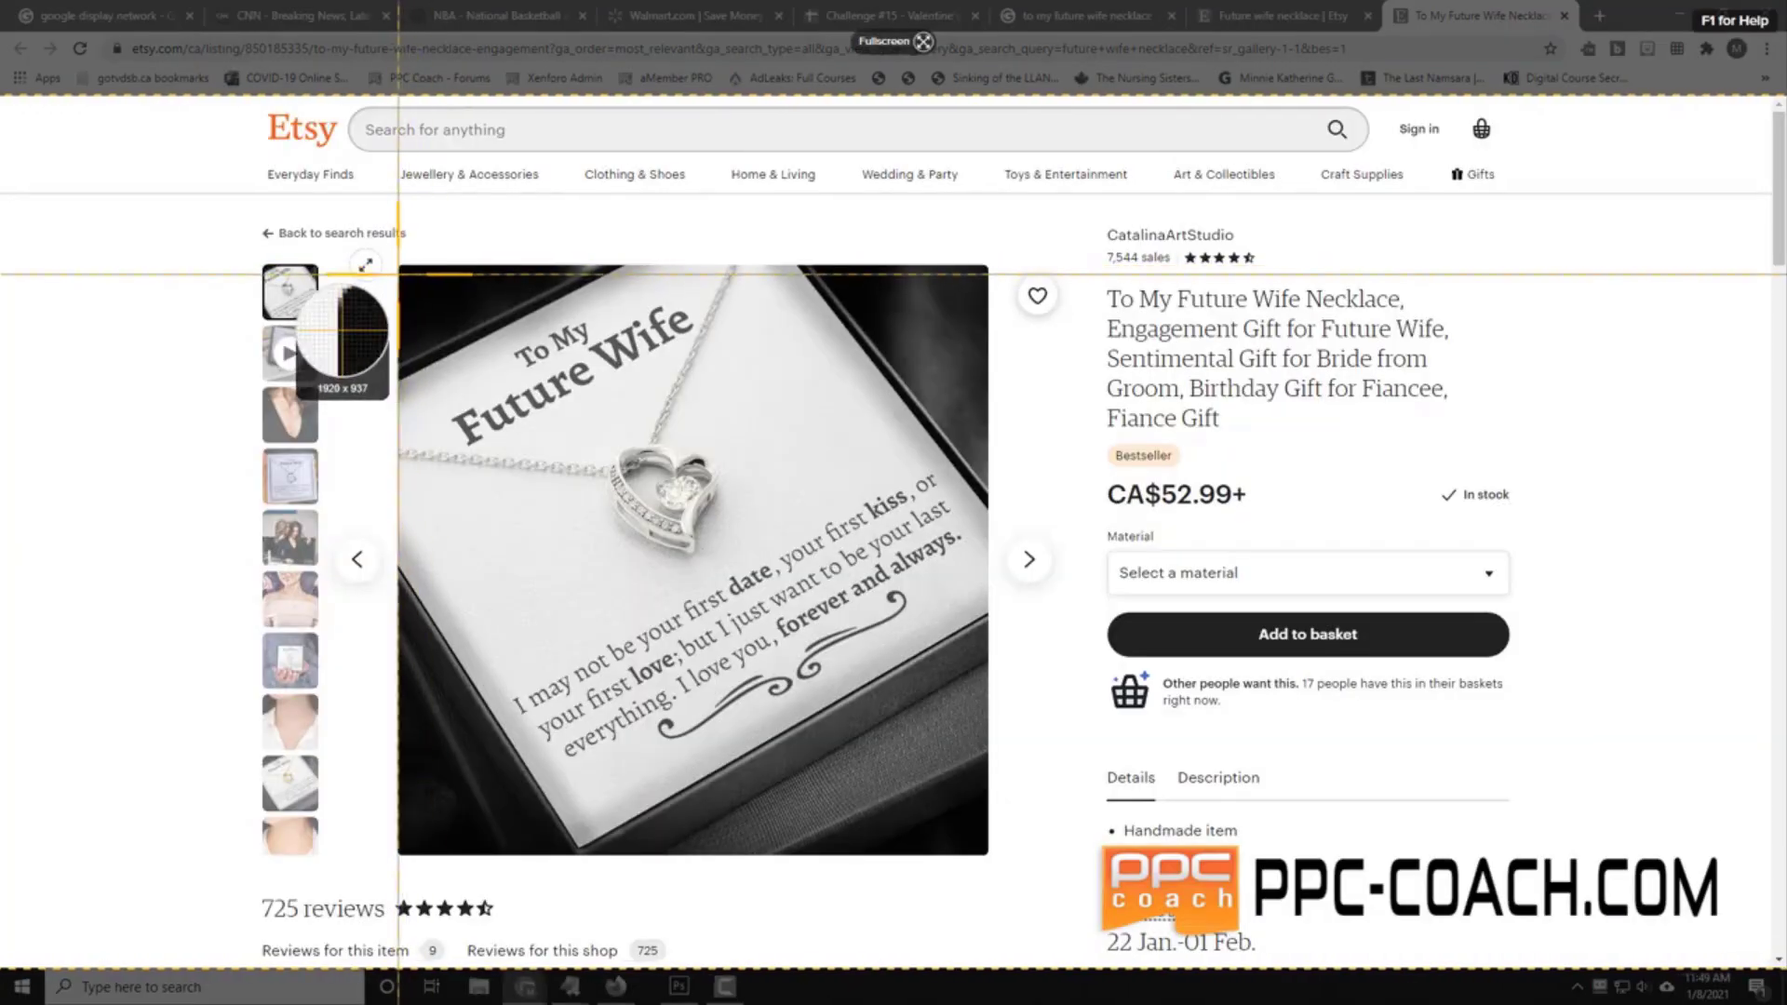
drag(398, 273, 976, 846)
click(452, 884)
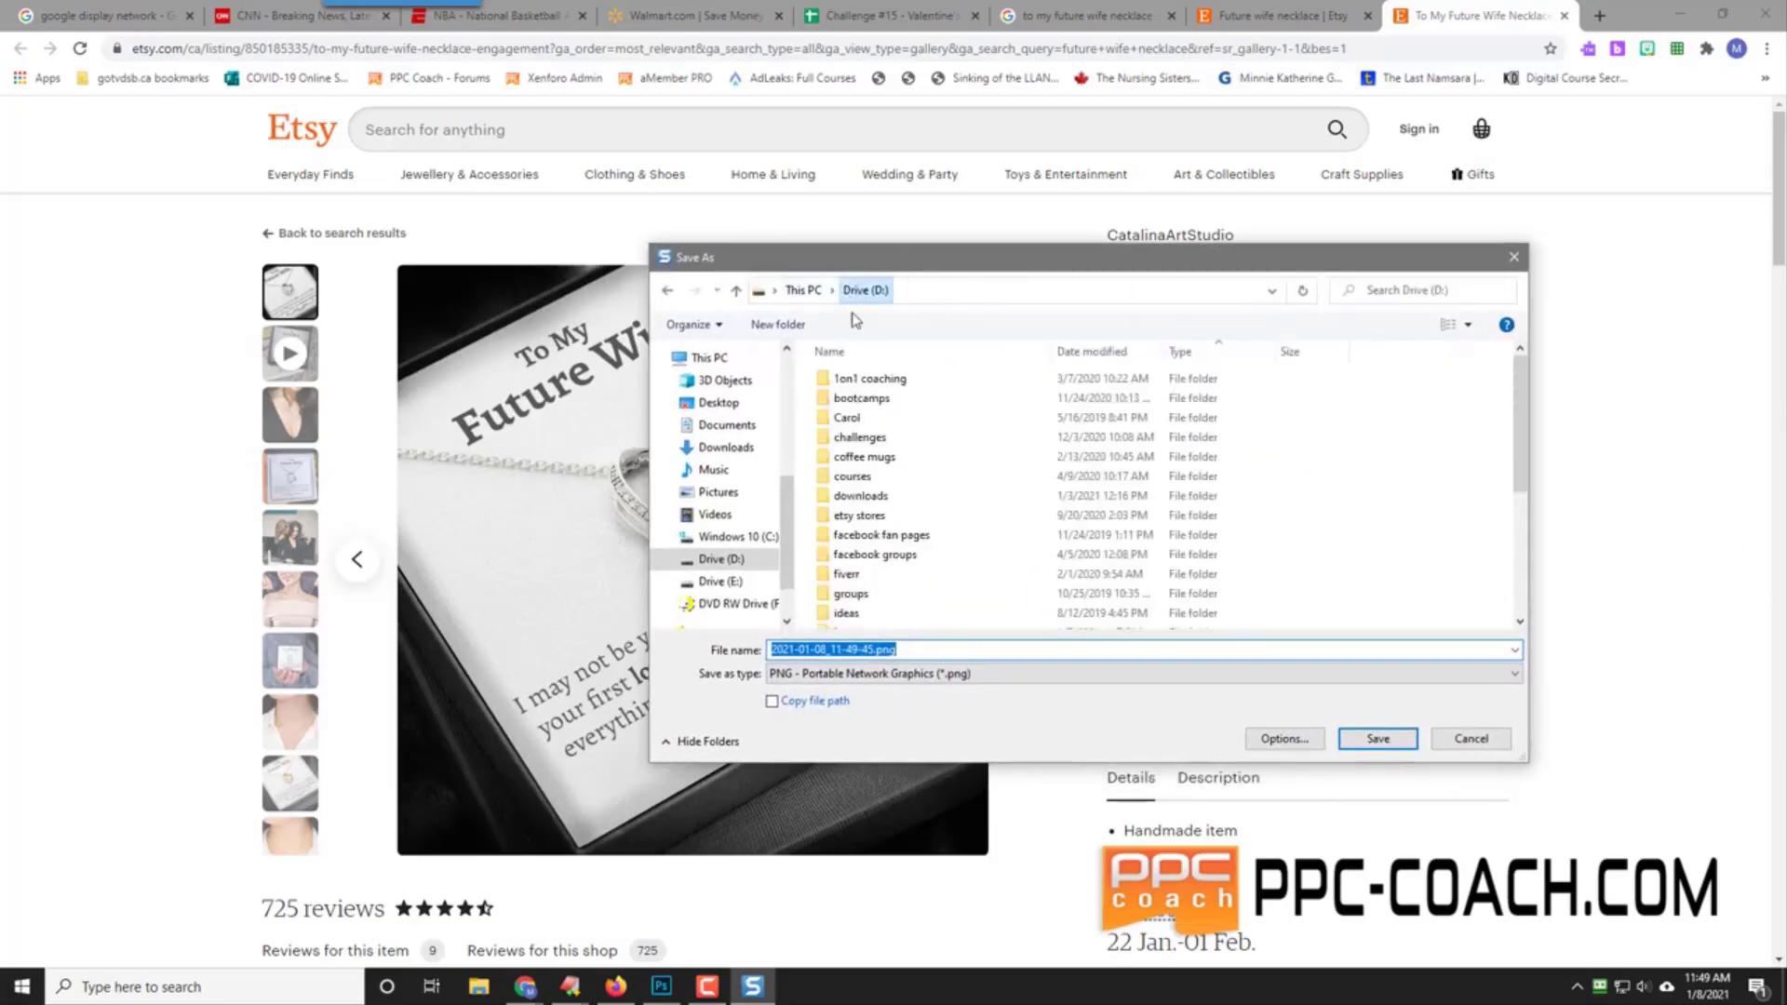
Step: Save the capture into new folders challenges > 015 - Valentine's Day 2020 > Research
double_click(884, 437)
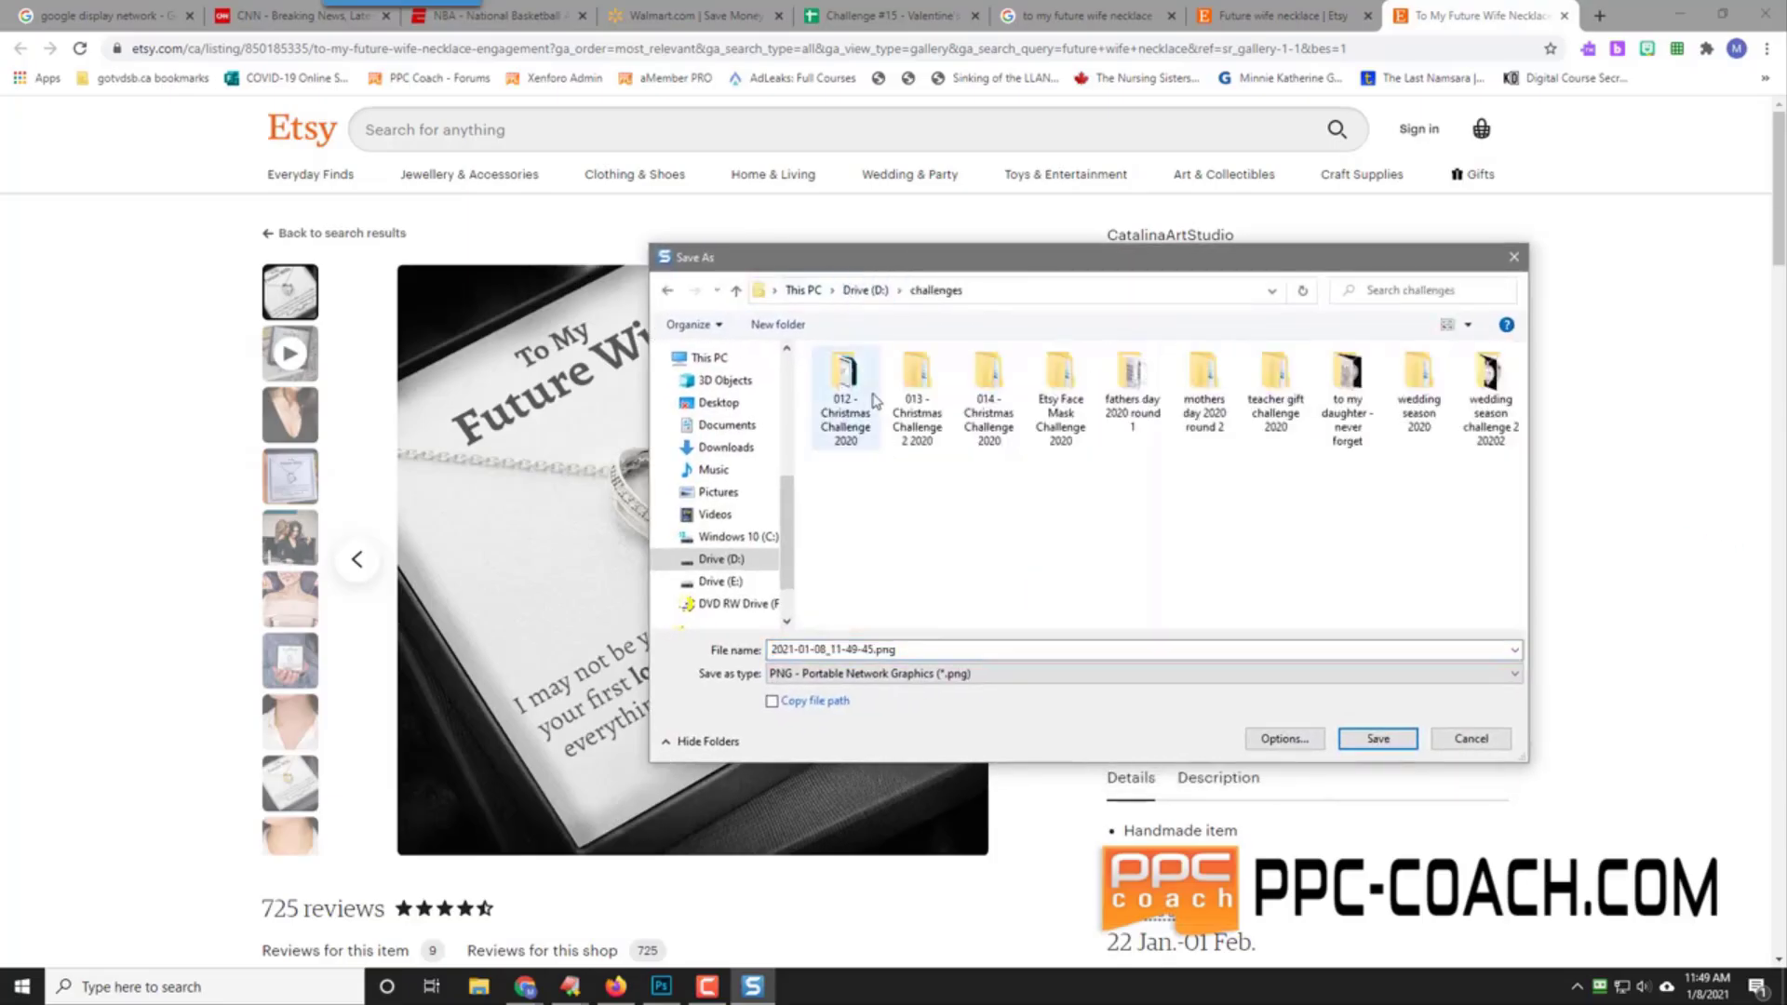
click(777, 324)
text(0)
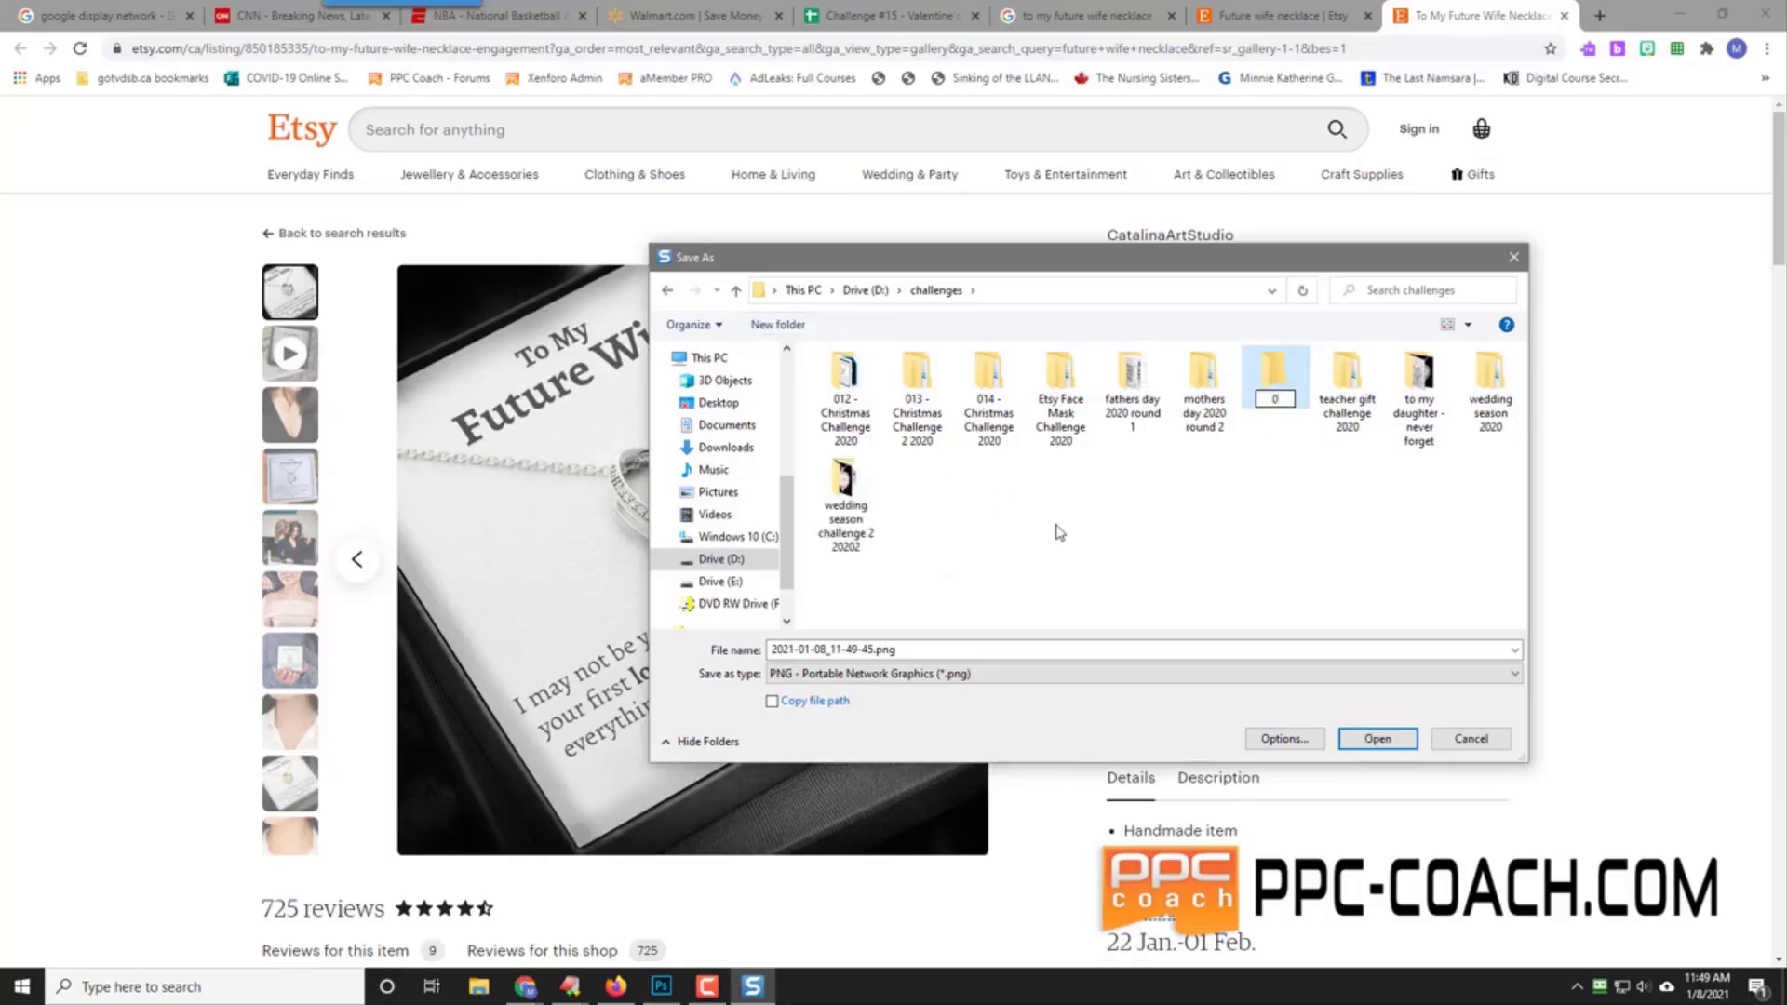
text(15 - Vlan)
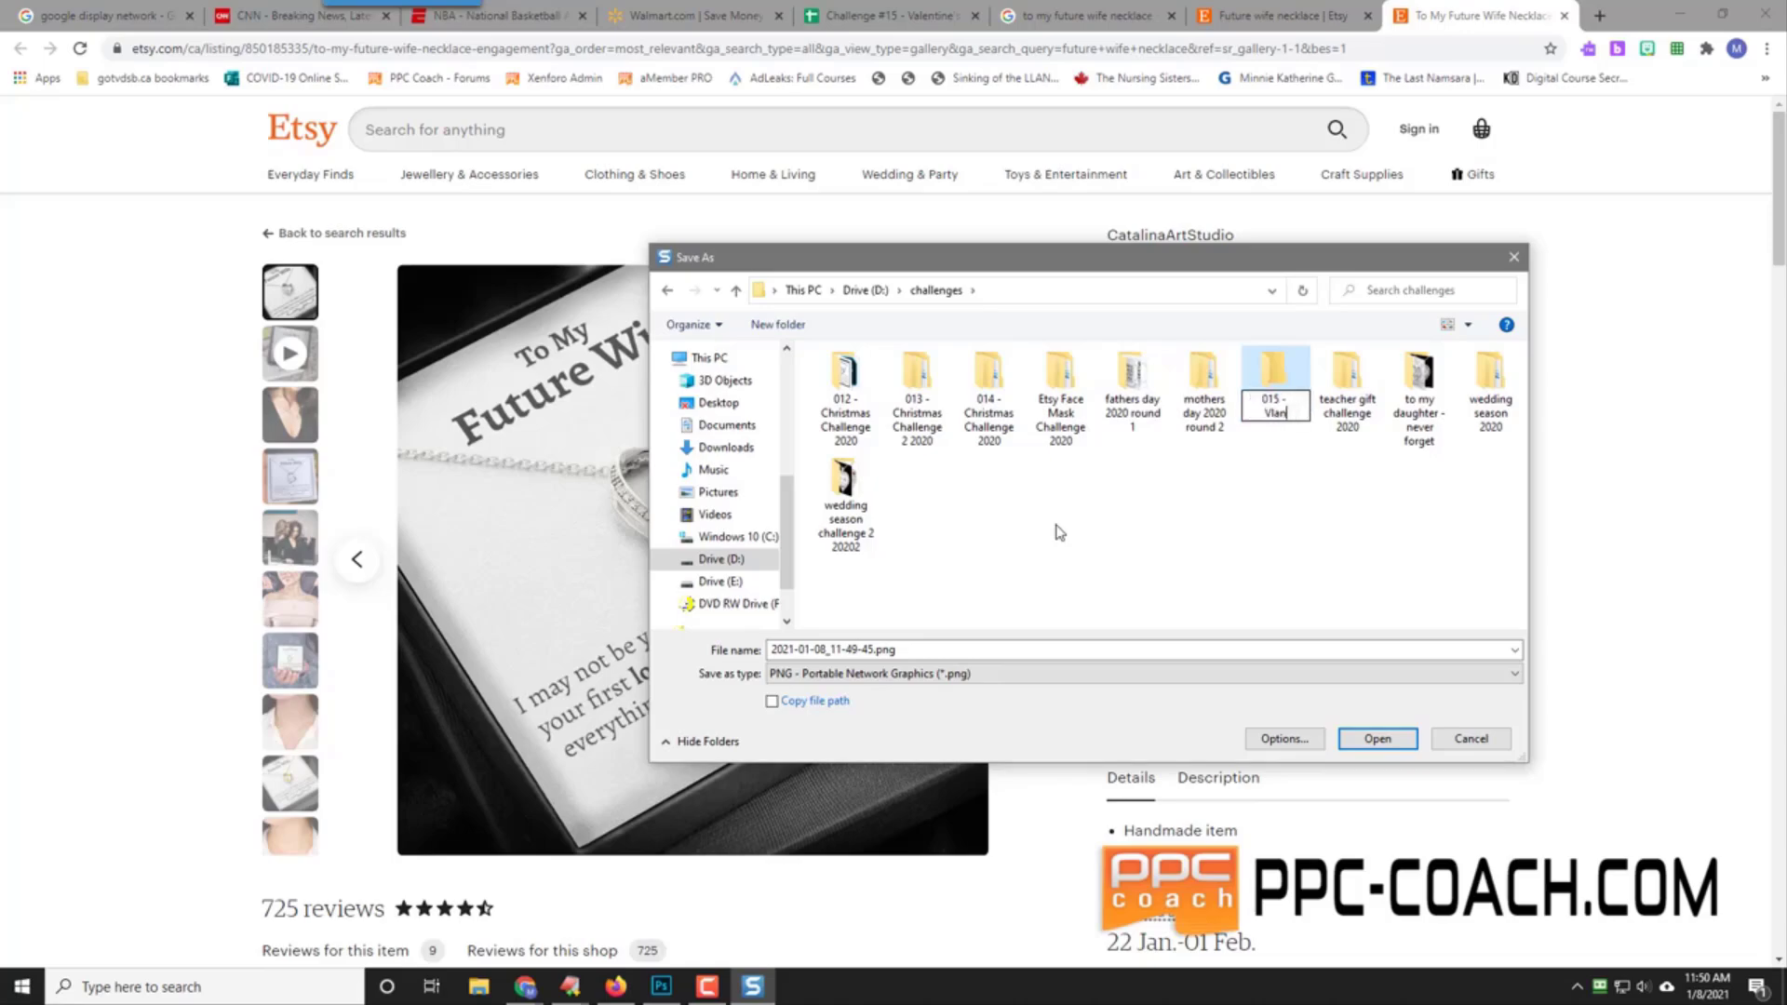
key(BackSpace)
key(BackSpace)
key(BackSpace)
text(alentine's Day 2020)
key(Return)
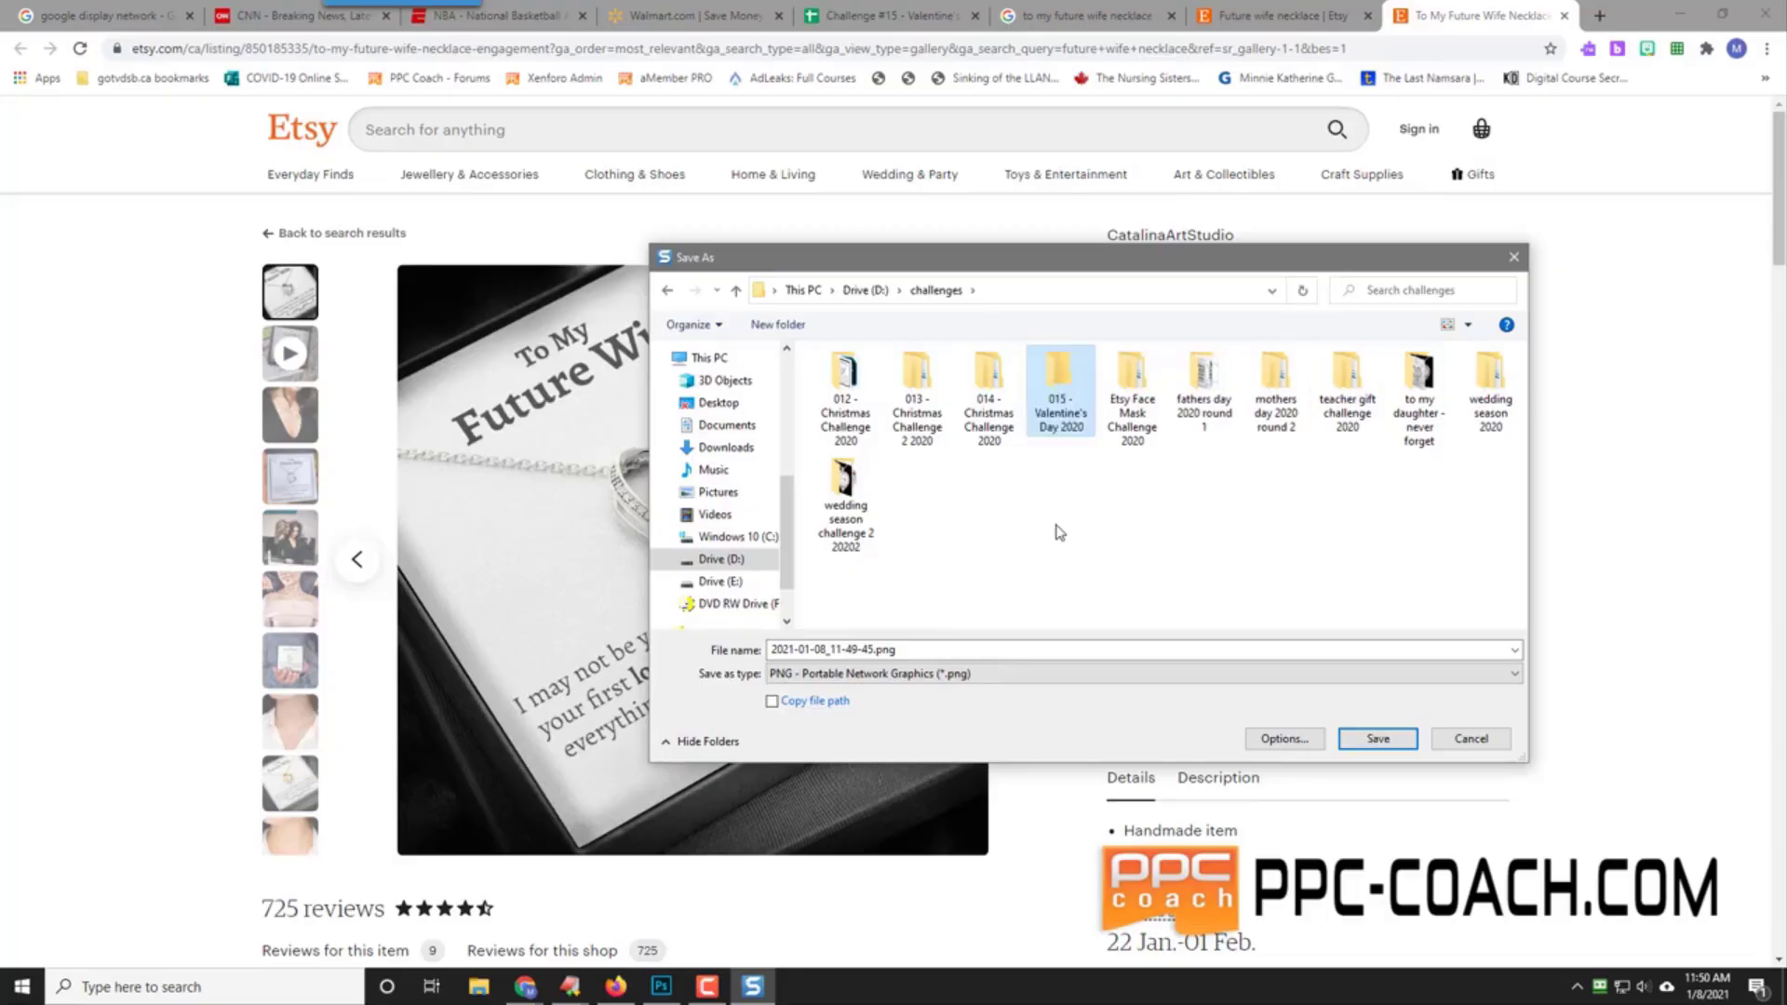
key(Return)
key(ctrl+shift+n)
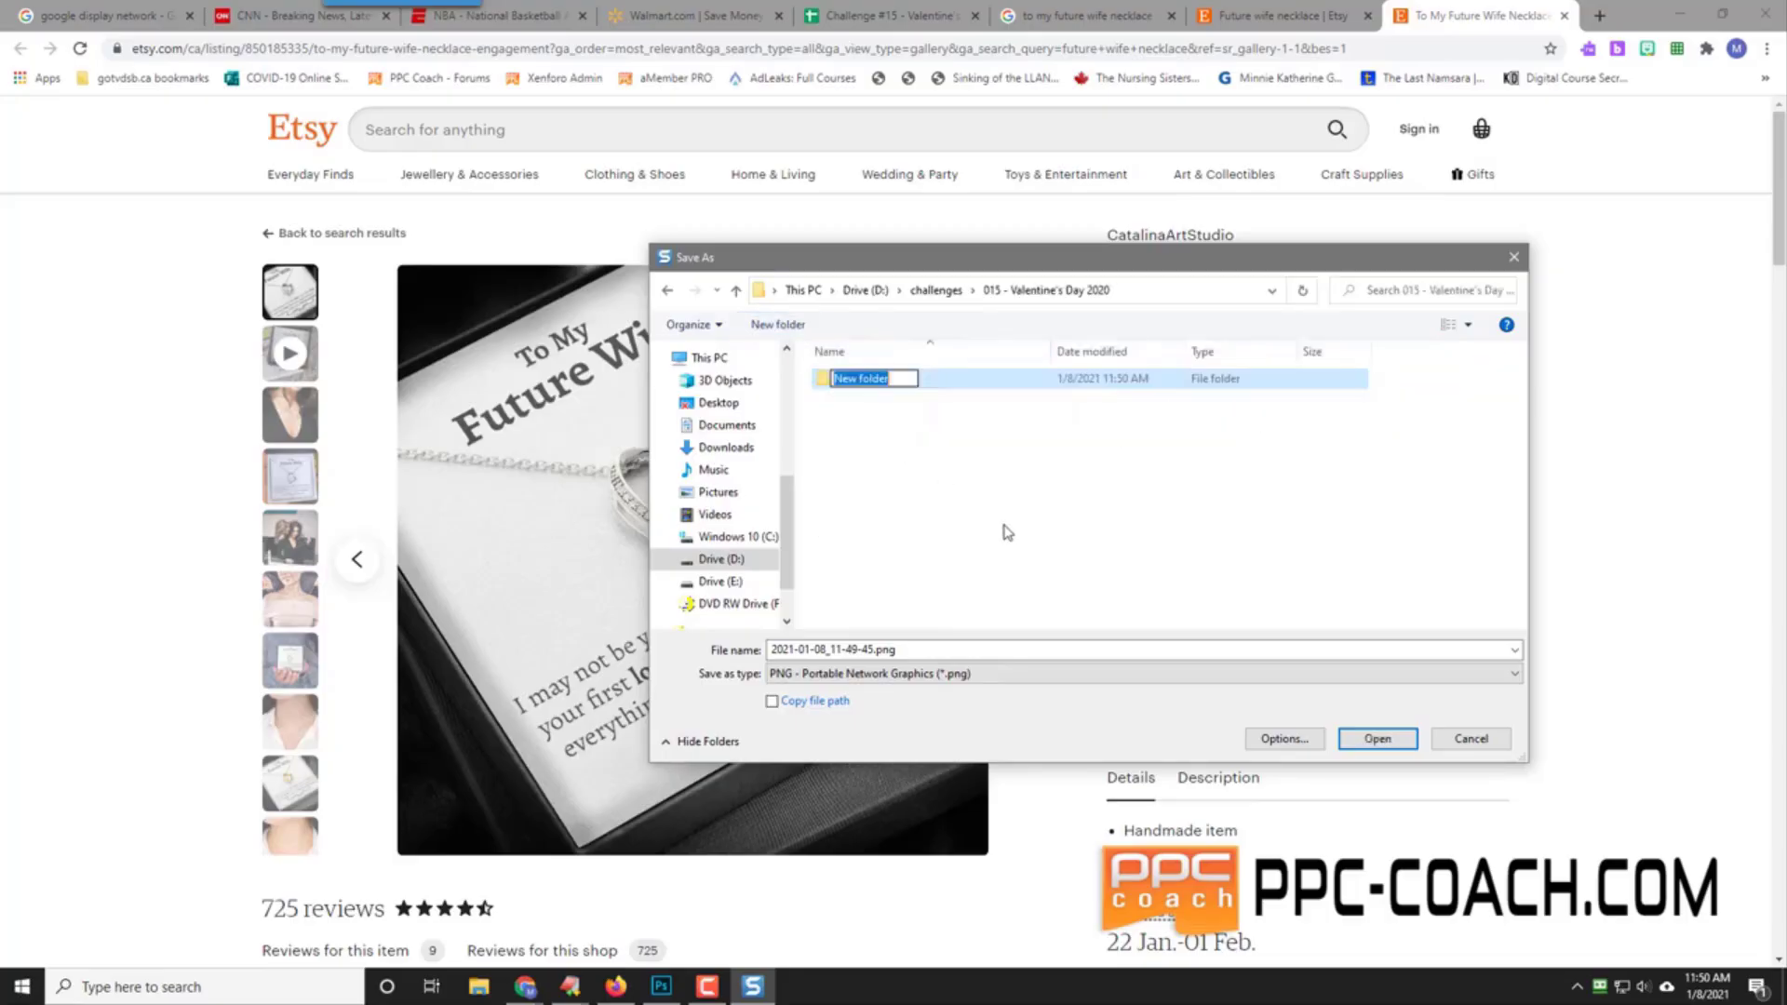
text(Reasearch)
key(Return)
key(Return)
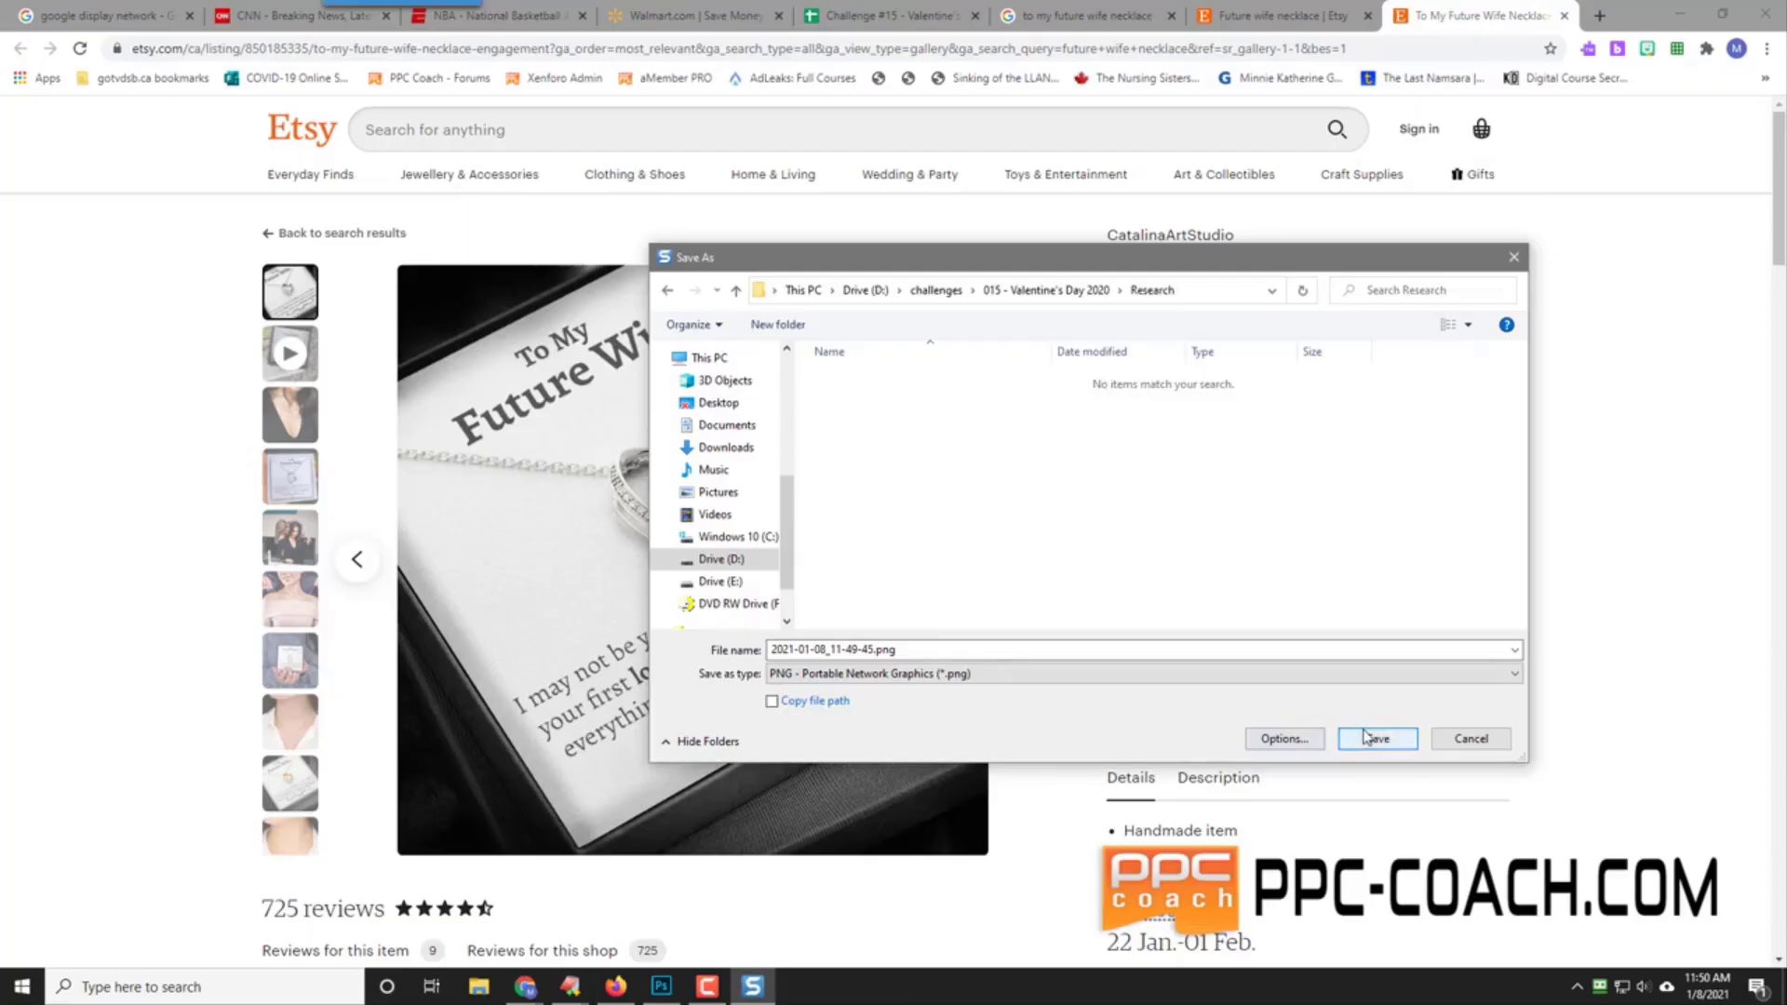
click(1361, 737)
Step: Select cell A2 in the Challenge #15 sheet and choose Insert > Image > Image in cell
click(918, 12)
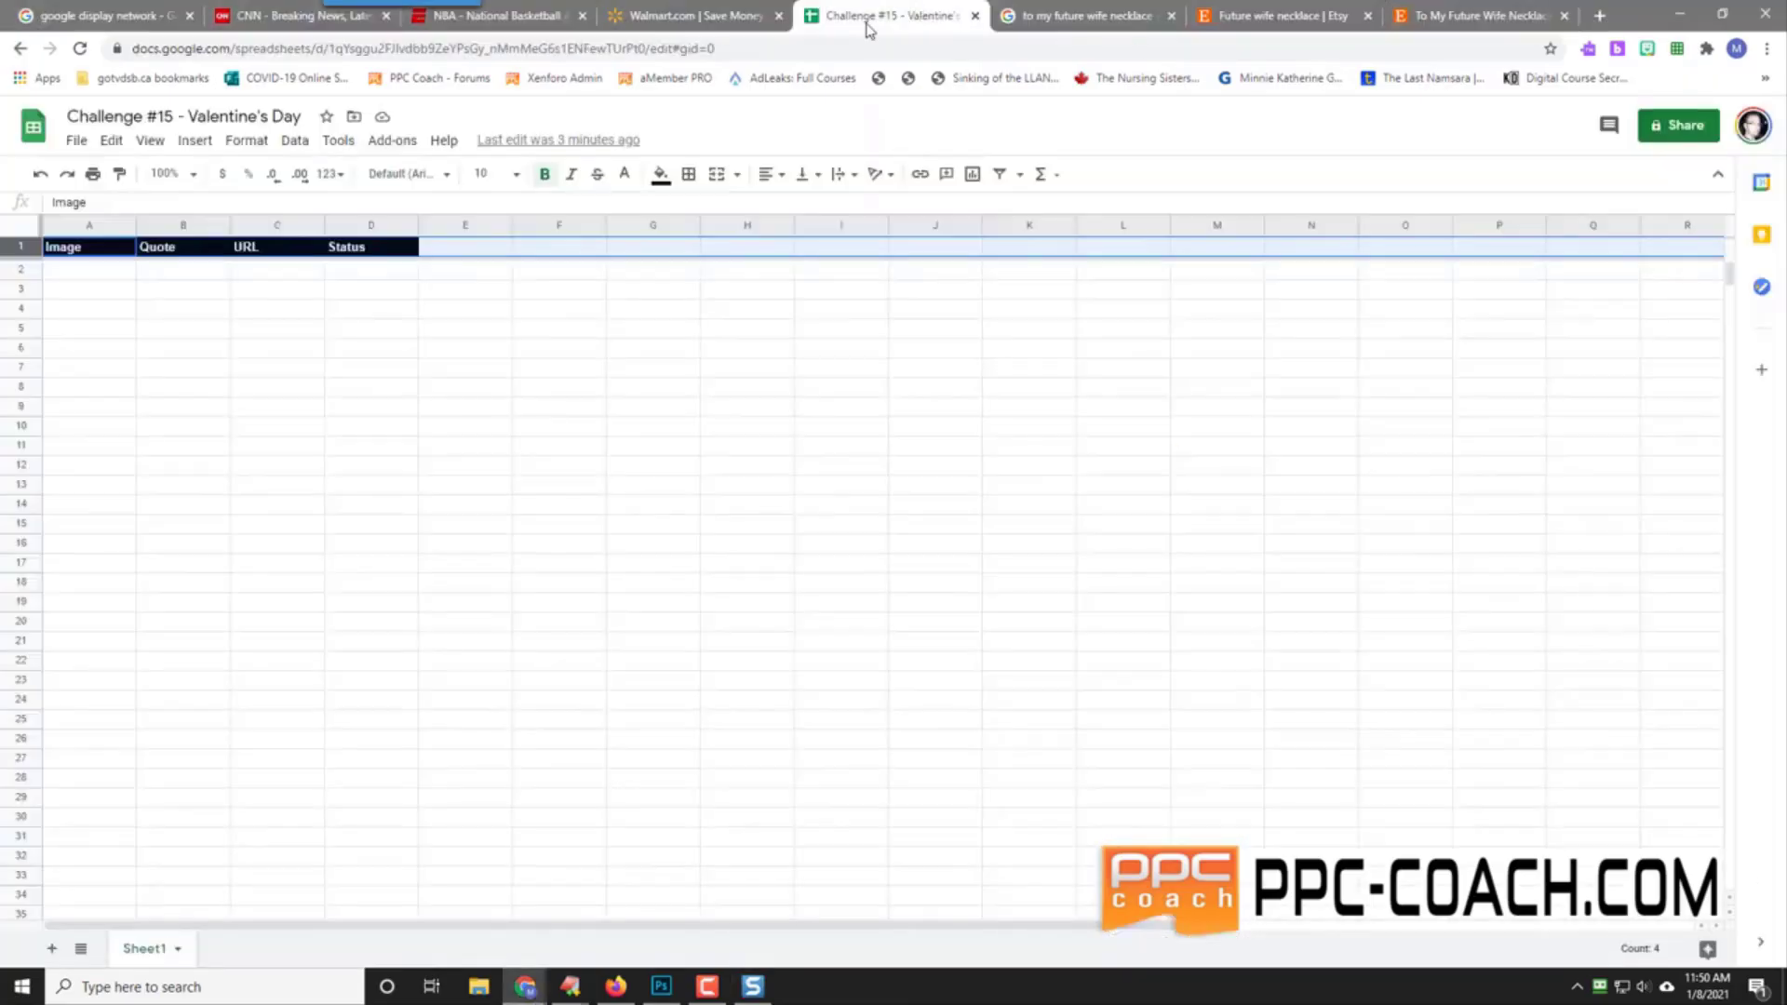
click(83, 271)
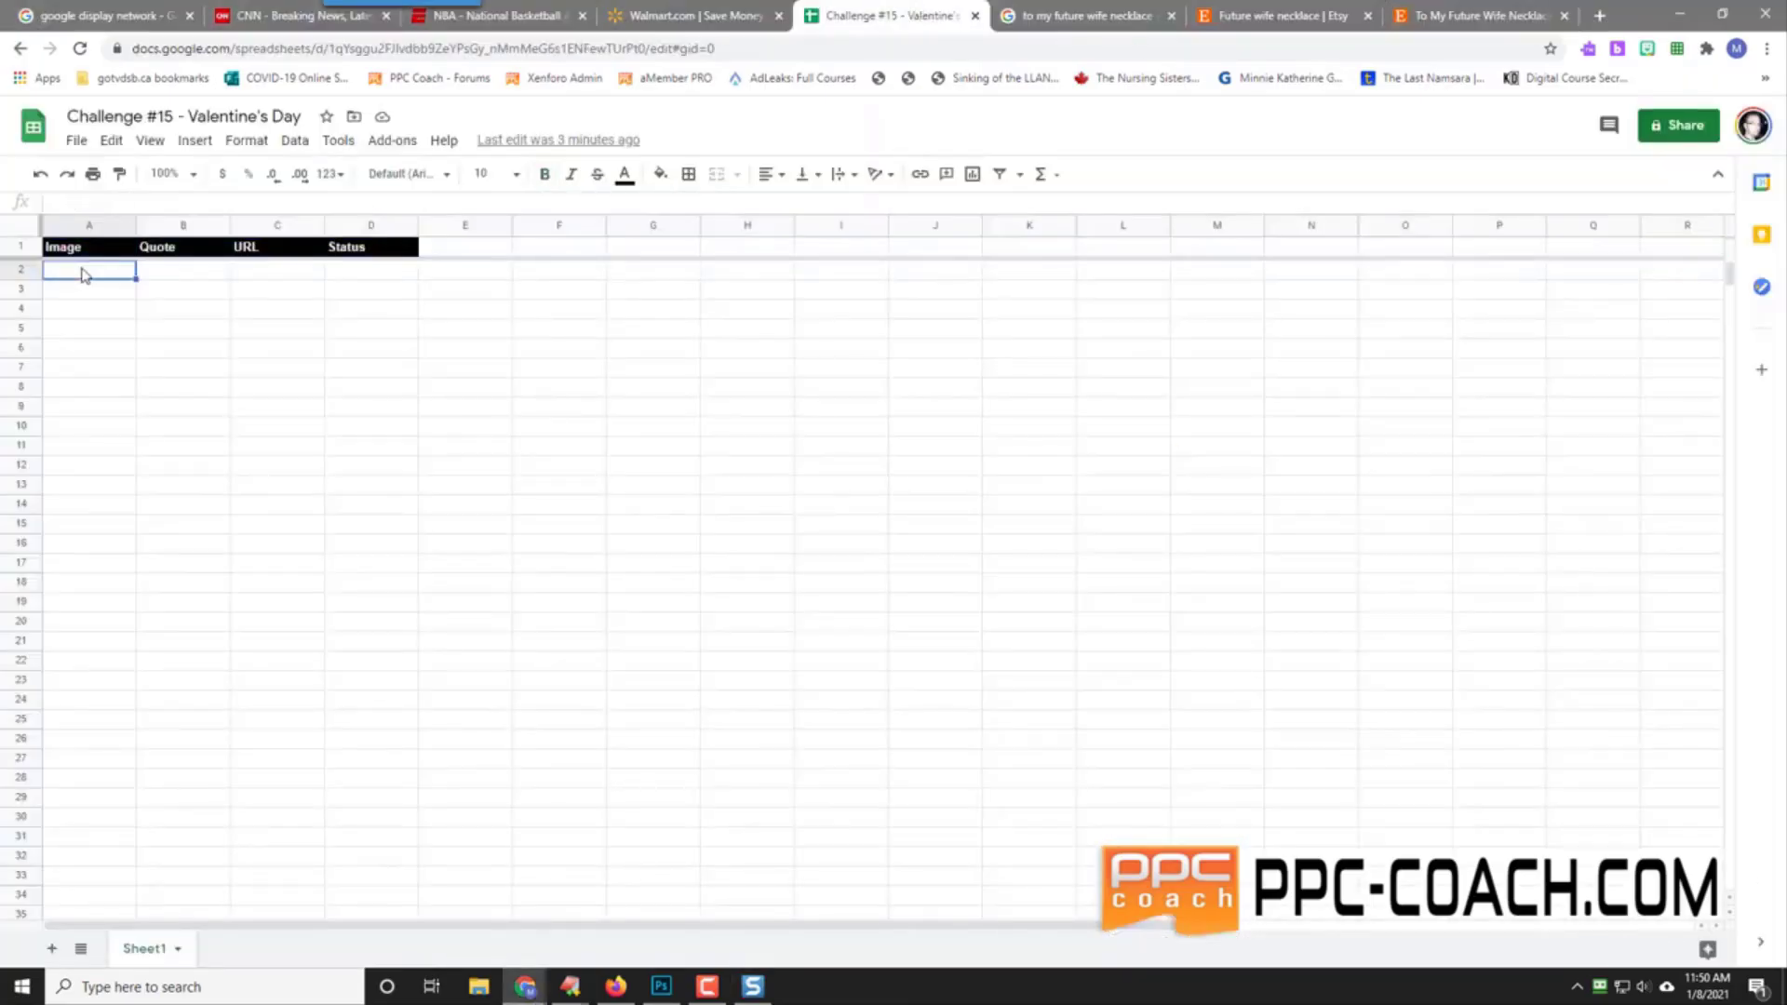
right_click(83, 274)
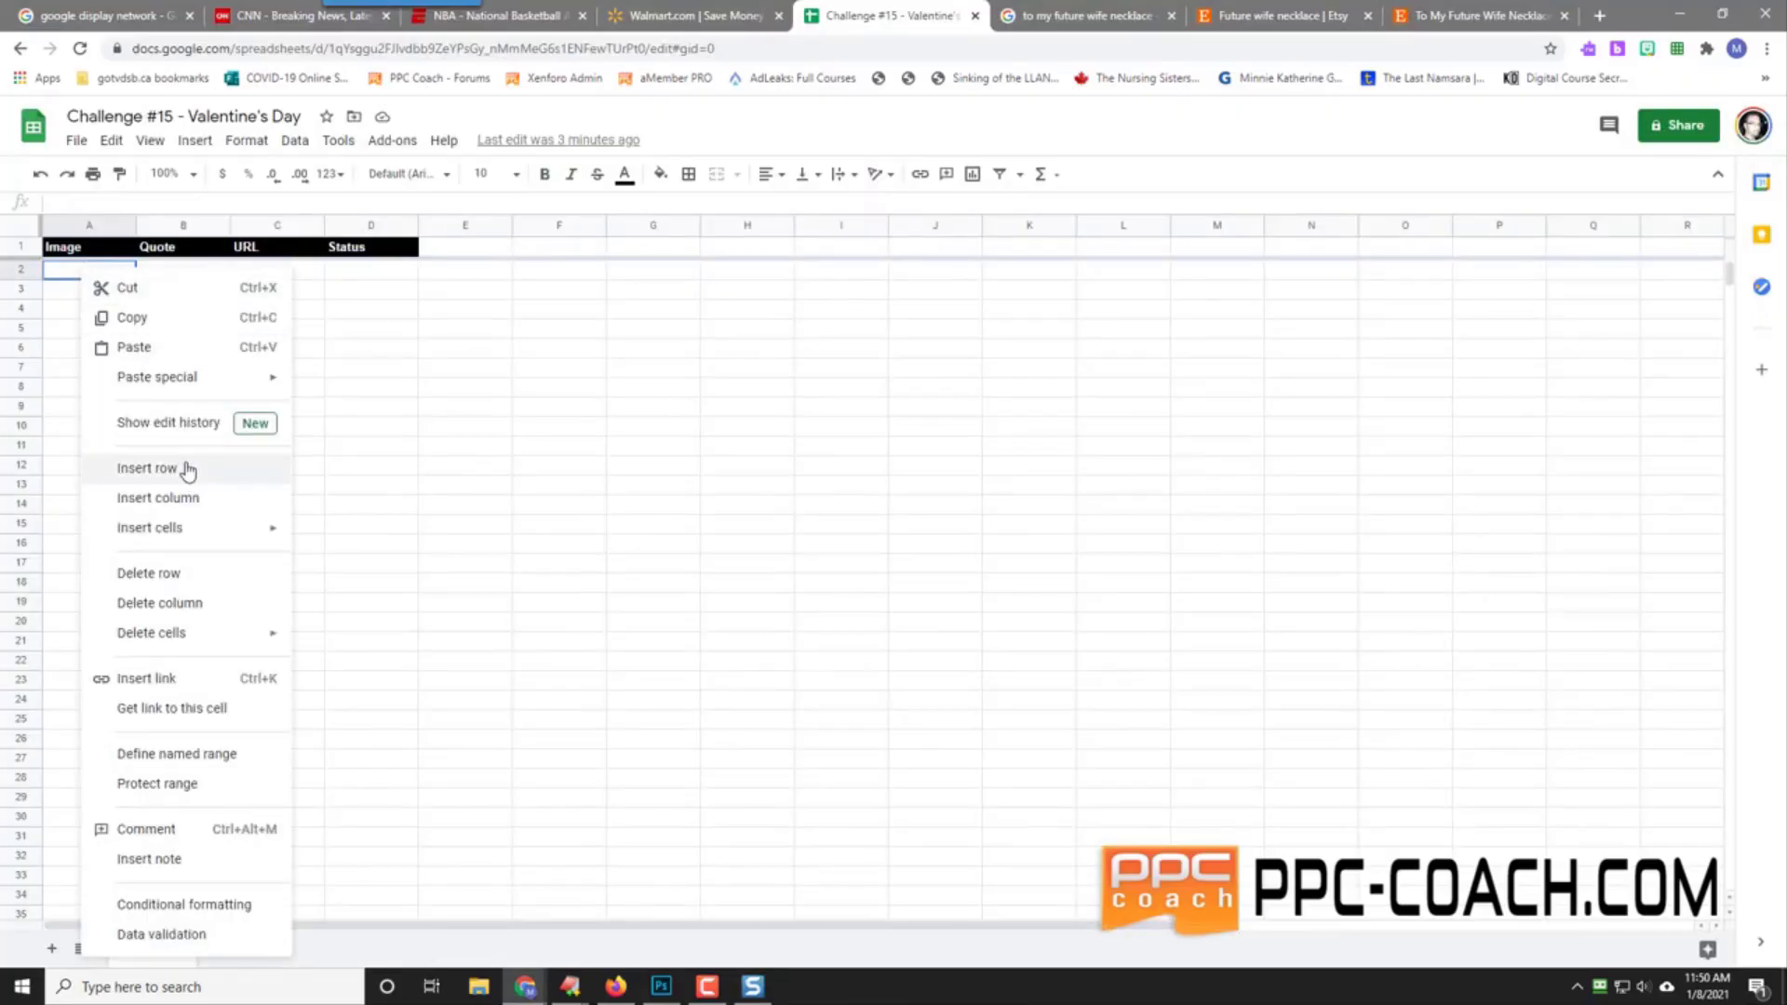
click(59, 274)
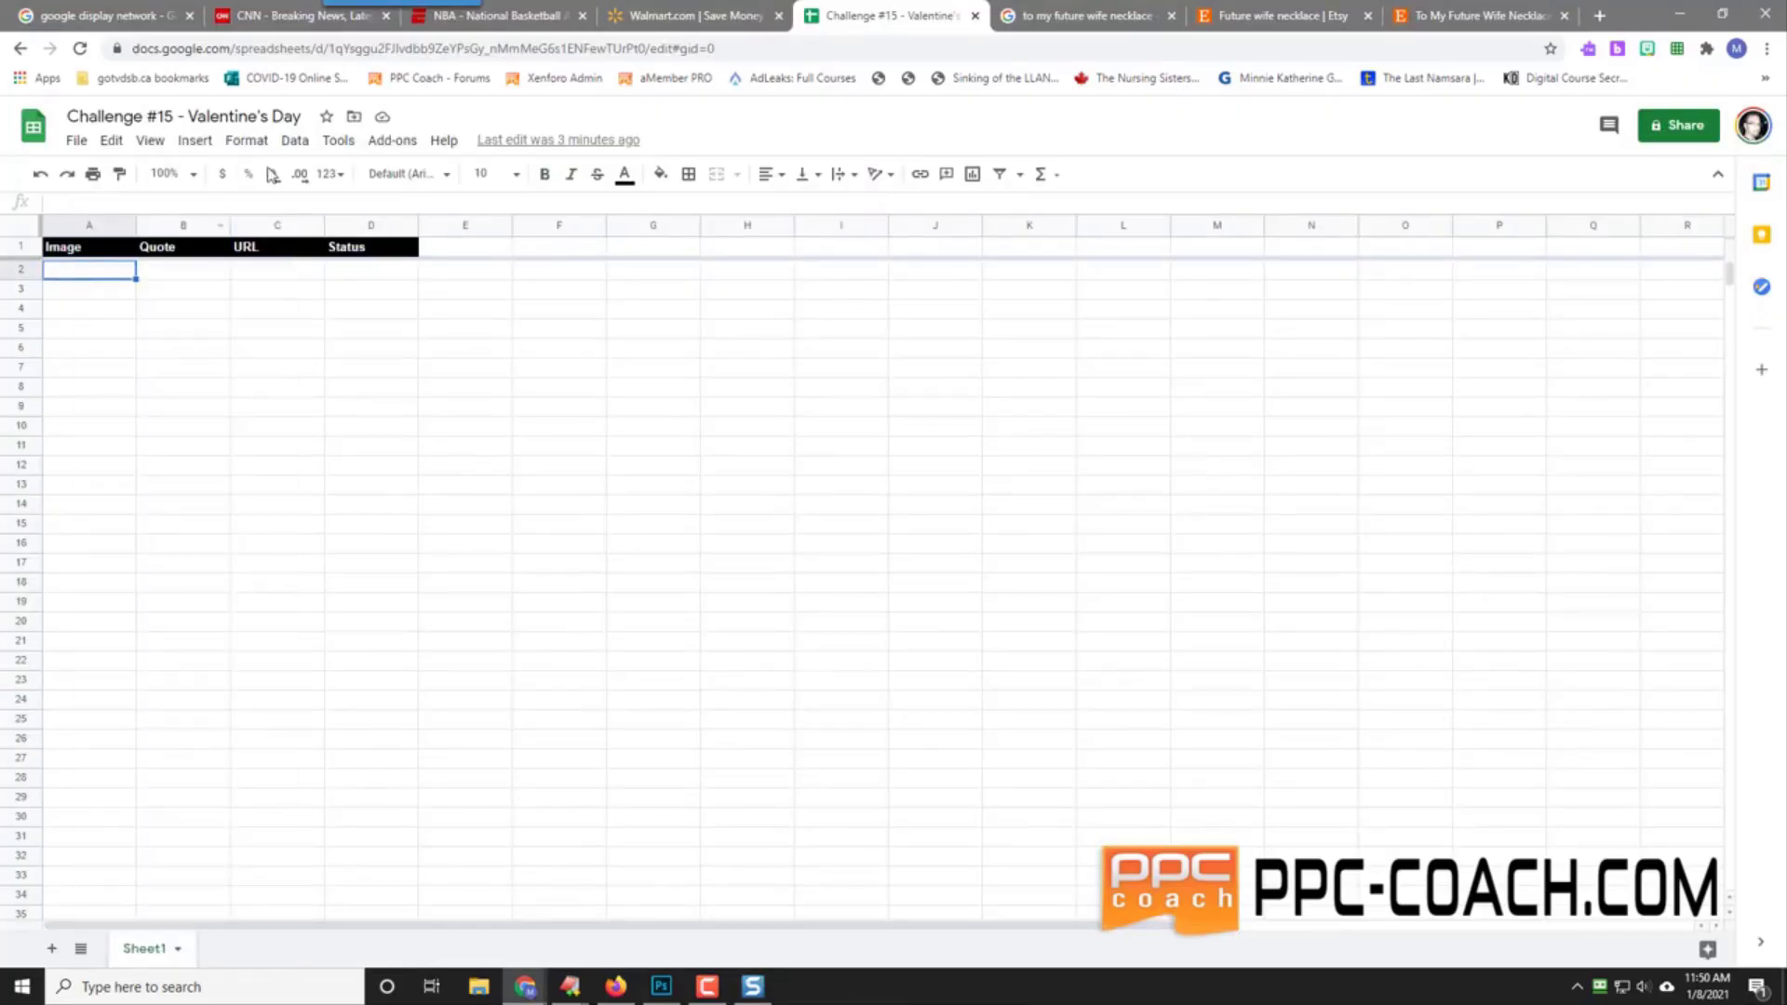
click(194, 140)
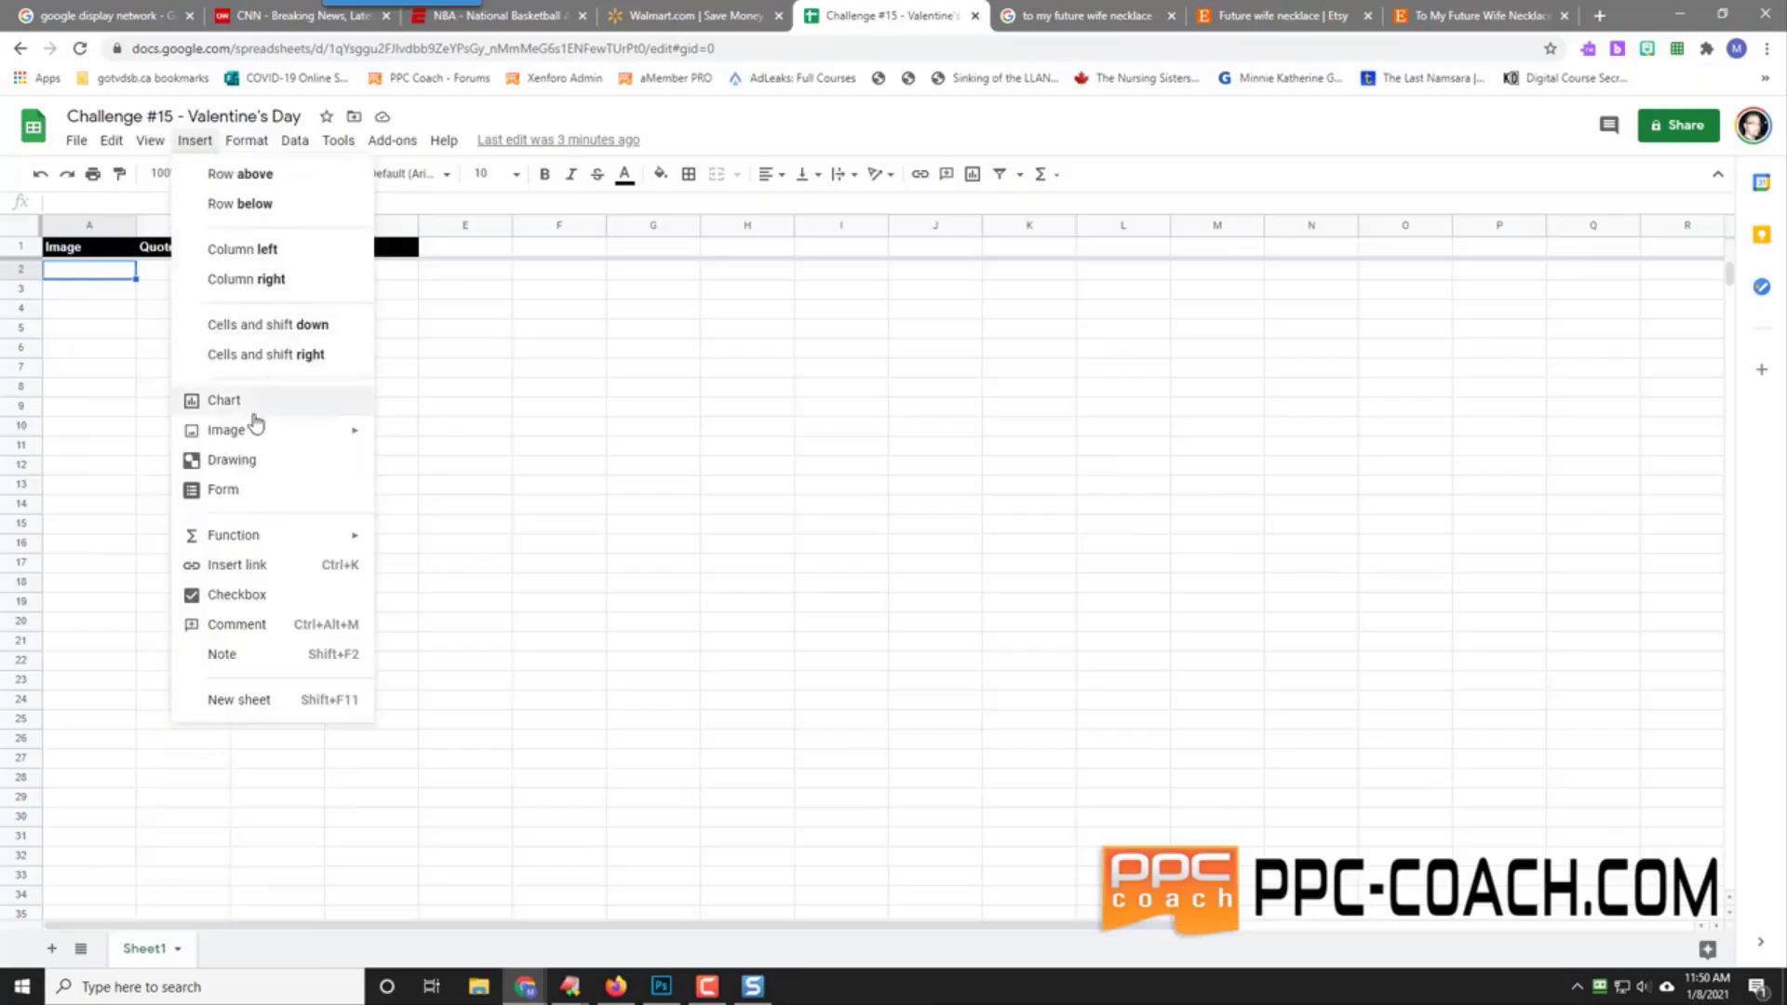
mouse_move(255, 431)
click(446, 437)
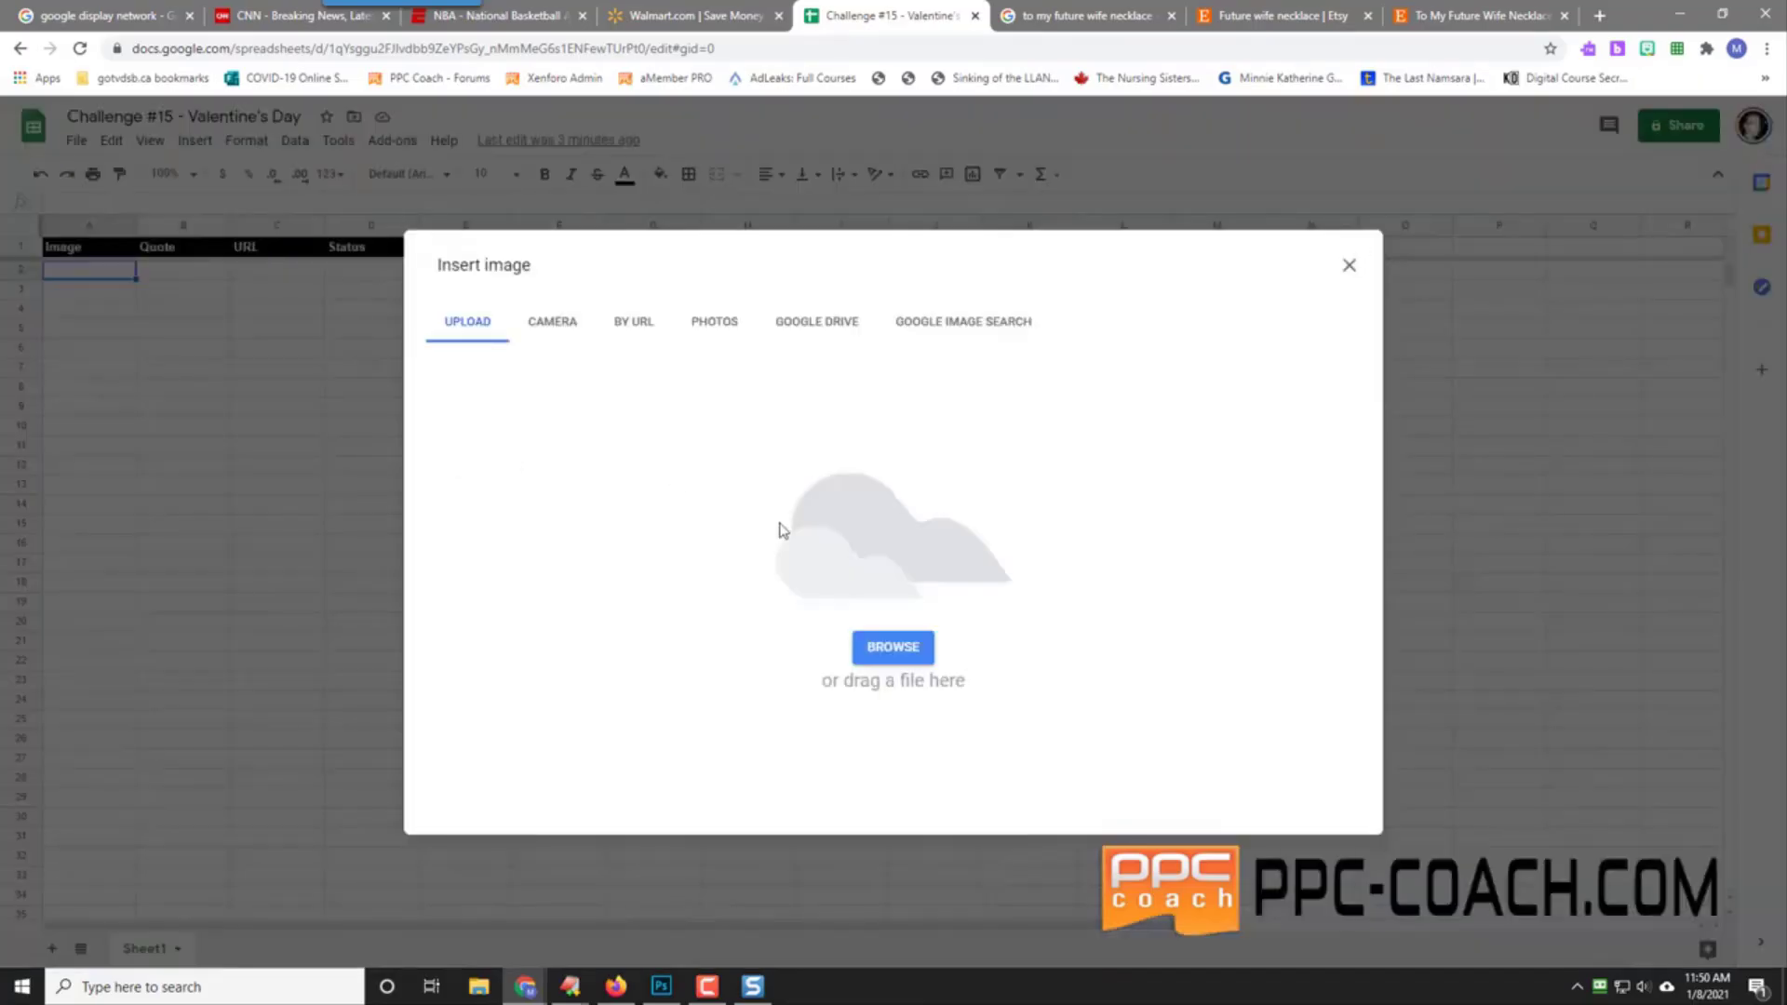
Step: Upload the Research folder capture into A2, then widen column A and enlarge row 2
click(891, 659)
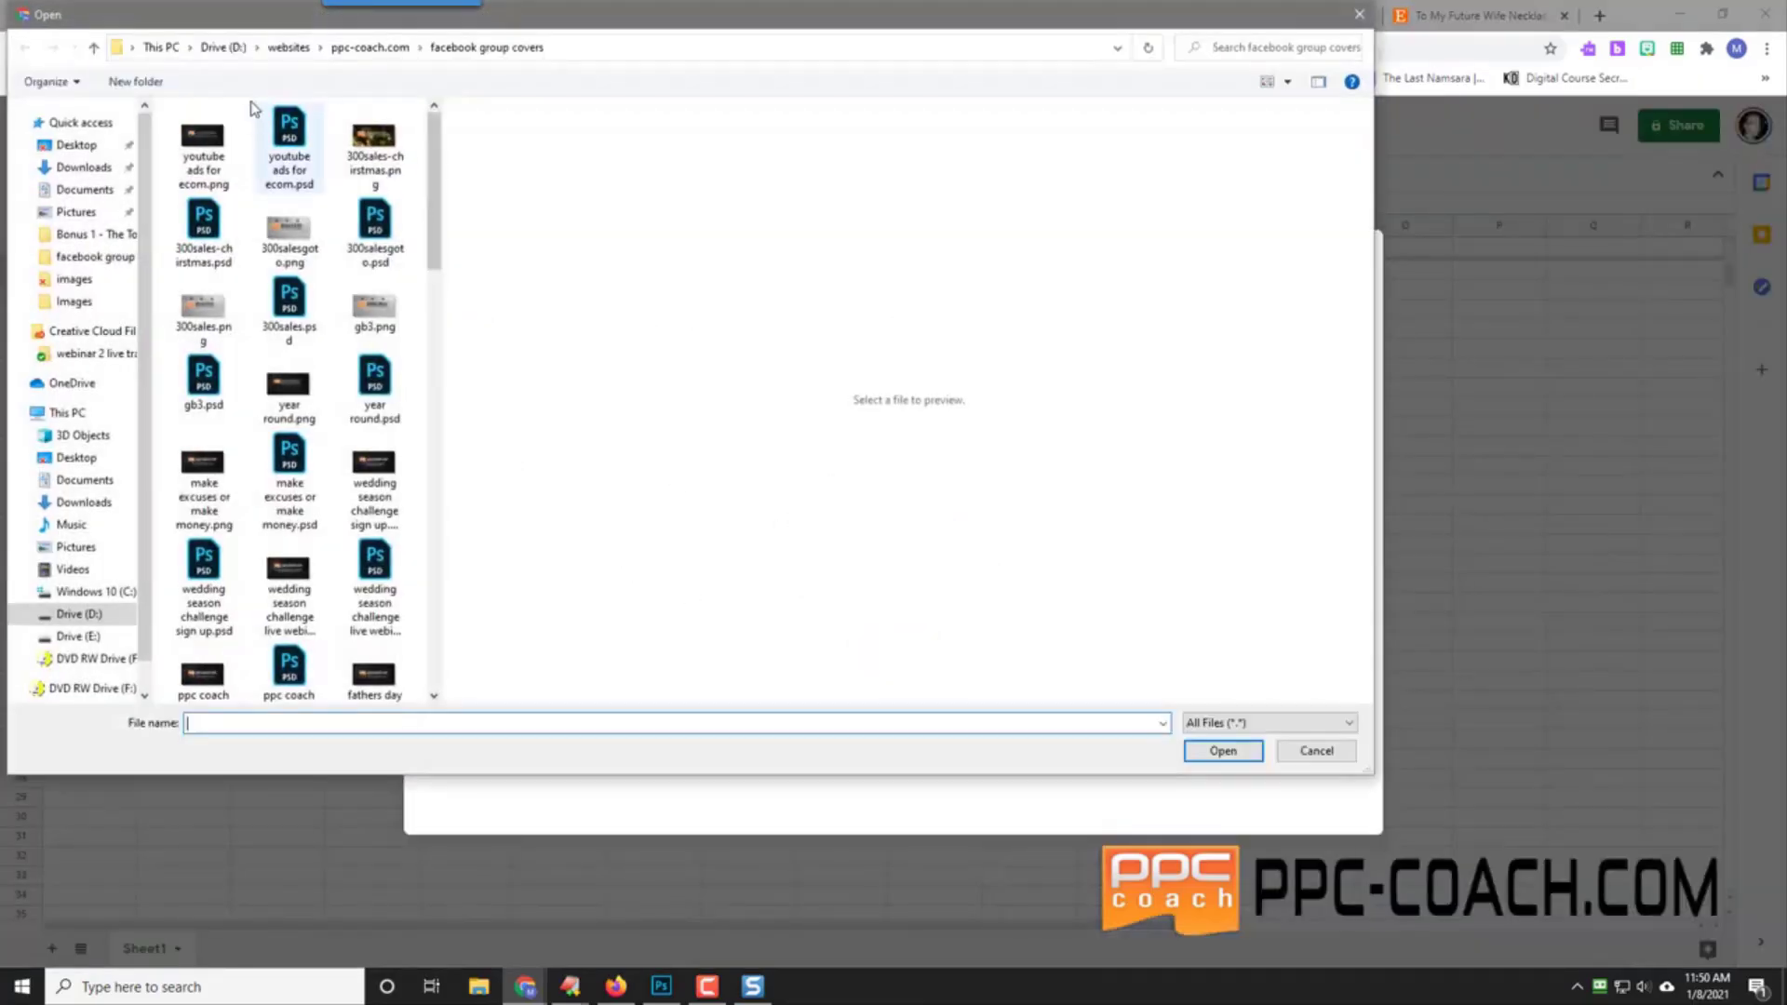
click(212, 47)
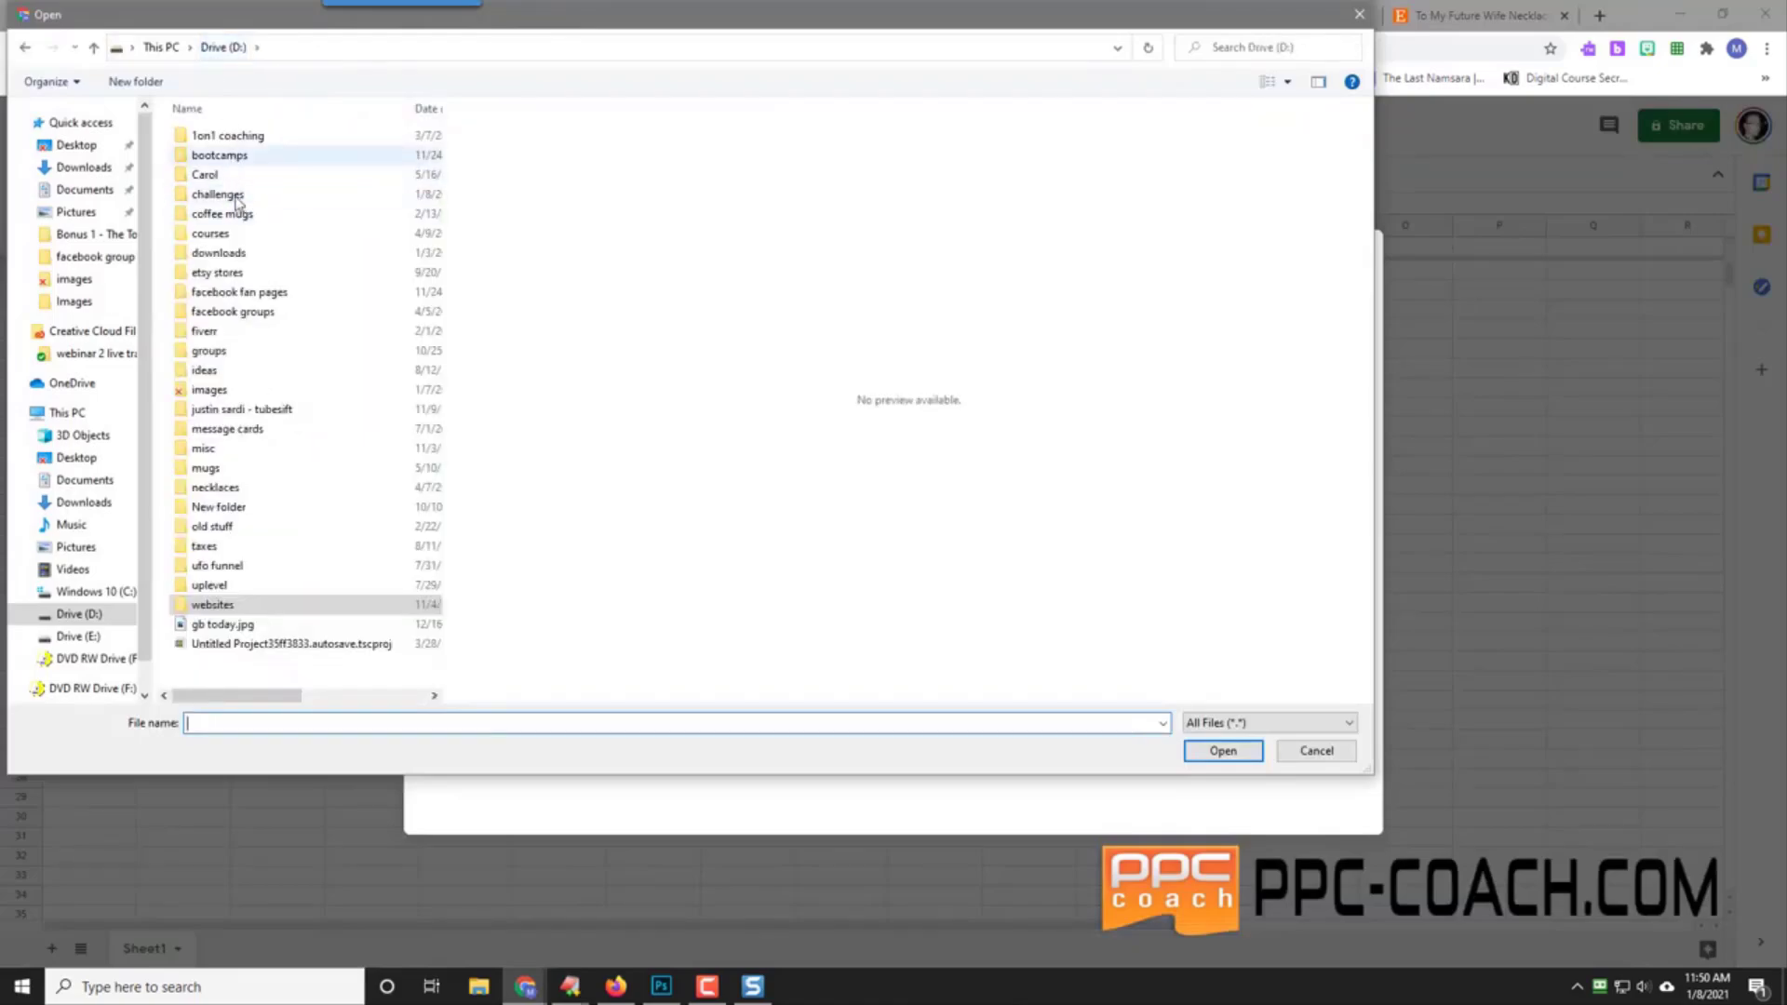
double_click(237, 196)
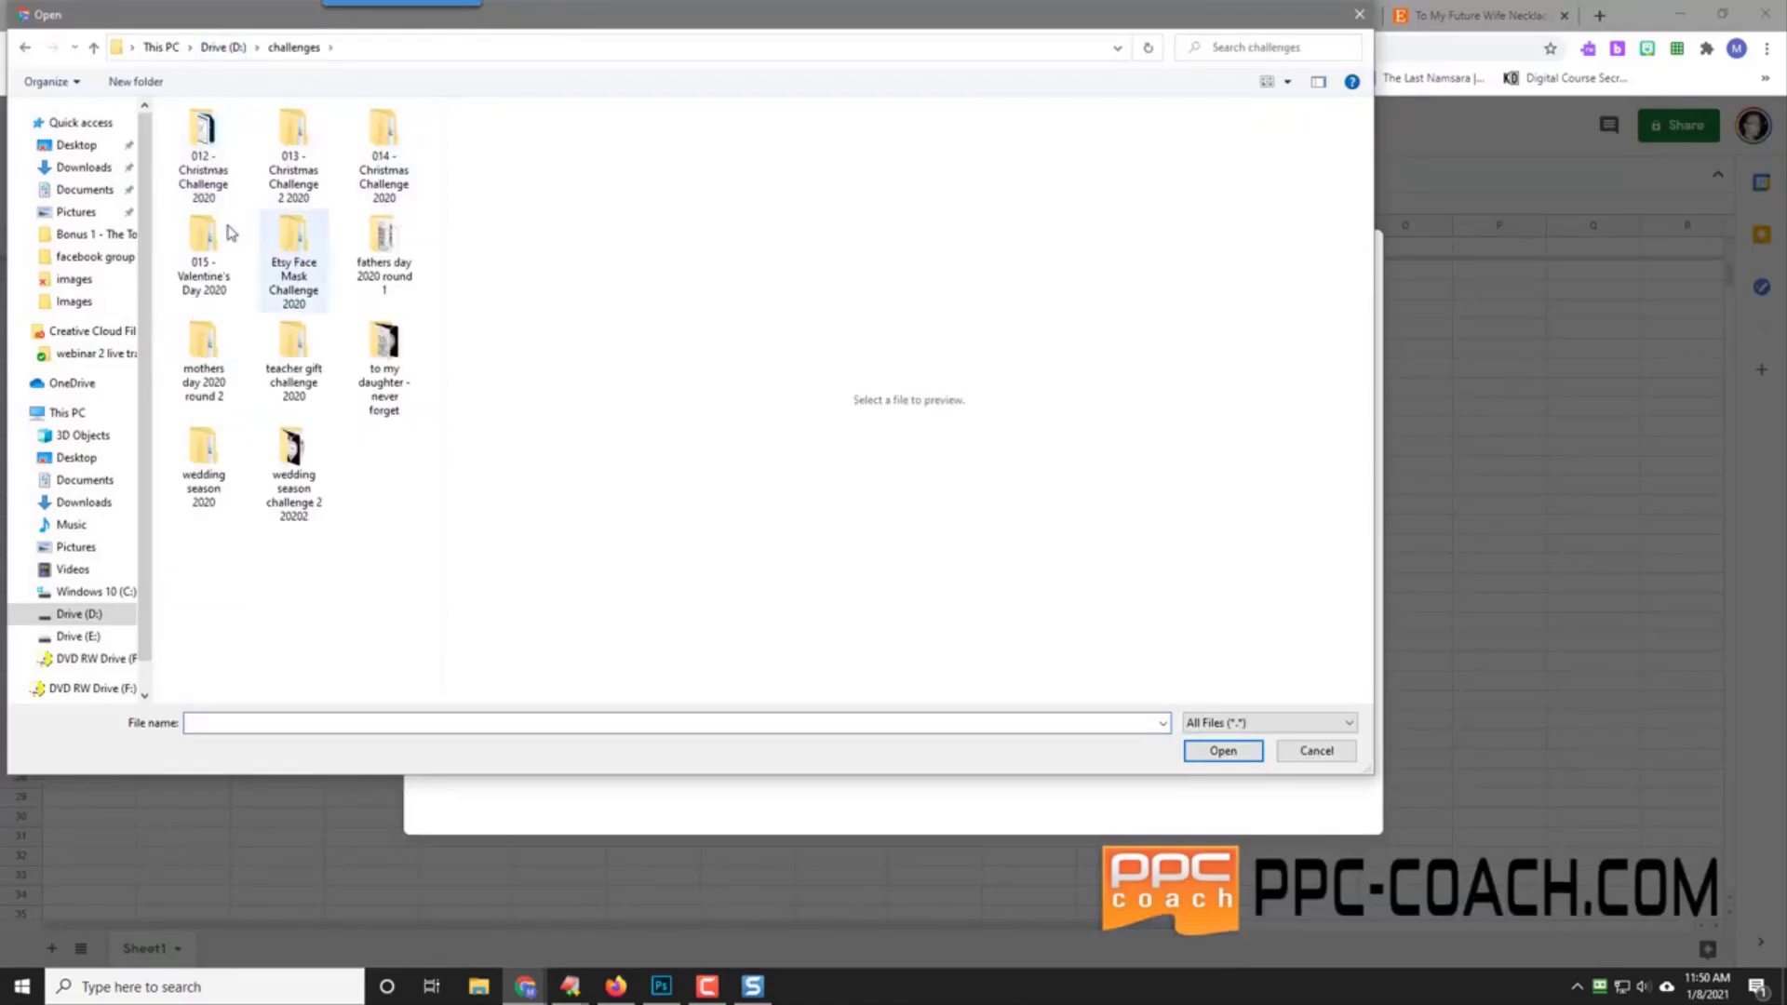
double_click(224, 142)
double_click(224, 168)
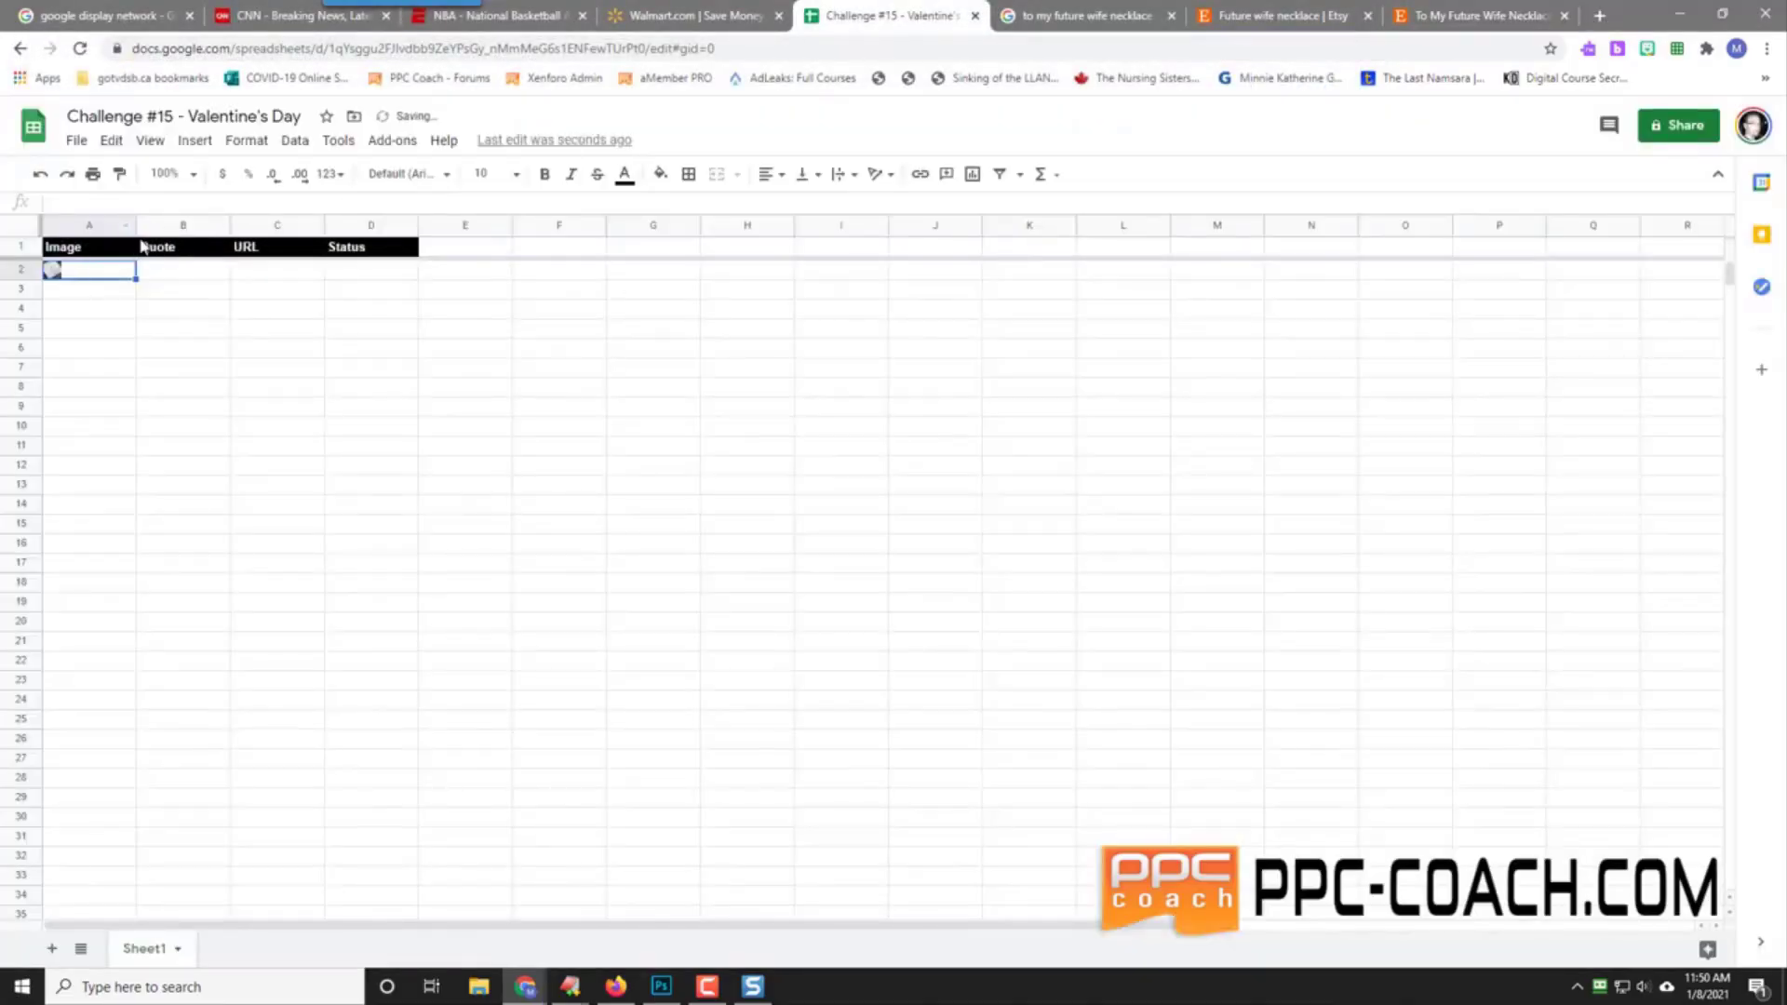
drag(136, 226, 433, 227)
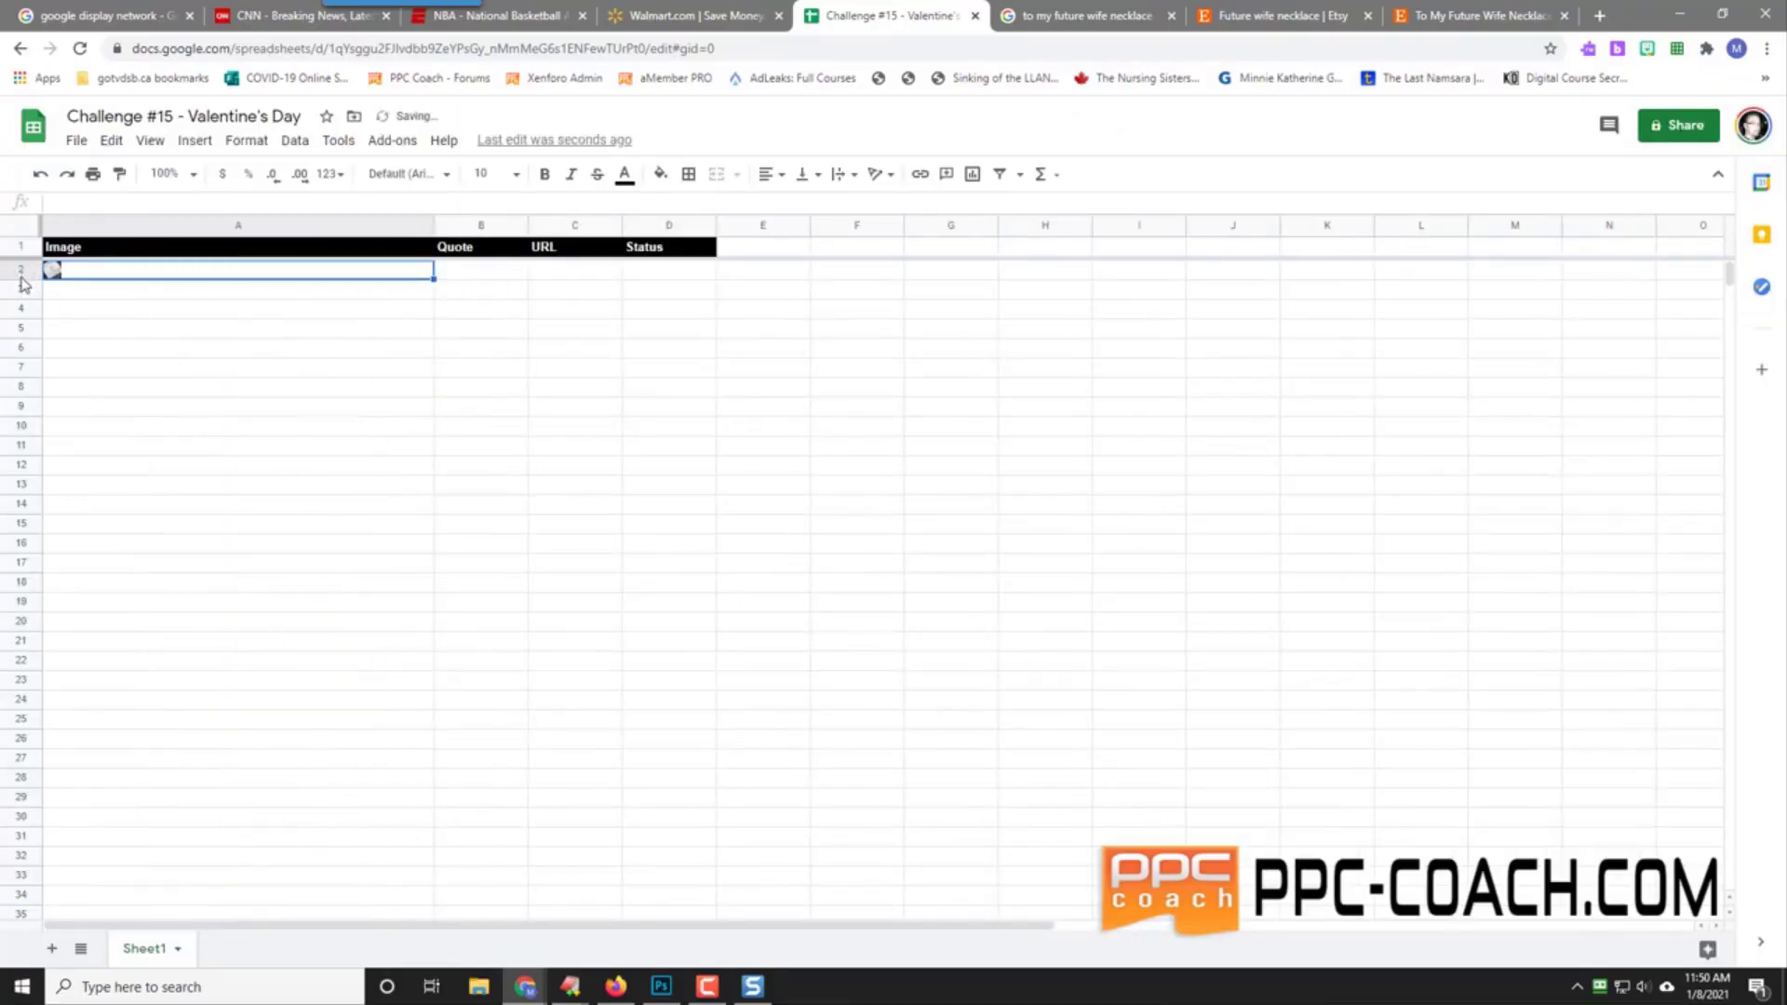
drag(23, 280, 36, 646)
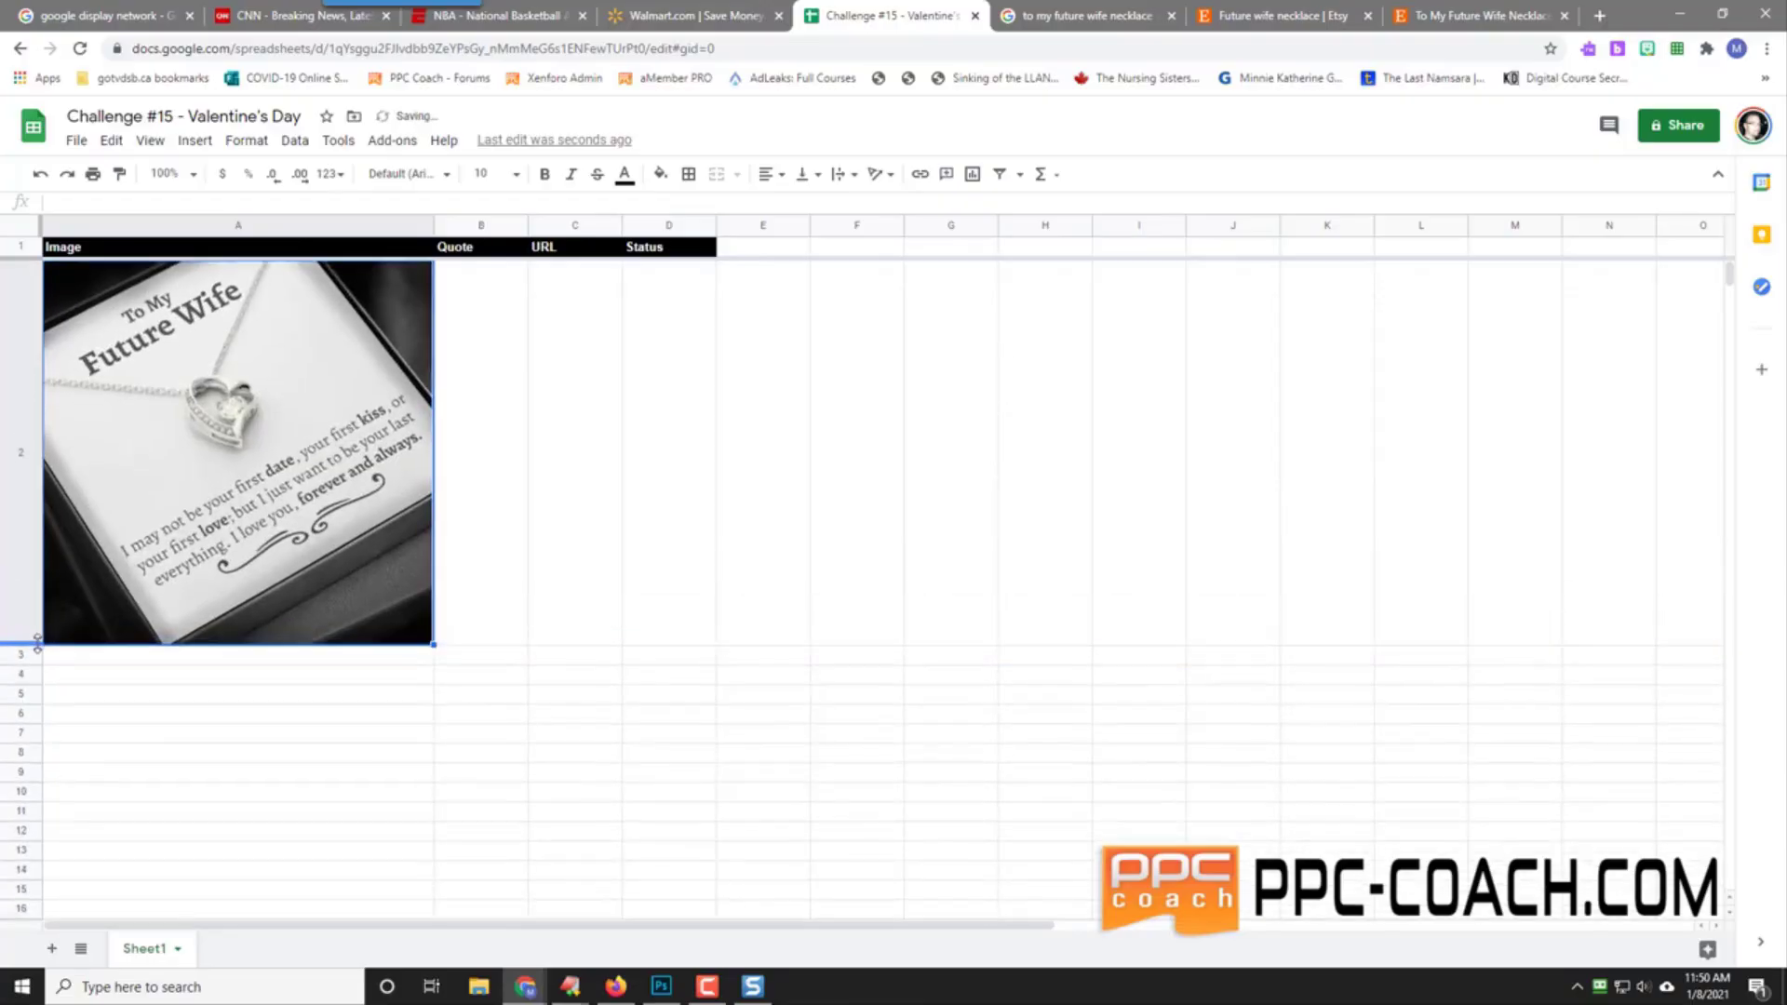
Step: Enter the 'To My Future Wife … I Love You Forever & Always' necklace quote in B2
click(465, 444)
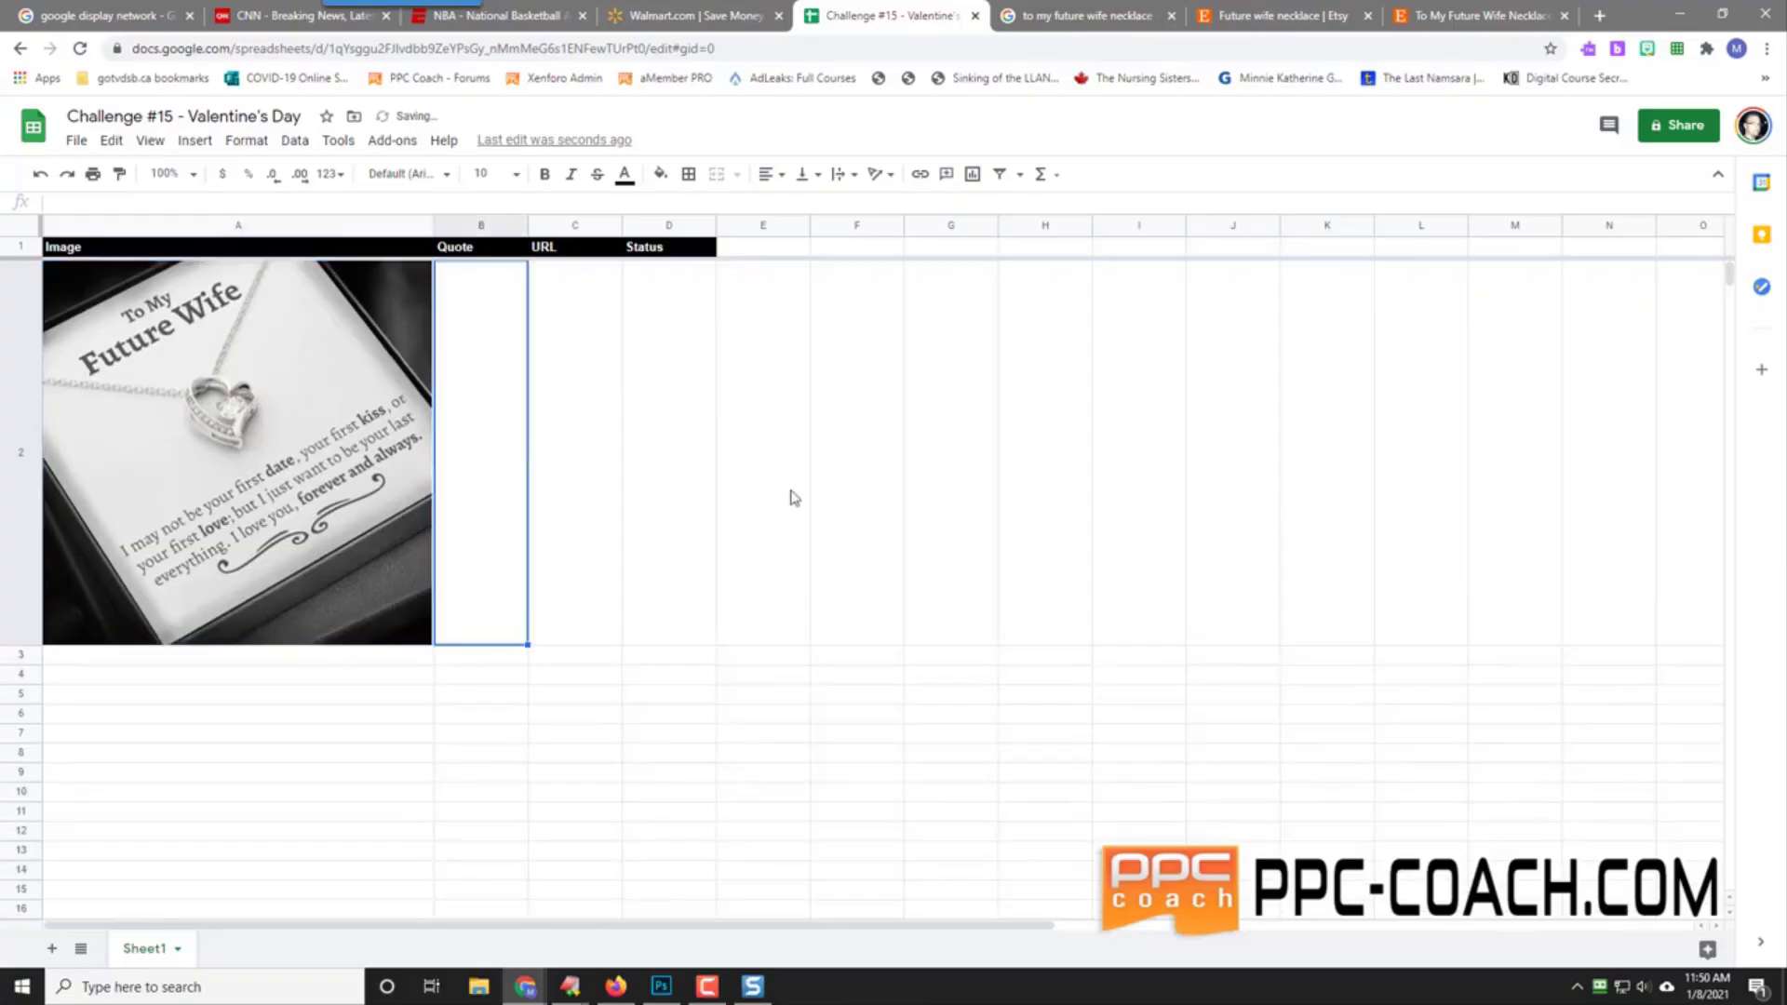
text(TRo M)
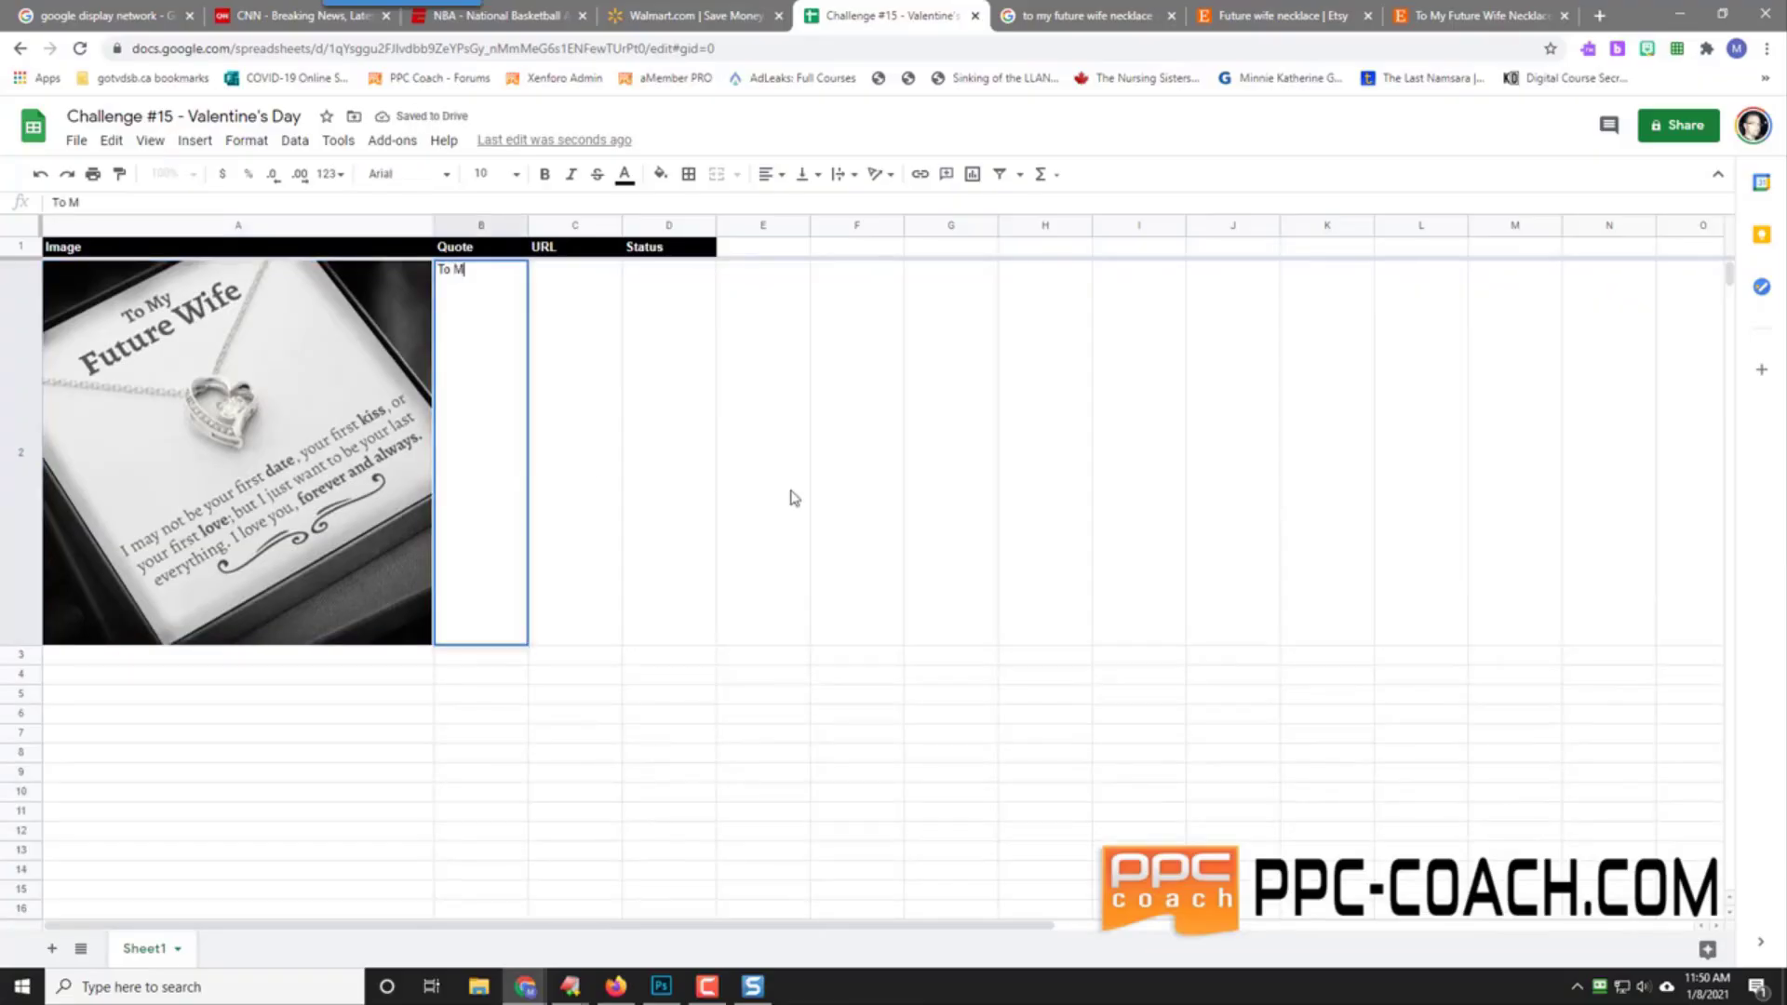
text(y Future Wife )
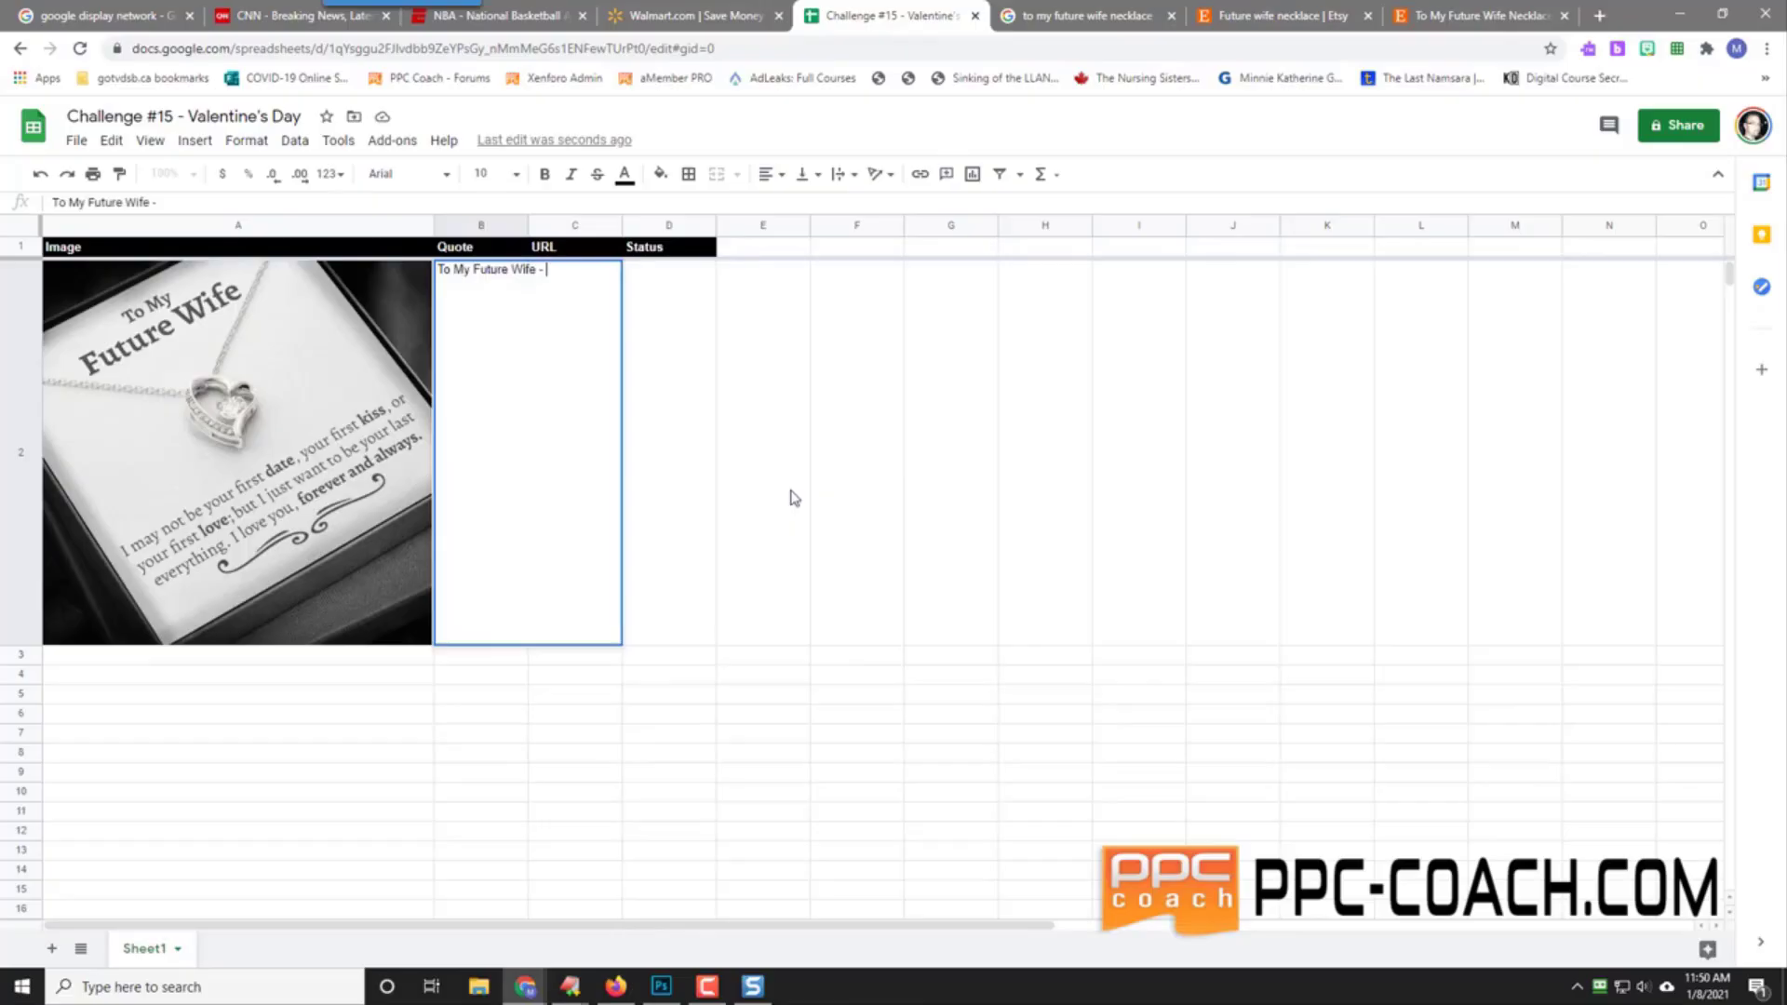
text(- I May Not Be Your)
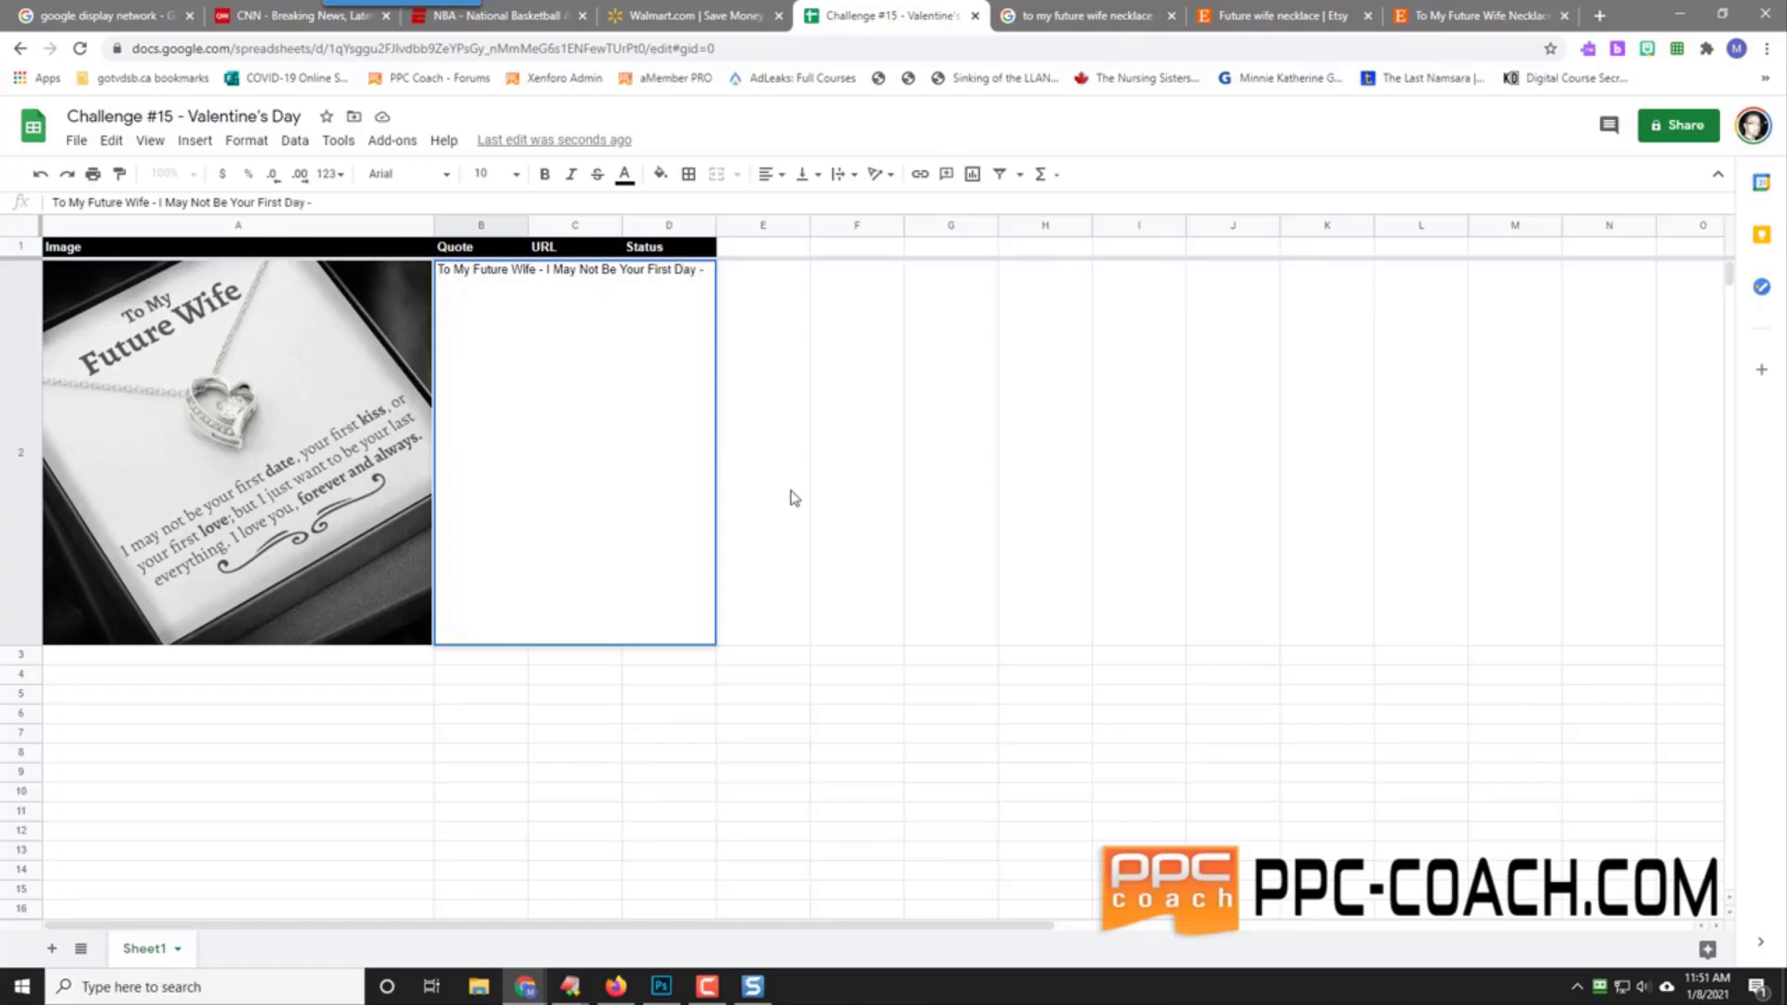
text(First Day - Your First Kiss -)
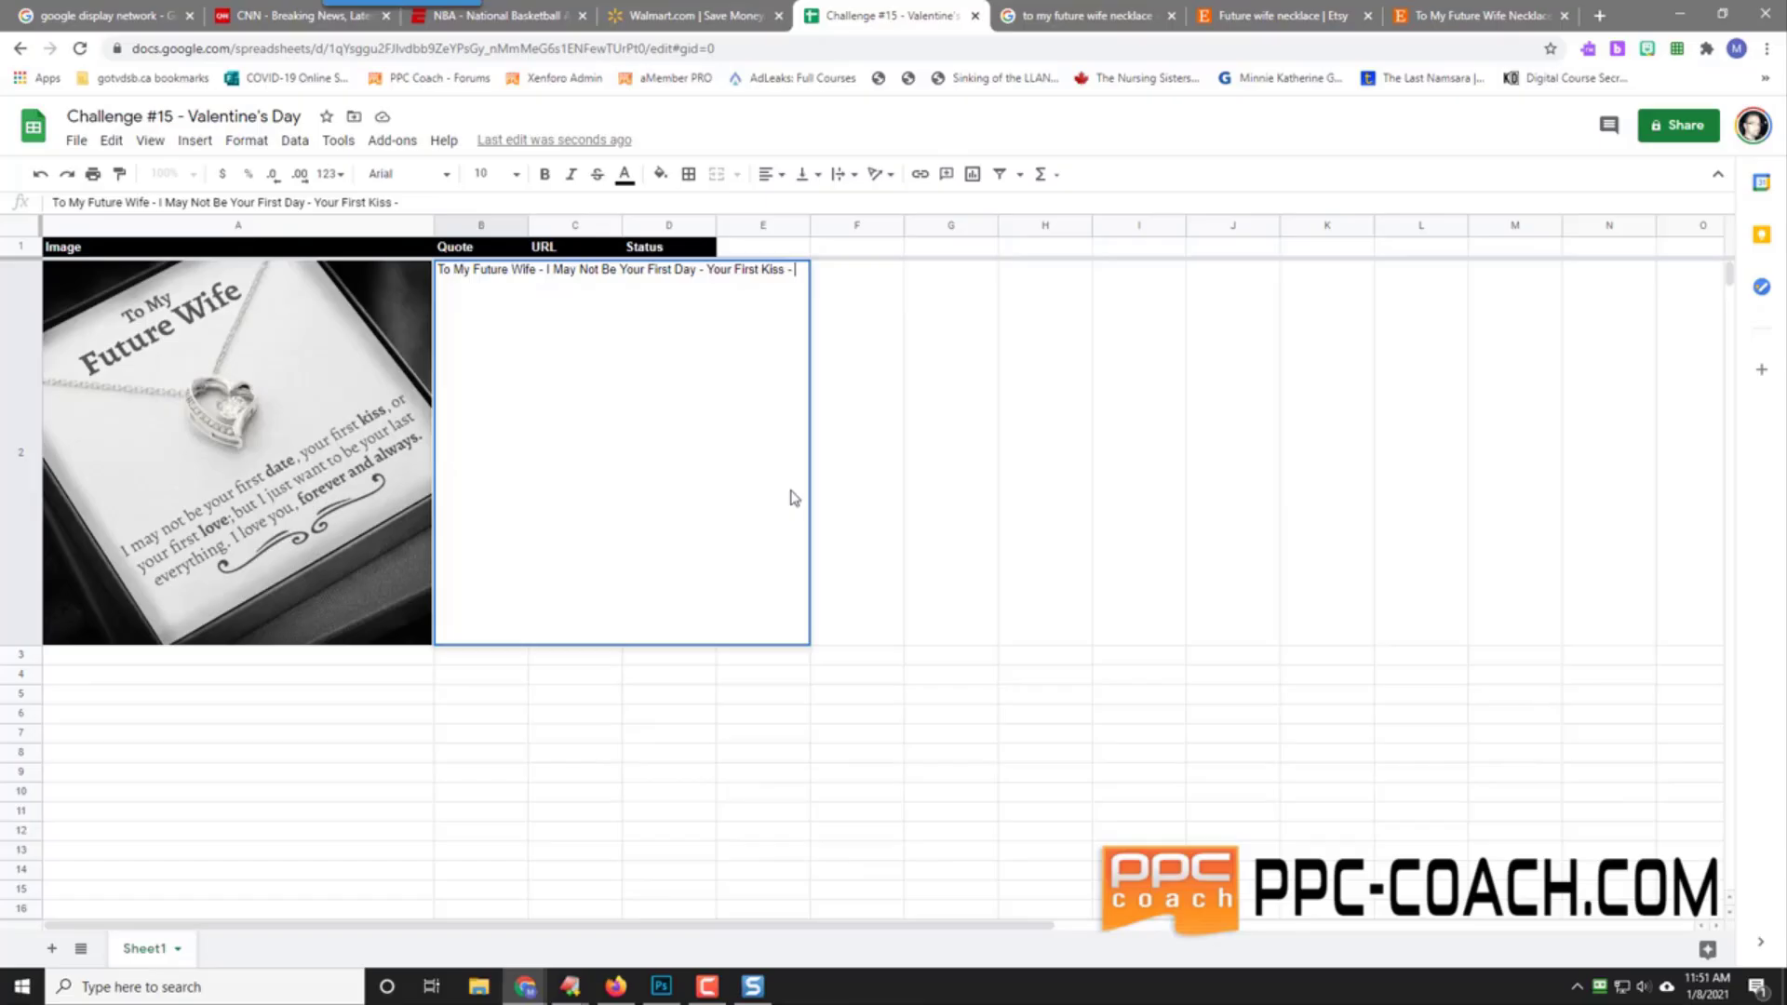
text(Or )
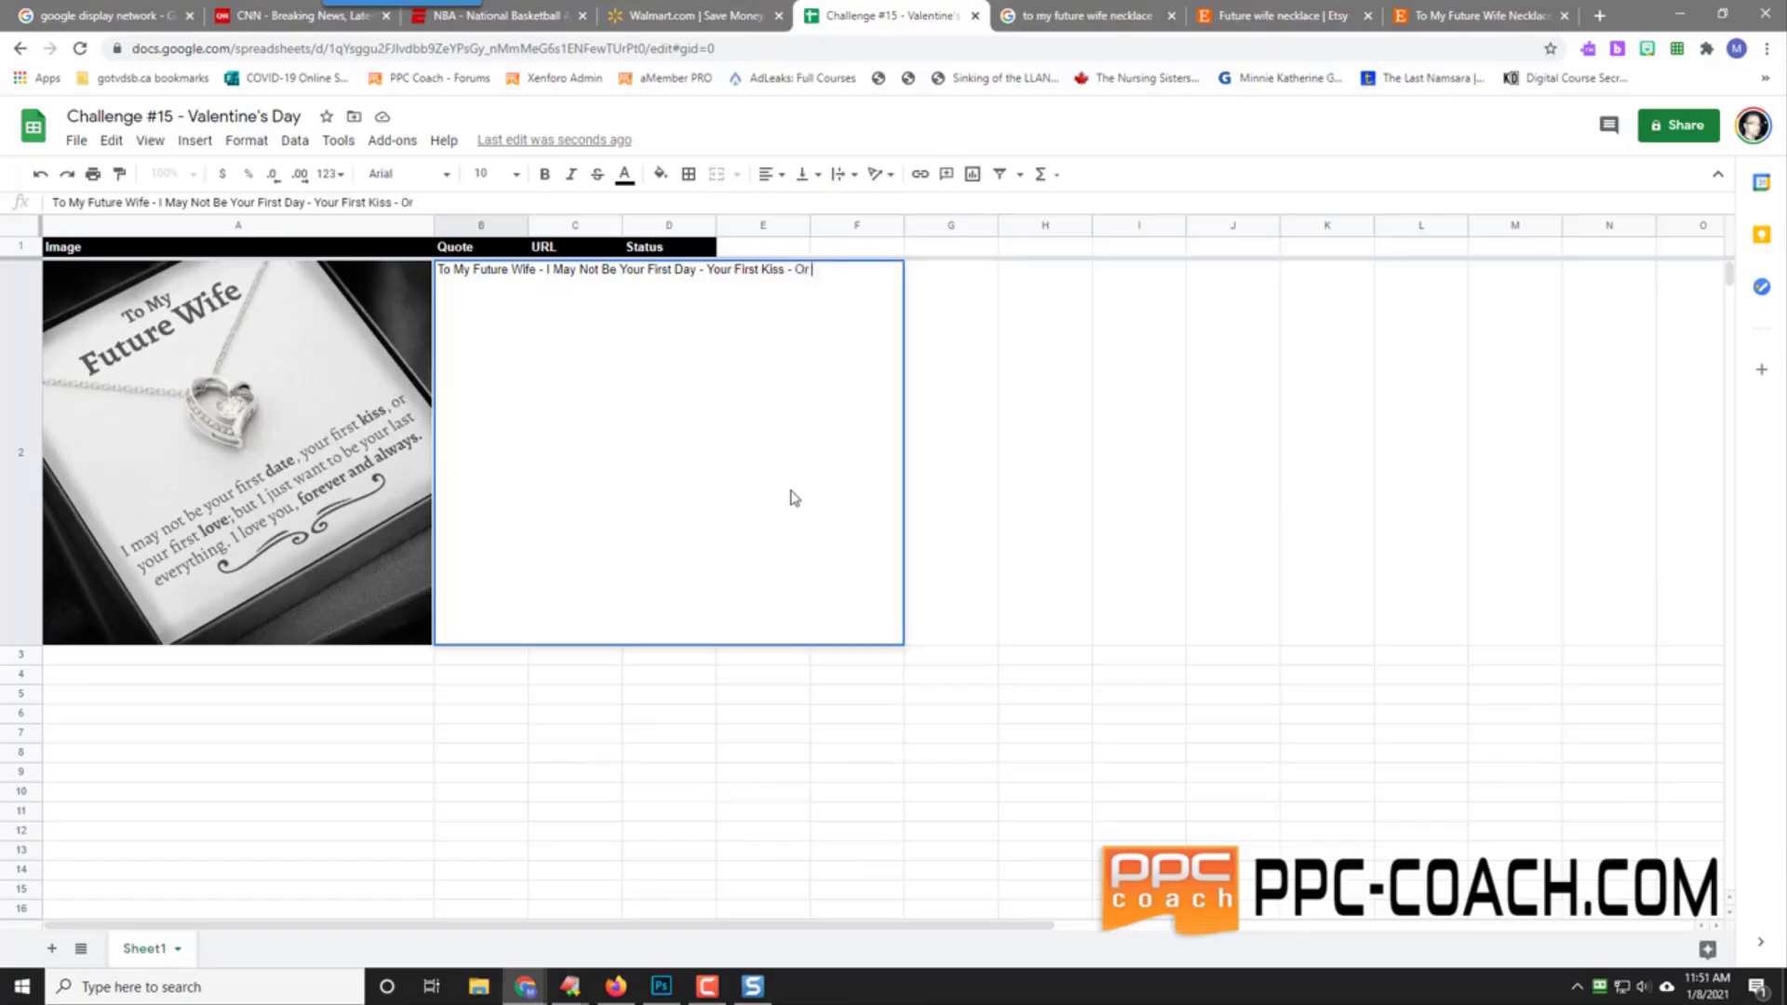
text(Your First Love - But I Wa)
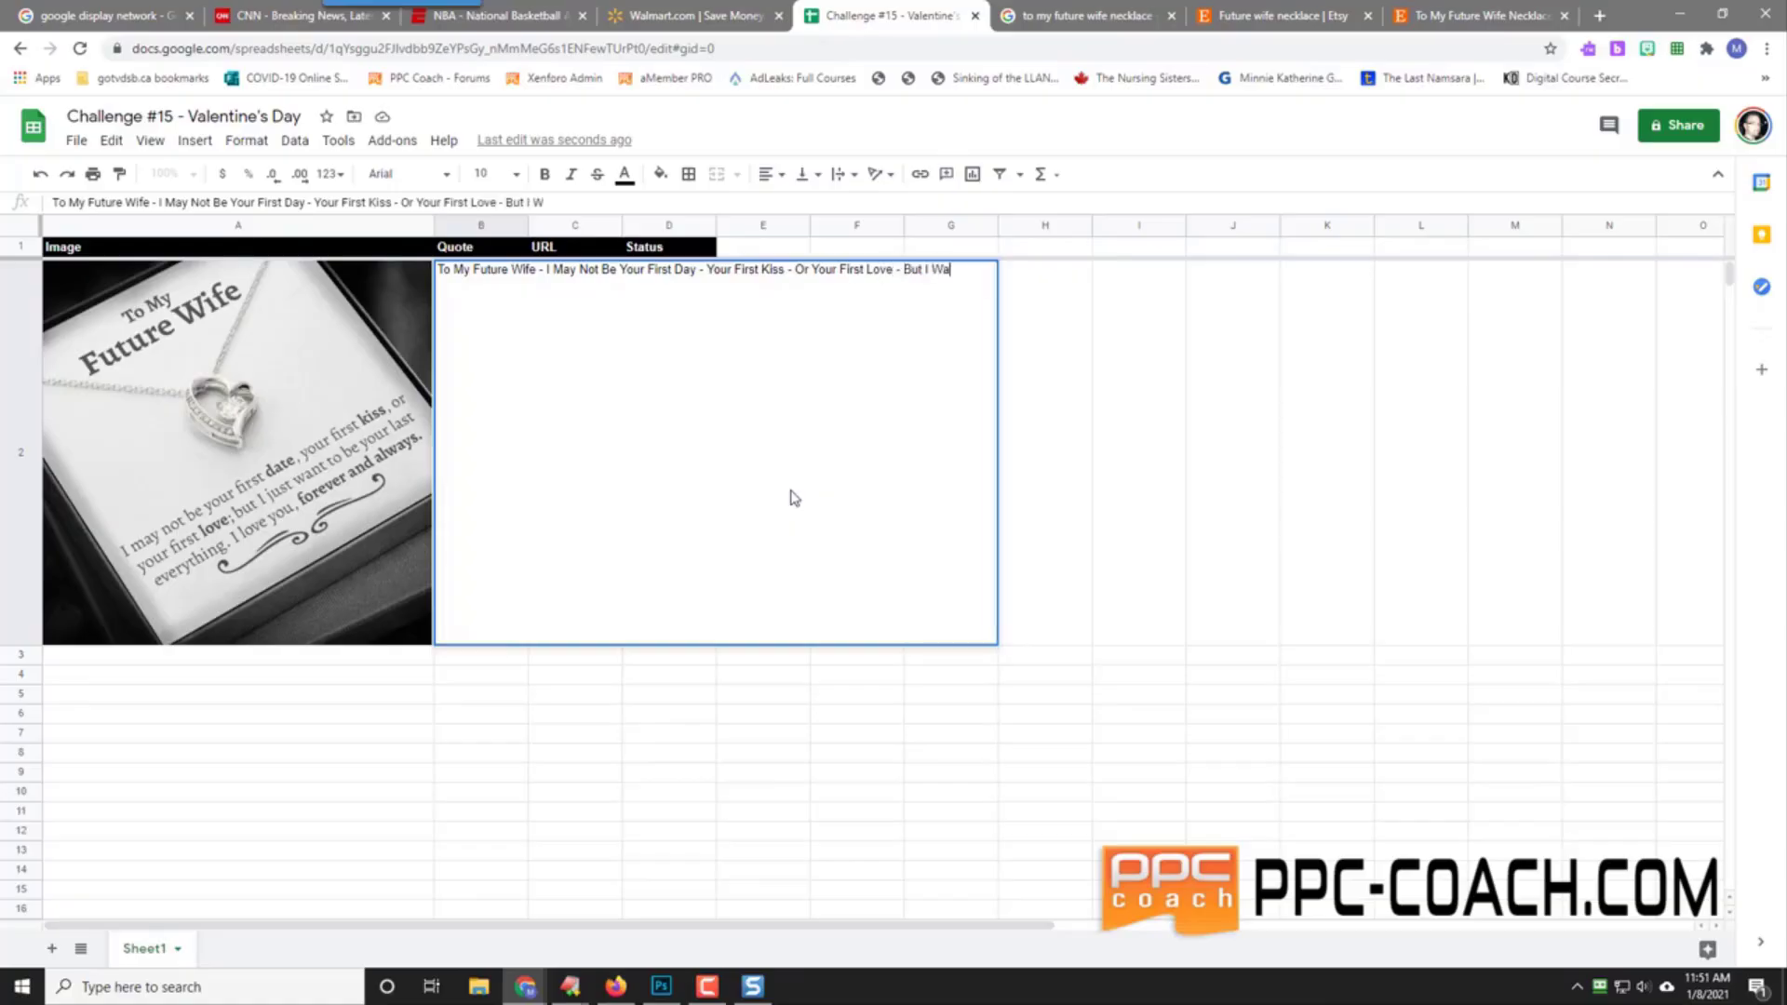
text(nt To Be Your Last)
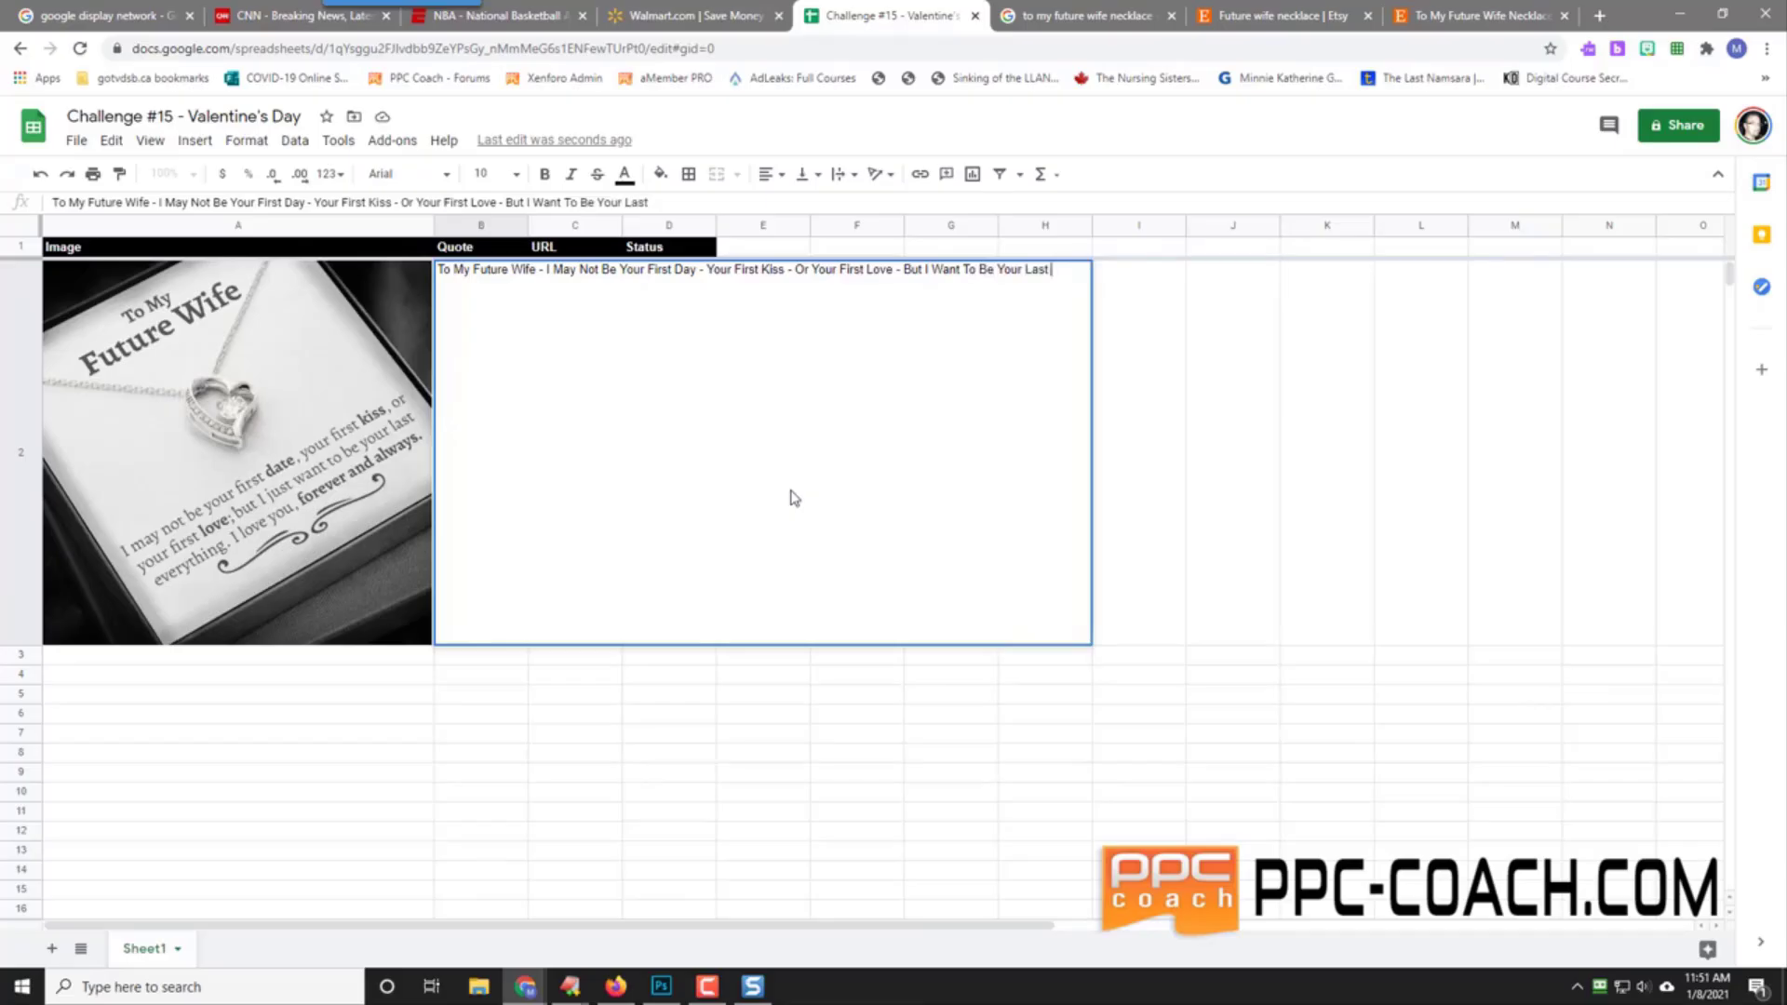
text( Everythi)
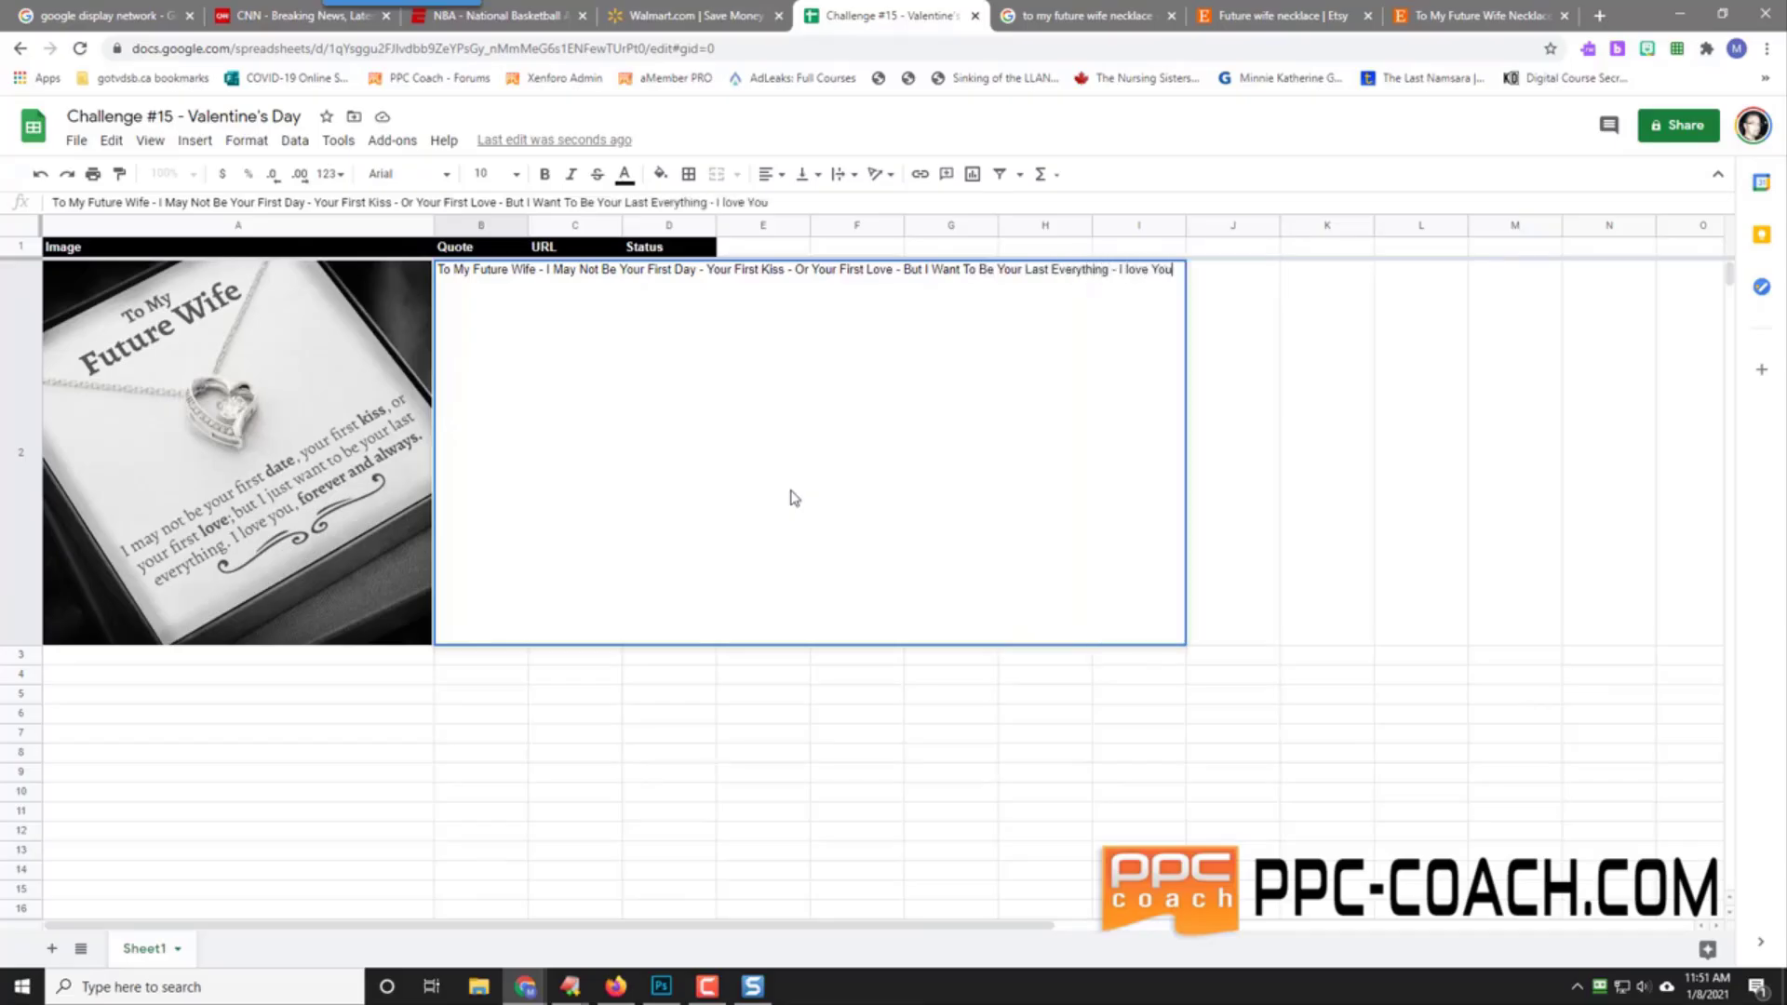
text(ng - I Love You For)
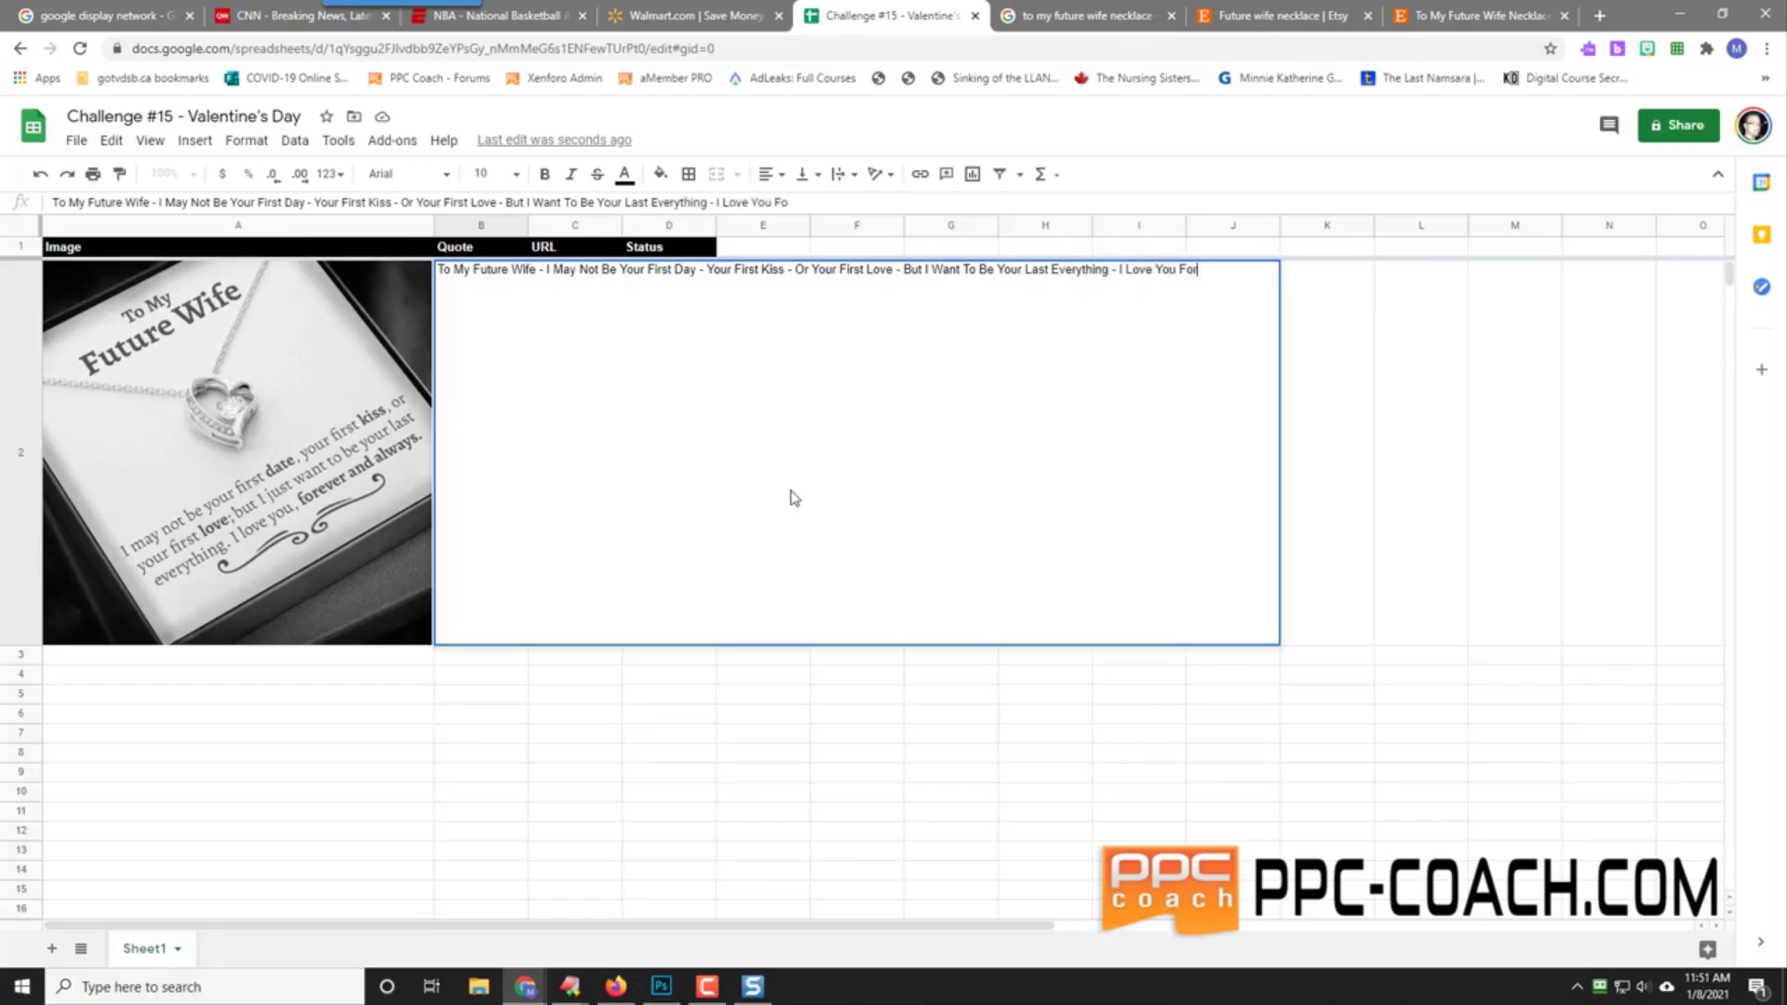
text(ever & ALways)
key(Return)
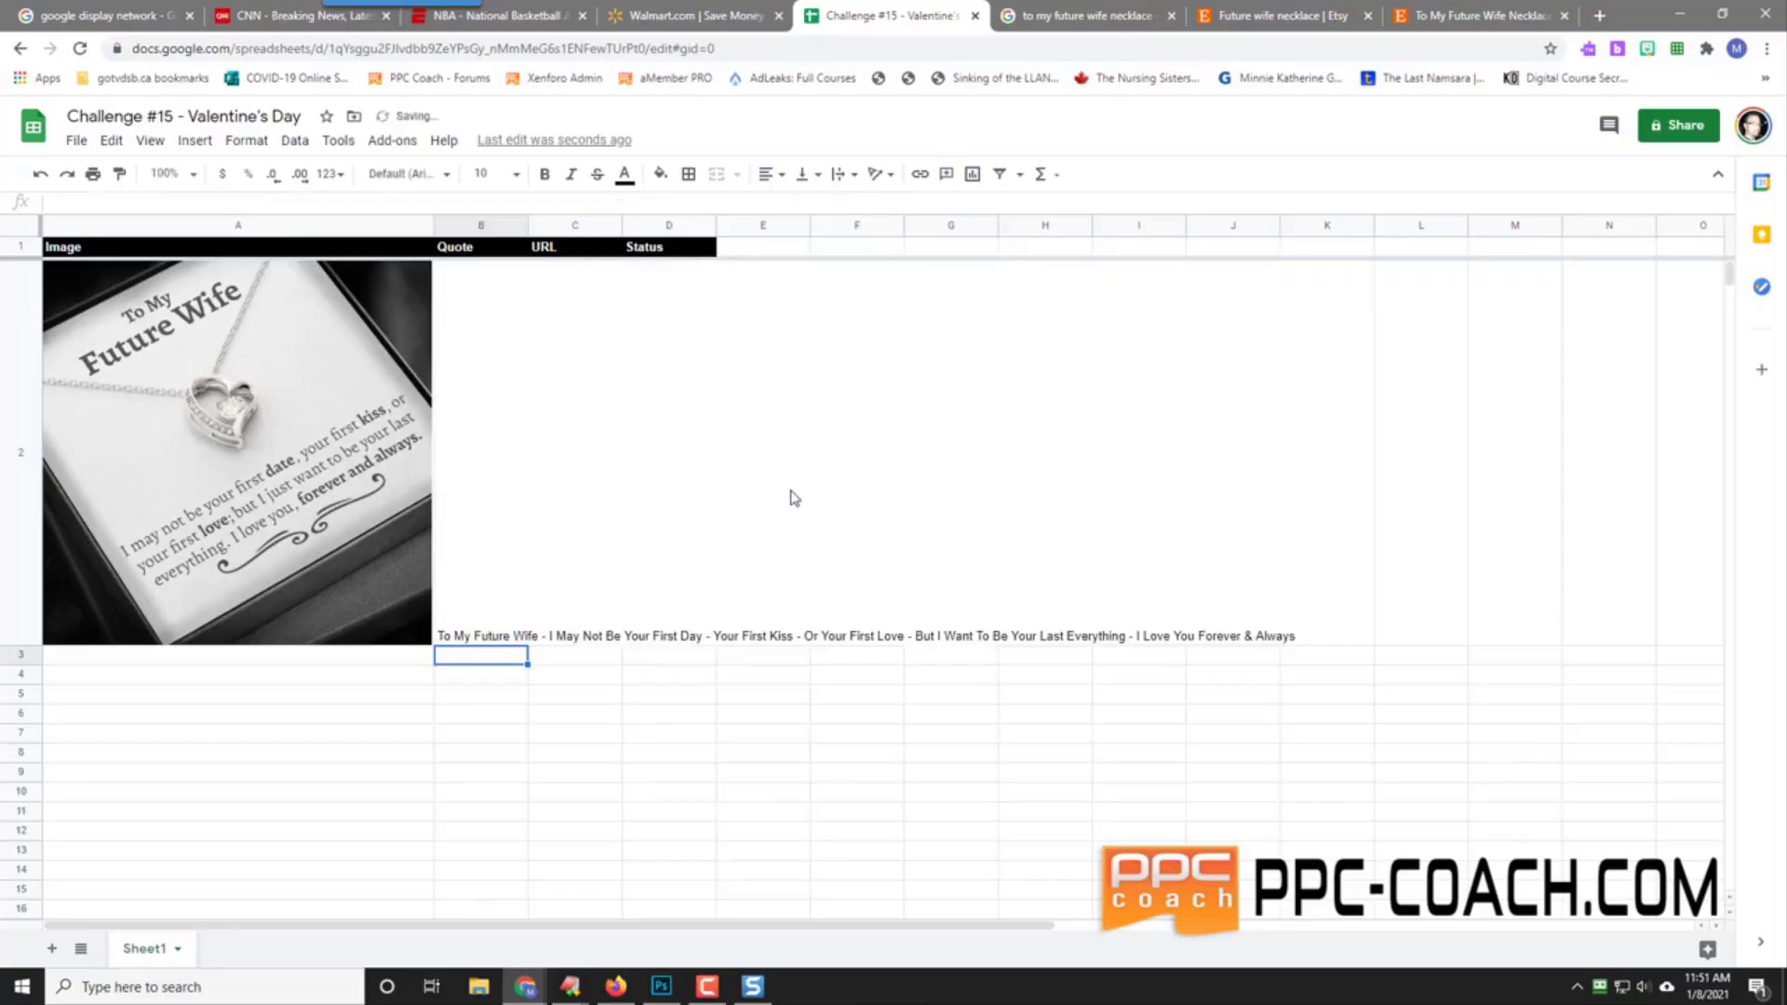
click(1469, 13)
Step: Copy the Etsy listing URL and paste it into C2 as values only
click(428, 49)
key(ctrl+c)
right_click(428, 49)
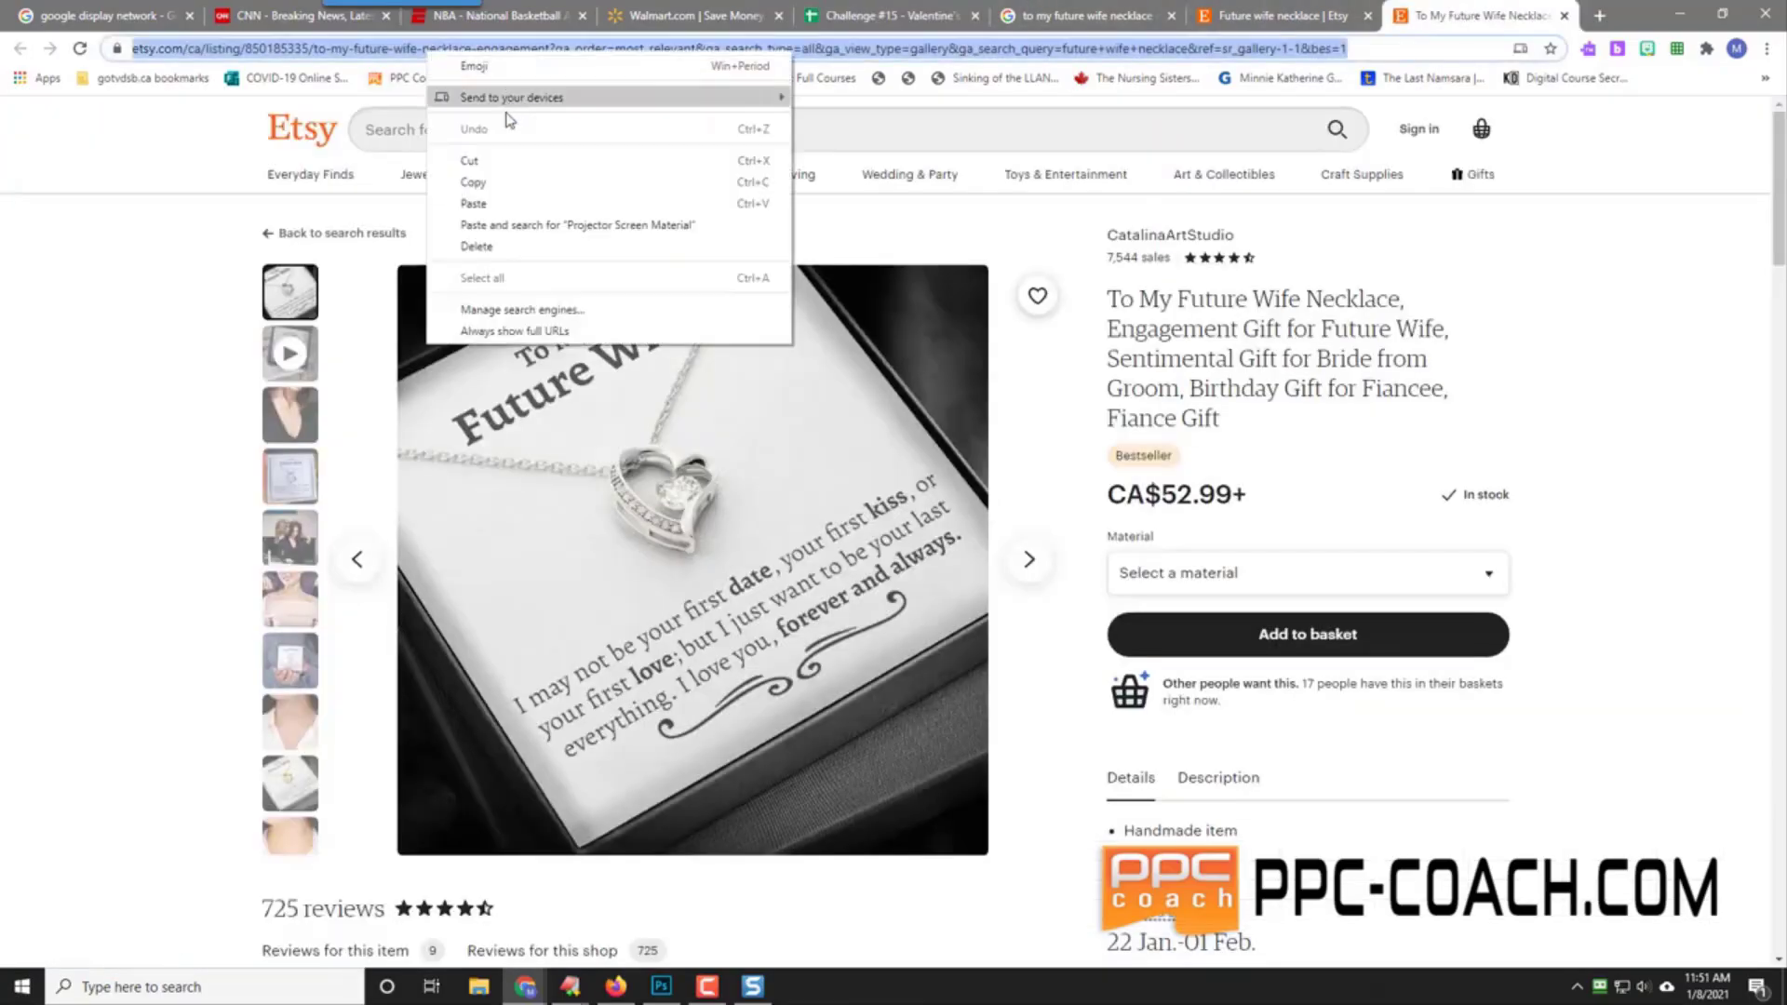
click(572, 176)
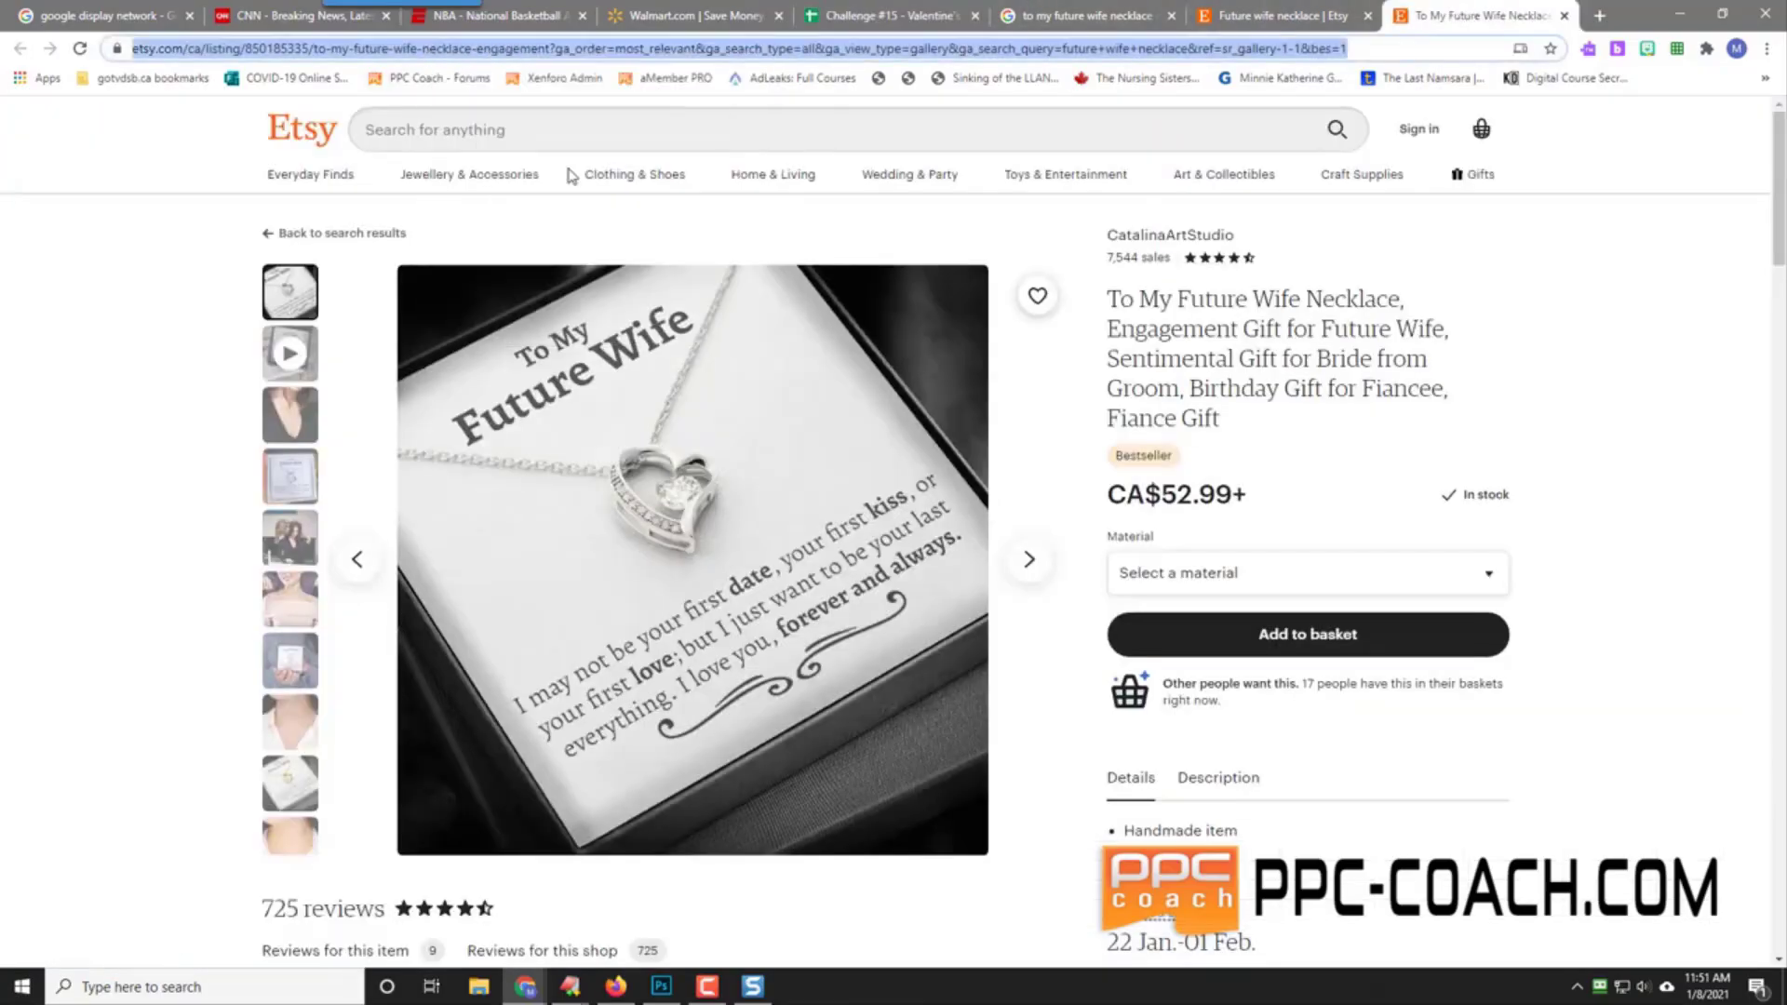
click(884, 16)
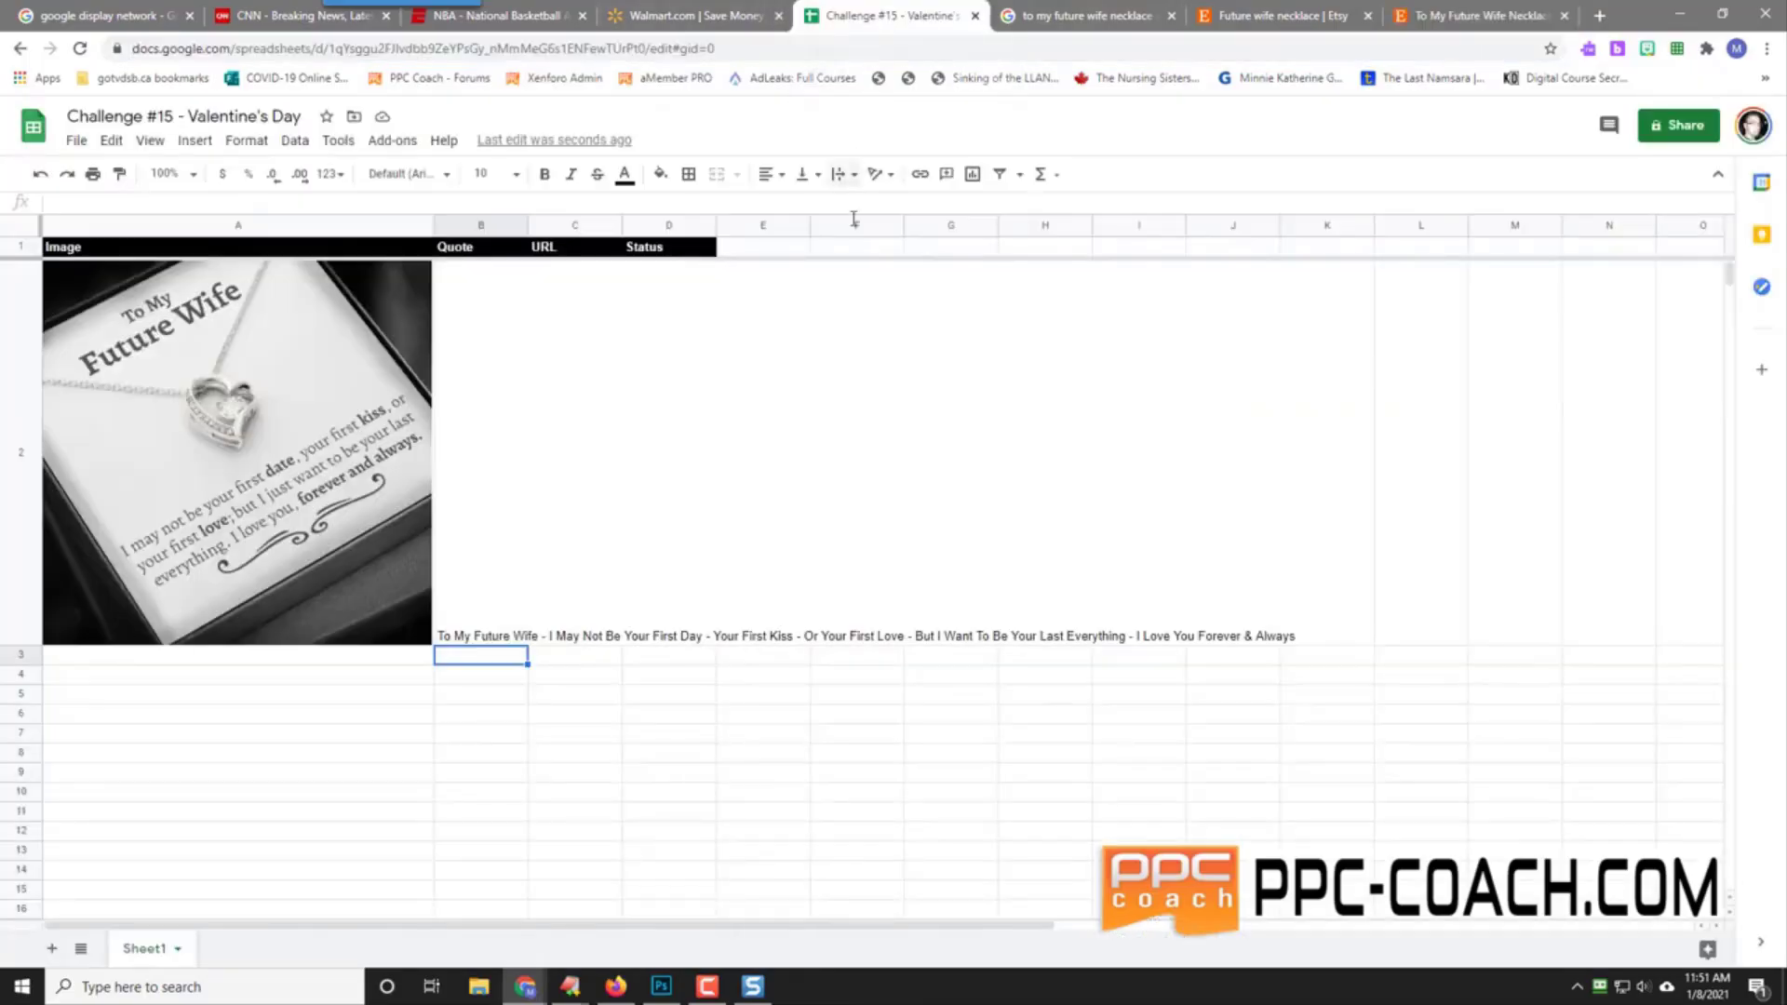
click(558, 300)
right_click(574, 377)
mouse_move(707, 388)
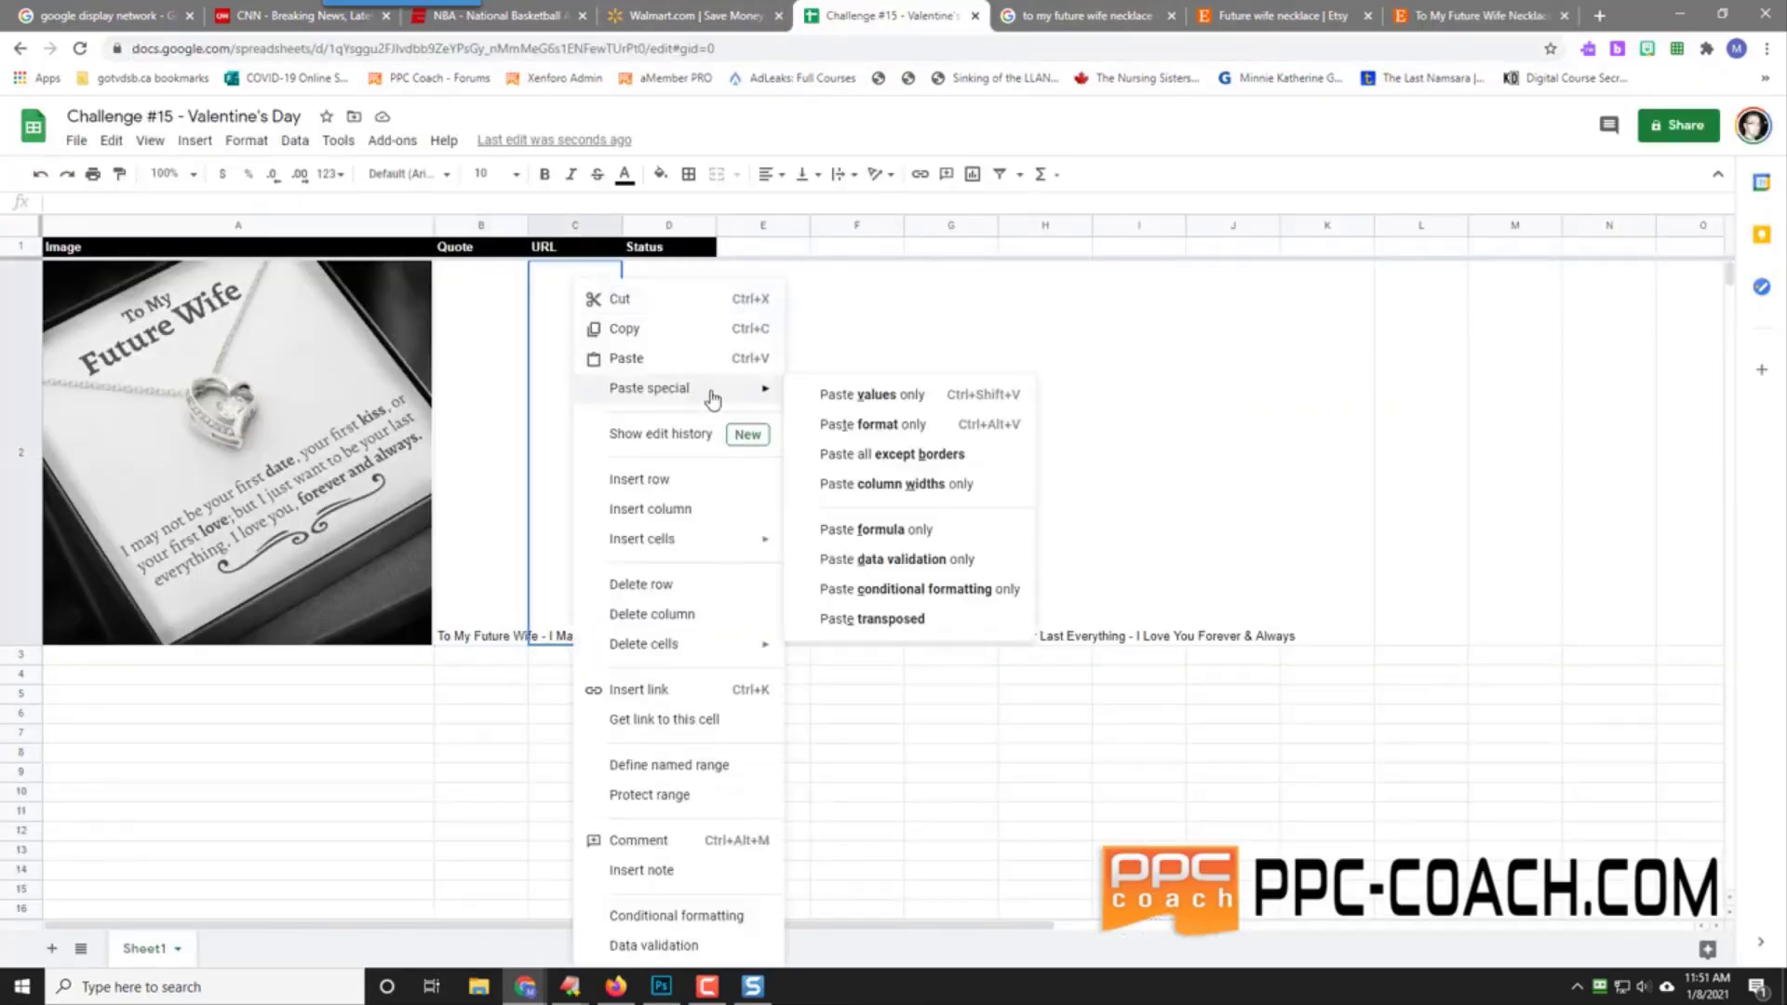
click(871, 394)
Step: Set D2 to Pending and widen the Quote and URL columns
click(678, 346)
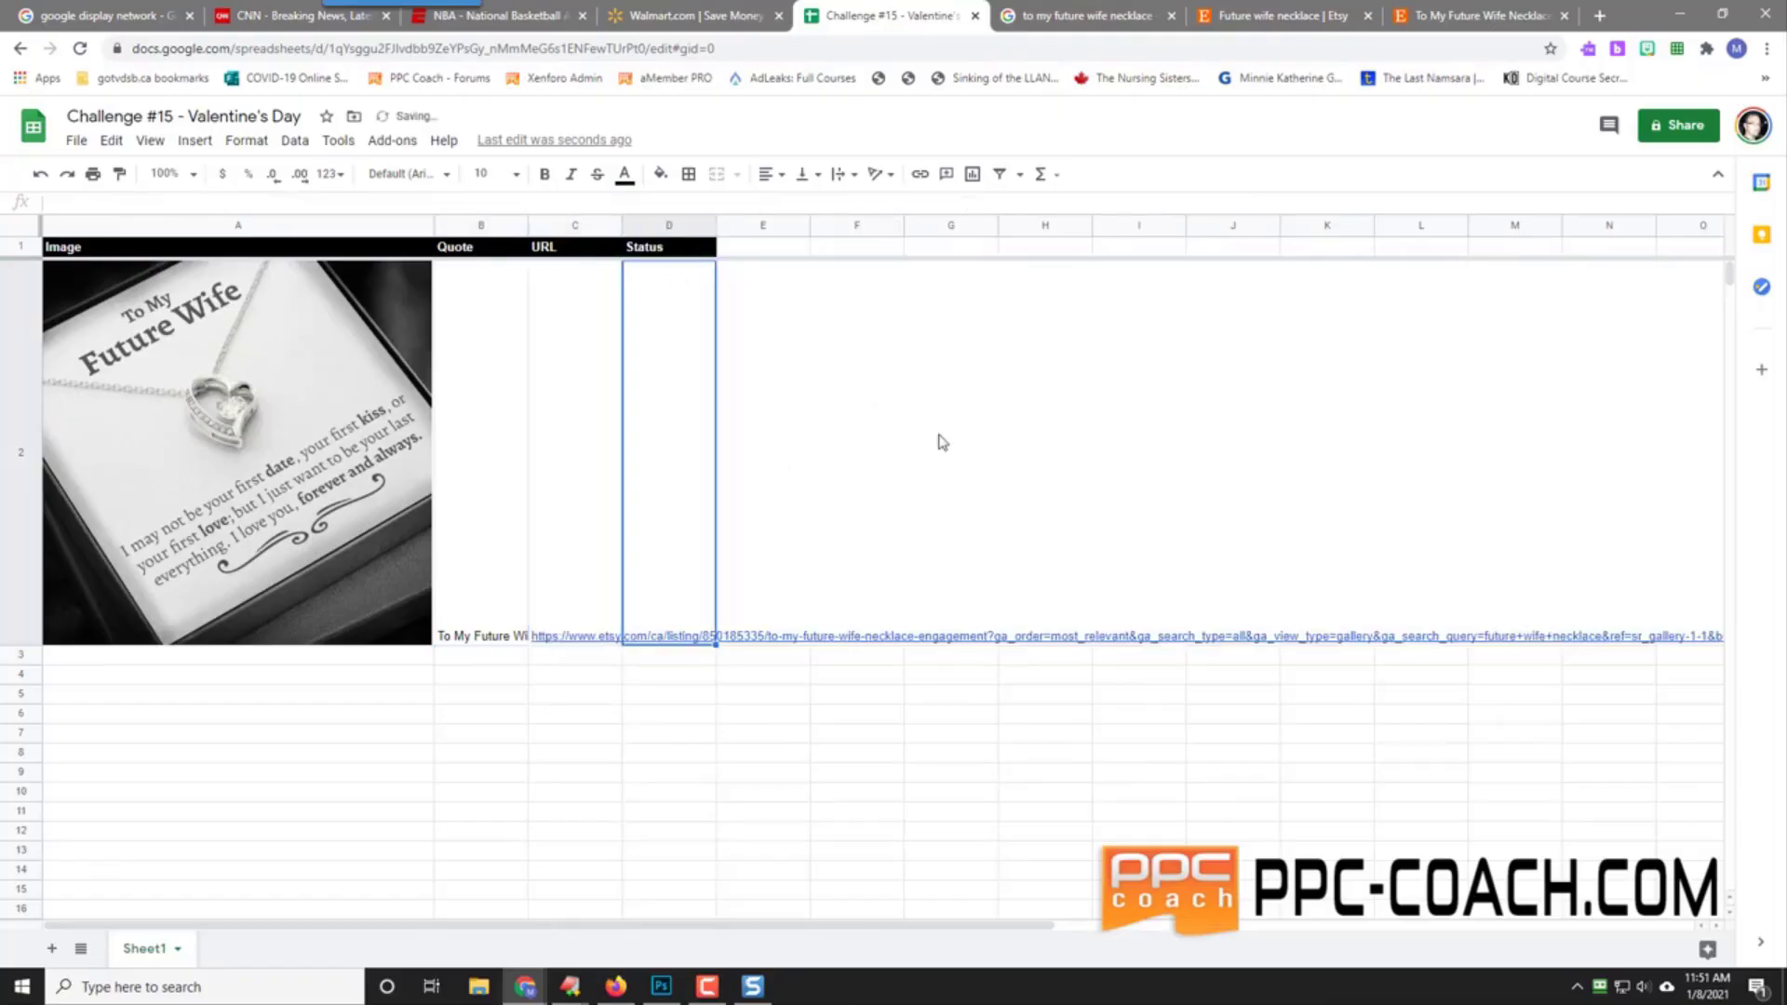
text(Pending)
key(Return)
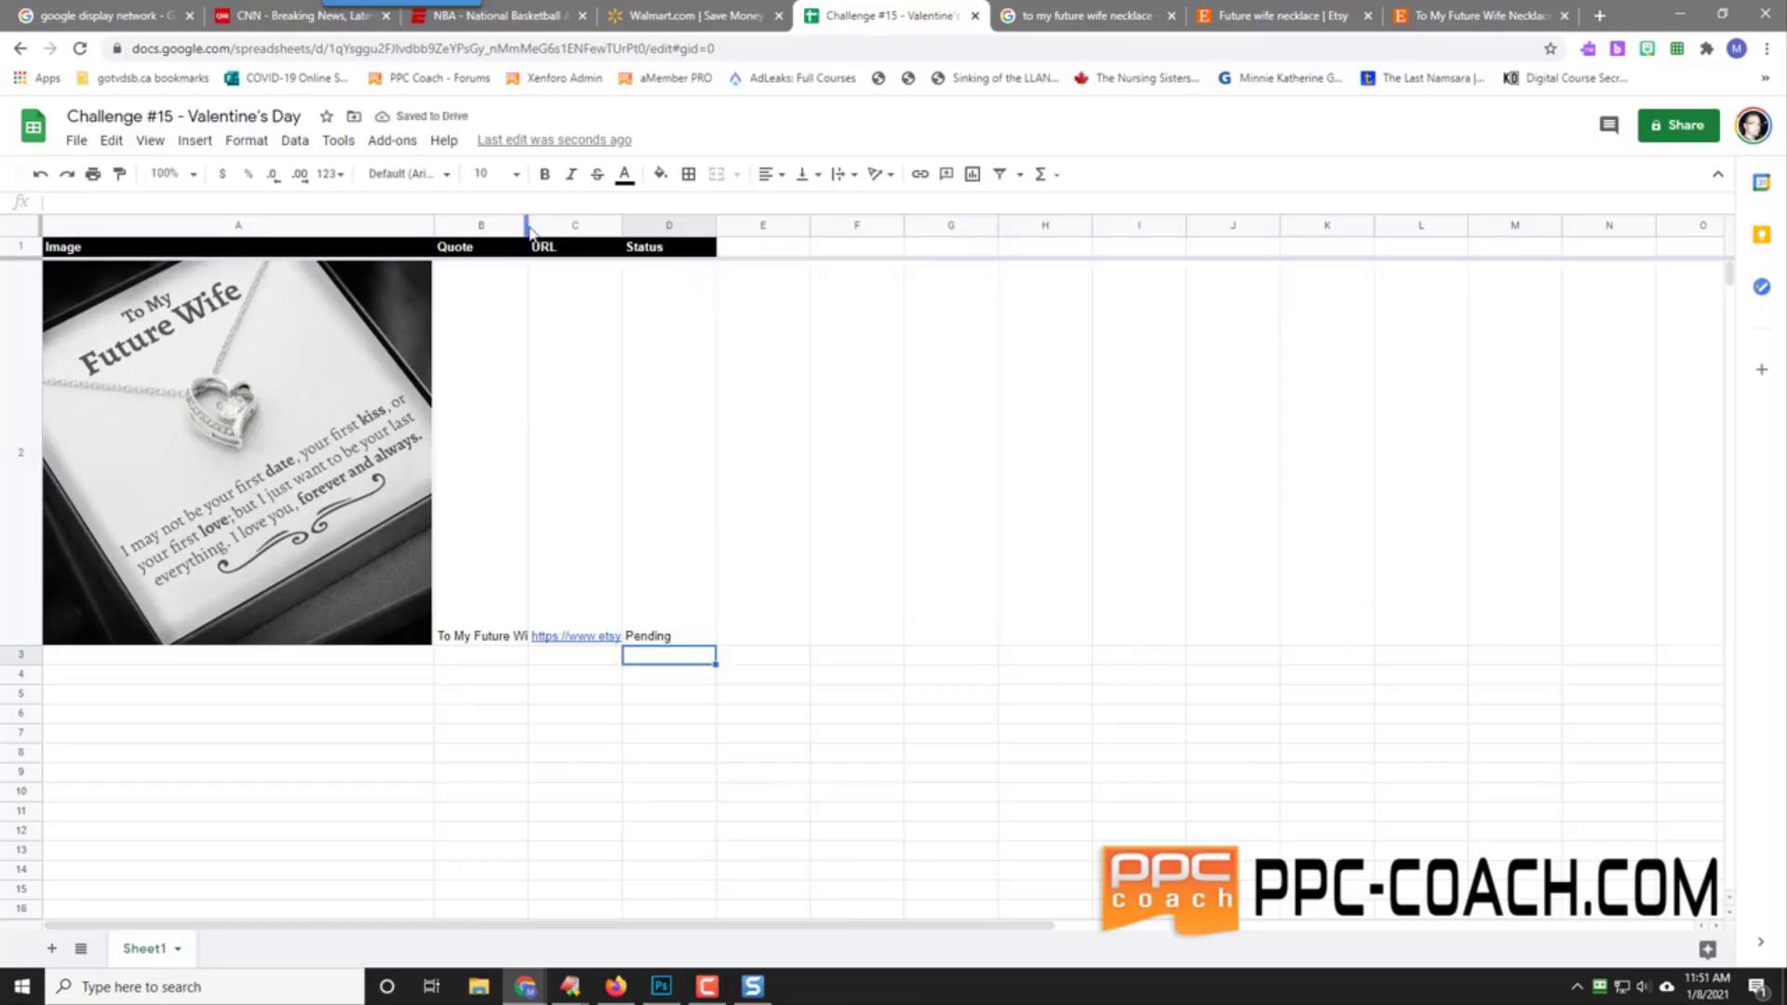
drag(528, 238, 954, 258)
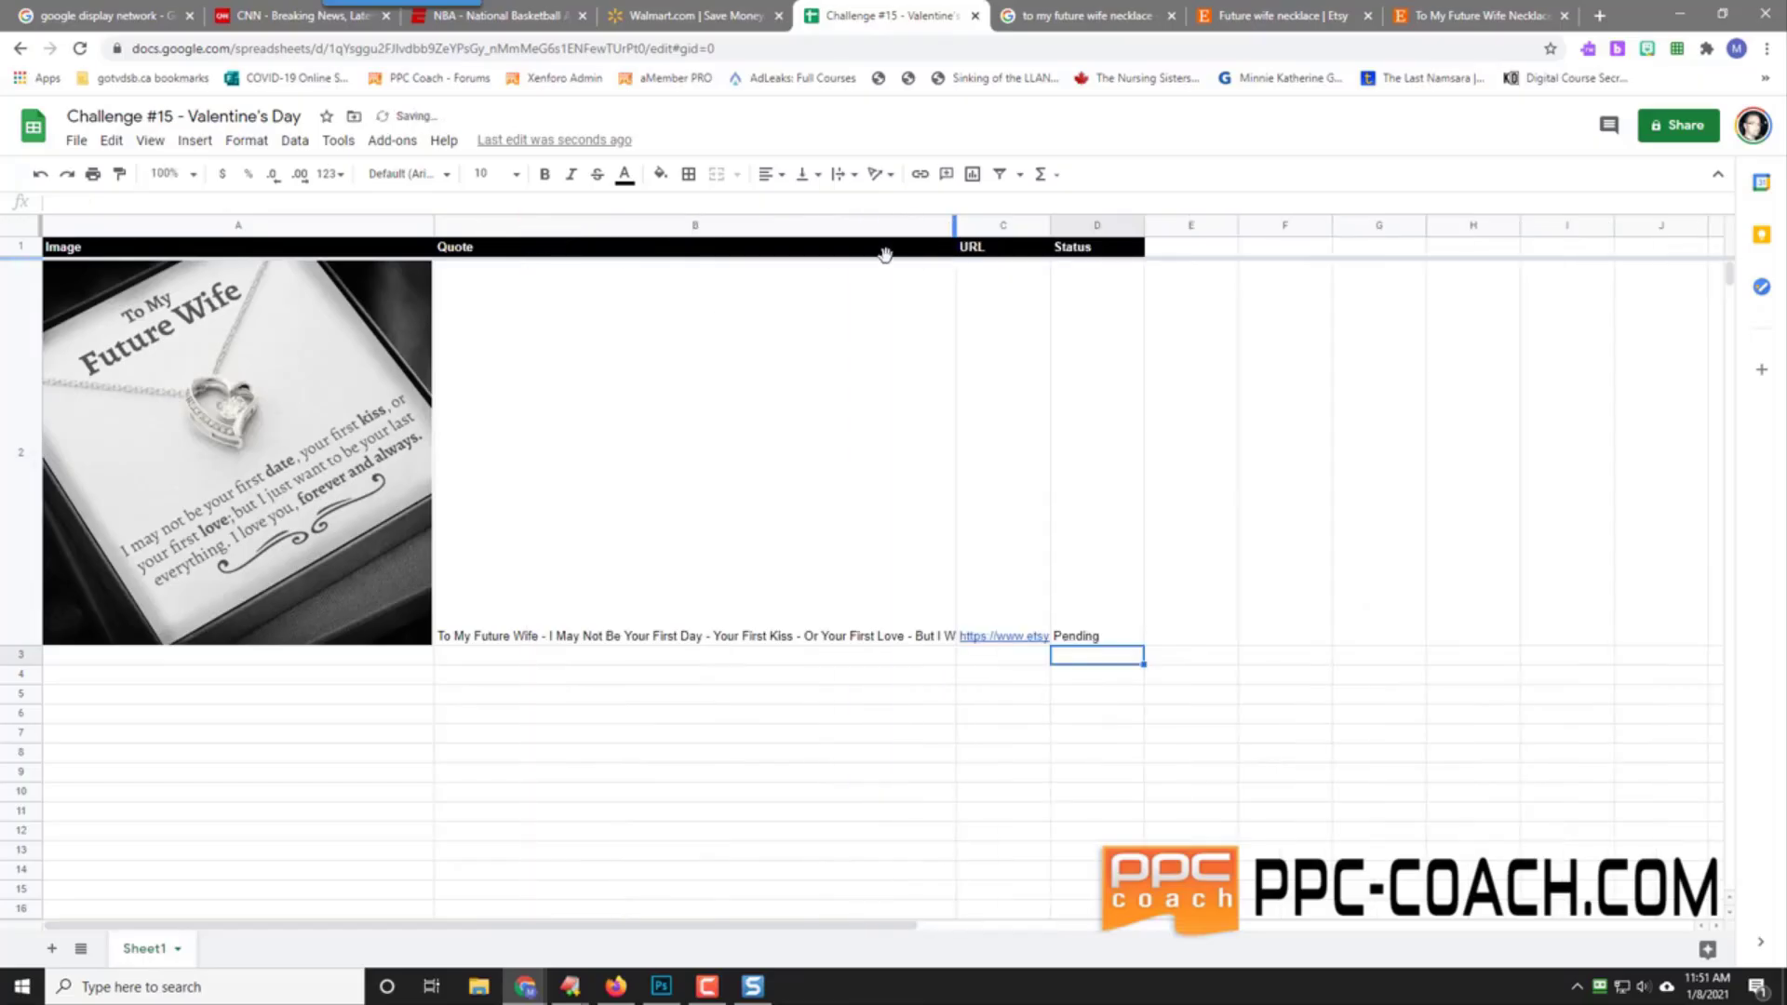
drag(1047, 227, 1192, 233)
click(645, 577)
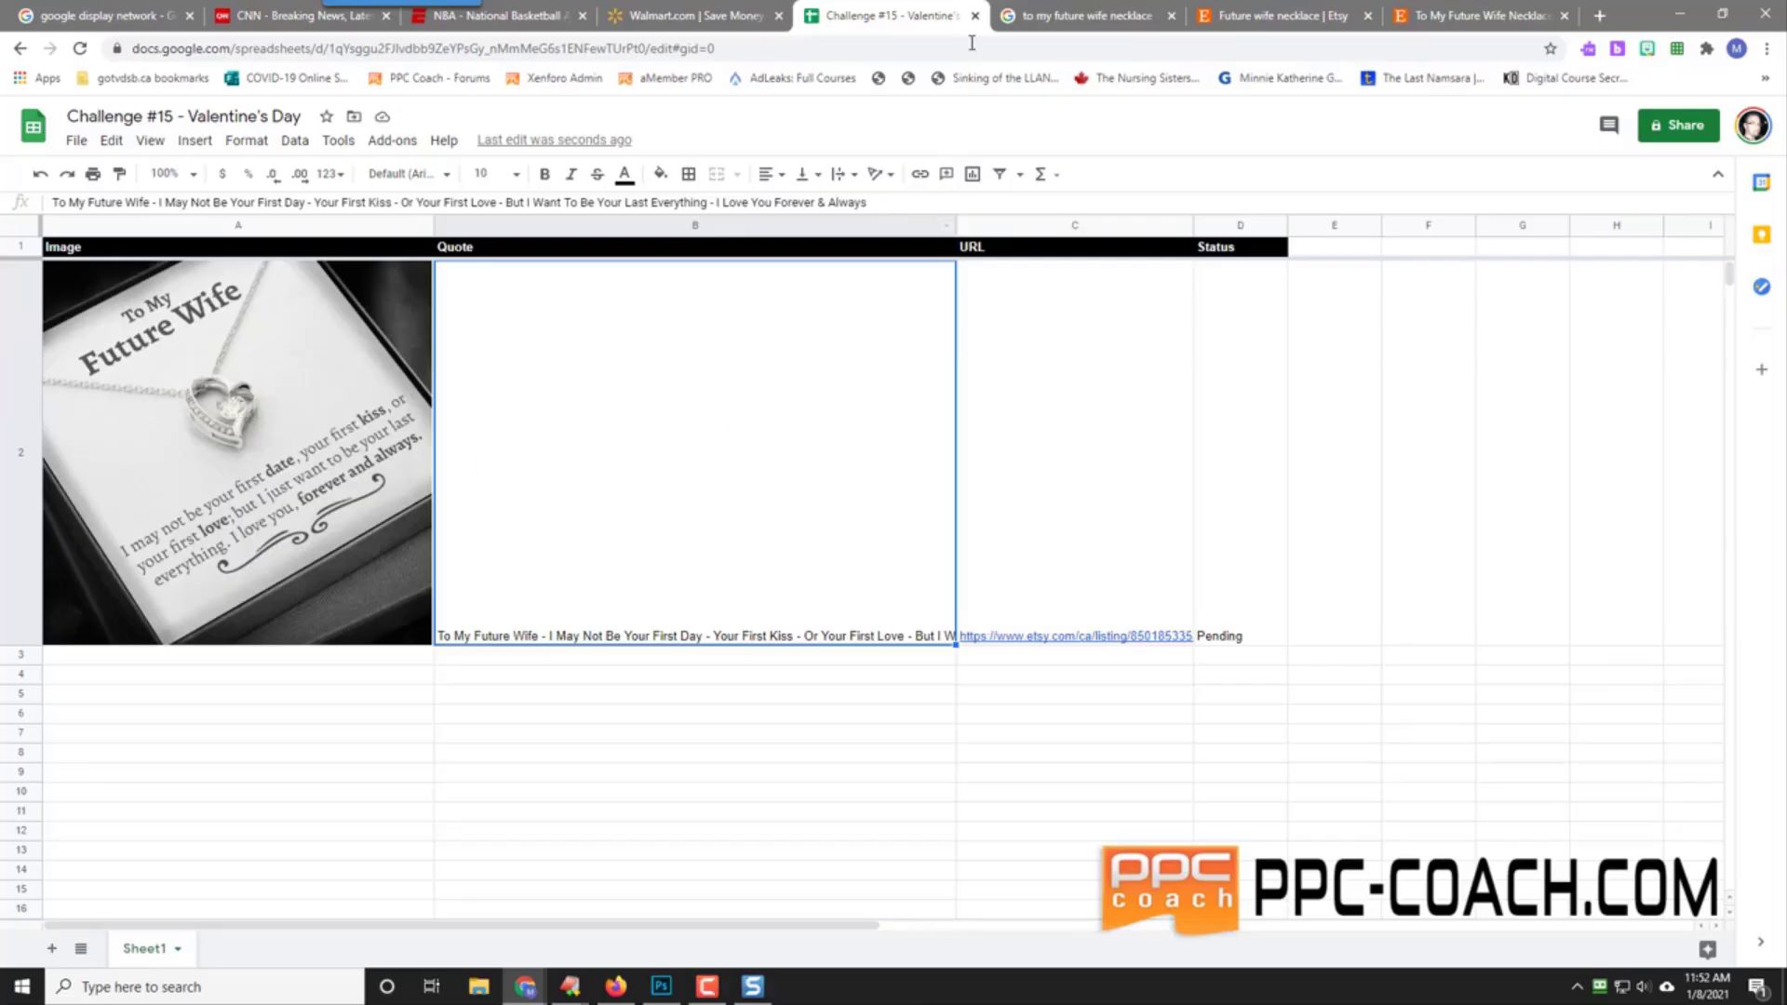
Step: Scroll through the first page of Etsy's 'Future wife necklace' results and back up
click(1308, 9)
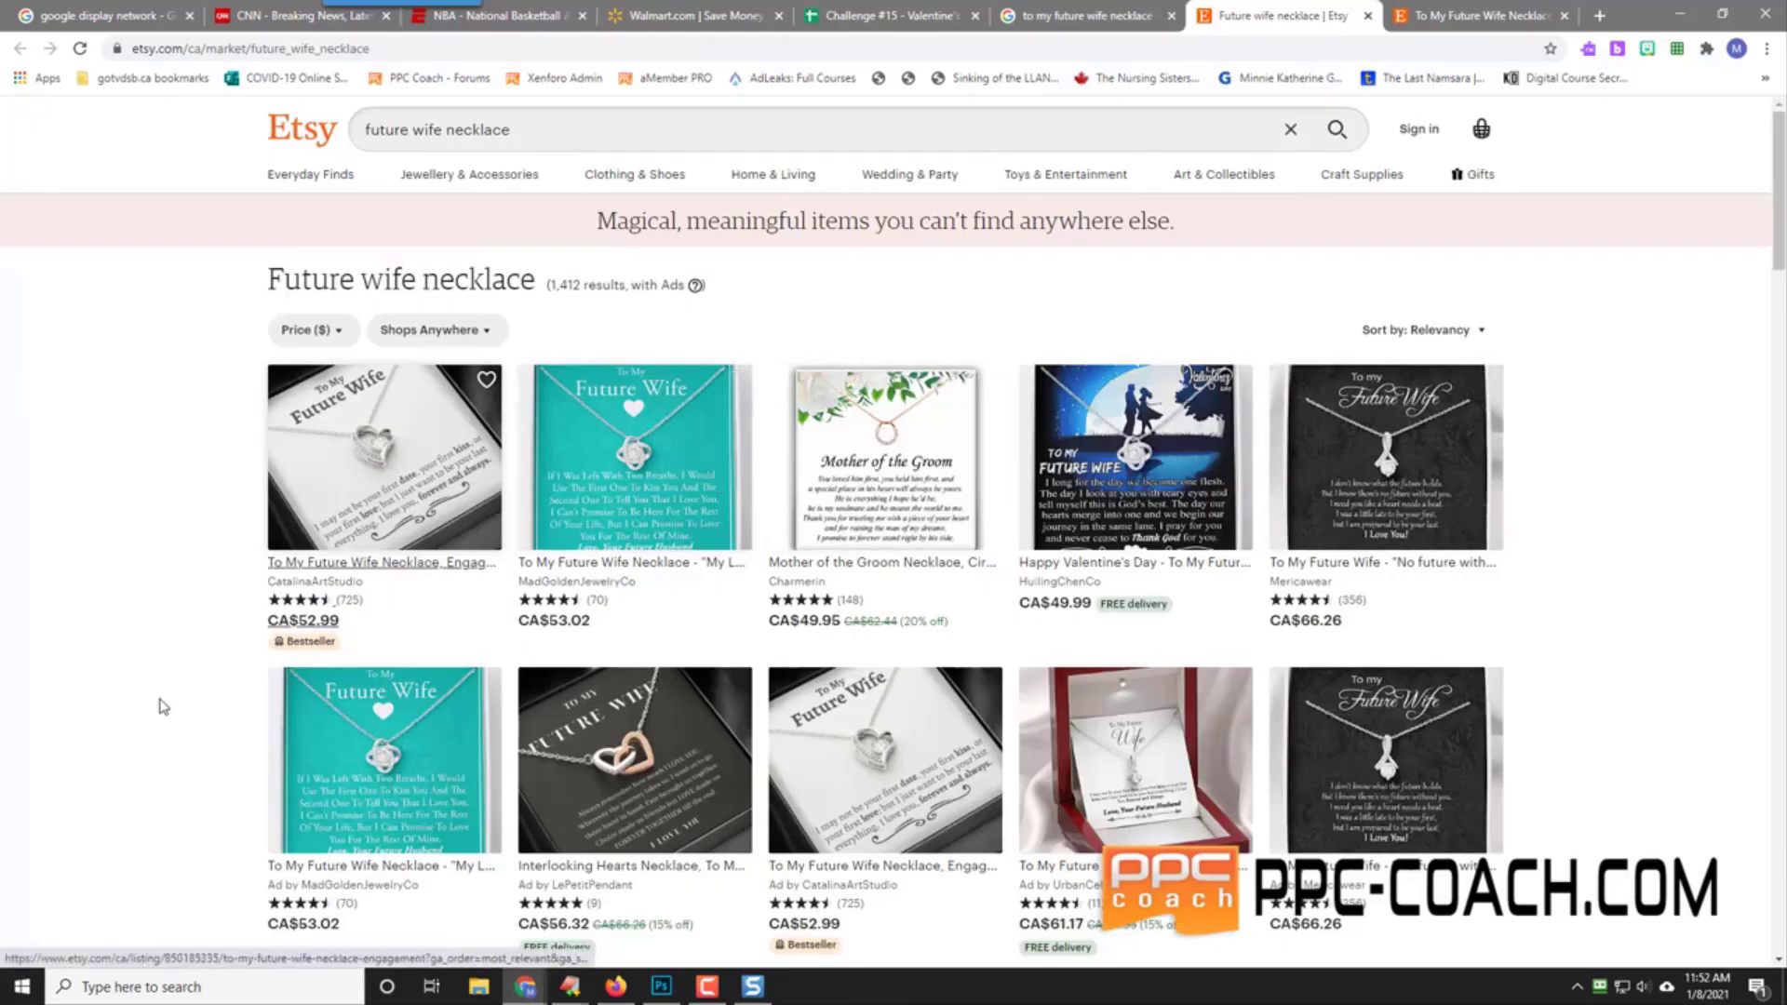
scroll(163, 707, down, 5)
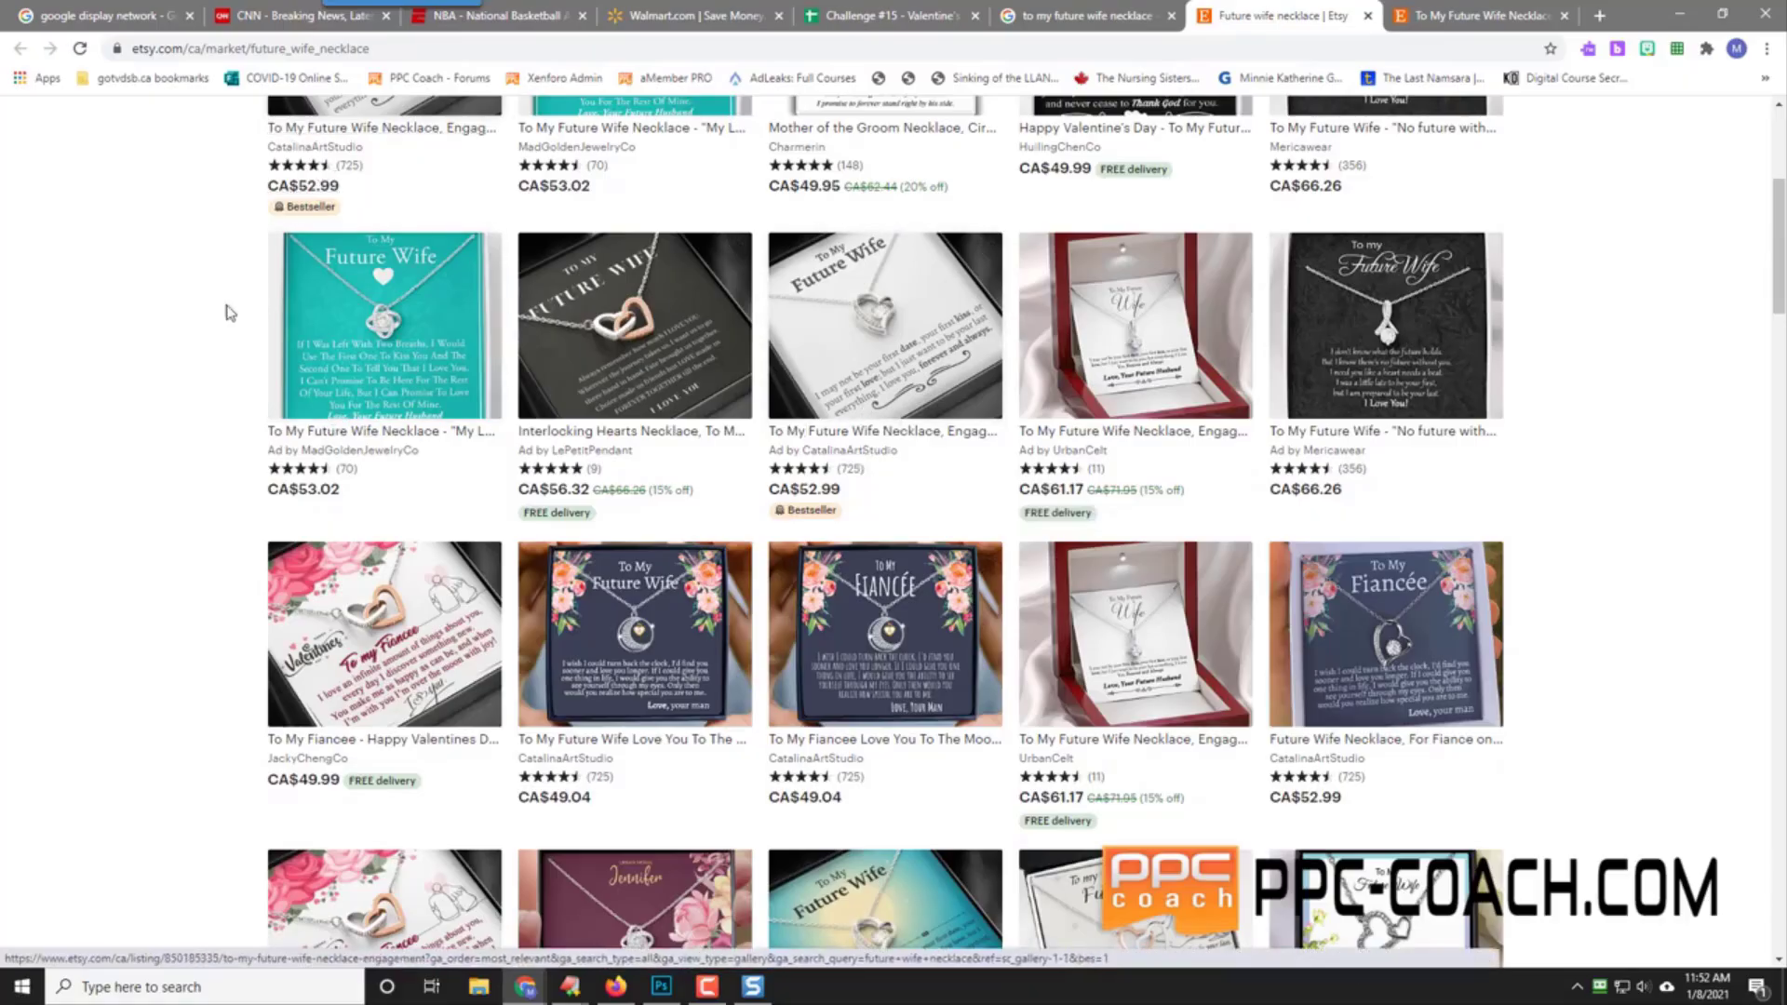
scroll(180, 351, up, 5)
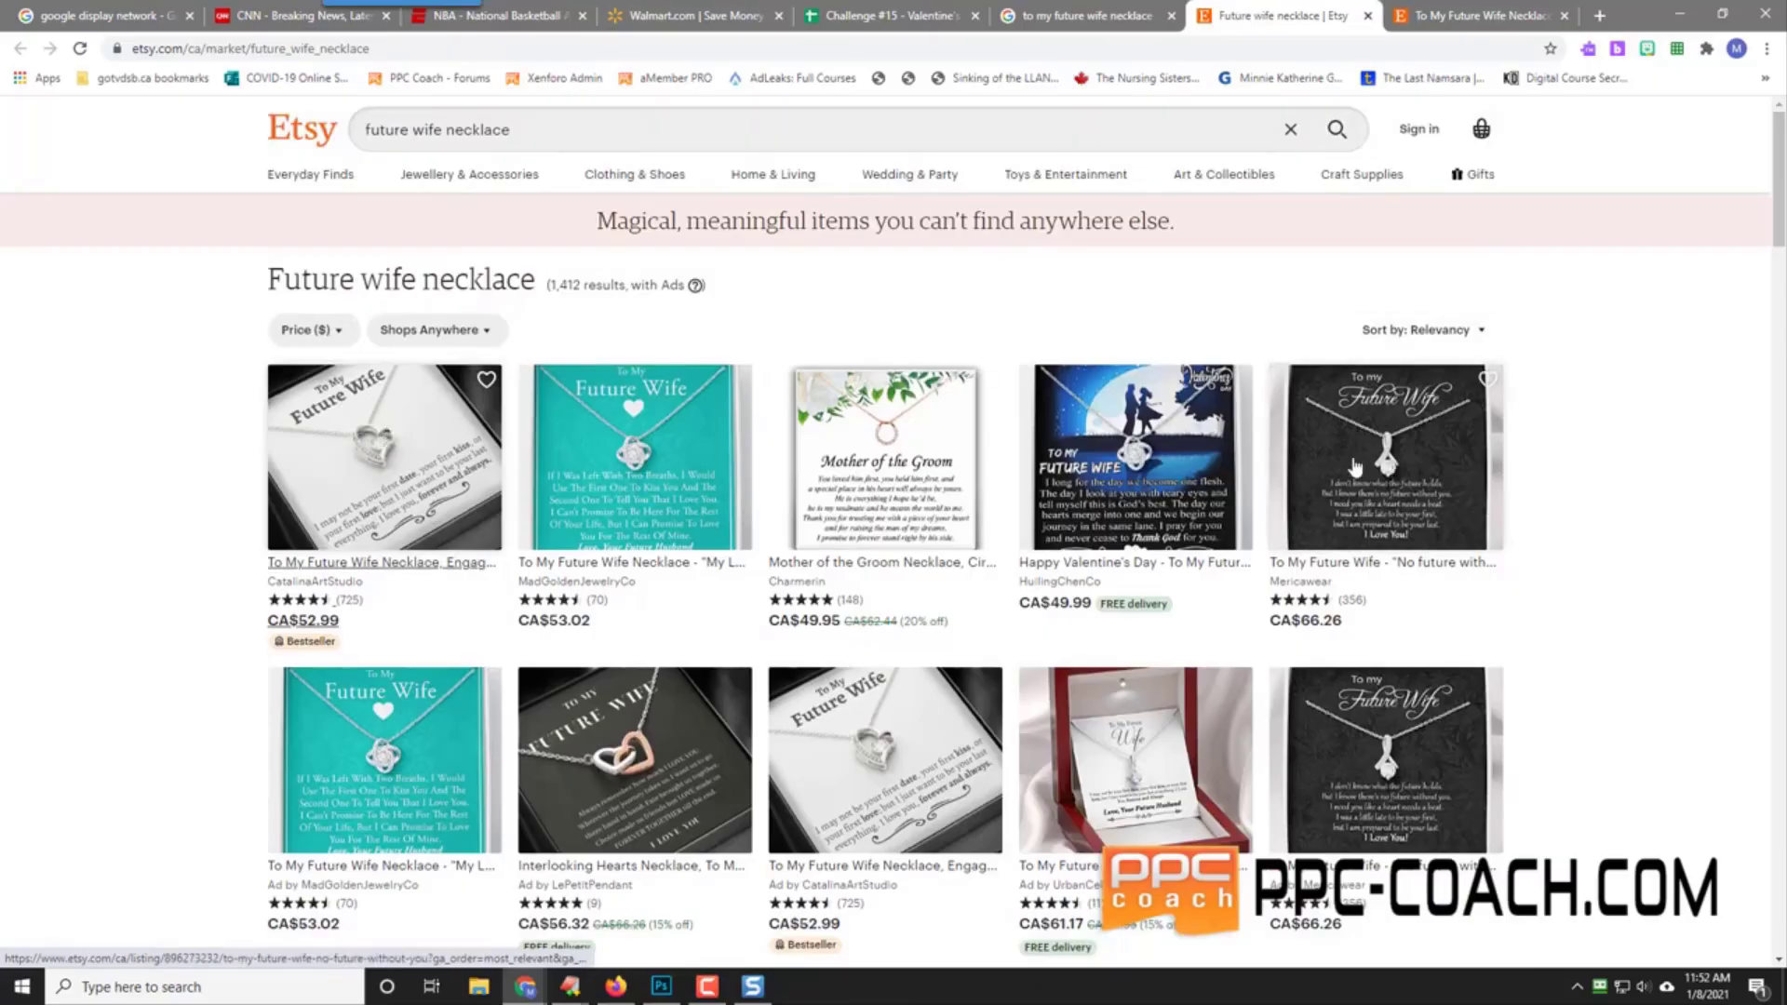
scroll(849, 511, down, 2)
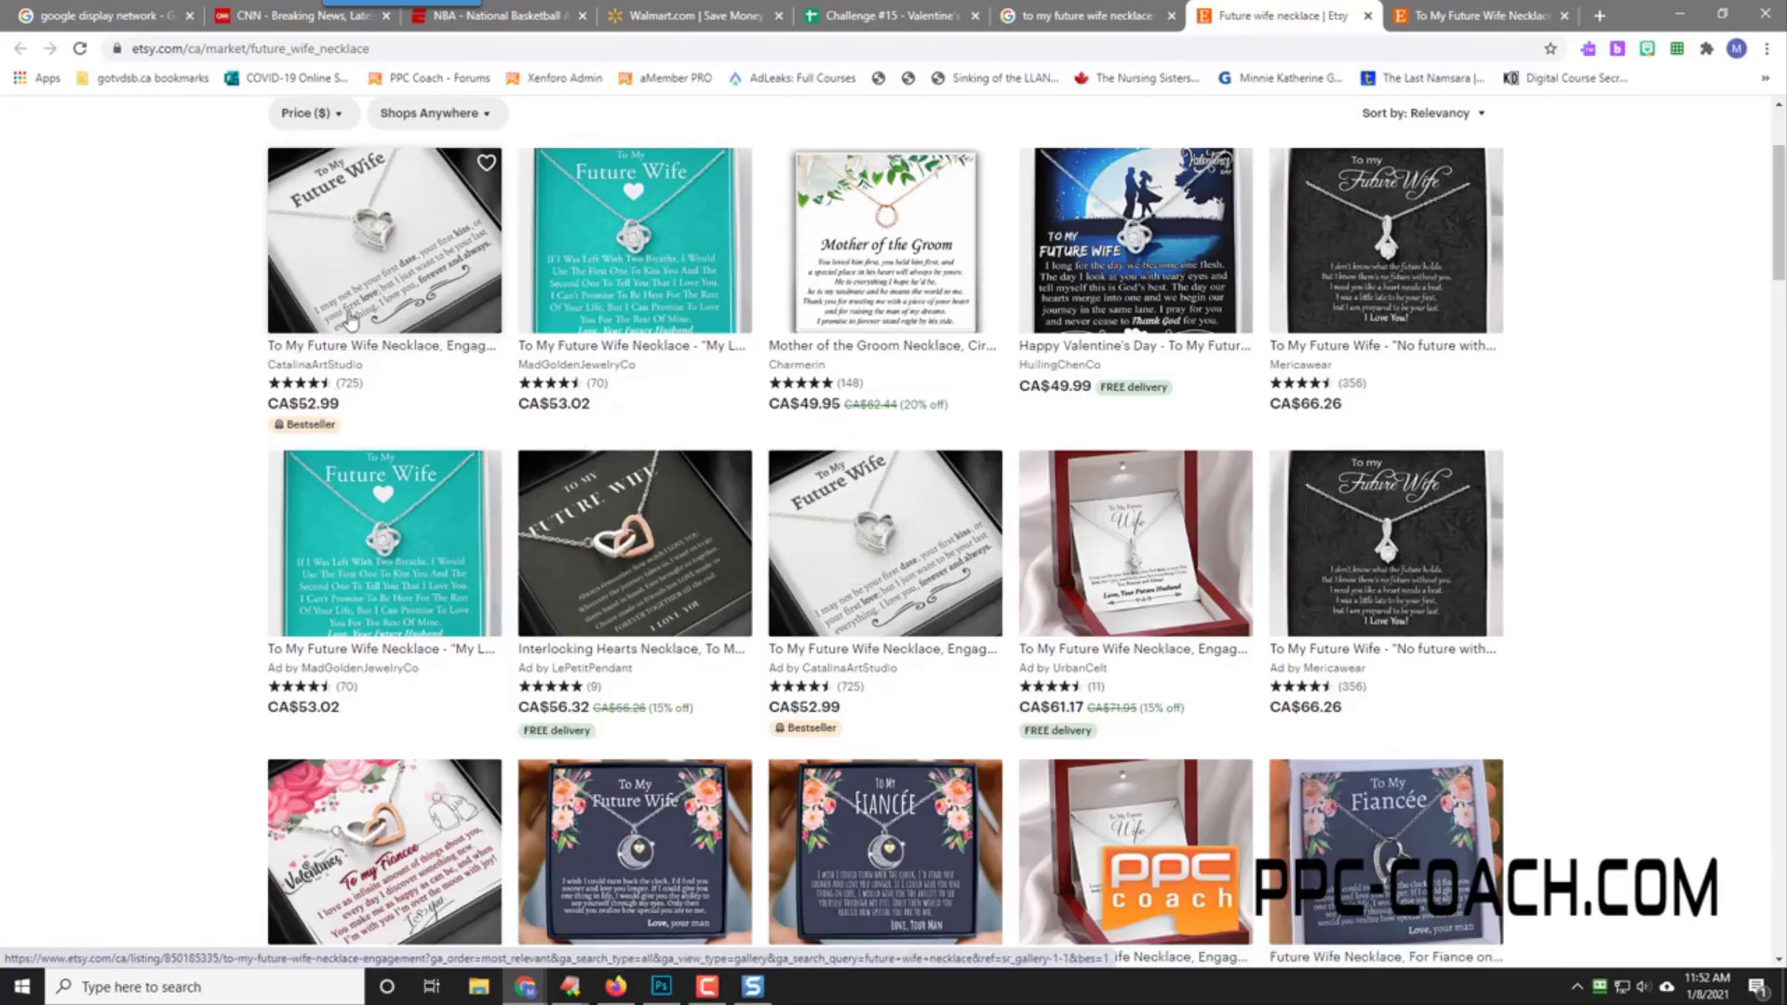
scroll(323, 502, down, 5)
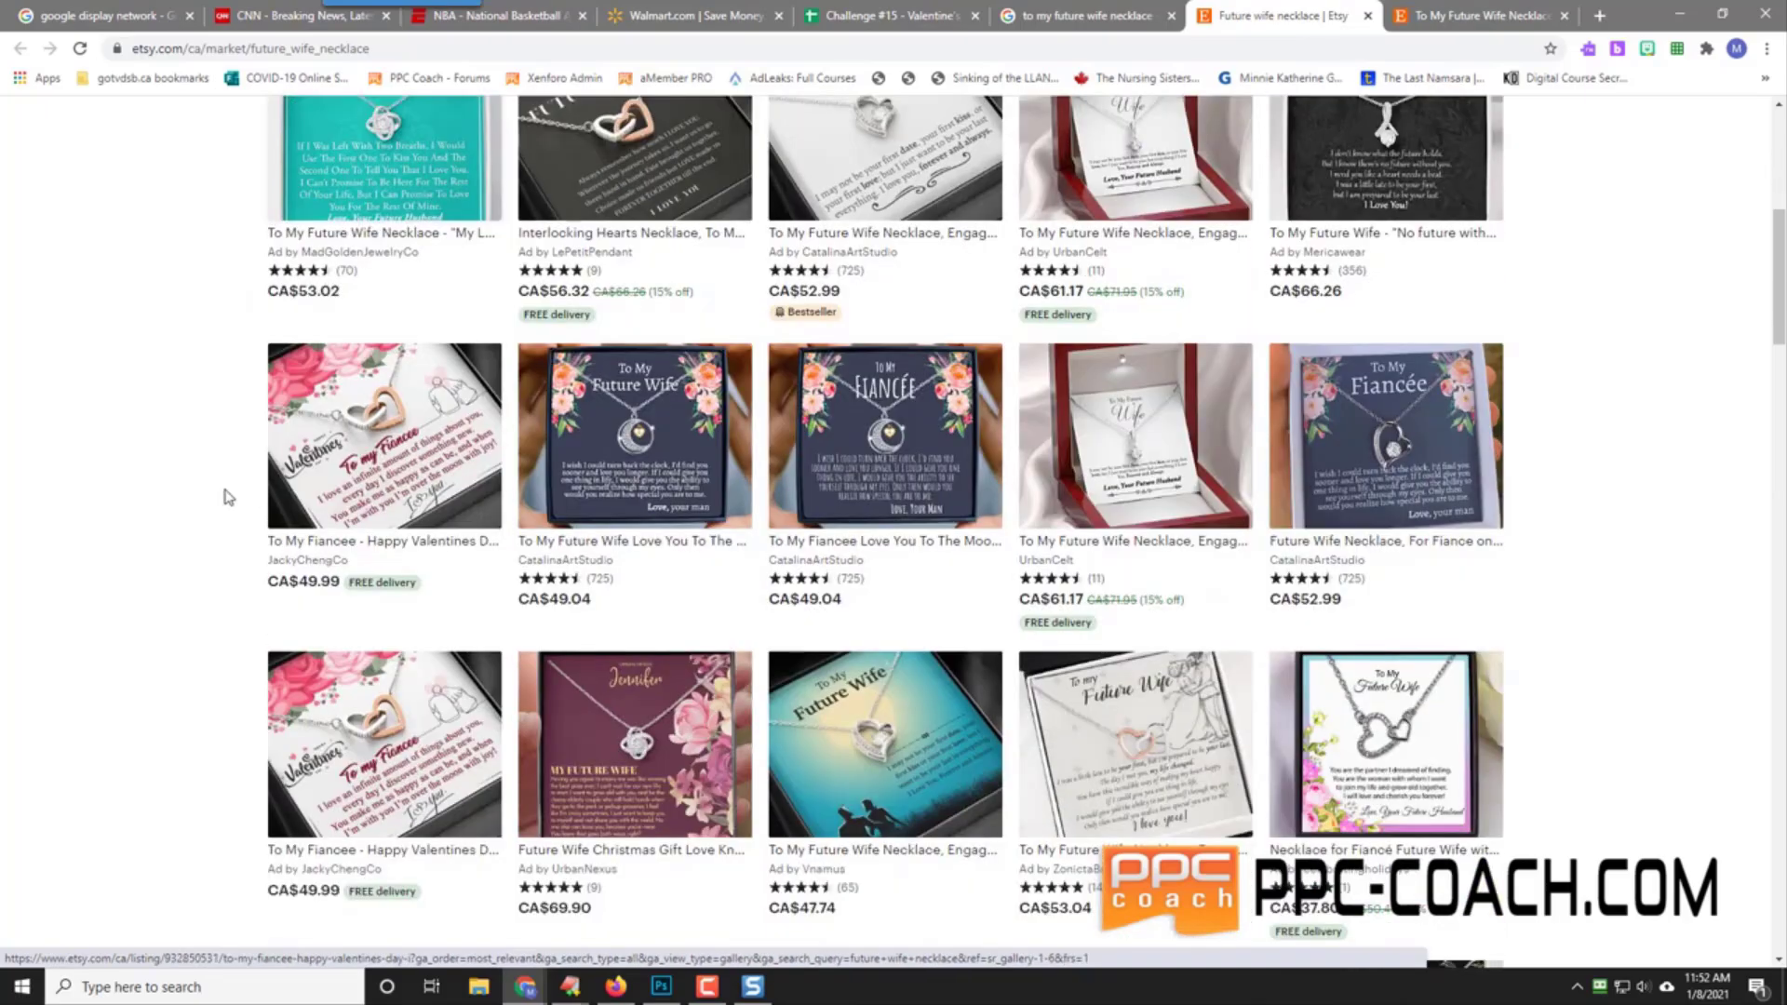
scroll(192, 490, down, 7)
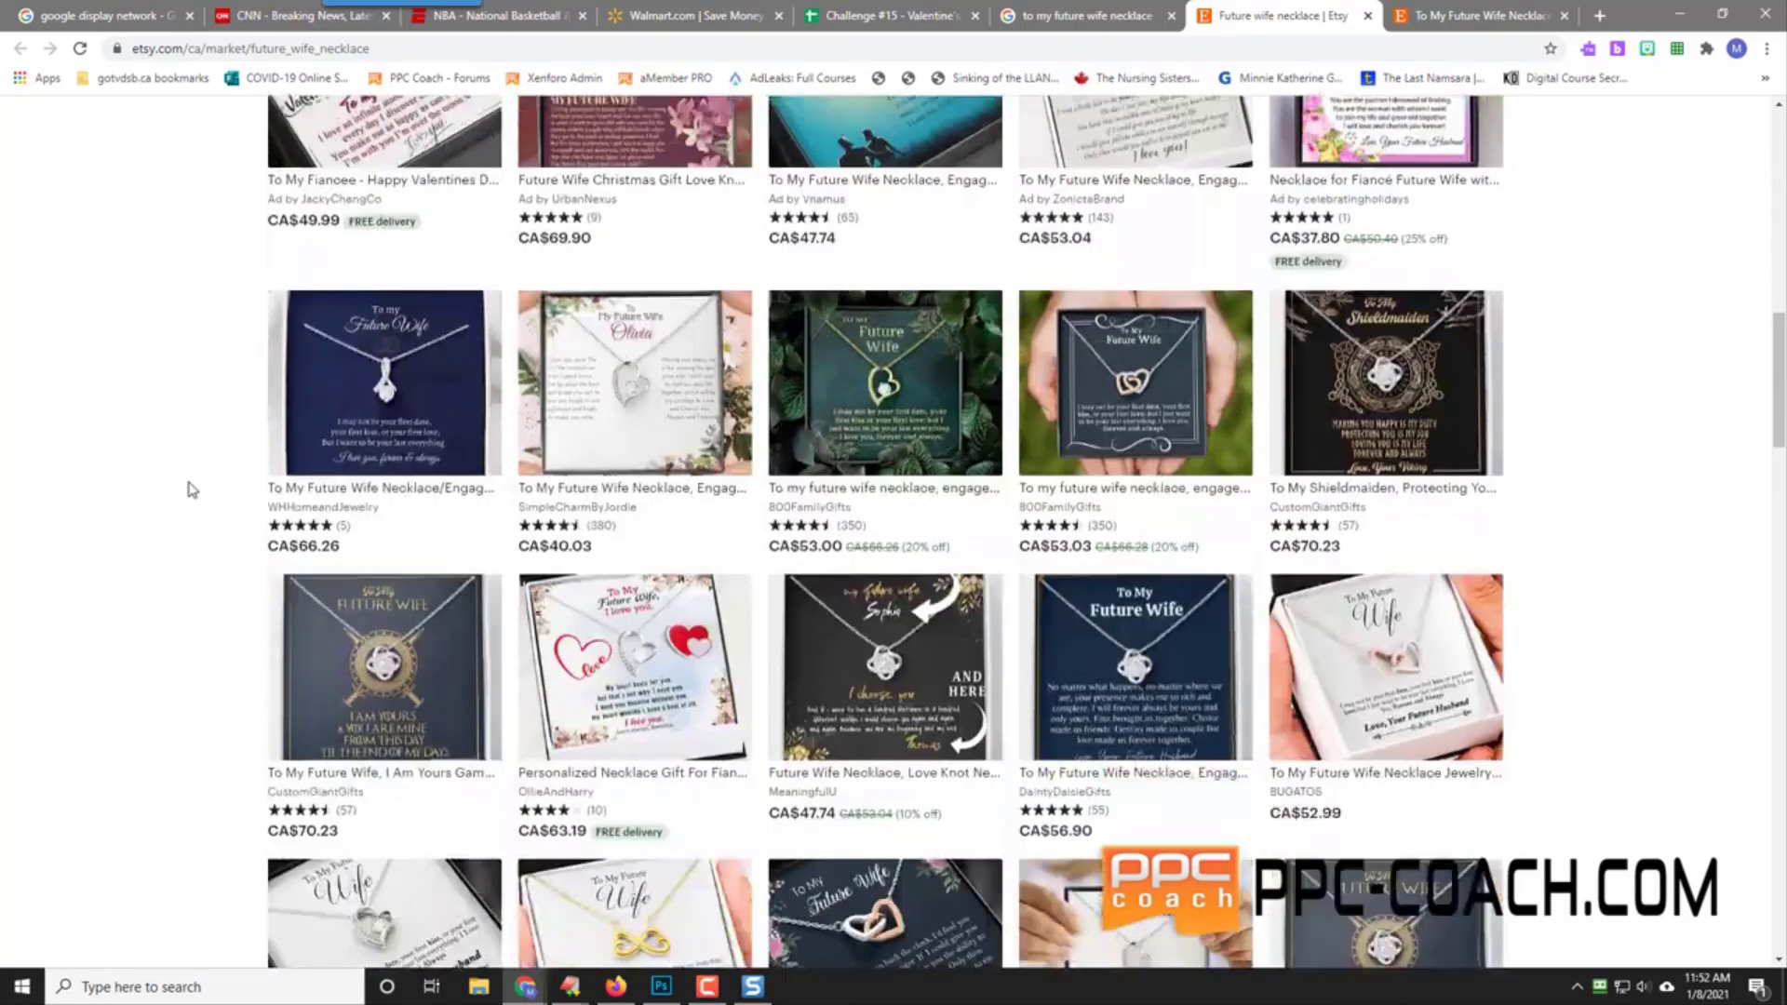
scroll(191, 489, down, 2)
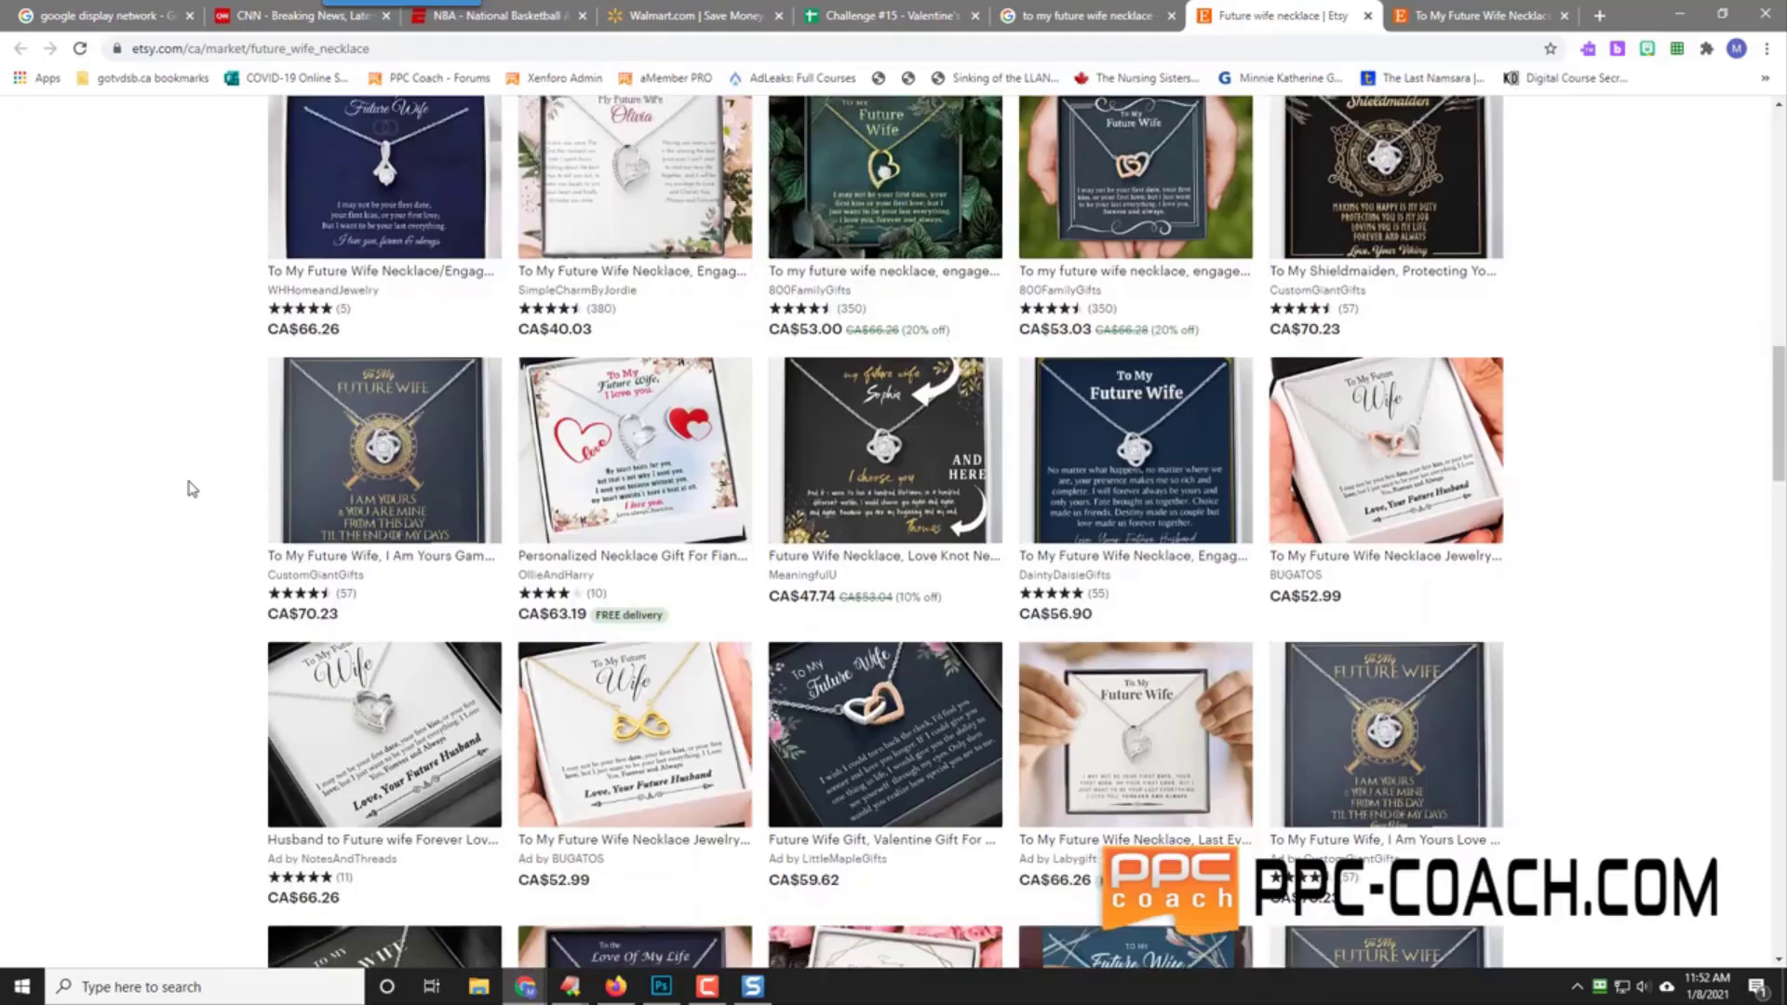
scroll(192, 489, down, 8)
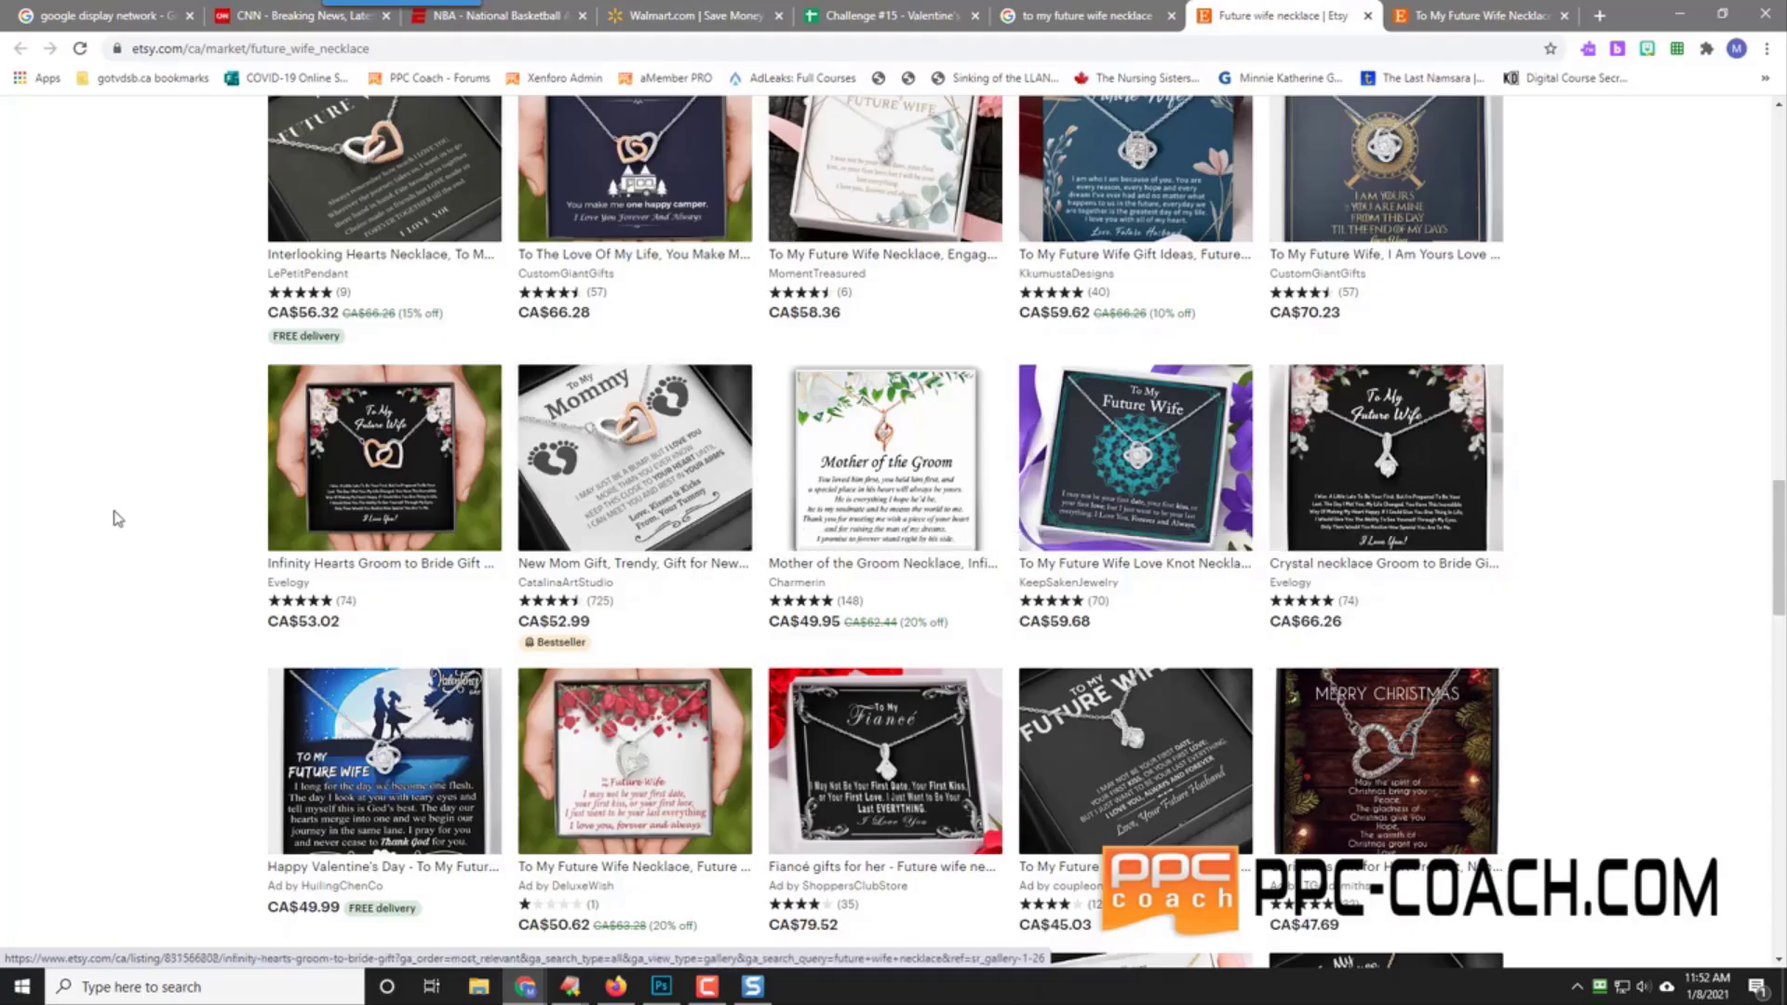
scroll(32, 498, down, 4)
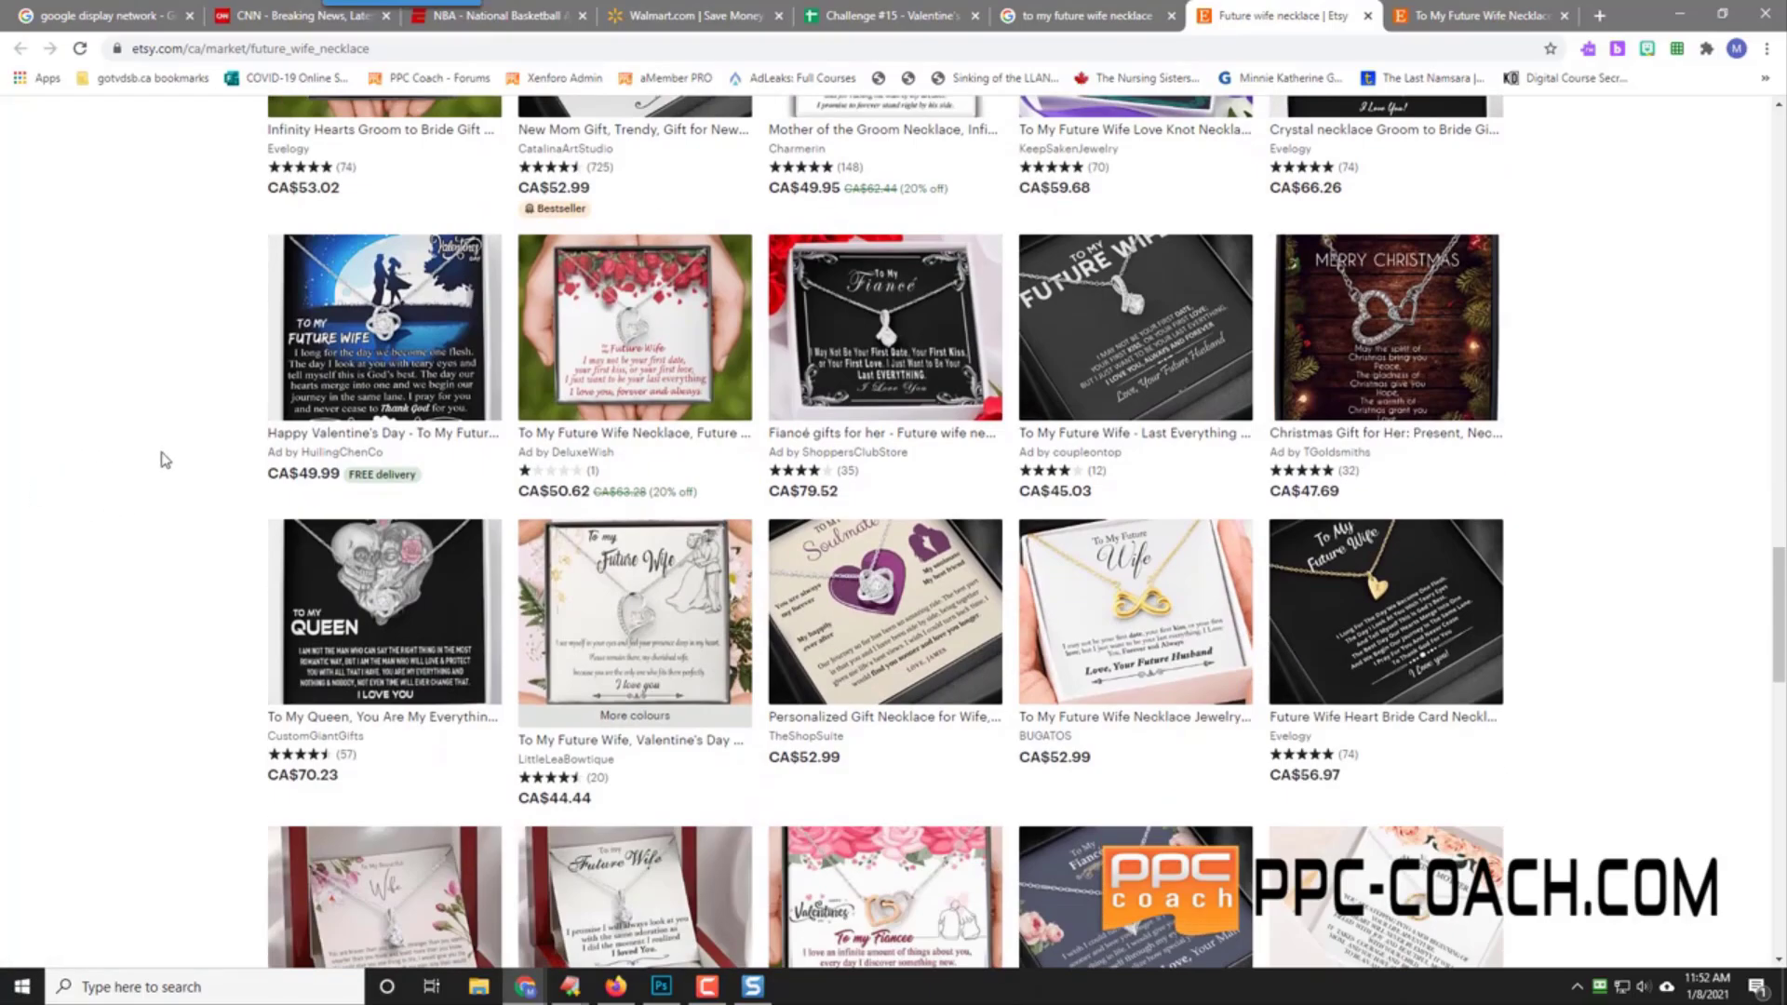
scroll(161, 458, down, 4)
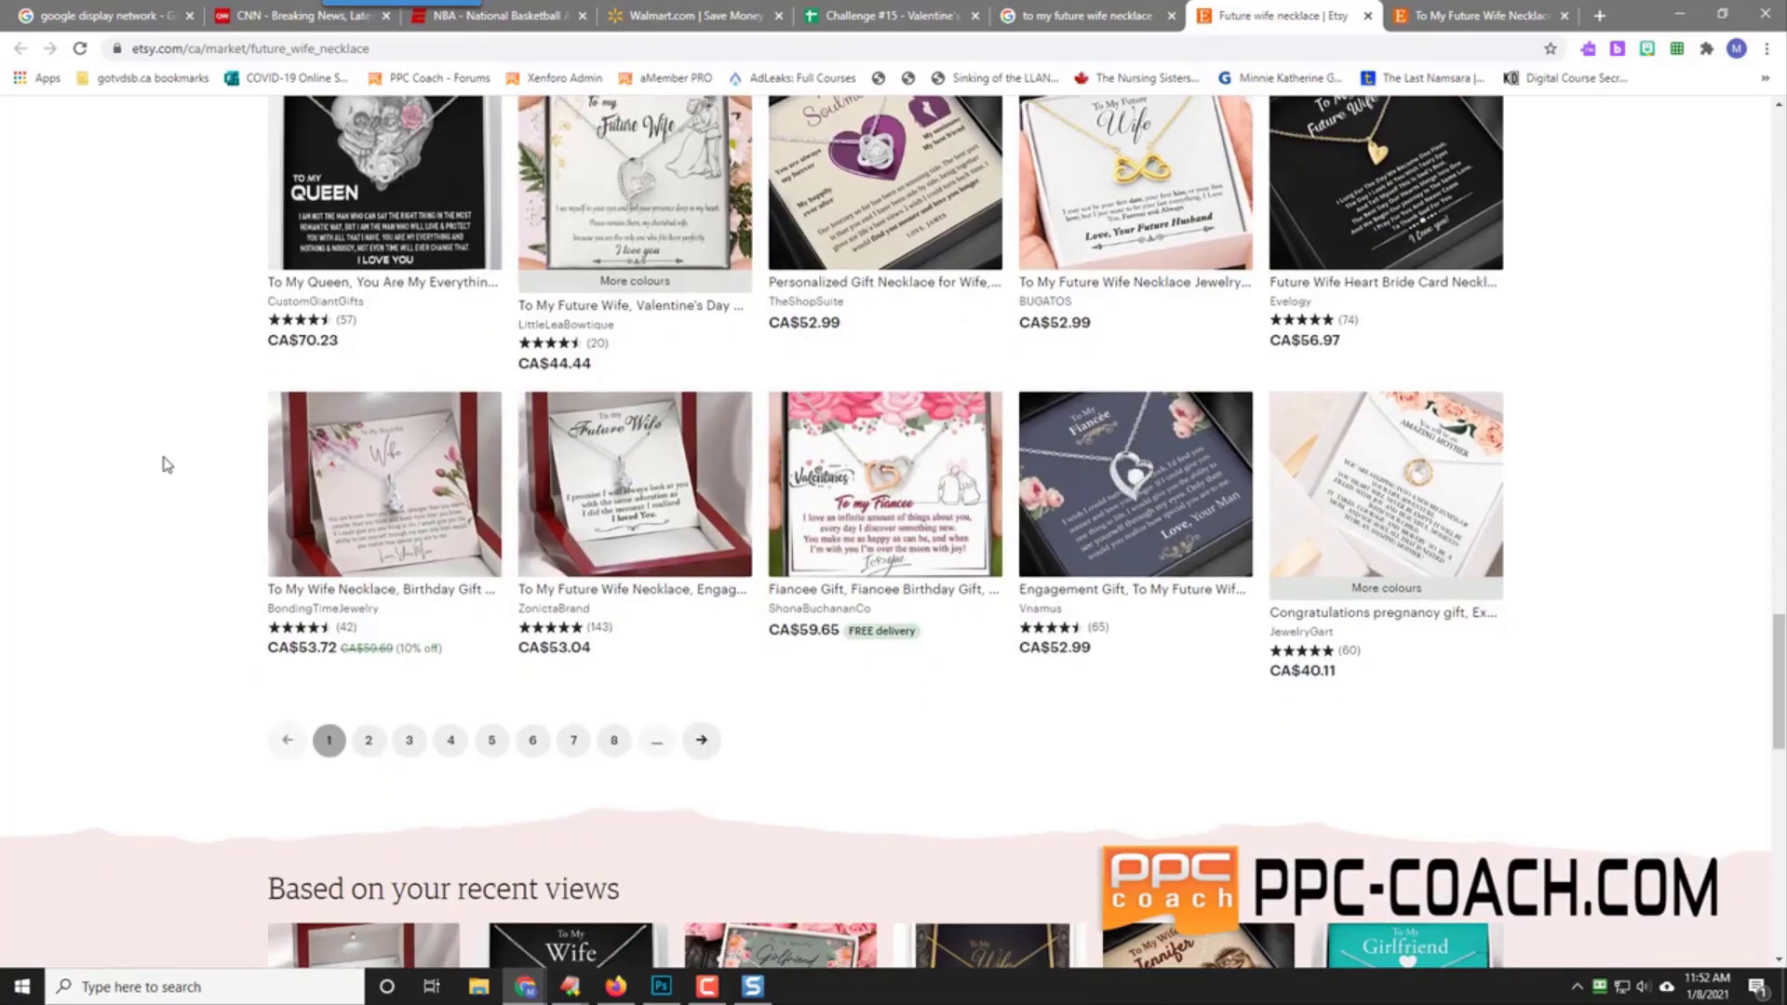
scroll(160, 472, up, 15)
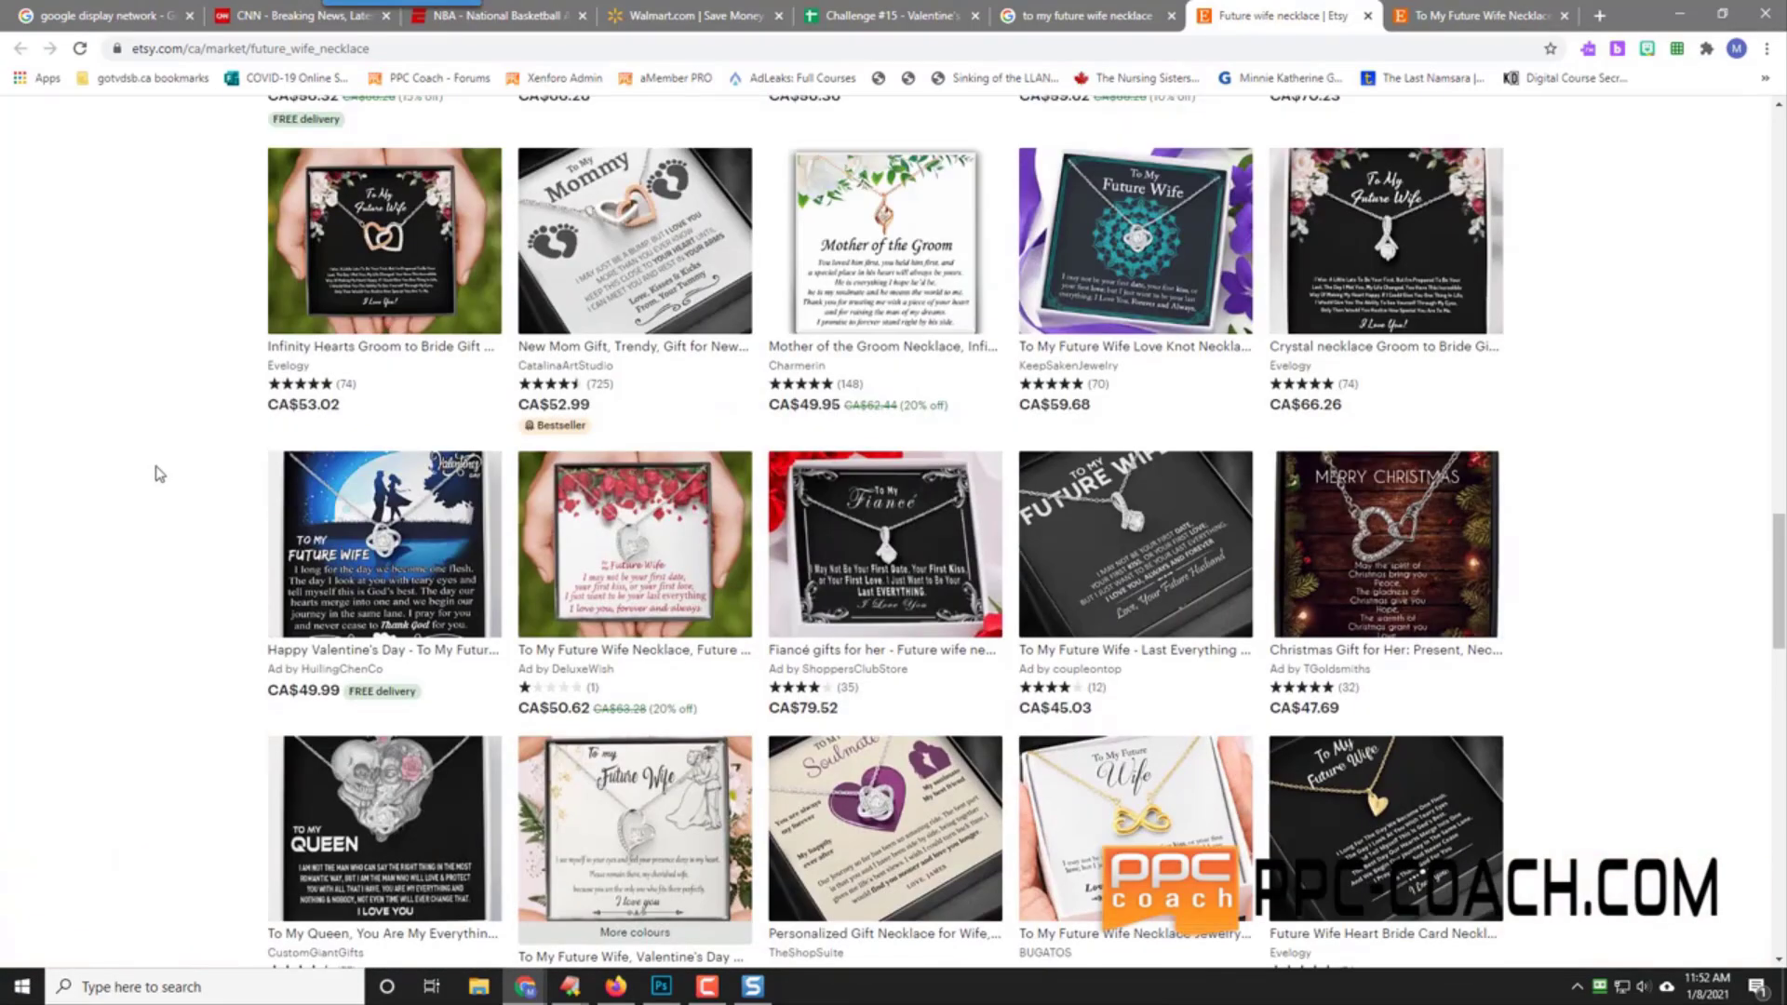
scroll(160, 472, up, 1)
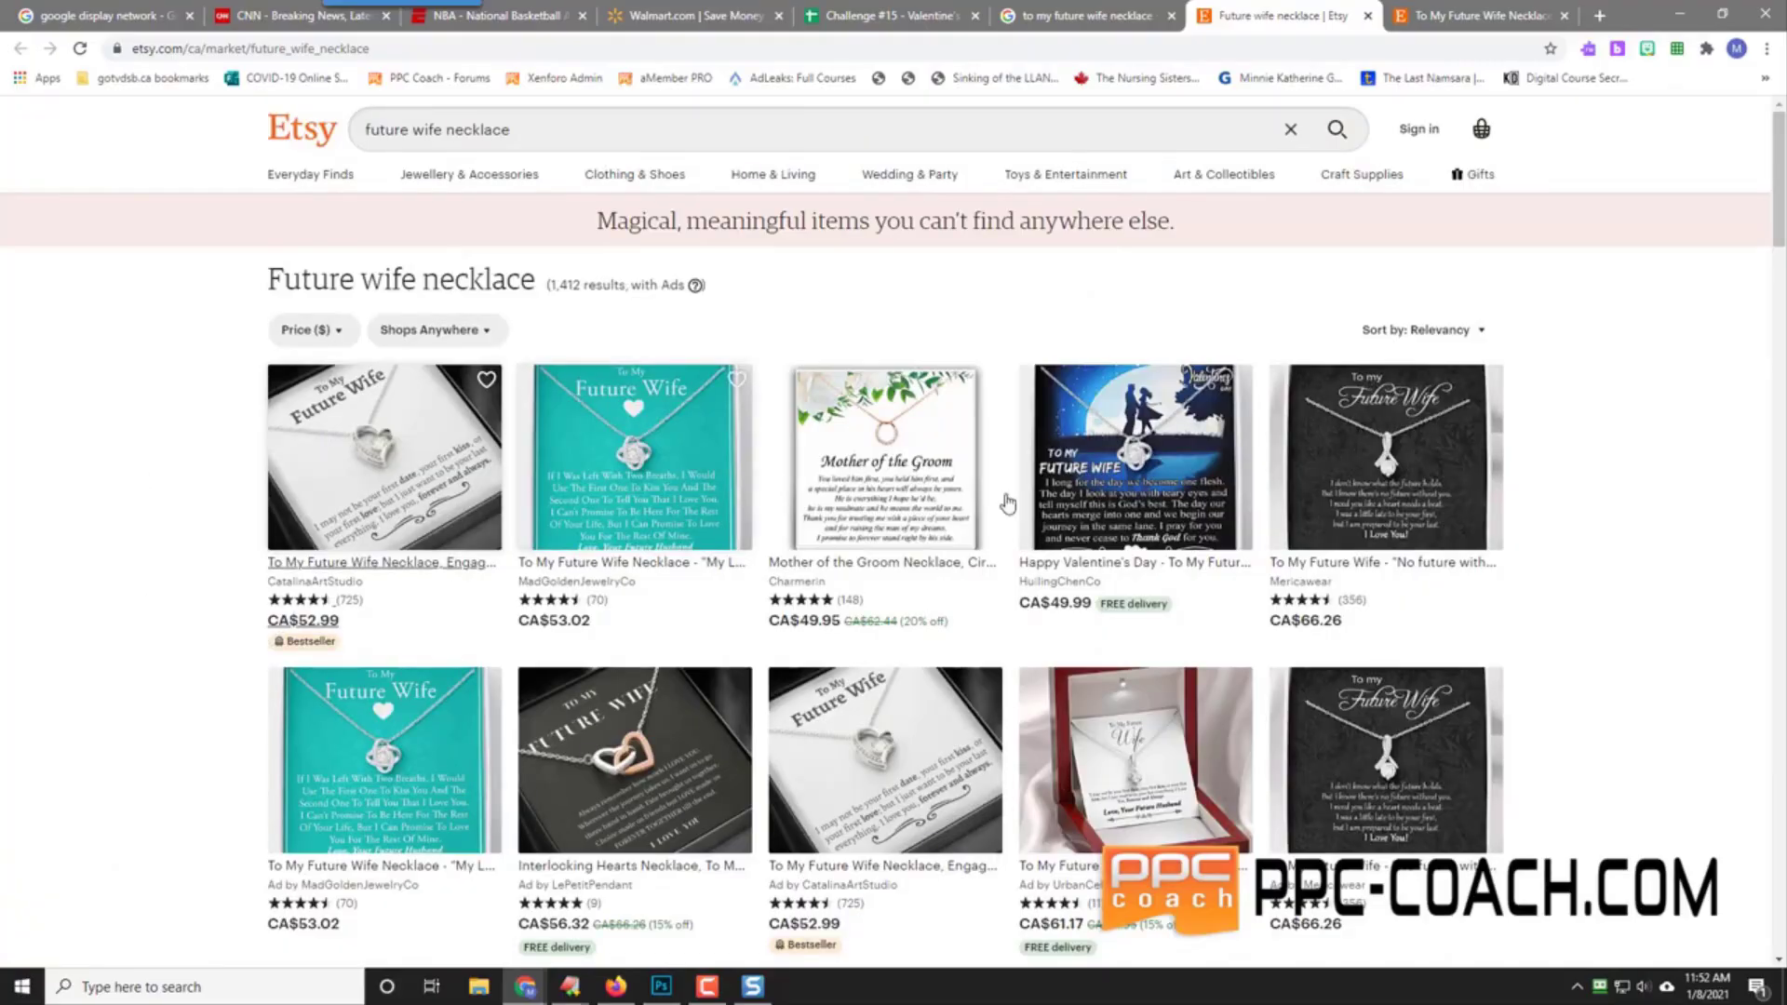
Step: Search Etsy for 'future husband necklace' and skim the results
double_click(418, 129)
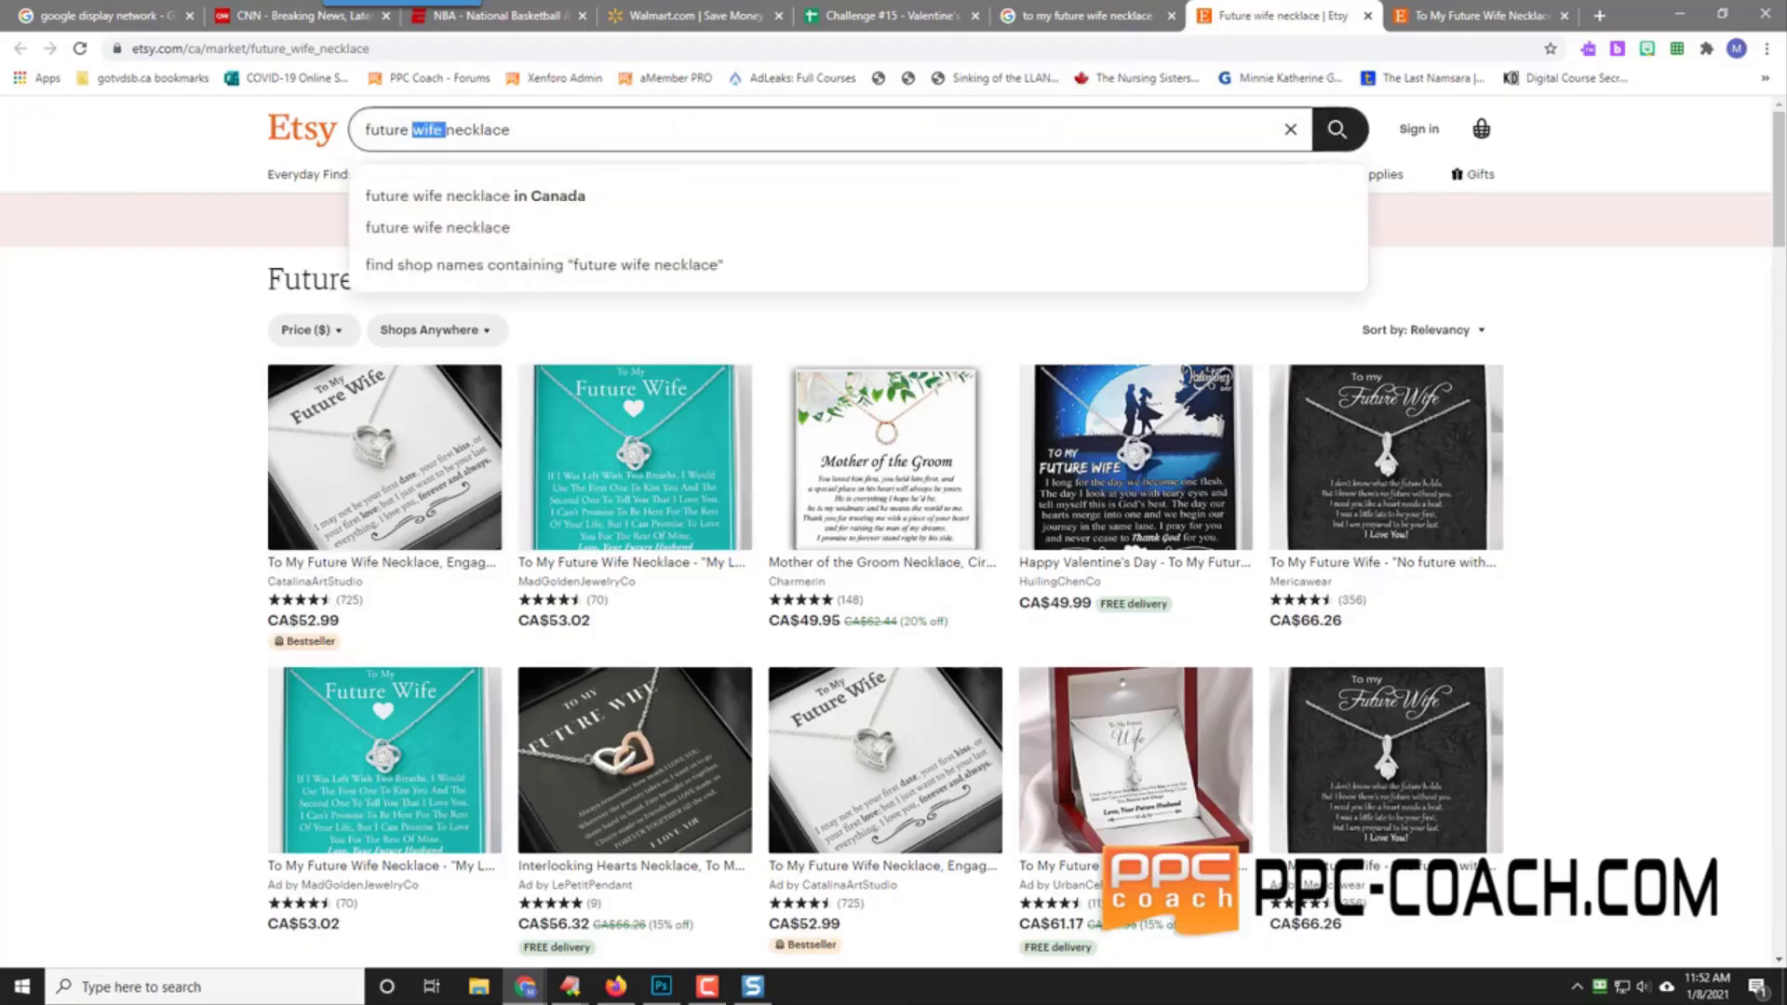
text(husband)
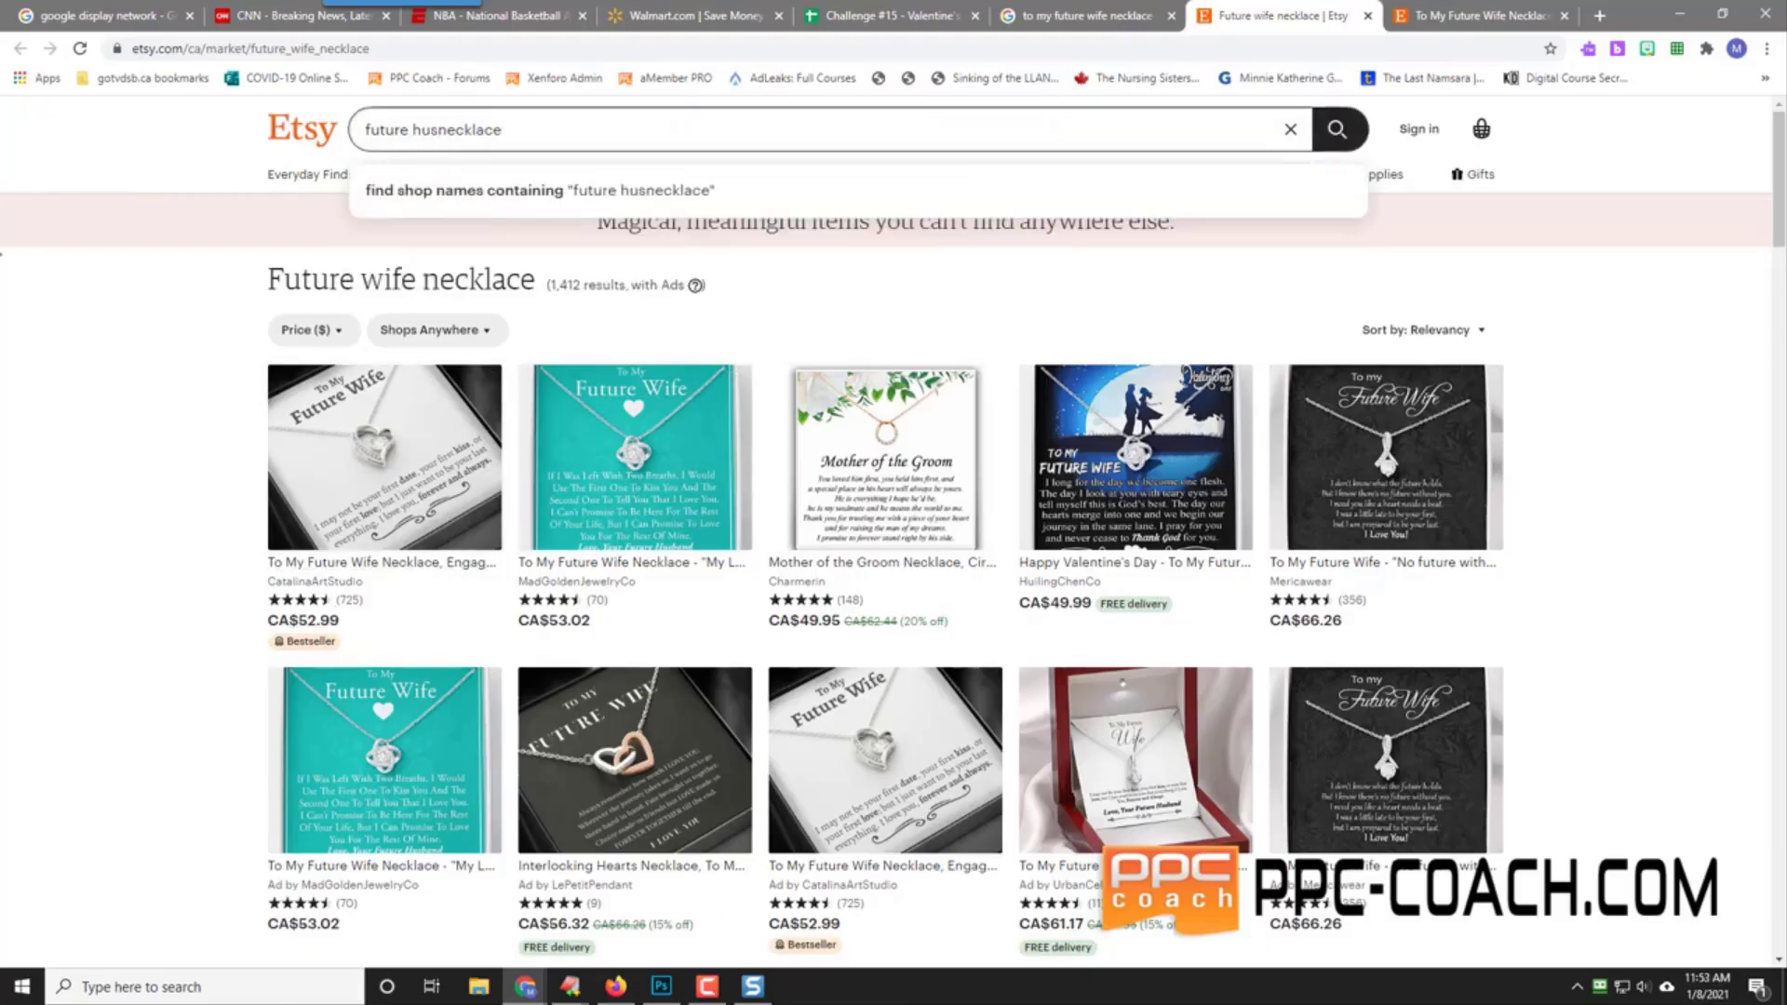
key(Return)
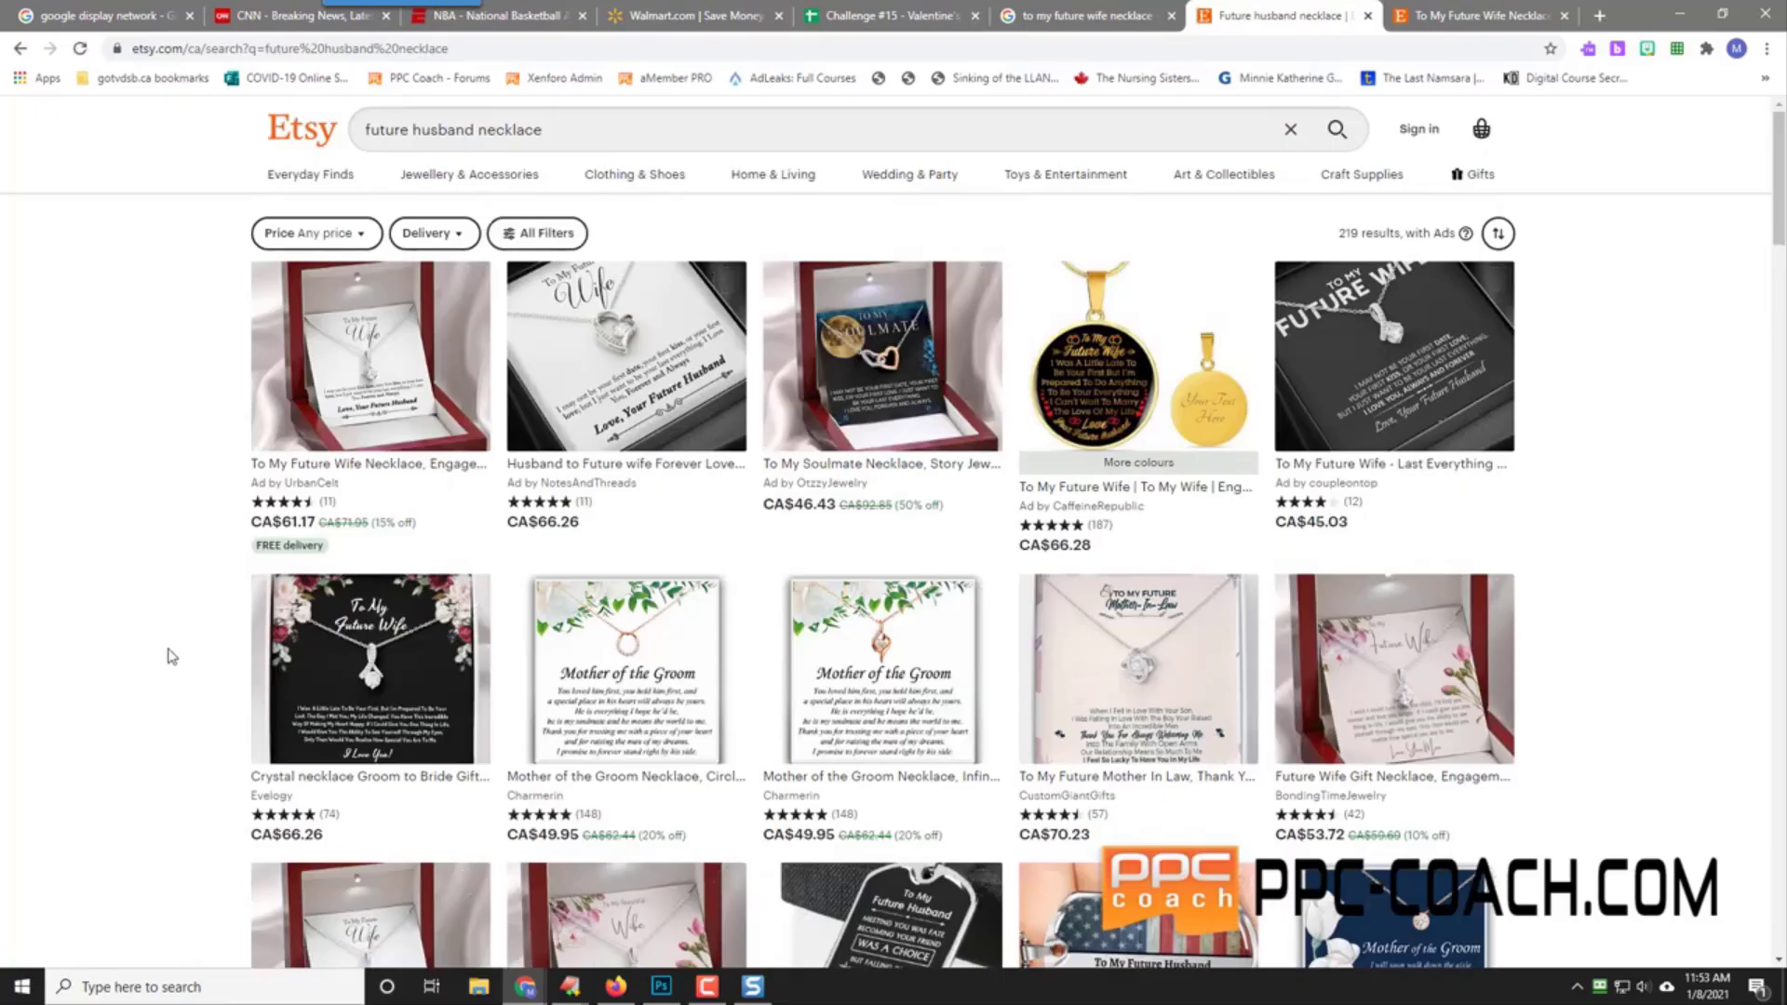
scroll(172, 657, down, 5)
scroll(172, 657, up, 5)
scroll(172, 649, down, 5)
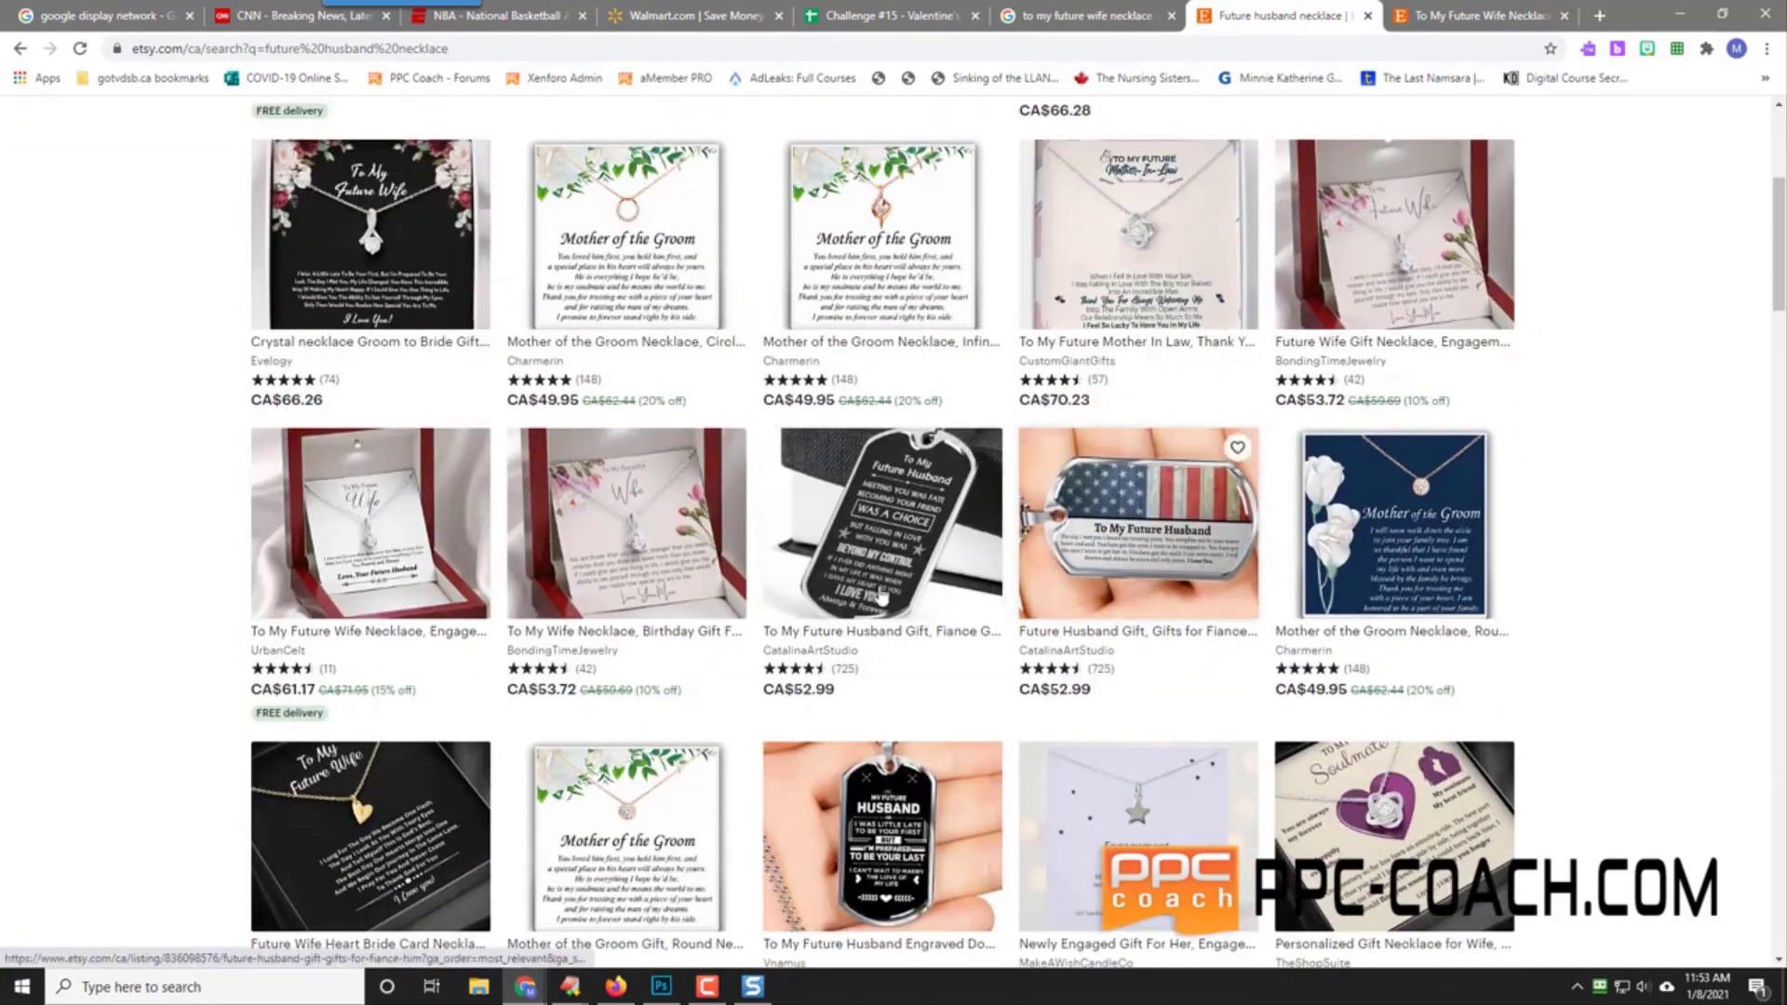
scroll(193, 570, up, 5)
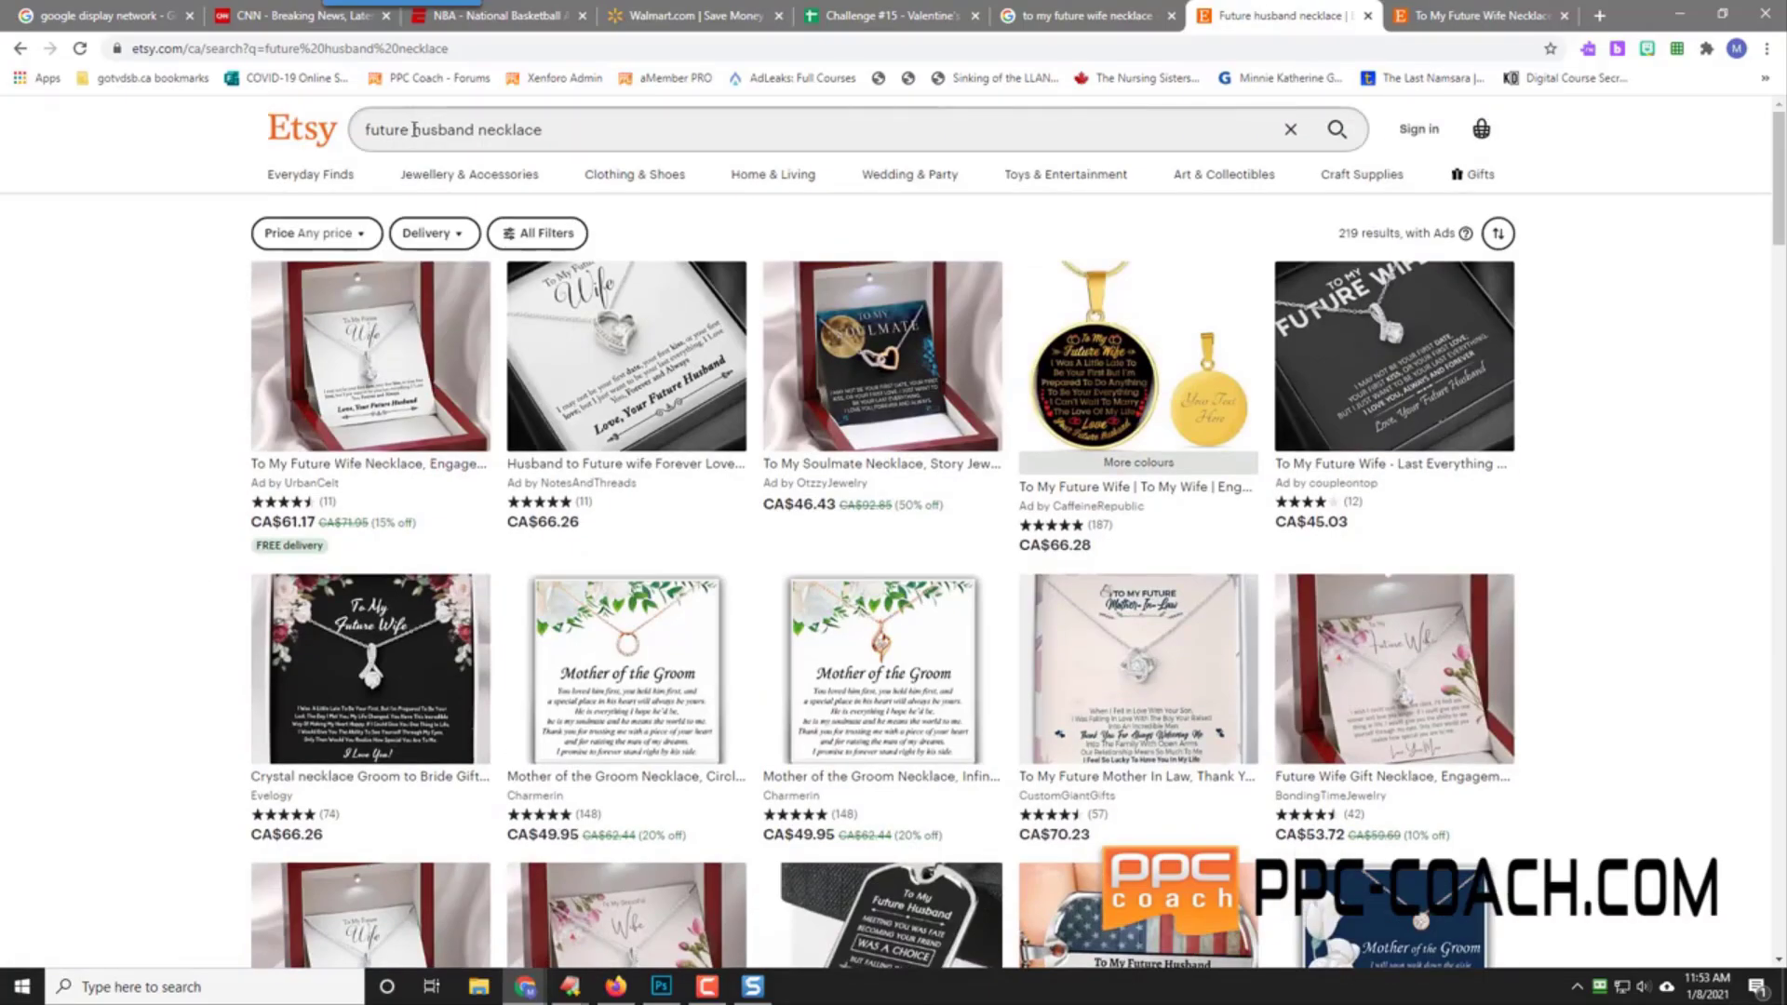
Step: Search Etsy for 'To my future wife' and scroll through the 1,141 results
drag(416, 130, 619, 147)
key(BackSpace)
key(BackSpace)
key(BackSpace)
key(BackSpace)
key(BackSpace)
key(BackSpace)
key(BackSpace)
key(BackSpace)
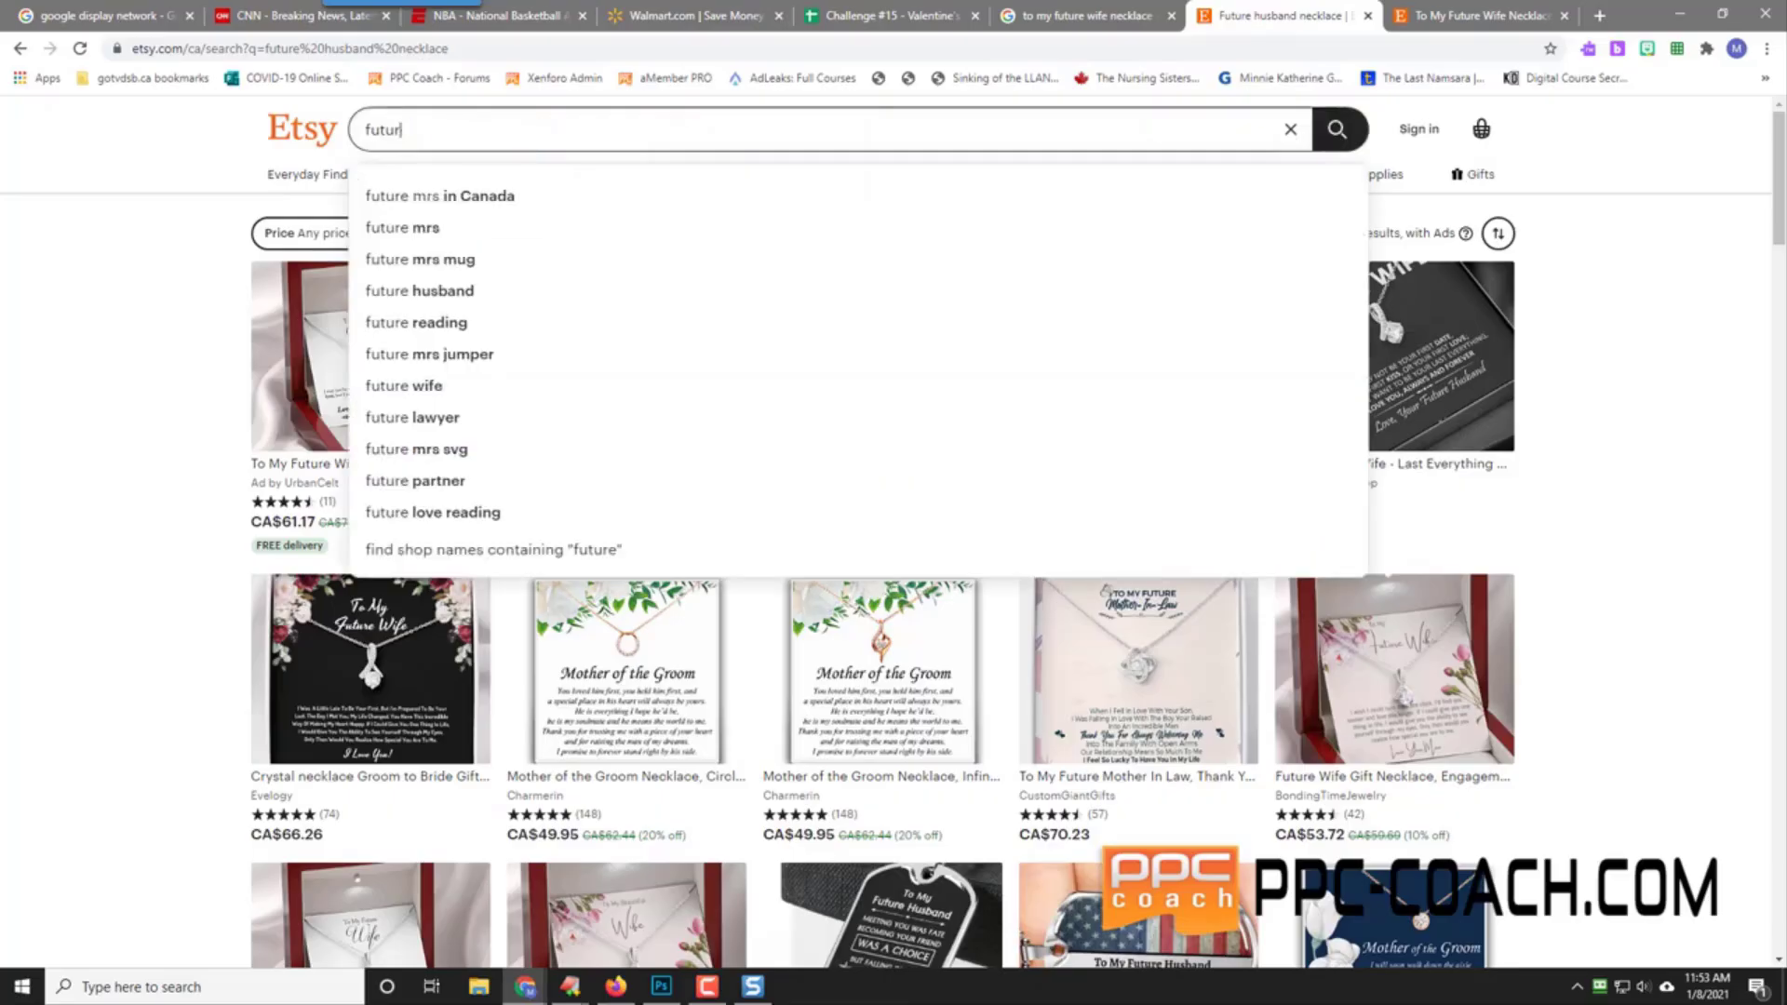
text(To my future wi)
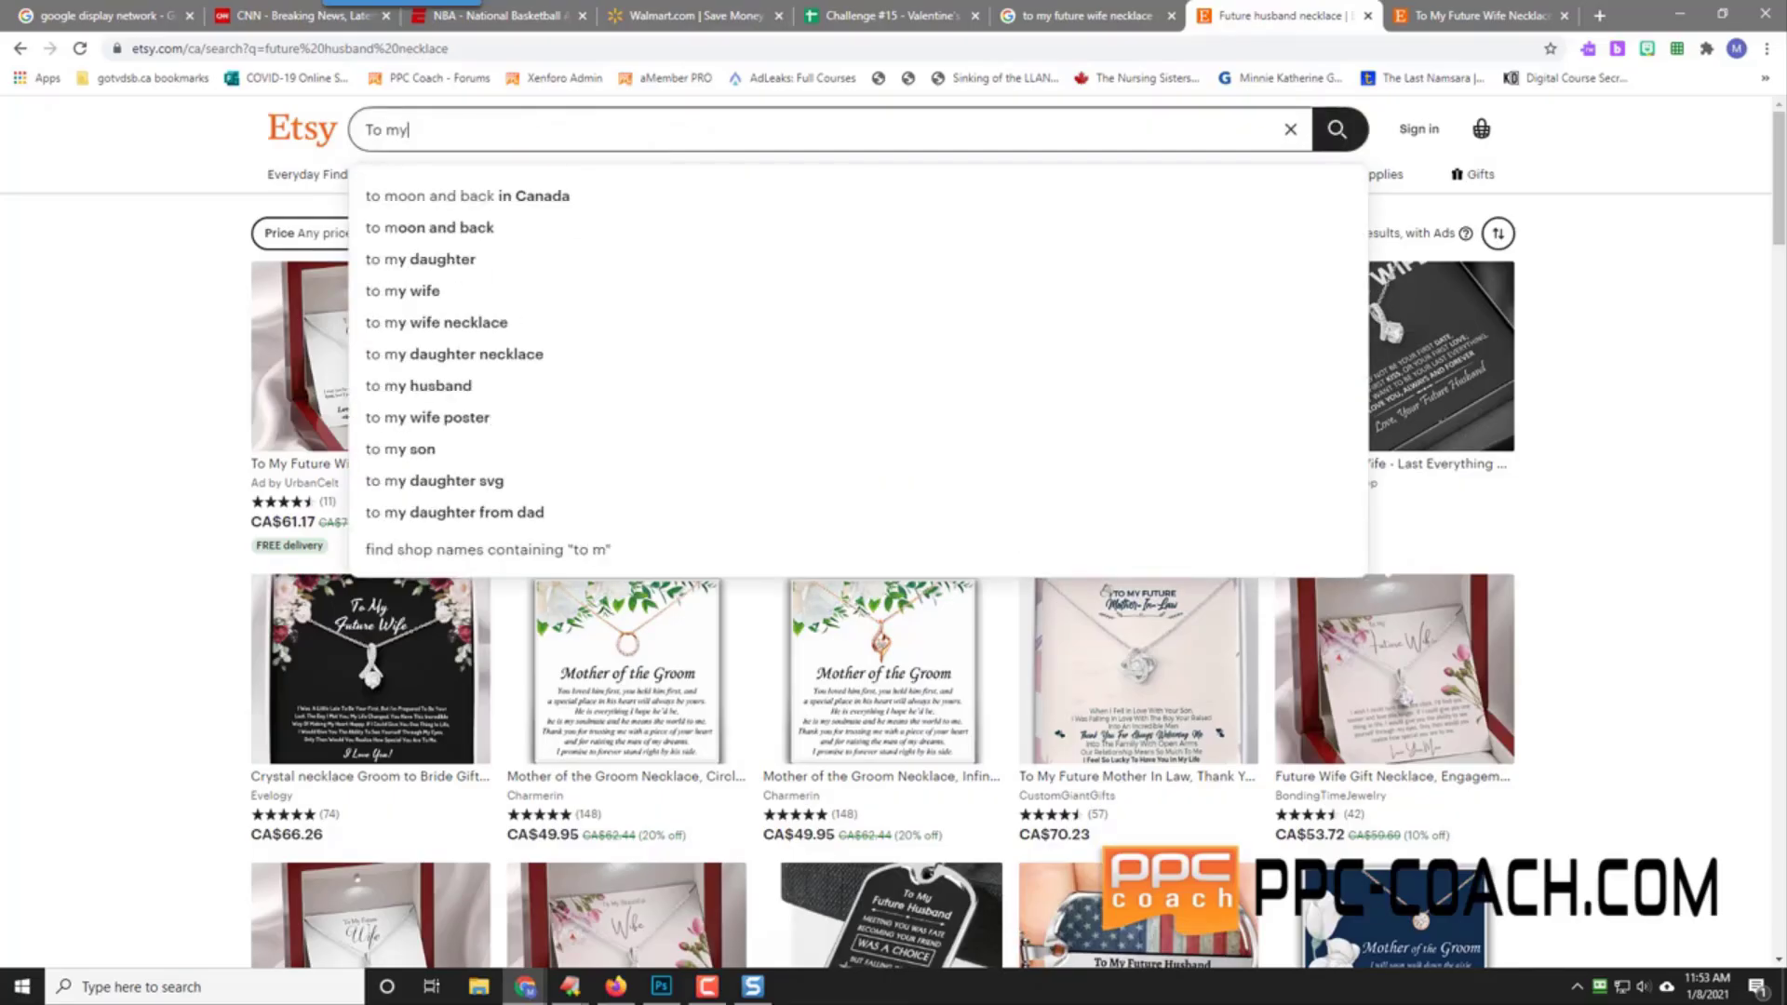
text(fe)
key(Return)
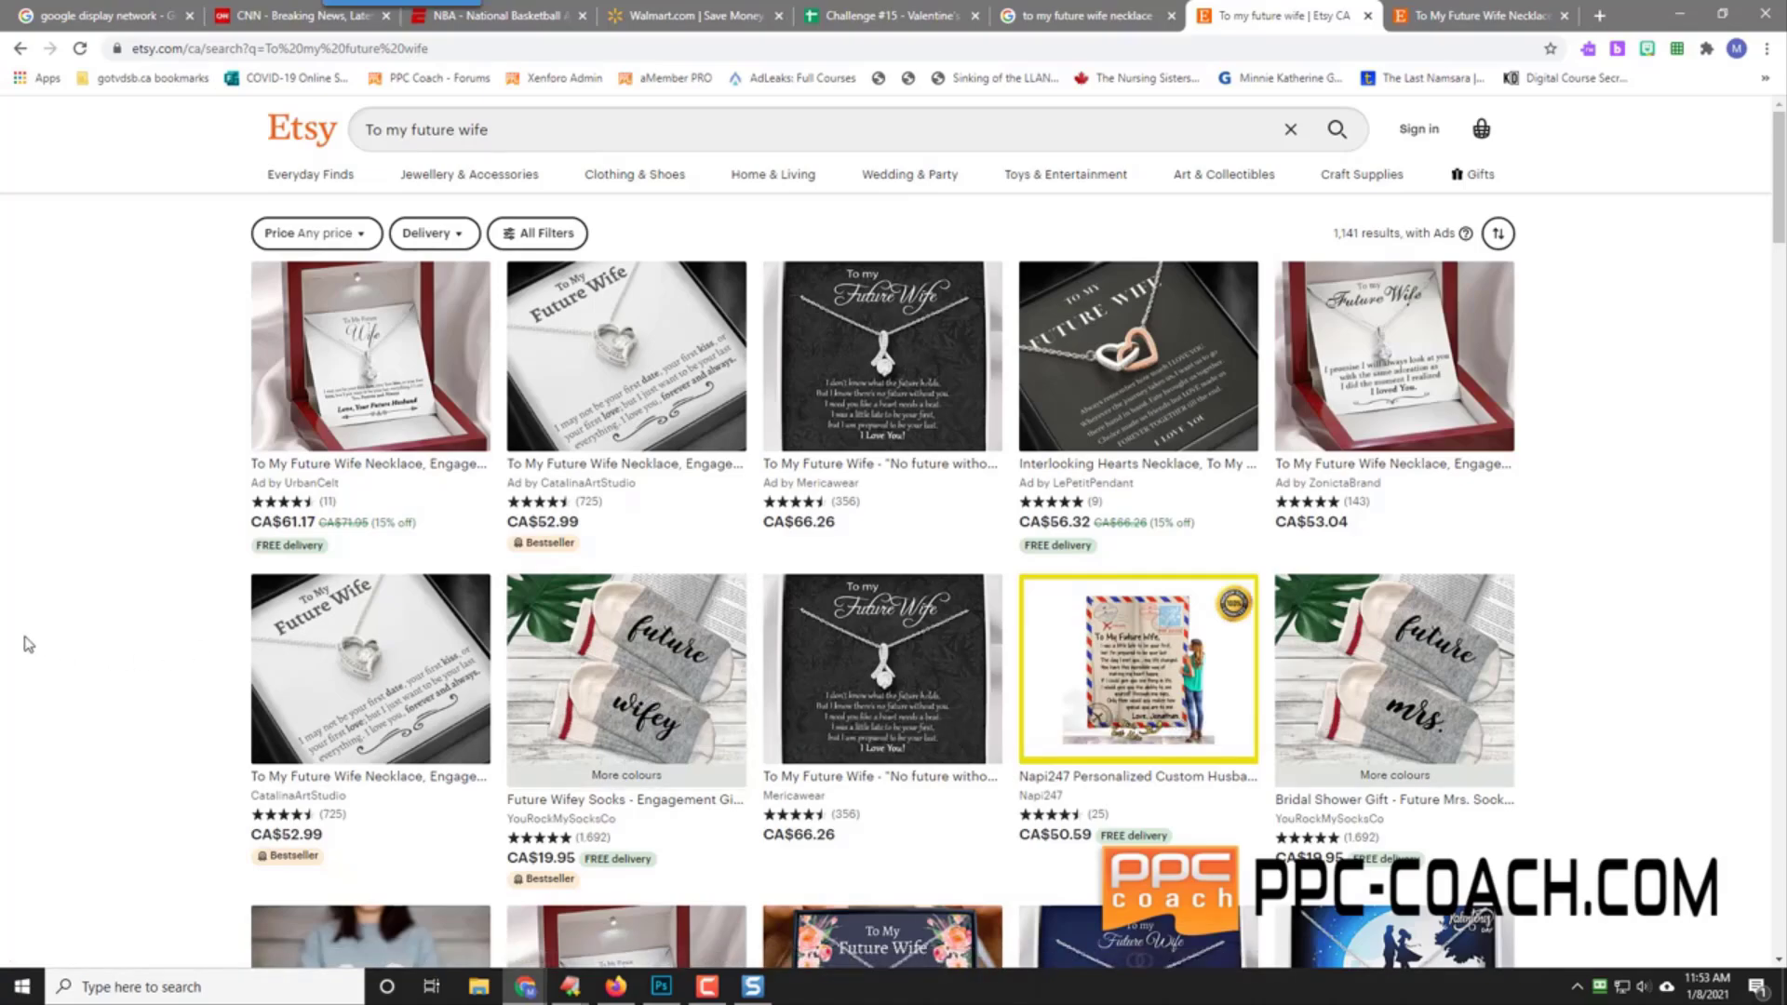
scroll(28, 644, down, 2)
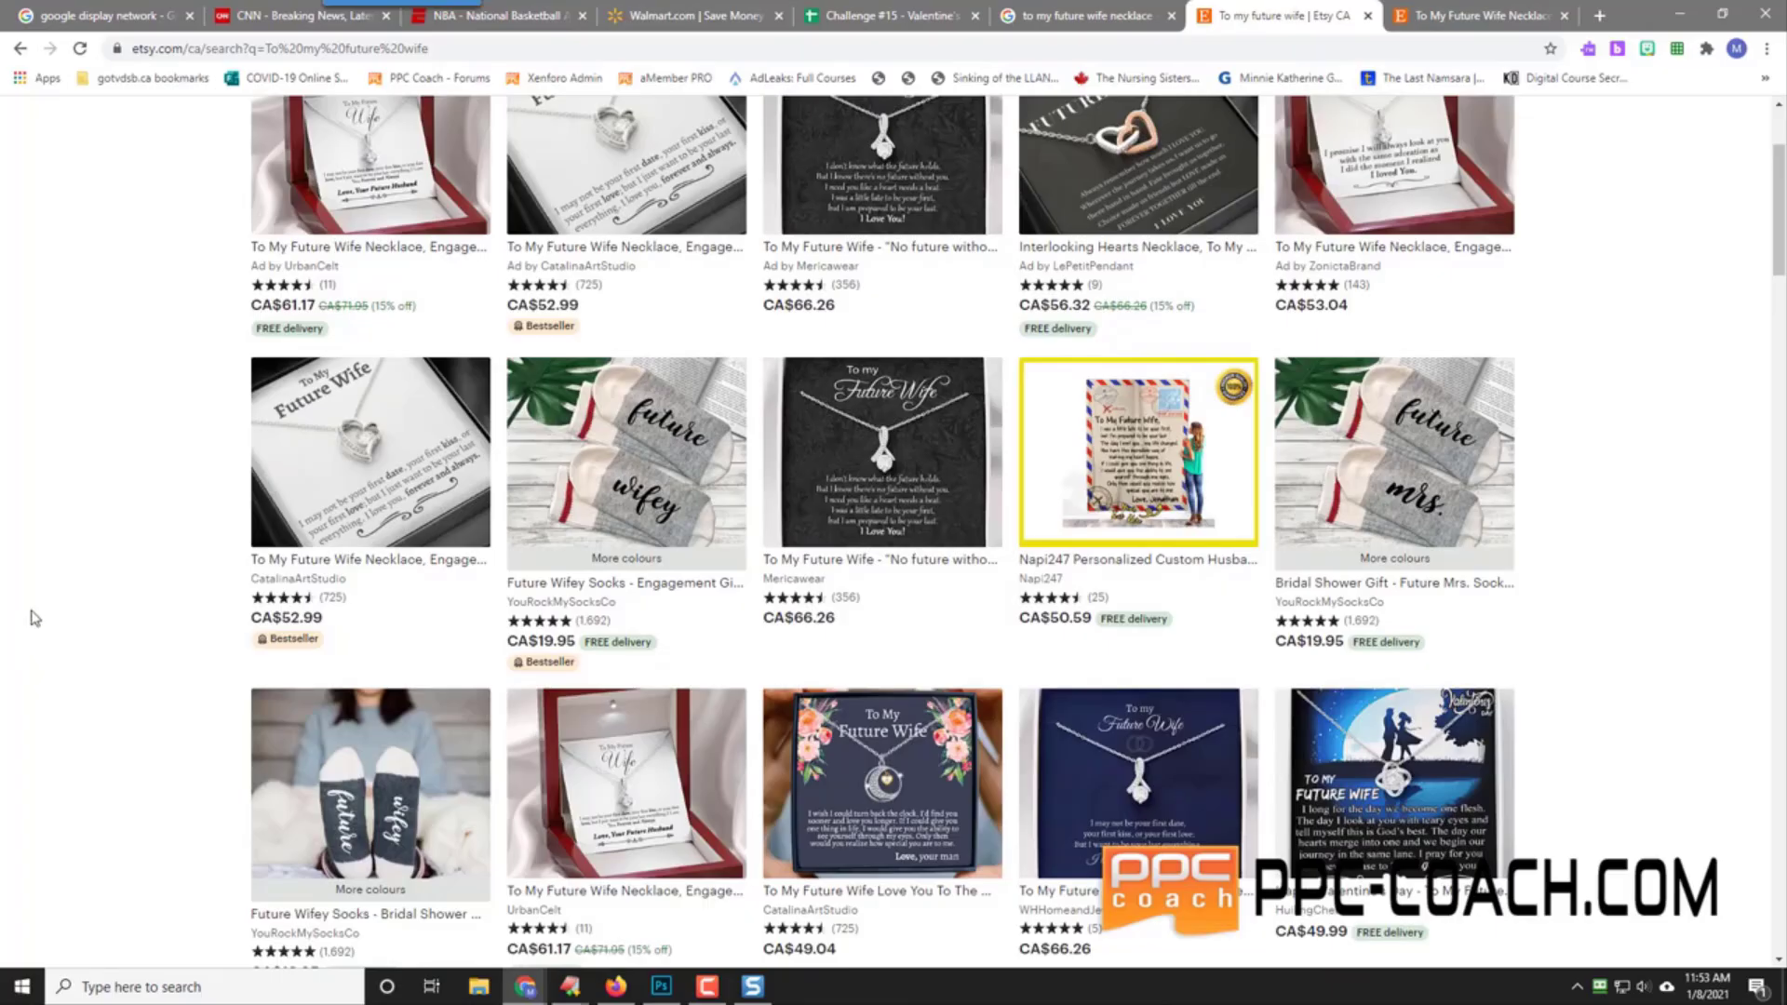
scroll(34, 618, down, 2)
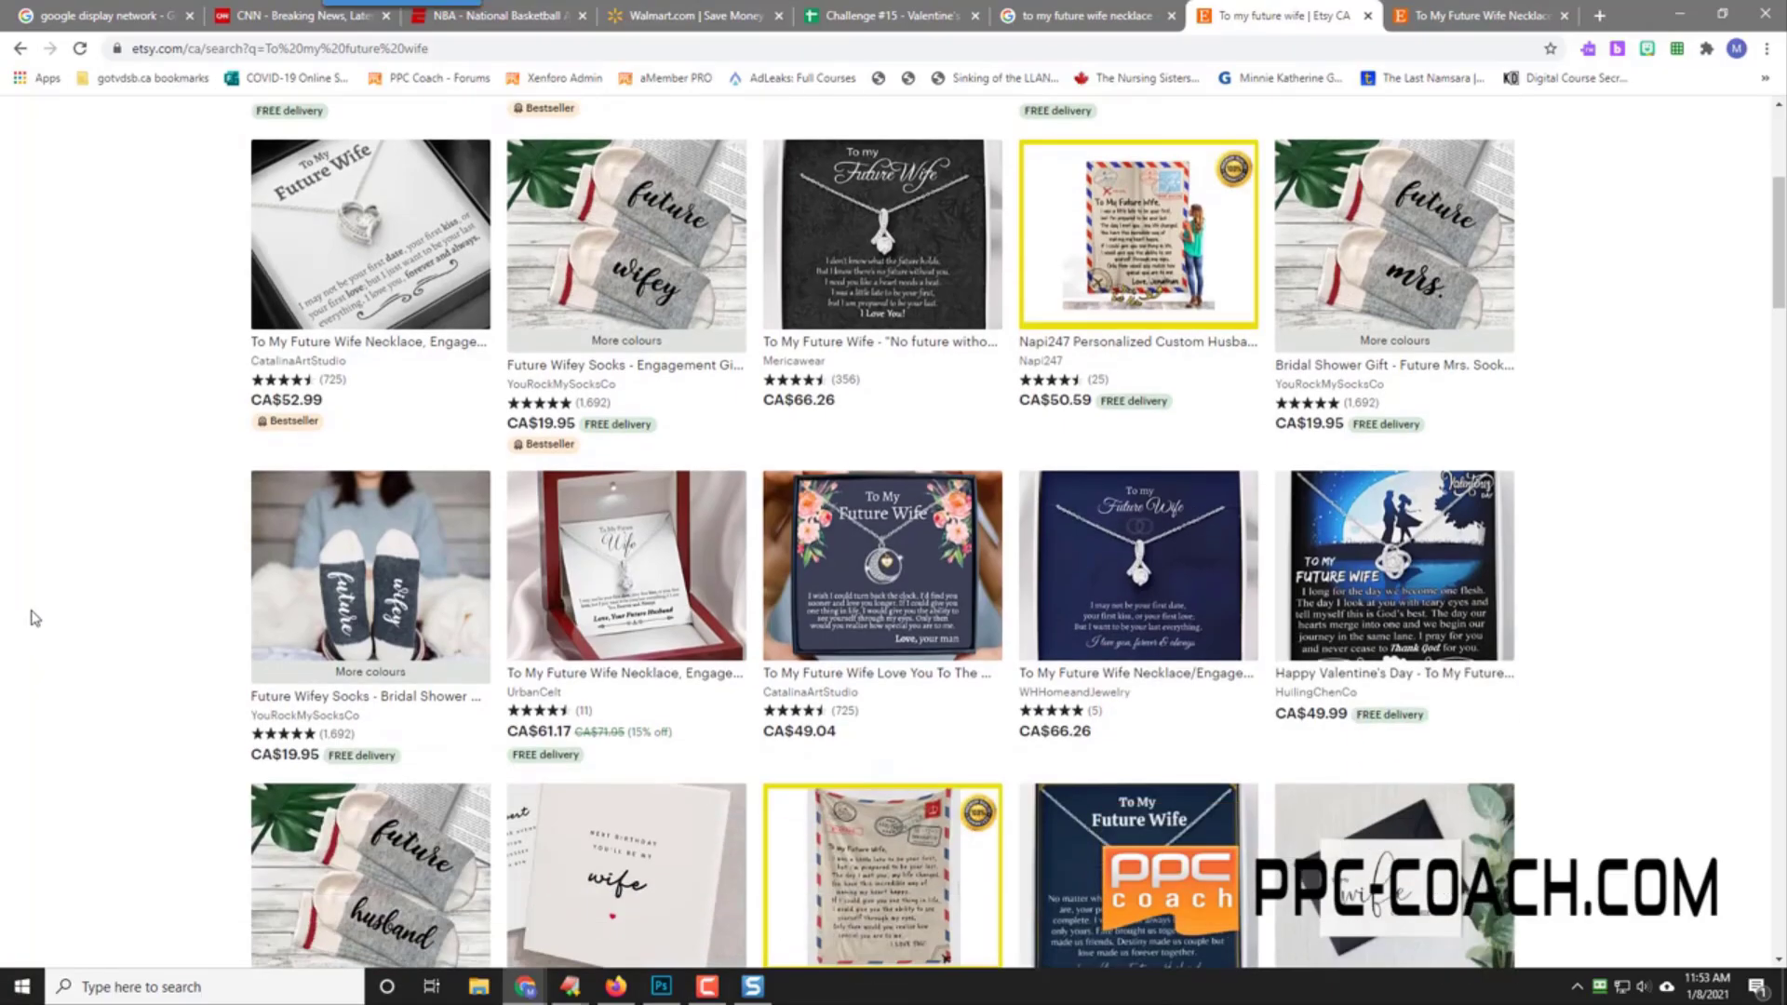
scroll(35, 618, down, 2)
scroll(34, 618, down, 4)
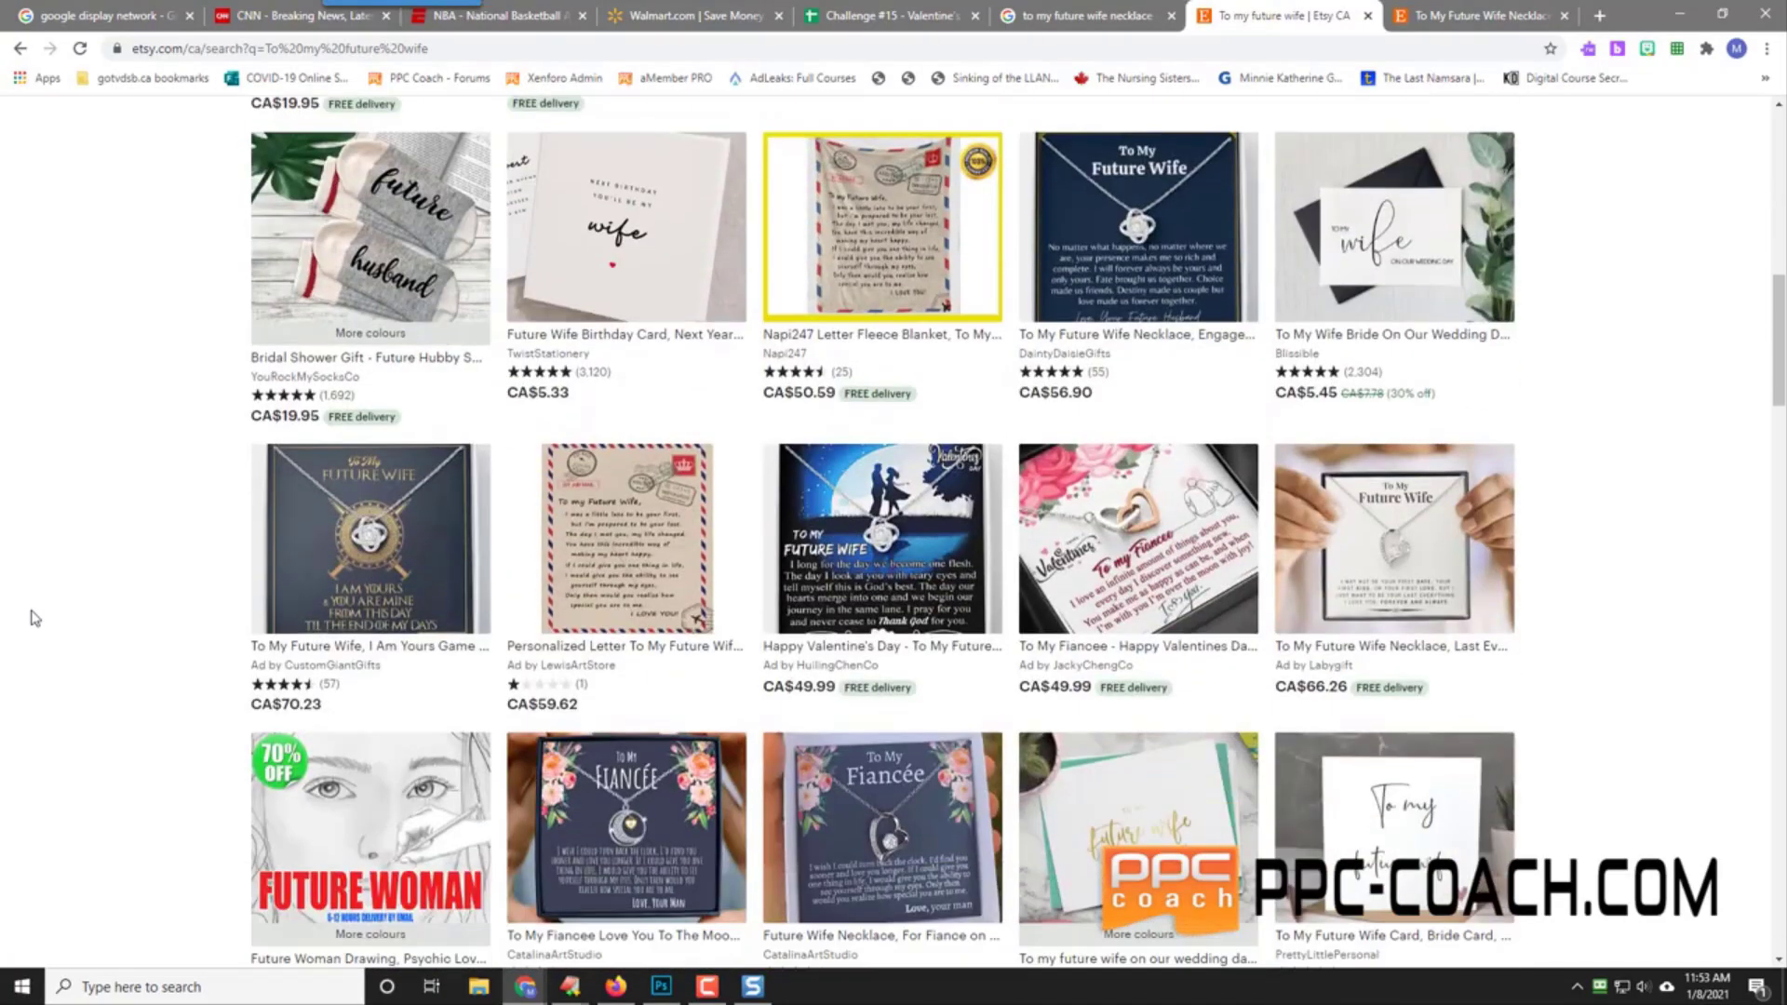
scroll(105, 592, down, 4)
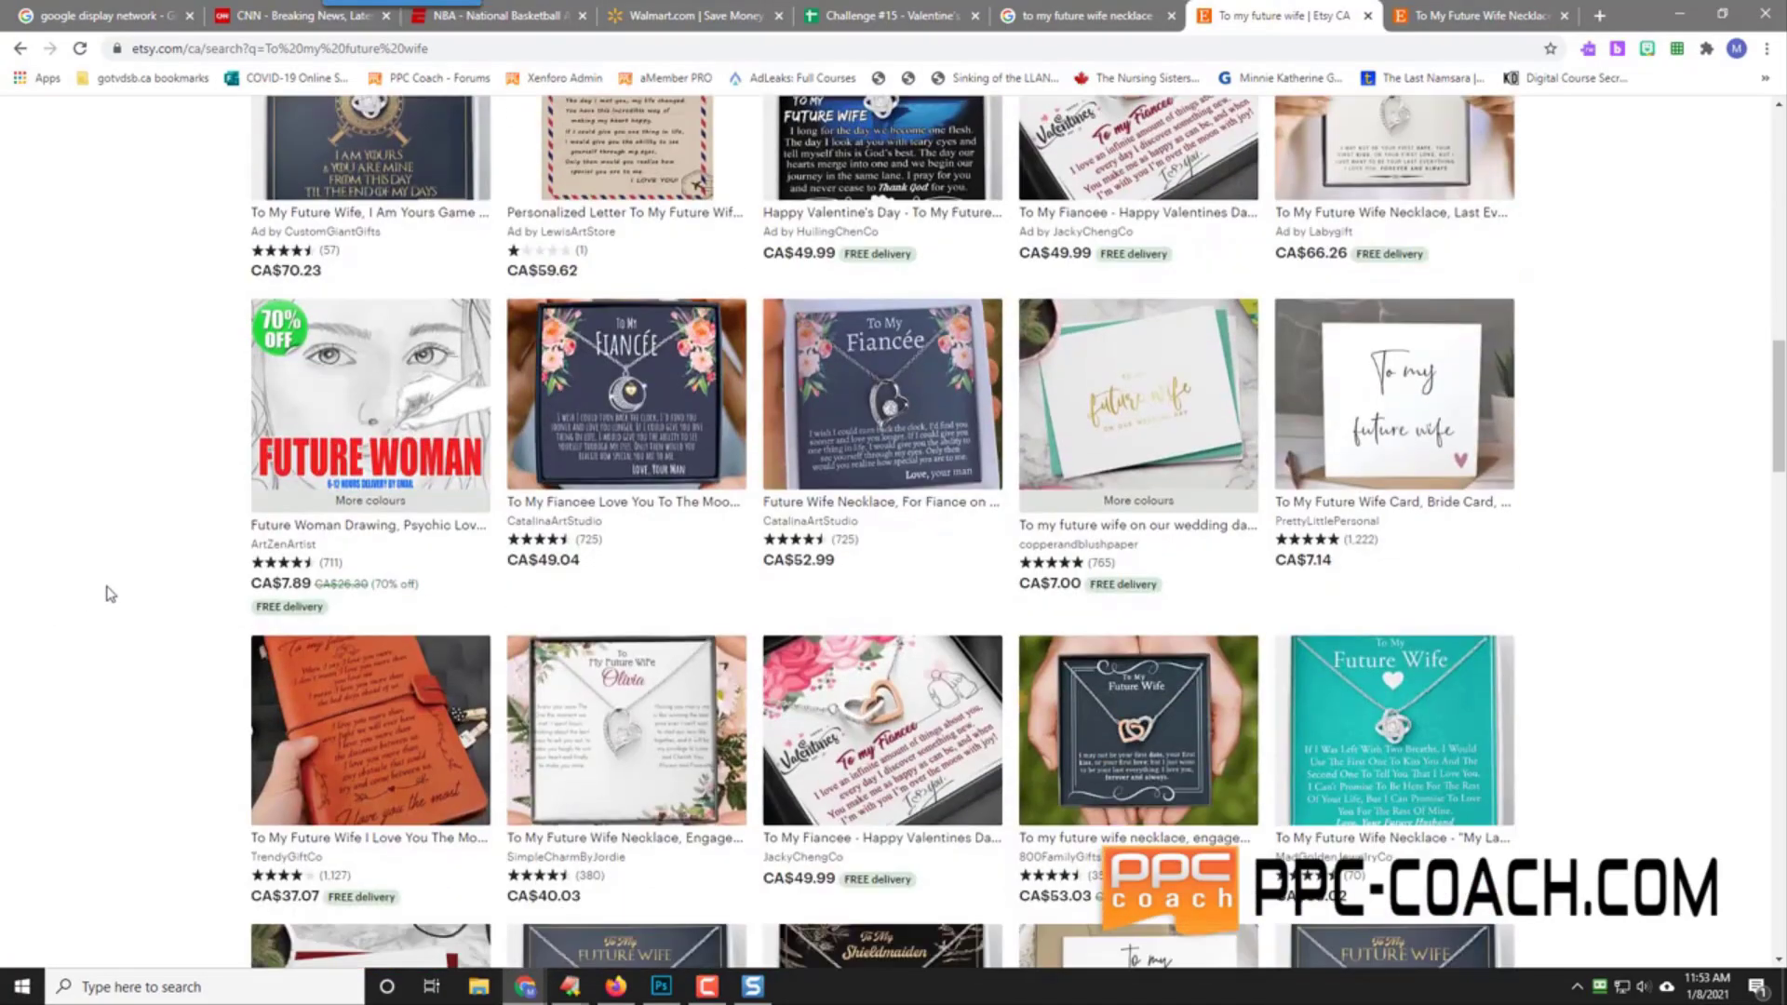
Step: Close both Etsy tabs and open ShineOn's To My Future Wife - Forever Heart Necklace page ($49.95)
click(1367, 15)
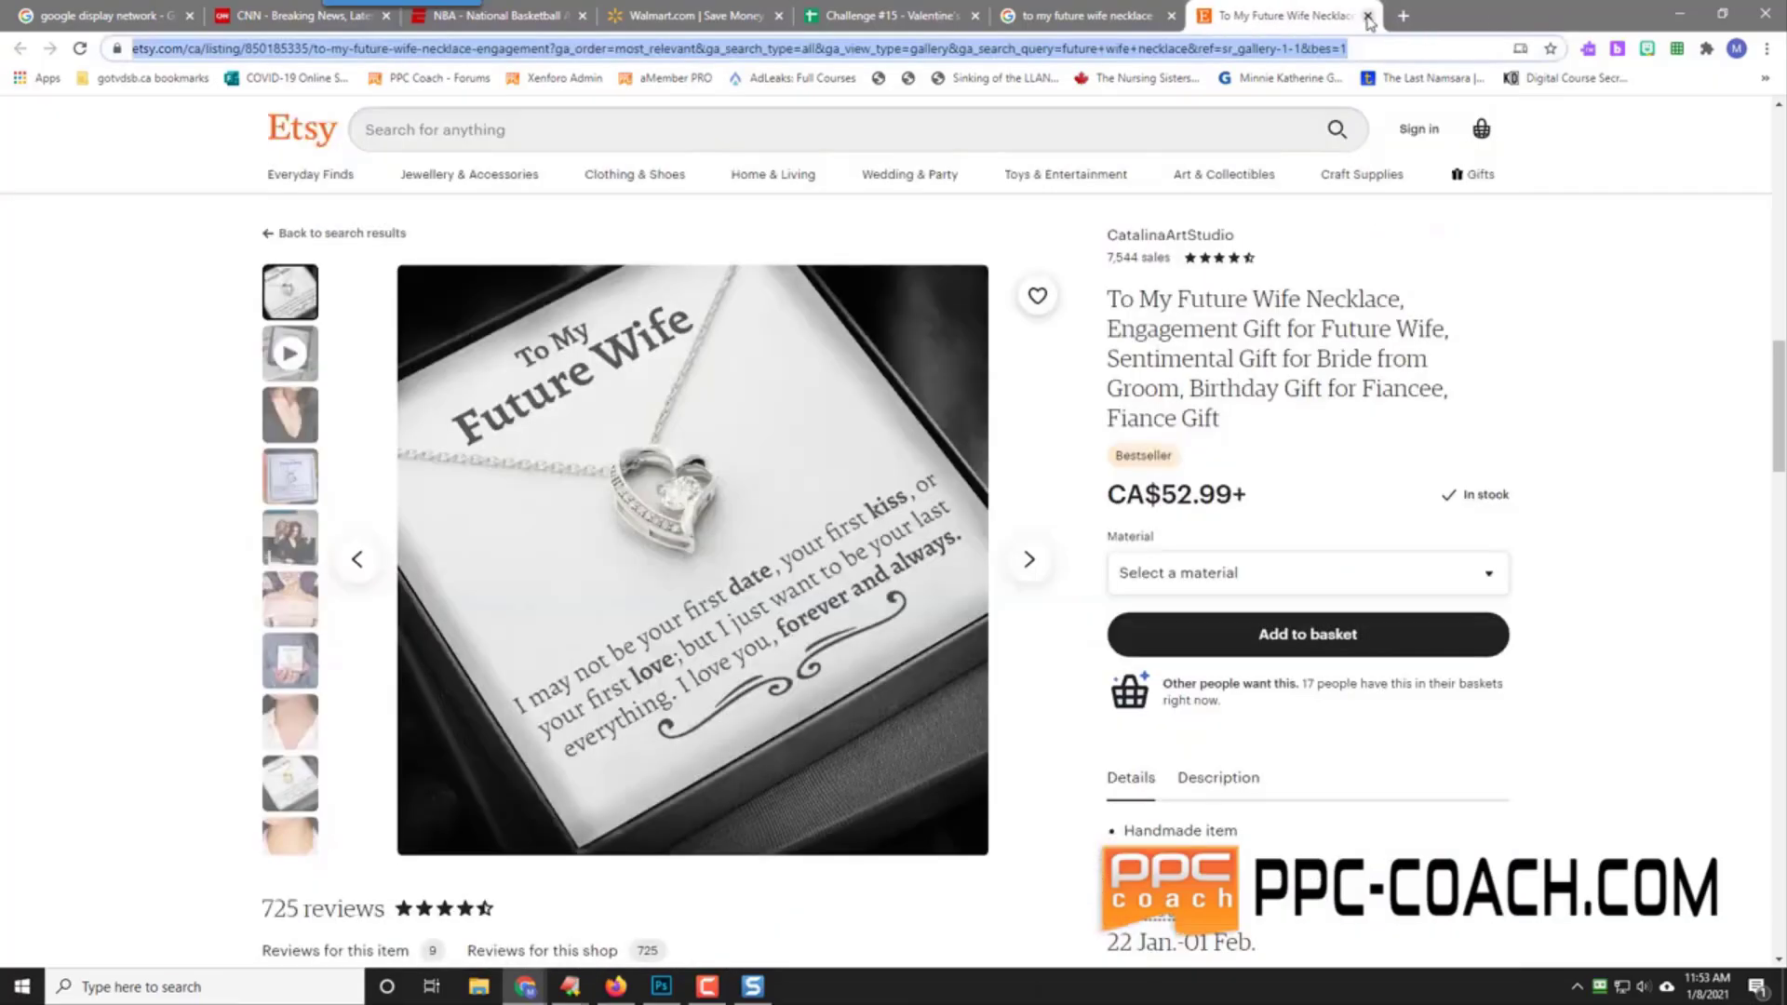
click(1366, 15)
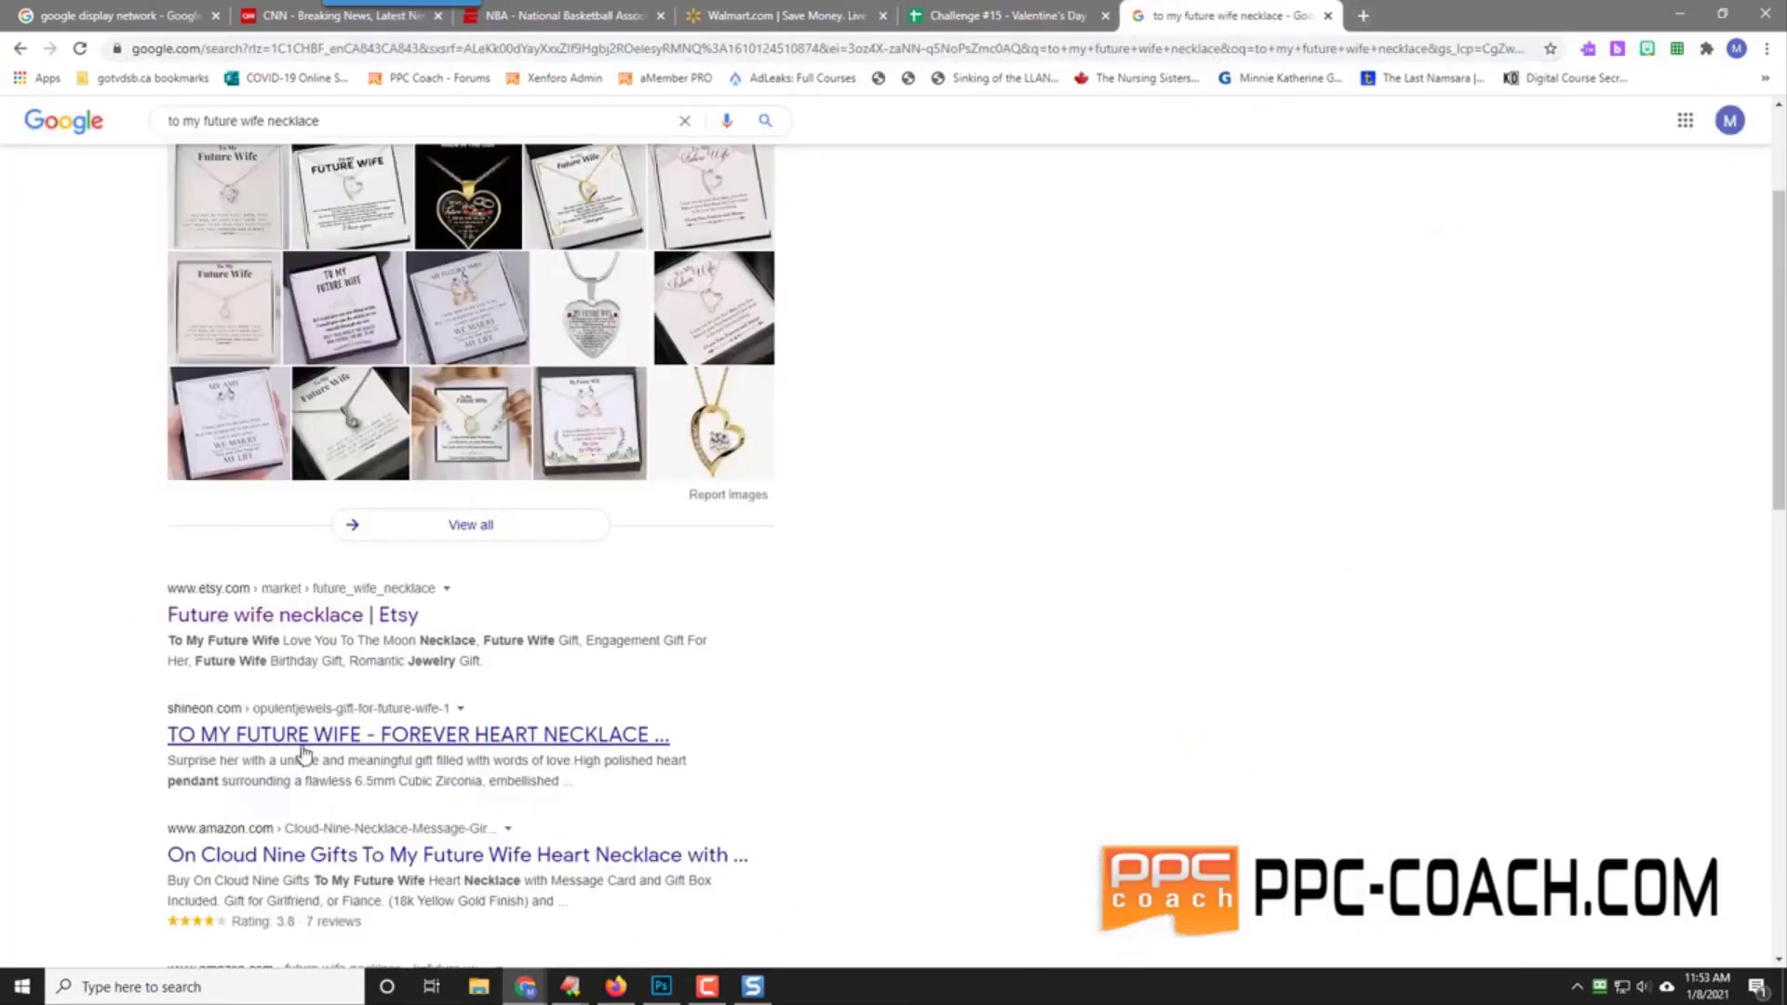
right_click(403, 745)
click(444, 502)
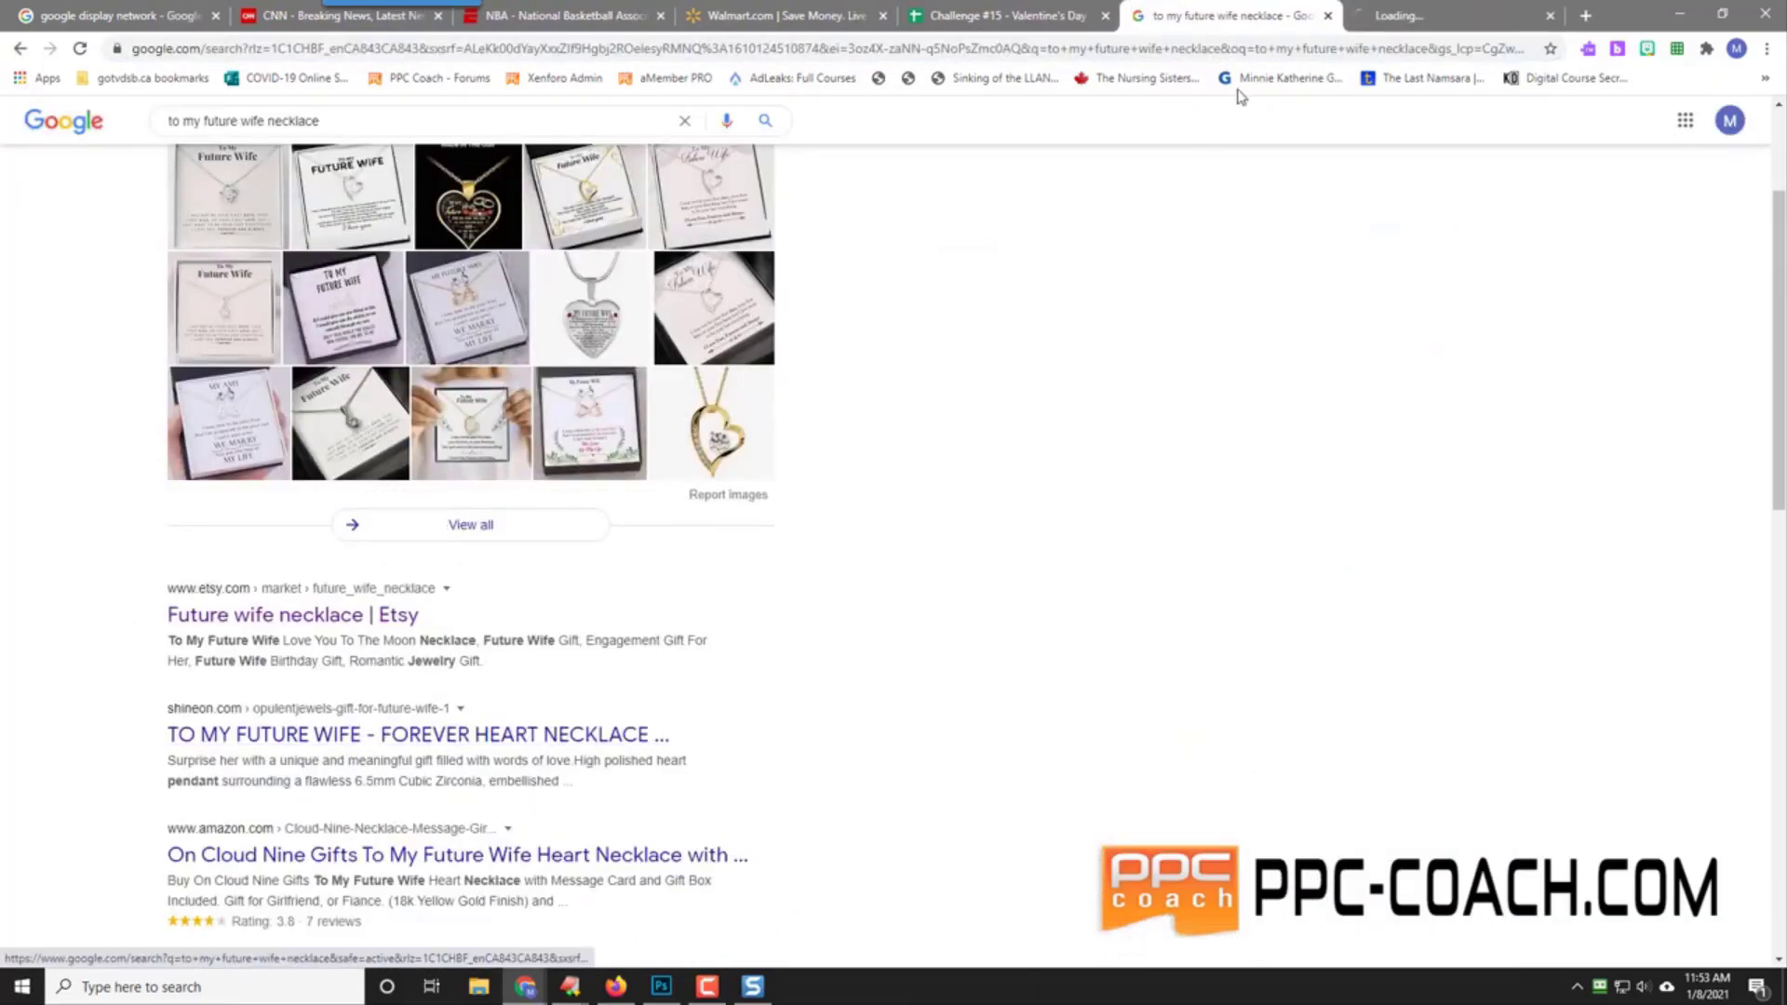
click(1407, 14)
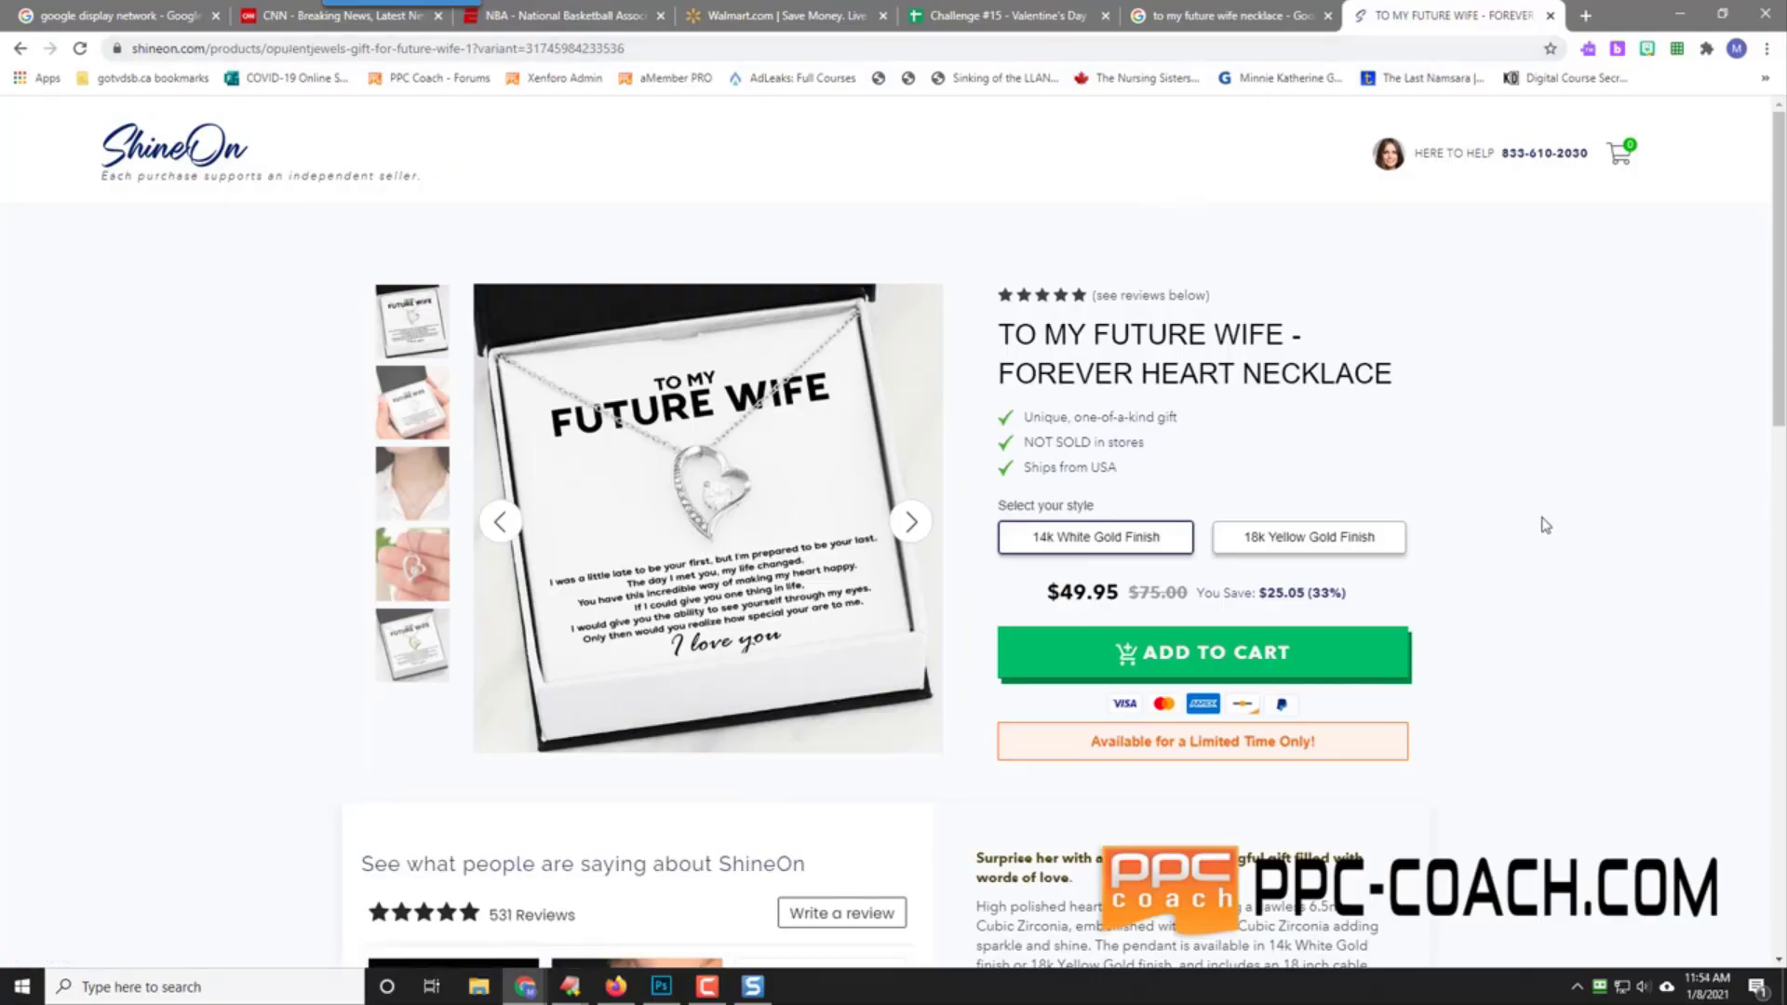
scroll(1549, 525, down, 5)
scroll(1549, 526, up, 5)
click(1208, 11)
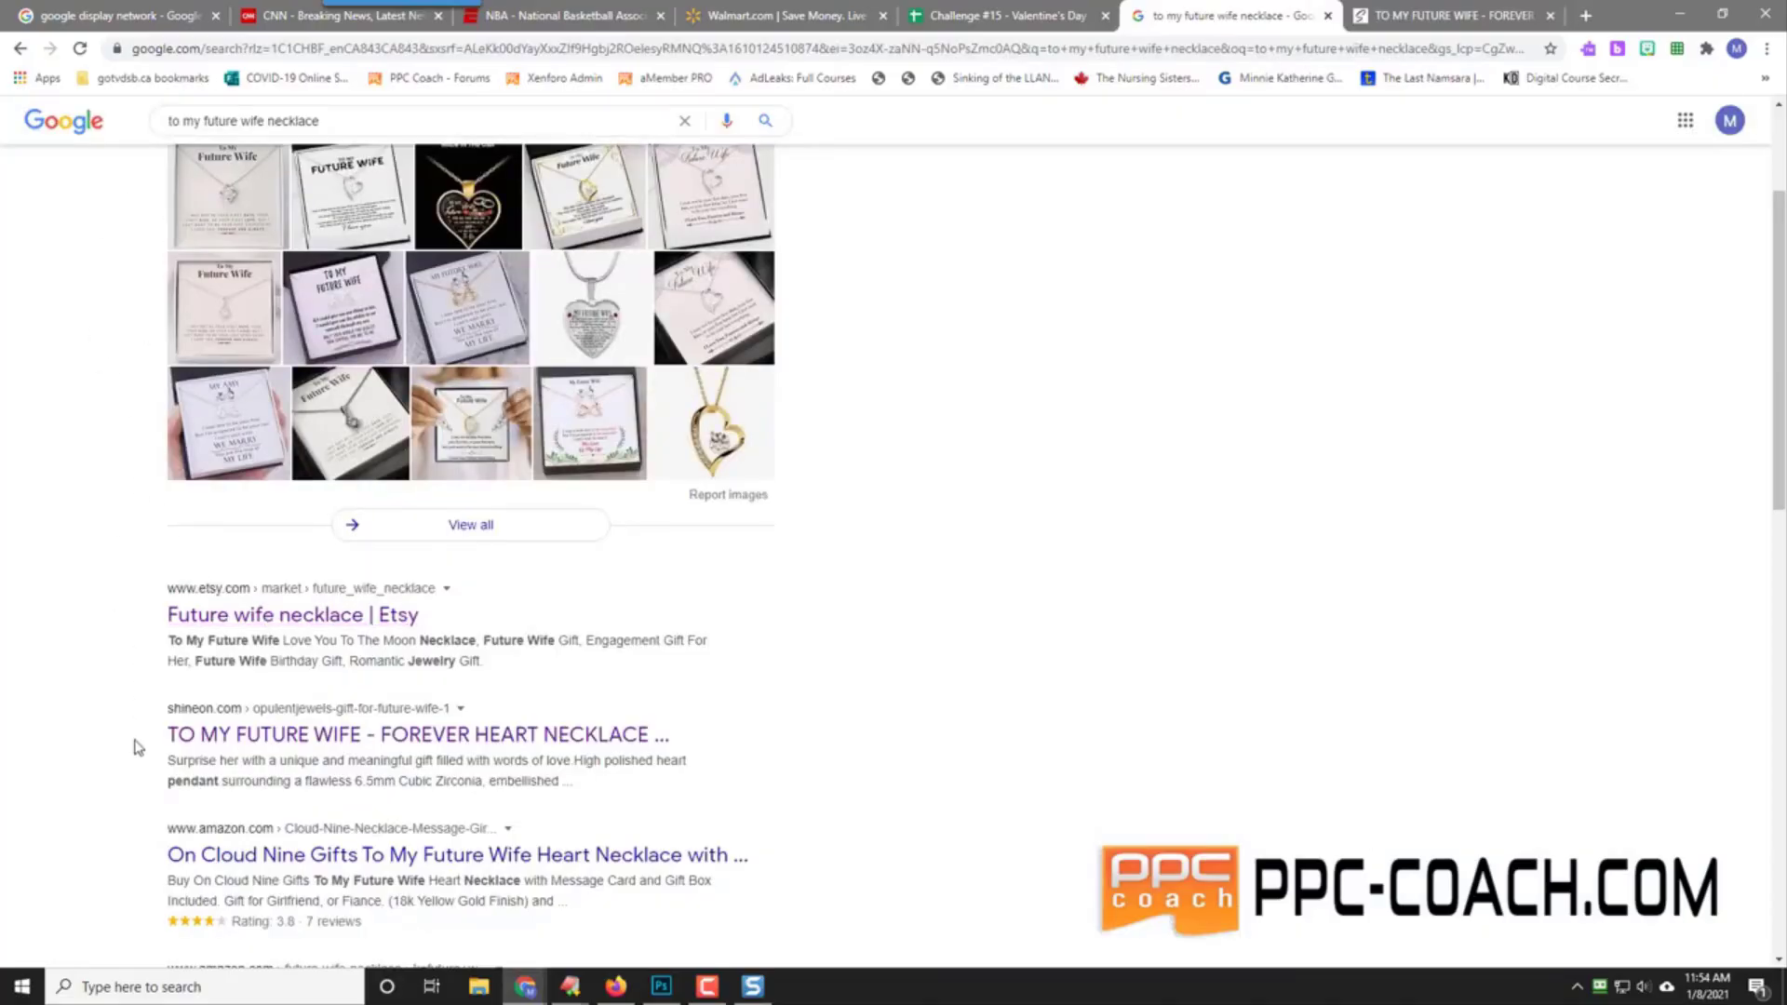
click(1392, 19)
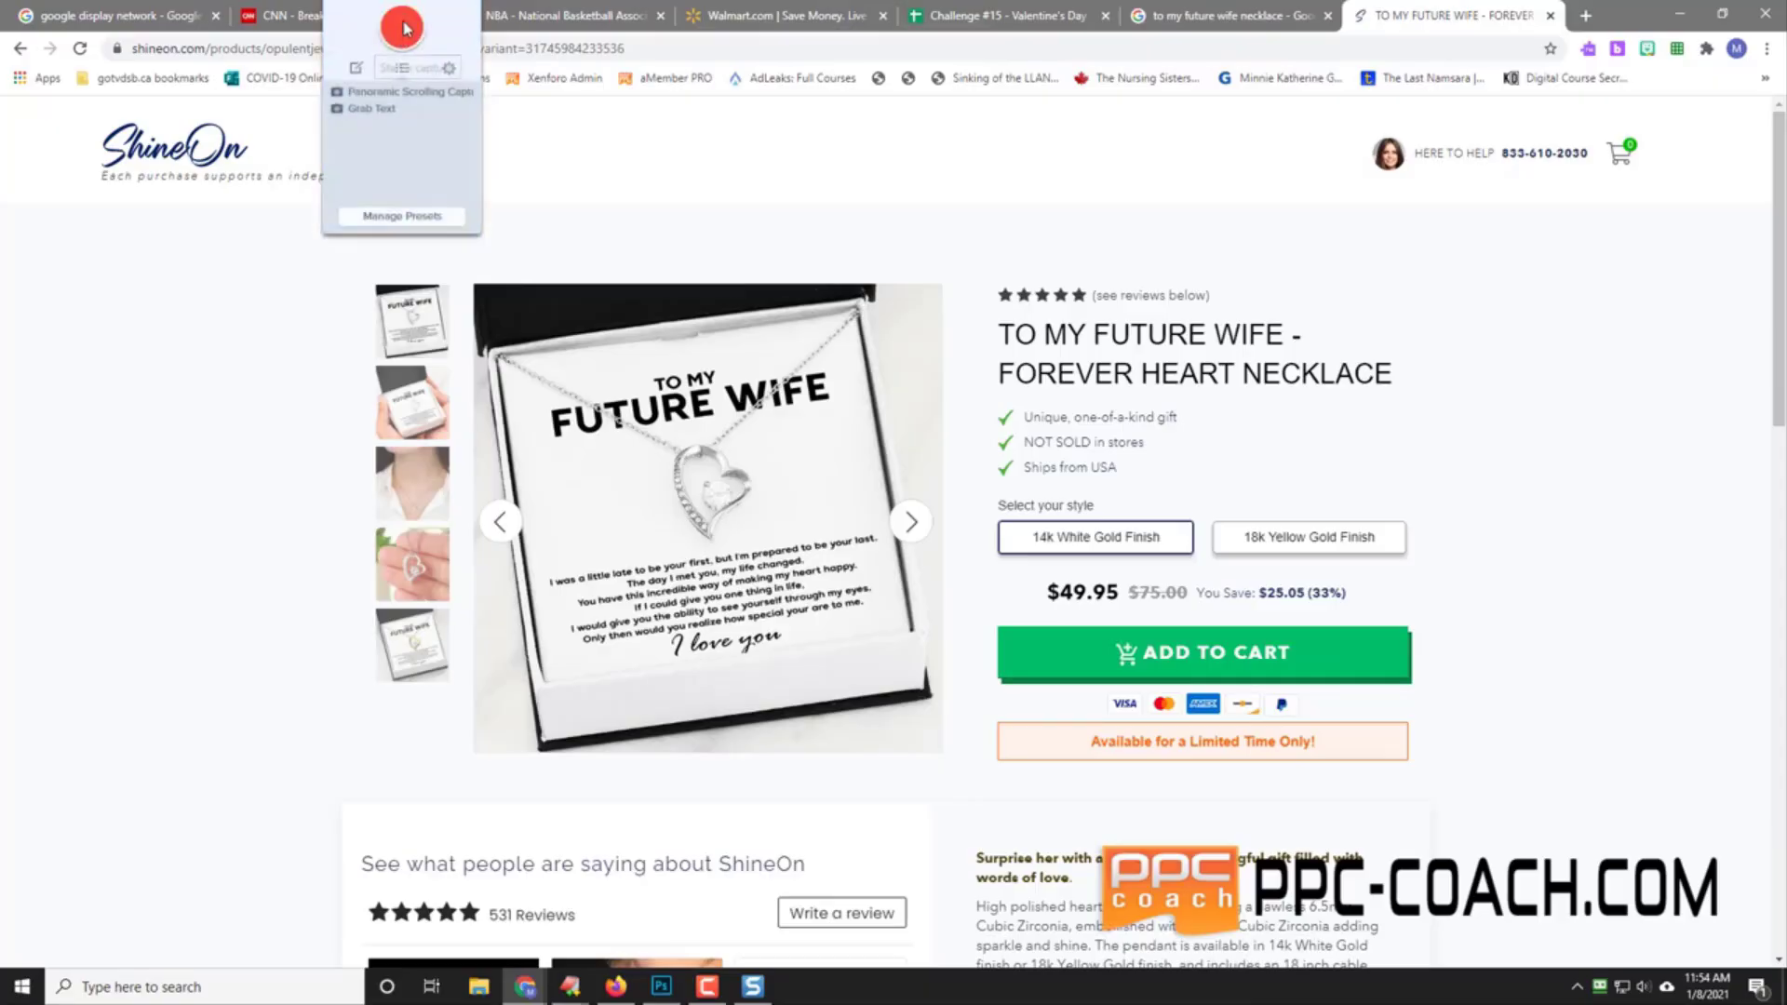
Step: Capture the ShineOn necklace photo with Snagit and save it as 2021-01-08_11-54-33.png
key(Print)
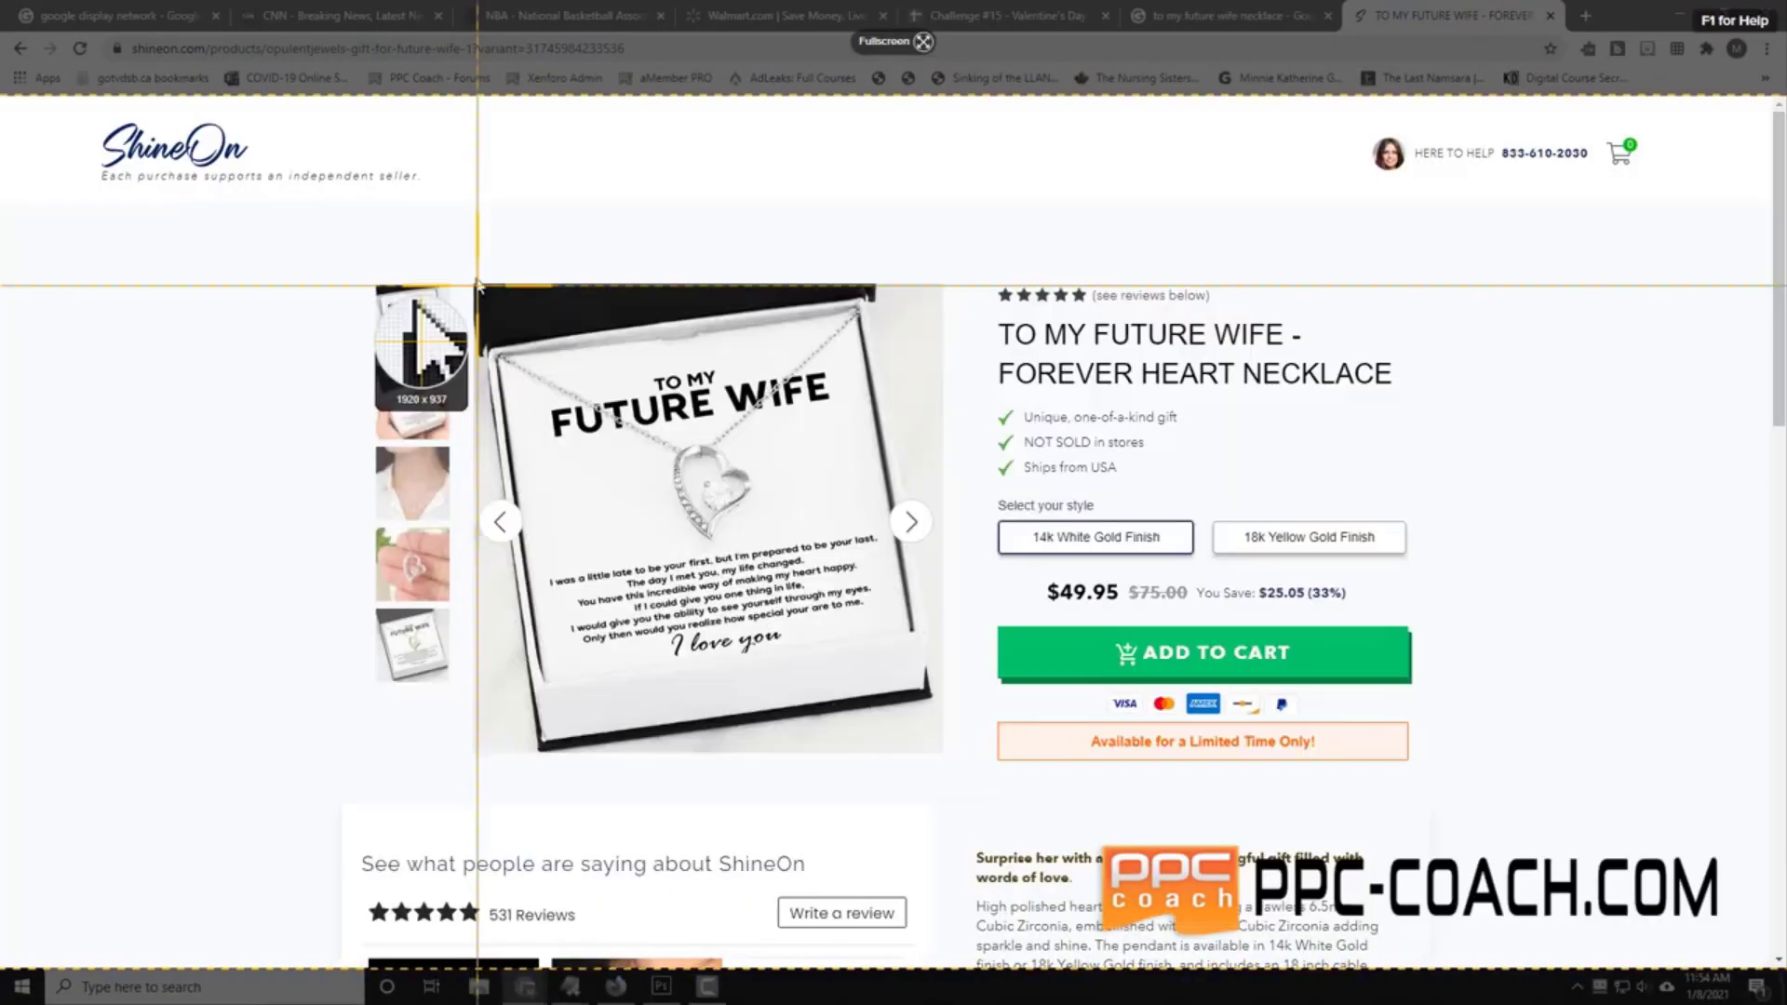
drag(478, 286, 936, 752)
click(486, 793)
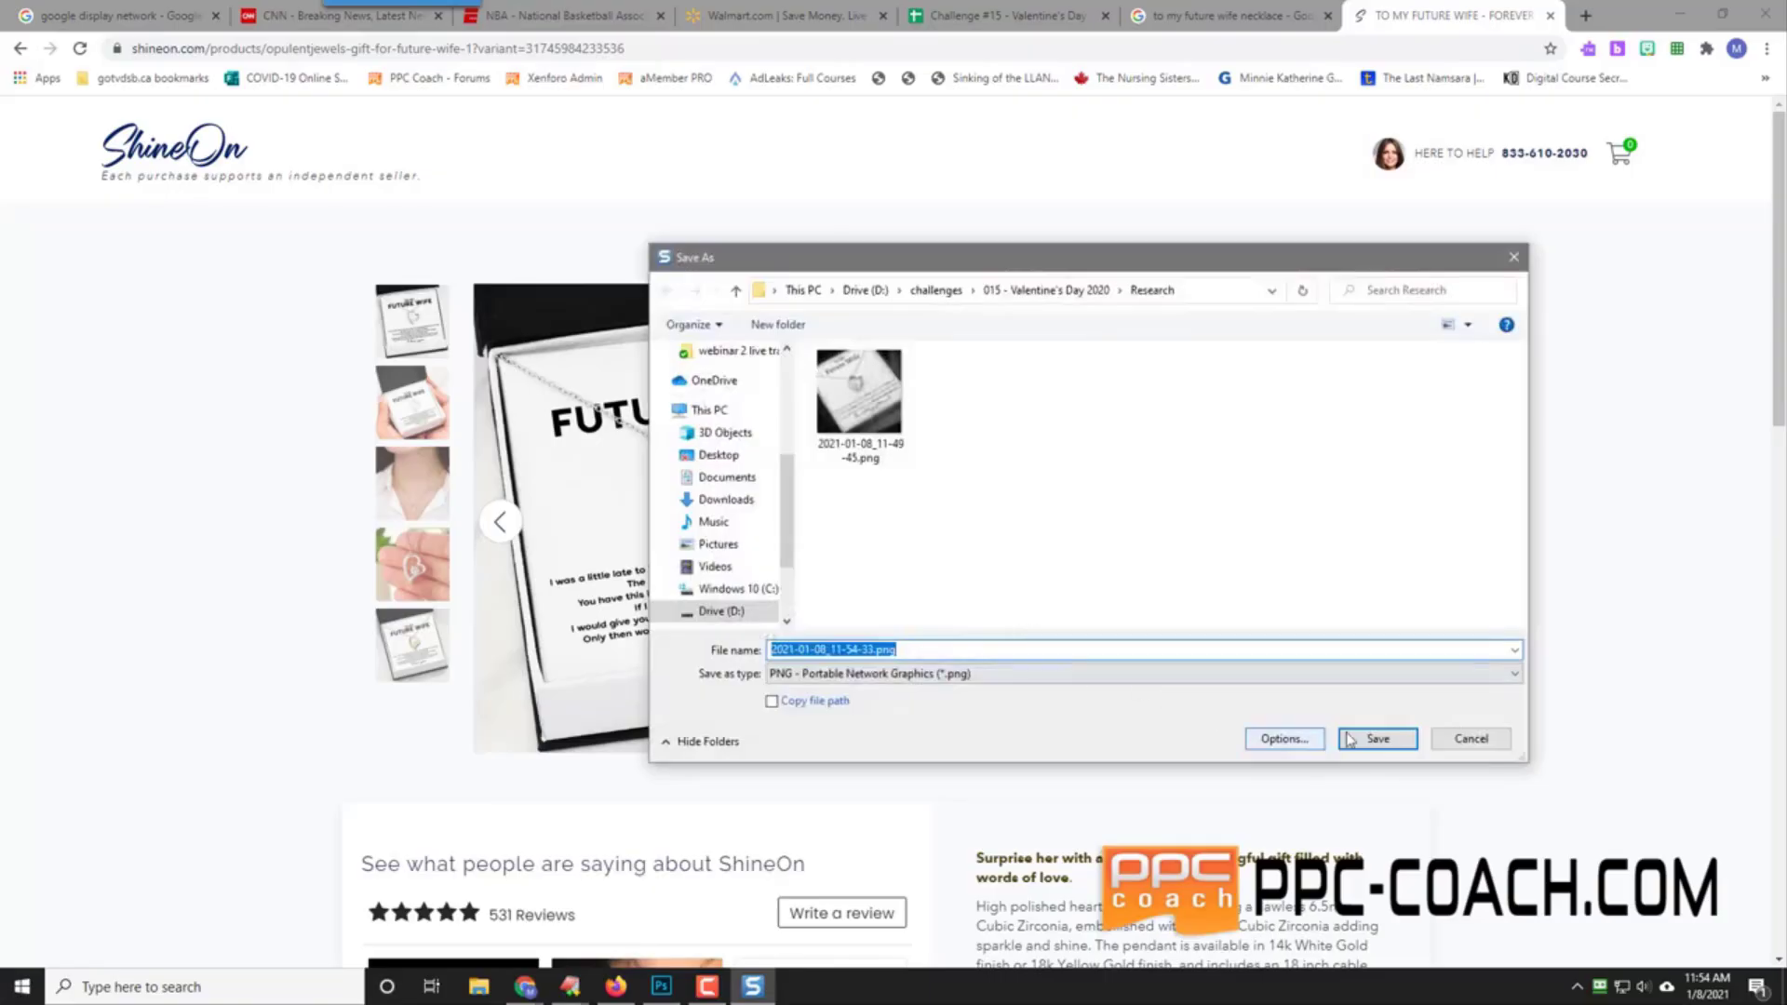
click(1377, 738)
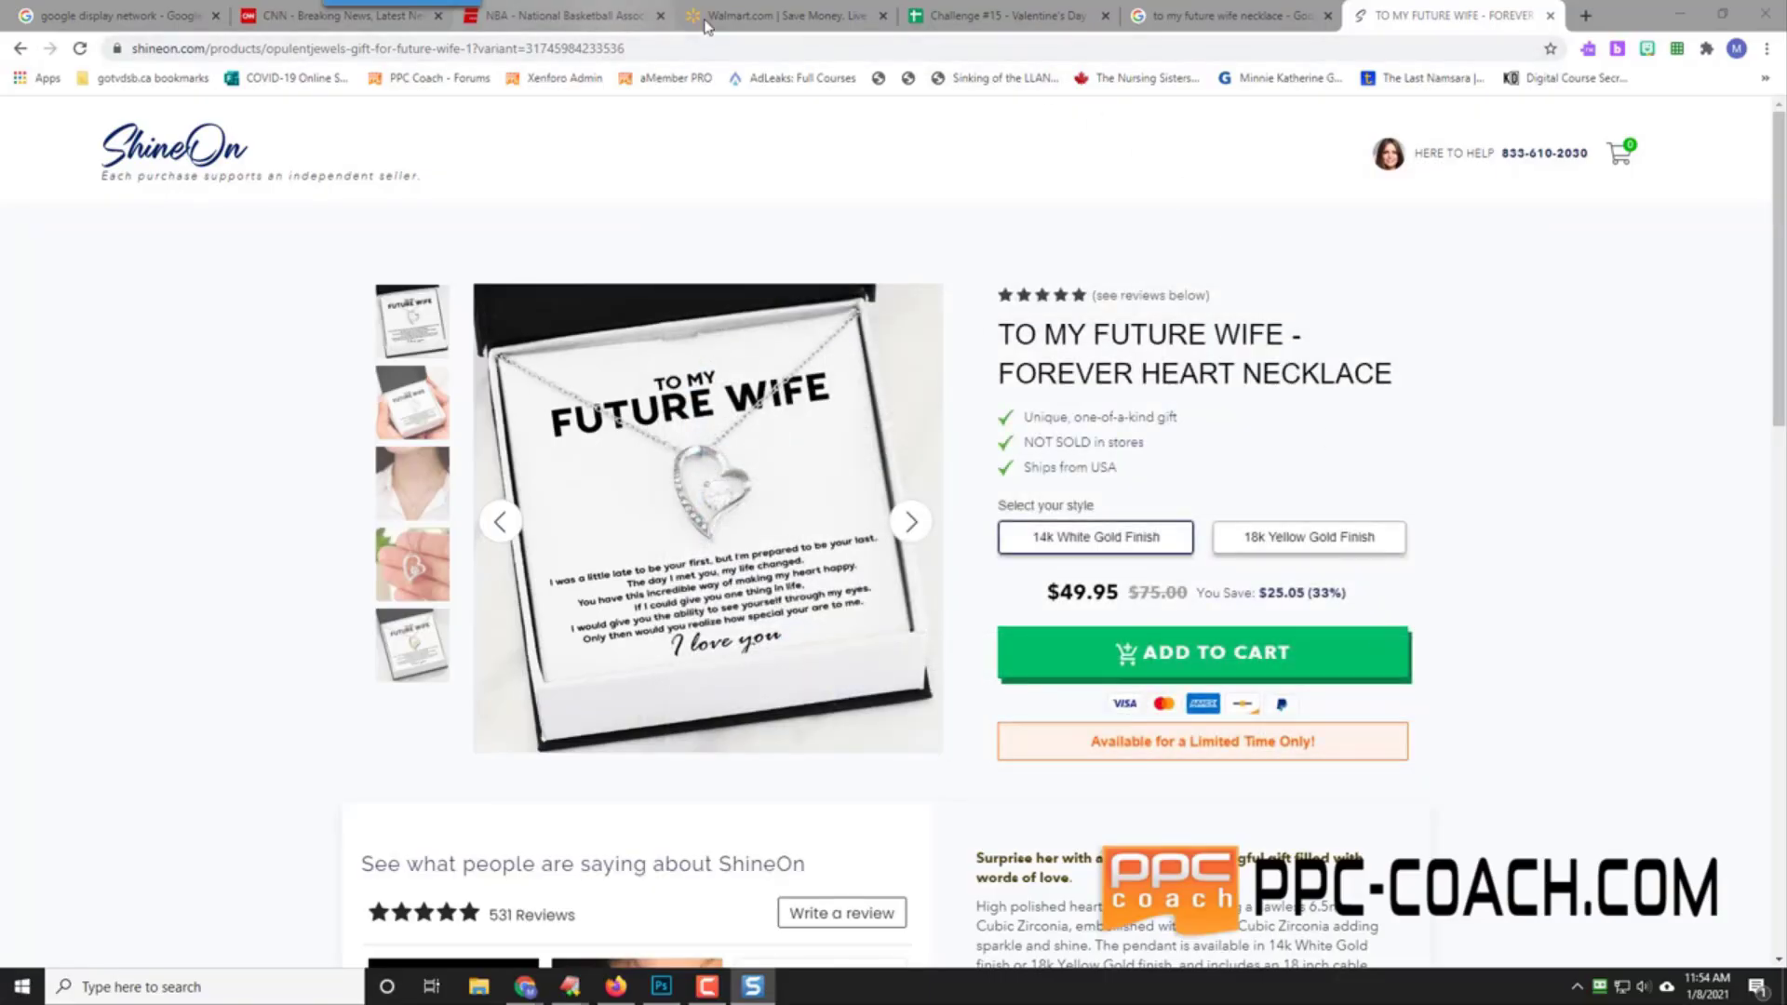
Step: Cycle through the open browser tabs and return to the Challenge #15 spreadsheet
click(1014, 15)
click(1220, 15)
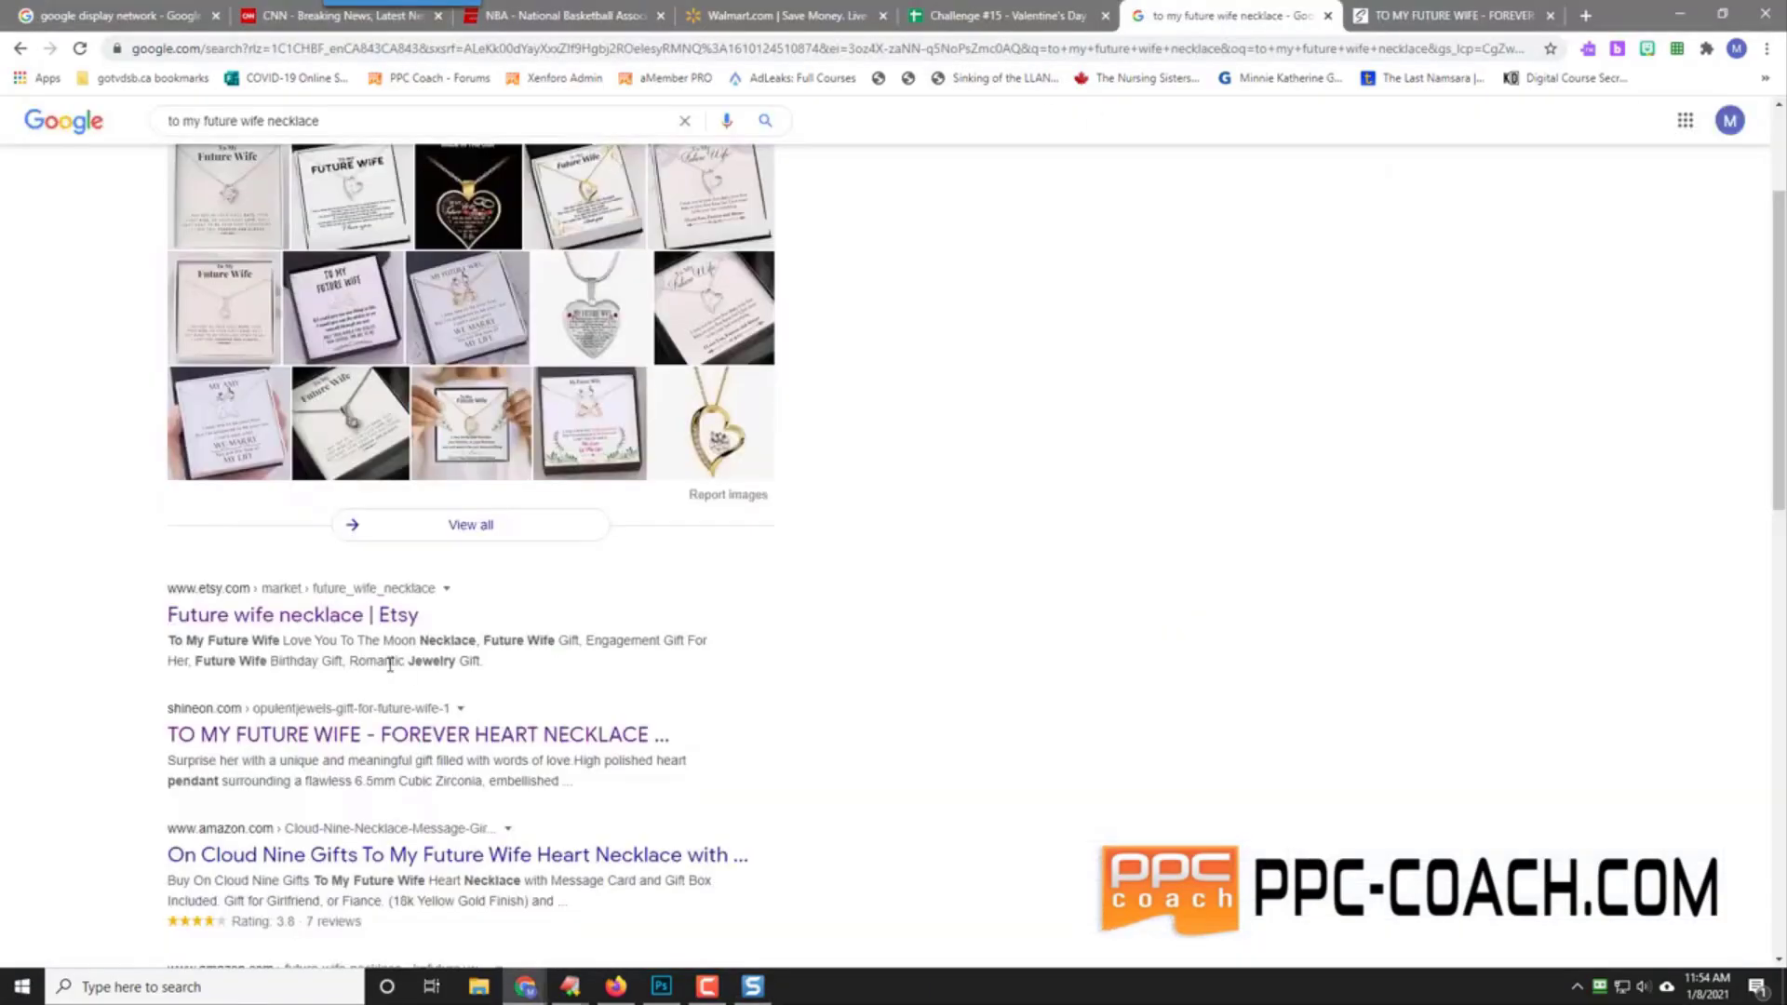
click(1424, 12)
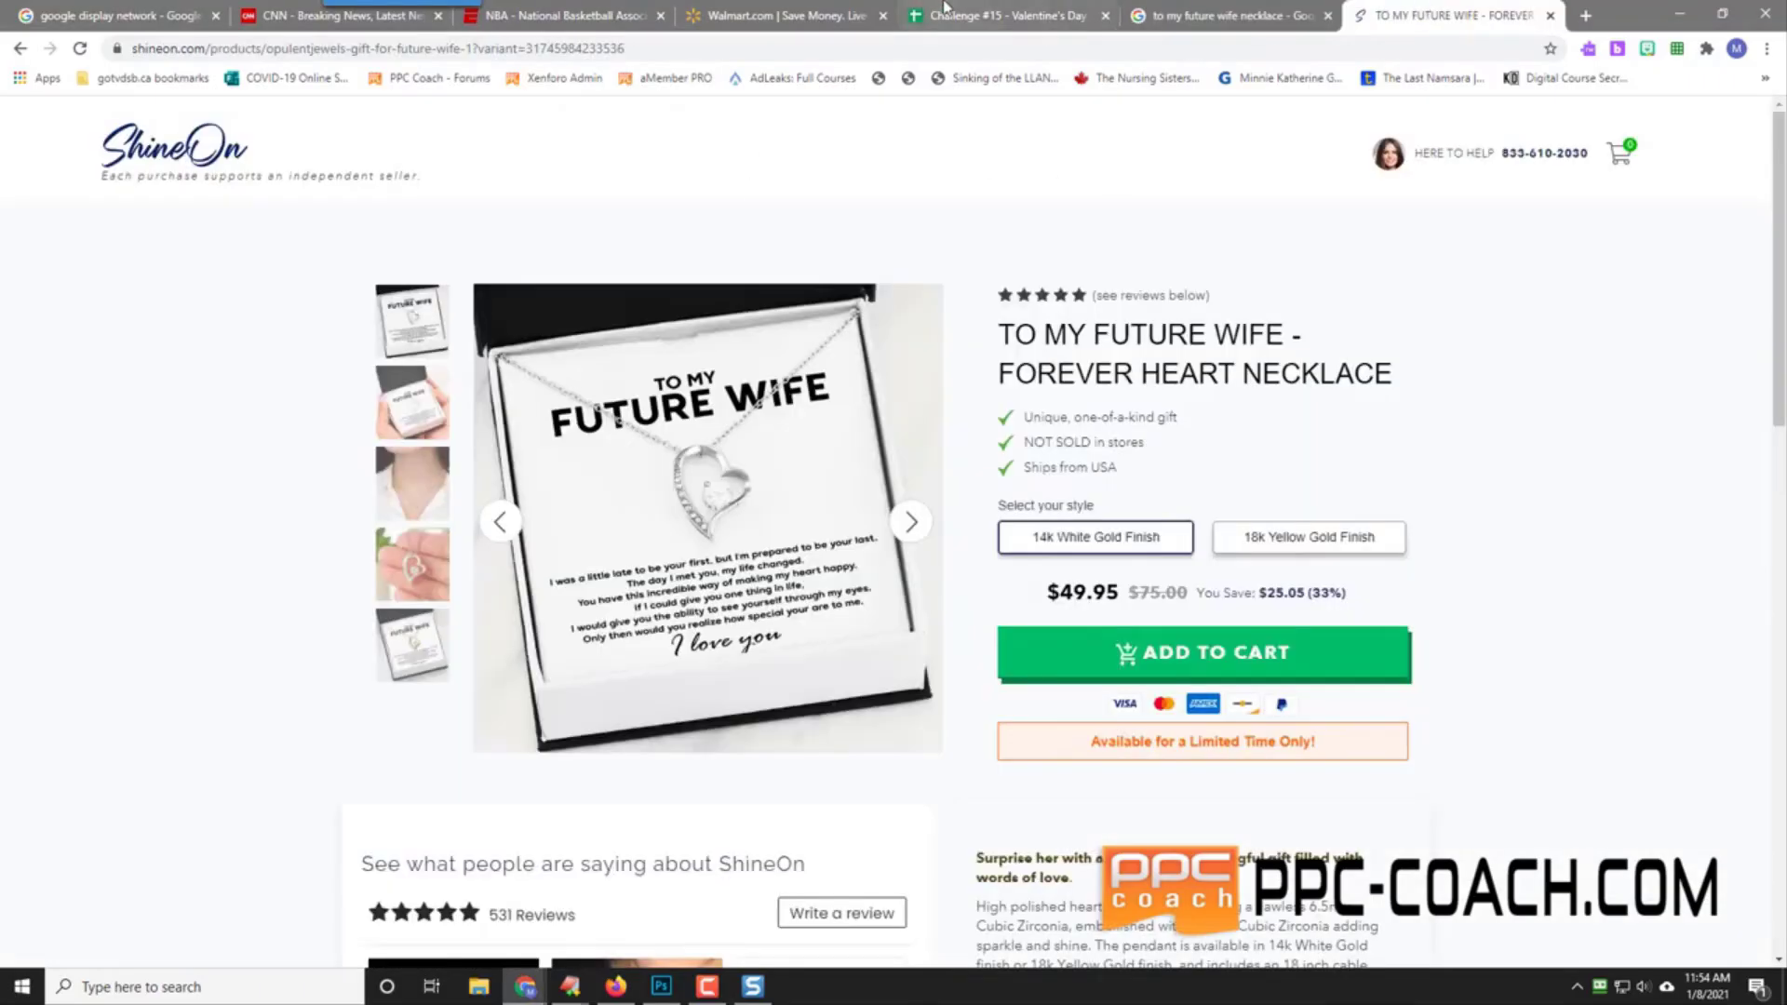
click(1015, 15)
Step: Insert 2021-01-08_11-54-33.png as an in-cell image in A3 and enlarge row 3 to fit it
click(121, 658)
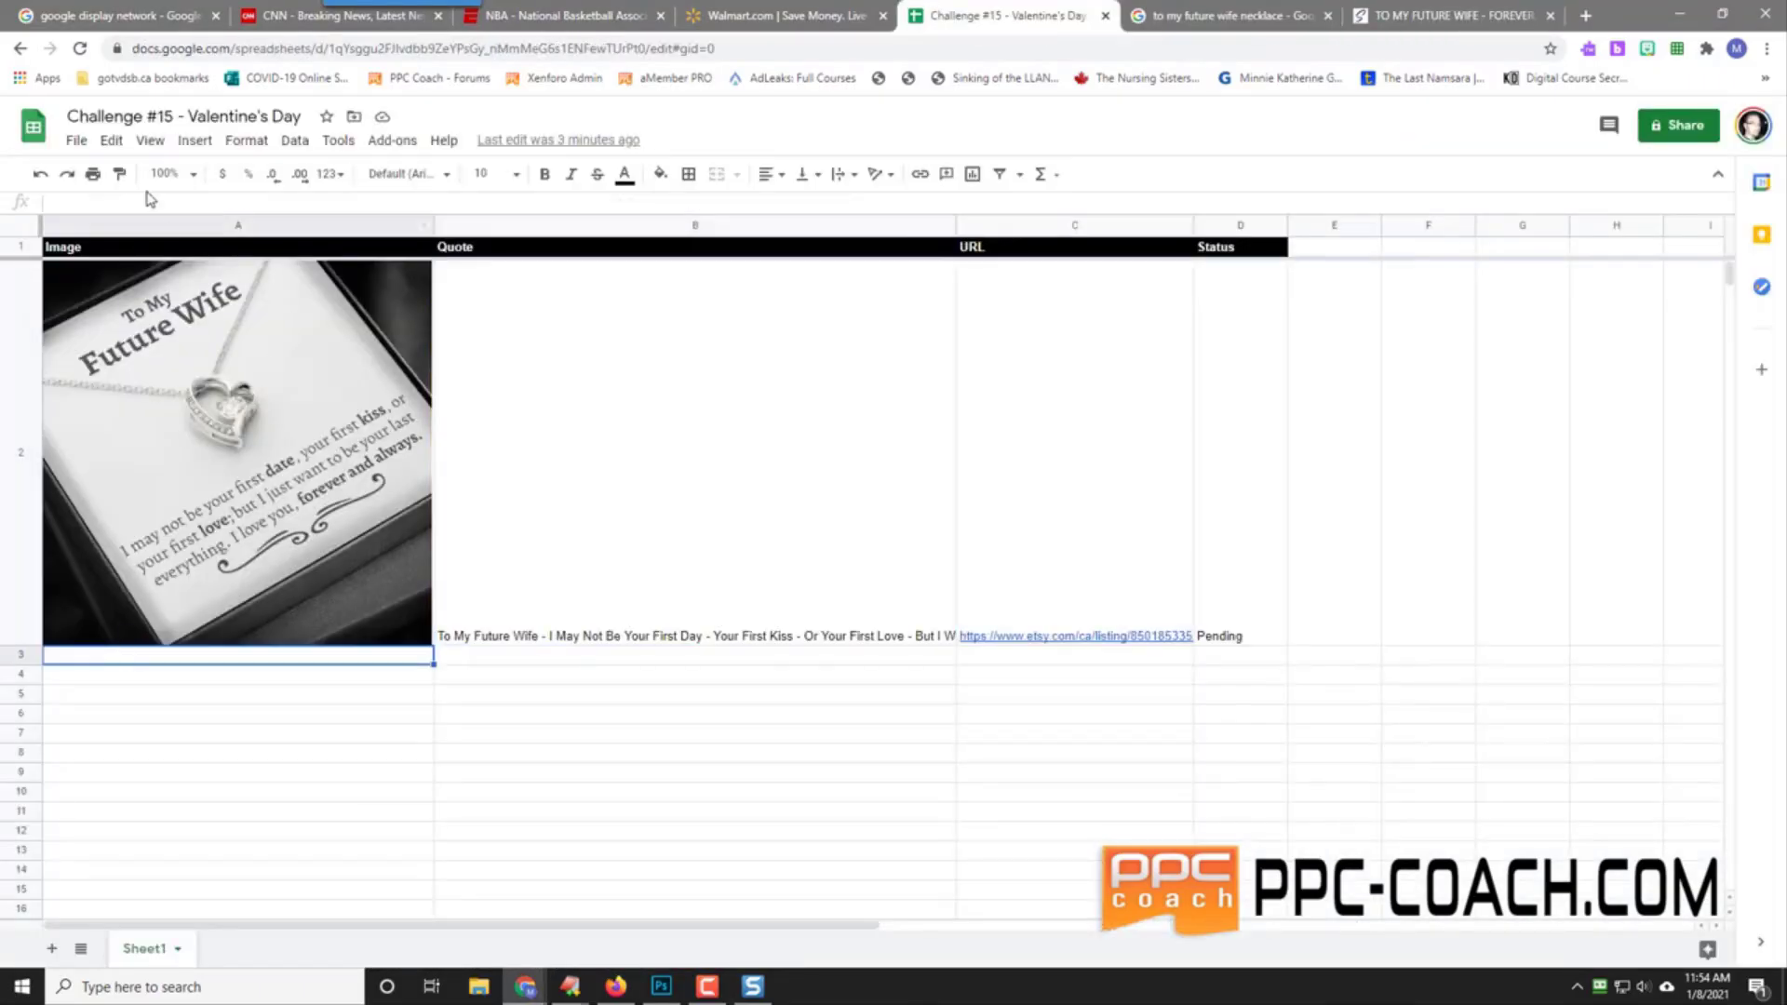
click(194, 141)
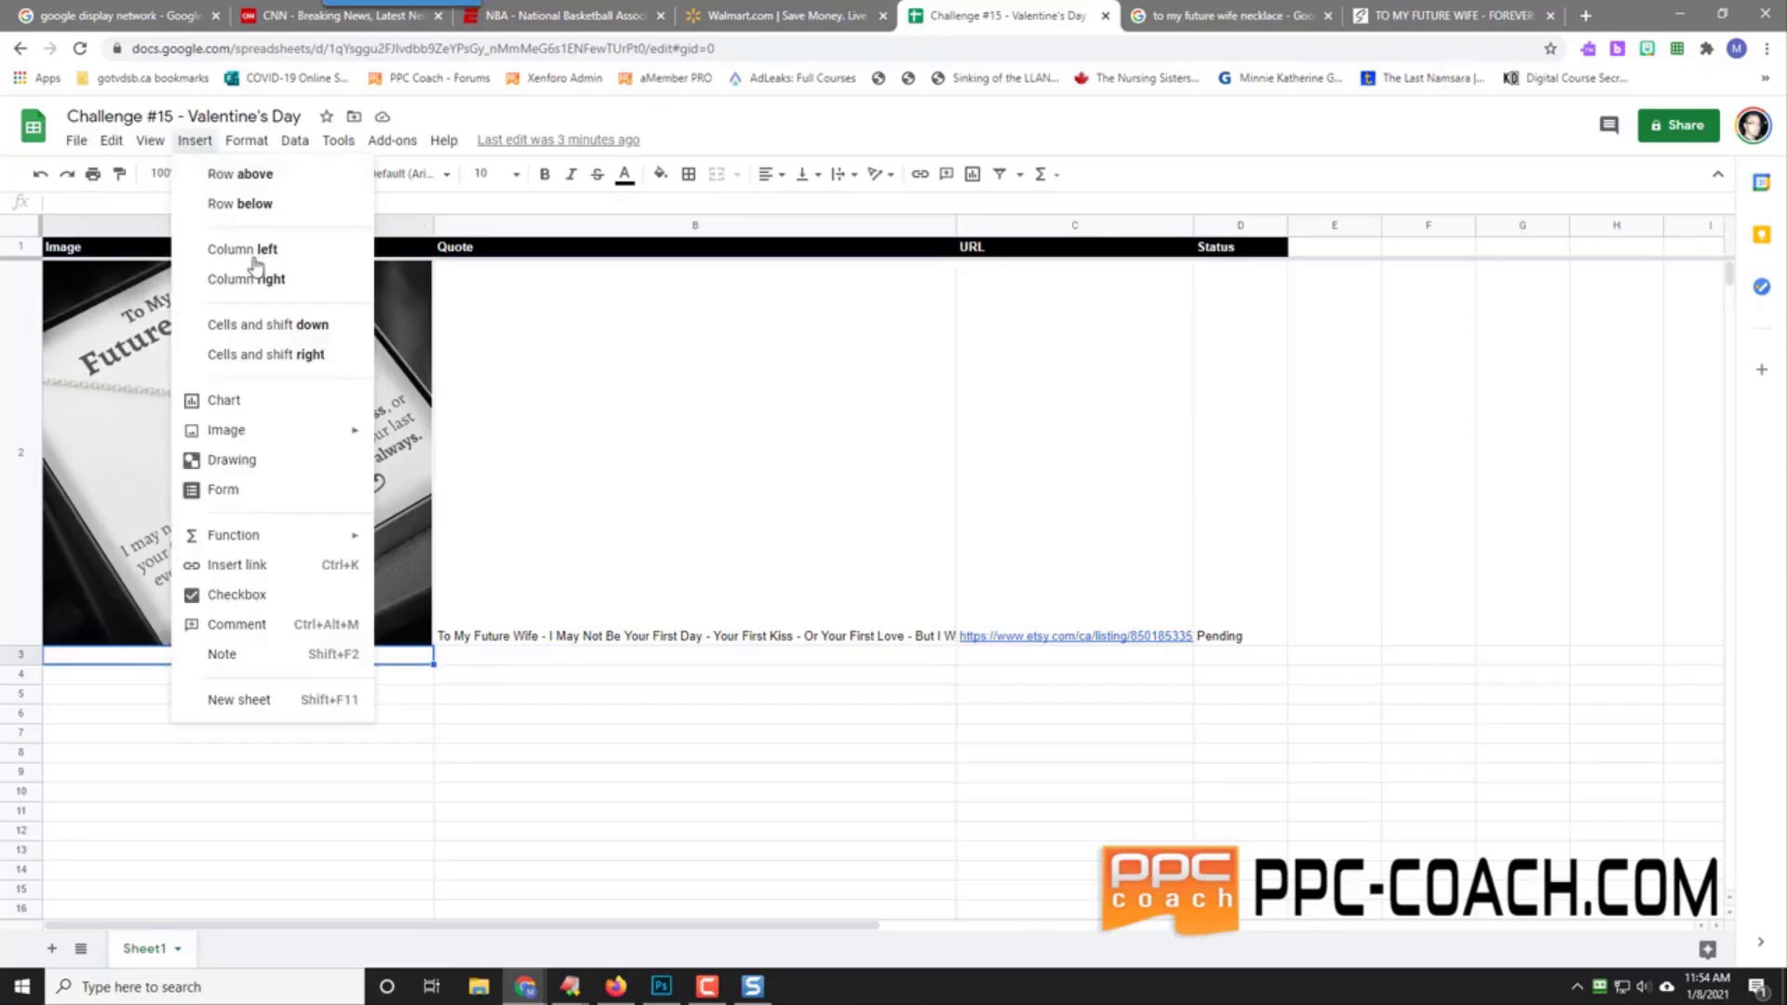
mouse_move(280, 432)
click(459, 439)
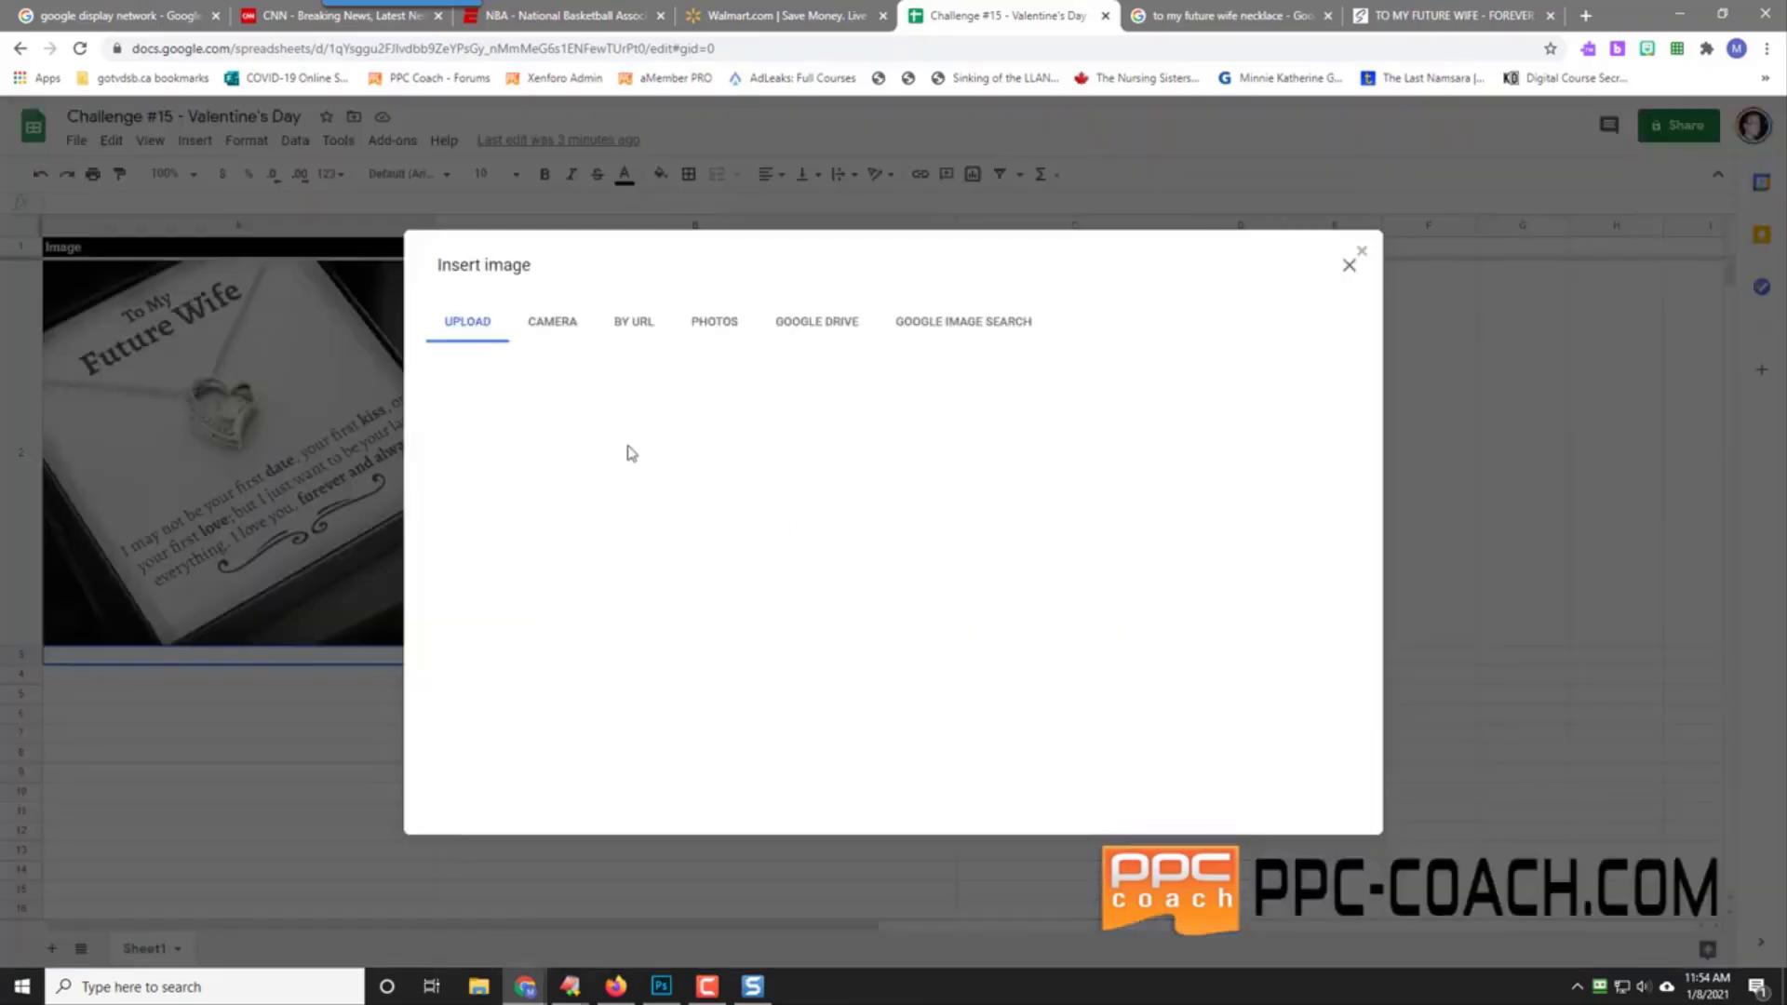
click(892, 648)
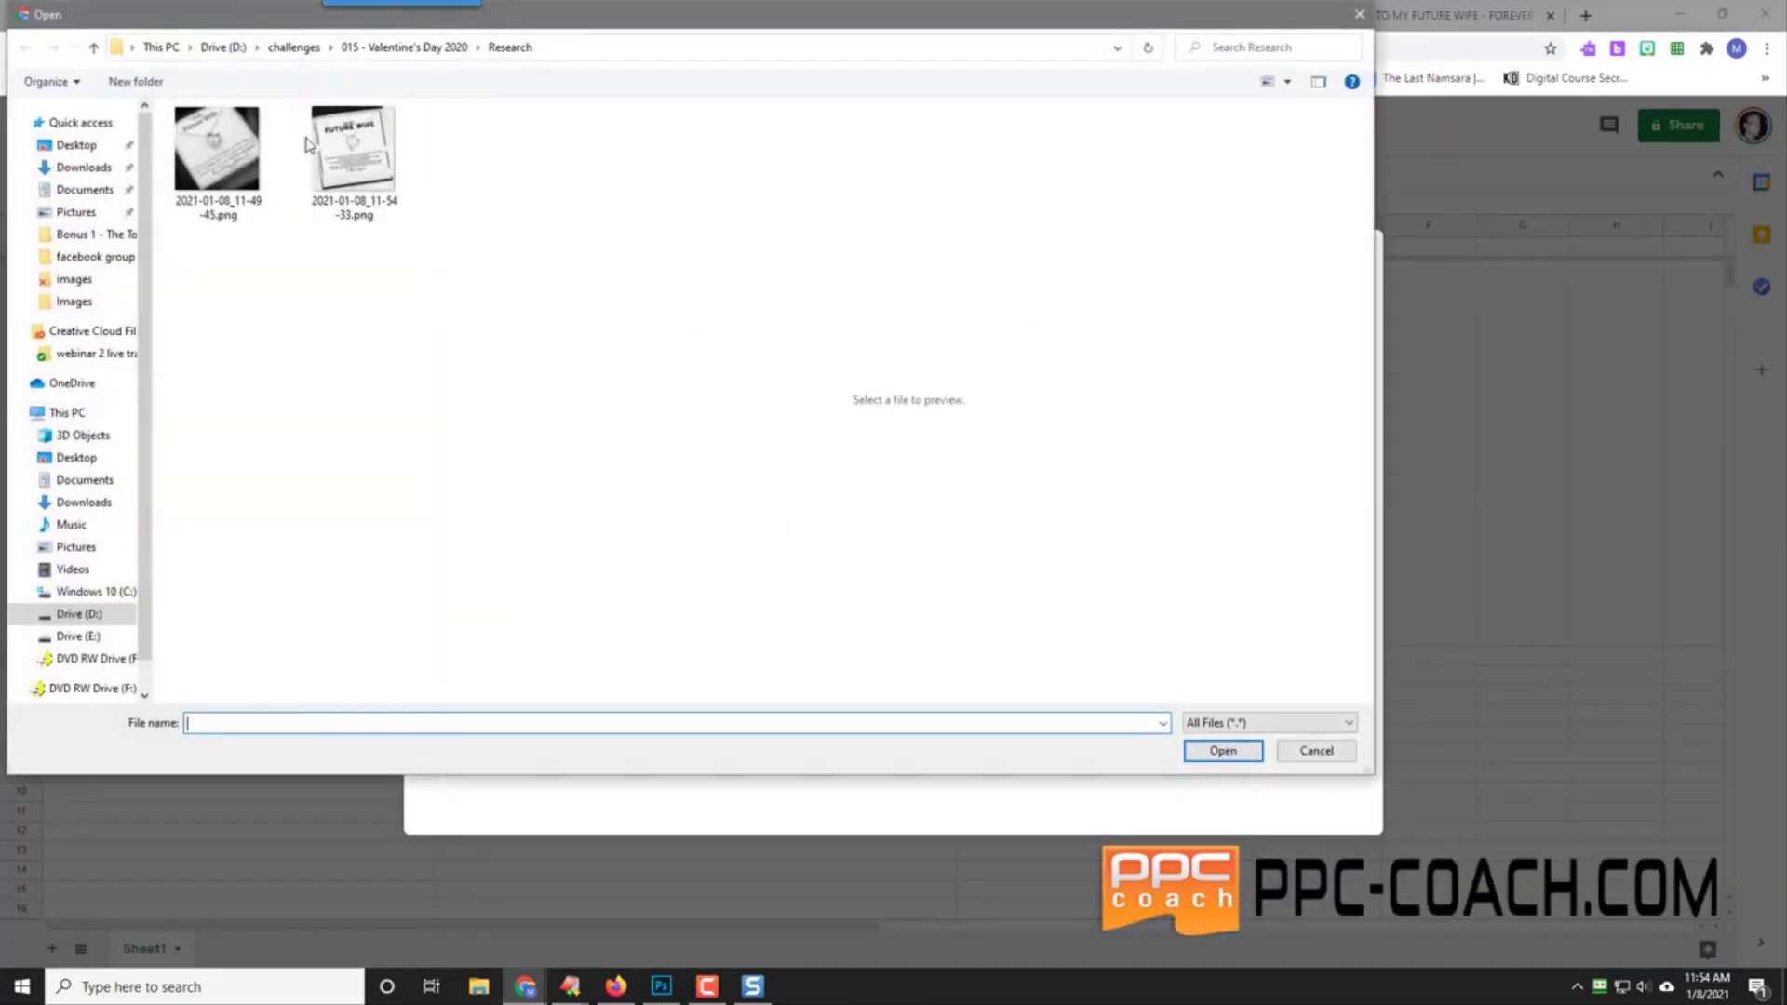
click(351, 149)
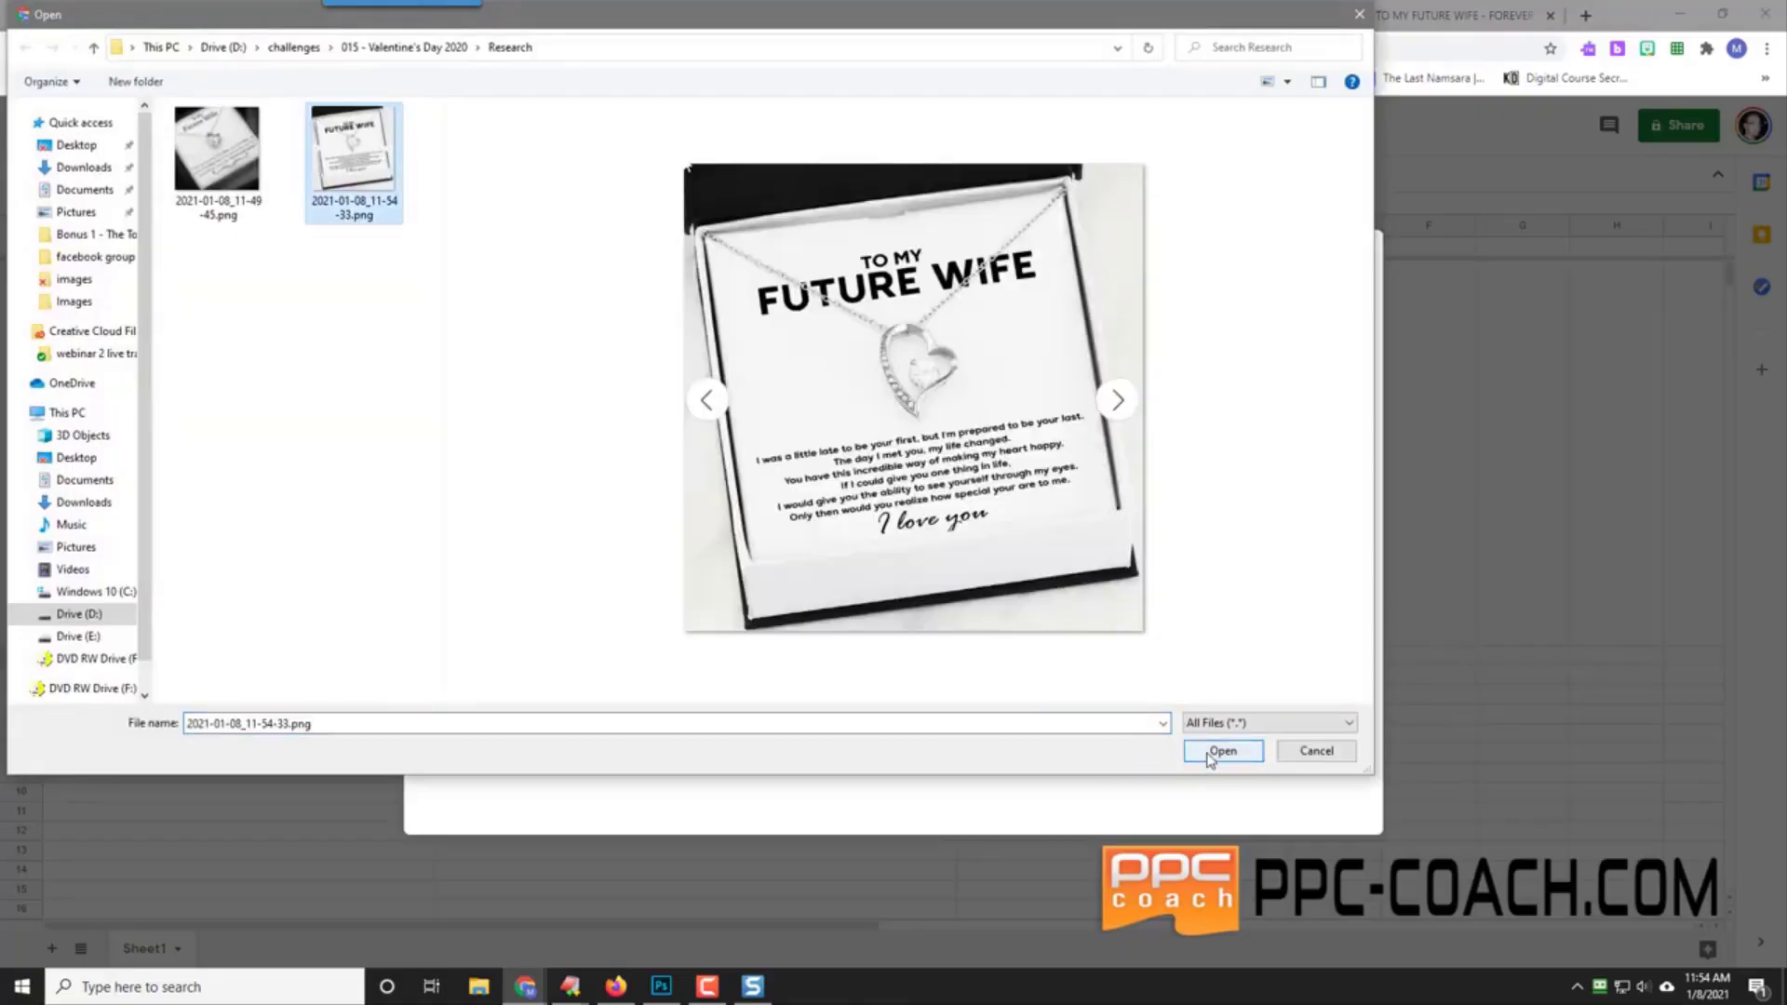
click(1210, 753)
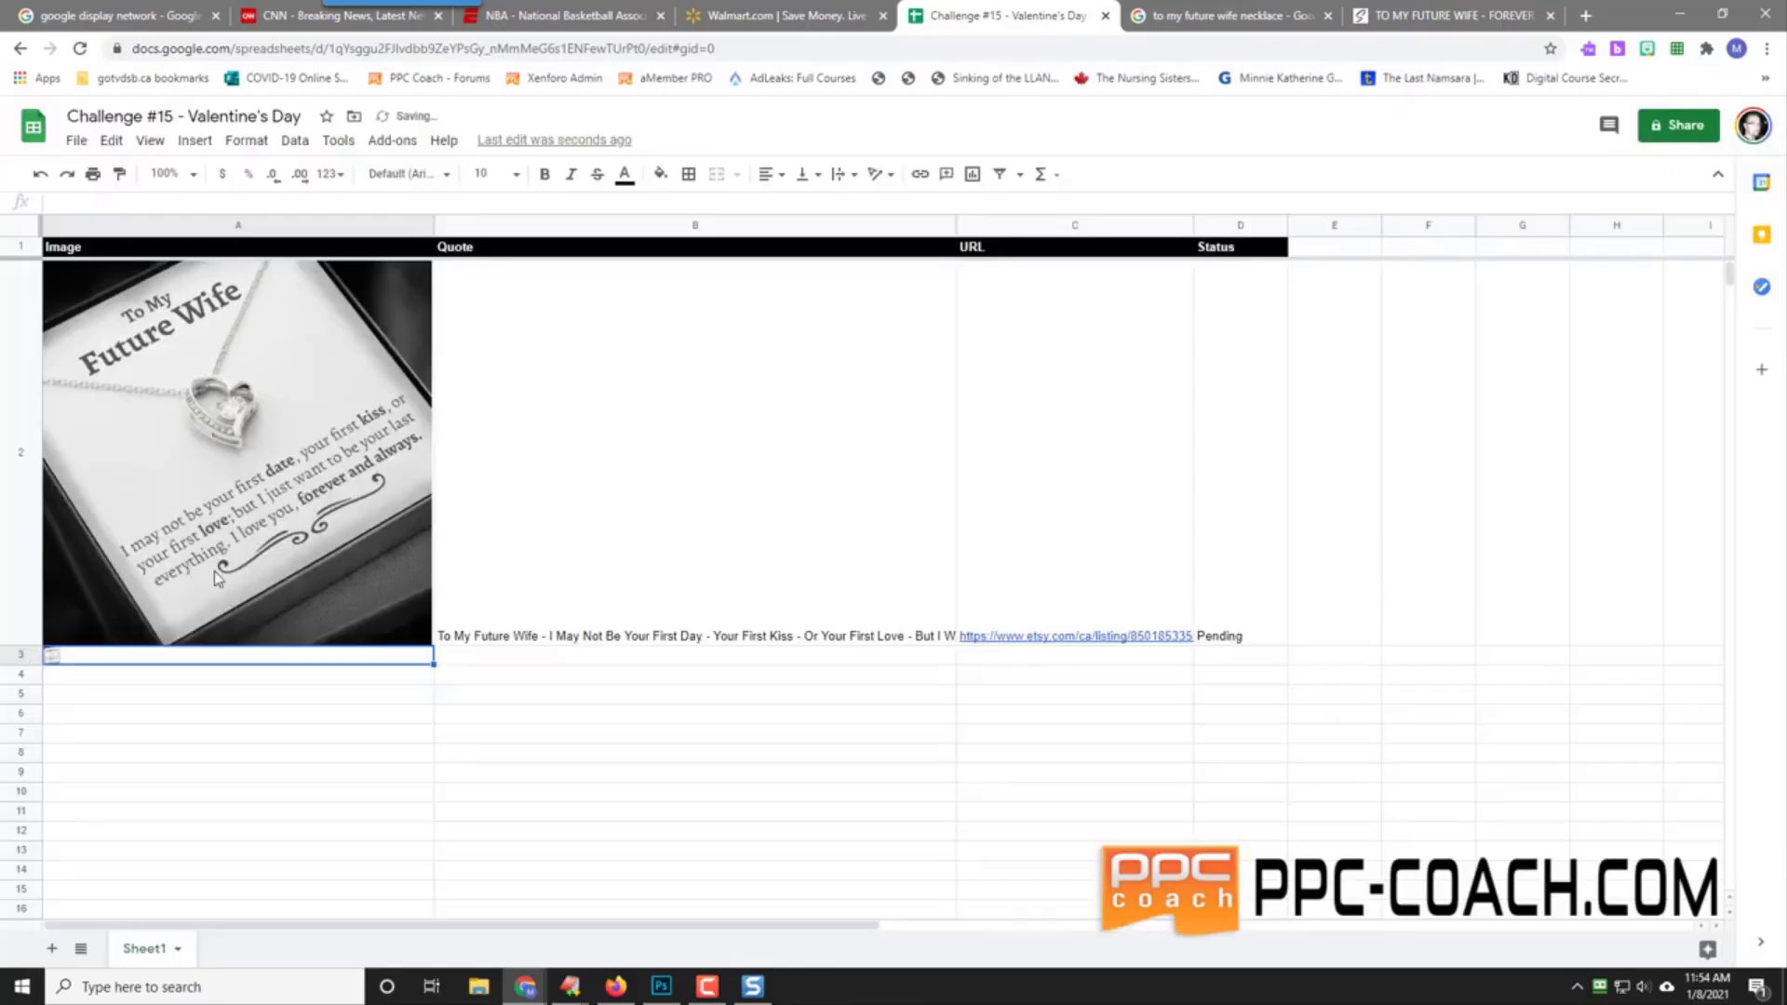
scroll(214, 572, down, 1)
drag(23, 279, 22, 655)
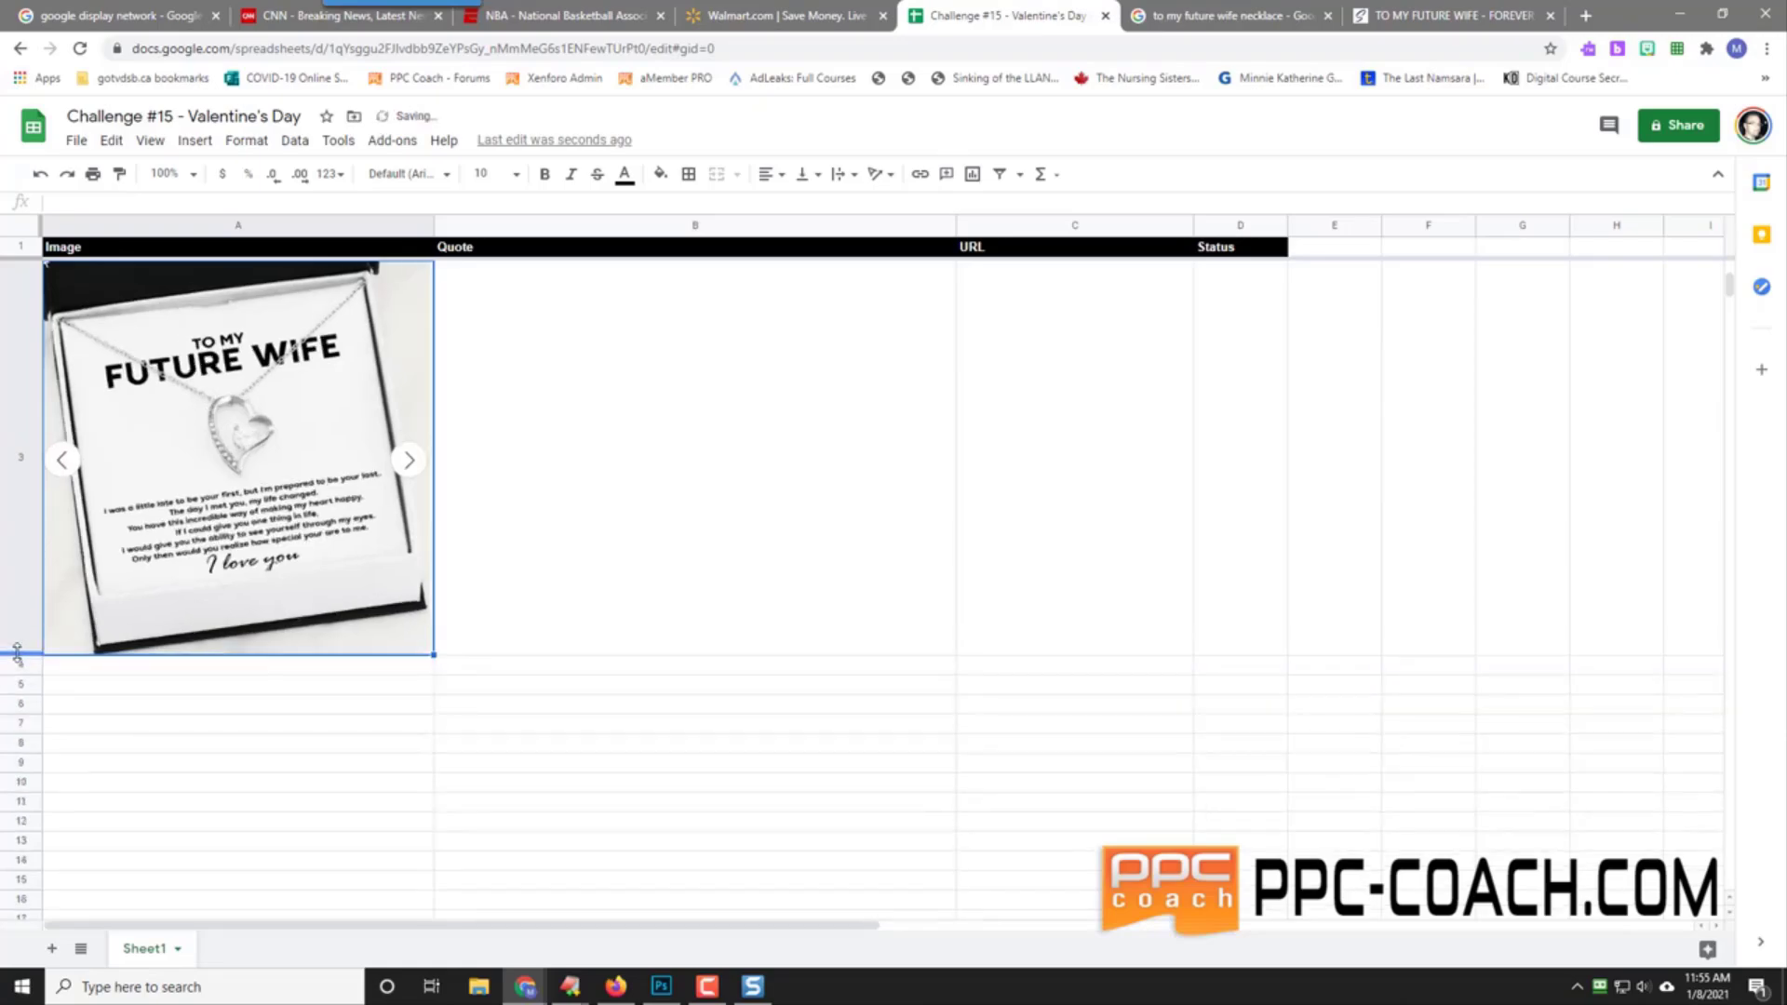
Step: Enter the 'To My Future Wife … To Be Your Last - I Love You Always' quote in B3
click(679, 506)
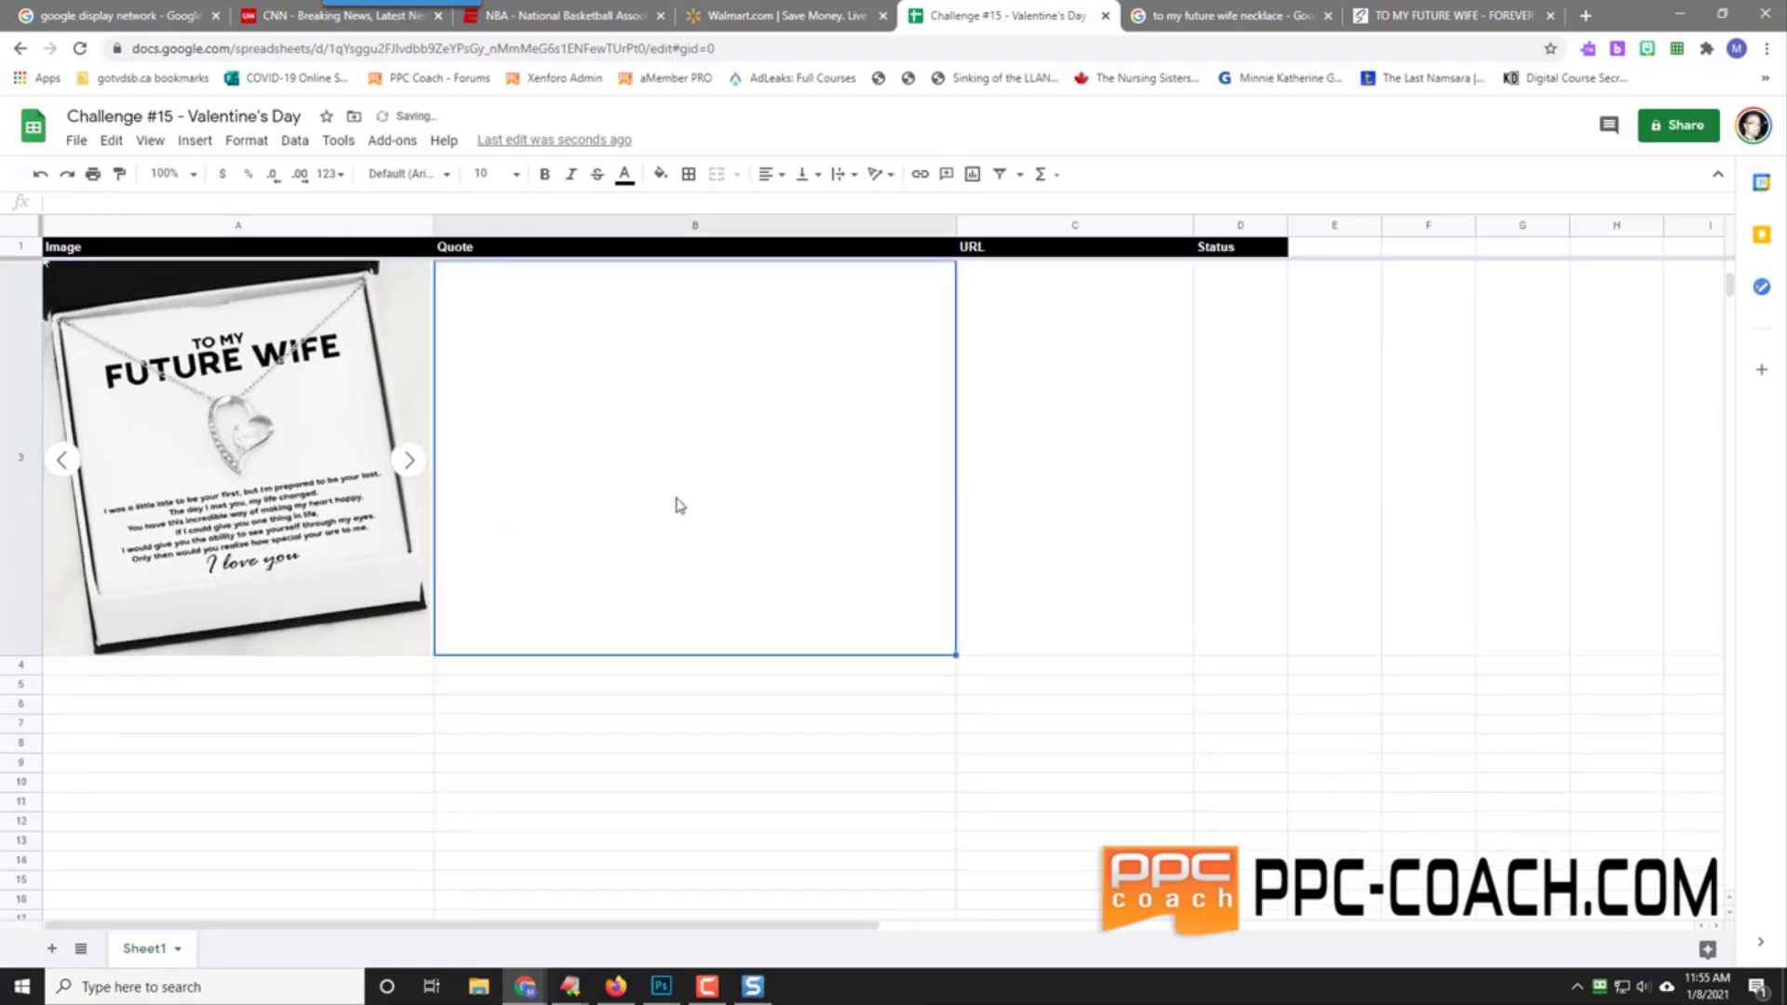
text(To )
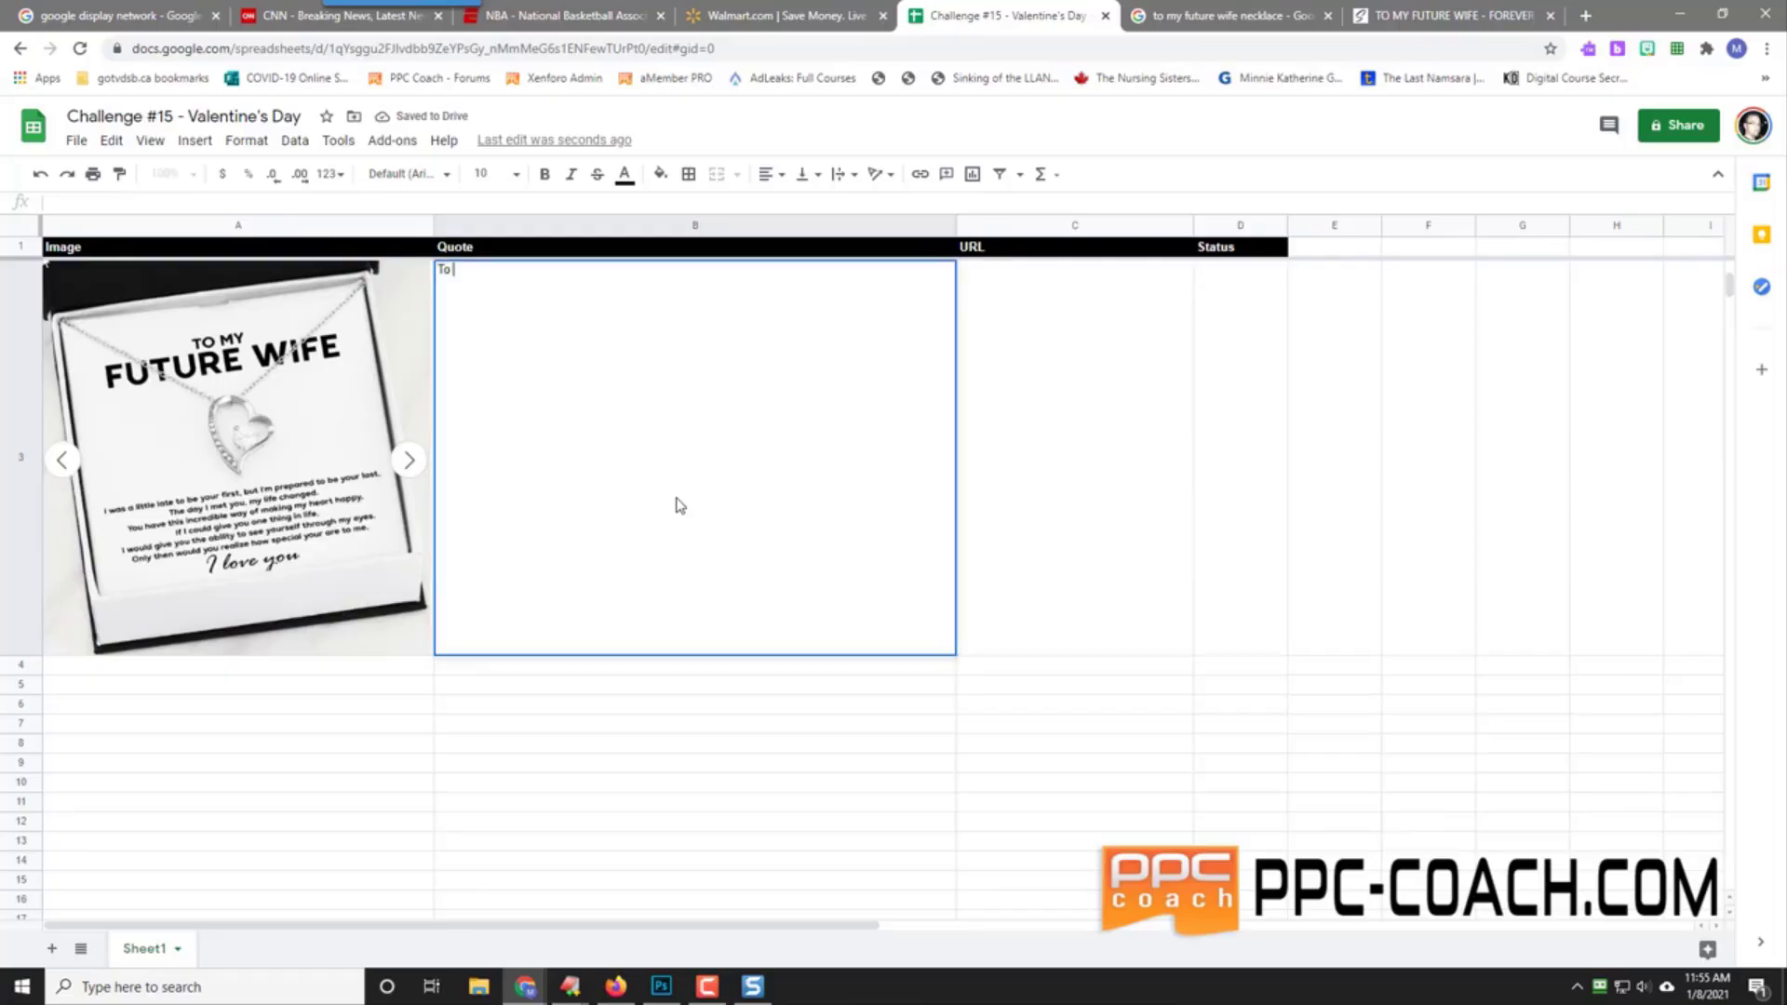
text(My Fut)
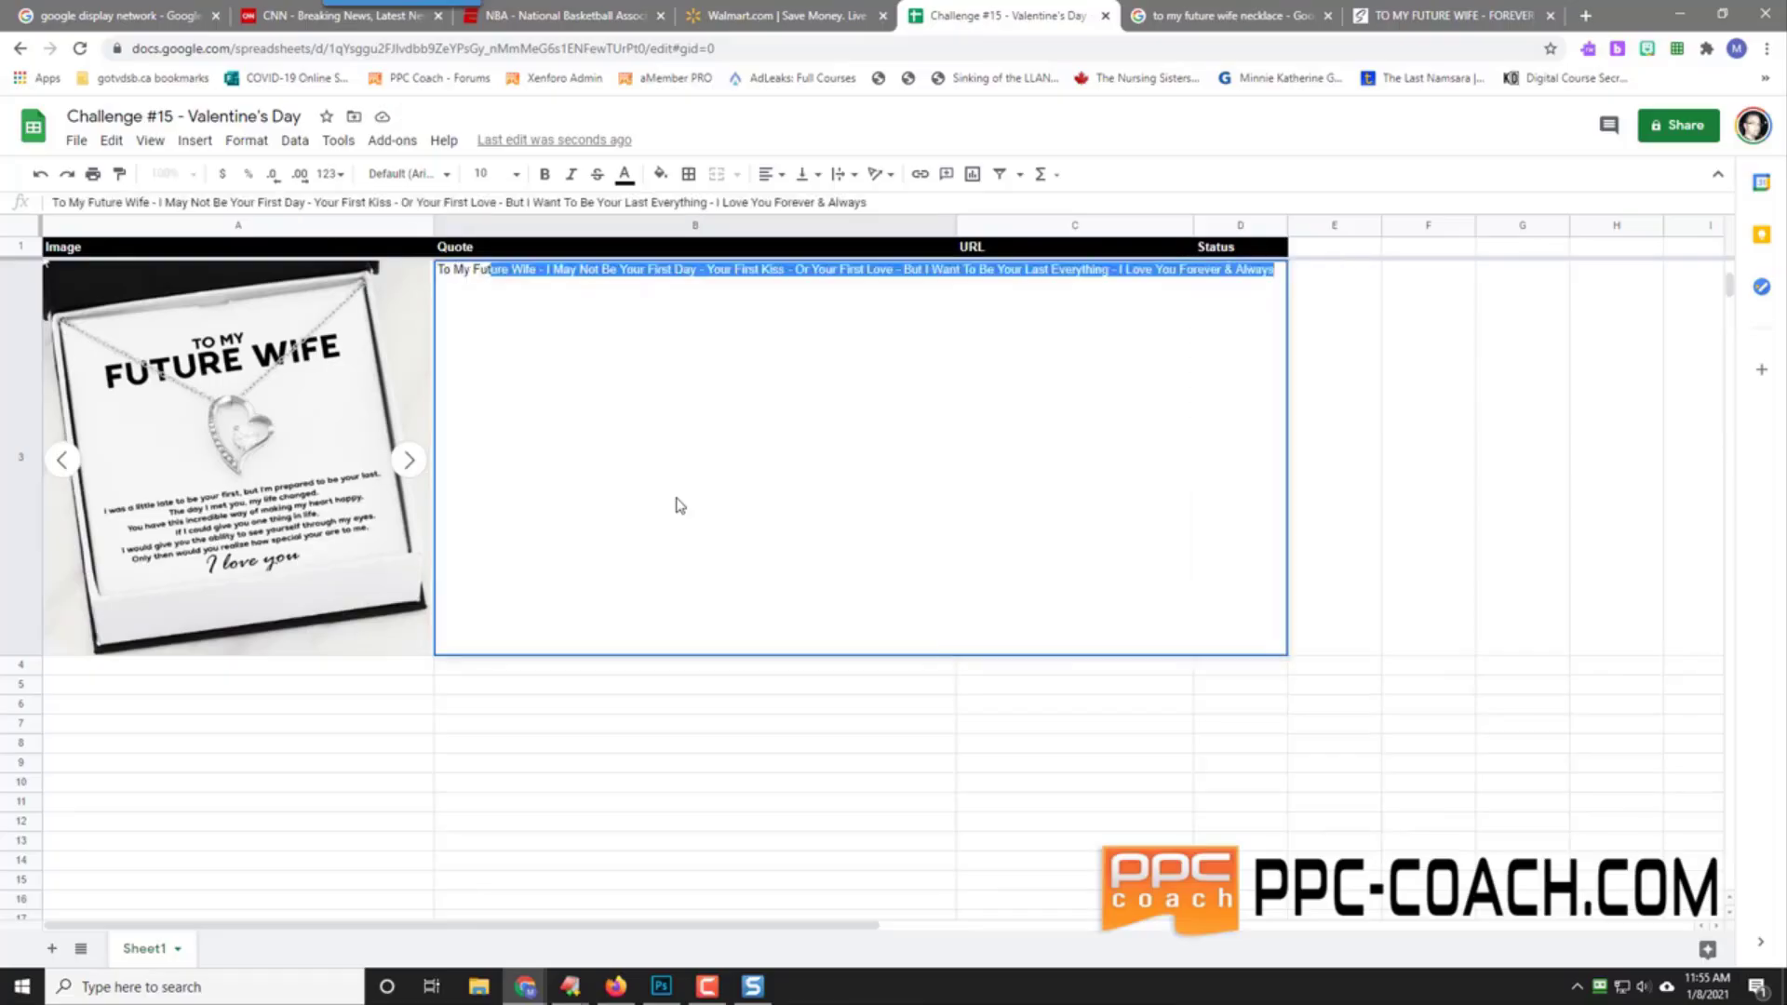
text(ure Wife - I was)
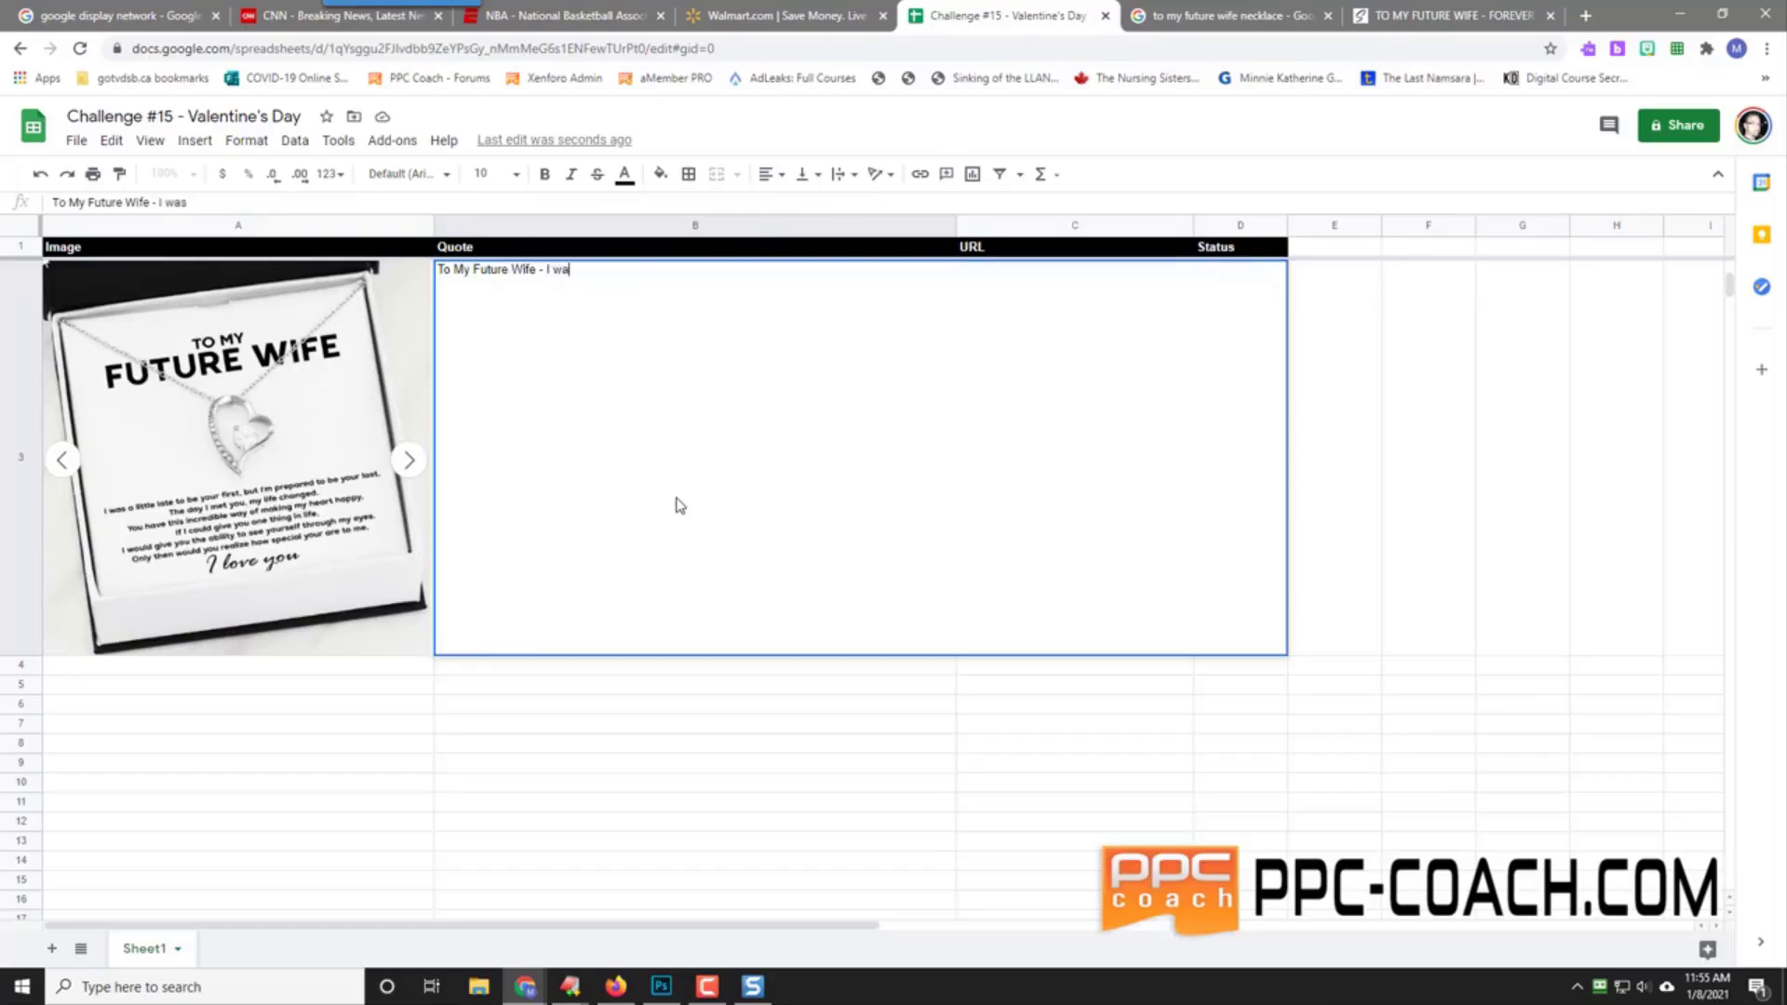
text( Wa)
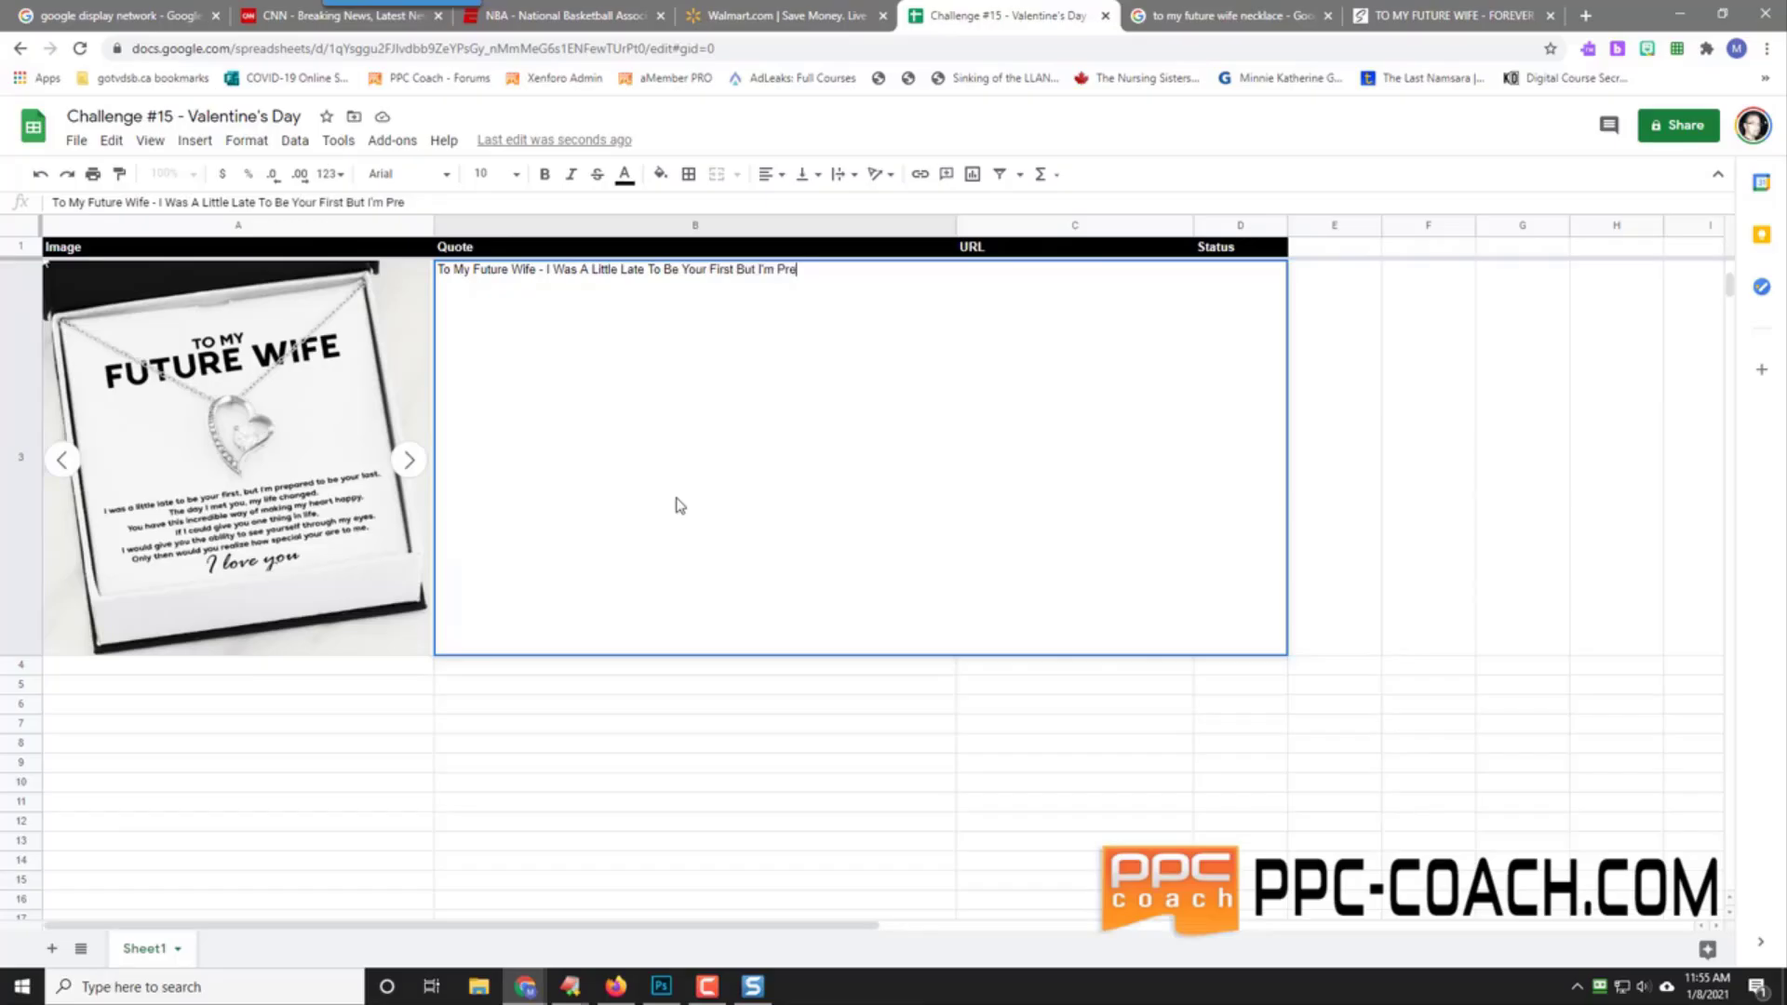
text(o Be Your Last - I )
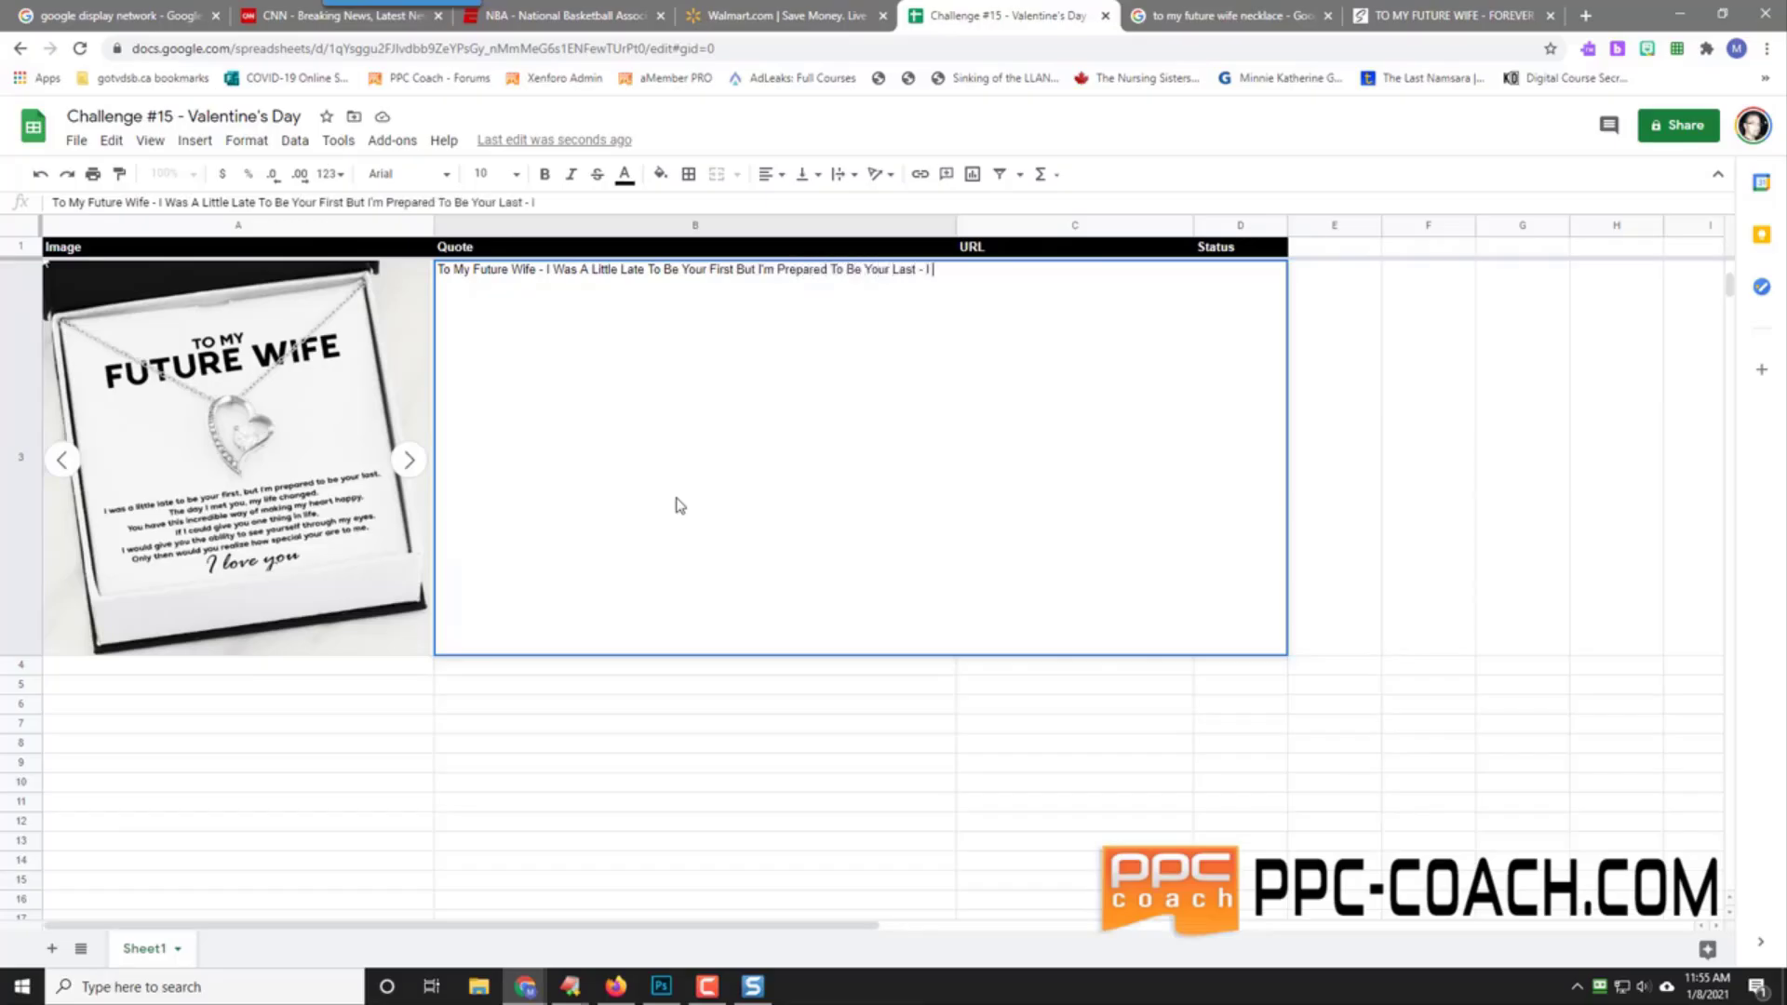
text(Love You Always)
key(Return)
key(Up)
key(Right)
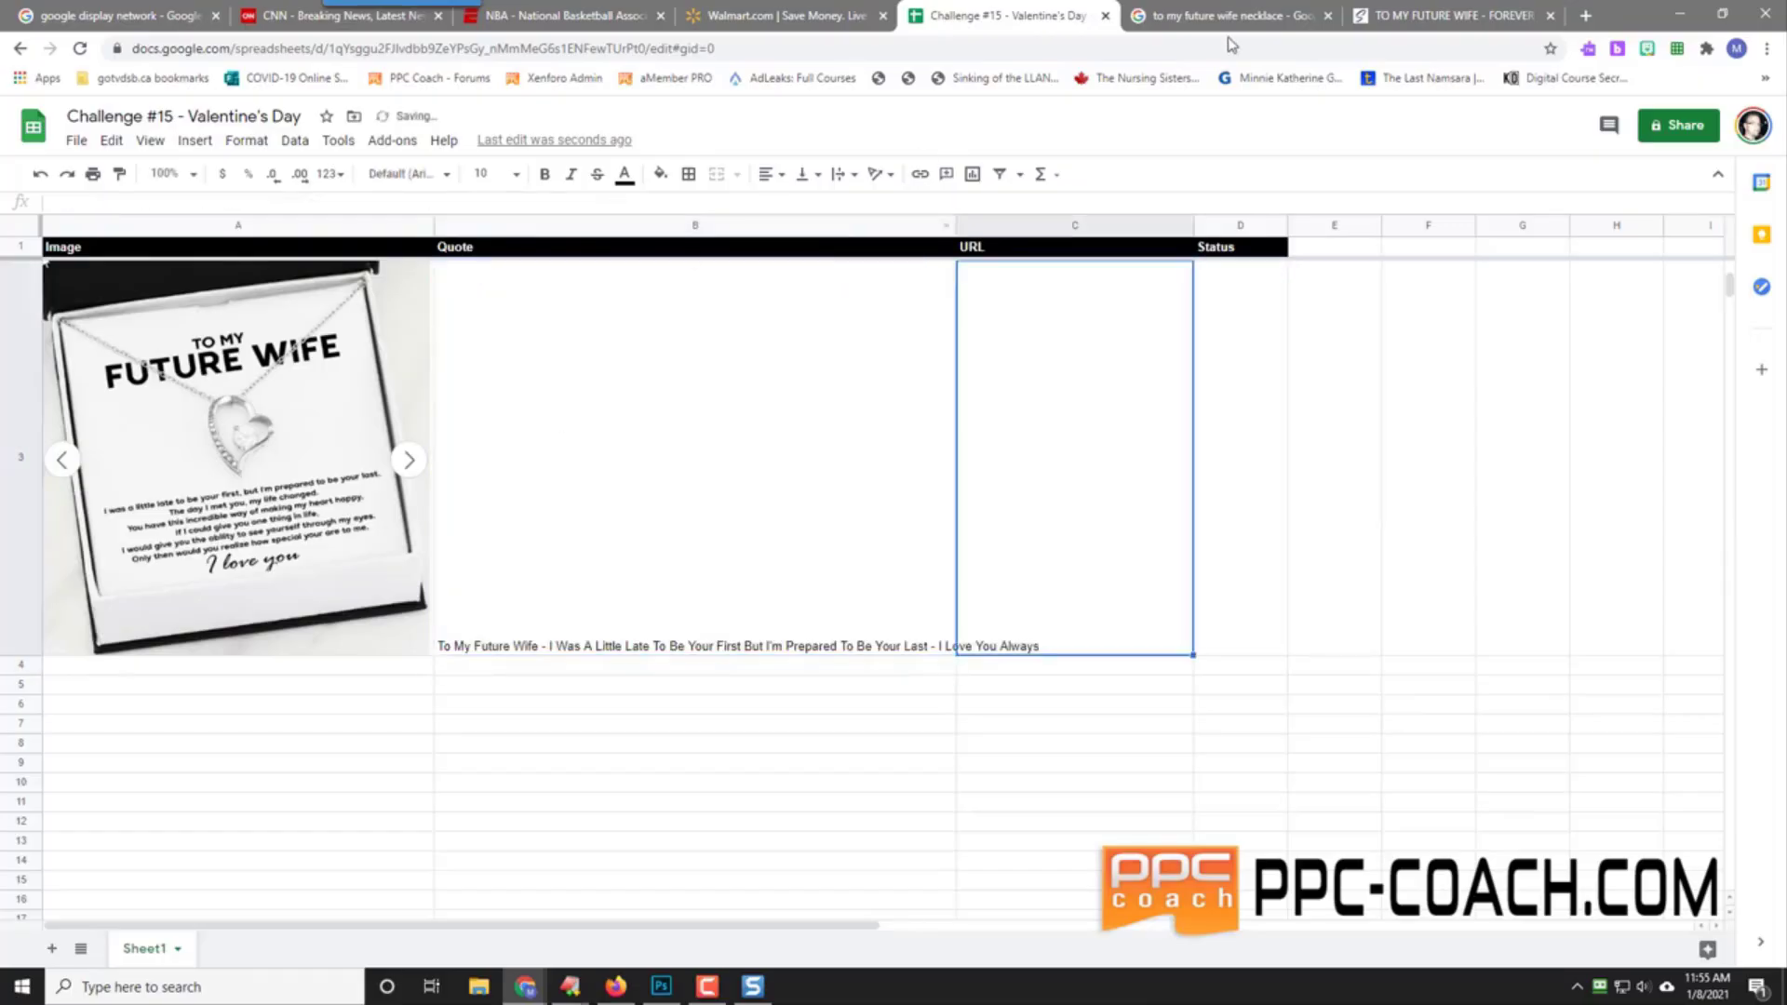
Step: Copy the ShineOn product page URL and paste it as values only into C3
click(1452, 16)
click(475, 48)
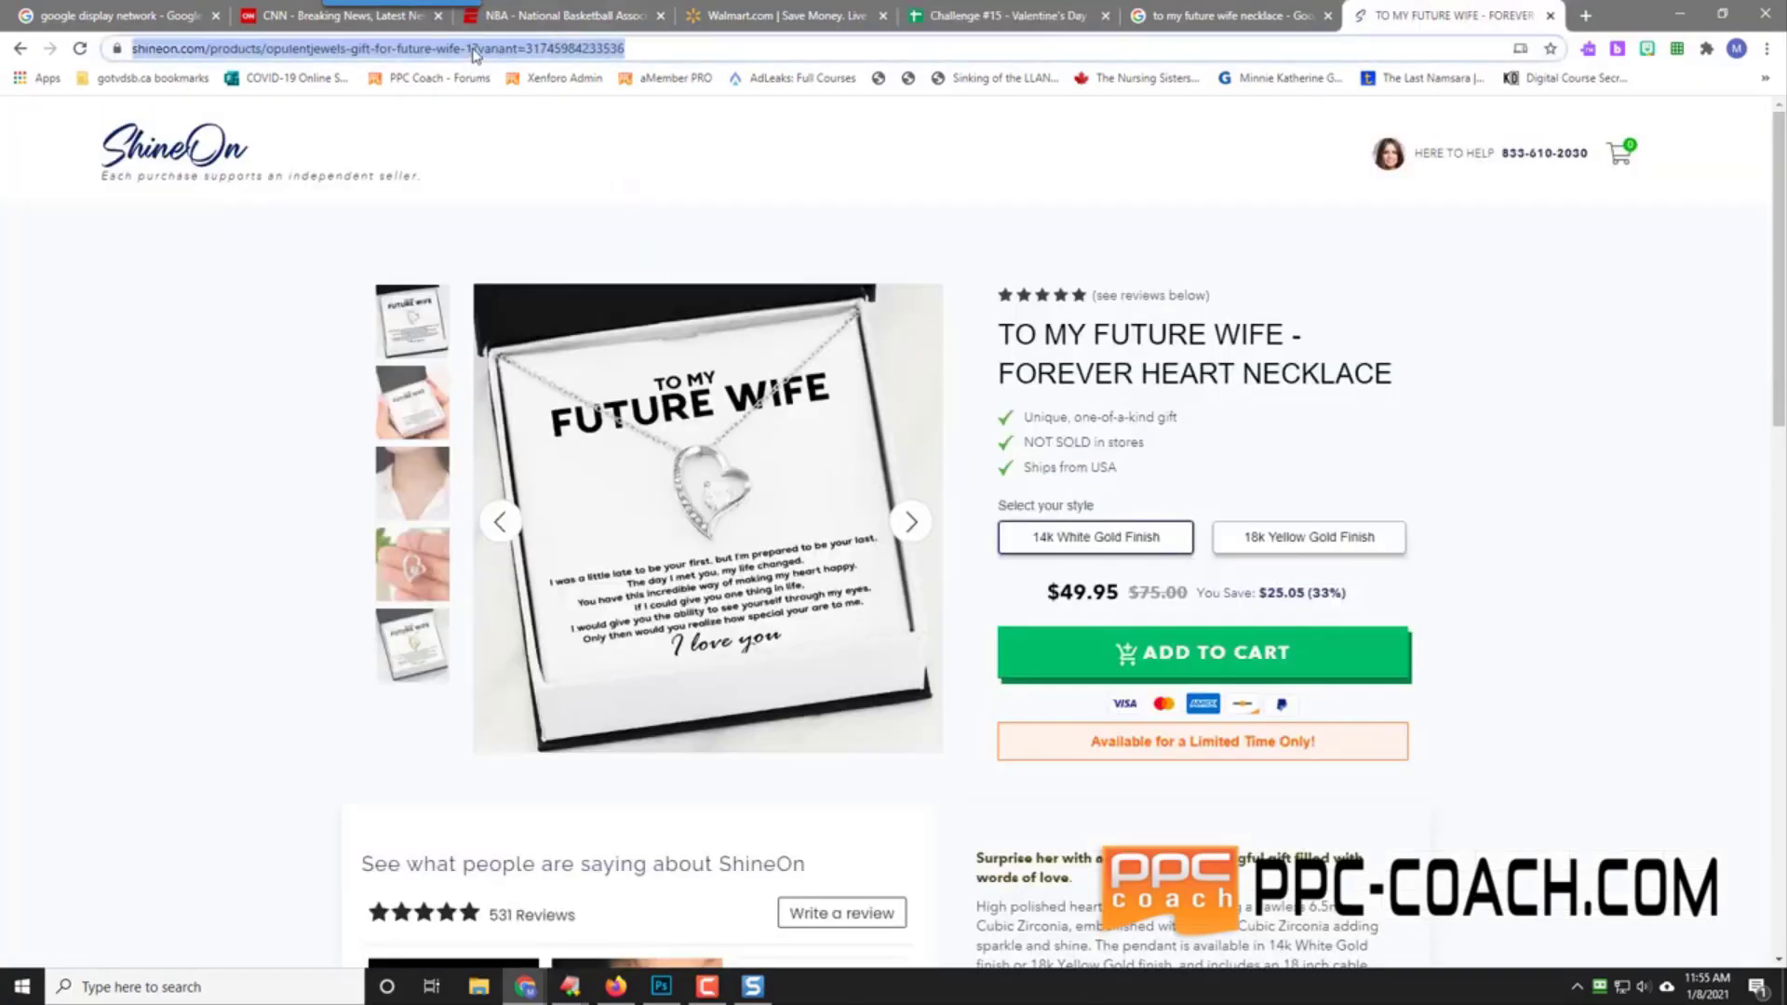
right_click(475, 49)
click(578, 164)
click(1015, 16)
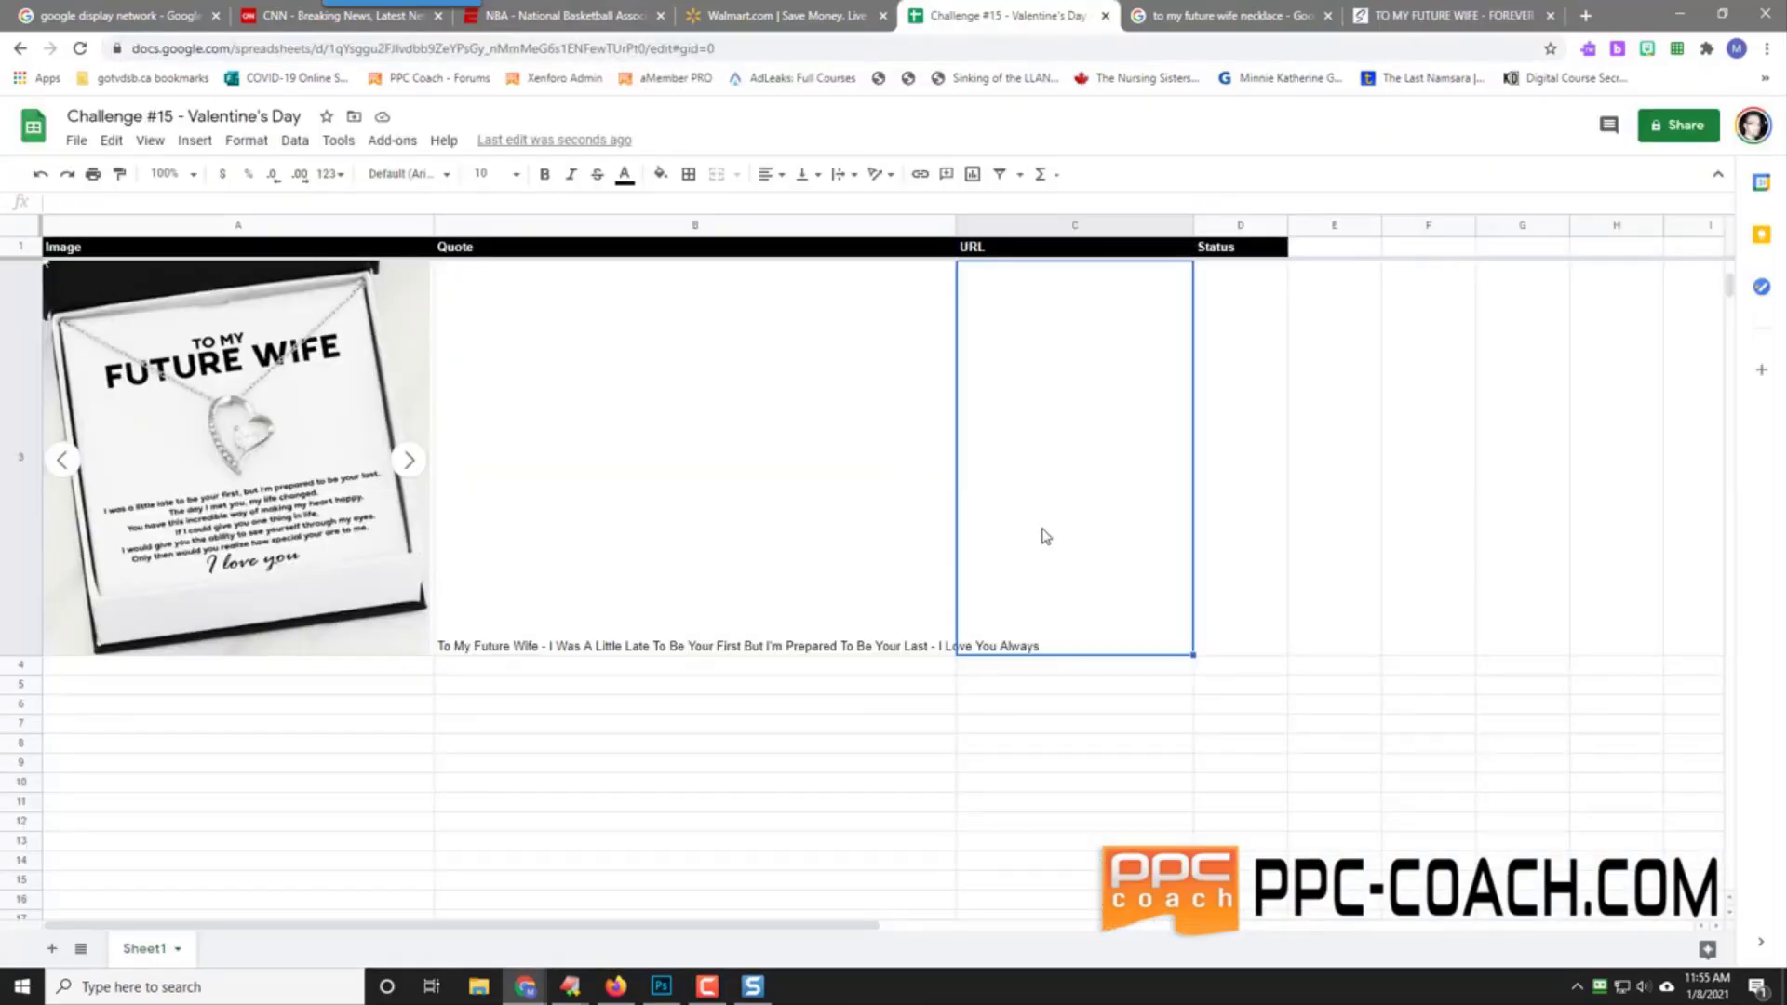
right_click(1057, 530)
mouse_move(1196, 391)
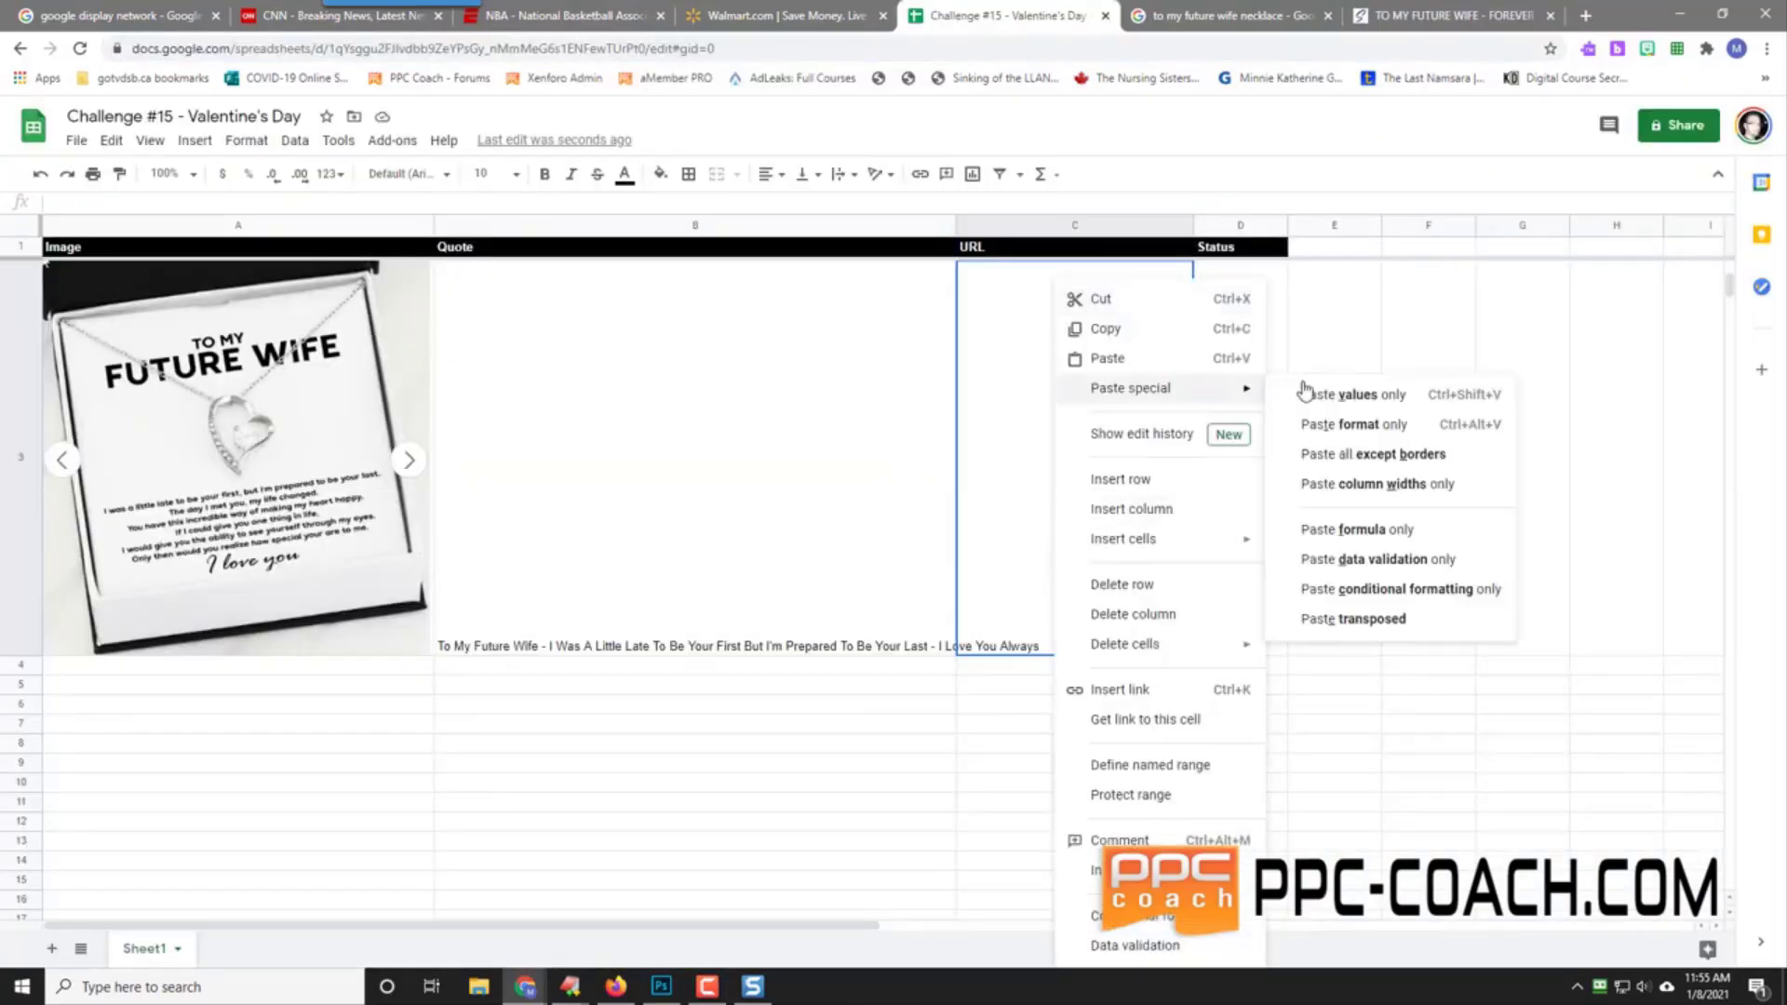
click(1364, 393)
Step: Enter Pending as the status in D3
click(1229, 456)
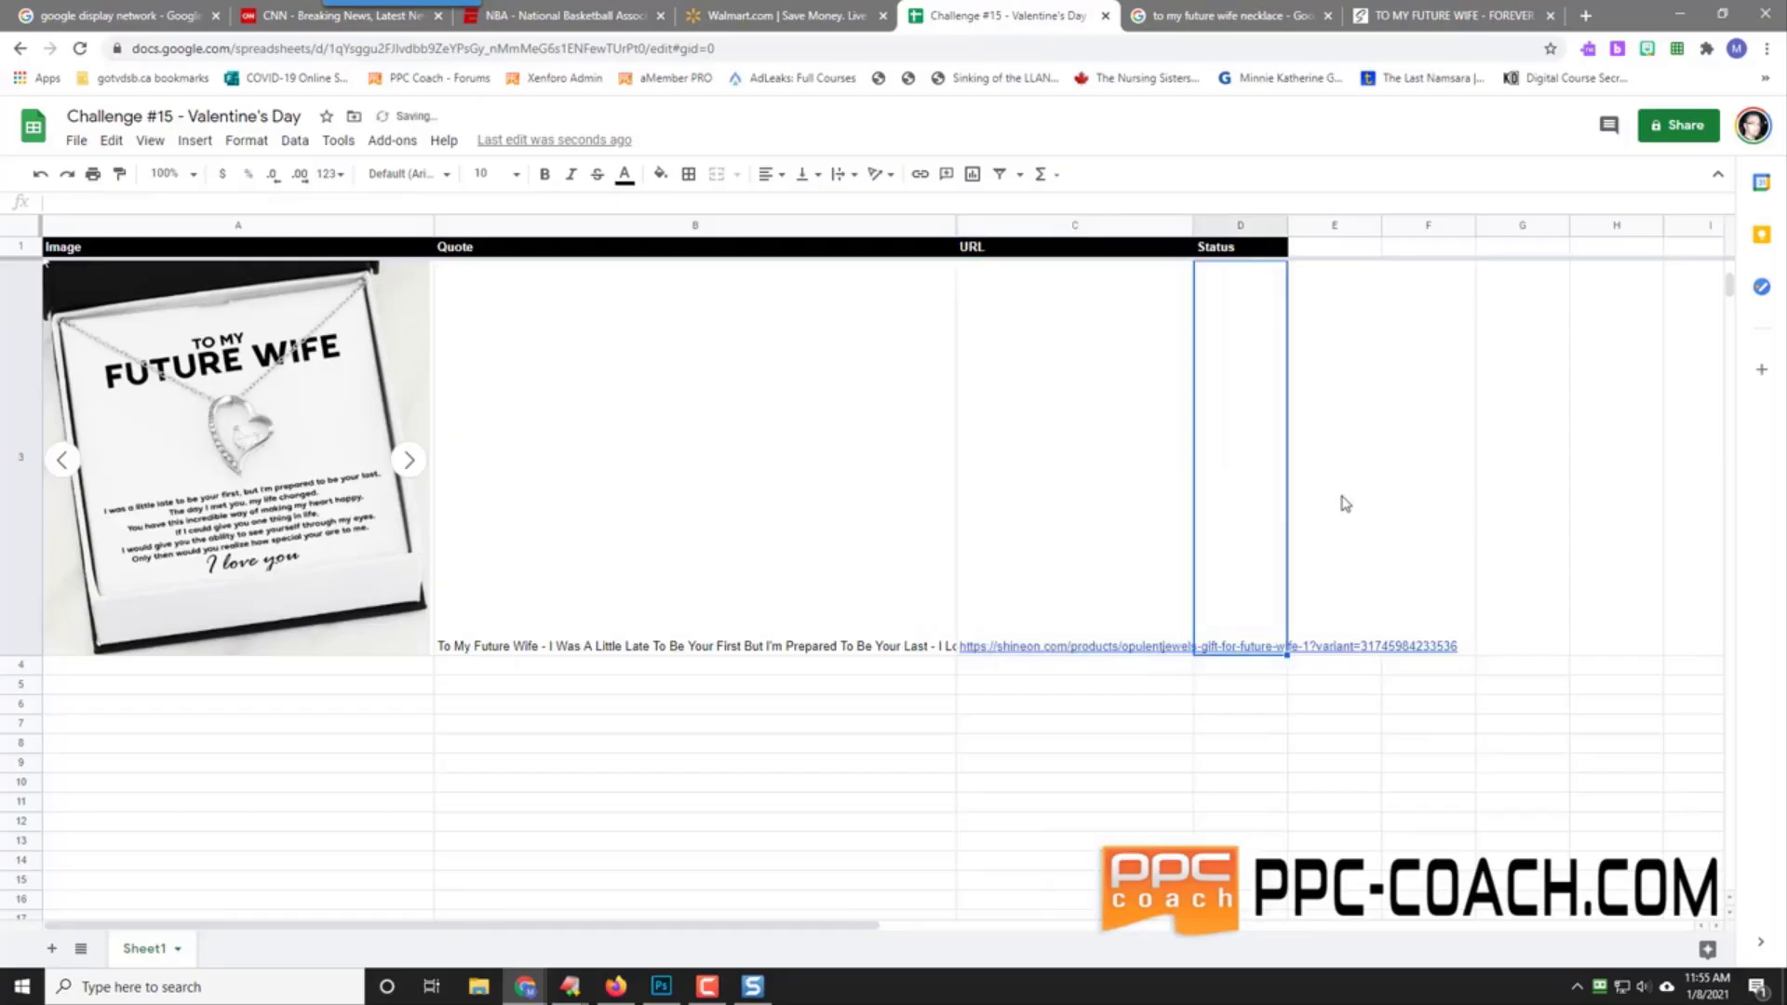
text(Pending)
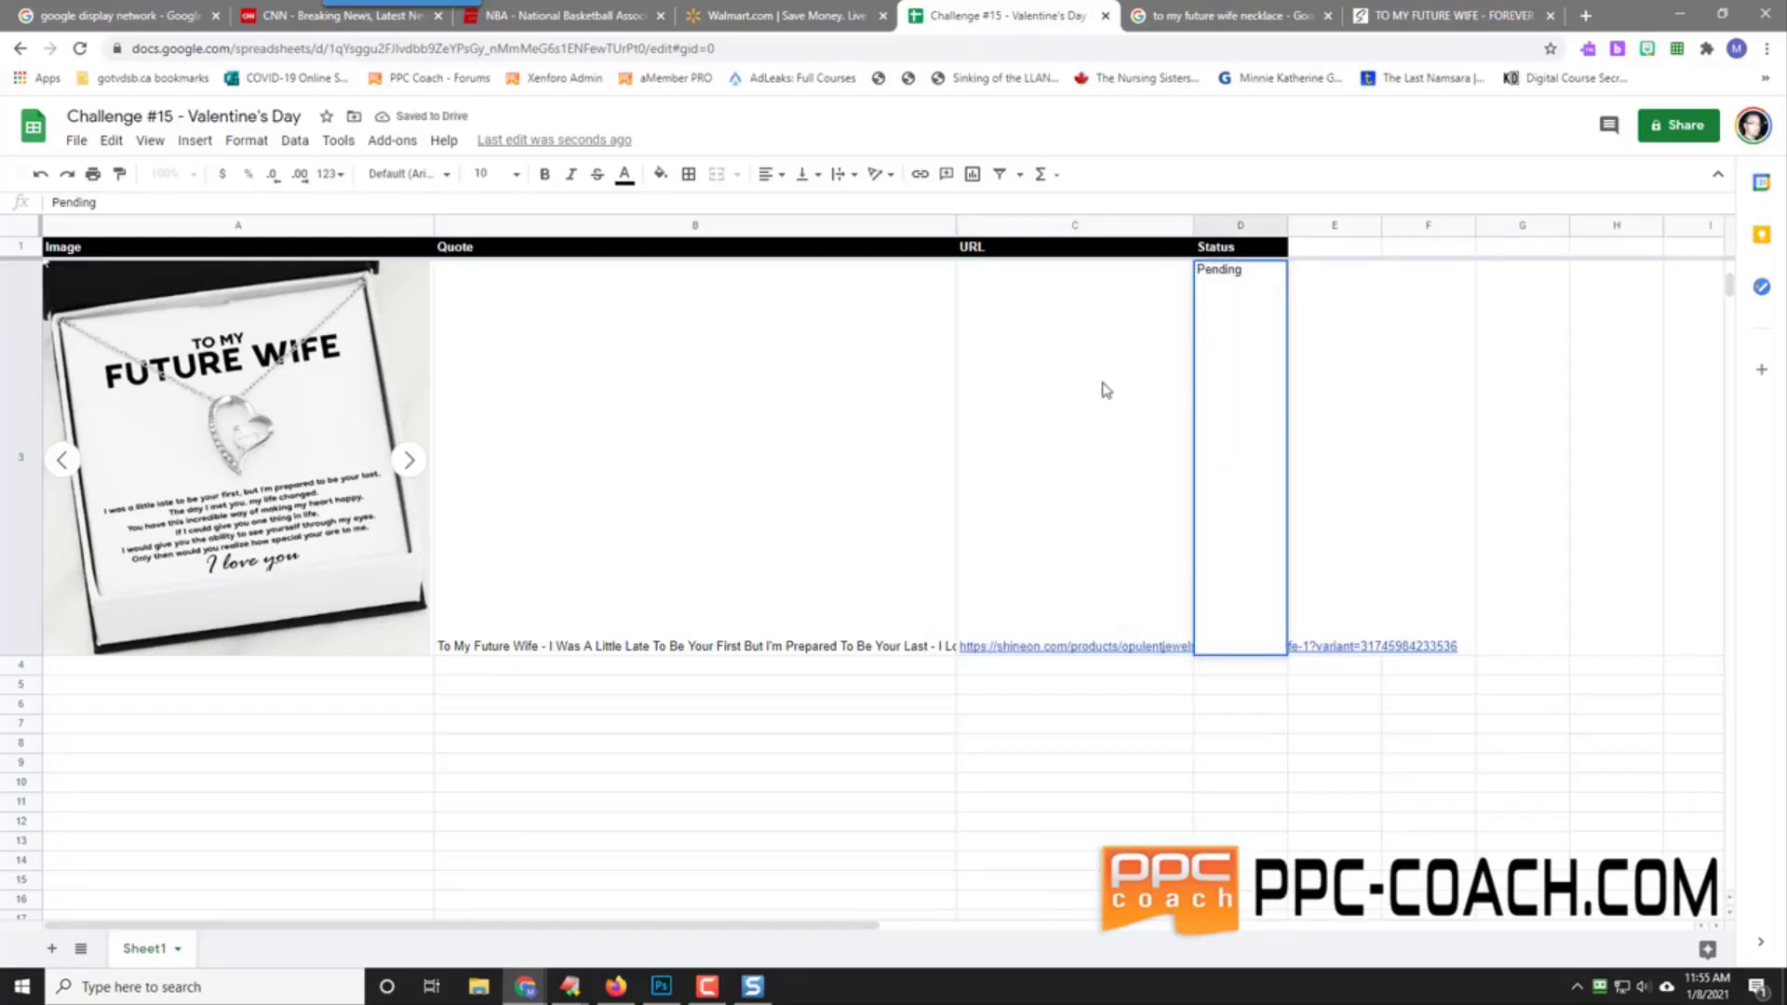
click(1359, 249)
Step: Add 'Other Quote' as the header in both E1 and F1
text(Q)
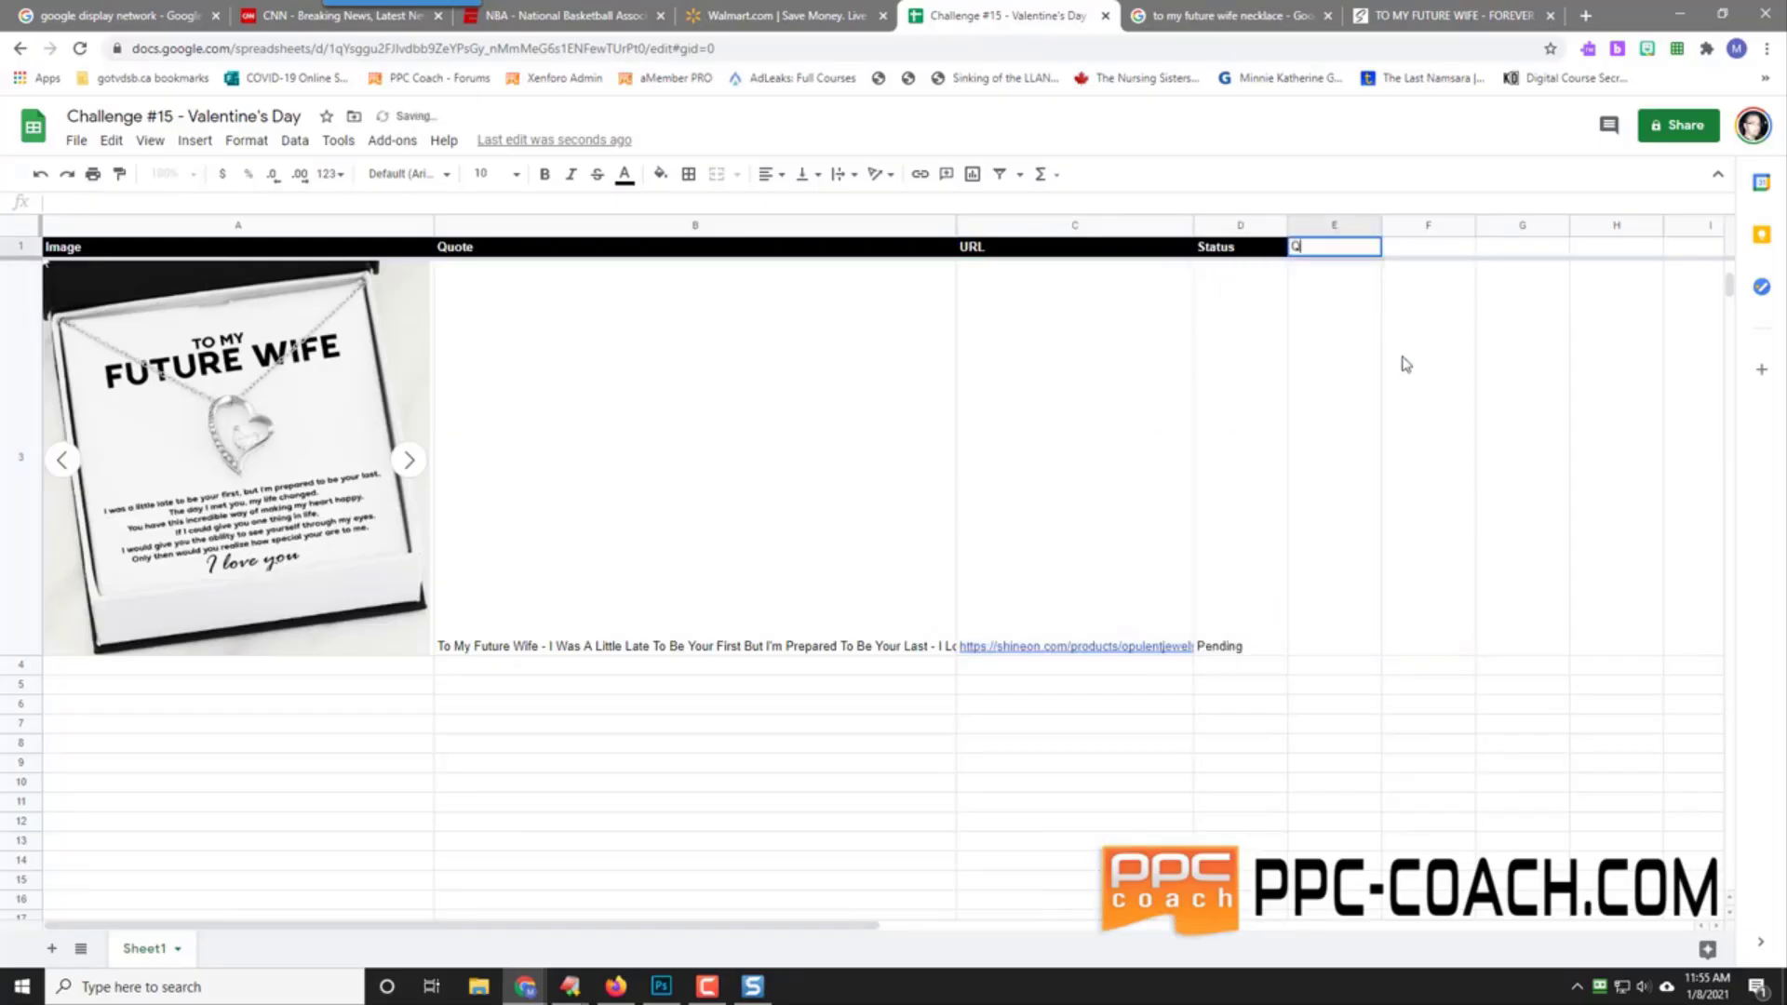
text(ther Quote)
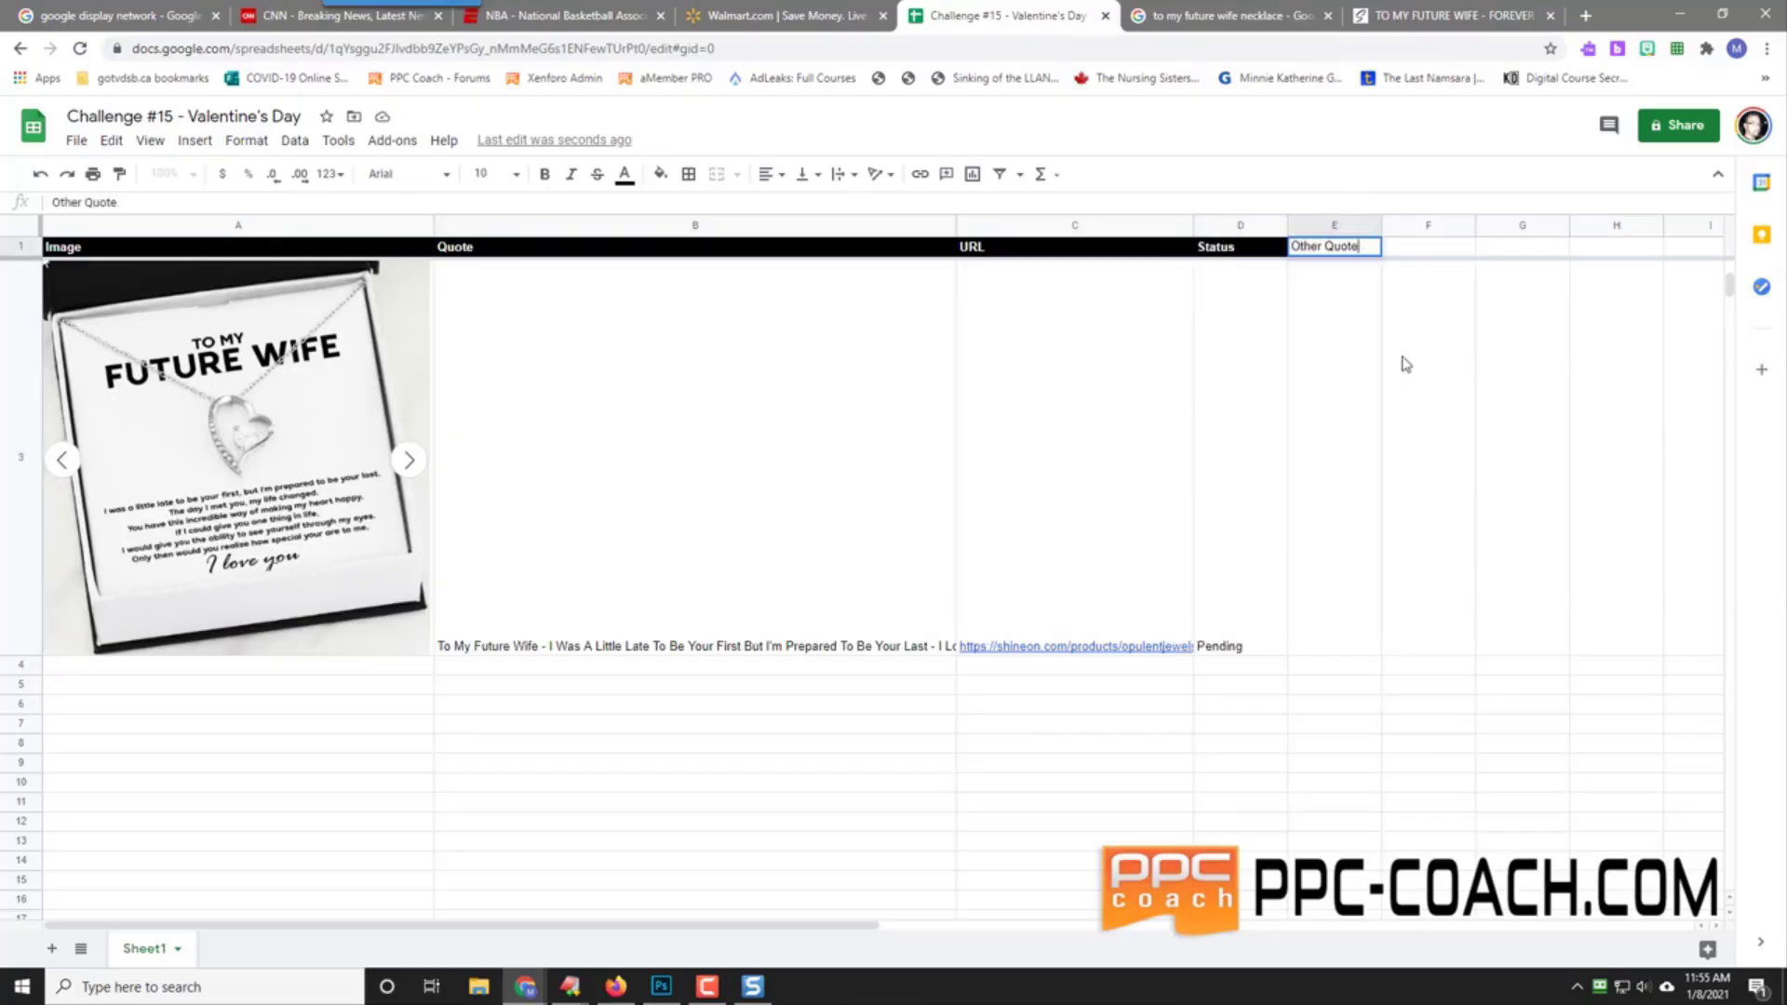
key(Tab)
text(Other Quote)
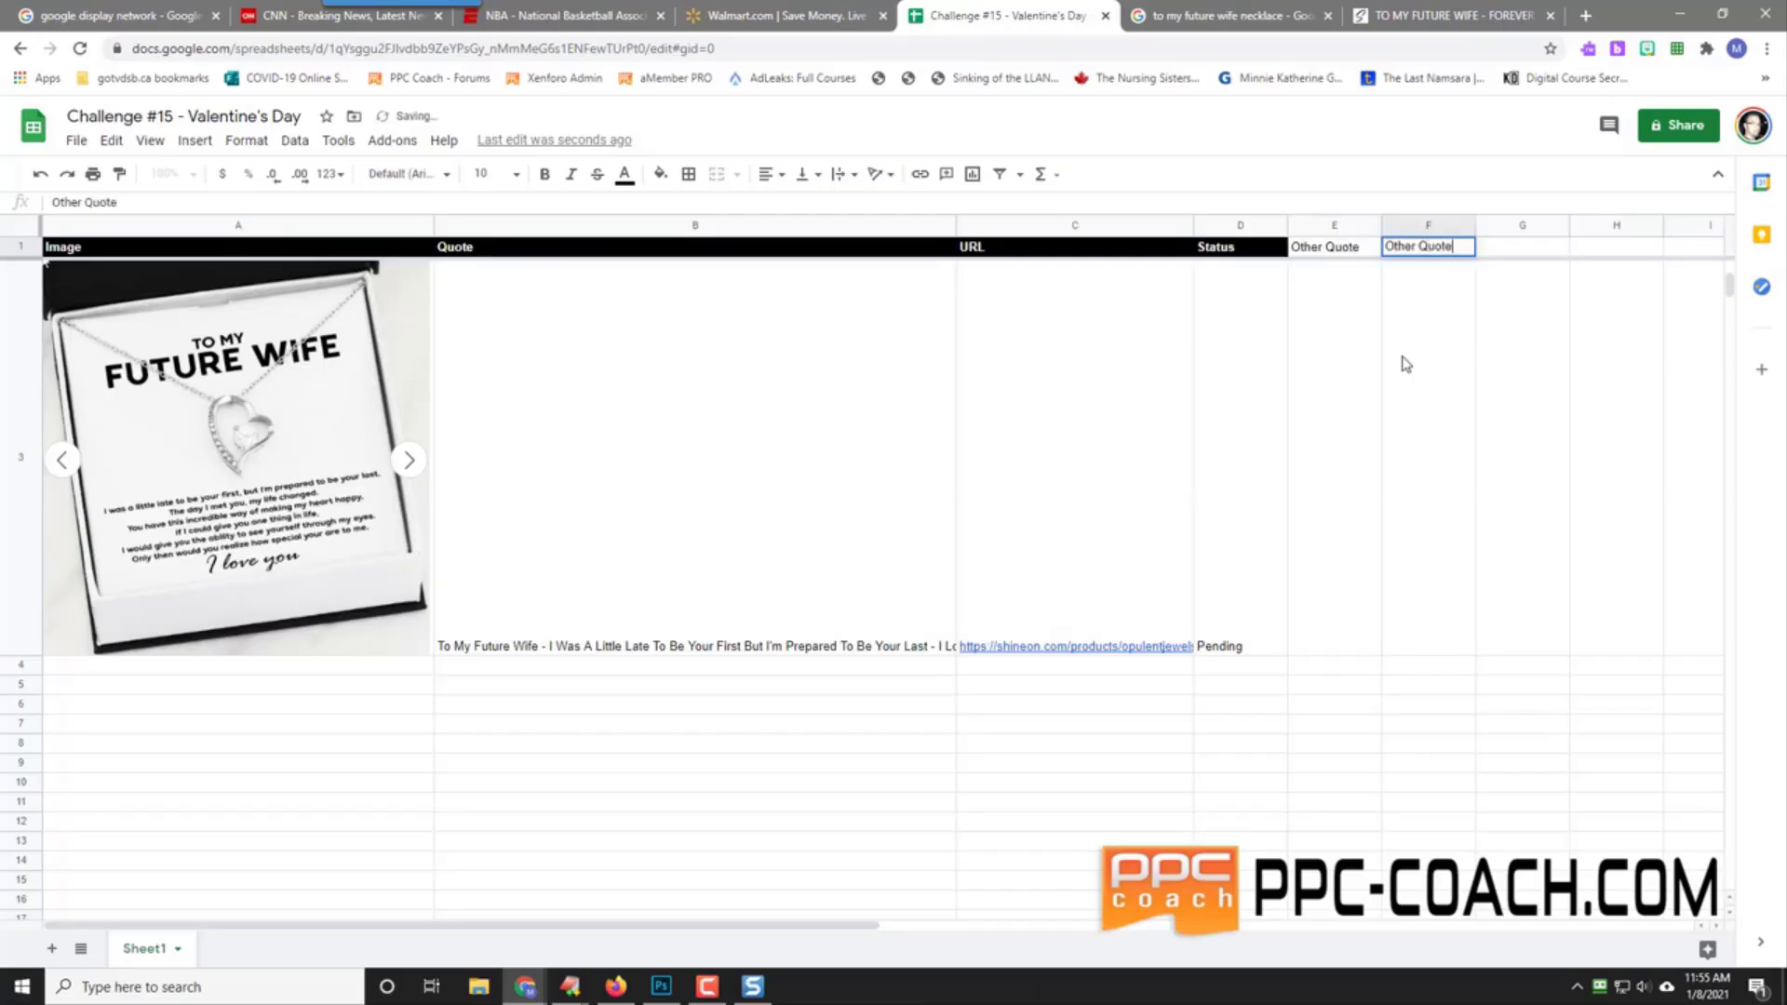
key(Return)
key(Left)
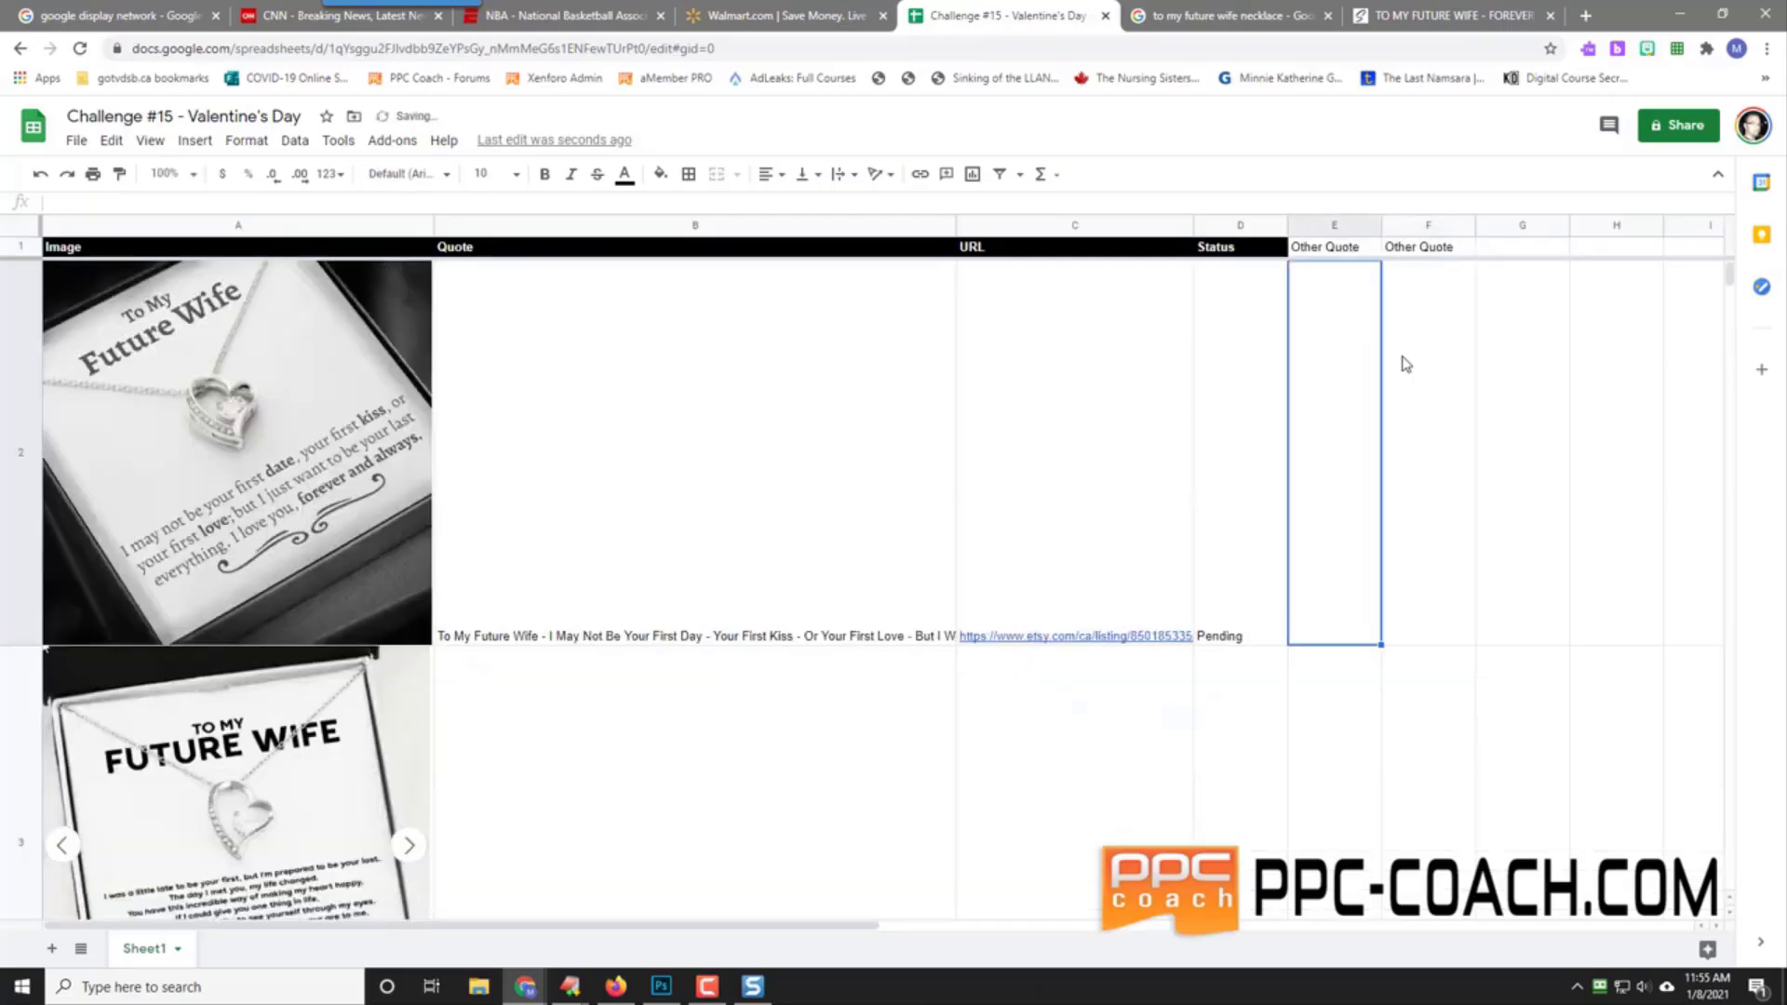
click(1341, 254)
Step: Make the E1:F1 Other Quote headers bold with white text on a black fill
drag(1341, 256, 1416, 251)
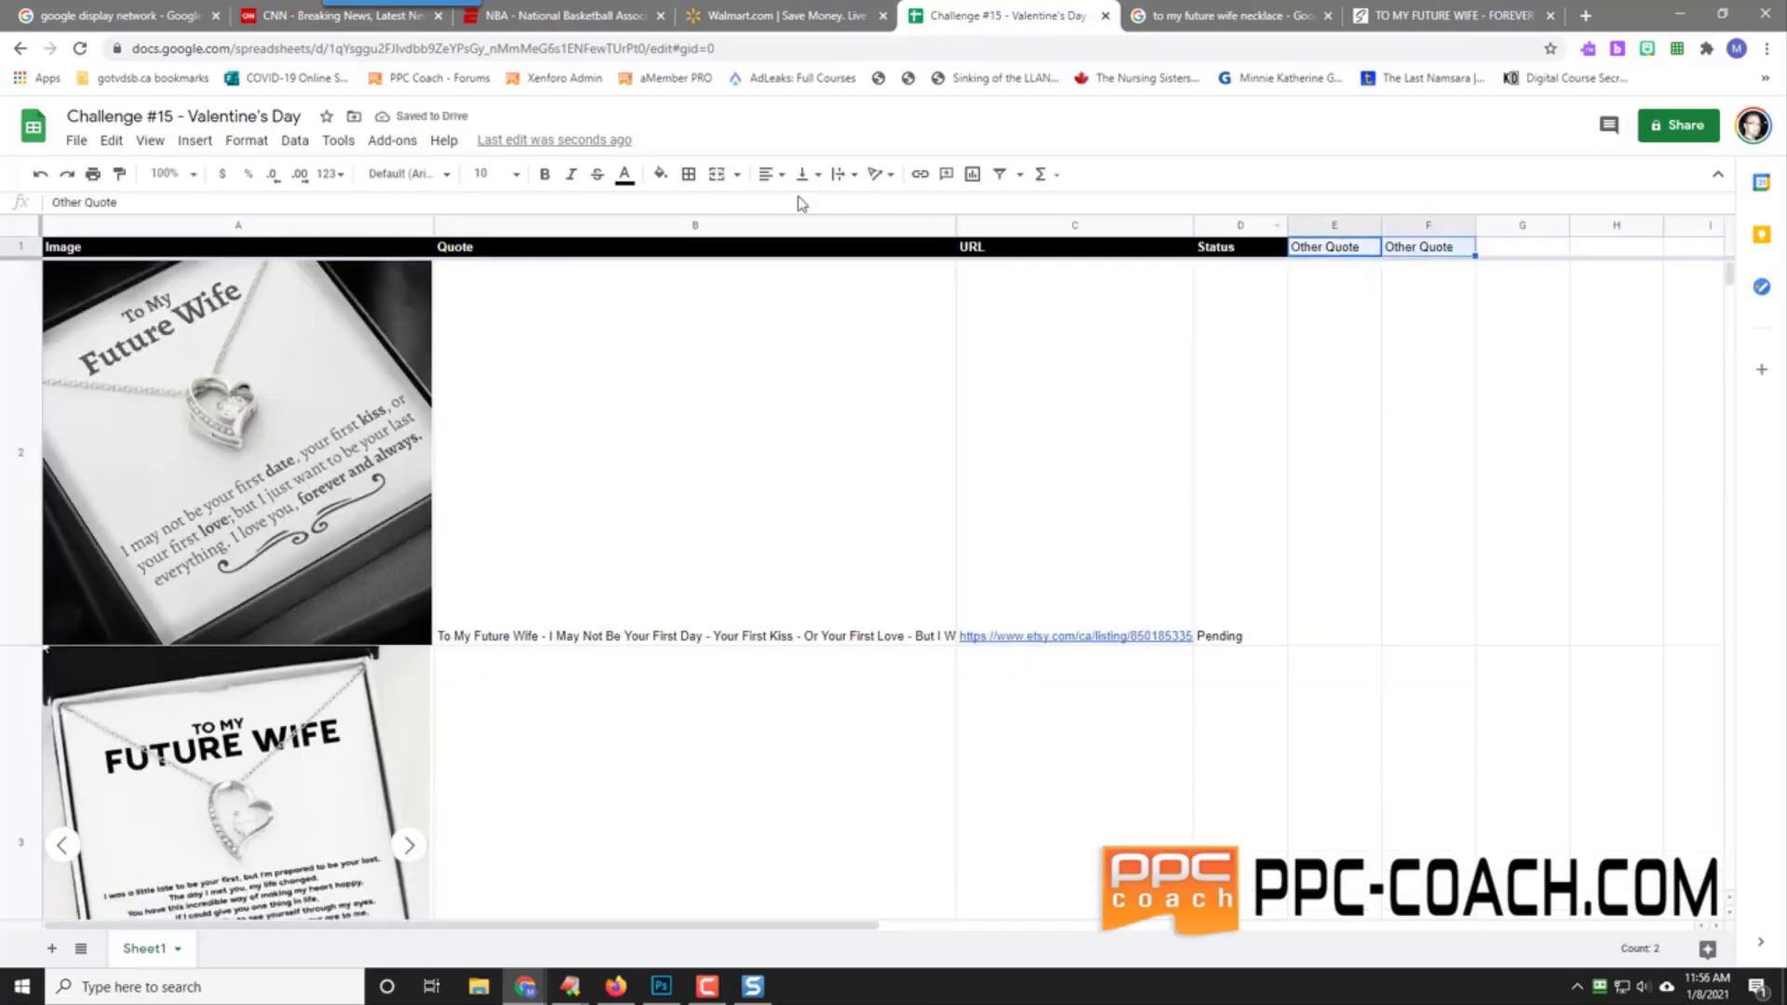
click(543, 174)
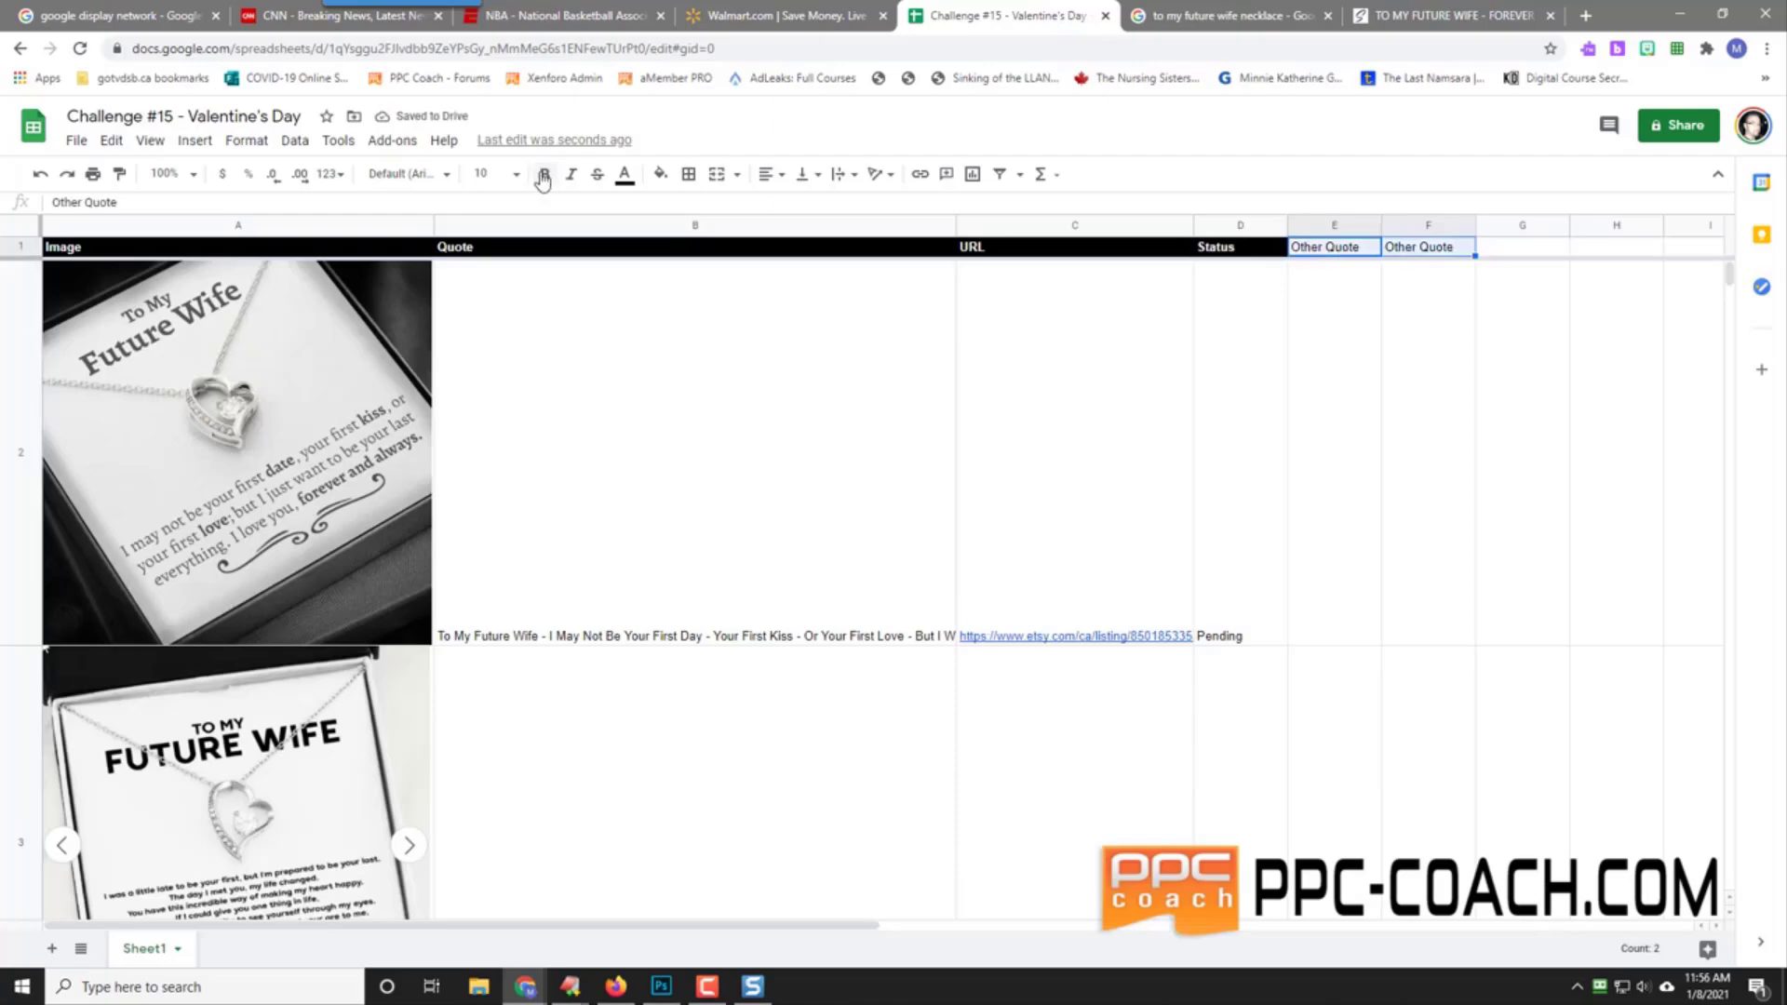
click(657, 175)
click(816, 238)
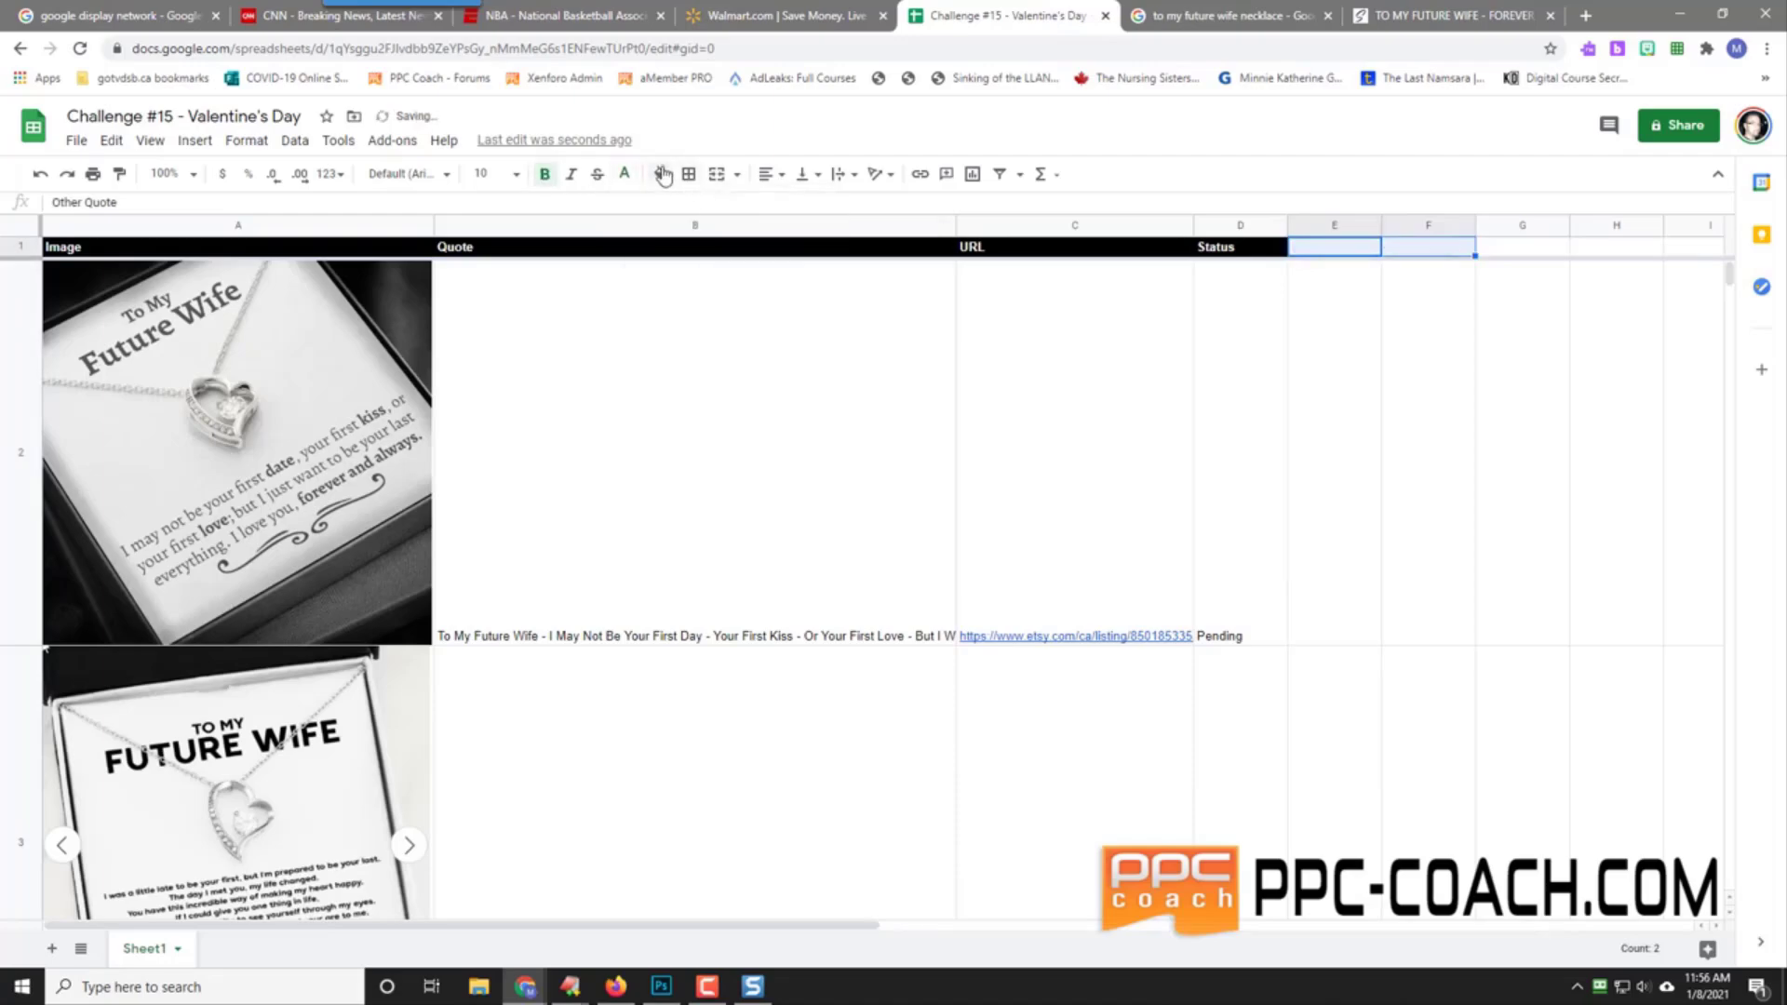
click(659, 174)
click(667, 431)
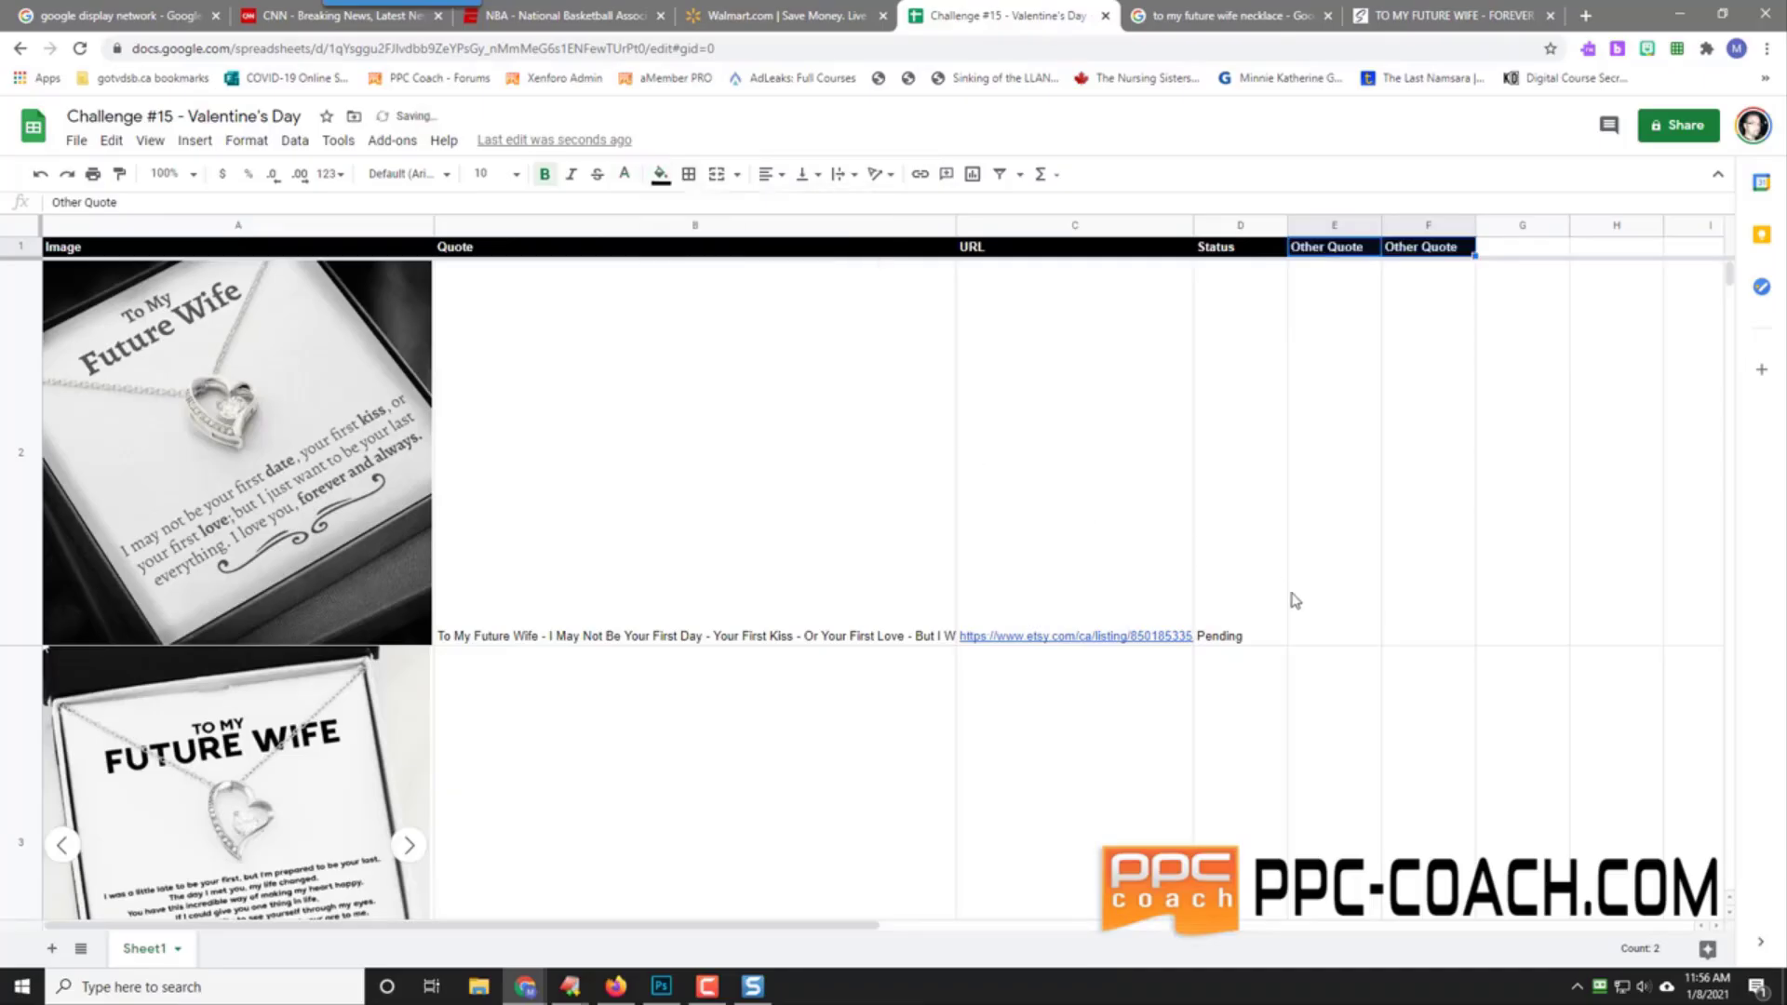
scroll(1247, 712, down, 2)
Step: Enter the 'To My Future Wife - The I Met You My Life Changed For The Better…' quote in E3
click(1332, 607)
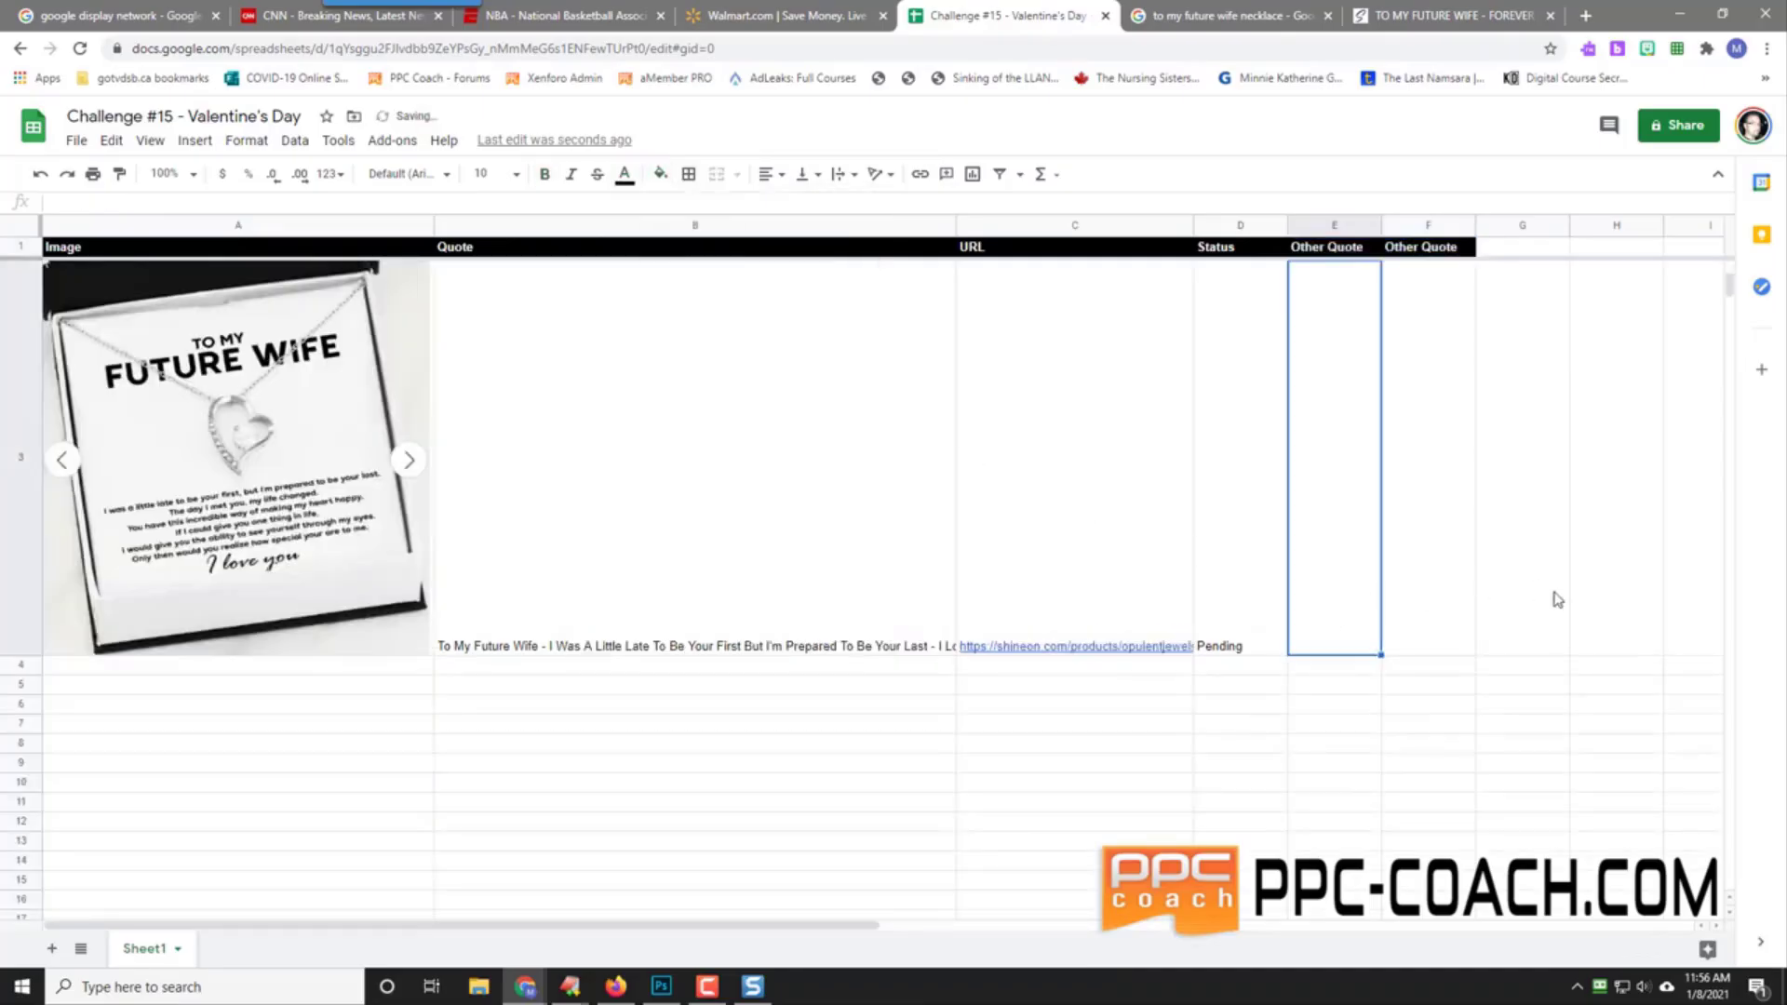
text(To My Fu)
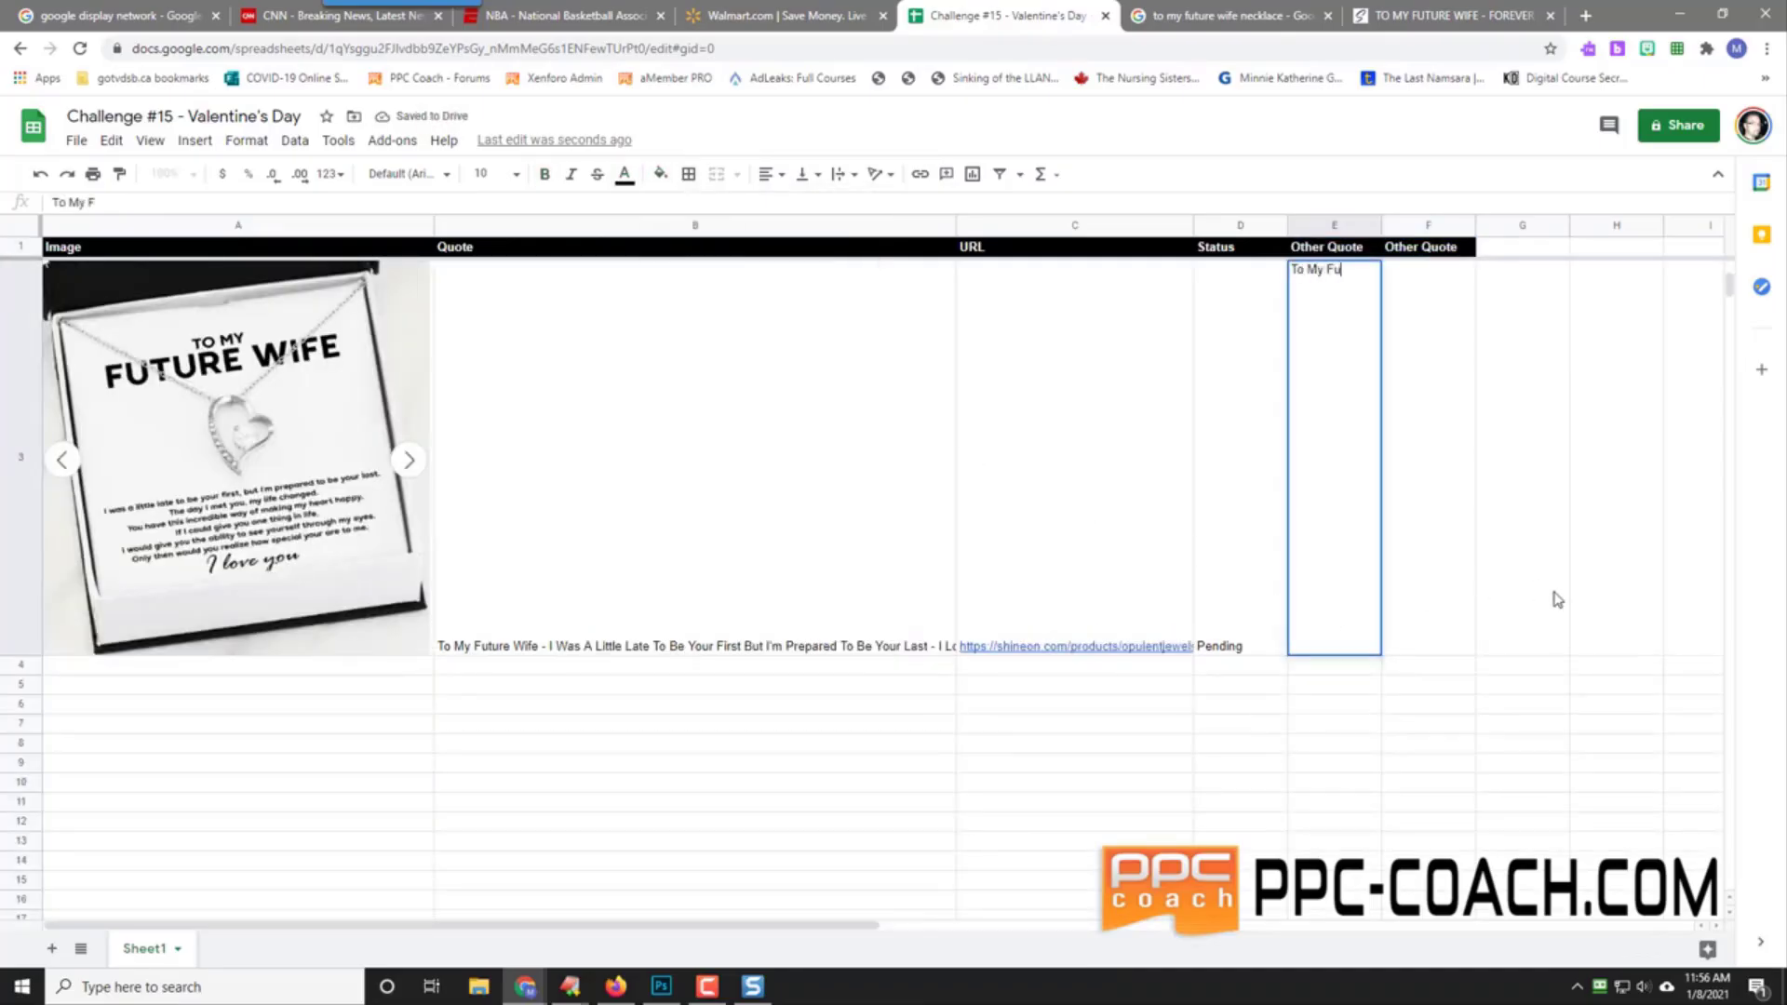
text(ture Wife - )
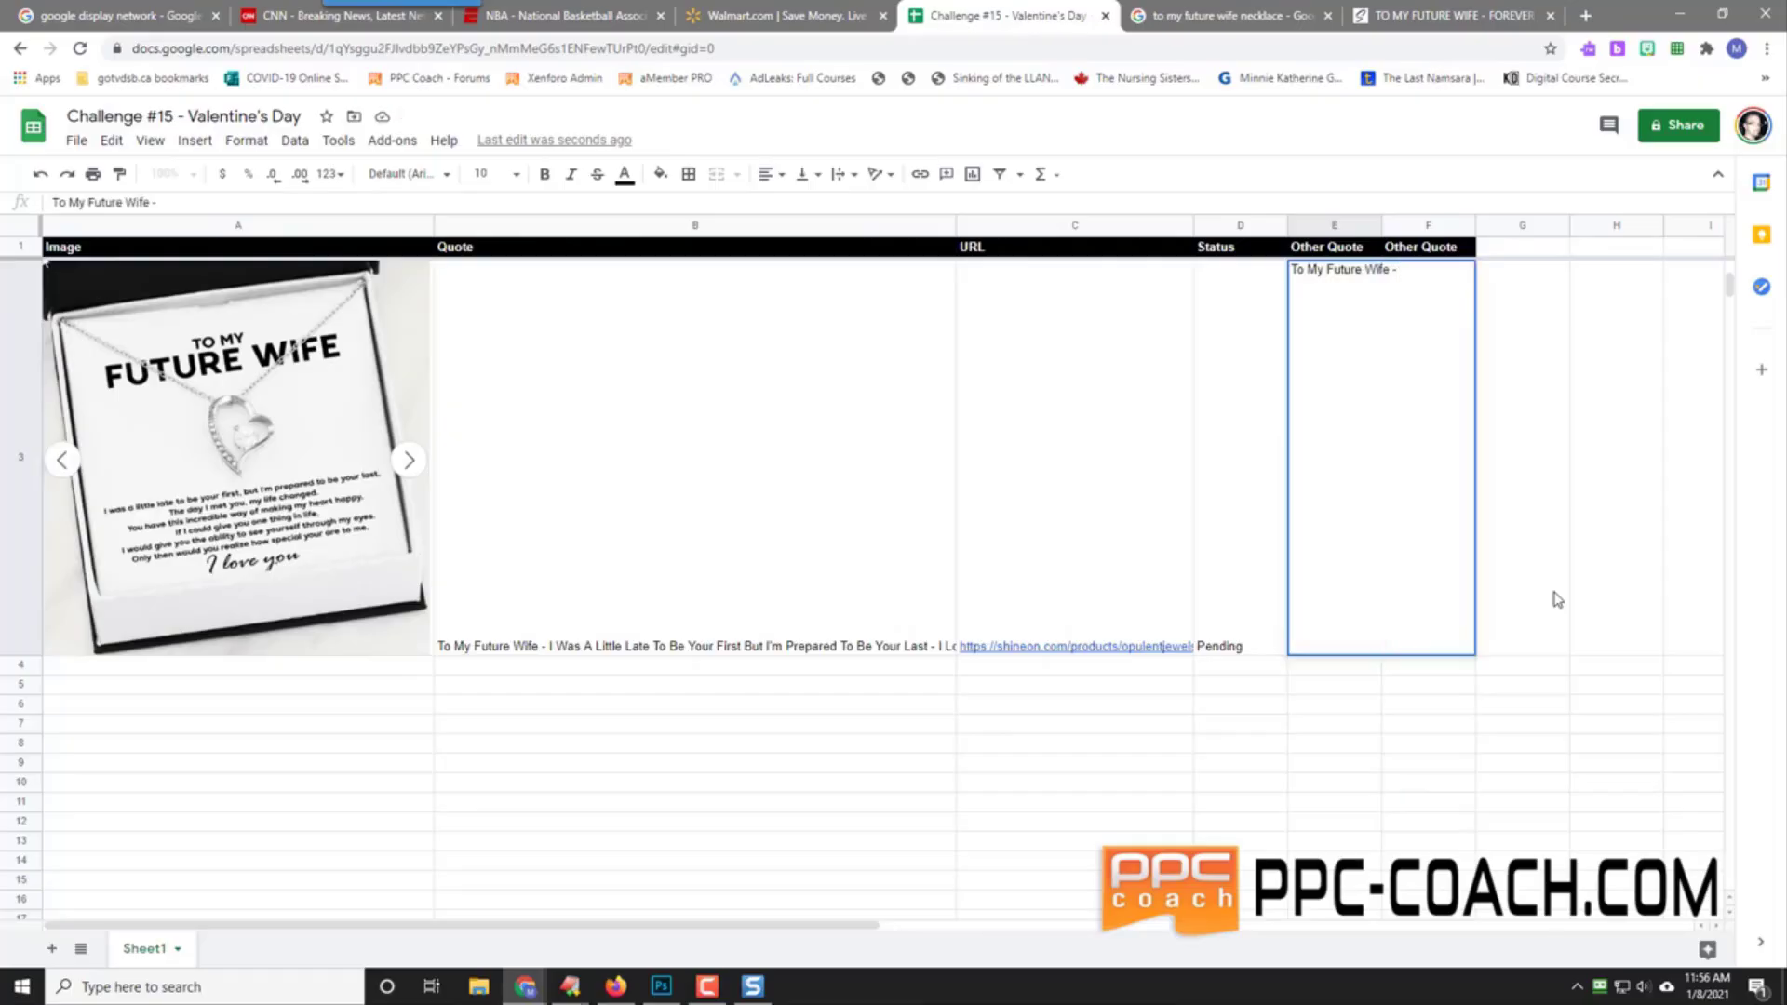
text(The I Met You My )
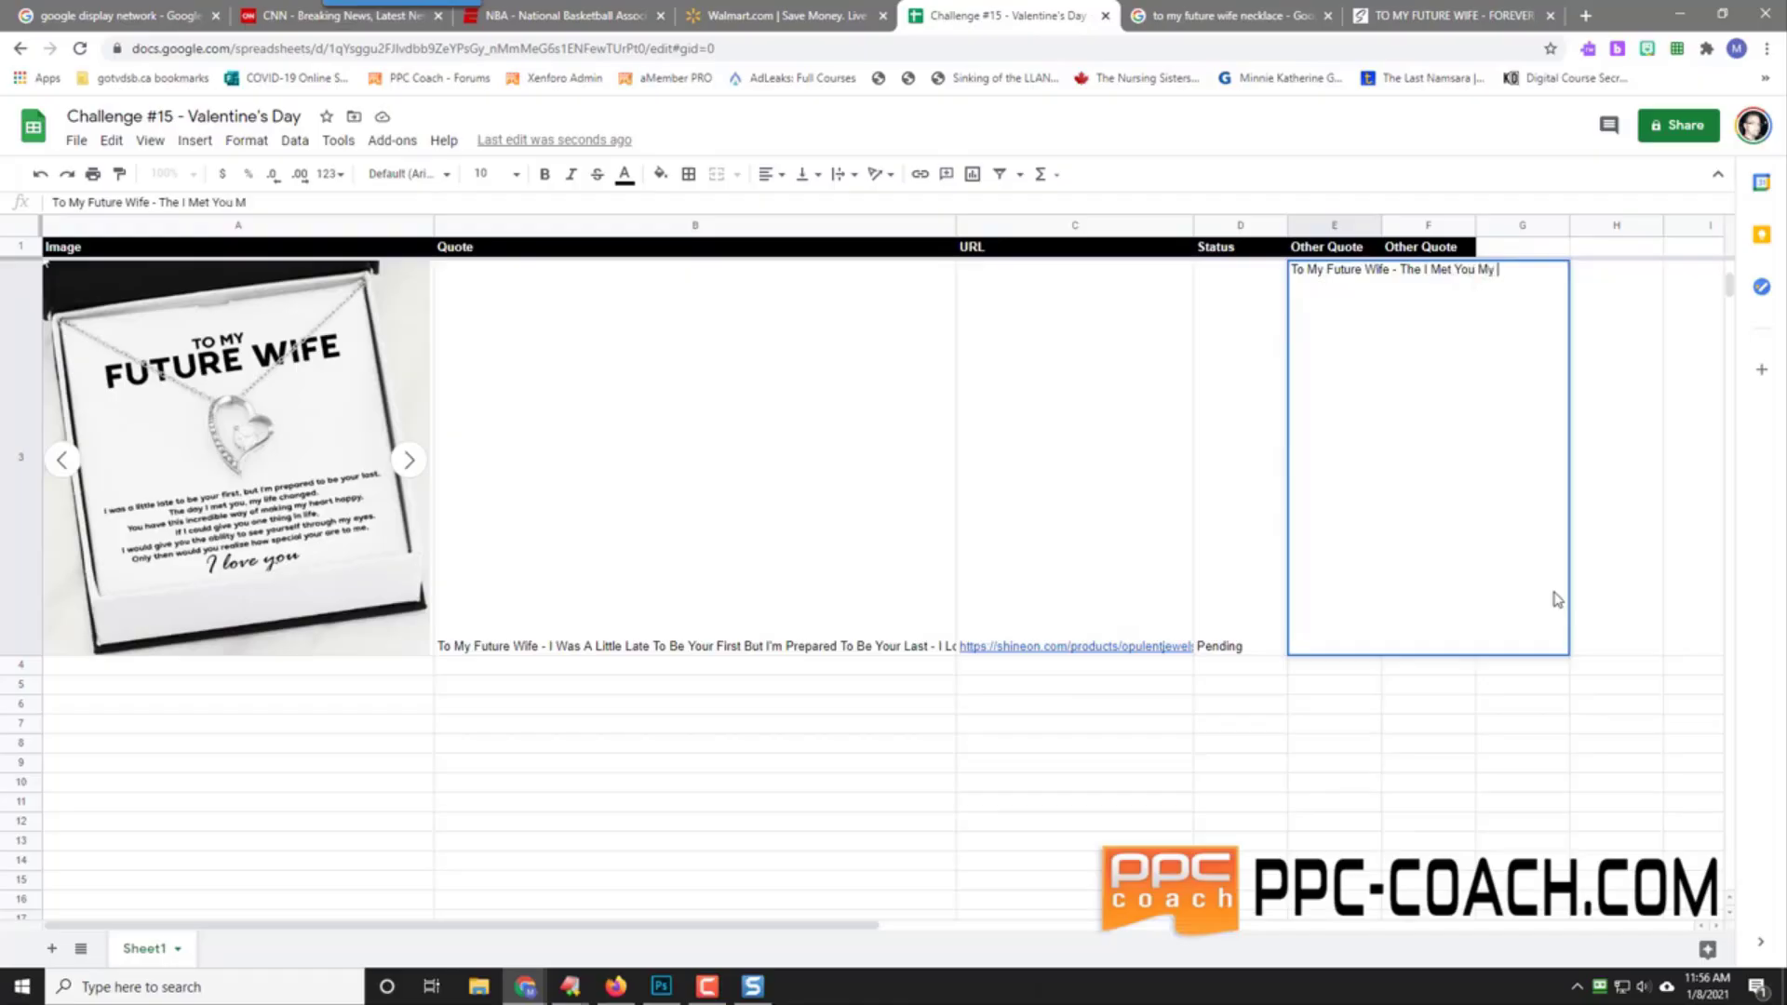
text(Life Changed For)
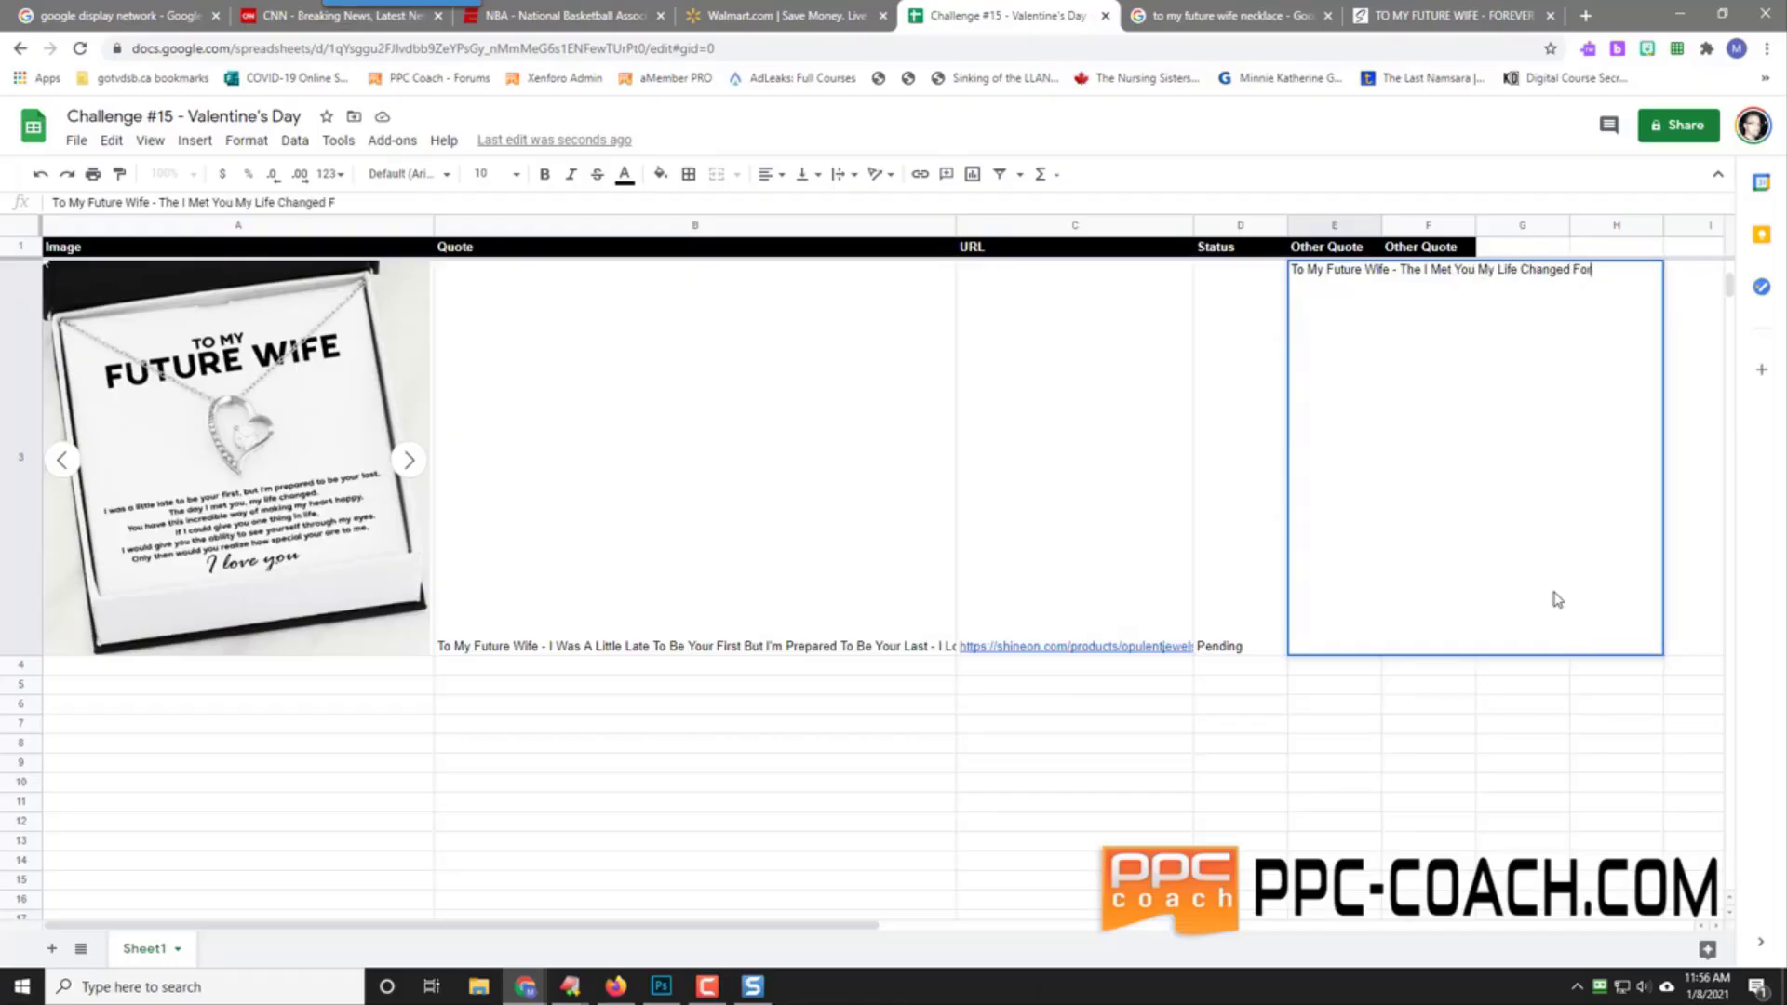
text( The Better - I Am So Thankful)
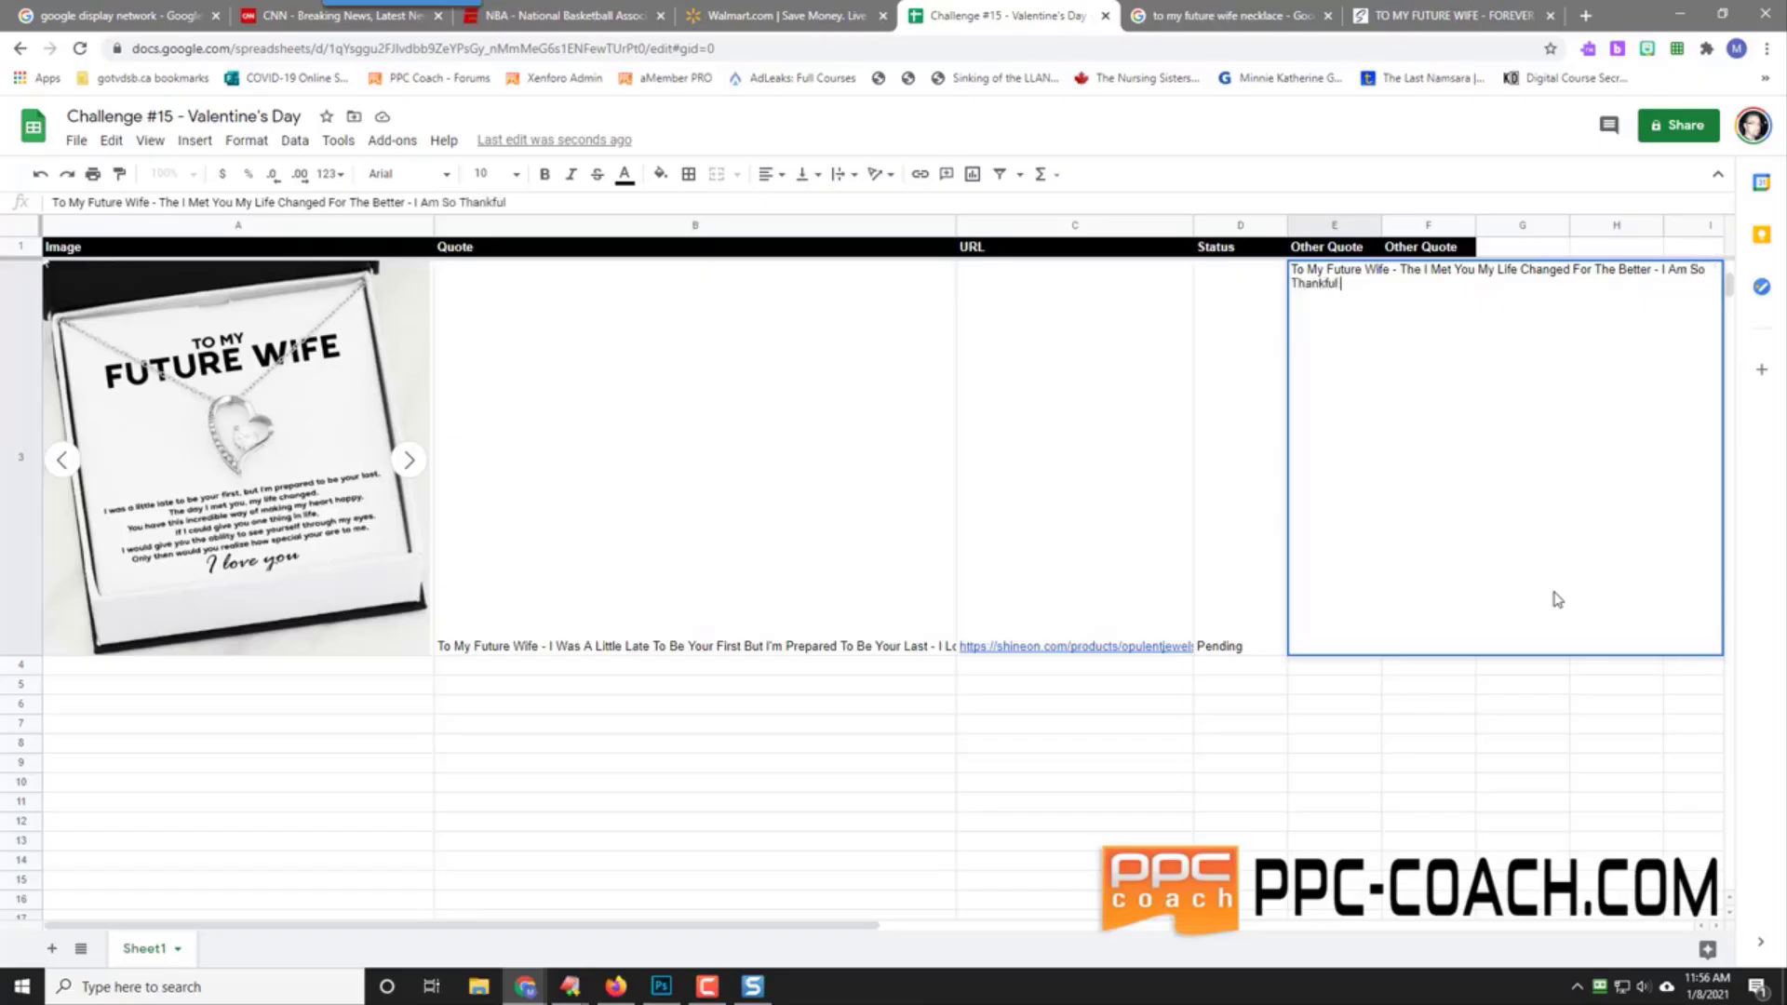
text(o have)
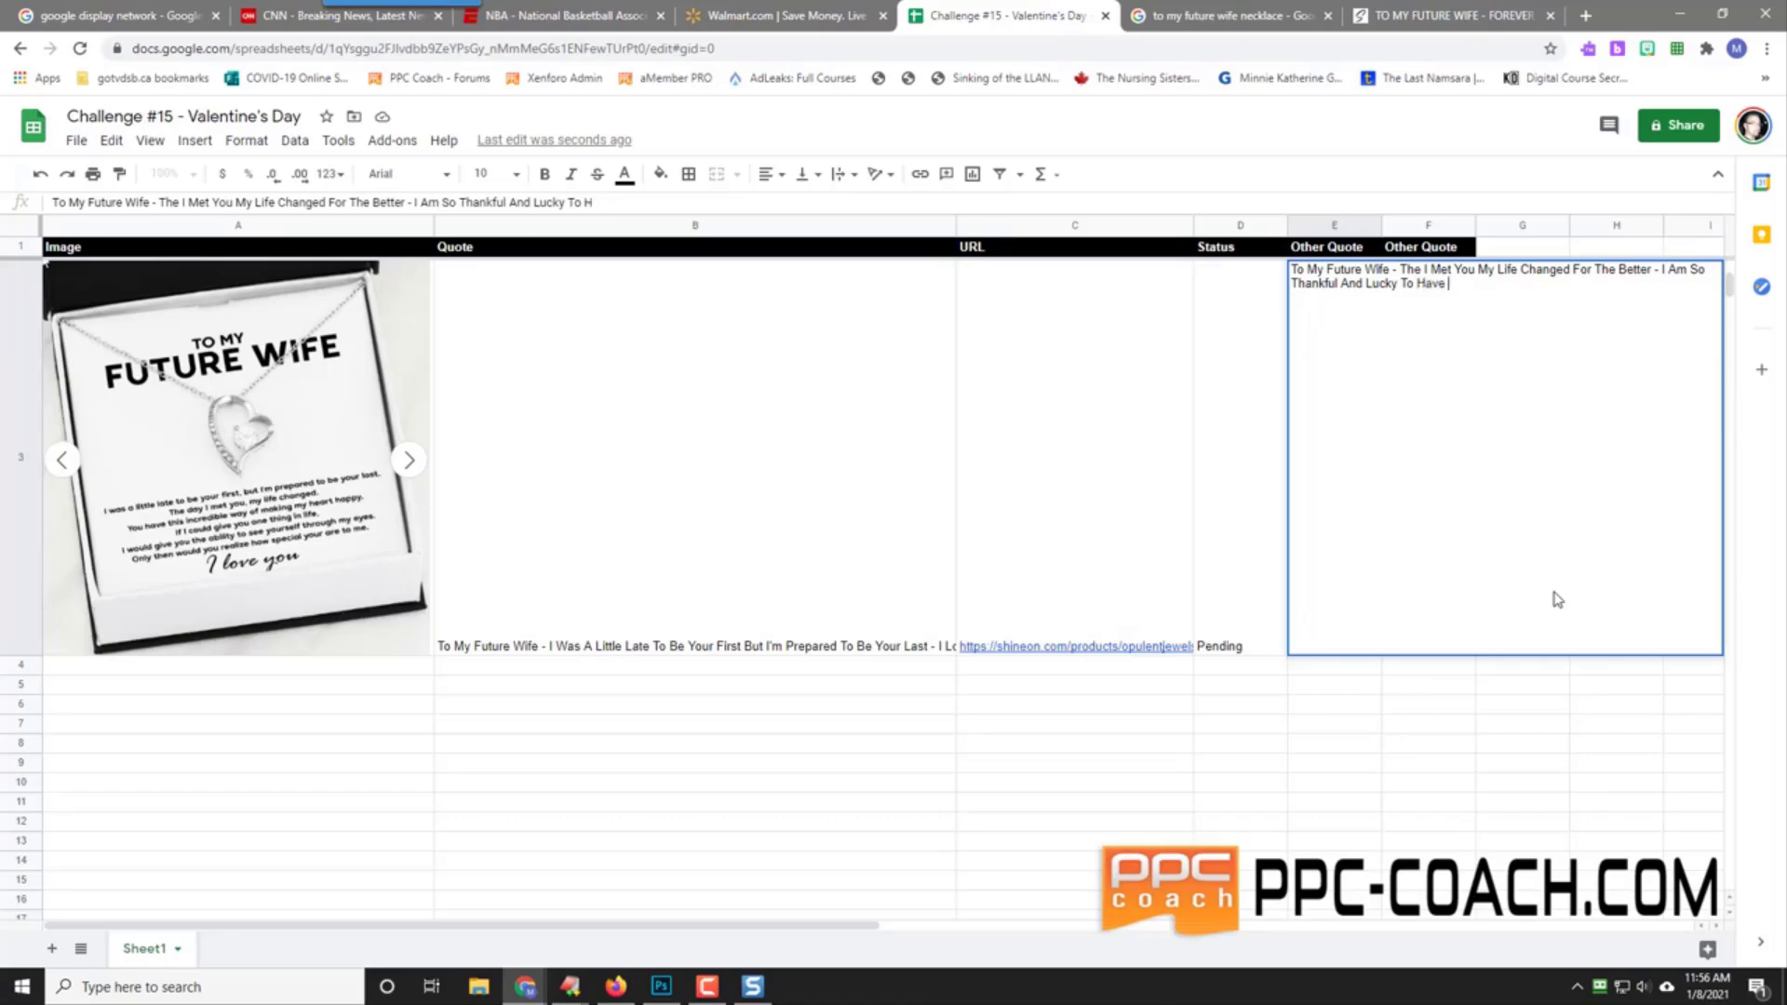
text( Found You - I Love You)
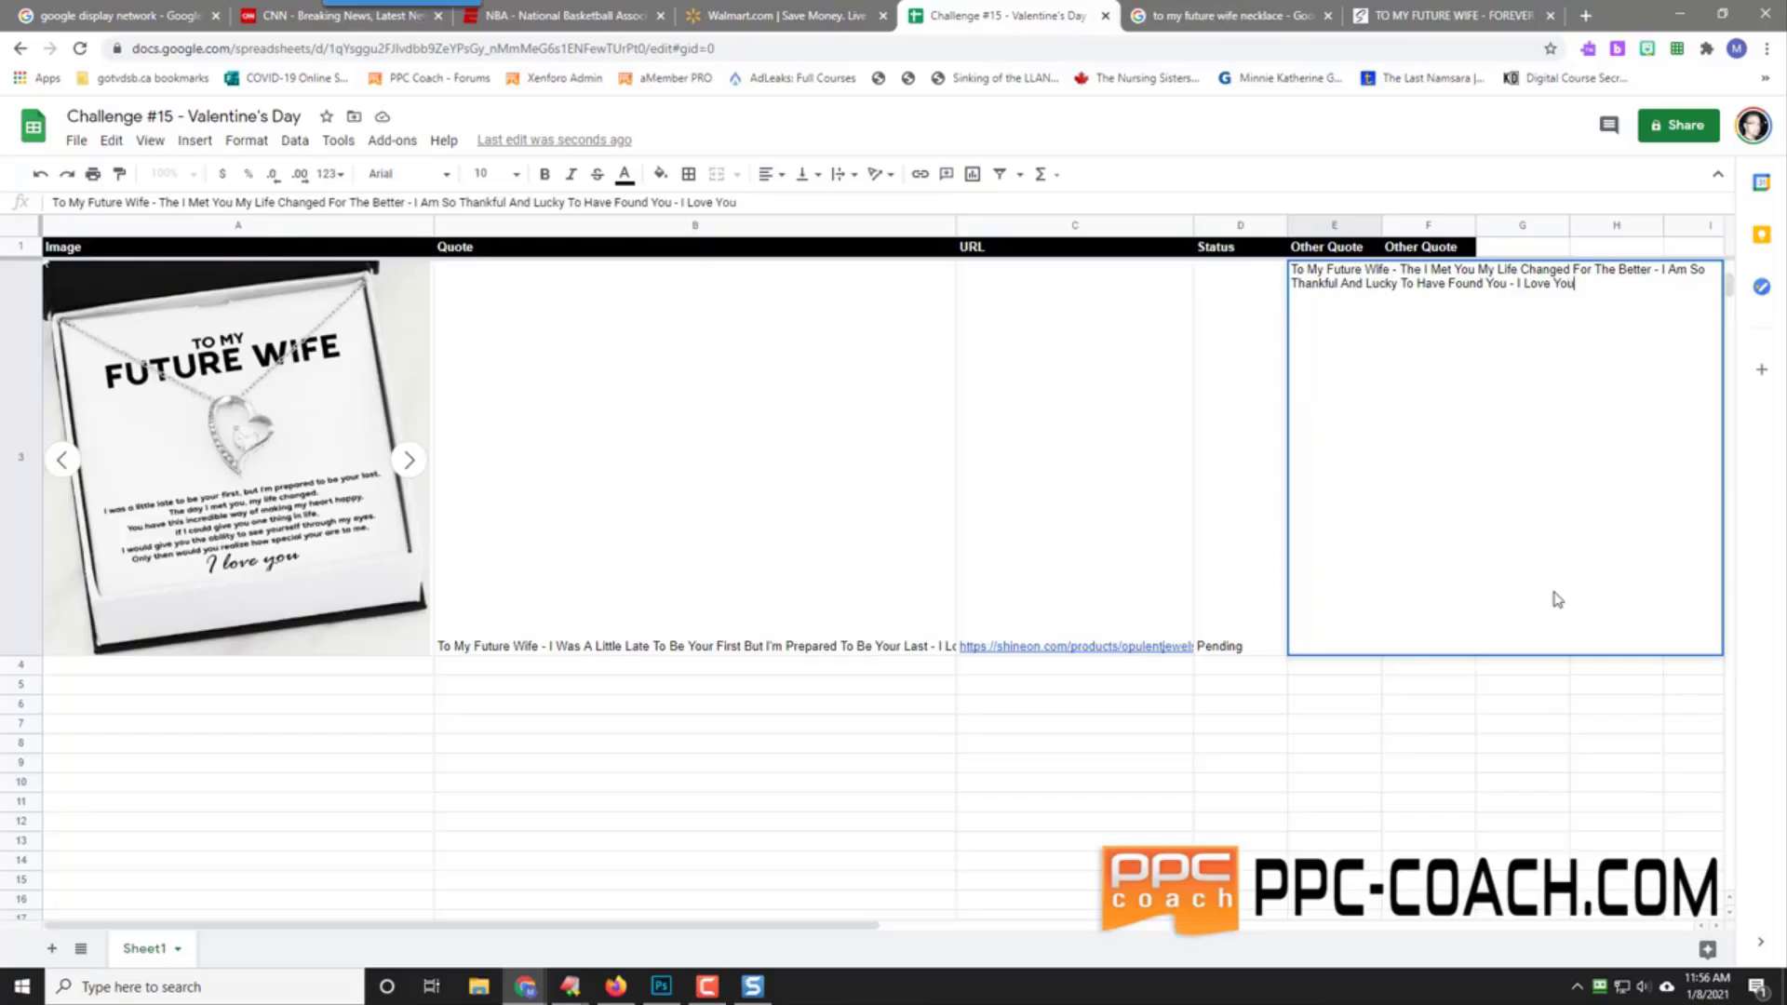
text( To Death)
key(Return)
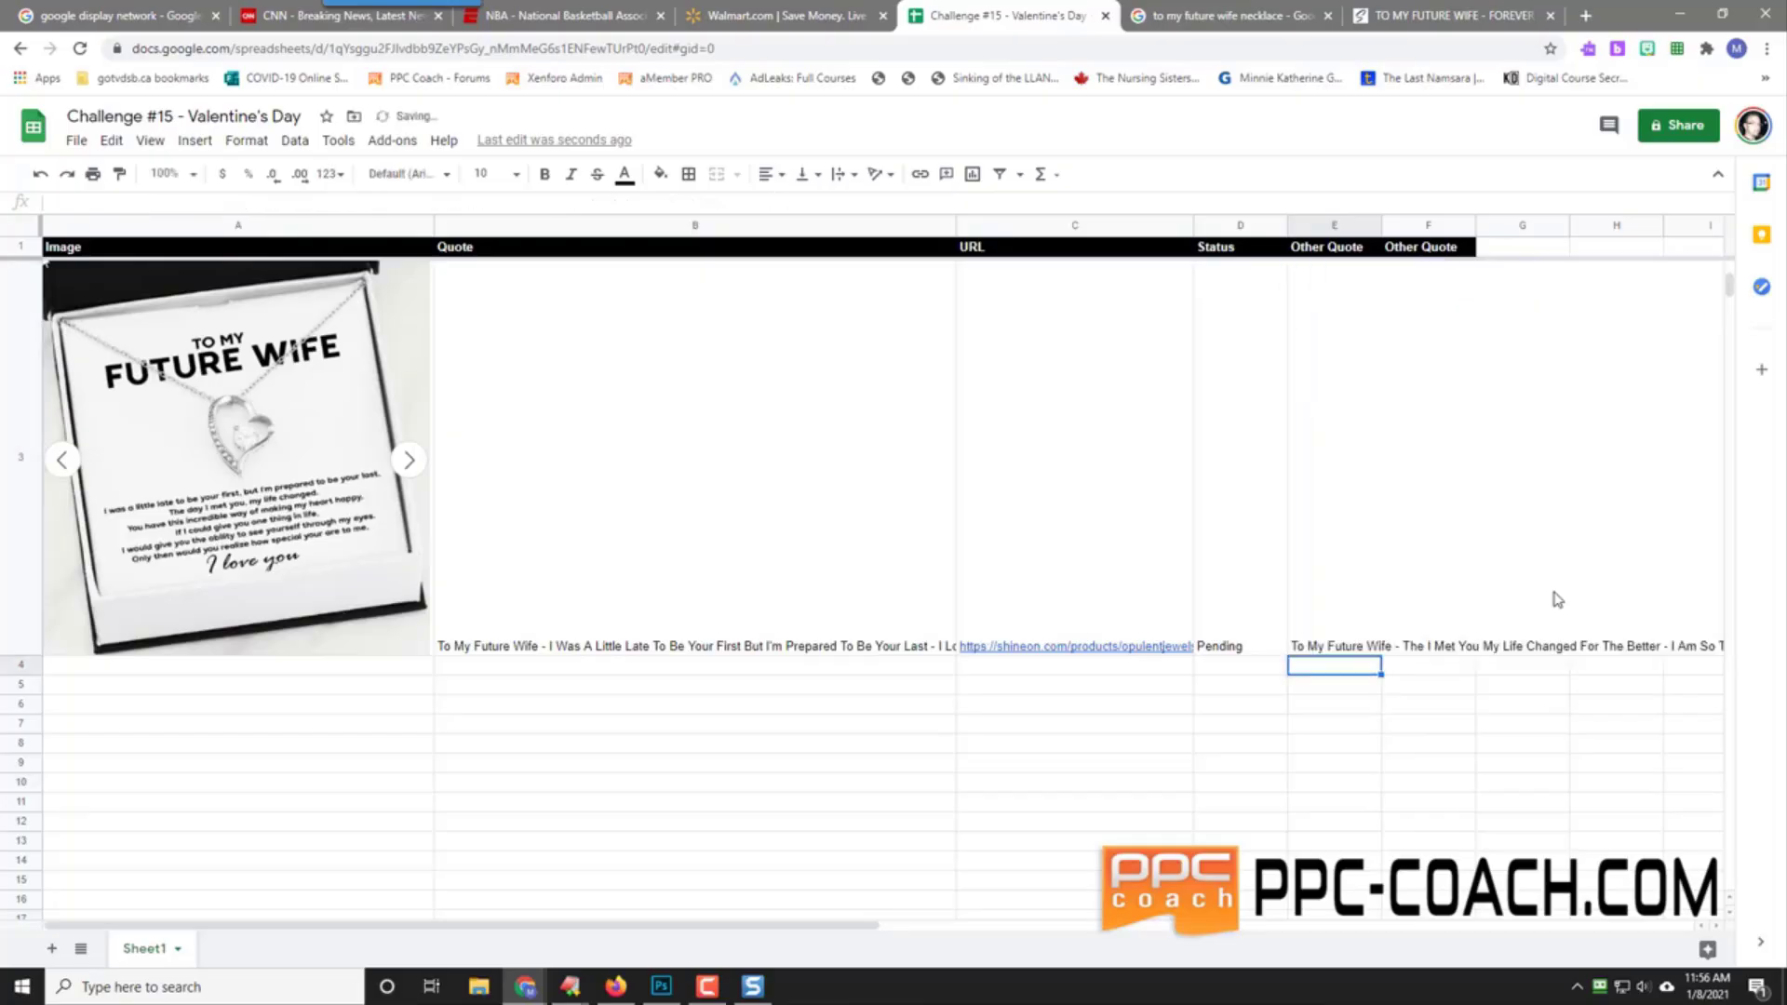
key(Up)
key(Right)
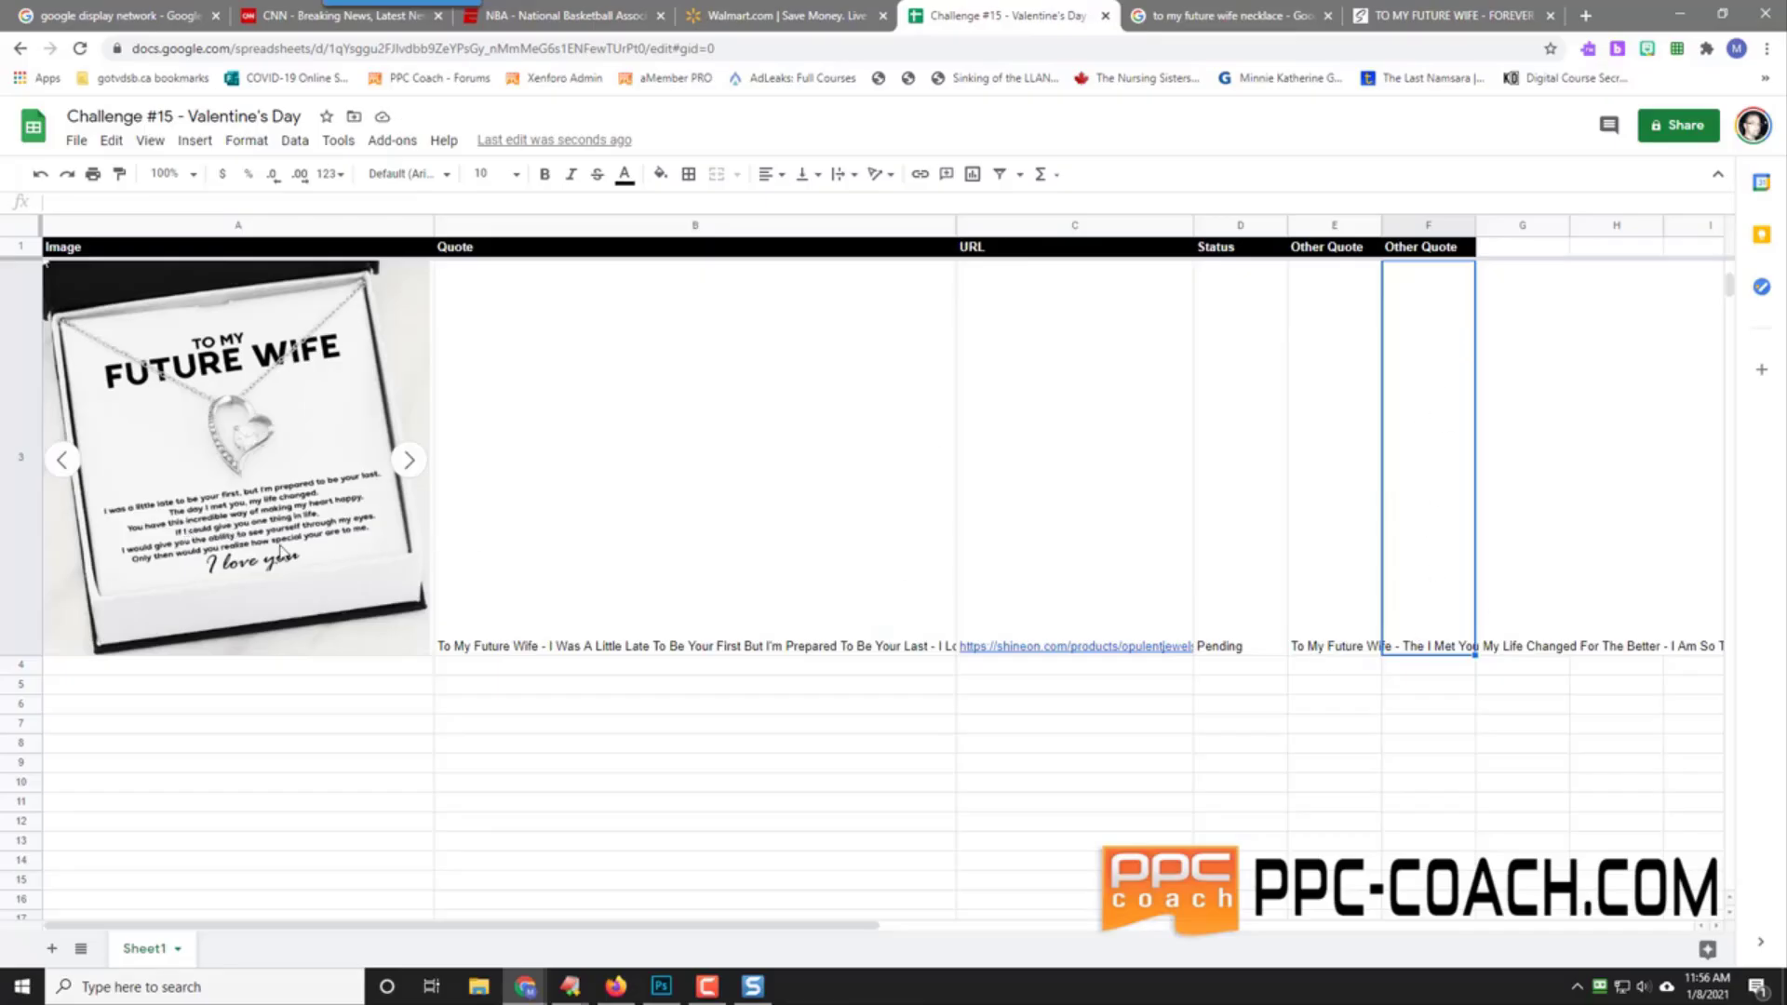
Step: Type the 'To My Future Wife - You Have This Incredible Way Of Making My Heart…' quote into F3
mouse_move(1131, 522)
text(To M)
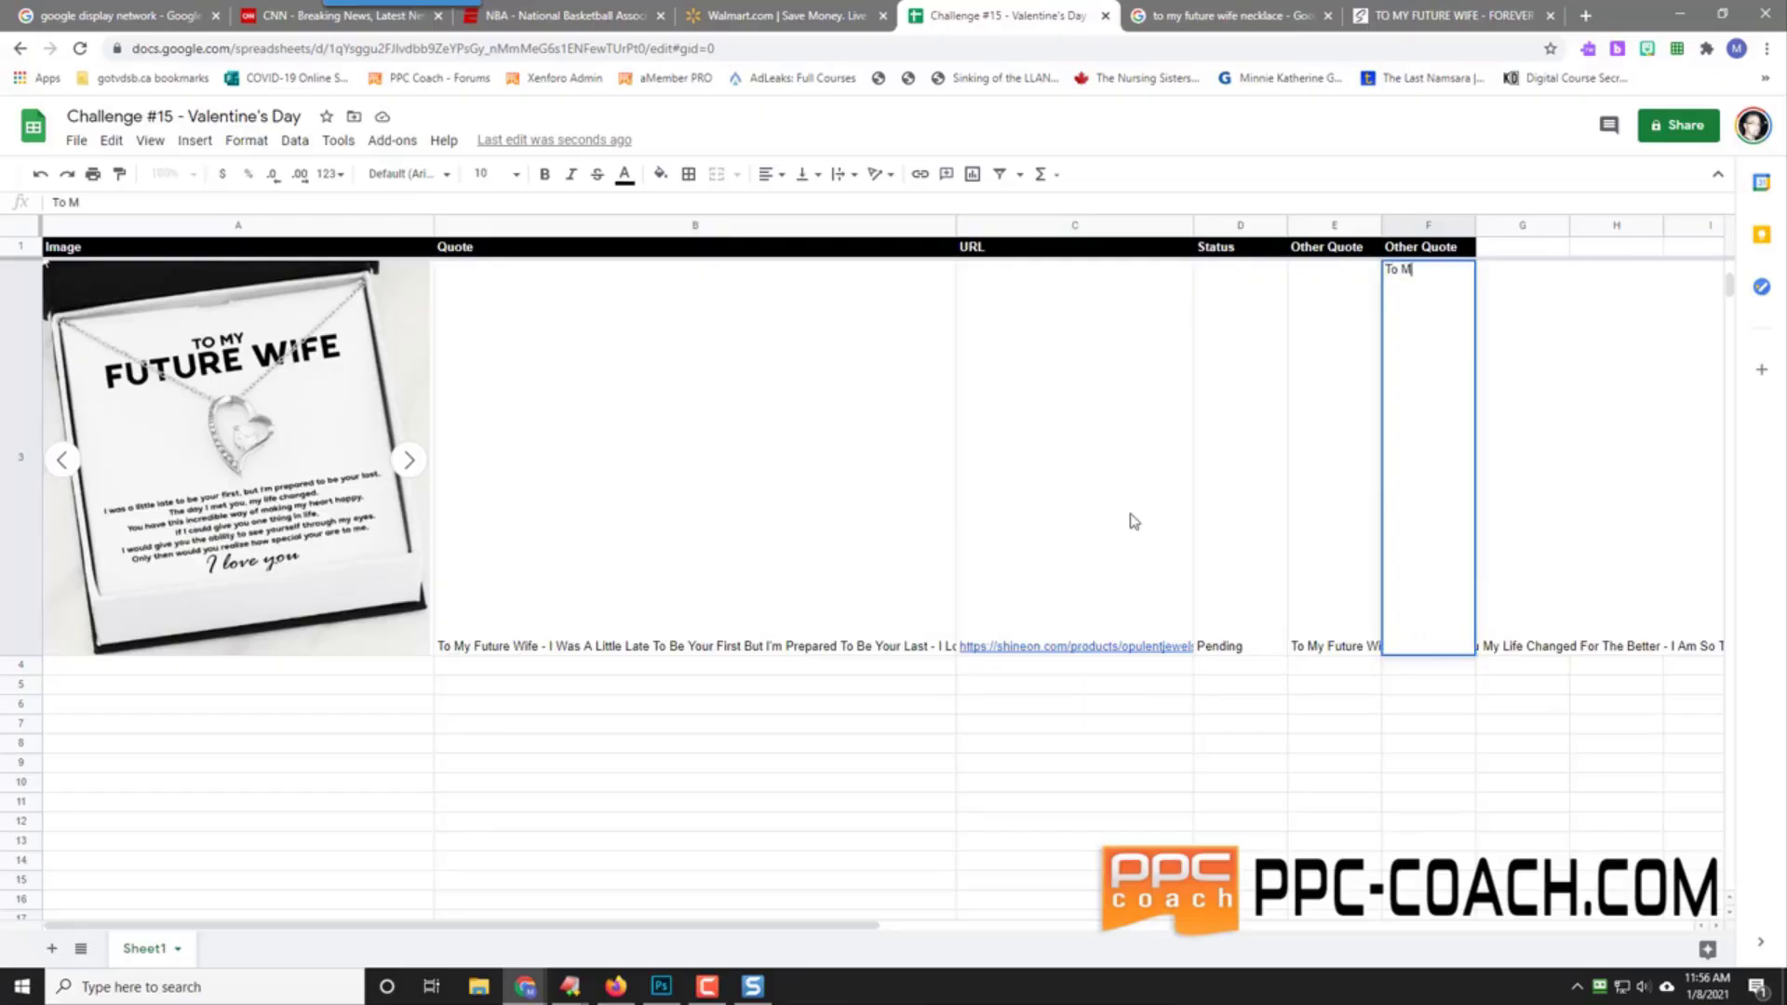
text(y Future Wife -)
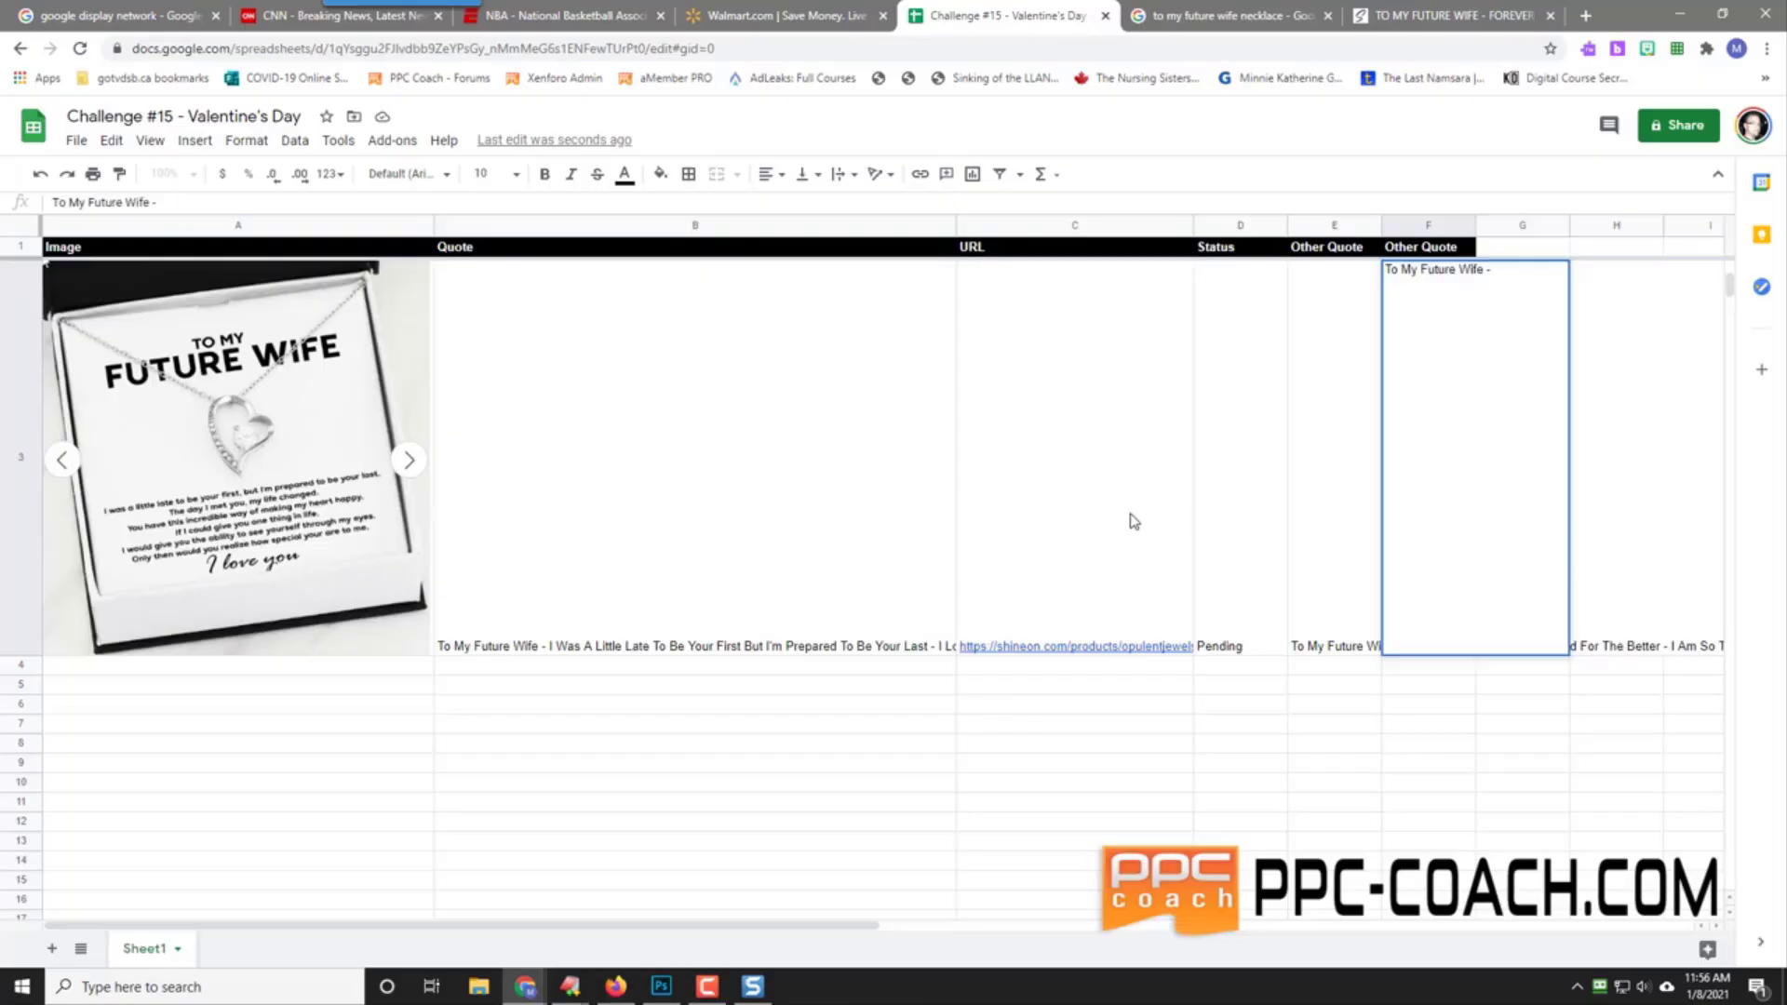
text(You Have This Incred)
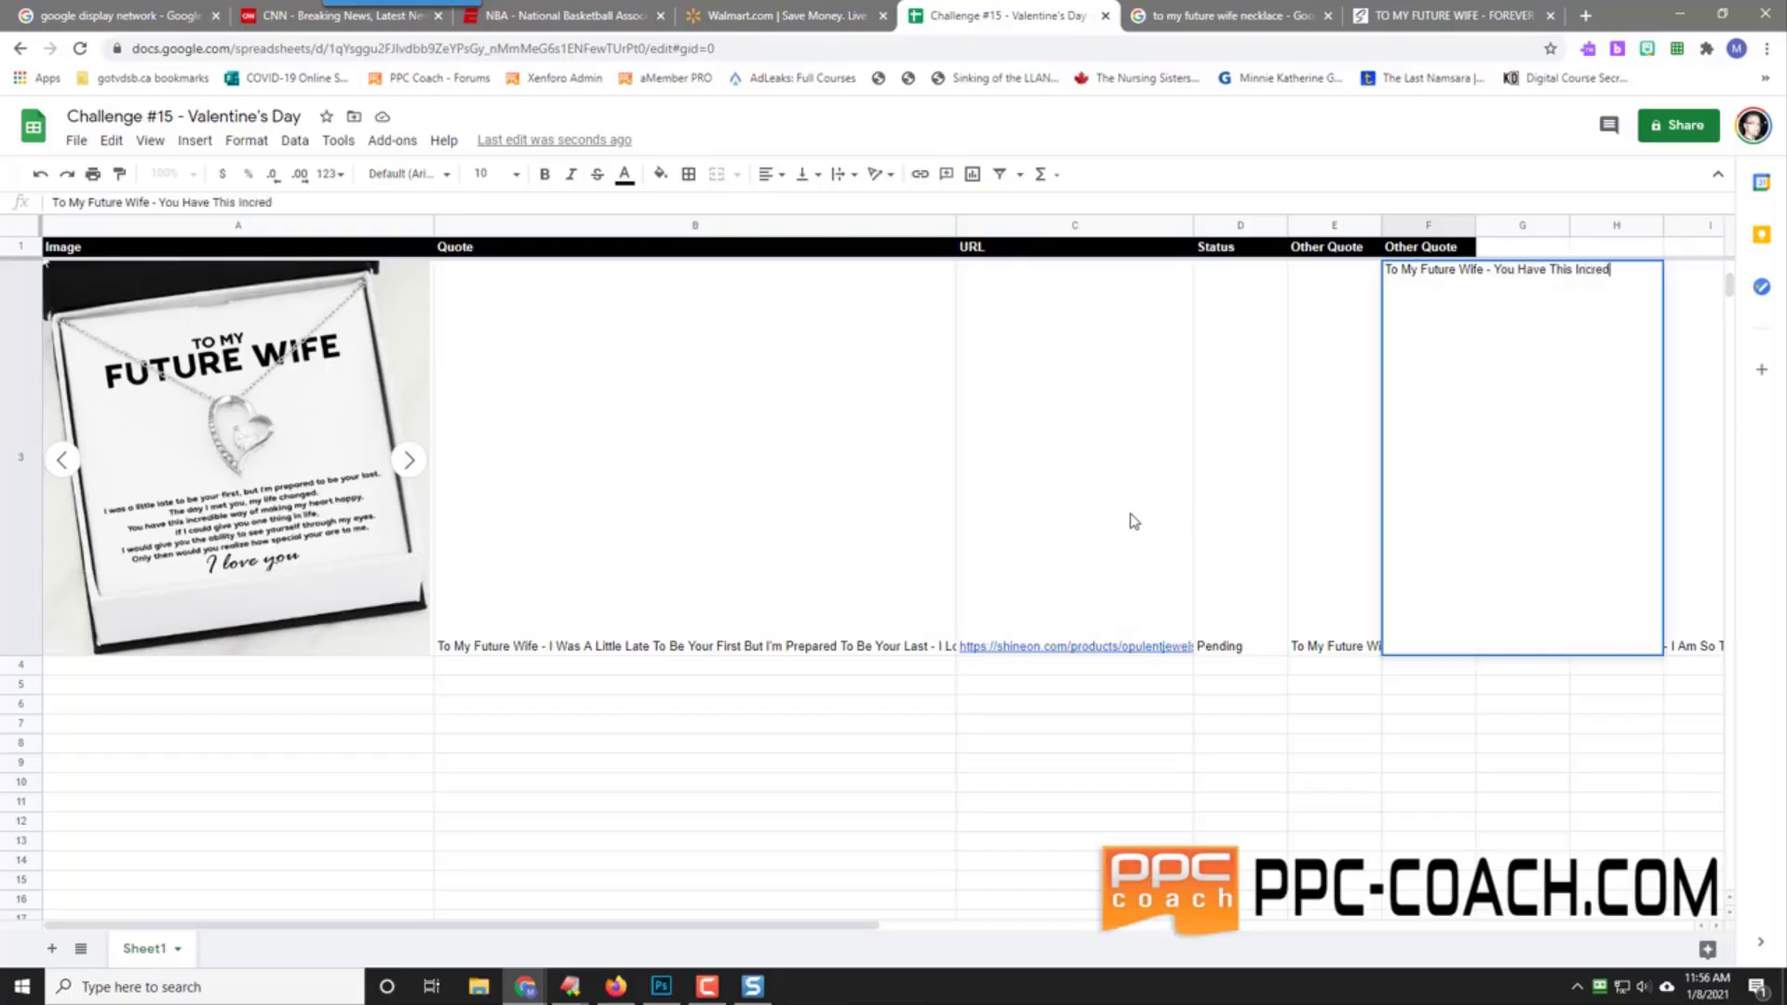
text(ible Way Of Makin)
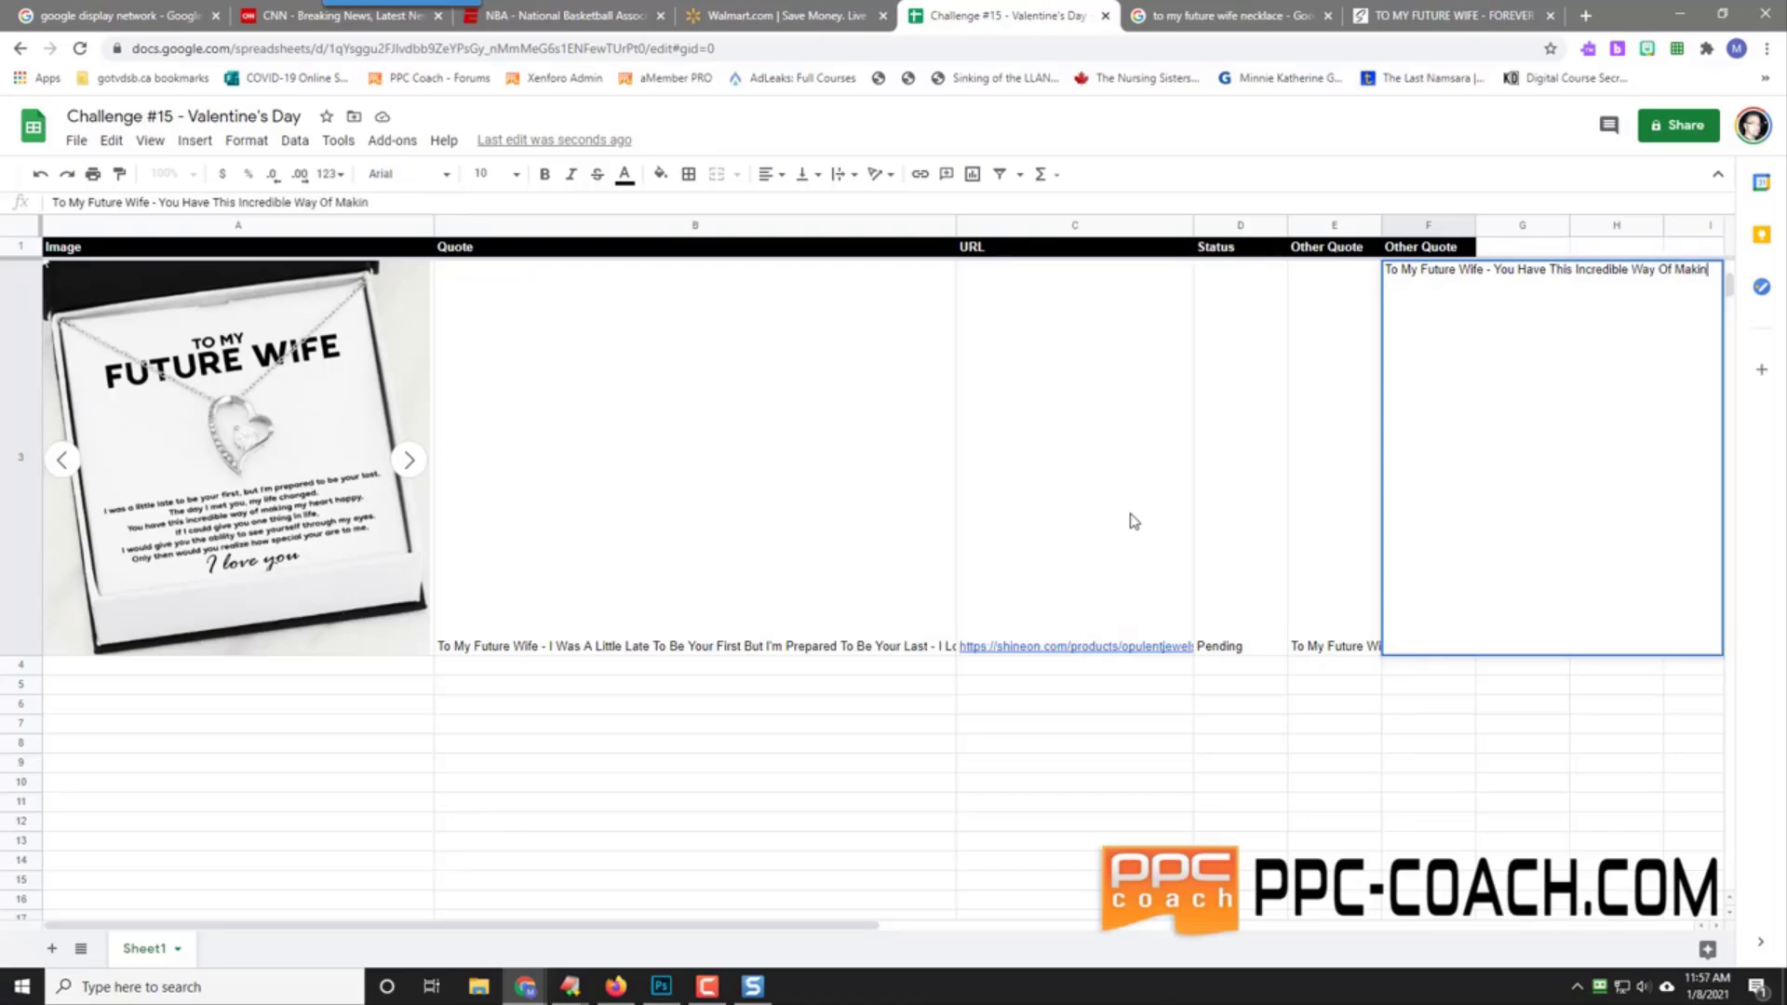
text(g My Heart Happy - I Love Yo)
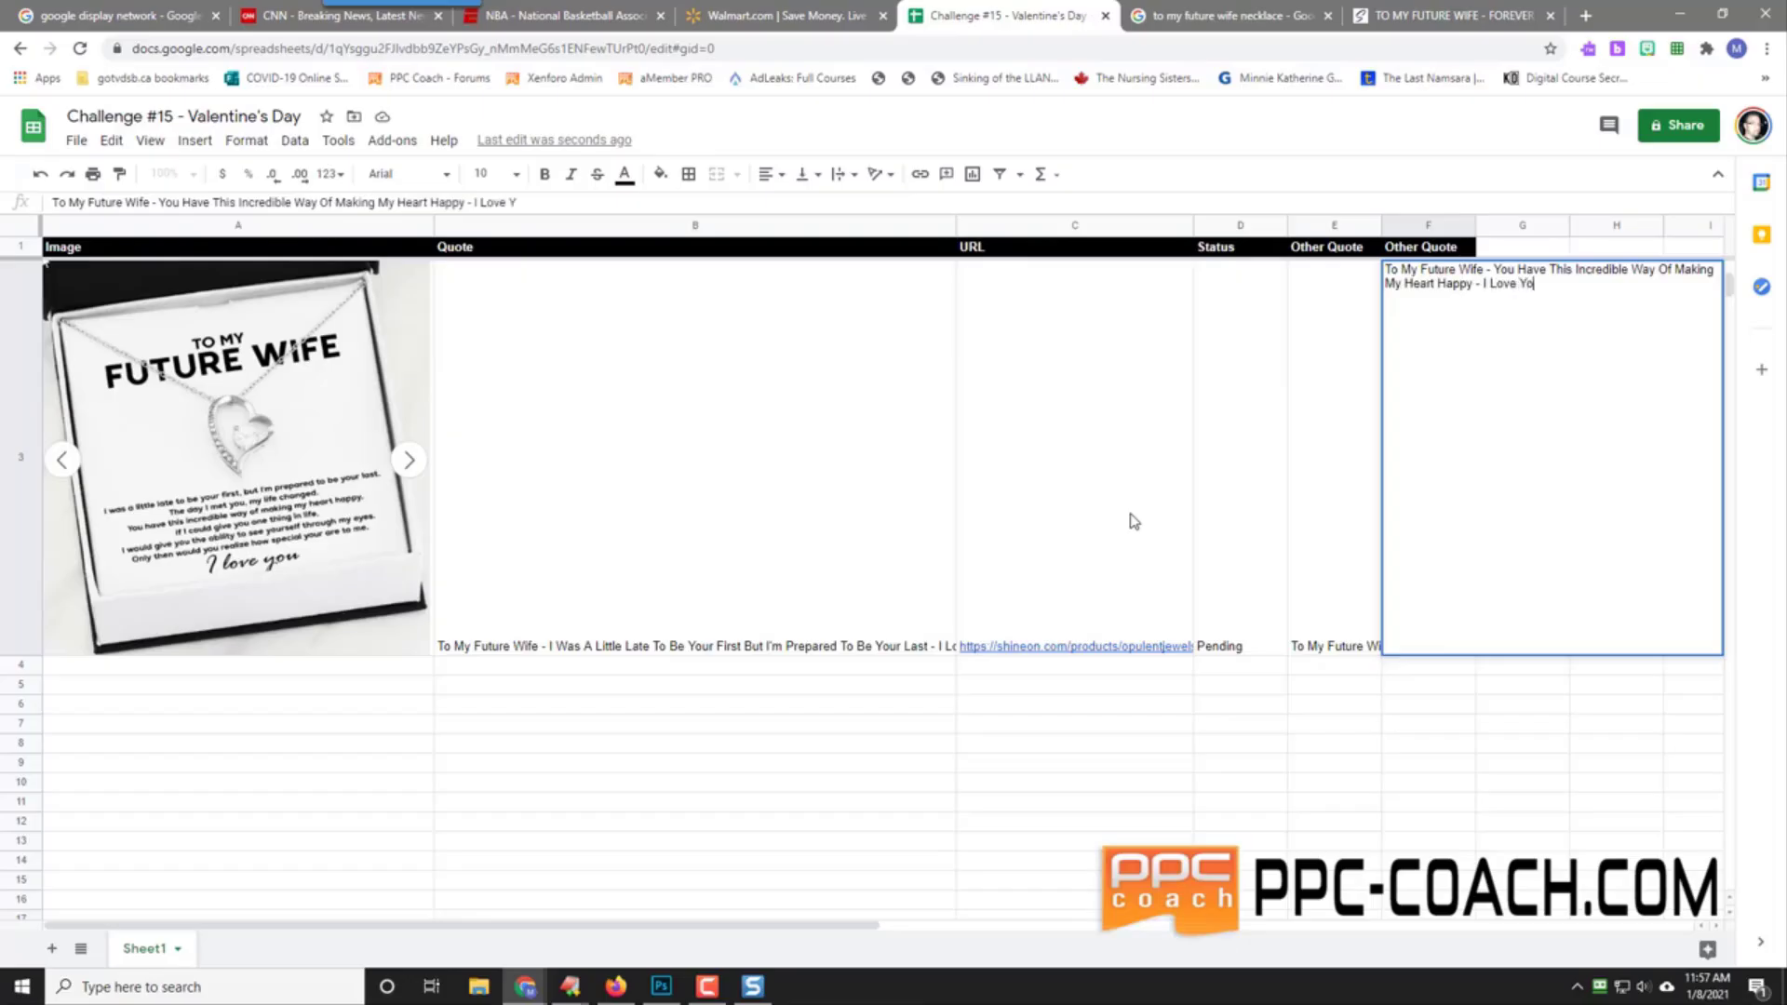
text(u So Much And C)
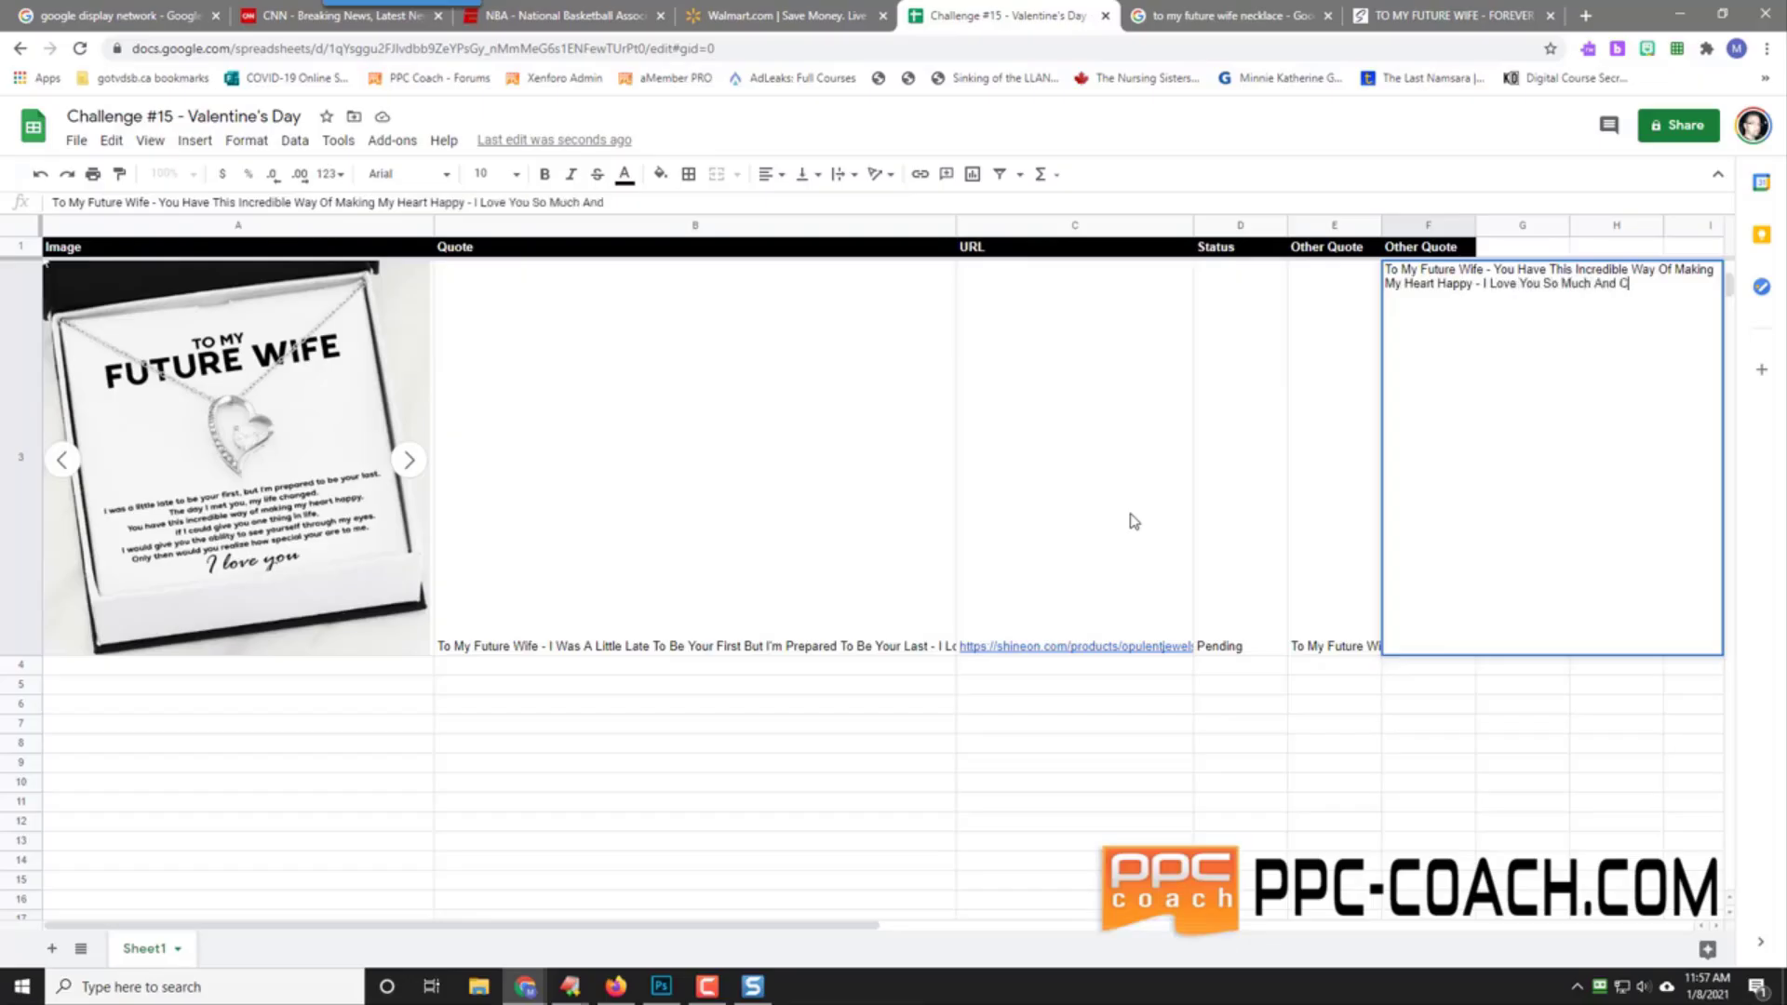
text(annot Wait To Spend THe)
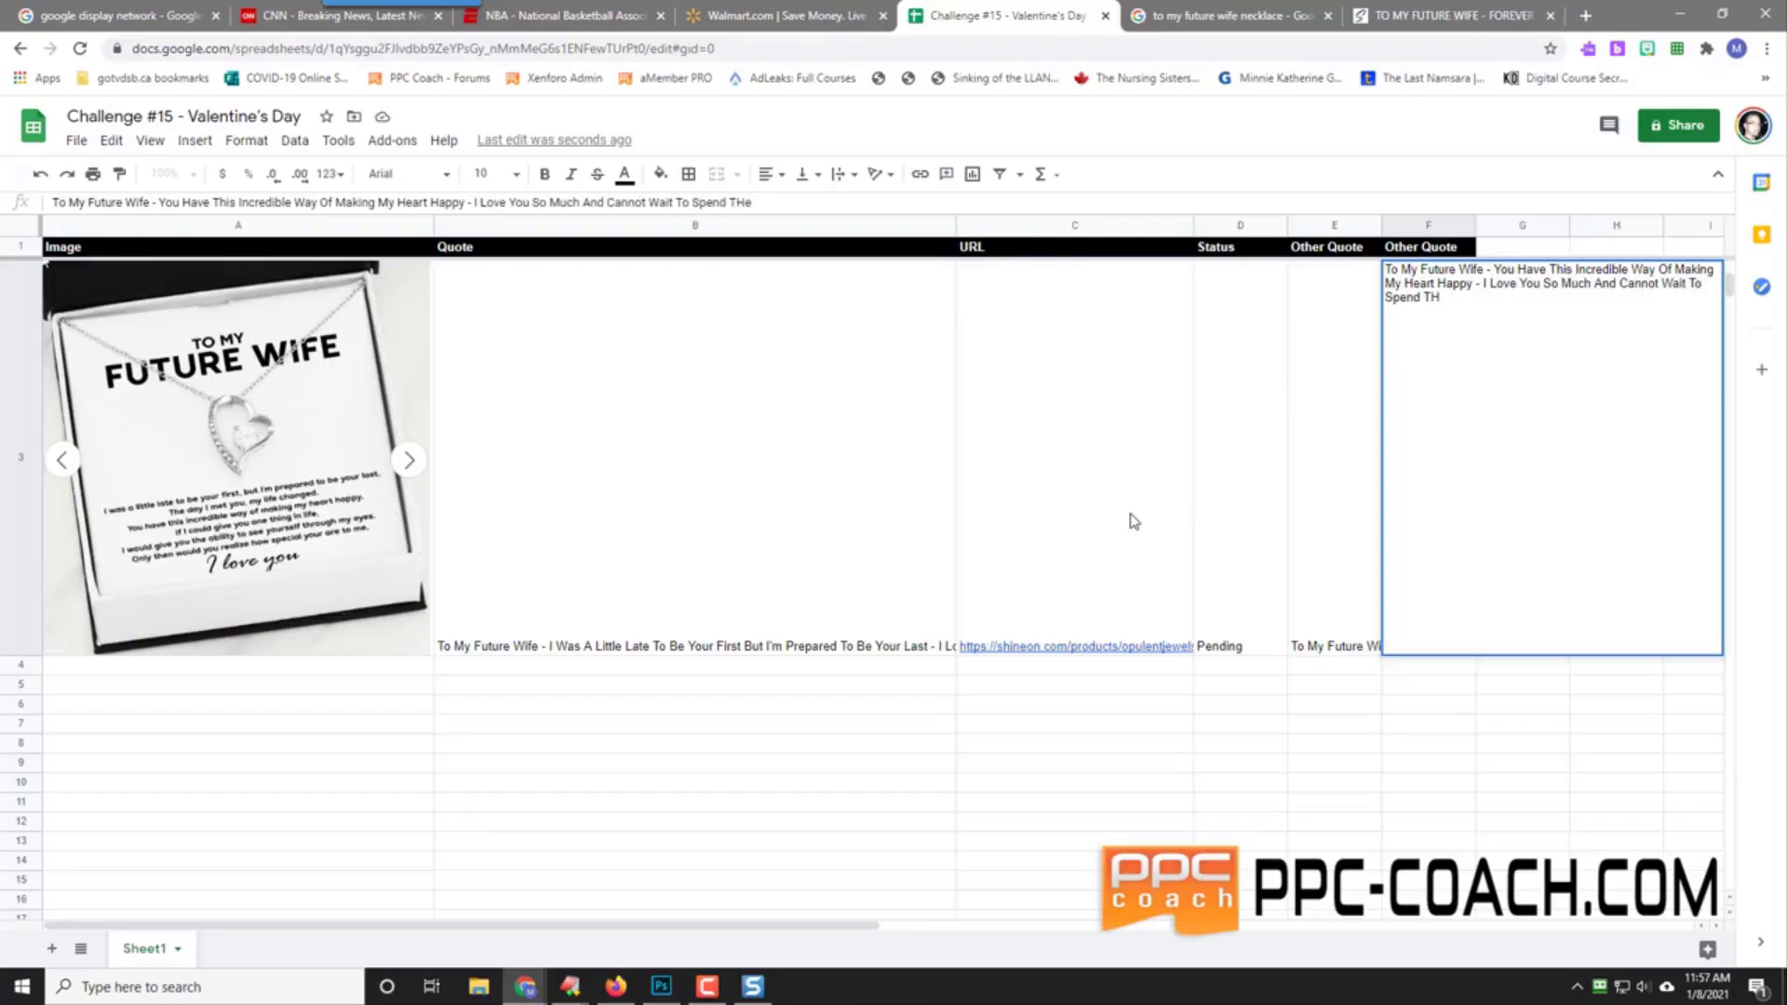
text( ReRest Of My Life With You)
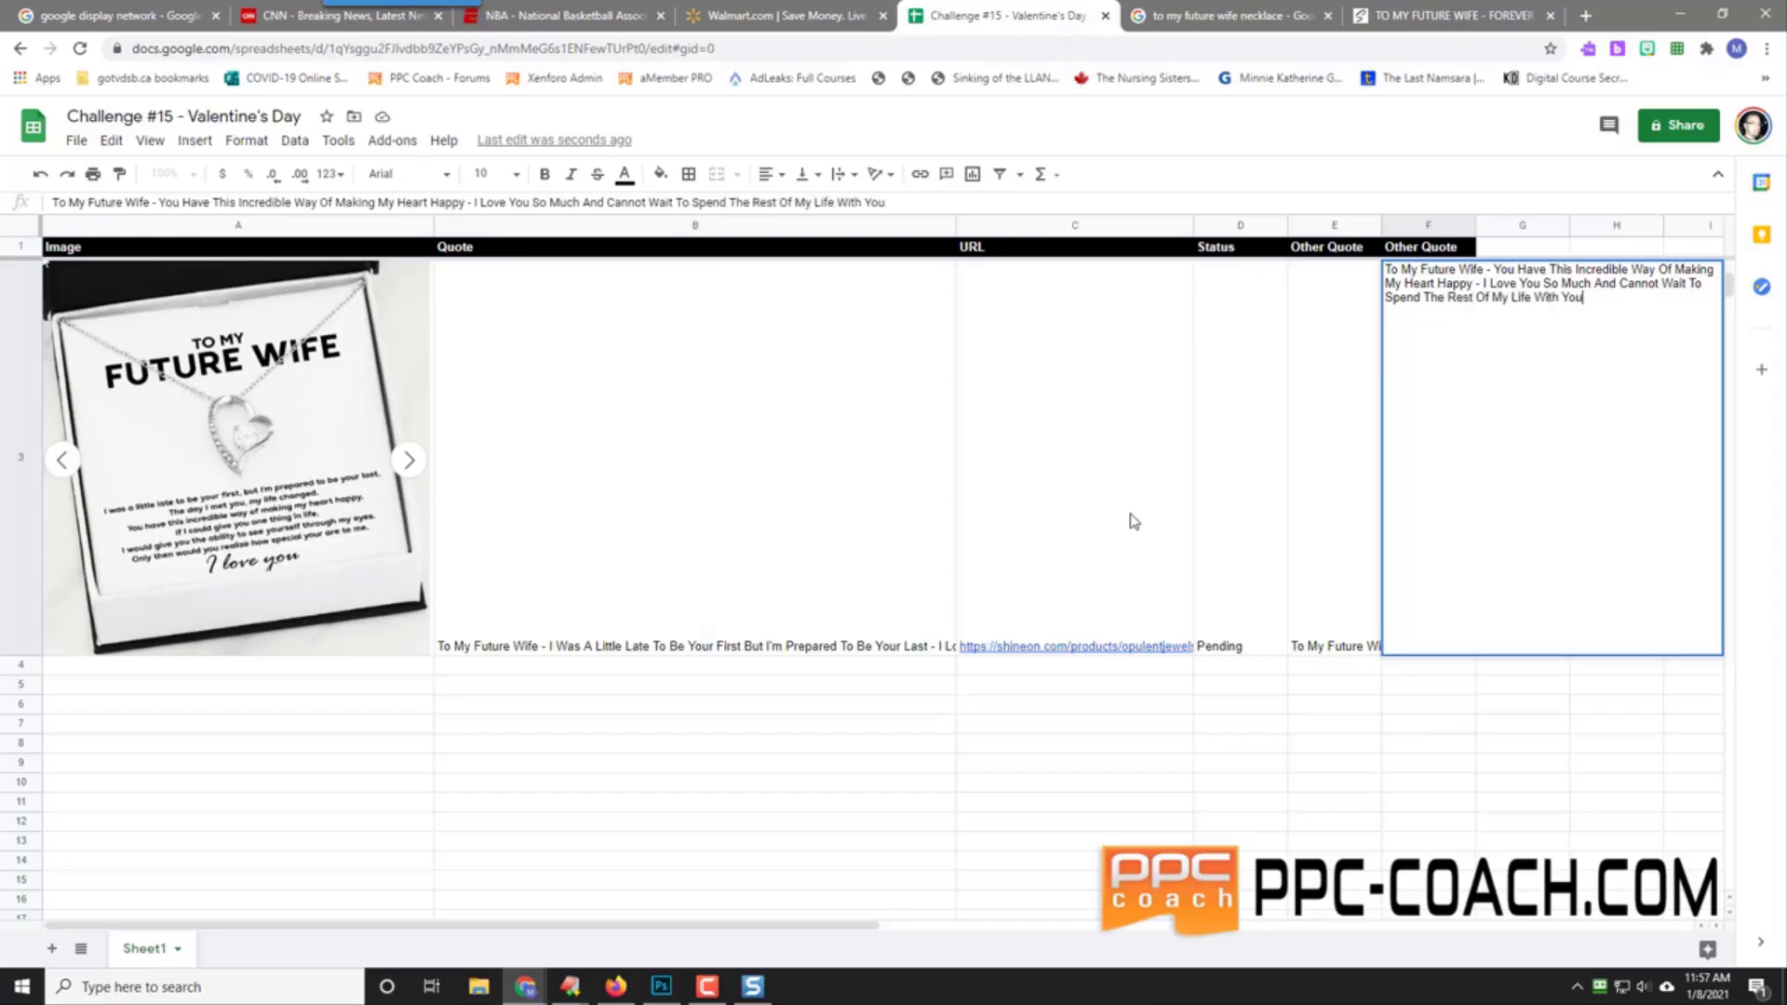
click(1396, 728)
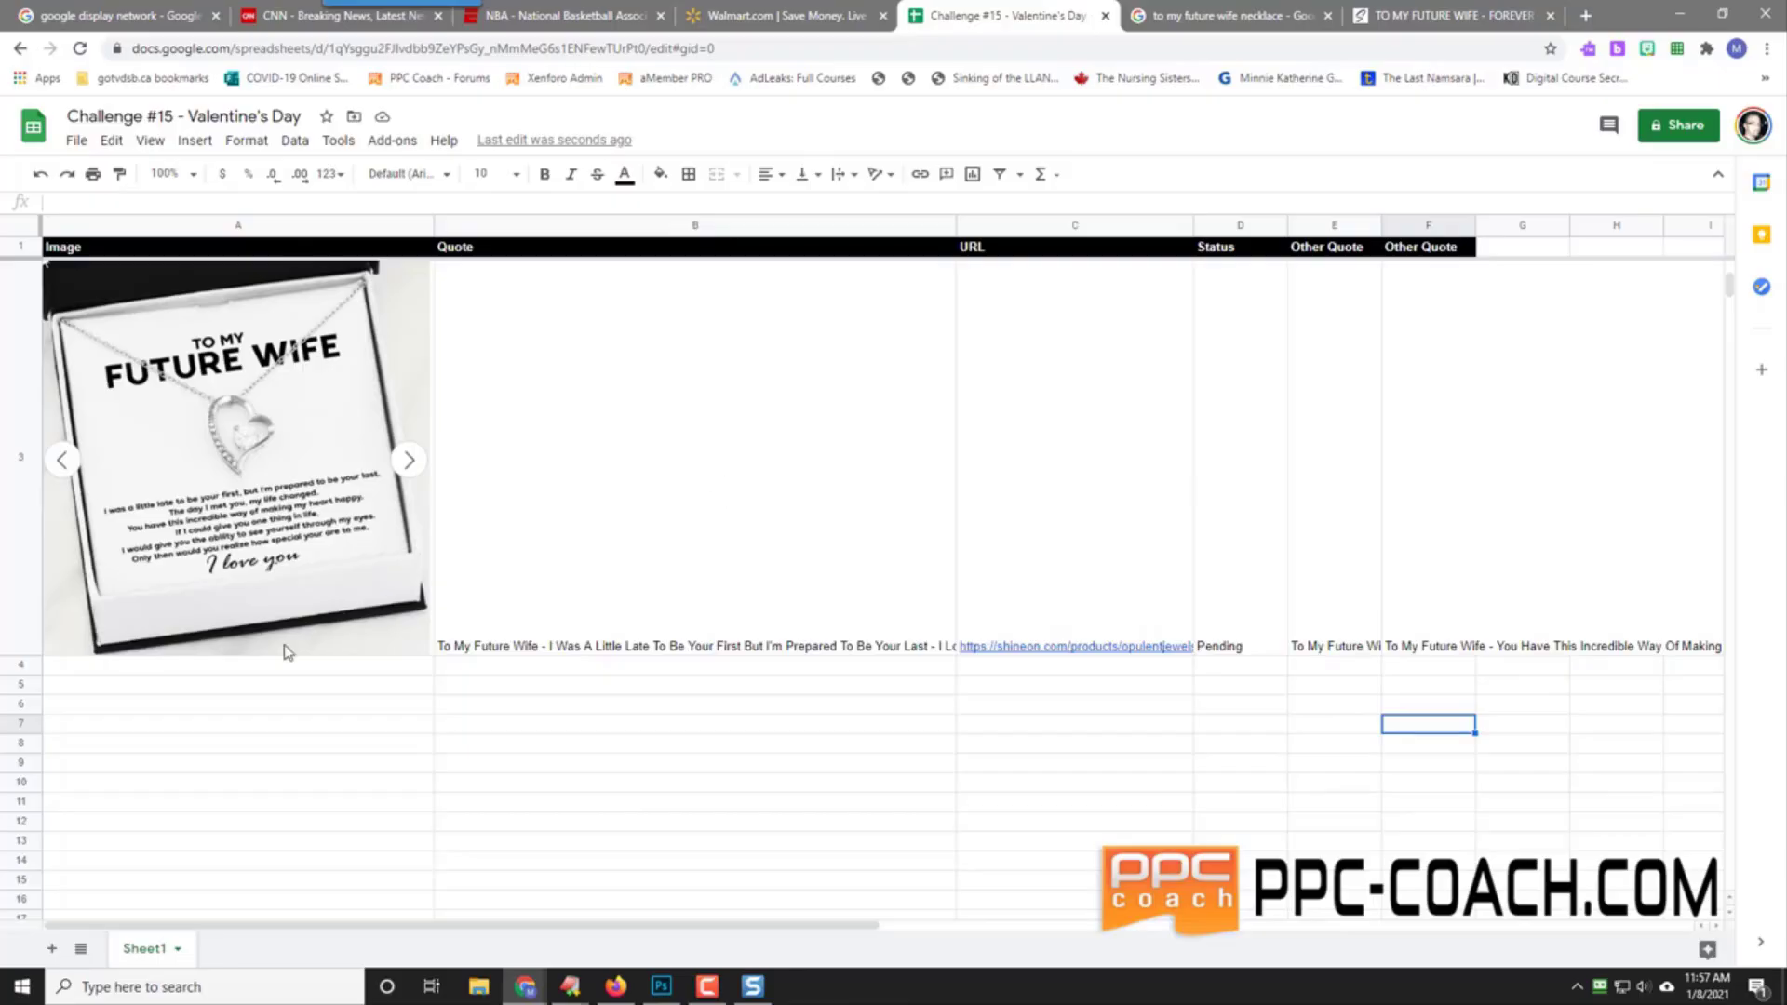
click(267, 669)
Step: Open the On Cloud Nine Gifts Amazon necklace result in a new tab and view it
click(1184, 13)
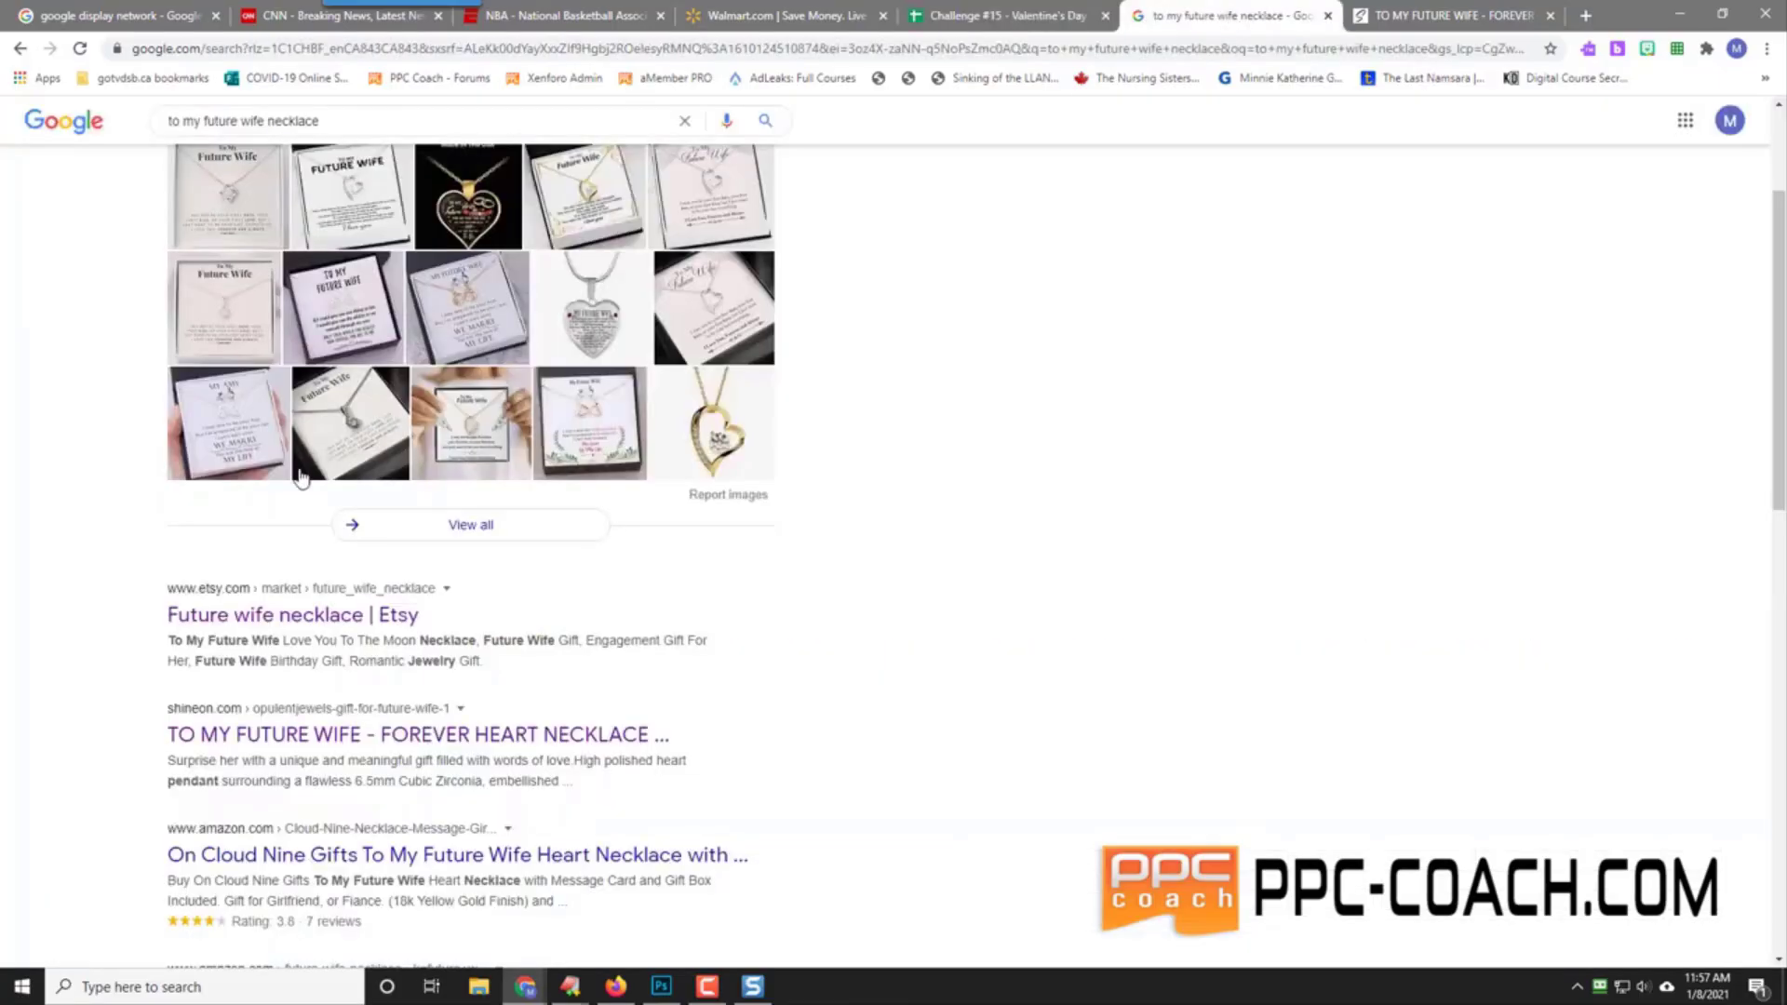
scroll(128, 597, down, 2)
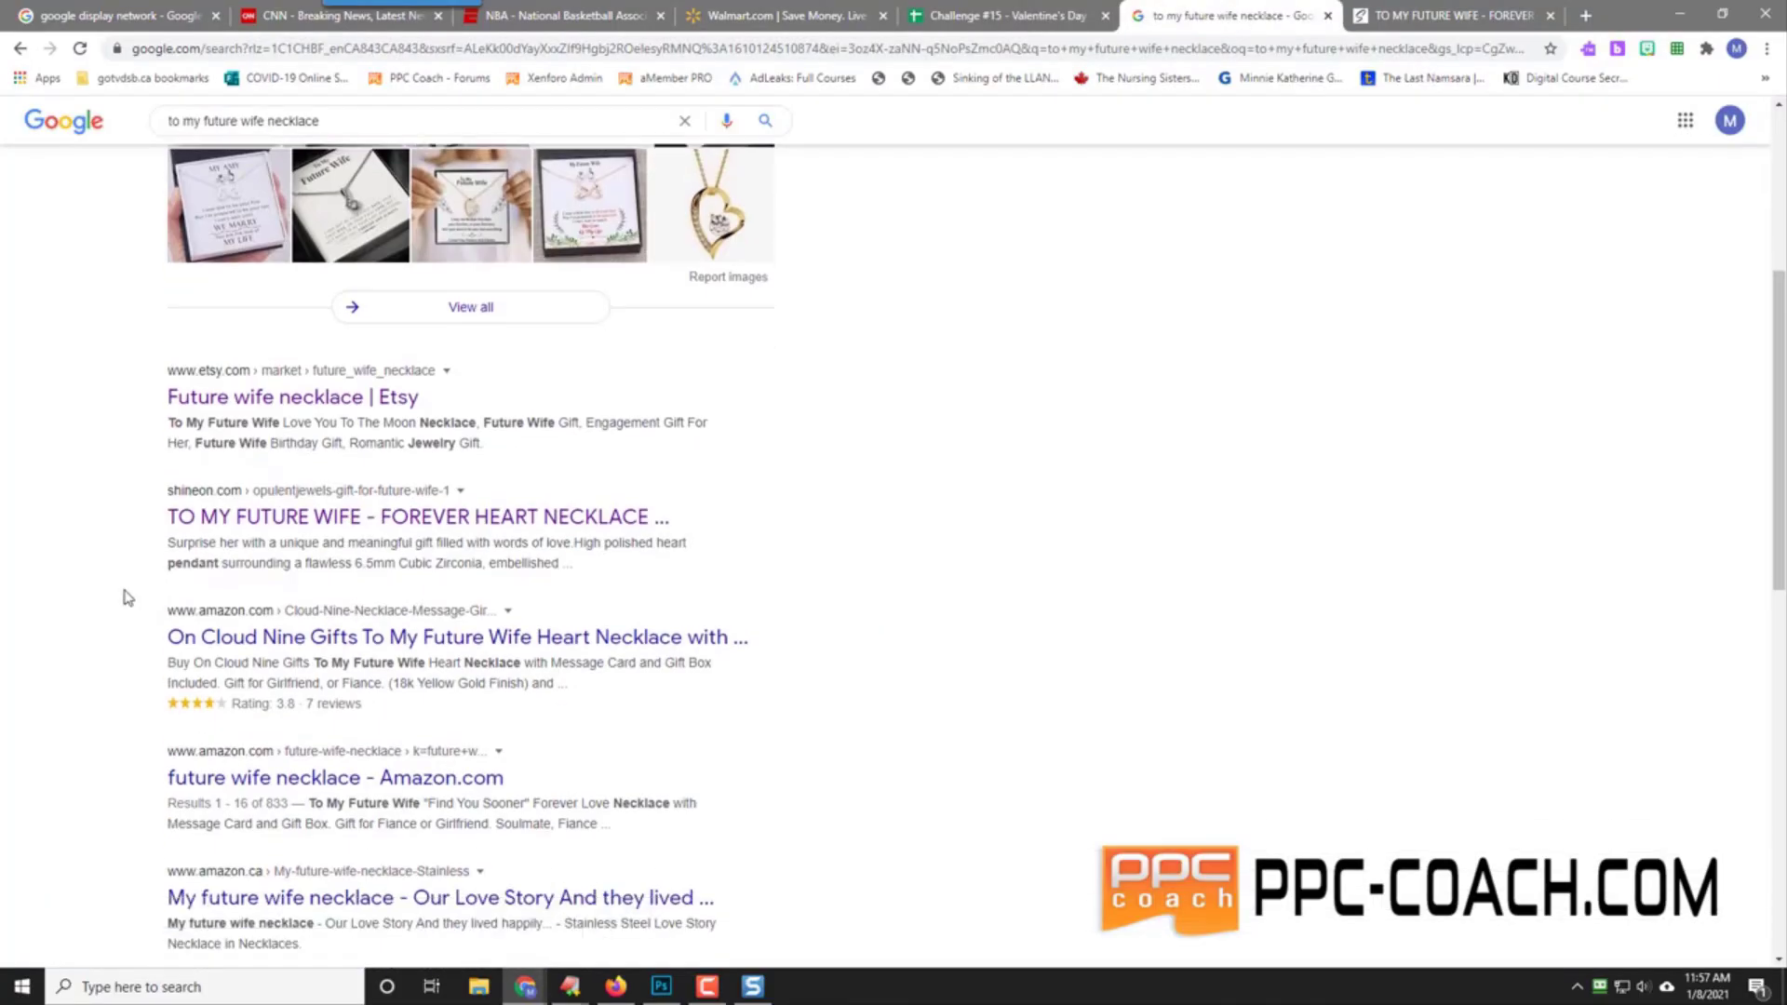
scroll(127, 597, down, 4)
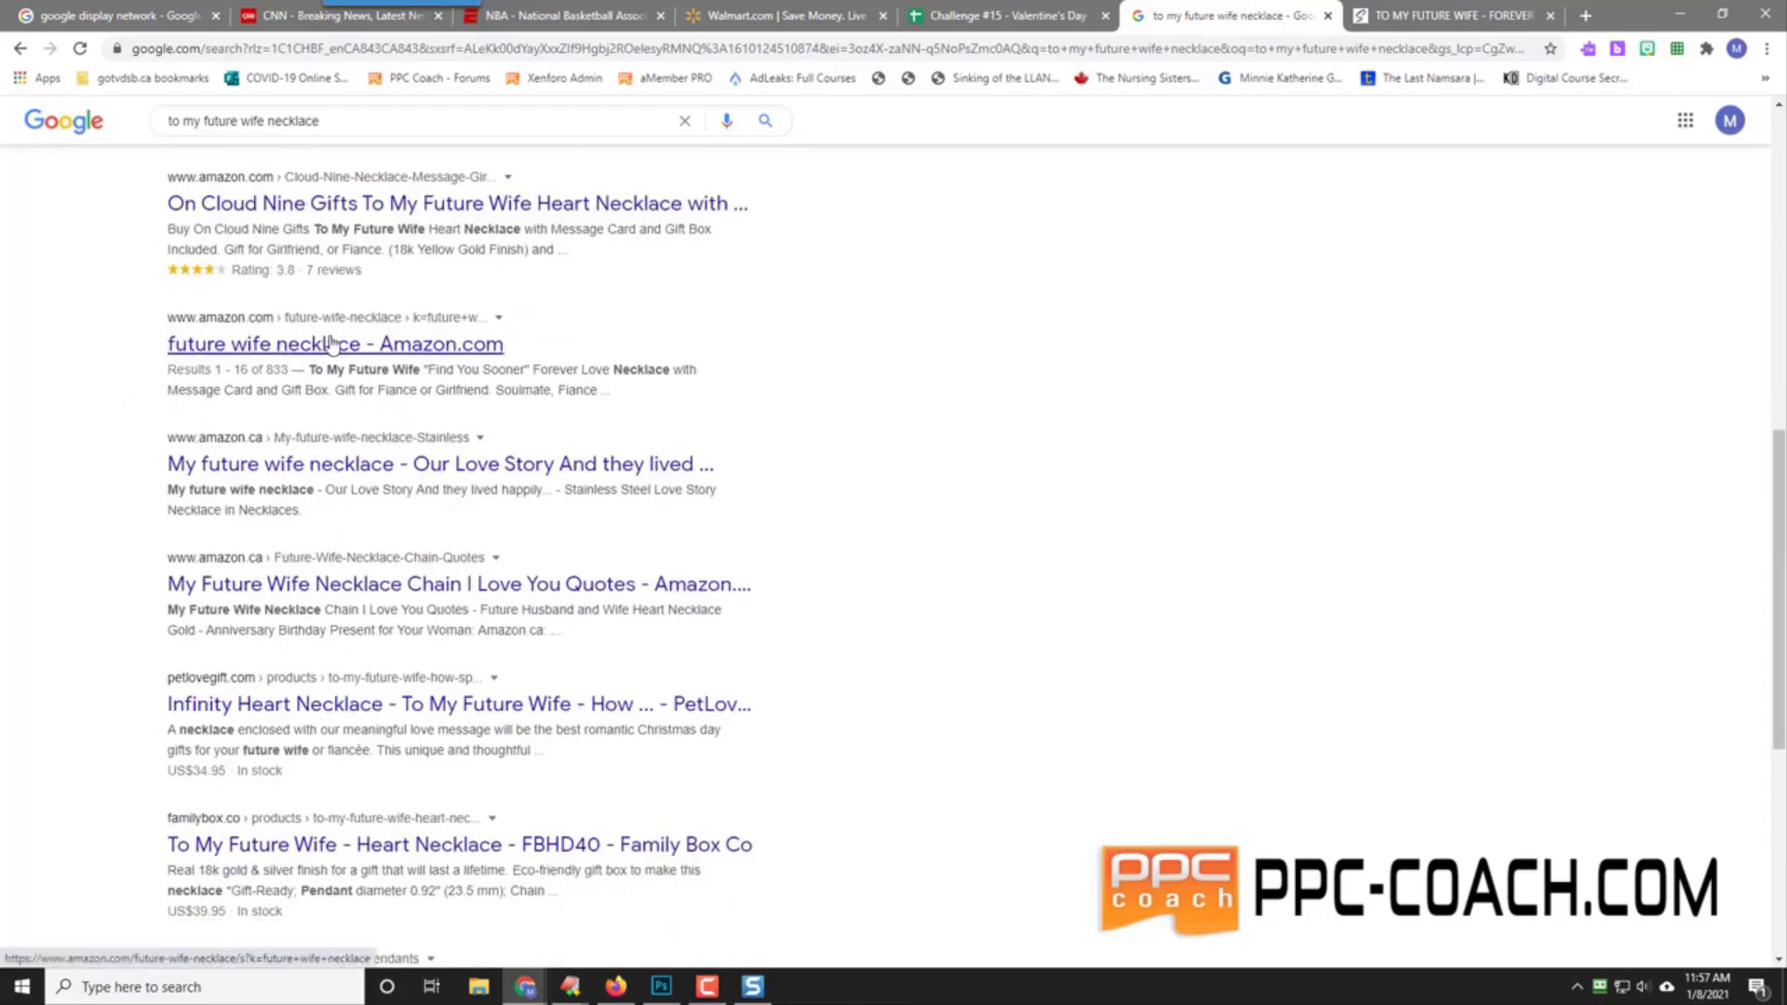
right_click(396, 203)
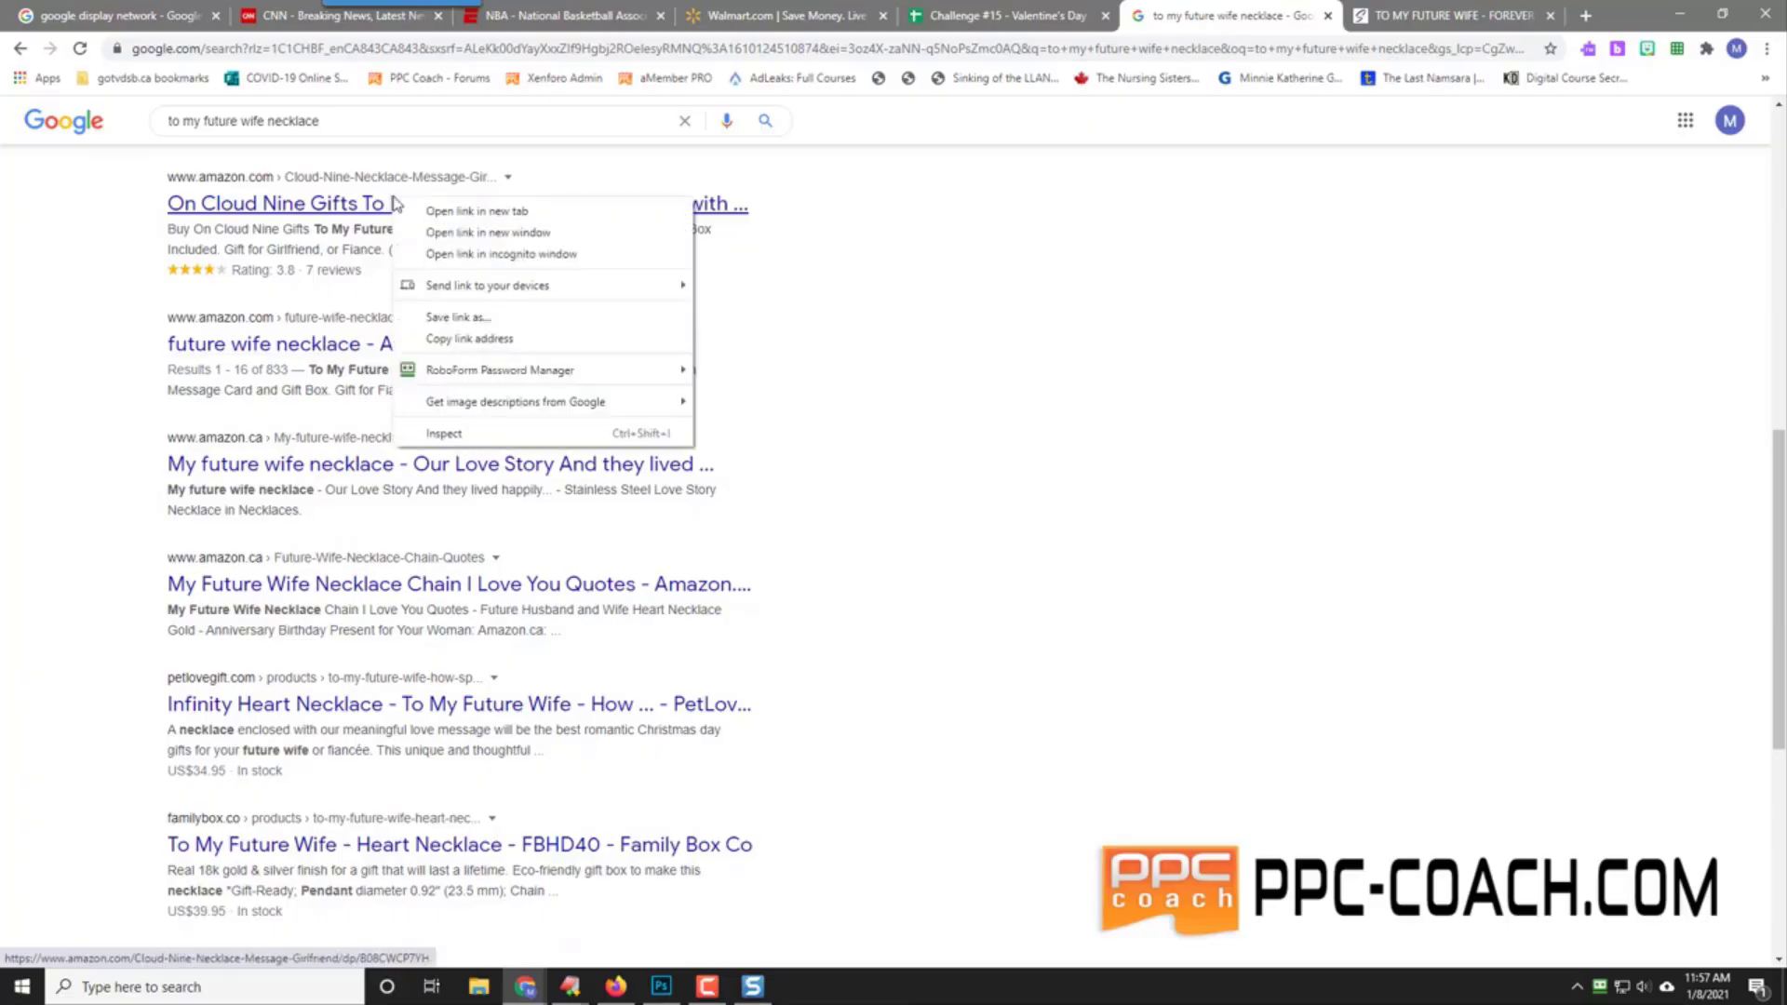
click(446, 210)
click(1278, 20)
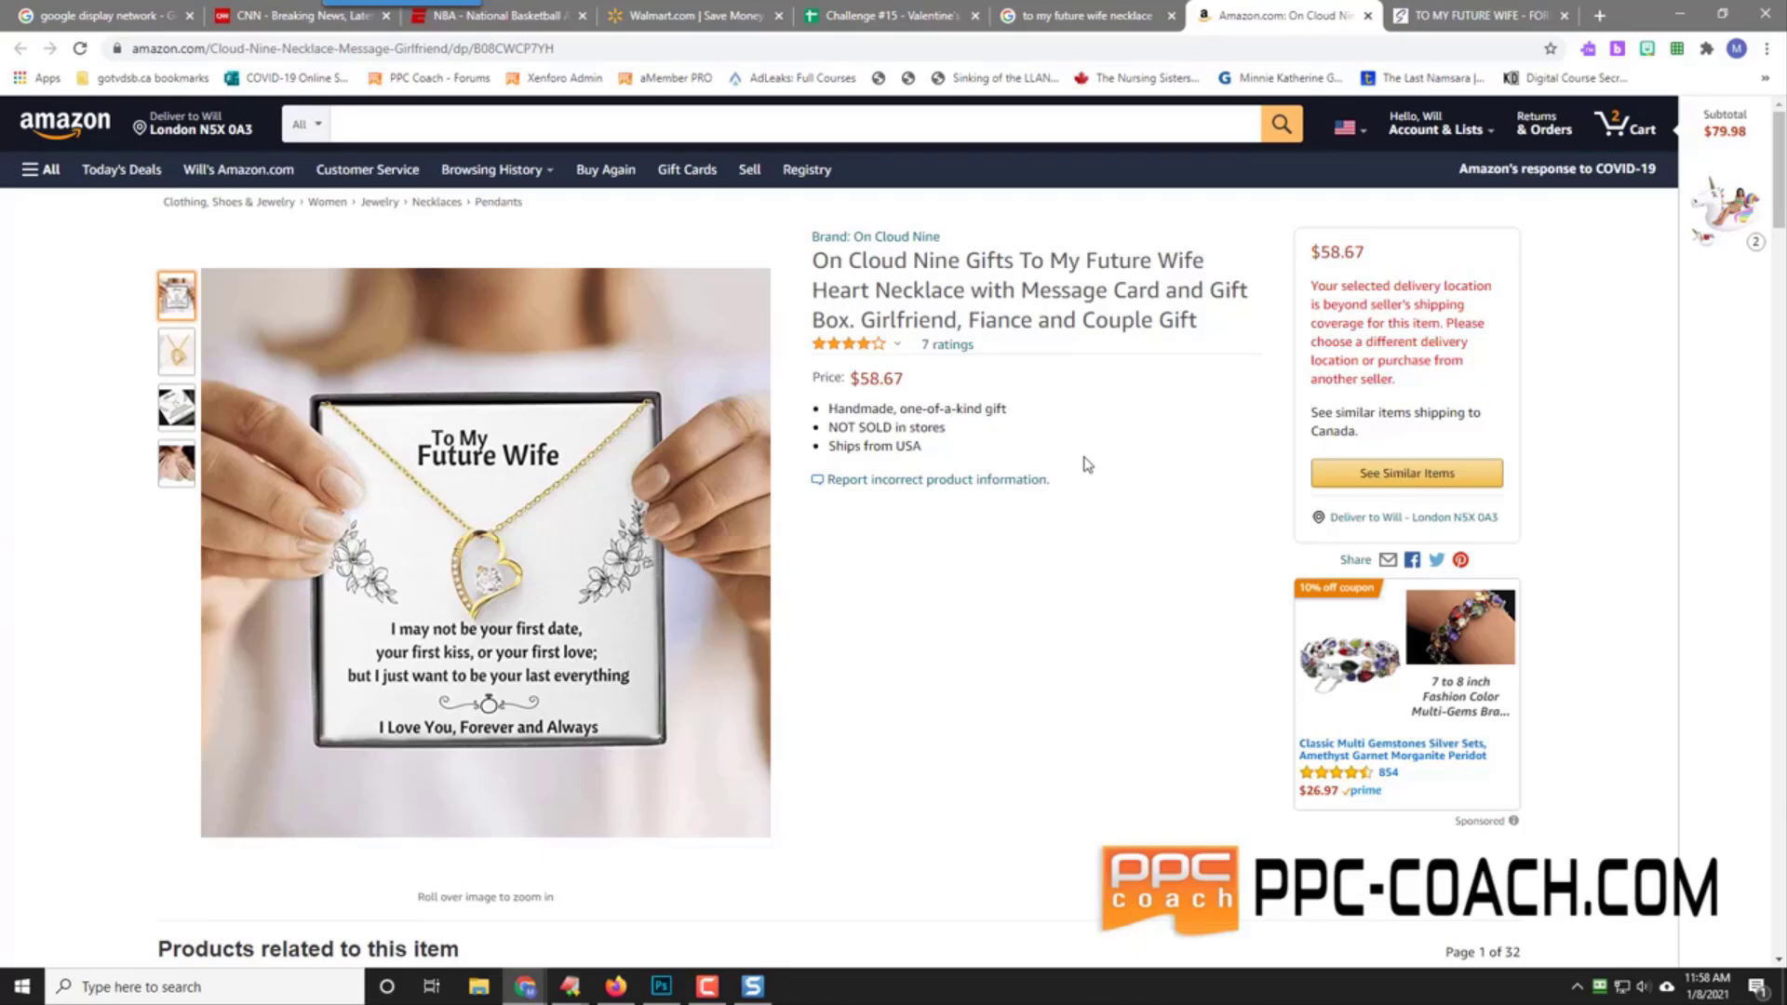
Step: Scroll the On Cloud Nine listing down to its 3.8-star reviews, then return to Google results
scroll(1085, 494, down, 5)
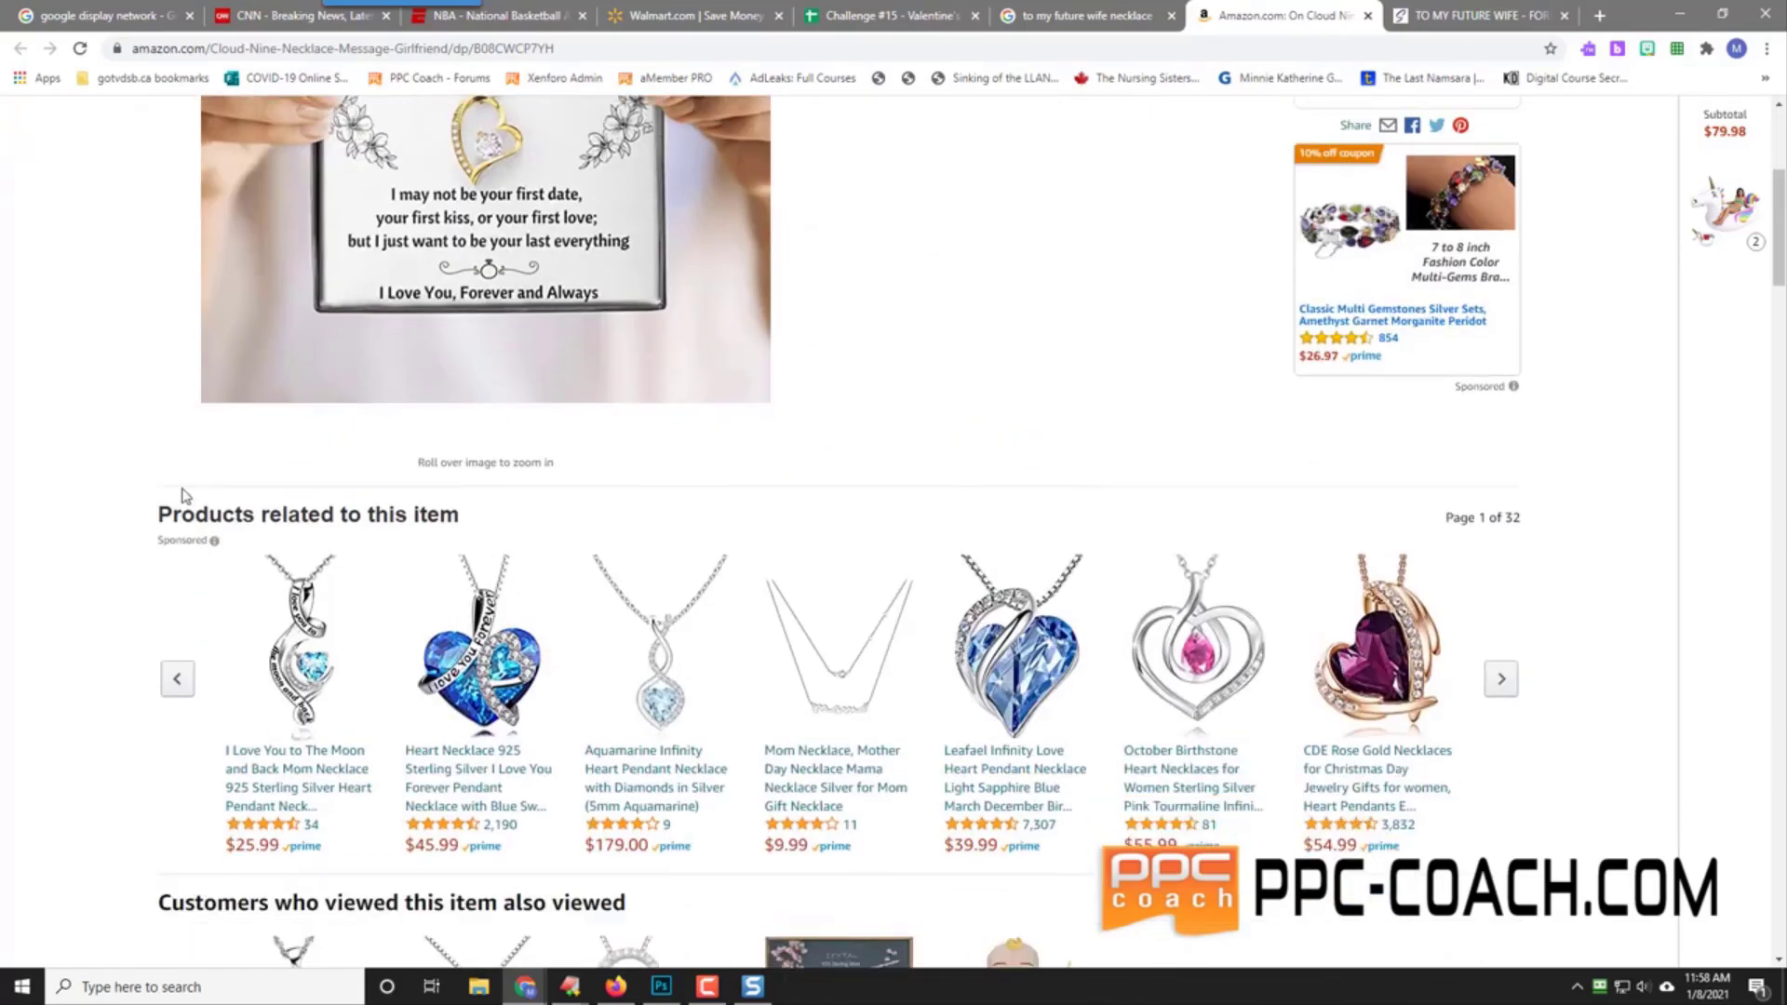
scroll(186, 552, down, 18)
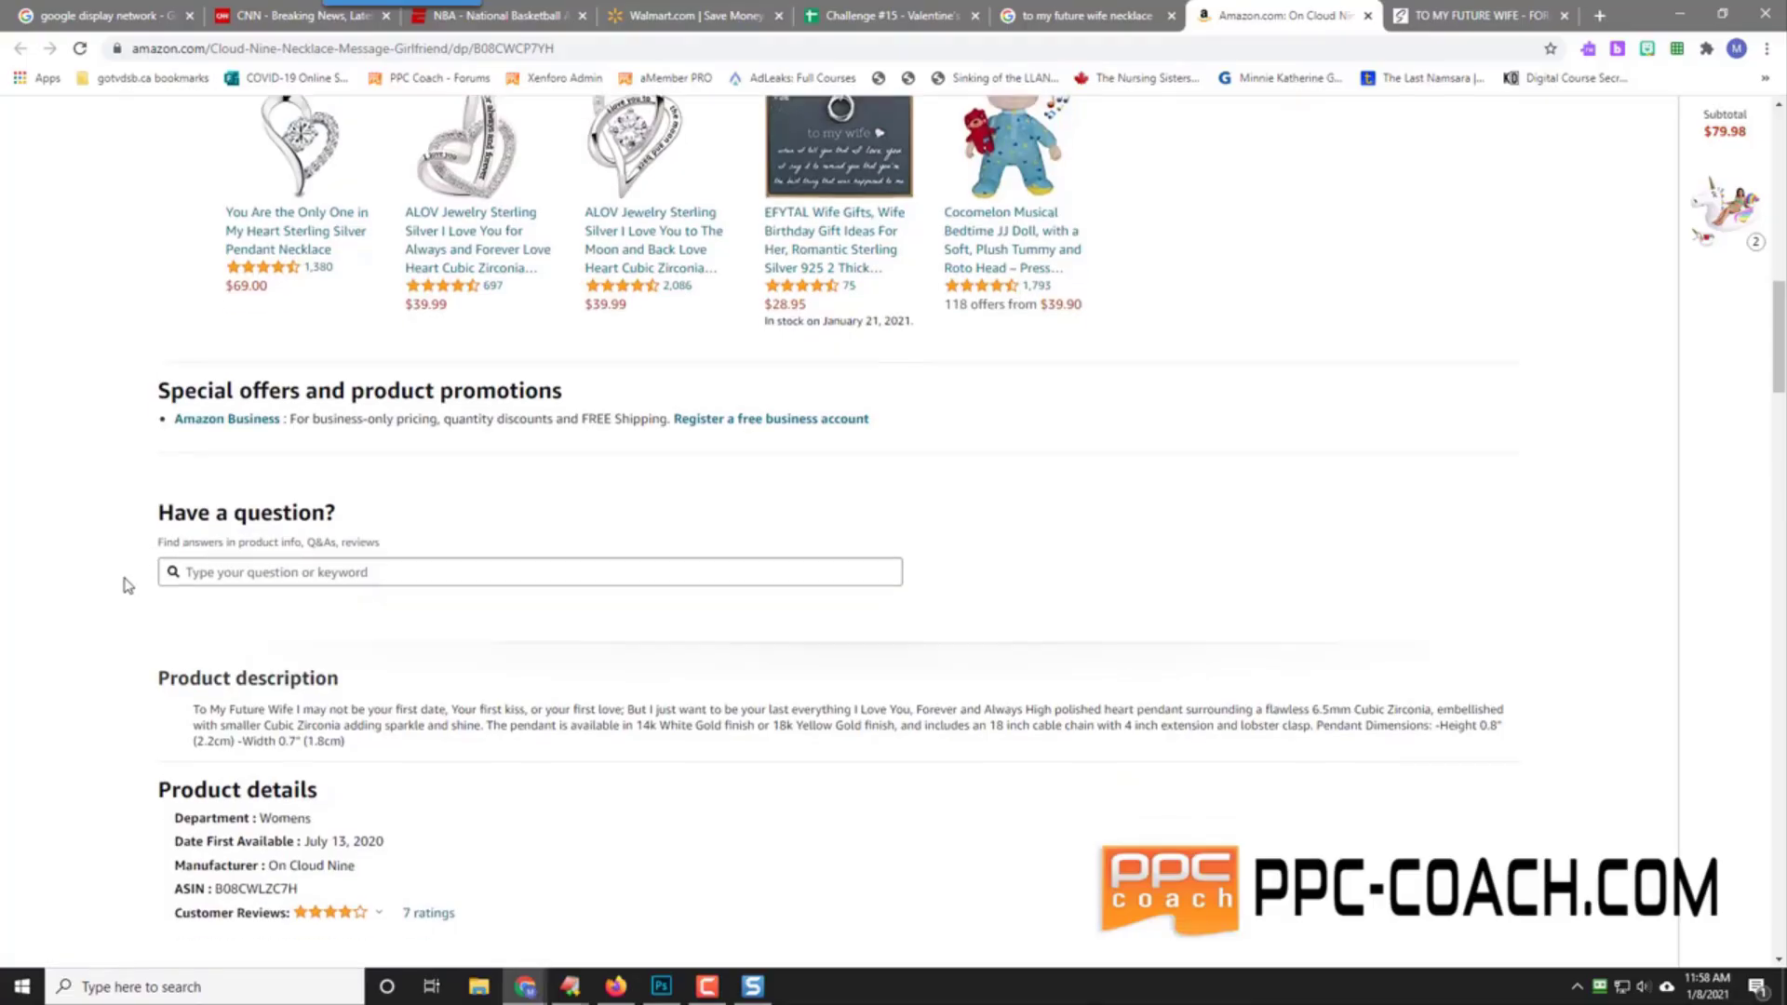
scroll(86, 579, down, 20)
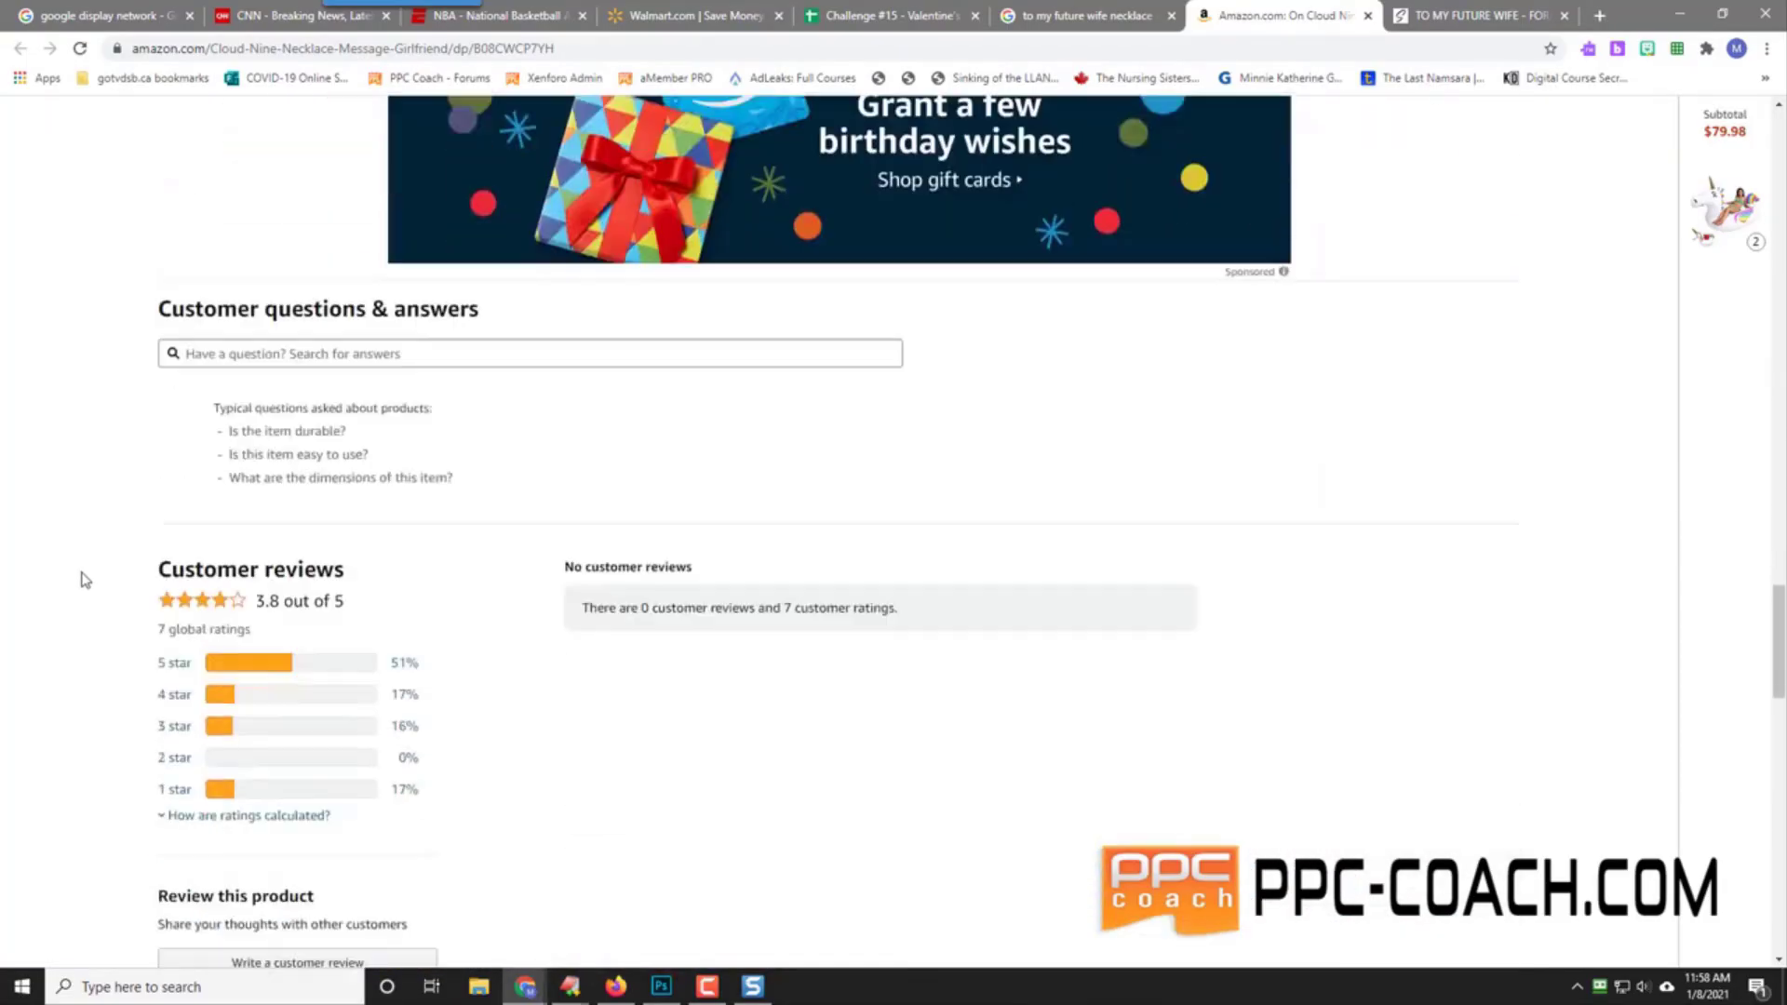
scroll(83, 579, down, 5)
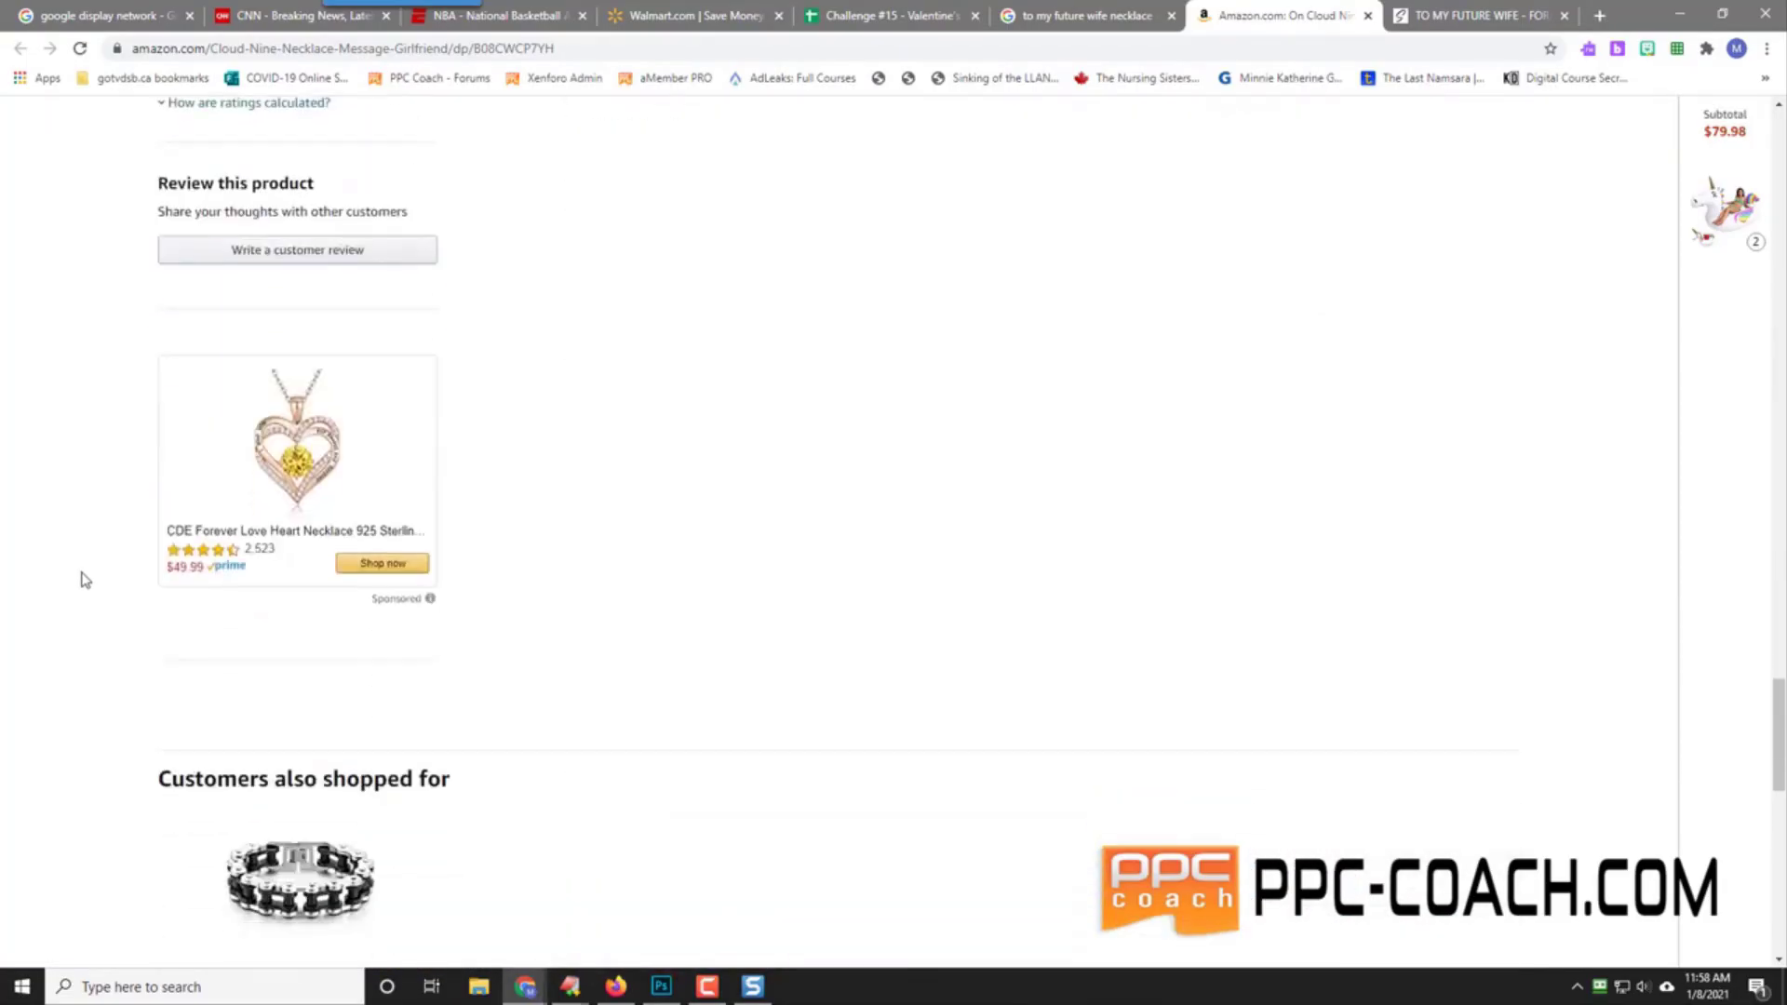
scroll(82, 578, up, 5)
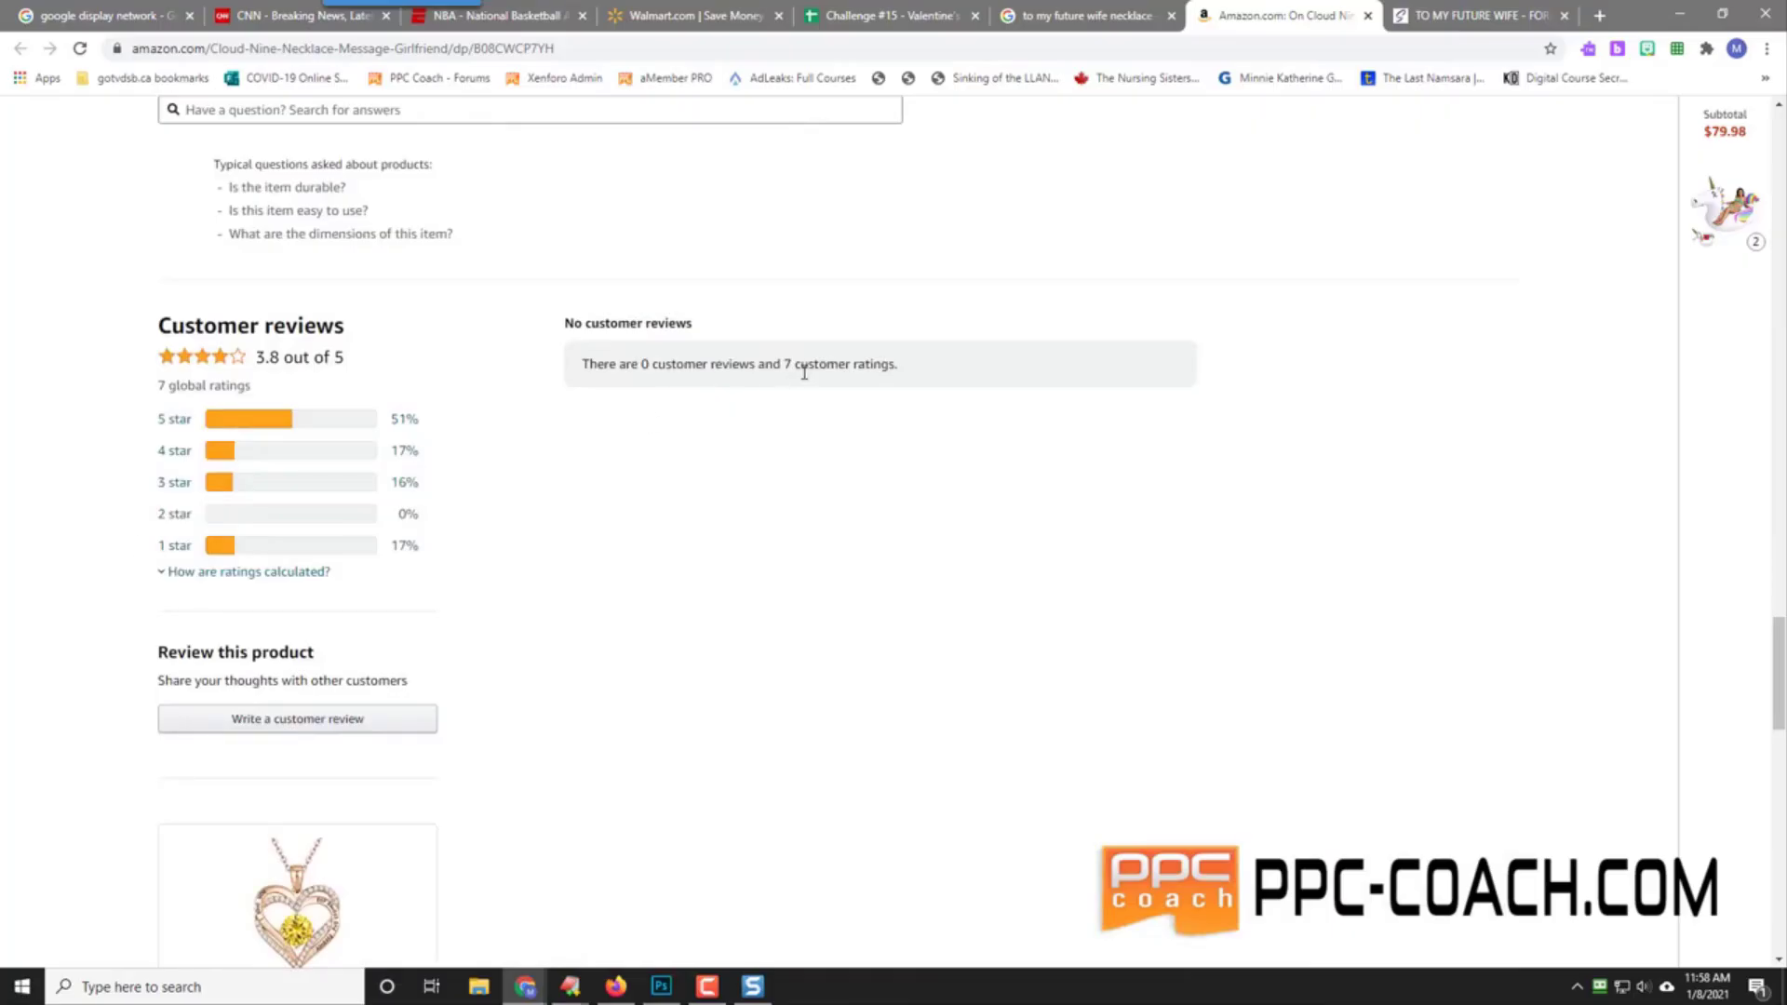
scroll(102, 505, down, 4)
scroll(103, 503, down, 3)
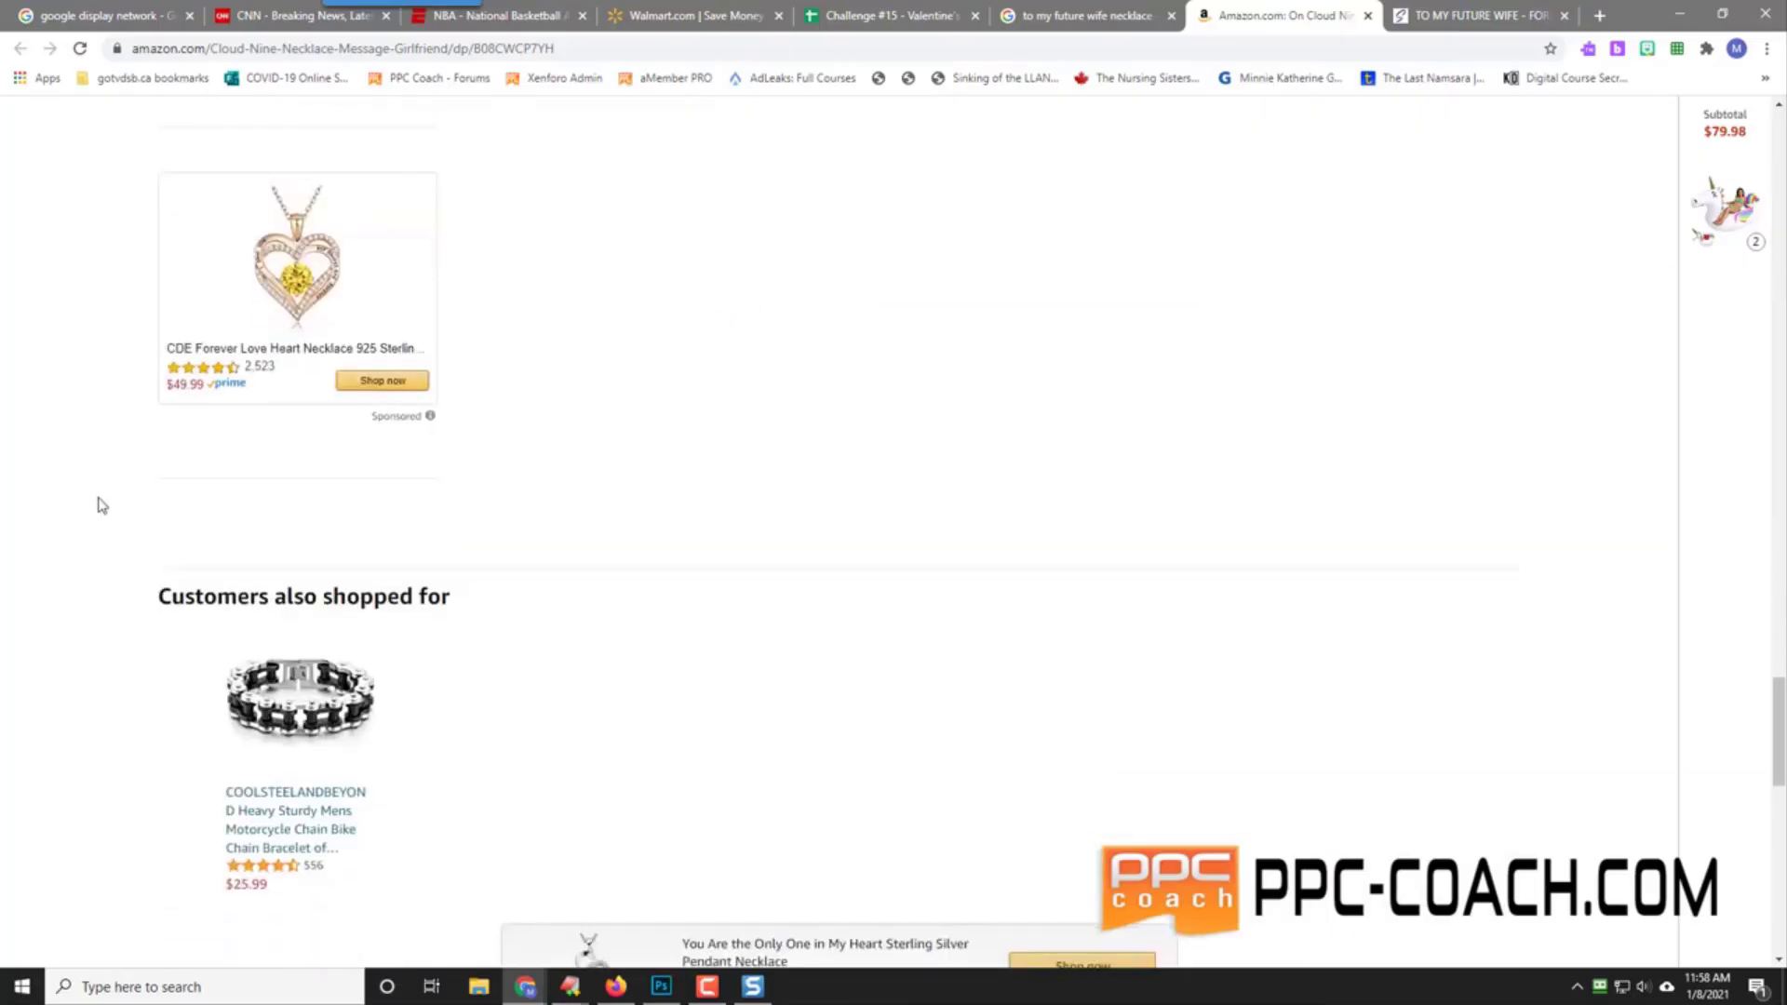
scroll(105, 503, down, 10)
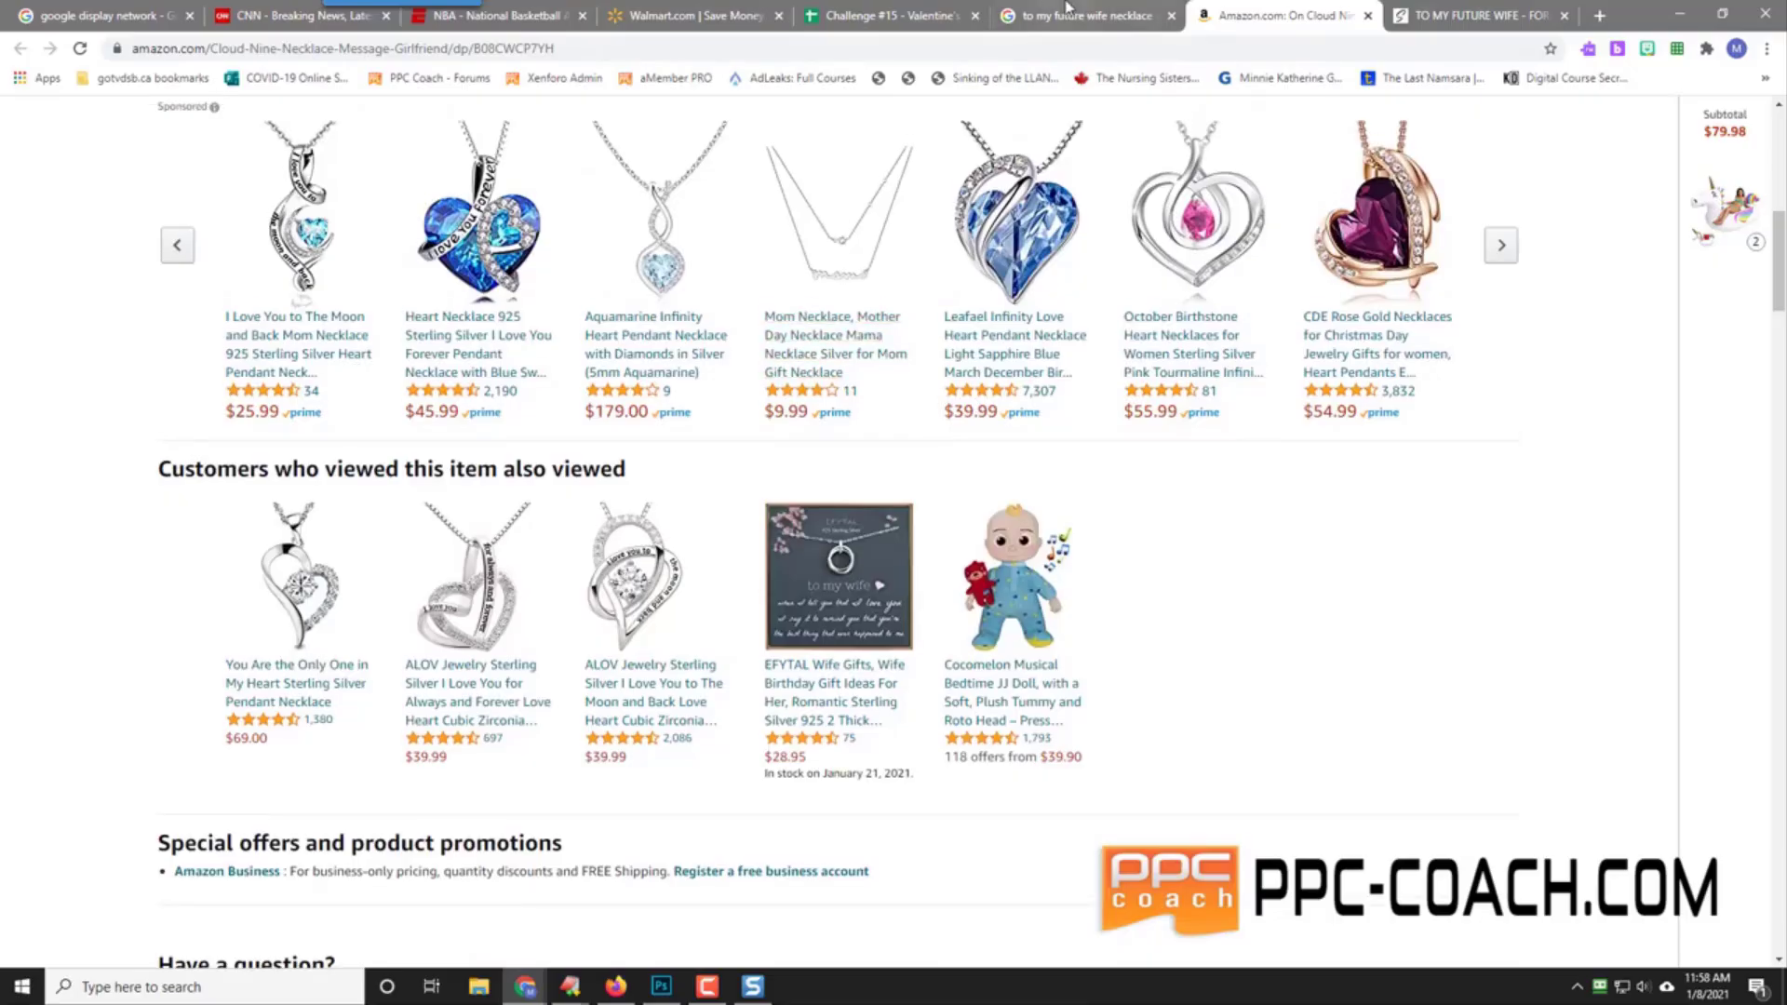
click(1084, 15)
Step: Close the Amazon and TO MY FUTURE WIFE tabs and open the PetLoveGift Infinity Heart Necklace page
click(1368, 16)
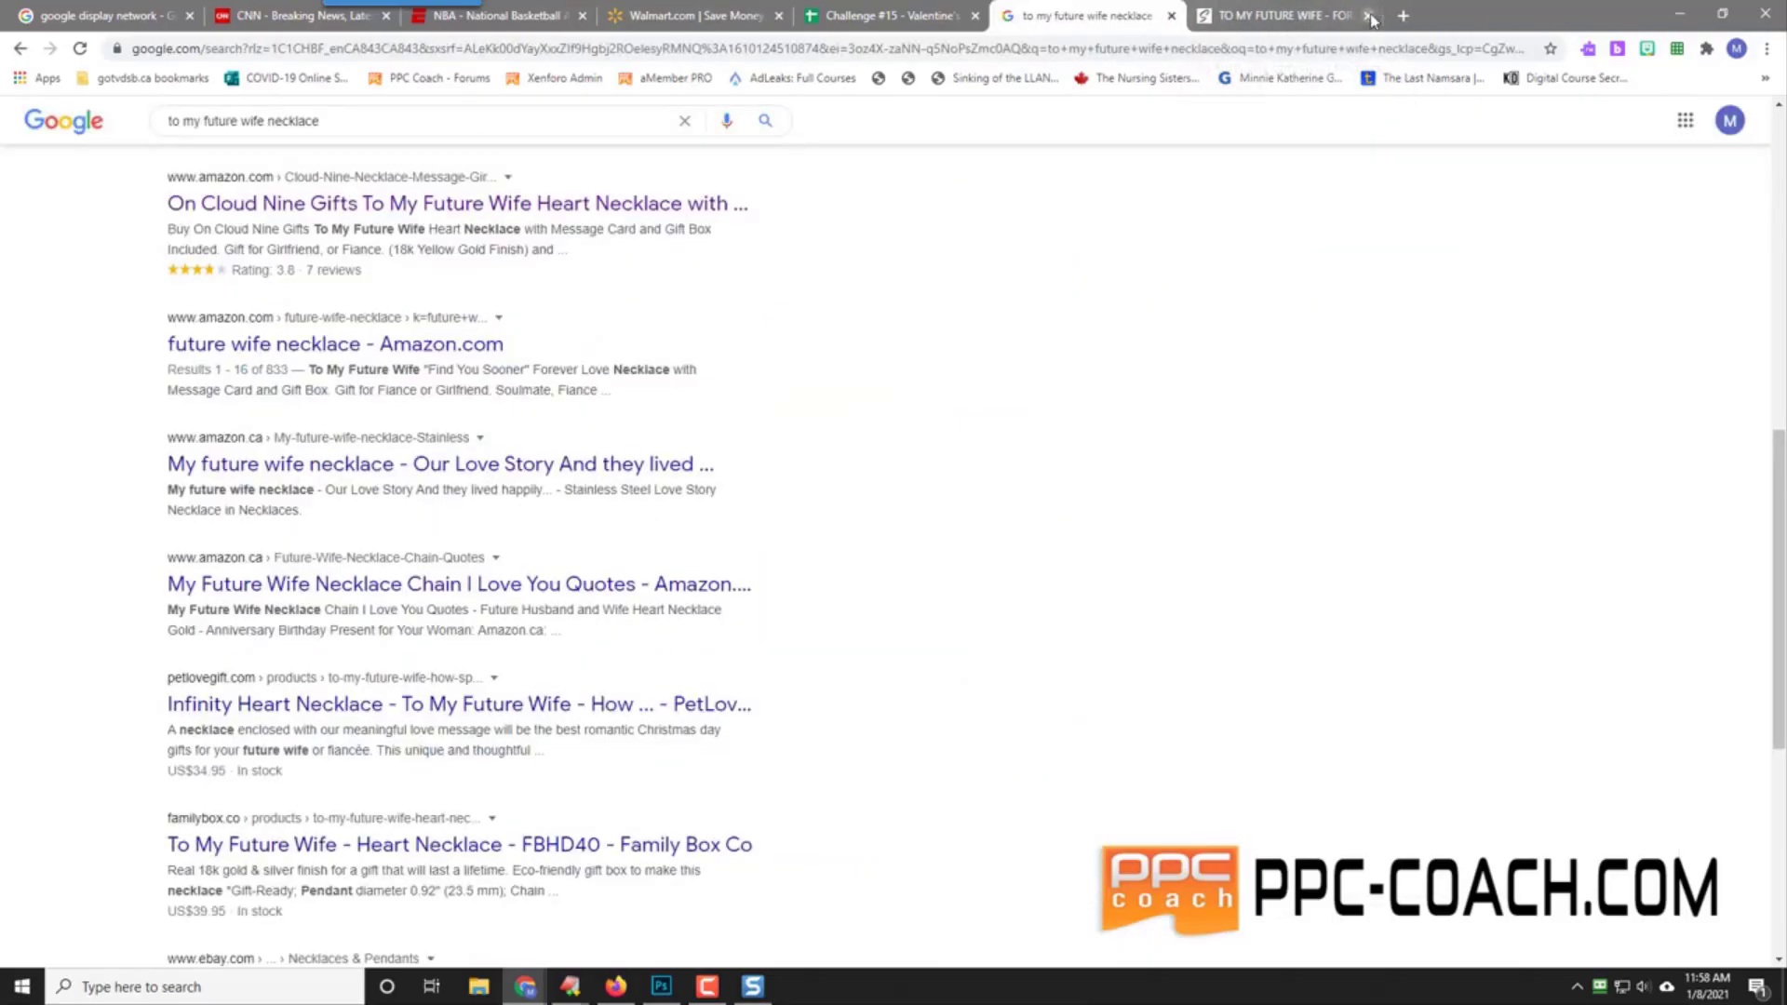
click(1368, 15)
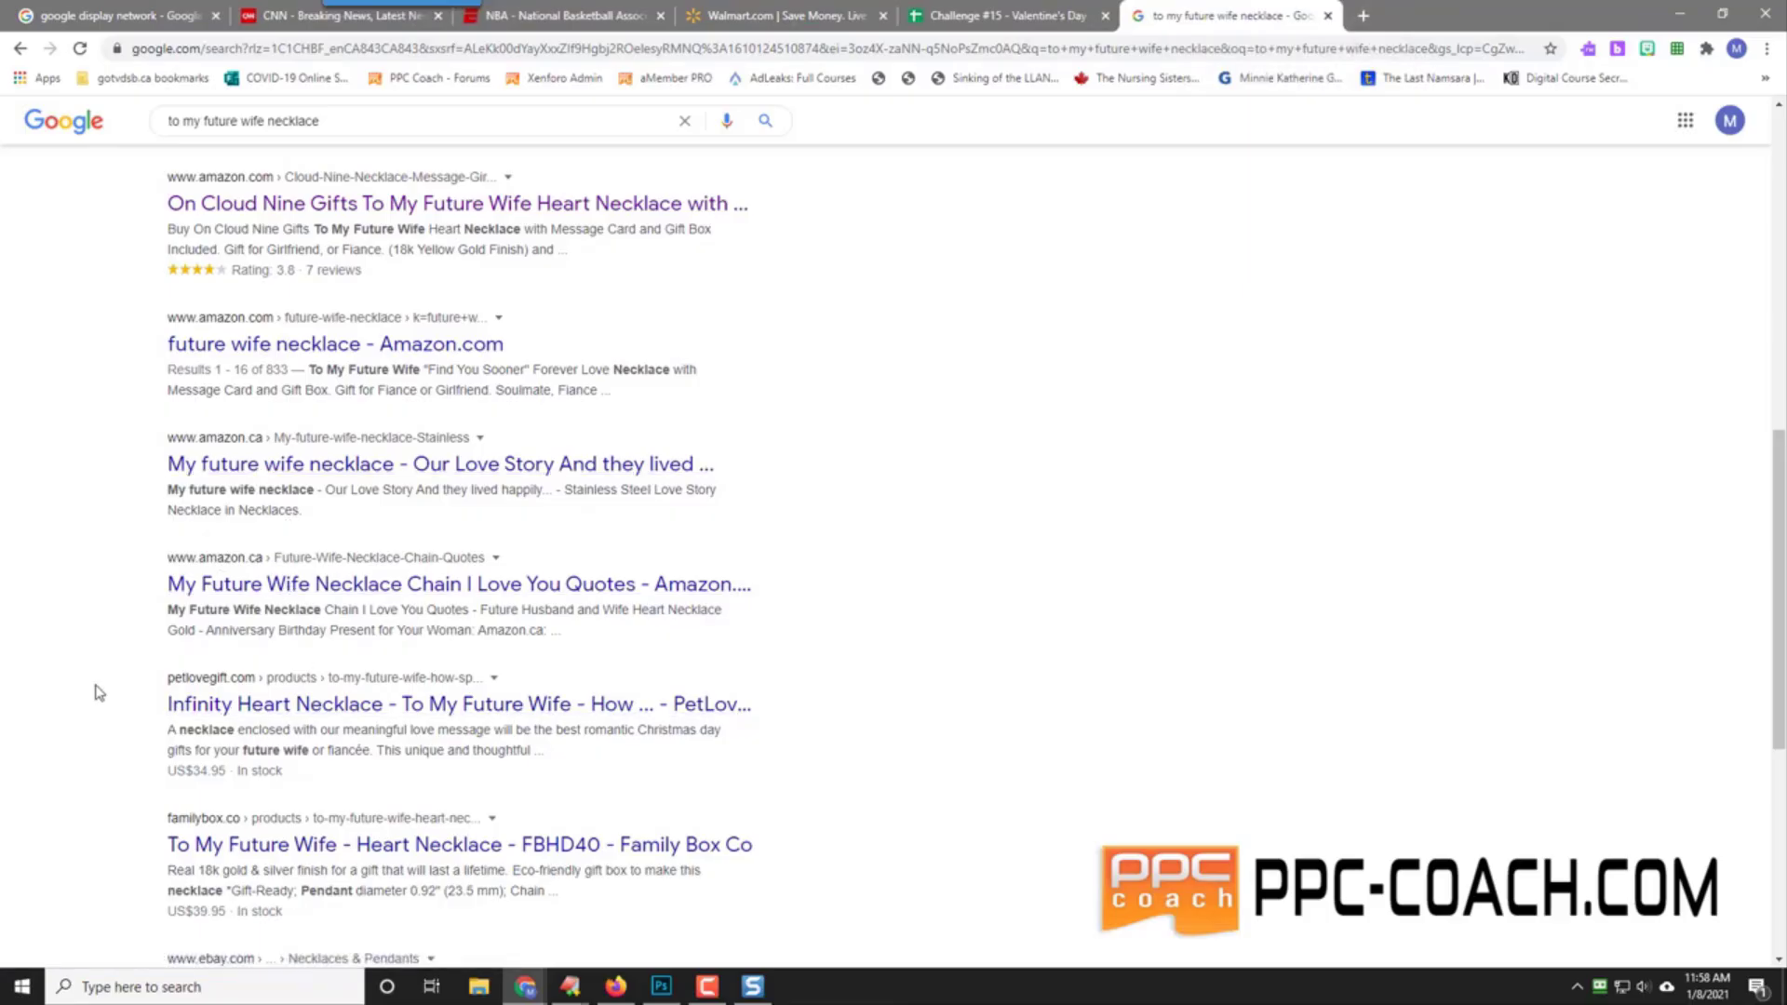
scroll(96, 689, down, 2)
right_click(372, 487)
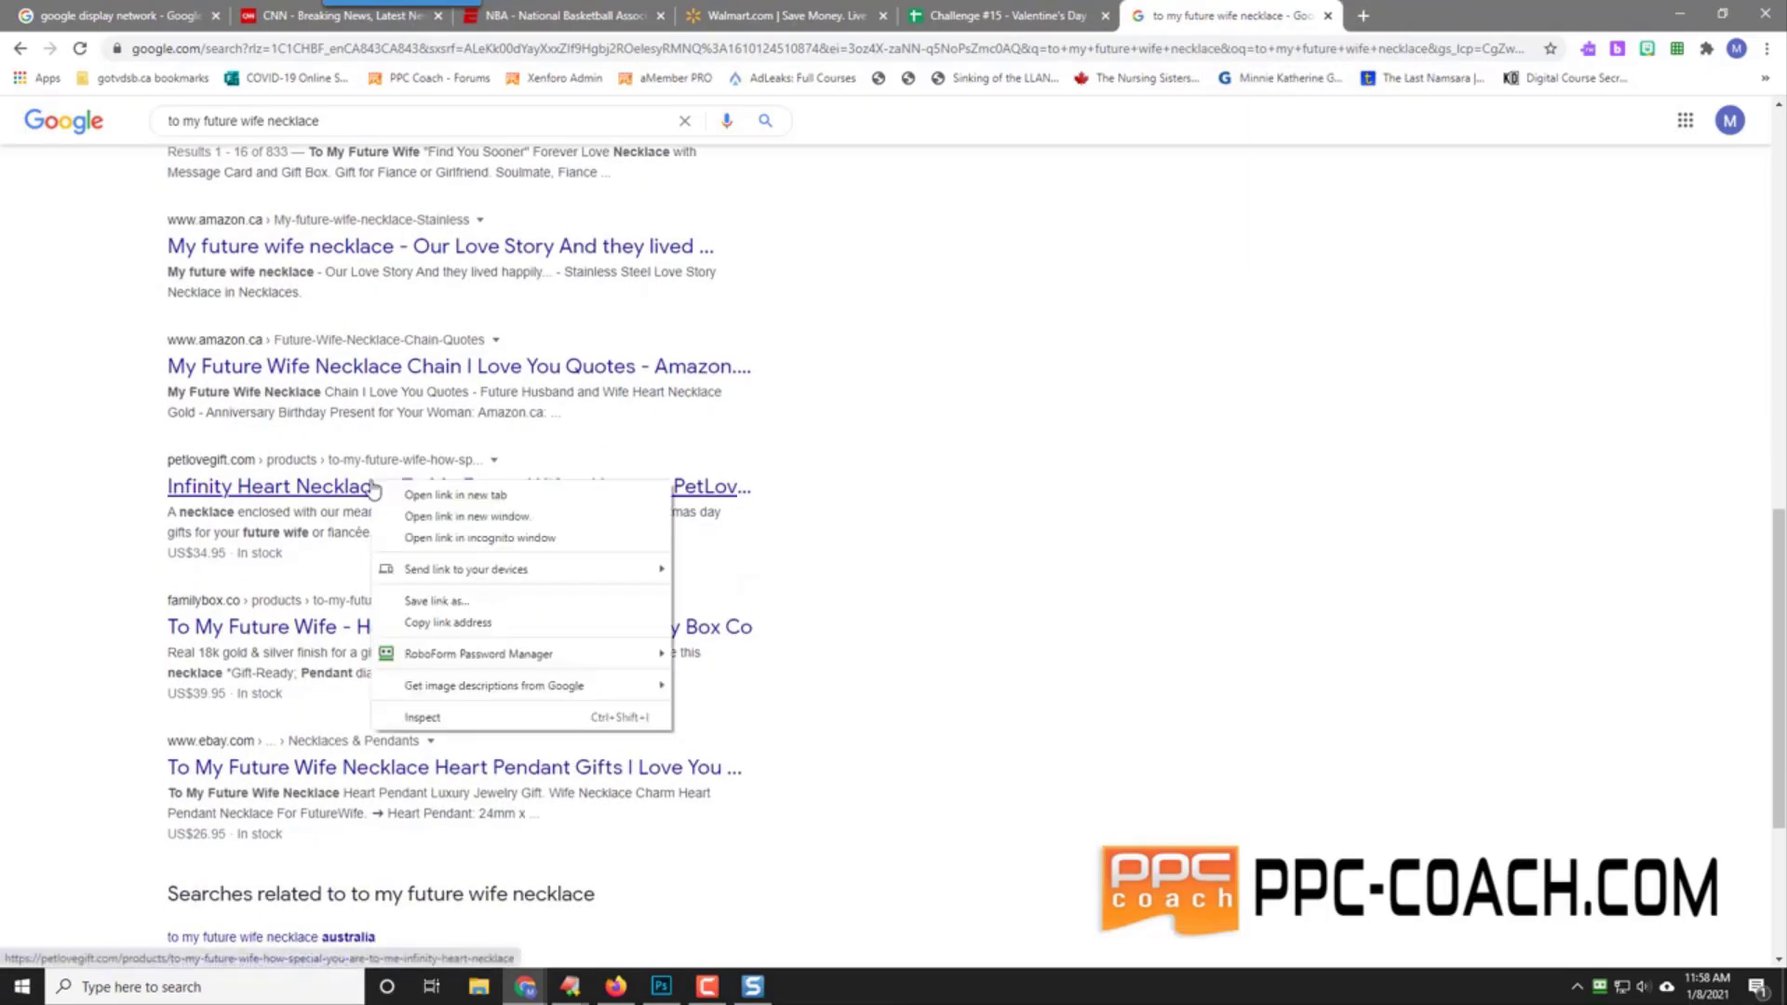
click(443, 495)
click(1398, 17)
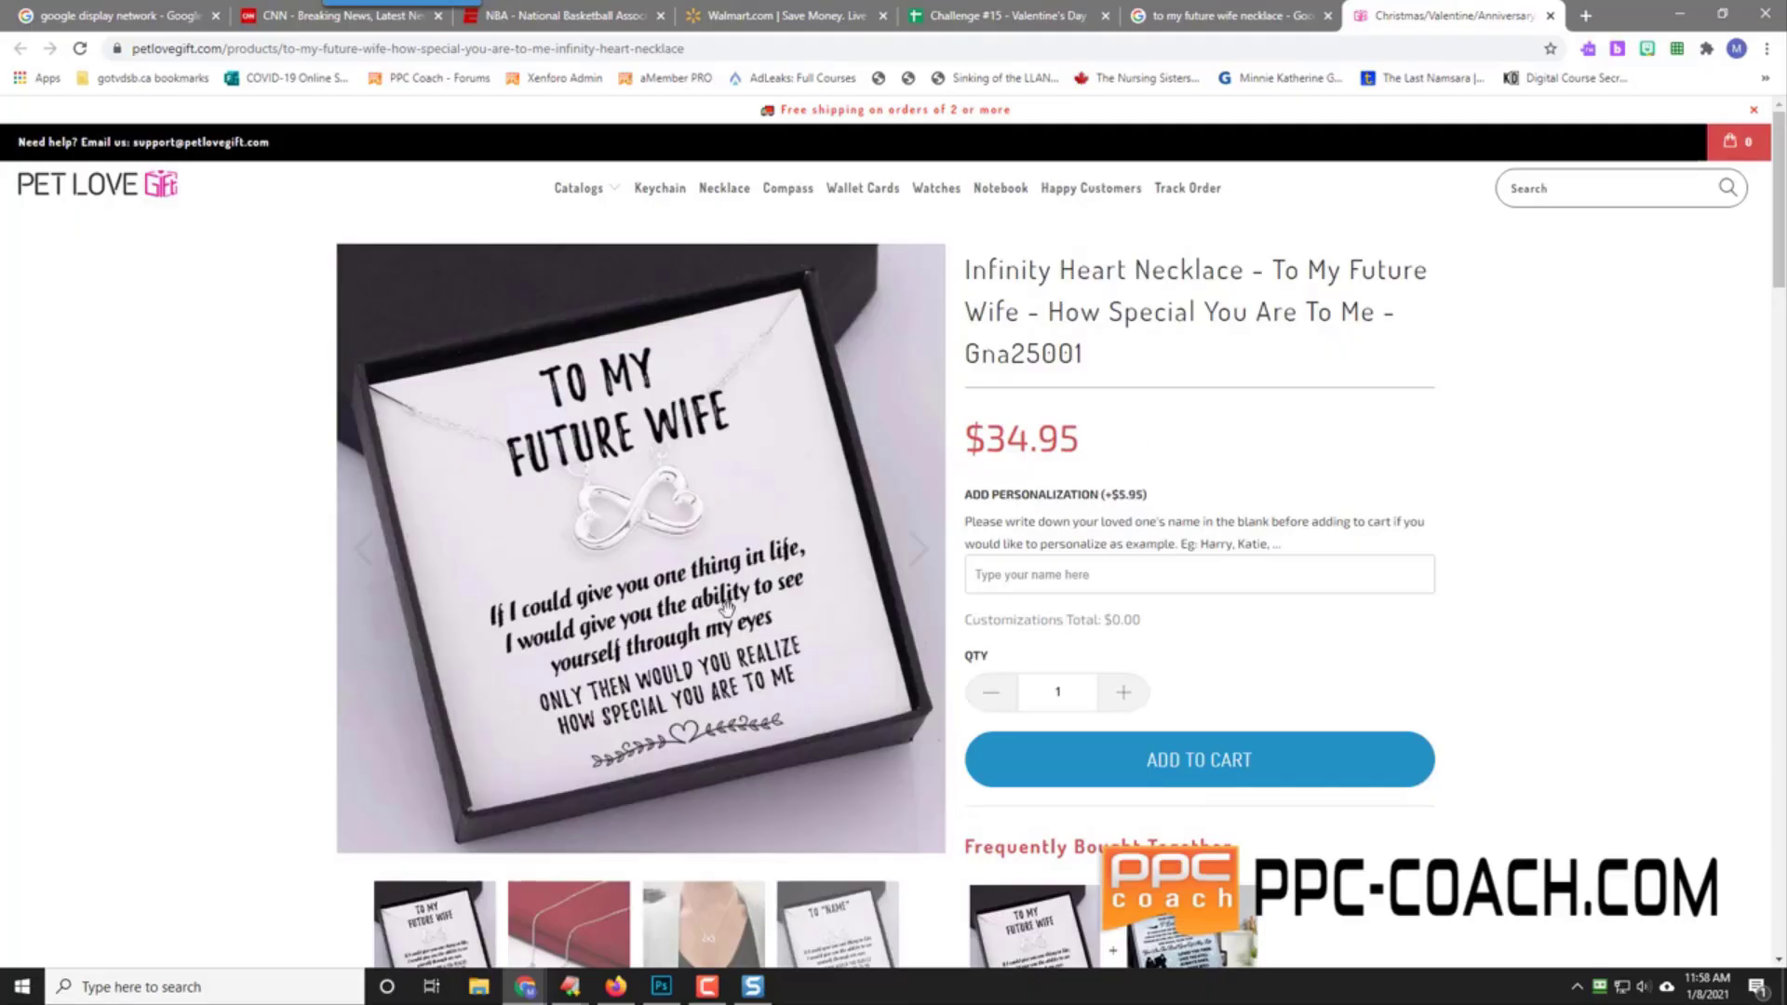
Step: Look over the PetLoveGift Infinity Heart Necklace page, then close its tab
mouse_move(565, 710)
scroll(232, 618, down, 5)
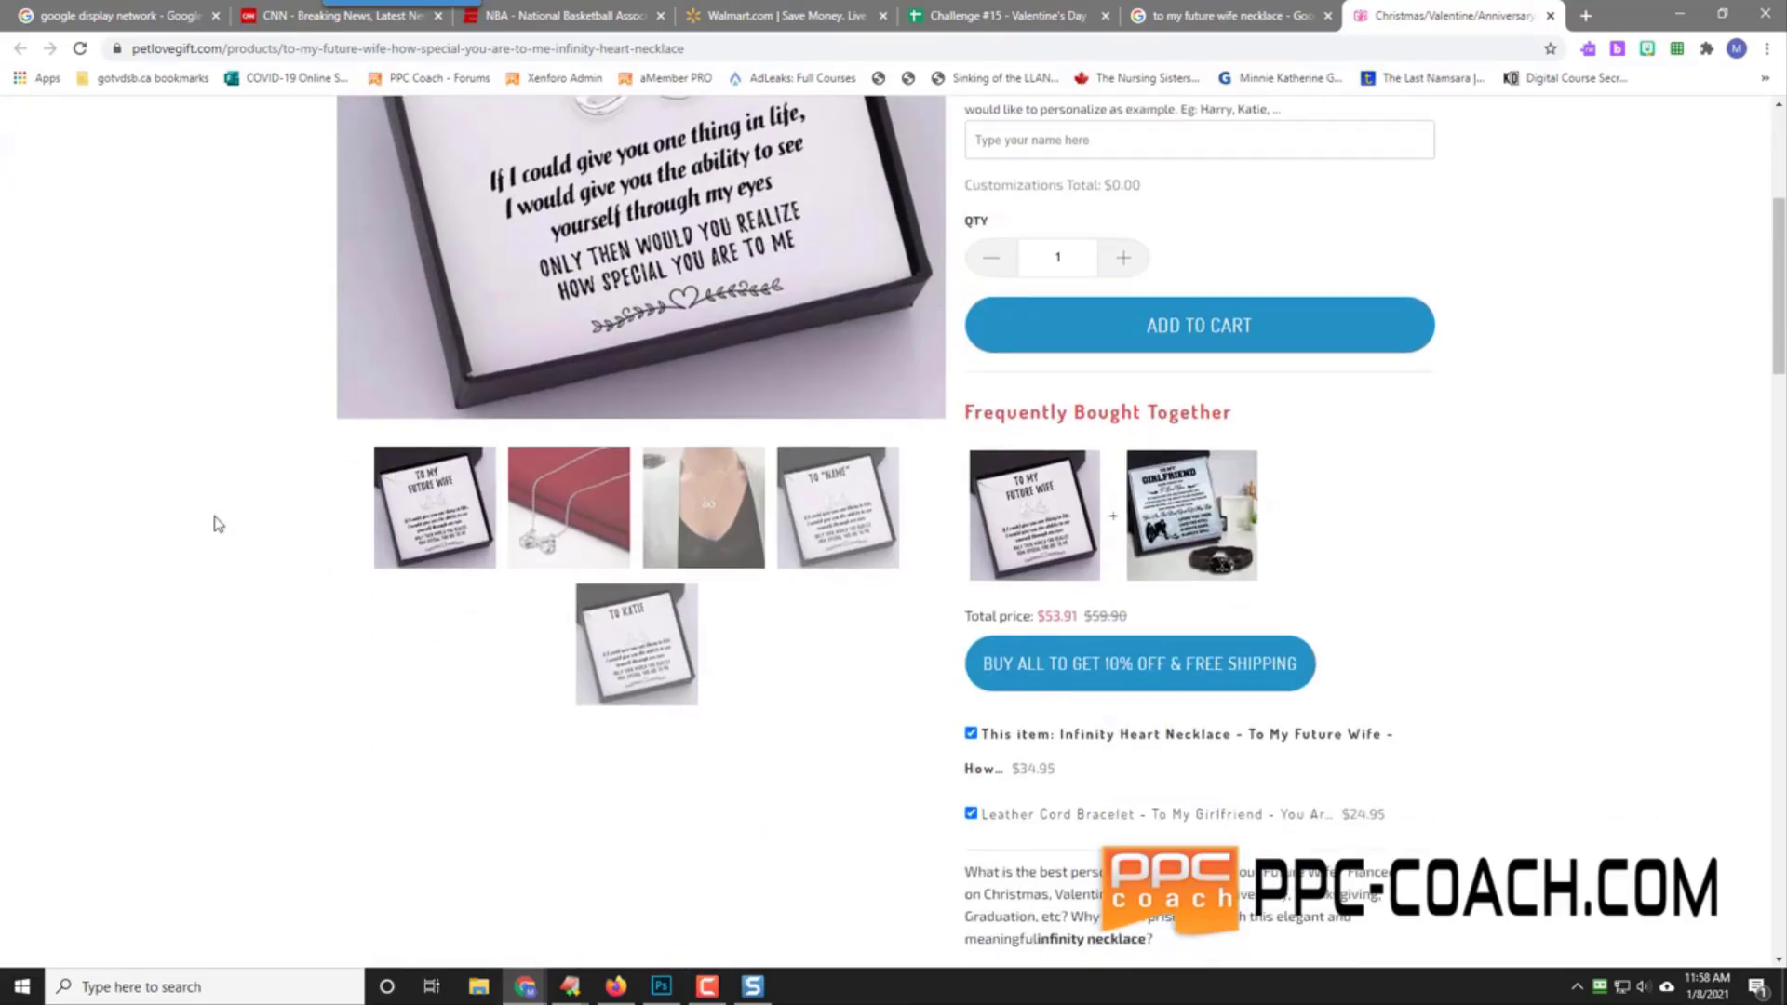
scroll(222, 522, up, 5)
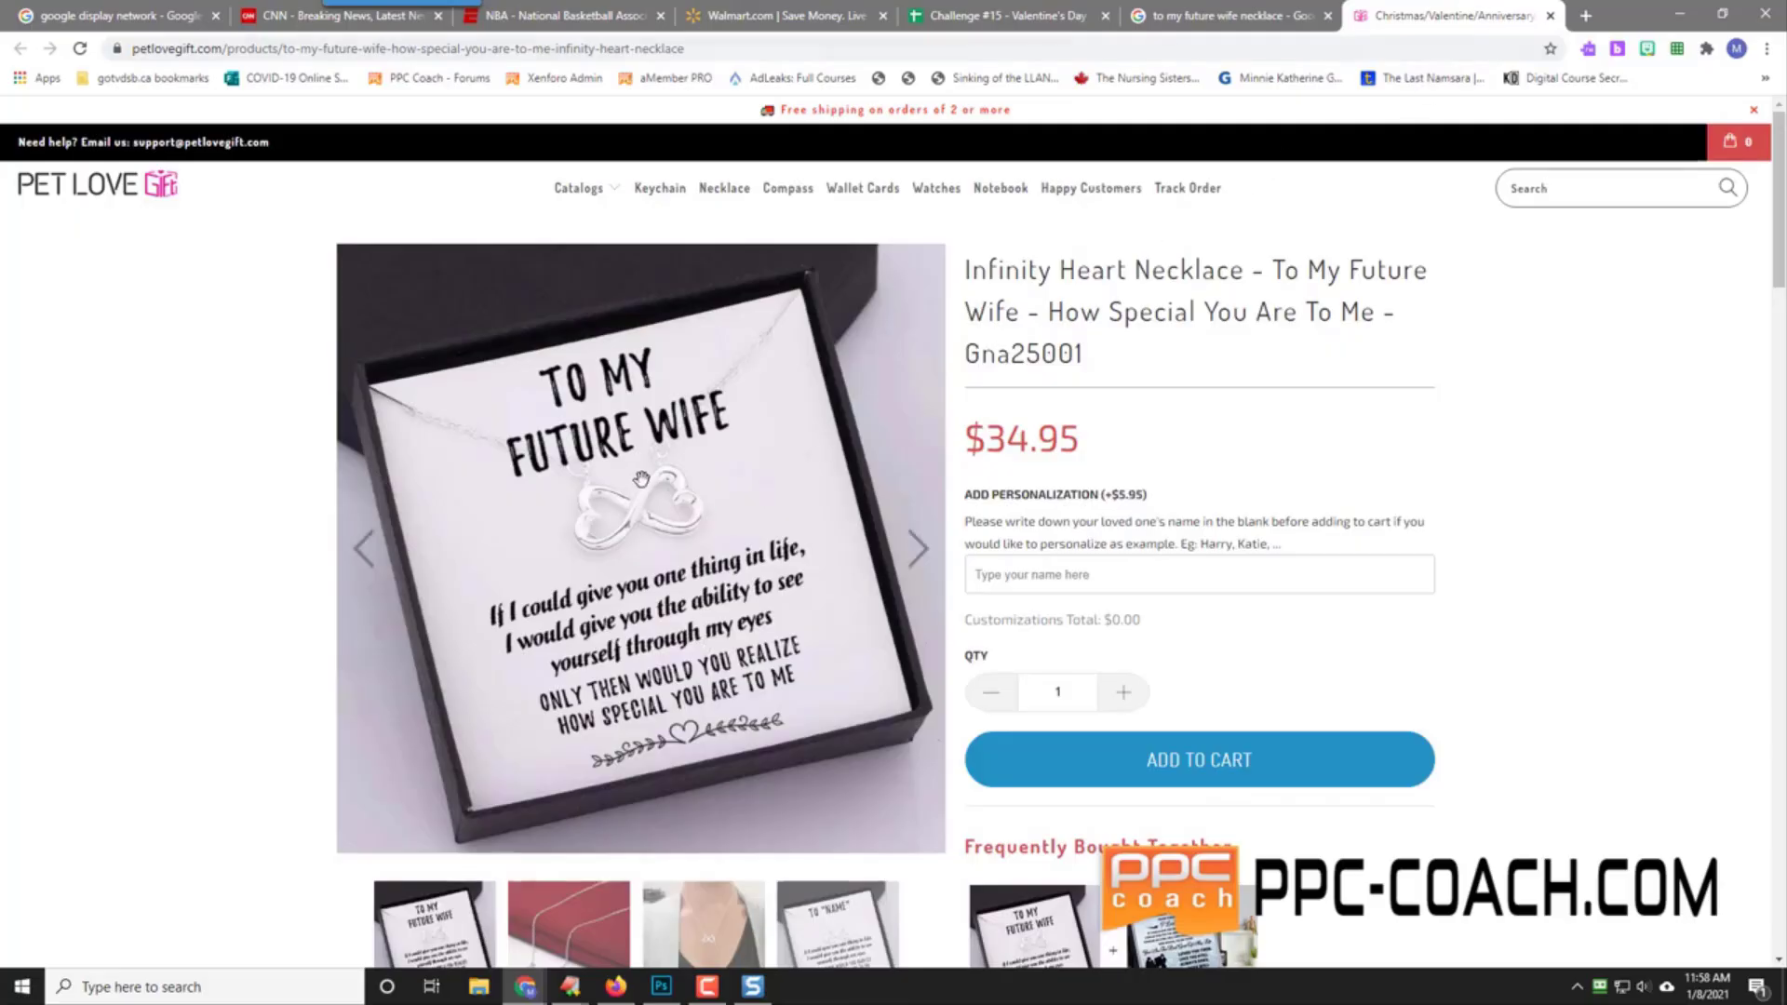
click(1550, 15)
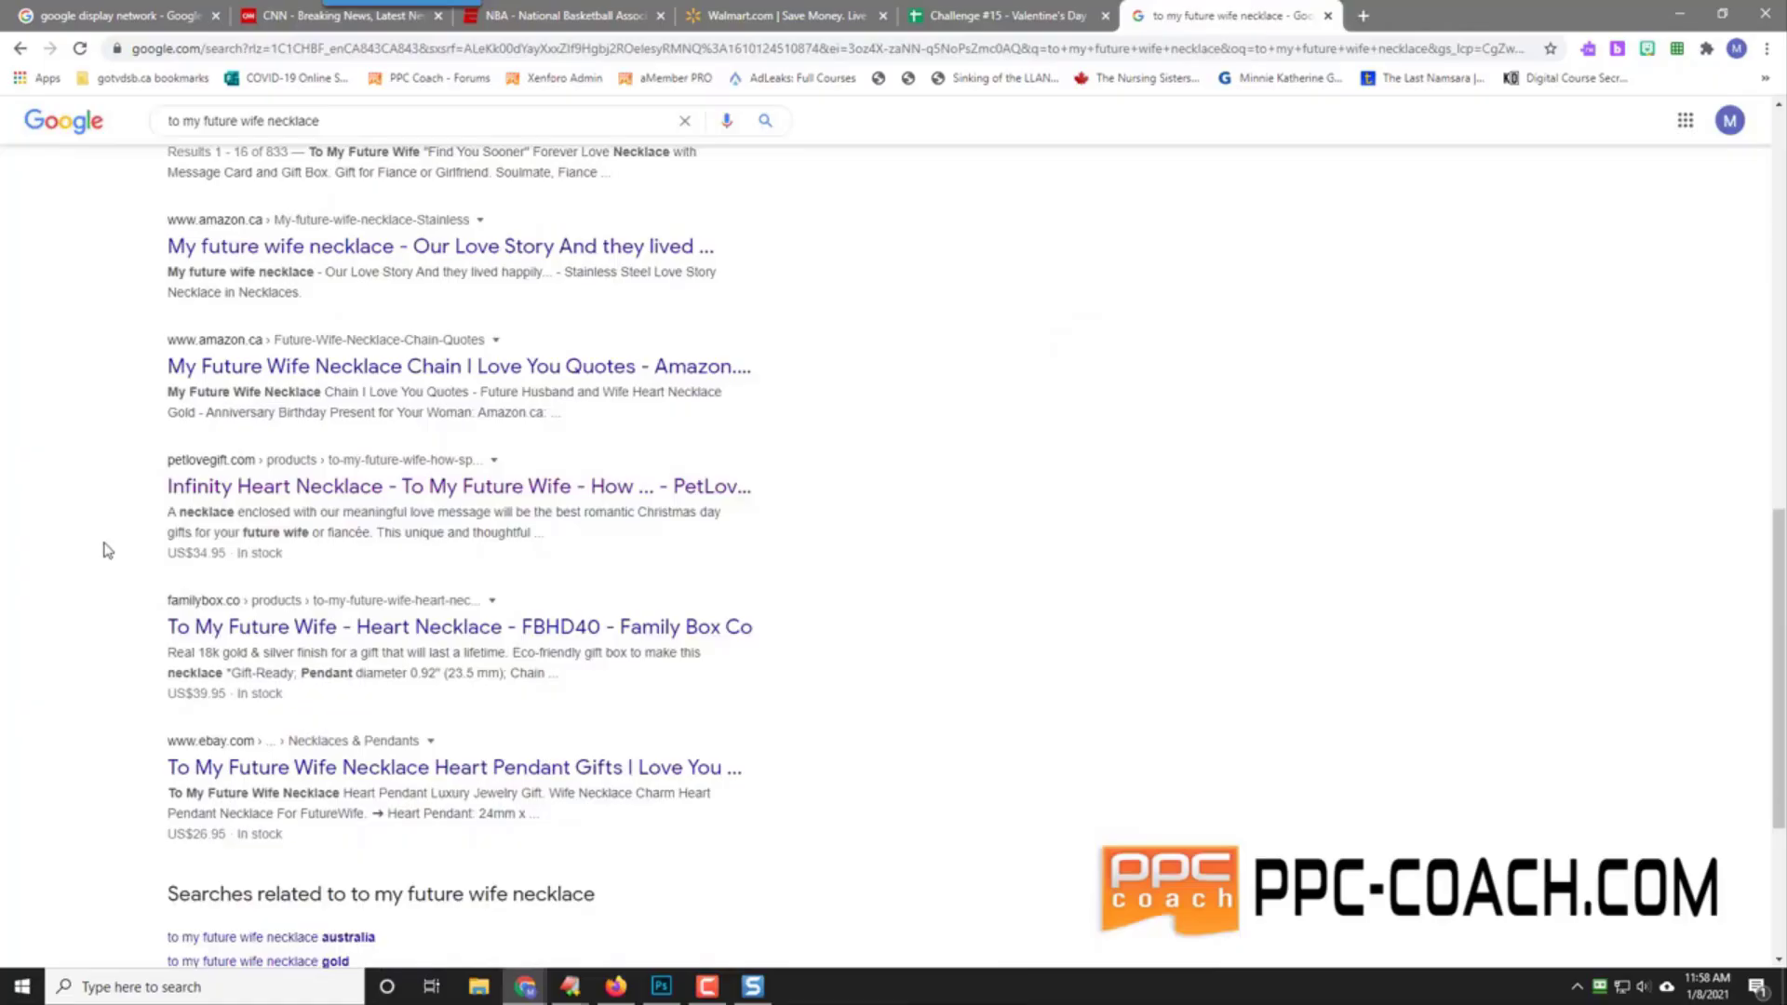
Step: Open the Family Box Co 'To My Future Wife - Heart Necklace' ($39.95) result in a new tab and view it
right_click(415, 626)
click(474, 633)
click(1451, 14)
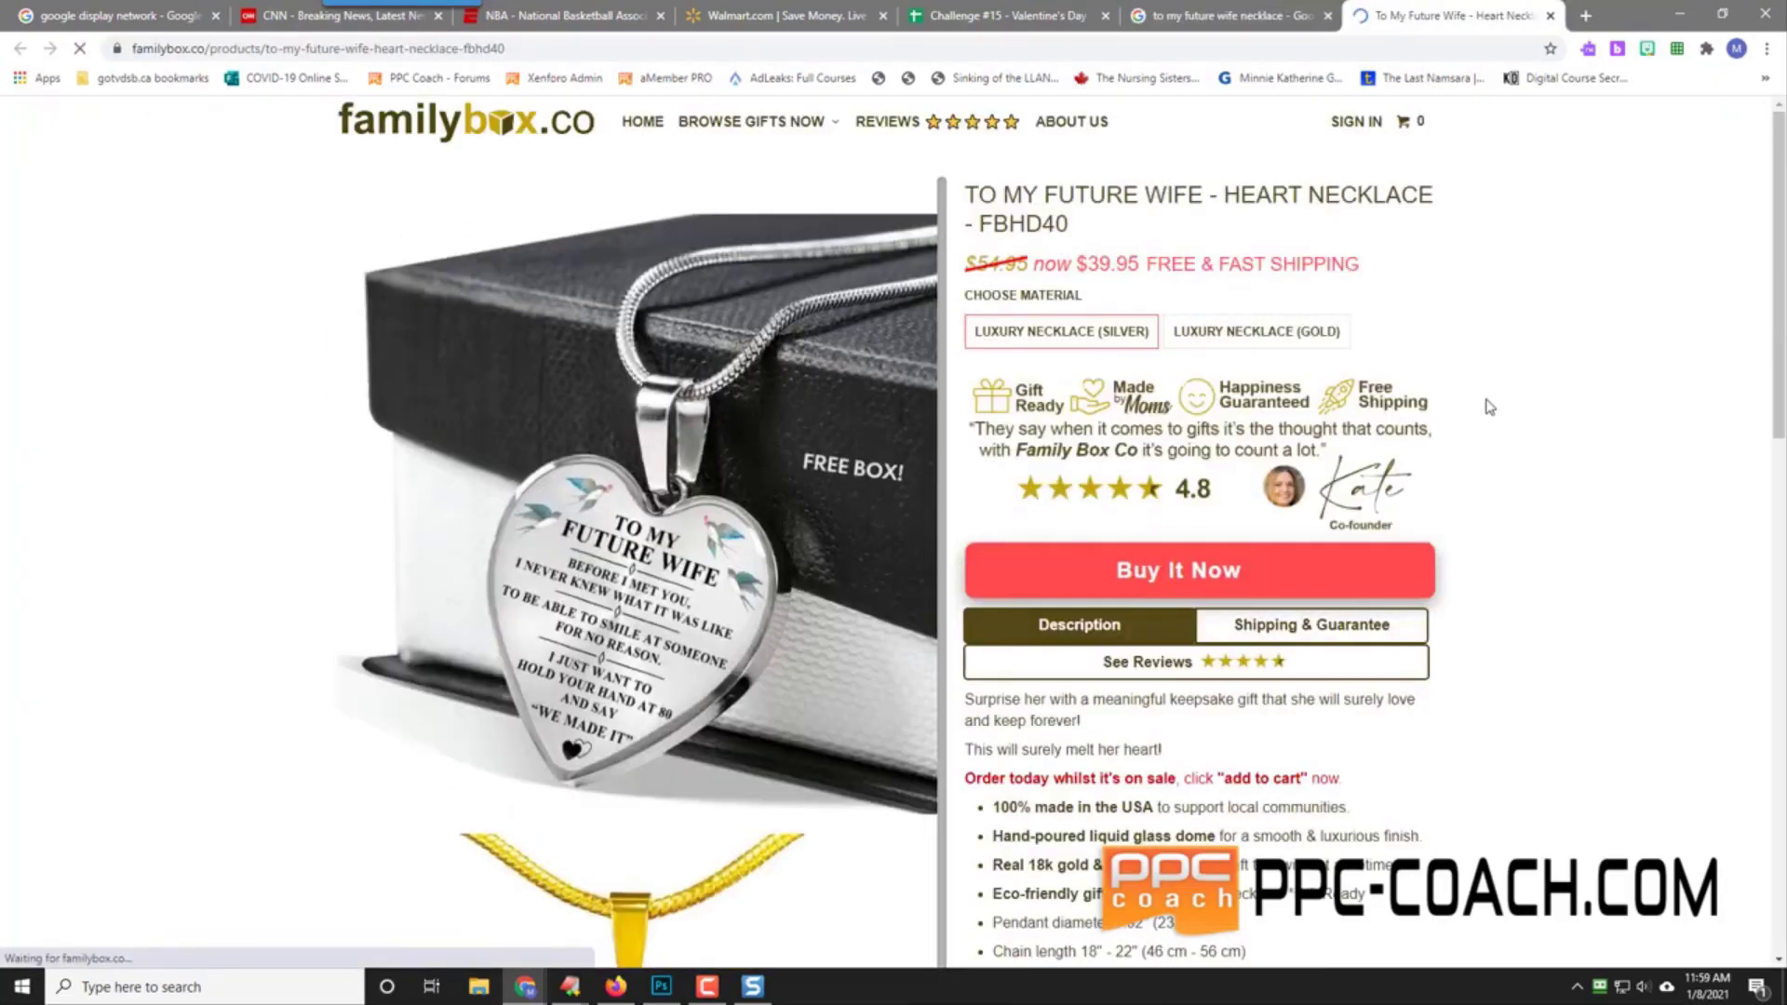
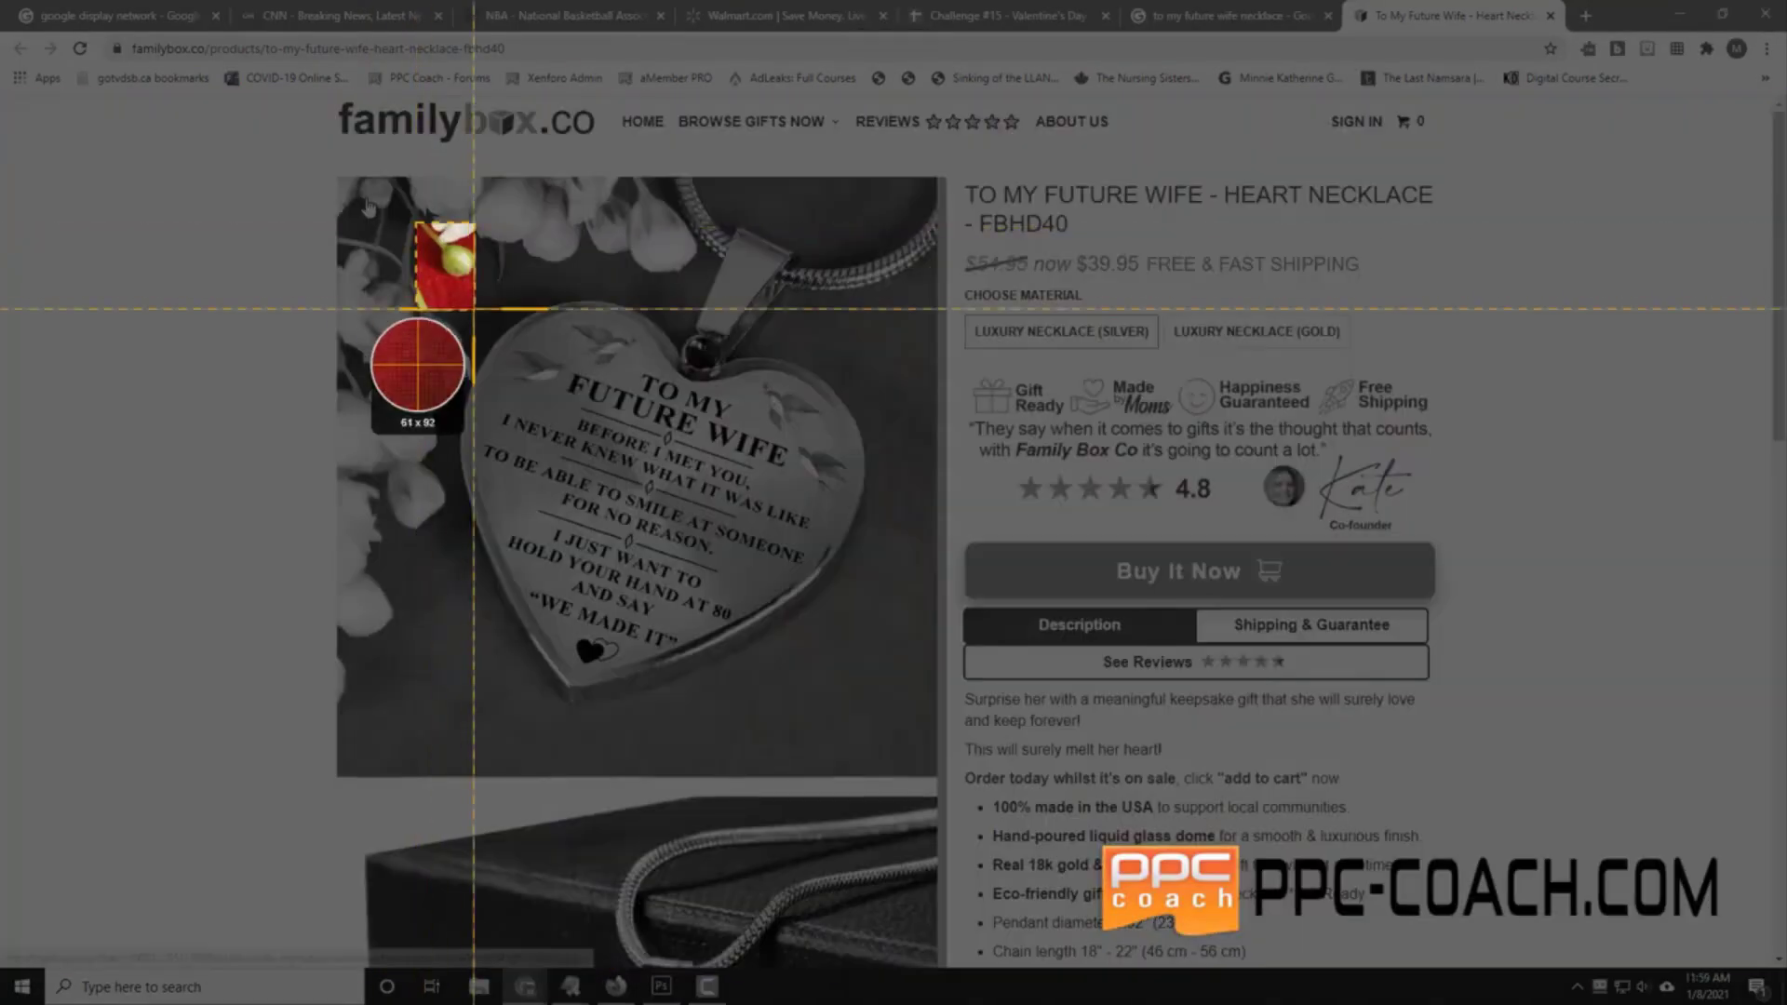
Step: Screenshot the Family Box Co red-background heart necklace photo and save it as an image file
drag(416, 223, 891, 728)
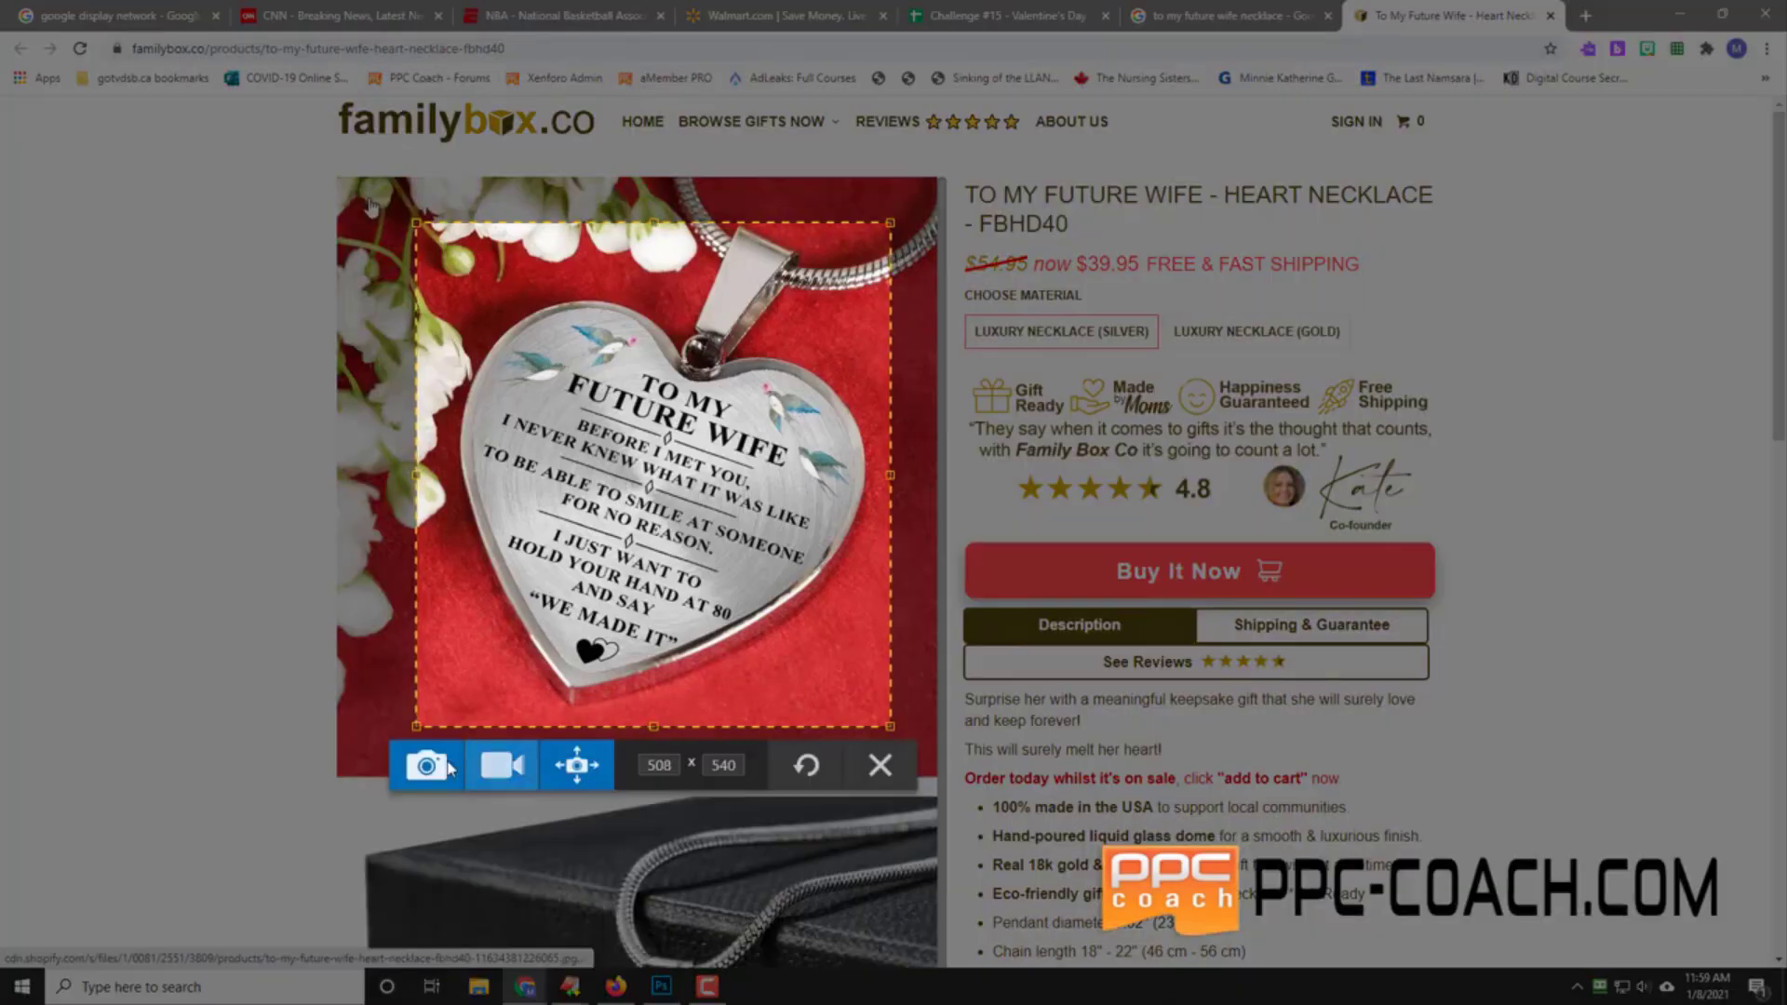
click(427, 762)
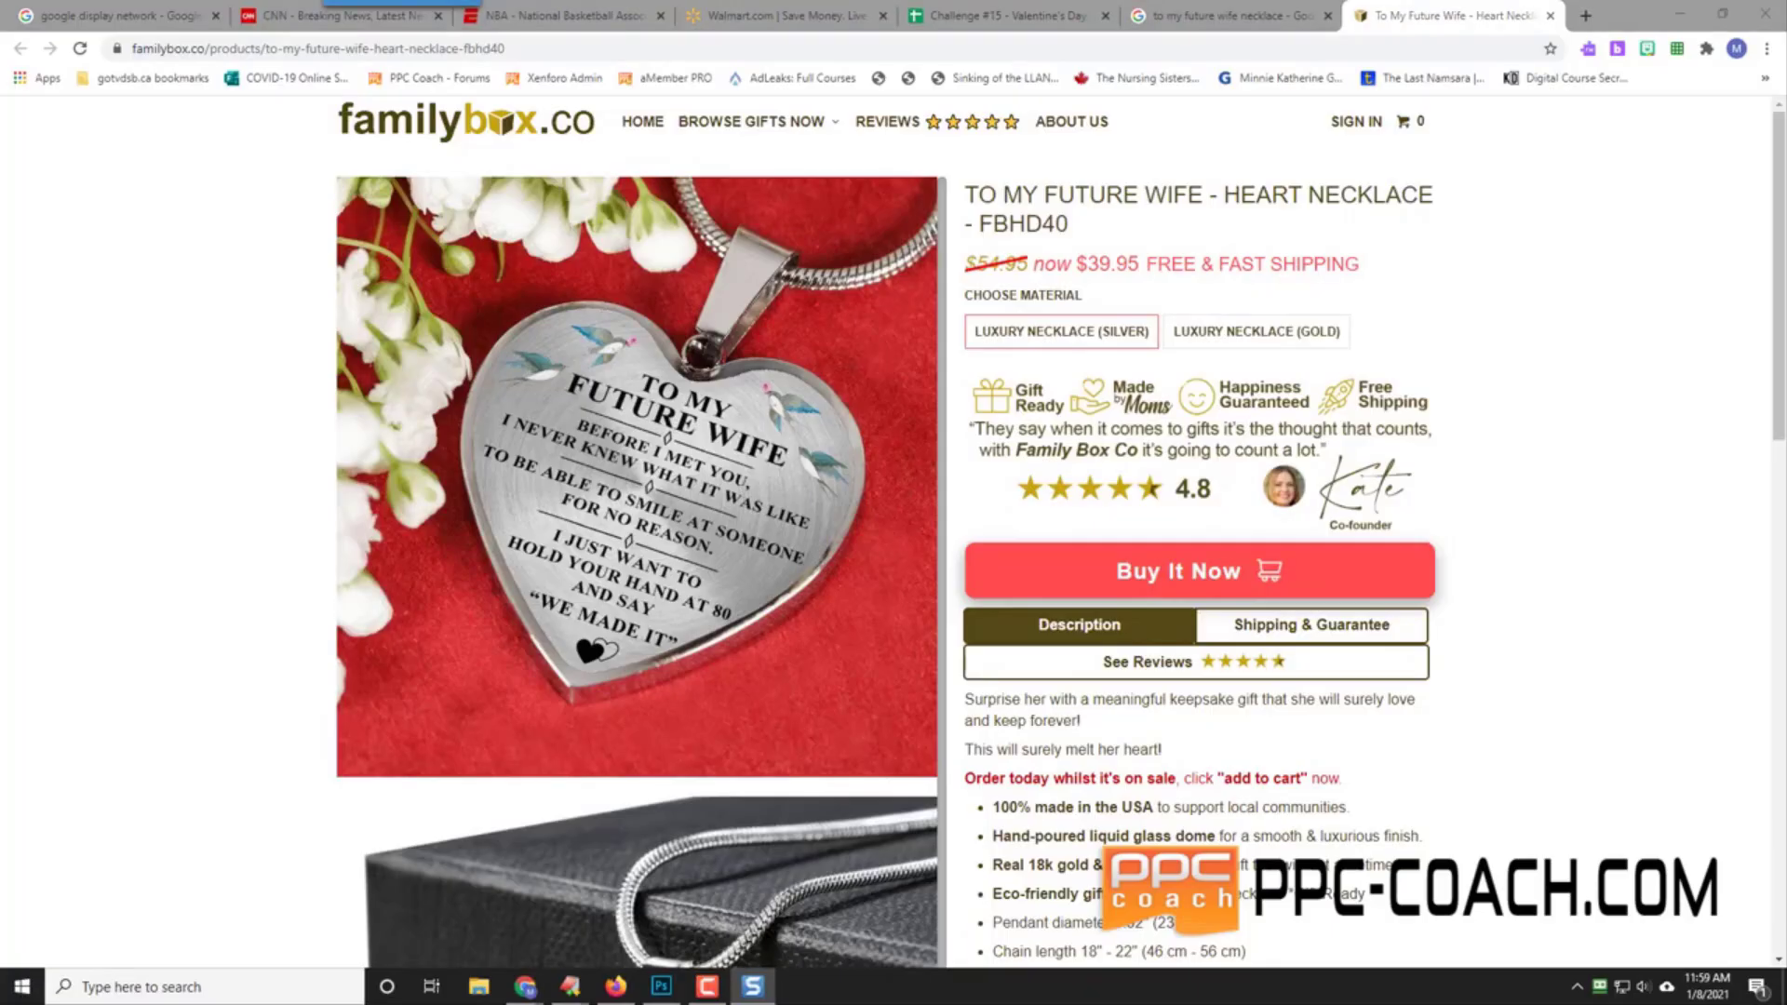
click(1354, 737)
Step: Insert the saved red heart necklace screenshot into cell A4 and drag row 4 taller to show it
click(996, 15)
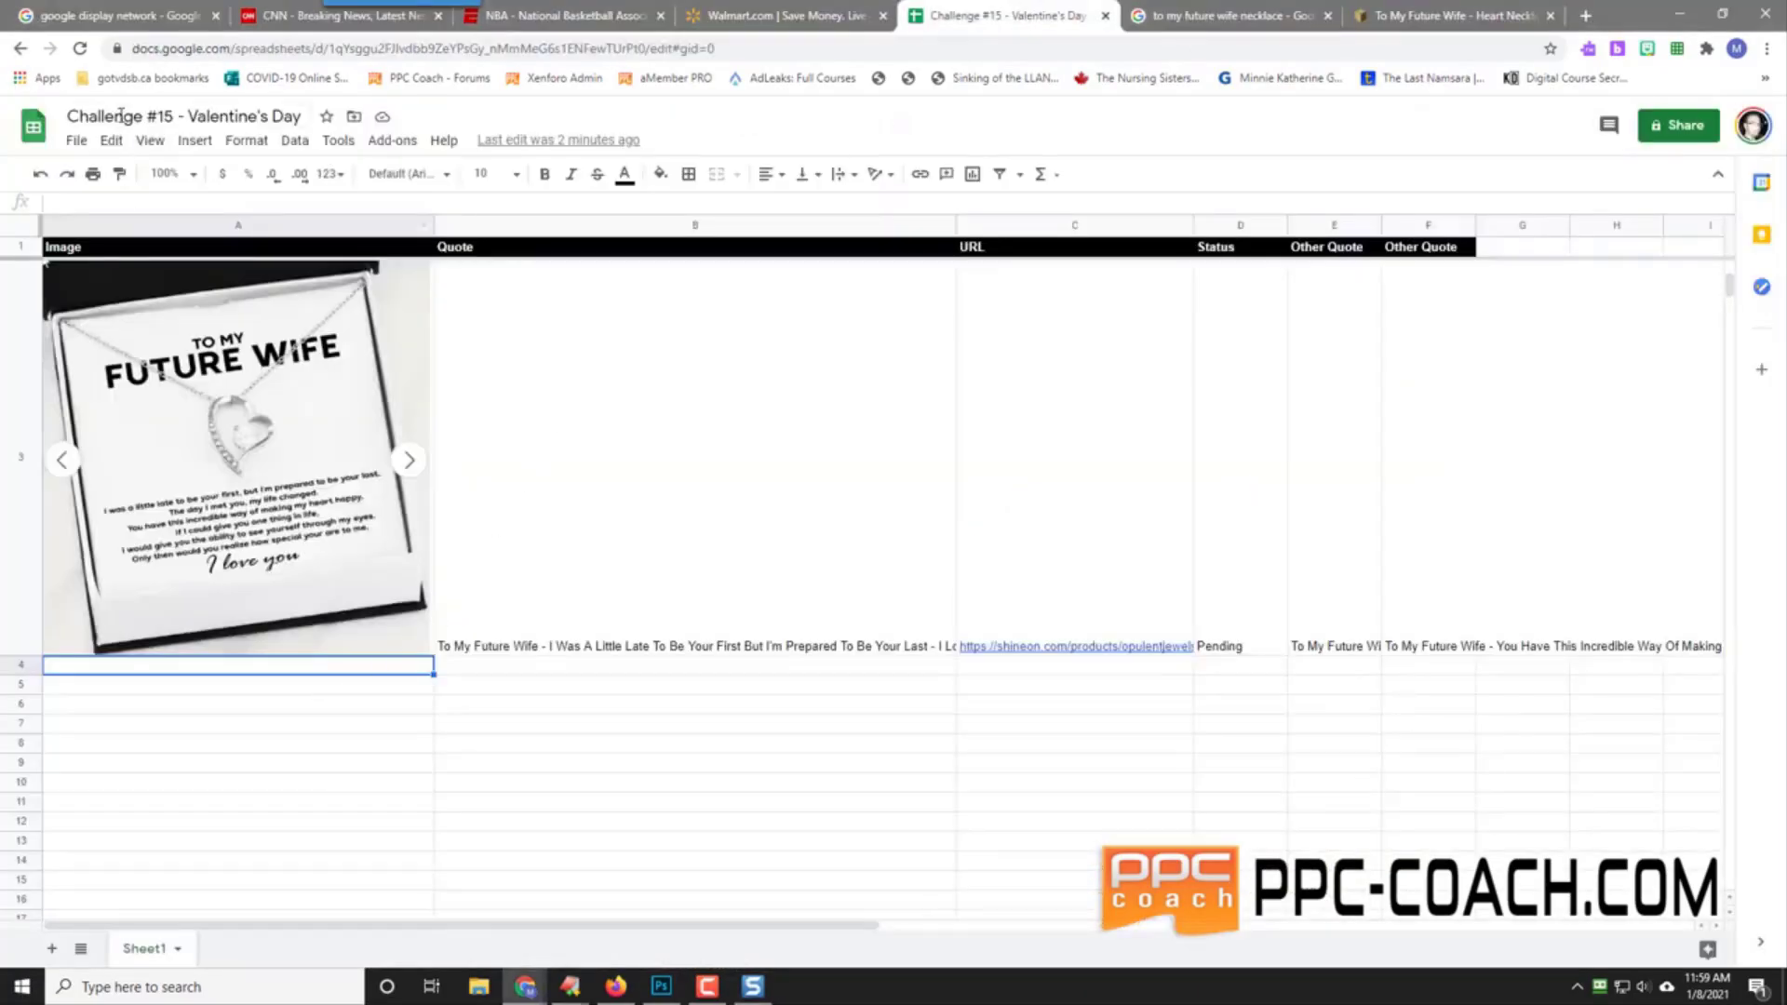
click(193, 140)
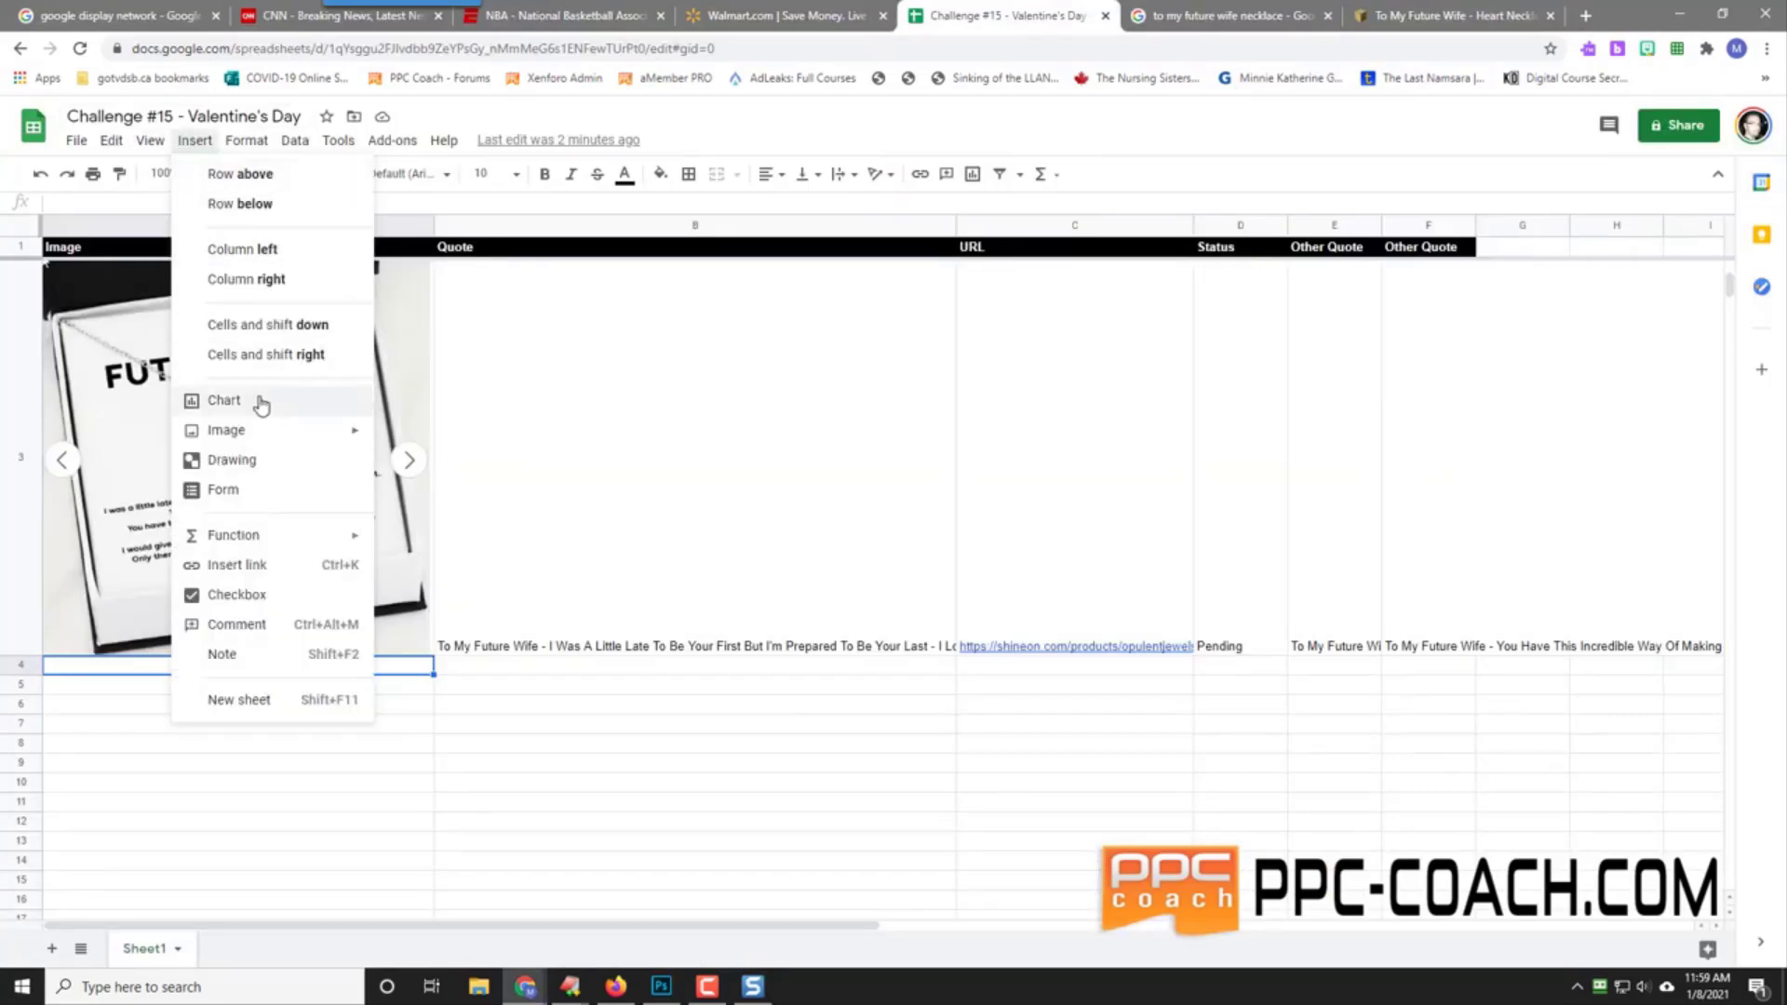
mouse_move(263, 433)
click(440, 435)
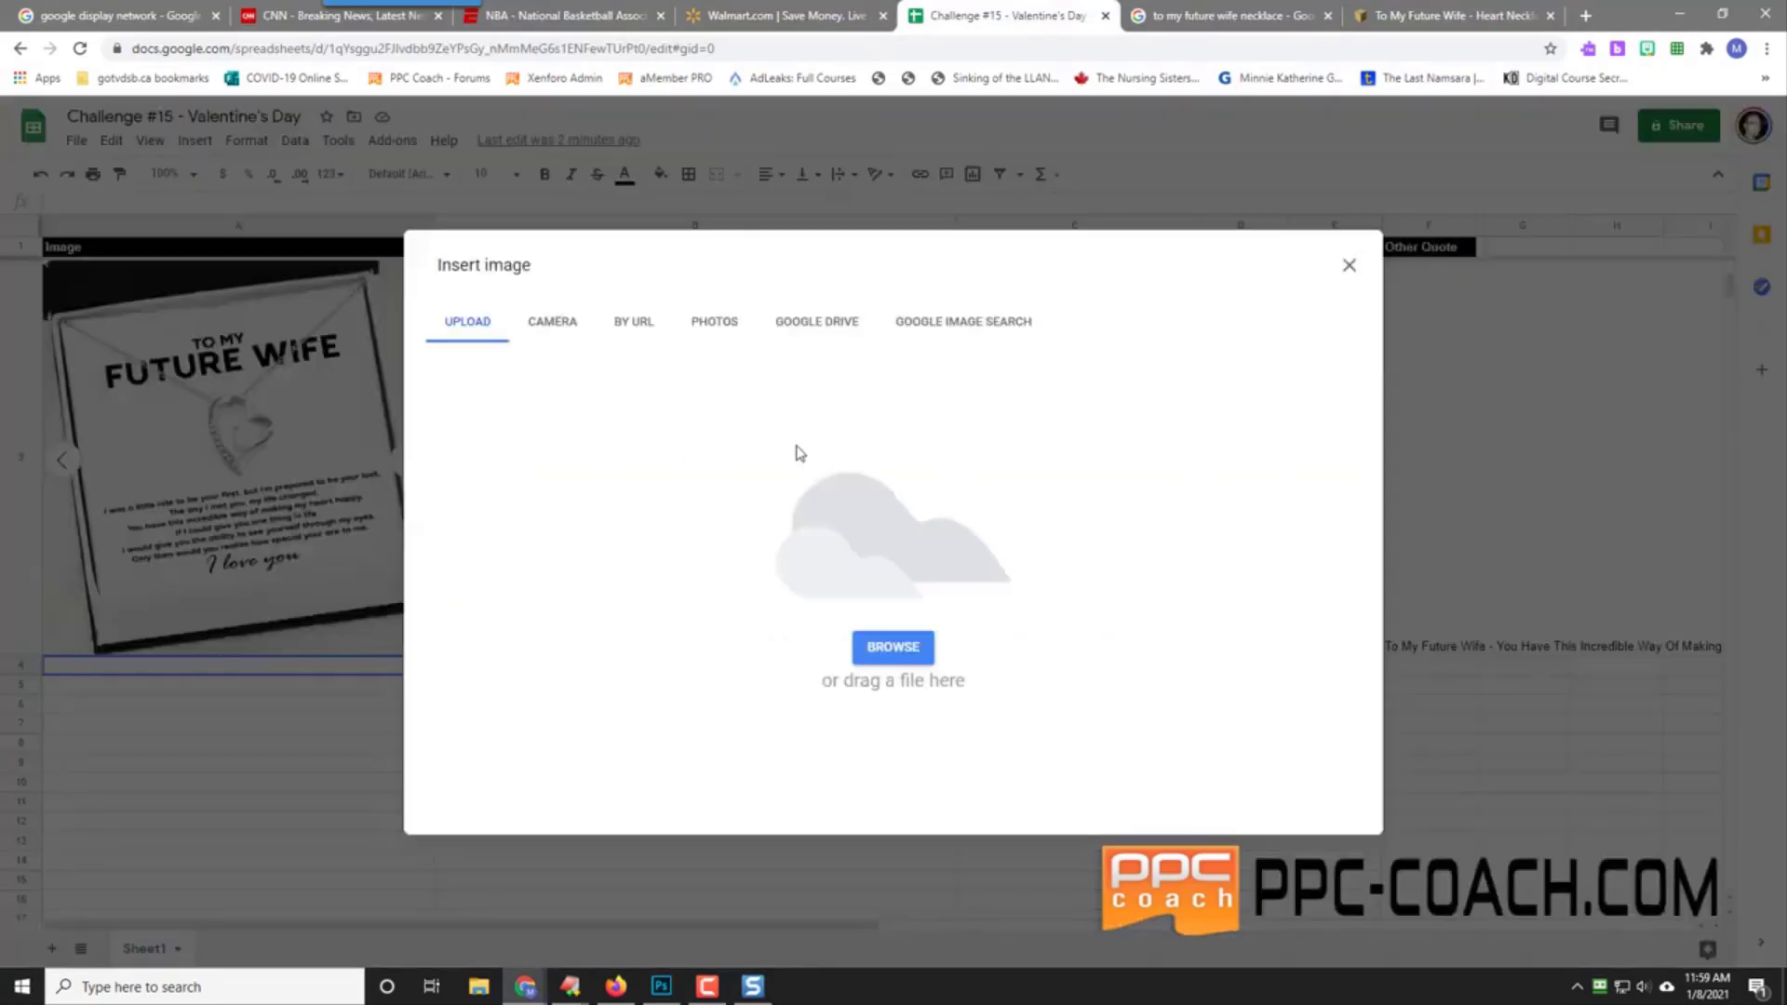
click(888, 650)
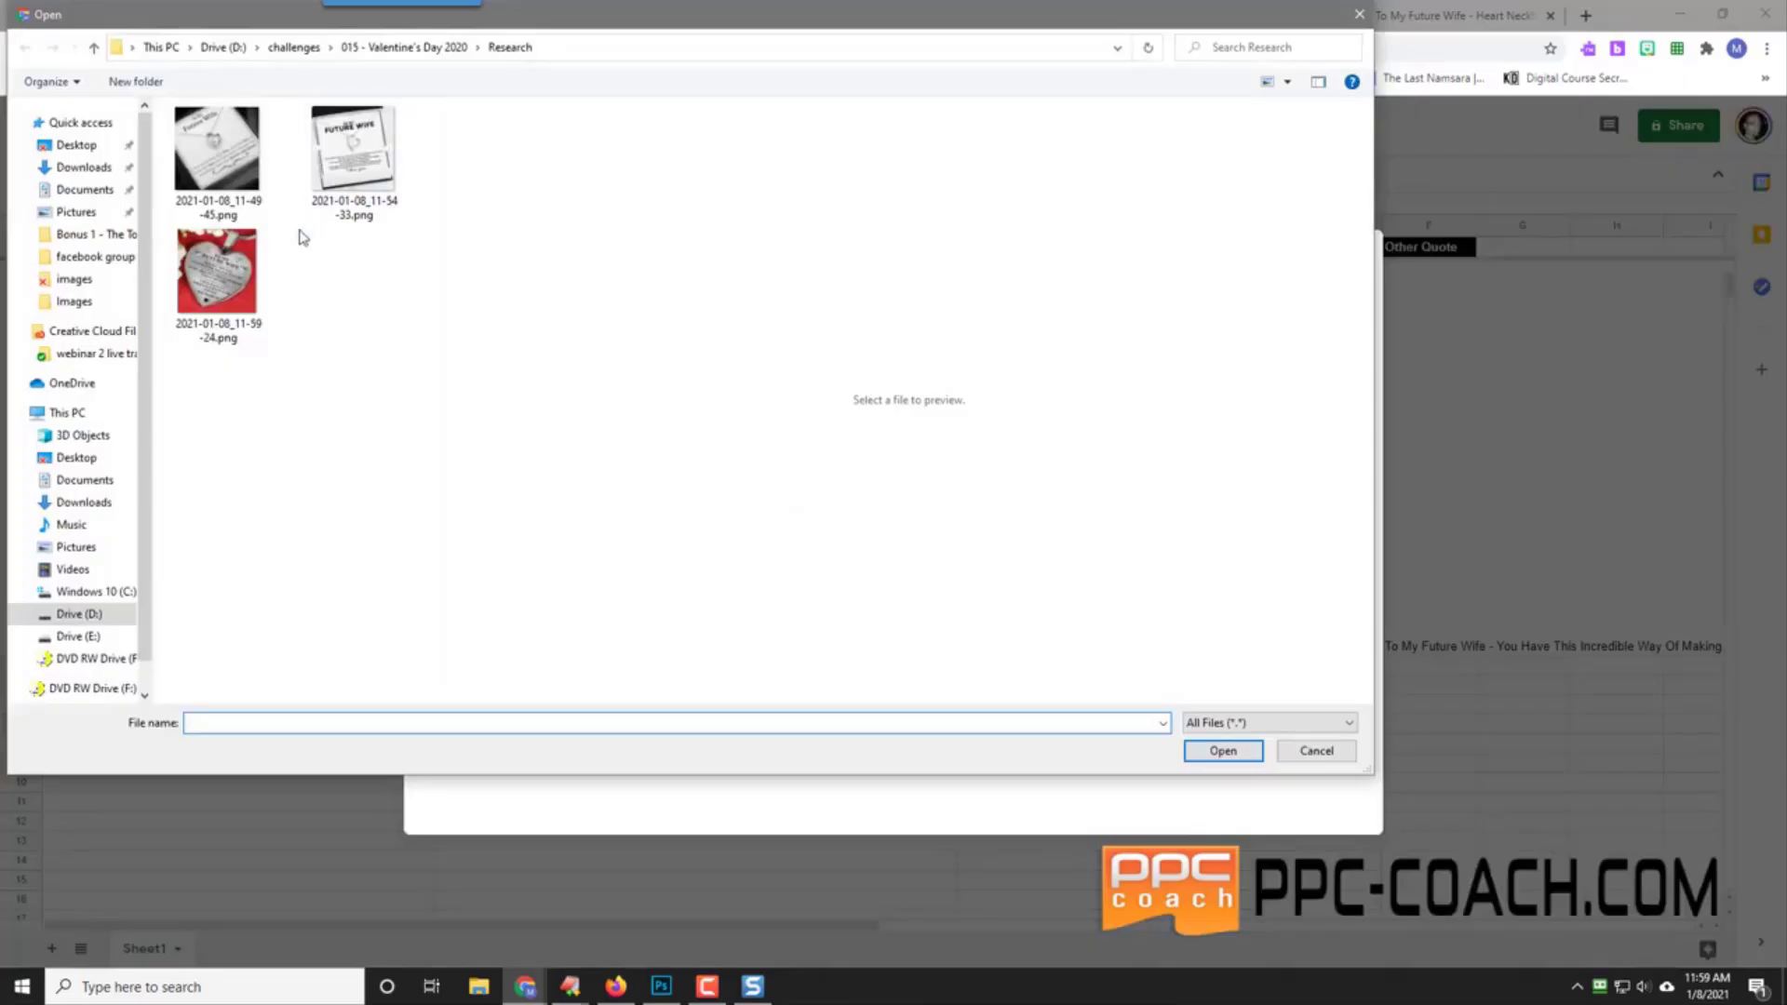
click(249, 296)
click(1219, 752)
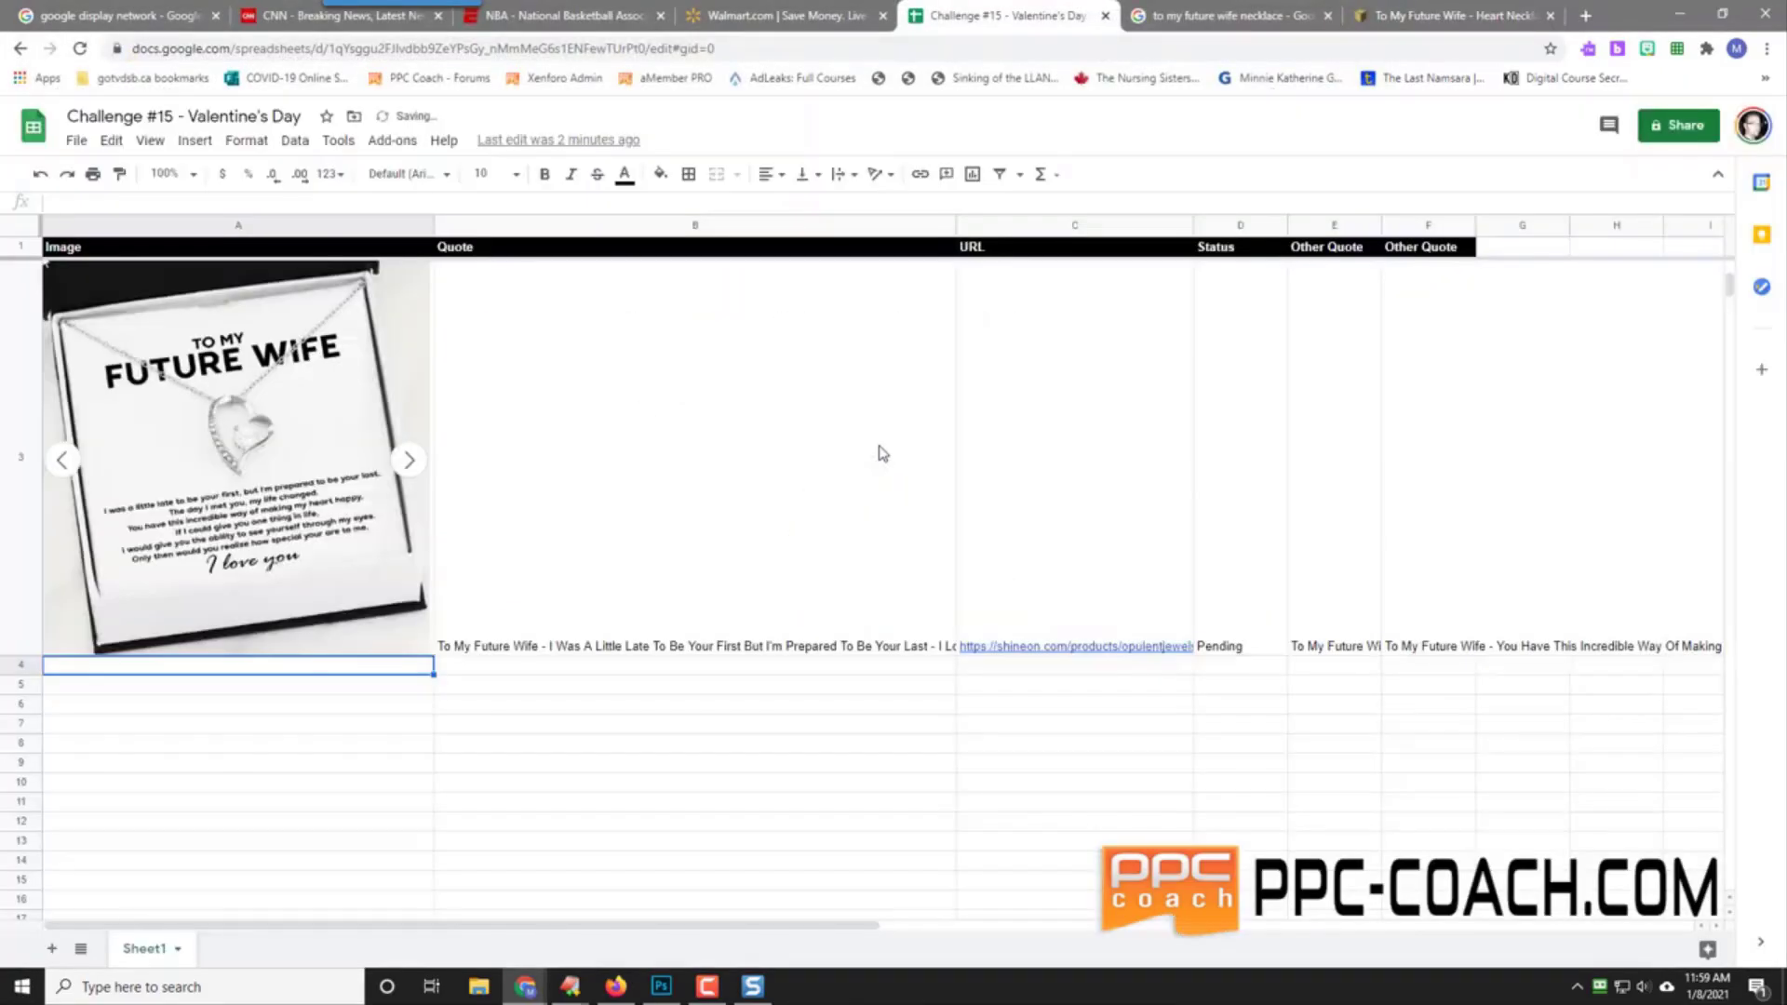
scroll(251, 677, down, 1)
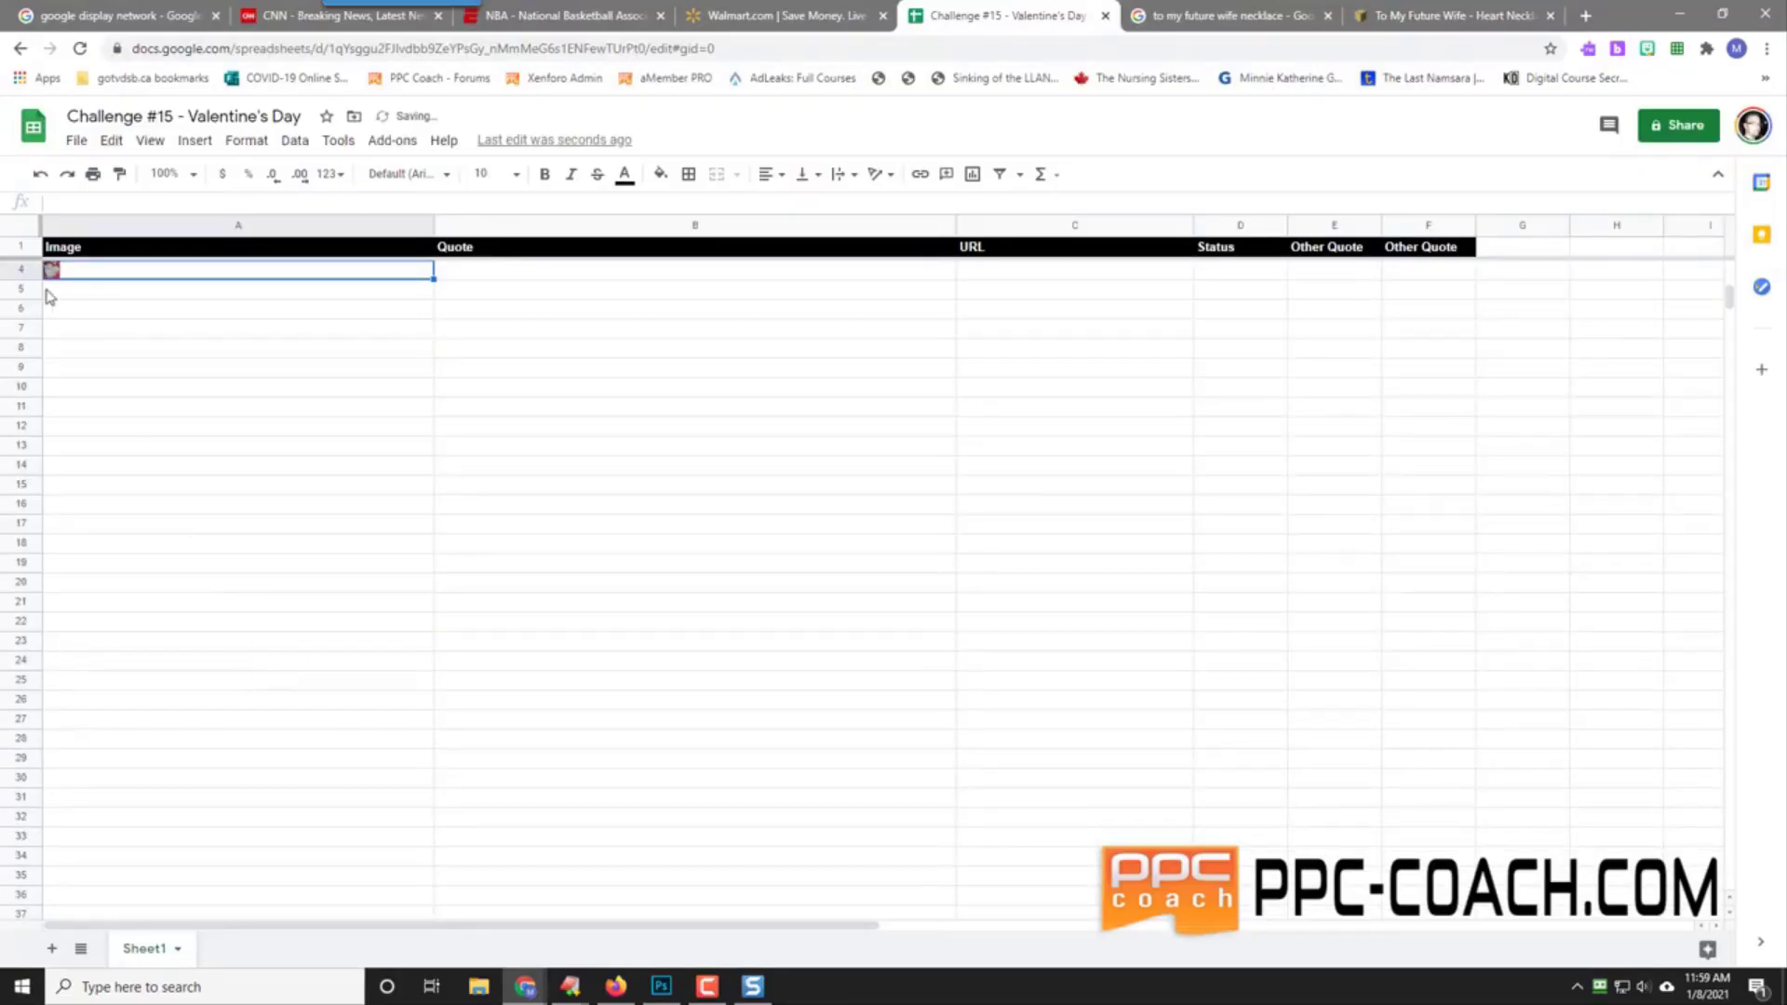
drag(20, 280, 37, 670)
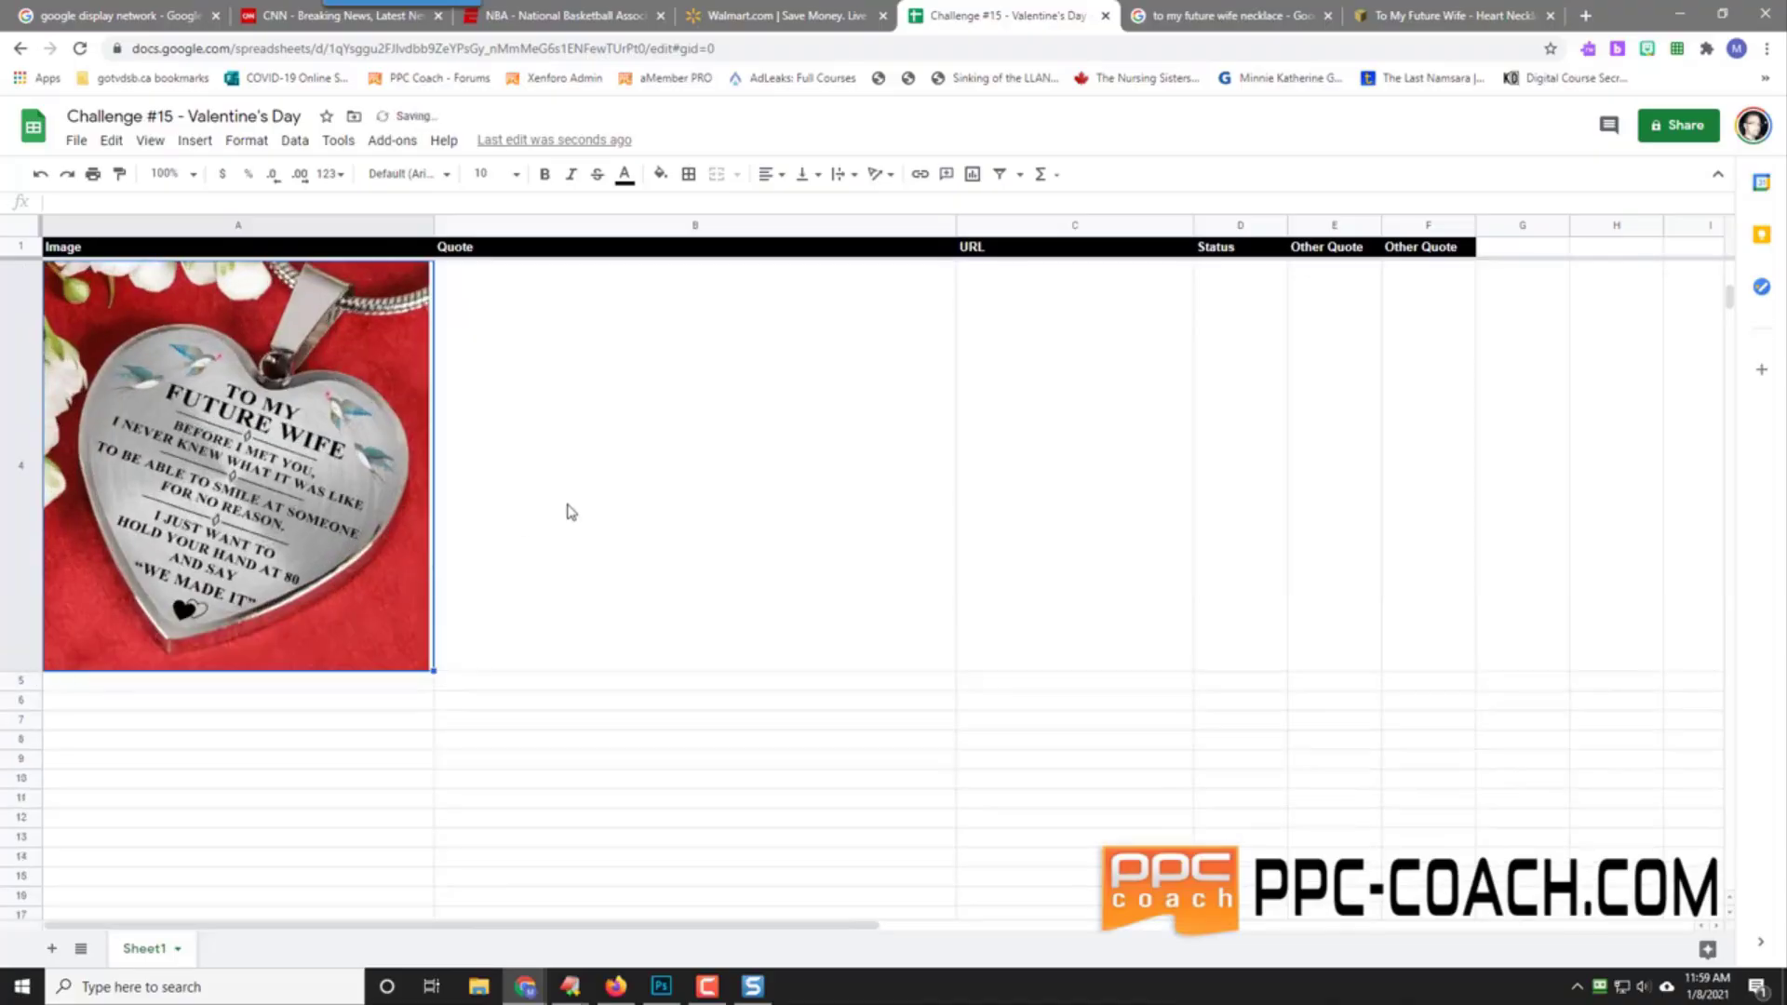
Step: Enter 'To My Future Wife - Before I Met You I Never Knew… - I Love You' in B4
click(614, 505)
text(To )
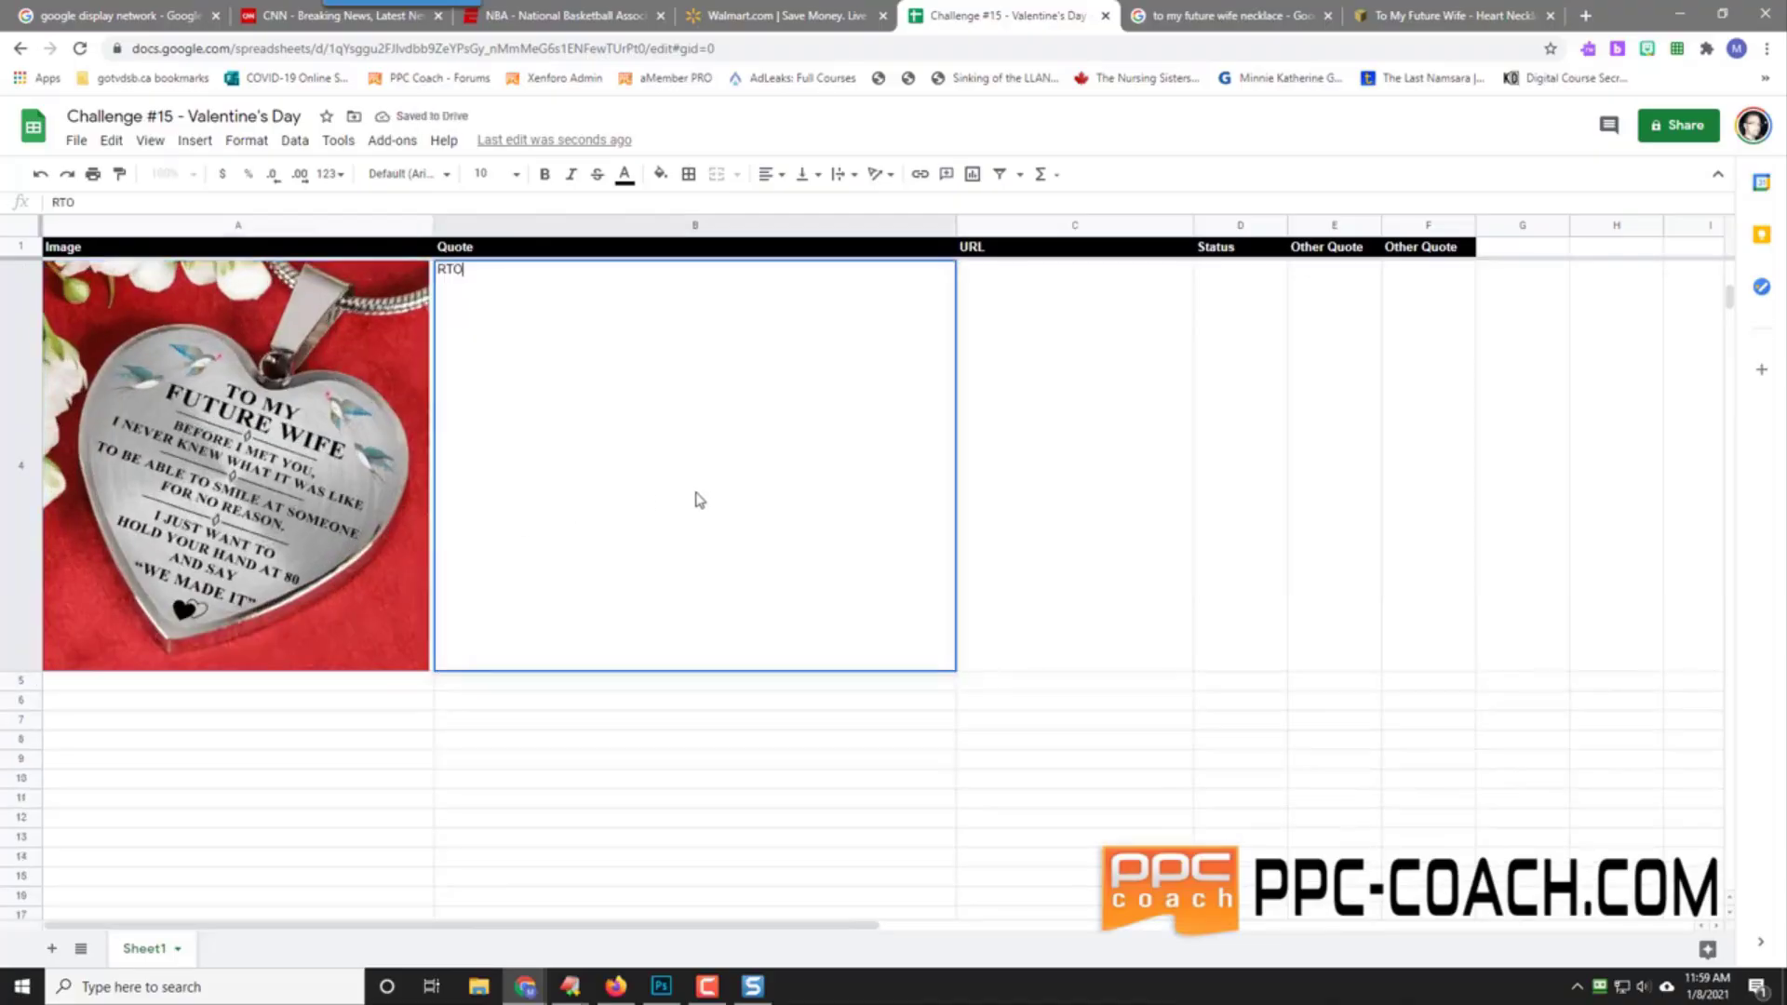
text(My Future Wife)
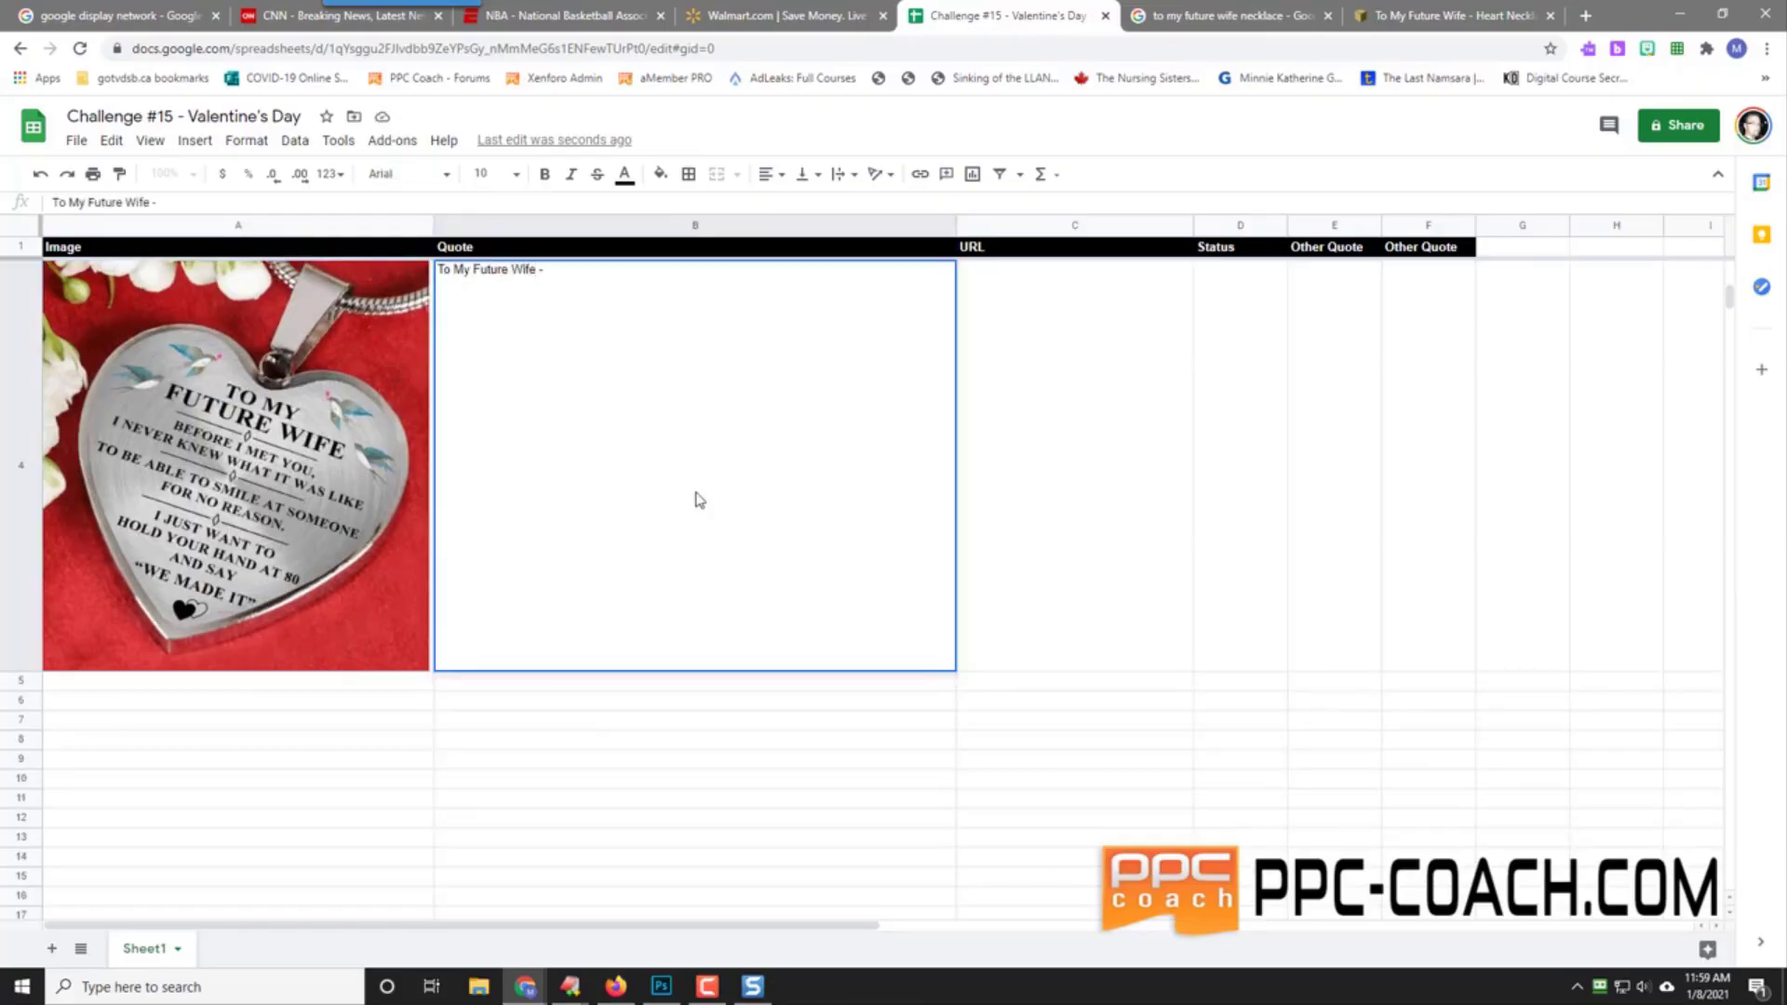
text( - Before I Met You)
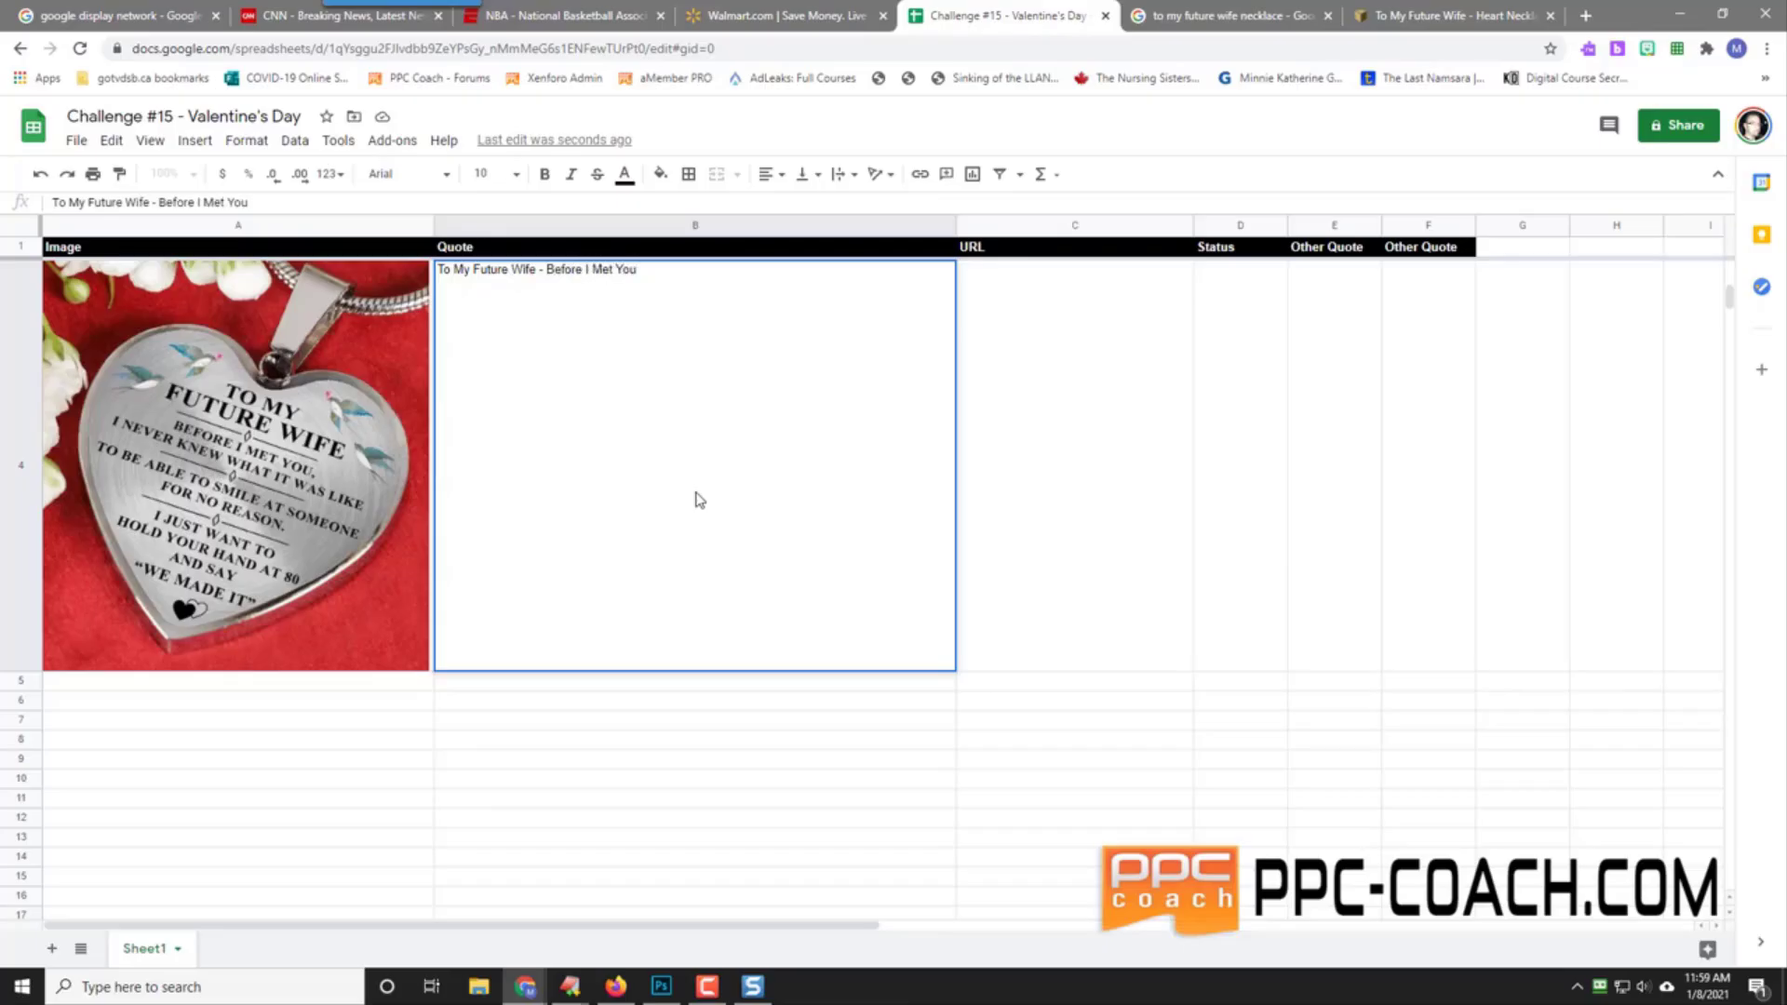
text( I Never Knew What It Was Like To)
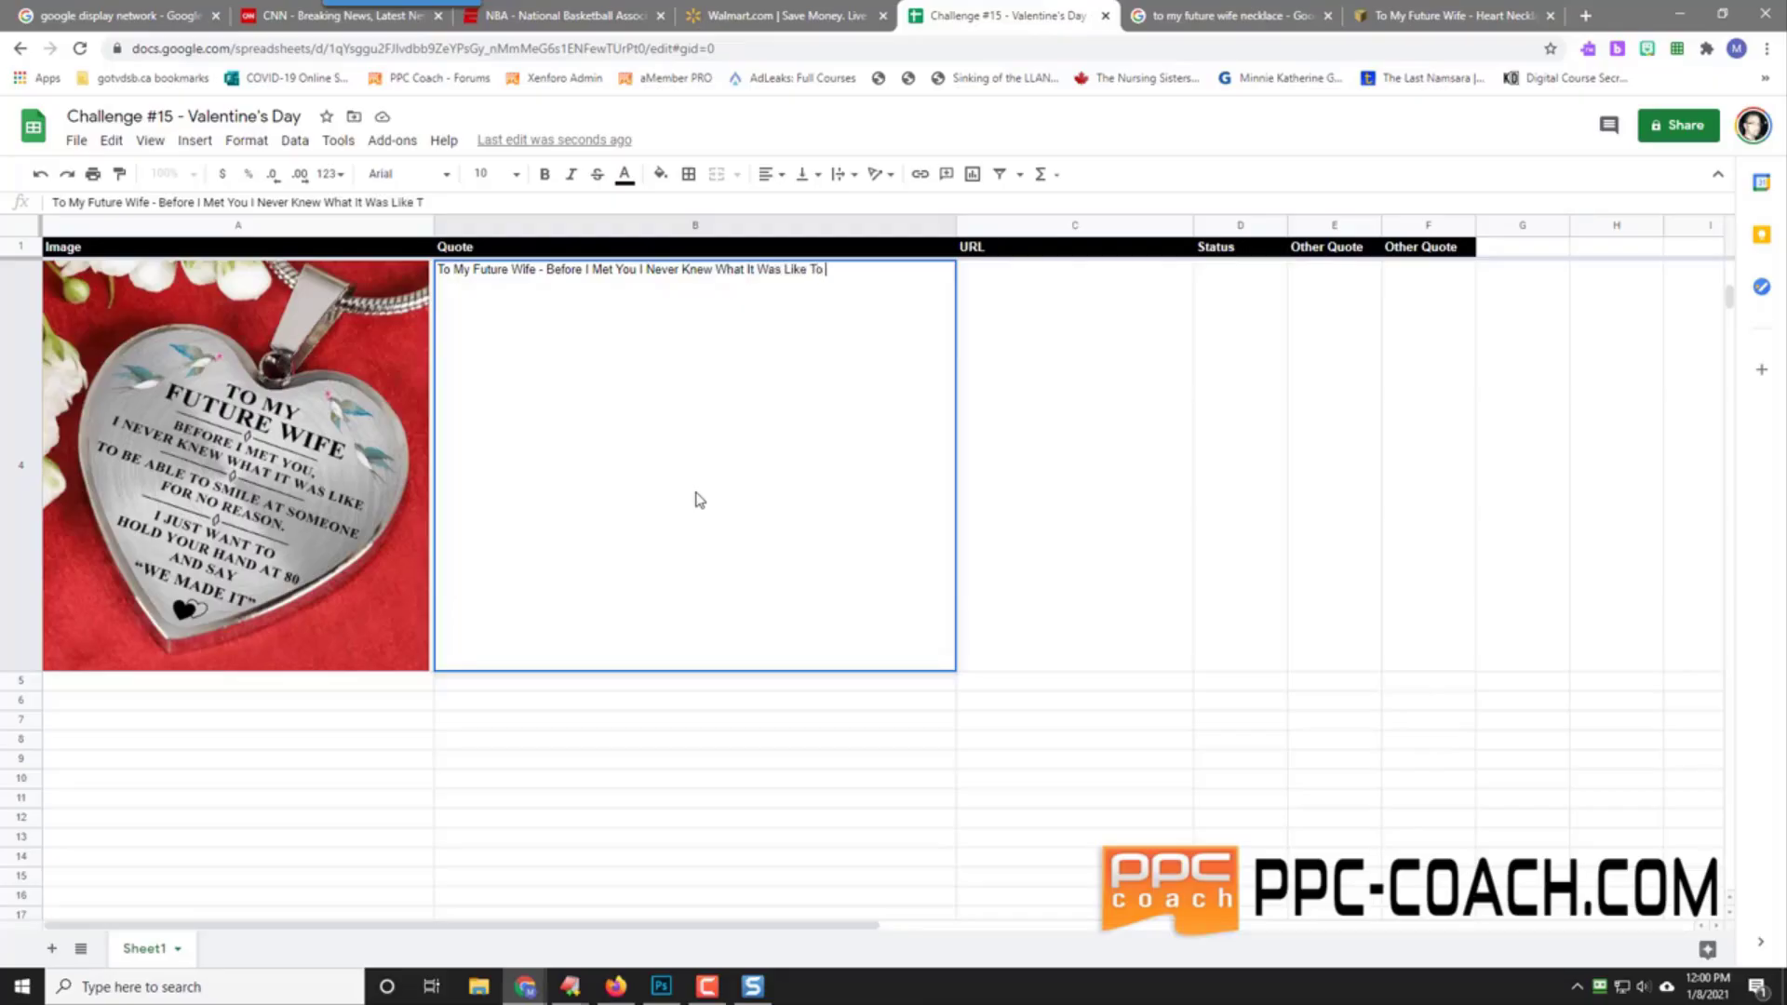
text(Be Able To Smile)
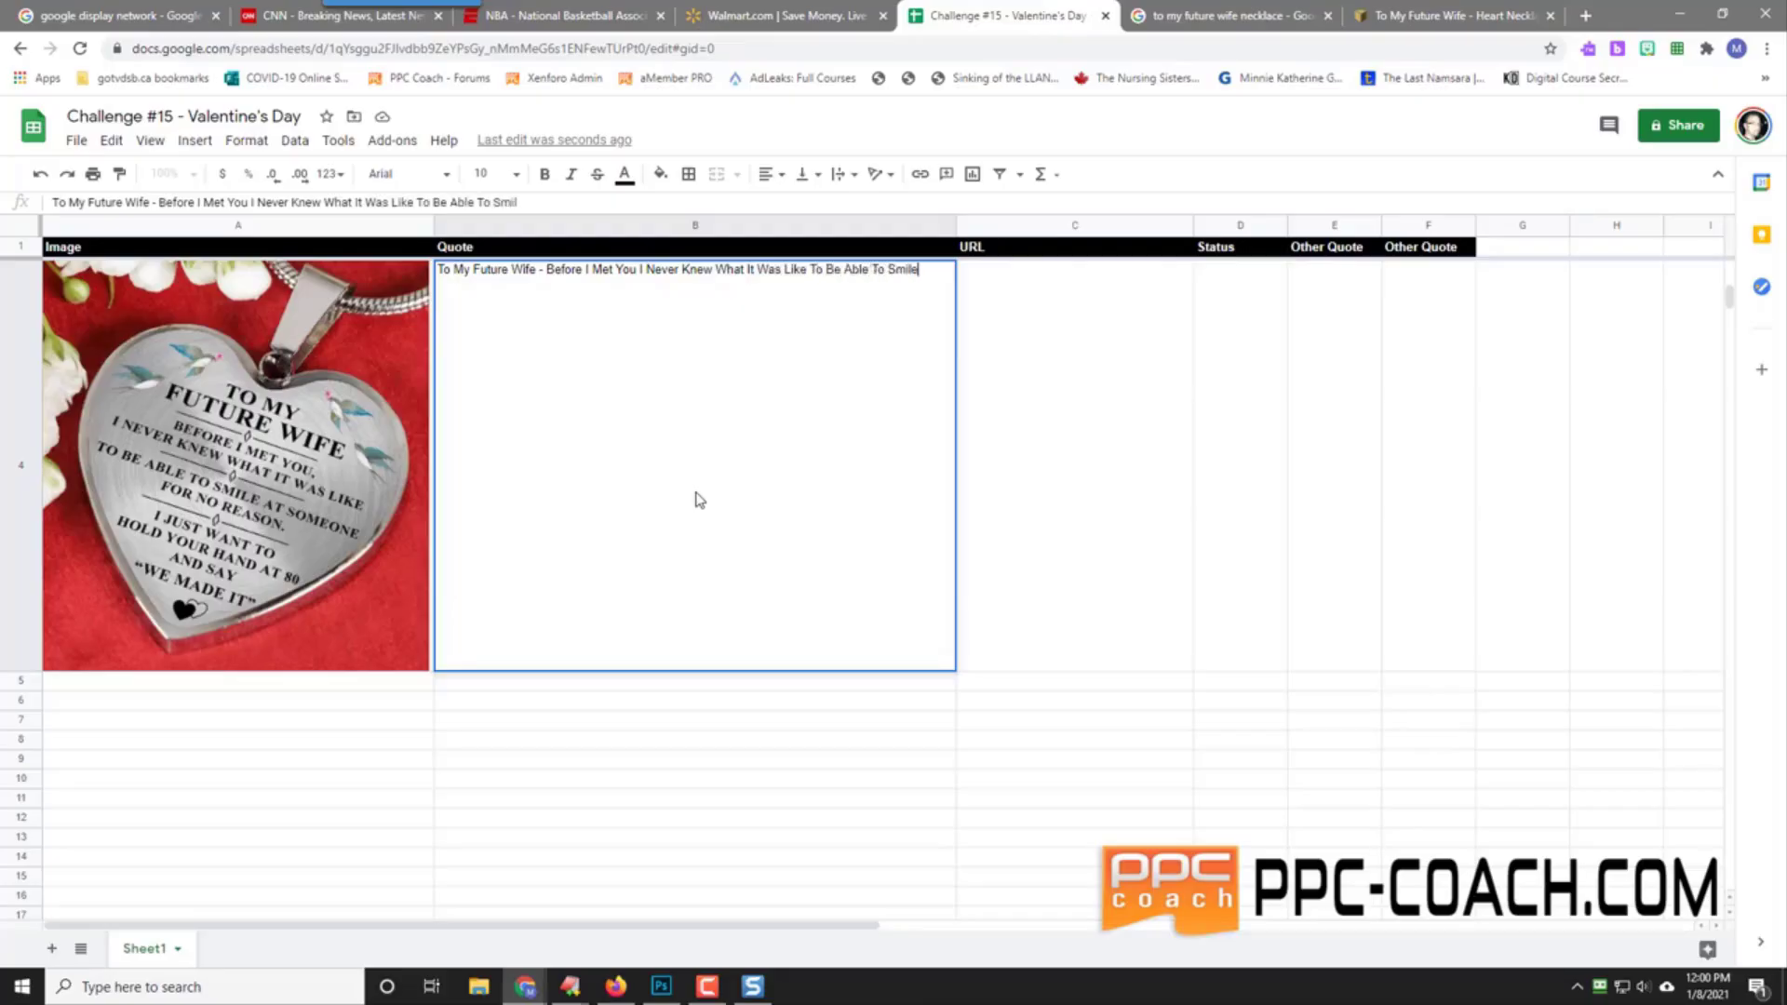
text( At Someone)
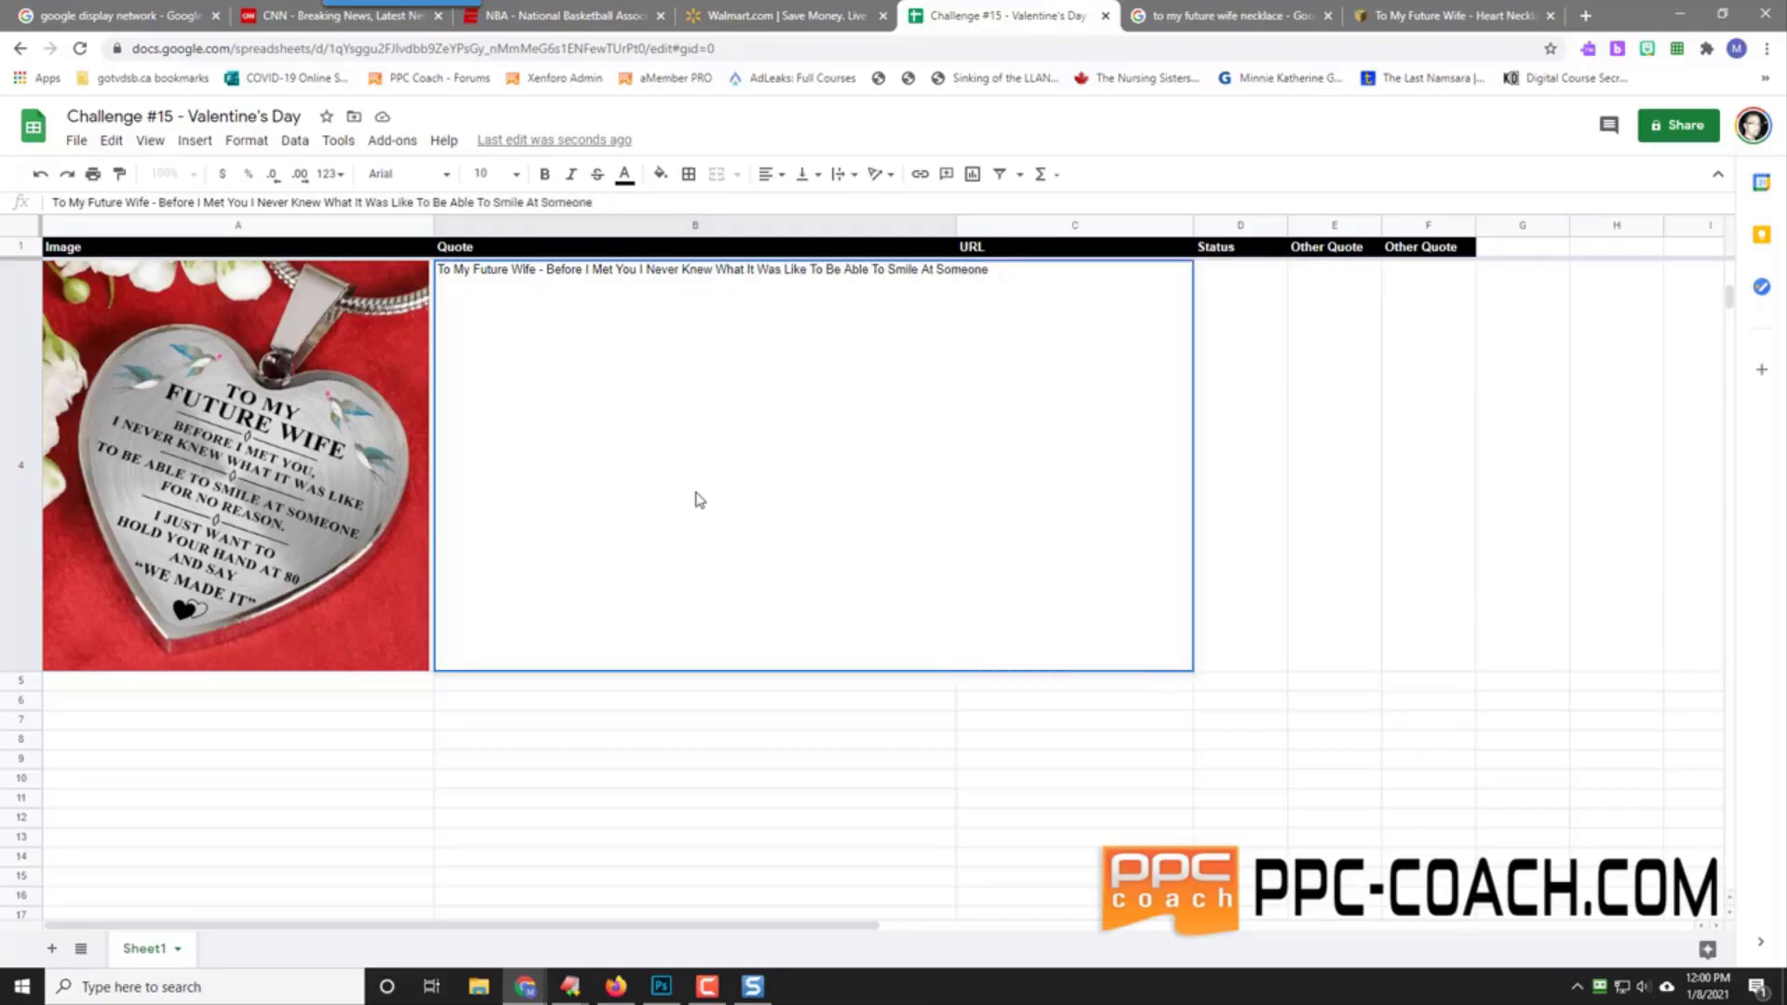
text( For No Reason - I Love YOu)
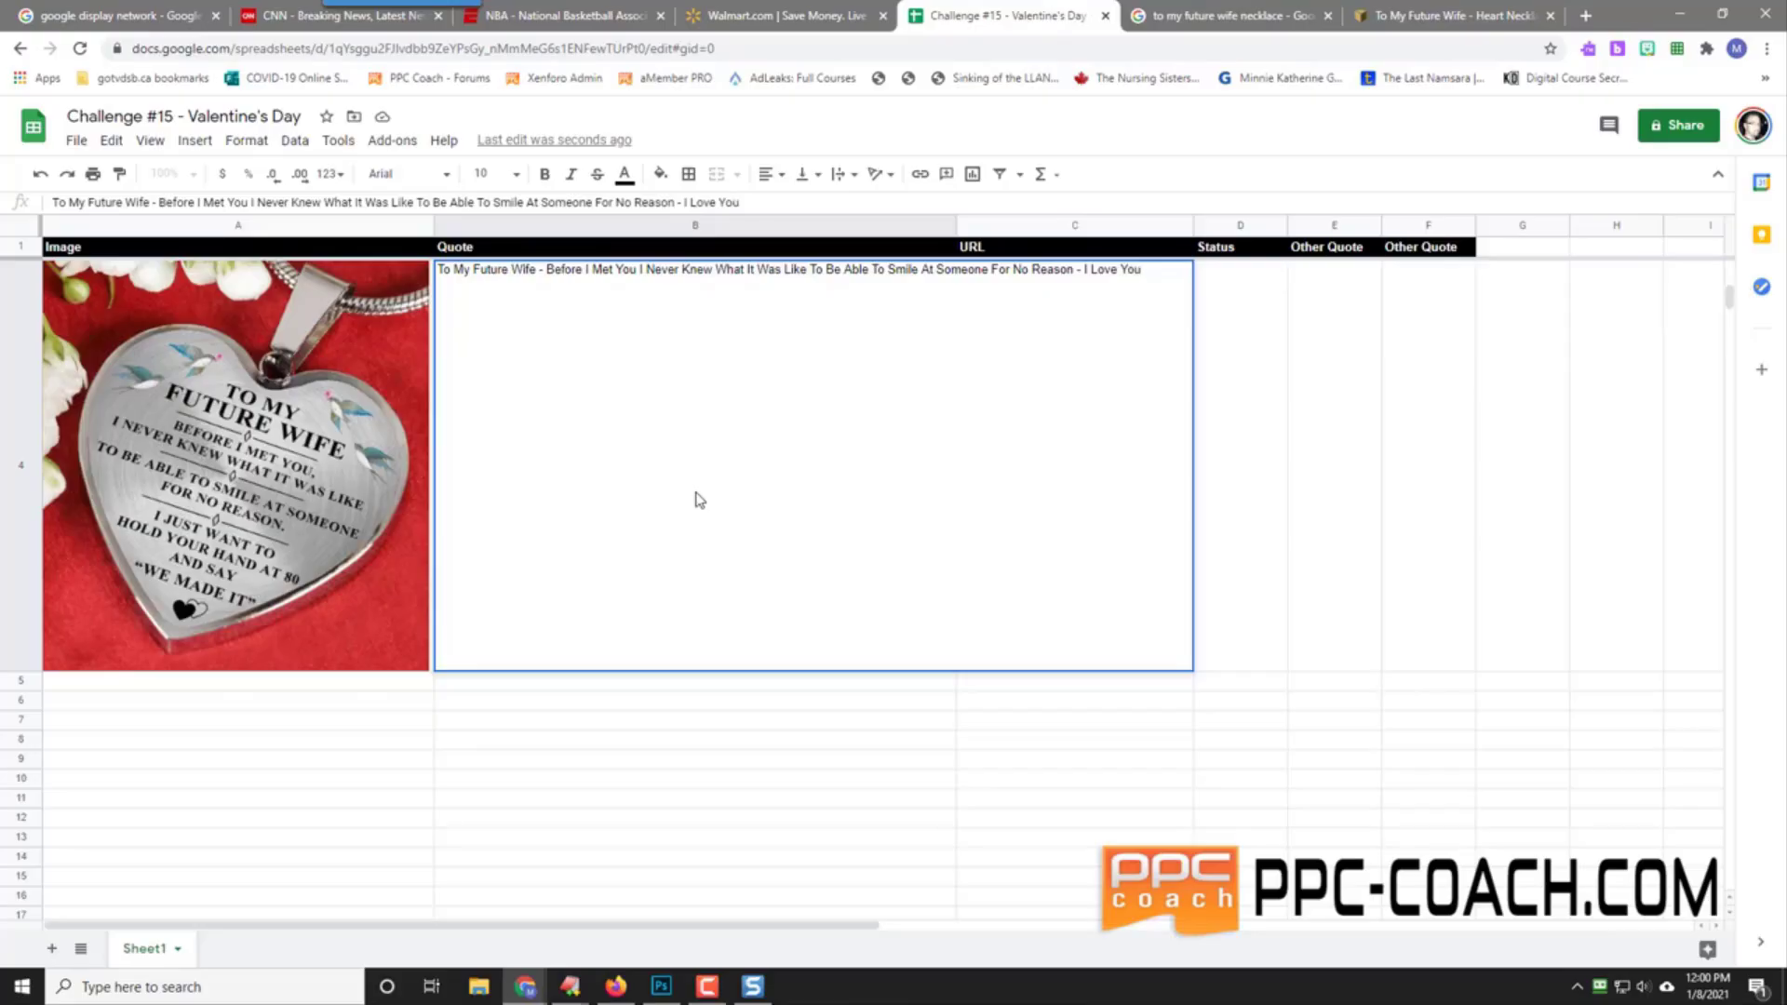
key(Tab)
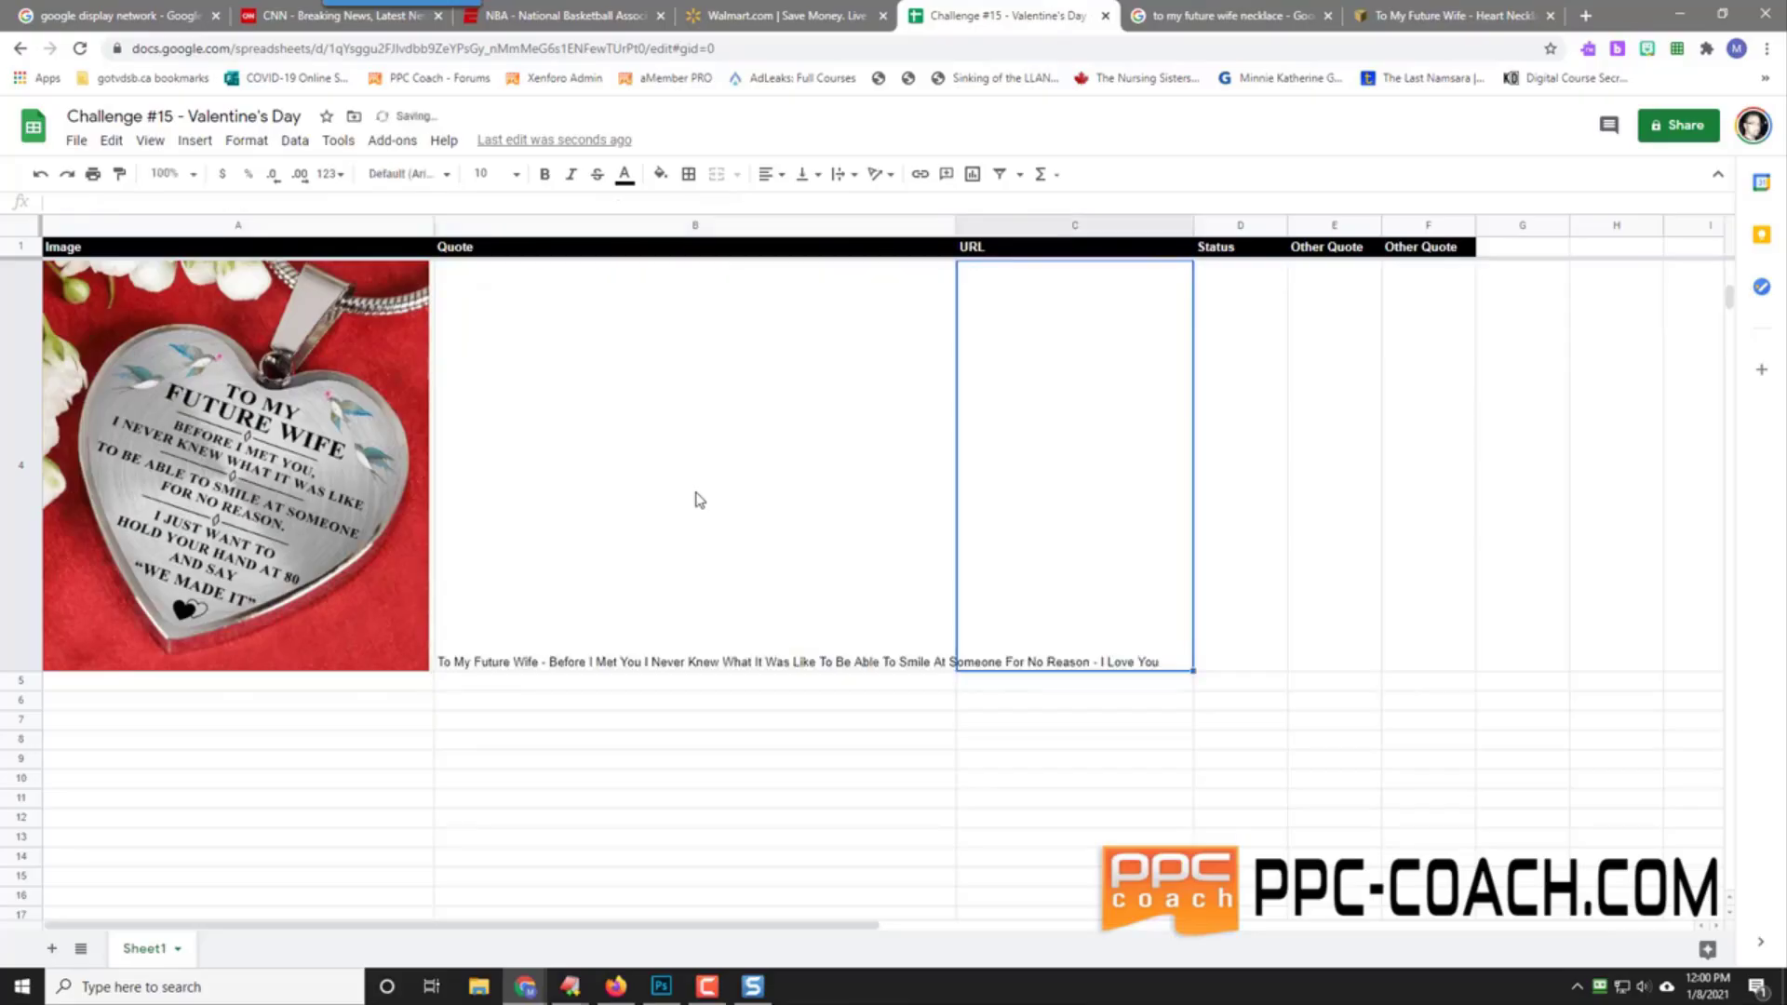
Step: Copy the Family Box necklace page URL and paste it into C4 as values only
click(1480, 9)
click(245, 46)
right_click(245, 46)
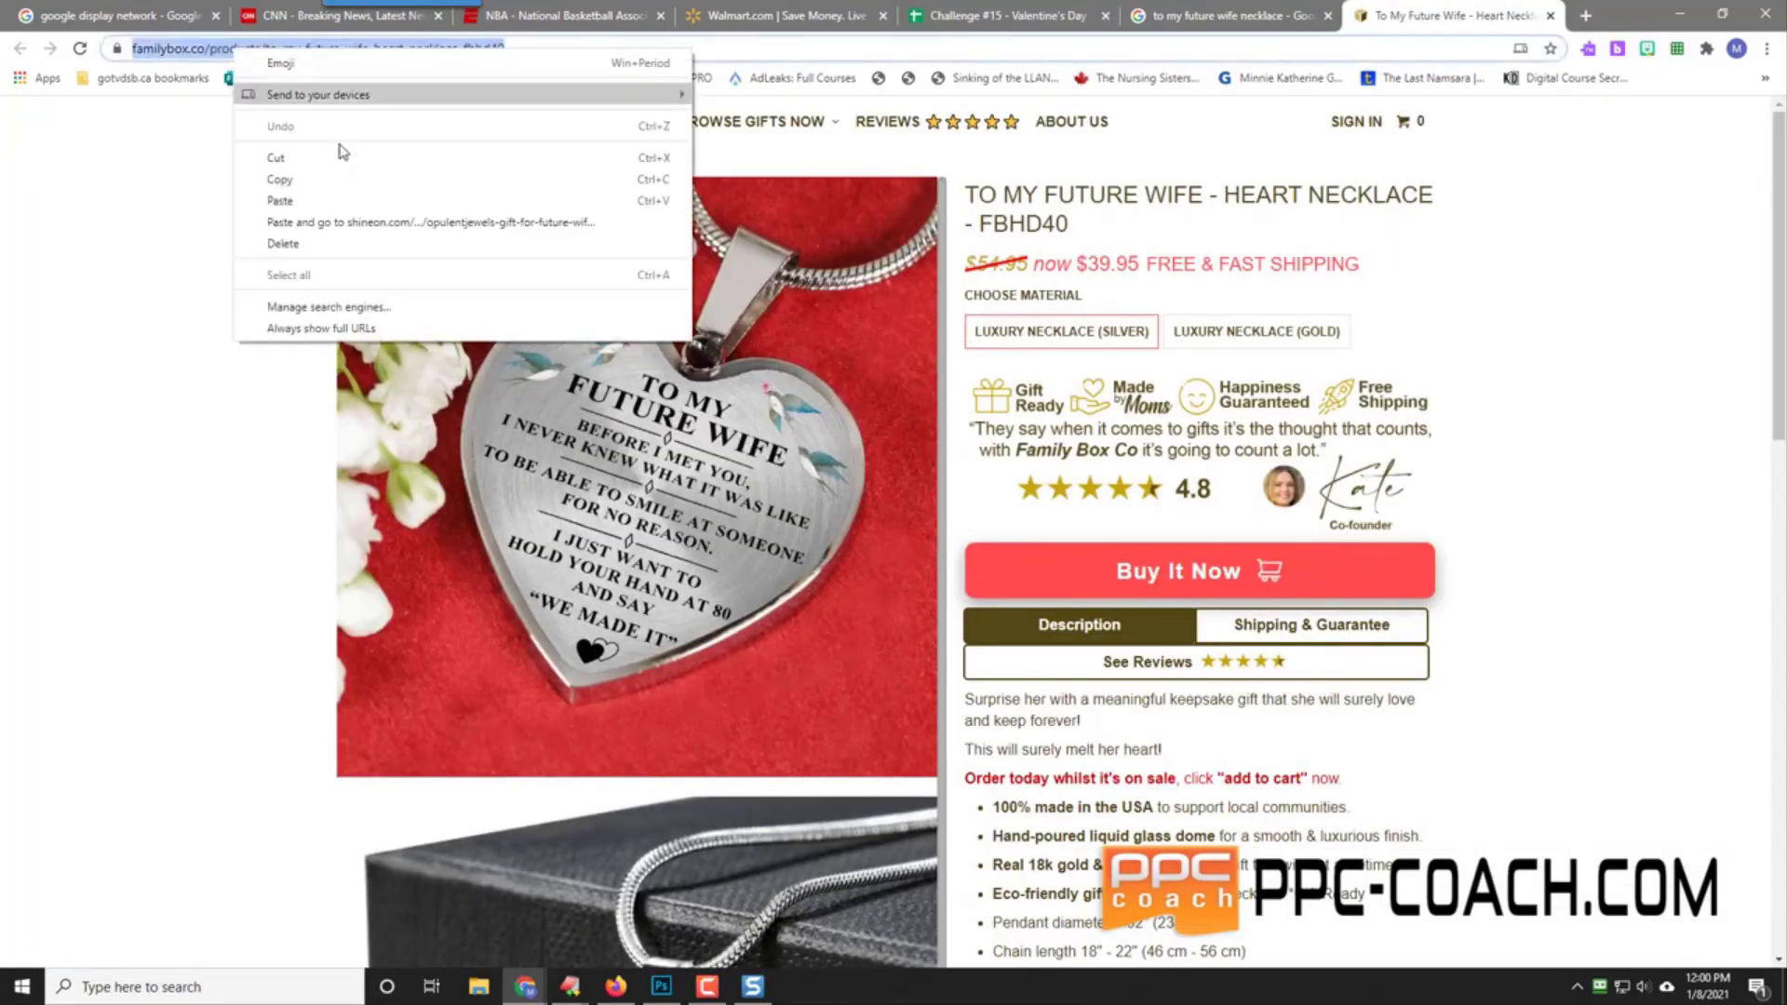
click(340, 189)
click(996, 15)
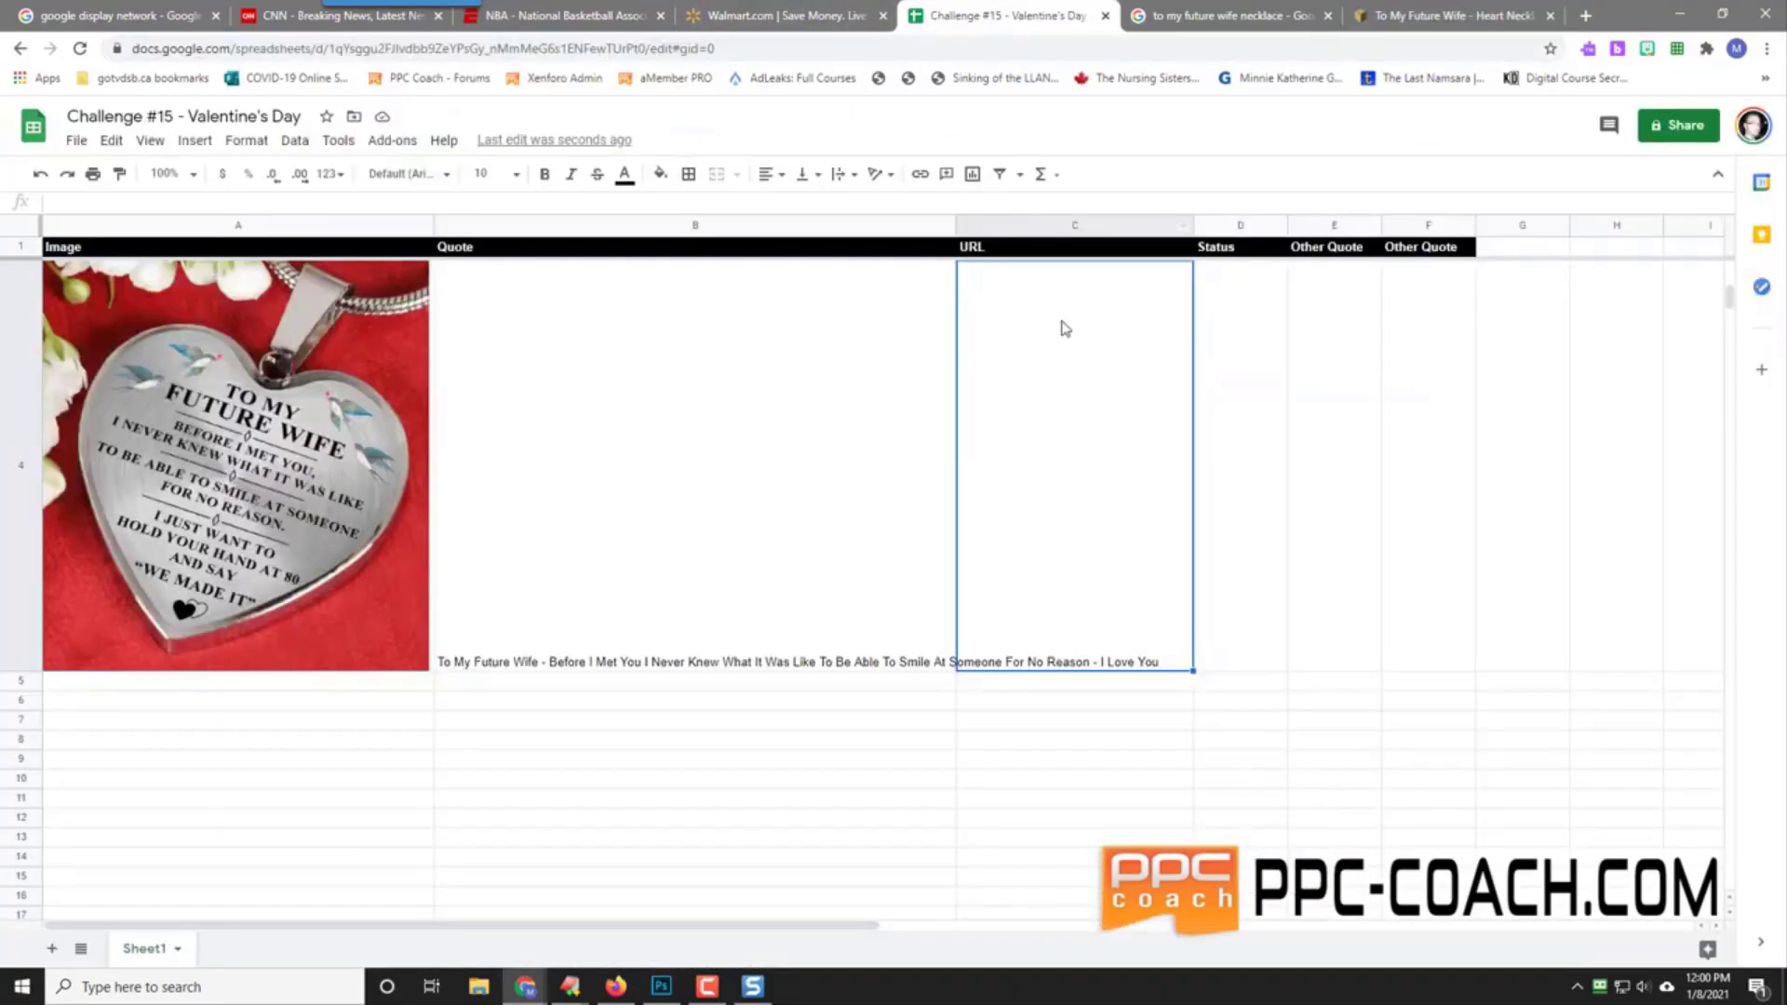
right_click(1041, 419)
mouse_move(1200, 389)
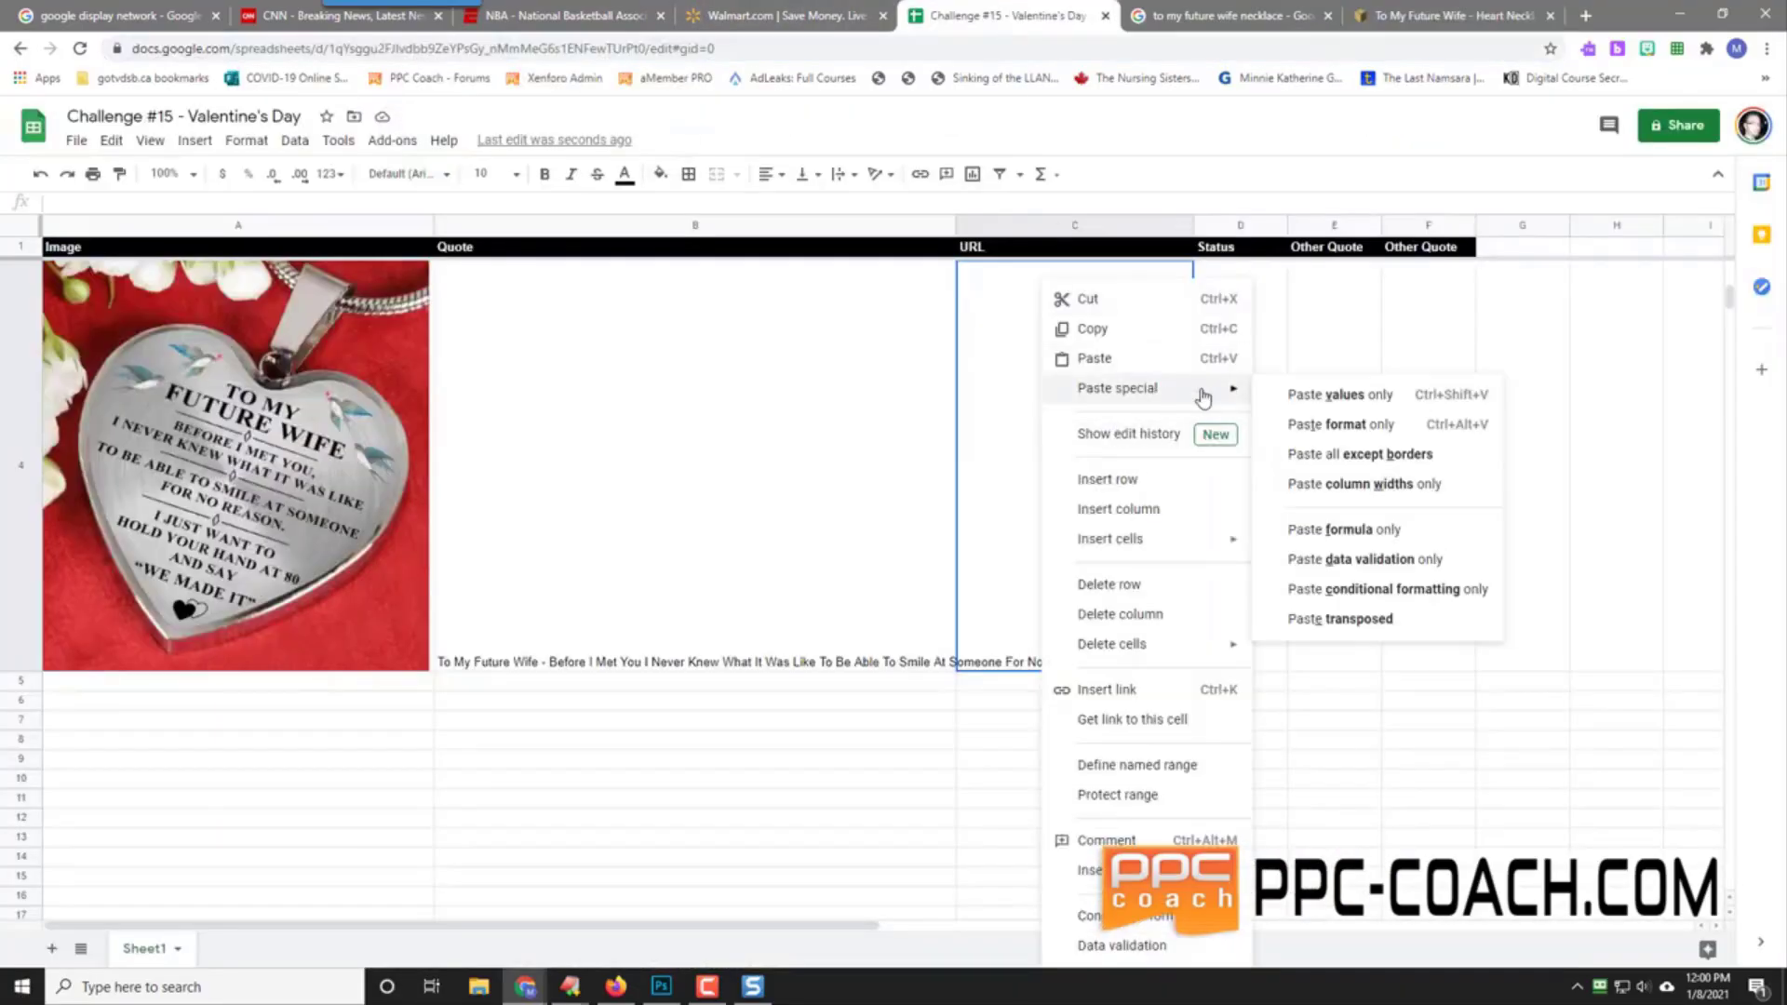
click(1348, 399)
Step: Set the status in D4 to 'Pending'
click(1251, 552)
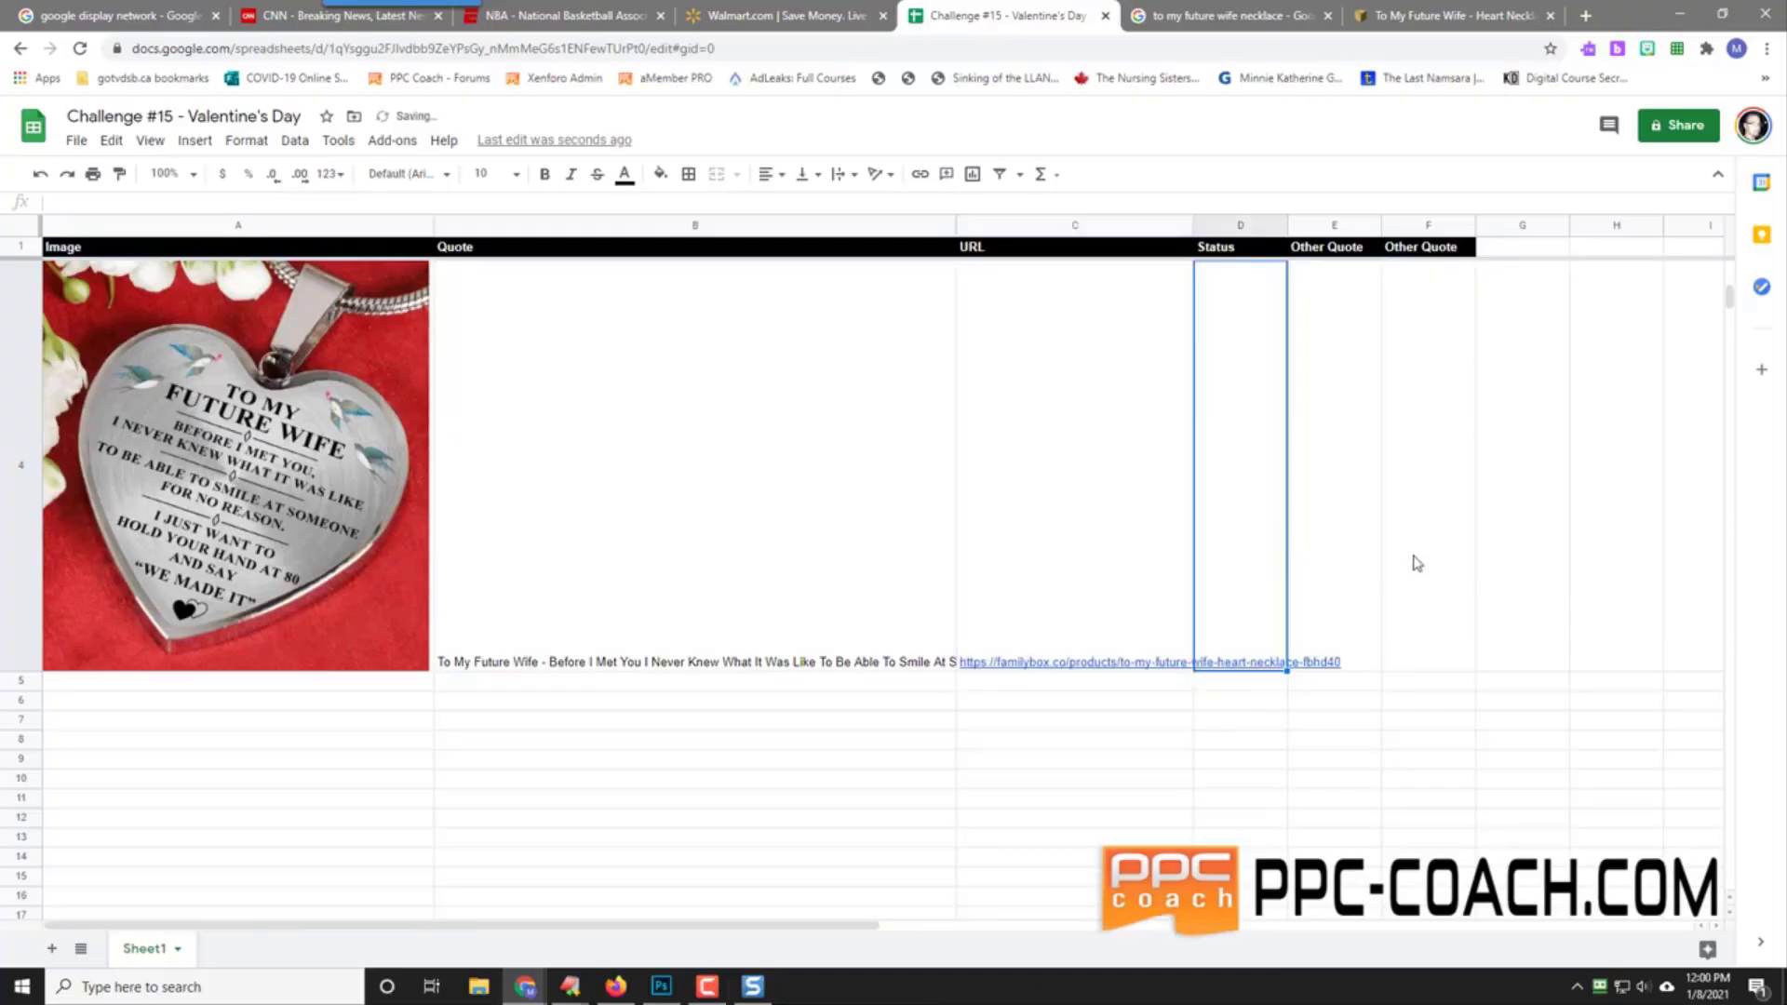
text(Pending)
key(Tab)
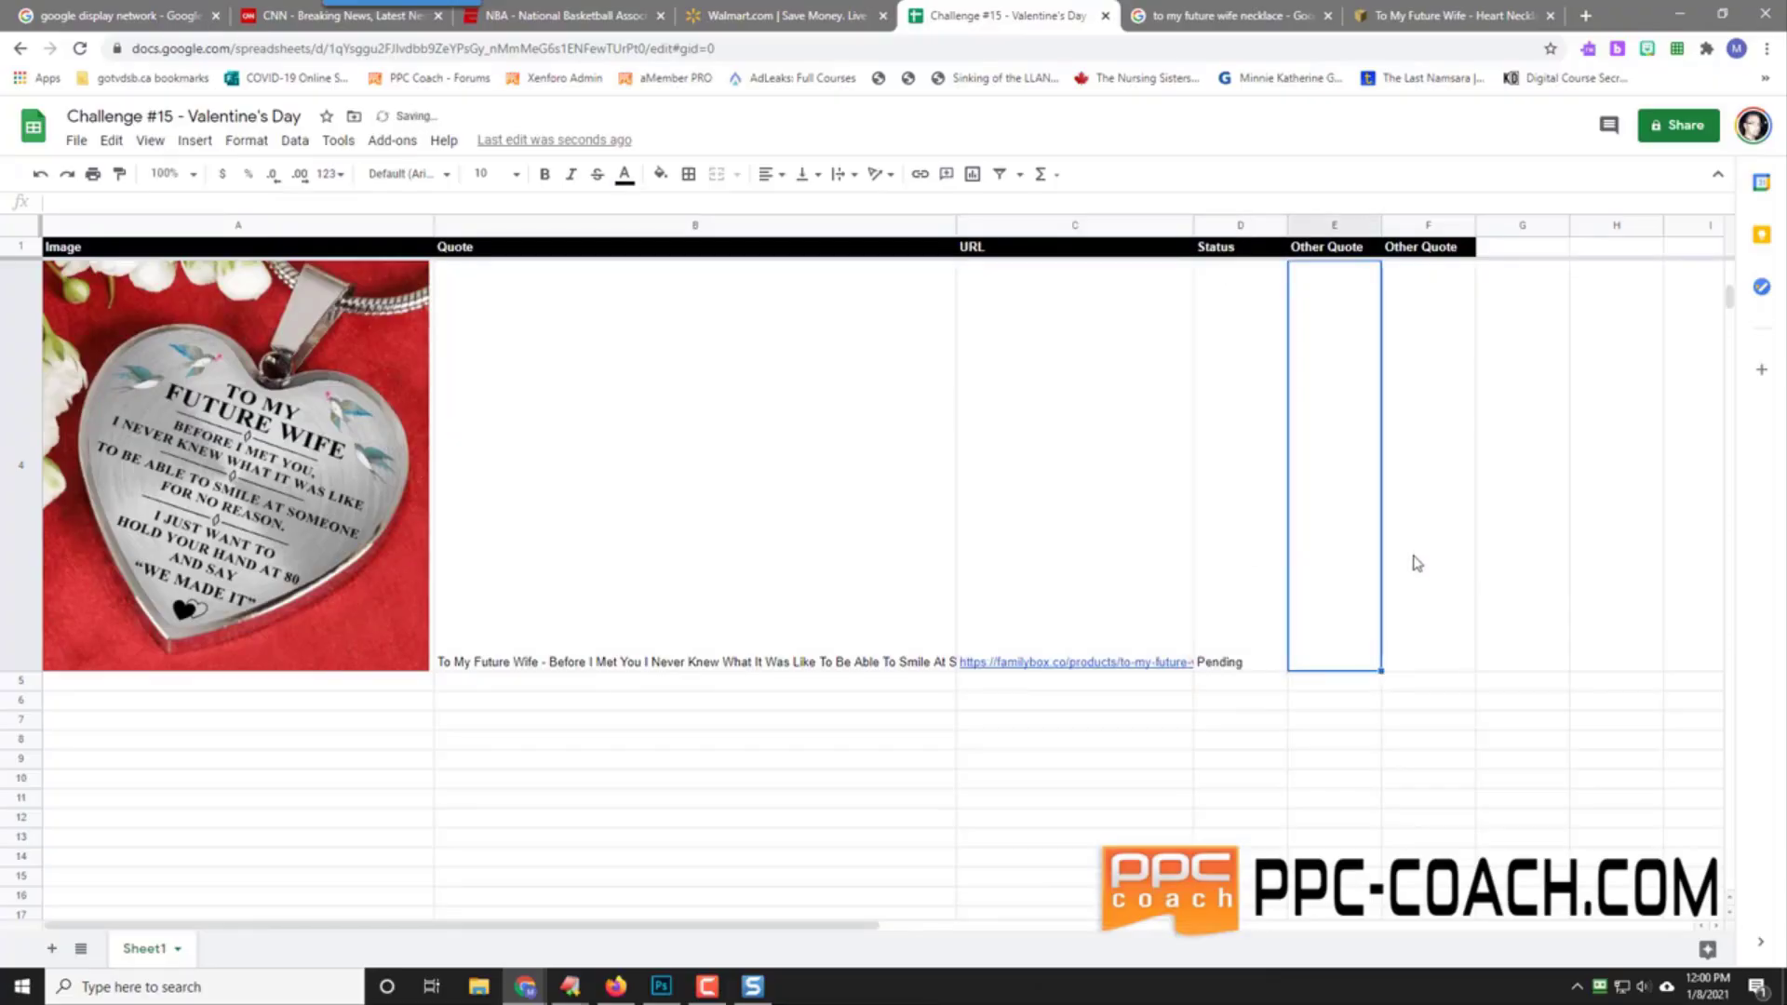
Step: Type the second 'To My Future Wife' quote about holding hands at 80 into E4
text(To)
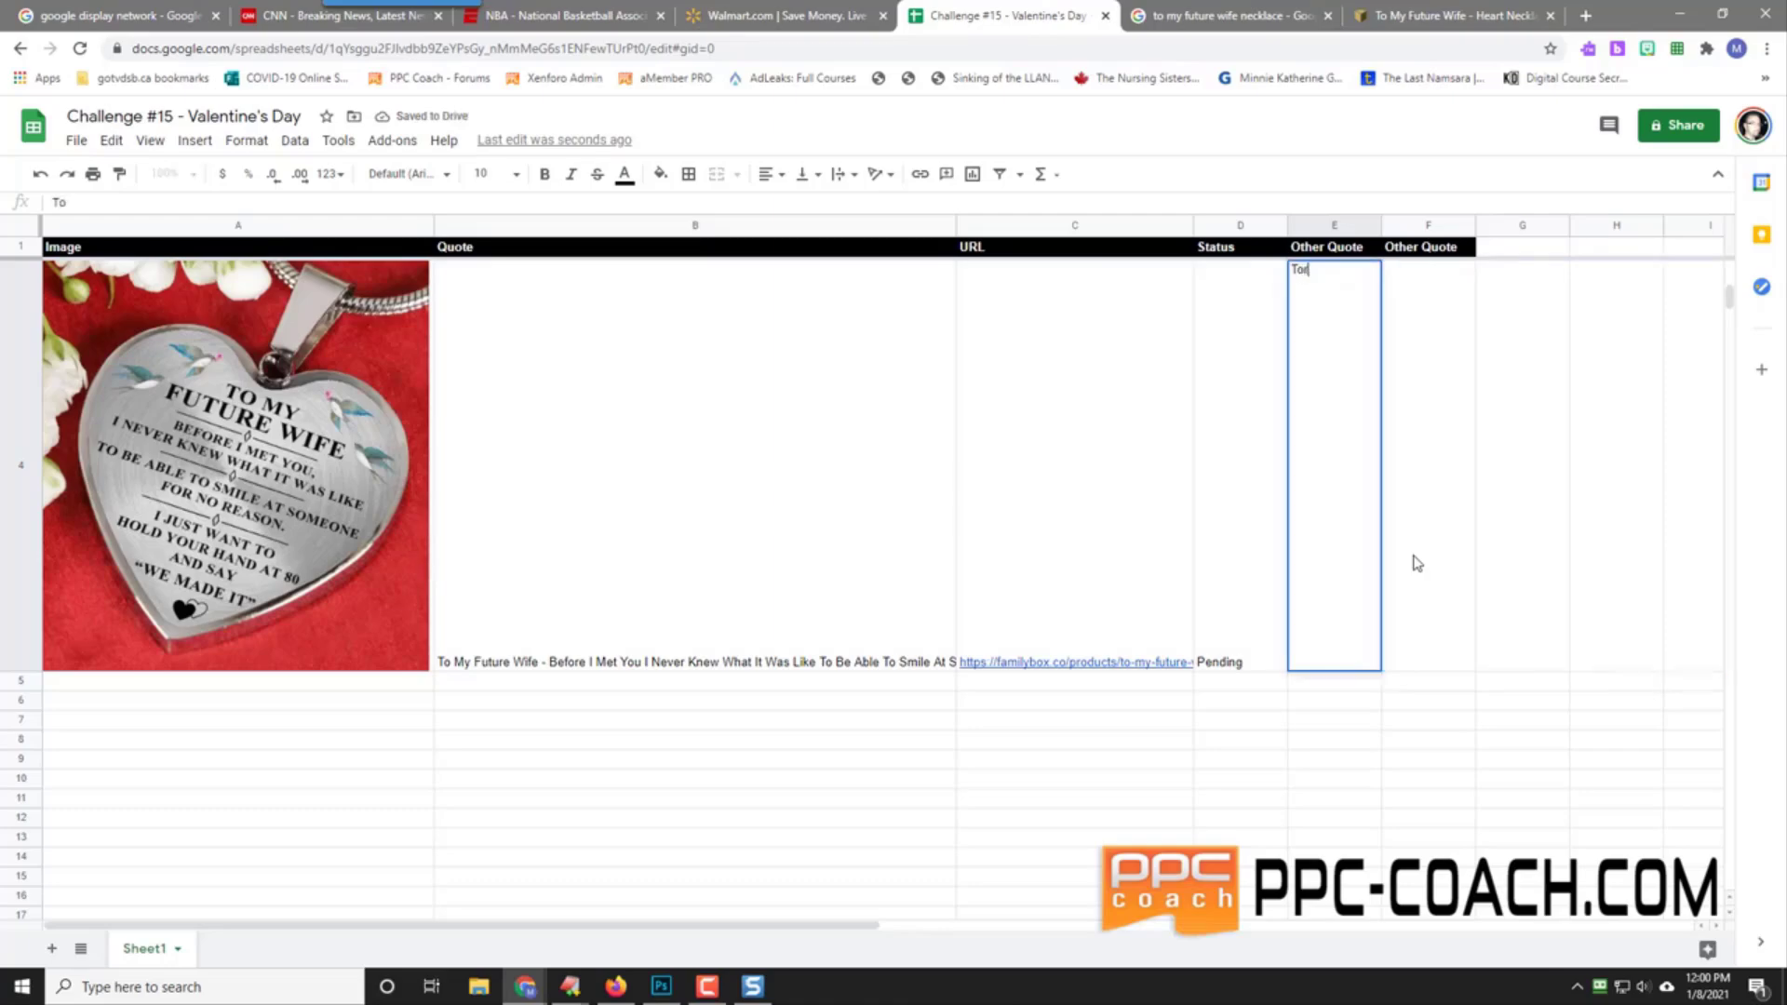
text(r)
key(BackSpace)
text(My Fut)
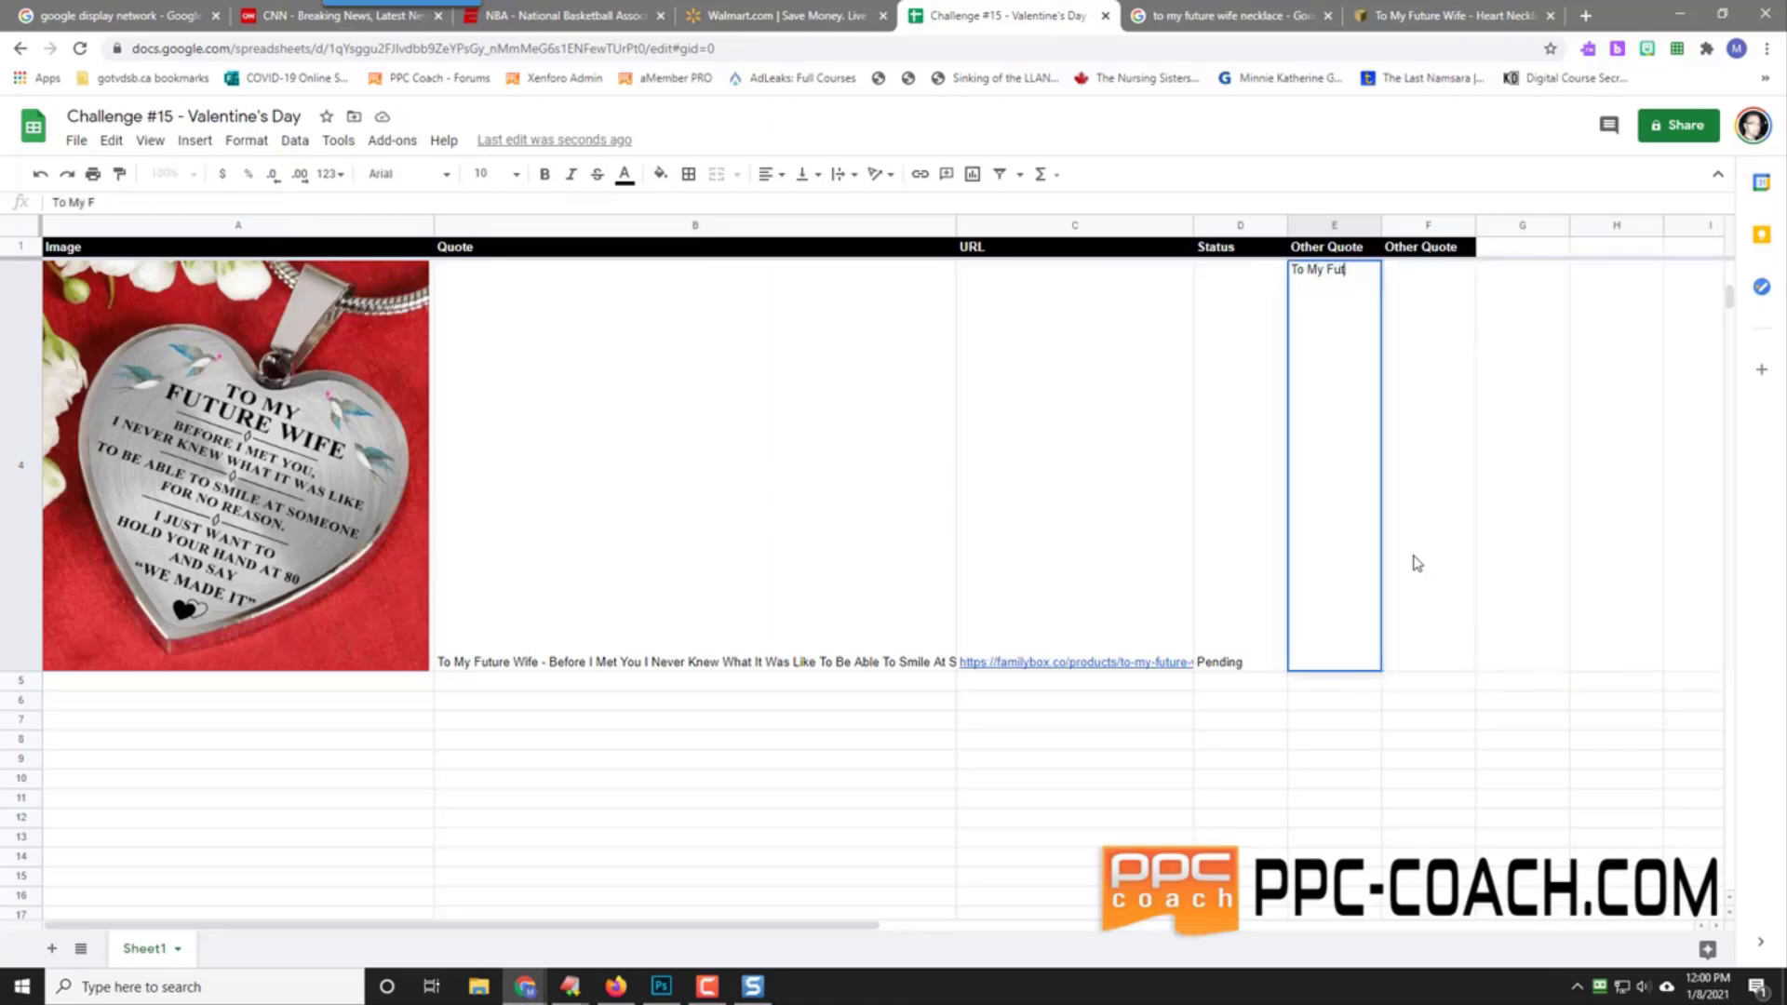
text(ure Wife - )
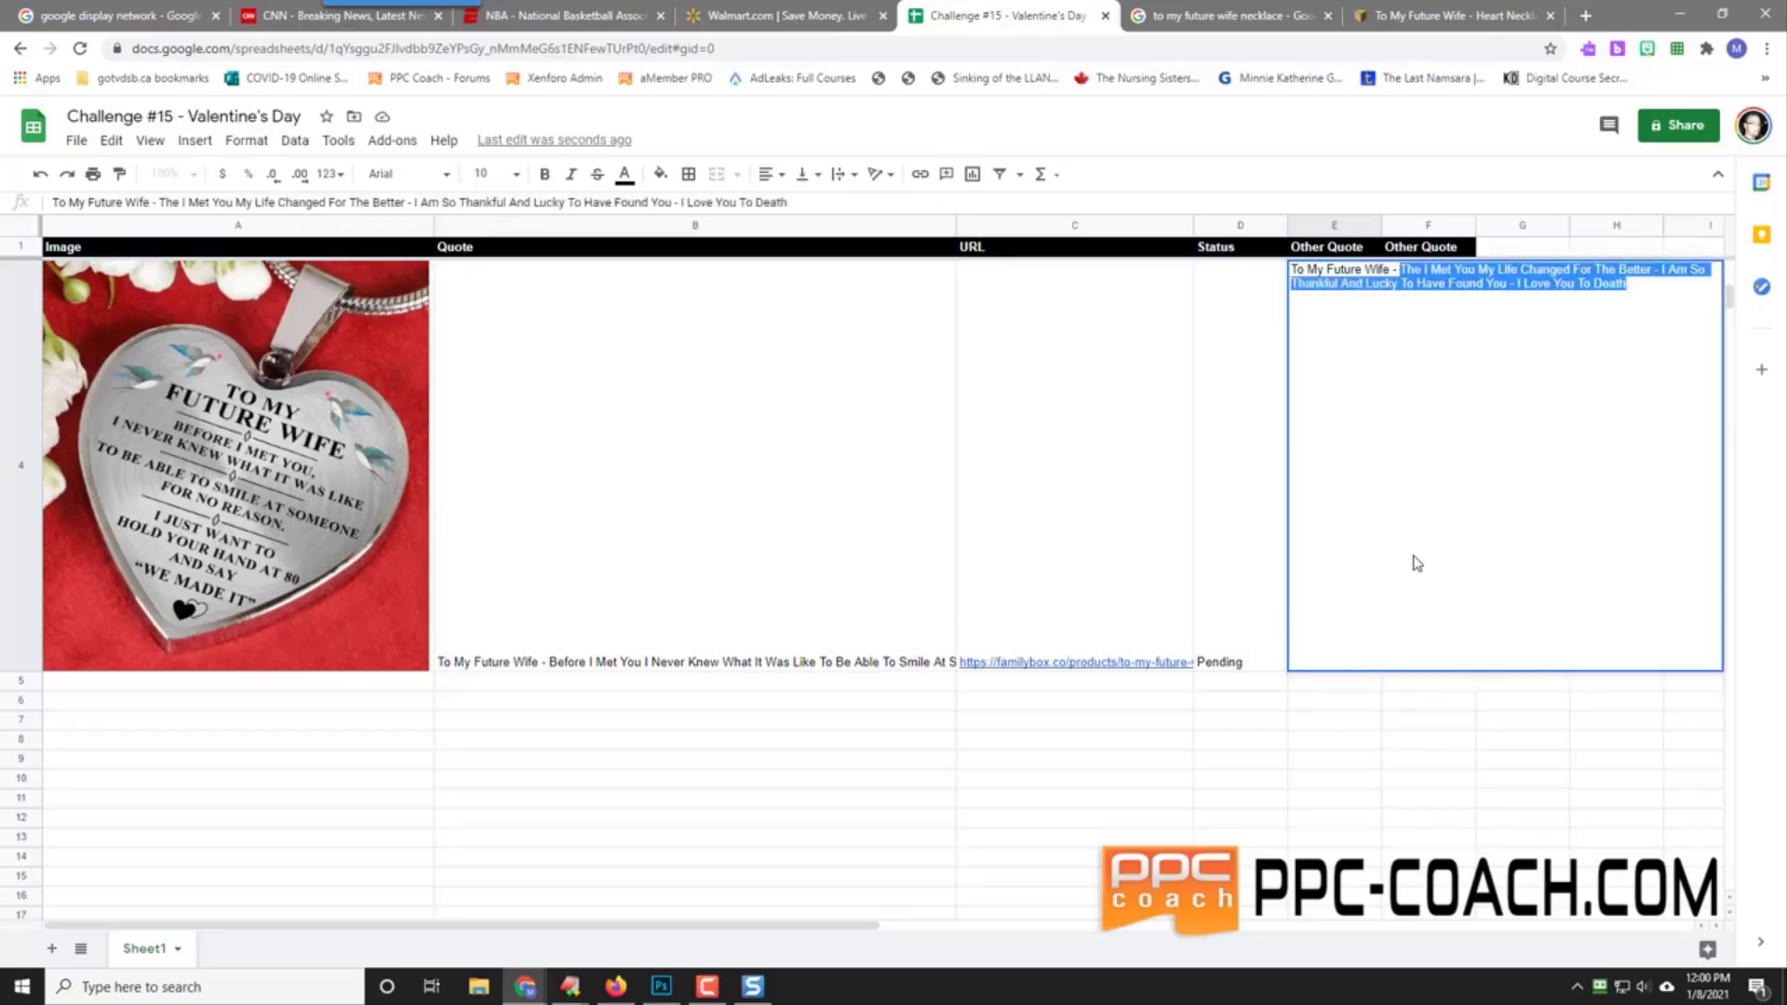
text(I Just Want To Hold Your)
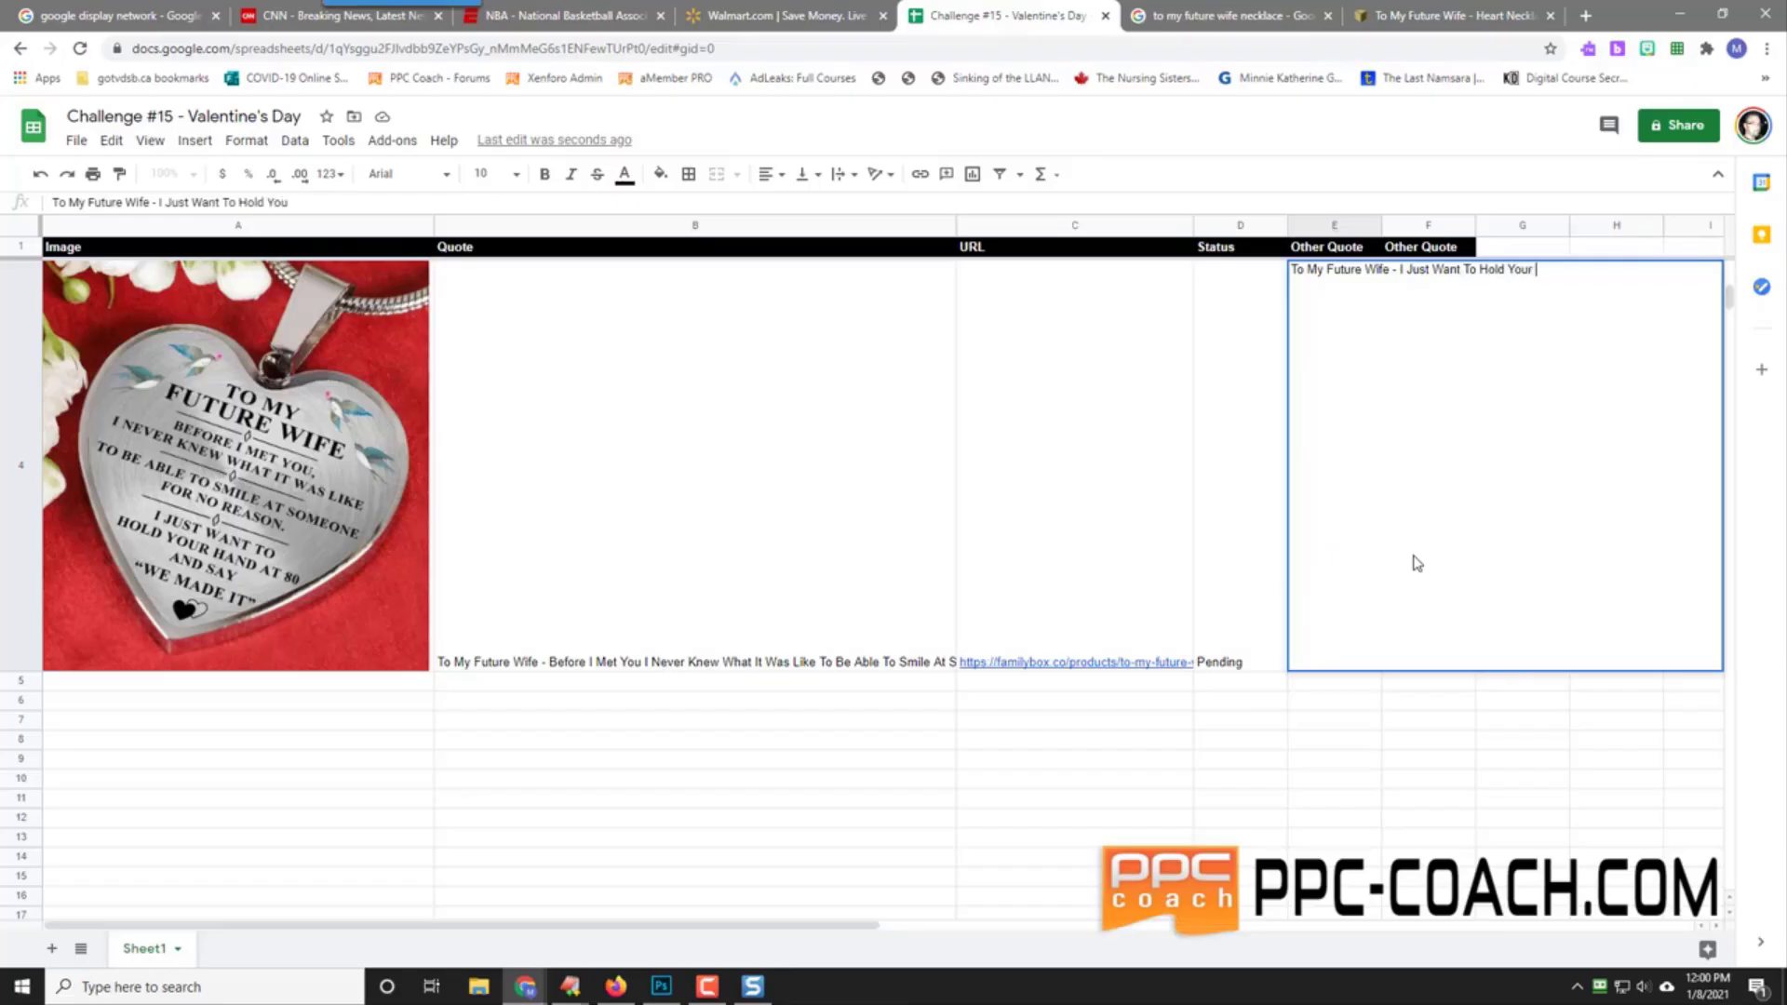
text(Hand At 80 And Say "We Made It" - I Love You So)
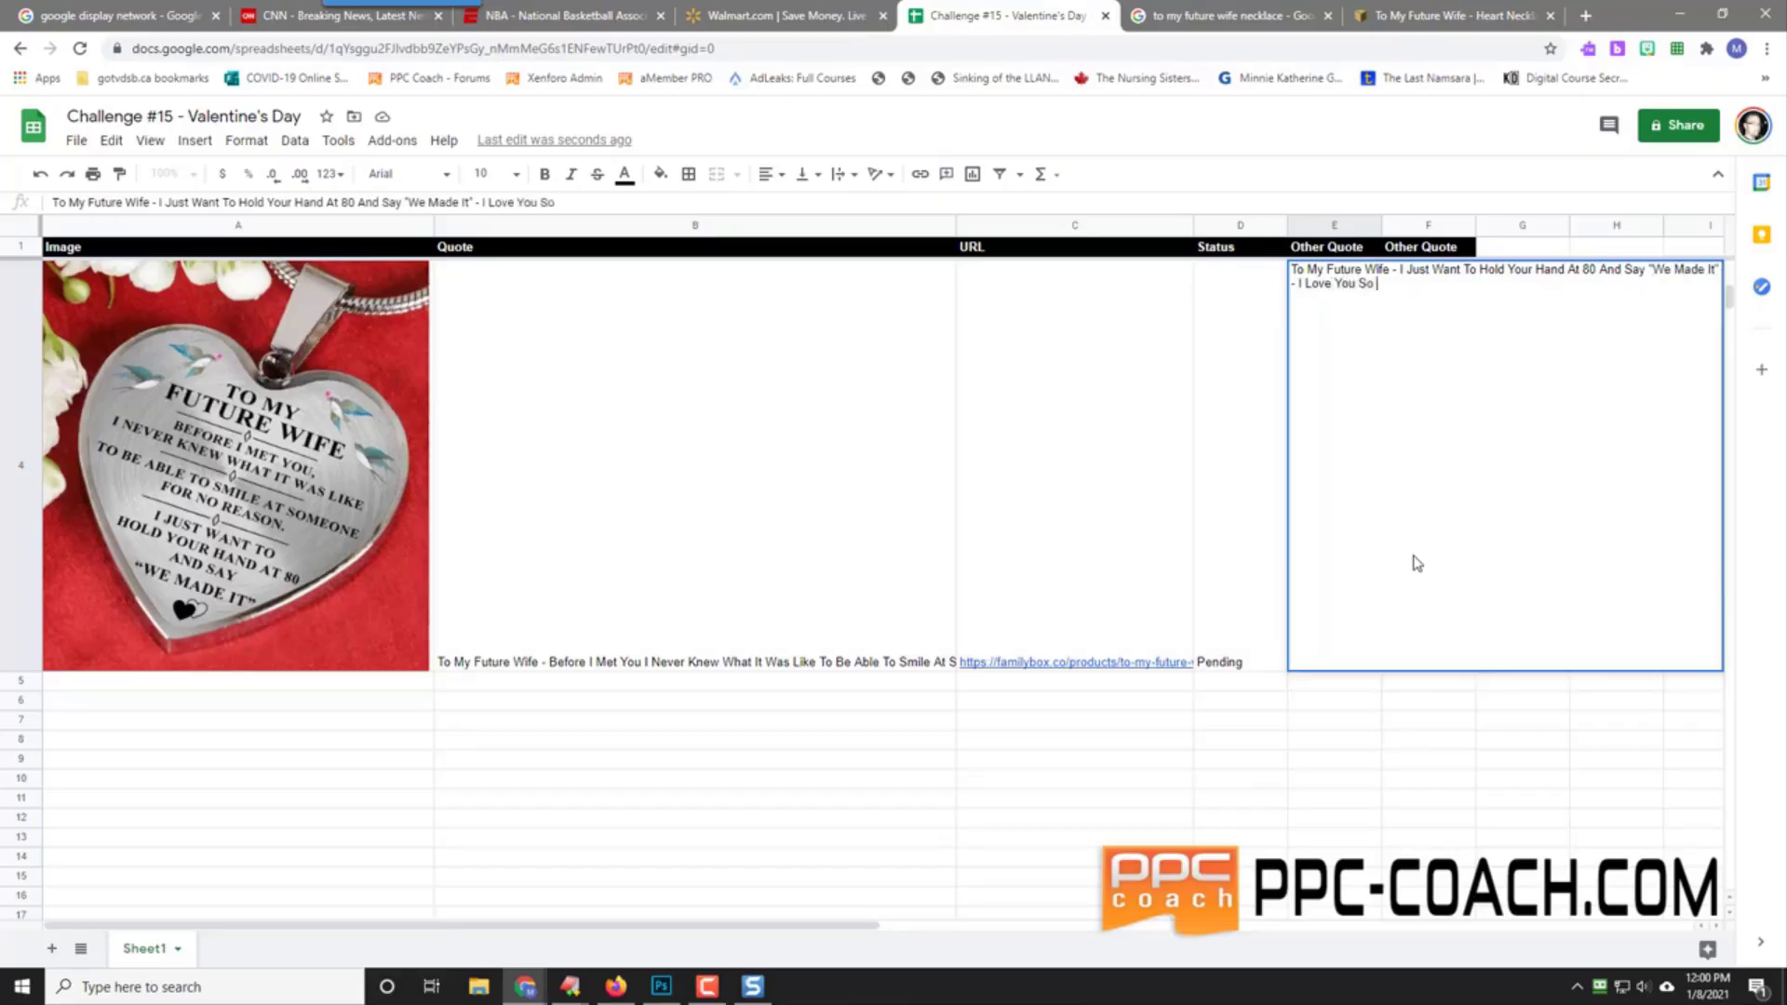
text(Much)
key(Return)
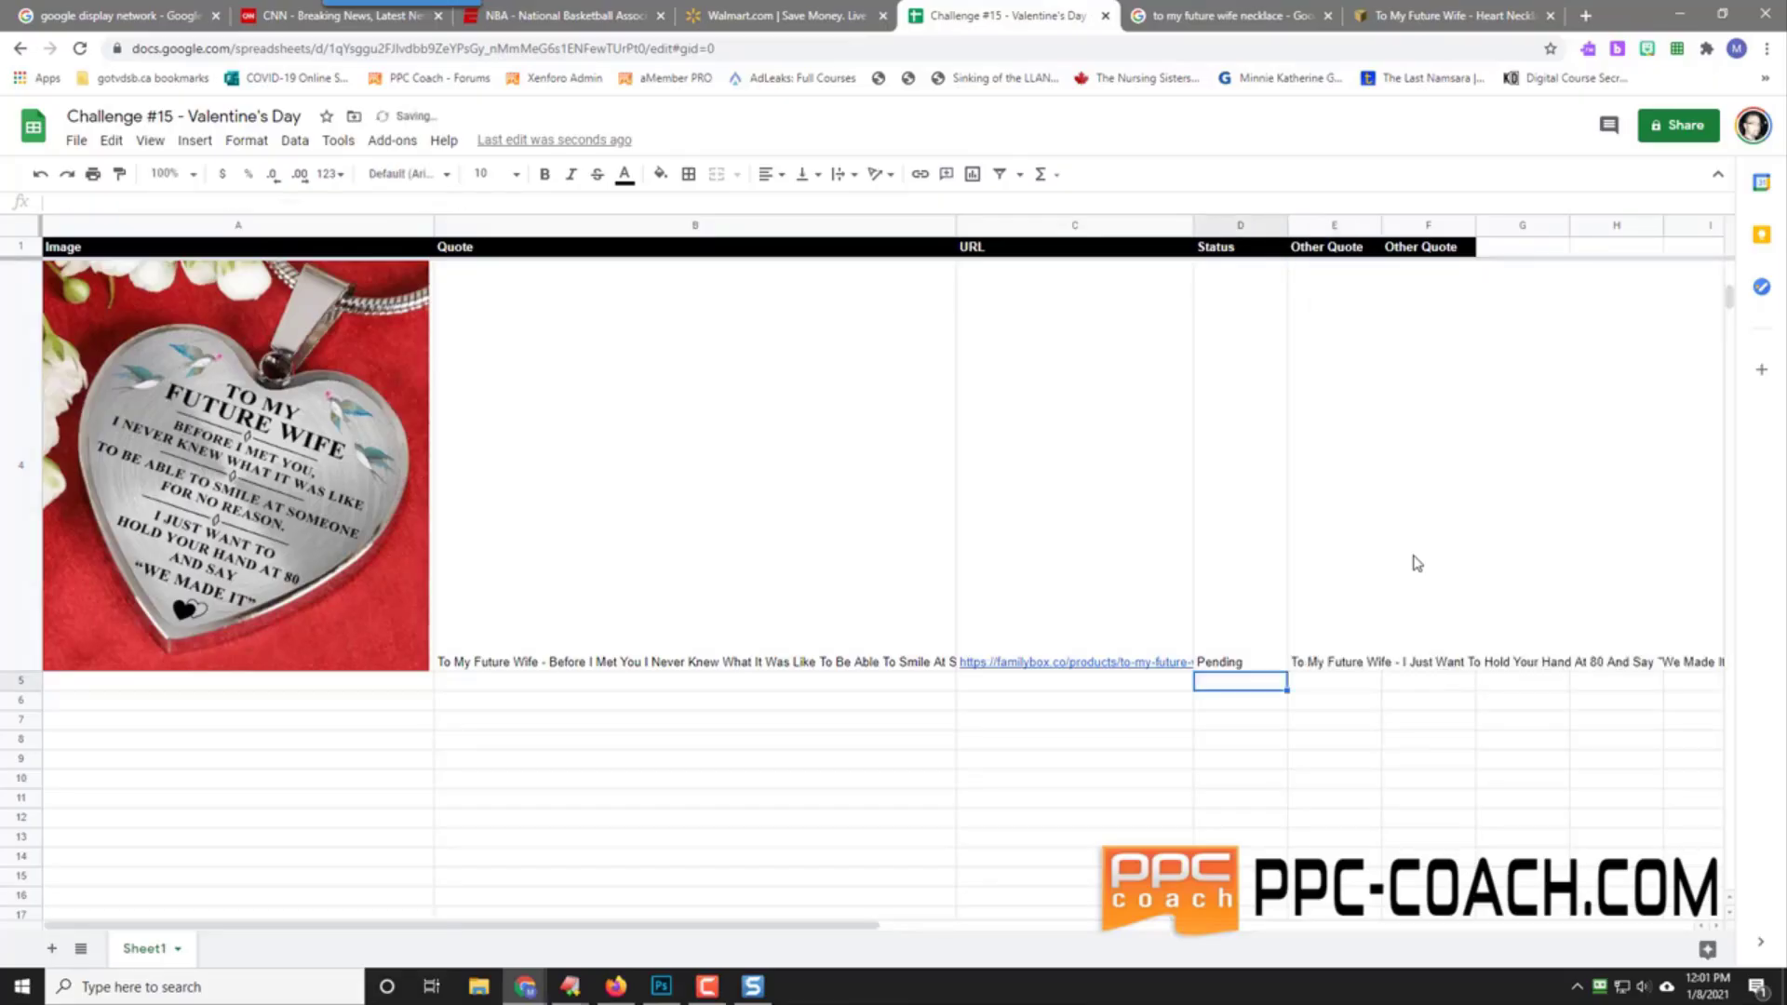
click(1356, 558)
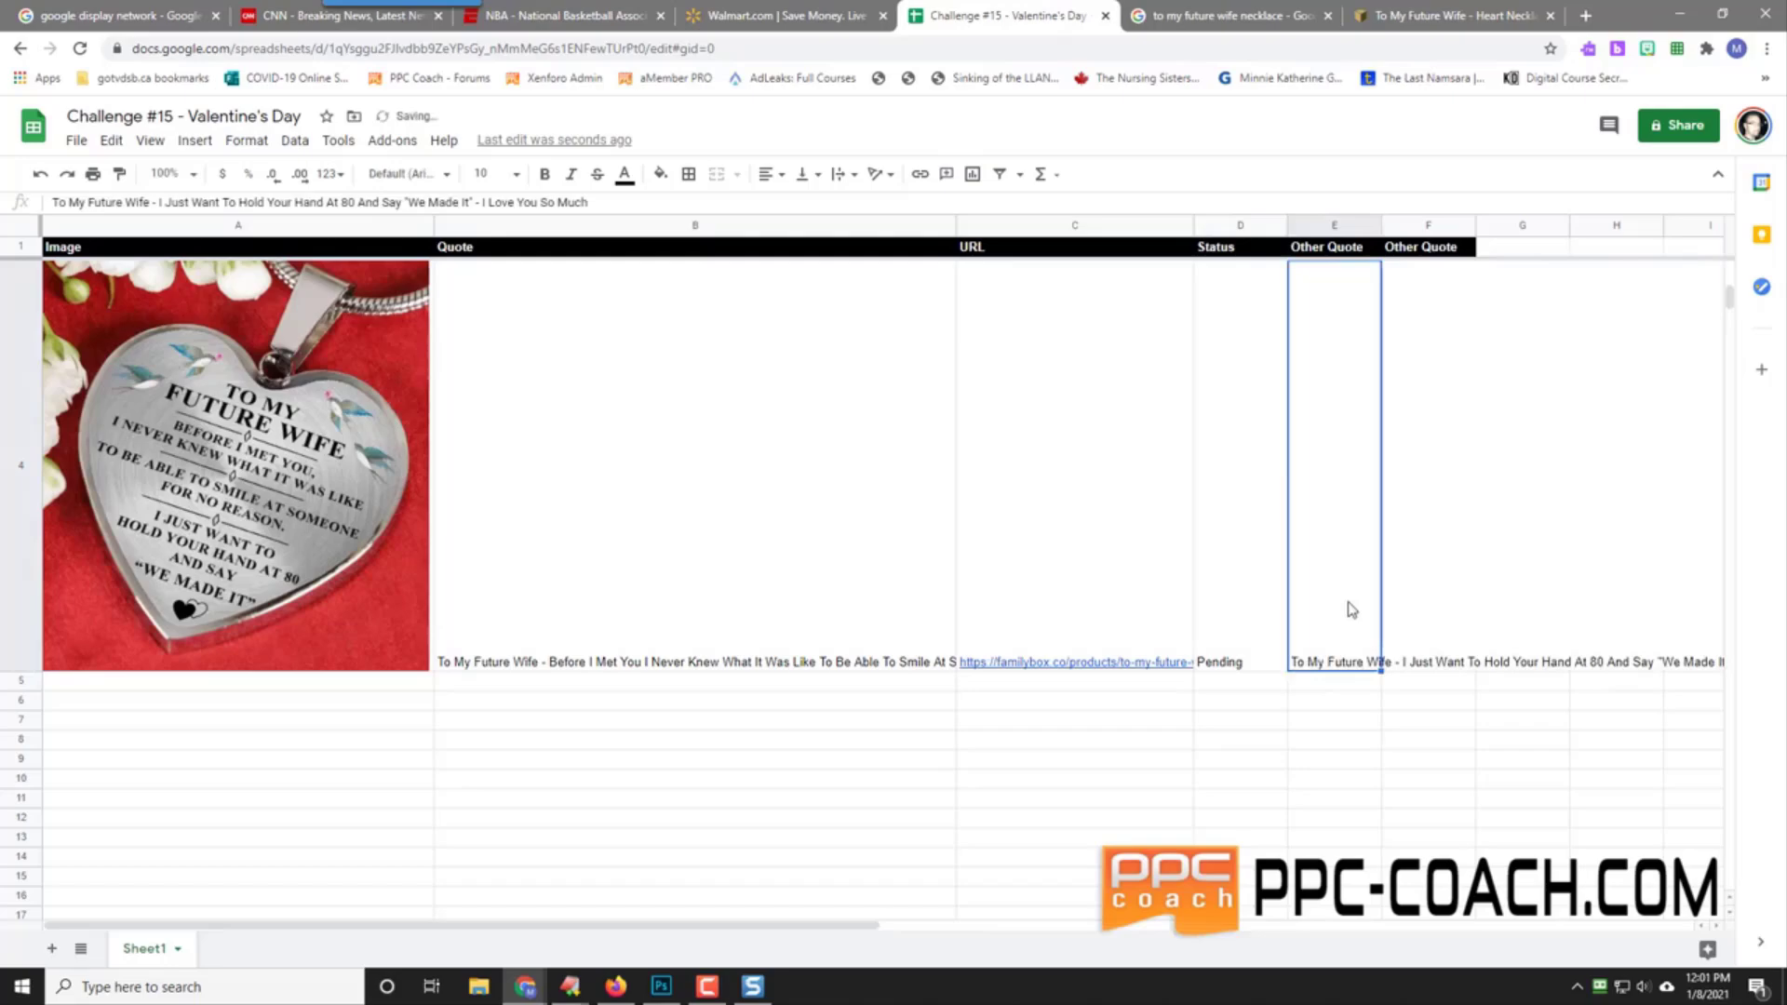
click(1436, 417)
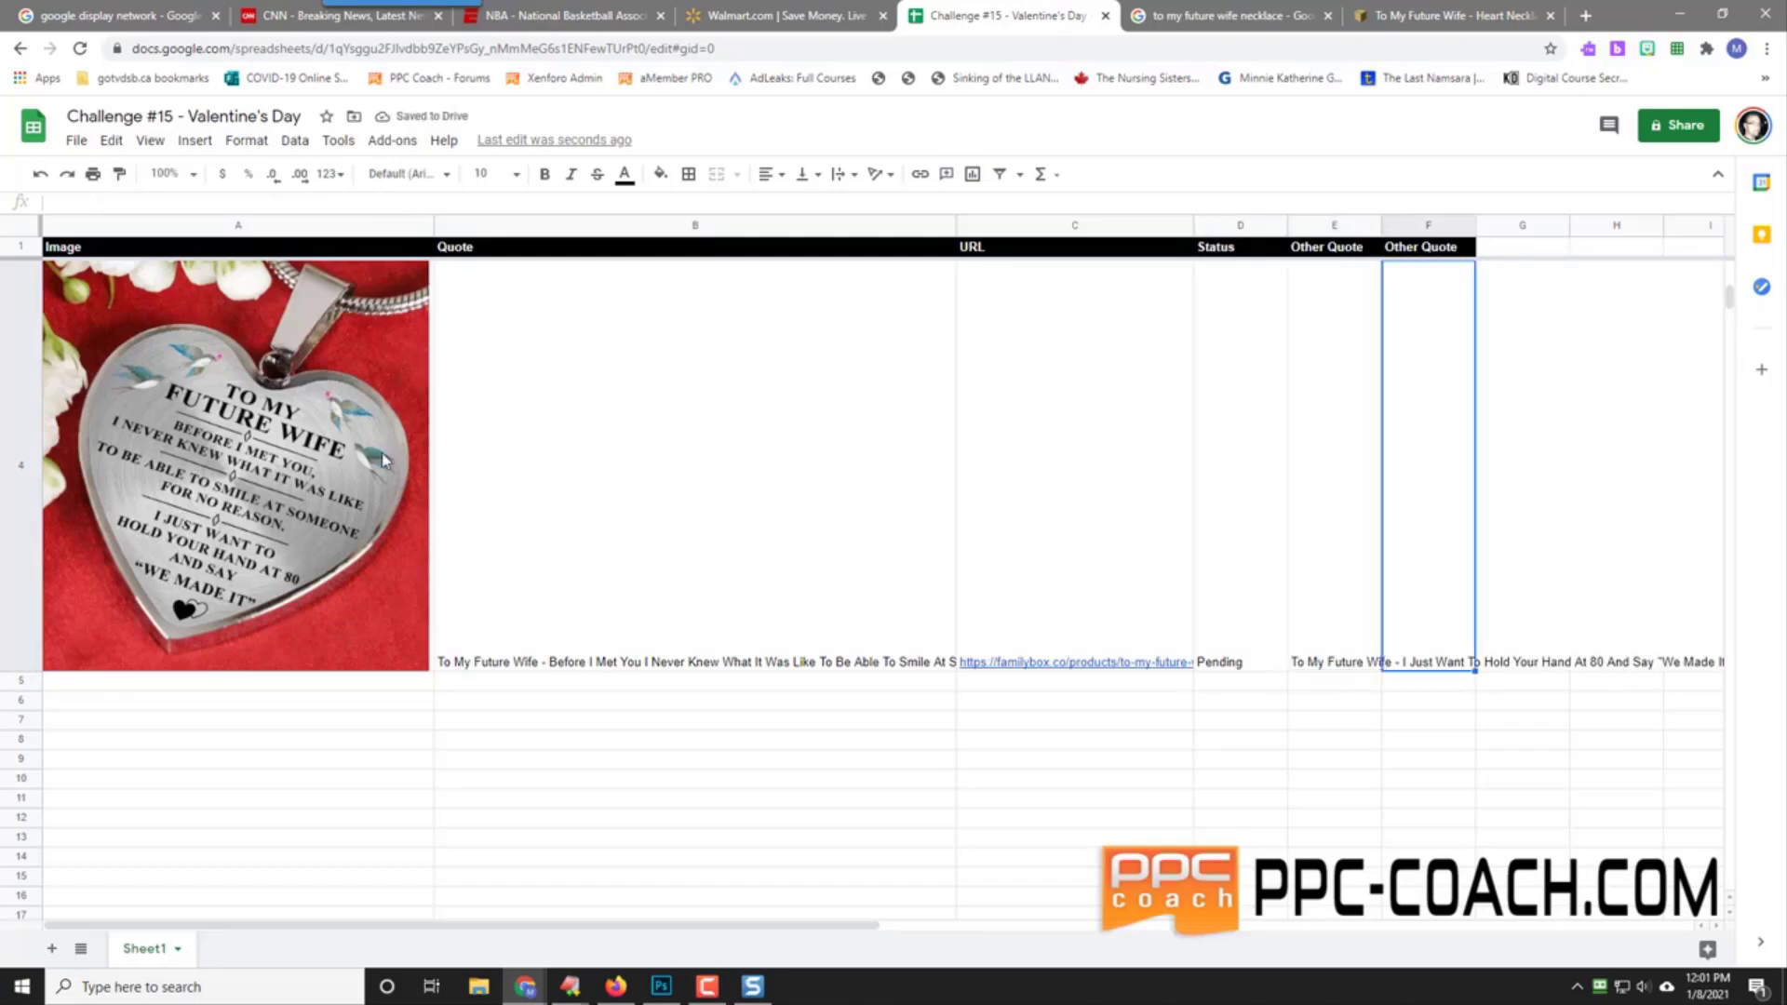
scroll(384, 460, up, 2)
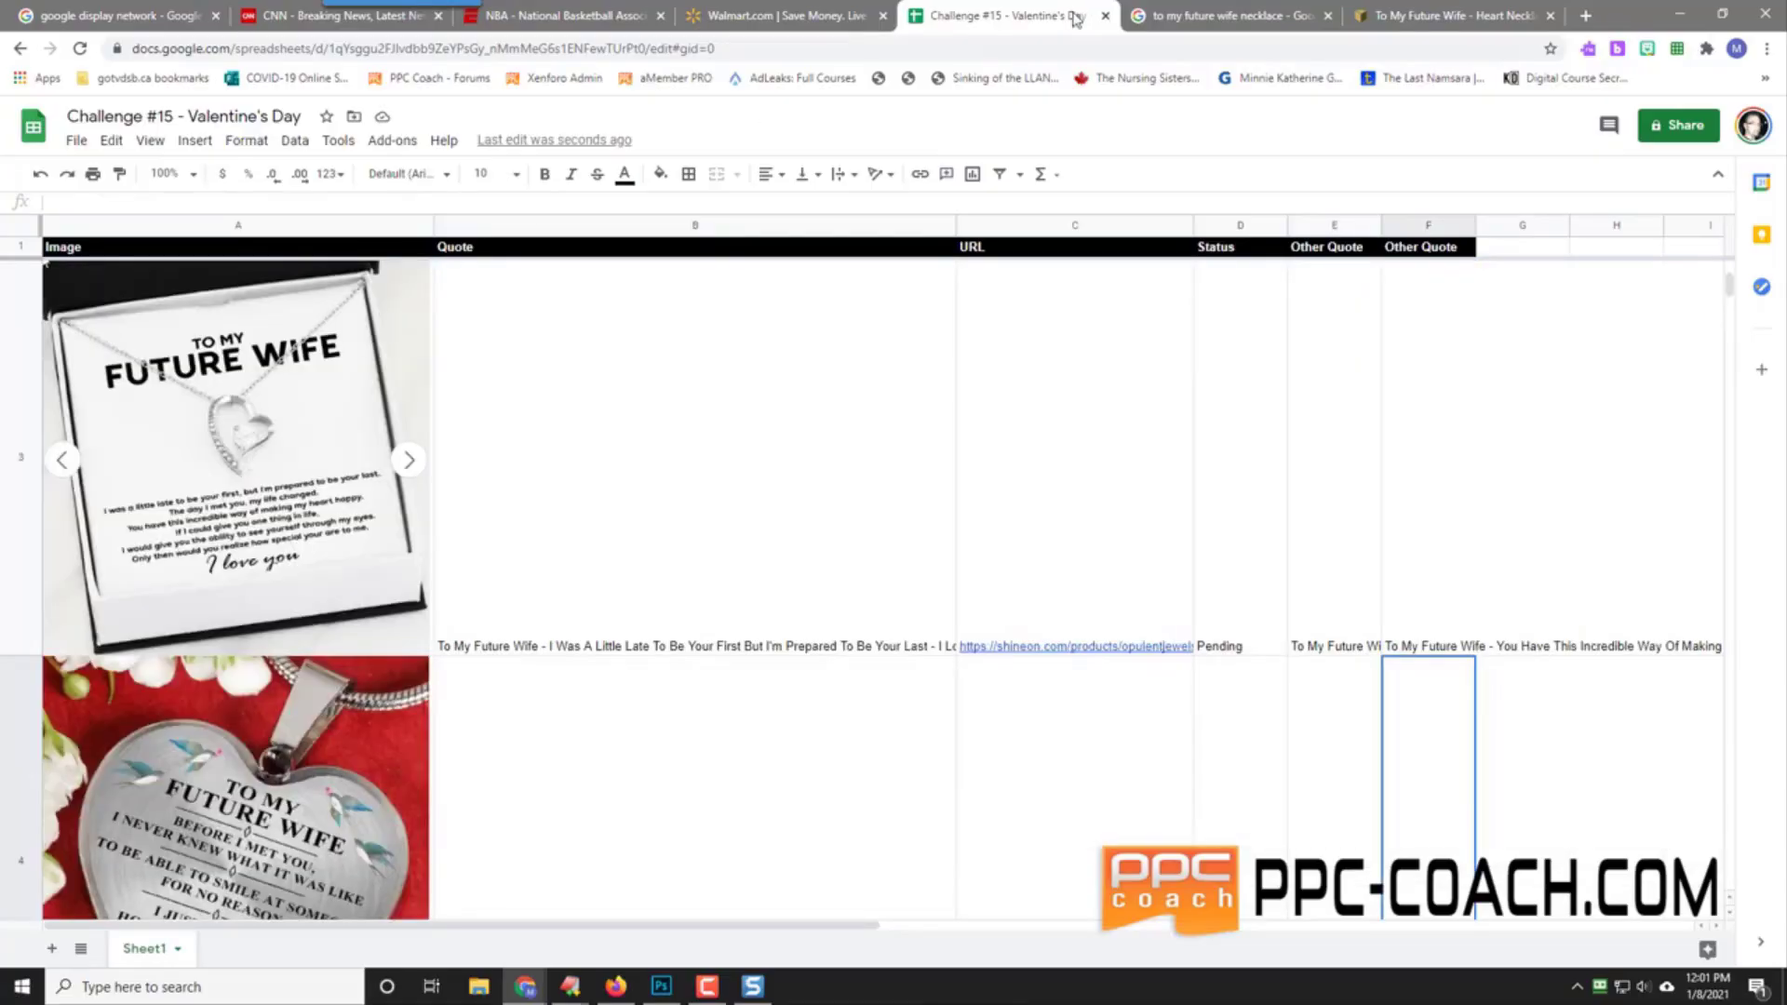
Step: Open Google Images results for the dark black-and-gold heart necklace
click(1163, 15)
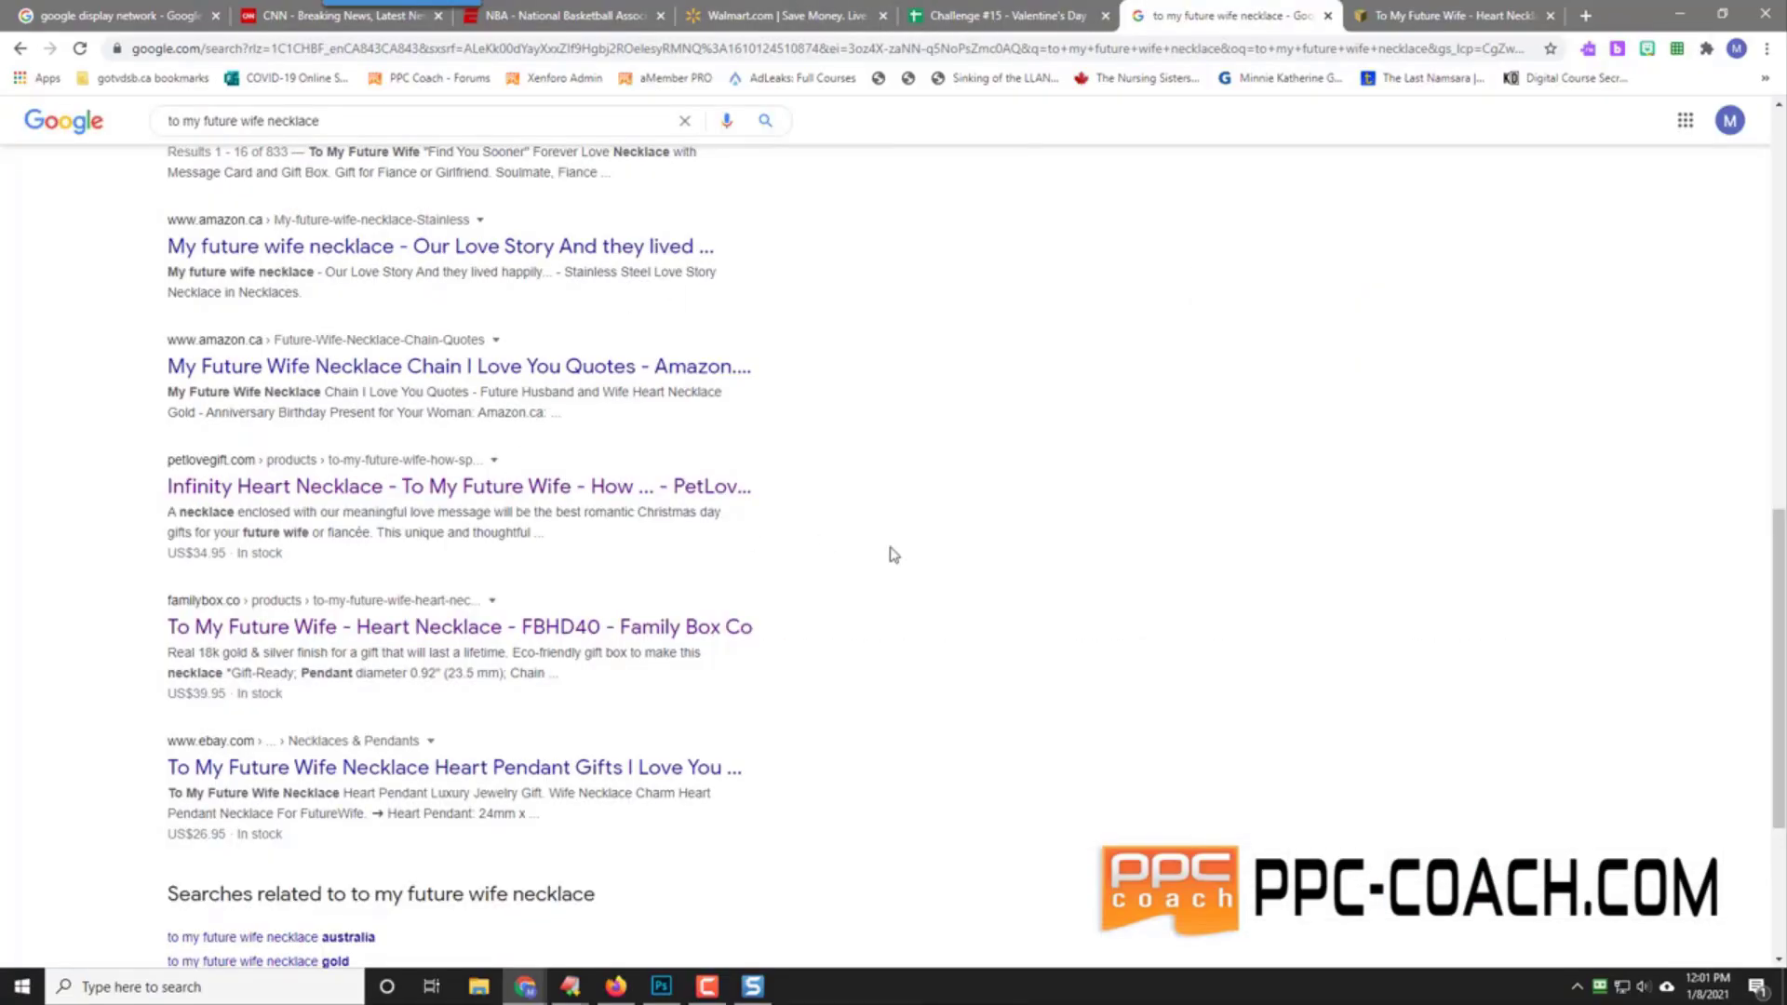
scroll(892, 554, down, 4)
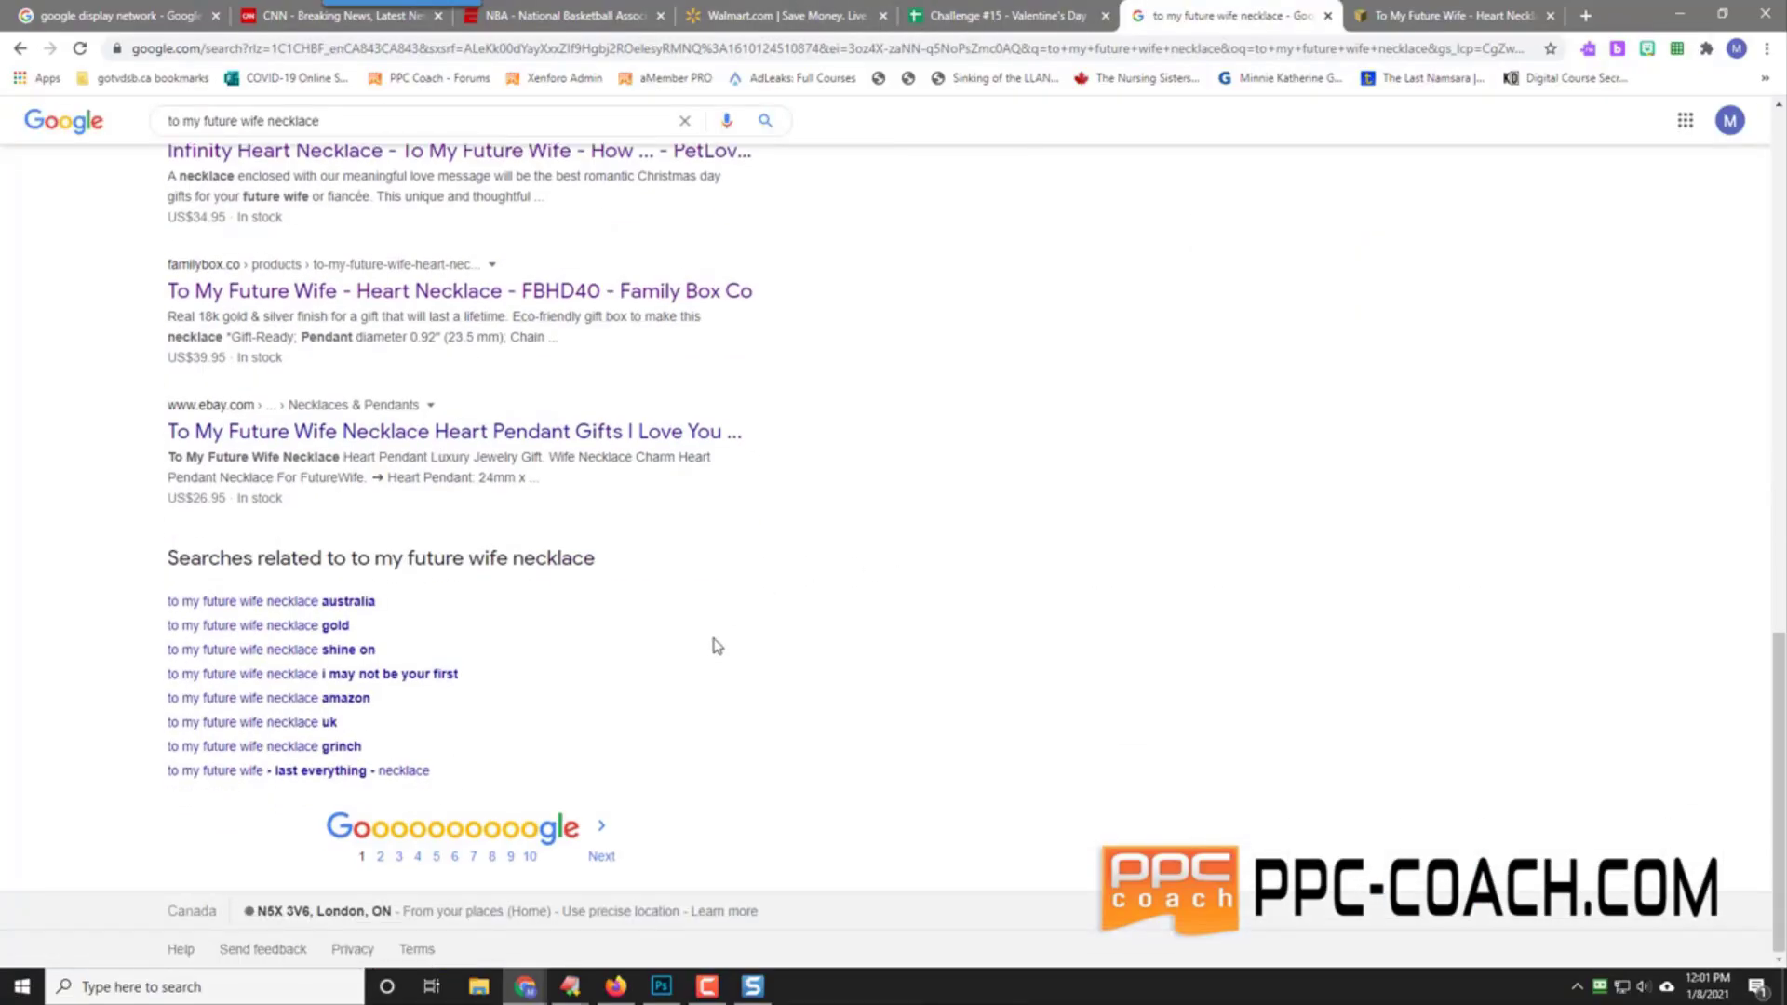
scroll(967, 643, up, 15)
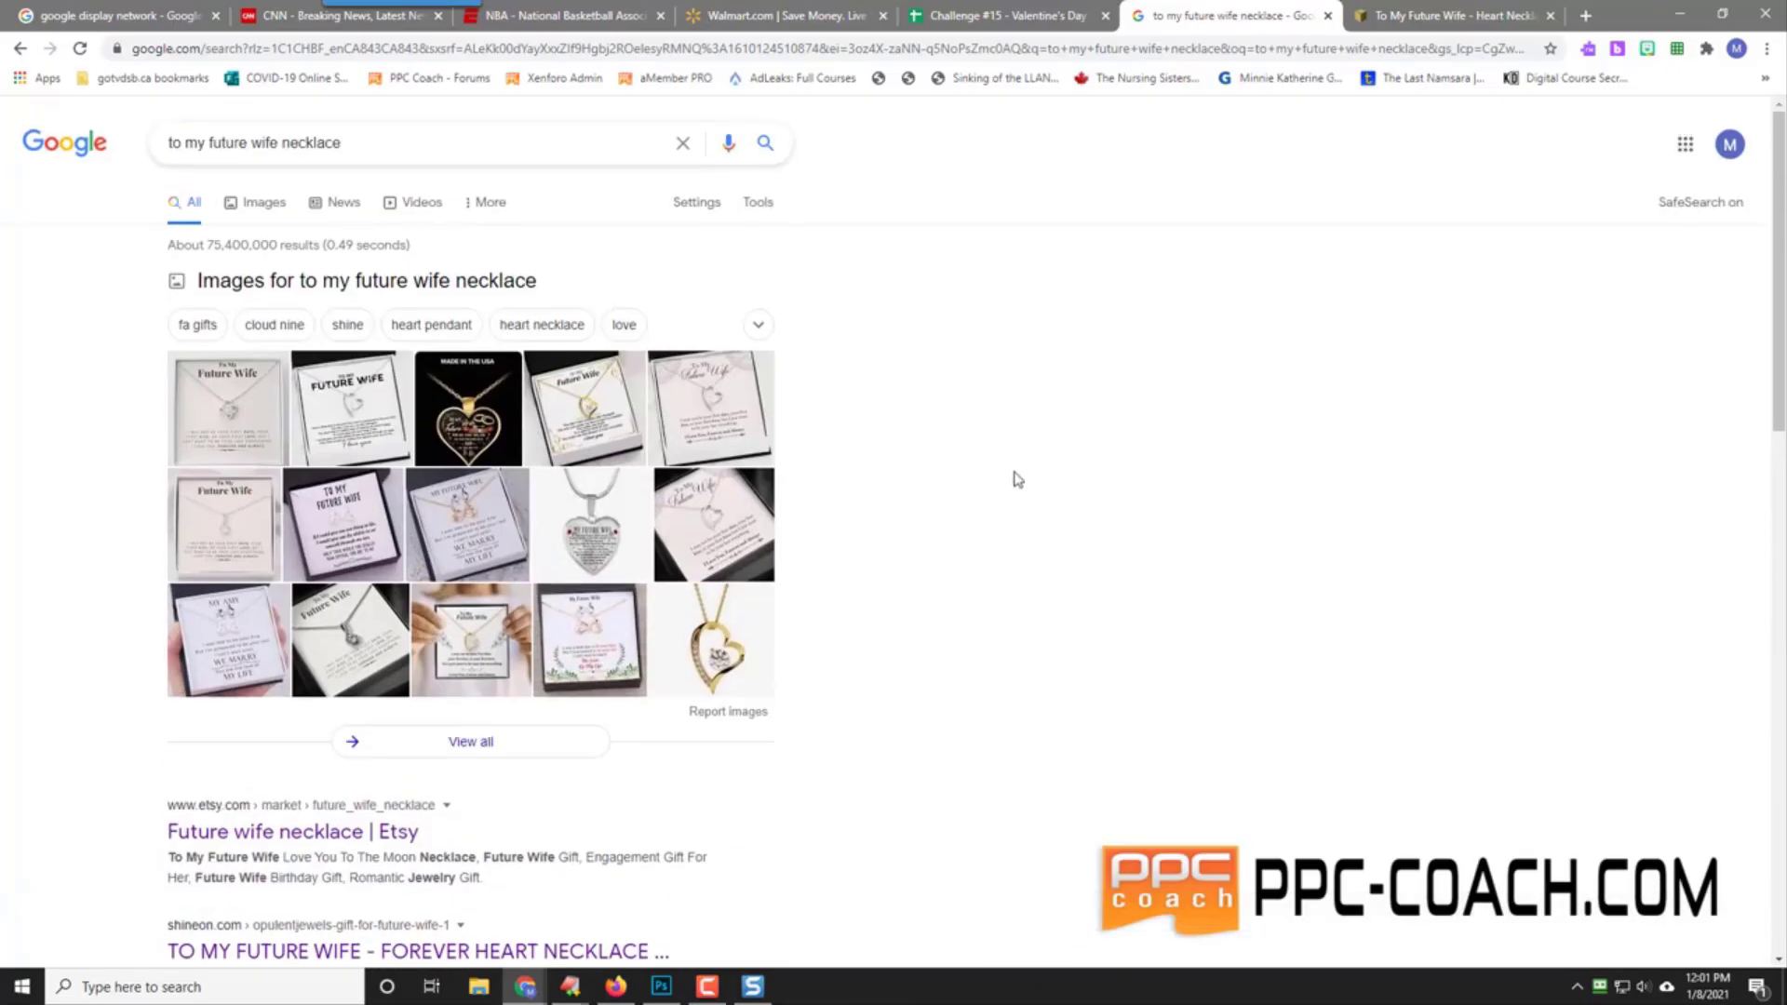
click(472, 419)
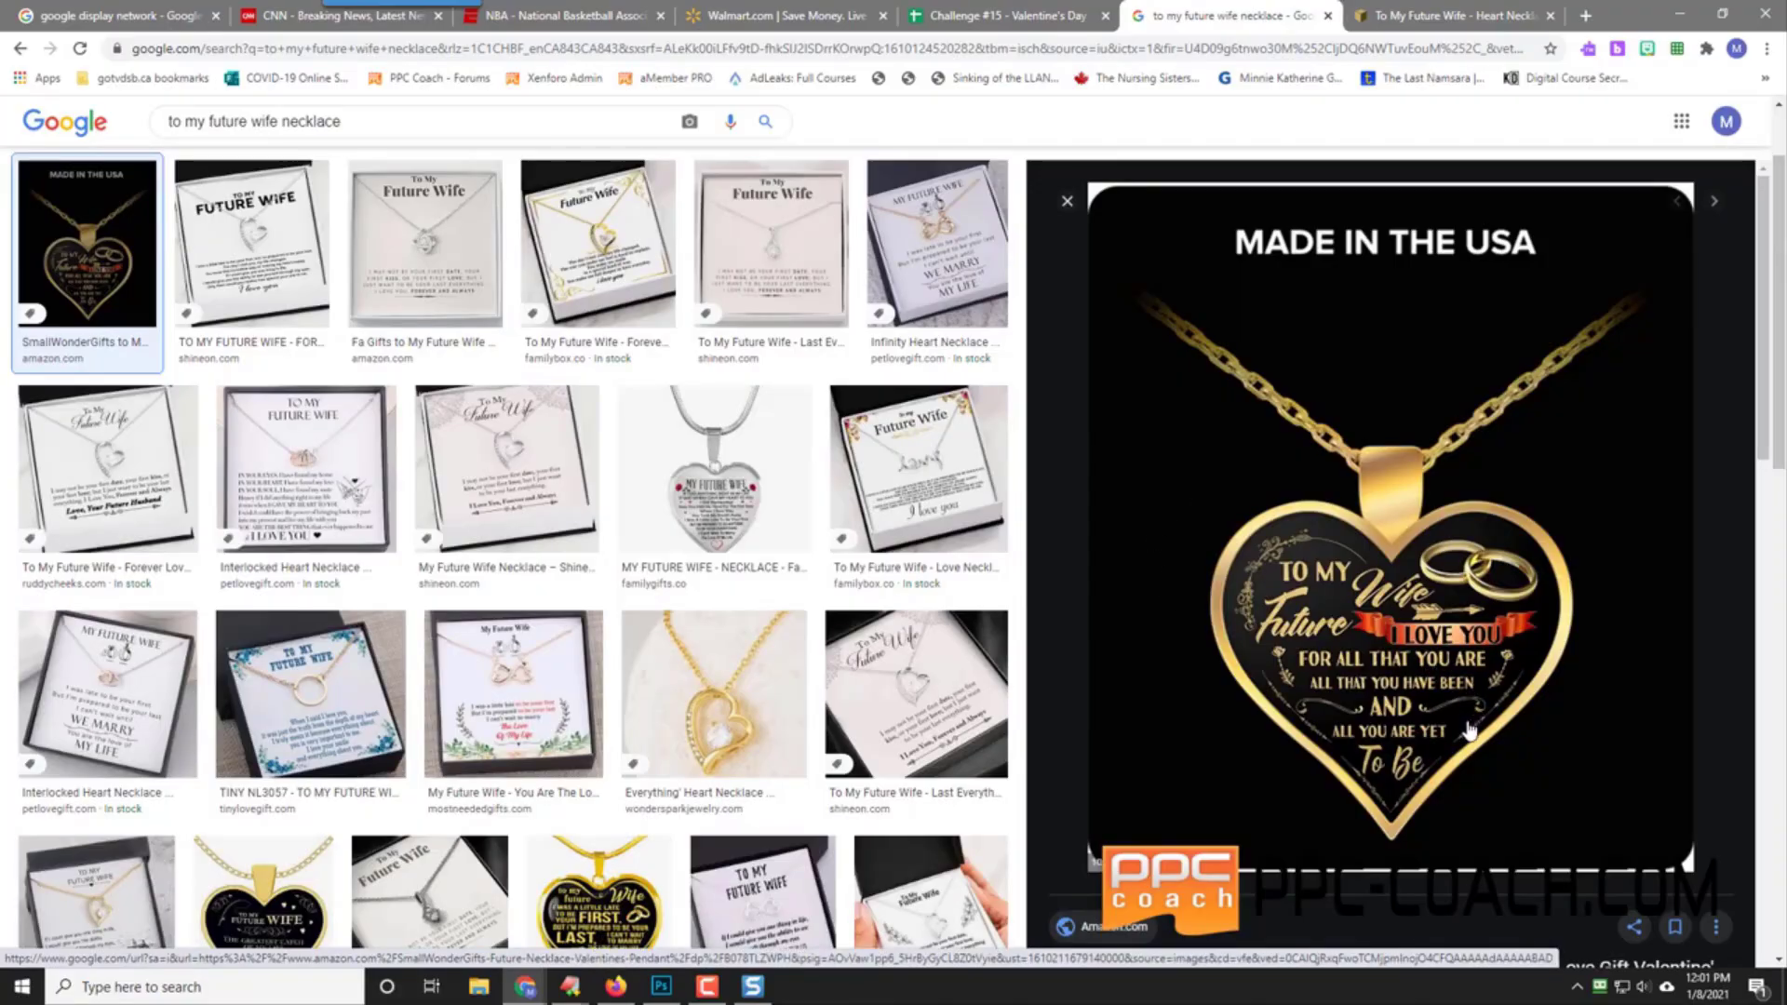
scroll(1540, 763, down, 2)
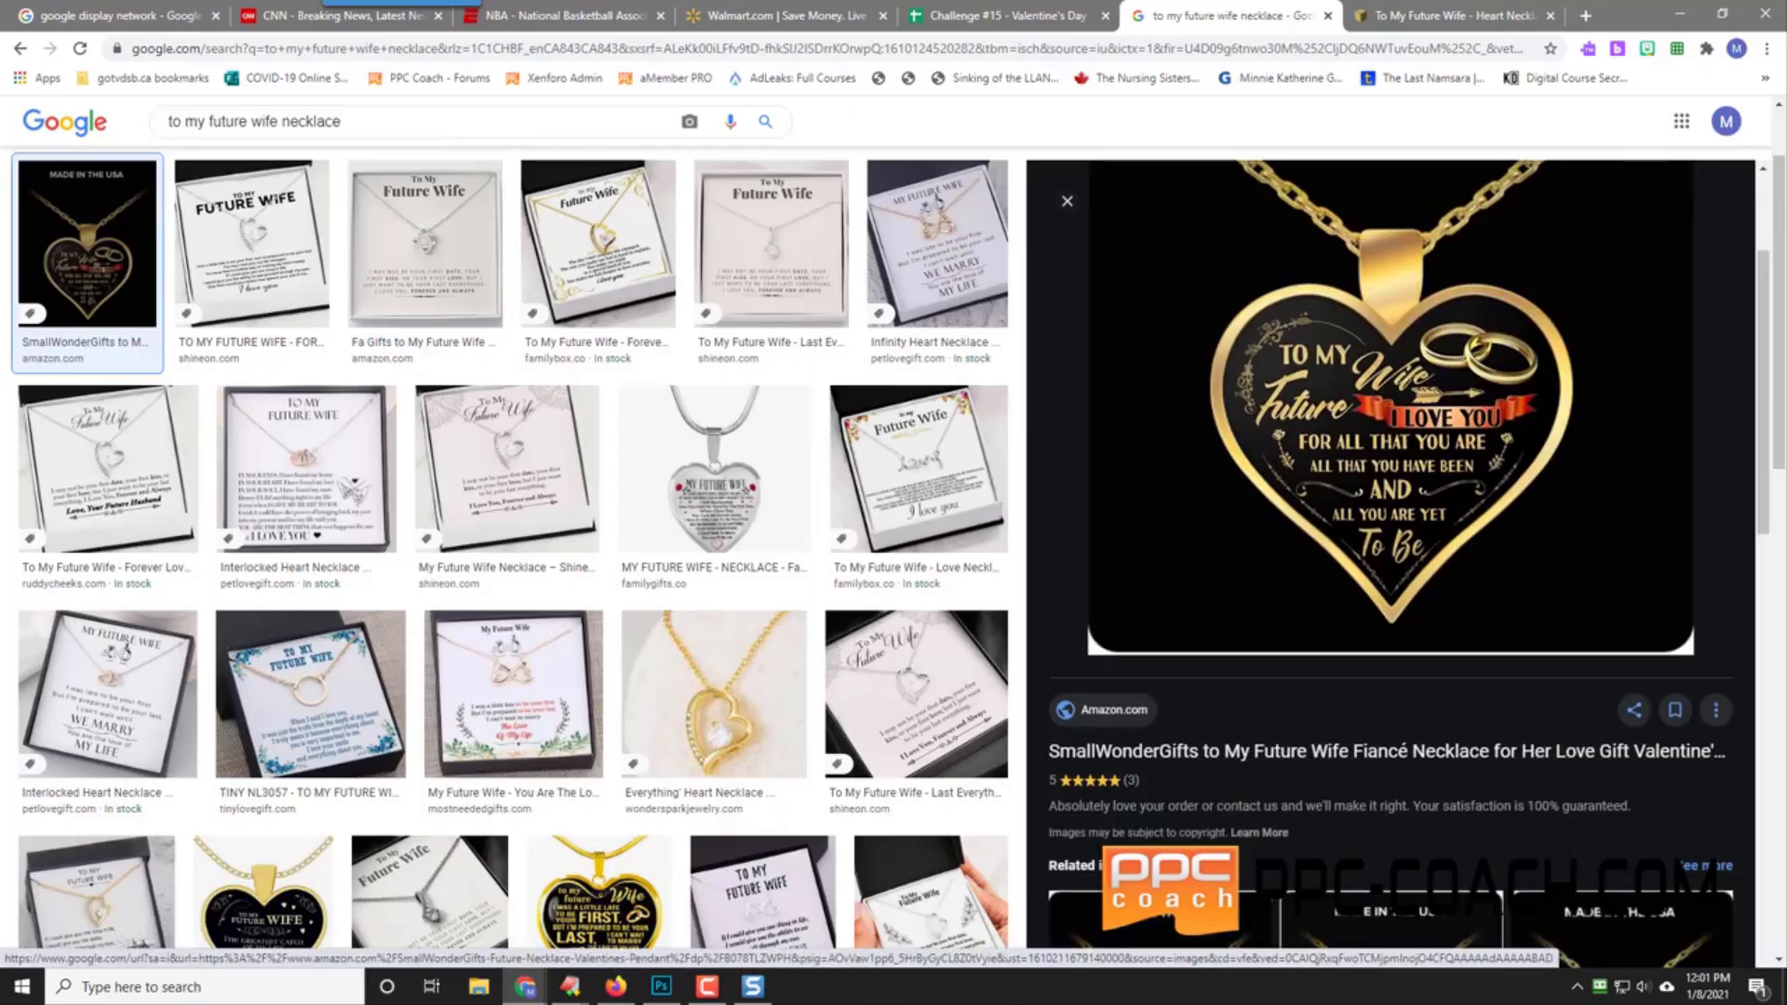
Step: Capture a screenshot of the black-and-gold 'To My Wife' necklace preview image
mouse_move(361, 4)
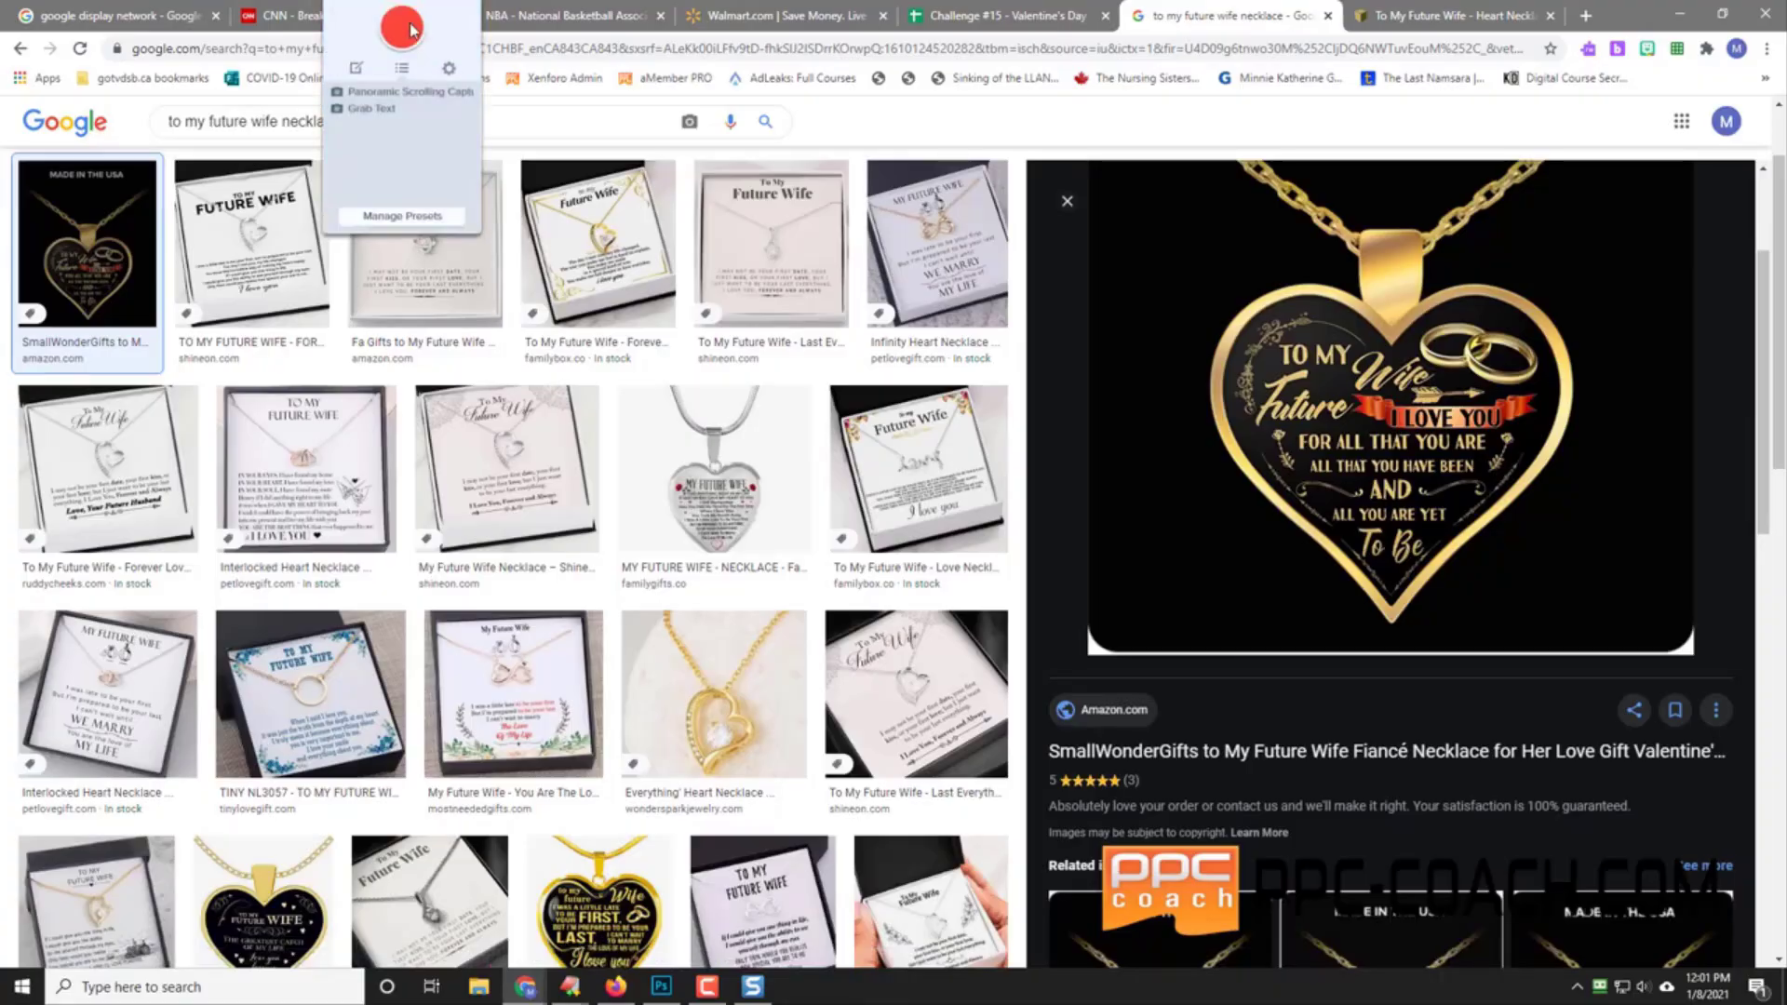
click(407, 28)
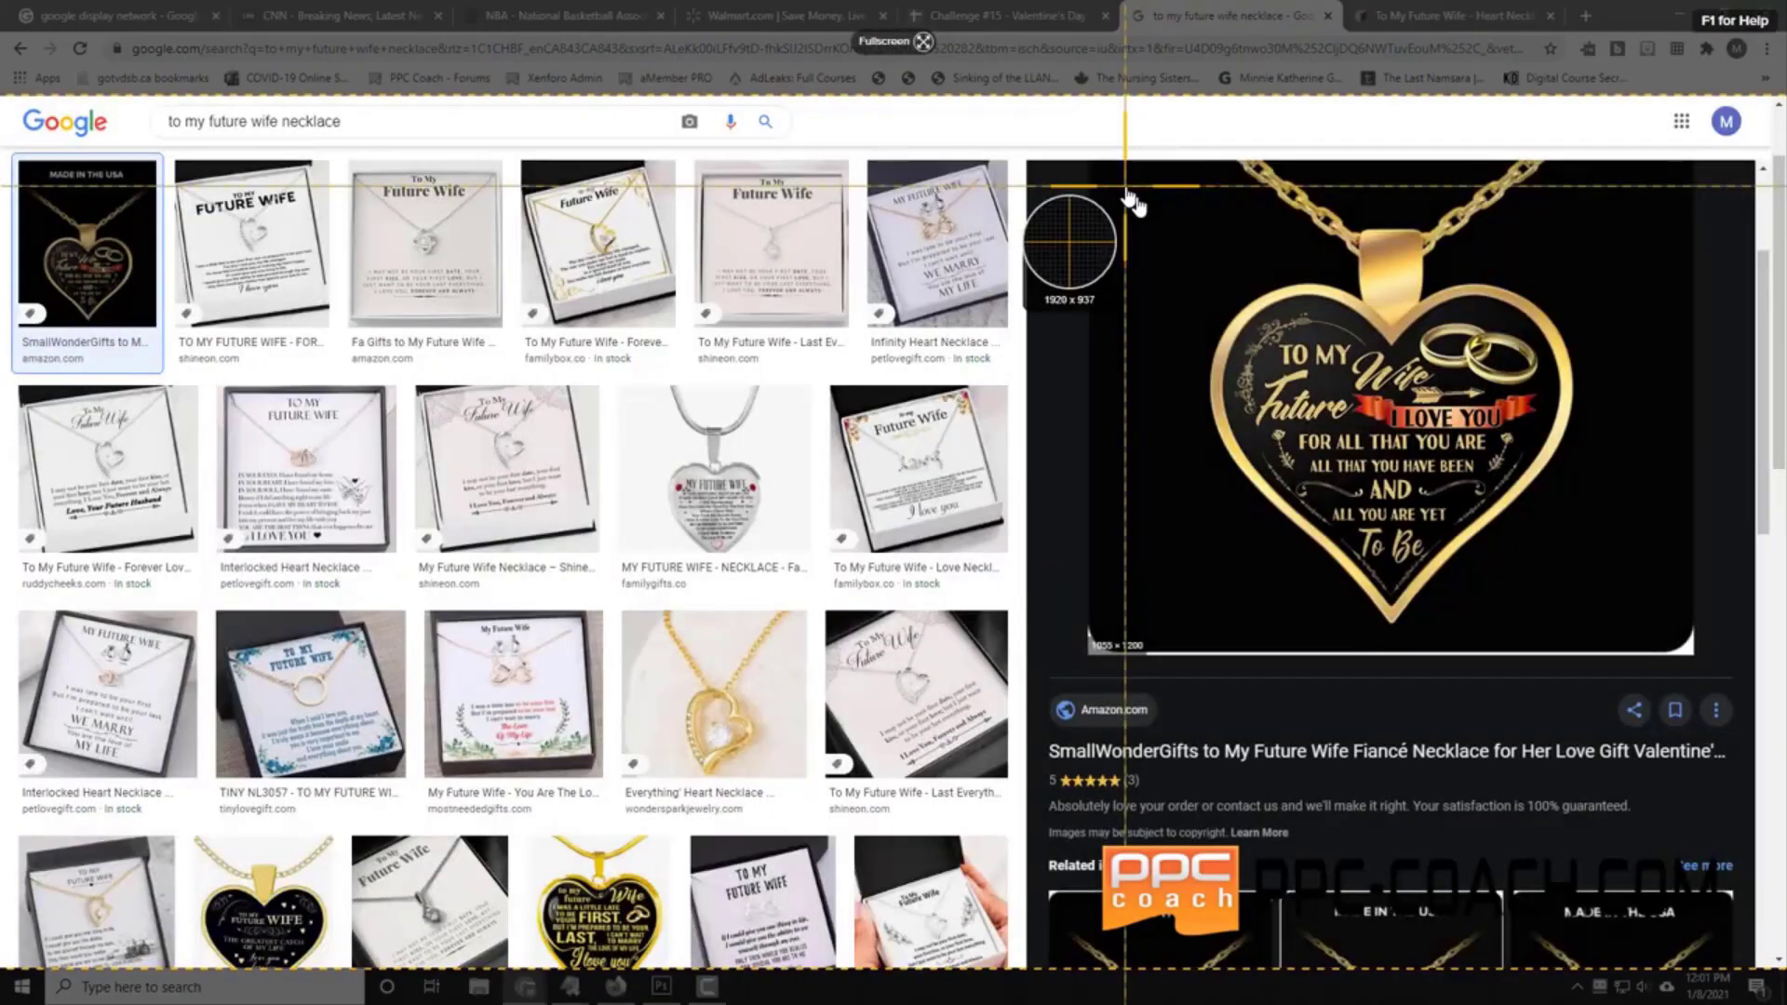
drag(1124, 185, 1634, 640)
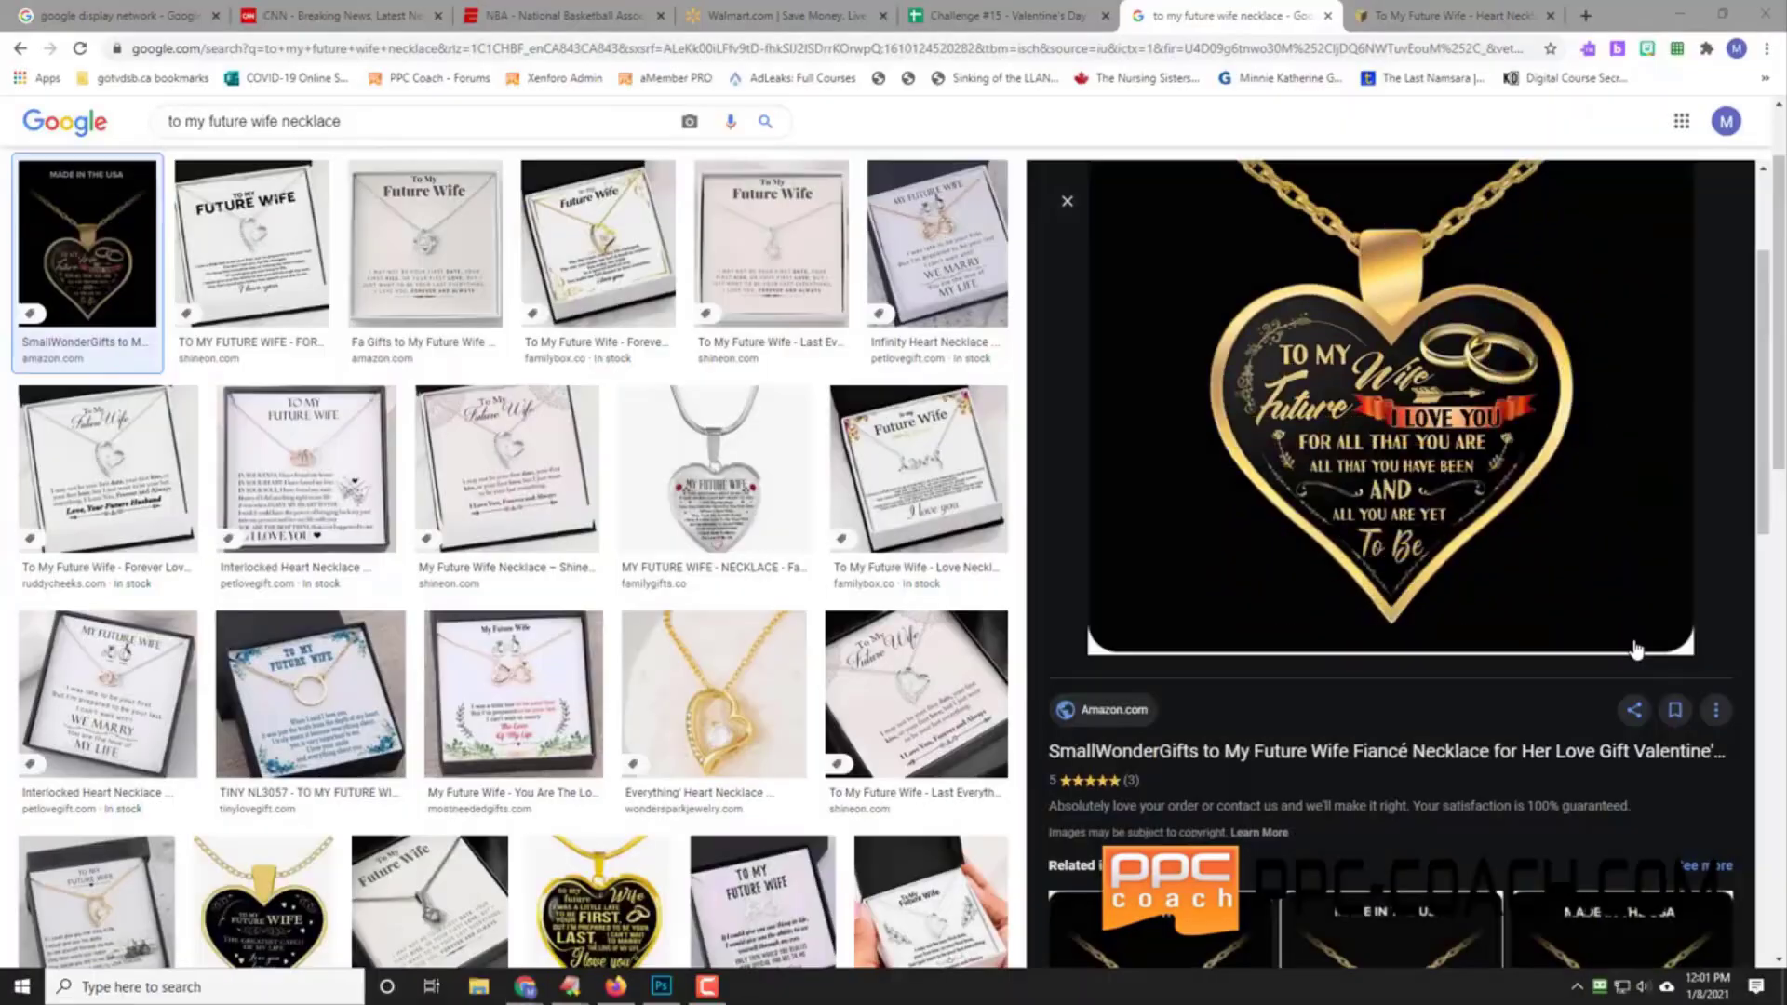
click(1149, 681)
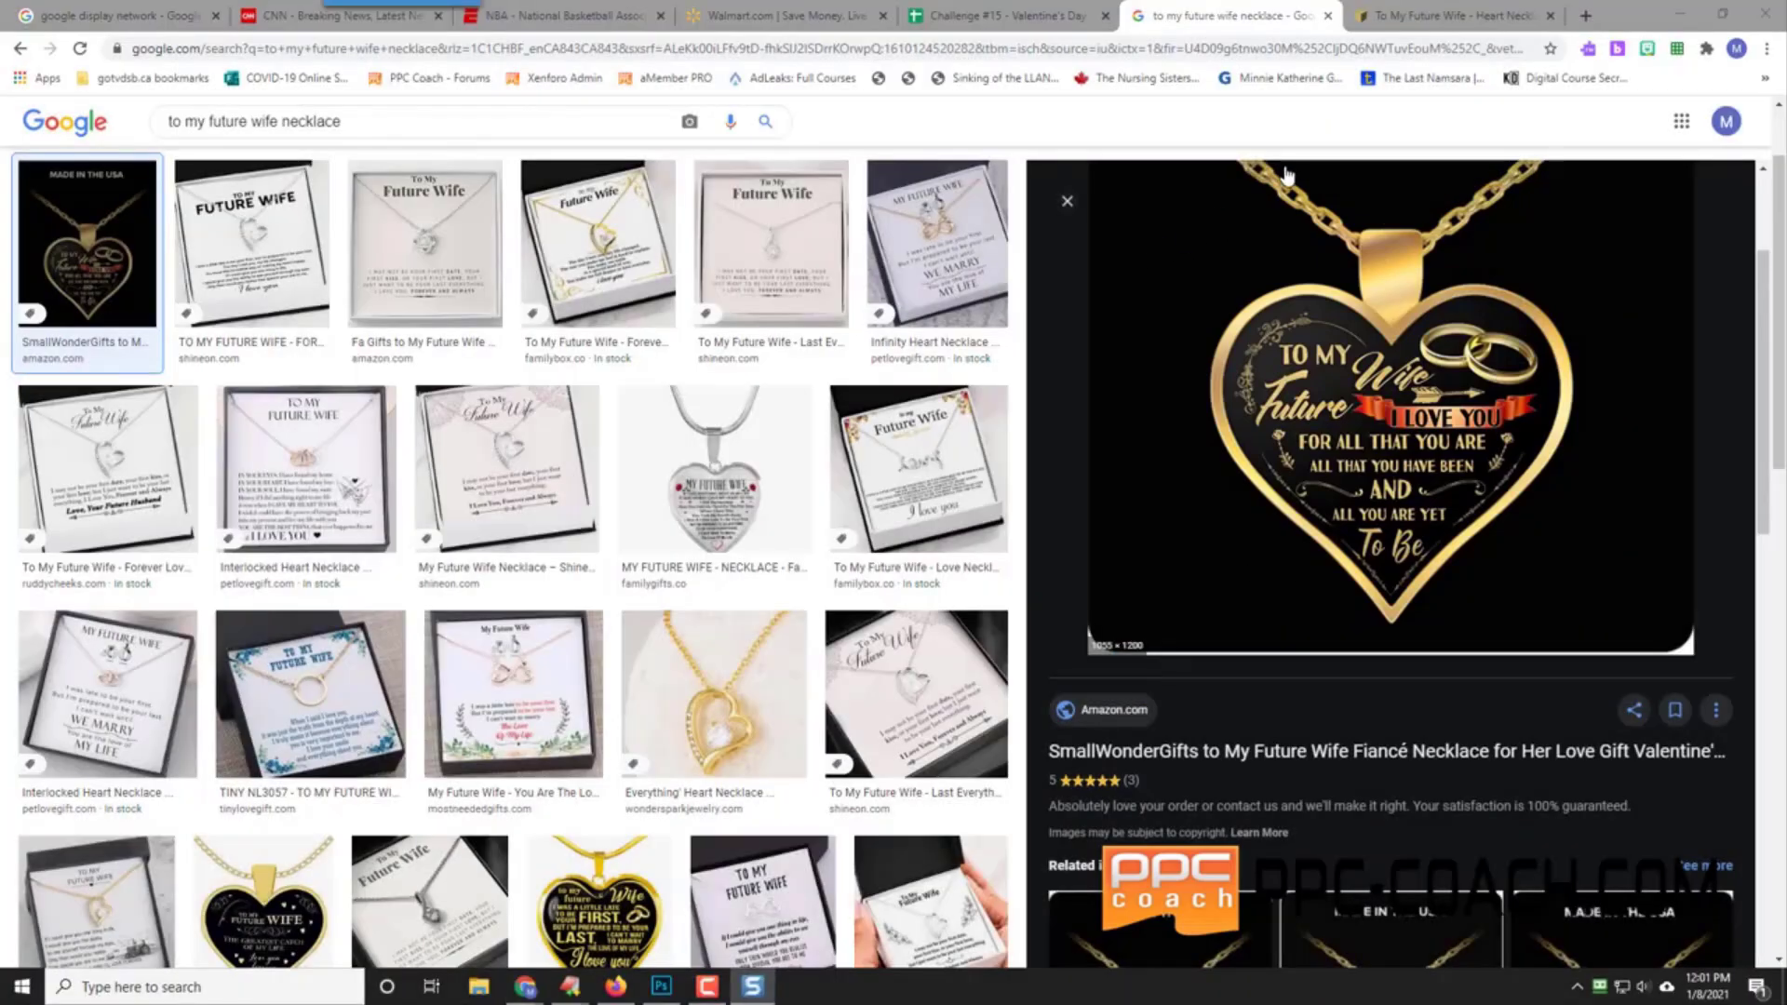
Step: Select cell A5 and save the black-and-gold necklace screenshot to the Research folder
click(1000, 16)
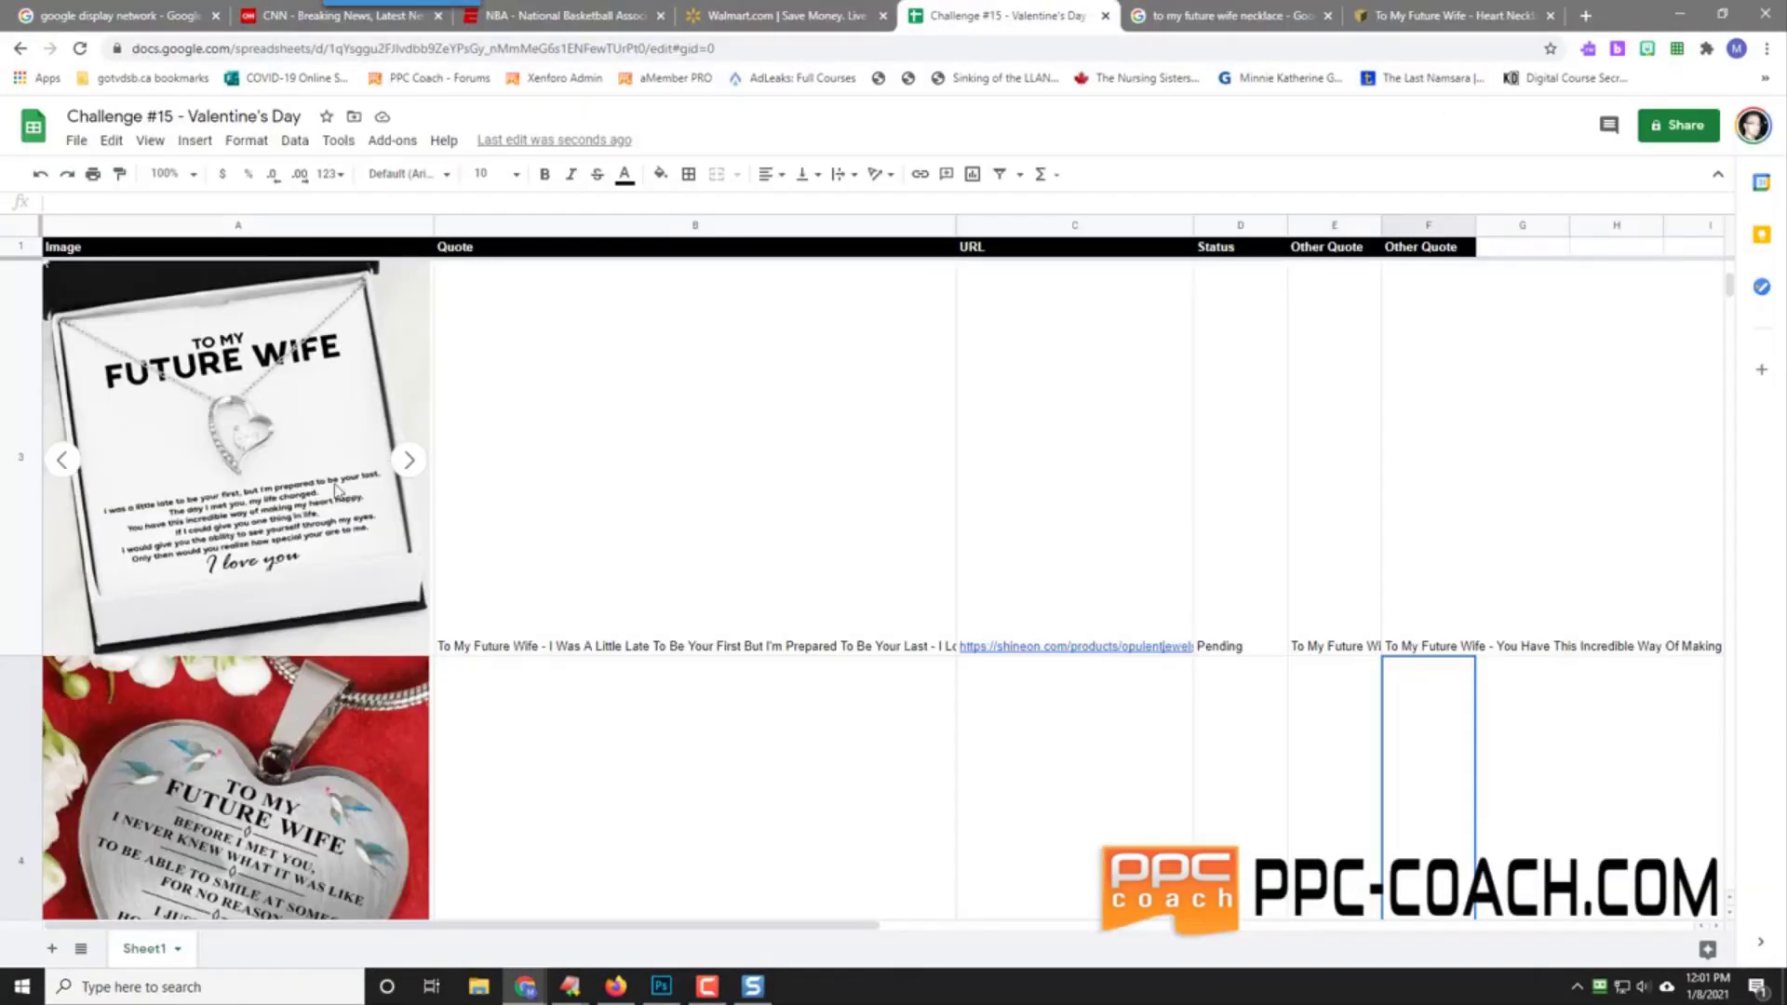
scroll(317, 655, down, 2)
click(241, 698)
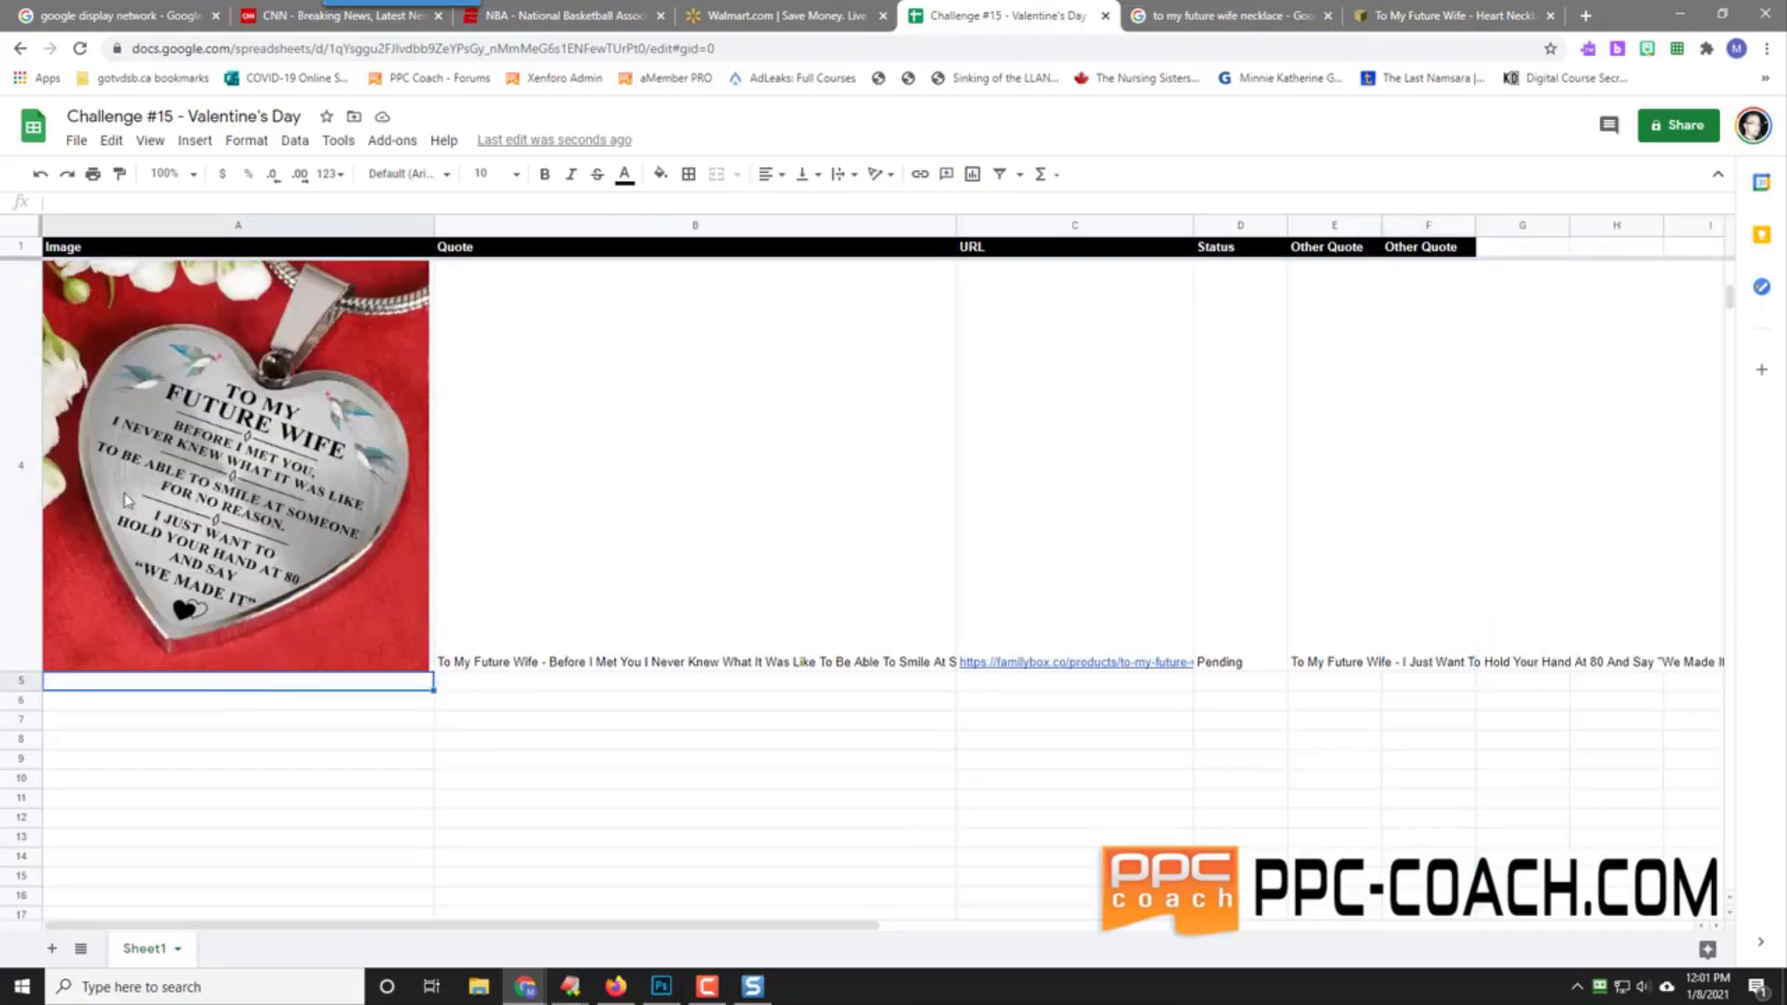
click(196, 142)
mouse_move(247, 428)
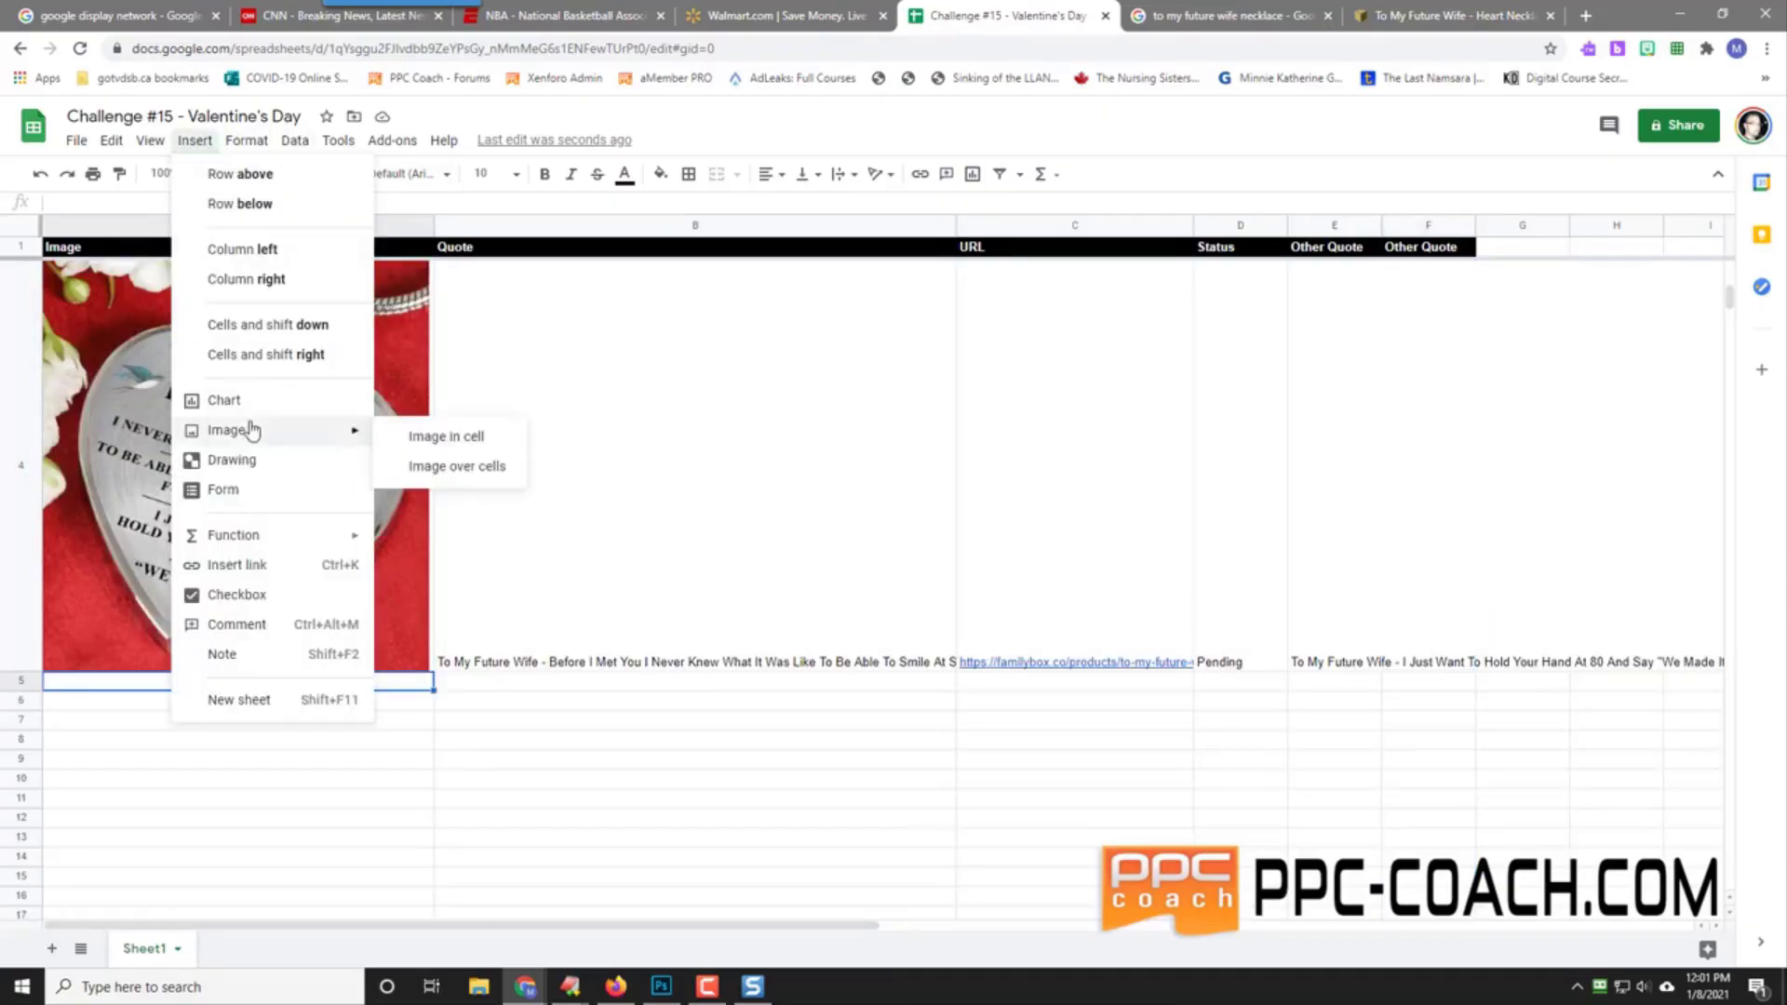
click(456, 444)
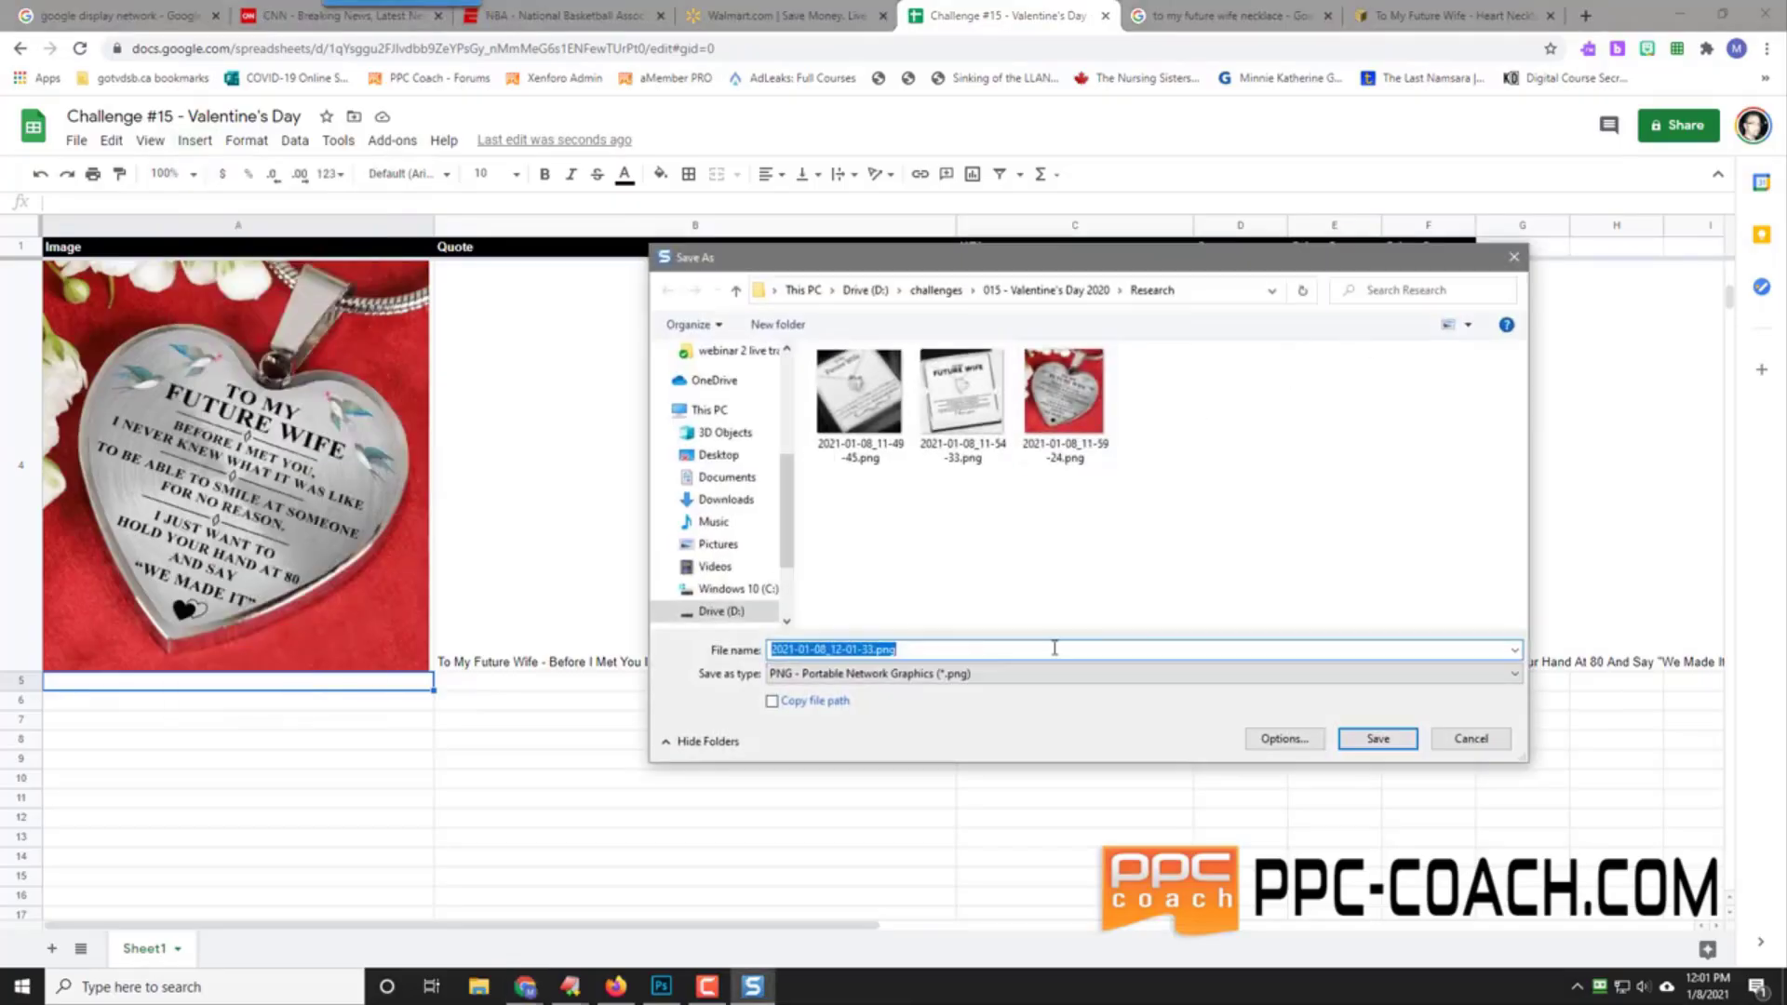
click(1376, 740)
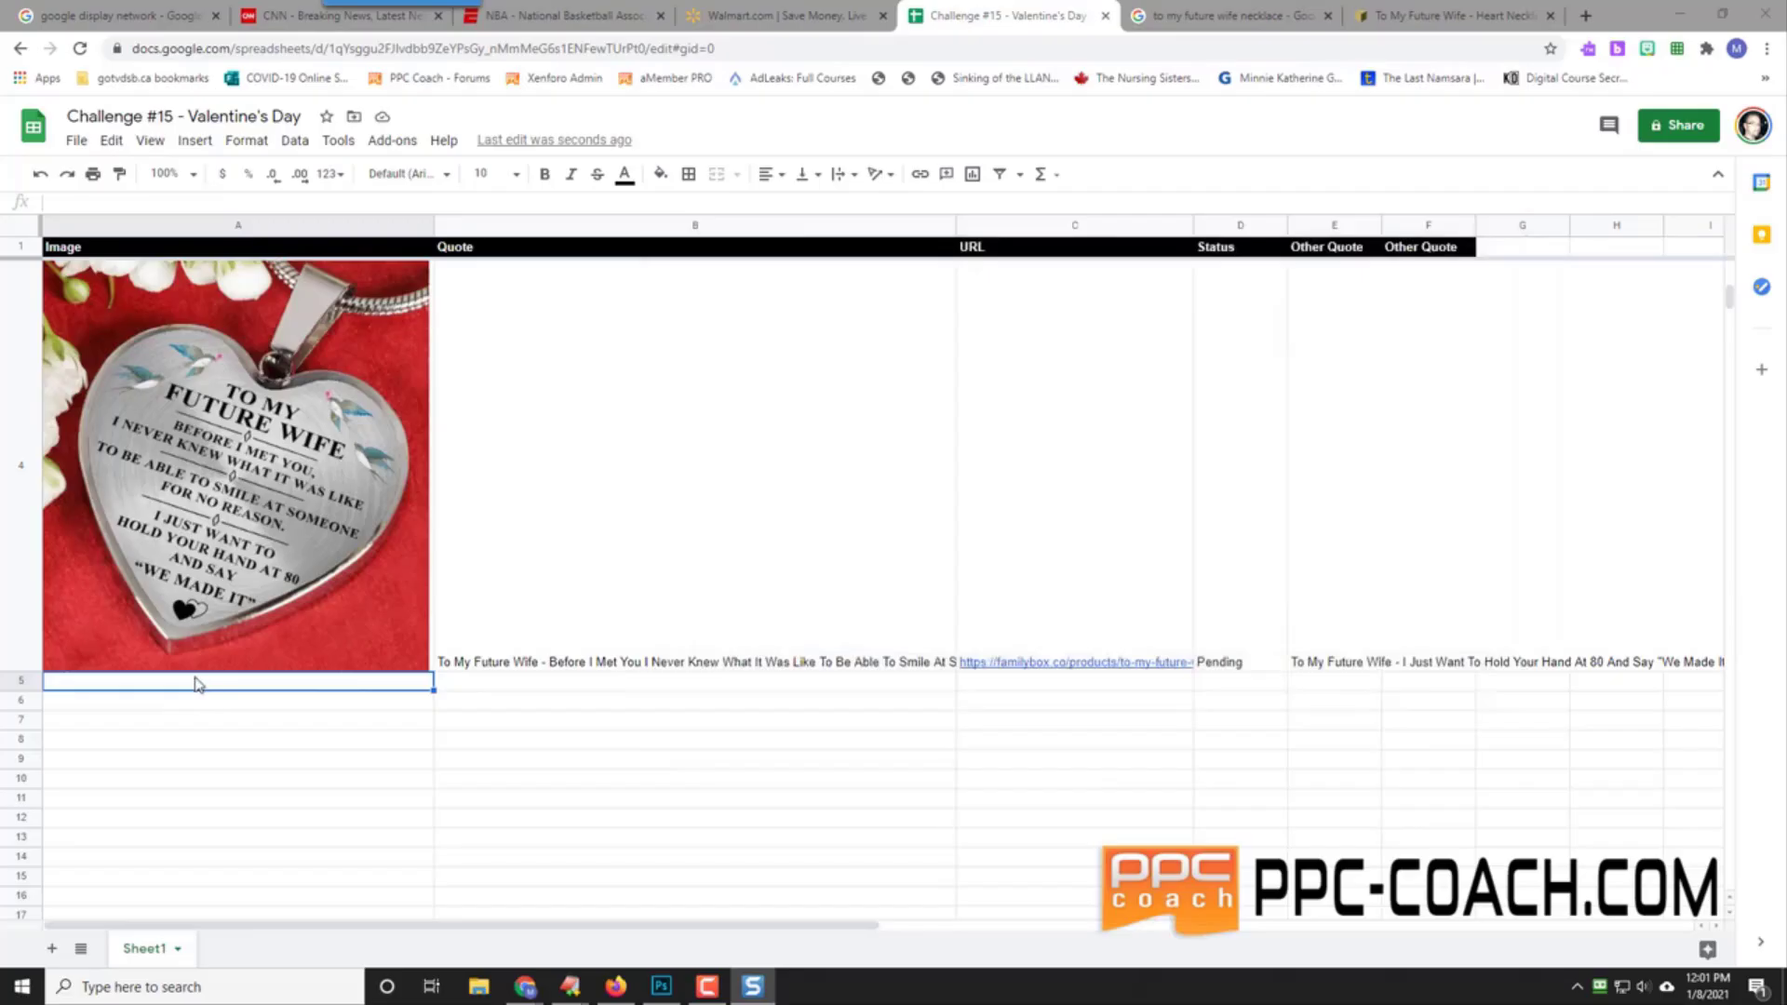
Step: Start inserting an image into cell A5 via Insert > Image > Image in cell
click(193, 141)
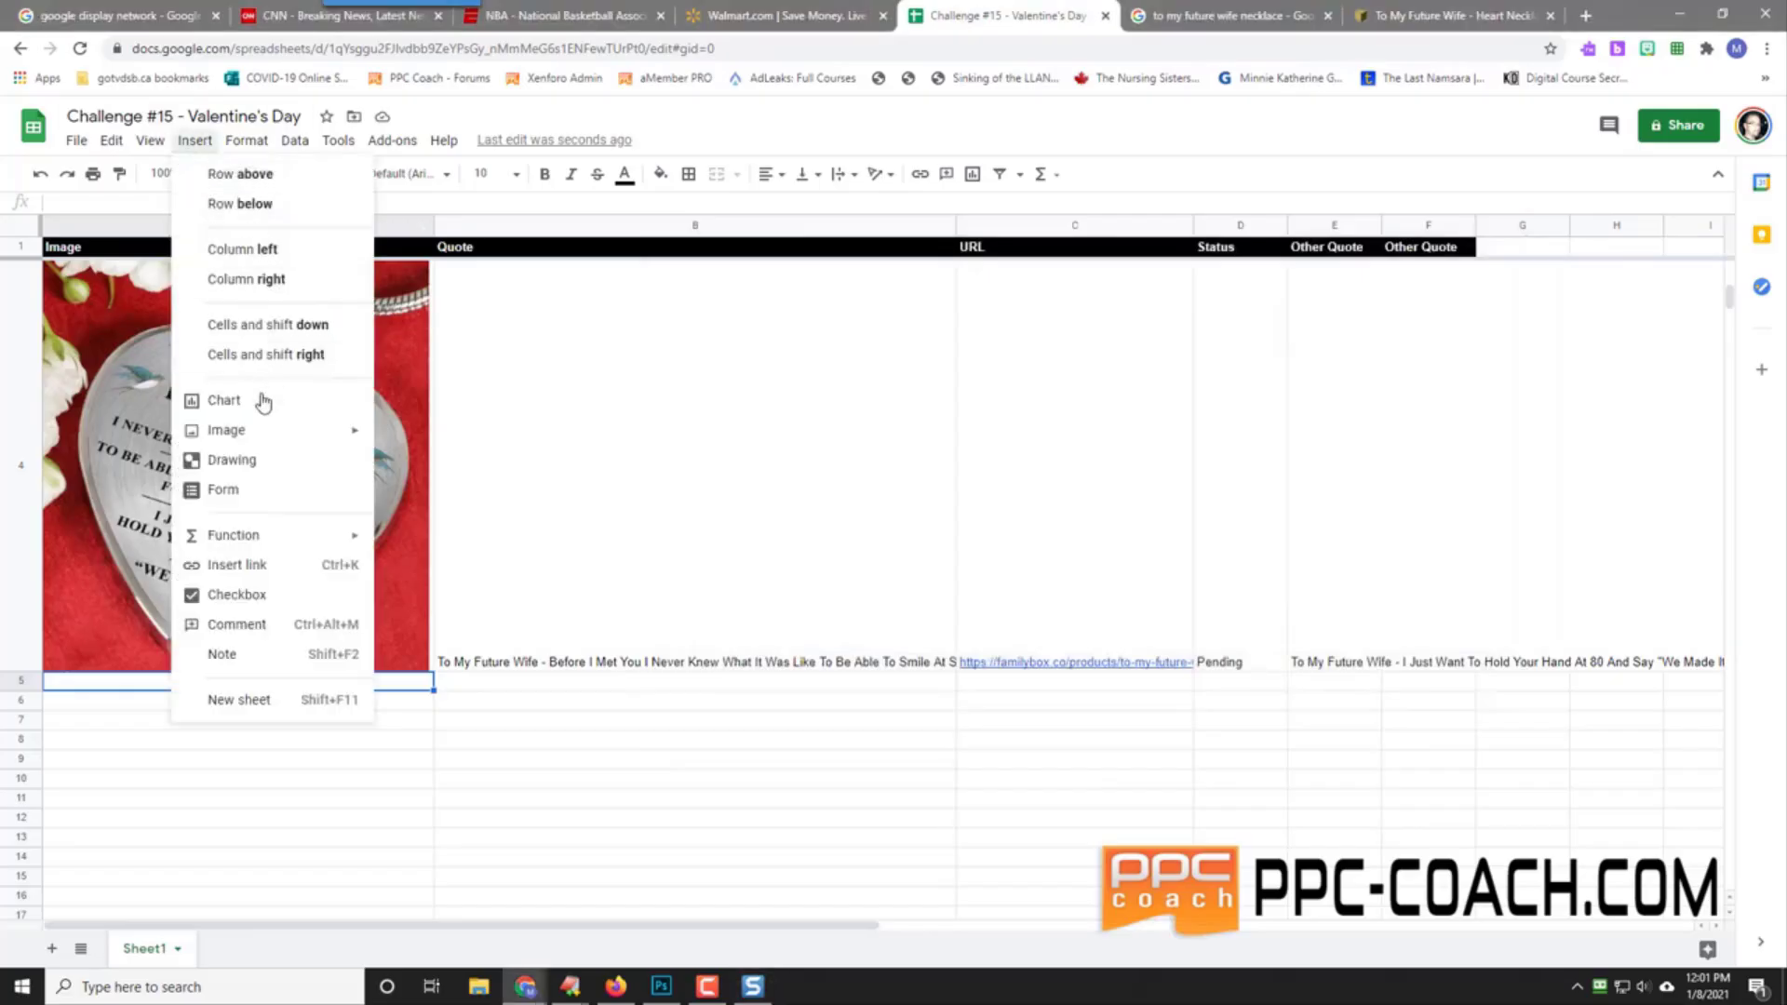
mouse_move(260, 431)
click(429, 435)
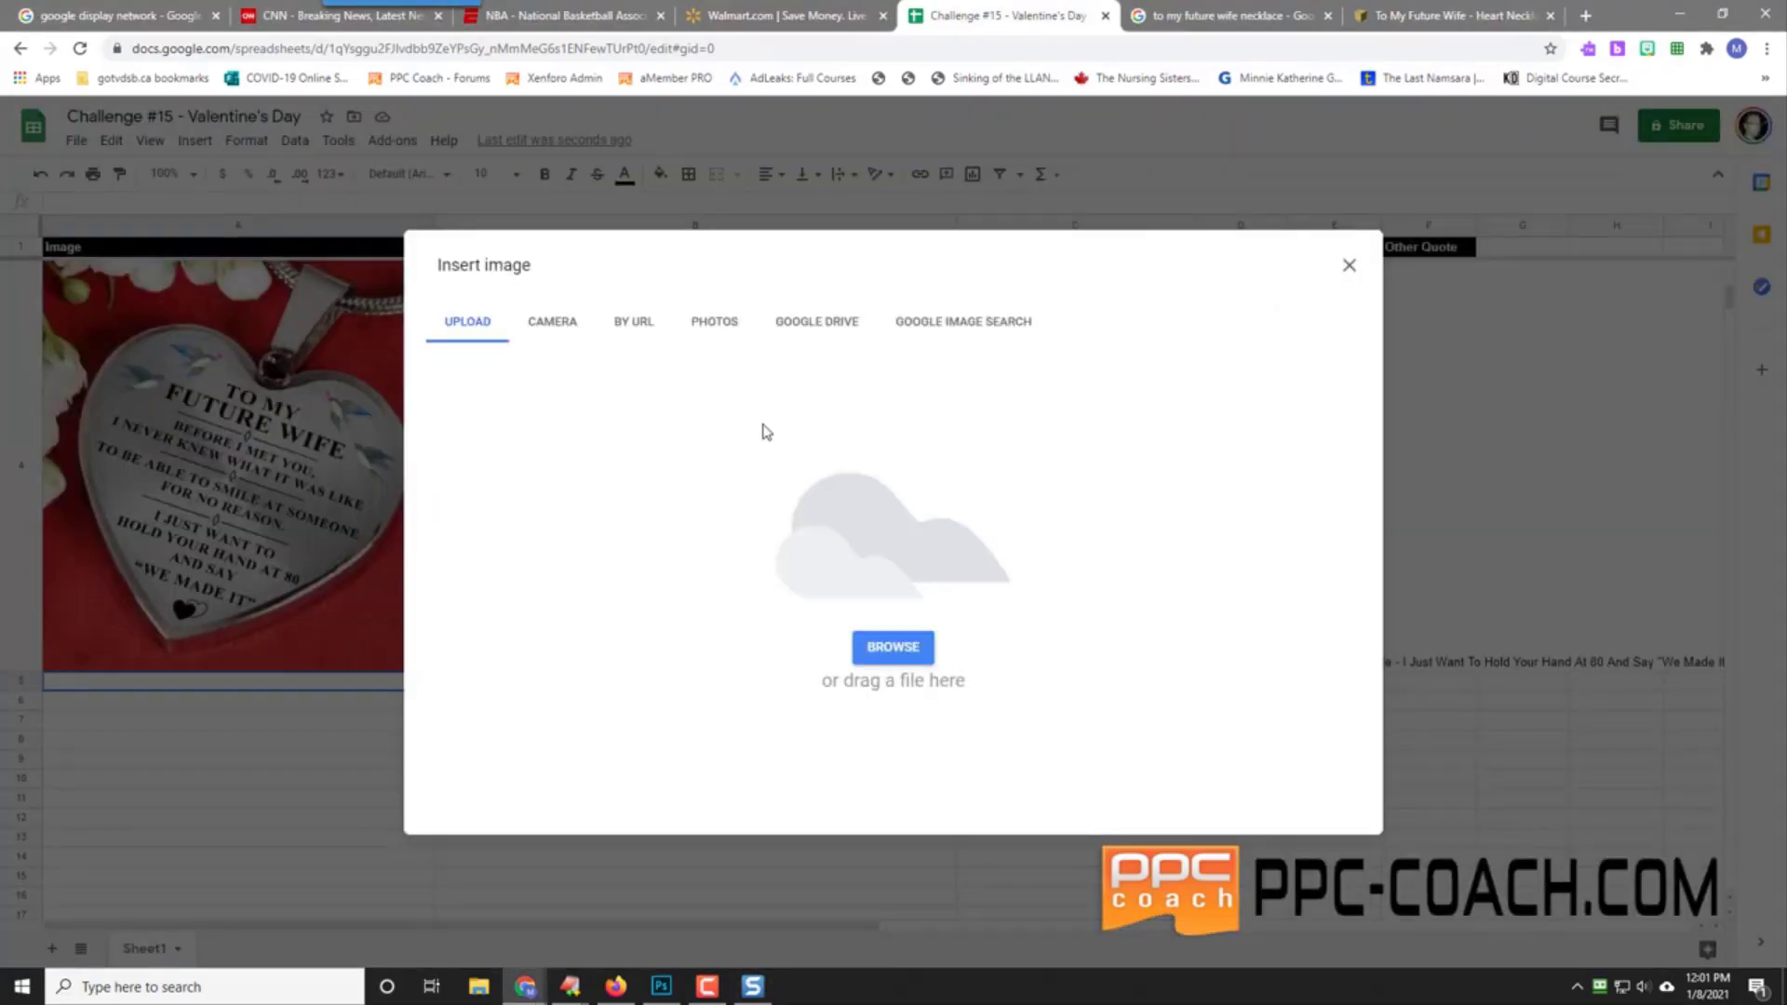
Step: Upload 2021-01-08_12-01-33.png as the image in cell A5
click(896, 646)
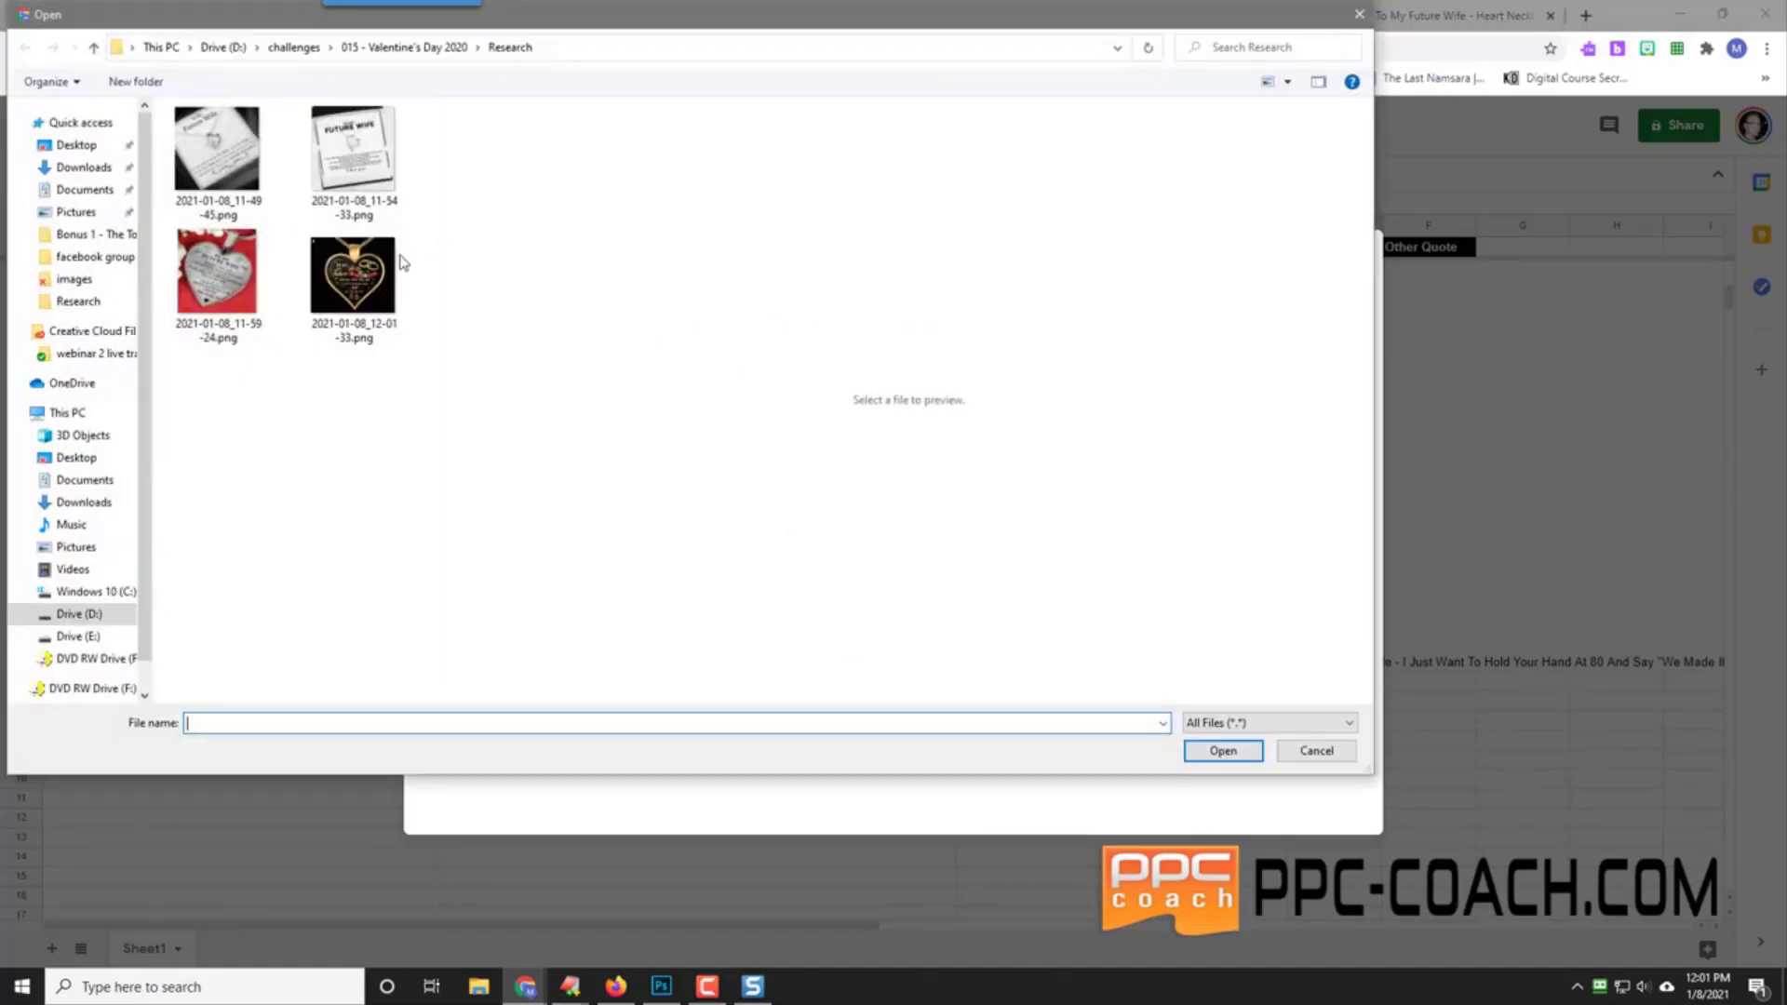
click(364, 272)
click(1221, 750)
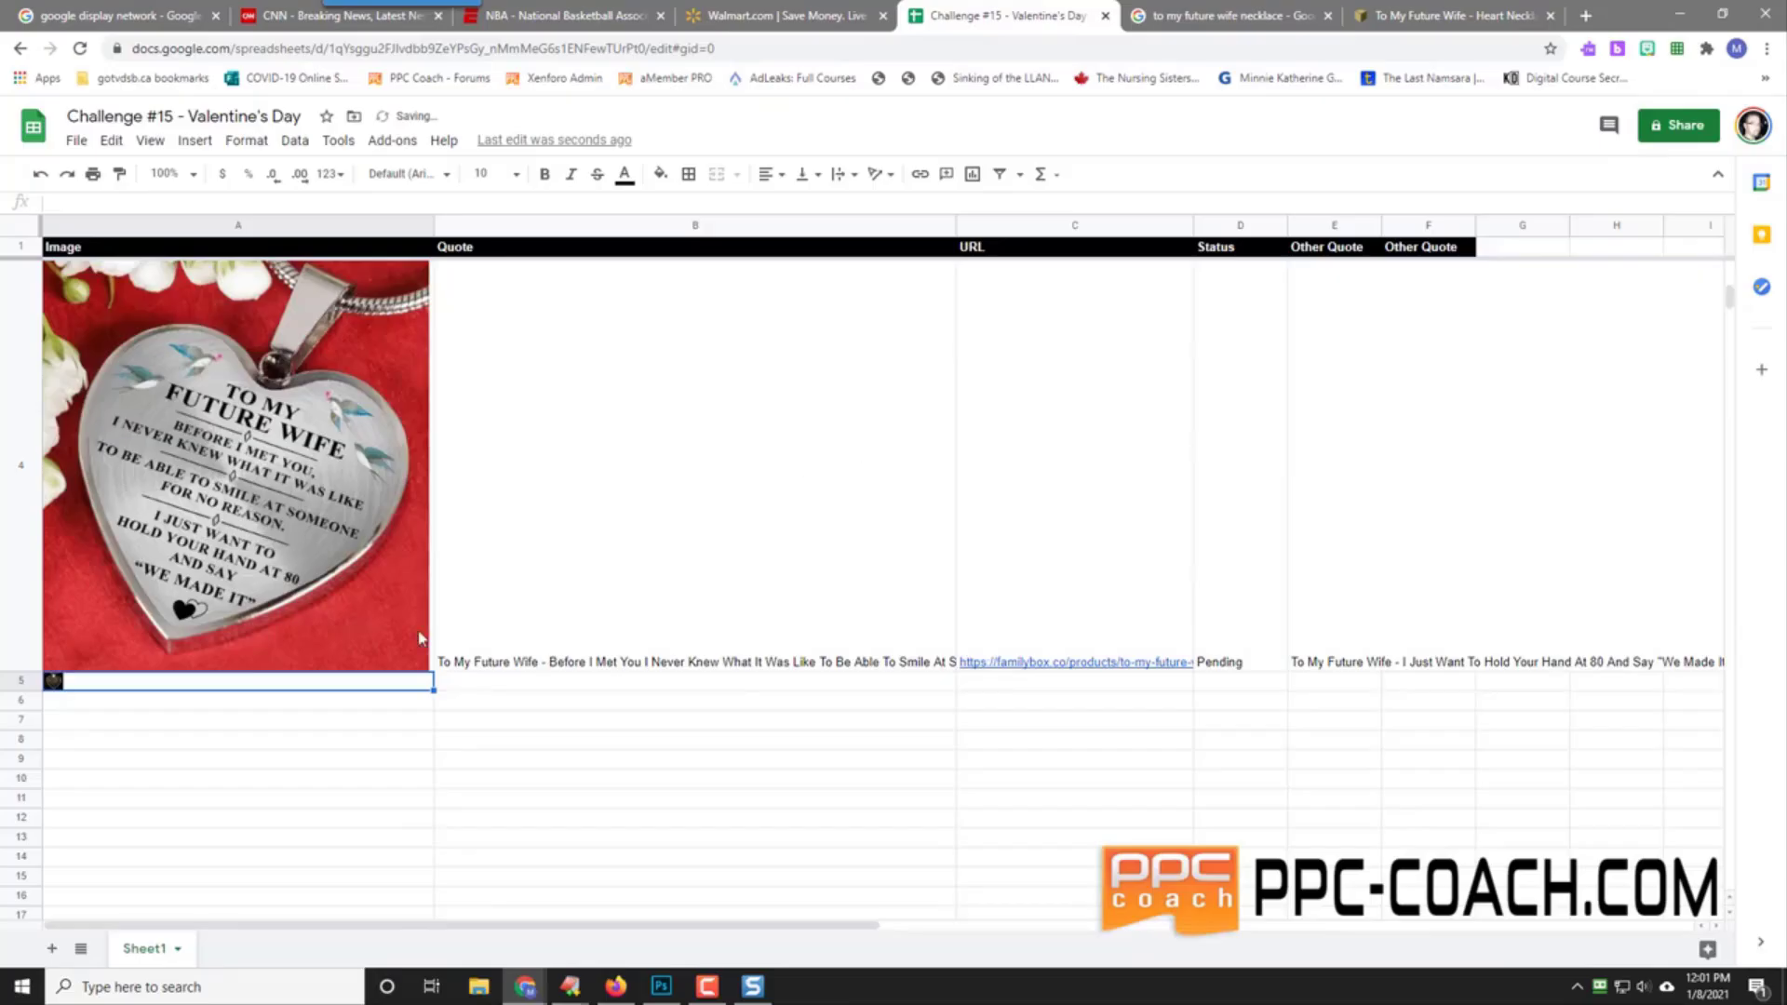
Step: Enlarge row 5 so the black-and-gold necklace image shows large
scroll(64, 709, down, 2)
scroll(64, 709, up, 1)
click(18, 687)
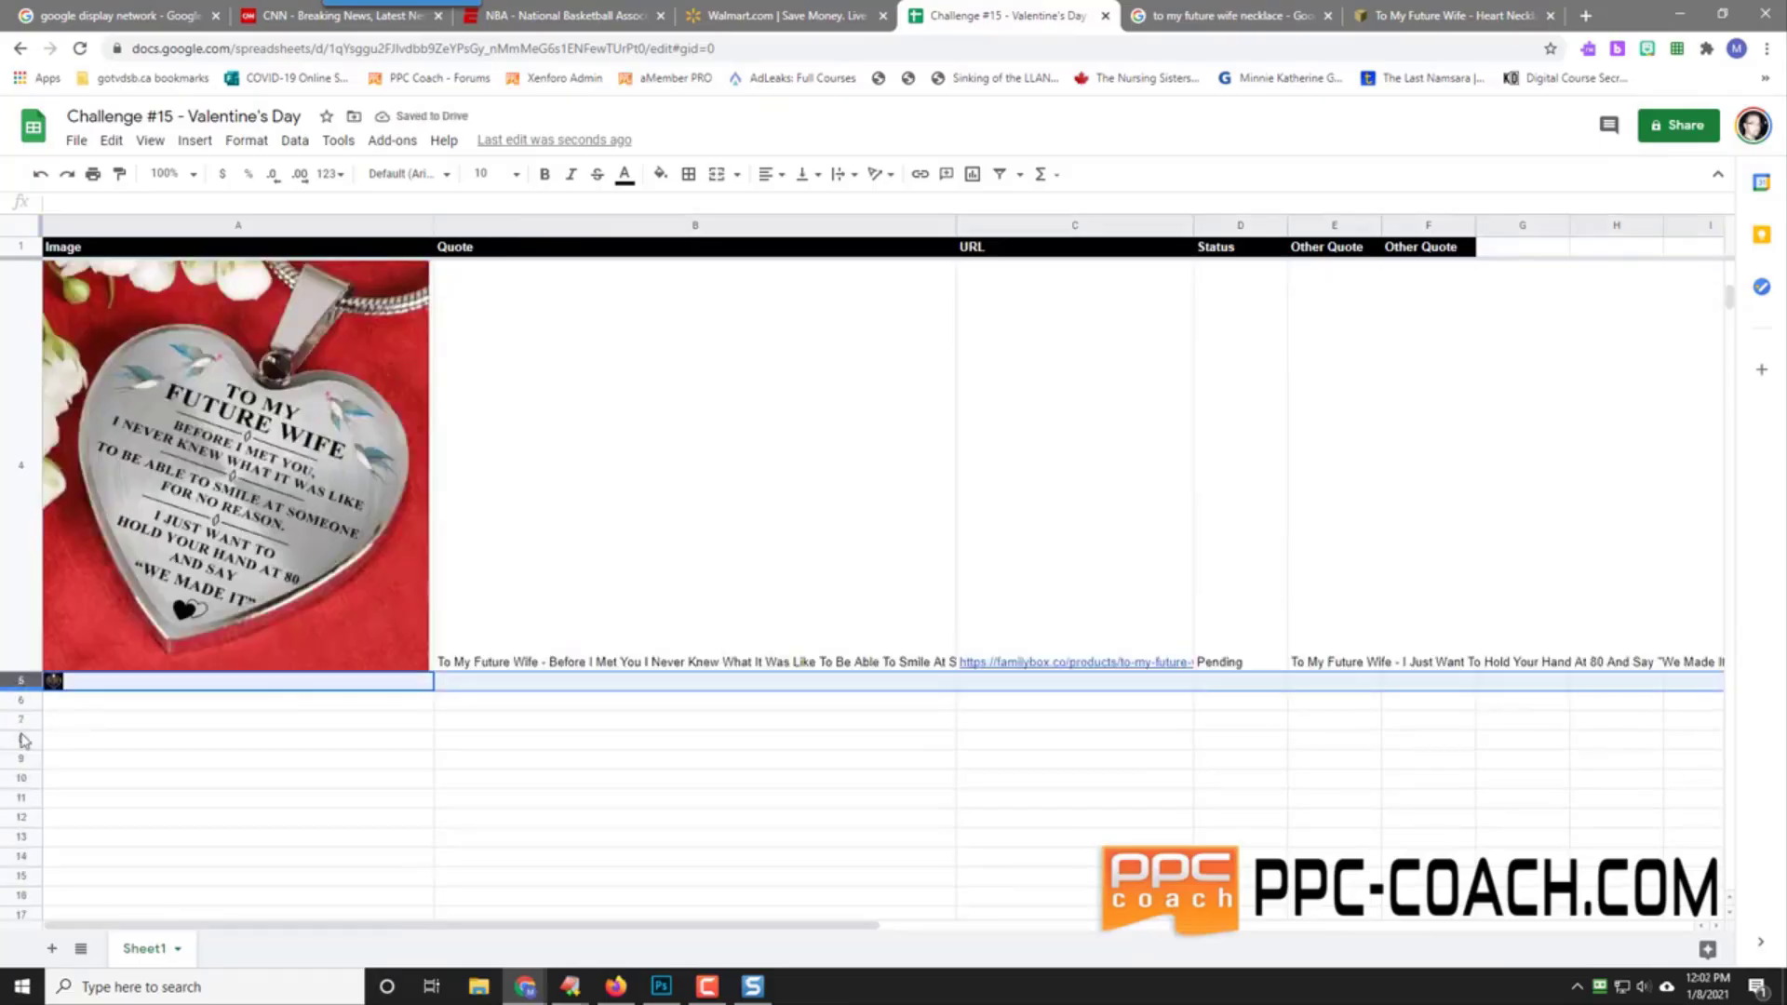
drag(24, 741, 24, 919)
scroll(156, 765, down, 1)
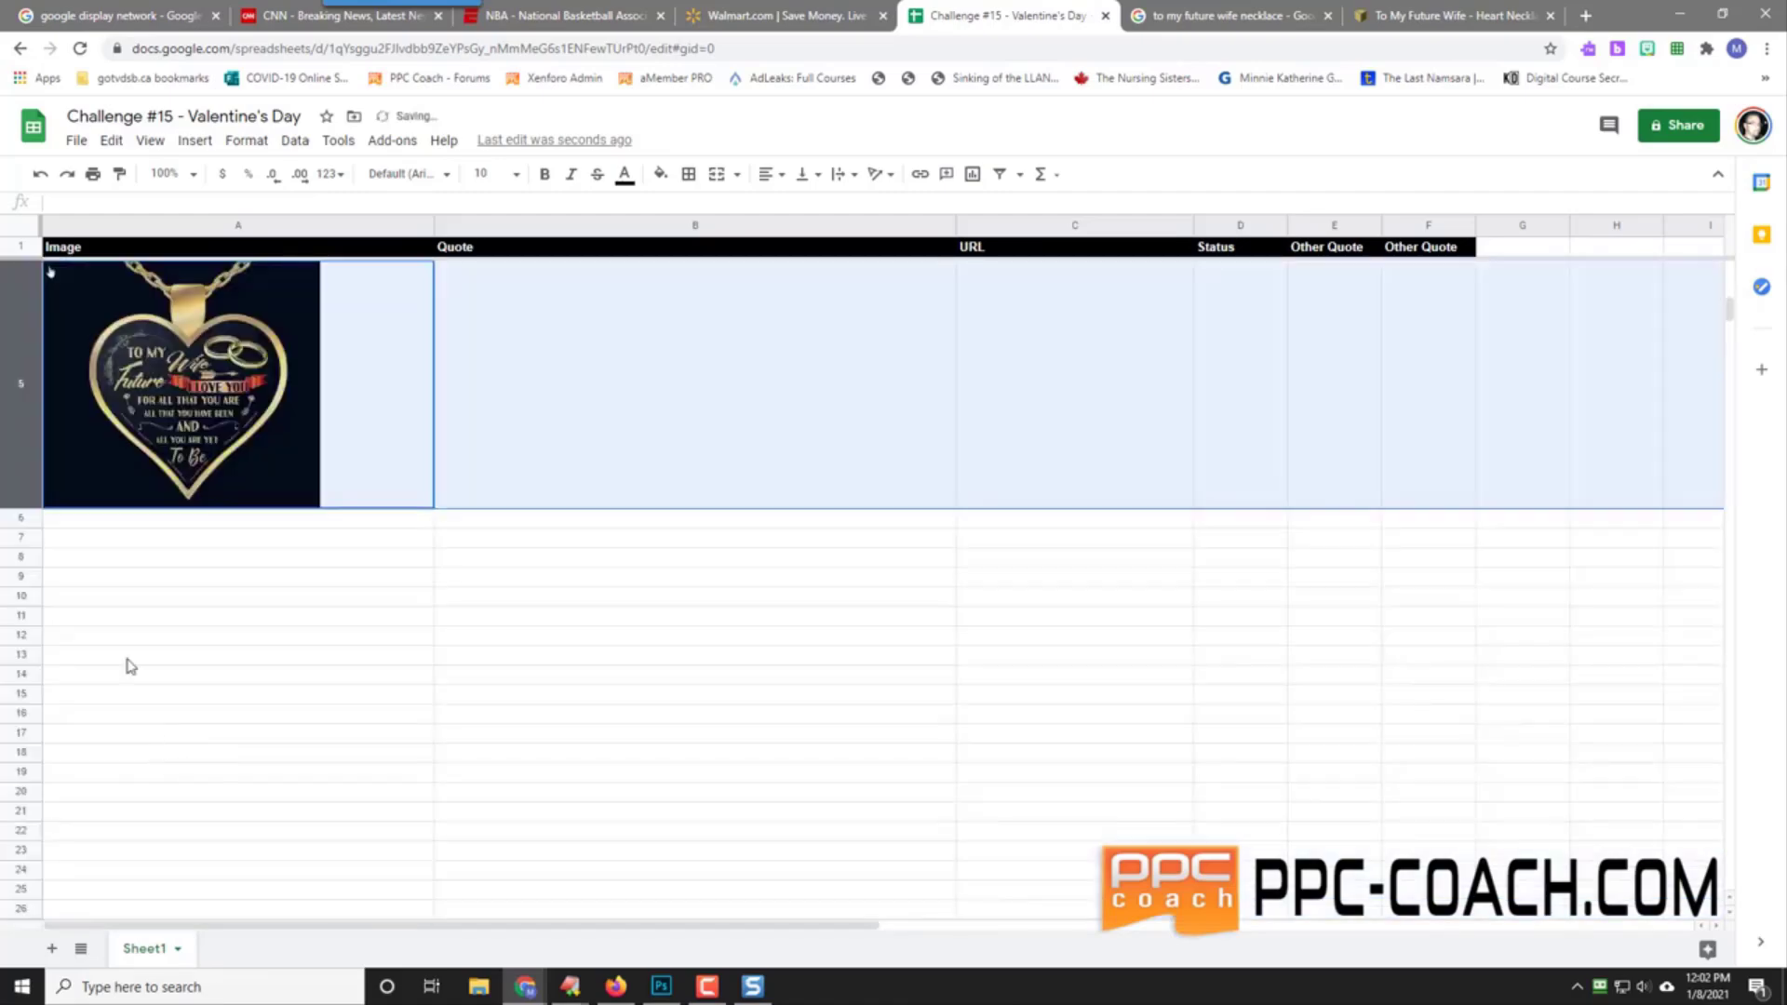
drag(23, 537, 33, 607)
Step: Enter 'To My Future Wife - I Love You For All That You Are… - I Love You' in B5
click(633, 505)
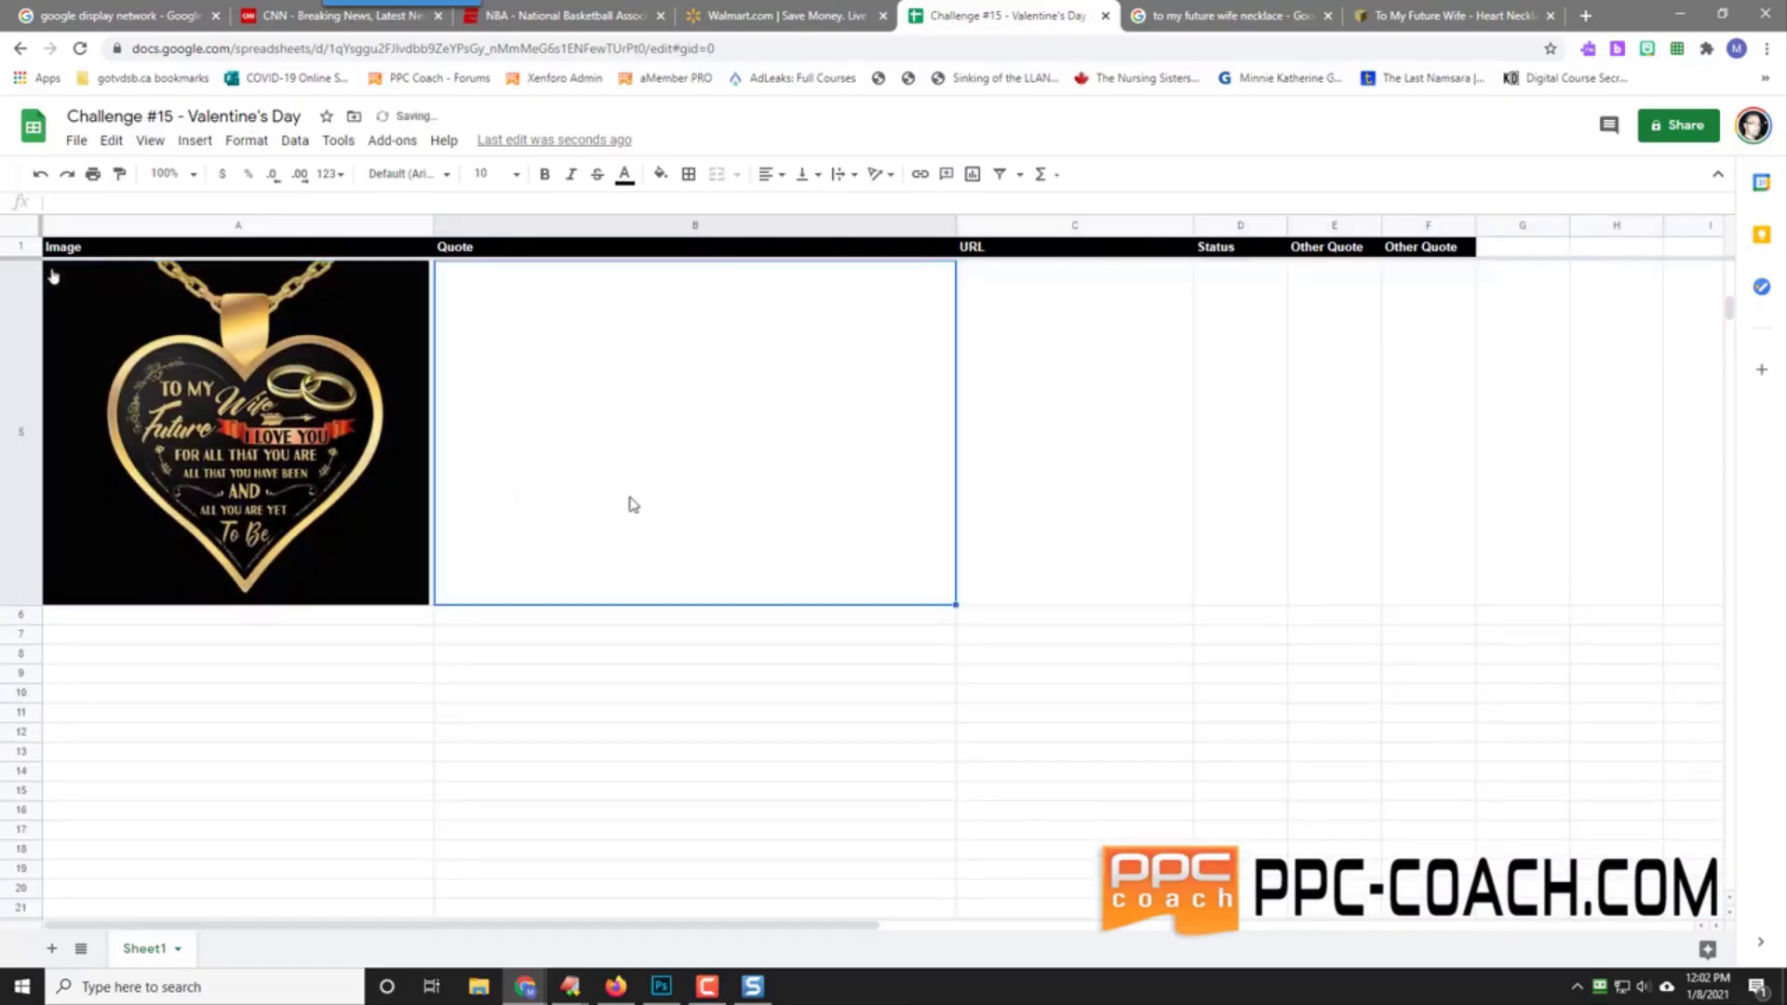
text(To My Futur)
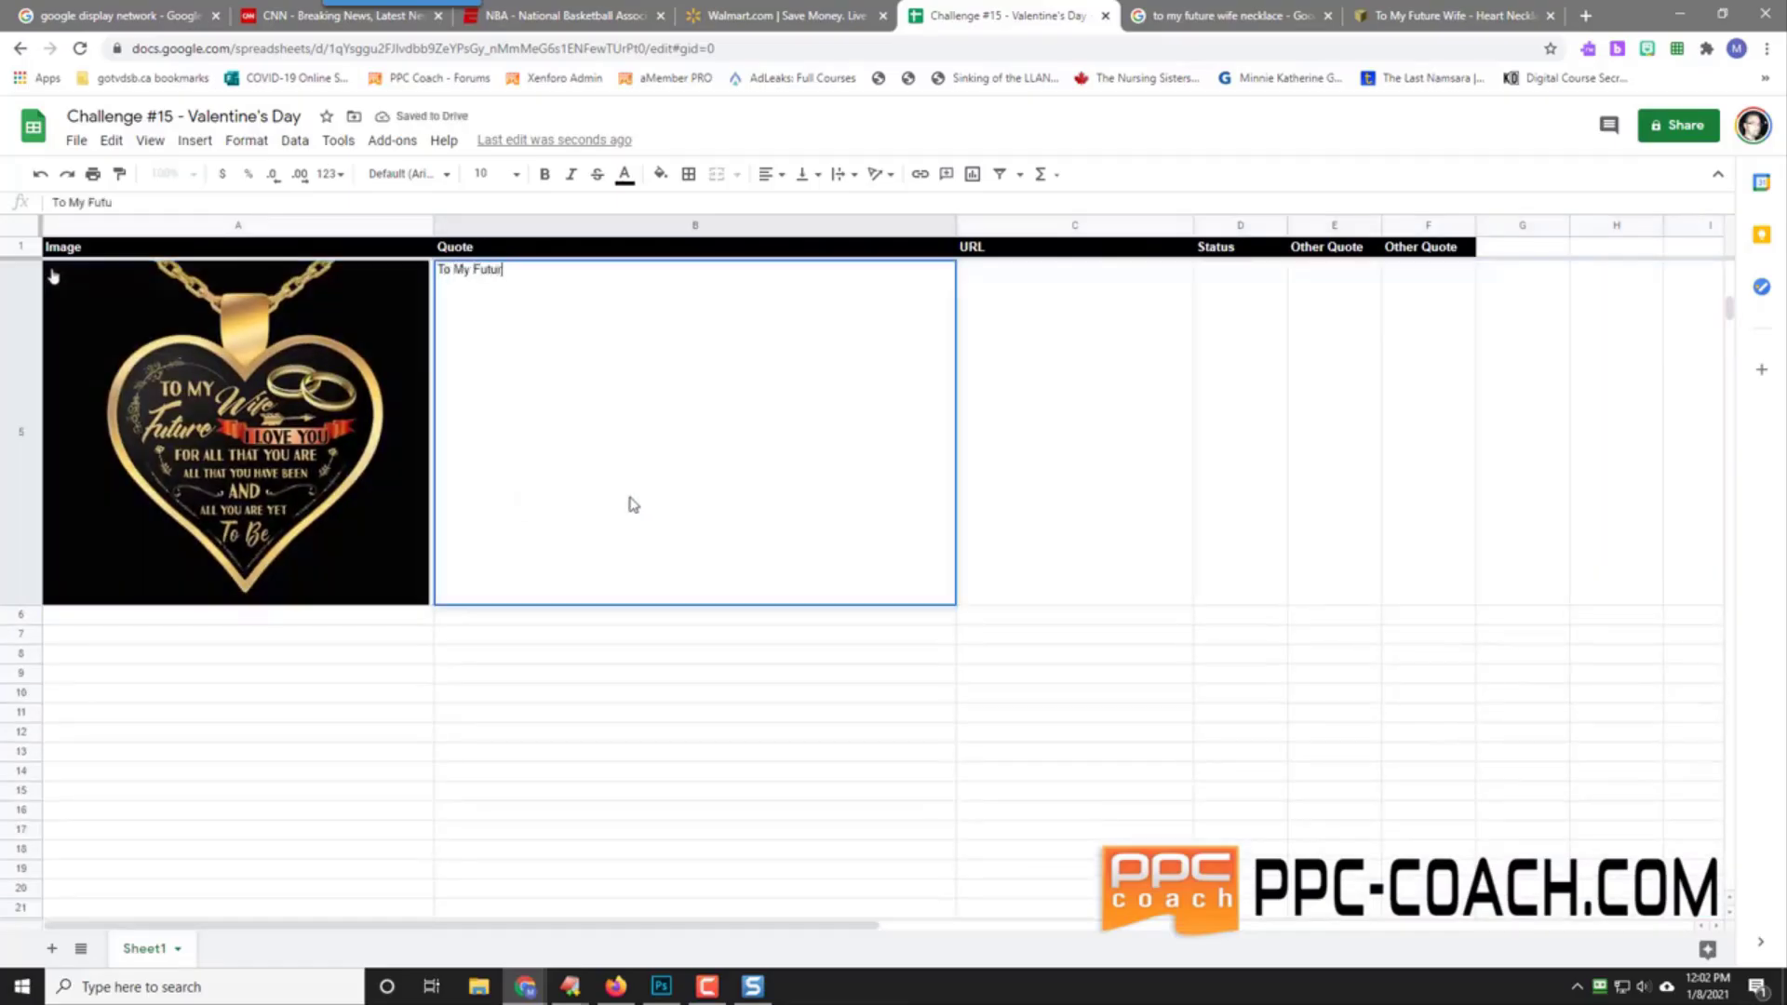
text(e Wife - I Lo)
text(ve You For)
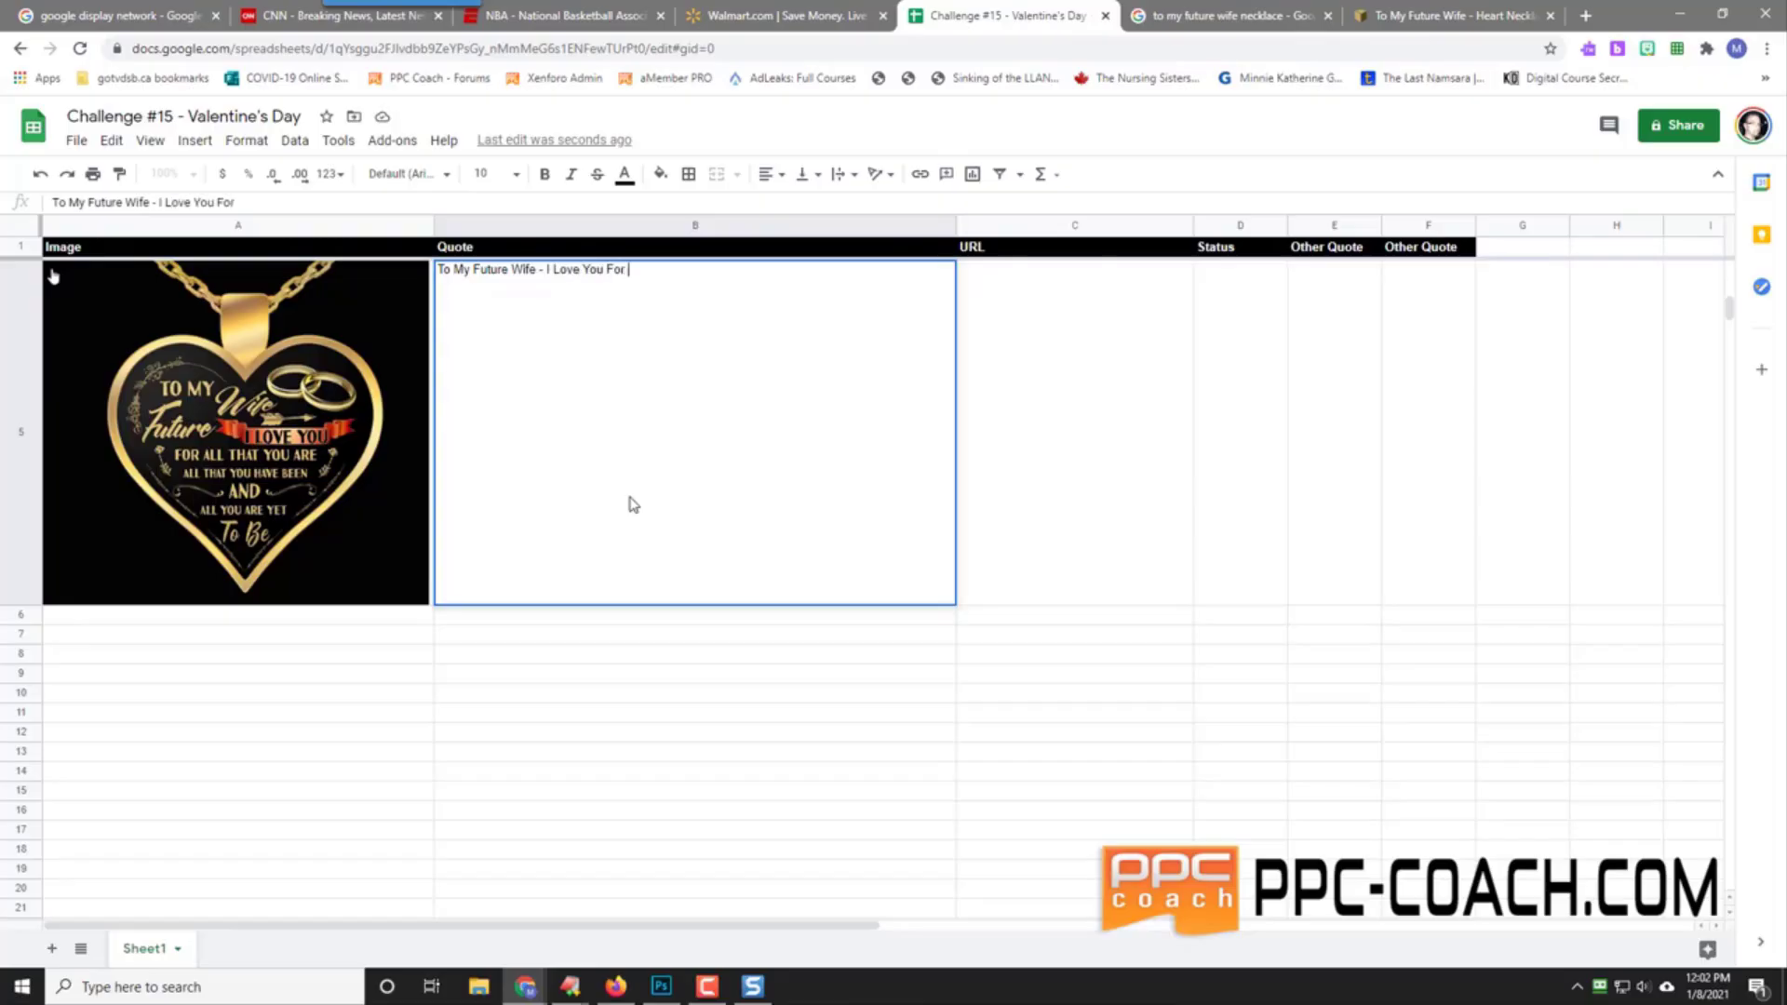
text( All That You)
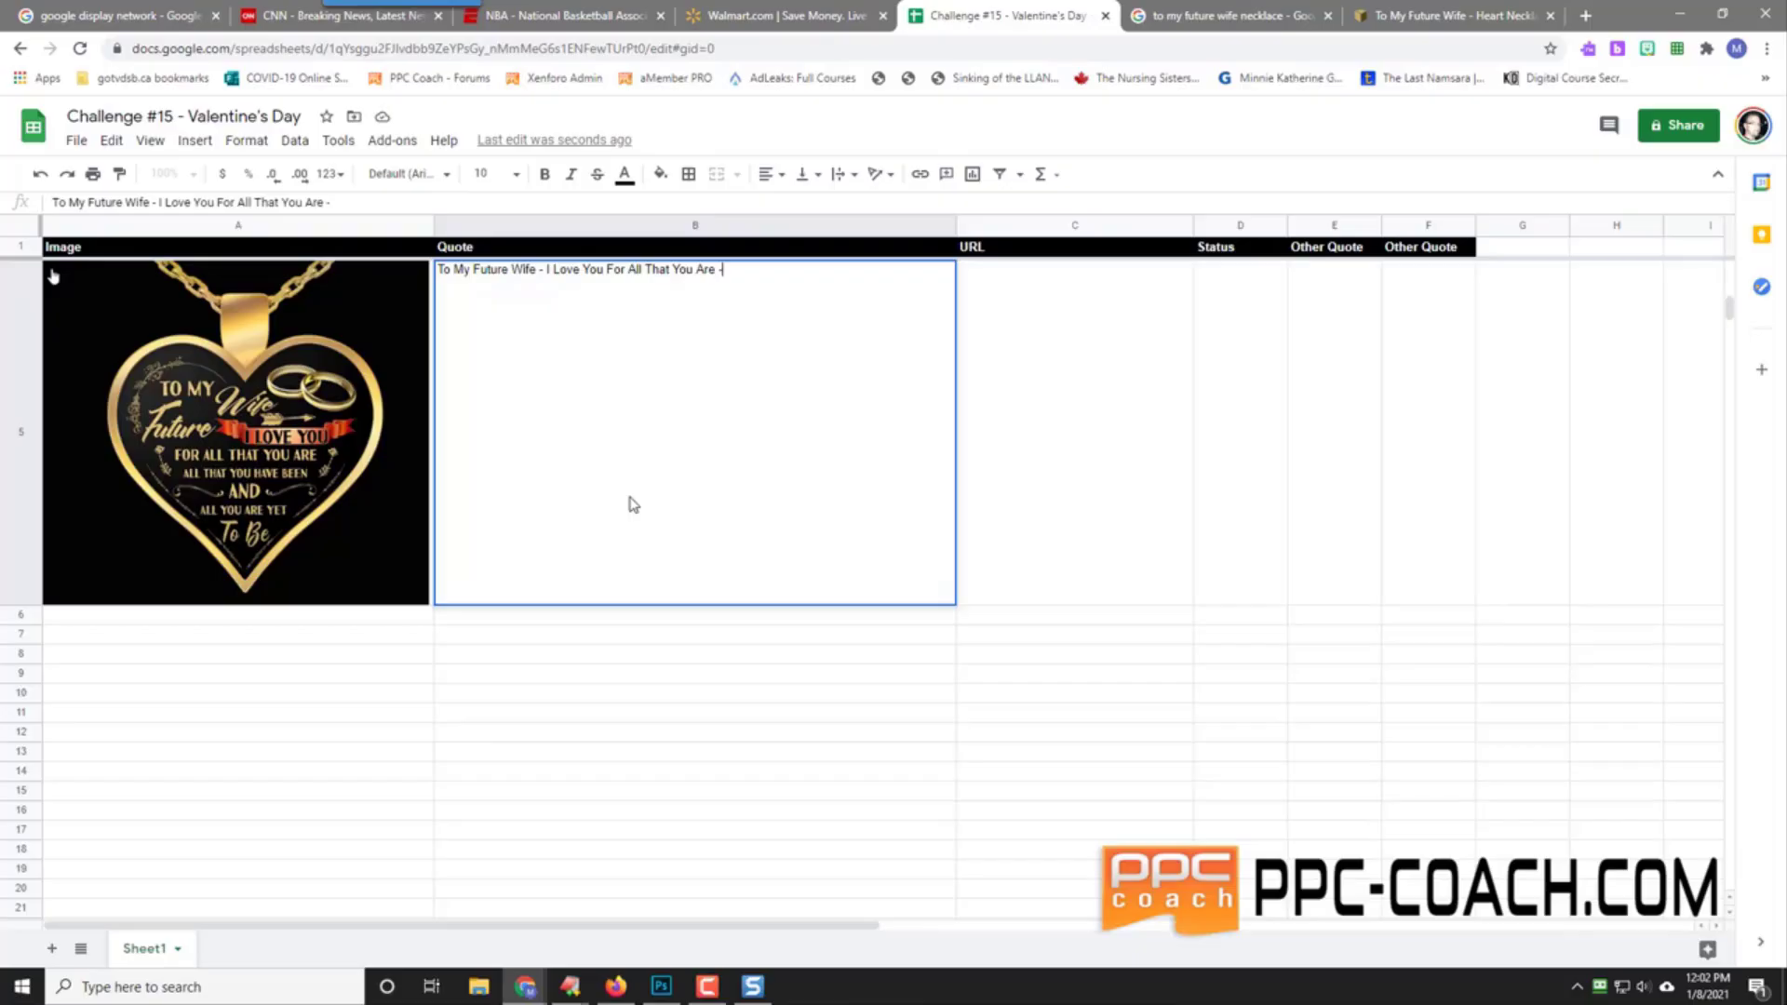
text(Are - All Thet You Have Been)
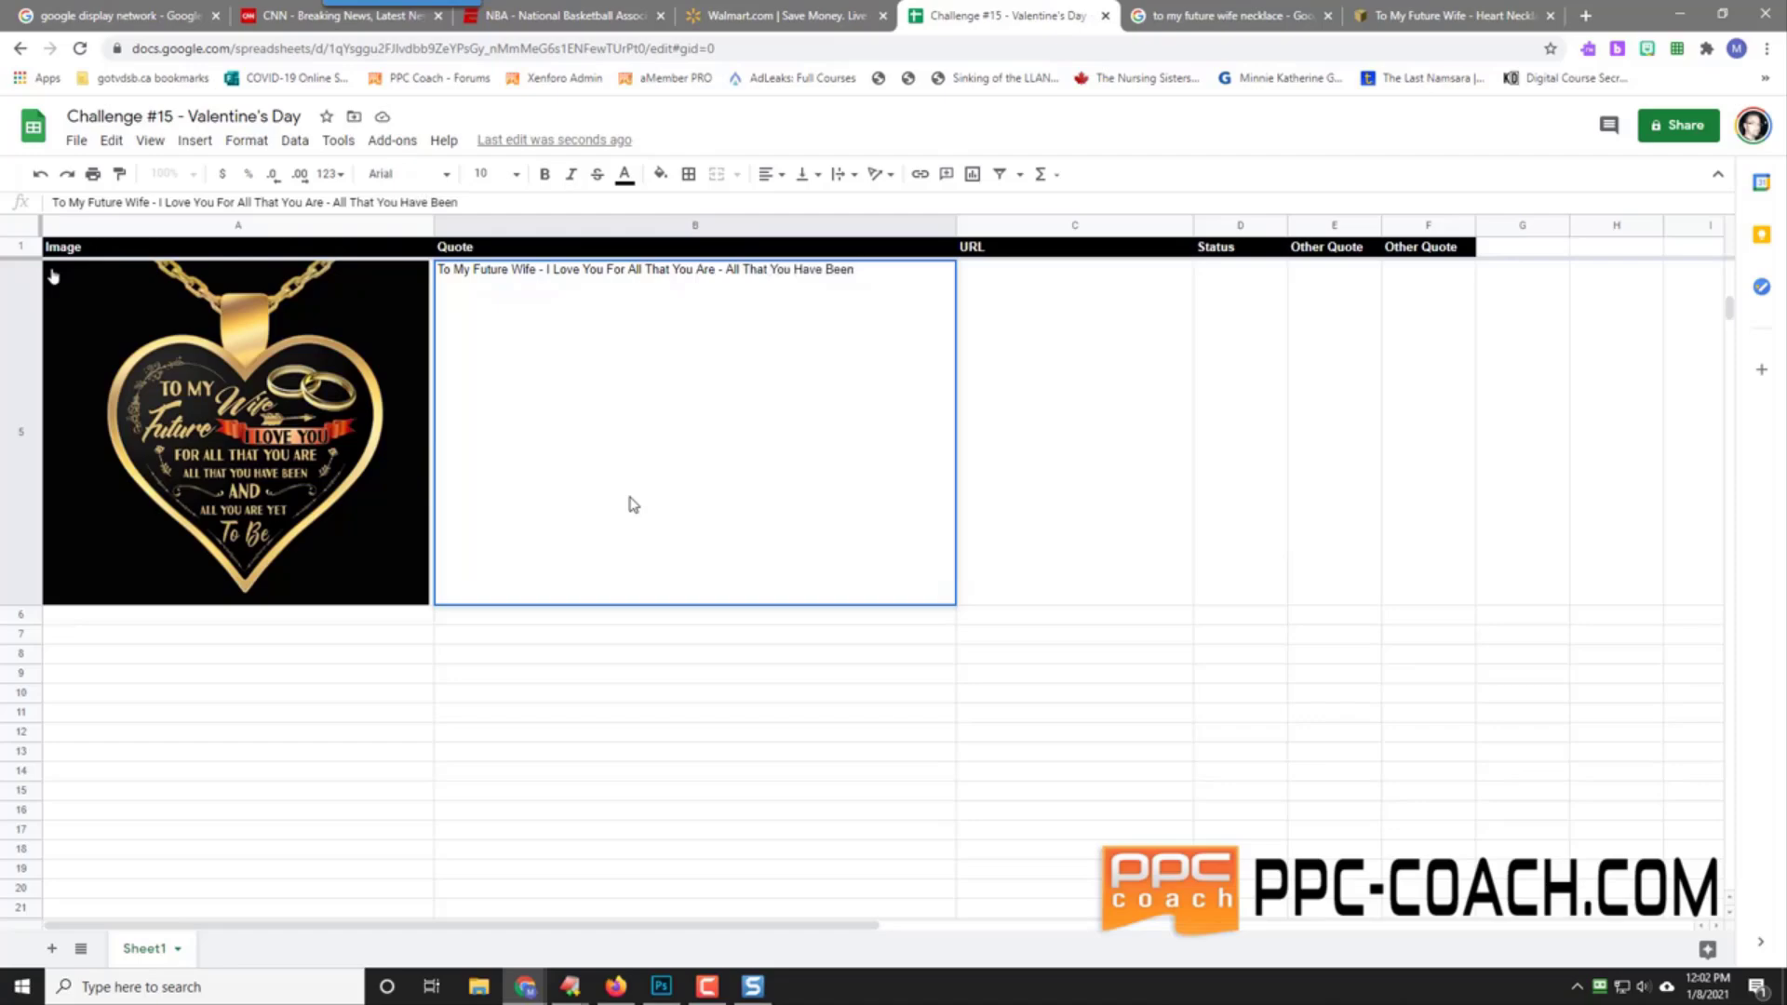
text( And)
text( All That You A)
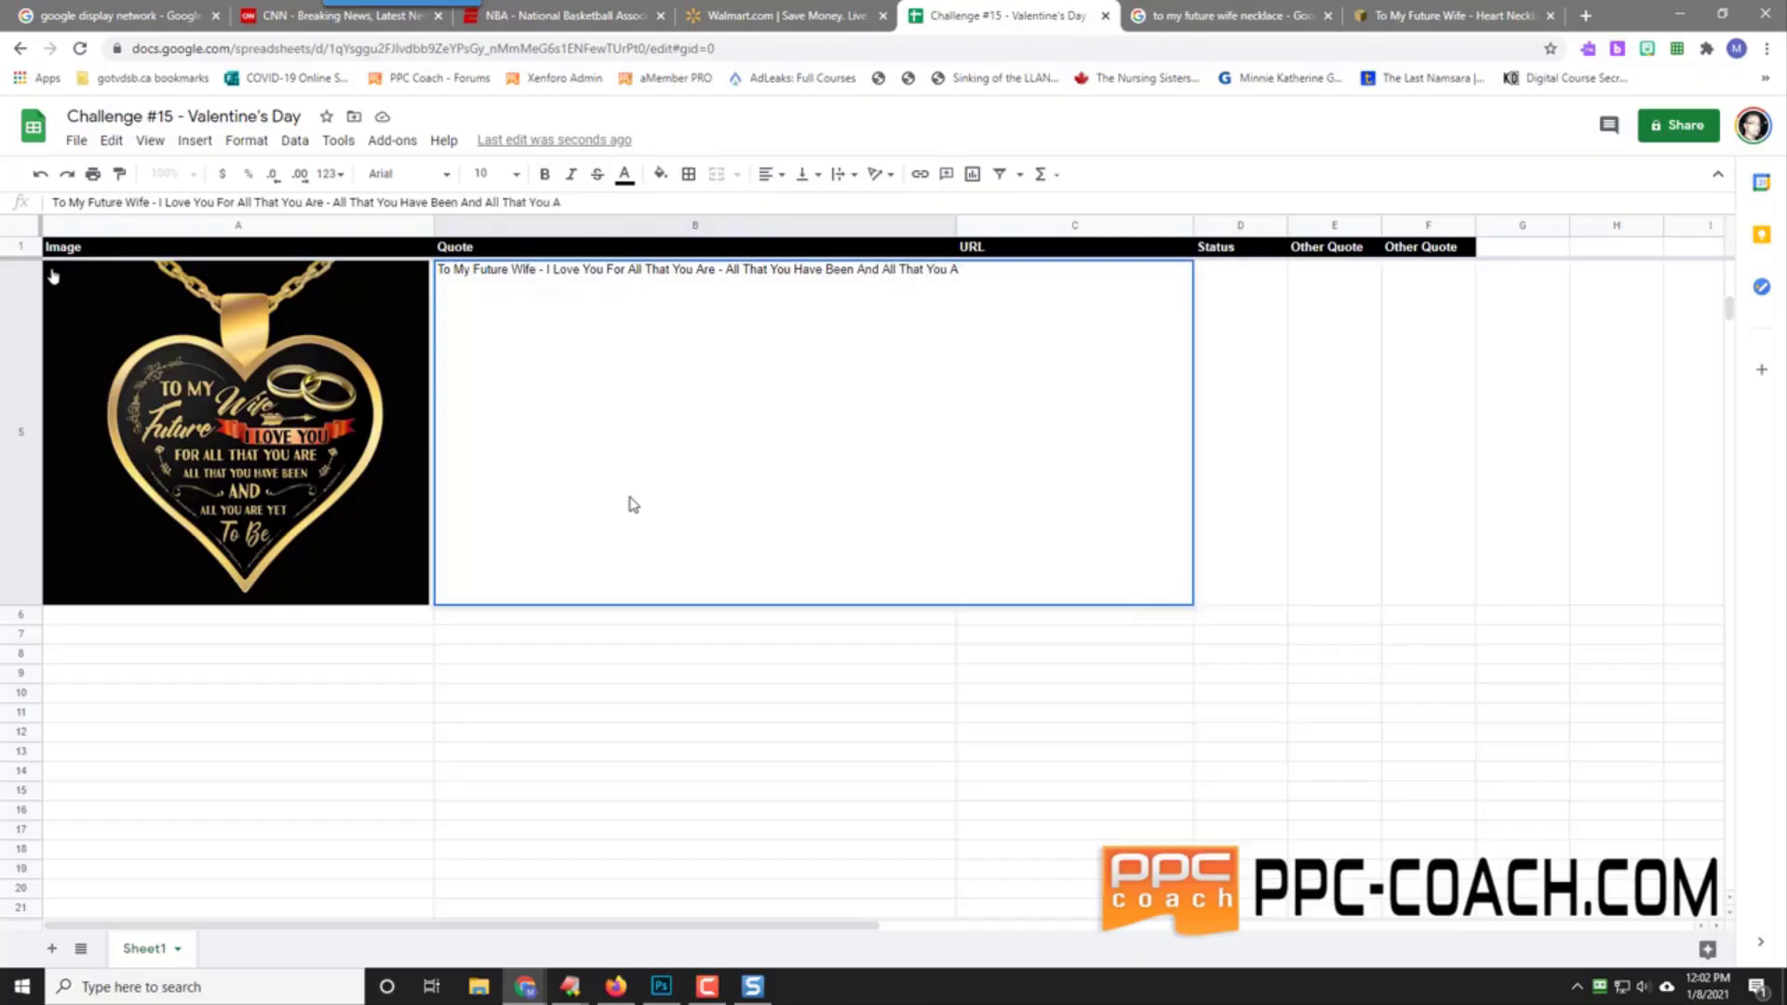
text(Re Yet To Be - I Love You)
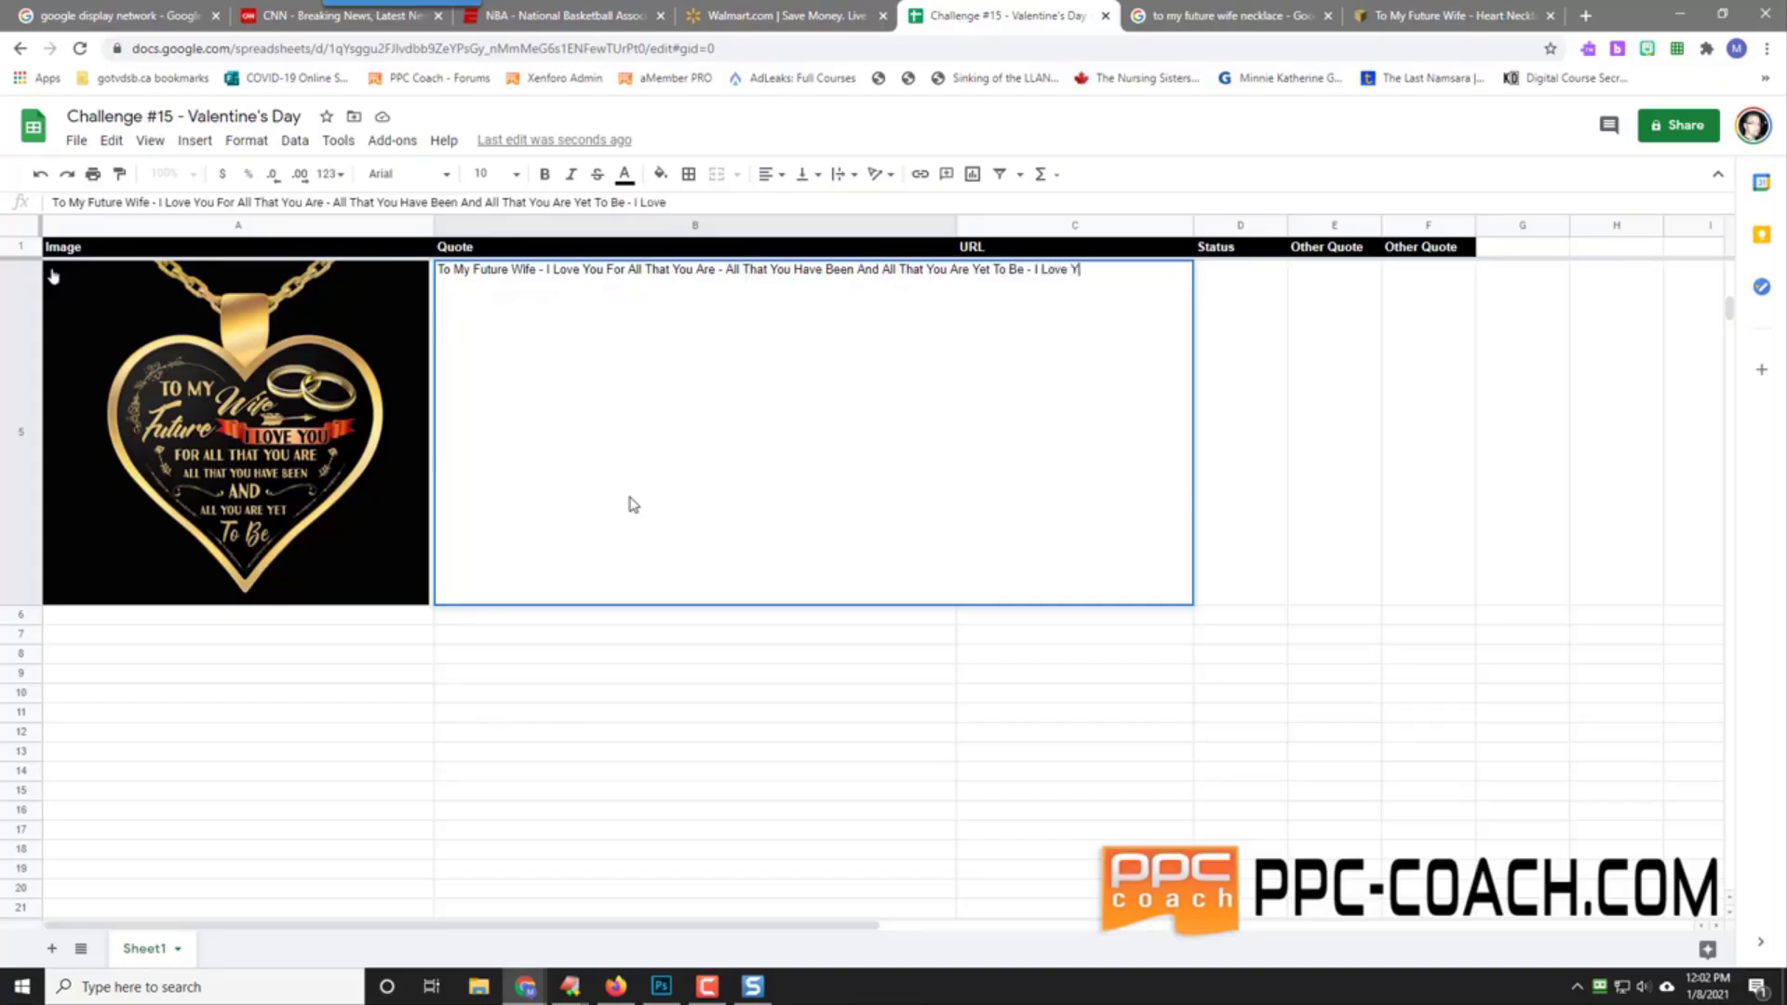
key(Return)
Step: Select C5 and go back to the necklace image search results
click(1099, 406)
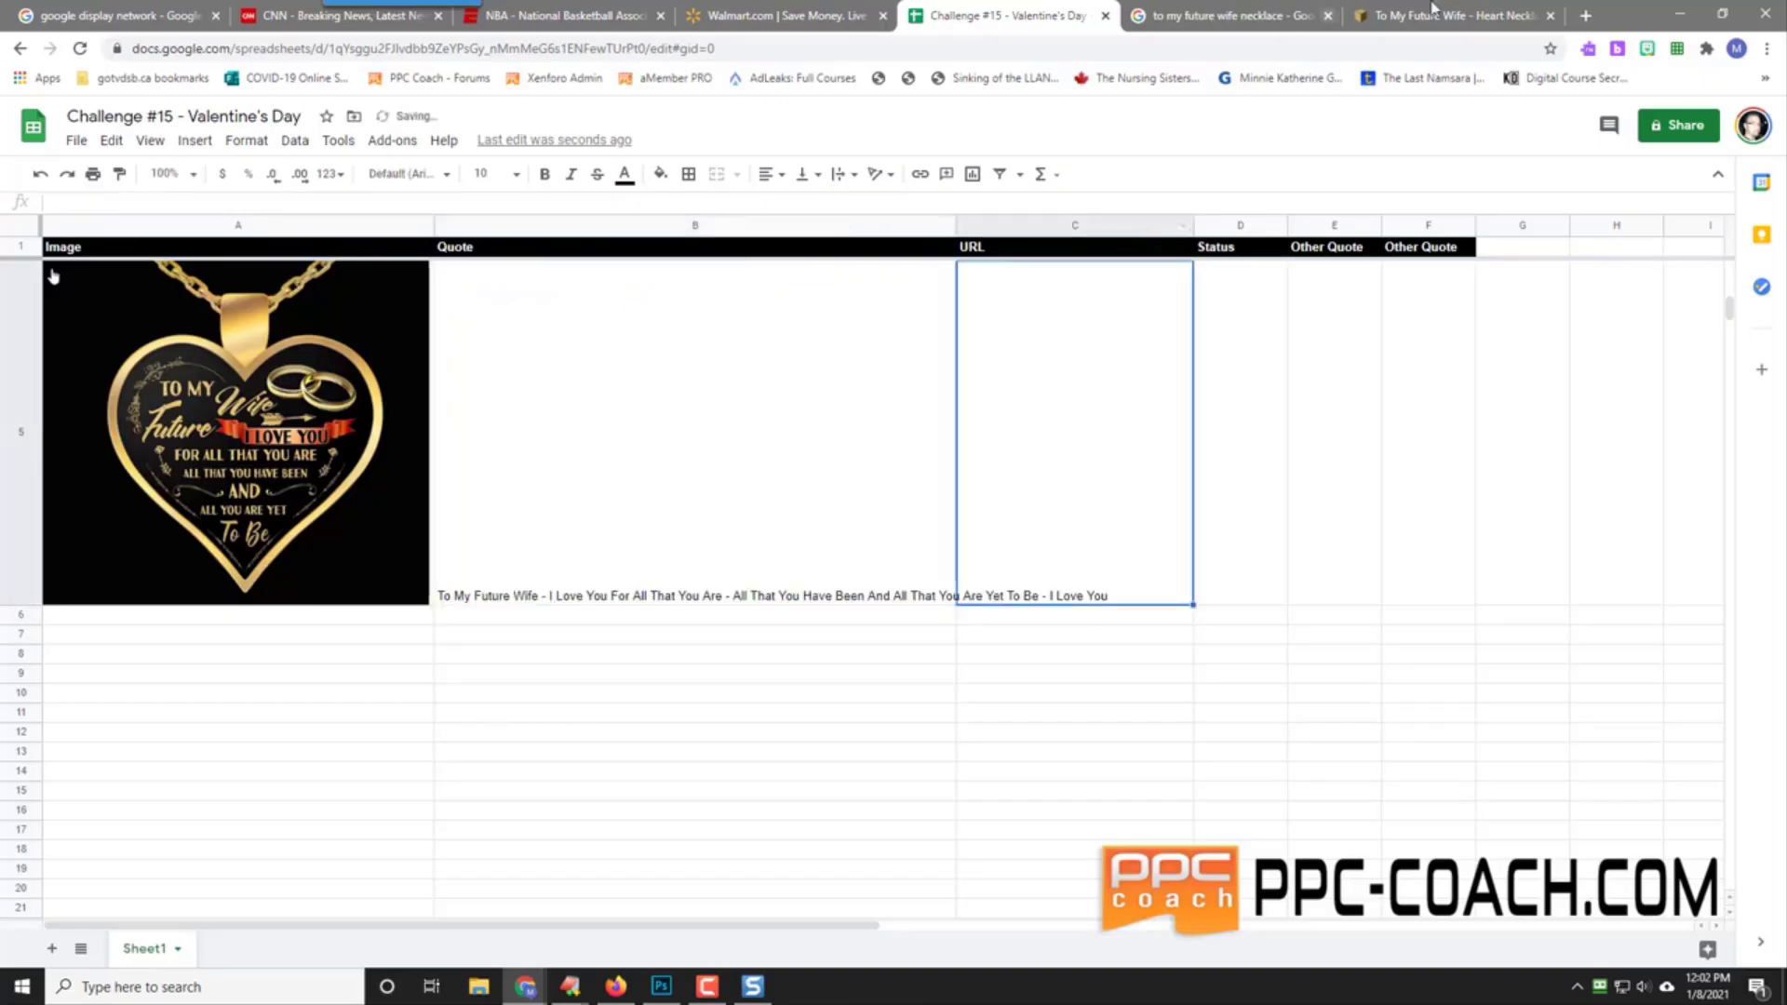
click(1438, 13)
click(1015, 13)
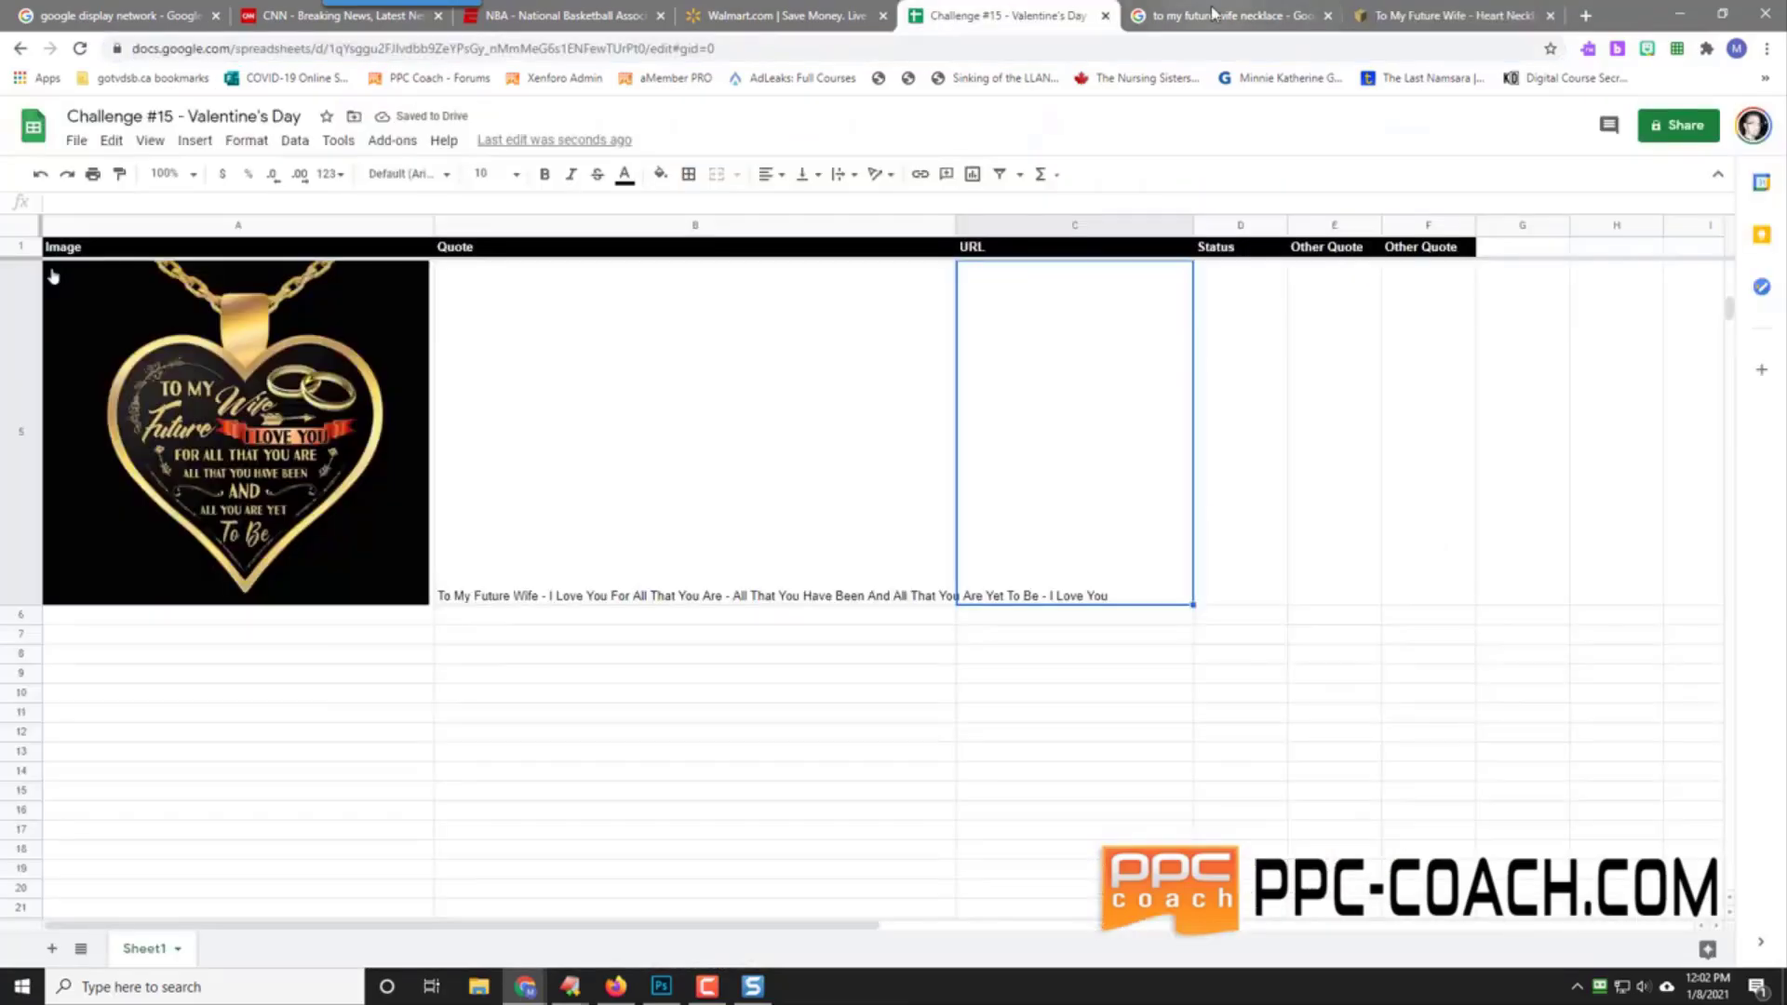
click(1224, 15)
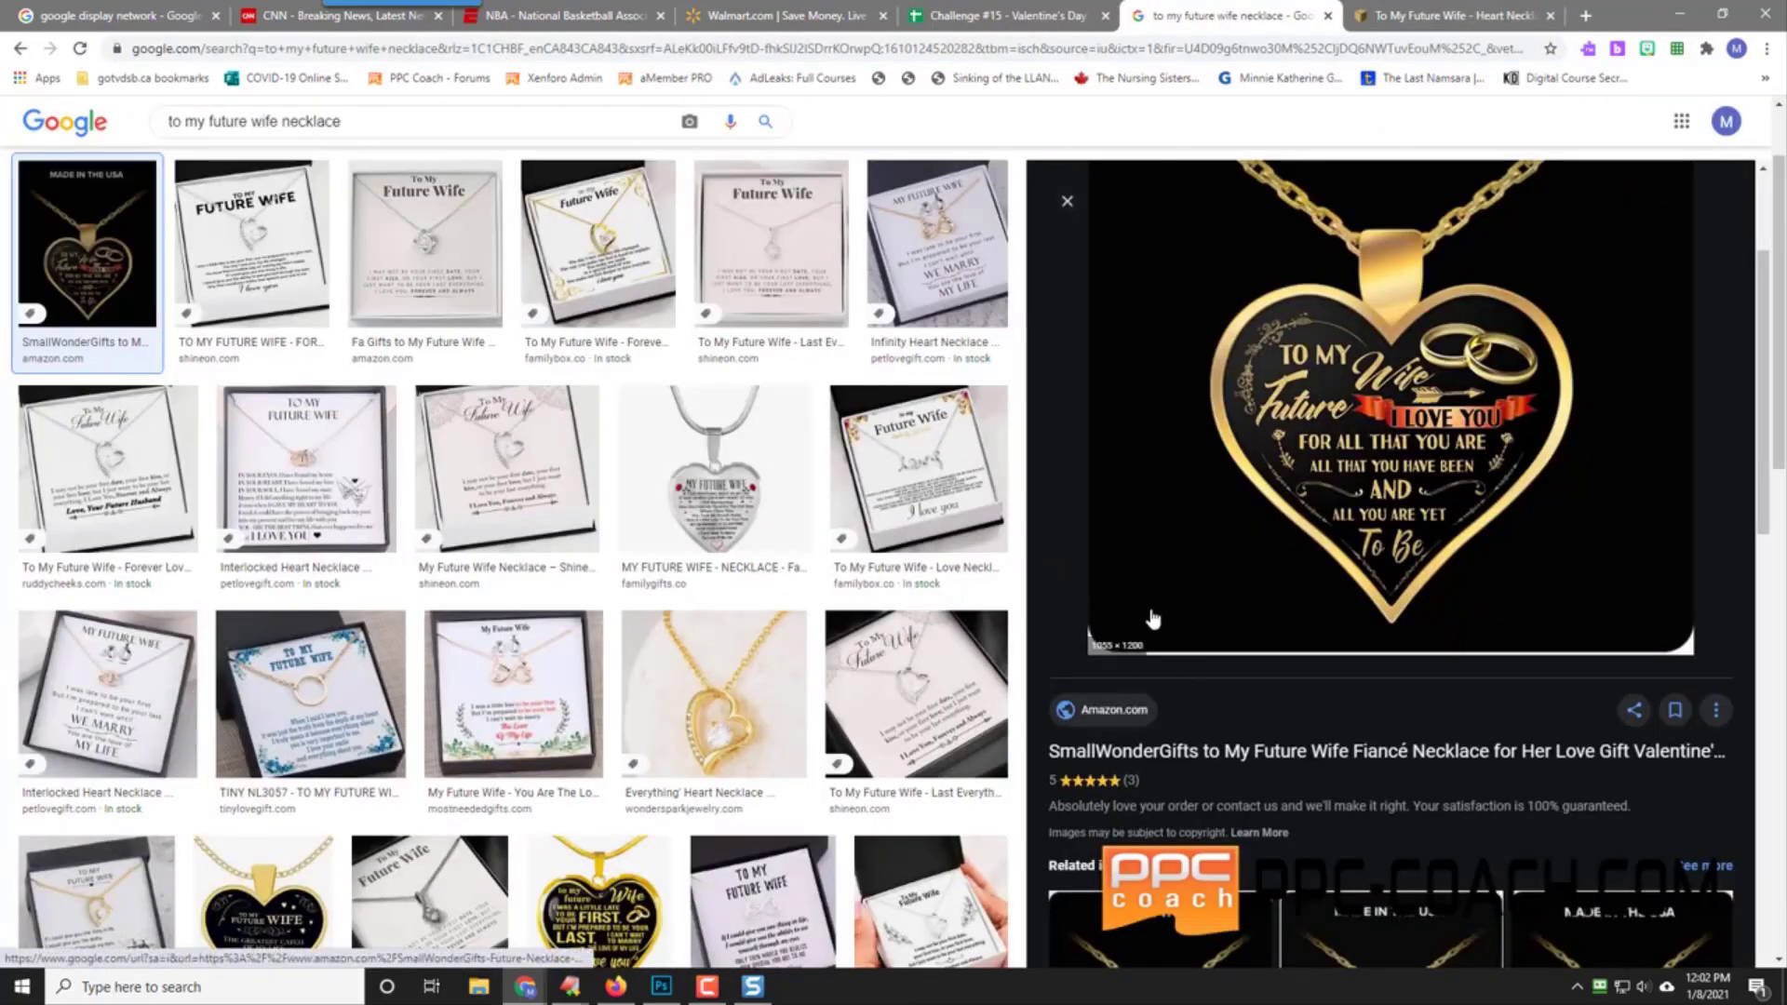
Step: Open the Amazon SmallWonderGifts necklace page in a new tab and review its $25.95 listing
right_click(1135, 710)
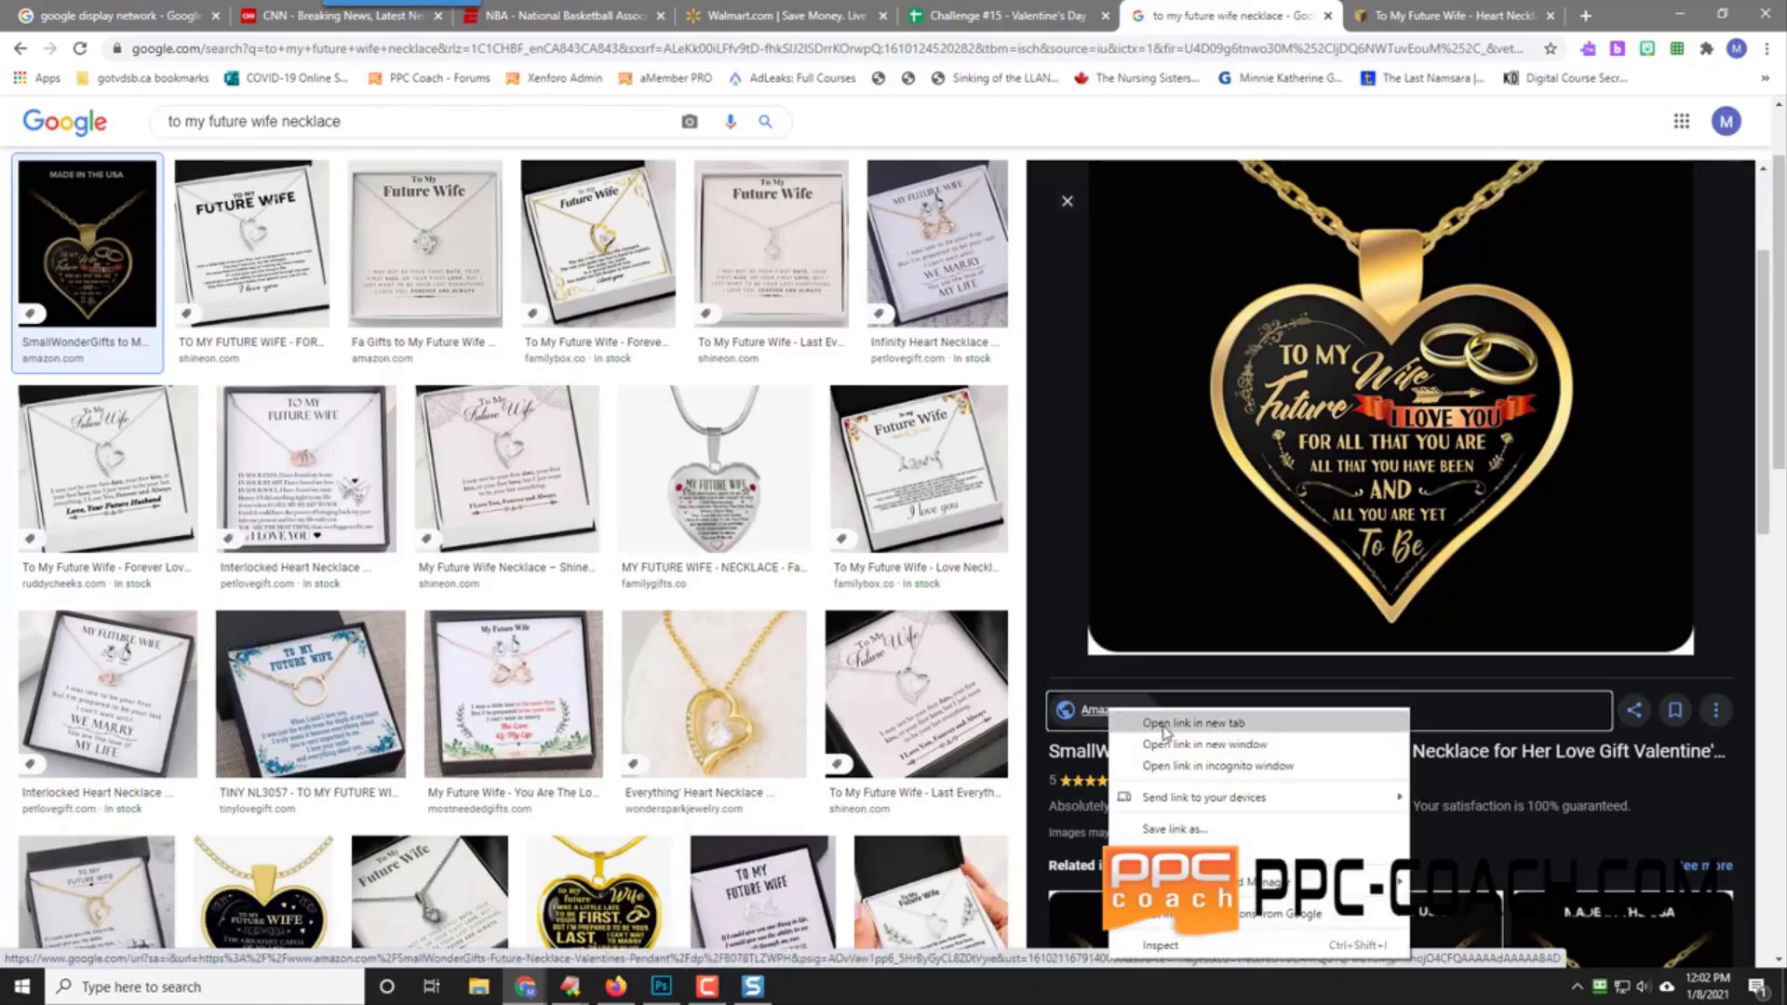
click(1174, 724)
click(1303, 15)
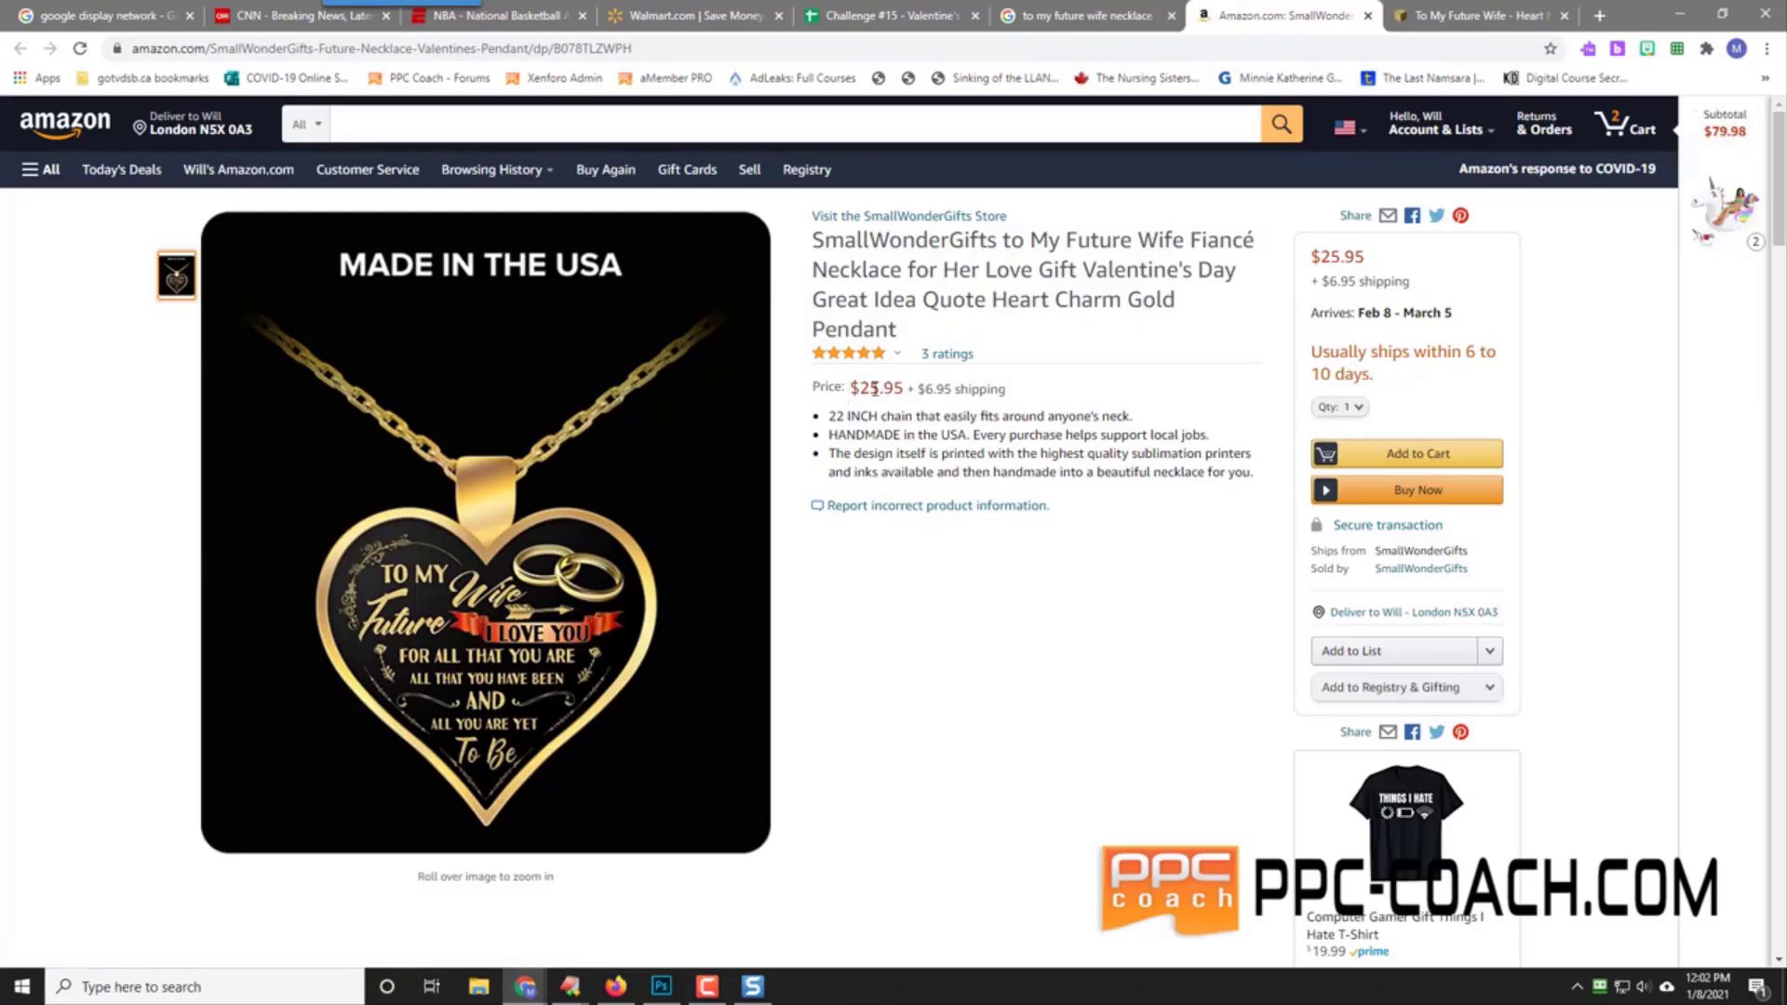
drag(850, 389, 911, 391)
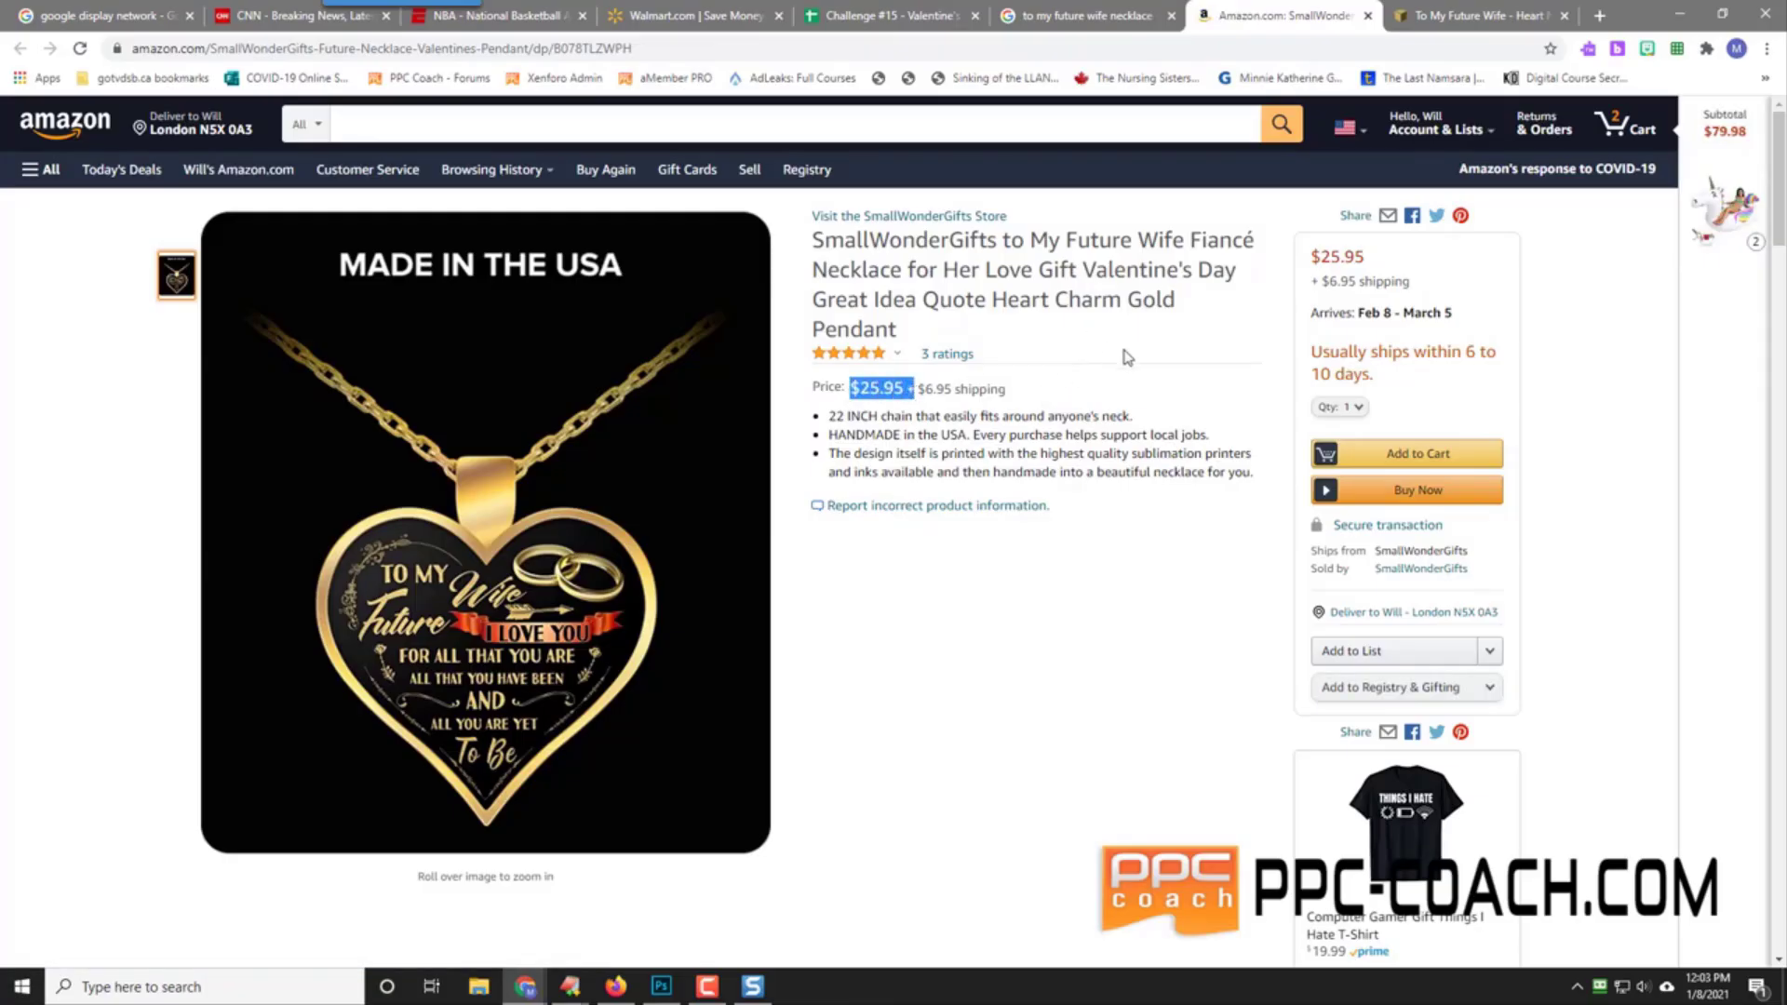
scroll(1118, 361, down, 5)
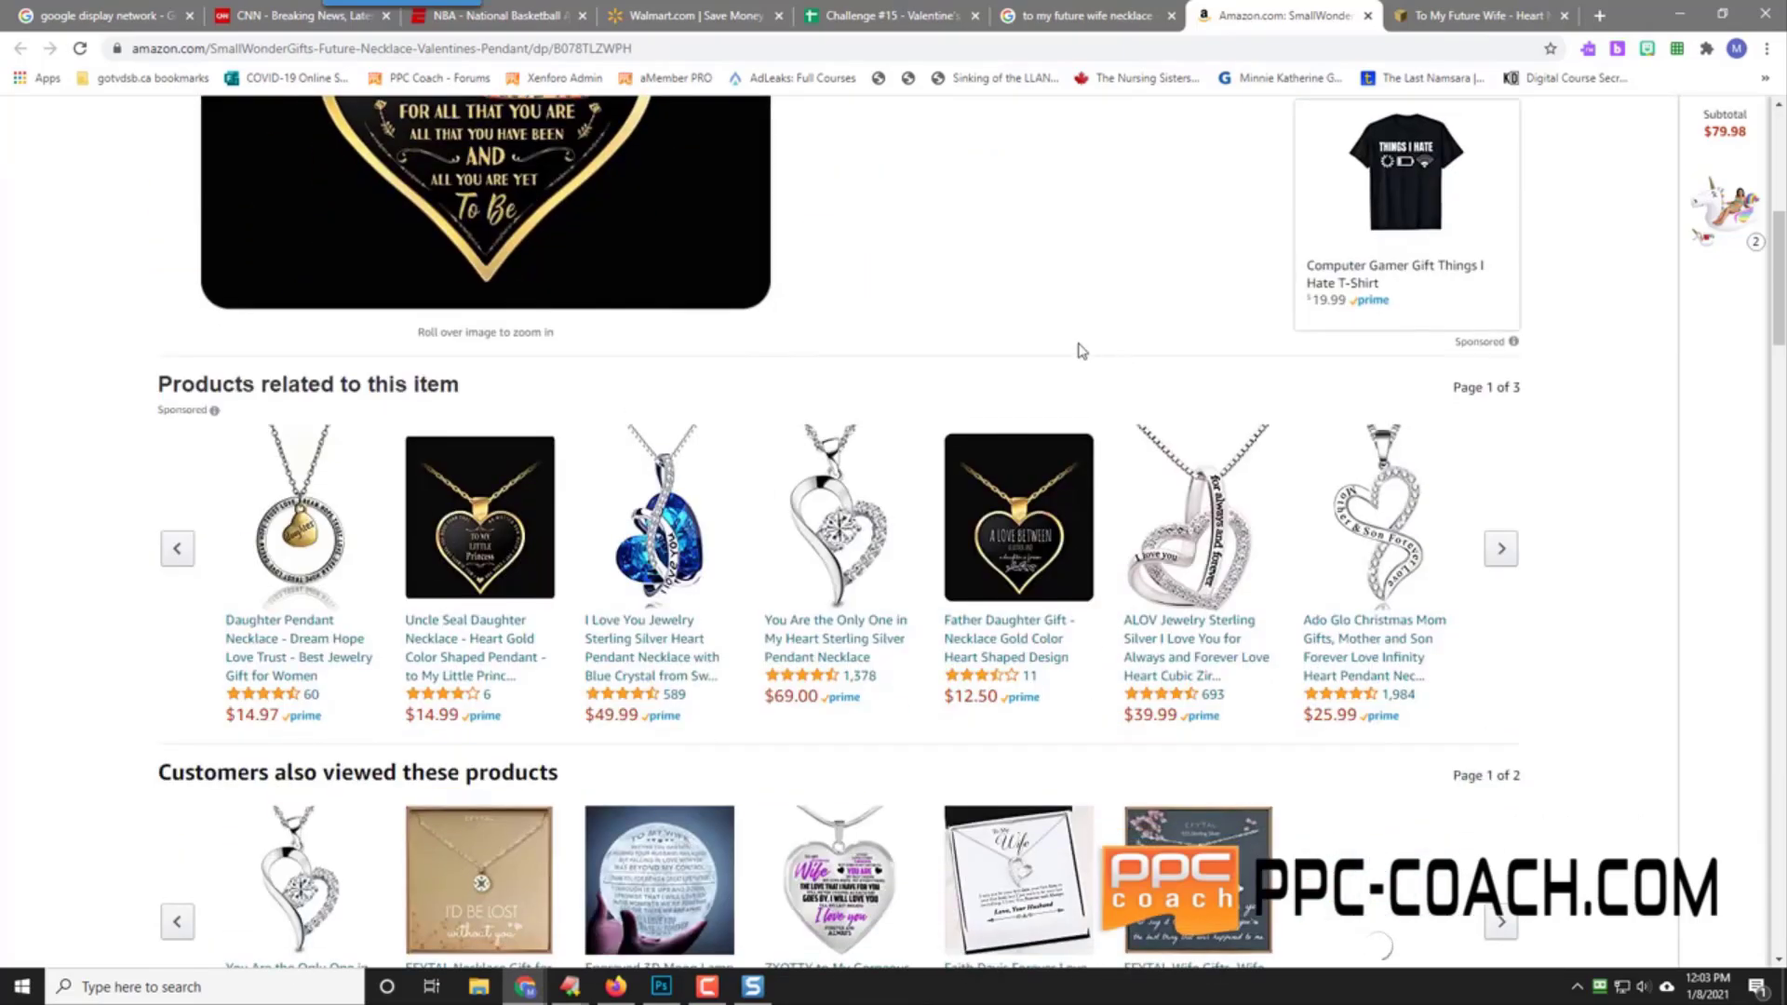
scroll(71, 530, down, 11)
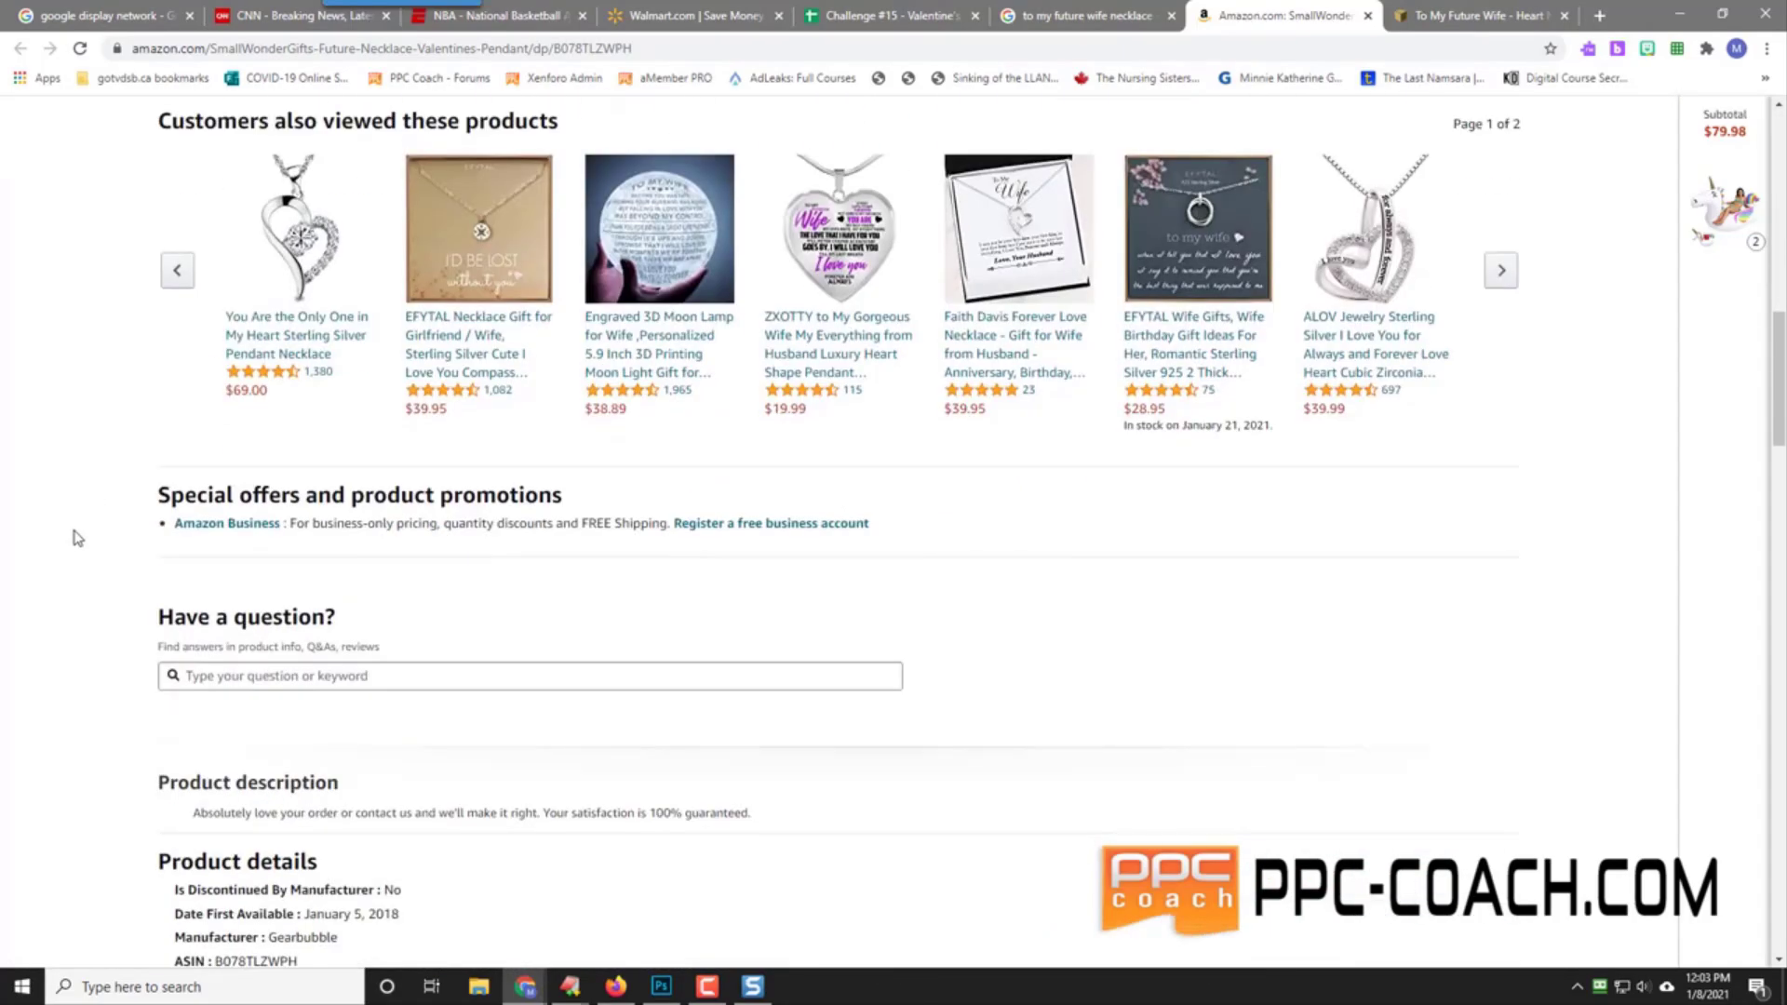
scroll(77, 537, down, 6)
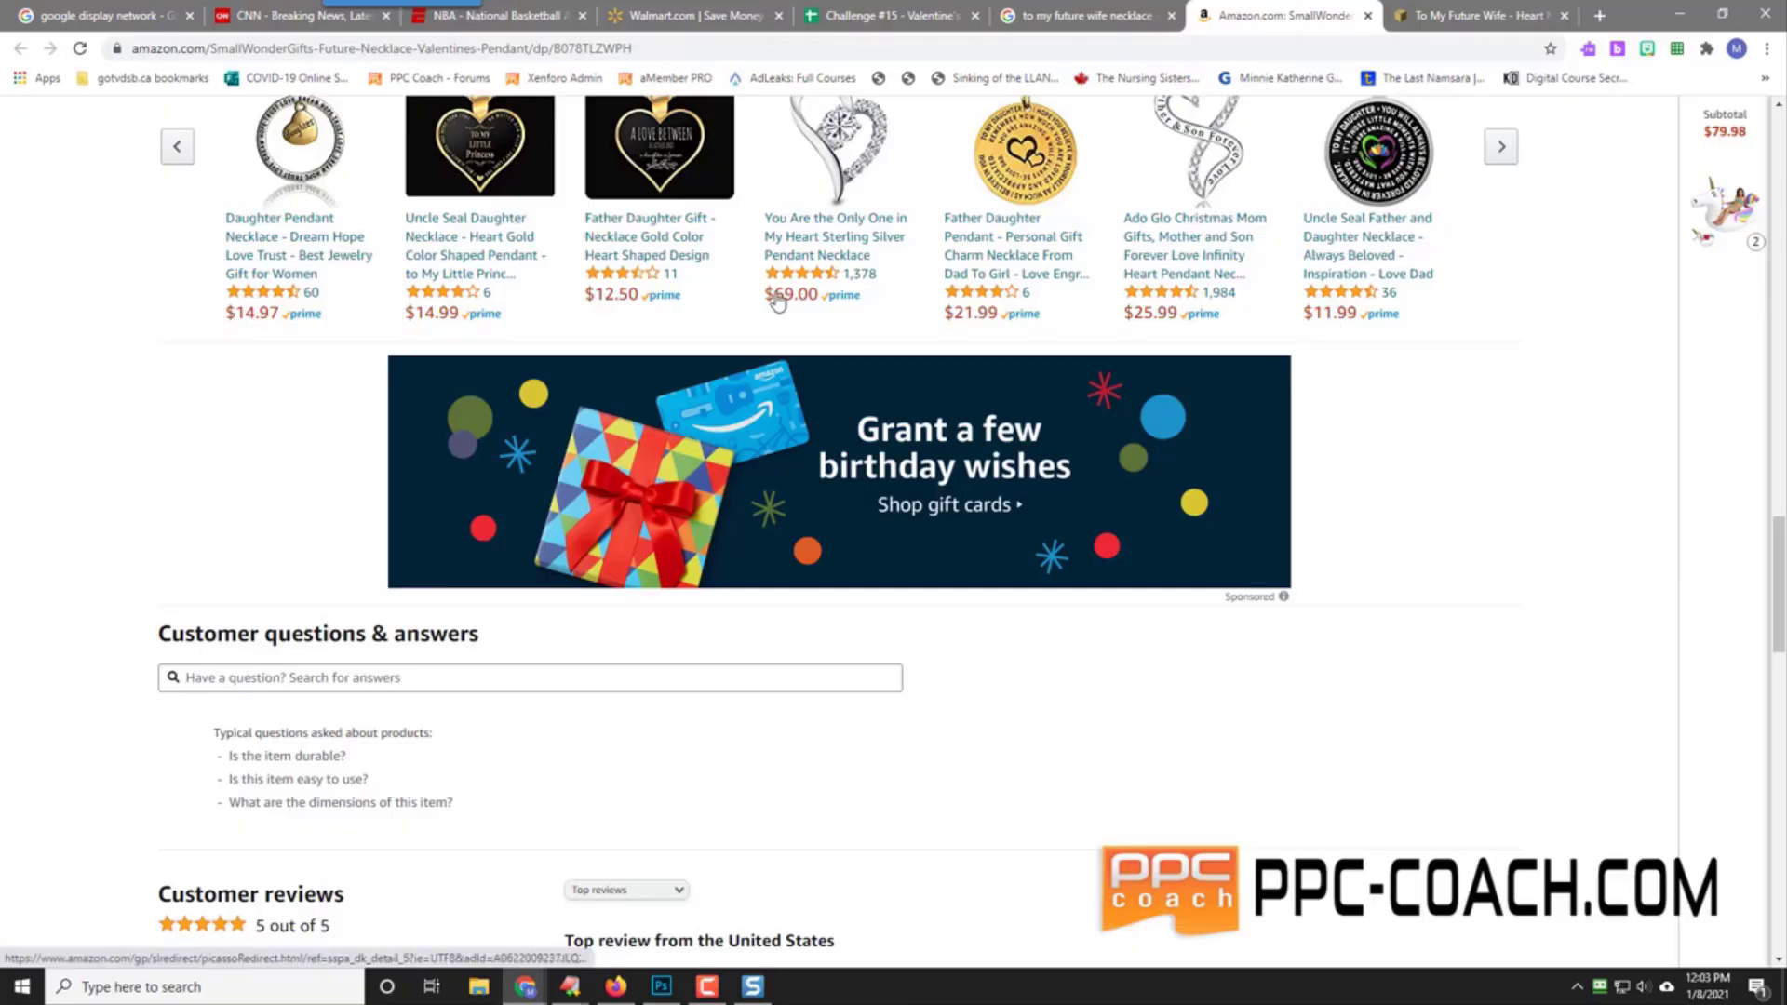
scroll(180, 466, down, 7)
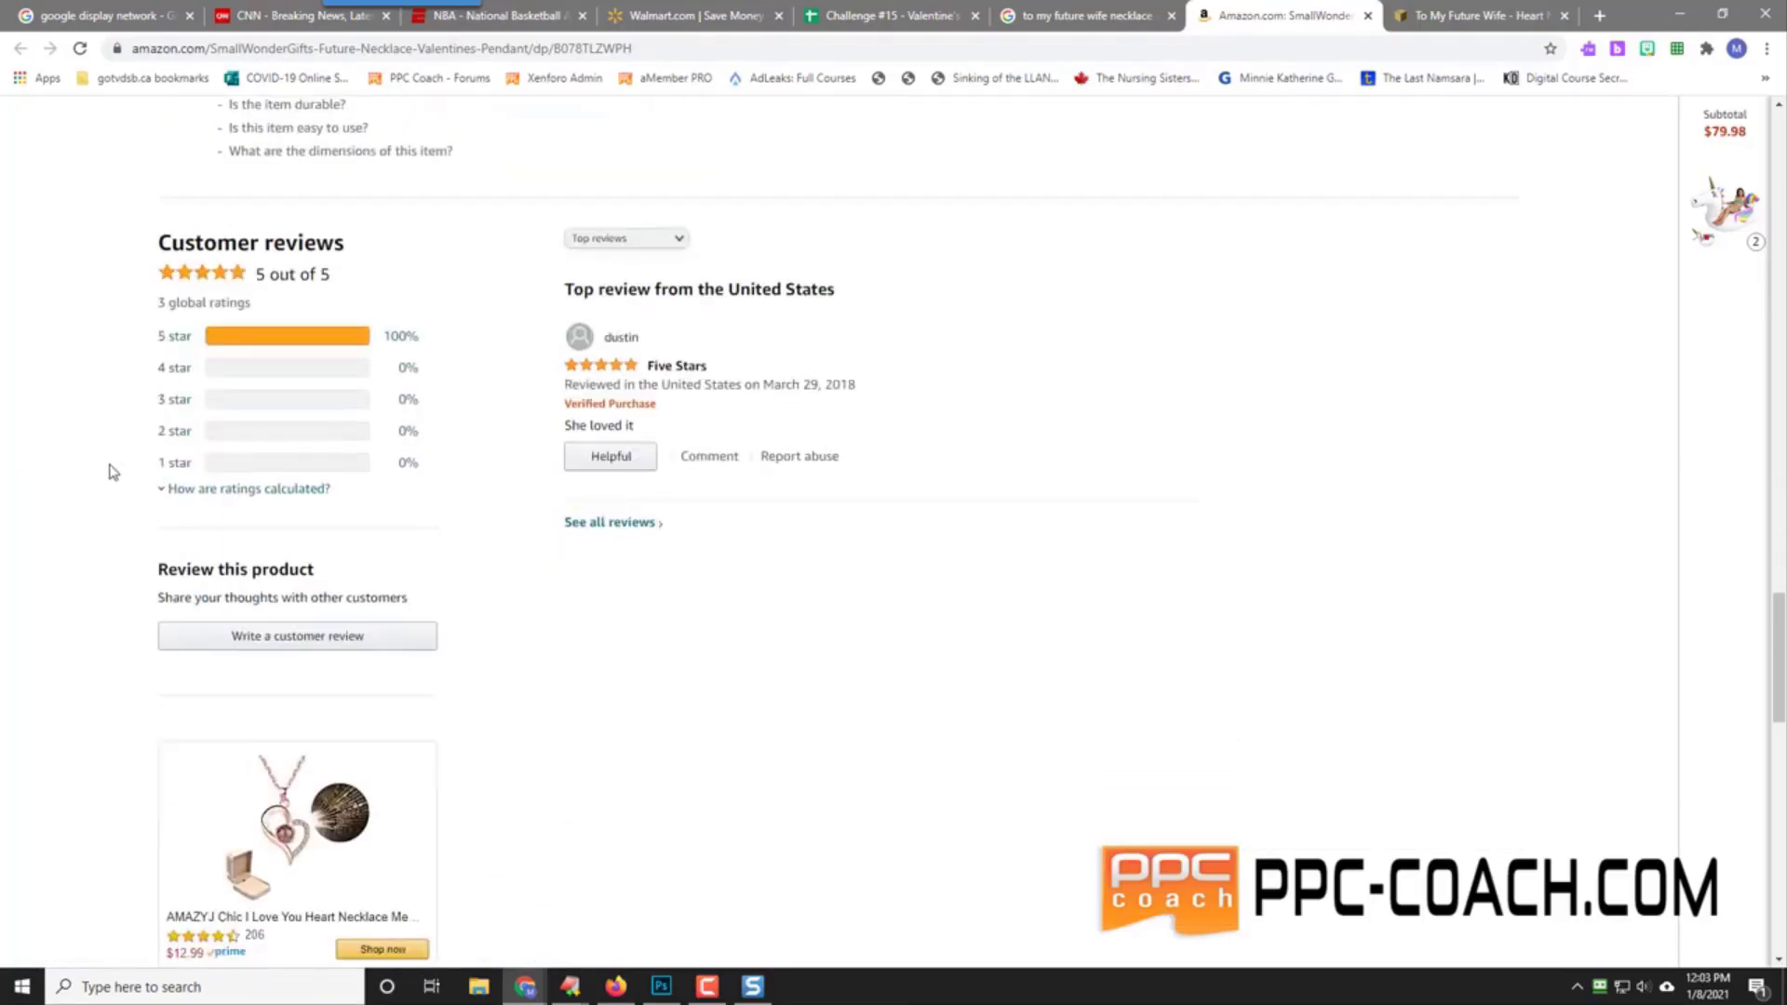
scroll(109, 472, down, 9)
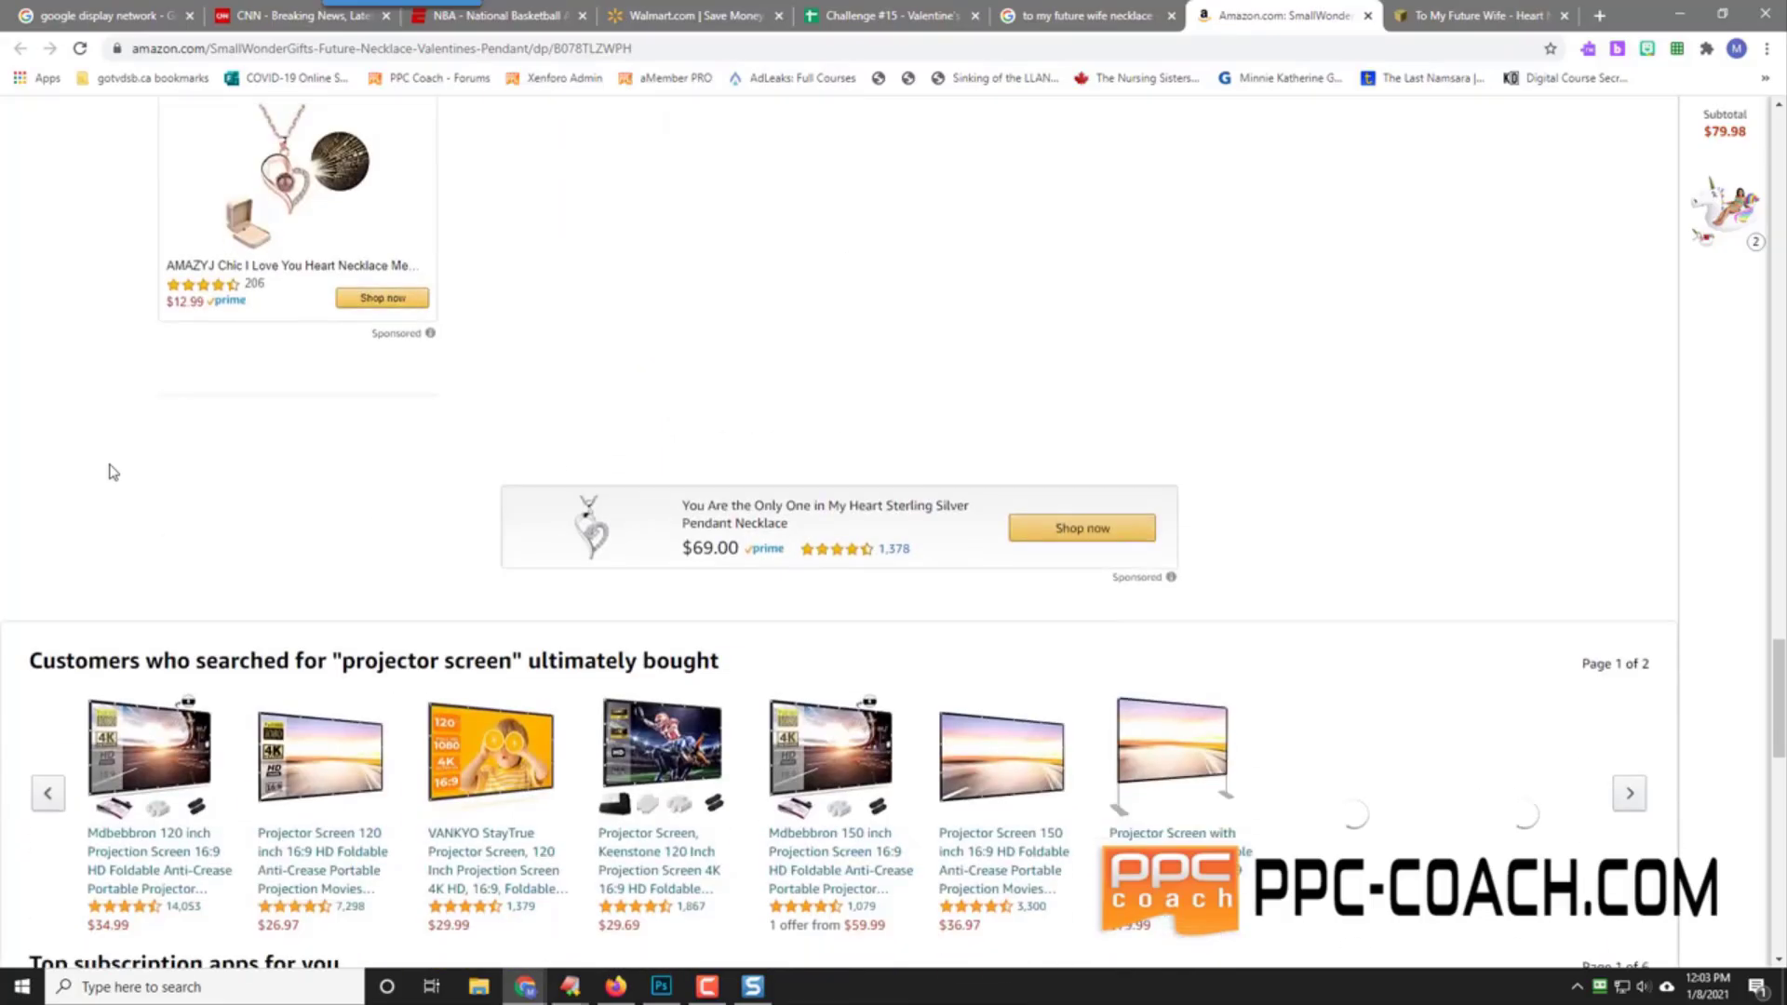
scroll(109, 472, up, 17)
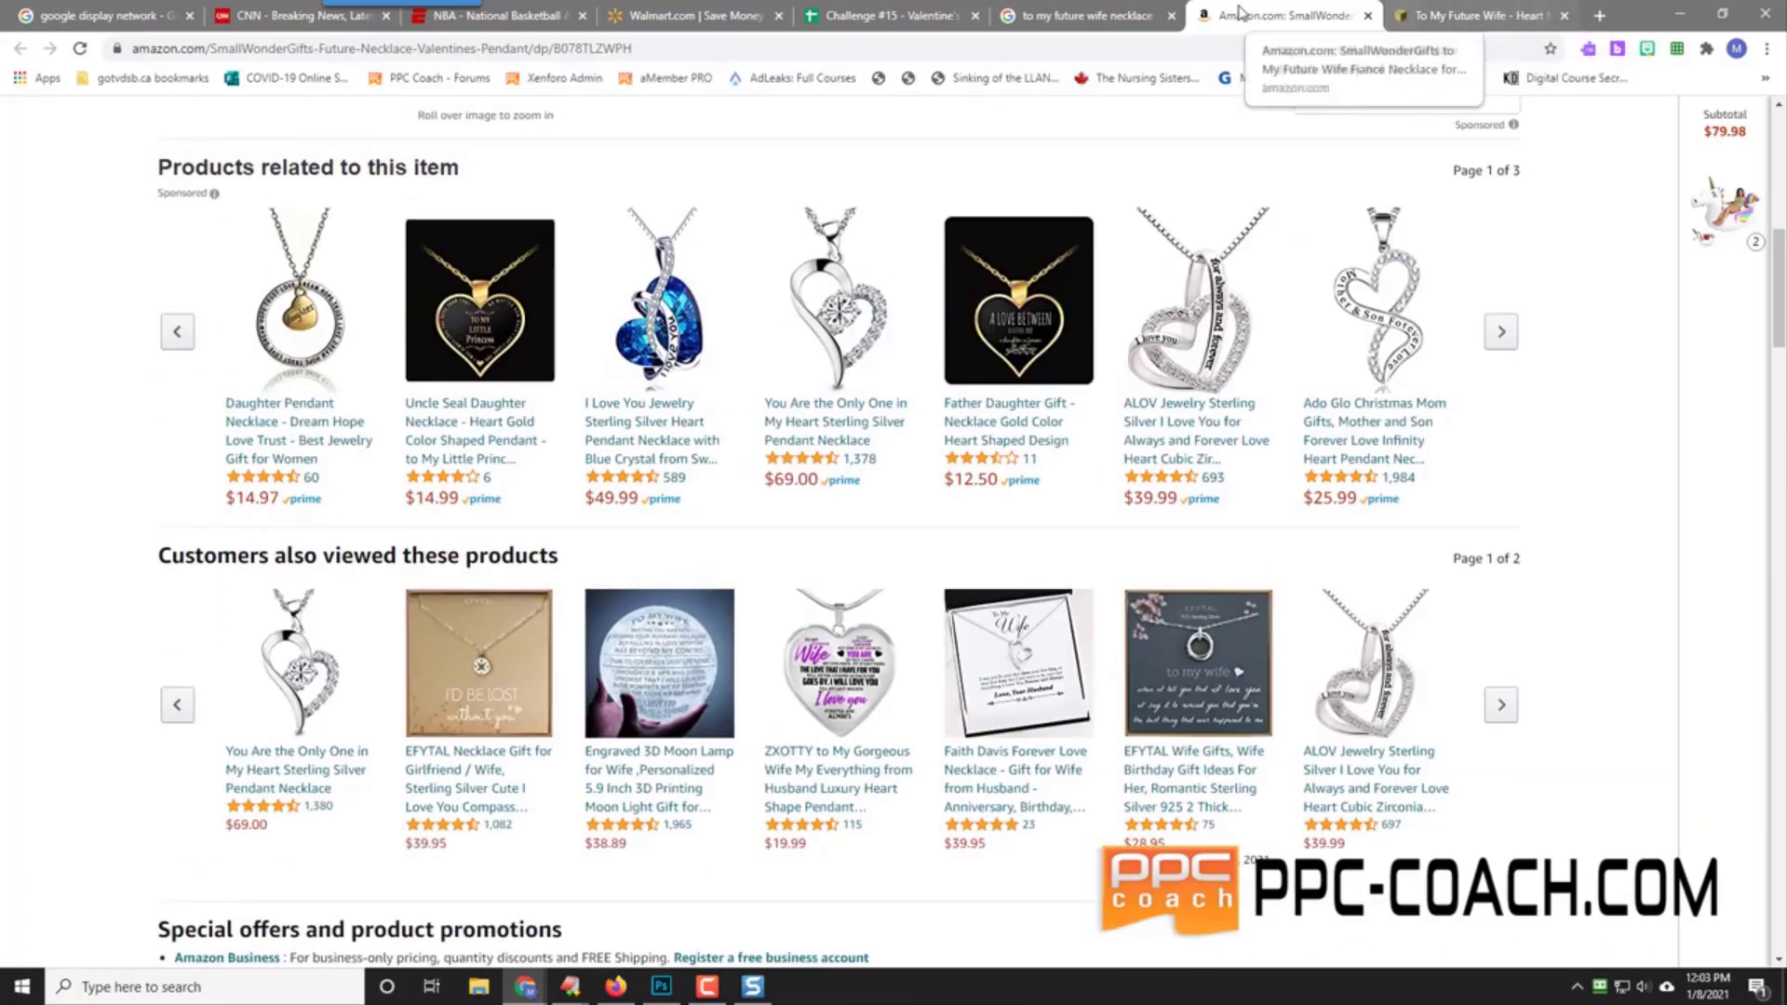
Step: Copy the Amazon product page URL and return to the Challenge #15 spreadsheet
click(518, 48)
right_click(519, 47)
click(596, 136)
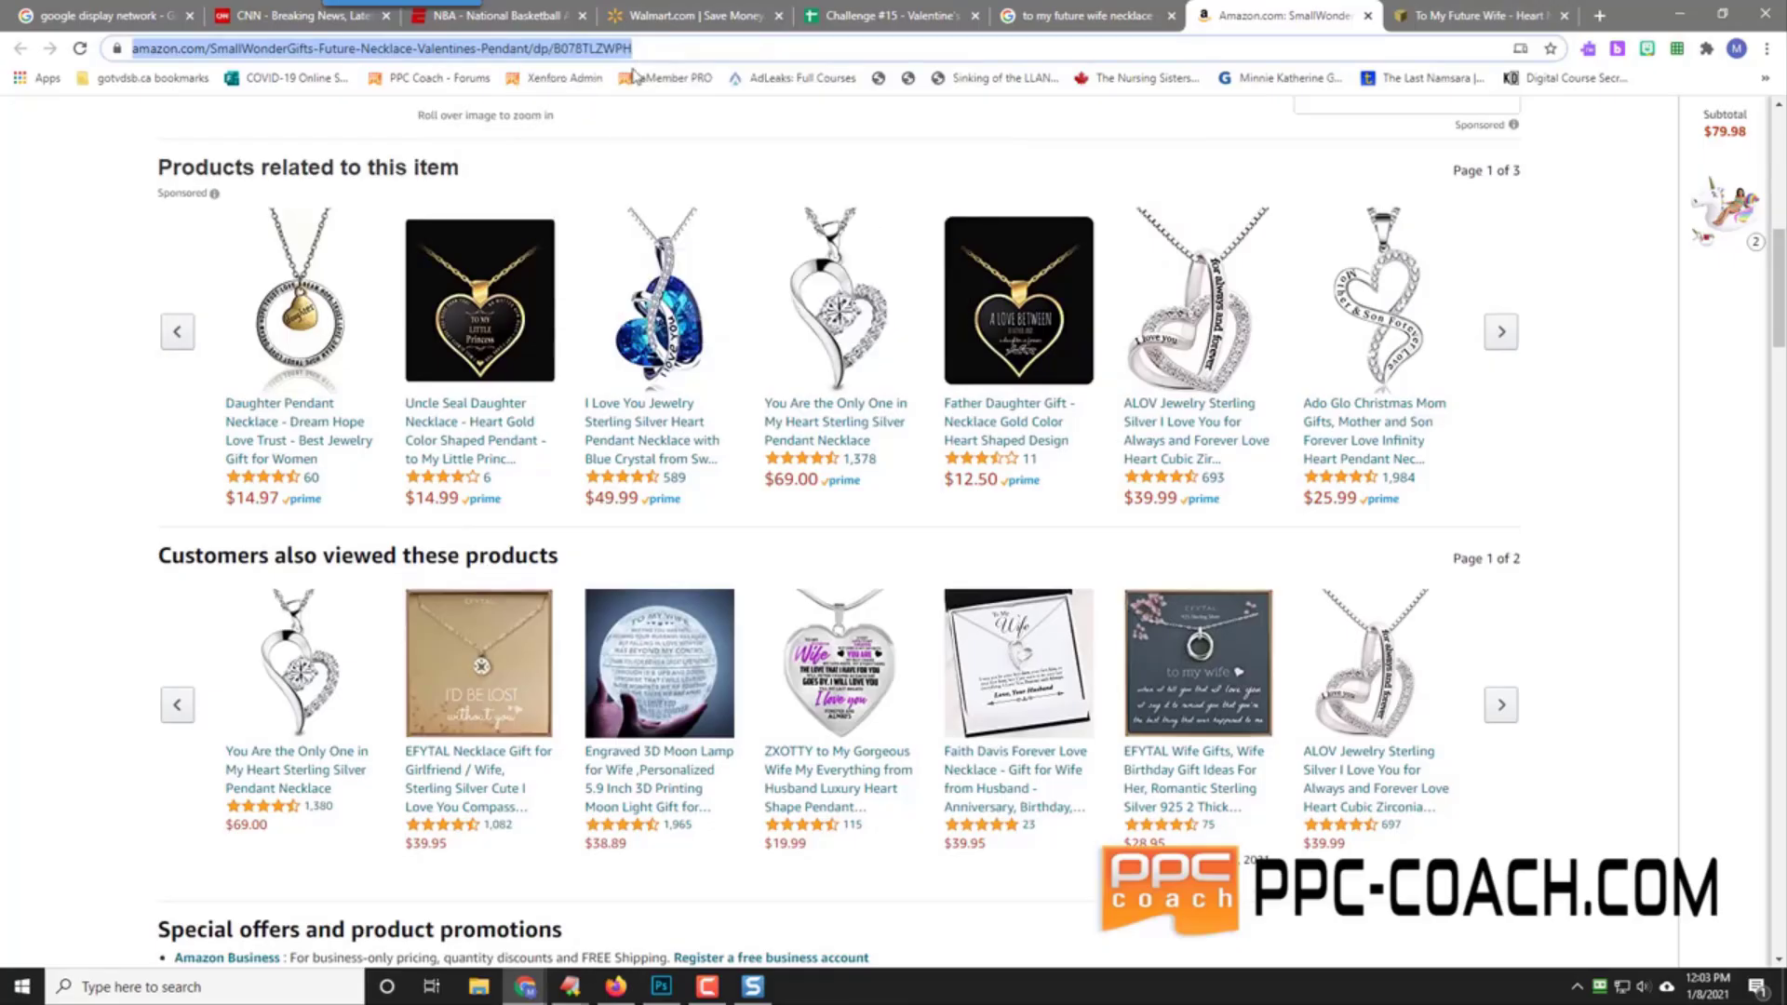
click(888, 15)
Step: Paste the Amazon URL into C5 as values and set D5 to 'Pending'
right_click(1085, 459)
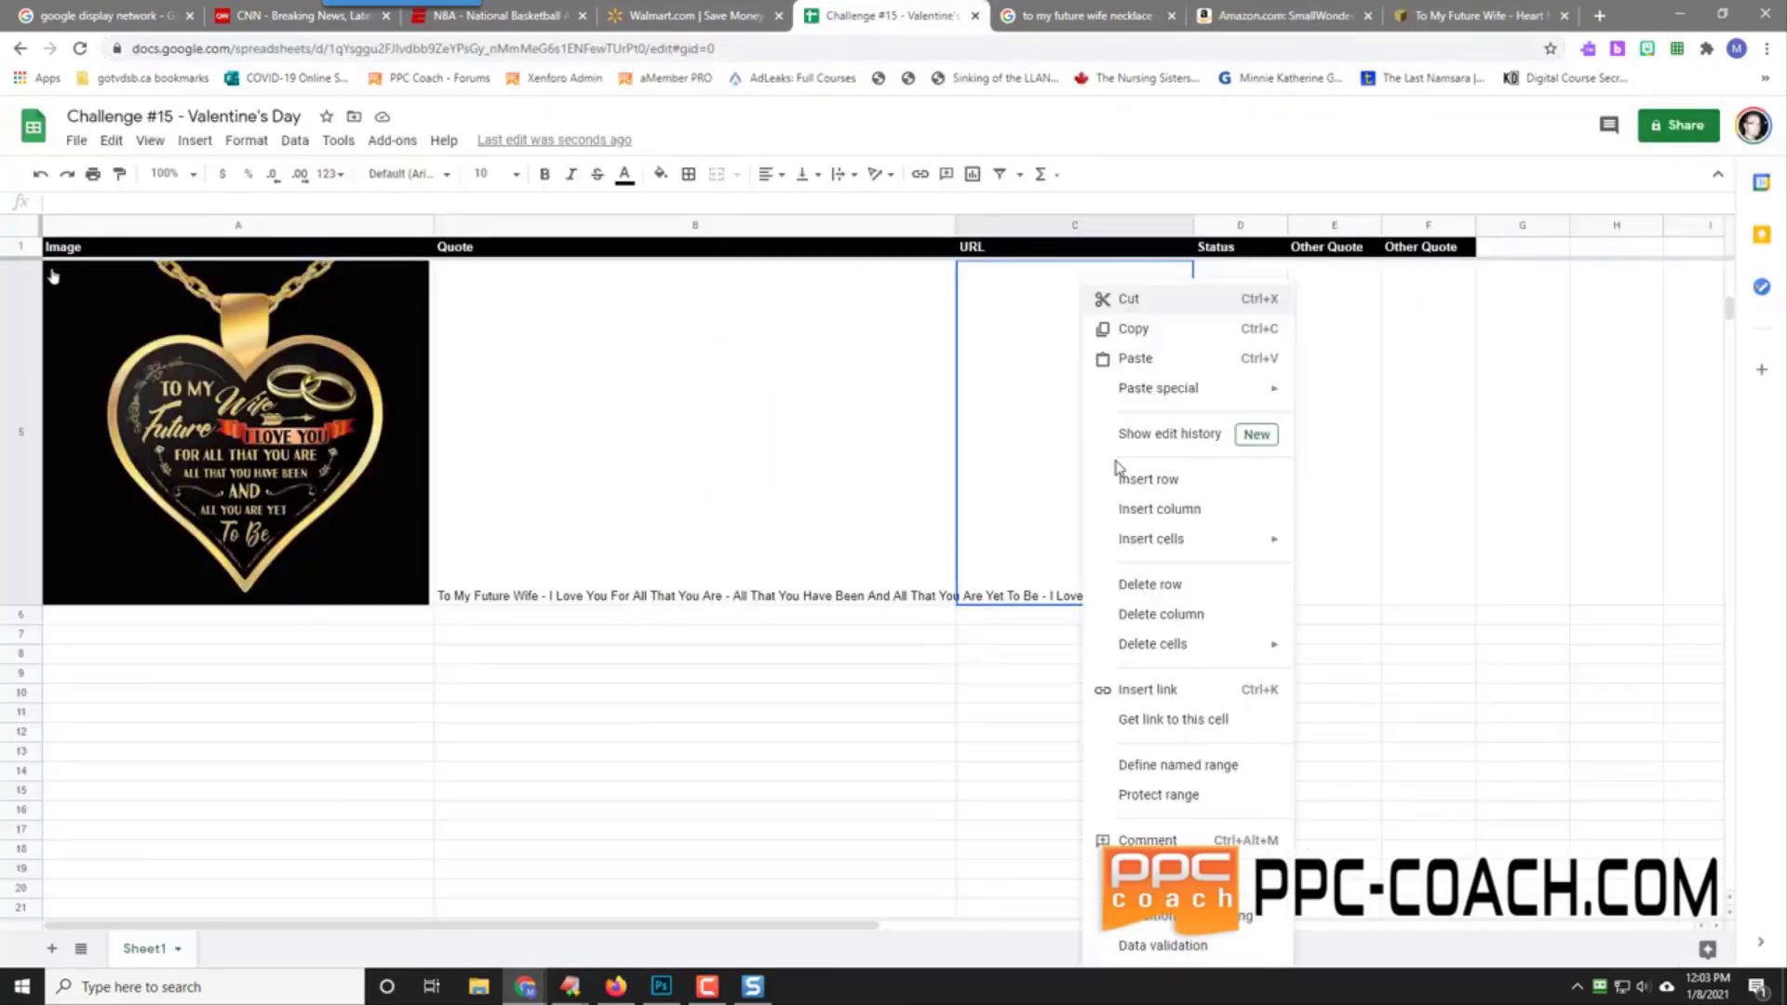
mouse_move(1240, 391)
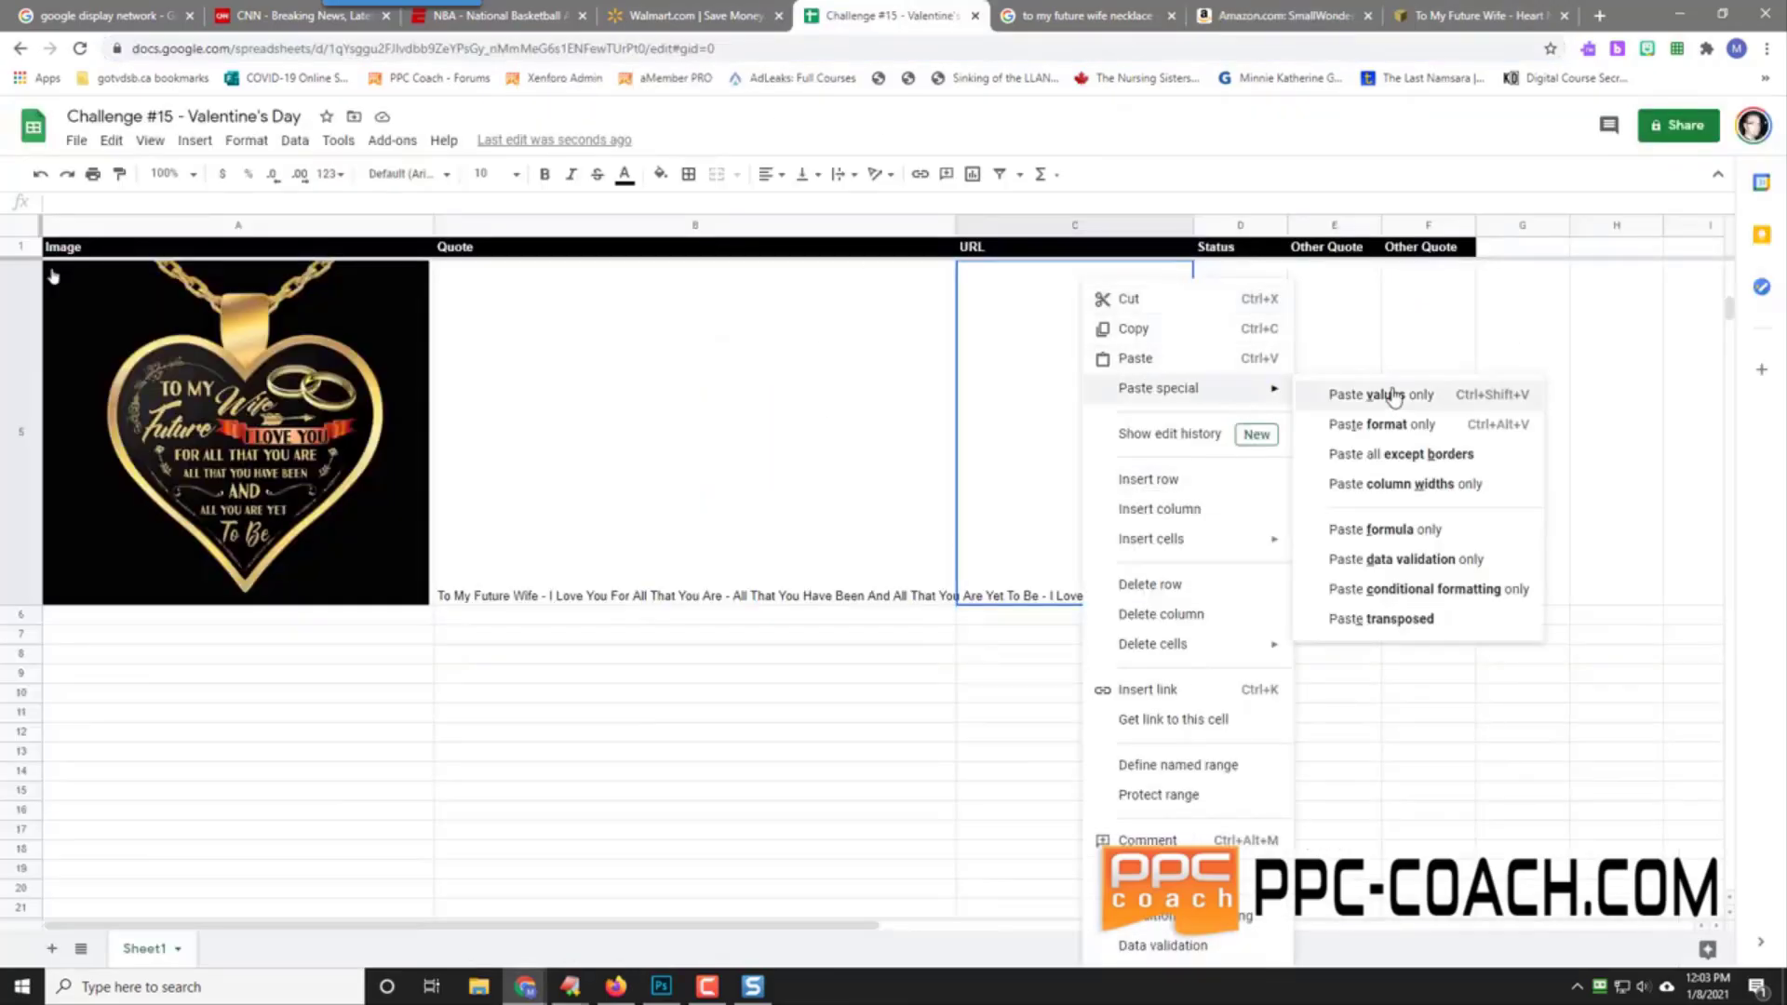
click(1380, 395)
click(1257, 443)
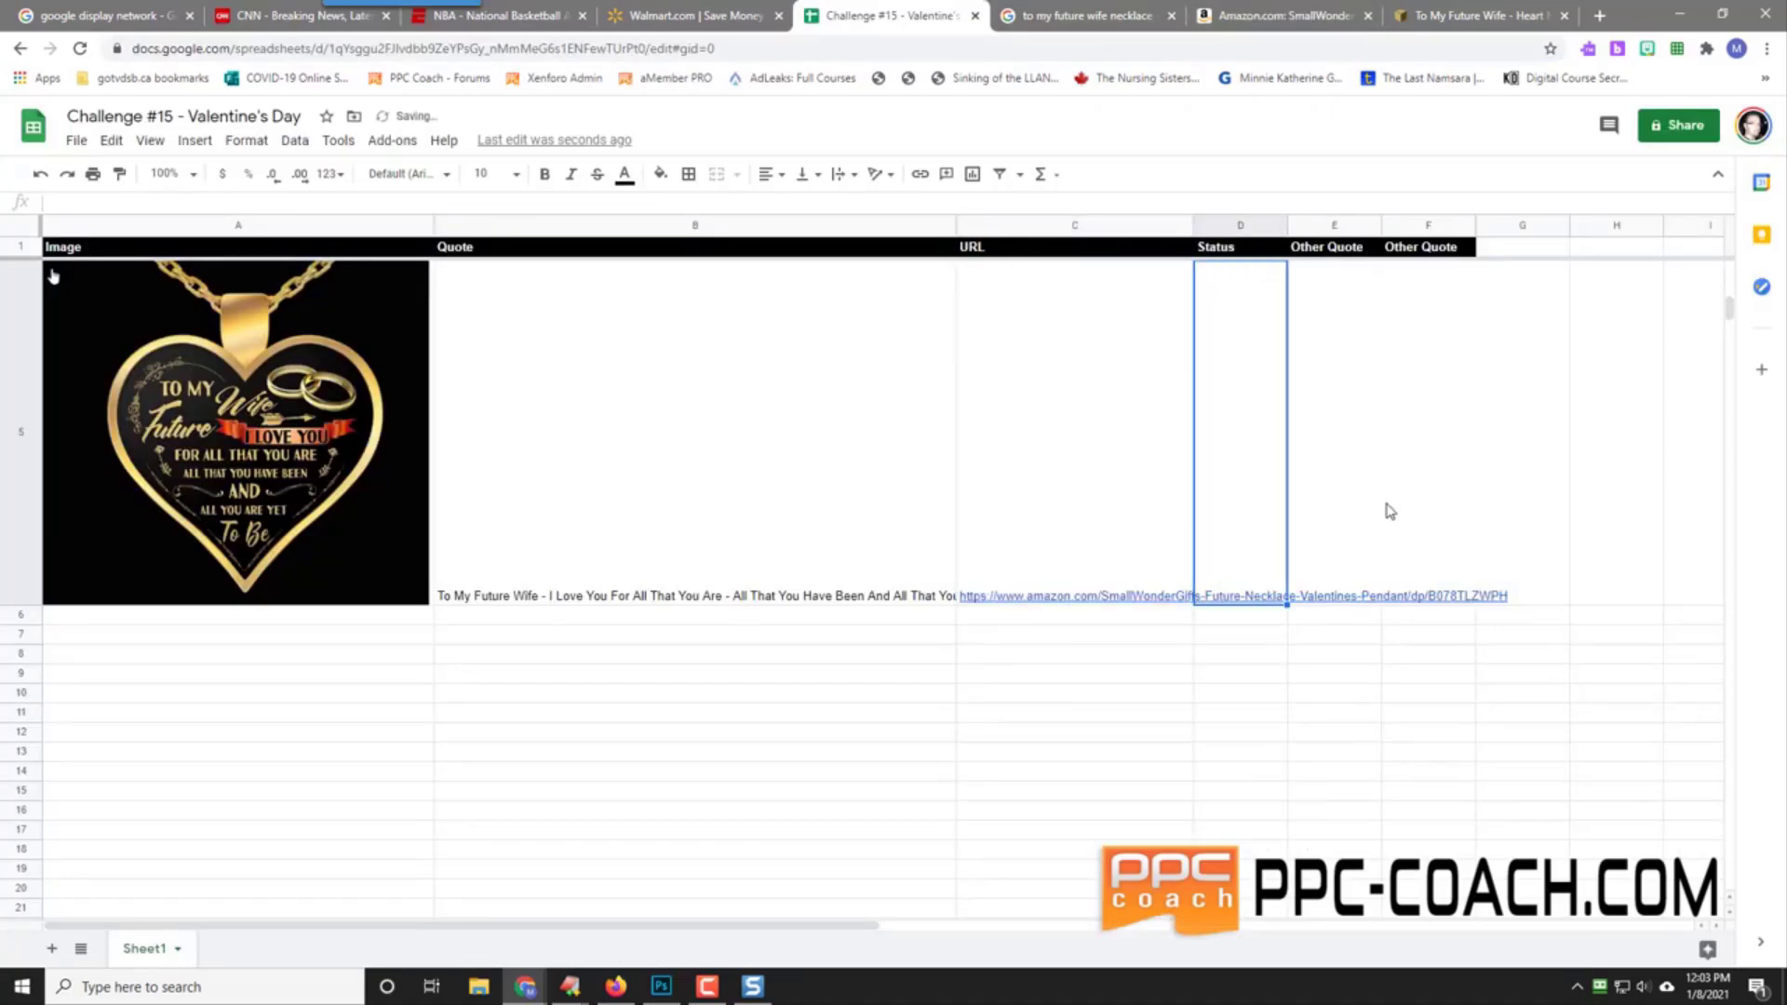
text(Pendi)
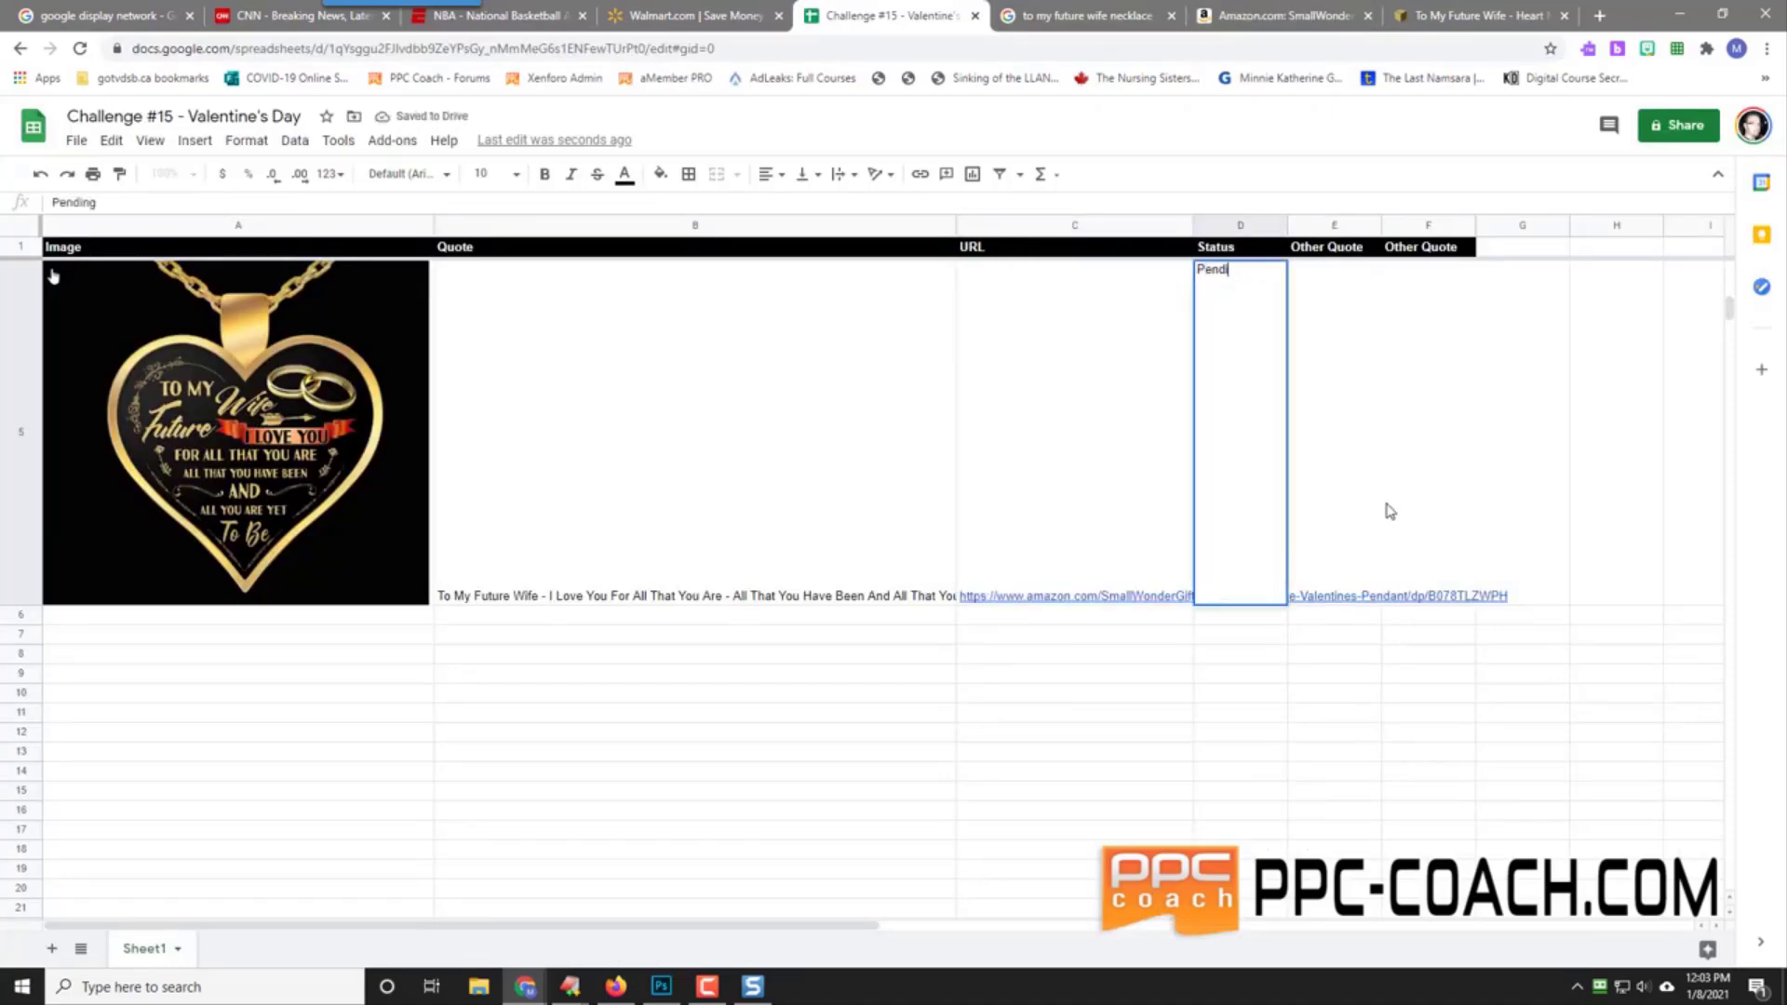
key(Tab)
key(Tab)
key(Tab)
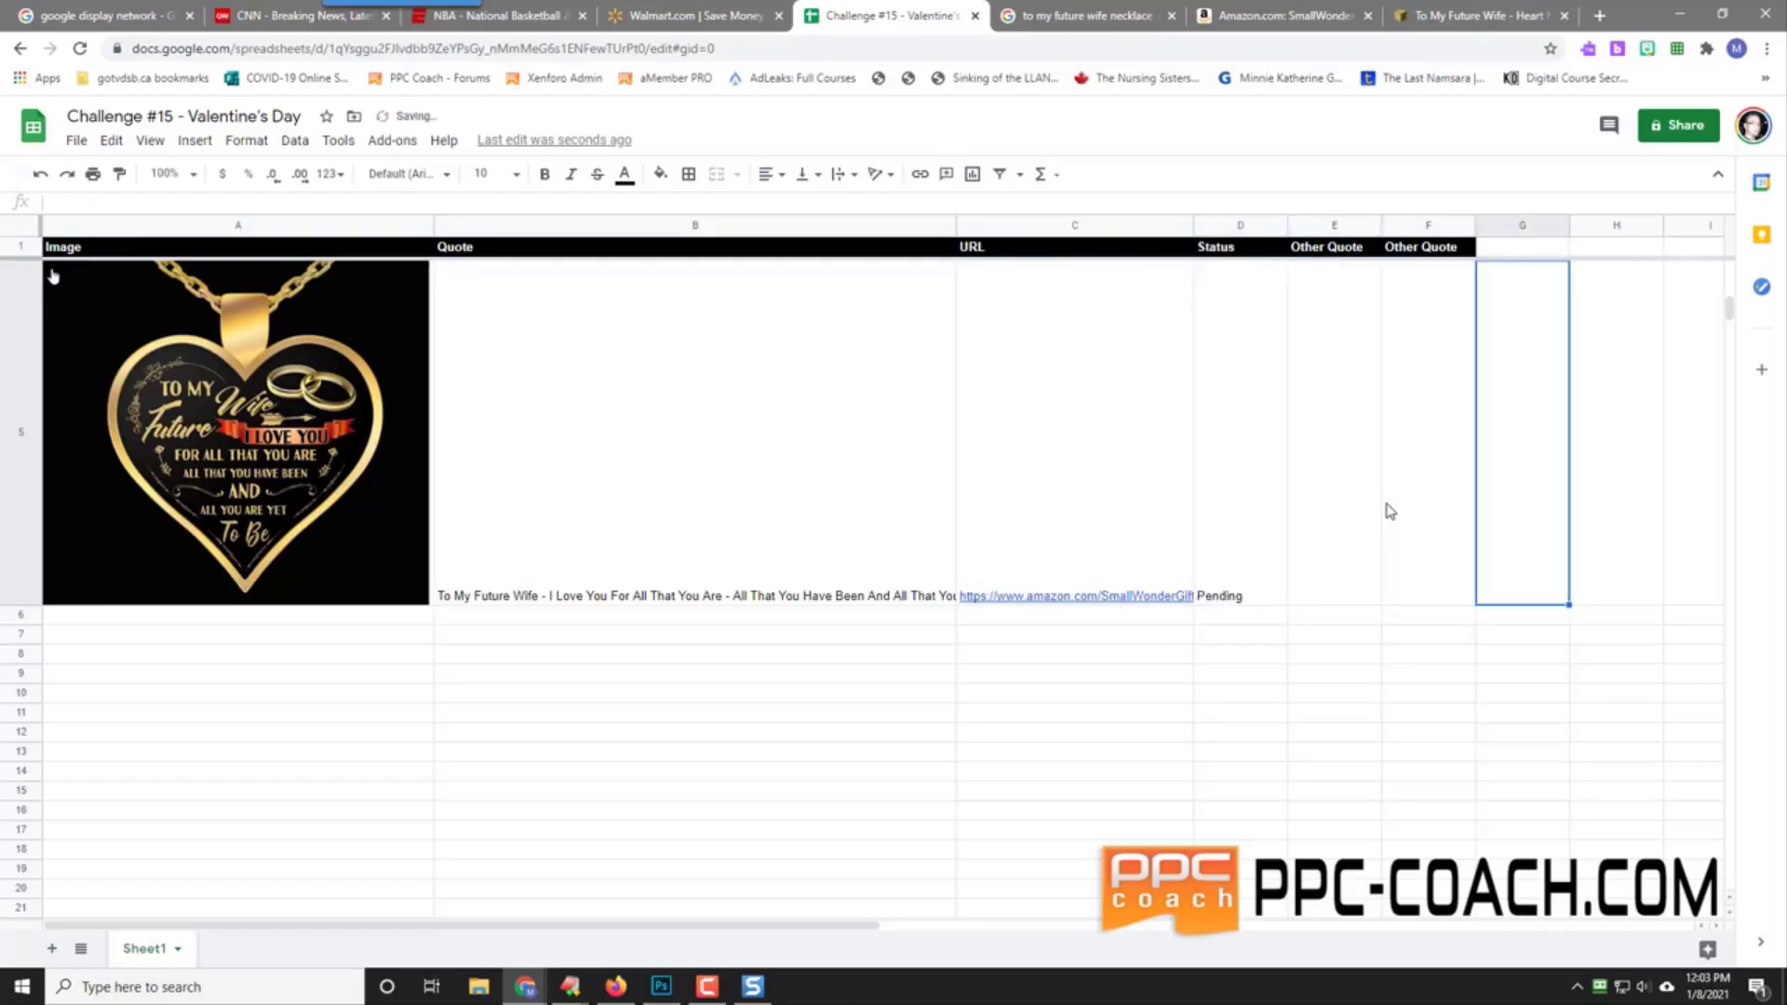
Step: Add the note 'Not crazy about the quote but like the design' in G5
text(Not )
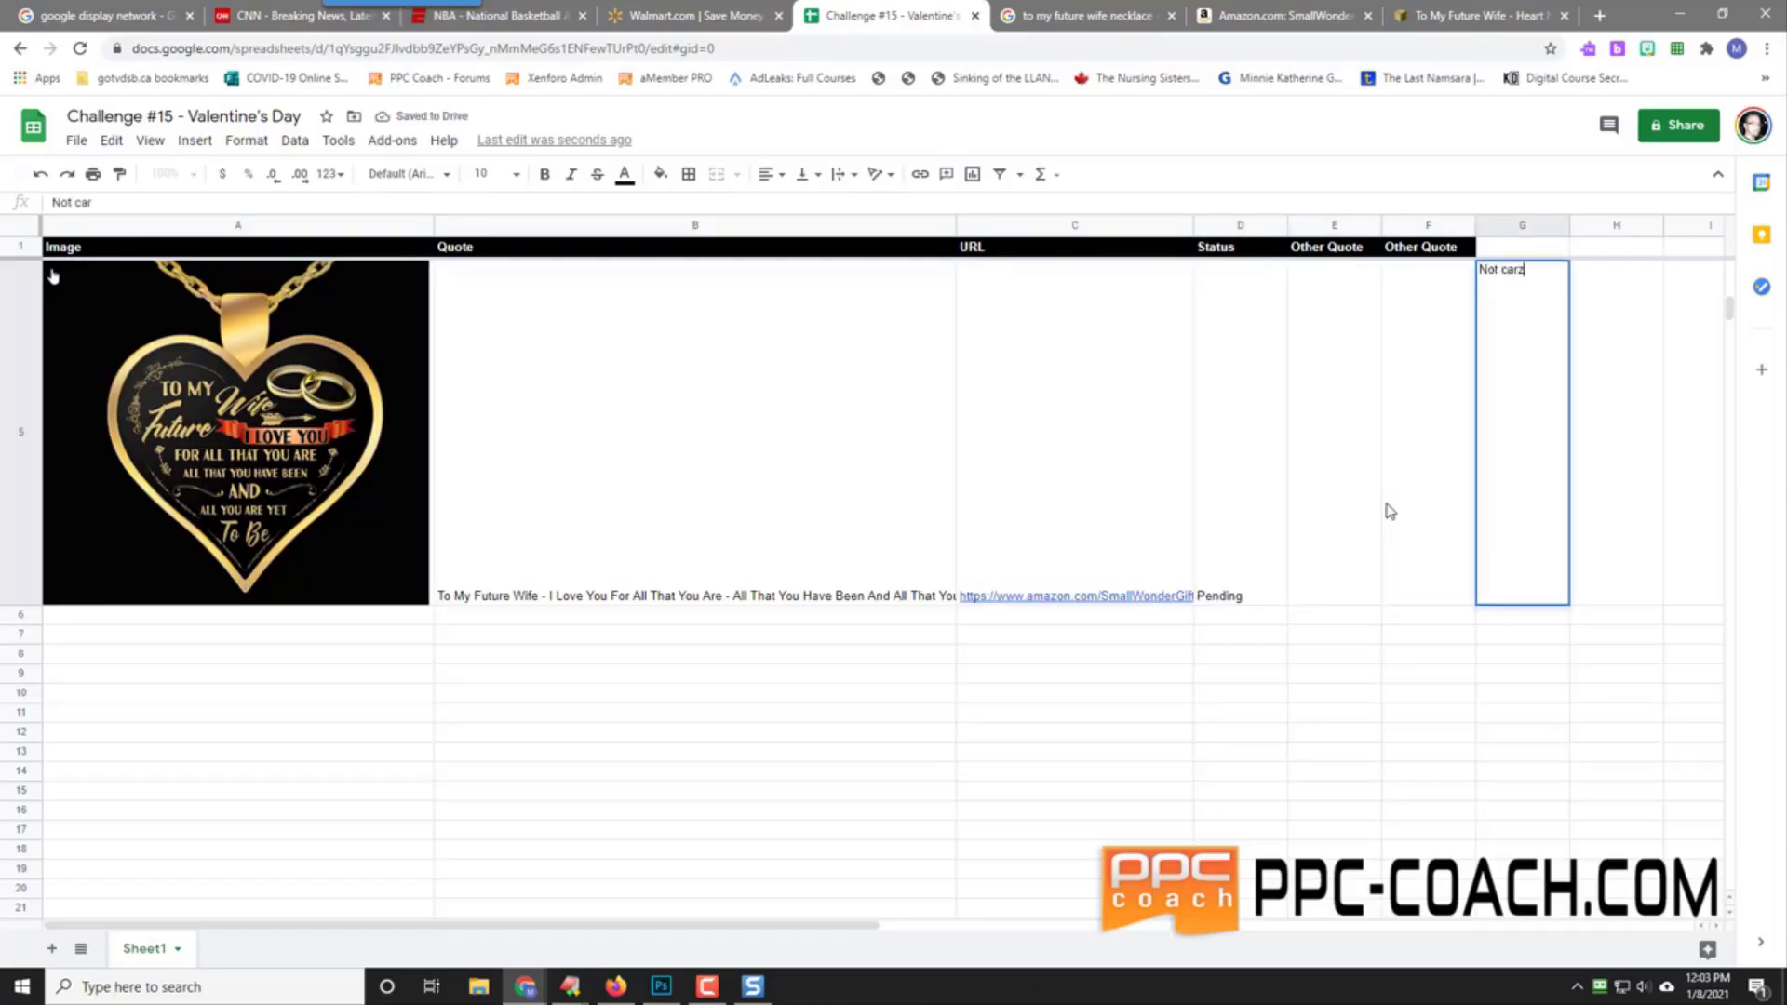
text(cra)
key(BackSpace)
text(razy about the quote )
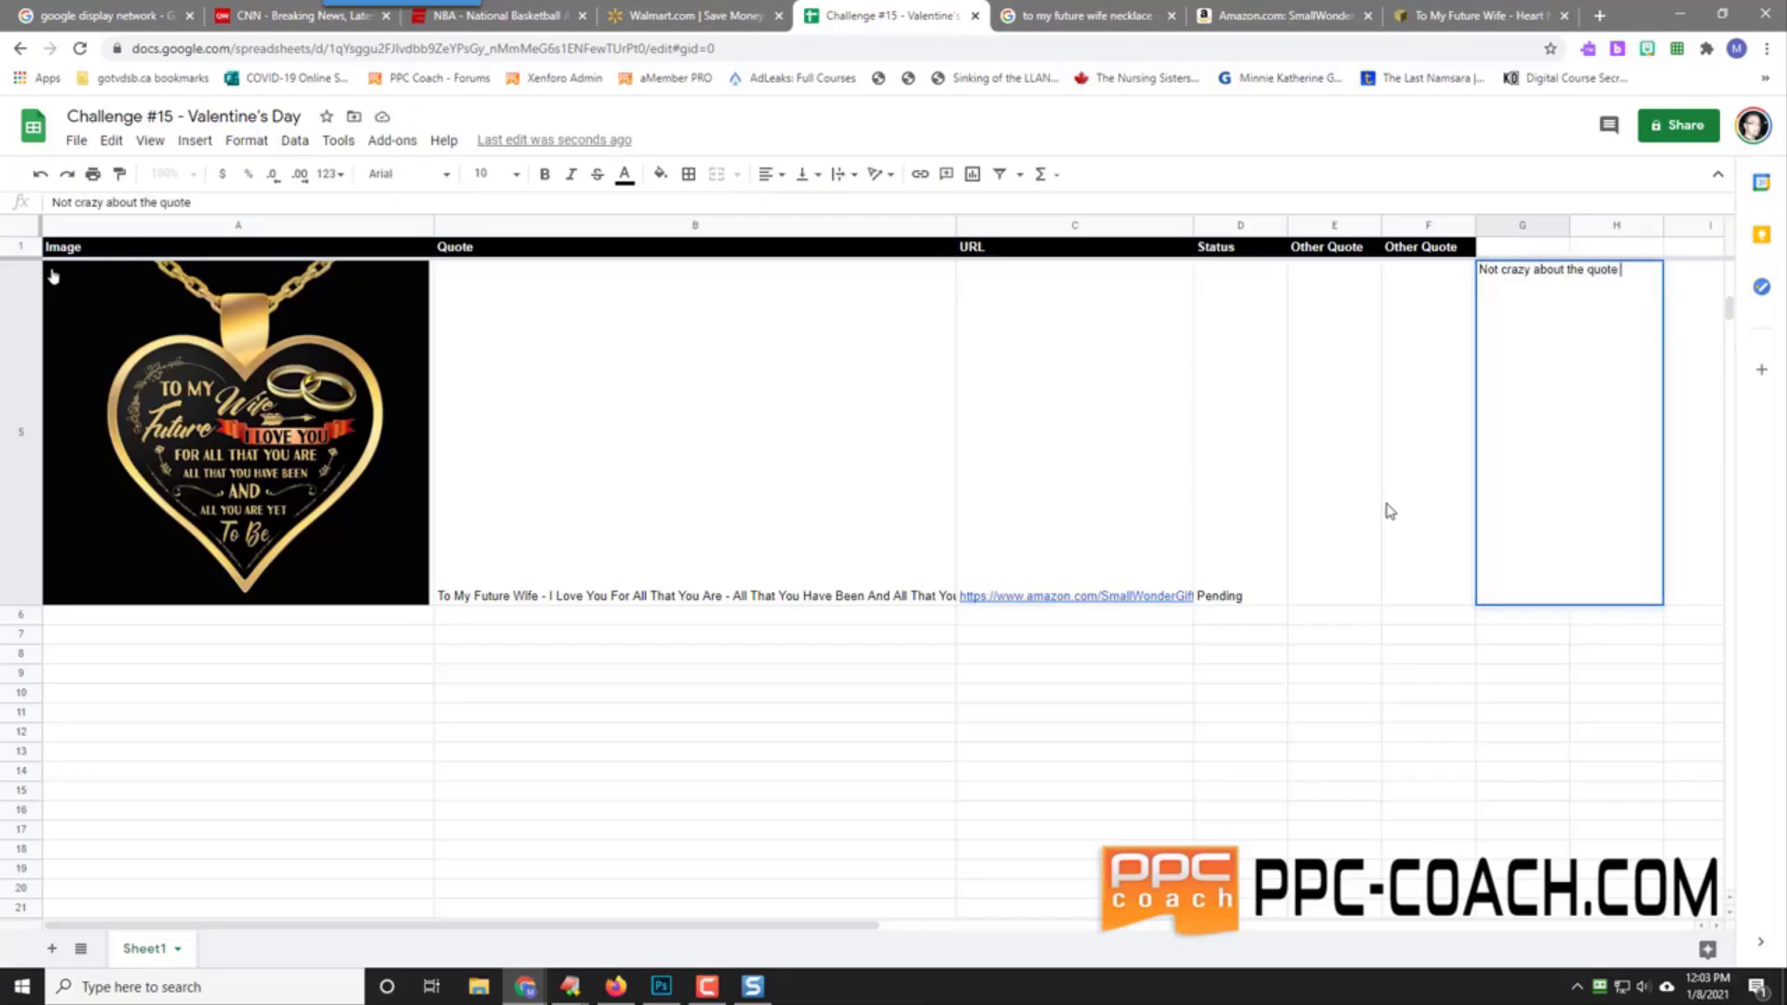
text(but like the design)
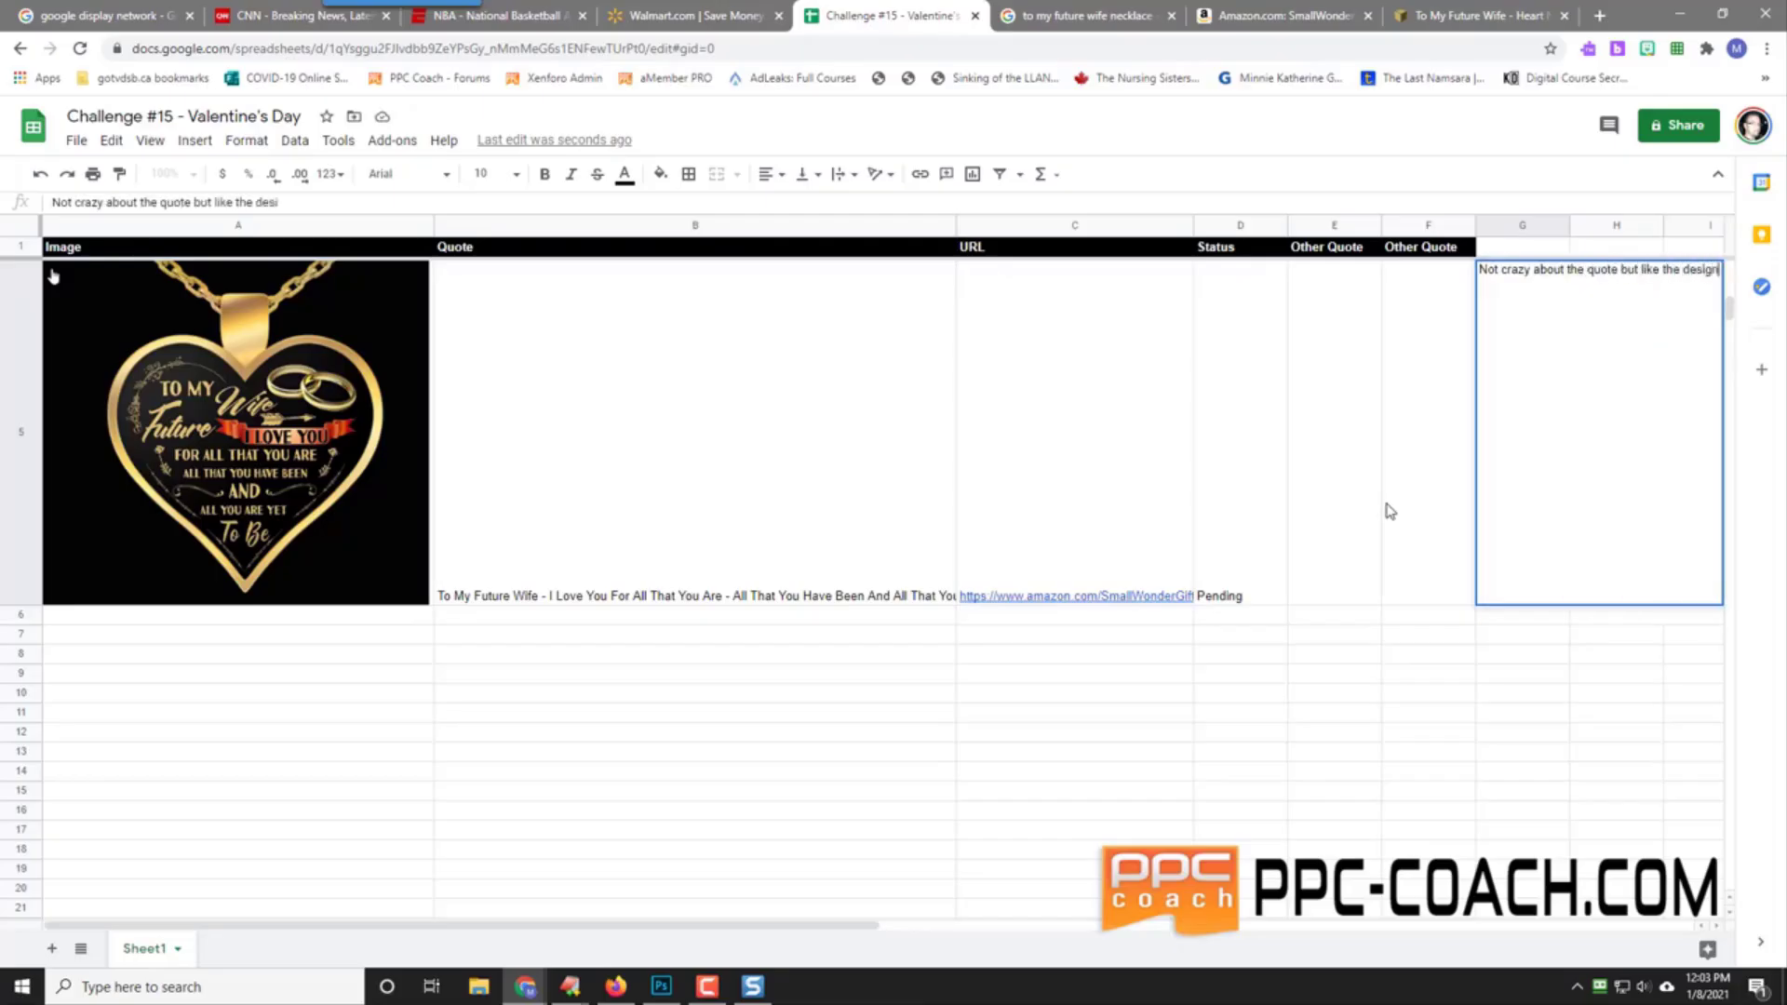
key(Return)
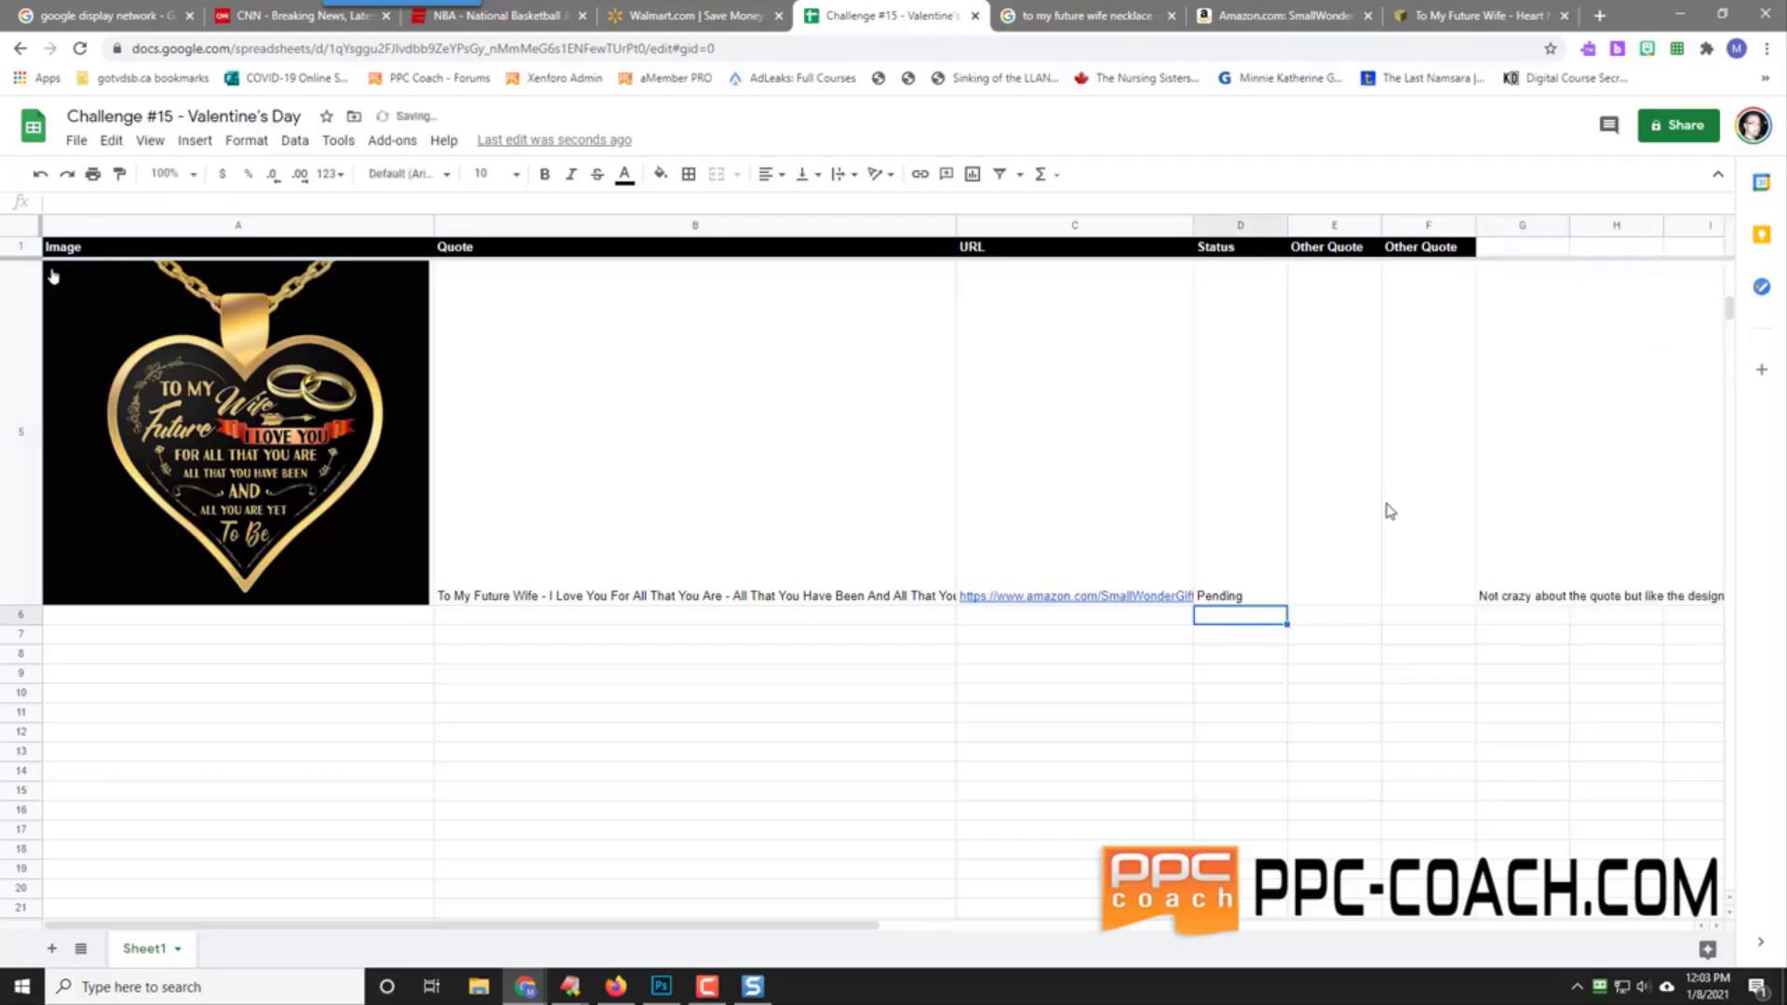
click(1507, 251)
Step: Add a bold 'Notes' header in G1 with white text on a black fill
text(N)
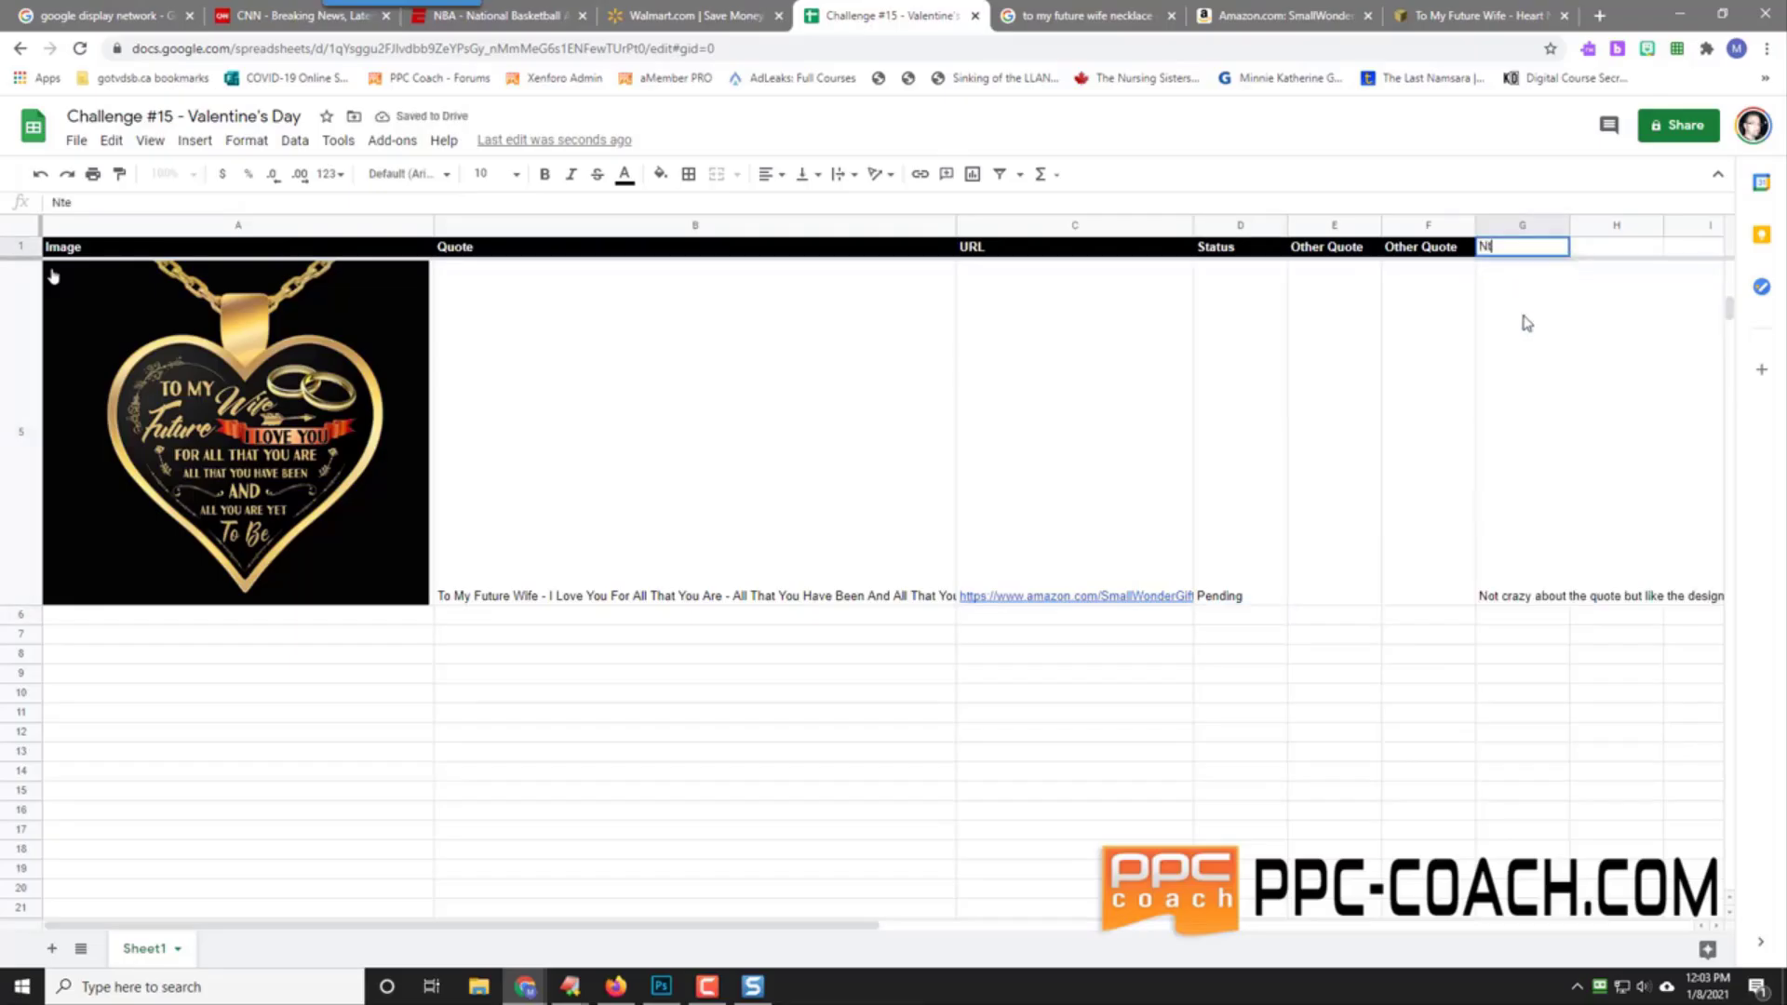
text(otes)
key(Return)
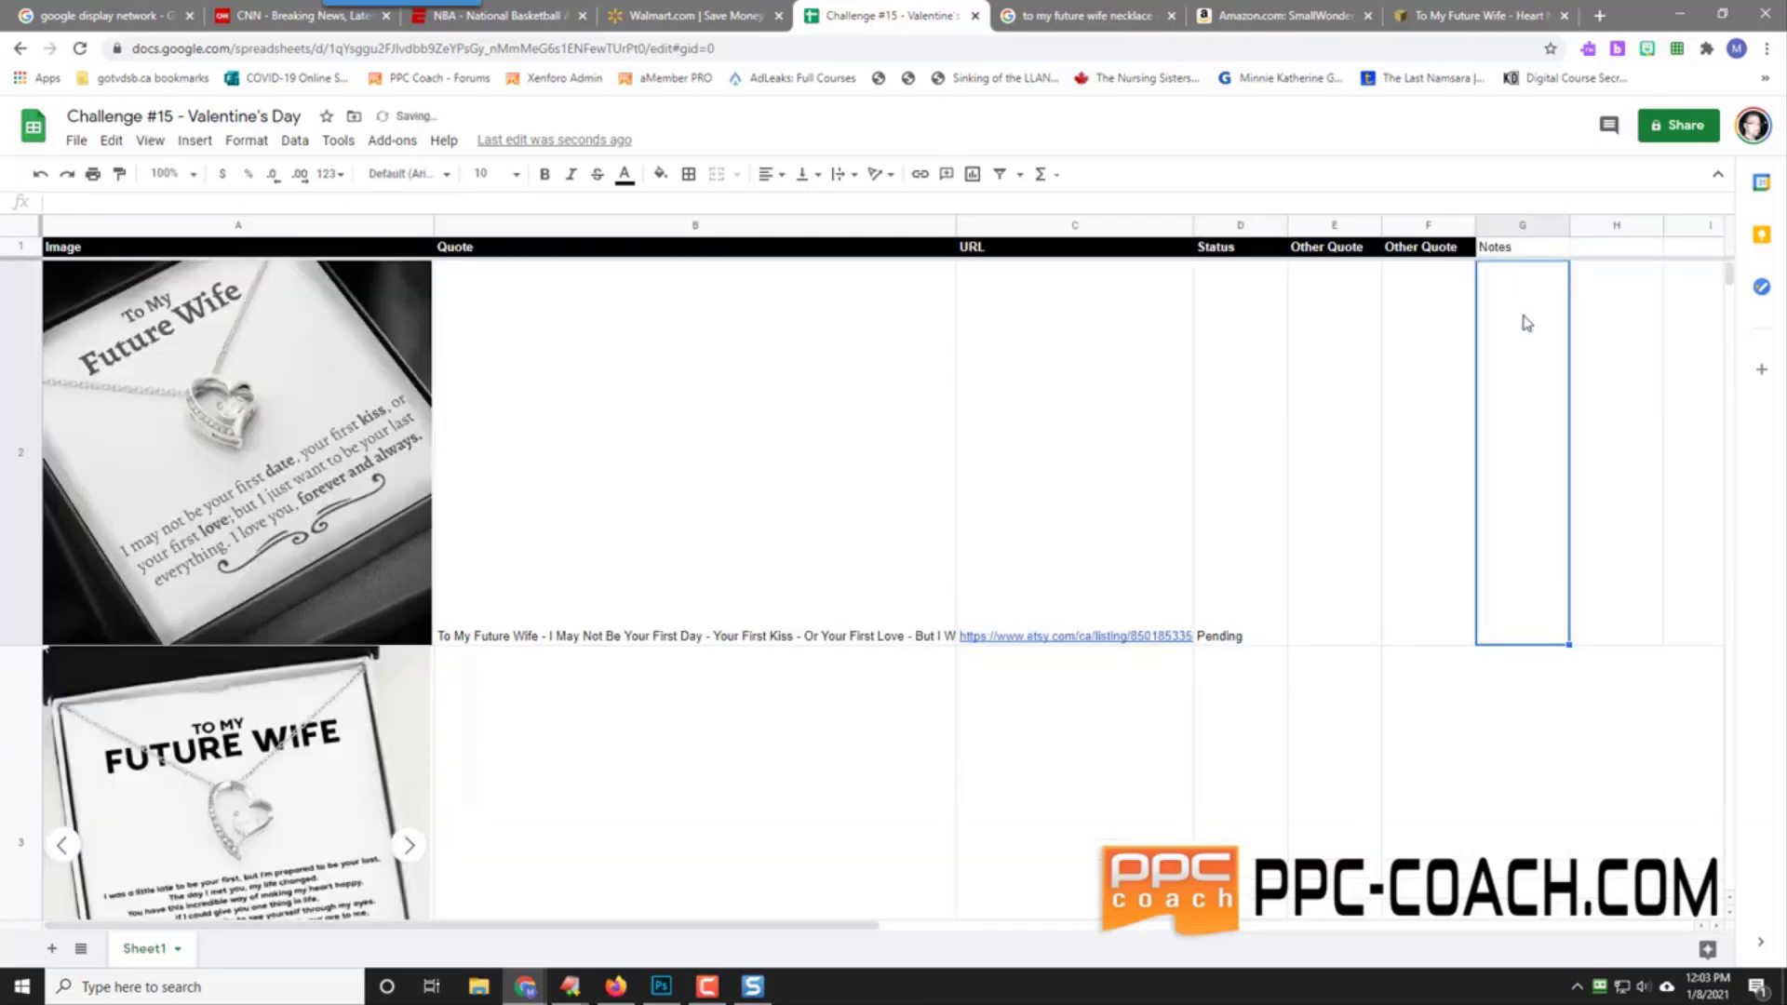
click(1508, 249)
click(548, 175)
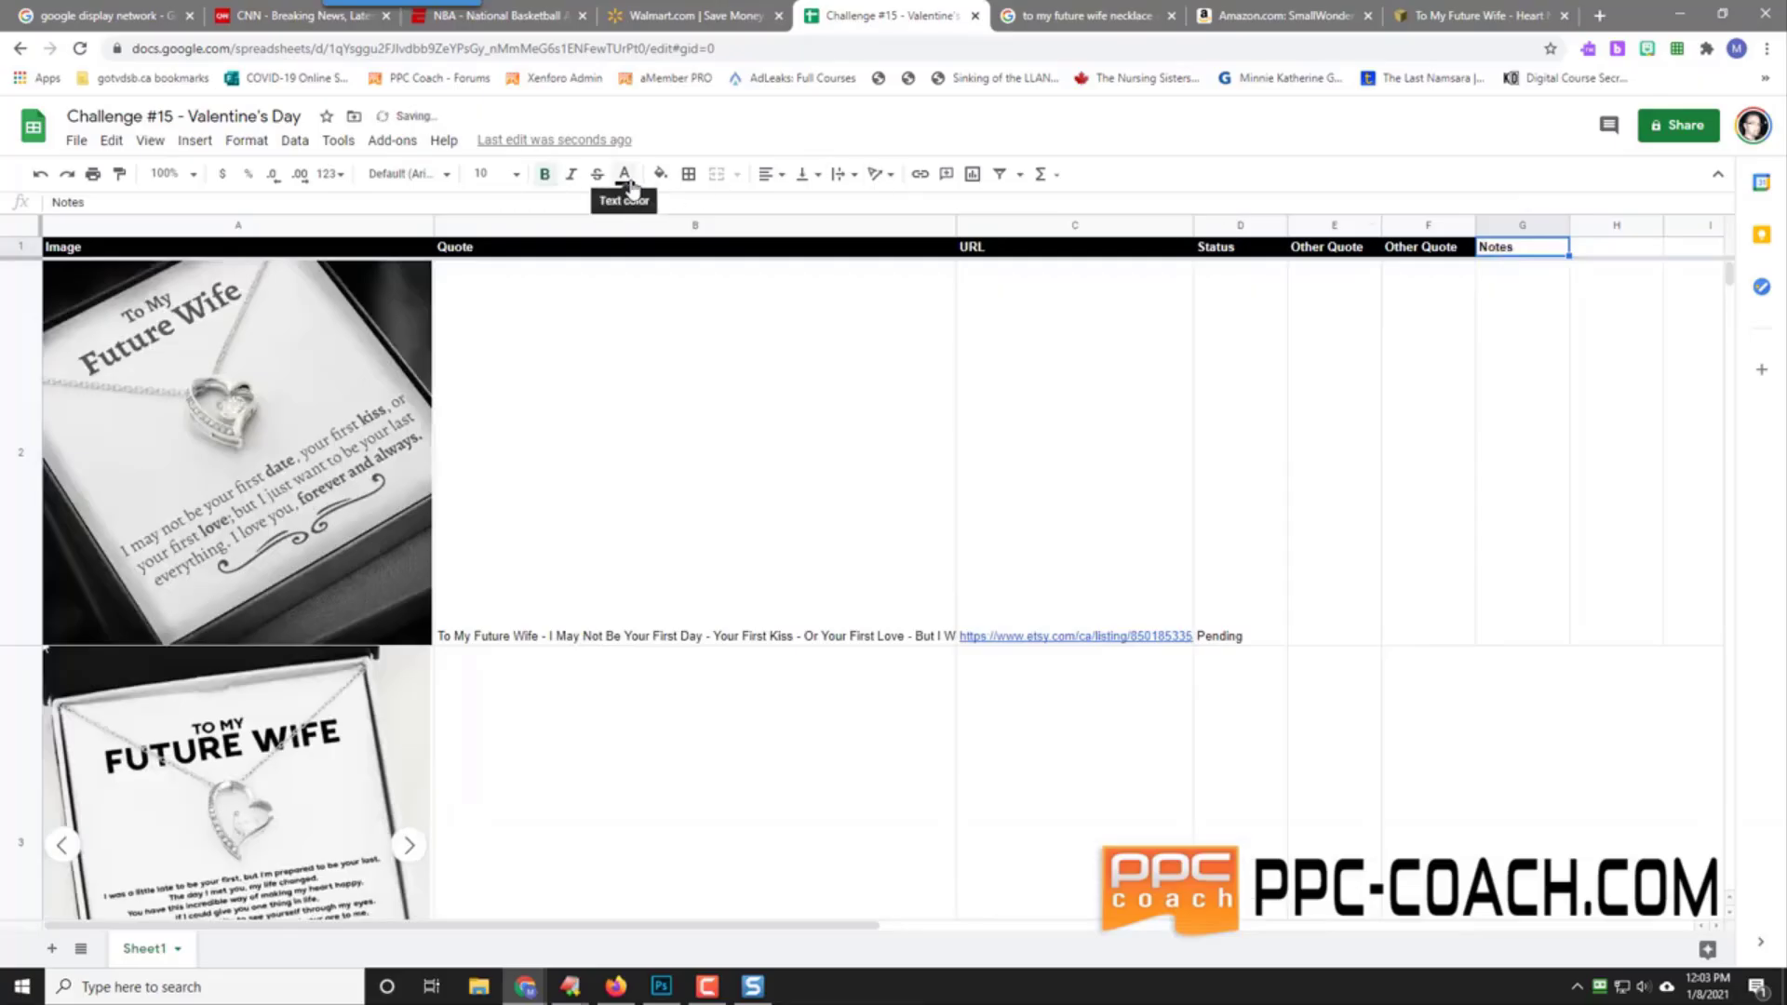
click(628, 182)
click(815, 242)
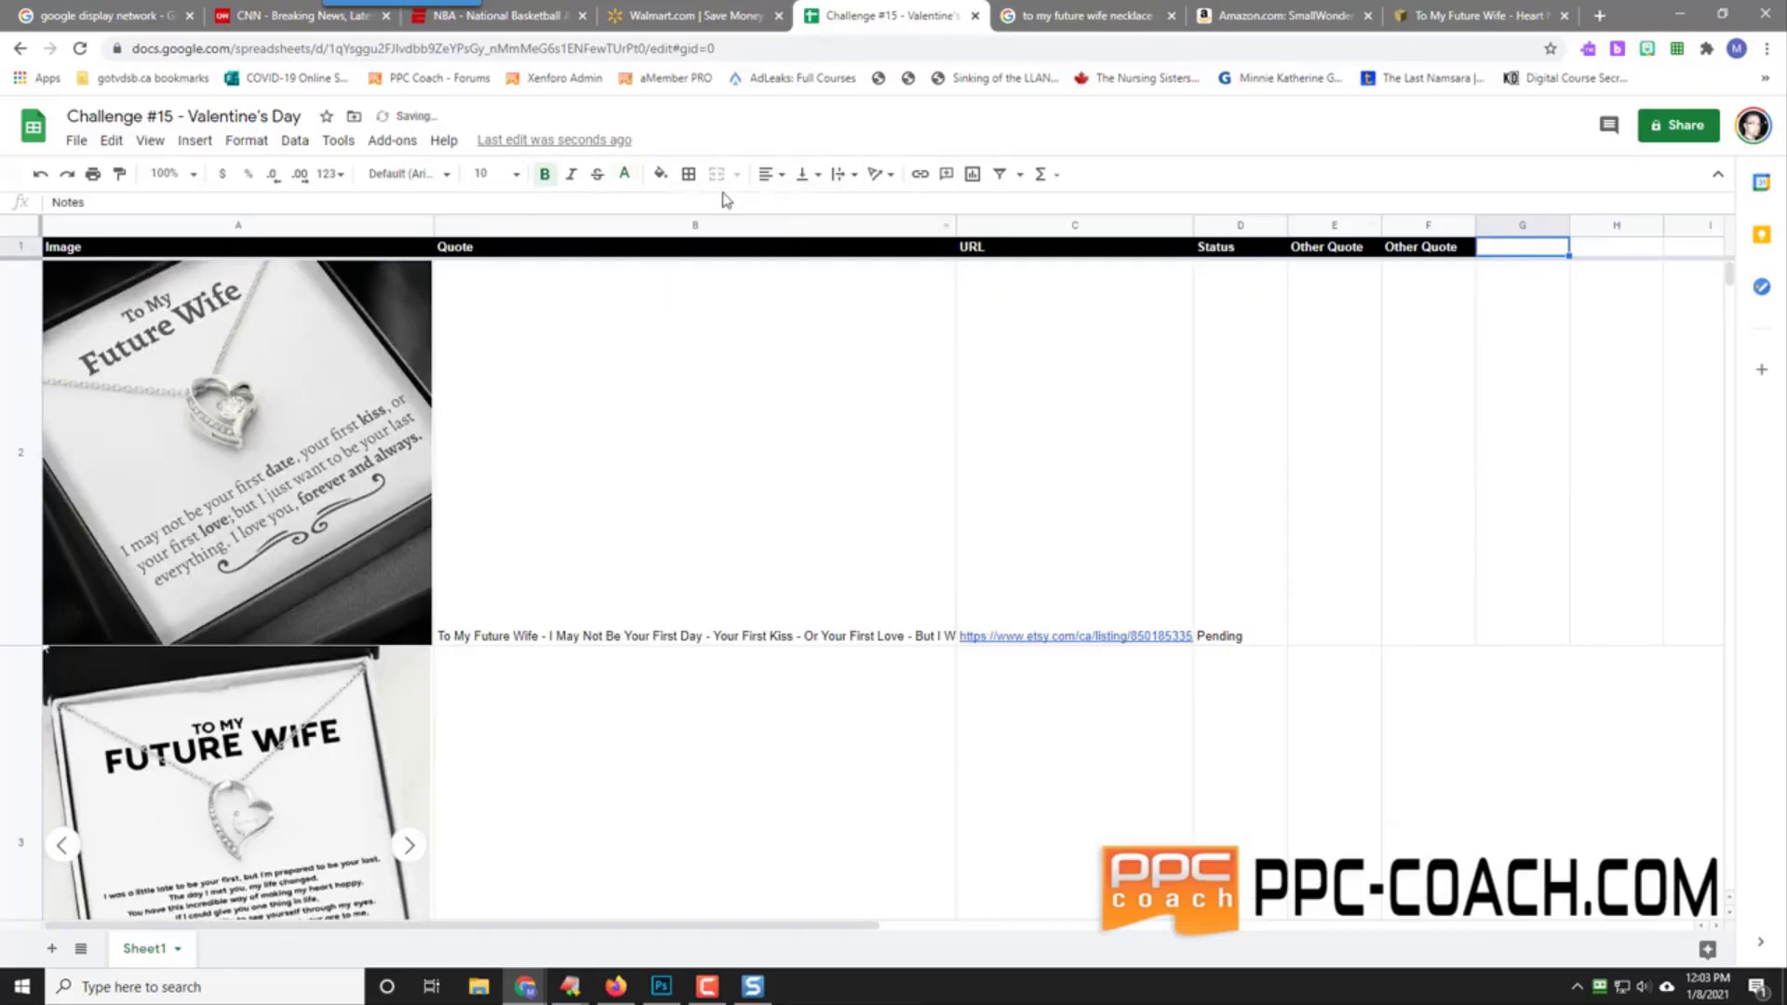
click(660, 174)
click(666, 243)
scroll(1364, 521, down, 2)
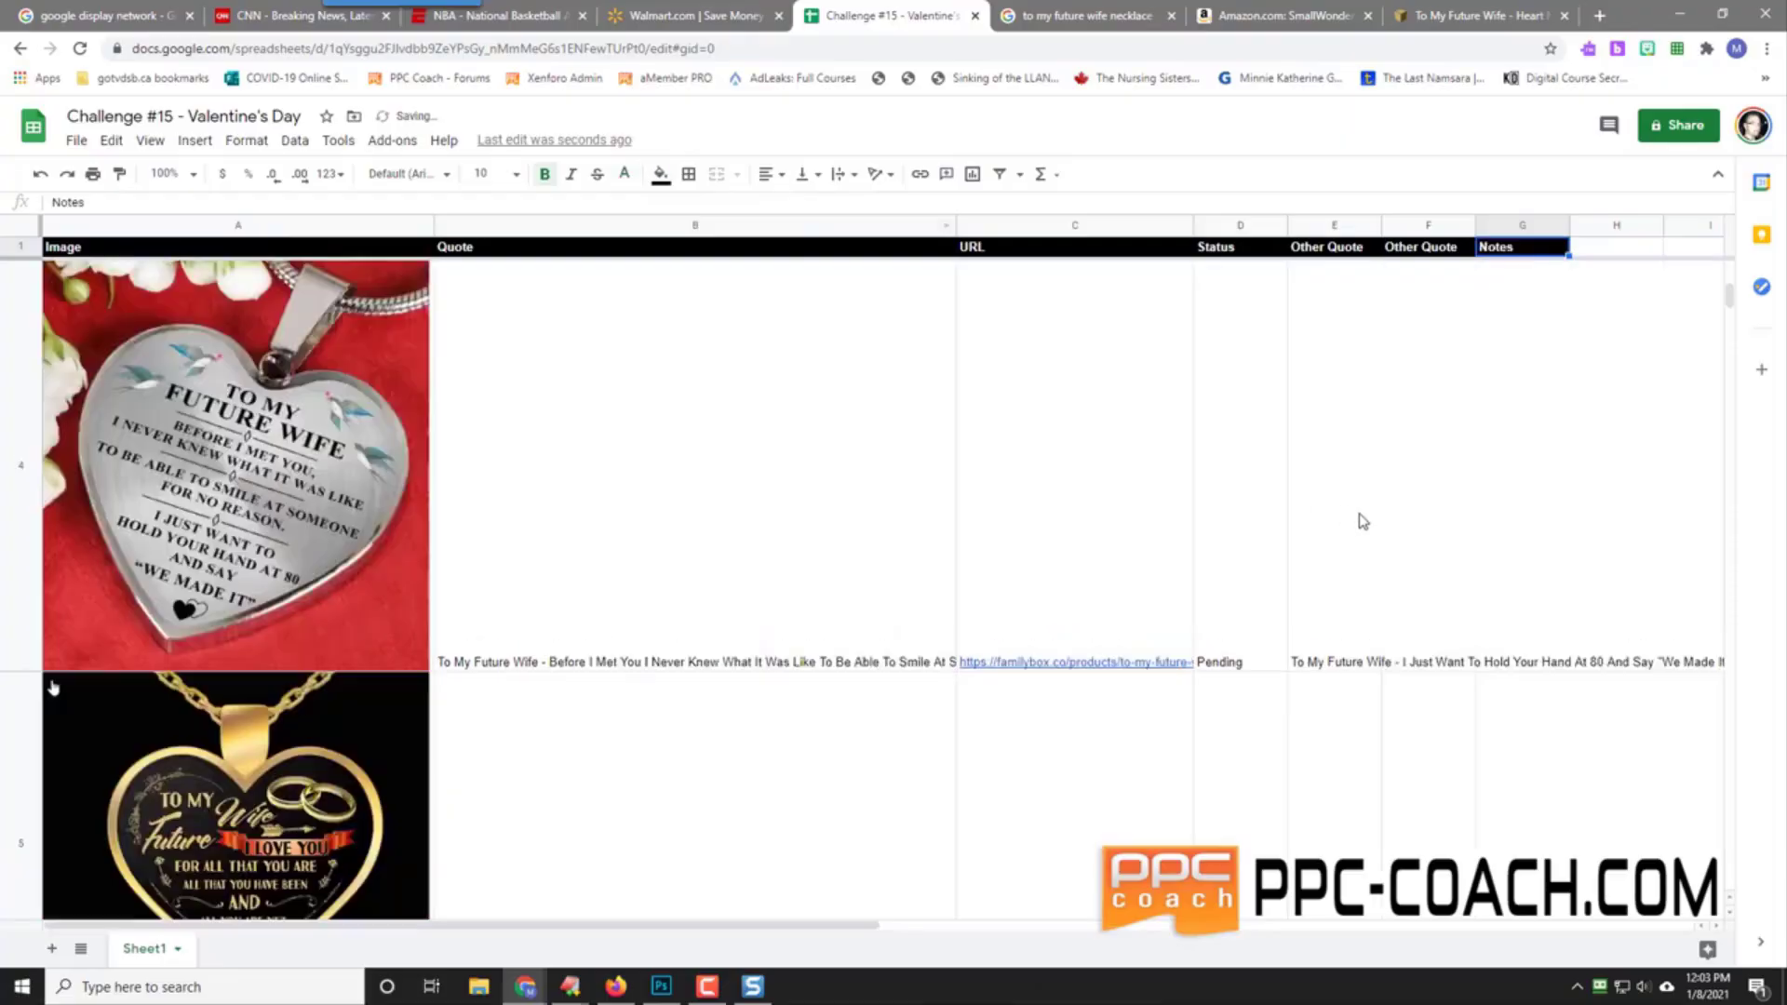
scroll(1363, 521, down, 1)
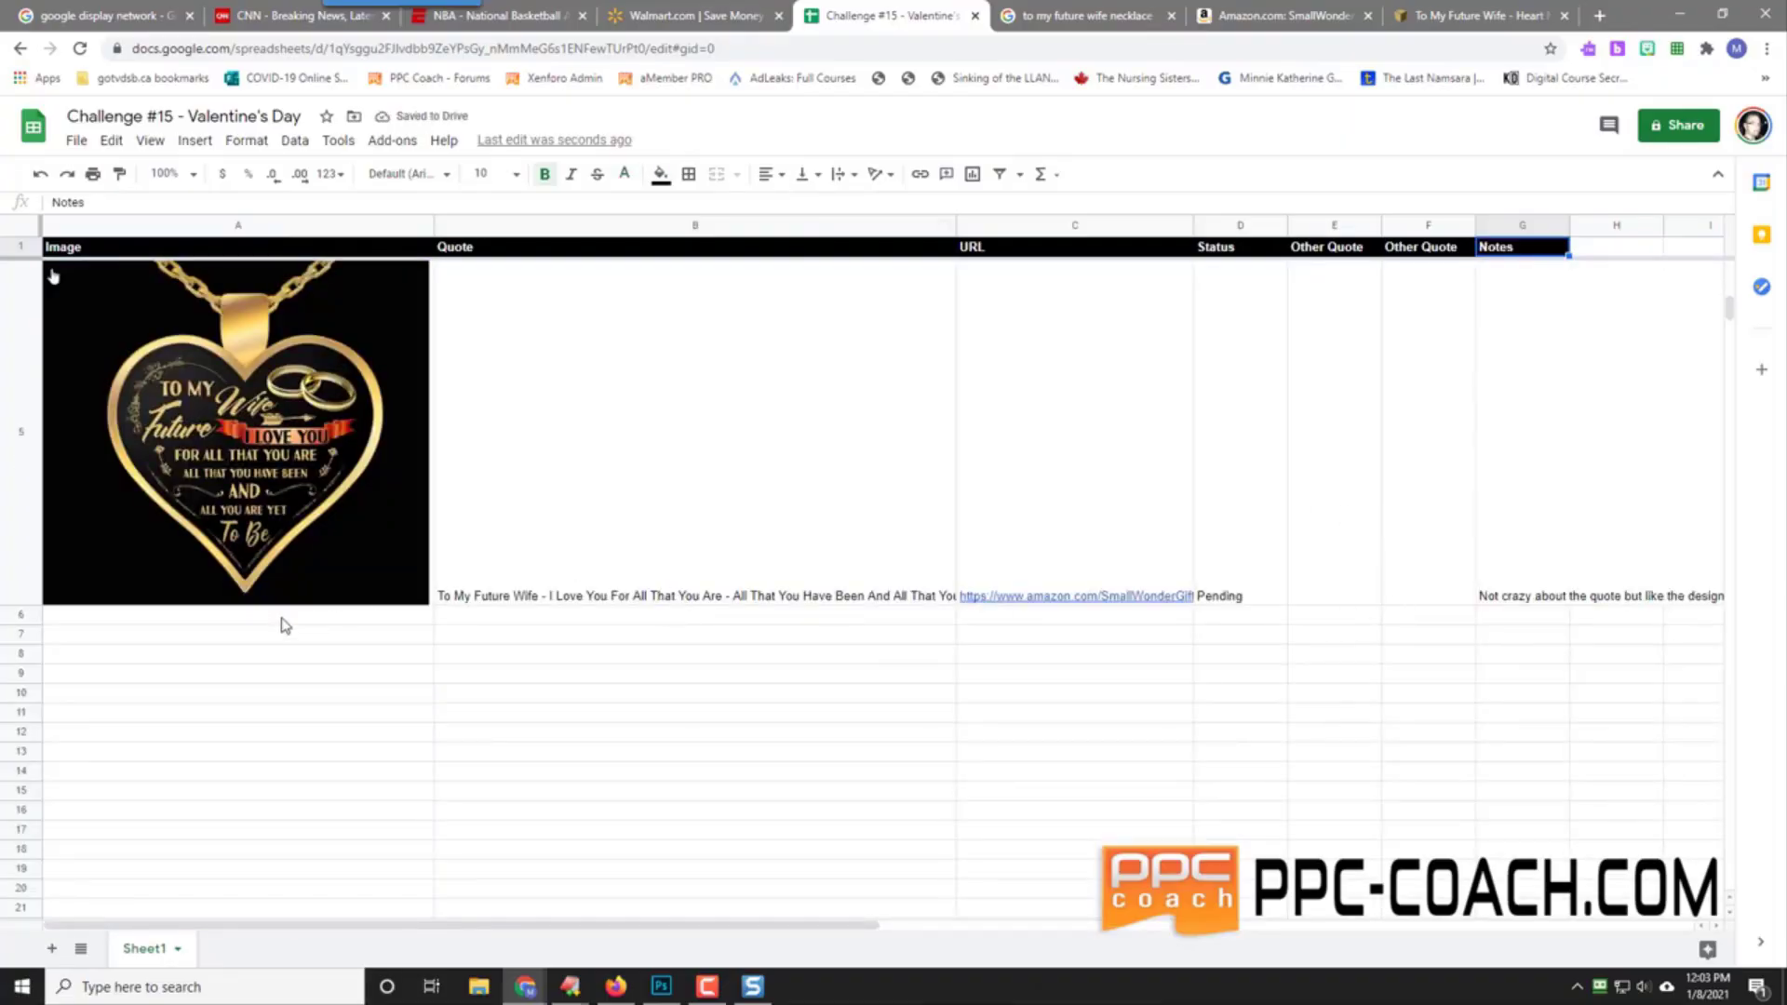
click(251, 615)
scroll(259, 489, up, 3)
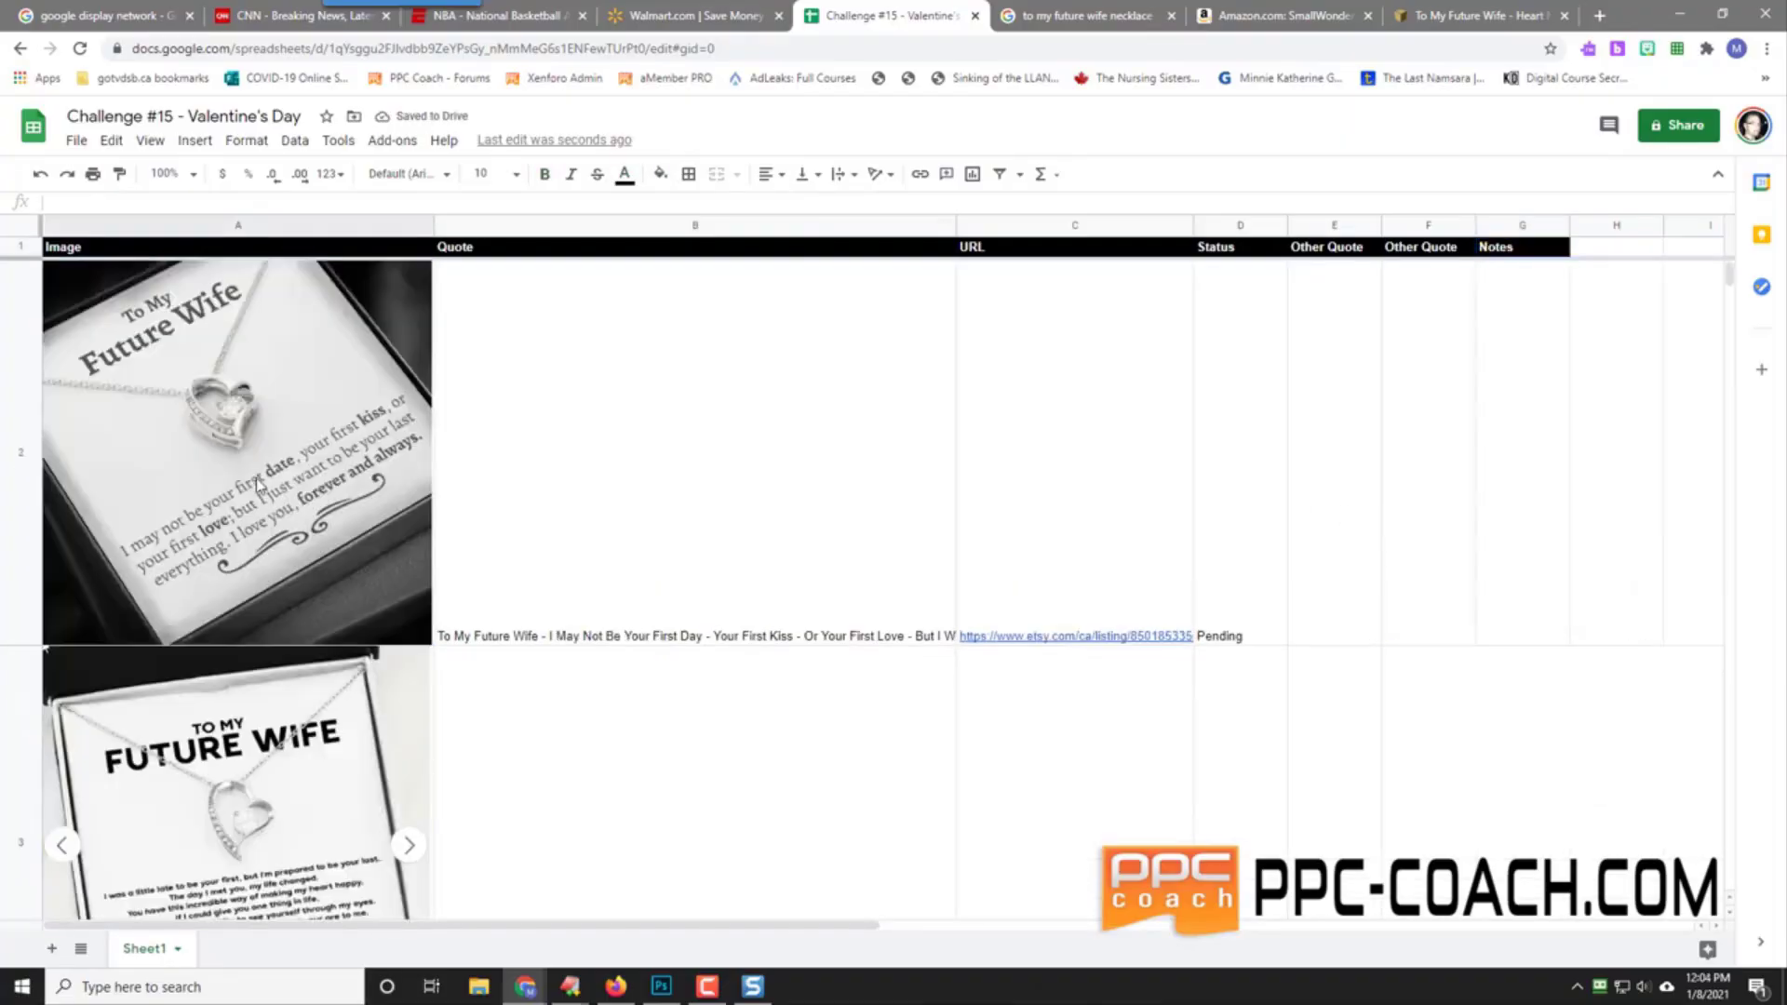
scroll(255, 477, down, 3)
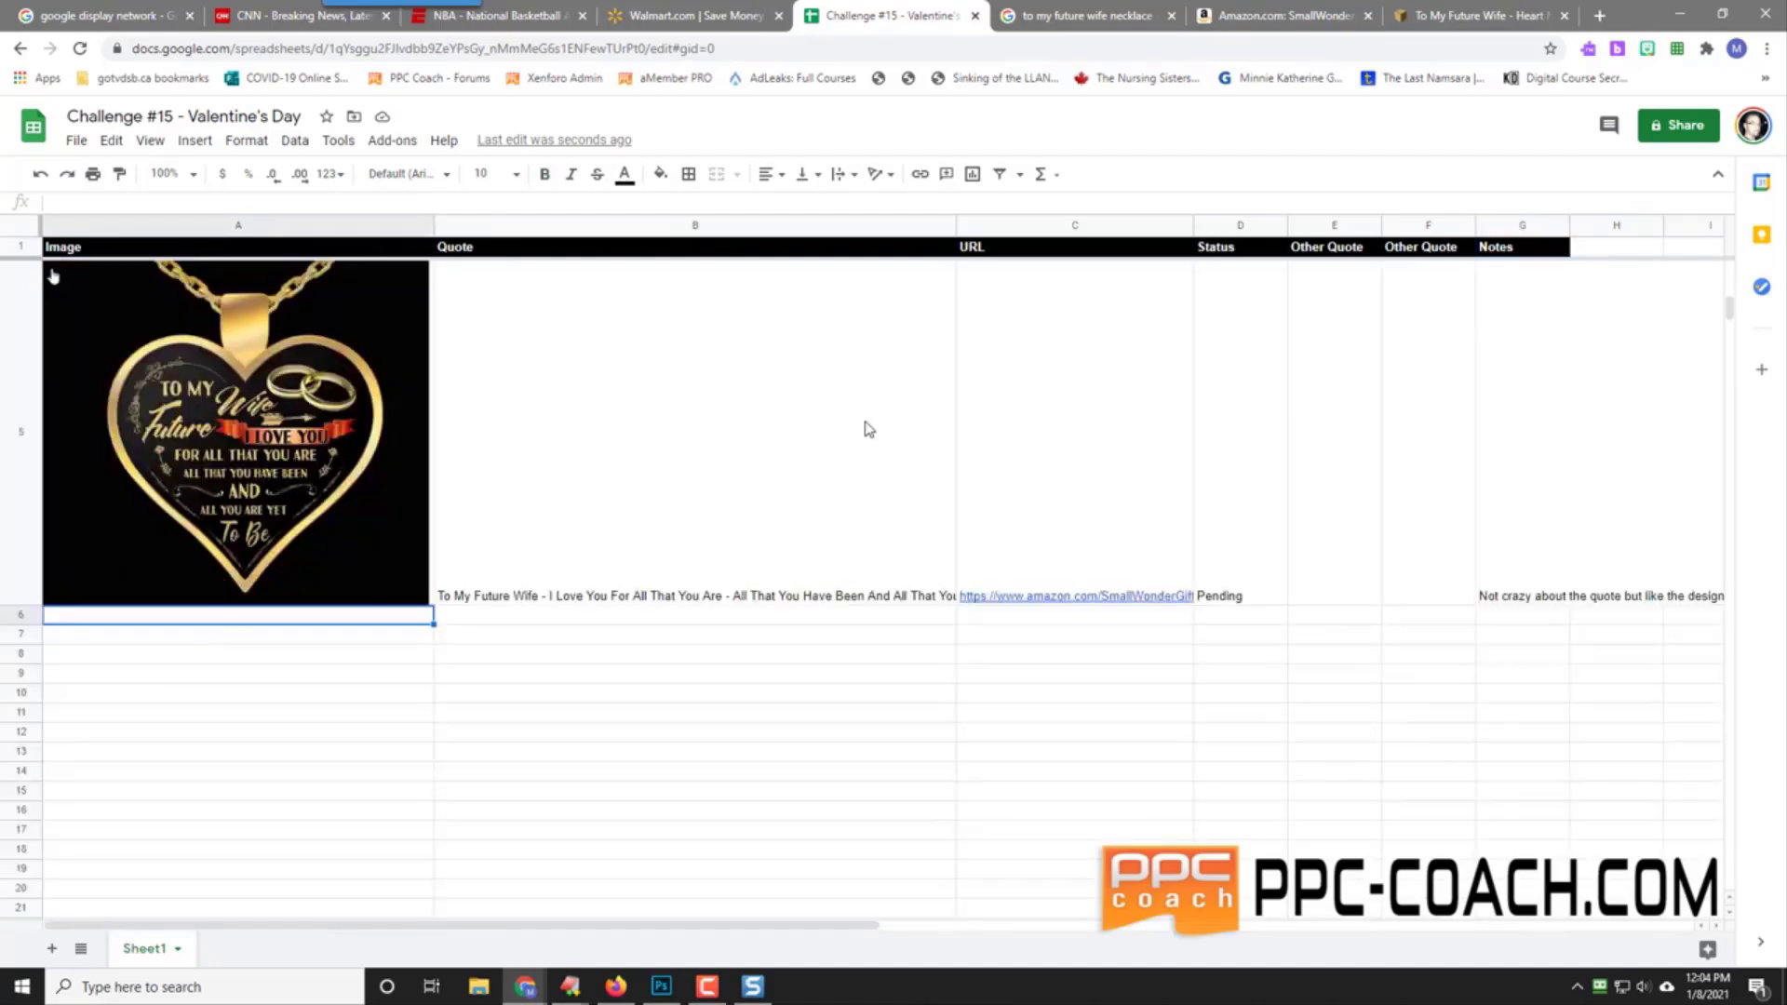
Step: Find and preview the purple 'I Am The Luckiest Man Alive' necklace in the image results
click(1084, 16)
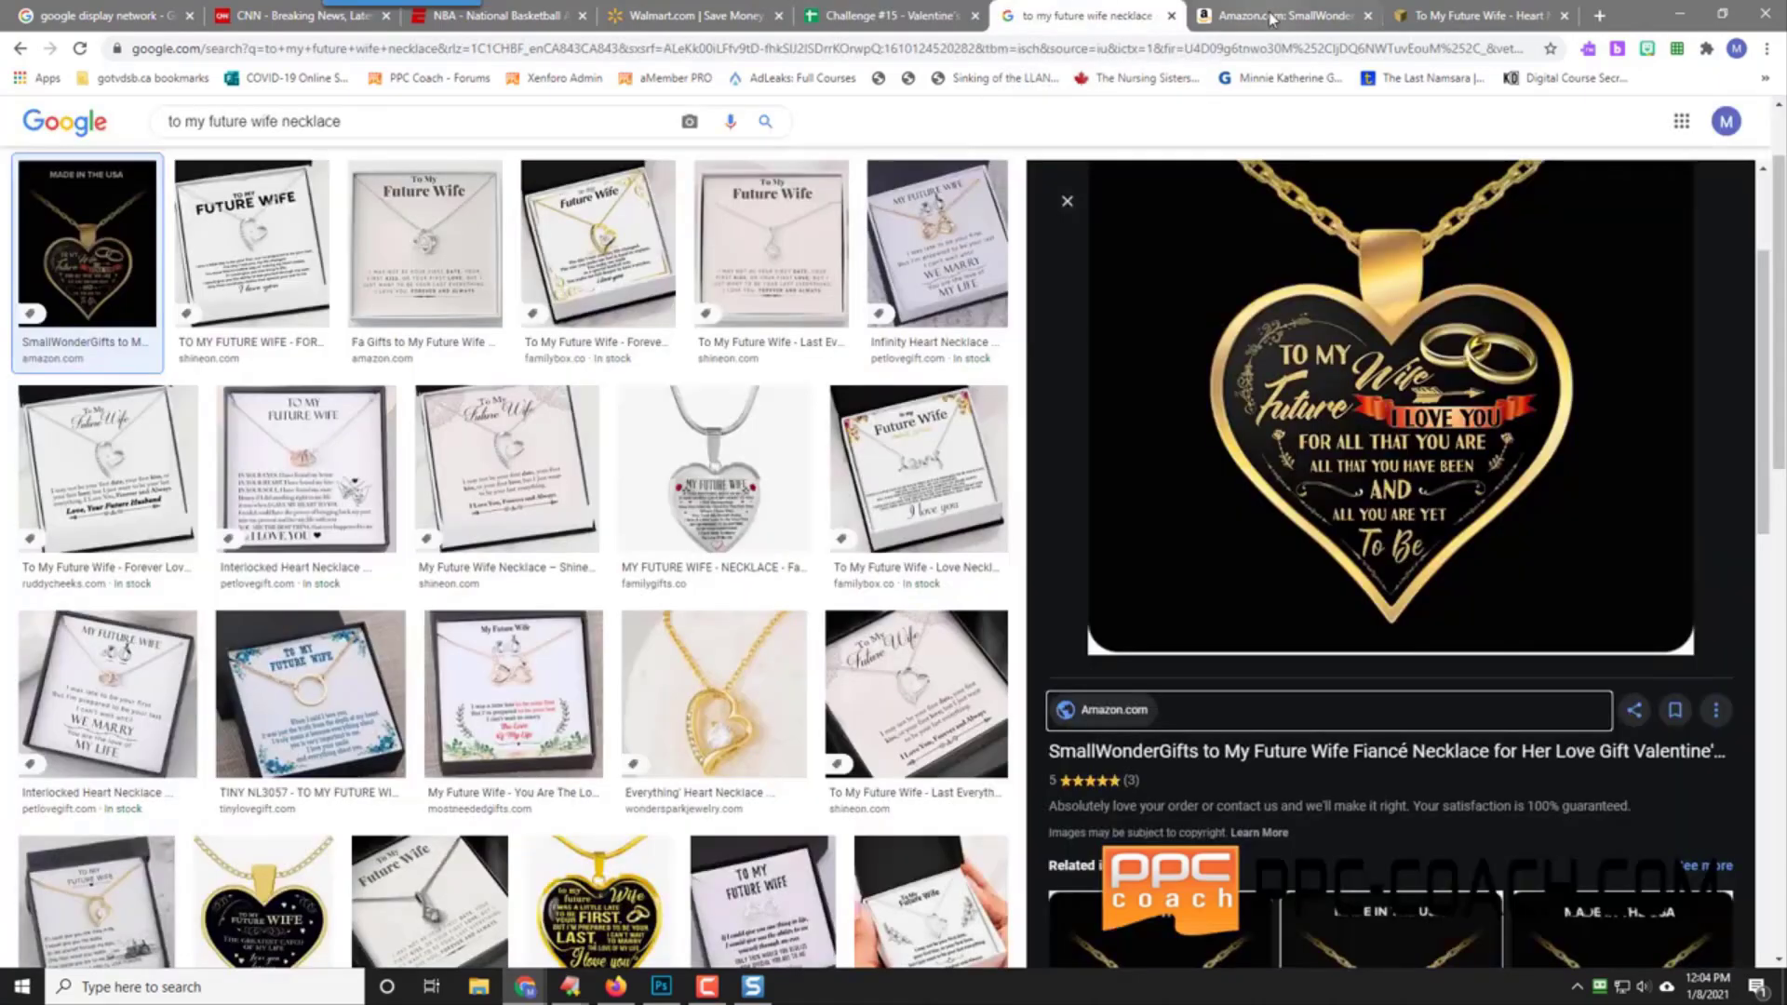
scroll(537, 533, down, 2)
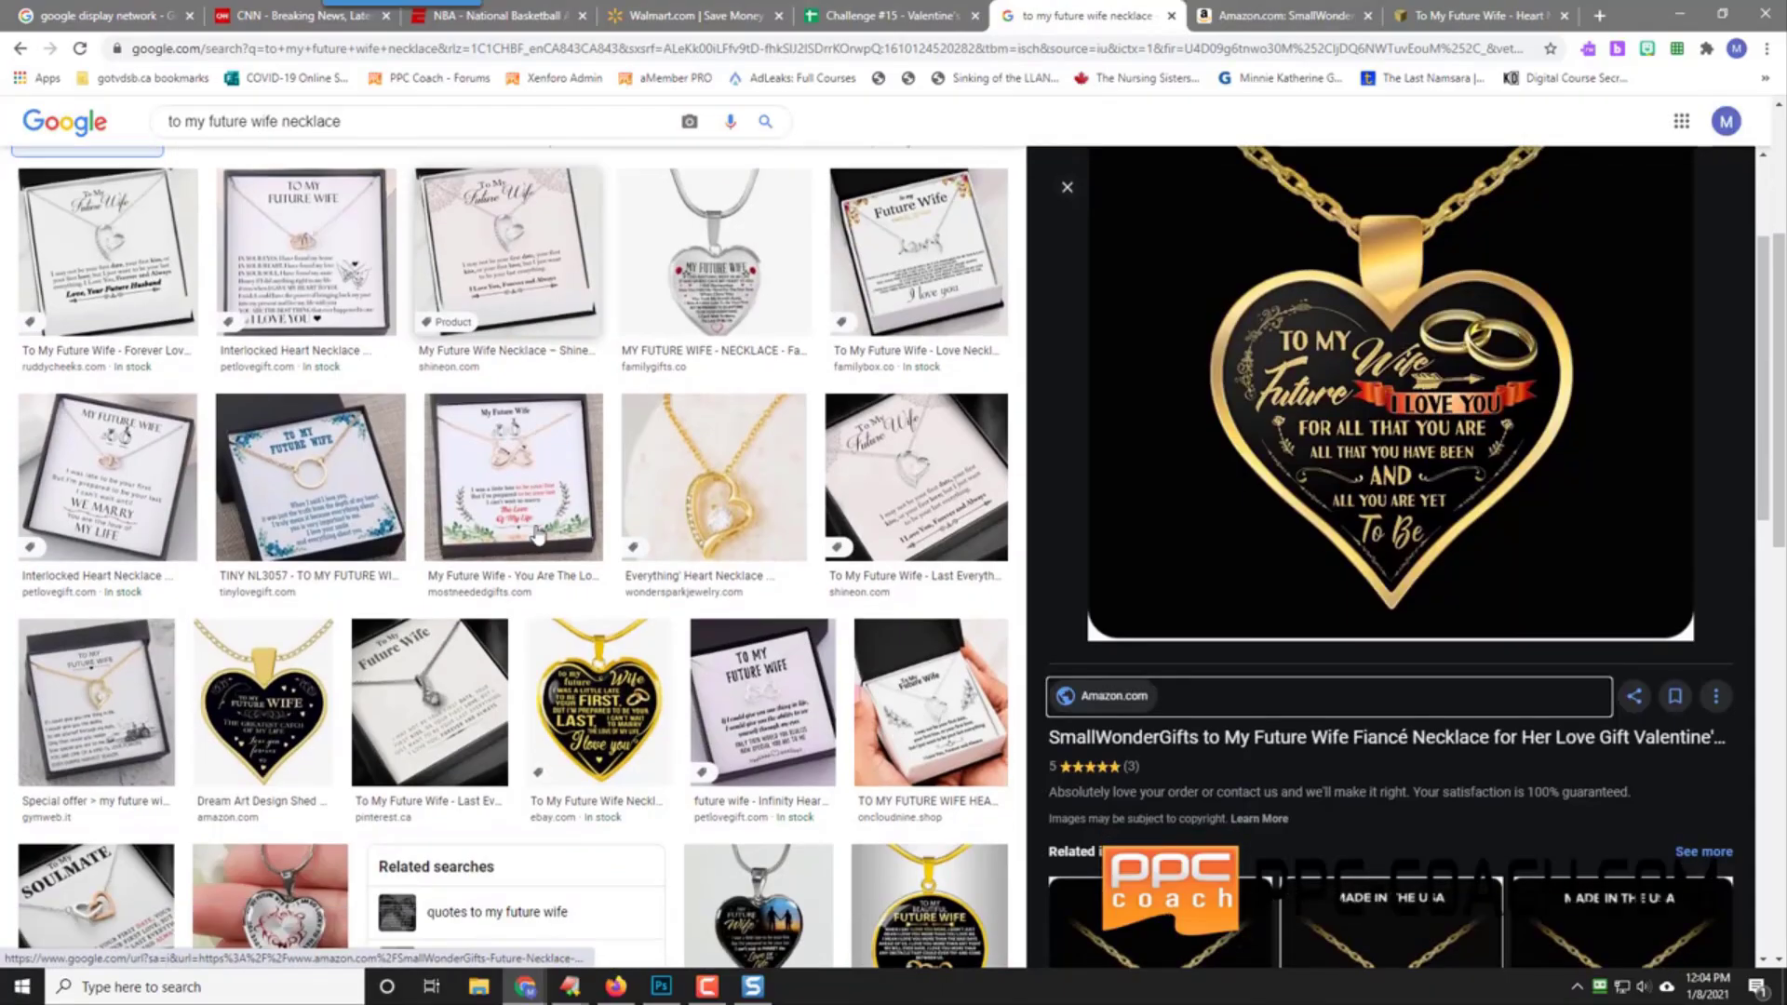
scroll(537, 533, down, 4)
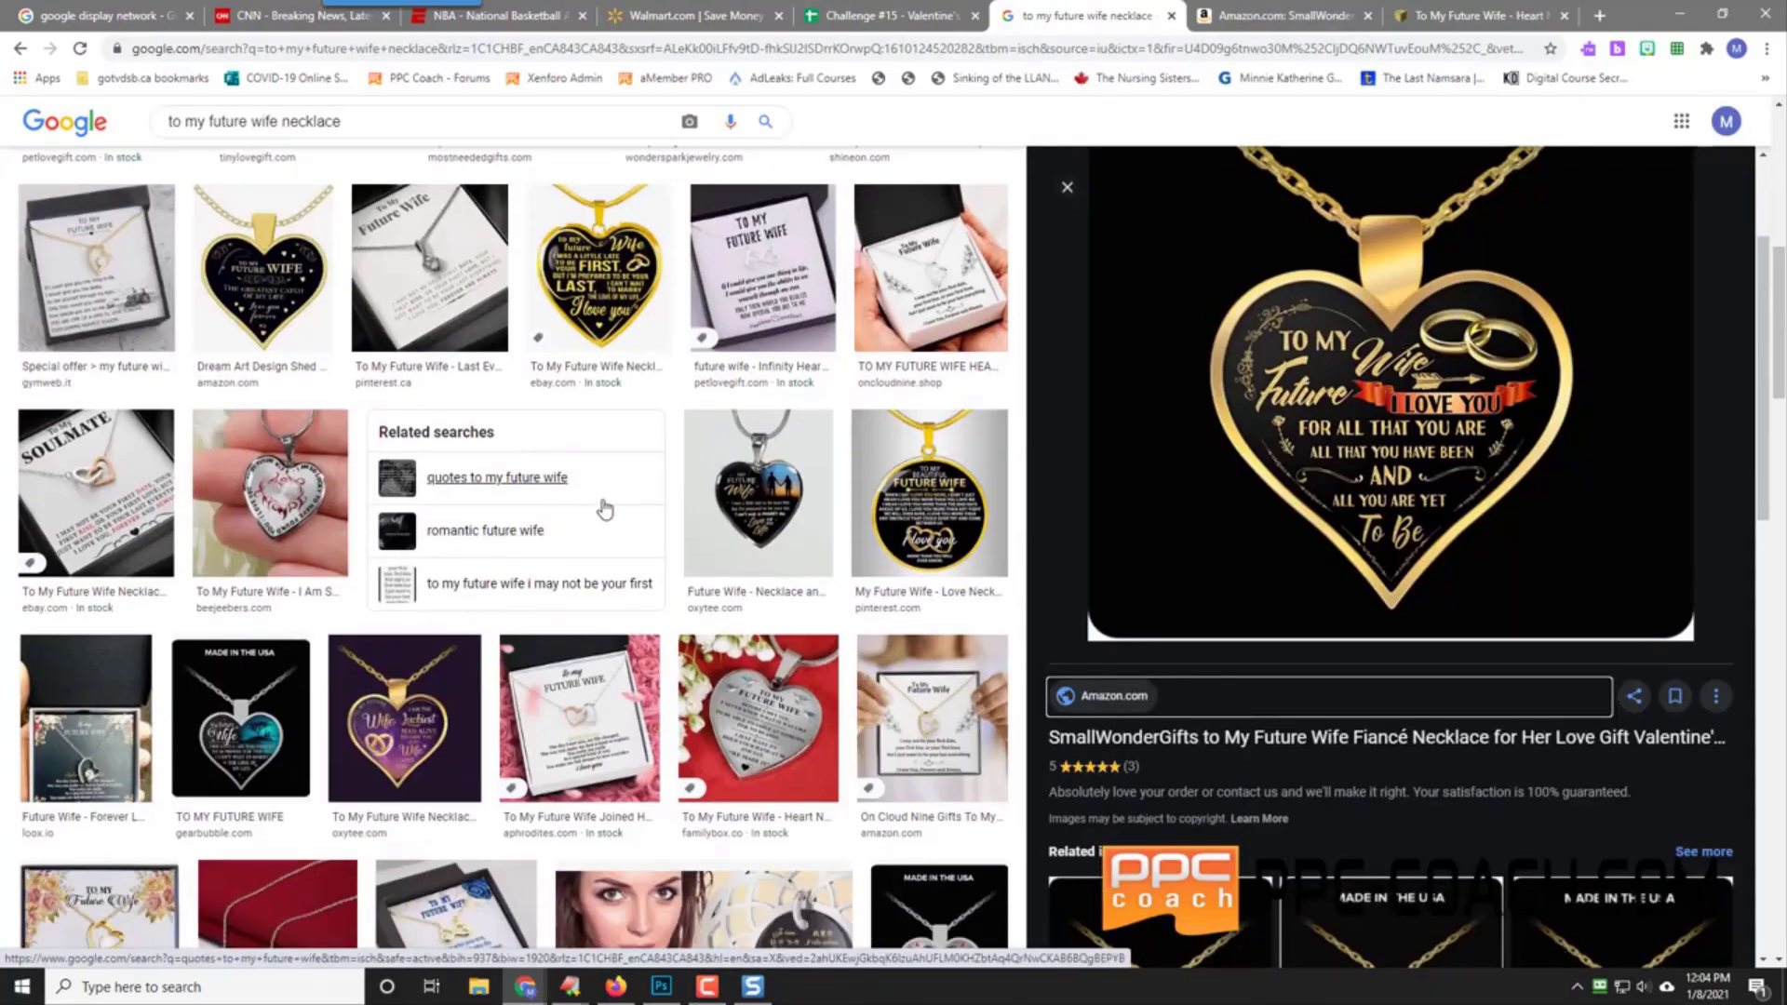
scroll(605, 509, down, 2)
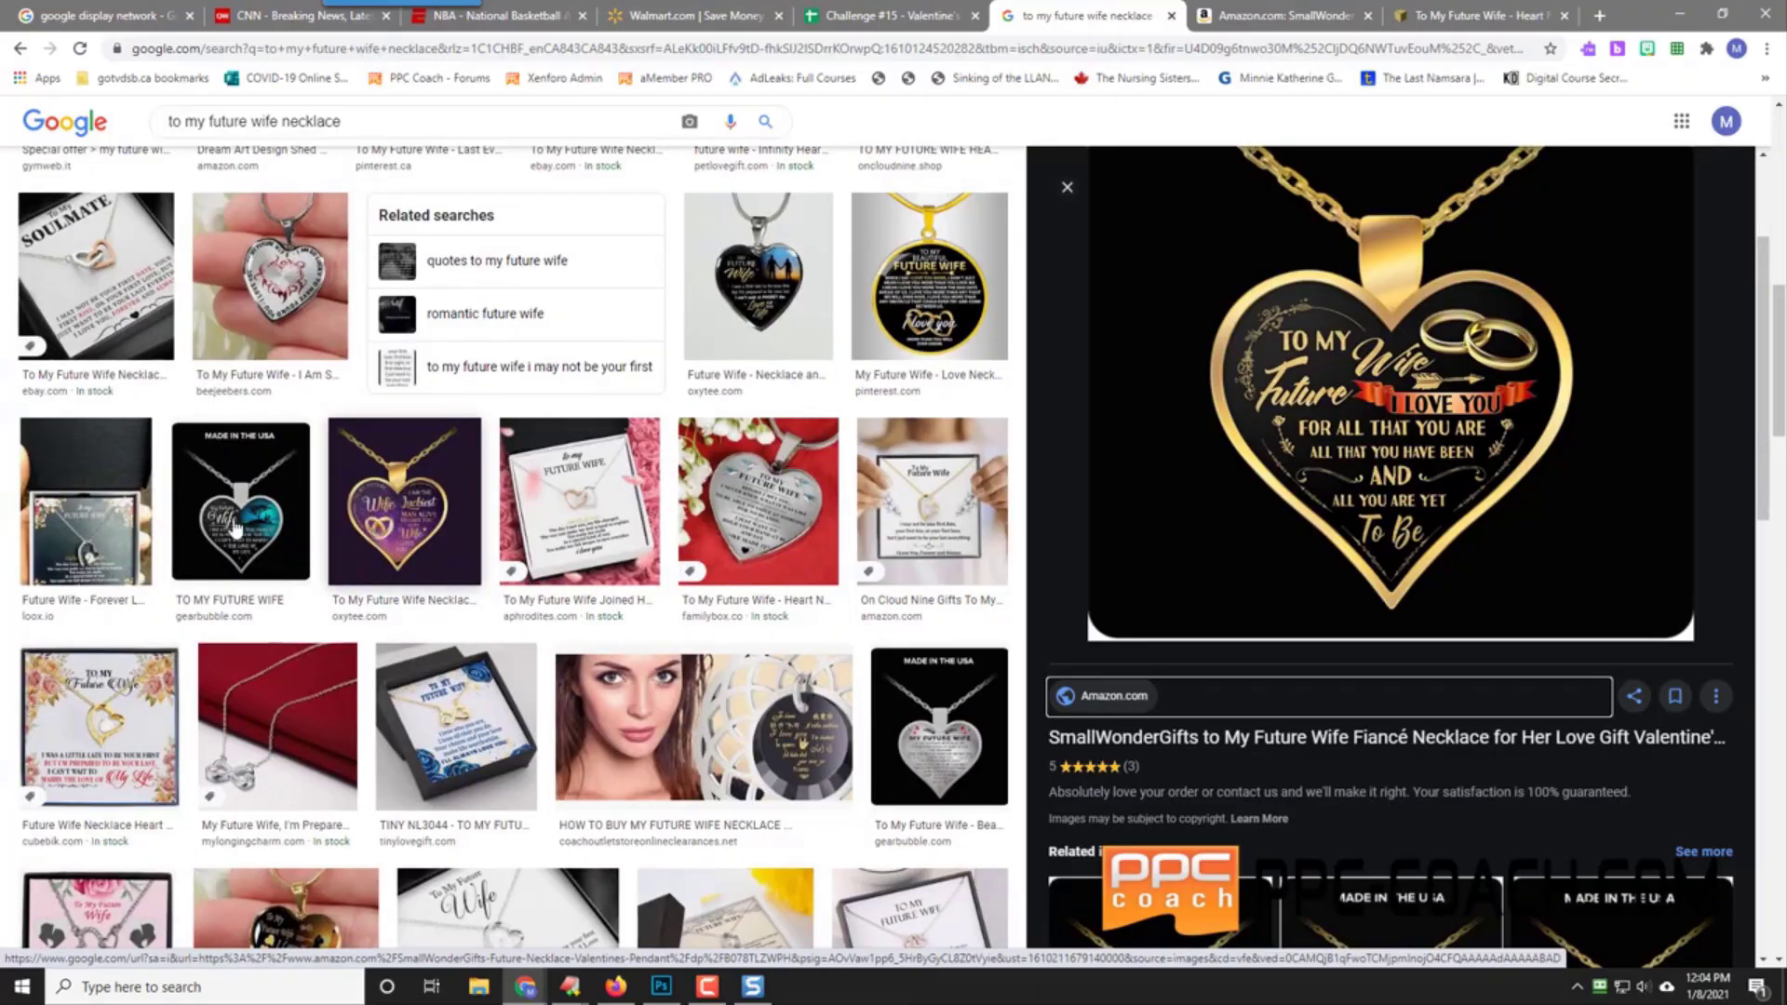
scroll(384, 536, down, 2)
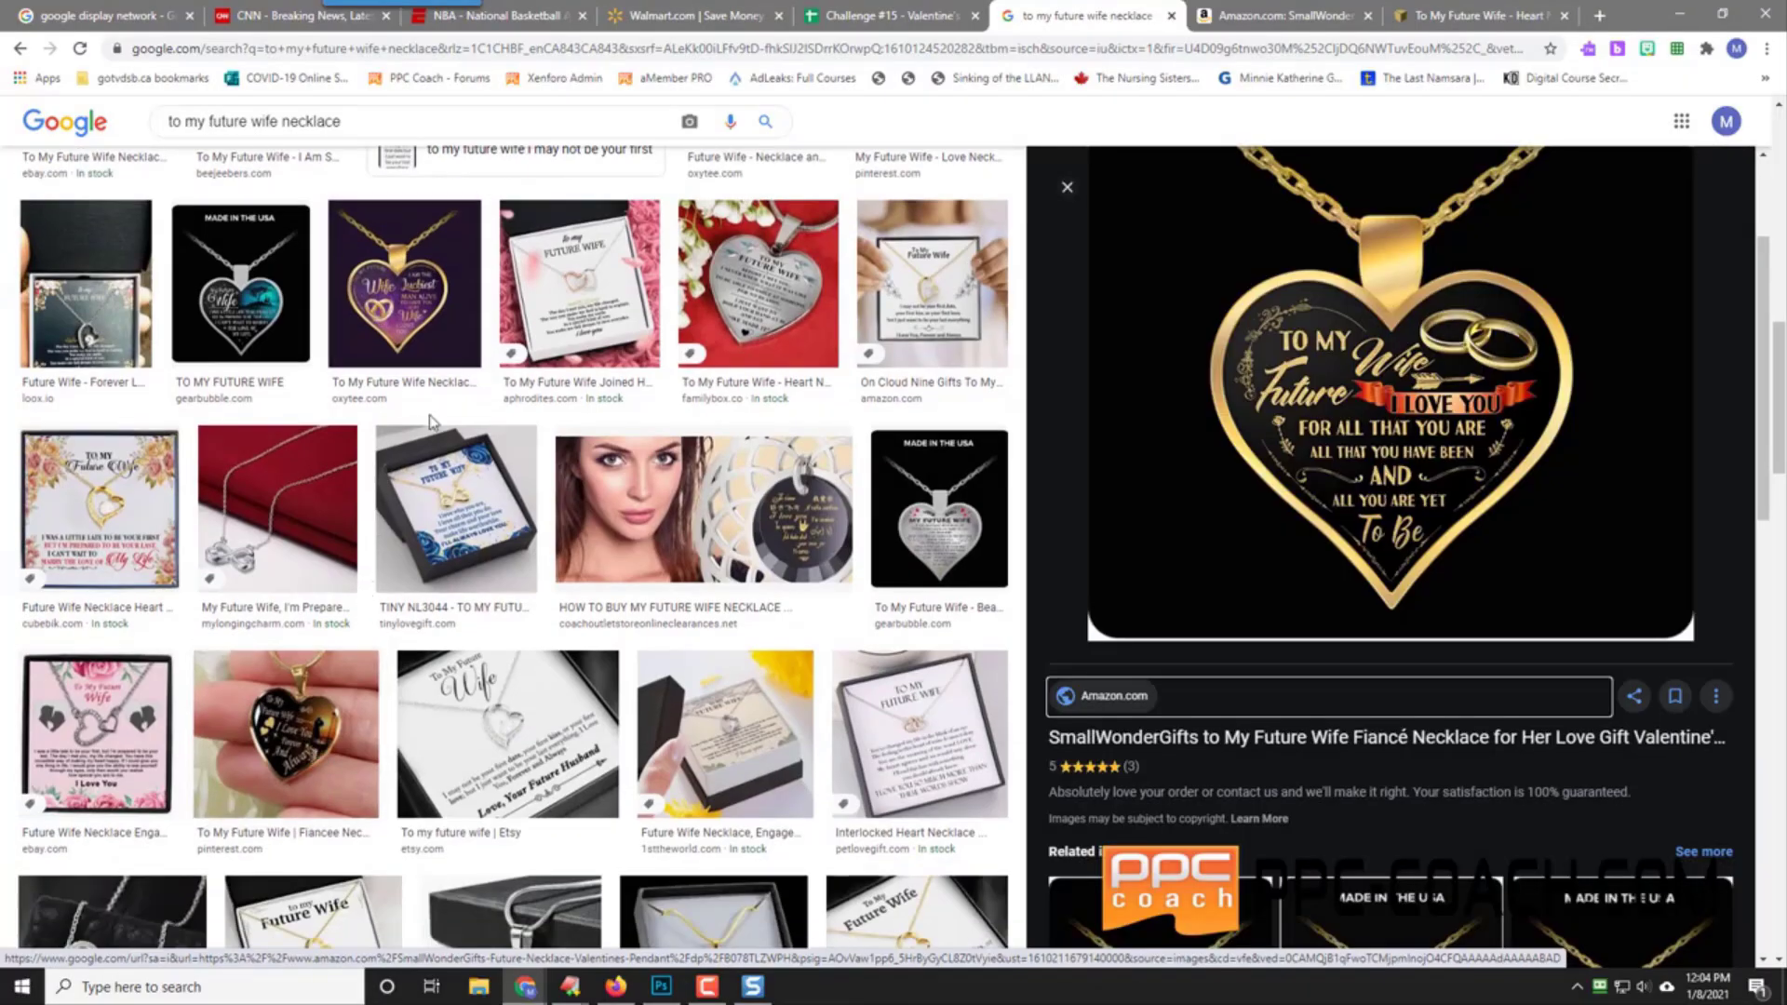
click(426, 312)
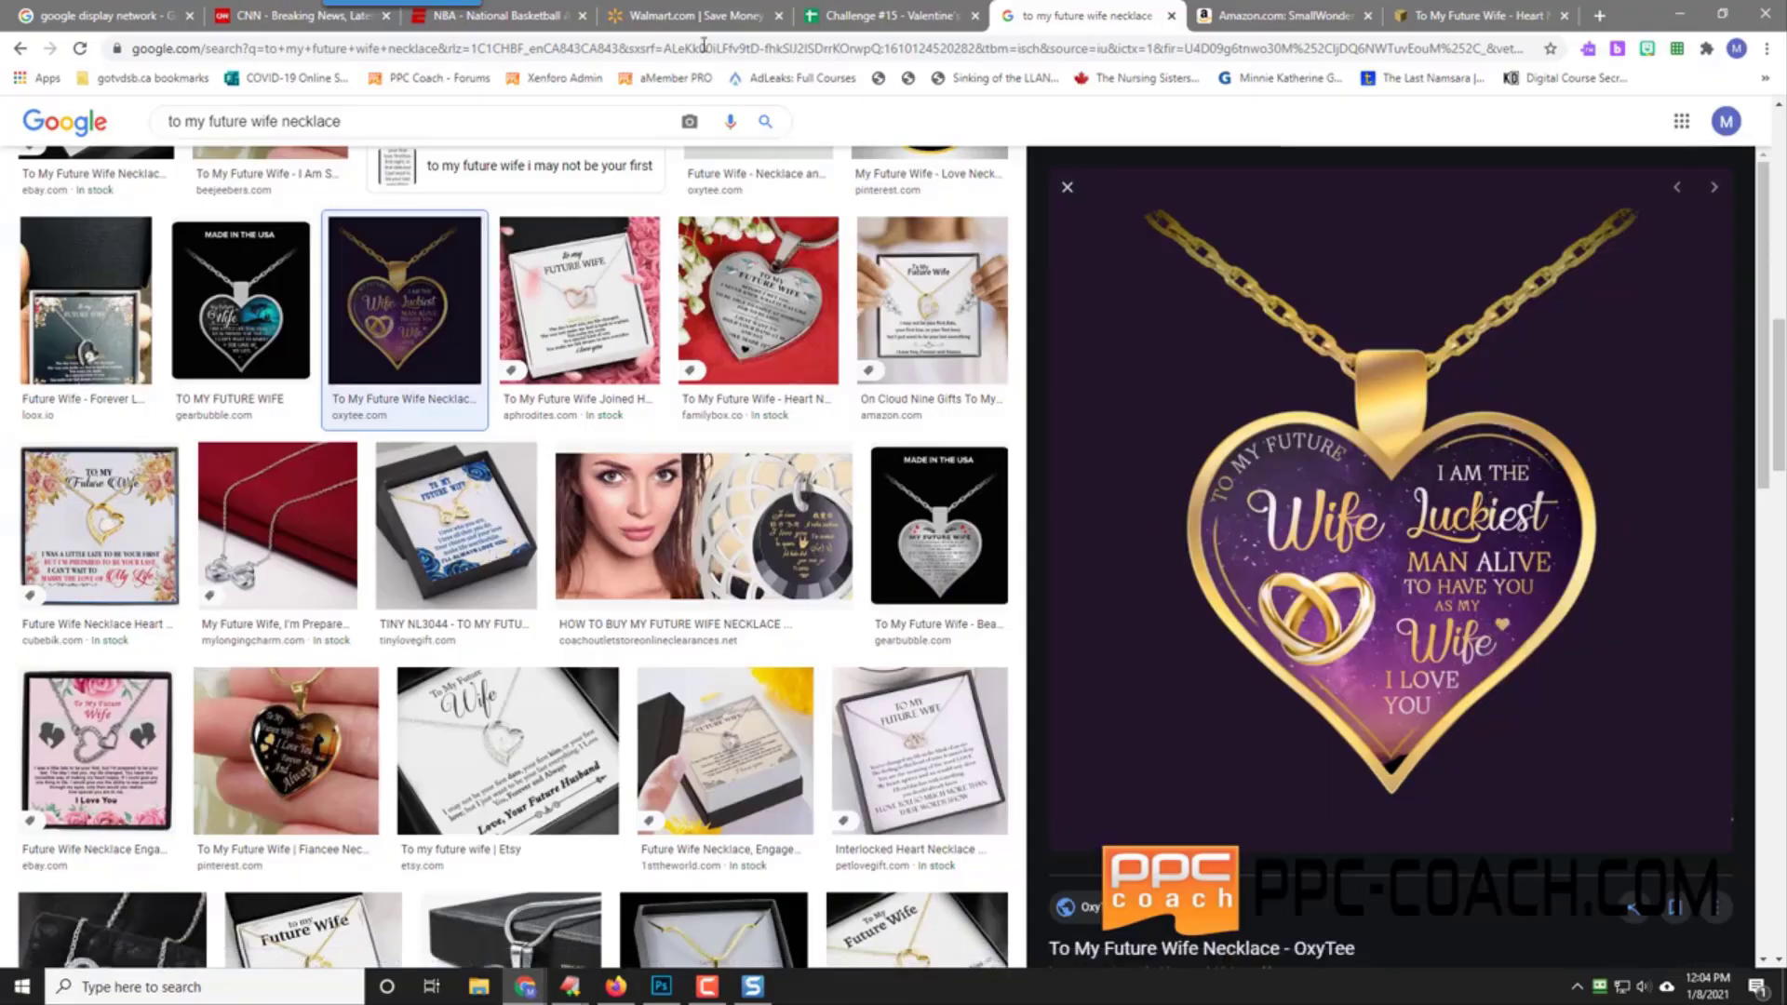
Step: Capture the necklace preview with Snagit and save it as a PNG in Research
click(400, 28)
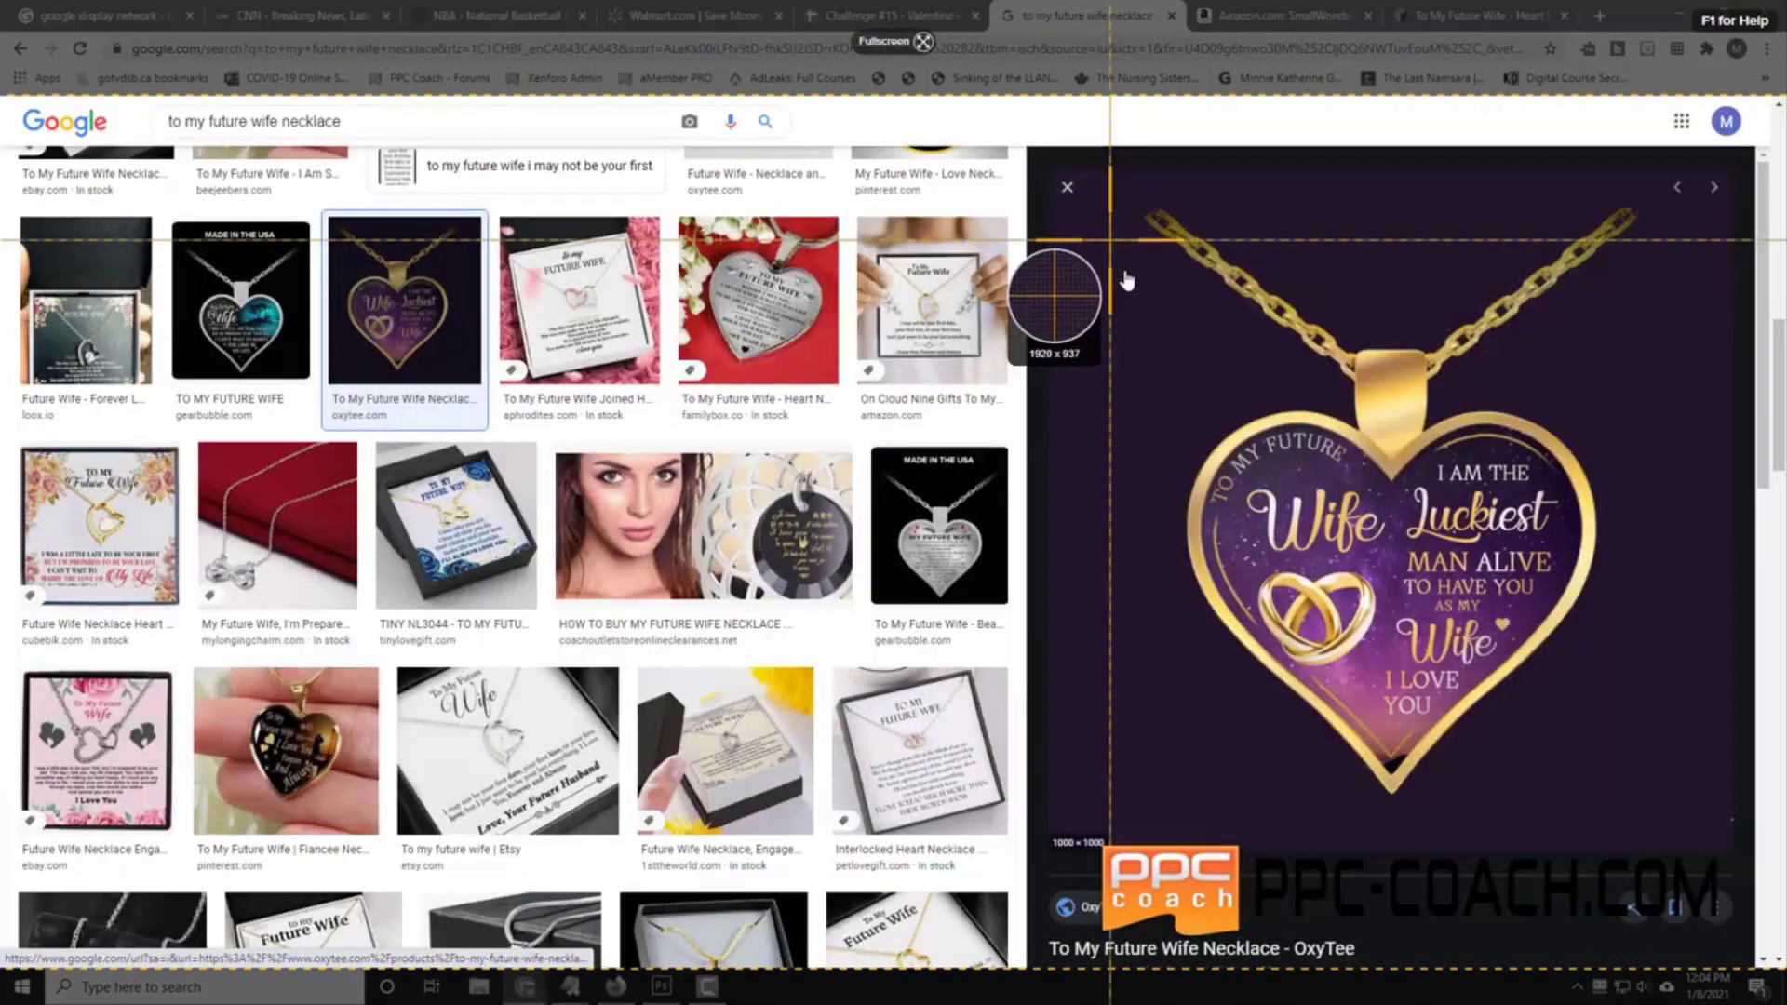
drag(1085, 249, 1666, 826)
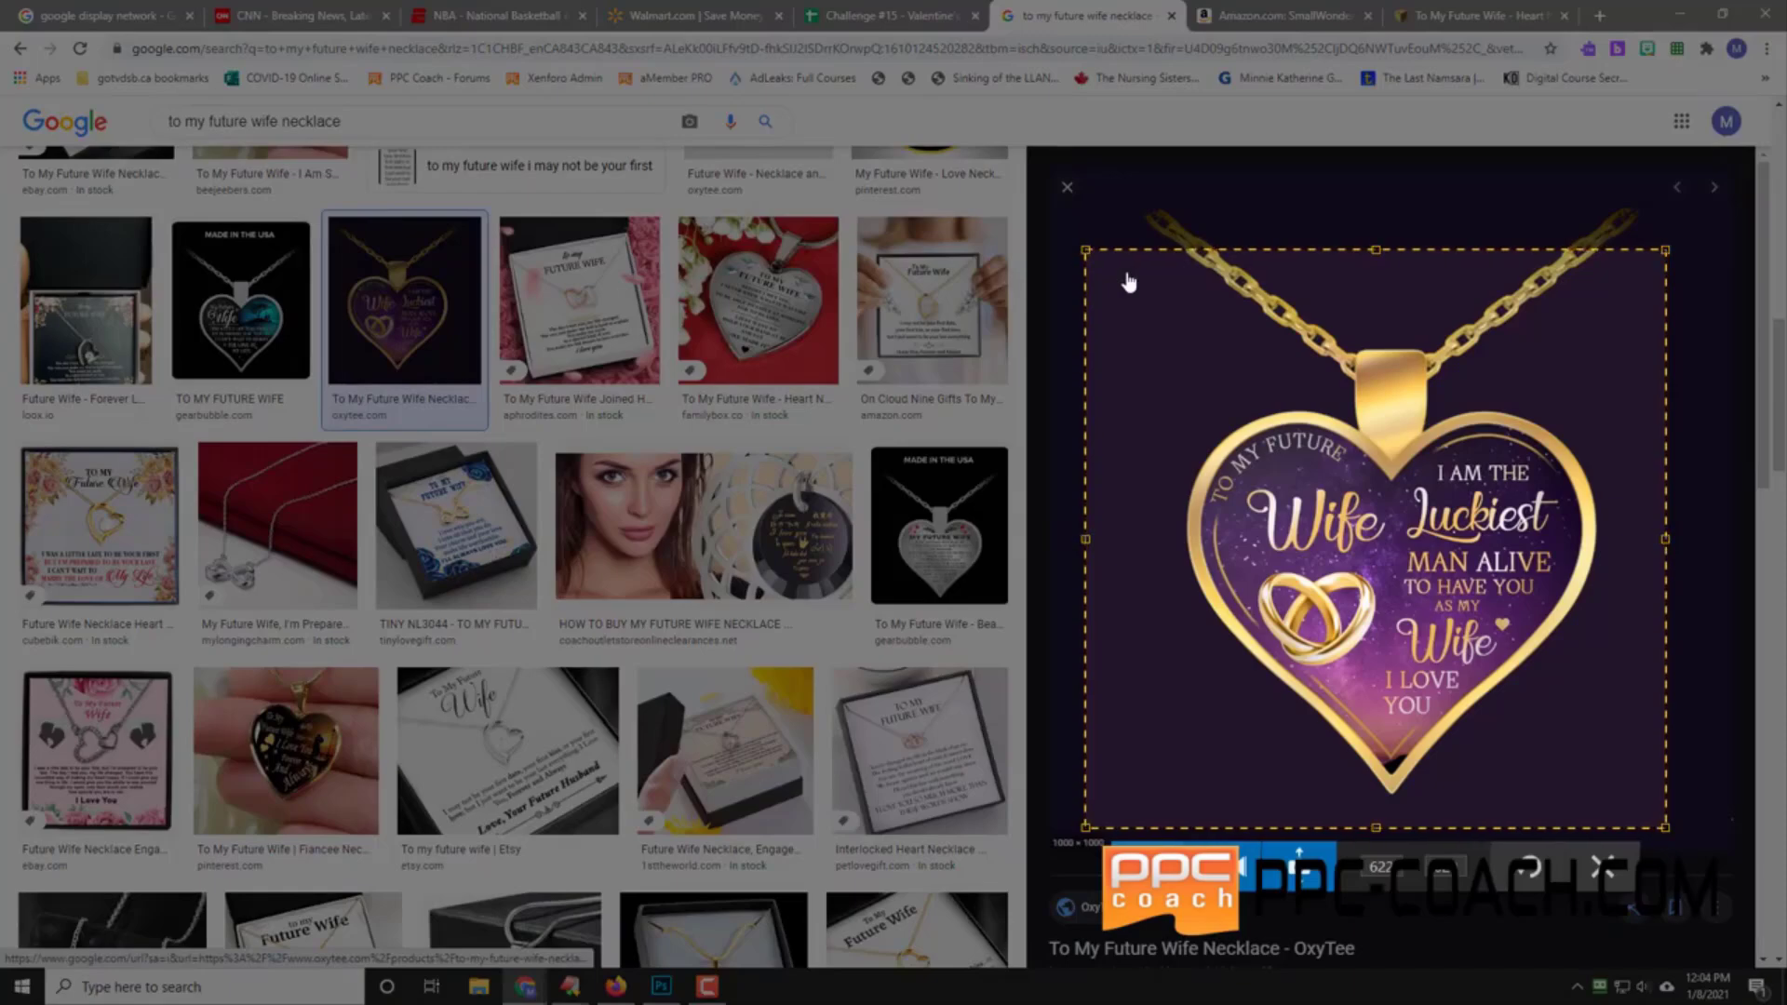
click(1148, 866)
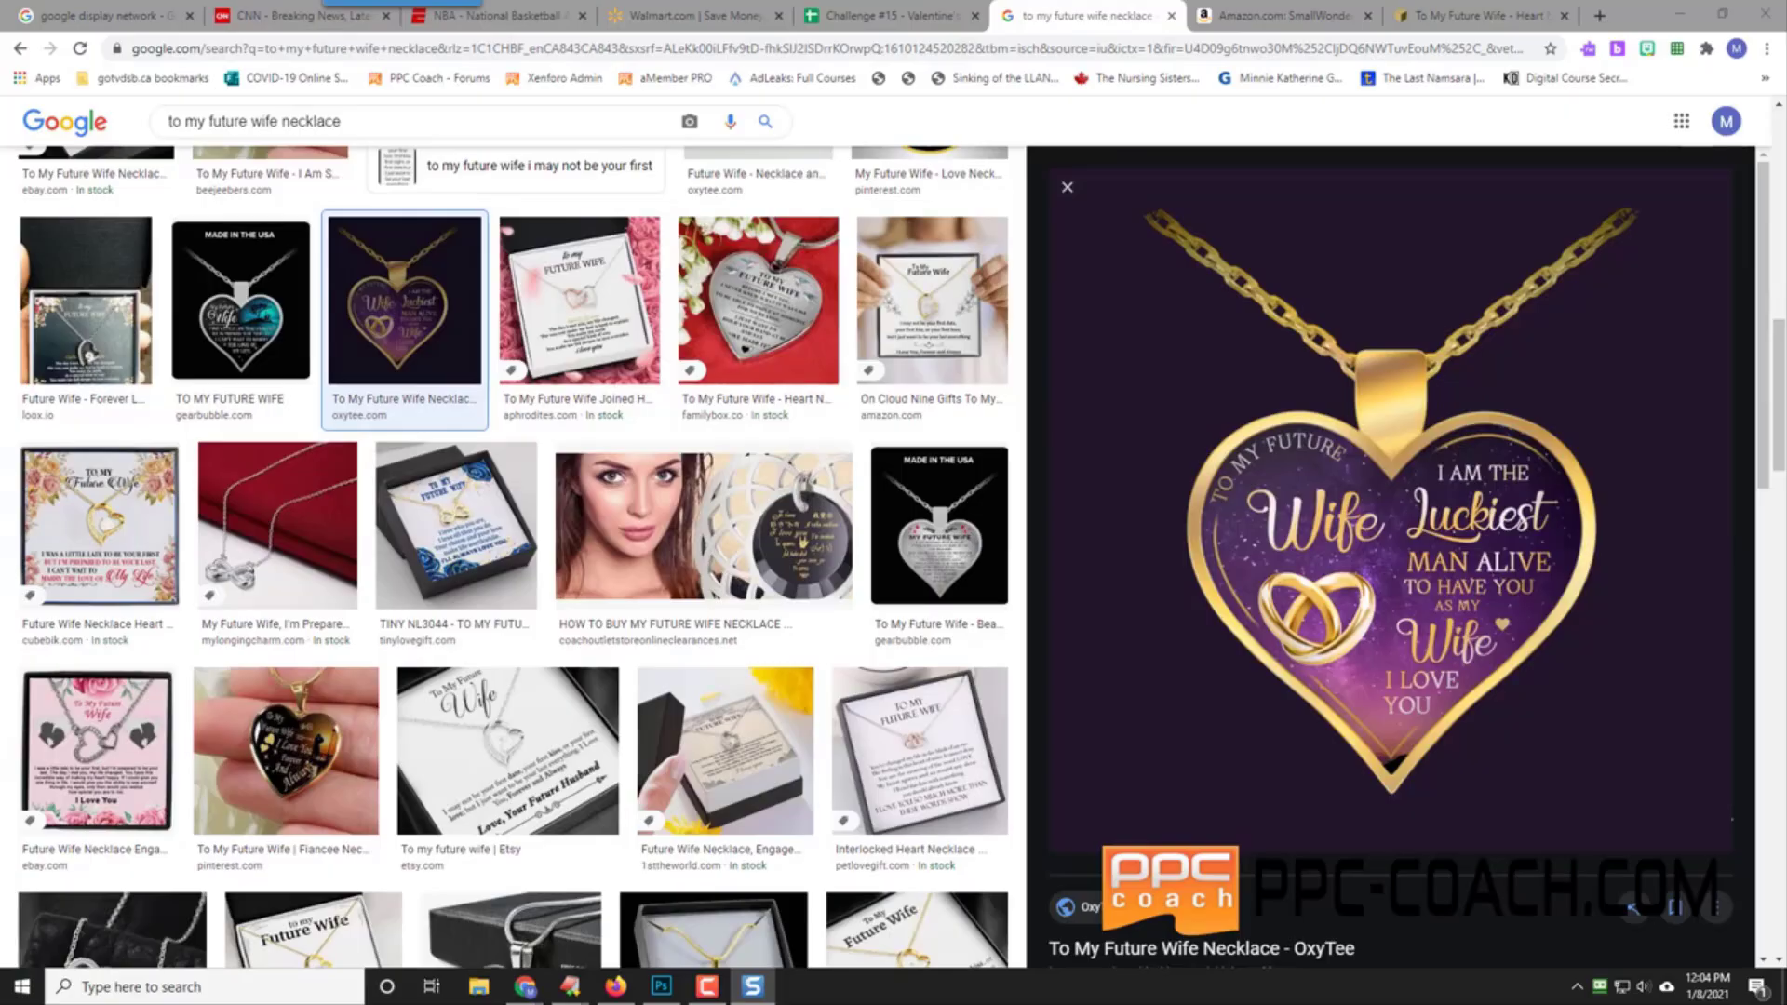
click(1381, 738)
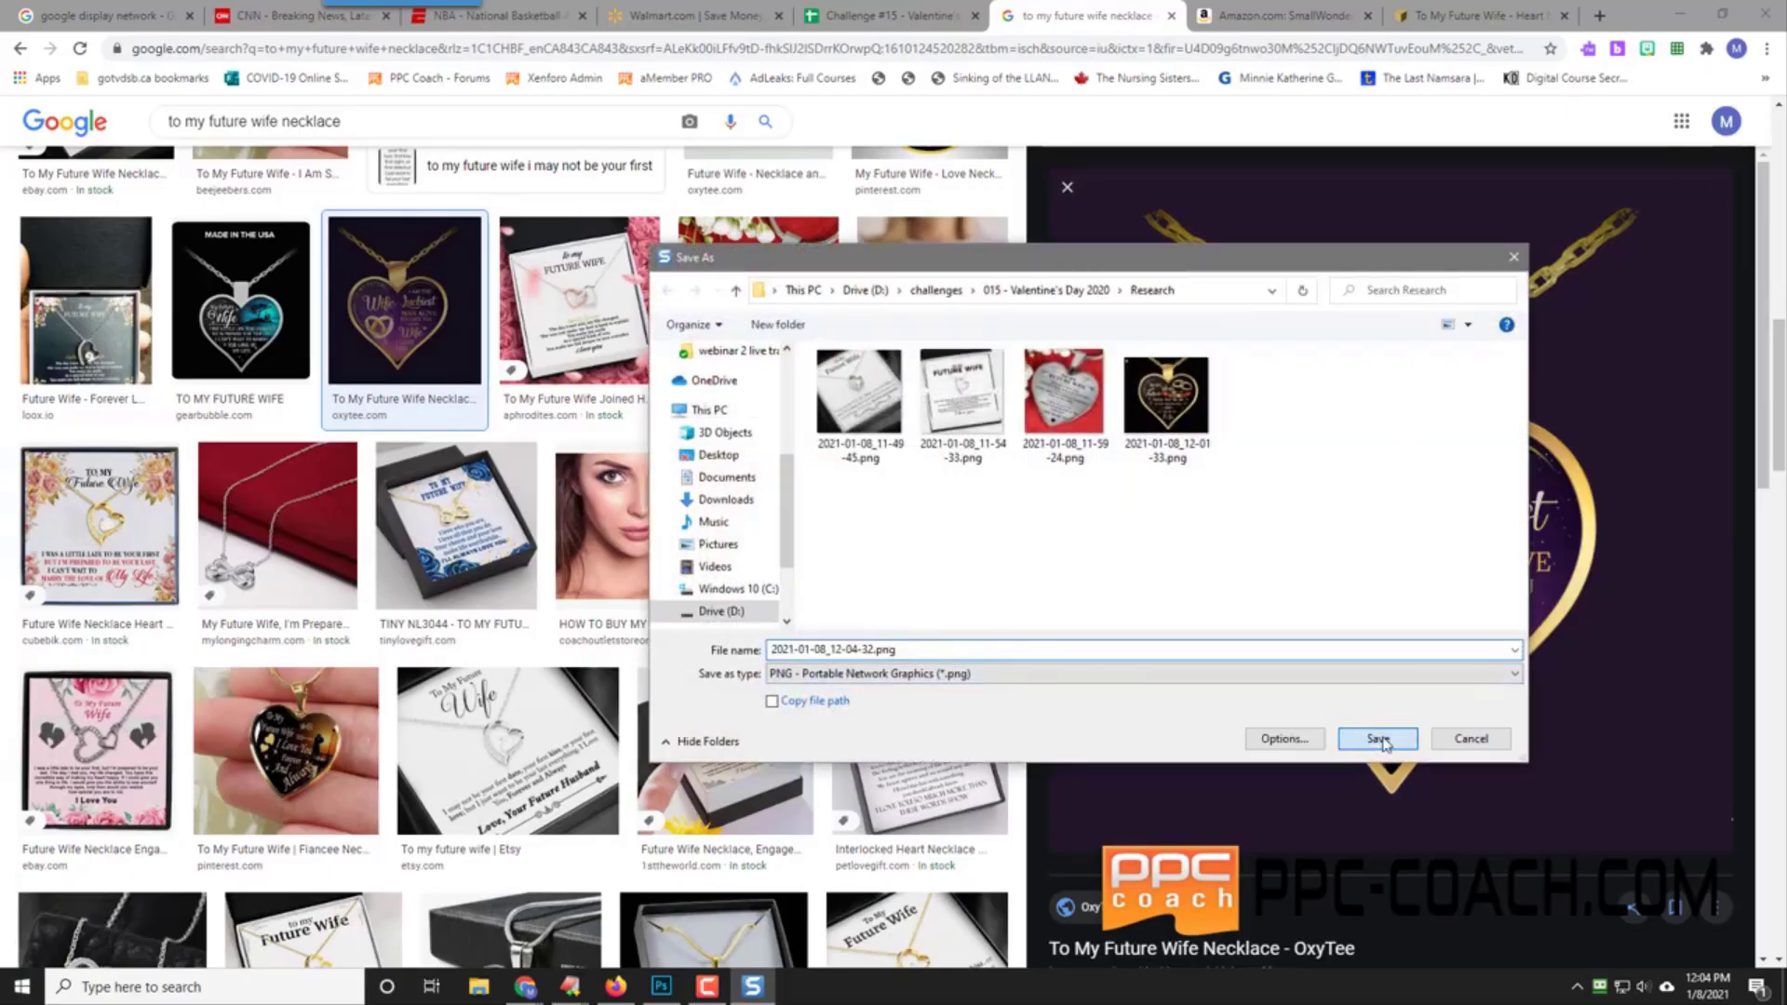
click(884, 15)
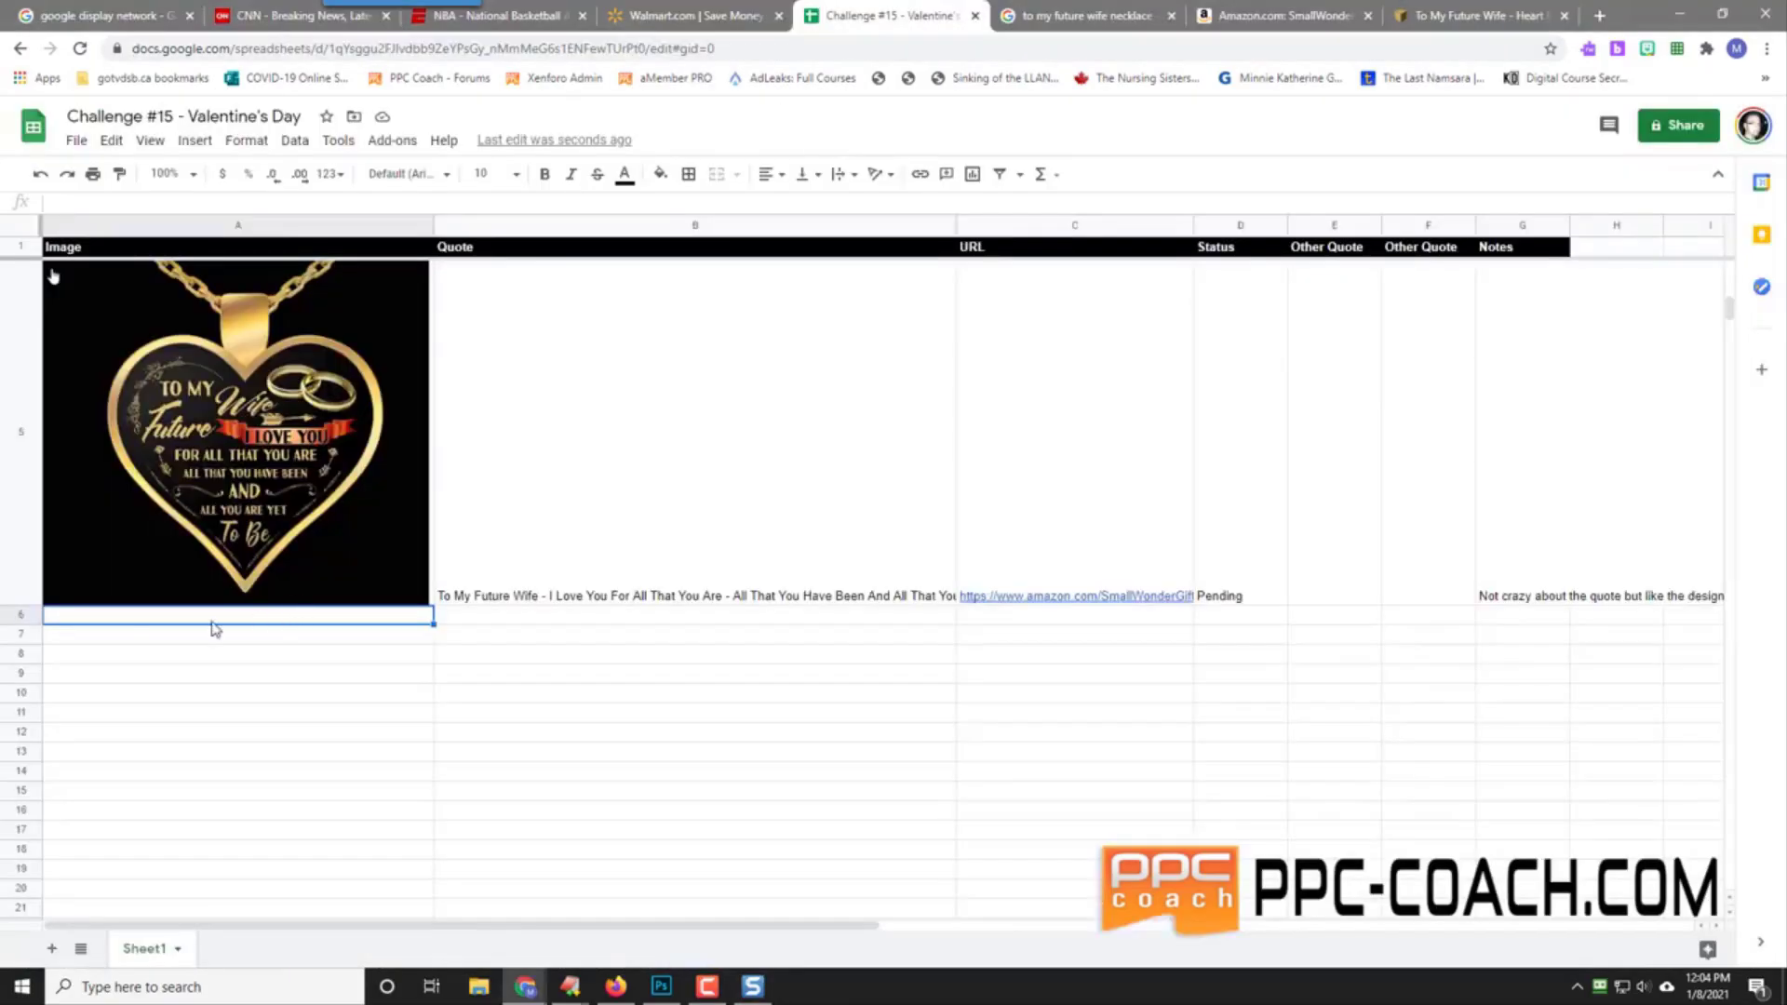
Step: Insert 2021-01-08_12-04-32.png into cell A6 and enlarge row 6 to show it
click(206, 144)
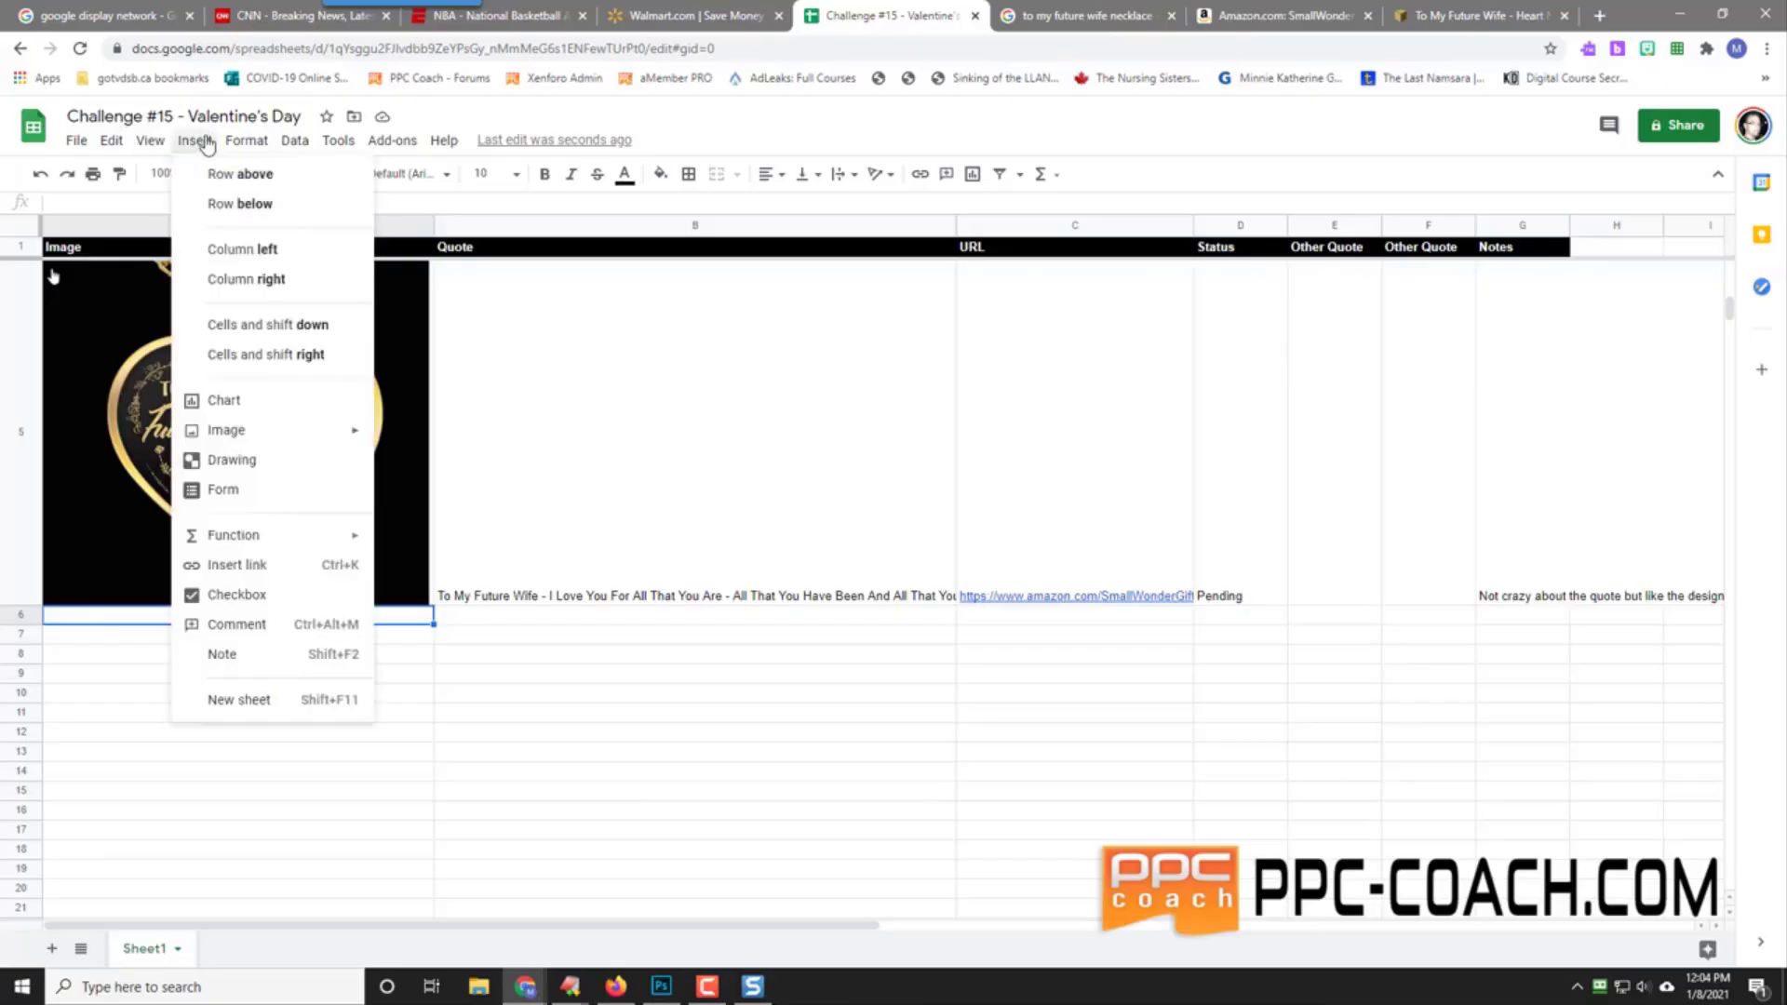
mouse_move(274, 433)
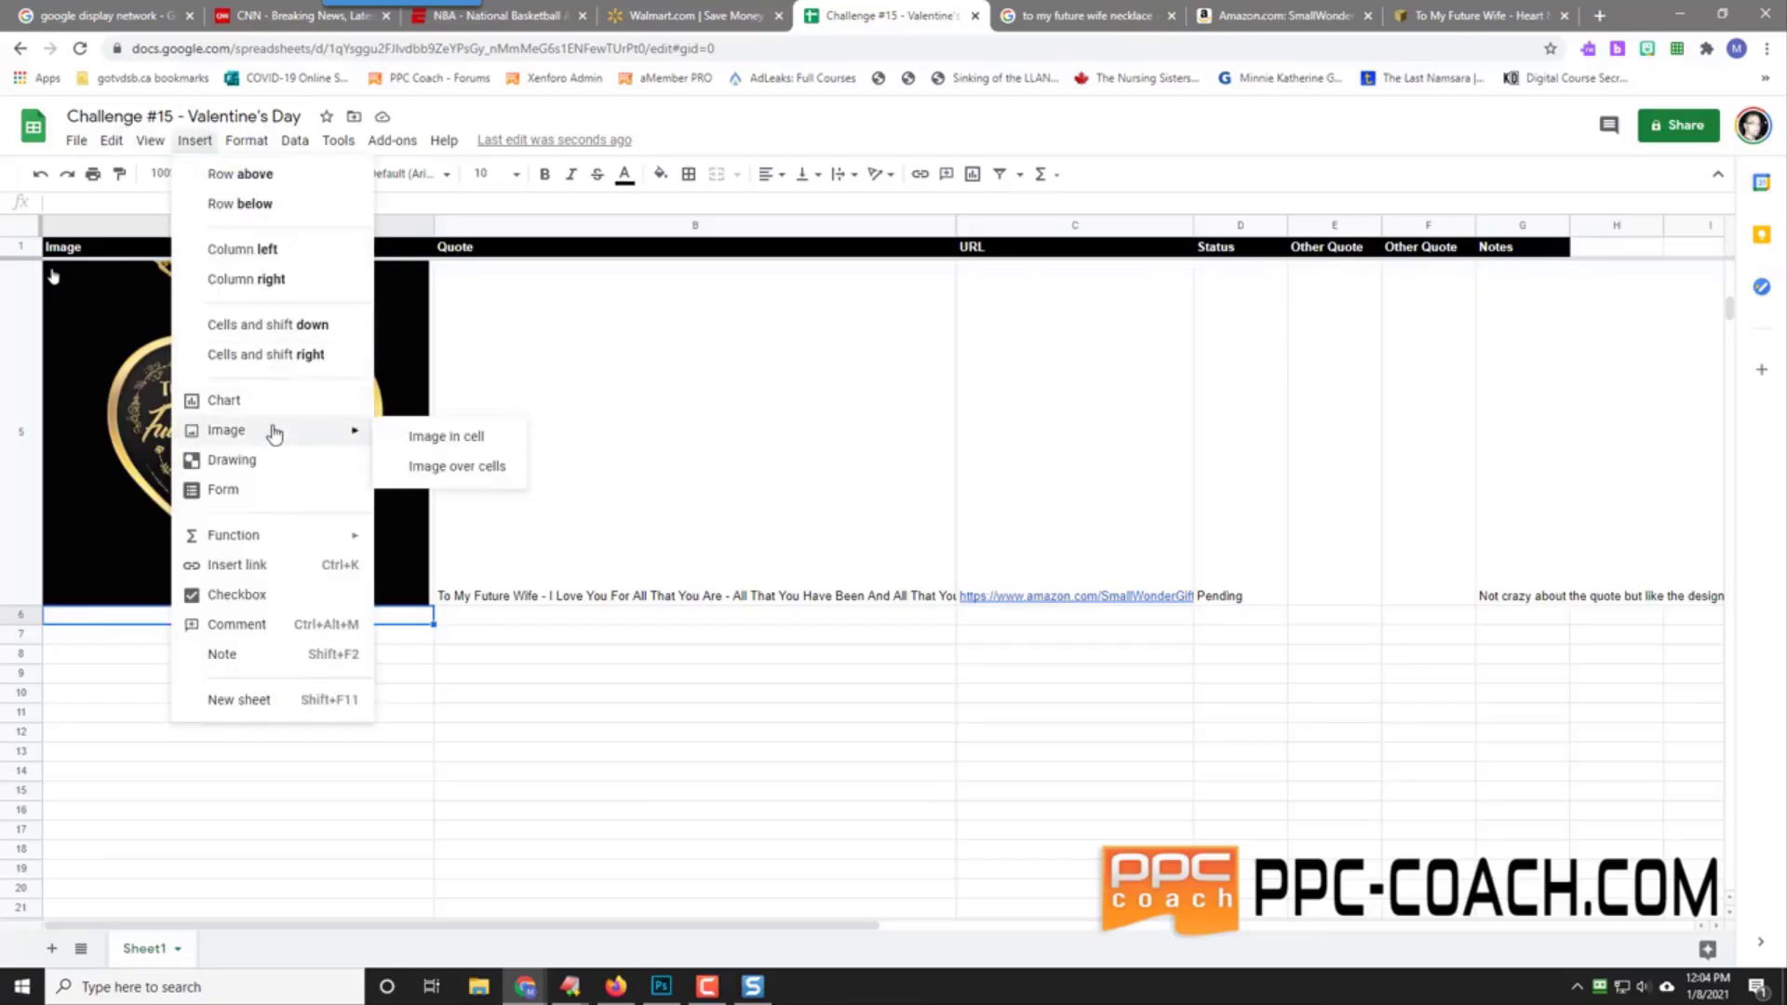
click(438, 436)
click(870, 648)
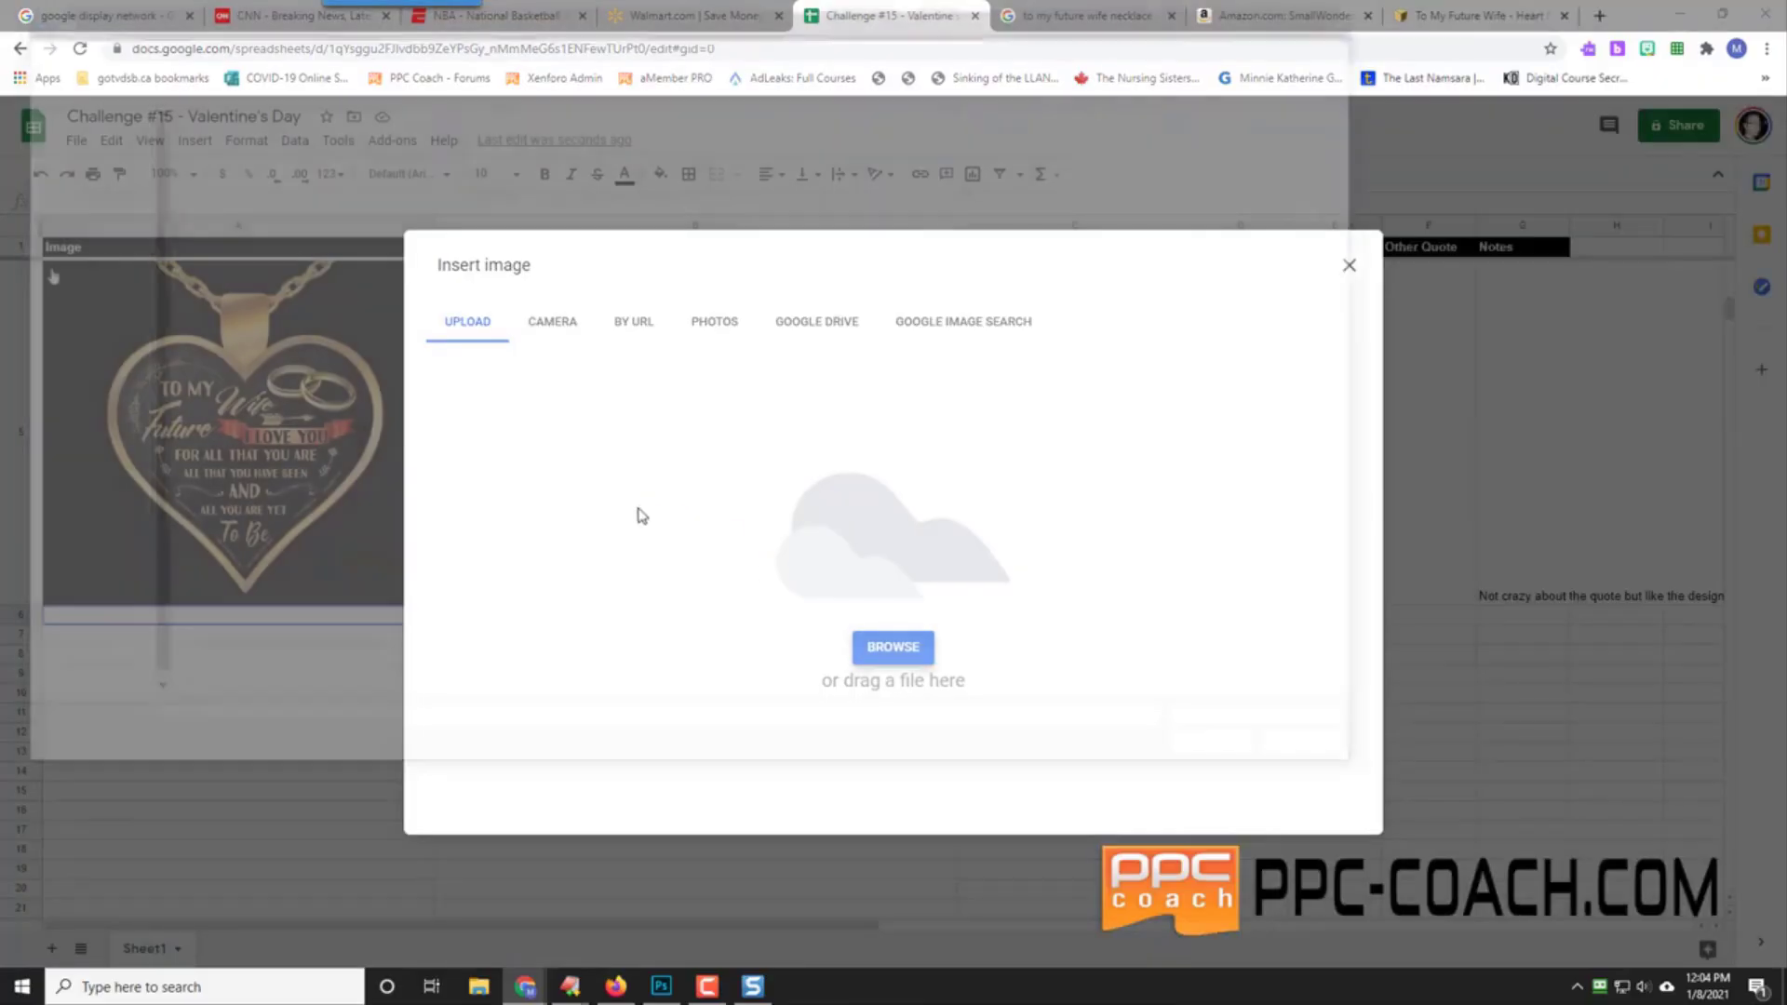
click(217, 391)
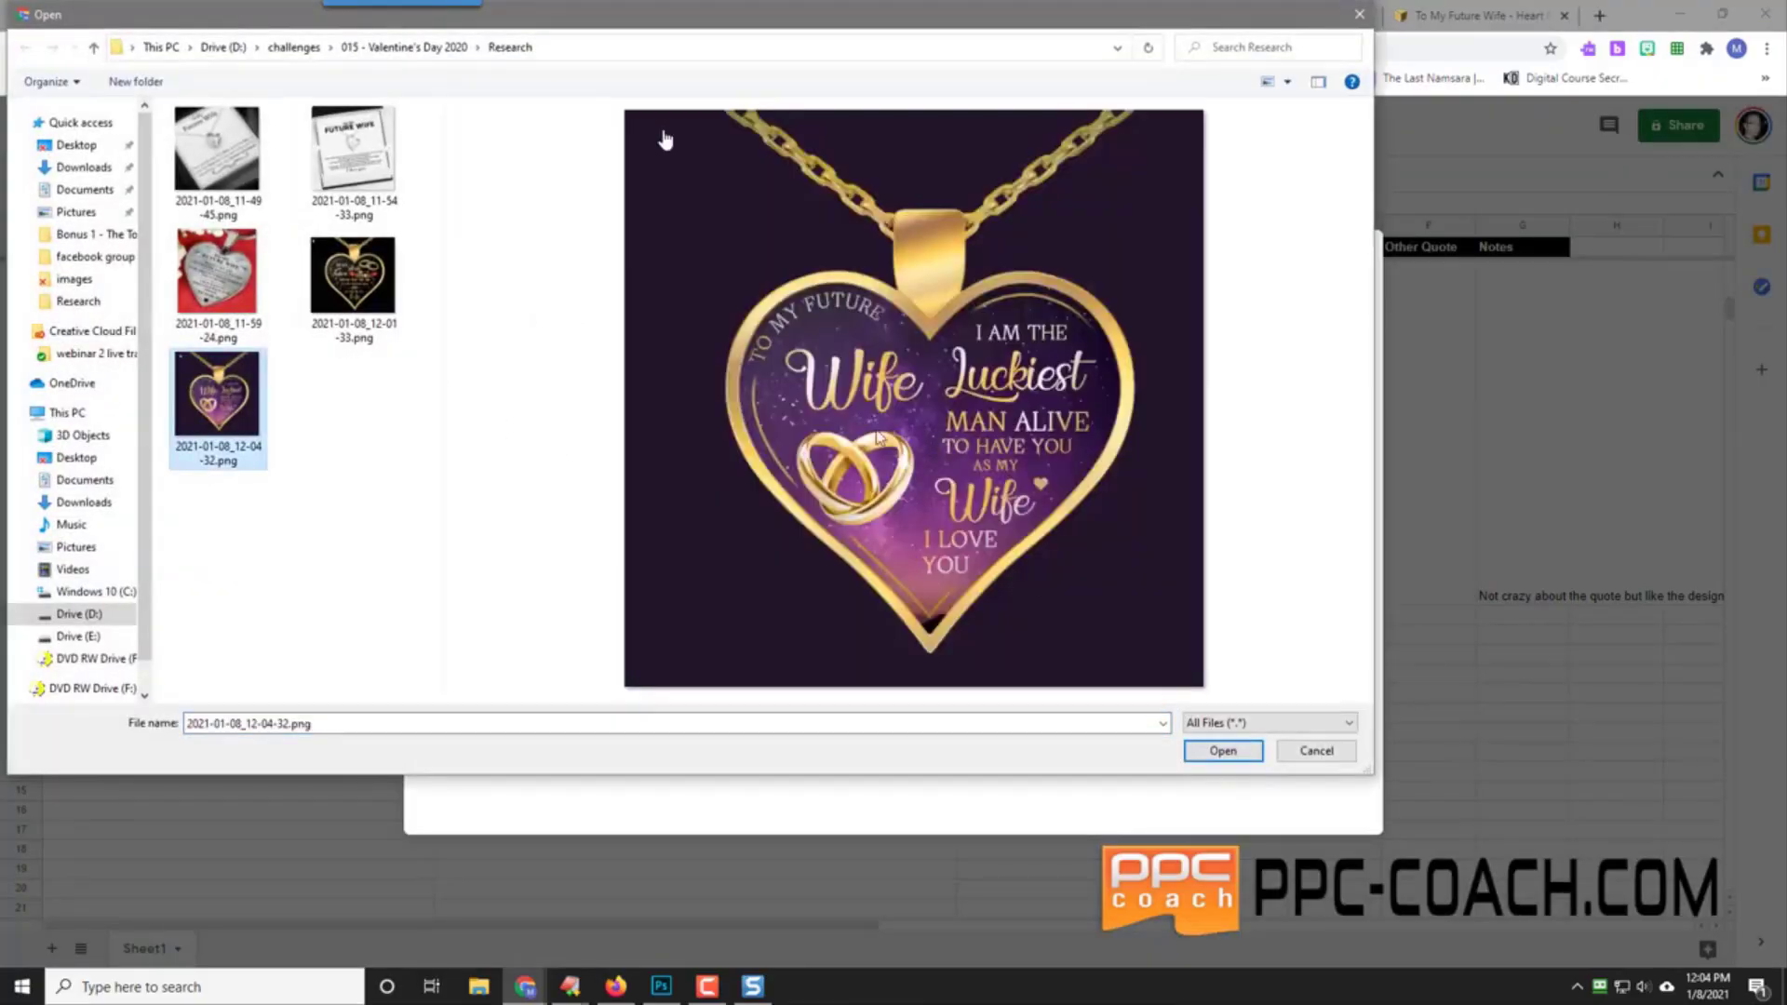
click(1207, 754)
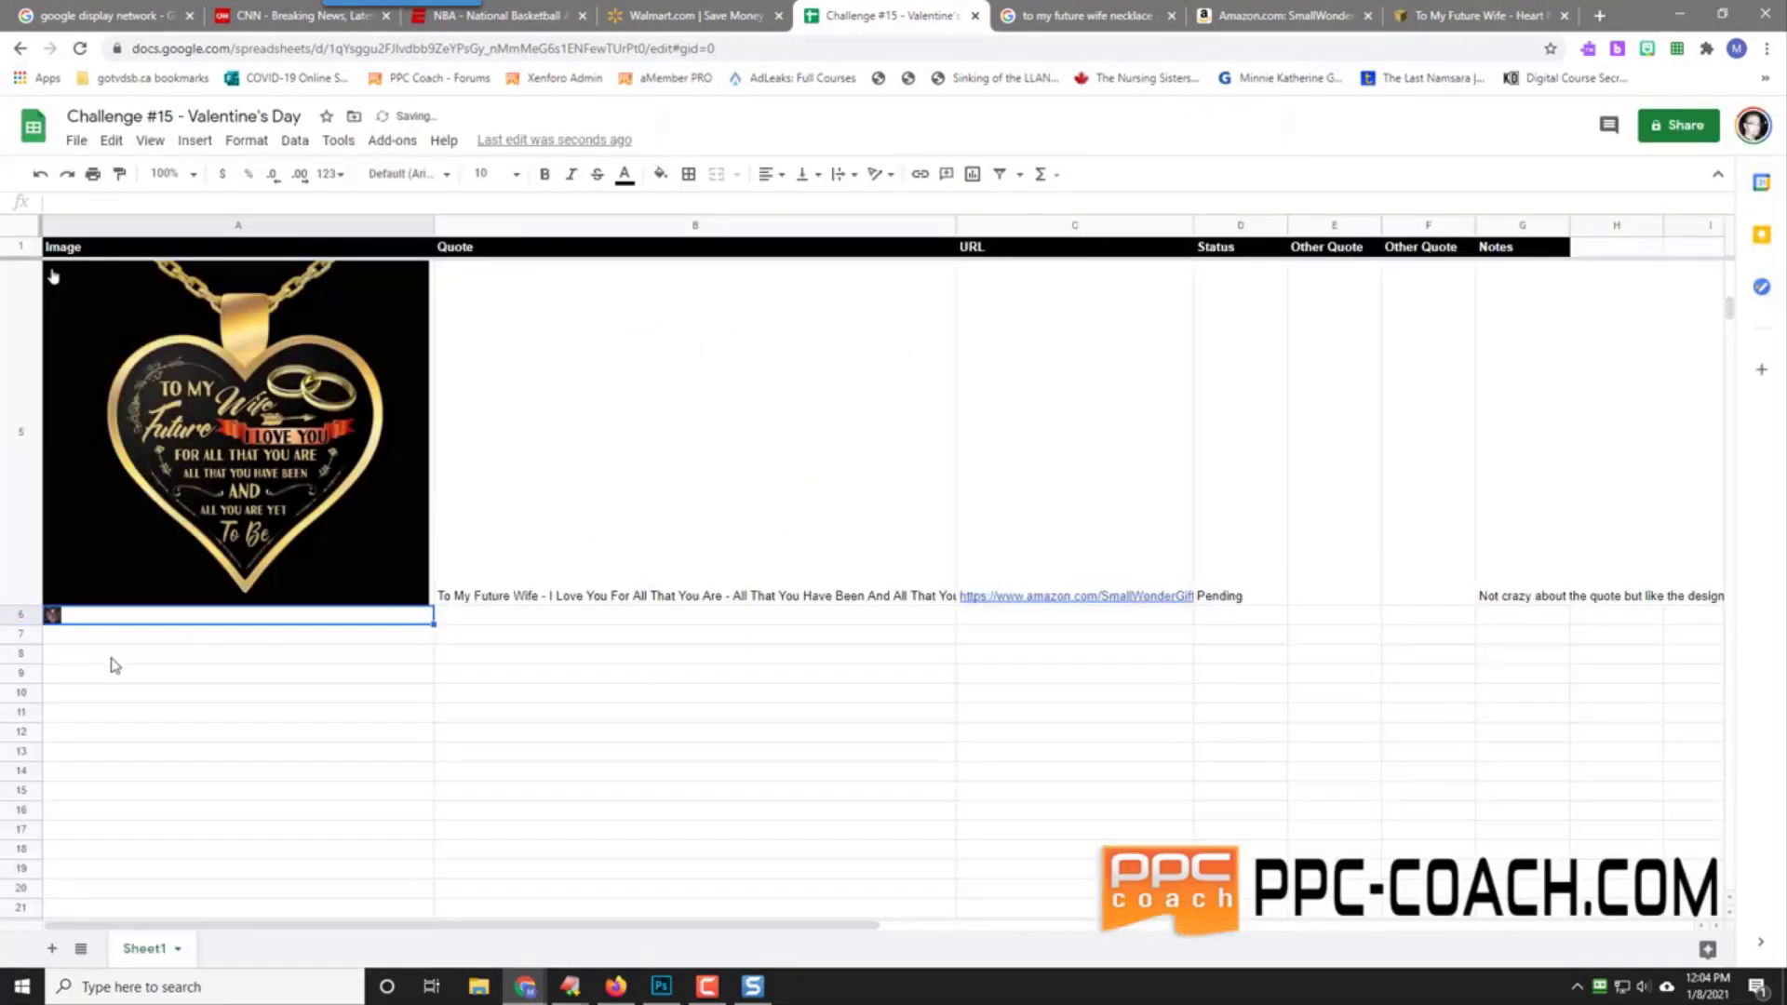
scroll(113, 605, down, 2)
drag(37, 436, 25, 648)
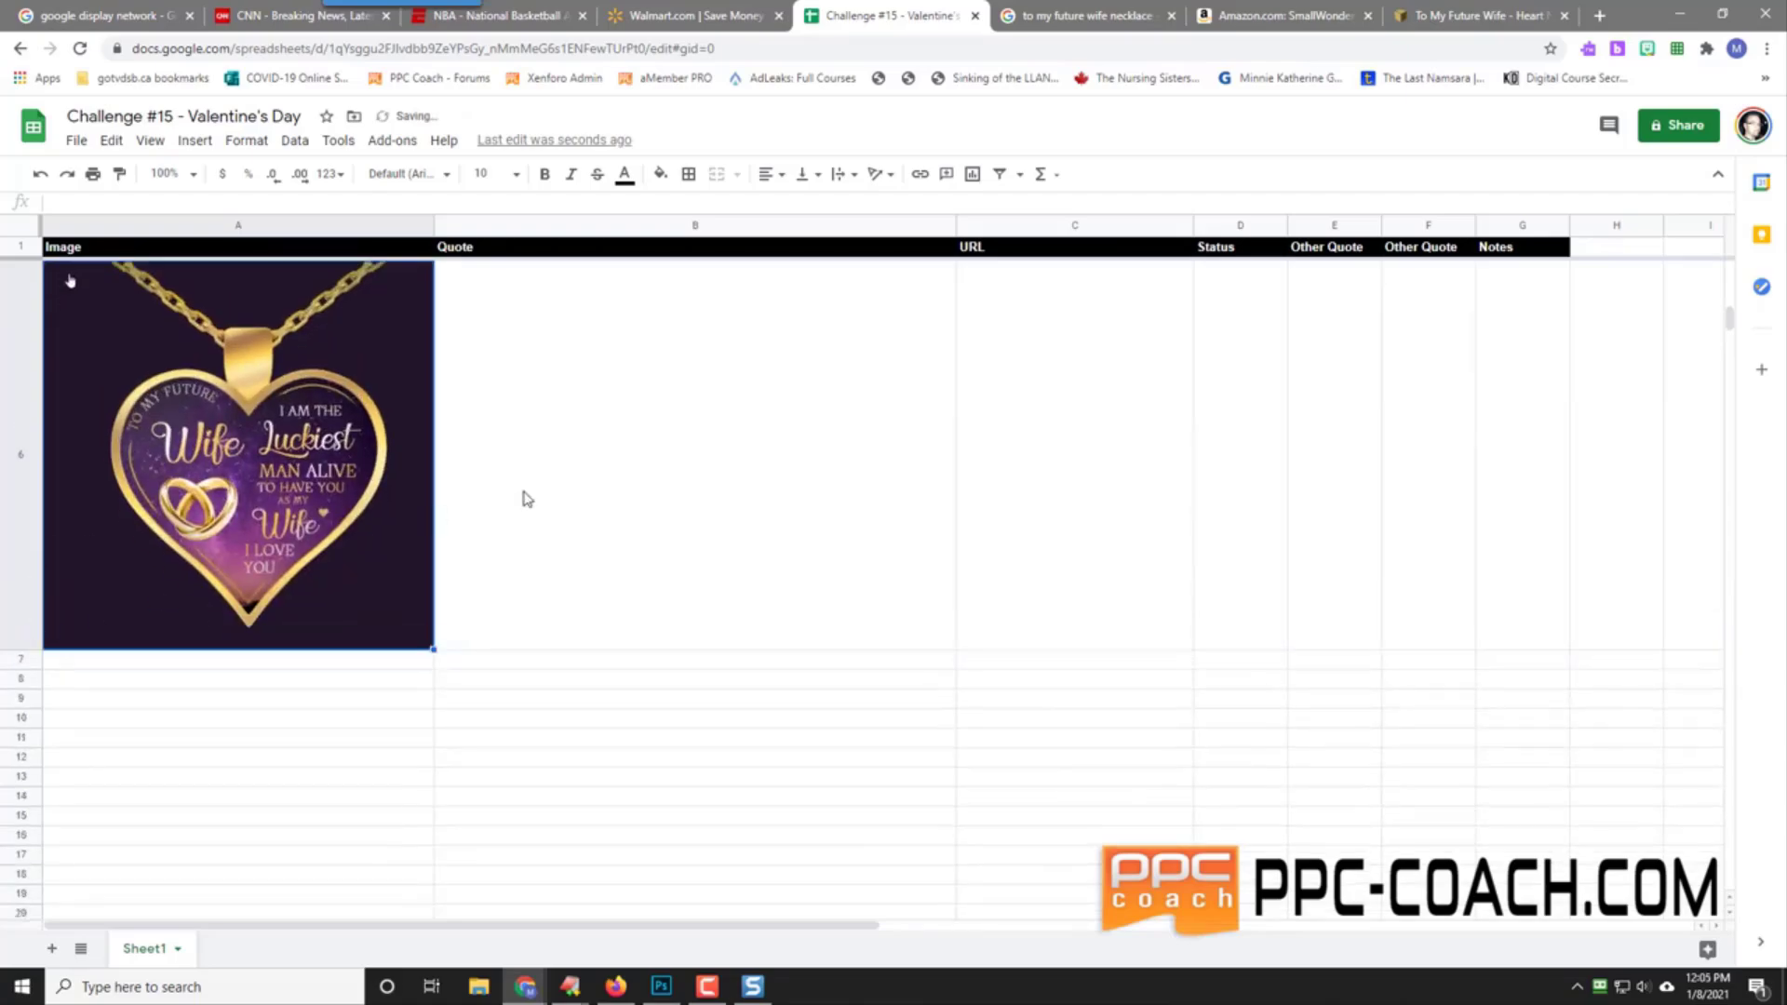
Step: Enter the 'To My Future Wife - I Am The Luckiest Man Alive…' quote in B6
click(656, 503)
text(To My Future)
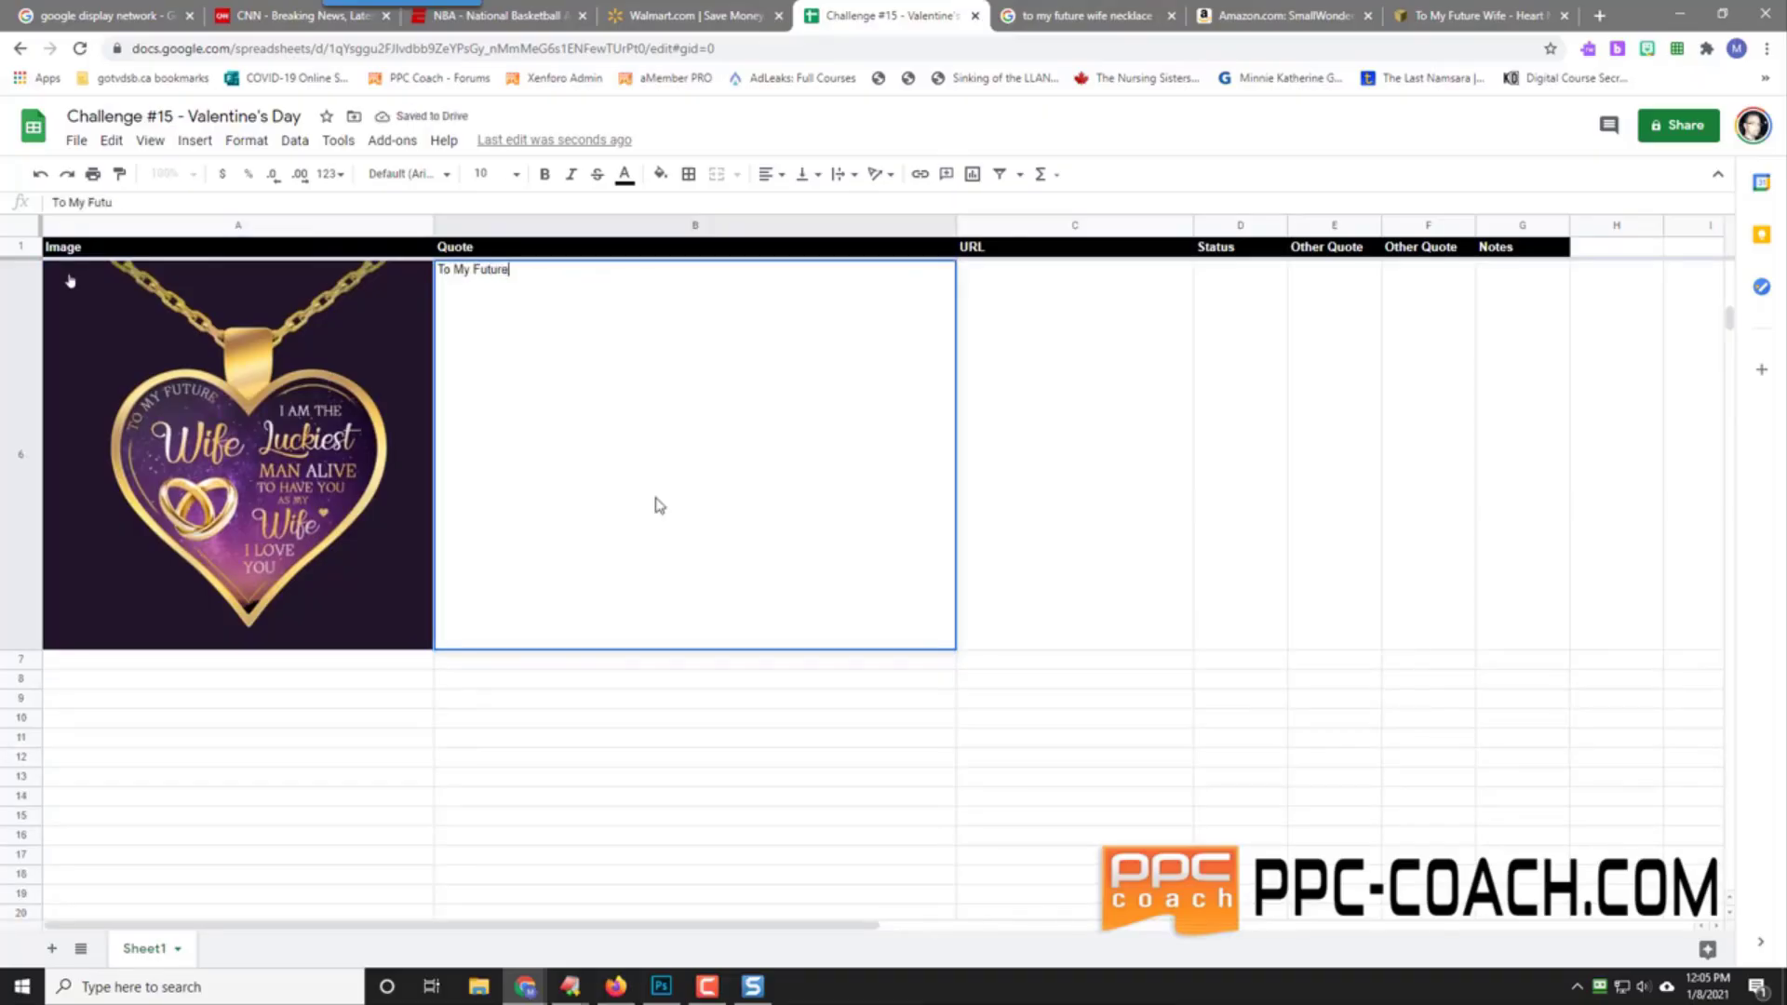
text( Wife - I Am The )
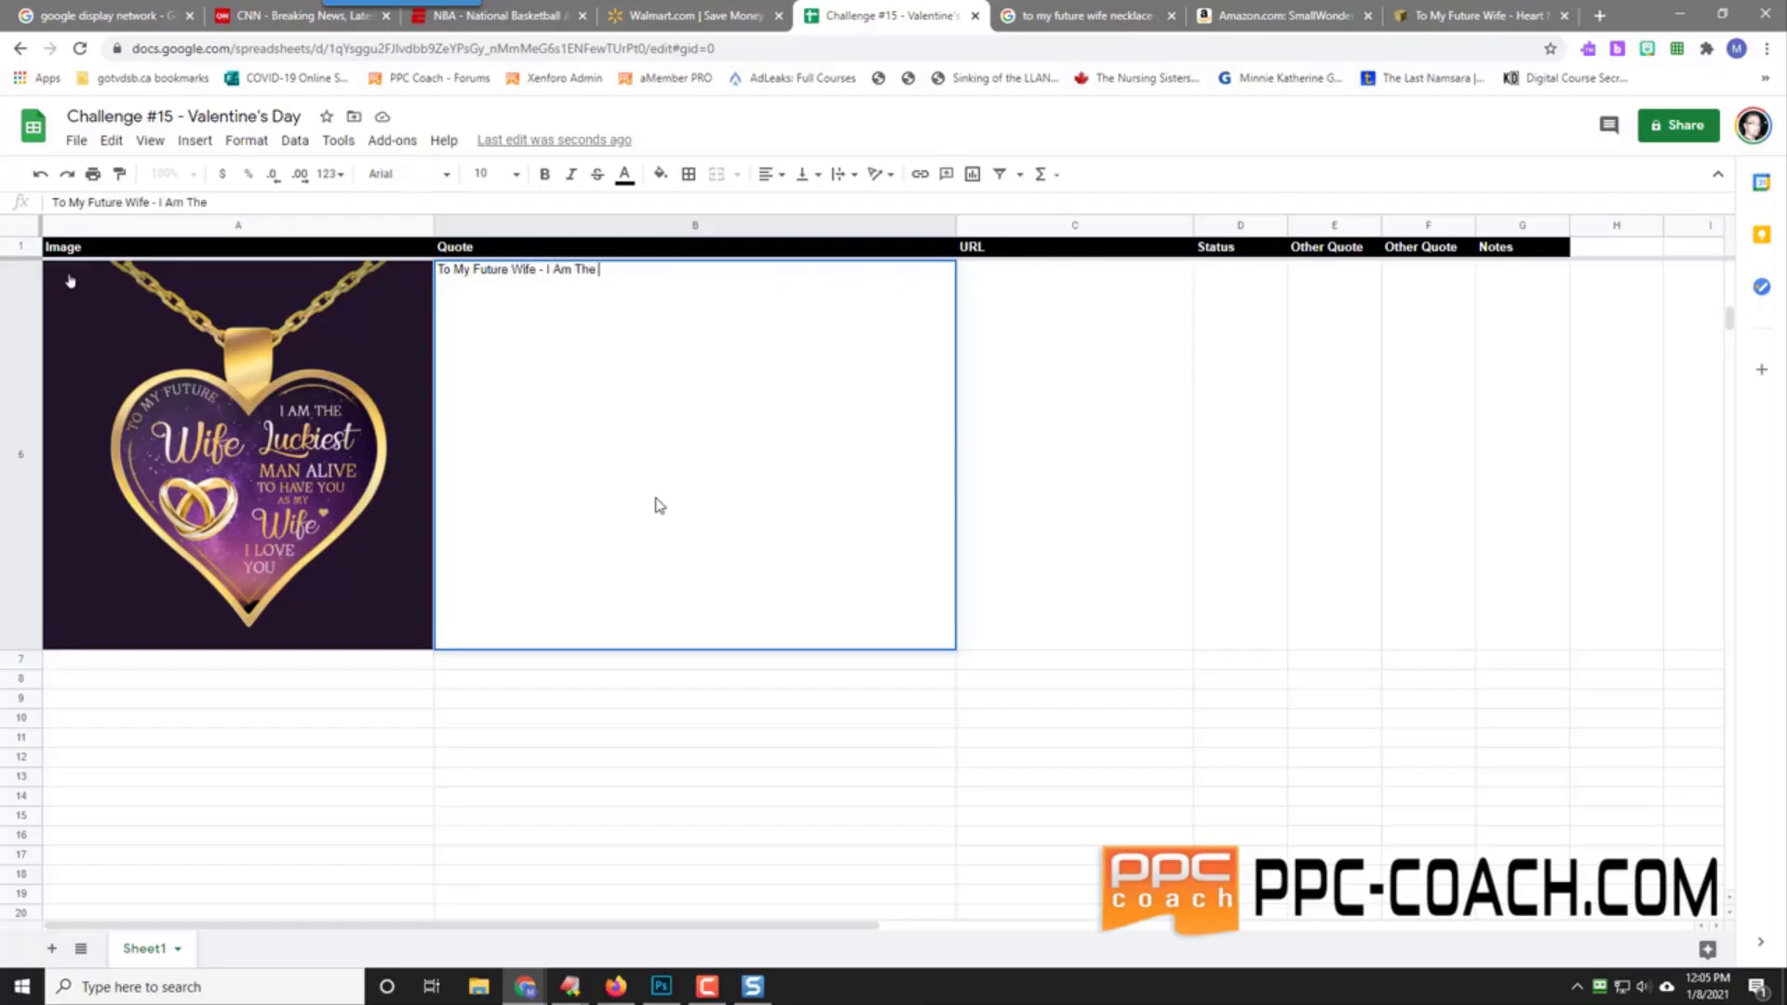
text(Luckiest Man Alive )
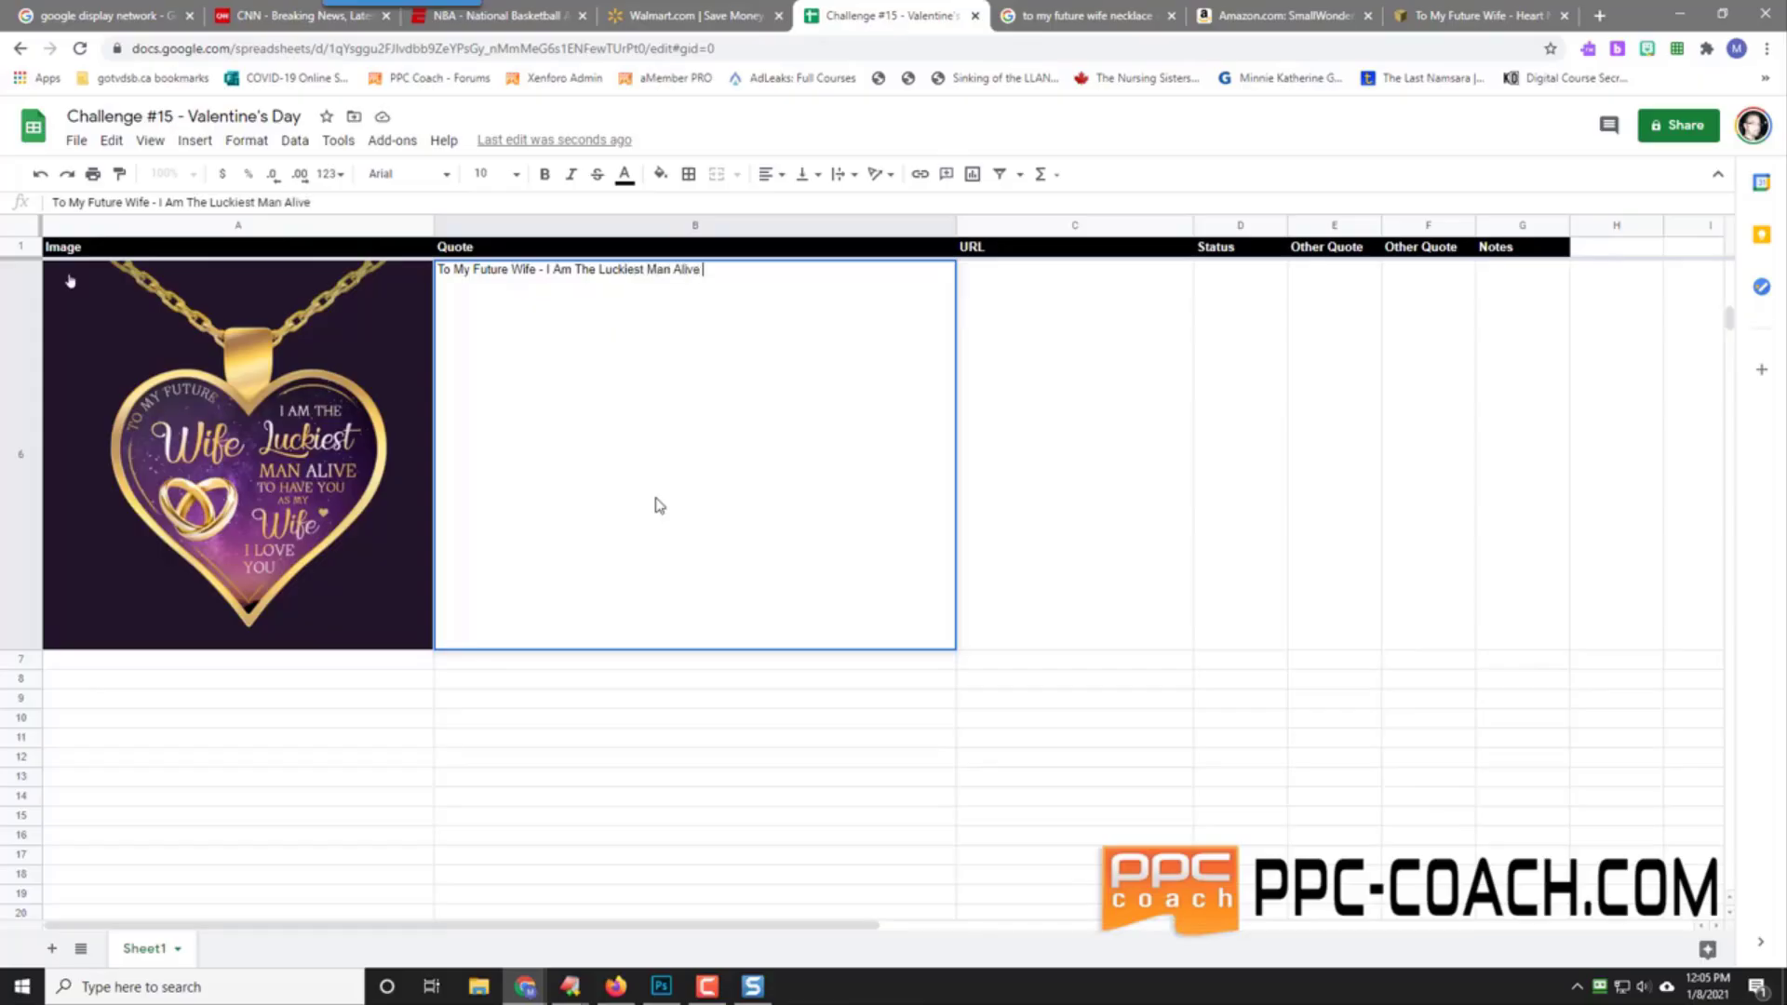
text(To Have YoU As My Wife - I L)
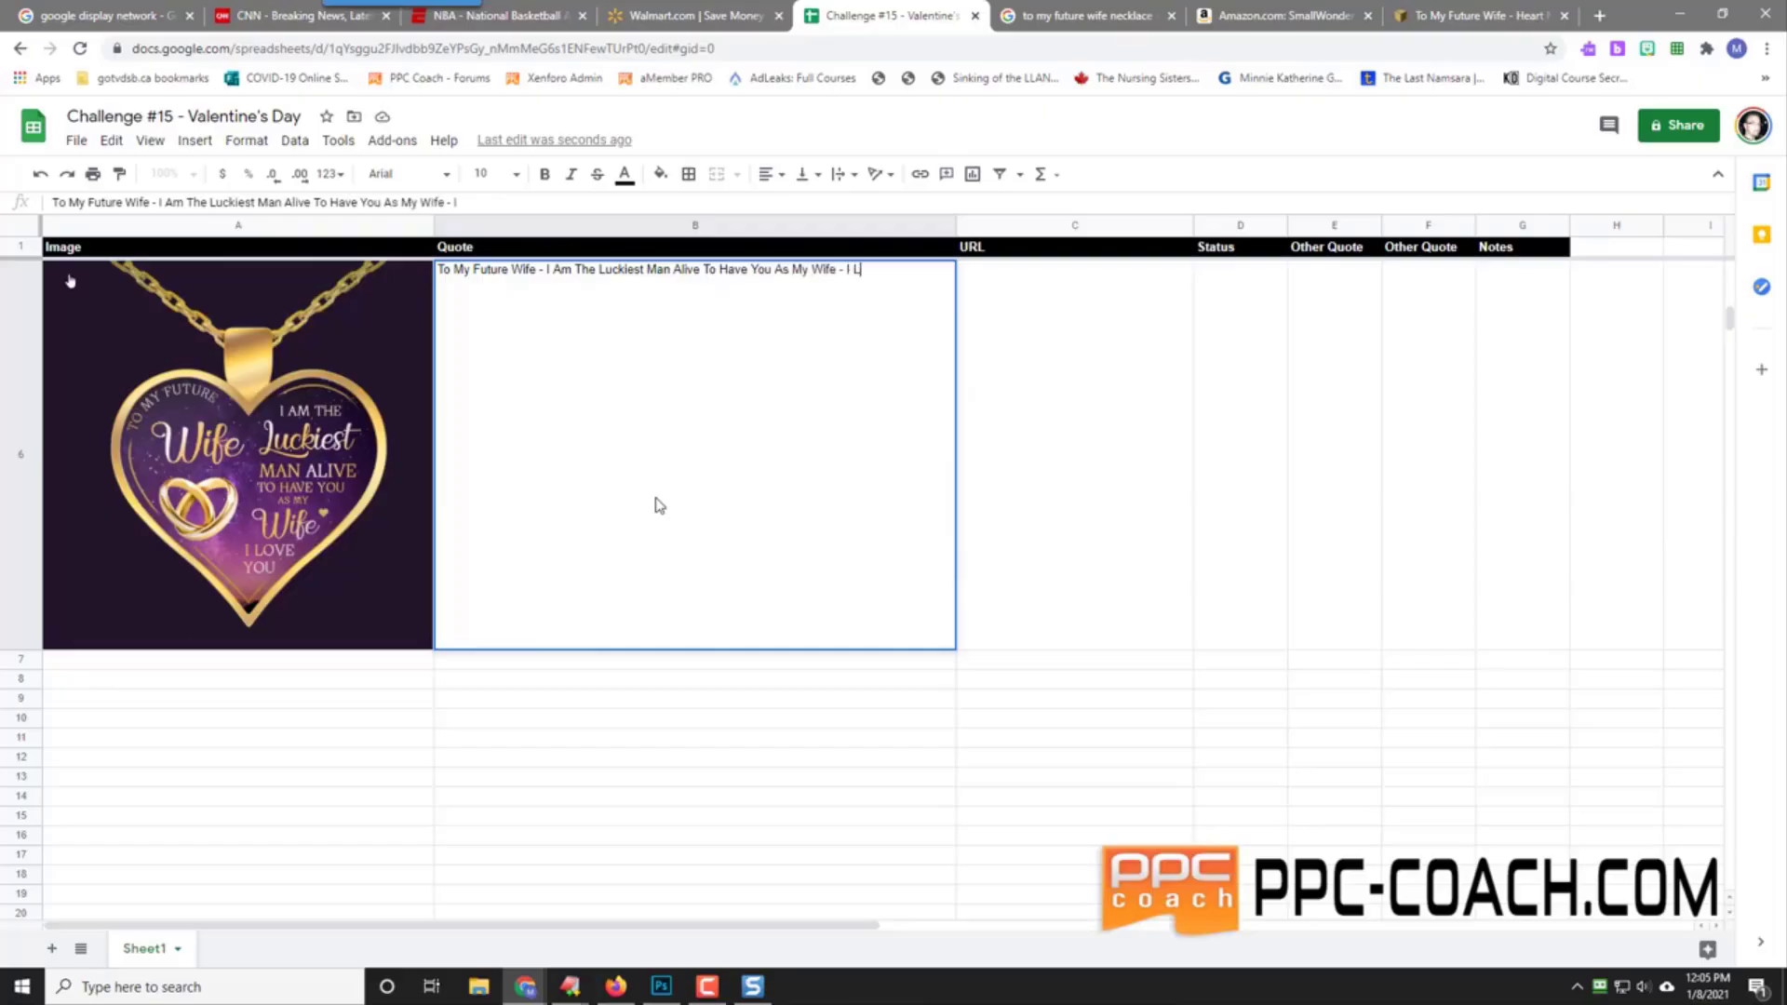
text(ove You)
key(Tab)
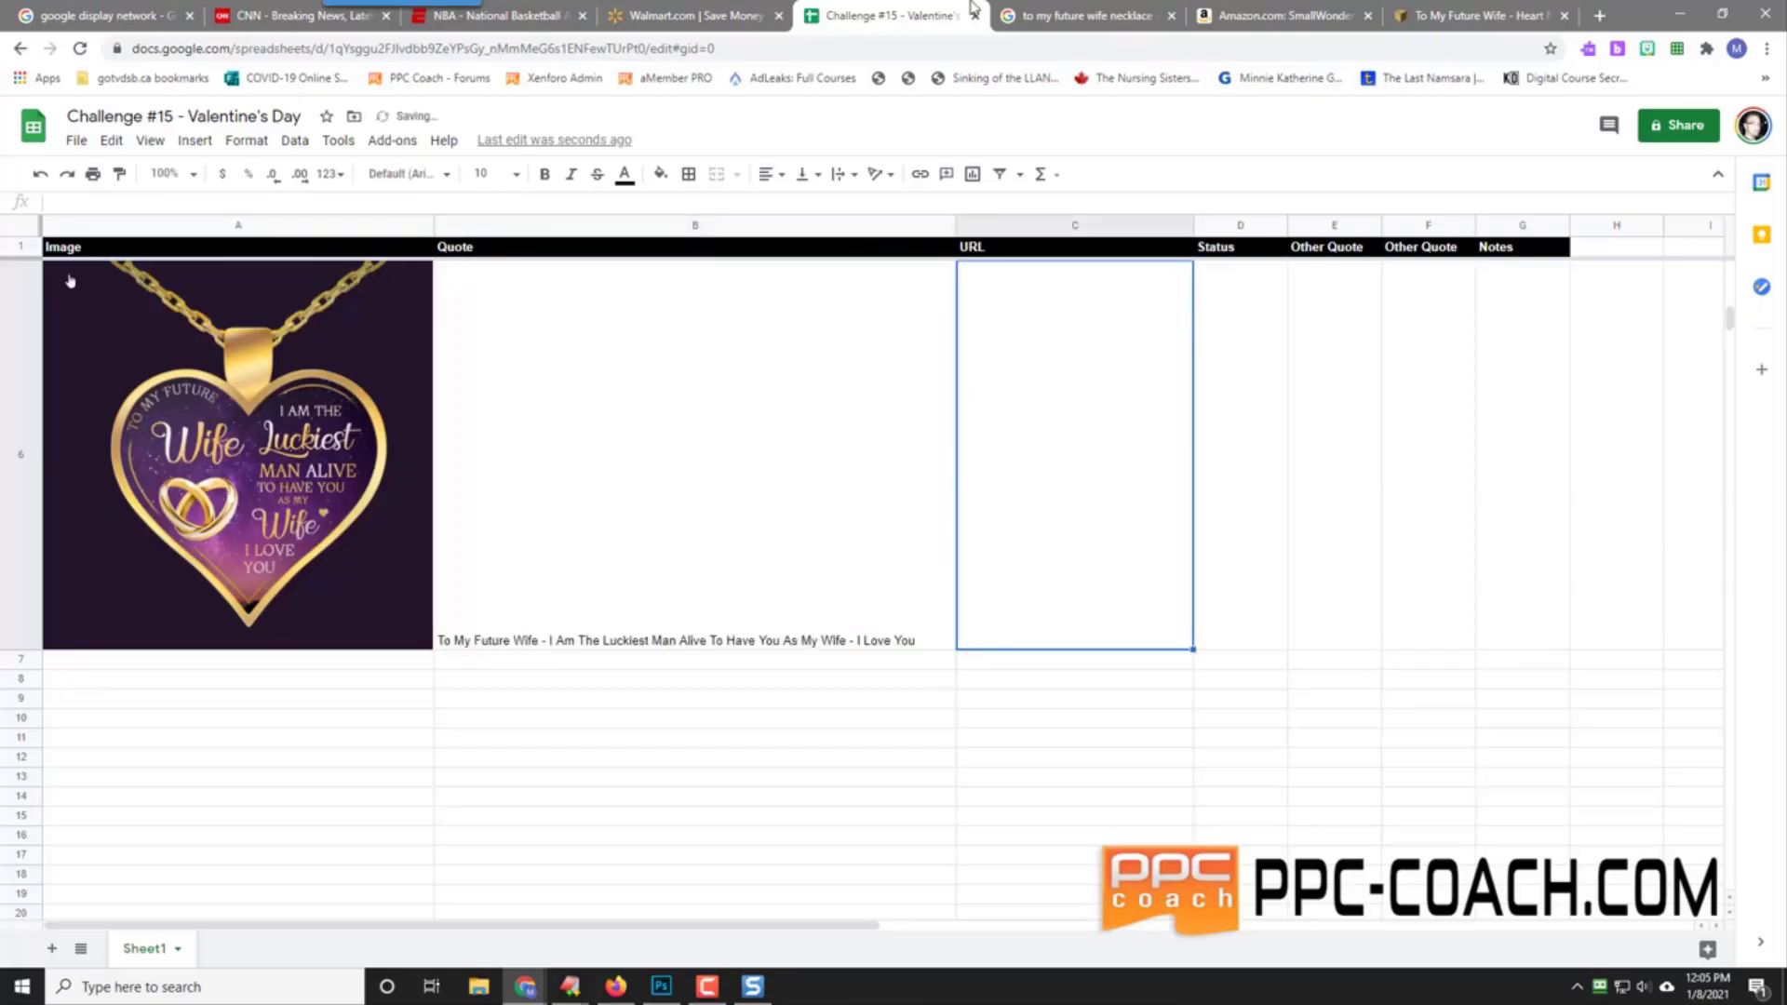
click(1107, 13)
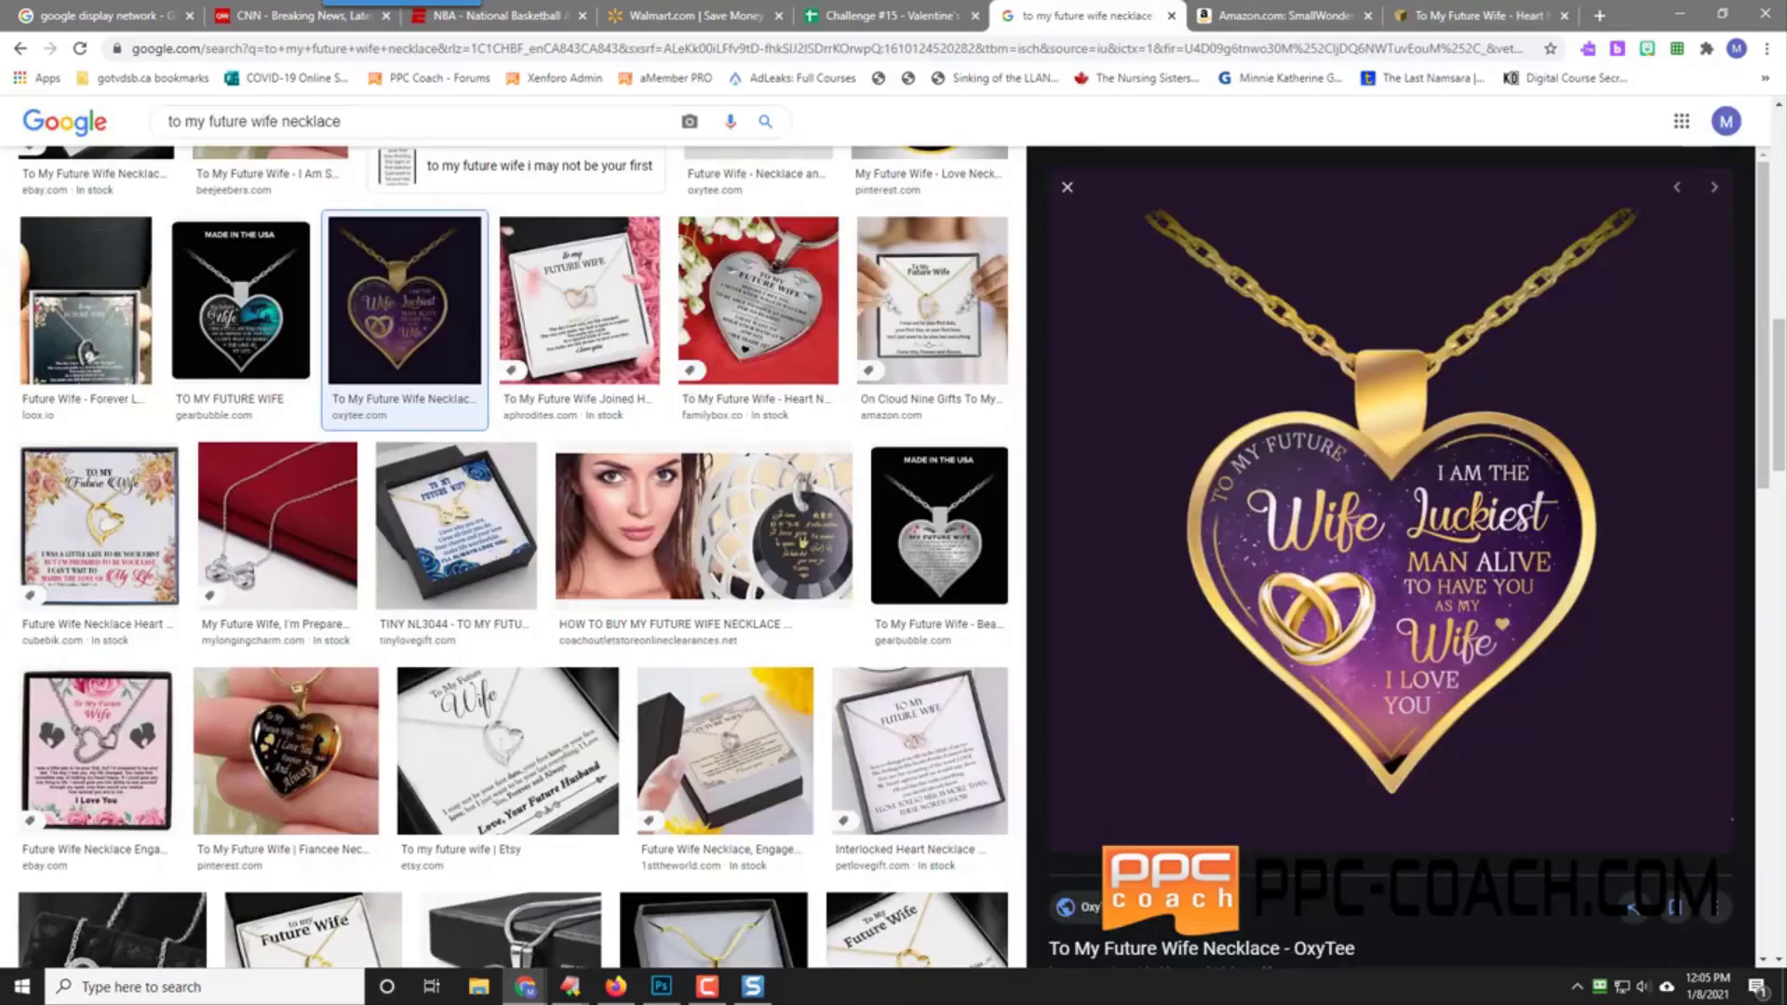
Step: Open the OxyTee 'To My Future Wife Necklace' product page in a new tab and copy its URL
right_click(1096, 916)
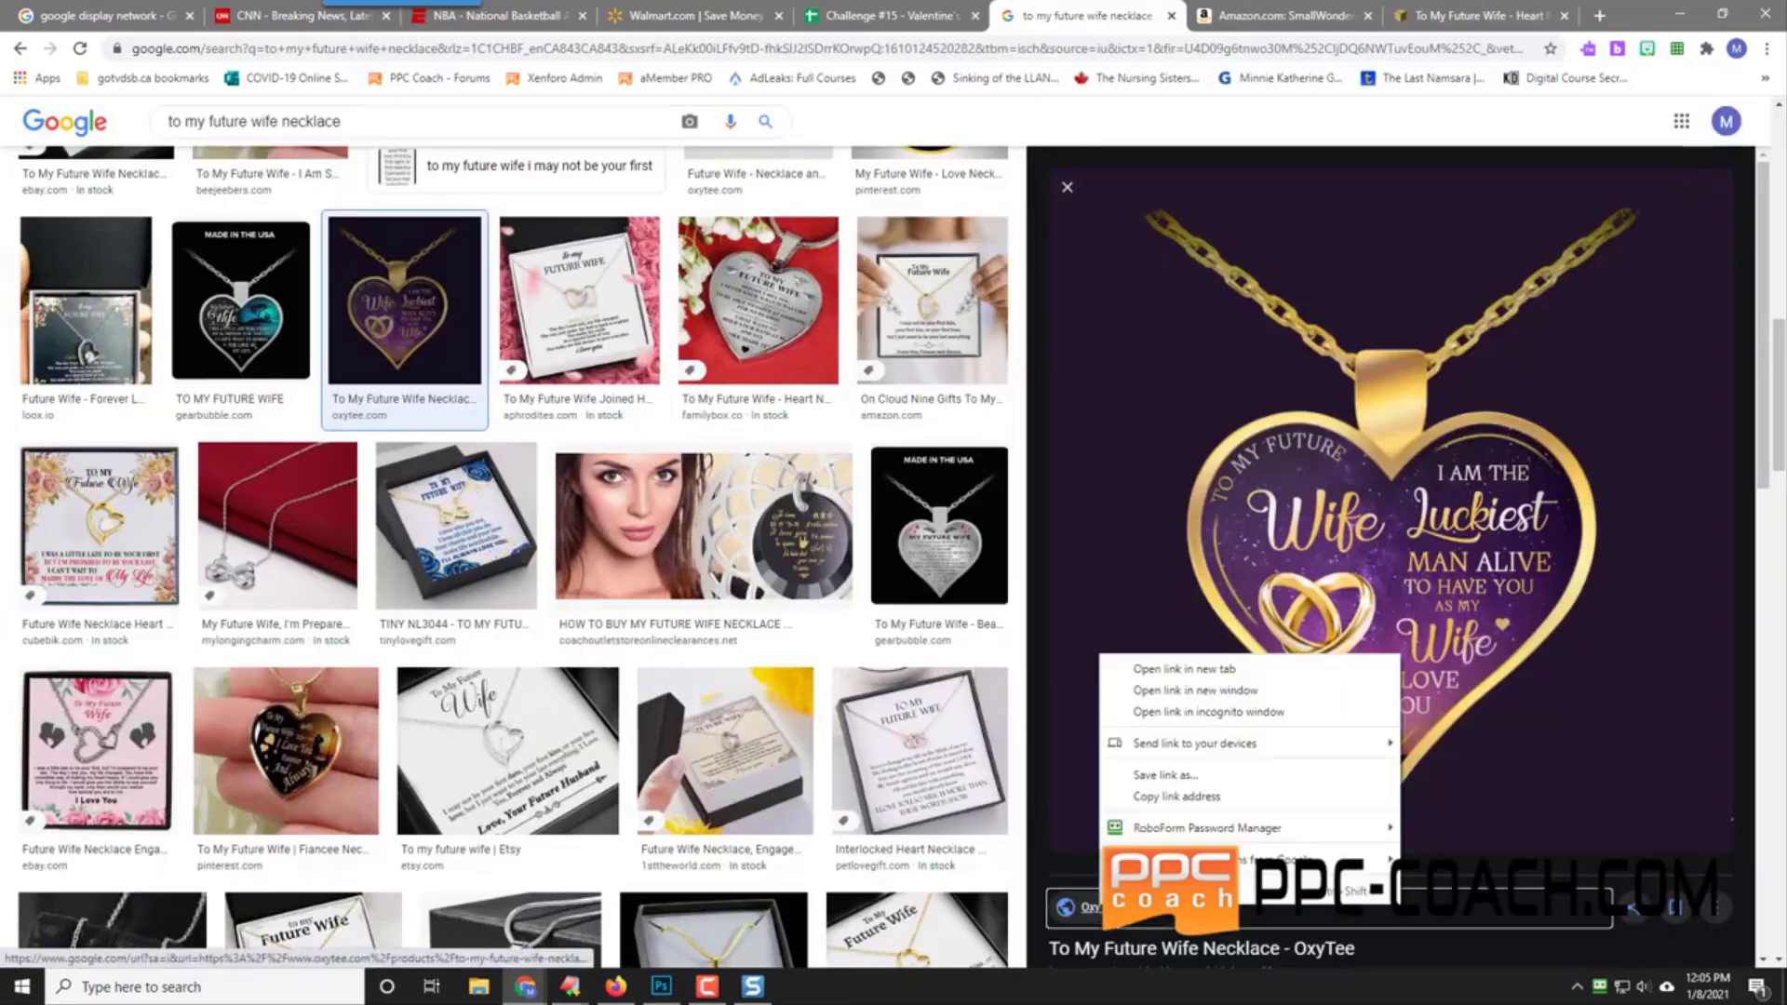
click(1182, 666)
click(1120, 16)
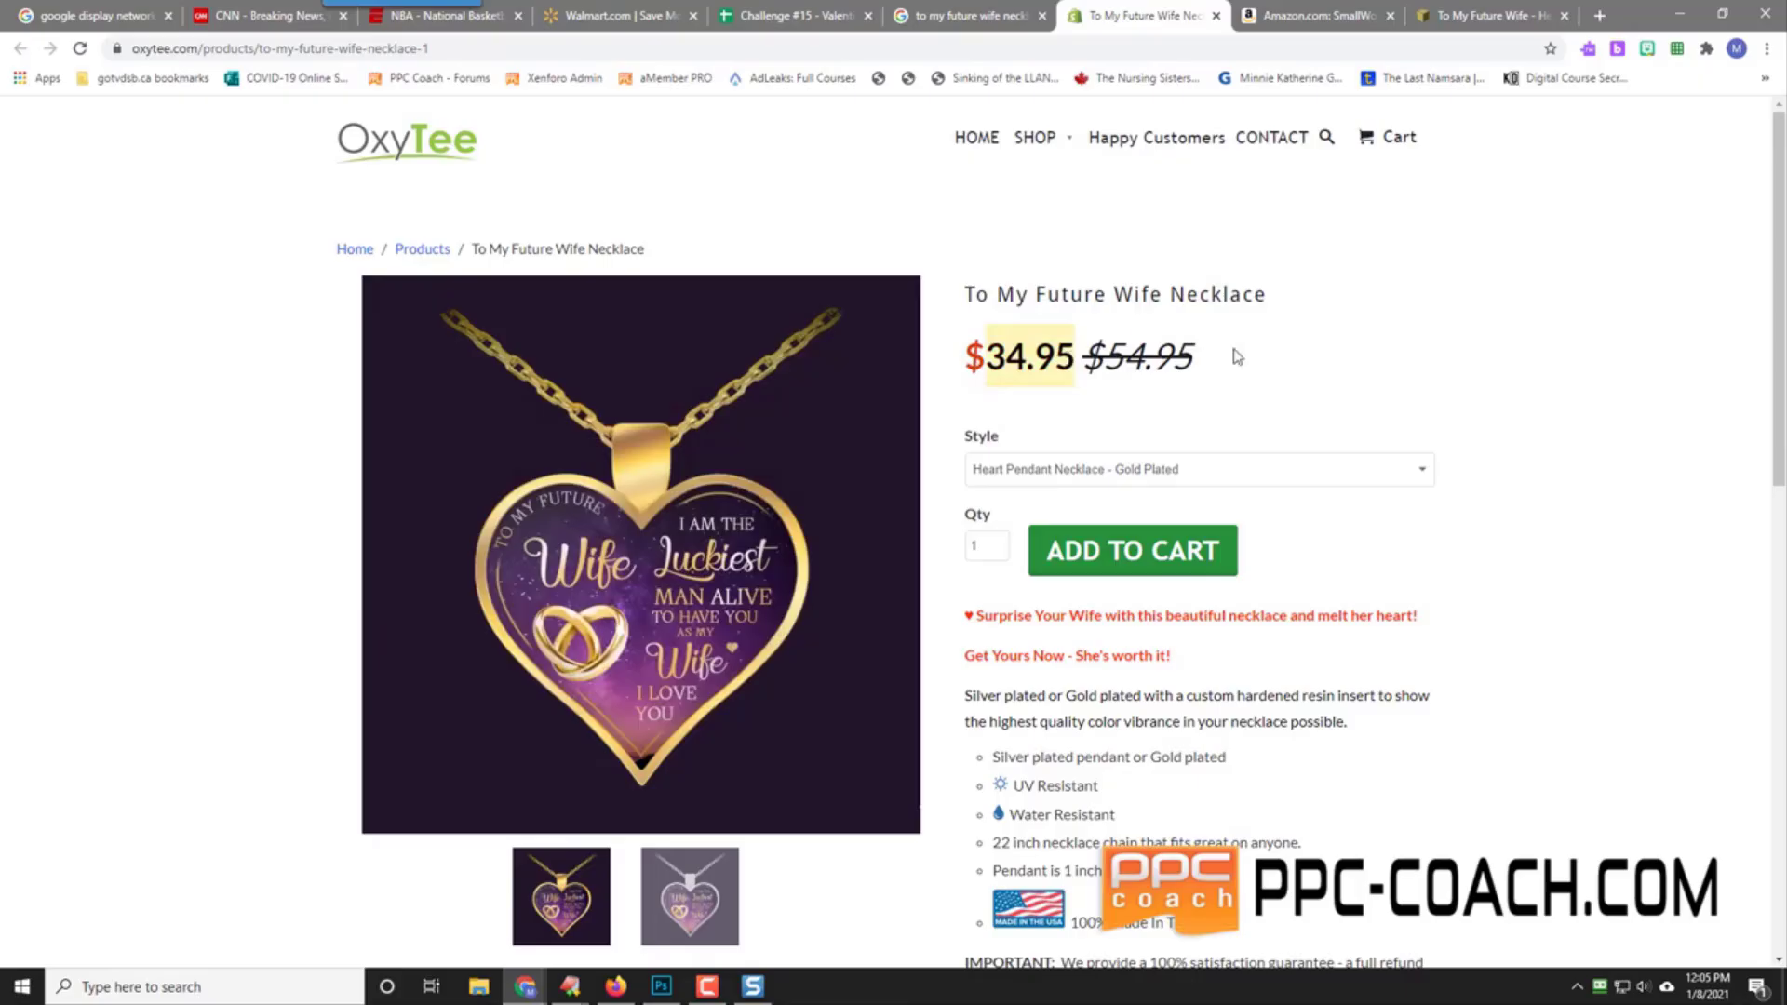
click(1304, 365)
scroll(1536, 463, down, 9)
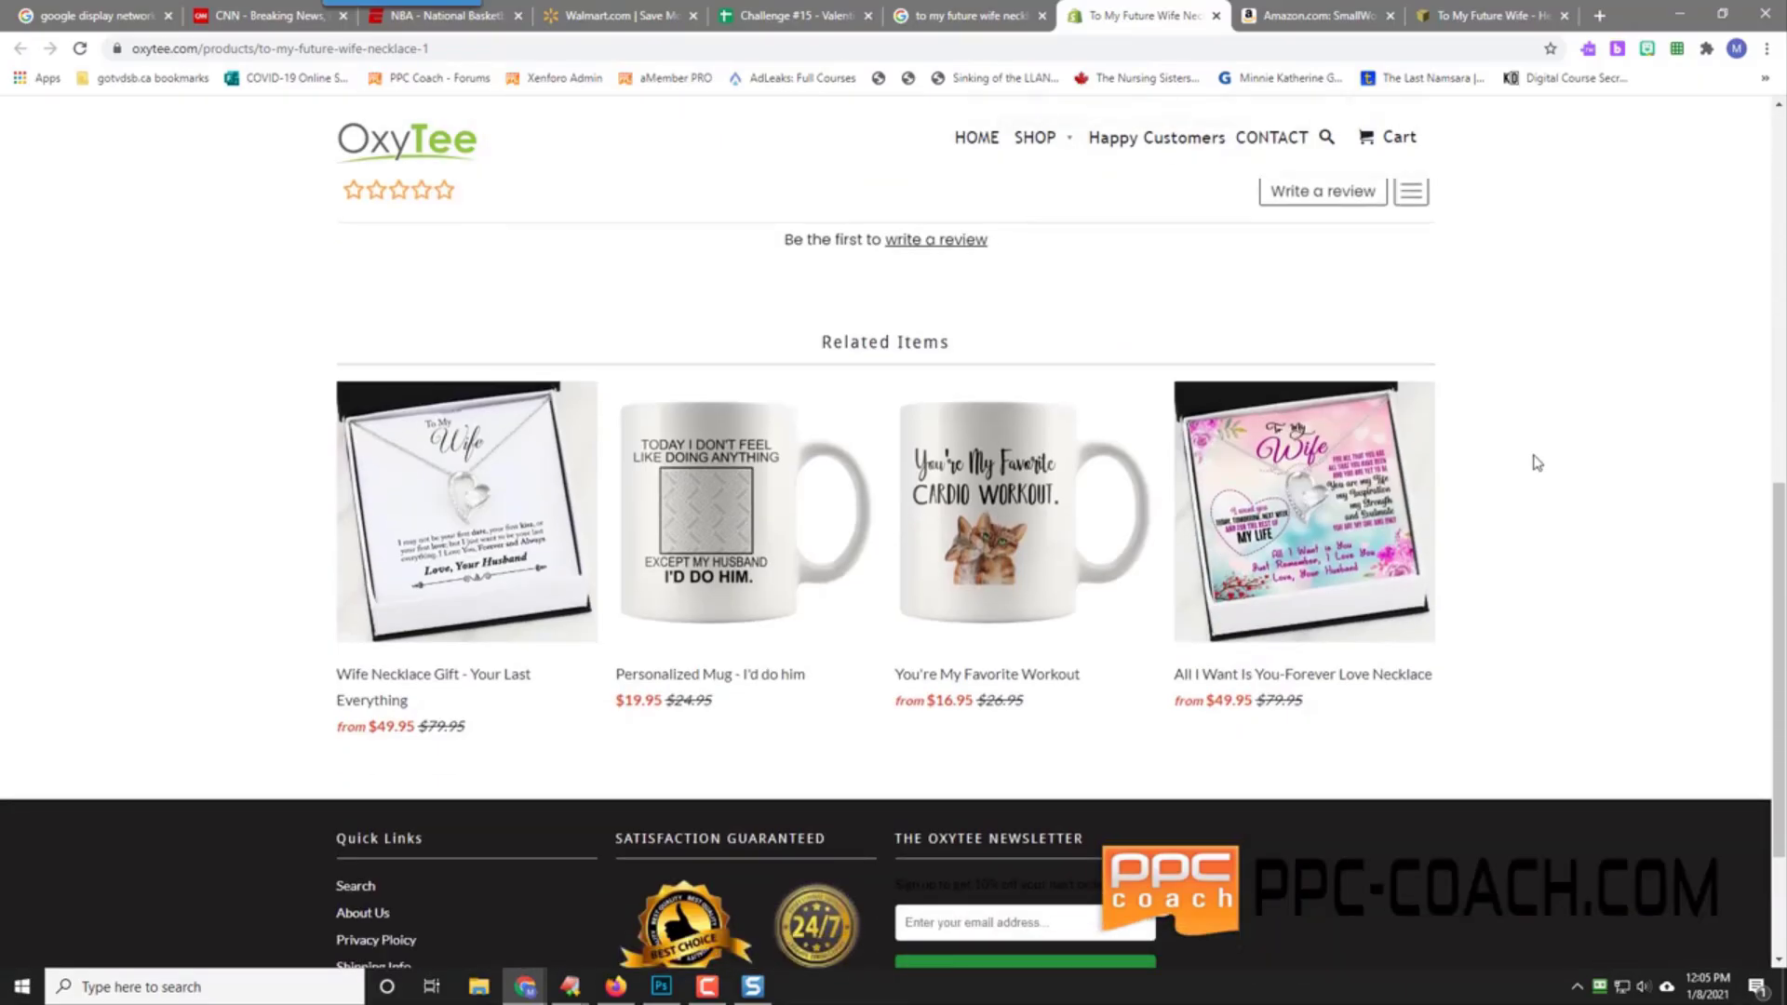
scroll(1536, 463, down, 3)
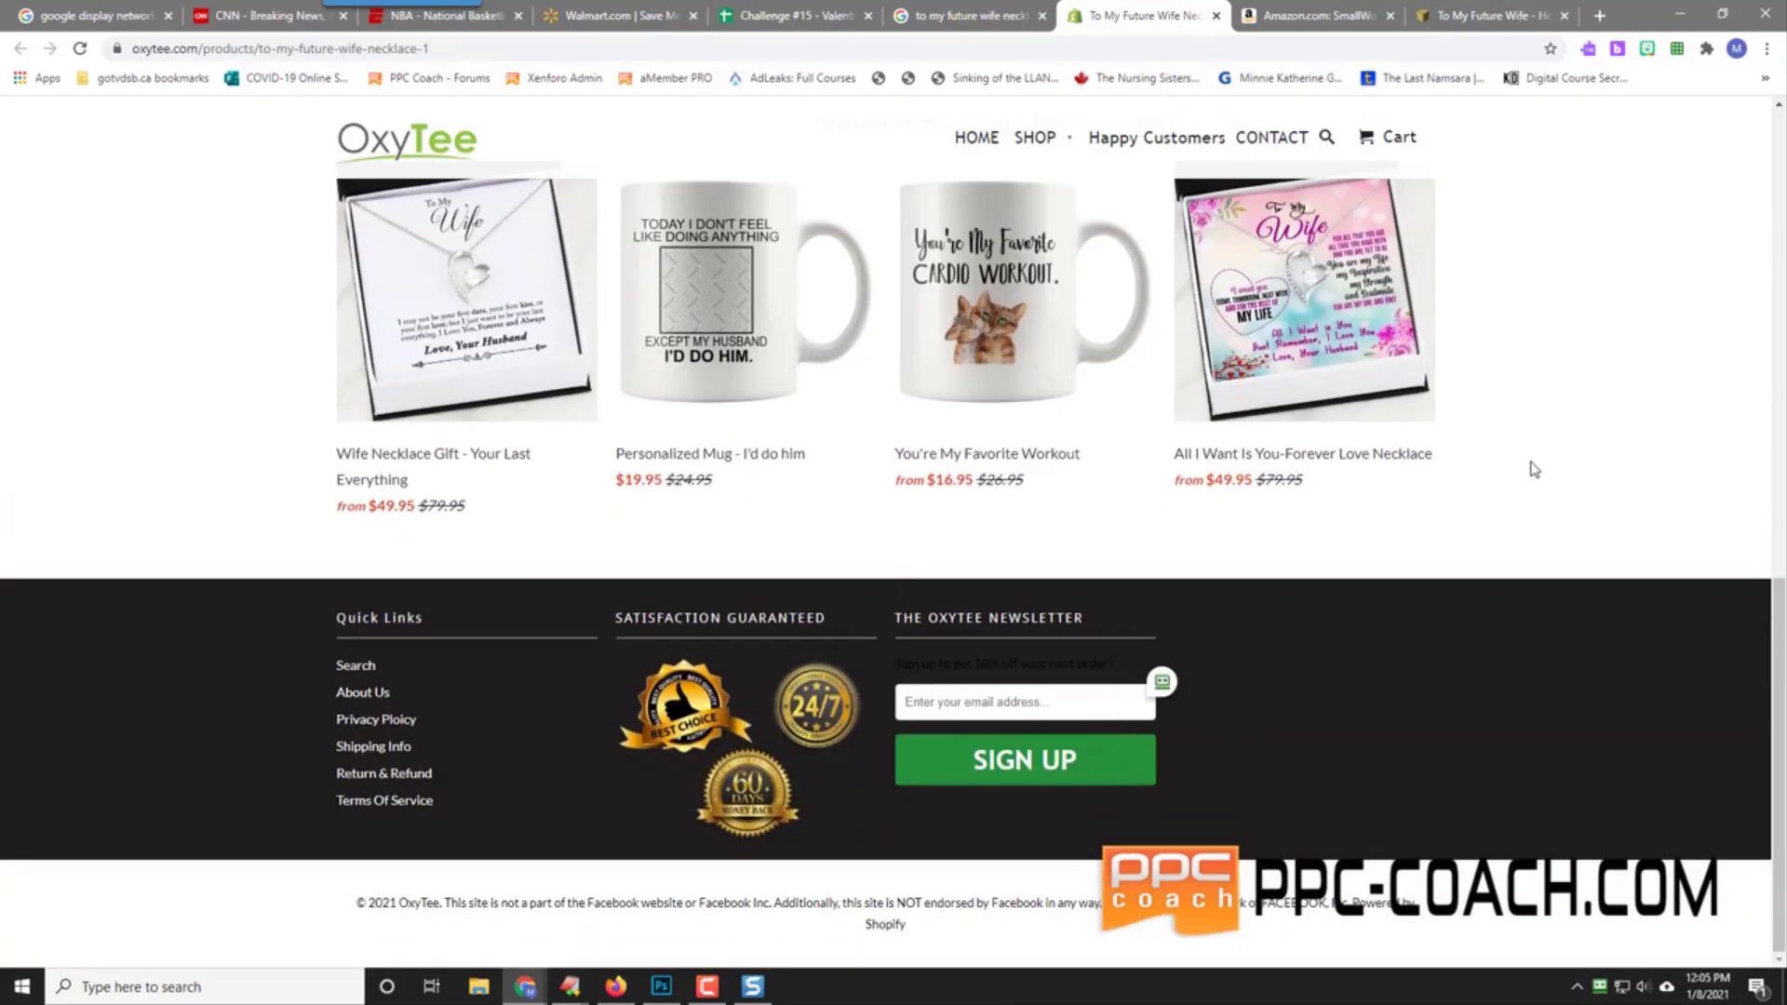
scroll(1534, 469, up, 12)
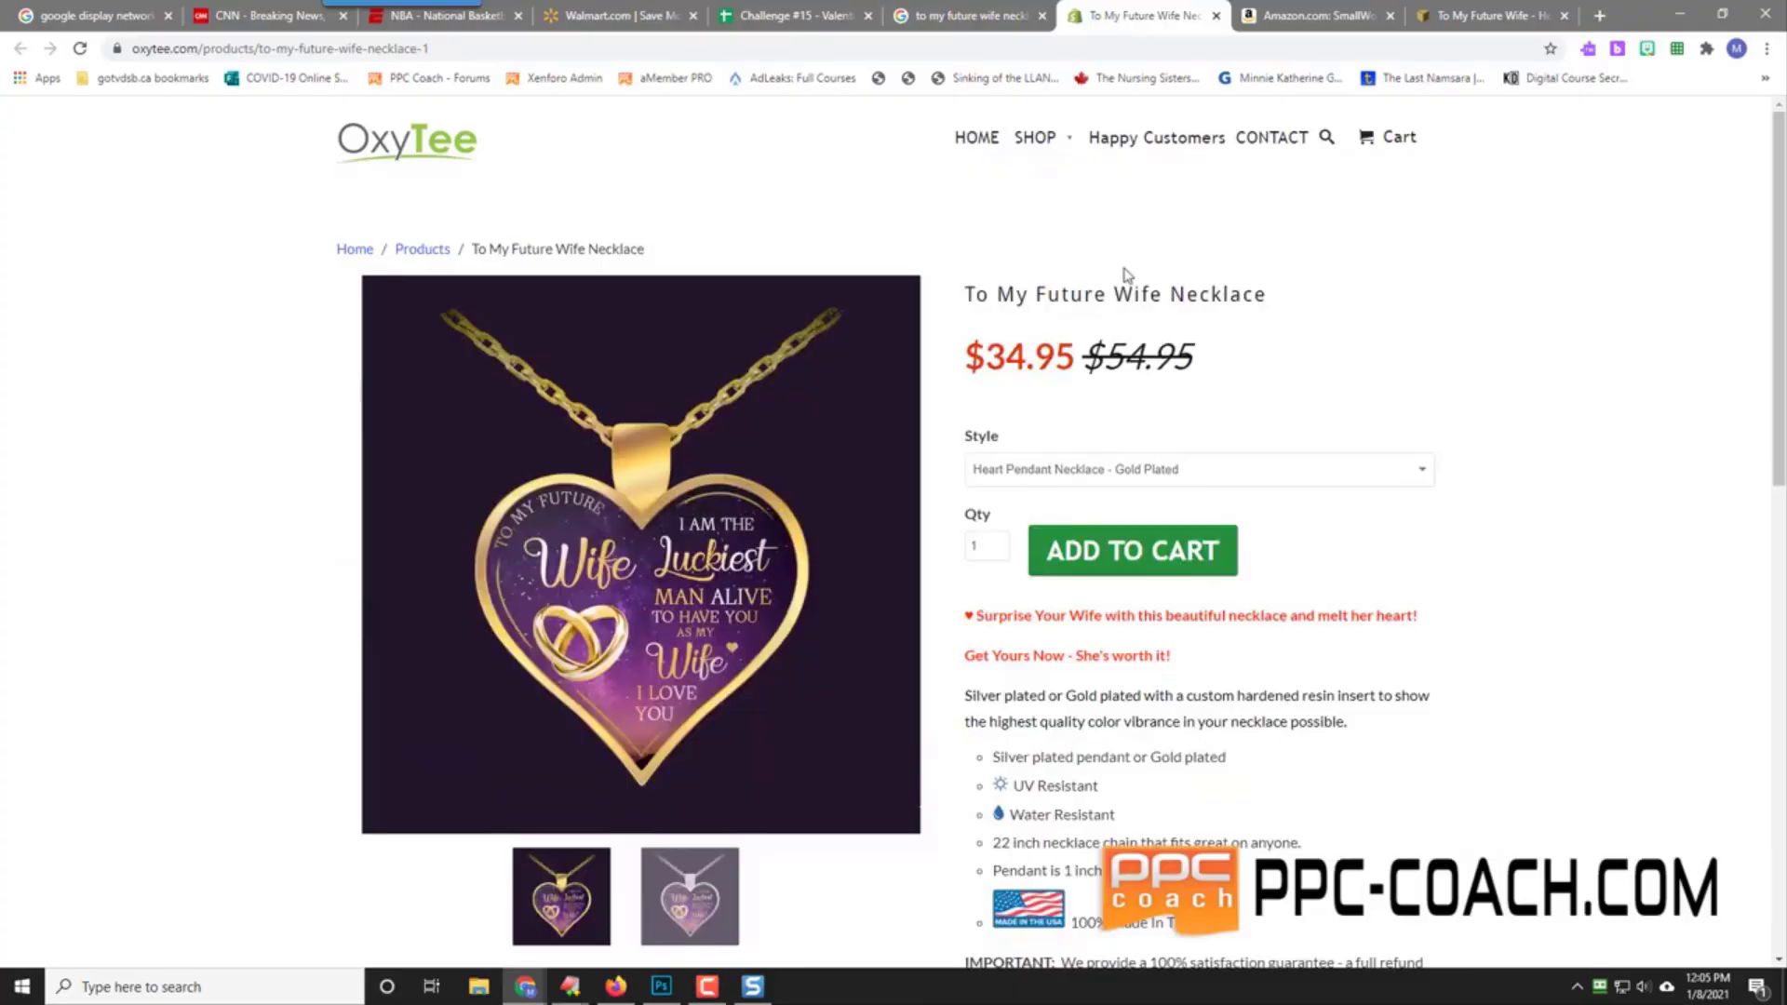
right_click(233, 48)
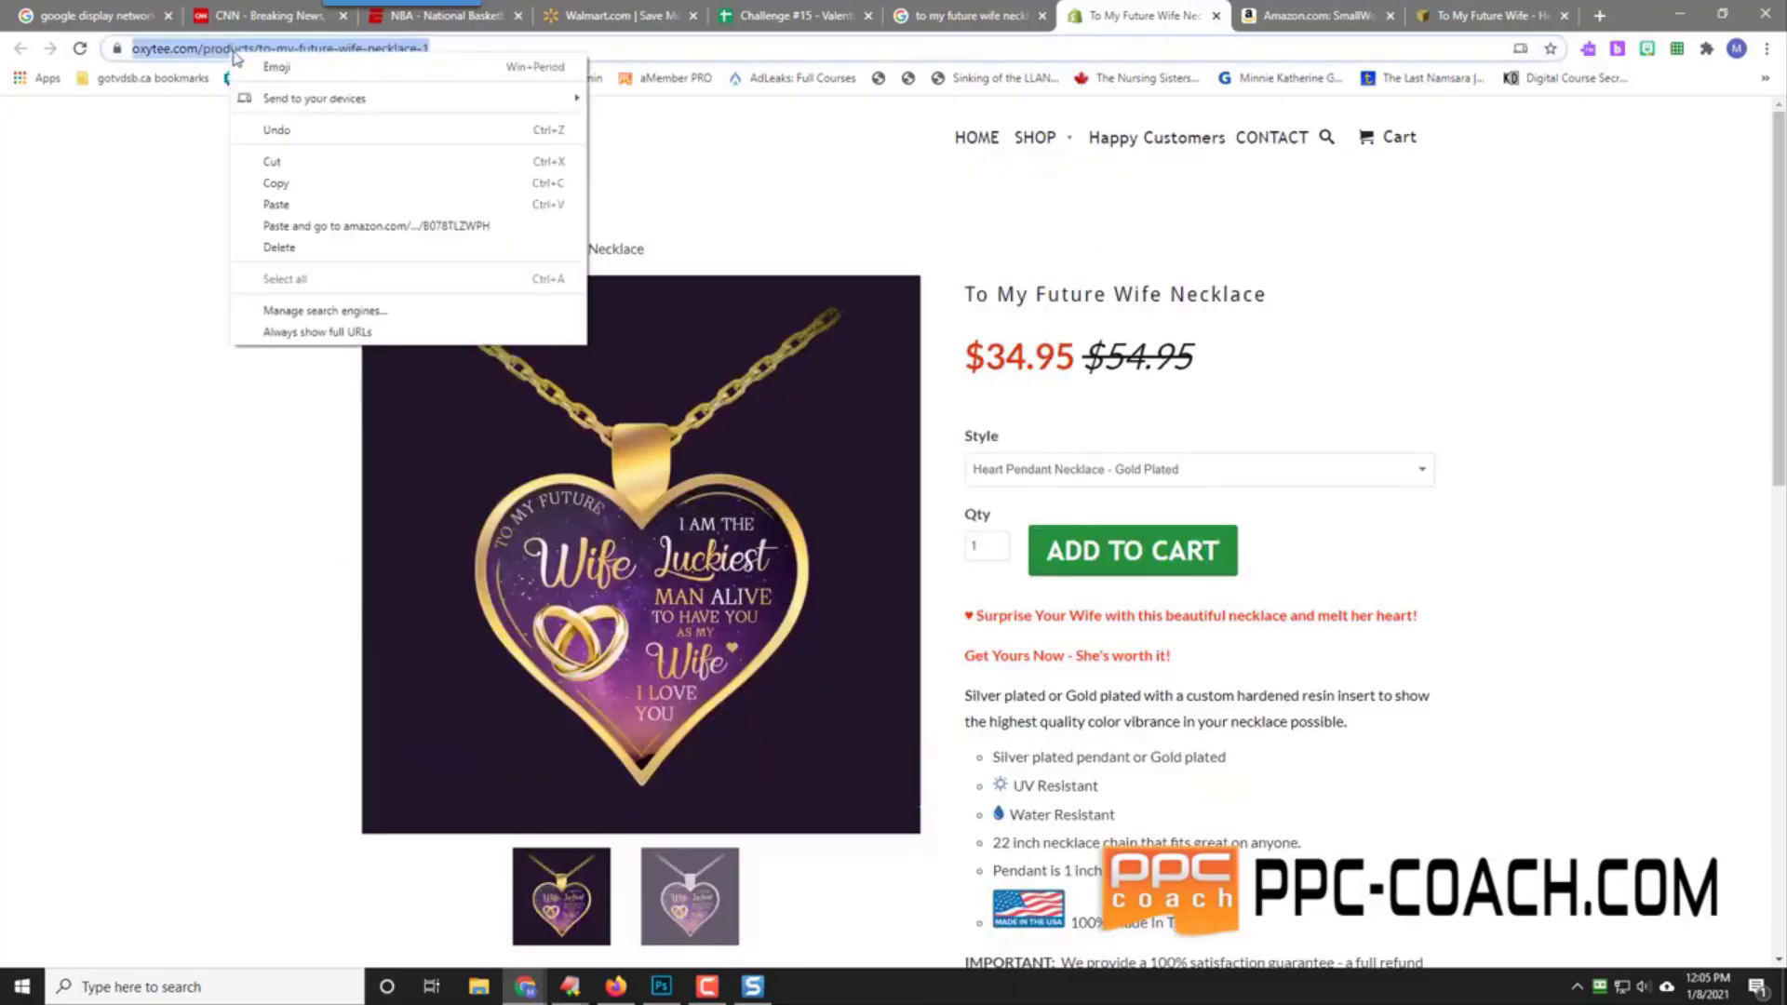
click(289, 186)
click(809, 15)
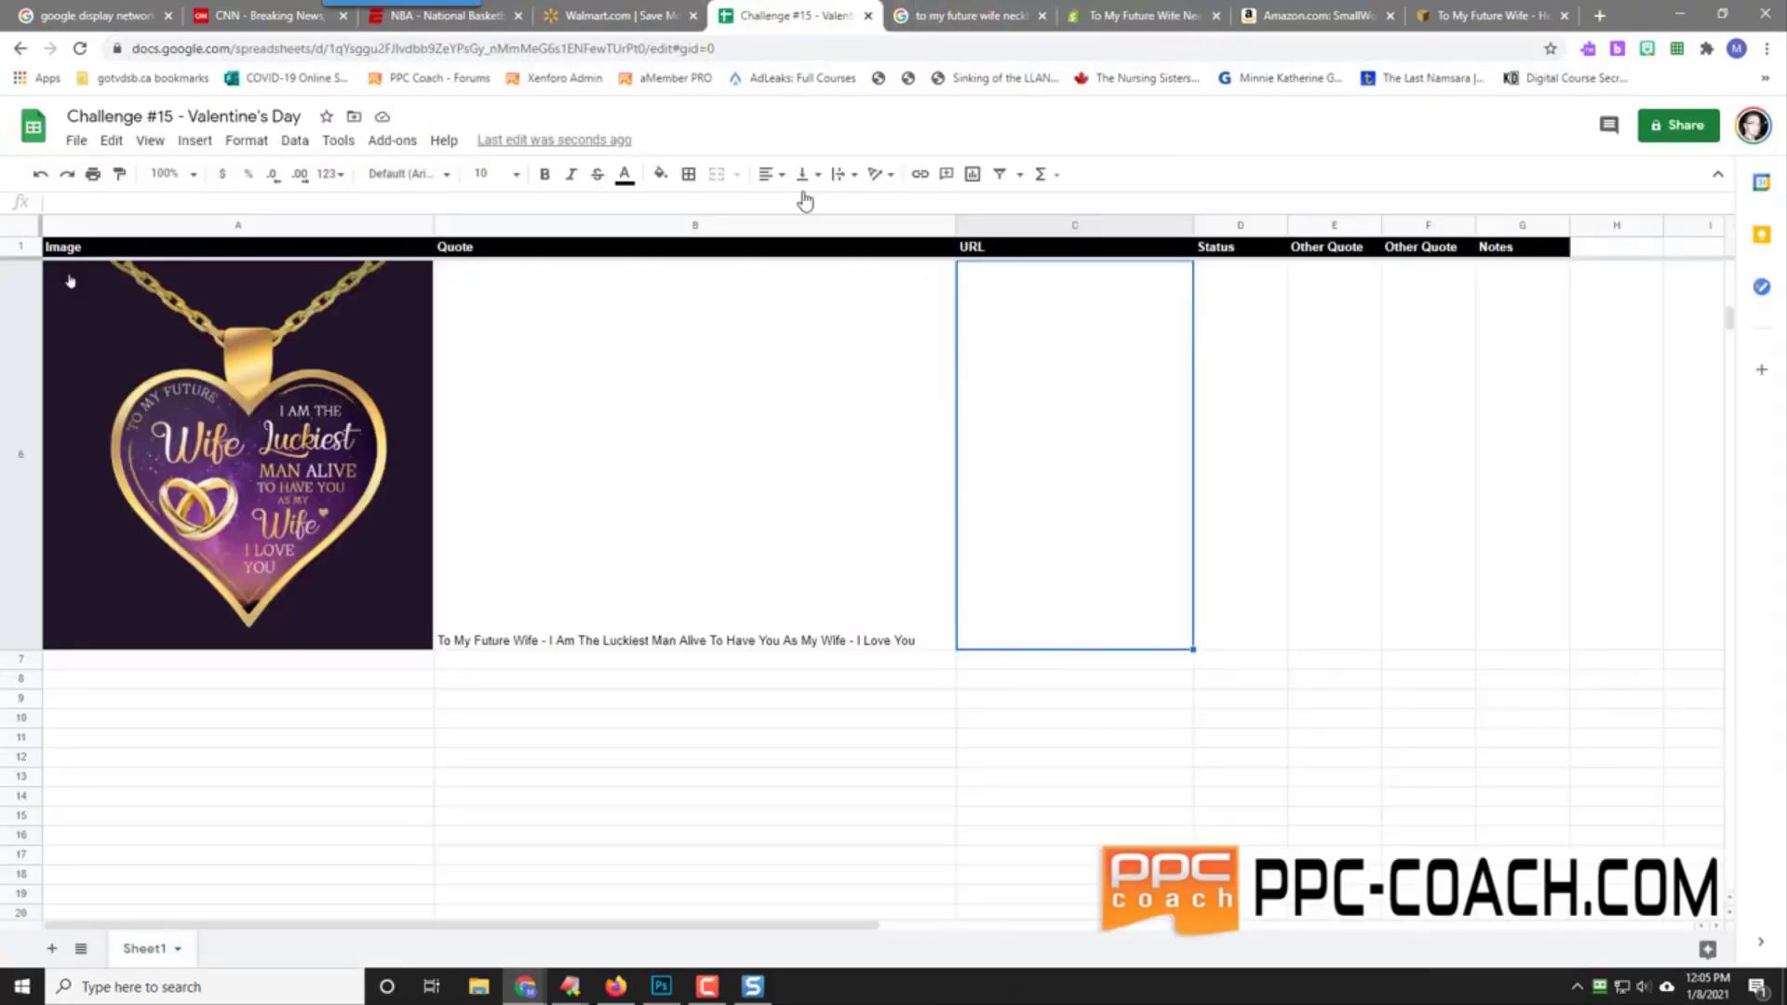
Step: Paste the OxyTee URL into C6 as values, set D6 to Pending and G6 to 'Love The Design'
right_click(1042, 433)
mouse_move(1152, 395)
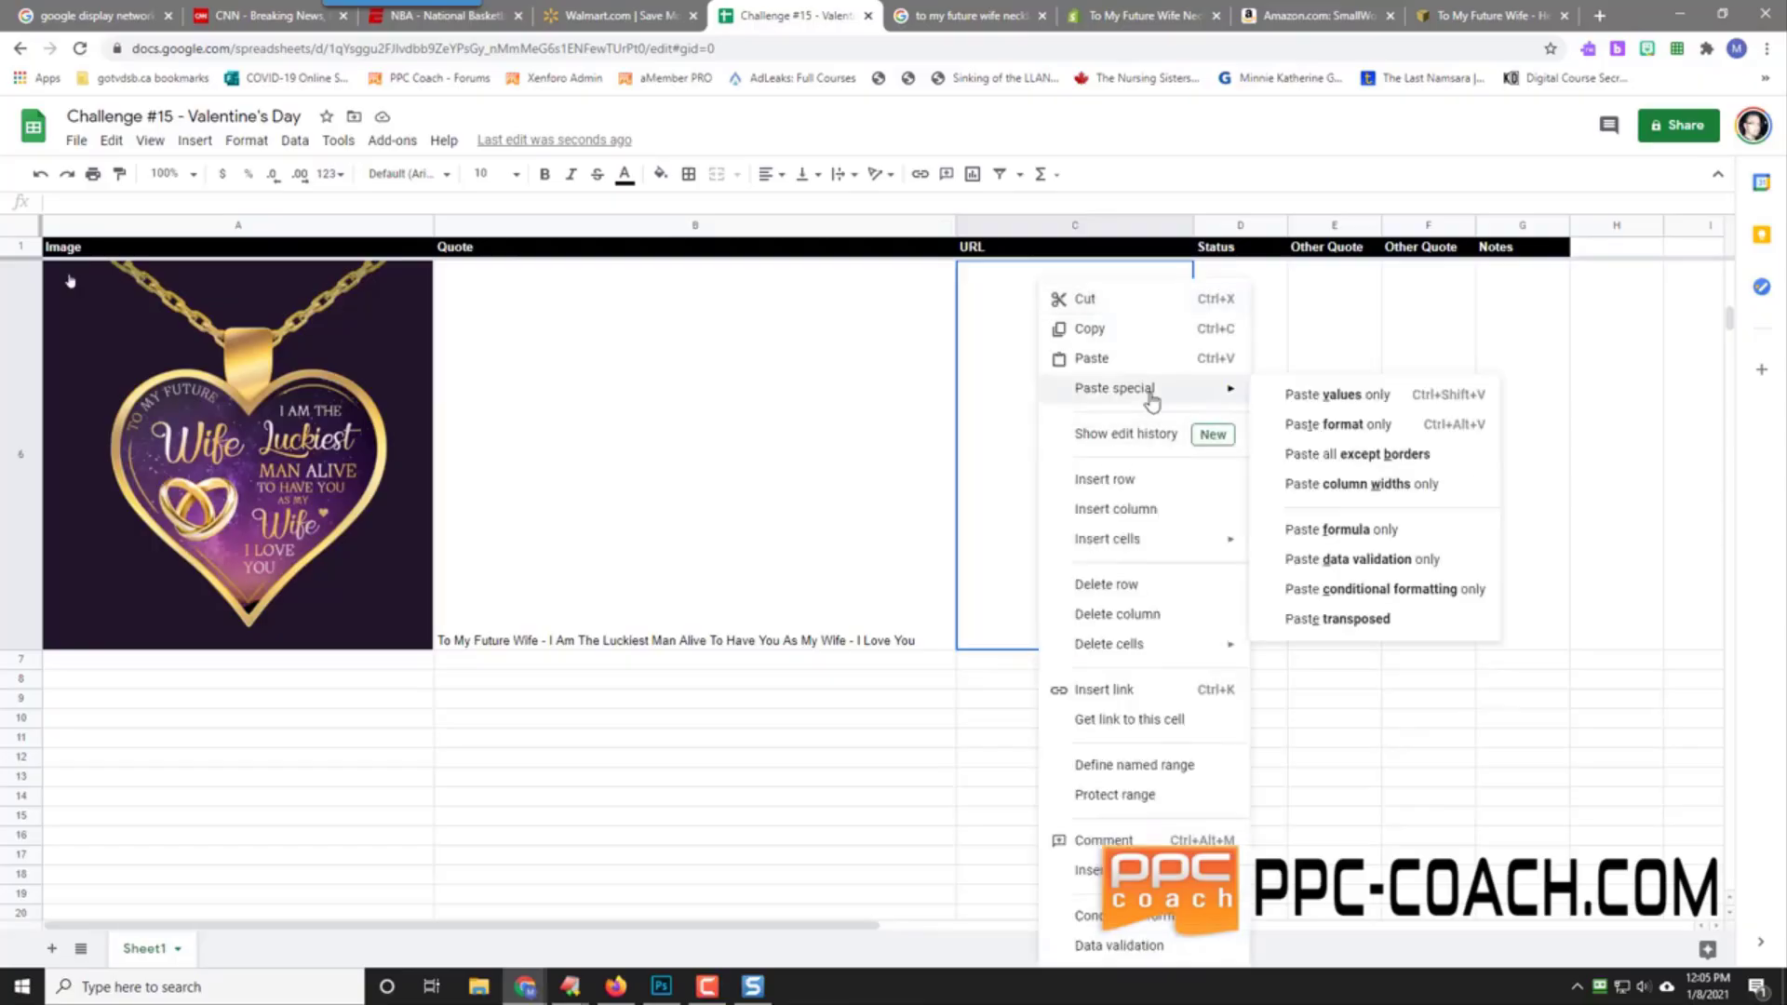
click(1332, 392)
click(1258, 510)
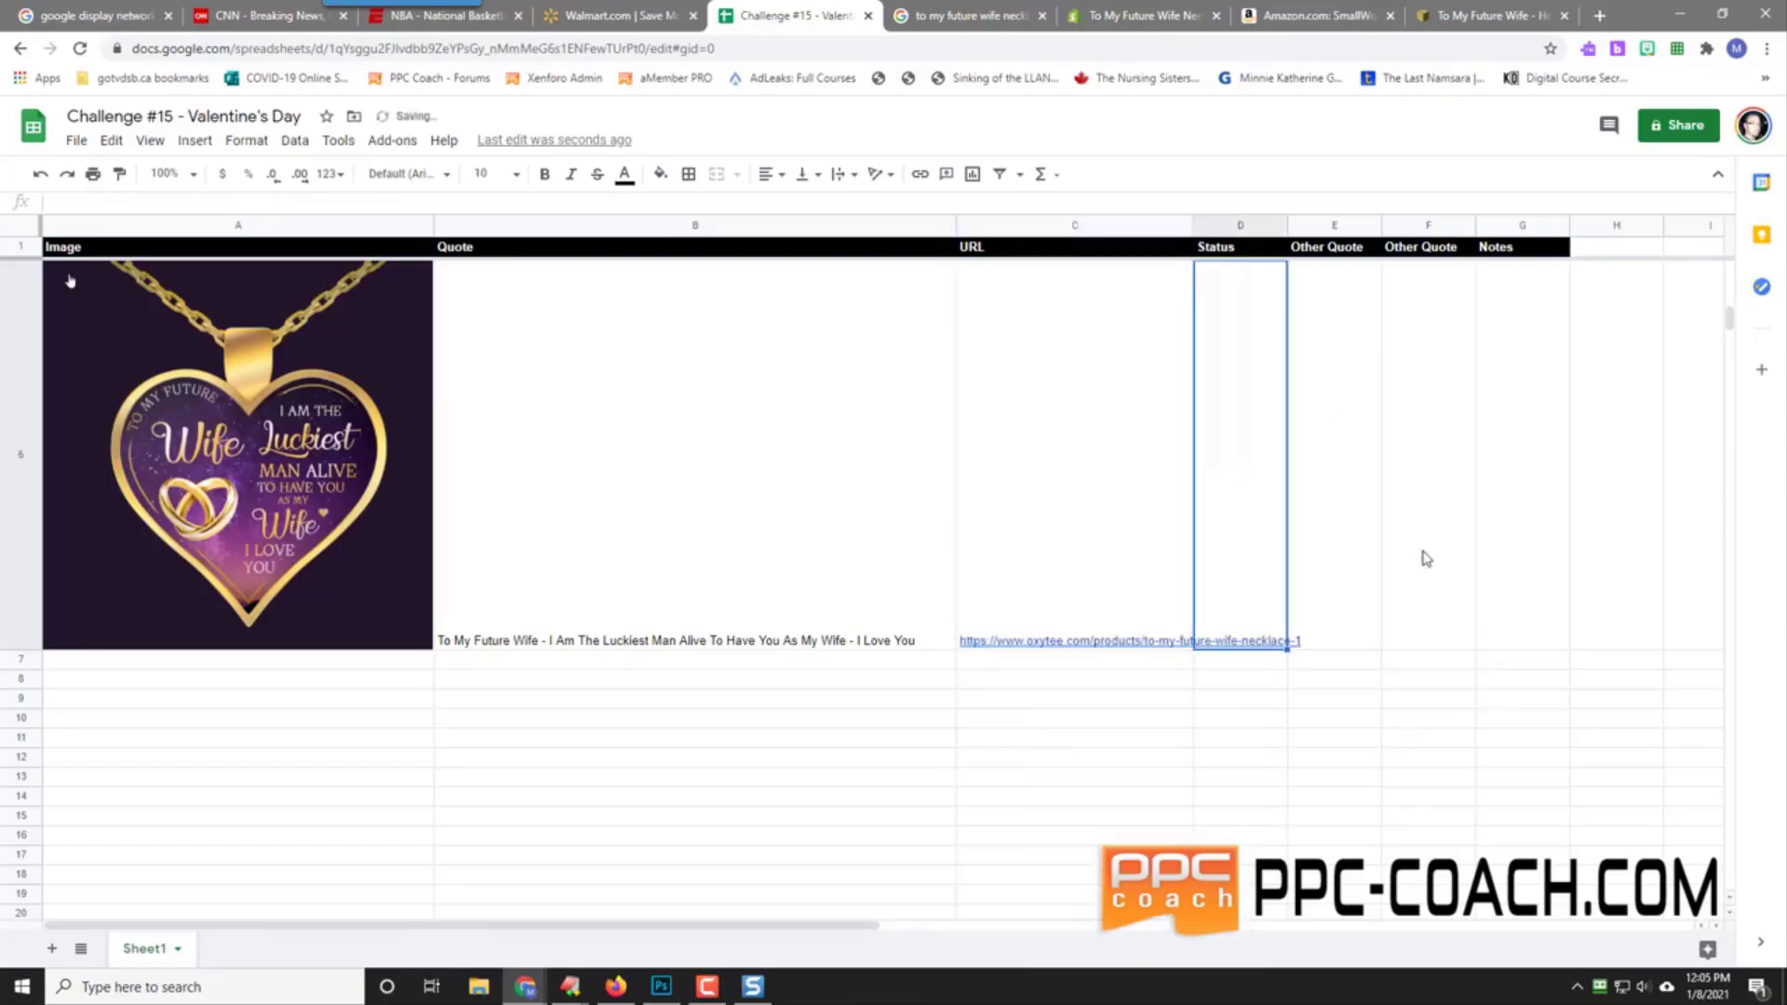
text(Pending)
key(Tab)
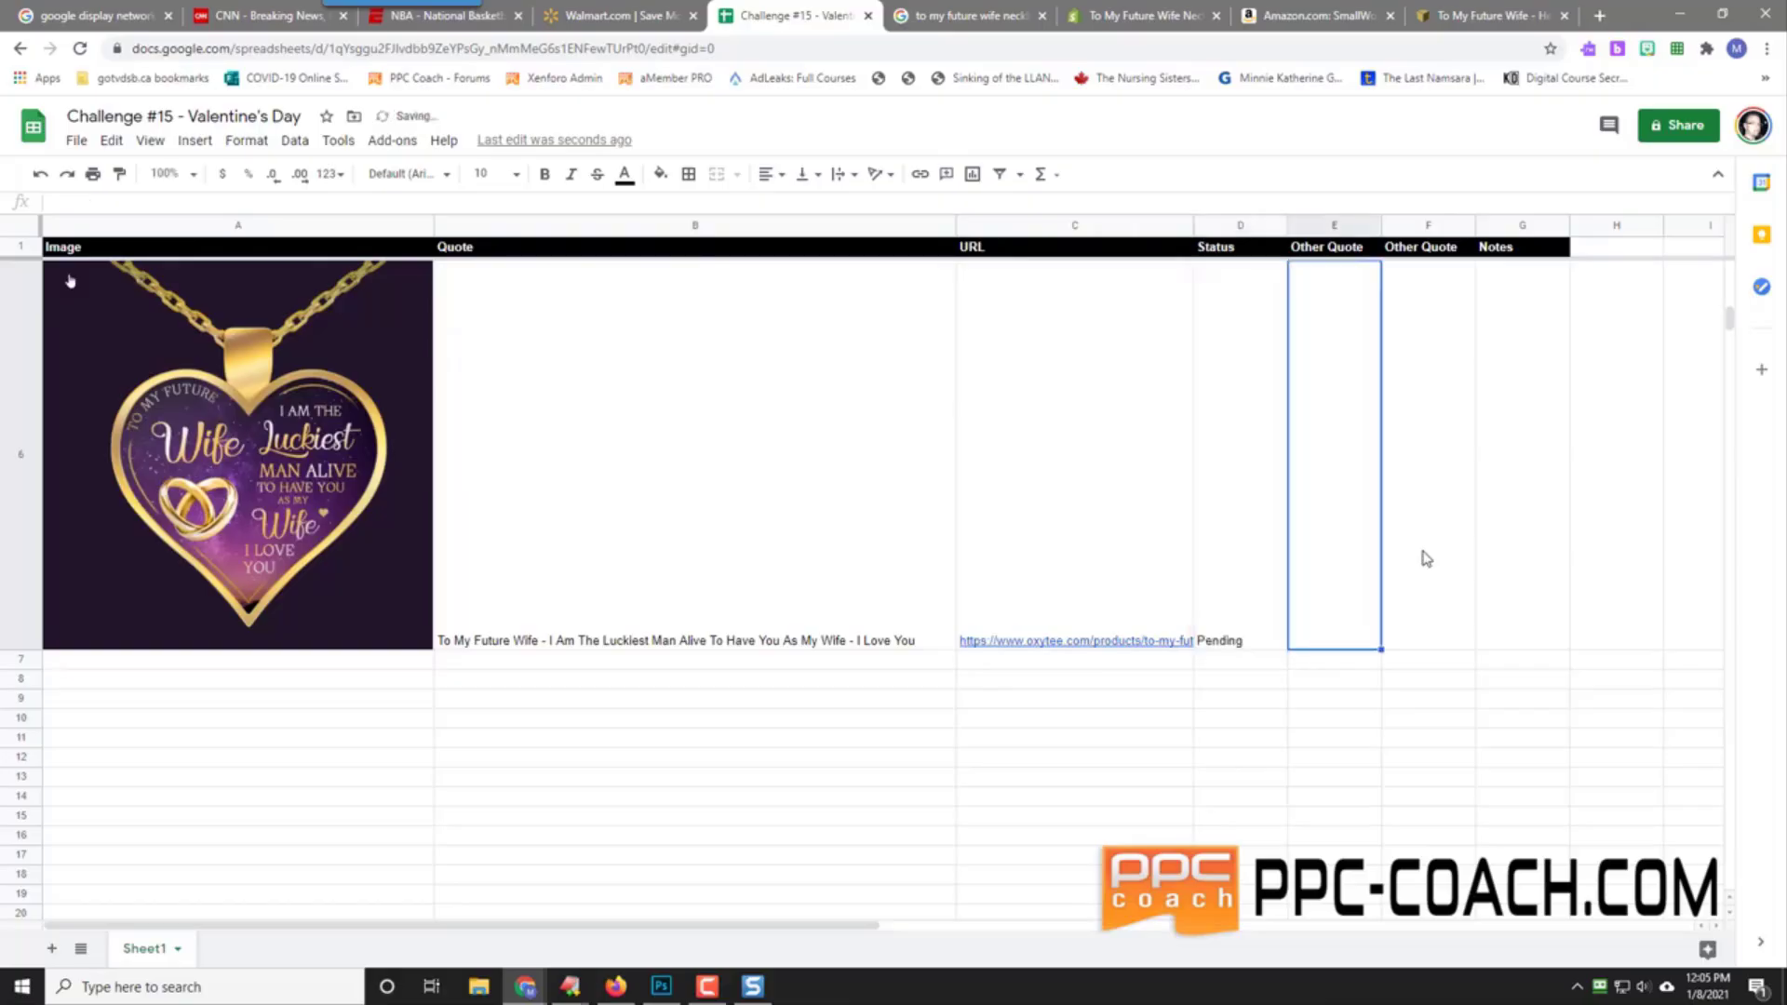
key(Tab)
key(Tab)
text(Lo)
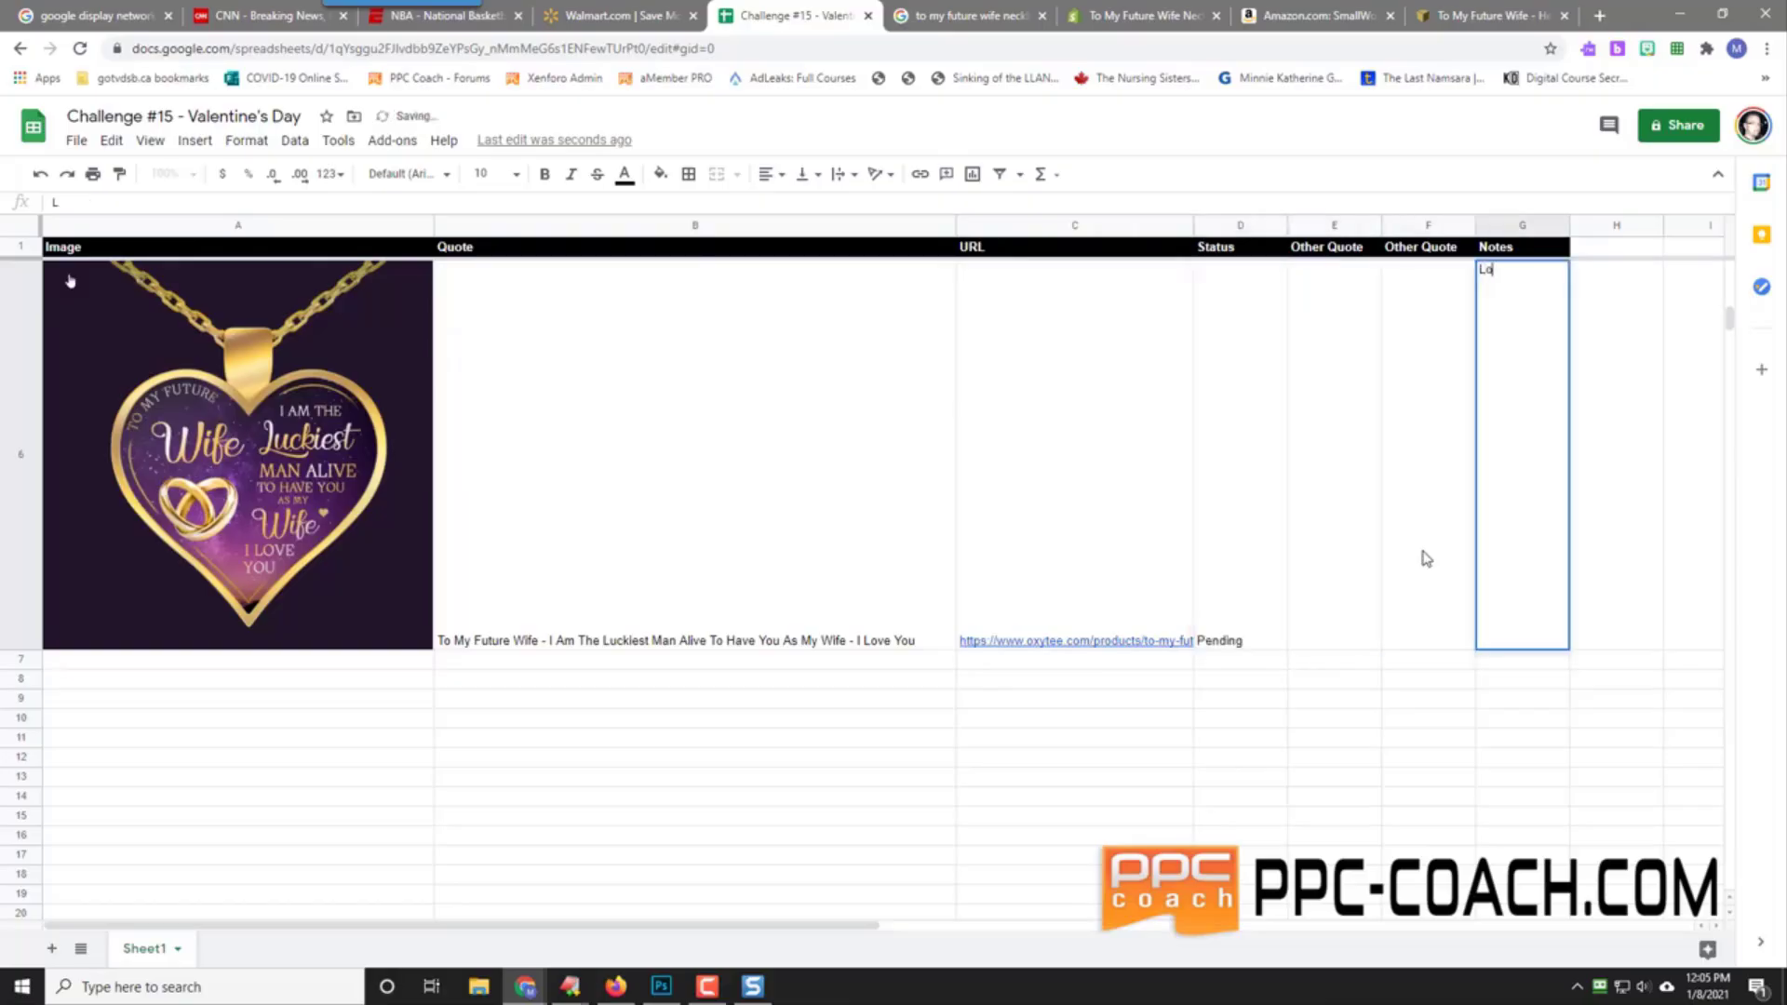
text(ve The Design)
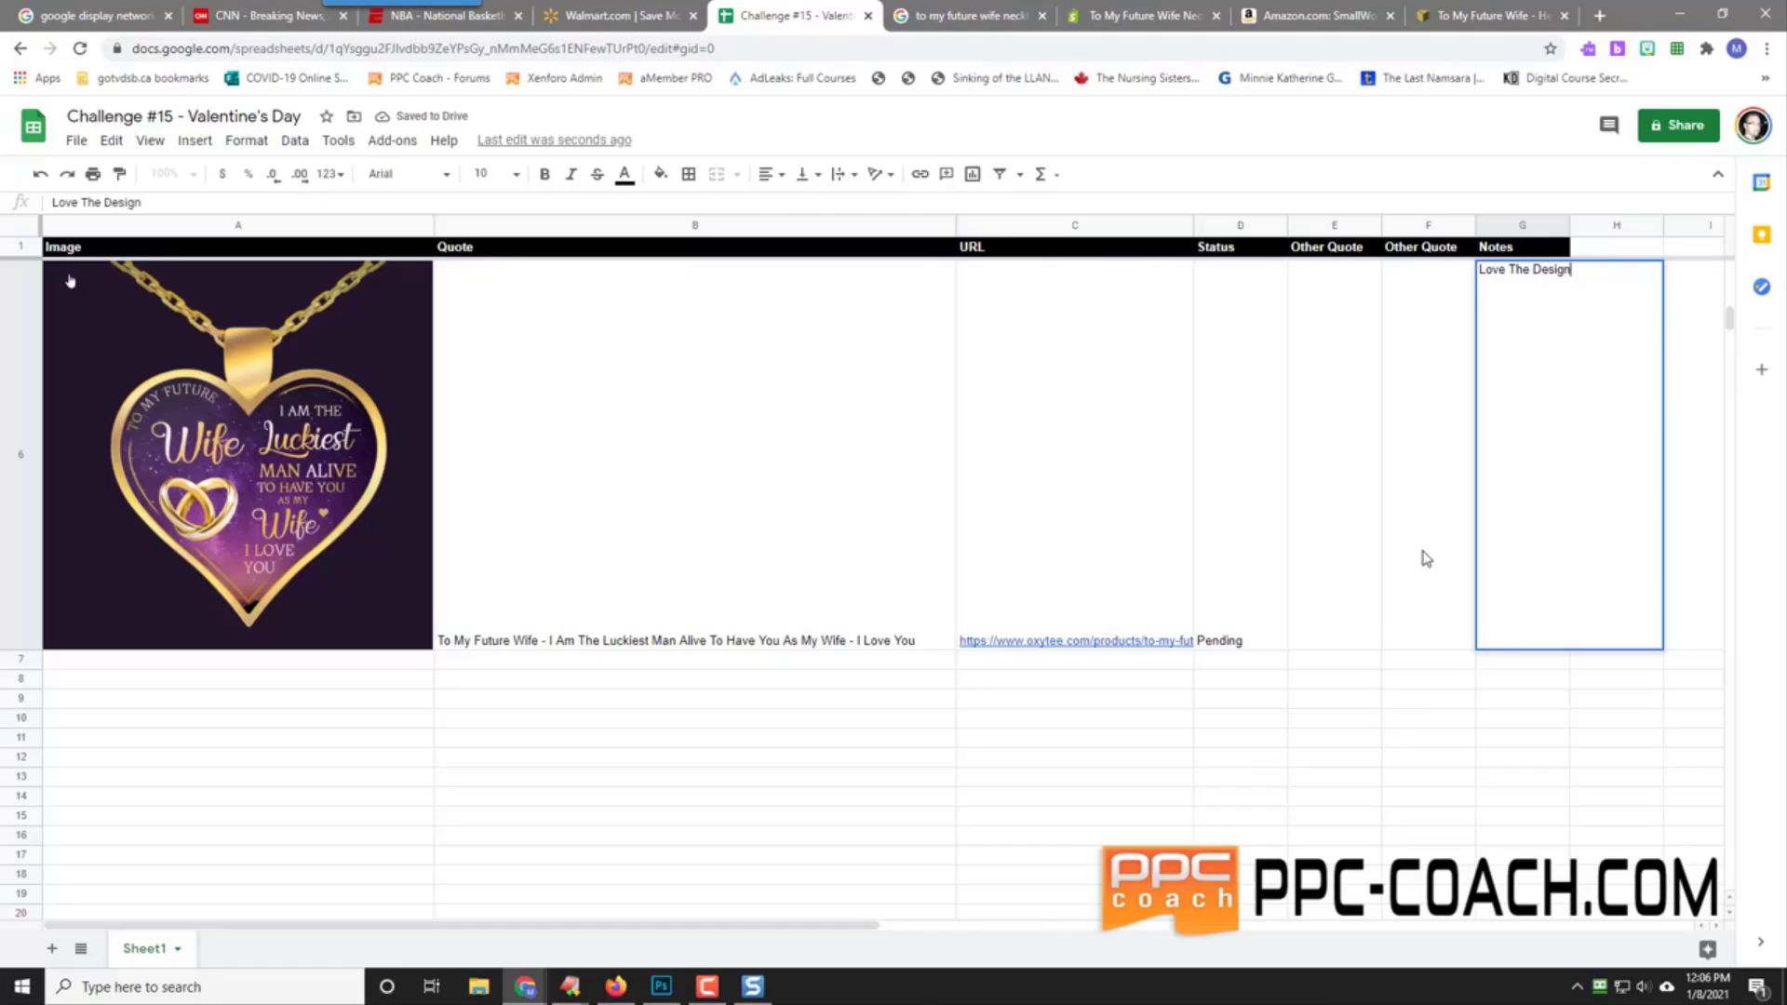
key(Return)
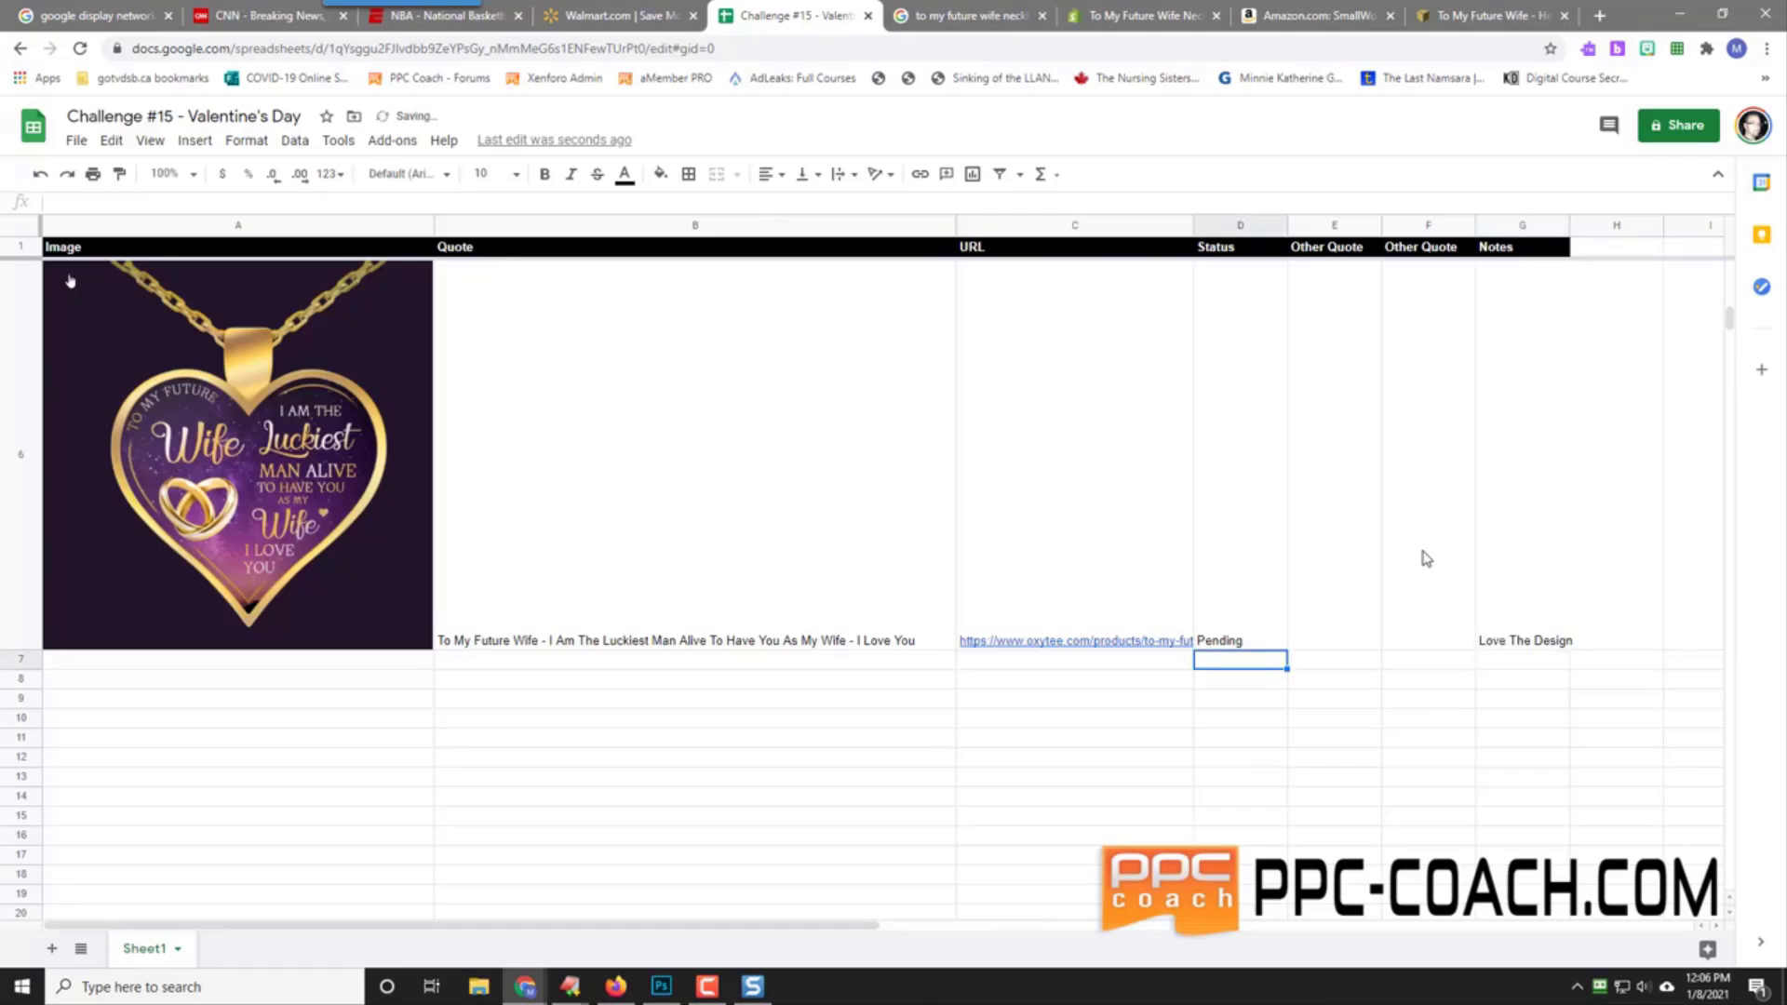
click(87, 663)
Step: Search Google for 'Nice things to say to my fiancee' and review the All web results
click(968, 15)
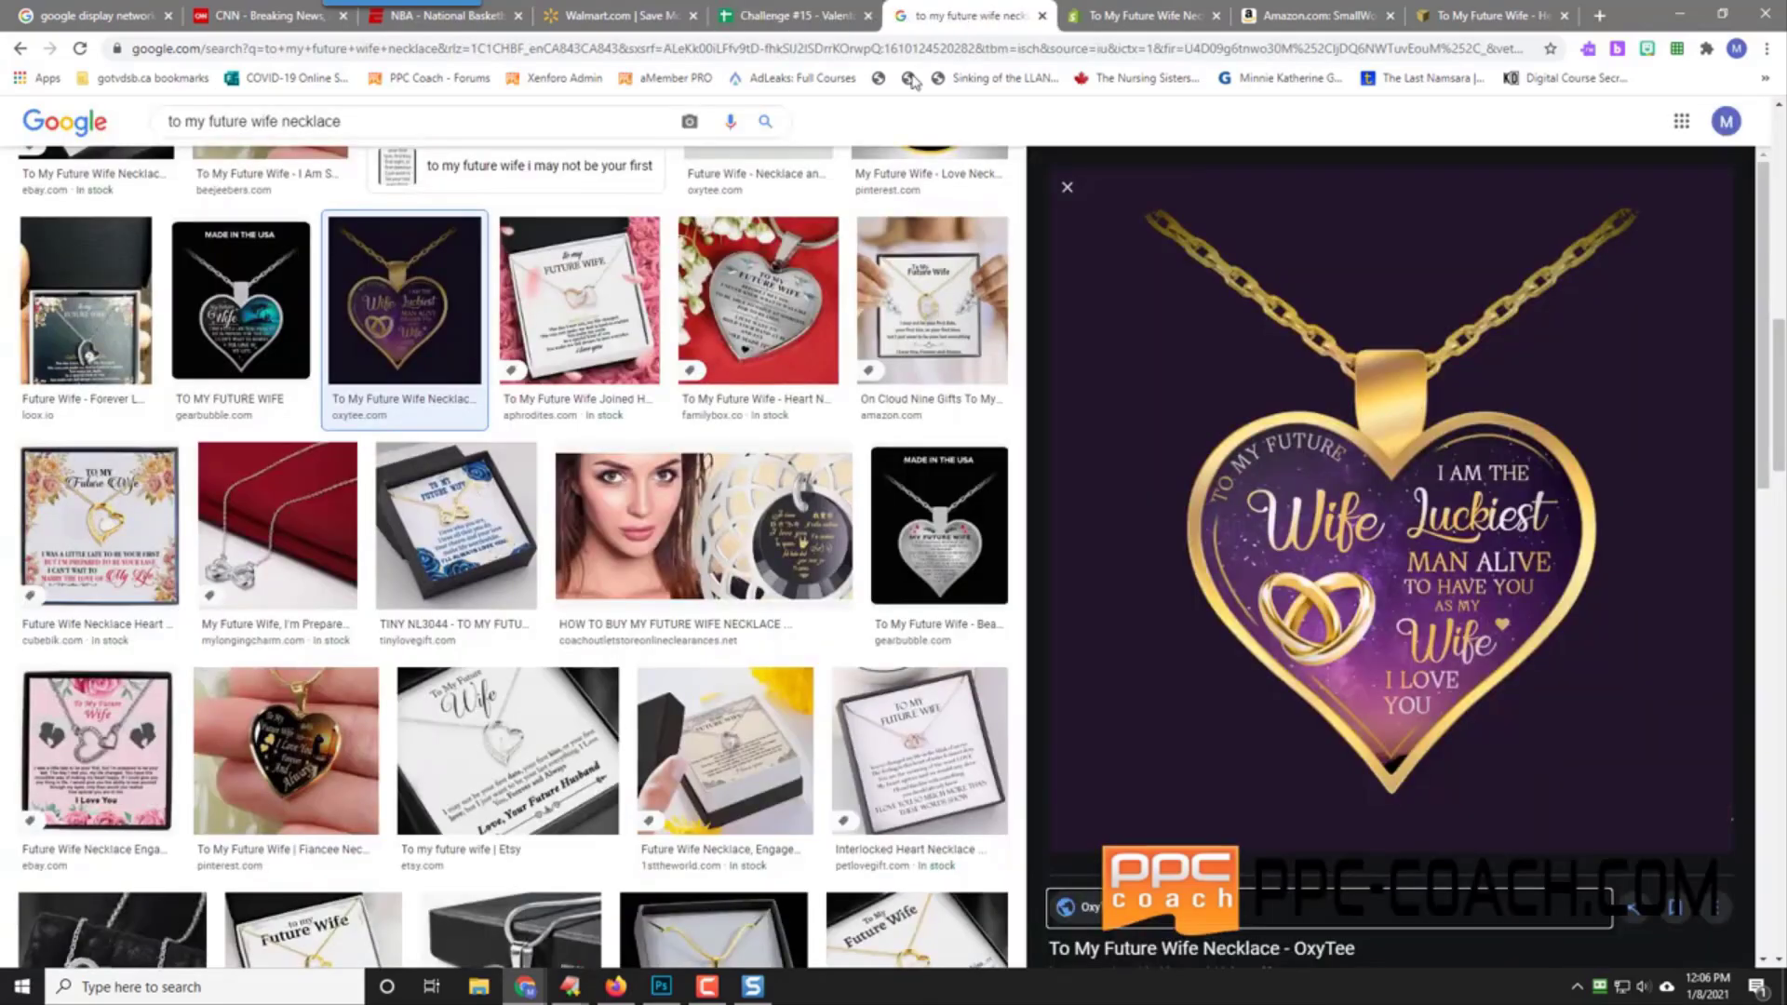
scroll(651, 559, down, 10)
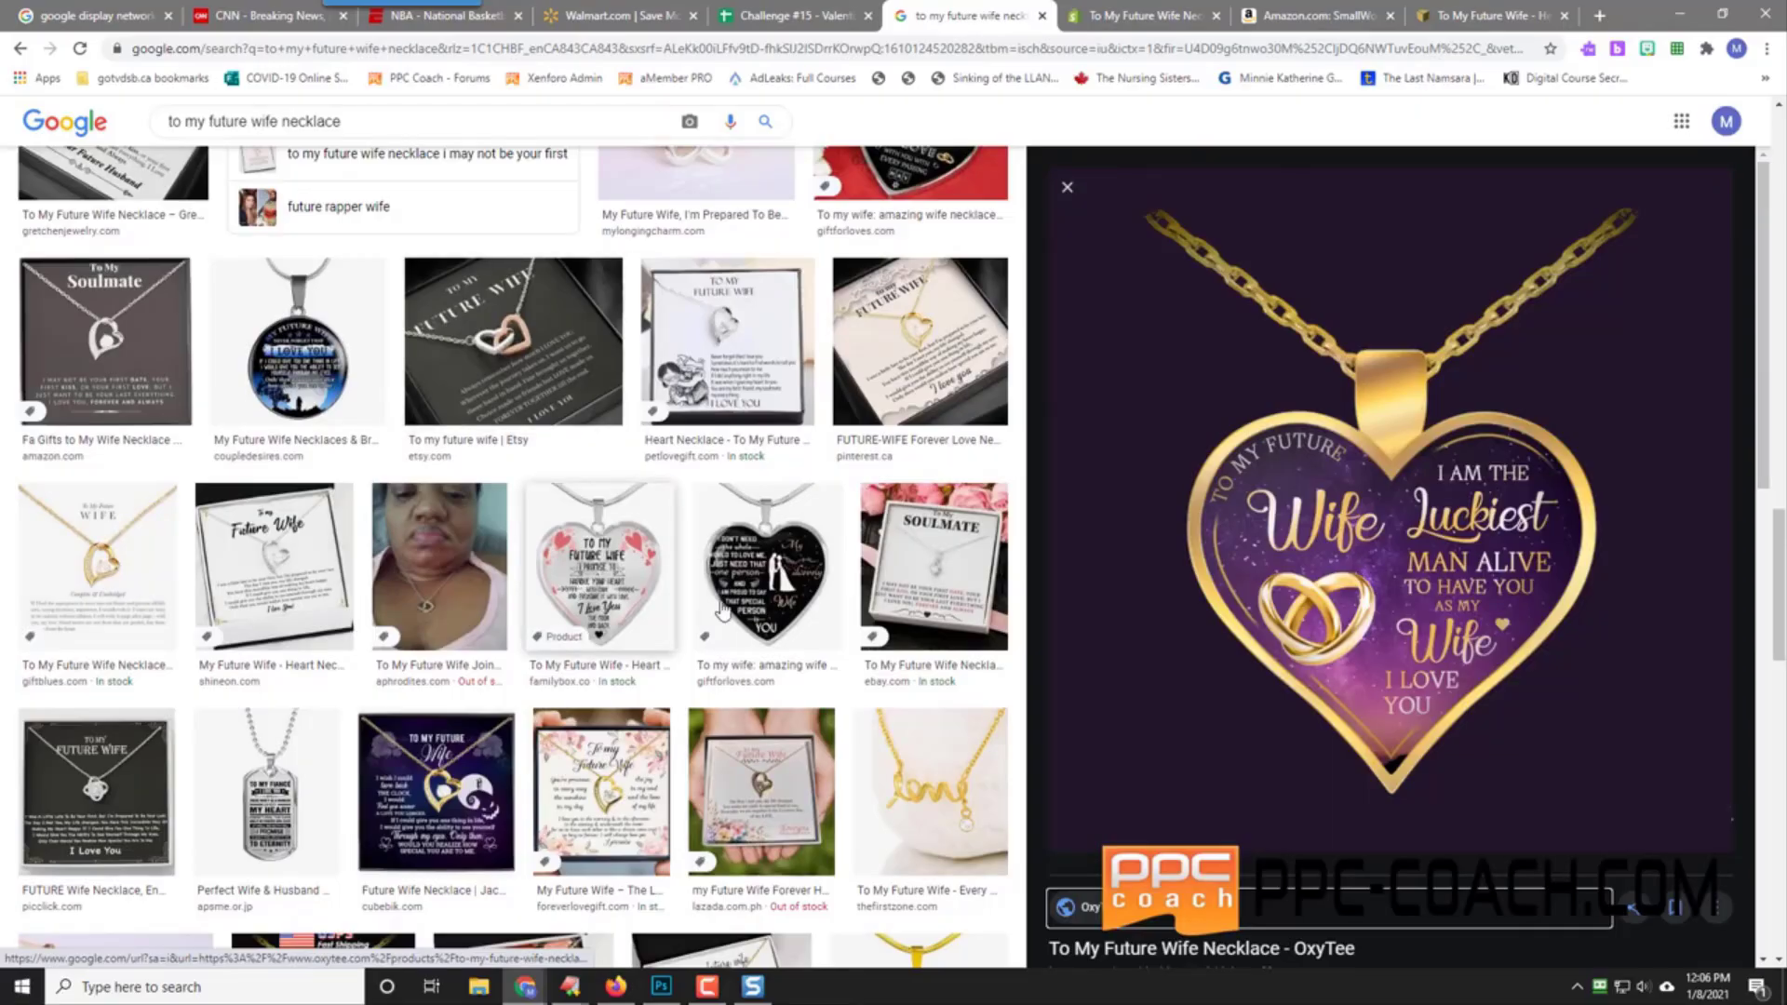
scroll(494, 682, up, 15)
click(279, 119)
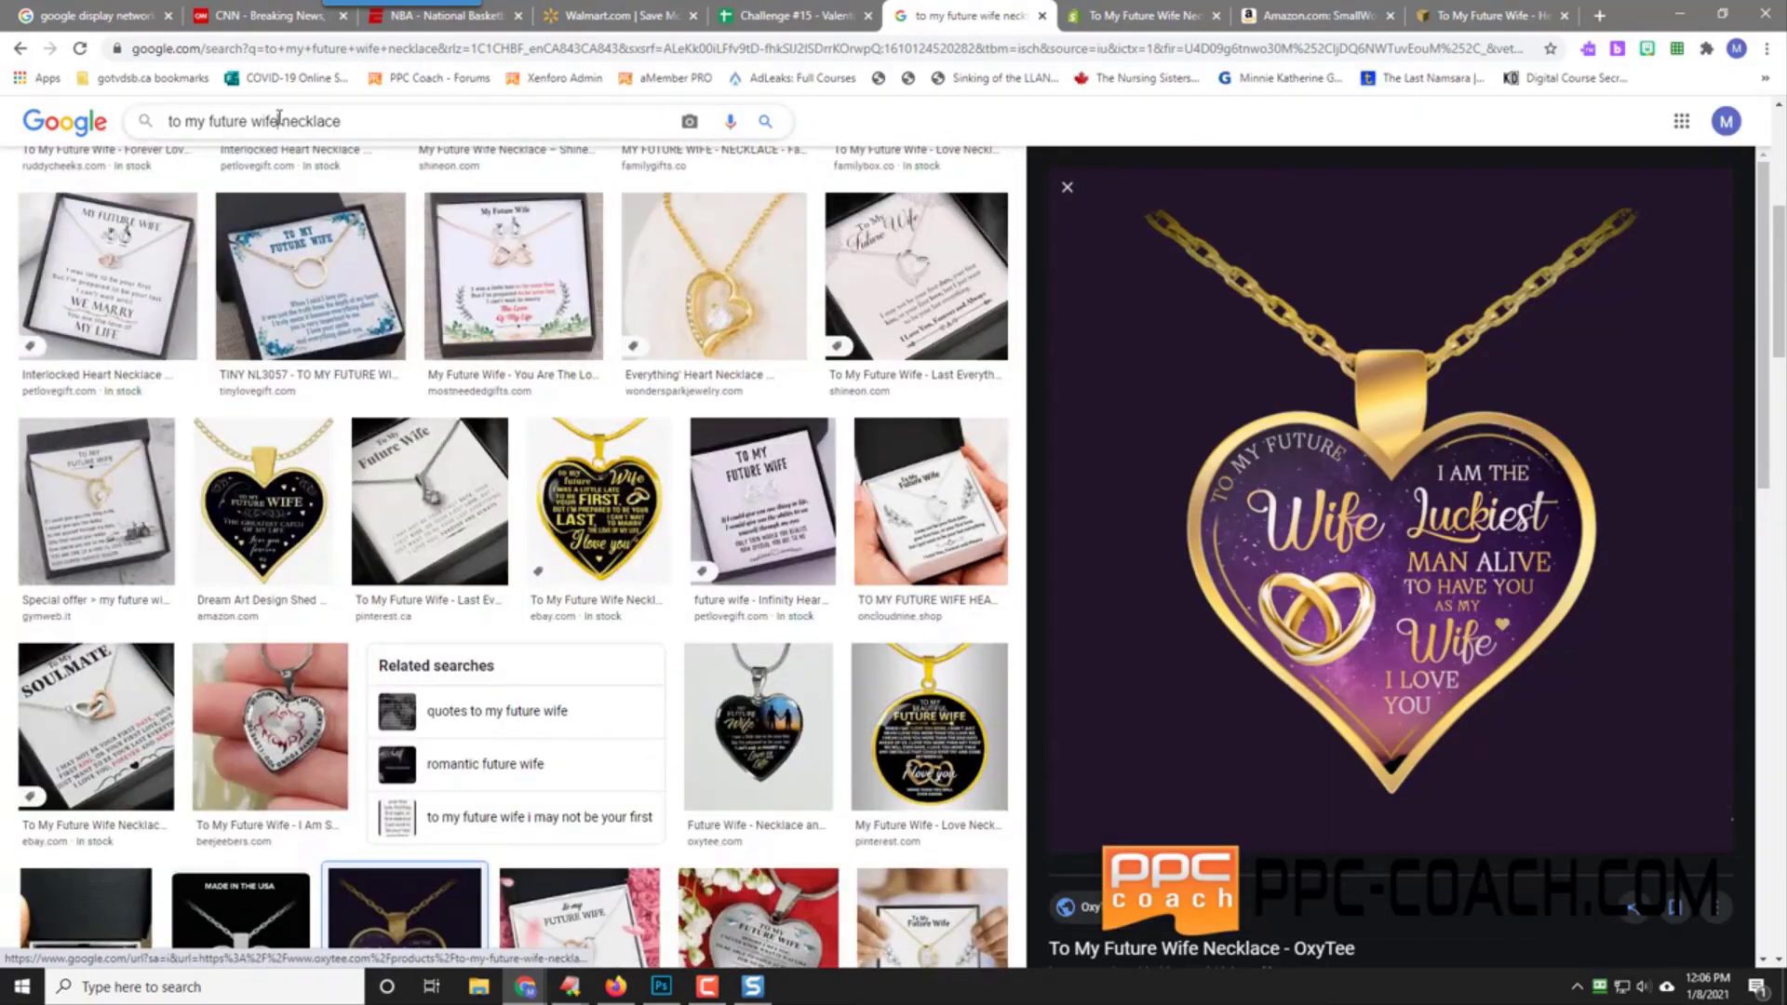
triple_click(280, 119)
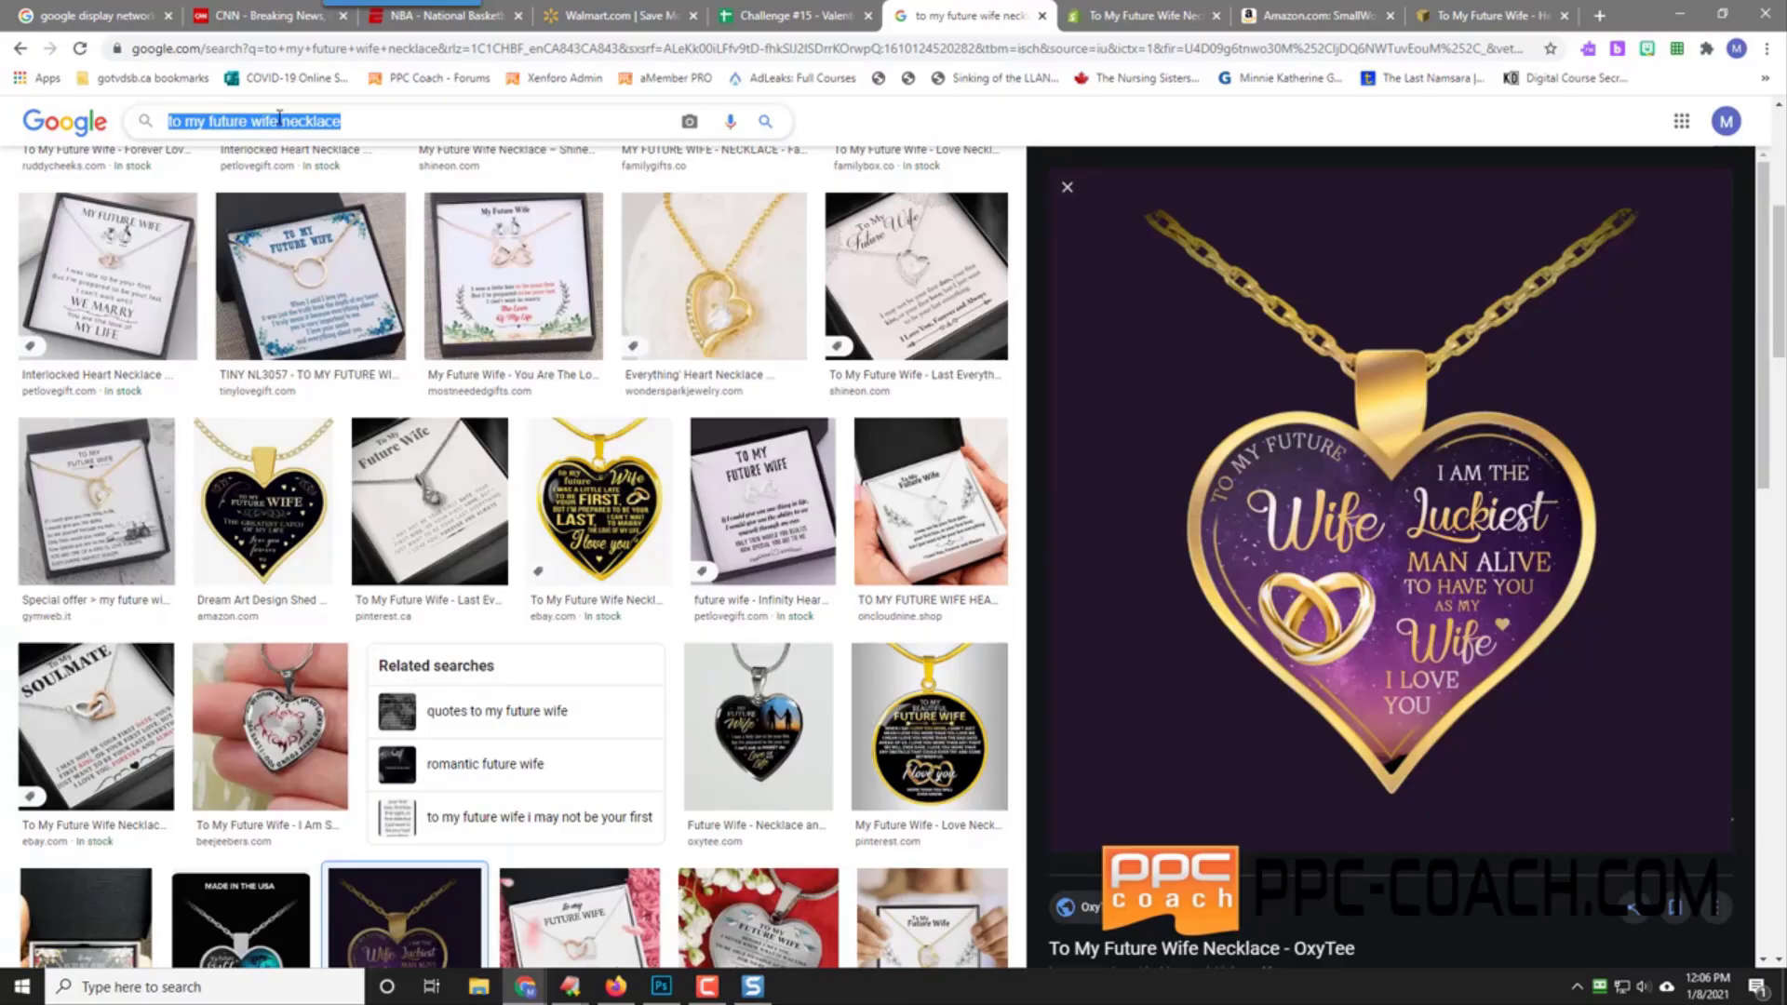
text(Nice)
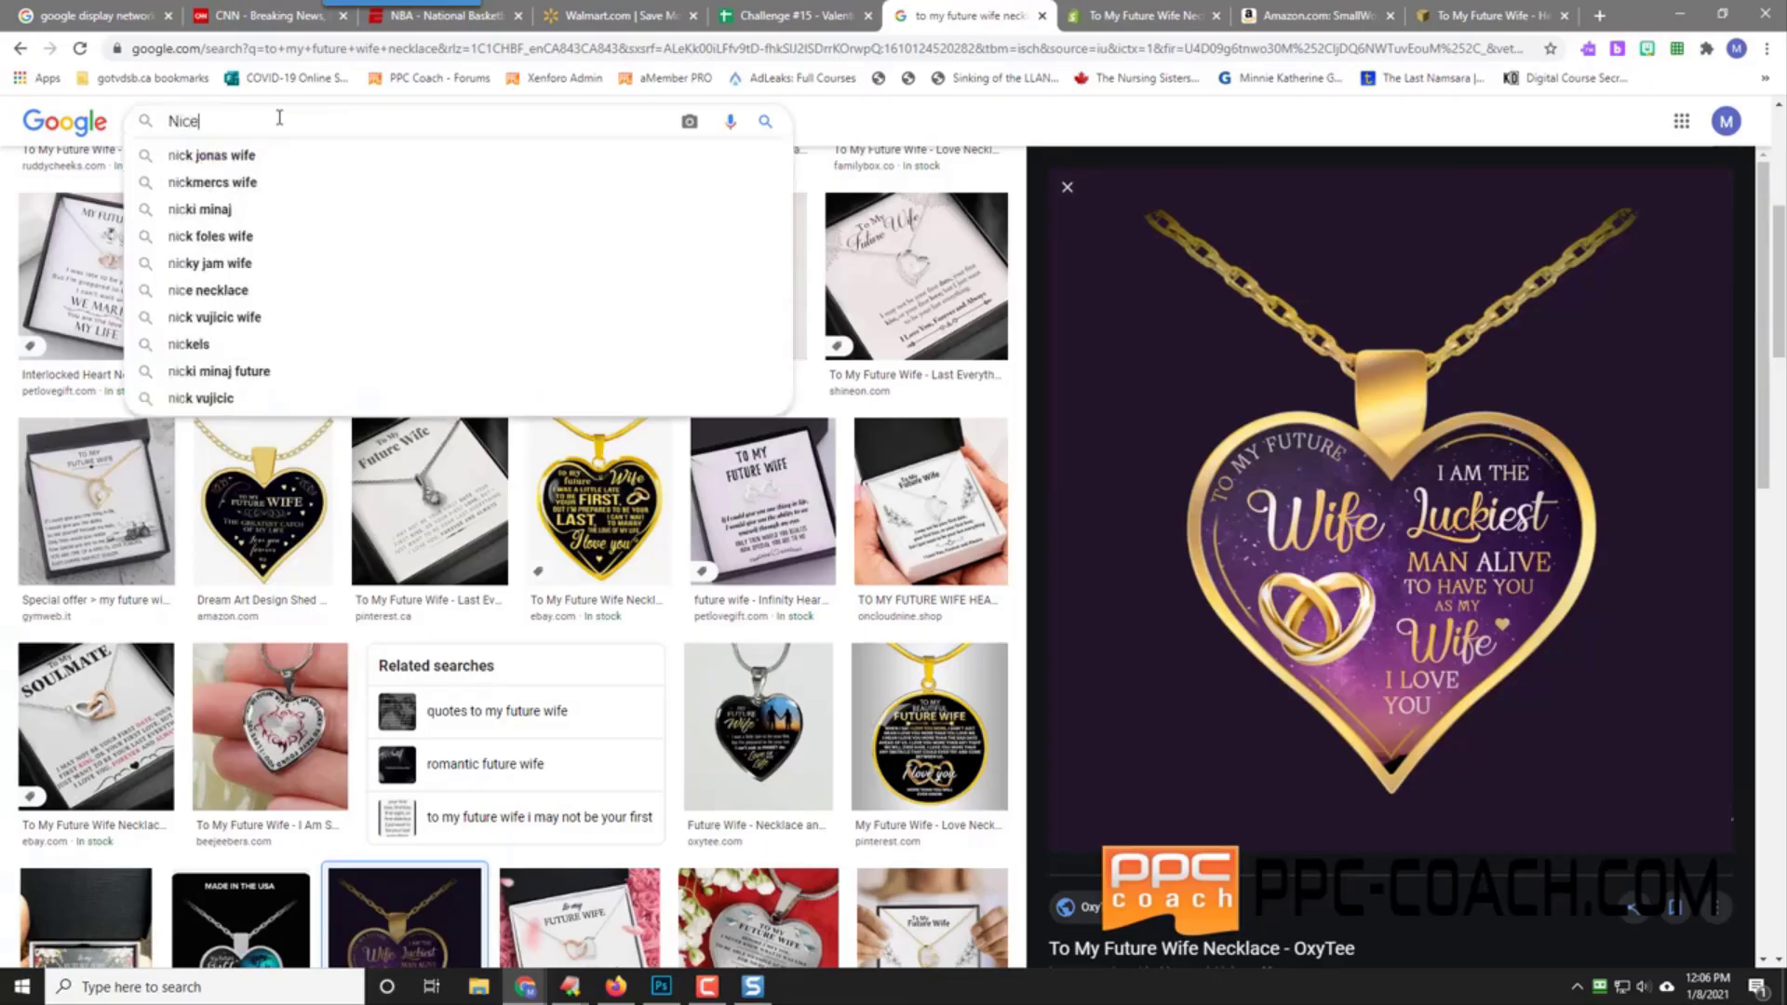
text( things to say to )
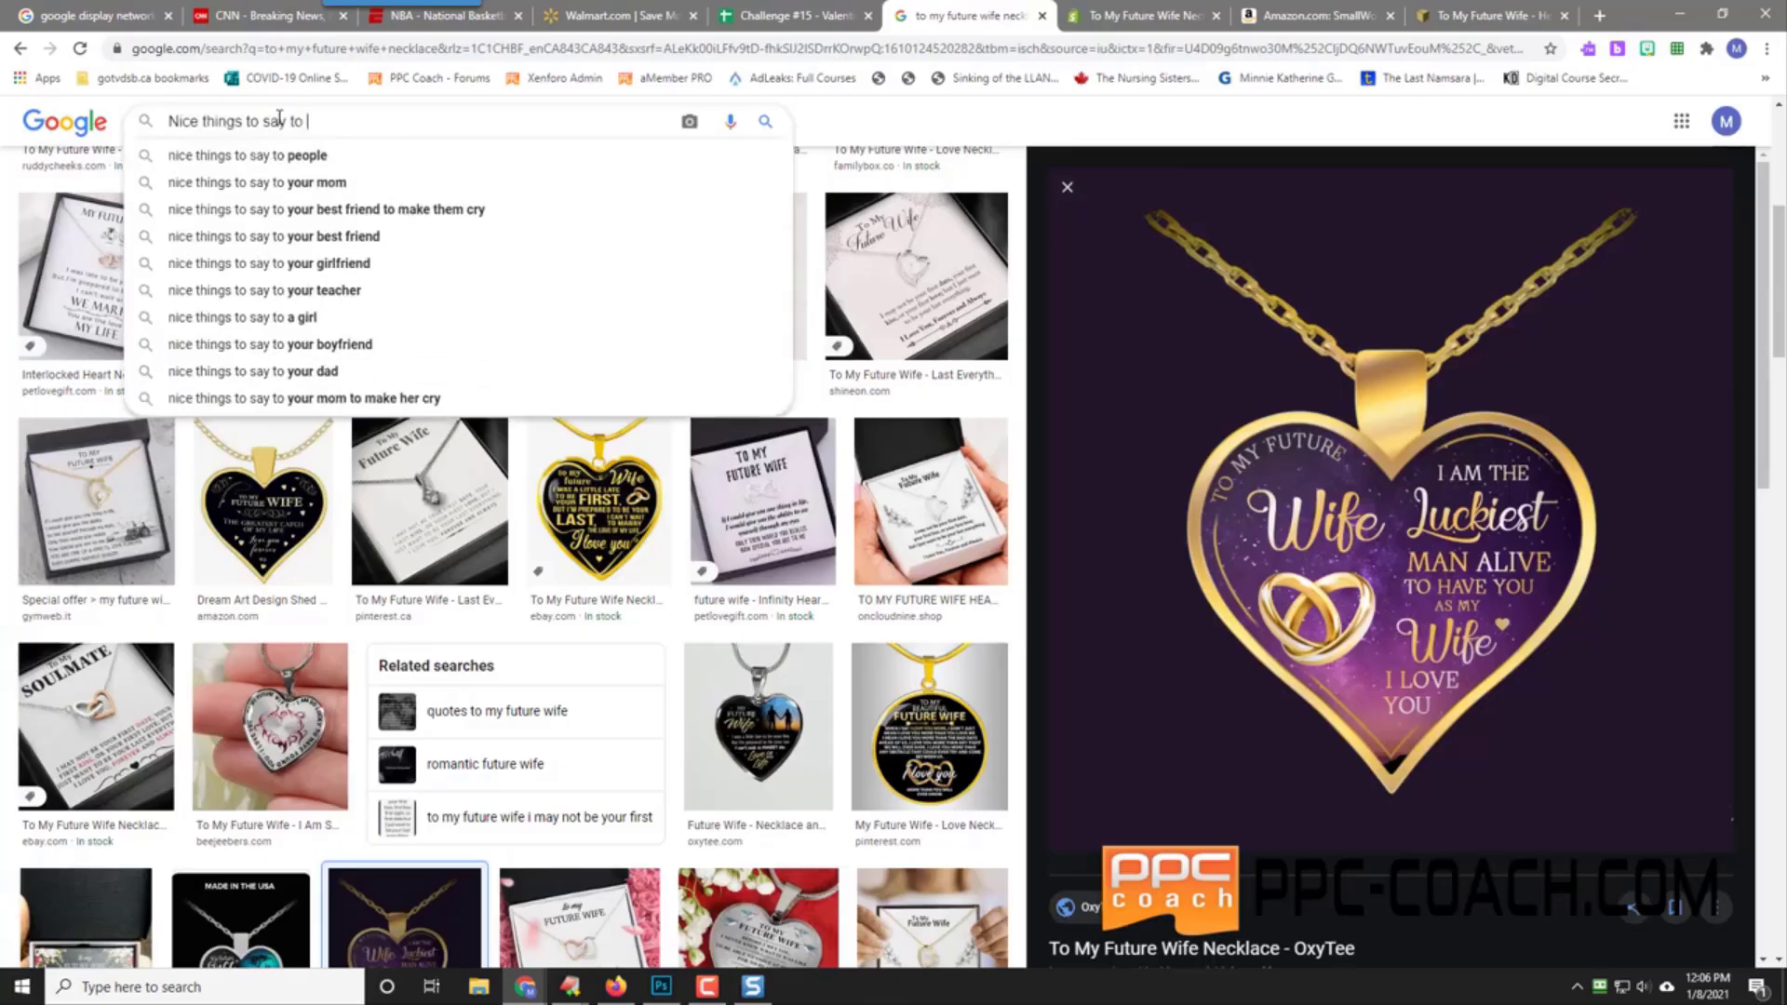
text(my fianc)
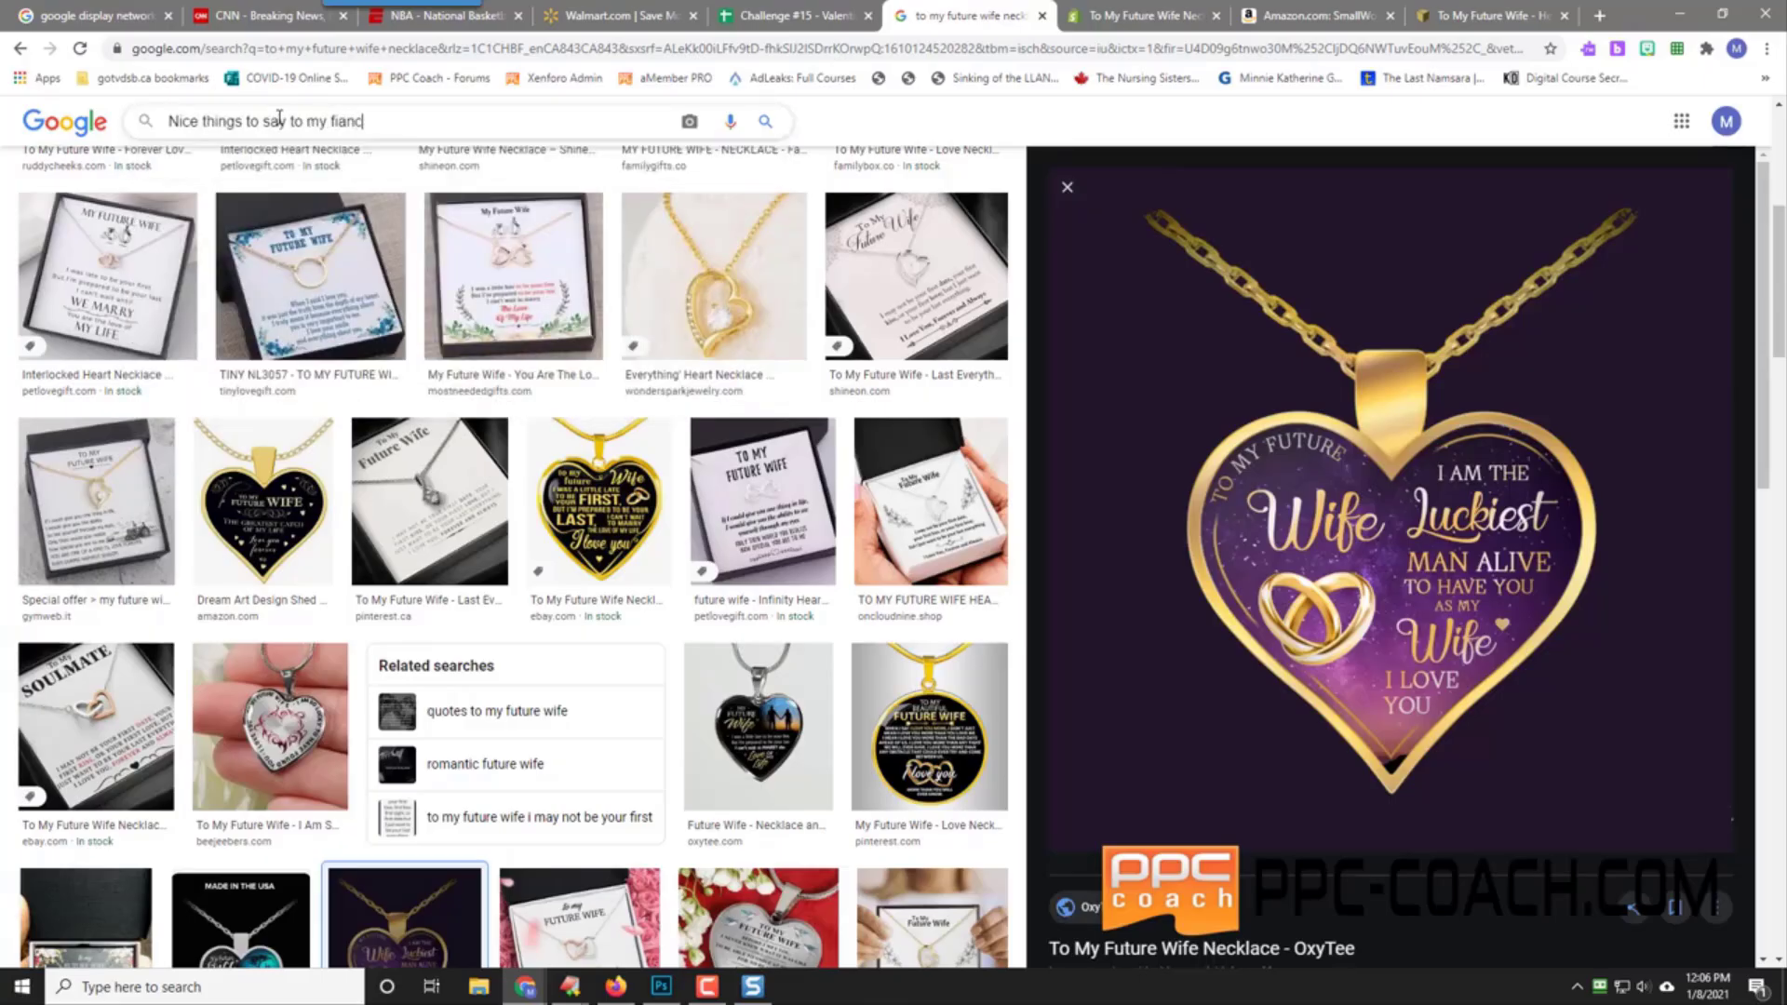
text(ee)
key(Return)
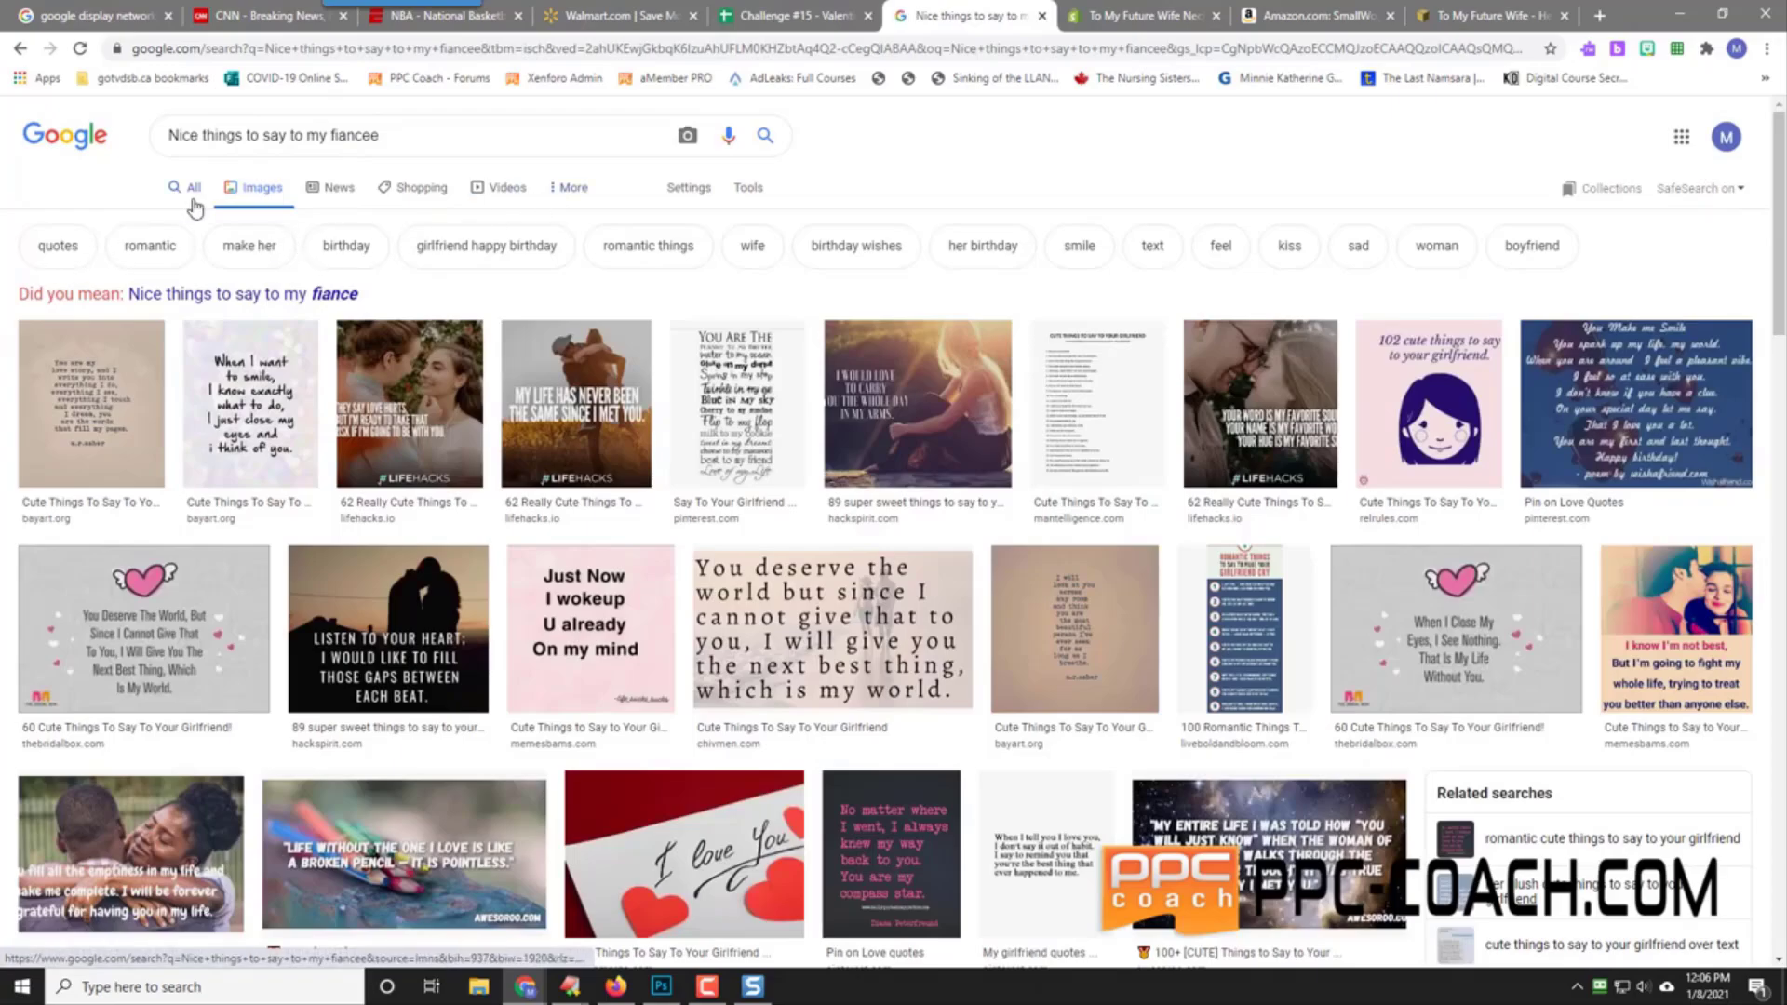
click(190, 194)
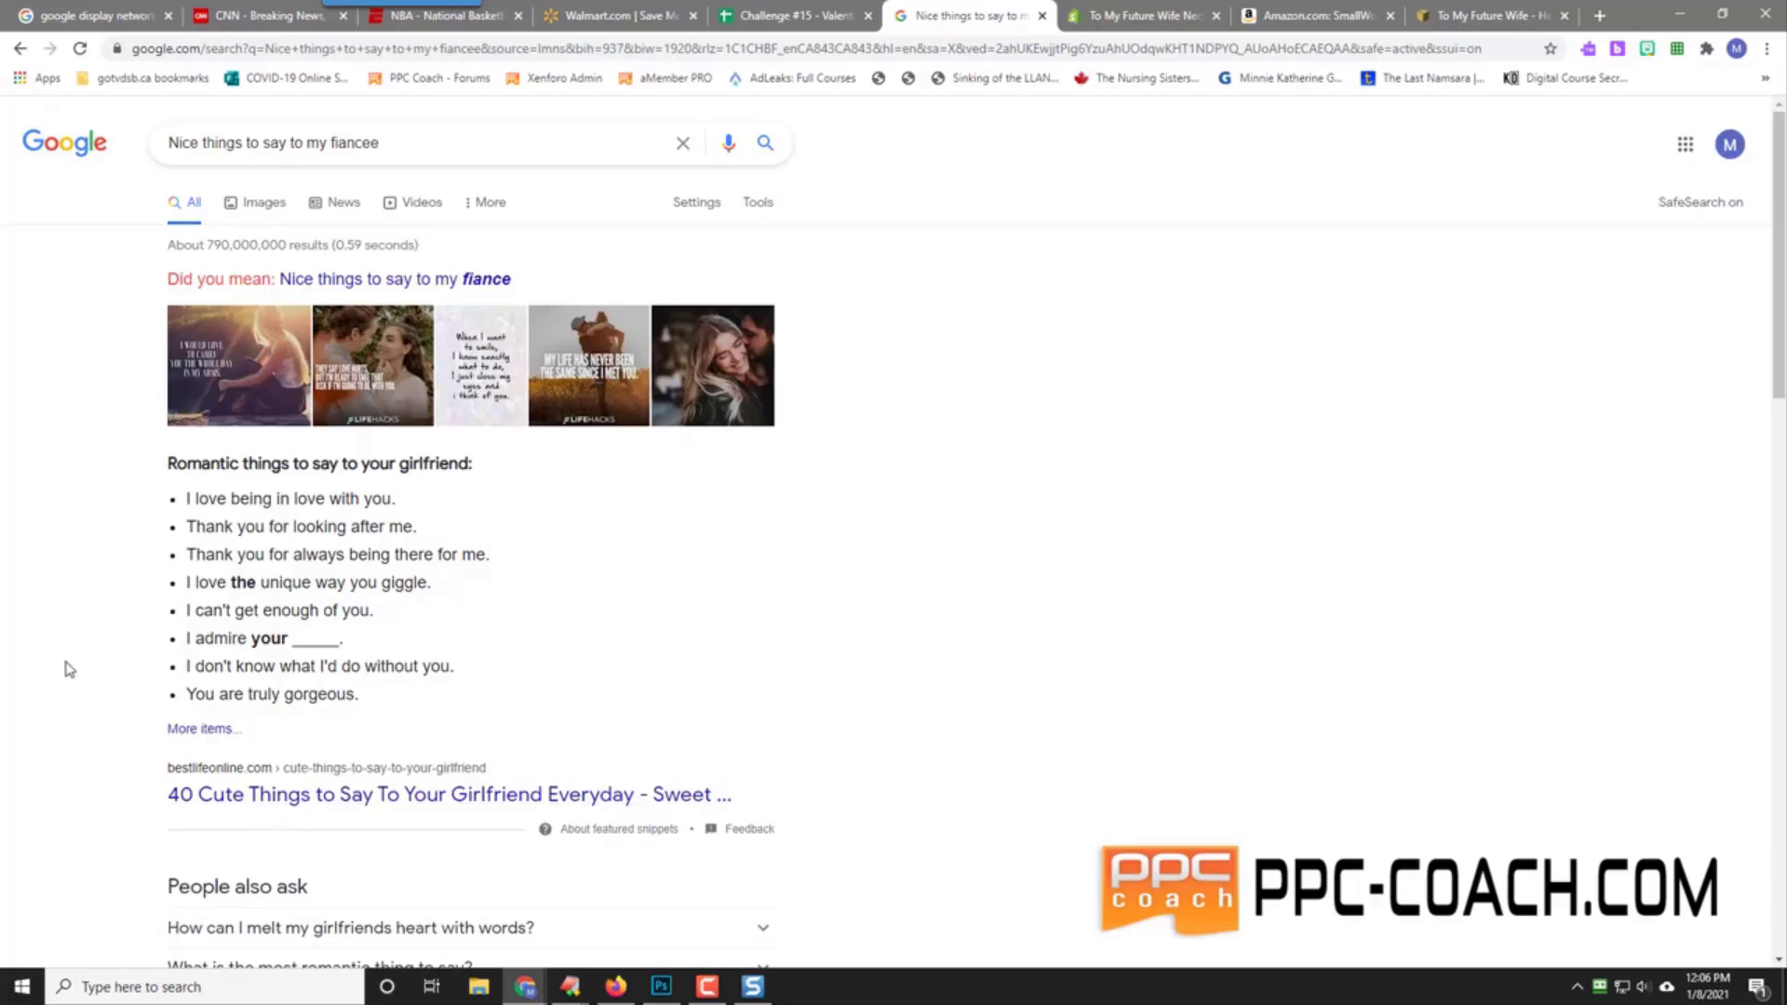
scroll(140, 631, down, 2)
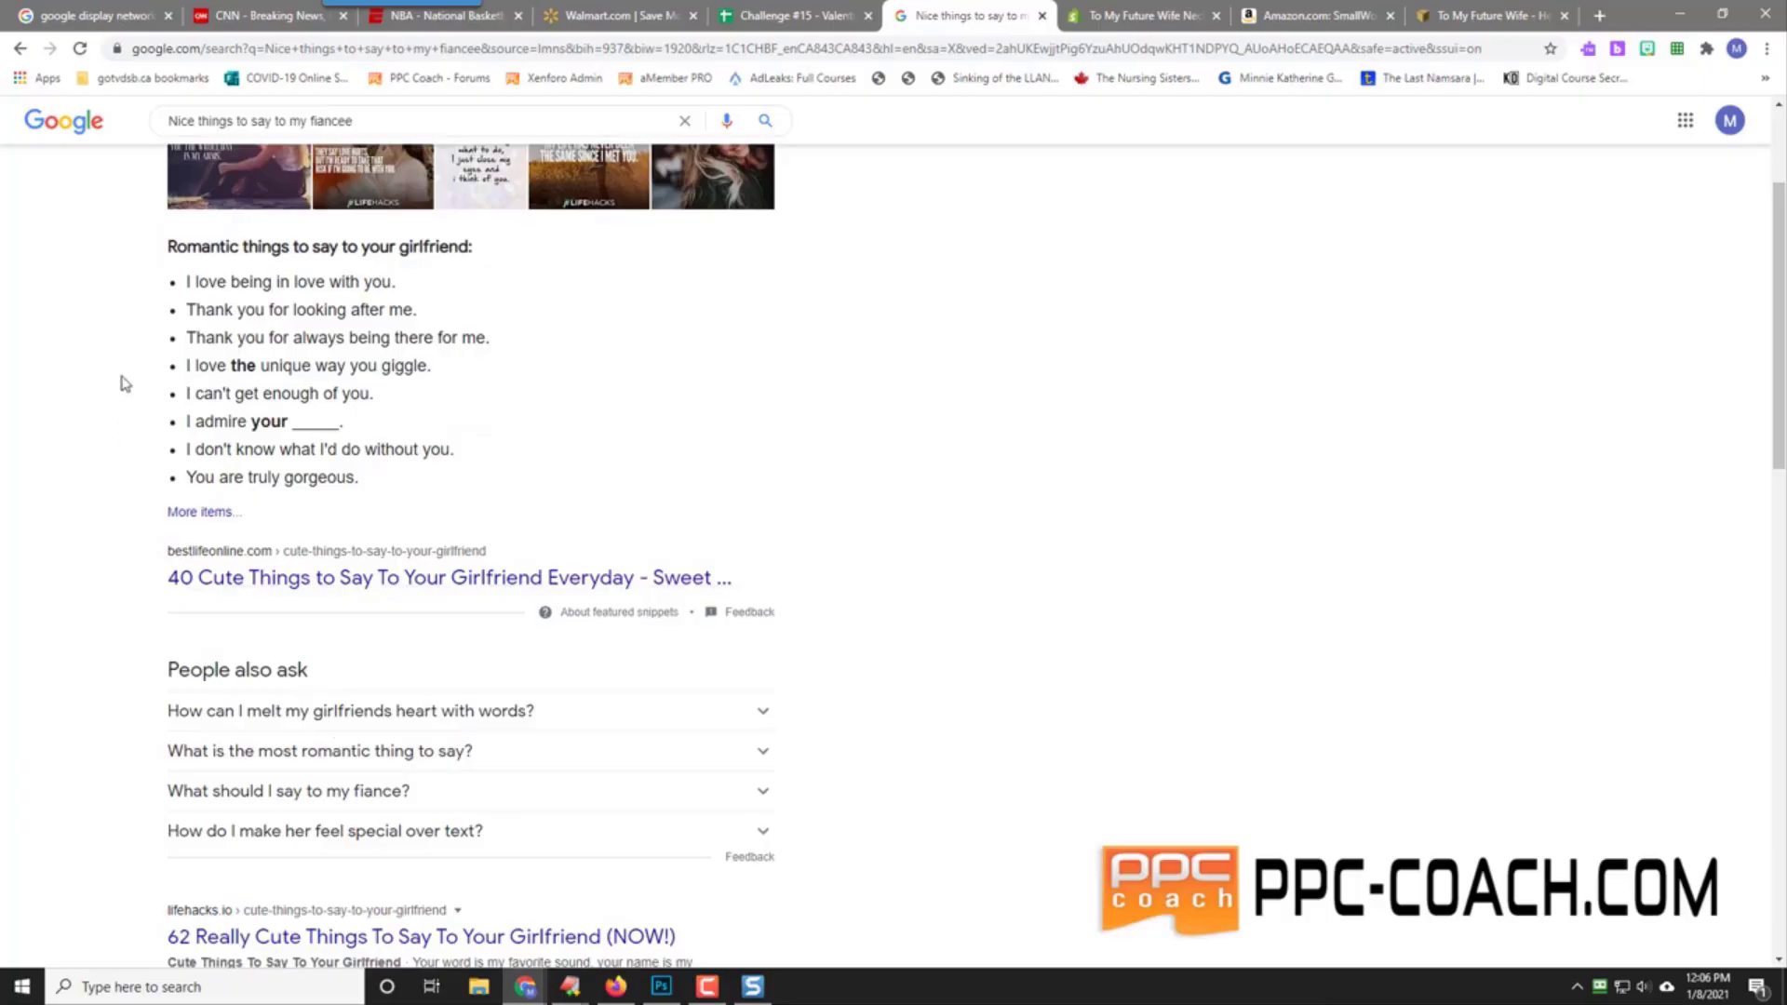
scroll(124, 396, up, 2)
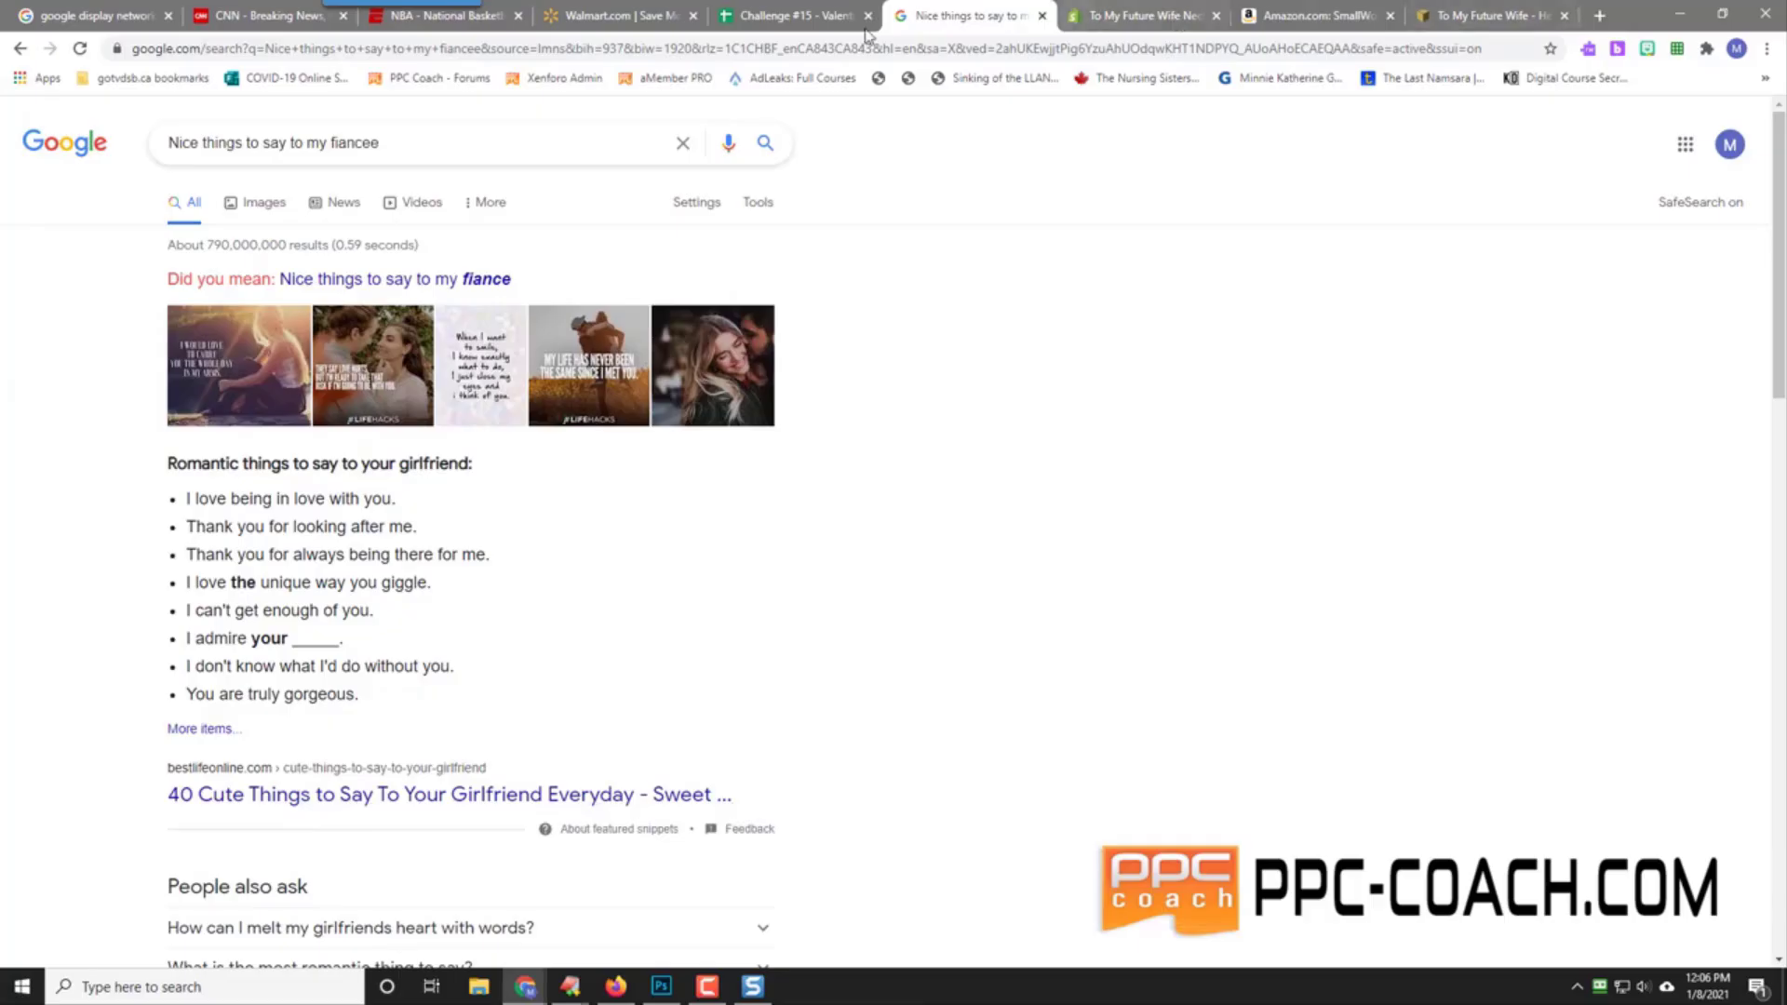
click(776, 11)
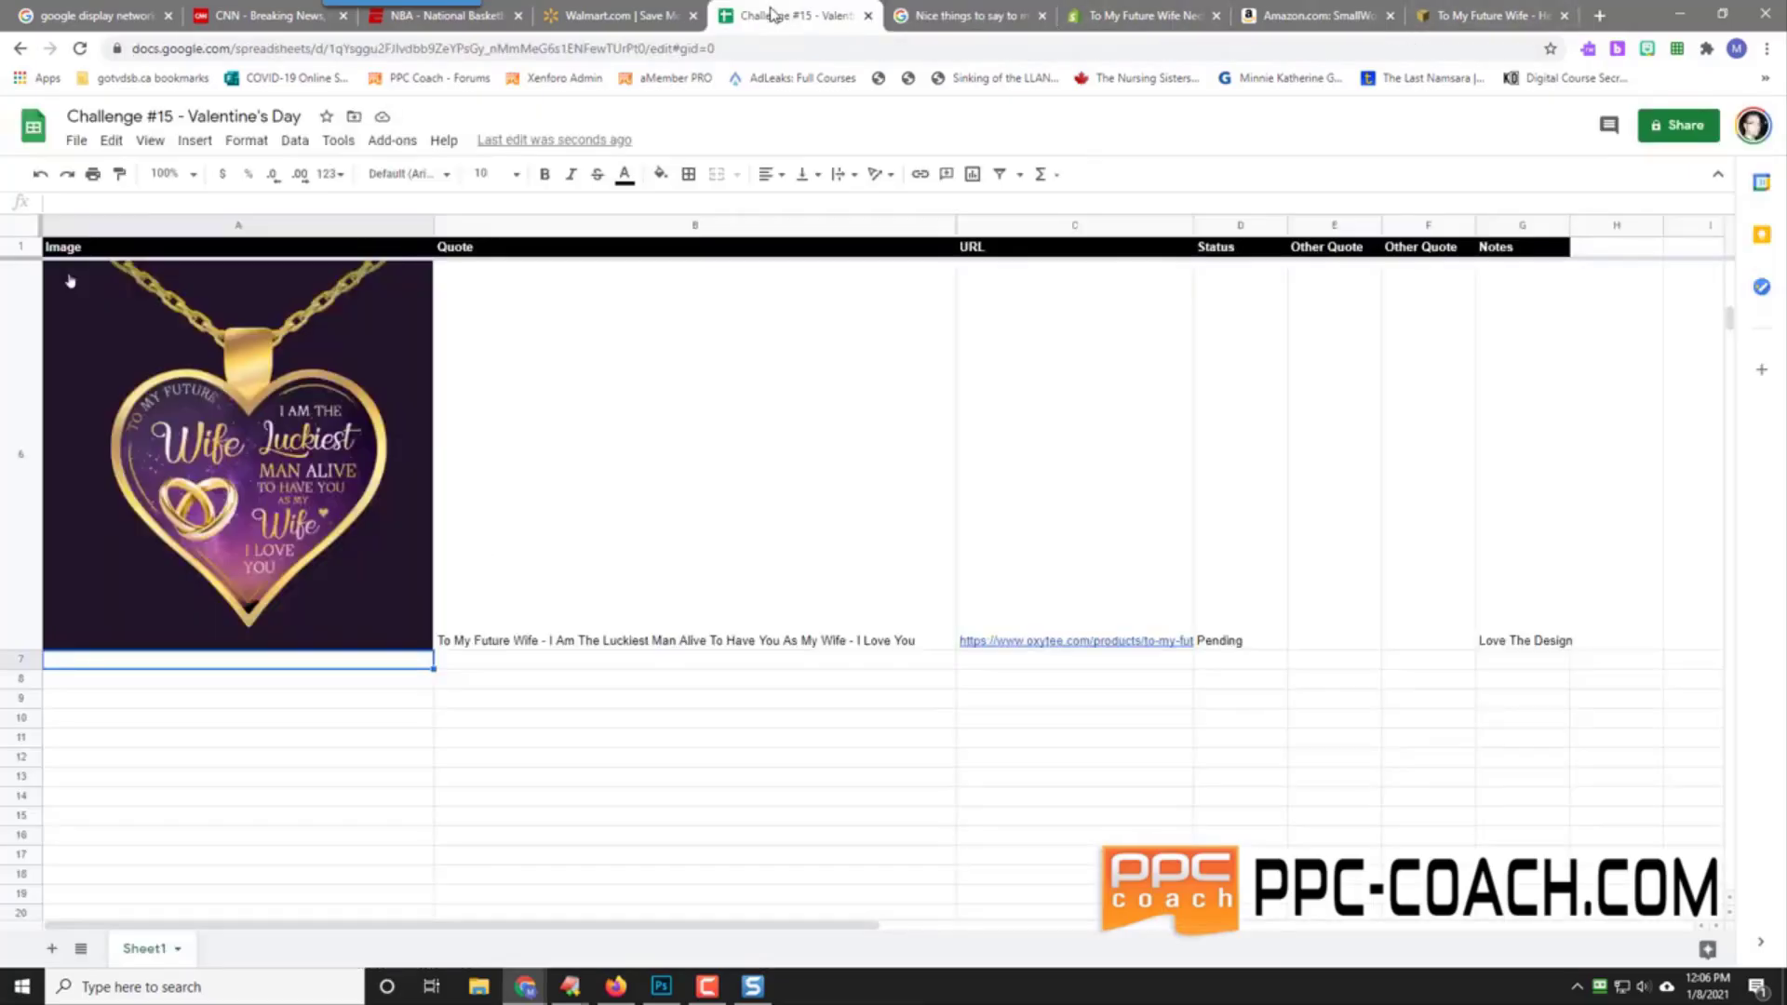
Step: Move the spreadsheet into its own window and arrange it beside the narrowed search window
drag(770, 14, 1196, 128)
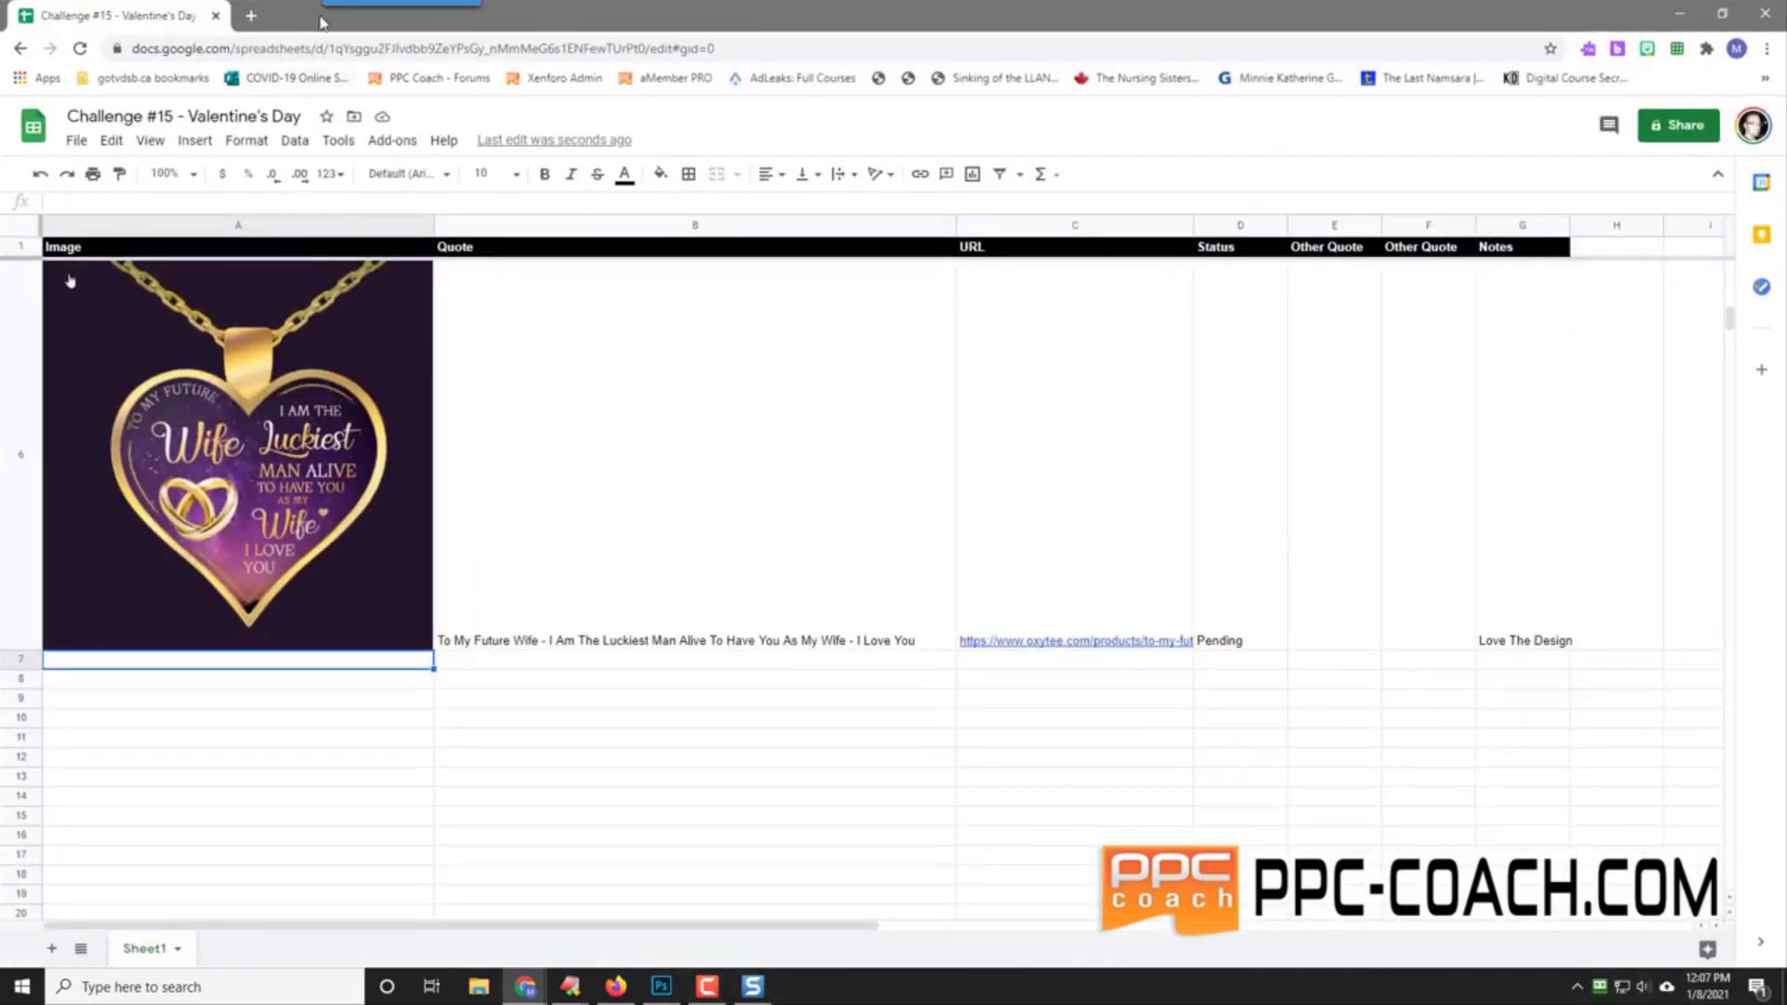
click(1722, 13)
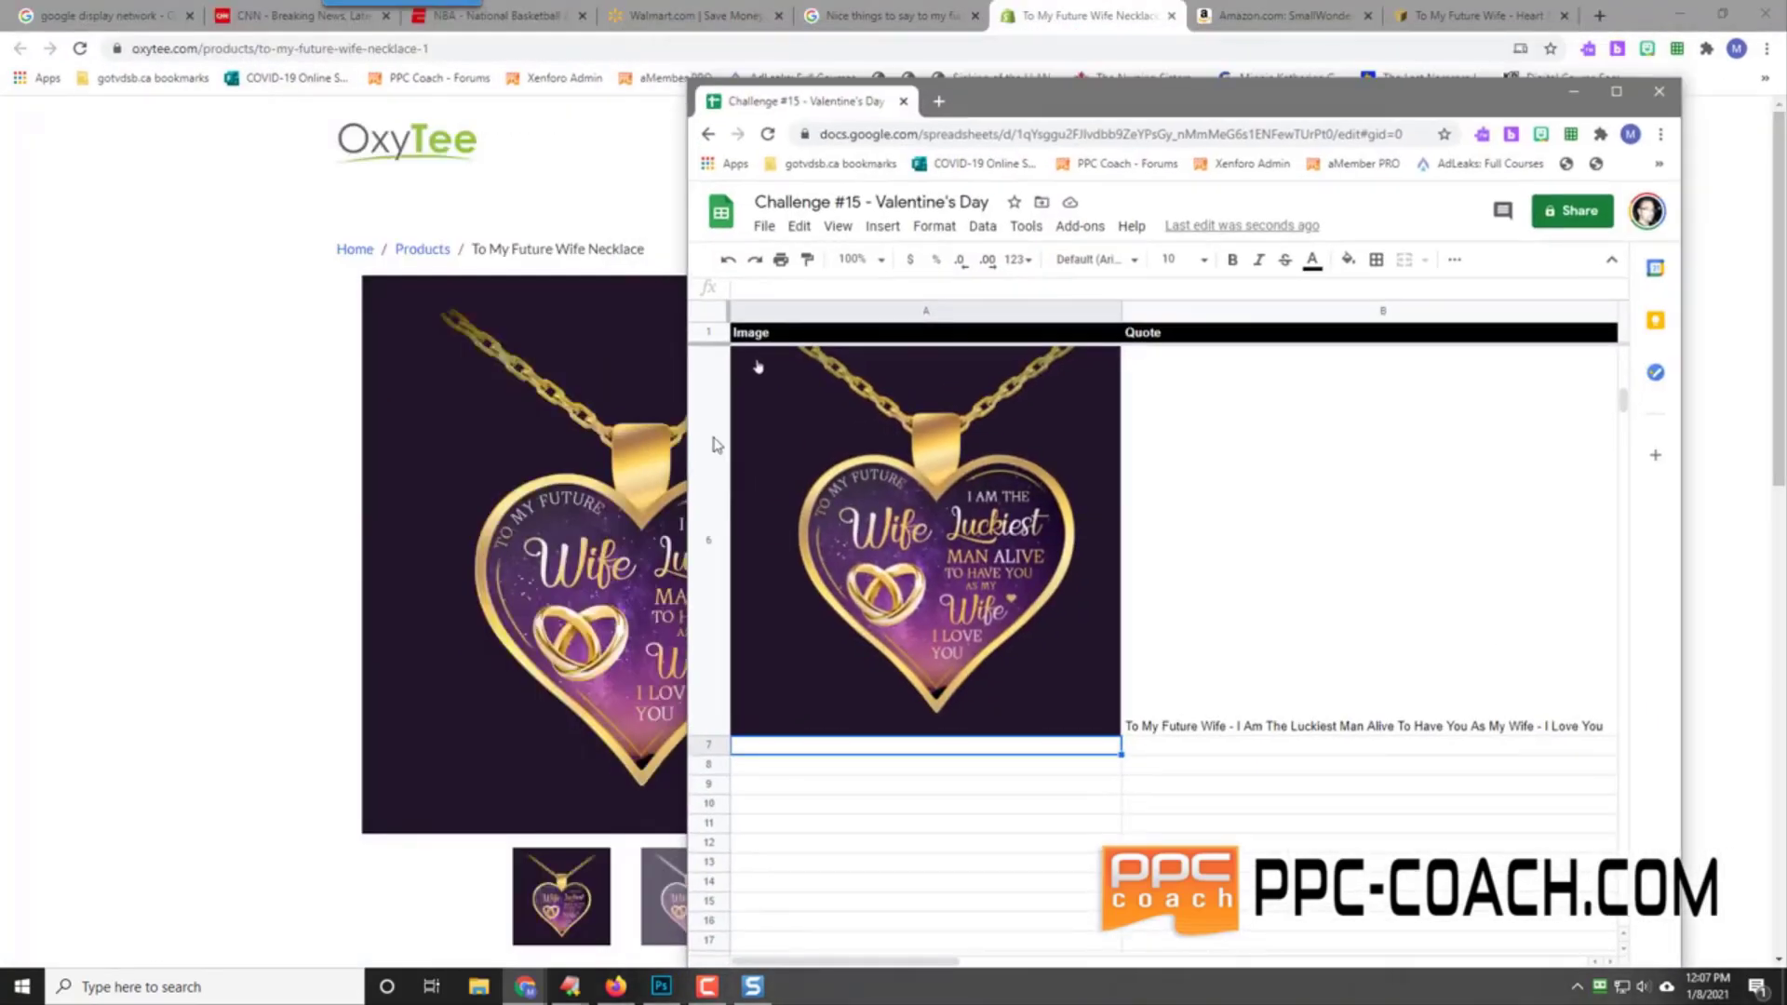
drag(1130, 102, 1192, 46)
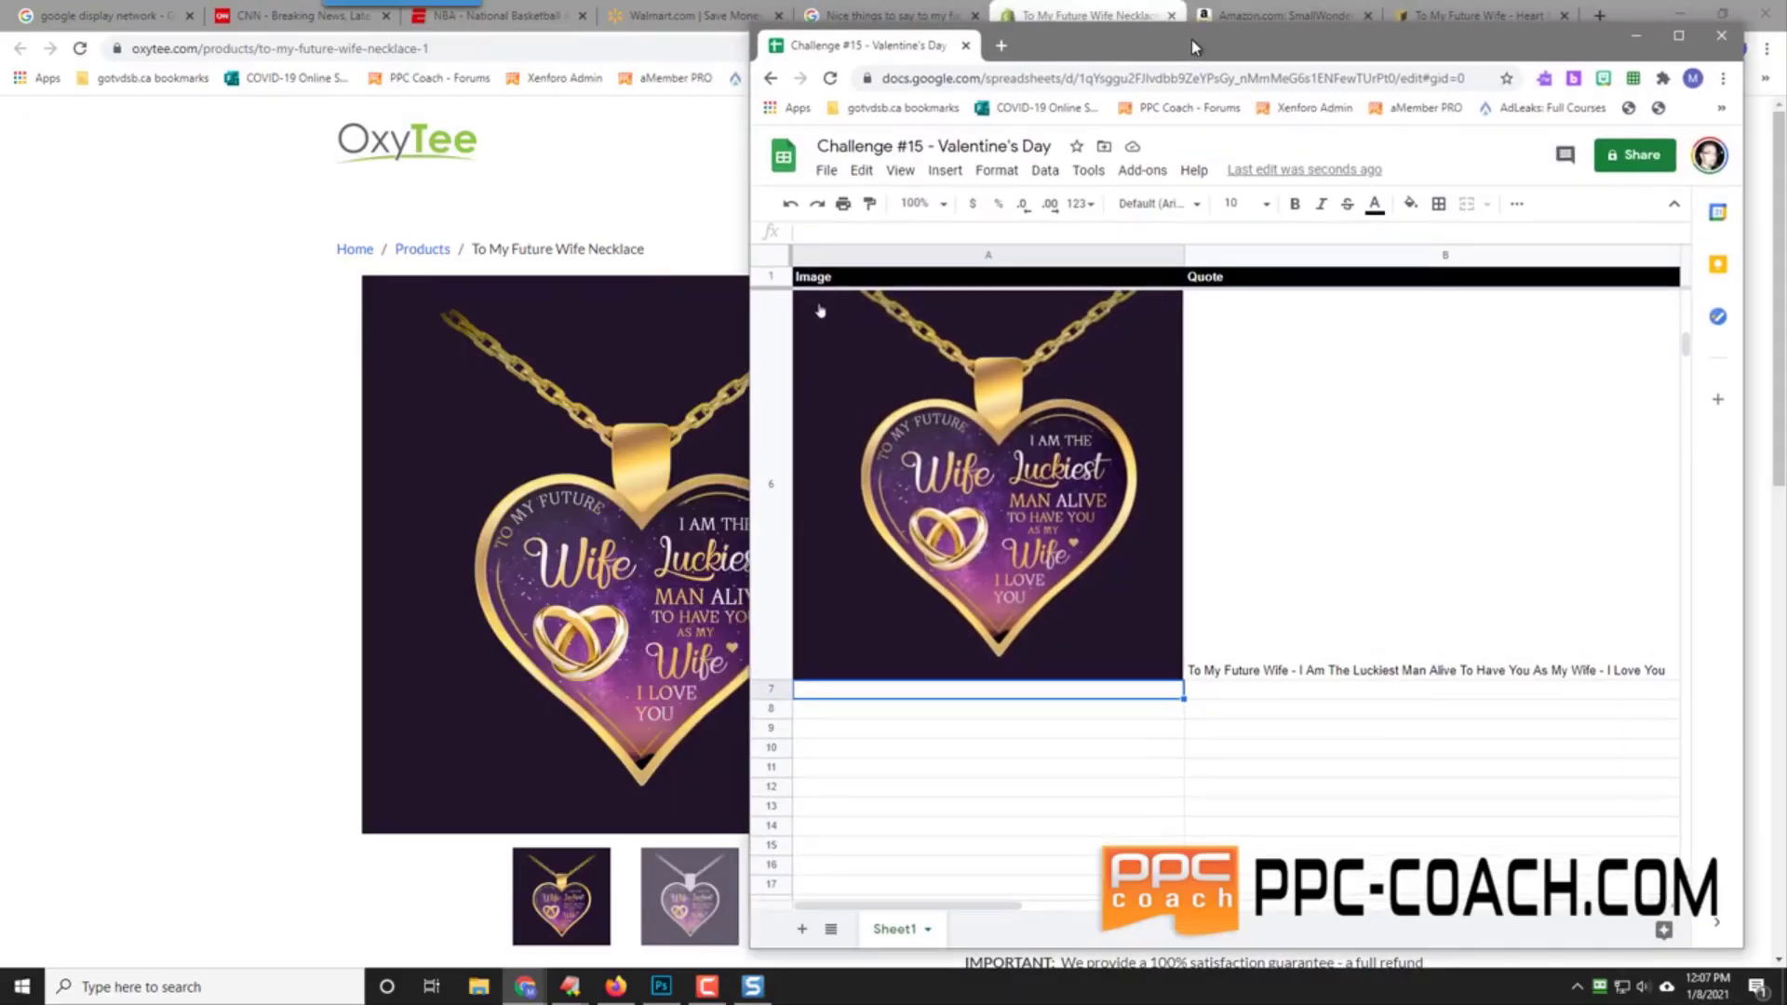
click(889, 13)
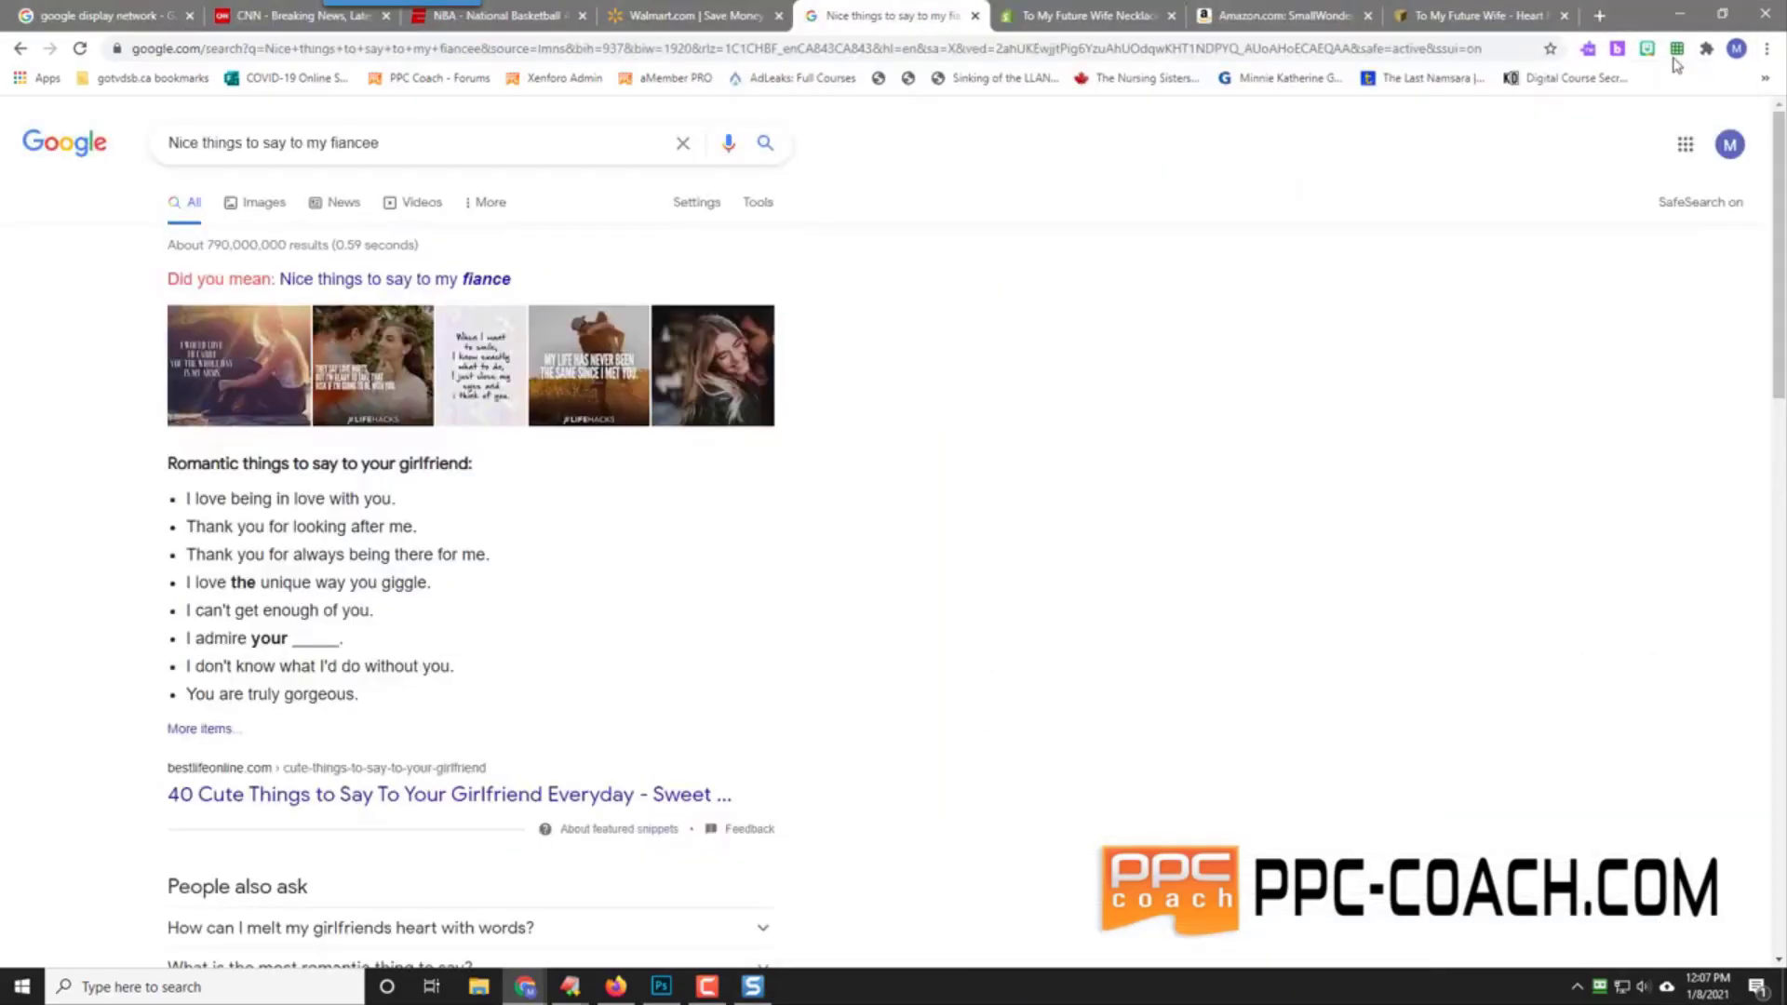
click(1721, 13)
drag(1549, 321, 1447, 321)
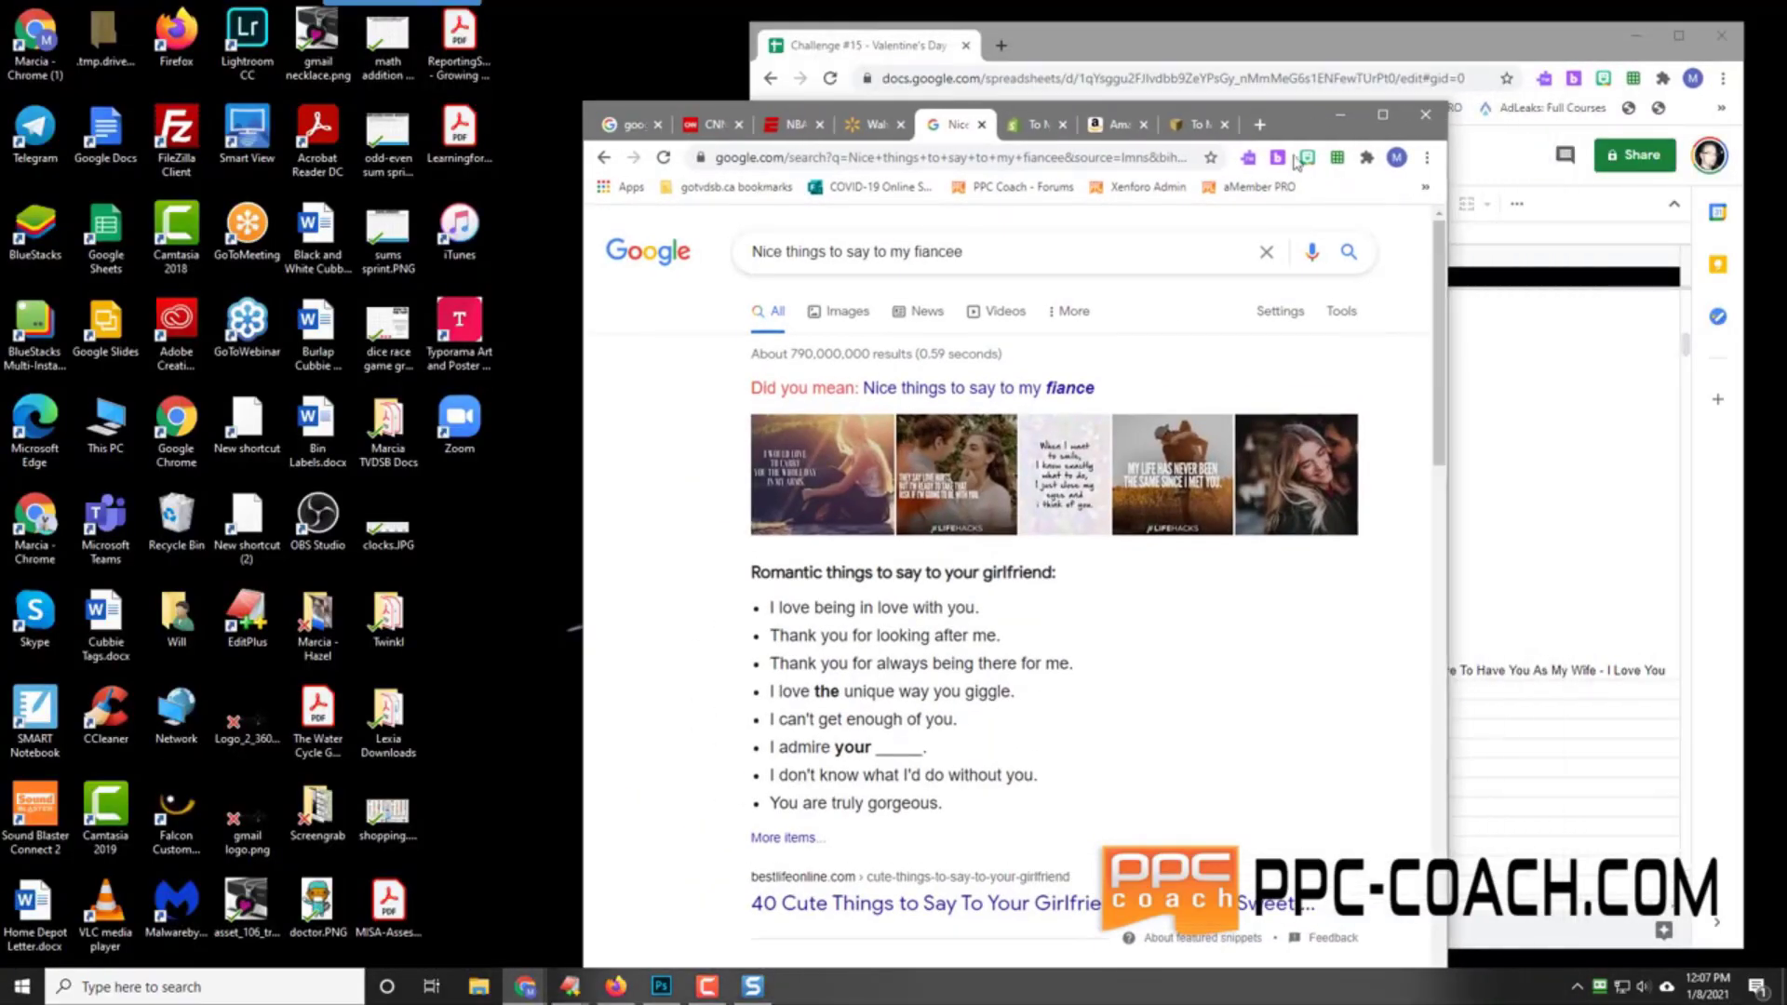
drag(1198, 124, 624, 26)
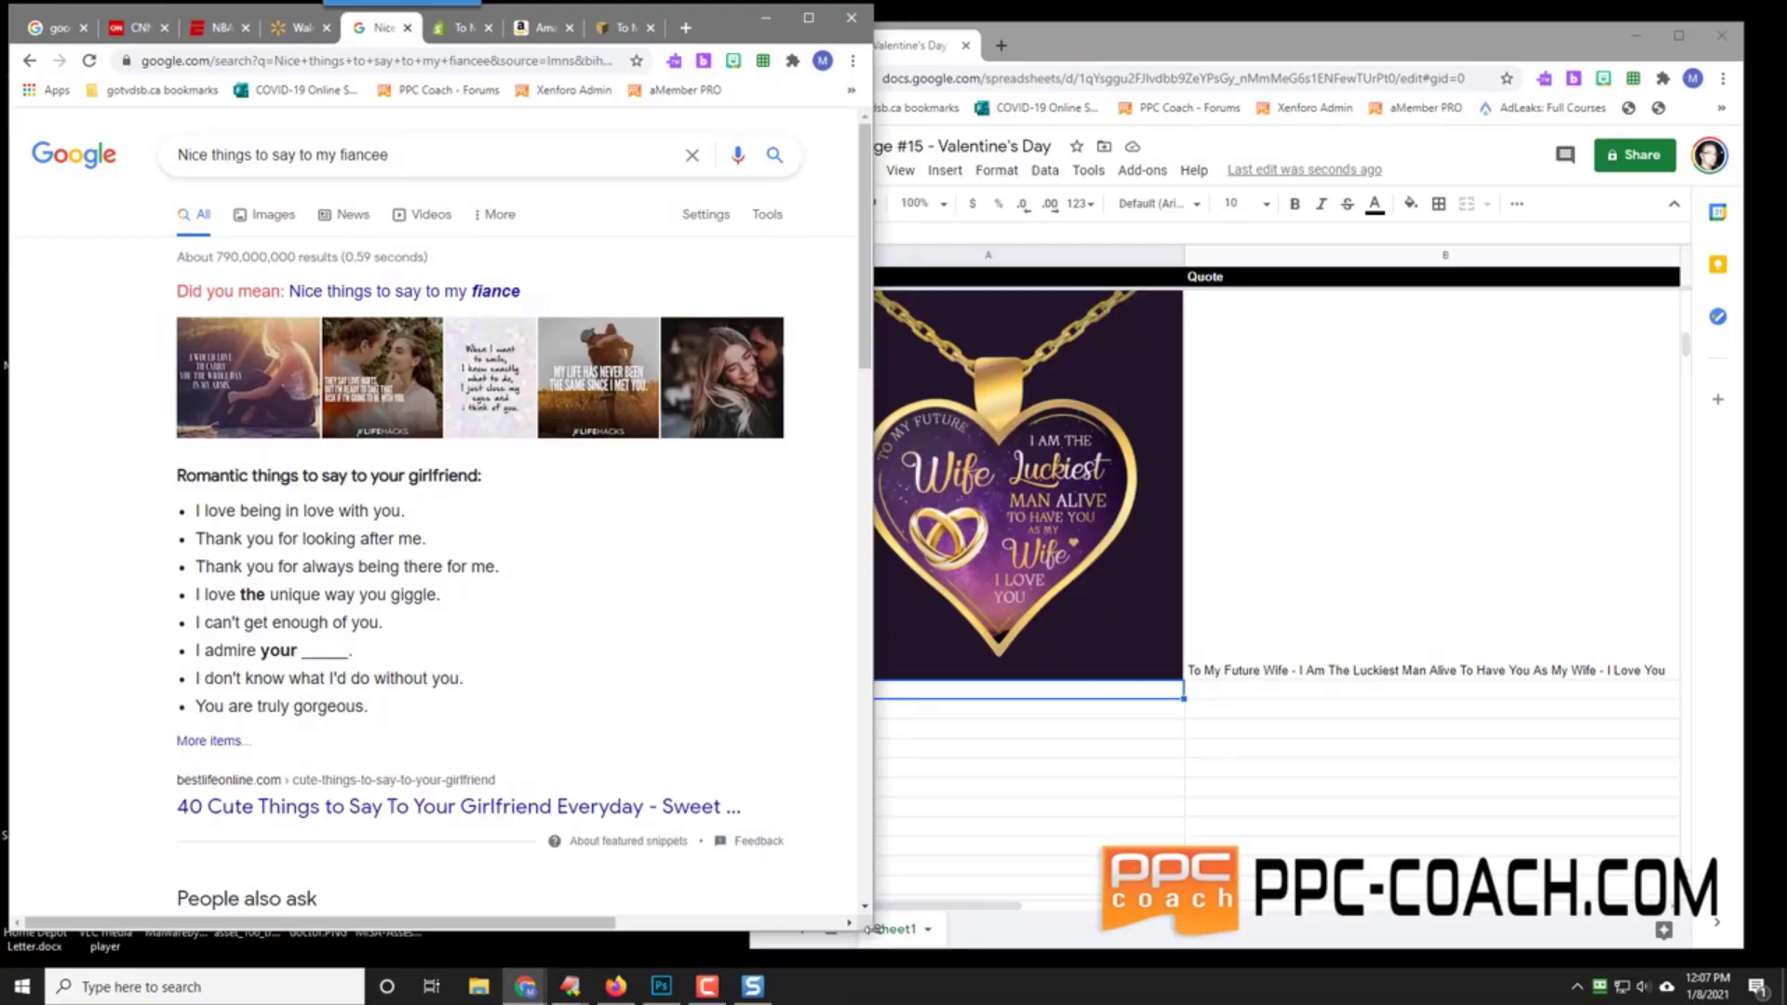
drag(873, 917, 727, 908)
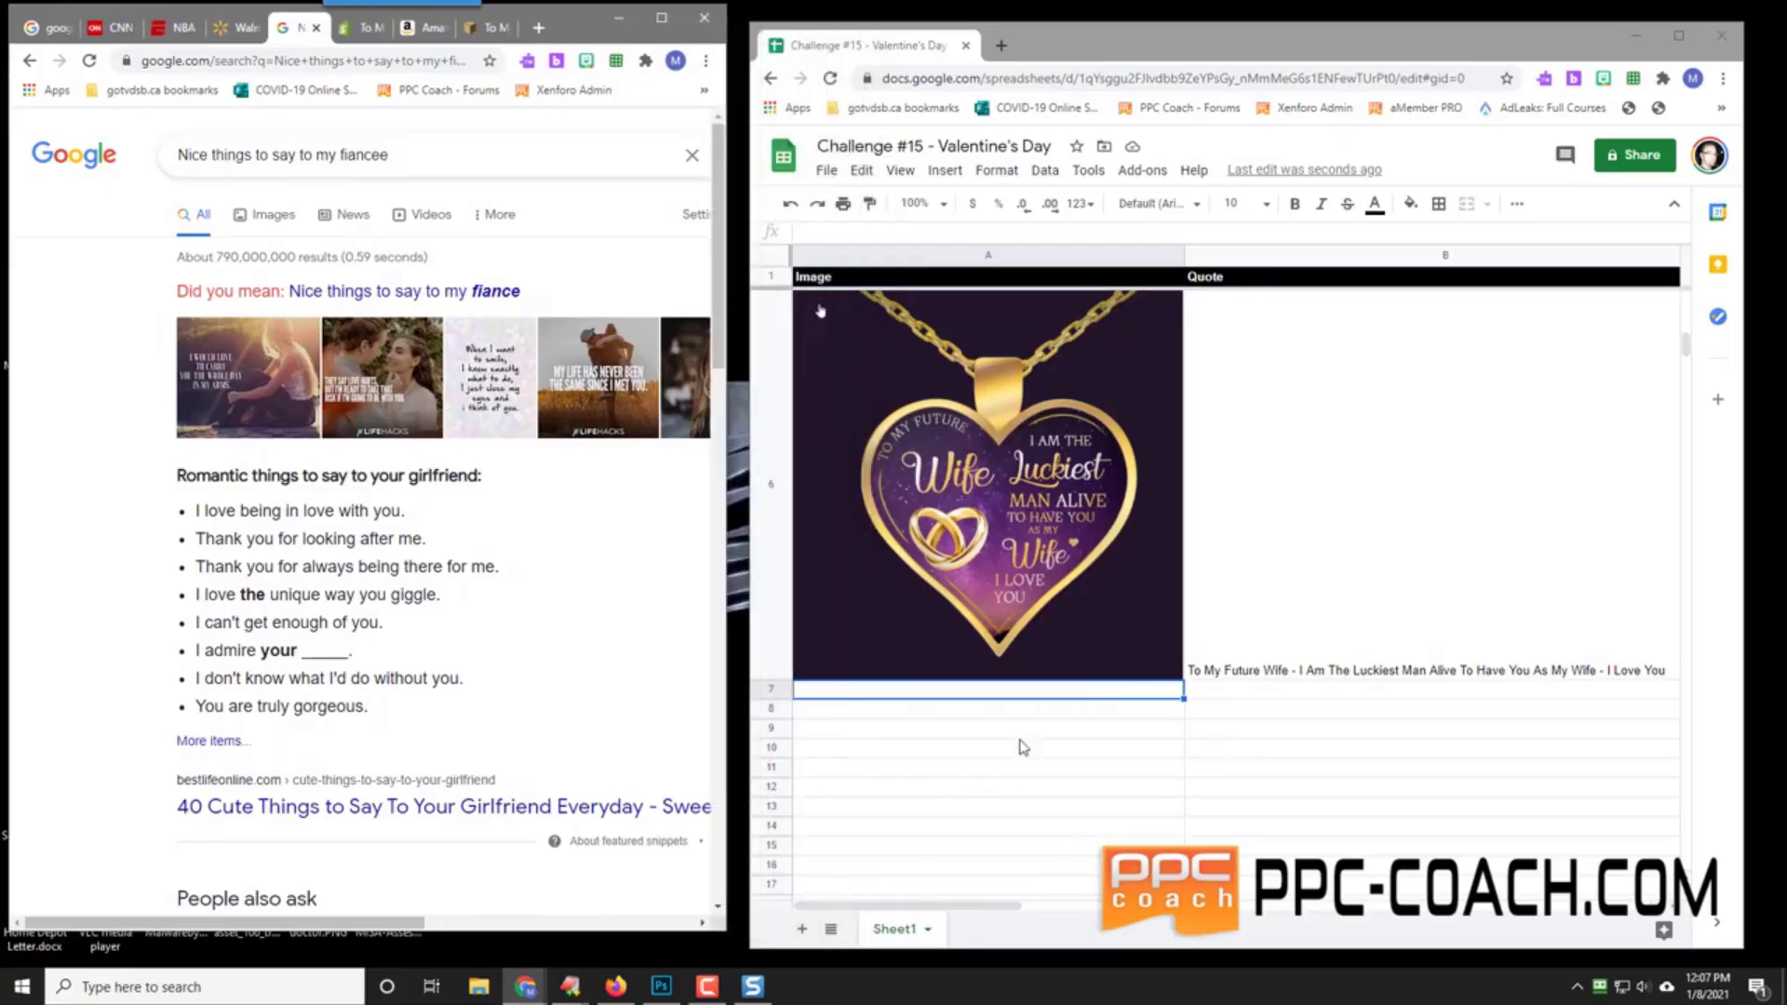
click(1351, 690)
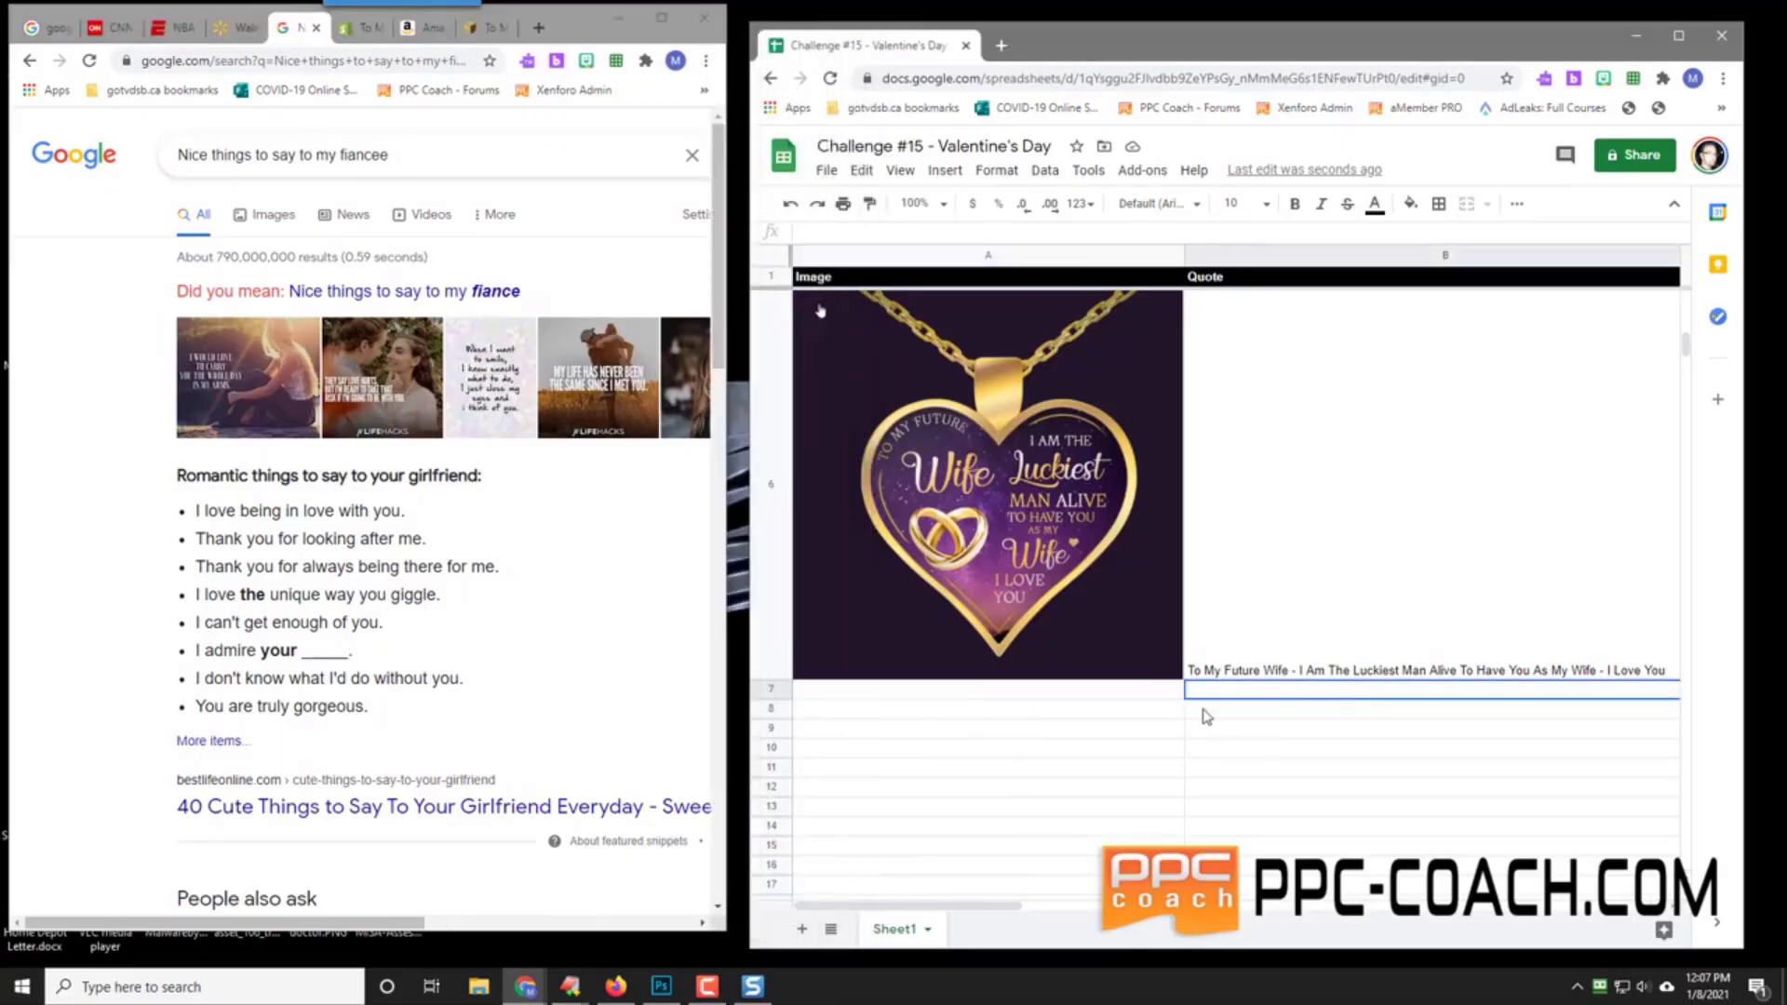
click(1131, 701)
Step: Enter n/a in A7 and the 'To My Future Wife - I Love Being…So Much' quote in B7
text(n)
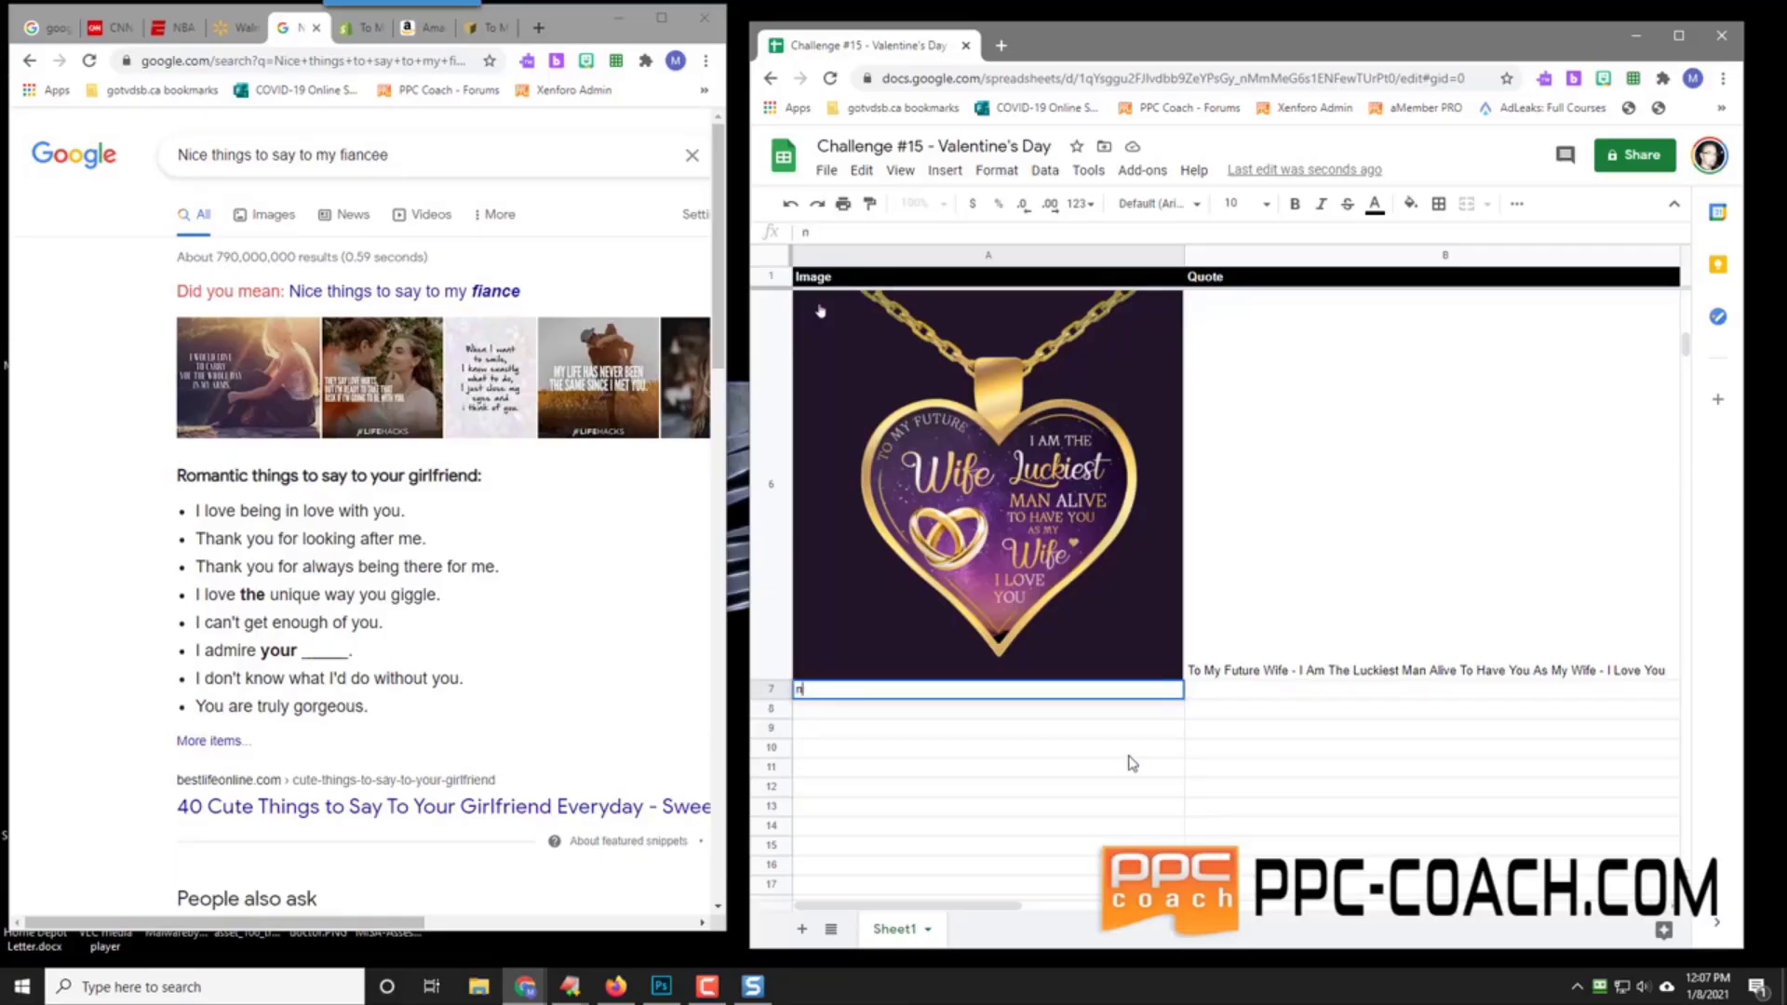
text(/a)
key(Tab)
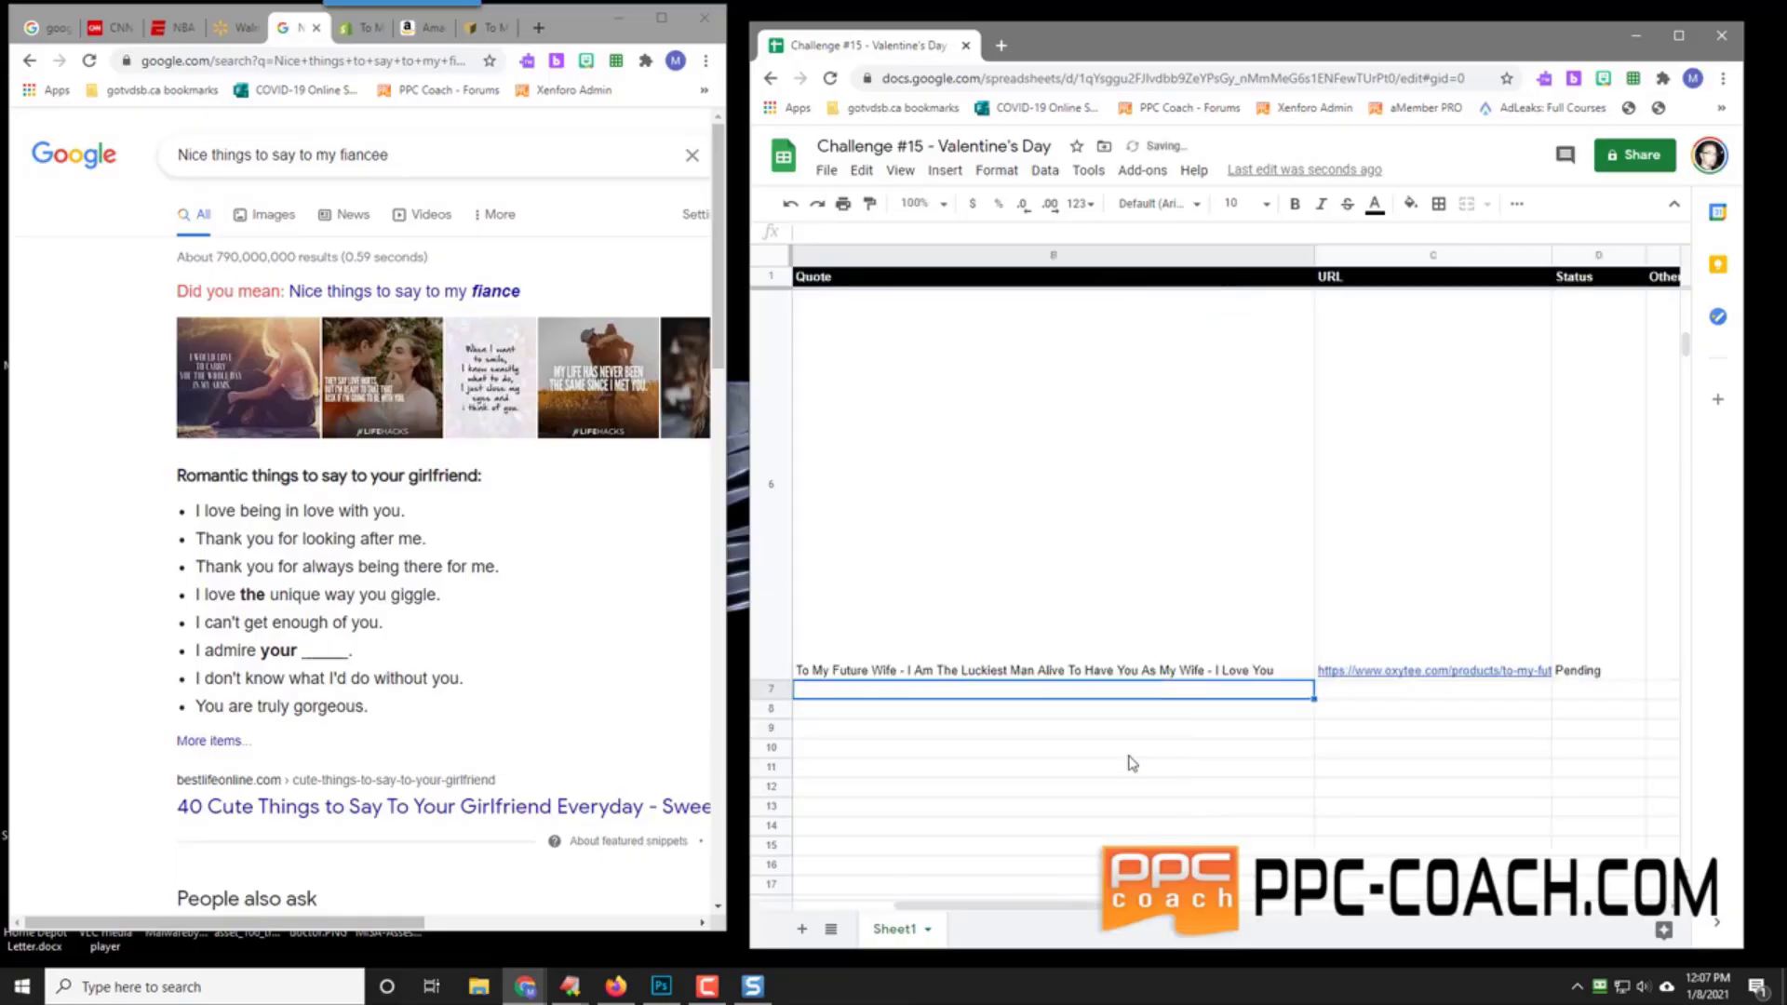
text(To M)
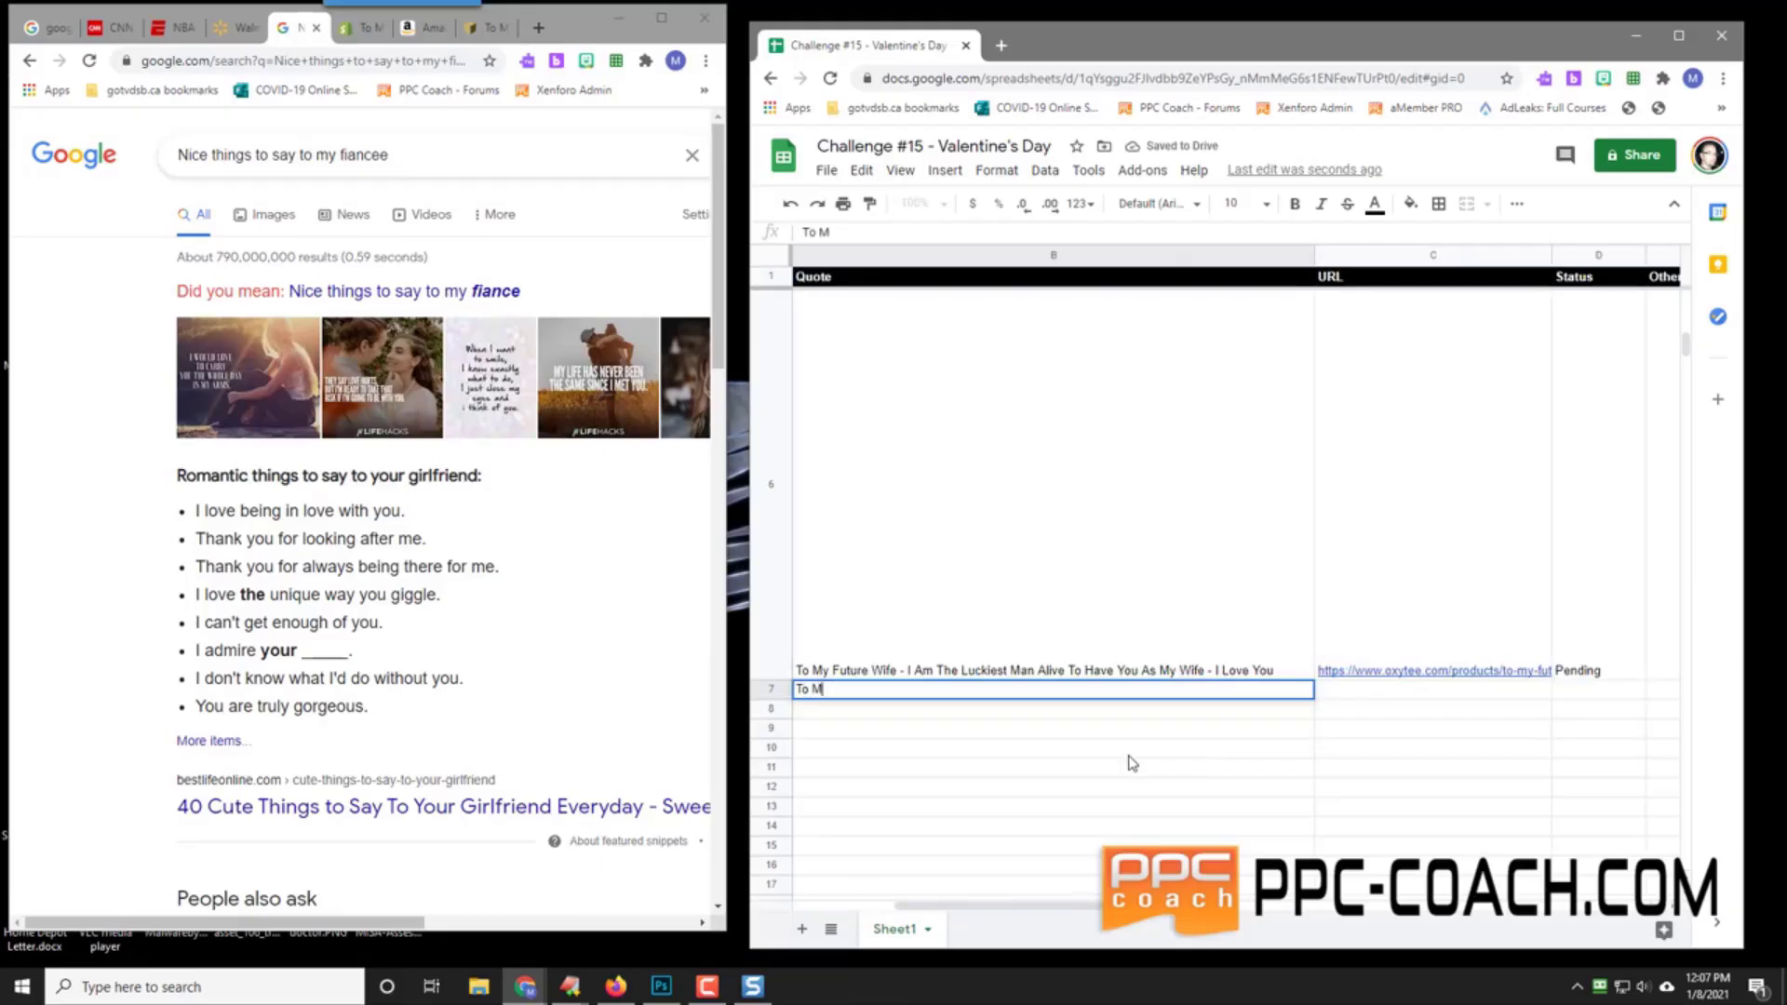
text(y Future Wife - I Love)
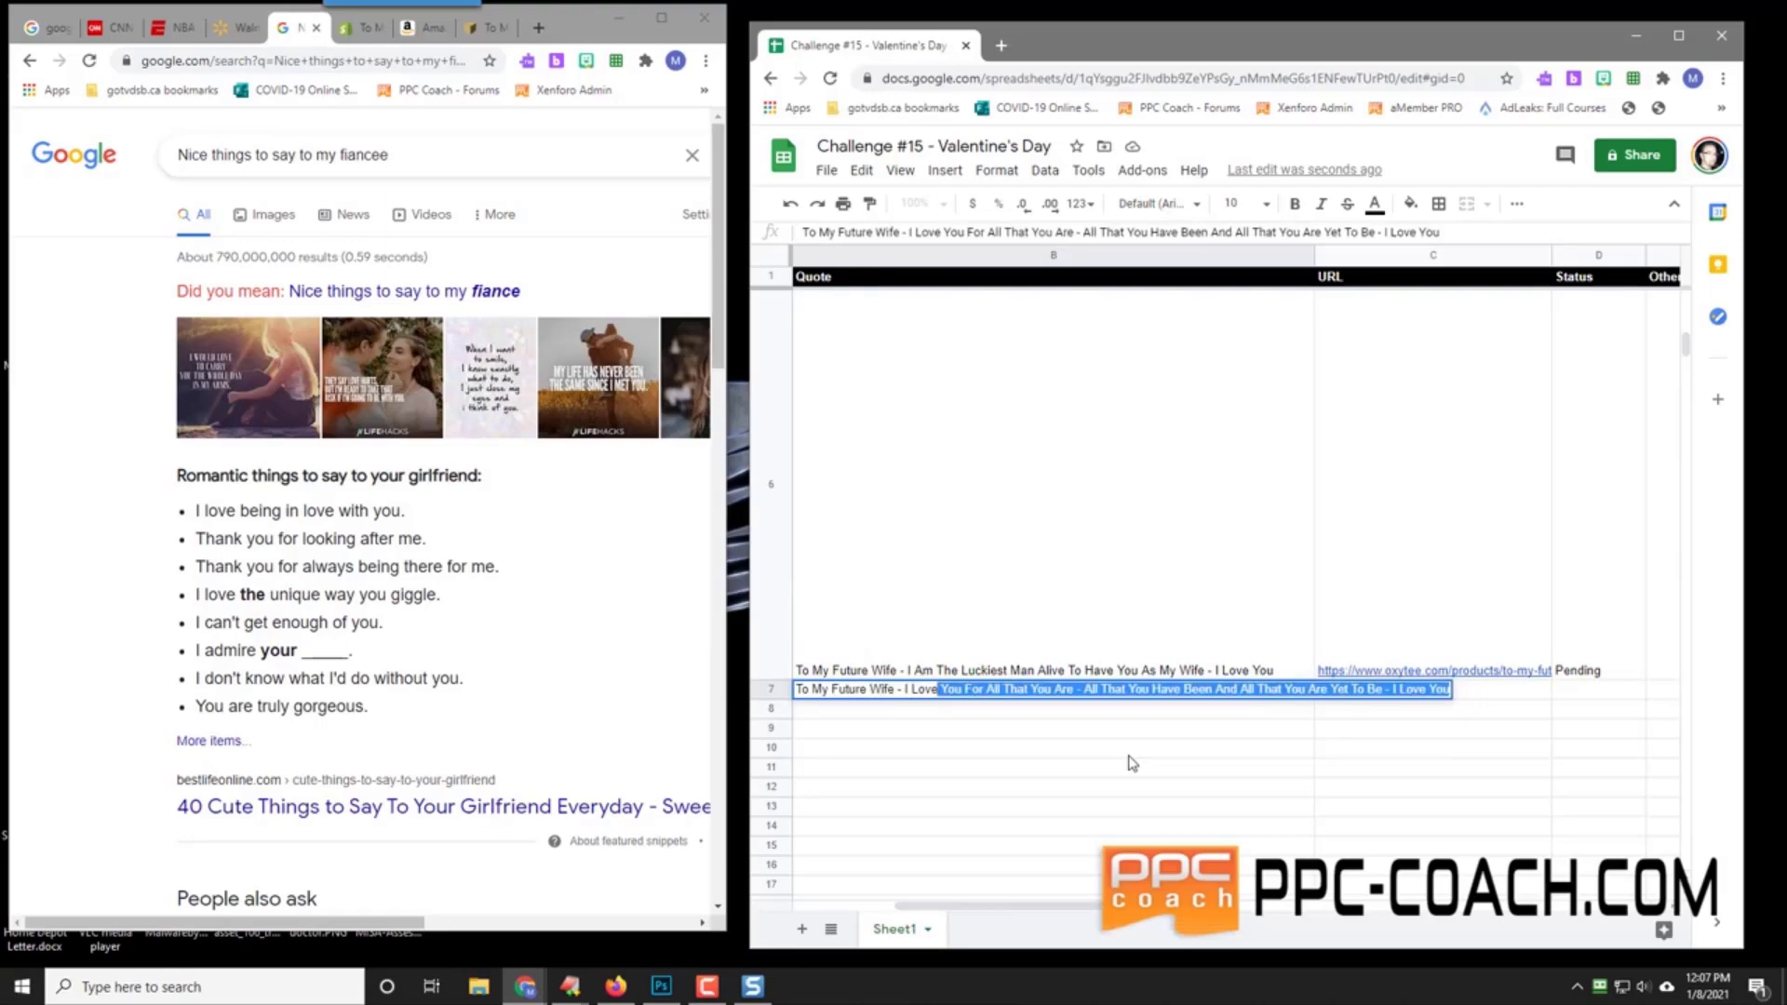
text( Being In L)
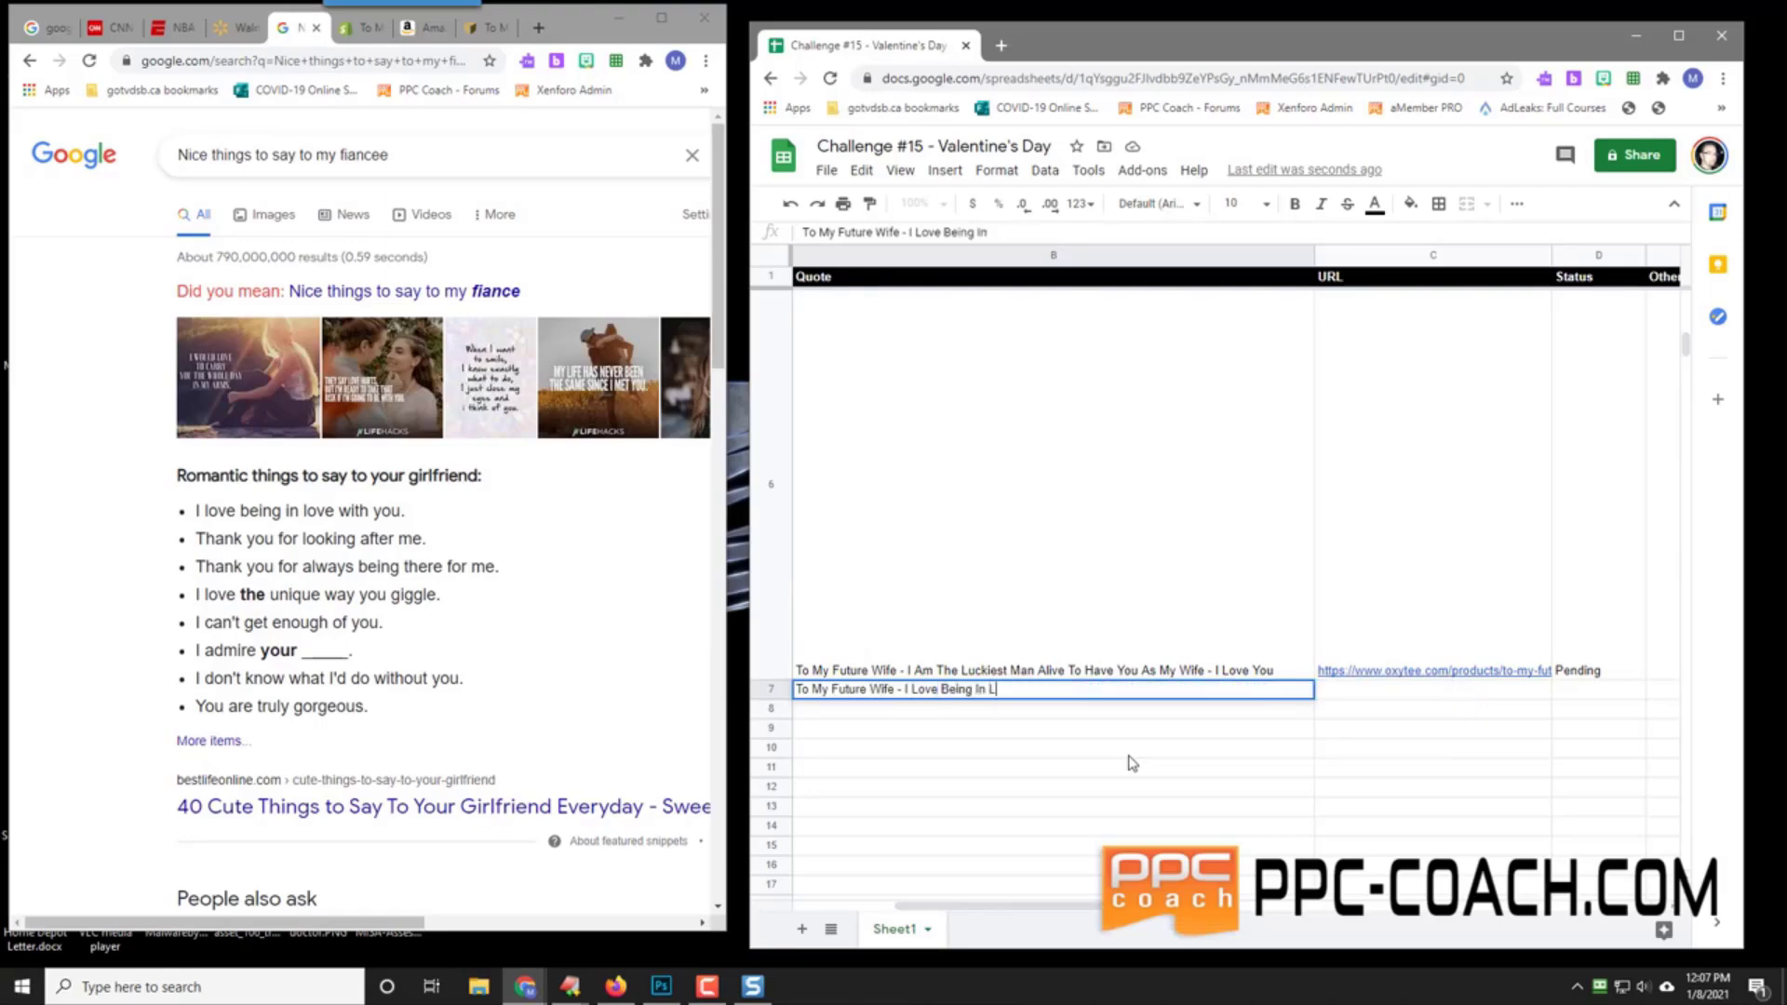
text(ive With You - I Don't Know What I)
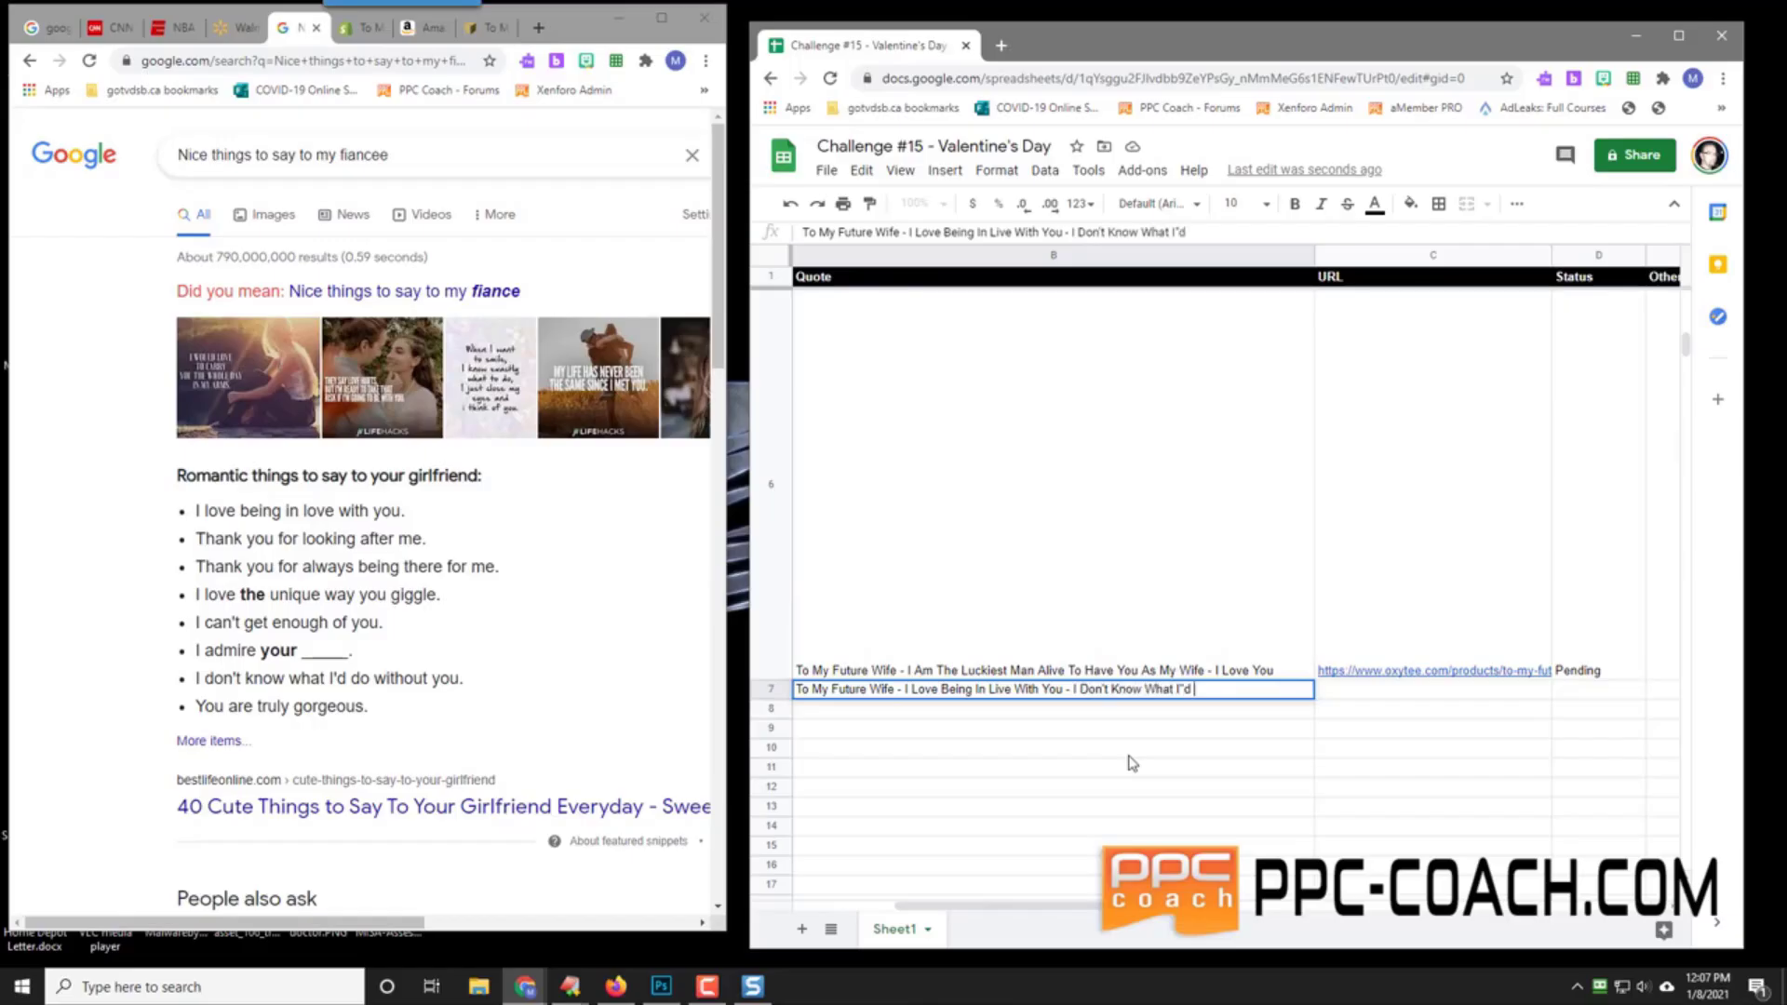
text('d Do Without You)
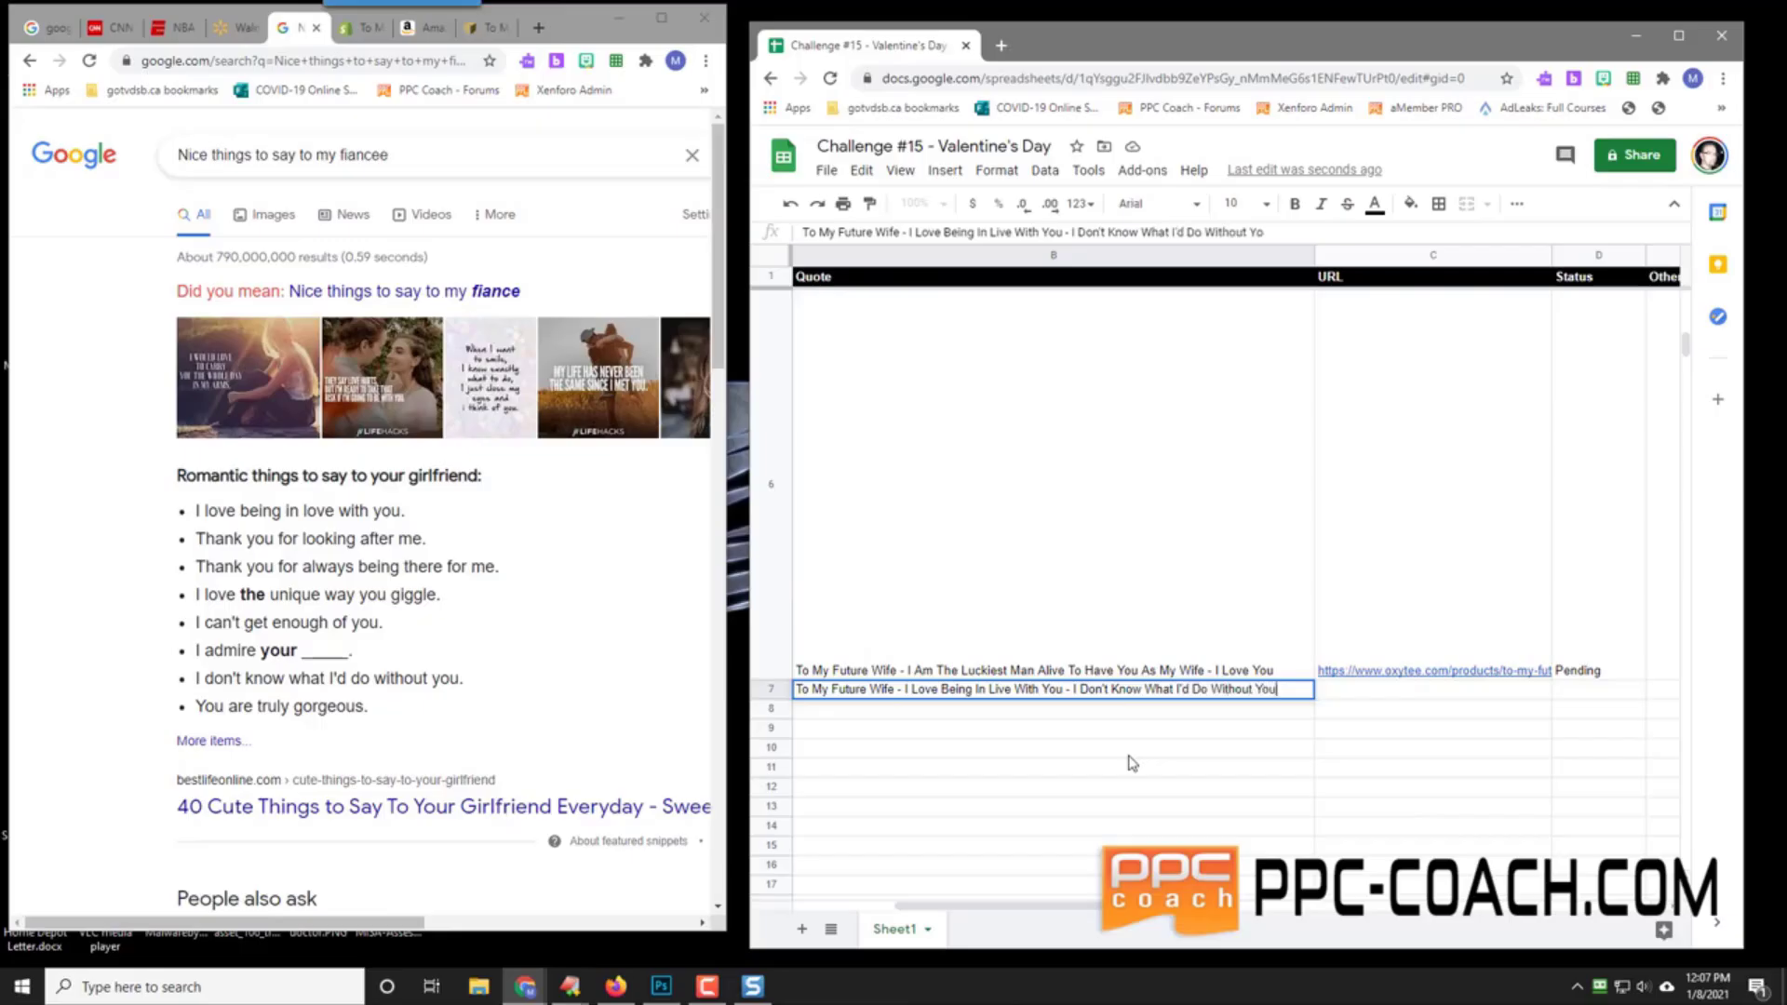
text( - I Love You So mUch)
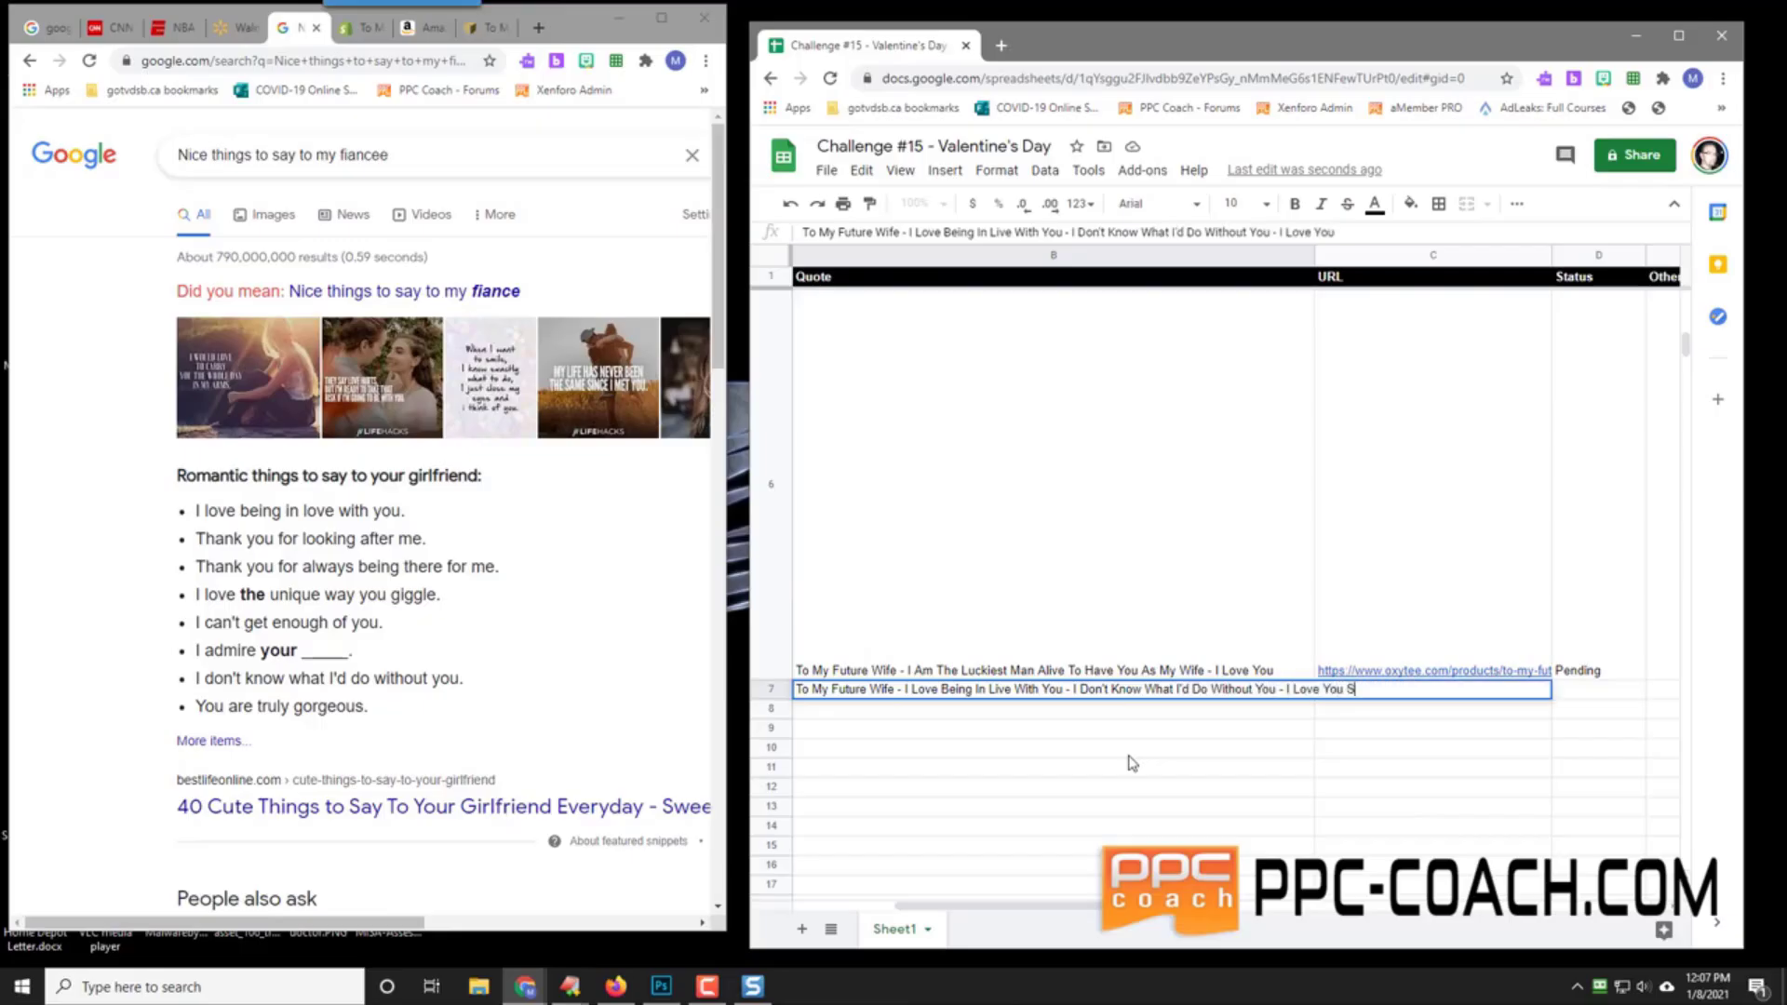
key(BackSpace)
key(BackSpace)
key(BackSpace)
key(BackSpace)
text(Much)
key(Return)
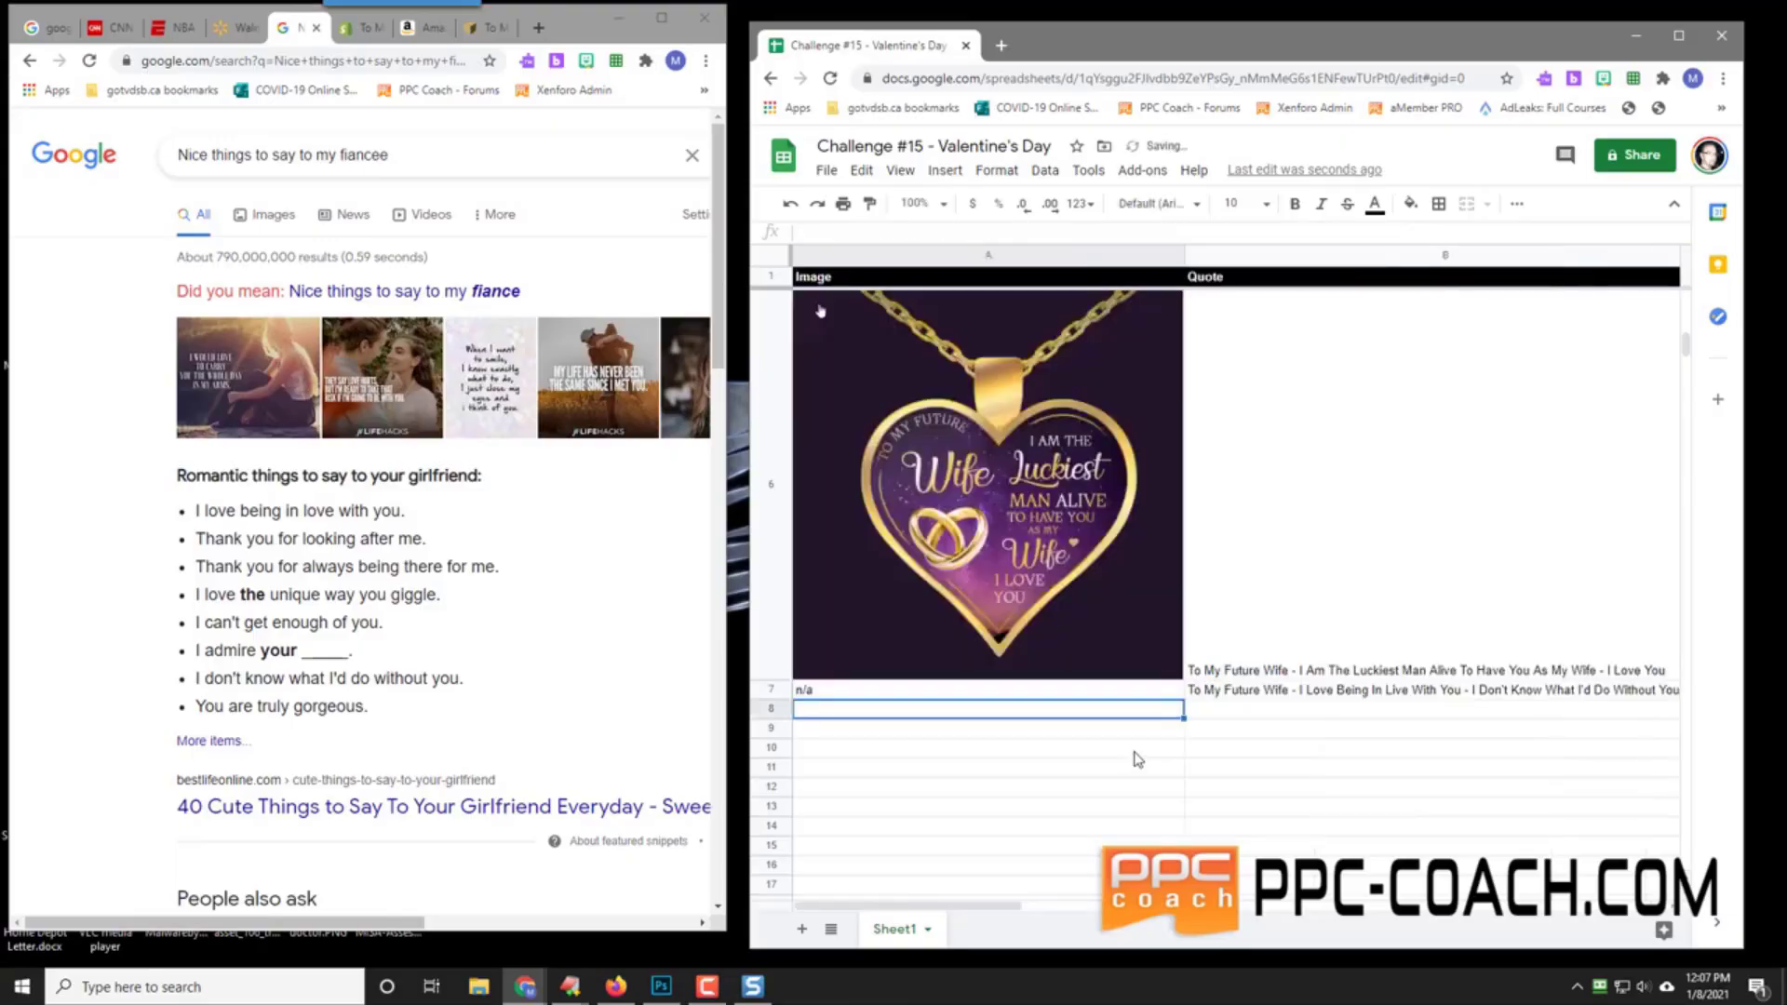
Step: Open the lifehacks.io cute-things article from the fiancee search results in a new tab
click(1331, 693)
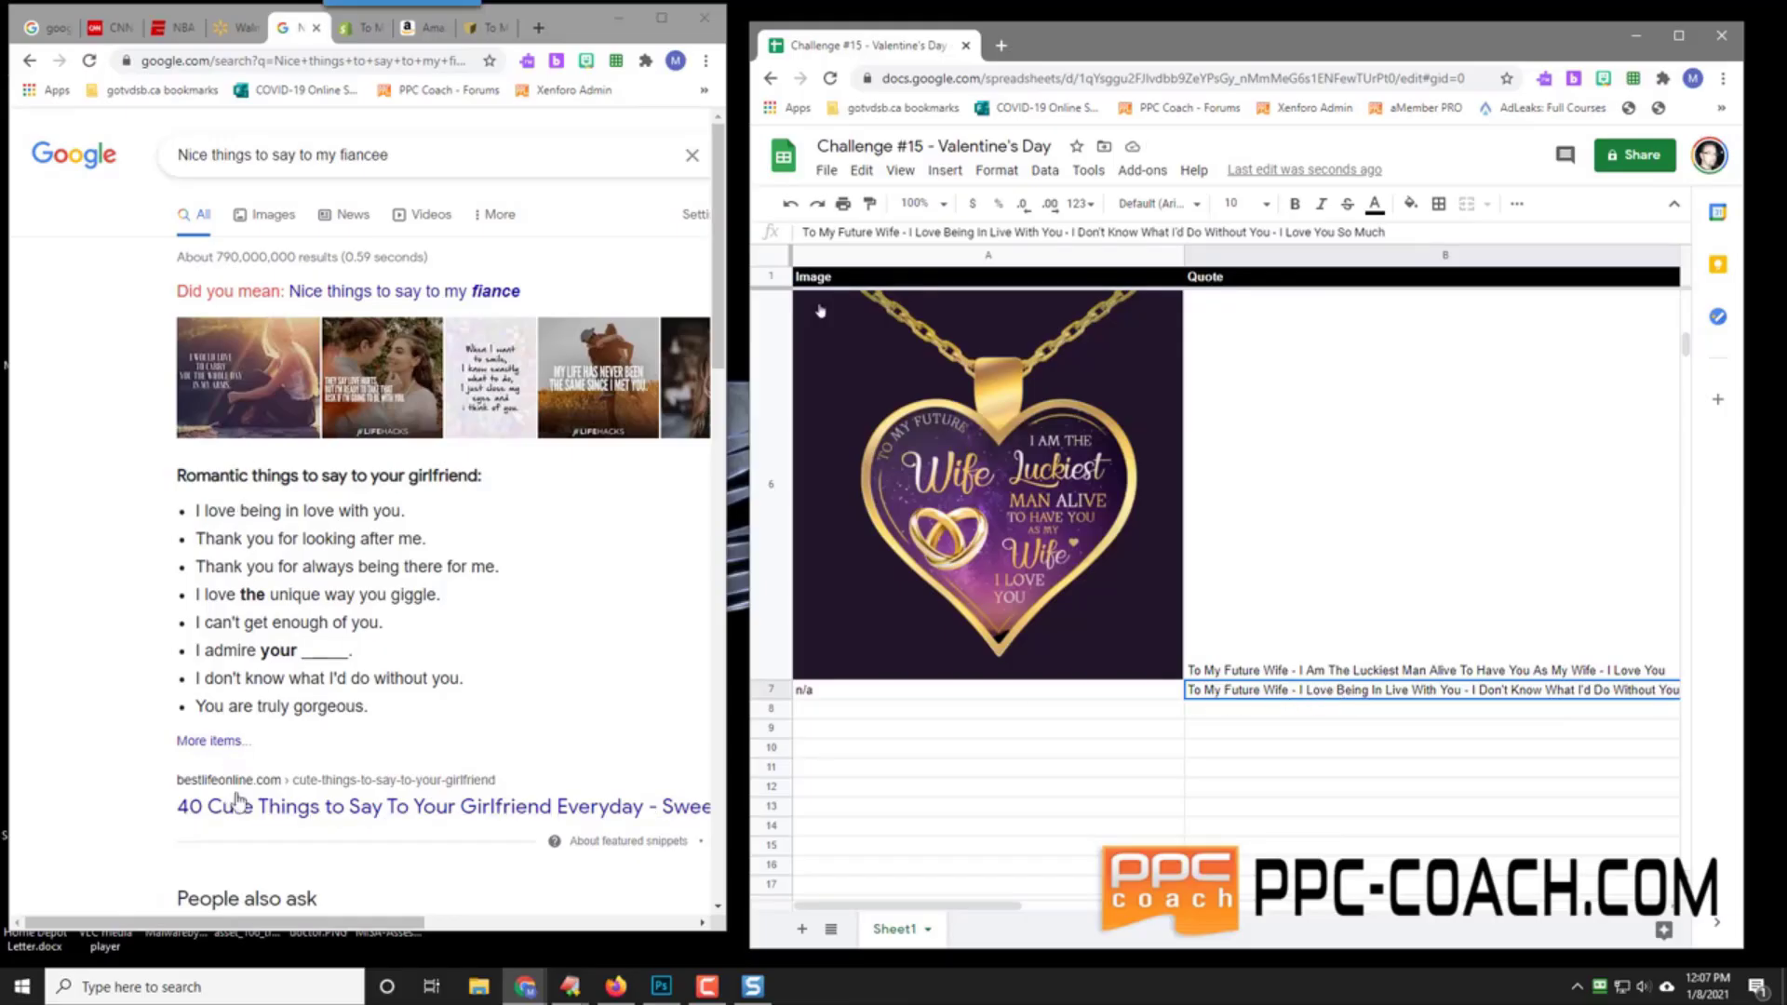
scroll(112, 726, down, 2)
scroll(112, 725, down, 5)
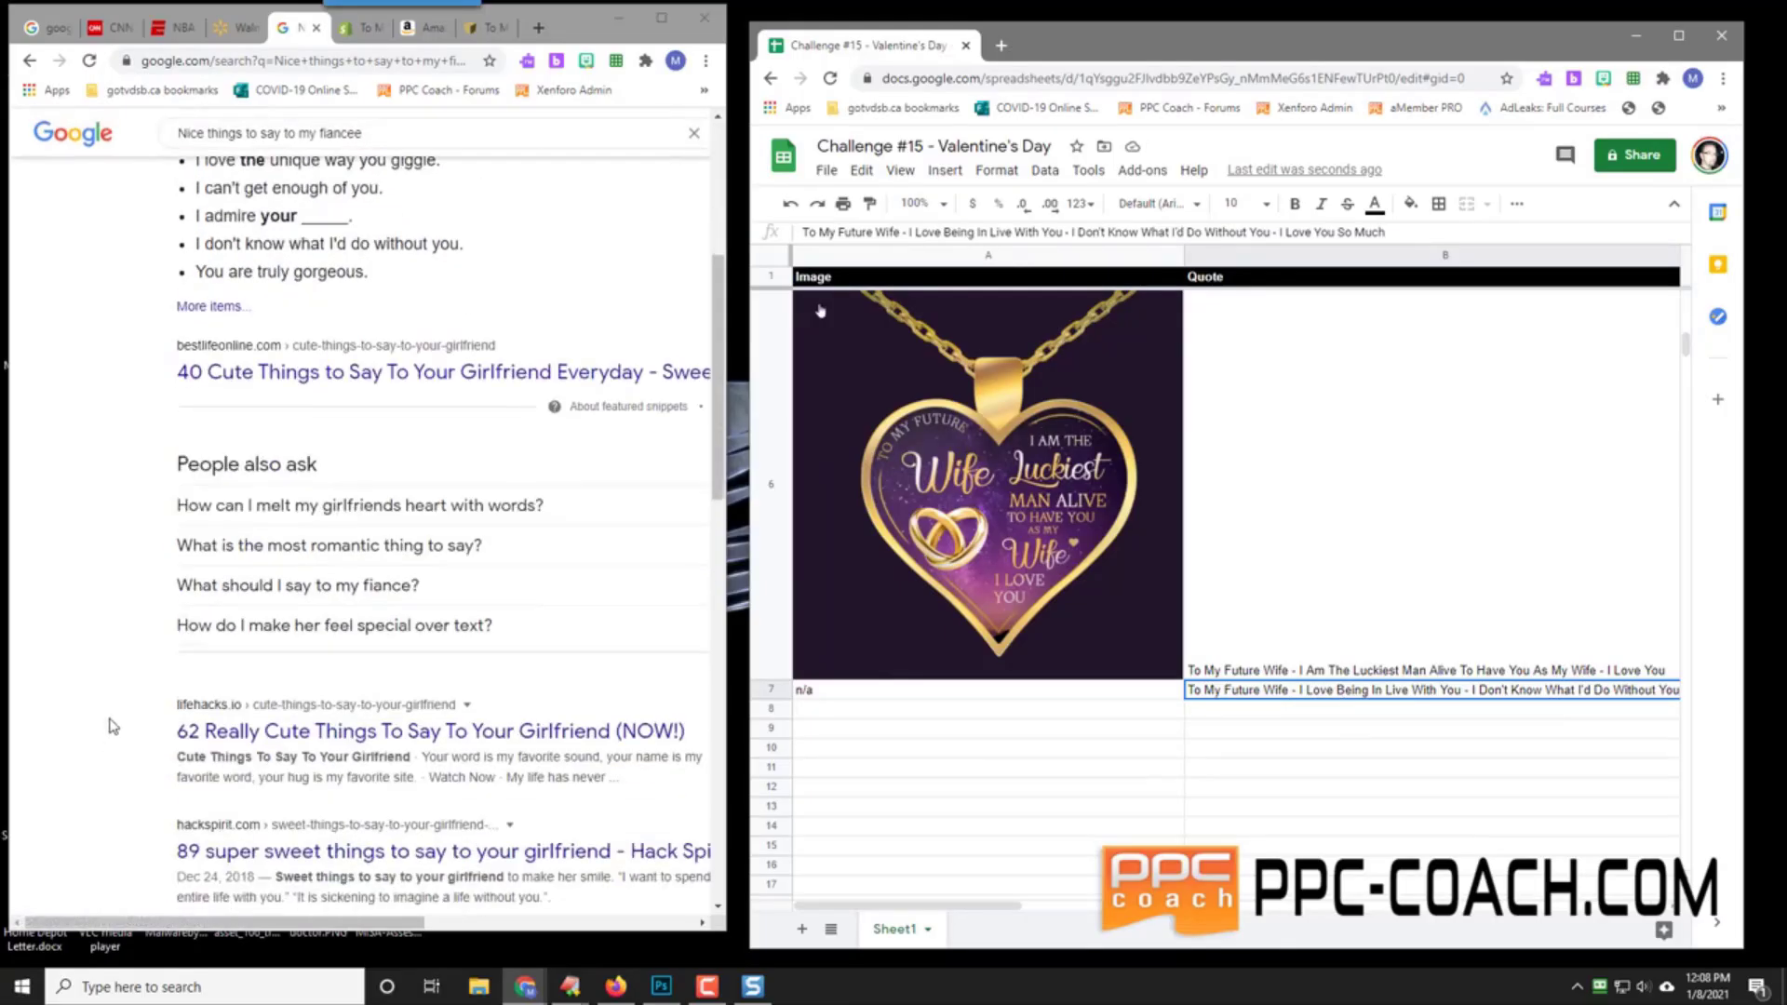
right_click(221, 515)
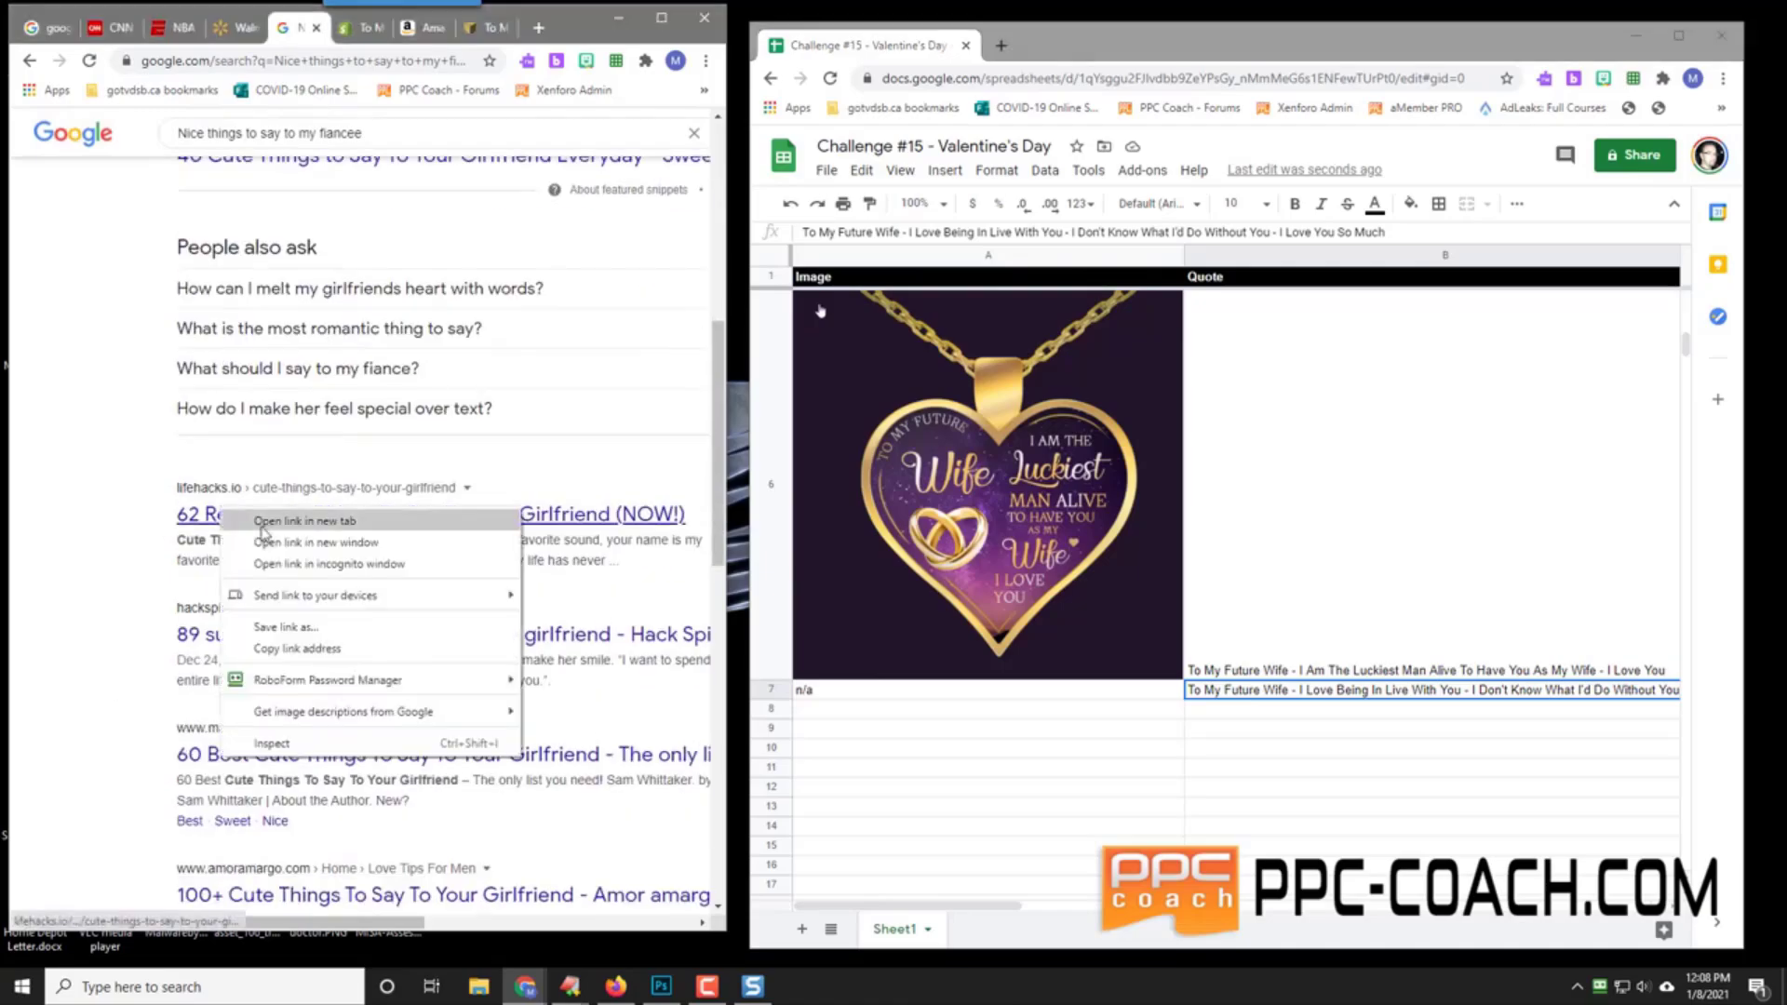
click(270, 523)
click(325, 35)
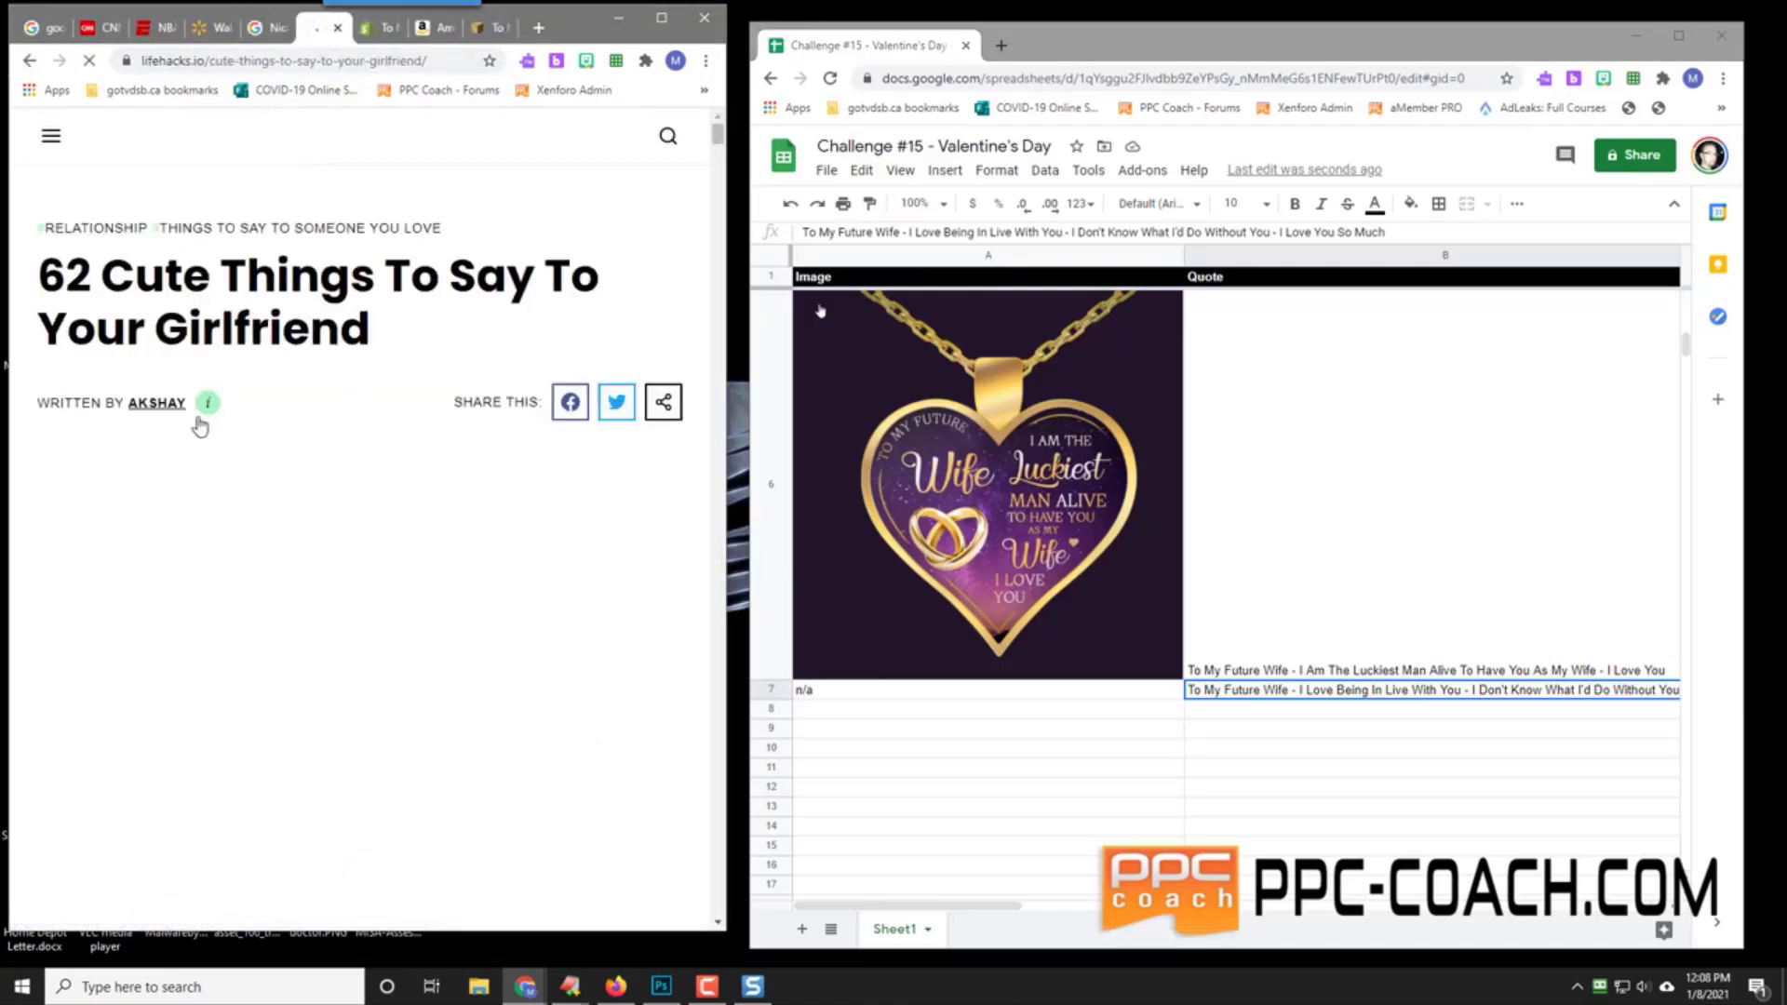
Step: Read through the lifehacks article's quotes for ideas, then go back to the search results
scroll(291, 547, down, 4)
scroll(292, 547, down, 6)
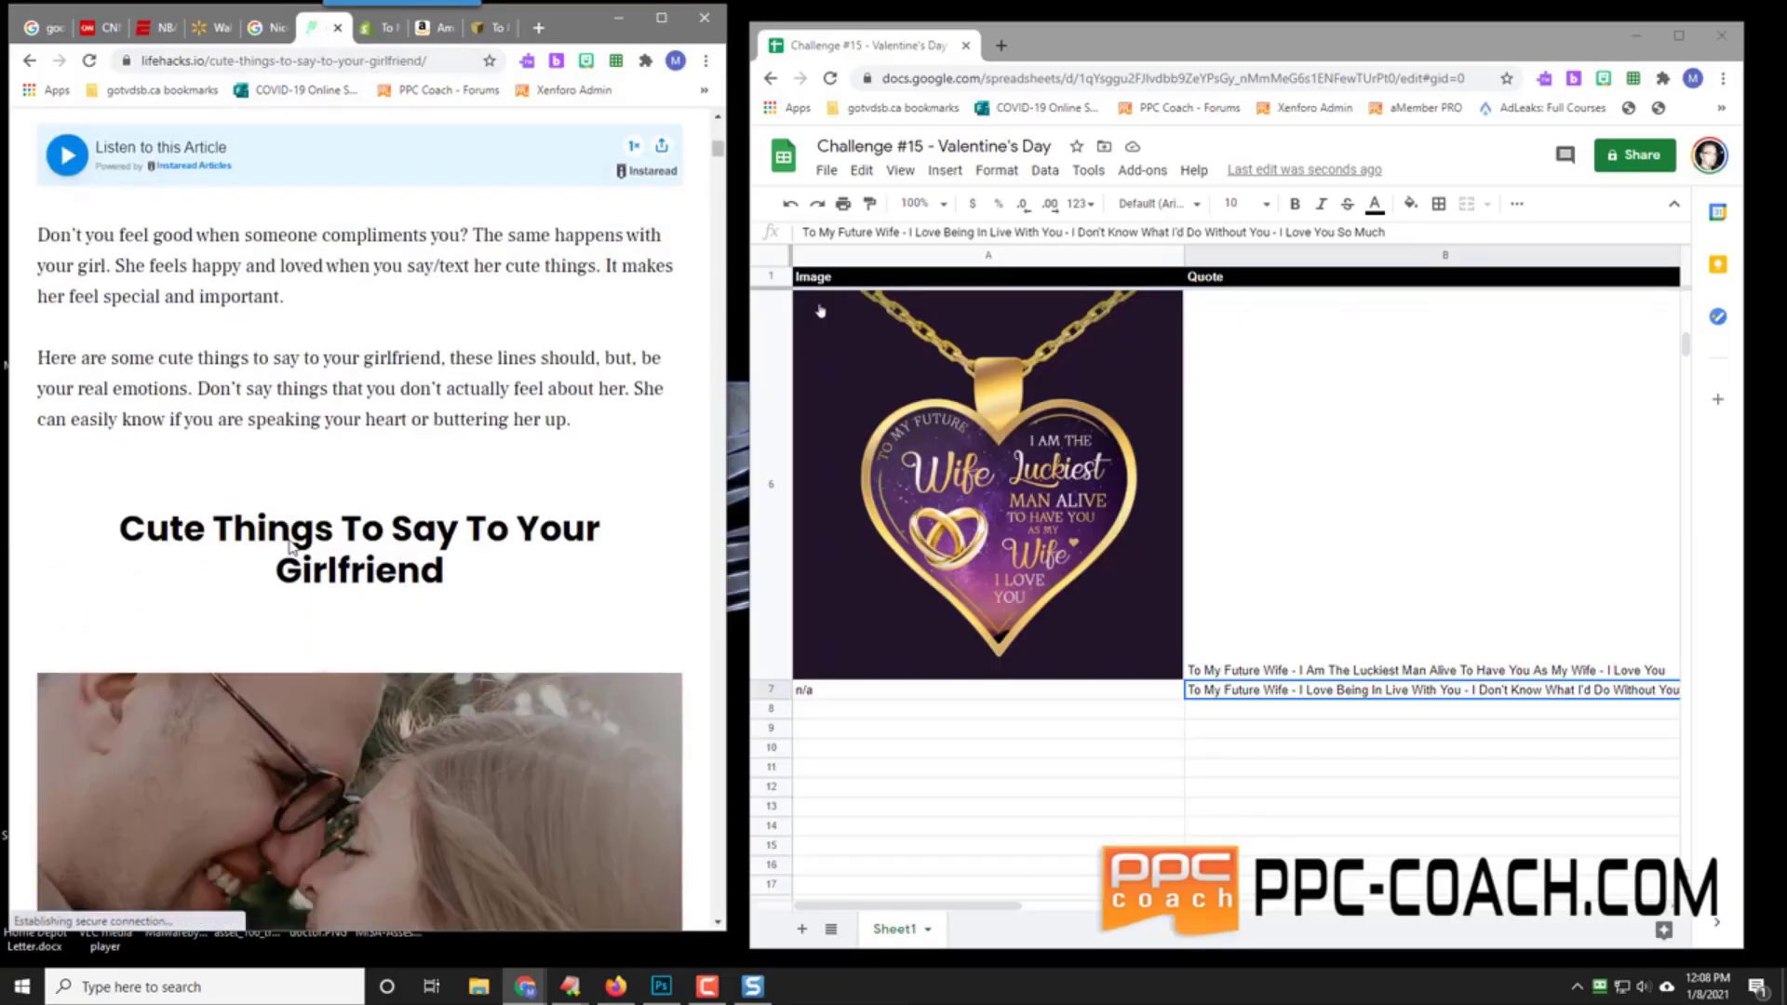
scroll(292, 547, down, 8)
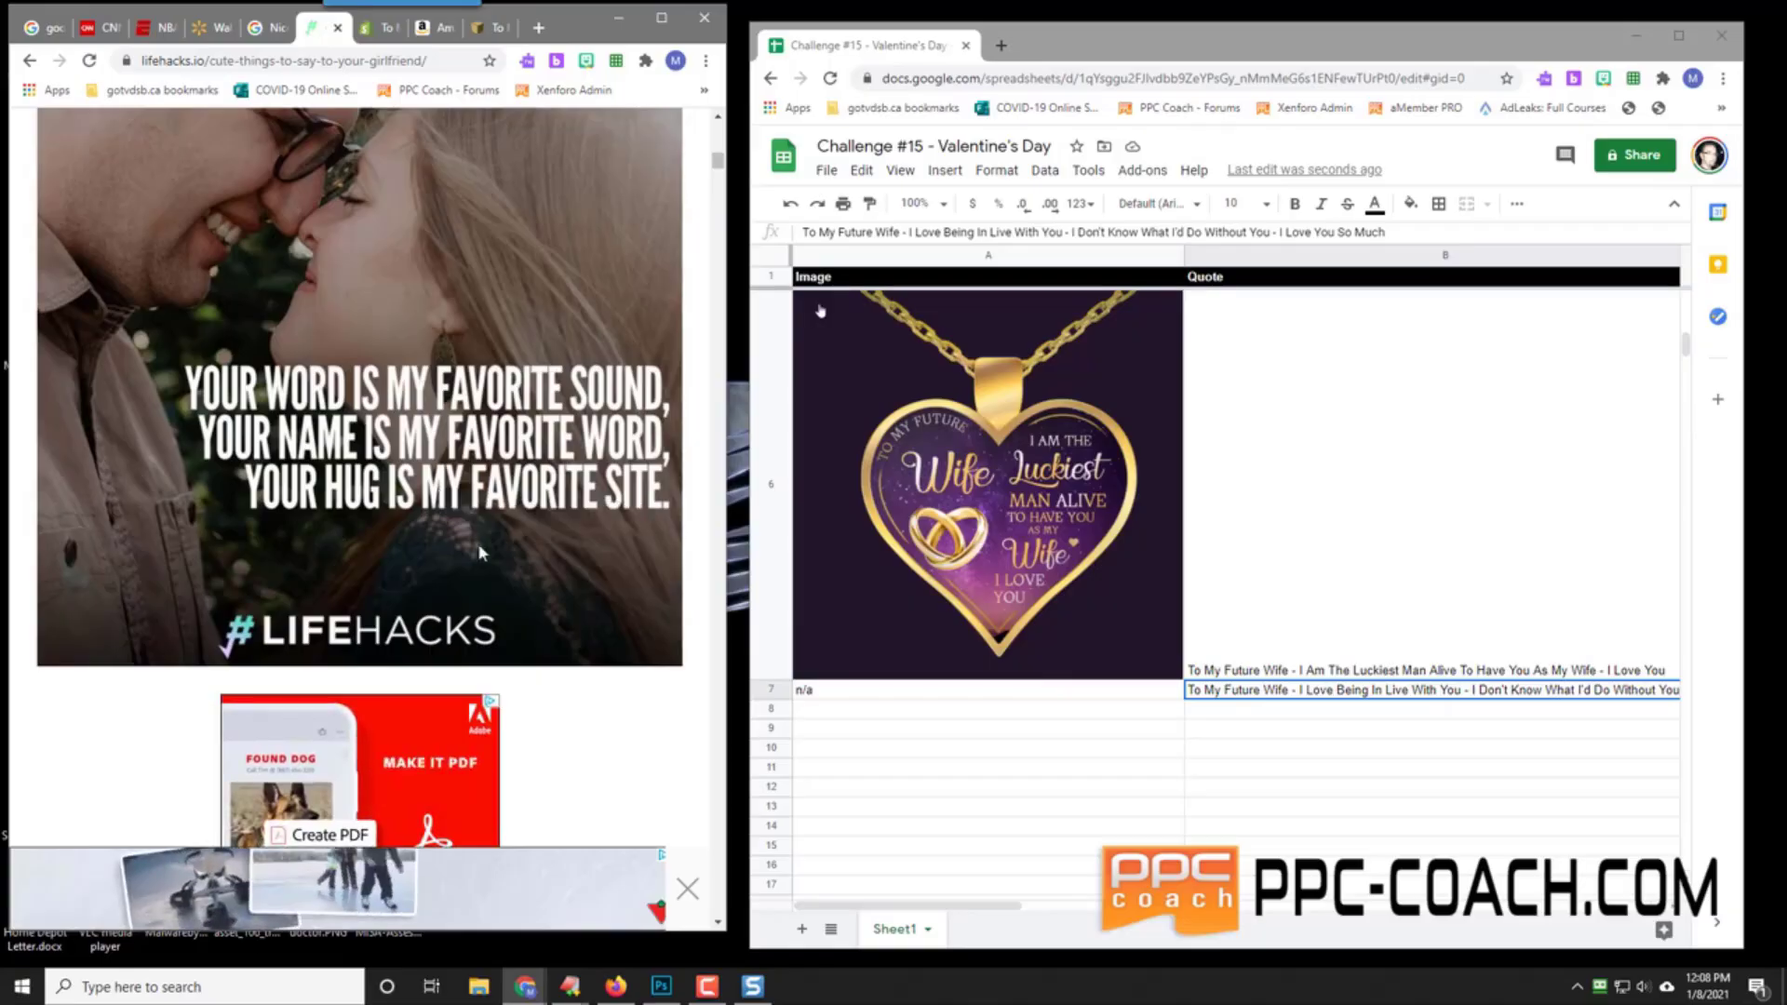
scroll(389, 574, down, 7)
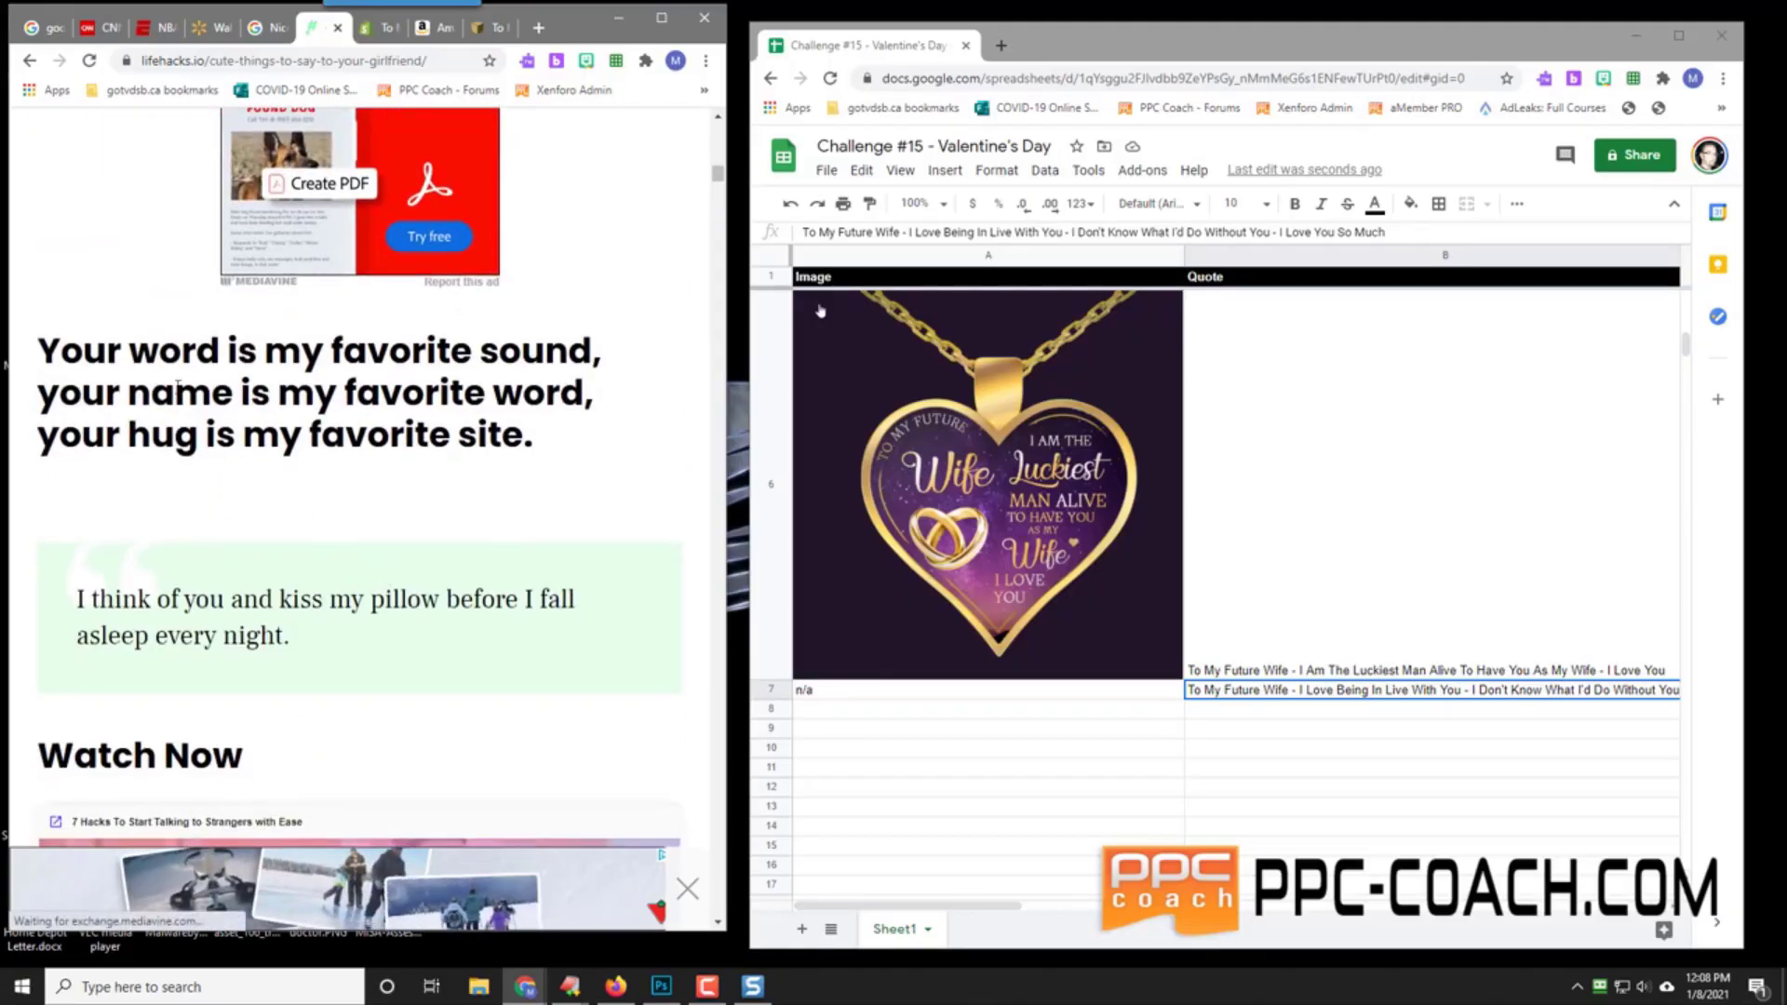
scroll(163, 410, down, 5)
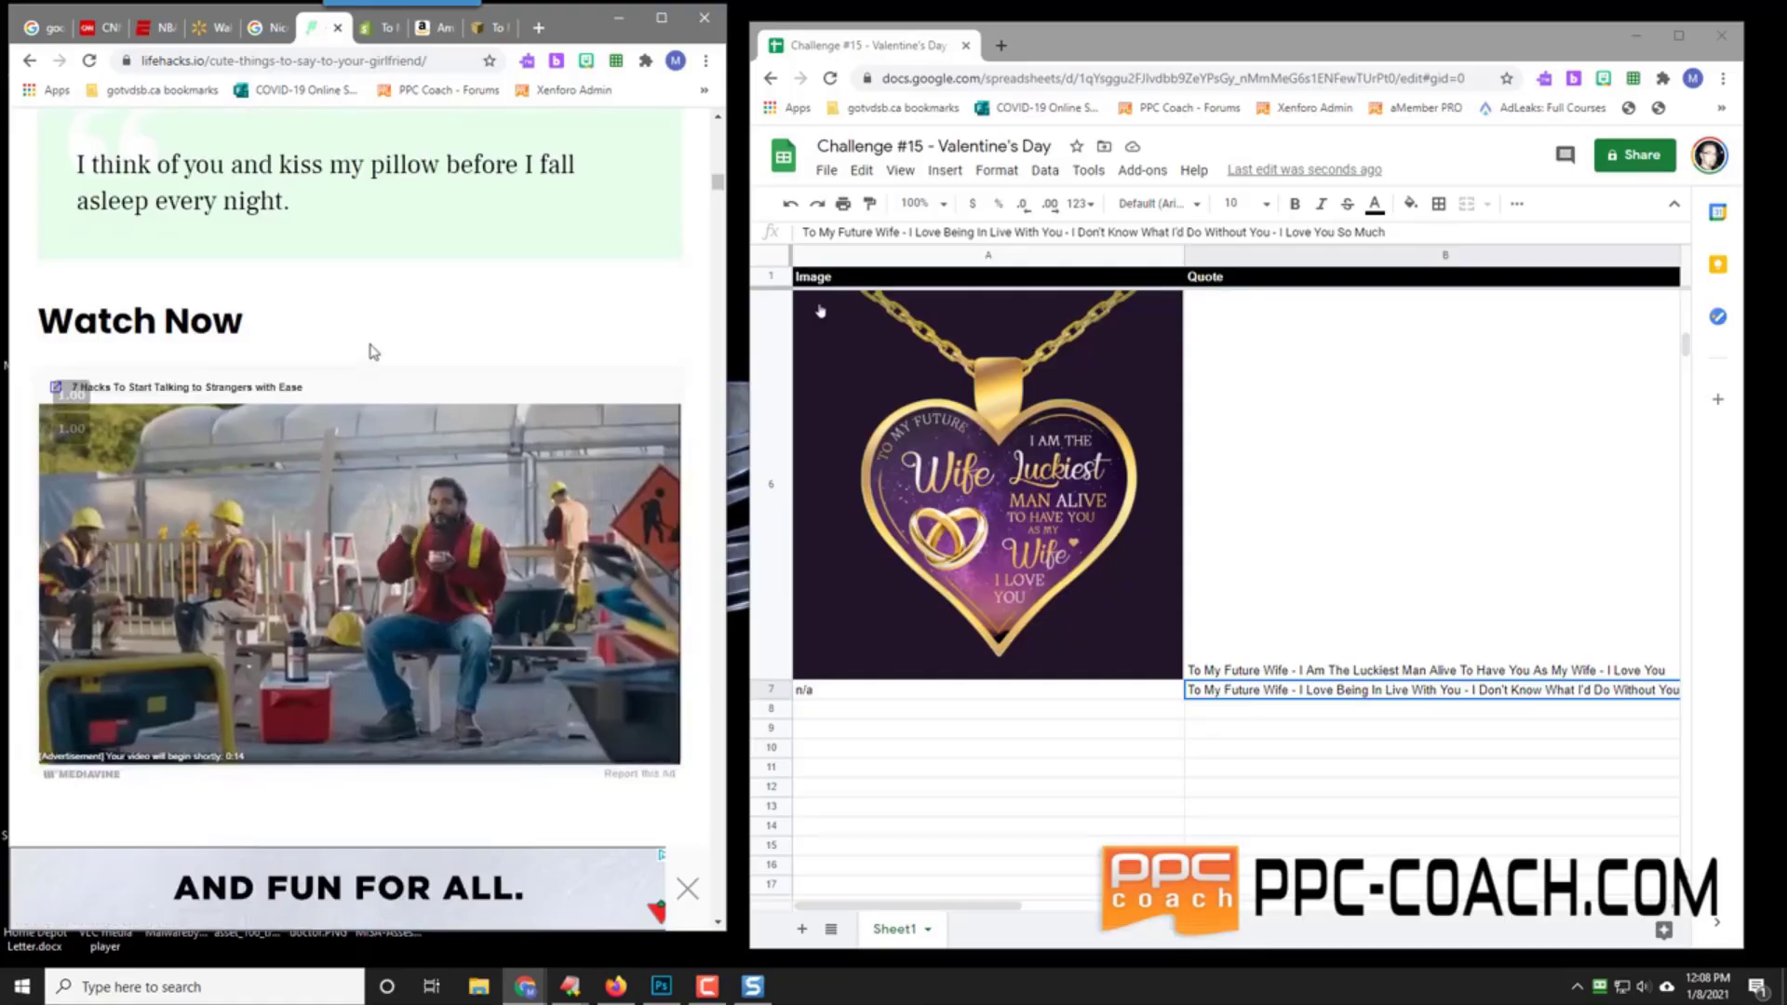
scroll(396, 240, down, 3)
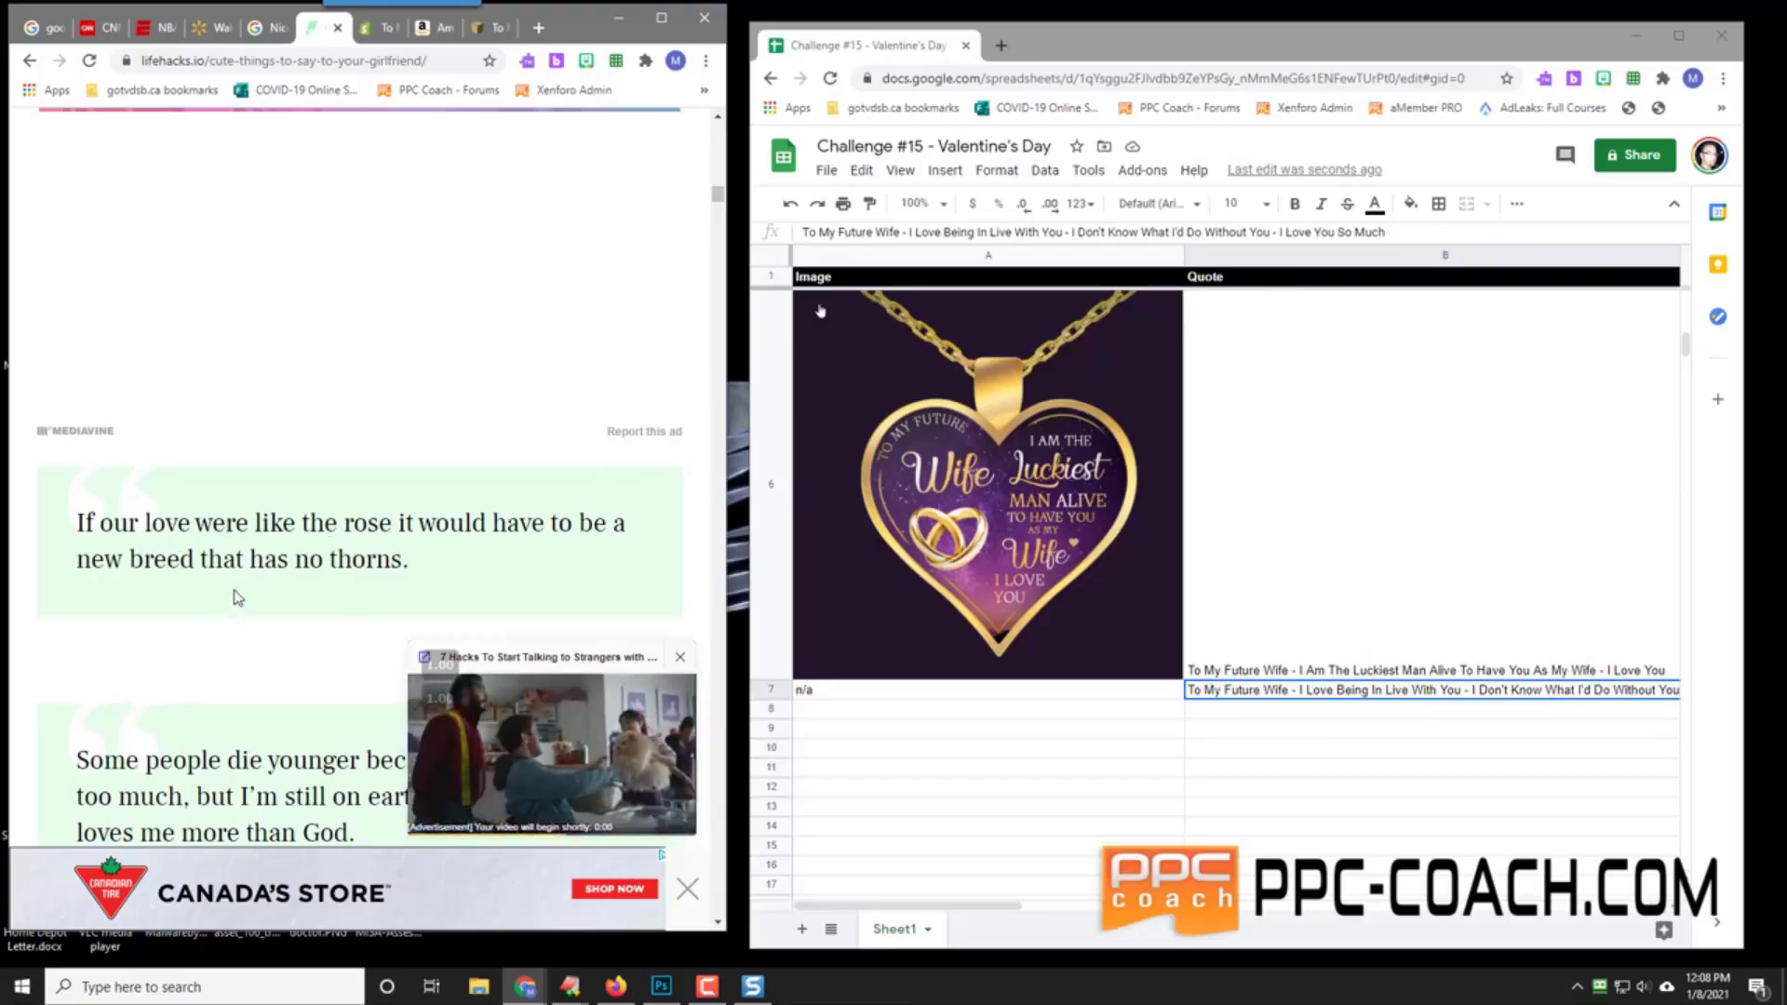
scroll(254, 588, down, 5)
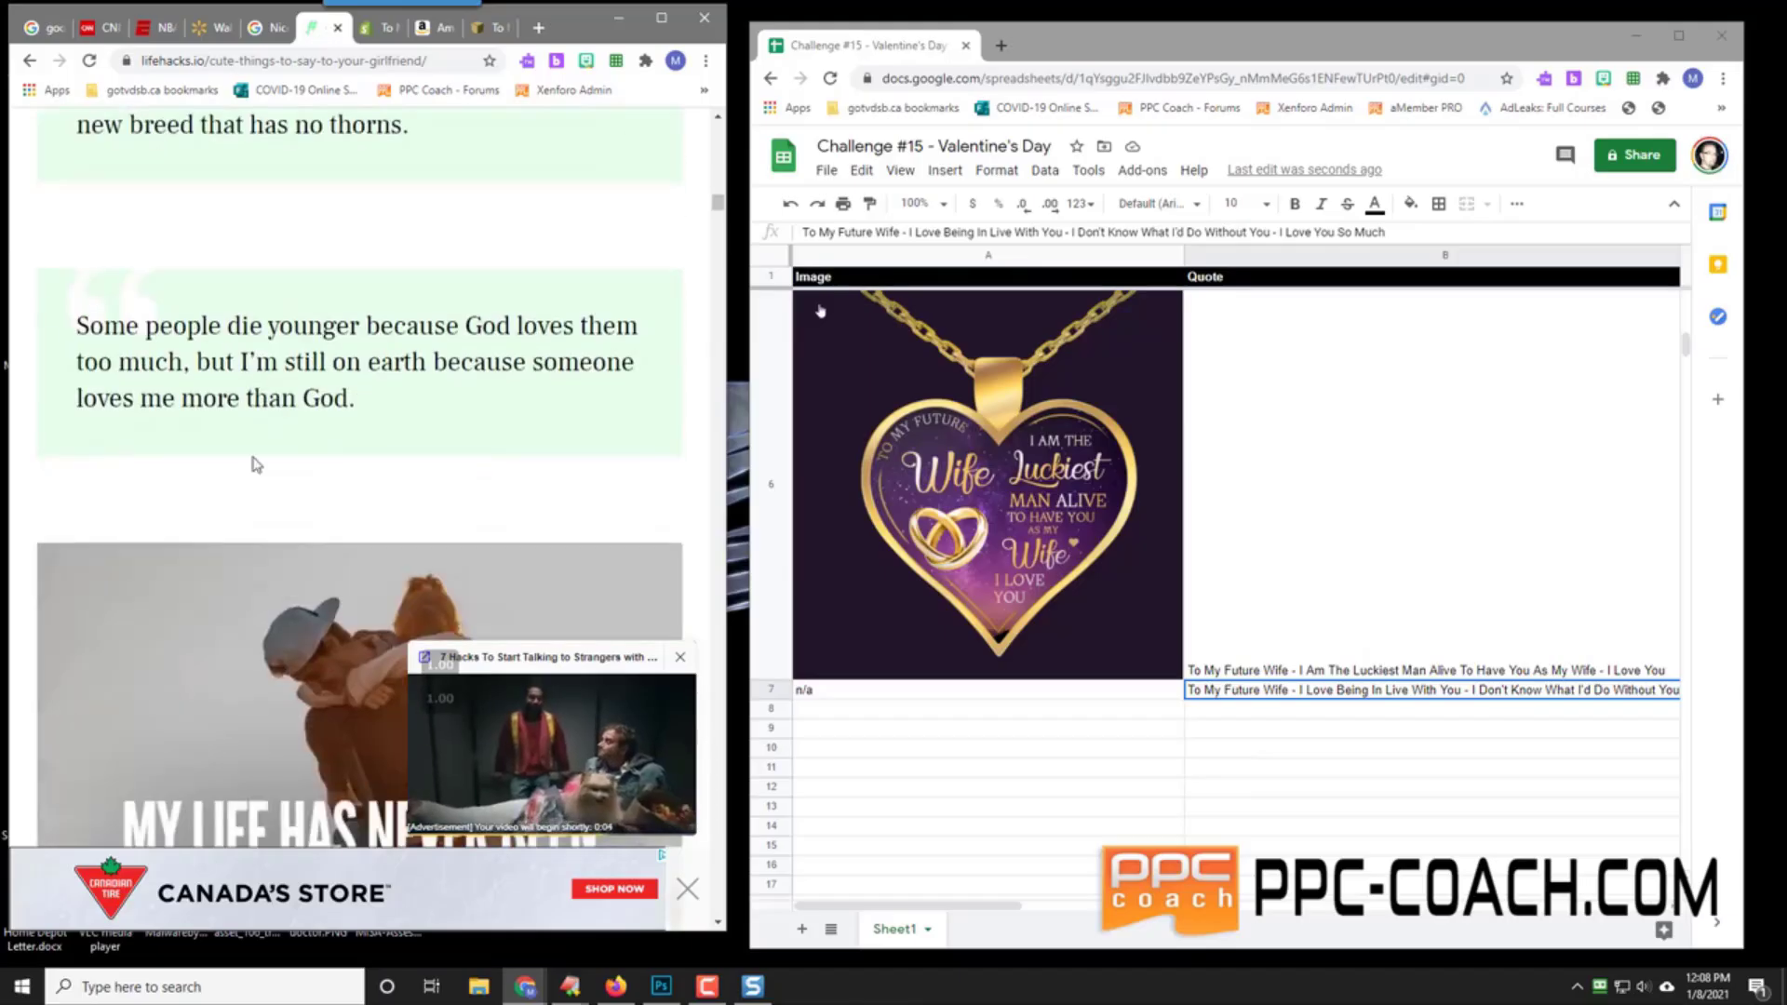
scroll(375, 402, down, 6)
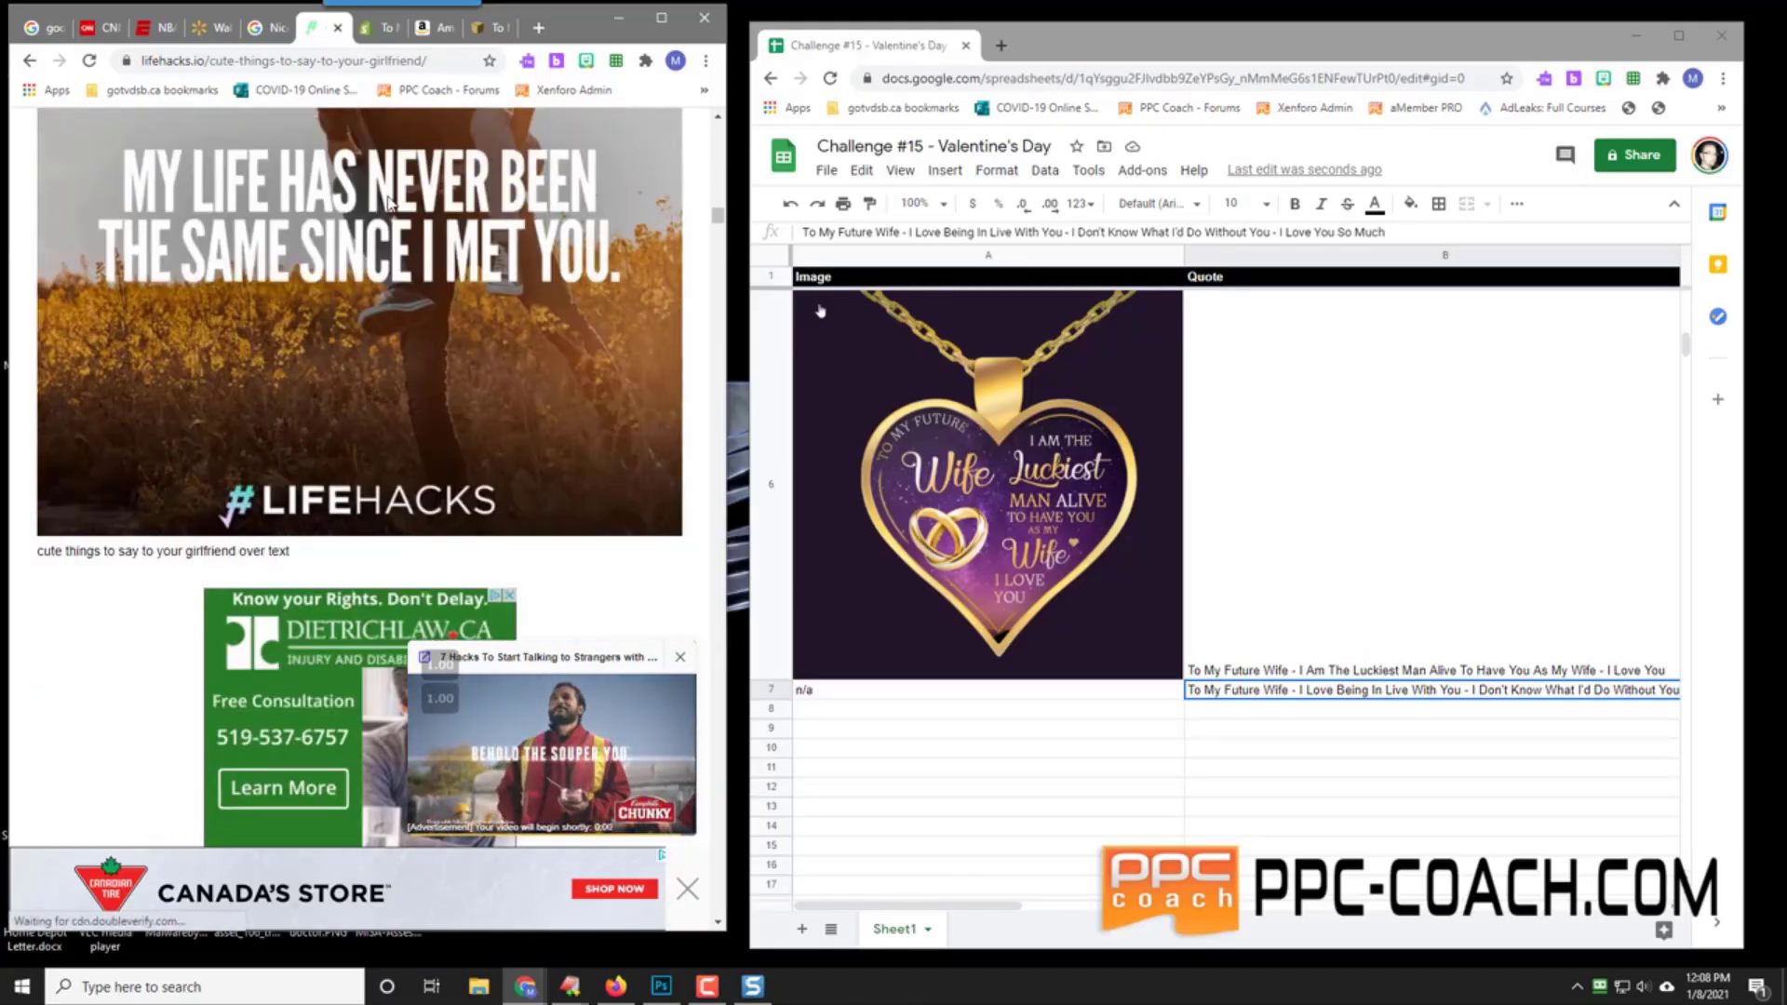
scroll(270, 319, down, 5)
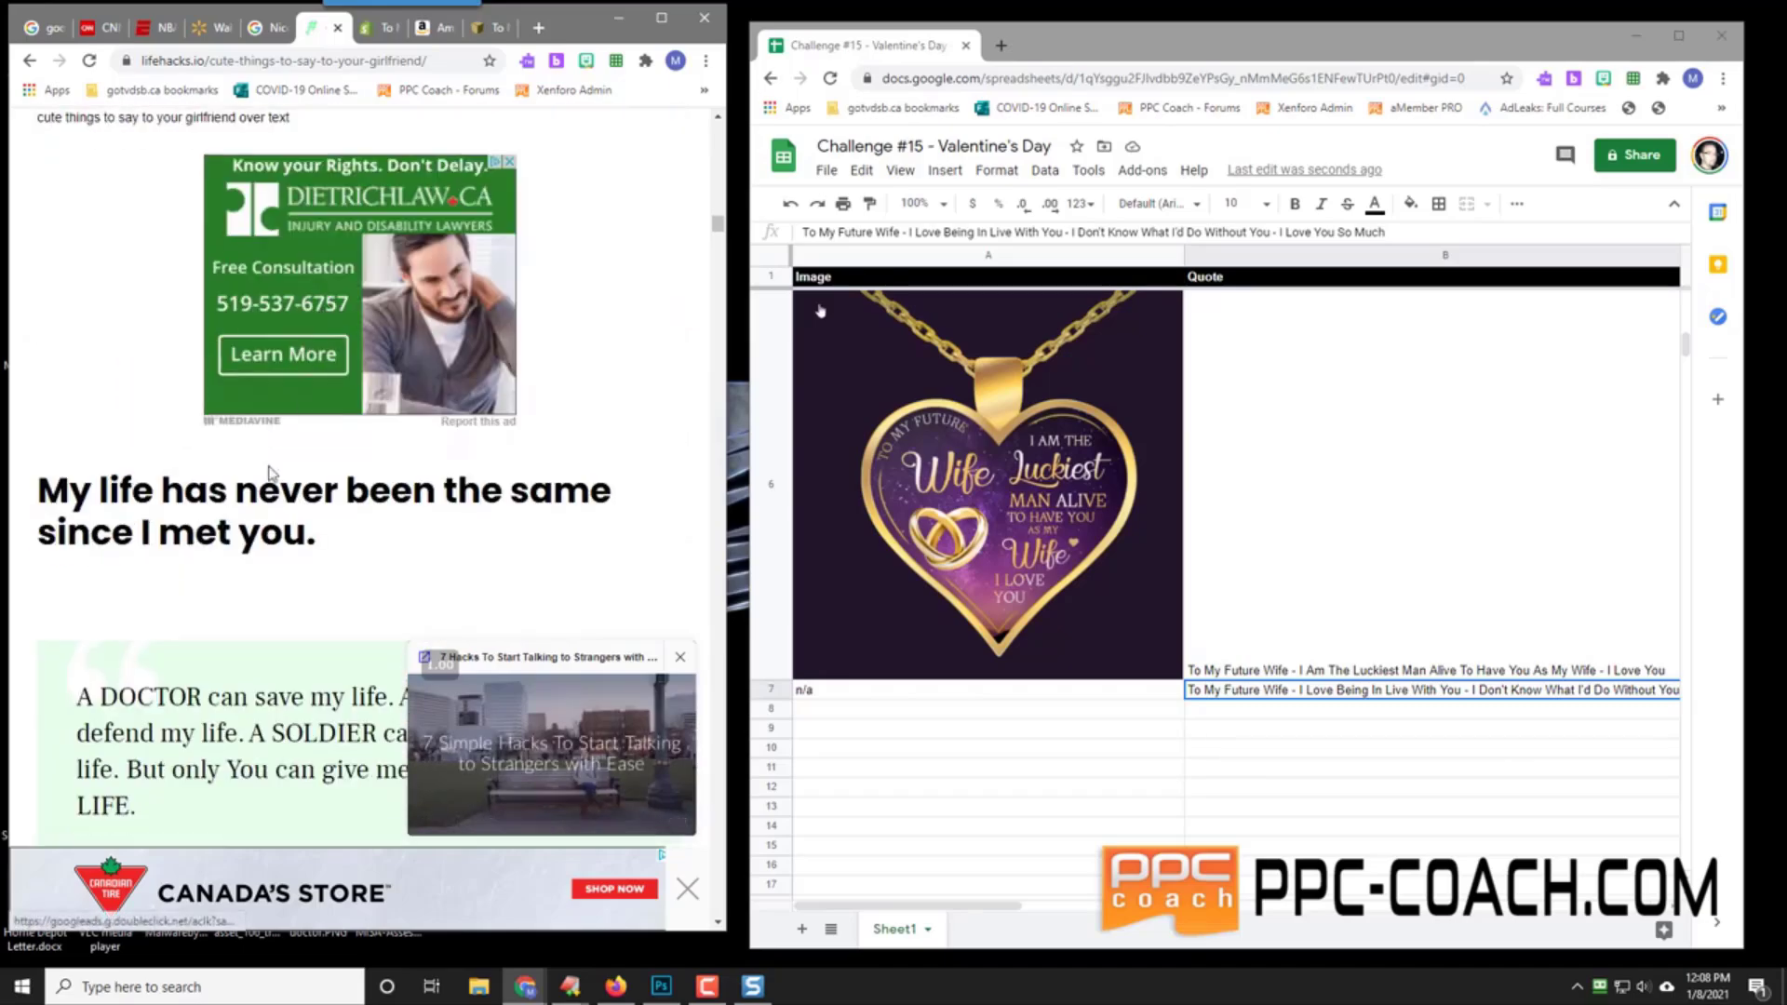
scroll(289, 544, down, 5)
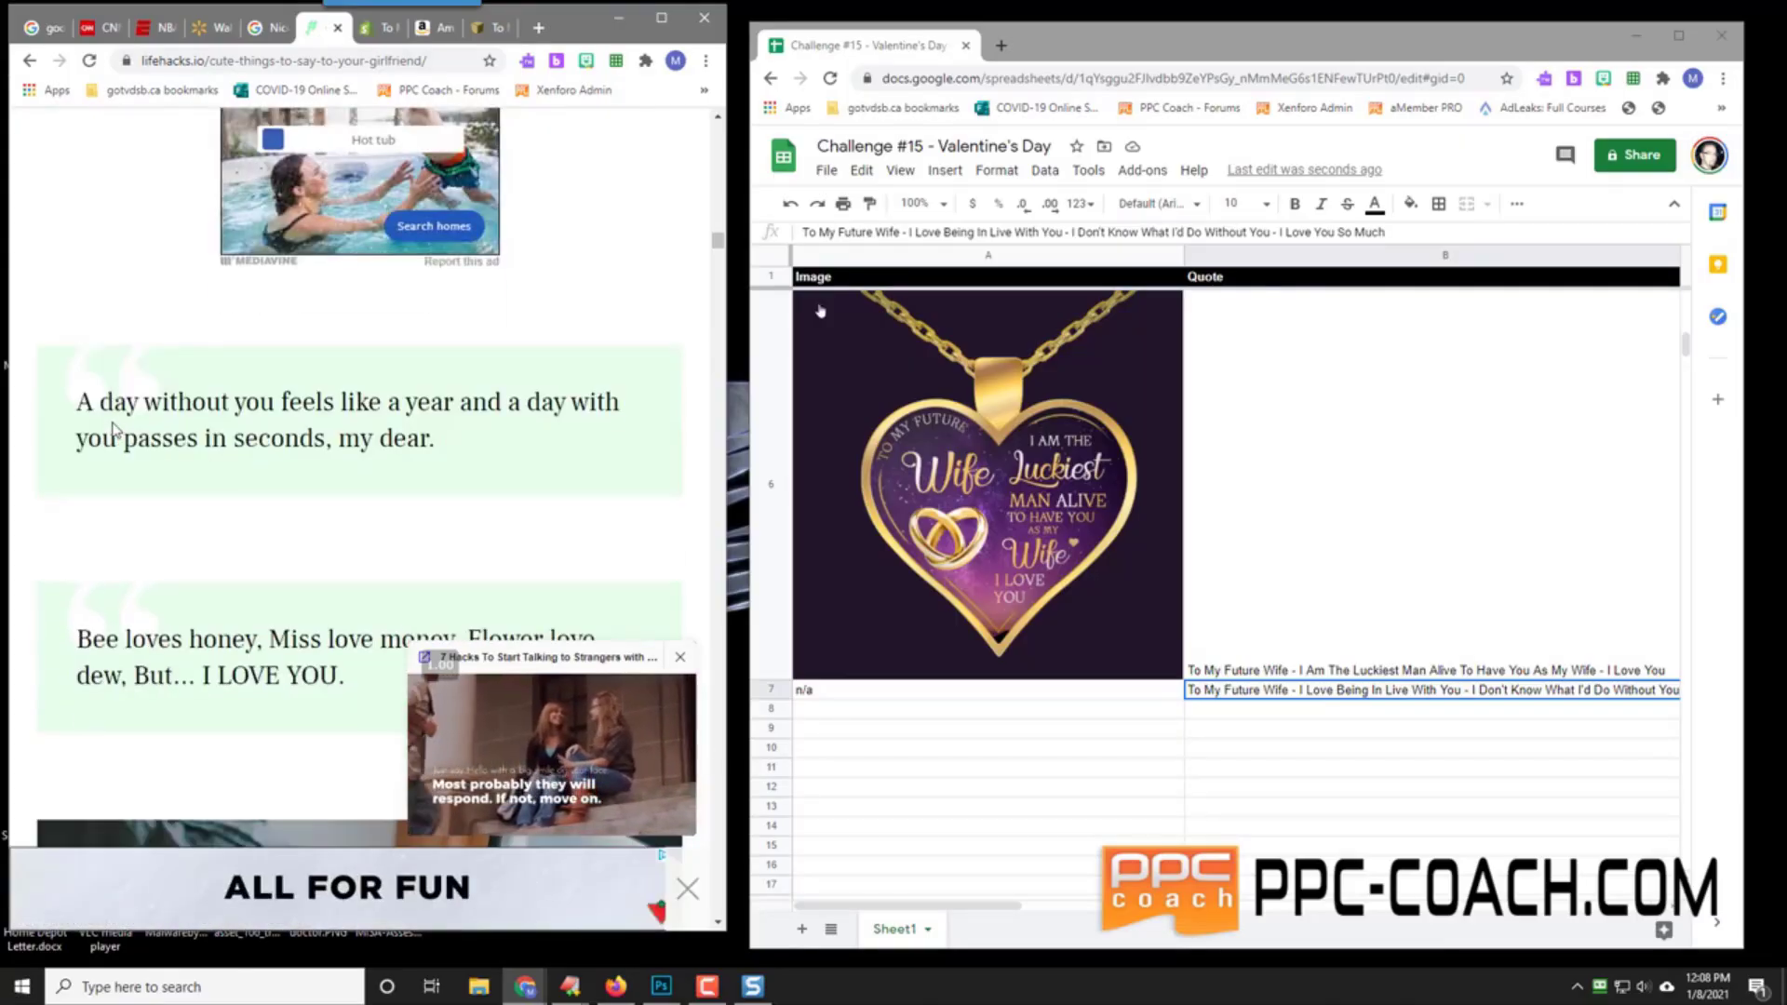
scroll(160, 408, down, 5)
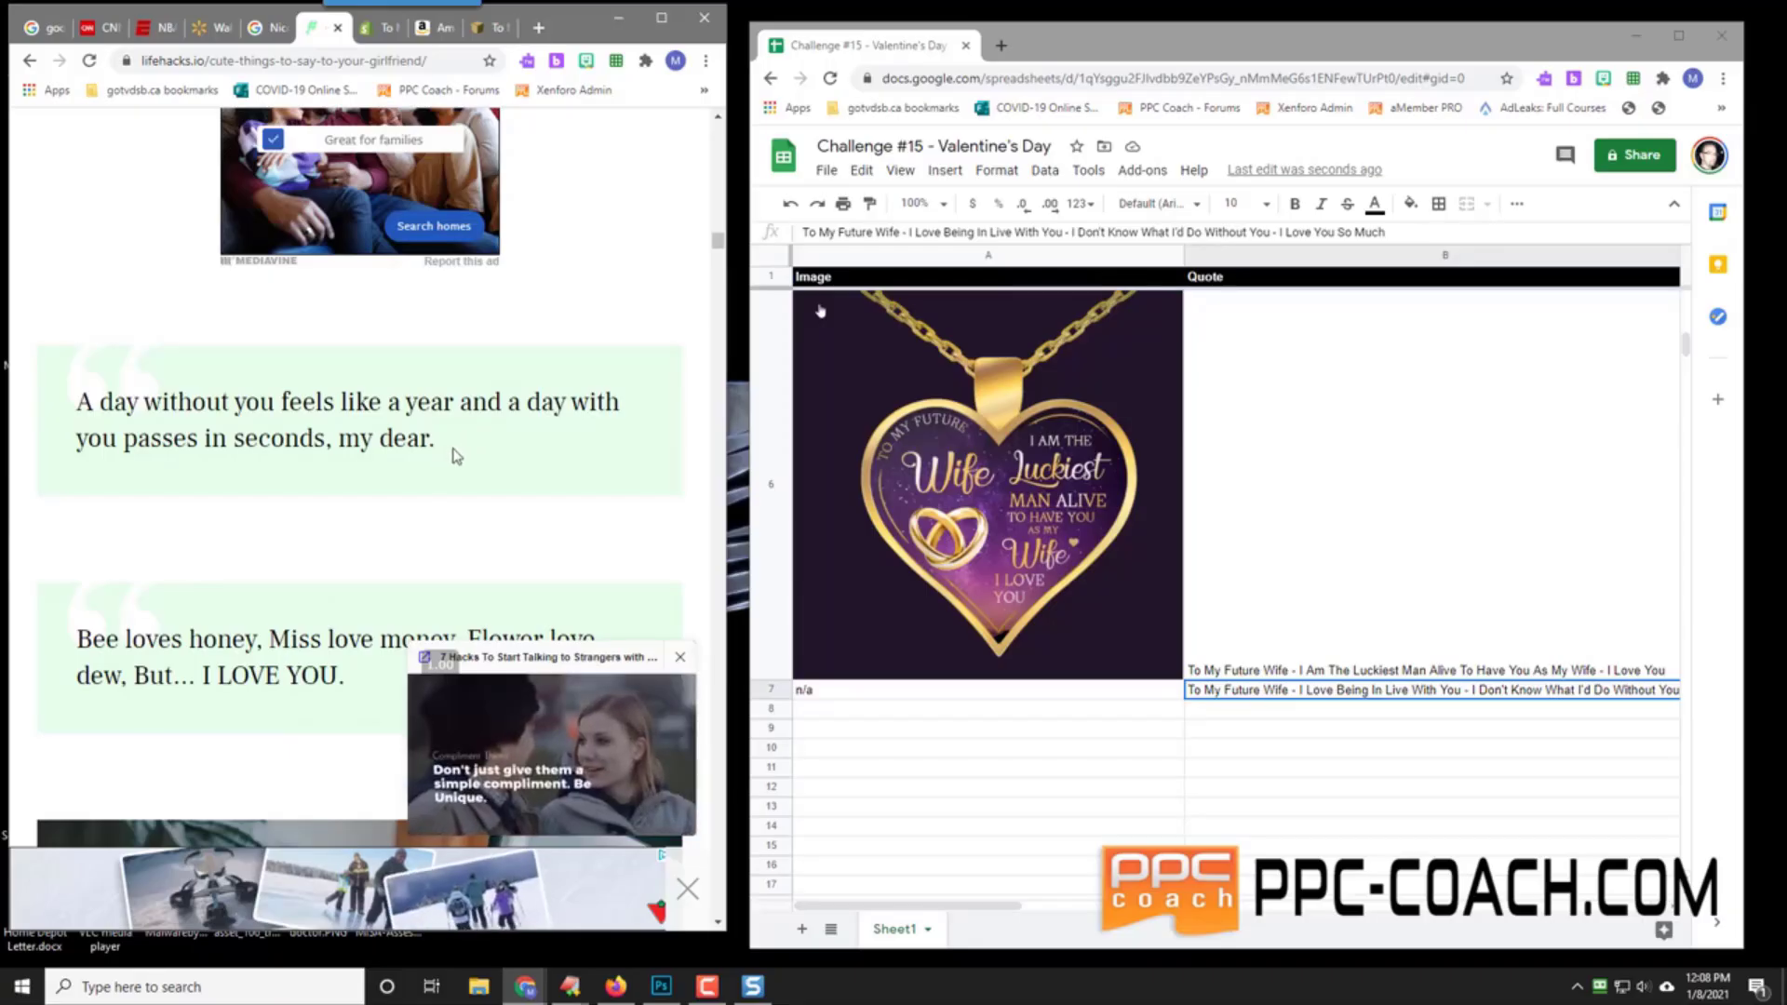
scroll(339, 543, down, 3)
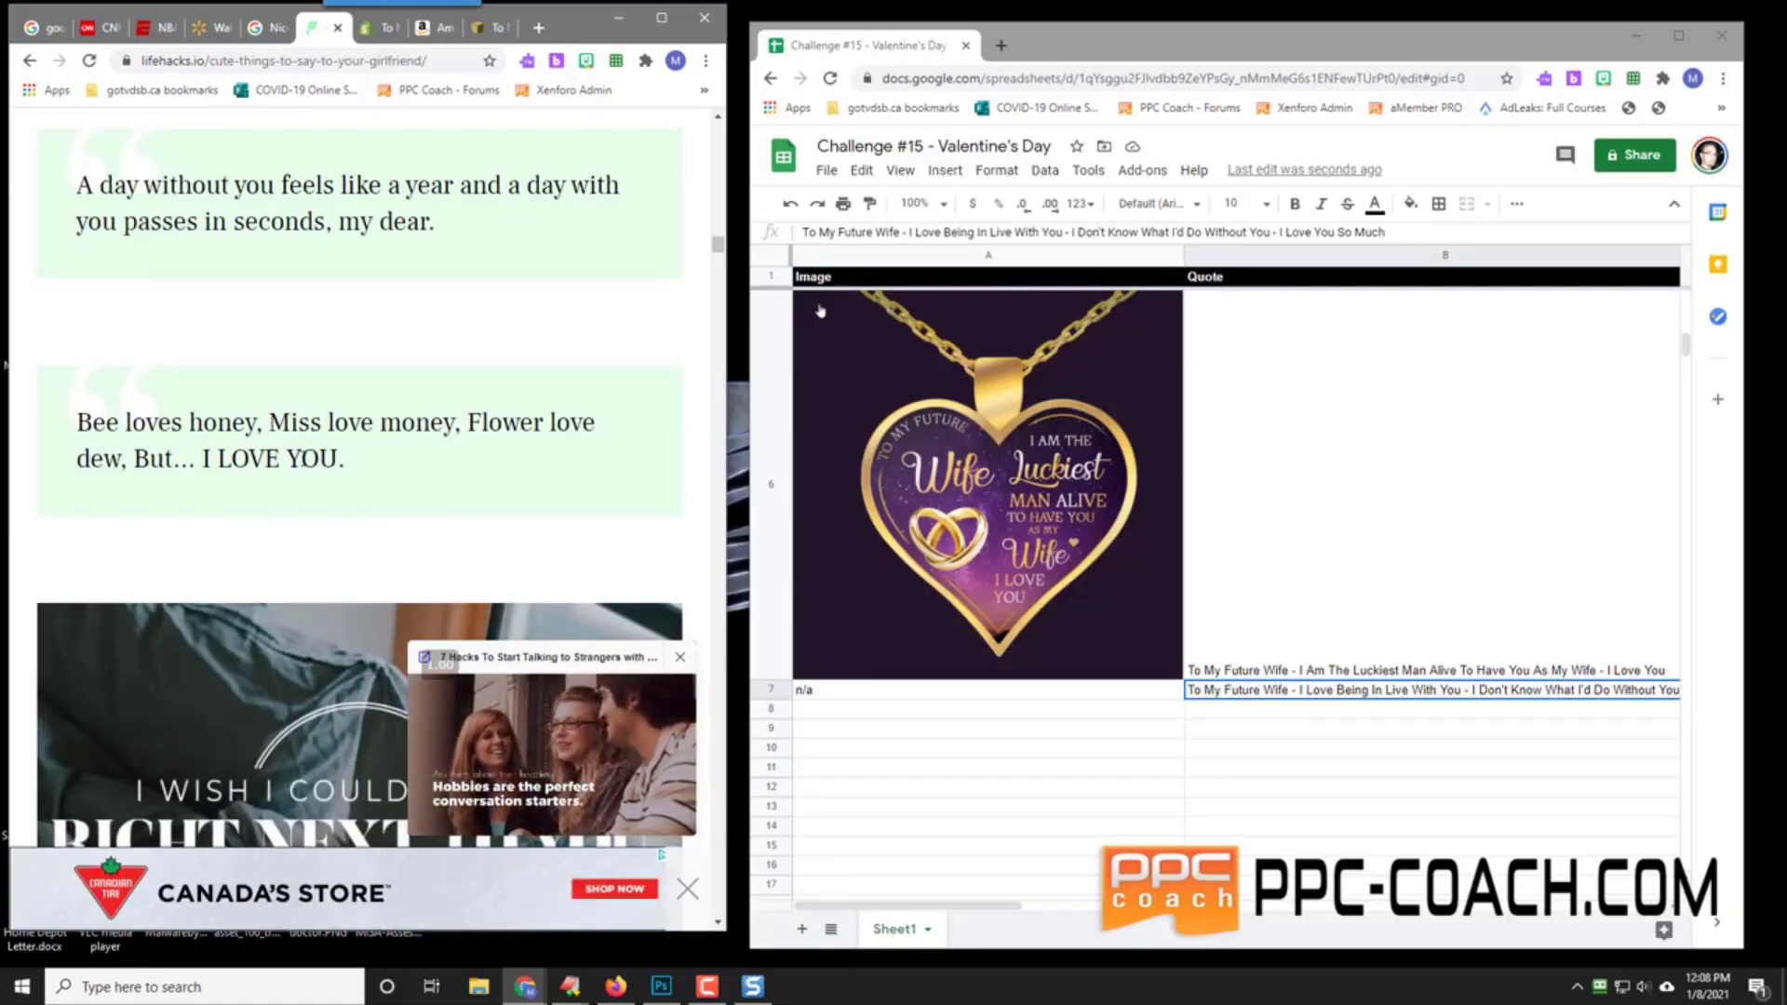
scroll(339, 465, down, 9)
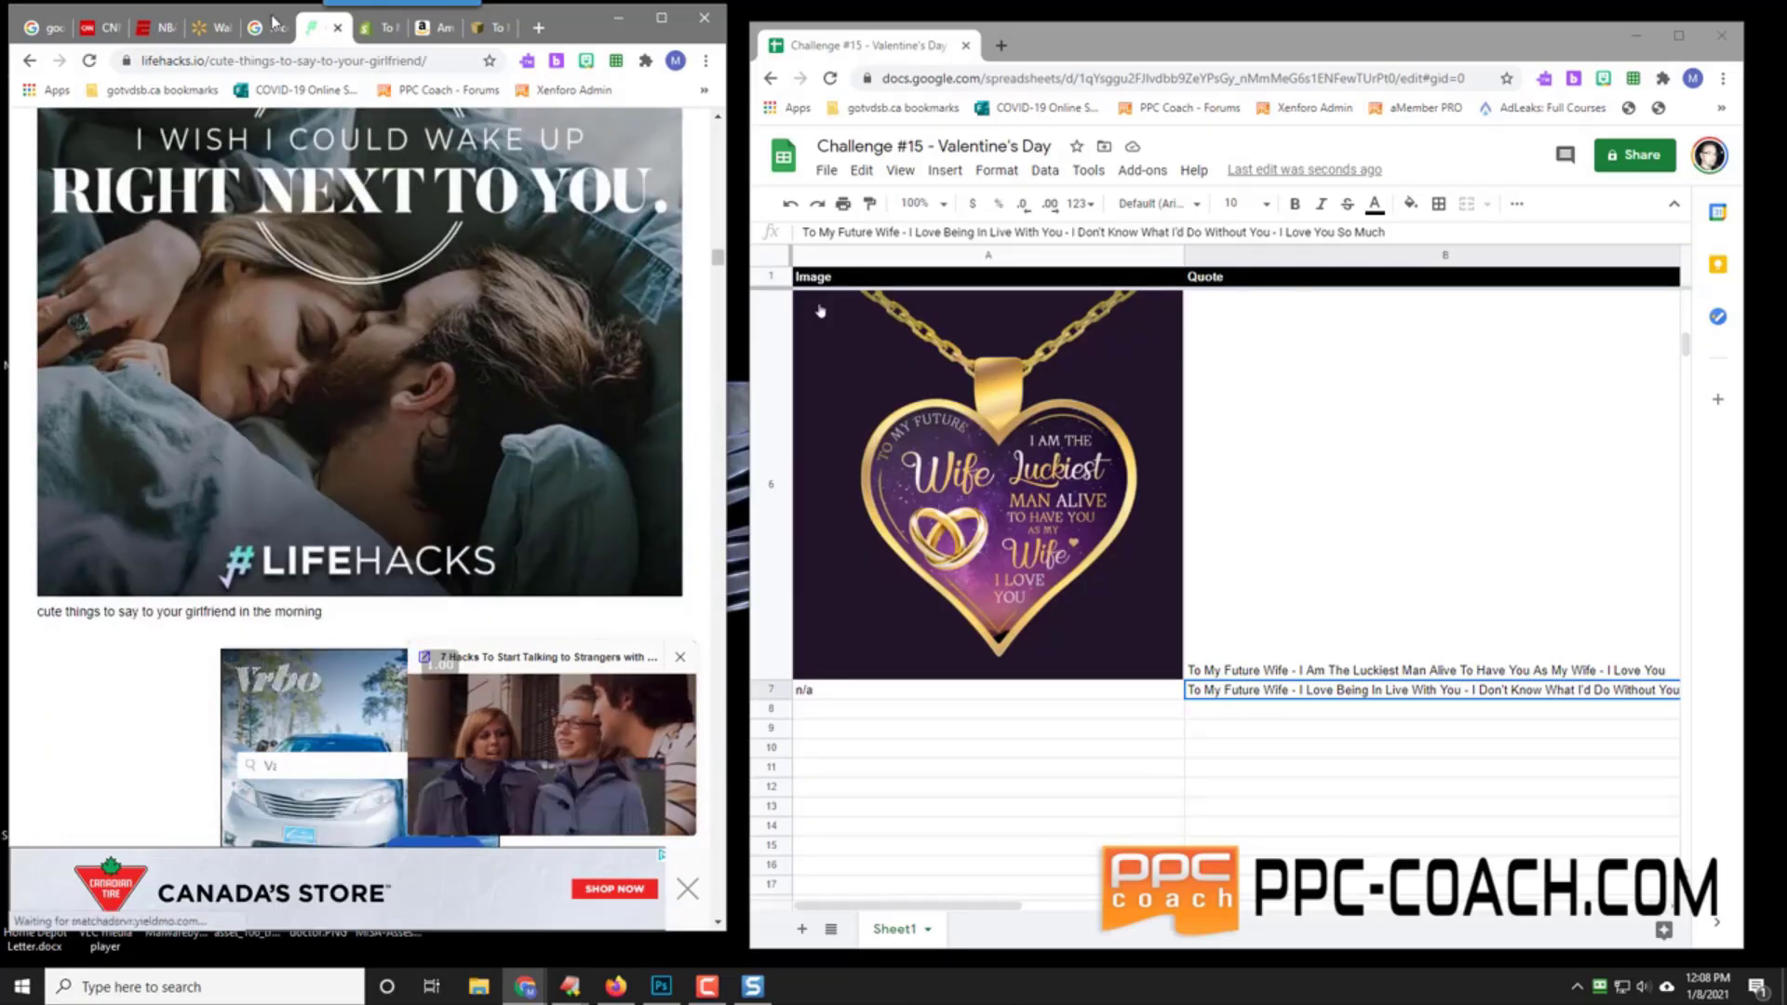
click(273, 21)
scroll(80, 605, down, 2)
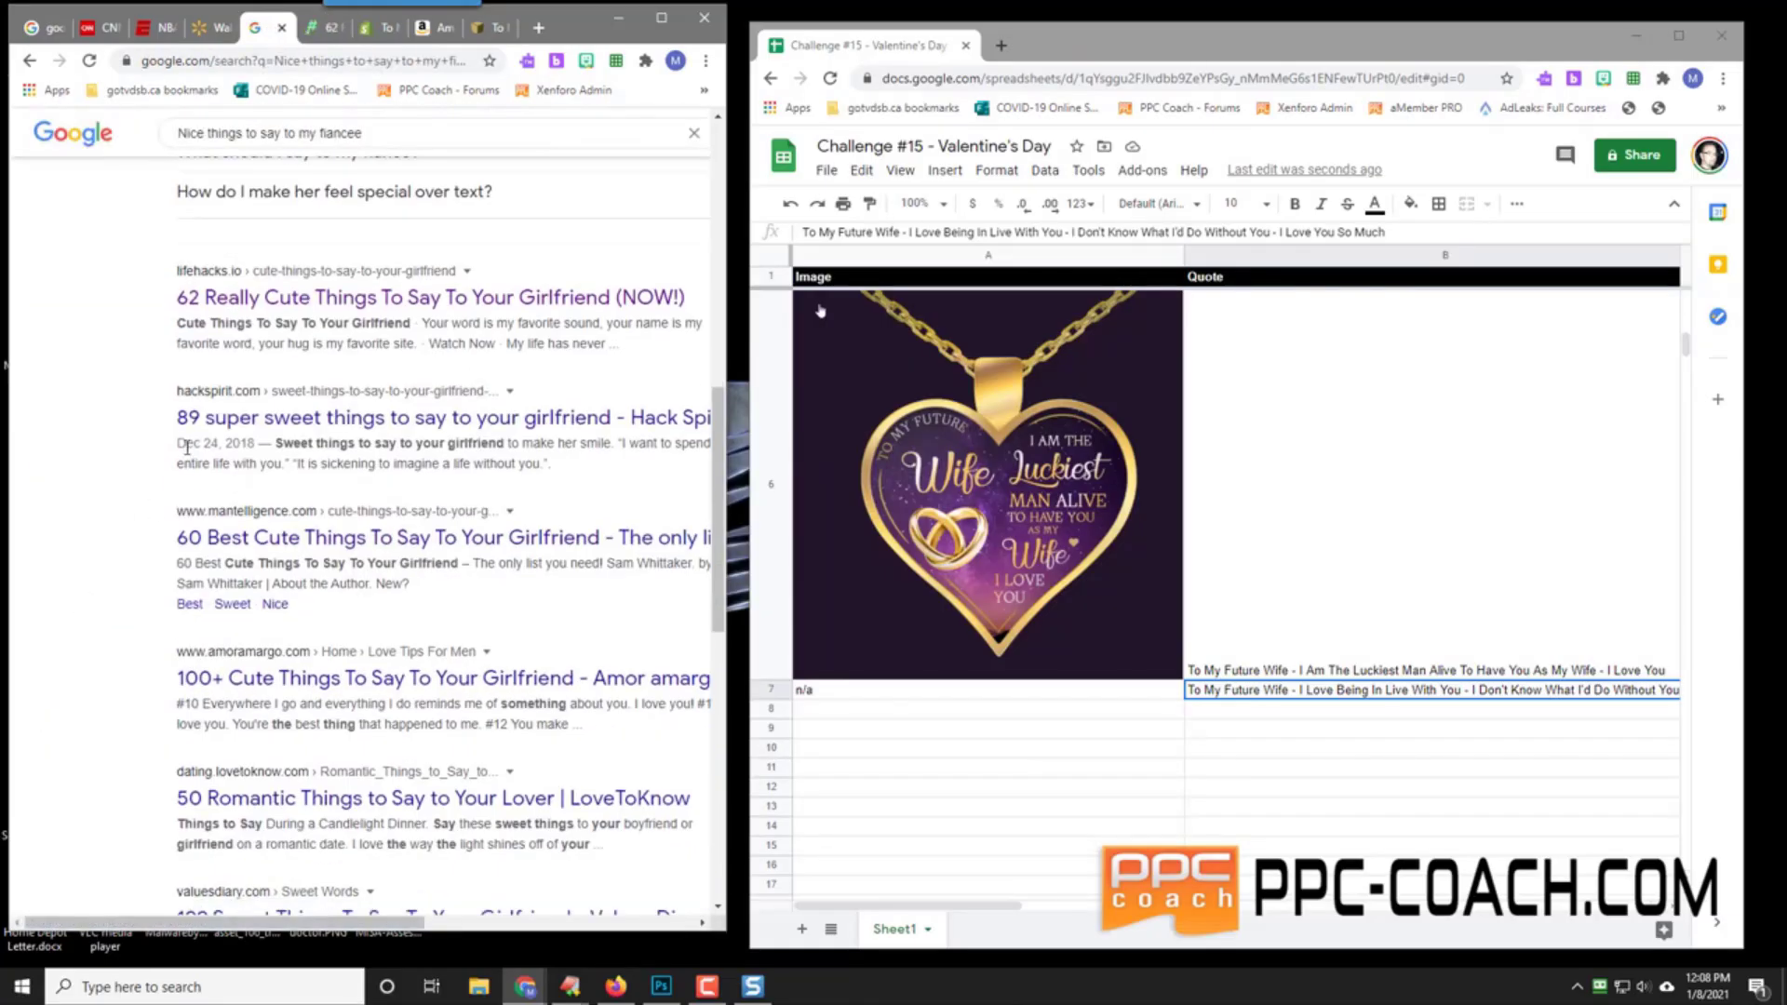
Step: Open the Mantelligence article from the search results in a new tab and scroll through its quotes
right_click(277, 543)
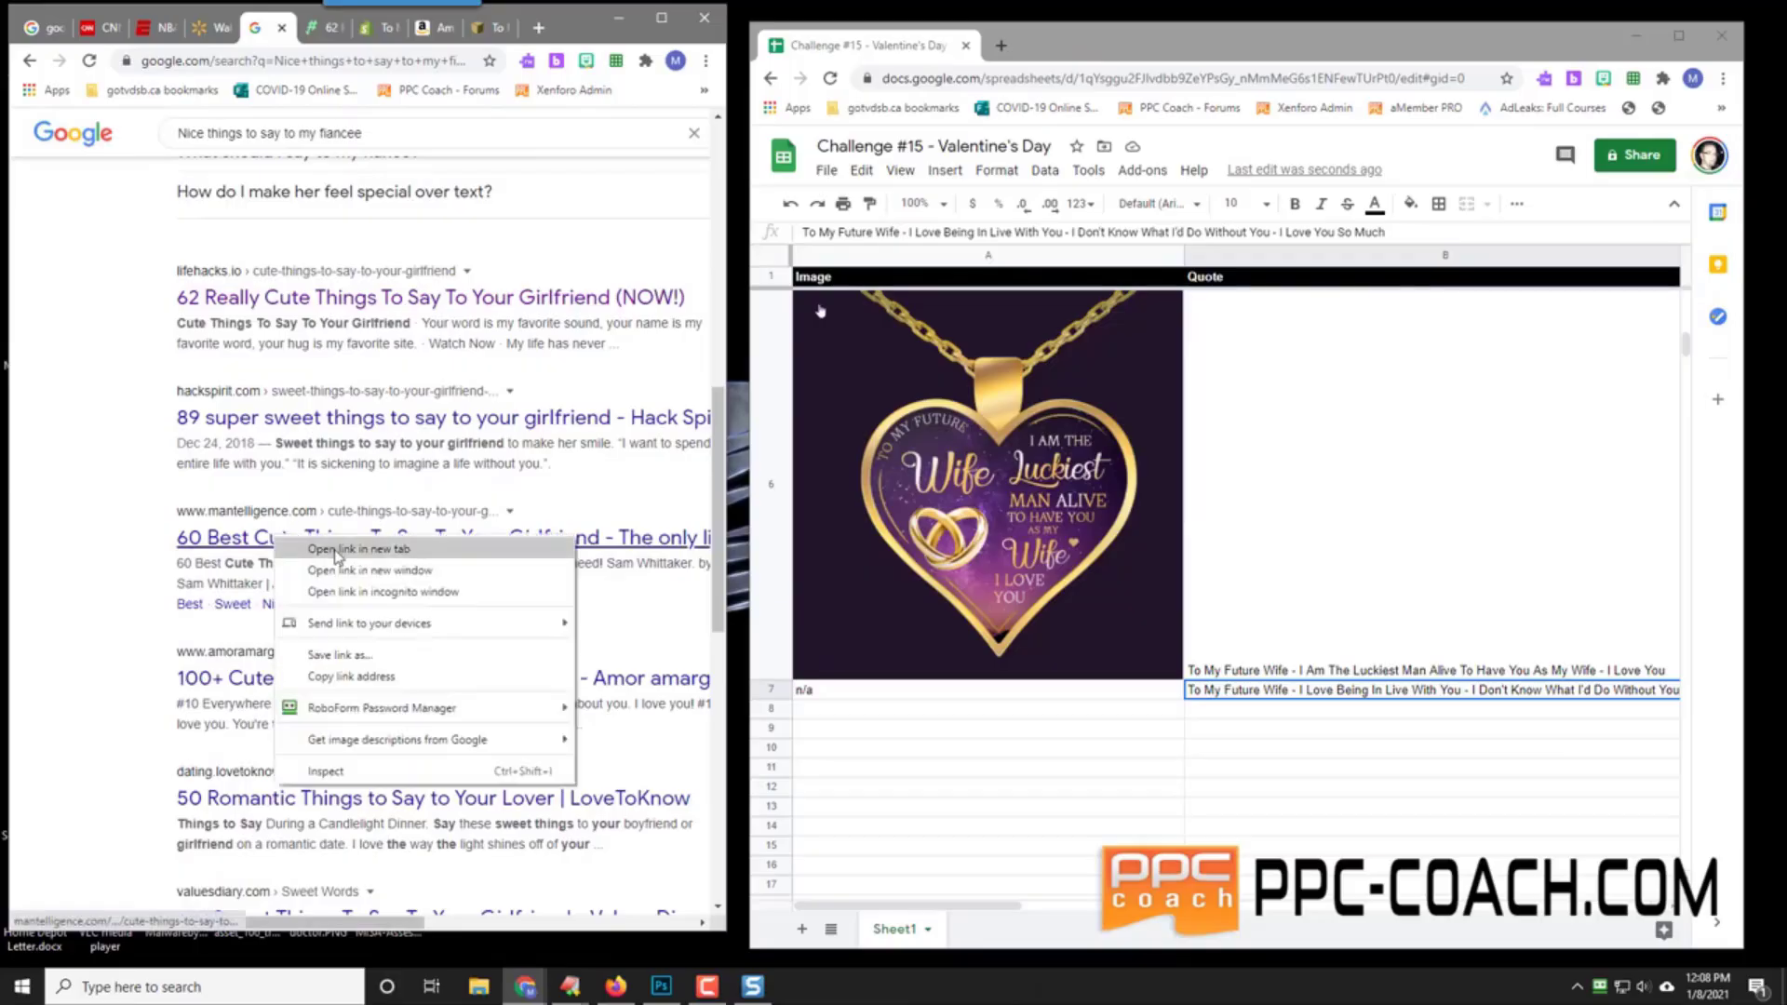
click(321, 551)
click(343, 30)
scroll(186, 447, down, 8)
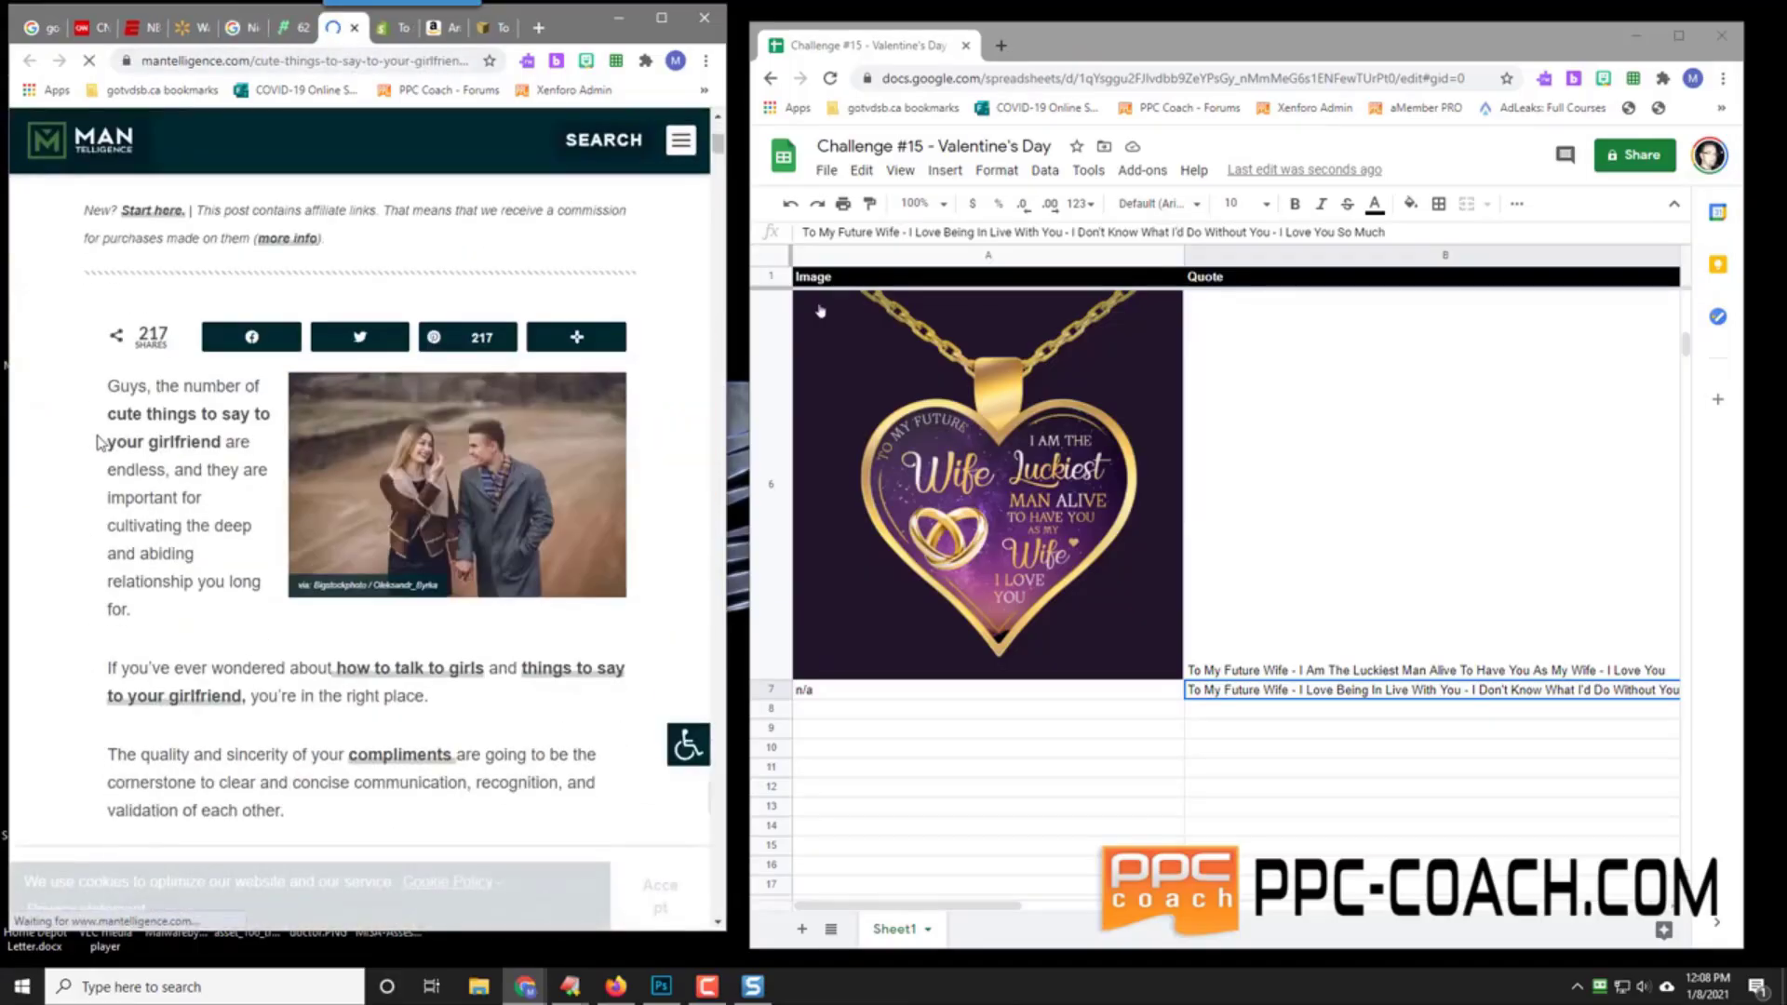
scroll(69, 498, down, 7)
scroll(70, 497, down, 14)
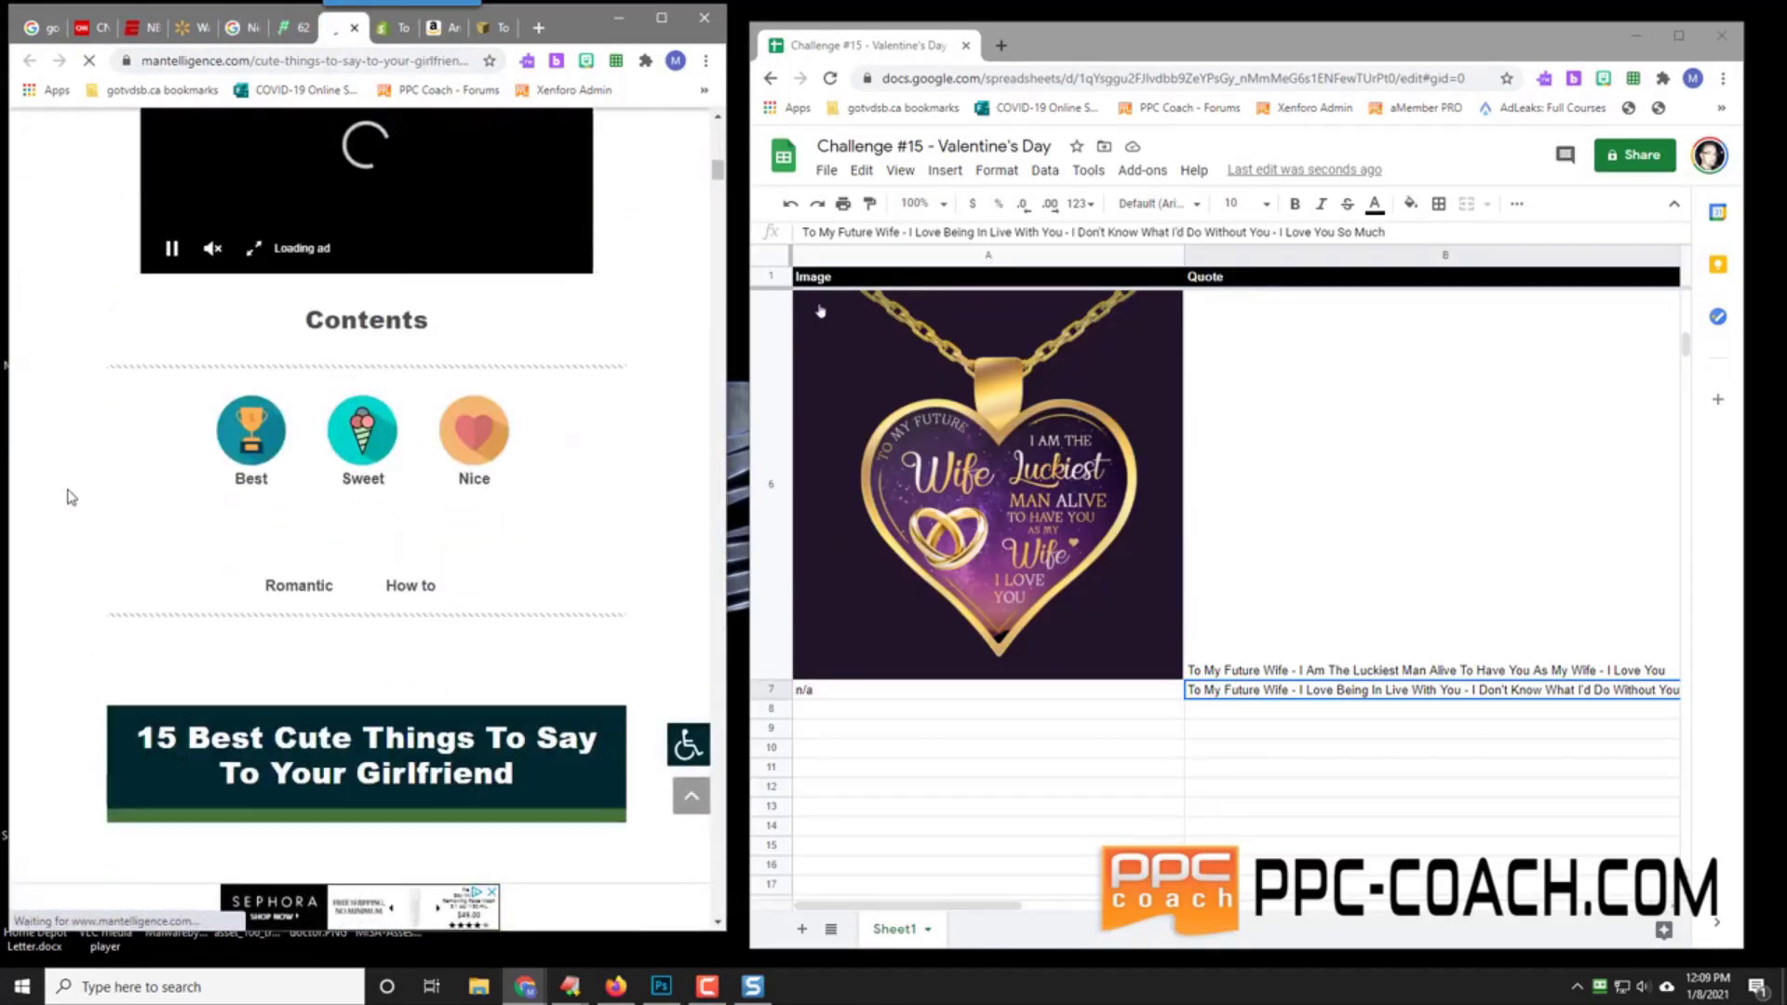
scroll(70, 497, down, 4)
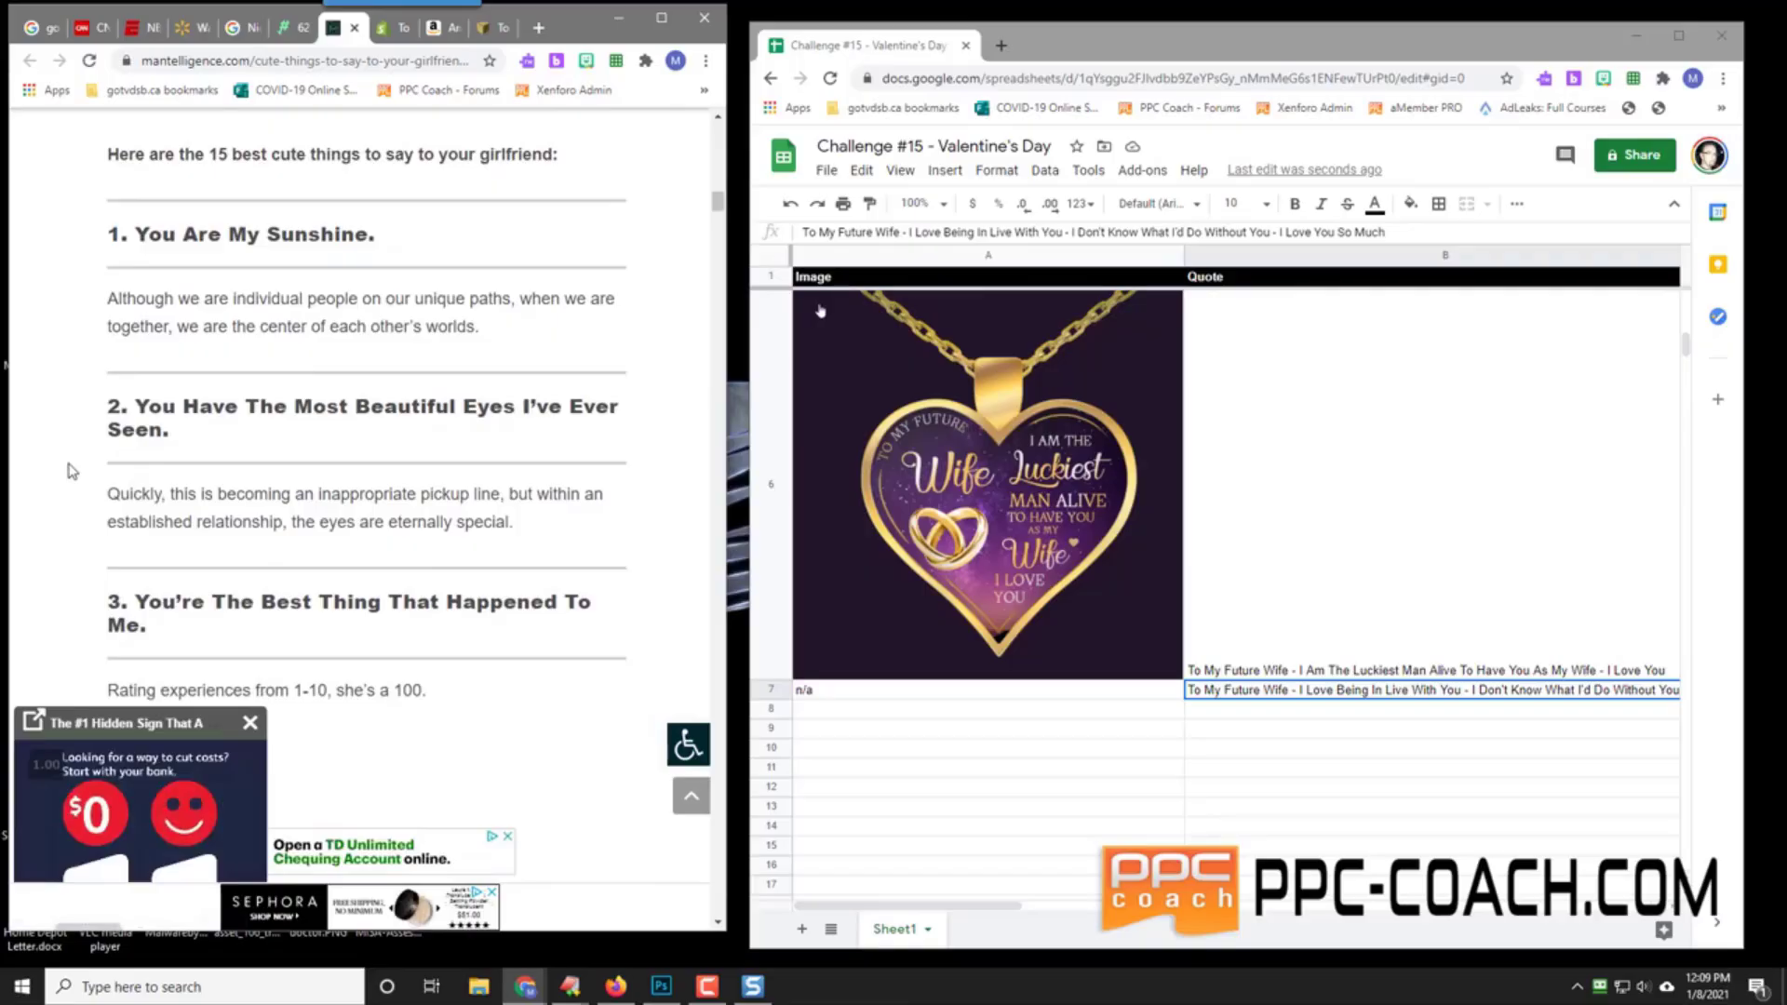
Step: Enter 'To My Future Wife - You Are My Sunshine - You're The Best Thing That Has Ever Happened To Me - I Love You' in B8
click(1228, 715)
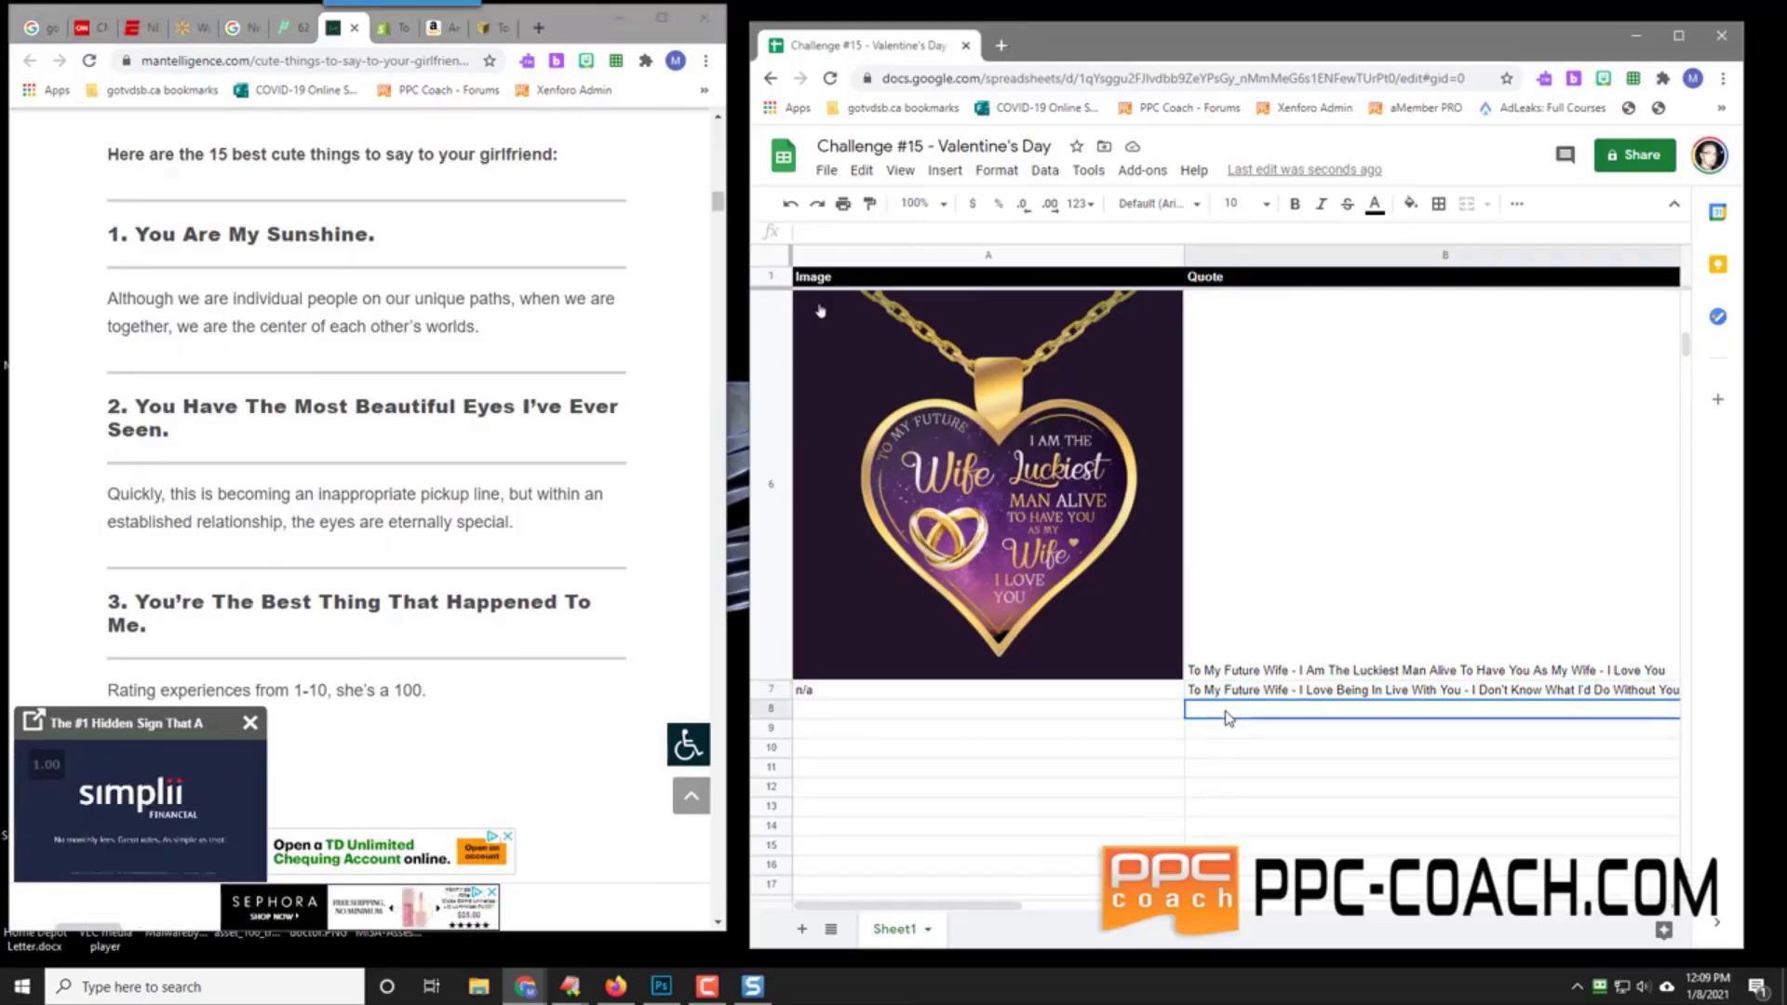
text(To My Futur)
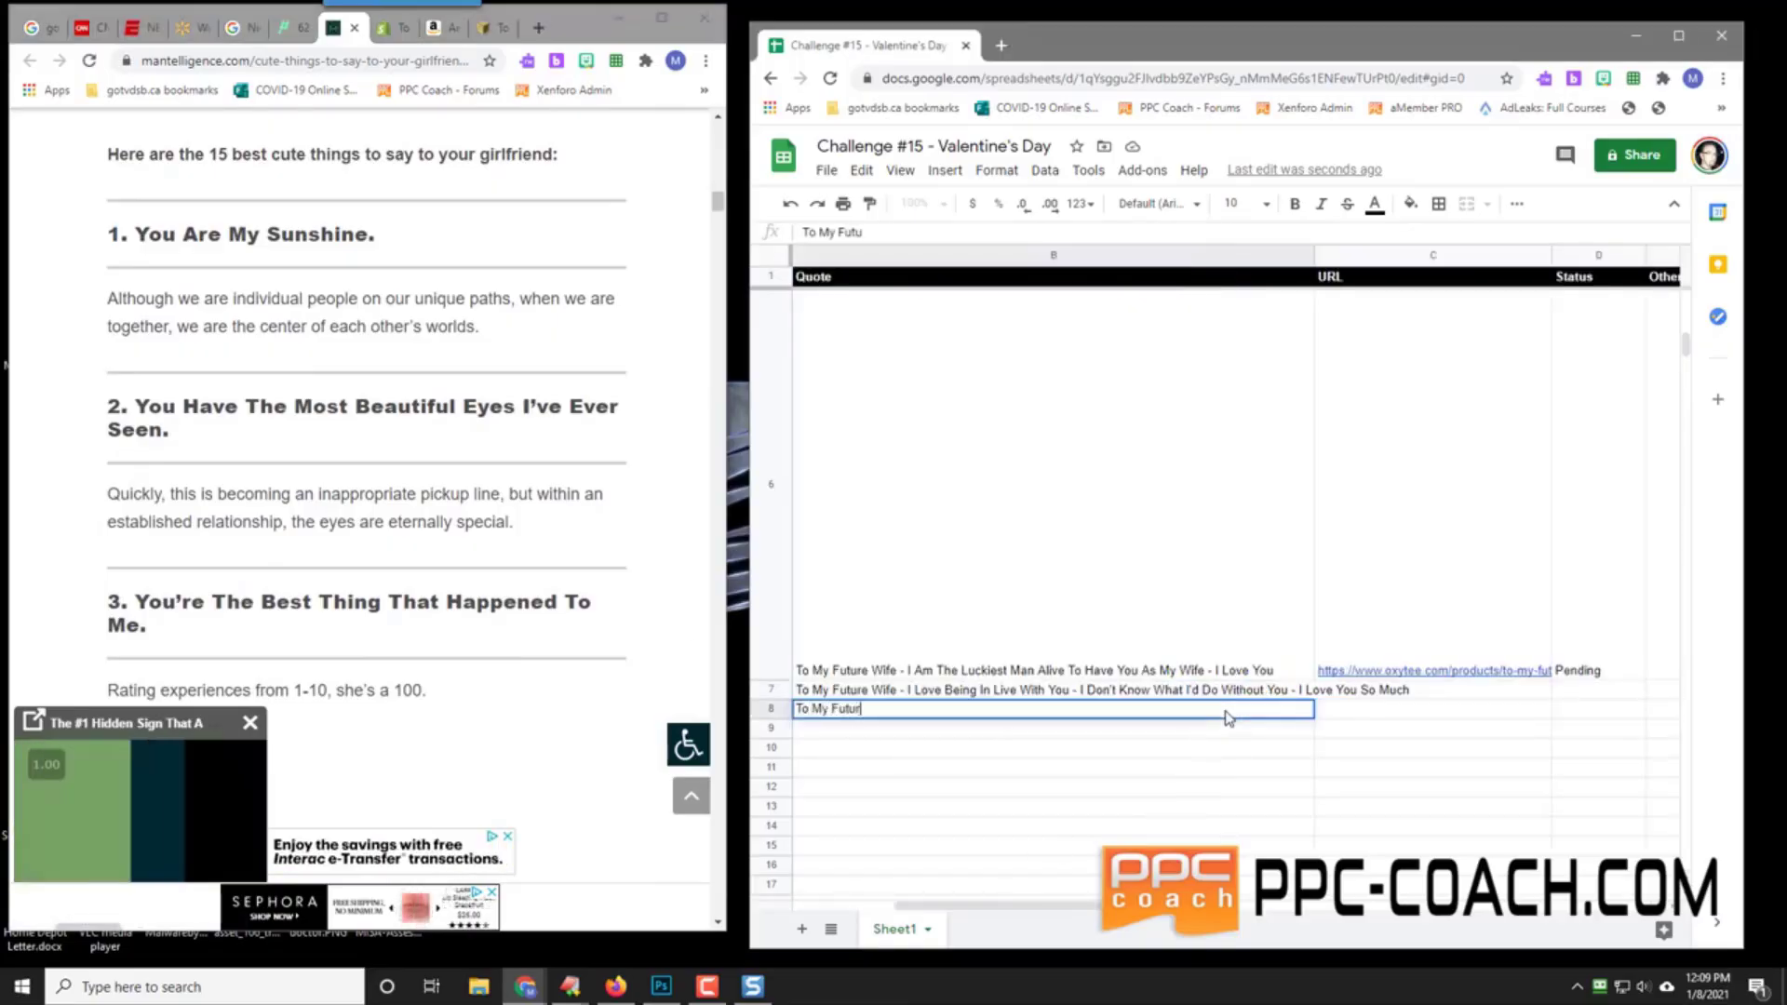
text(e Wife - You)
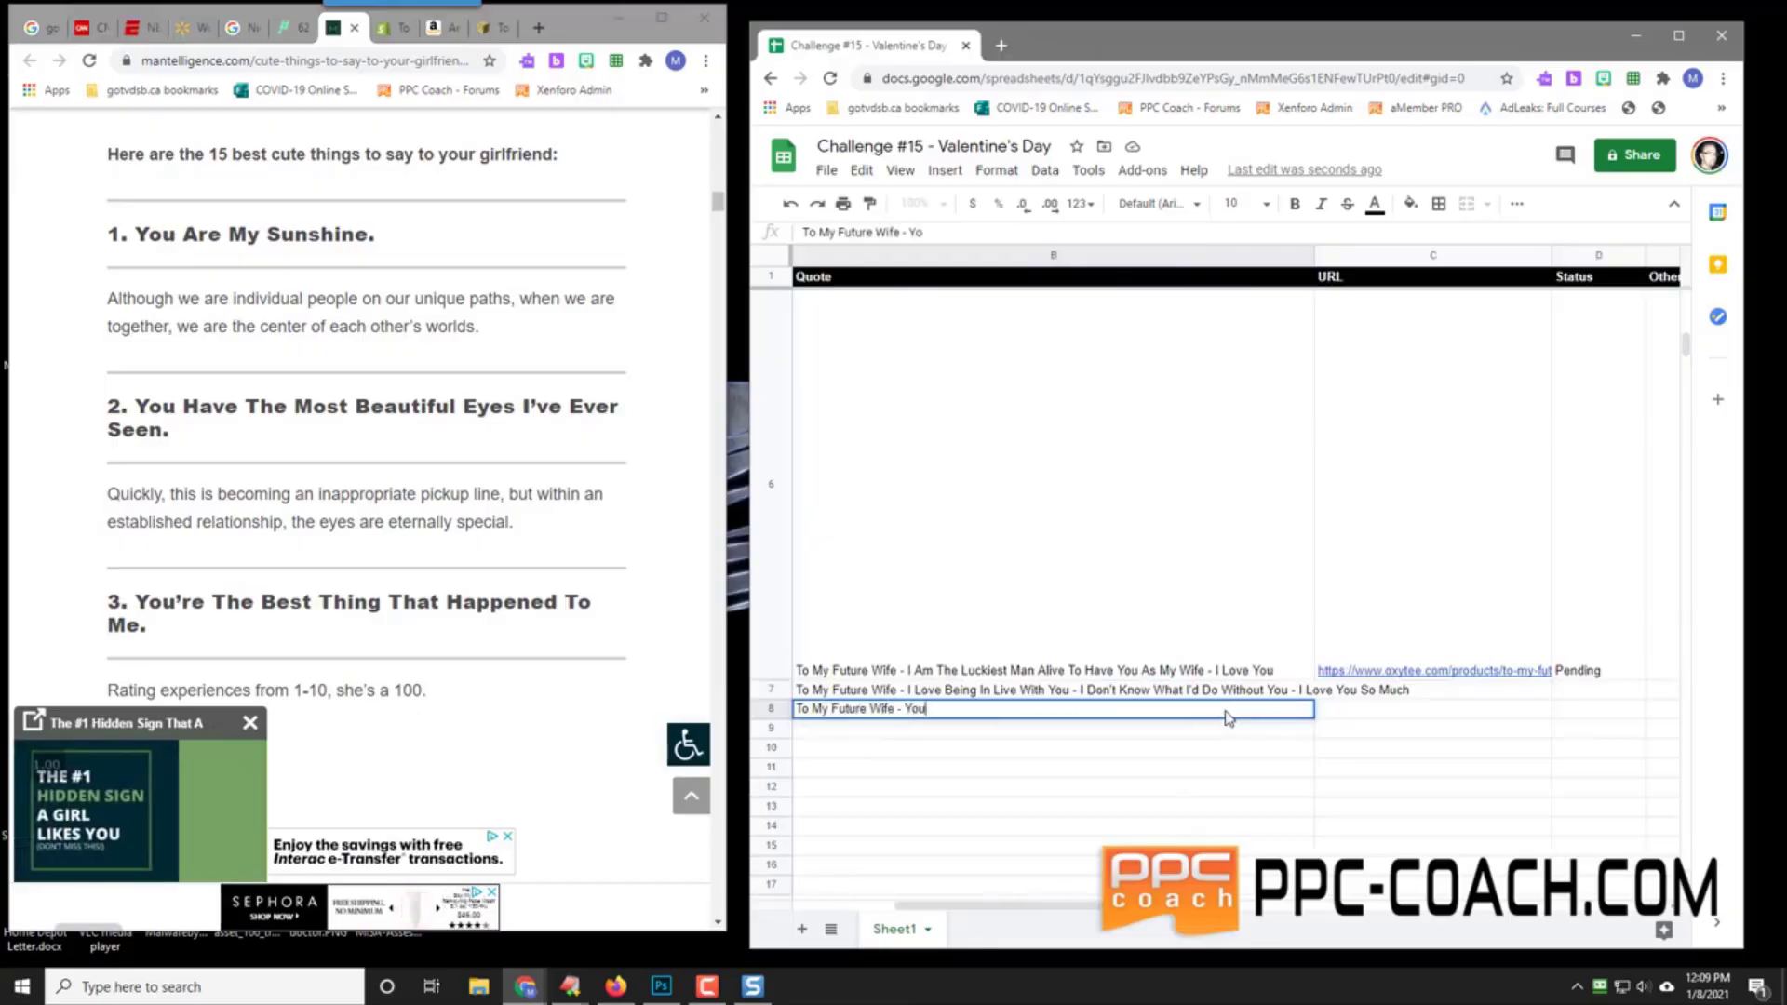
text( Are My Sunshine - )
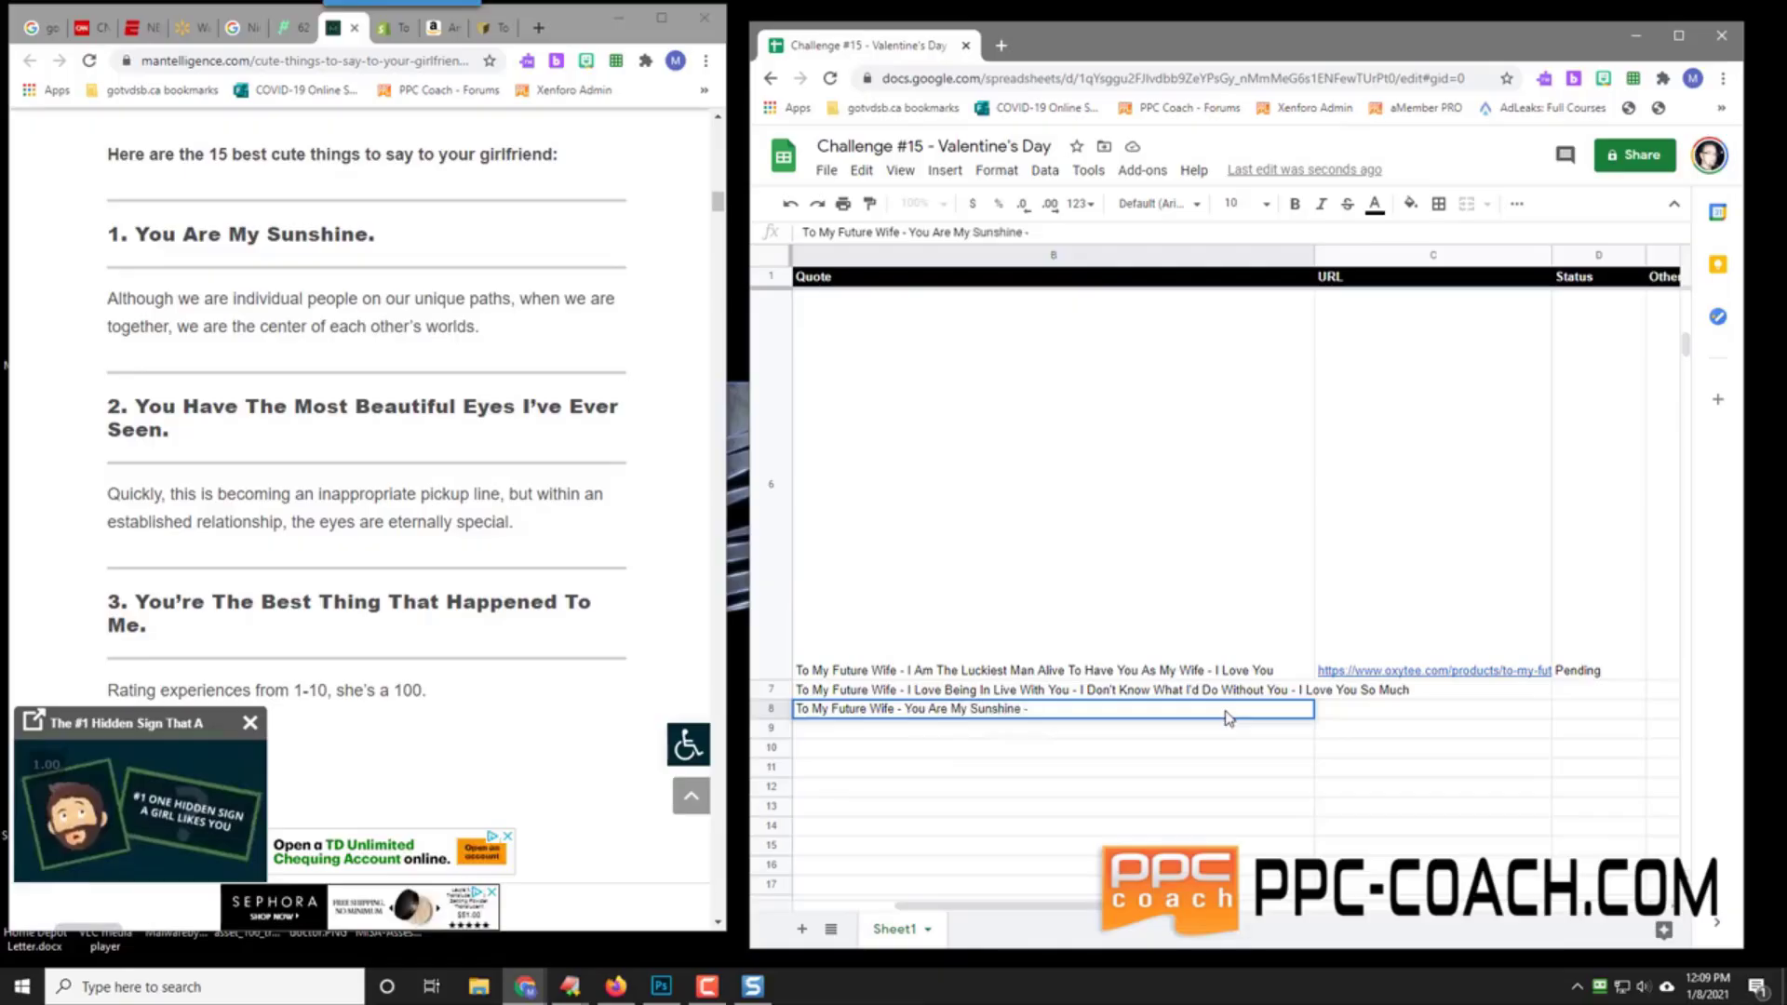
text(You)
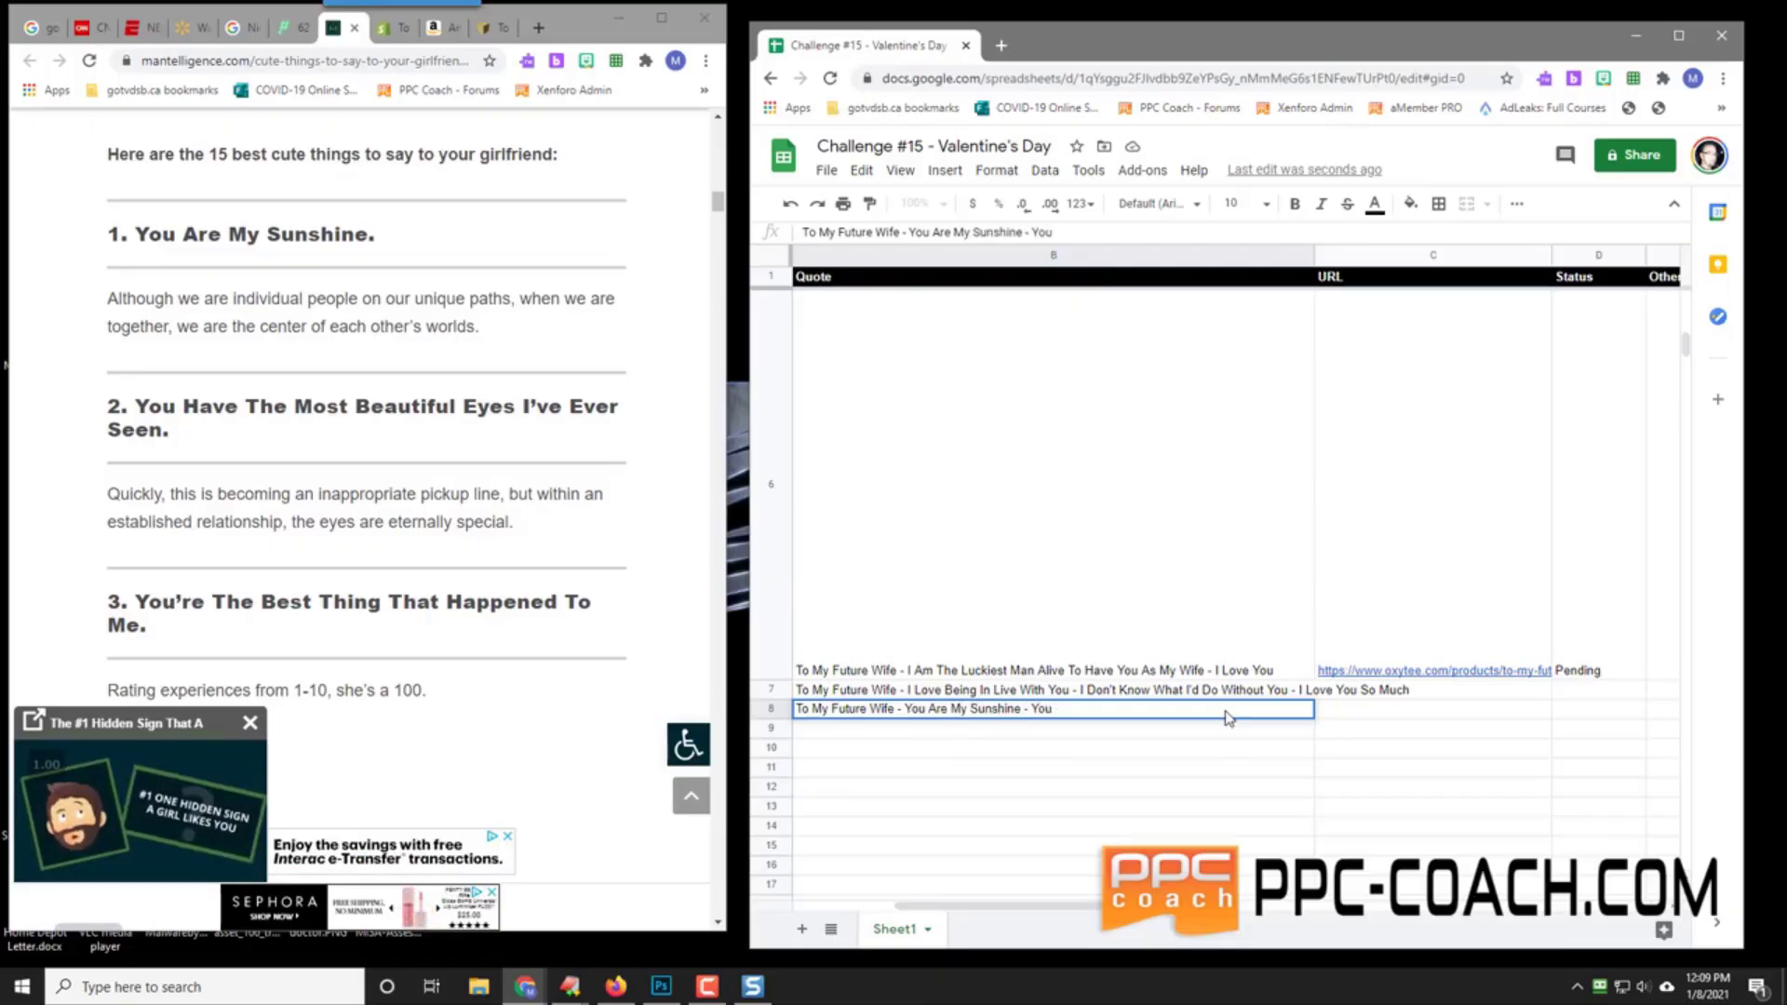
text('re The Bes)
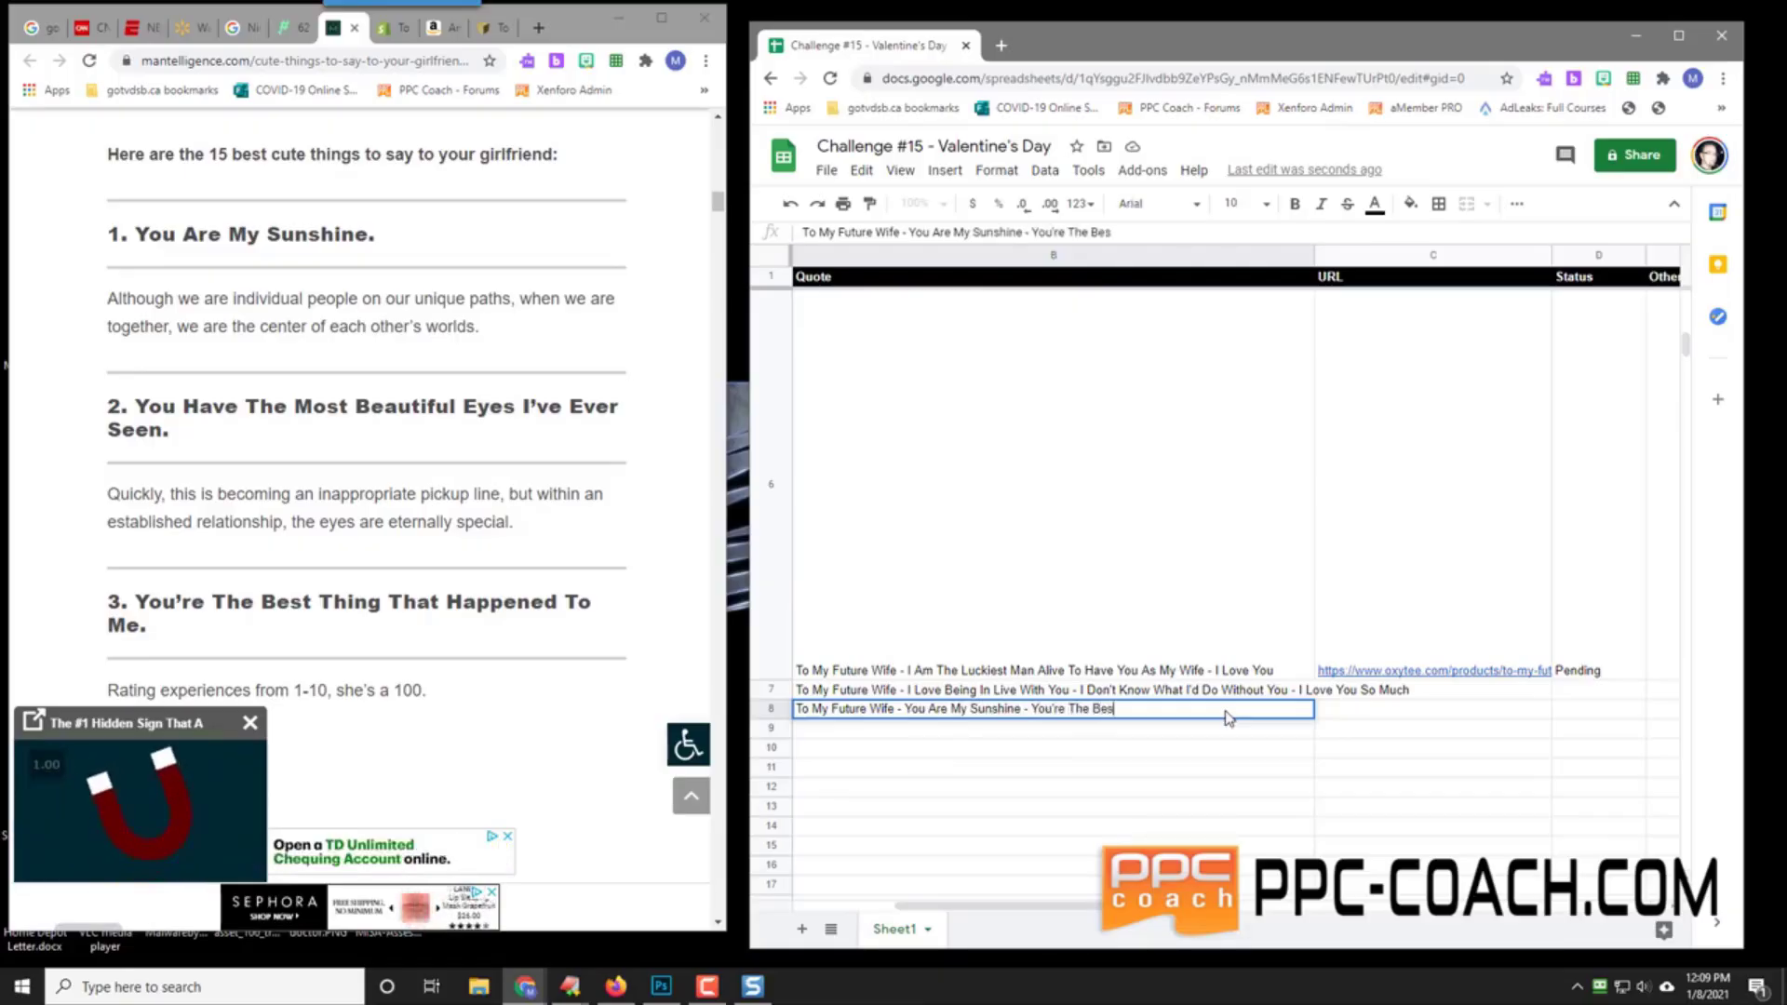
text(t Thing That H)
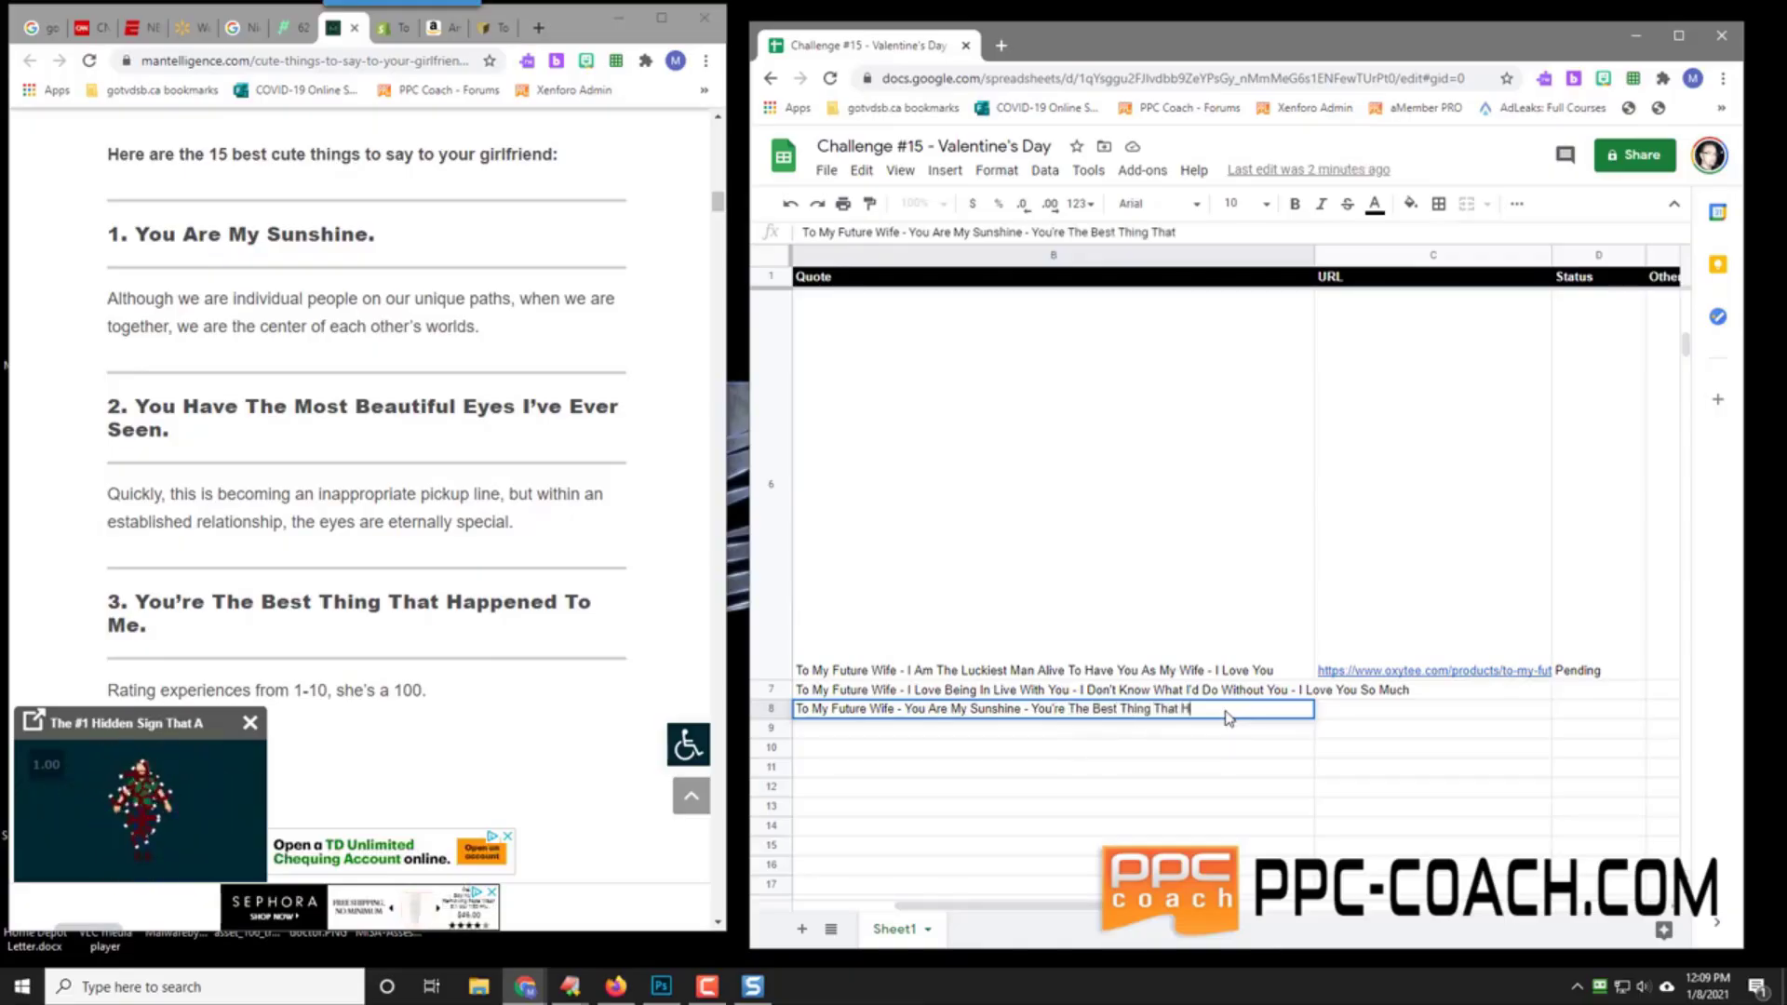
text(as Ever happ)
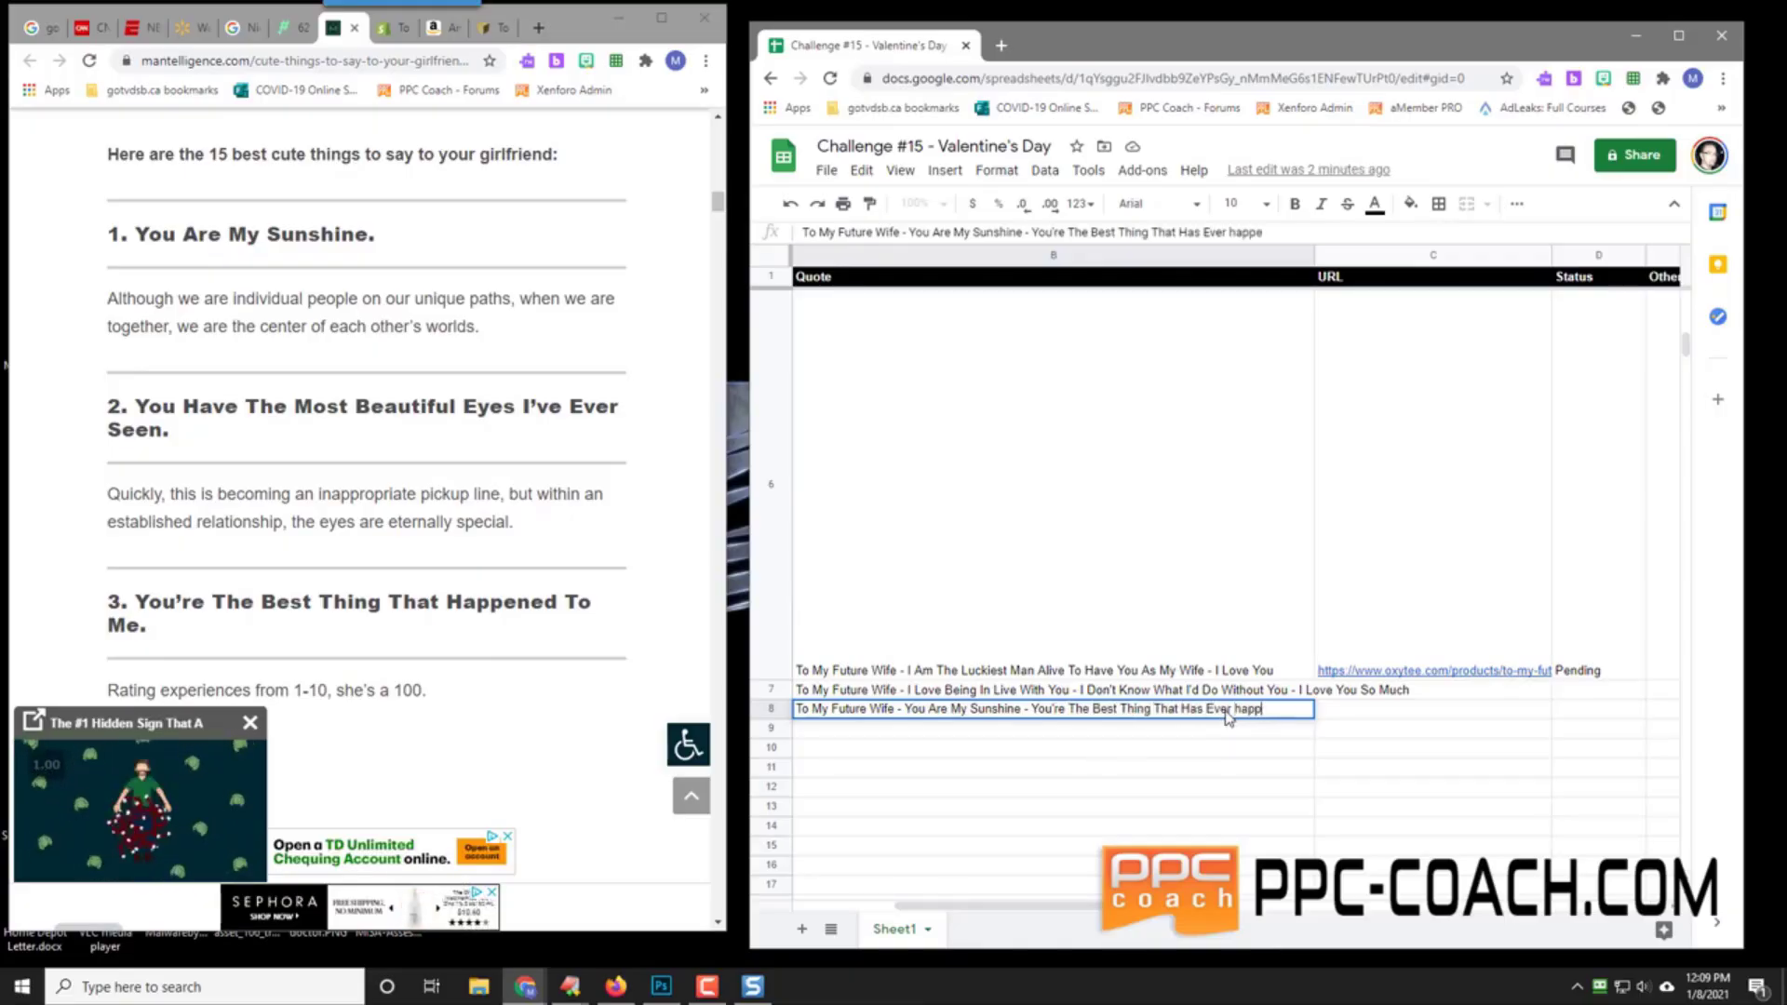
key(BackSpace)
text(Happened )
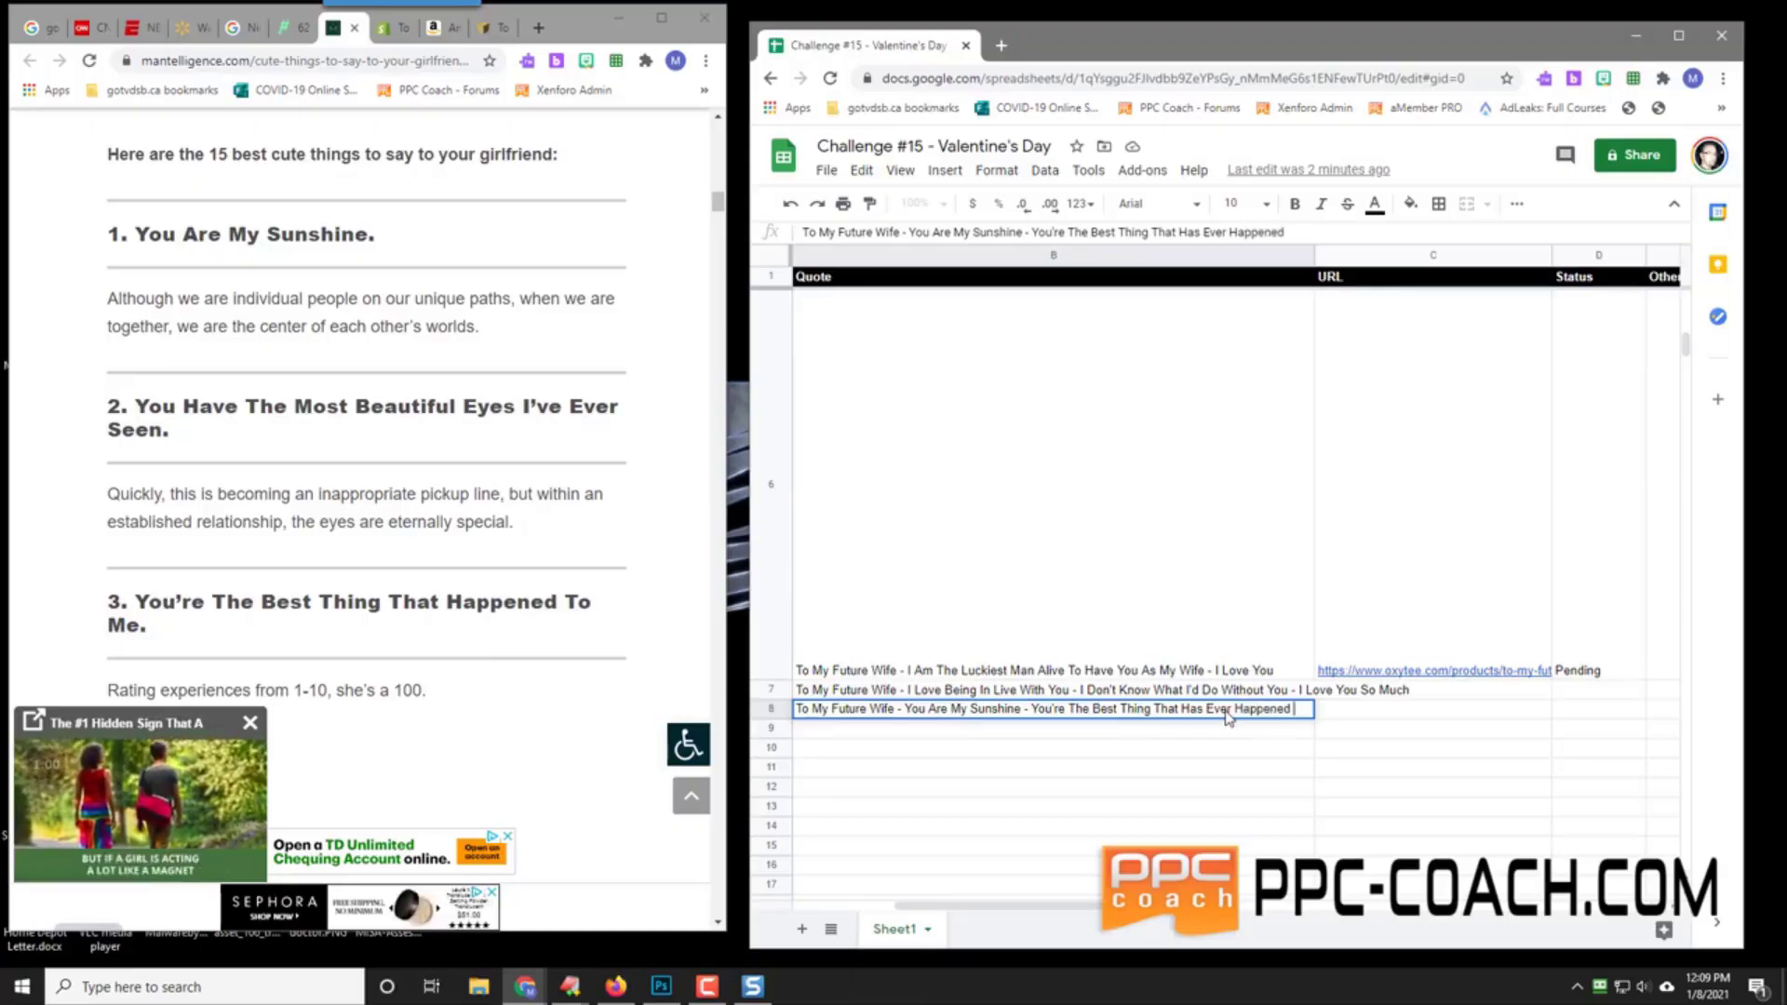
text(To Me - I Love You)
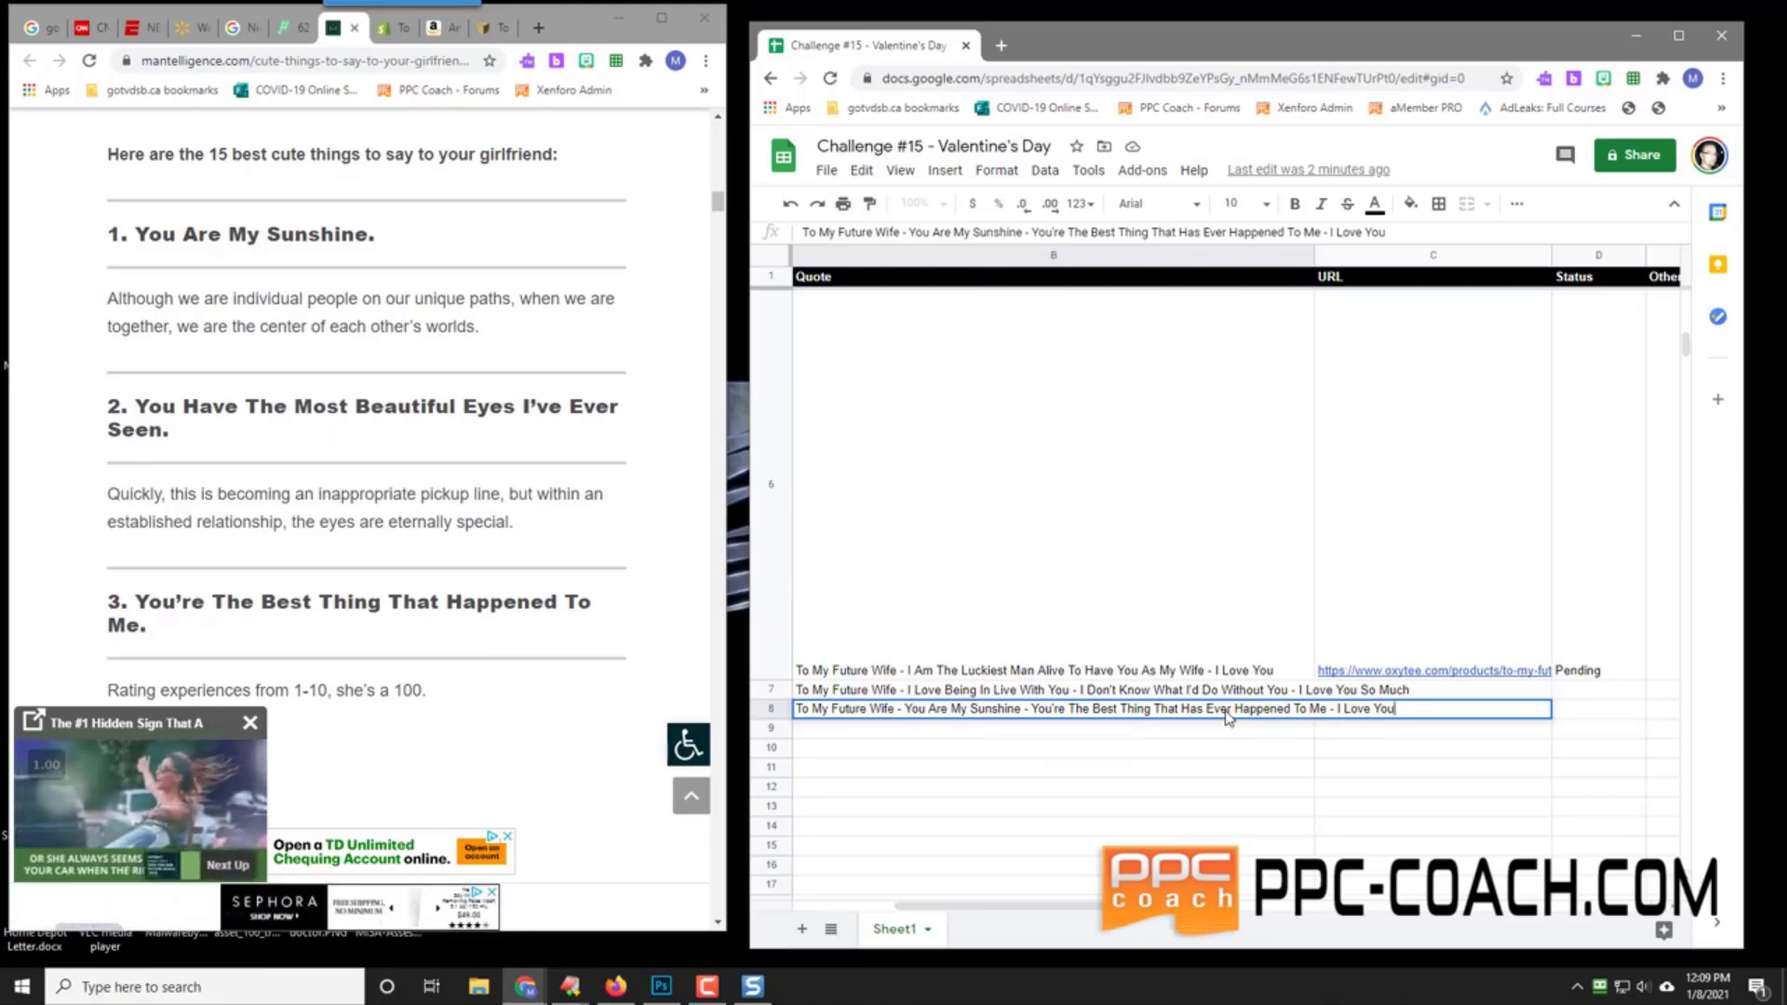
key(Return)
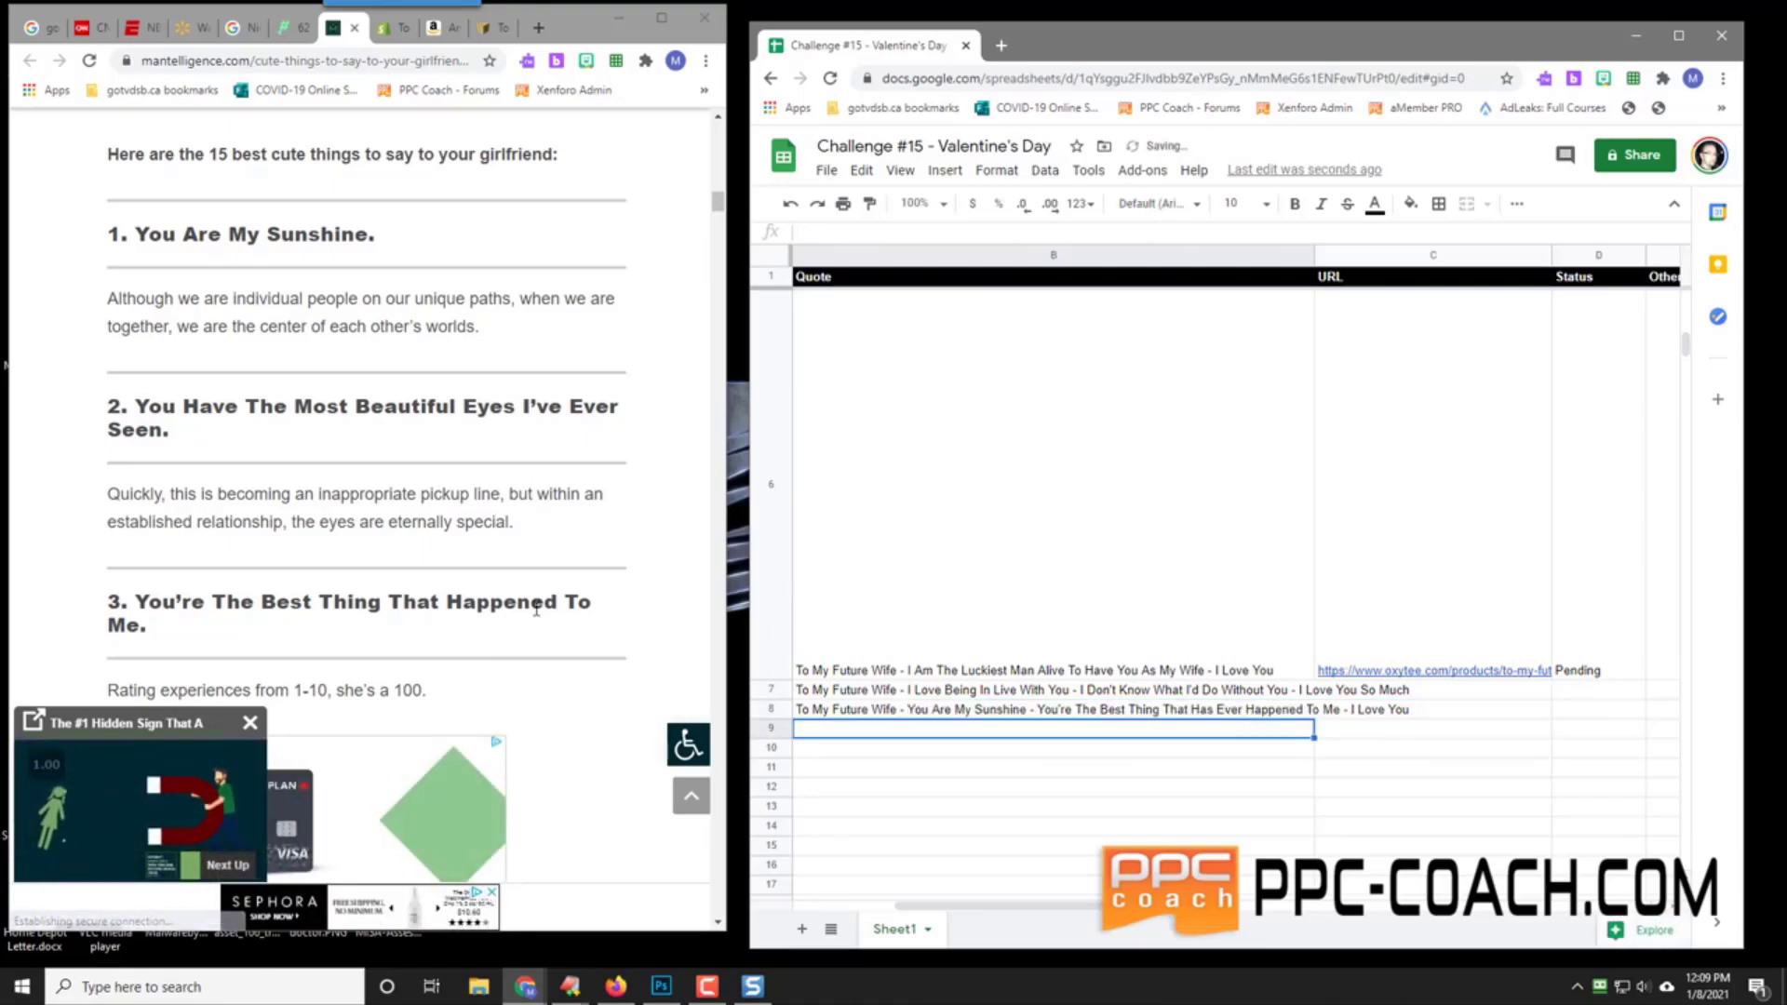
Step: Type 'To My Future Wife - You Are All I Want To Think About - I Love You So Much' into B9
scroll(135, 563, down, 3)
scroll(130, 560, down, 4)
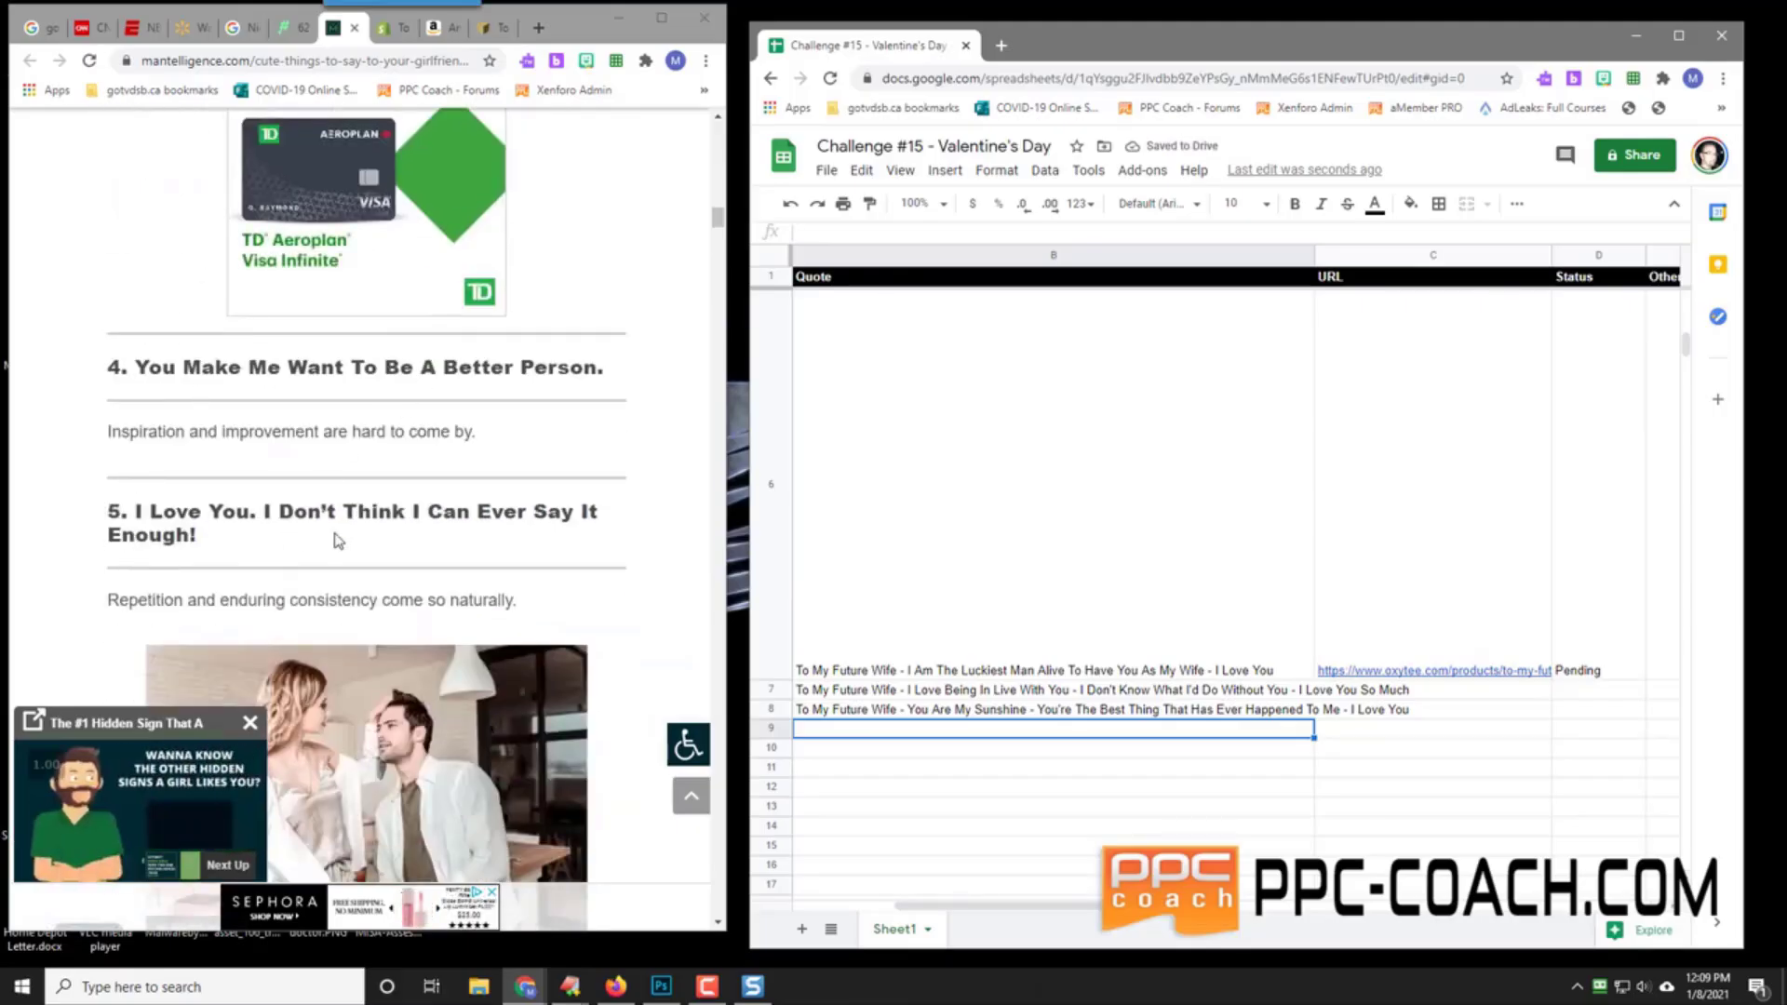
scroll(346, 540, down, 5)
scroll(346, 539, down, 2)
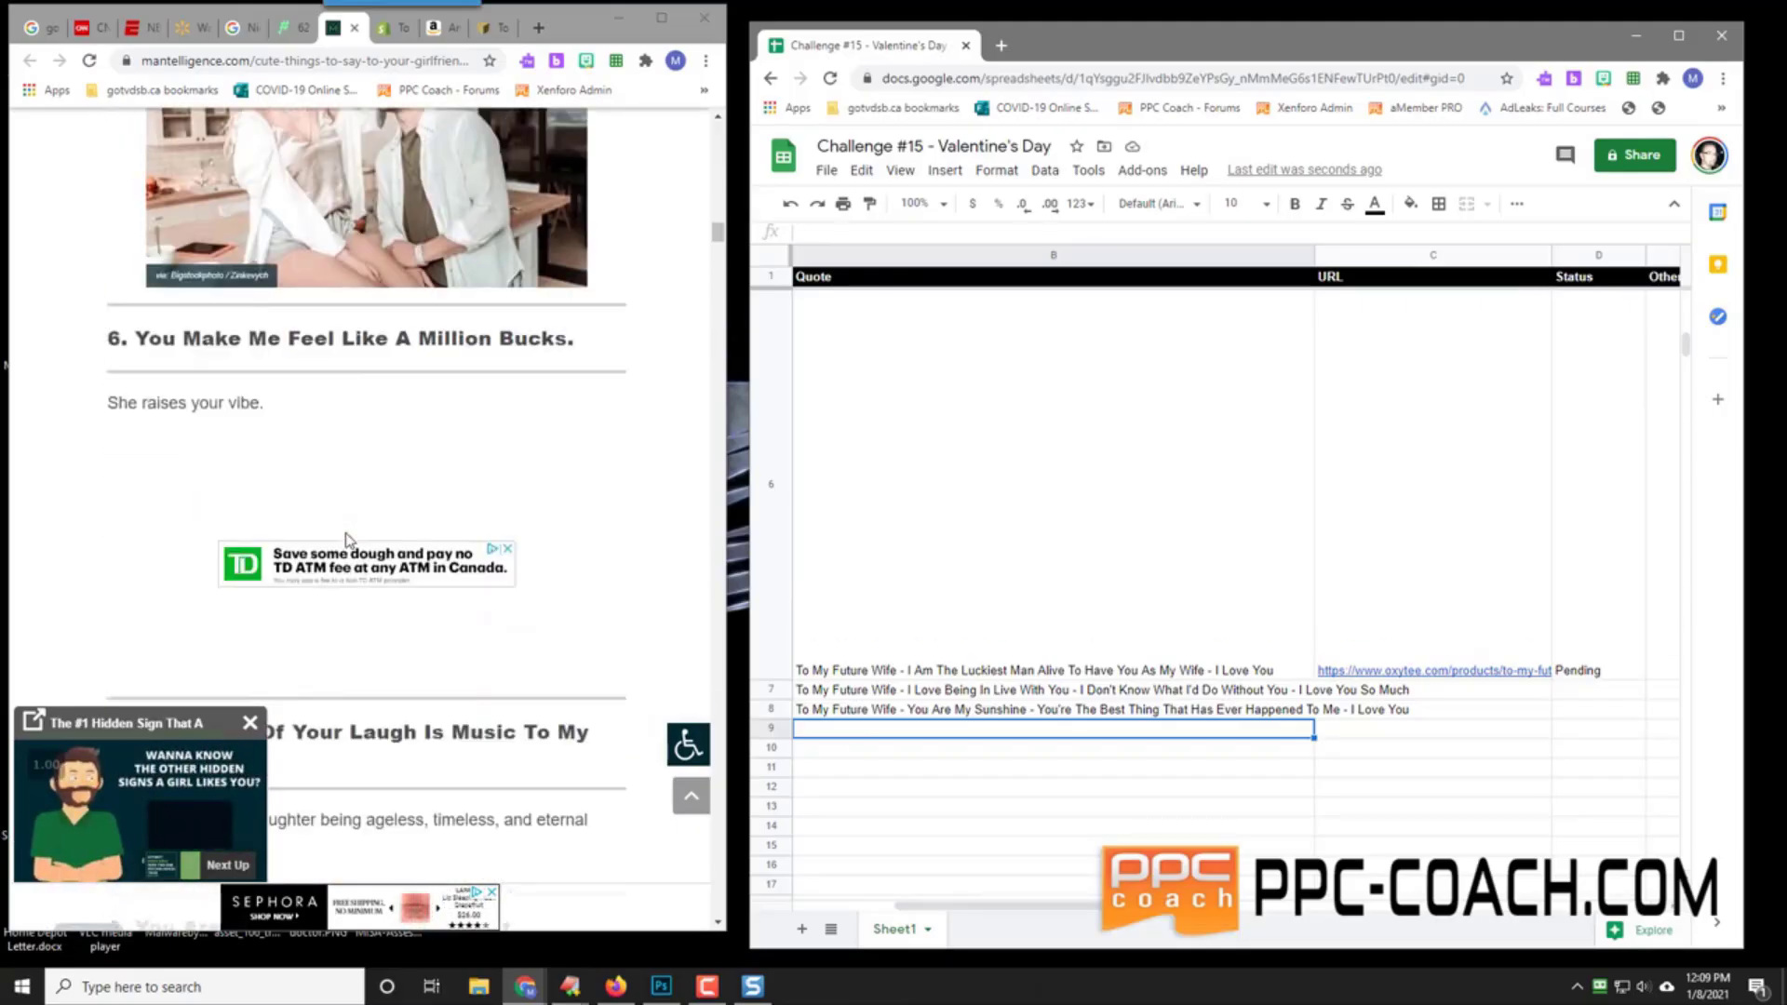
scroll(376, 424, down, 5)
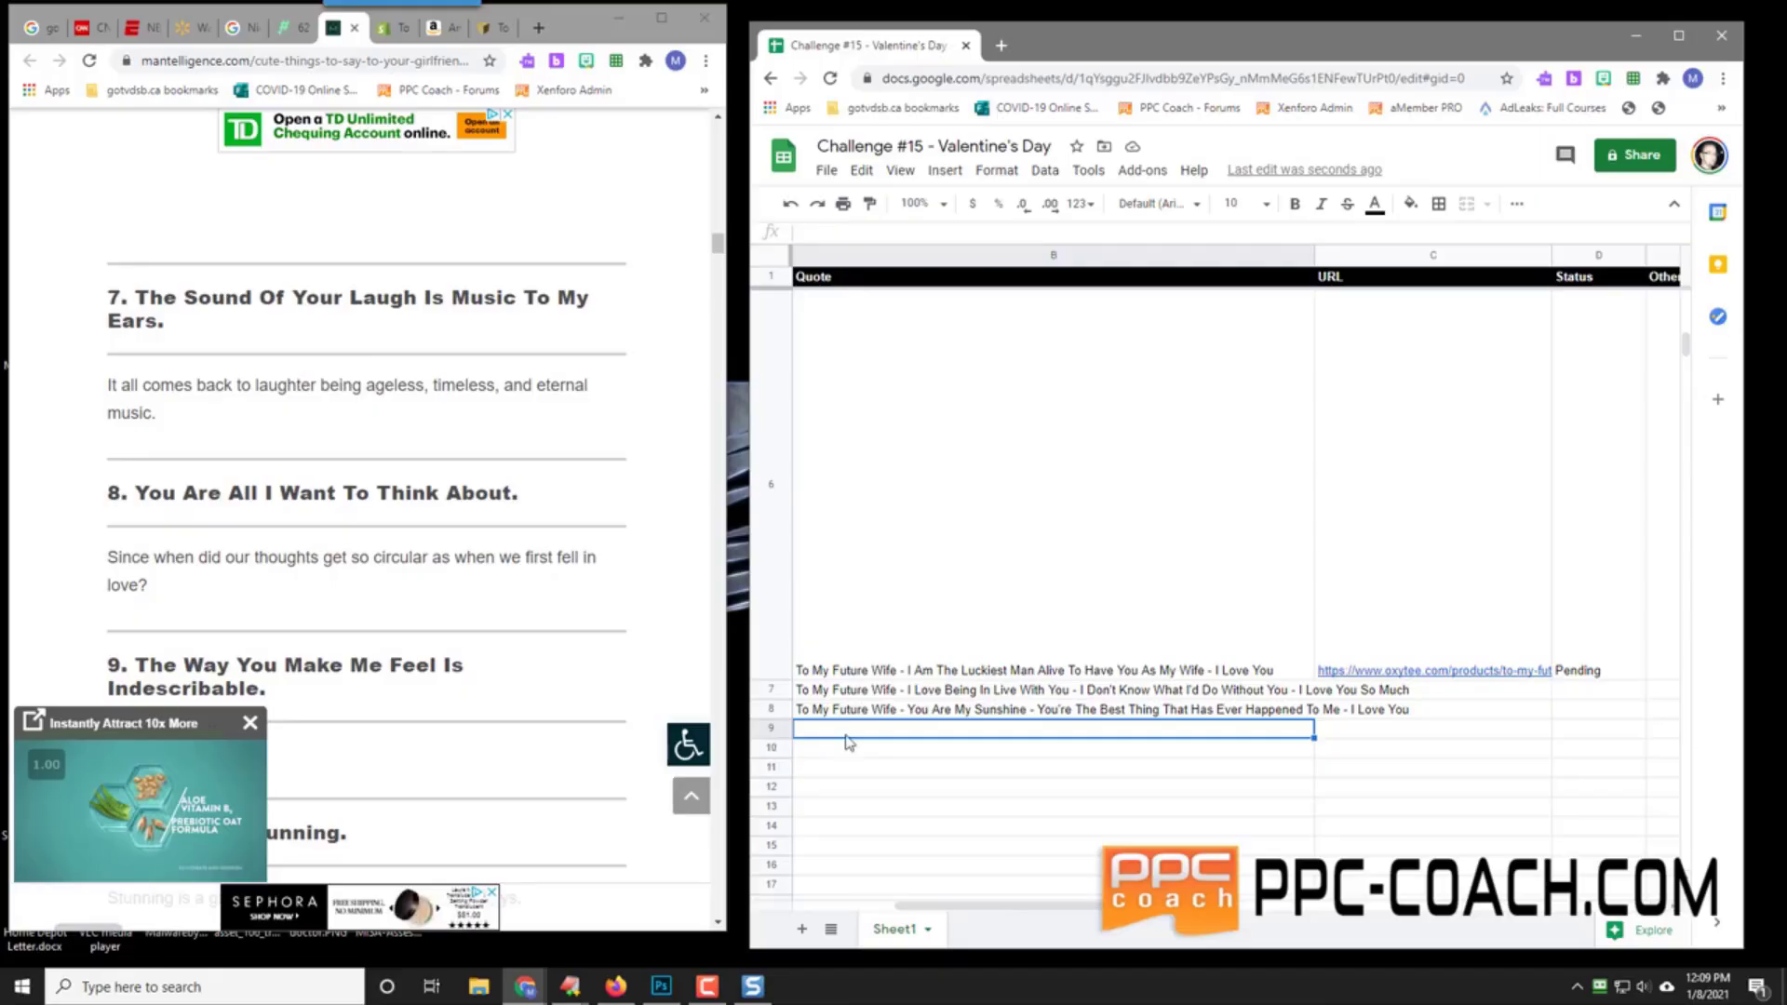
text(To My Future )
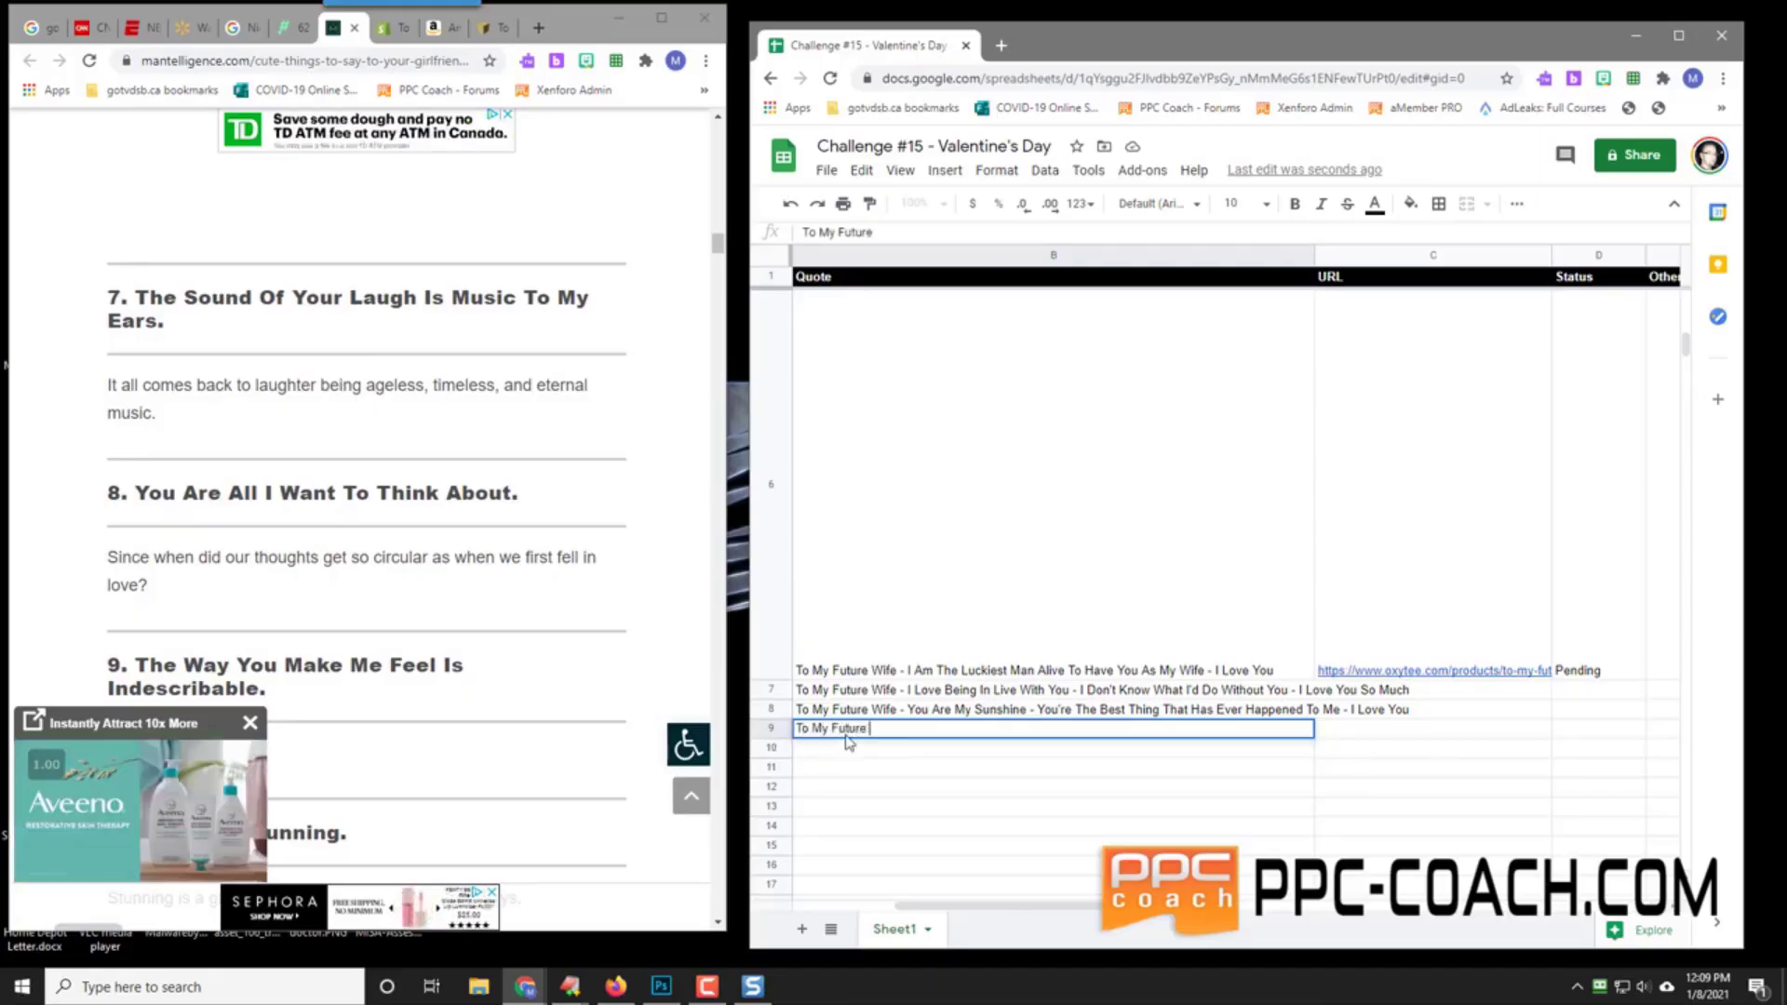
text(Wi)
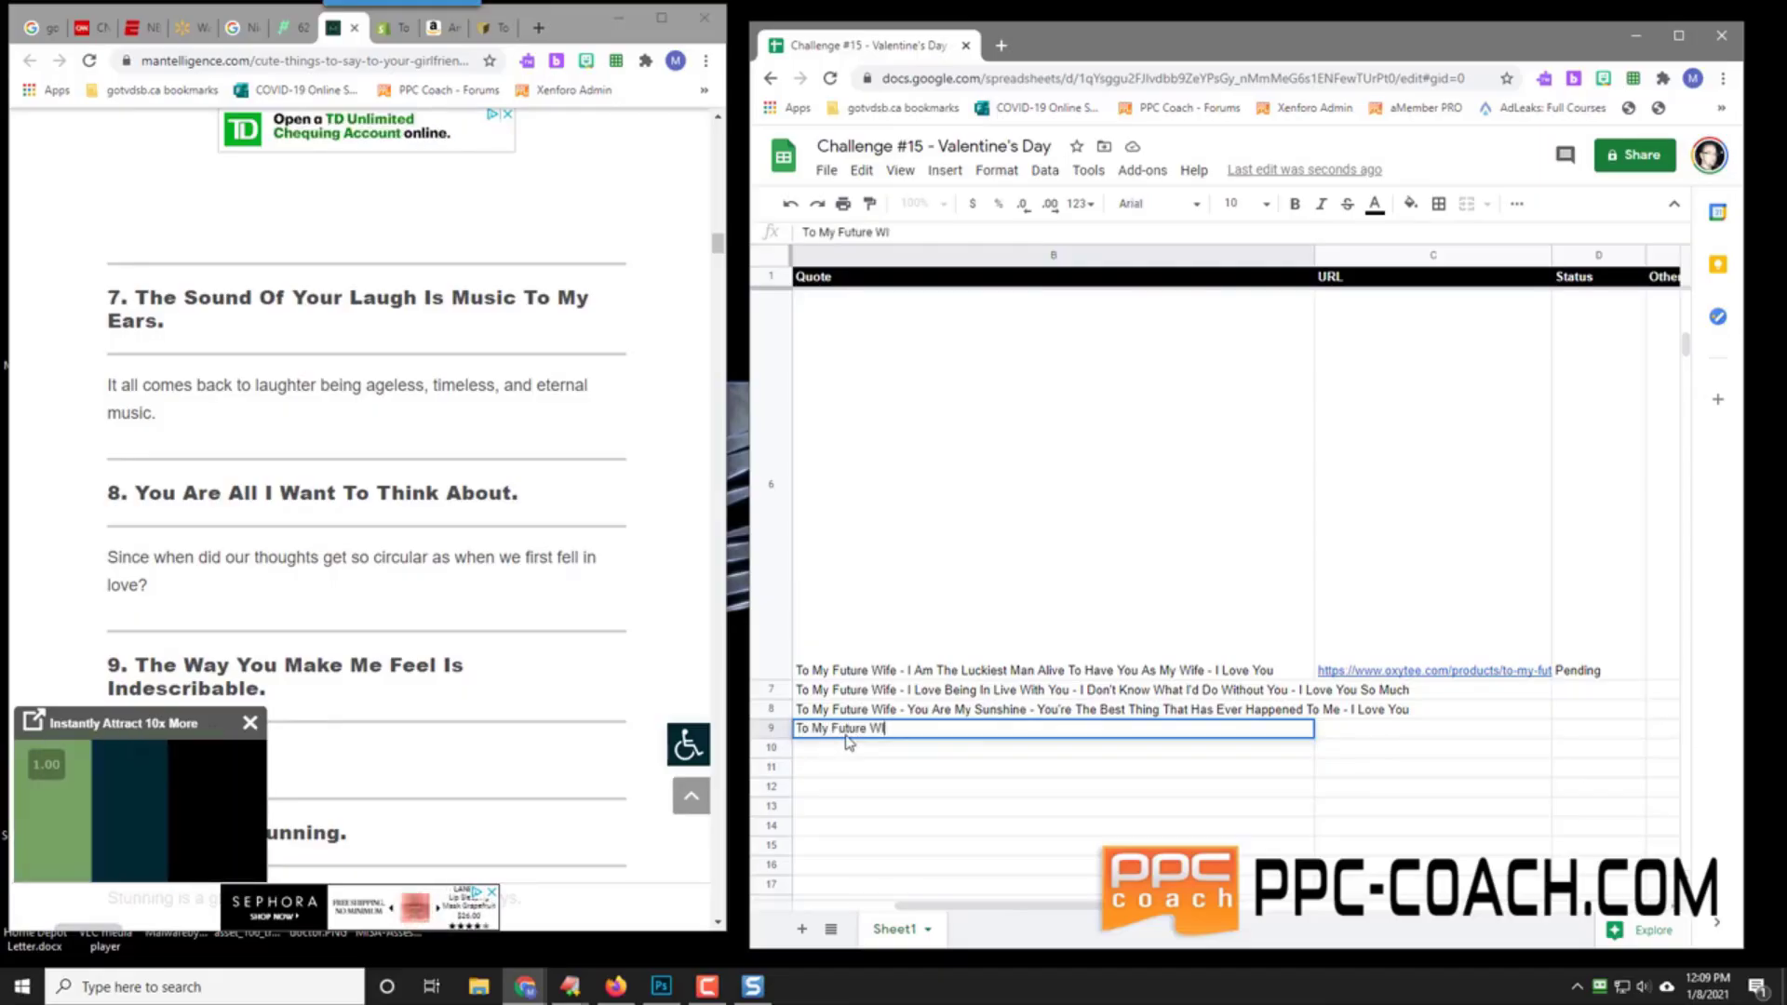
text(fe - )
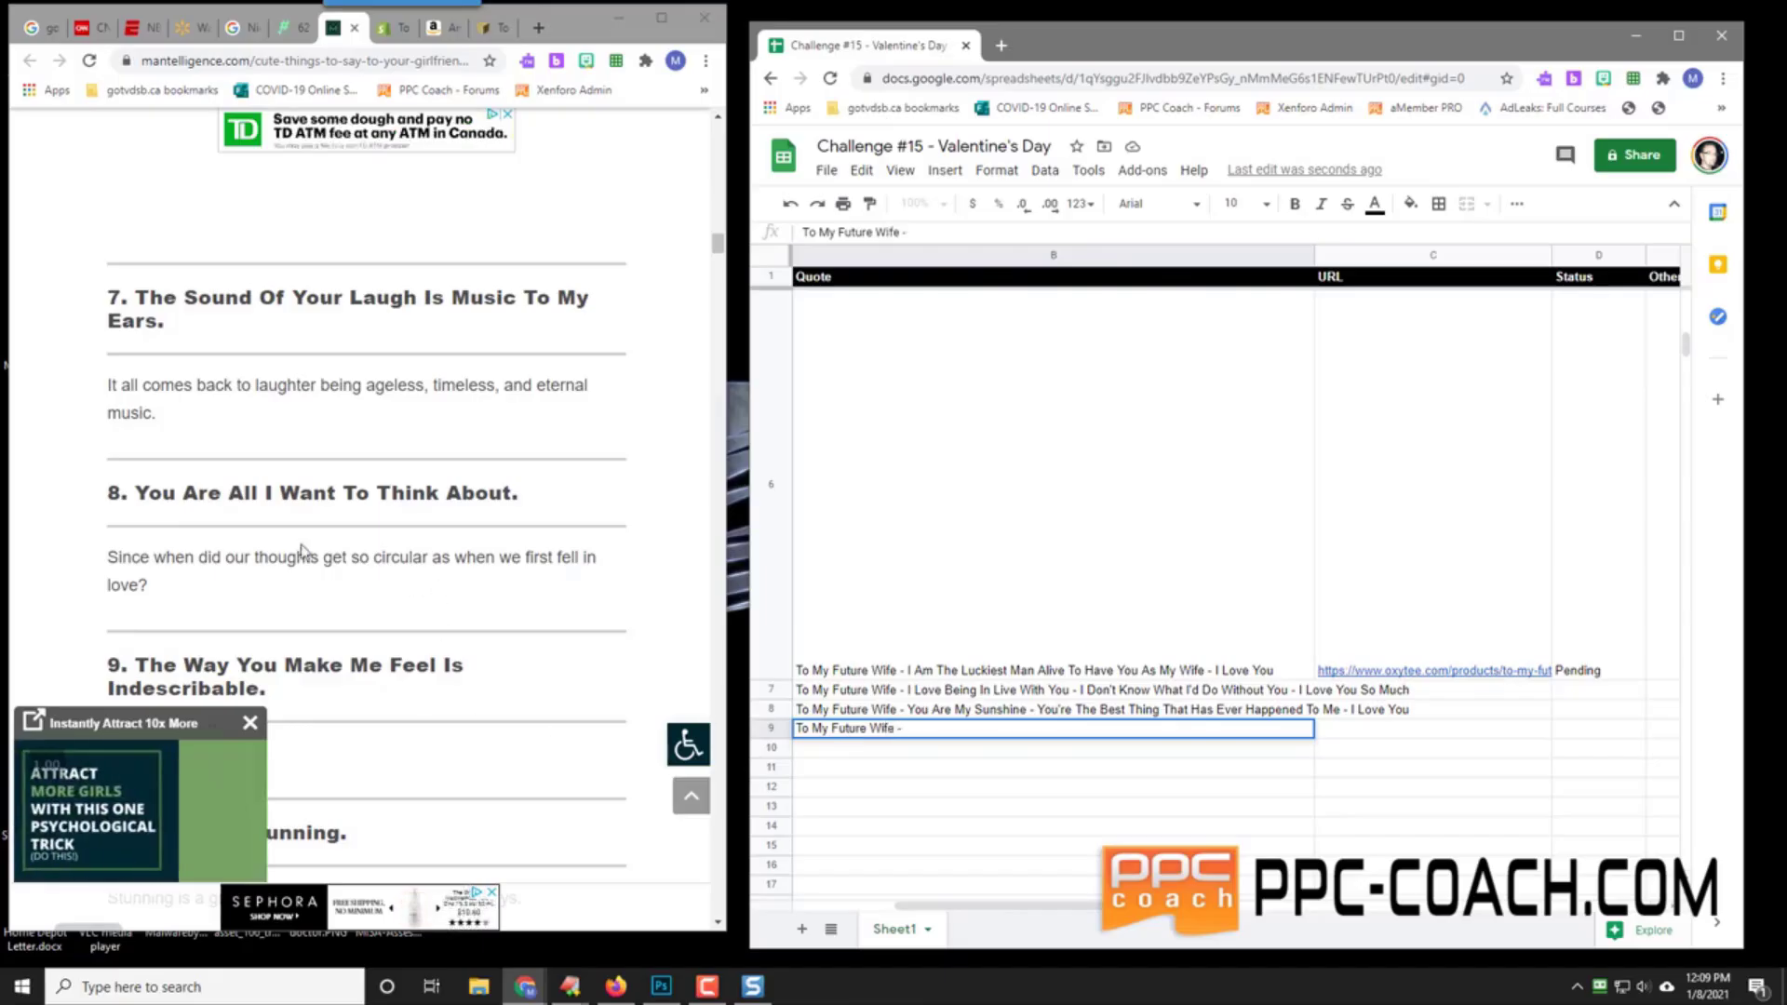
text(You)
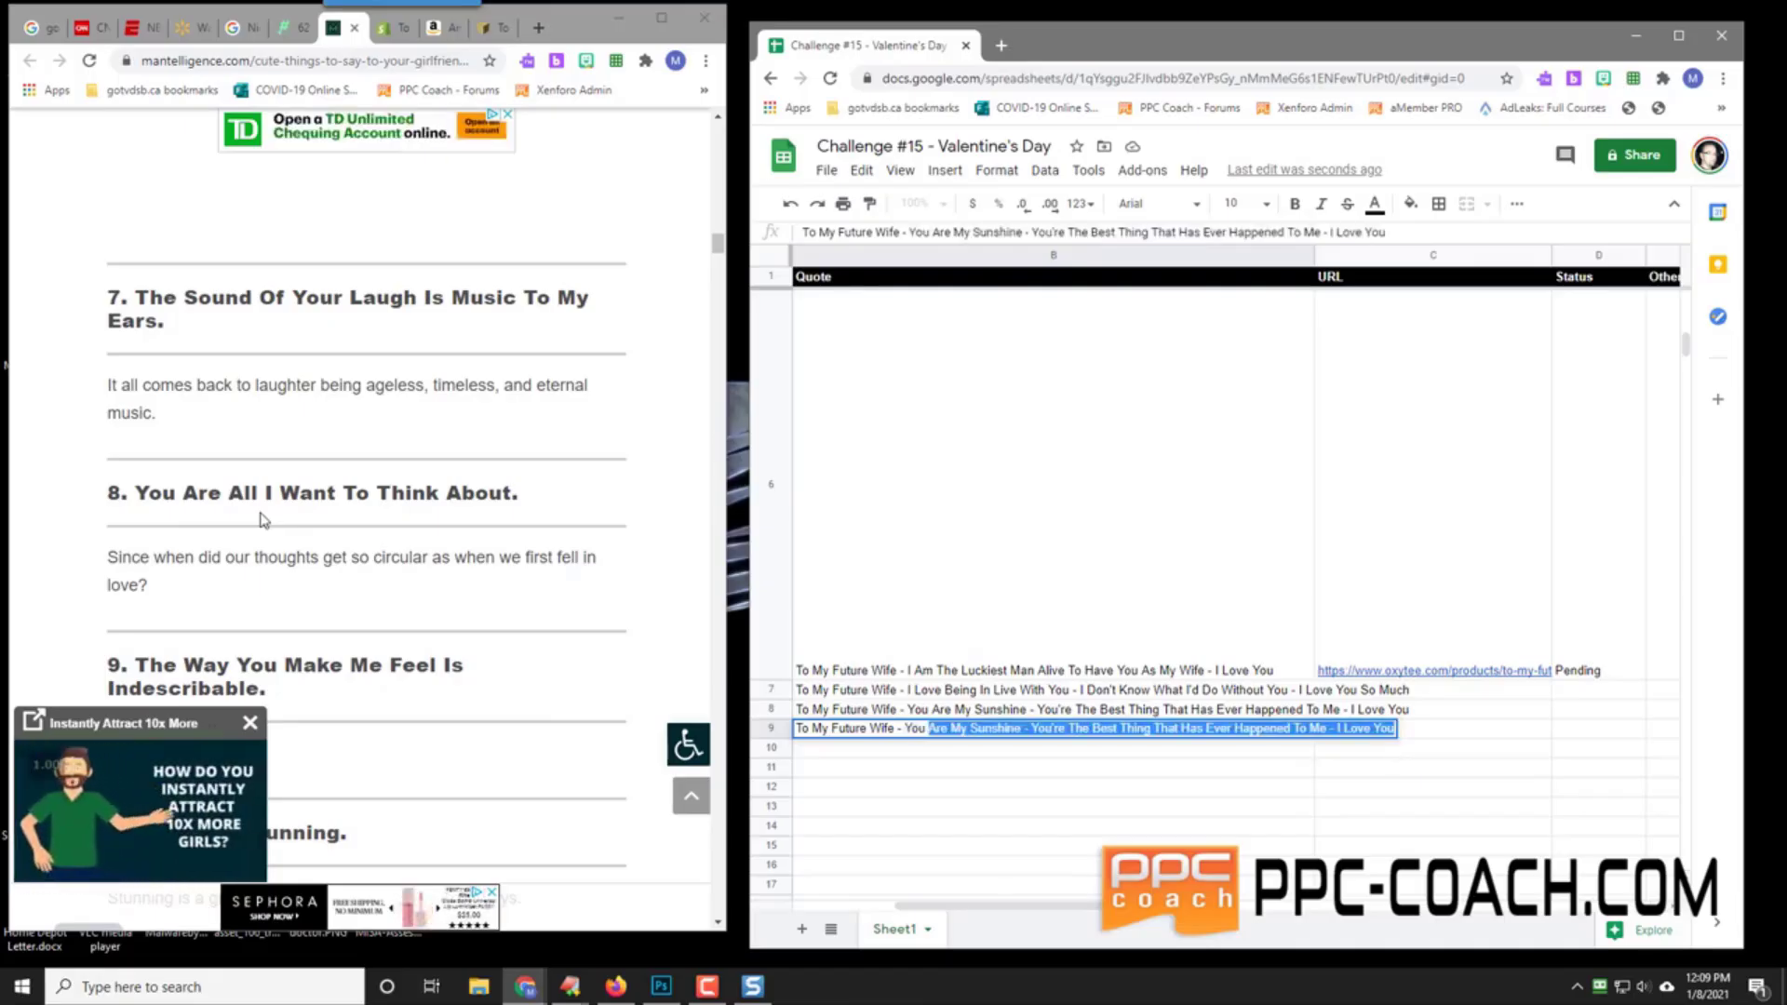
text( Are All I Wan)
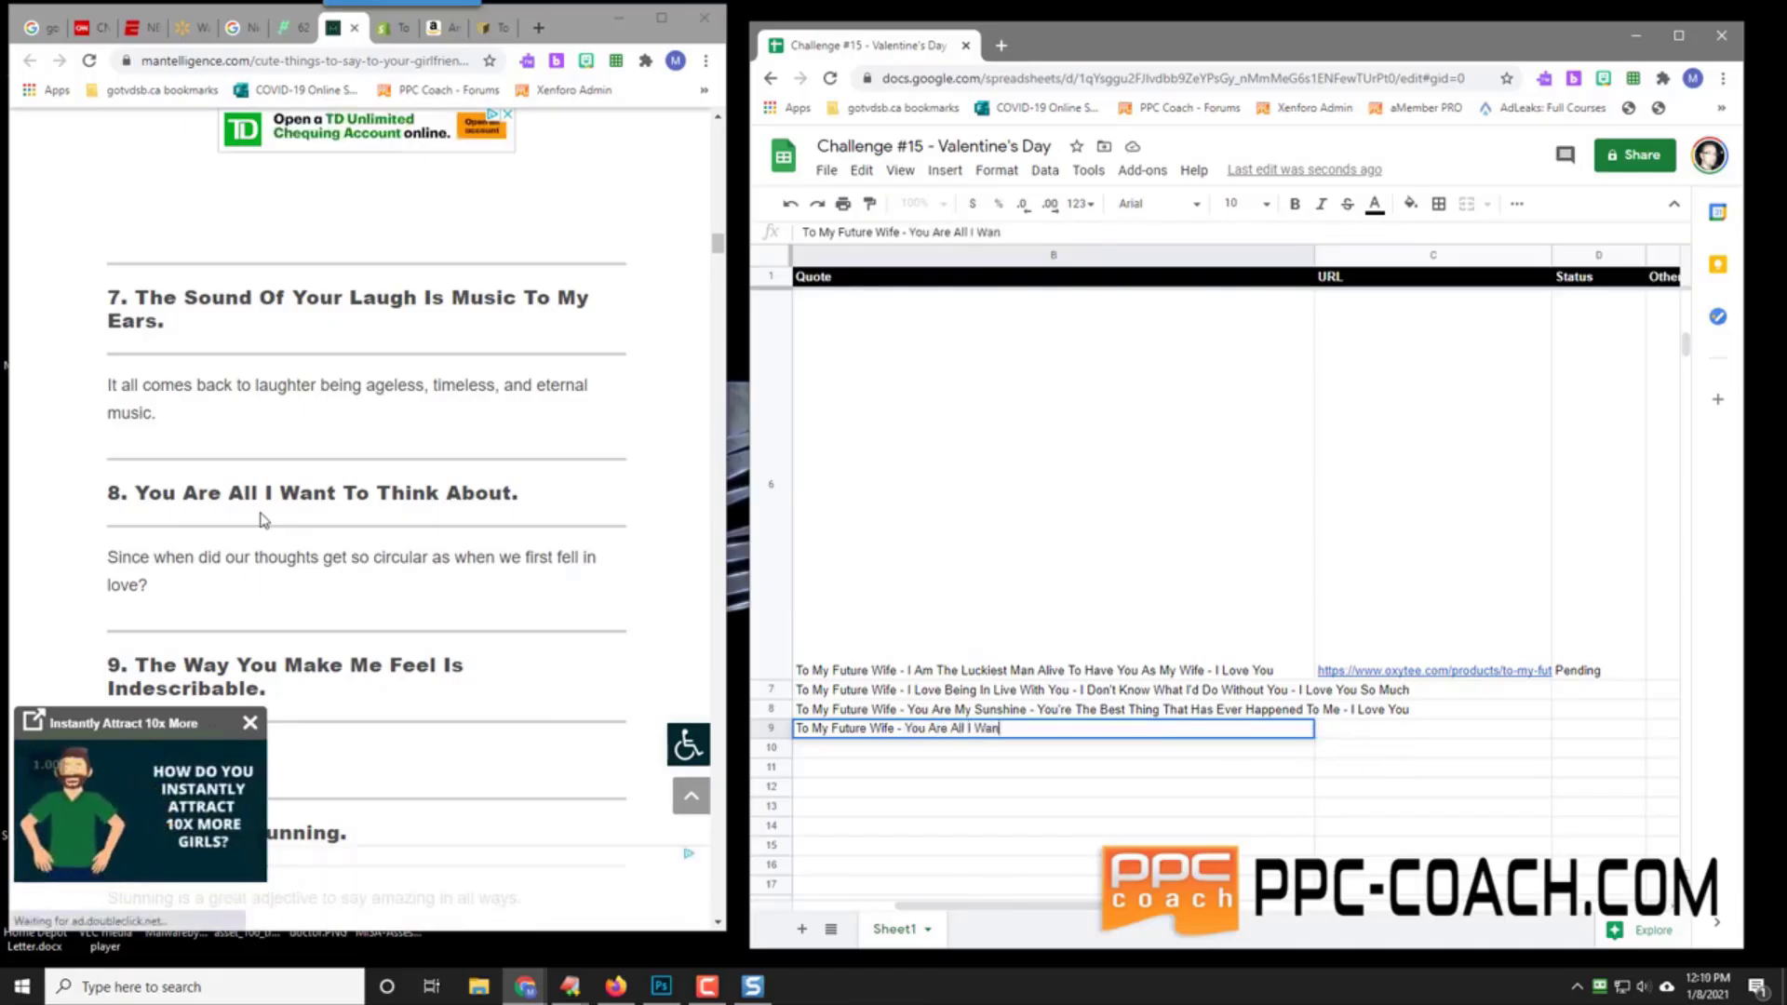
text(t To Think Abo)
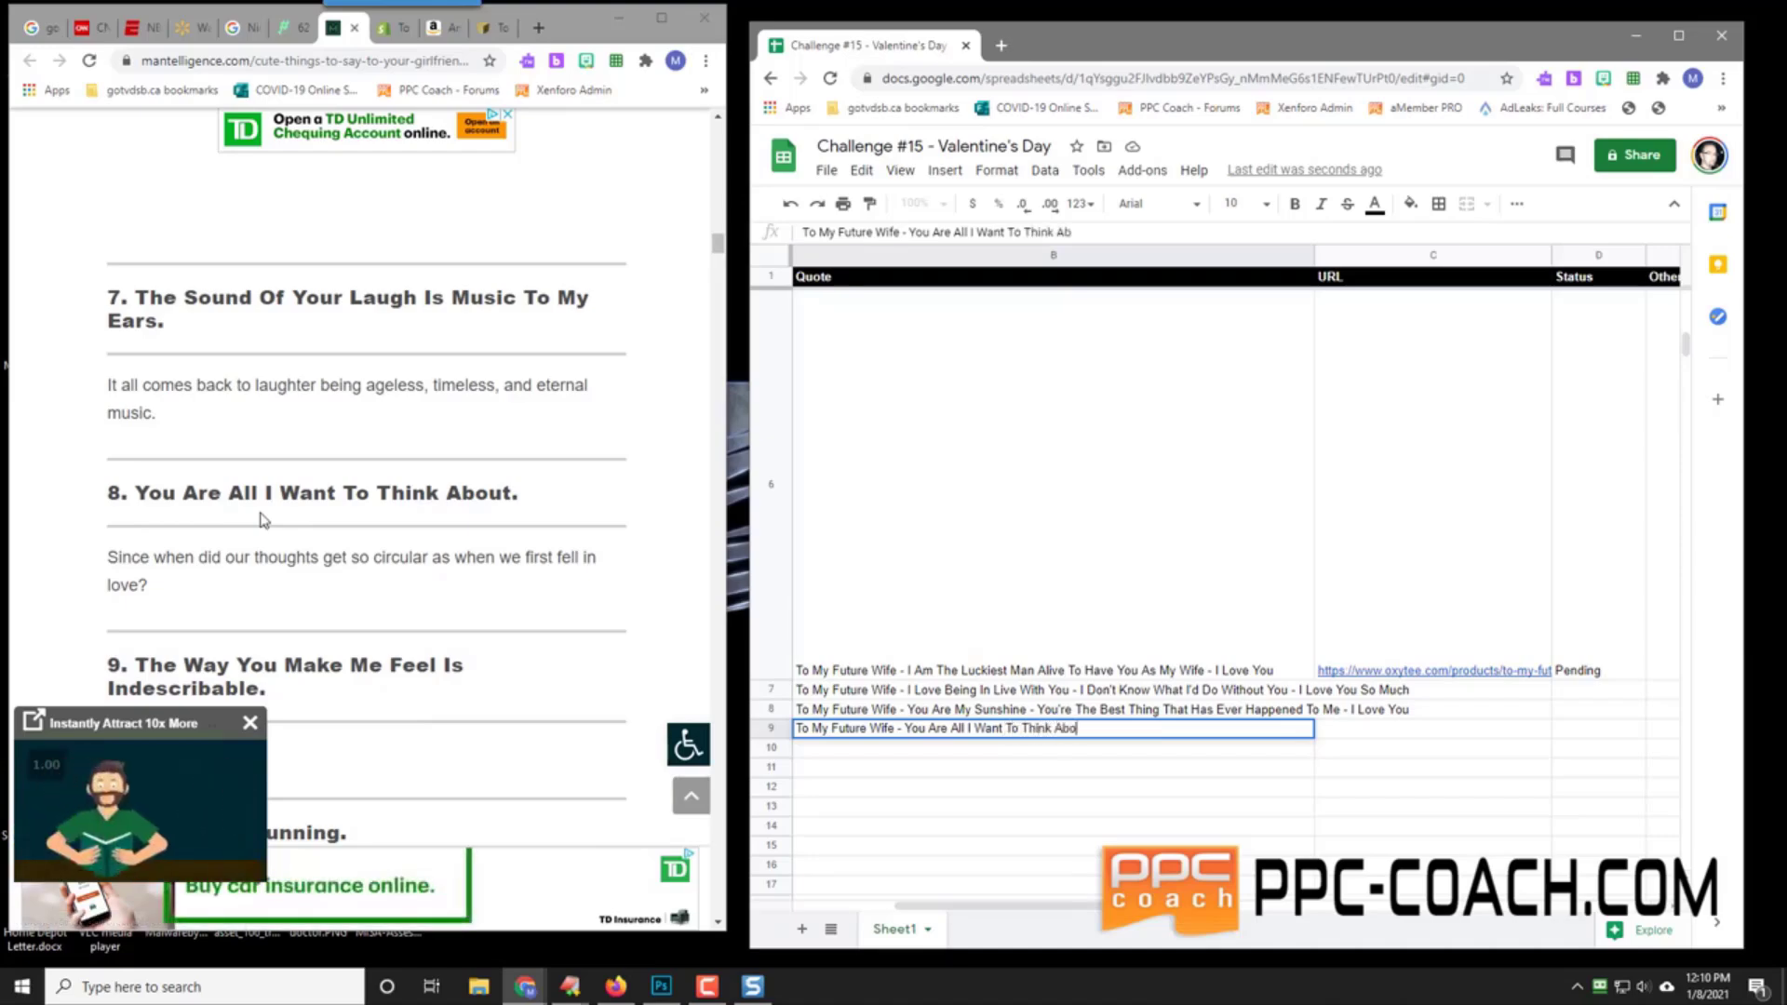
text(ut -)
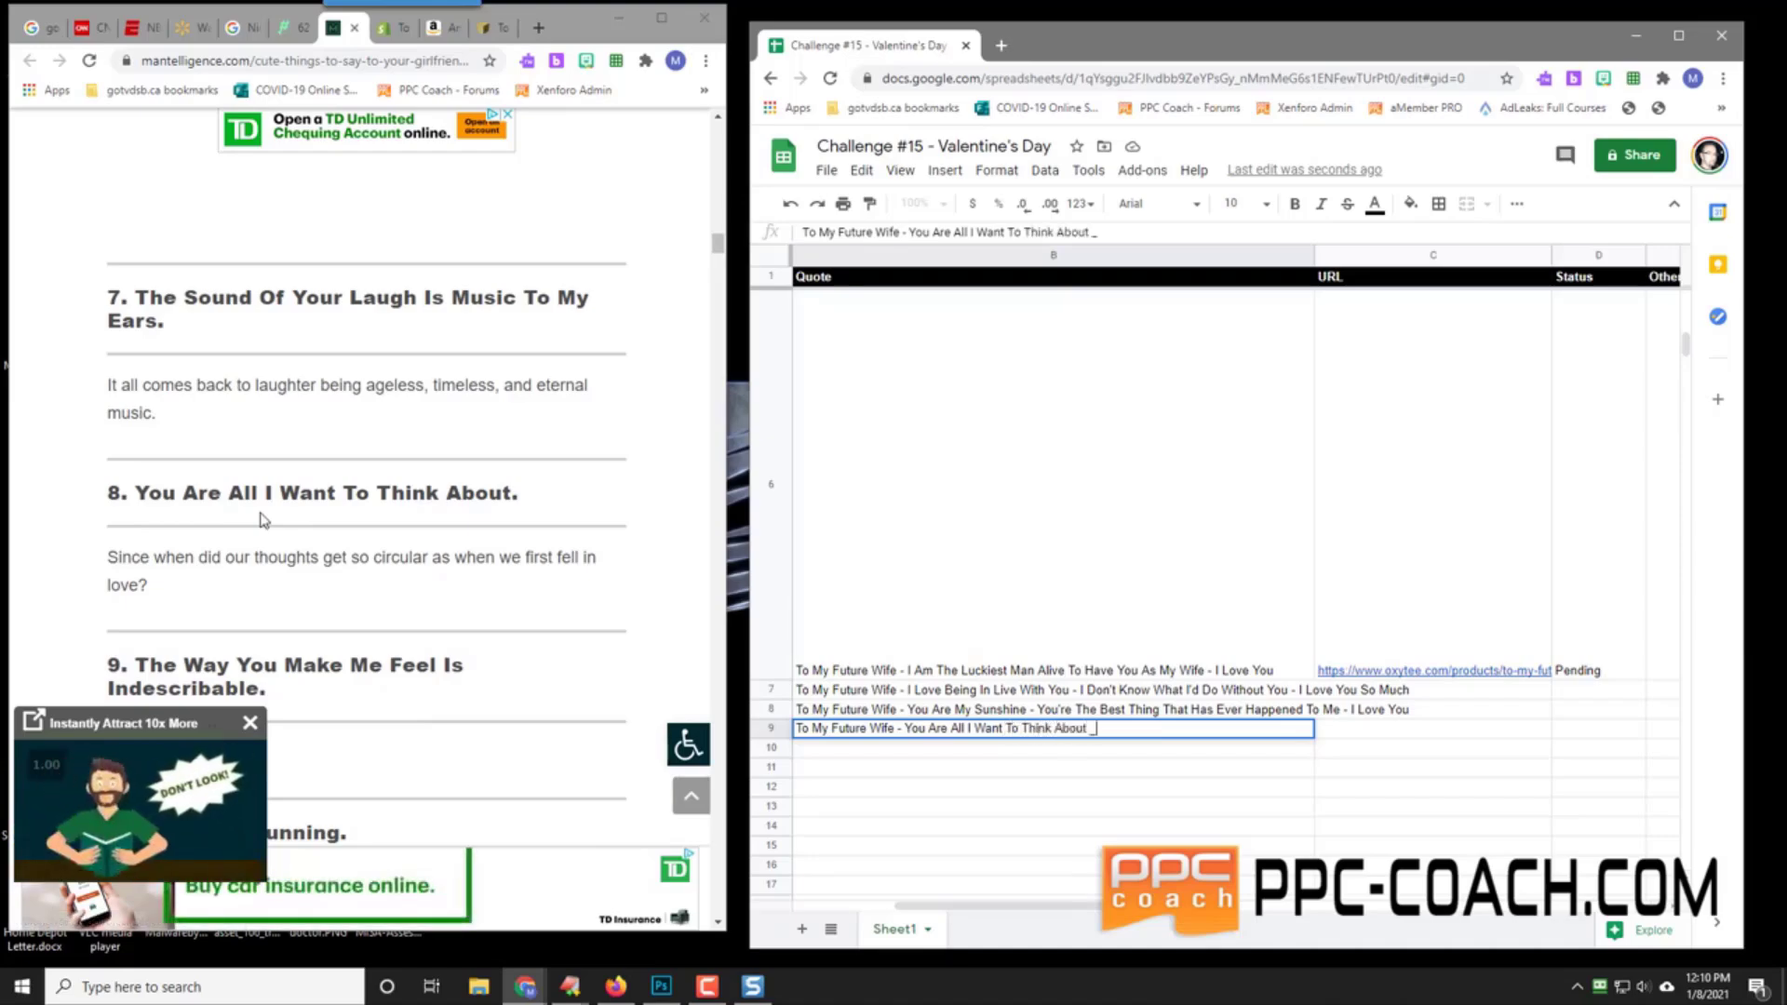
text( I Love You )
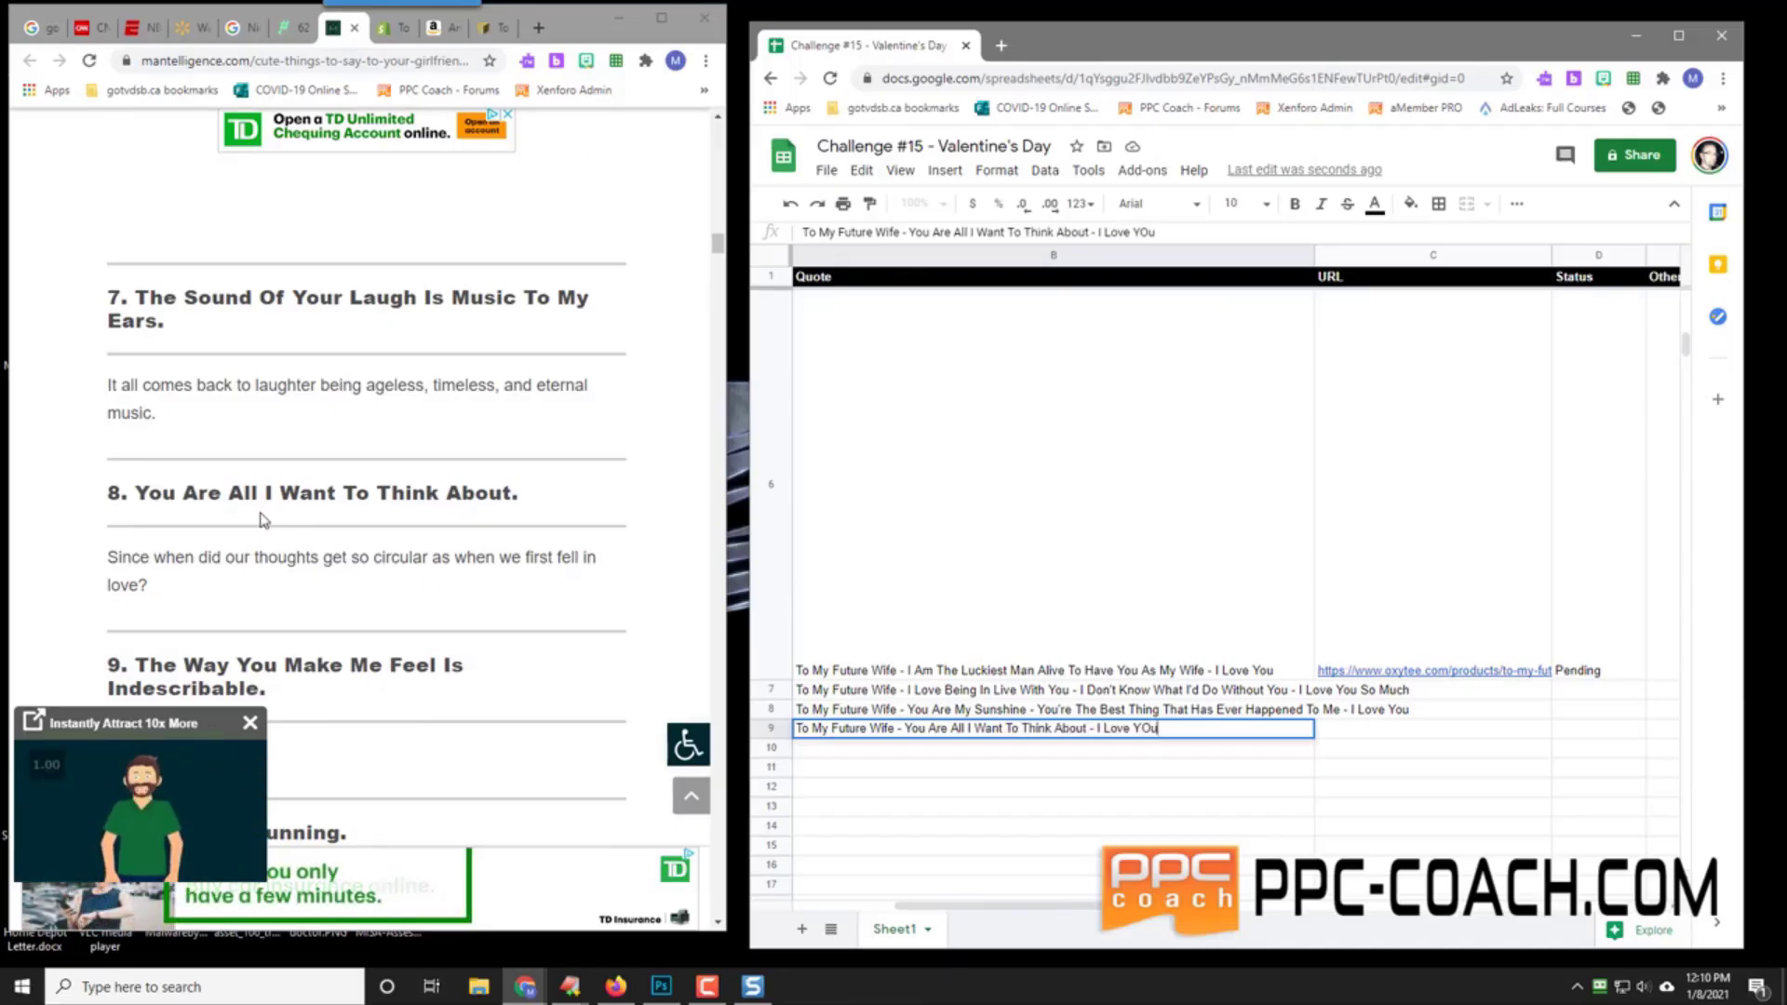
text(So Much)
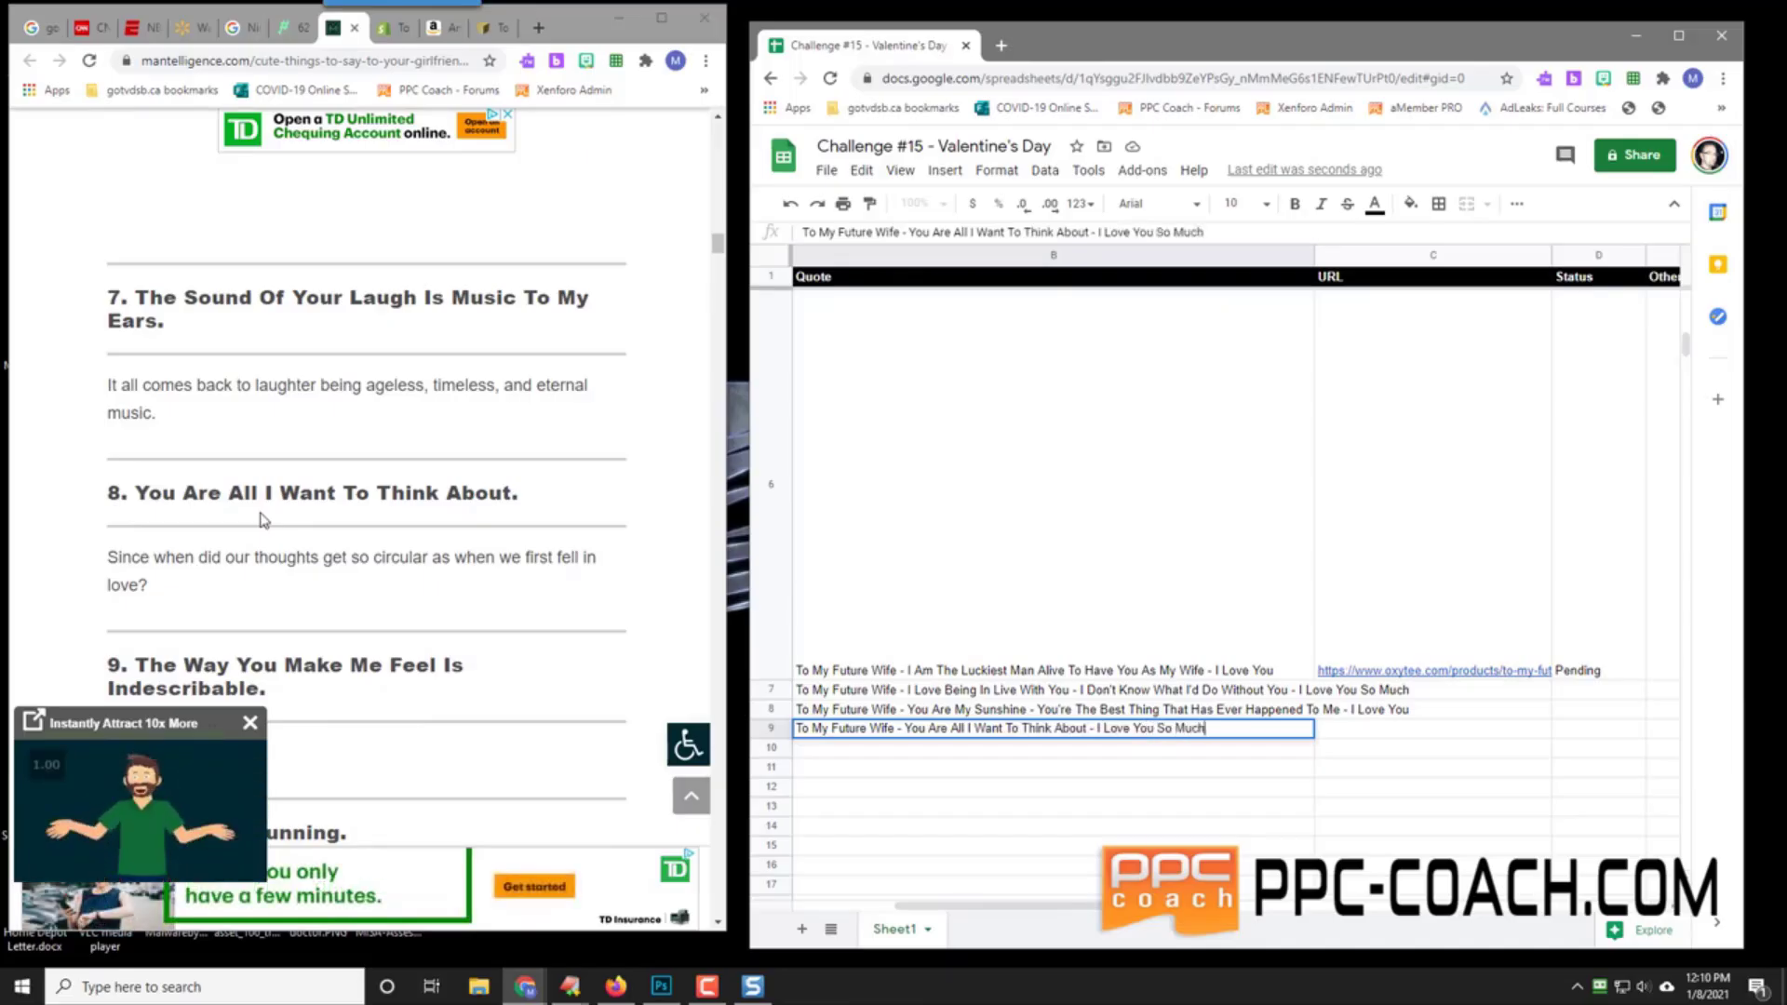
key(Left)
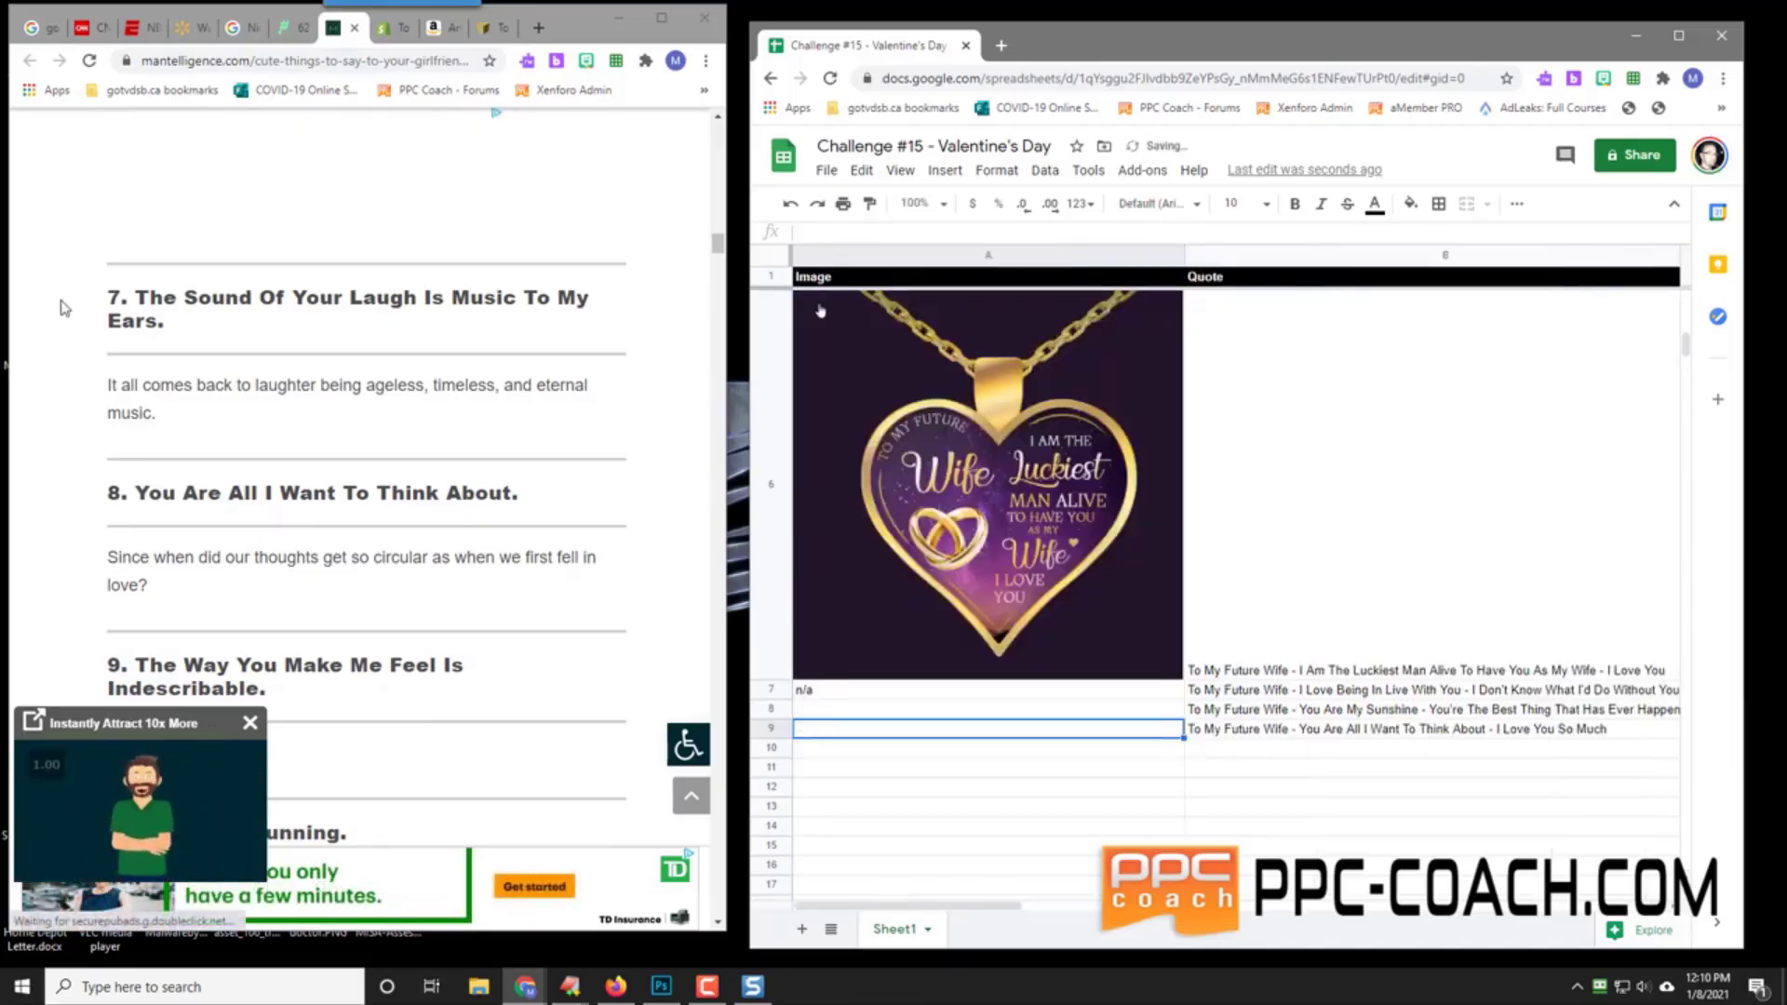
scroll(154, 344, up, 5)
scroll(153, 344, up, 5)
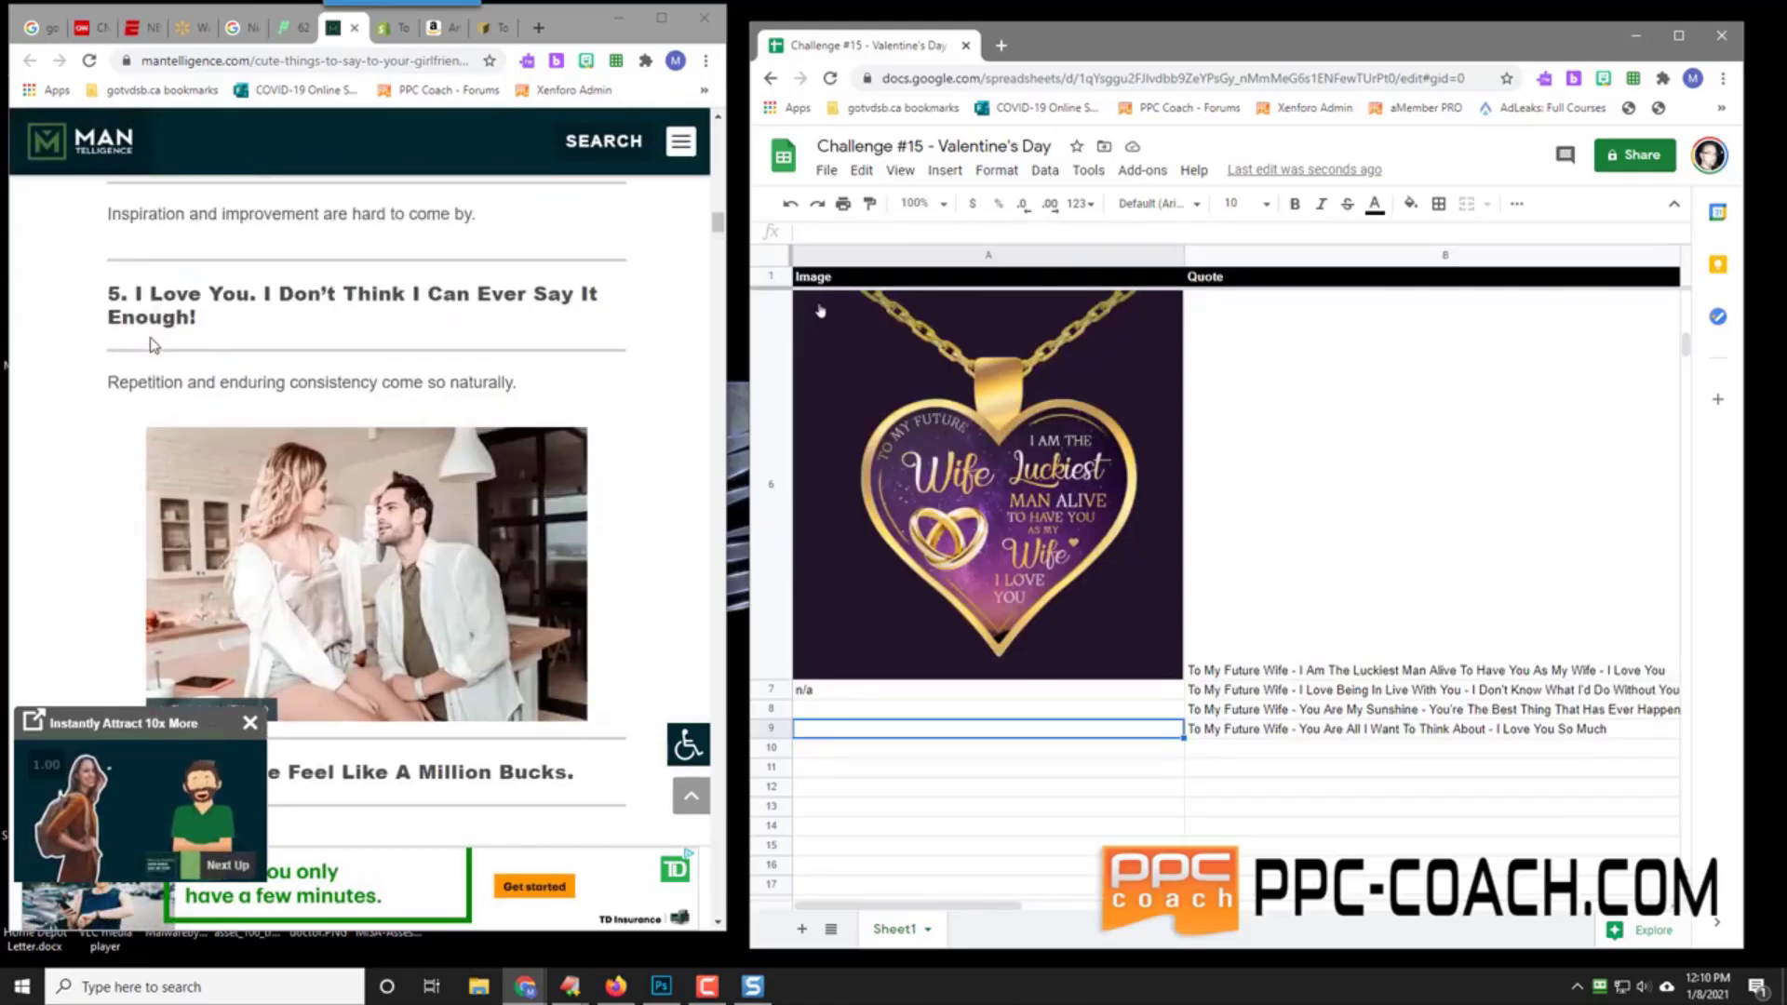
click(1365, 731)
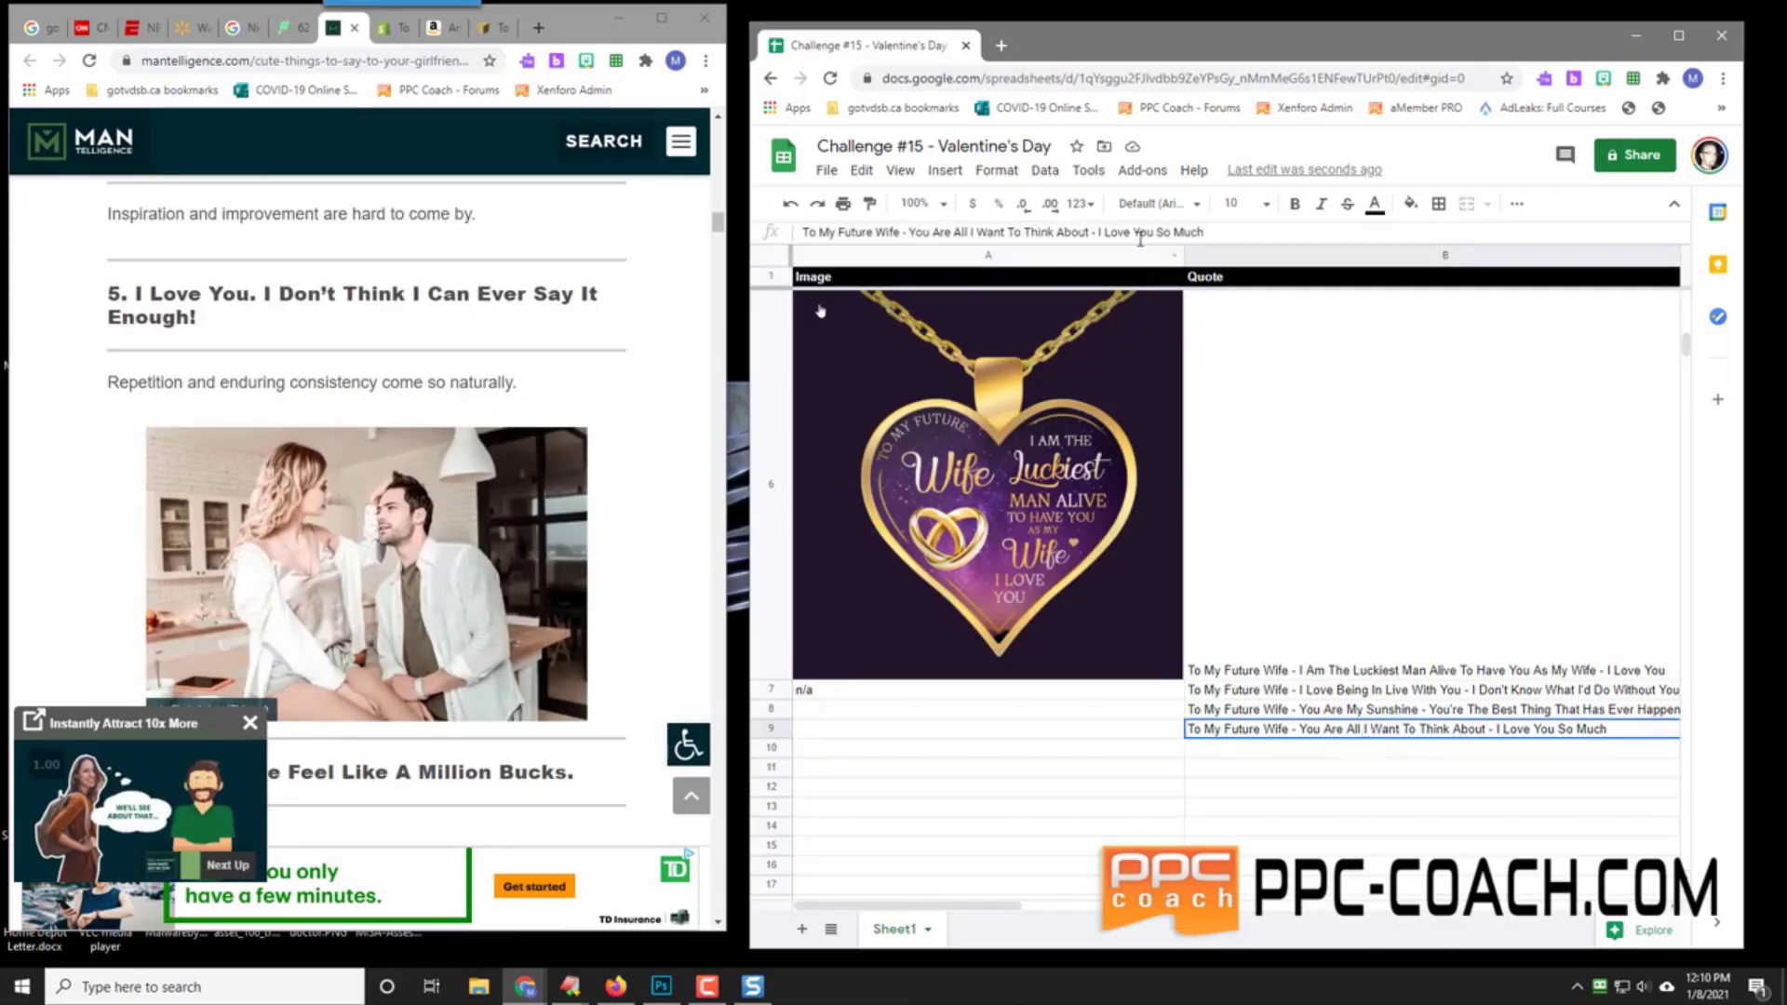
drag(1157, 231, 1217, 232)
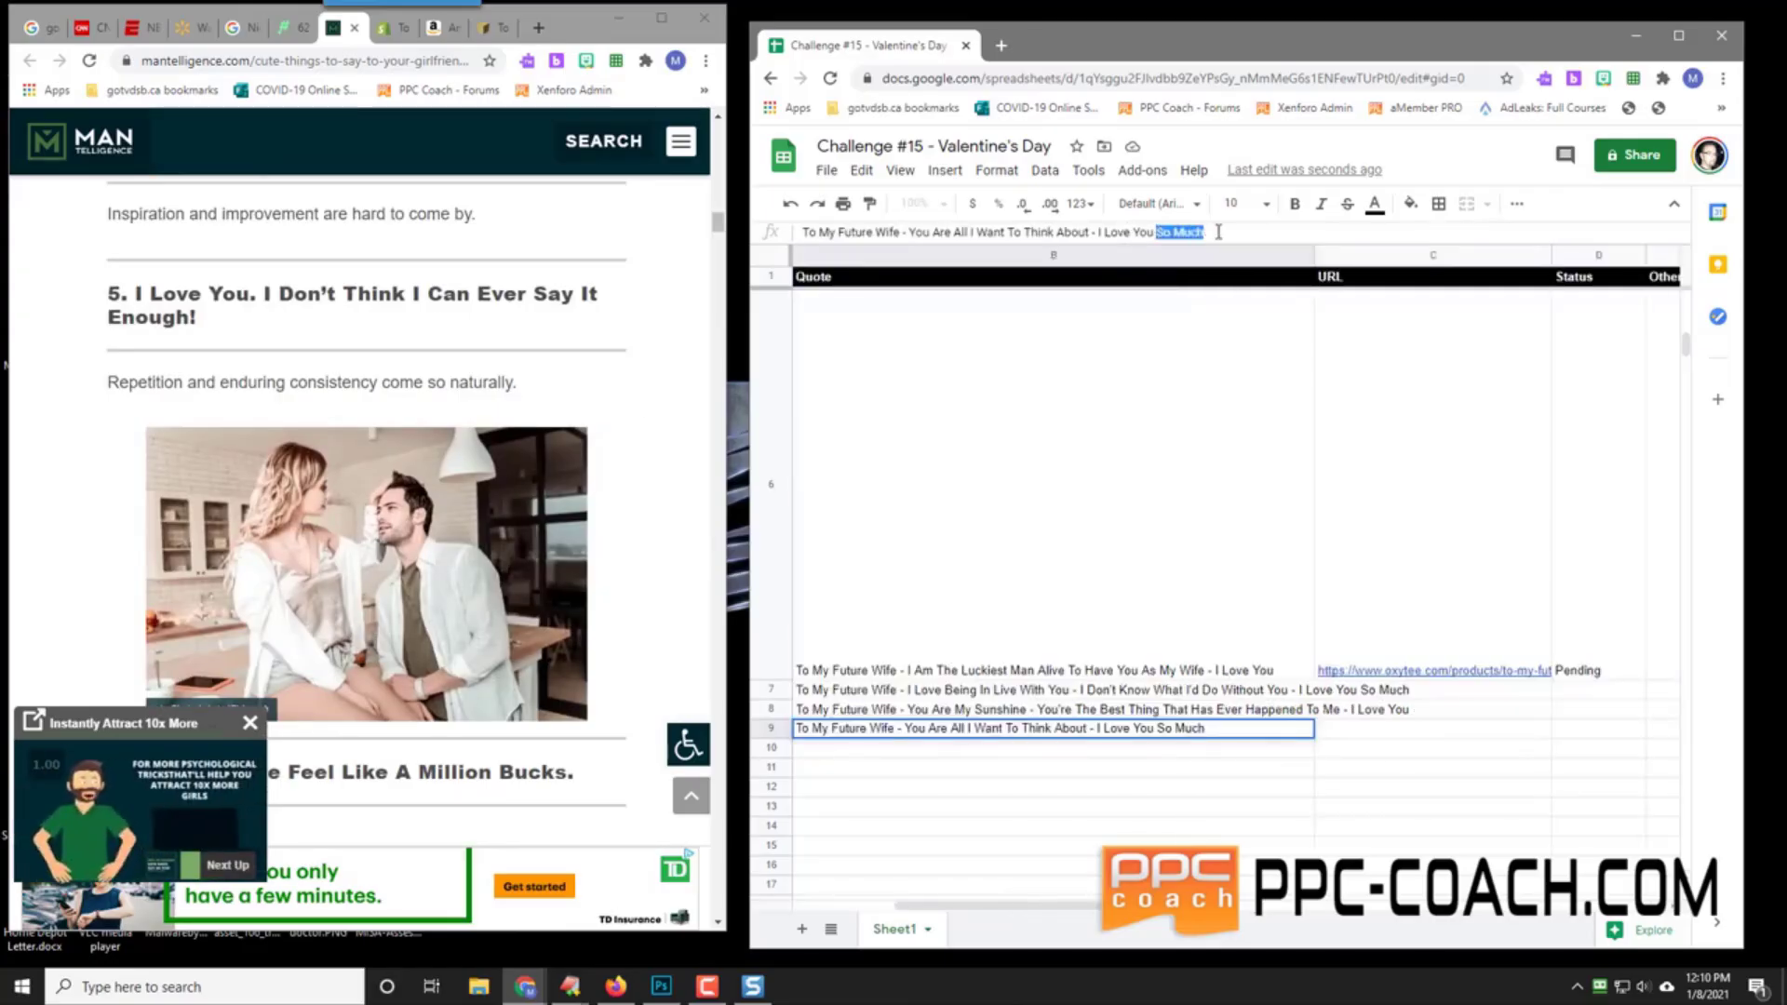
text(- I Don't Think I)
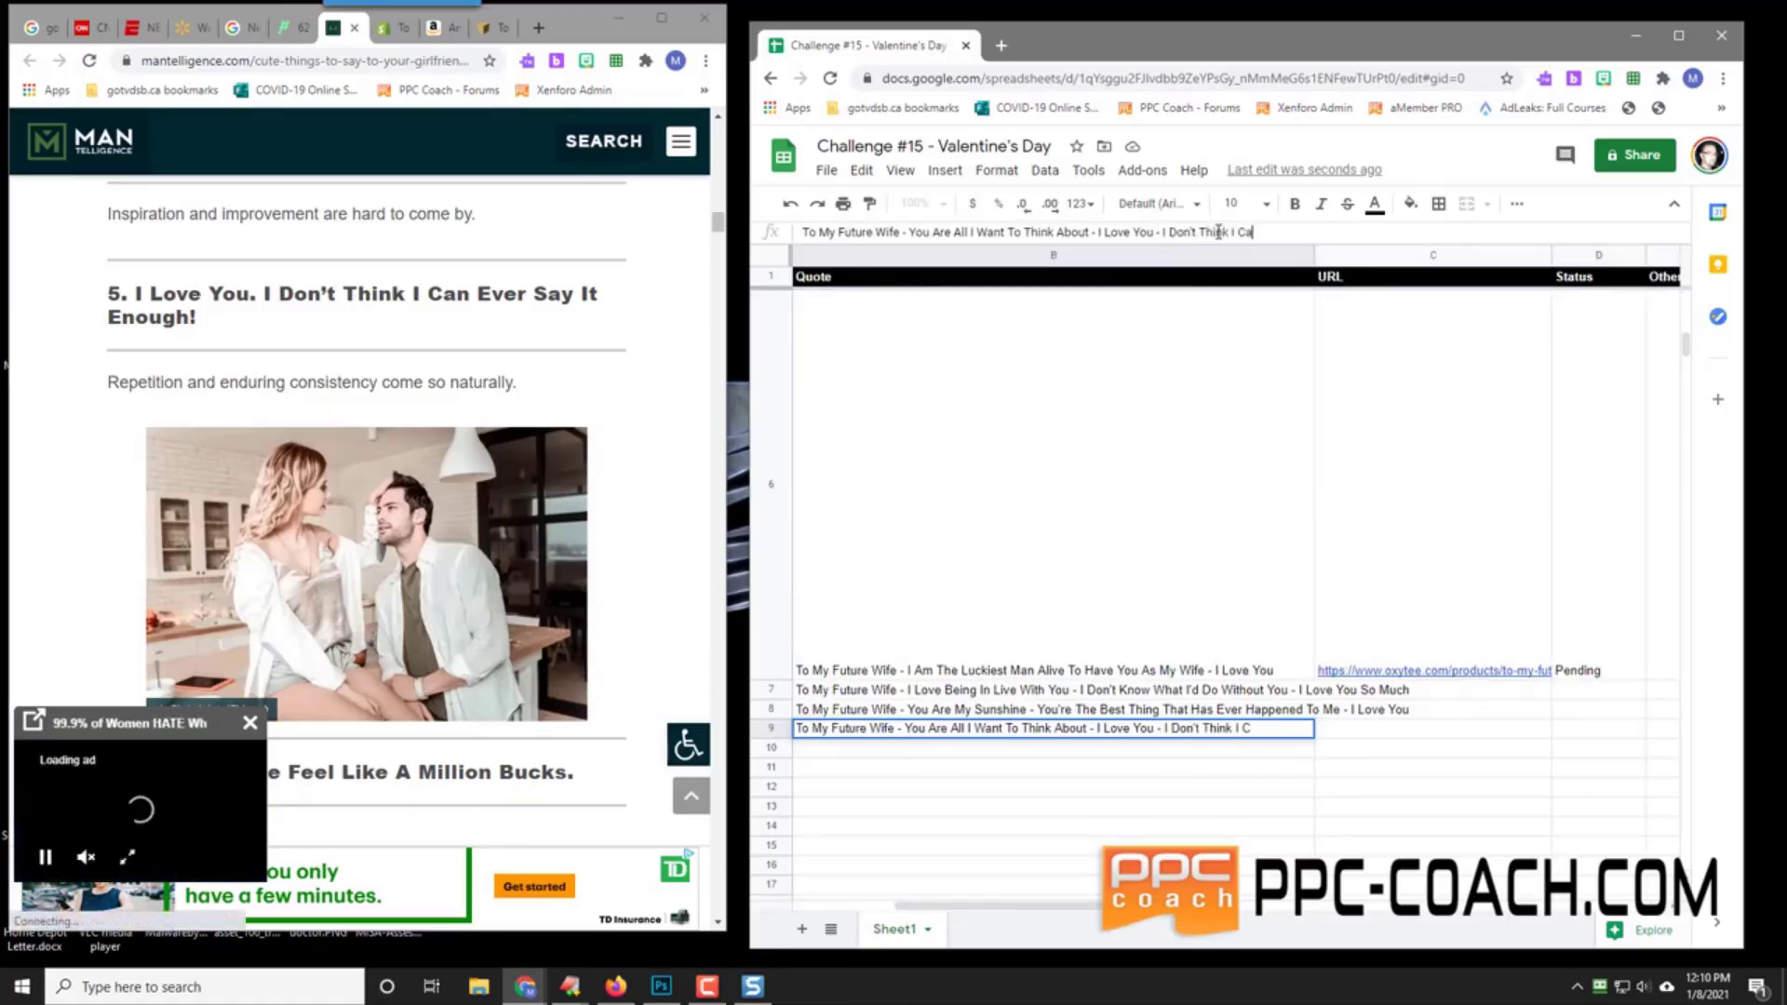
text( Can Ever Say I)
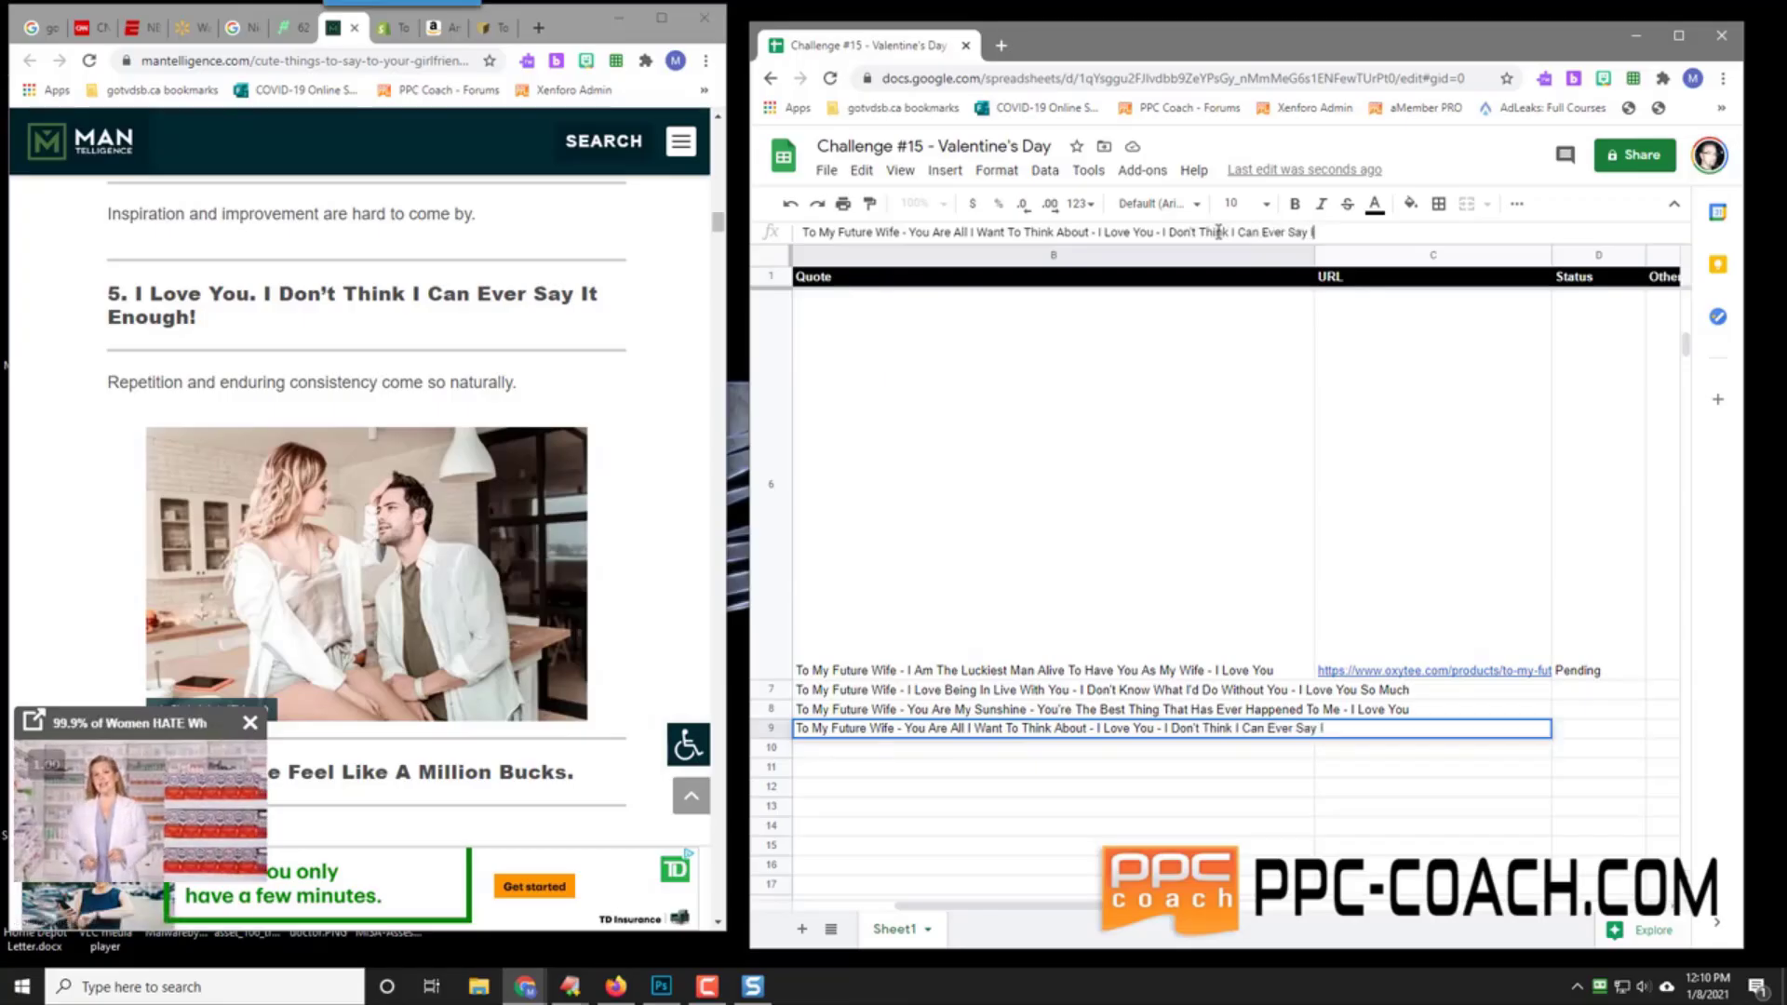
text(t Enough)
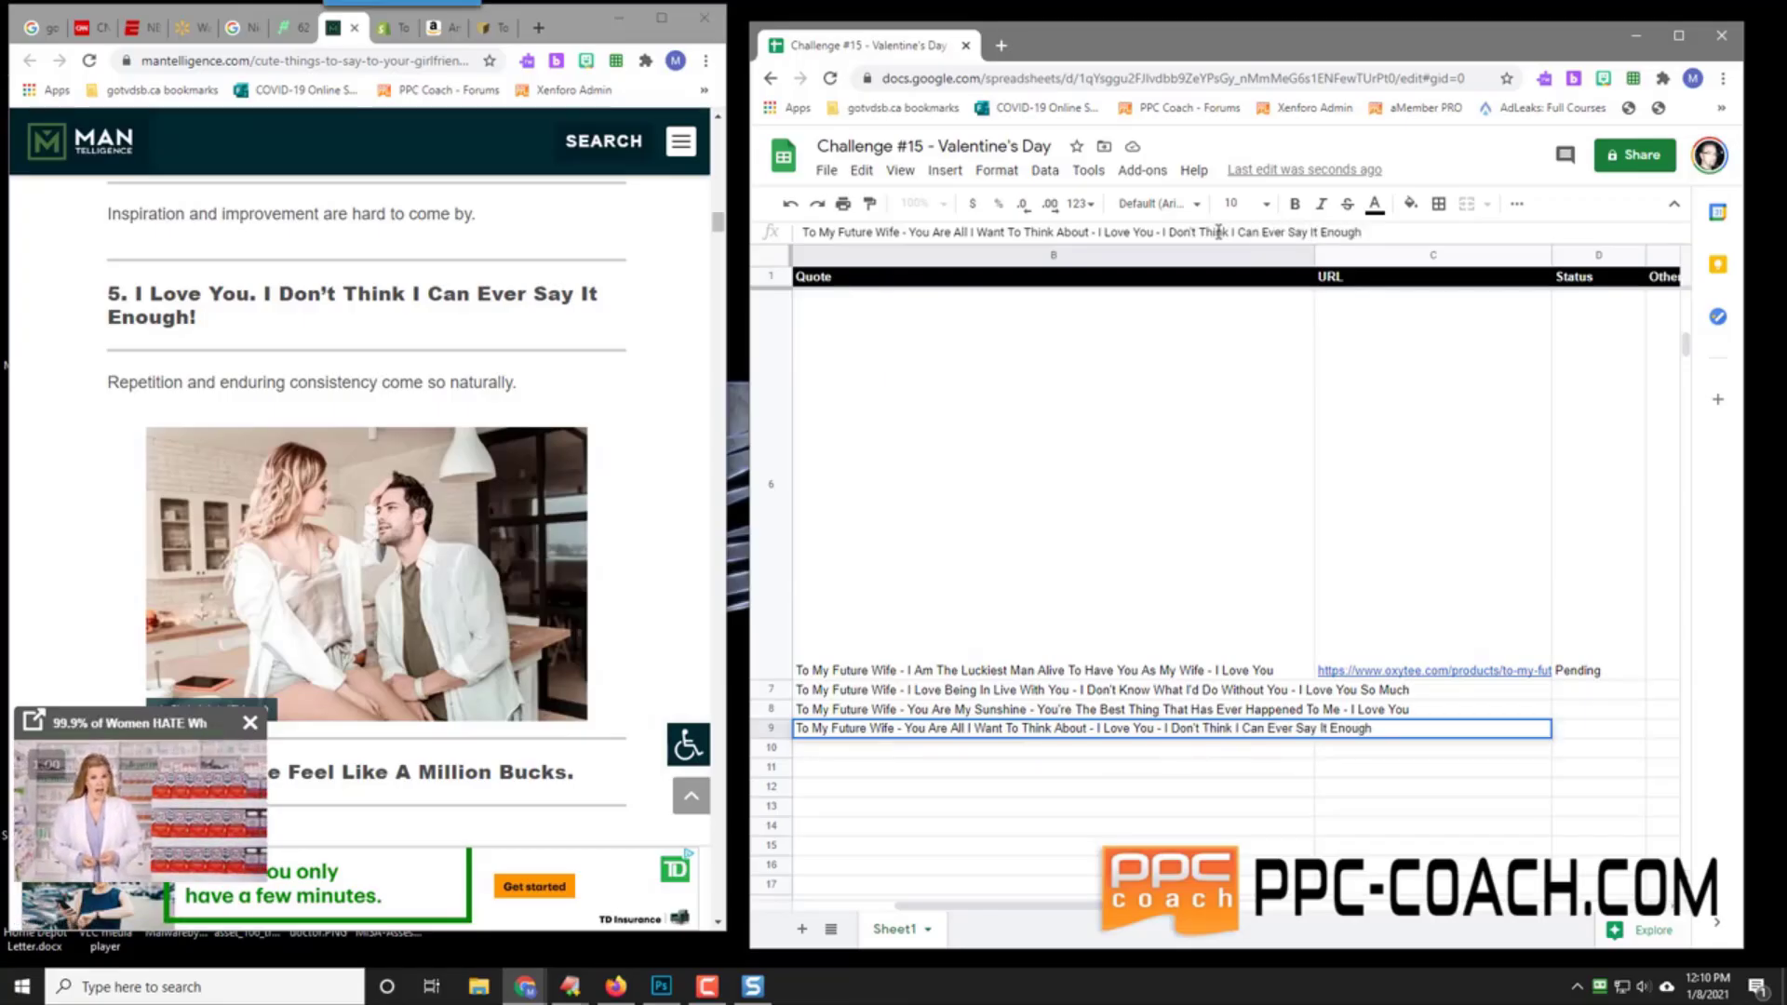
text(!)
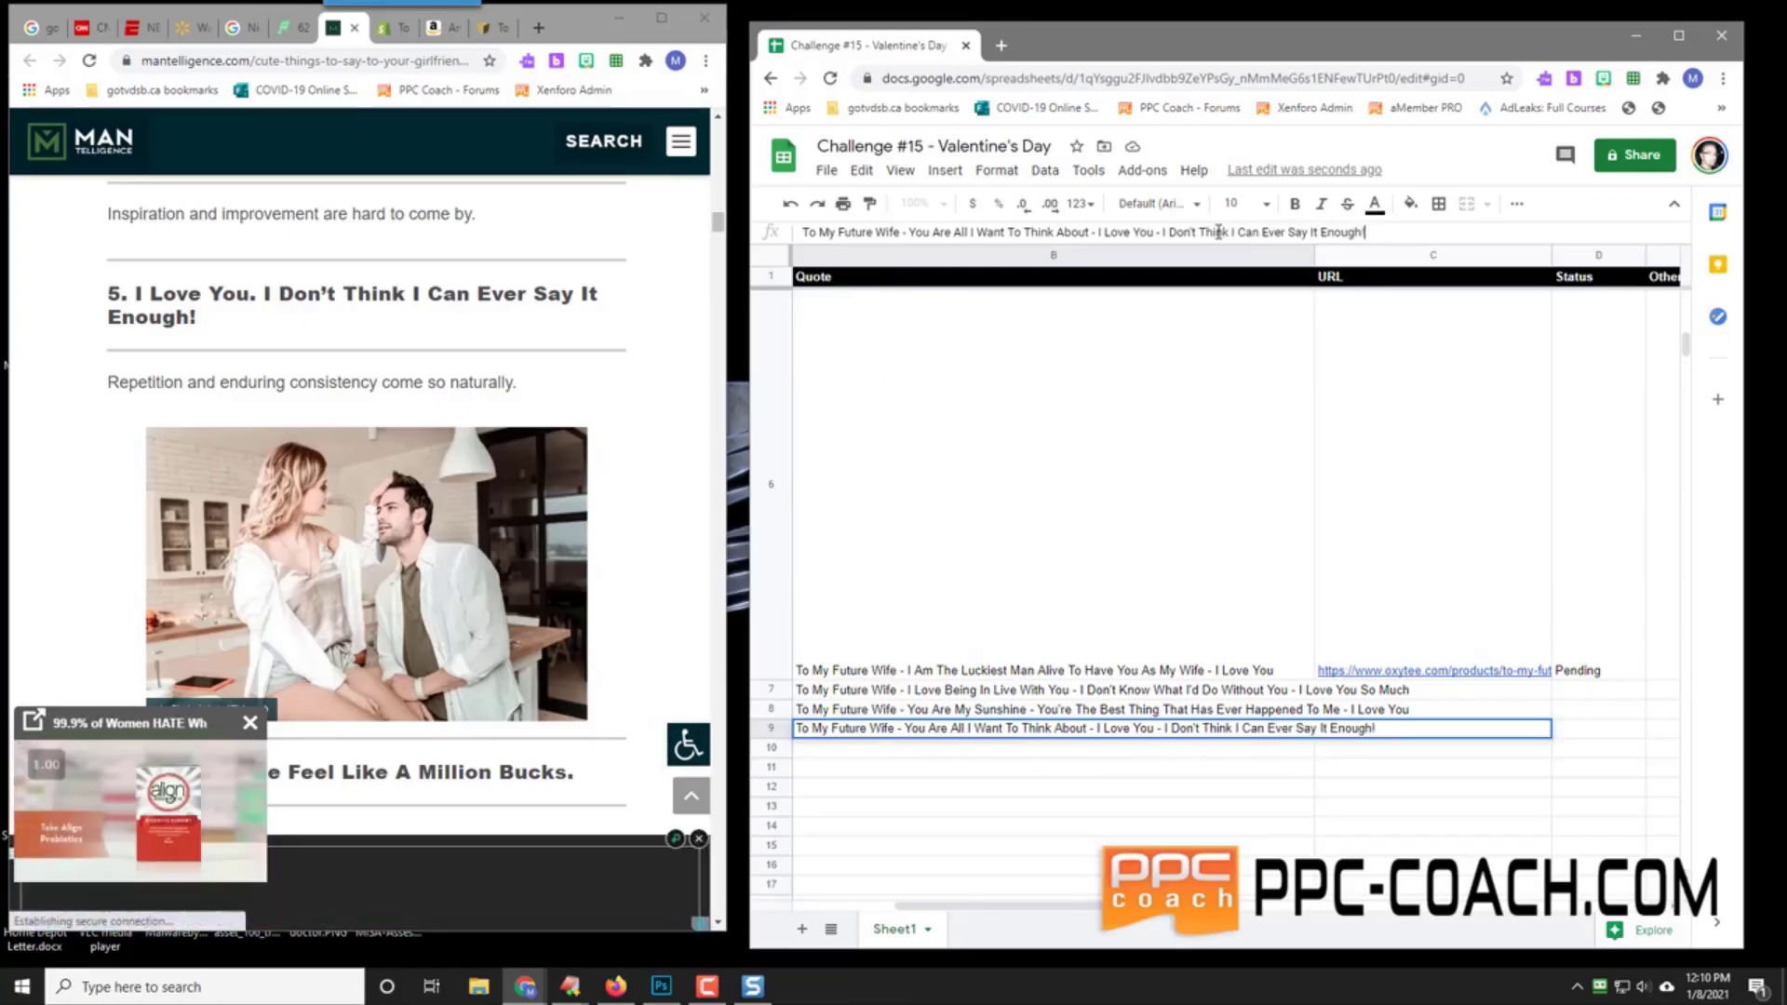
key(Return)
scroll(488, 464, down, 5)
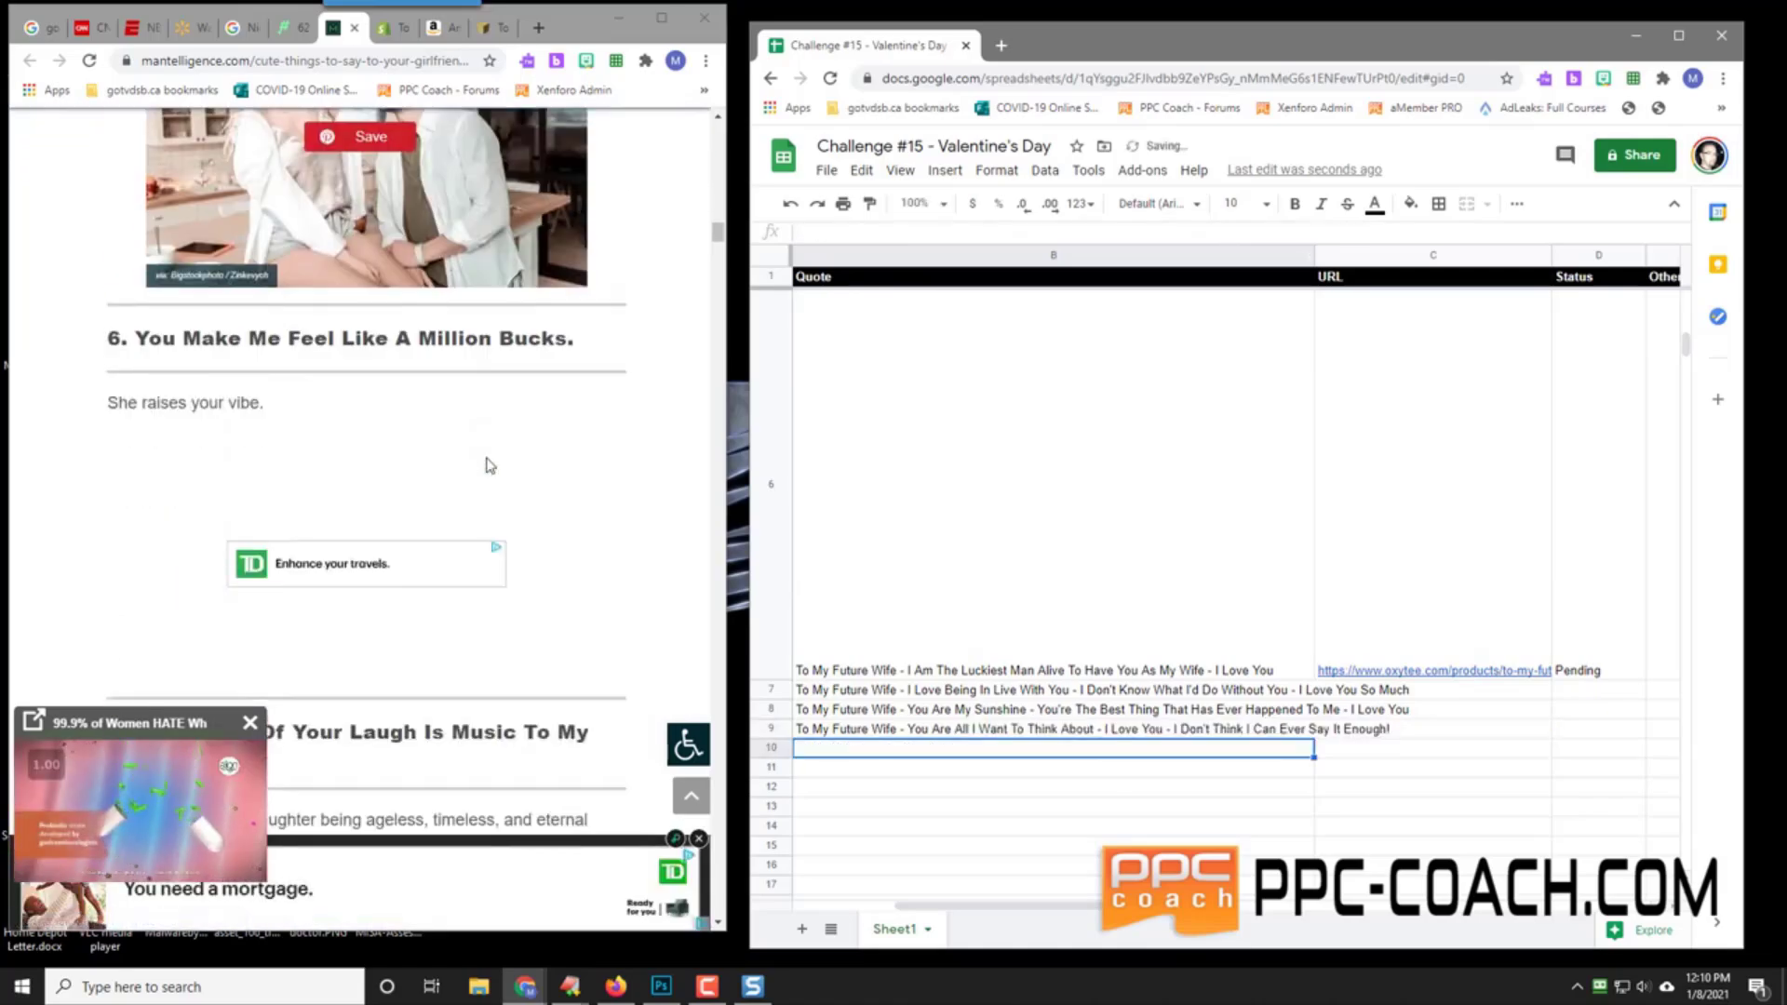
click(487, 463)
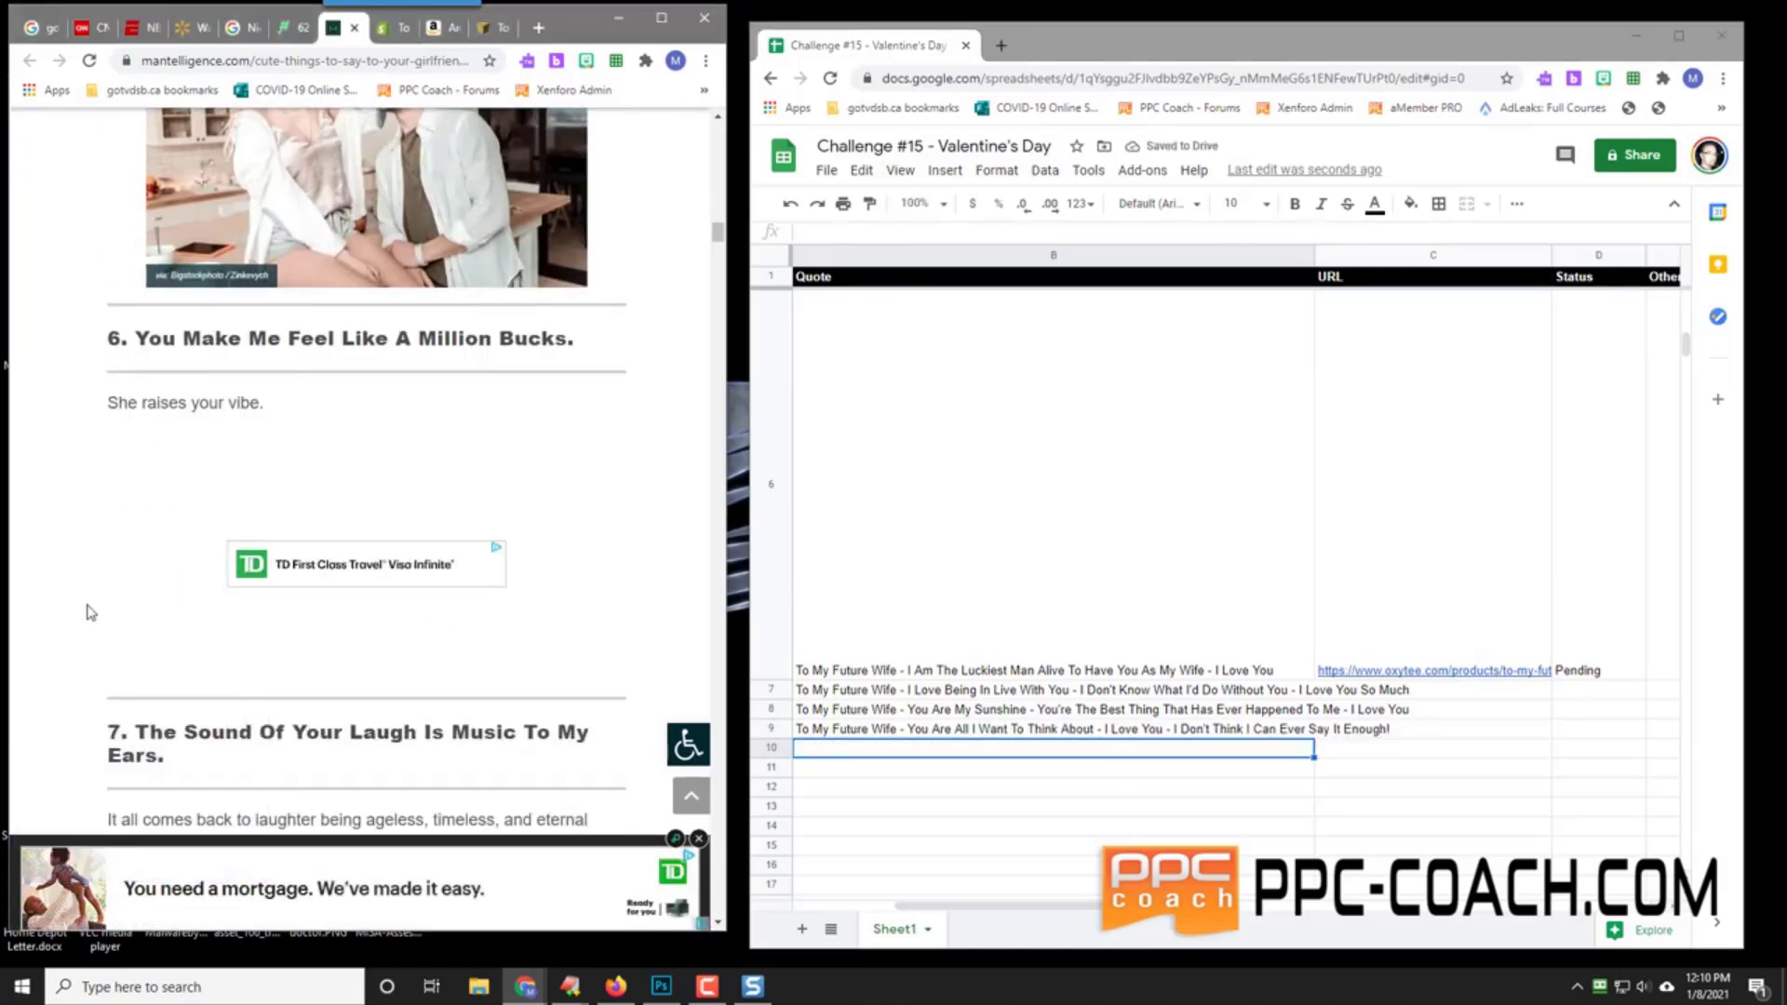
scroll(87, 607, down, 5)
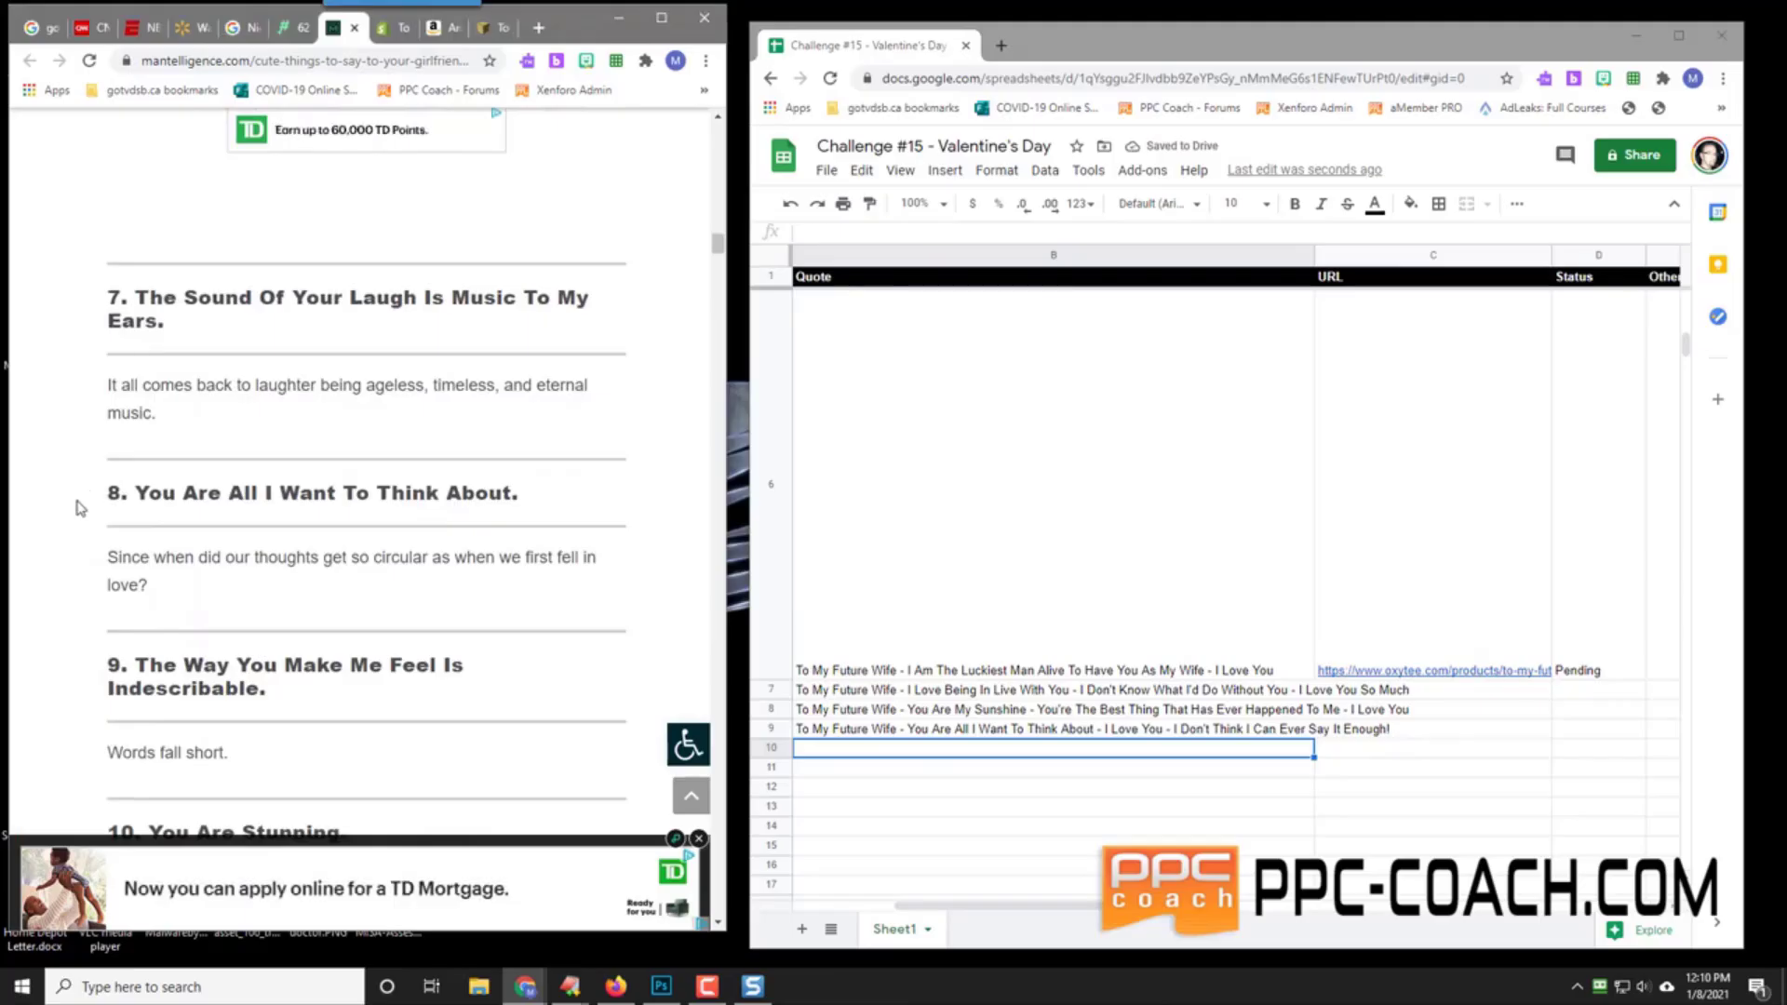
scroll(79, 508, down, 5)
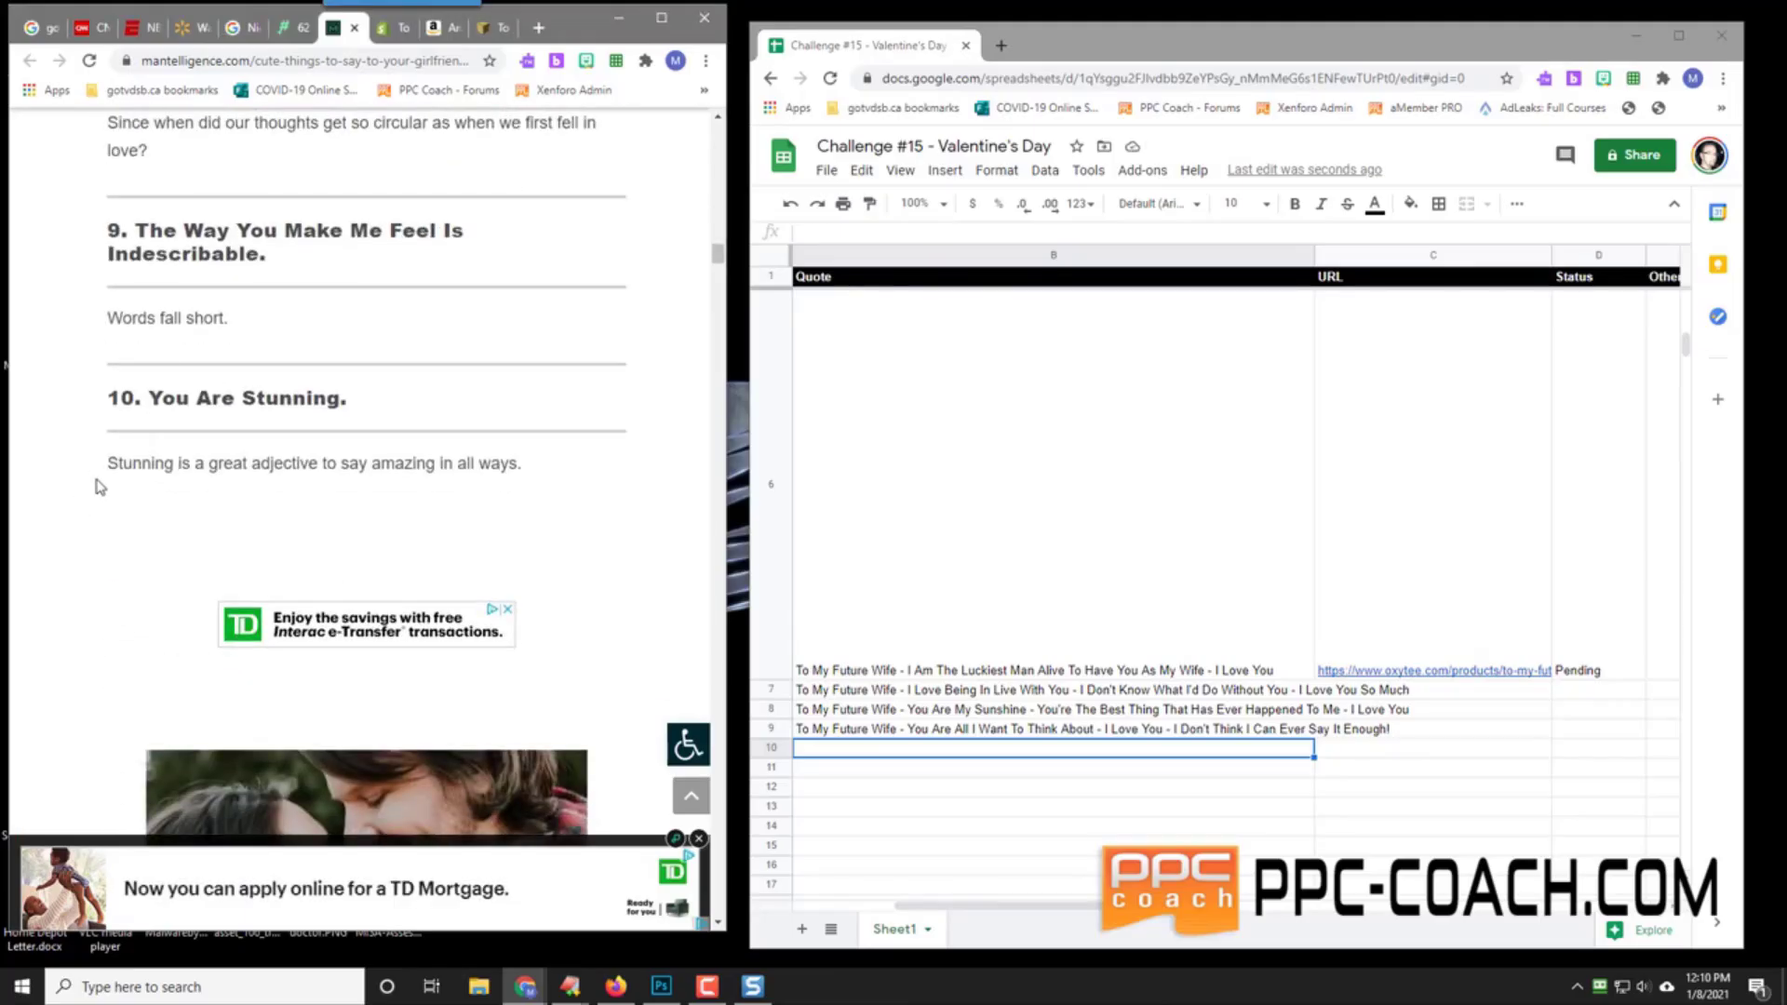
scroll(100, 486, down, 8)
scroll(285, 439, down, 3)
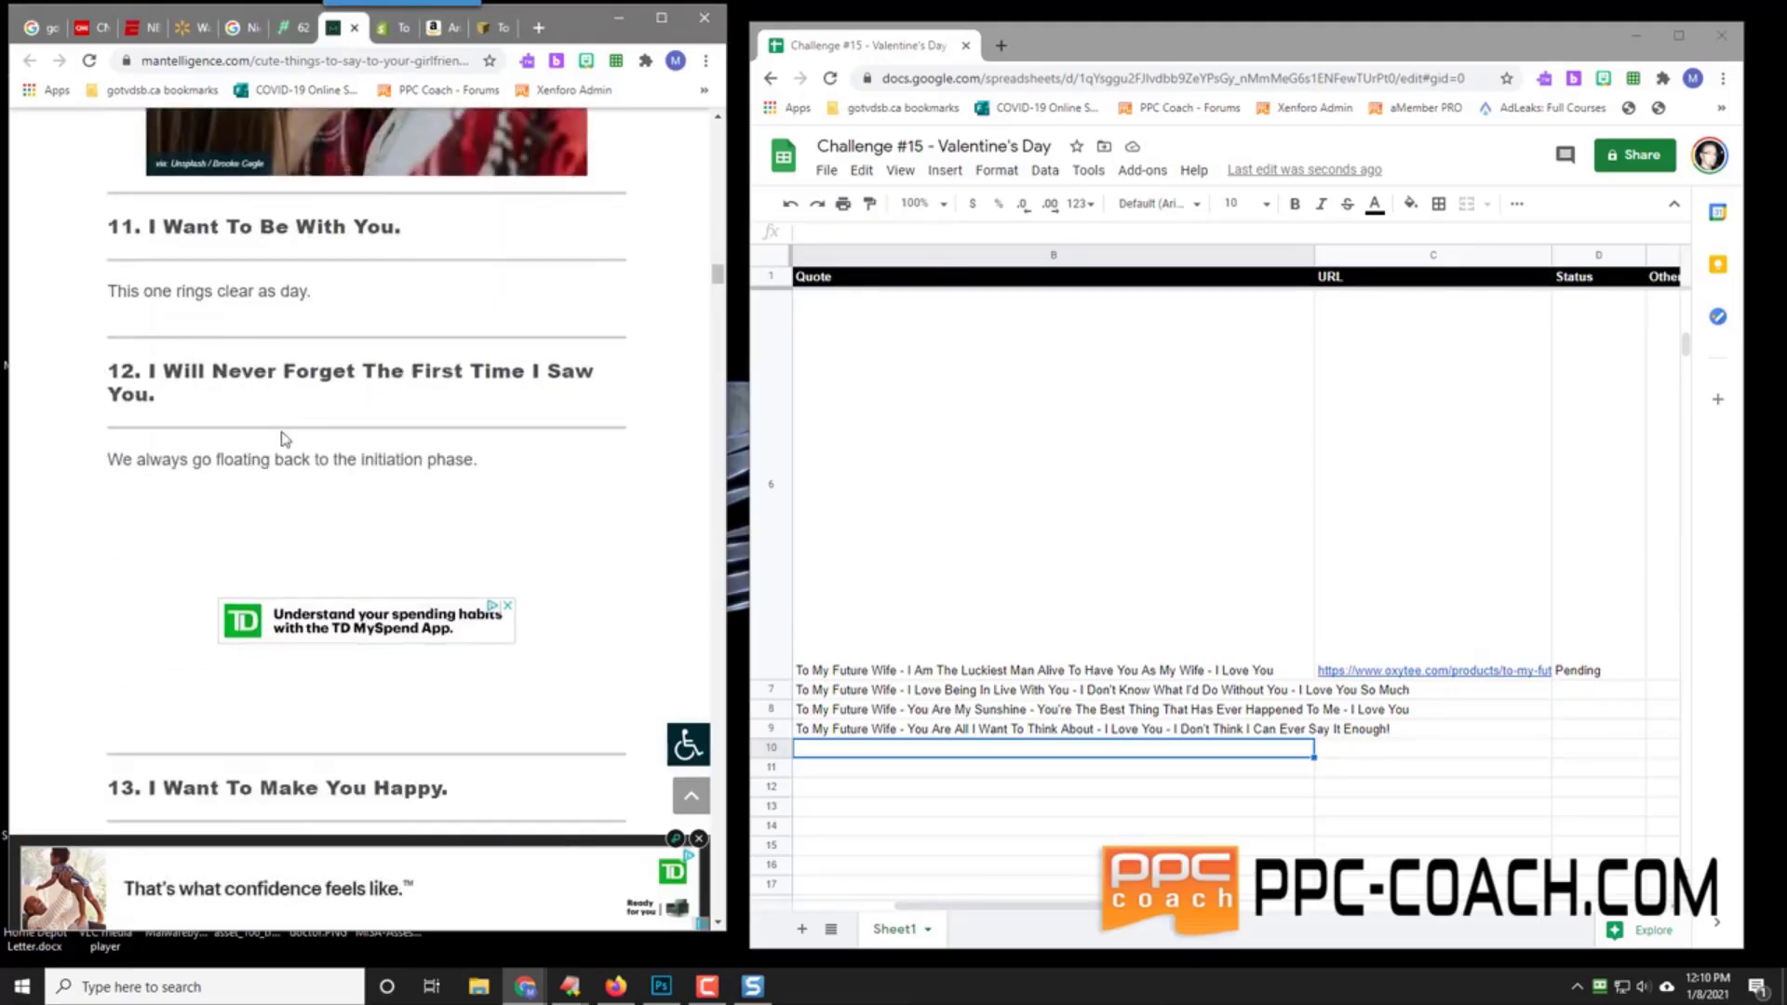
scroll(96, 511, down, 5)
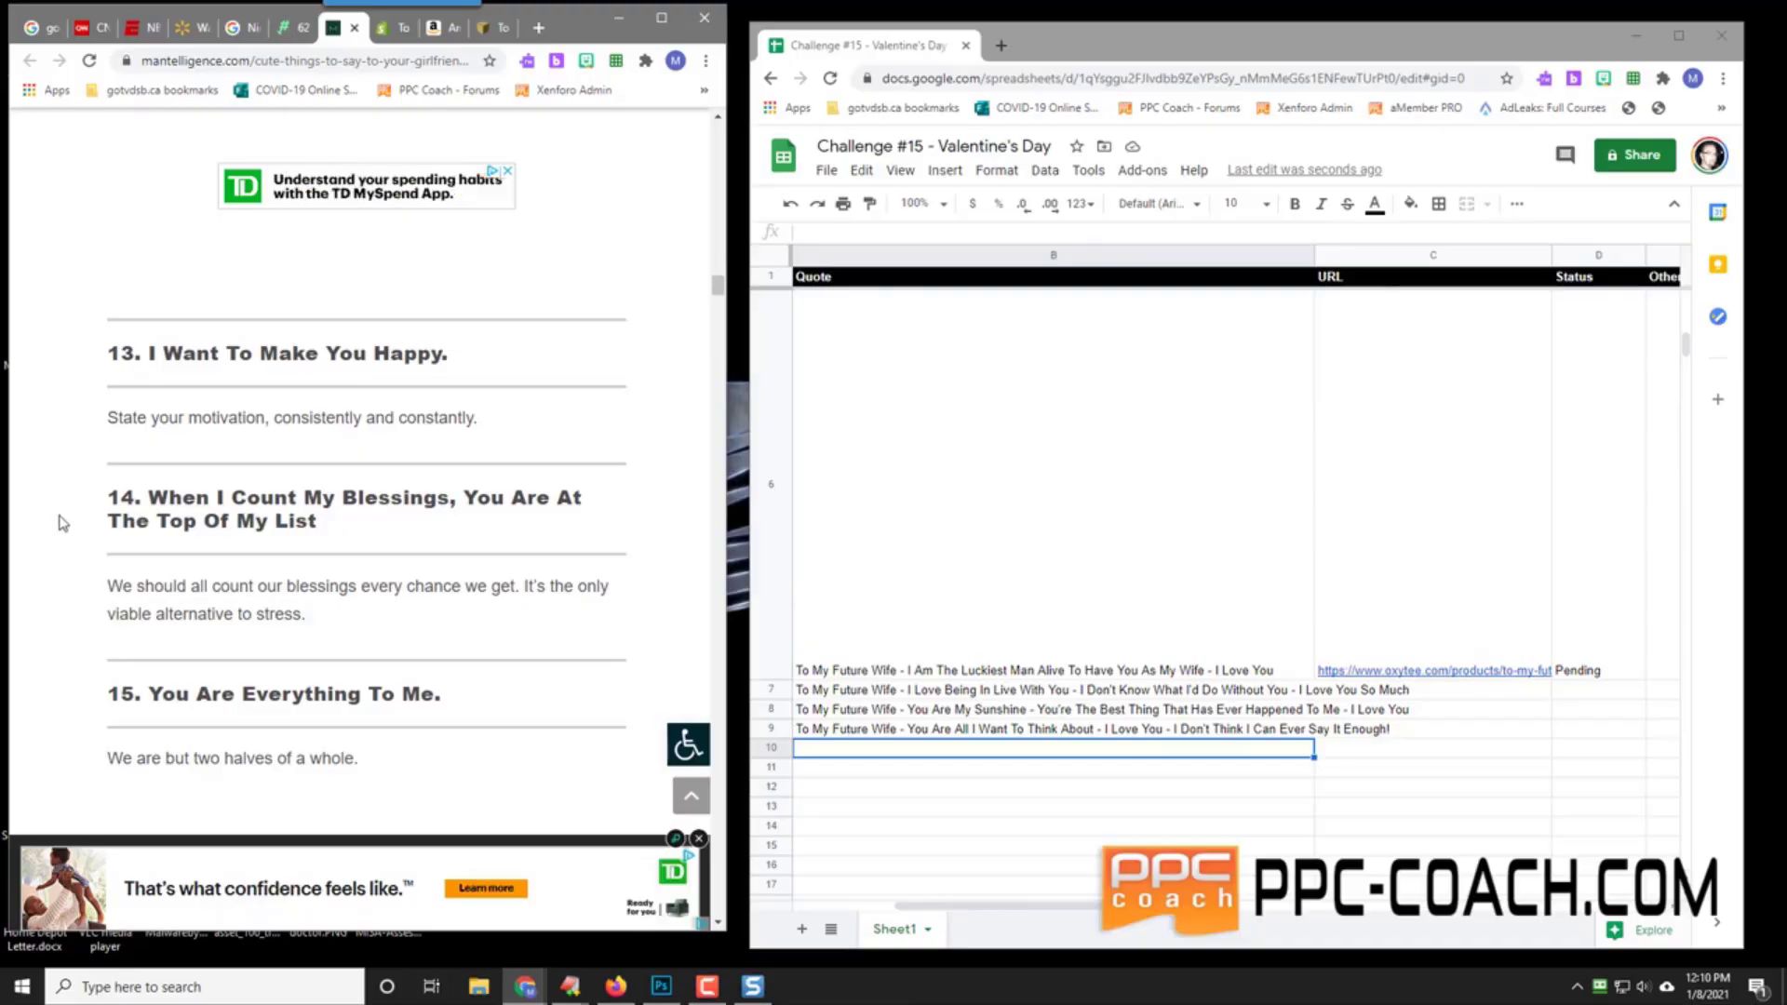
scroll(63, 523, down, 2)
scroll(61, 523, down, 12)
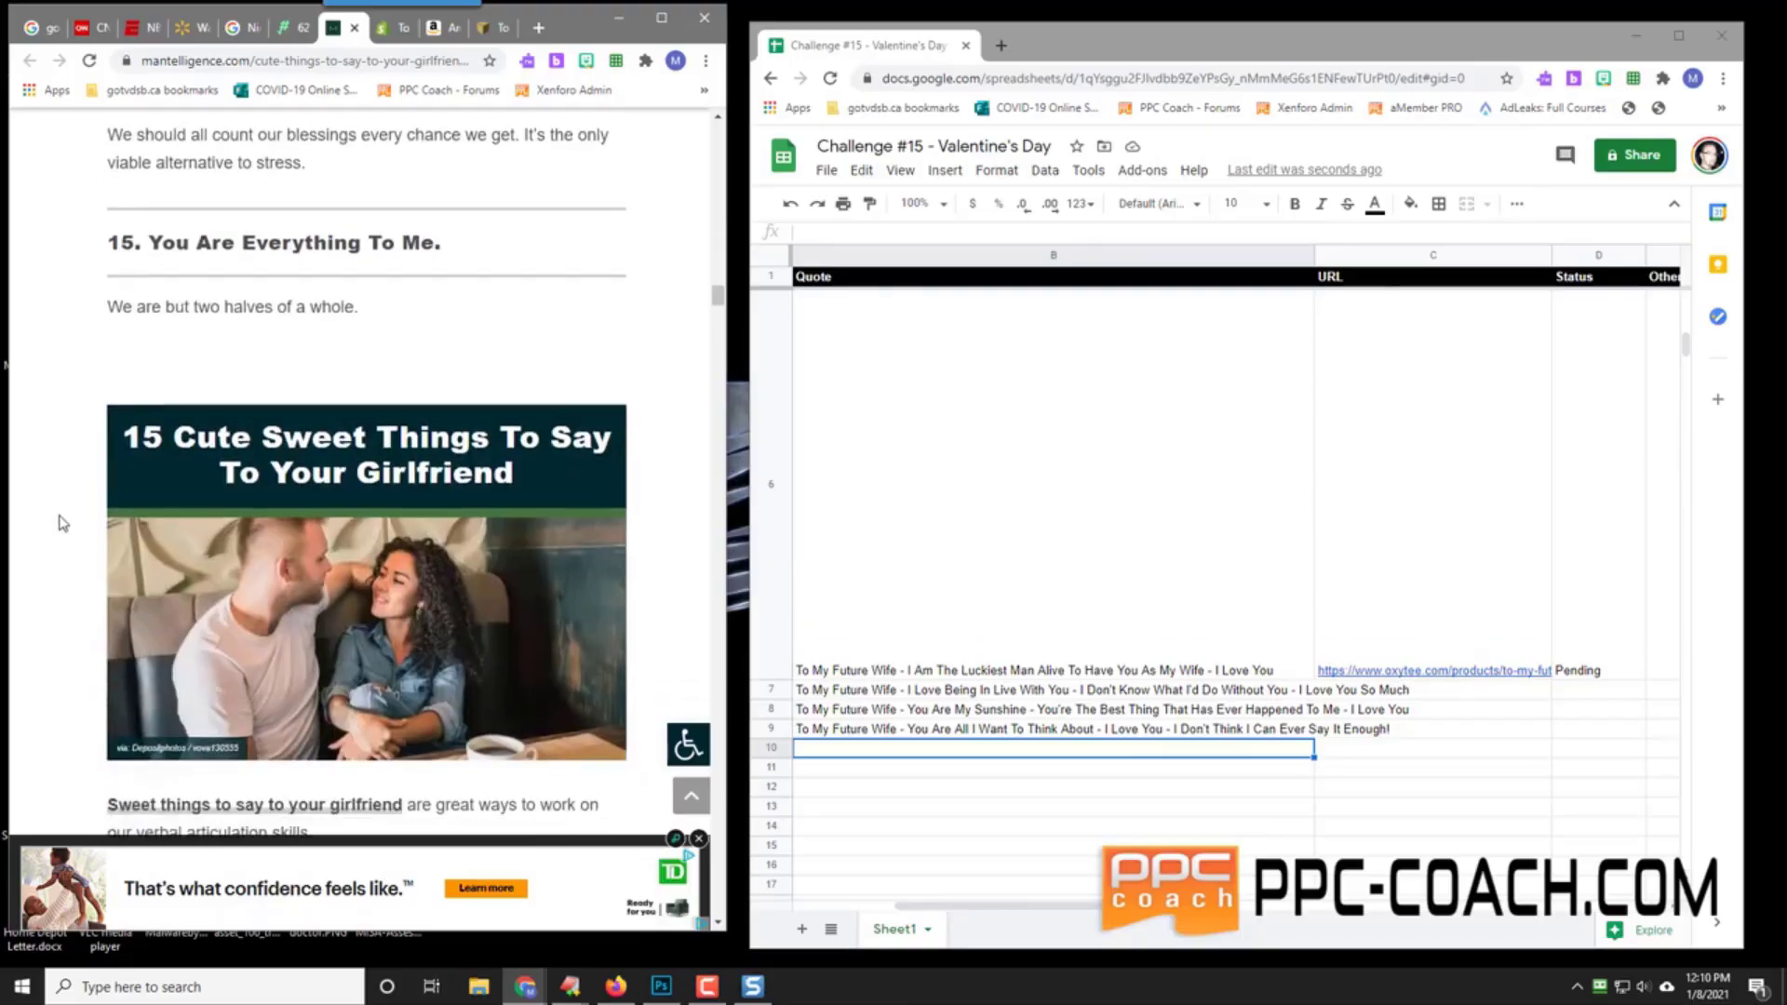
scroll(61, 523, down, 5)
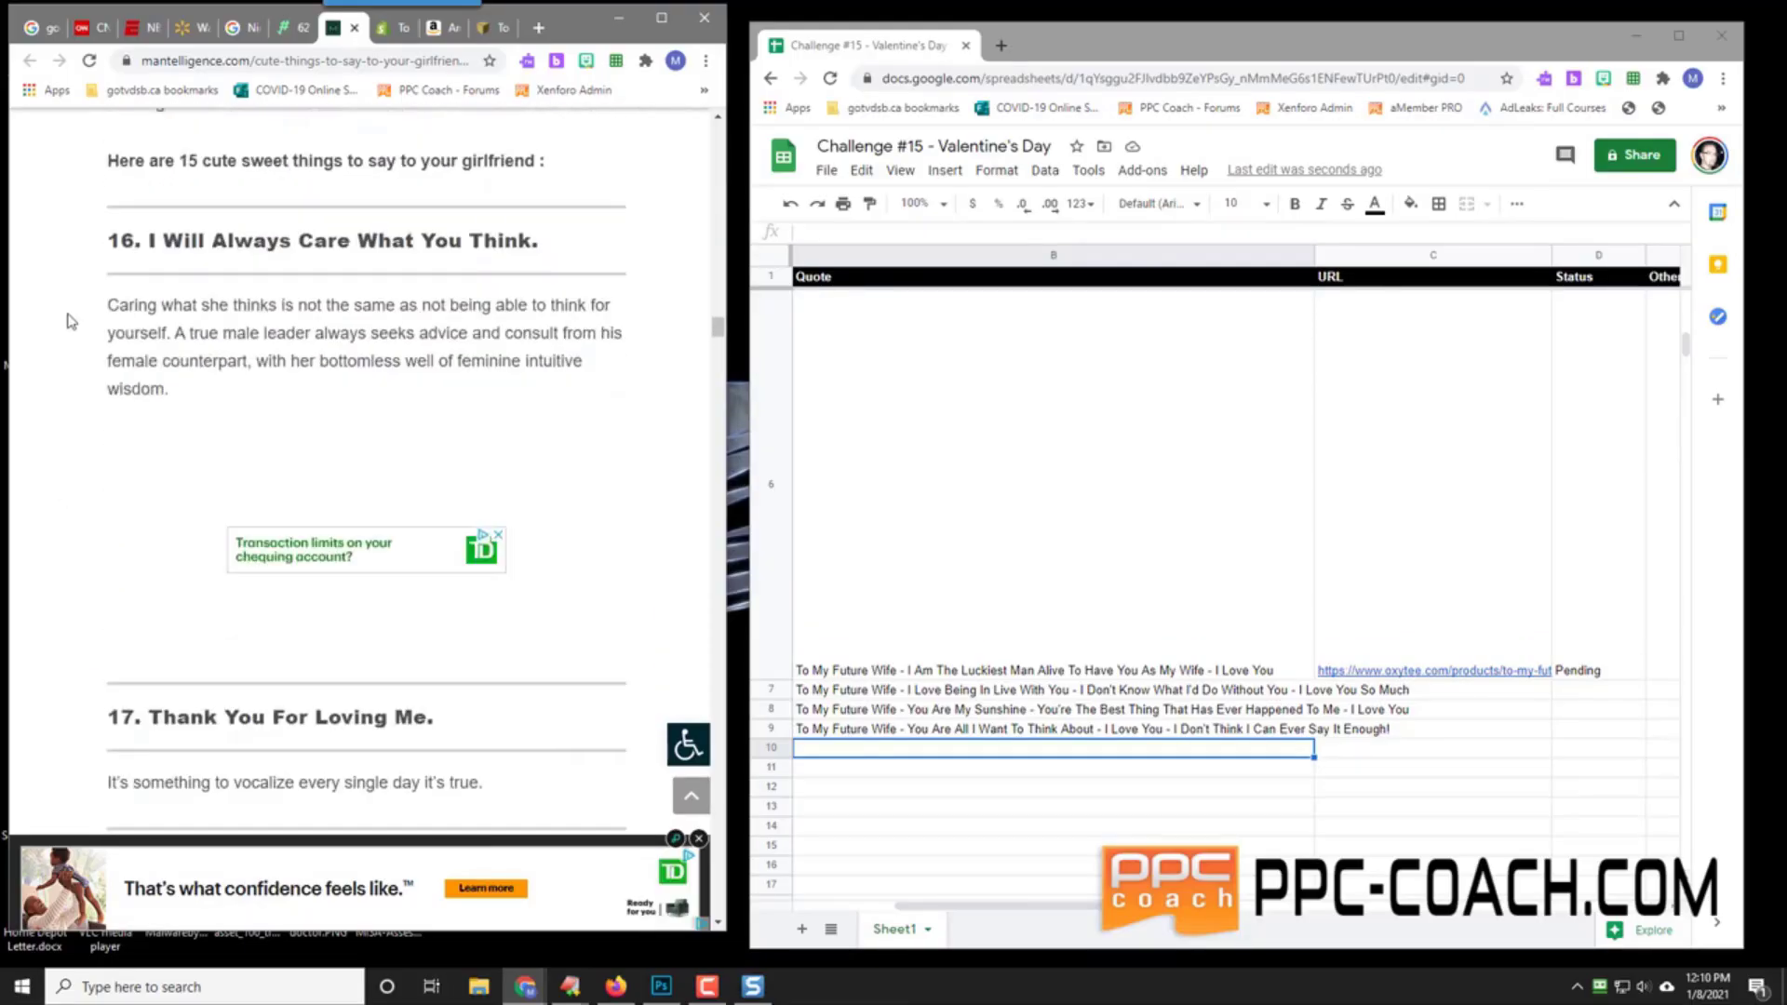
scroll(68, 321, down, 2)
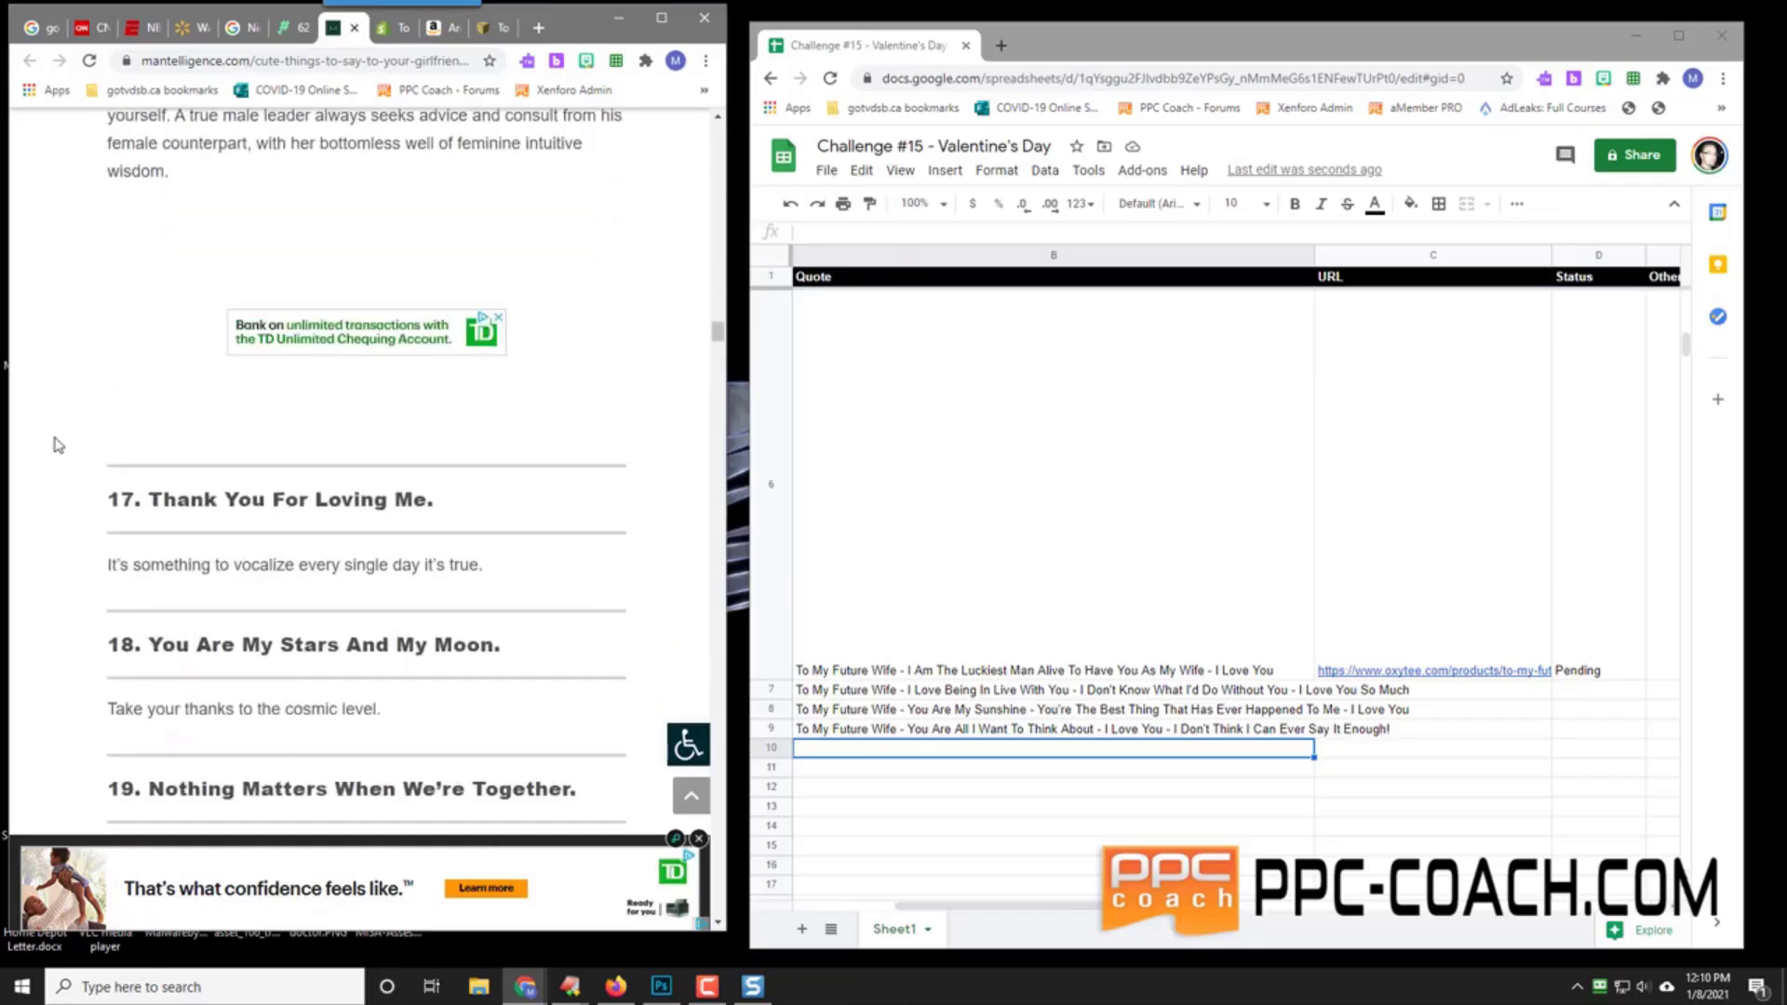
scroll(55, 505, down, 2)
scroll(69, 508, down, 2)
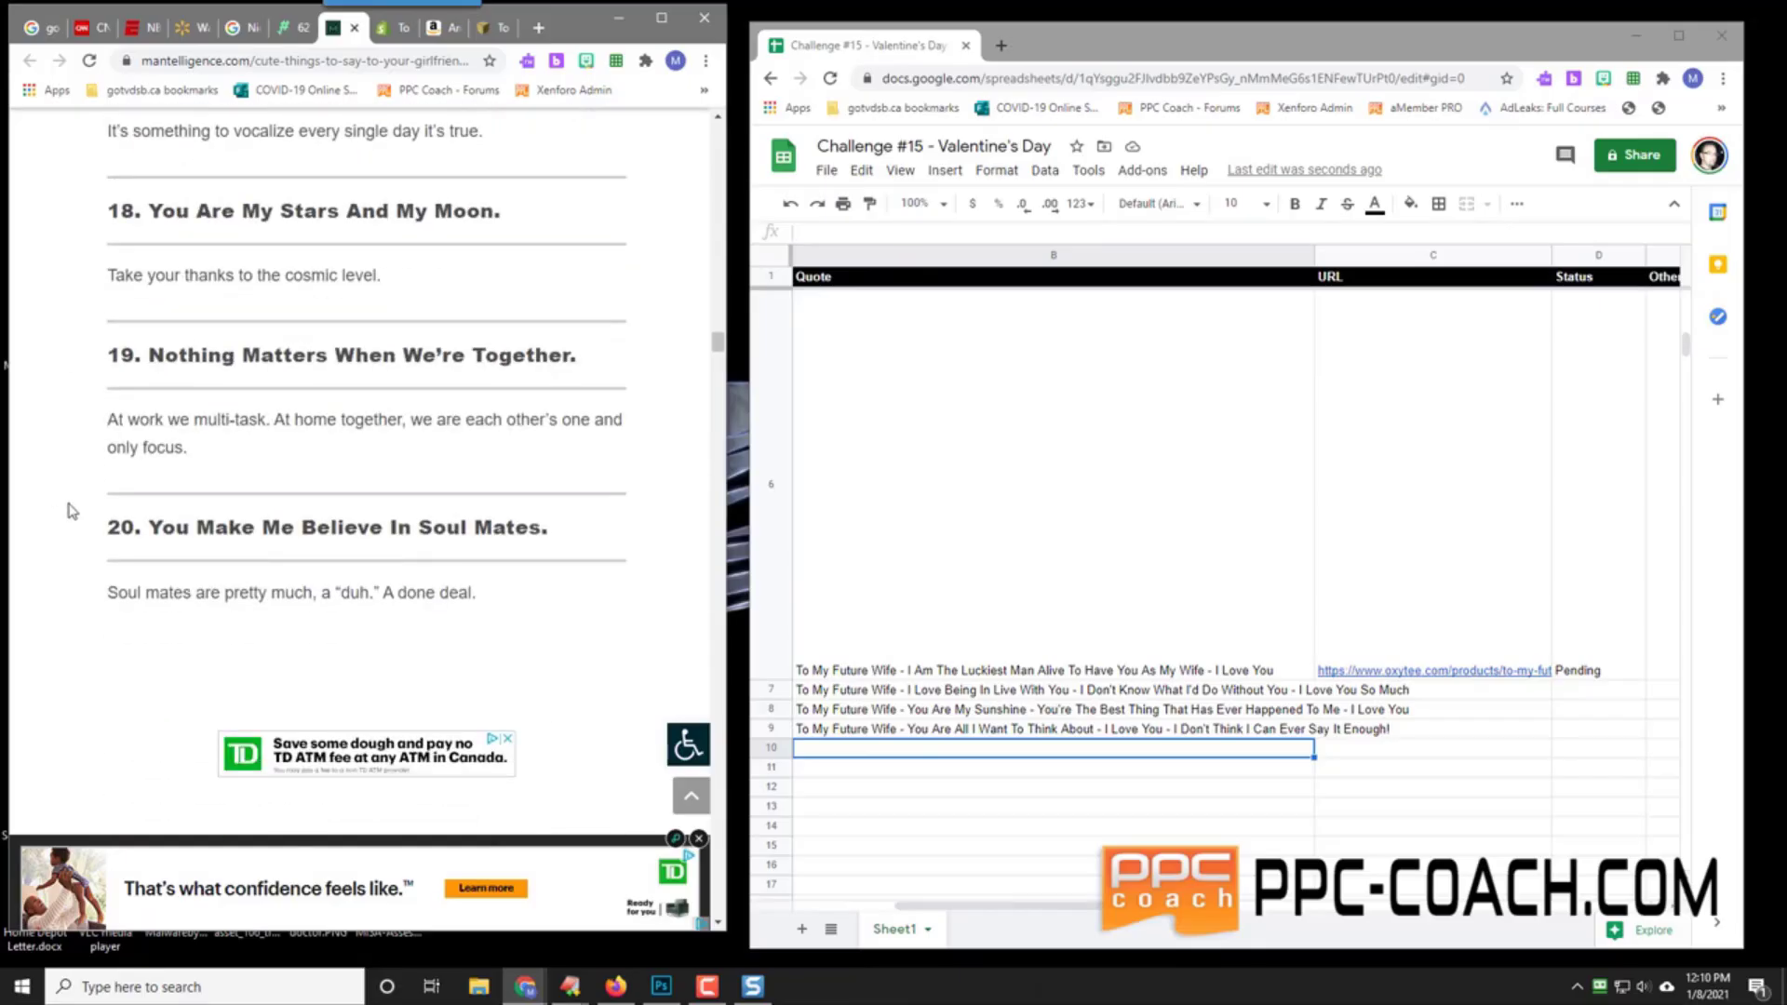
Step: Enter the 'To My Future Wife - You Are My Stars And My Moon… I Love You So Much' quote in B10
click(870, 758)
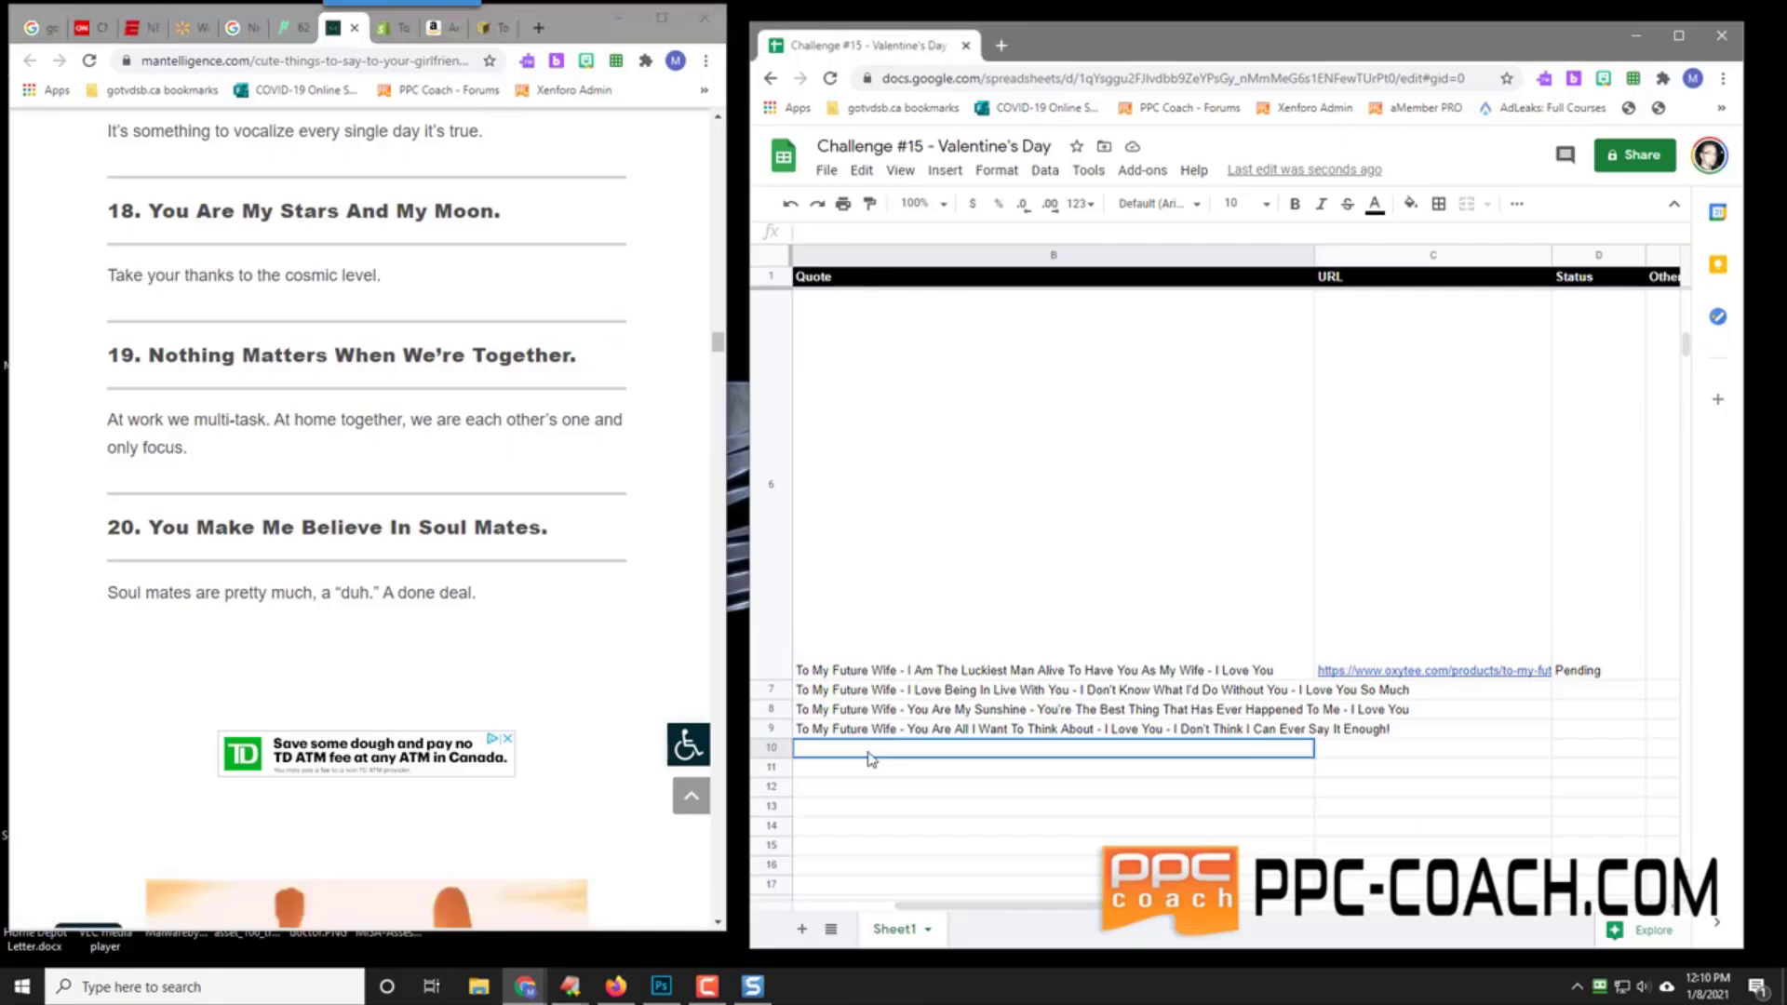
text(To My Fu)
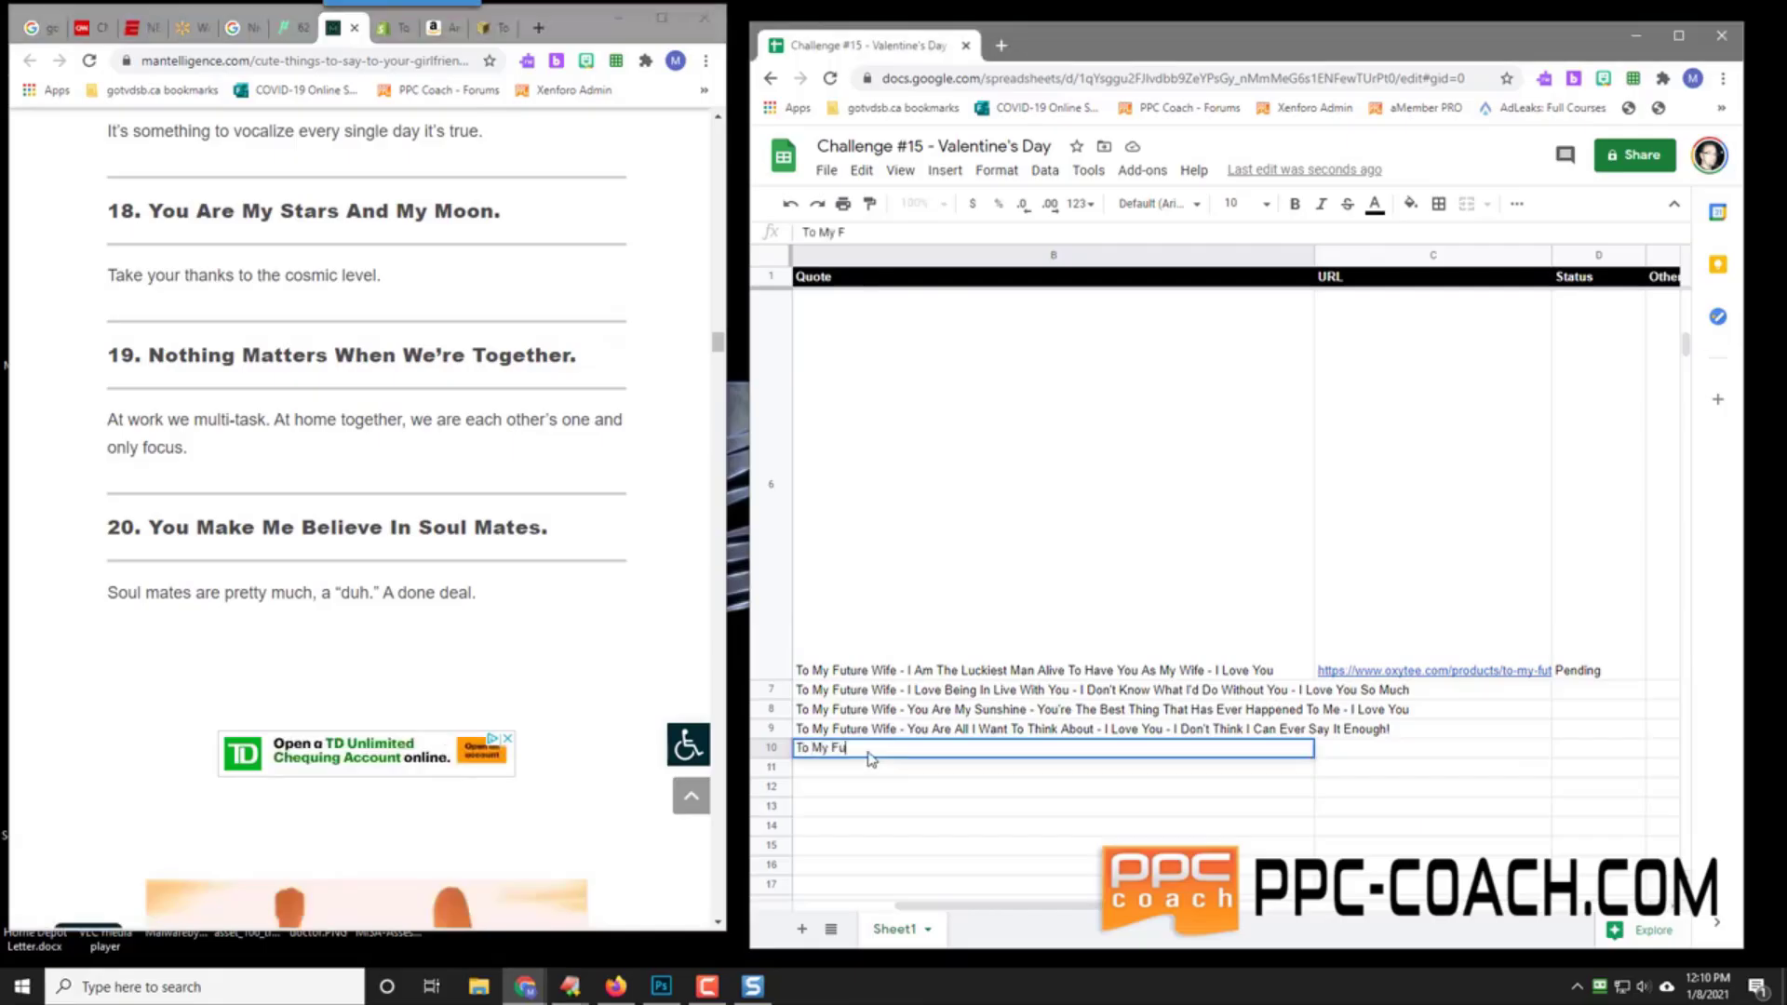
text(ture Wife - Y)
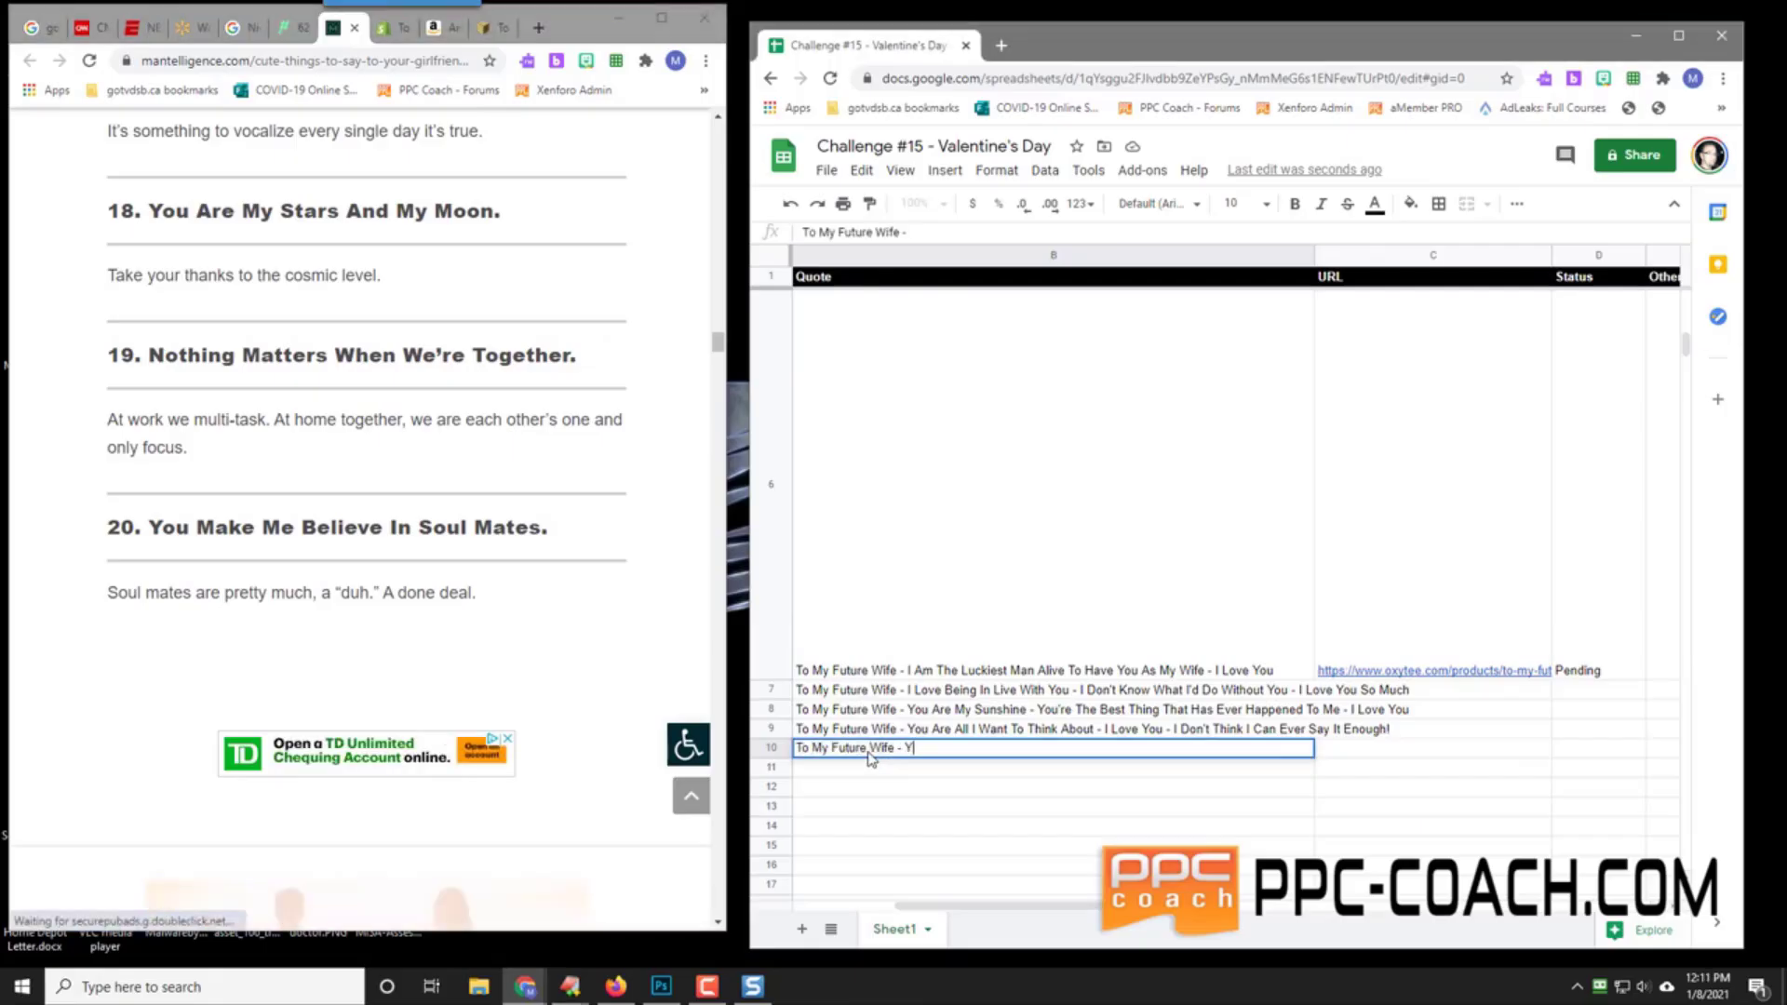
text(ou Are My St)
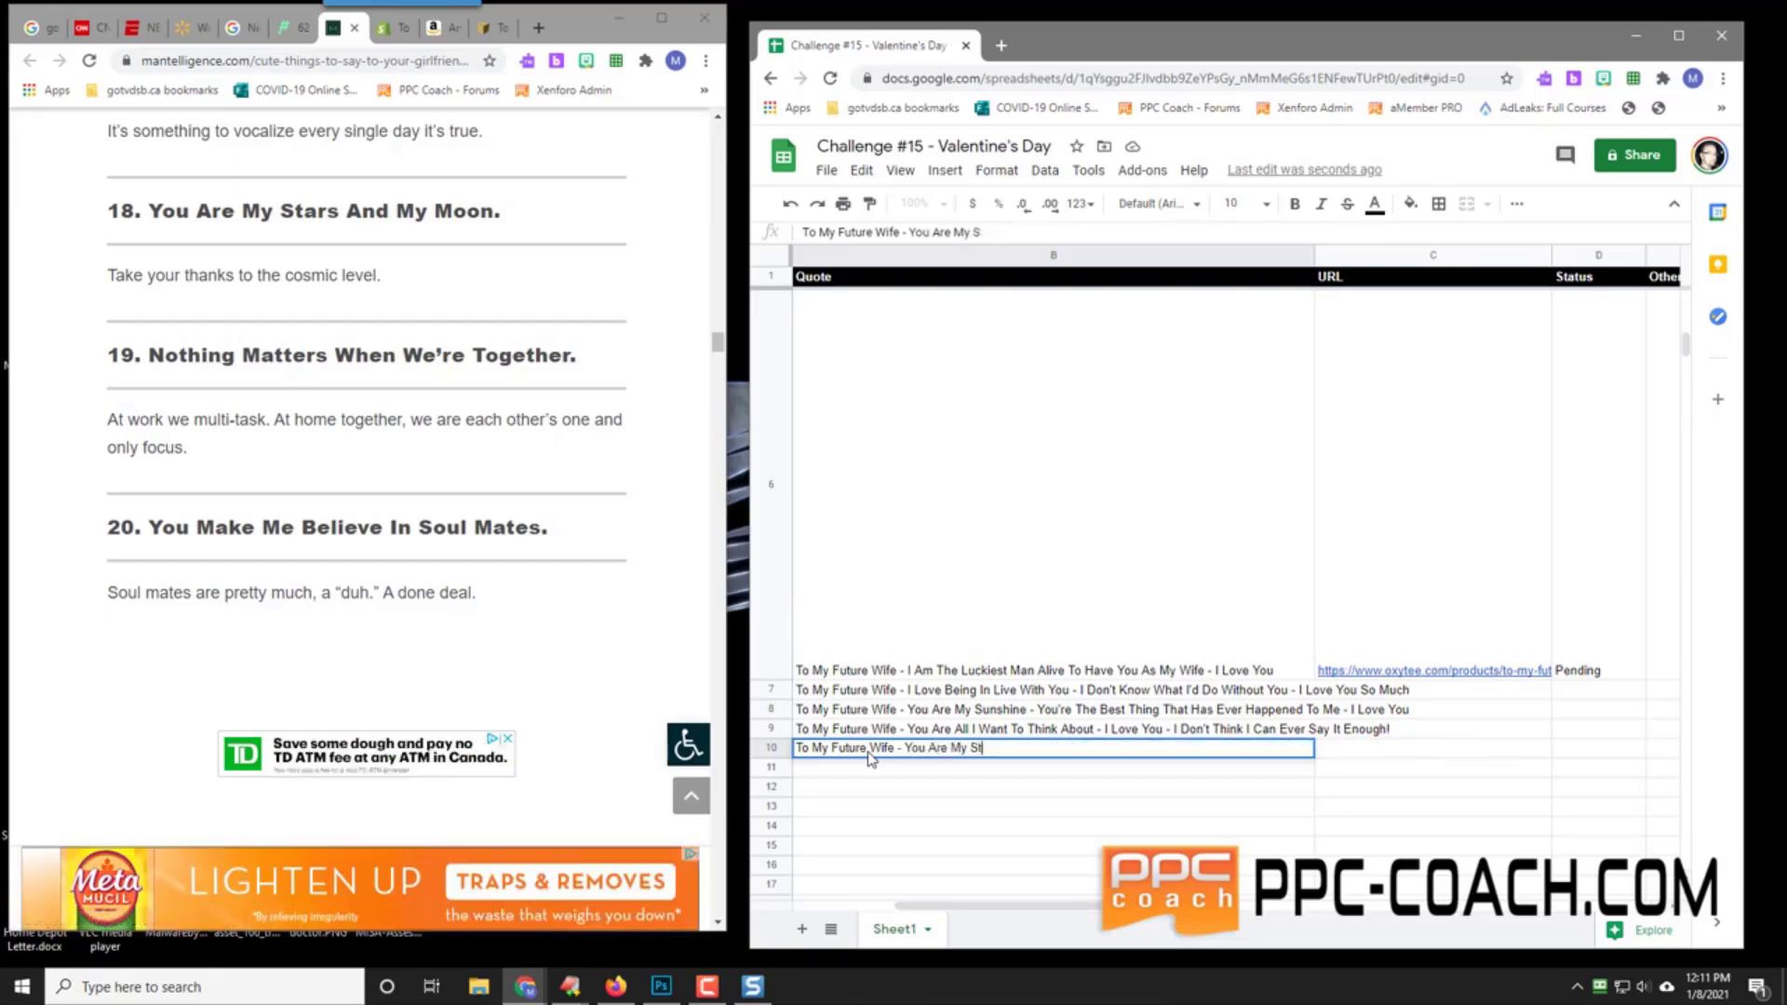
text(arts)
key(BackSpace)
text(s)
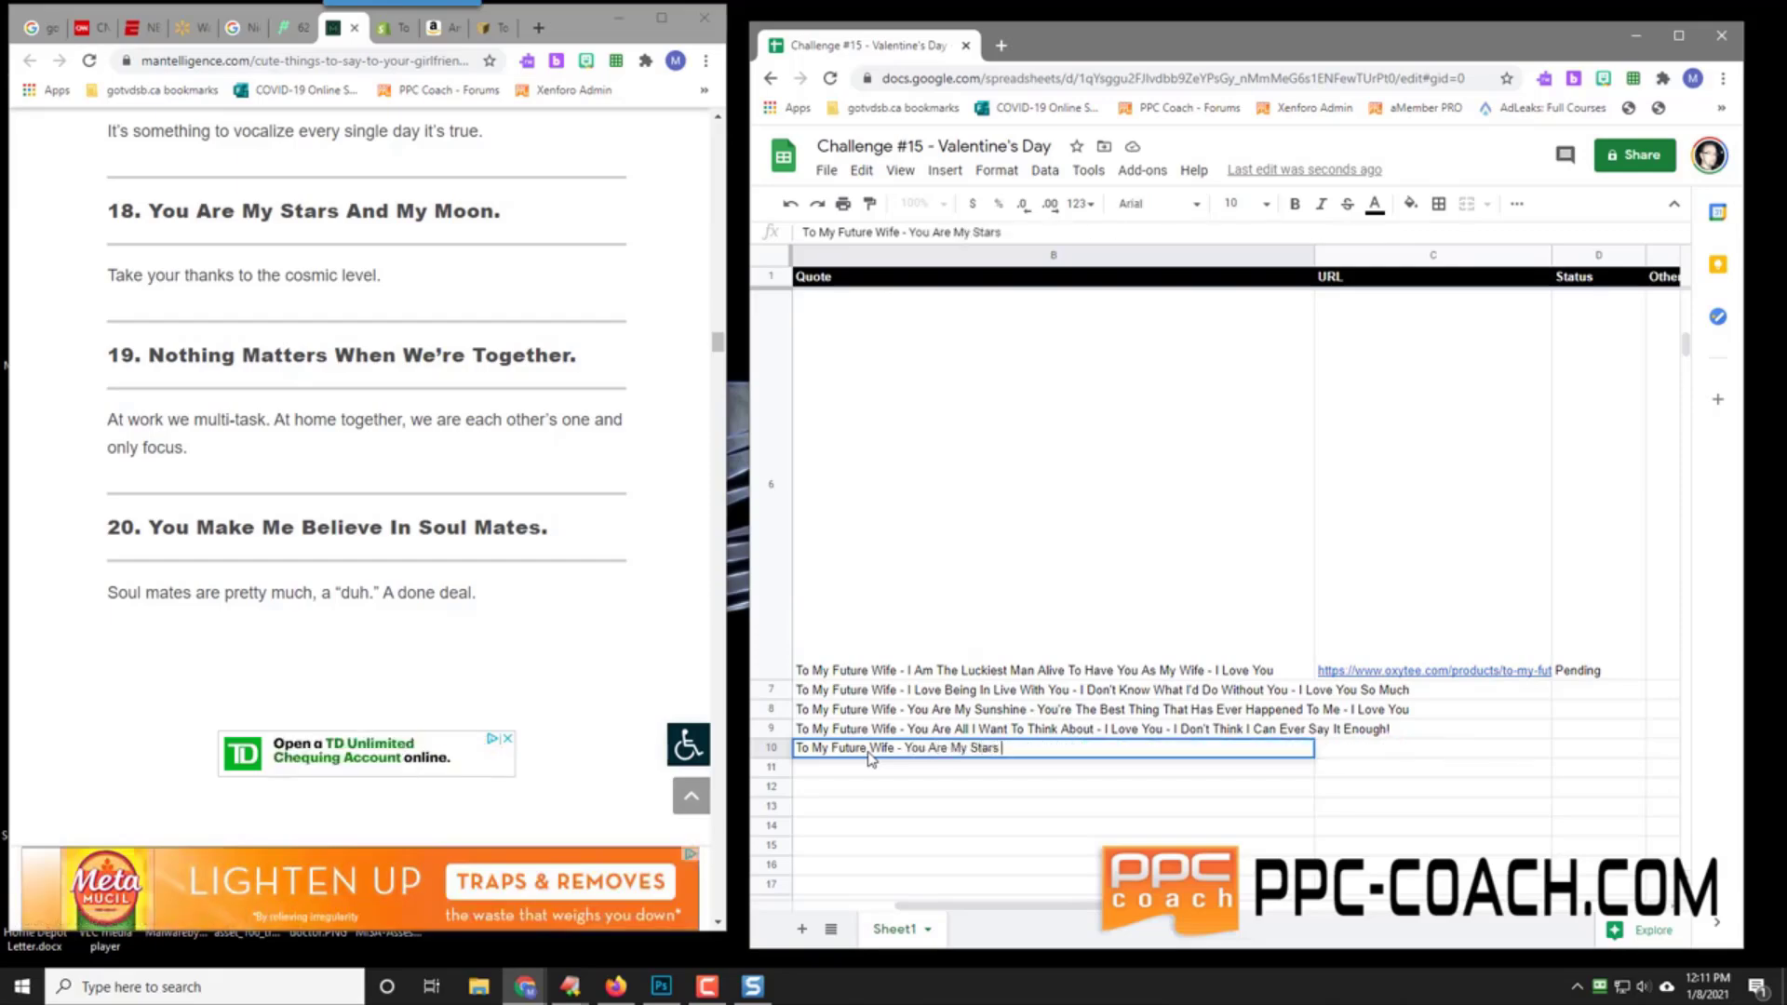
text( And)
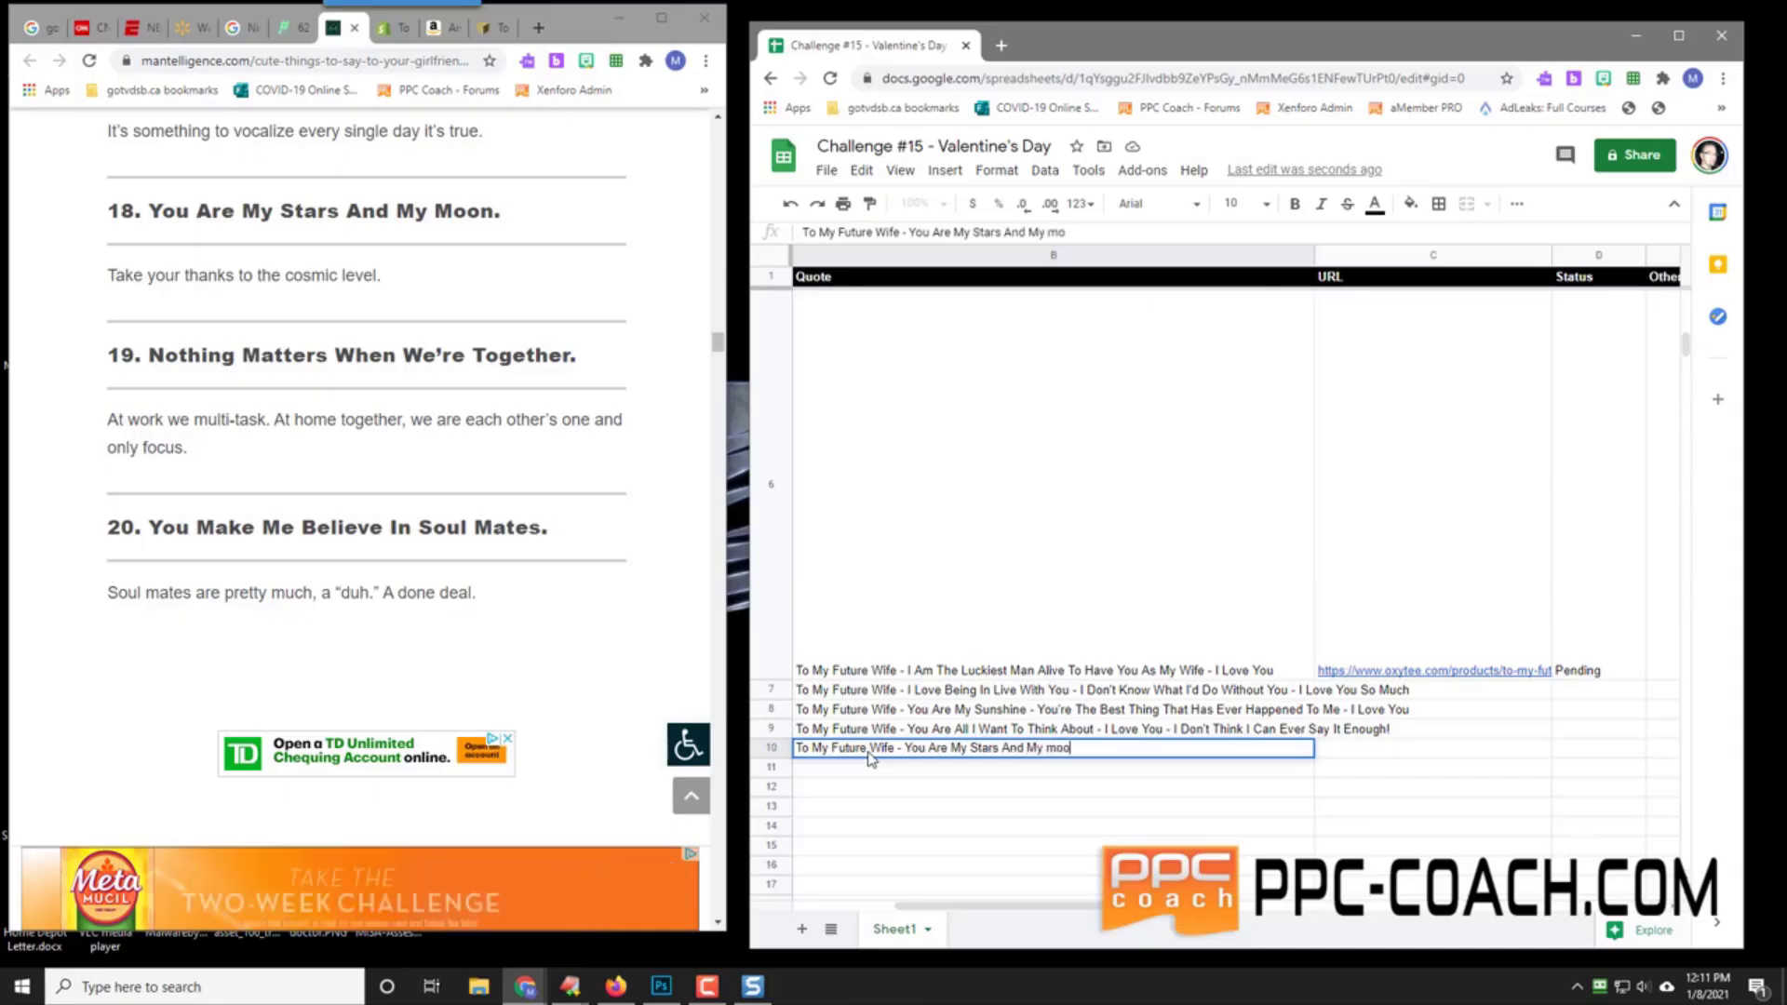
text( My)
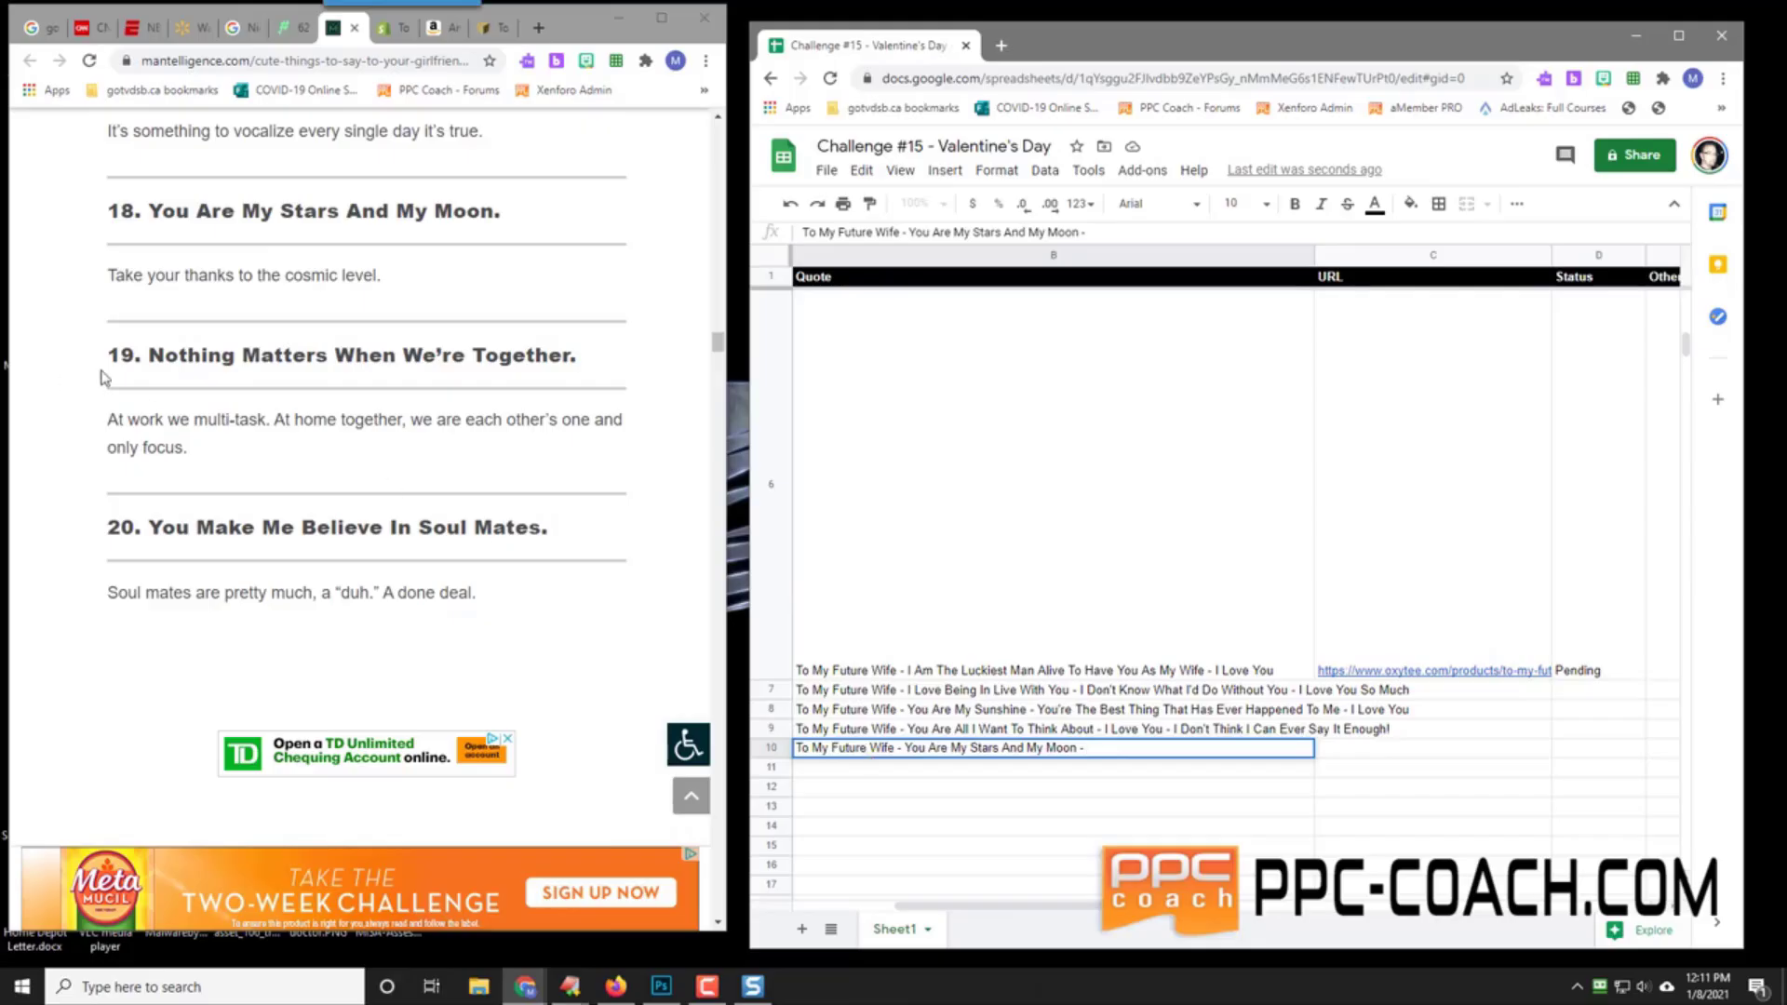
scroll(270, 386, up, 7)
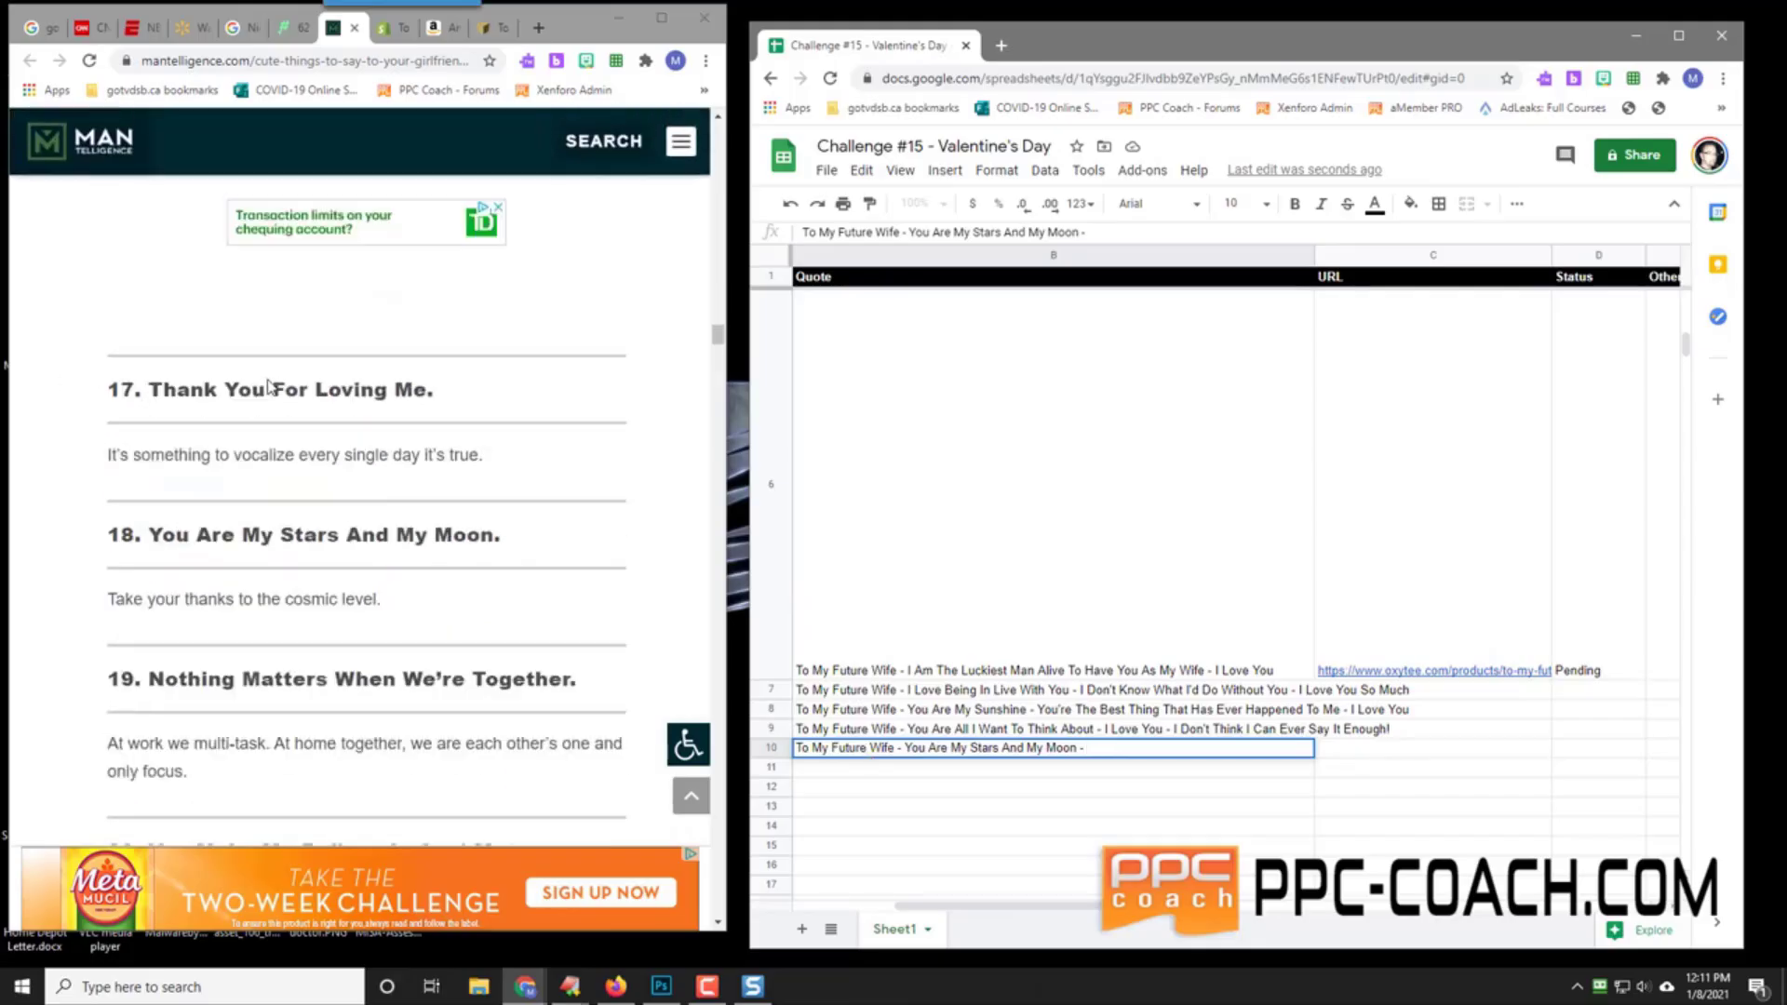
scroll(270, 386, up, 15)
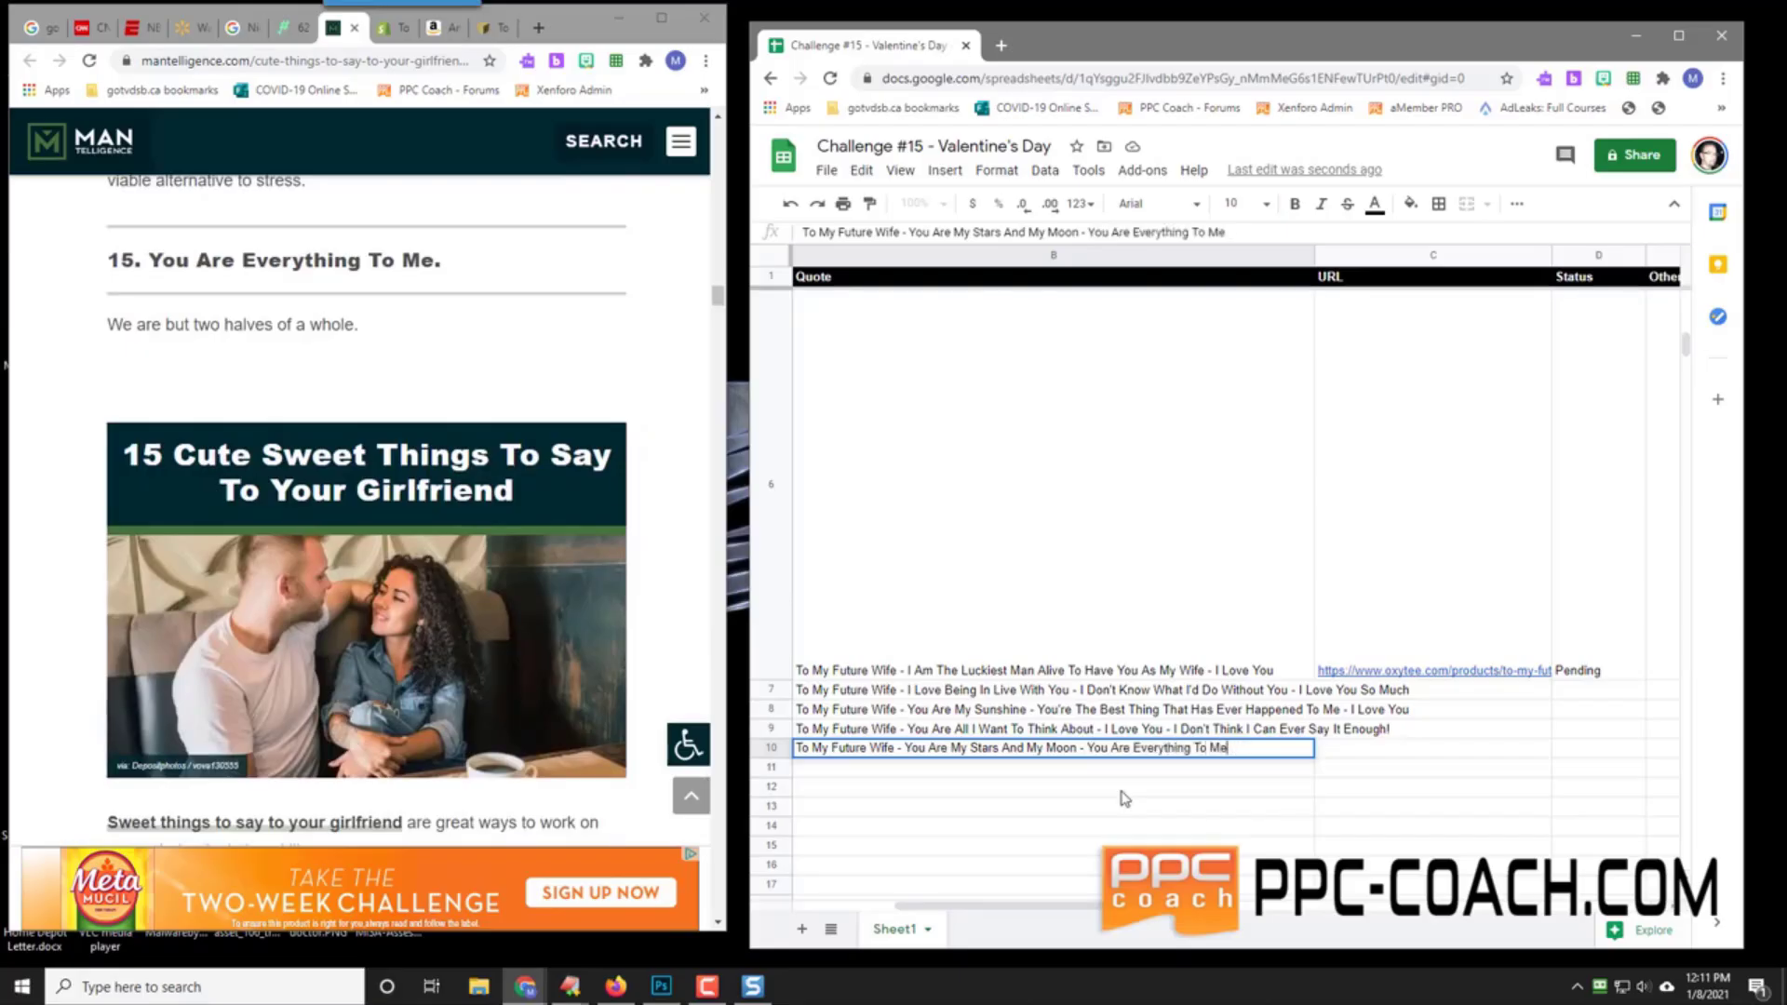
text(0 )
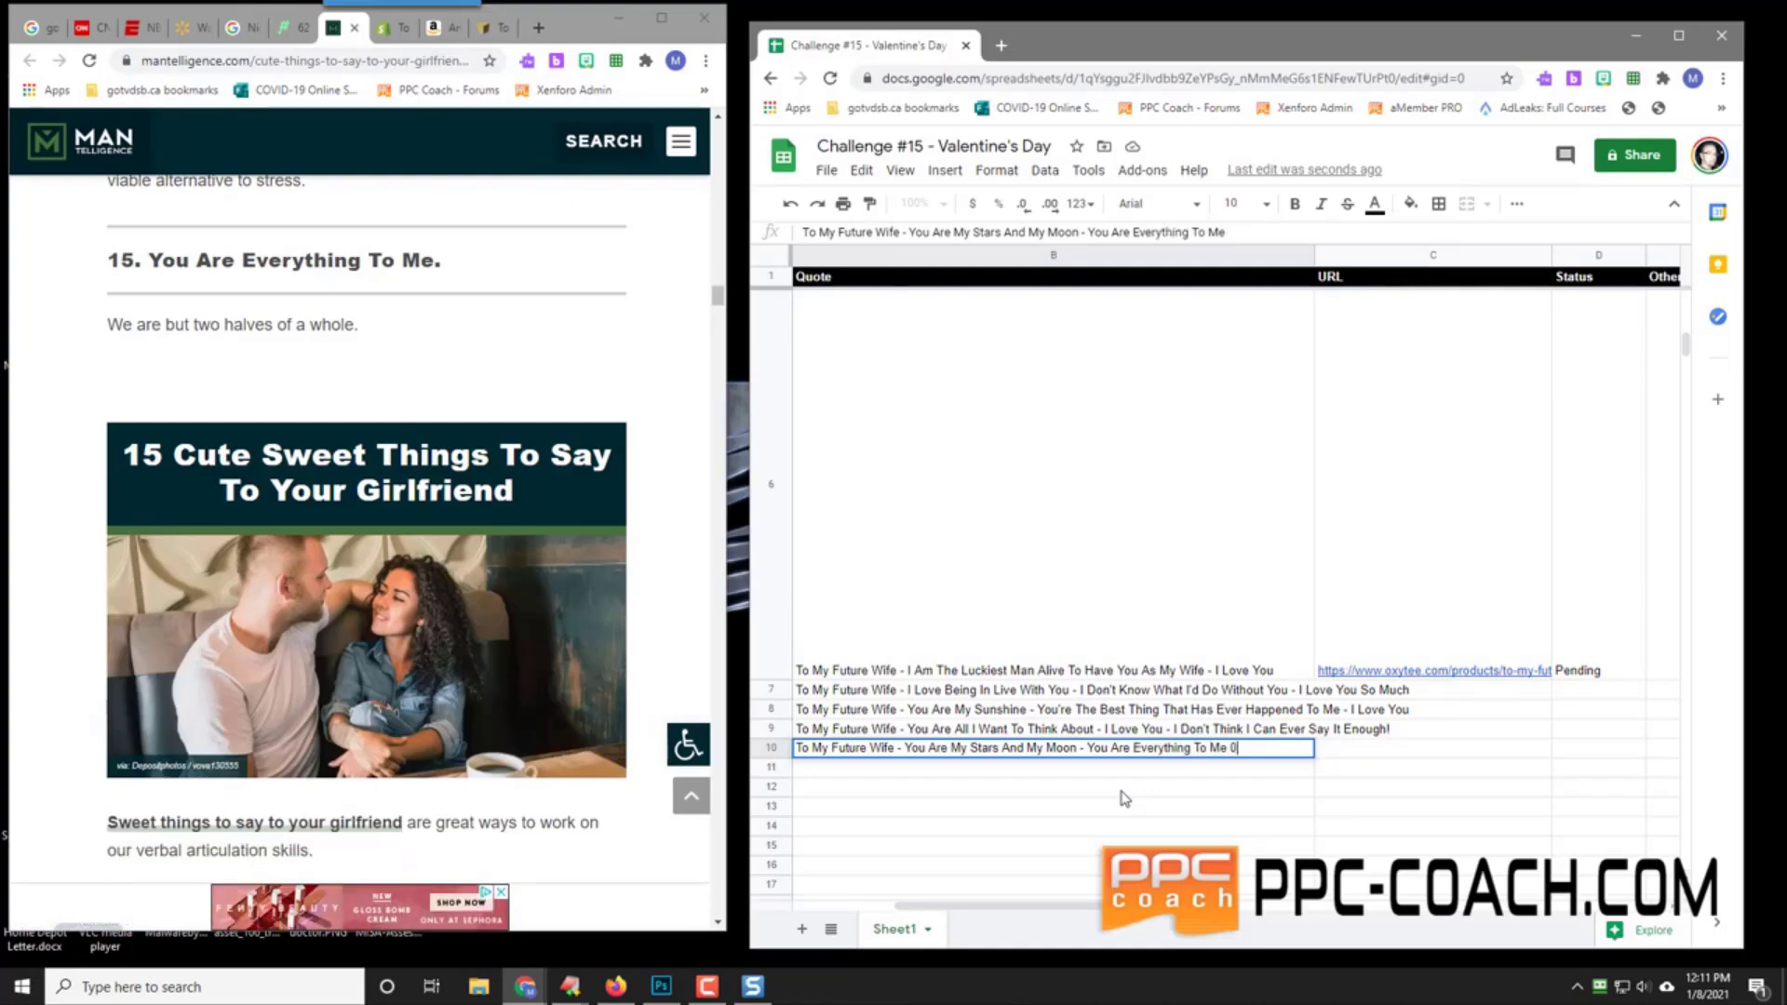
text(I Love You To De)
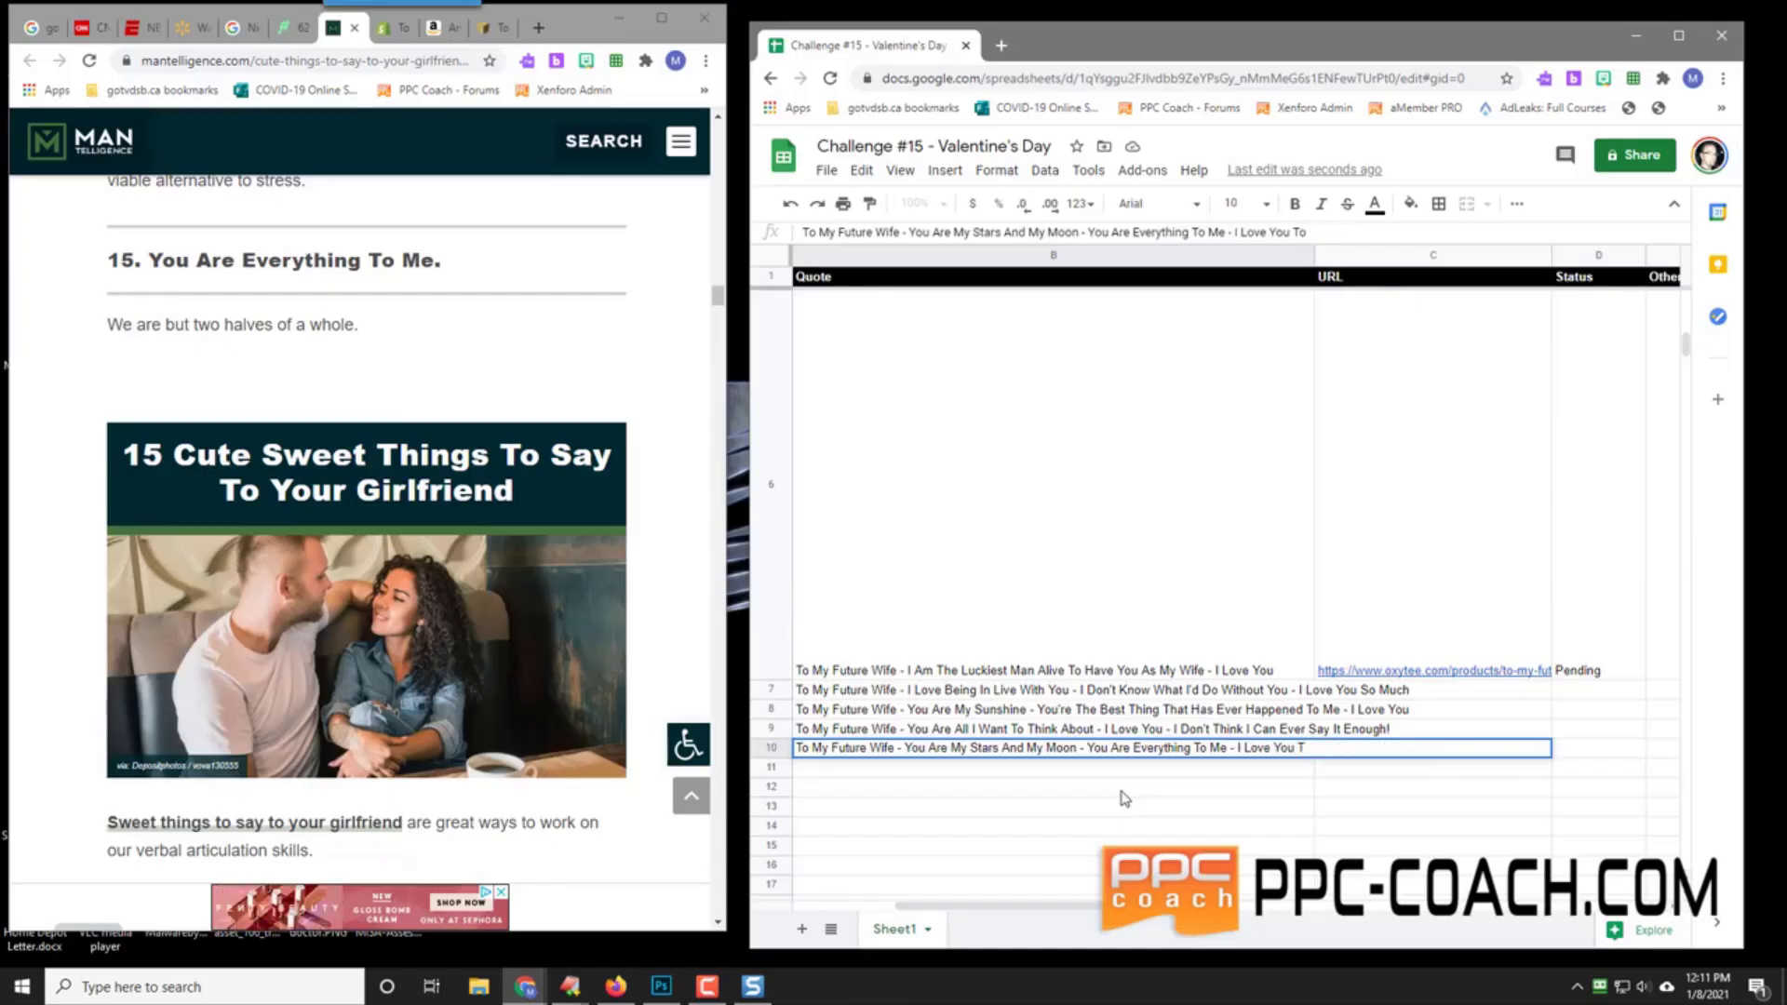
key(BackSpace)
key(BackSpace)
text(So Much)
key(Return)
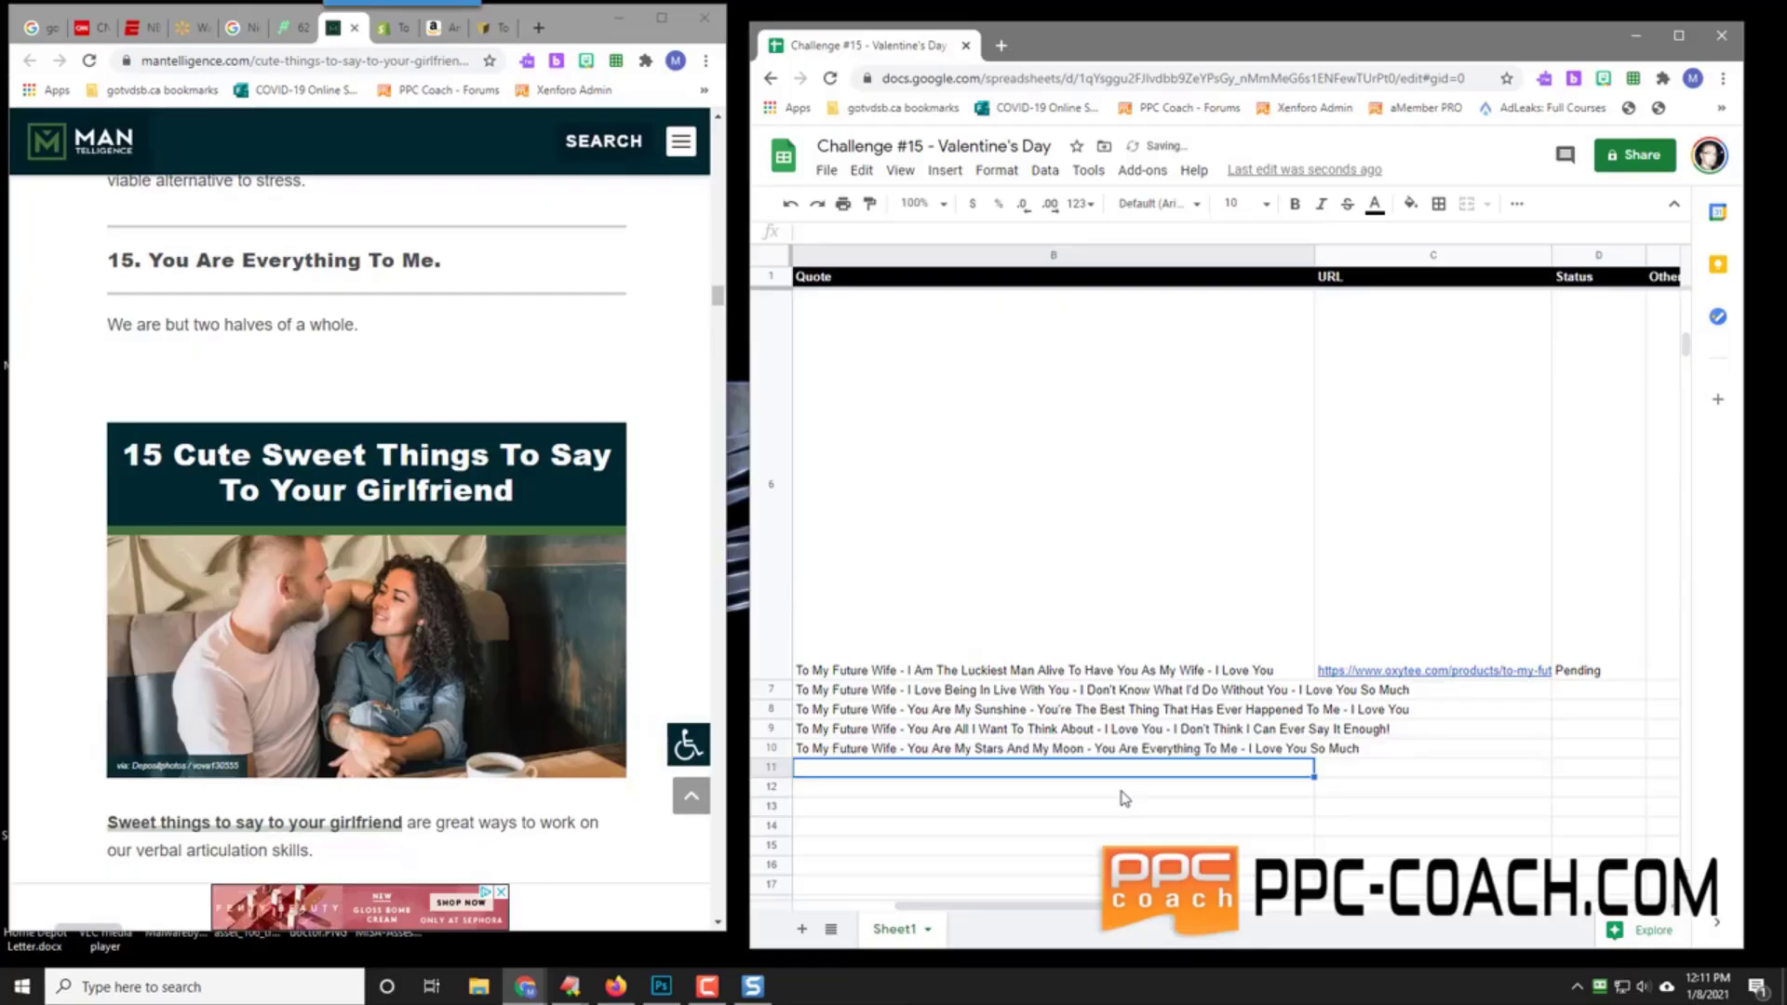
click(971, 754)
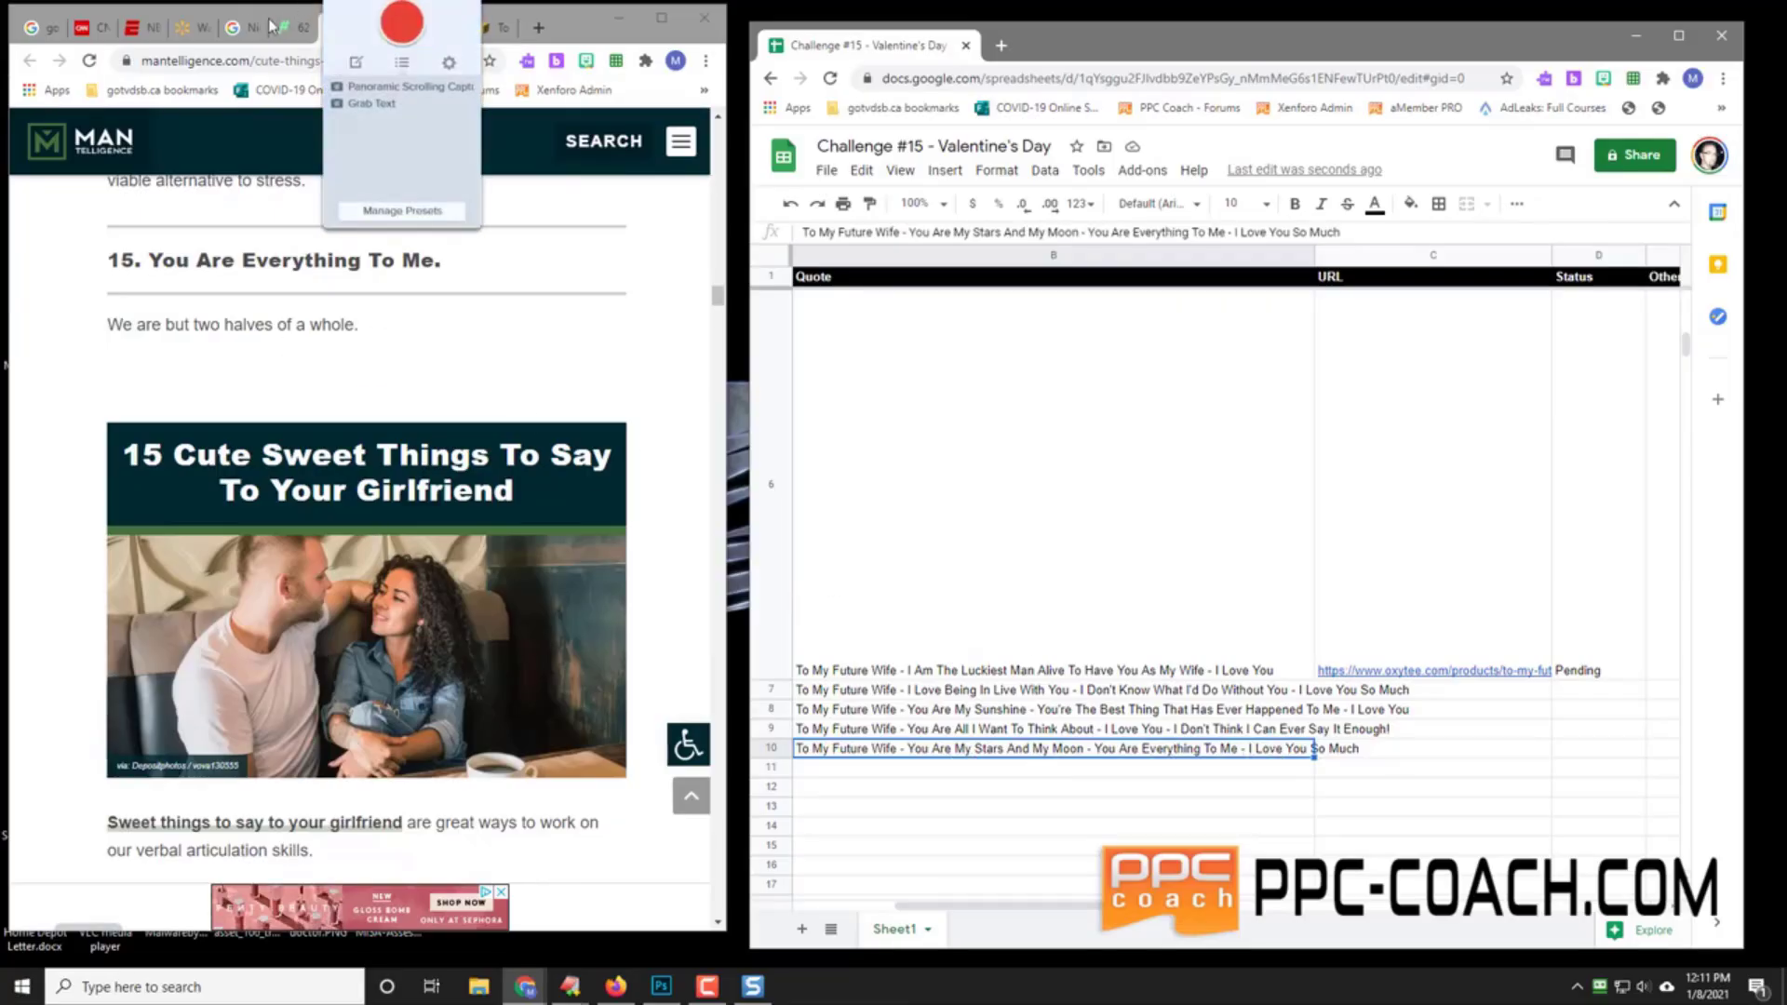
Step: View the lifehacks cute-sayings article, then review the quotes in rows 8 and 10 and scroll to column A
click(240, 28)
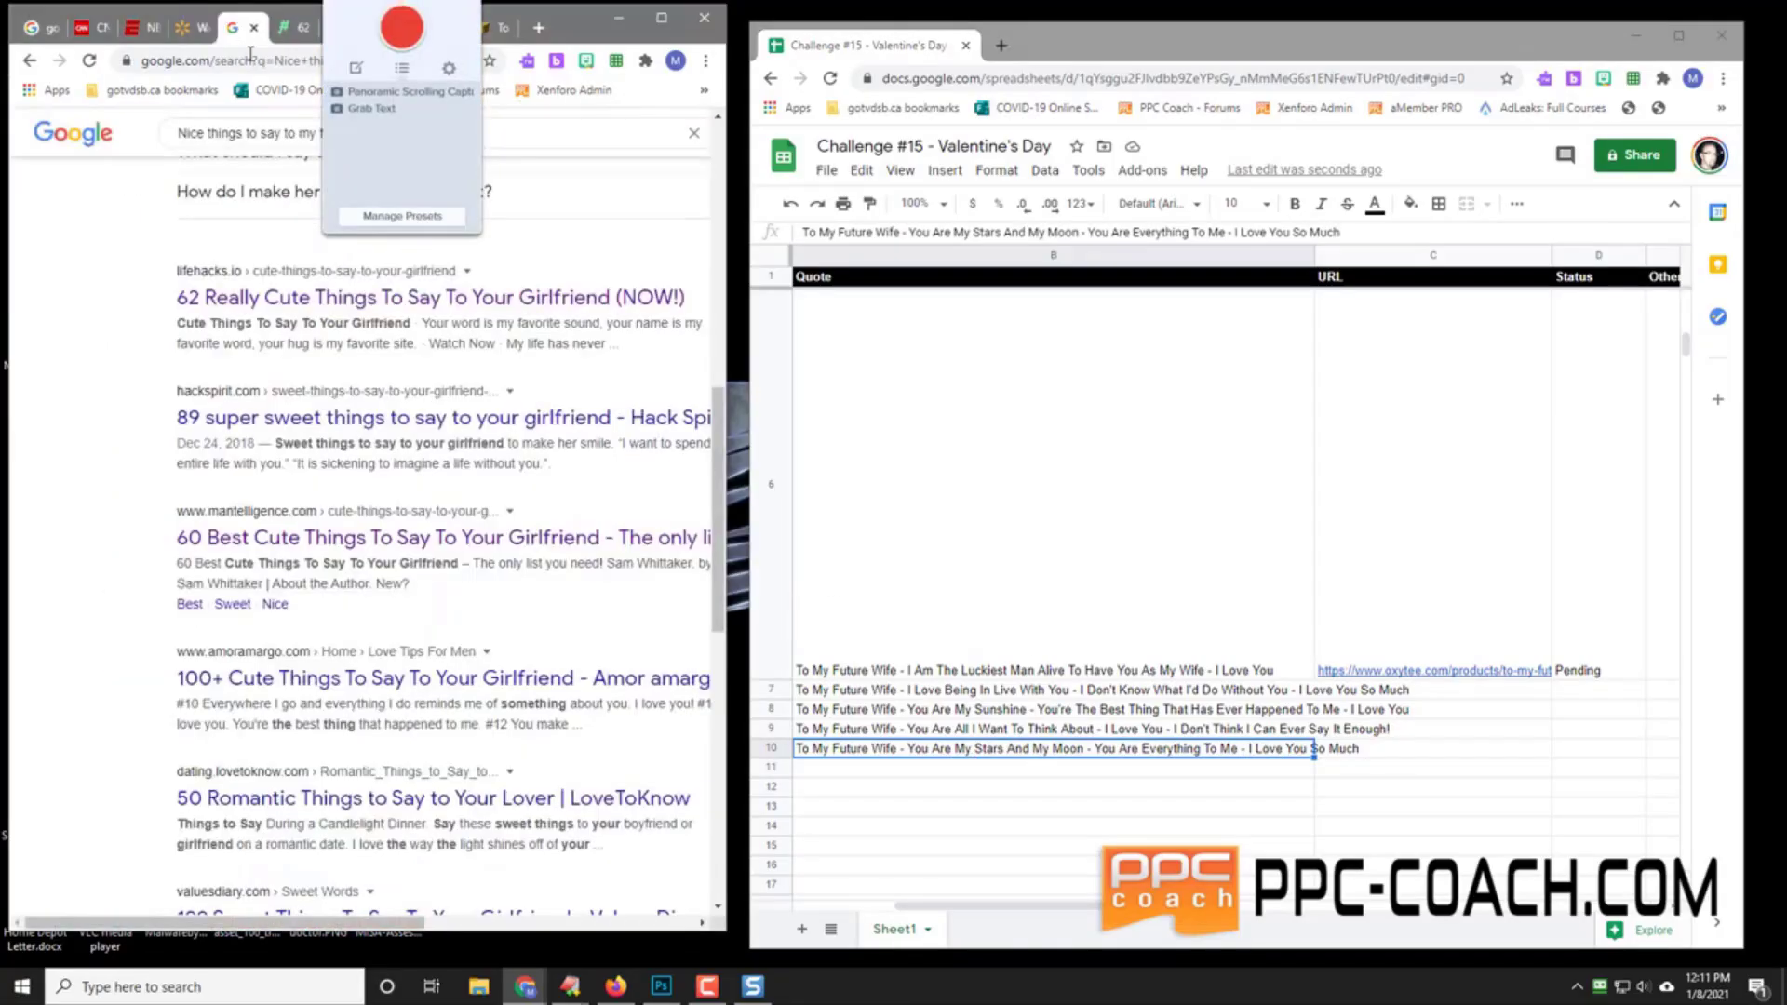
click(291, 28)
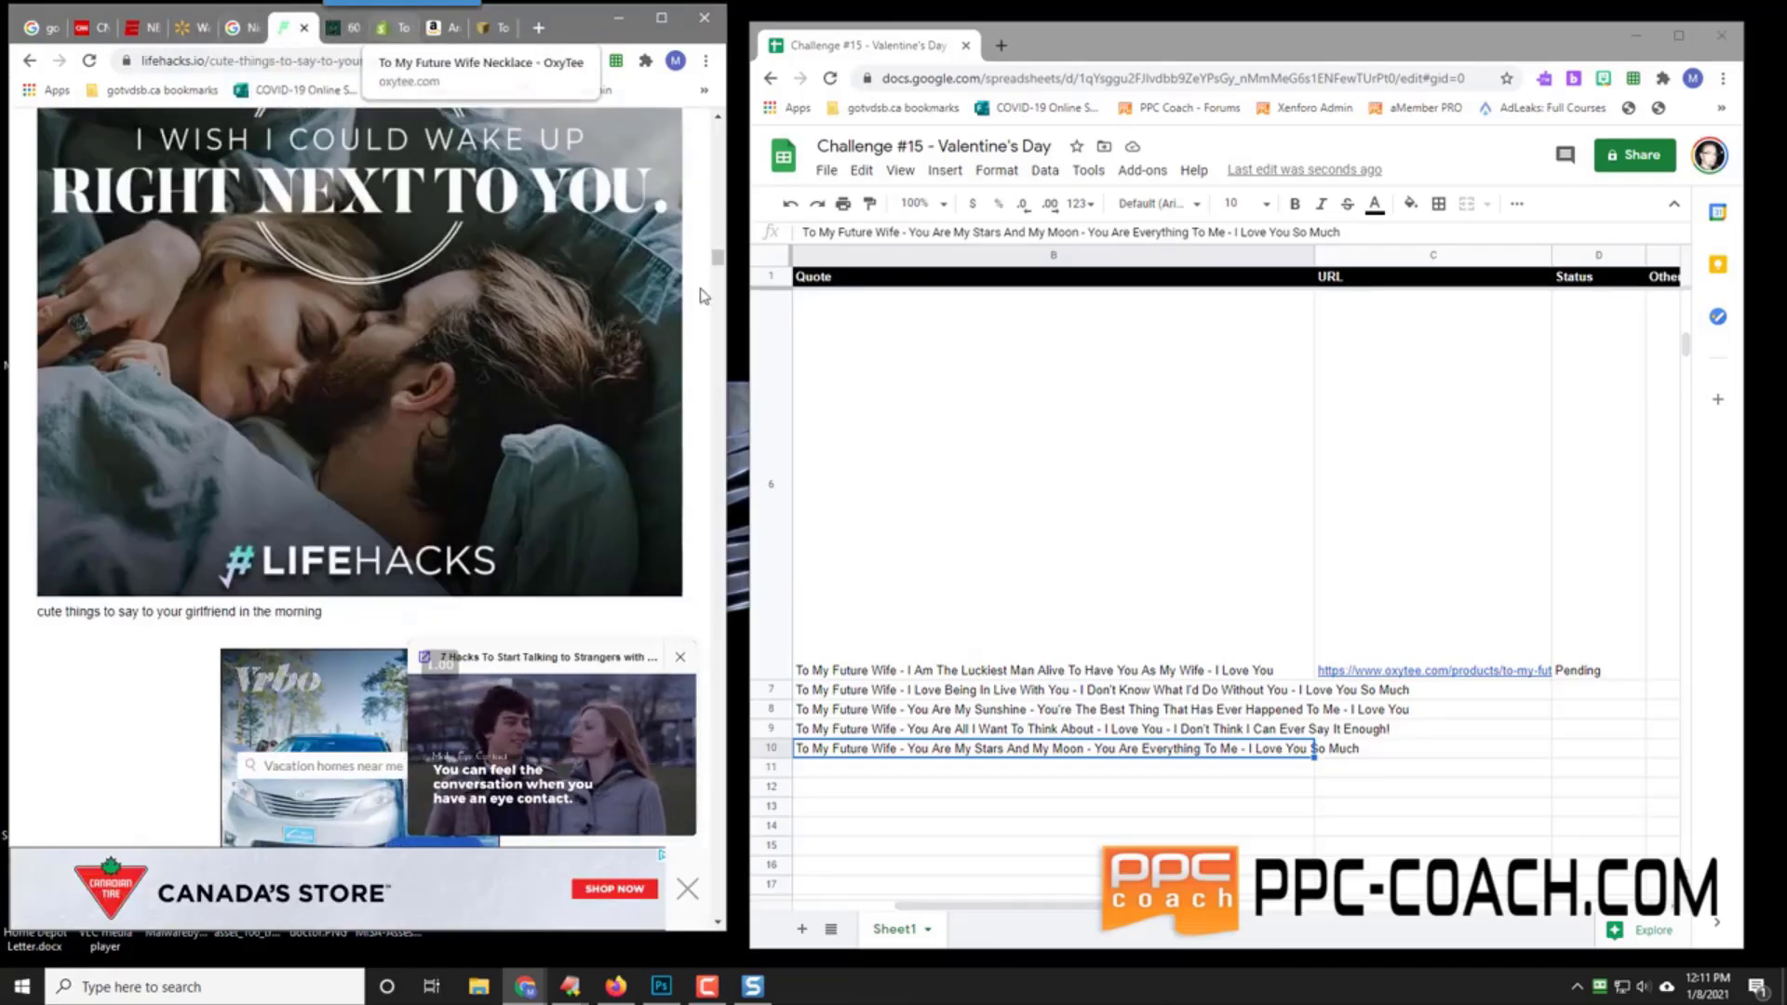
click(1024, 673)
click(1019, 747)
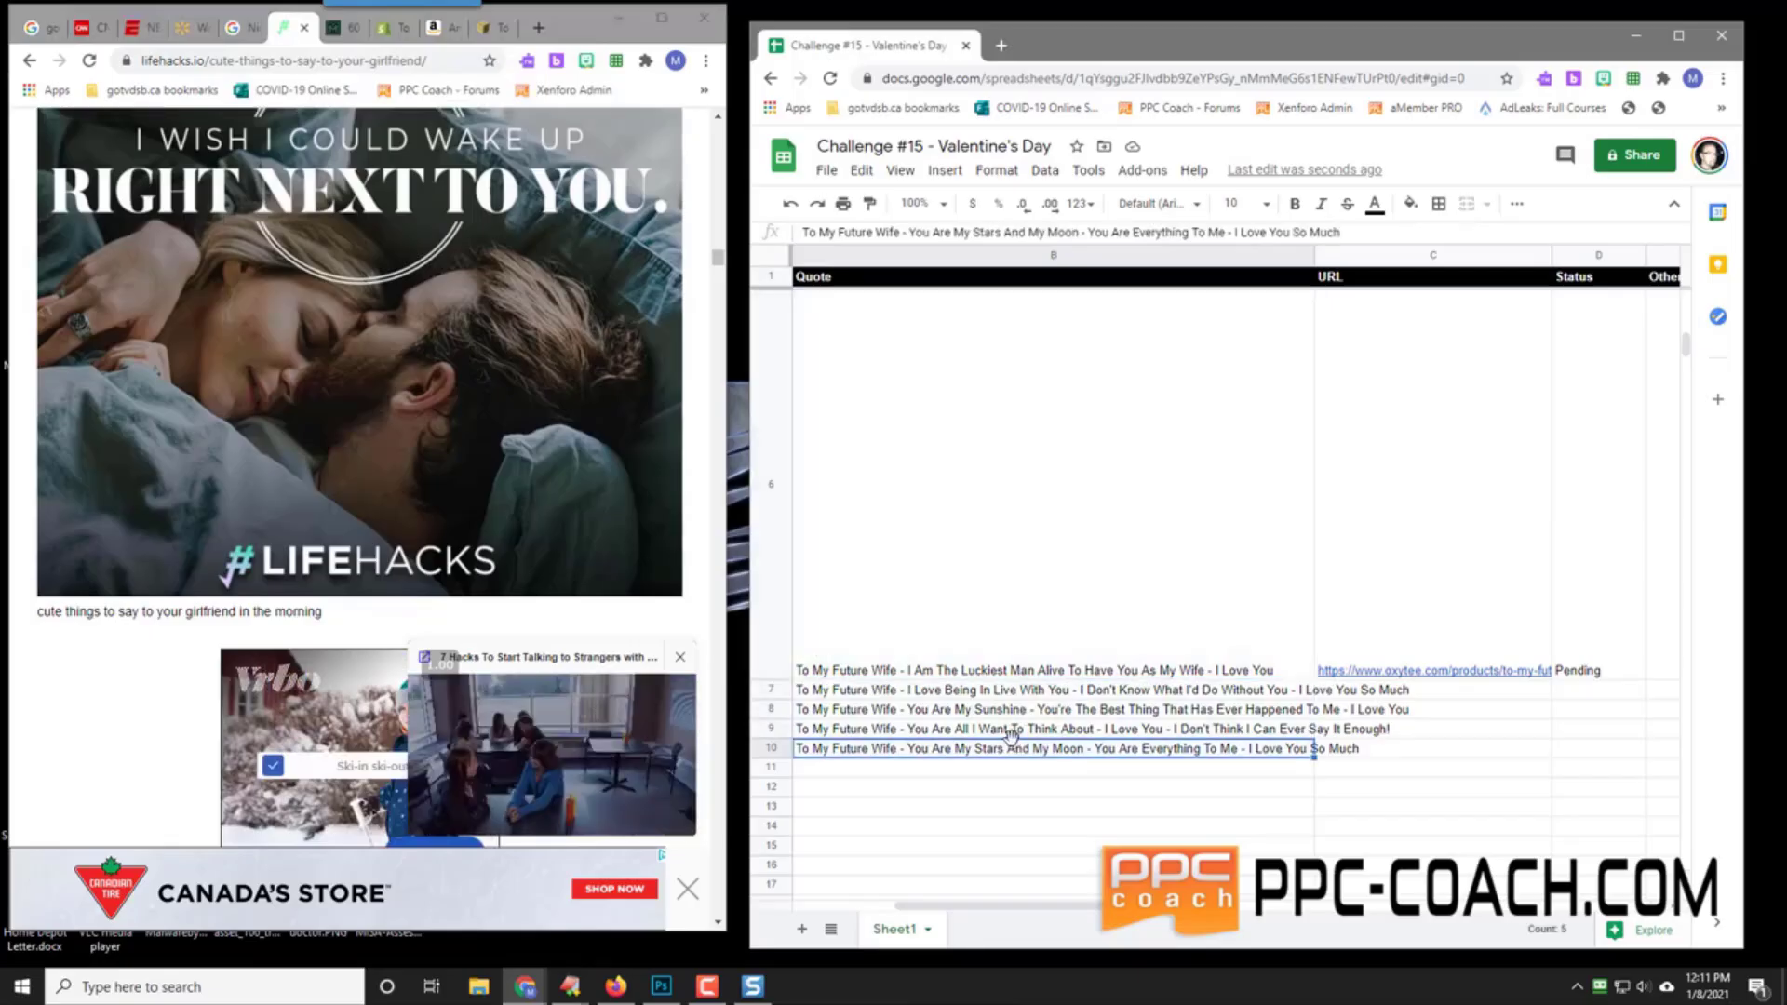
click(957, 709)
drag(1033, 912, 936, 911)
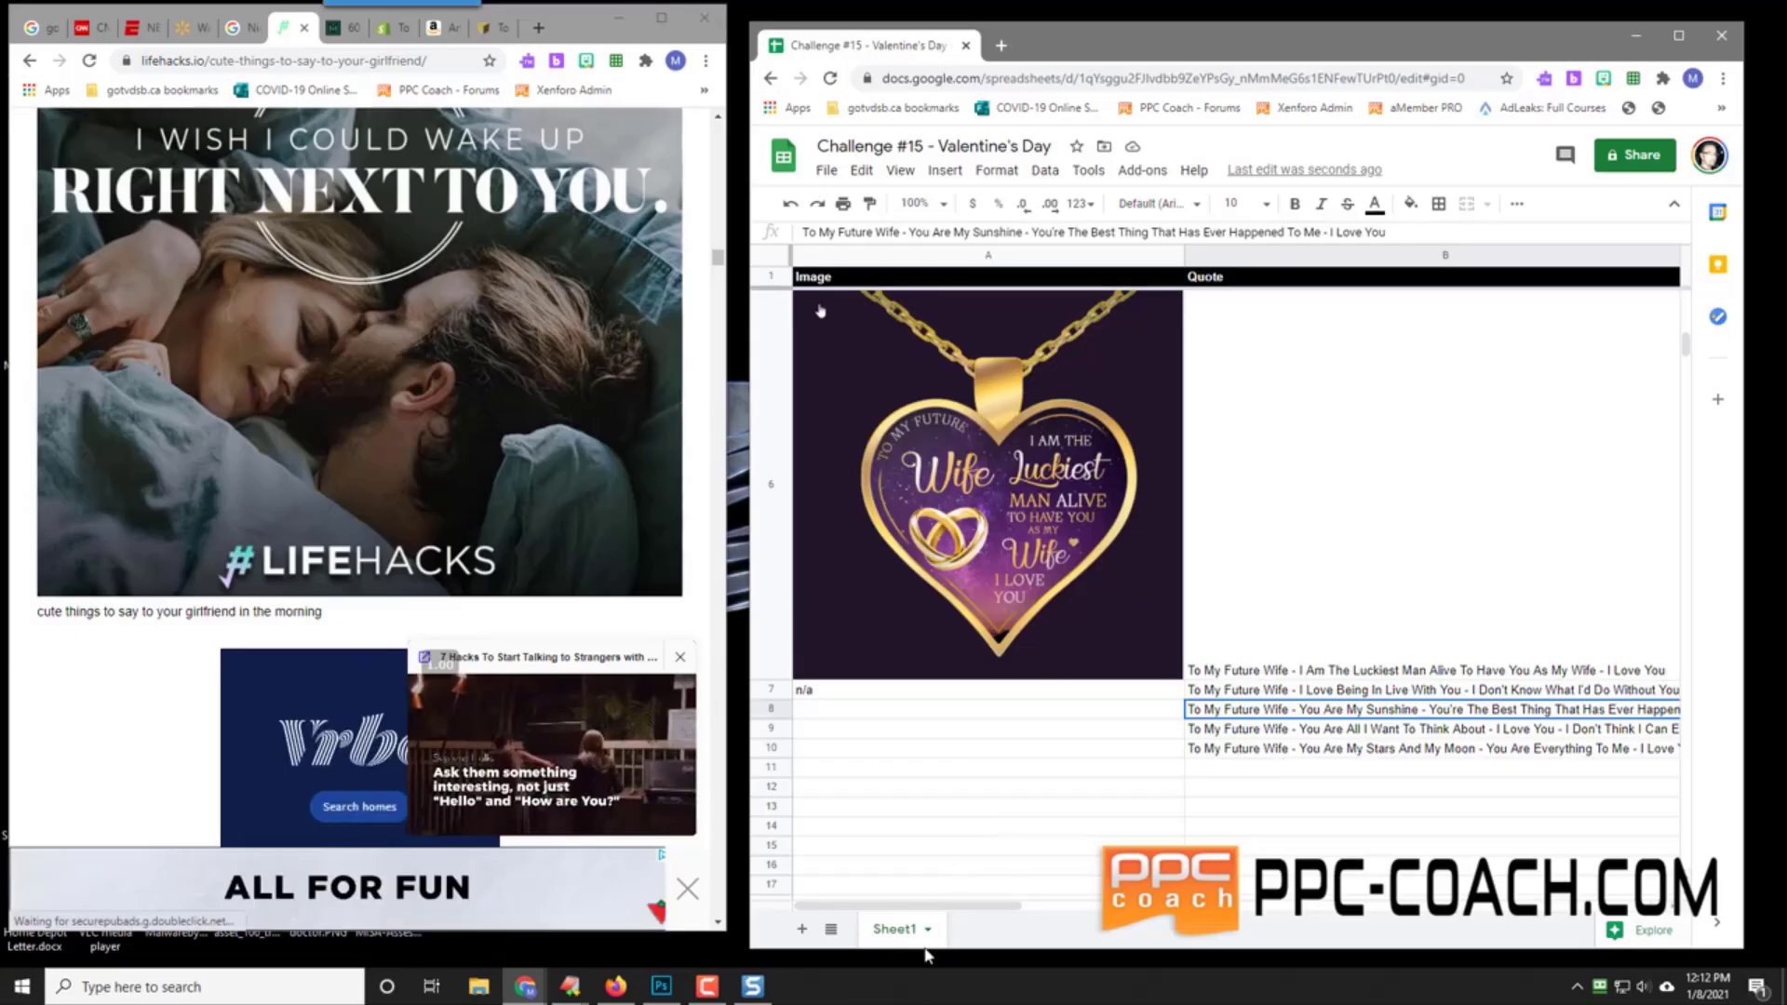
Step: Add a new blank sheet and widen its column A for longer text
click(796, 932)
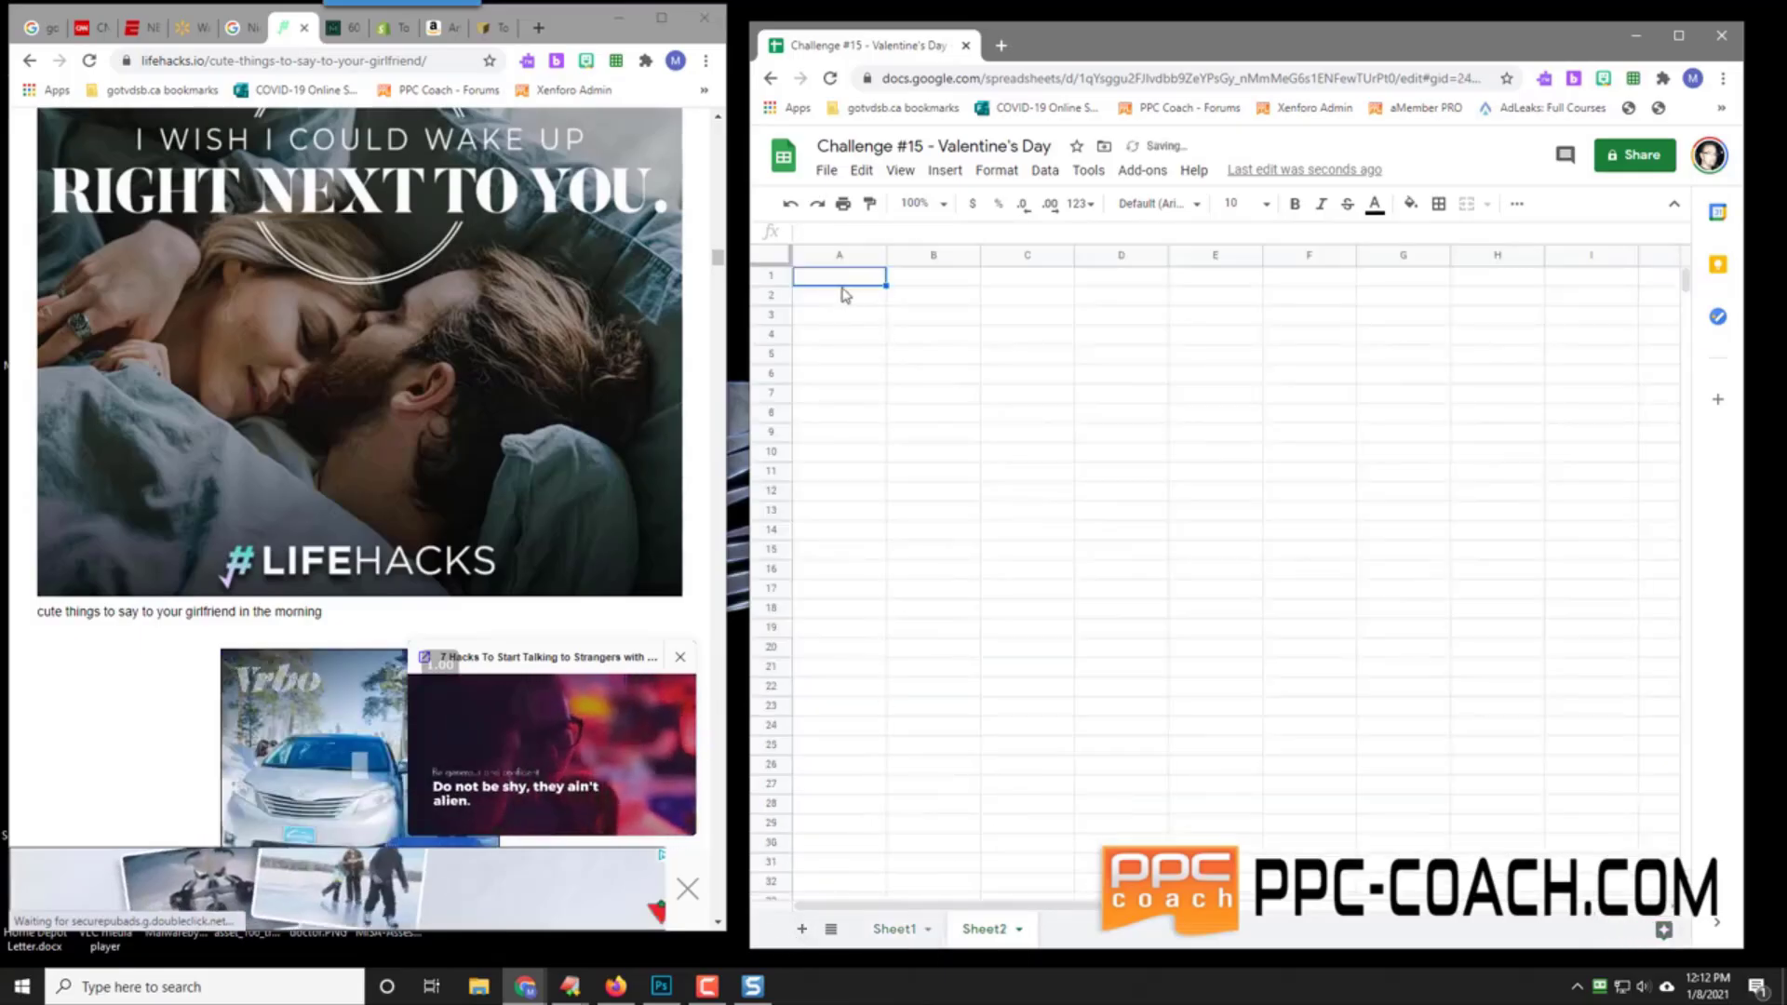
drag(882, 261, 1268, 257)
click(900, 323)
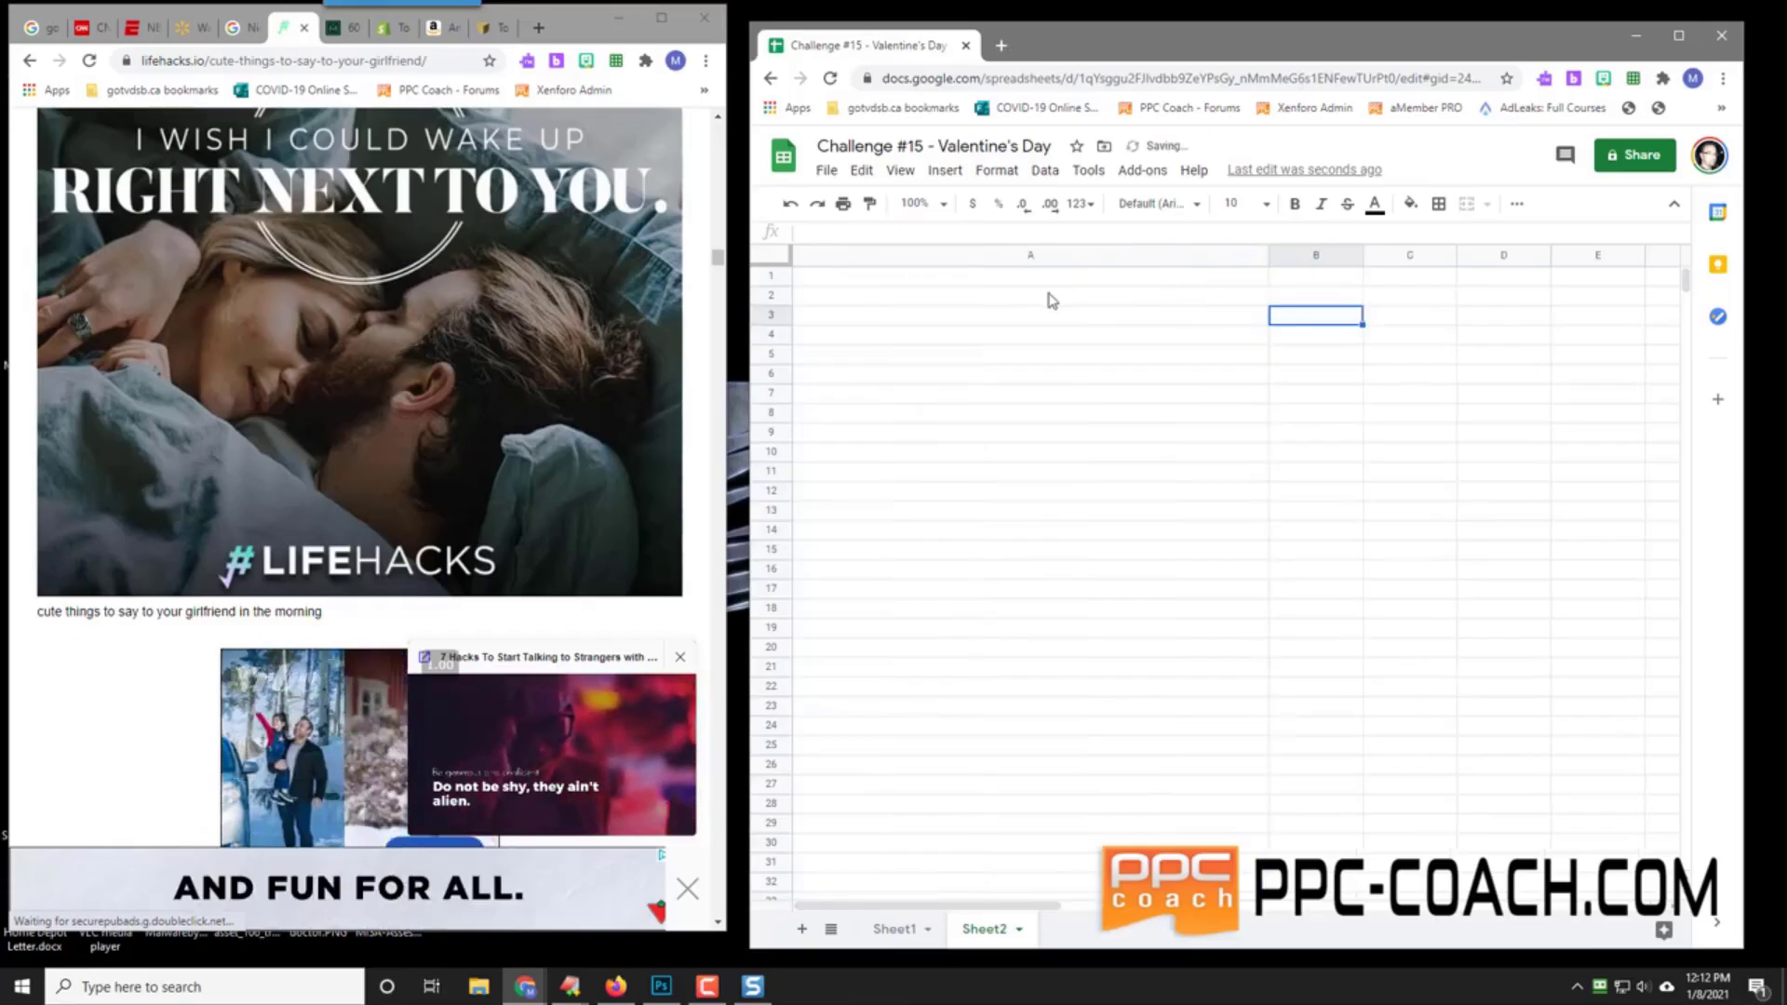
Step: Type the 'Keys To' heading in A1, then '1.) Be Unique' and '2.) Be First To Market' below
click(976, 278)
text(Keys To Success)
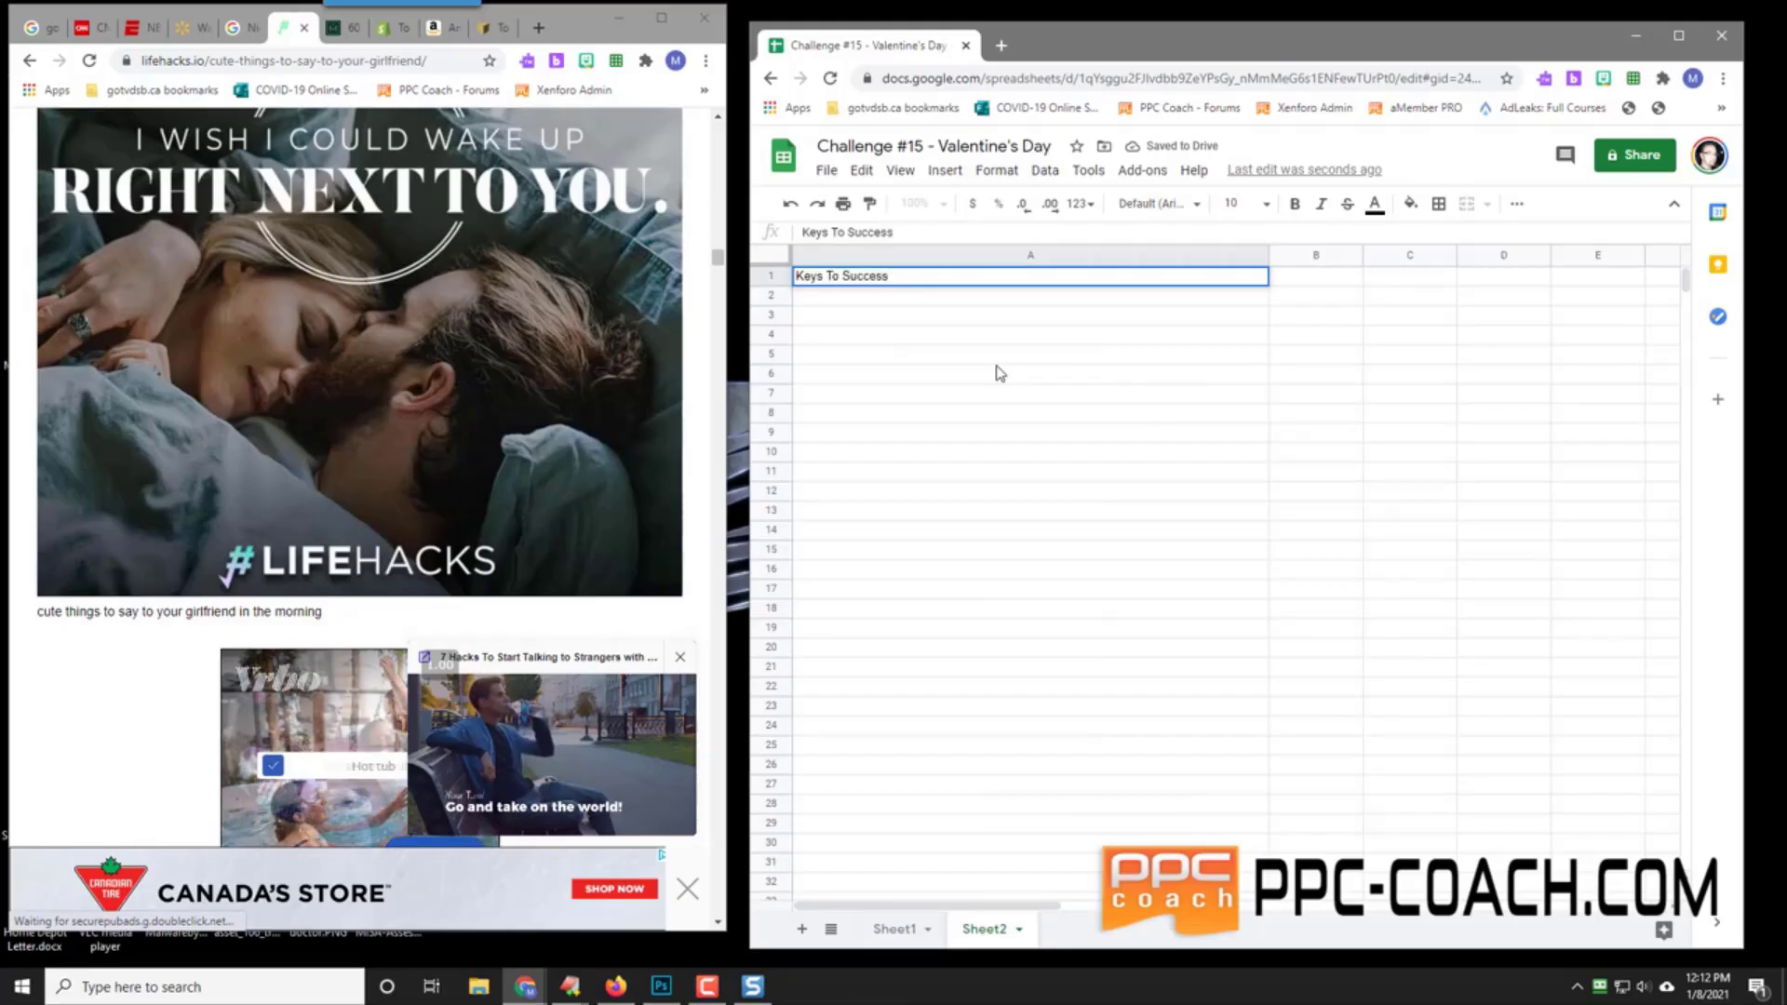
key(Return)
text(1.) B)
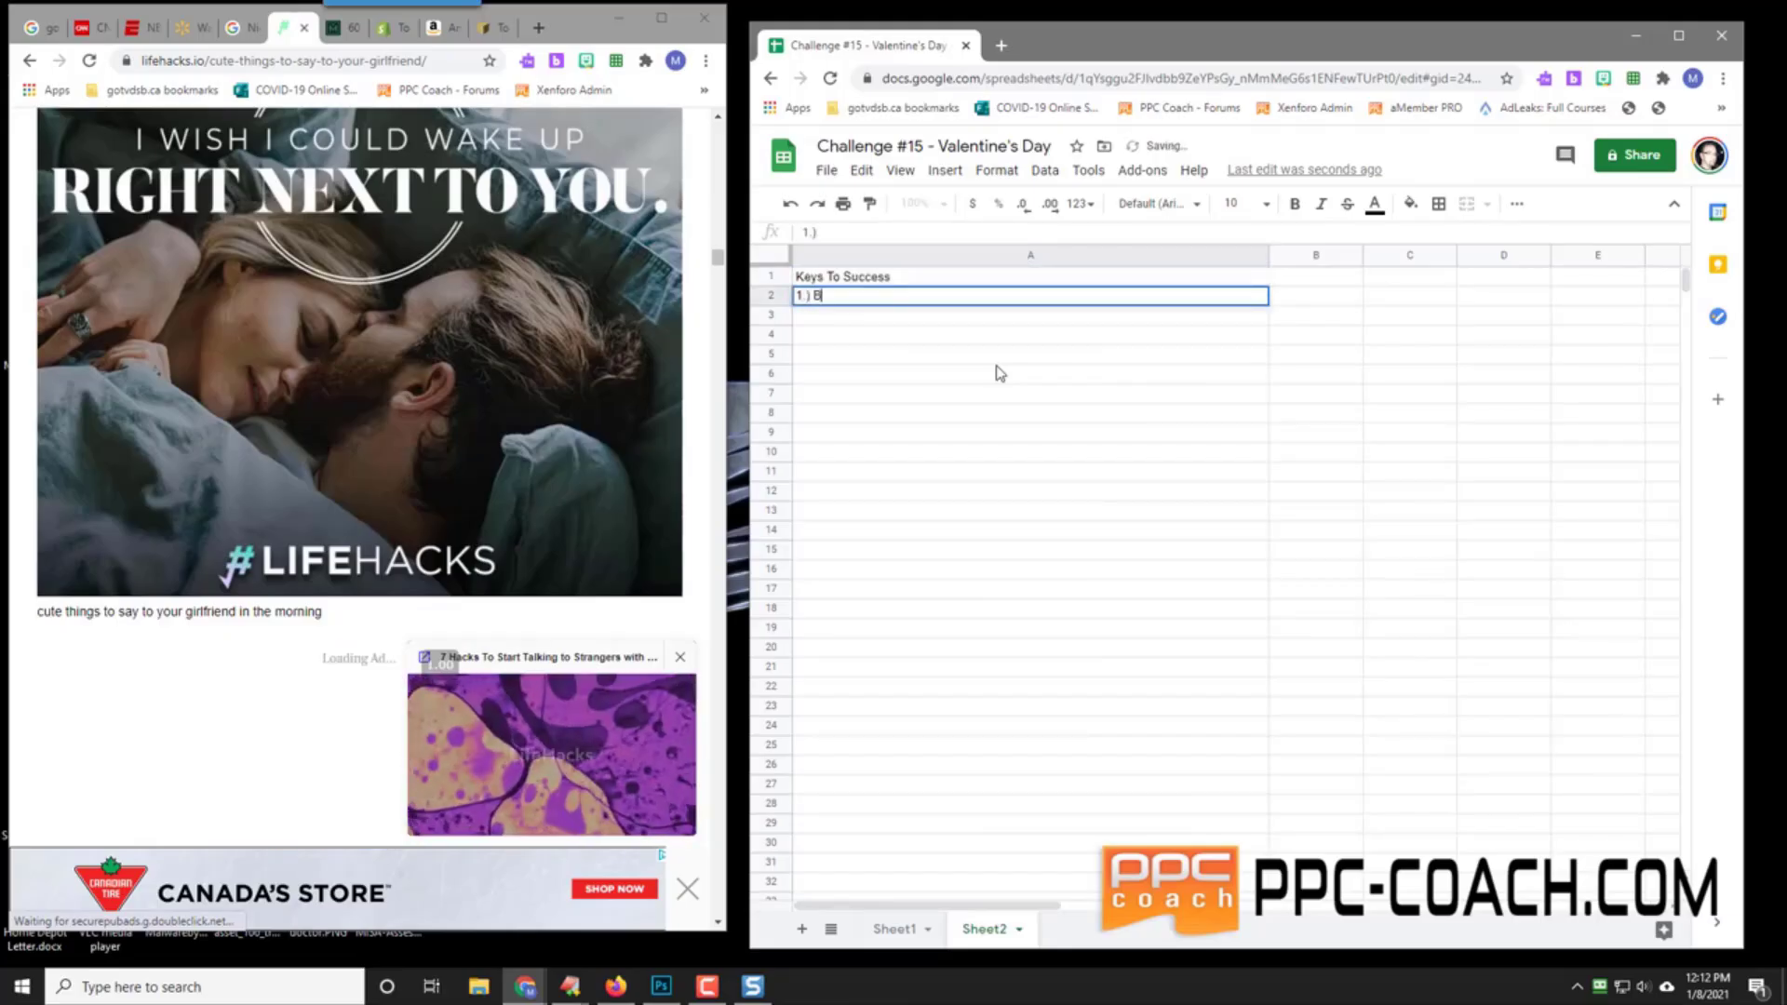
text(e Unique)
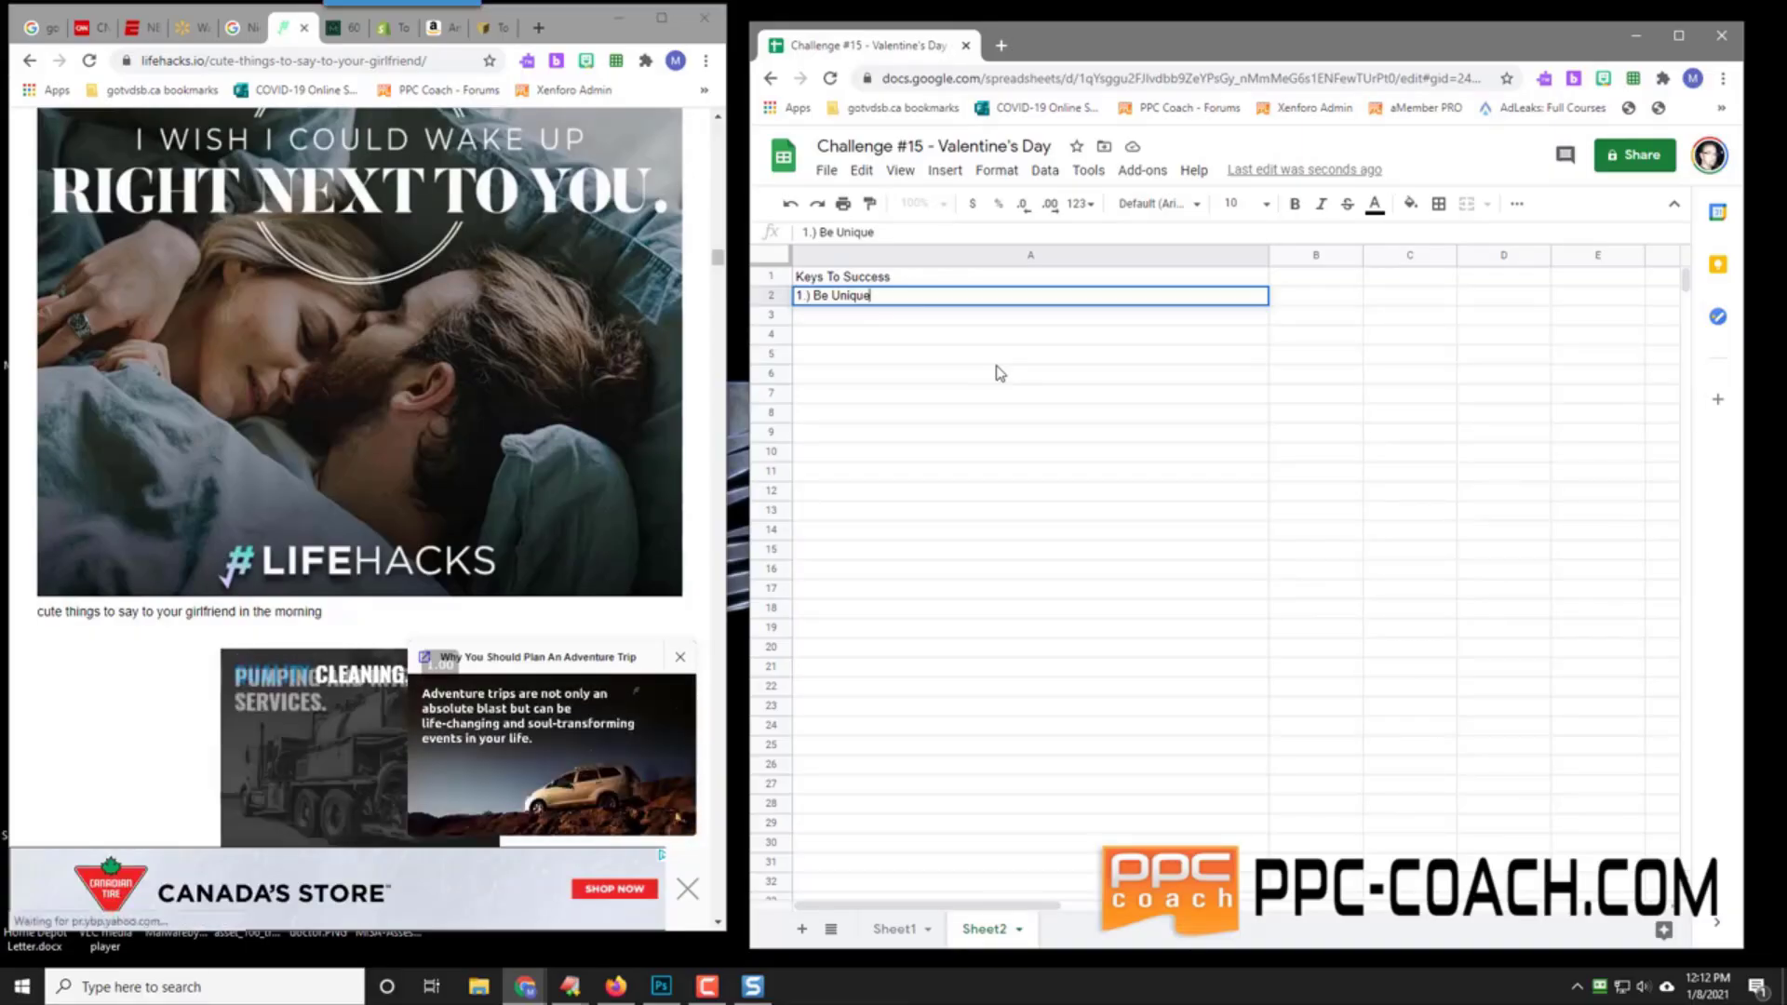
key(Return)
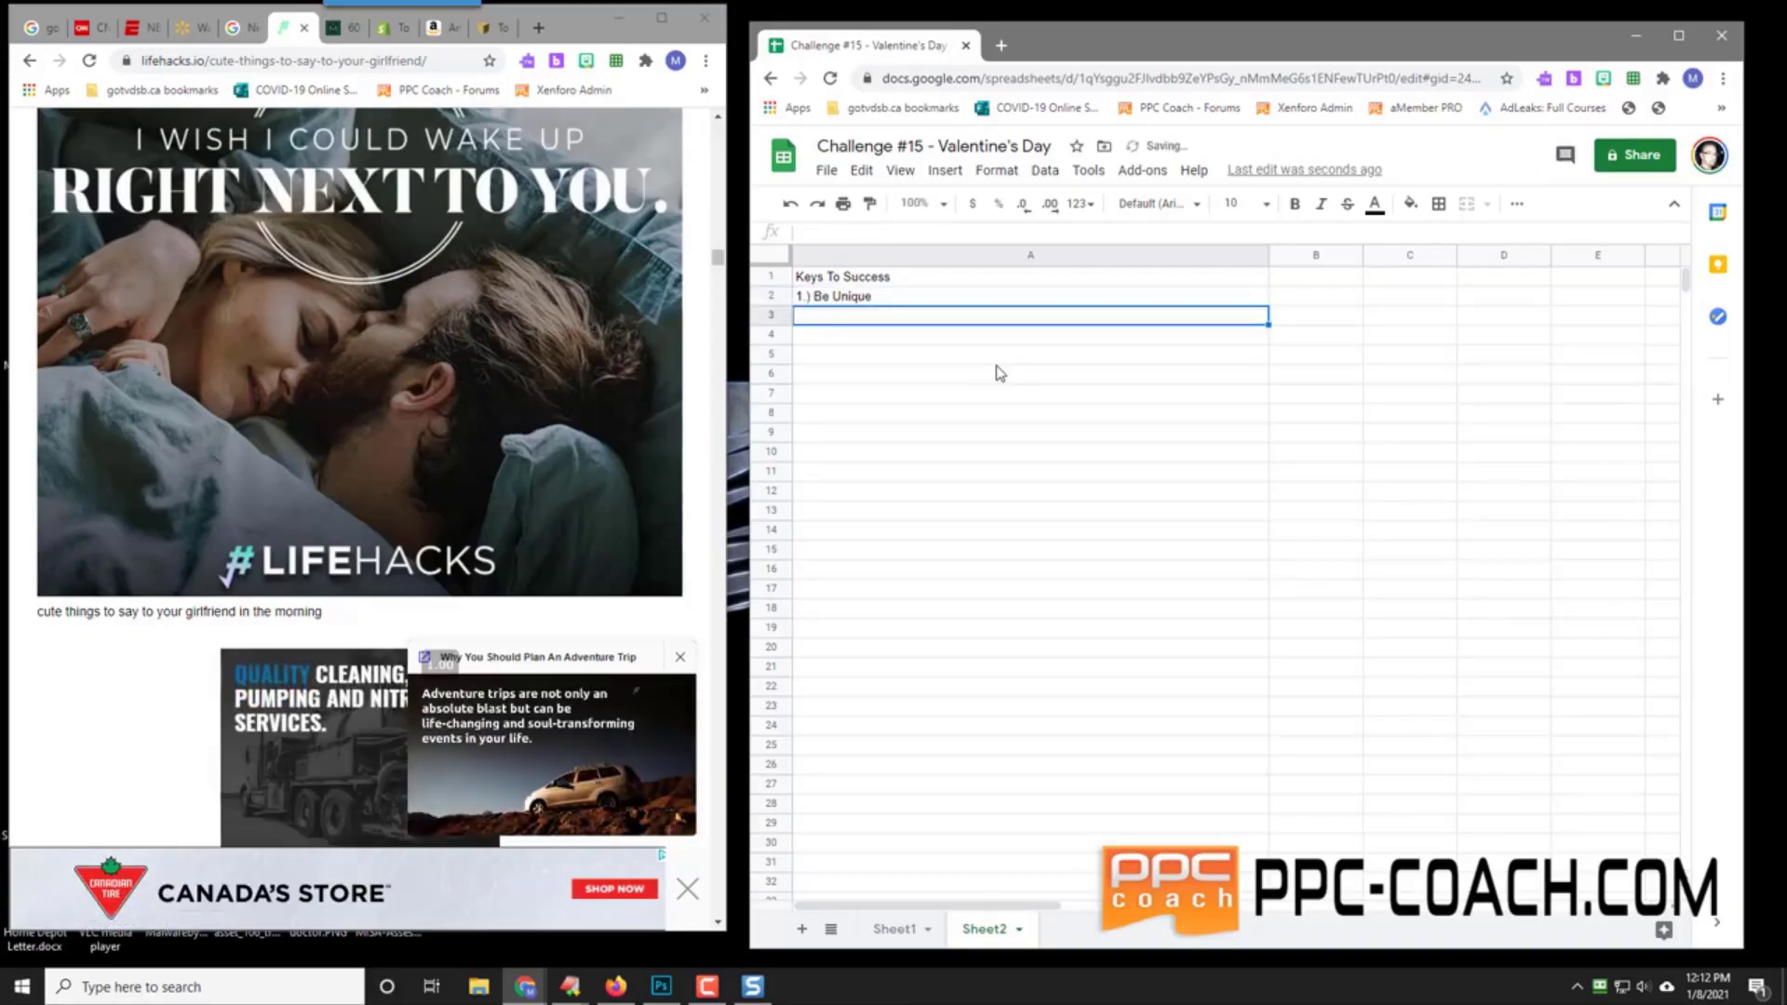
text(2.) B)
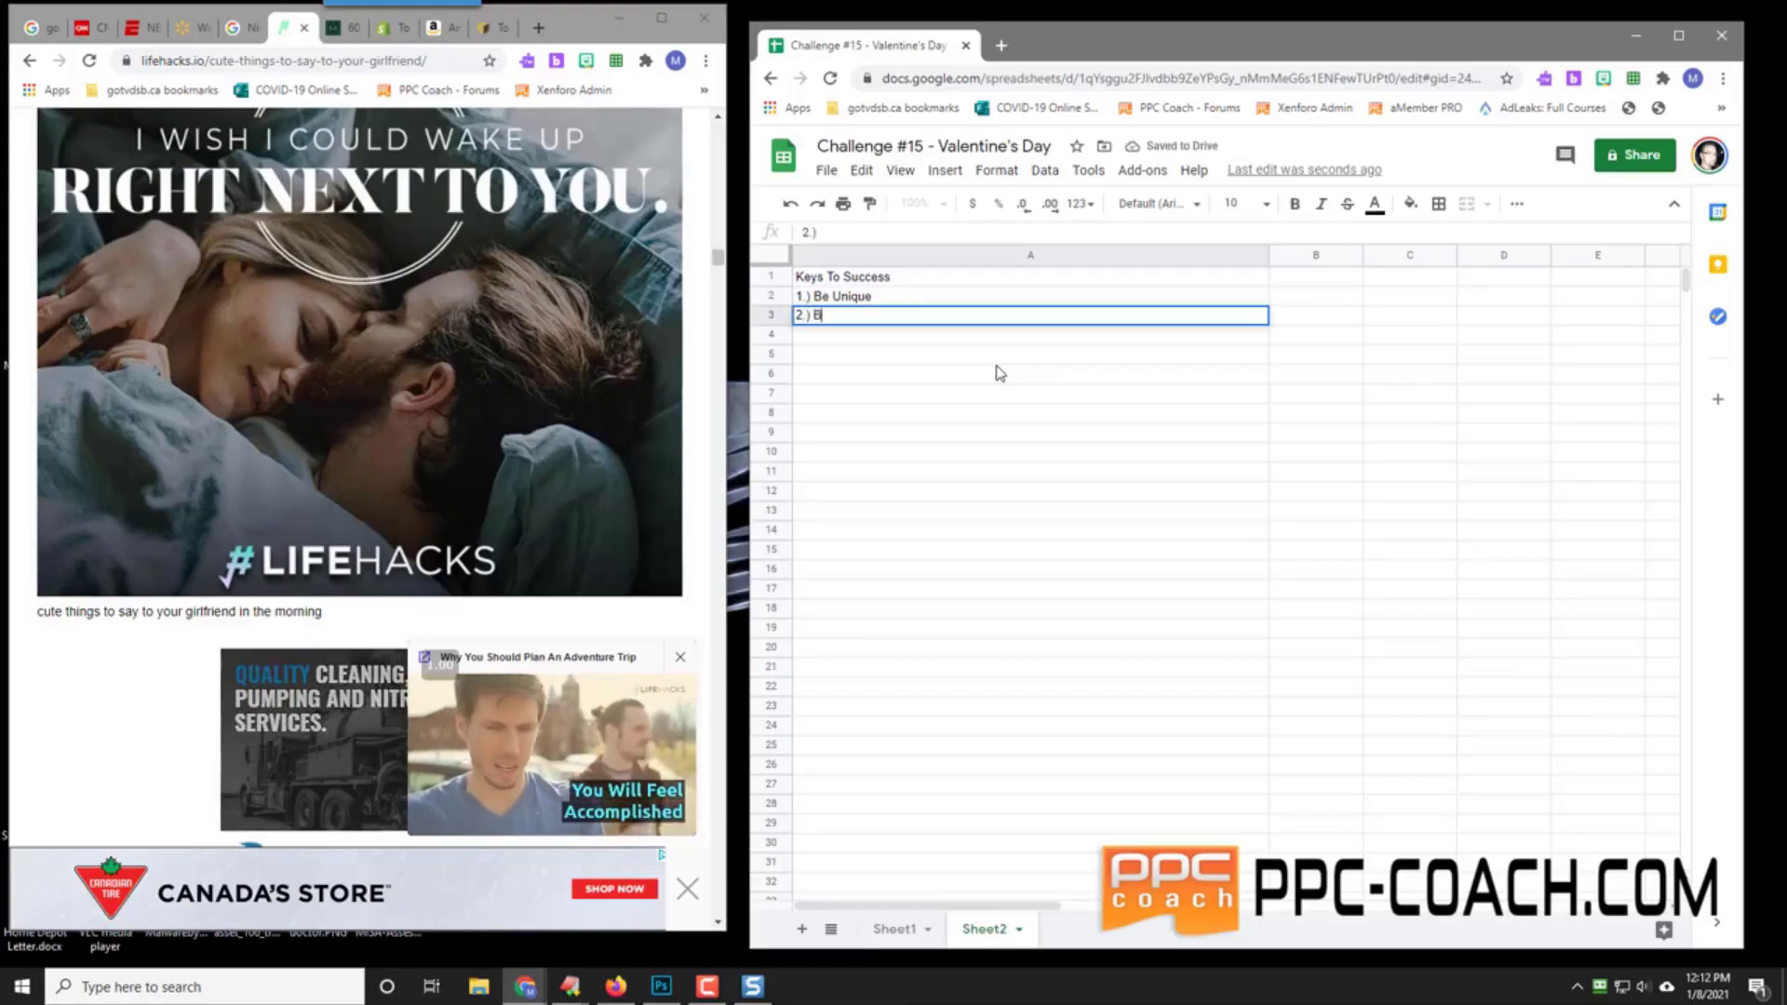
text(e First)
text( To Market)
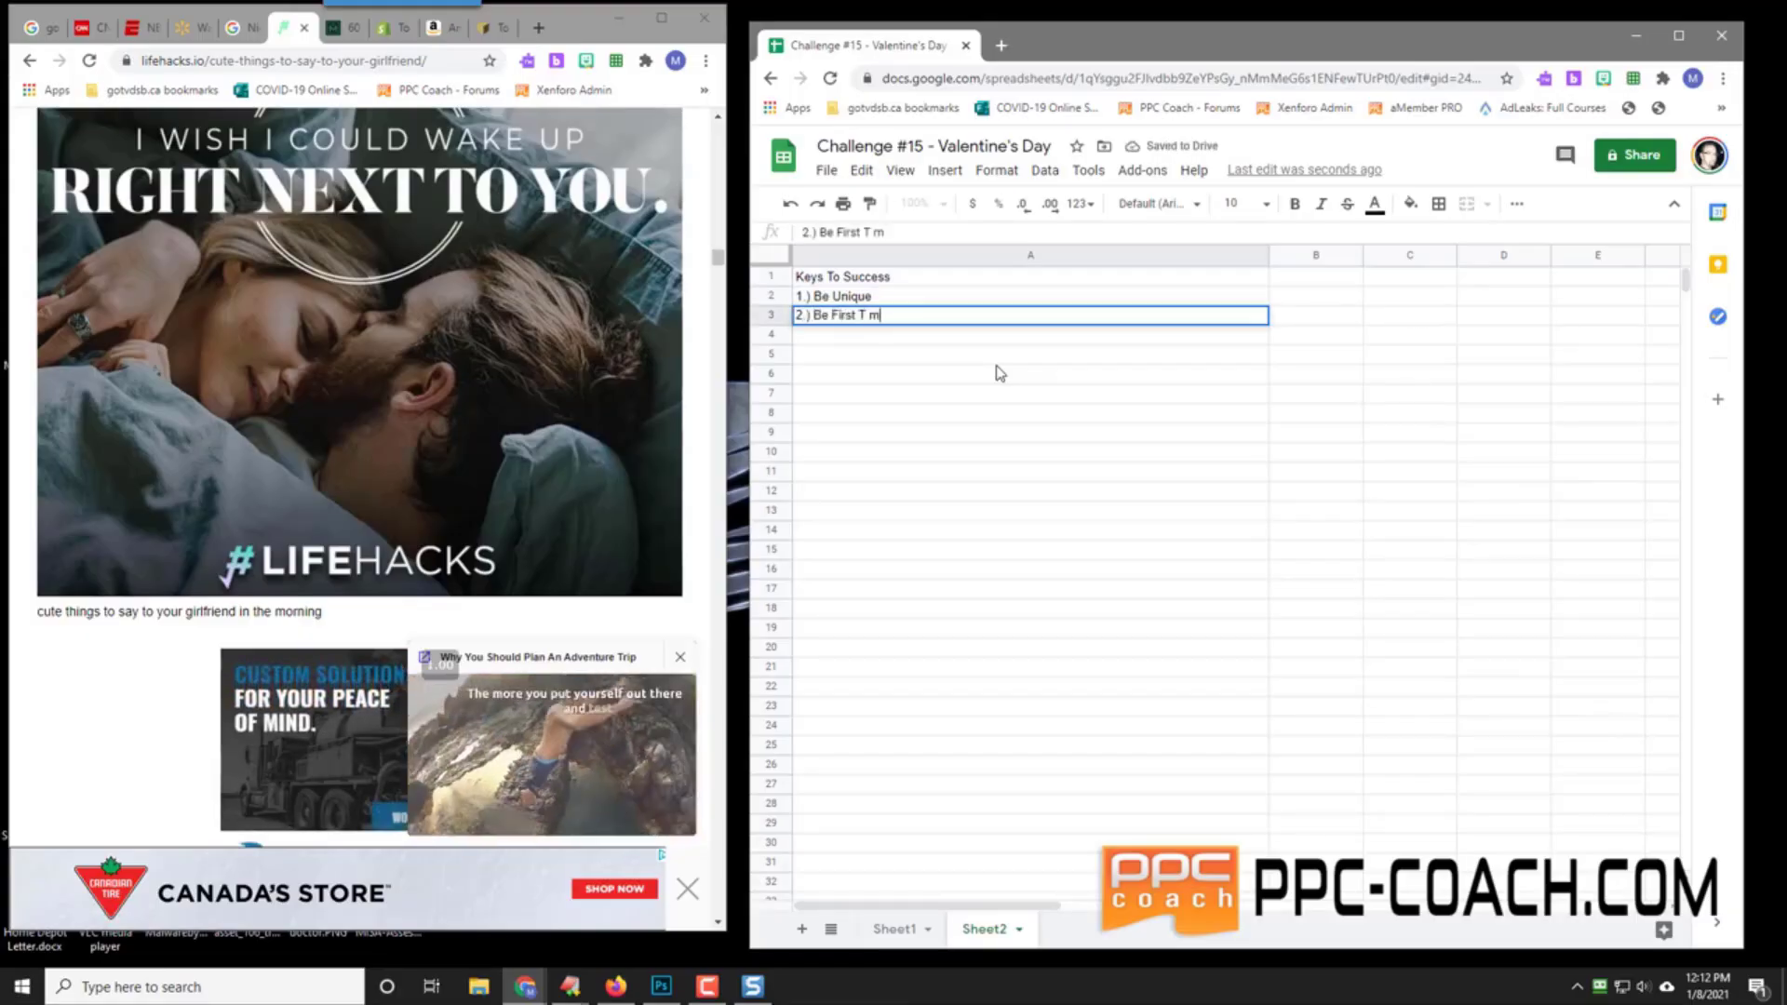
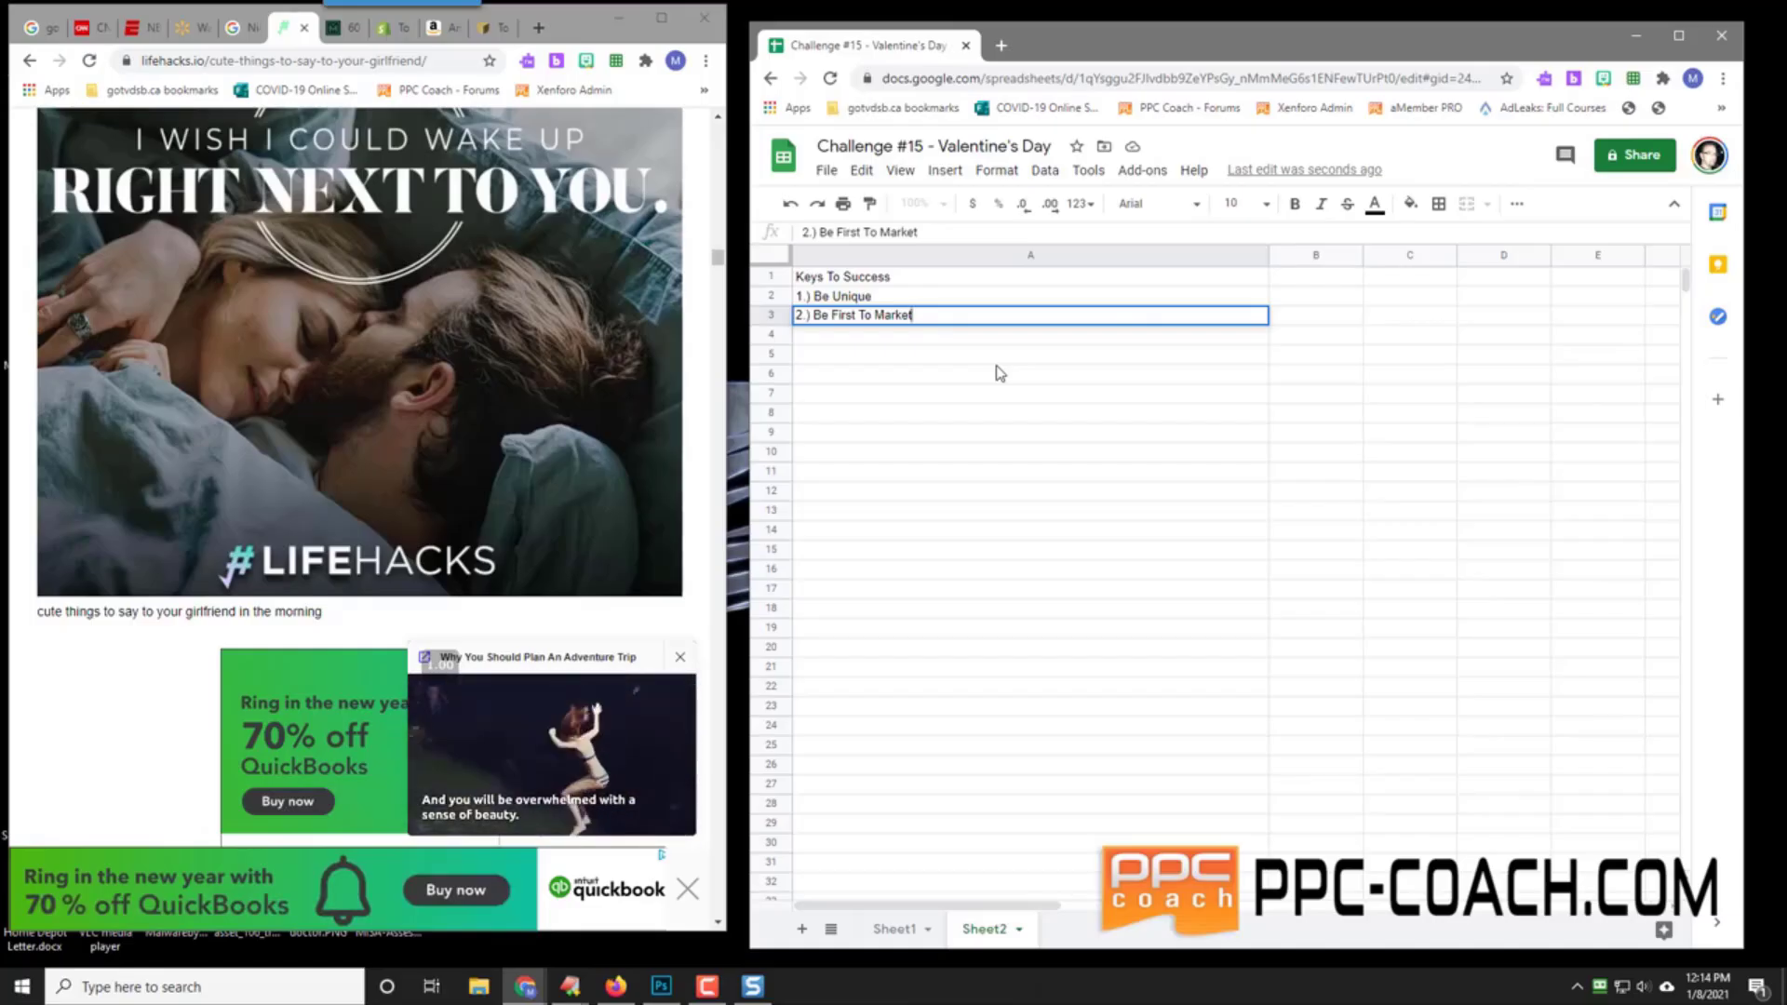
Step: Commit the '2.) Be First To Market' entry in A3 and switch to Sheet1
click(866, 281)
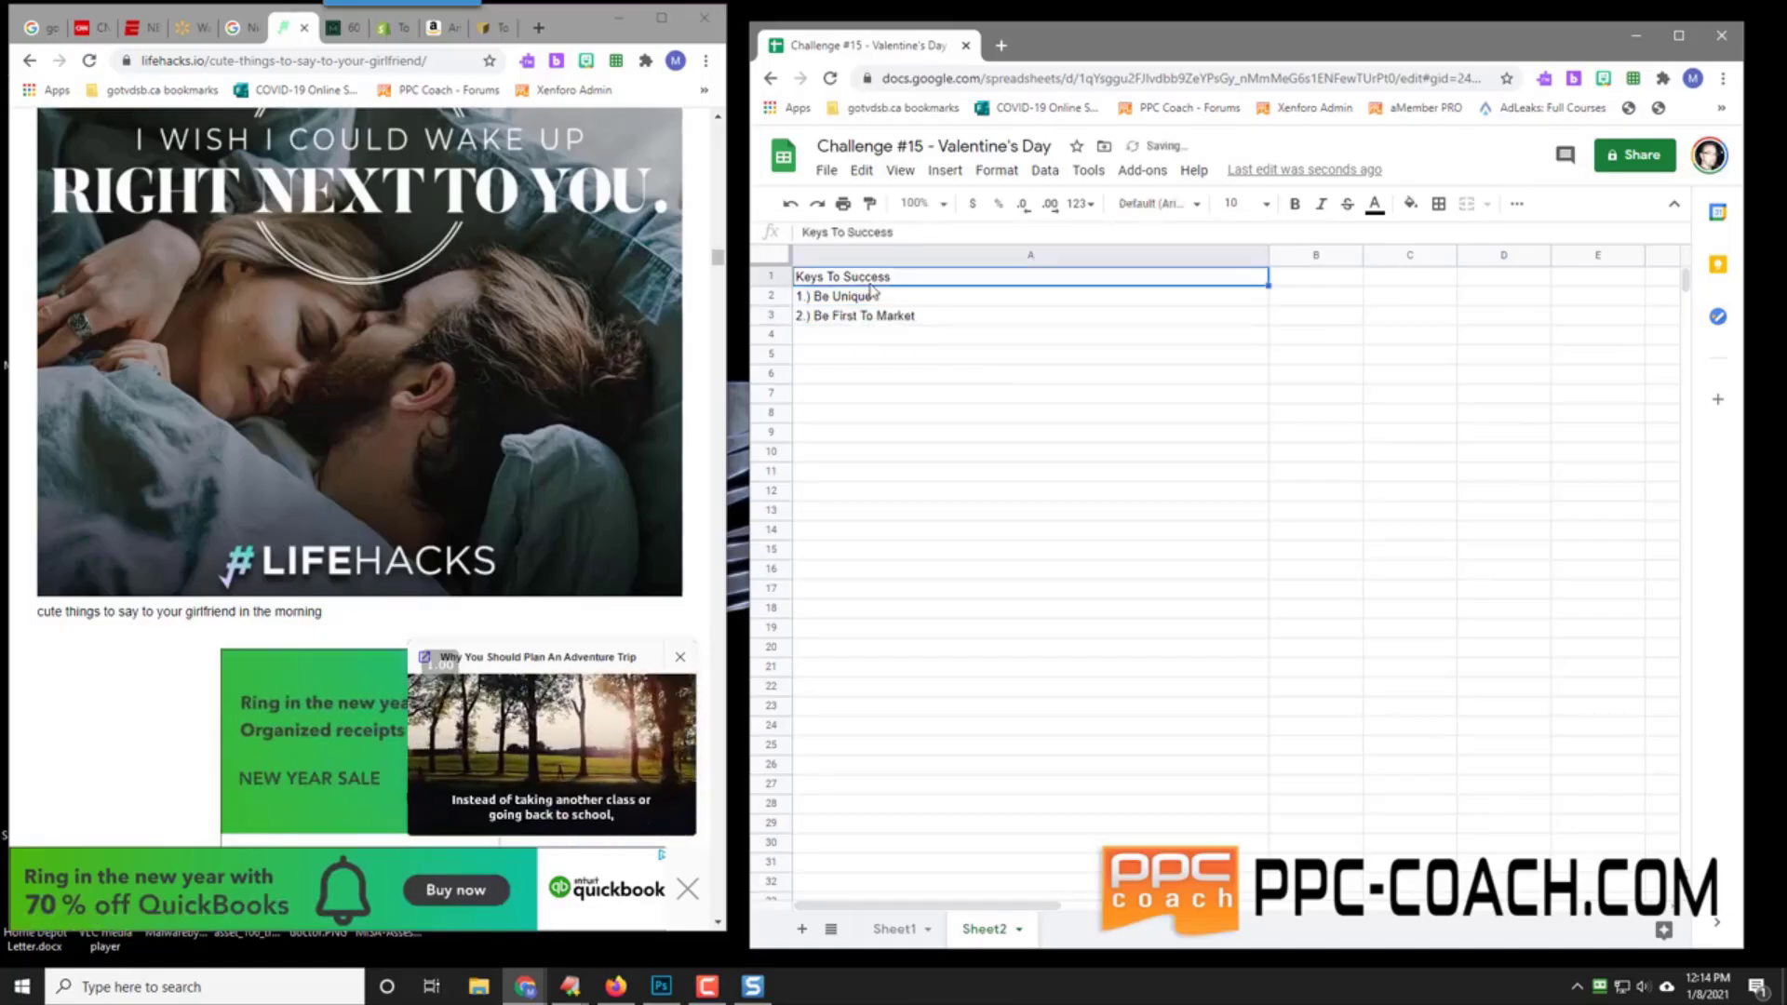
click(879, 336)
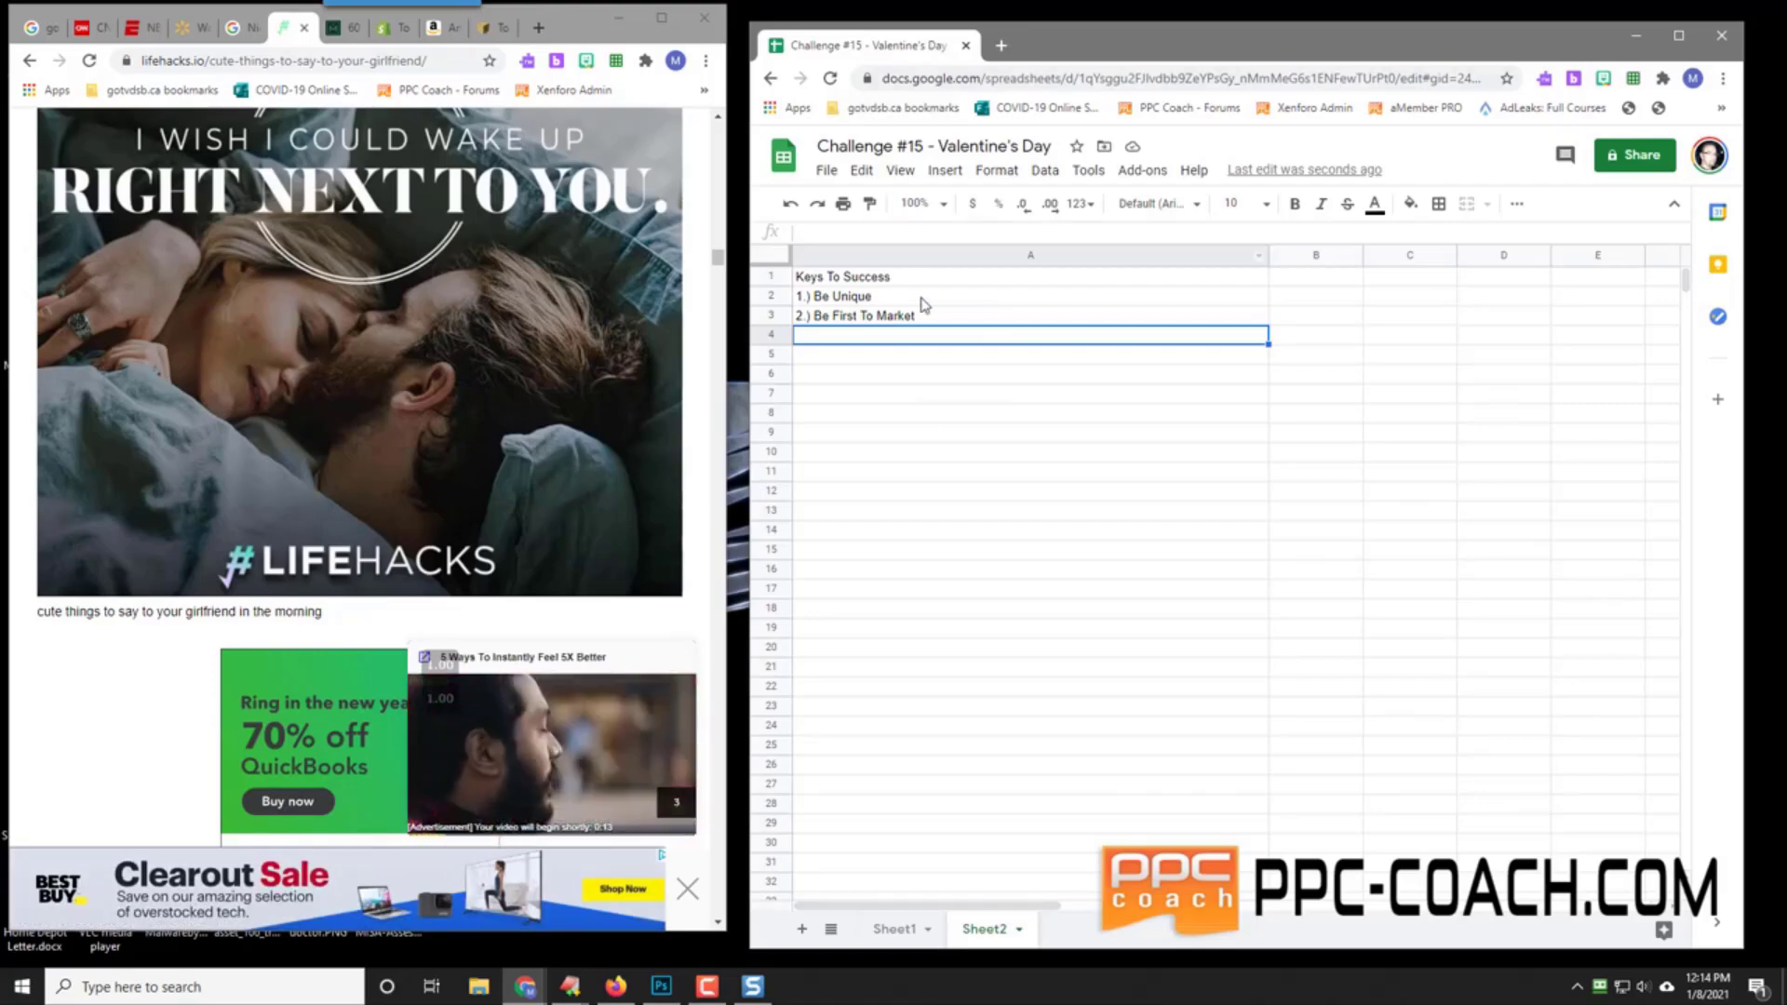
click(896, 928)
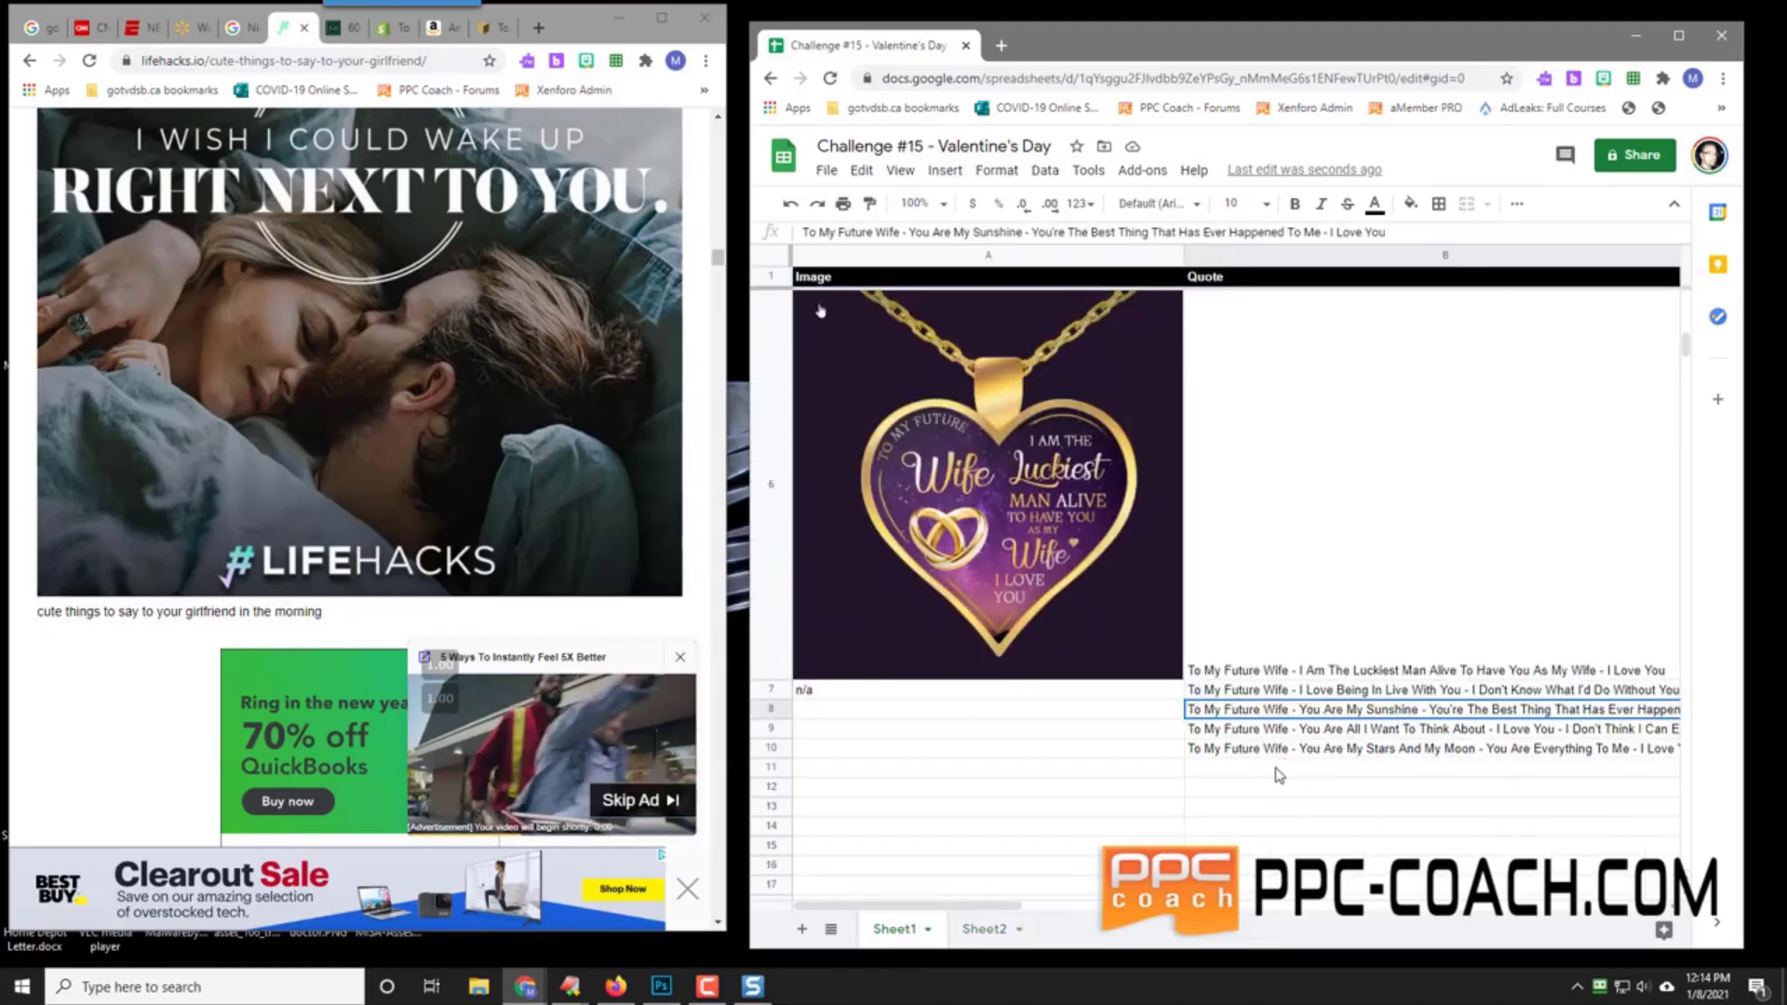
Step: Enter 'To My Future Wife - I Am So Lucky To Have Found You - I Love You Forever' in B11
scroll(1280, 776, down, 2)
scroll(1280, 776, up, 2)
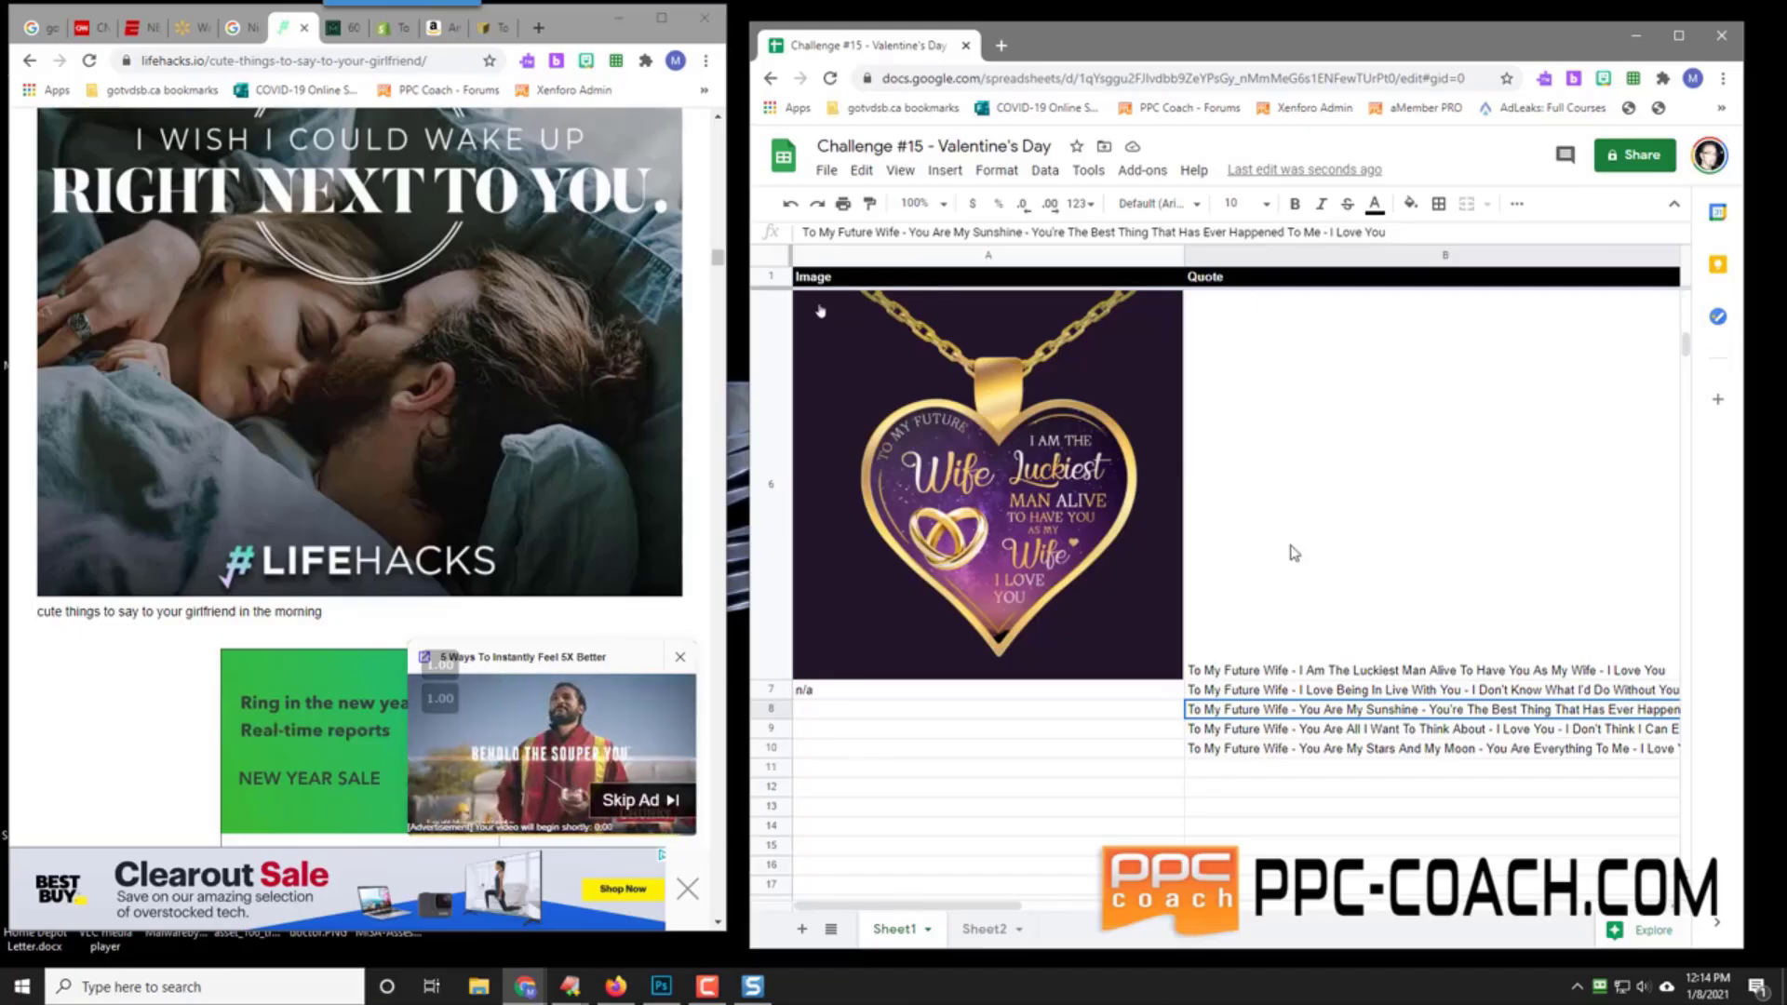
scroll(1296, 528, up, 3)
scroll(1297, 528, down, 3)
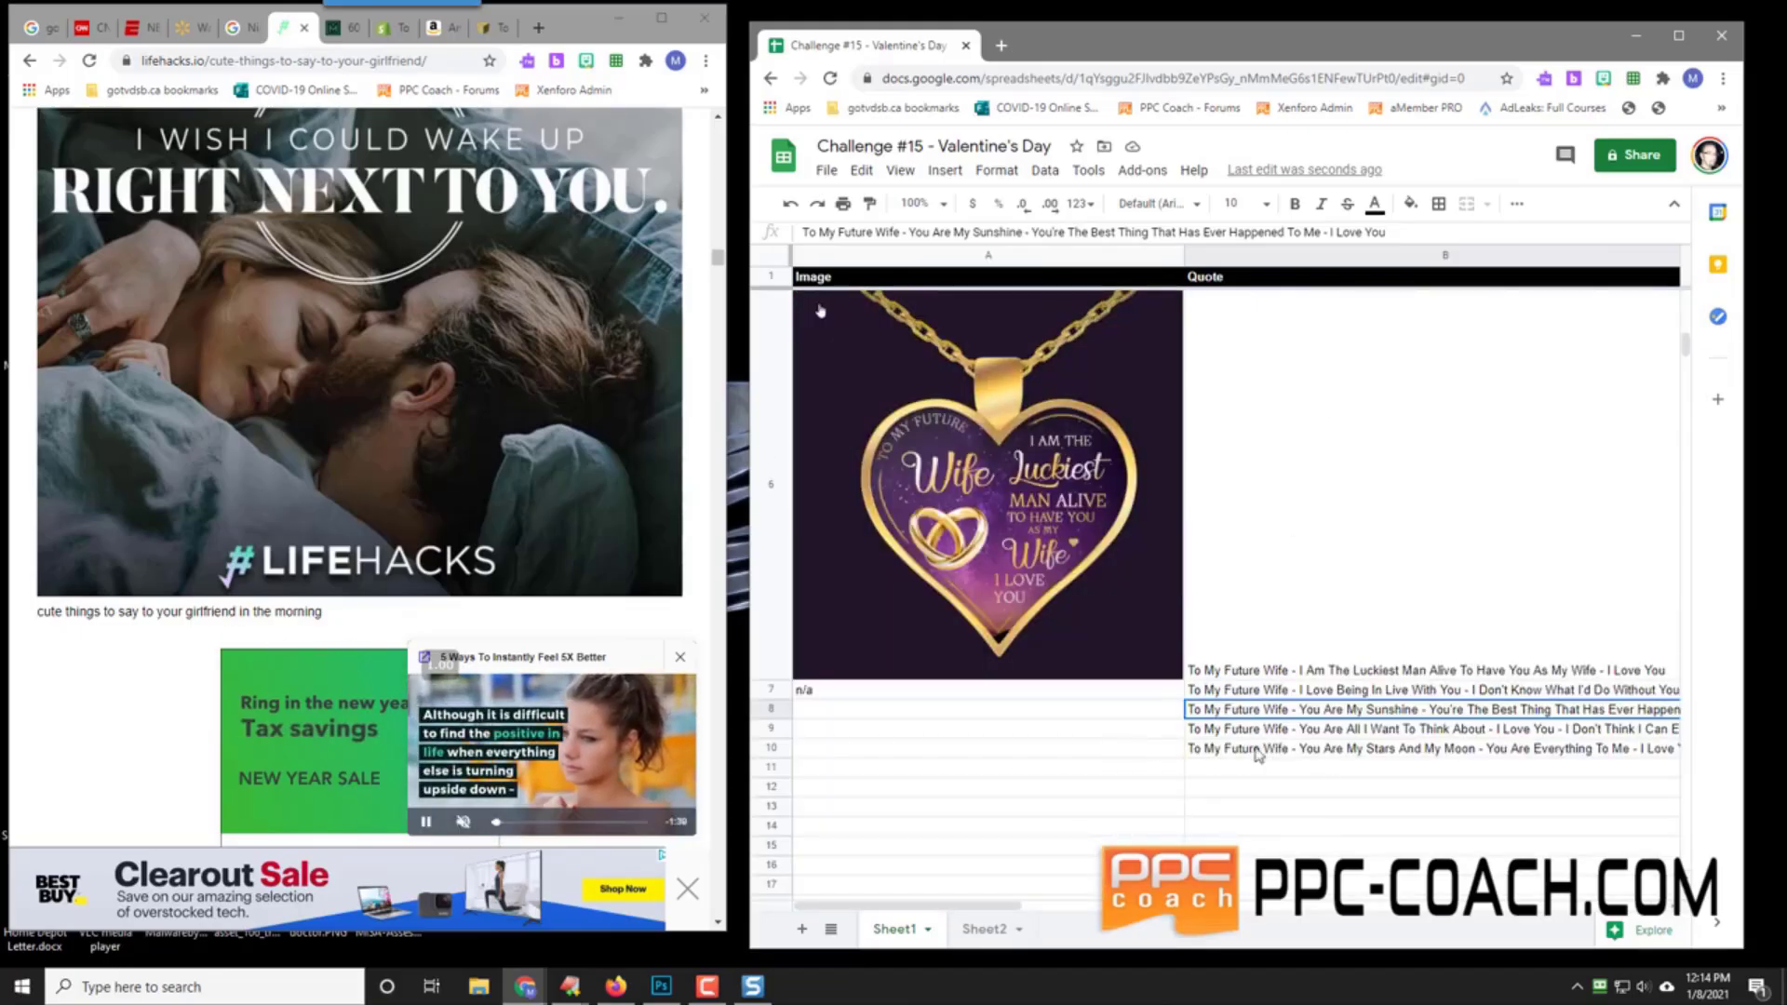
click(1268, 772)
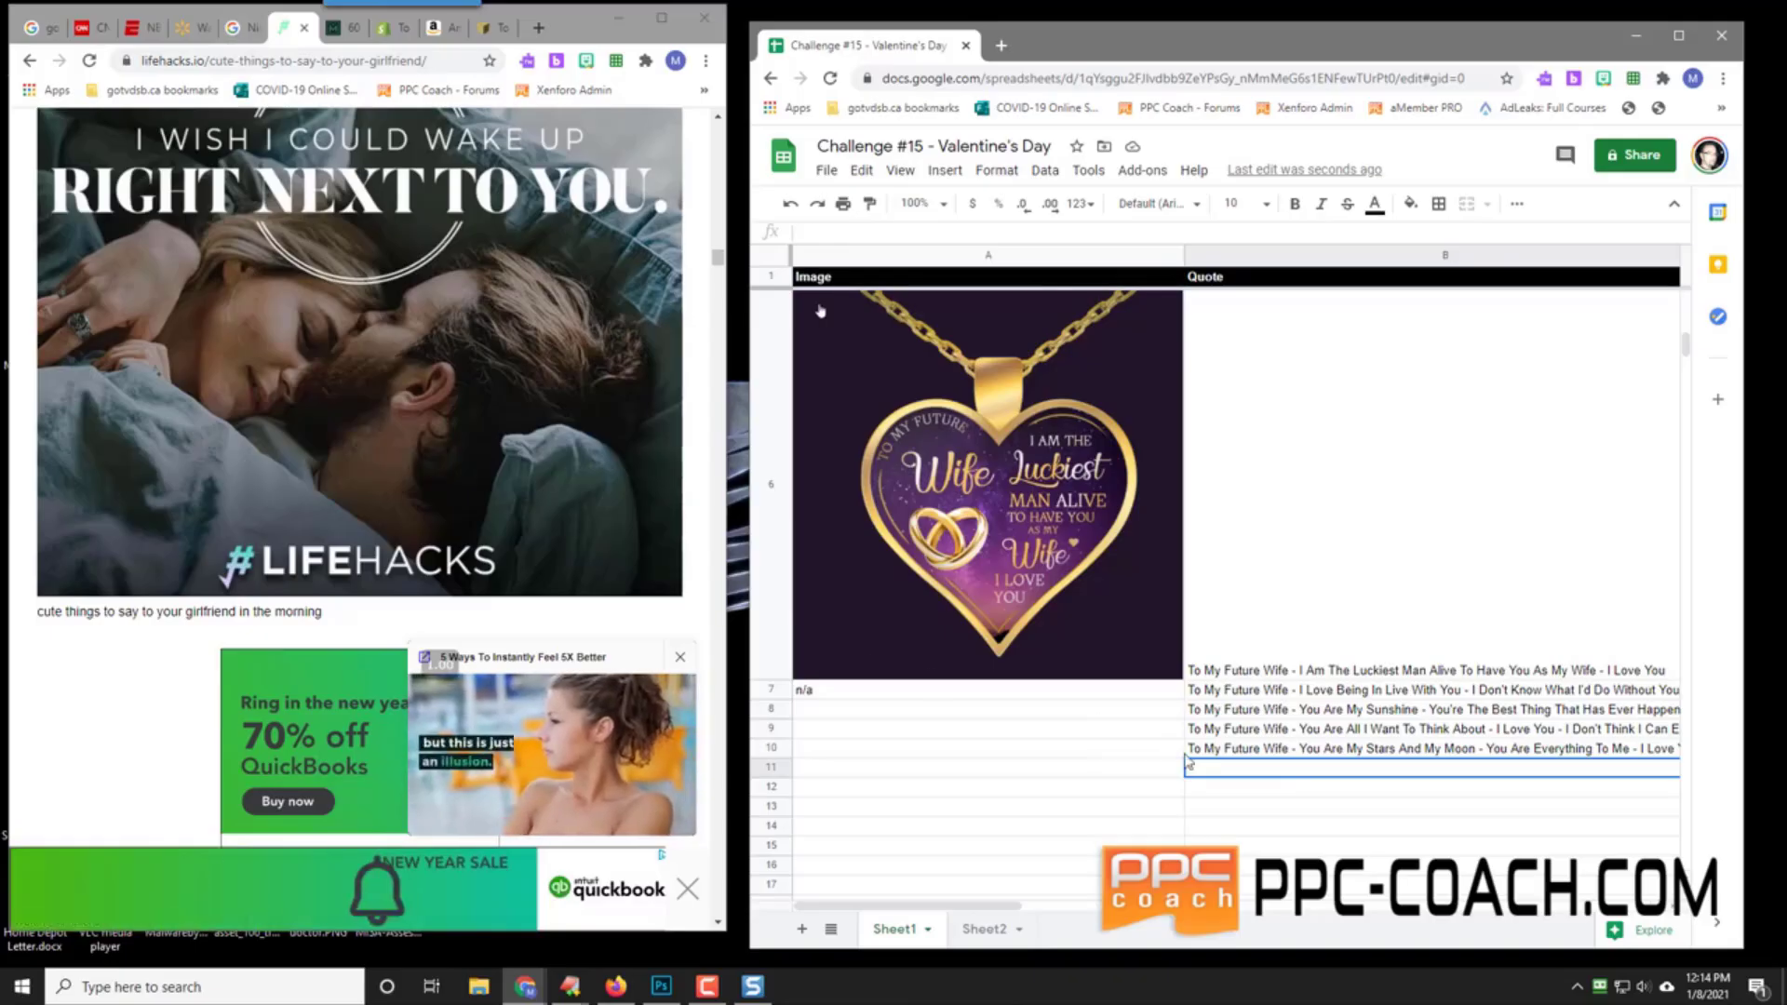
text(To M)
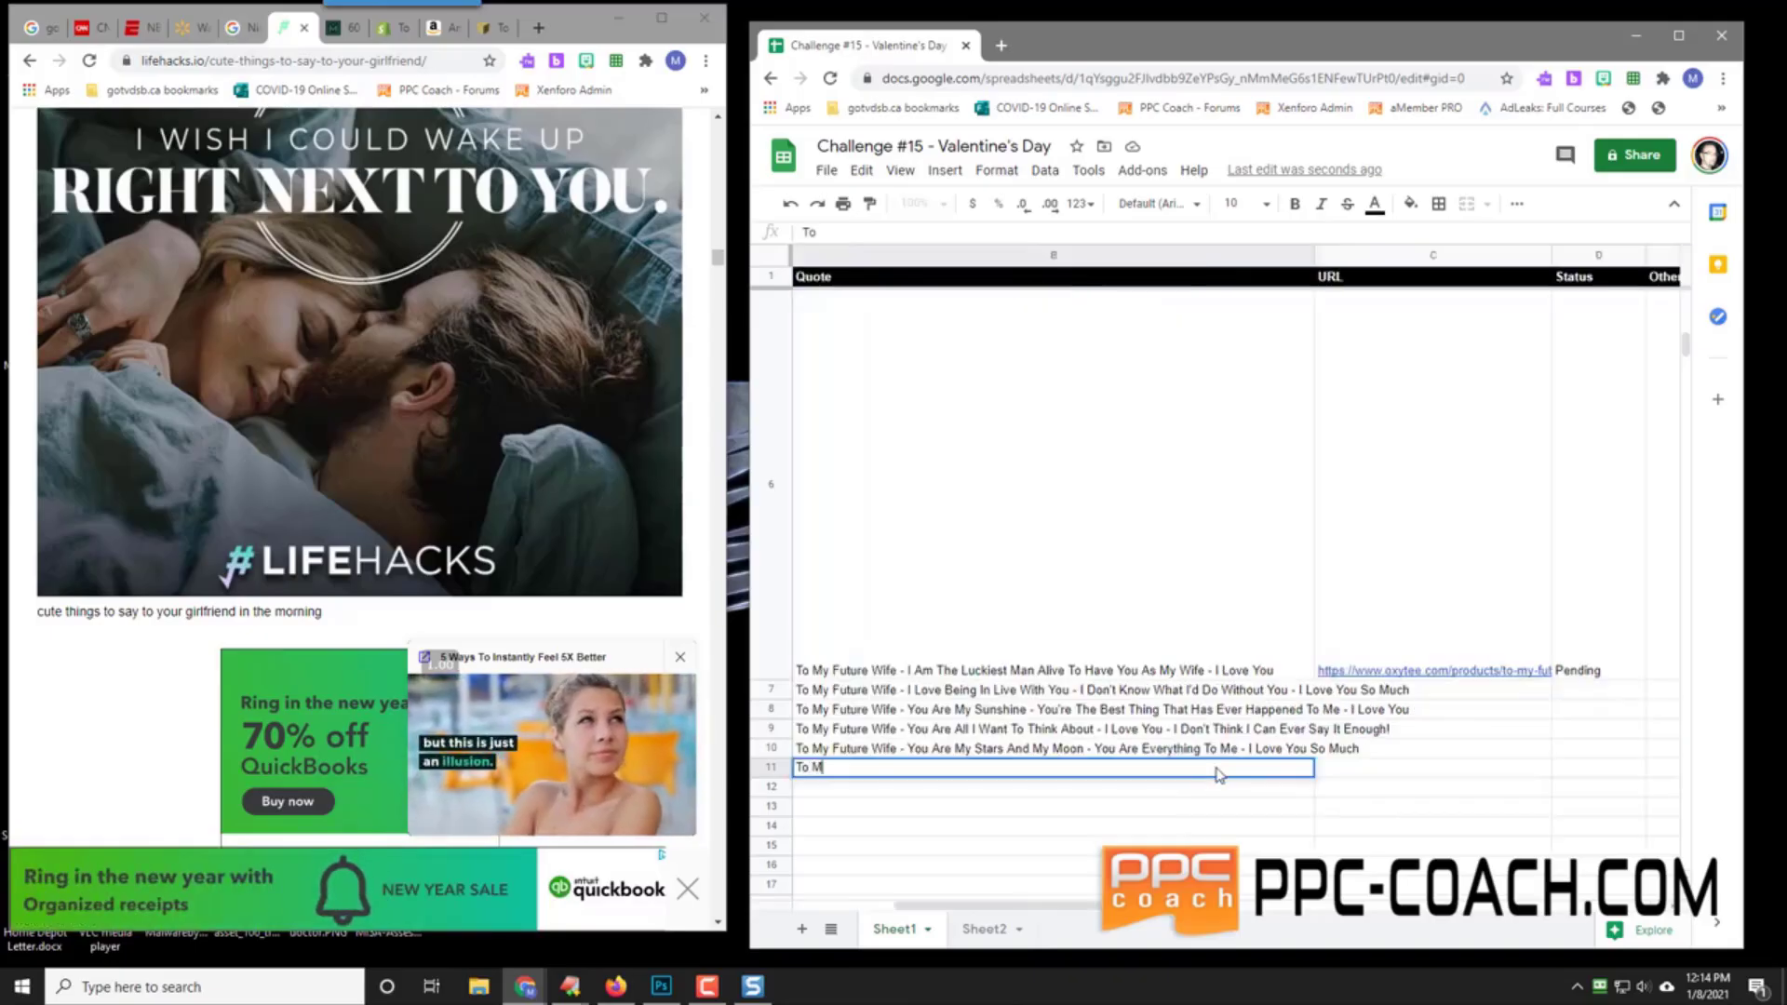
text(y Future Wife )
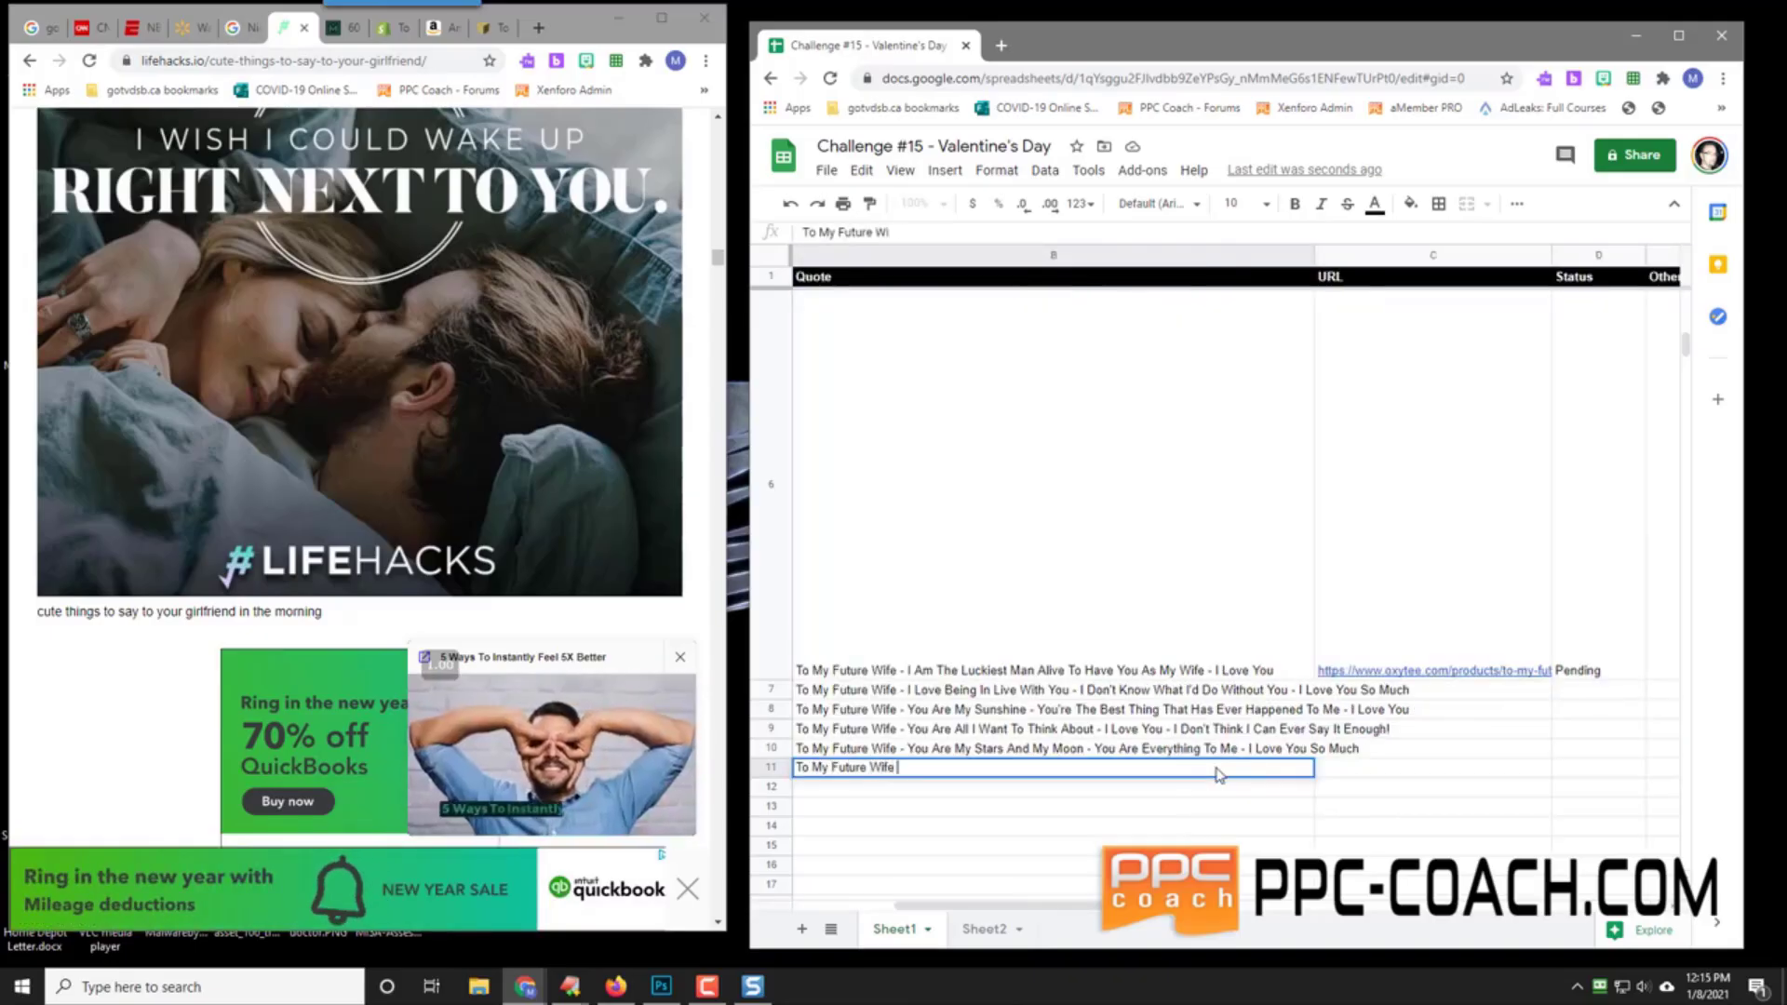
text(- I Am)
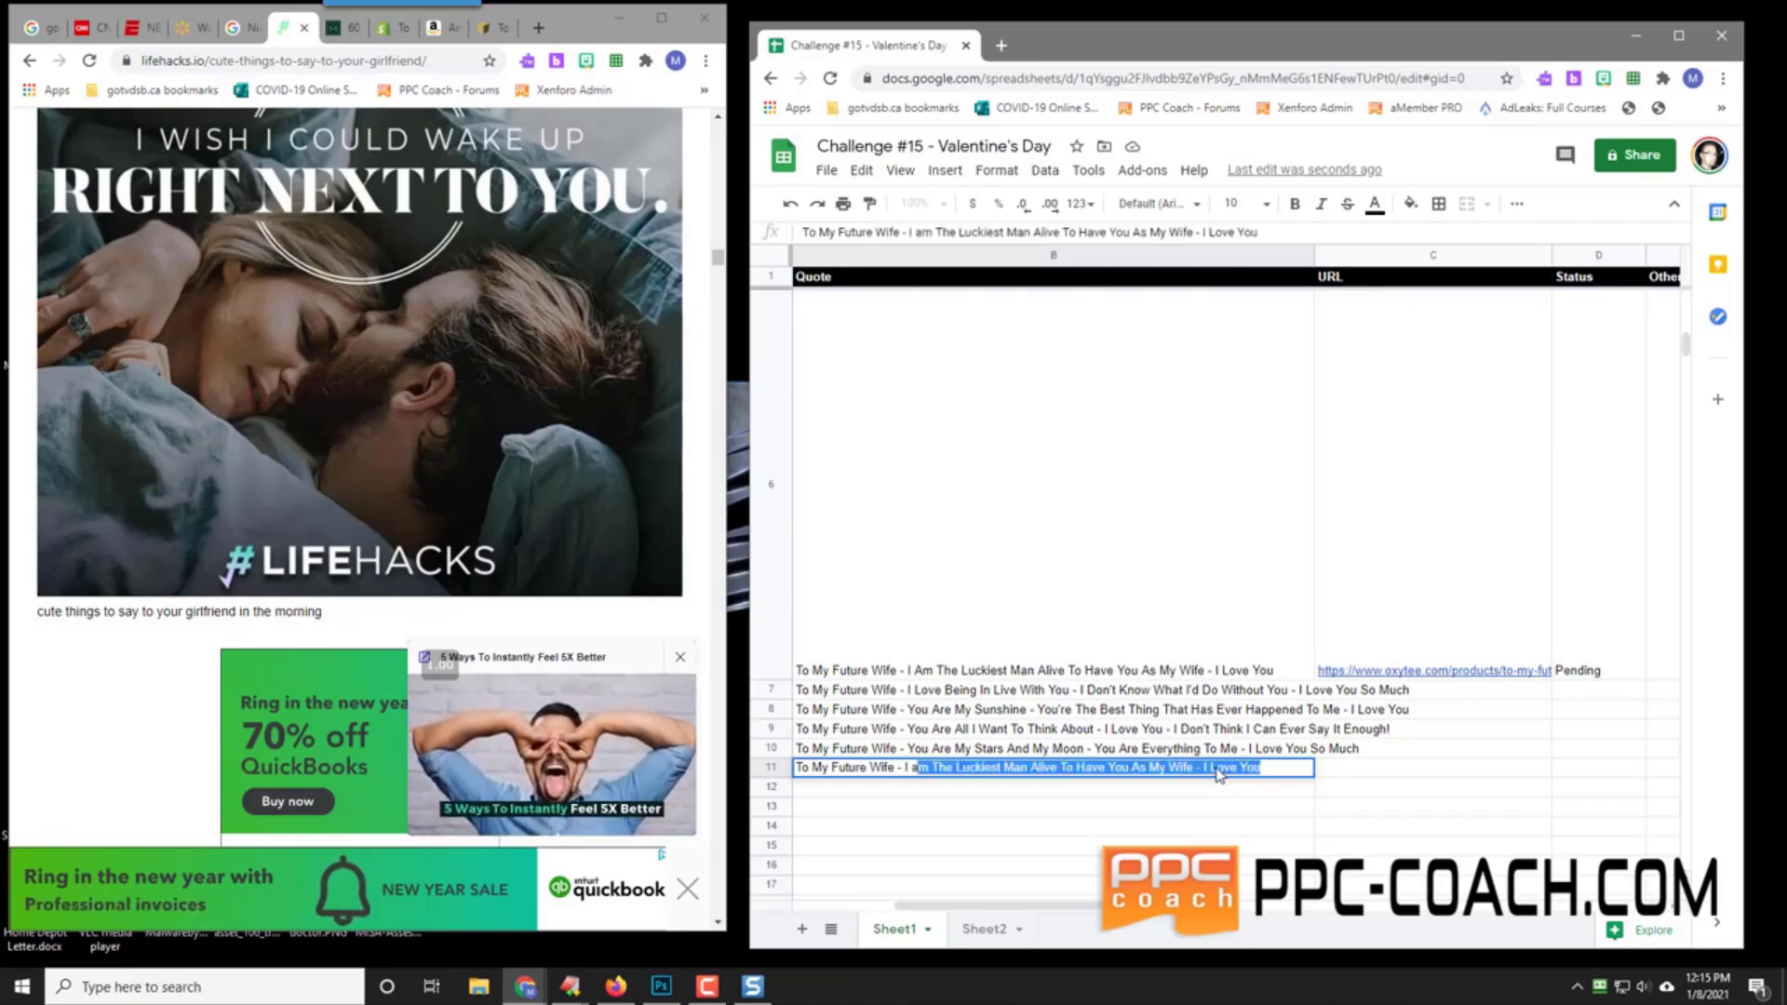
text( So )
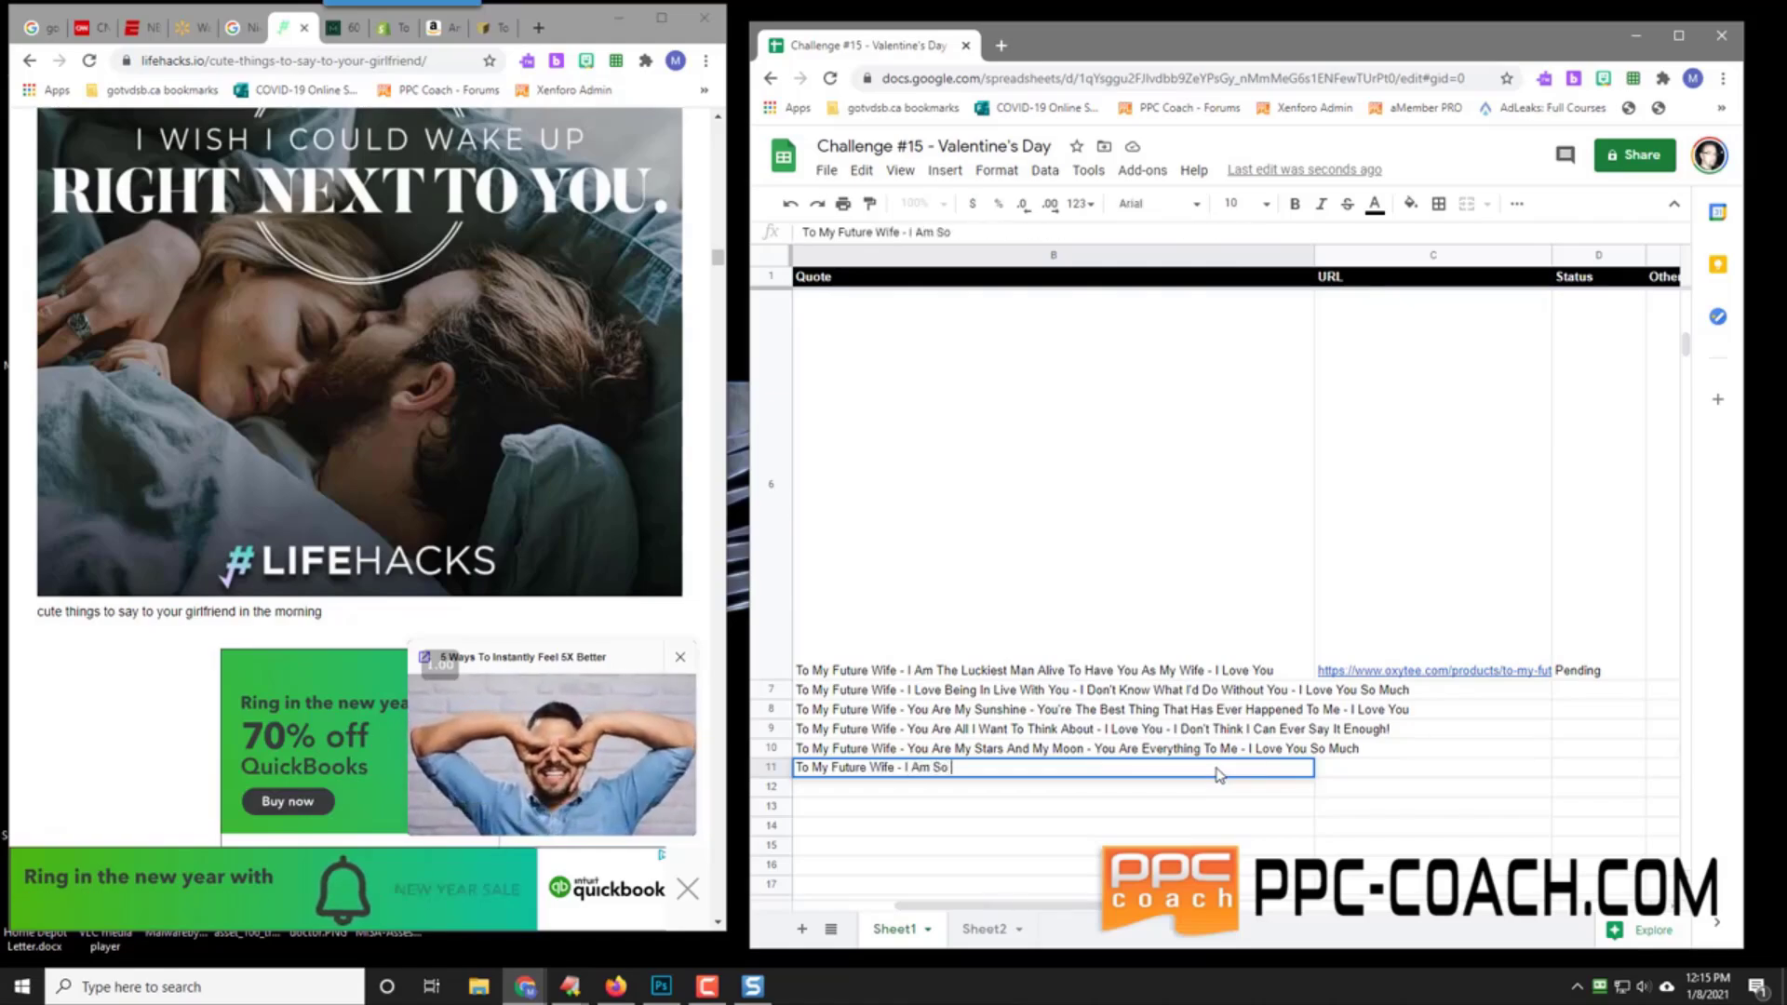
text(Lucky To Have Fou)
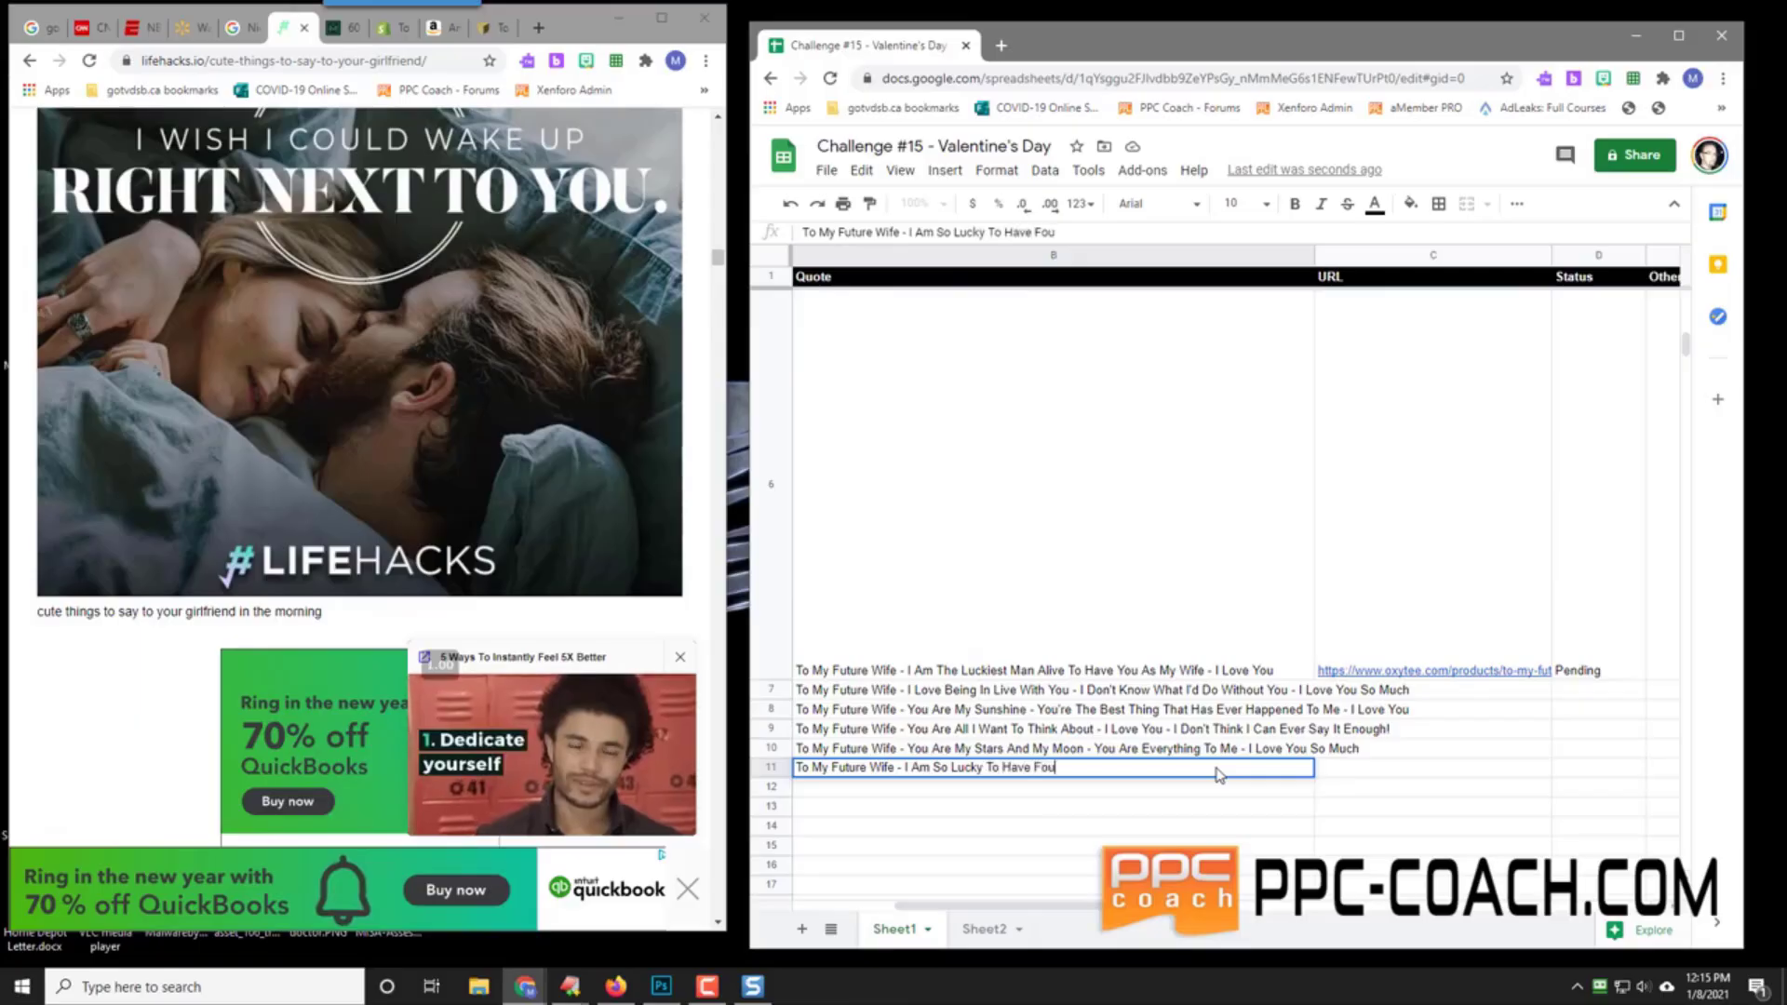
text(nd You - I Love )
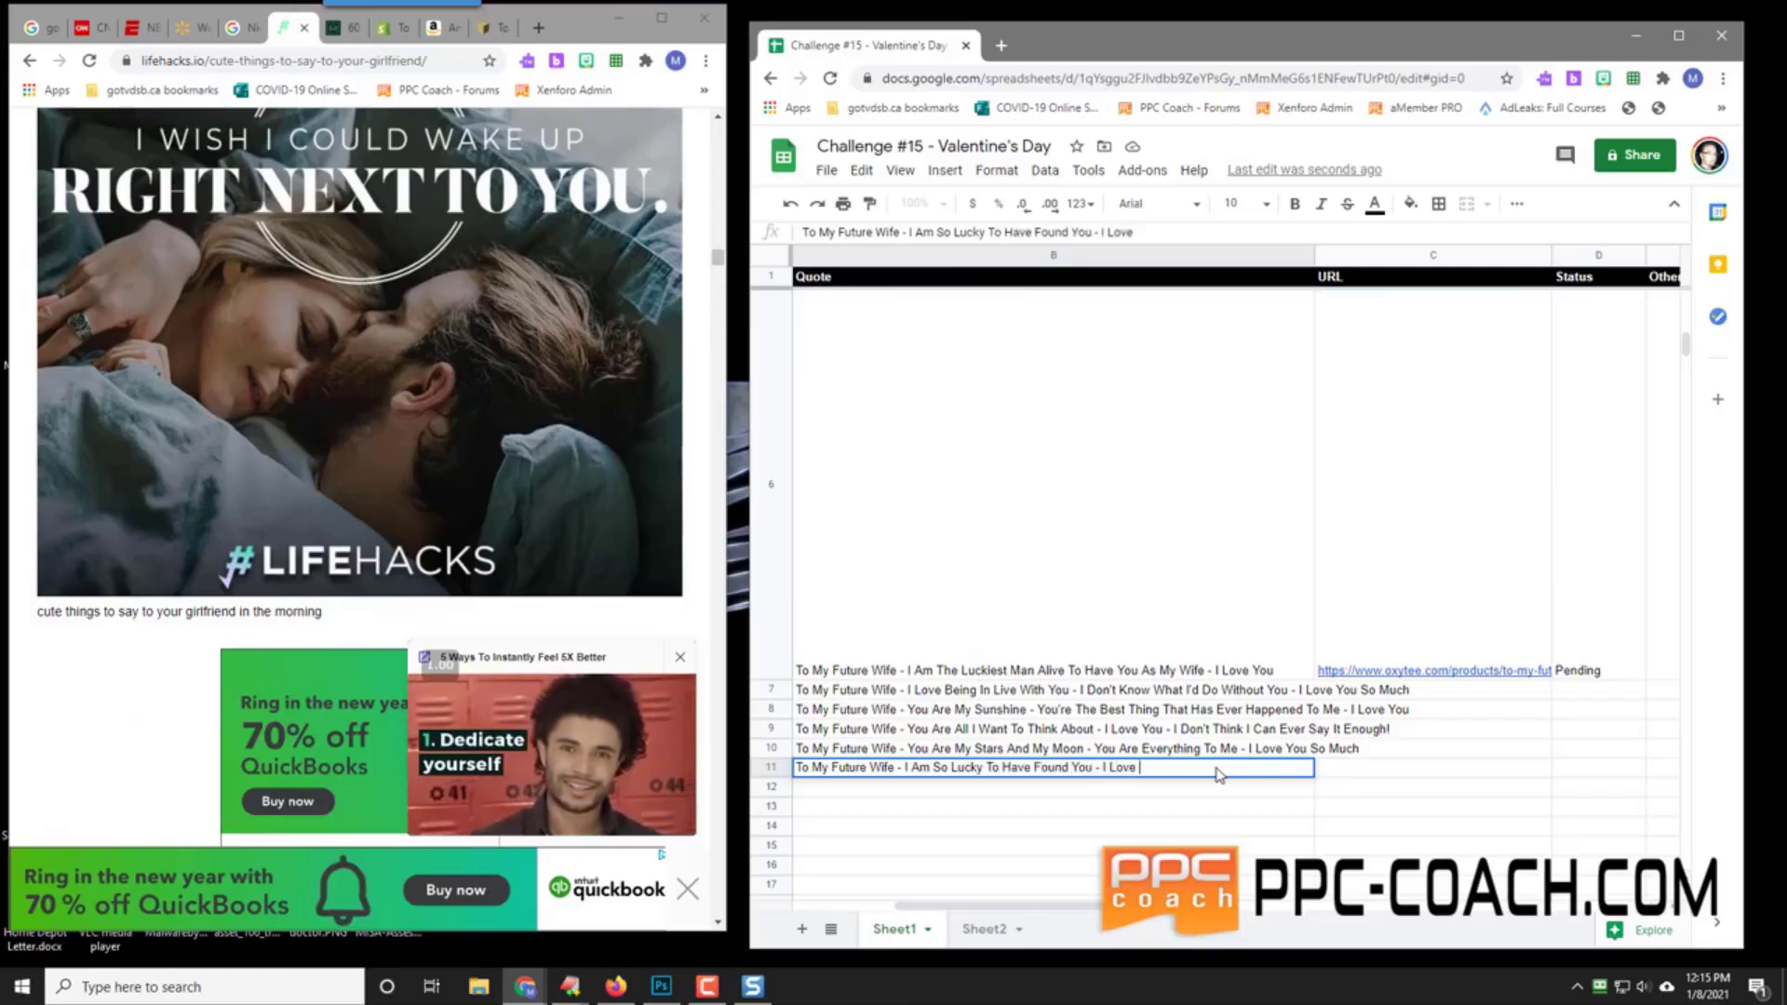
text(You Forever)
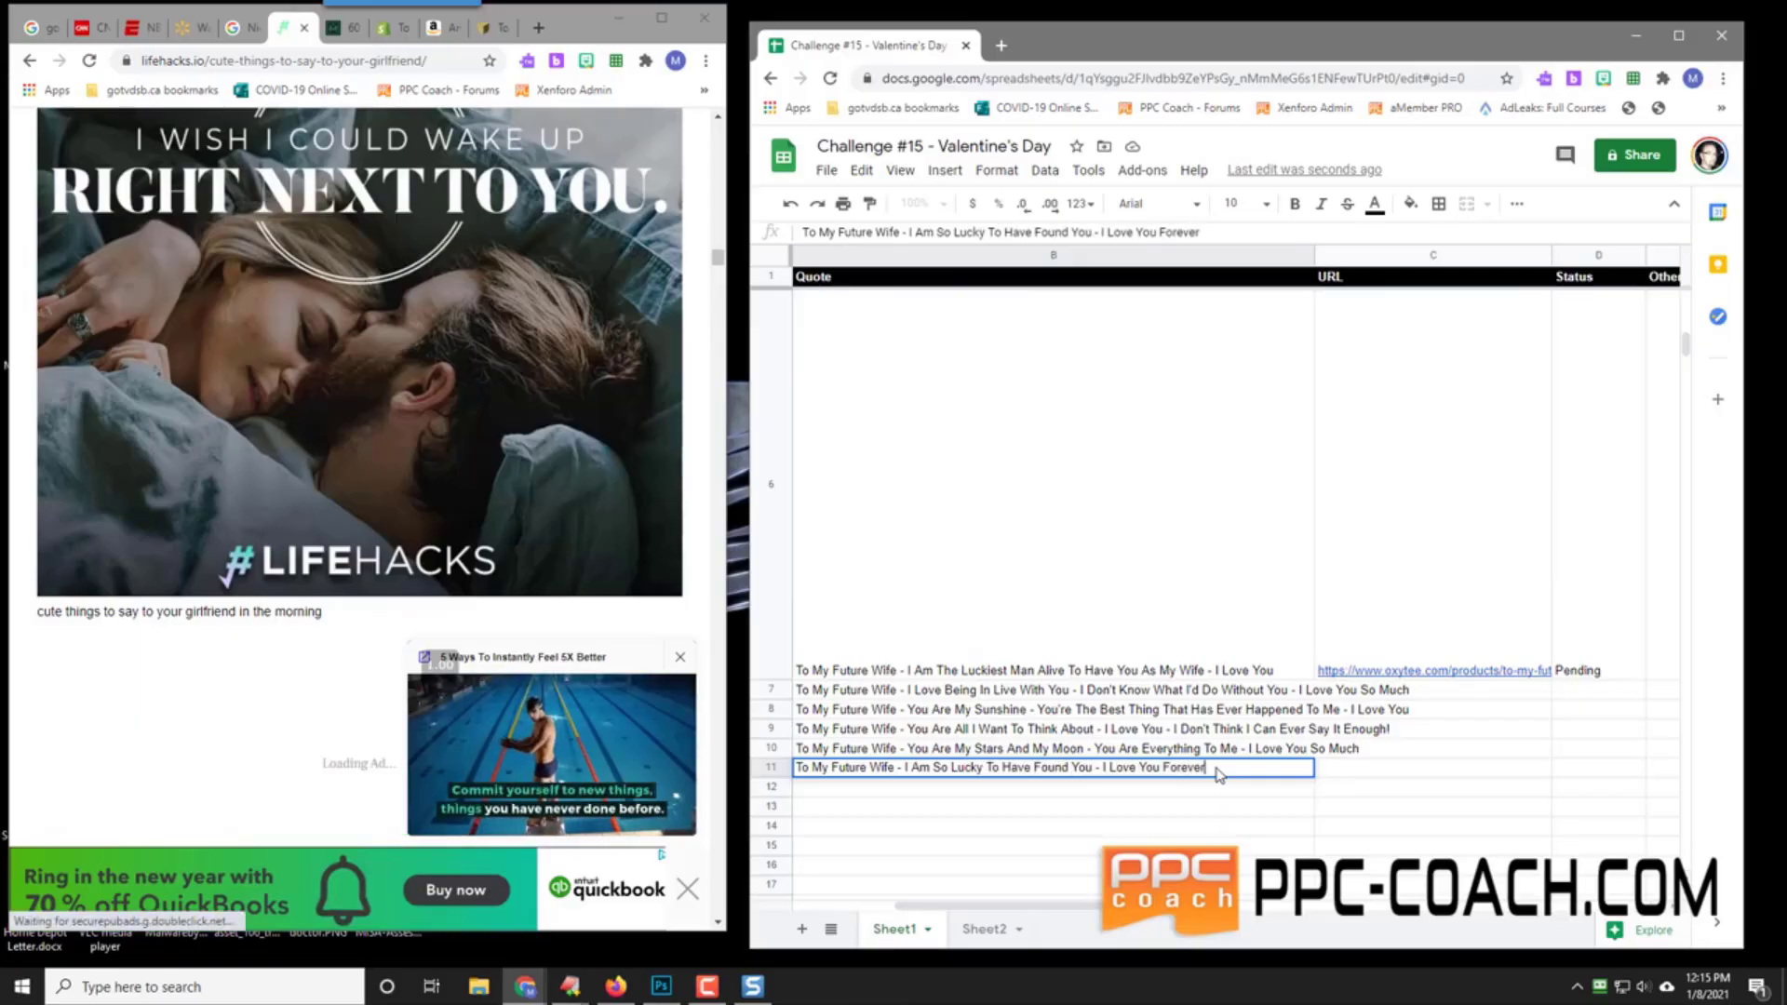
key(Return)
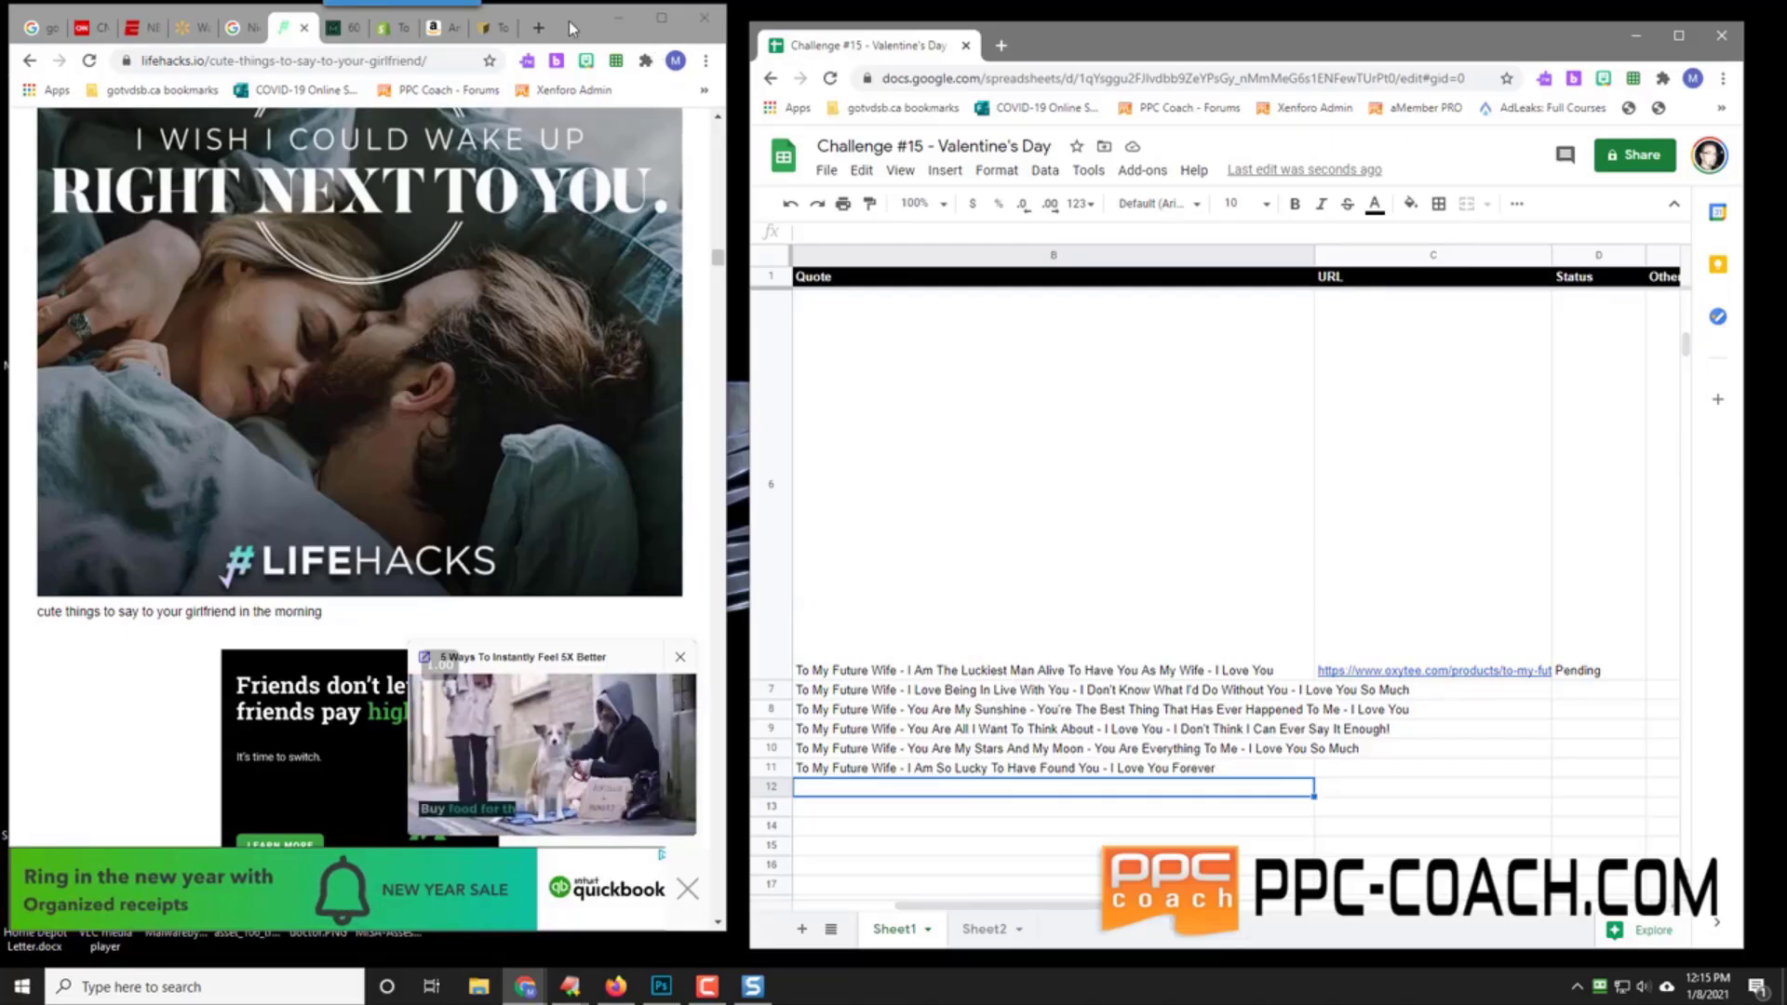
Step: Move the Sheets window aside, maximise Chrome and open fiverr.com
drag(1066, 54, 1786, 200)
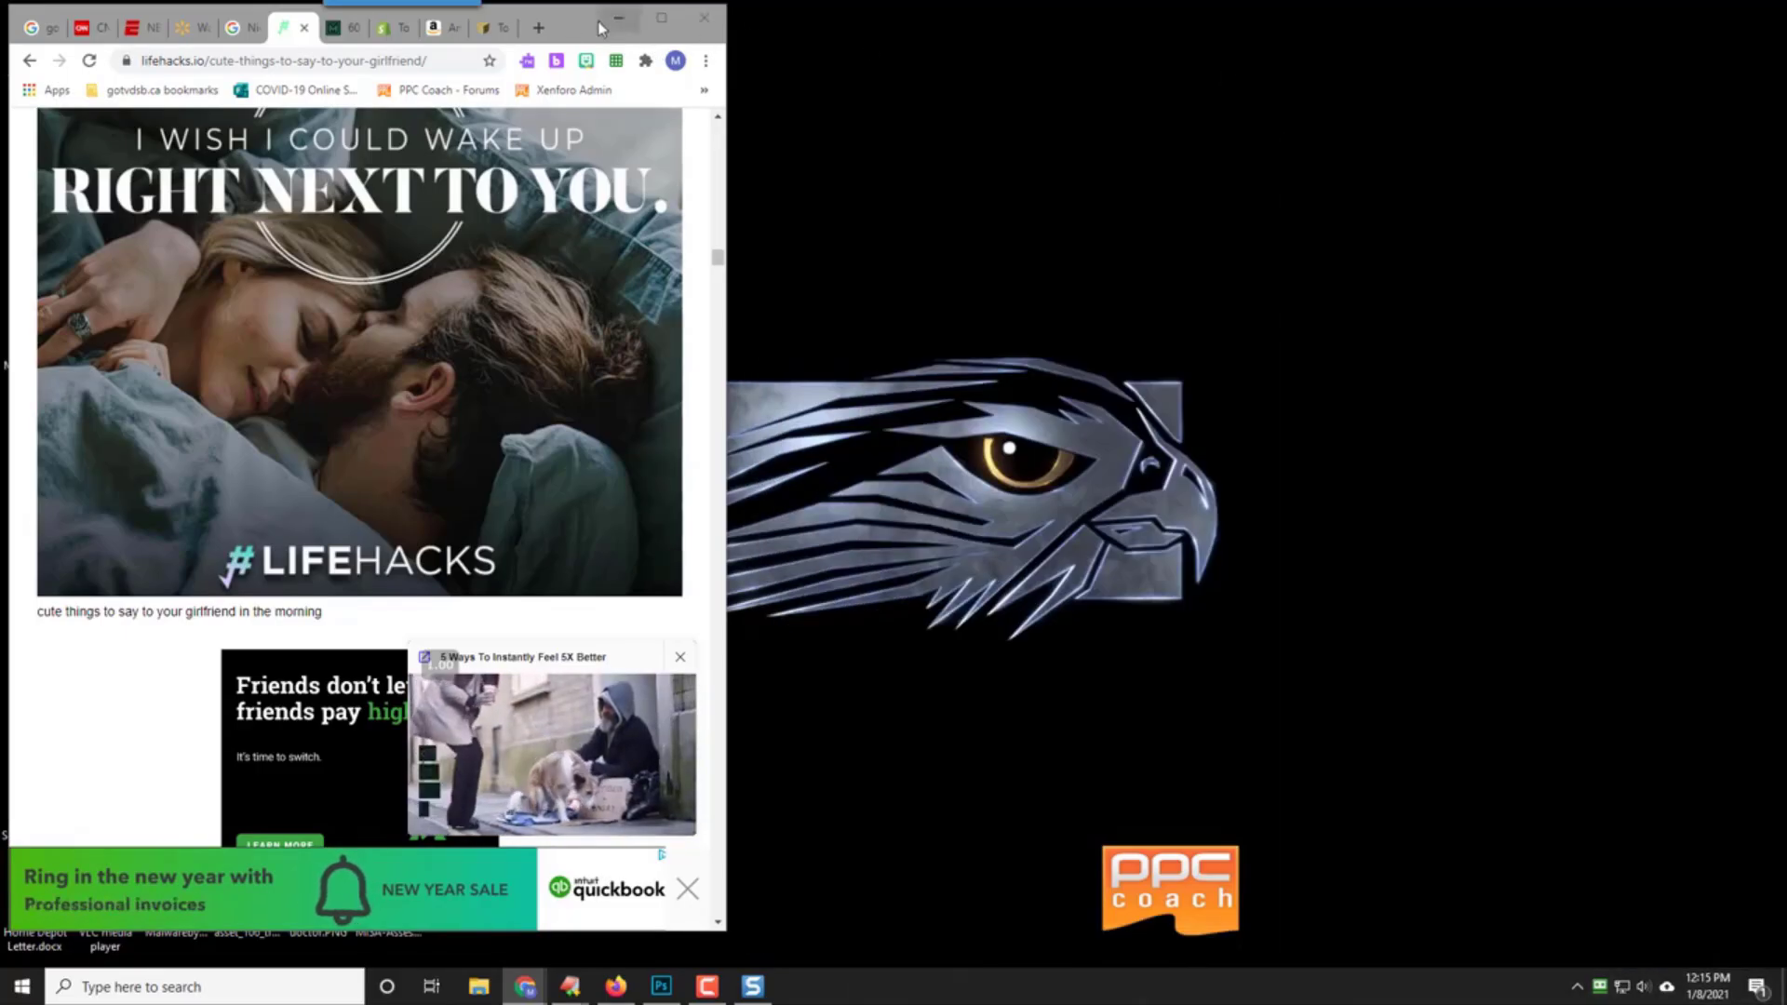
drag(571, 29, 845, 4)
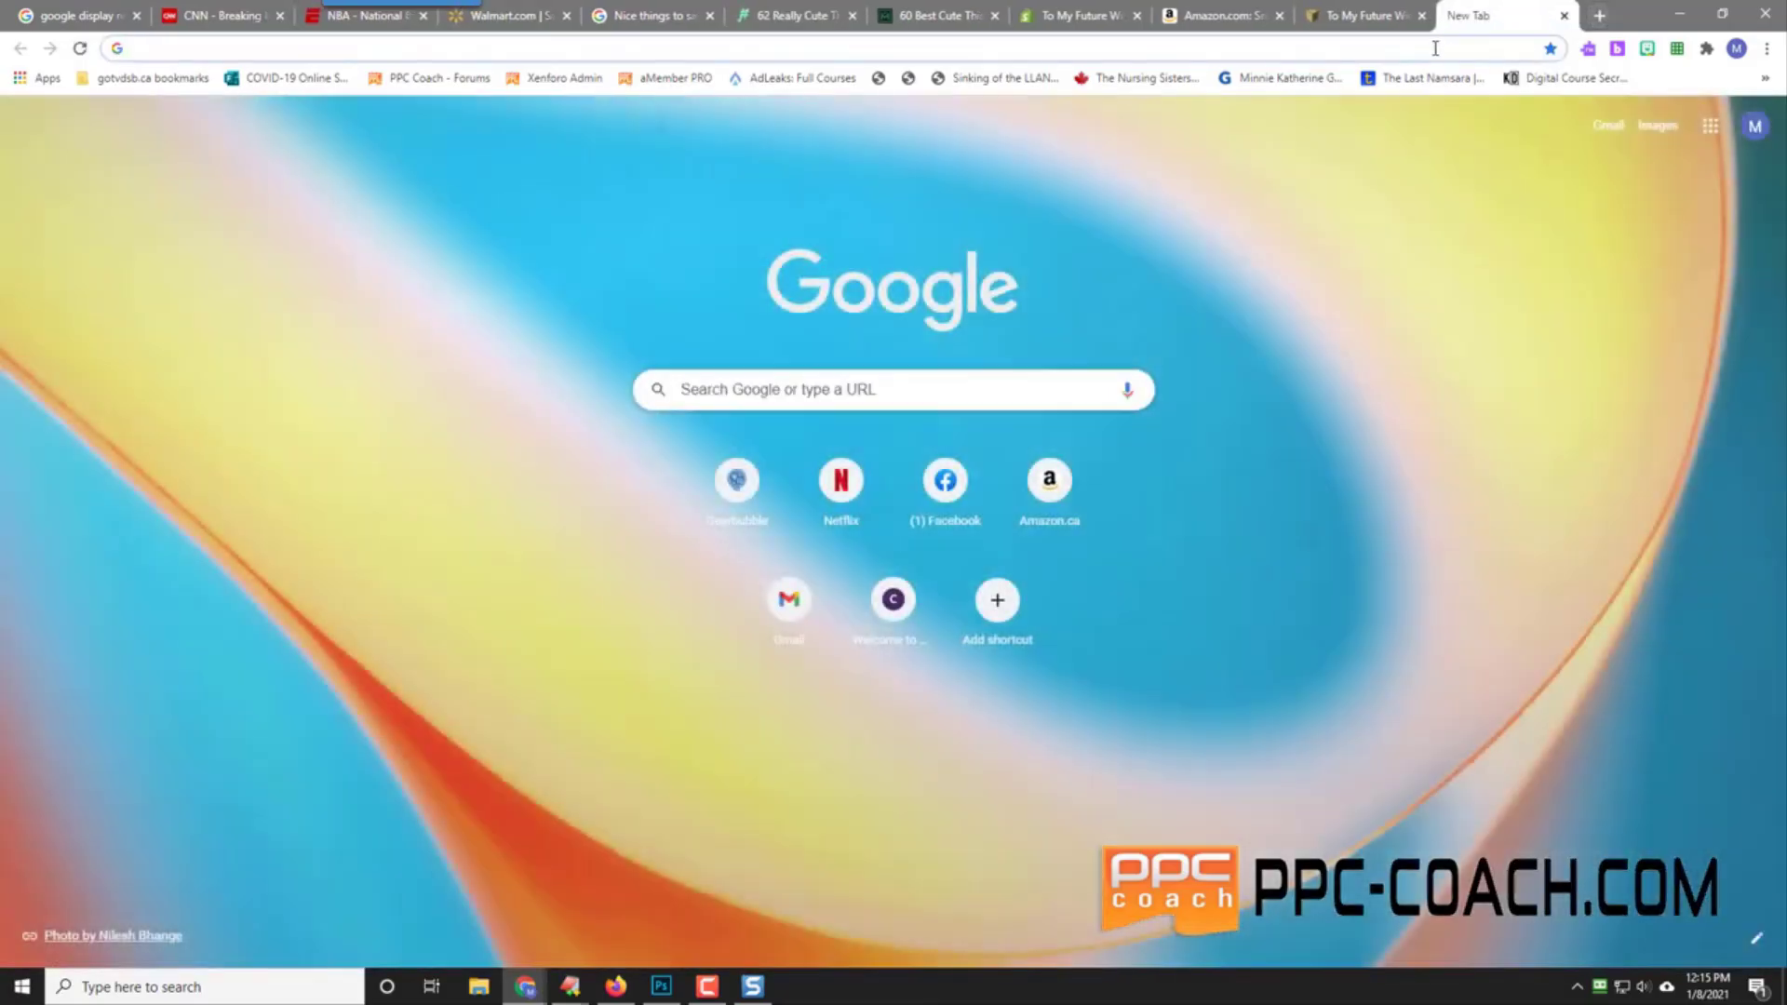
click(1435, 48)
text(fiverr.com)
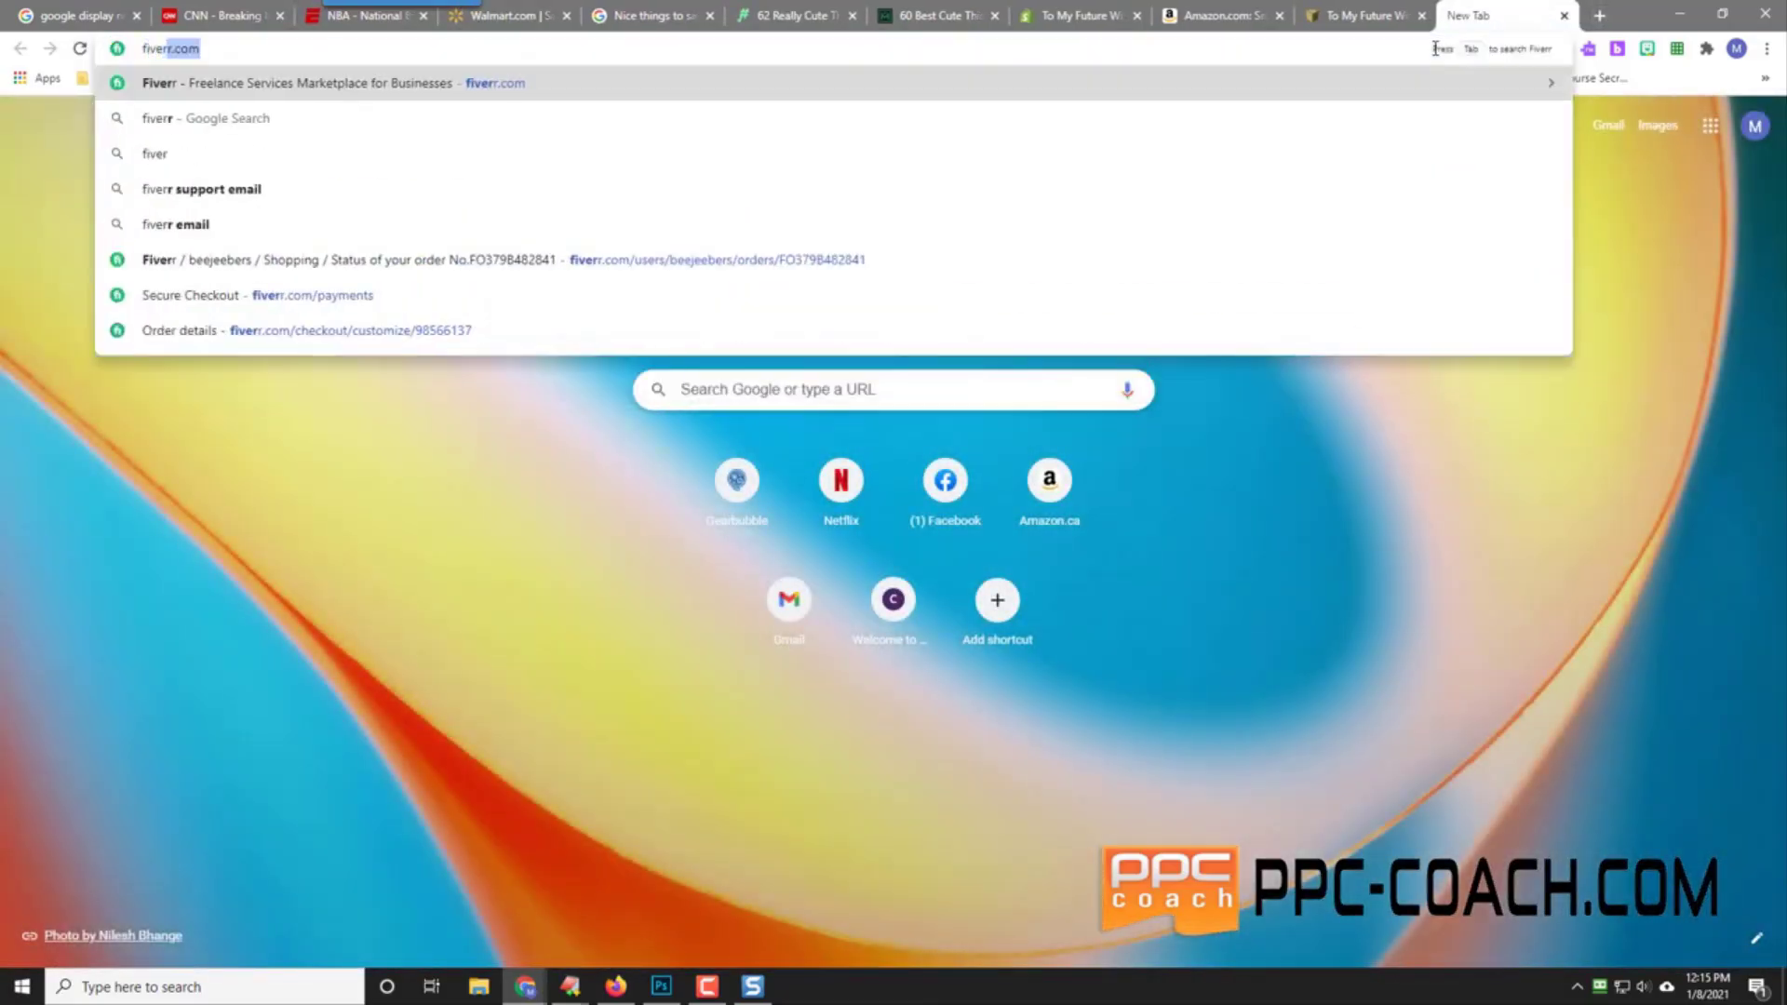
key(Return)
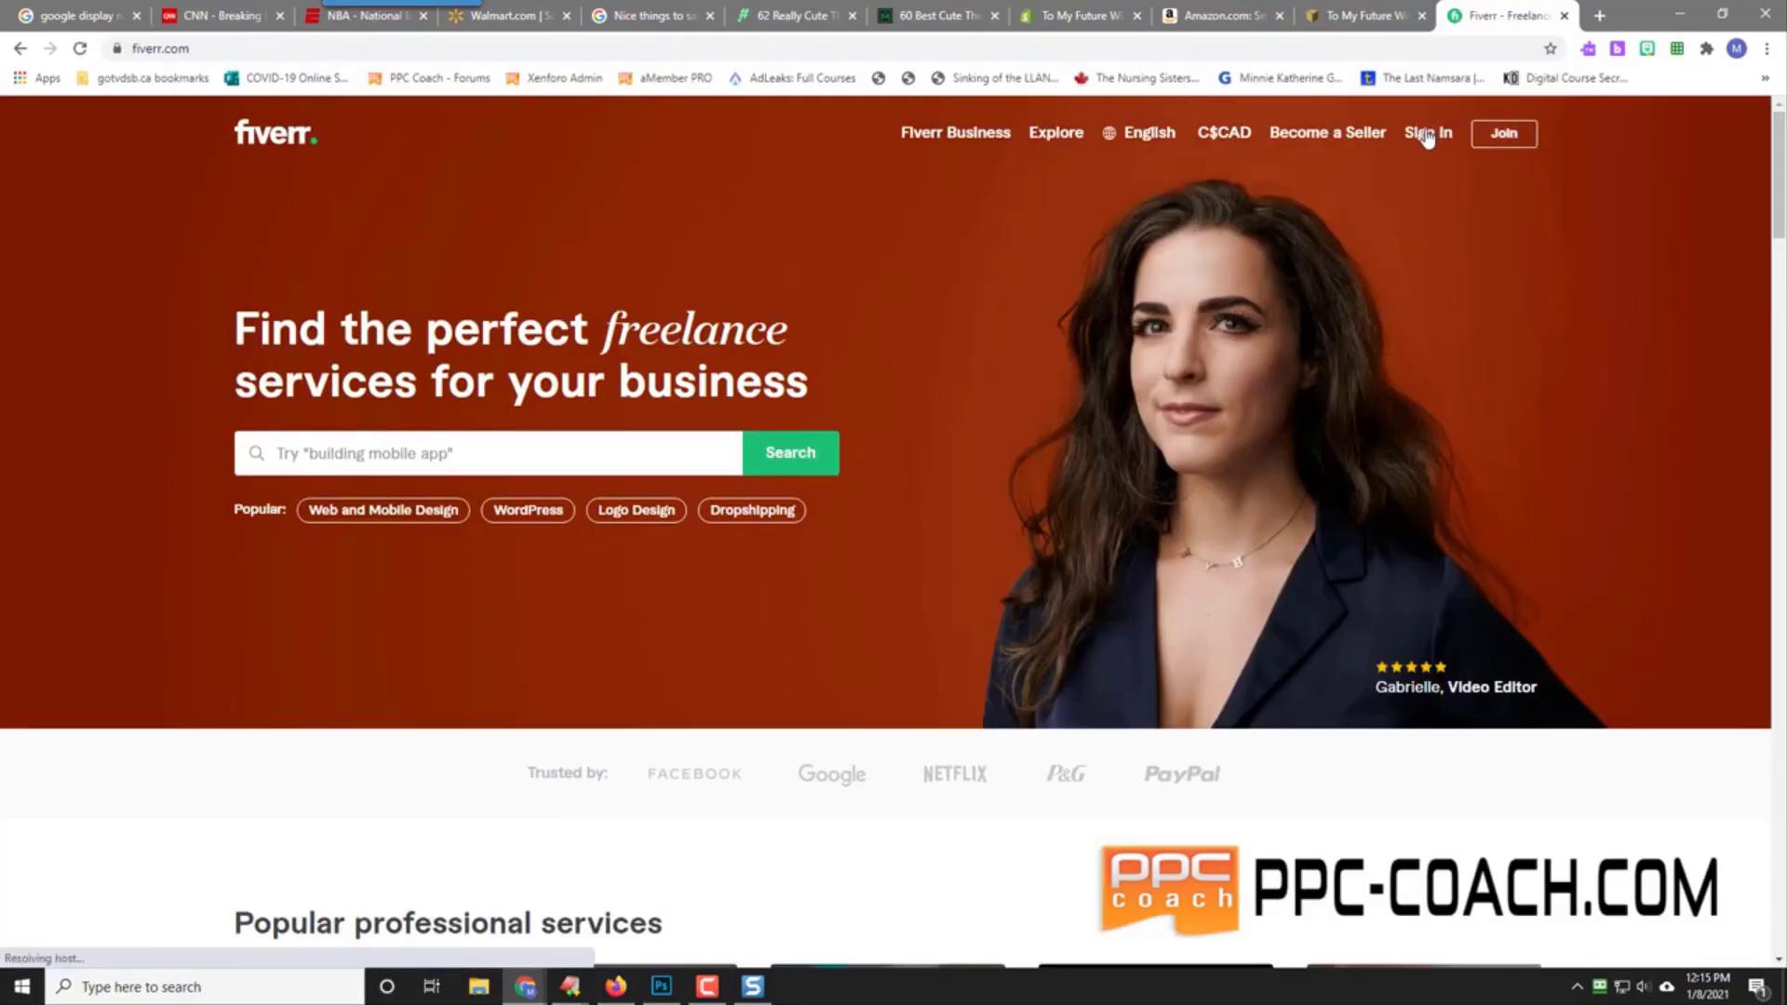
Step: Sign in to Fiverr by autofilling the login from the RoboForm password manager
click(1427, 135)
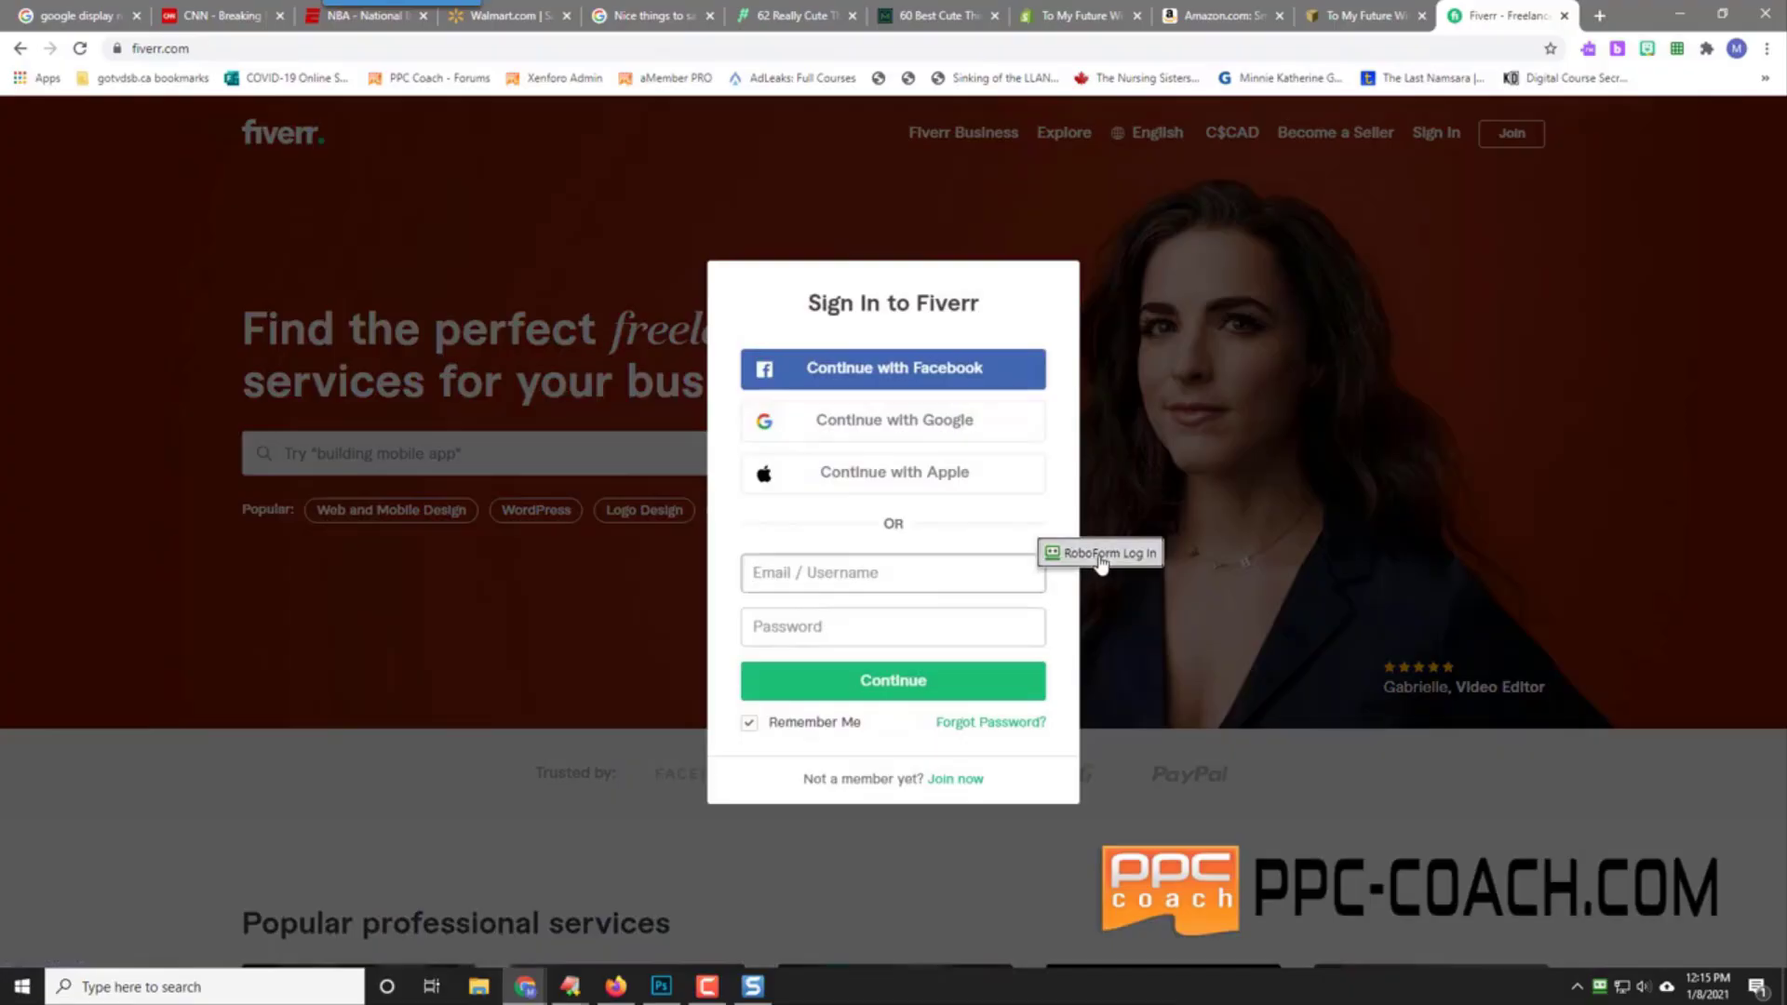
click(1053, 553)
text(••••••••)
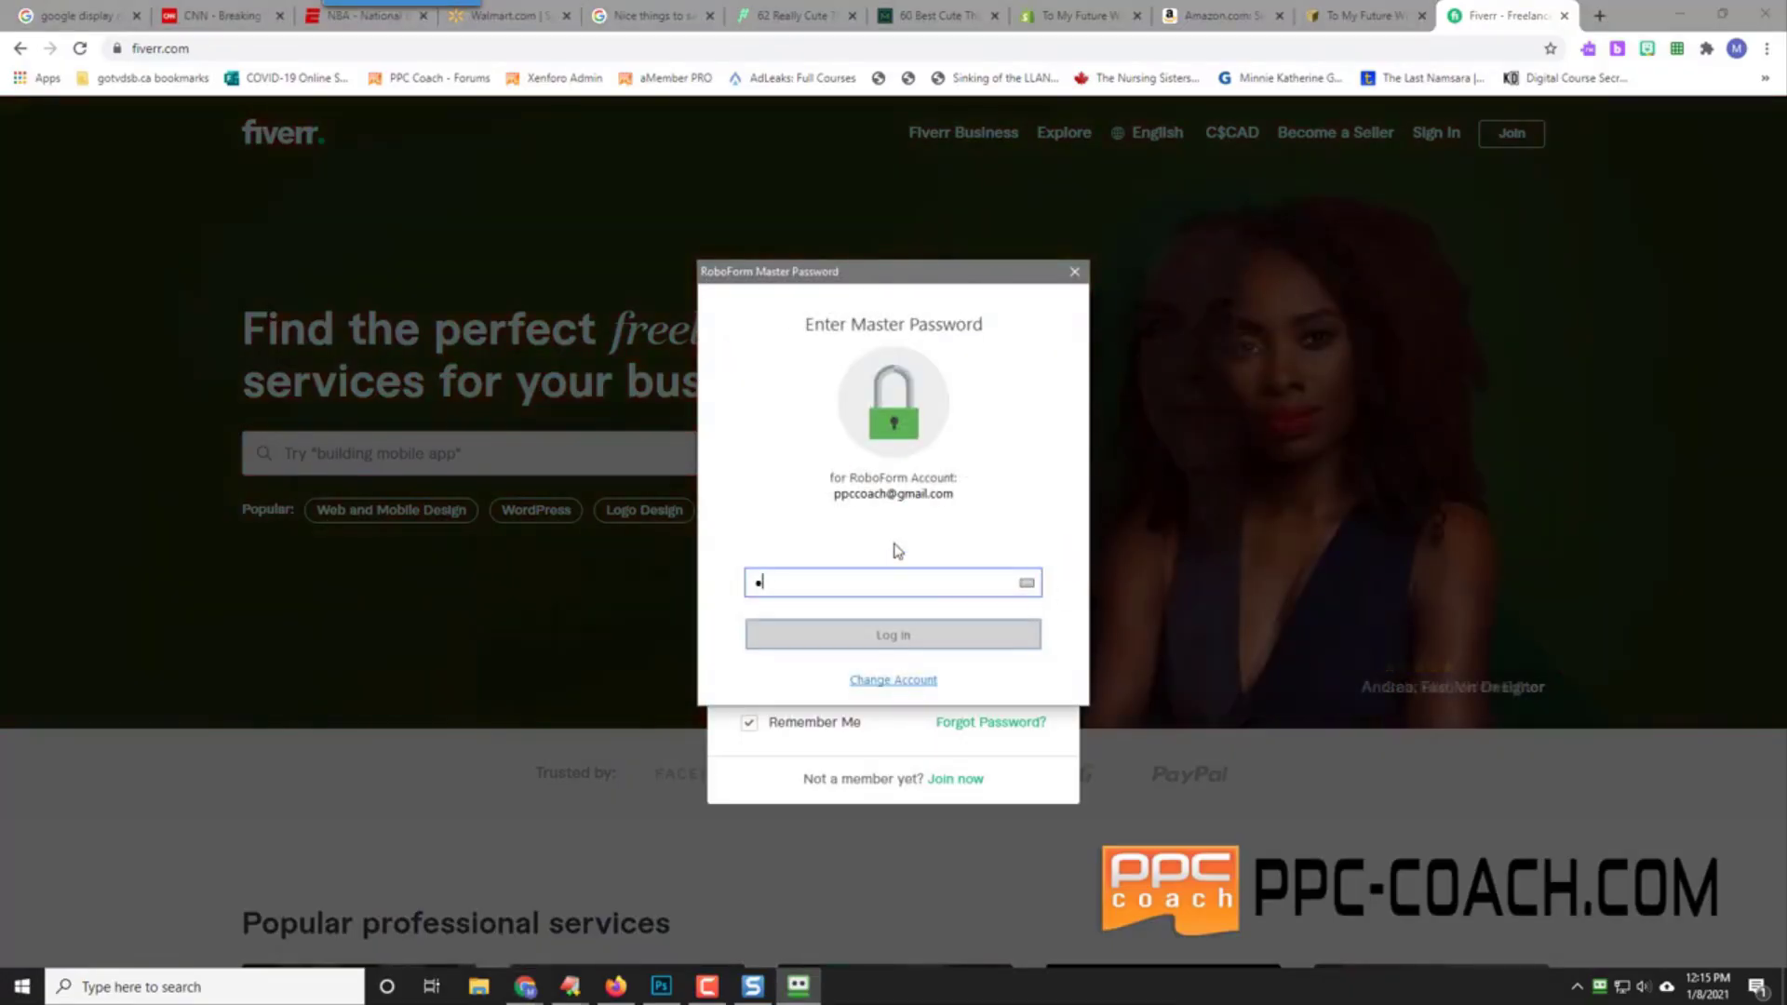
key(Return)
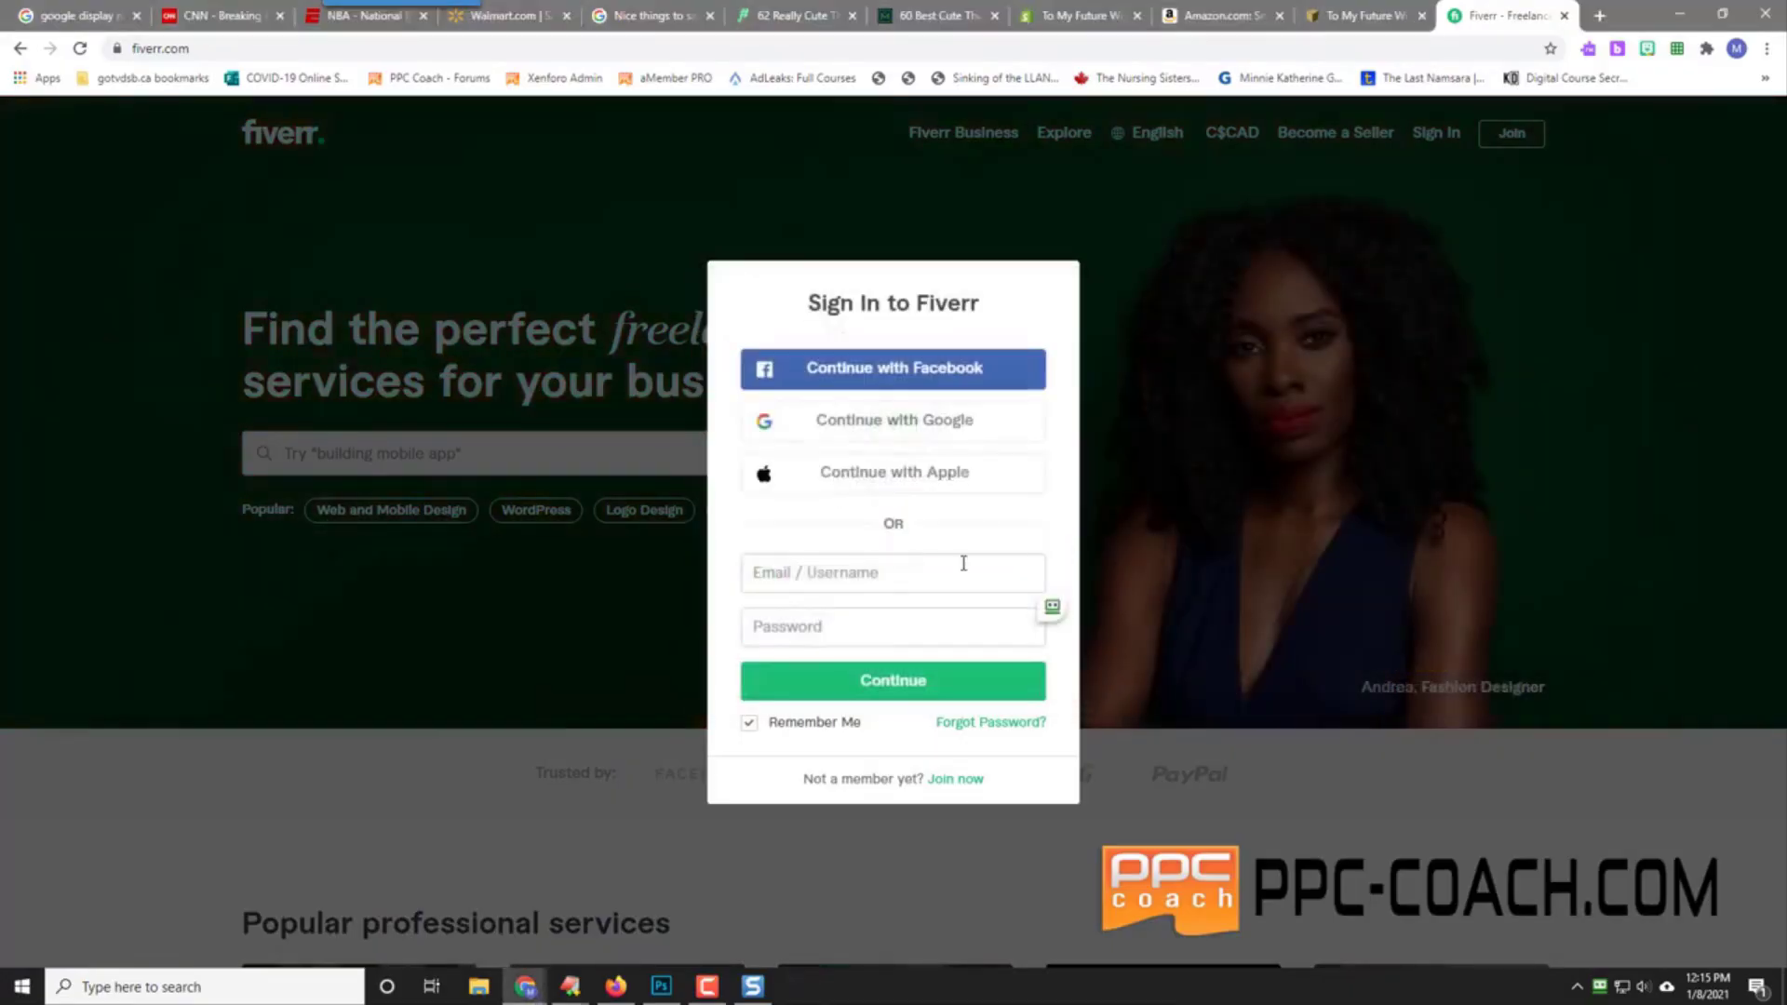
click(968, 570)
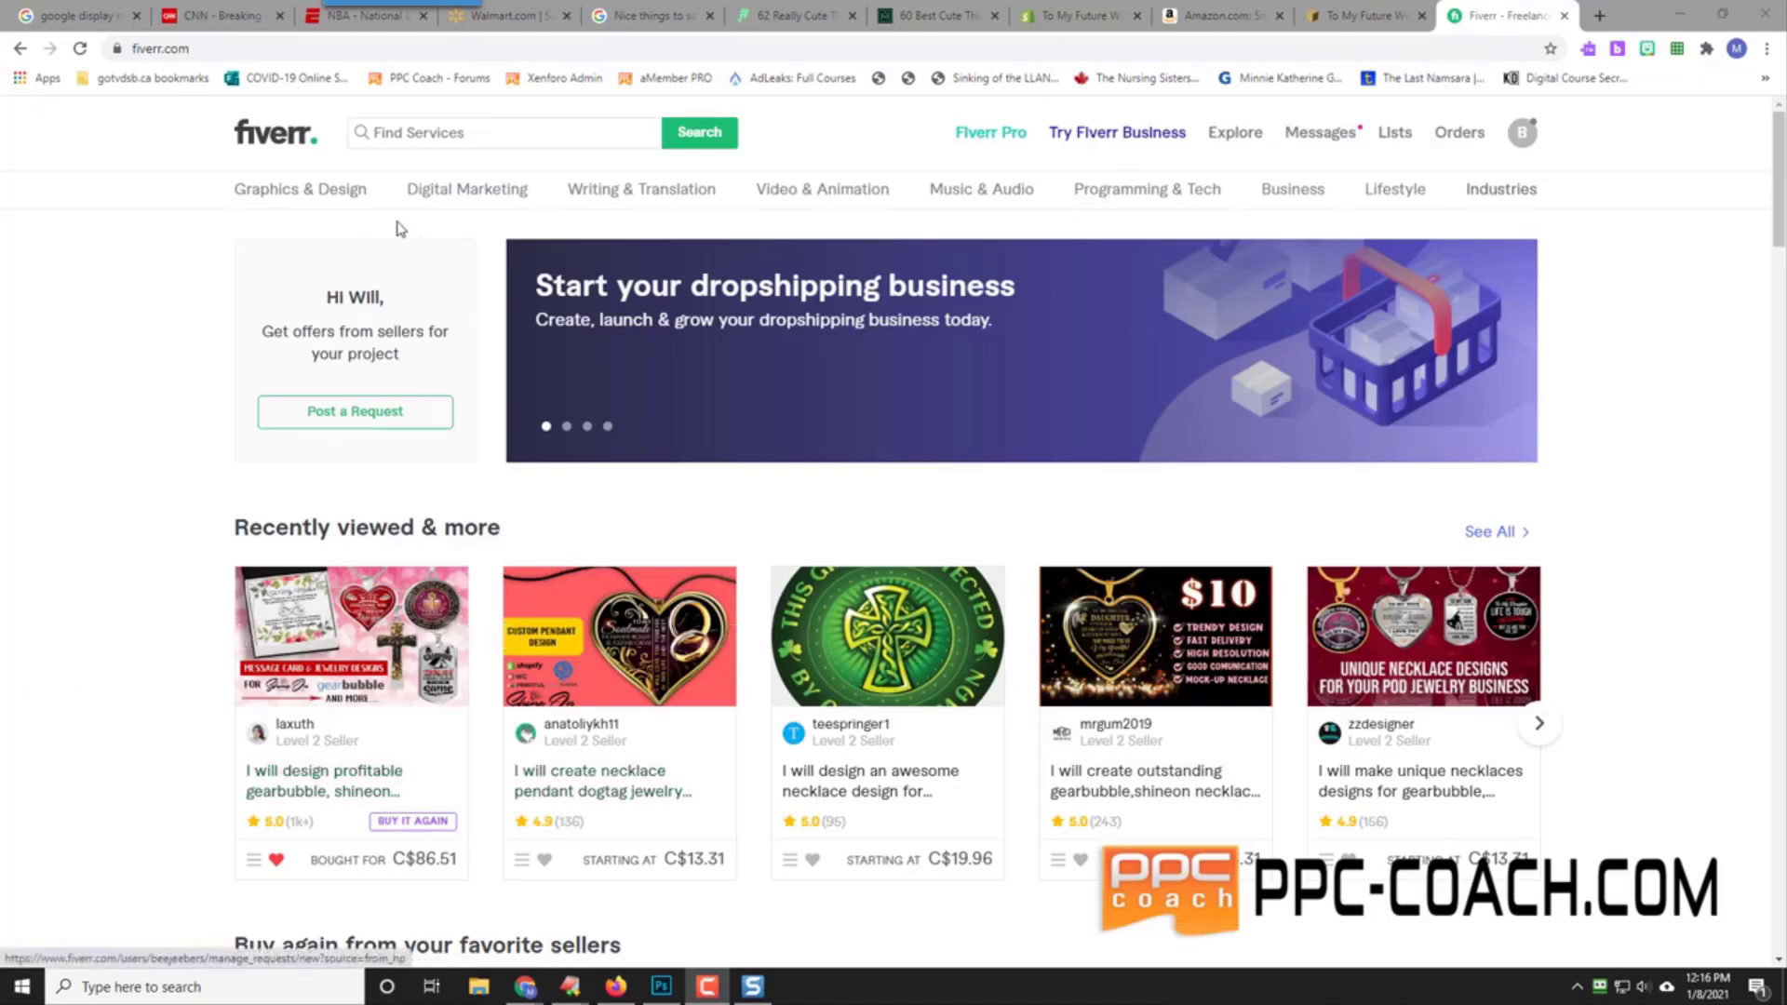
Step: Search Fiverr services for 'gearbubble'
click(476, 128)
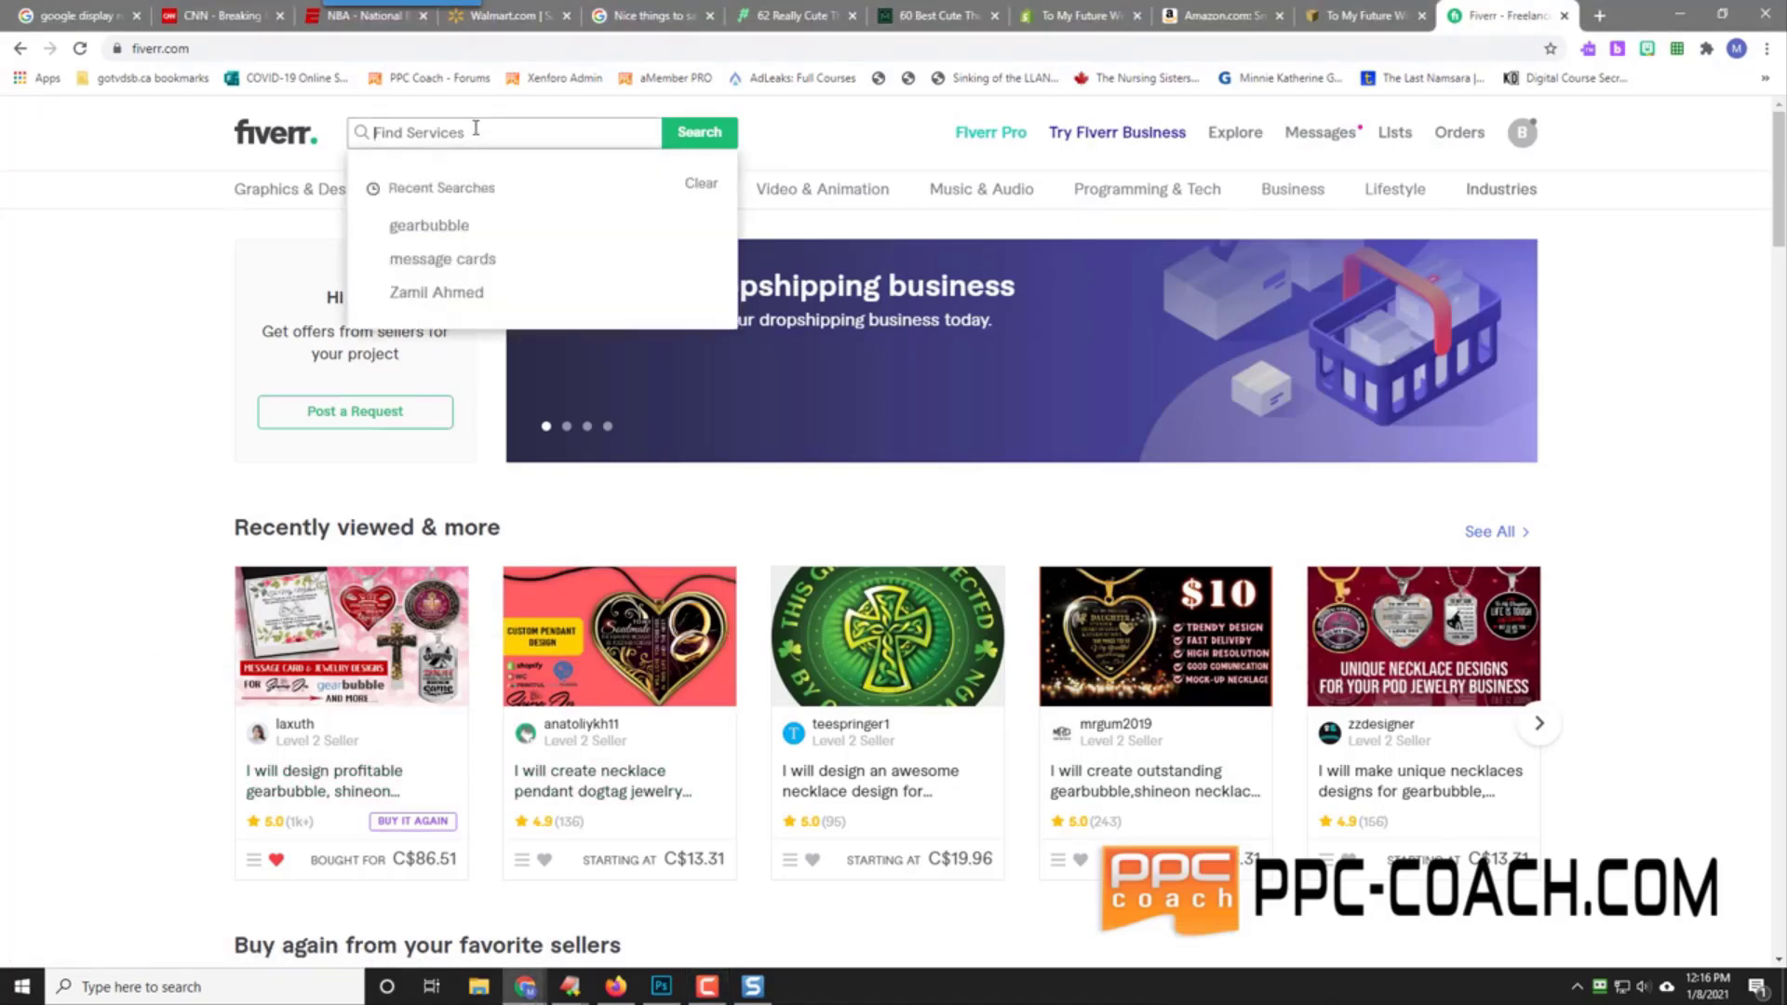
text(gearbubble)
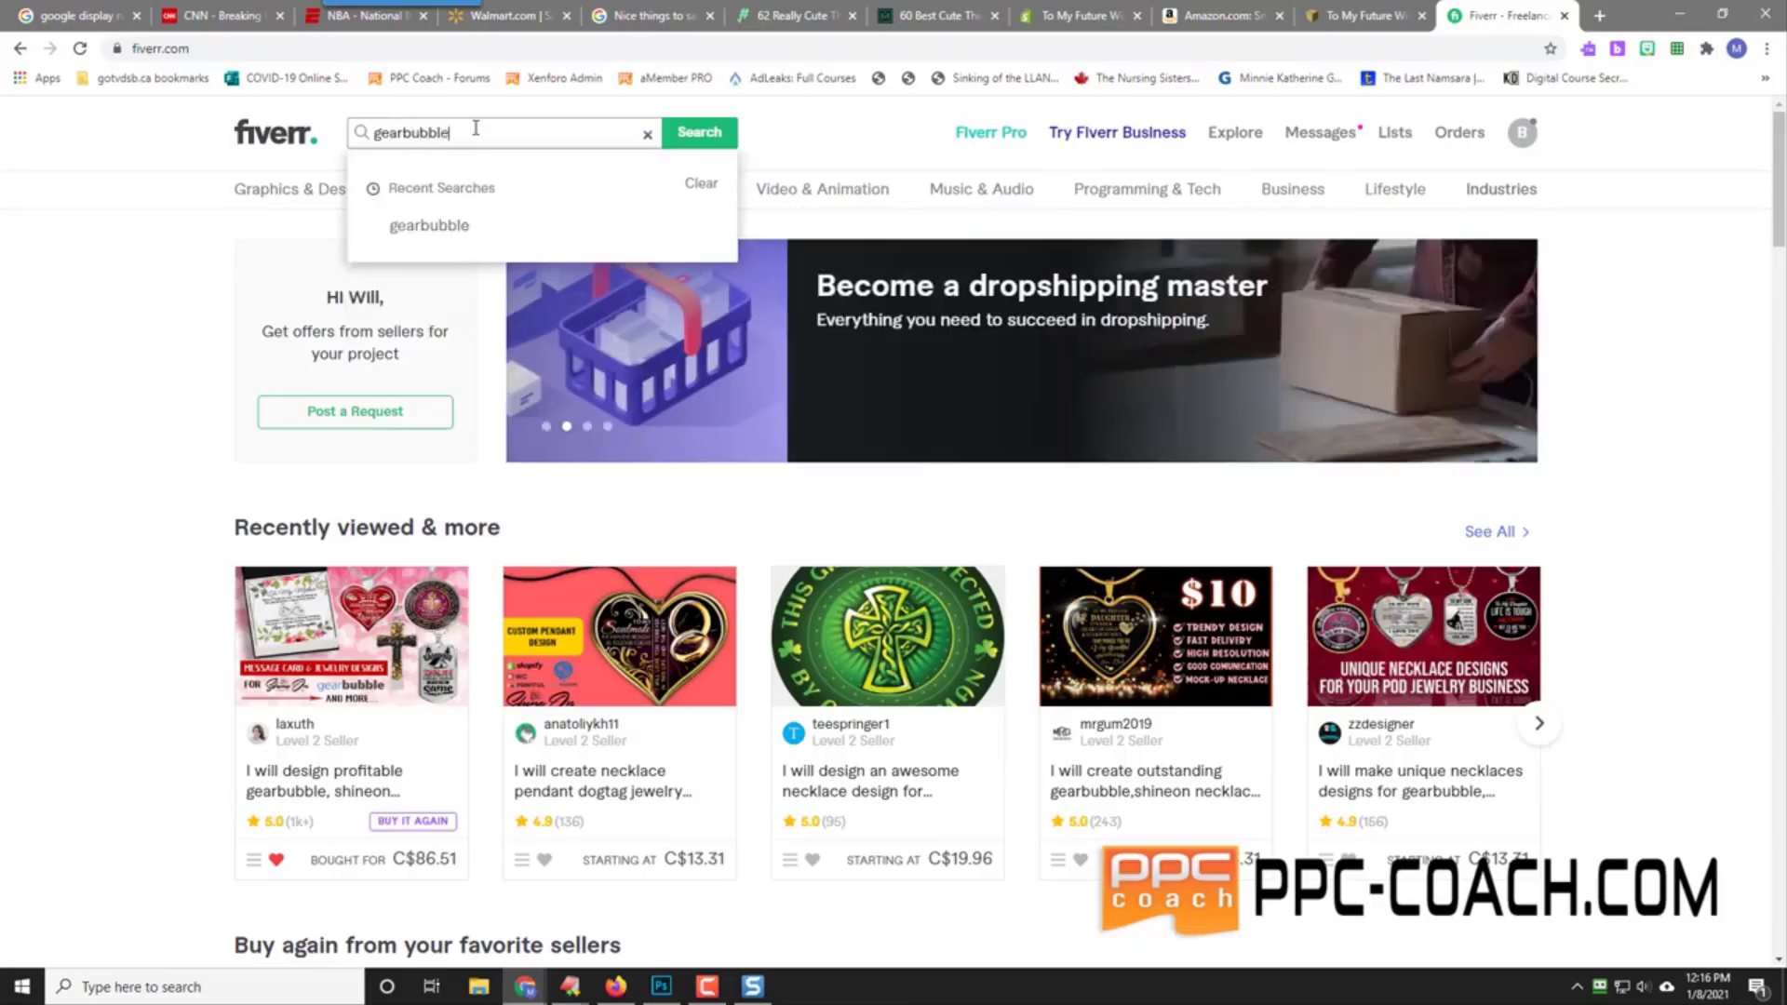
key(Return)
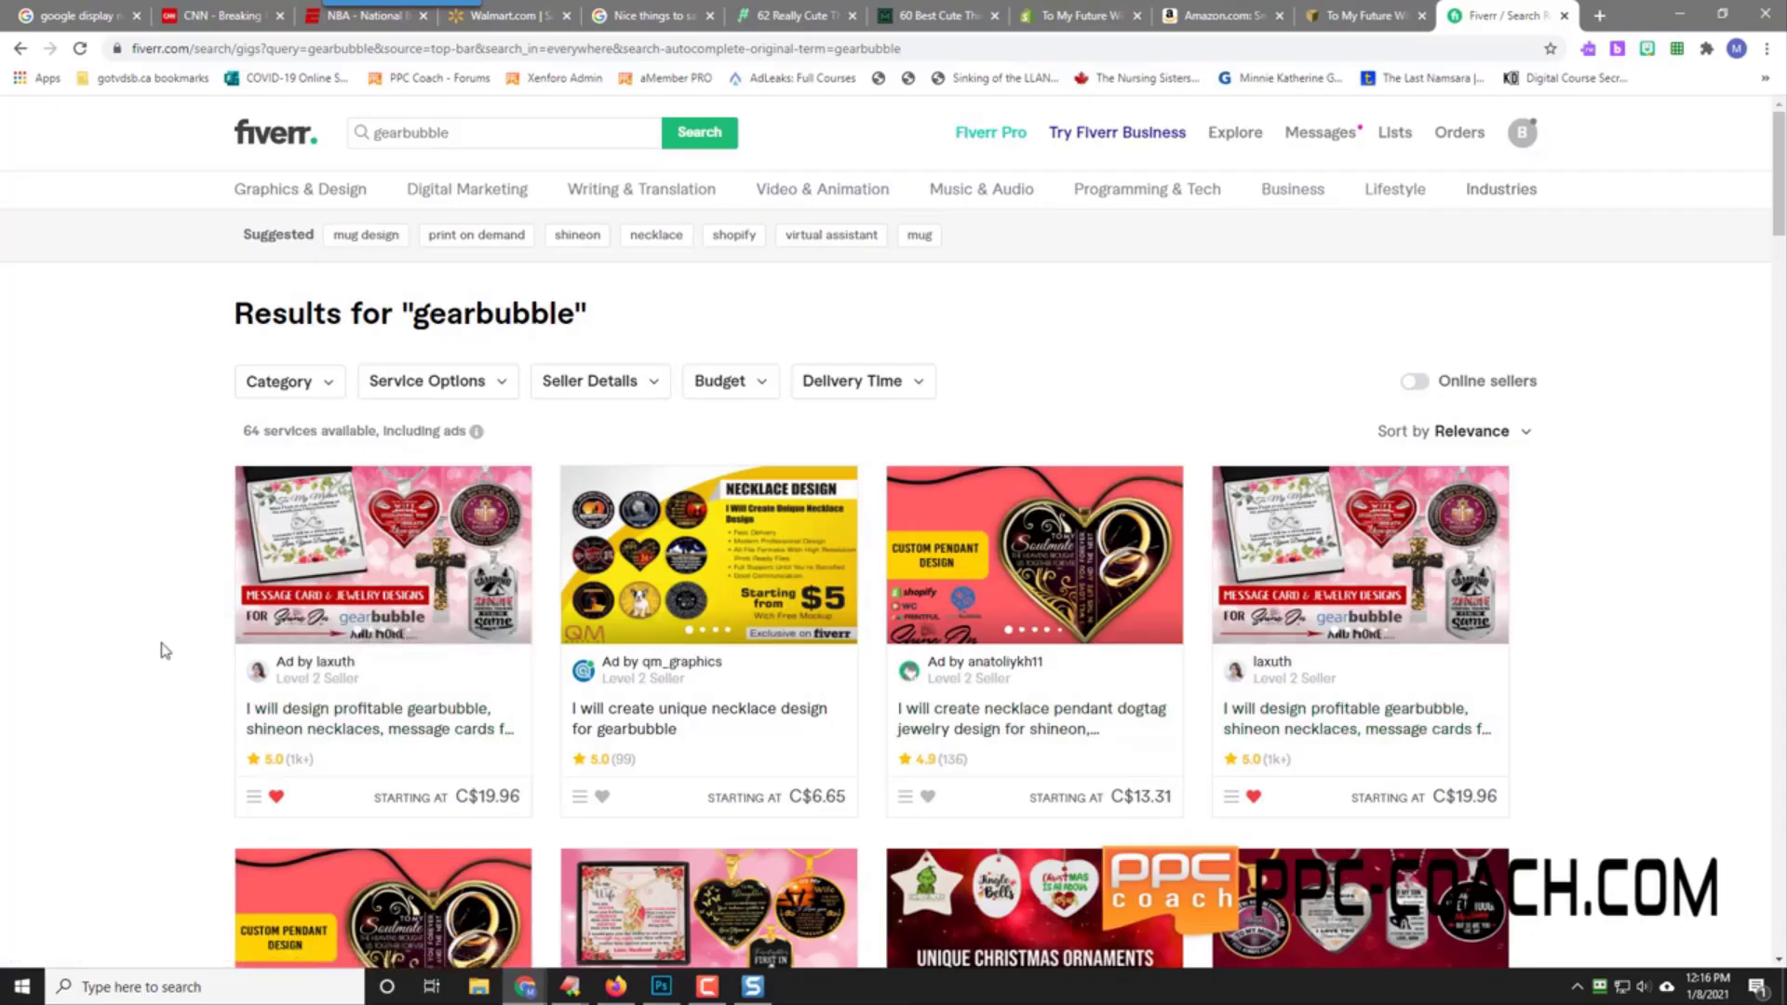
Step: Scroll the results and open the 'jewelry necklace designs for gearbubble and shineon' gig
scroll(164, 650, down, 2)
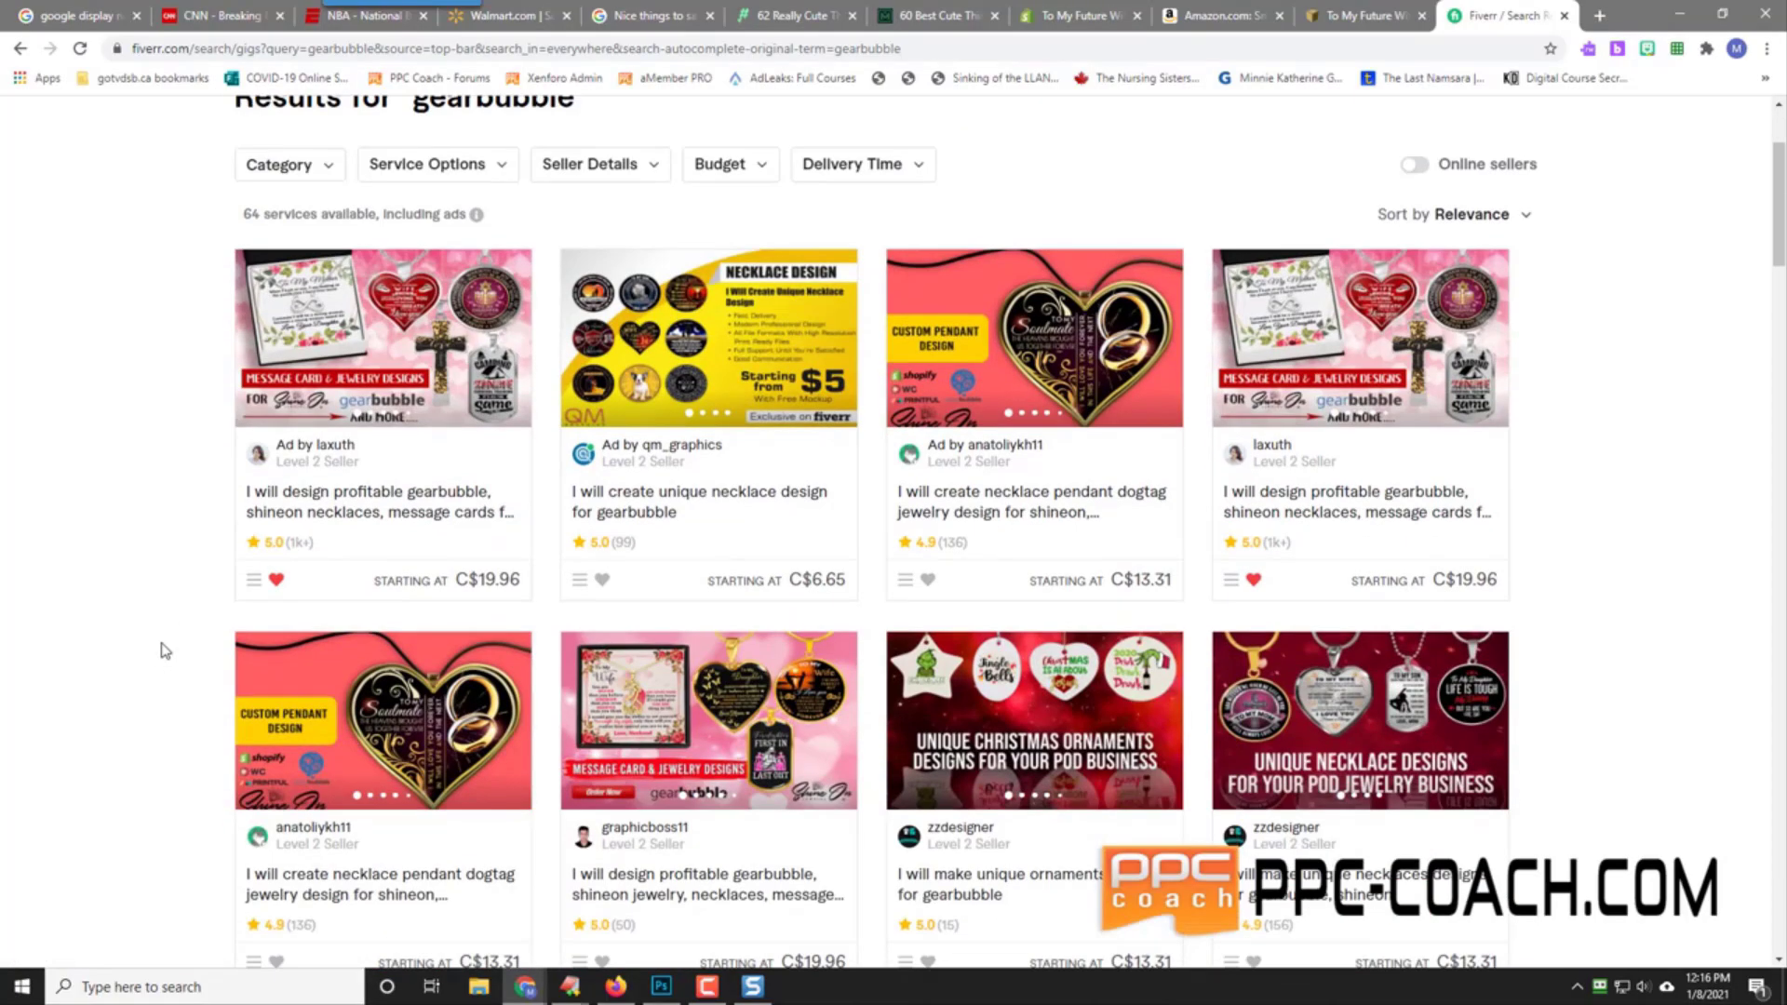
scroll(164, 649, down, 2)
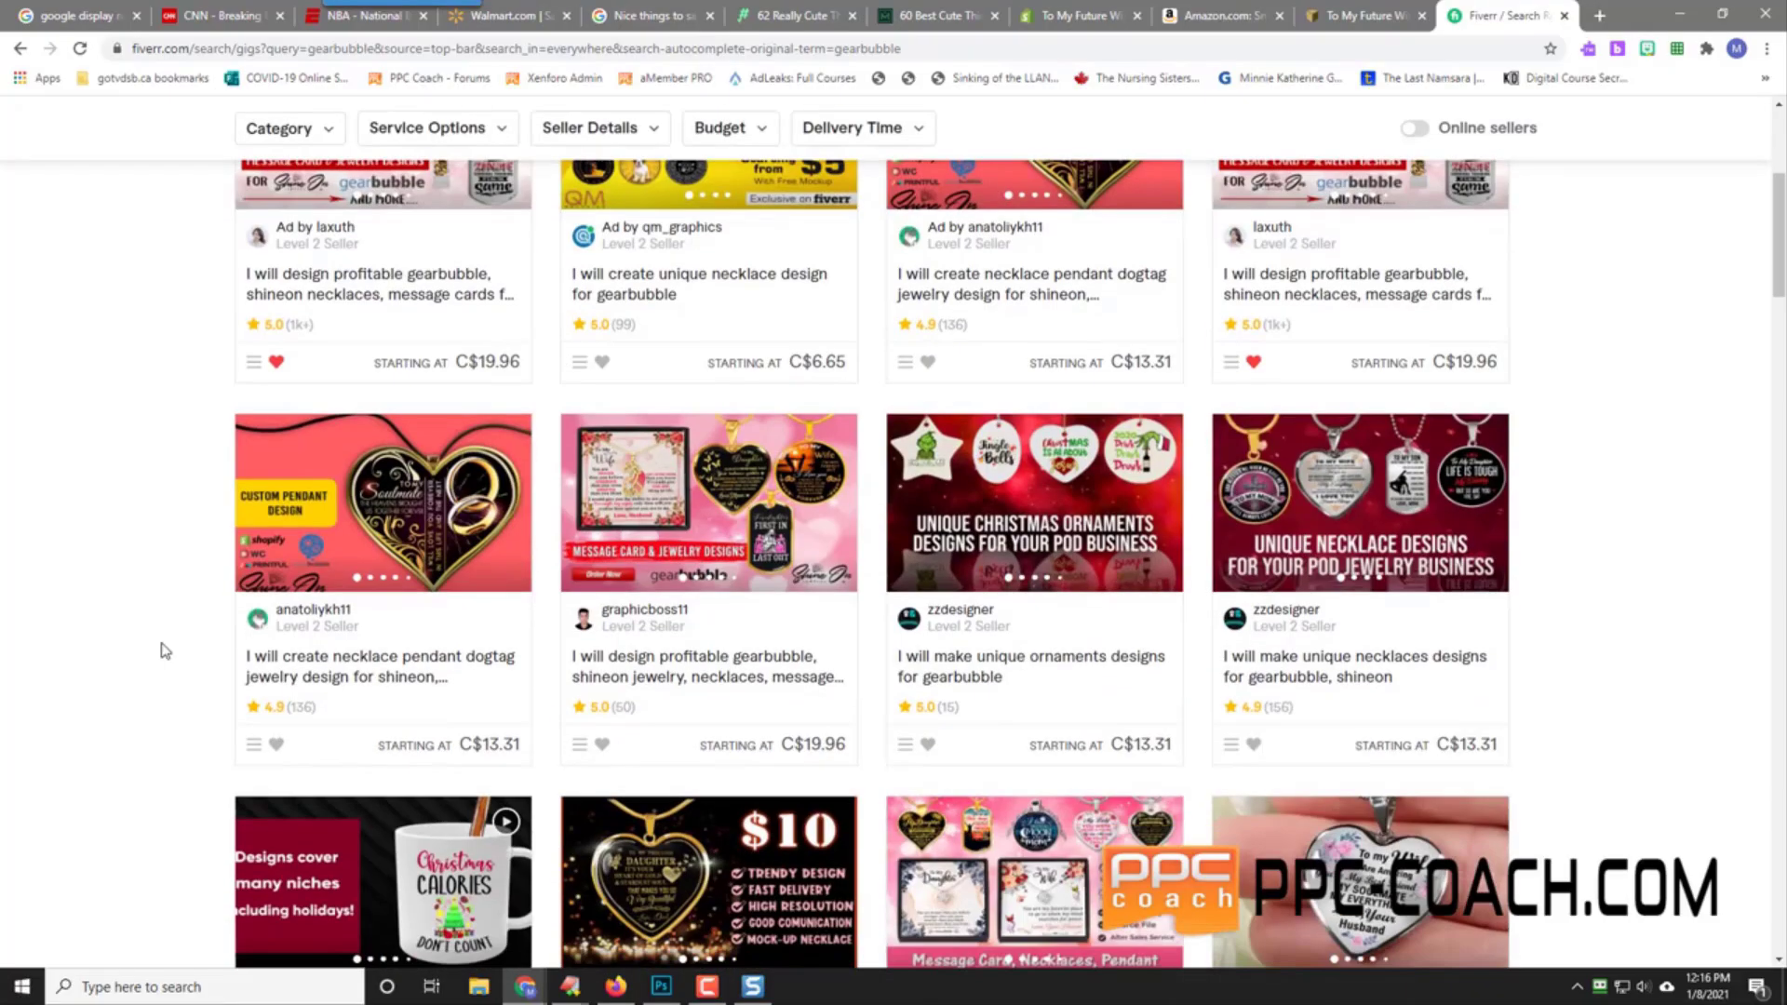
scroll(165, 650, down, 2)
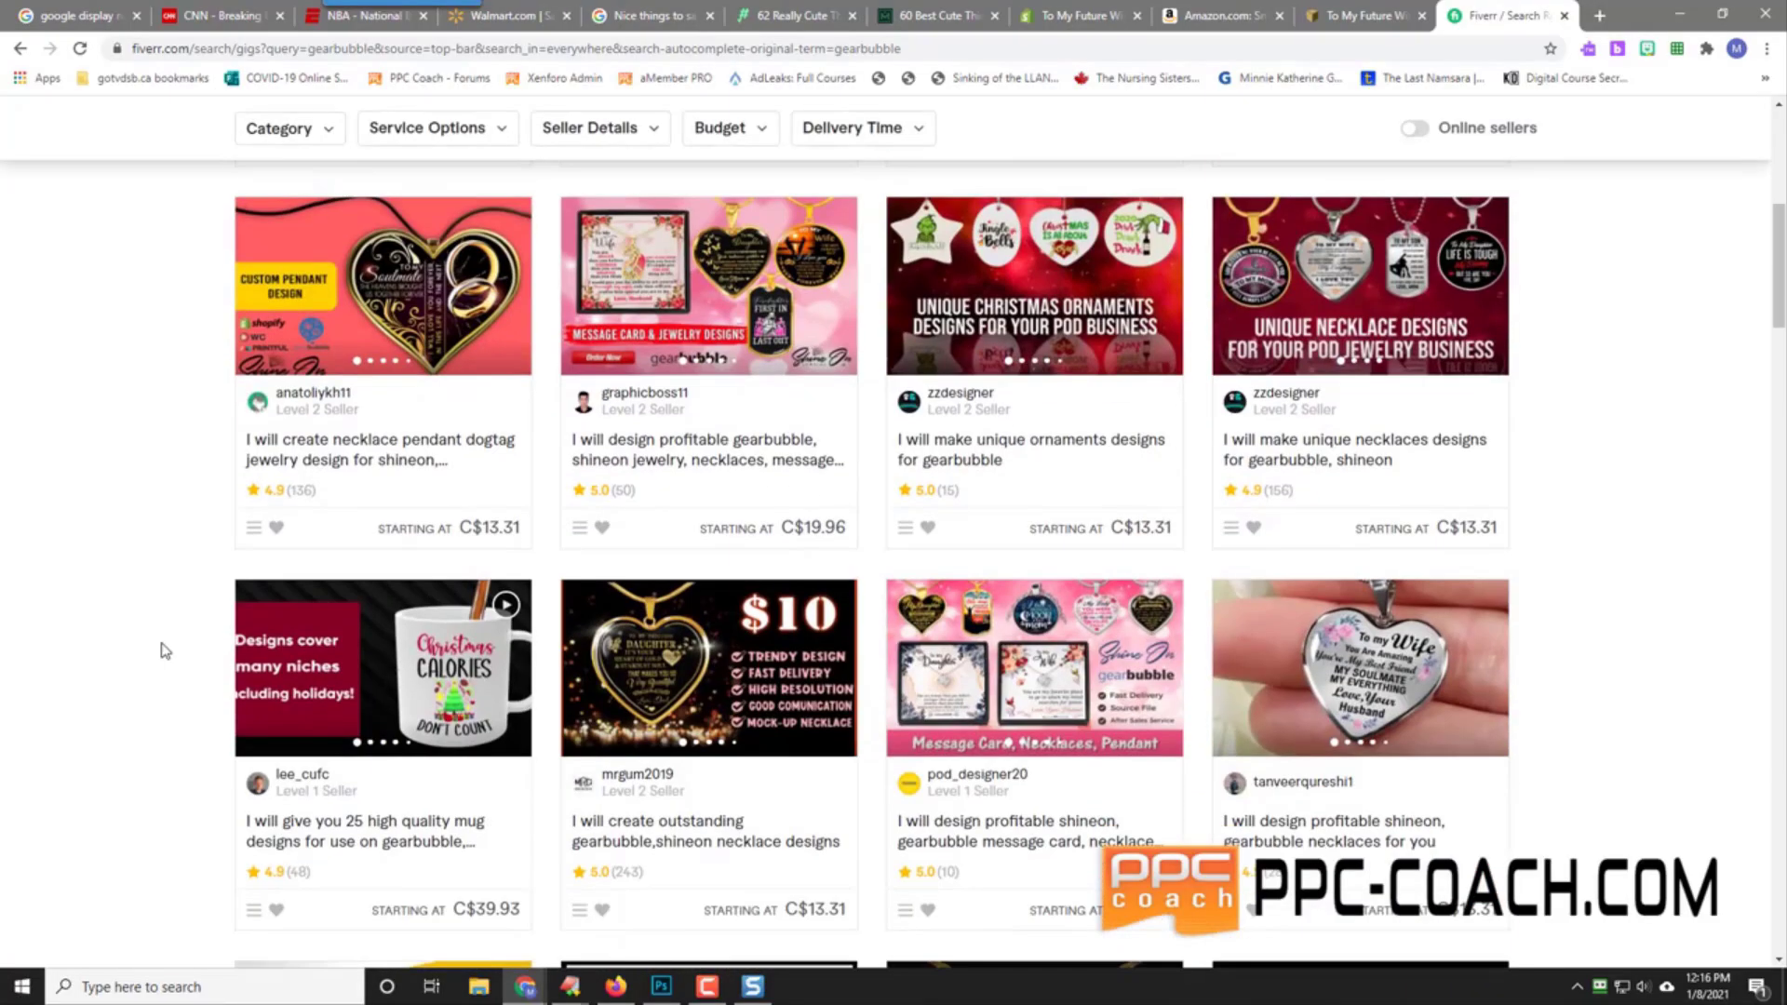
scroll(162, 653, down, 2)
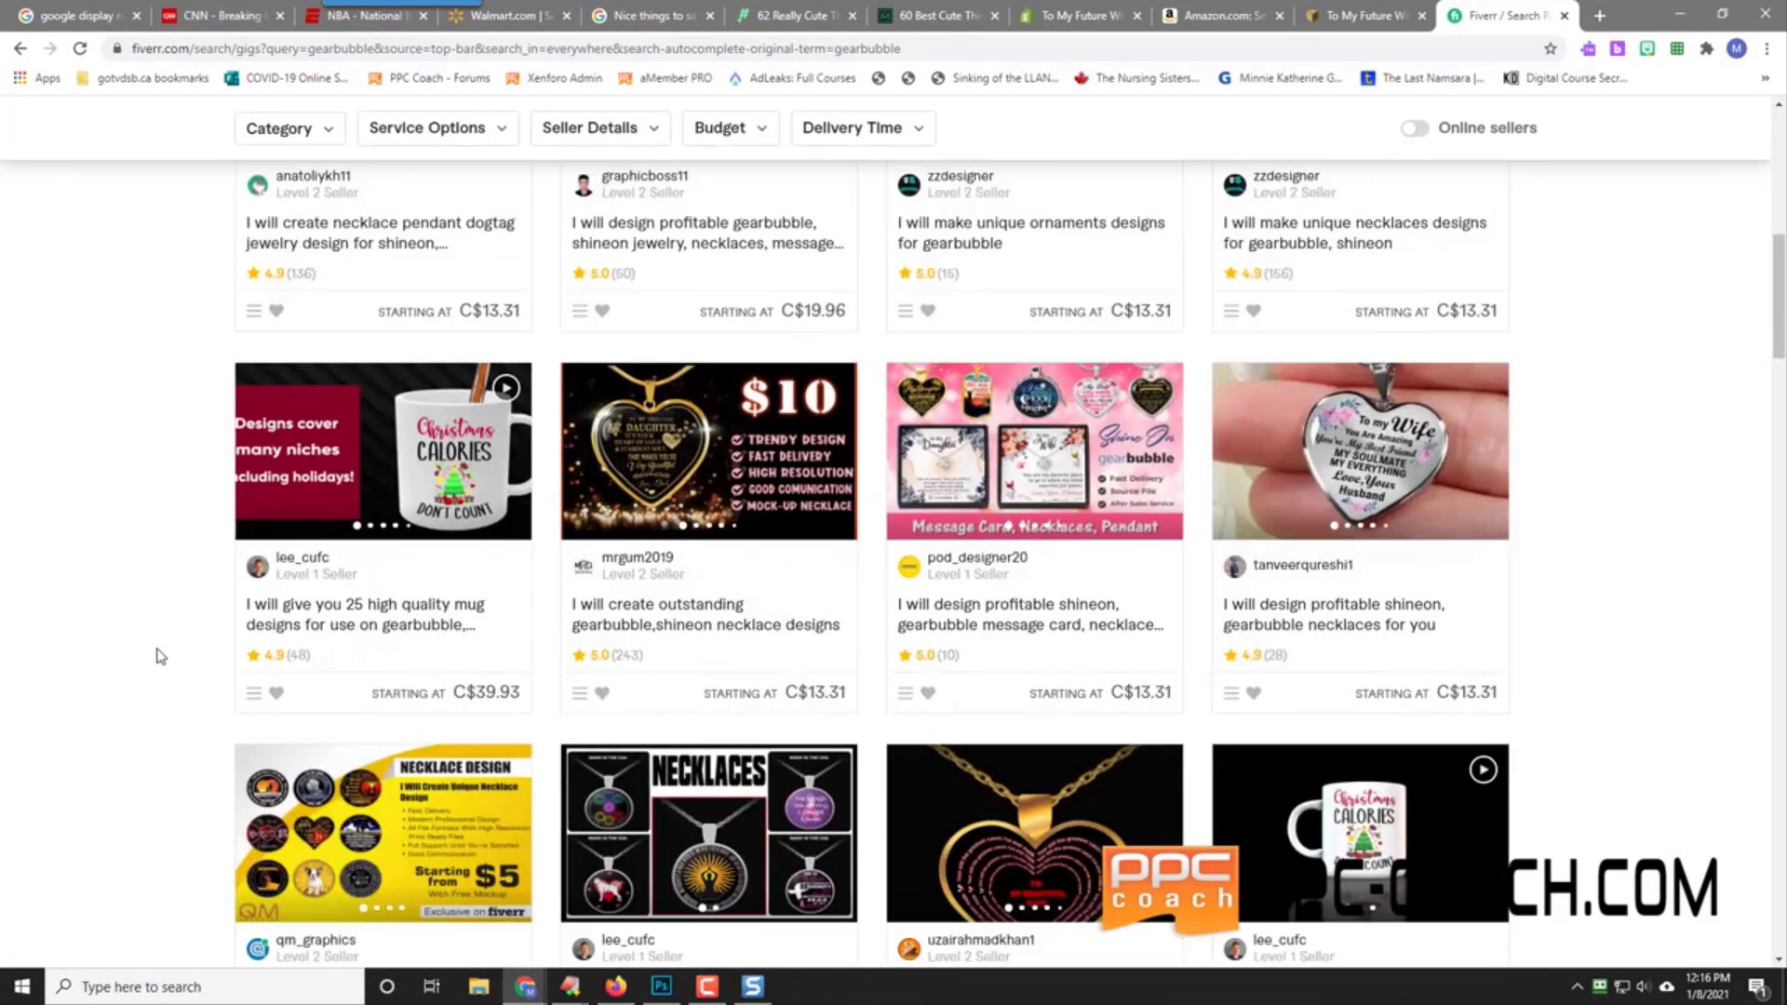
scroll(160, 656, down, 2)
scroll(160, 656, down, 6)
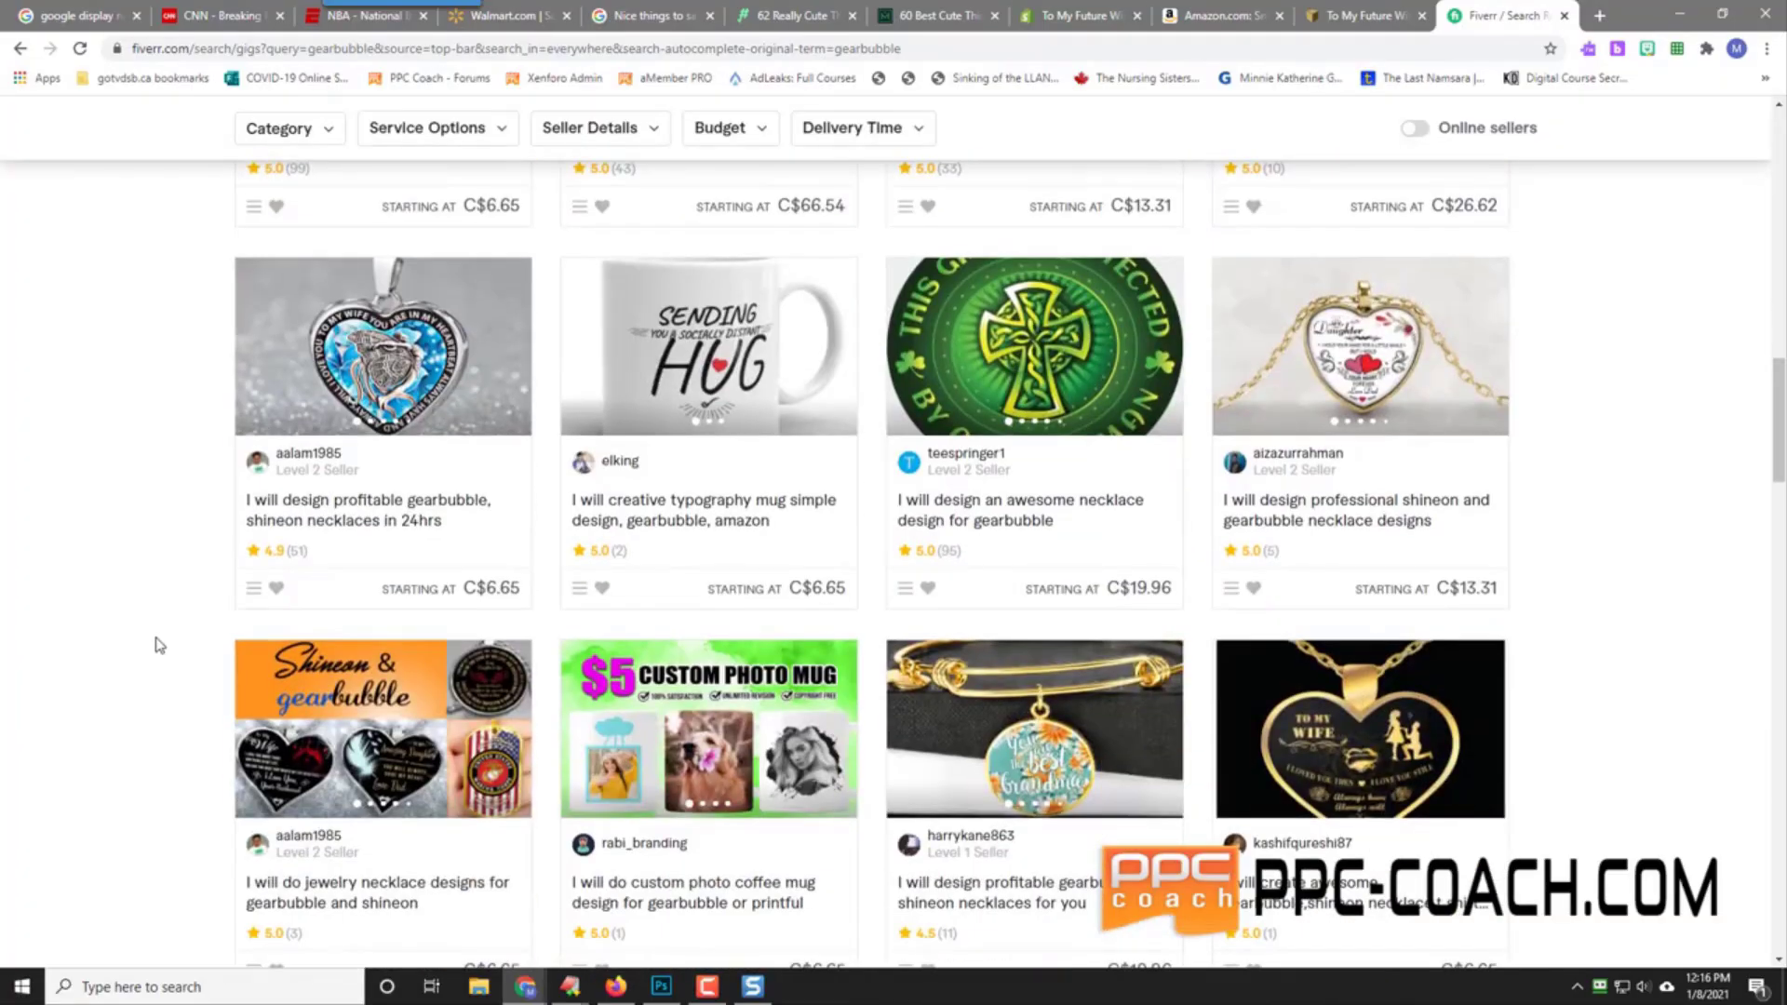
scroll(153, 549, down, 2)
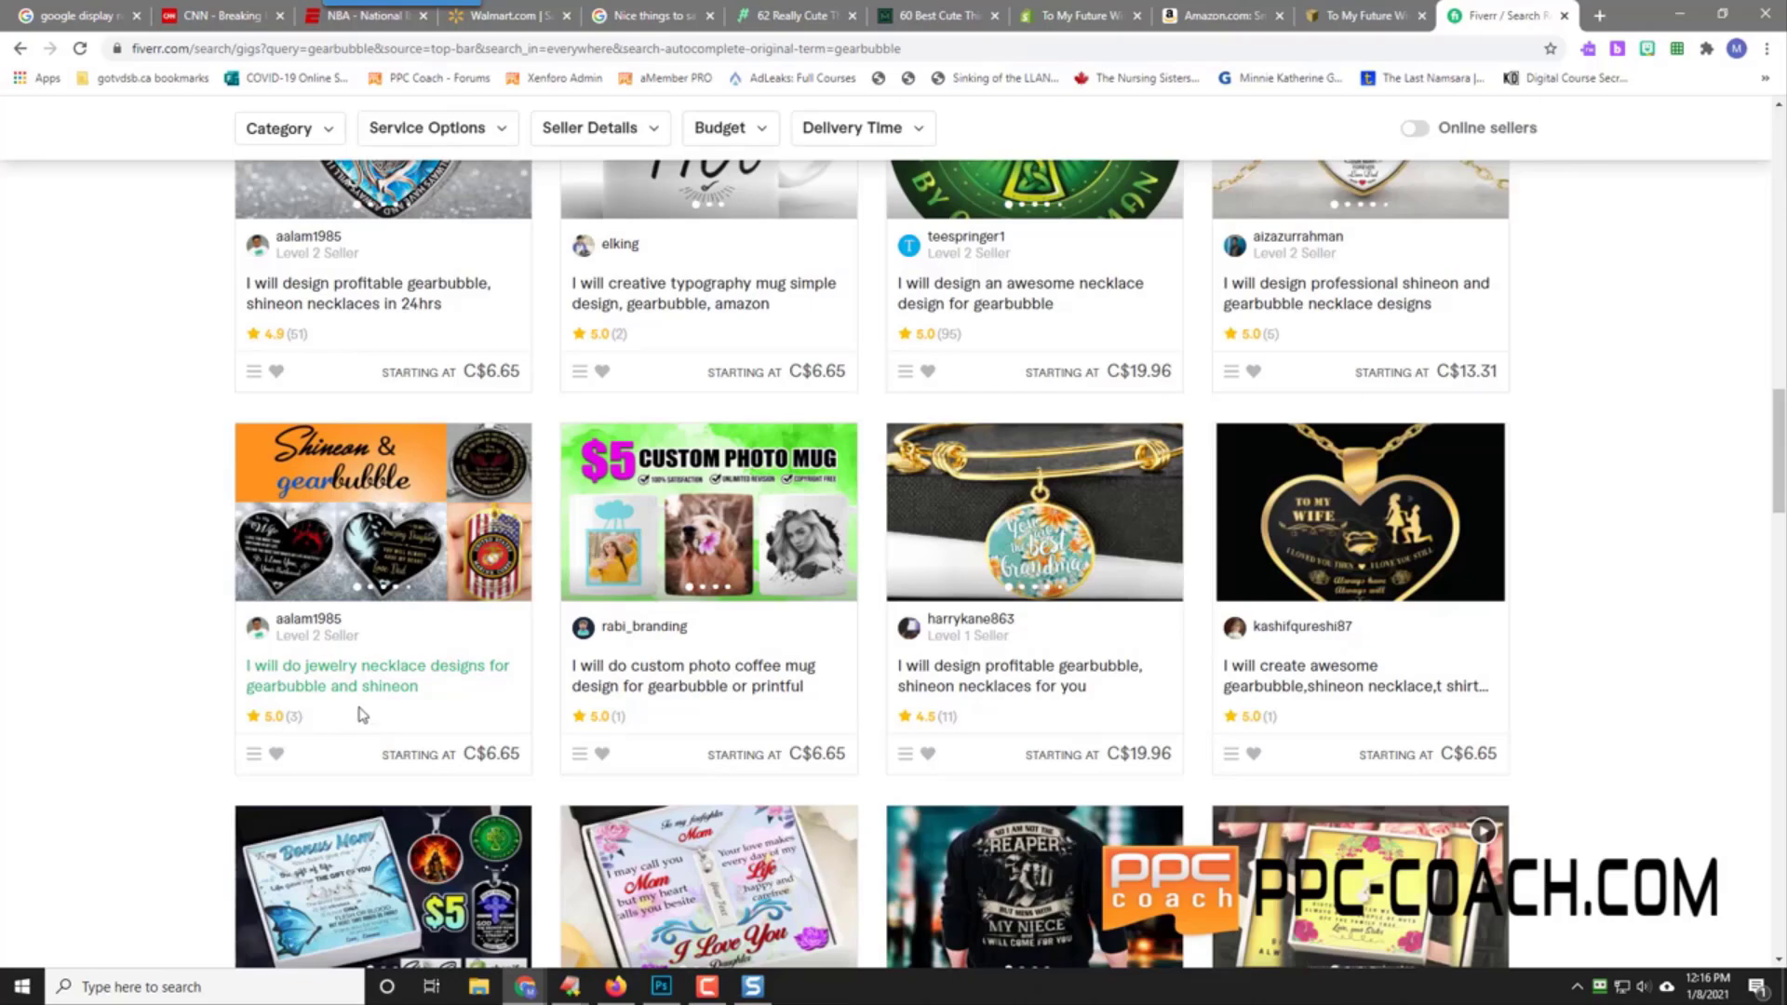
click(368, 534)
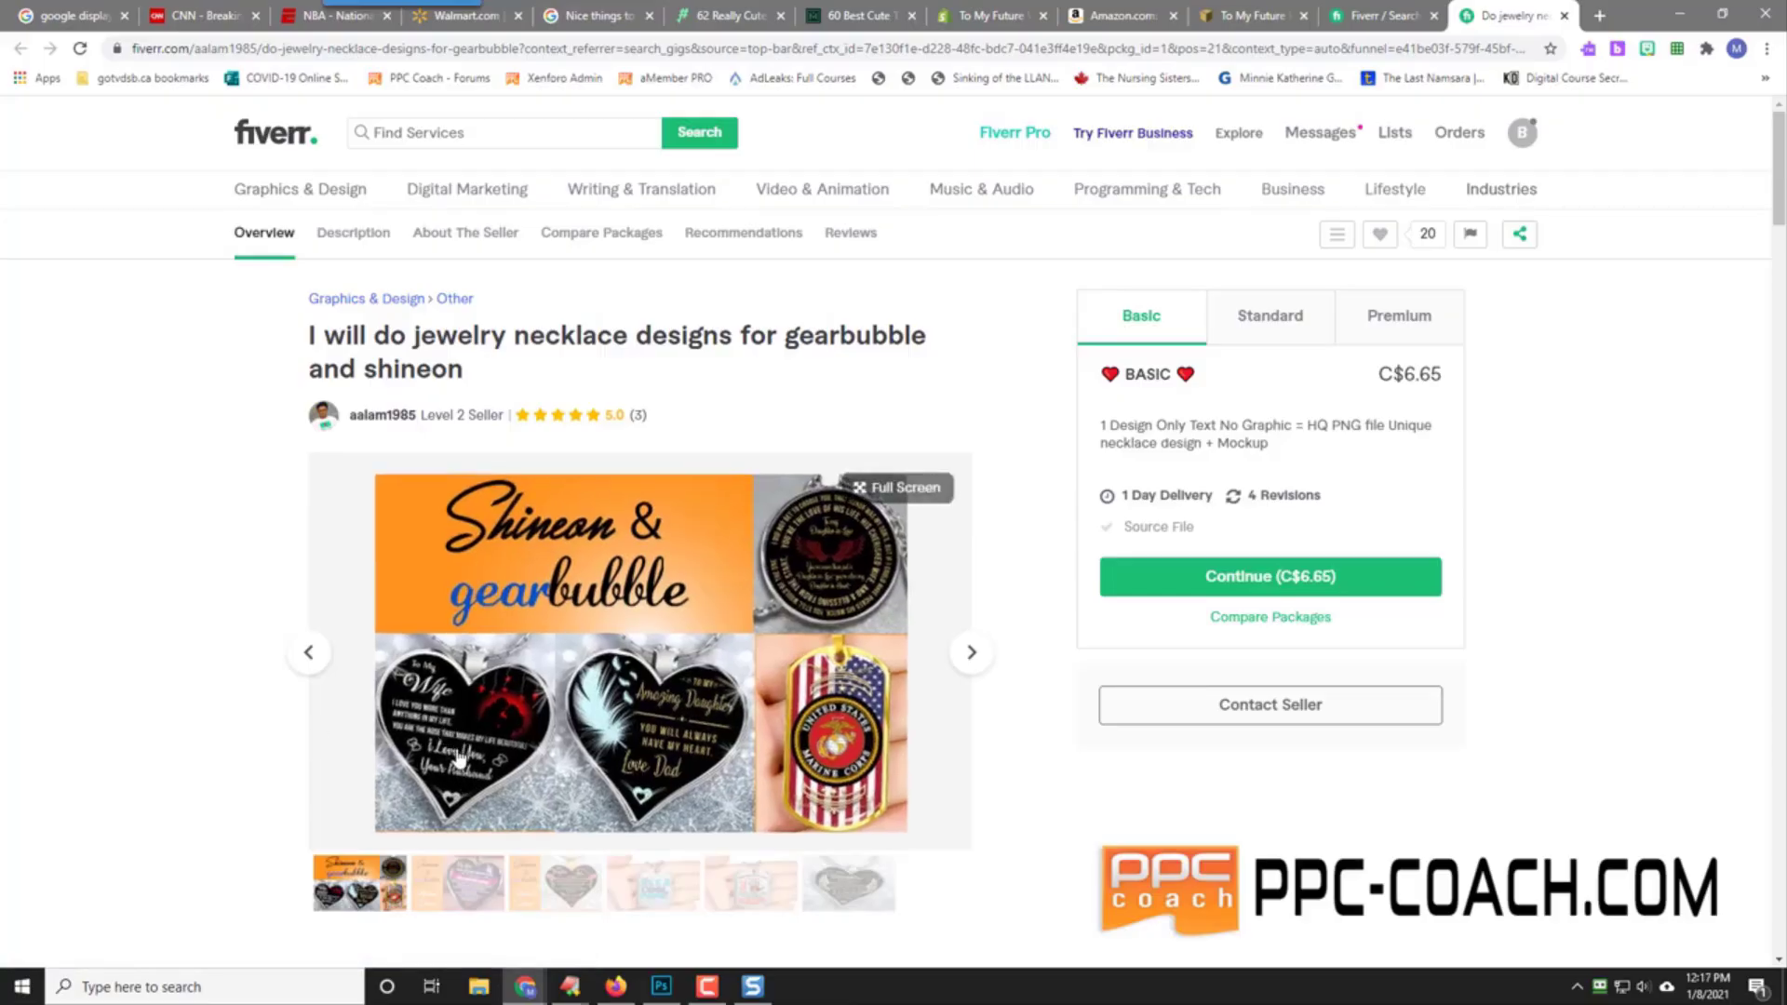
Step: Browse the gig's sample necklace designs, including the Daughter and My Love hearts
click(966, 652)
click(966, 652)
click(966, 652)
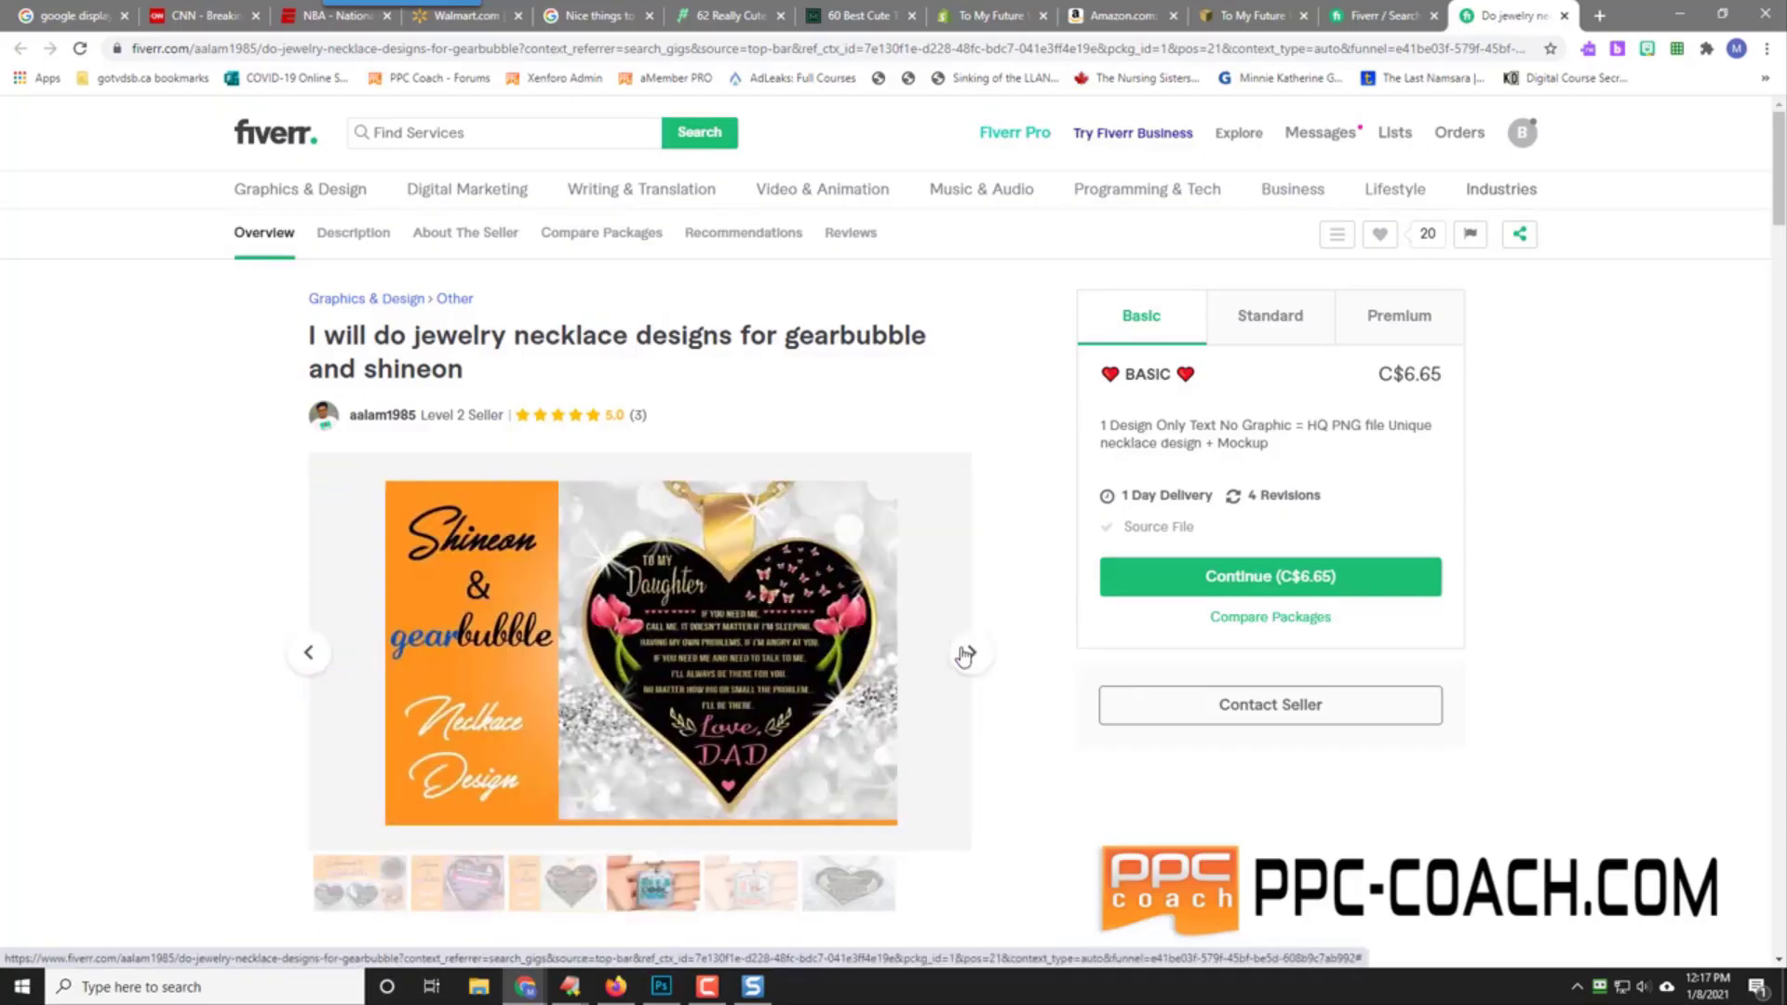
click(966, 653)
click(966, 652)
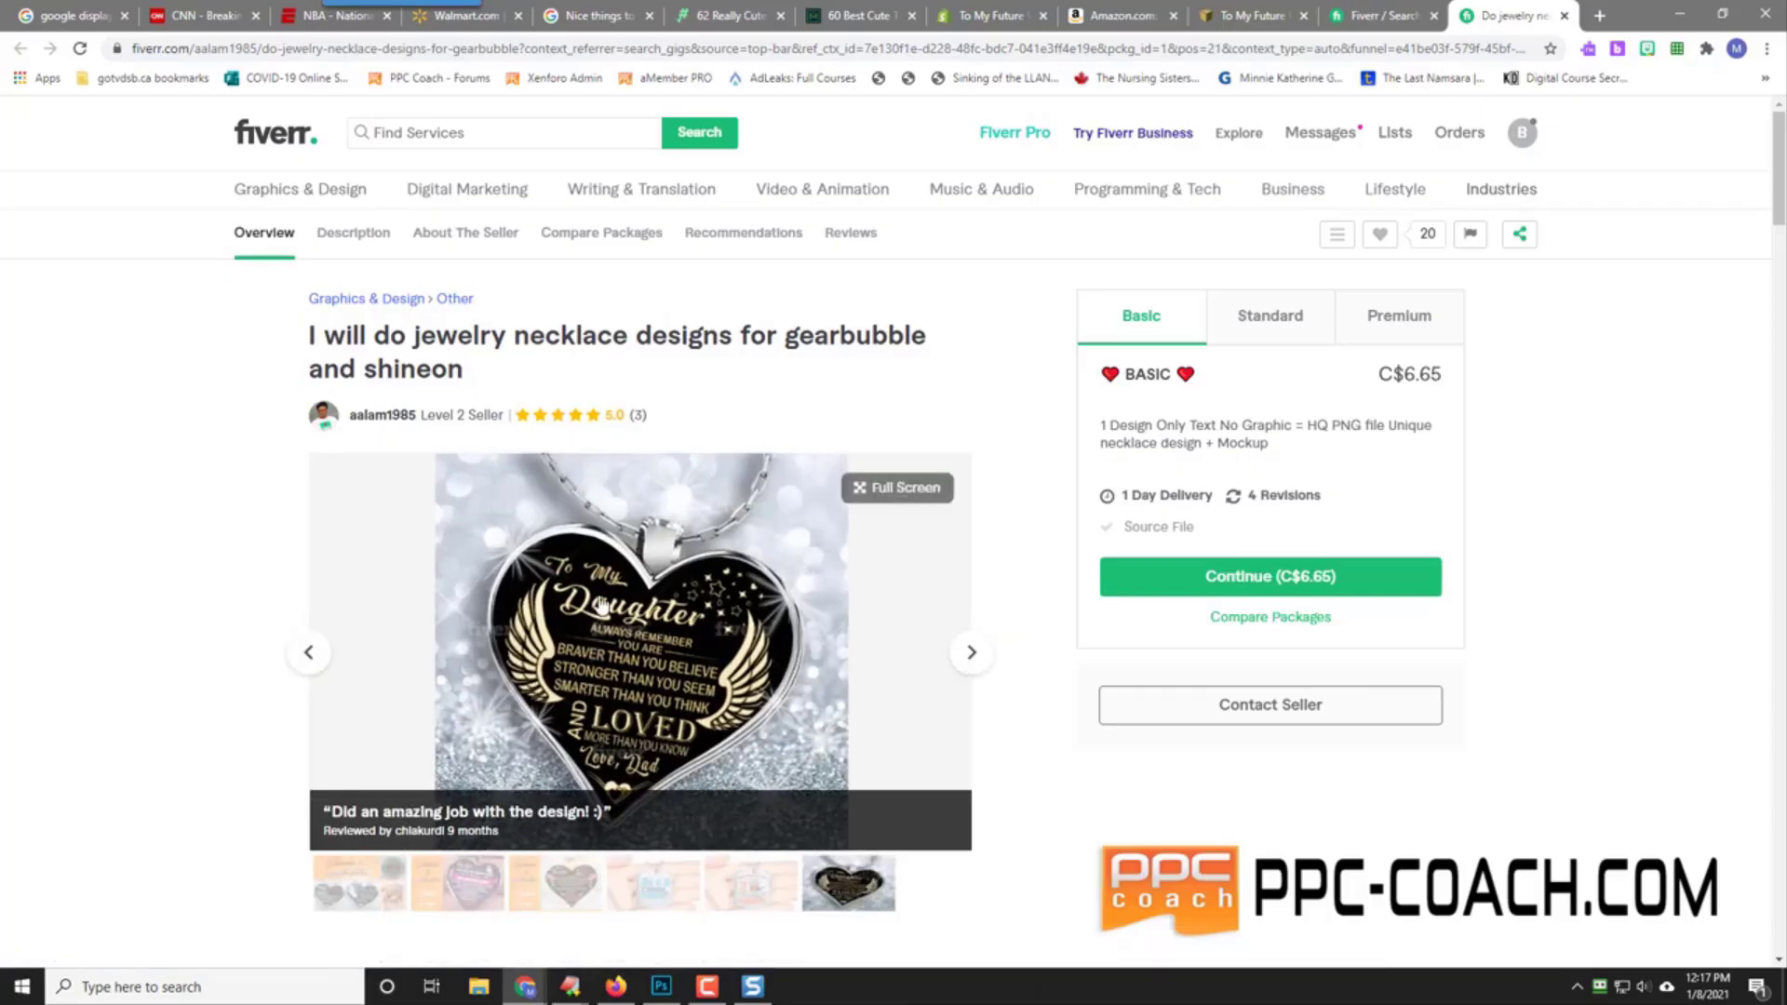
click(970, 655)
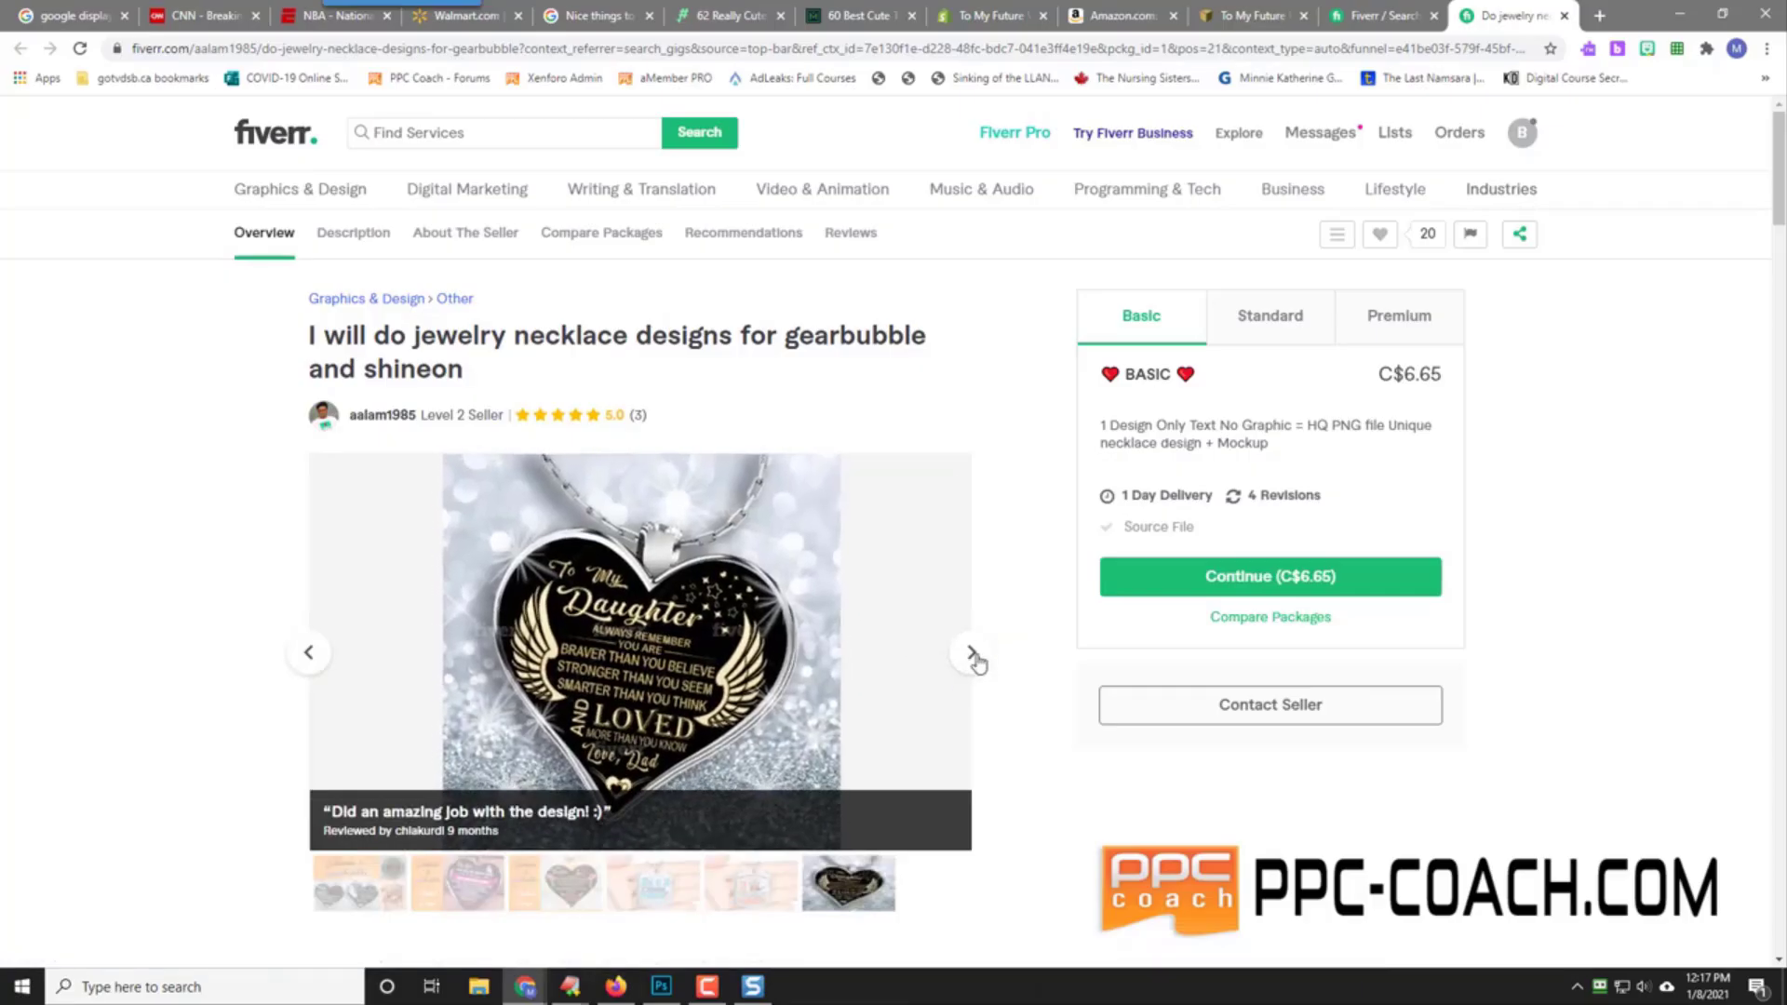
click(973, 656)
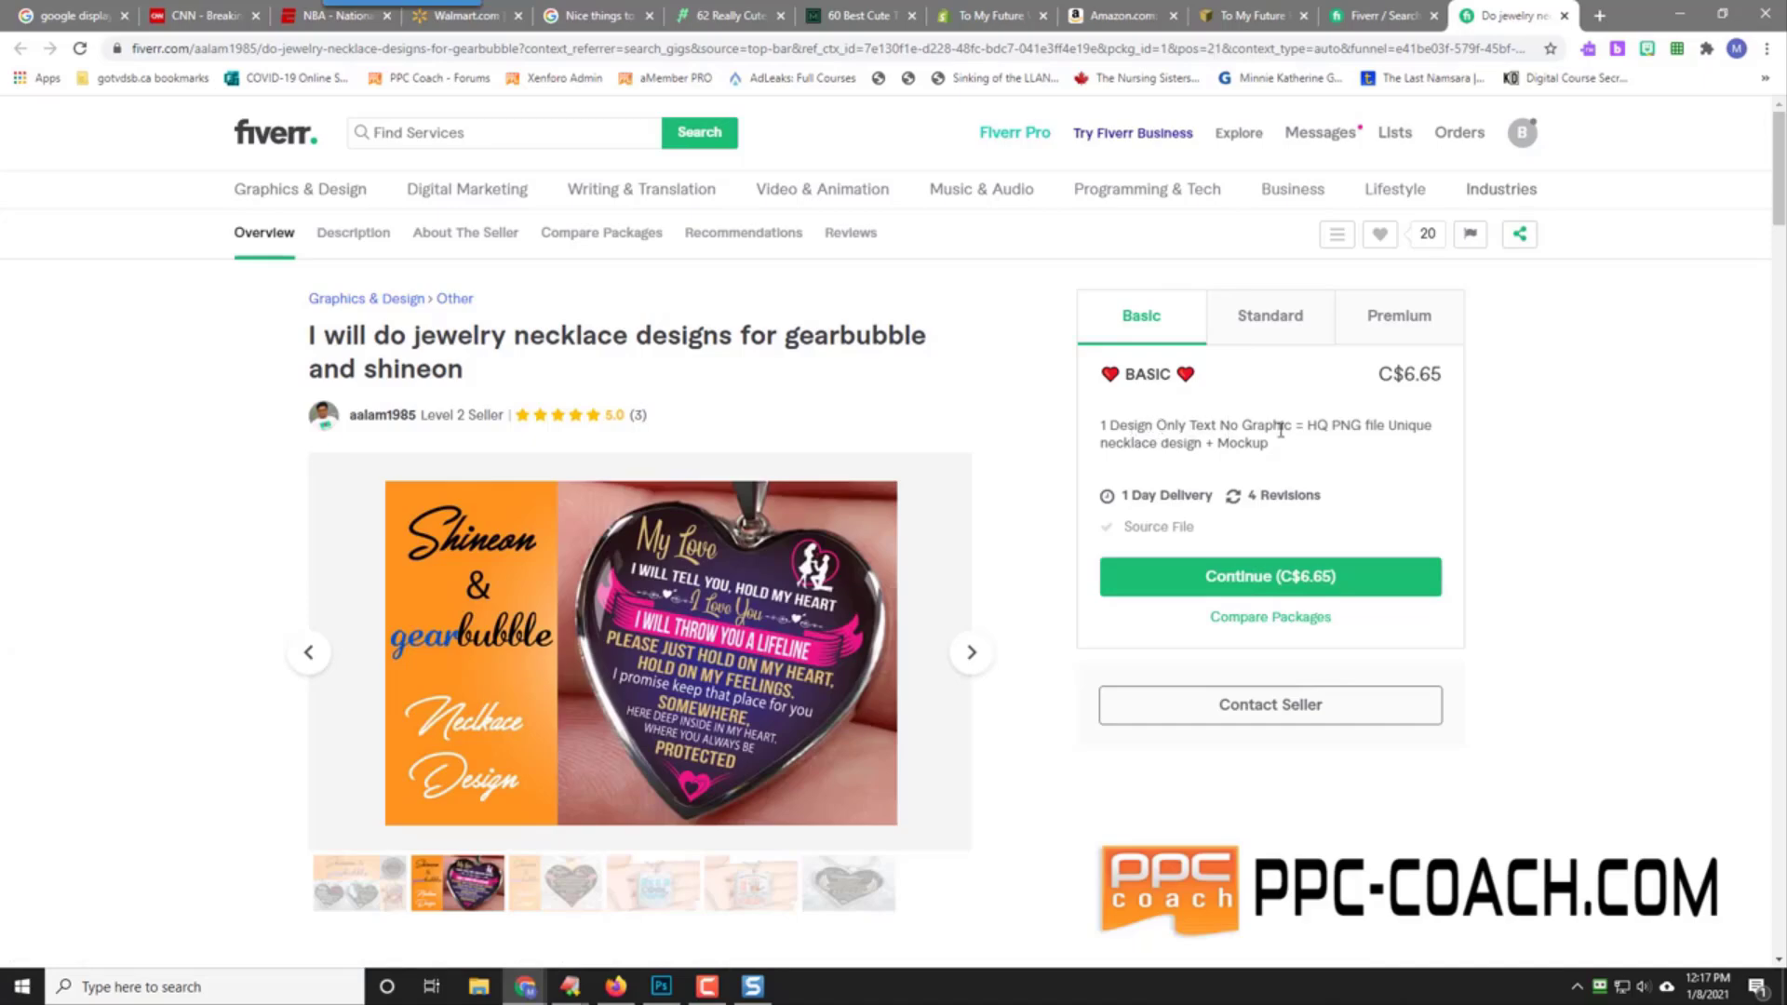
Step: Compare the Basic, Standard and Premium packages and order Standard at C$13.31
click(1266, 330)
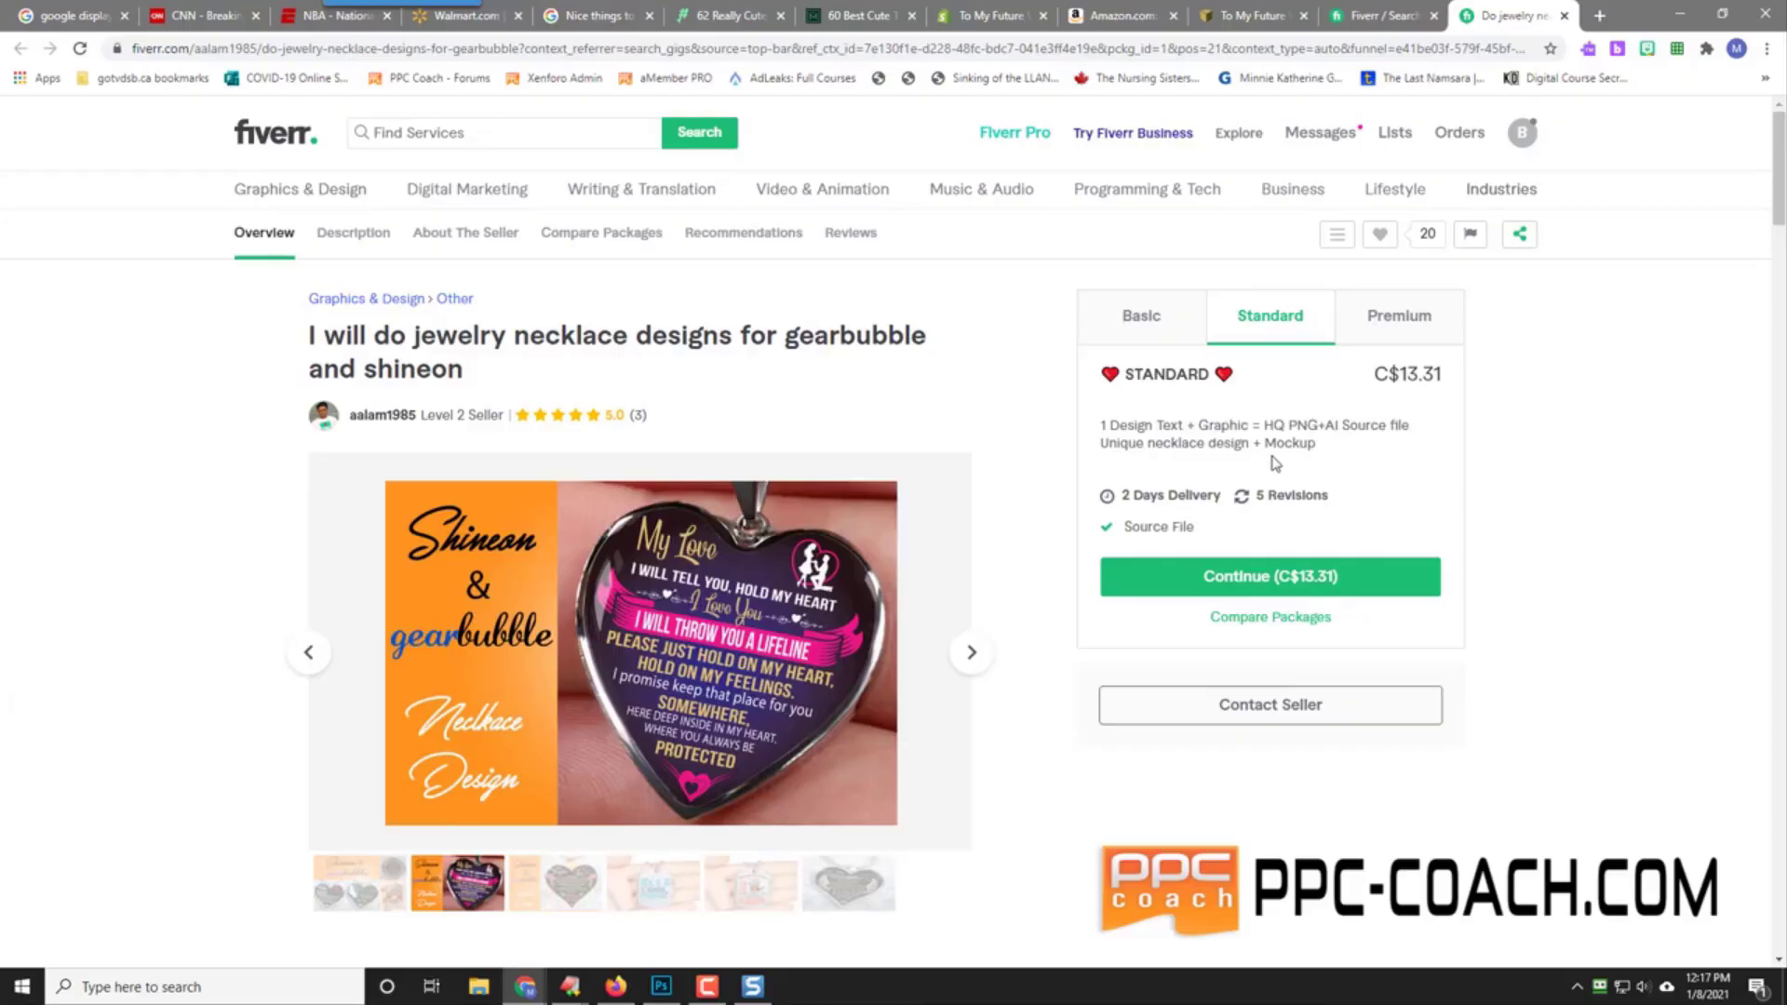
click(1382, 328)
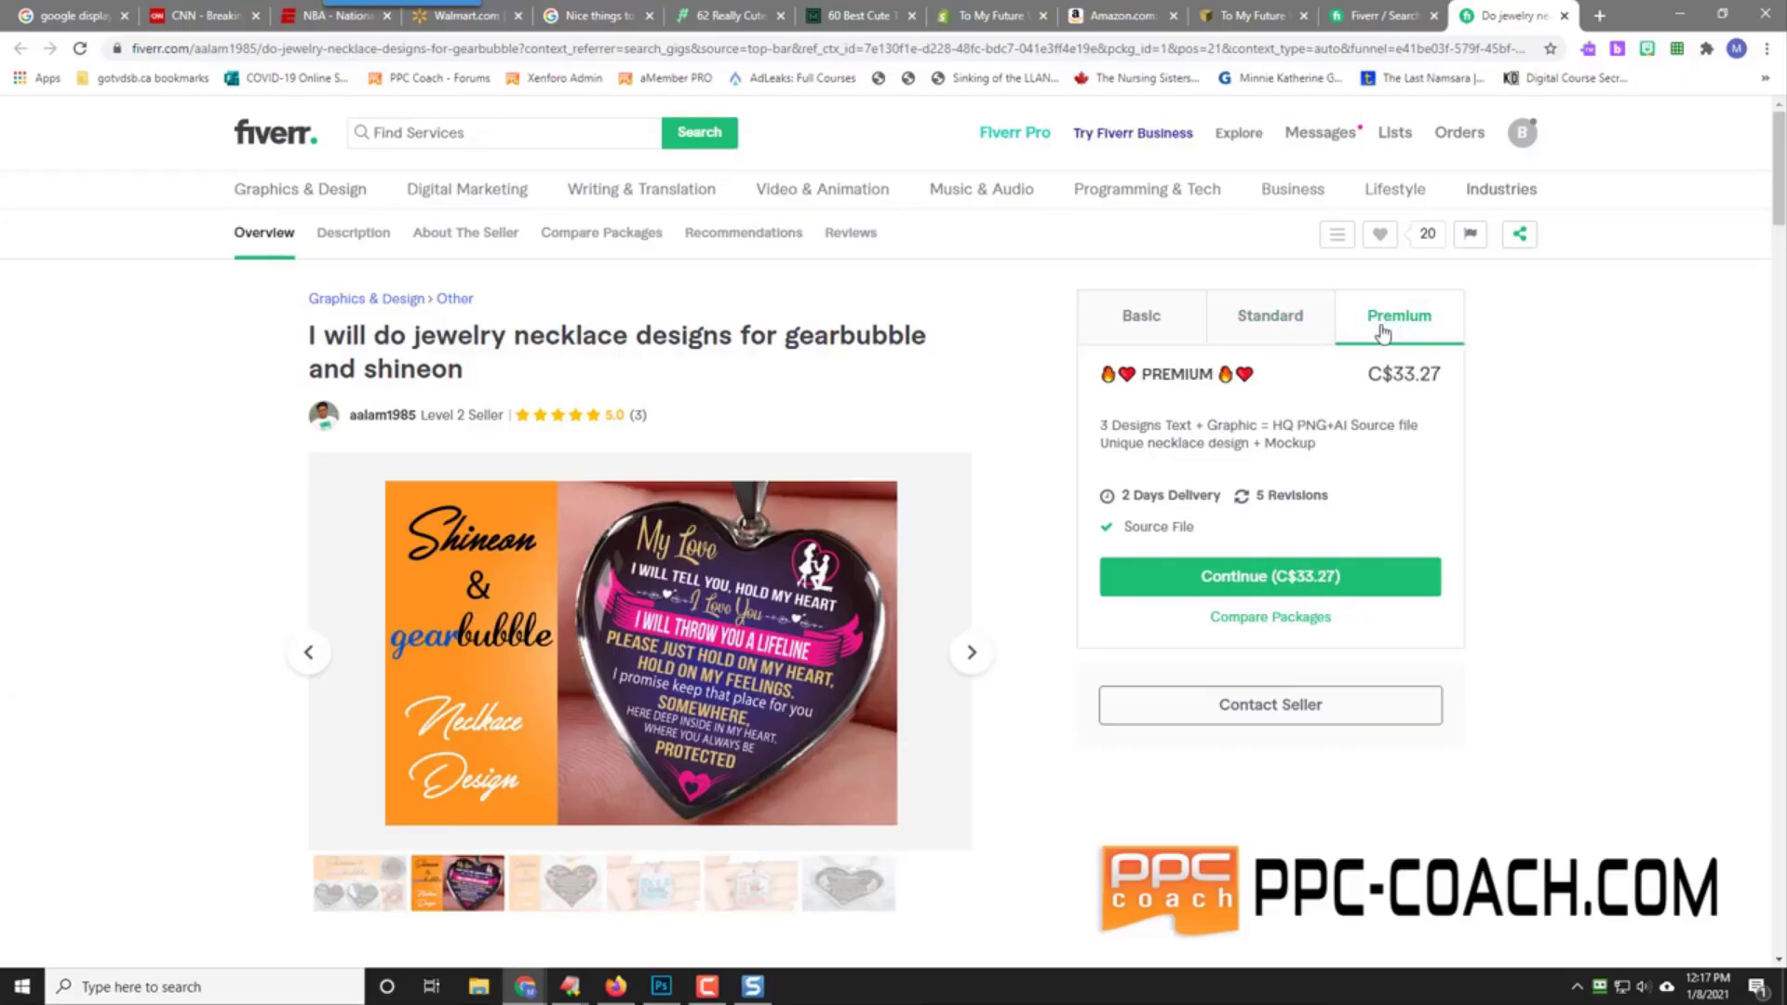
click(1259, 320)
click(1153, 323)
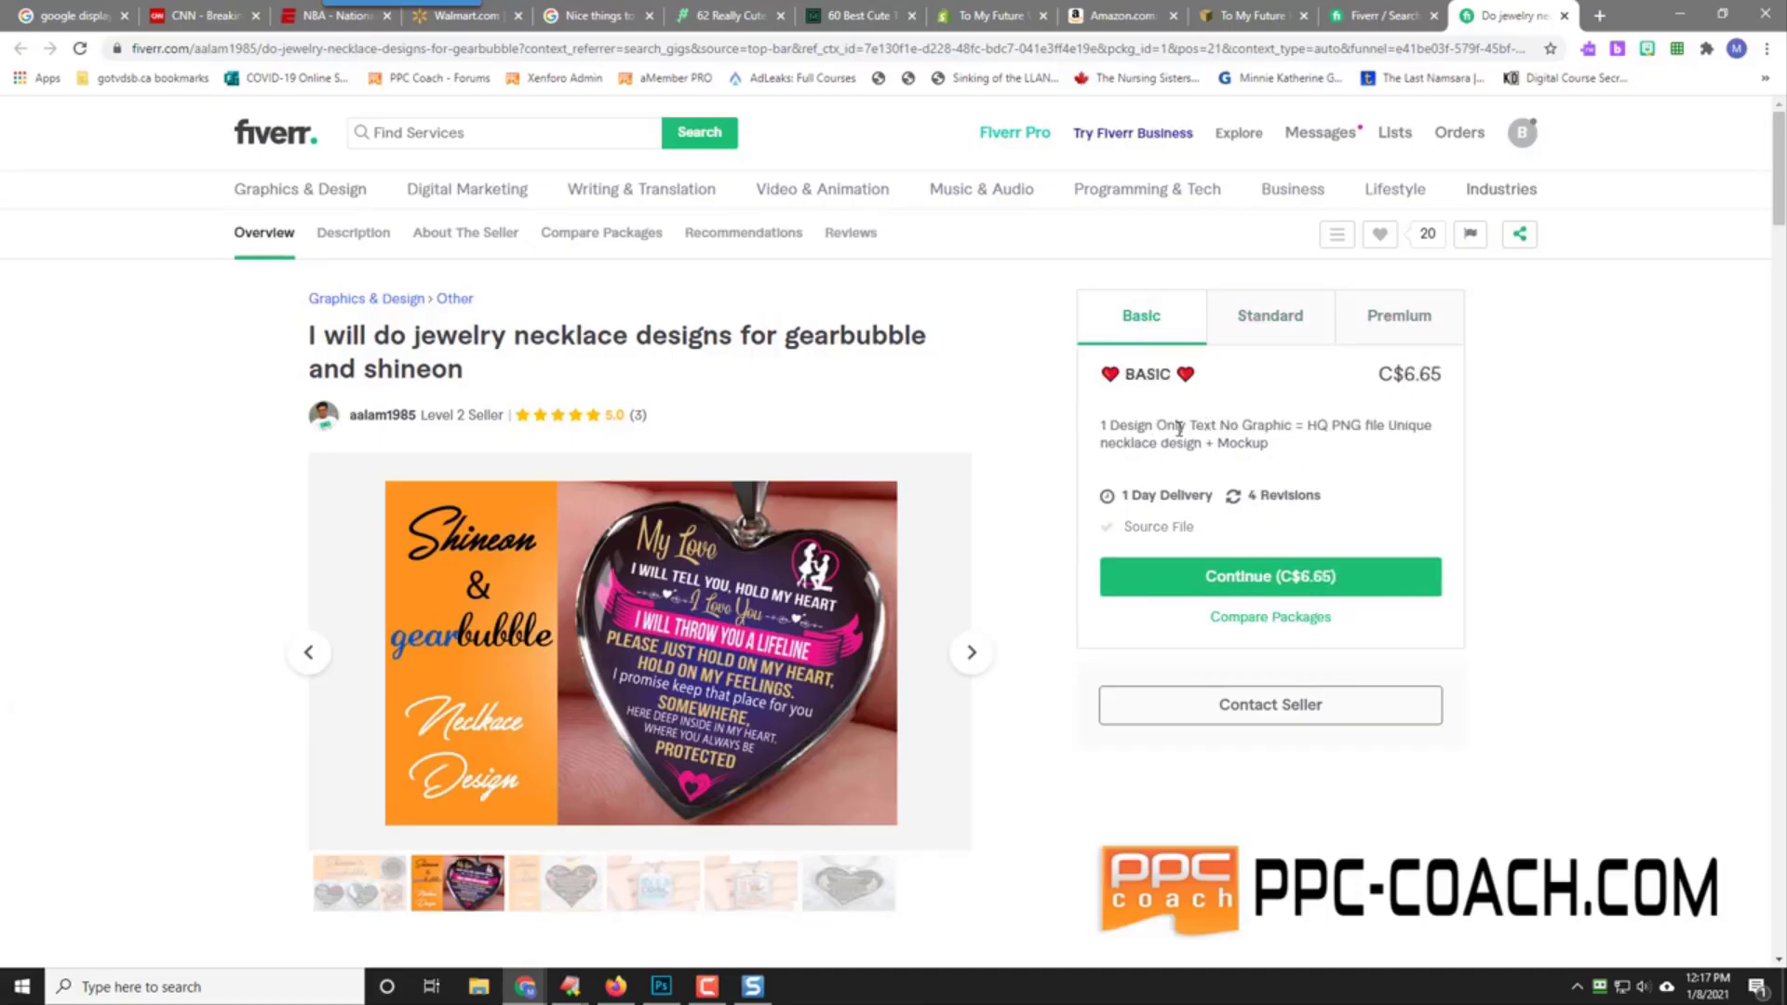
click(1270, 321)
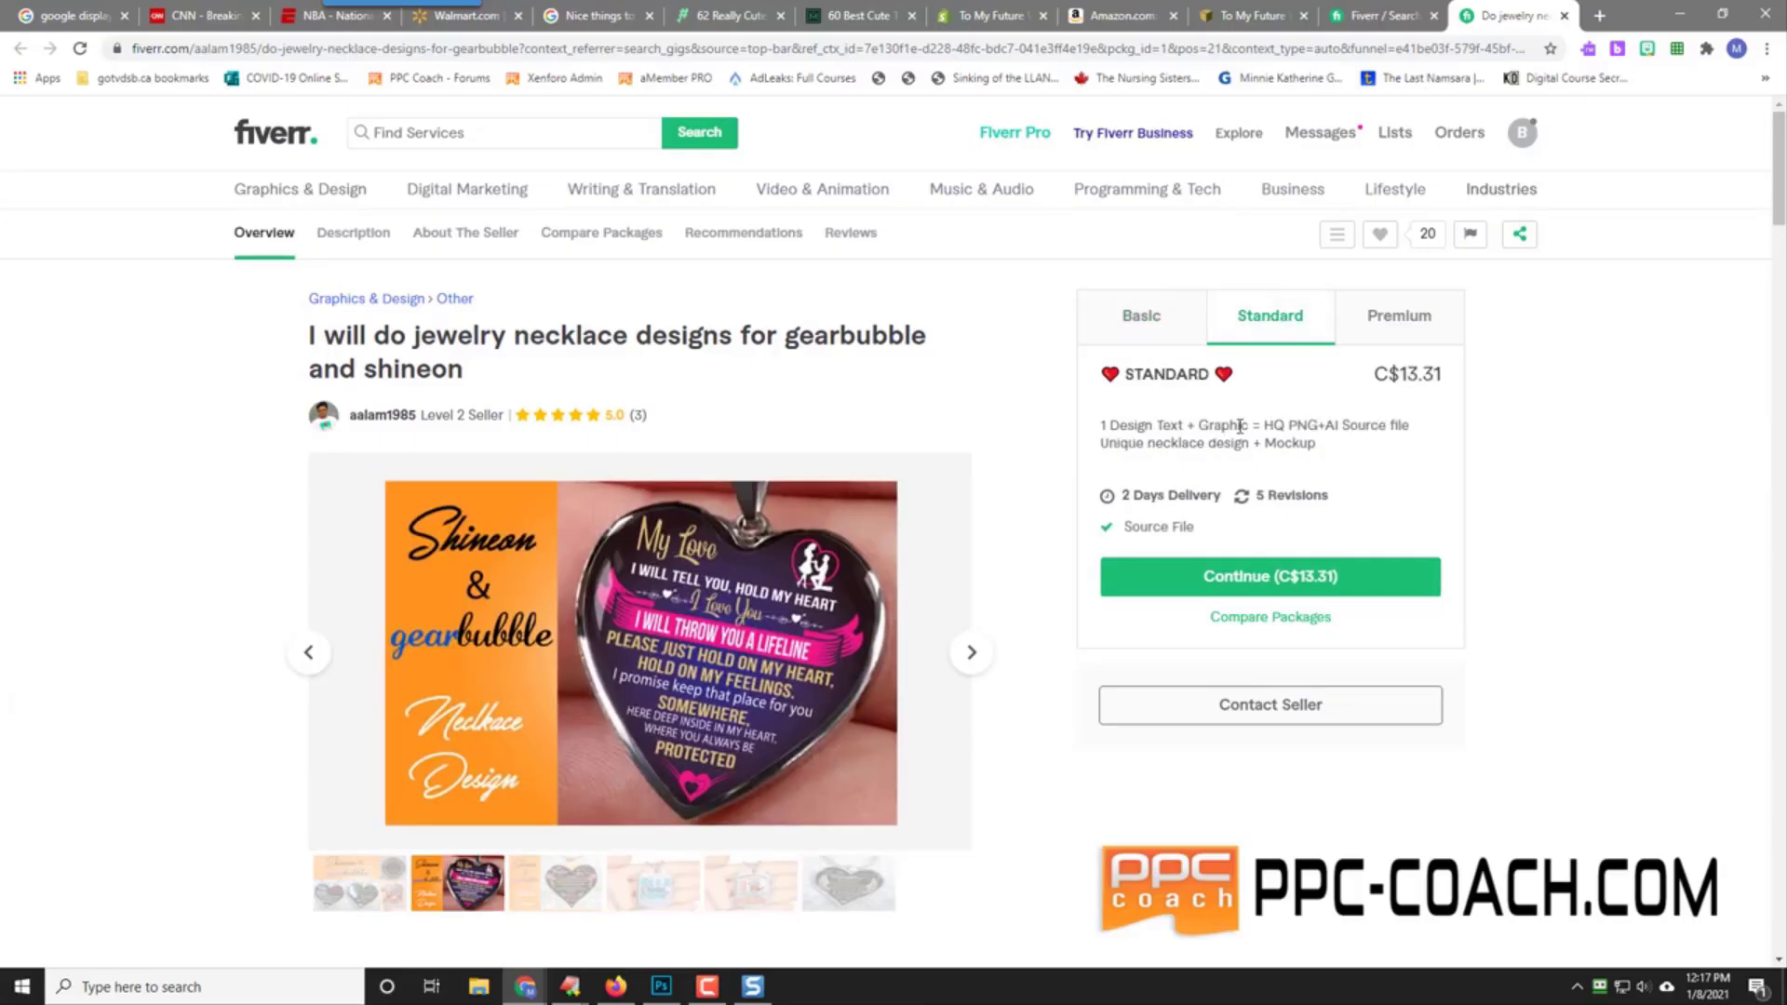
click(1247, 577)
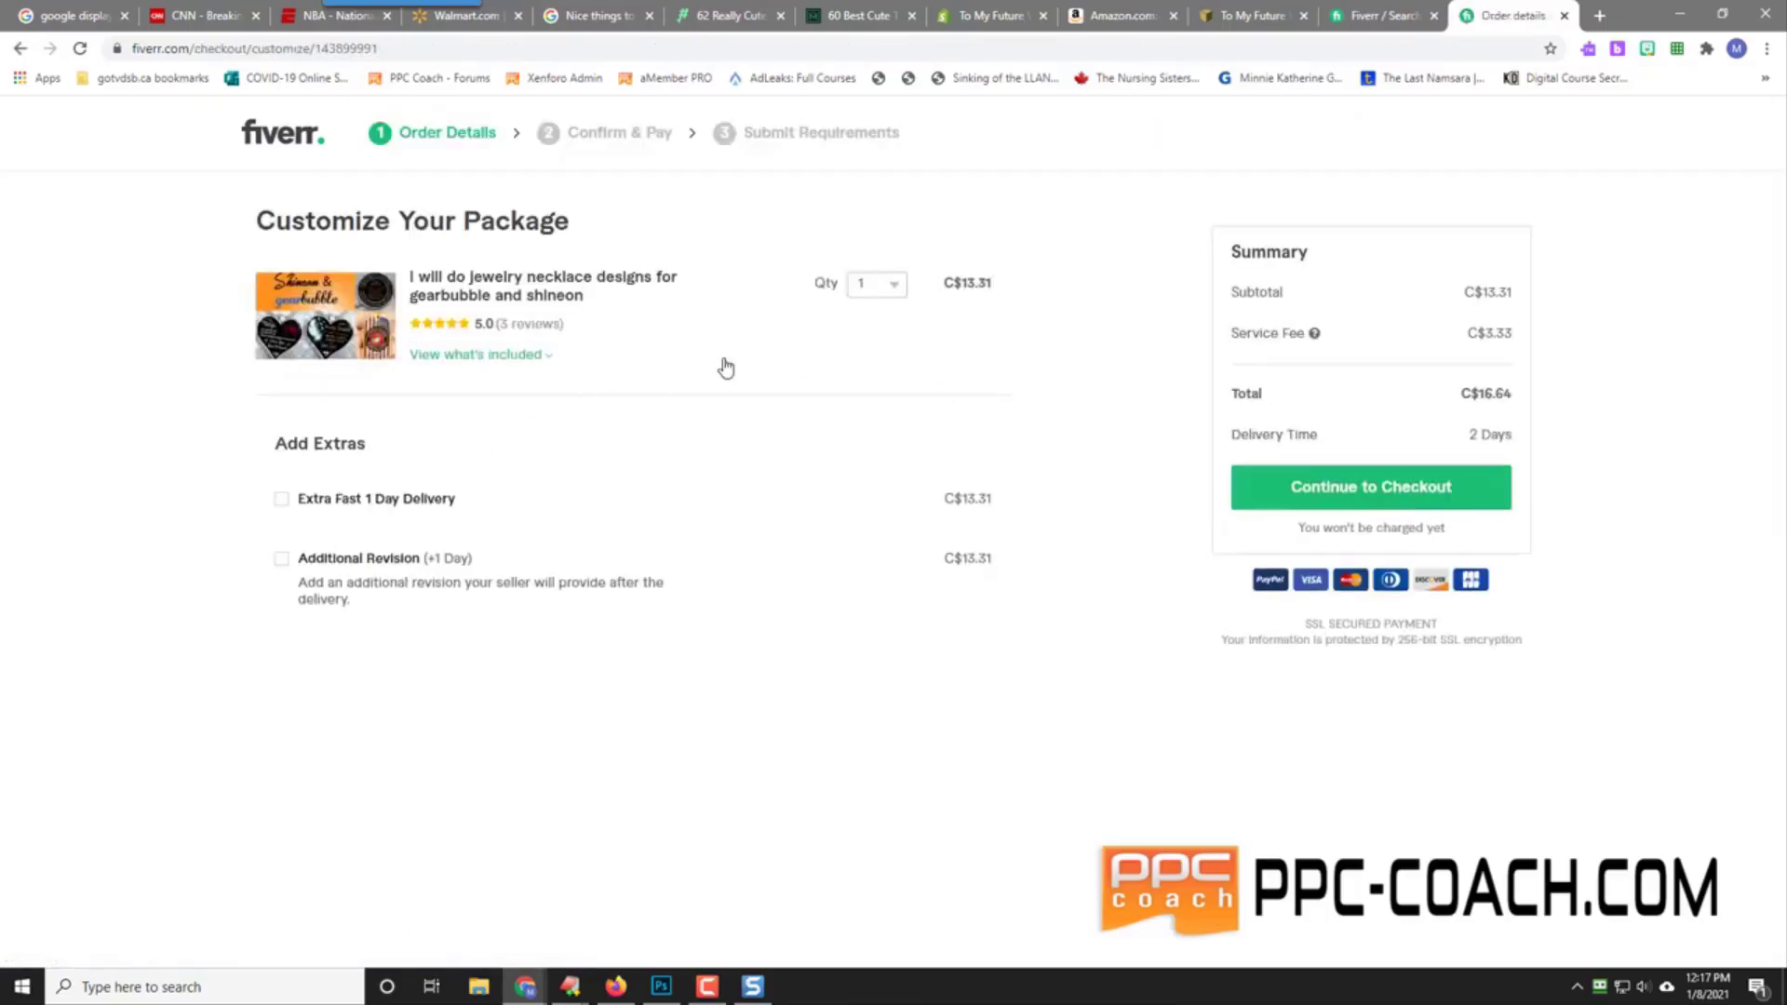
Step: Check out and pay the C$16.64 total using the saved PayPal option
click(1403, 503)
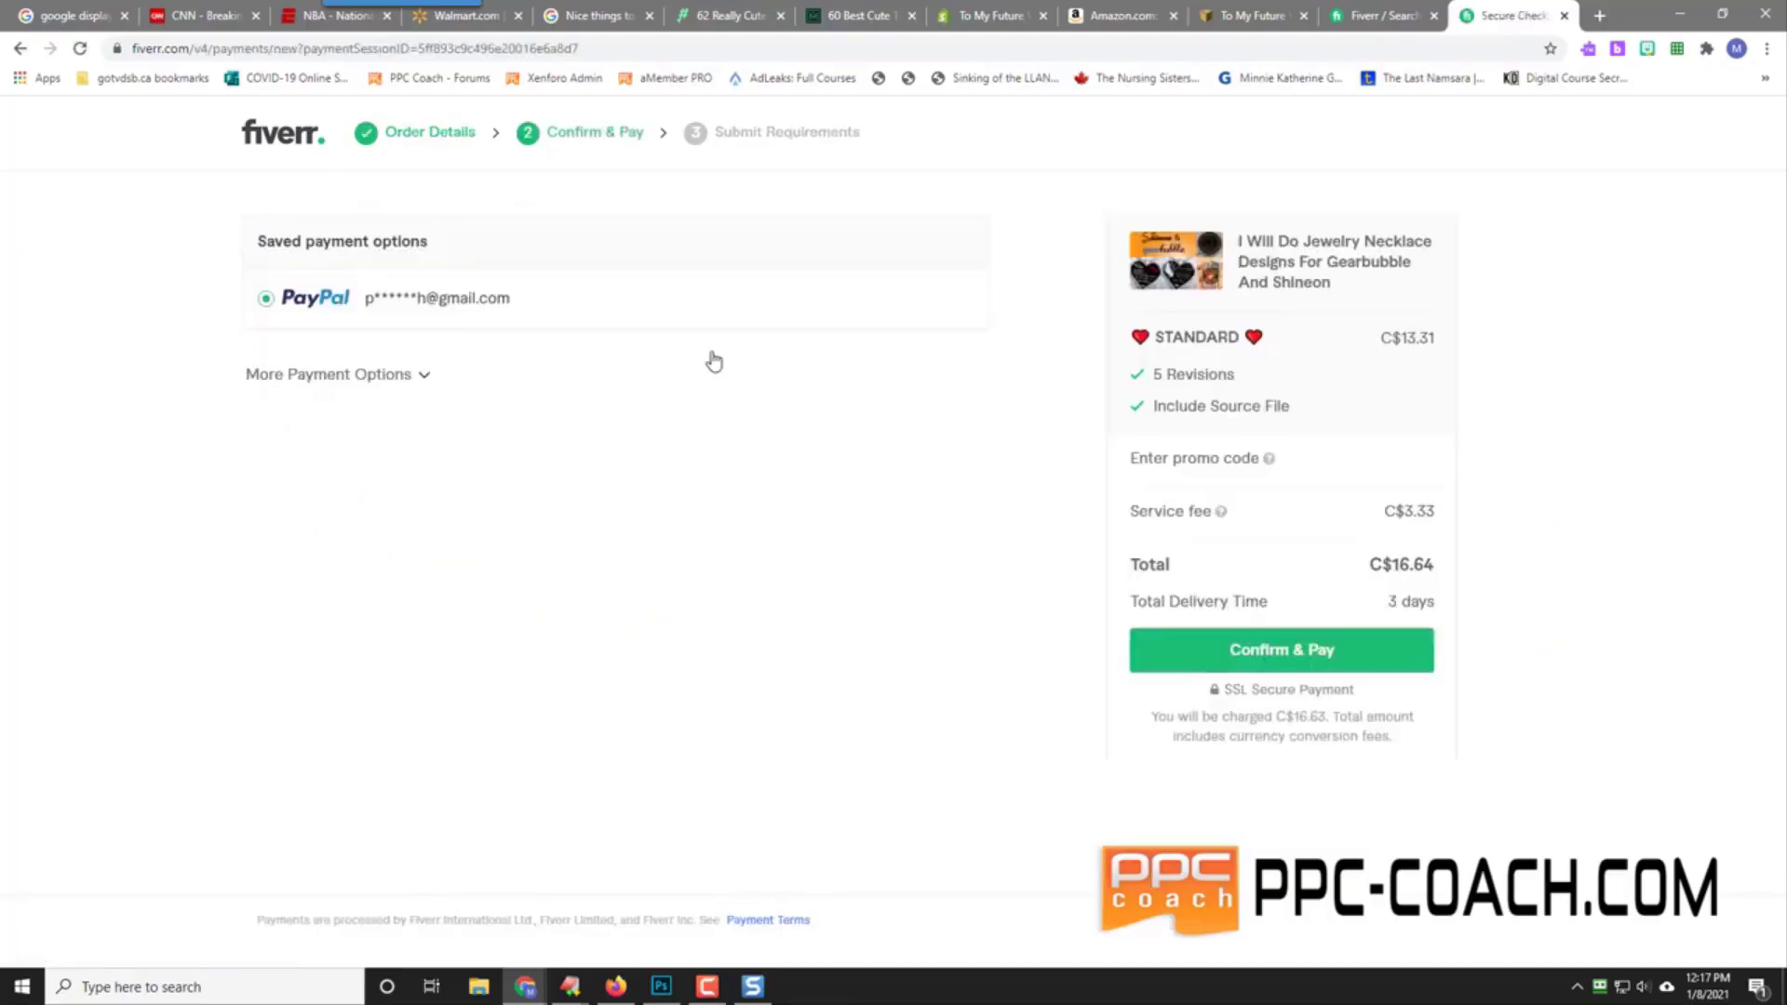
click(1275, 653)
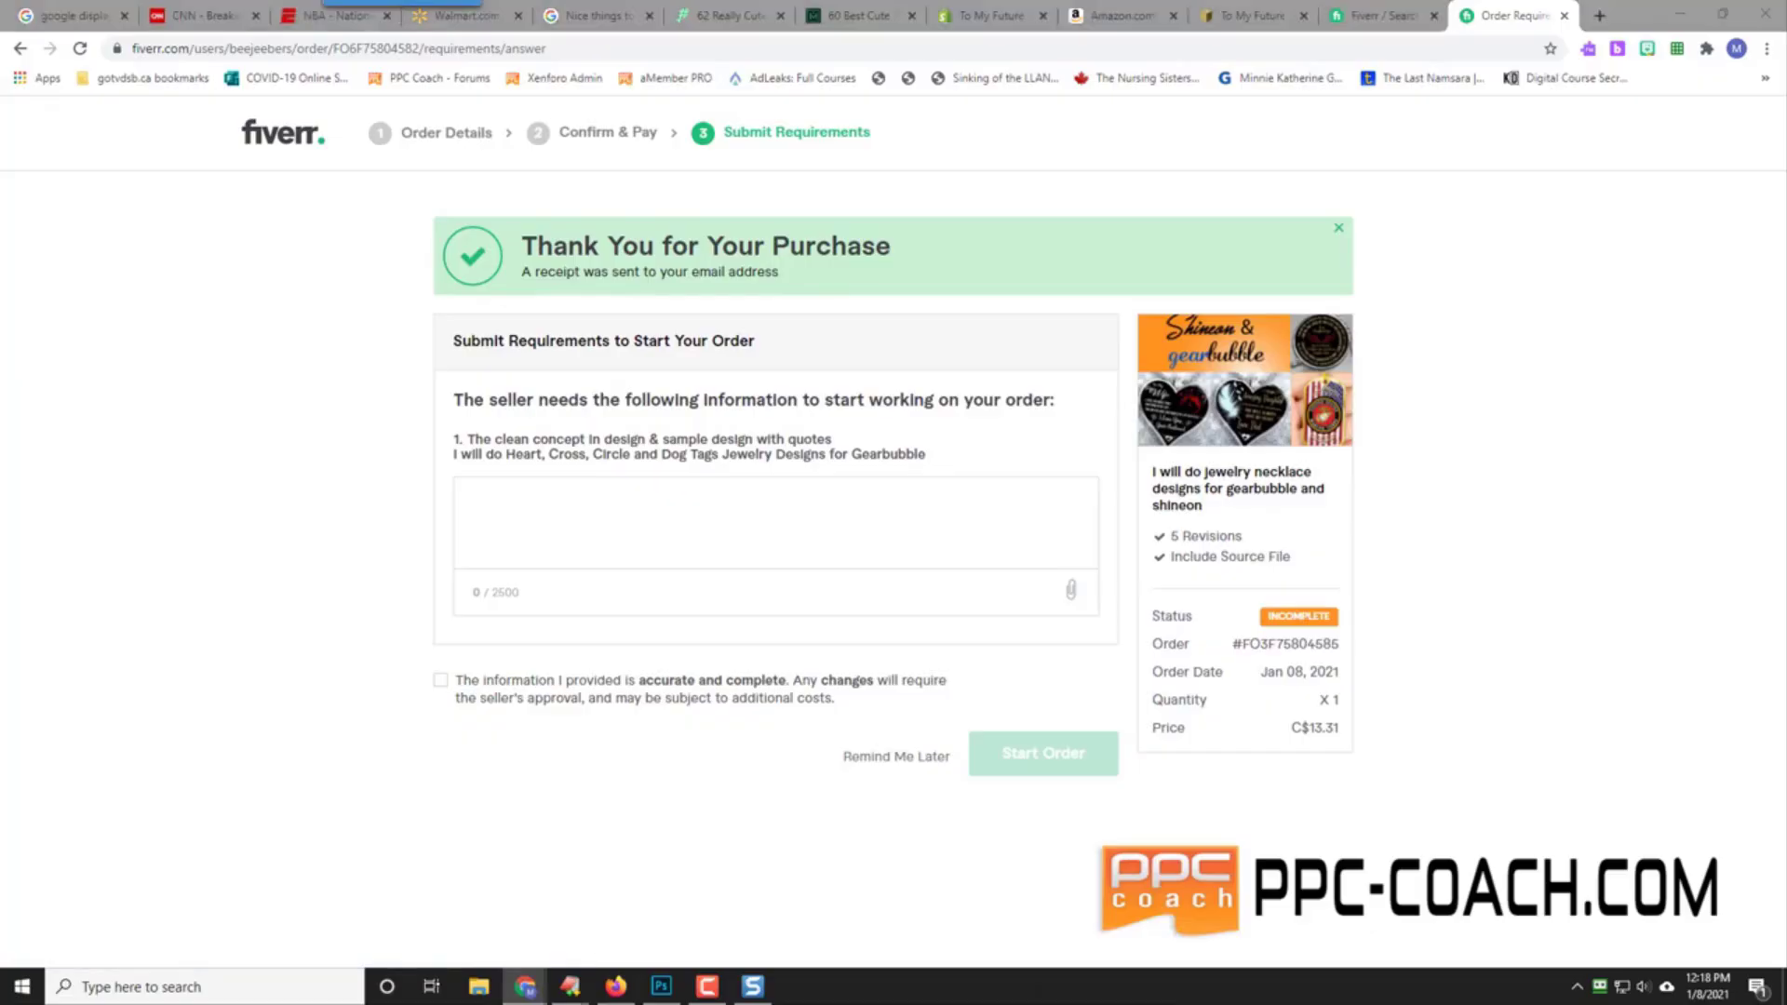
Step: Request a silver gearbubble heart necklace and paste the quote into the requirements
click(512, 495)
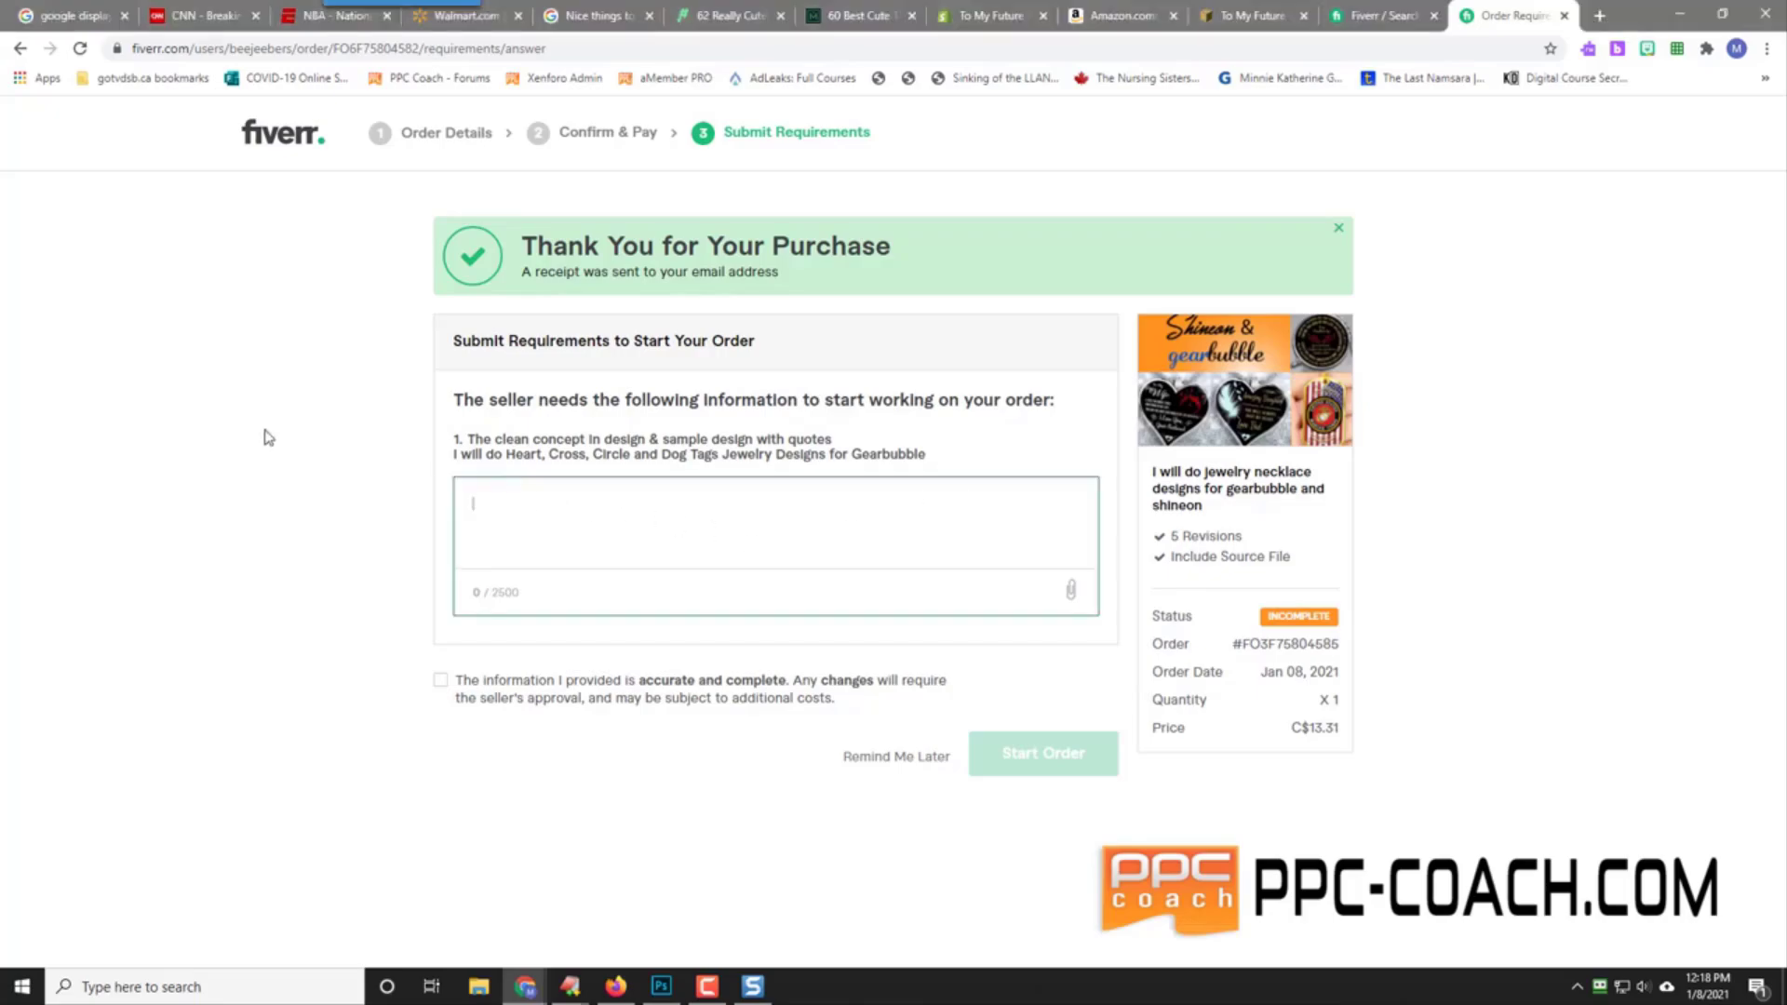
text(Hello,  )
text(I need a silv)
text(er gearbubble hea)
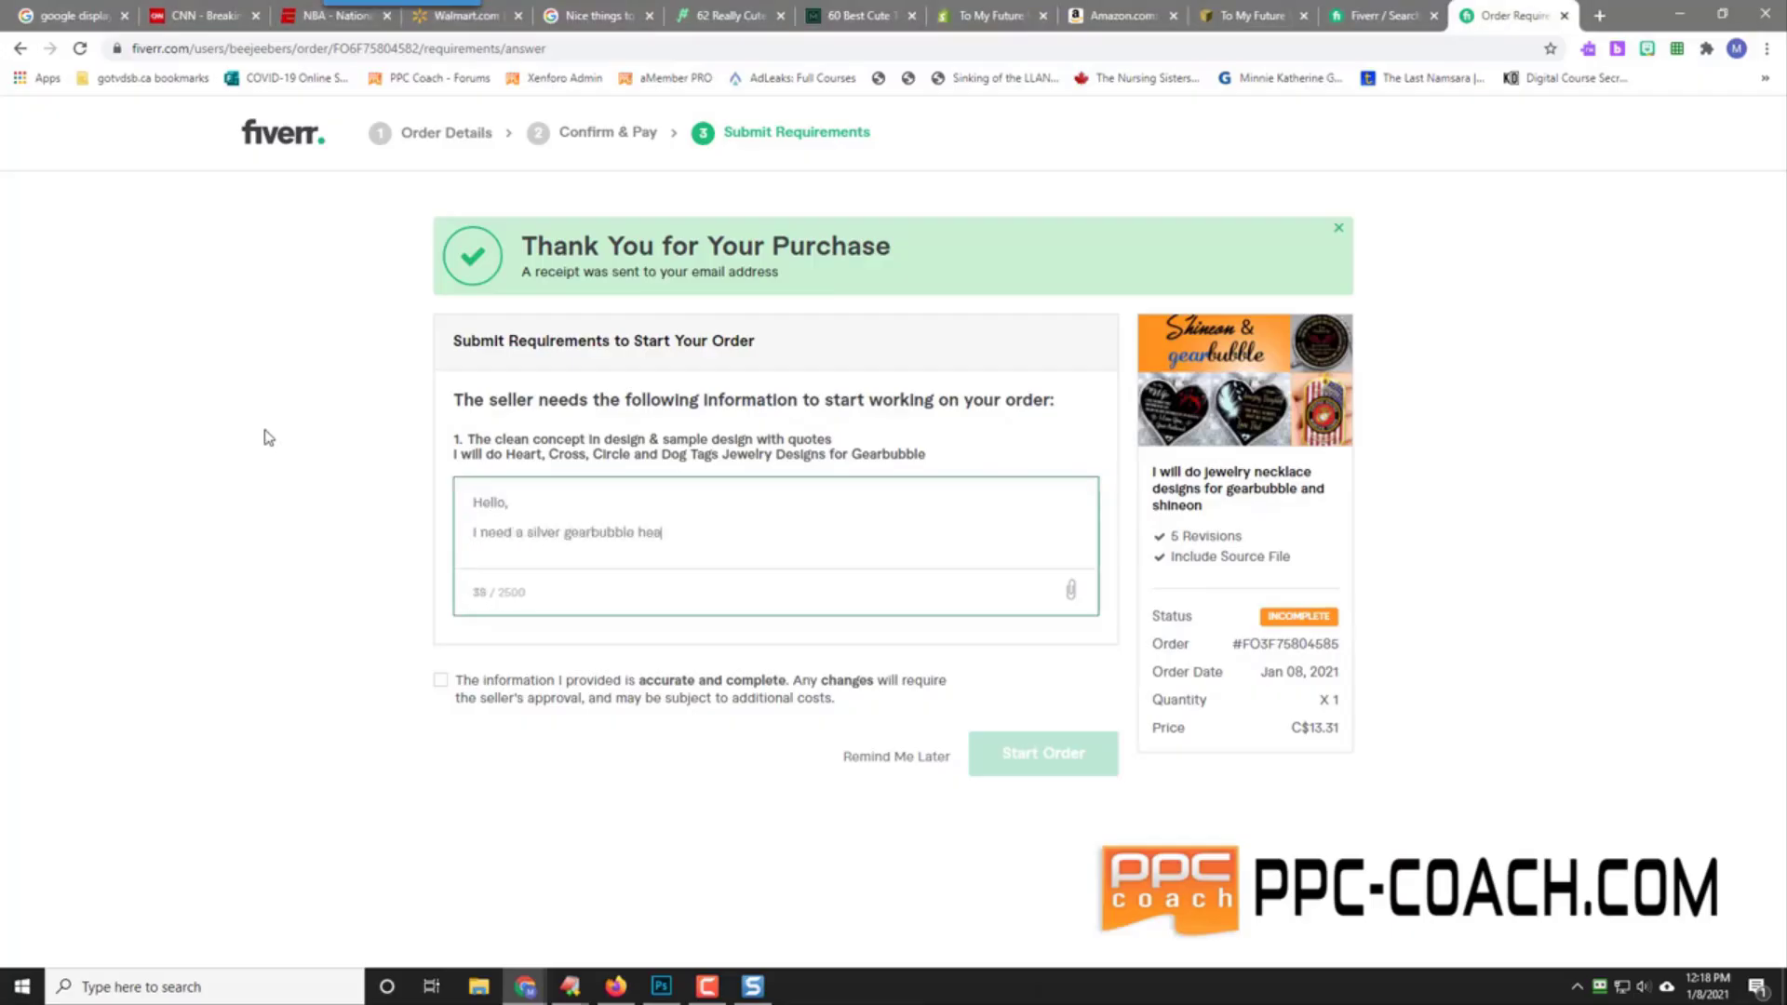
text(rt necklace done with the follow)
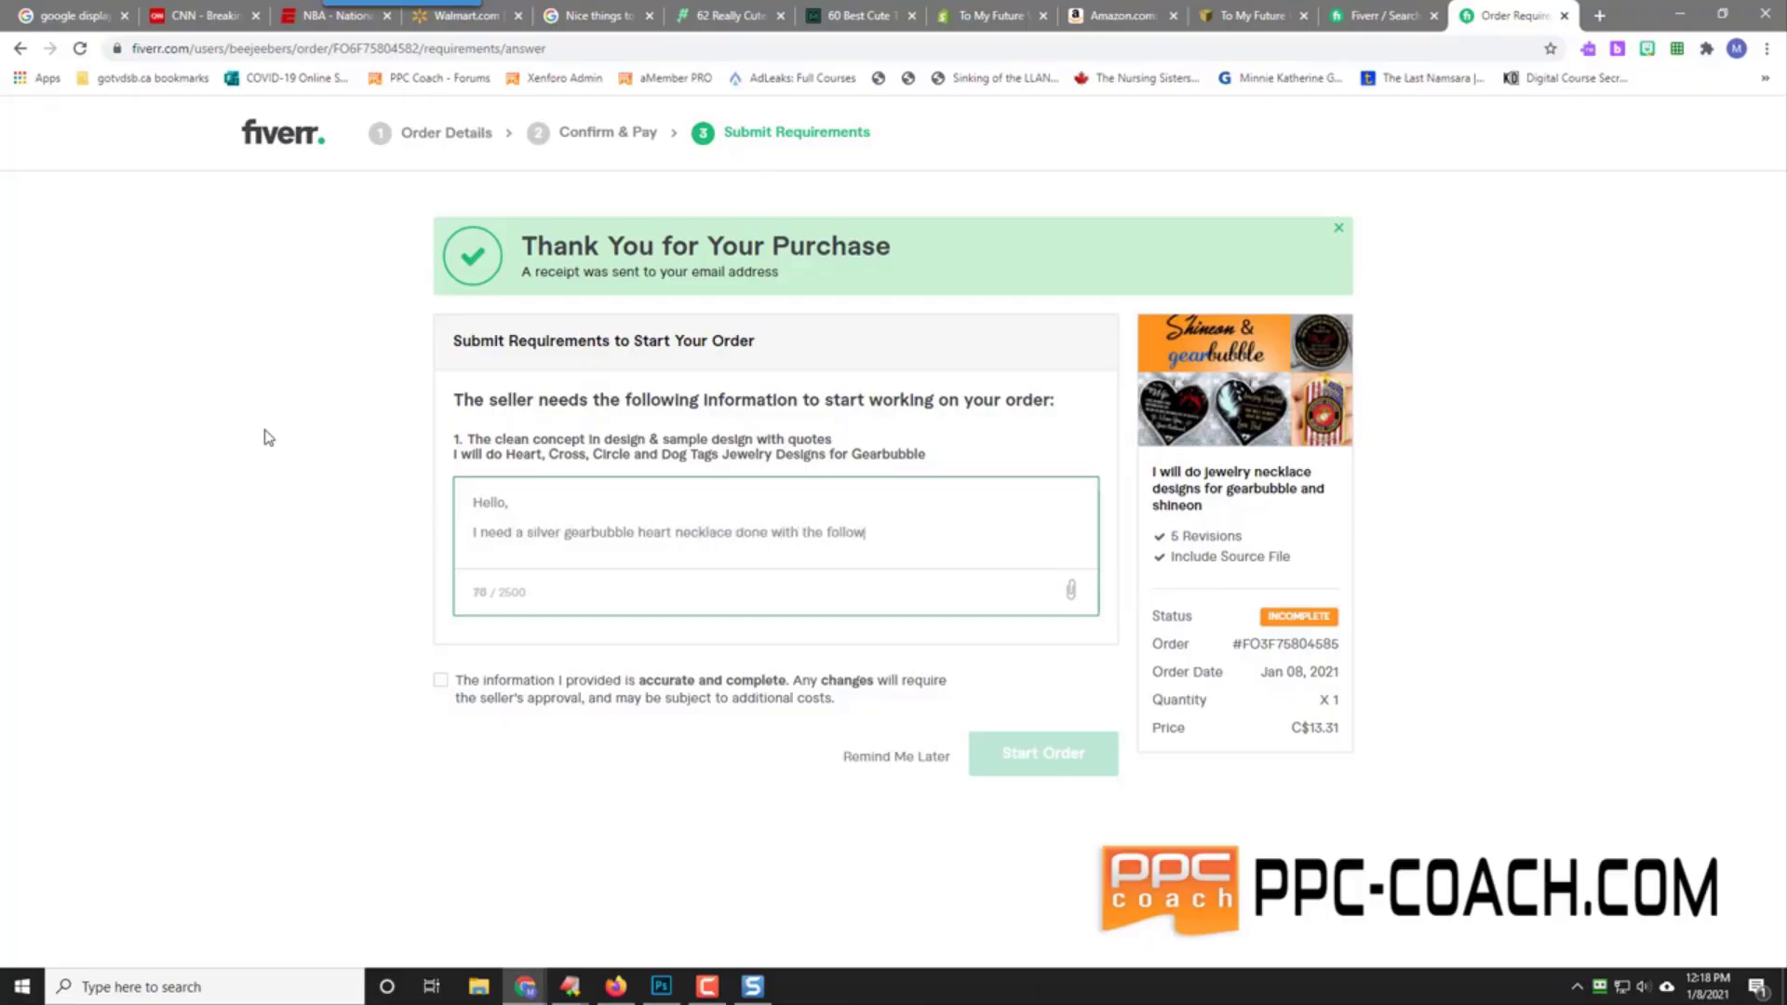
text( quote on it:)
key(Return)
key(Return)
text(To My Future Wife - I Love Being In Live With You - I Don't Know What I'd Do Without You - I Love You So Much)
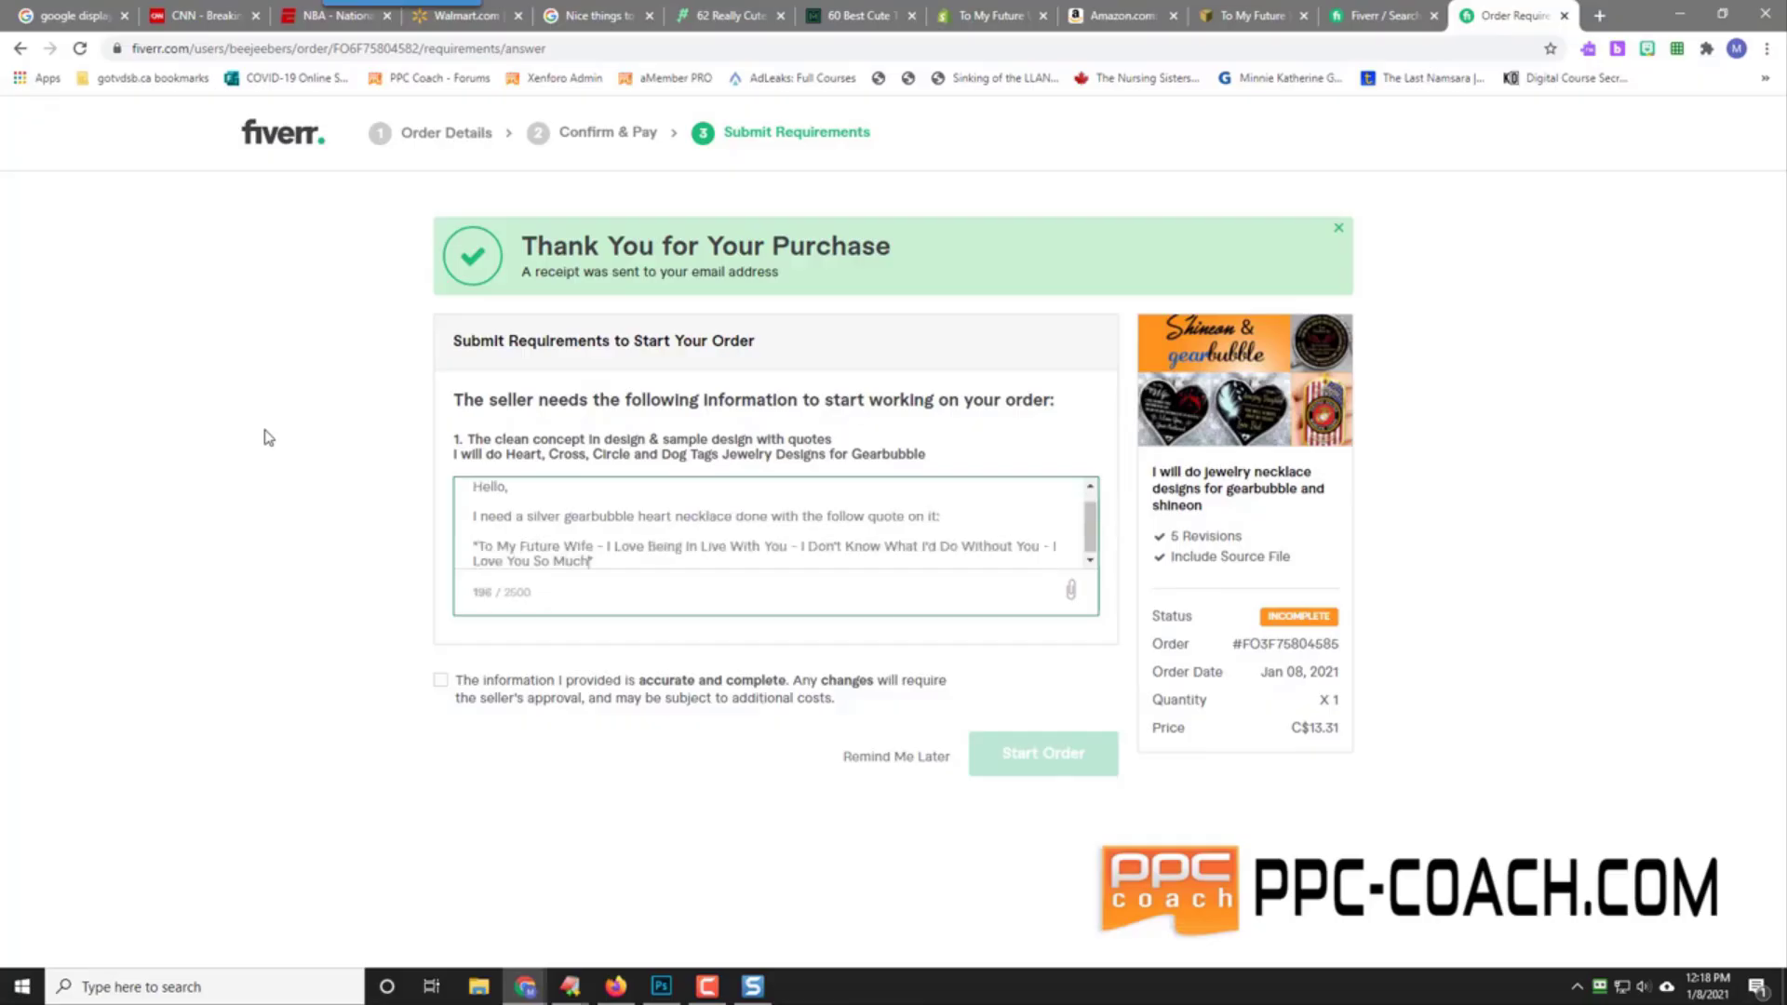
key(Return)
key(Return)
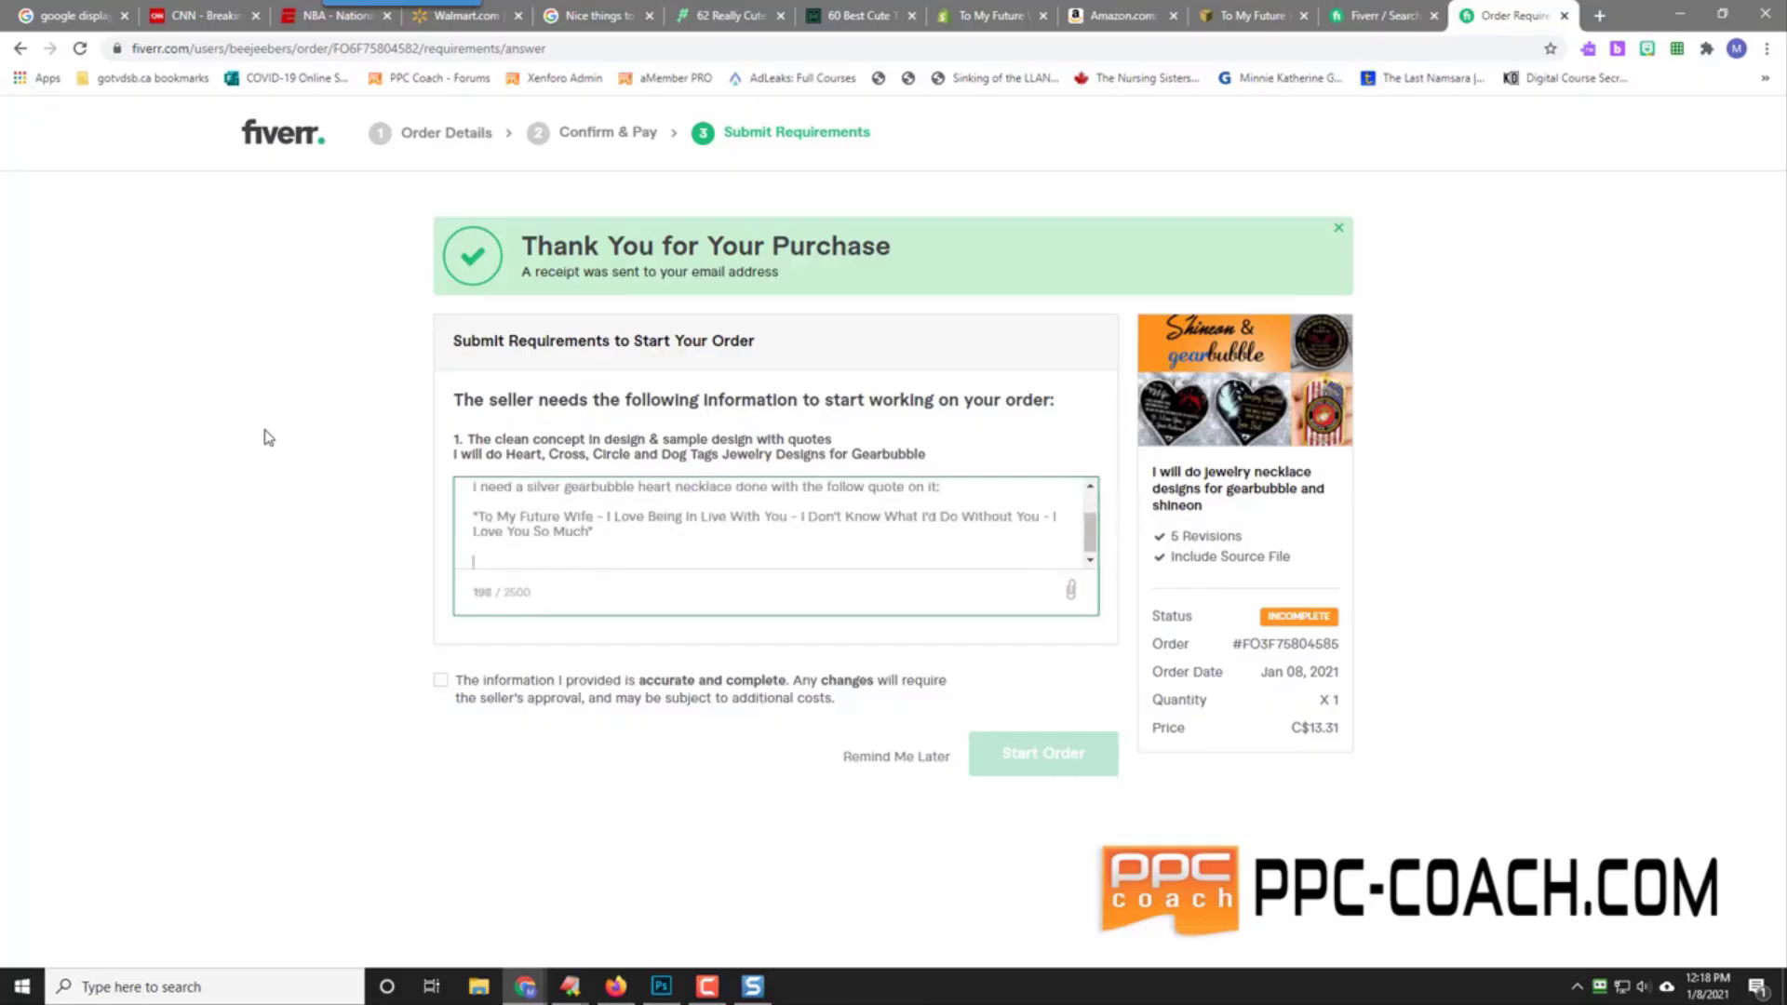
Step: Correct the 'Live' typo, mention the attached style reference, and sign off with 'Thanks'
click(711, 519)
key(BackSpace)
text(o)
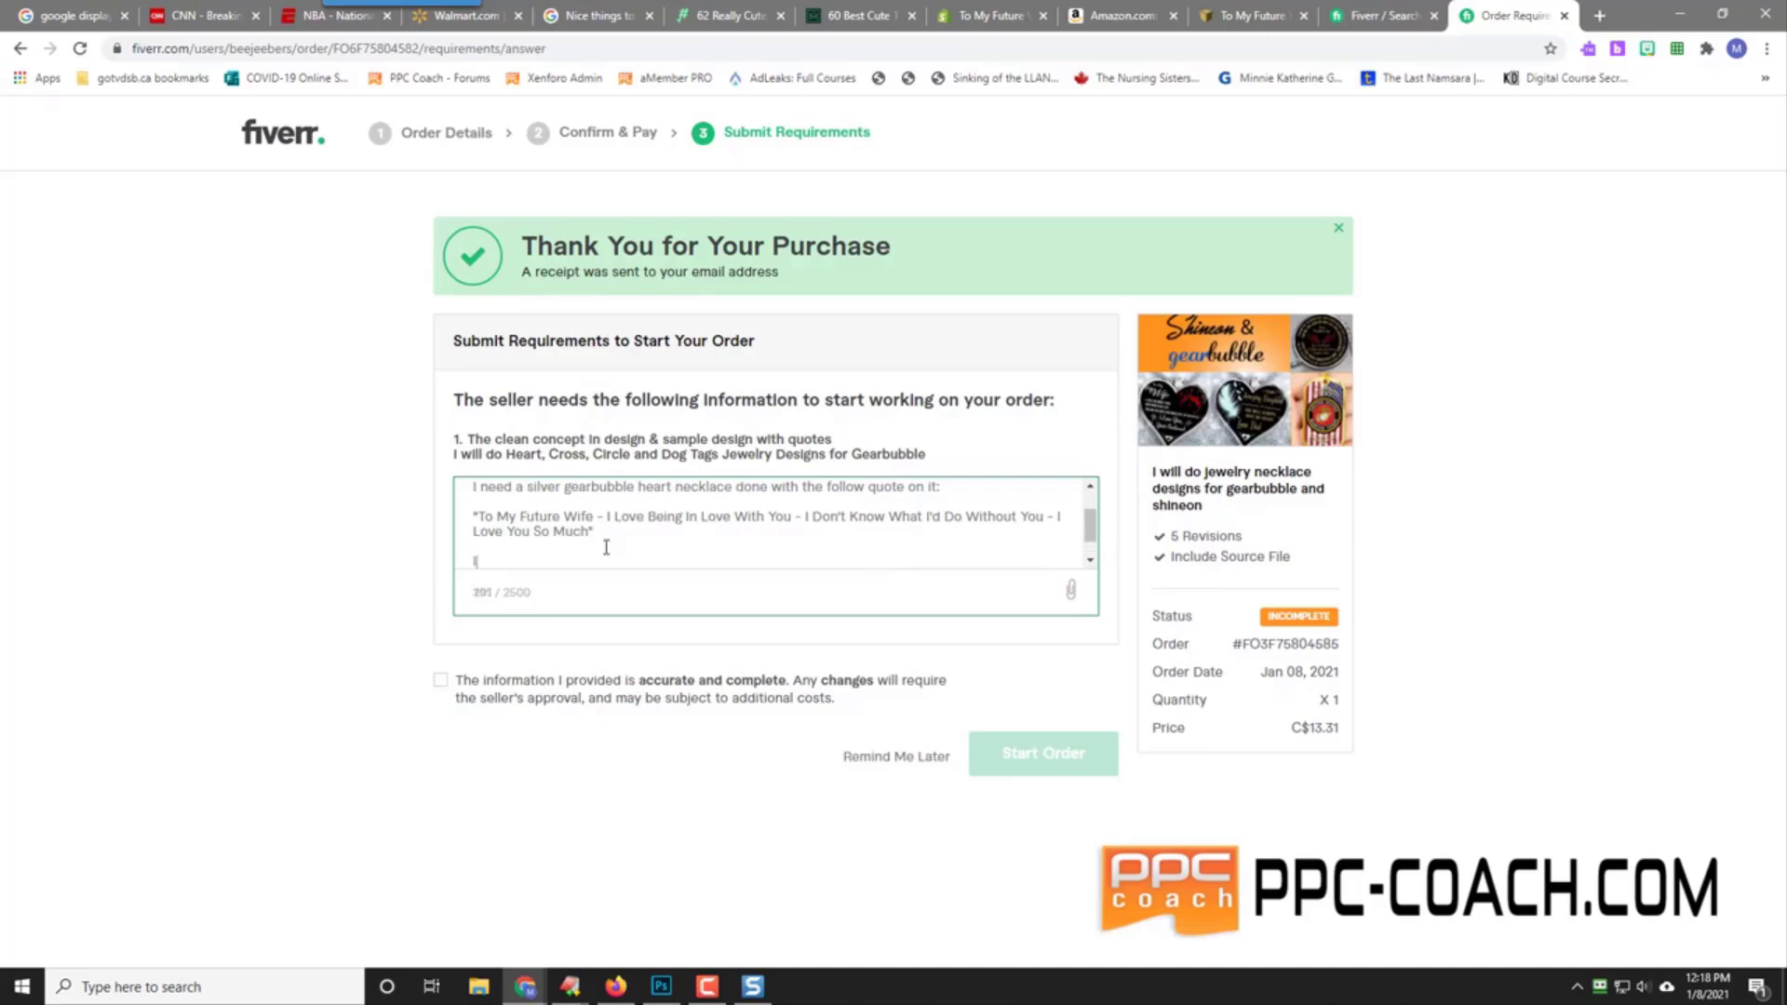
text('ve attached a necklace that I really like the )
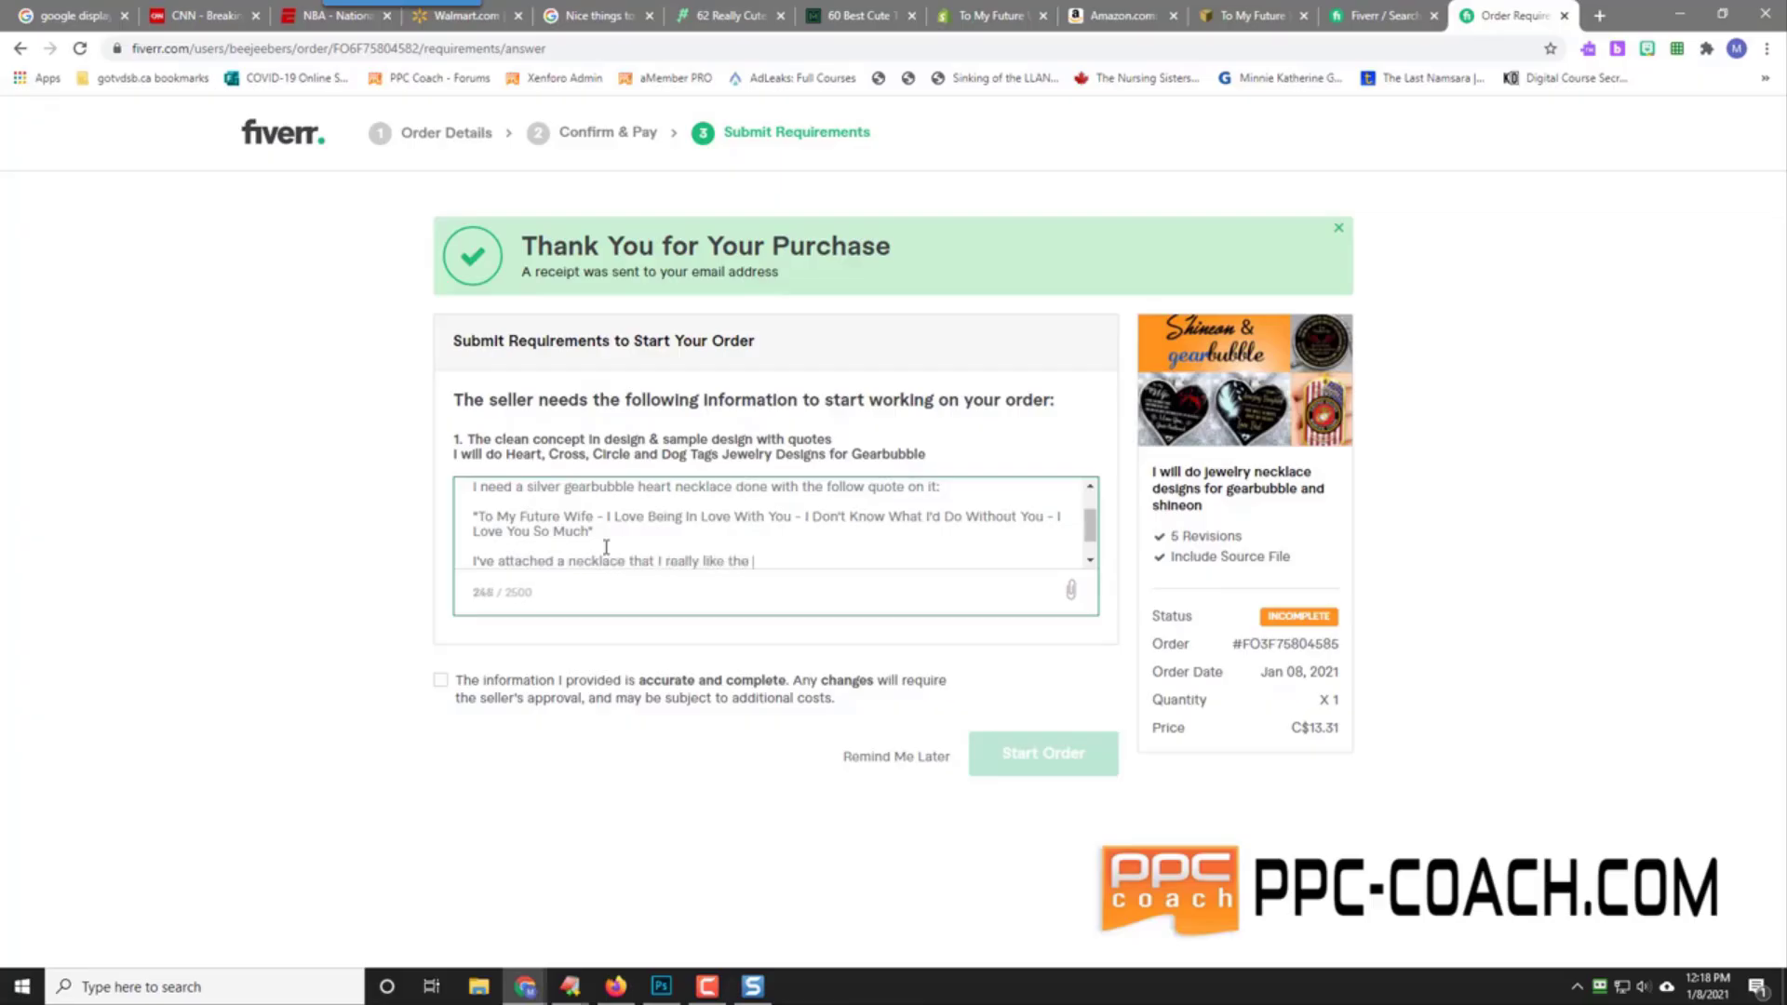
text(style and design of, but be as creat)
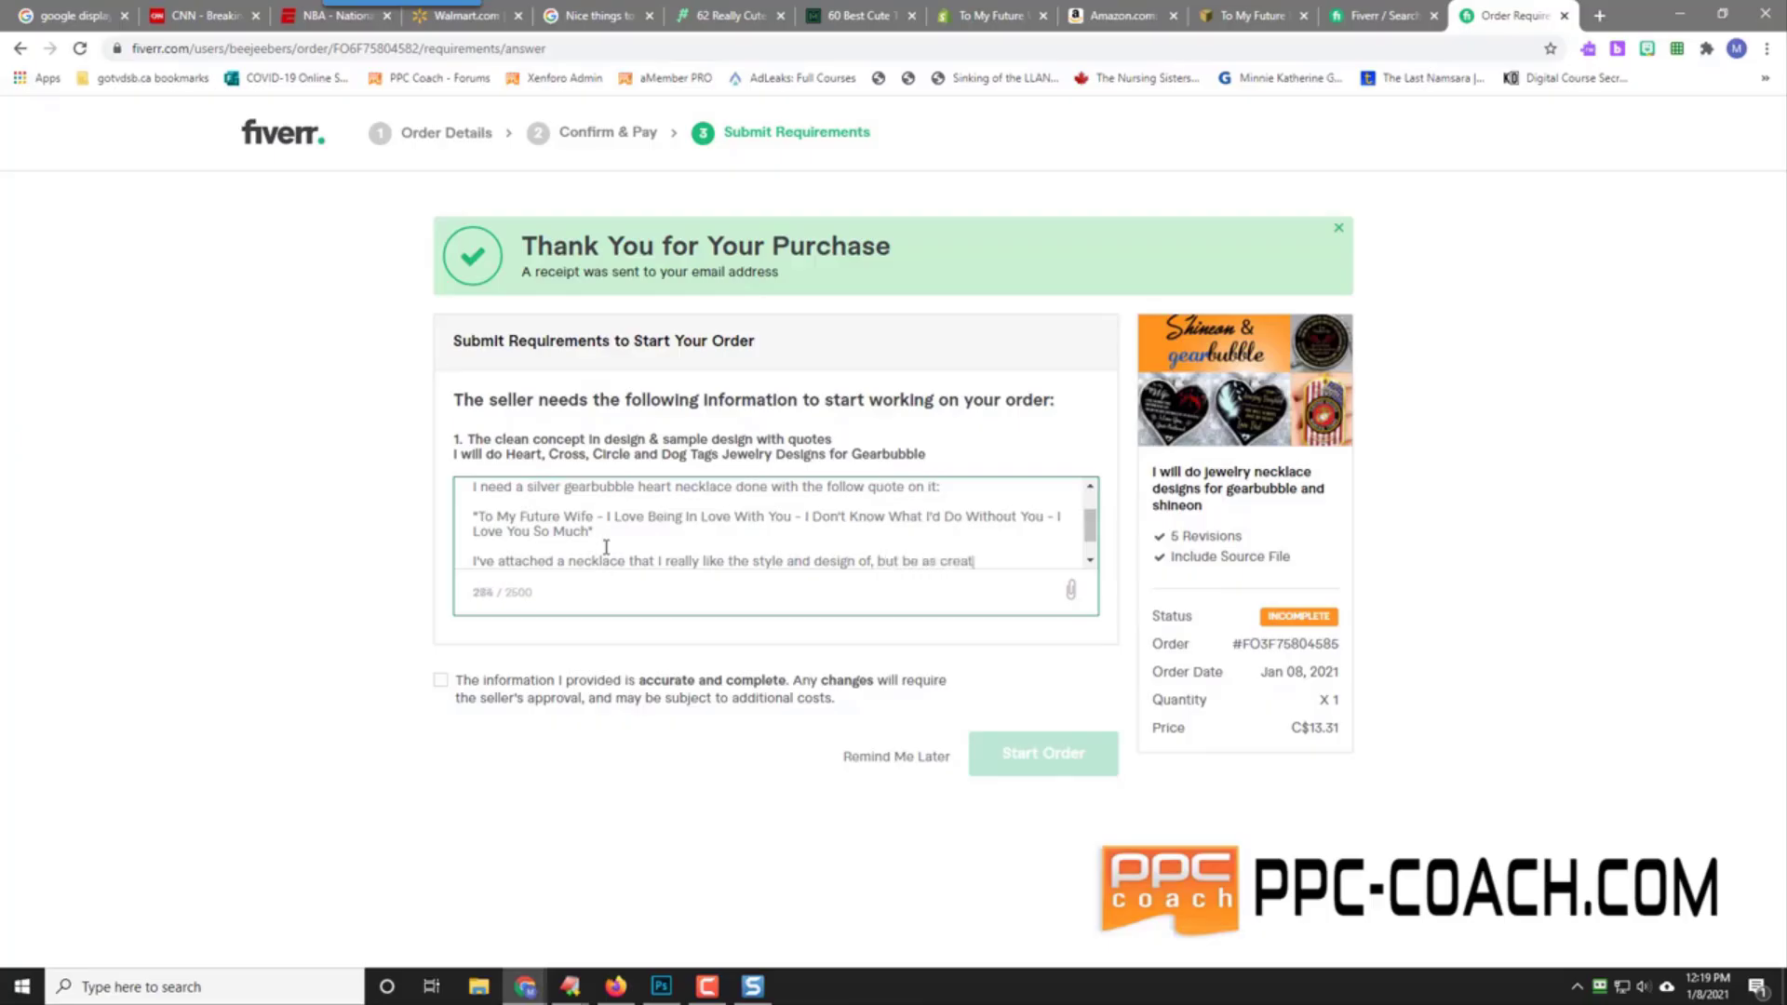
text(ive as you like.)
key(Return)
key(Return)
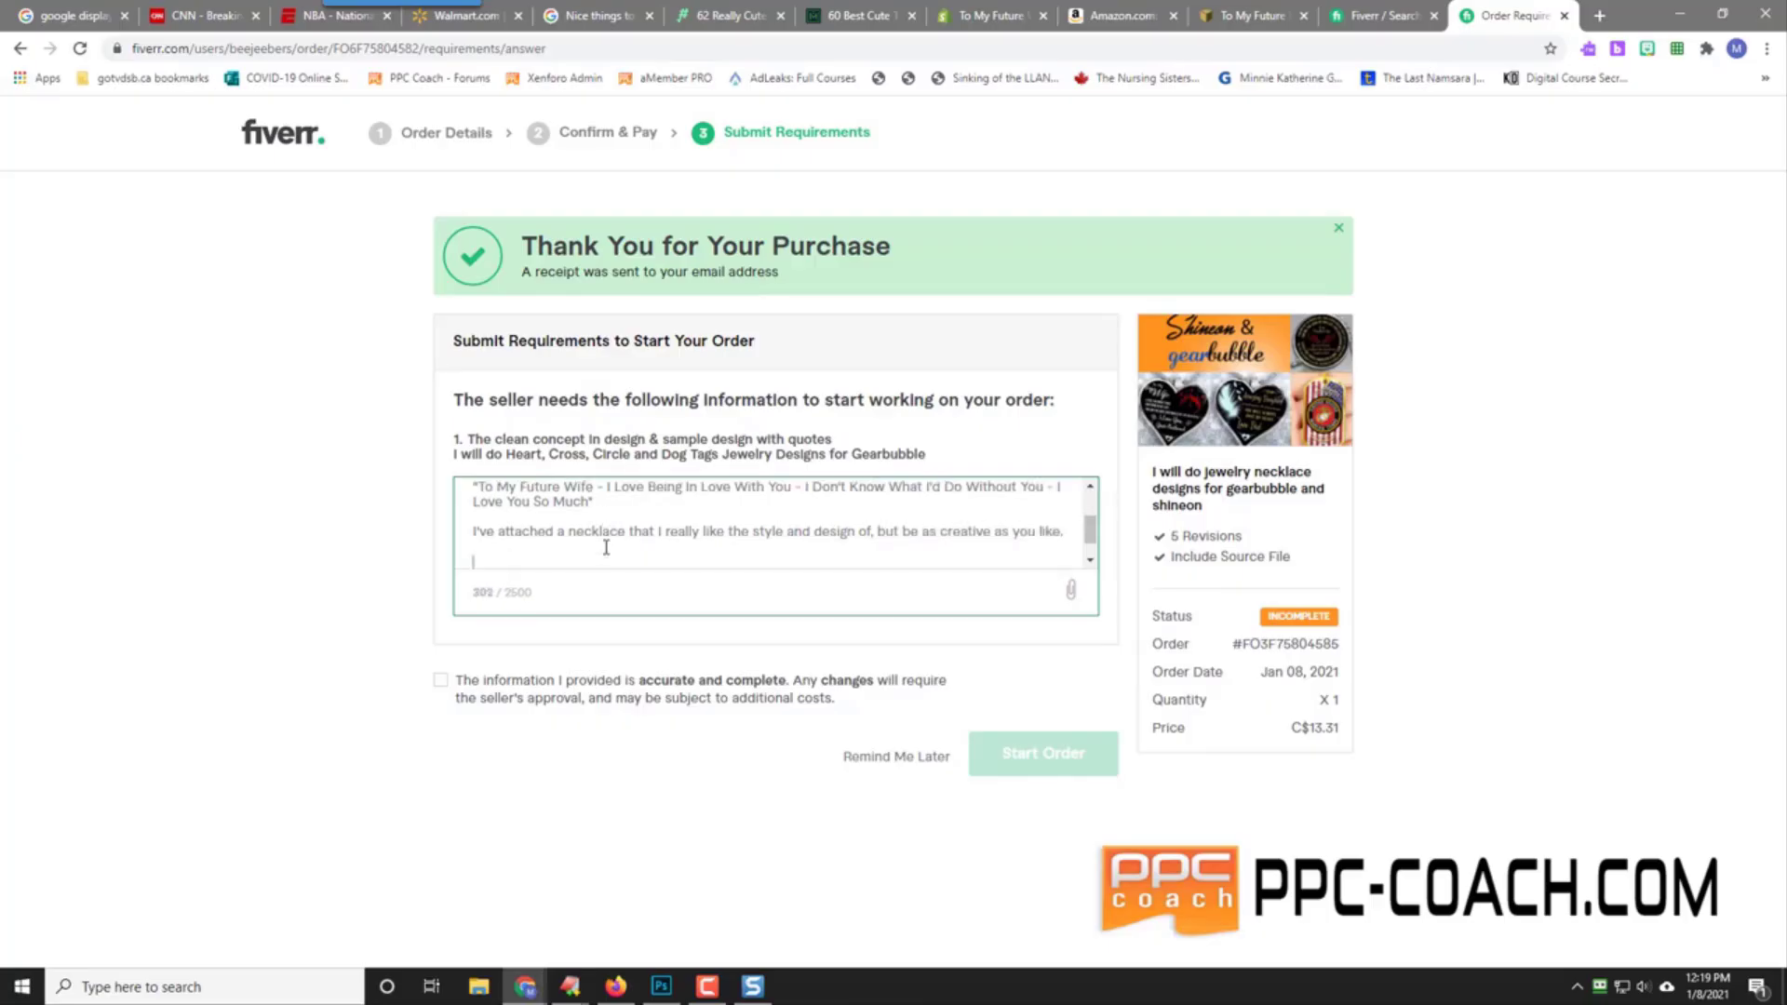
text(Thanks!)
Step: Attach 2021-01-08_12-04-32.png to the requirements and tick the 'accurate and complete' box
click(1070, 590)
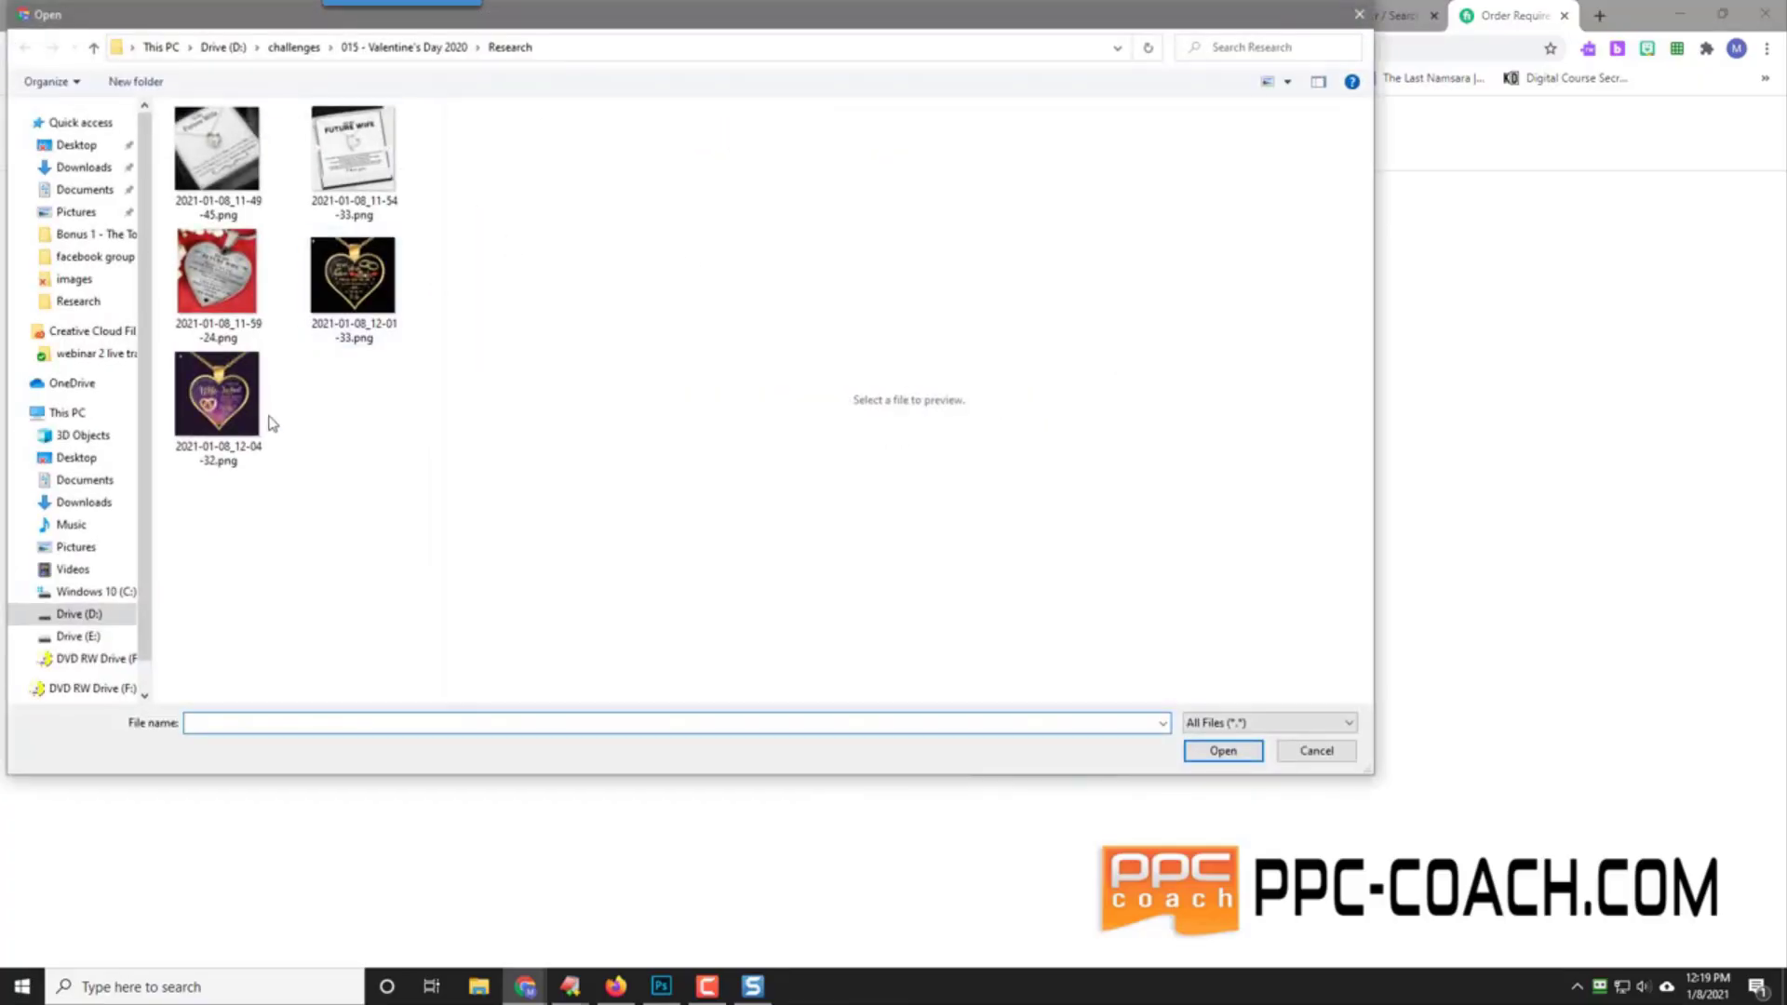
click(214, 417)
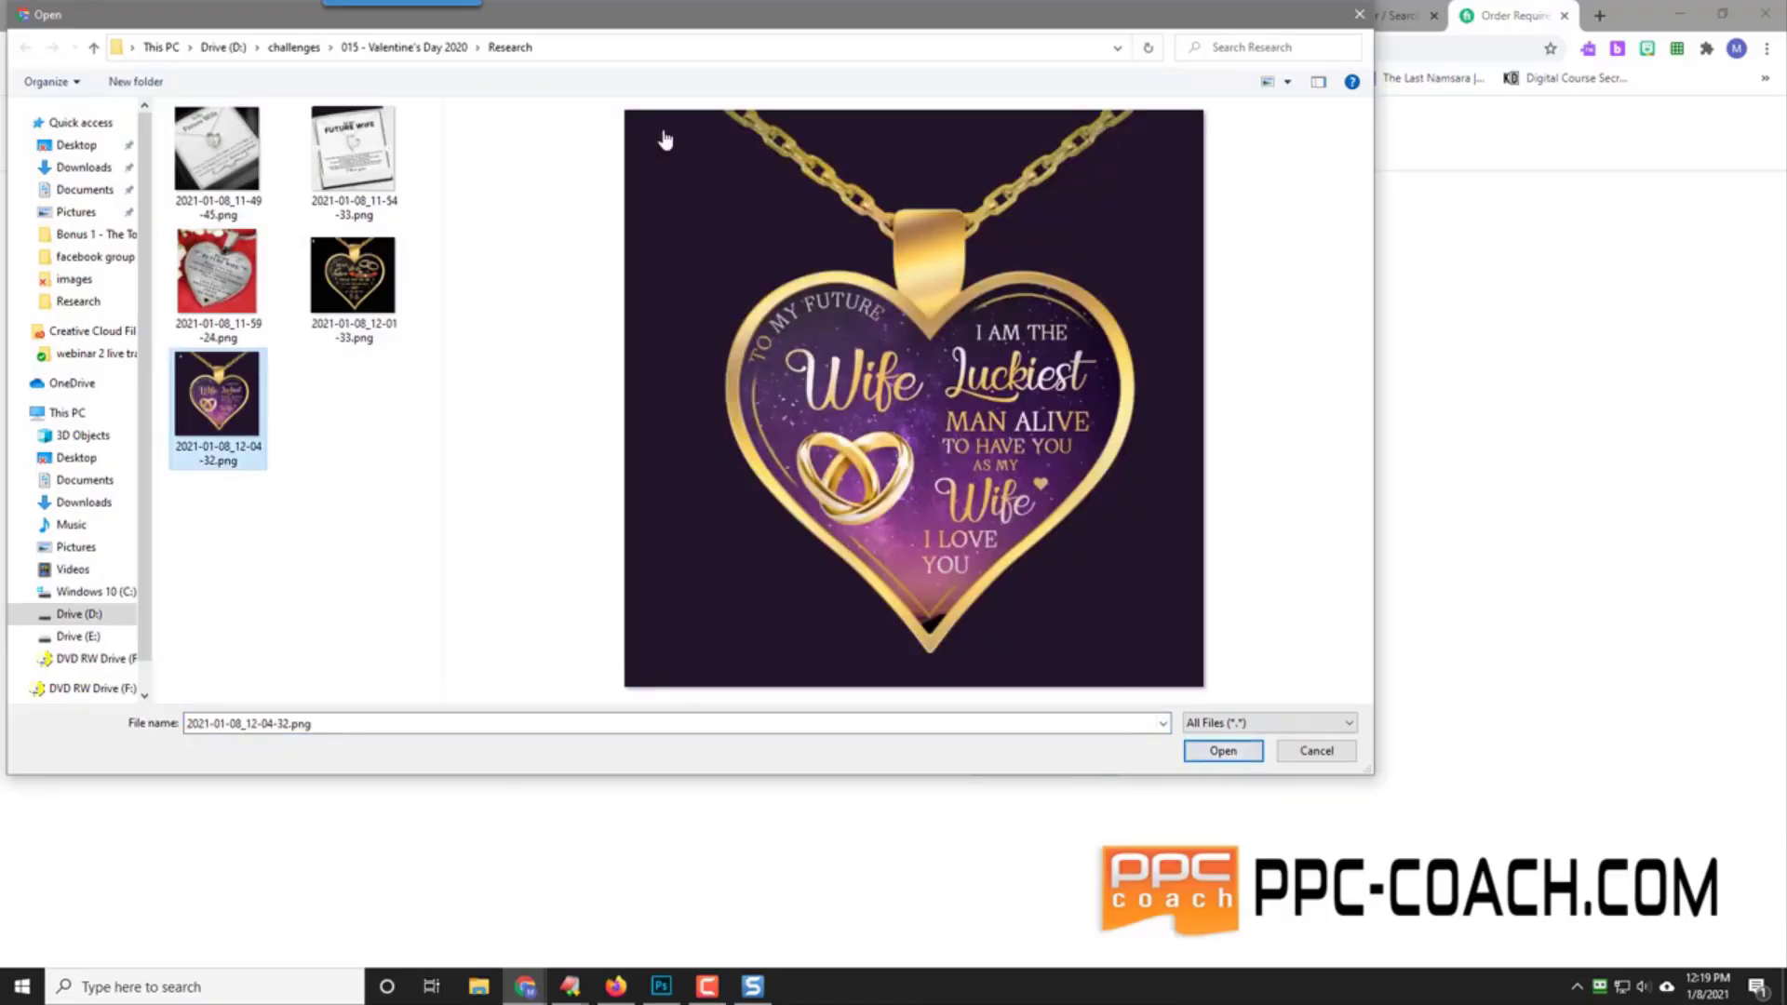
click(1224, 752)
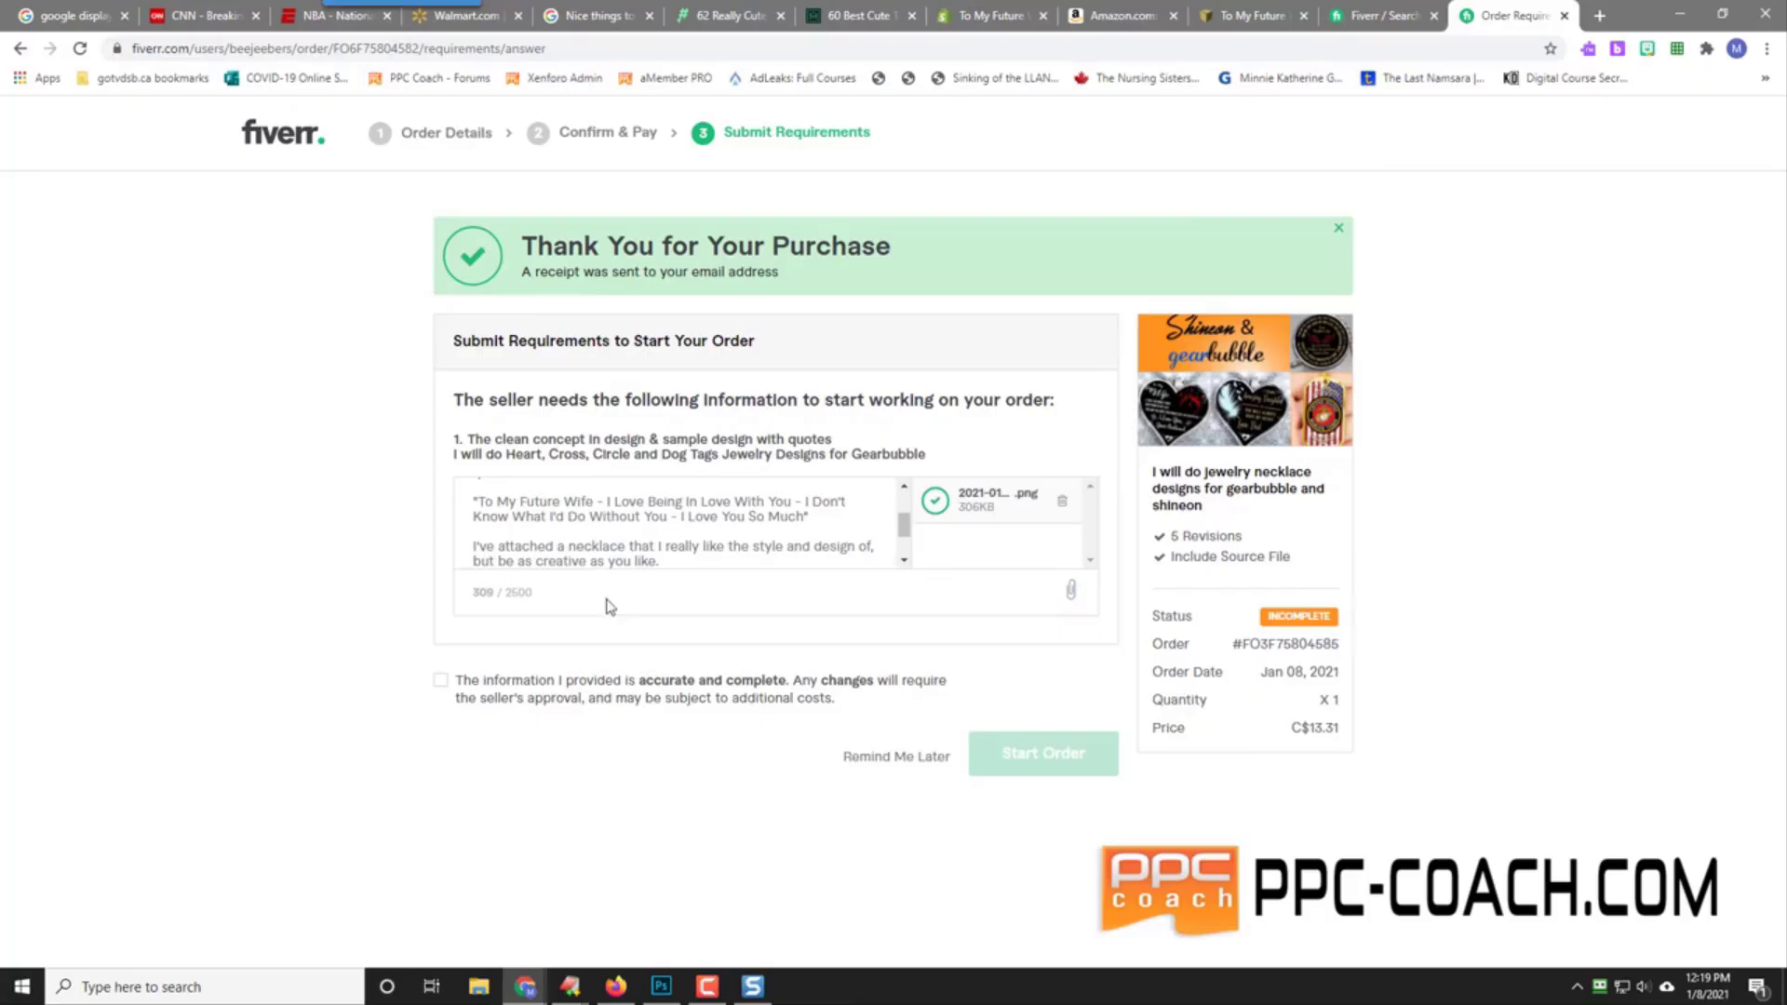
click(440, 680)
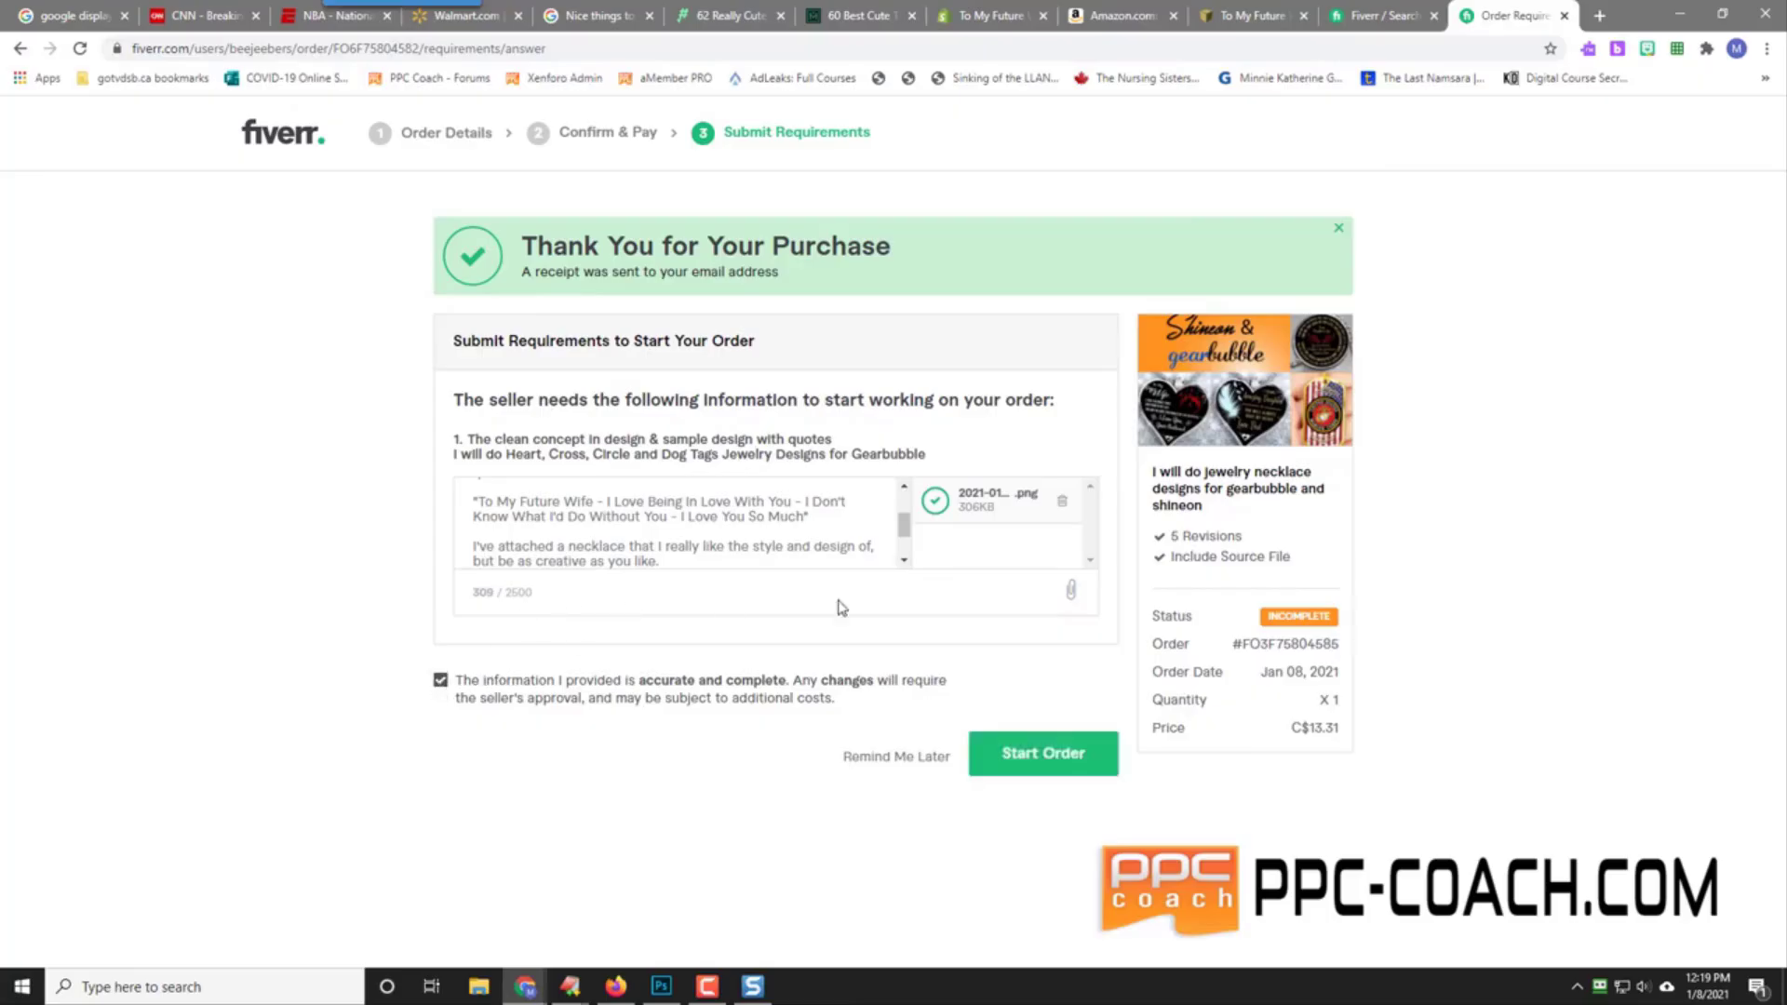
click(1070, 596)
double_click(201, 422)
drag(901, 532, 902, 503)
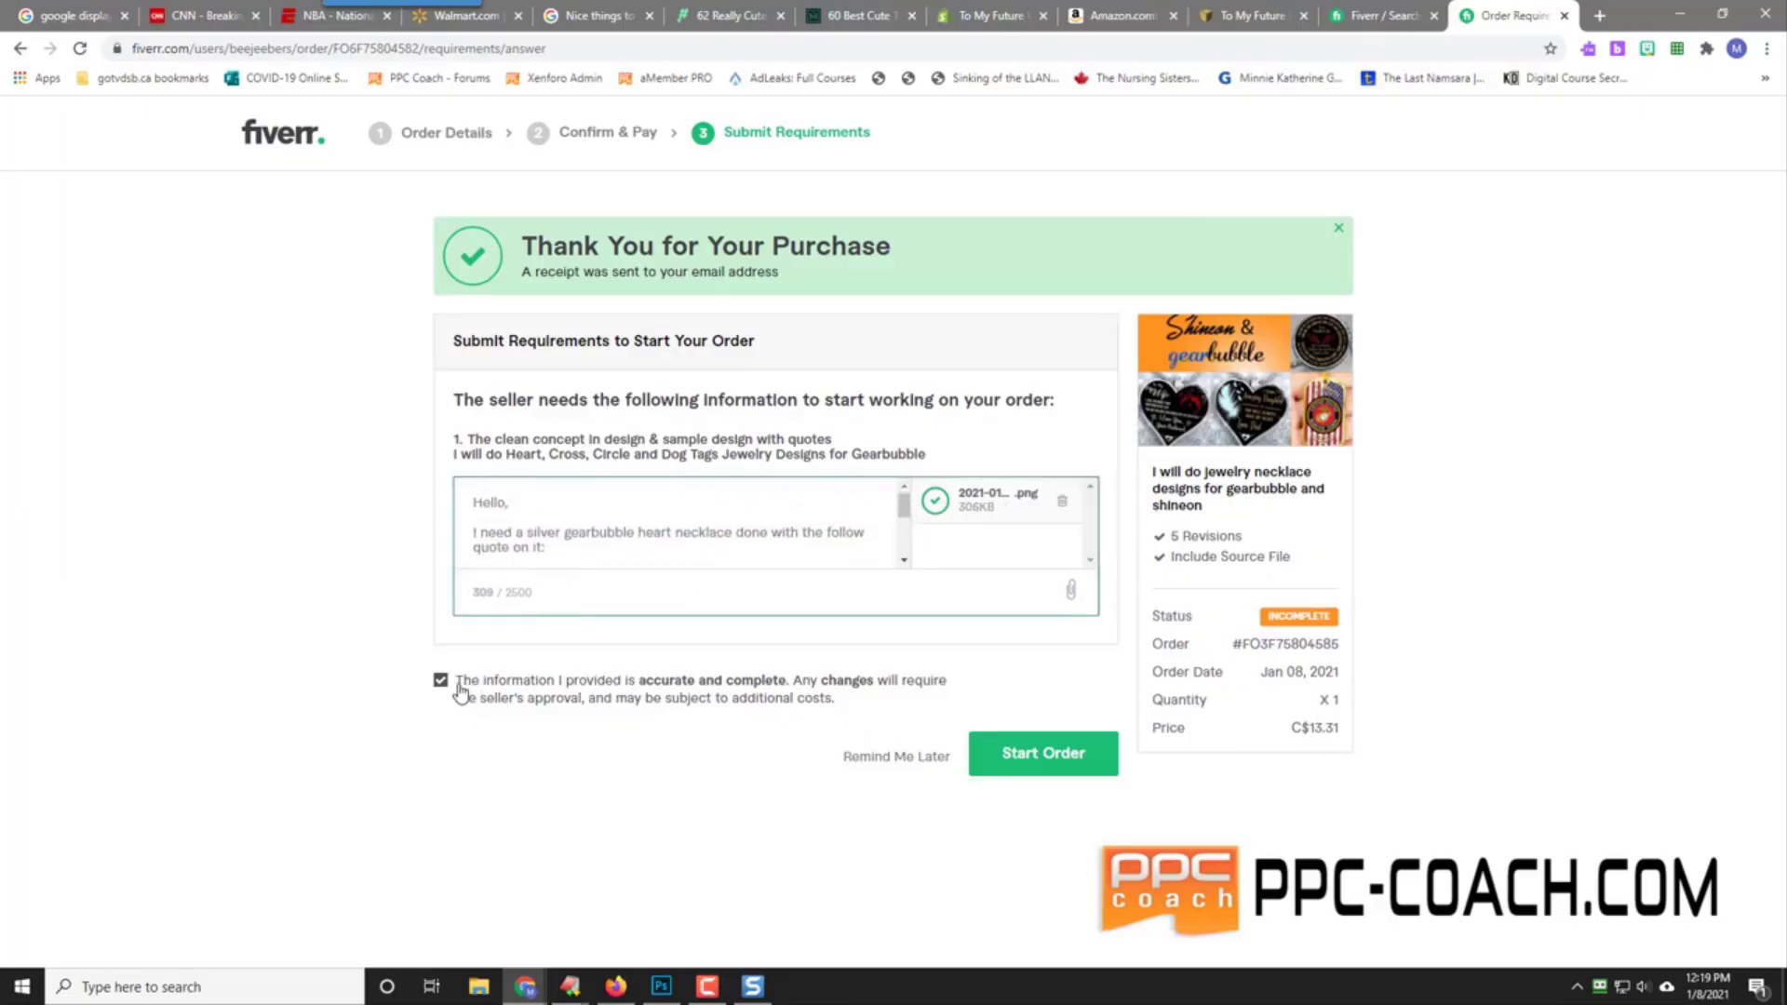
Step: Start the order, review the order activity page and highlight the total price
click(1062, 762)
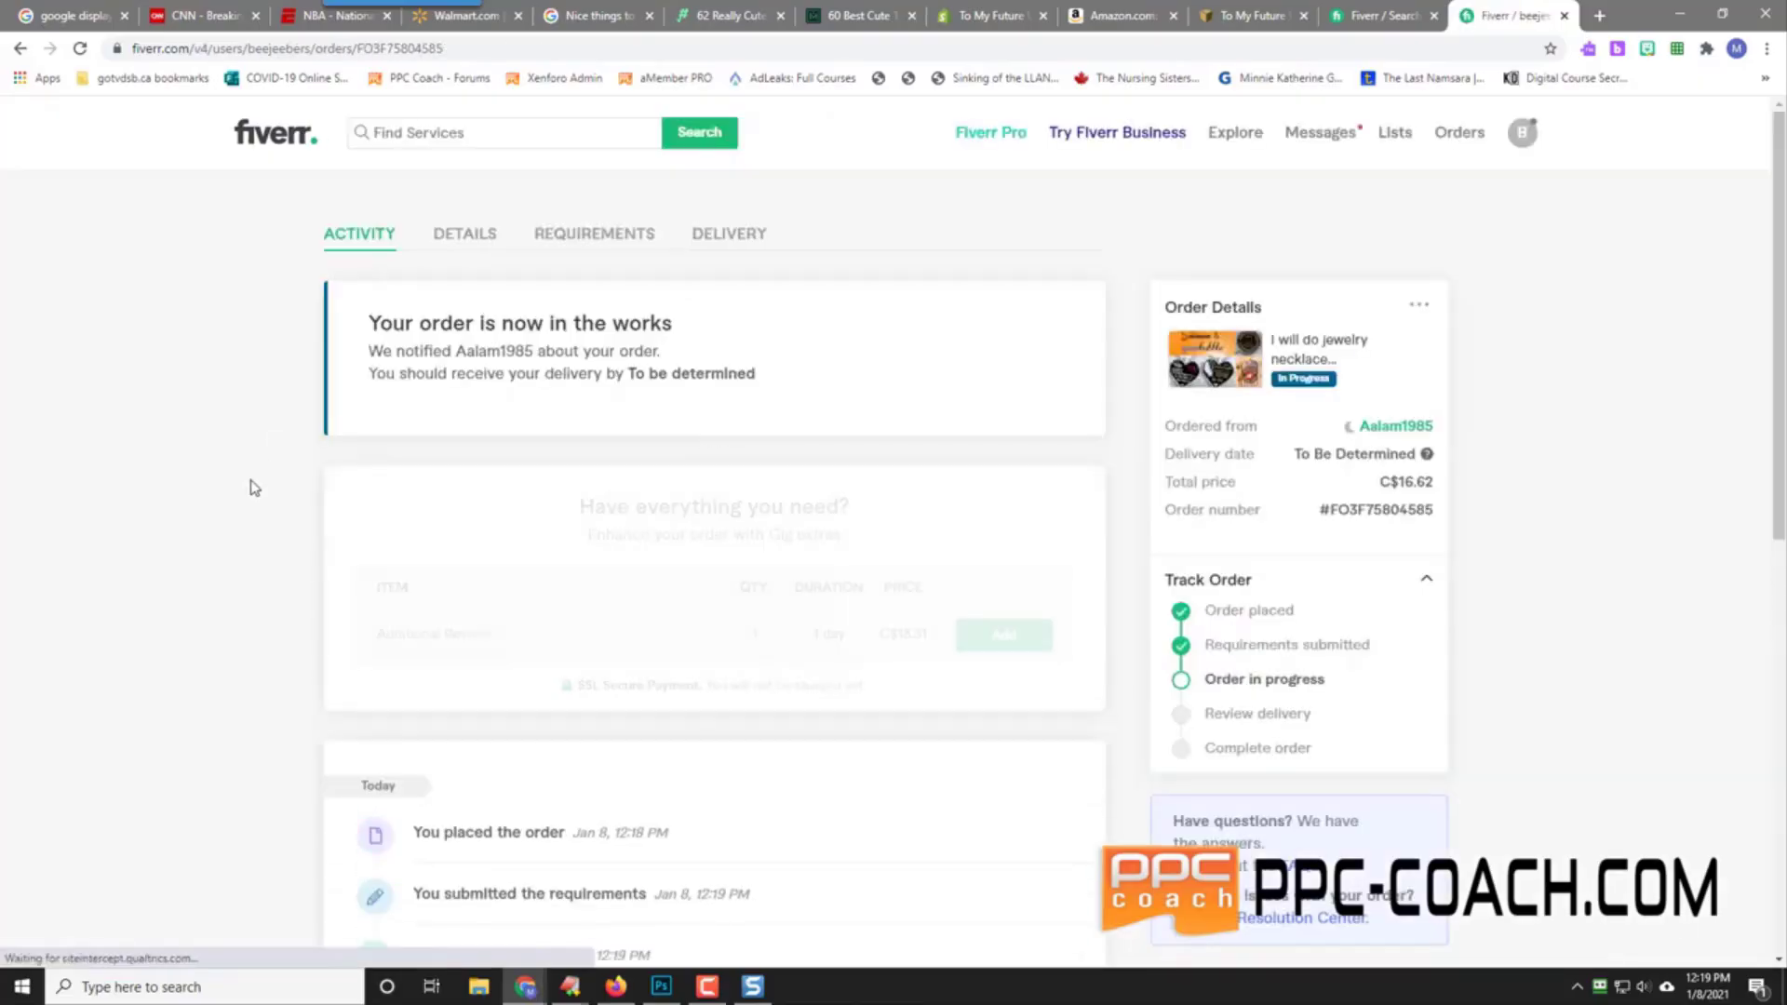
scroll(253, 551, down, 2)
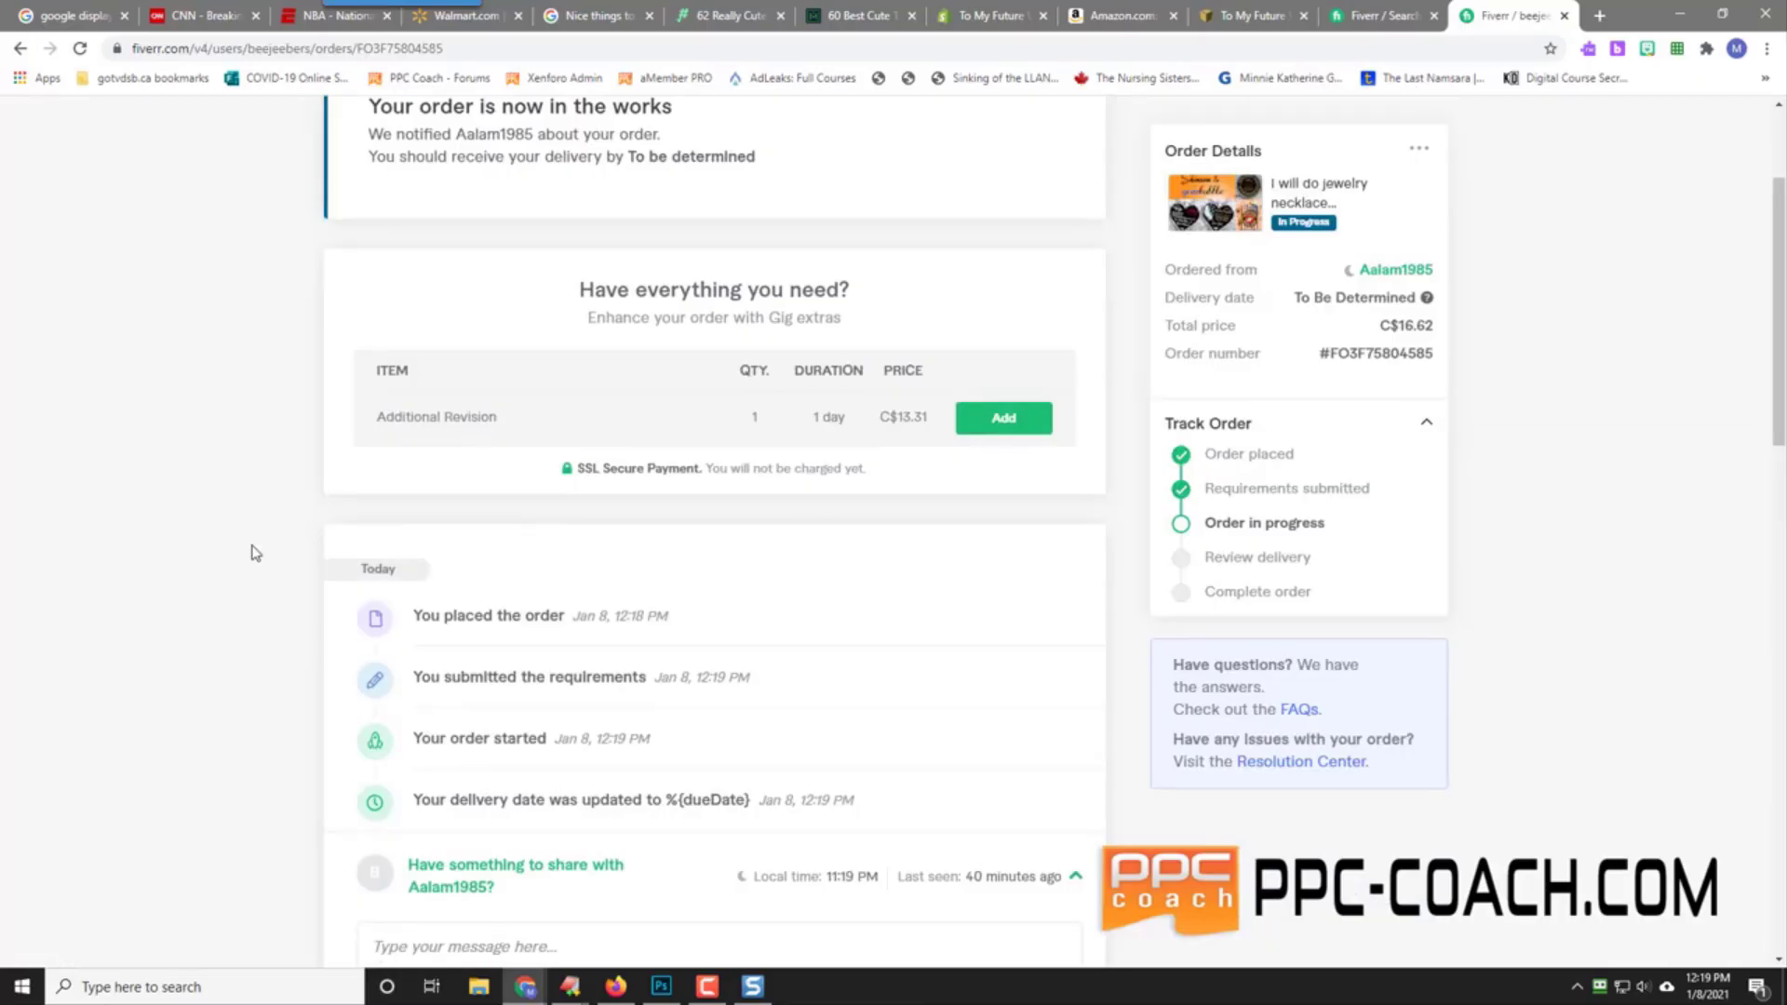
scroll(253, 551, up, 2)
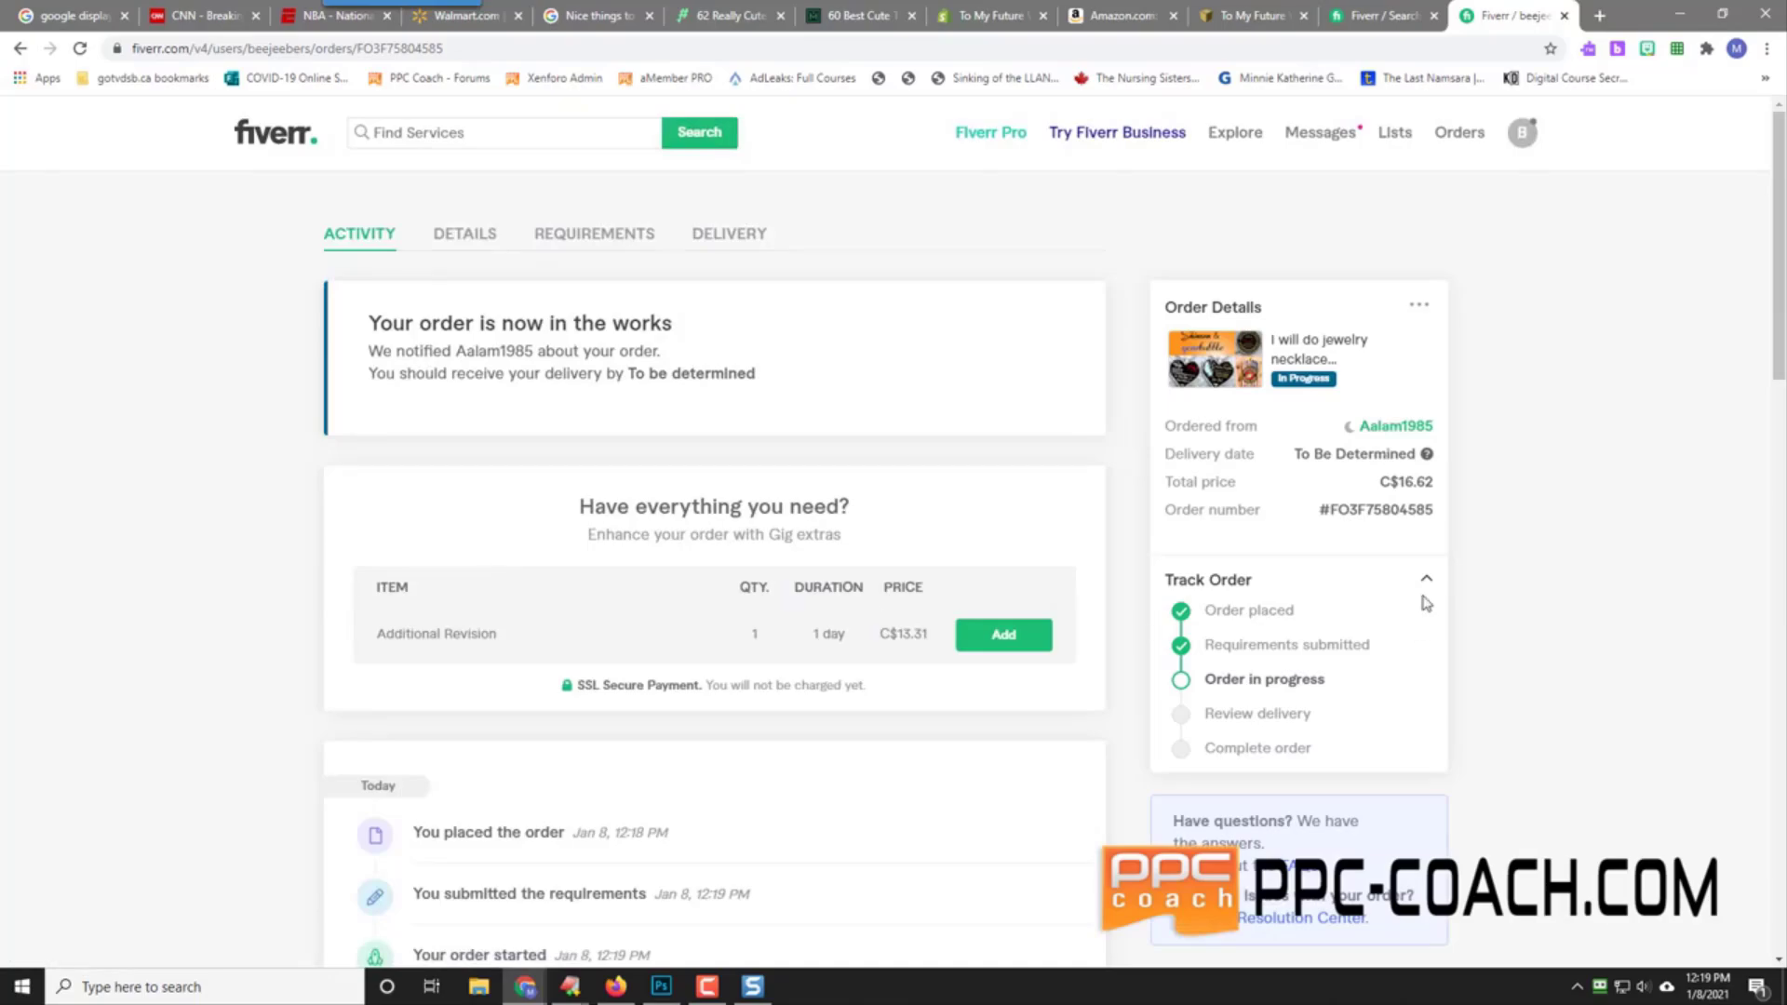
drag(1393, 481, 1440, 488)
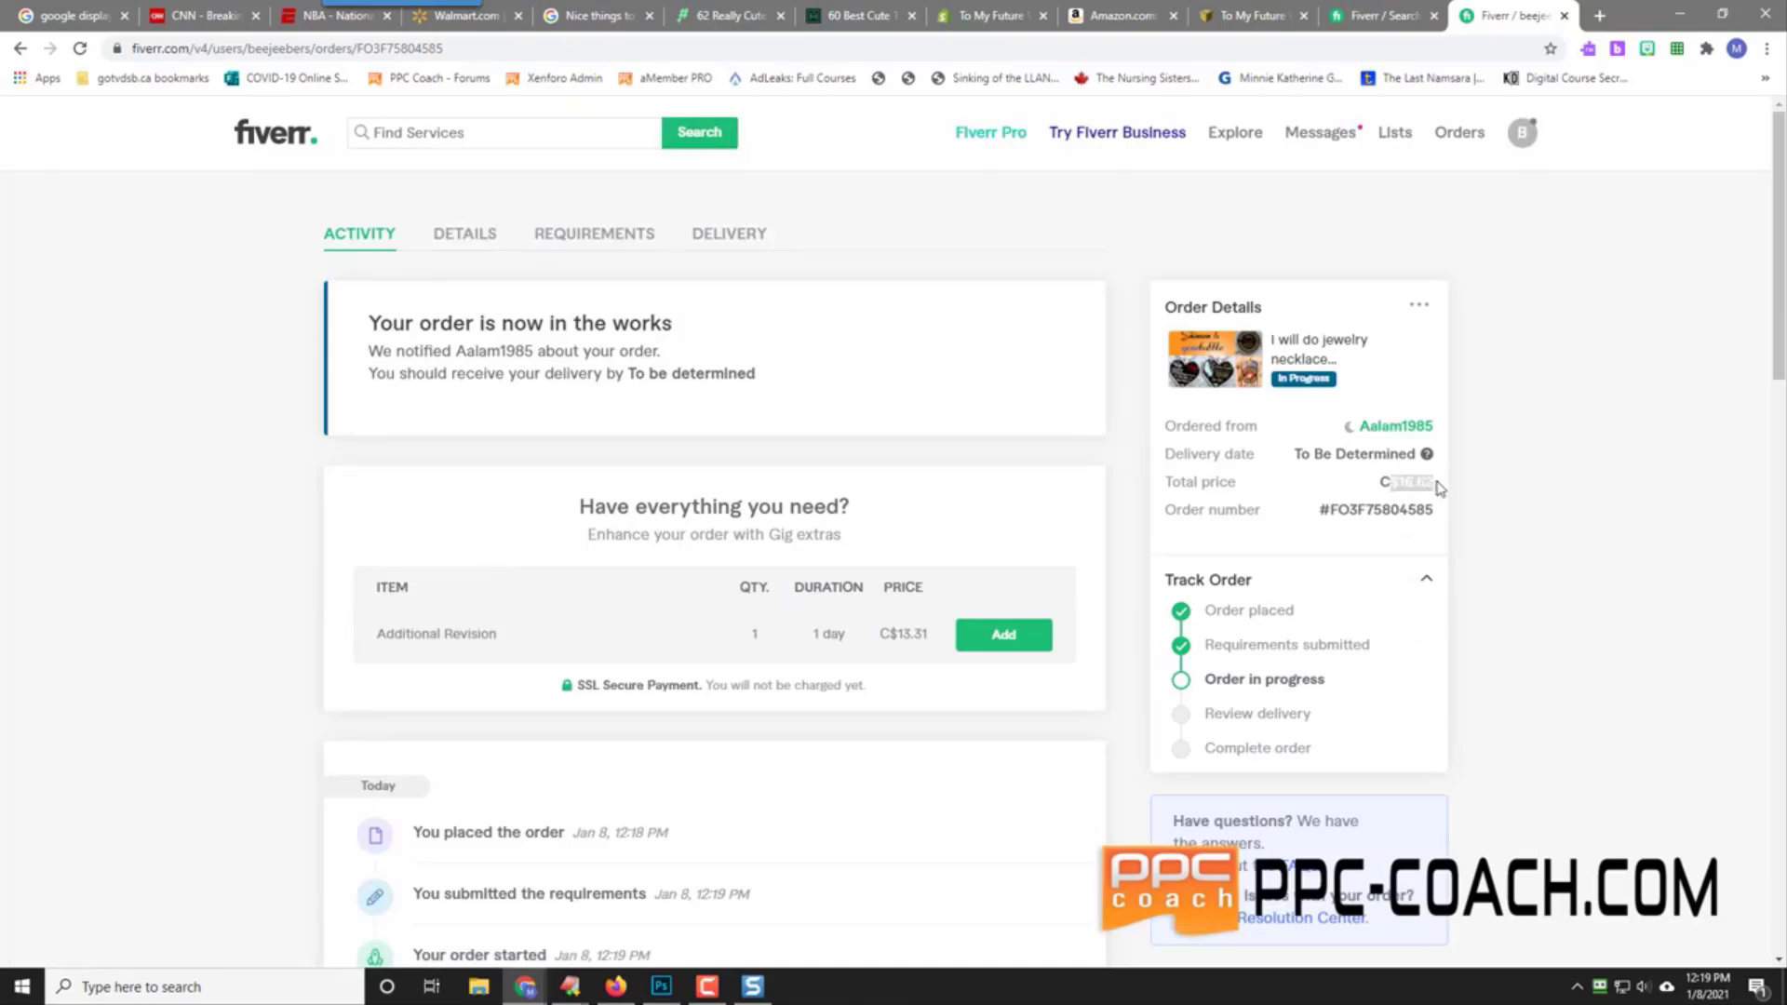
click(1599, 15)
Step: Search Google for '16.62 CAD TO USD', getting 13.08 US dollars
click(1454, 43)
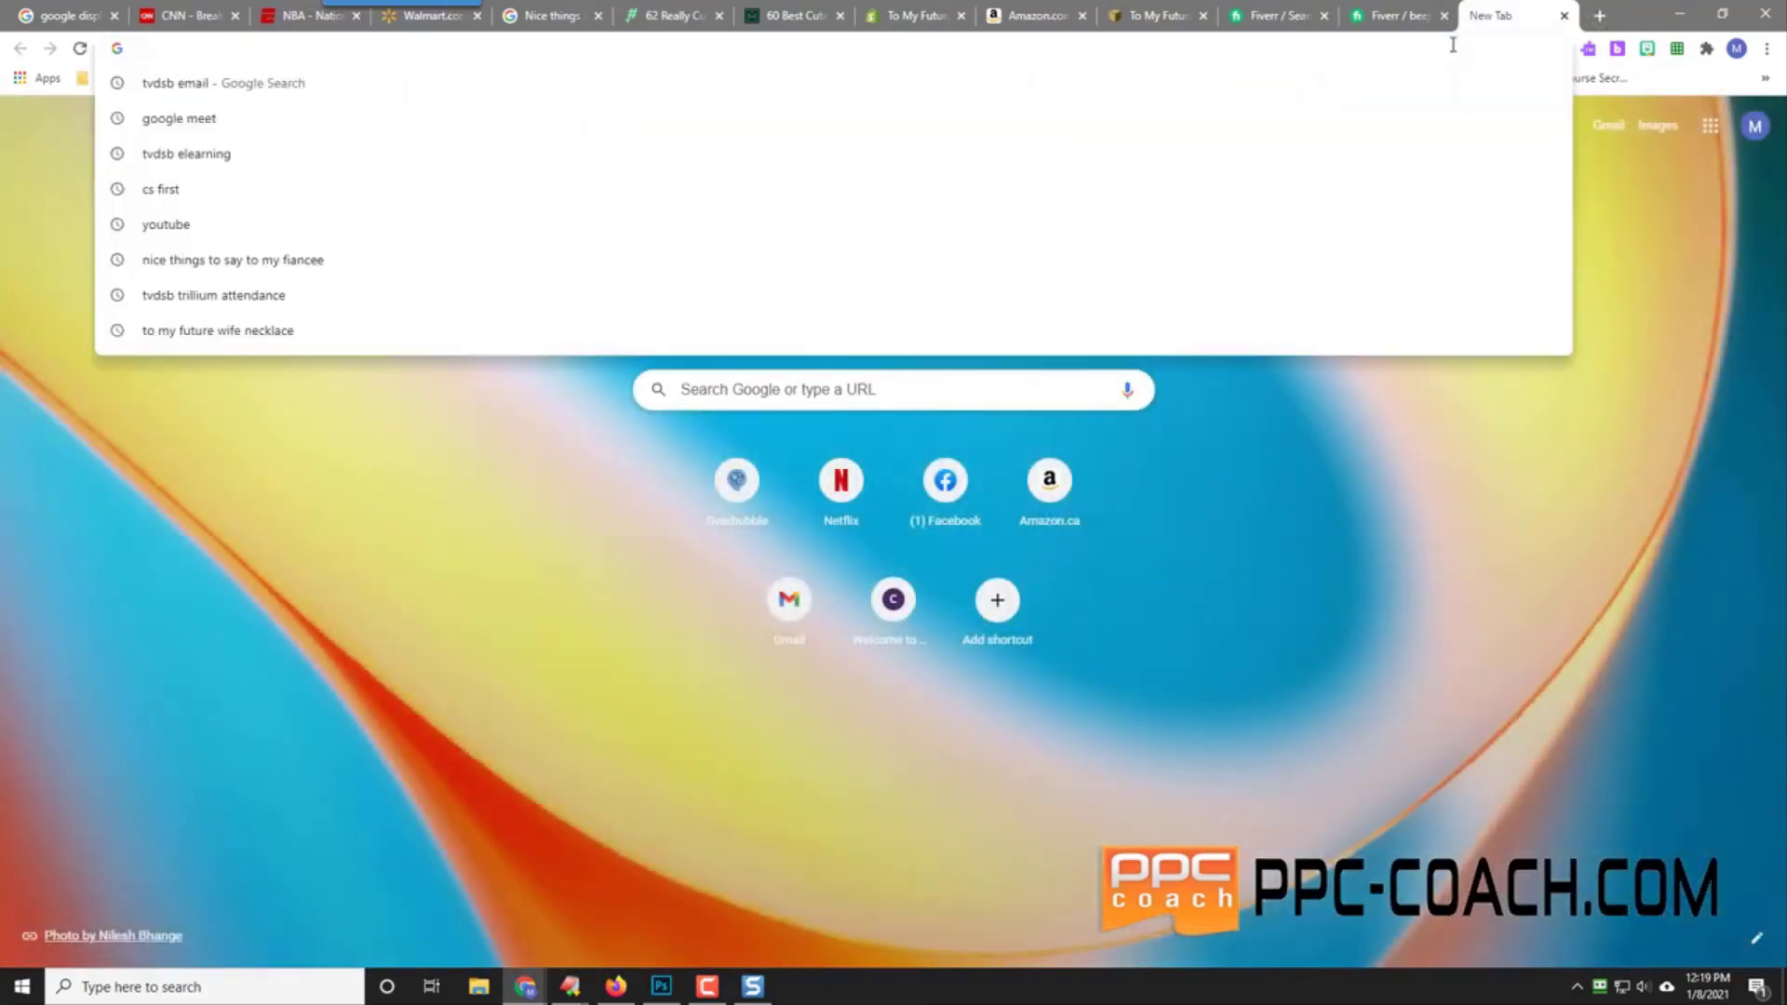
text(16.62 CAD )
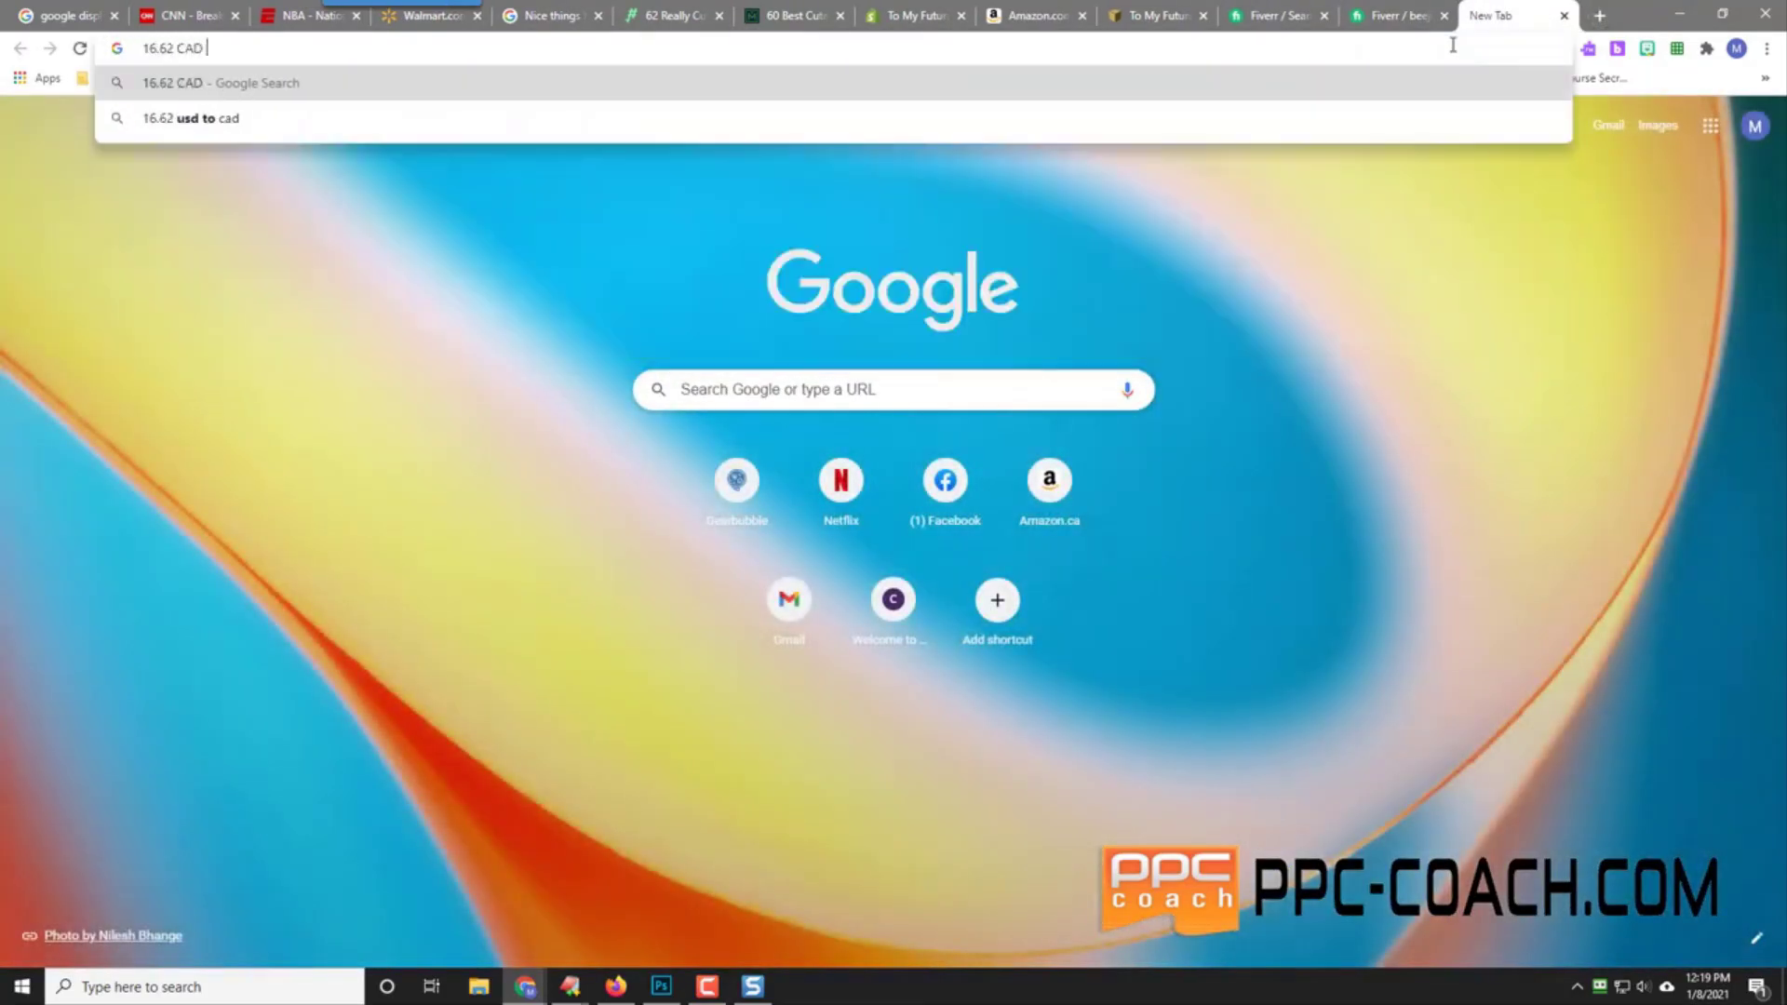
text(TO UI)
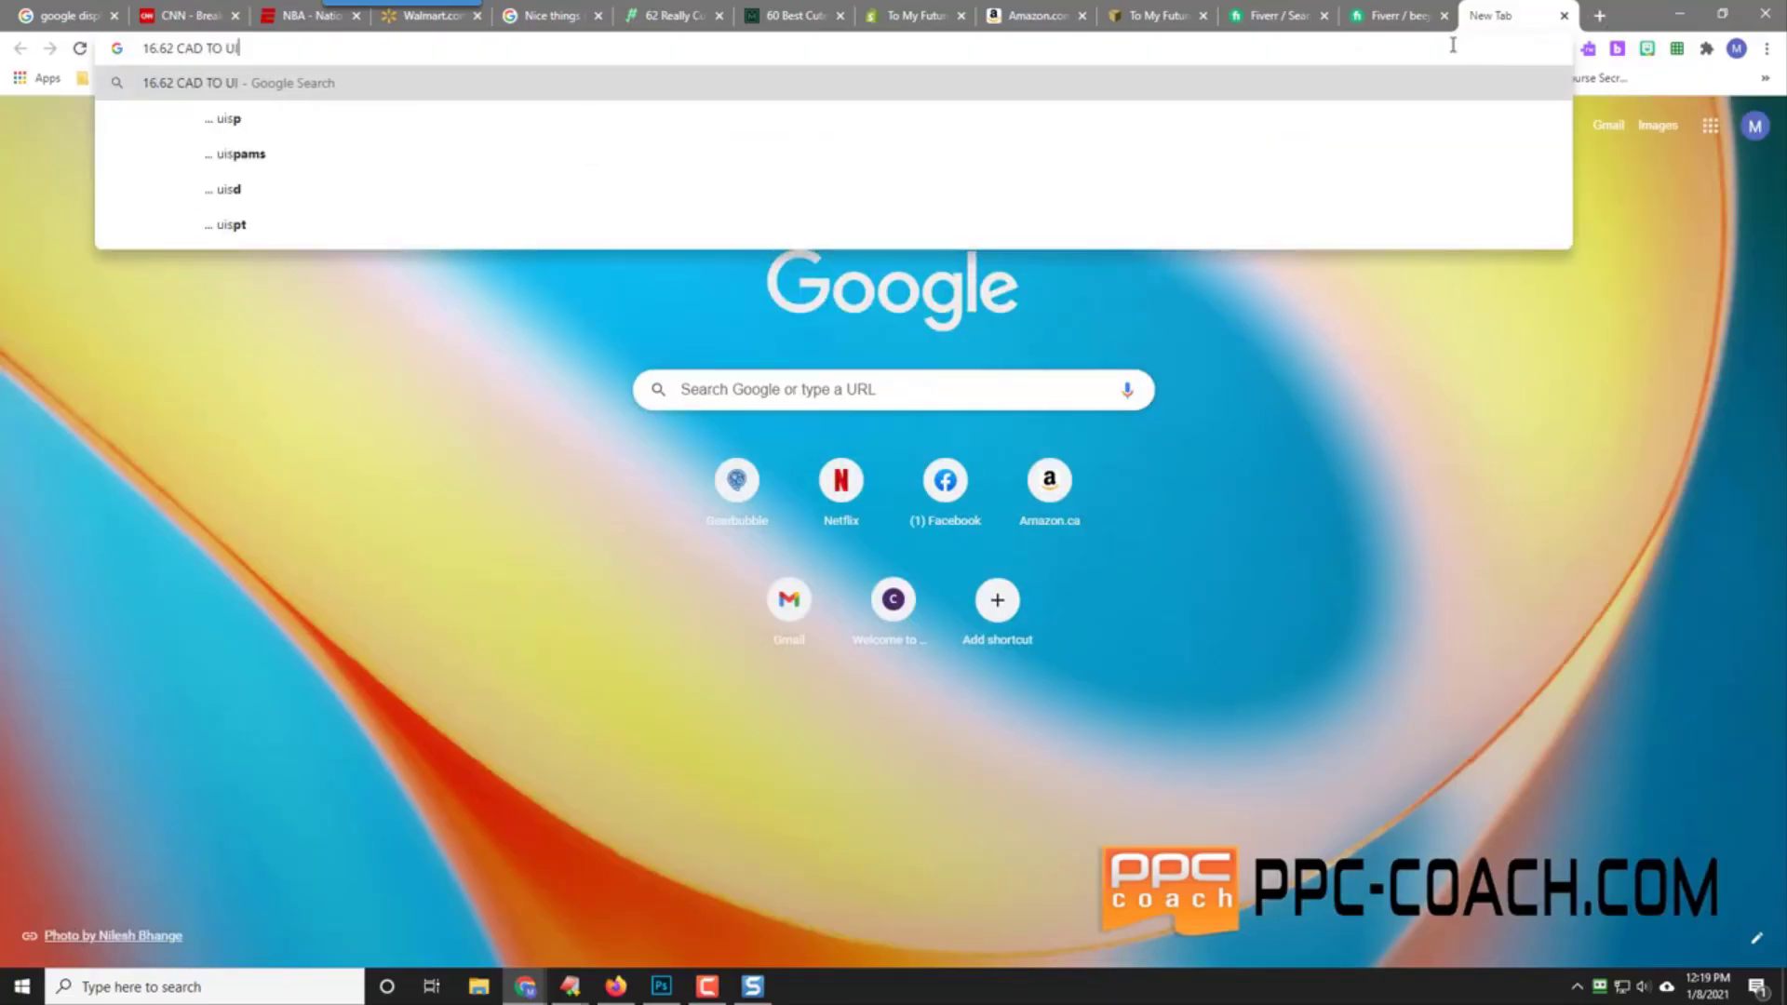
key(BackSpace)
text(SD)
key(Return)
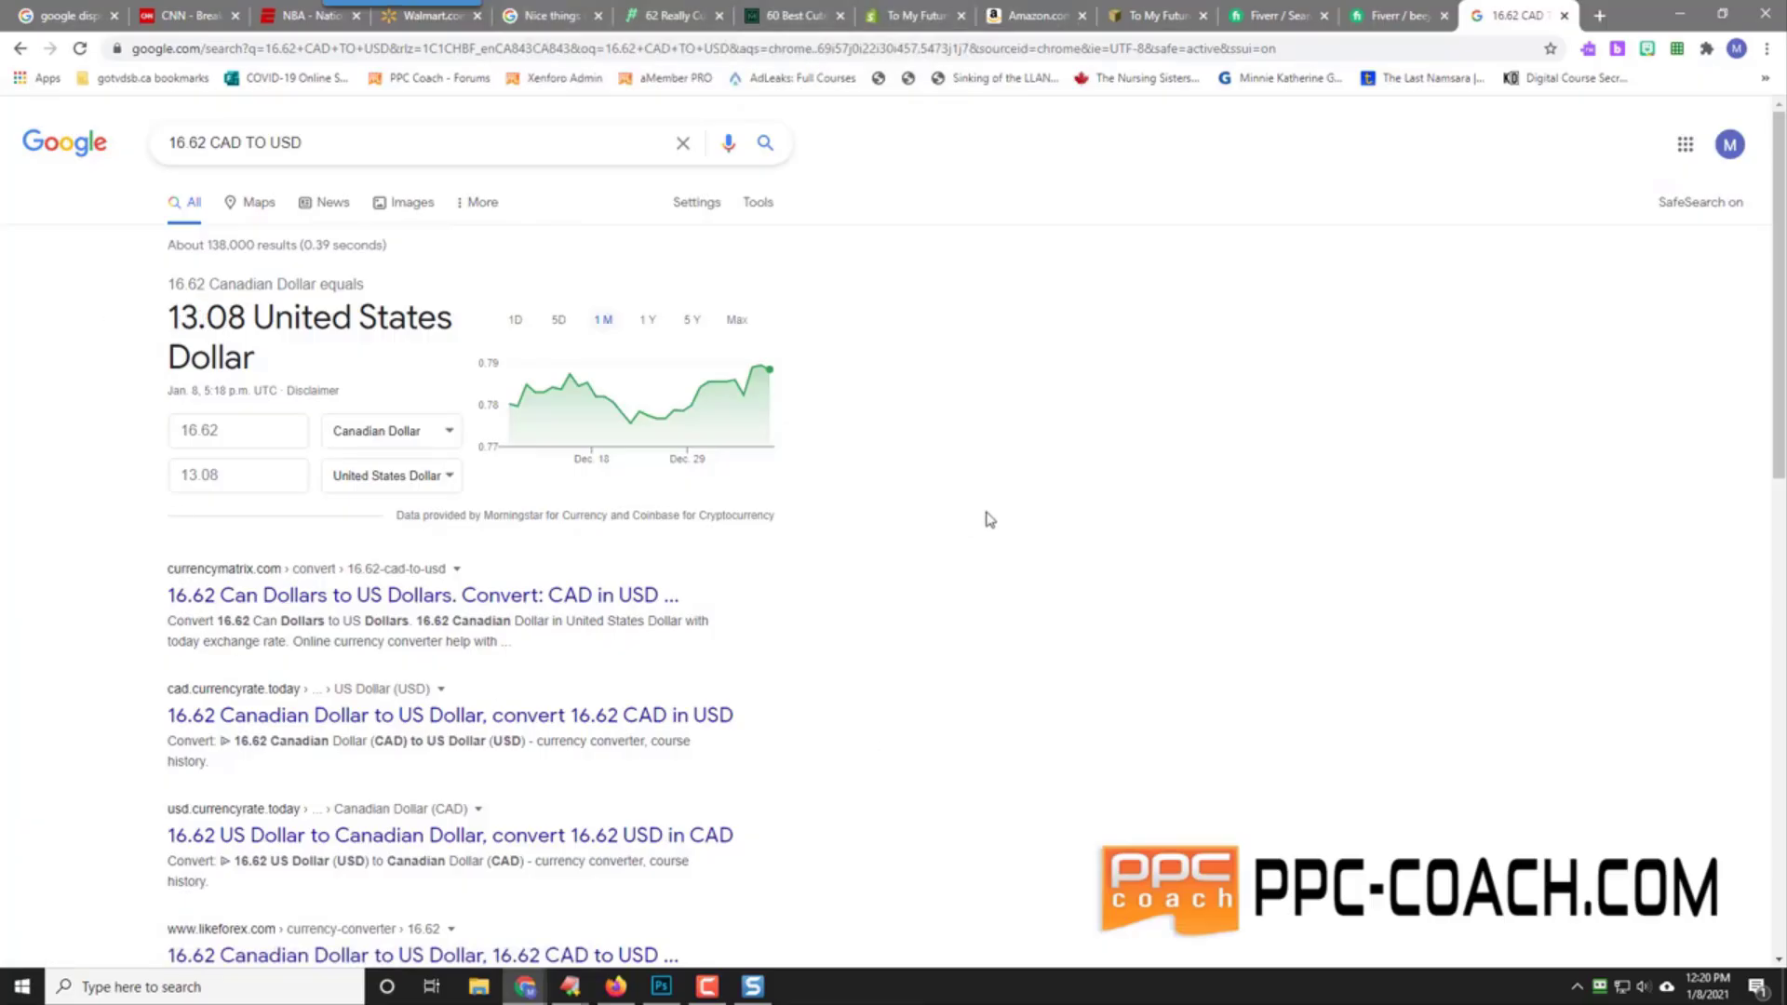
Step: Open Windows Calculator and compute 500 × 34.95
click(275, 994)
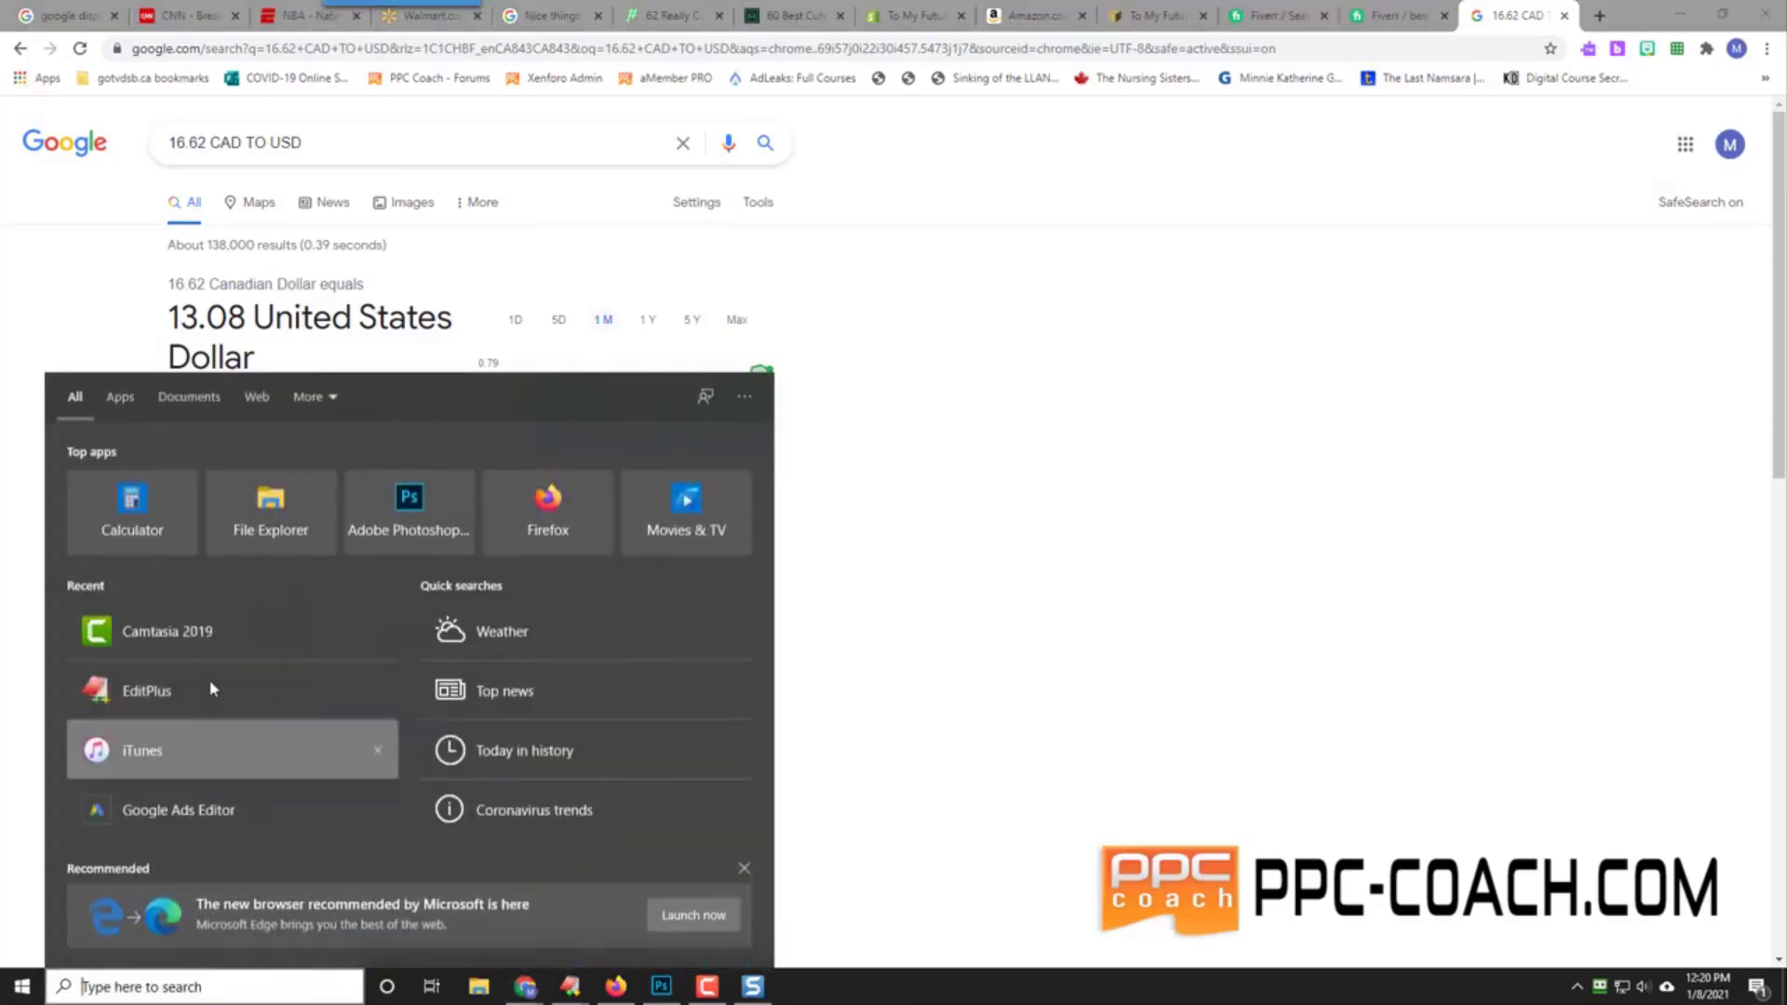
click(136, 511)
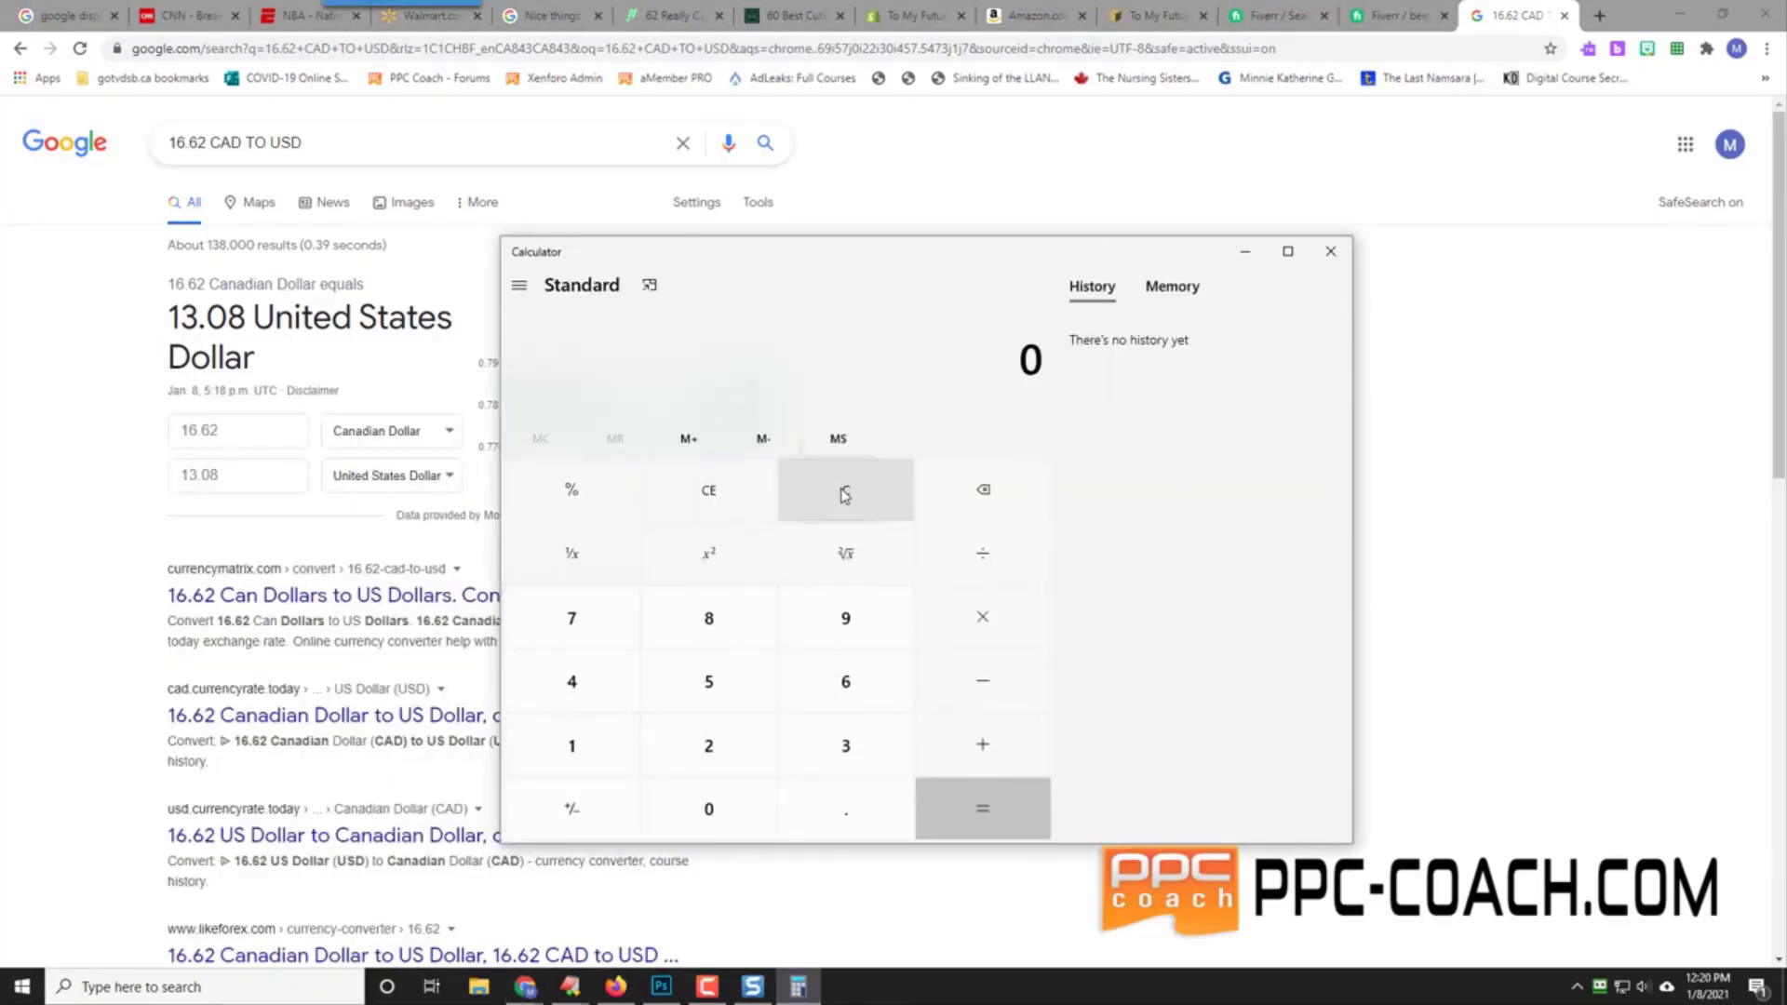
text(500)
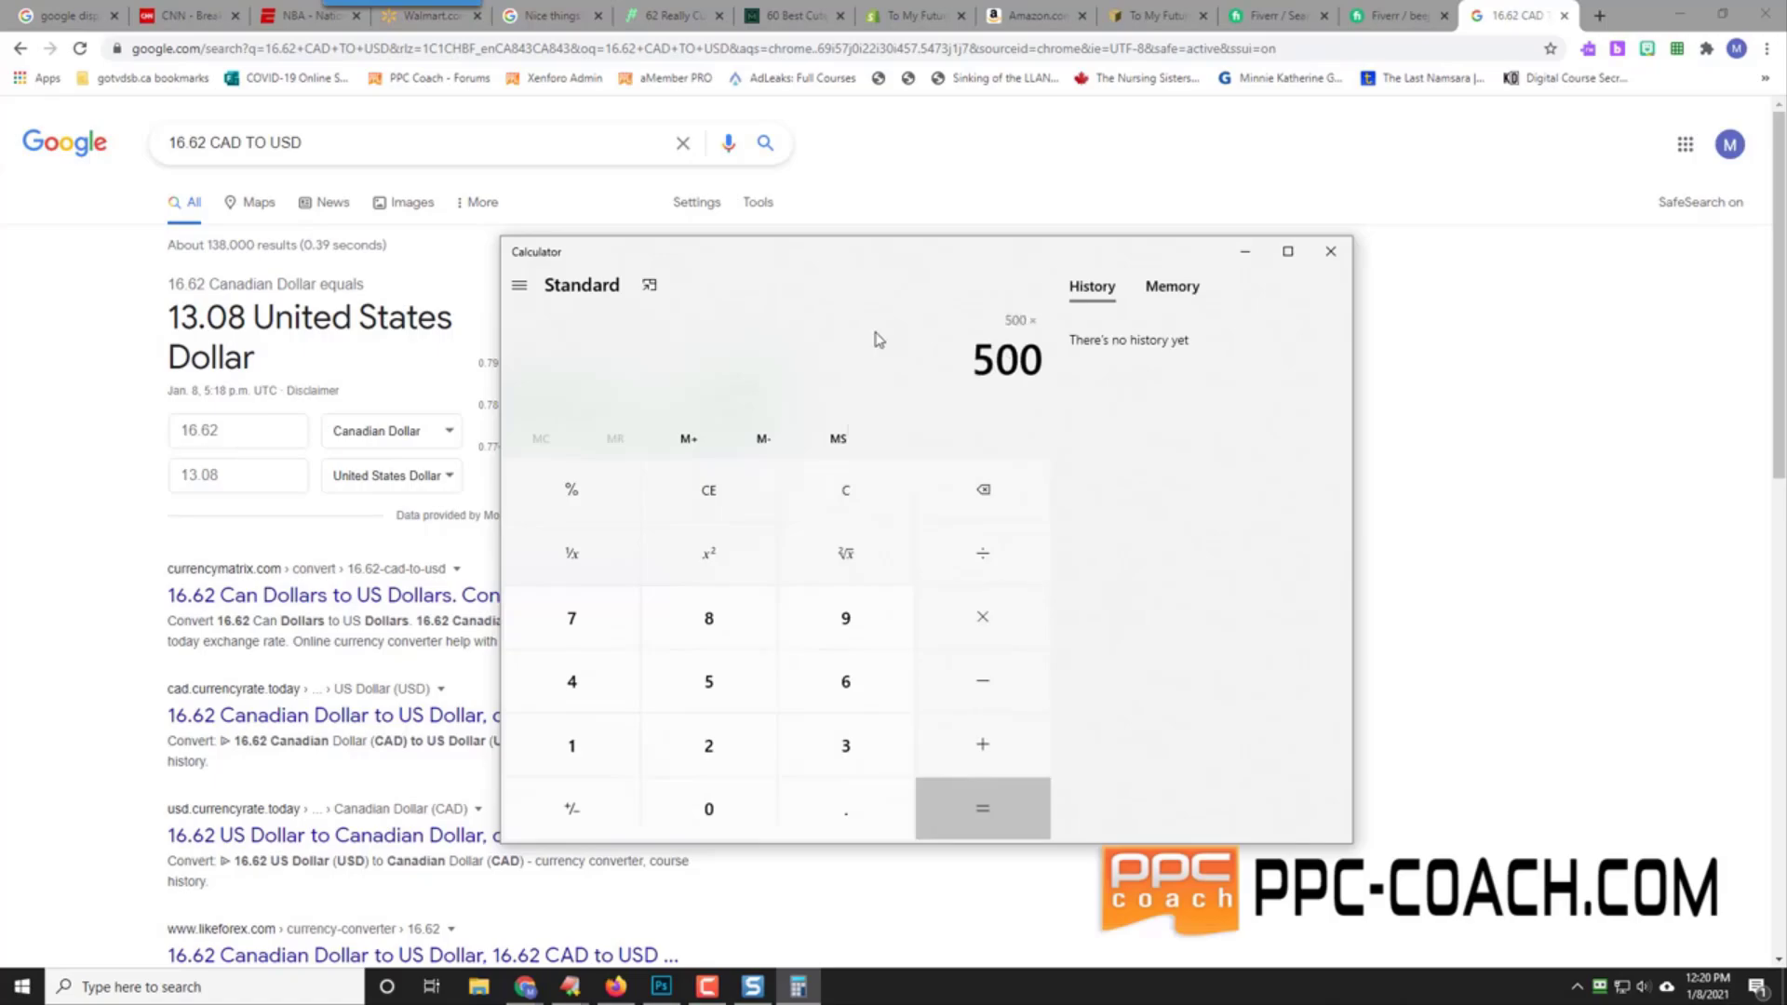
text(34.952)
key(BackSpace)
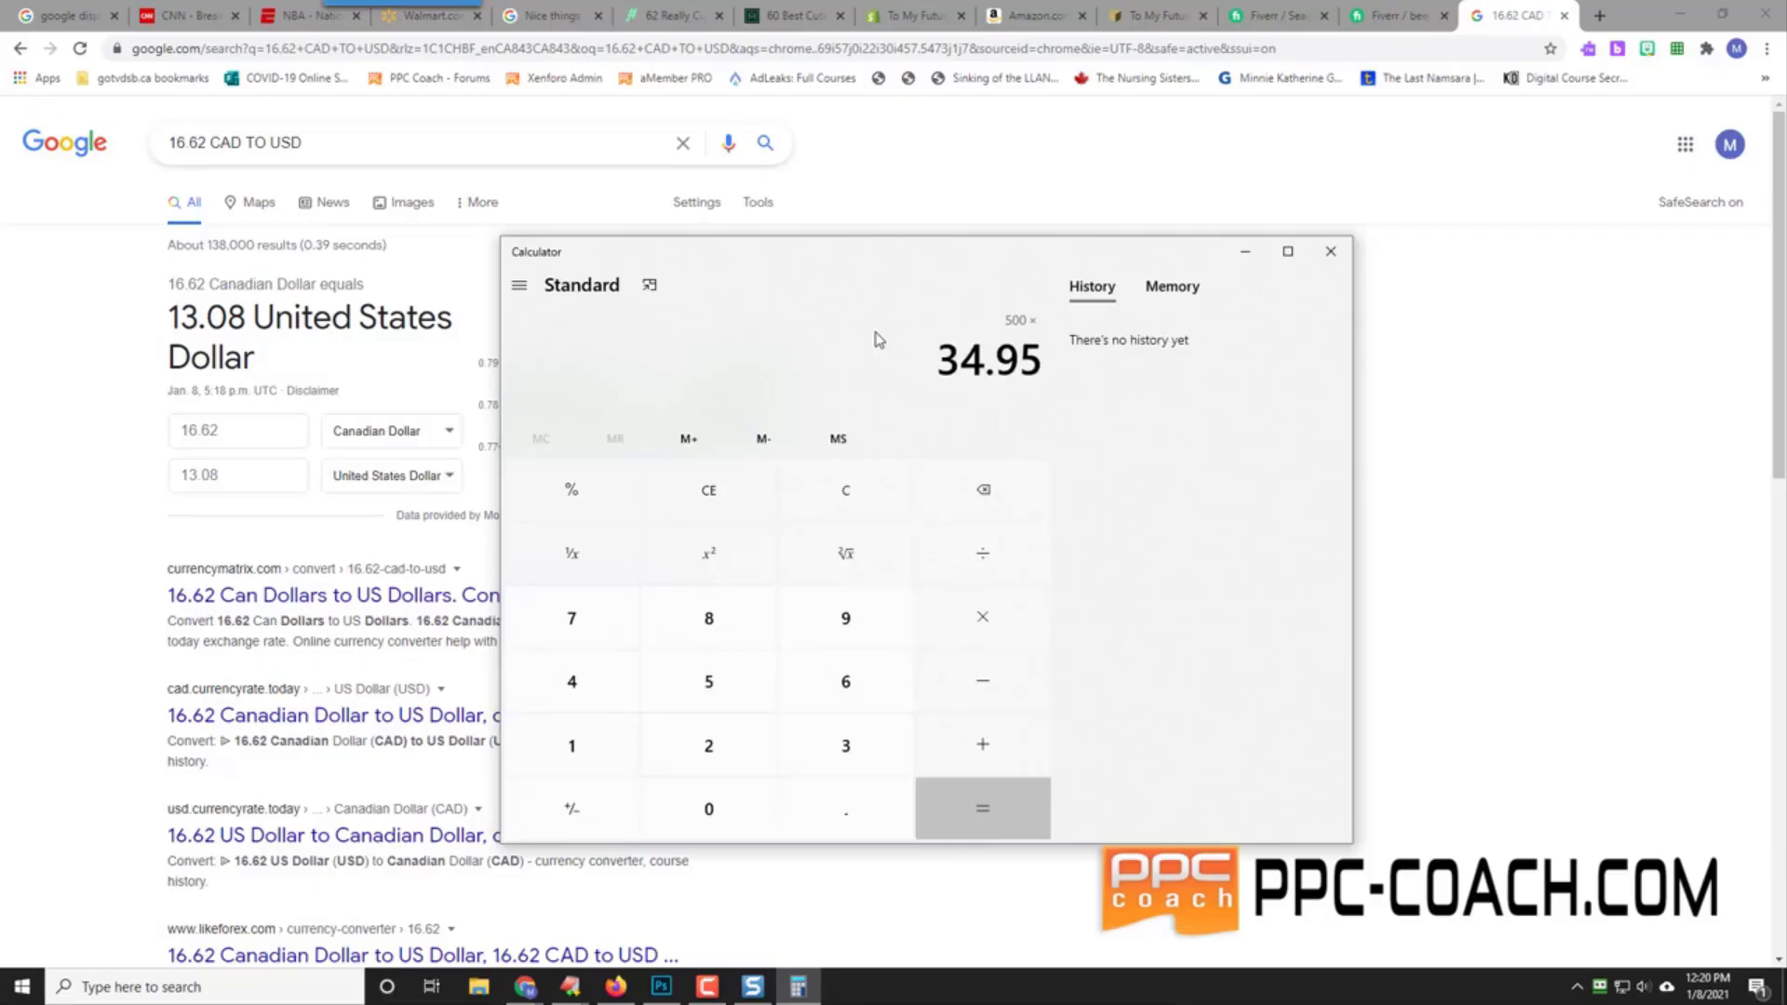
key(Return)
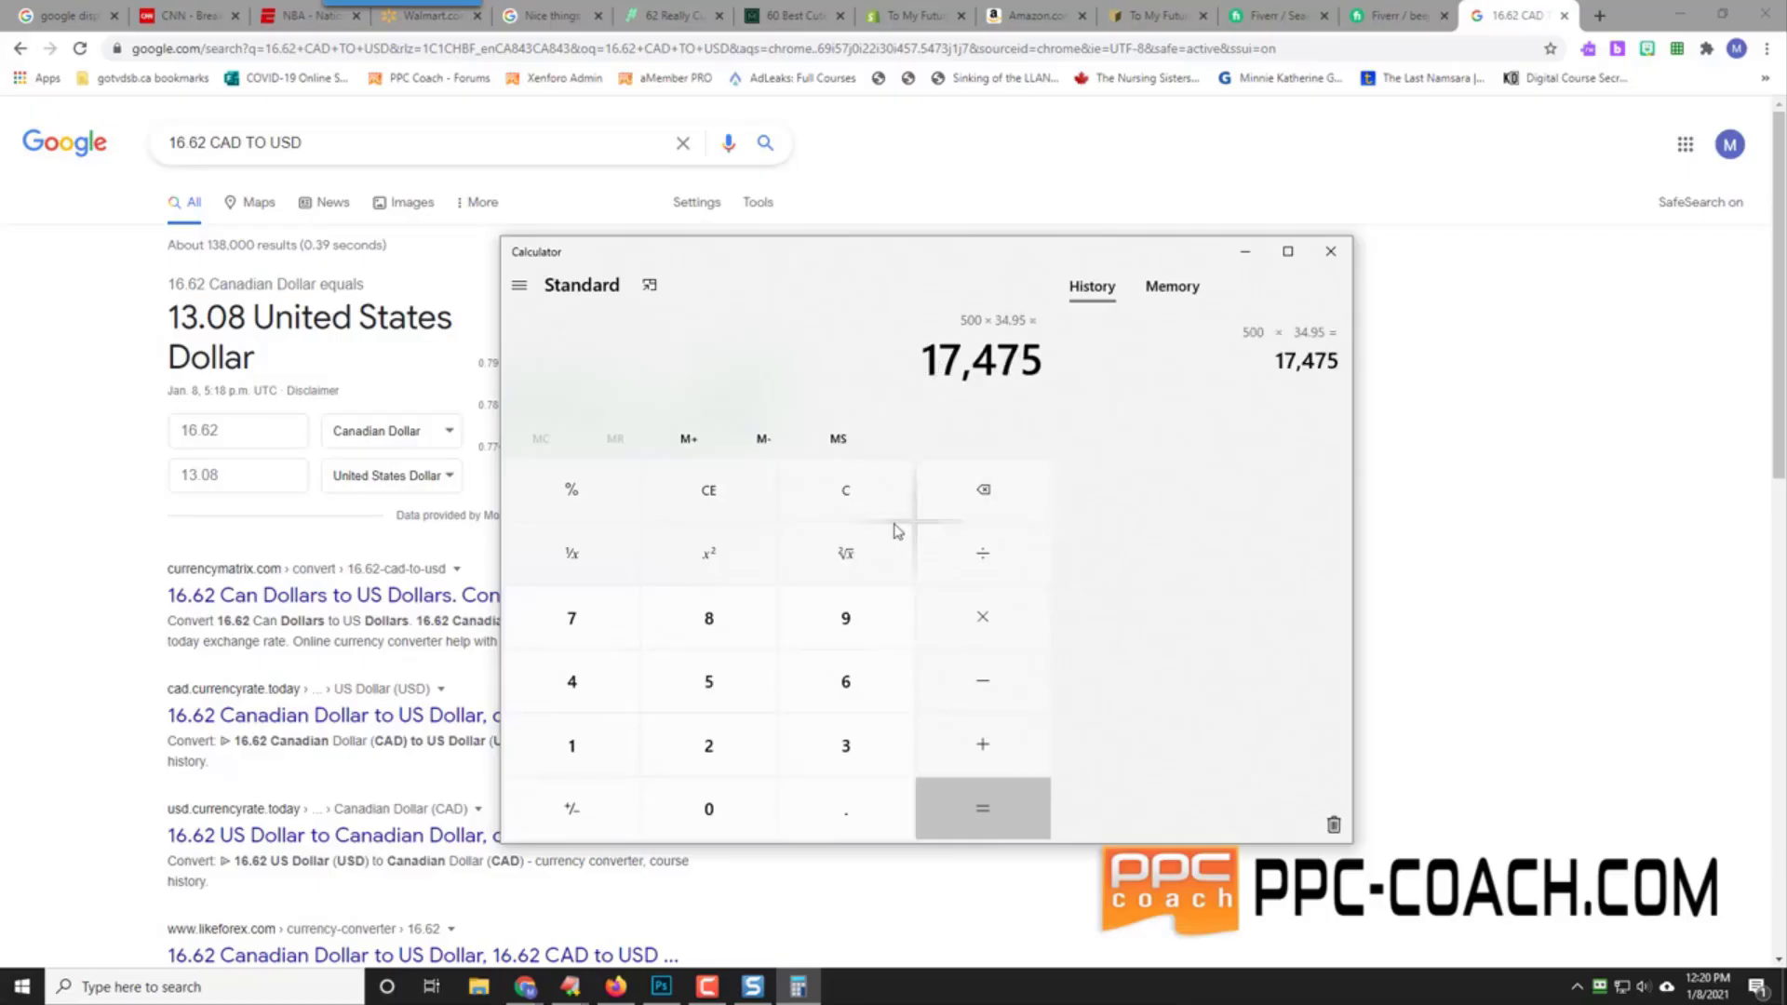
Step: Compute 1000 × 34.95 = 34,950 and copy the result
click(849, 494)
text(1000)
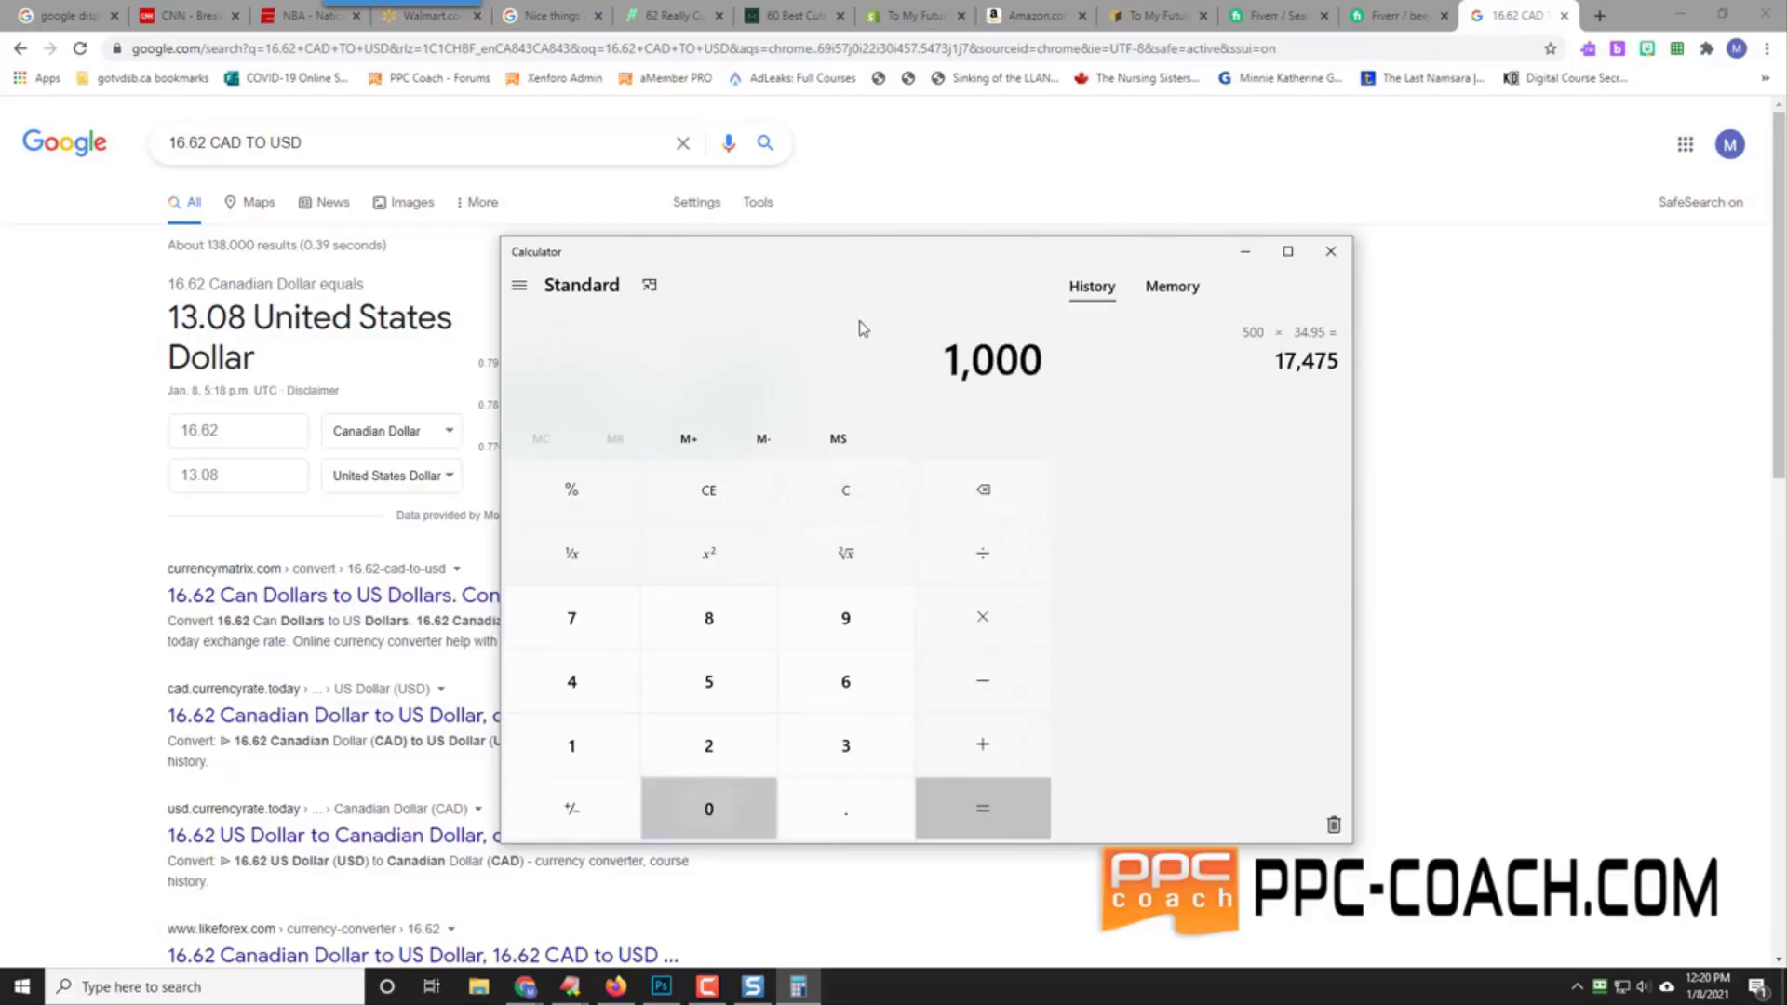
text(*34.95)
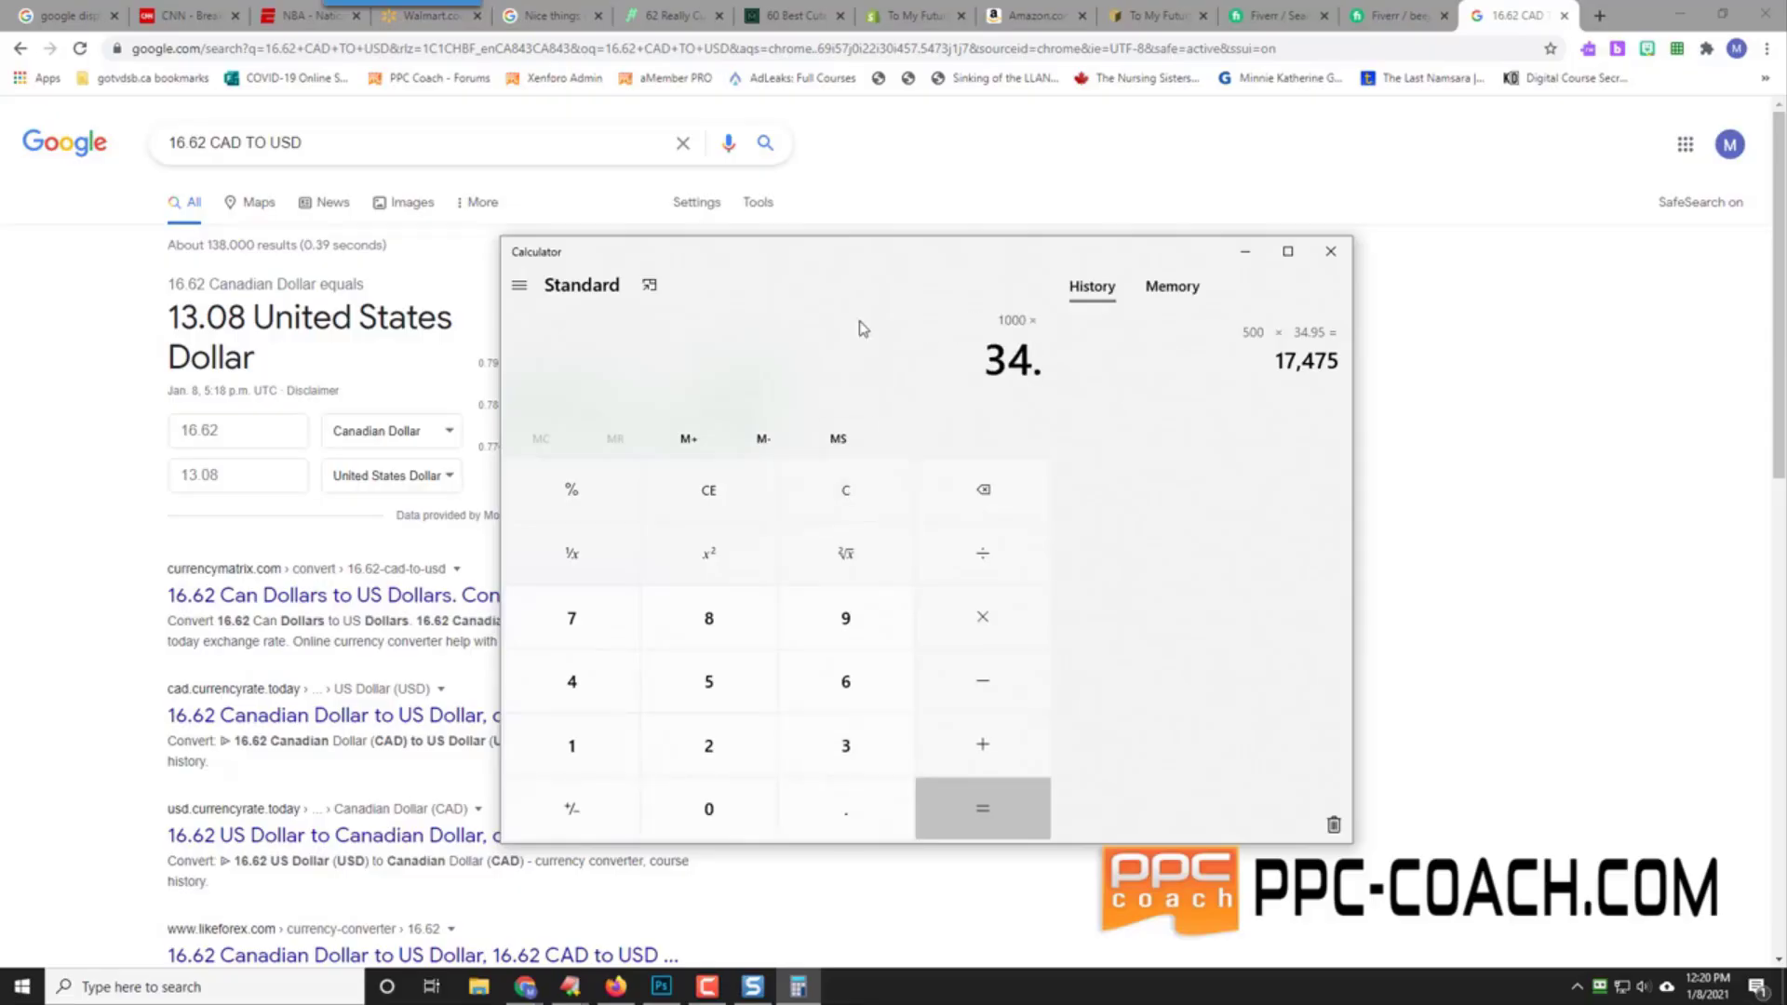
key(Return)
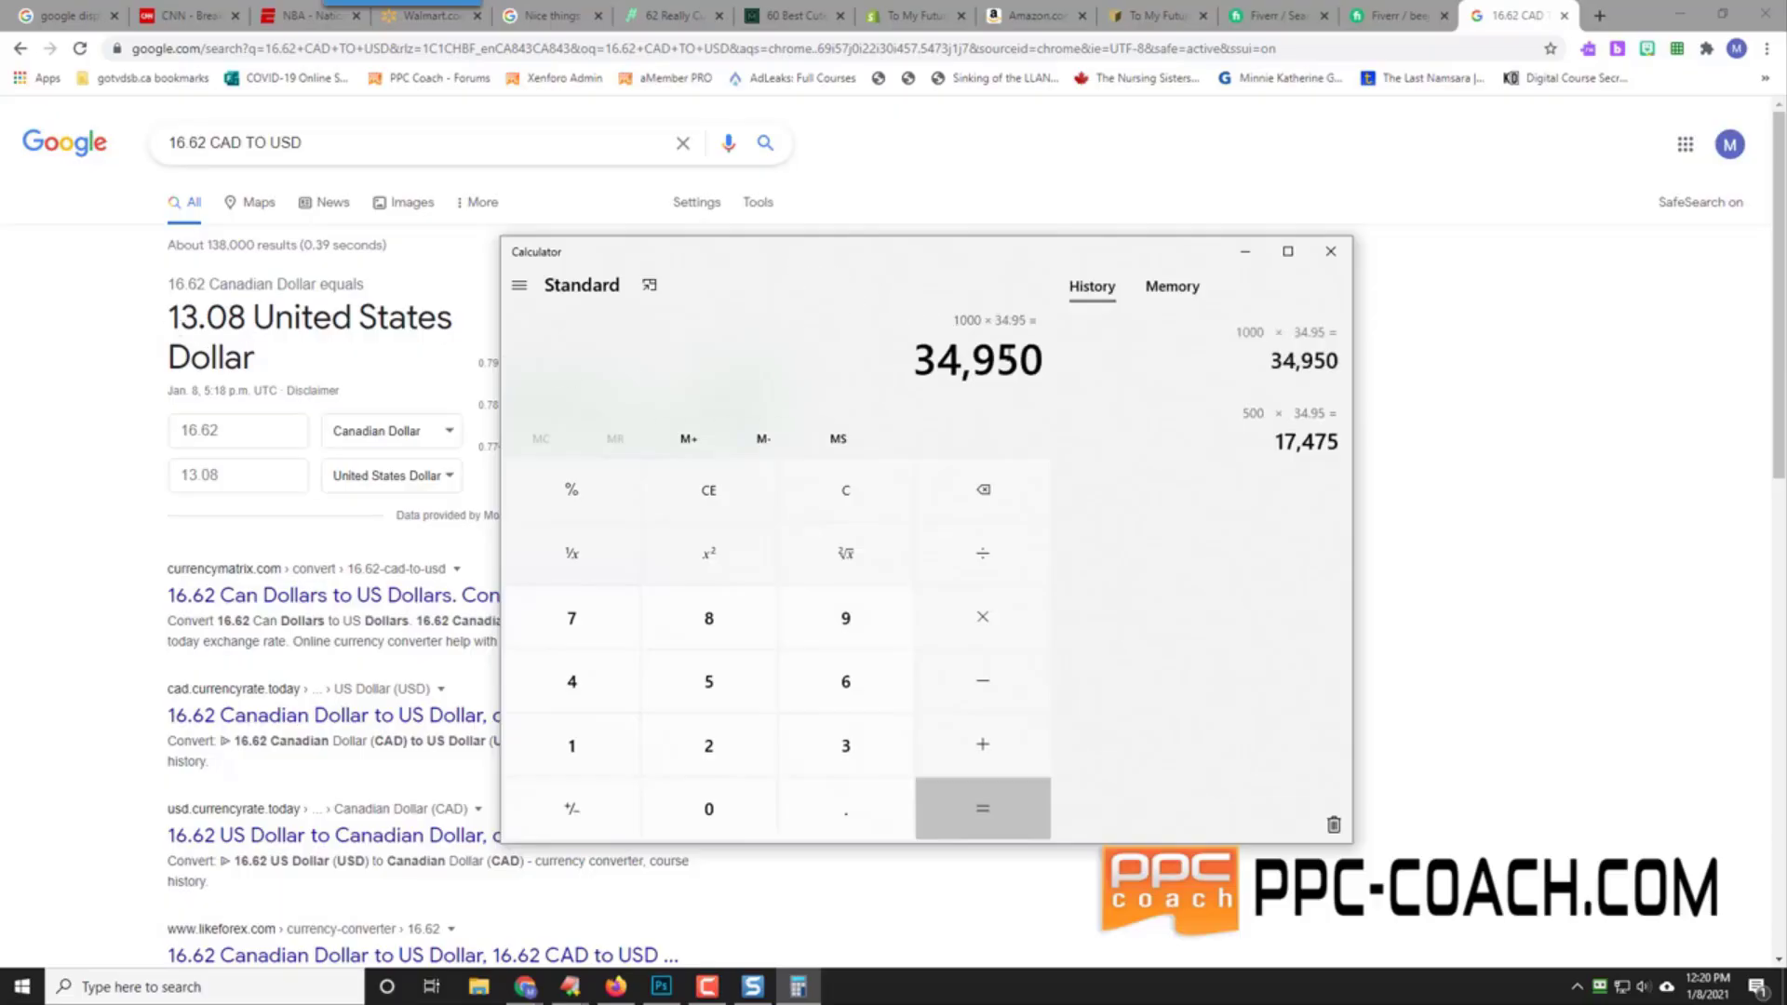
key(ctrl+c)
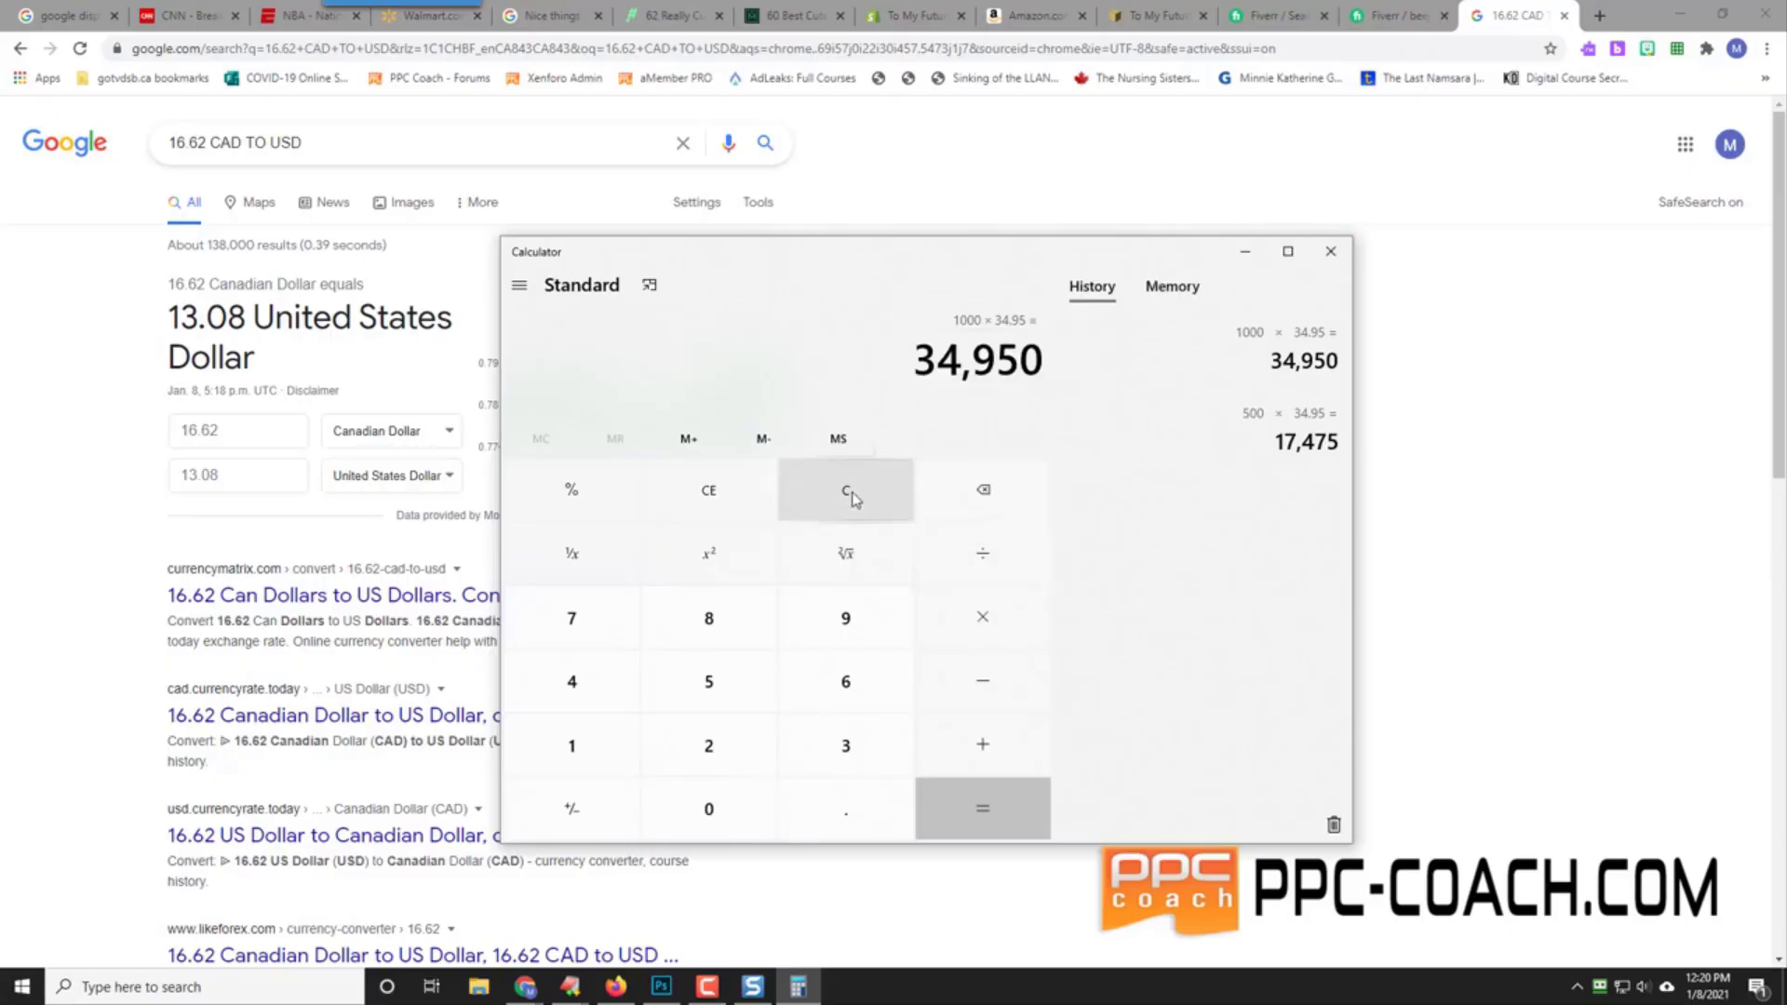
Step: Compute 1/34,950 × 13.08 = 3.742489270386266e-4 and select the result
click(573, 556)
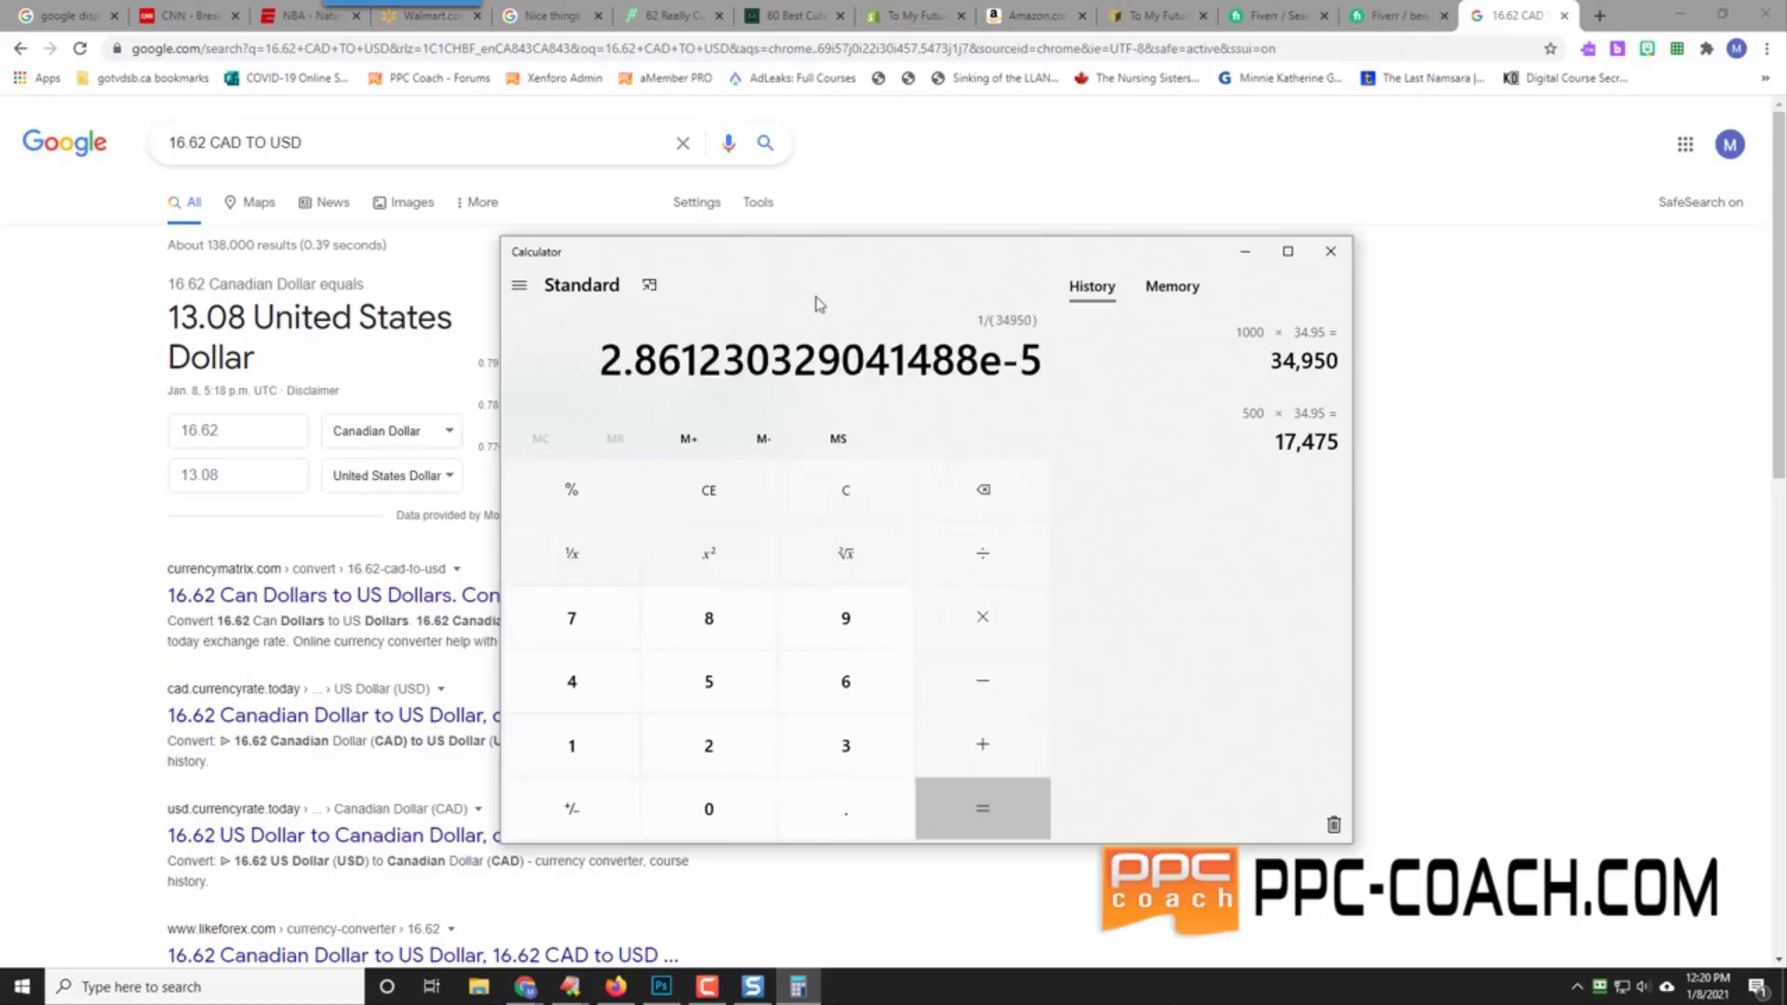
text(*13.0)
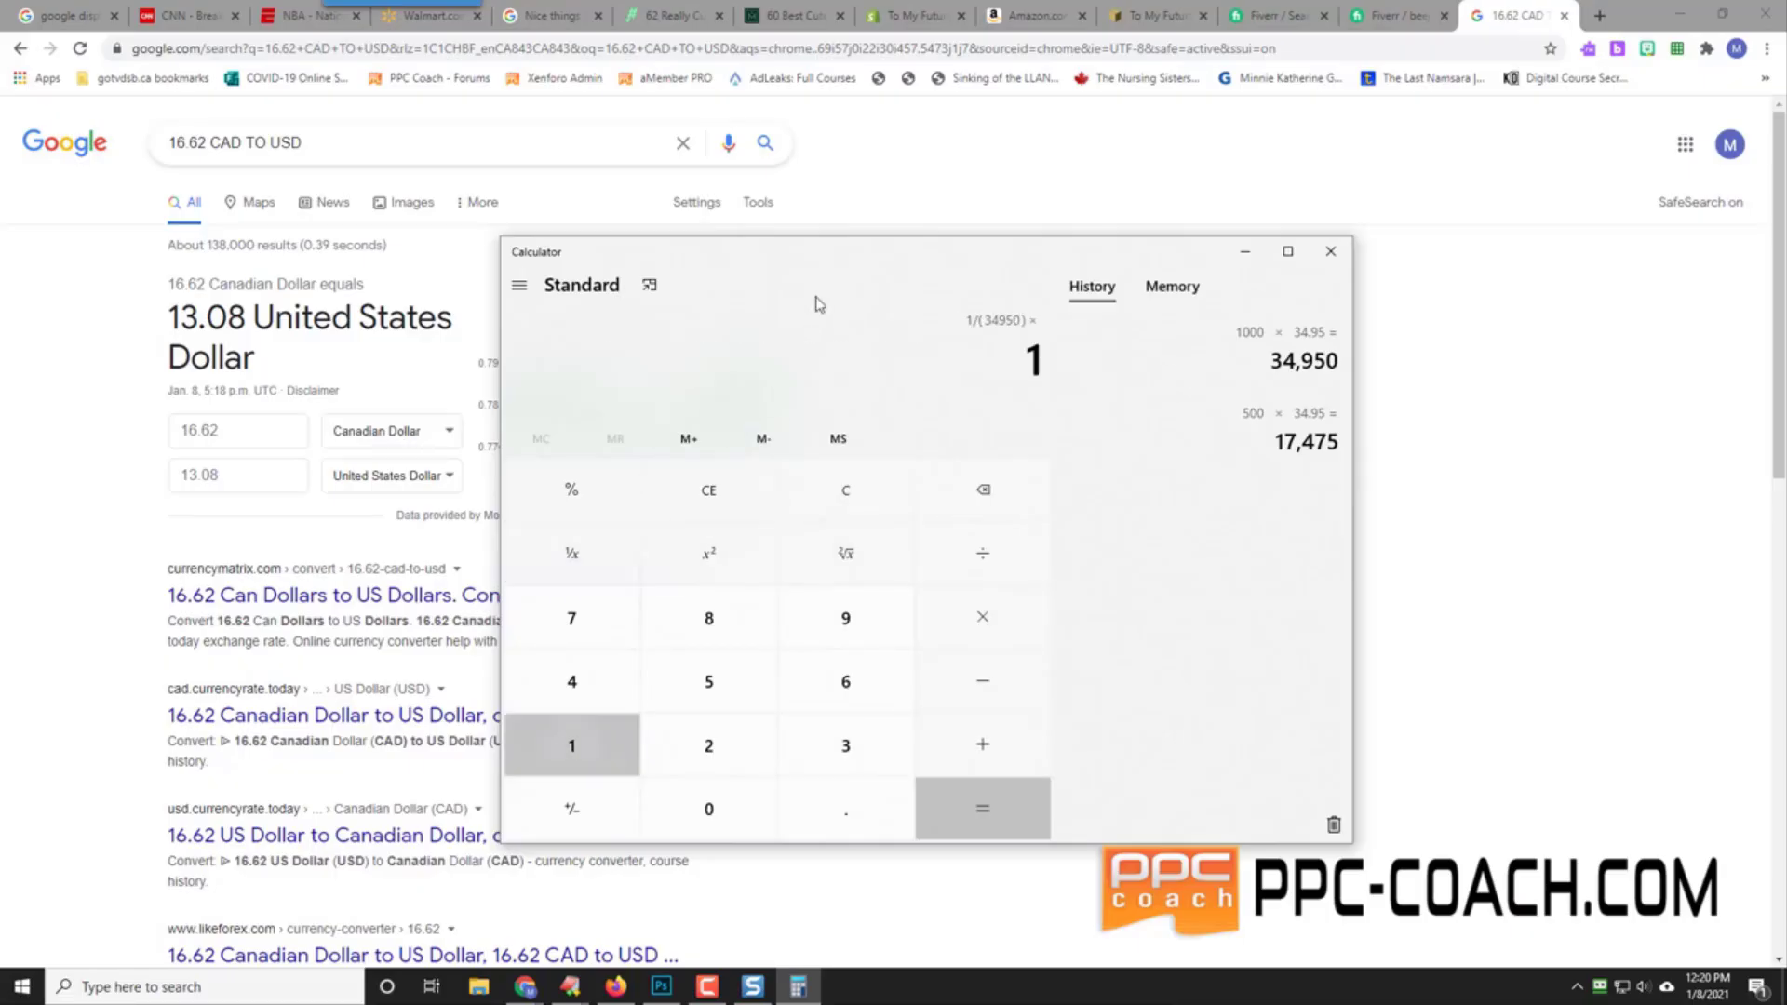
text(8)
key(Return)
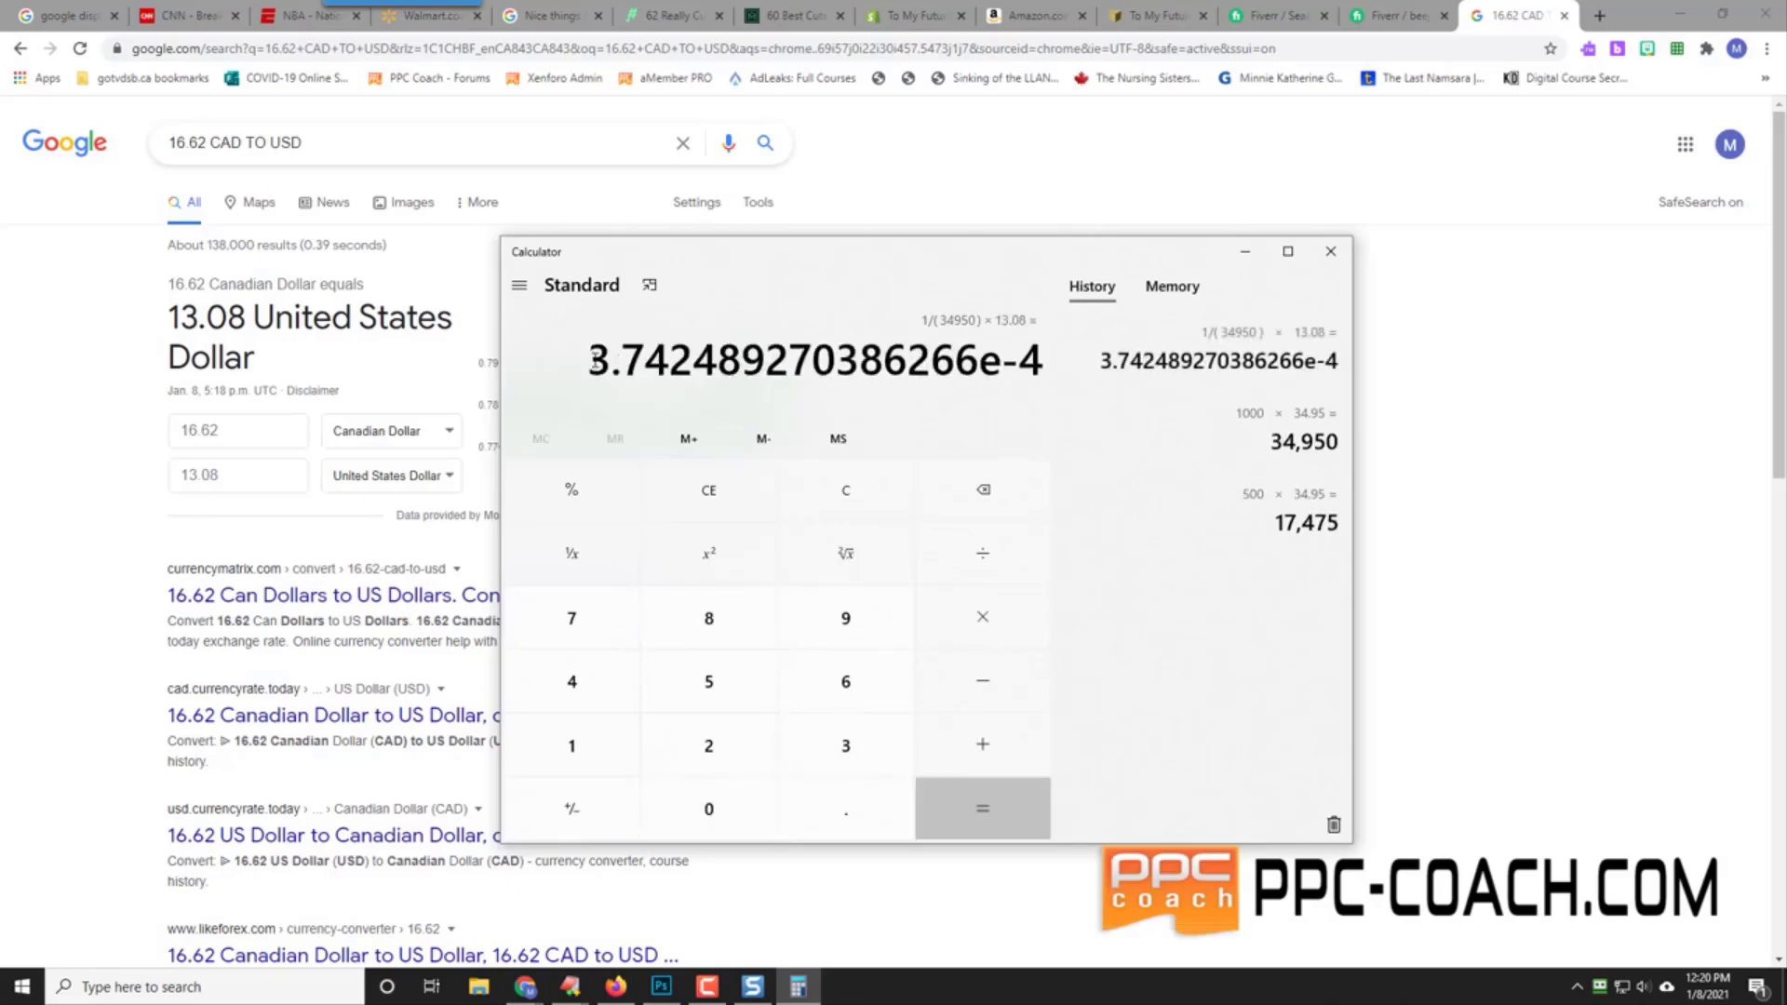
drag(591, 361, 1045, 361)
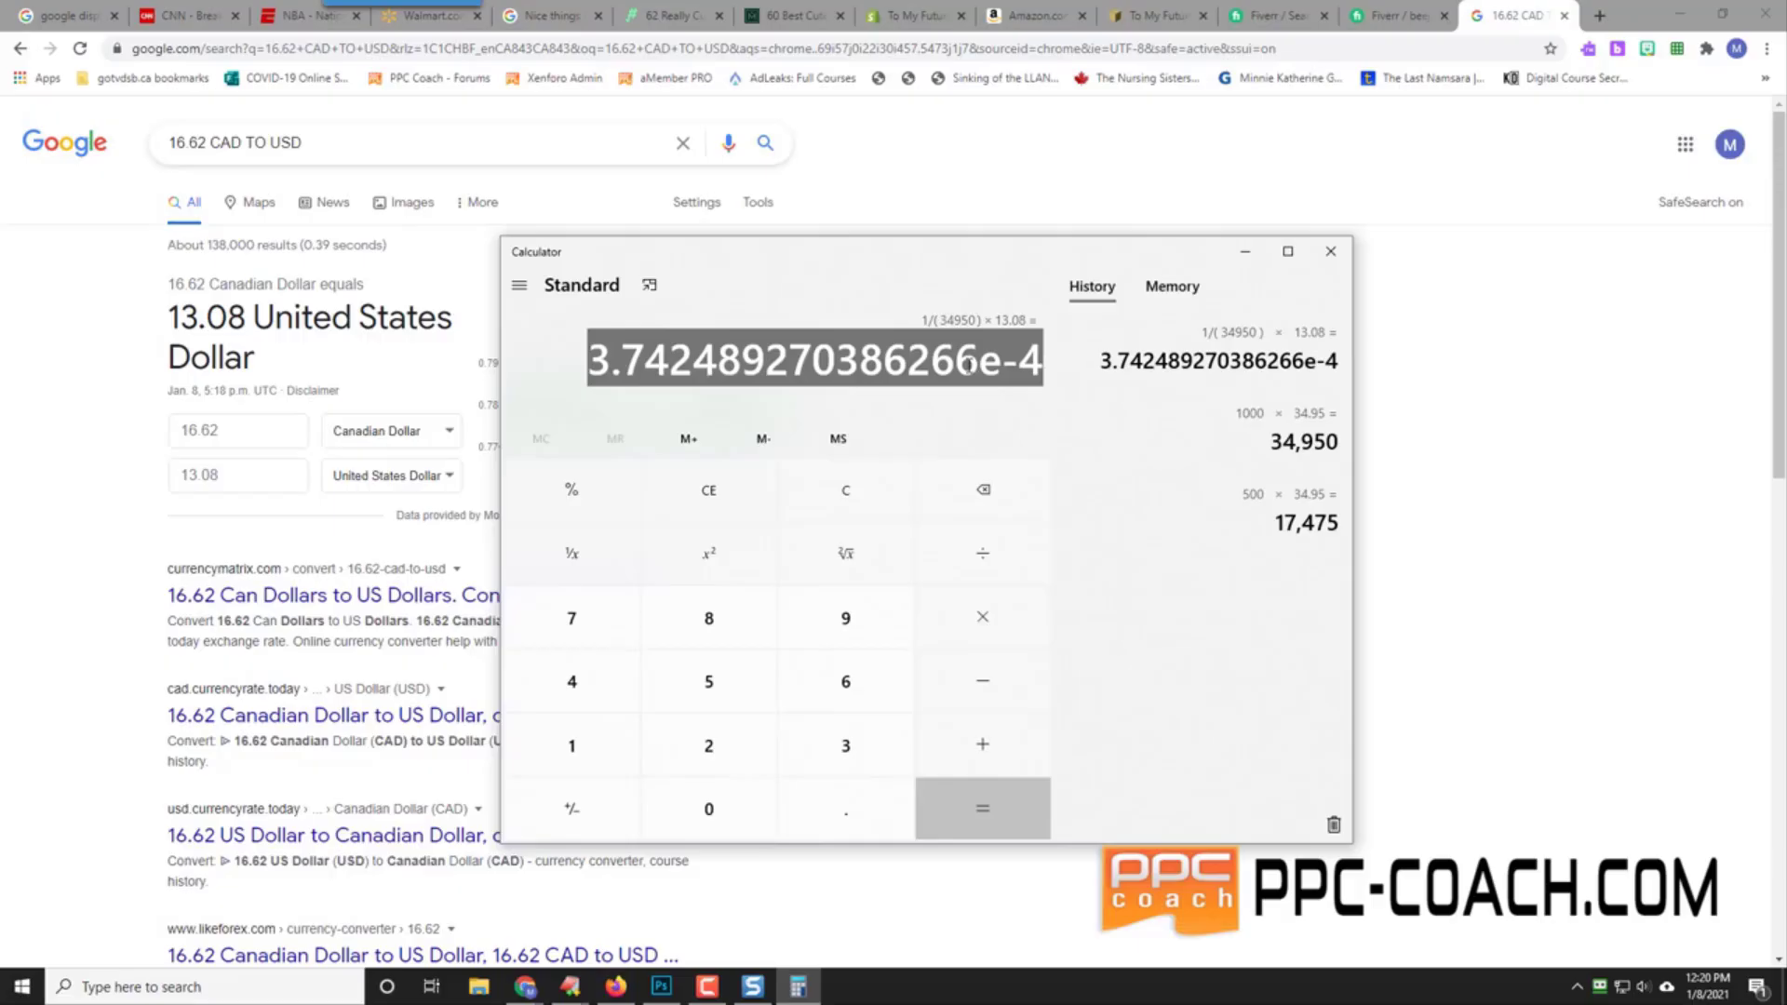
Step: Close Calculator and review the Fiverr necklace order activity showing the C$16.62 total
click(1328, 252)
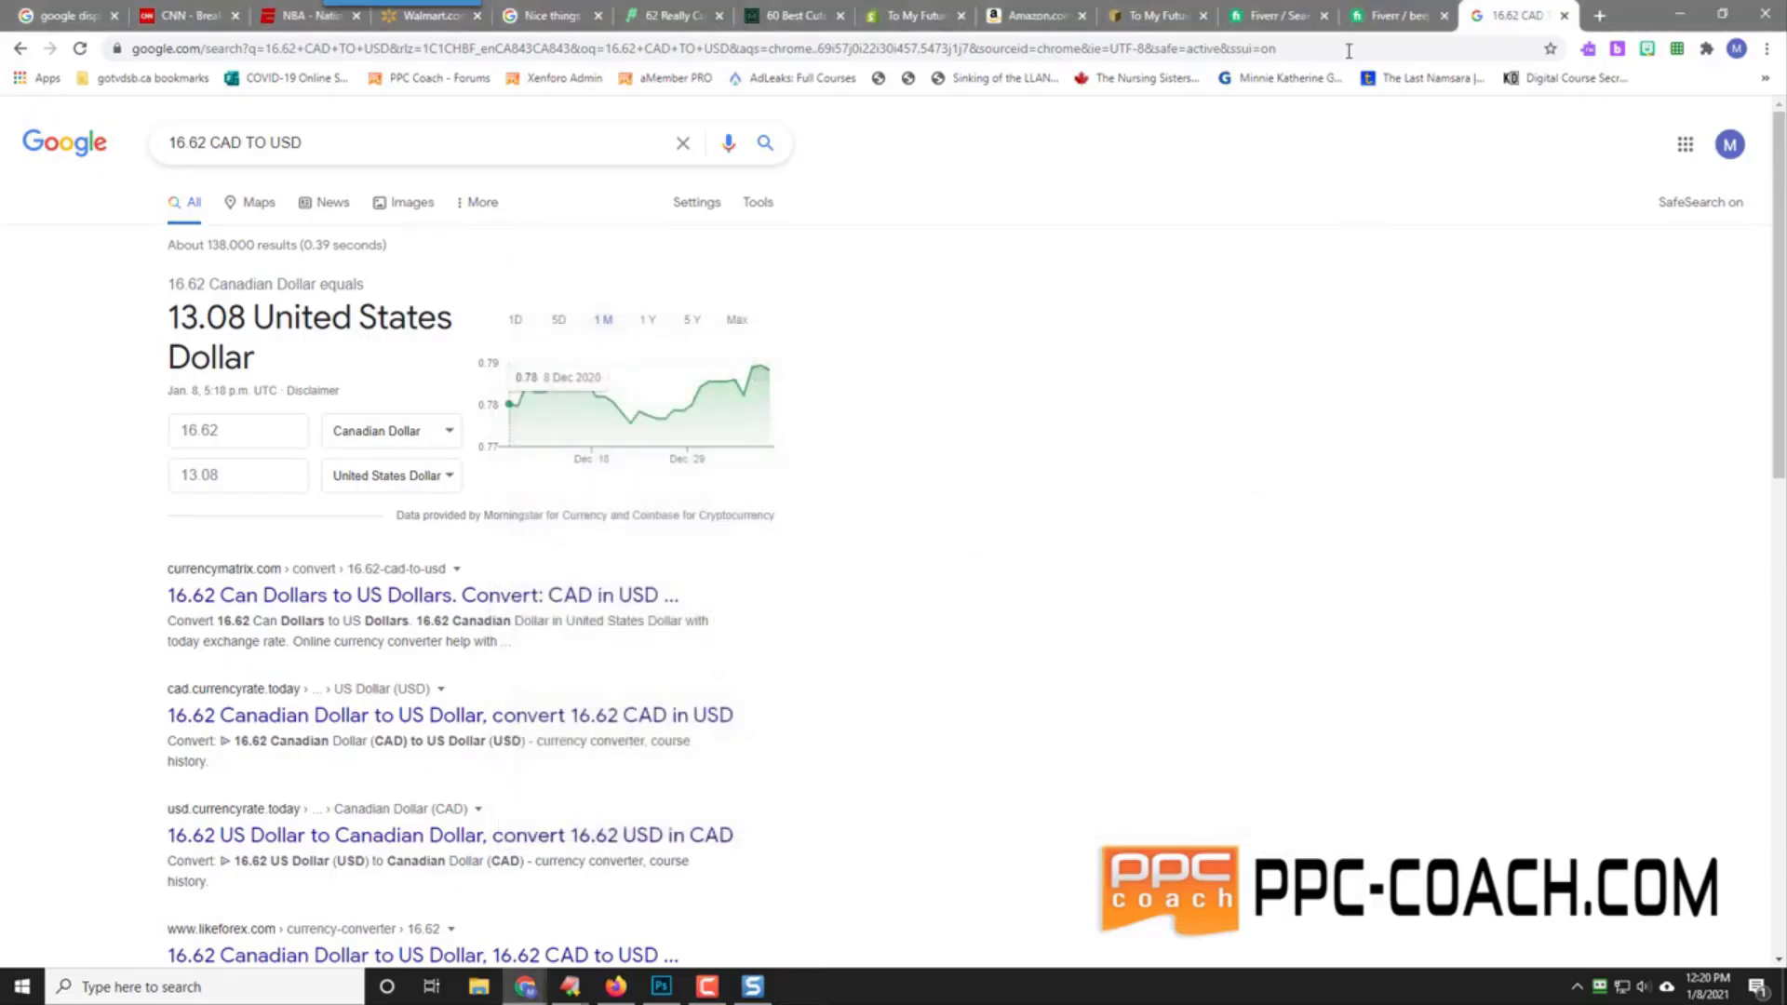
click(1388, 14)
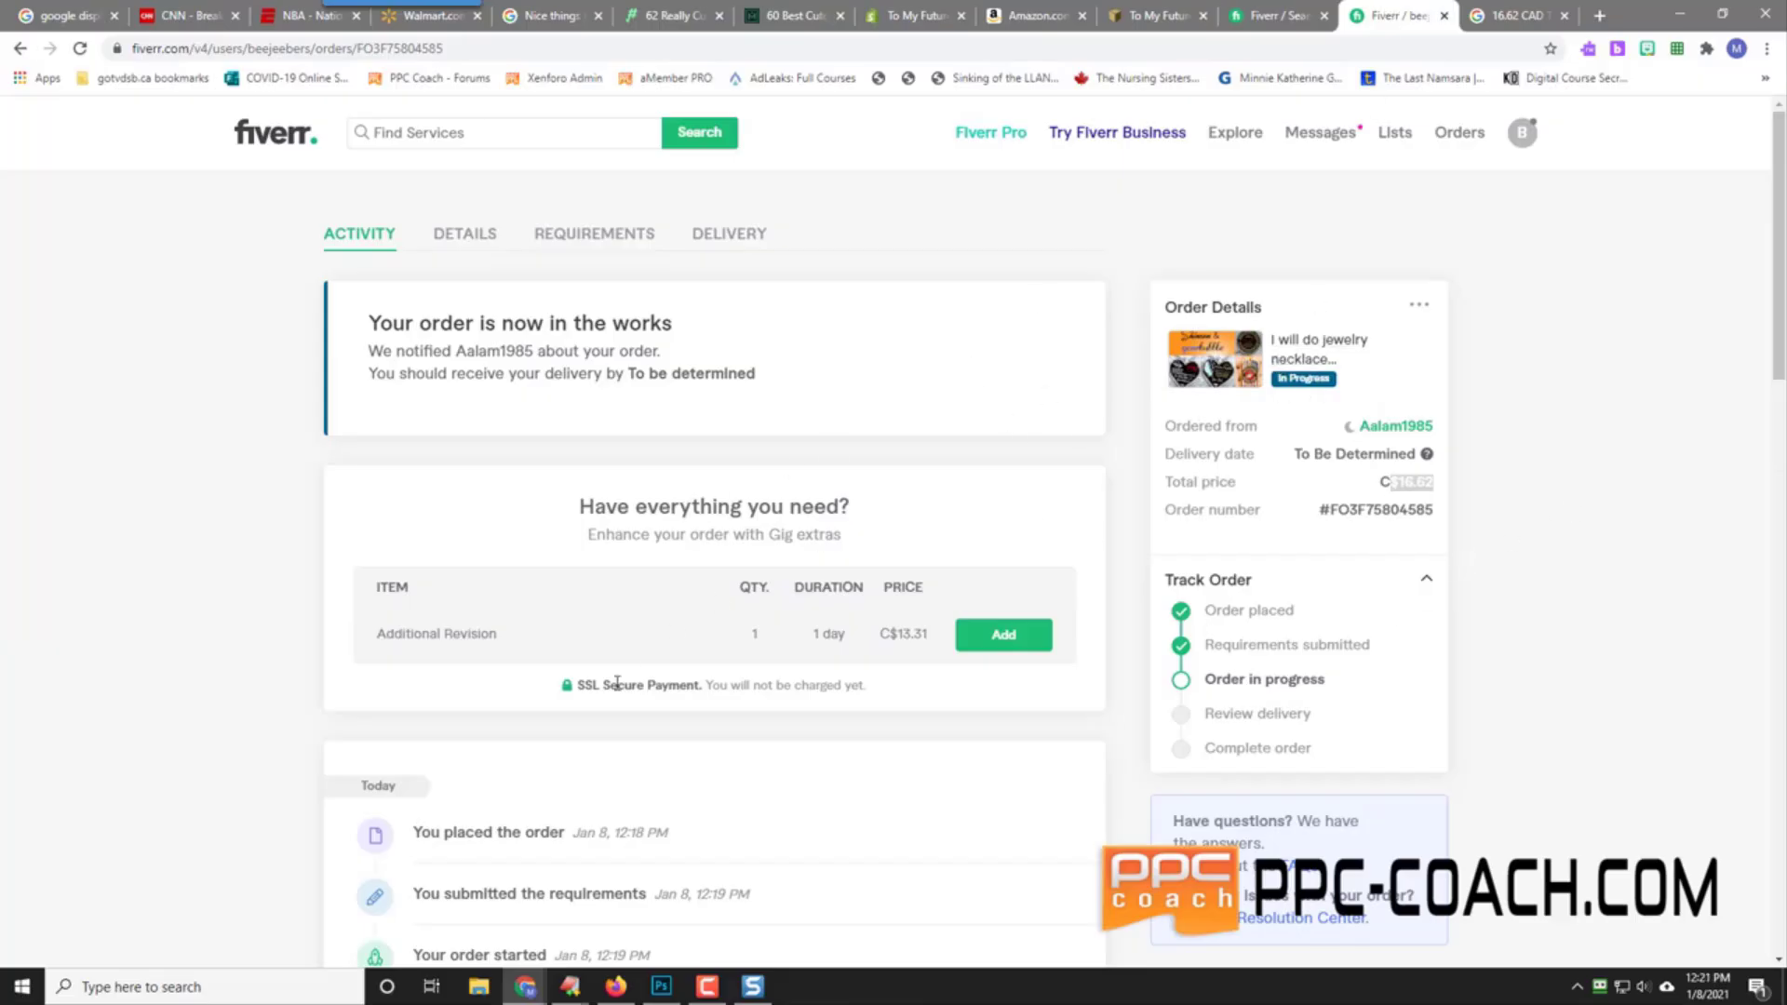
scroll(195, 649, down, 5)
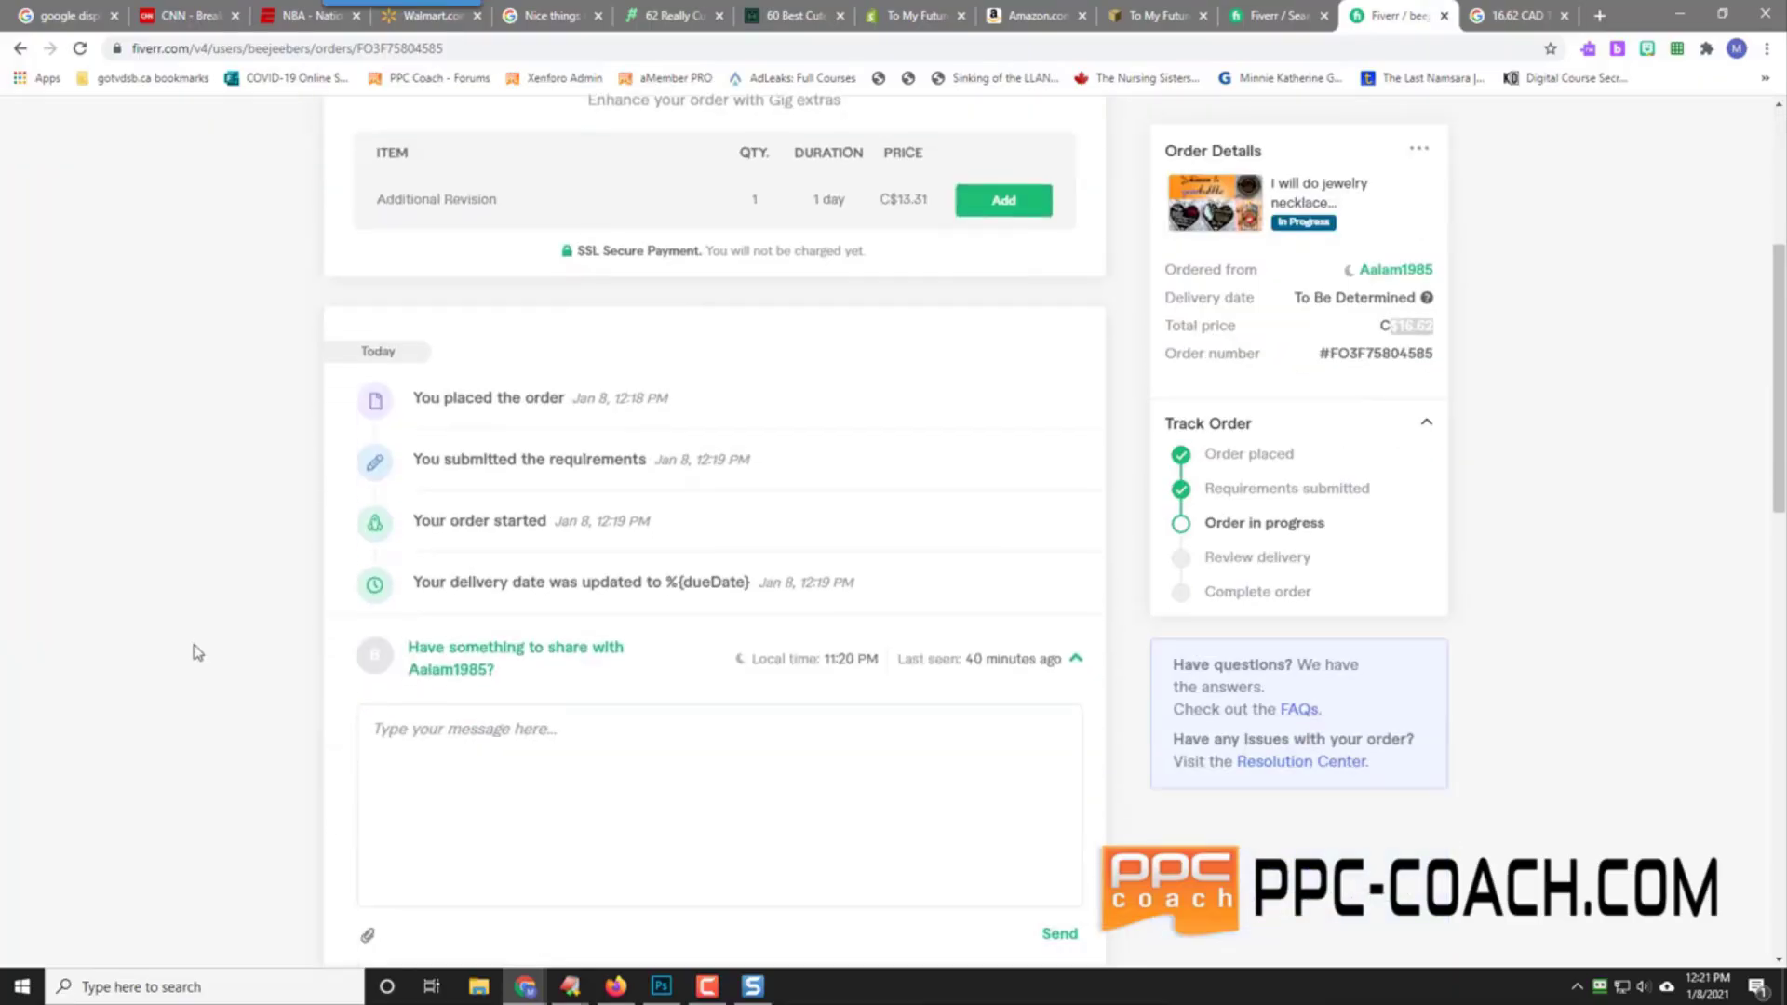
scroll(195, 651, down, 7)
scroll(196, 652, up, 12)
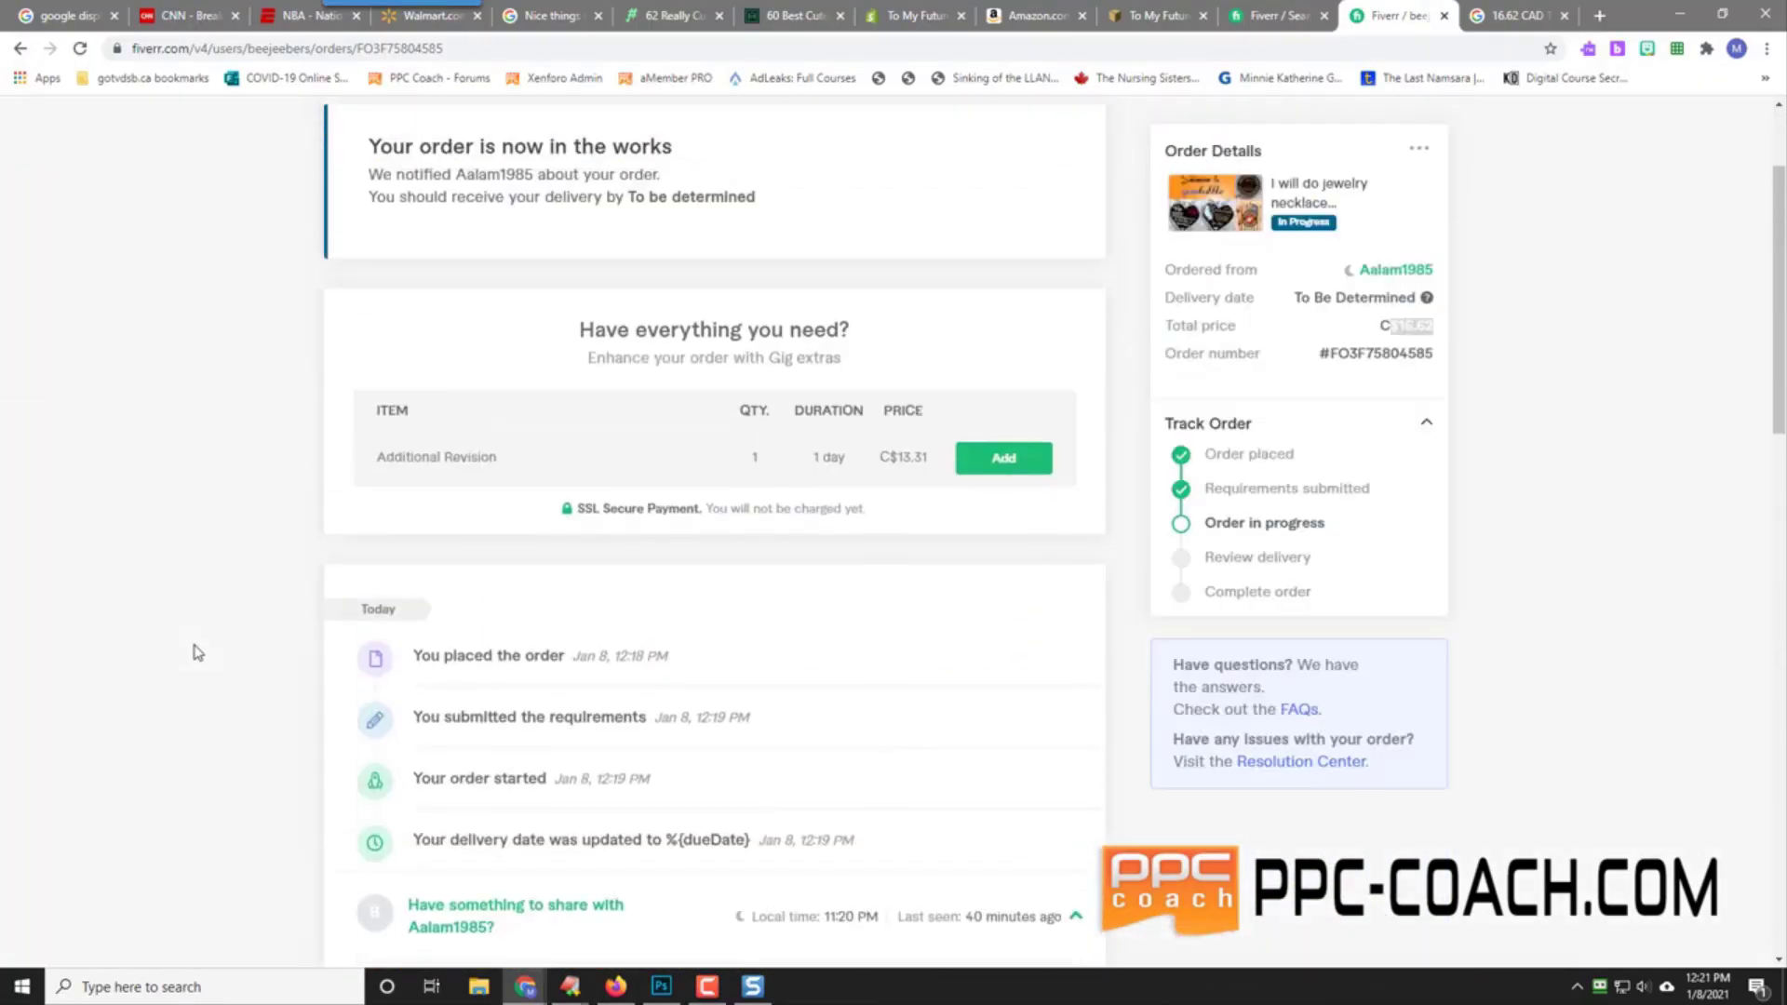
scroll(196, 652, down, 5)
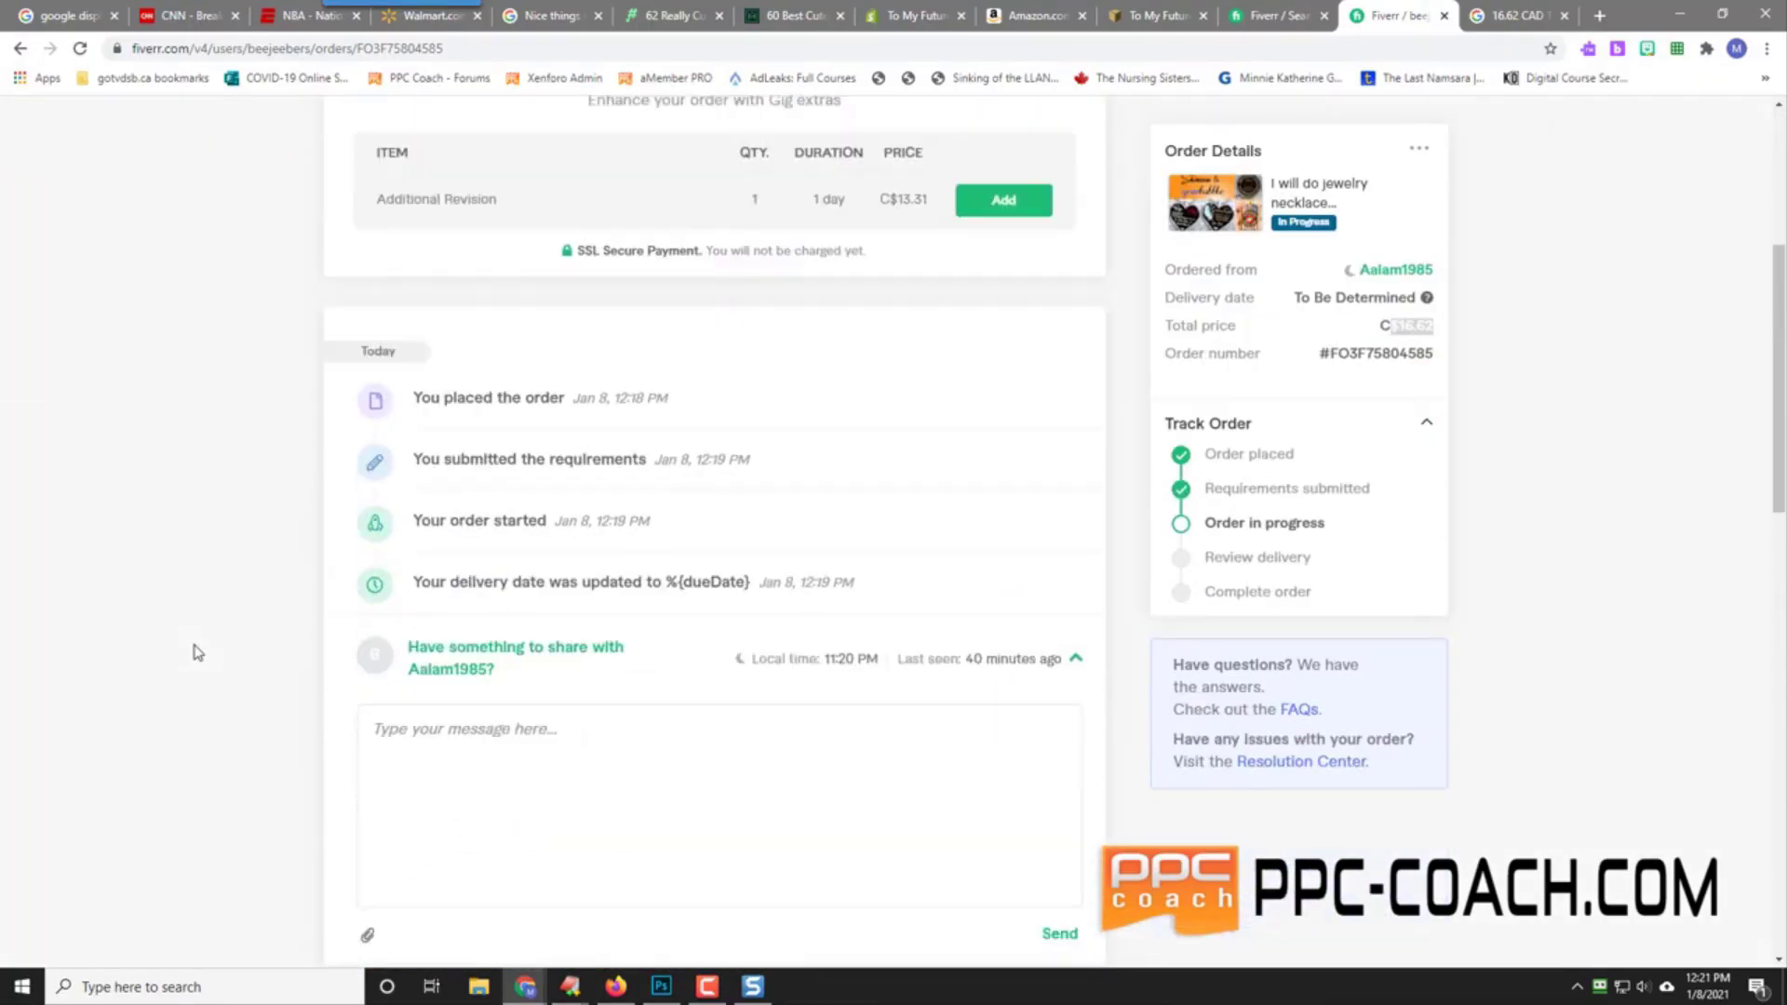
scroll(196, 651, up, 5)
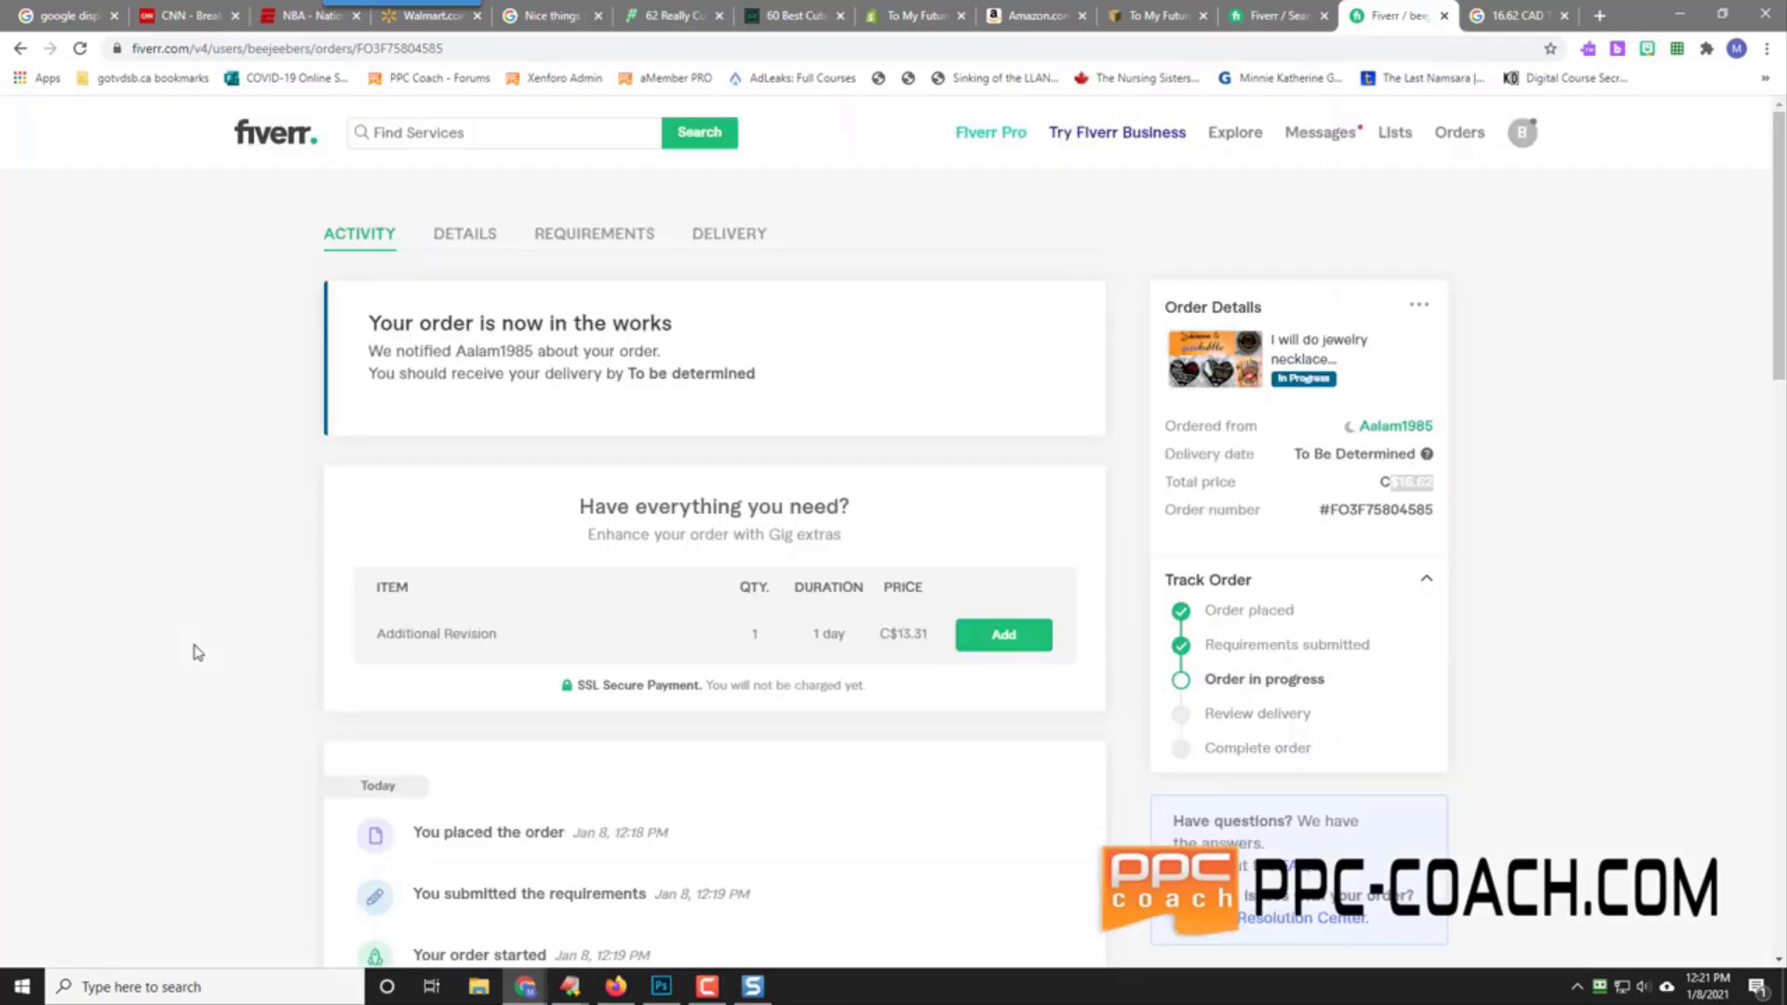
click(1592, 512)
Step: Maximize the Sheets window, widen column B, and select the quotes in B6–B9
drag(1785, 65, 954, 0)
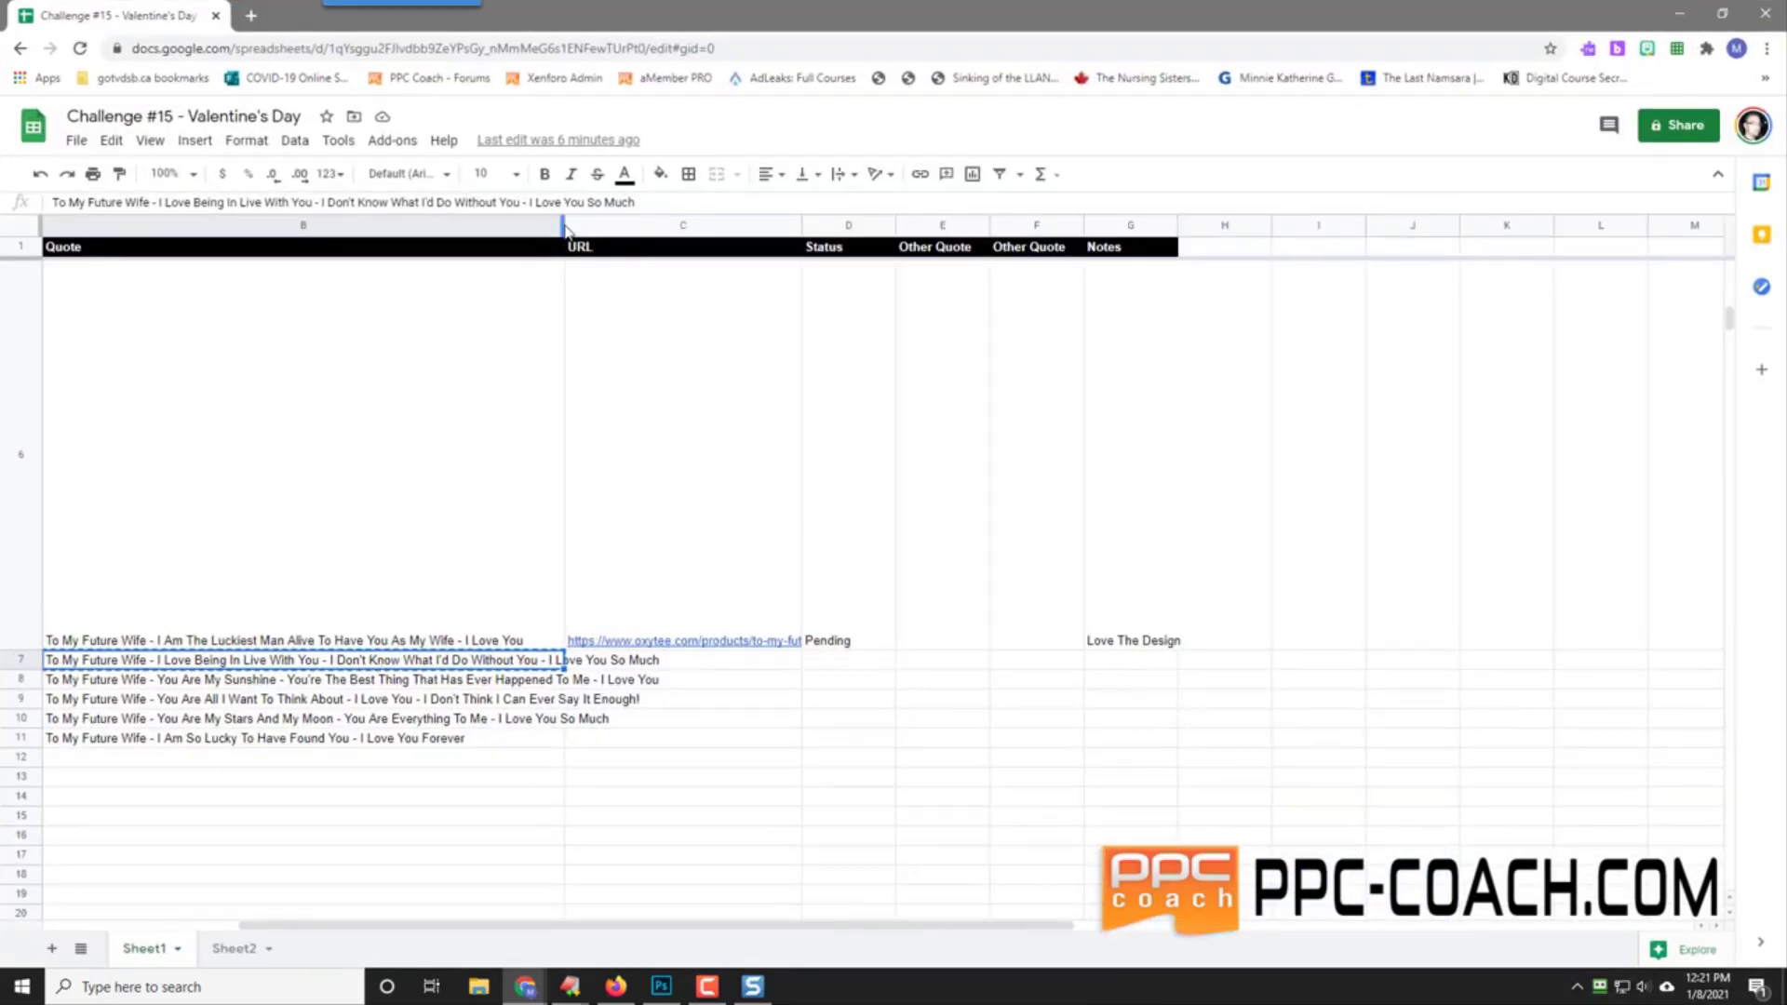
drag(565, 225, 679, 227)
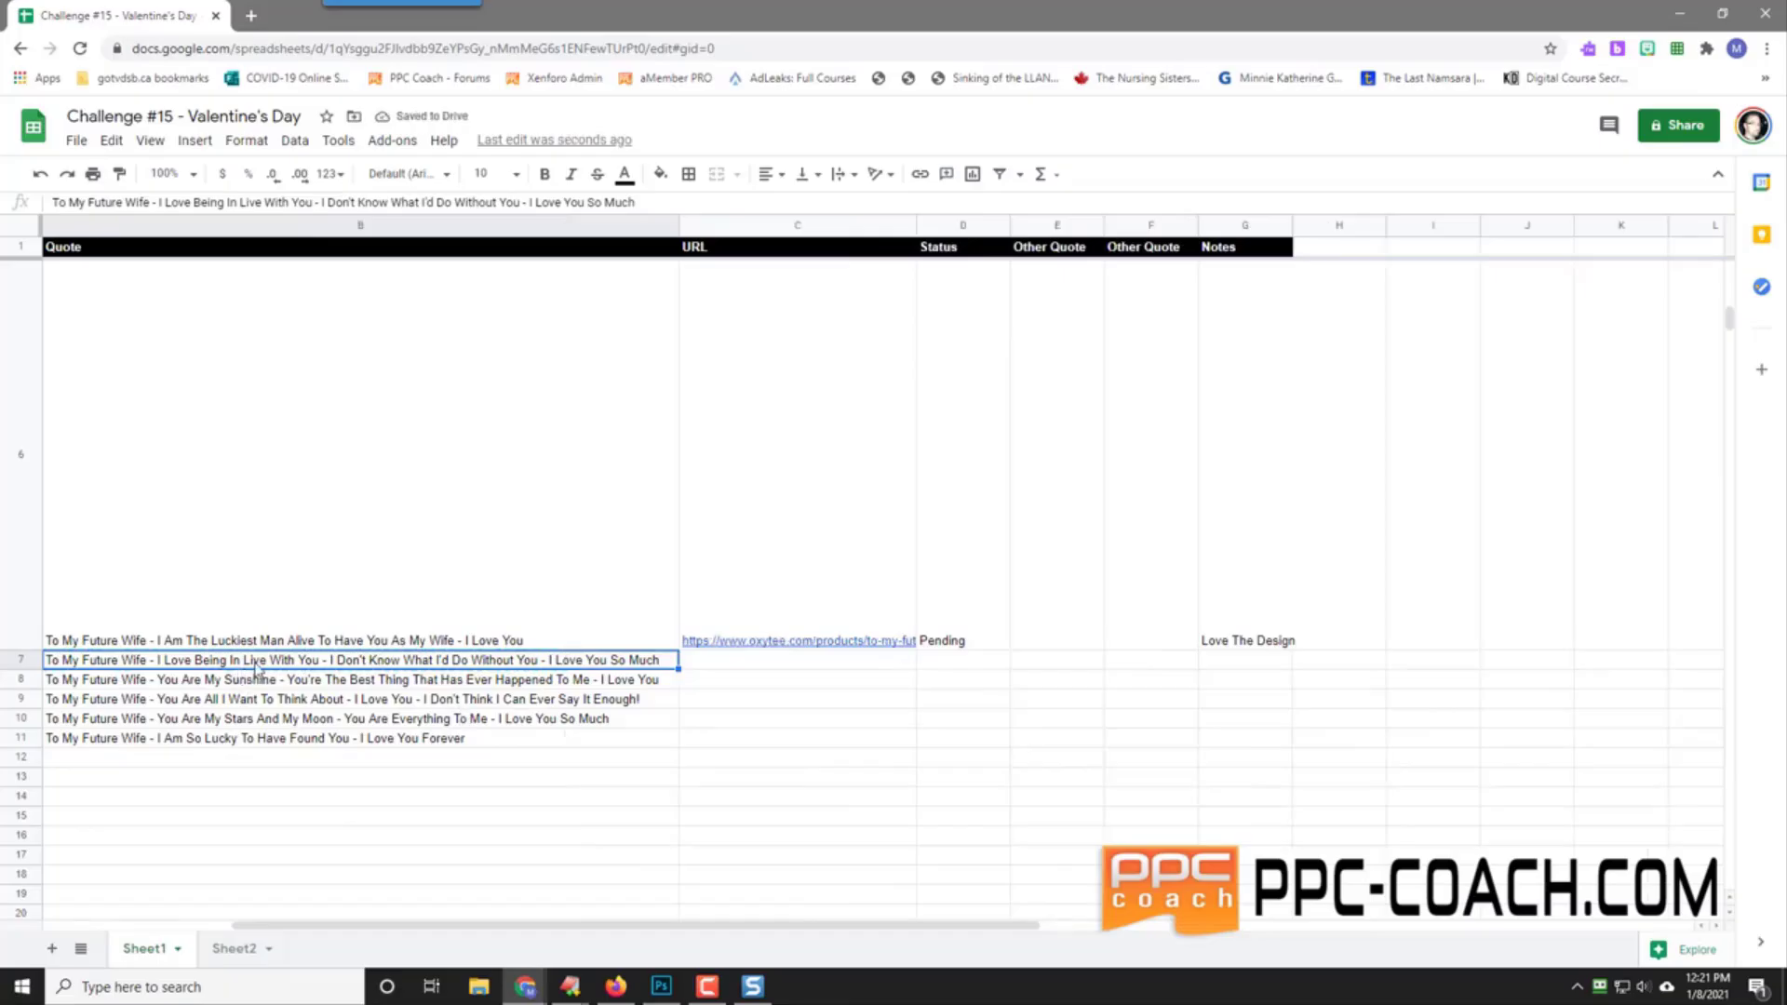
click(317, 682)
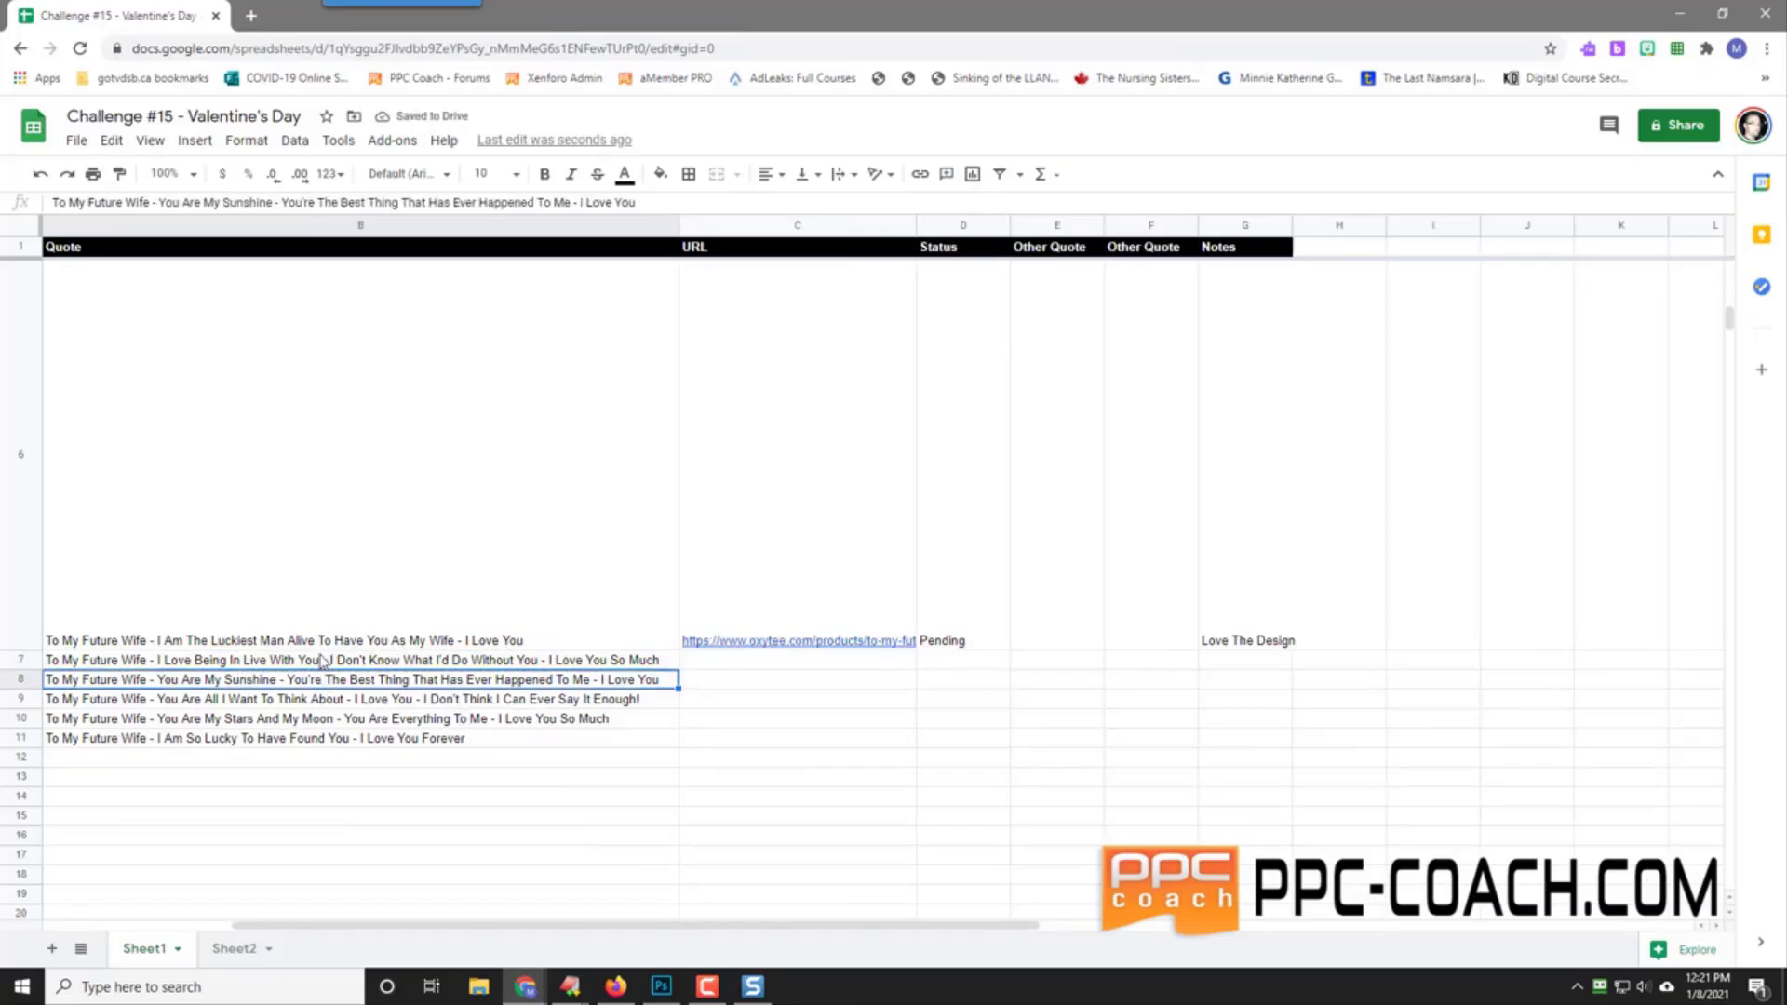
drag(319, 640, 314, 709)
click(314, 703)
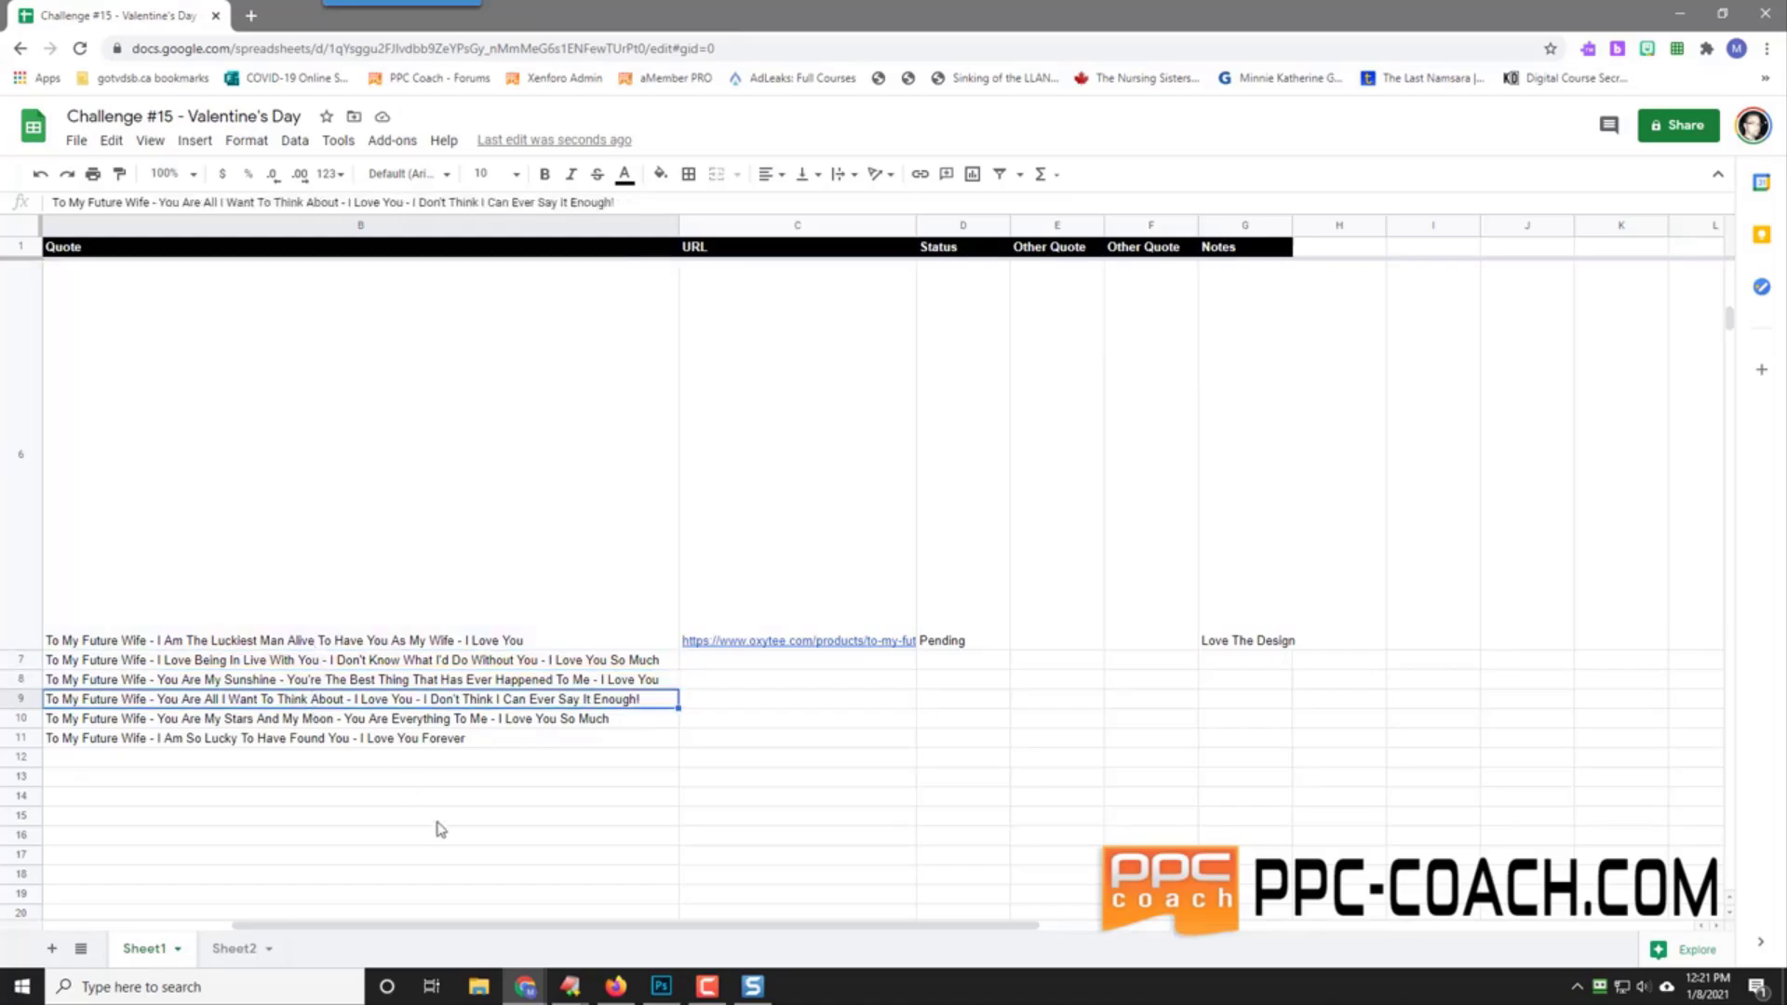
drag(478, 926, 285, 917)
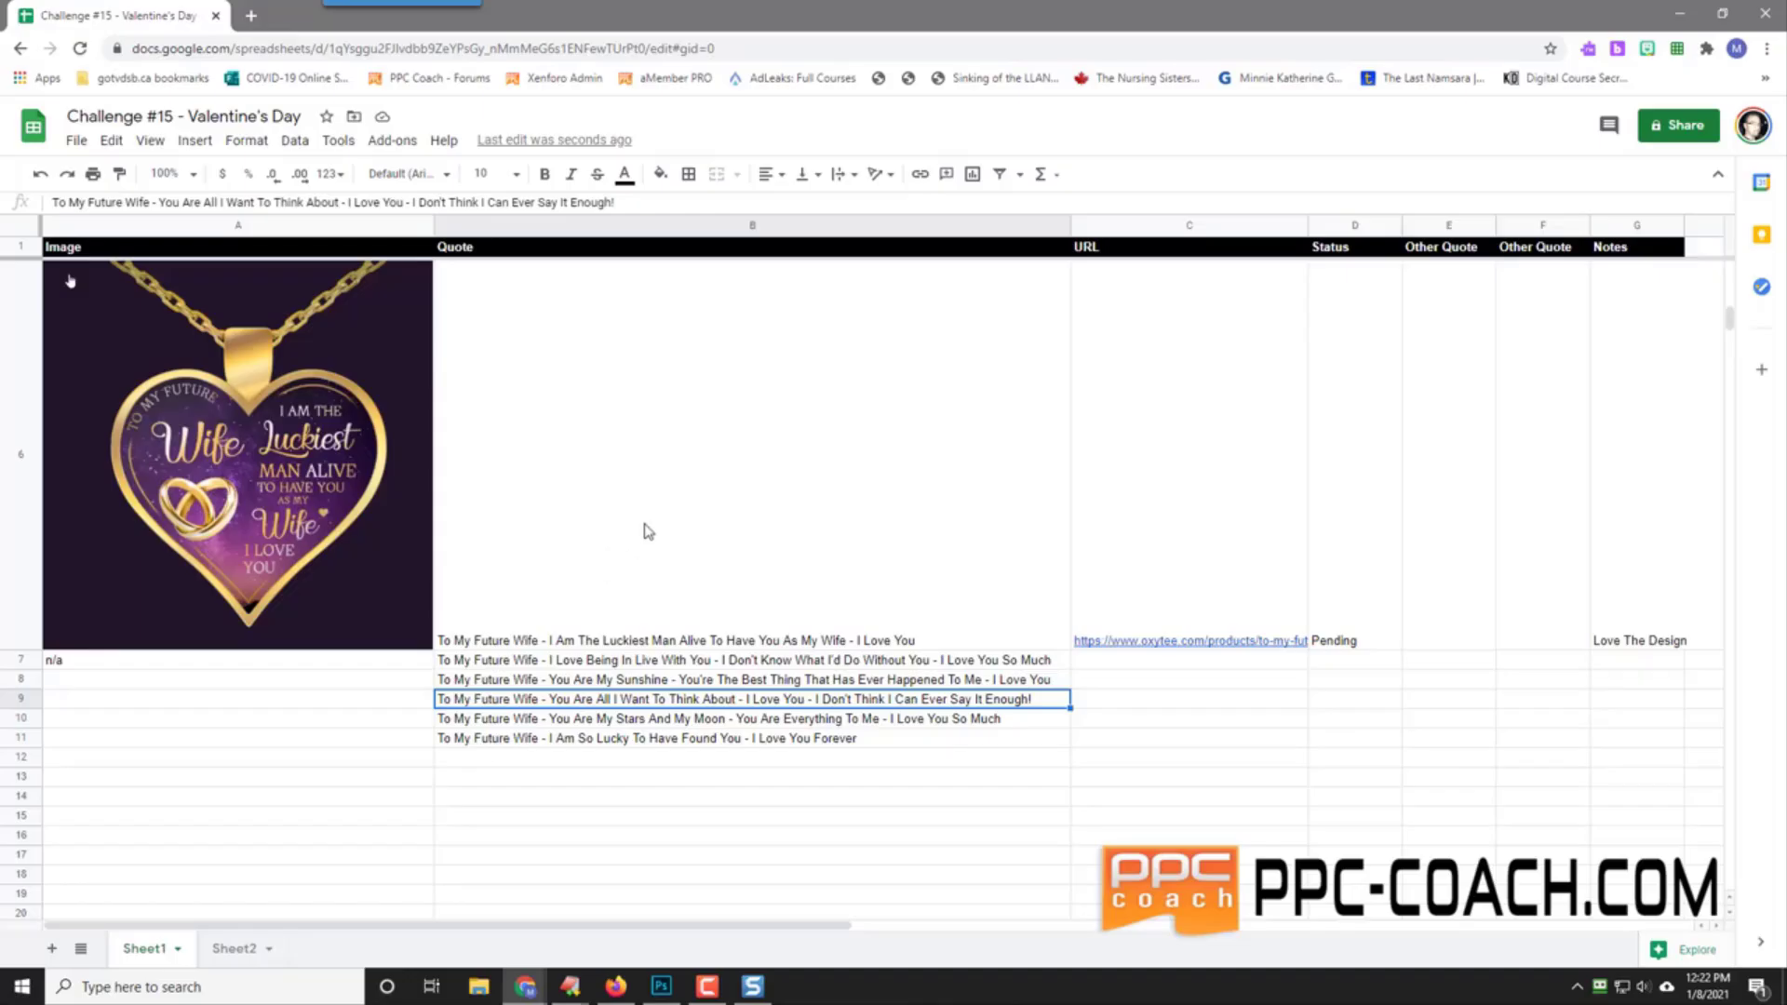
scroll(649, 531, up, 4)
scroll(649, 531, down, 4)
Step: Move Sheets aside beside Fiverr, select quotes B6–B11, then open Sheet2
drag(749, 16, 547, 3)
scroll(502, 459, up, 4)
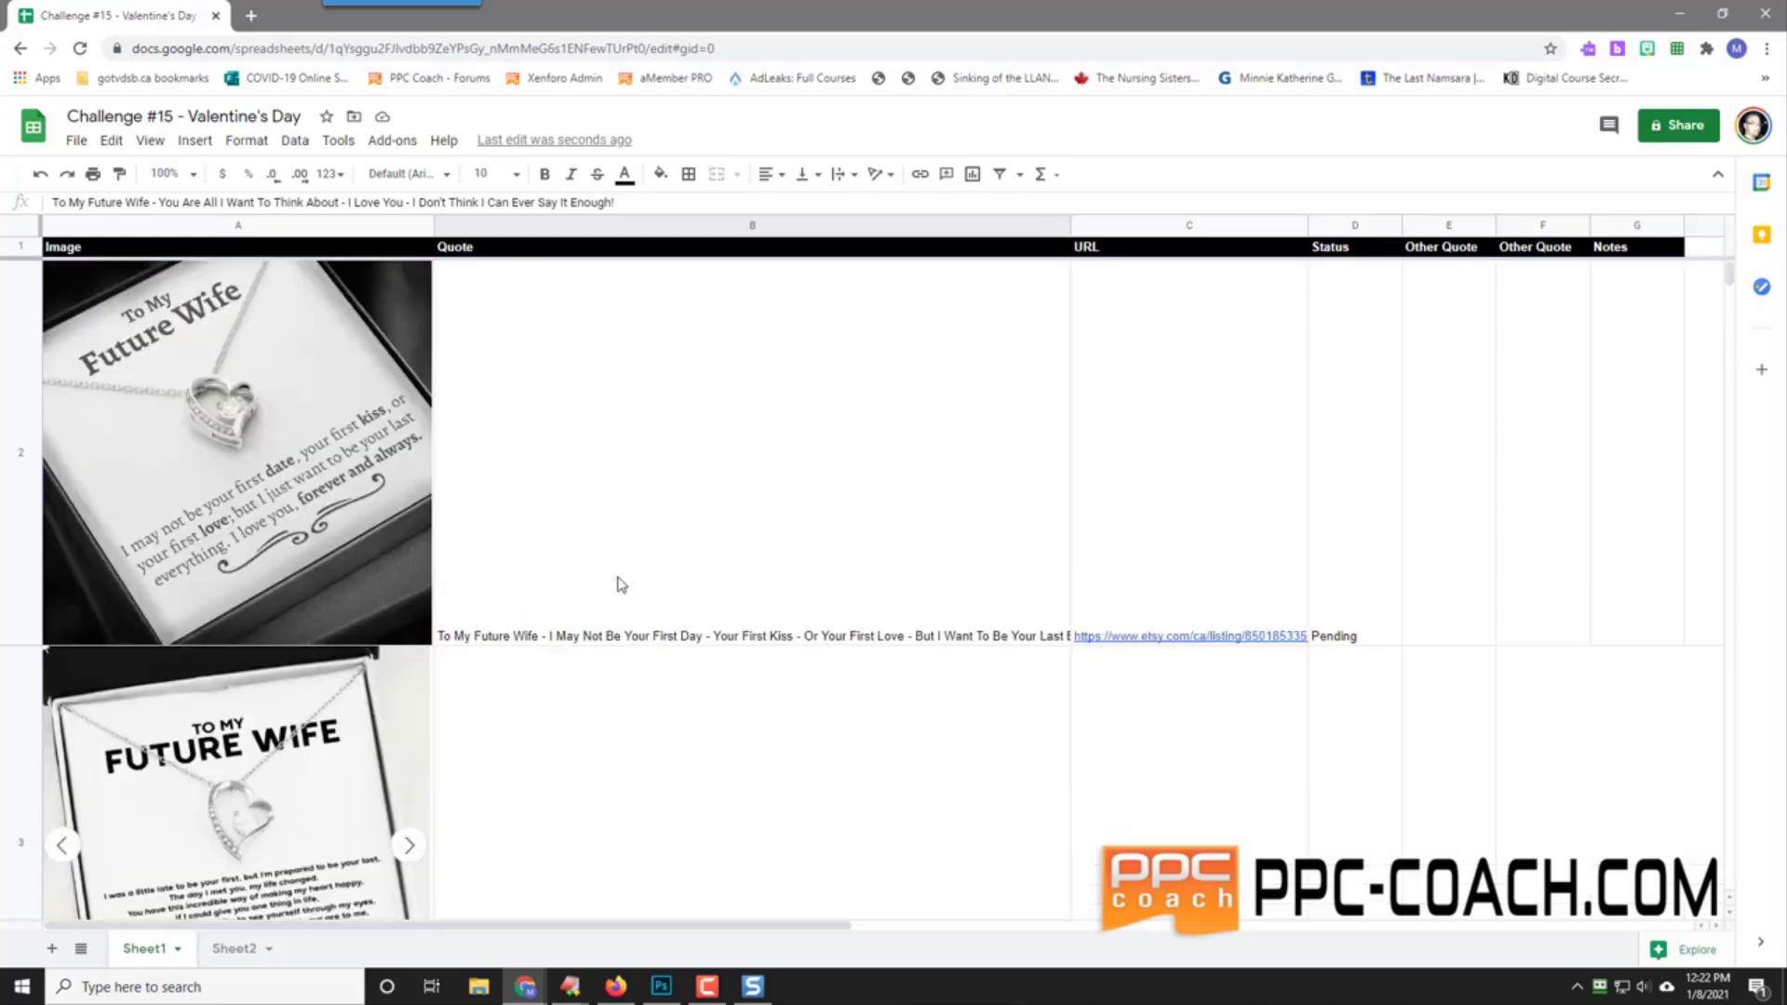
scroll(526, 553, down, 5)
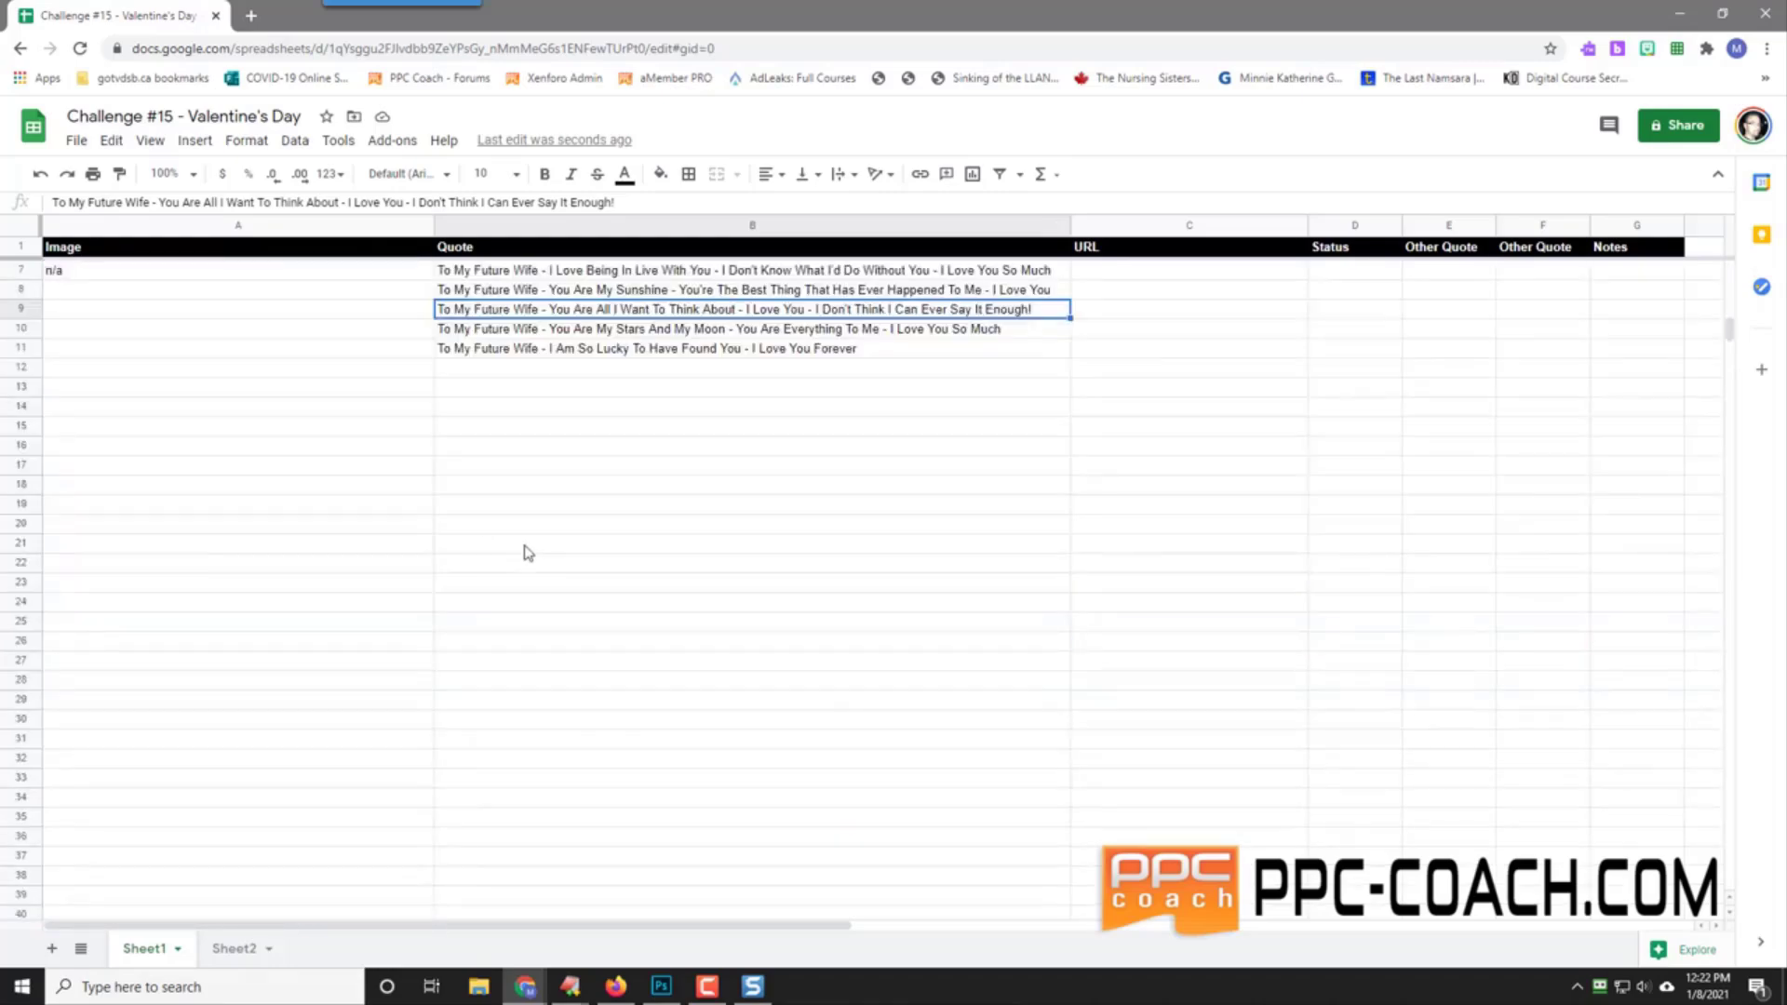
scroll(528, 553, up, 1)
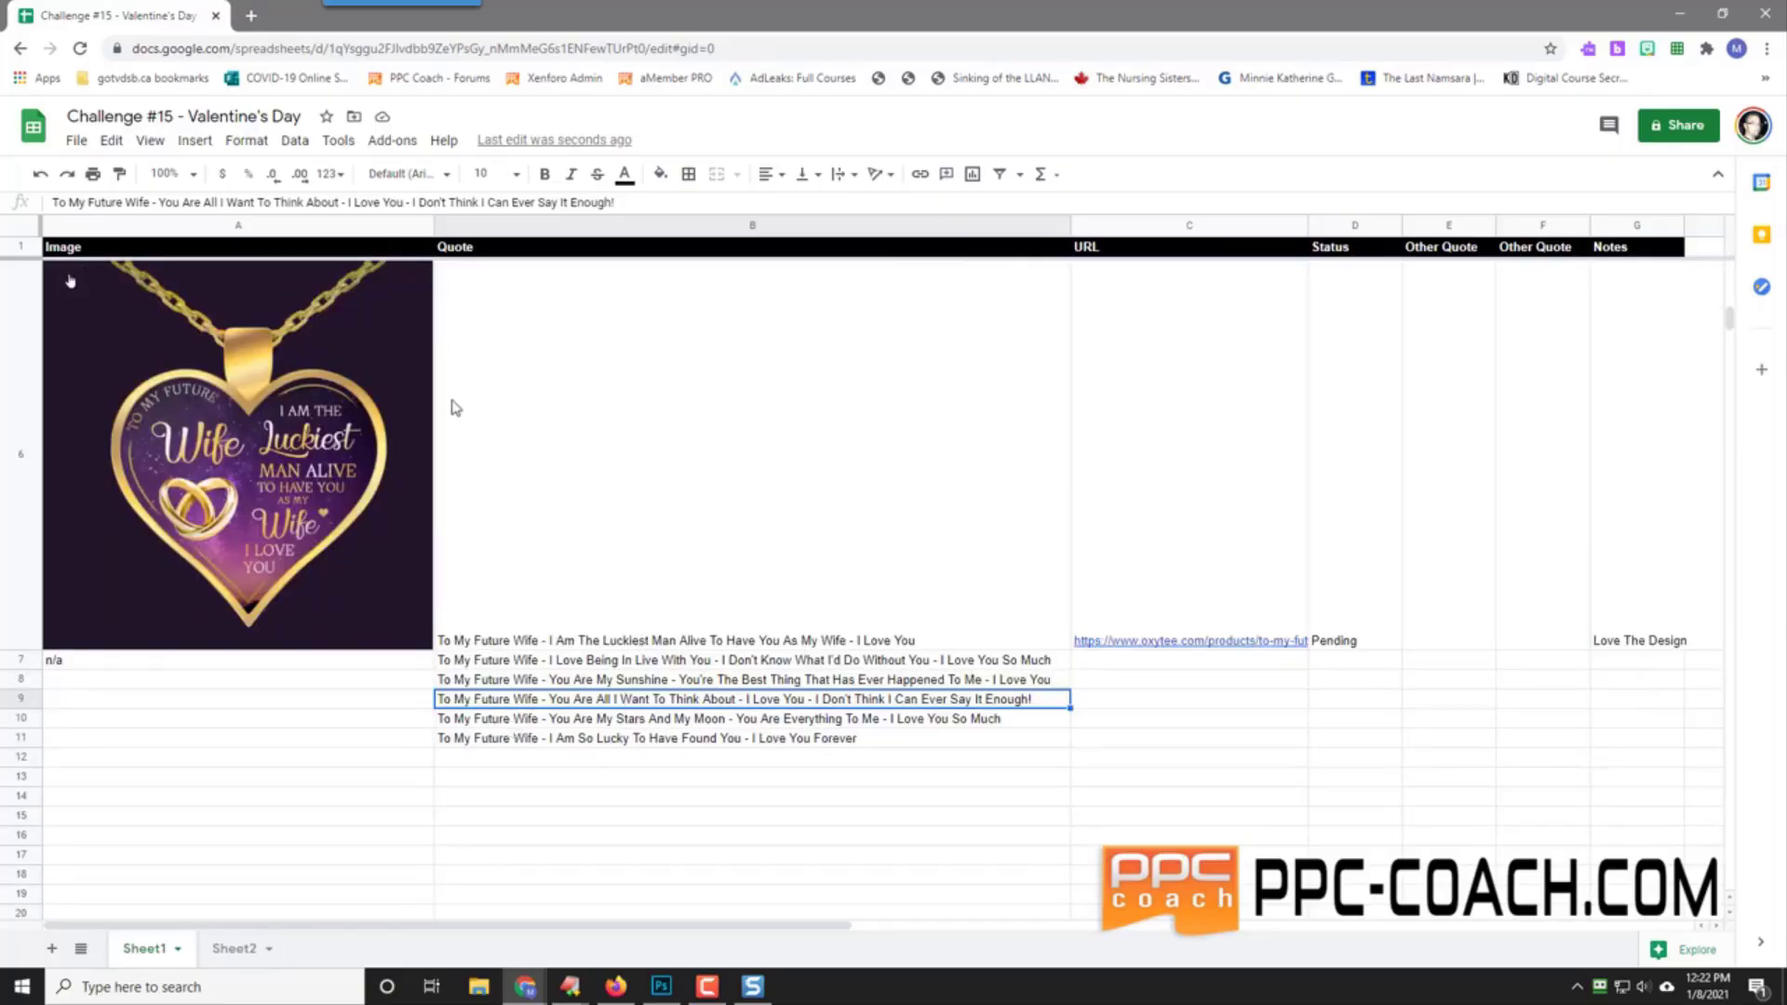
scroll(585, 549, up, 3)
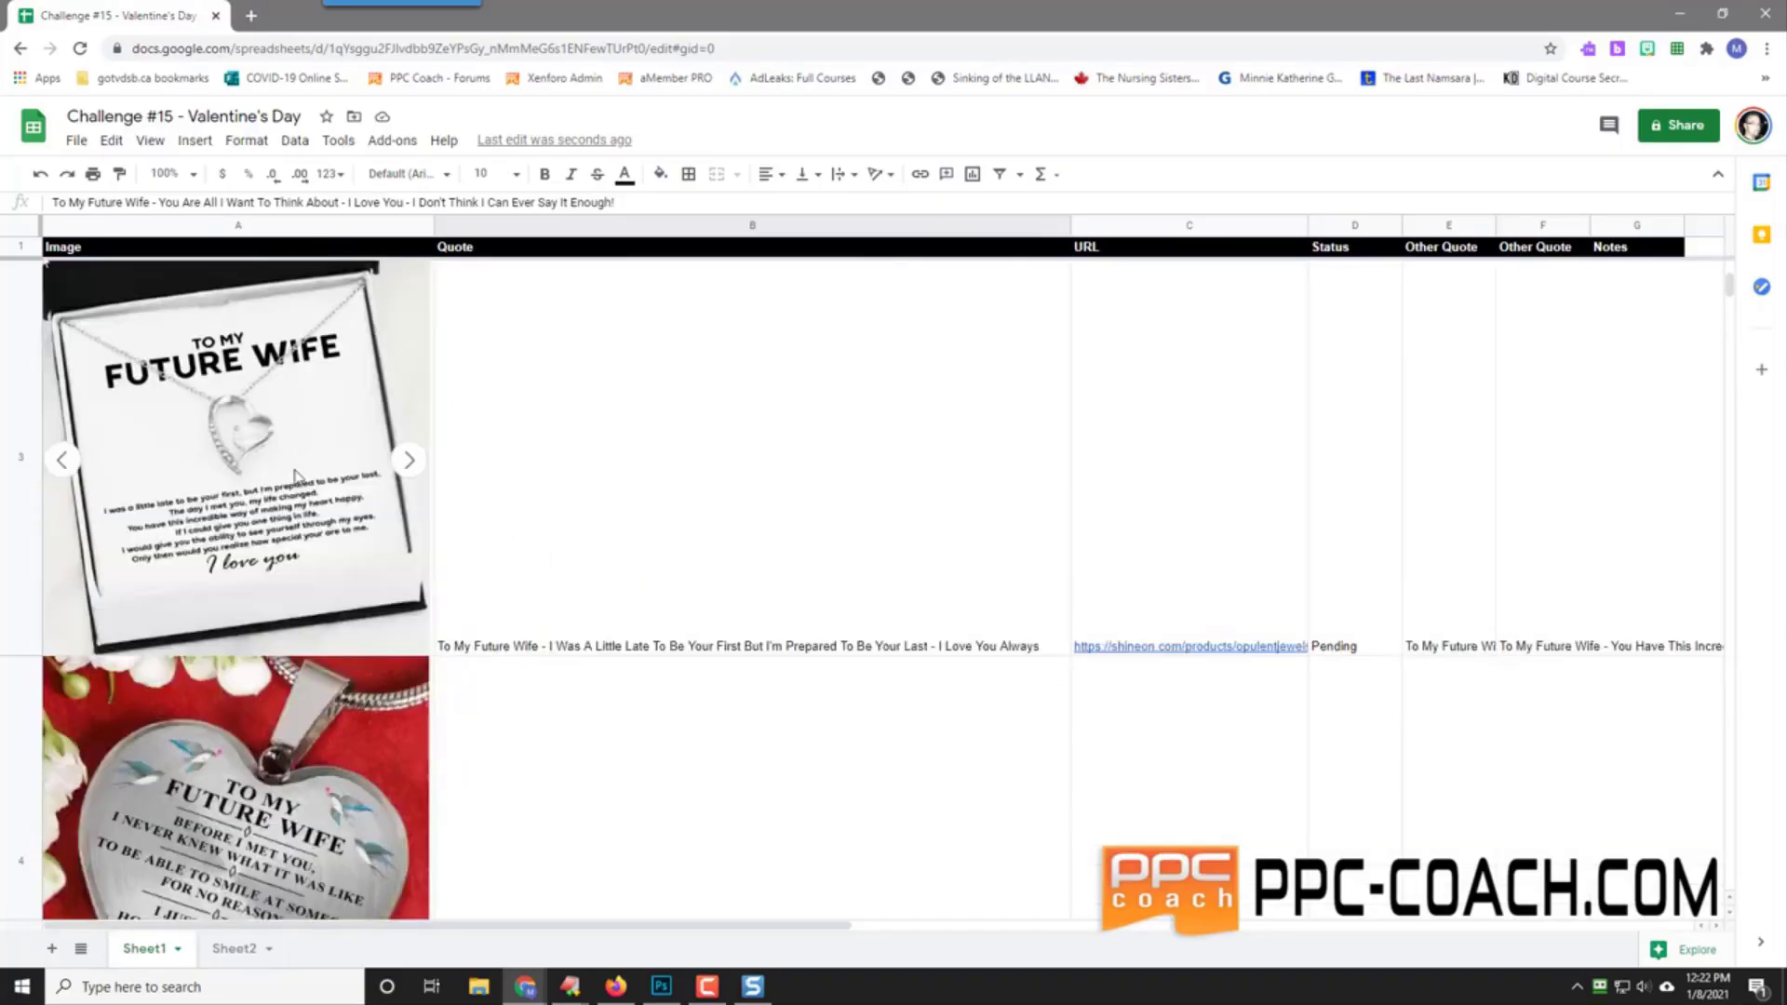
scroll(296, 475, down, 3)
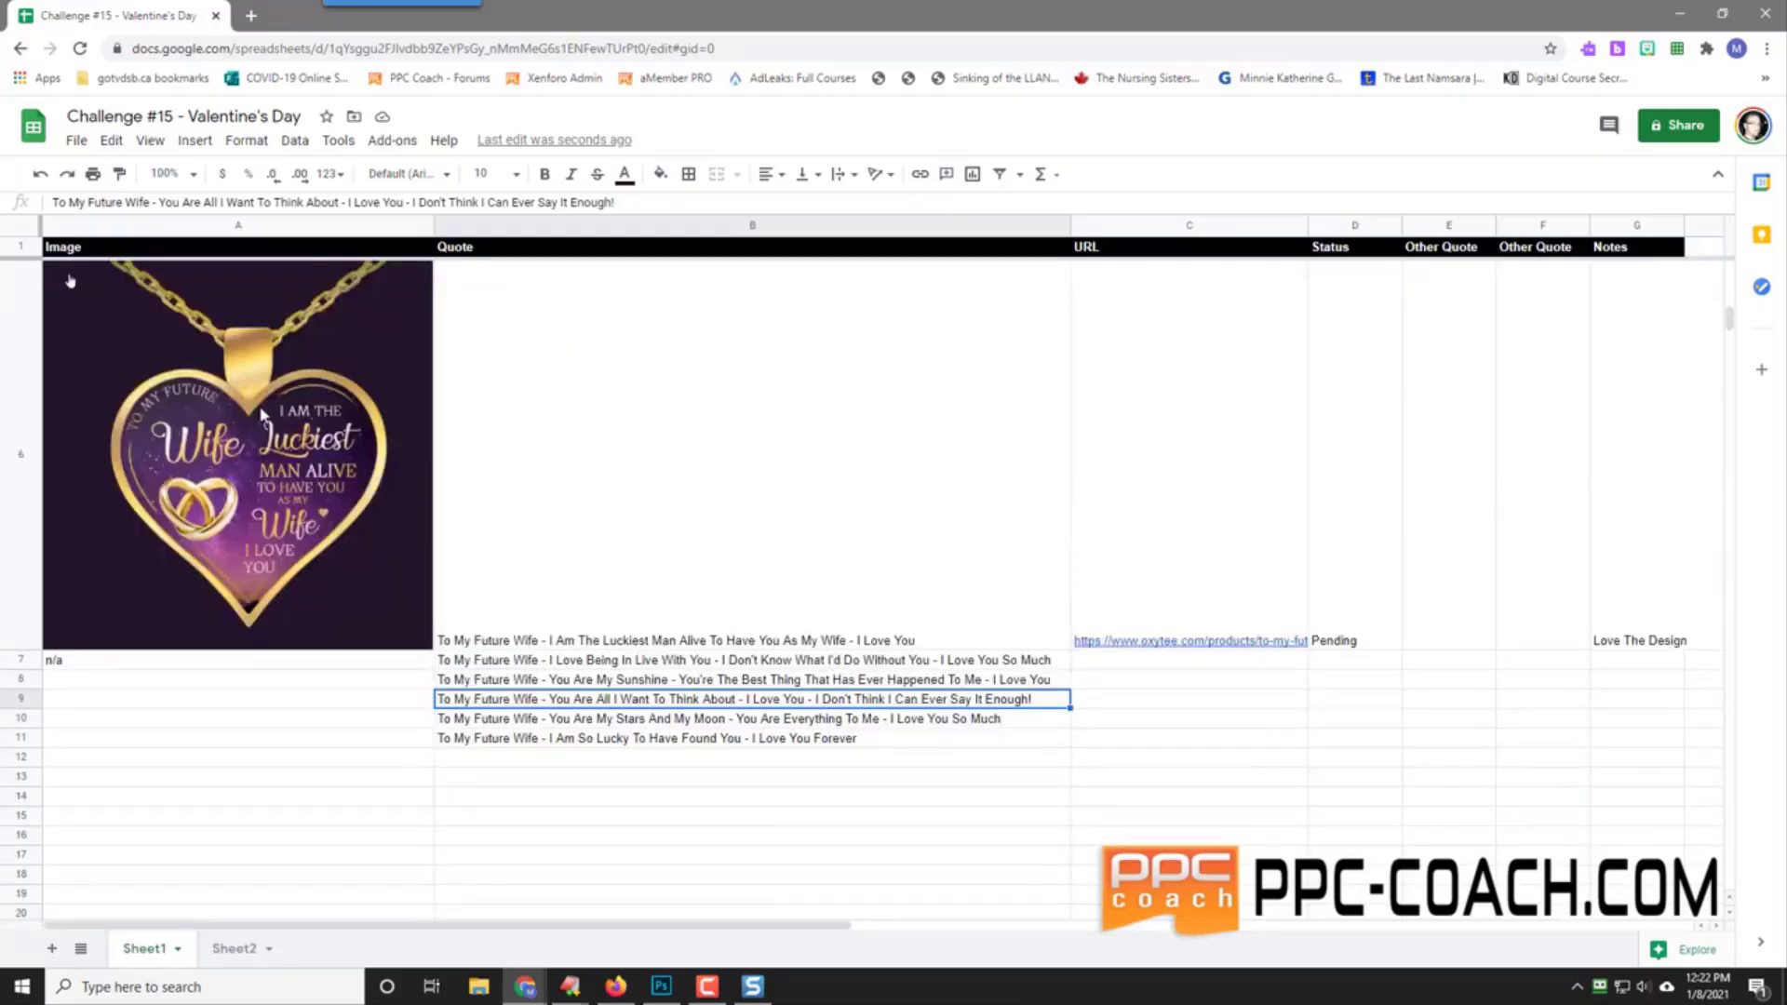
click(524, 642)
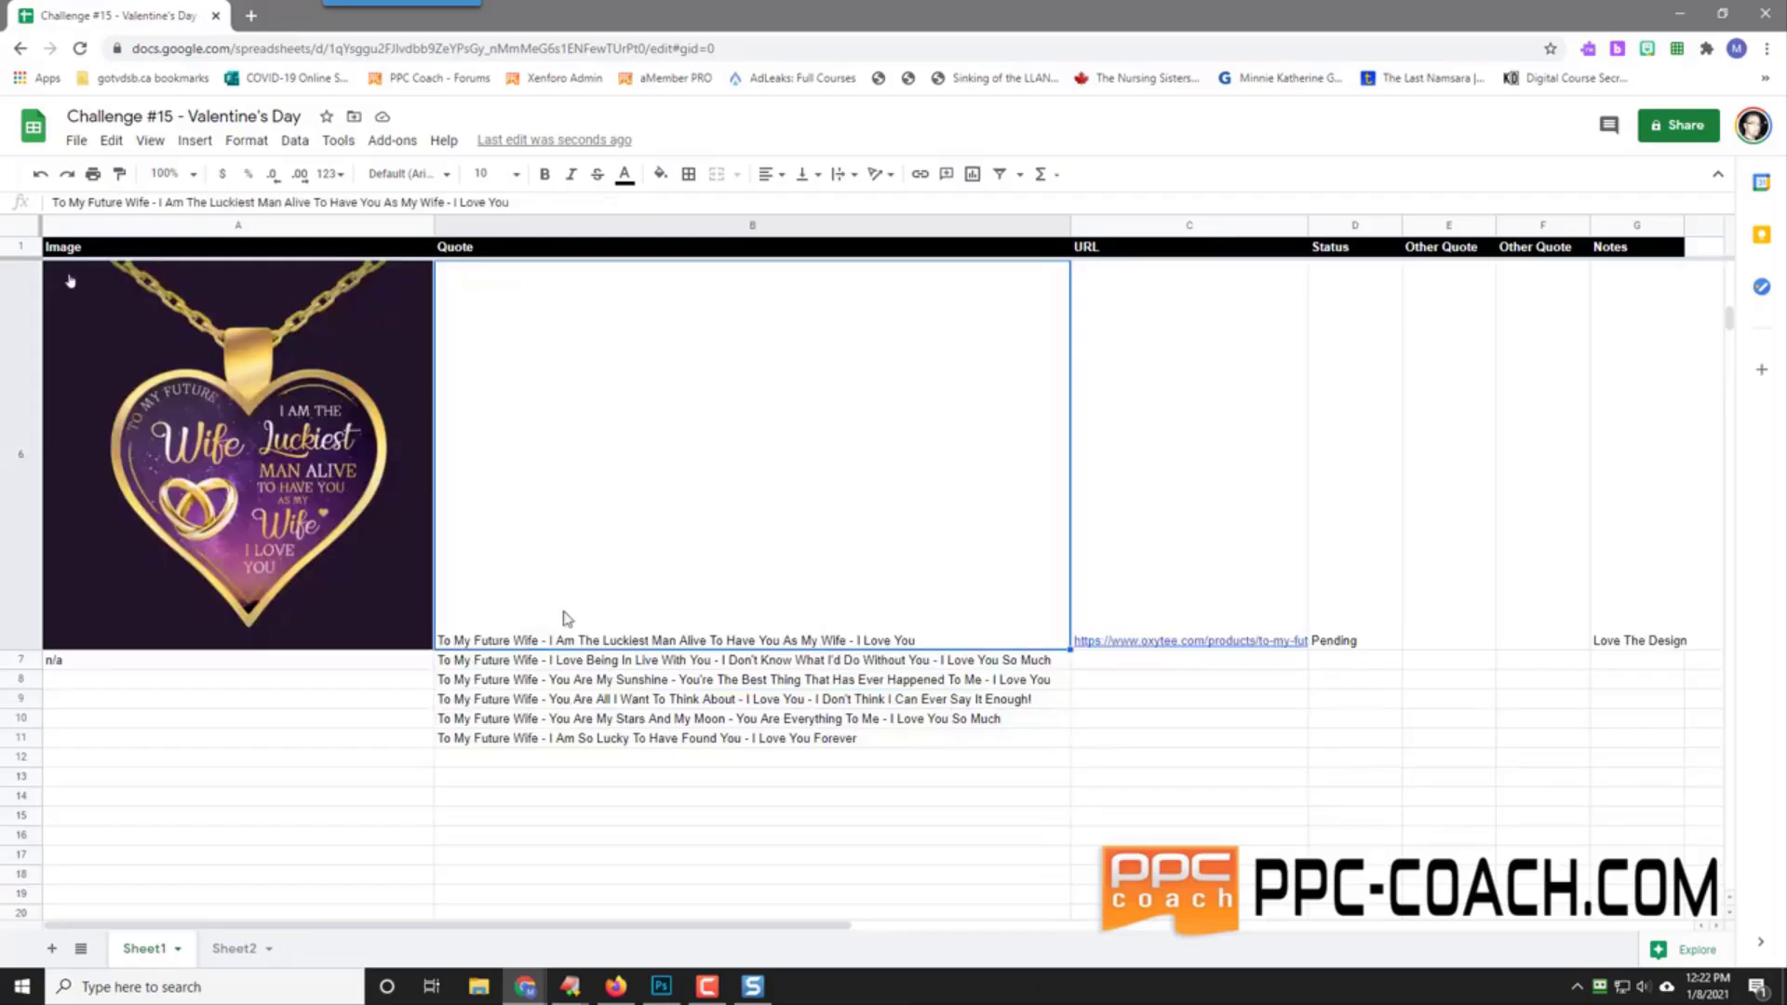
drag(789, 669, 798, 746)
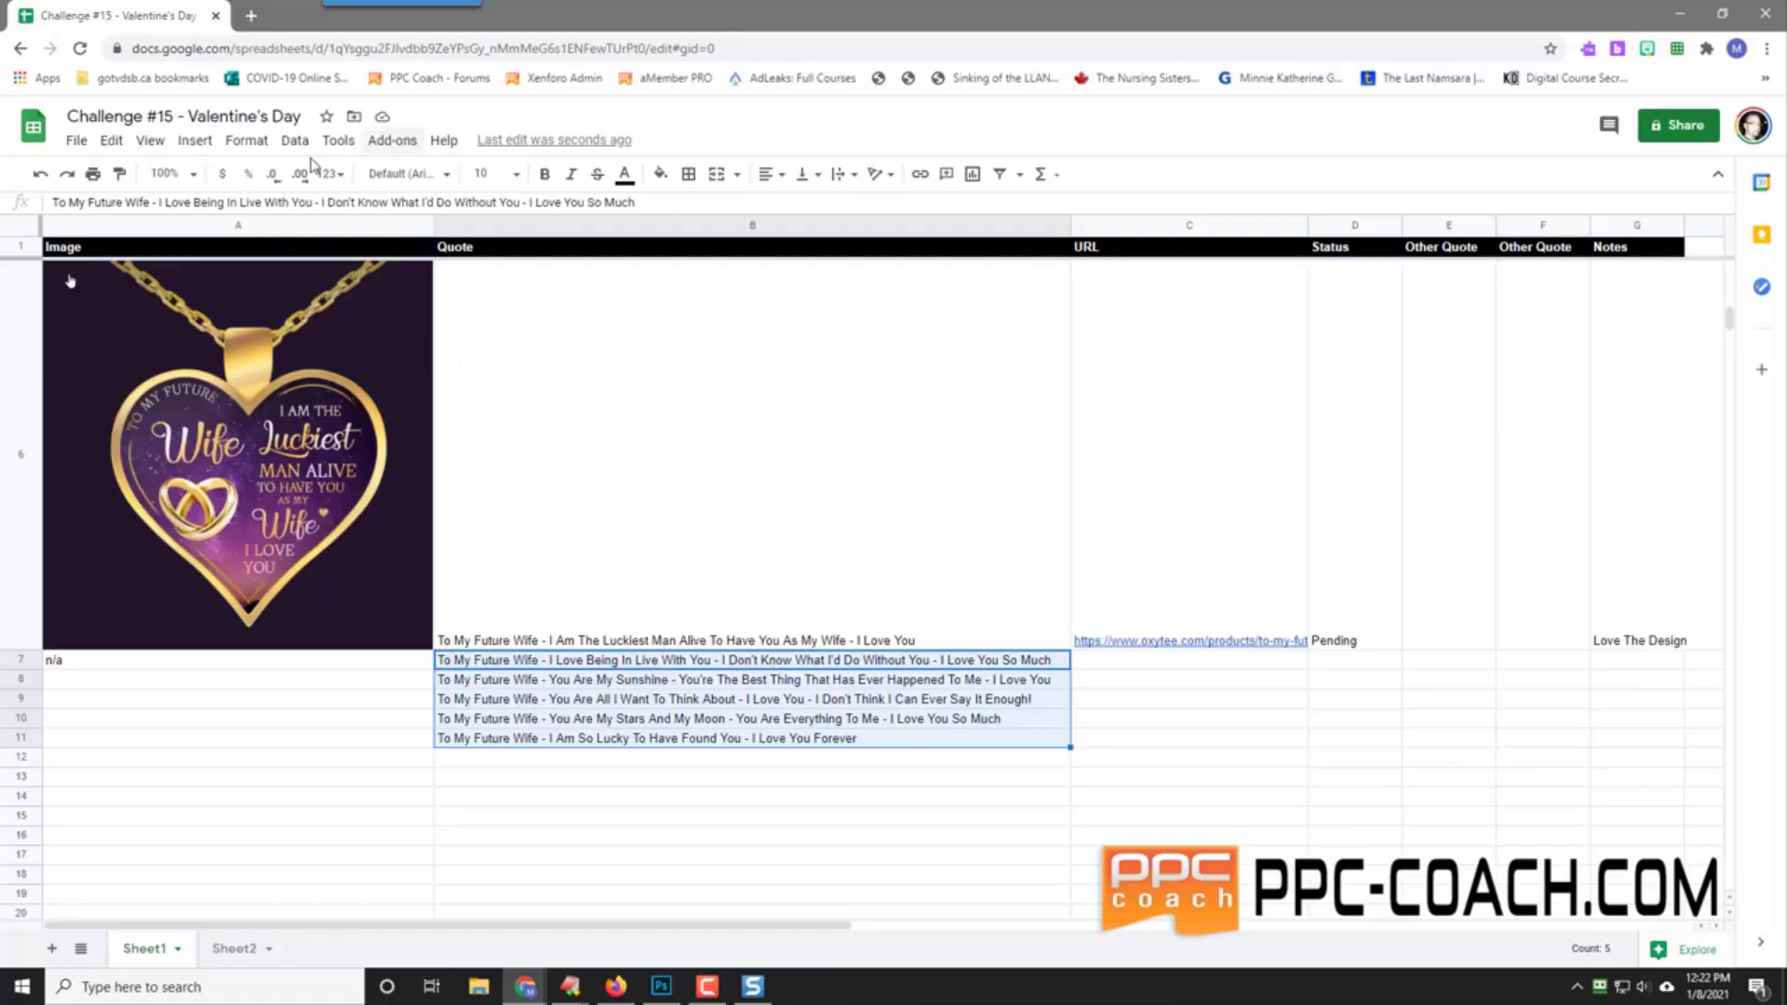
click(234, 949)
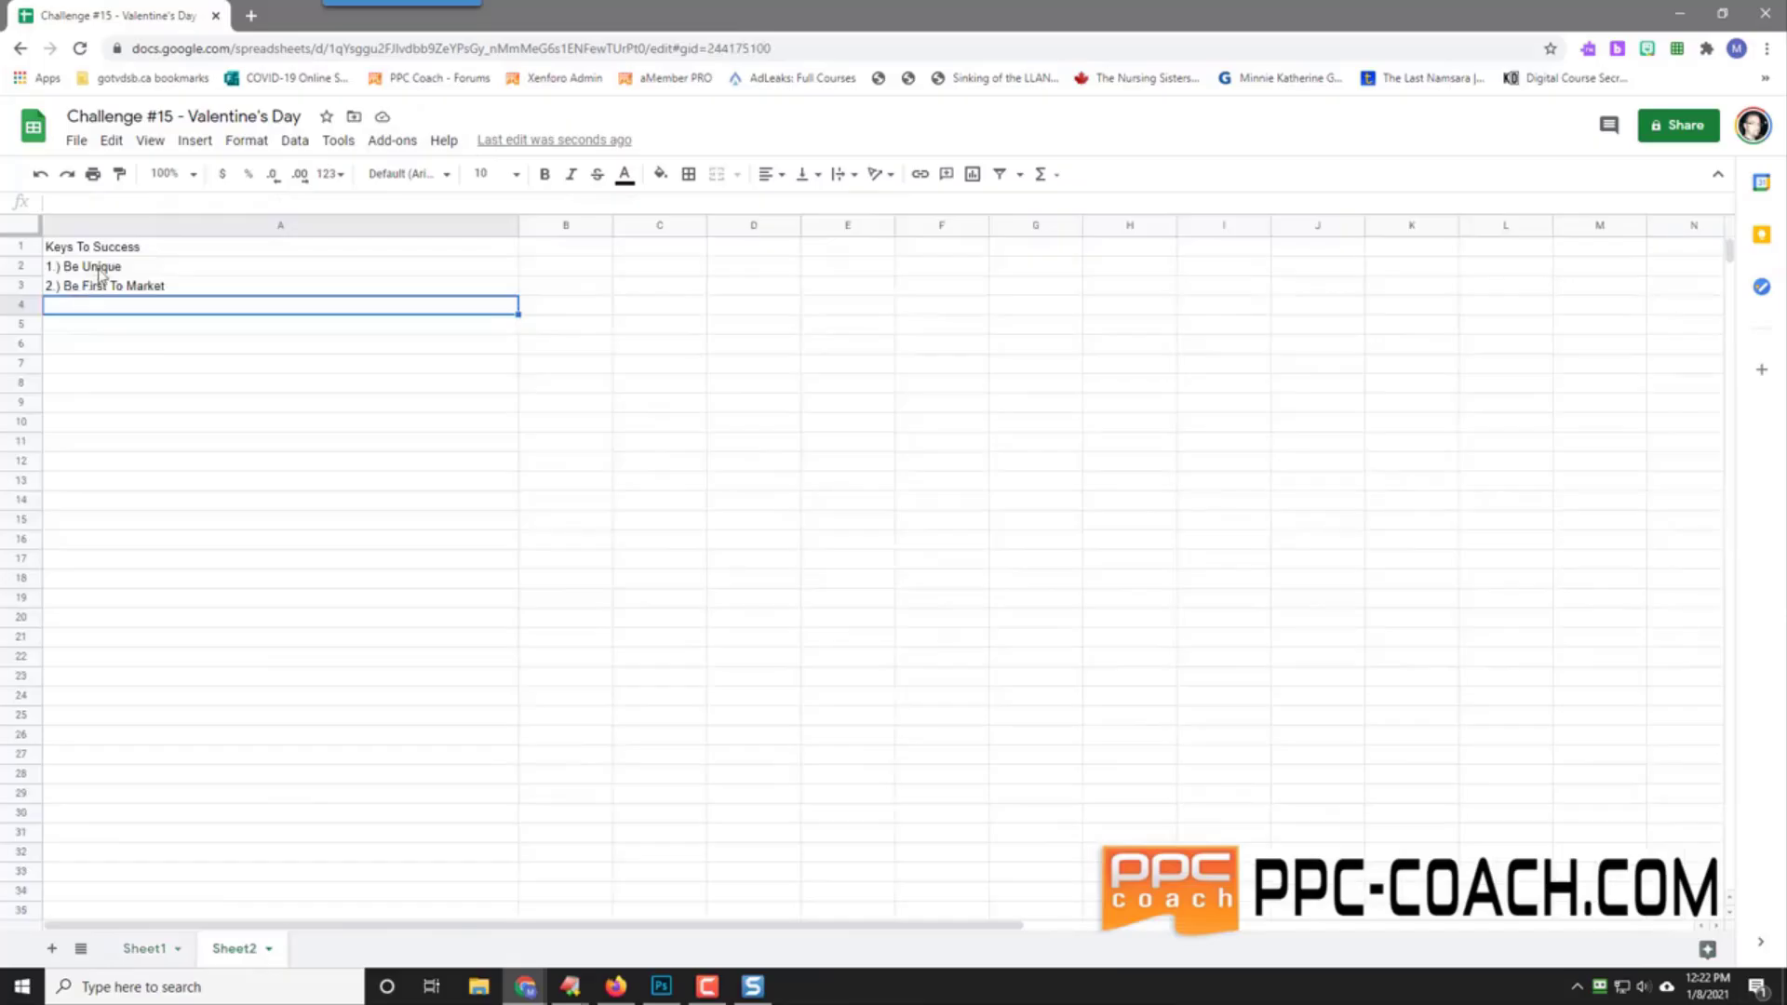
Step: Select the two keys to success in A2:A3, then return to Sheet1's top rows
drag(92, 267, 93, 289)
click(103, 326)
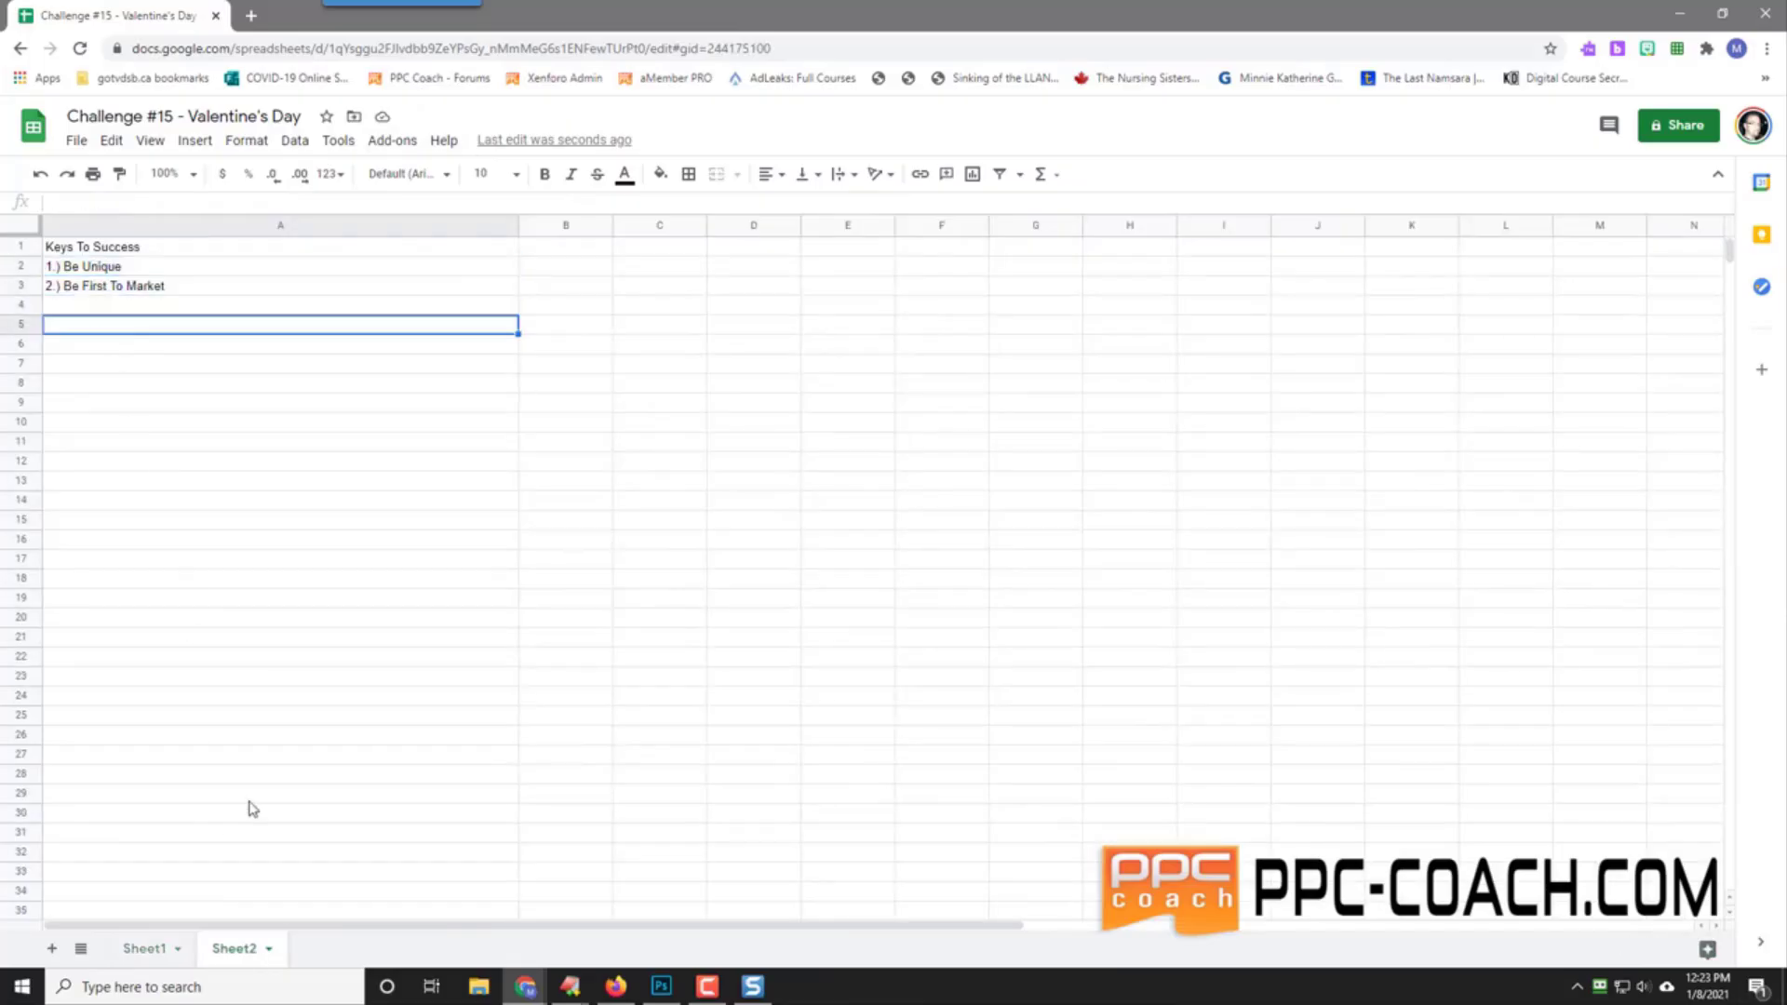
click(147, 949)
scroll(740, 540, up, 5)
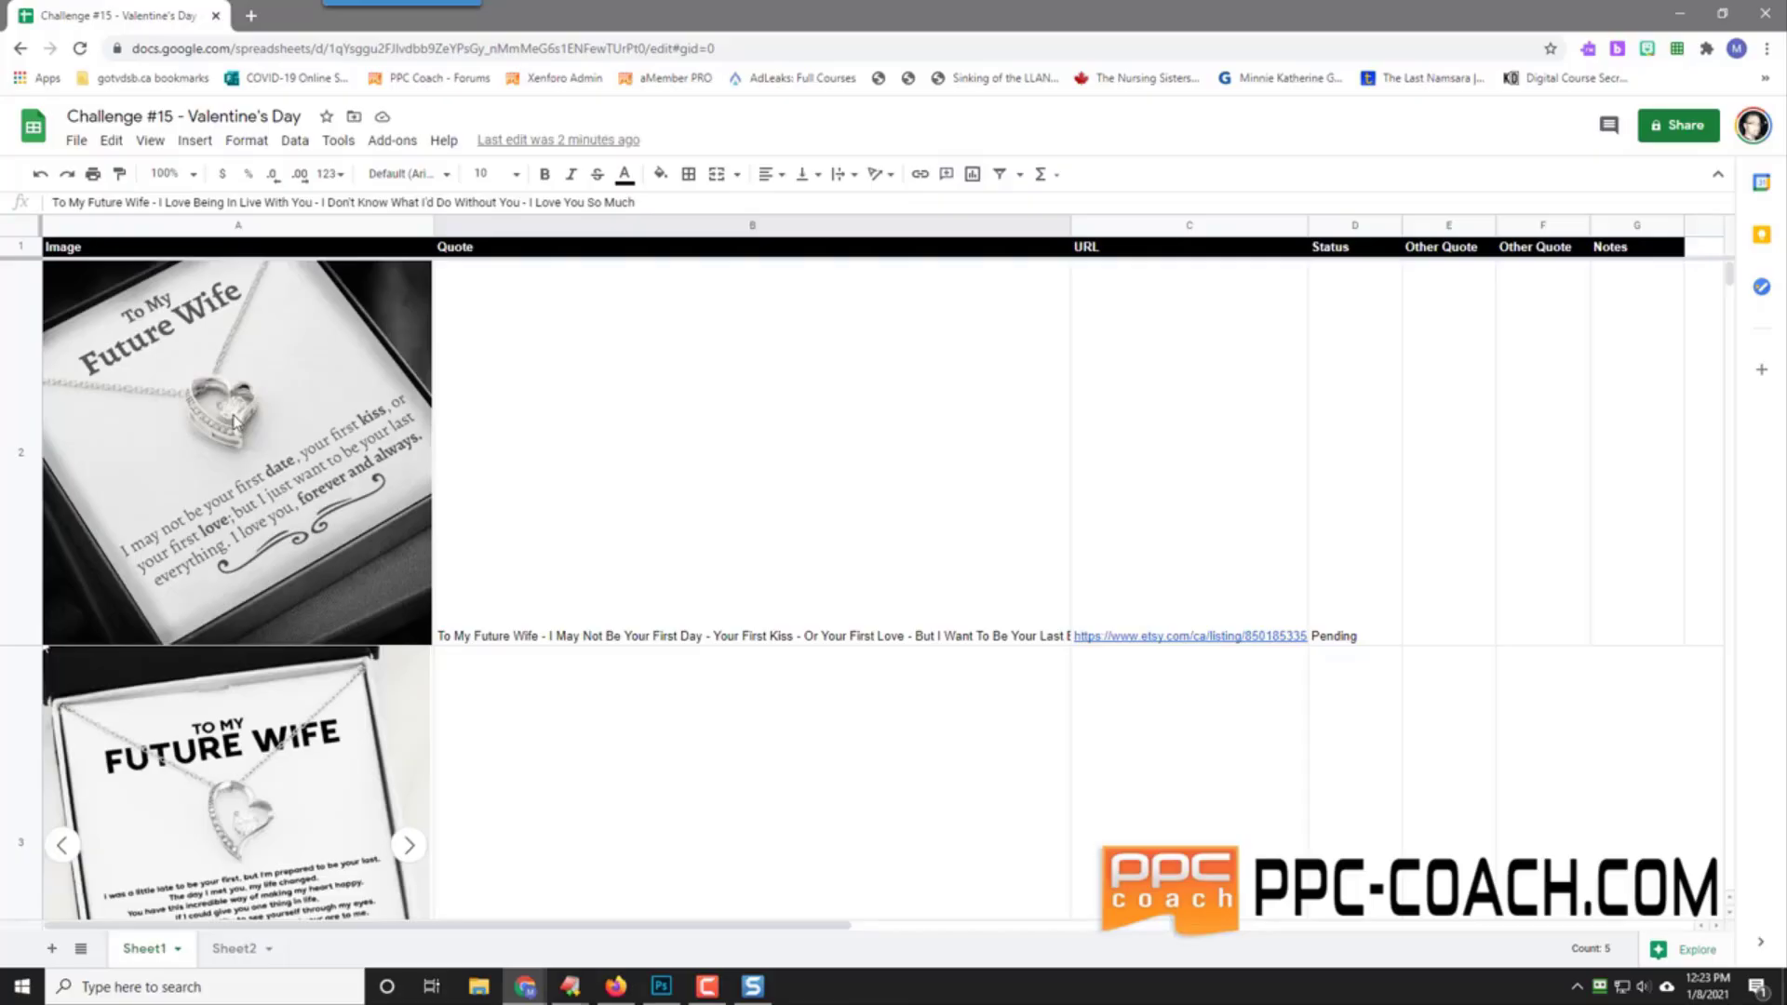
Step: Scroll to the rows 6–11 quotes and un-maximize the Sheets window to reveal Fiverr
scroll(634, 548, down, 5)
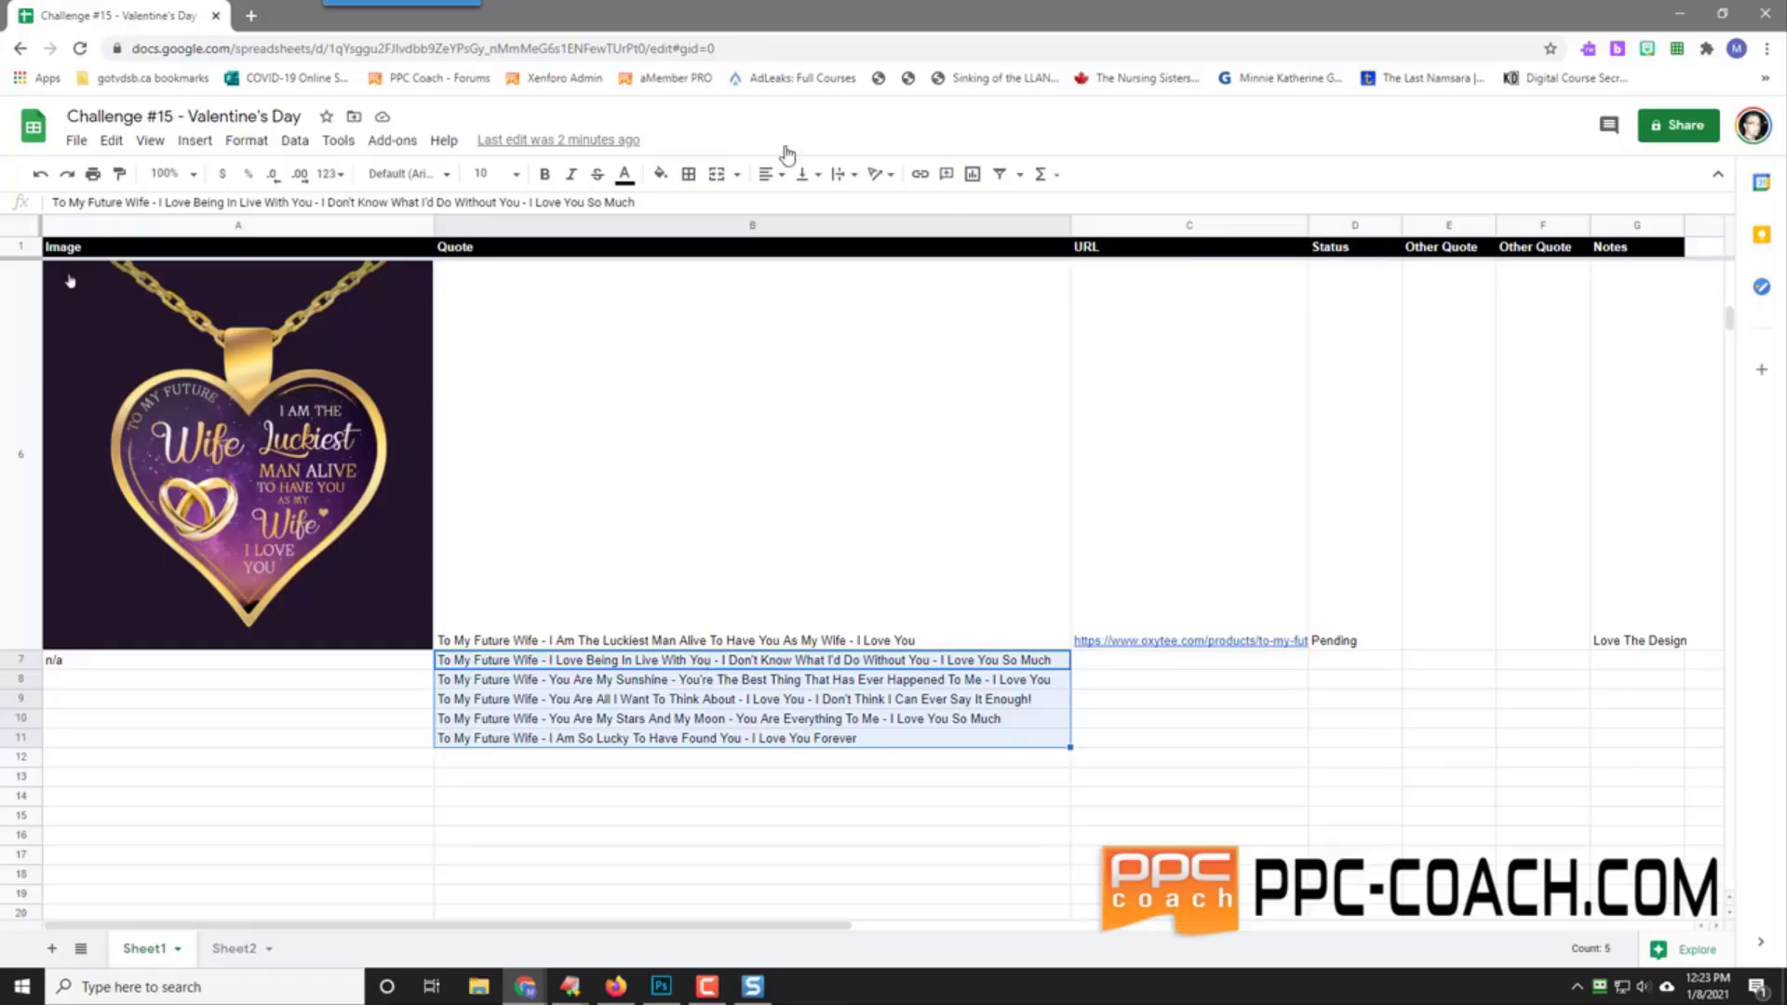
drag(758, 17, 821, 42)
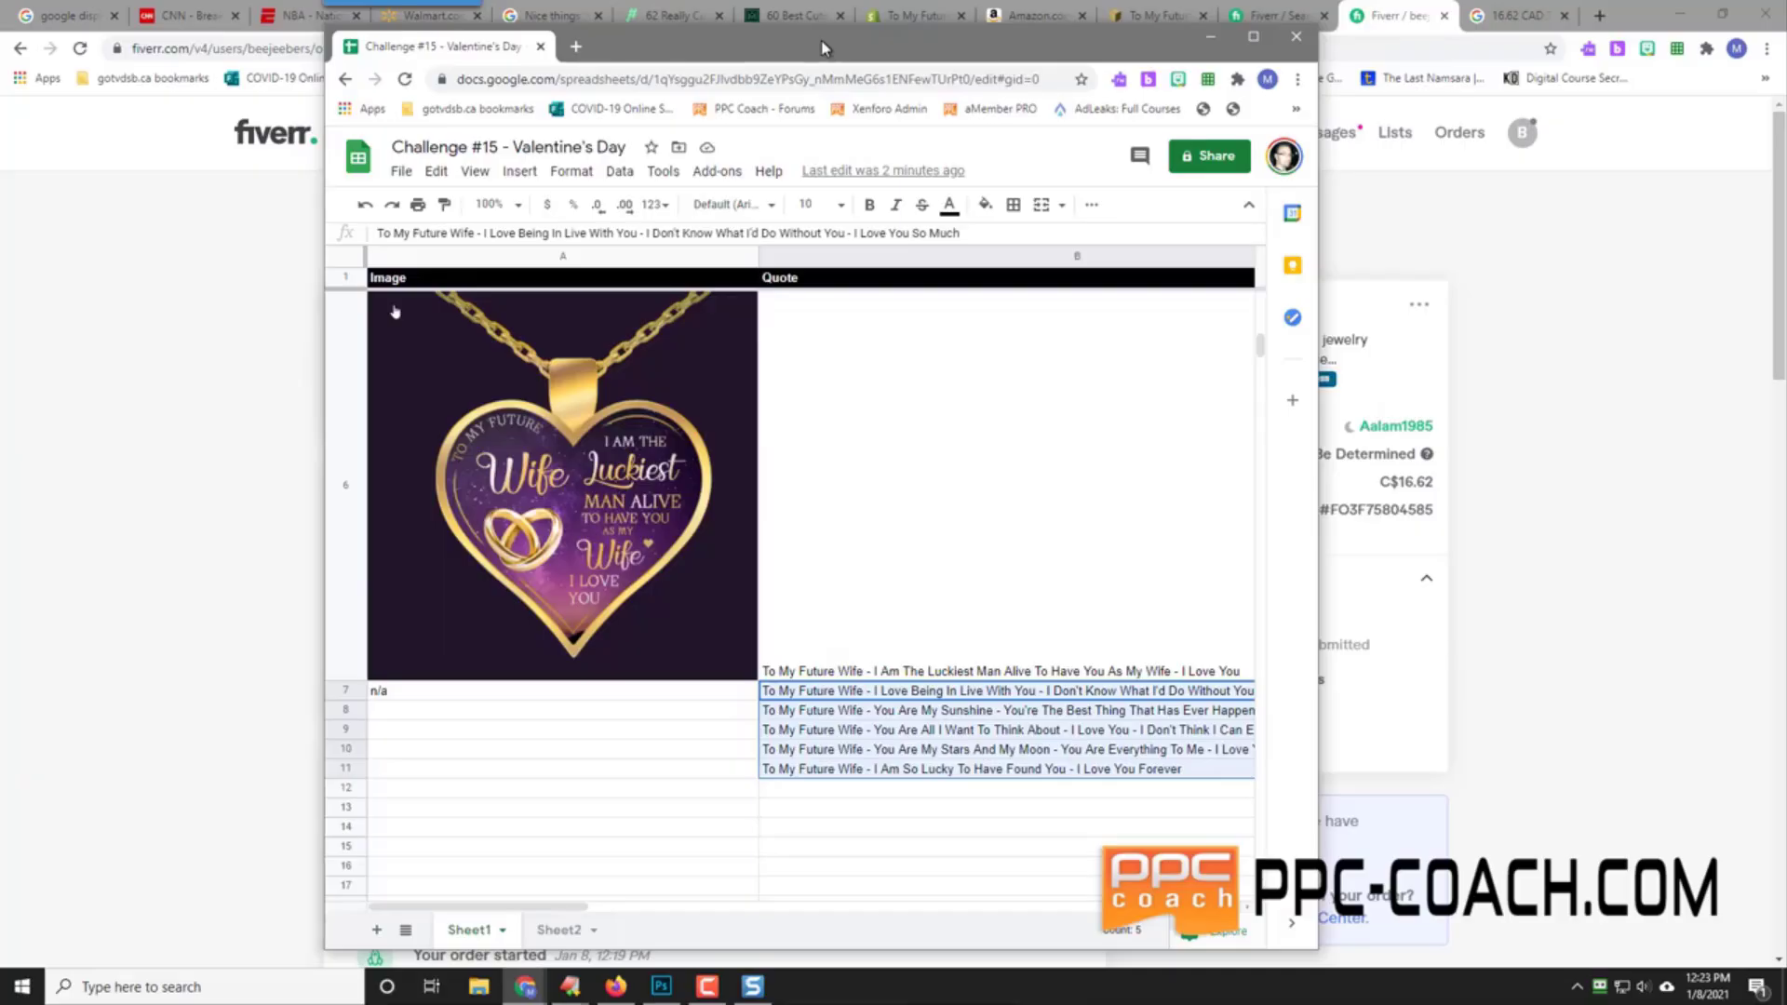
Step: Snap the Sheets window maximized by dragging it to the top of the screen
drag(823, 47, 898, 64)
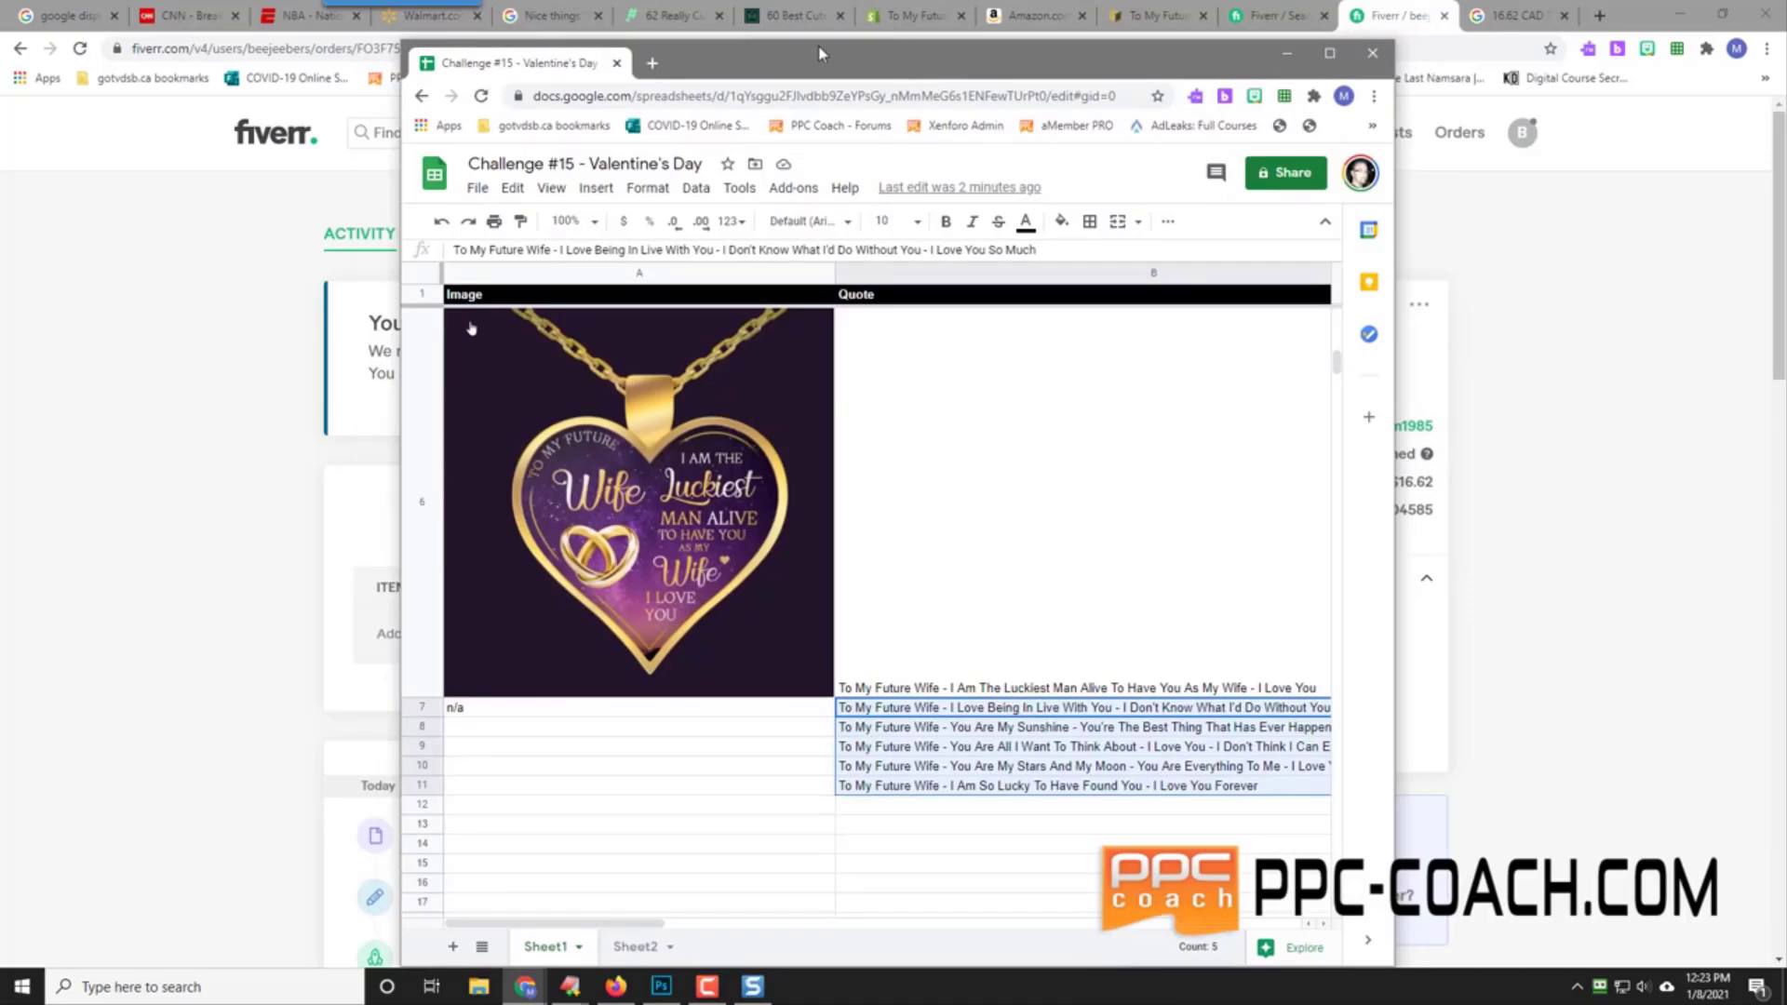
drag(819, 53, 827, 0)
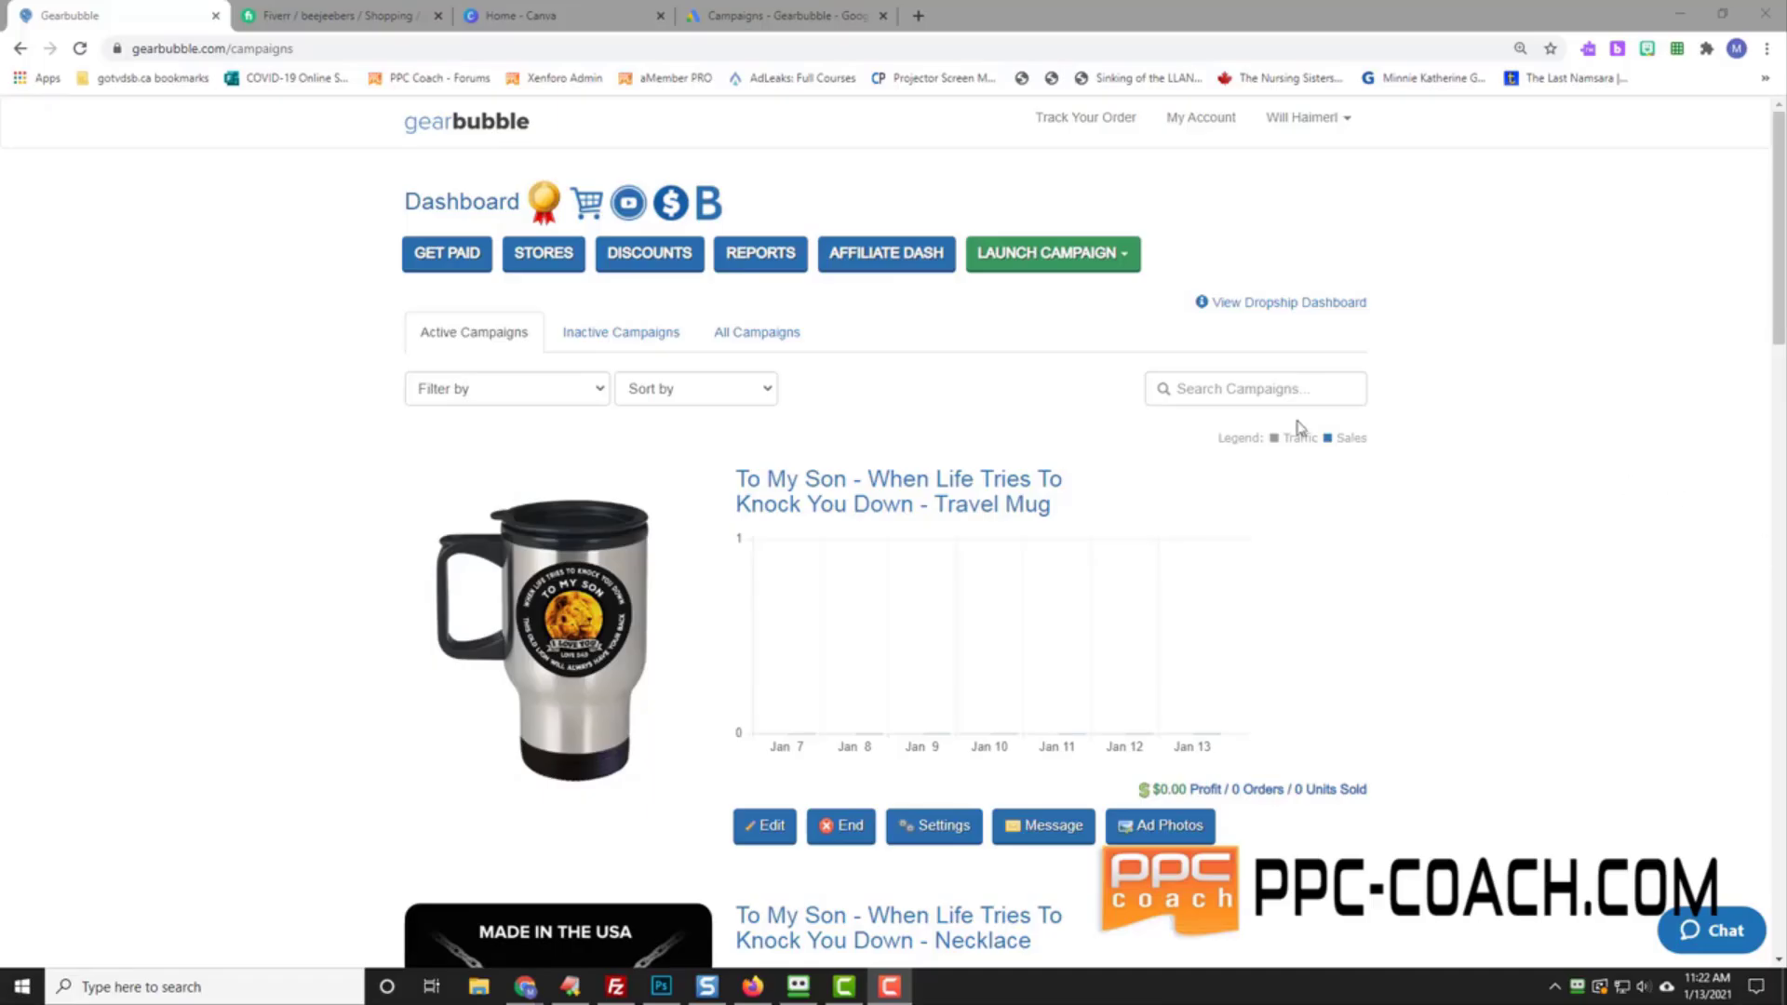
Step: Download the delivered necklace images ffffff.jpg and 2.jpg from the Fiverr order's Delivery #2
click(331, 16)
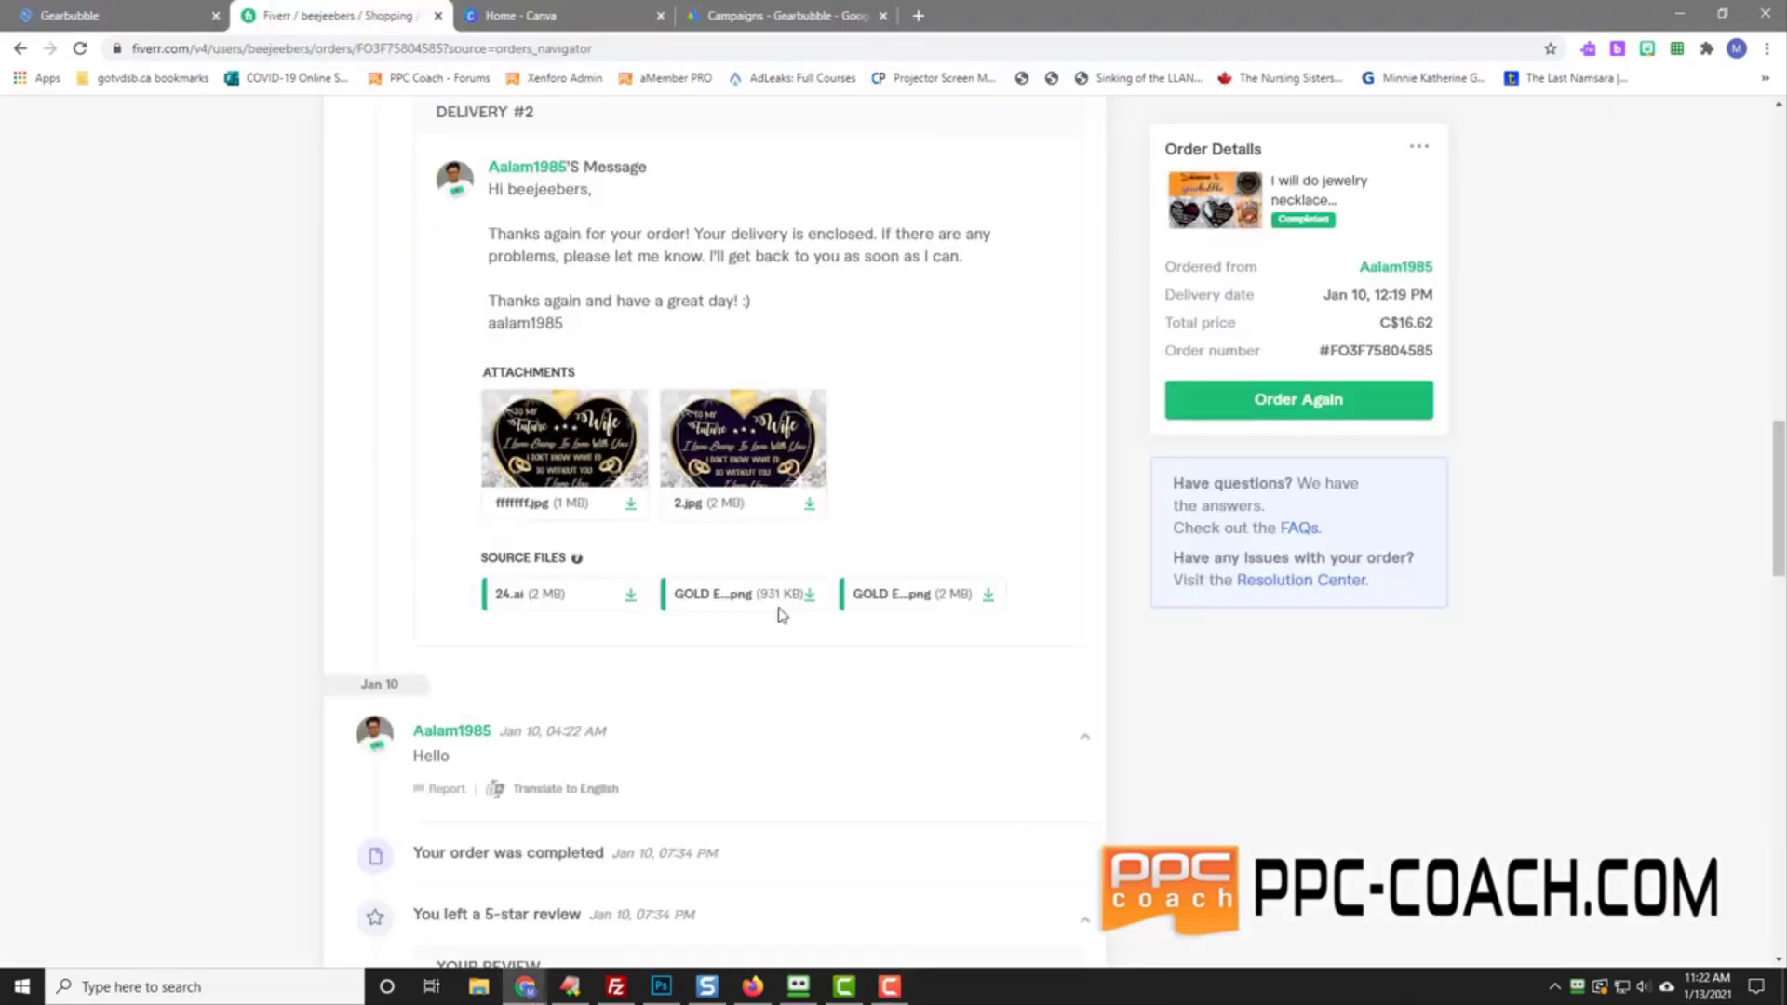
click(559, 444)
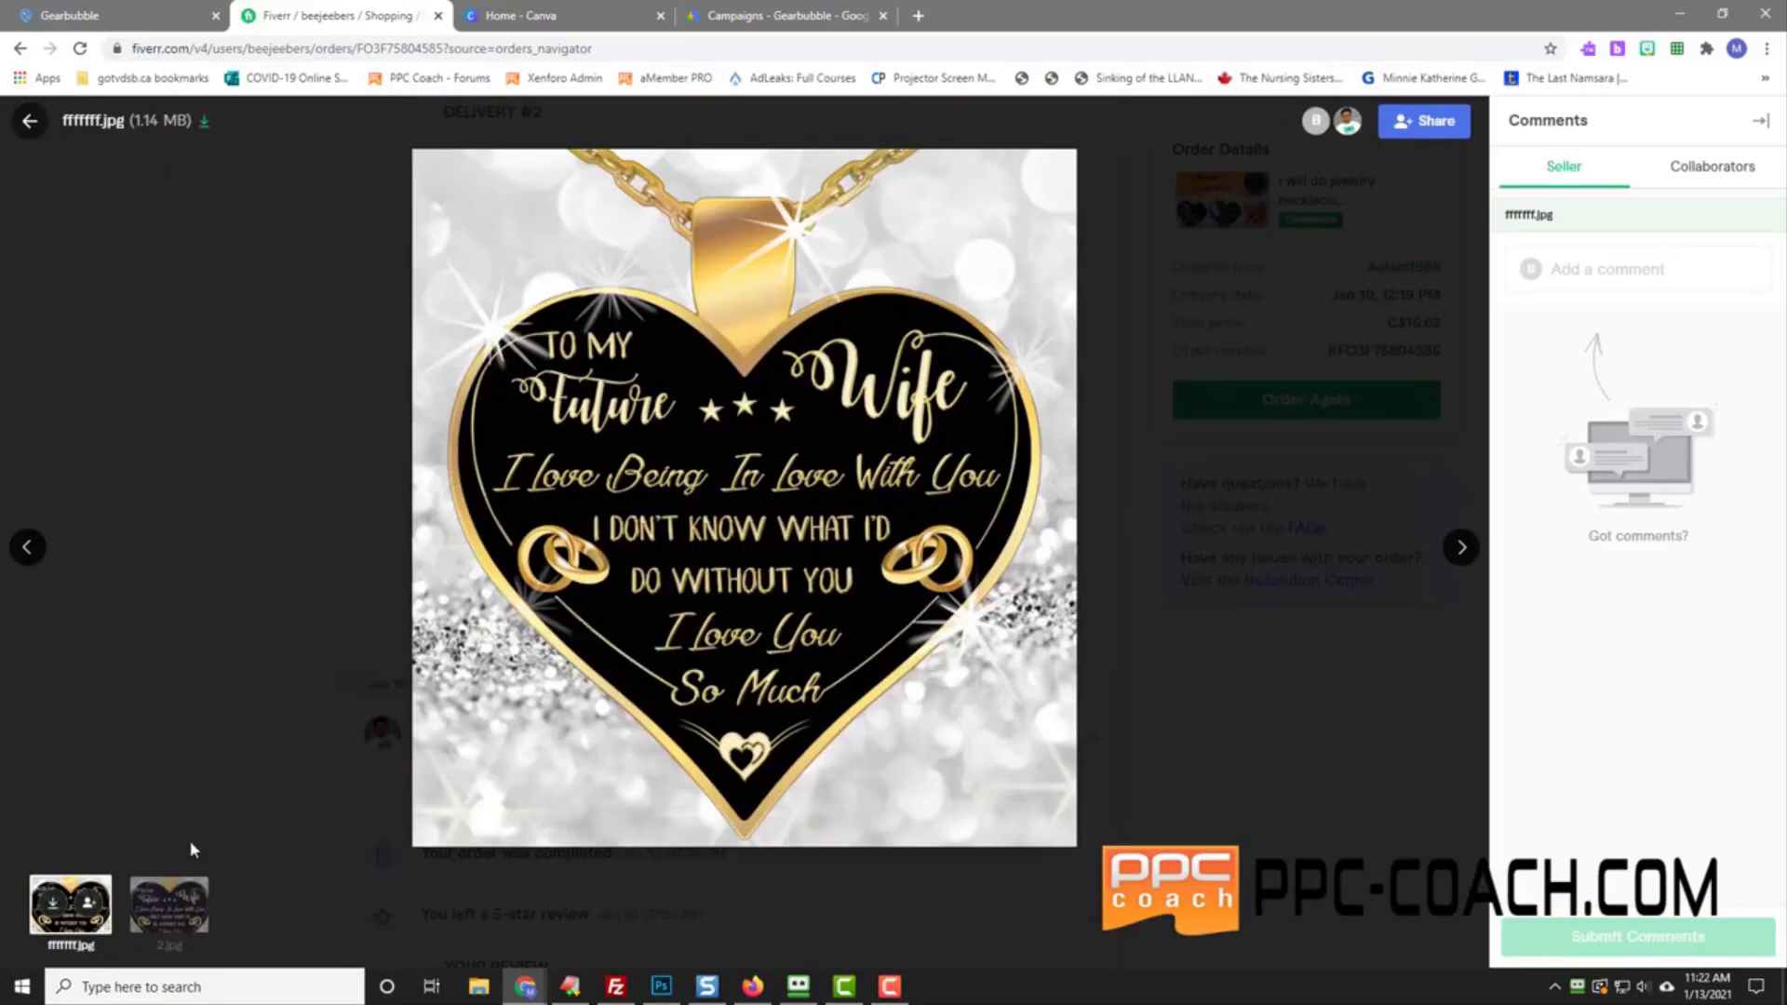
click(53, 902)
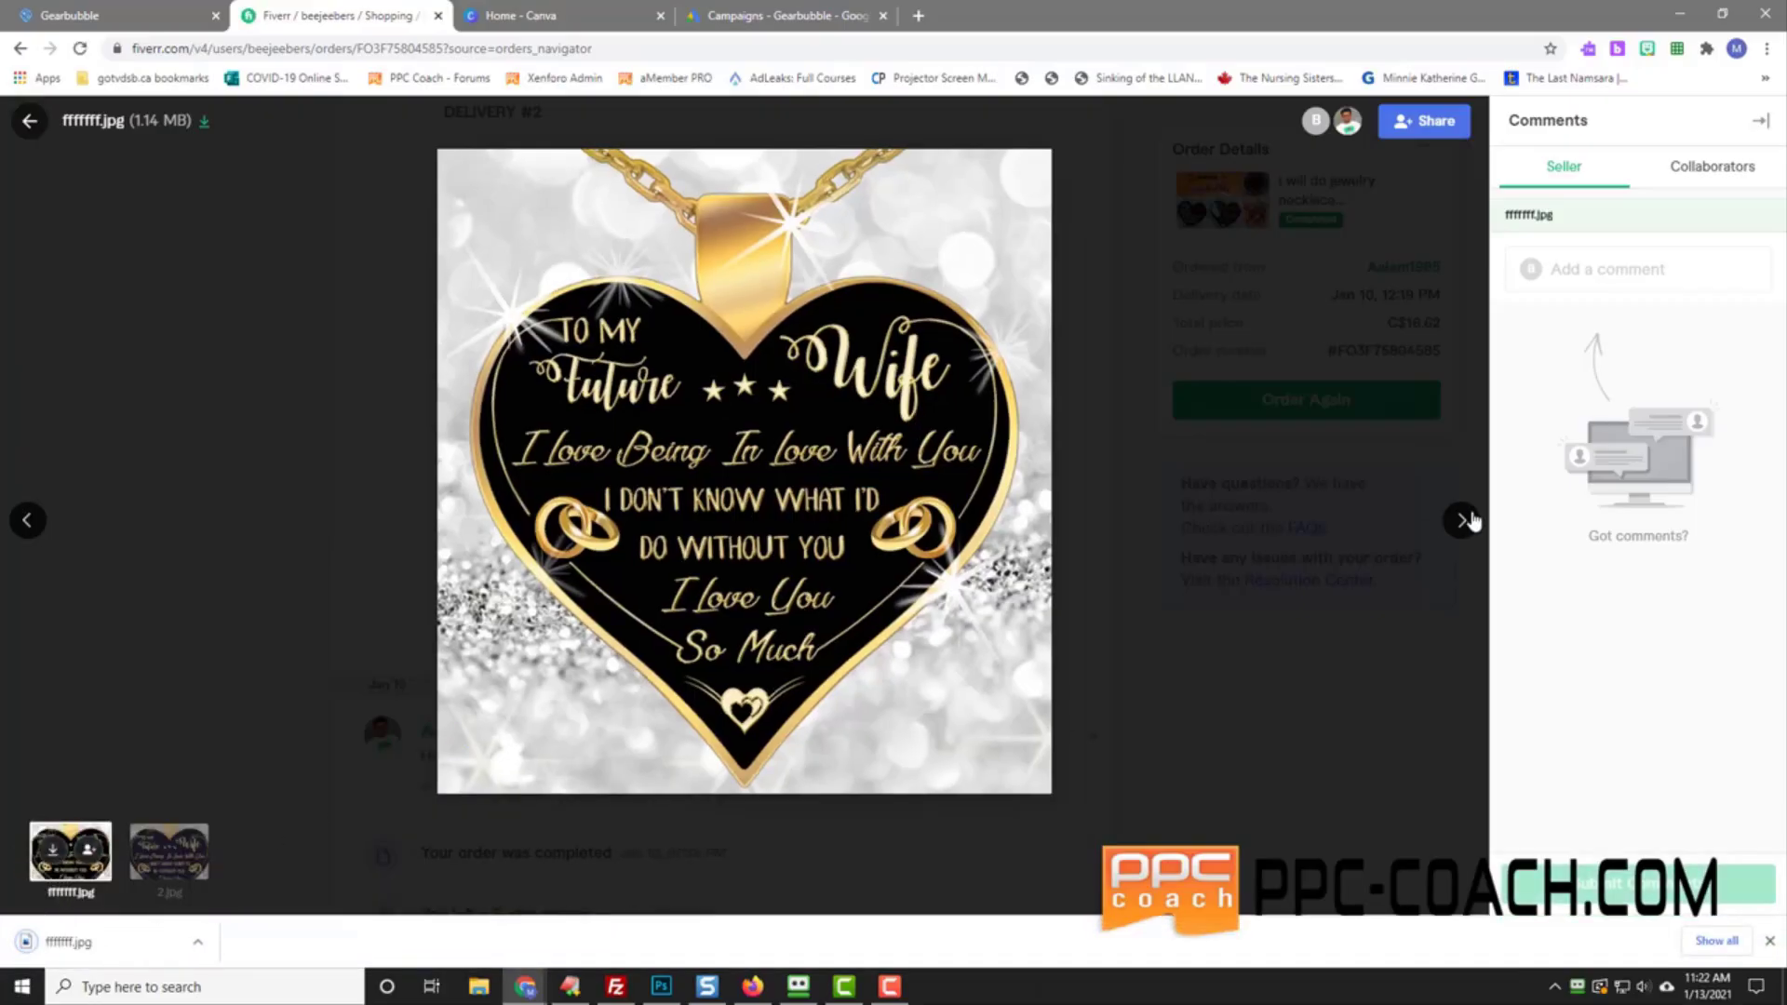
click(1461, 522)
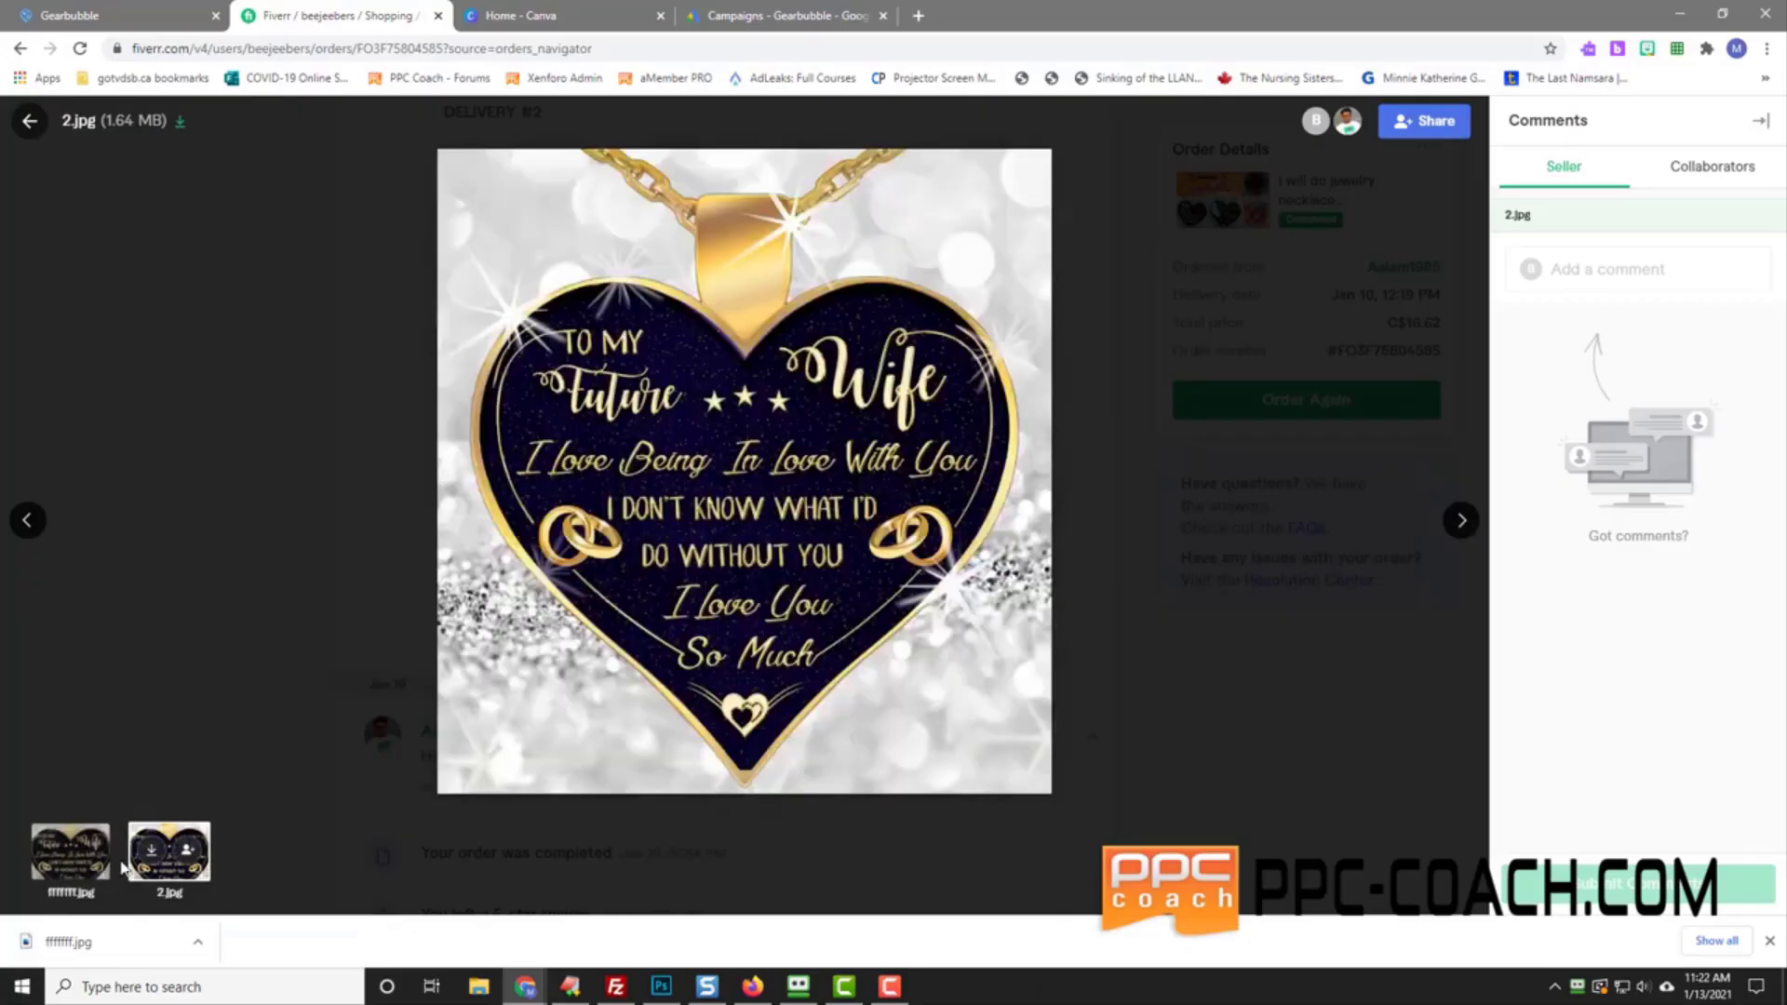
click(150, 850)
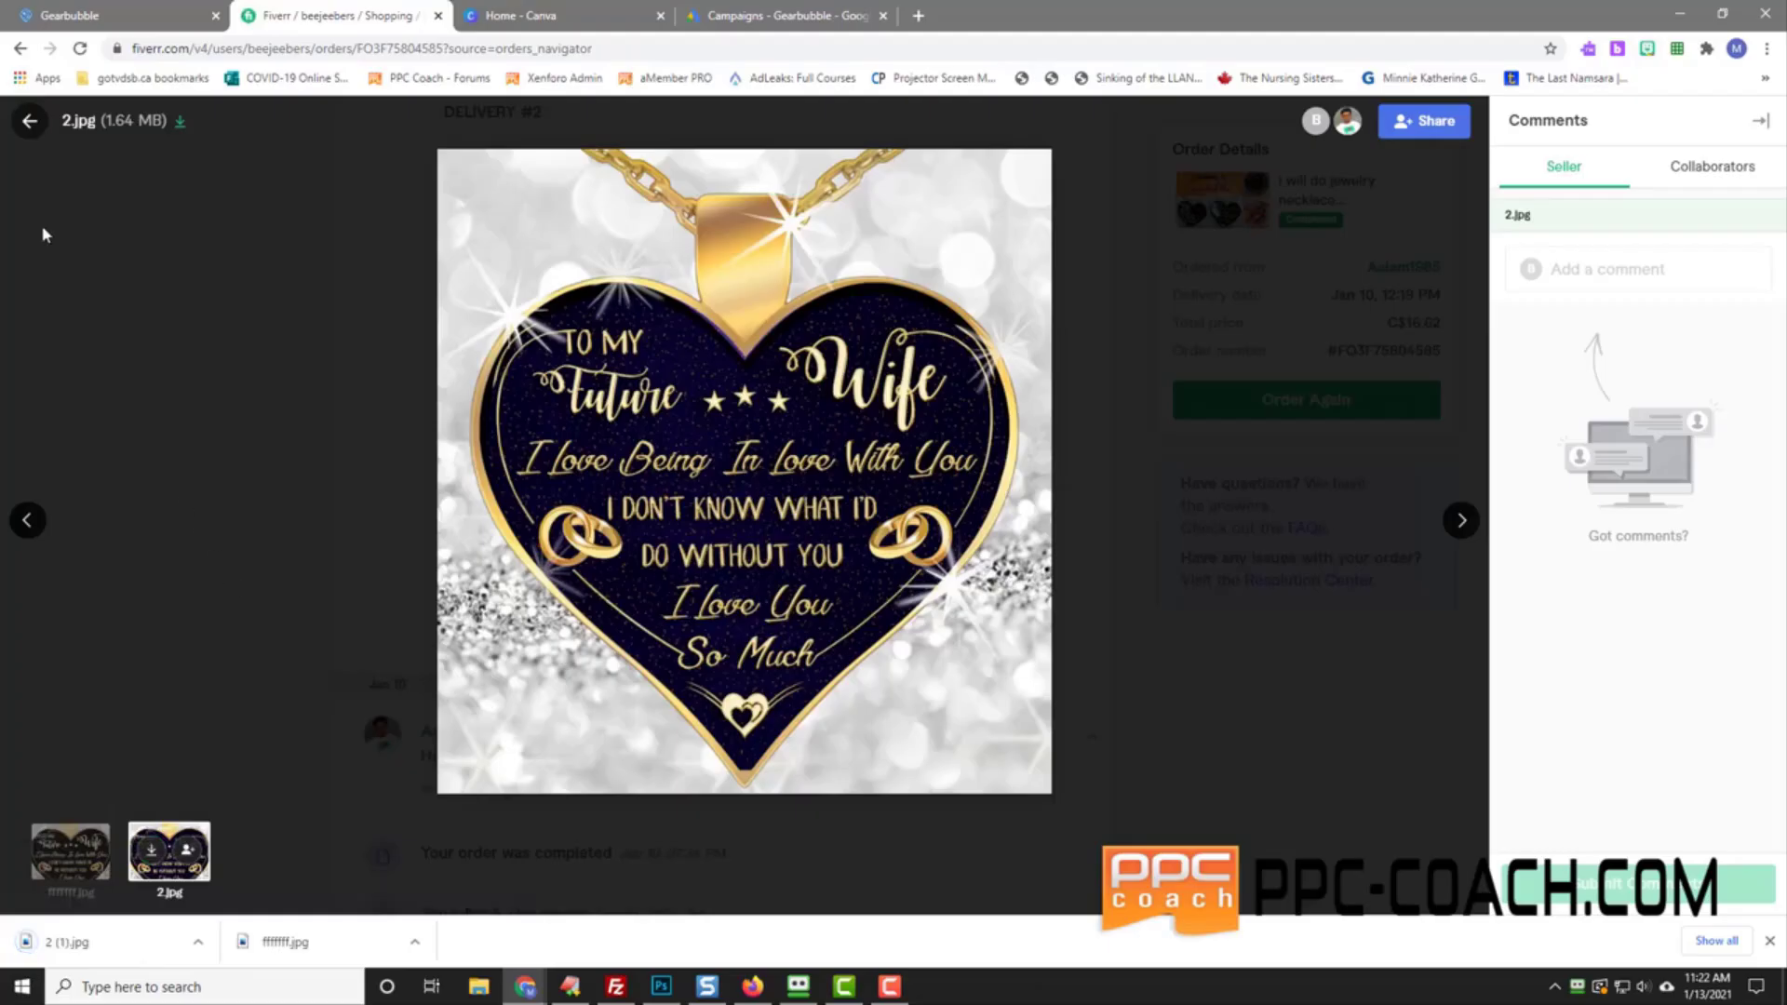
click(29, 121)
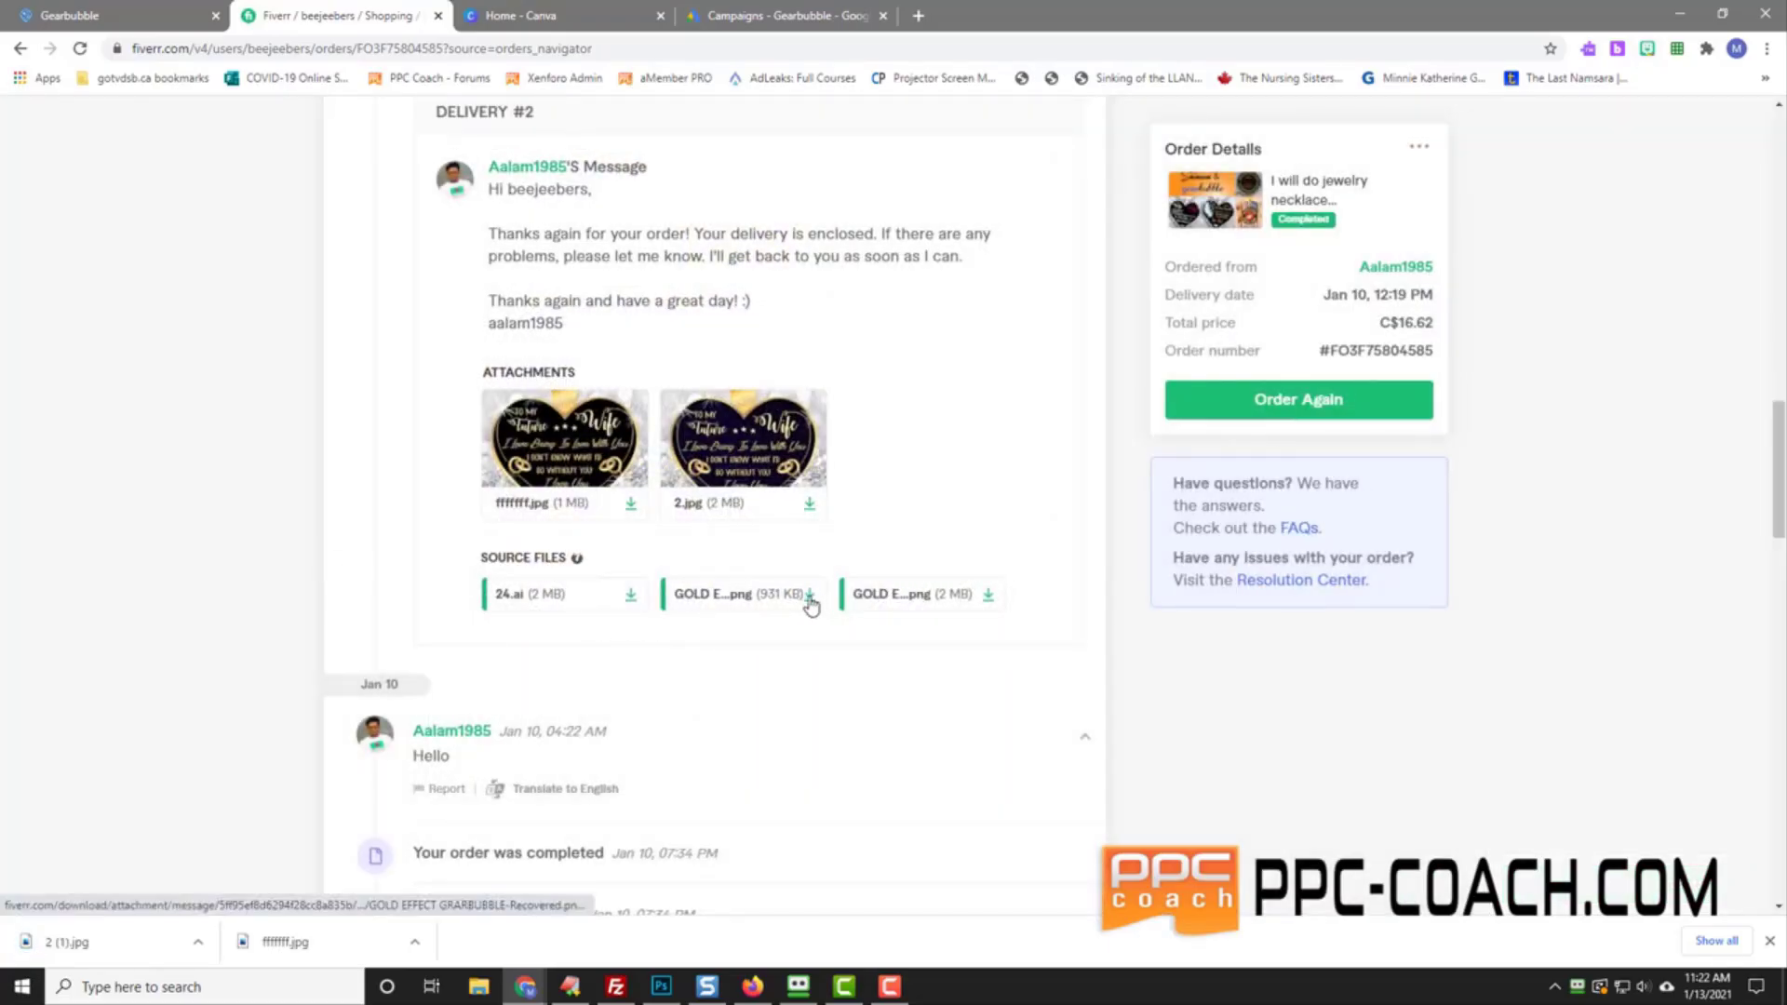
Step: Download both GOLD EFFECT PNG source files and the 24.ai source file
click(808, 598)
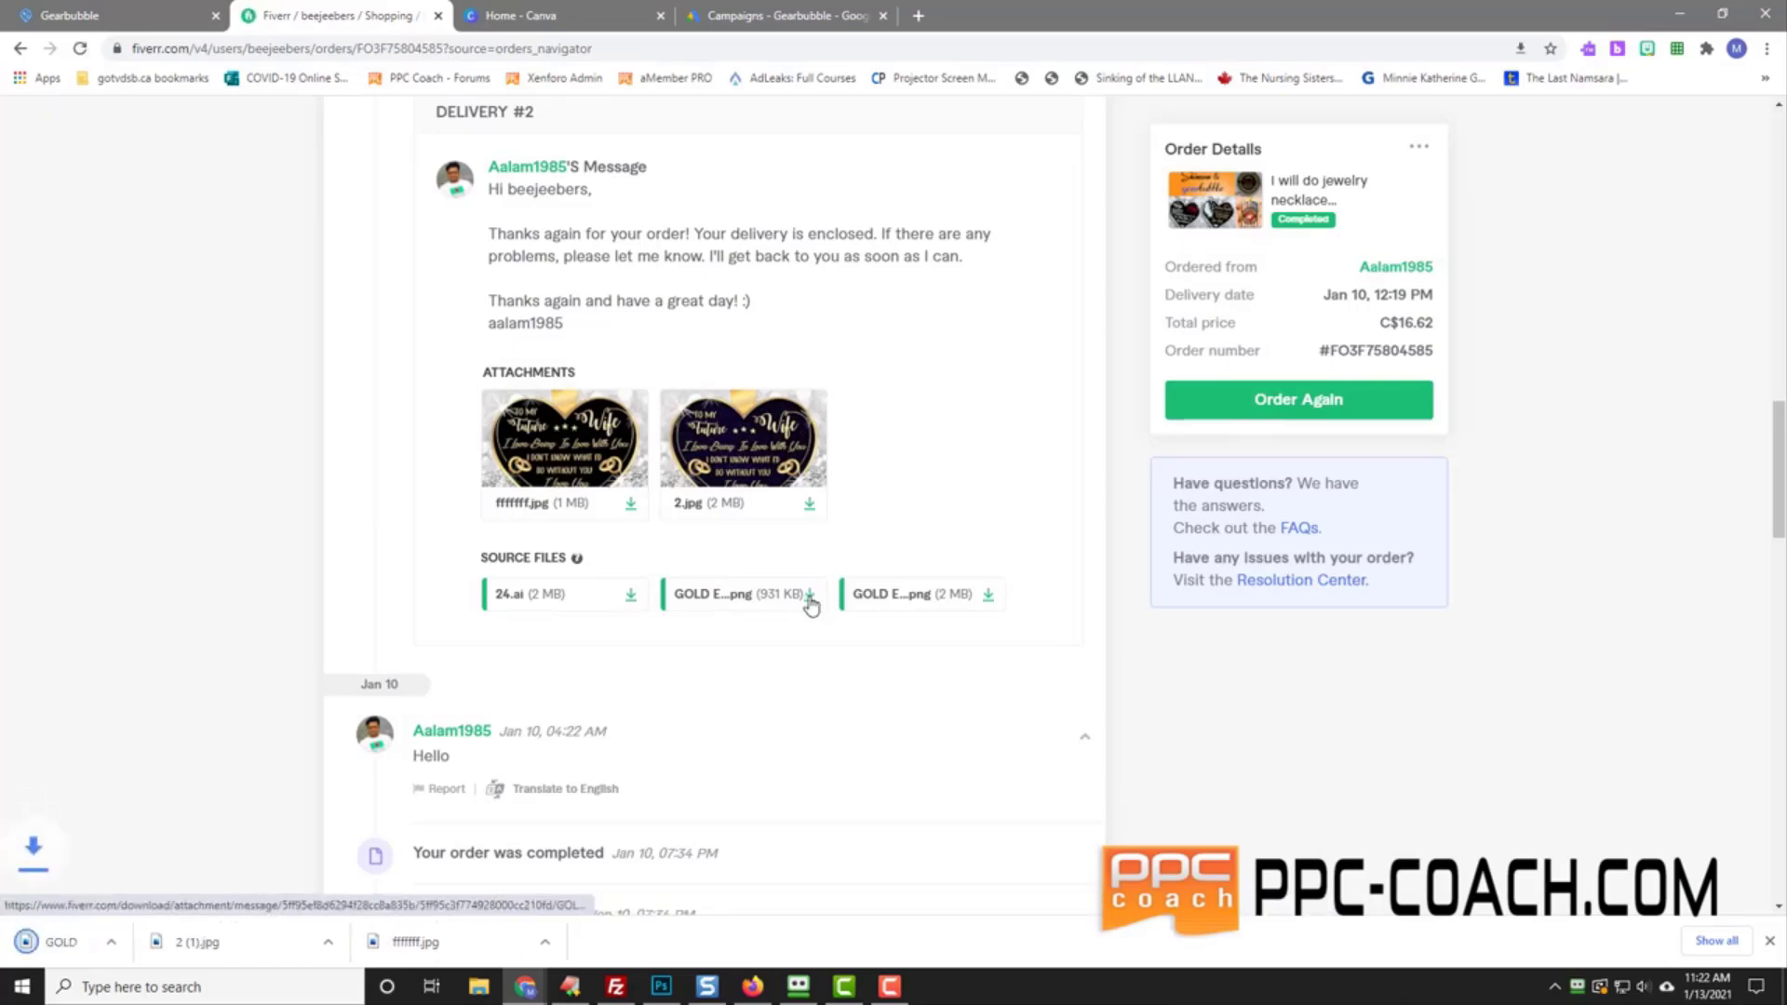
click(987, 598)
click(632, 594)
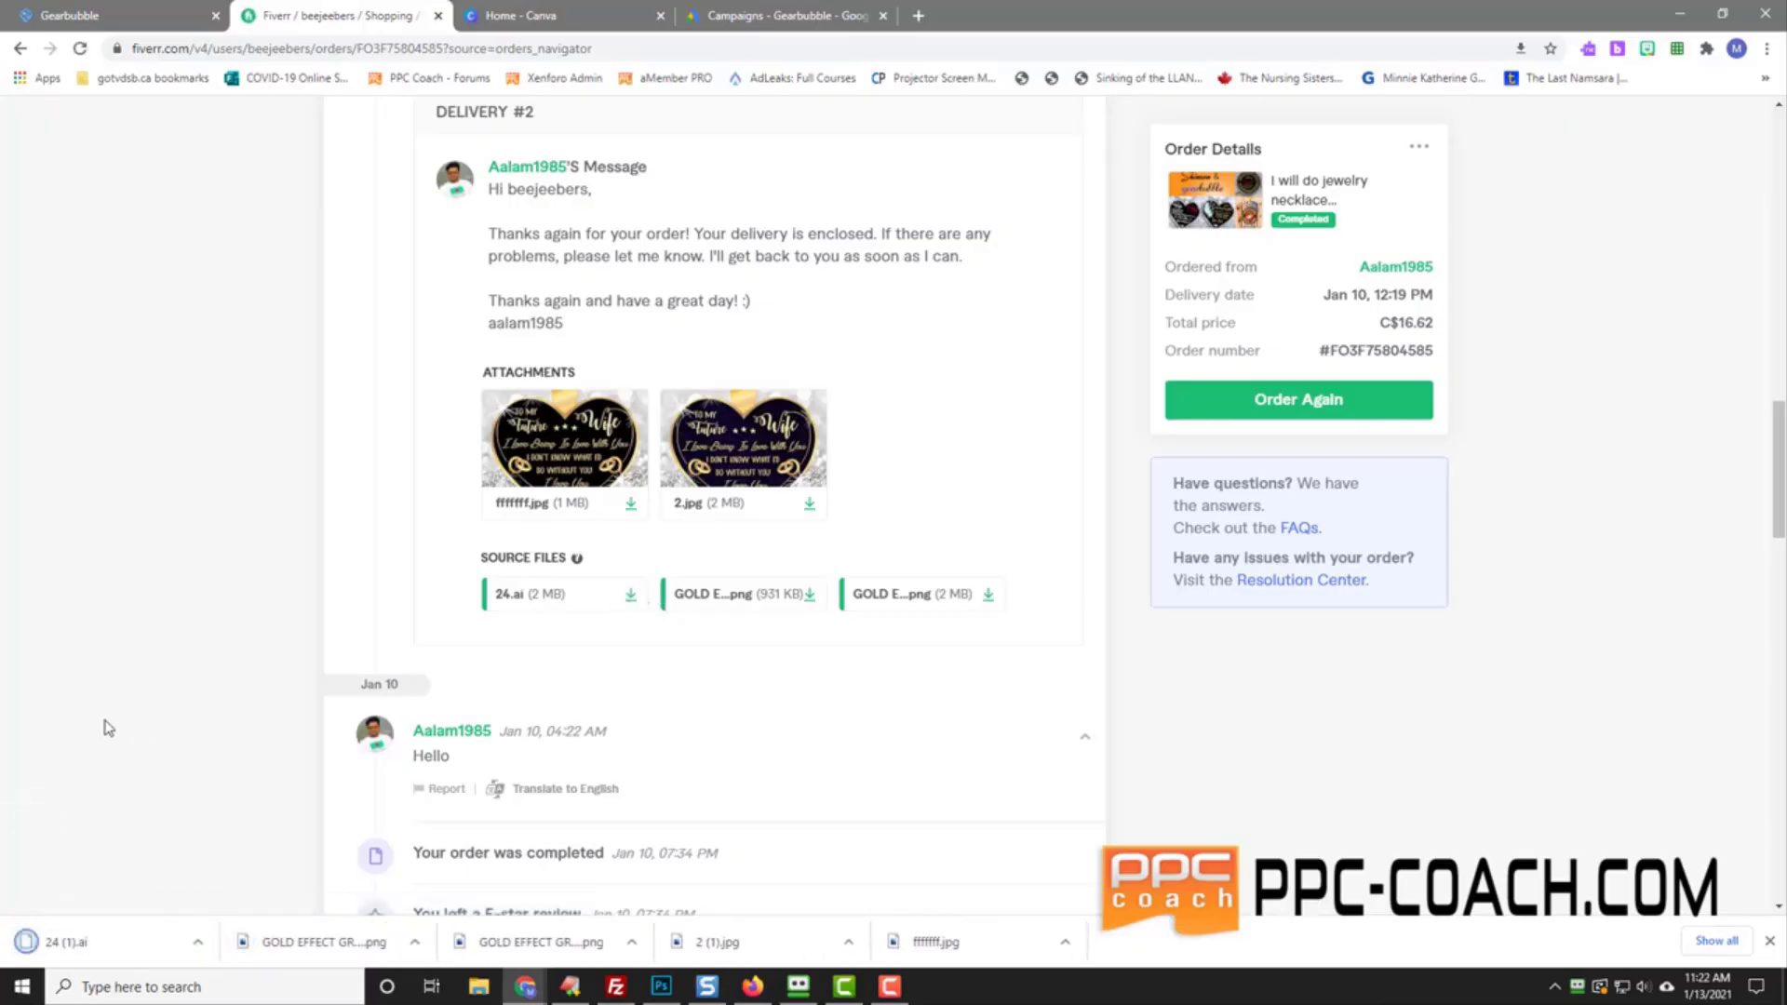
Step: Preview 2 (1).jpg and both GOLD EFFECT heart images in Photos
click(850, 944)
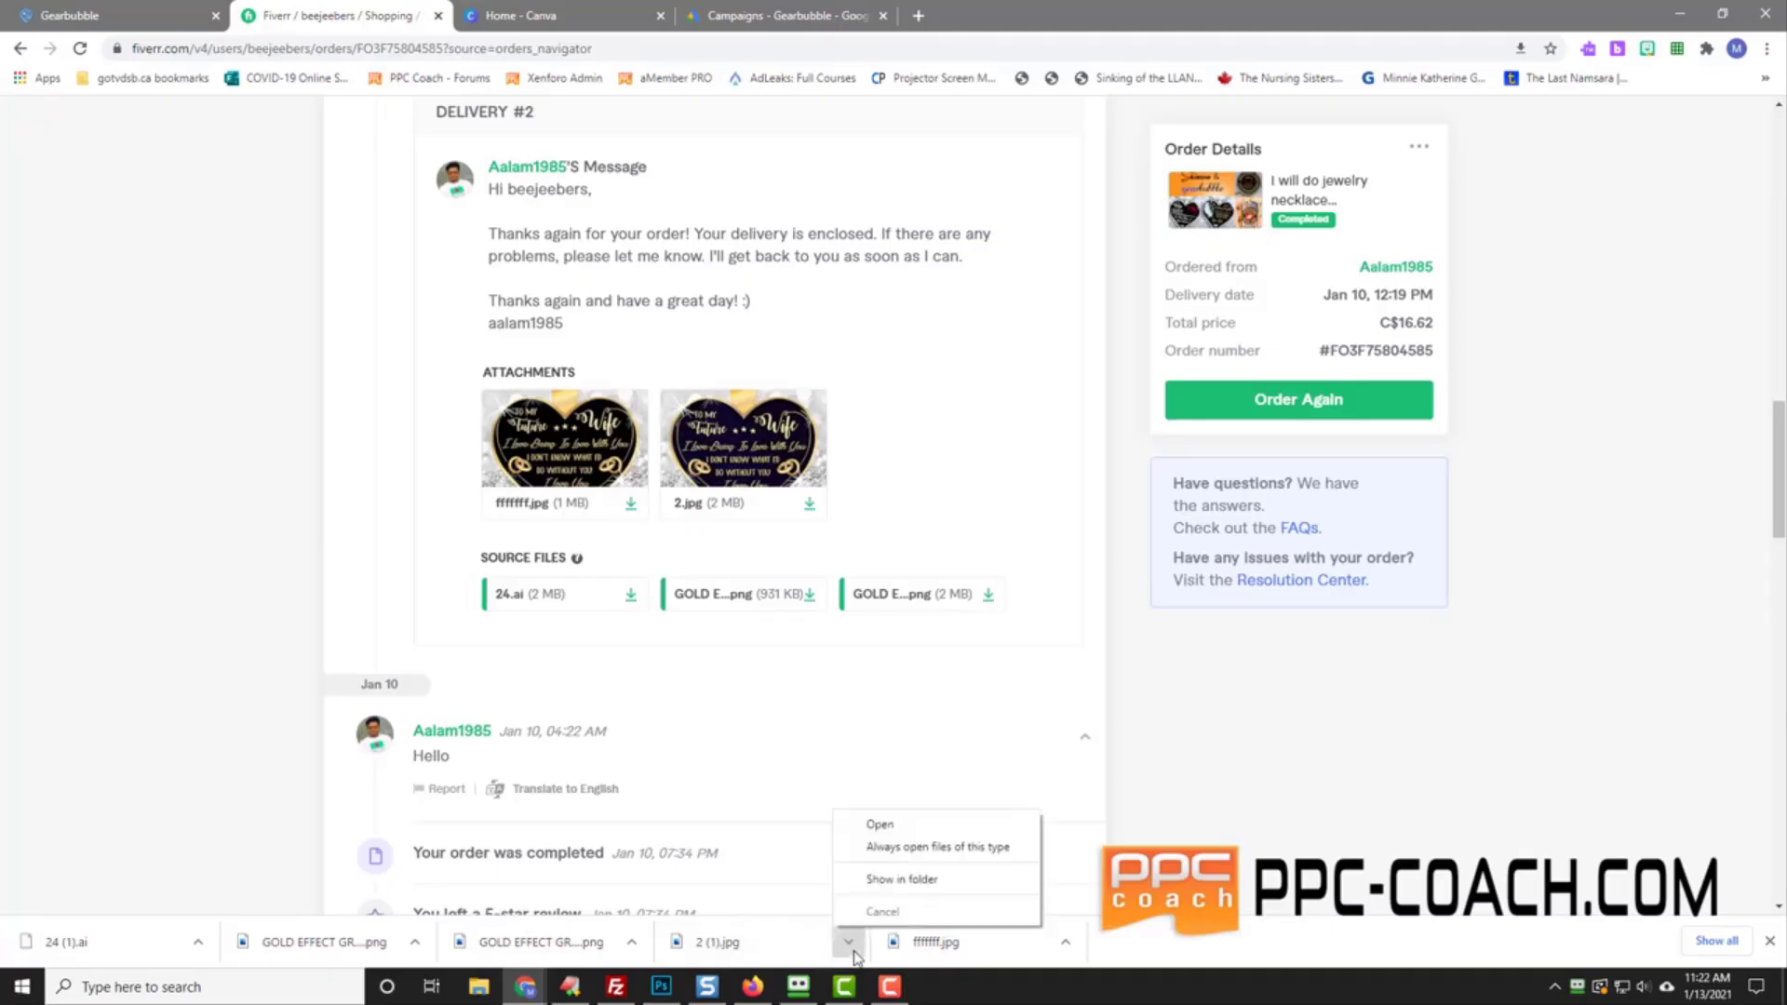
click(874, 823)
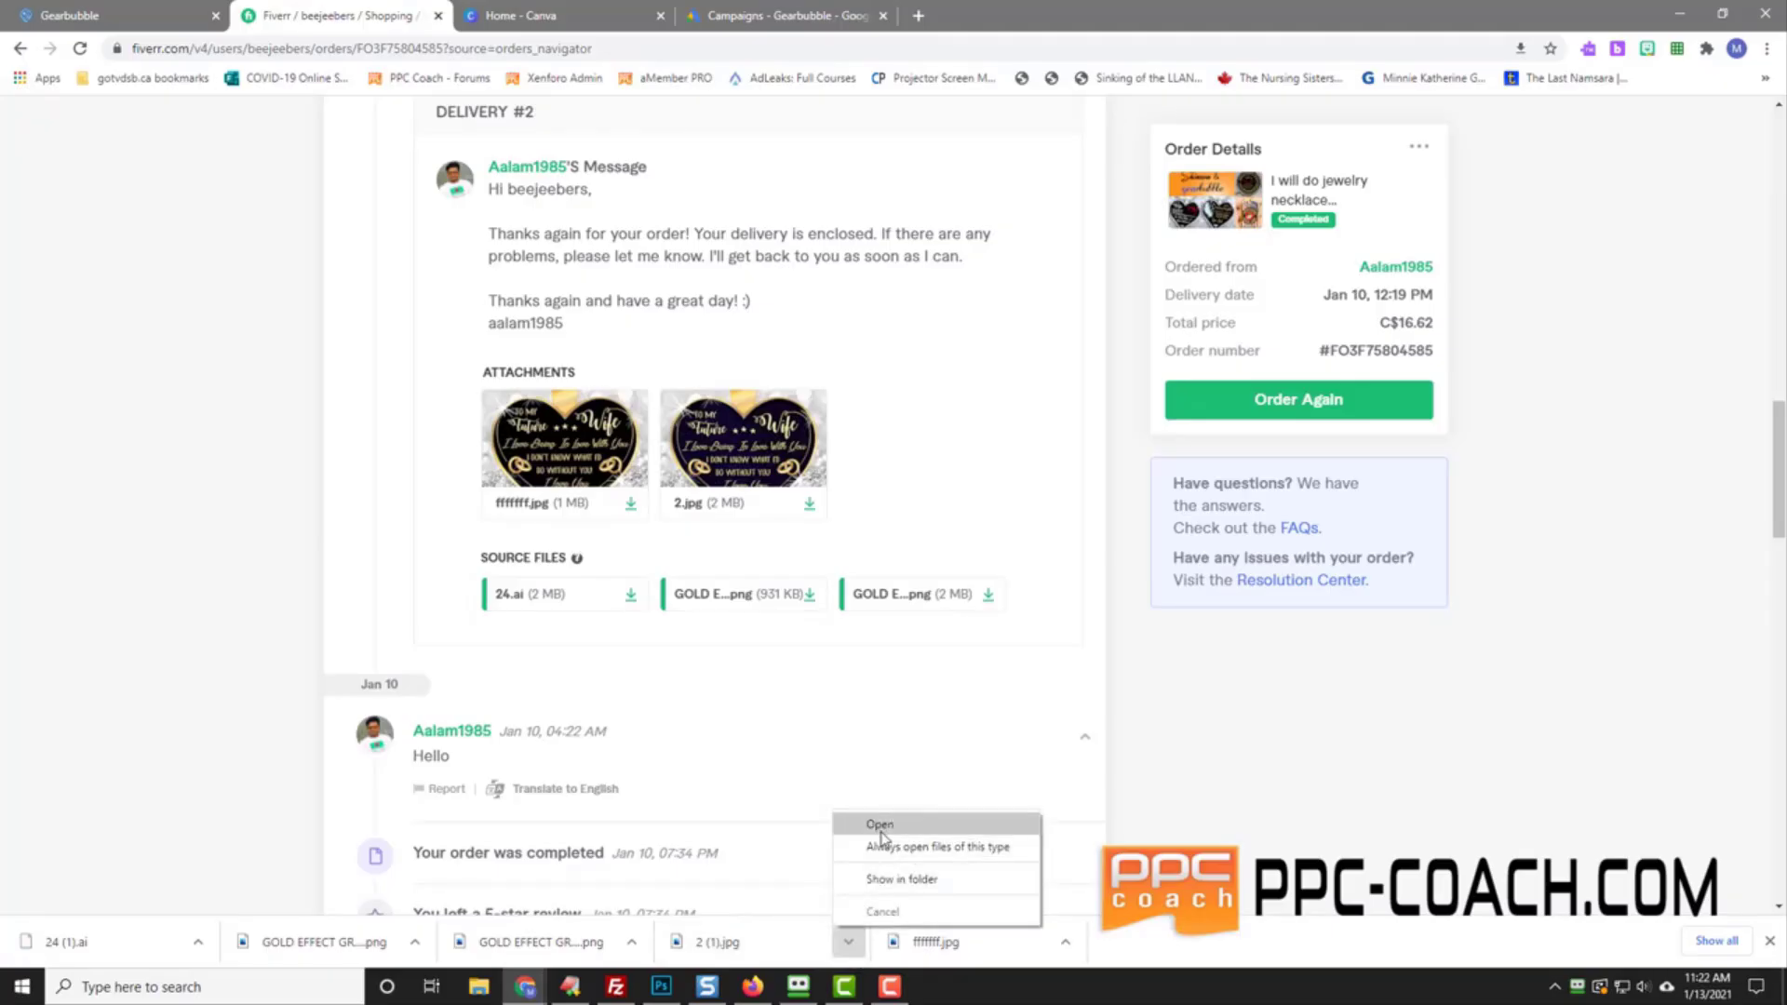
click(882, 824)
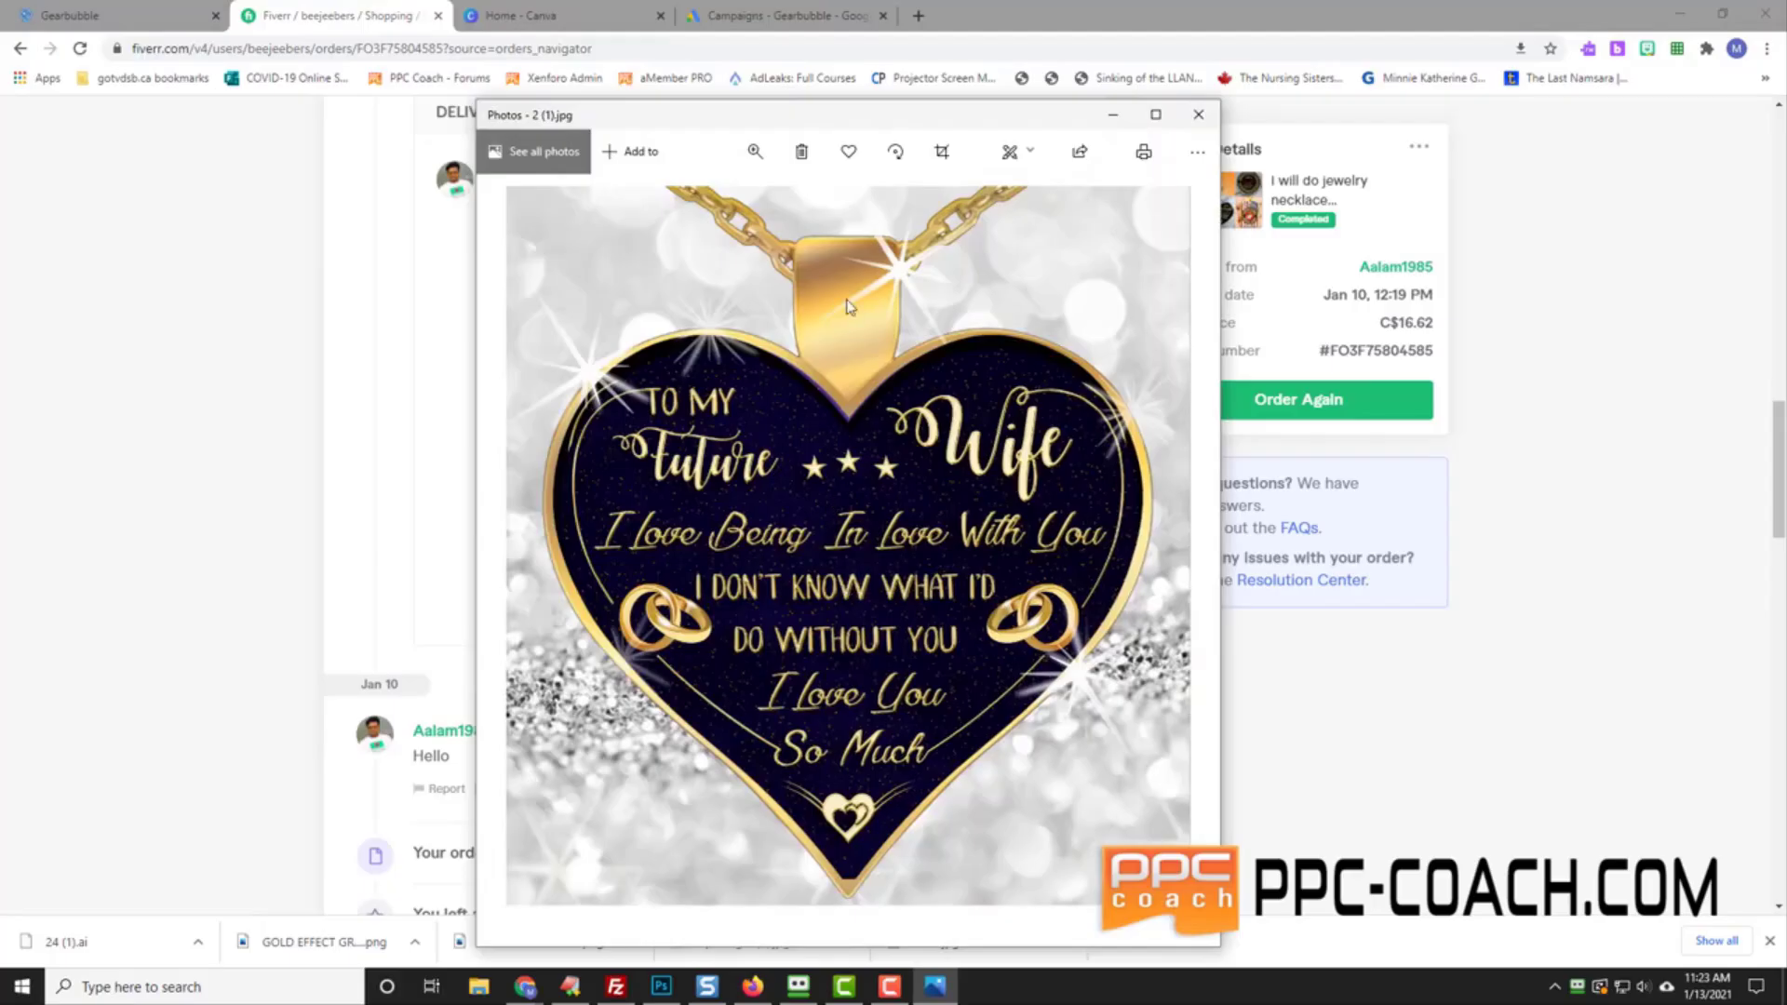
click(1198, 113)
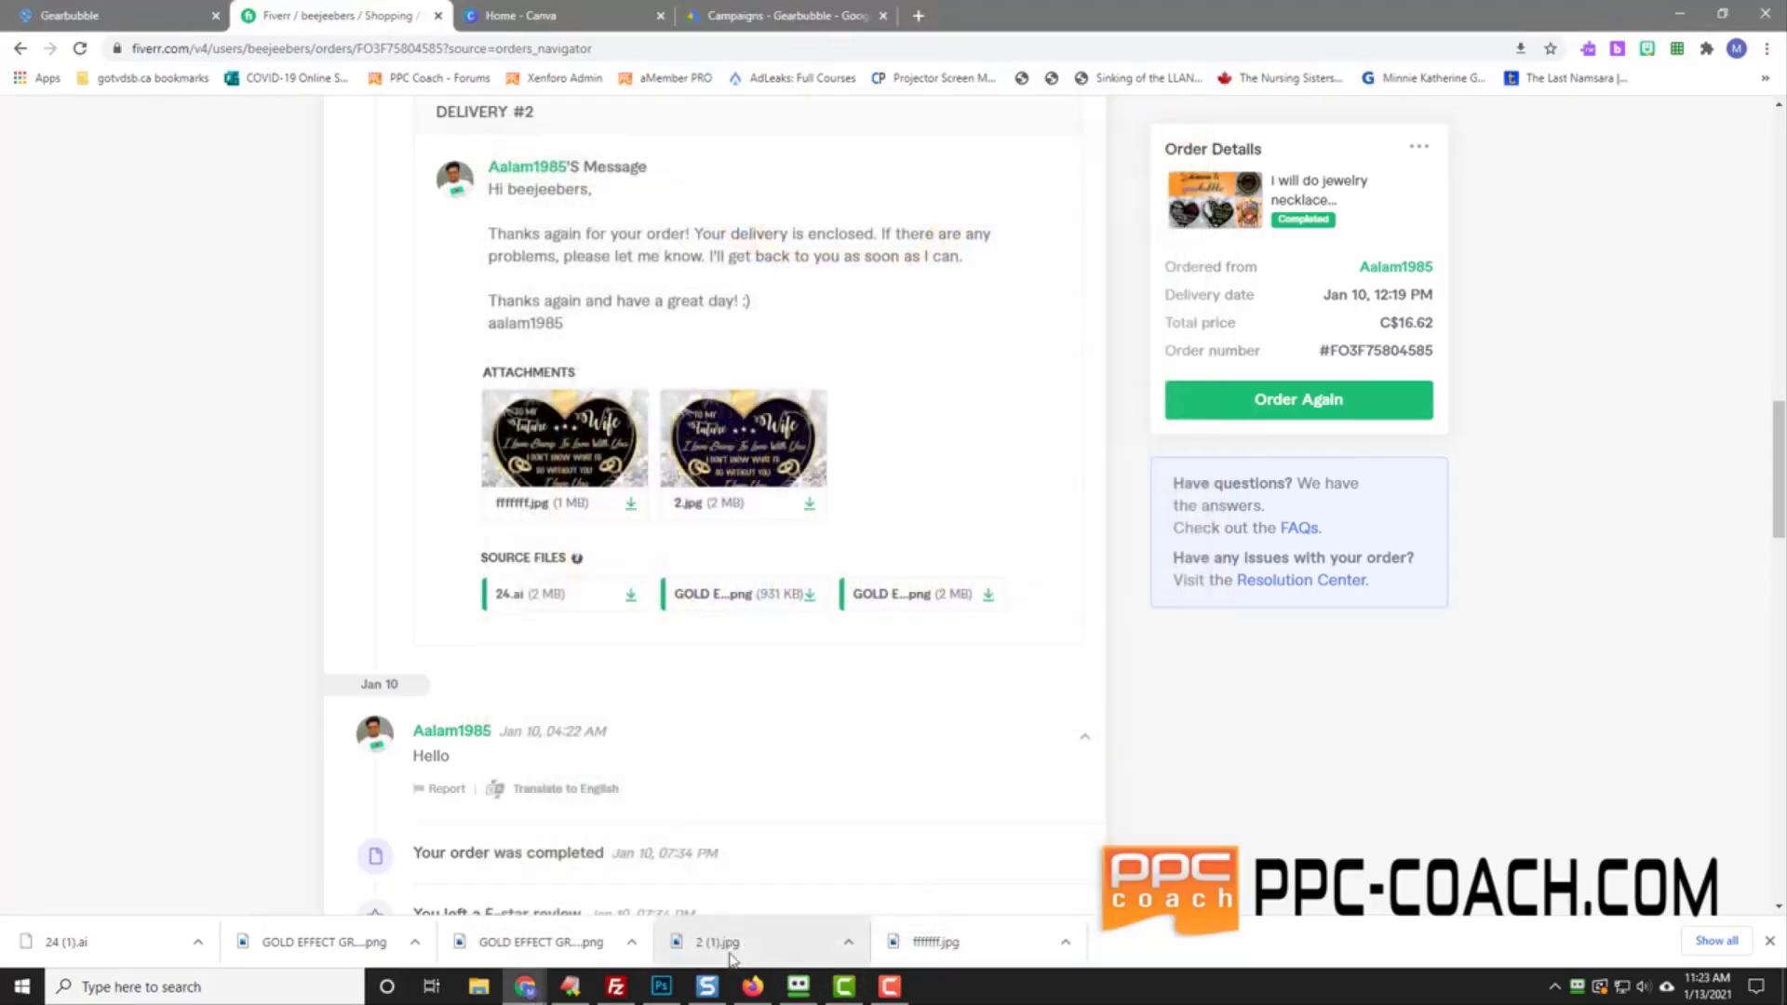
click(419, 944)
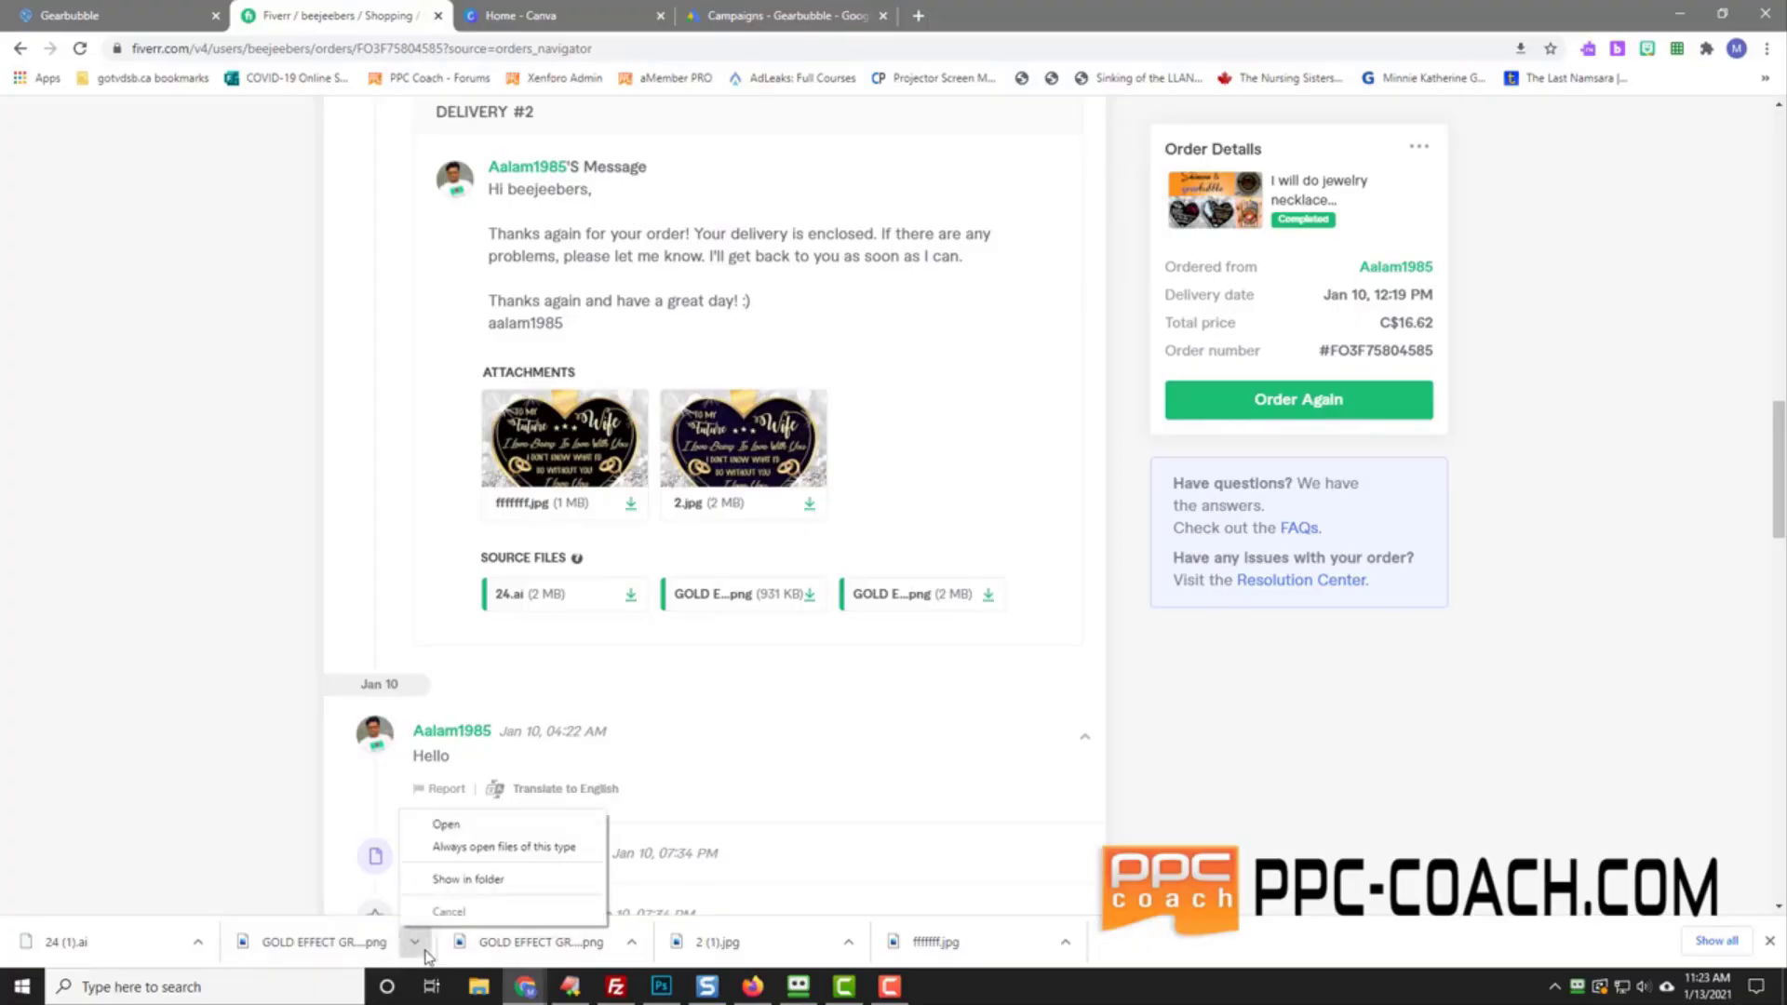
click(450, 825)
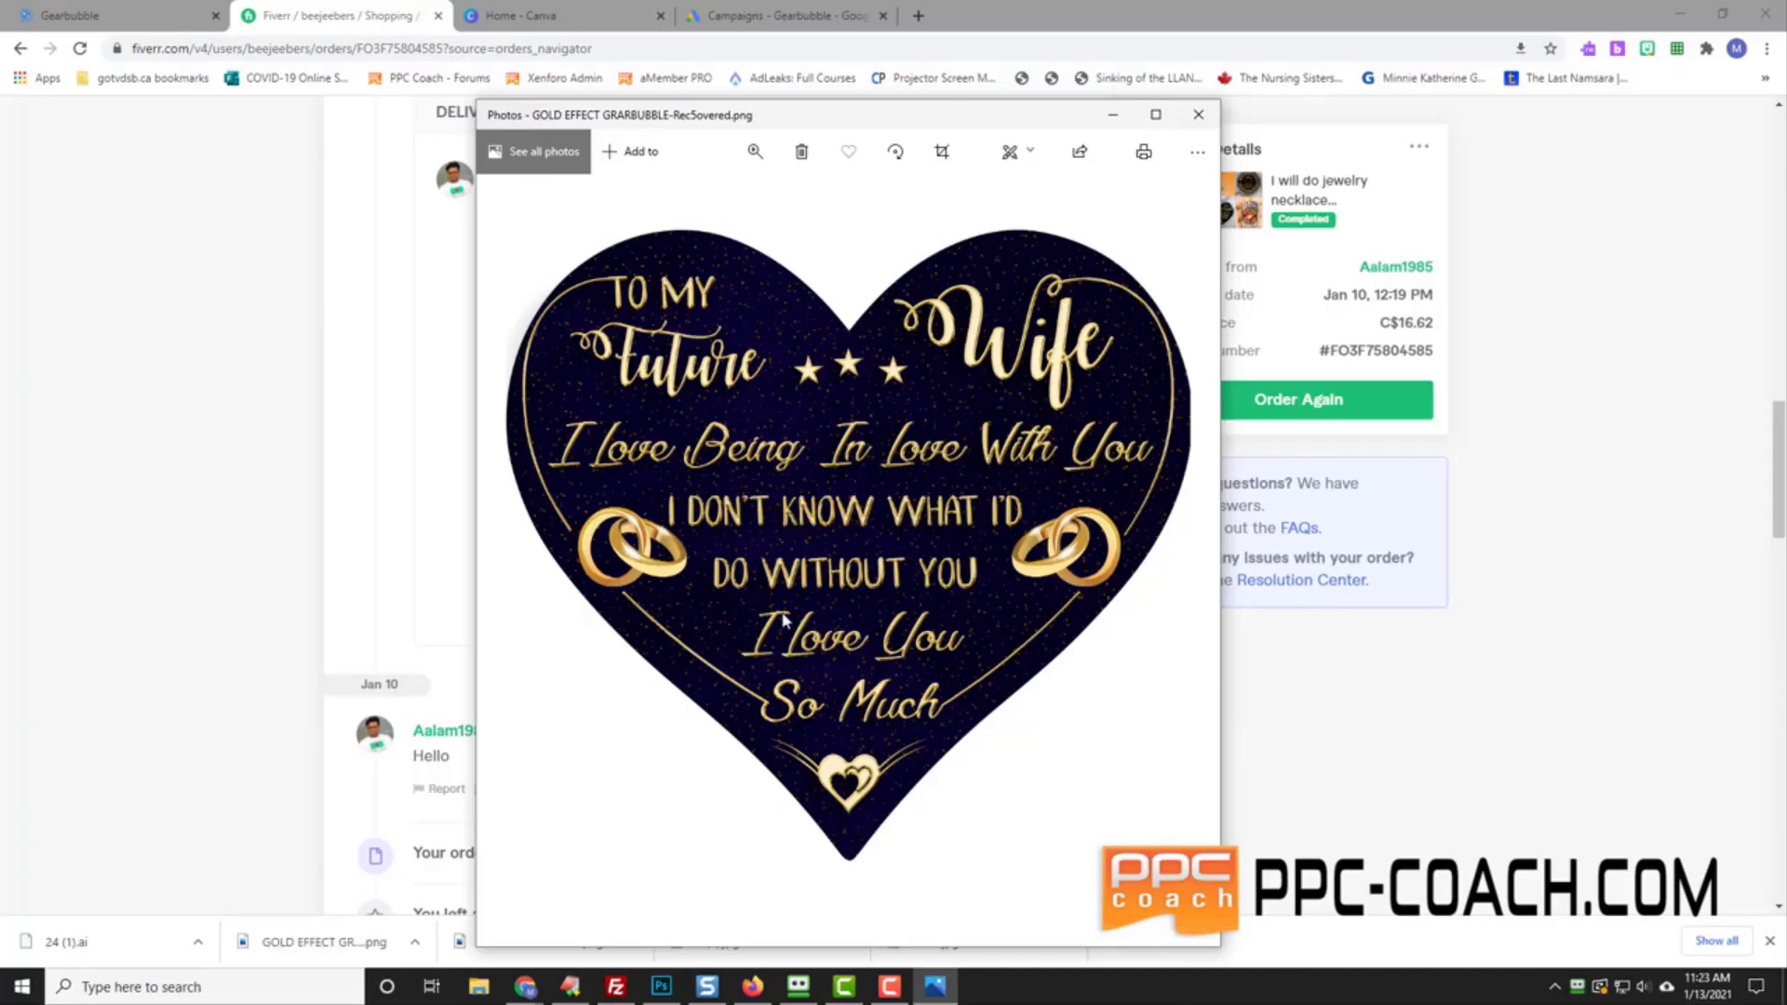
drag(857, 122, 1225, 86)
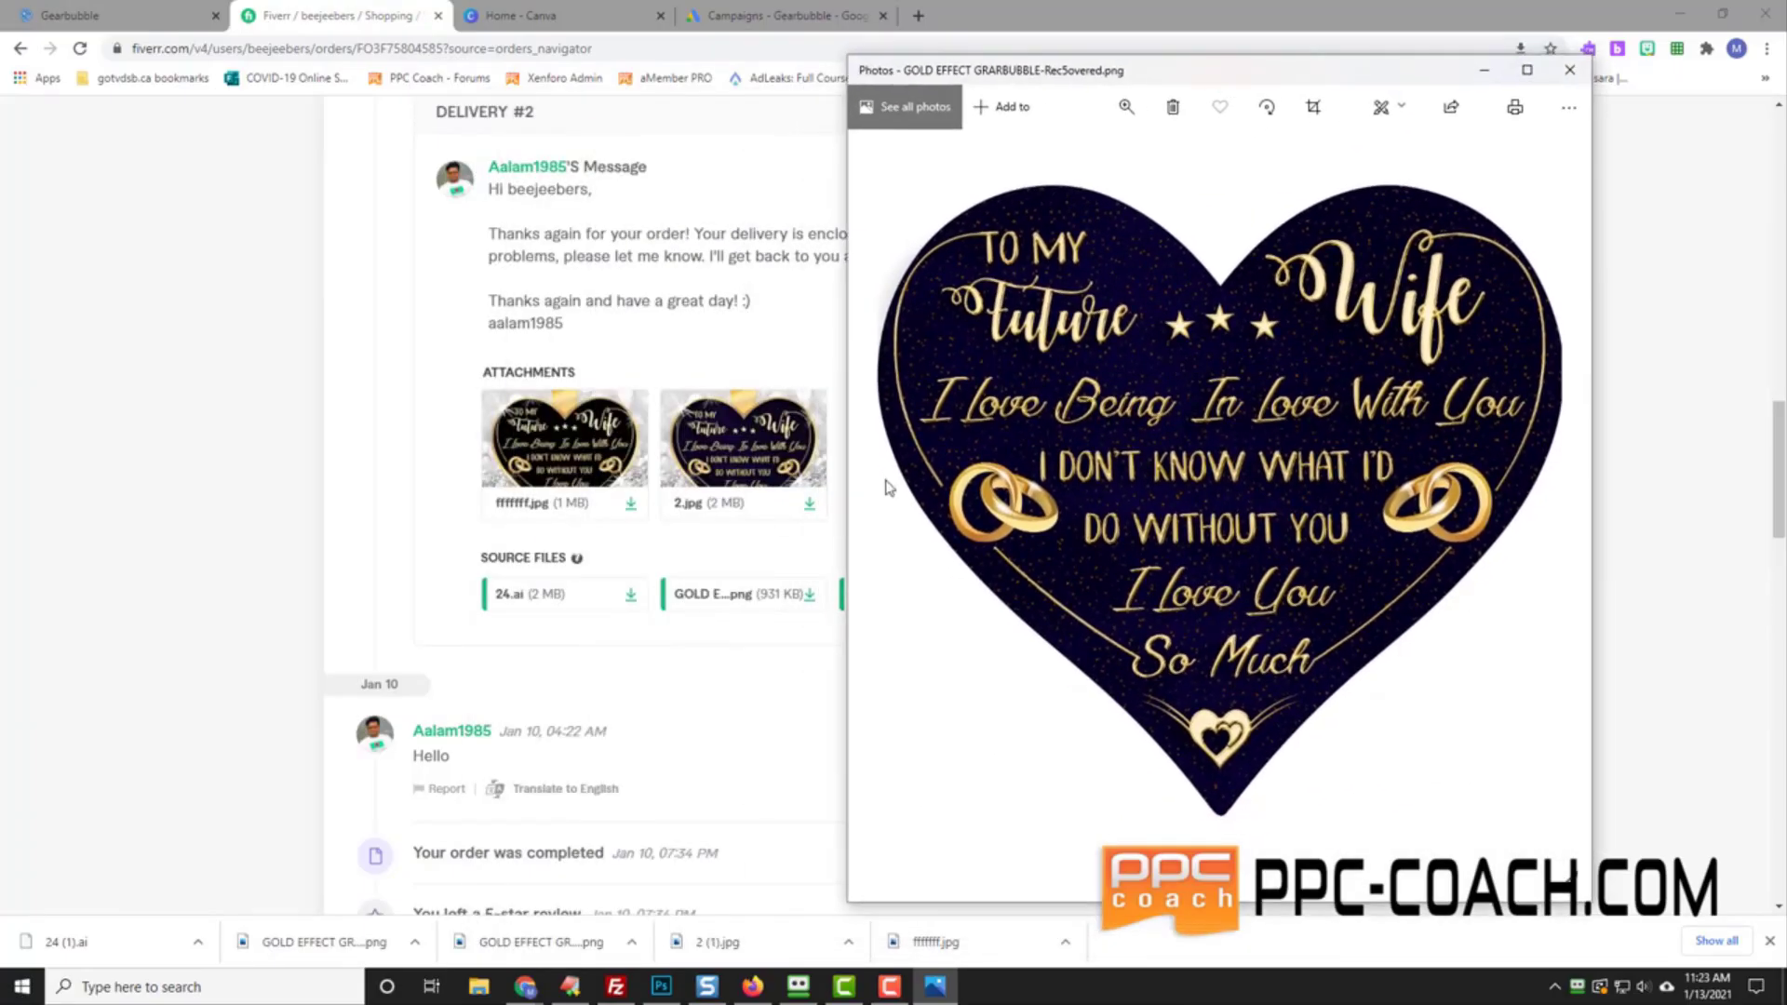
click(632, 942)
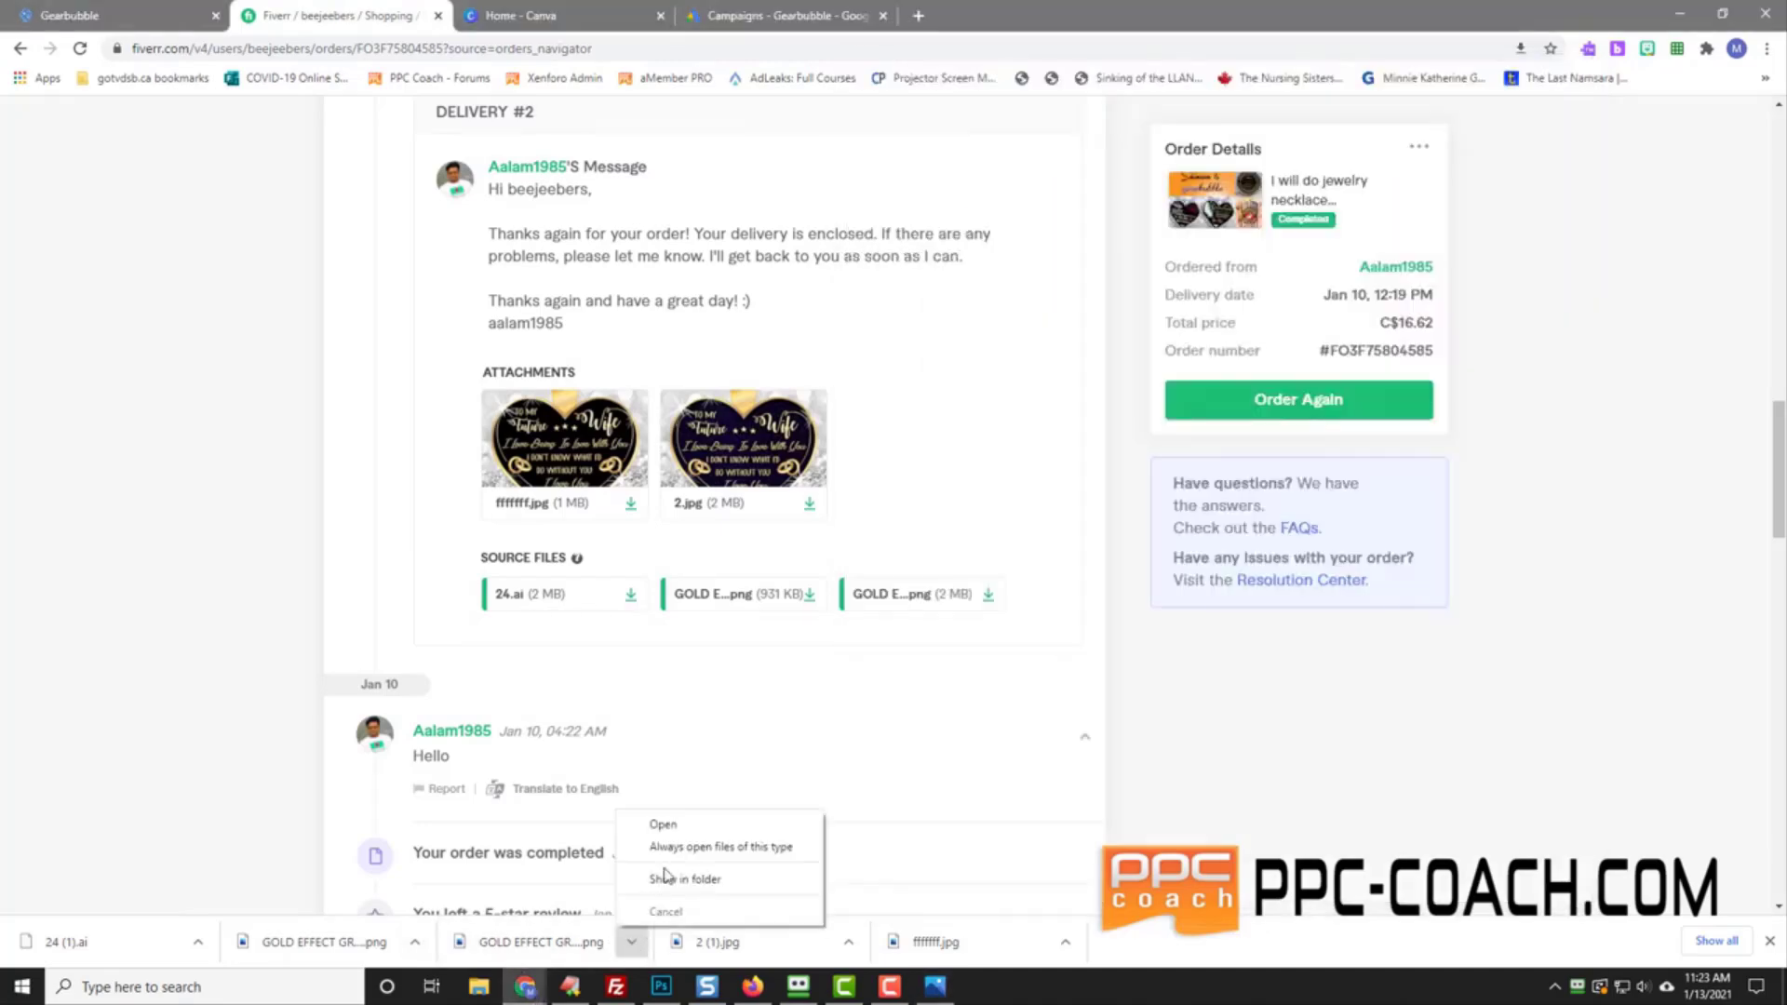
click(662, 824)
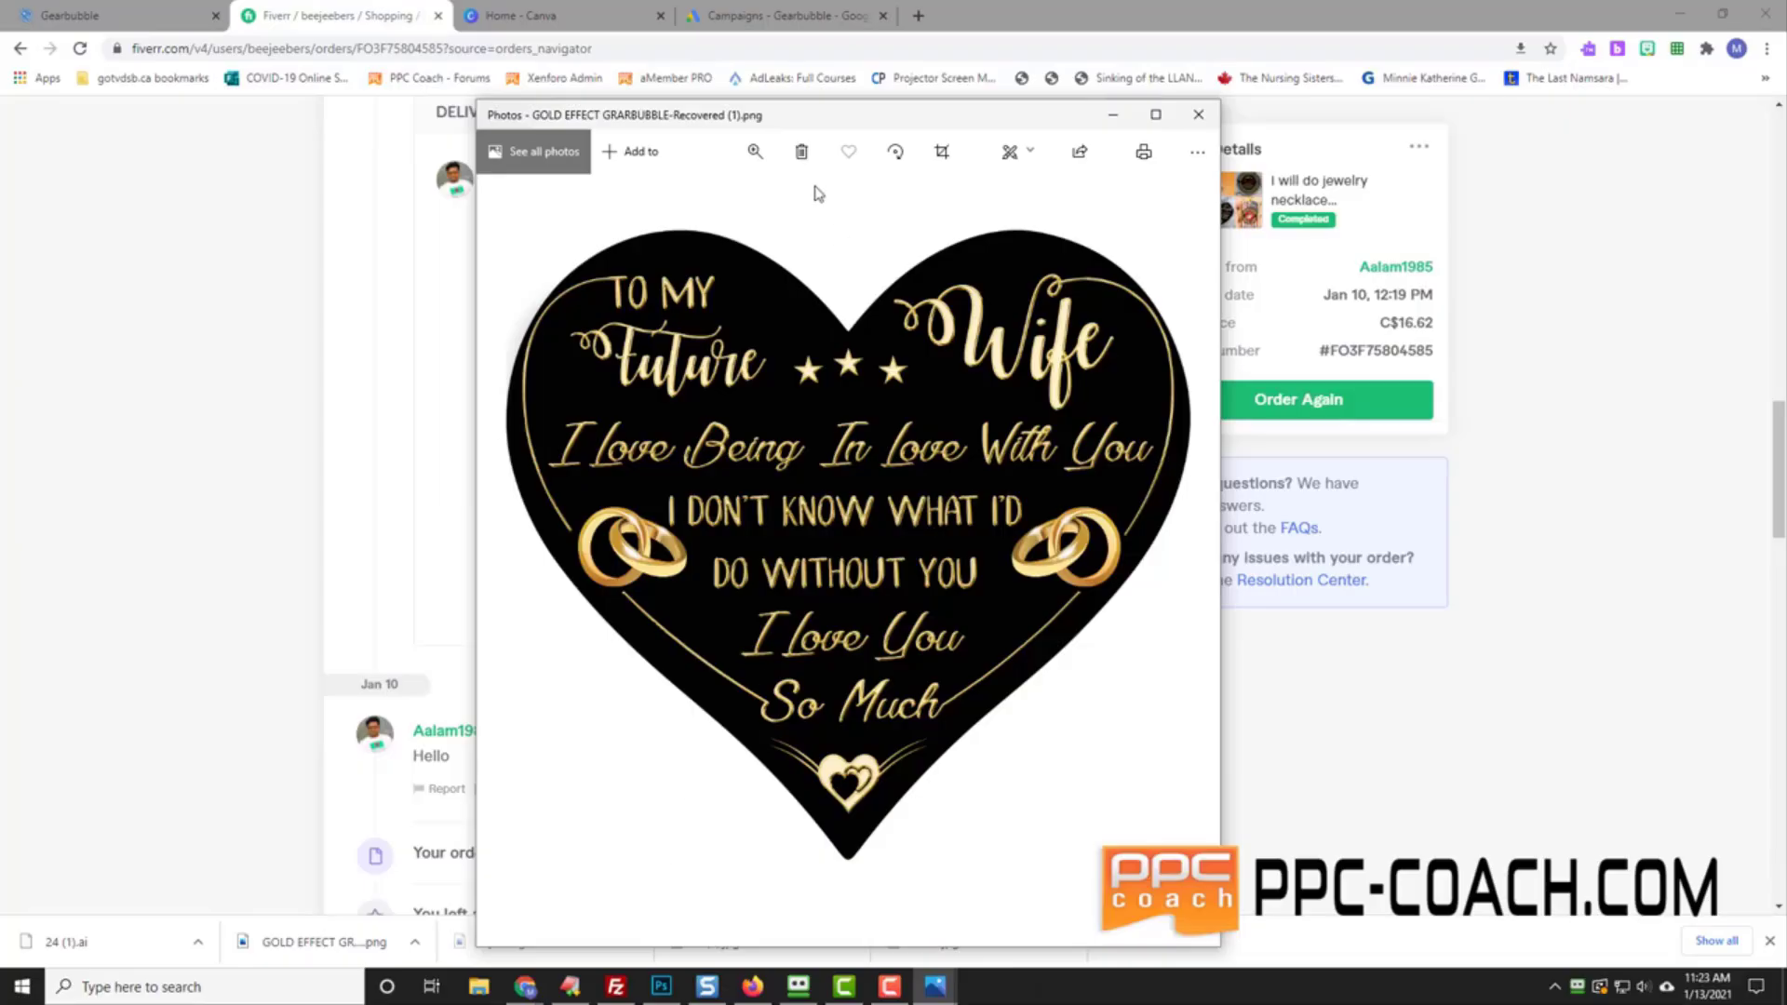
drag(624, 119, 1786, 400)
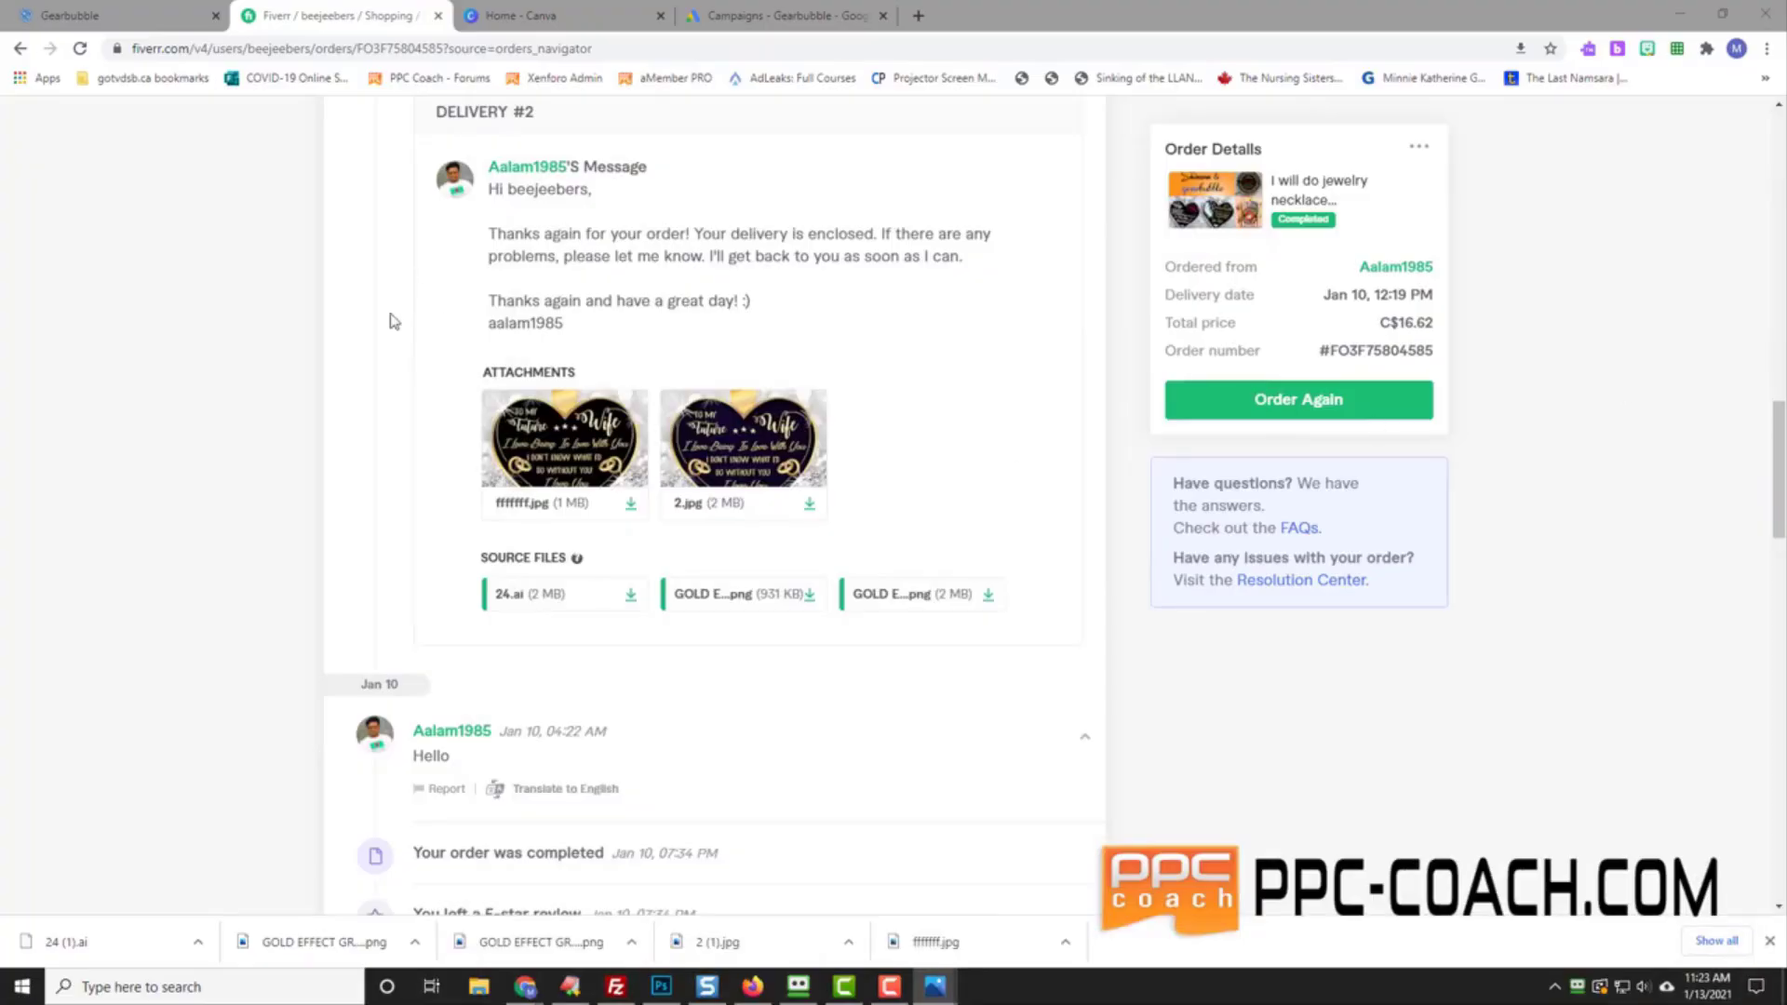
Step: Start a new traditional Gearbubble campaign and continue to the necklace design step
click(82, 16)
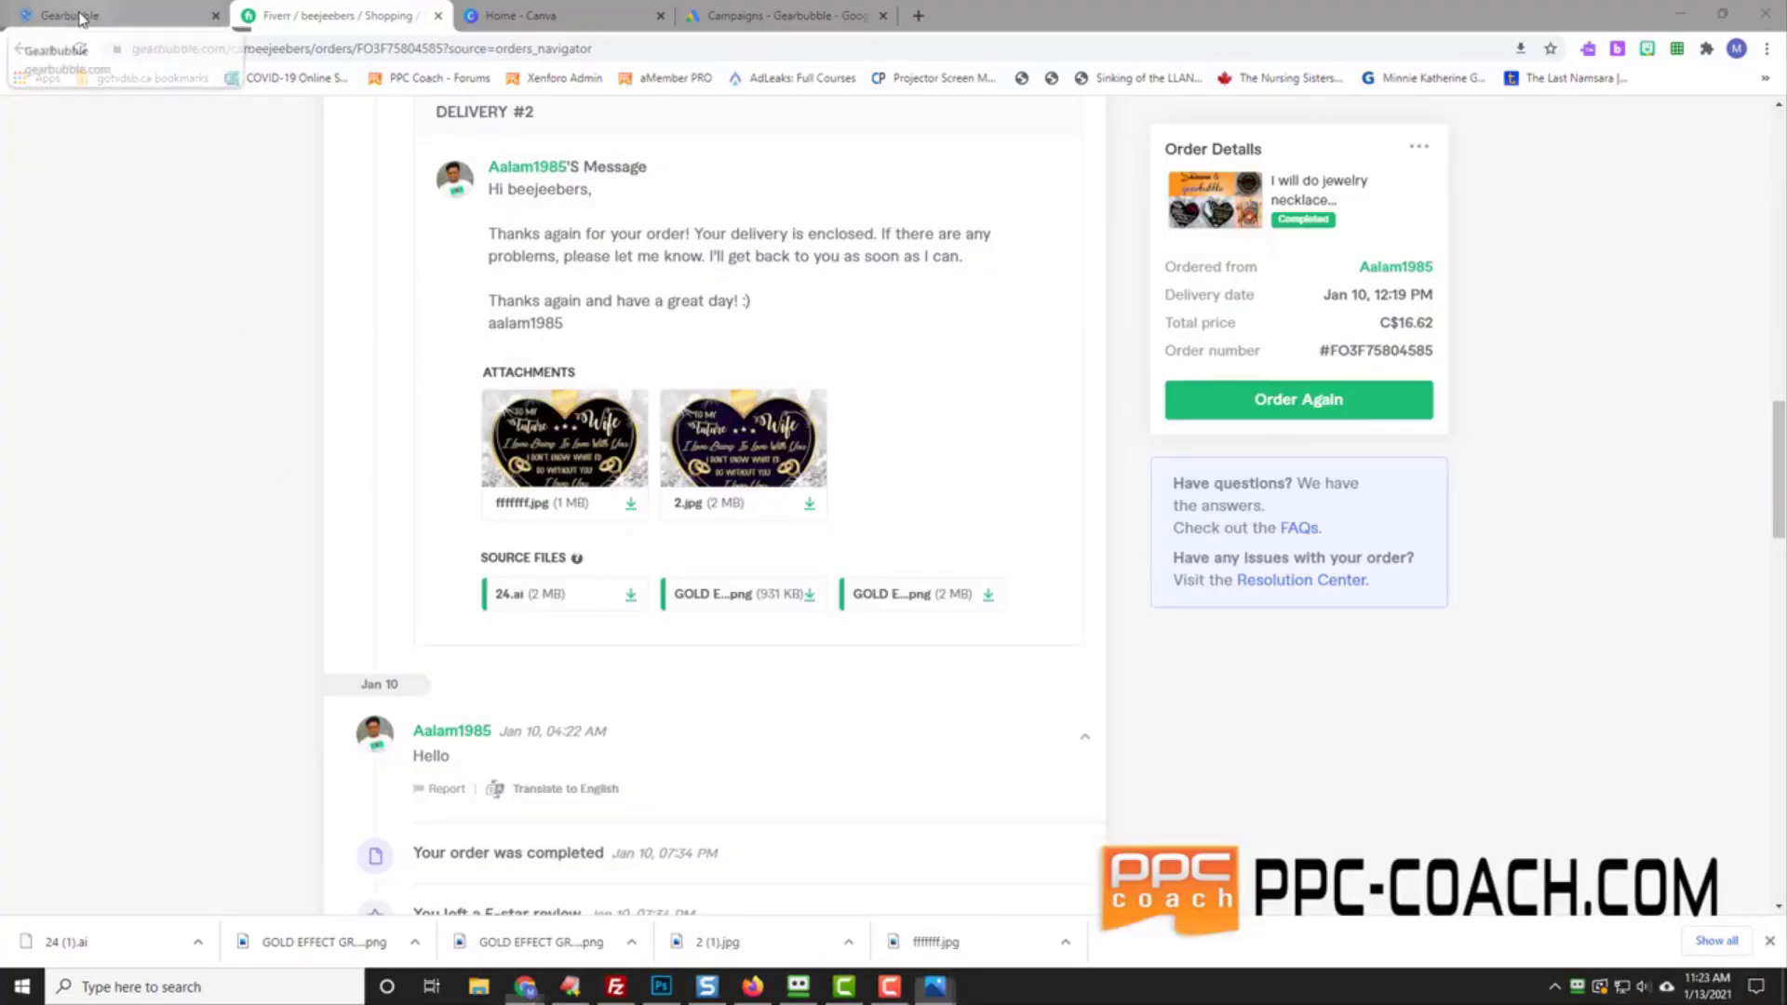
click(1027, 270)
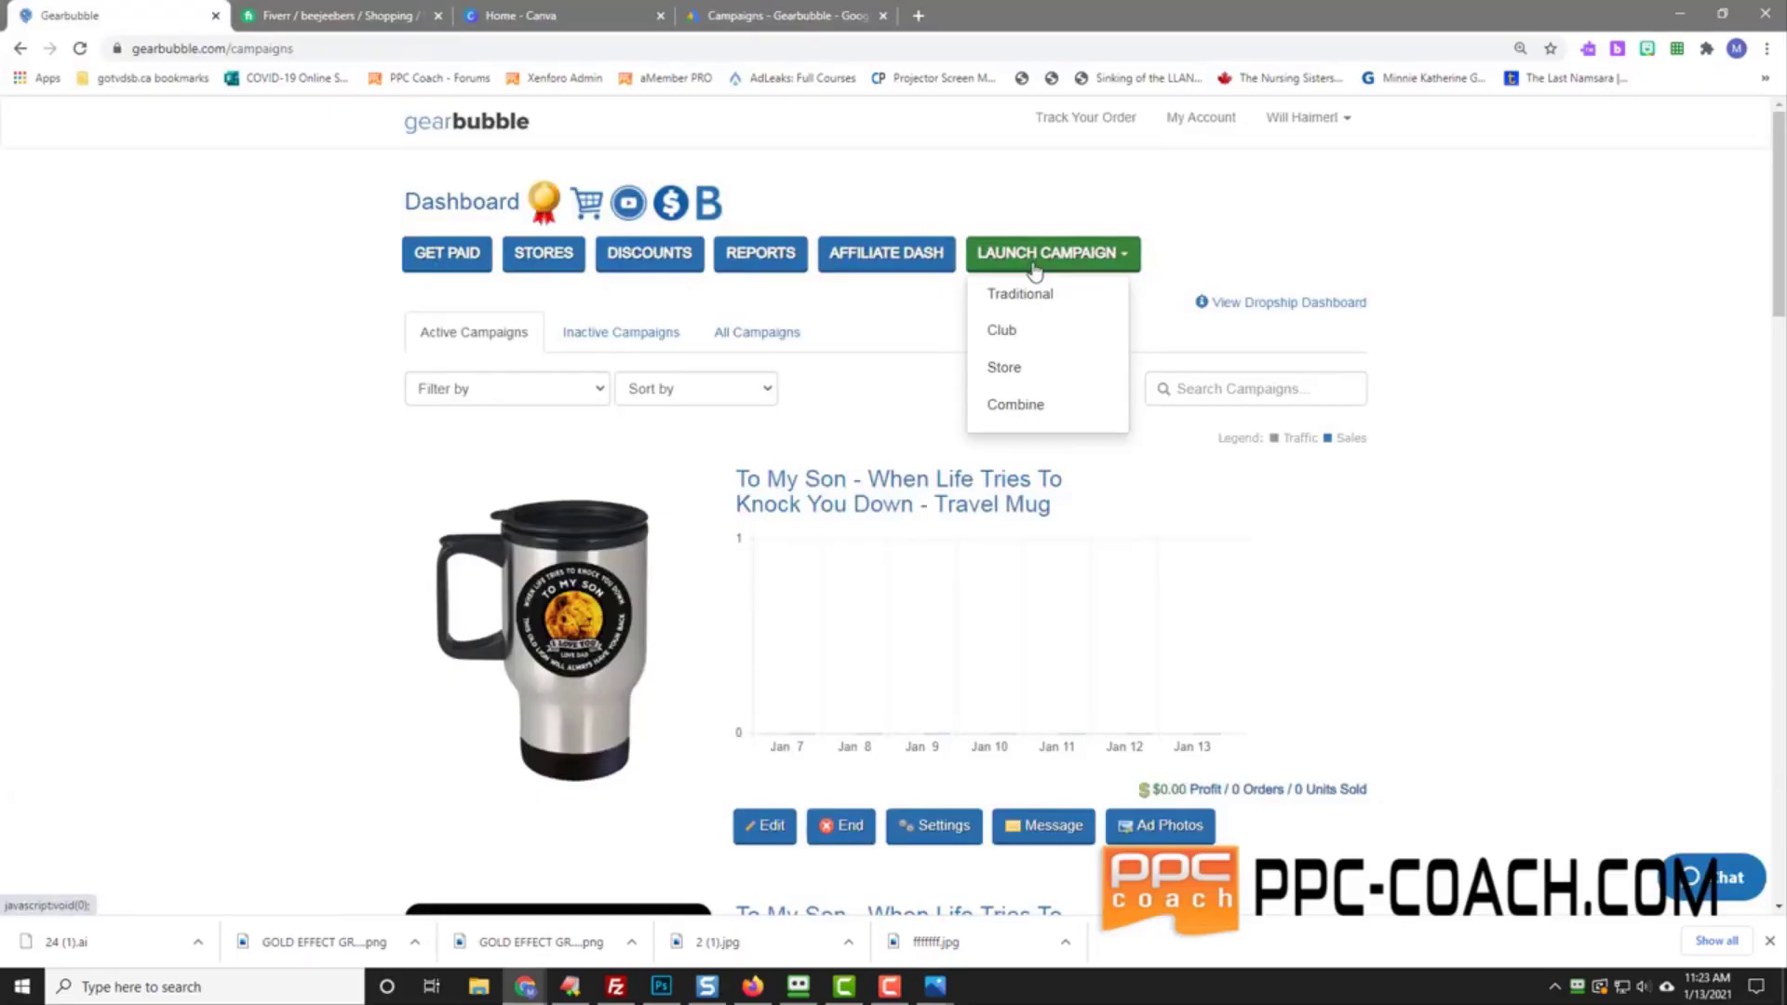
click(1059, 298)
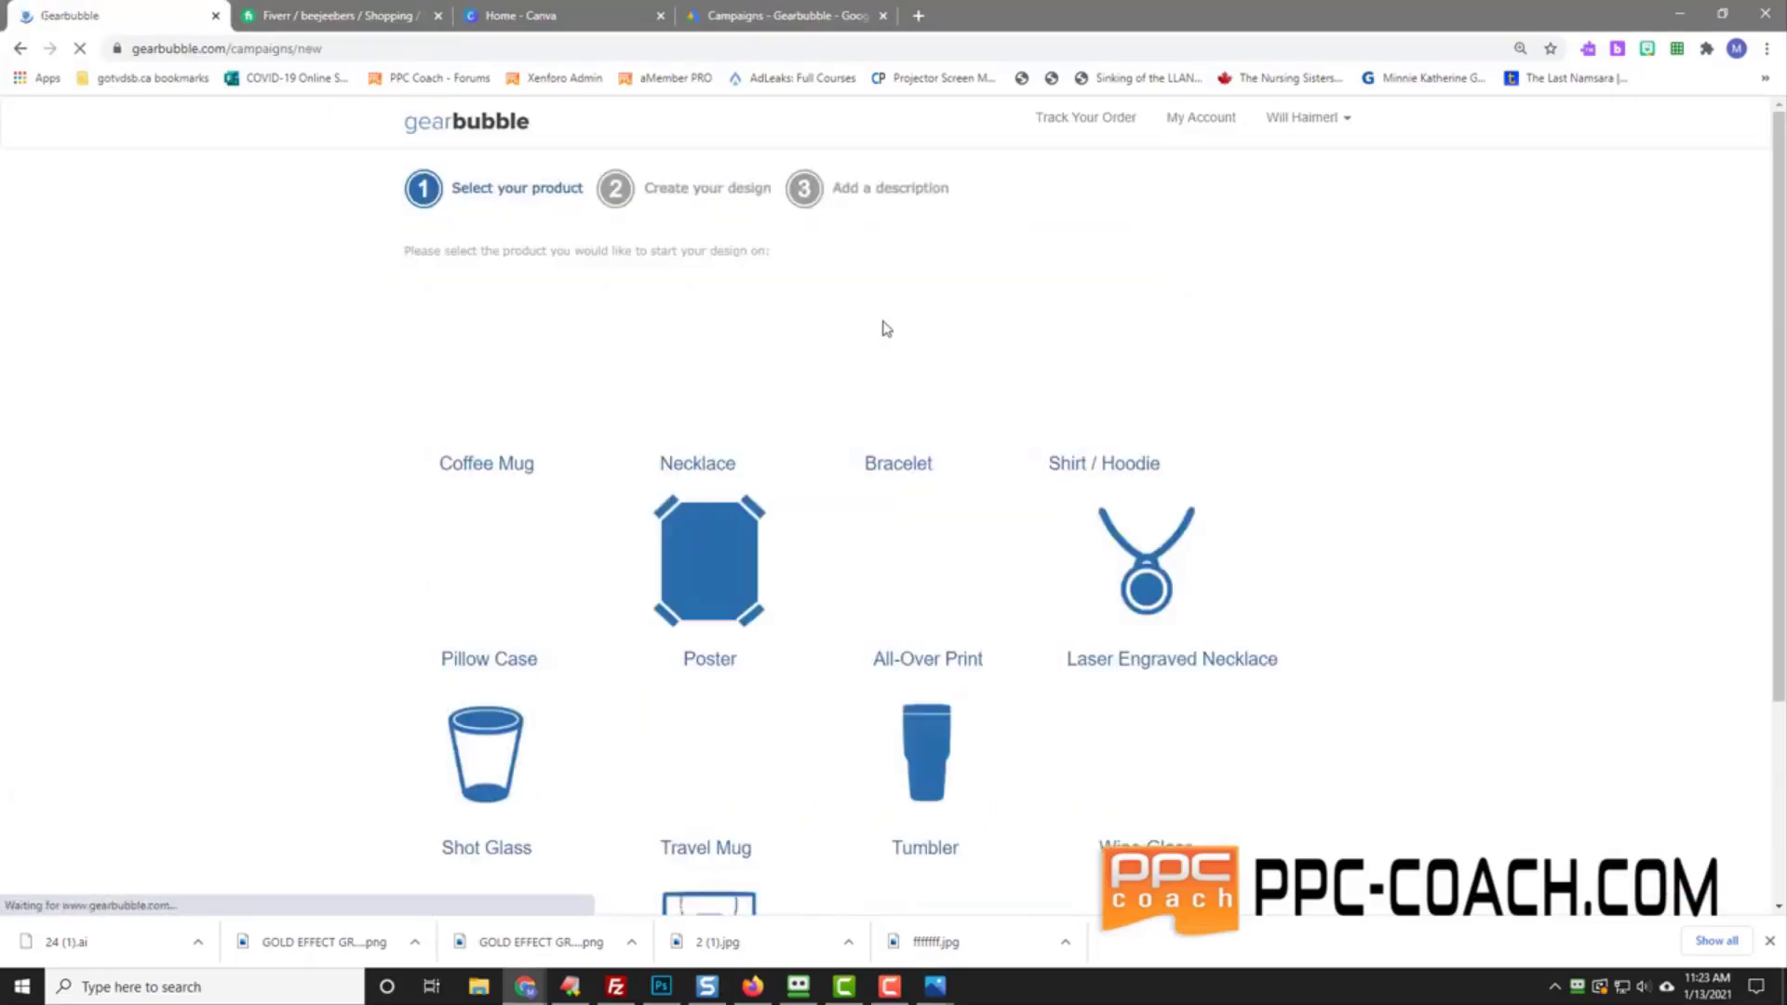
scroll(214, 641, down, 3)
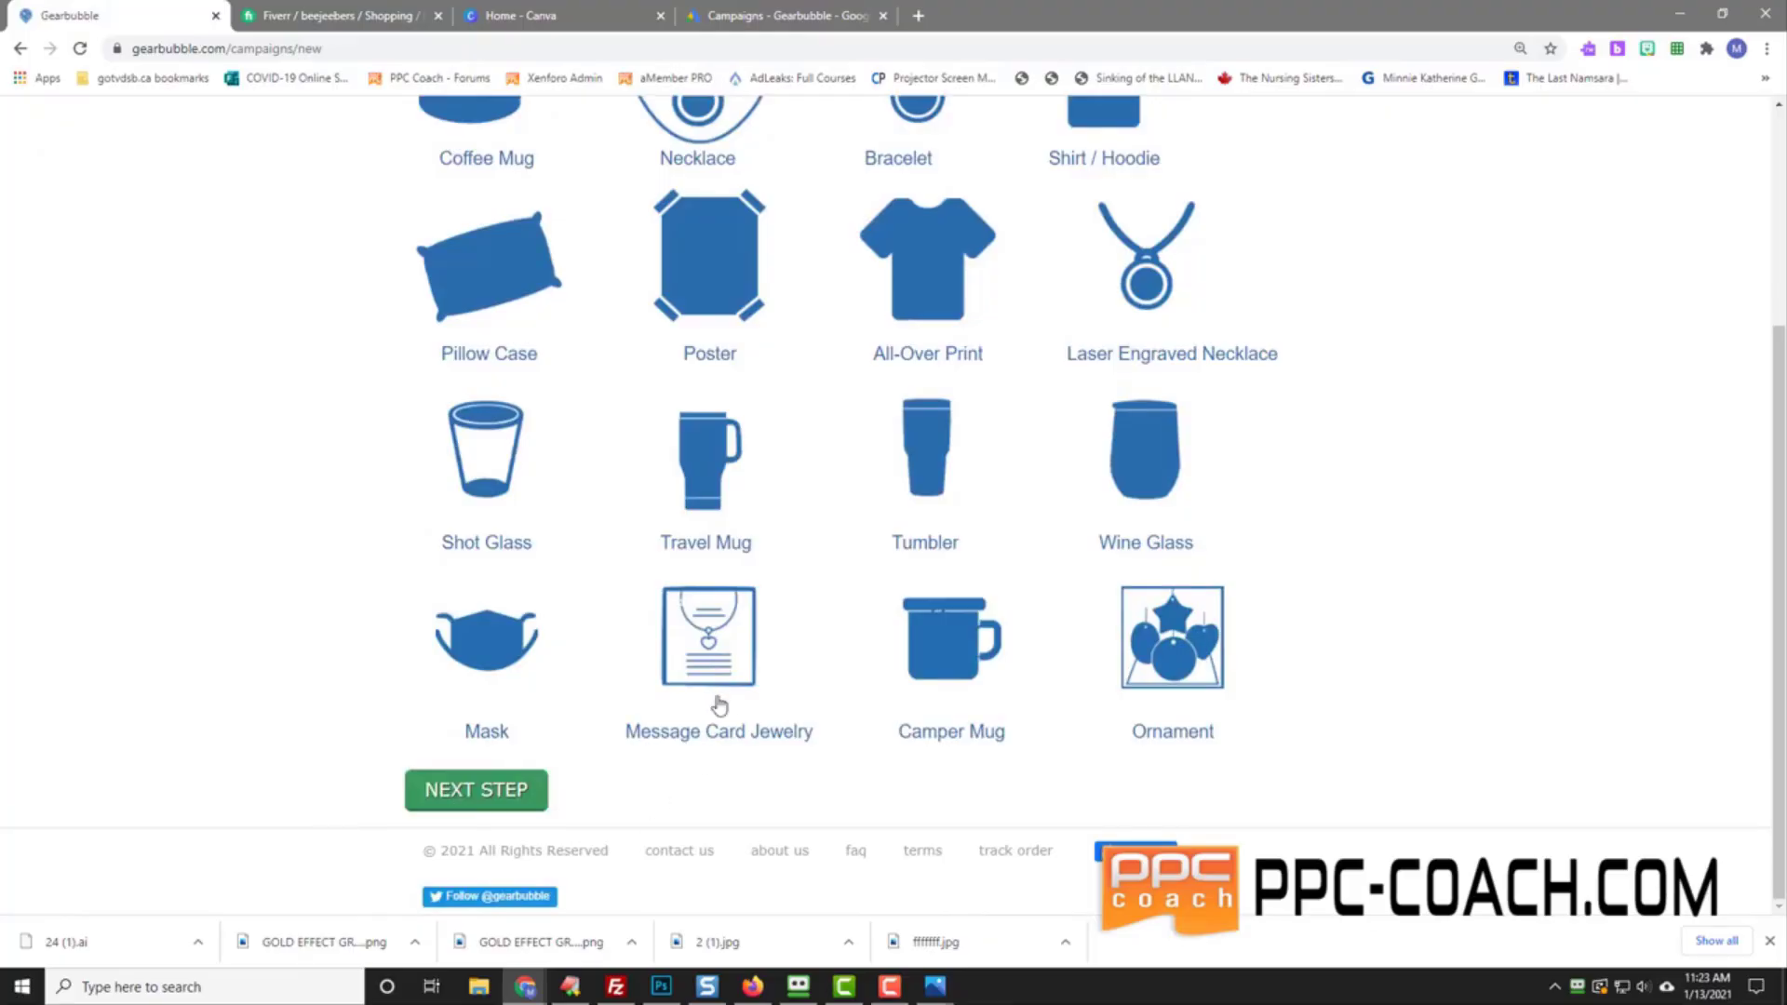
click(490, 789)
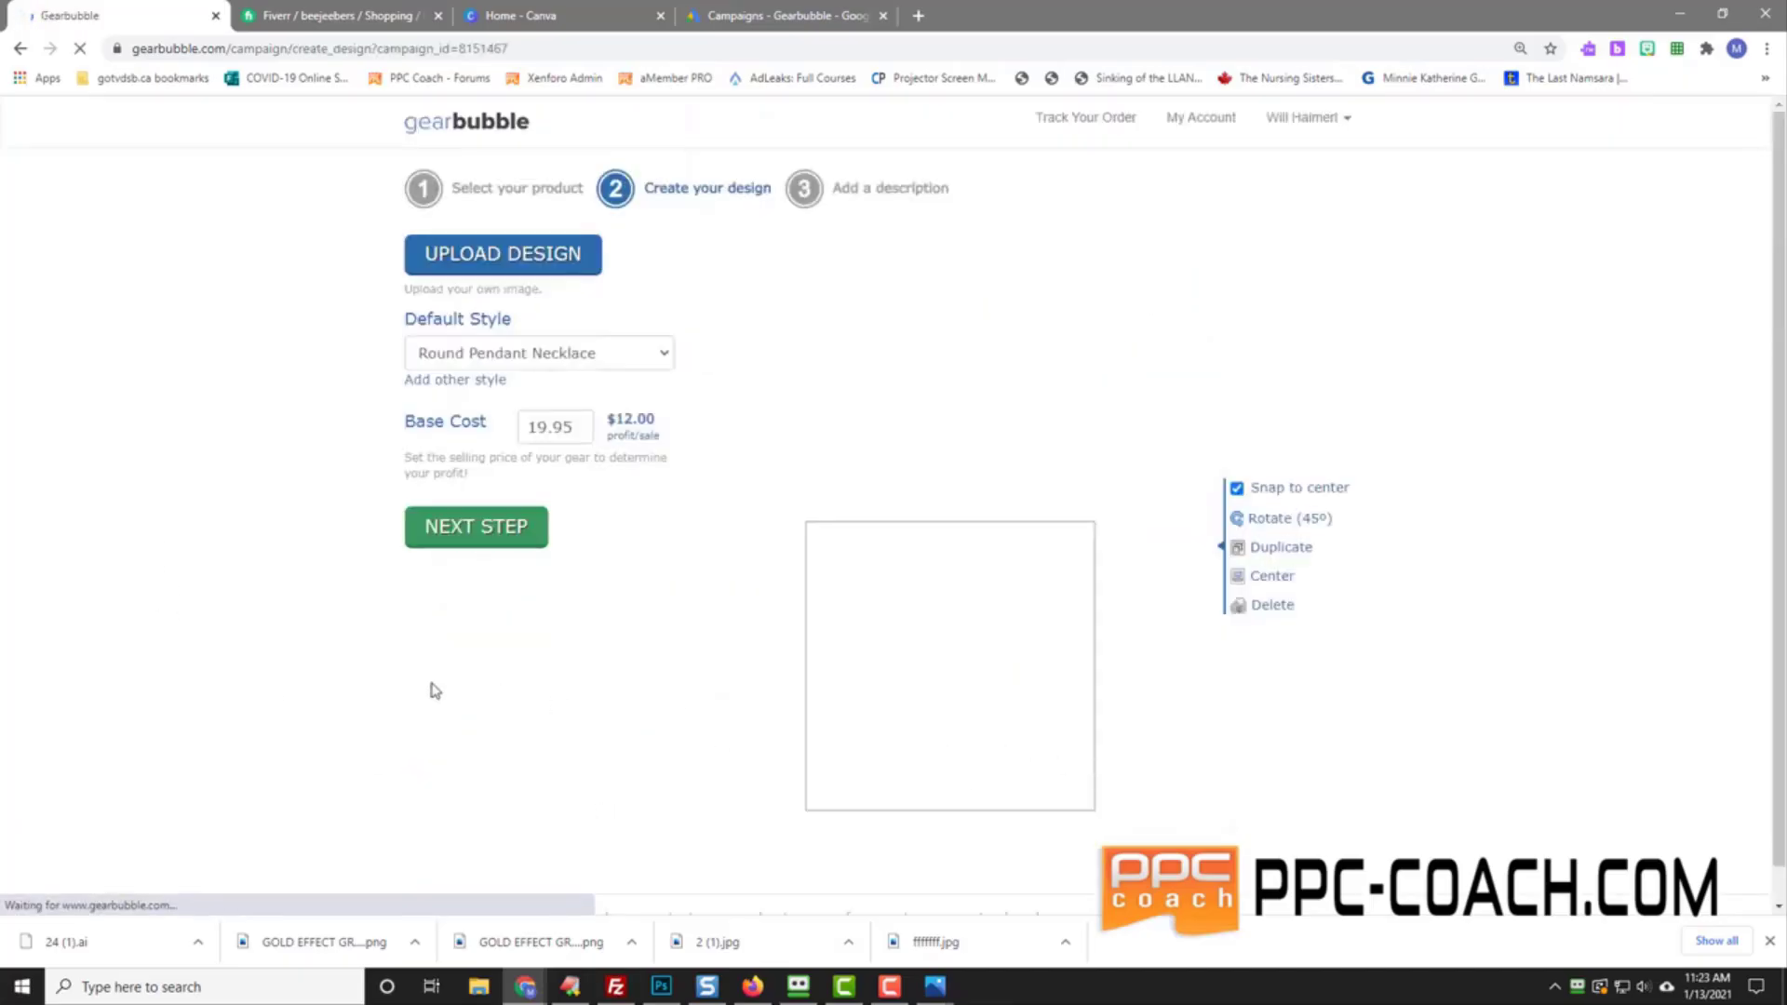
Step: Choose the Heart Pendant Necklace - Gold Plated style and select the base cost for editing
click(503, 354)
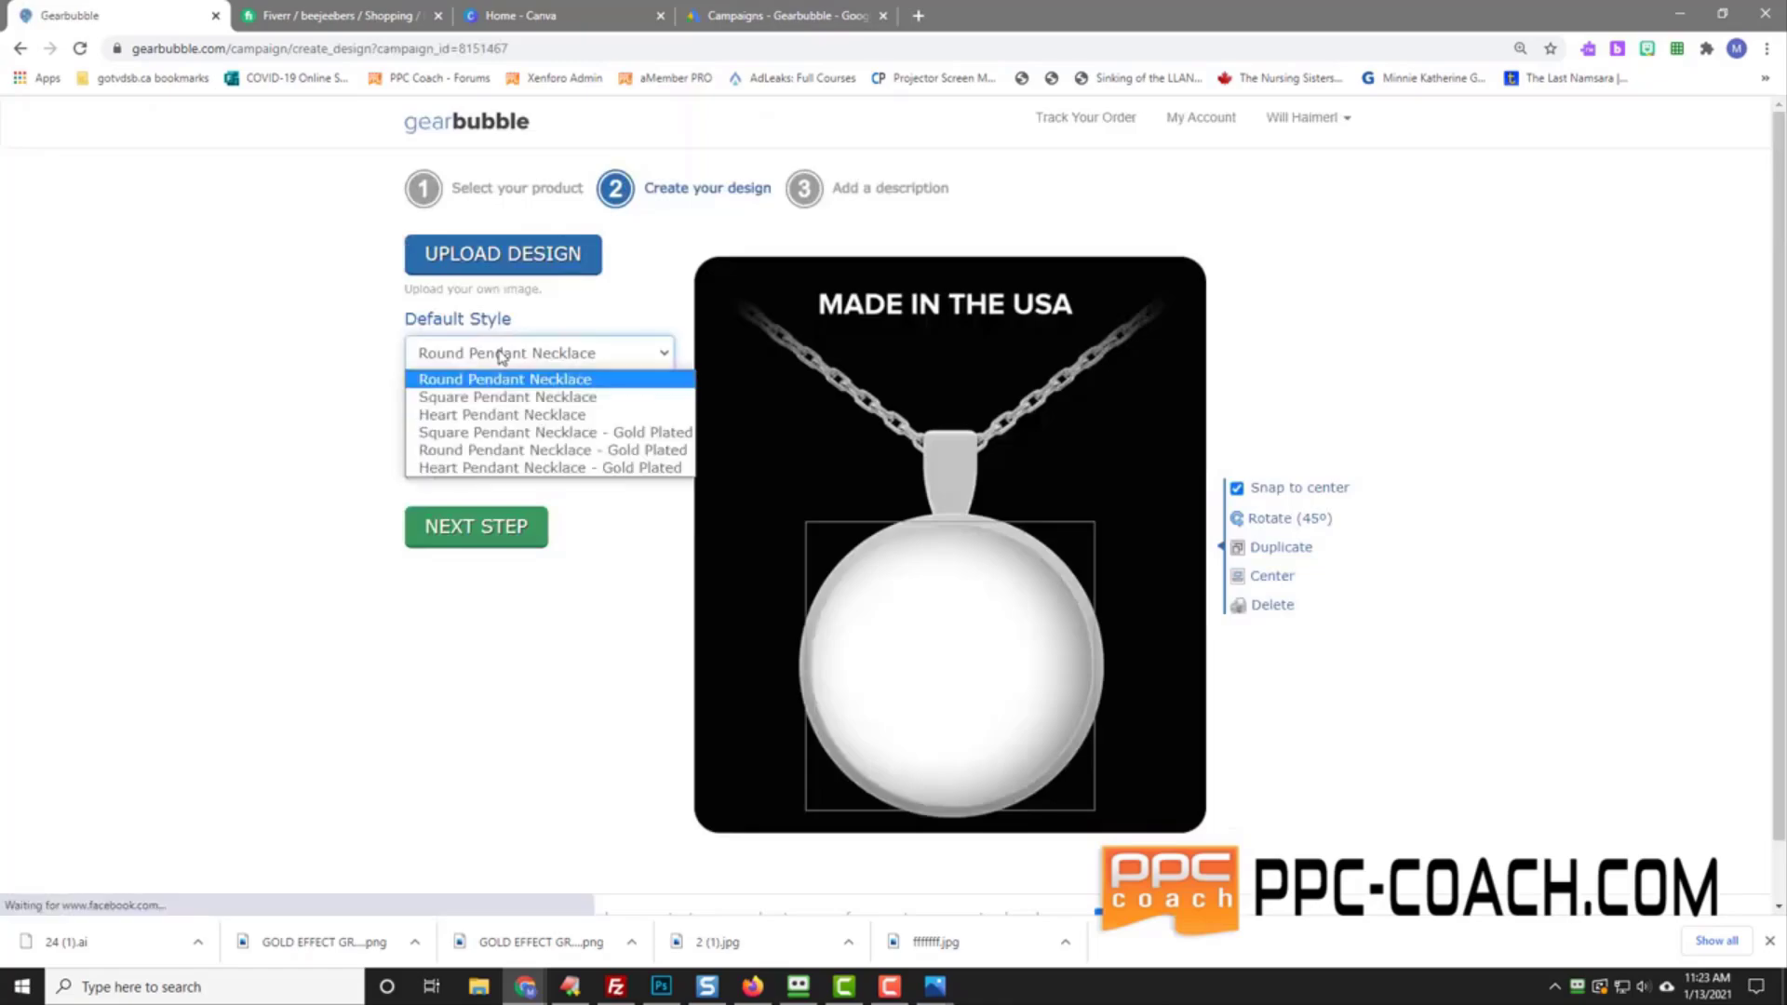
click(536, 467)
double_click(545, 429)
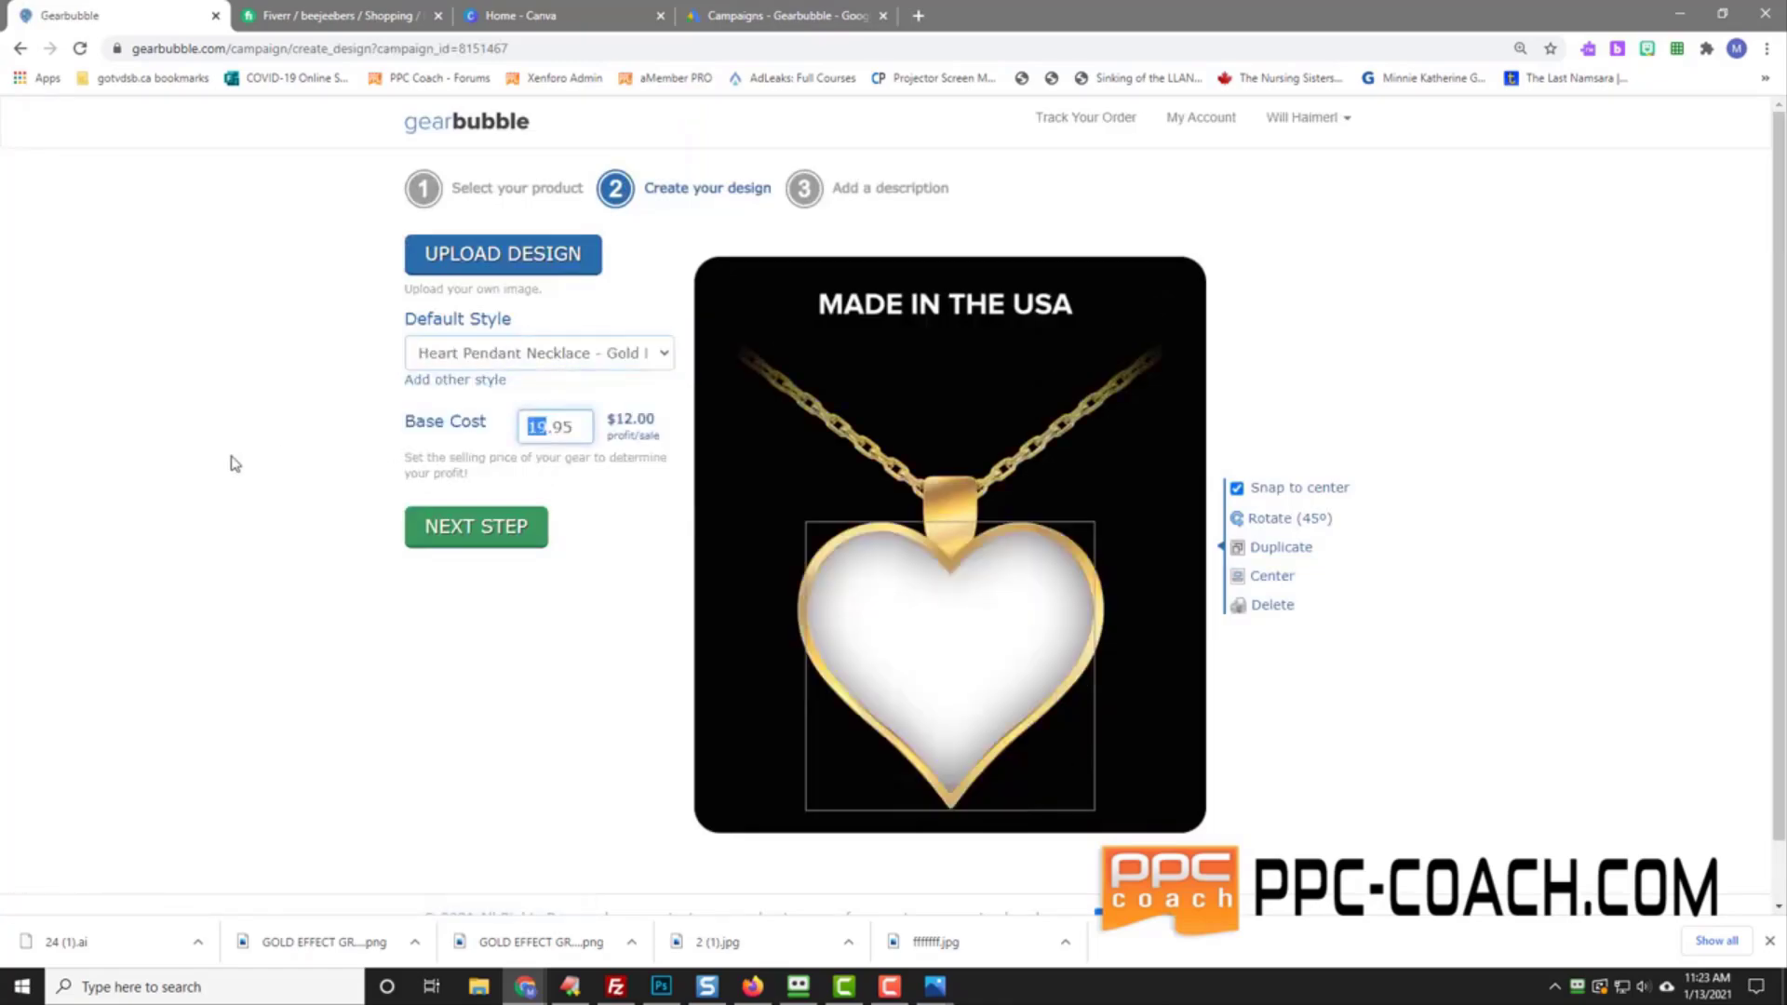
Step: Set the price to 39.95 and upload the downloaded GOLD EFFECT heart PNG as the design
text(39)
click(235, 462)
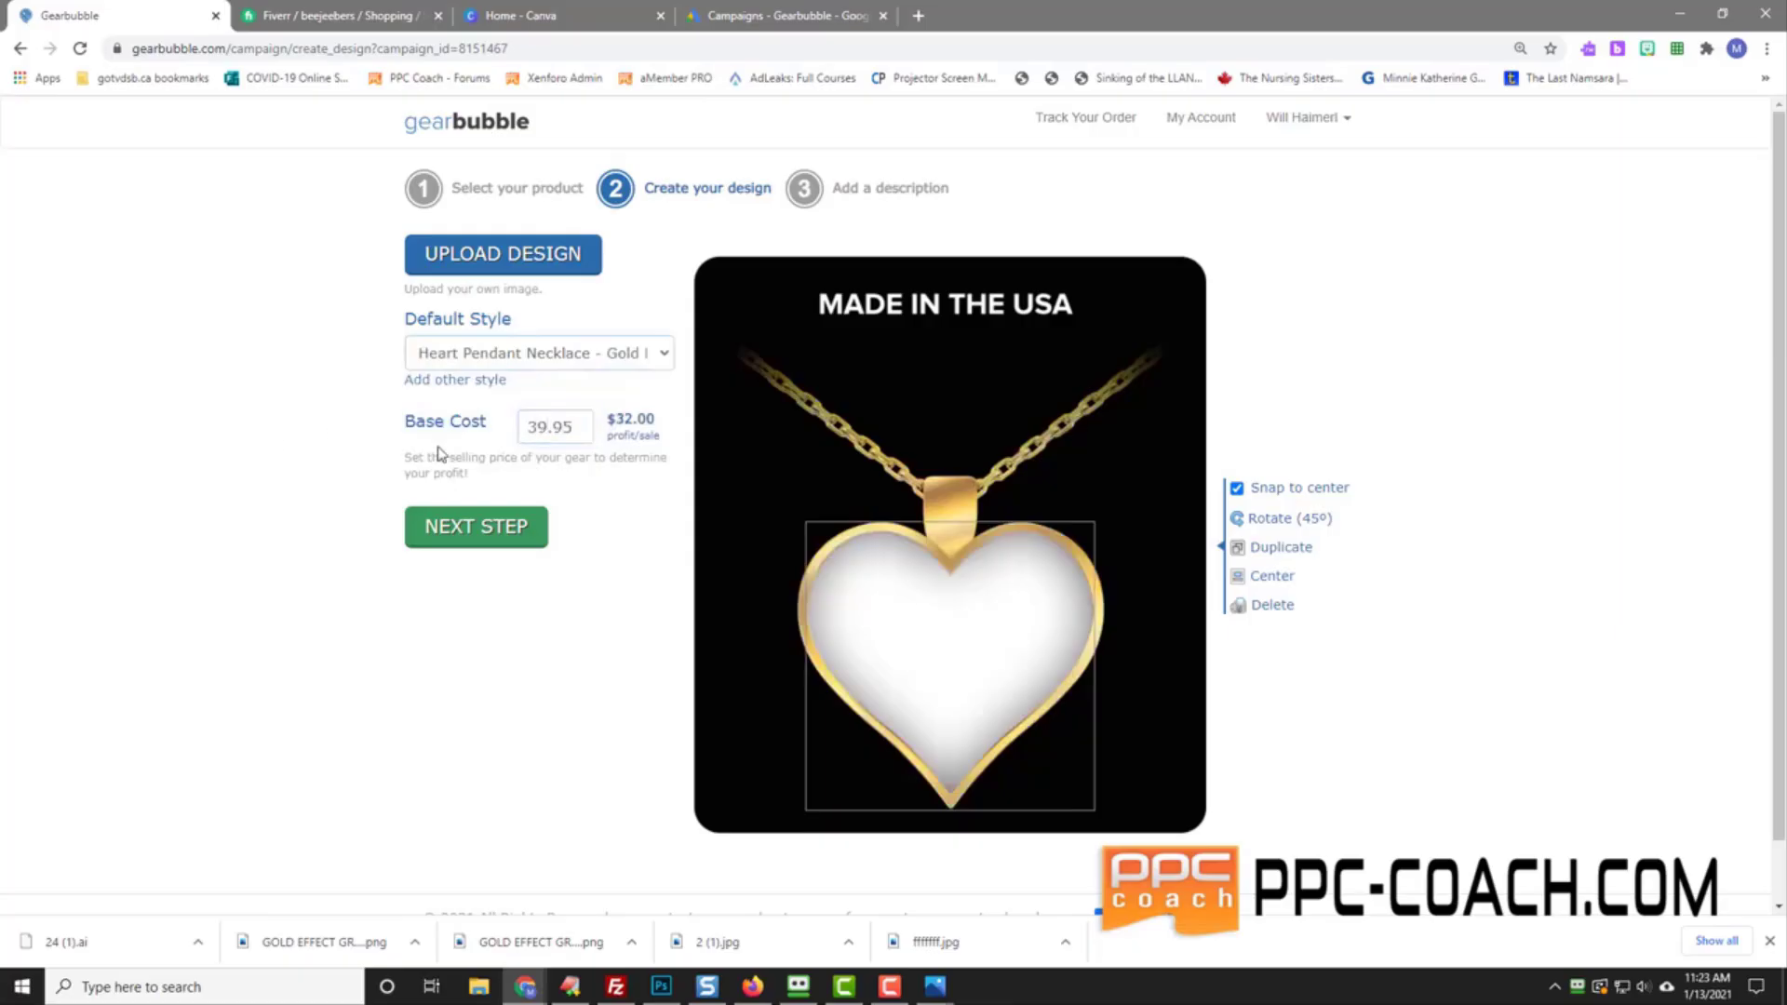
click(510, 268)
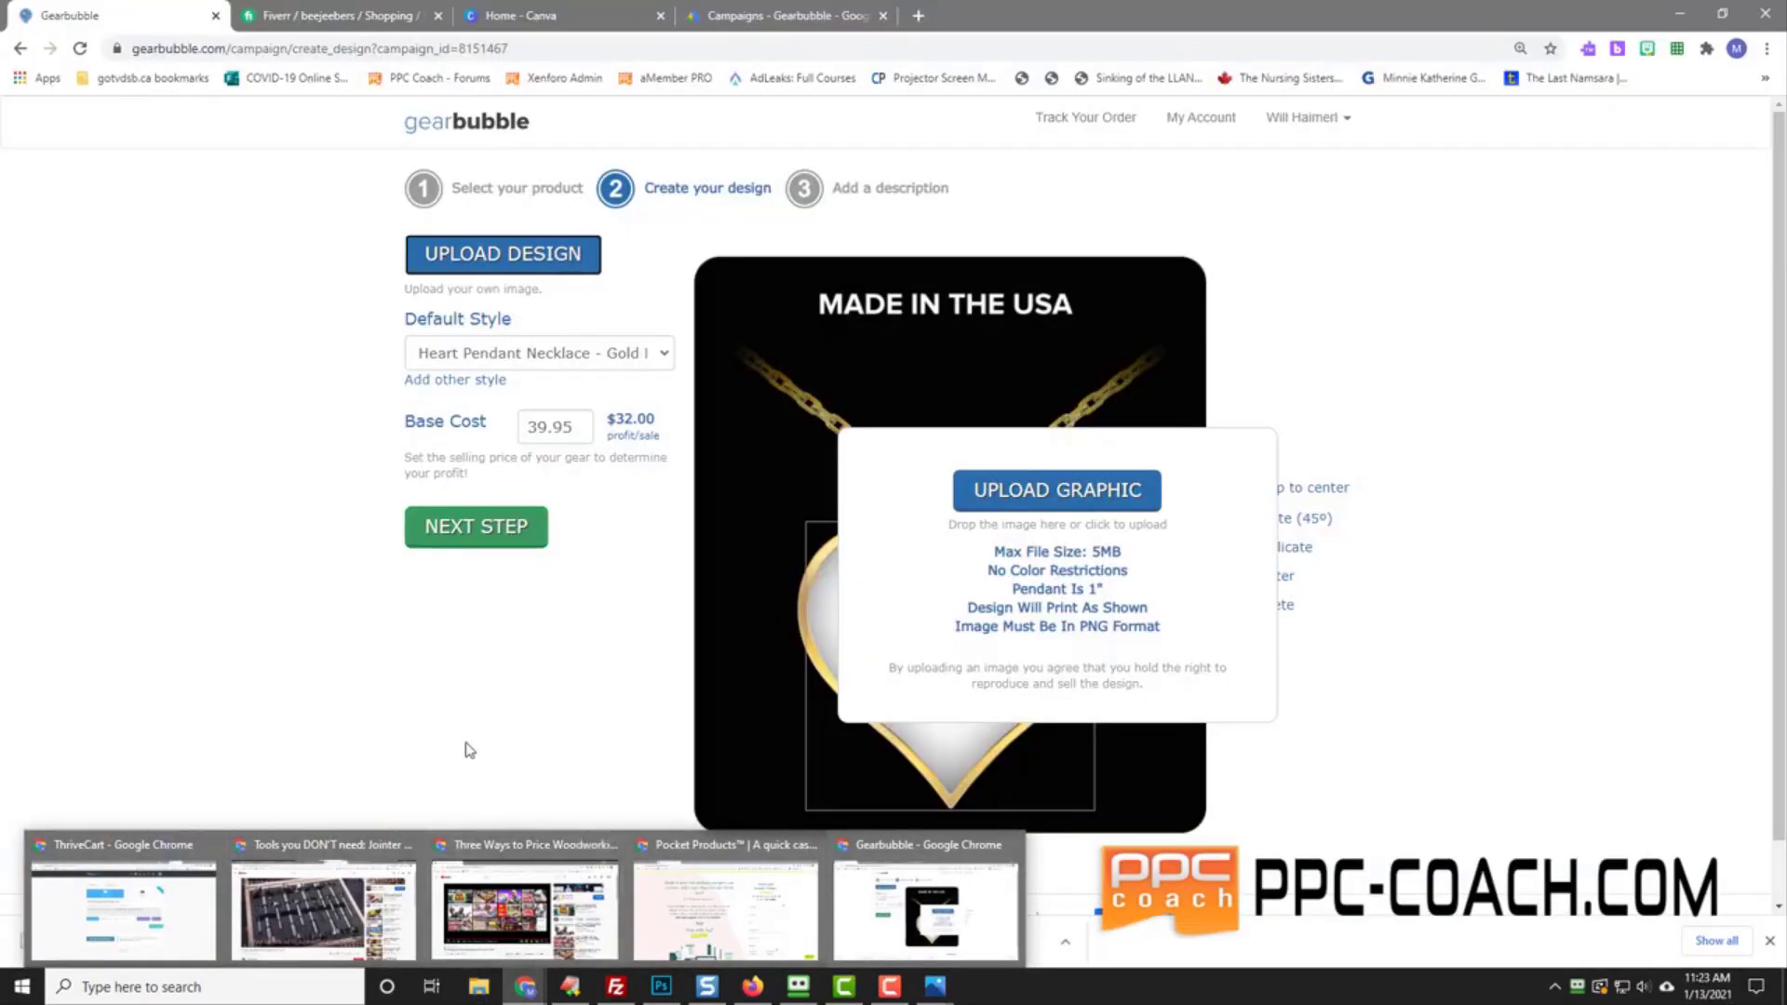
click(631, 942)
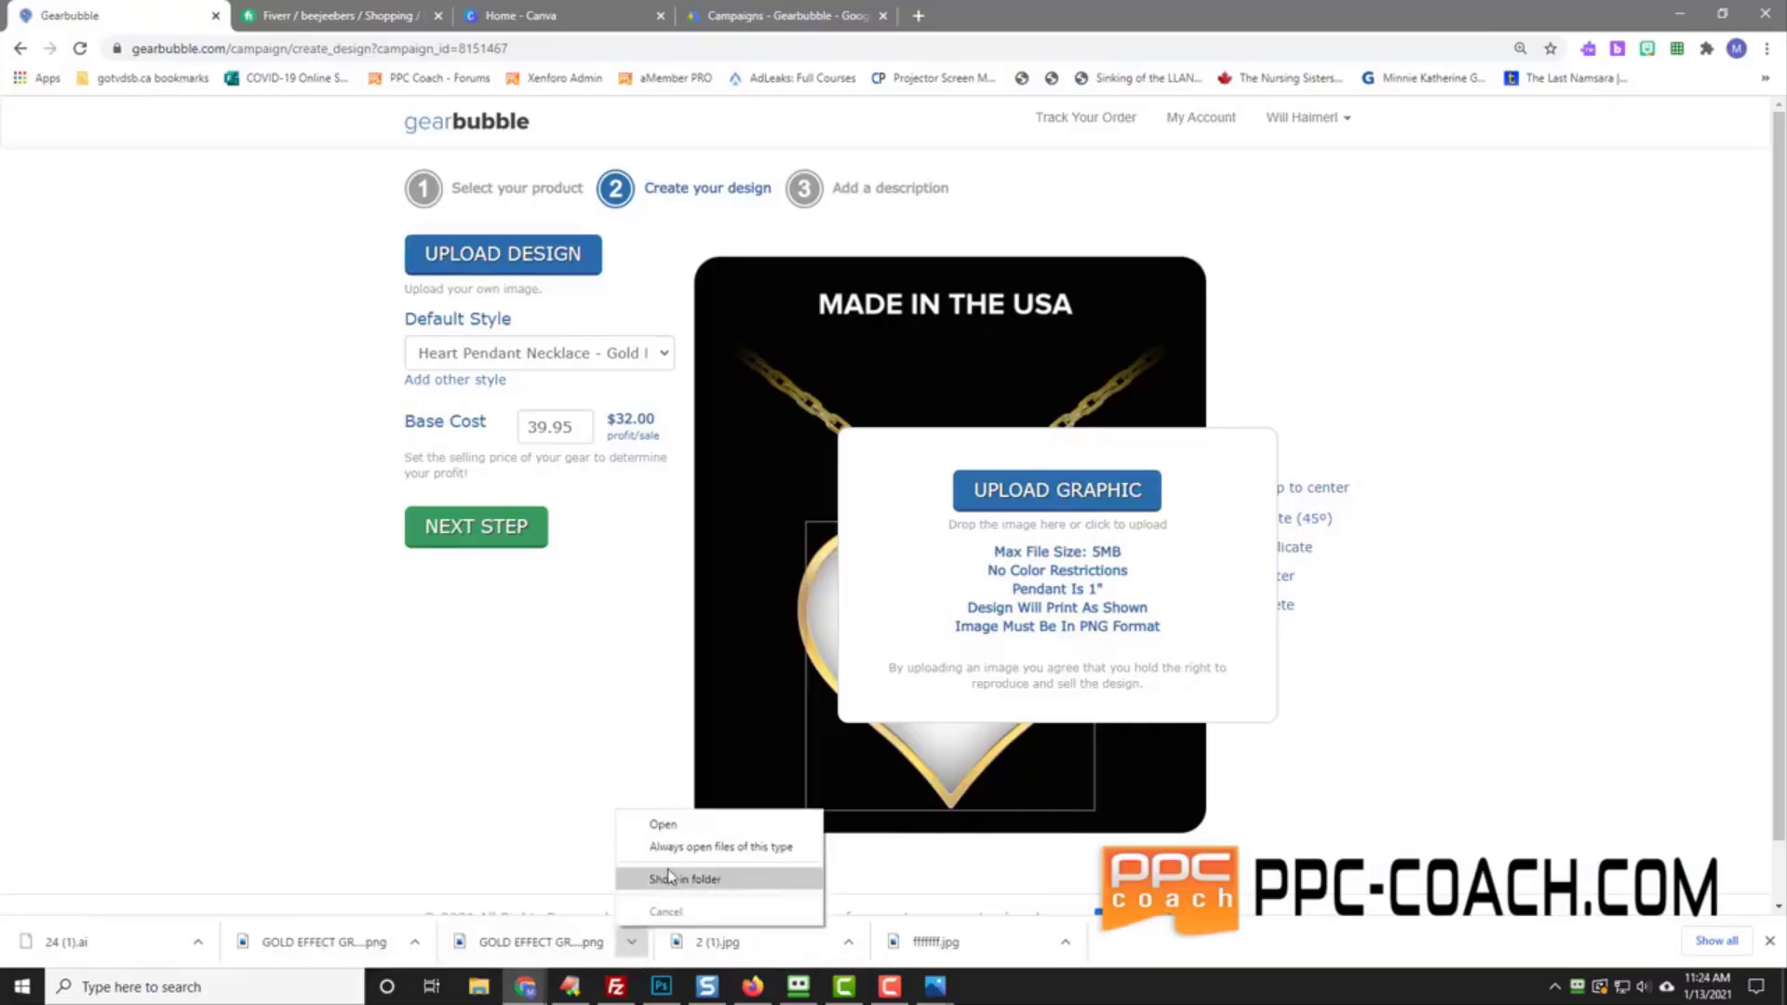
click(667, 880)
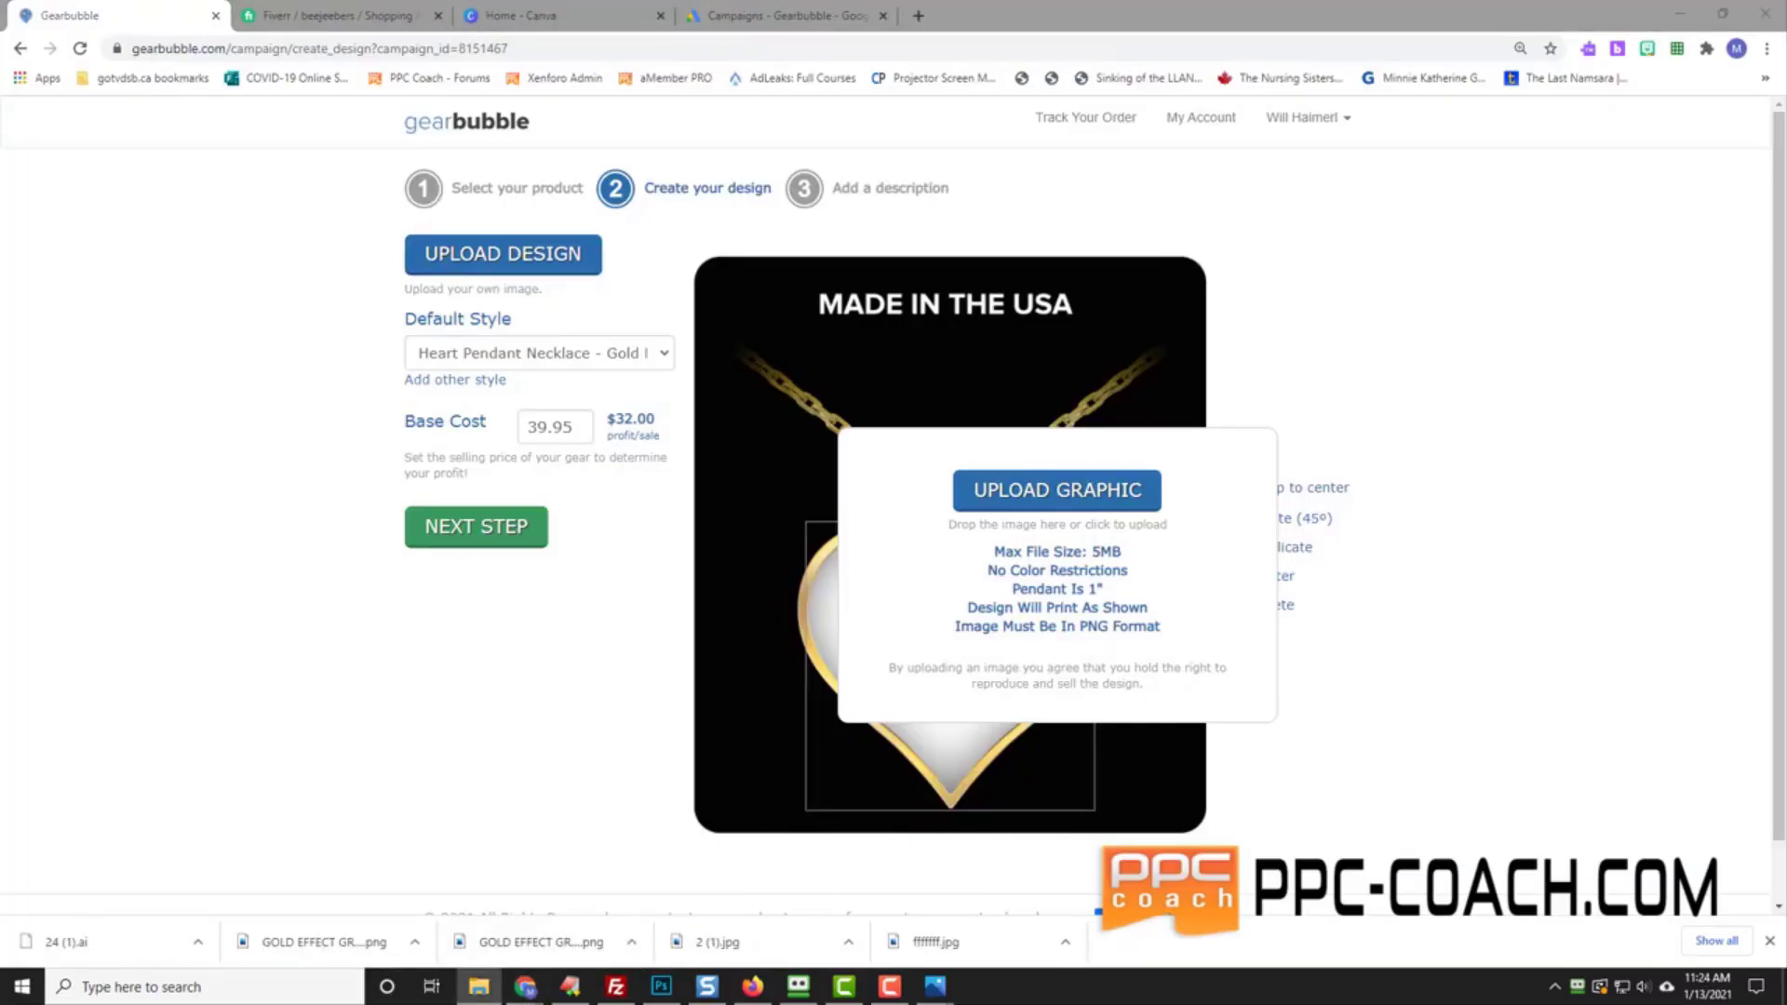
drag(1786, 689, 1057, 581)
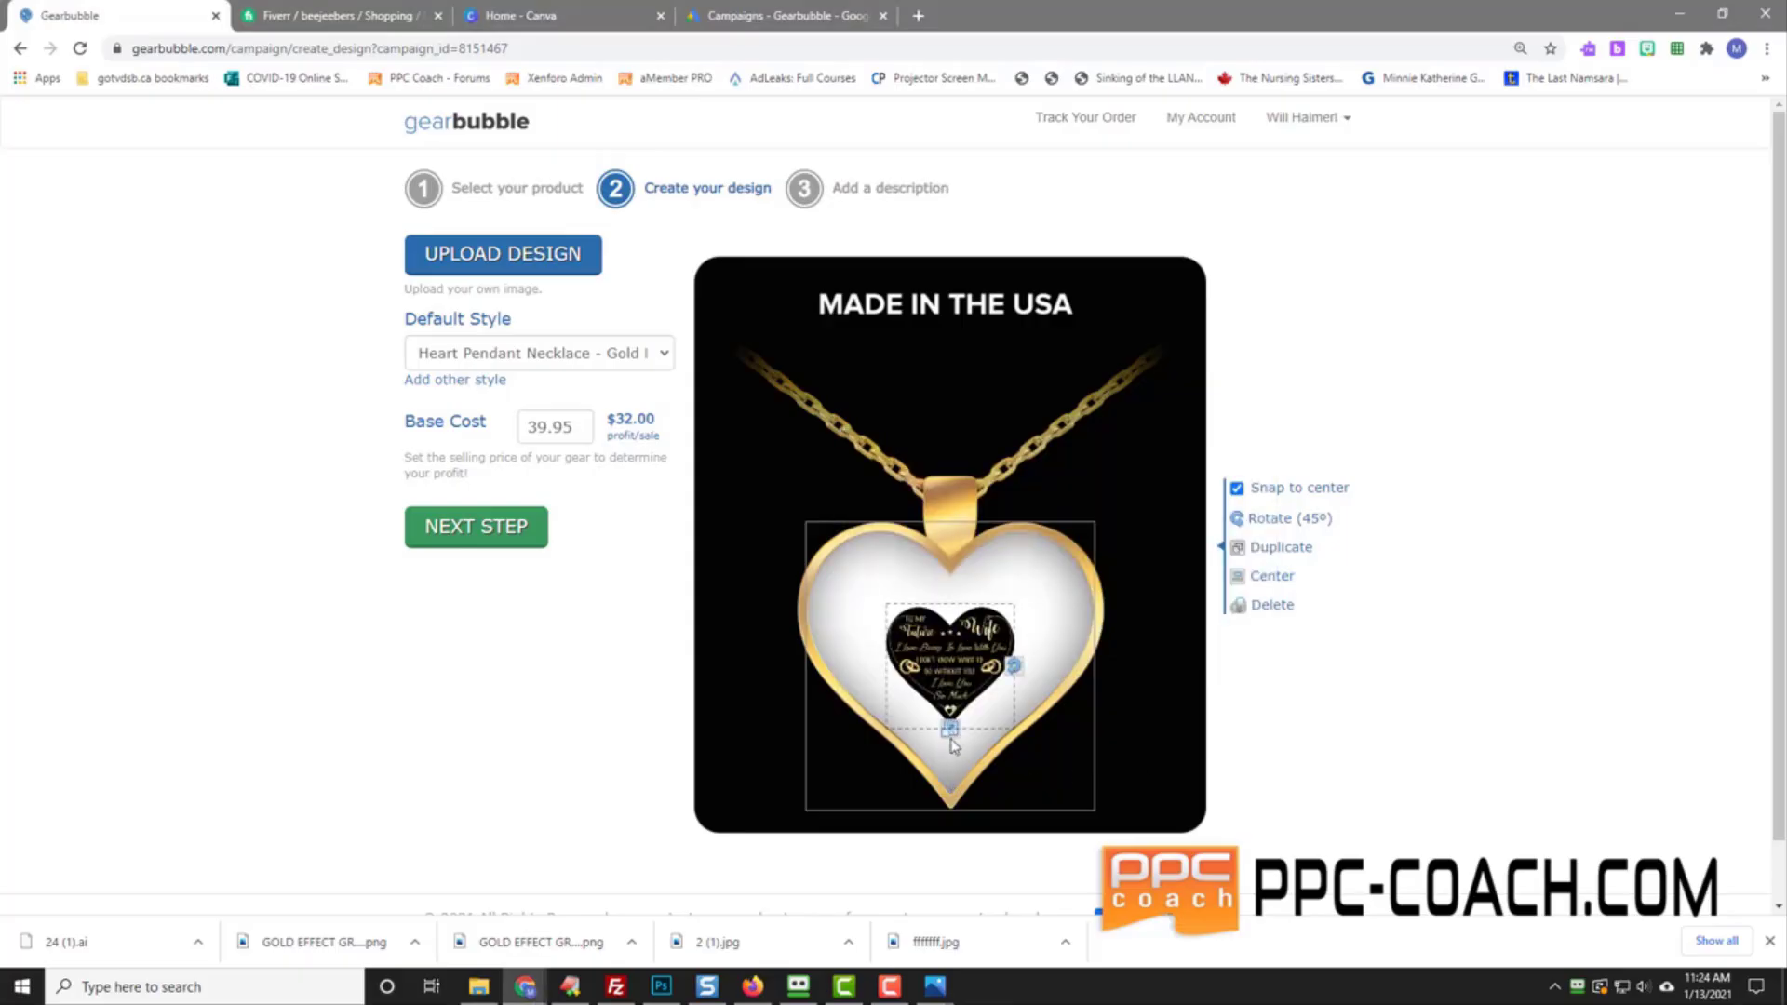
Step: Enlarge the design to fill the heart, turn off Snap to center, and nudge it centred
drag(949, 728, 958, 810)
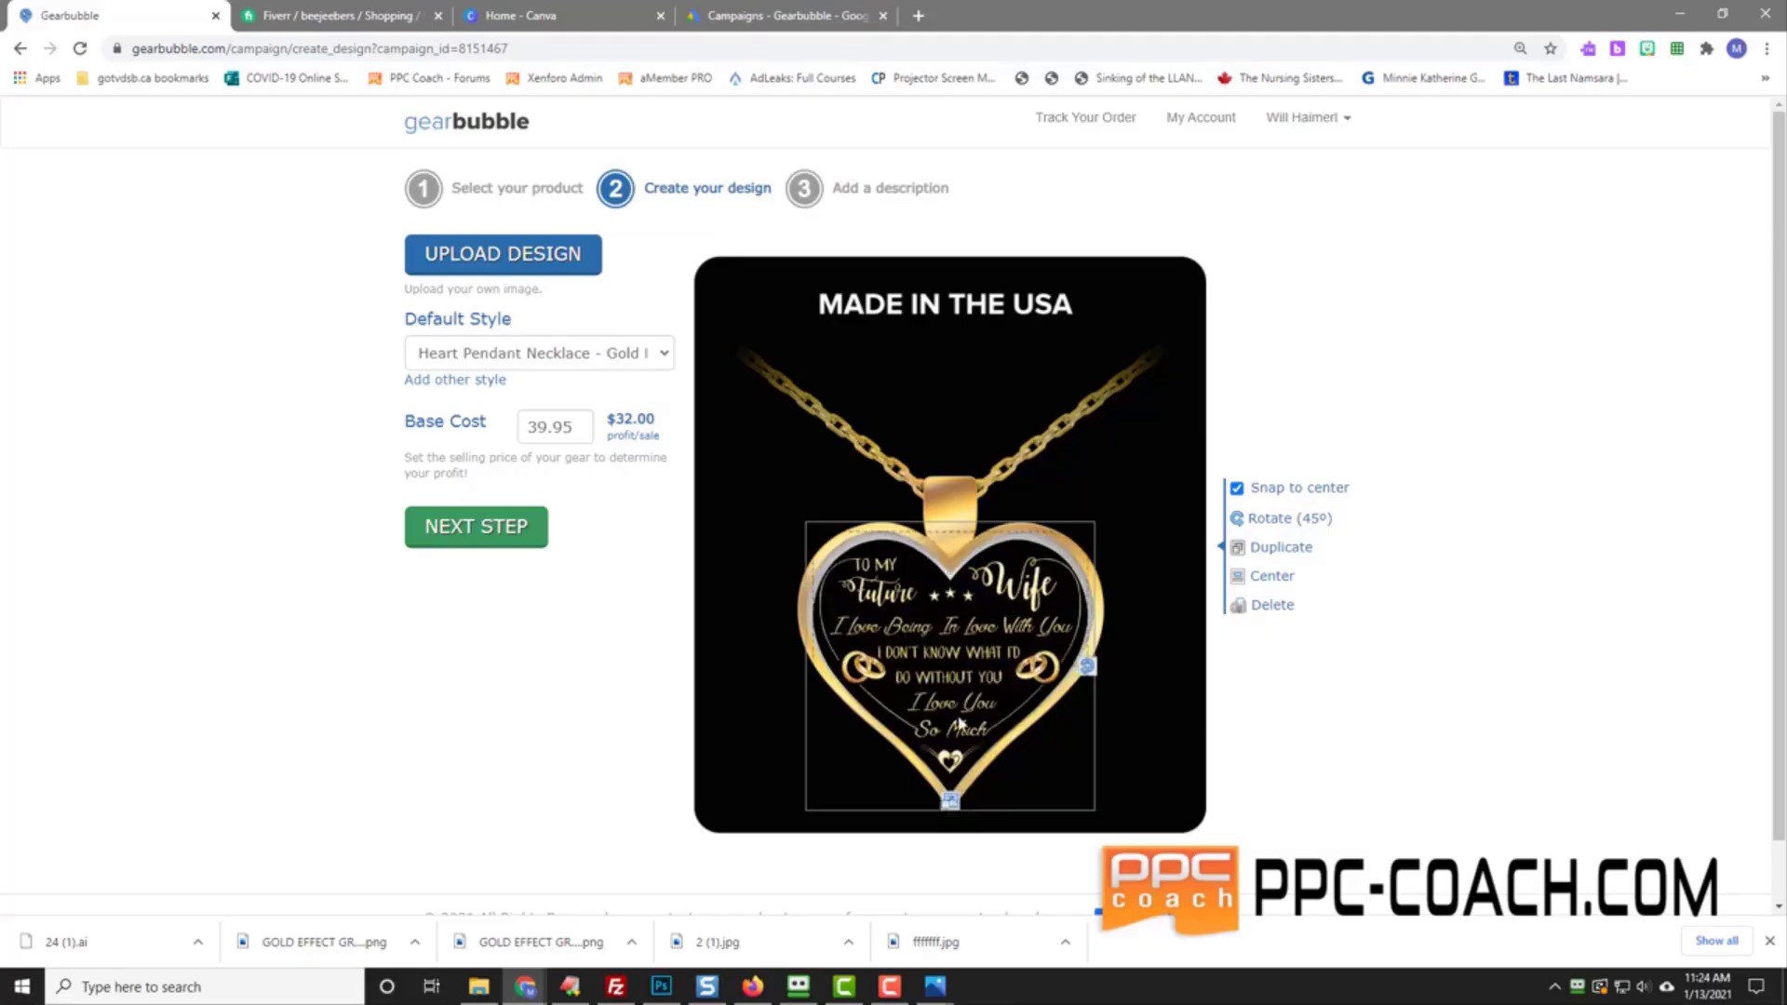
drag(963, 722, 961, 714)
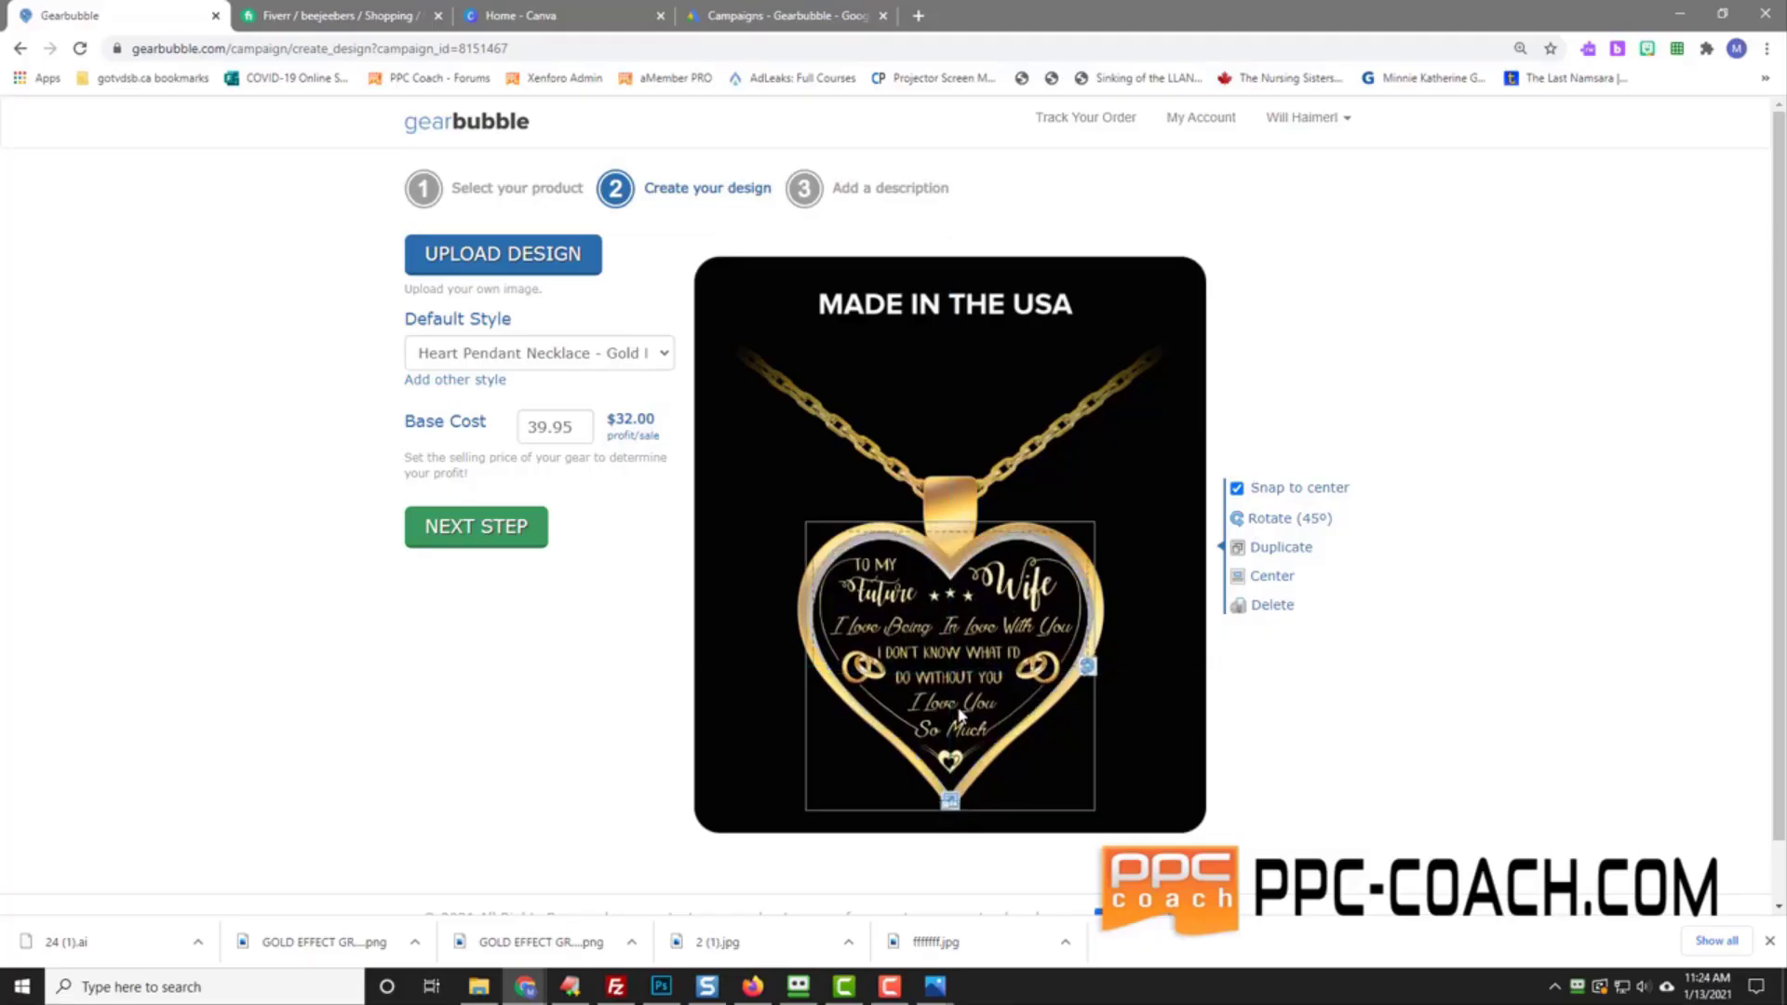
click(1237, 489)
drag(966, 687, 964, 682)
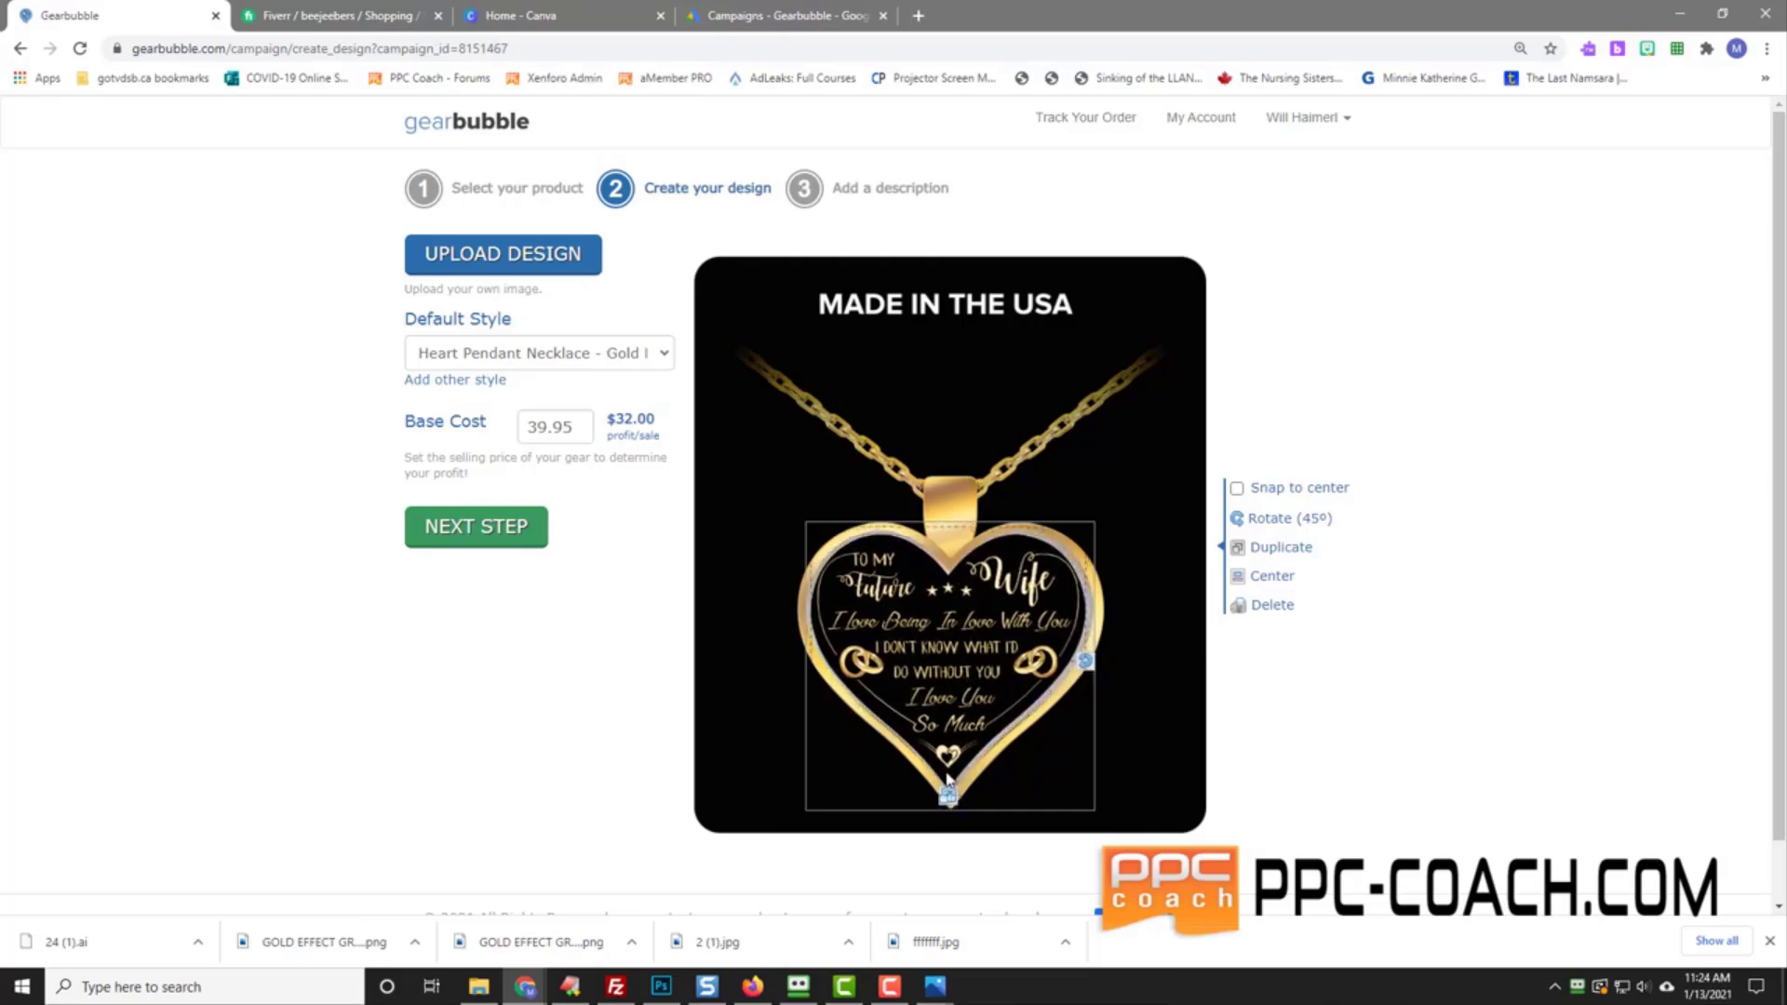
drag(948, 794, 948, 797)
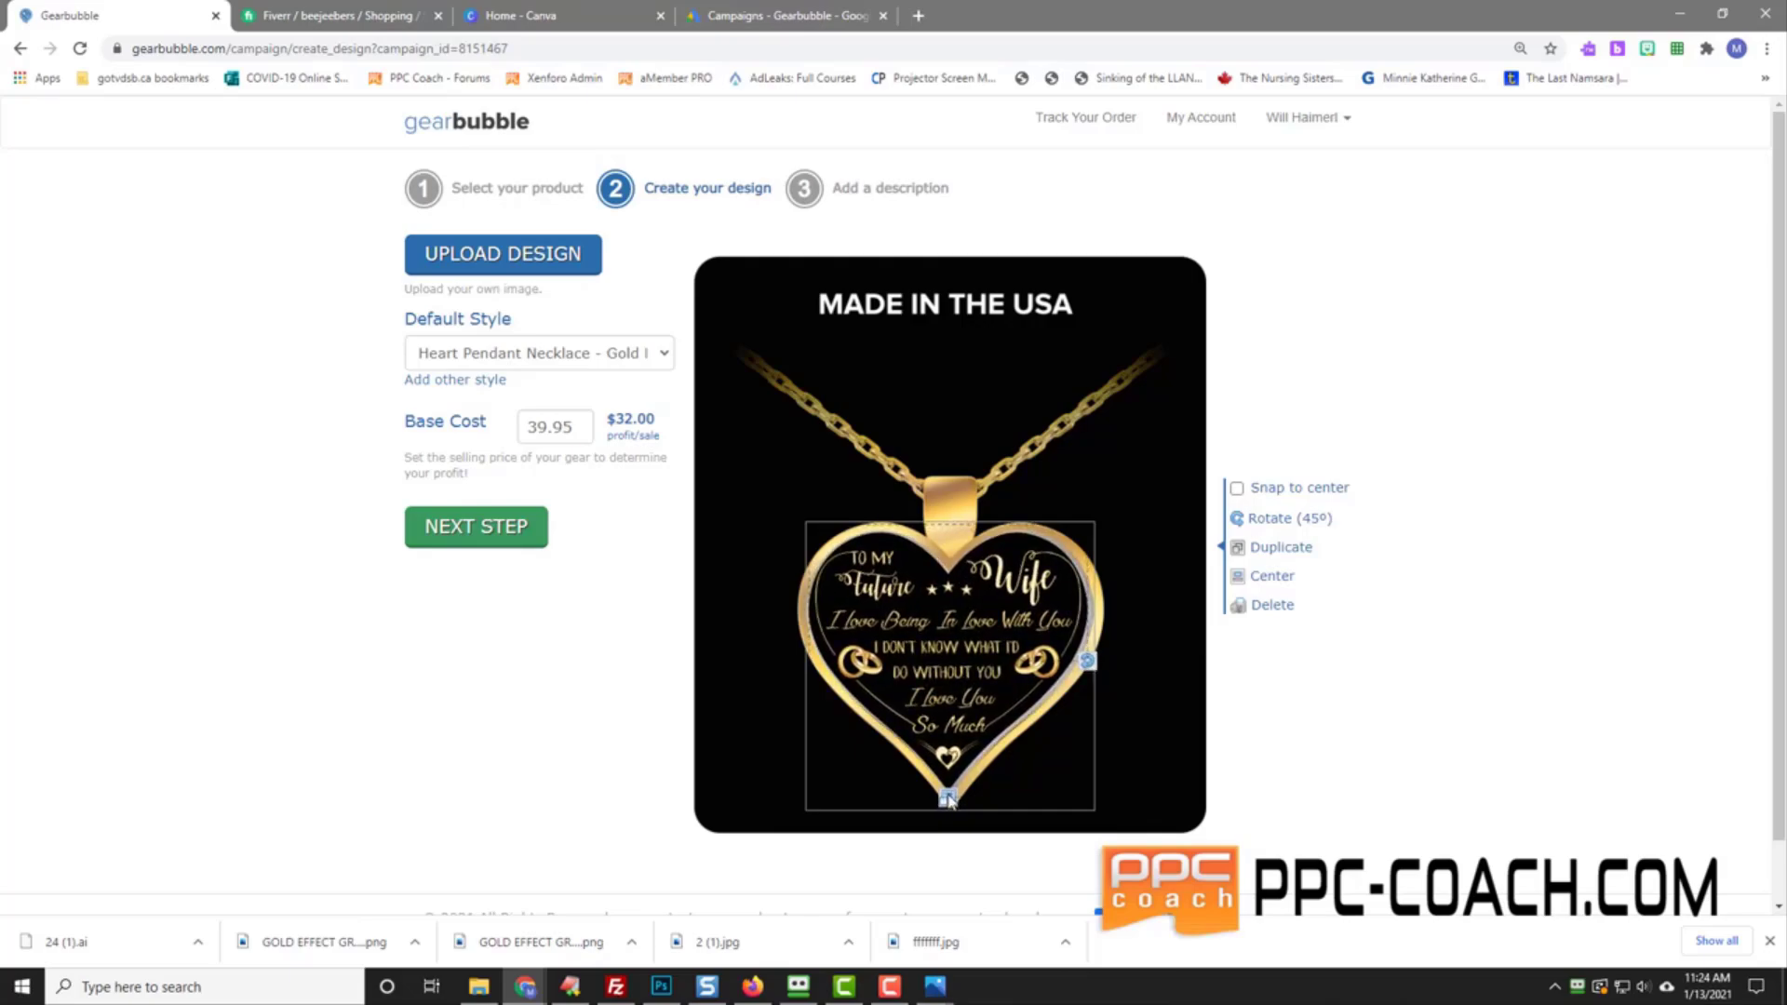
drag(962, 722, 965, 721)
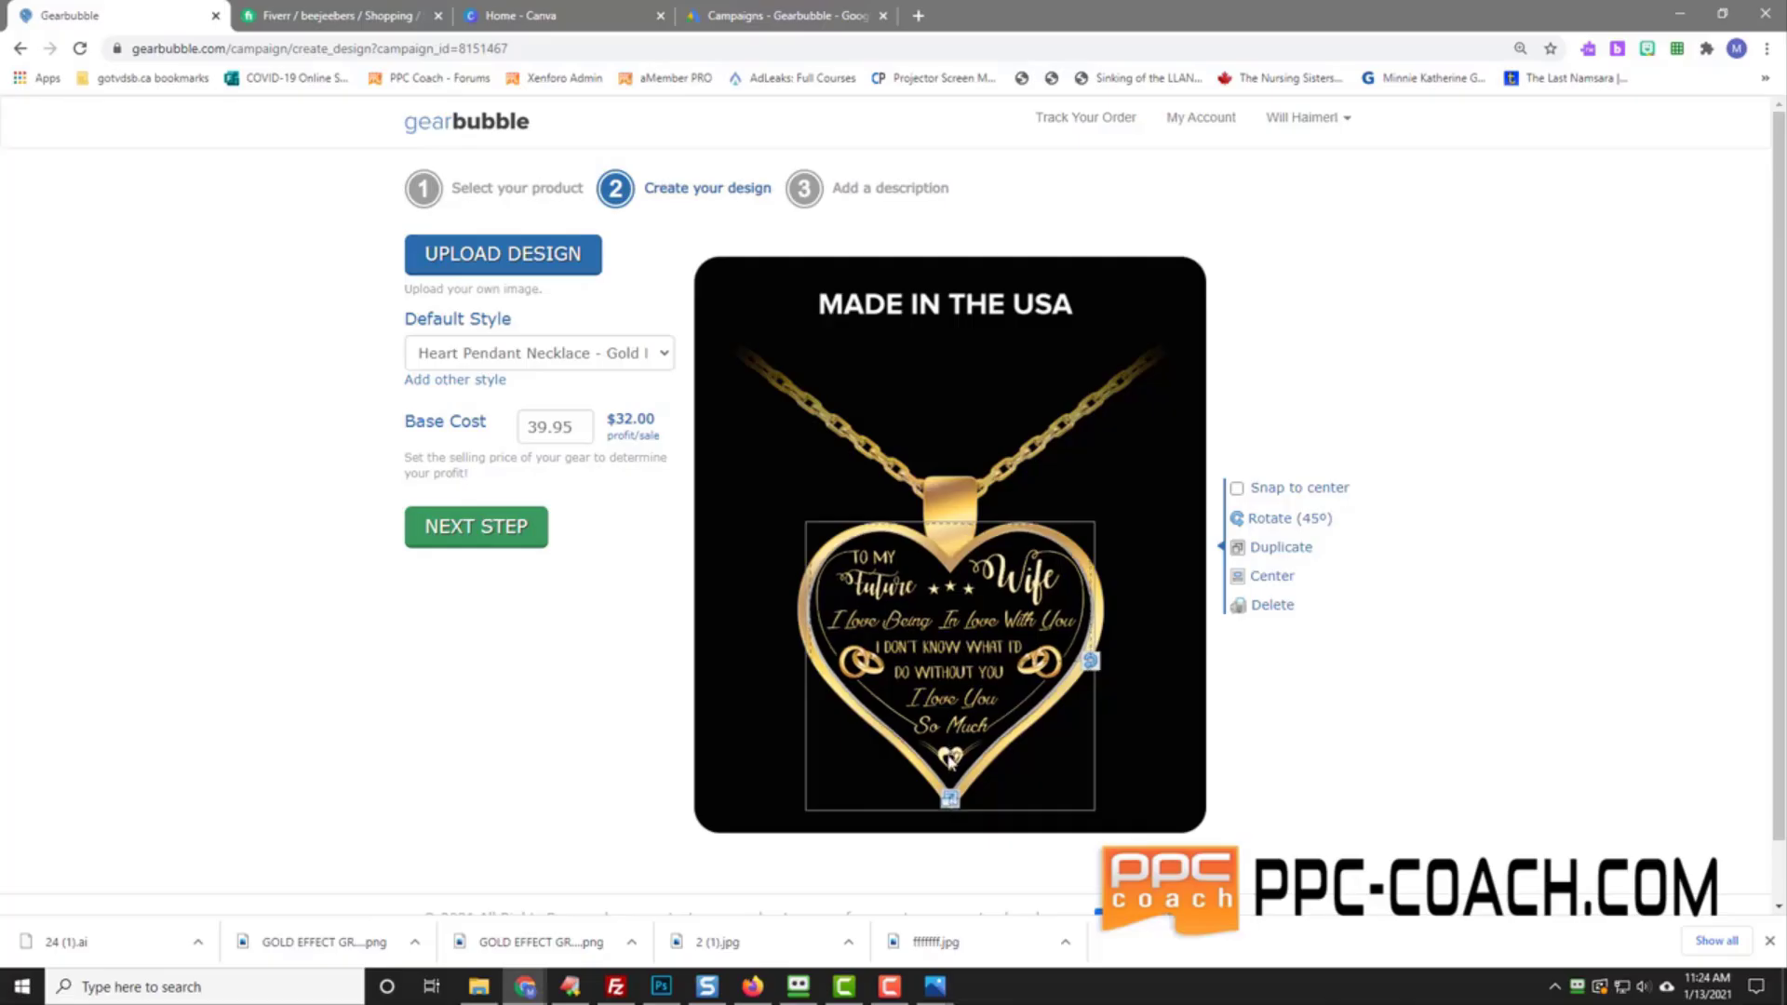
drag(937, 657, 938, 658)
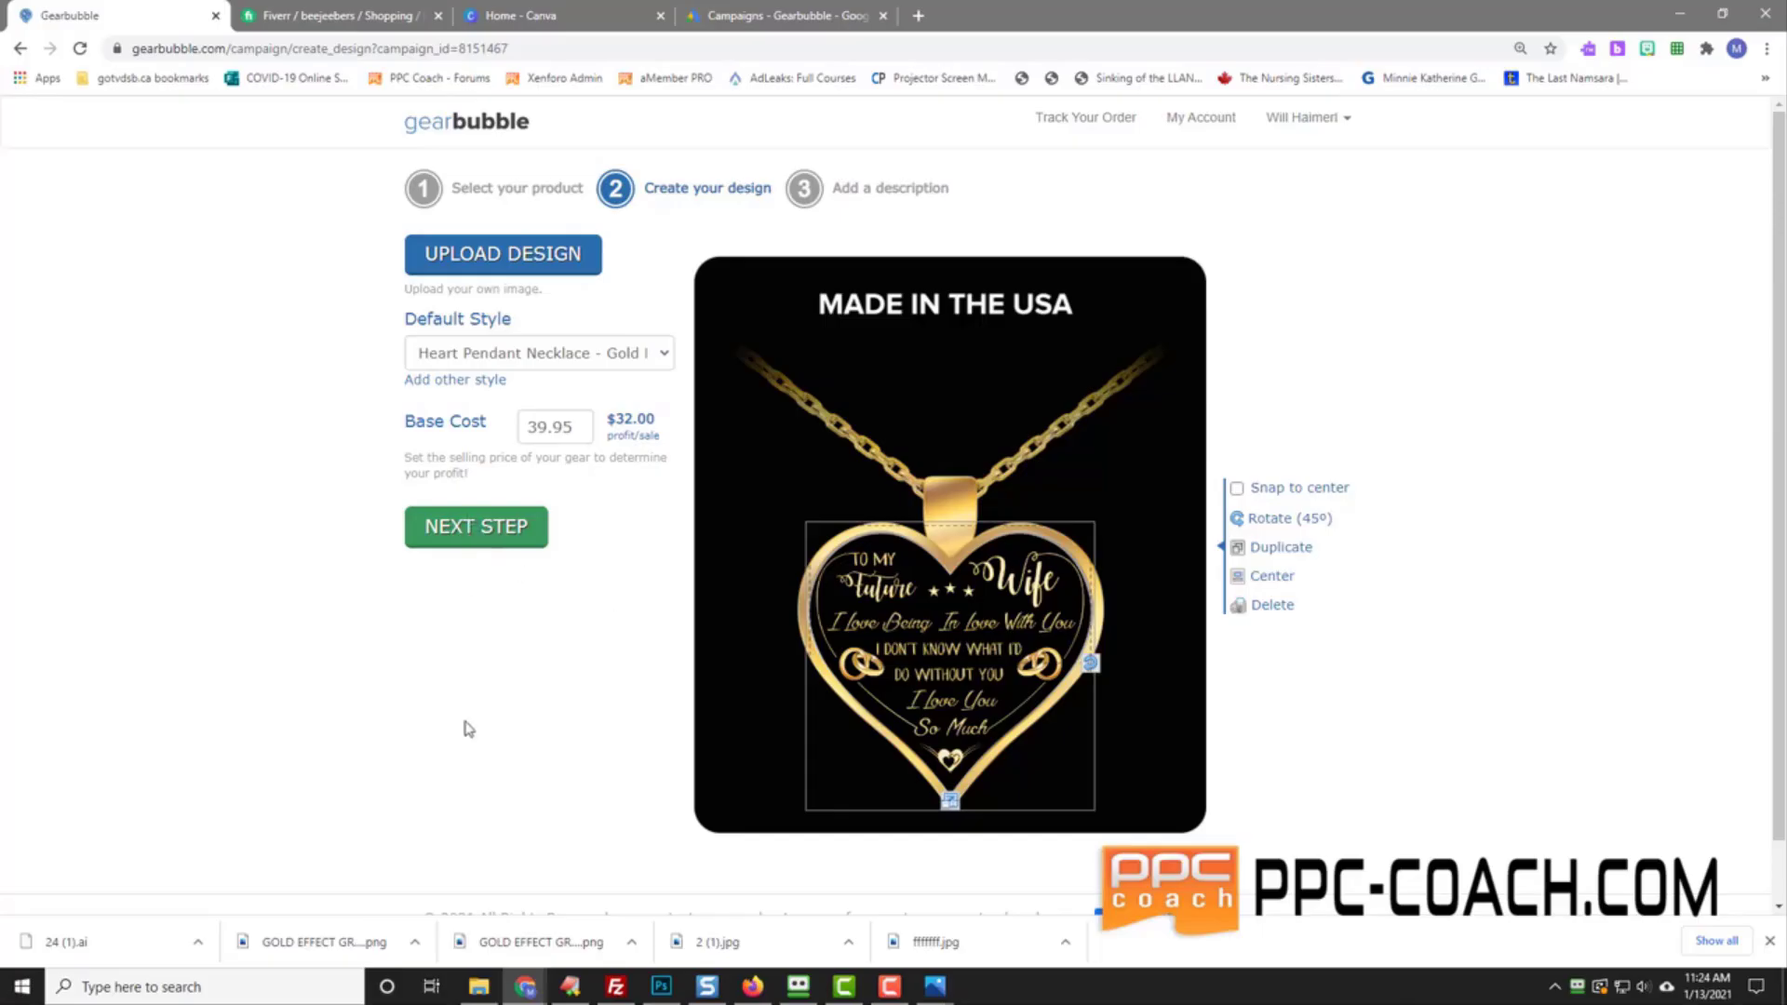
Step: Title the campaign 'To My Future Wife - I Love Being In Love With You'
click(451, 536)
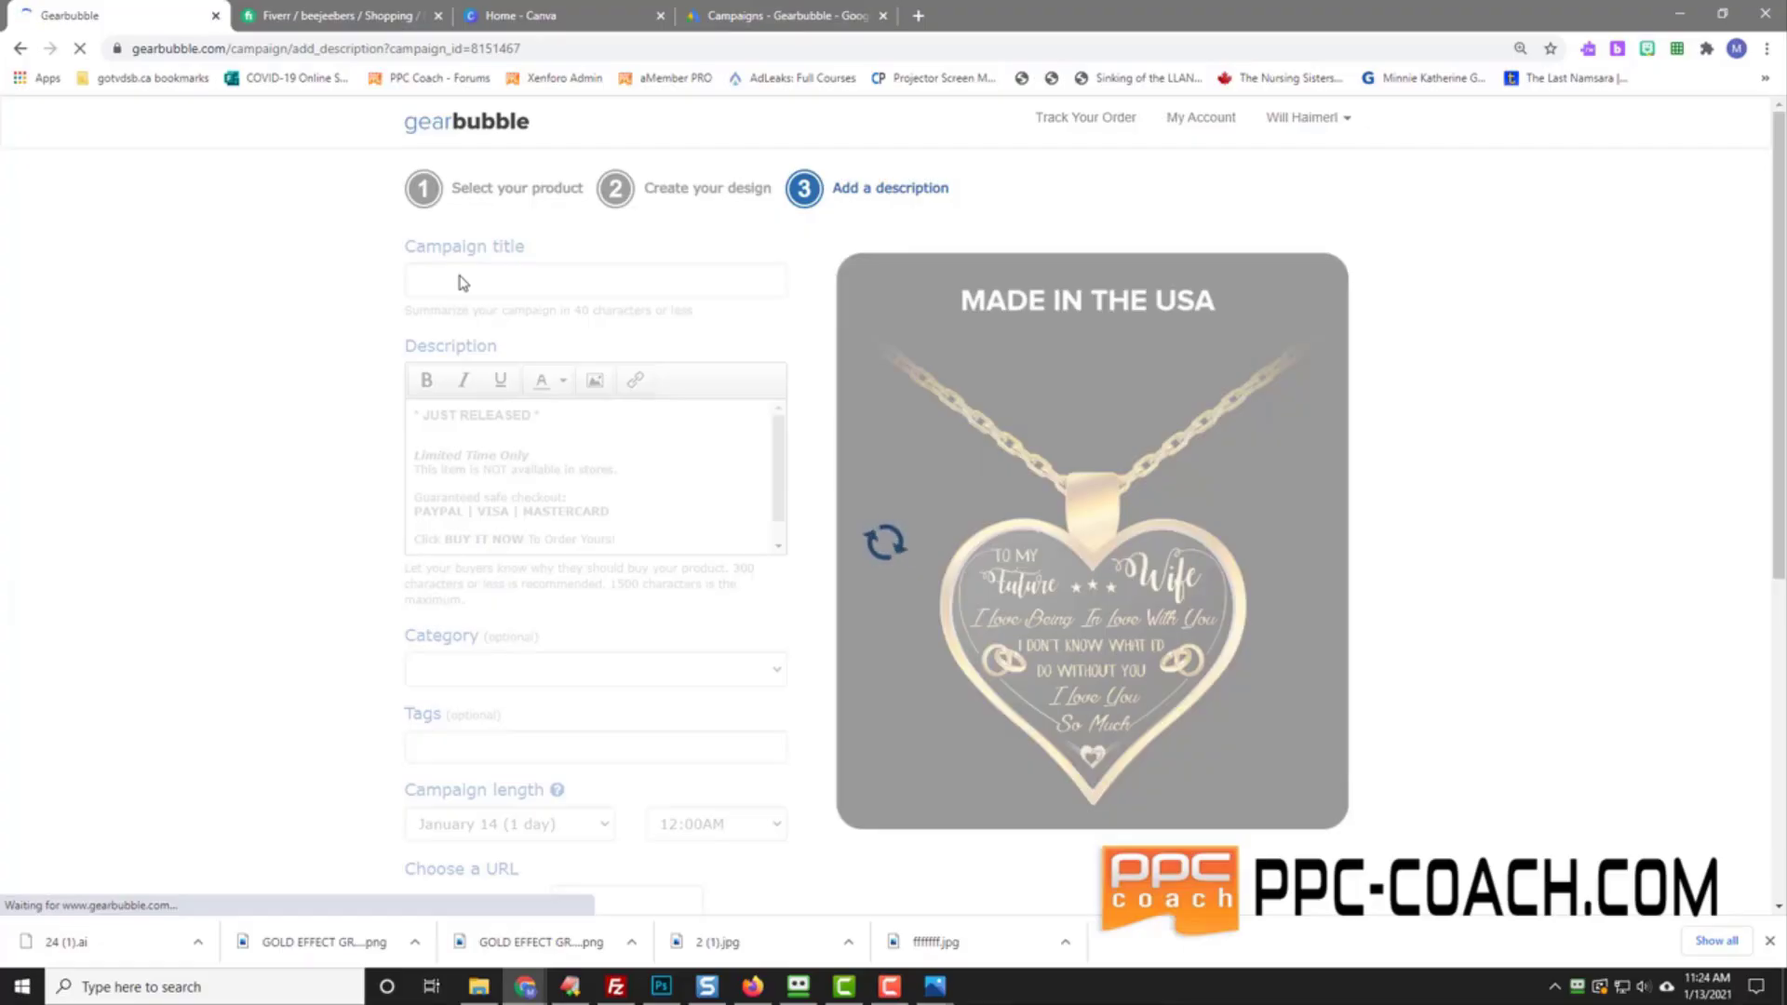
click(461, 286)
text(To )
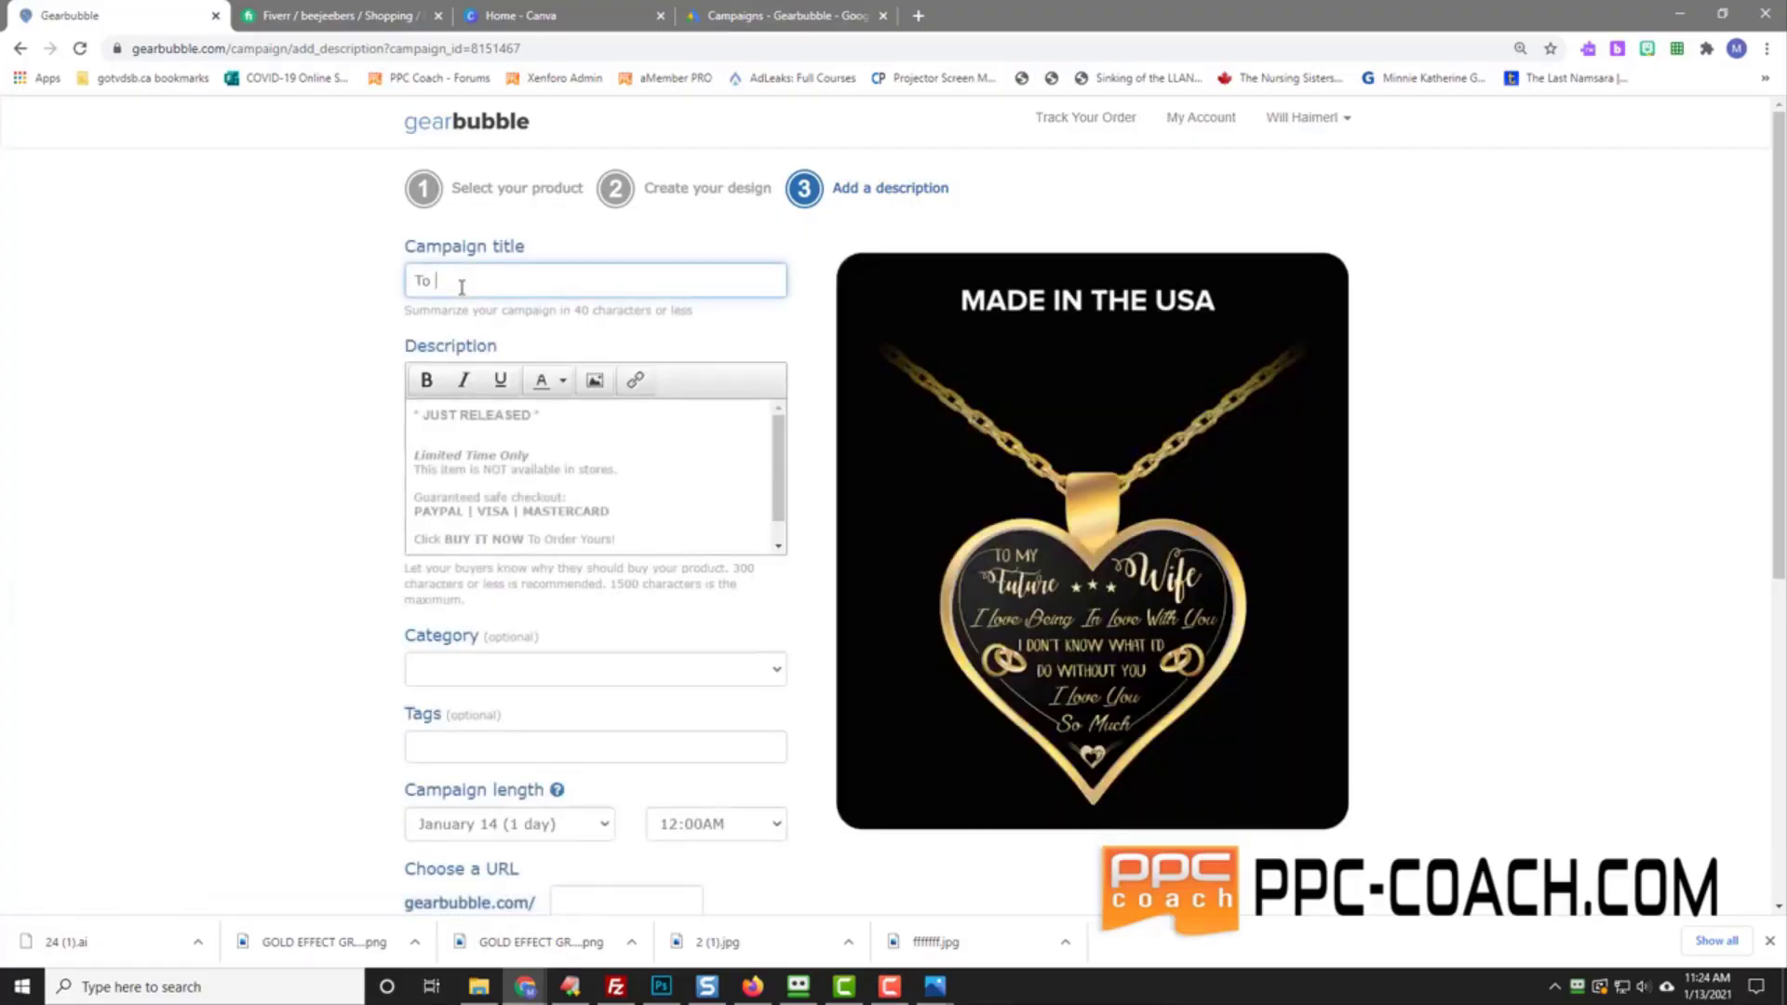
text(My Future Wife - I Love B)
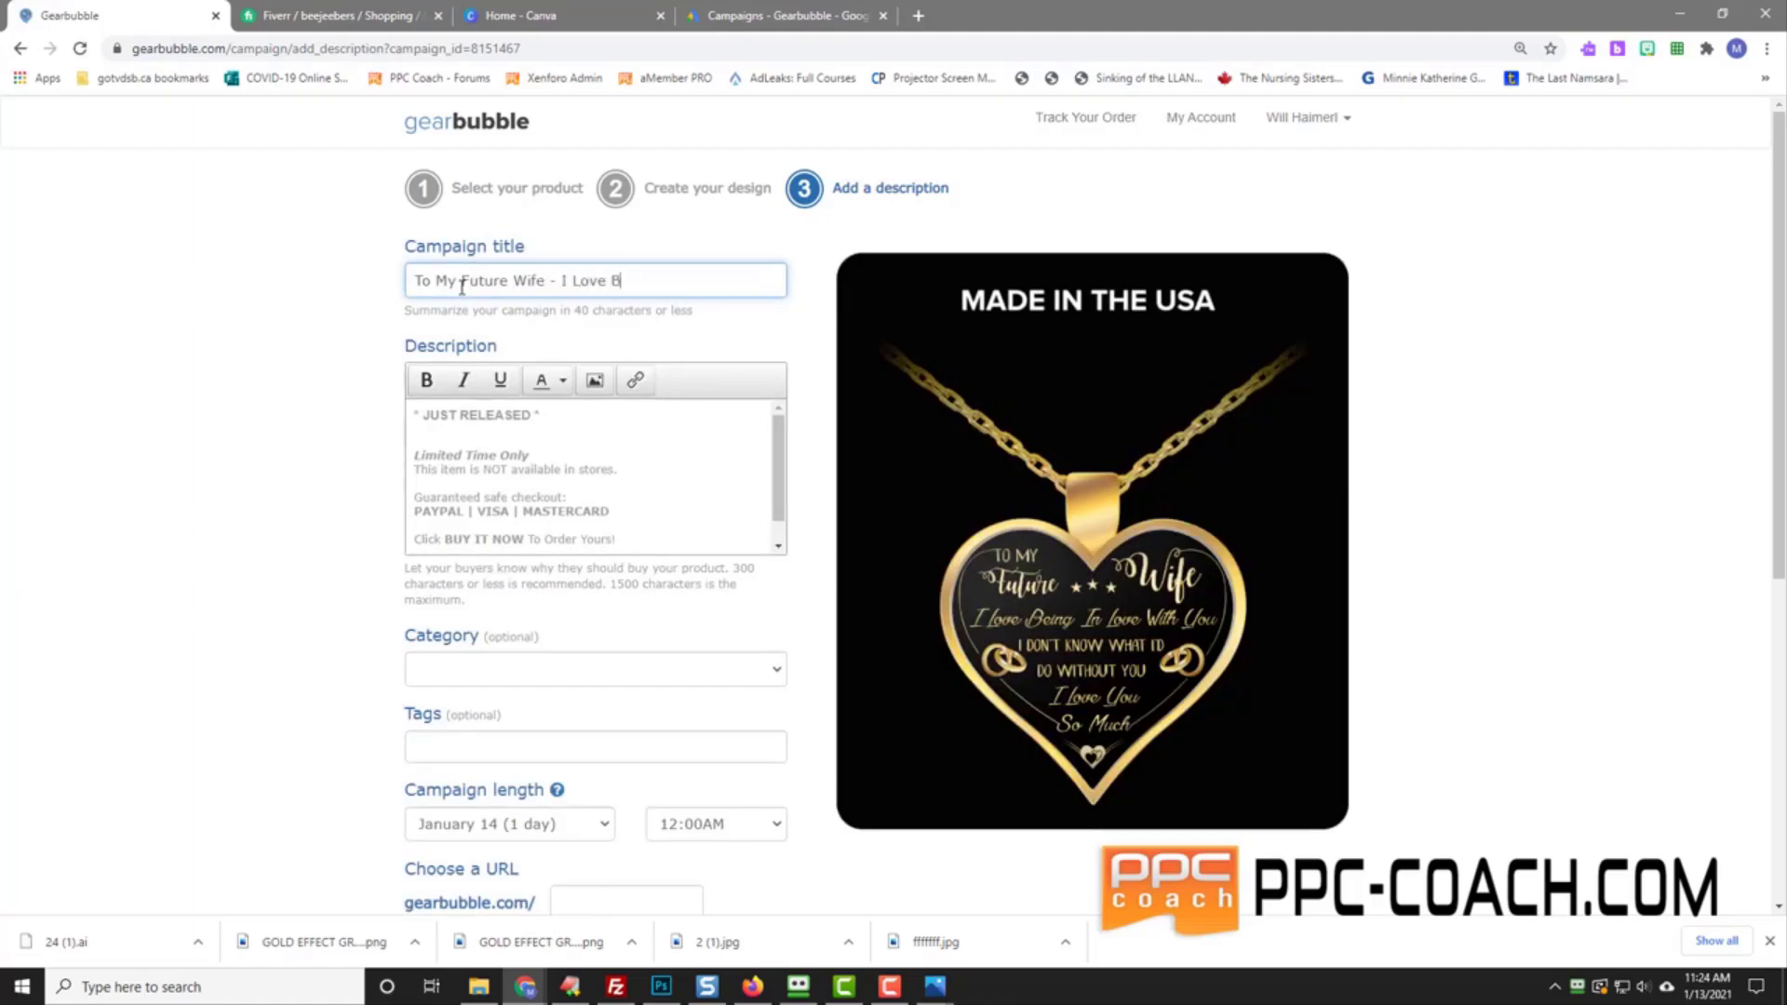
text(eing In Love With You)
Step: Replace the JUST RELEASED line with 'Want To The Perfect Gift For Your Fiancee?' pitch, unbolding the second paragraph
click(471, 417)
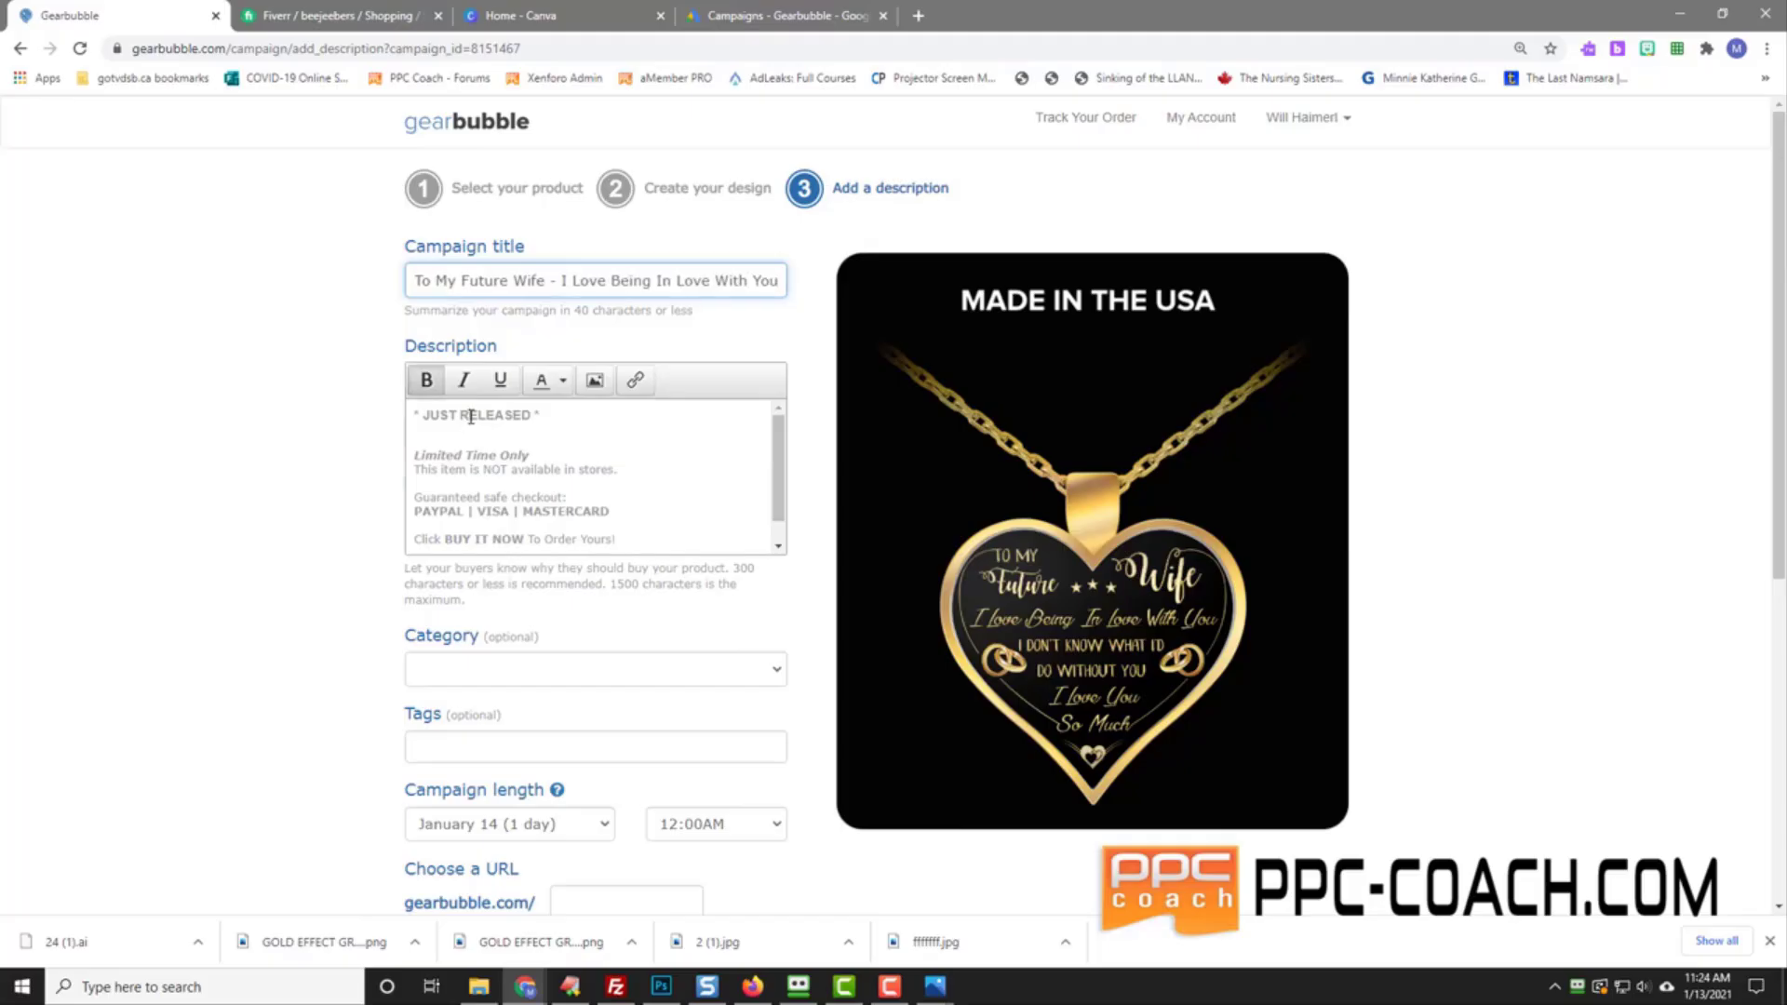
triple_click(471, 417)
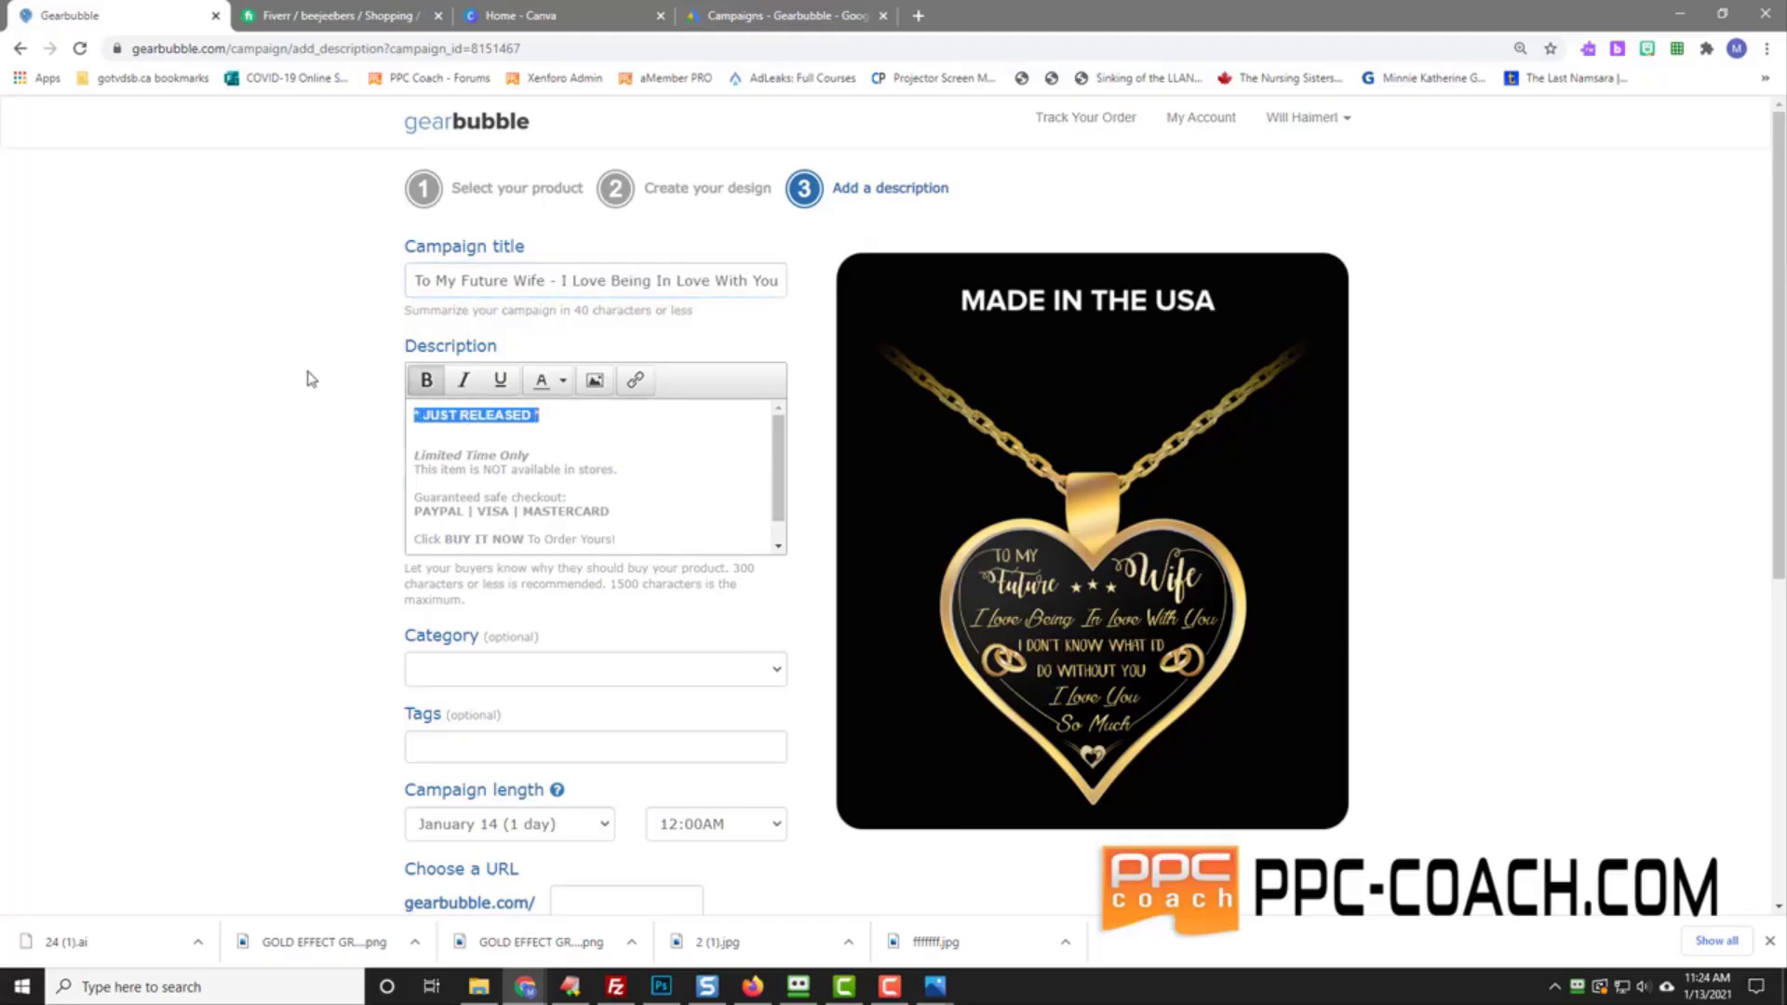
text(W)
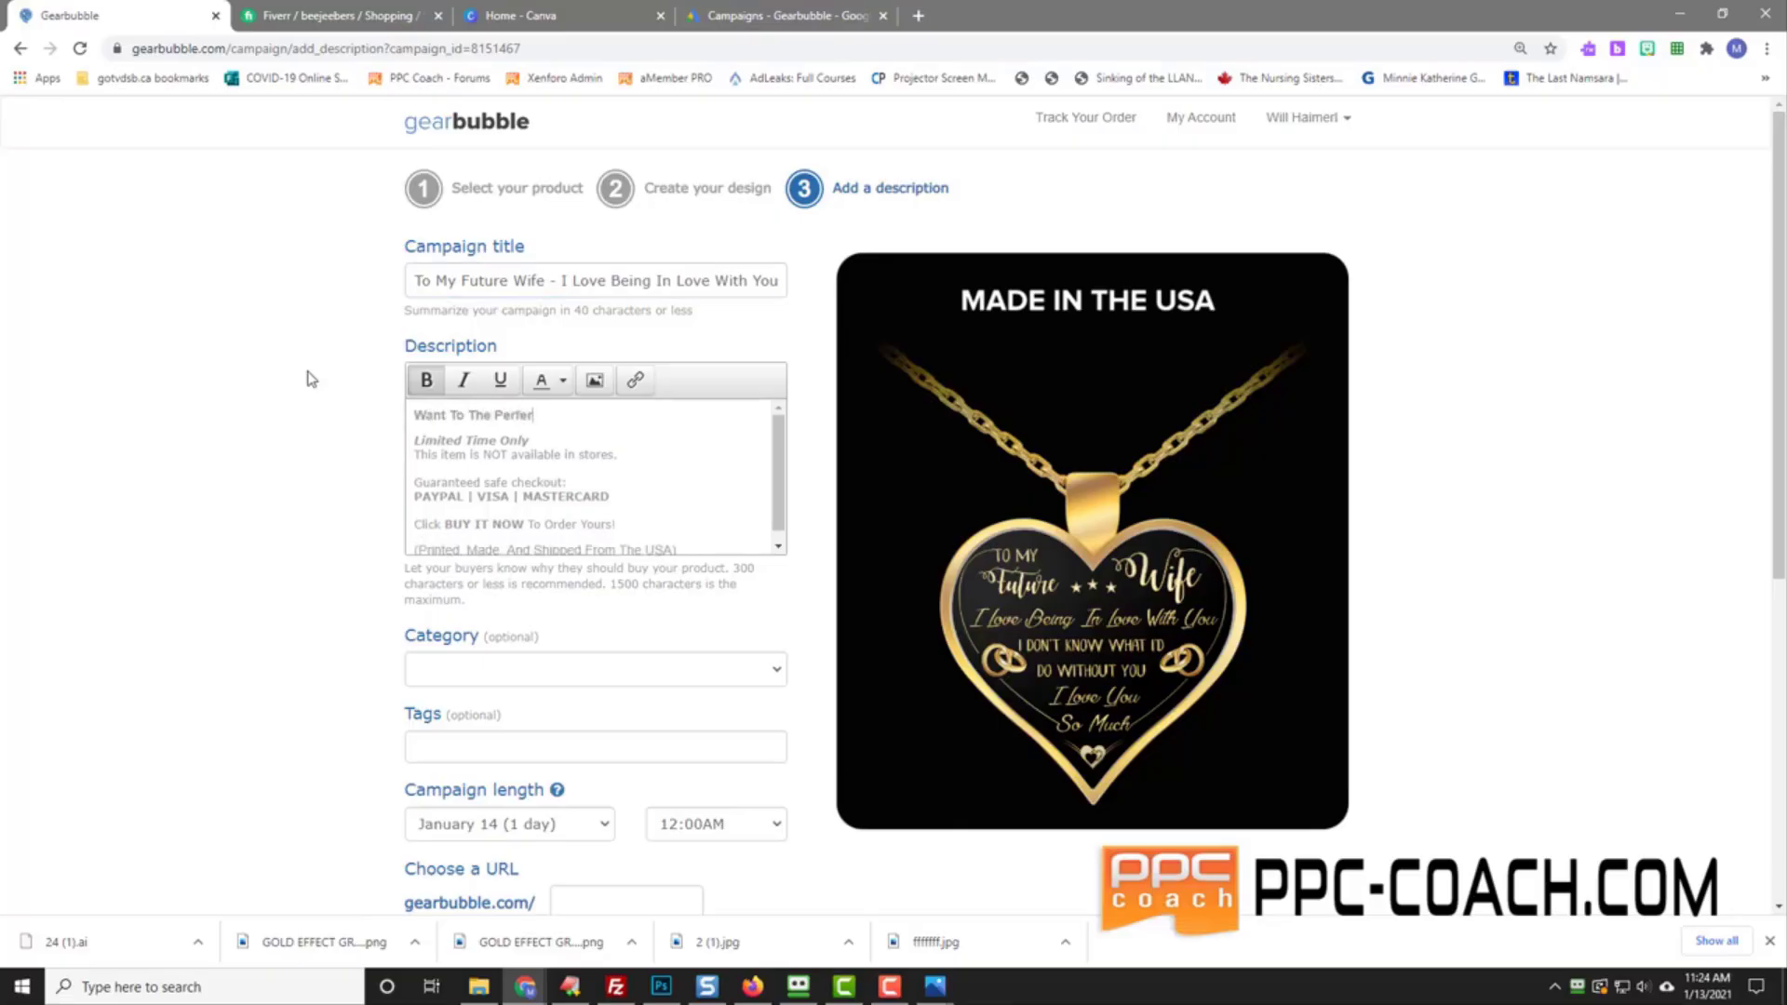
text(ant To The Perfect Gift For Your Fiancee?)
key(Return)
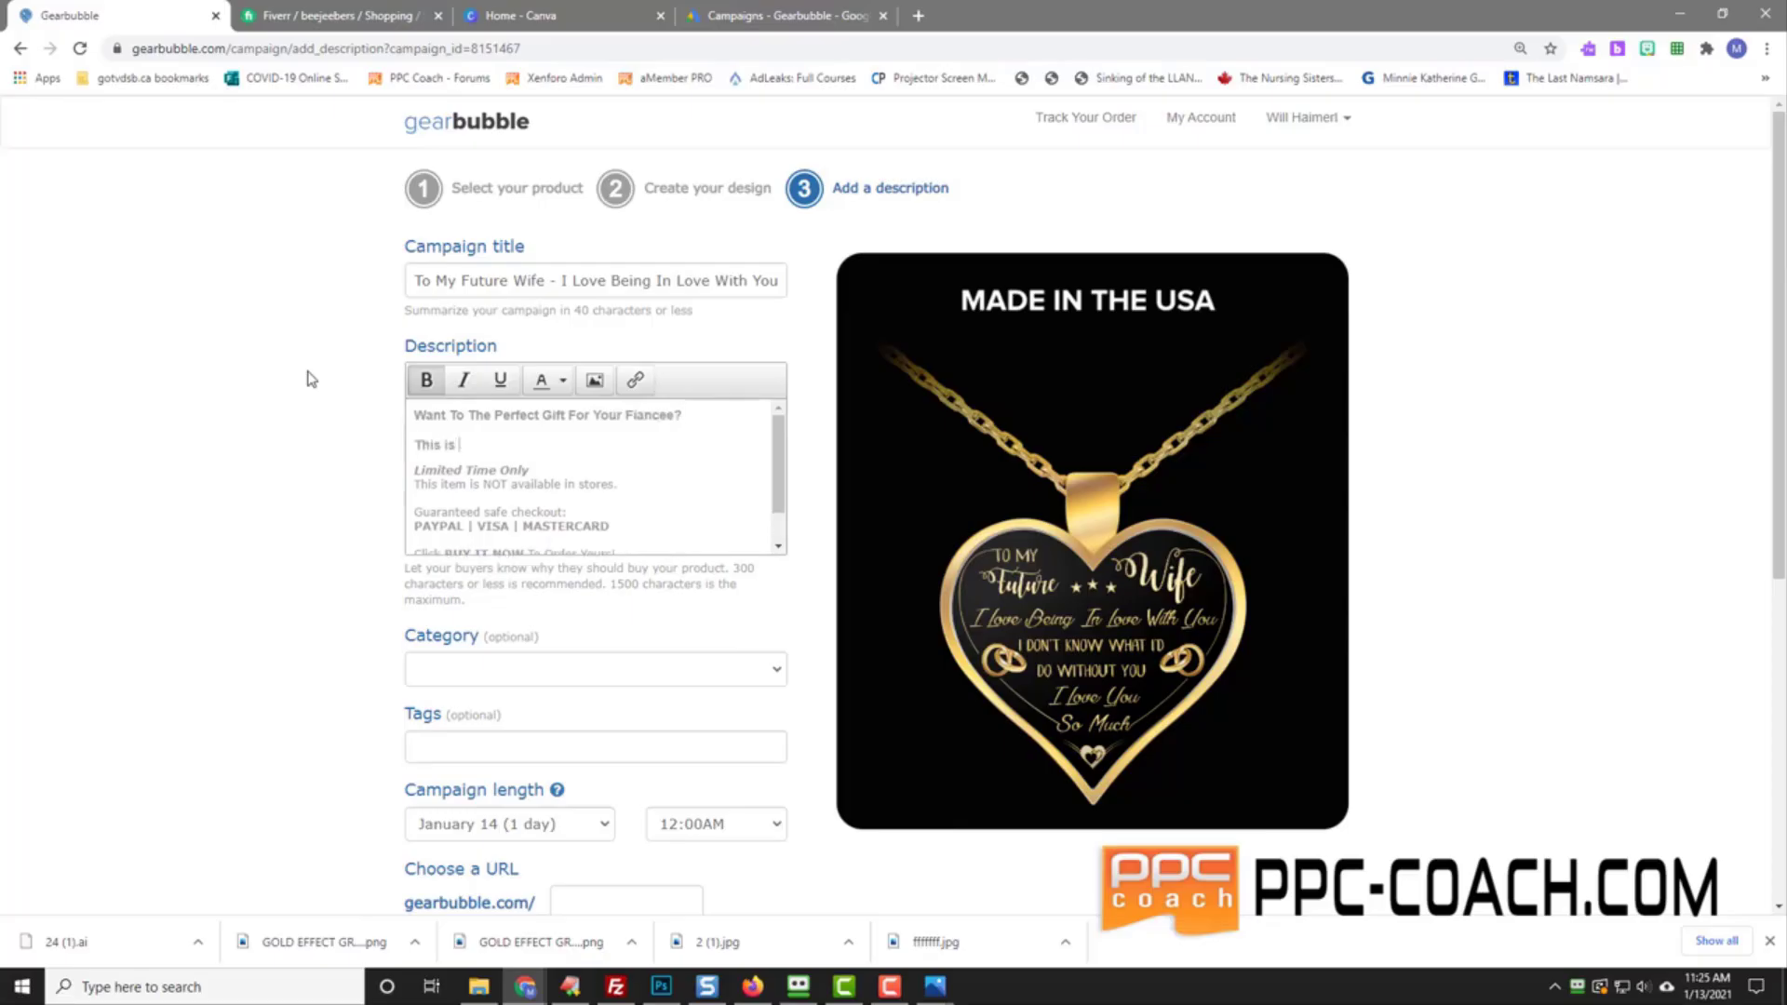
text(This is it. Get though)
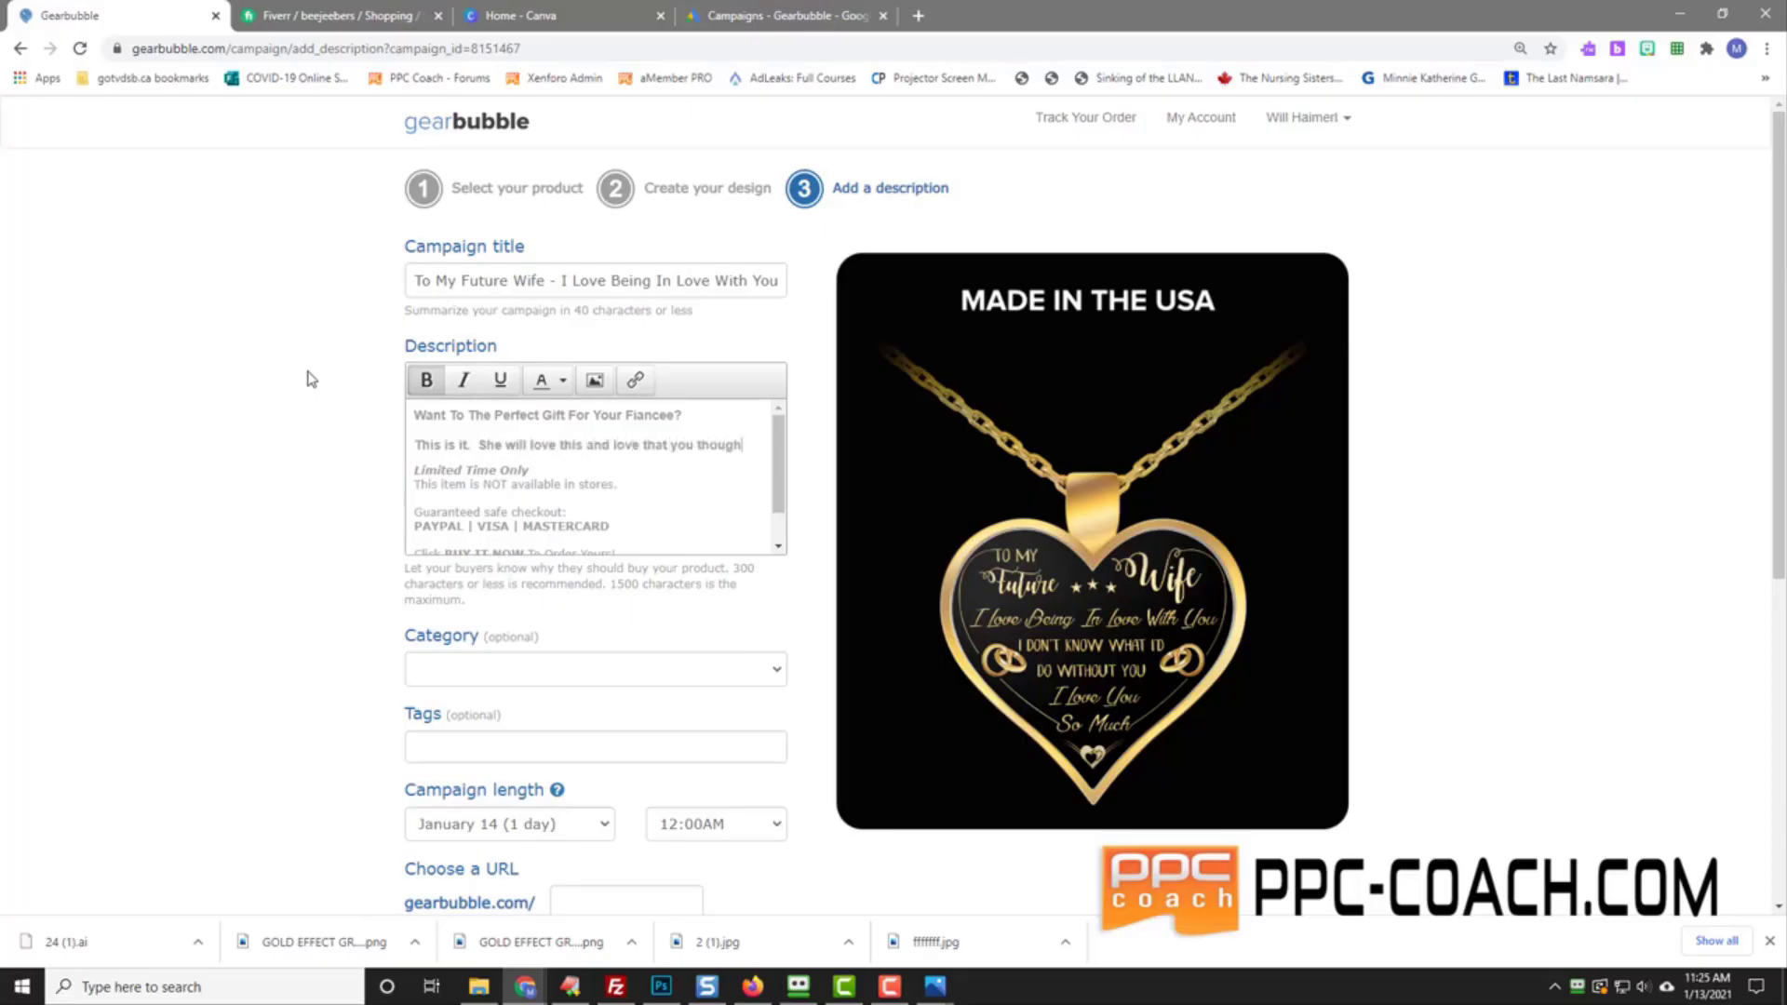
text( of  of her in such a)
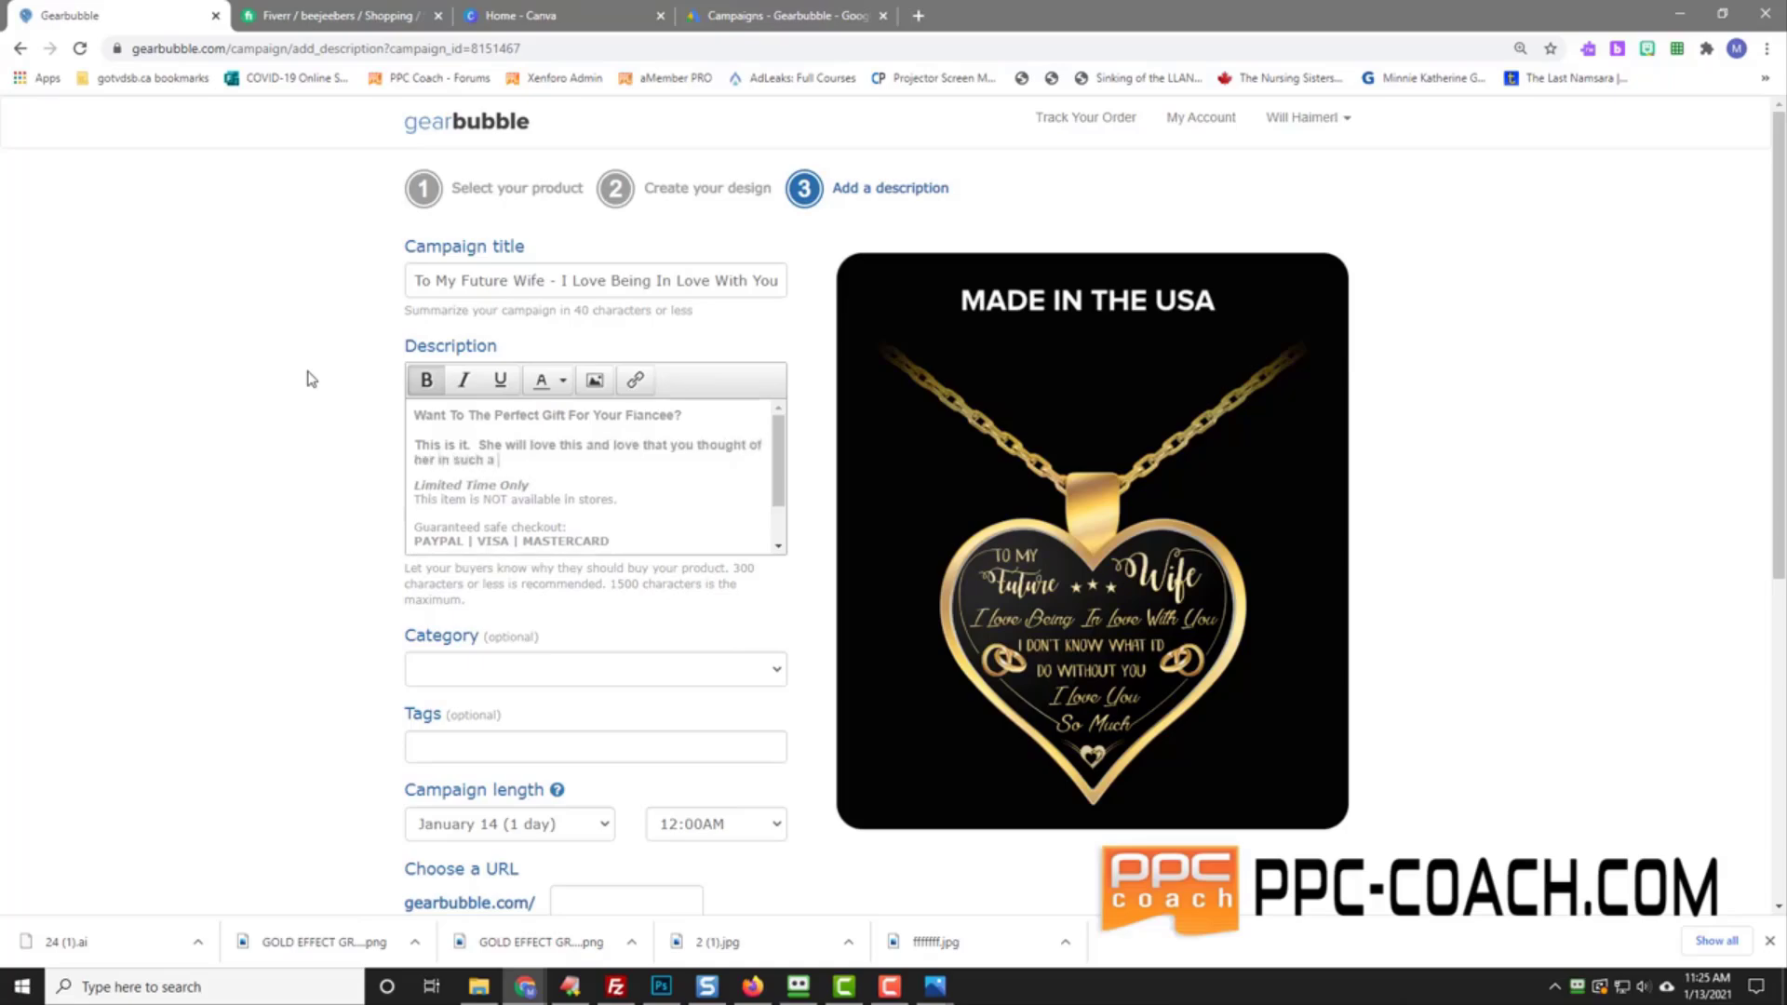
text( sweet way.  Get her this now)
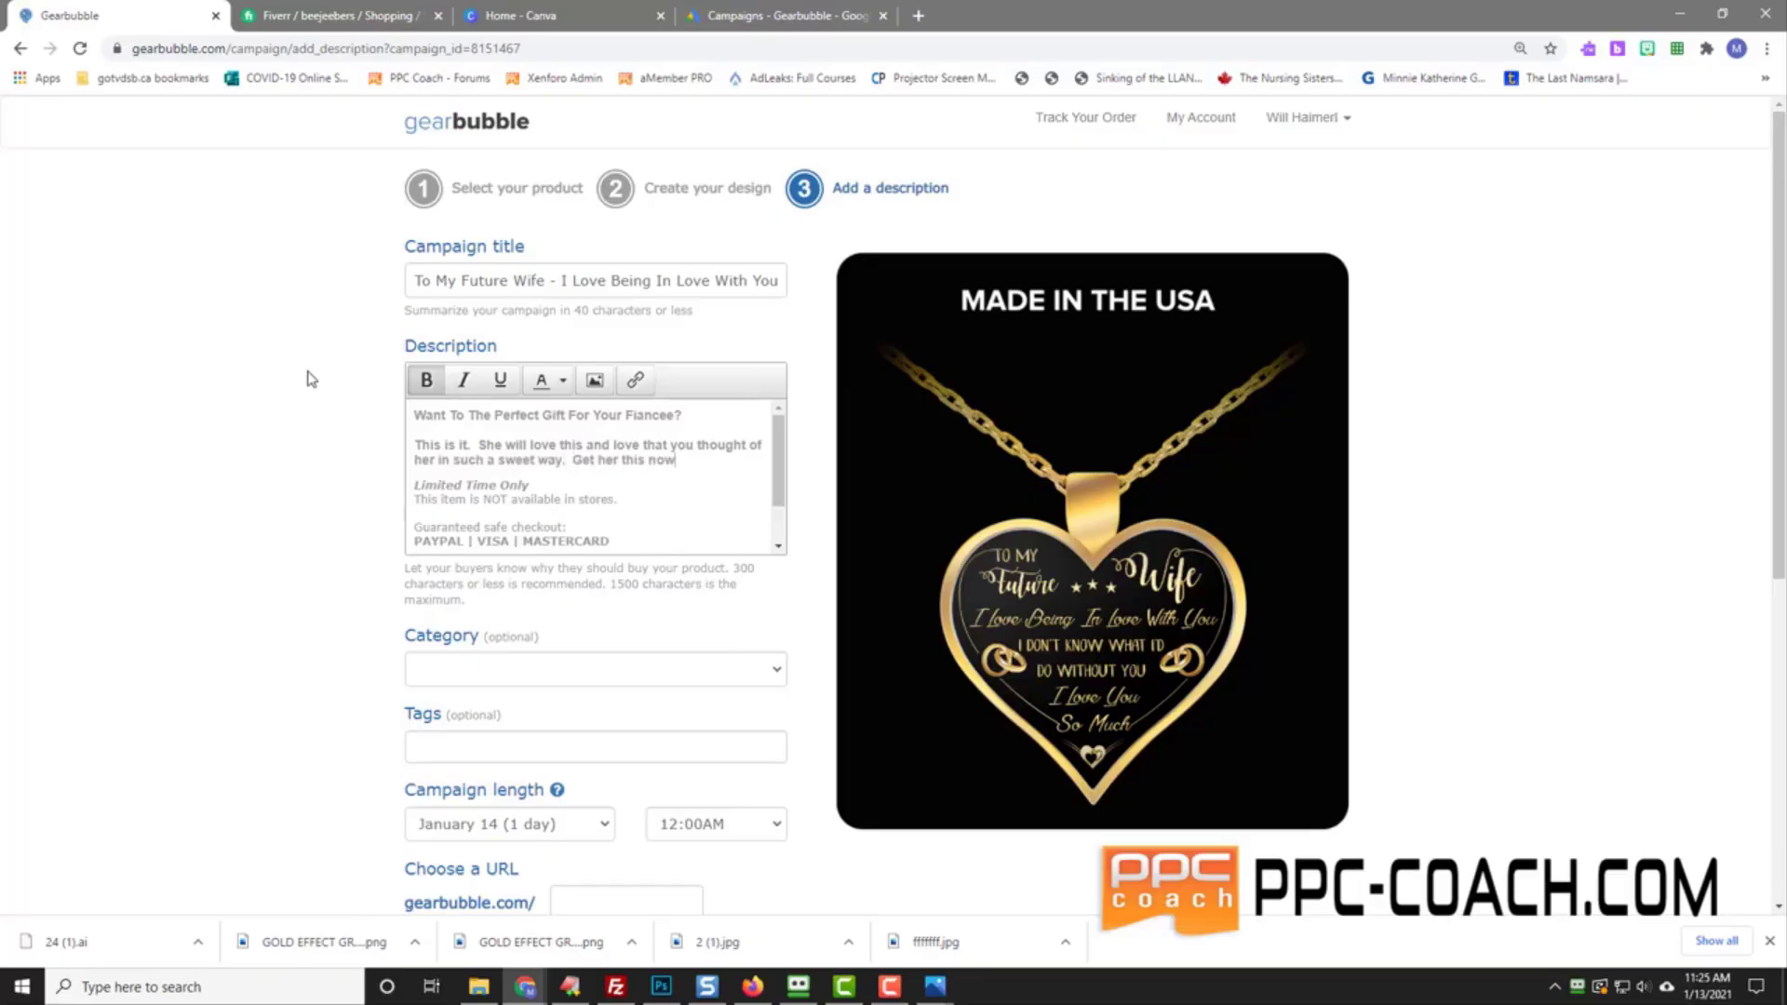
text(!)
key(Return)
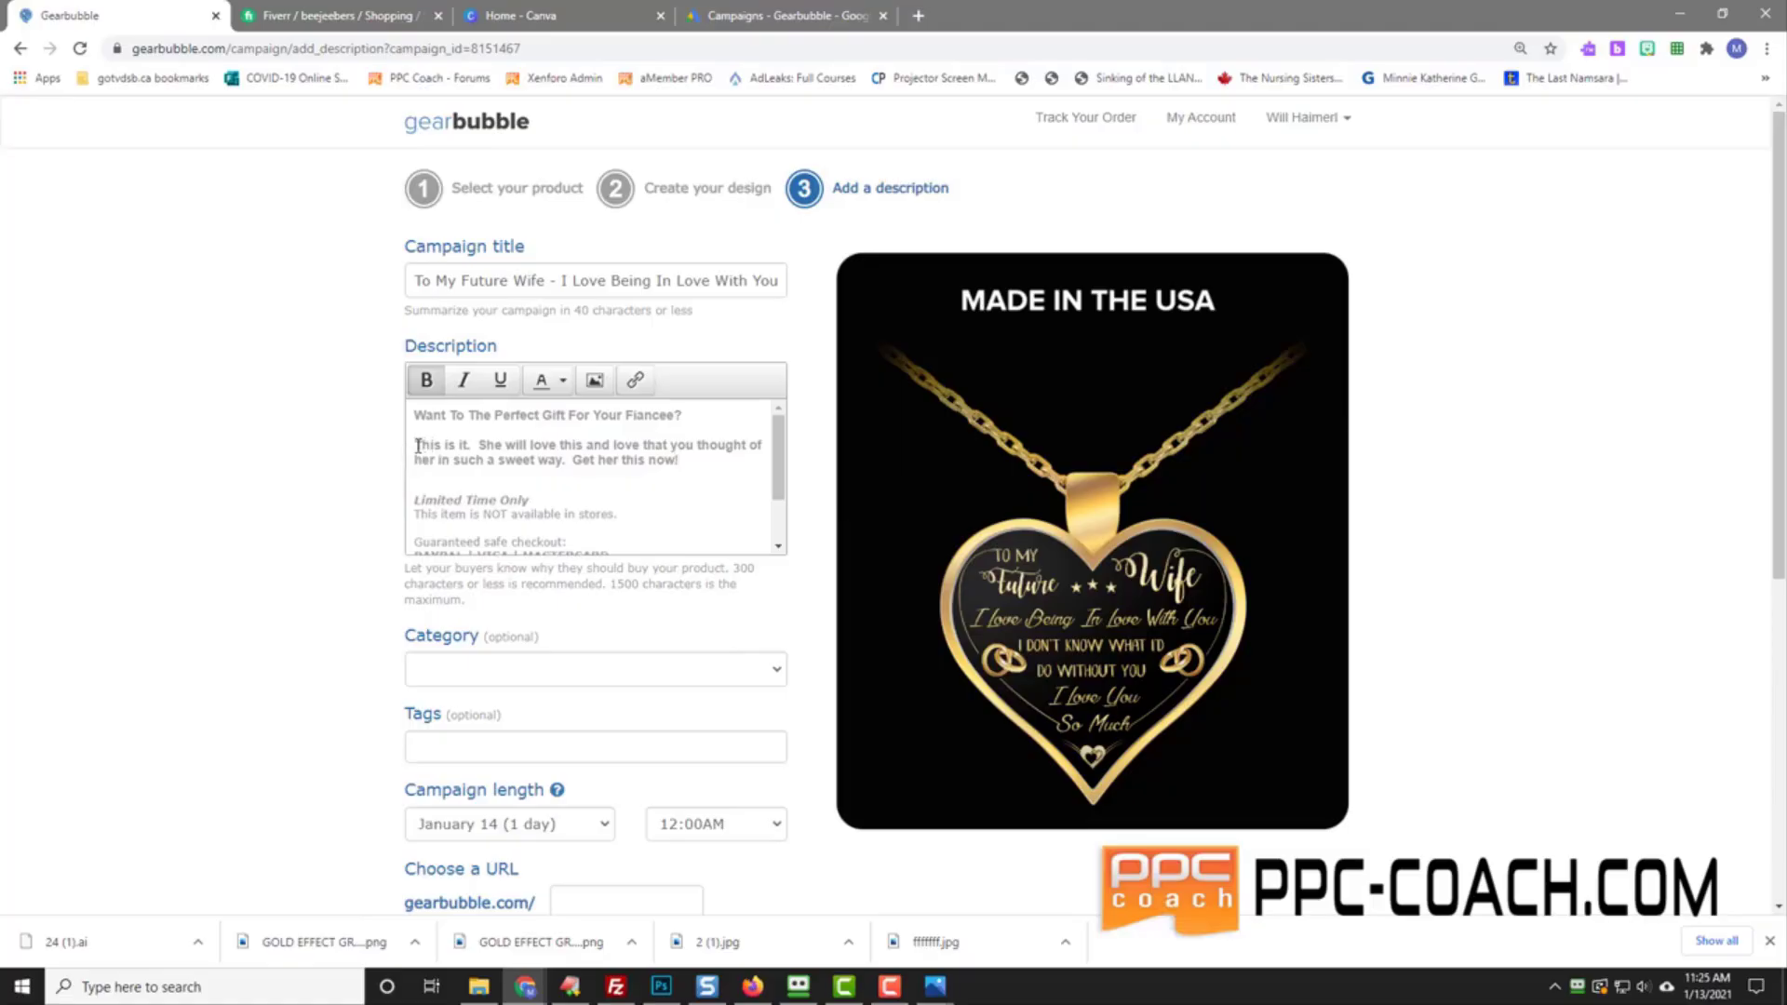
drag(416, 445, 680, 459)
click(428, 391)
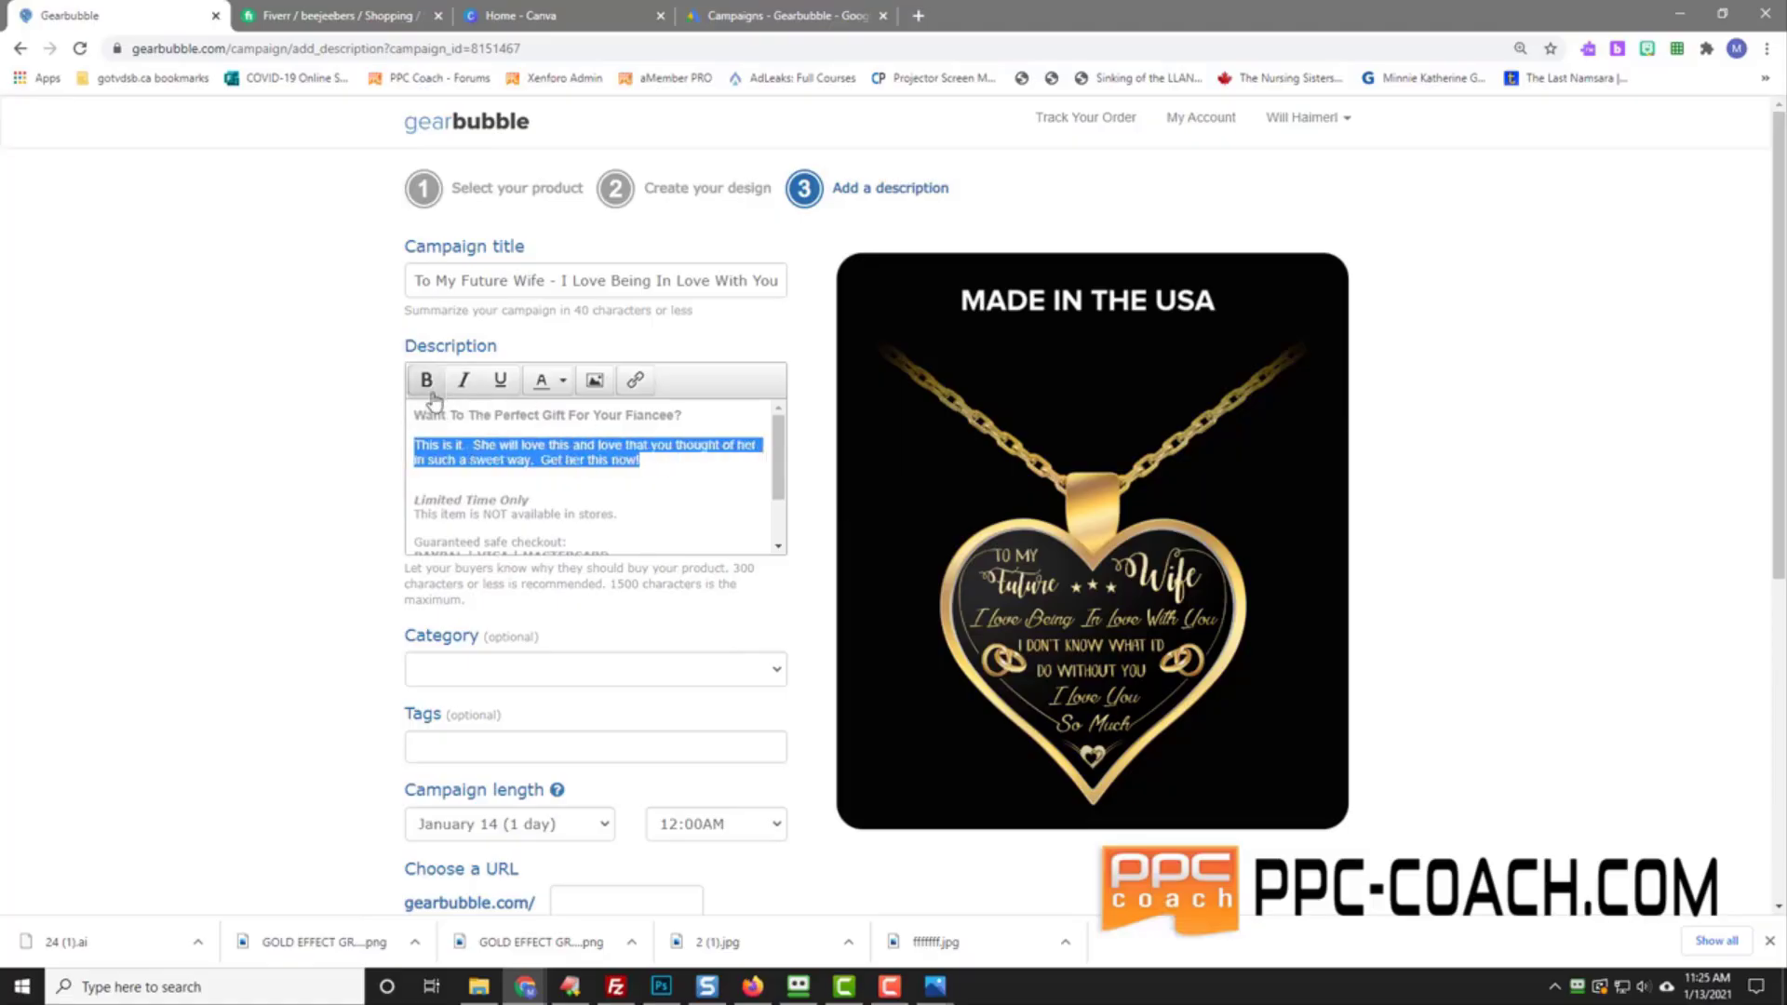
click(508, 474)
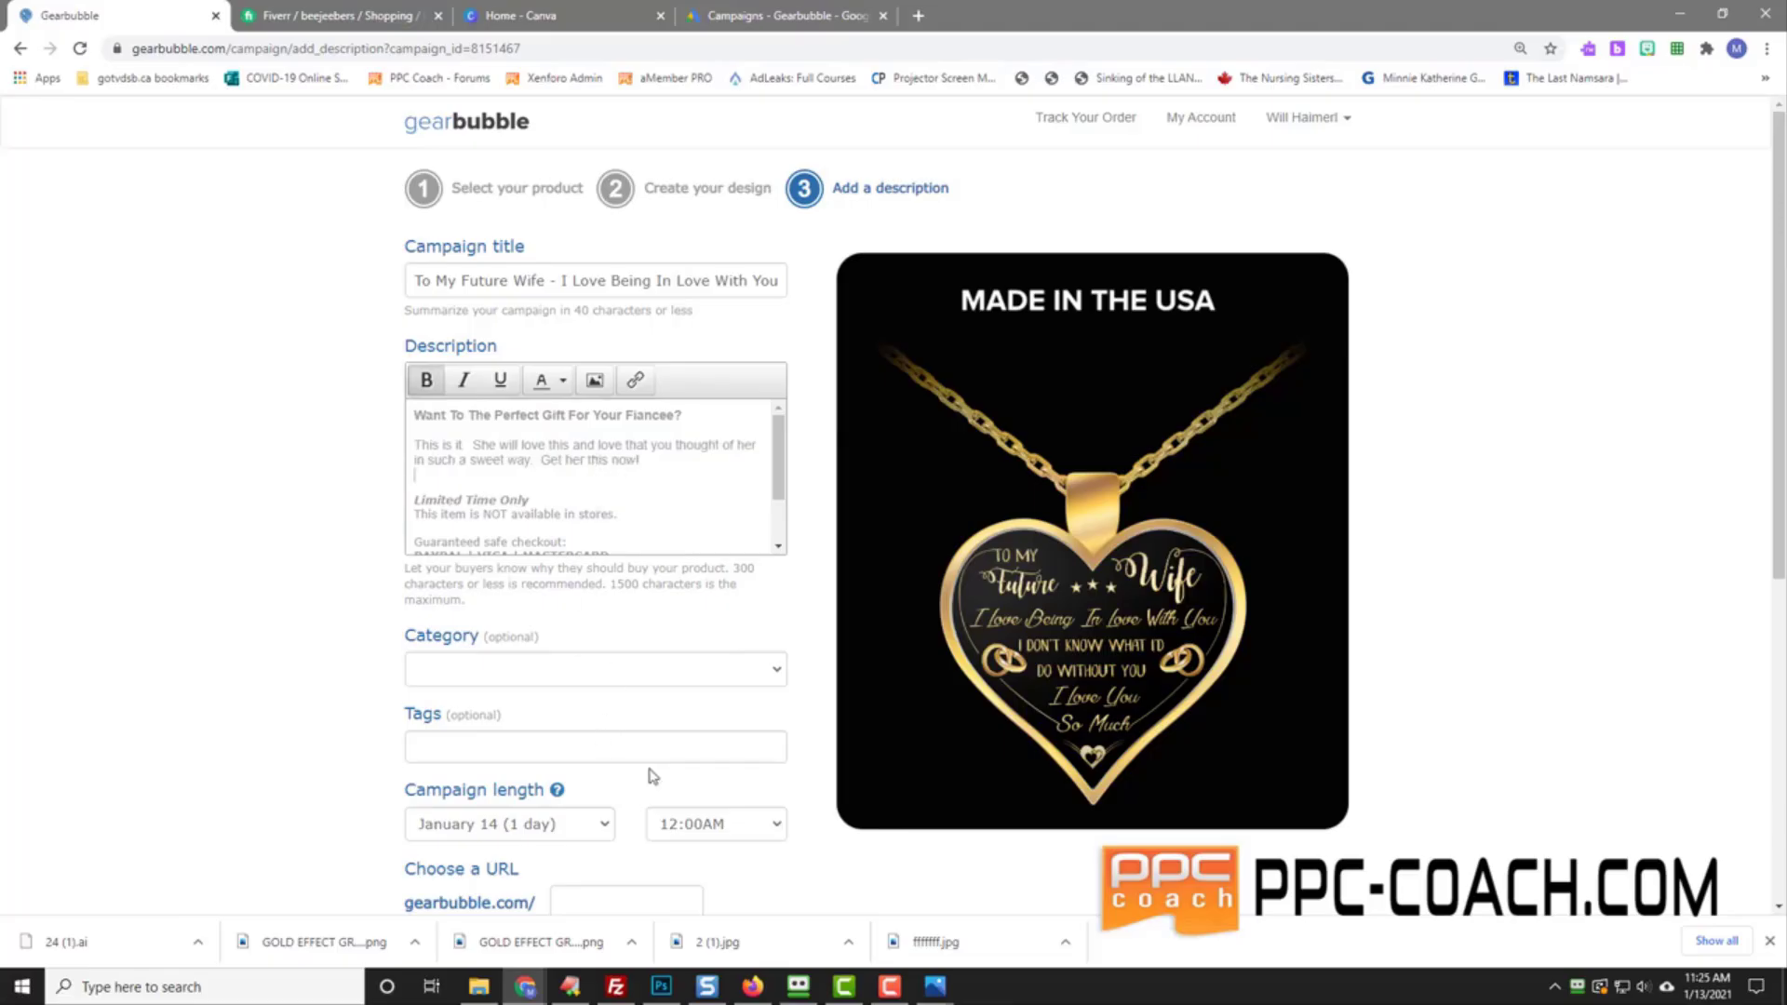
Step: Set the campaign end time to 10:00PM and its URL to beingin
click(694, 823)
scroll(760, 702, down, 5)
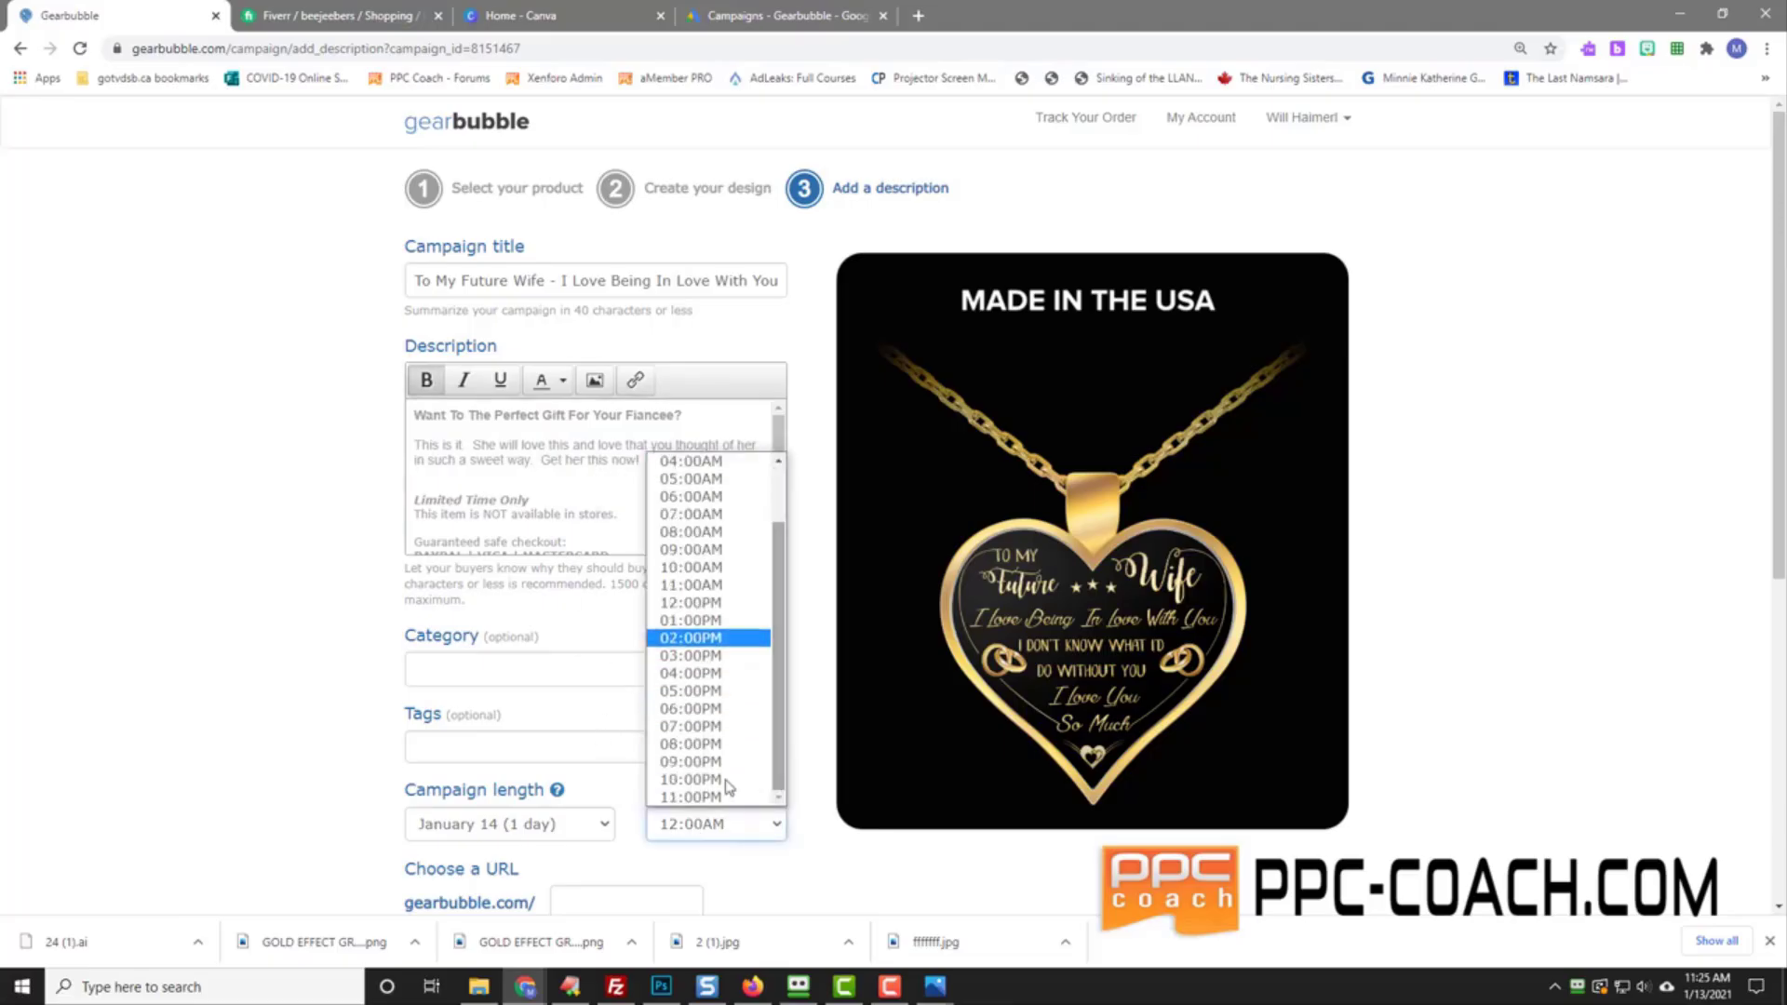
click(735, 638)
scroll(269, 686, down, 2)
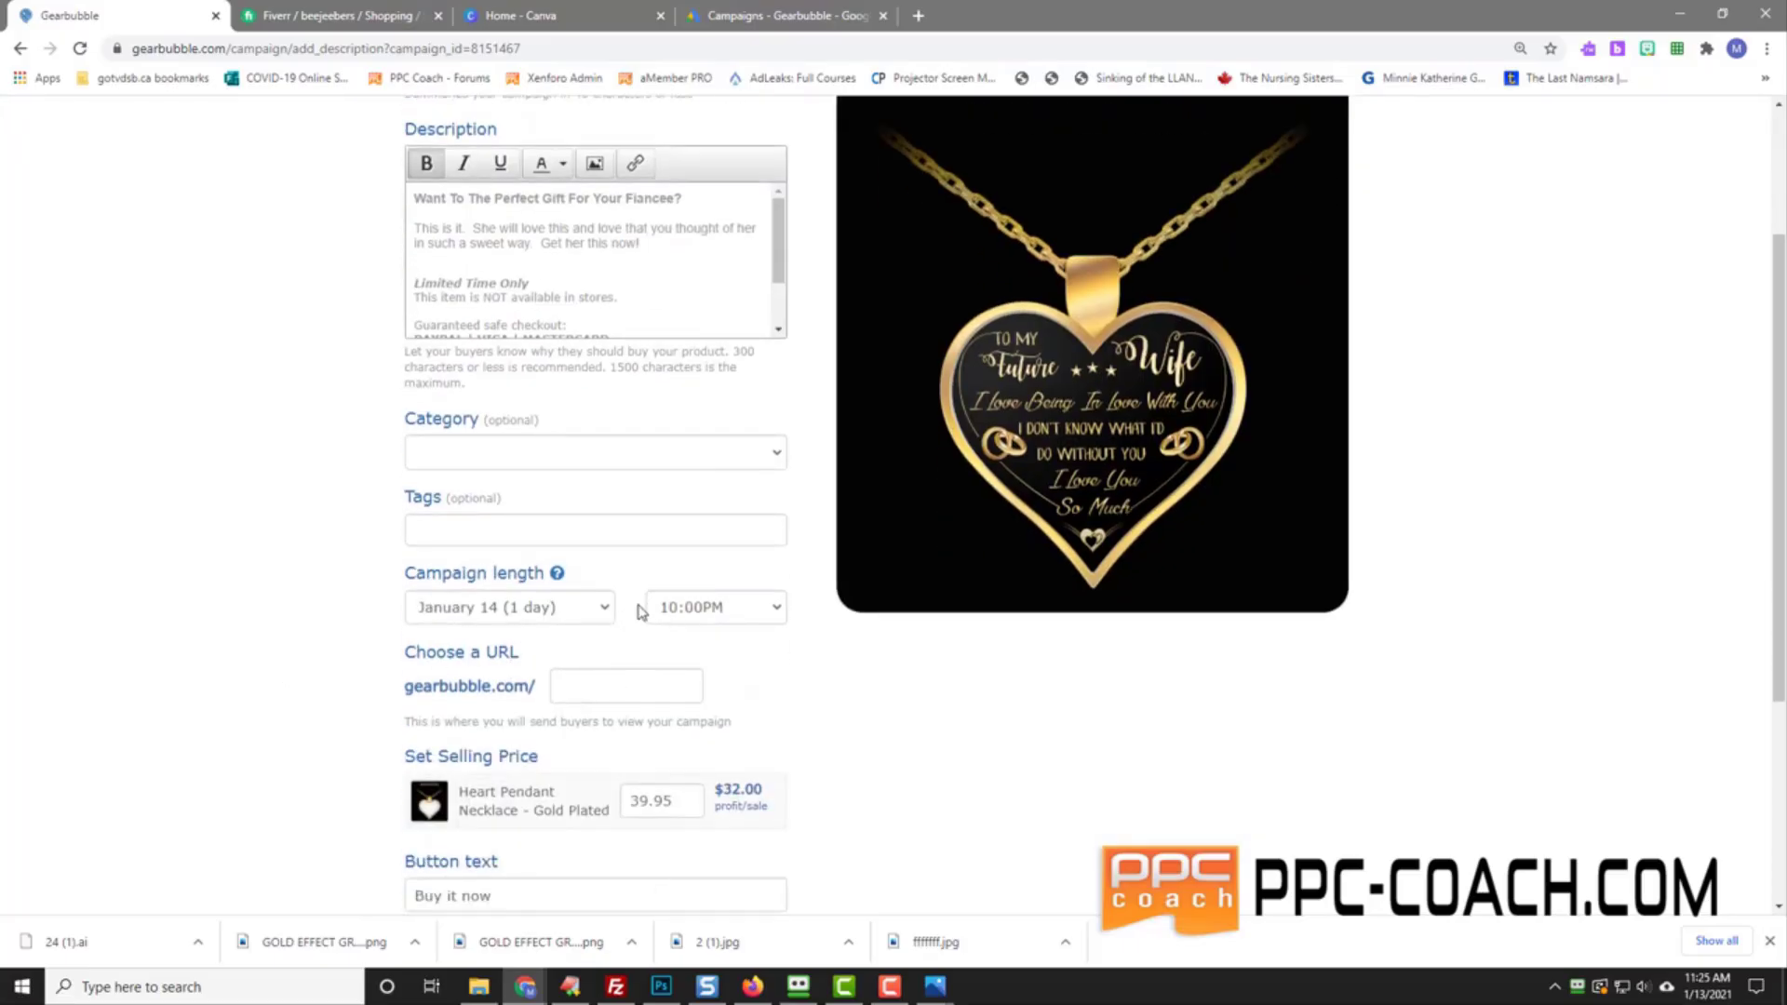
click(614, 690)
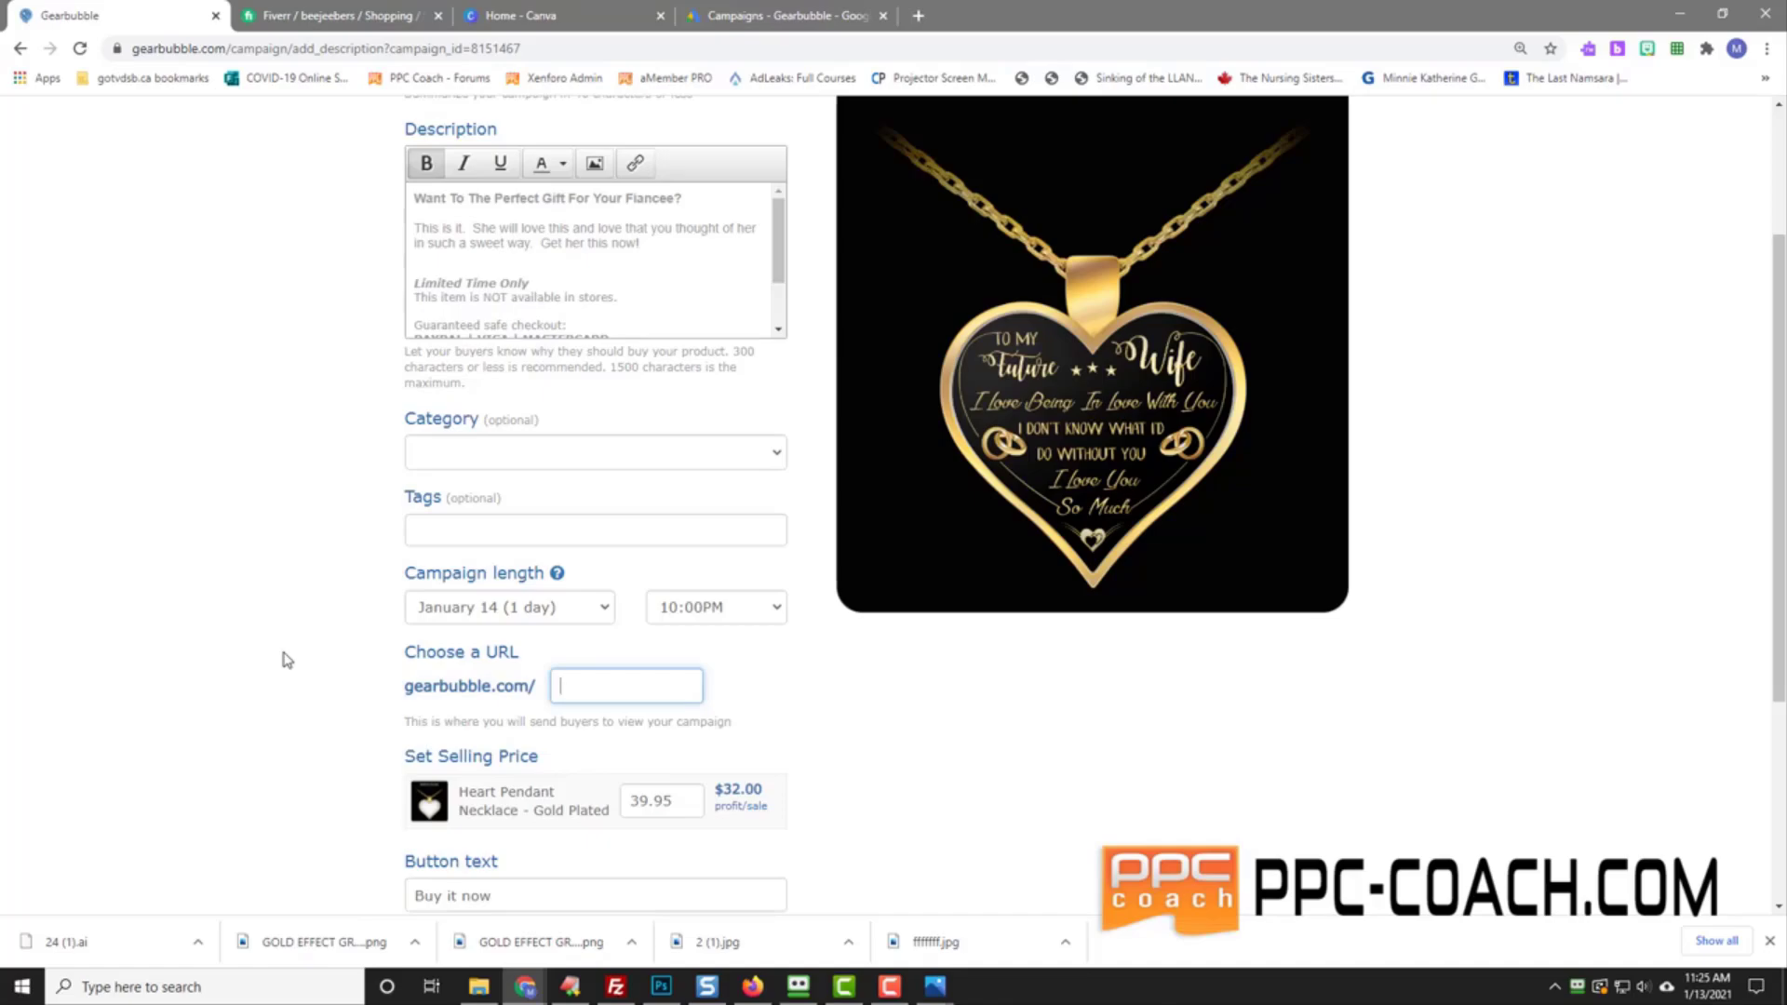
text(be)
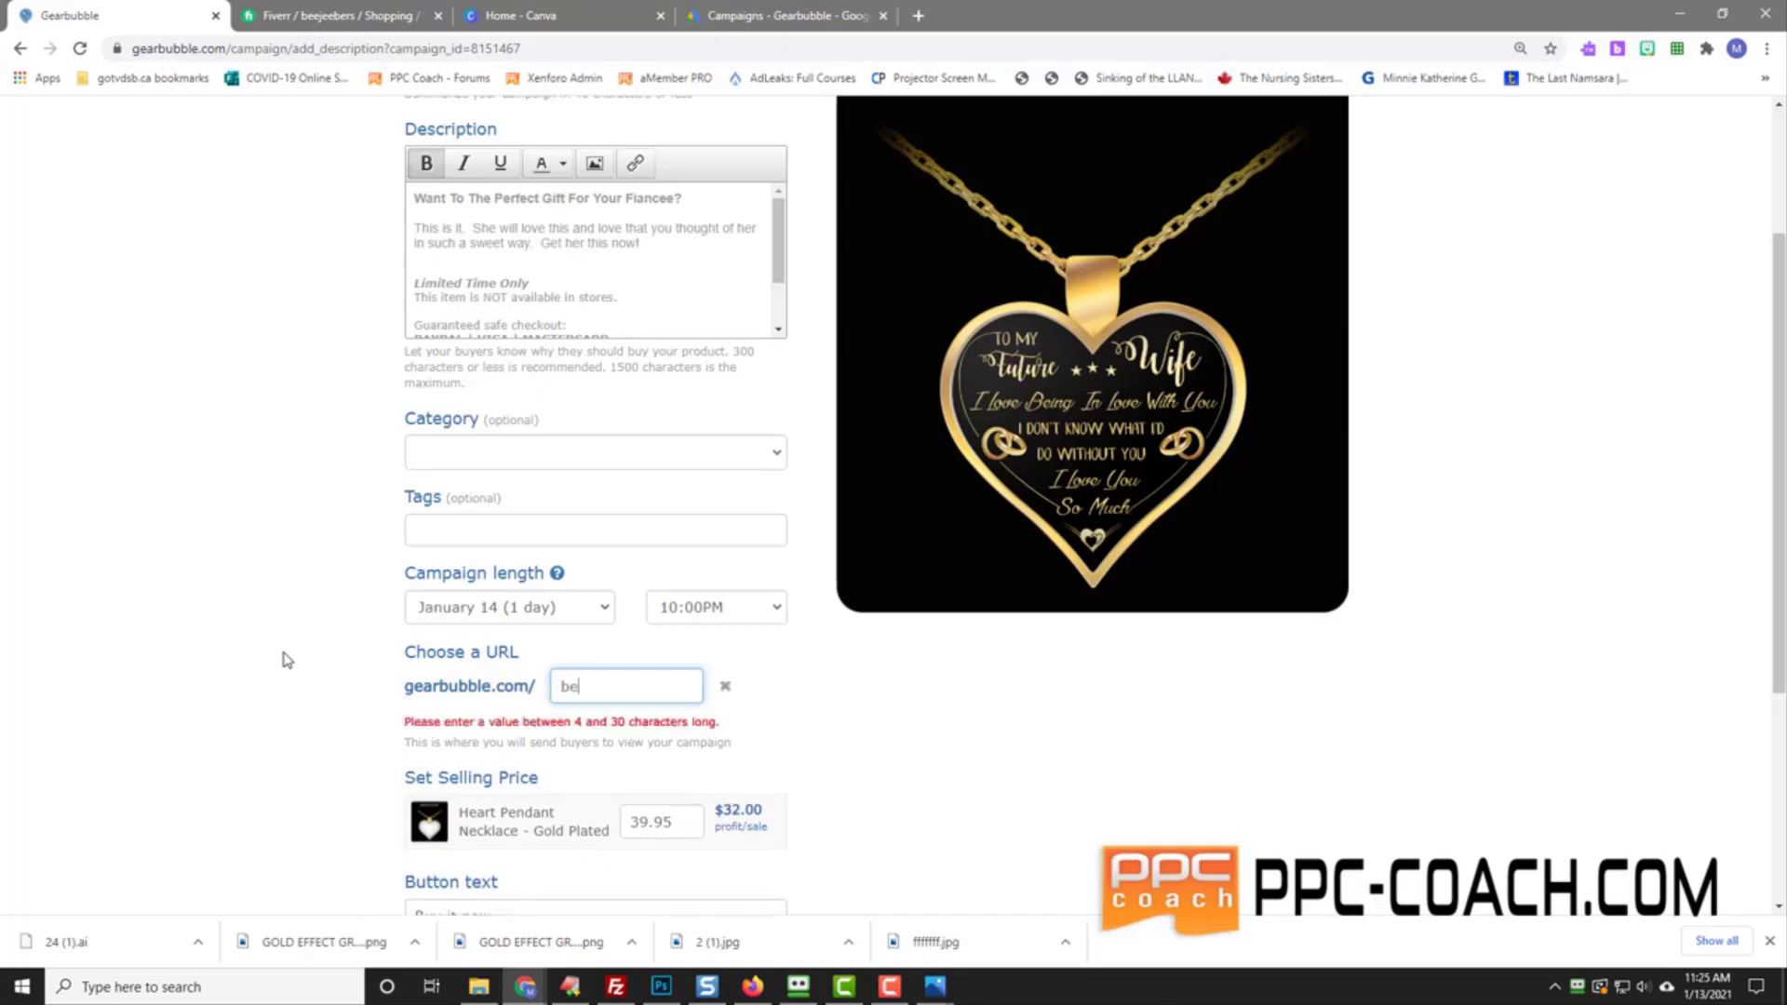
text(ingin)
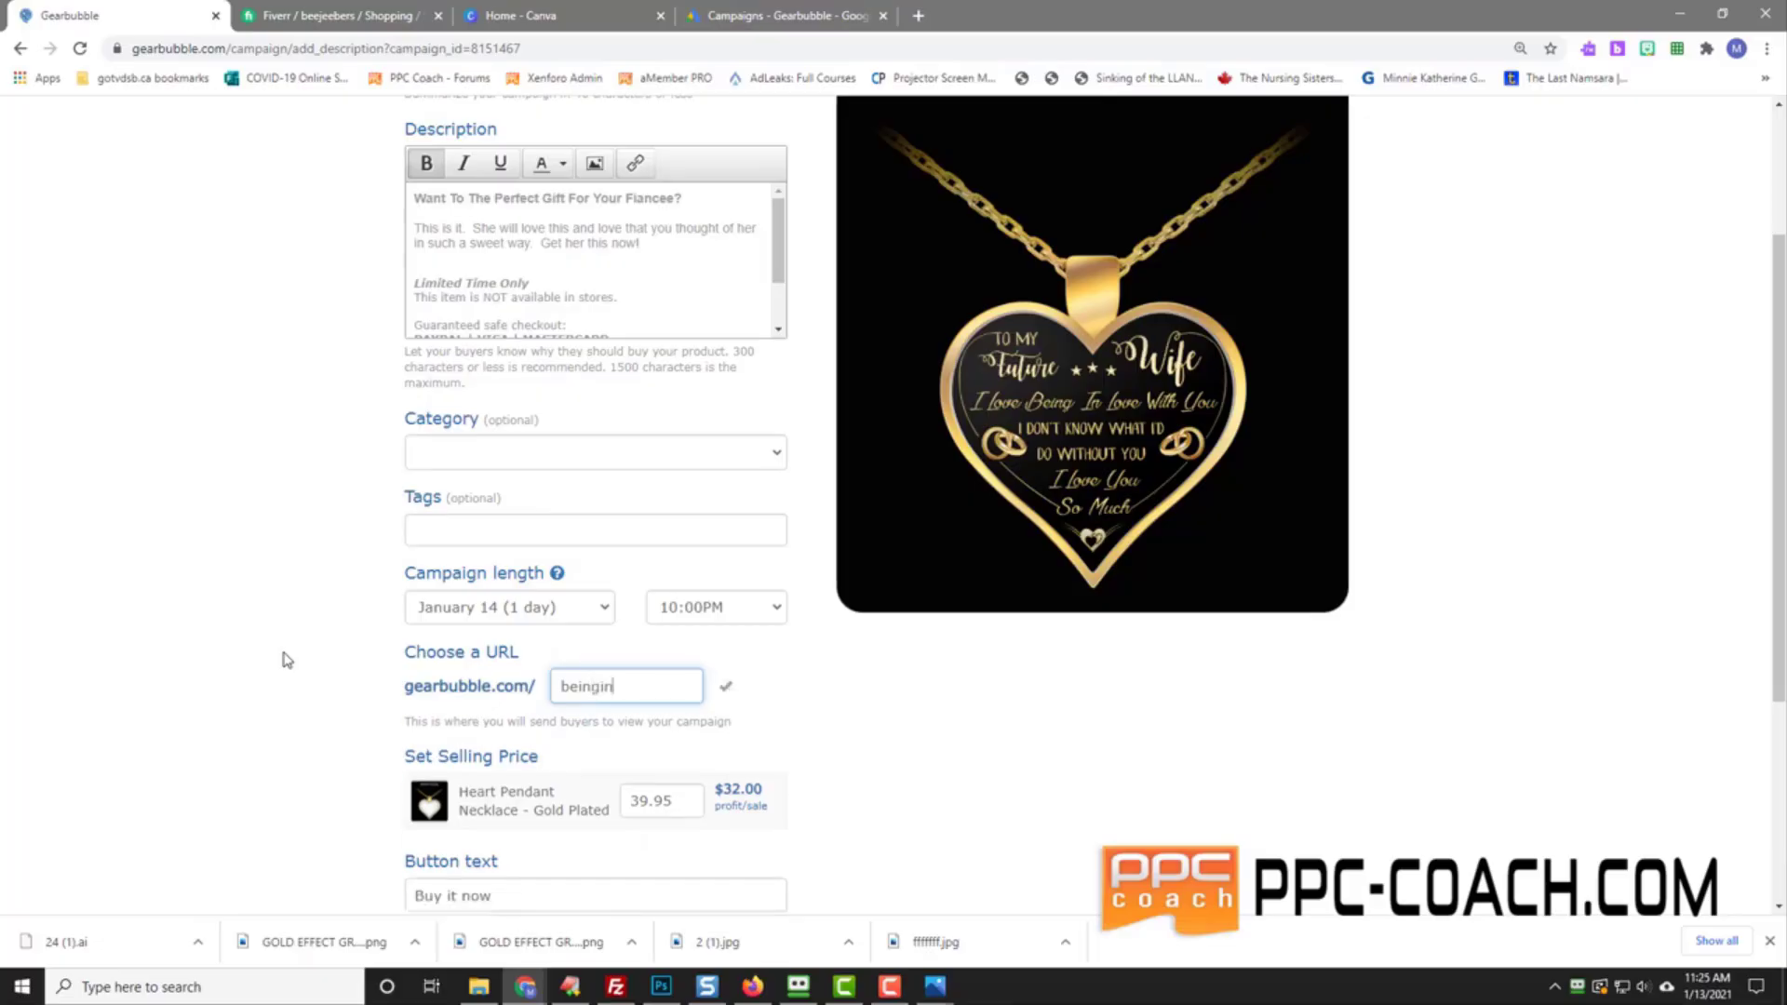
Step: Accept the Terms of Service and launch the campaign
scroll(284, 659, down, 2)
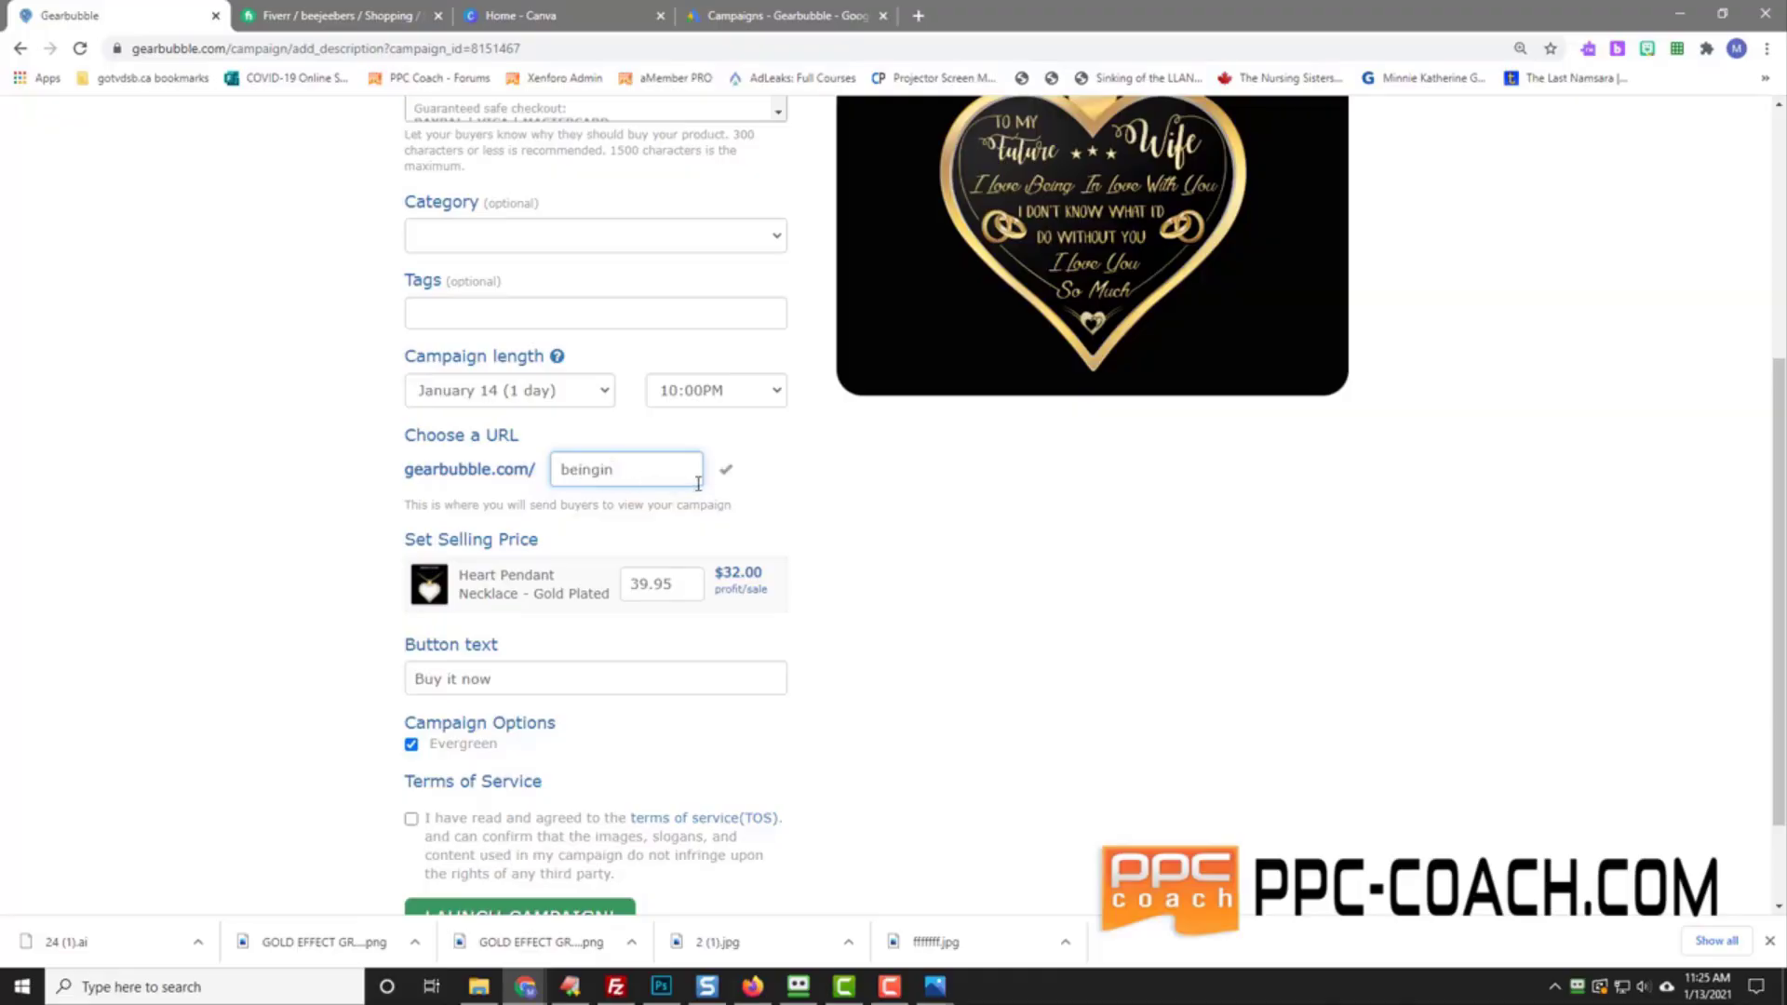
click(411, 820)
scroll(287, 747, down, 2)
click(532, 791)
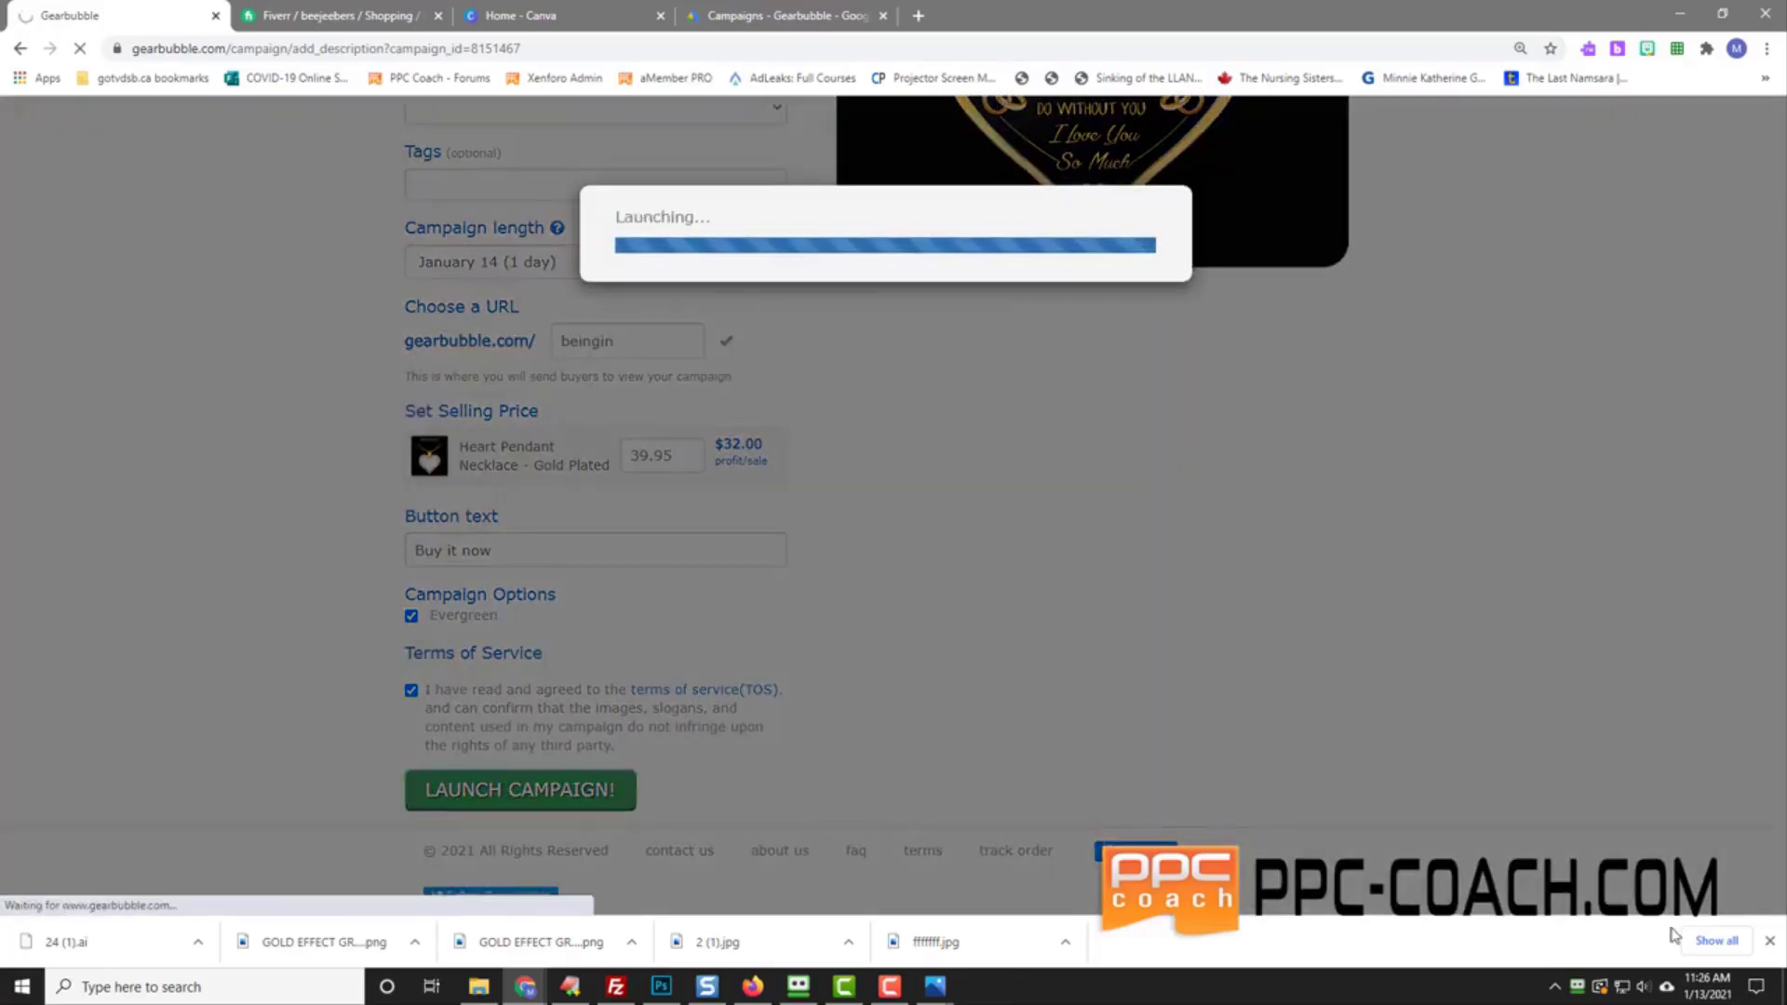
Step: Open the new gearbubble.com/beingin campaign page in its own tab
click(1771, 945)
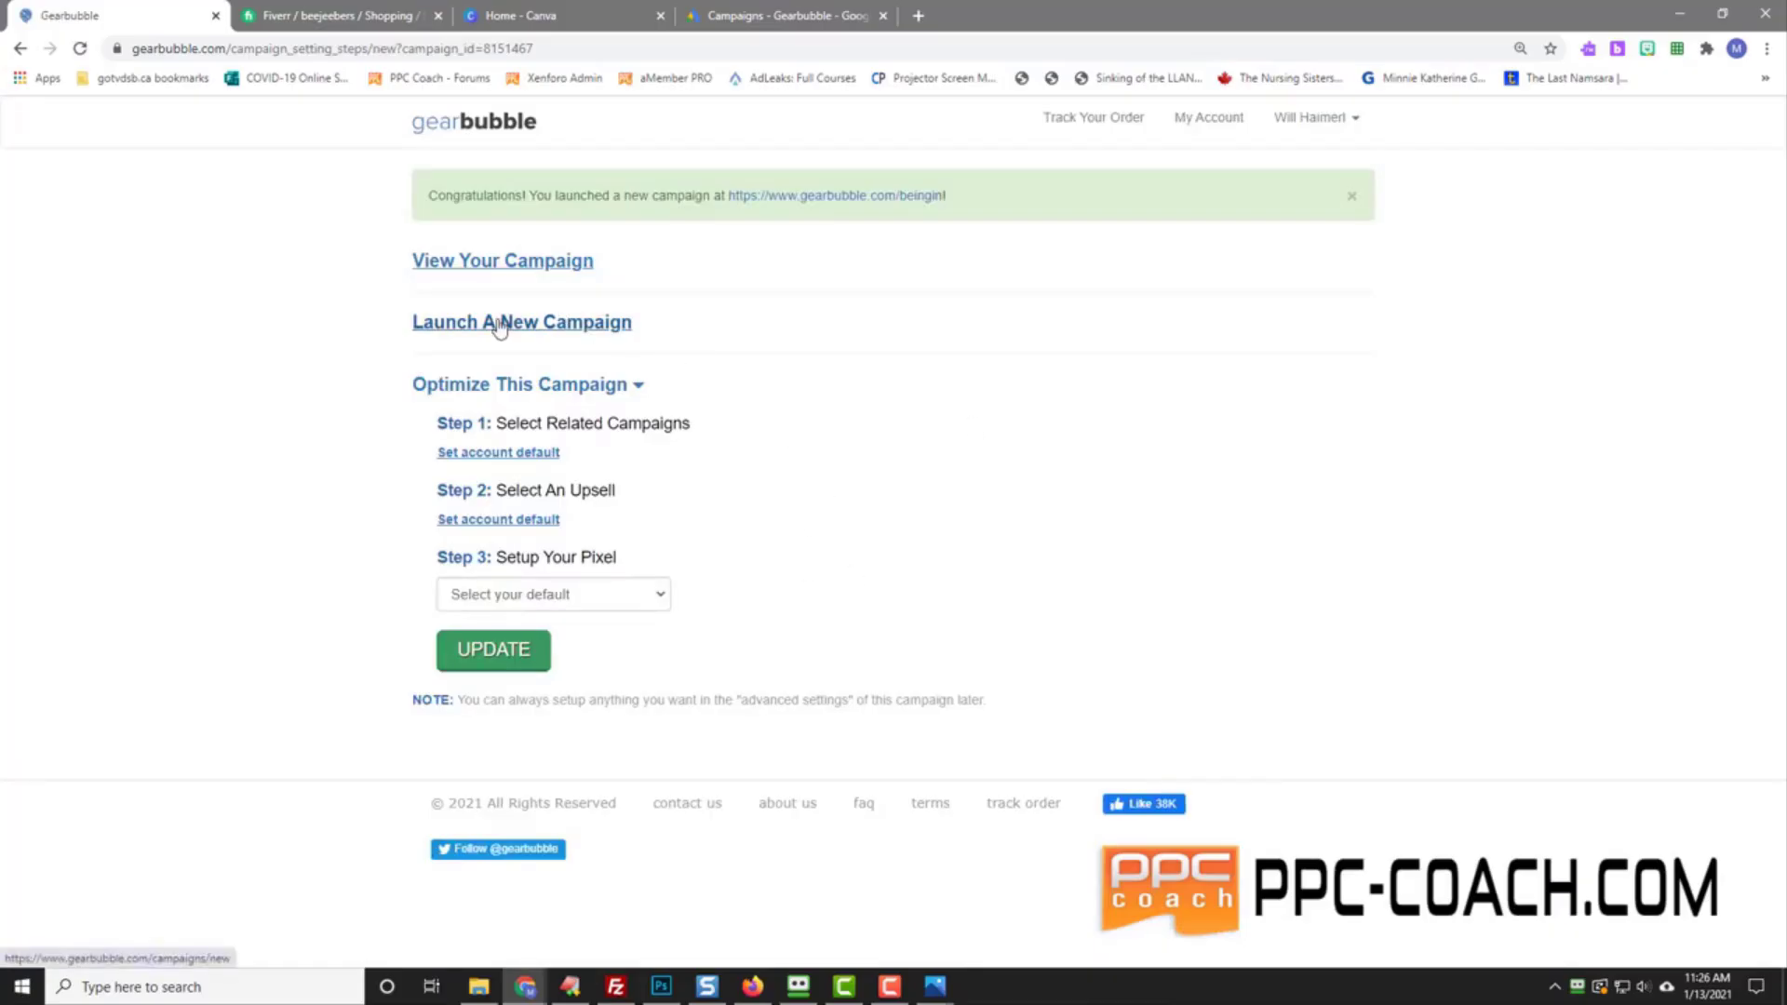
right_click(874, 200)
click(912, 211)
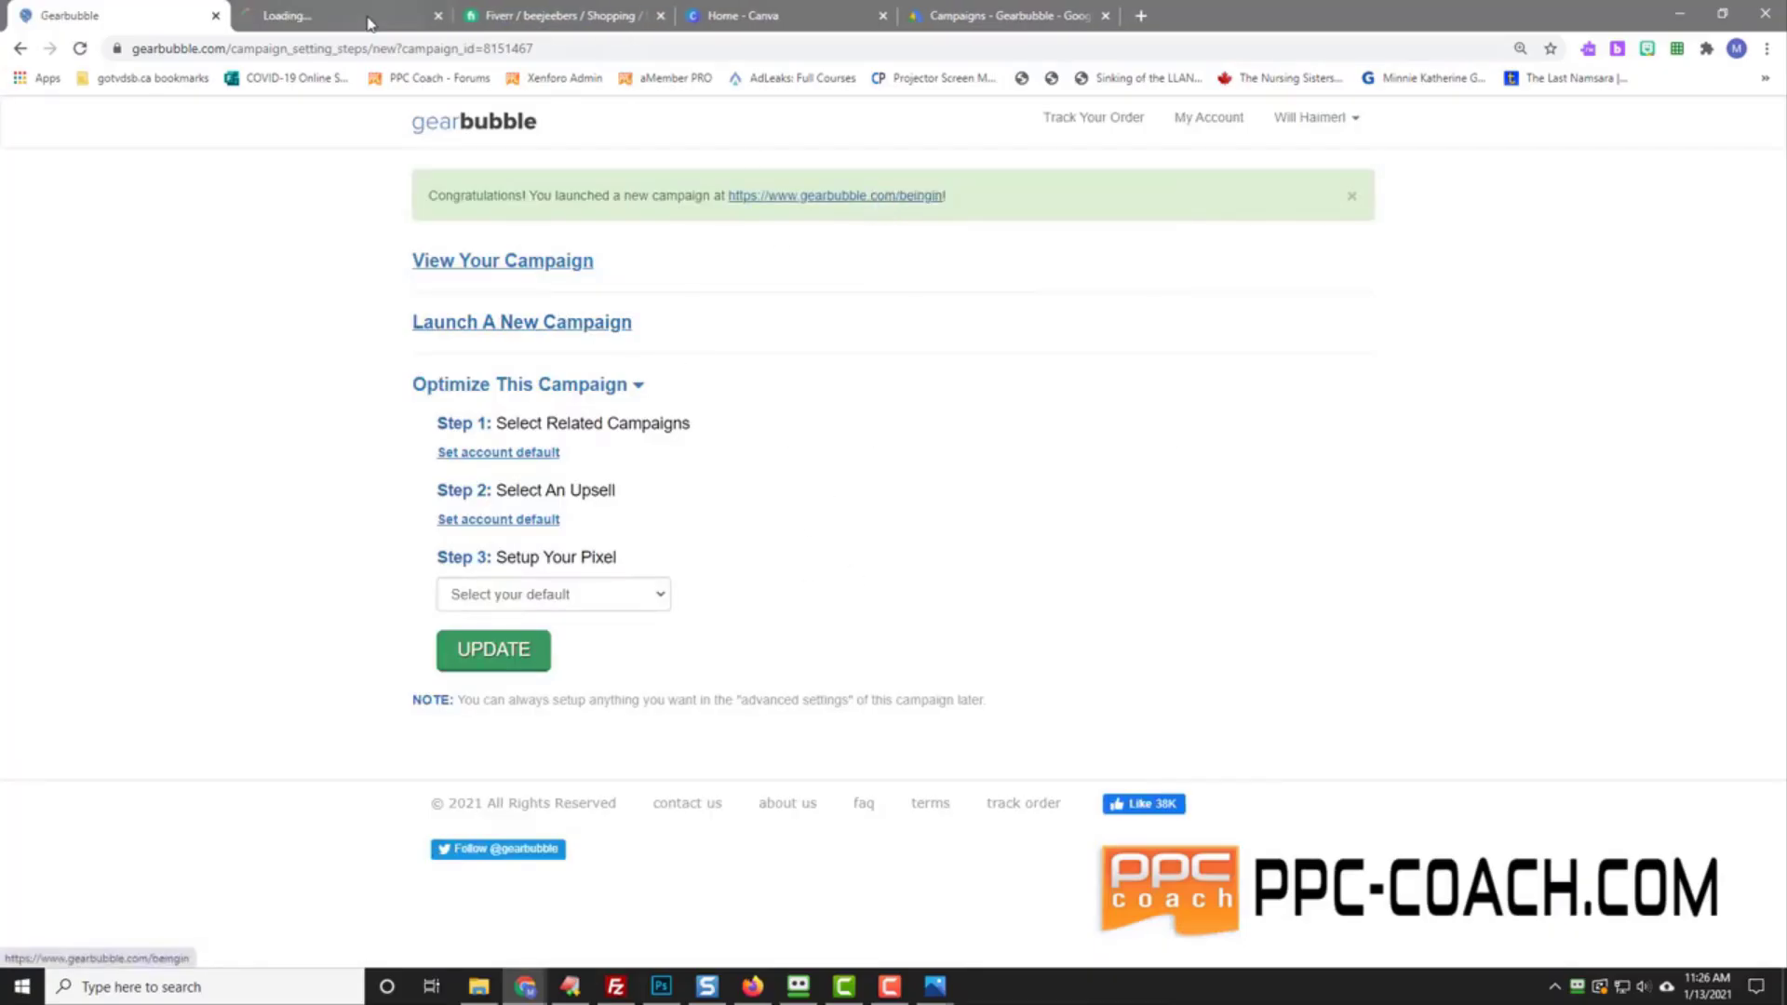
click(326, 15)
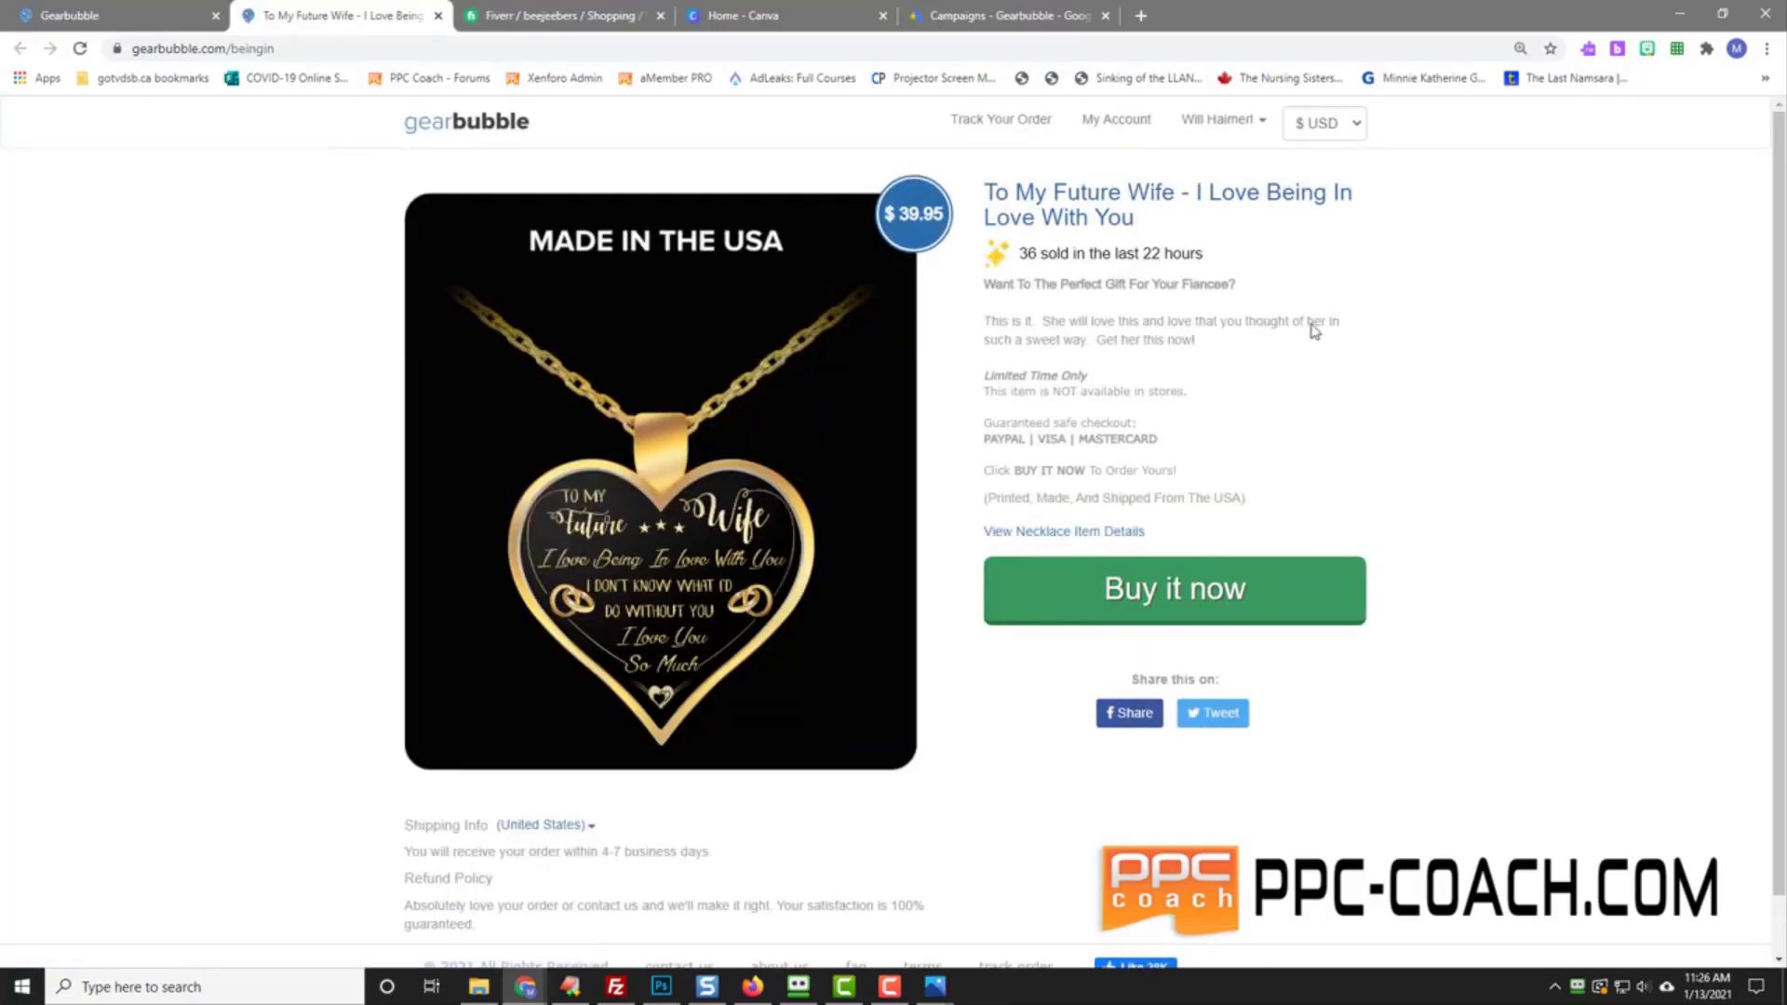
Step: Review the necklace product page's 36-sold notice, then return to the launch confirmation tab
drag(1200, 258, 995, 261)
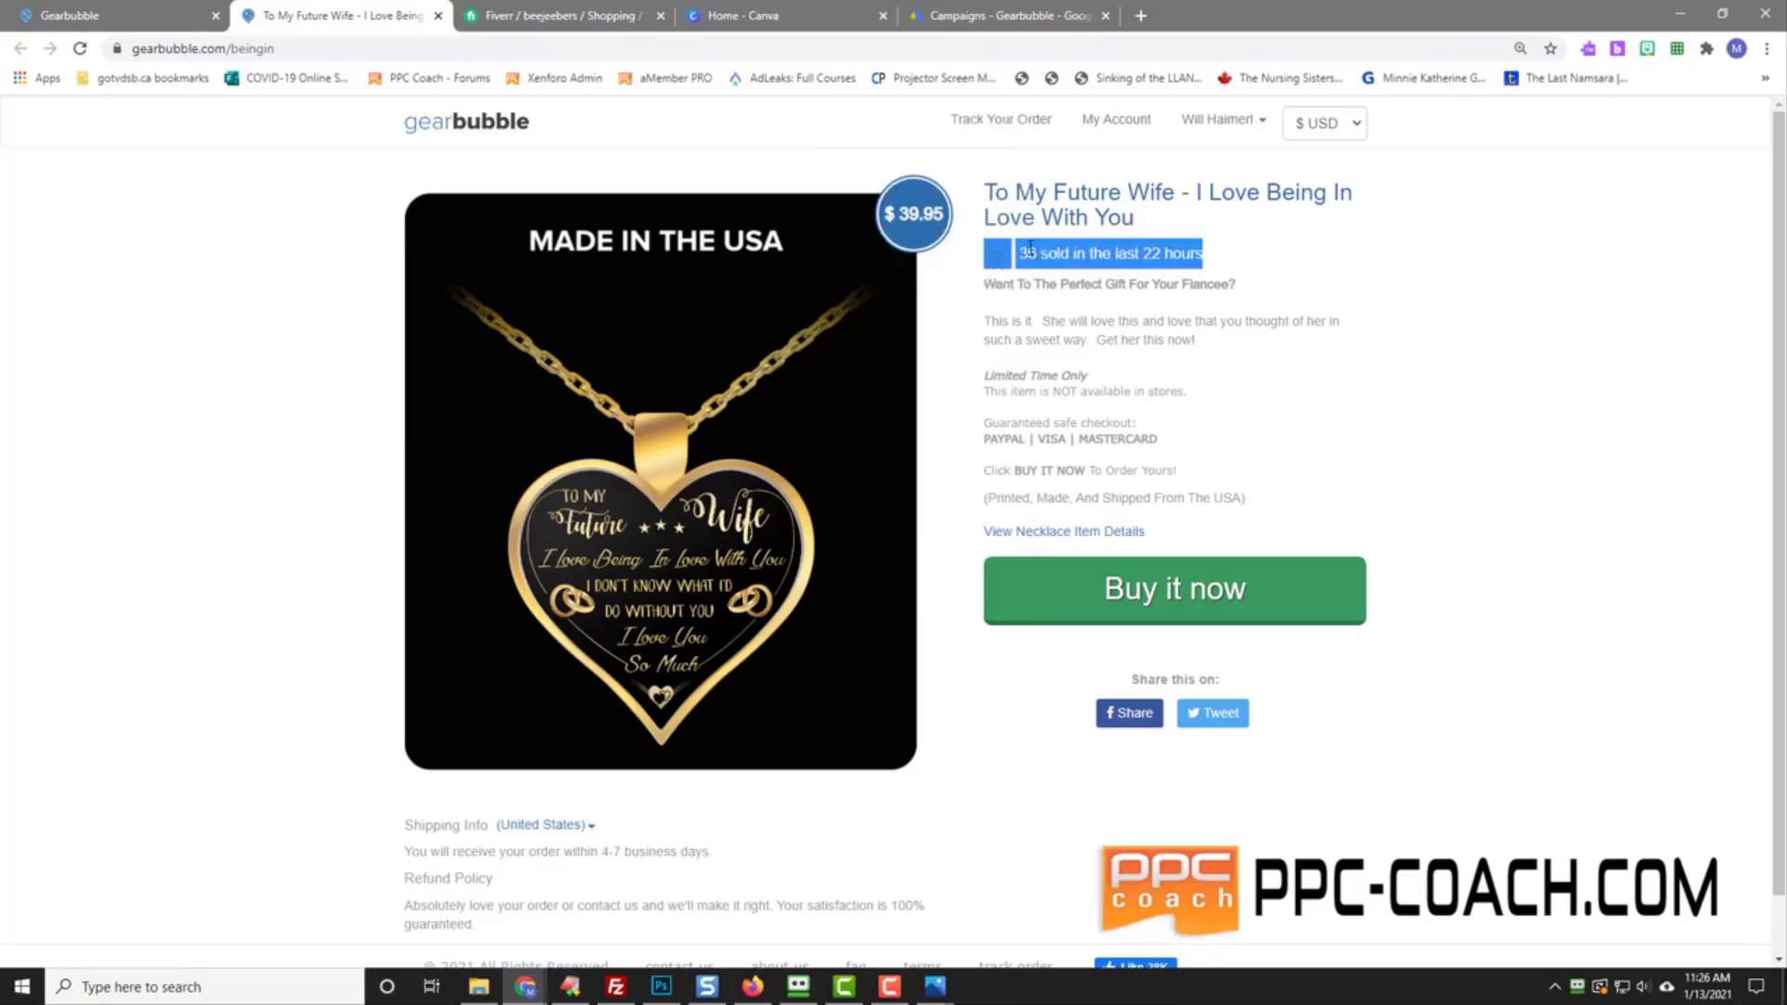
click(1062, 252)
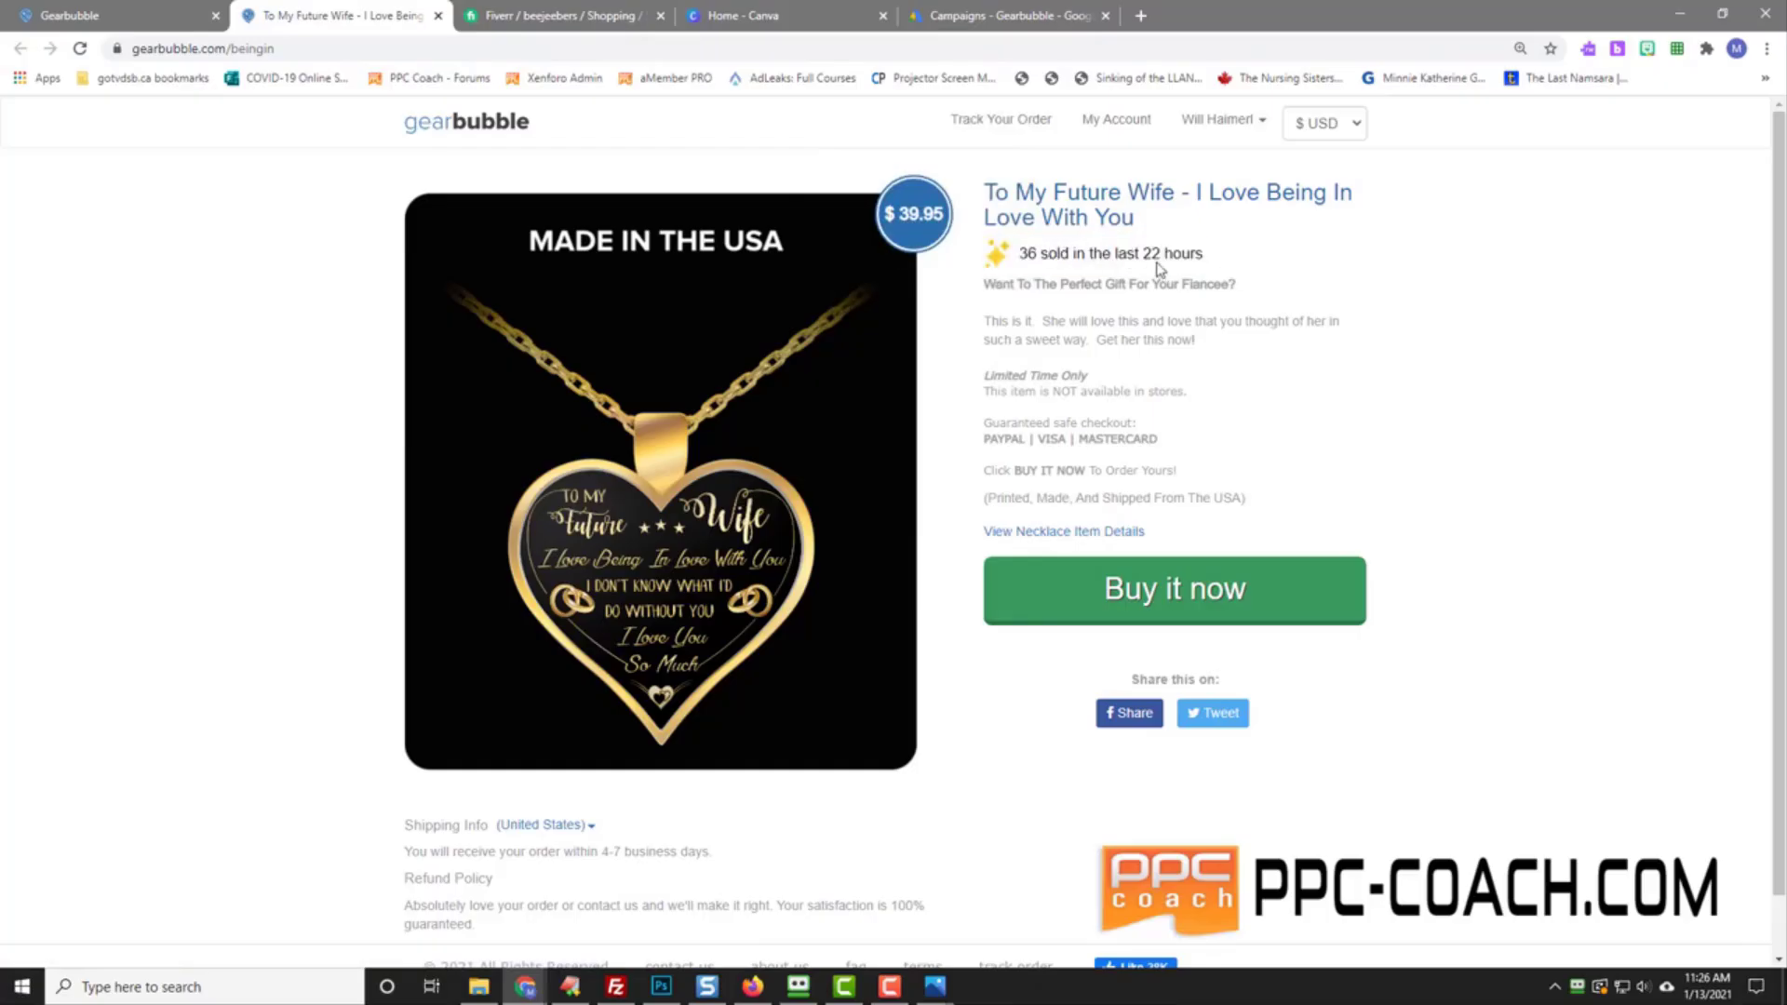
scroll(1439, 626, down, 1)
scroll(1442, 628, up, 1)
click(157, 20)
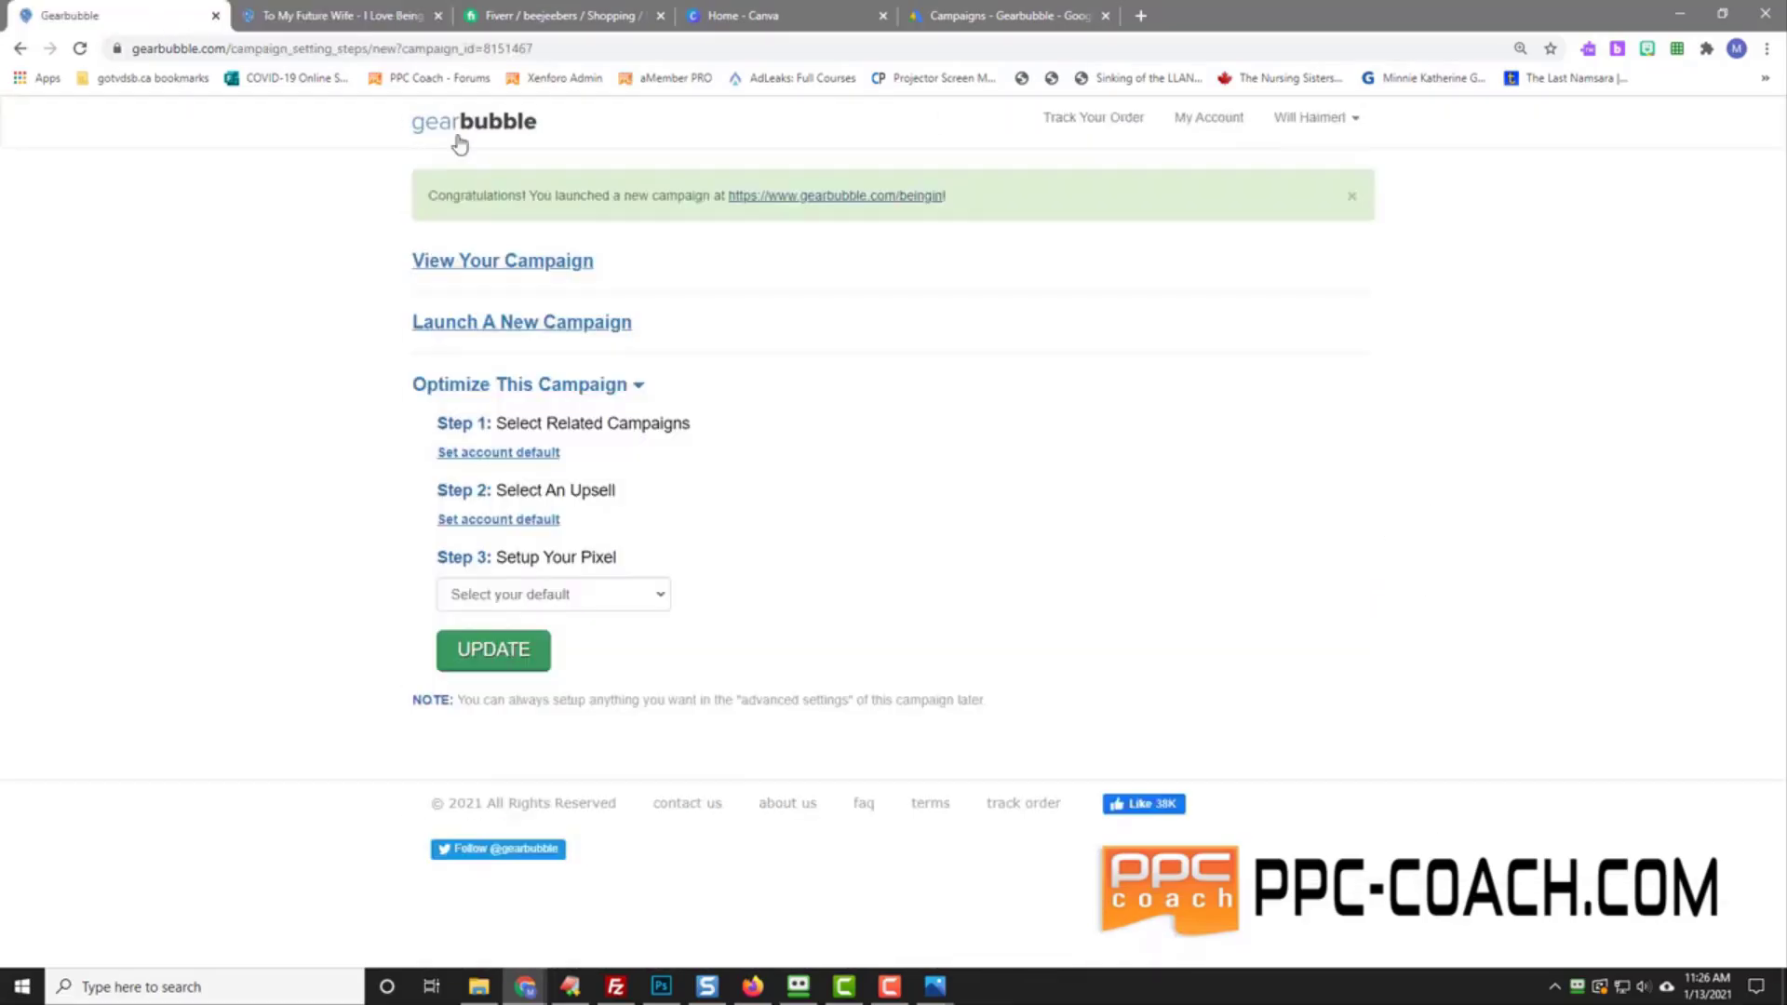
Step: Start a new campaign with Pillow Case as the product
click(495, 324)
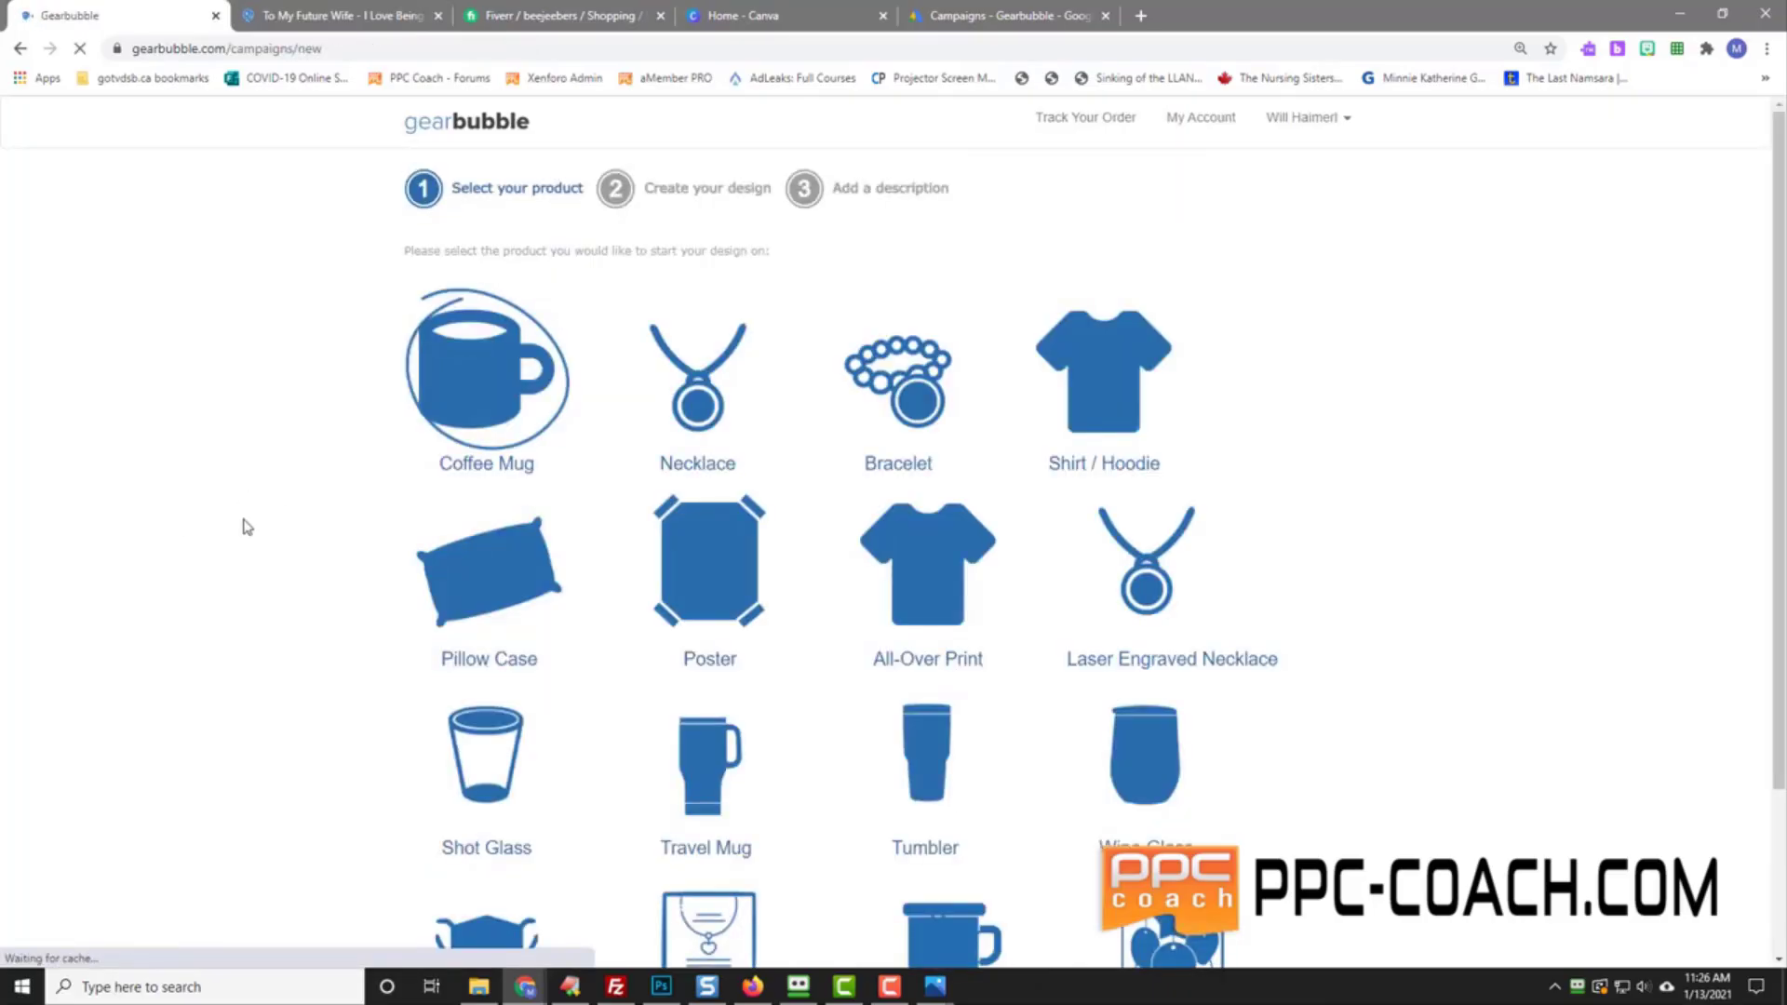
scroll(246, 526, down, 3)
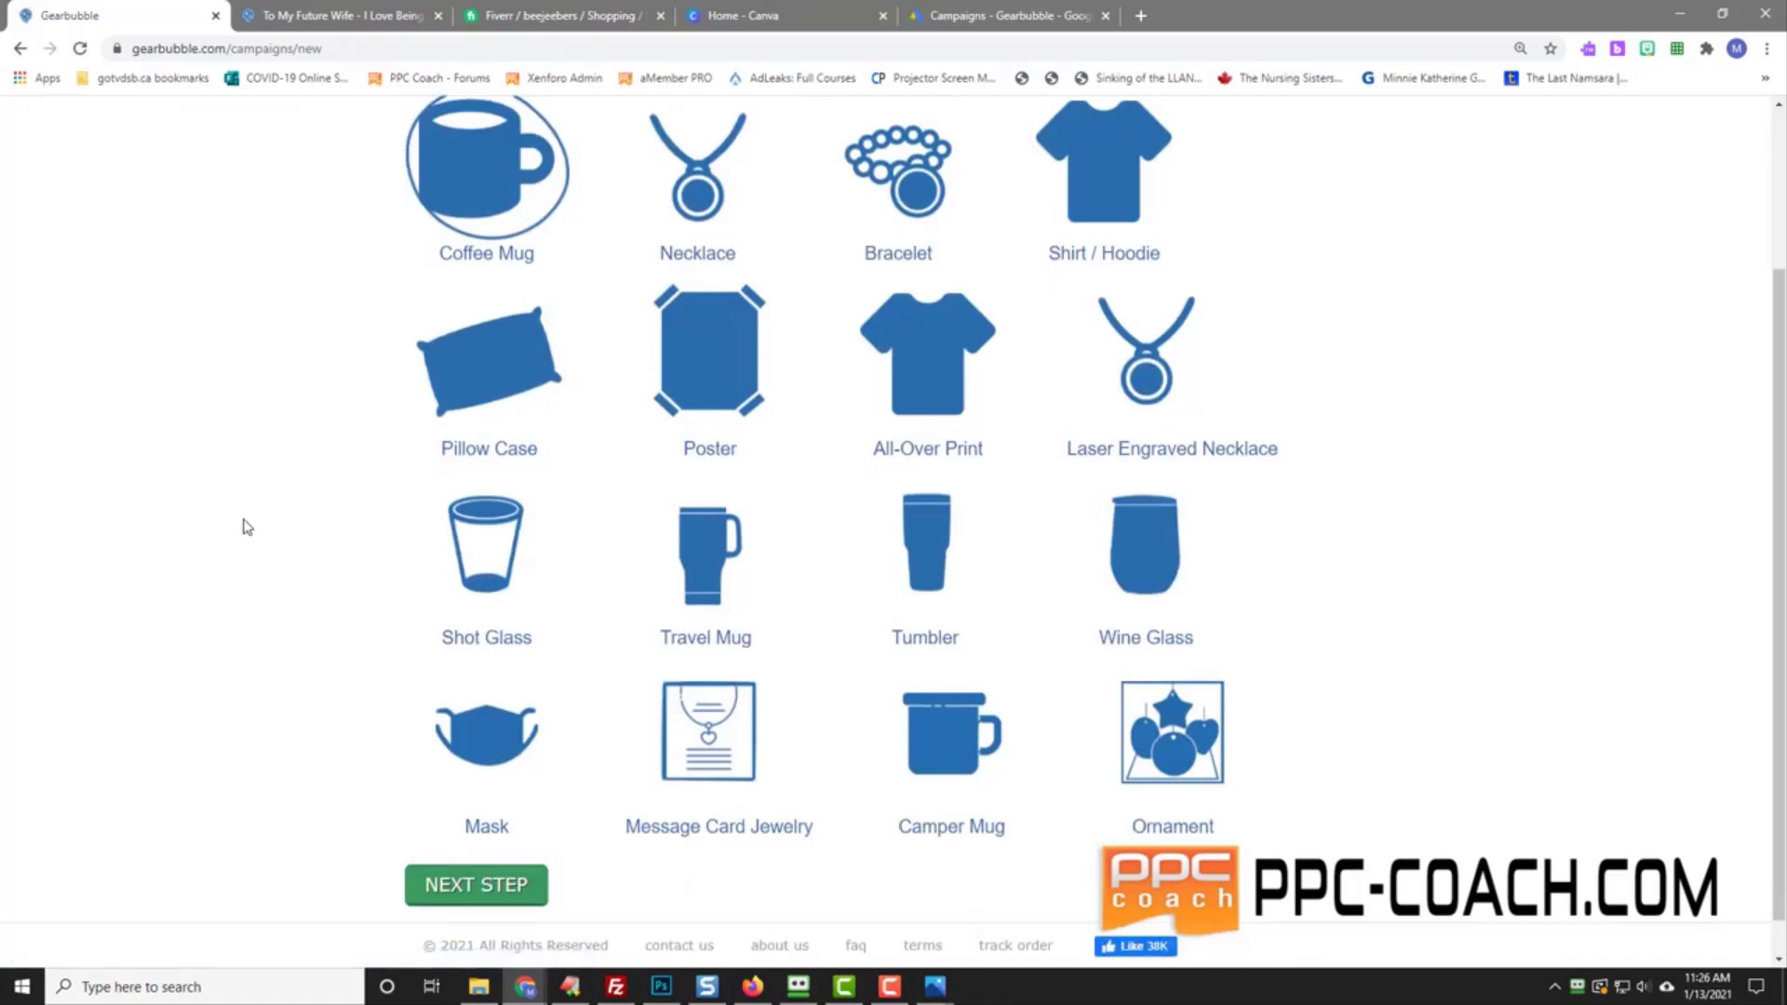
click(484, 387)
click(479, 883)
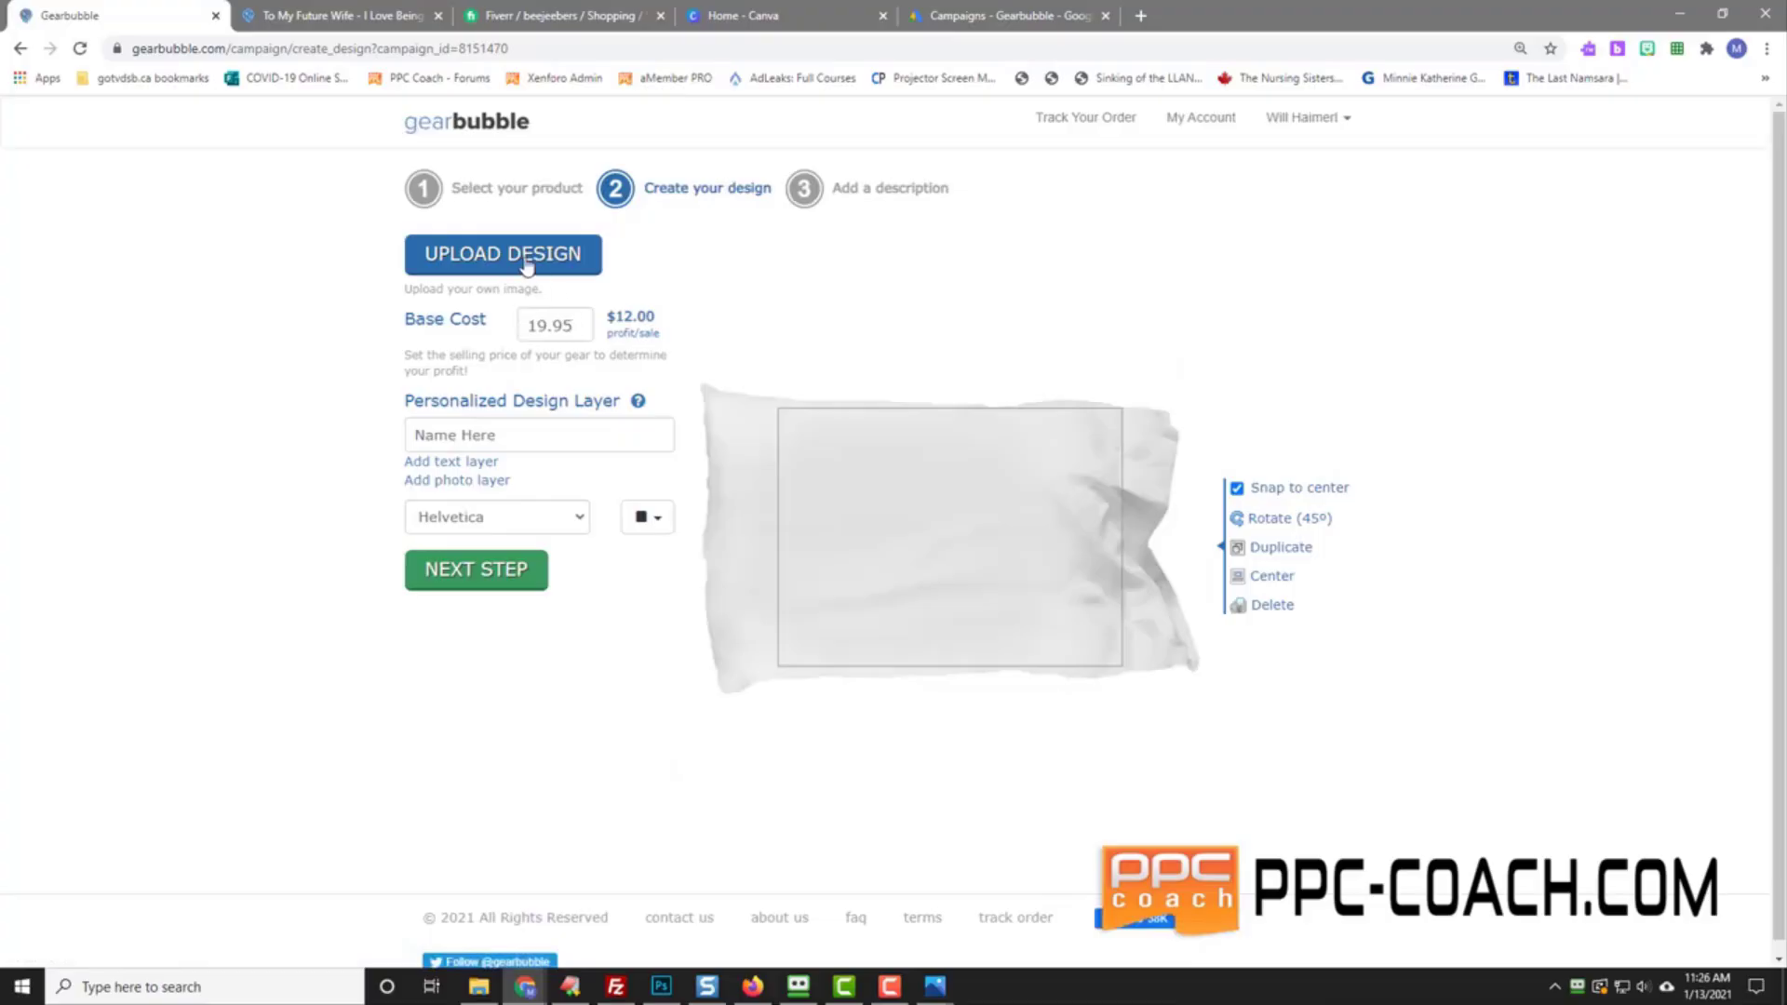
Step: Set the base cost to 24.95, upload the heart design and enlarge it on the pillow
double_click(539, 325)
text(24)
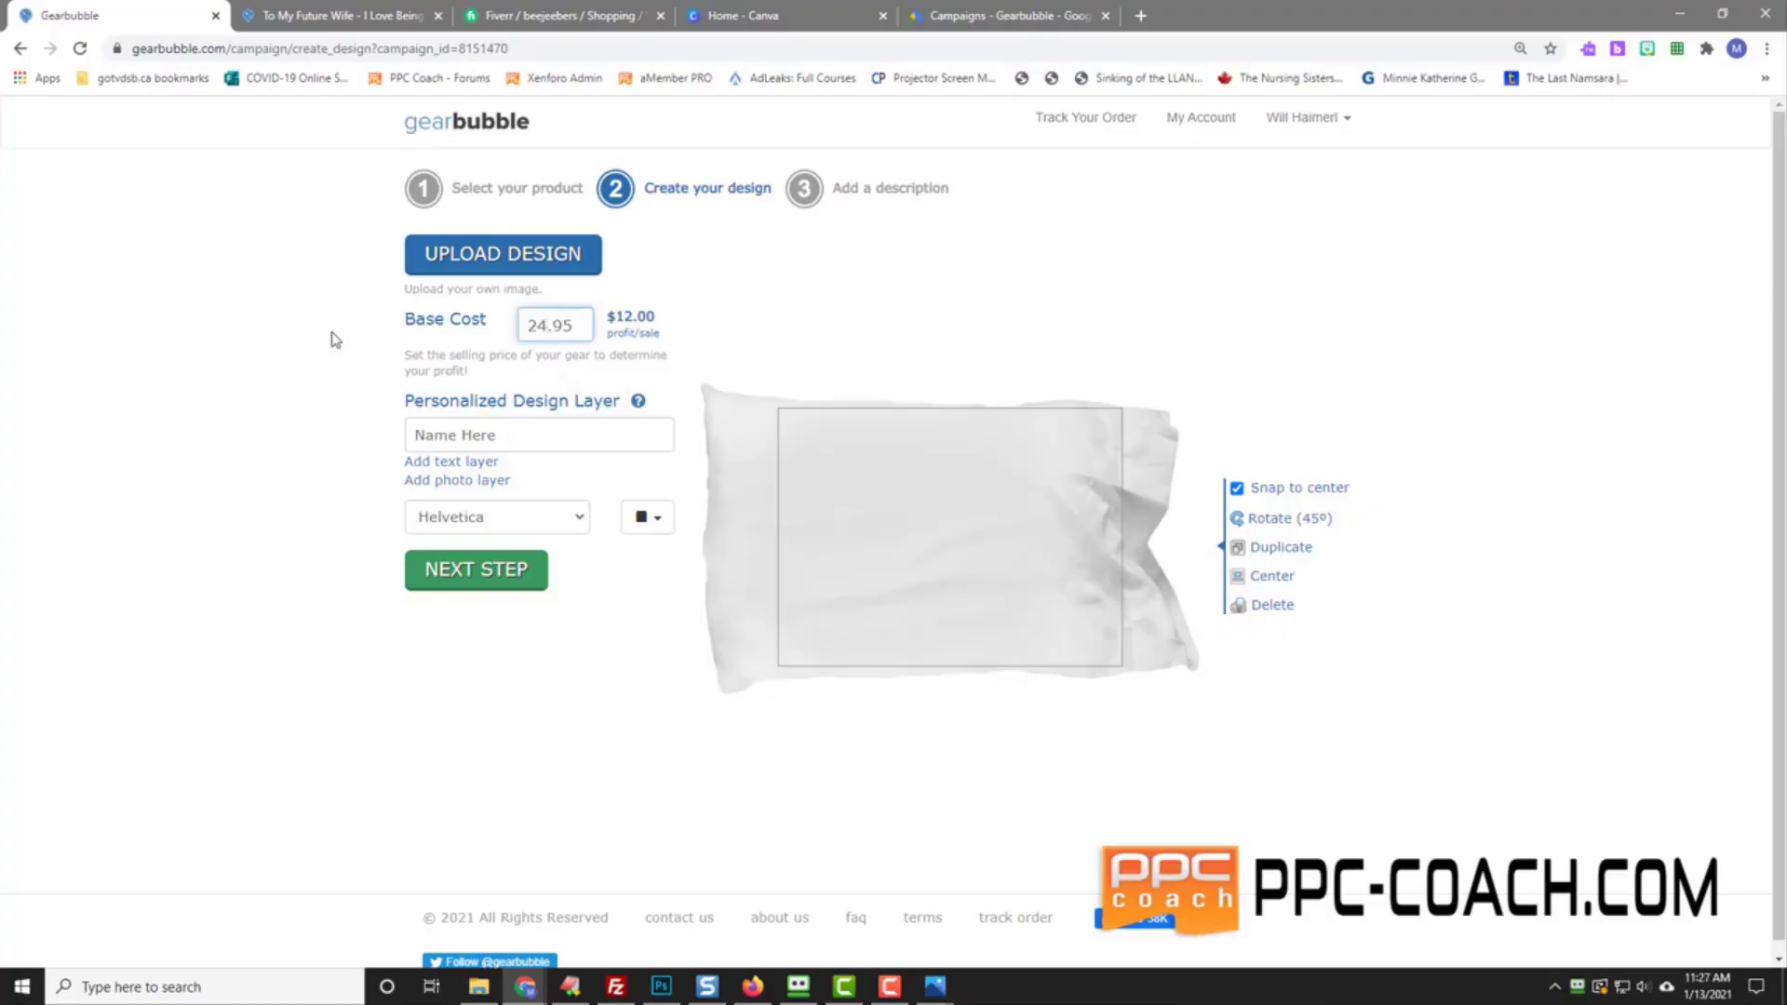
click(383, 339)
click(484, 258)
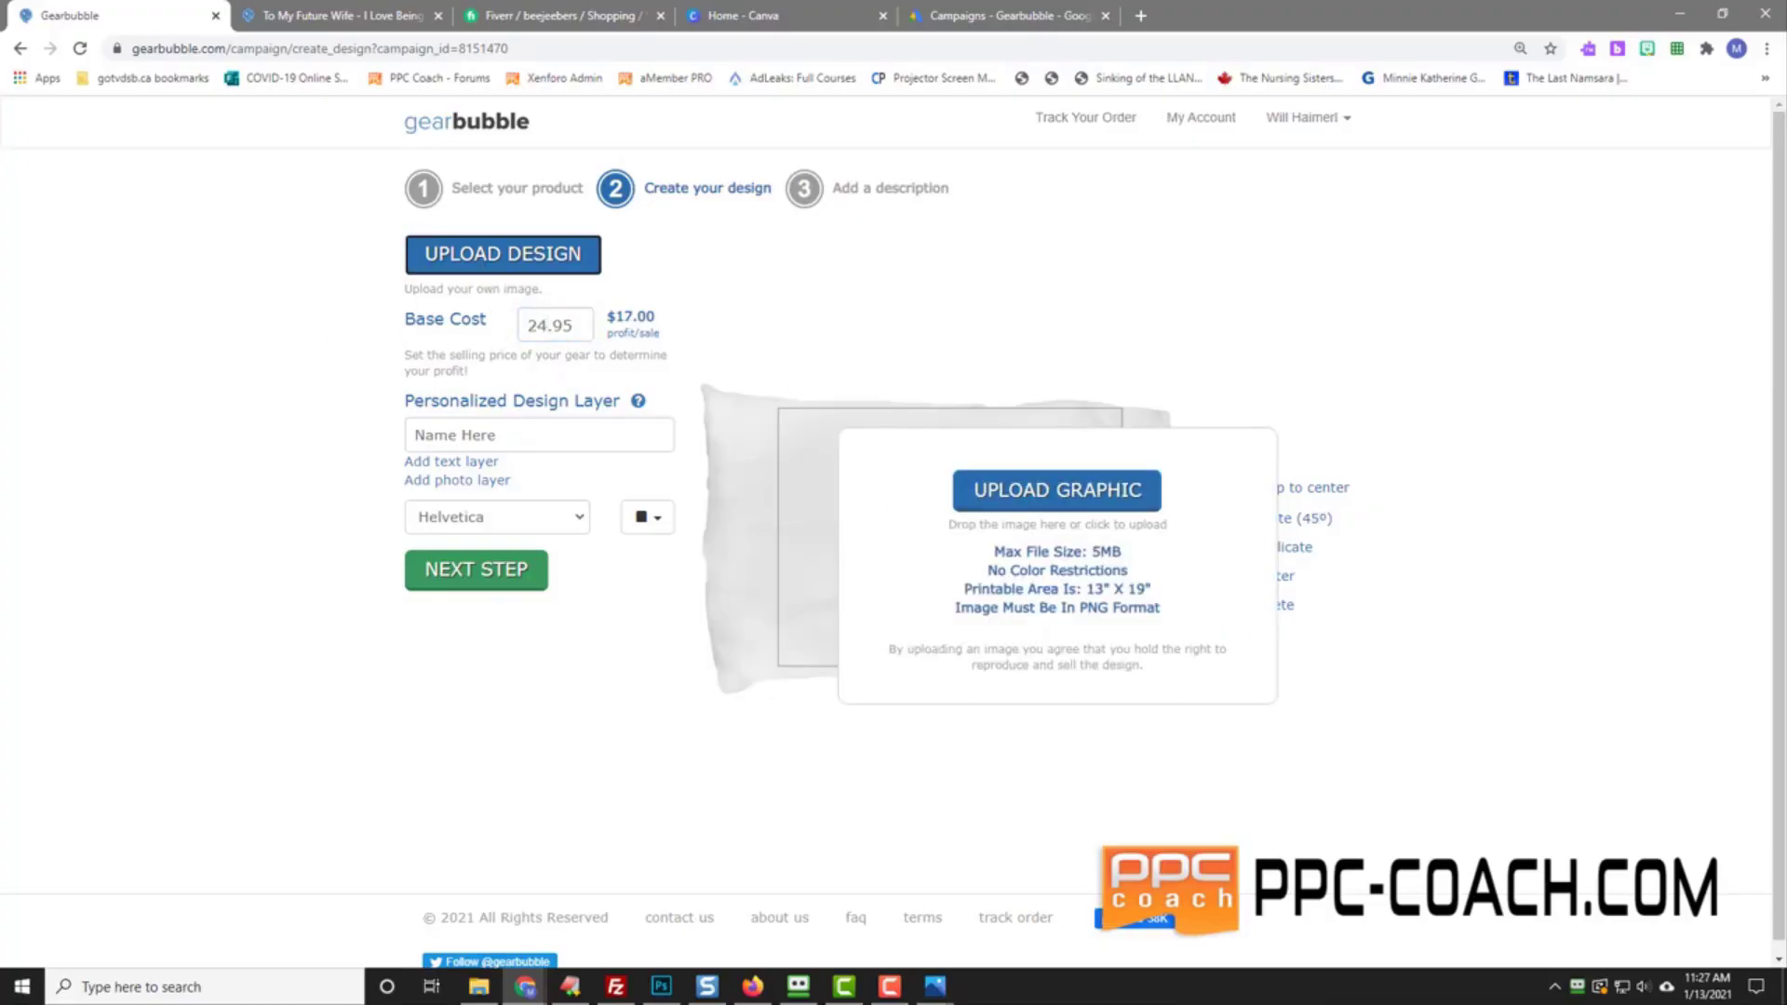
drag(1786, 596, 1098, 575)
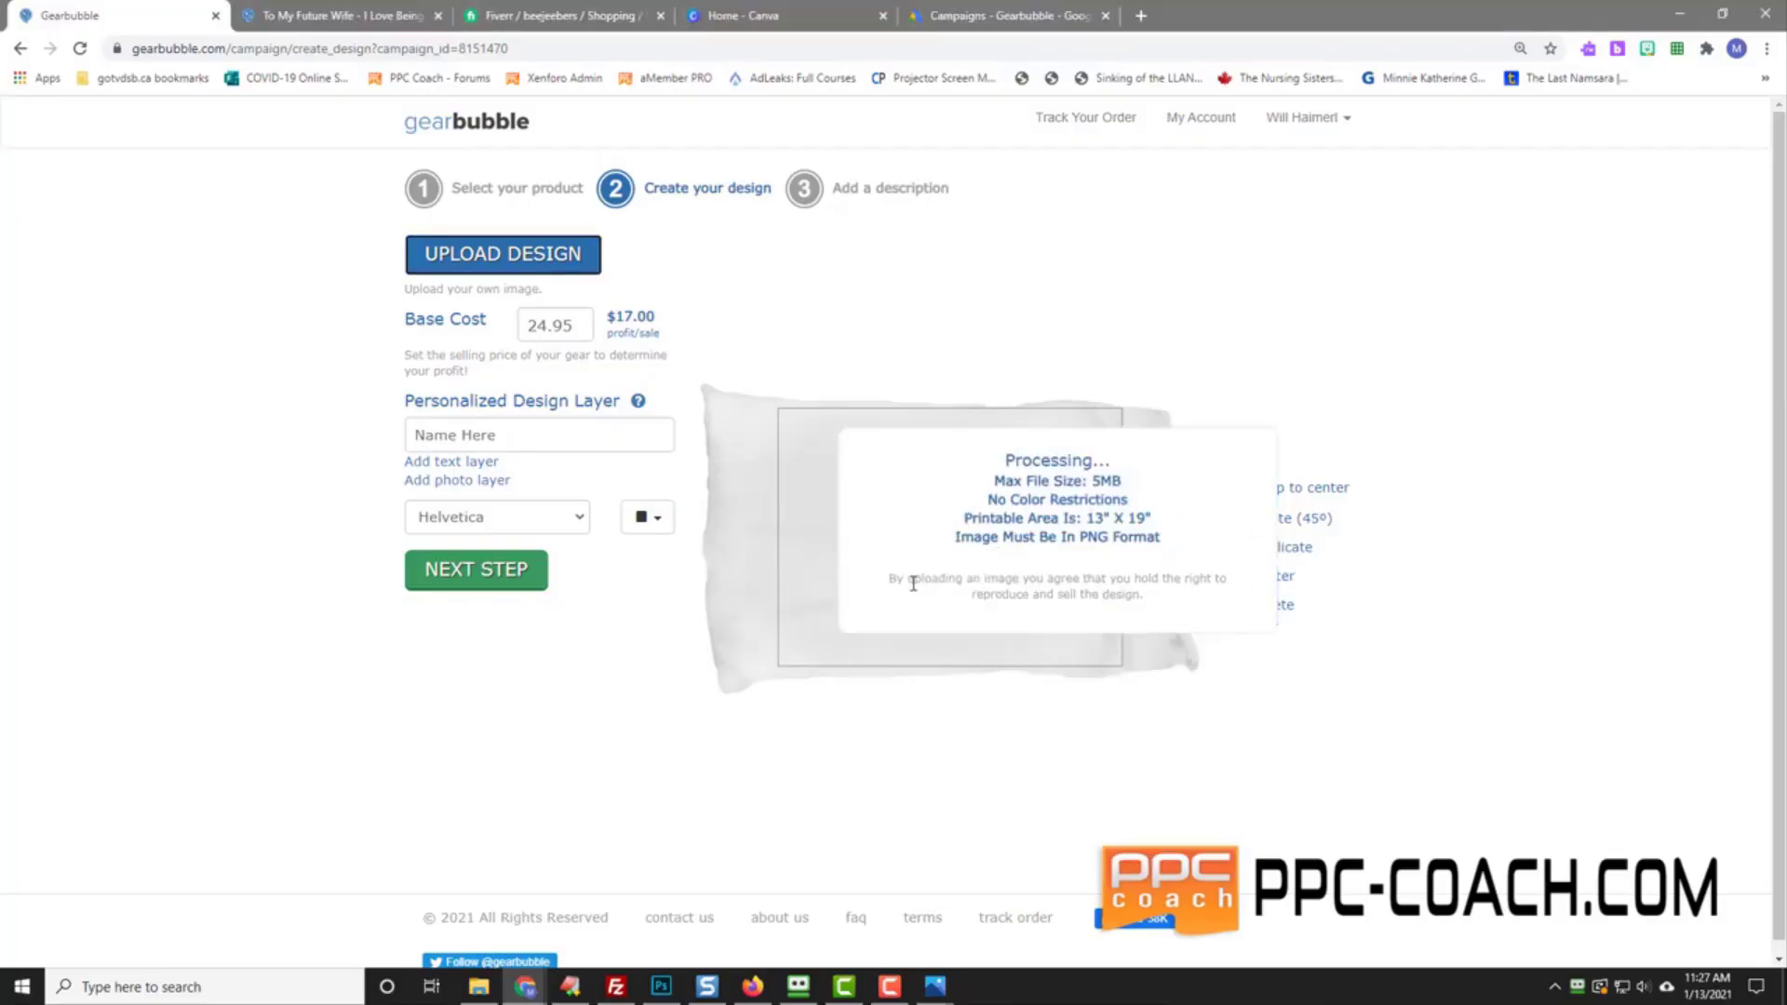
drag(950, 598, 957, 670)
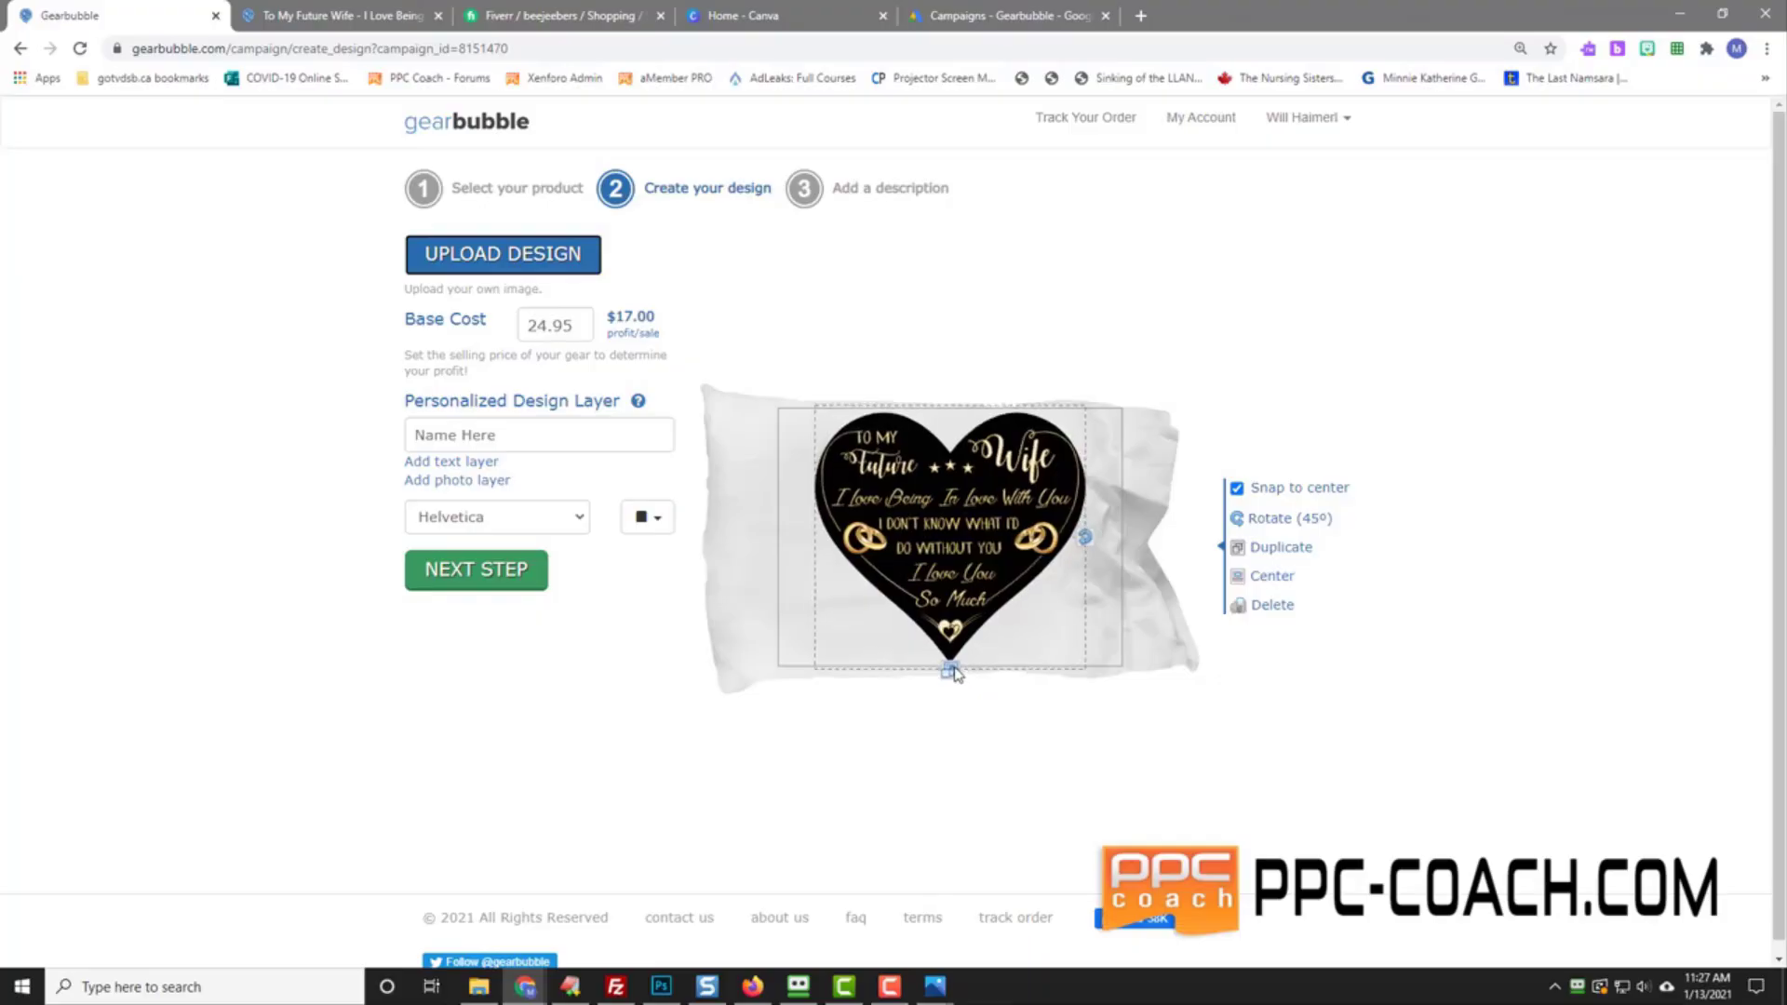
click(458, 570)
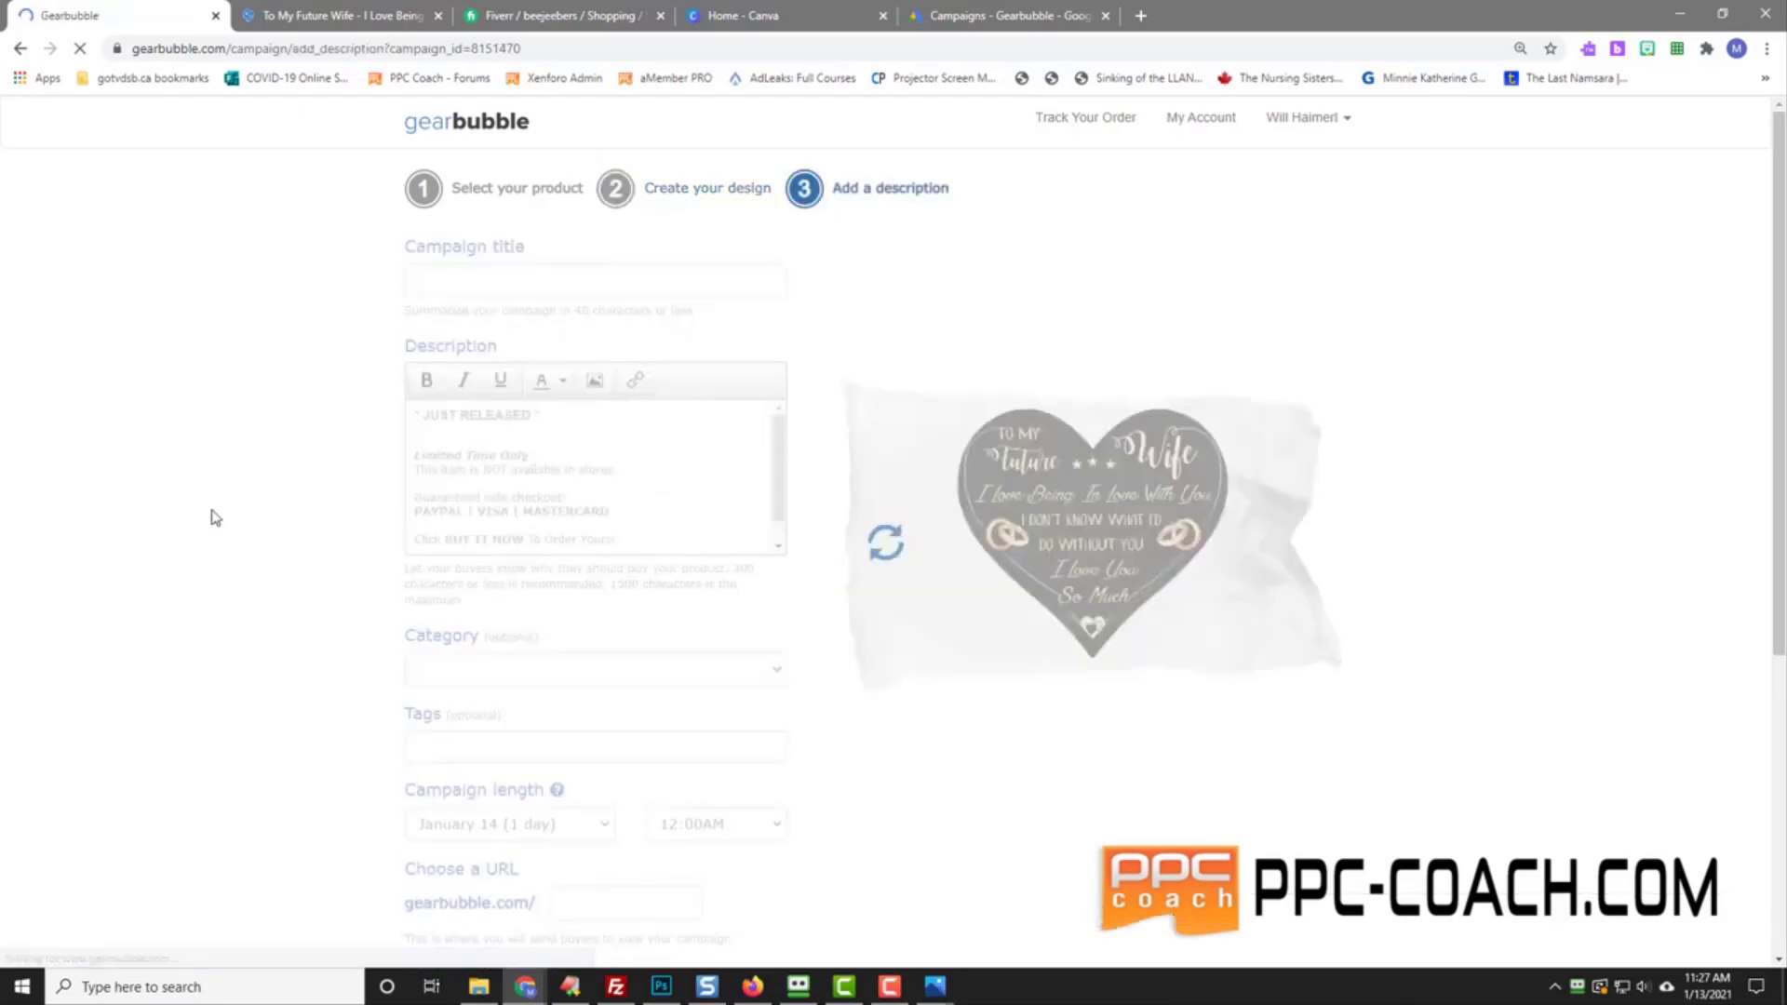
Step: Title the pillow campaign 'To My Future Wife - I Love Being In Love With You', ending 10:00PM
click(446, 284)
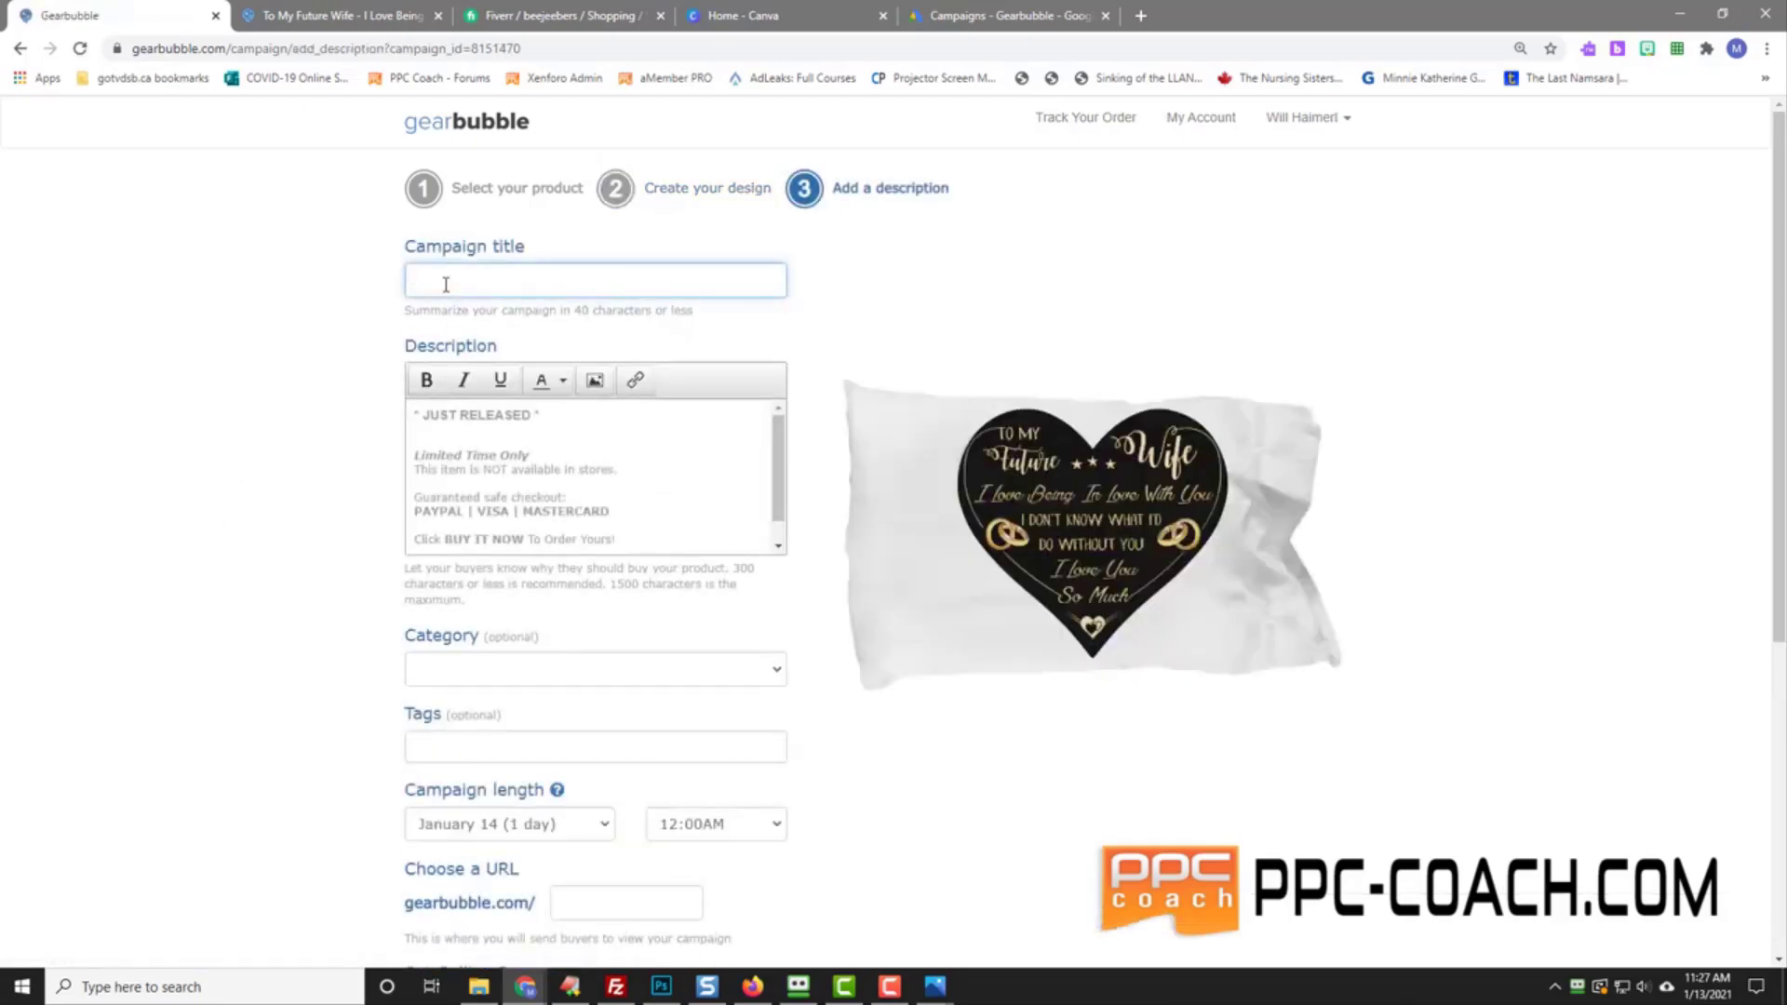
text(To My Future Wife - I Love Being In)
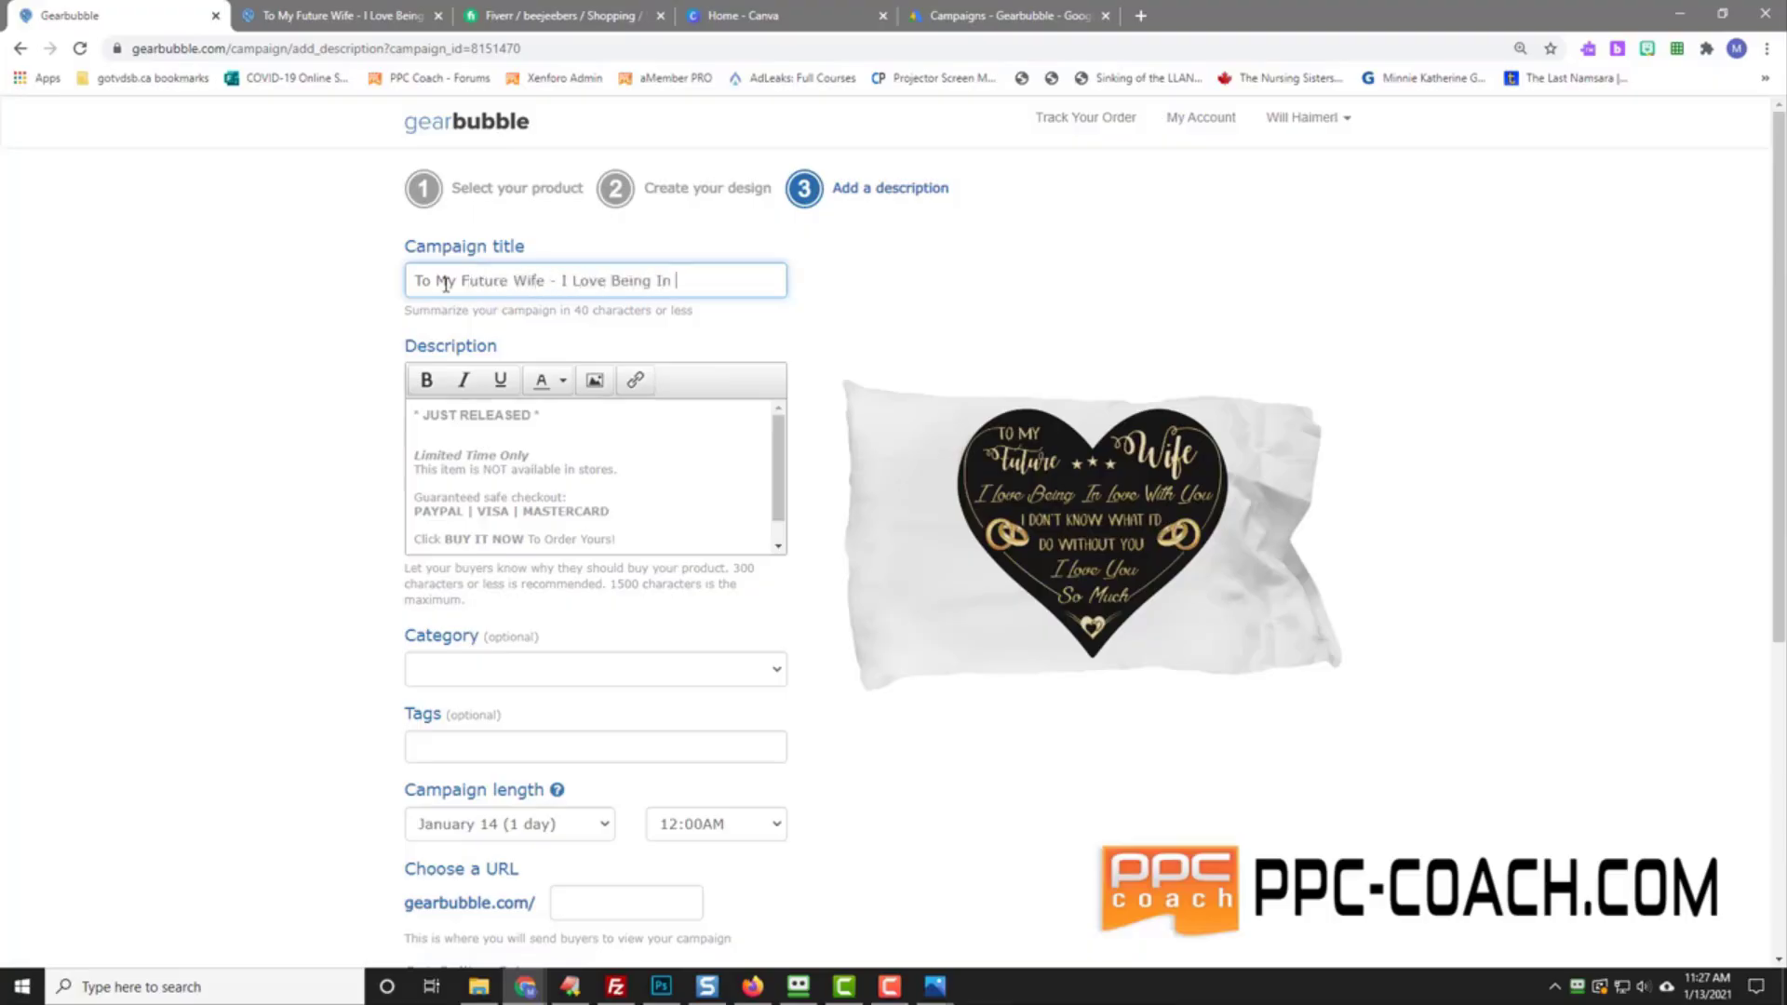
text(Love With You)
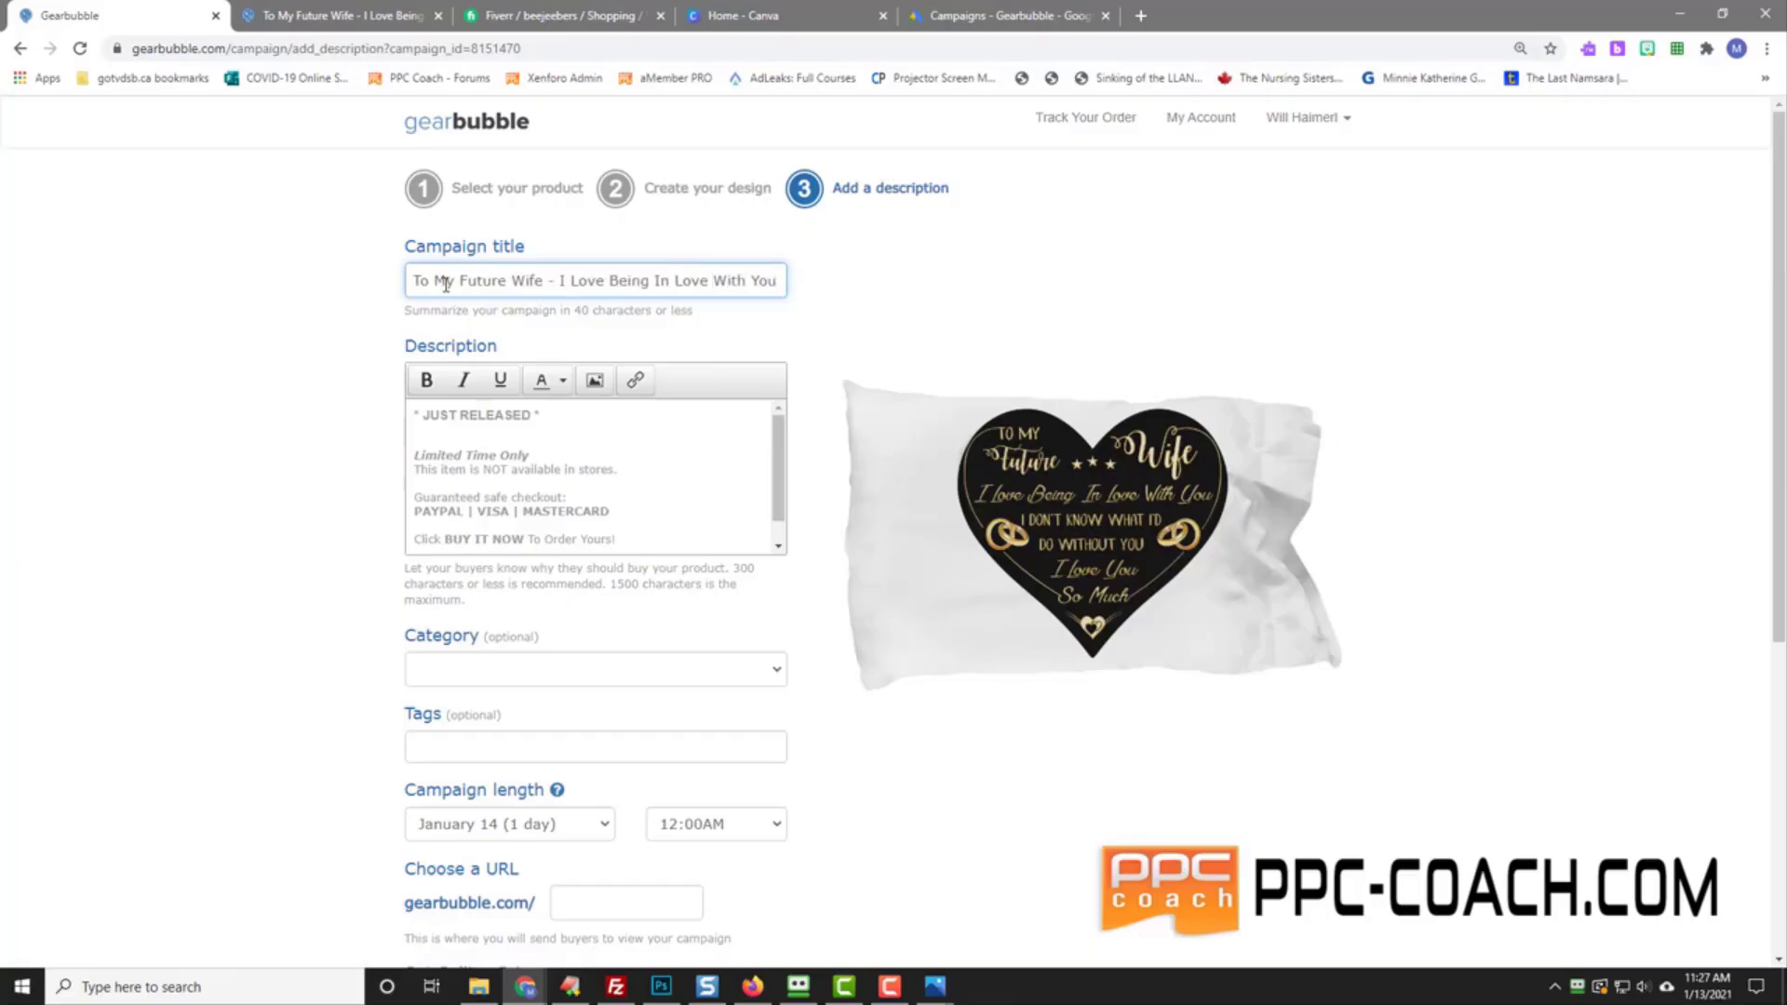
click(752, 824)
scroll(778, 735, down, 2)
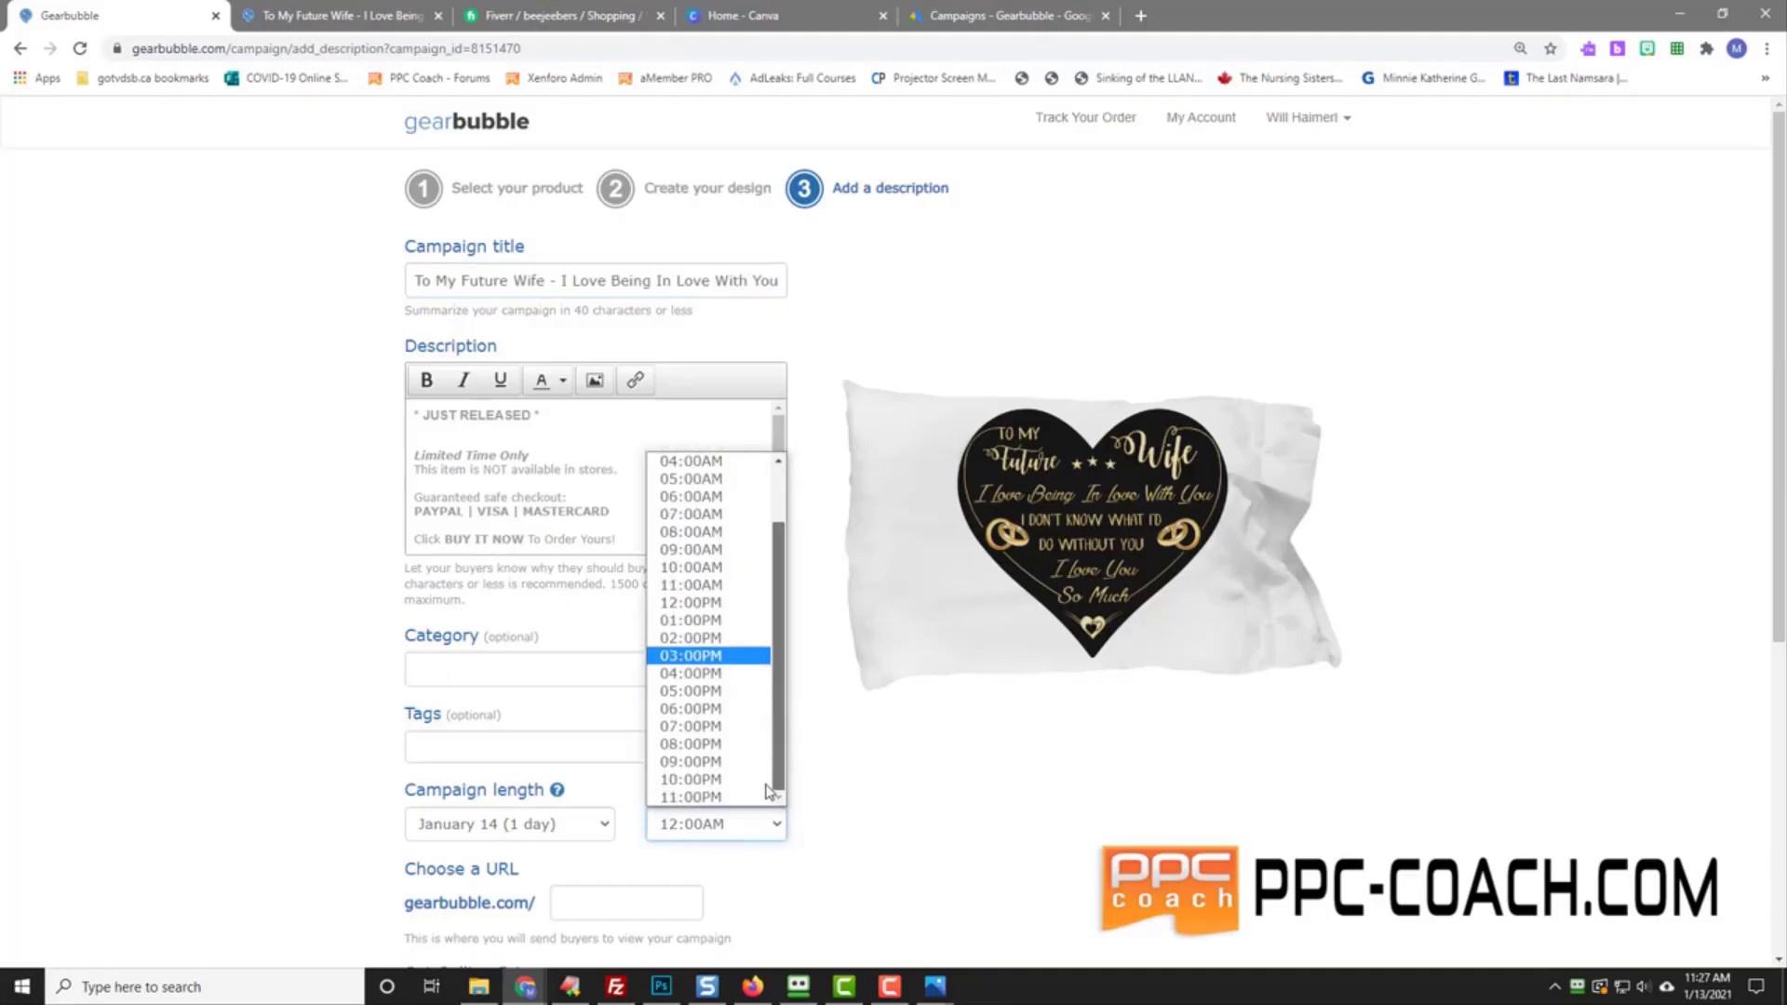
click(688, 779)
Step: Set the URL to beinginpillow, accept the Terms of Service and launch the campaign
click(554, 890)
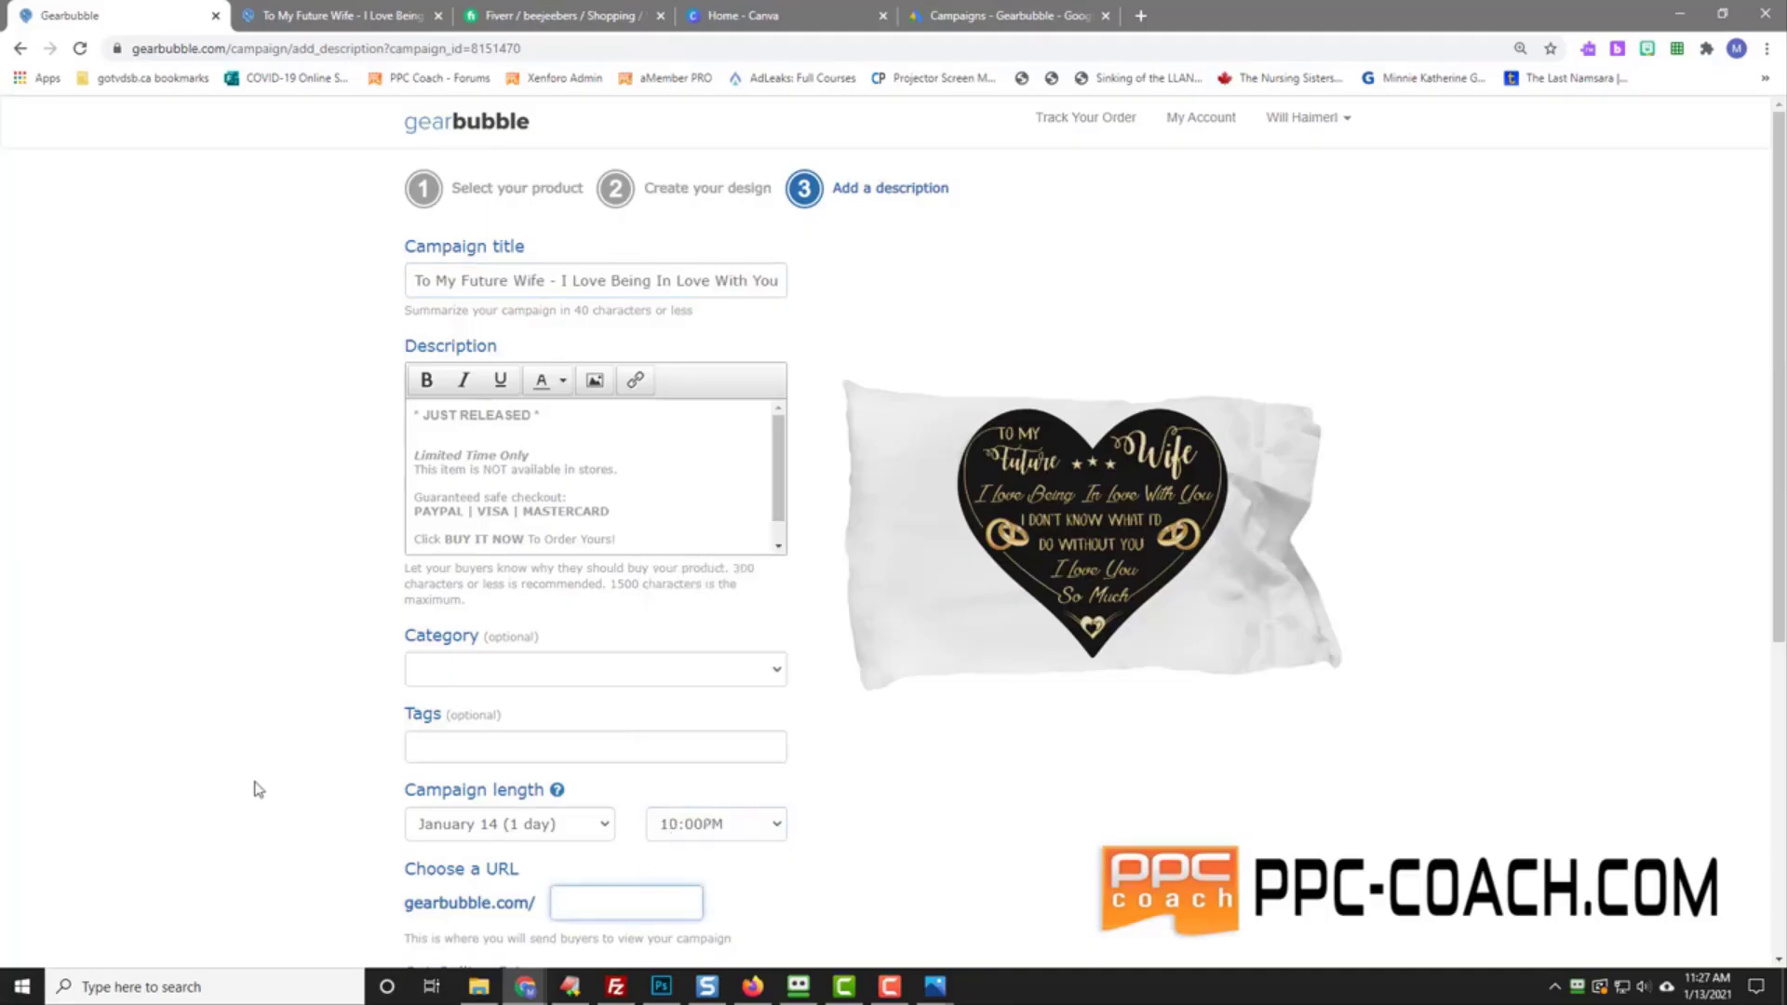
text(bein)
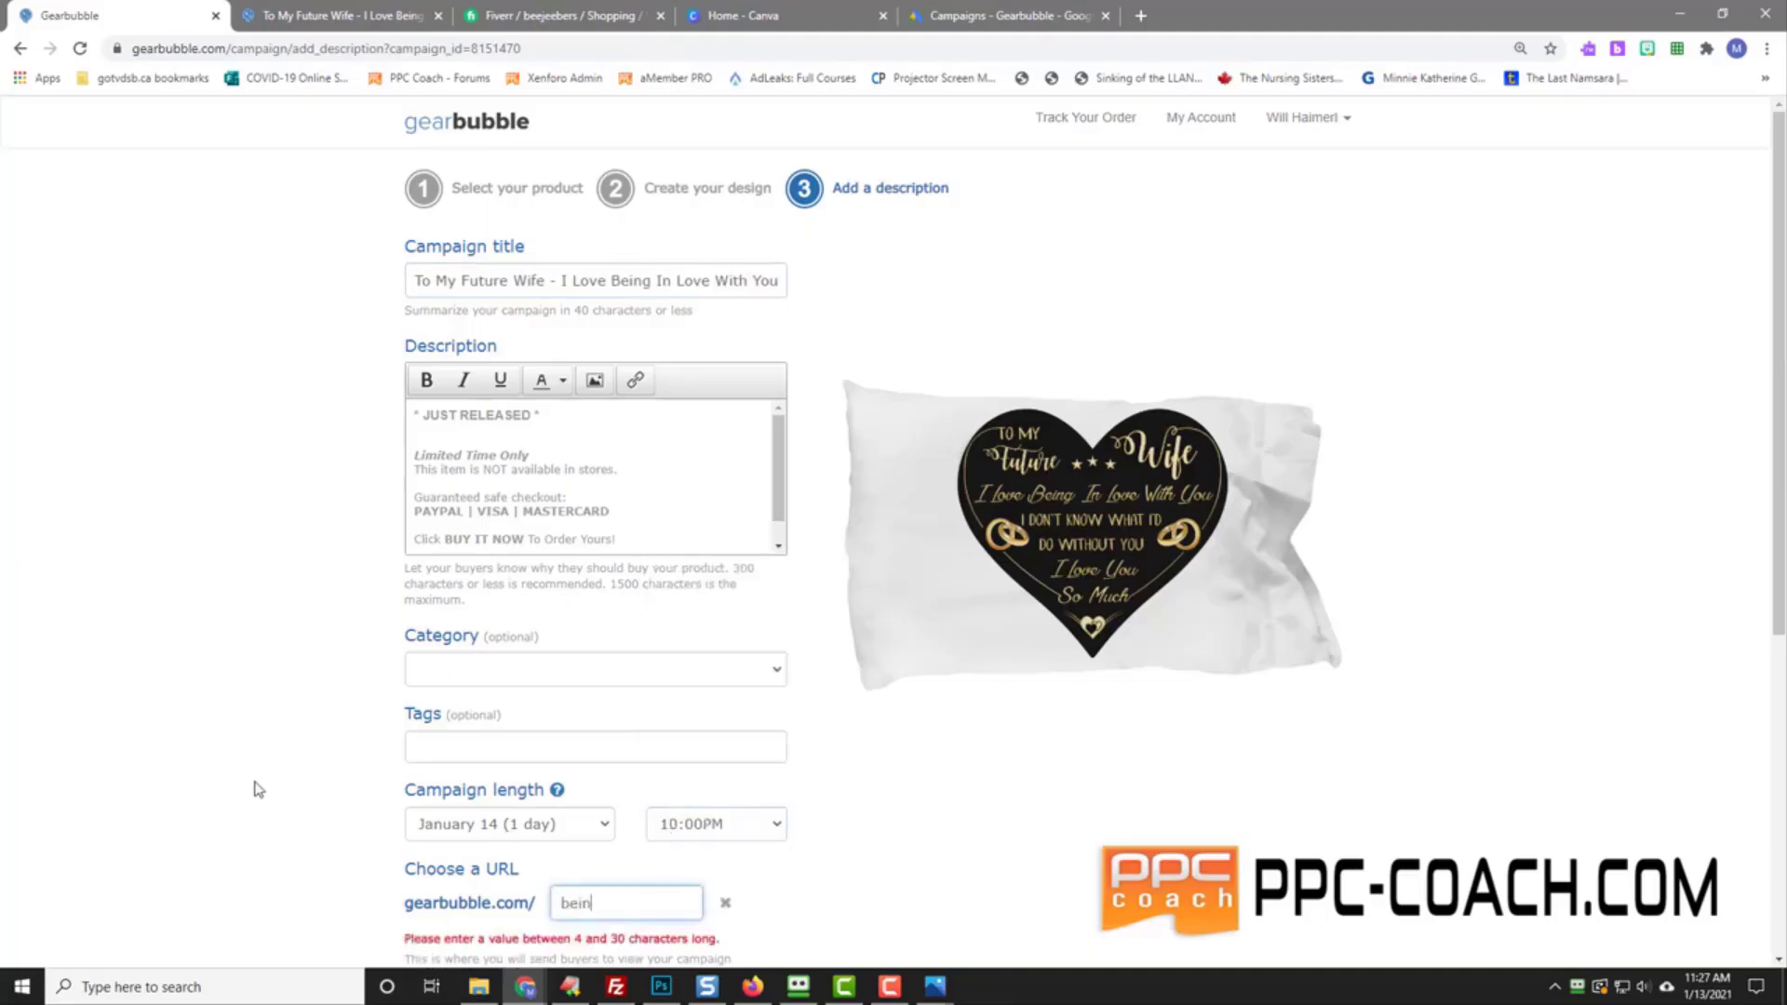
text(ginp)
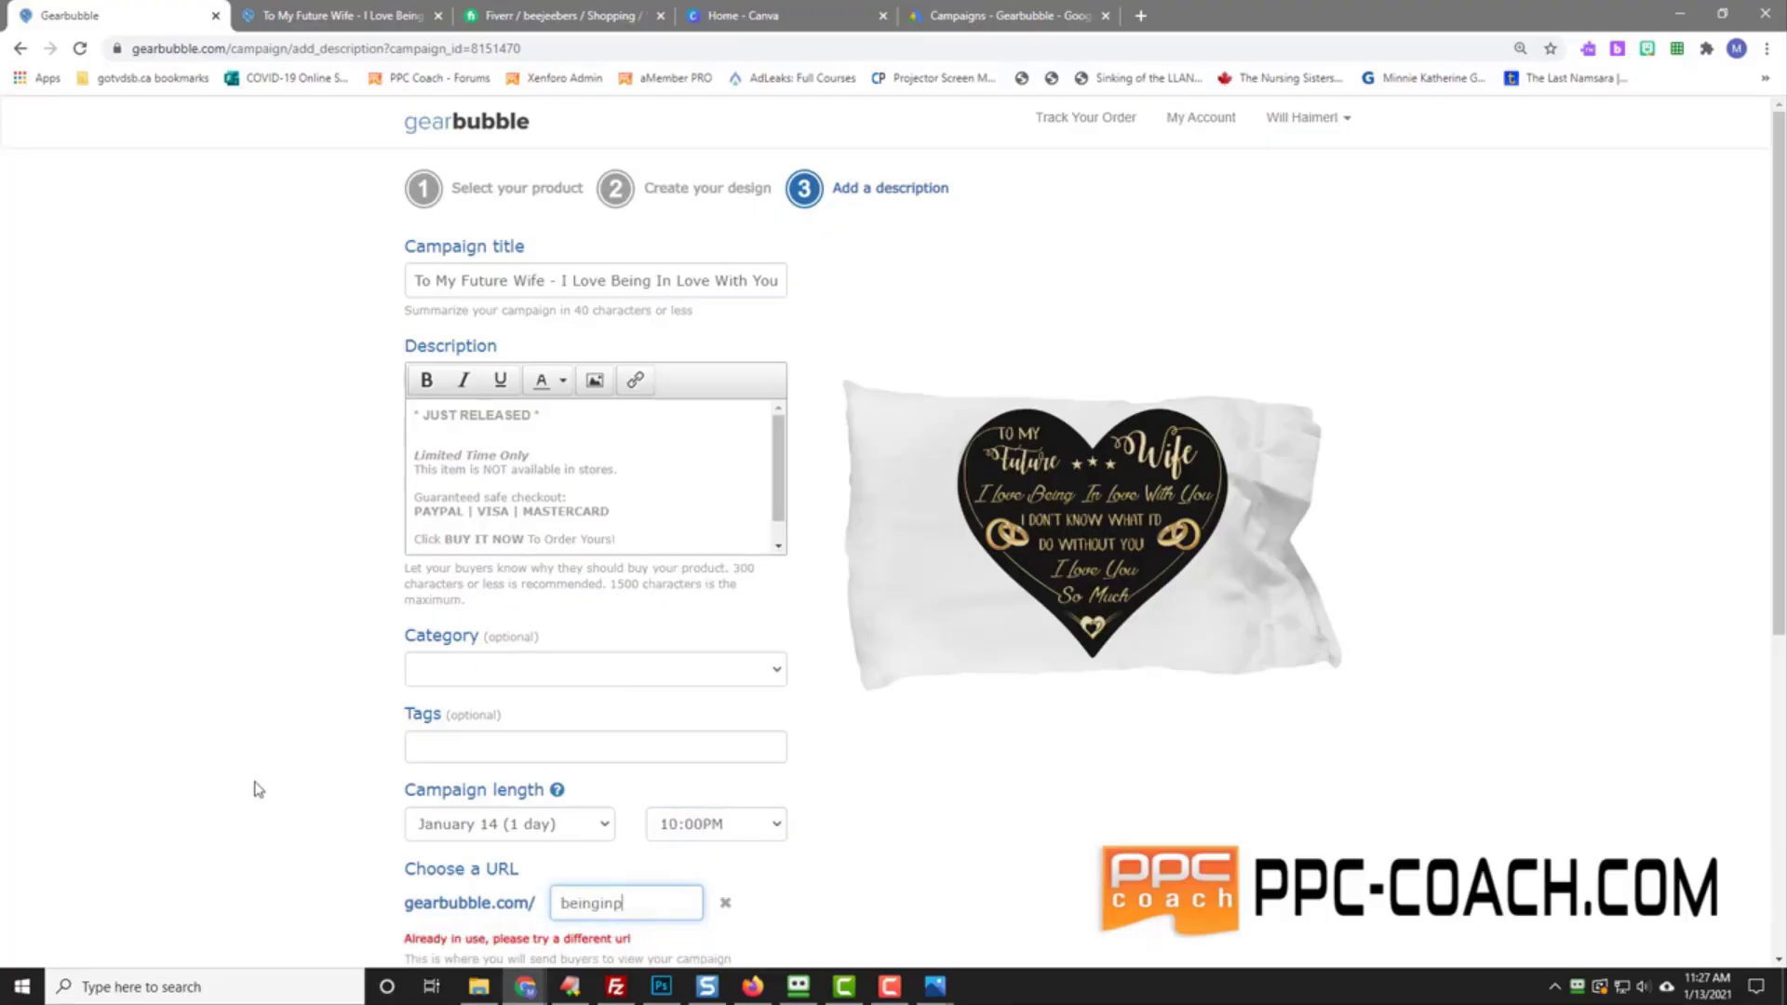
text(illow)
scroll(373, 614, down, 5)
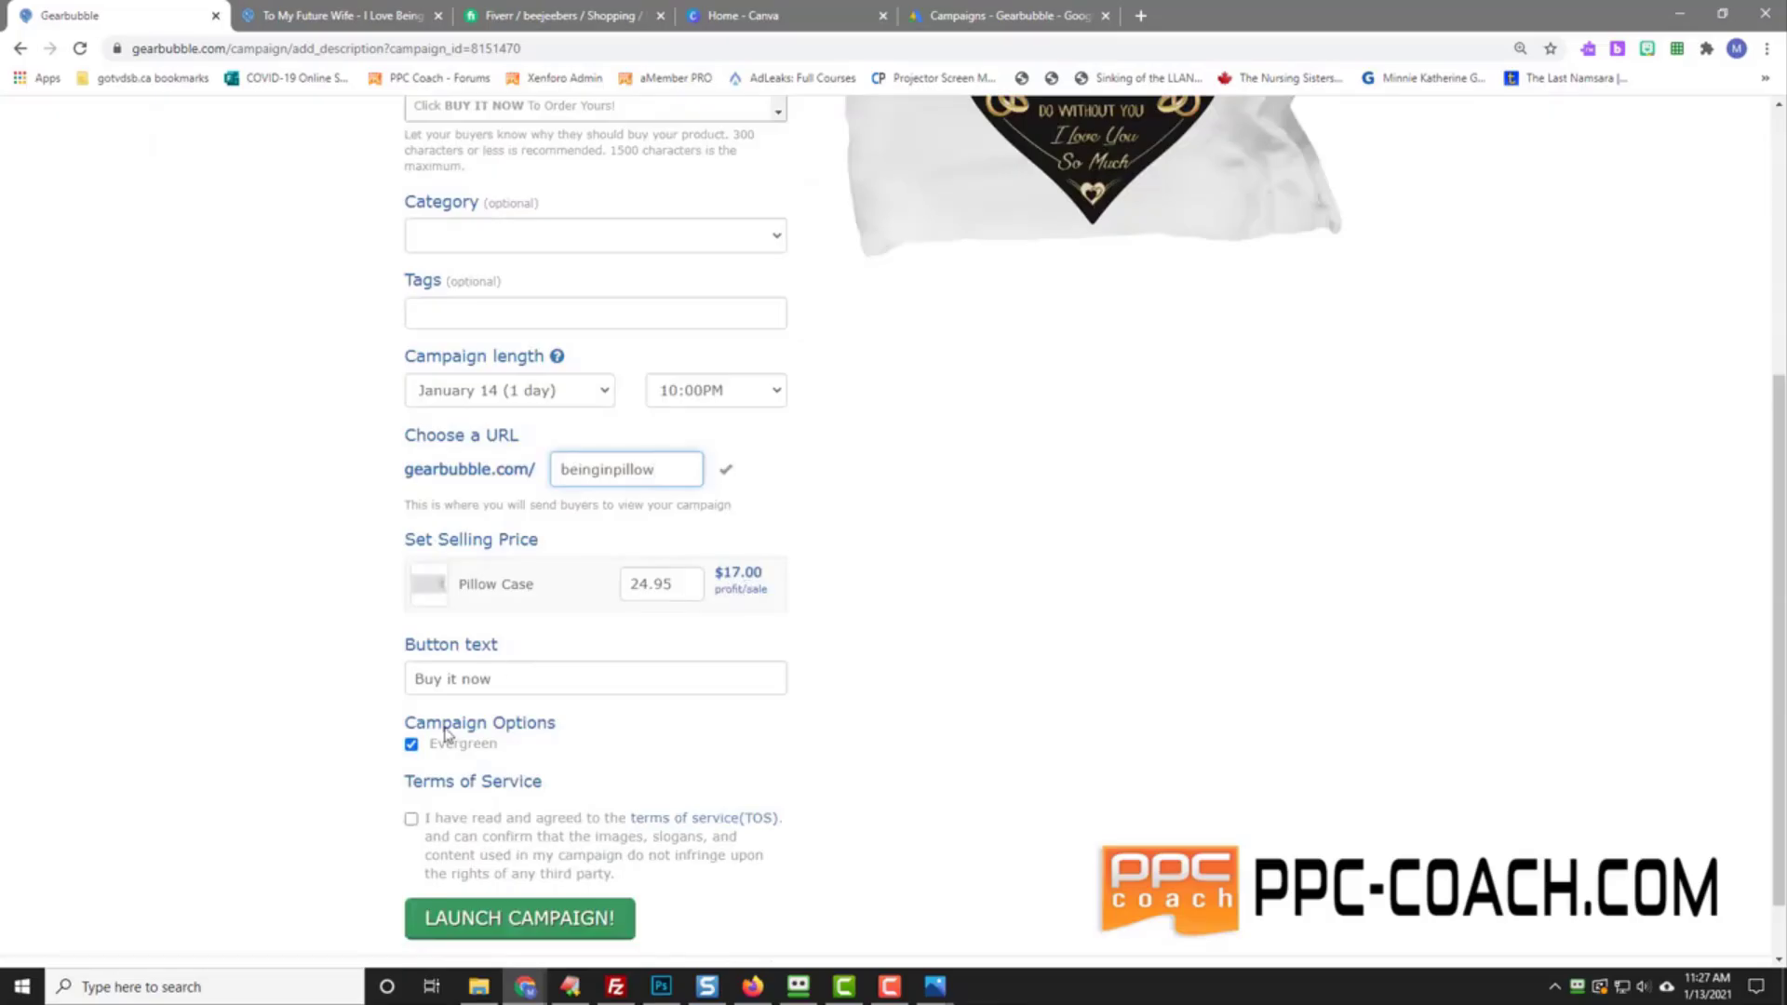
click(412, 819)
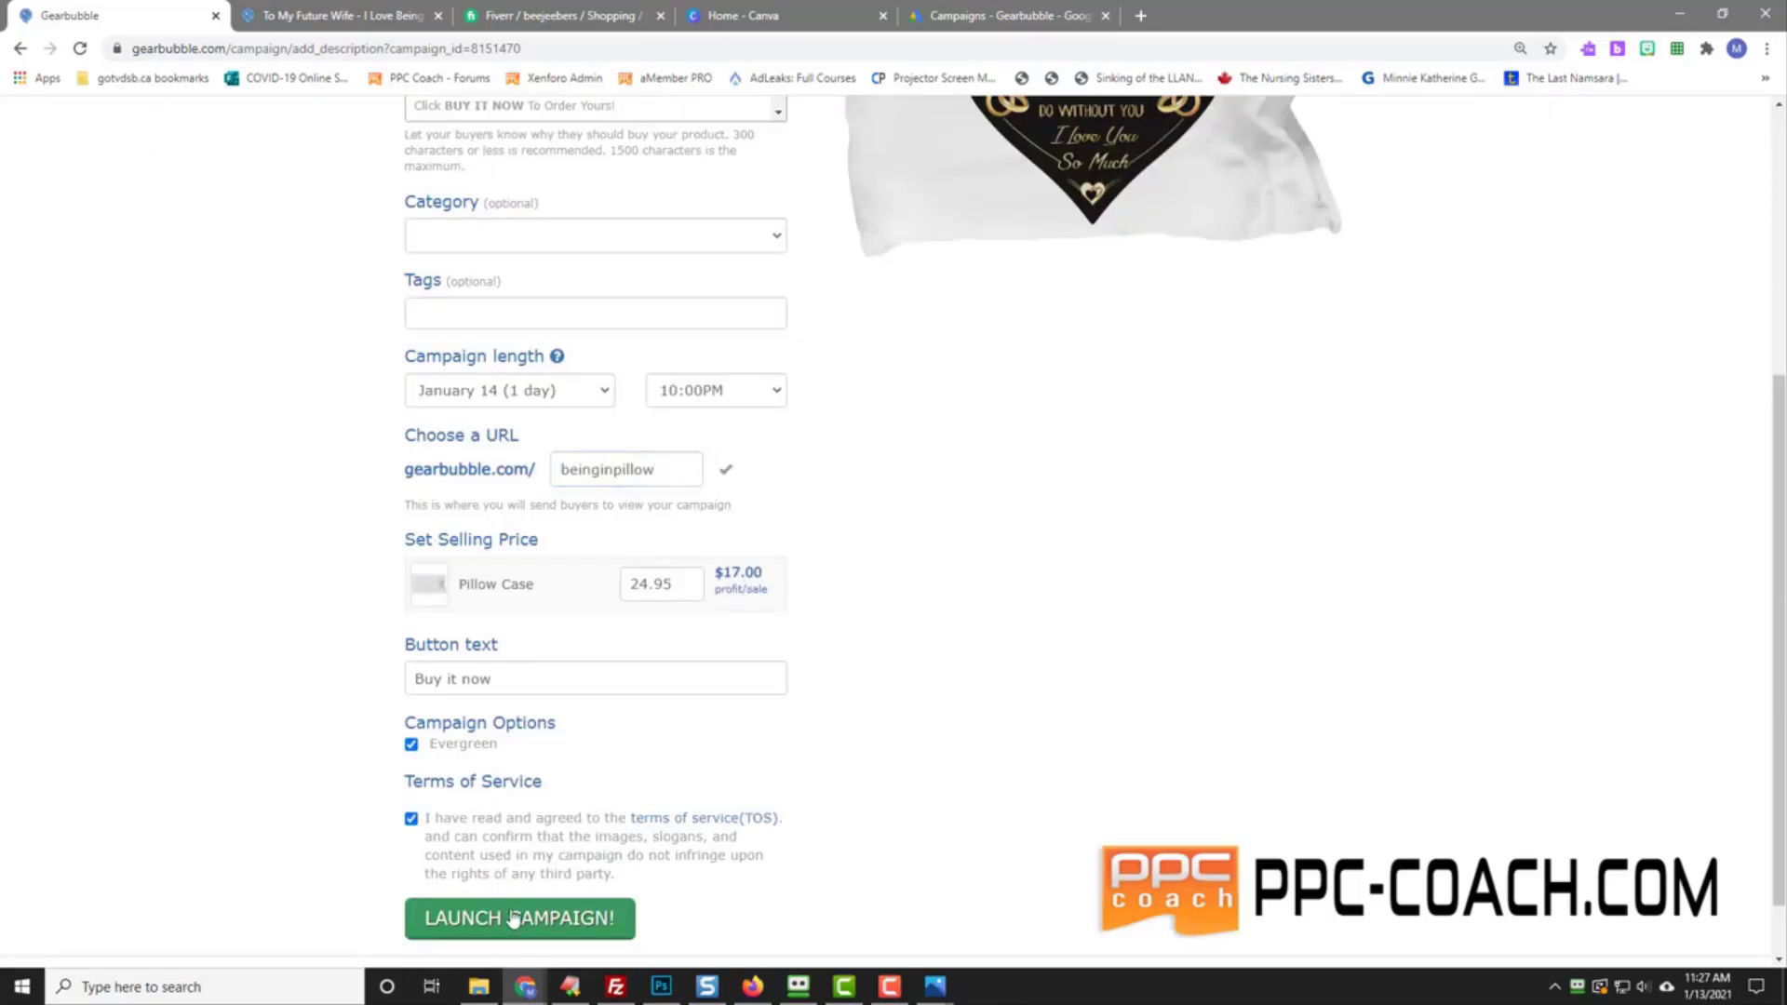
click(510, 918)
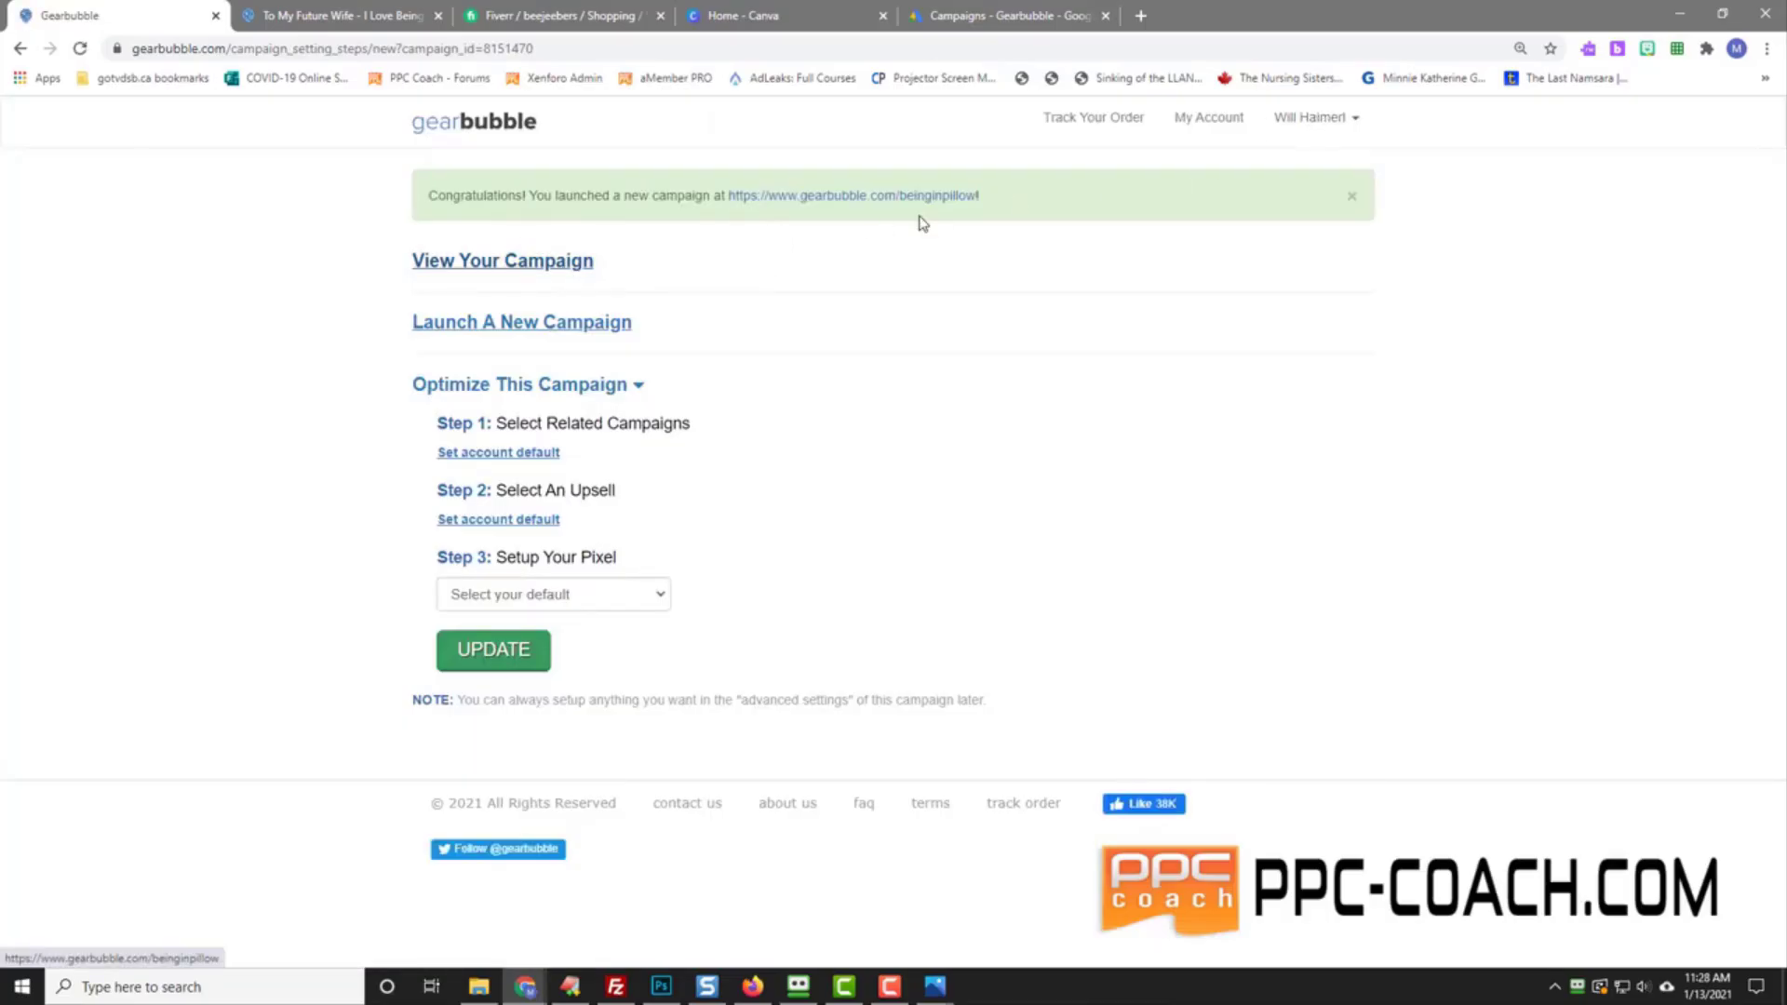
Step: Update the pillow campaign's General Settings from a separate settings tab, then close that tab
click(1209, 119)
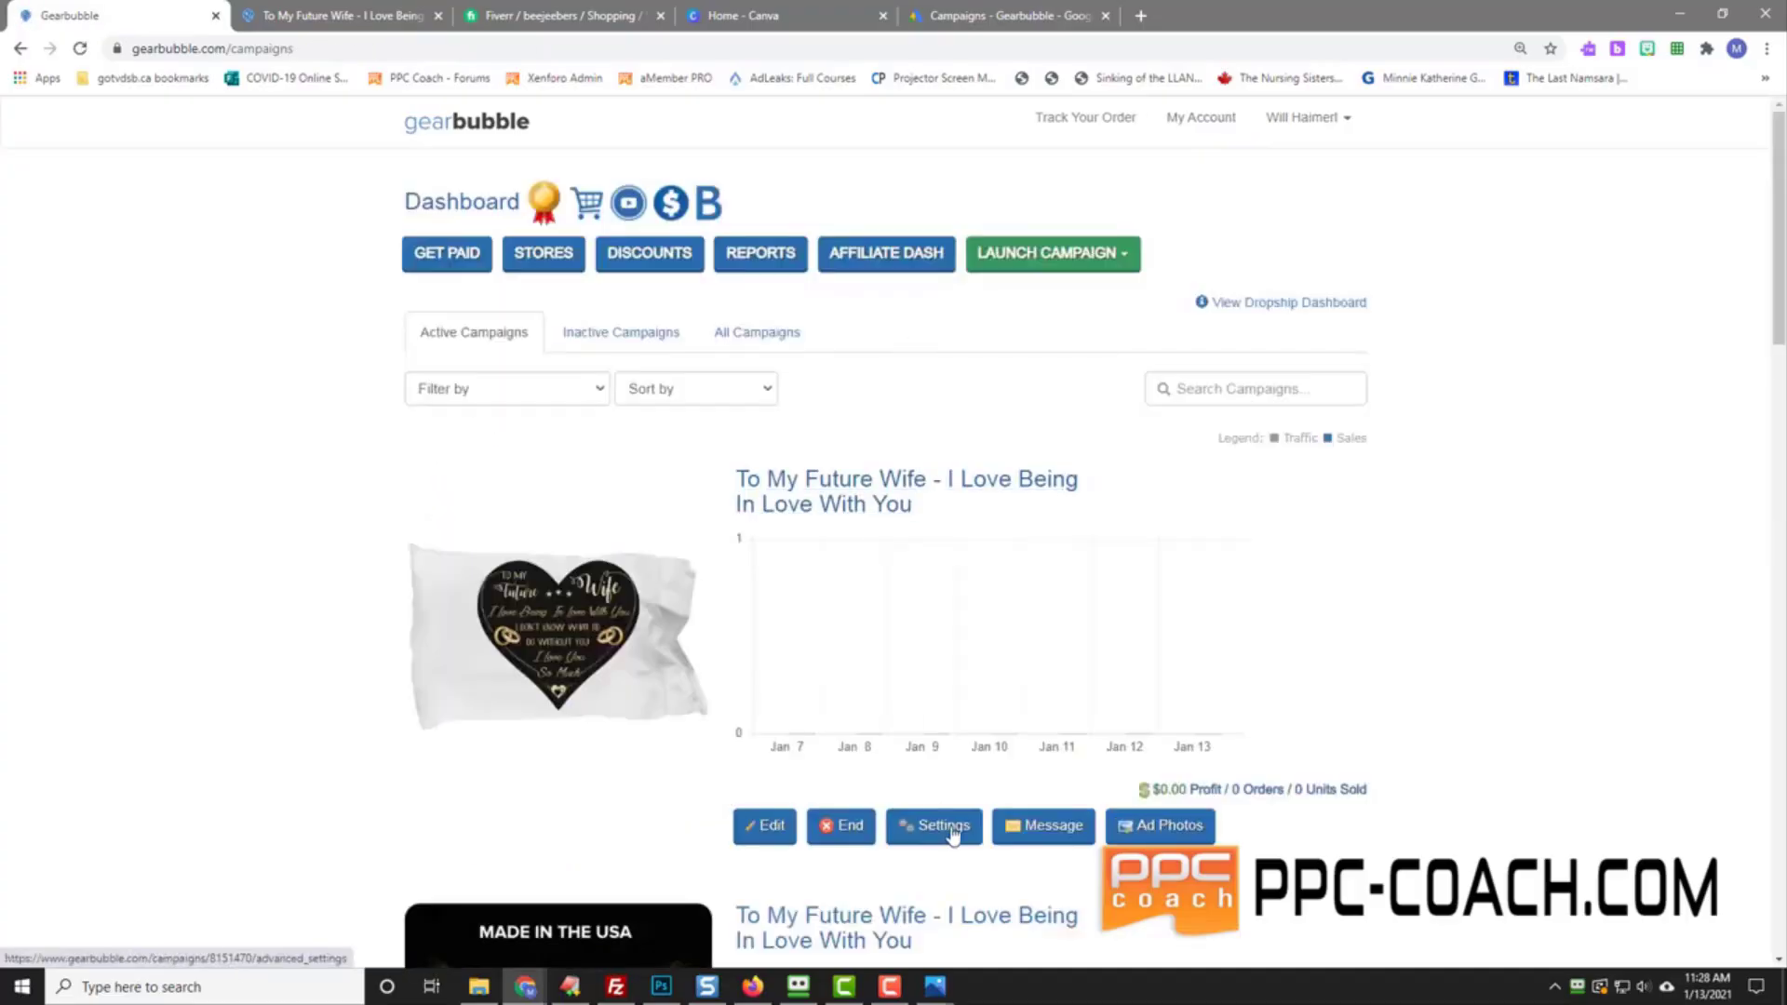
right_click(951, 828)
click(1032, 590)
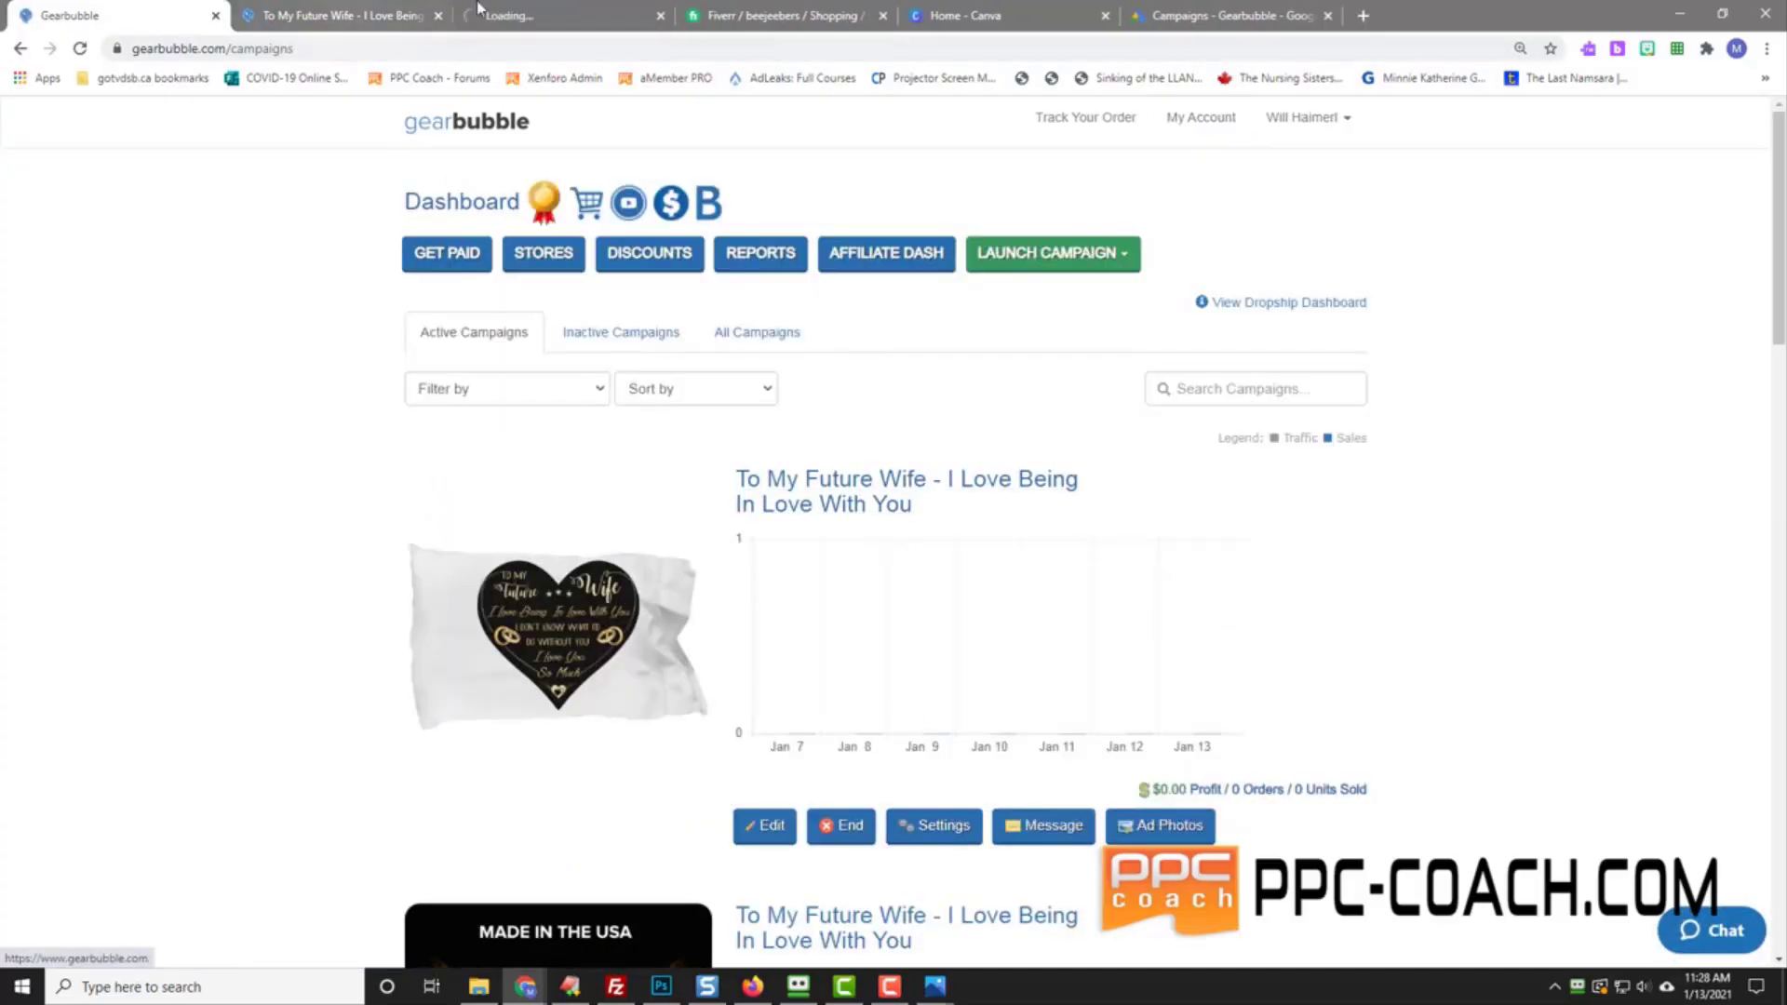
click(579, 13)
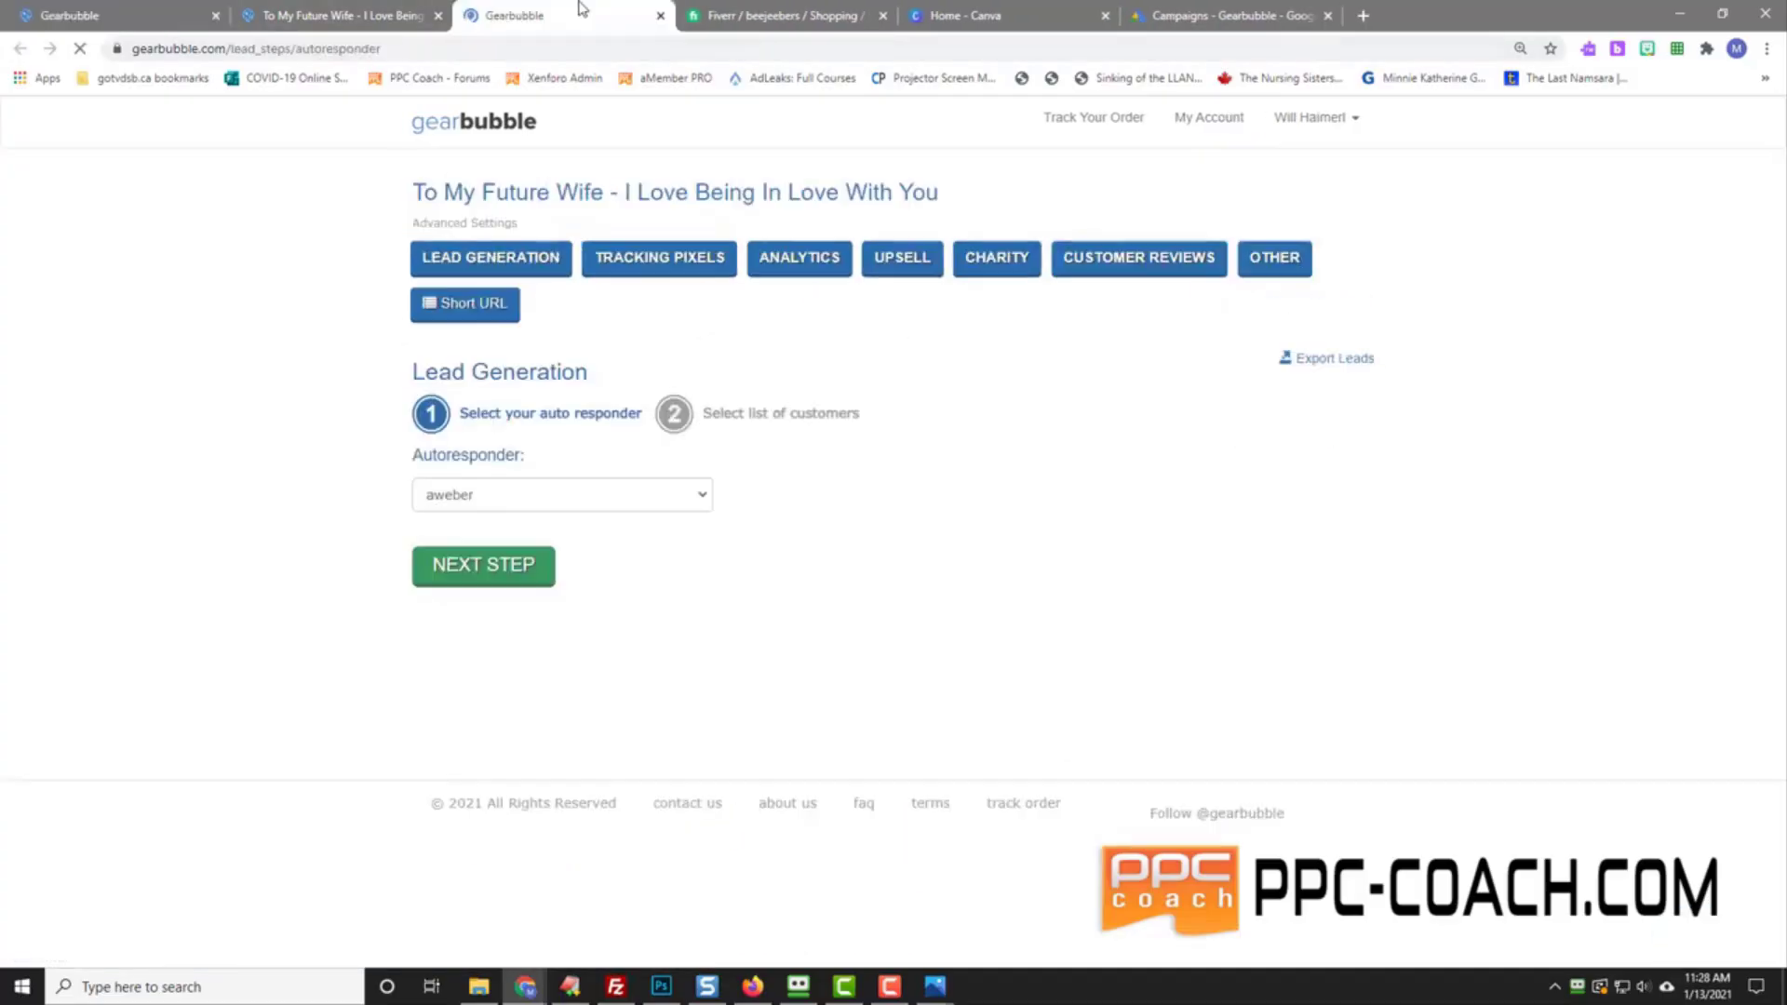
click(1271, 259)
click(640, 296)
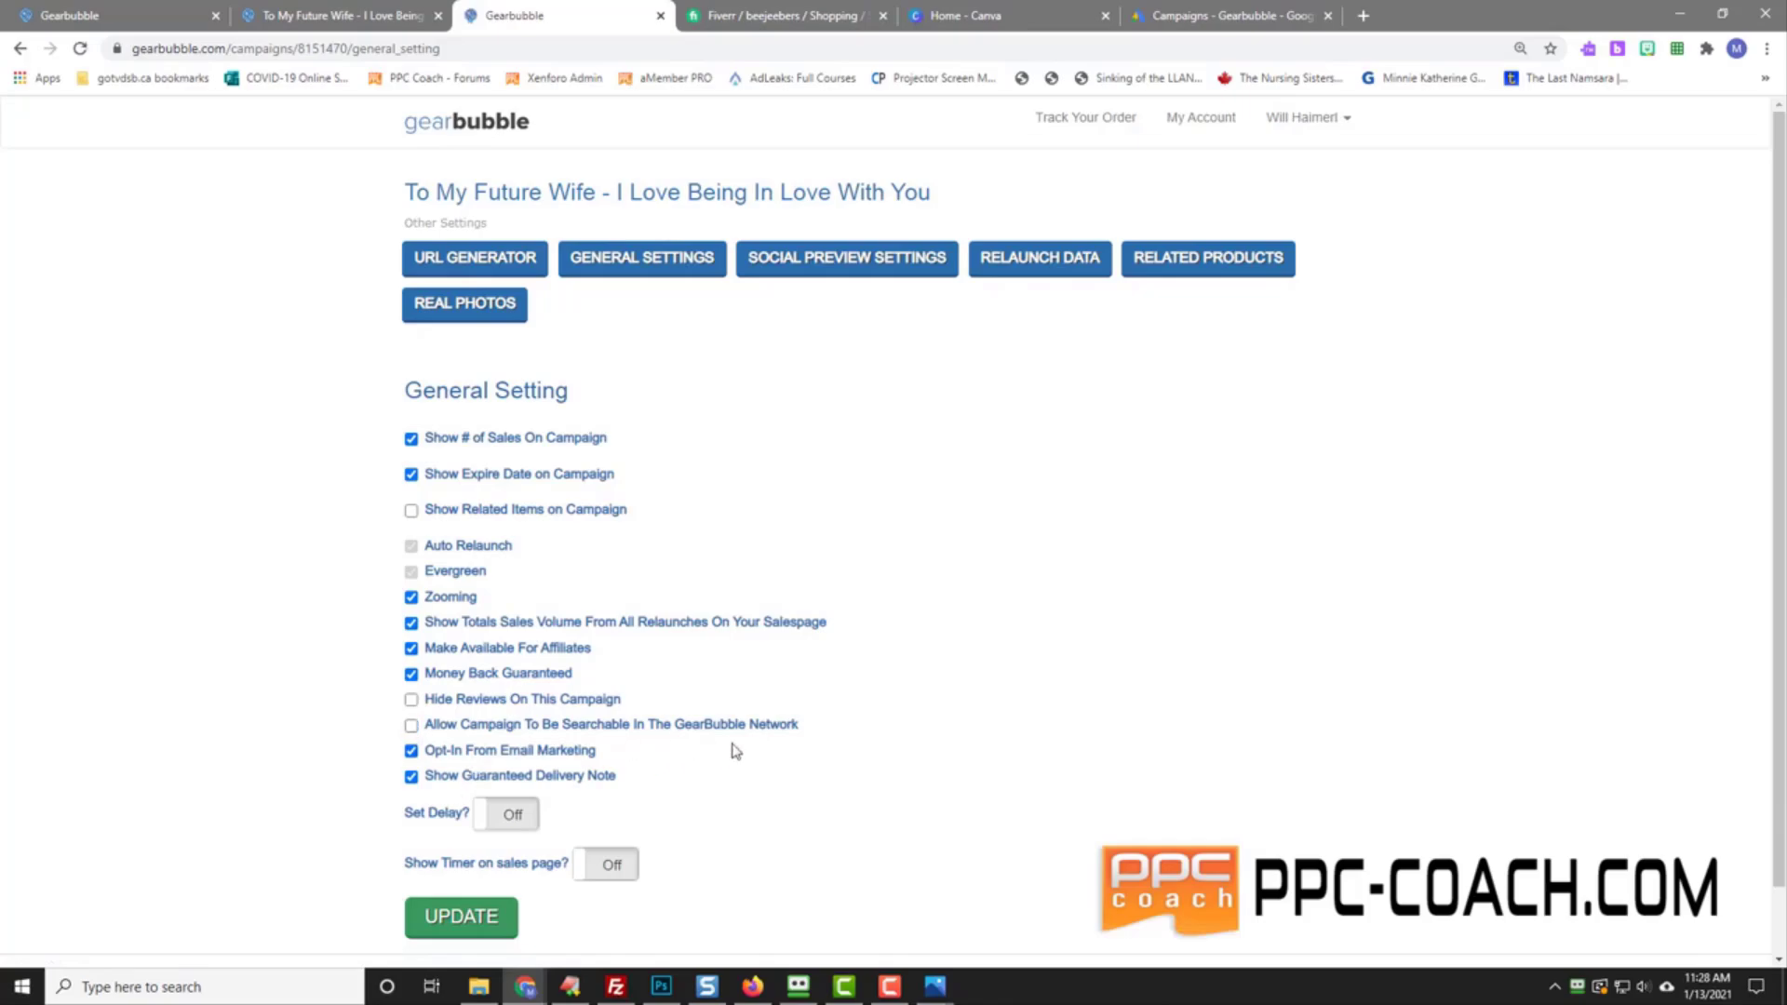
click(472, 914)
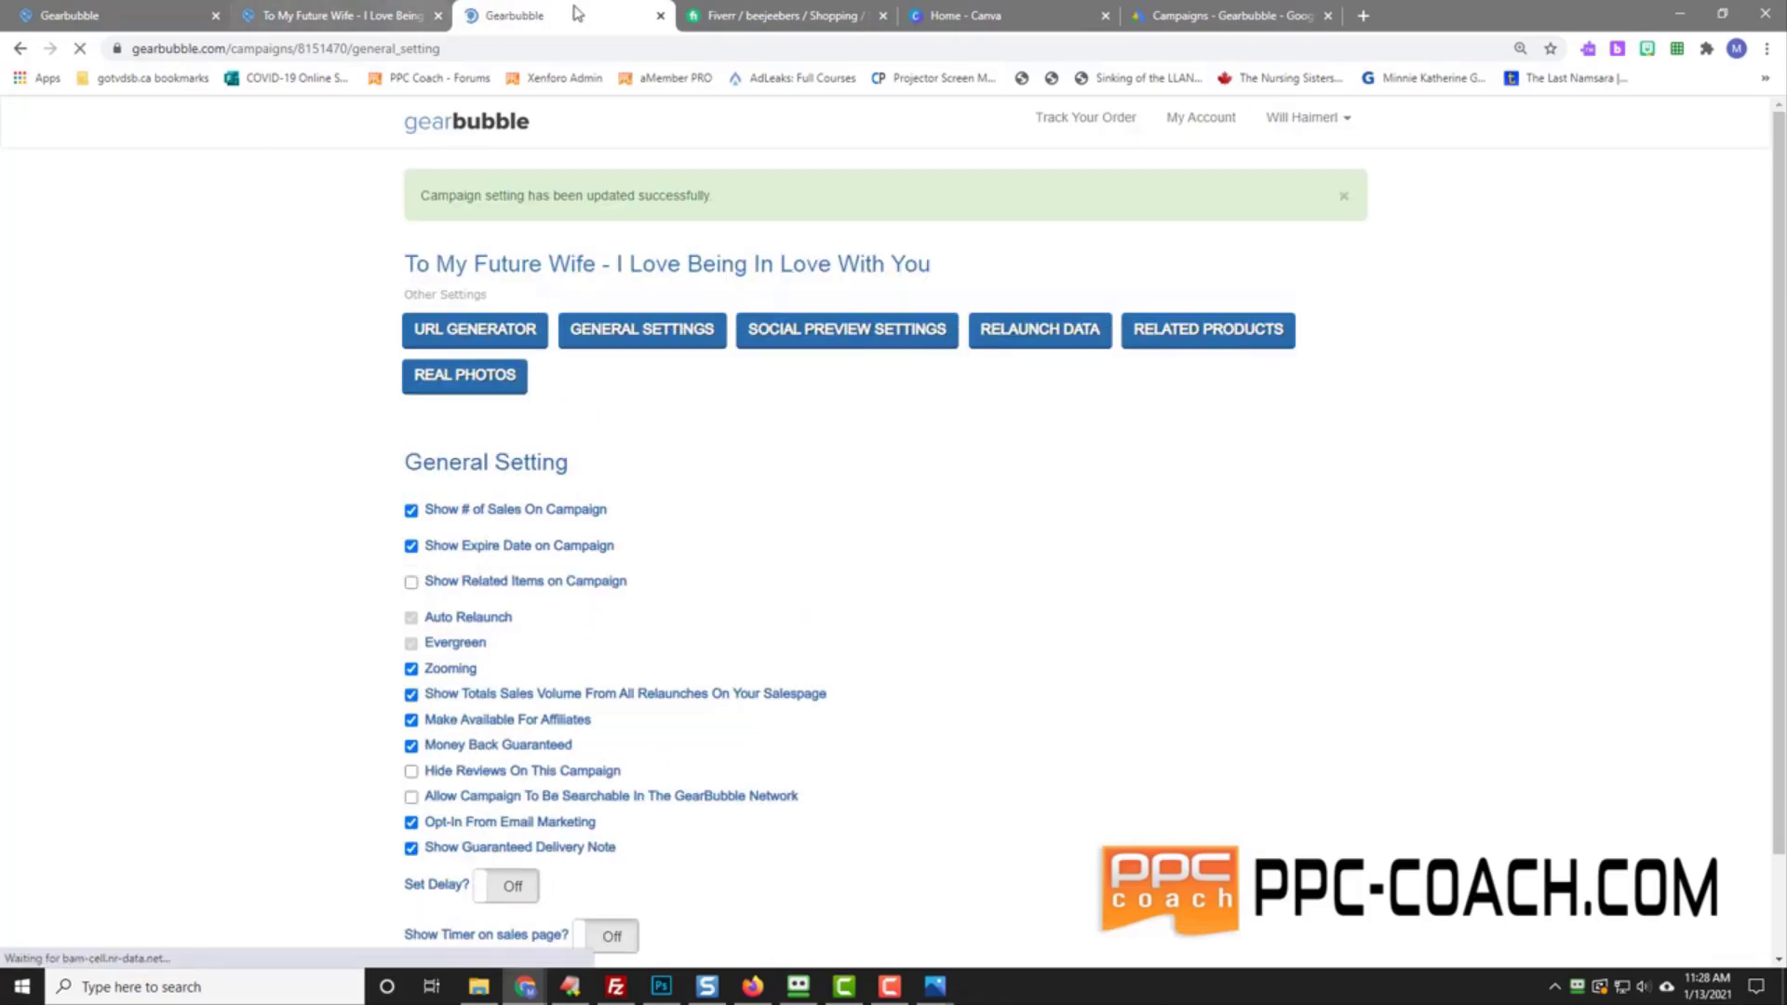
click(660, 17)
Step: Open the necklace campaign's settings in a new tab from the dashboard
click(139, 15)
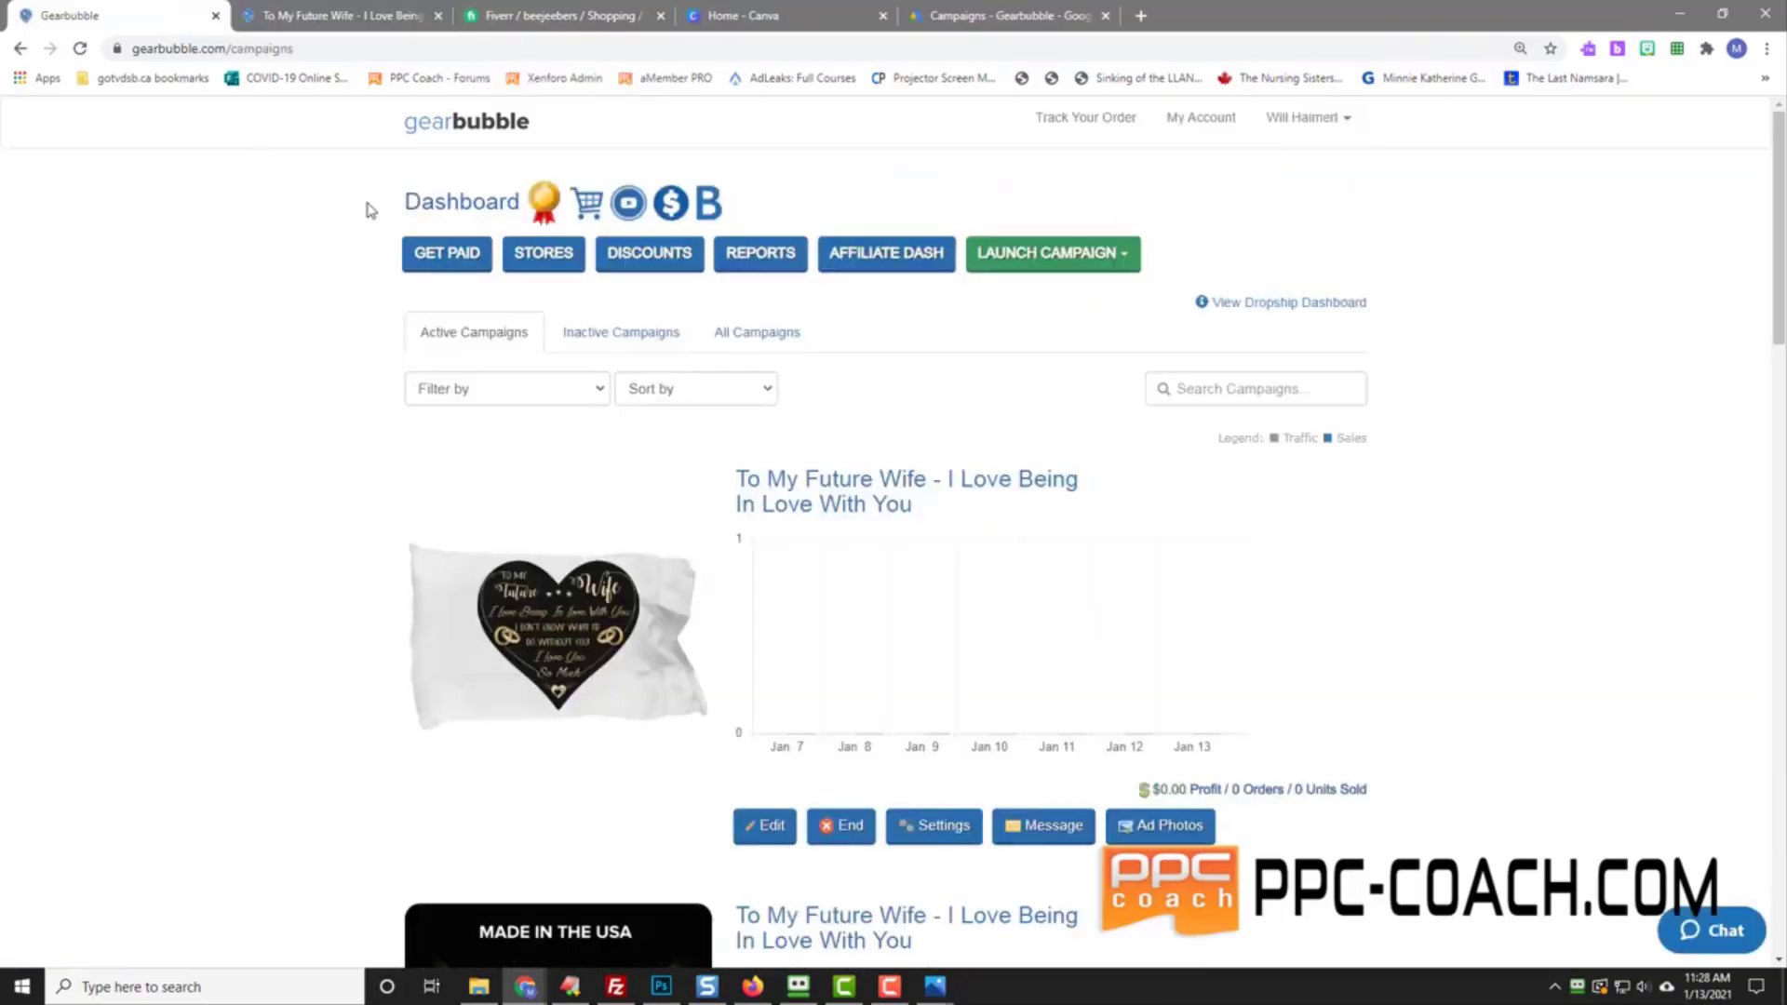
scroll(373, 588, down, 5)
right_click(938, 831)
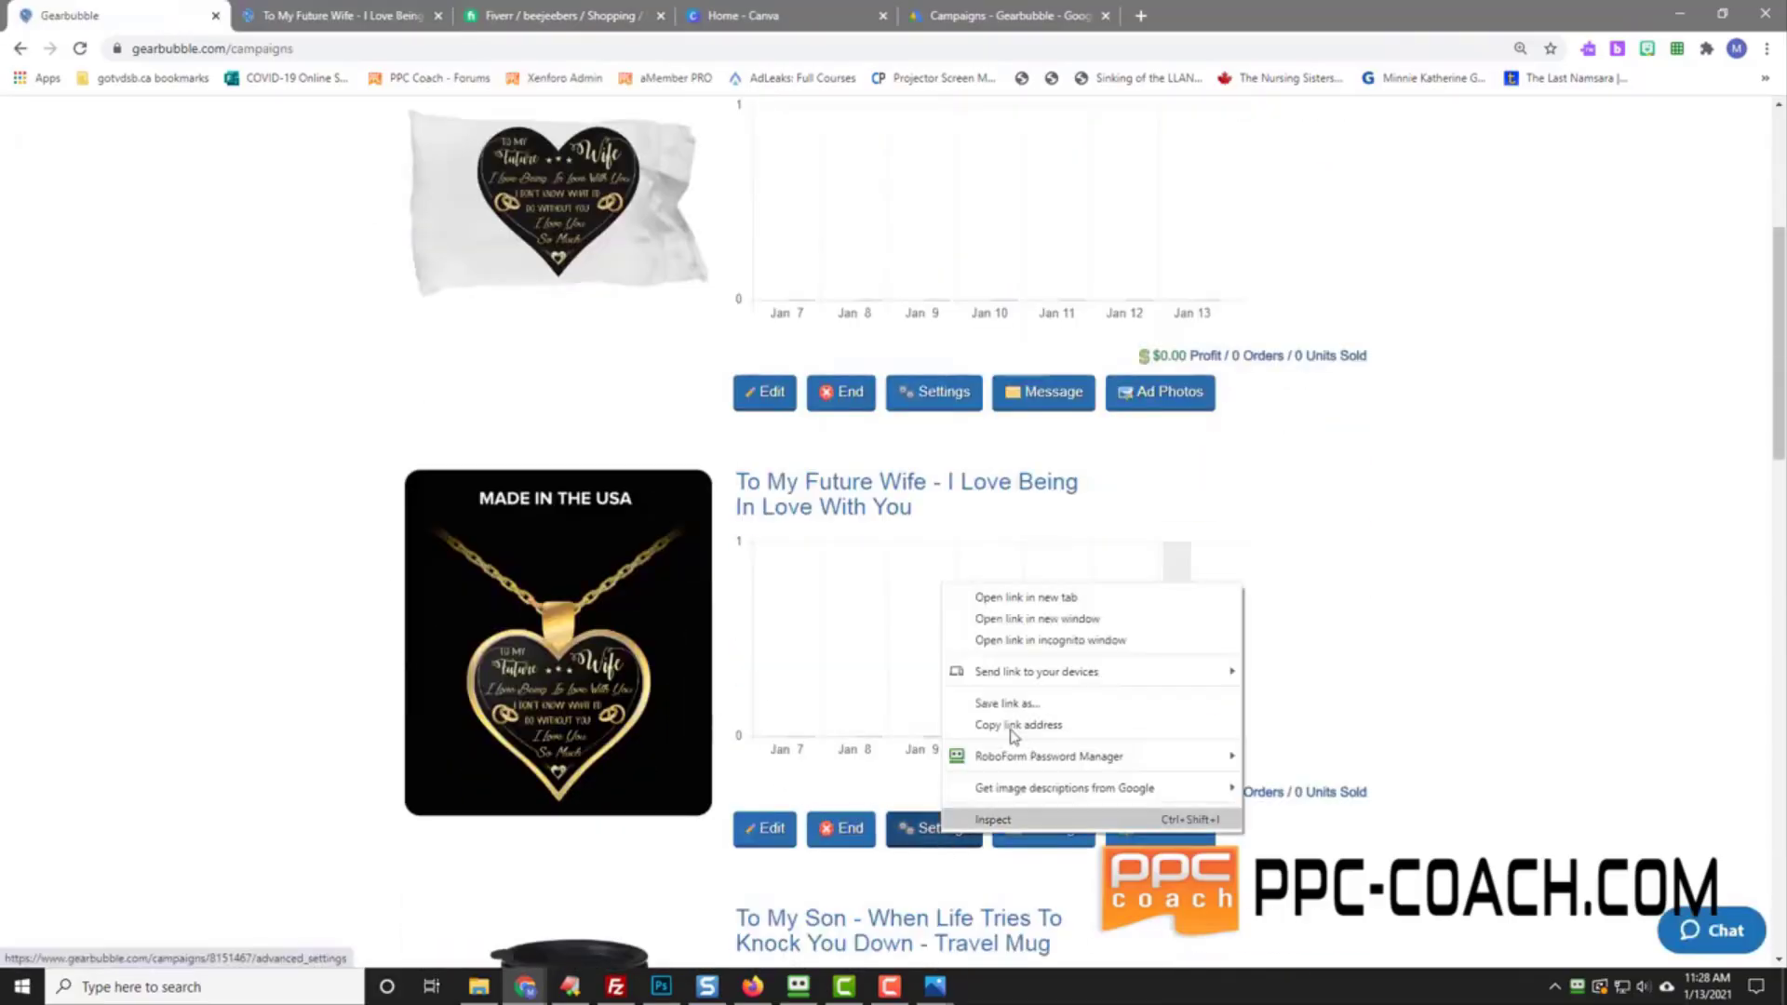
click(1029, 600)
click(549, 15)
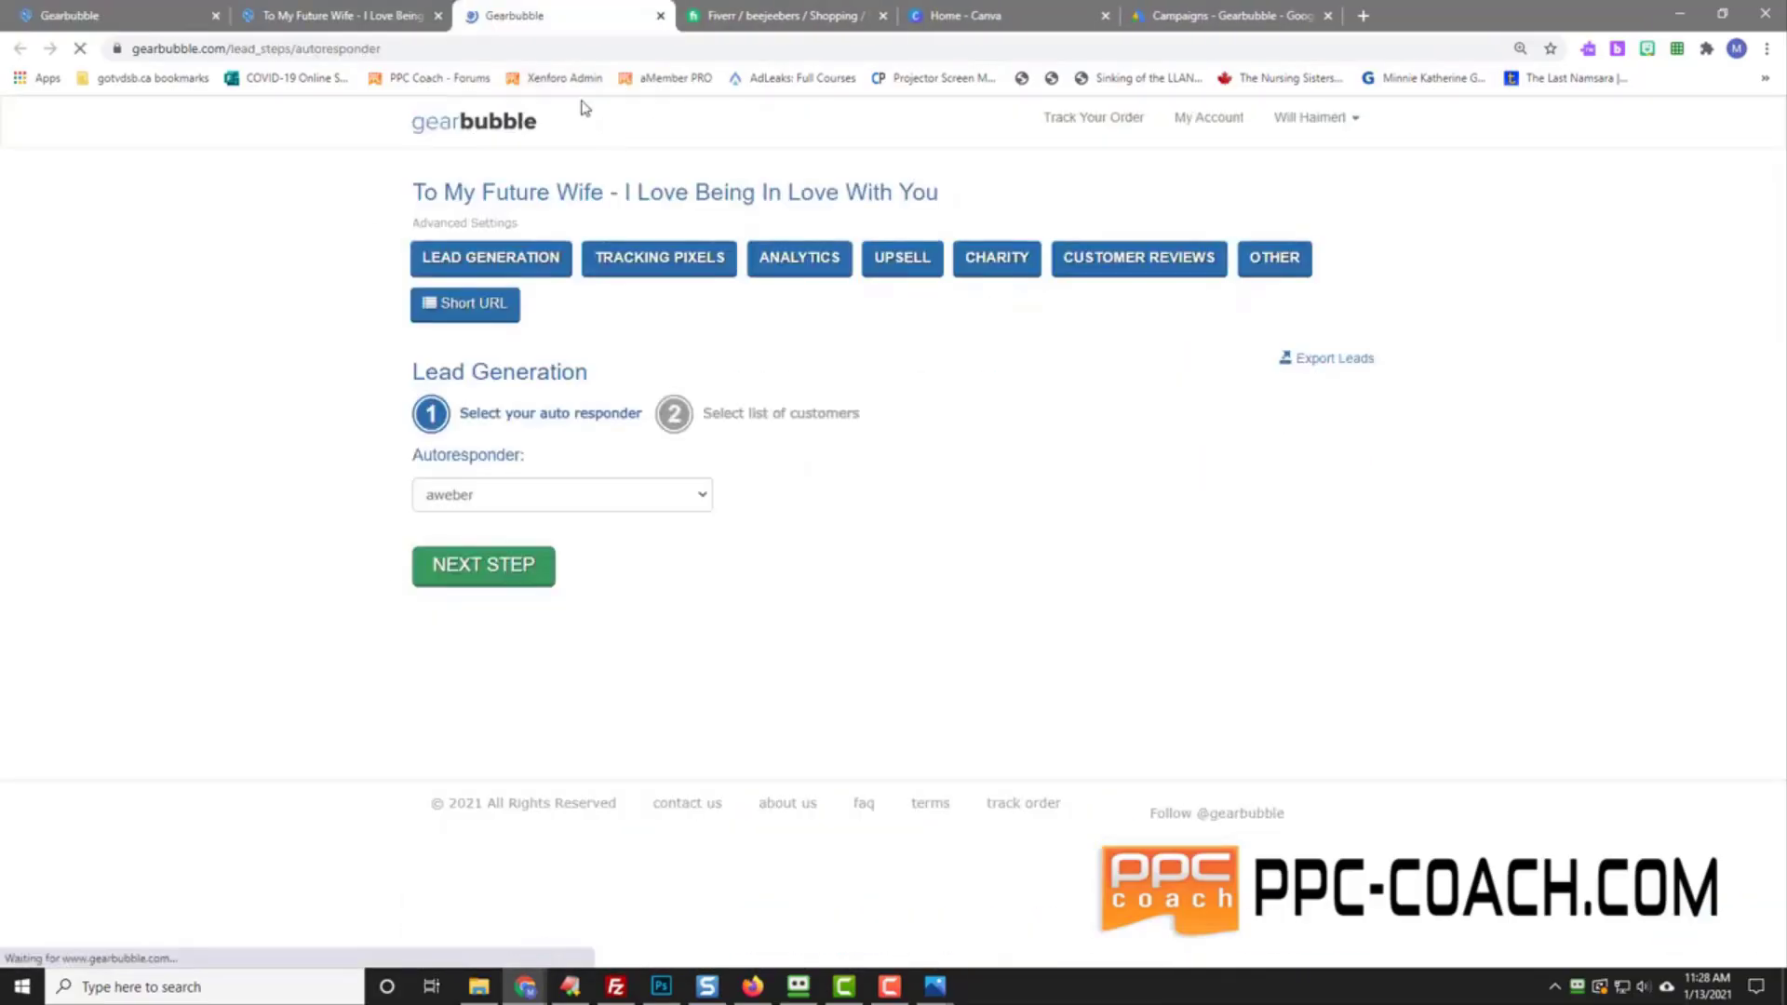
Step: Turn off GearBubble Network search in General Settings, save, and return to the campaigns list
click(1278, 261)
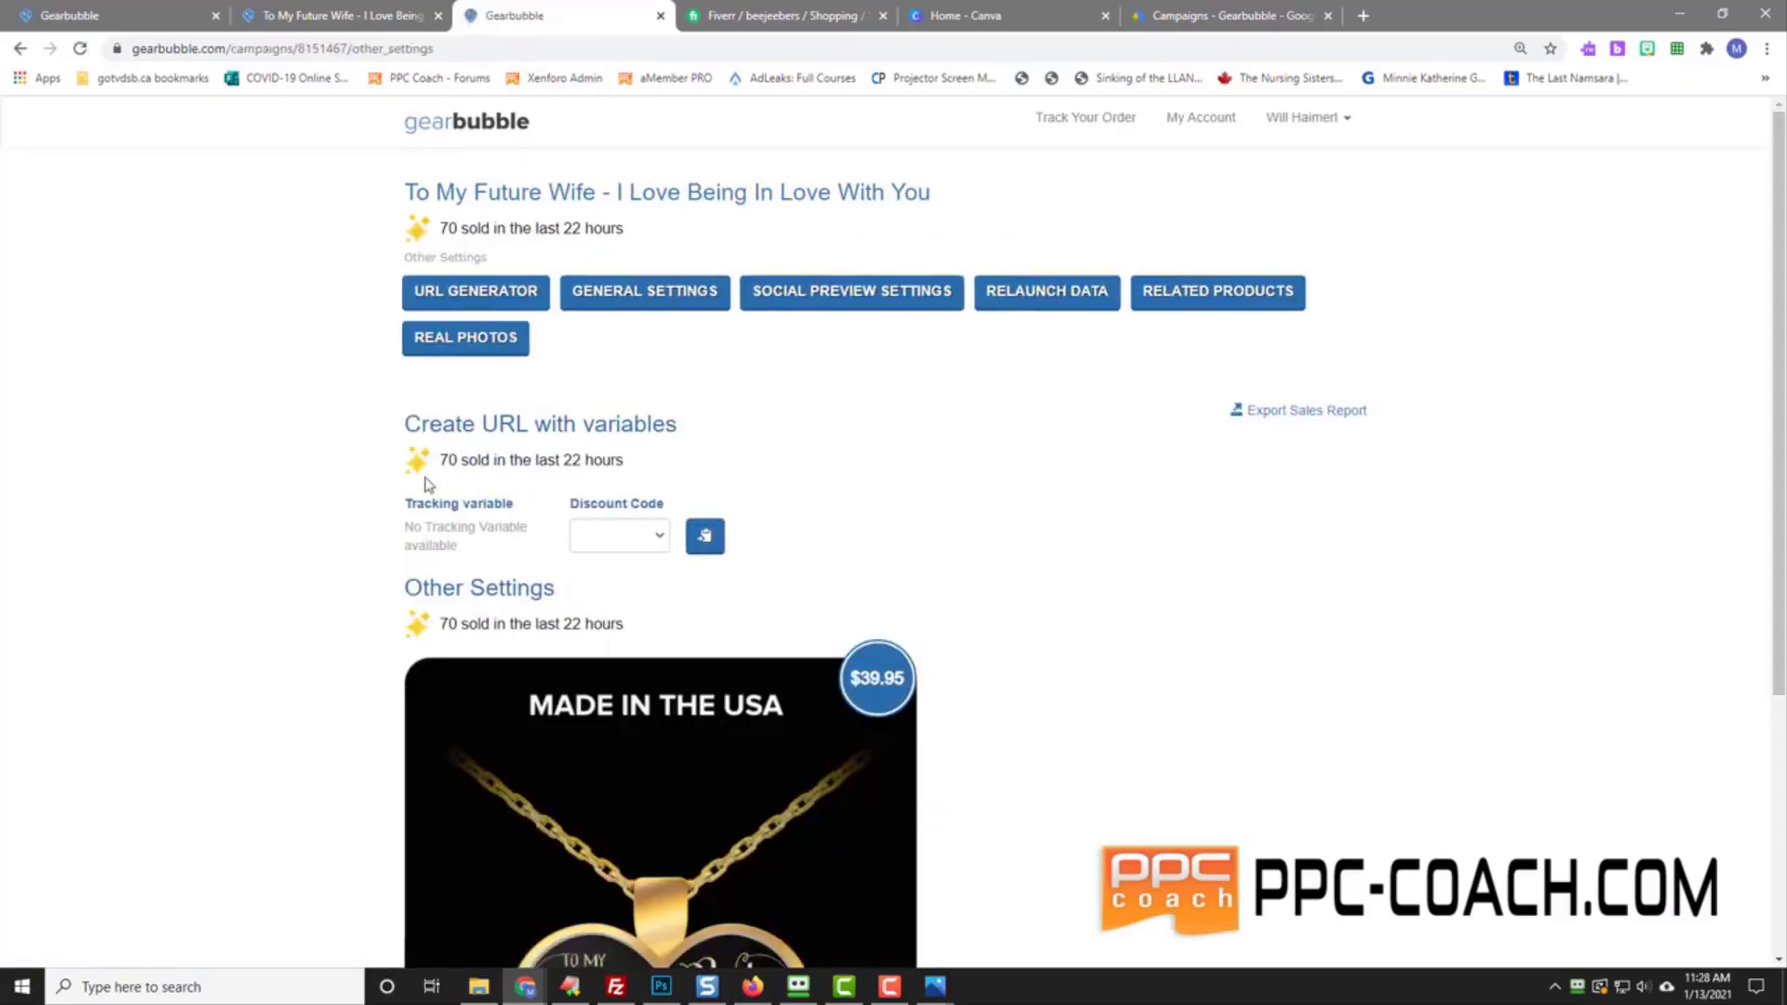
click(605, 299)
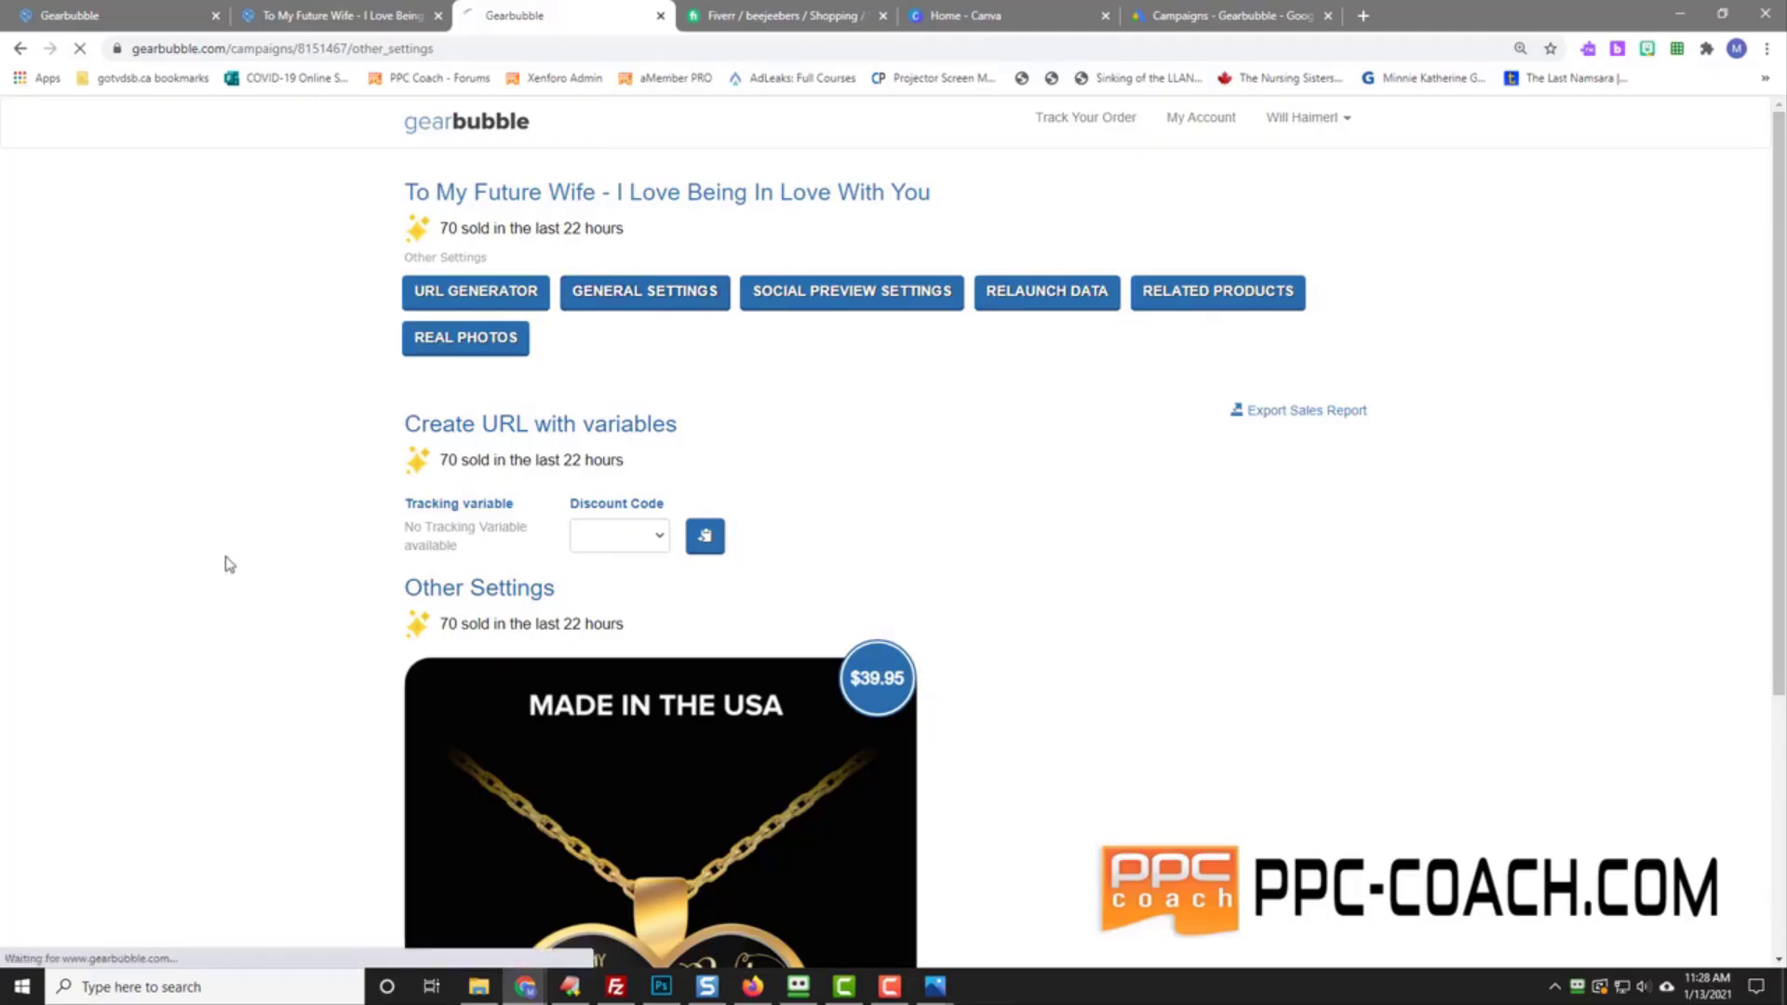
click(411, 724)
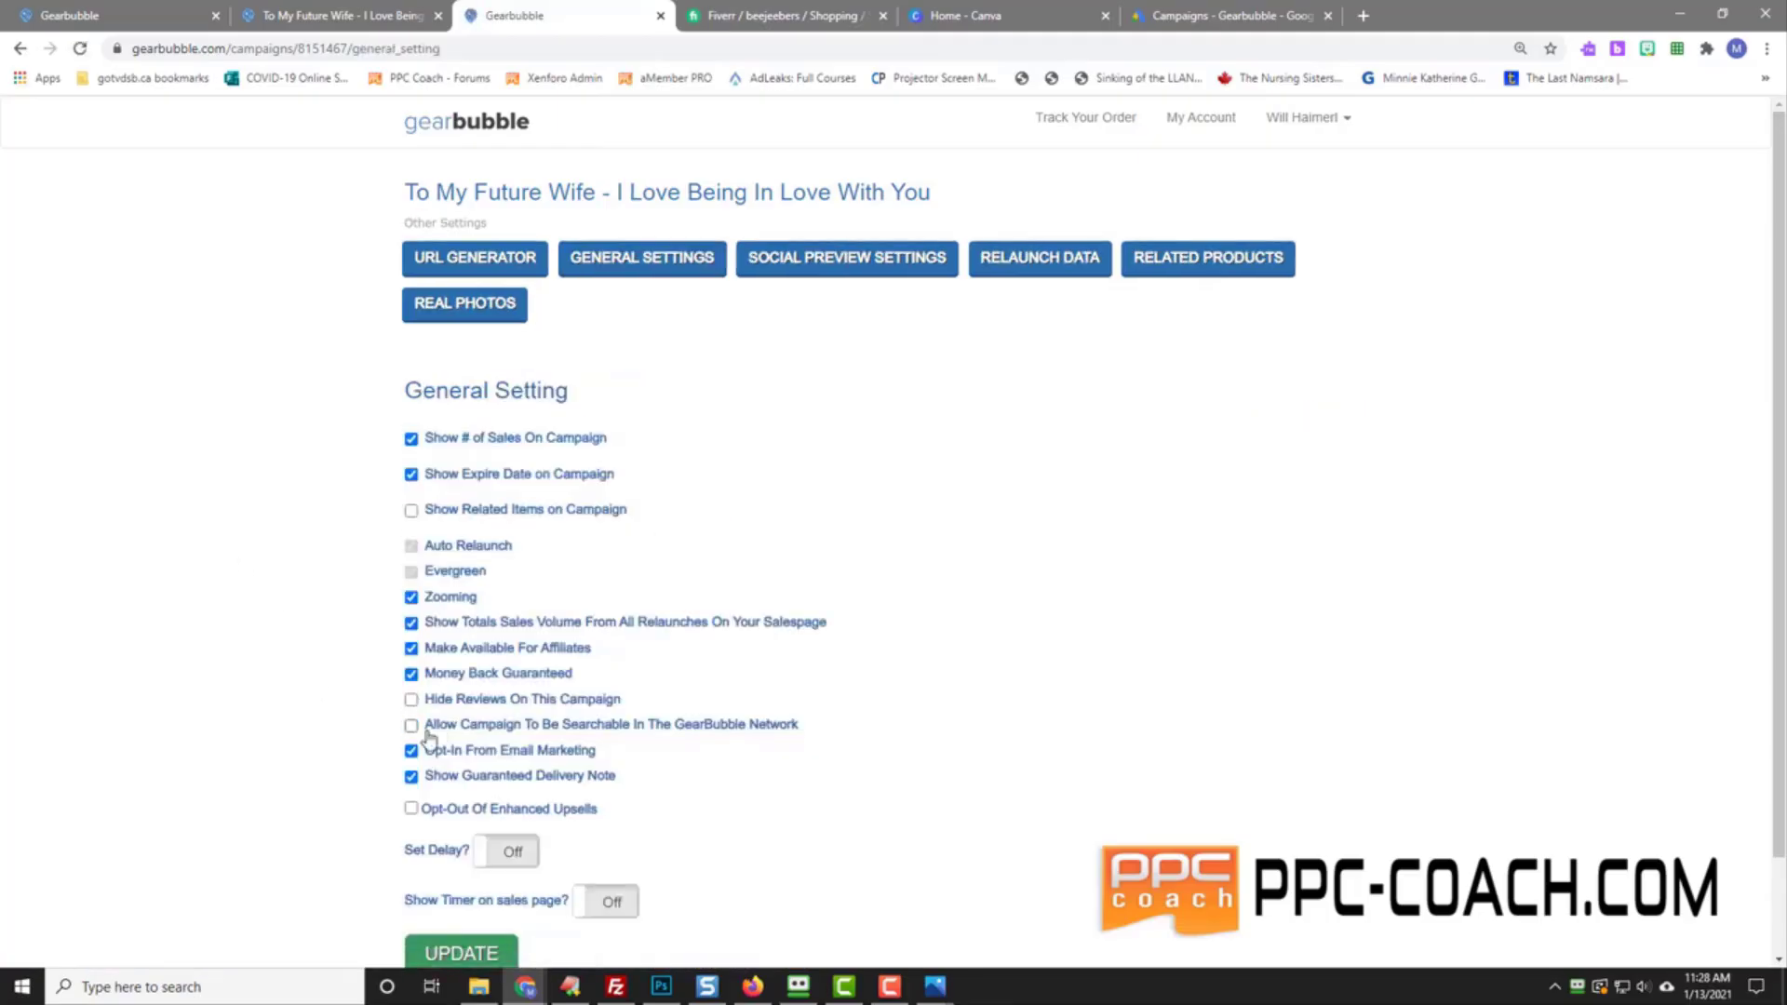
click(460, 954)
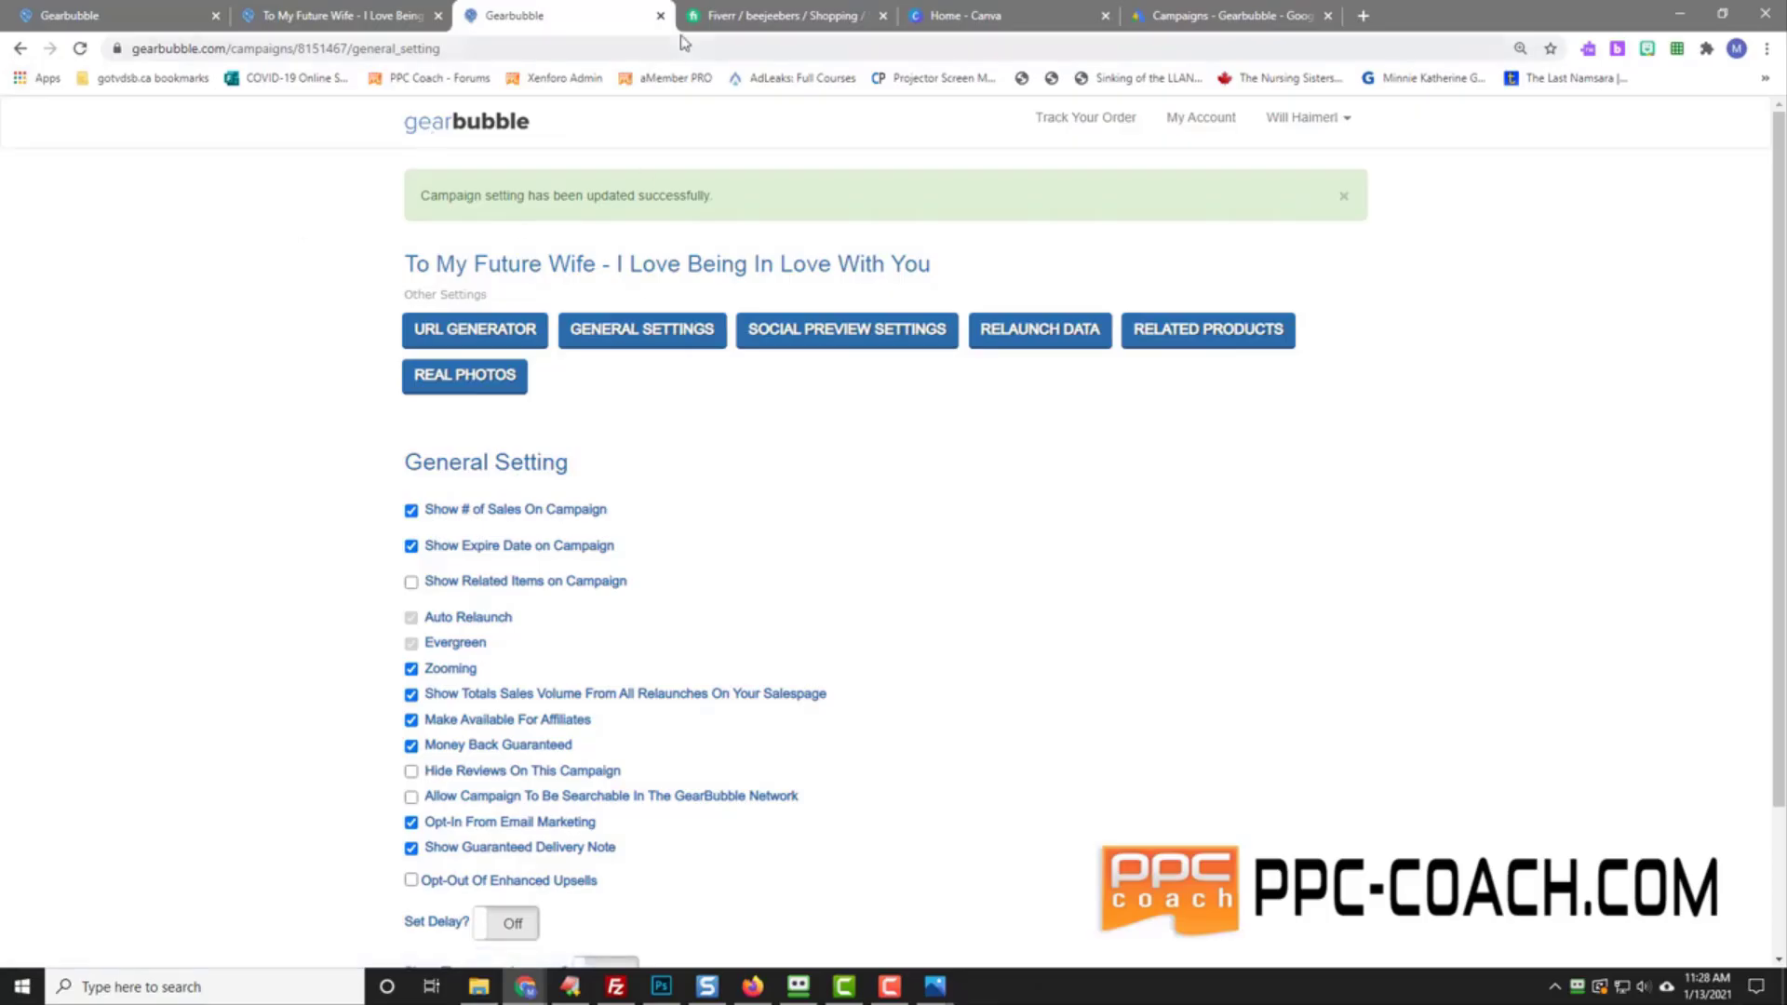
click(660, 16)
click(131, 16)
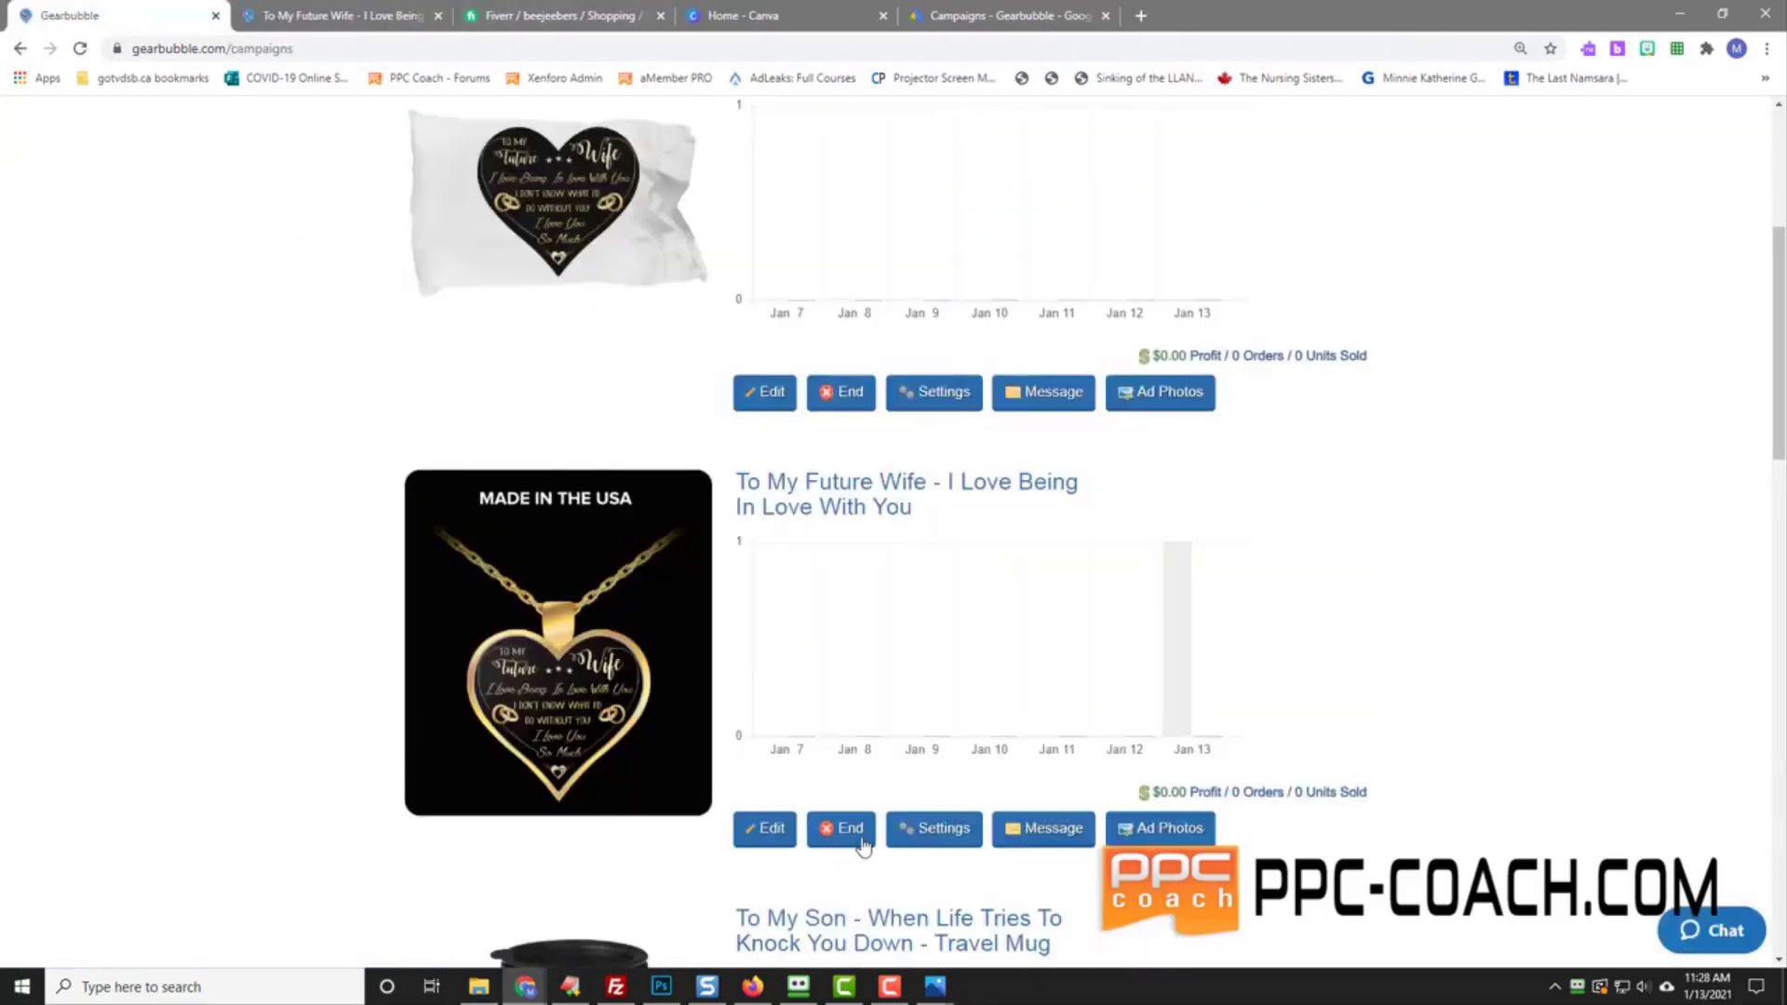
Step: Open this campaign's settings in a new tab
right_click(933, 838)
click(986, 590)
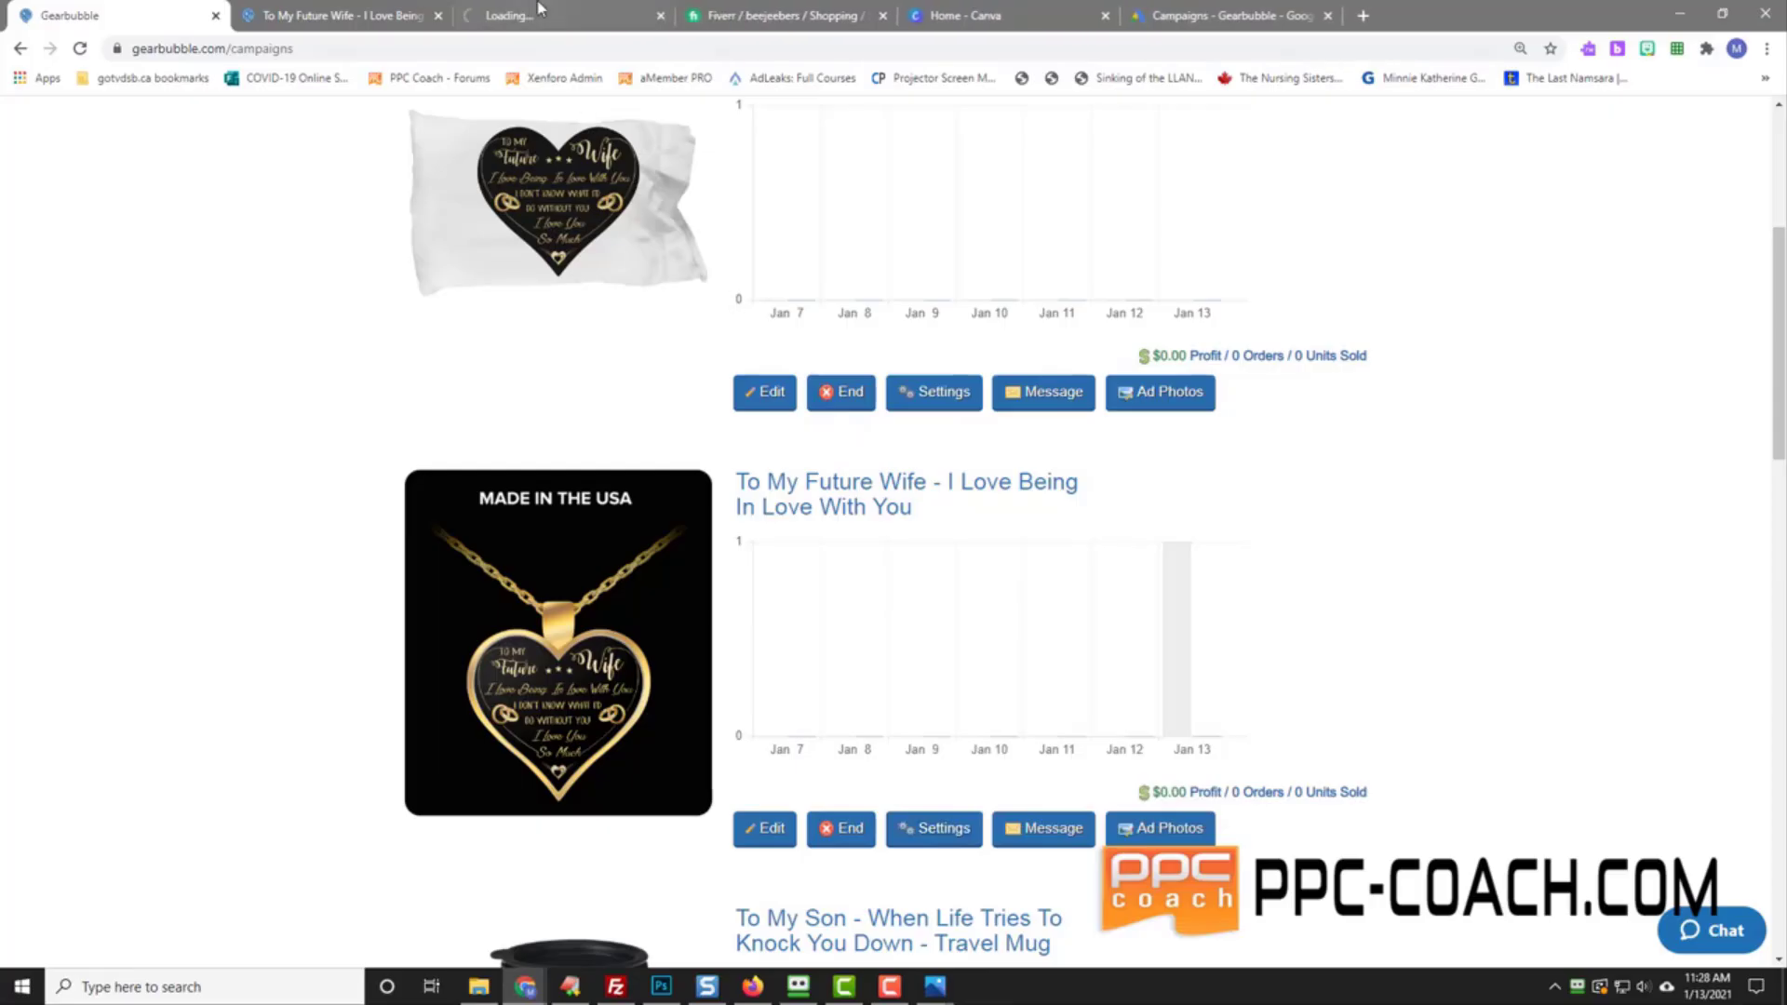
click(538, 8)
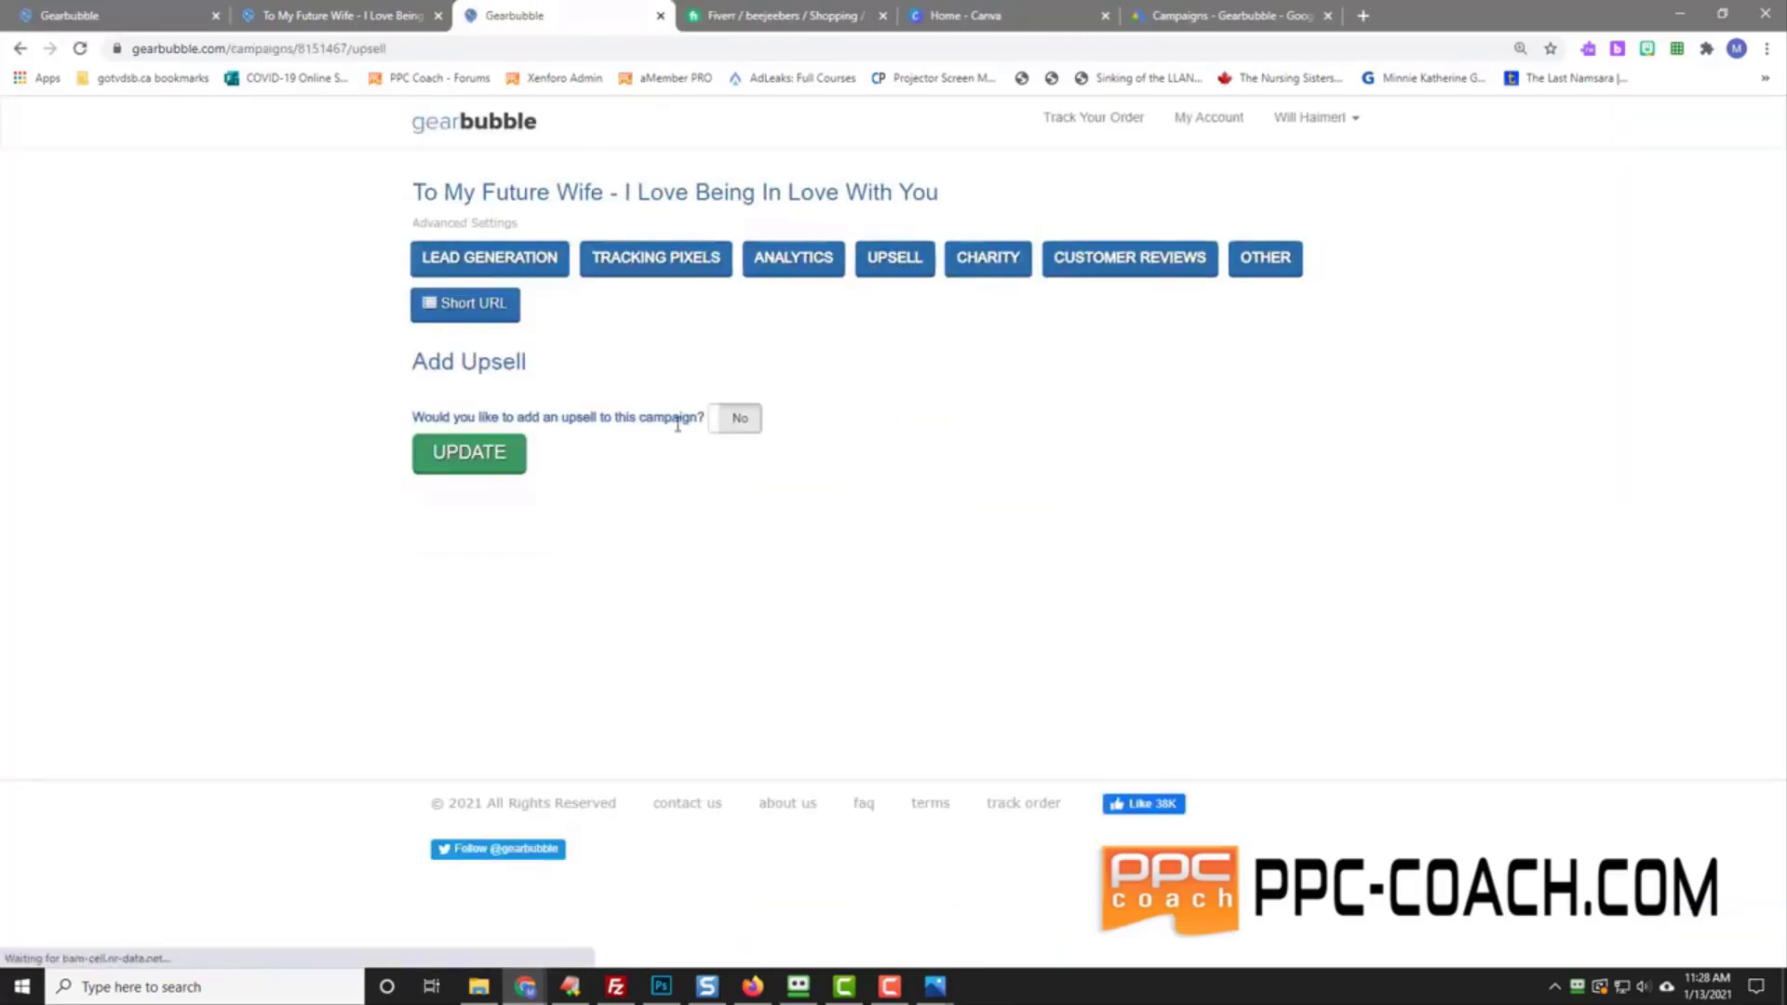
Step: Enable an upsell on the first product with a 20% discount and save it
click(735, 419)
scroll(307, 717, down, 5)
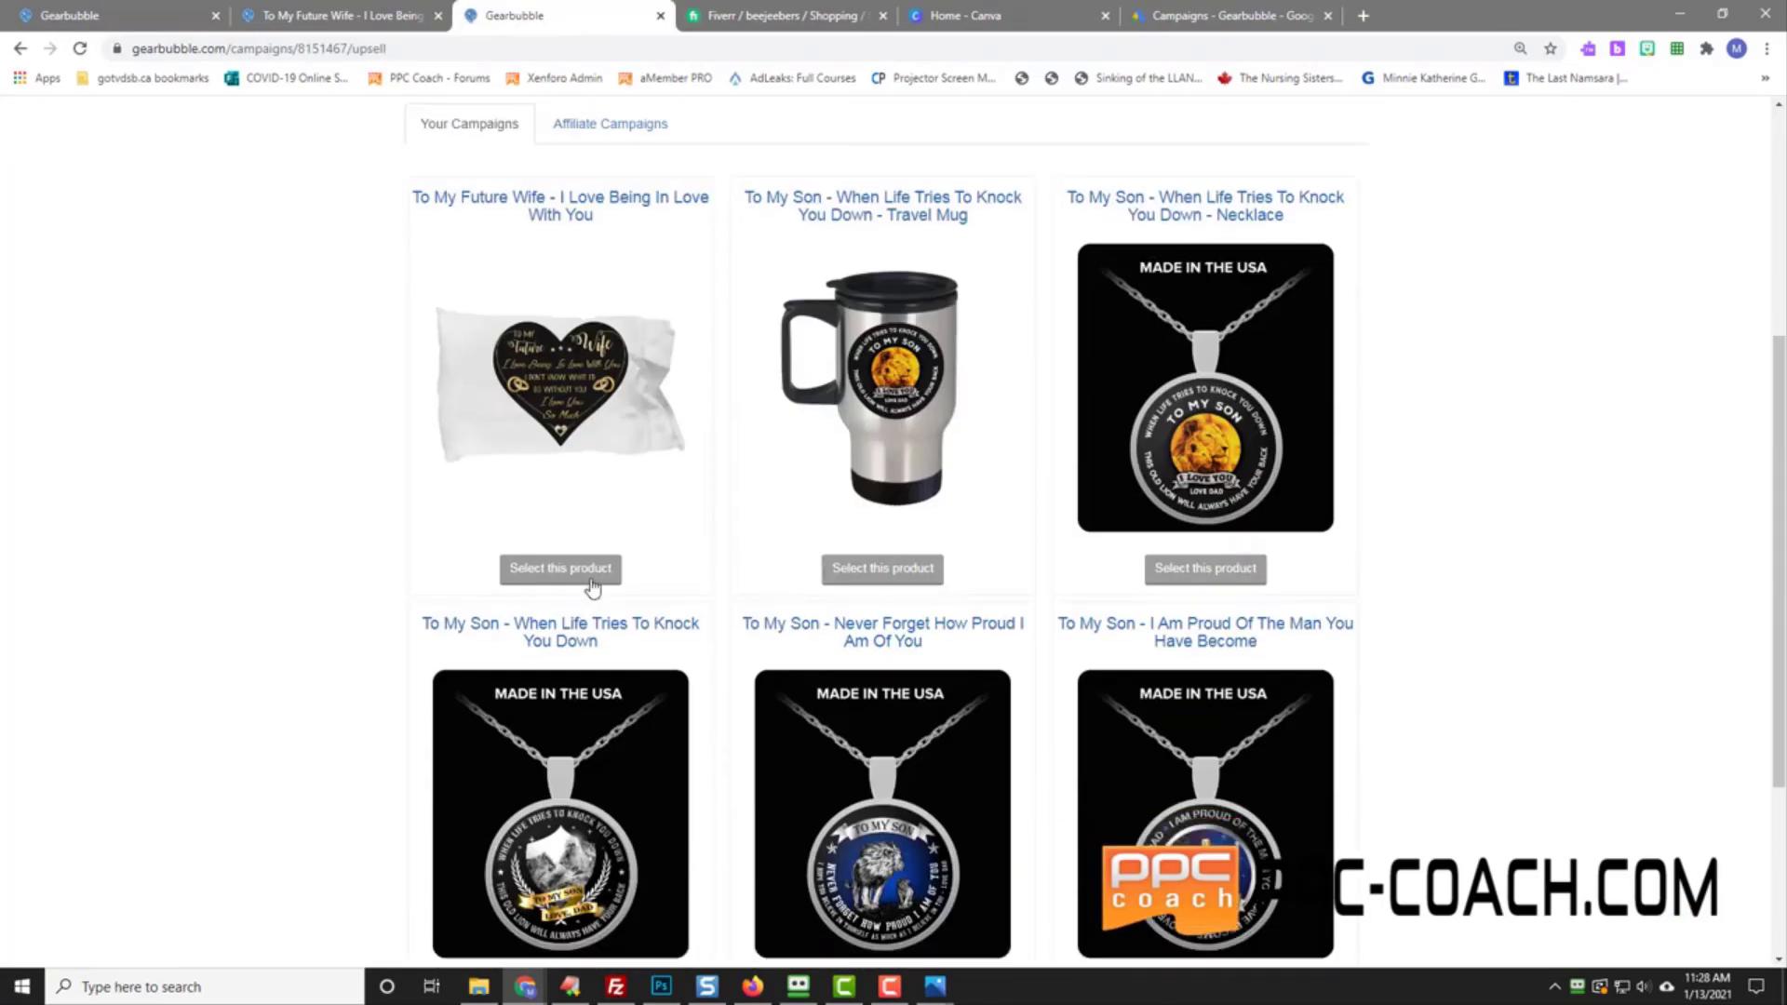
scroll(317, 651, down, 3)
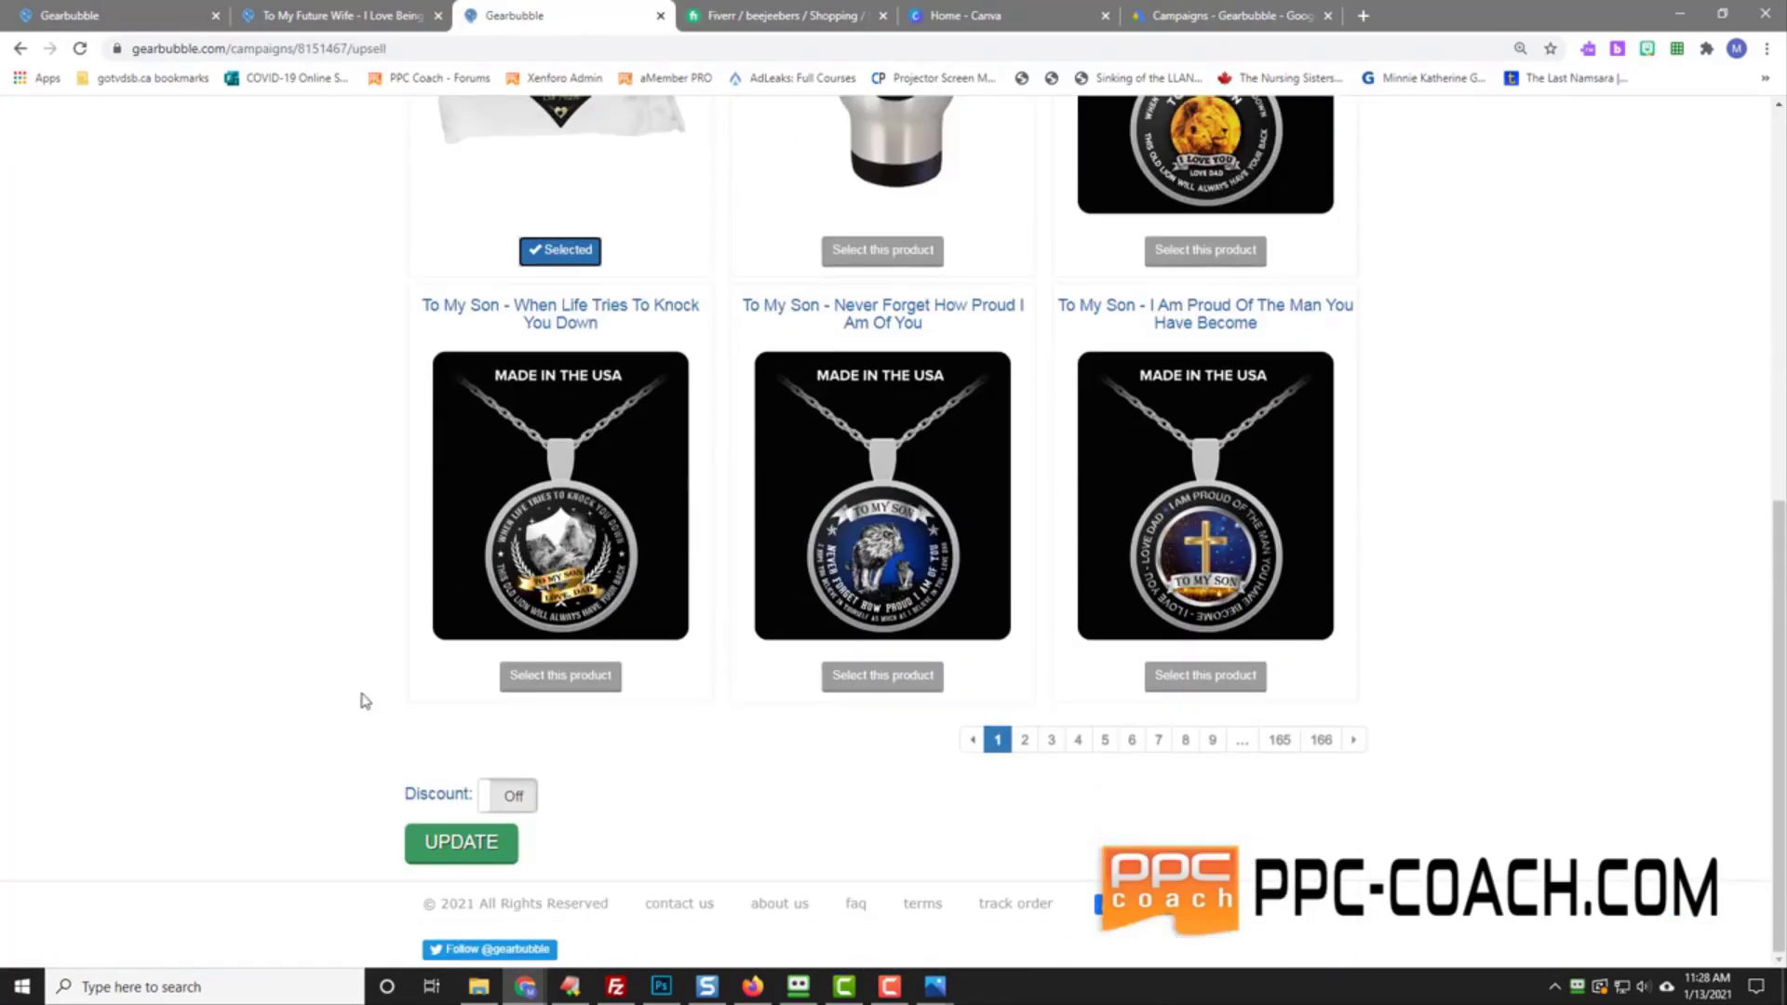
click(507, 796)
click(506, 847)
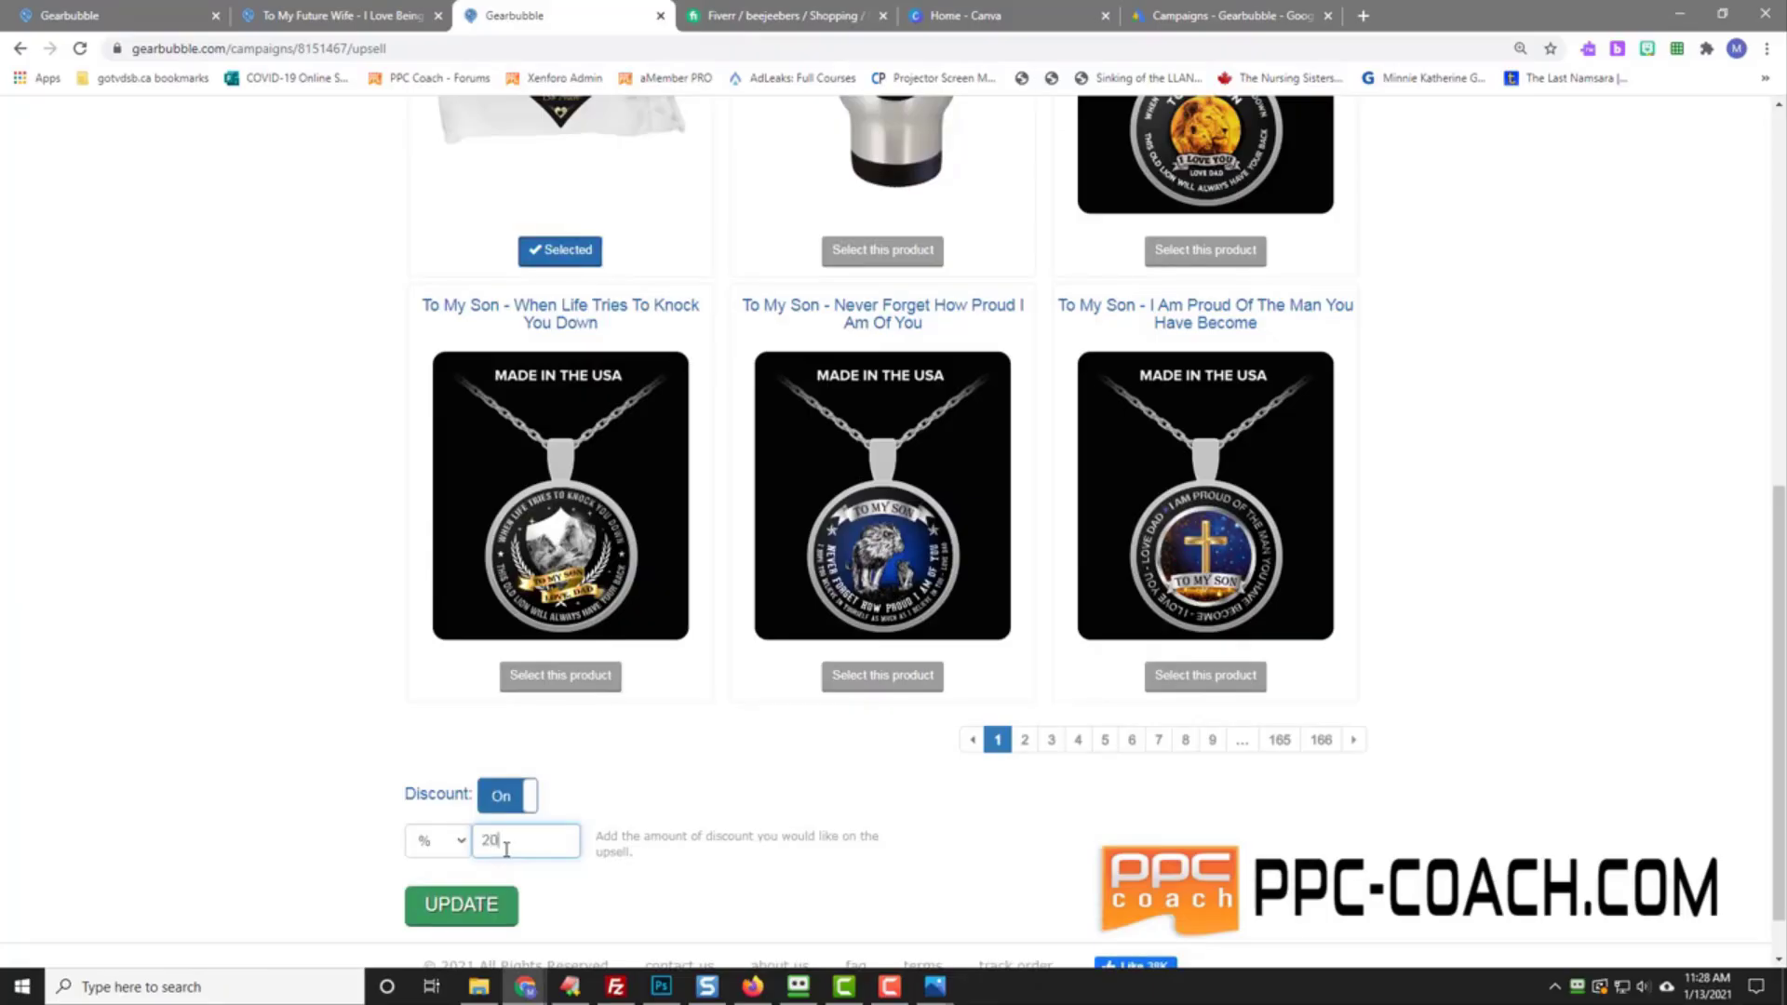
click(438, 917)
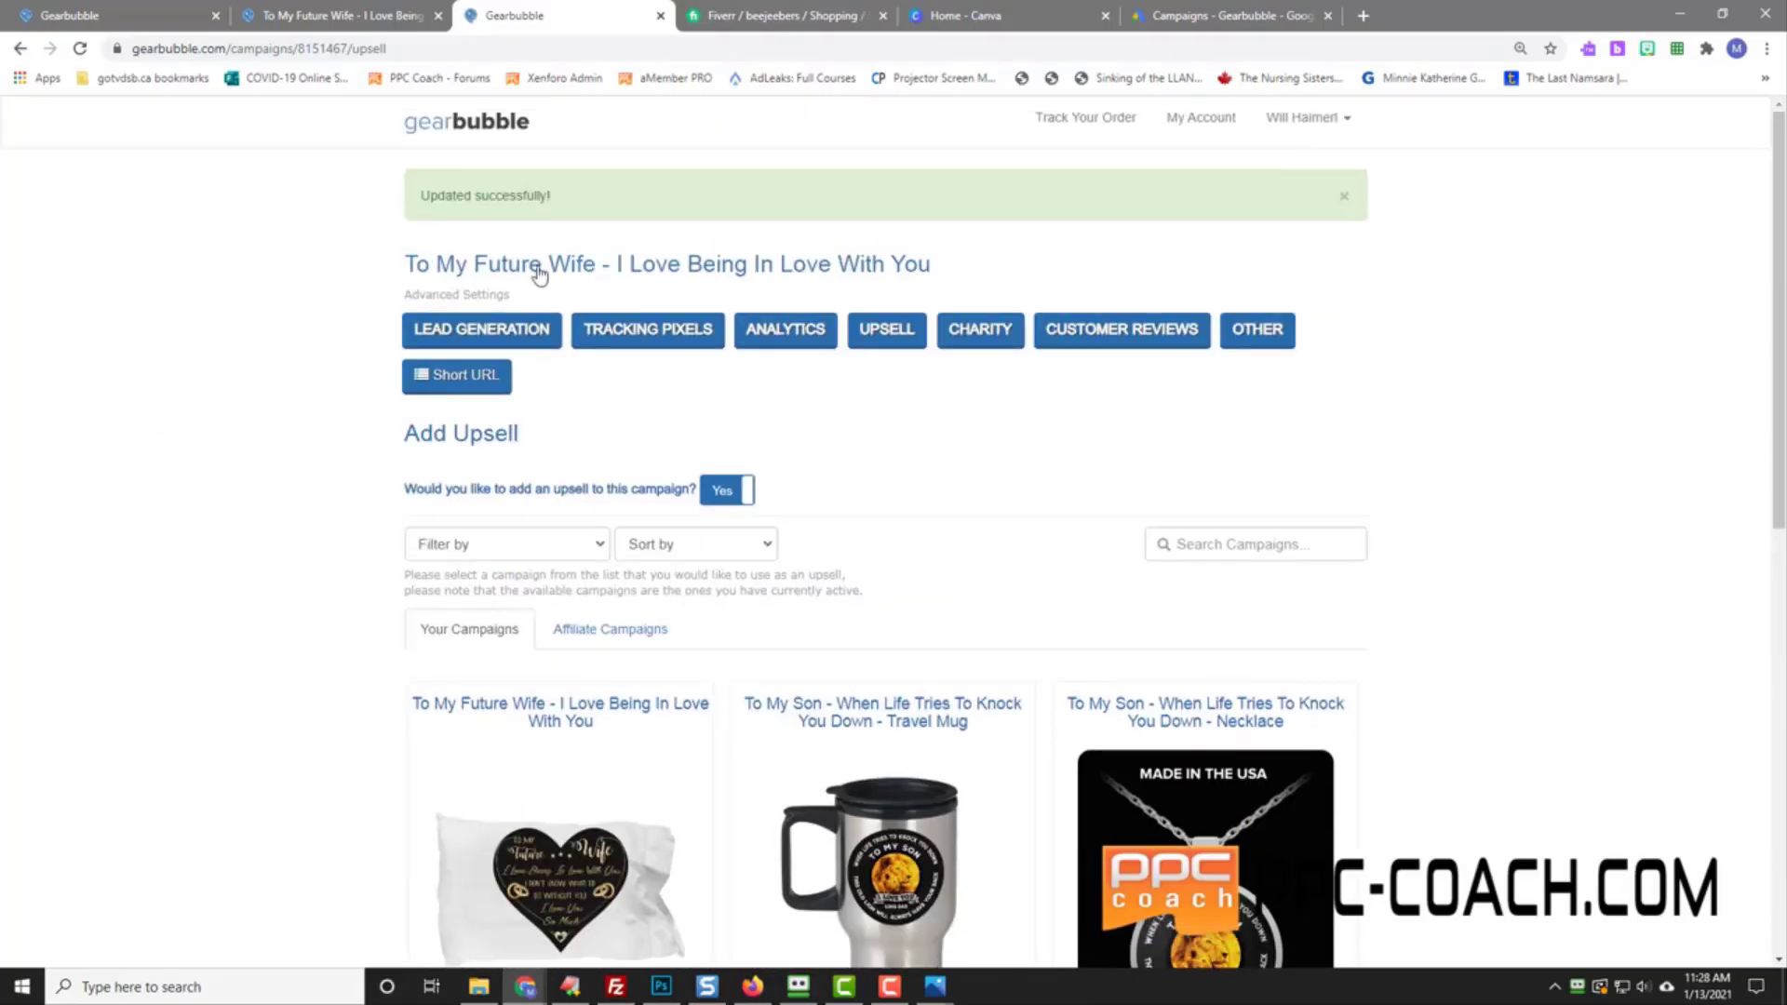
click(630, 335)
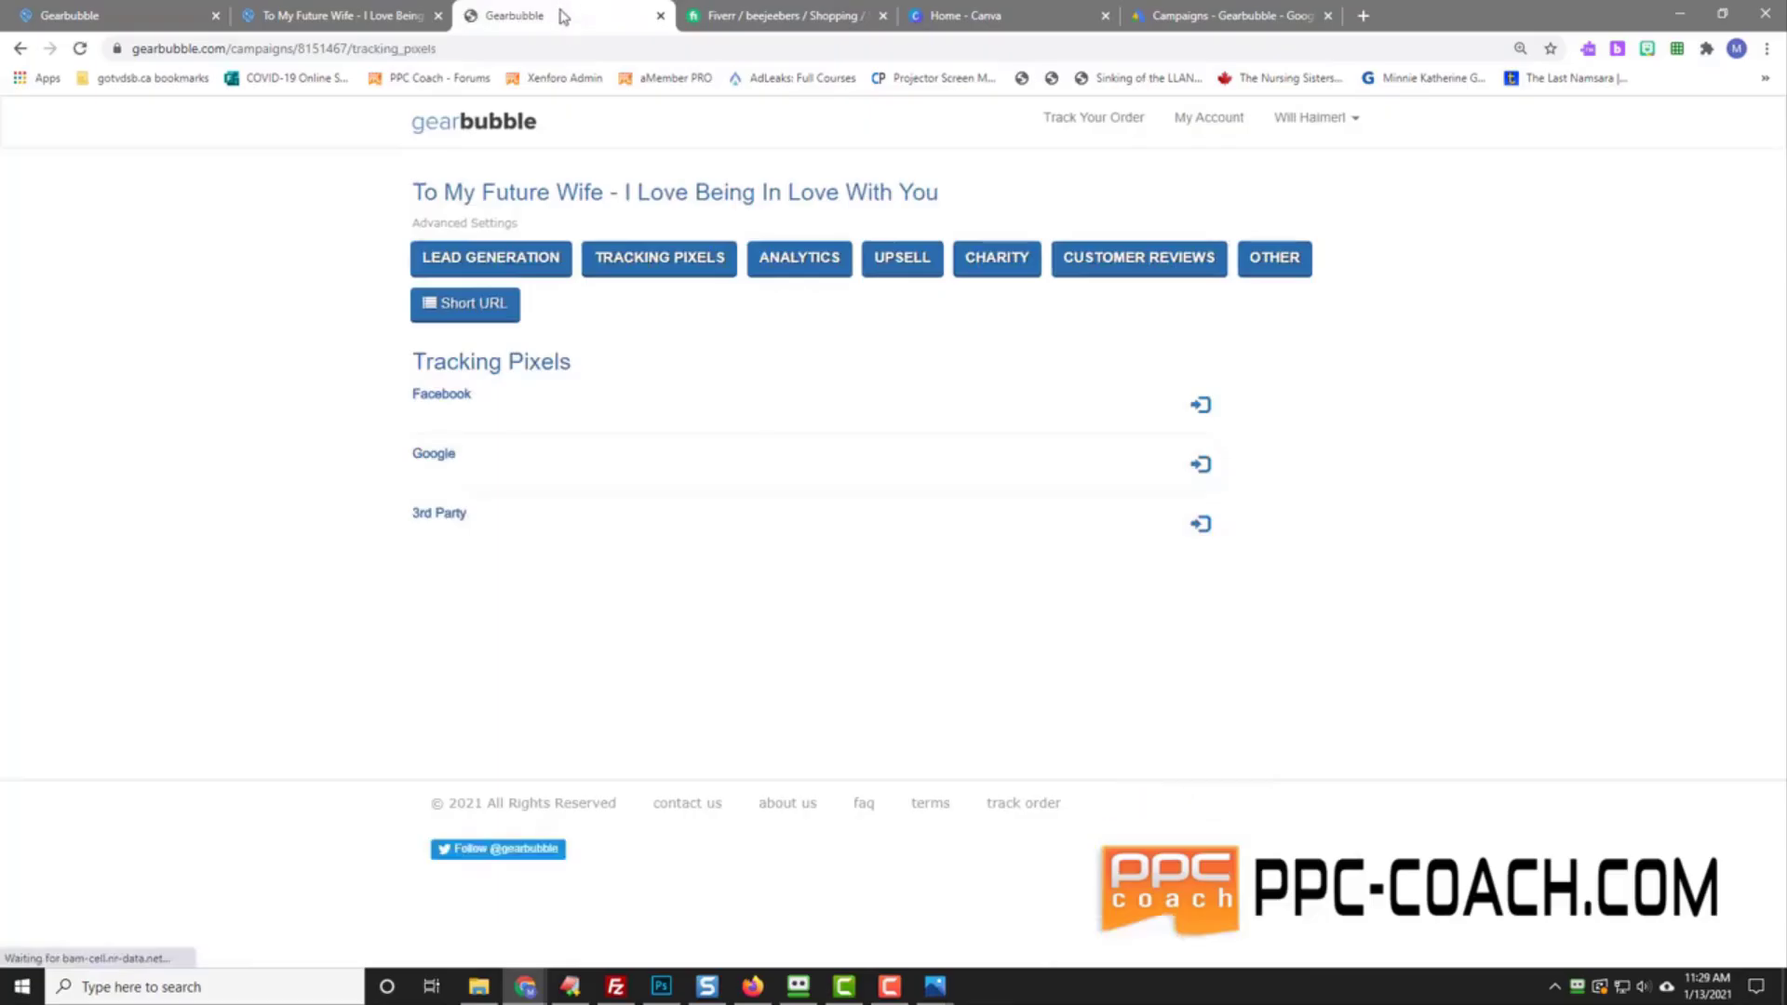
Step: Expand the Google row on Tracking Pixels to show the remarketing snippet and conversion pixel fields
drag(562, 16, 339, 14)
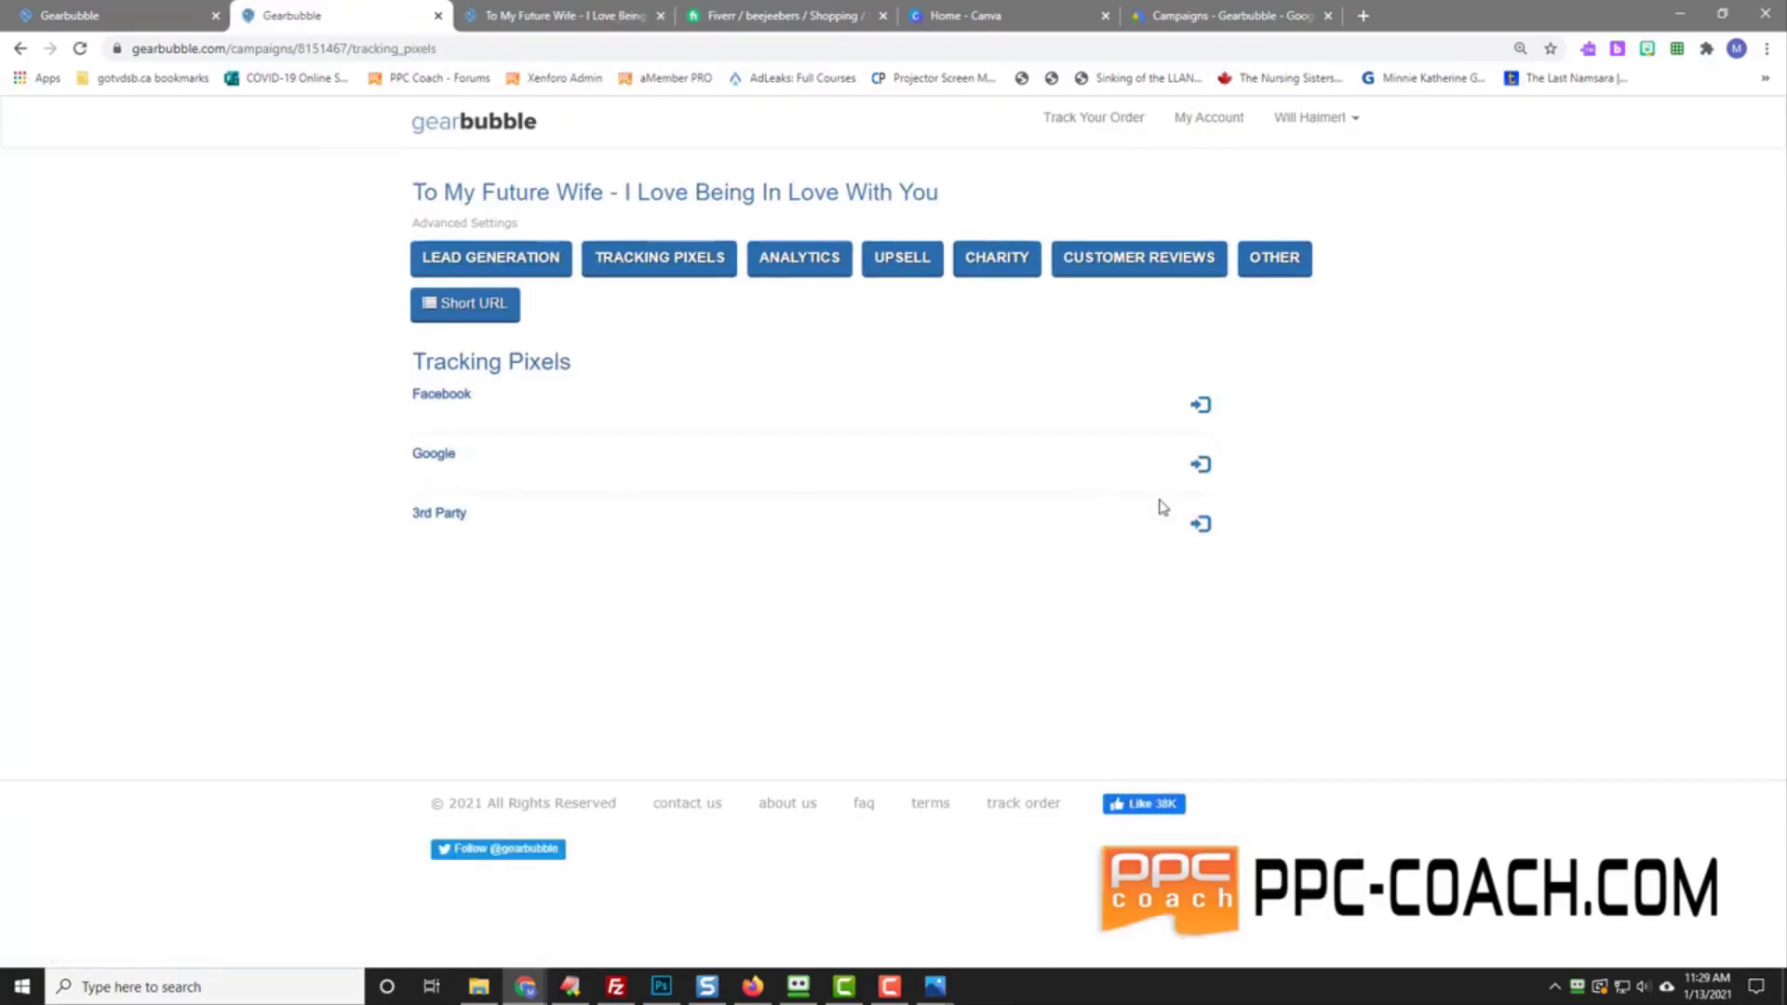
click(1201, 465)
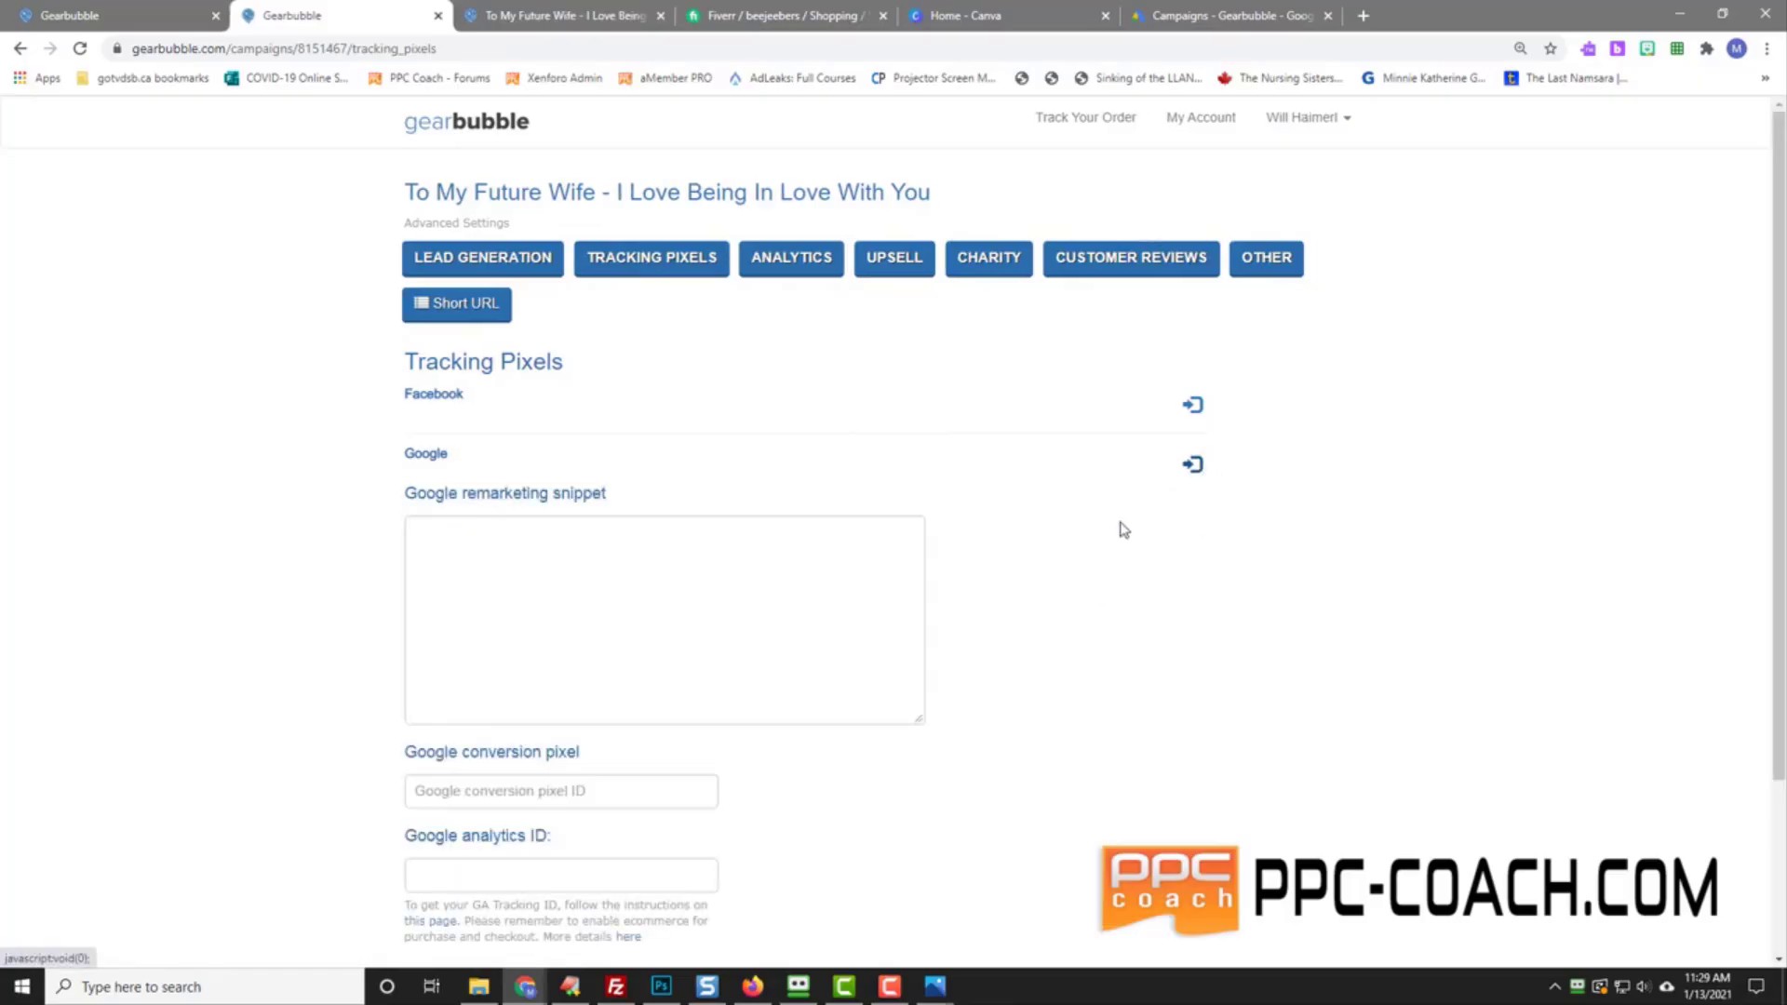
scroll(326, 586, down, 2)
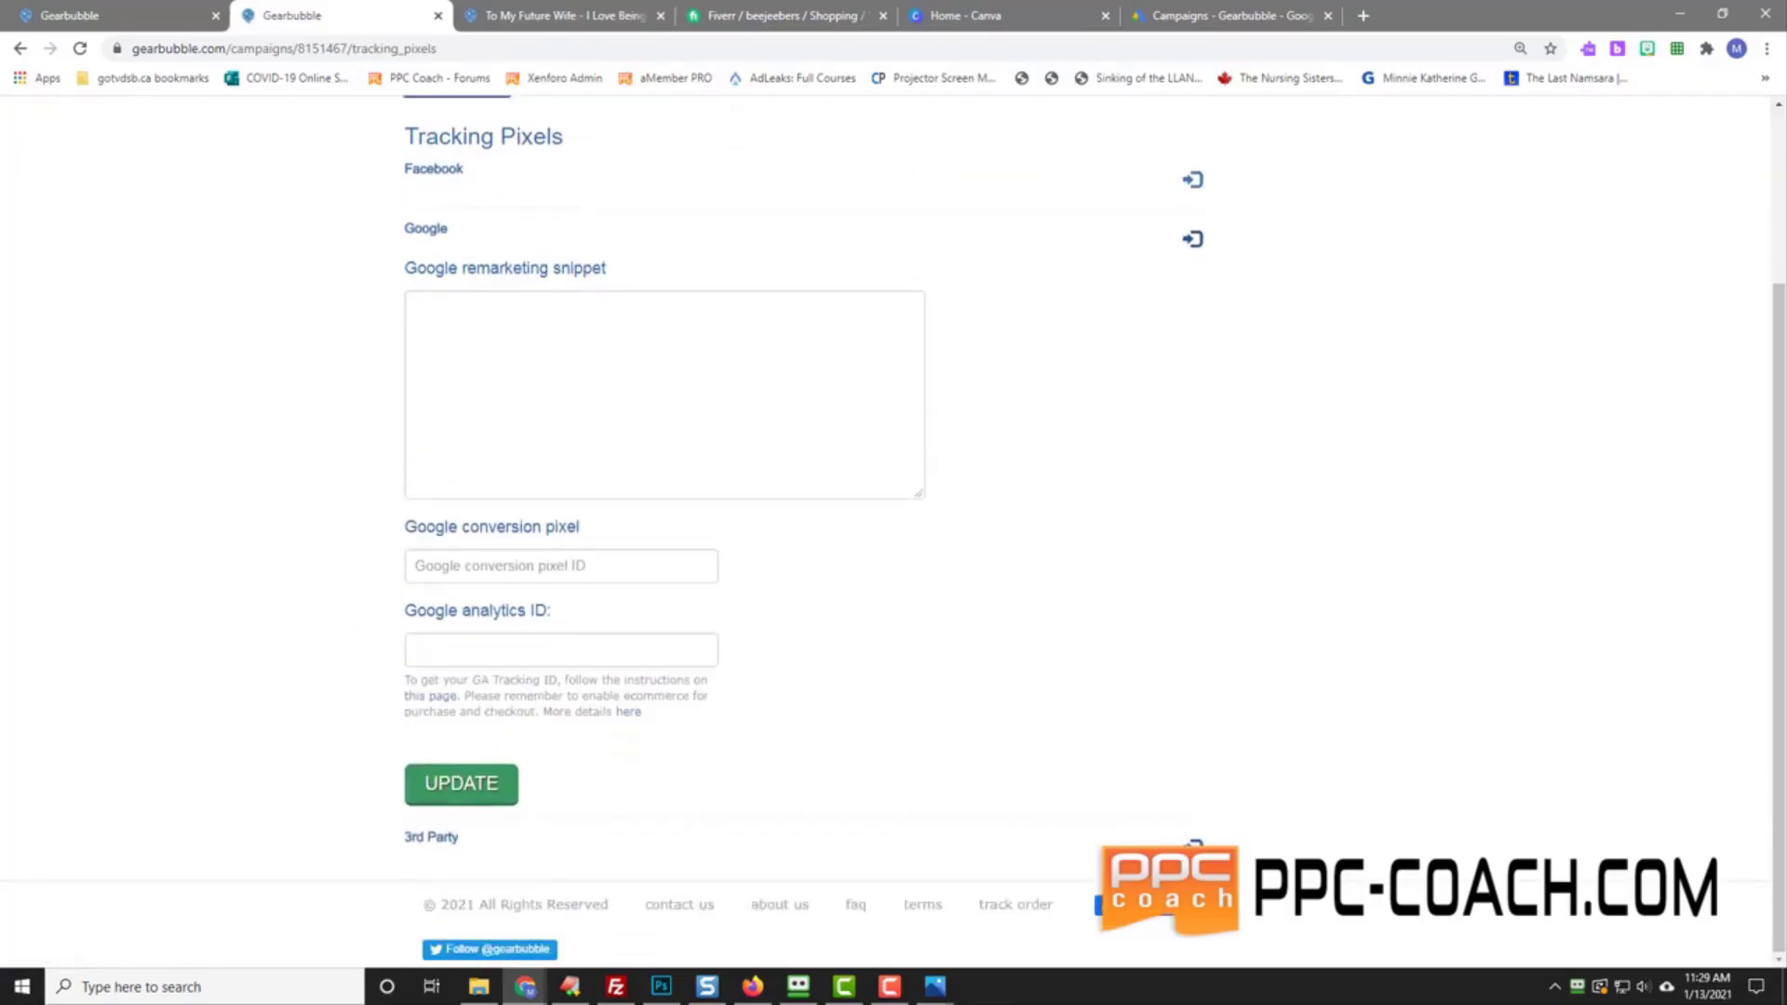
click(1193, 239)
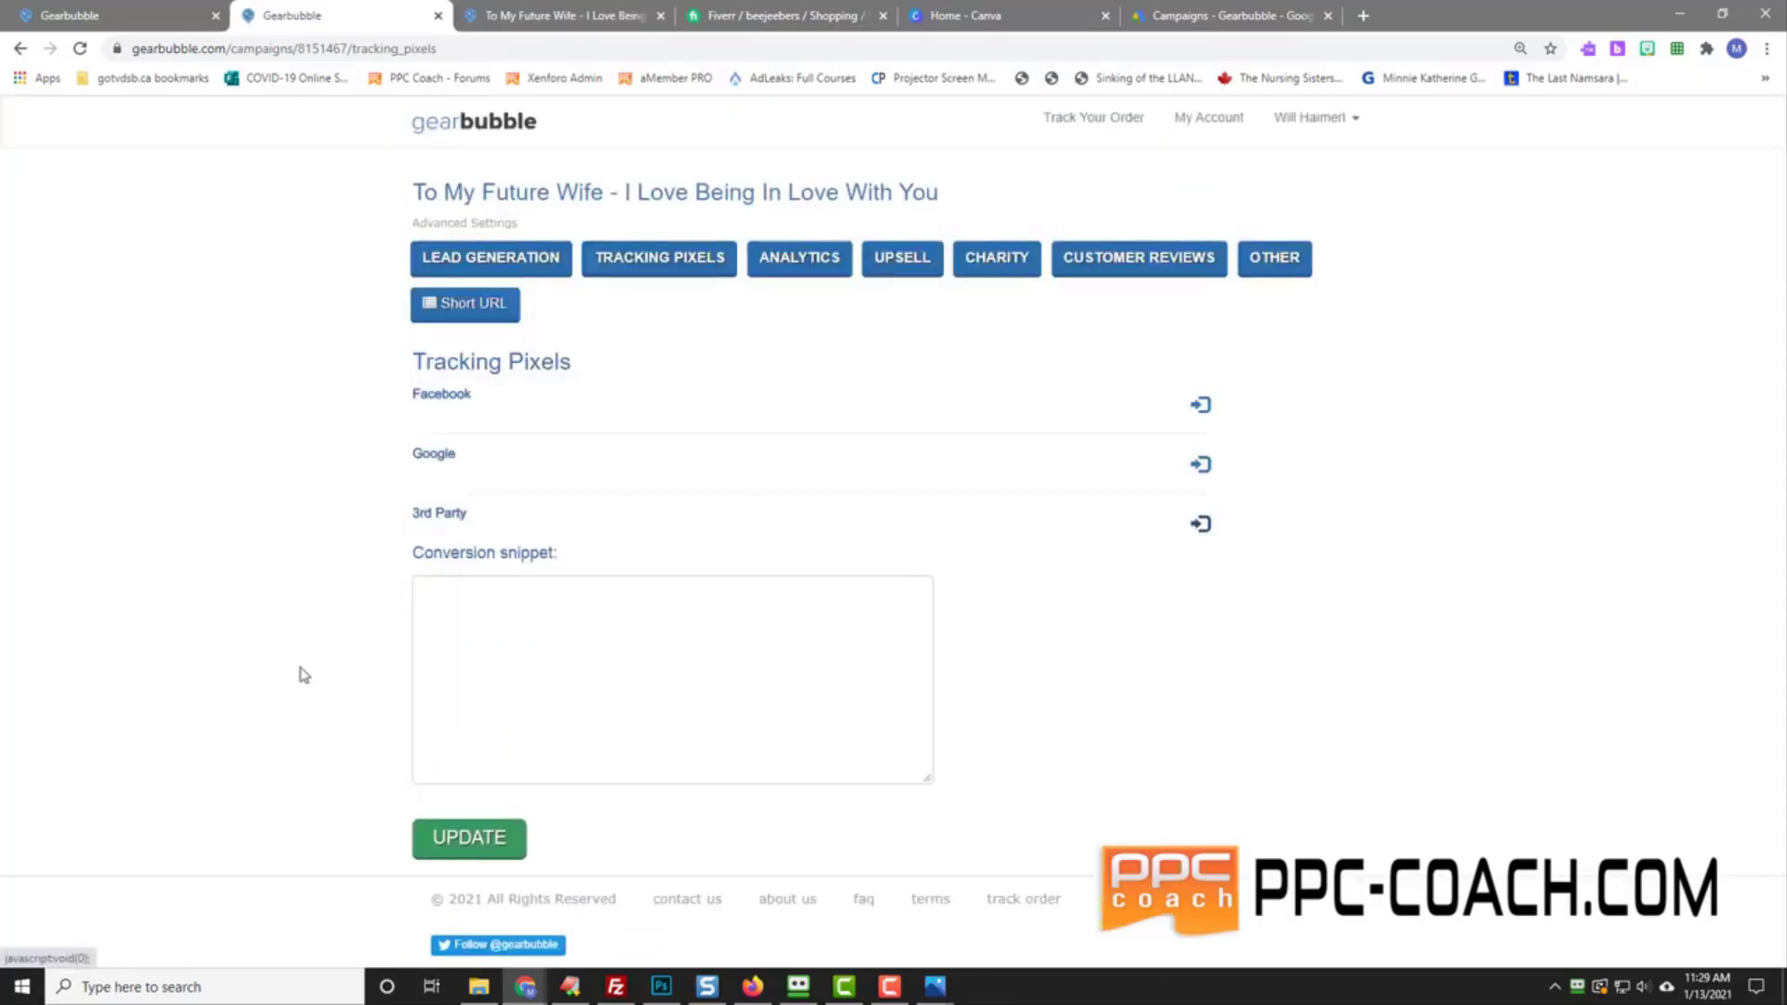
click(1201, 465)
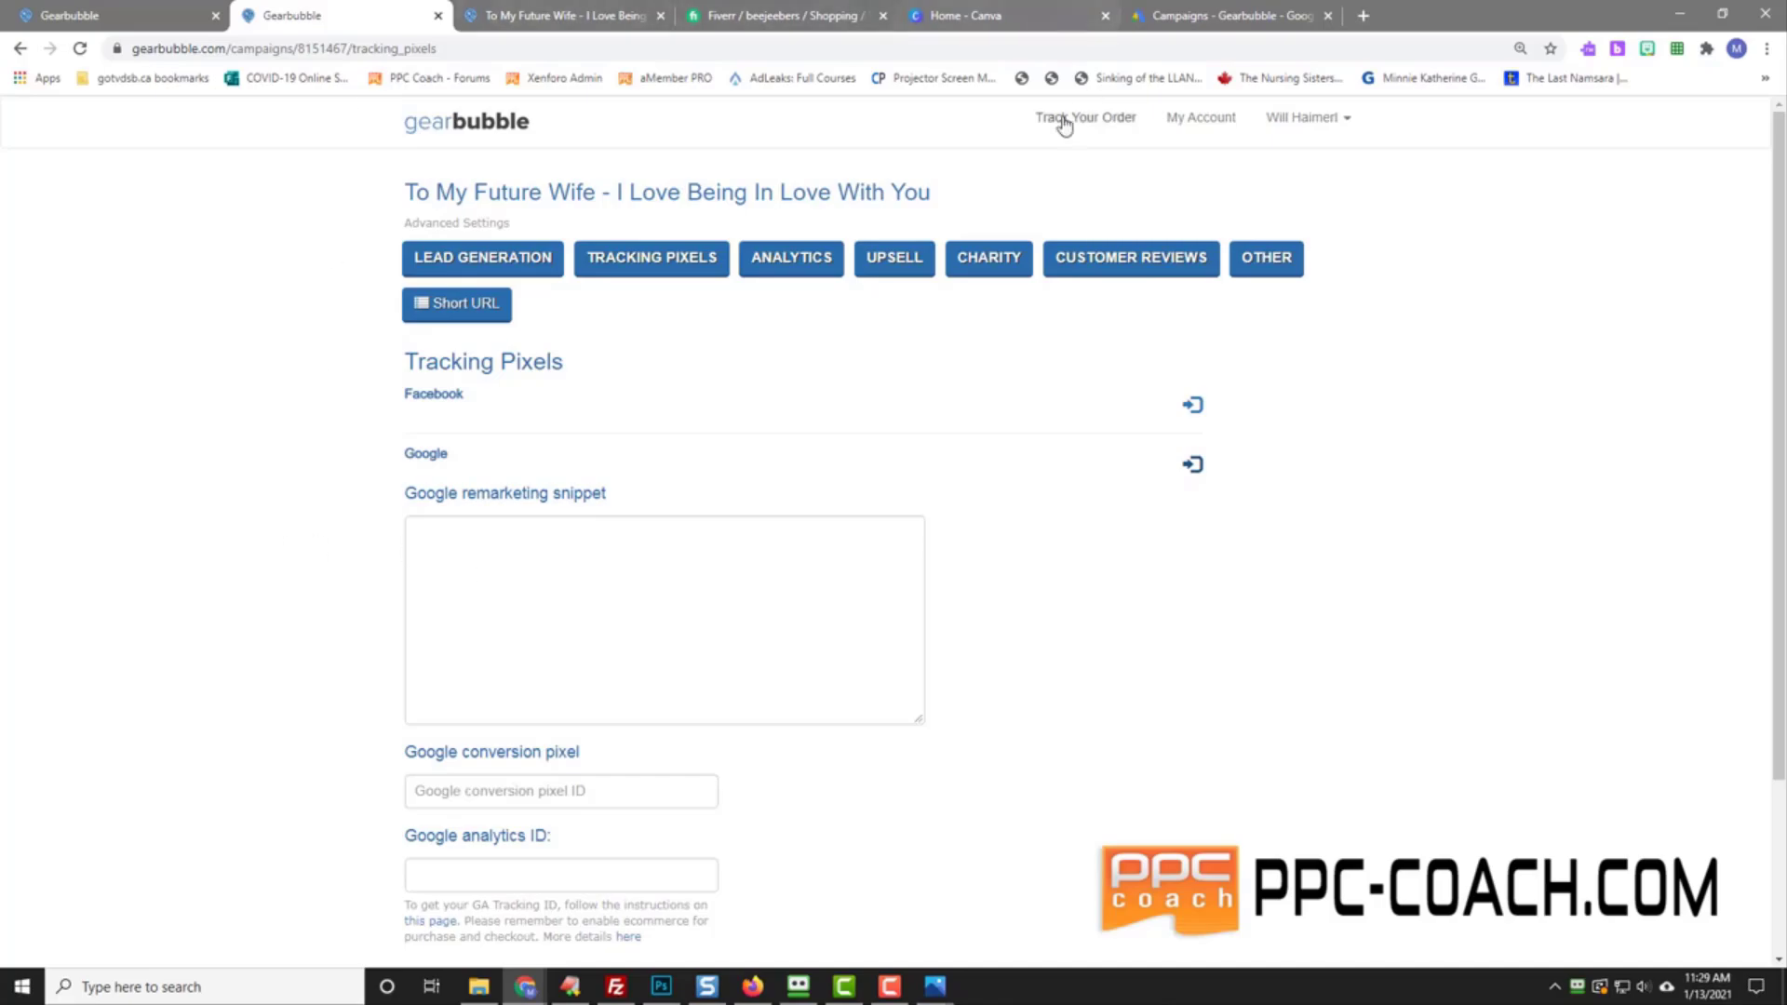
Step: Start a new Website conversion action in Google Ads with category Purchase
click(1244, 17)
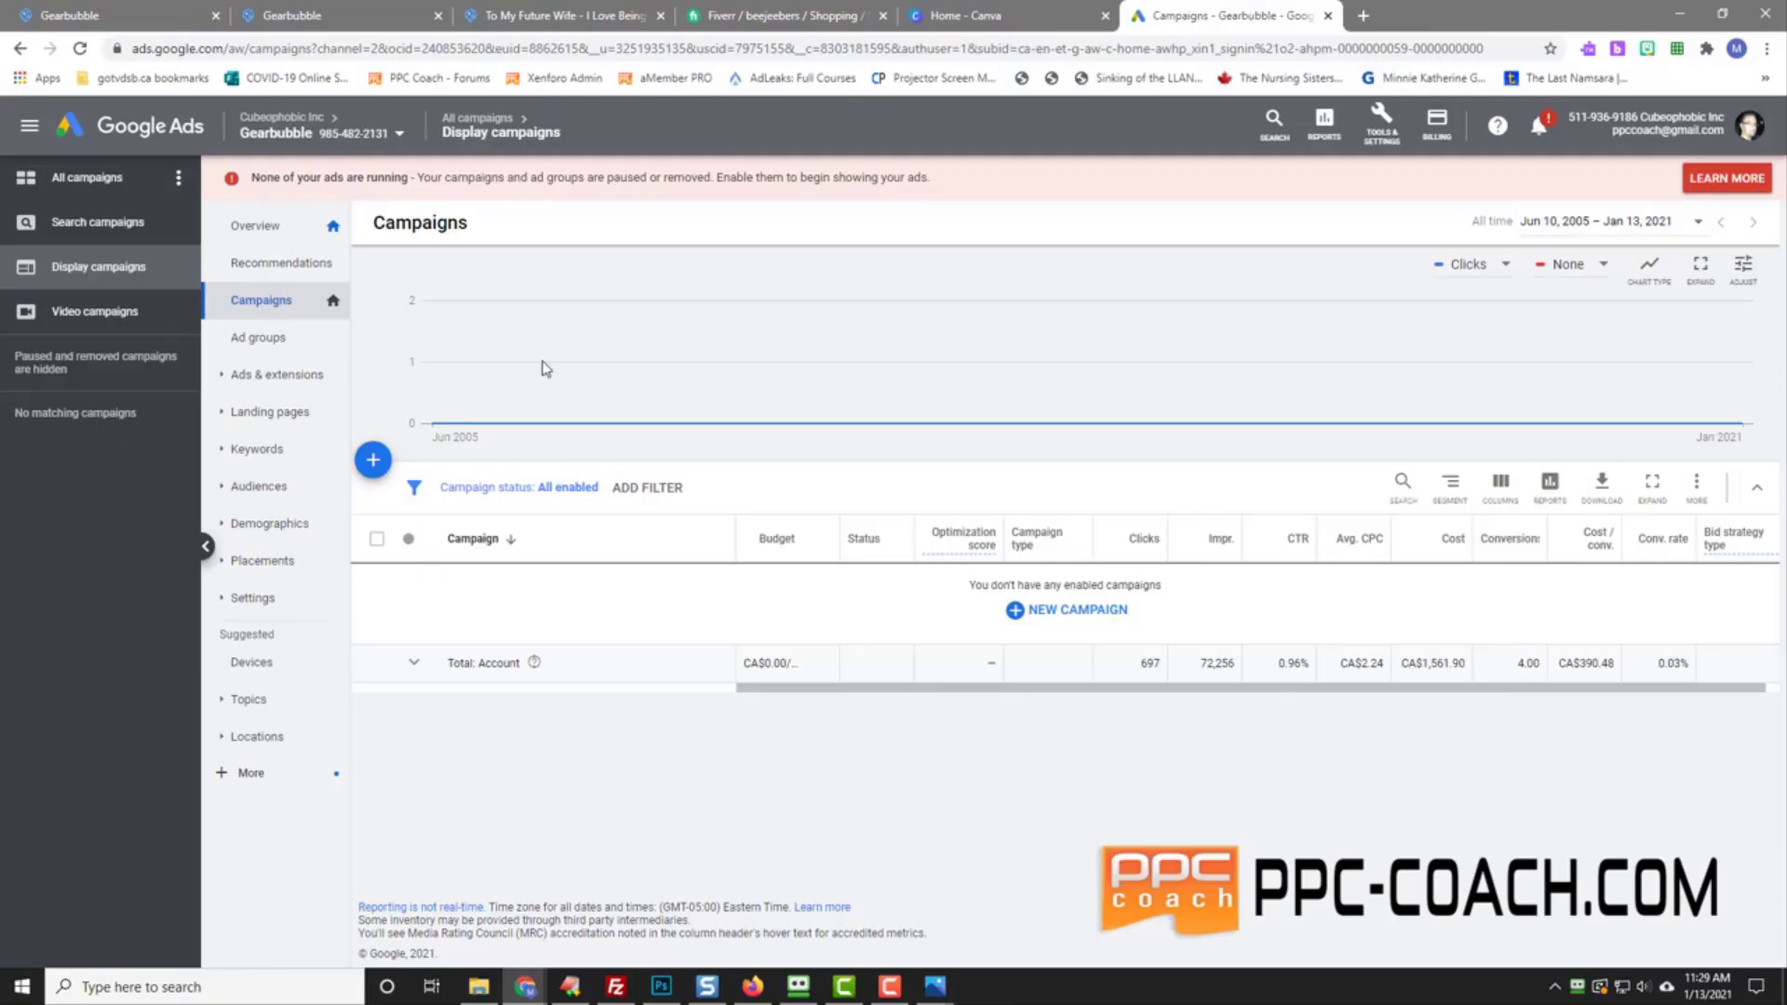
click(1386, 139)
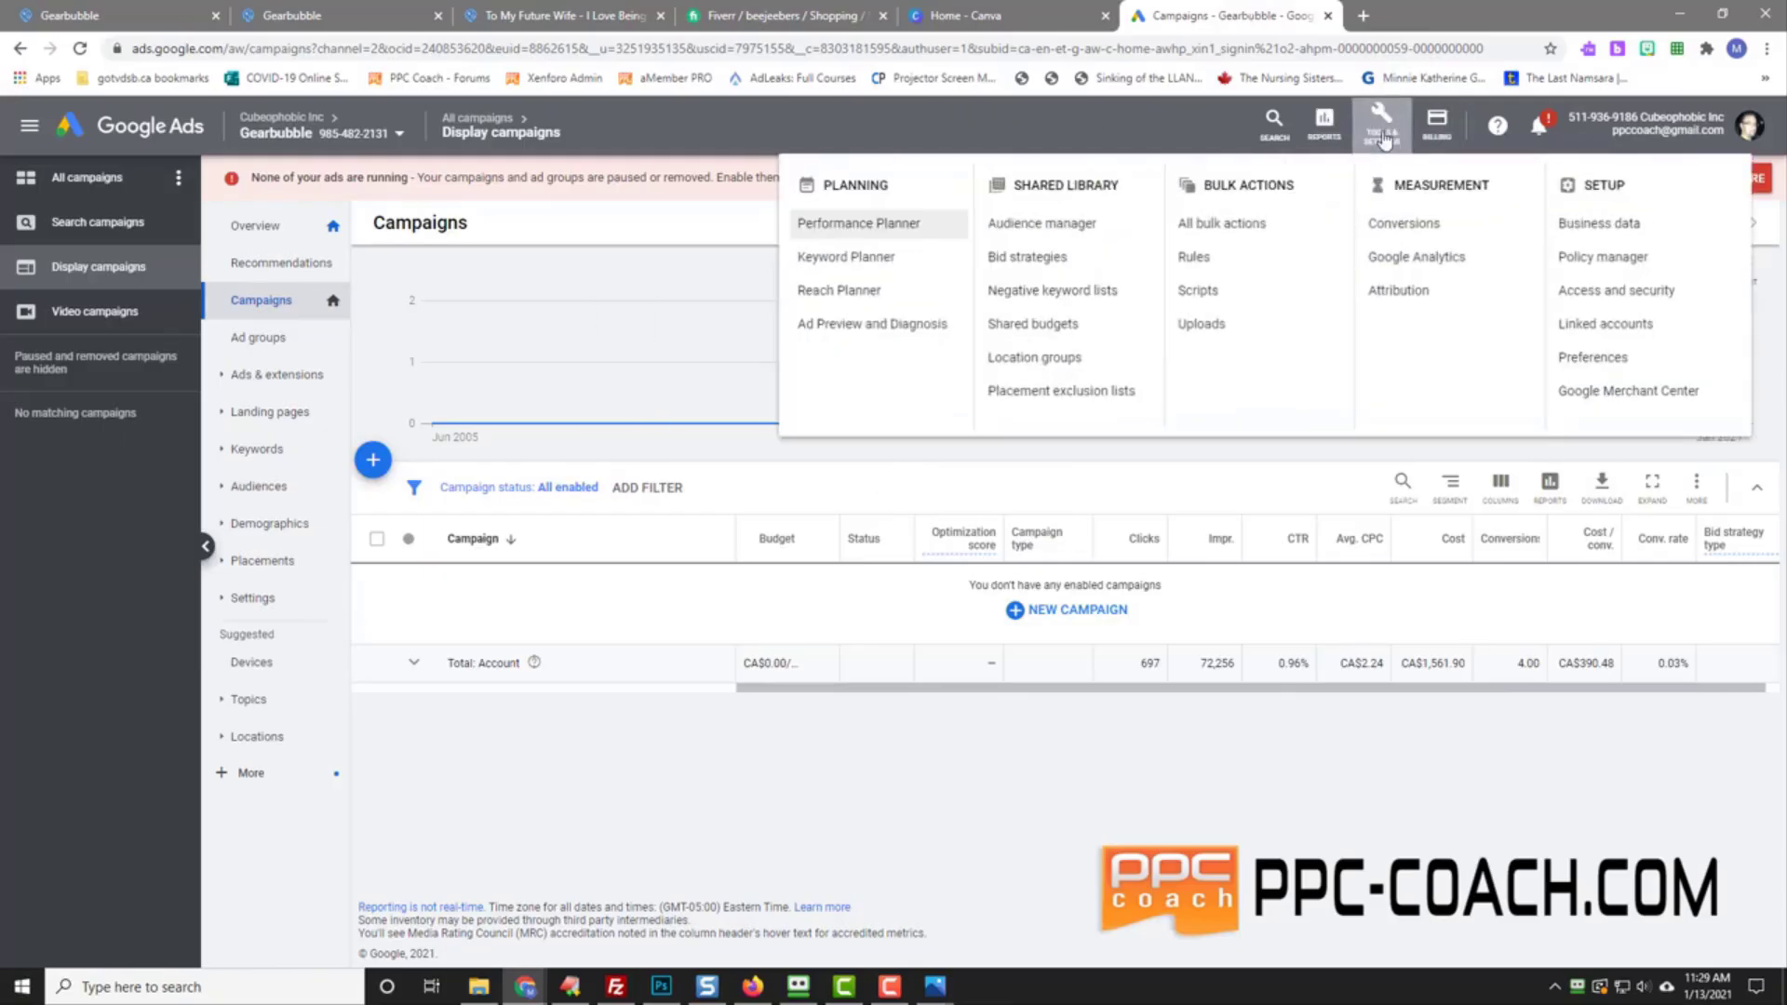
click(1403, 228)
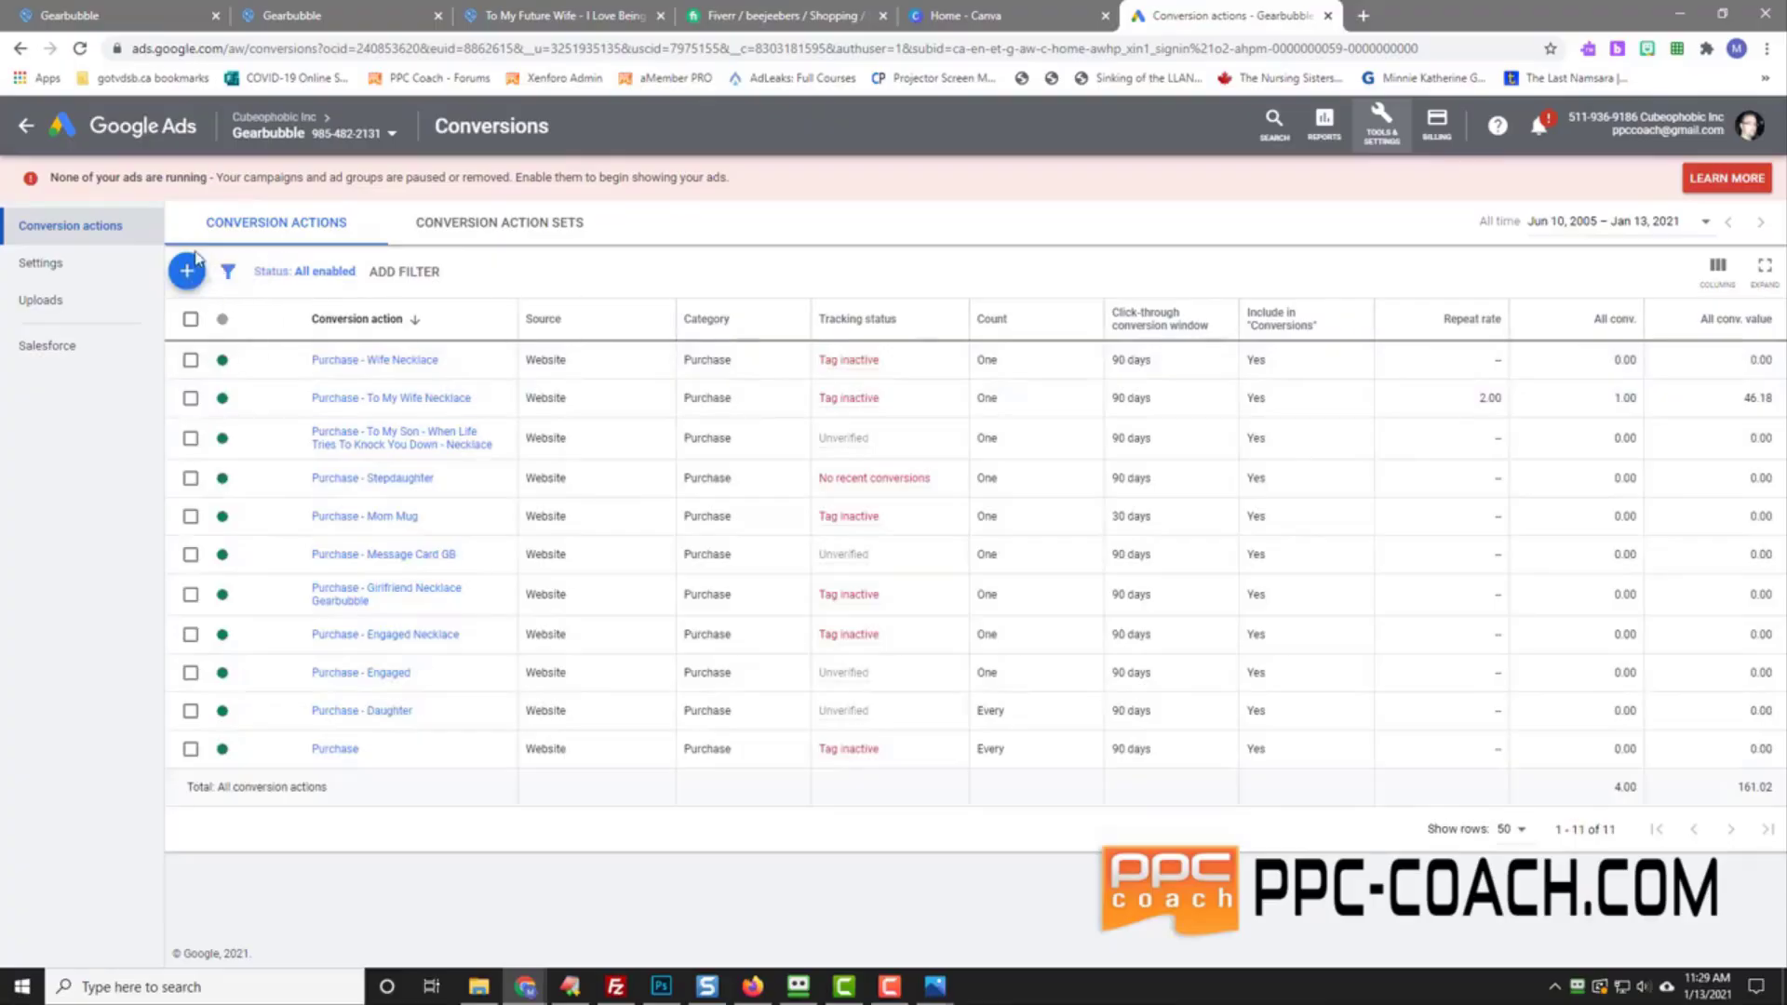
click(186, 271)
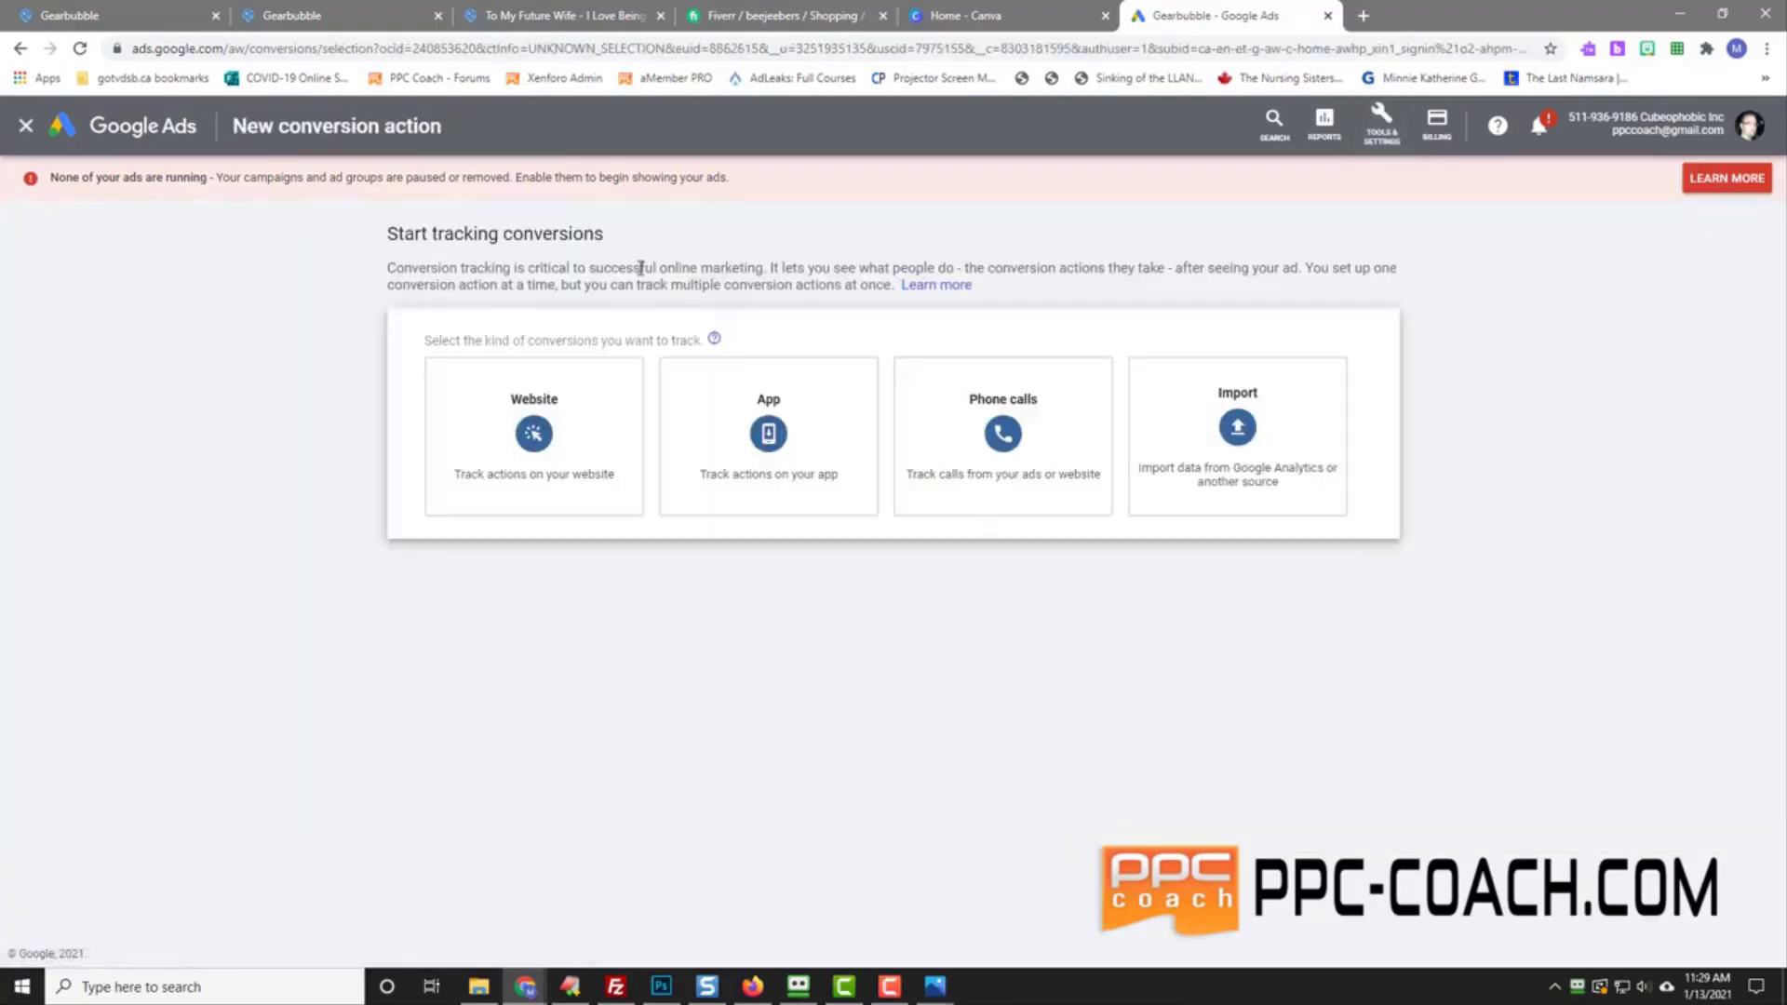
click(538, 438)
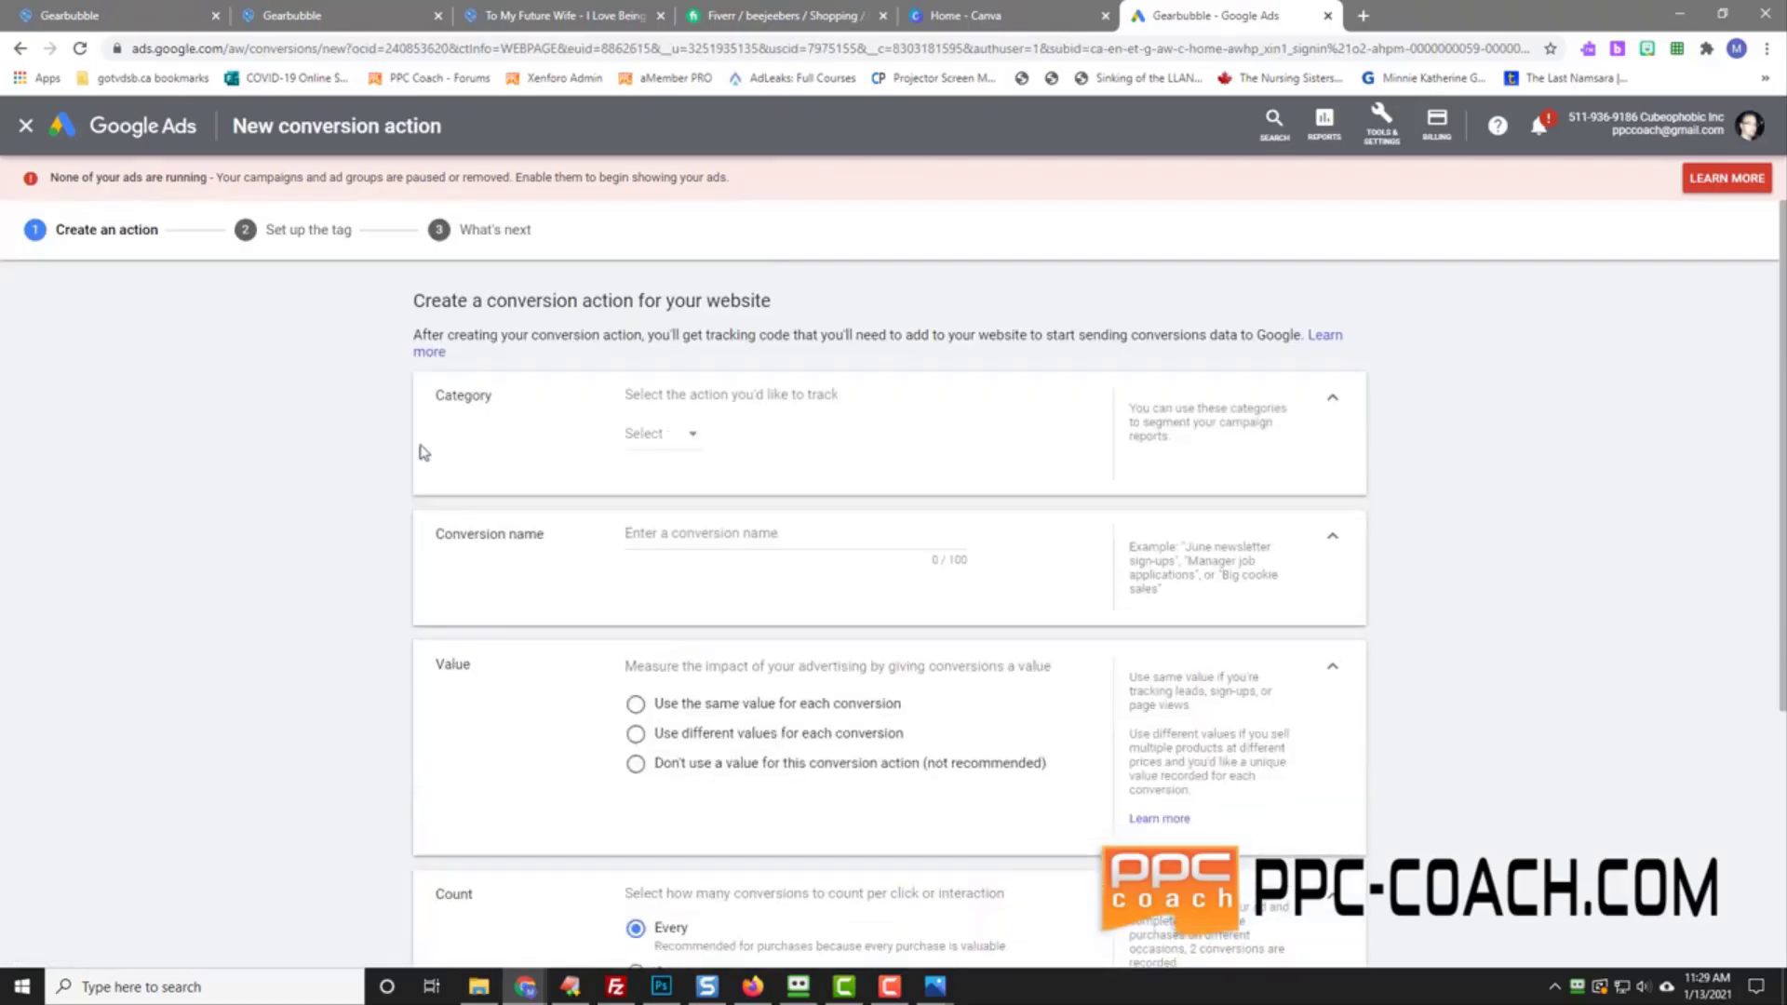
click(672, 440)
click(314, 485)
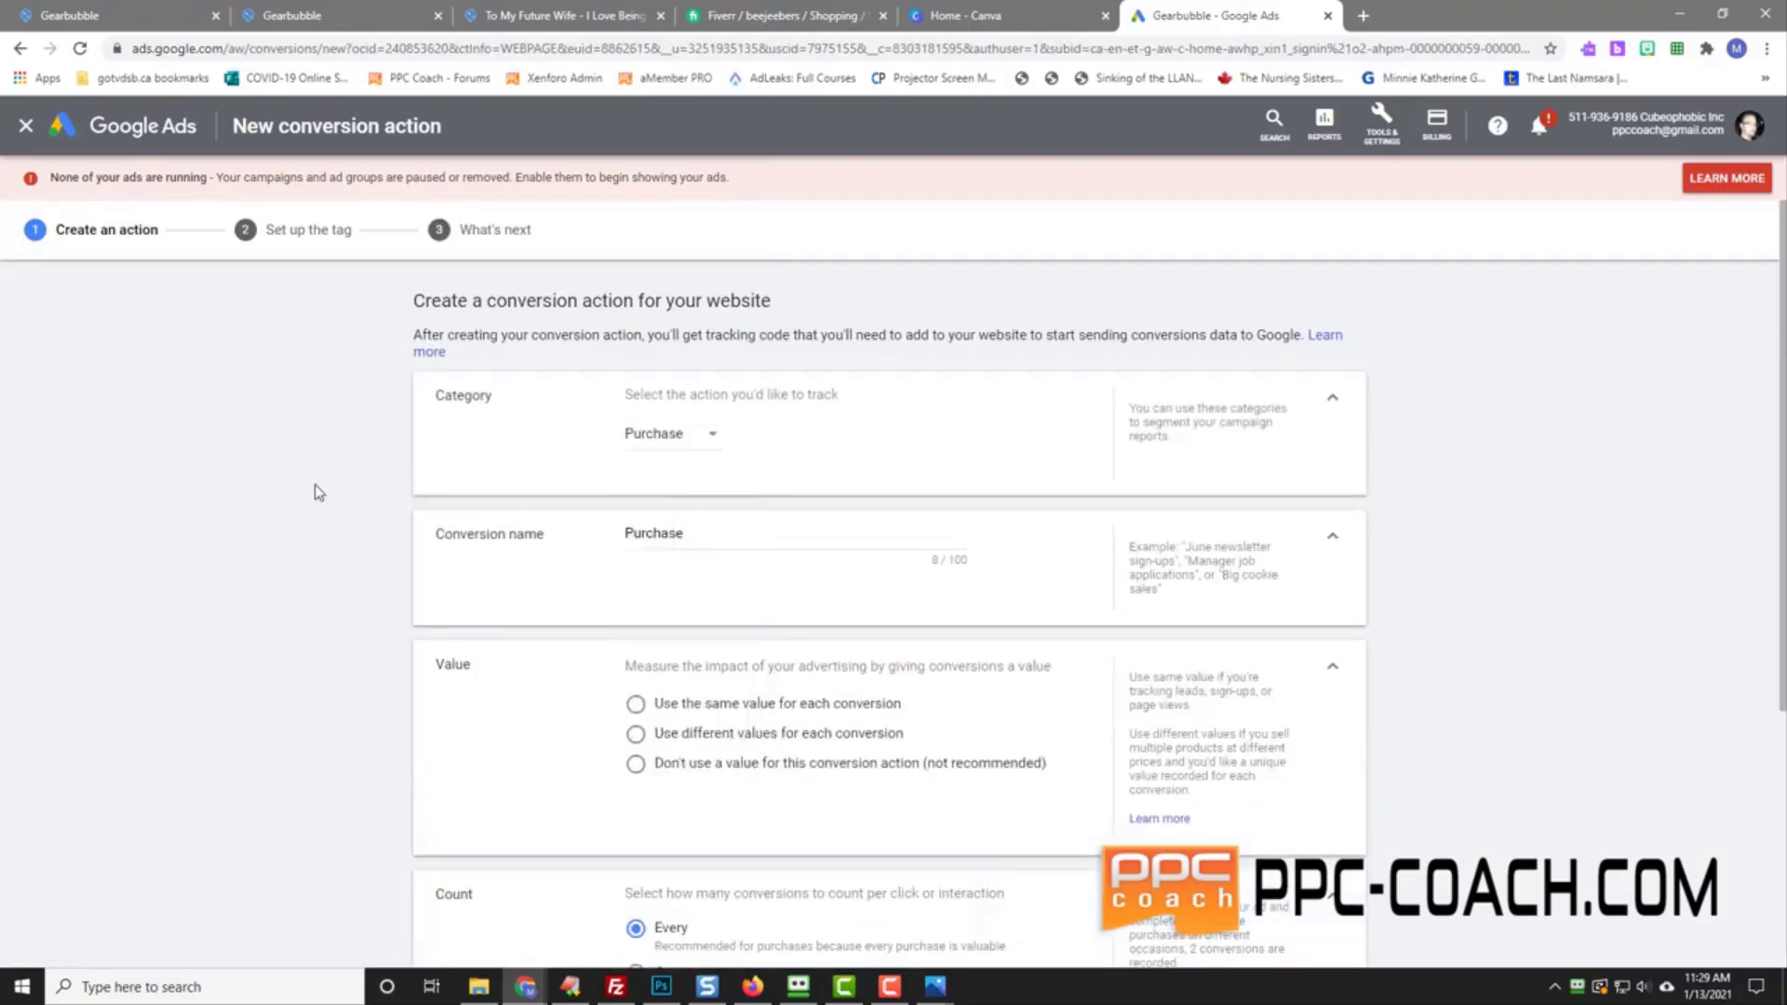
Step: Name the conversion after the product title copied from the Gearbubble page
click(693, 536)
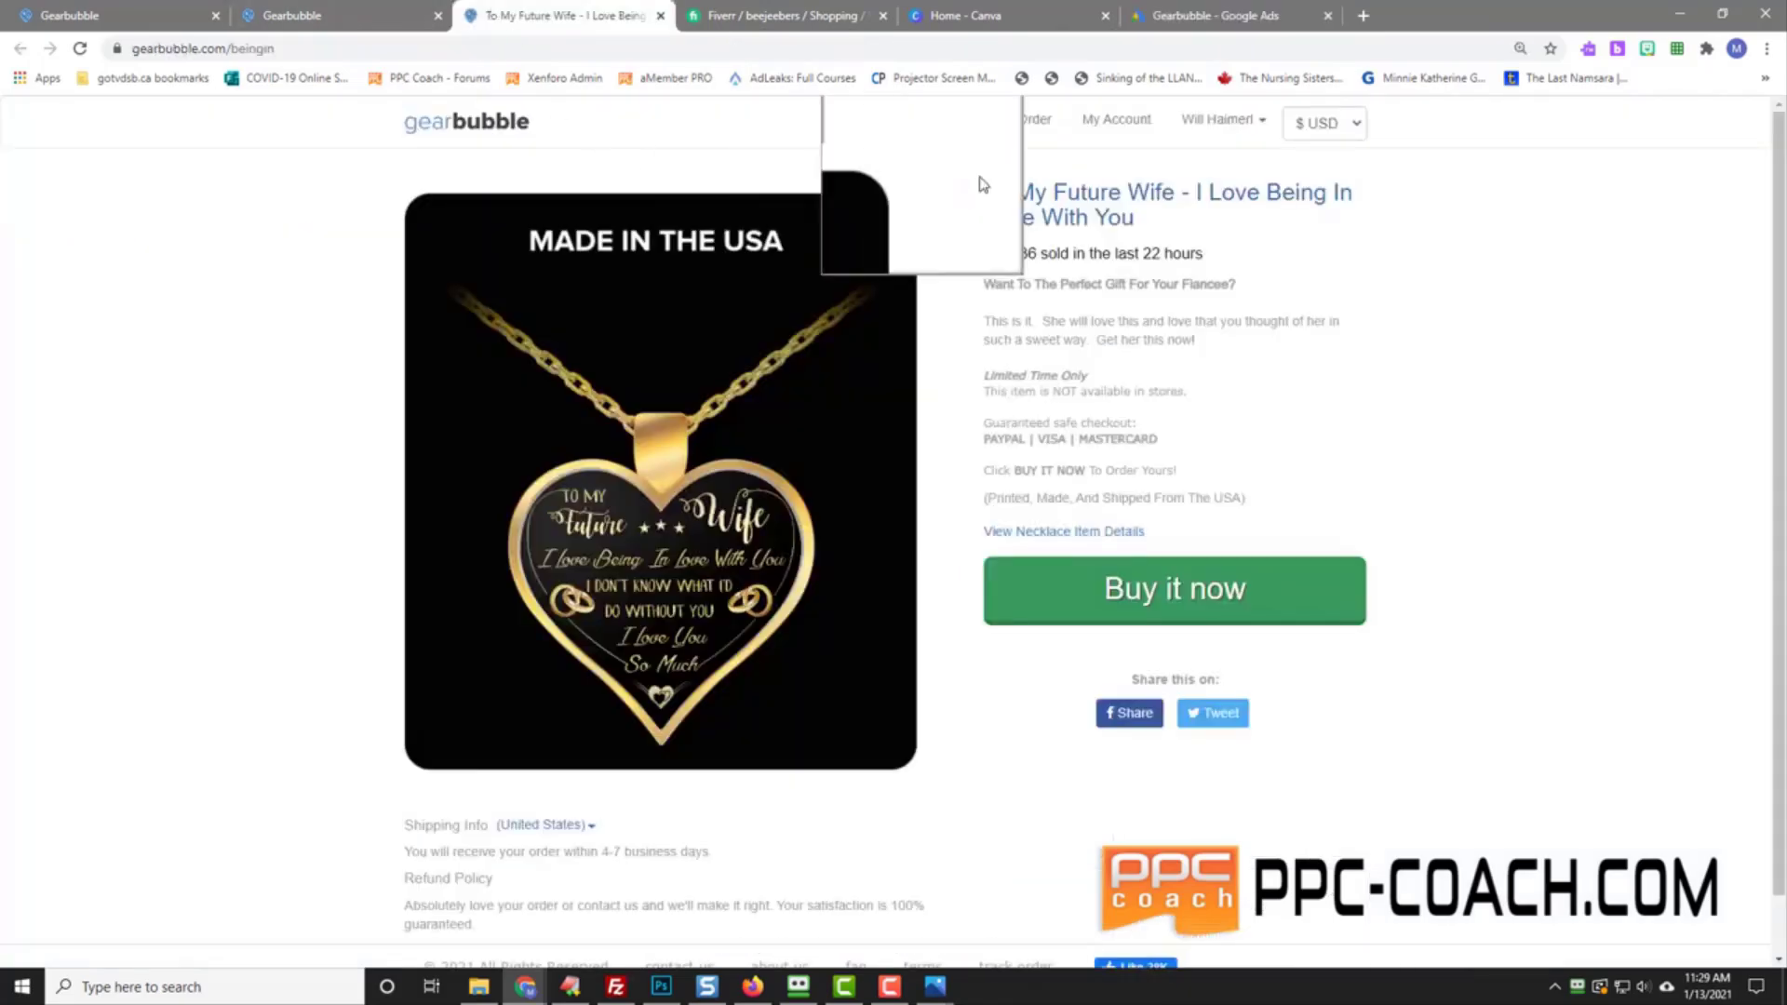
click(559, 15)
triple_click(1158, 219)
right_click(1099, 206)
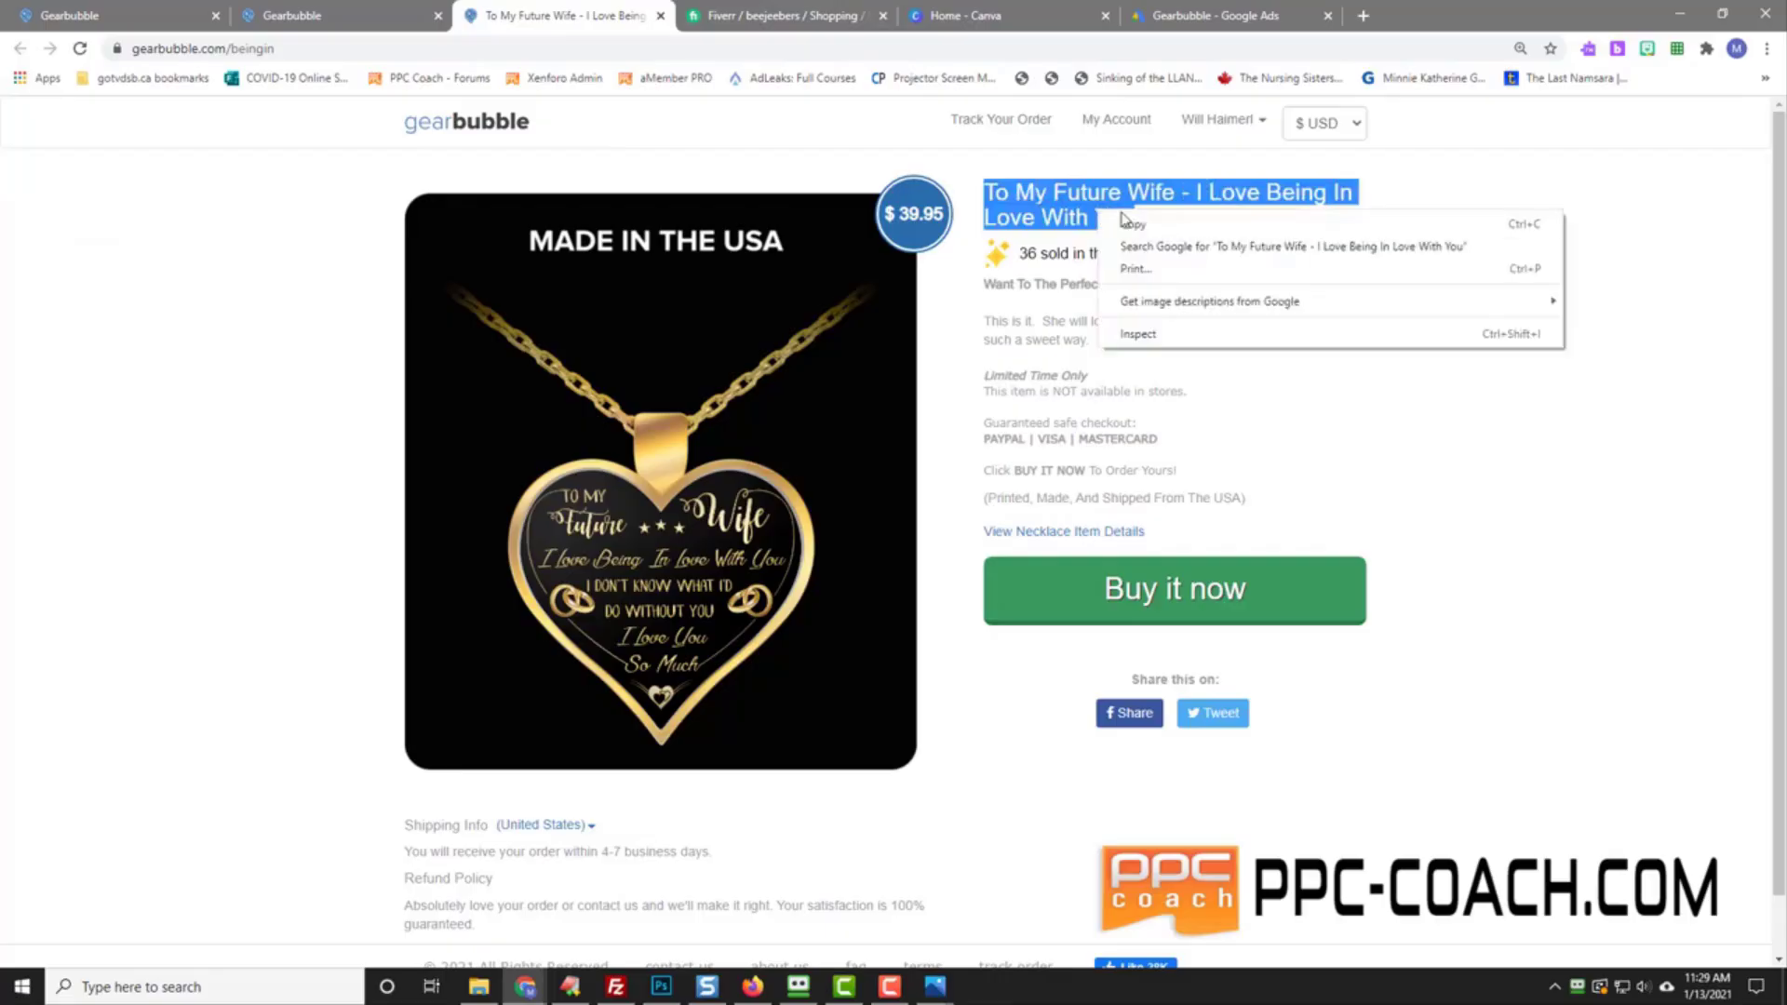
click(1137, 224)
click(1164, 17)
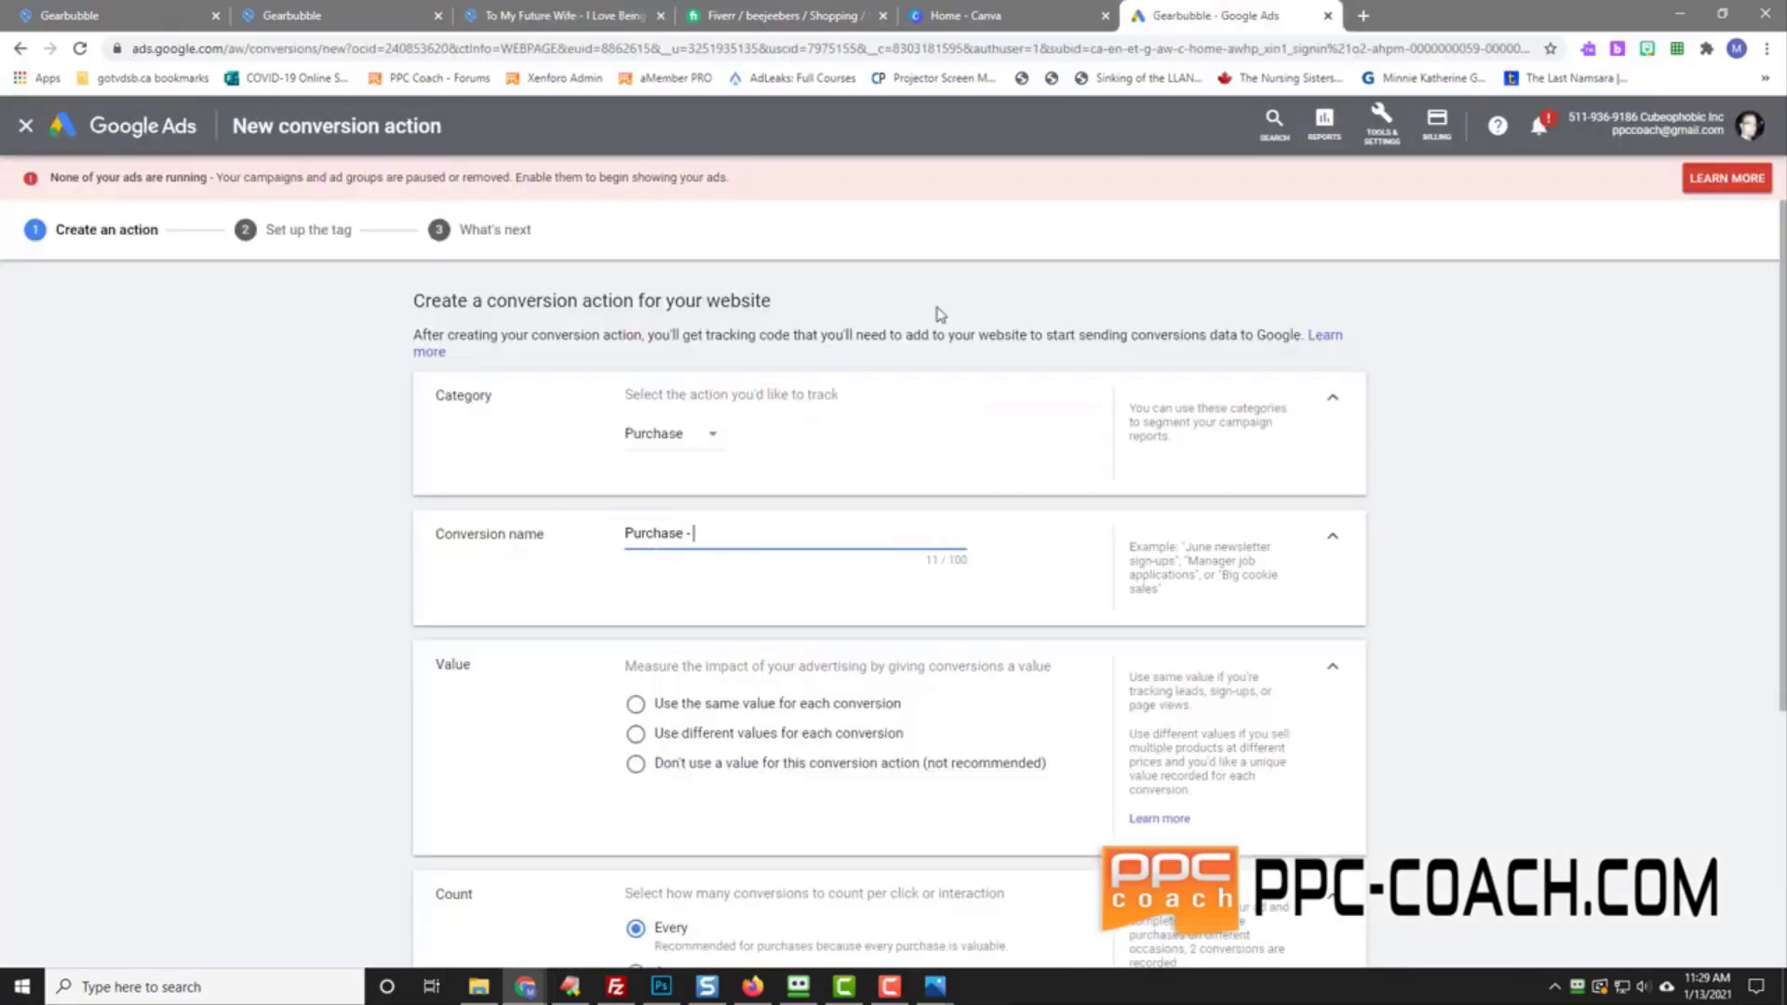
right_click(720, 529)
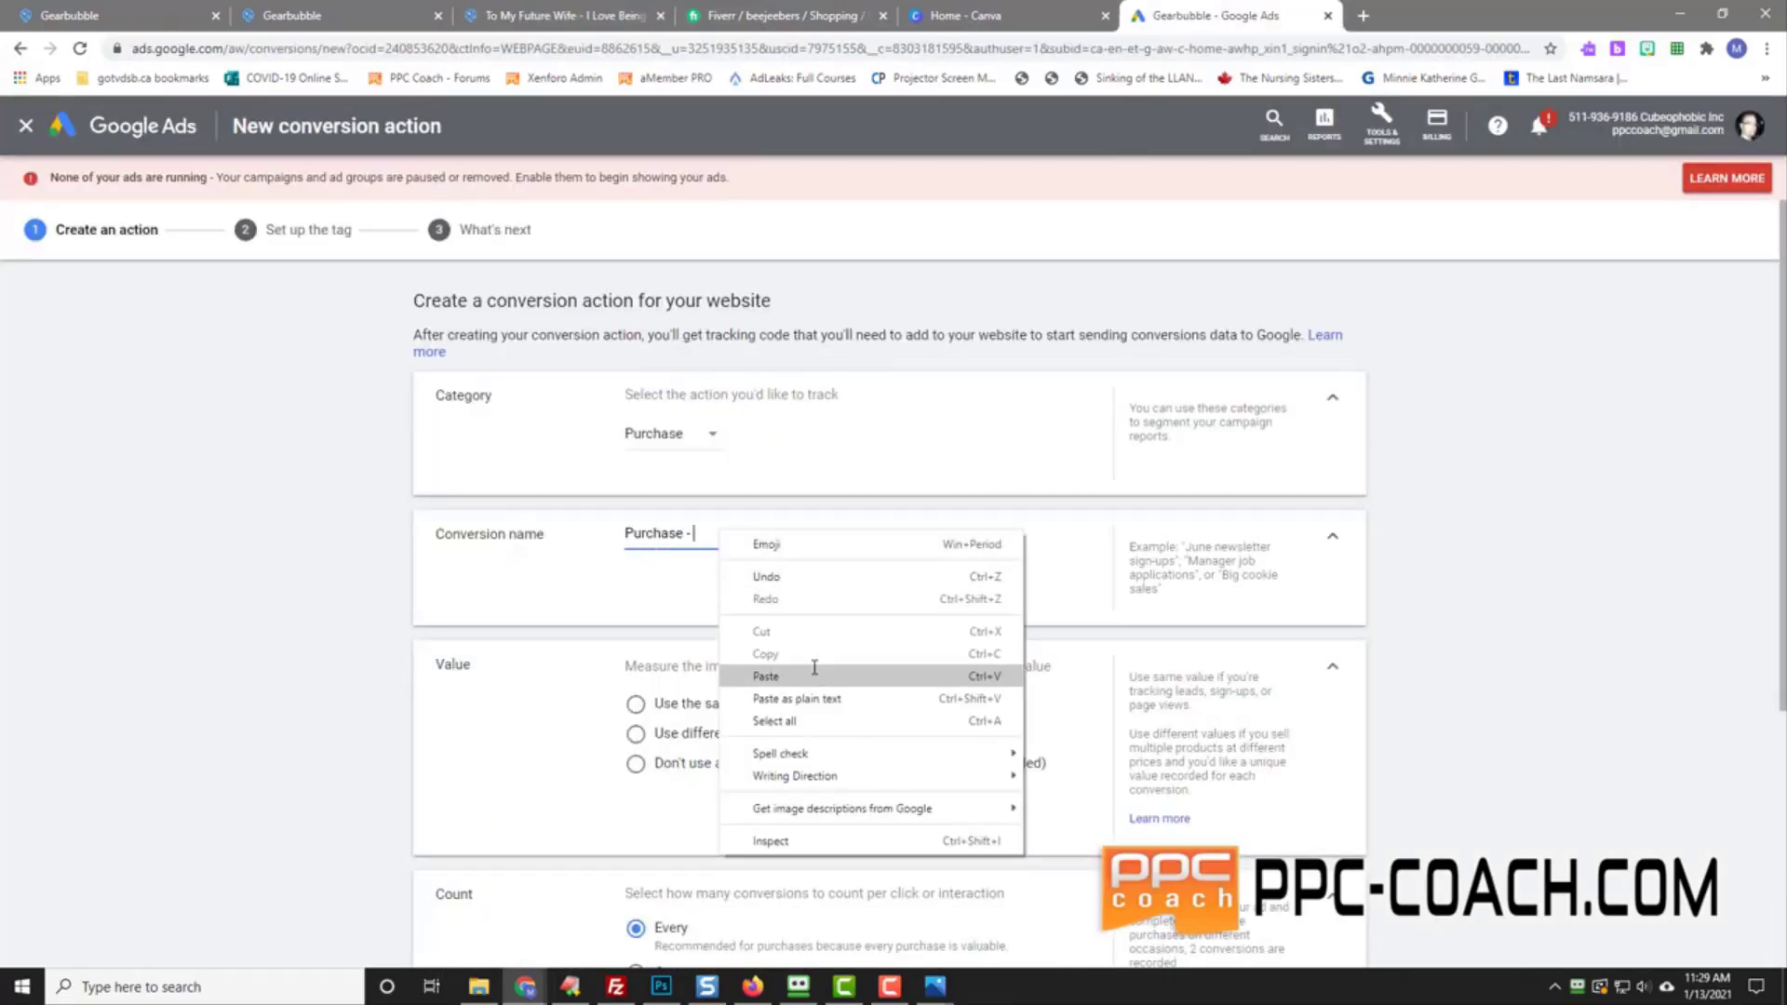
click(819, 672)
click(268, 575)
Step: Give it a fixed value of US$32, count one conversion per click, and create it
scroll(283, 582, down, 2)
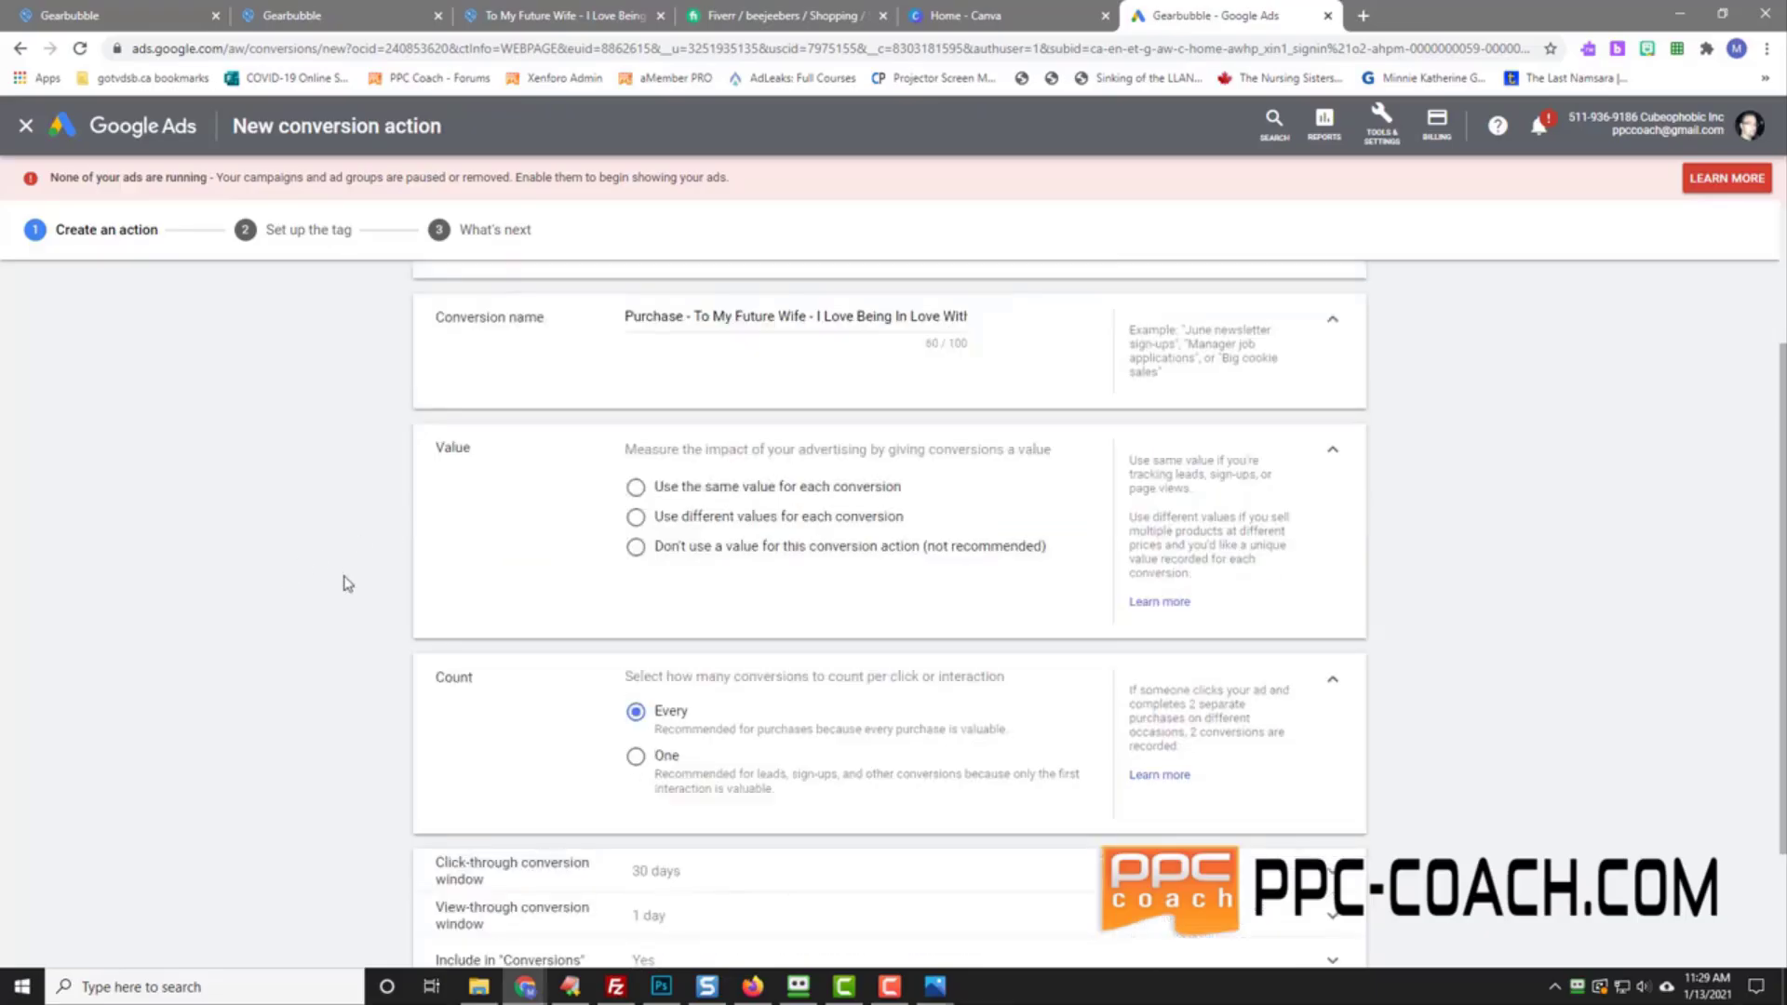
click(635, 487)
click(740, 563)
scroll(795, 800, down, 10)
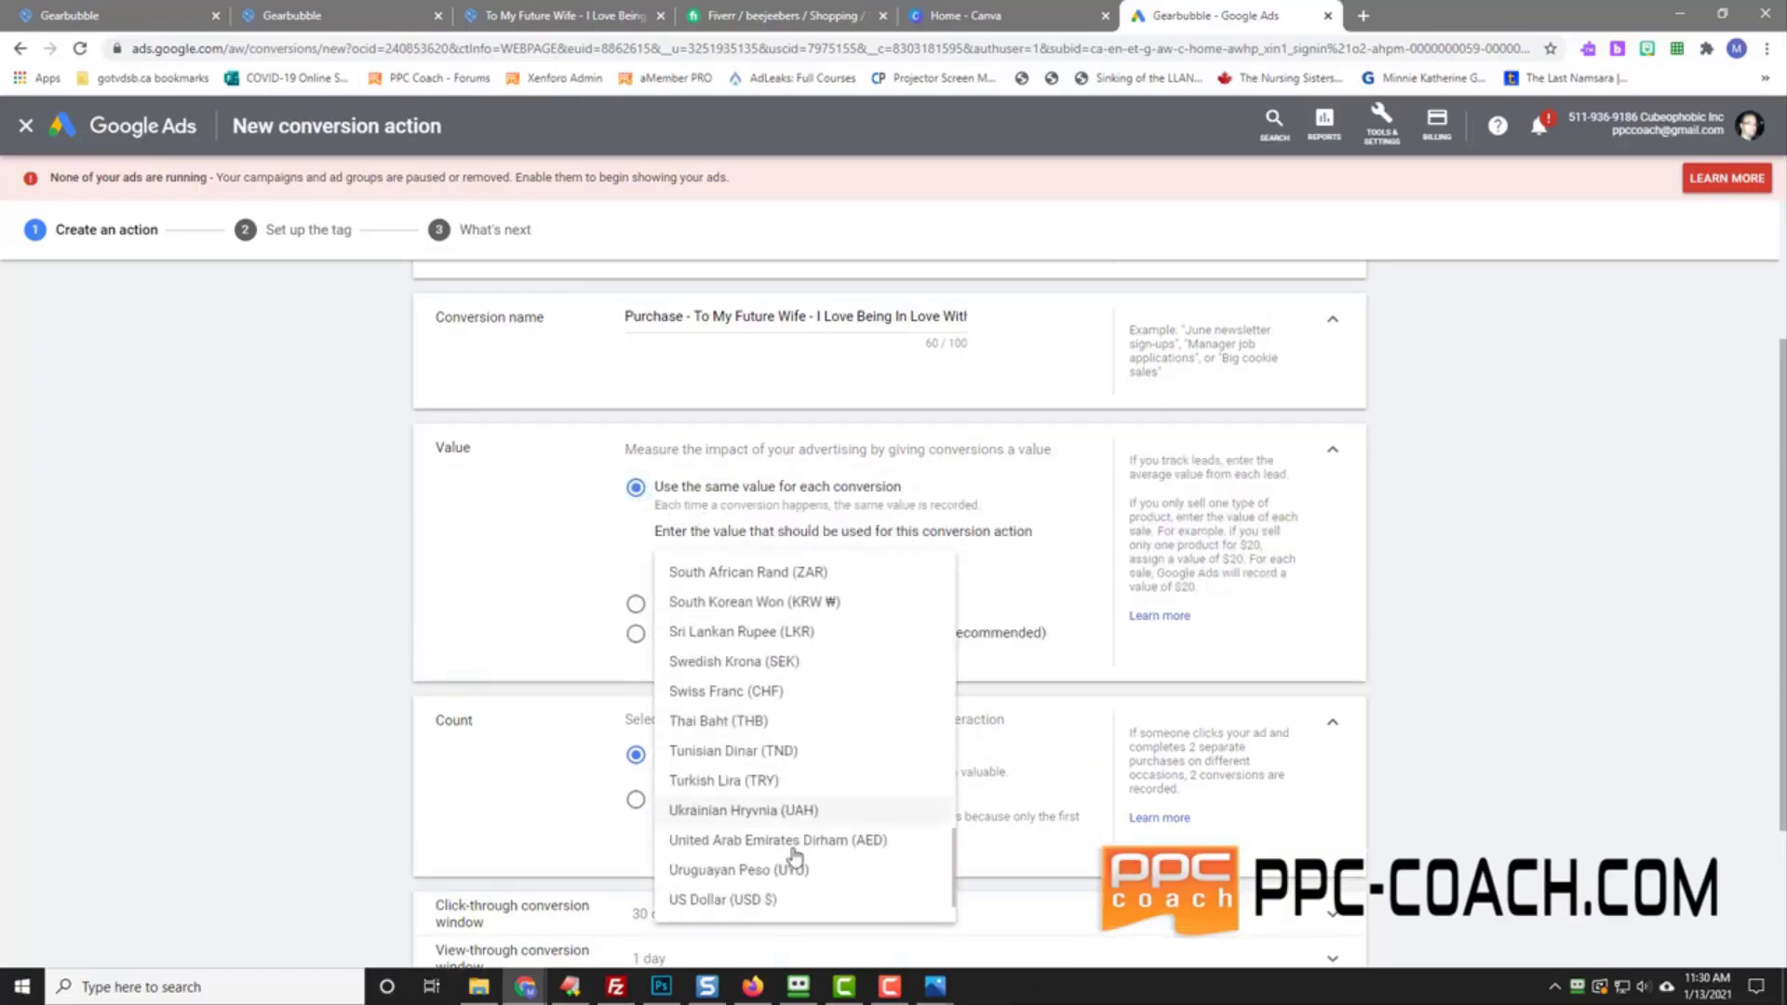
click(797, 899)
click(869, 560)
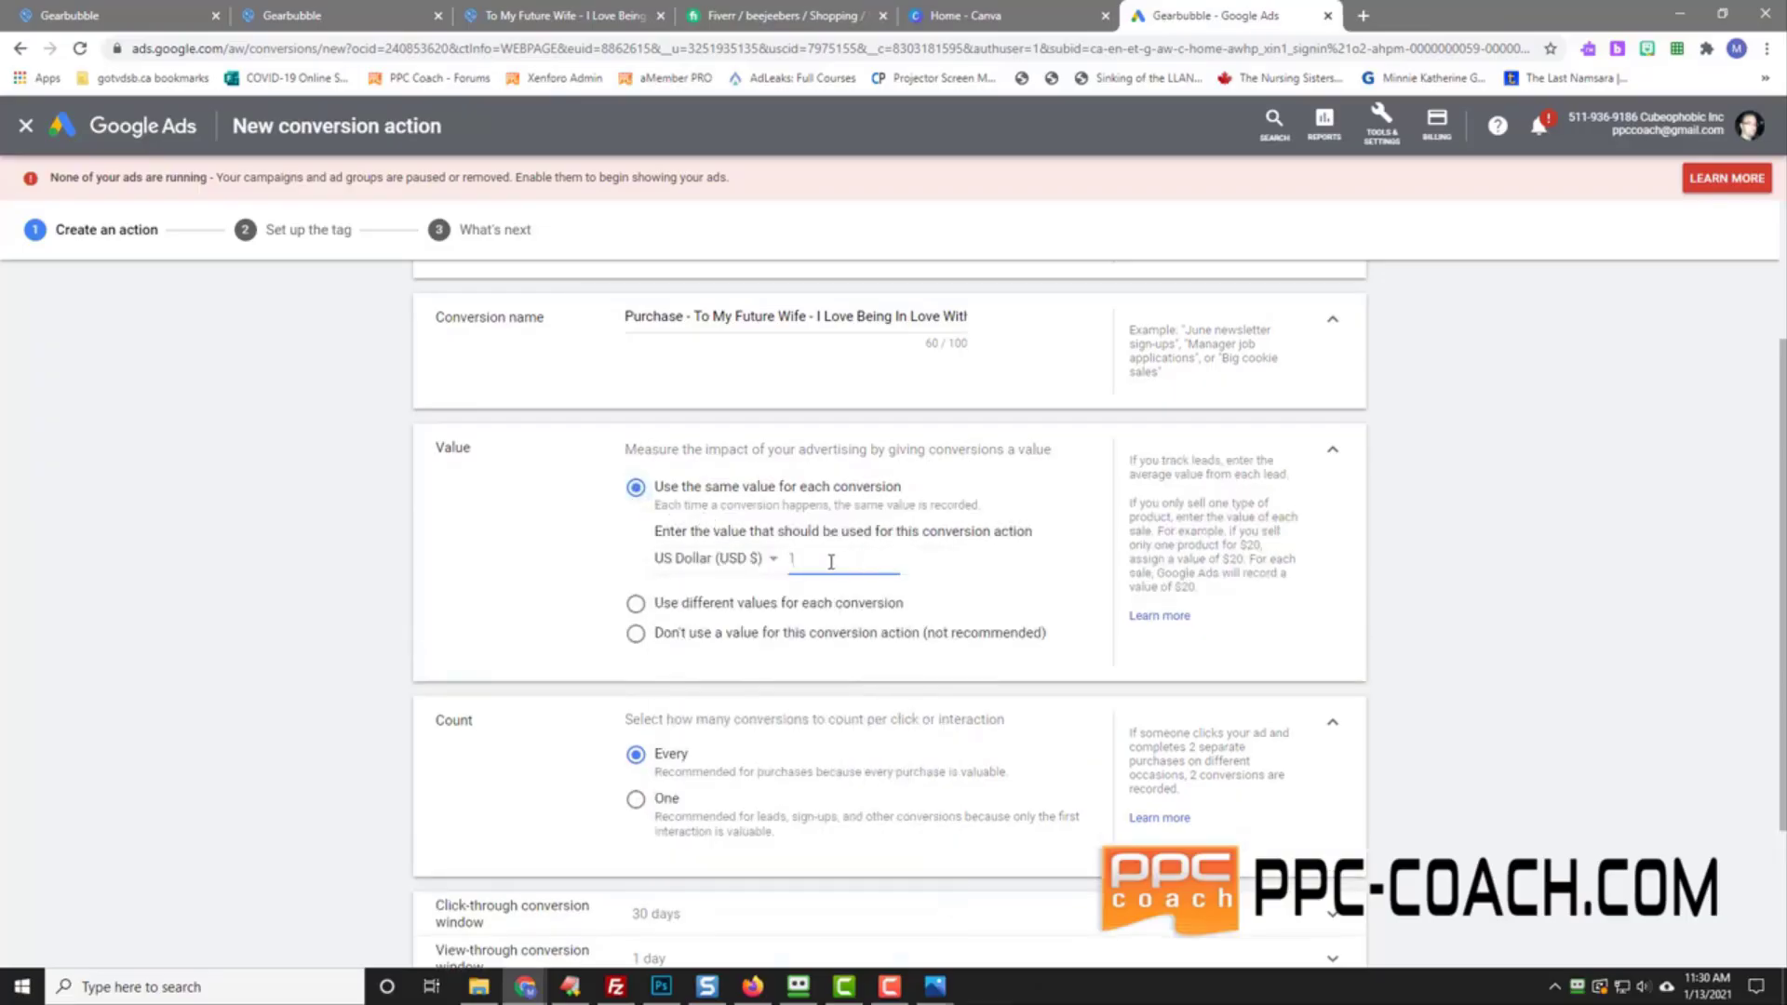
drag(831, 561, 505, 534)
click(537, 556)
click(636, 800)
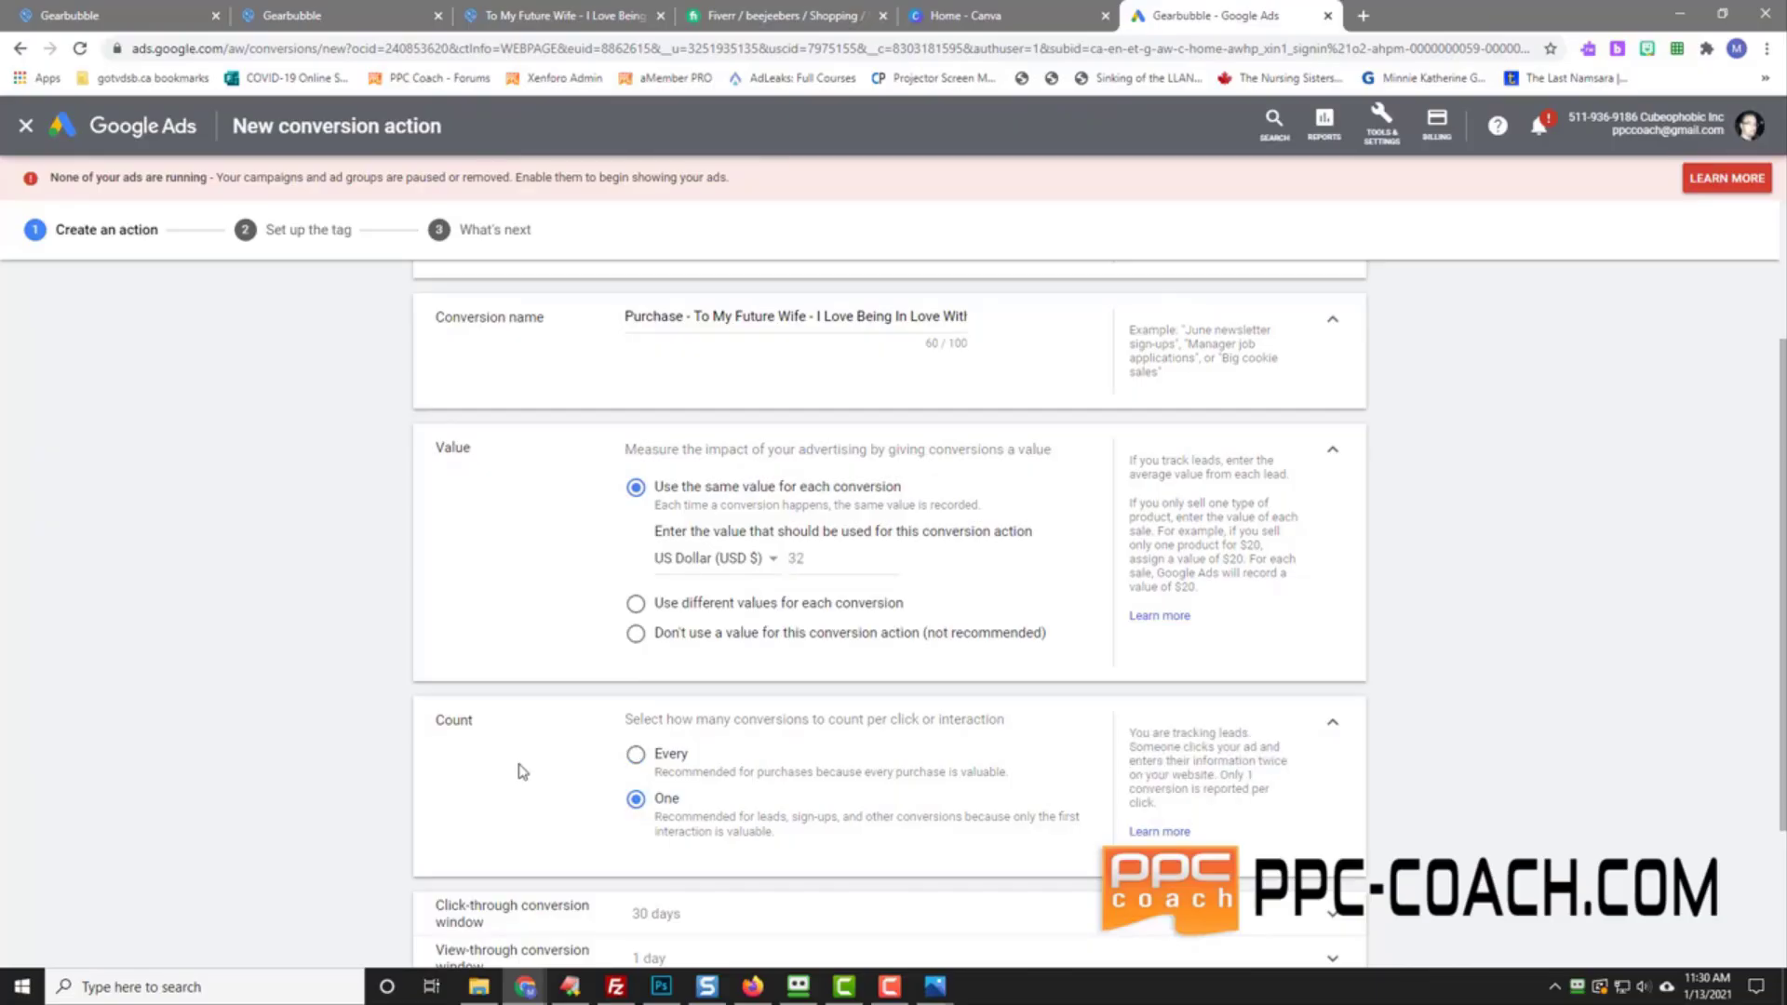
scroll(522, 772, down, 2)
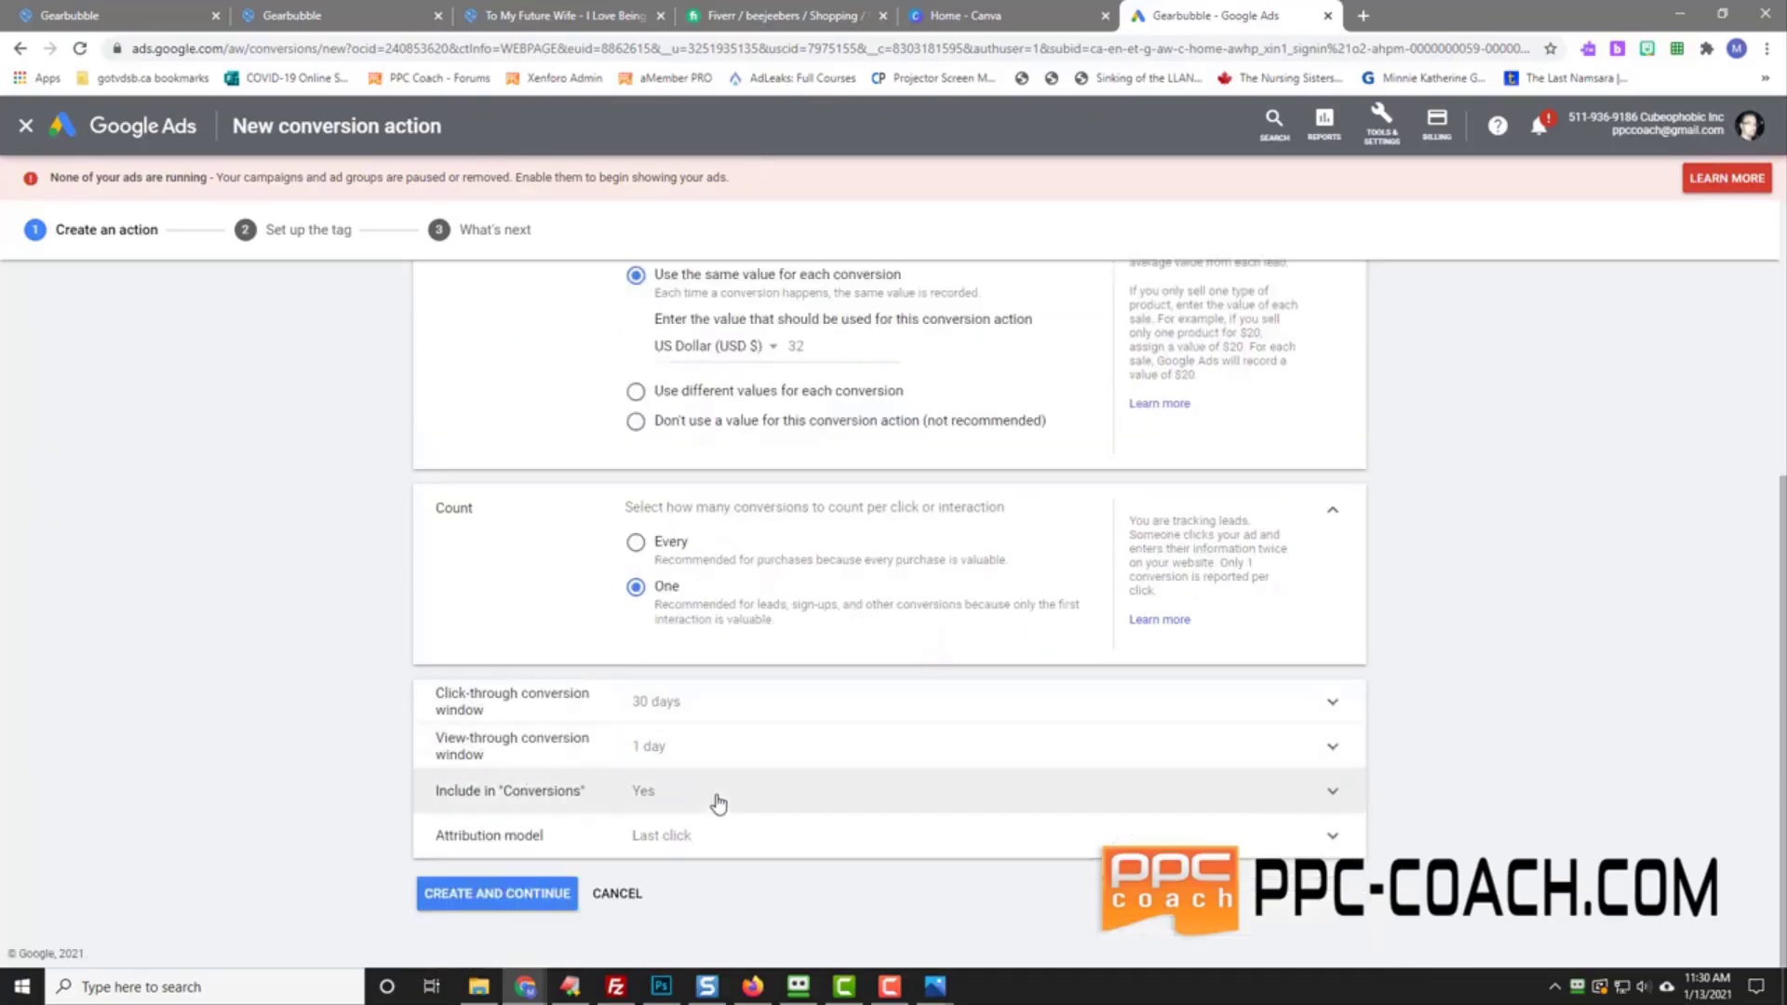
click(522, 895)
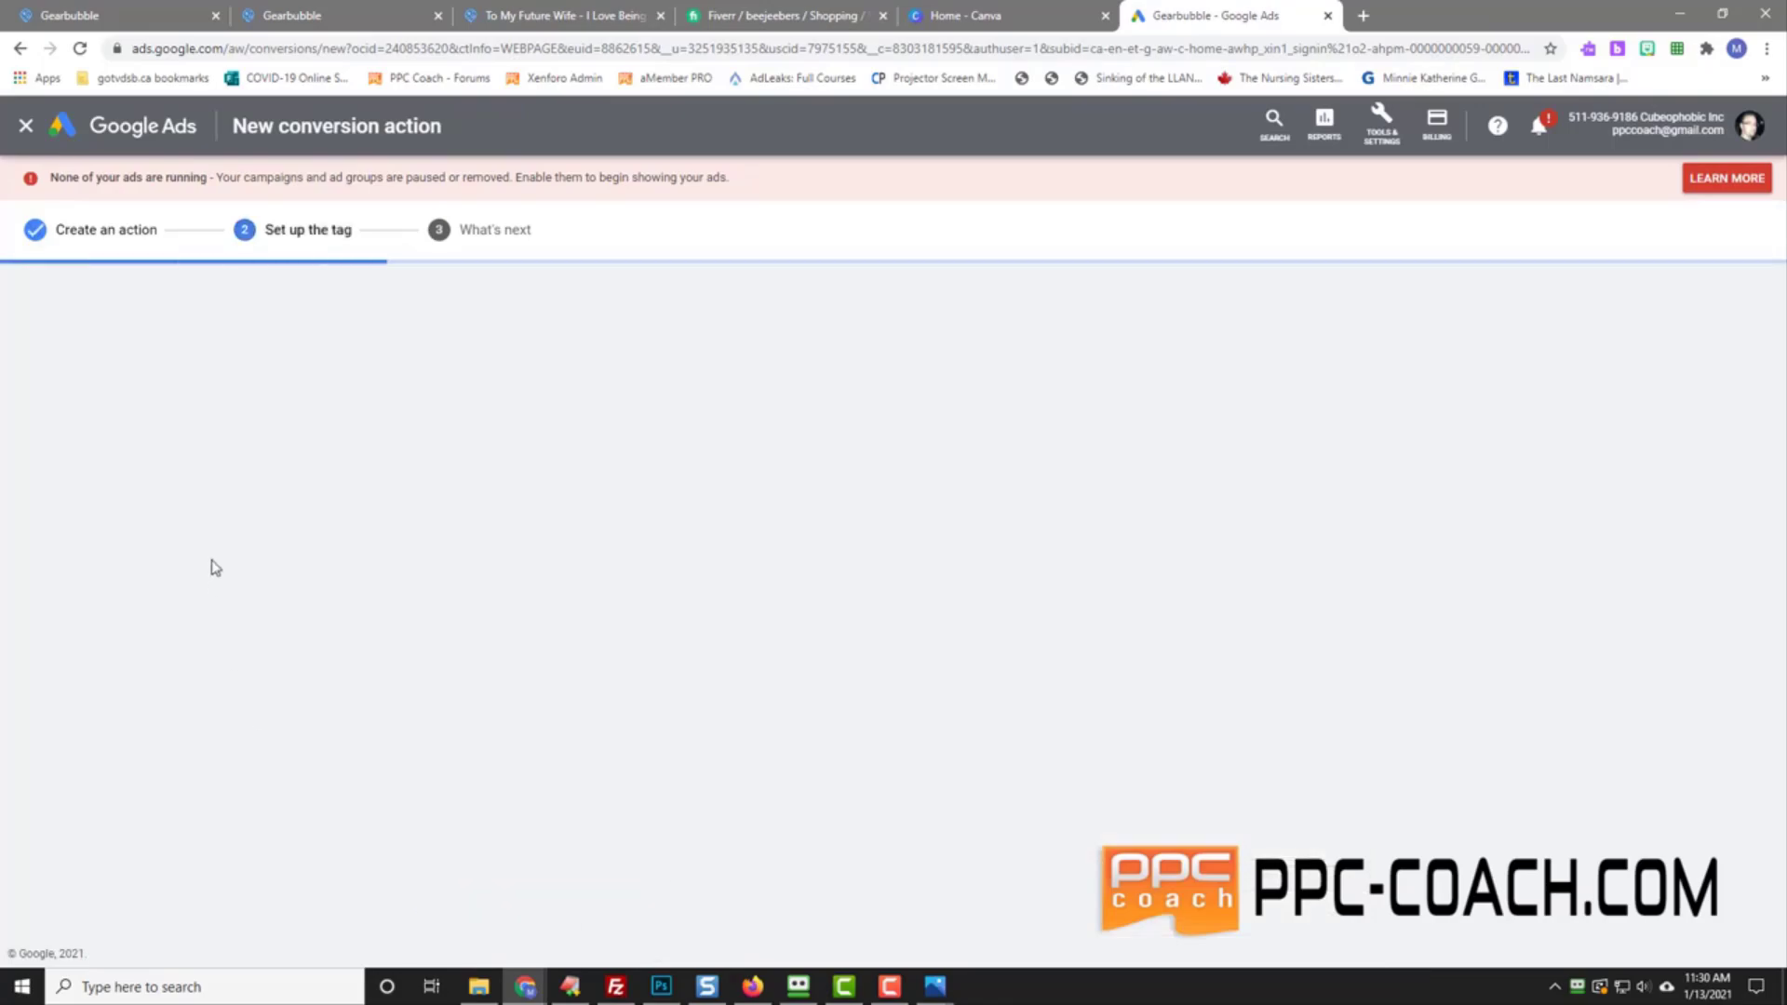
Step: Copy the Google Ads global site tag and paste it into Gearbubble's Google remarketing snippet
click(679, 484)
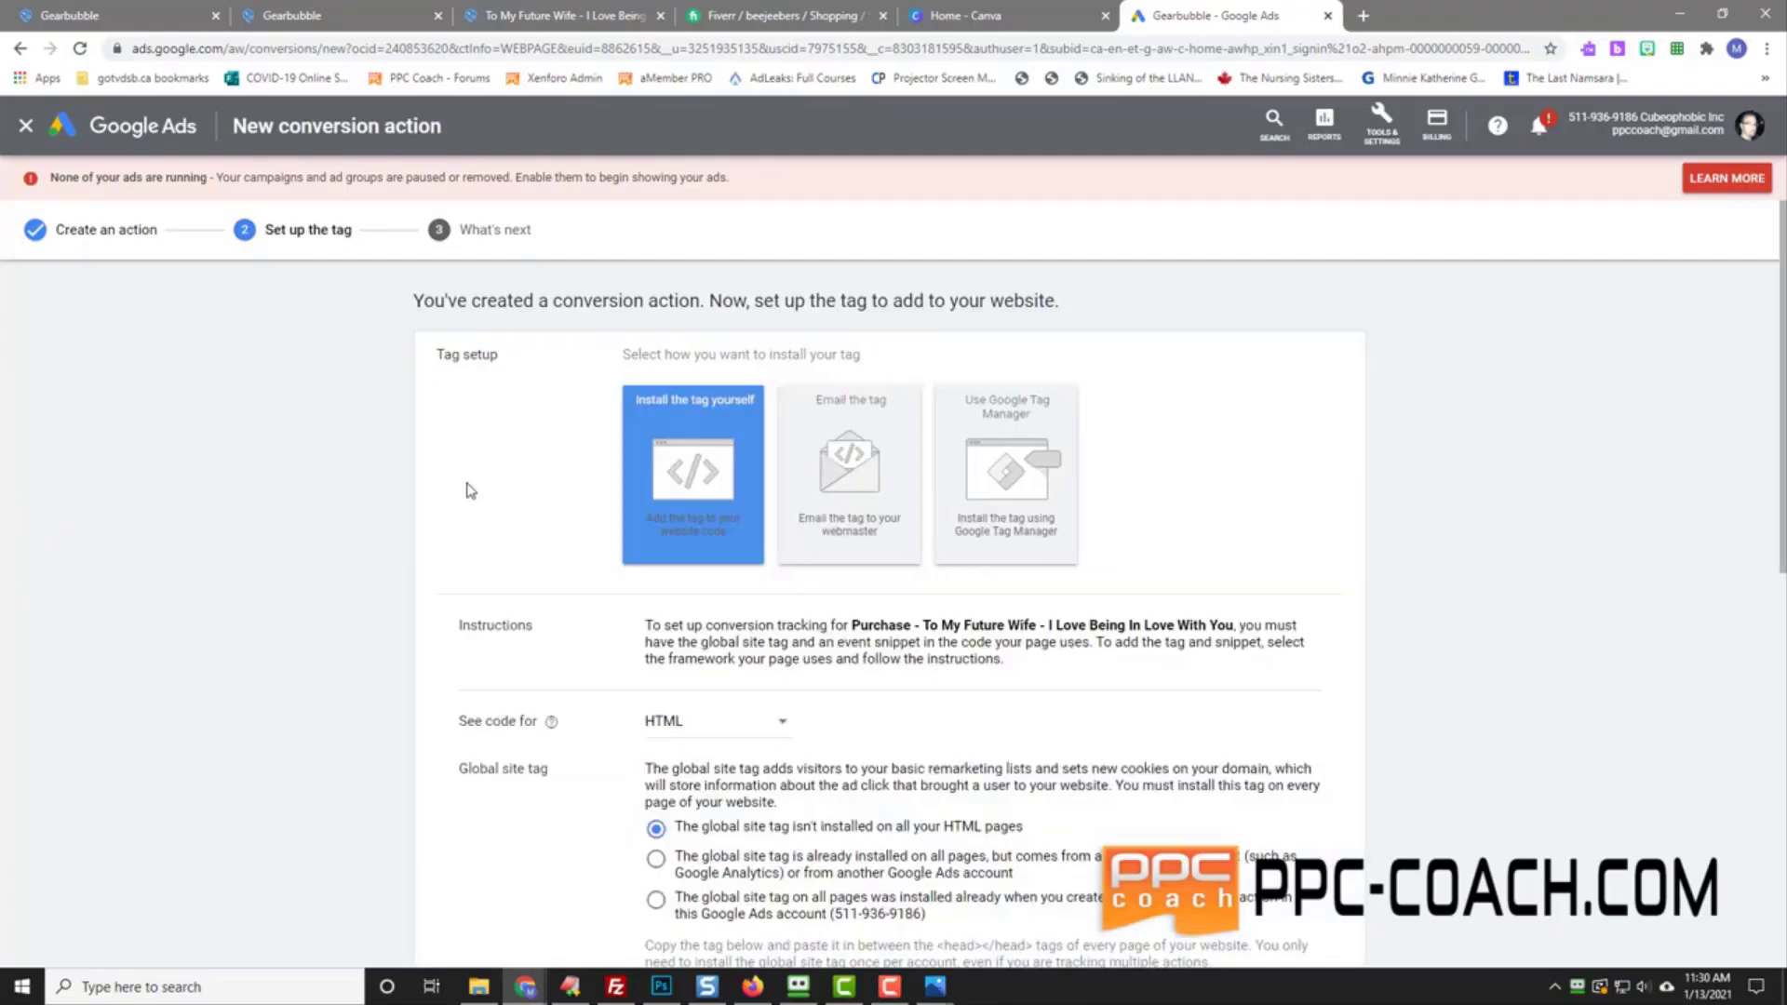
scroll(454, 490, down, 5)
click(718, 484)
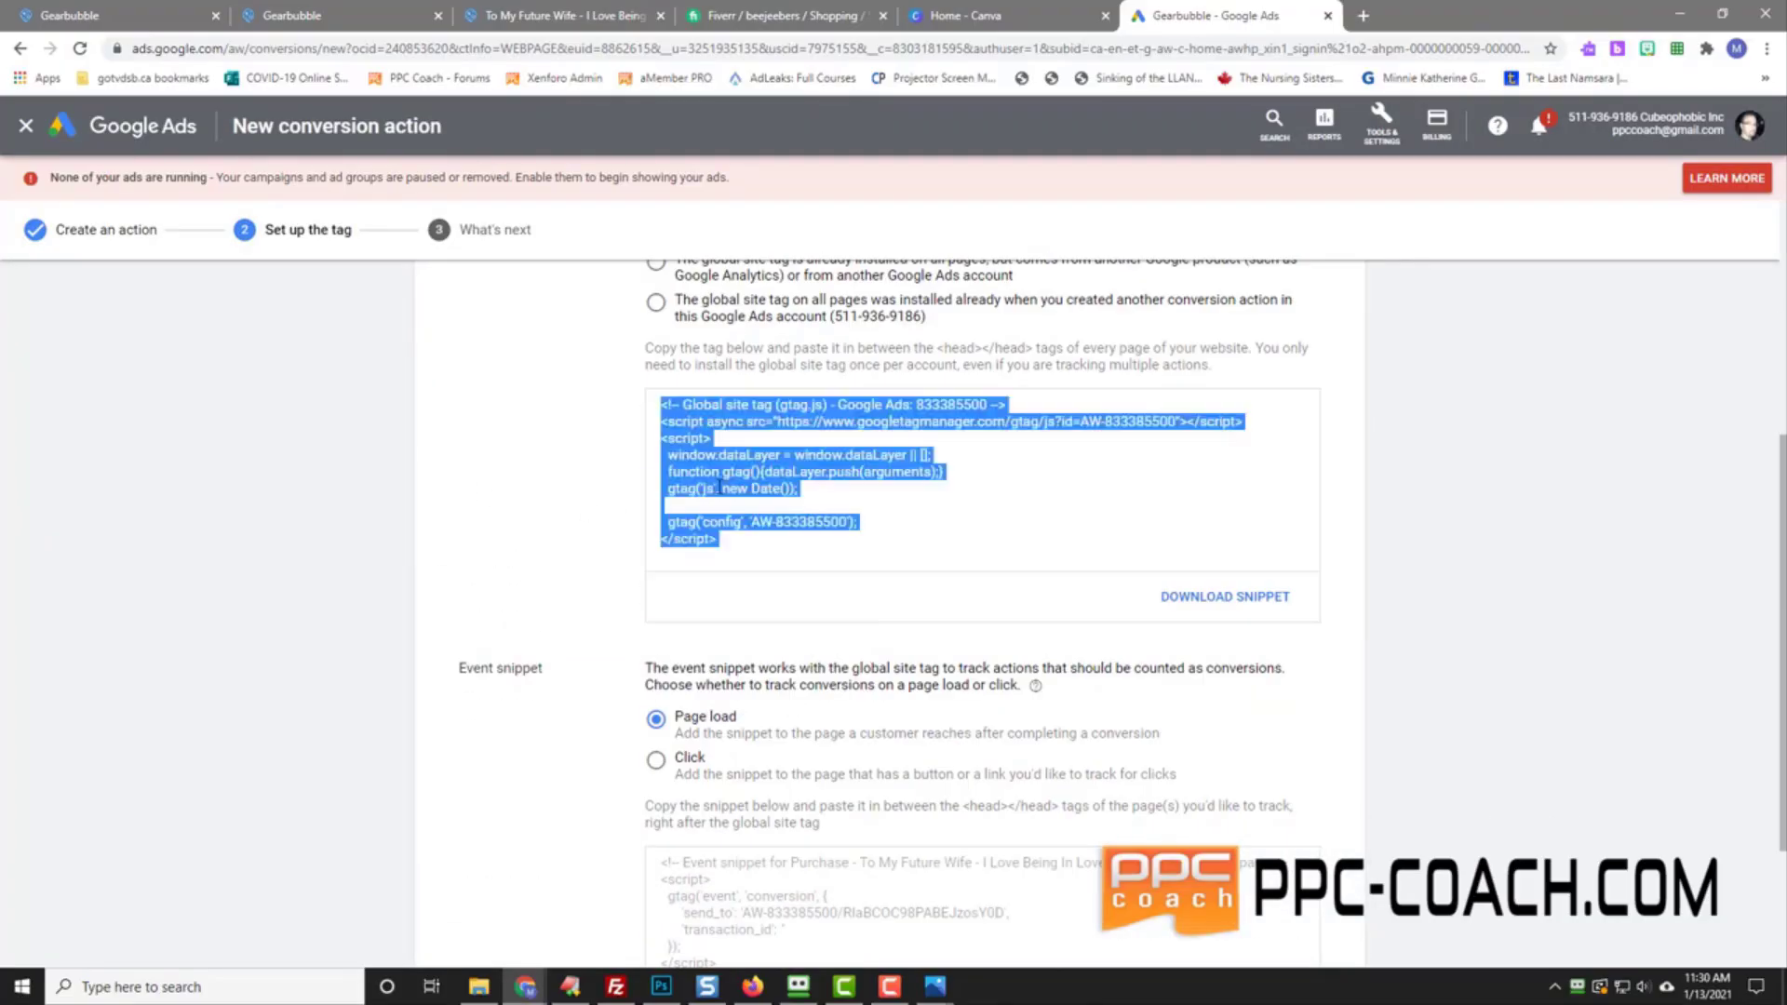
right_click(761, 475)
click(765, 477)
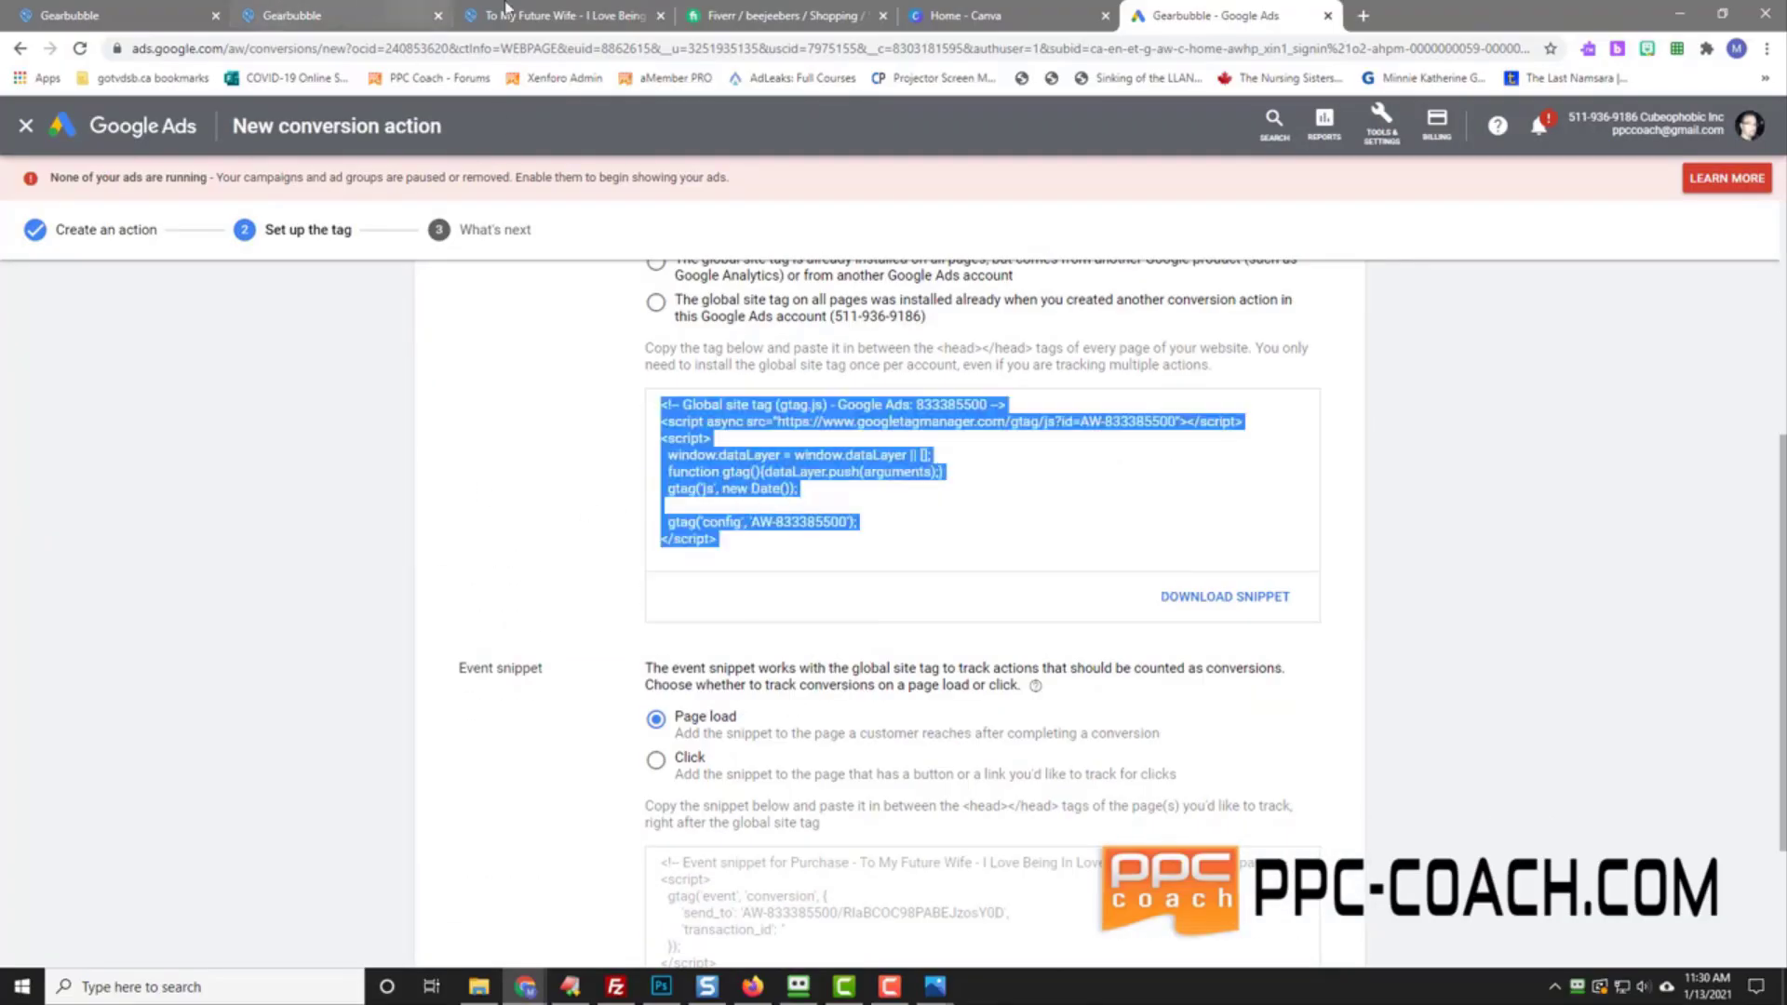
click(494, 11)
click(372, 13)
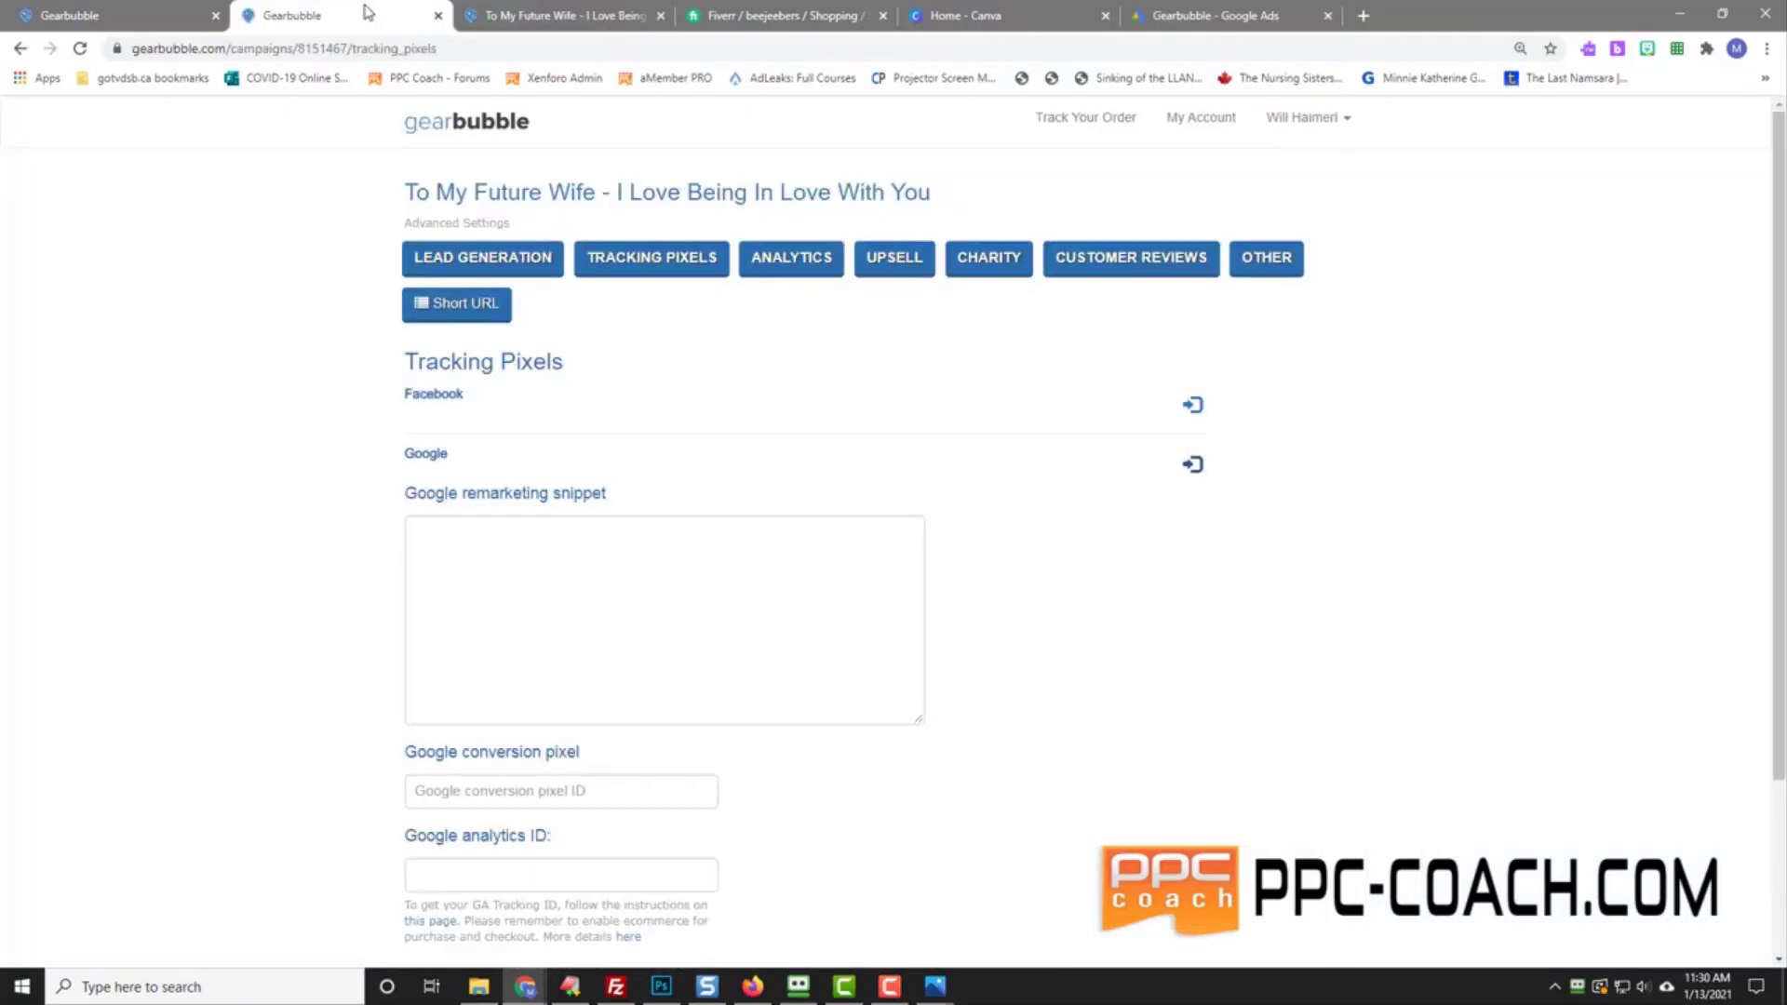
click(463, 552)
right_click(463, 552)
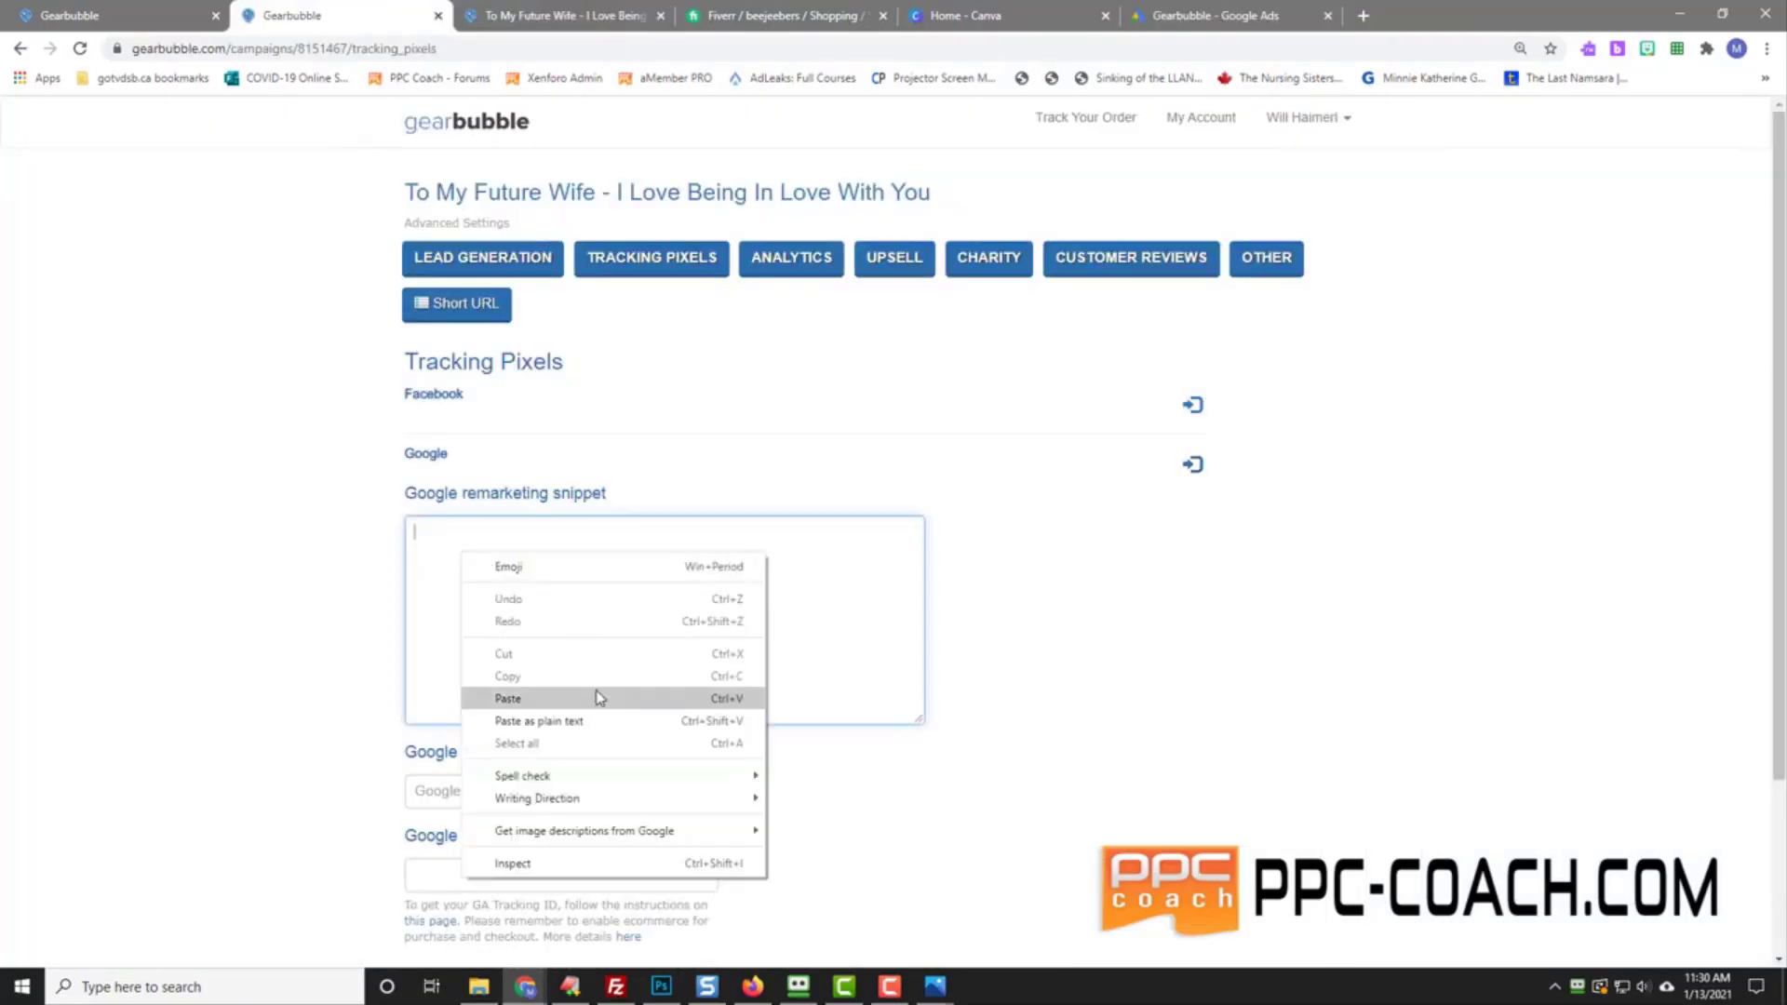
click(600, 695)
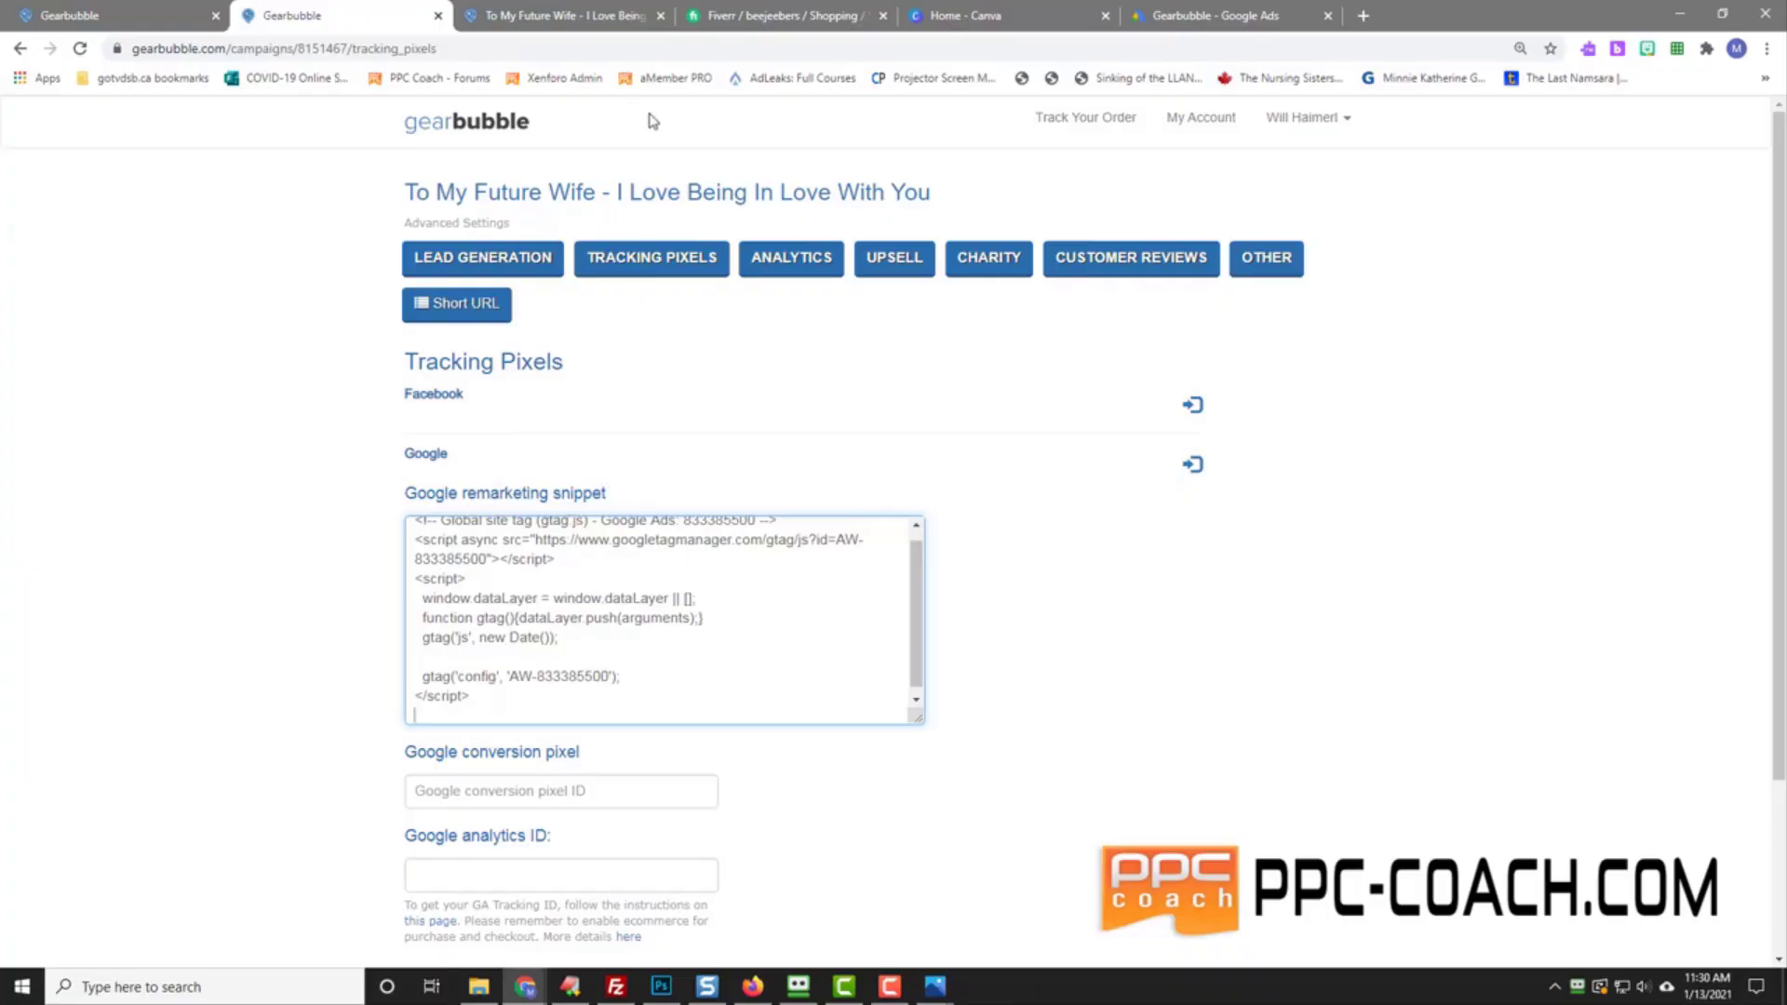
Step: Select the purchase event snippet in Google Ads, then scroll to Gearbubble's 3rd Party section
click(1180, 17)
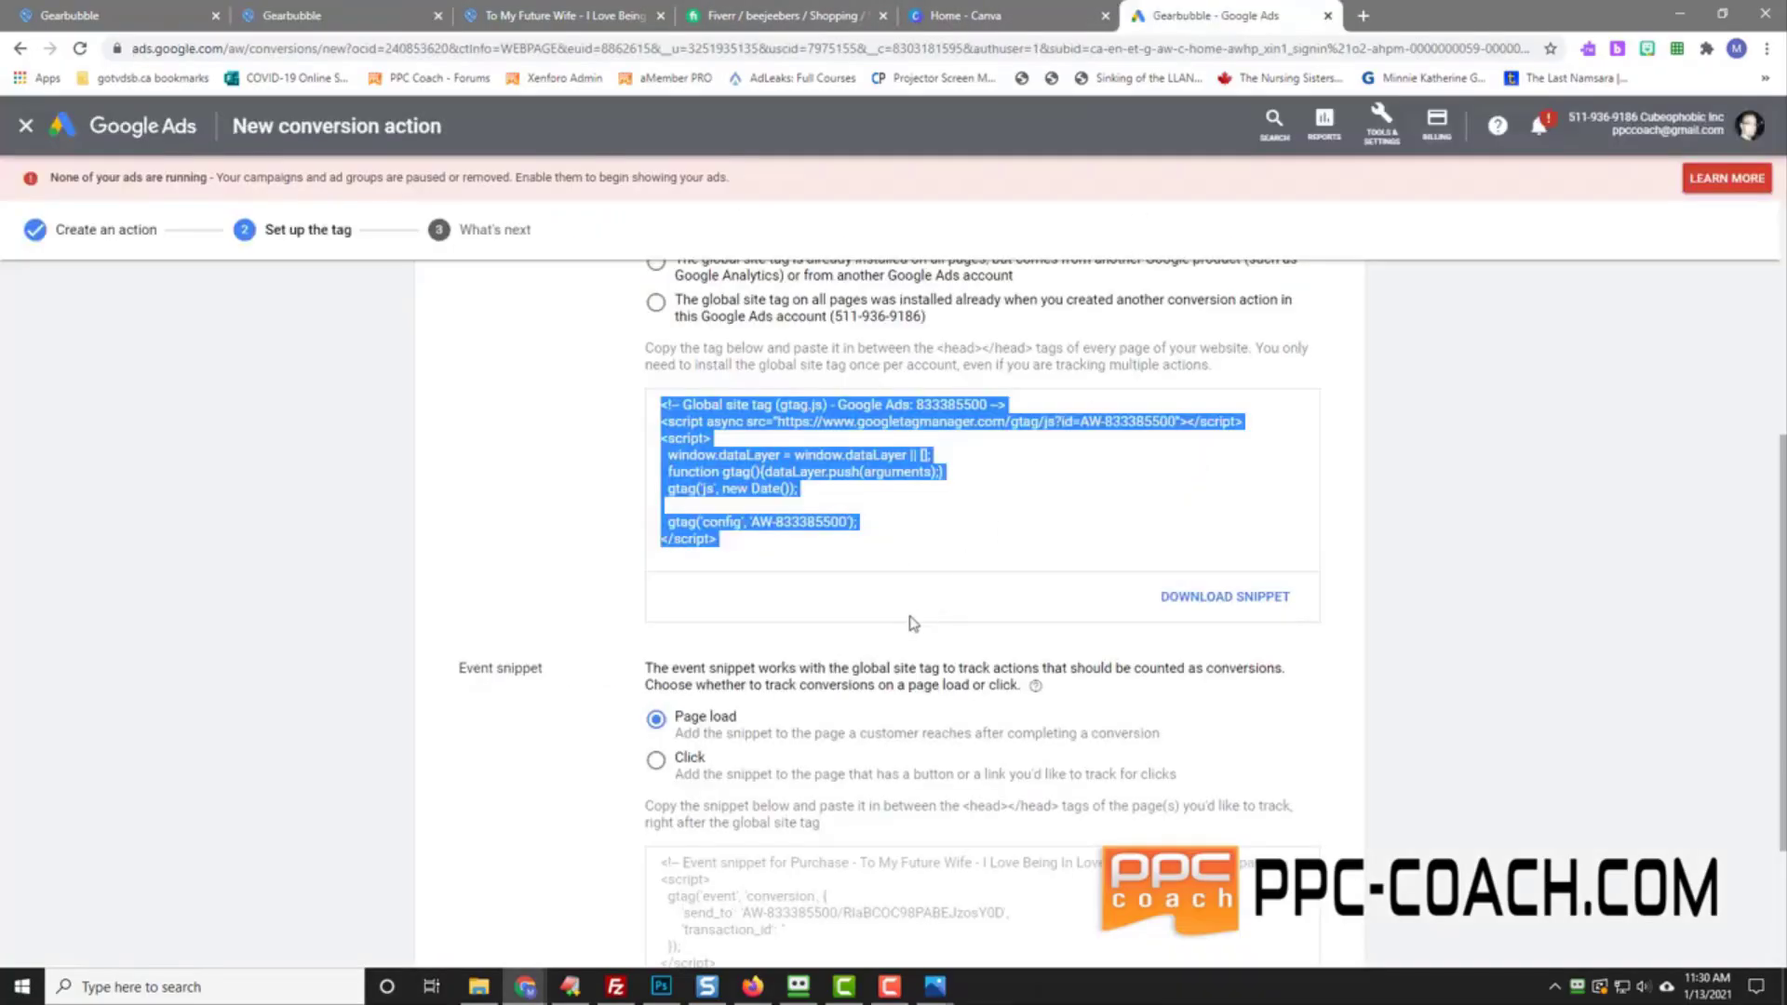
scroll(549, 614, down, 3)
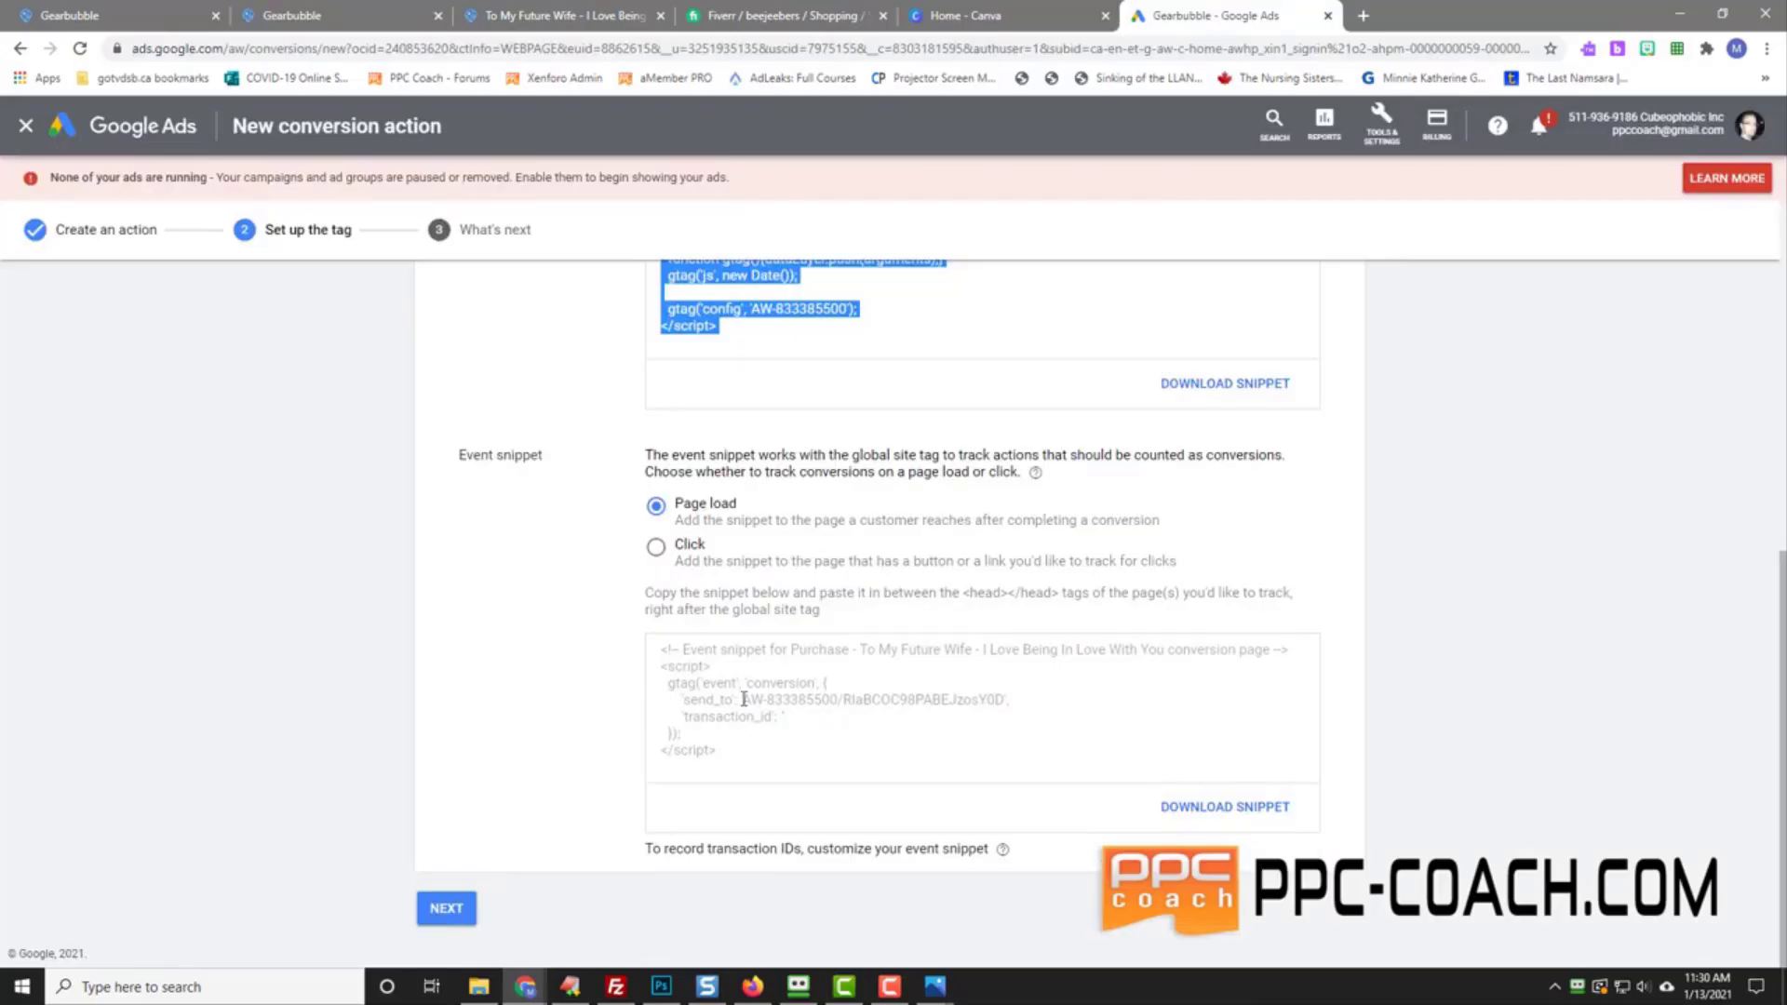
drag(741, 697, 1006, 700)
click(1006, 699)
click(372, 15)
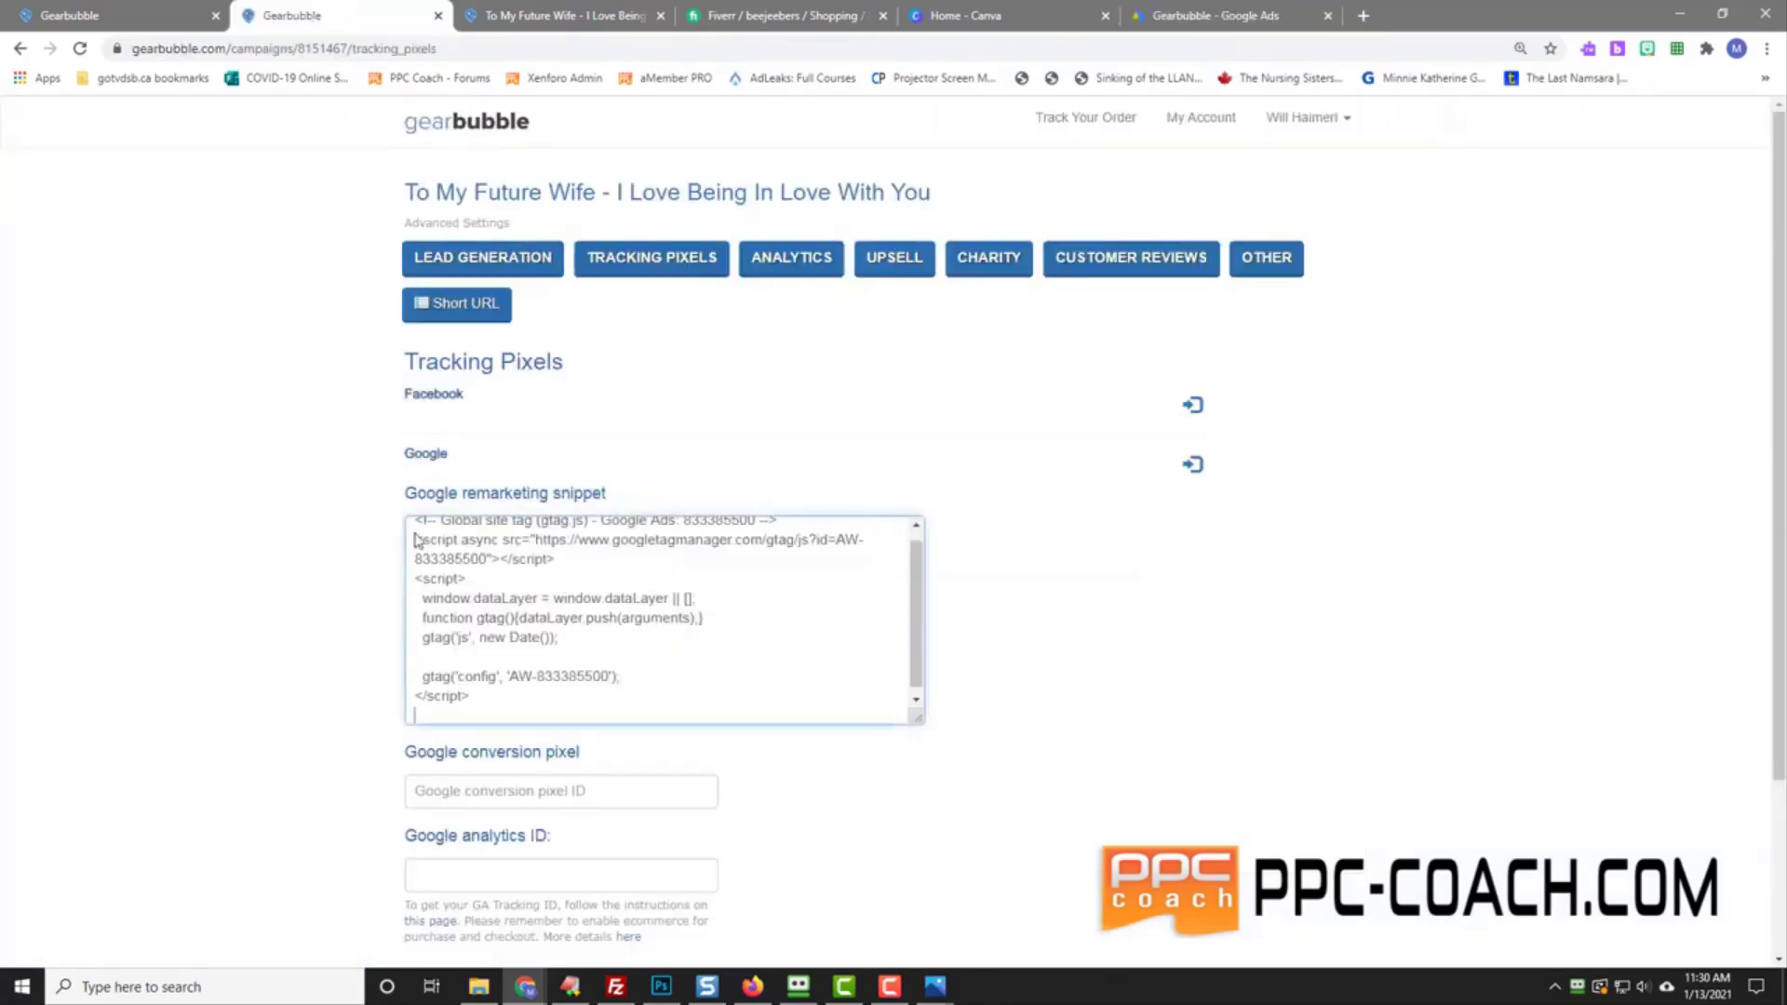
scroll(291, 665, down, 2)
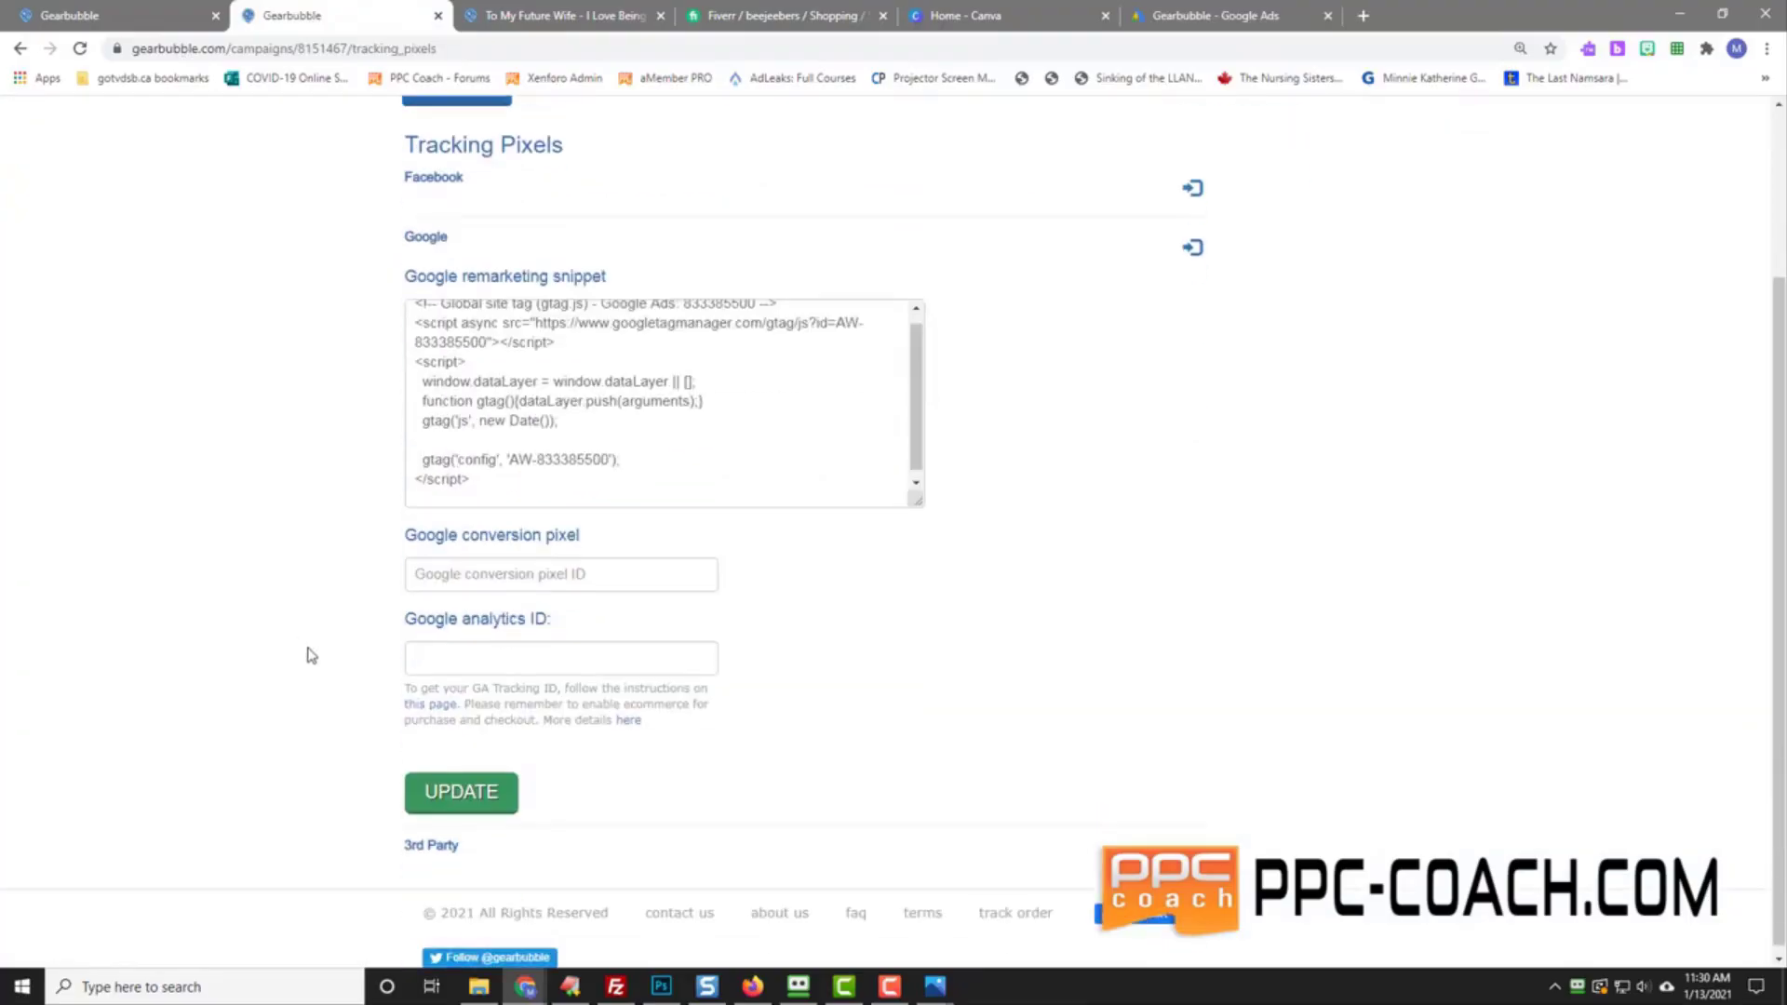
Step: Paste the global site tag into the 3rd Party Conversion snippet box
click(1192, 845)
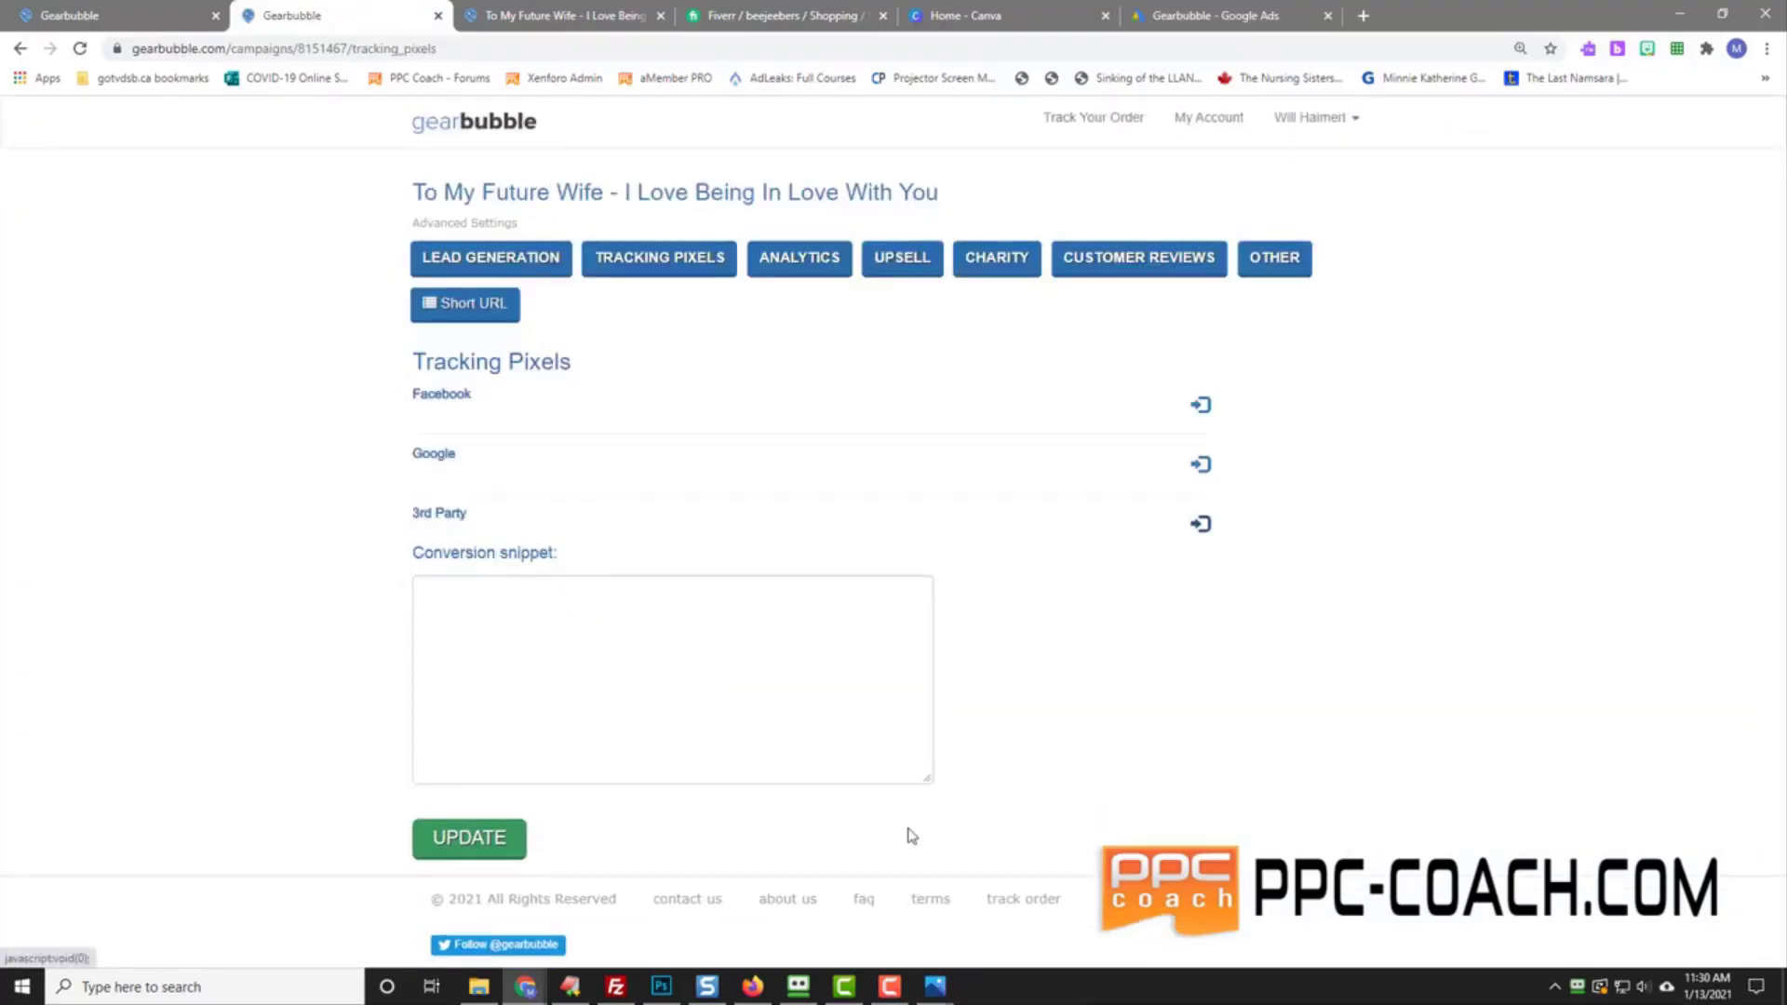
click(478, 603)
right_click(478, 603)
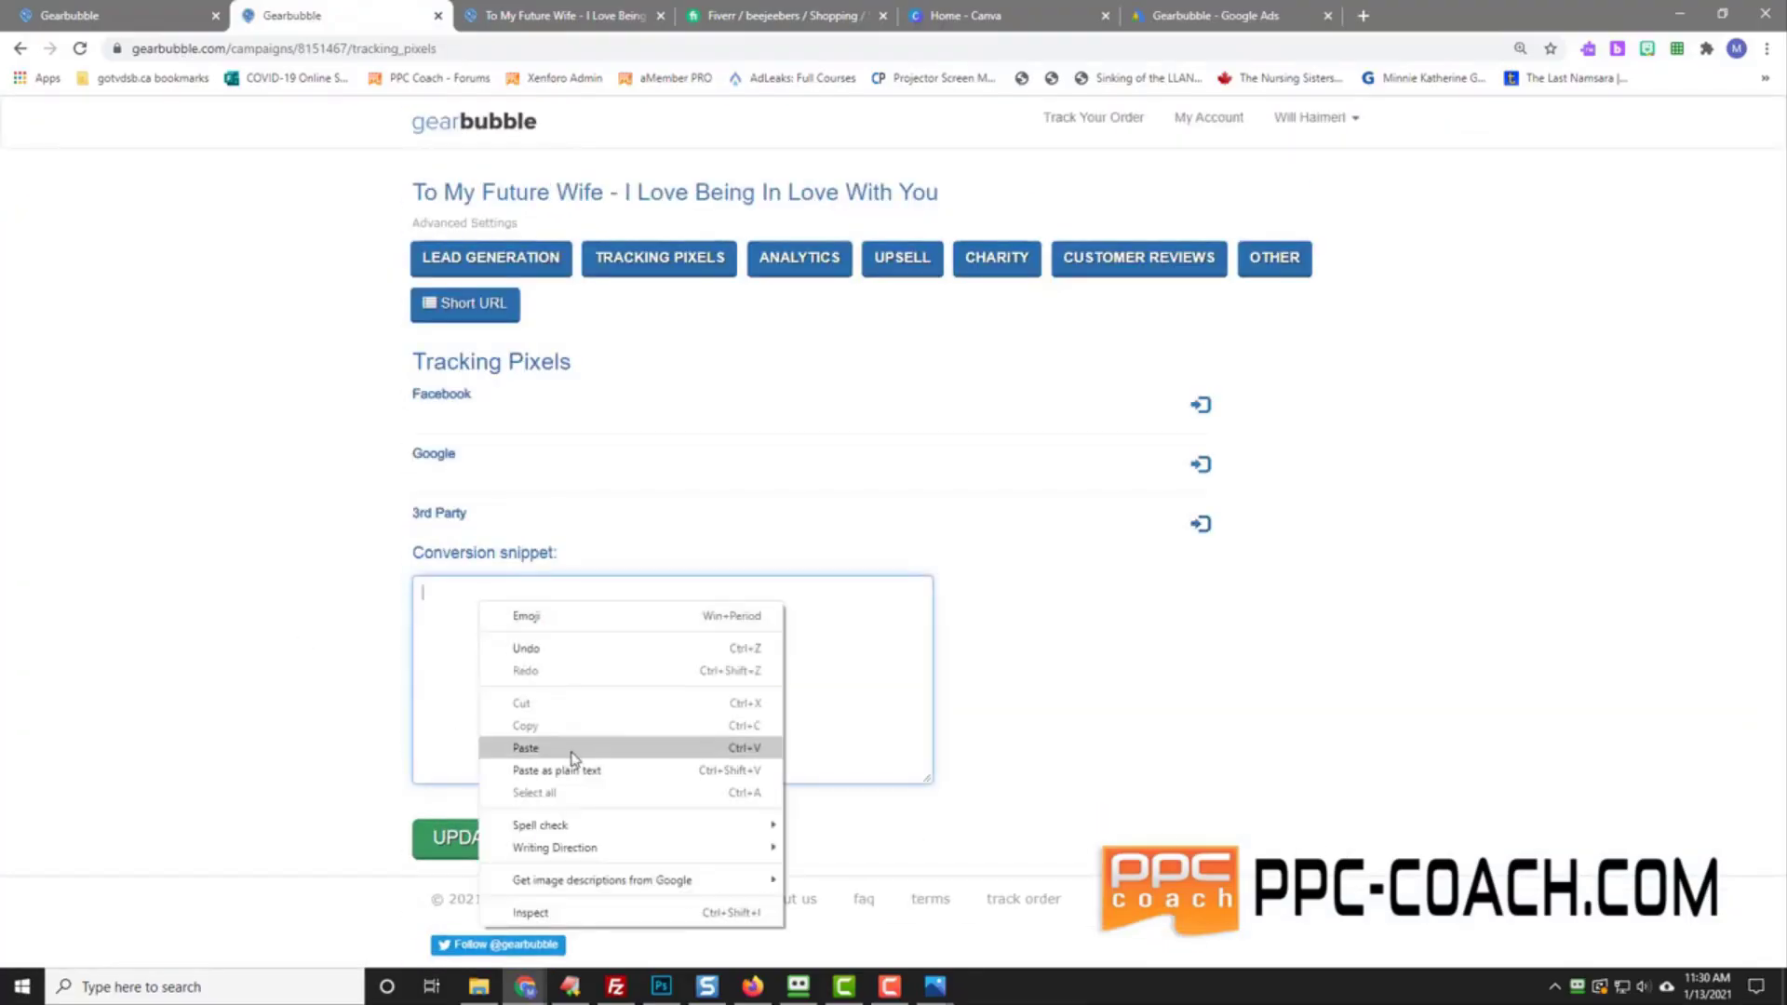
click(559, 748)
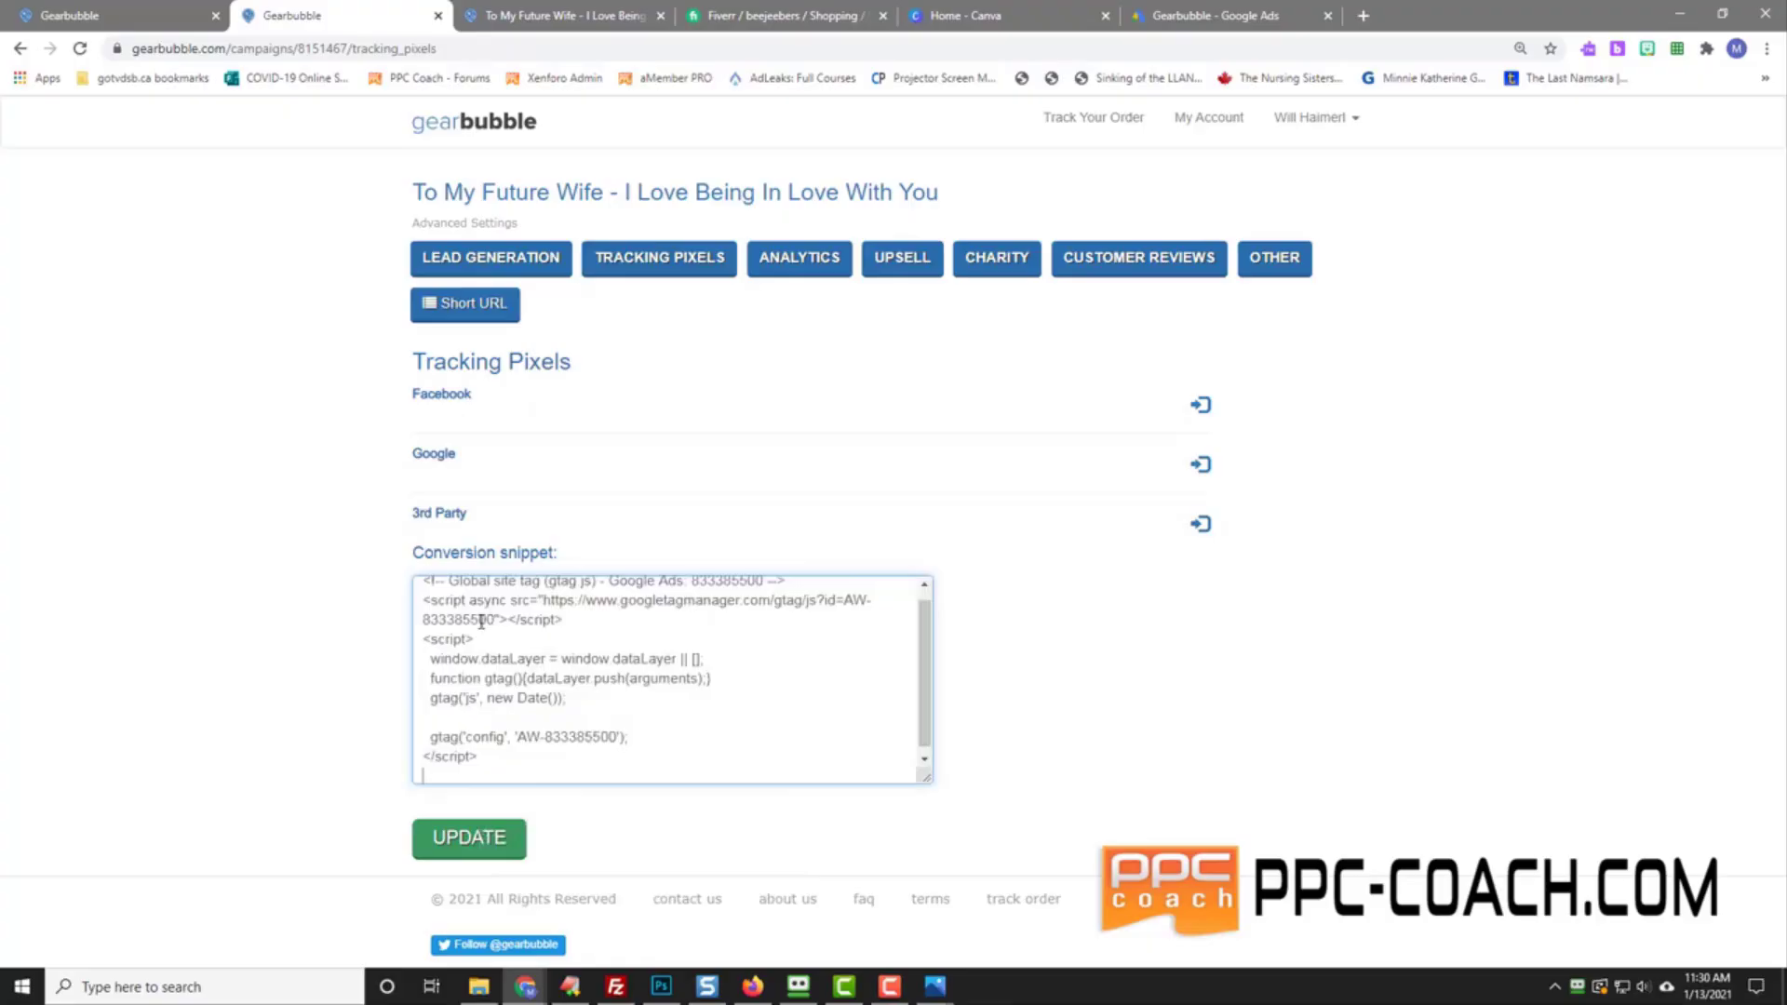
Step: Copy the event snippet from Google Ads and paste it below the global site tag
click(1200, 15)
right_click(708, 699)
click(744, 717)
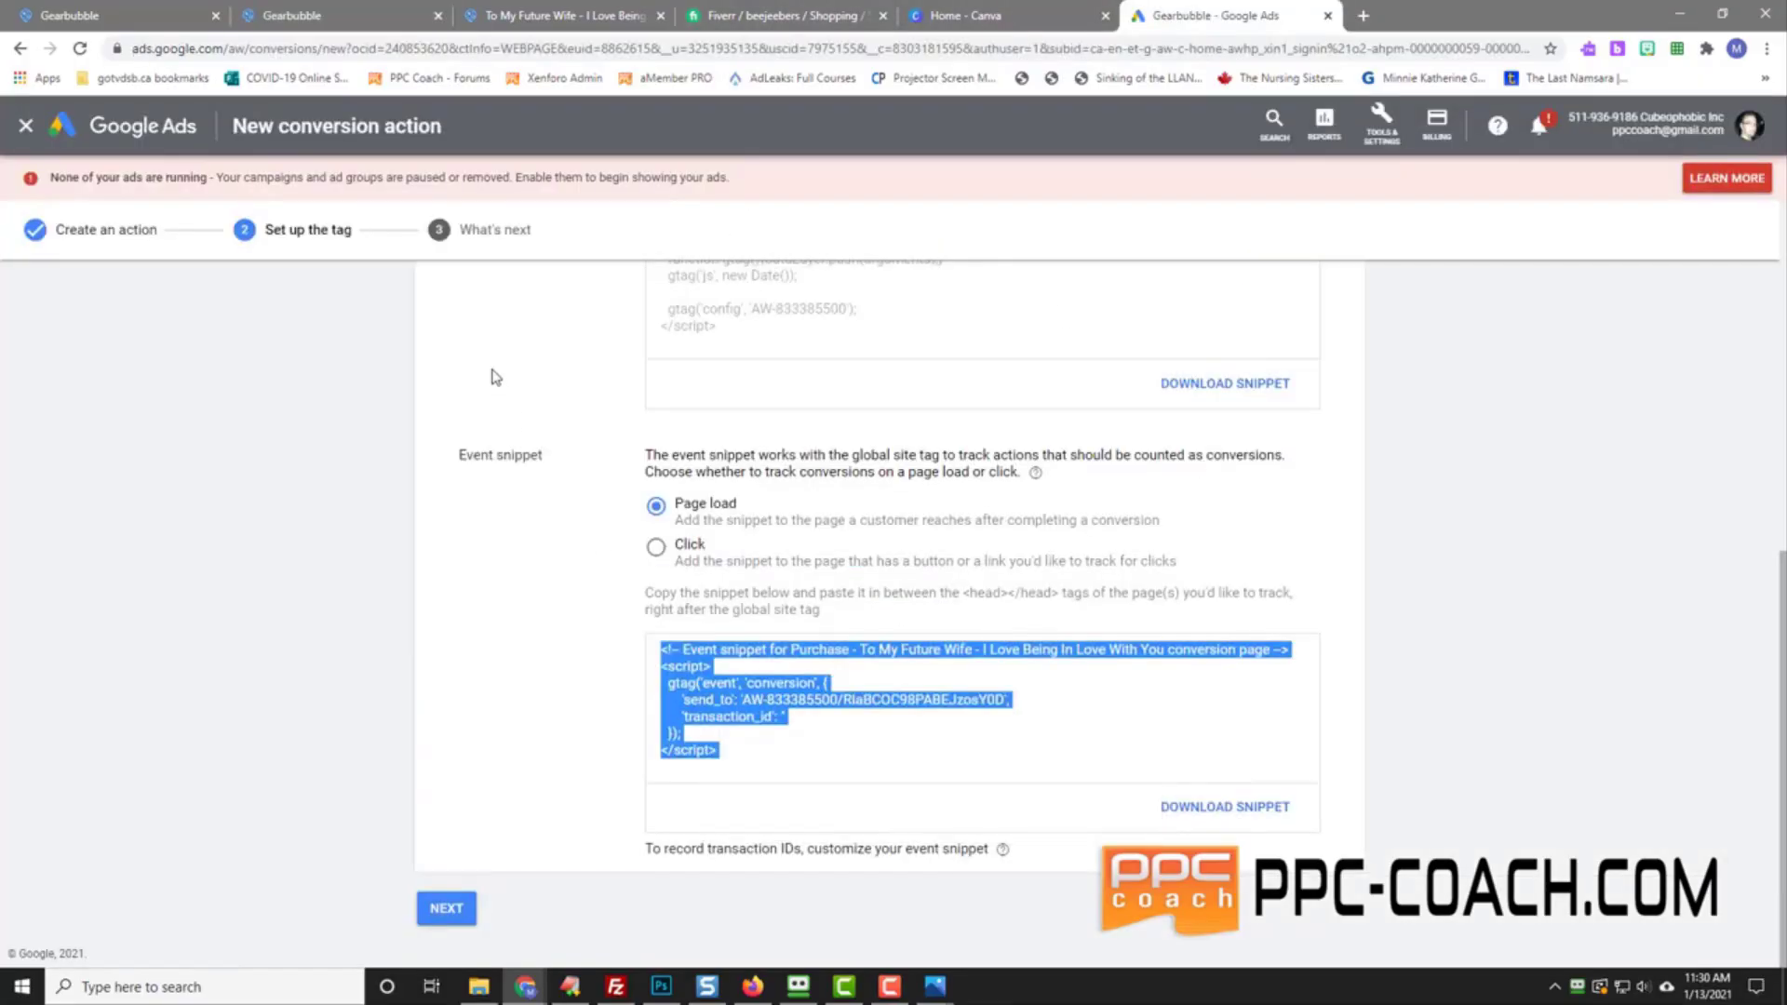
click(279, 15)
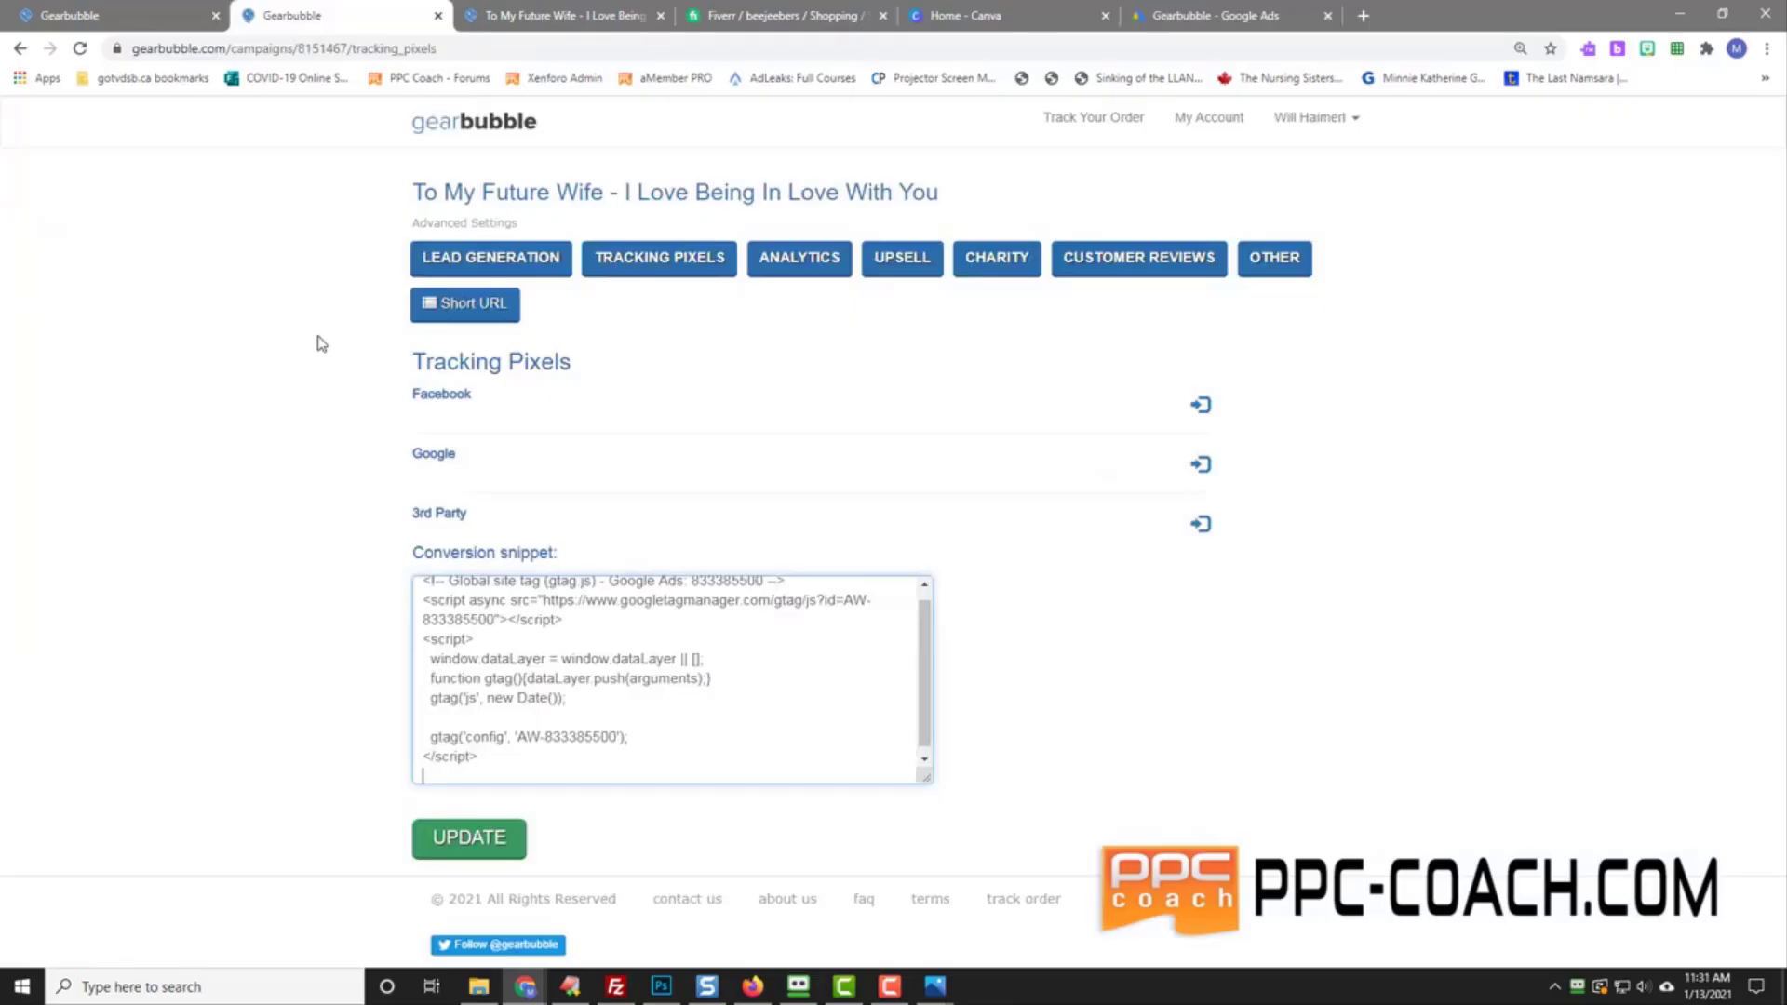
right_click(442, 772)
click(507, 592)
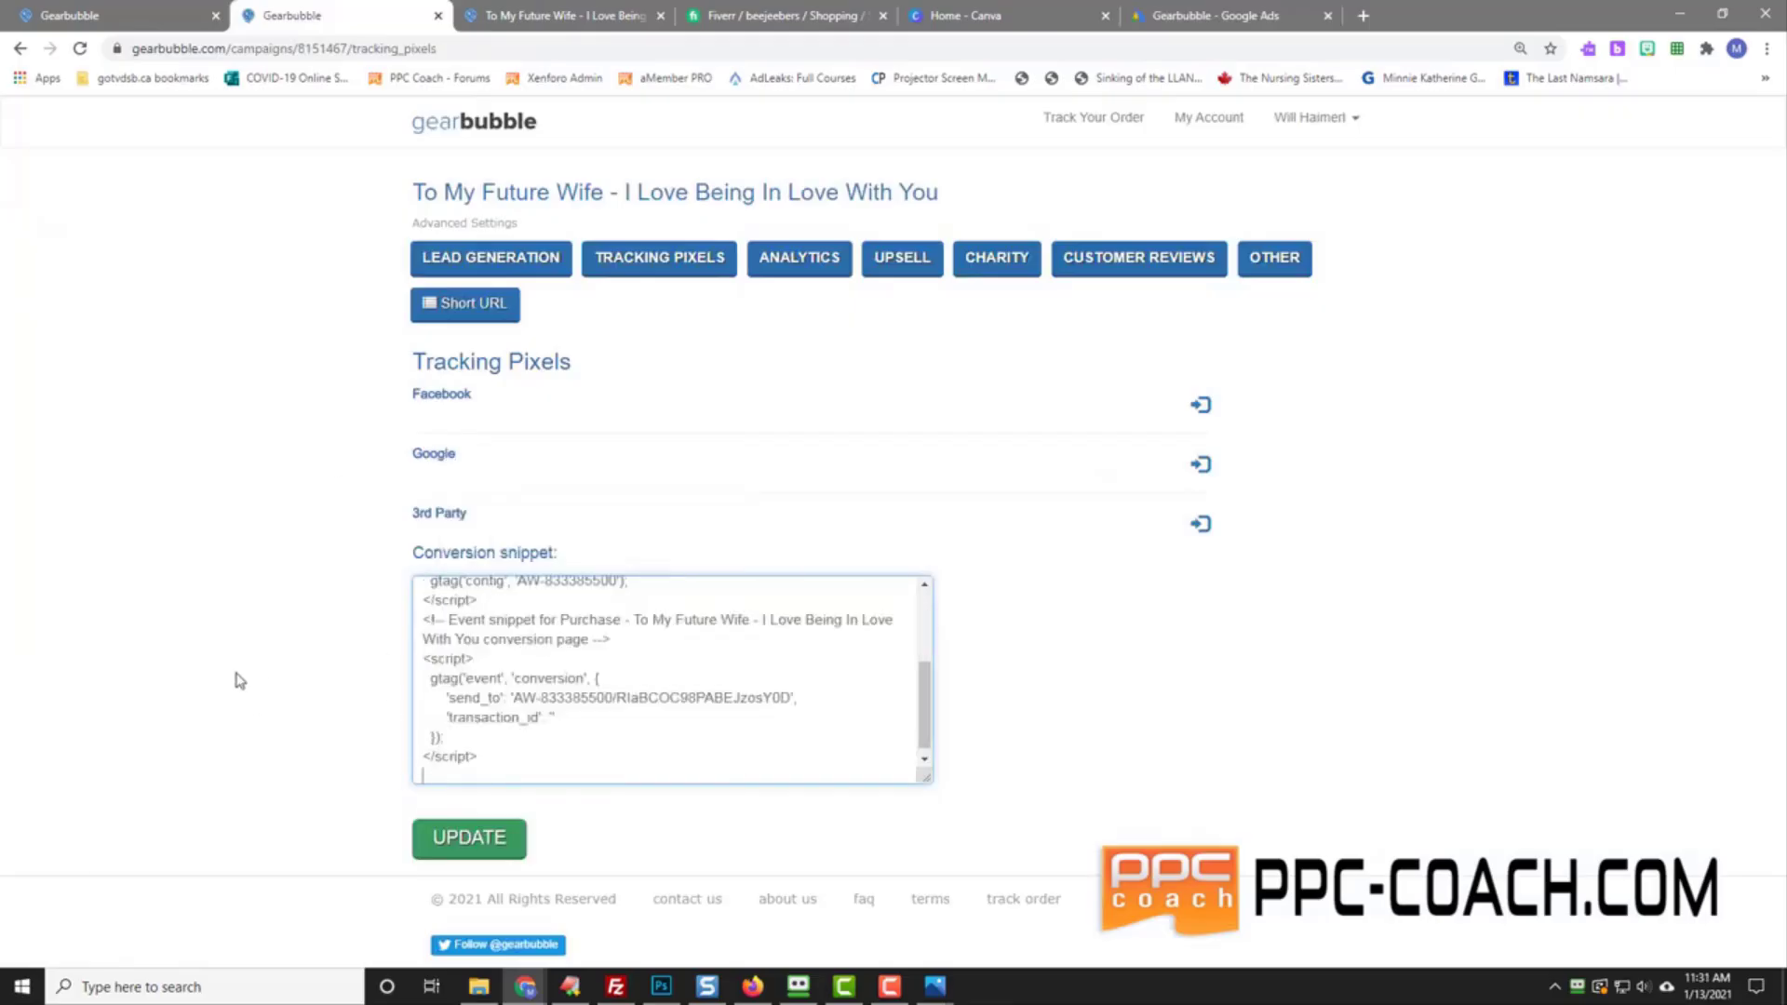
Step: Check the Google tracking pixel section and save the updated tracking pixels
scroll(926, 721, up, 3)
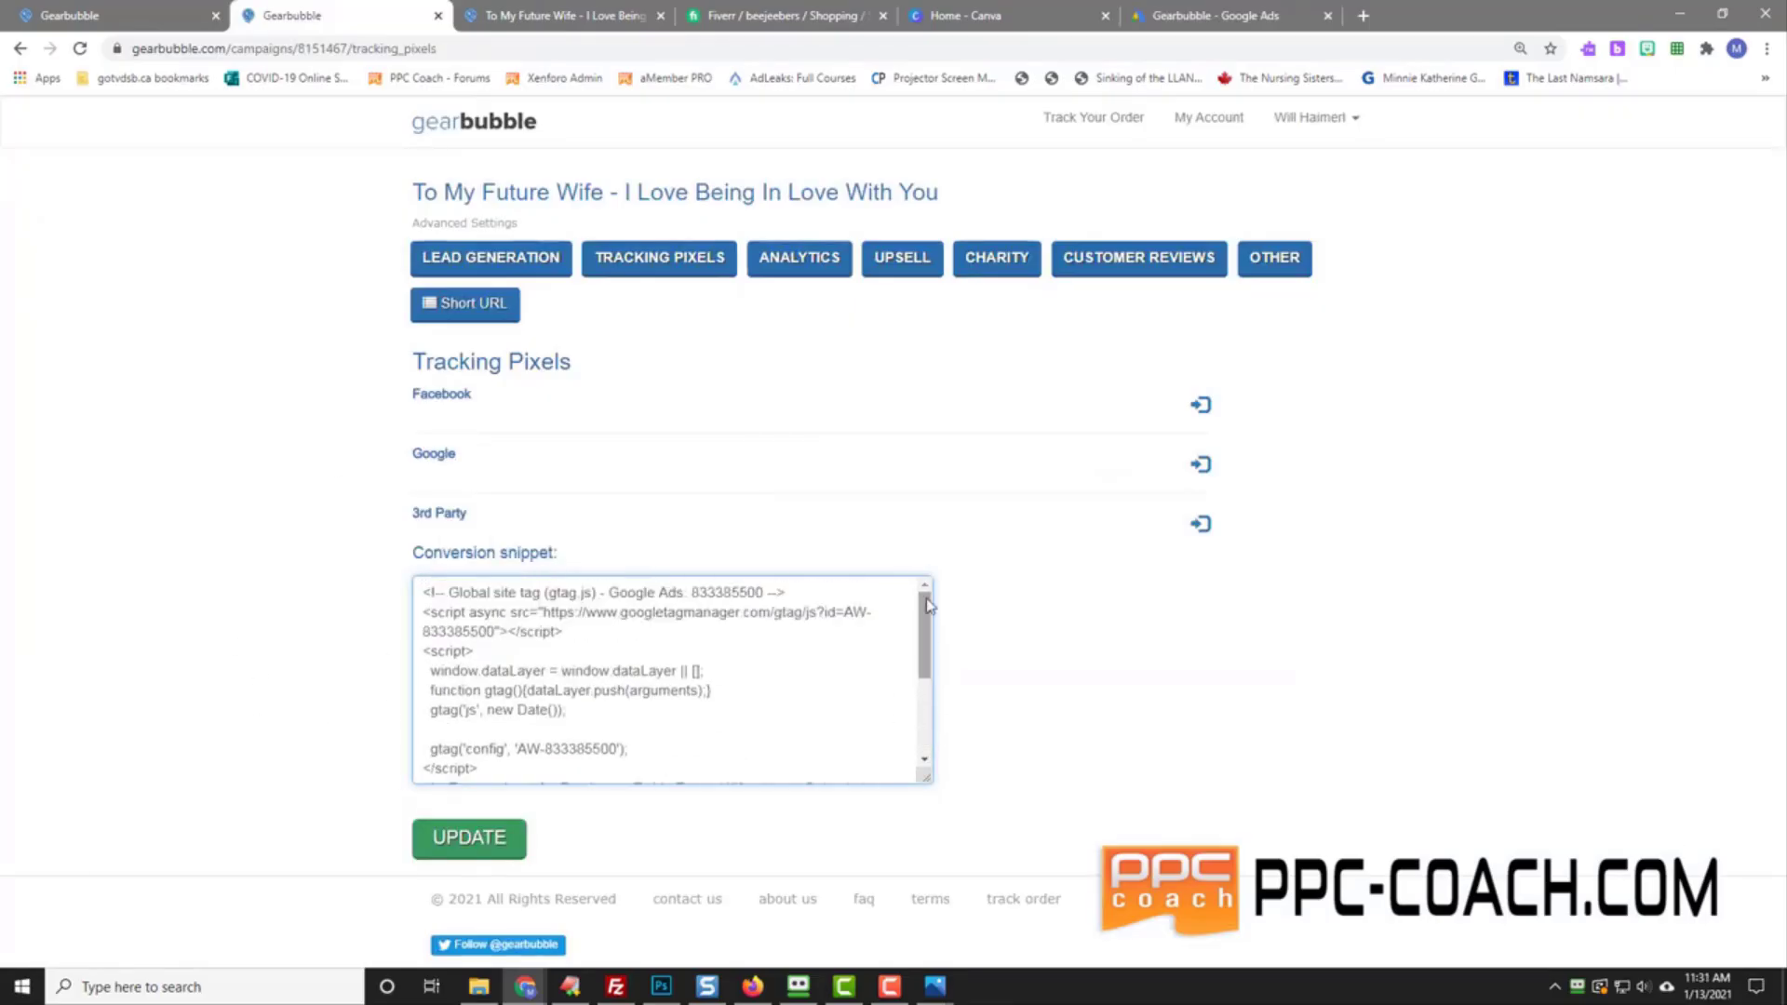
click(1201, 464)
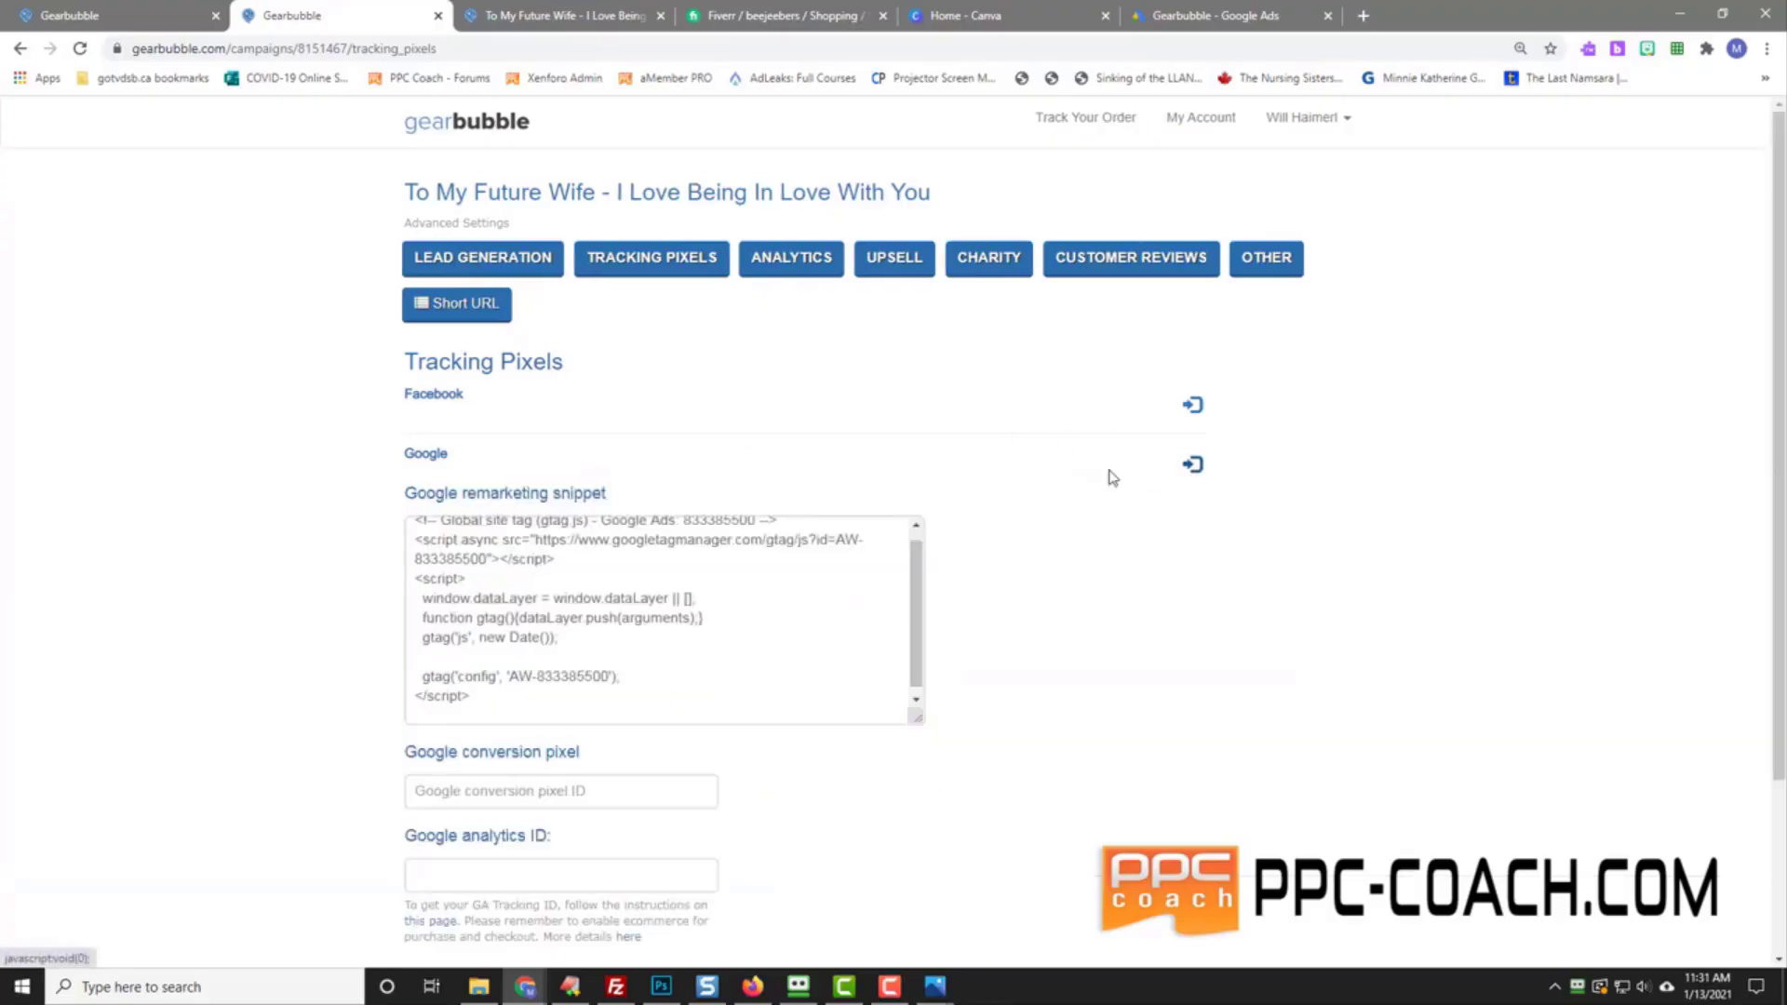
scroll(304, 633, down, 3)
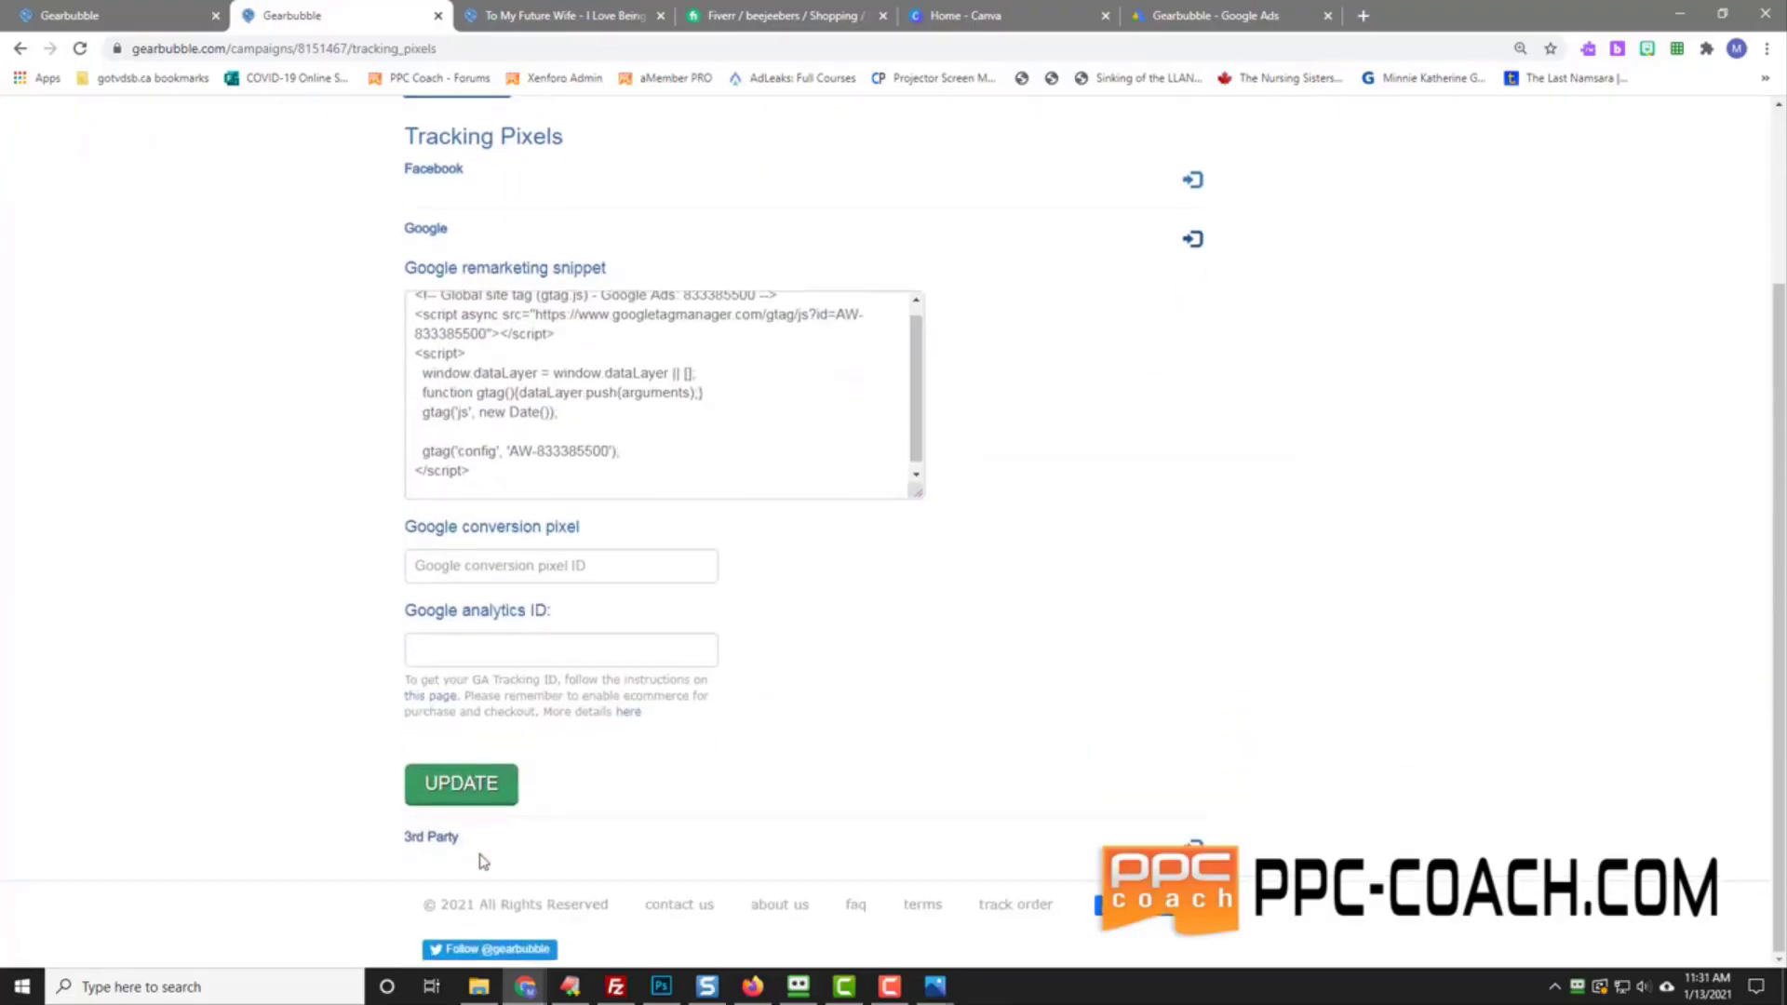
click(1193, 845)
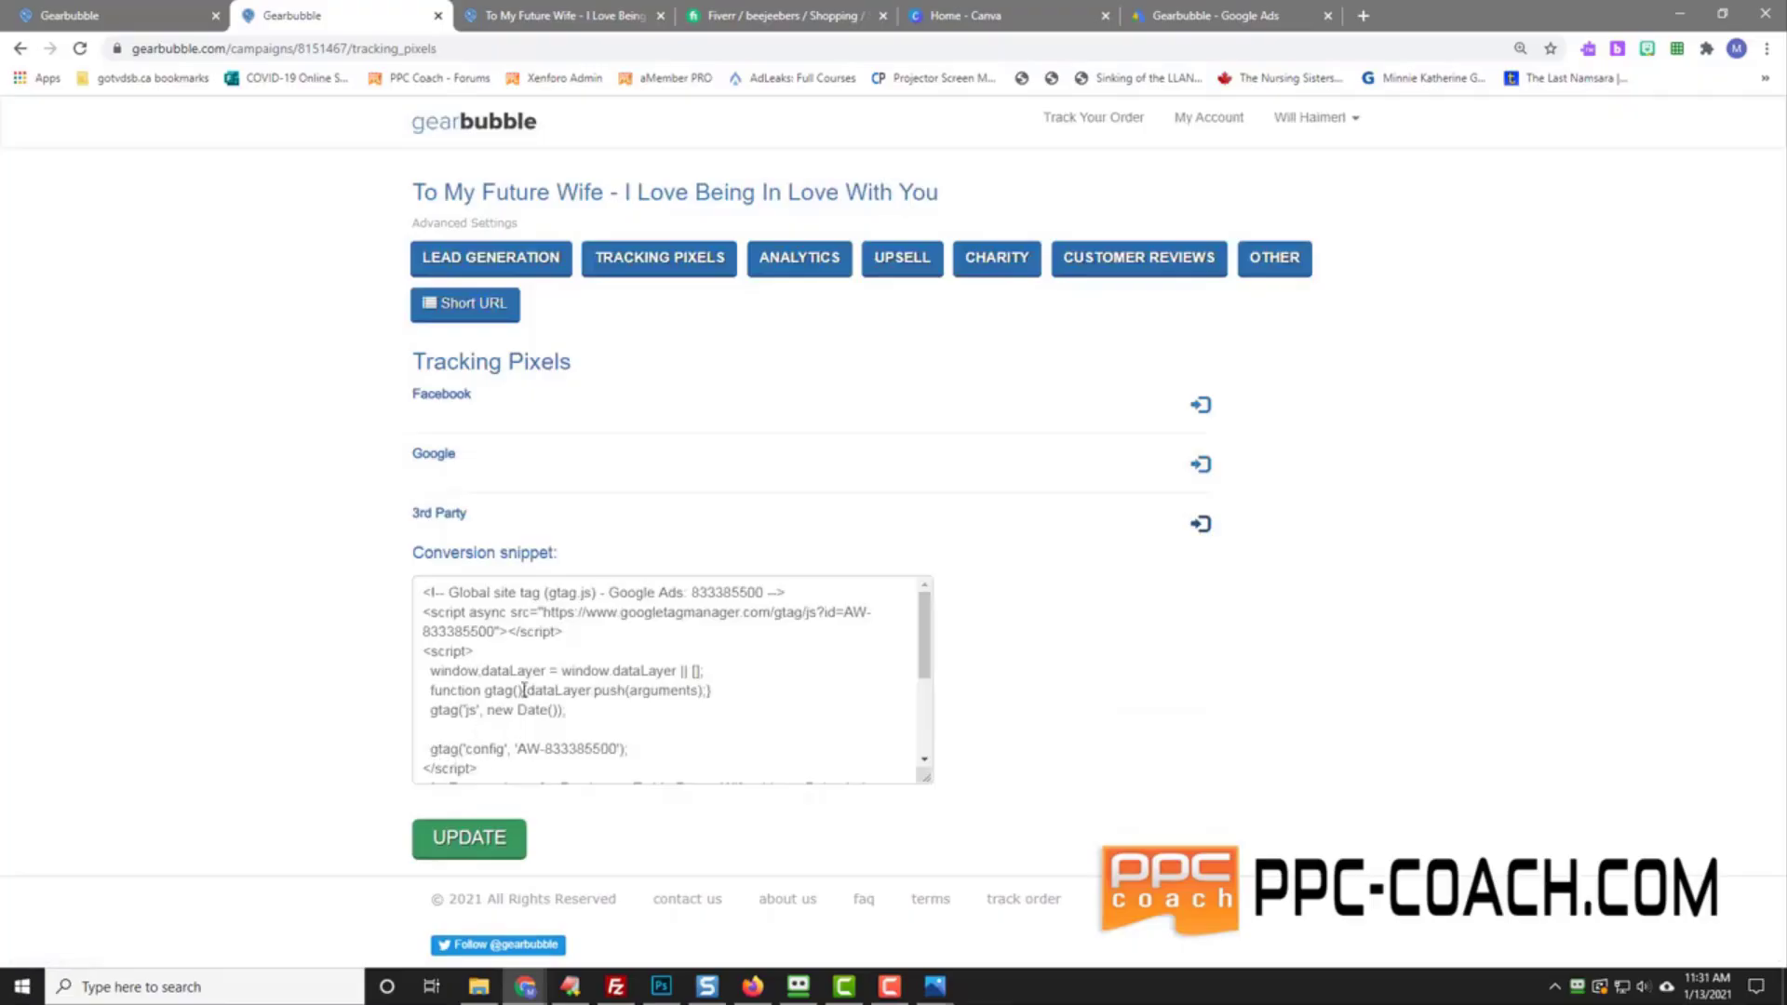
click(465, 838)
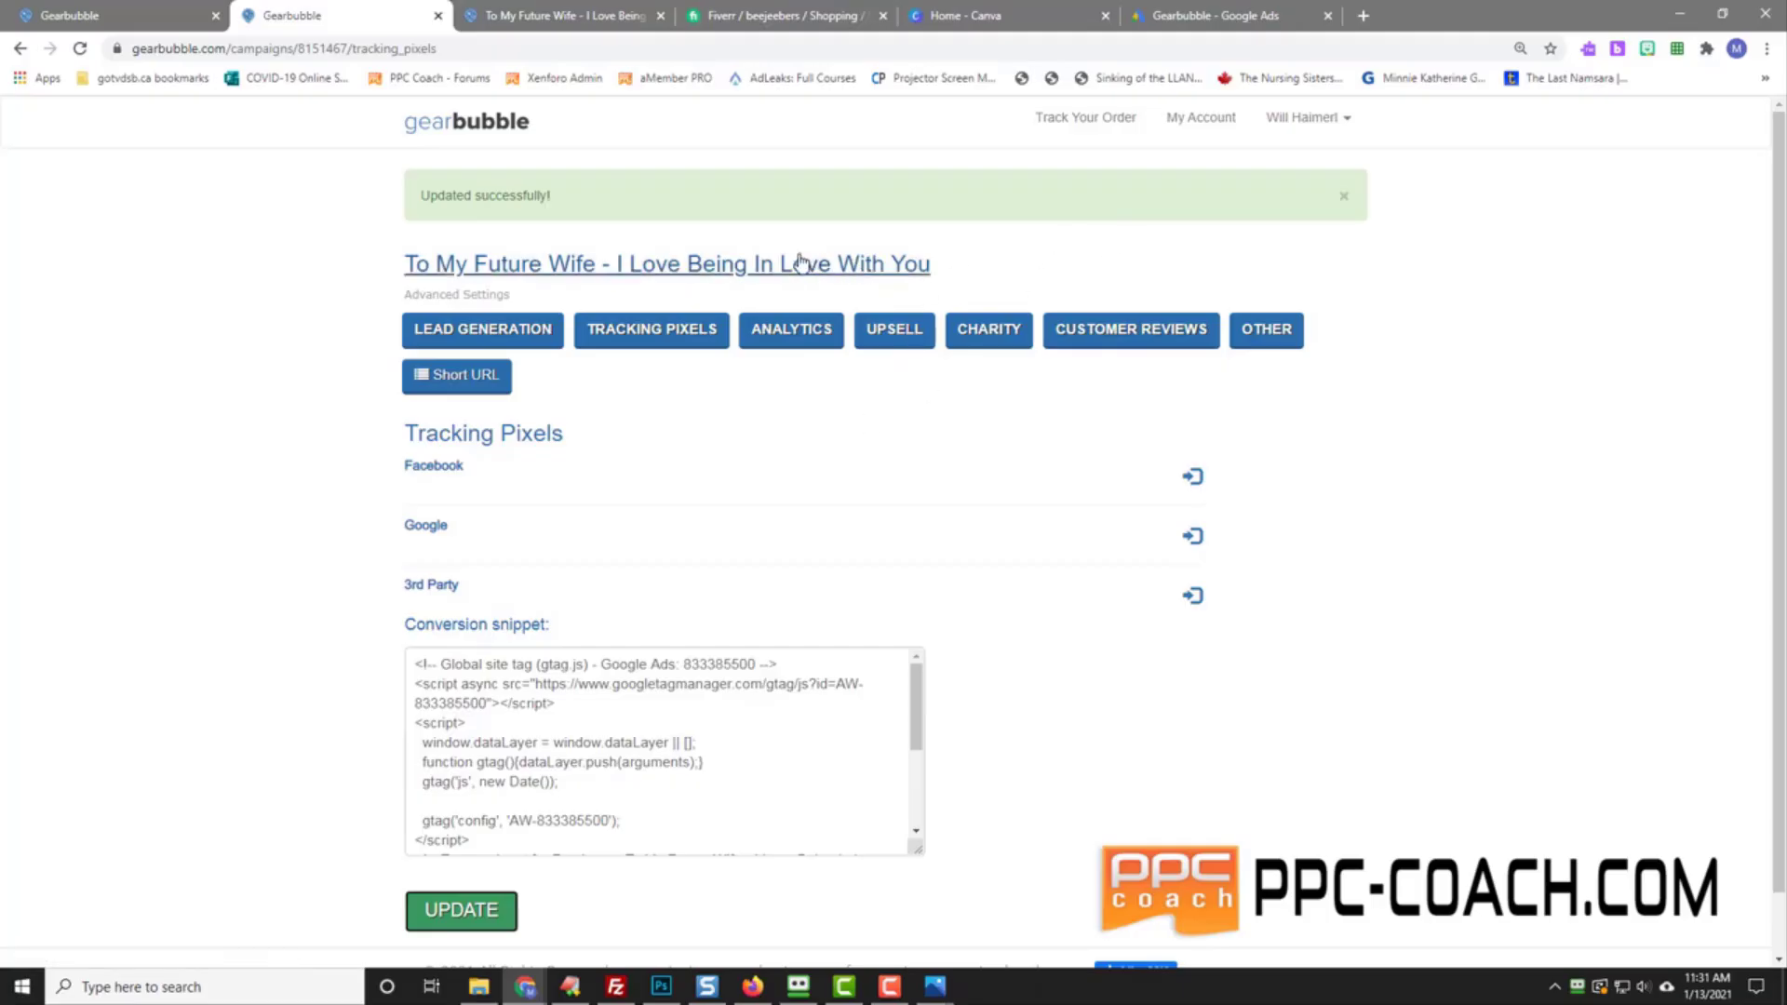
Step: Open the To My Future Wife product page in Gearbubble and move its tab along
click(119, 20)
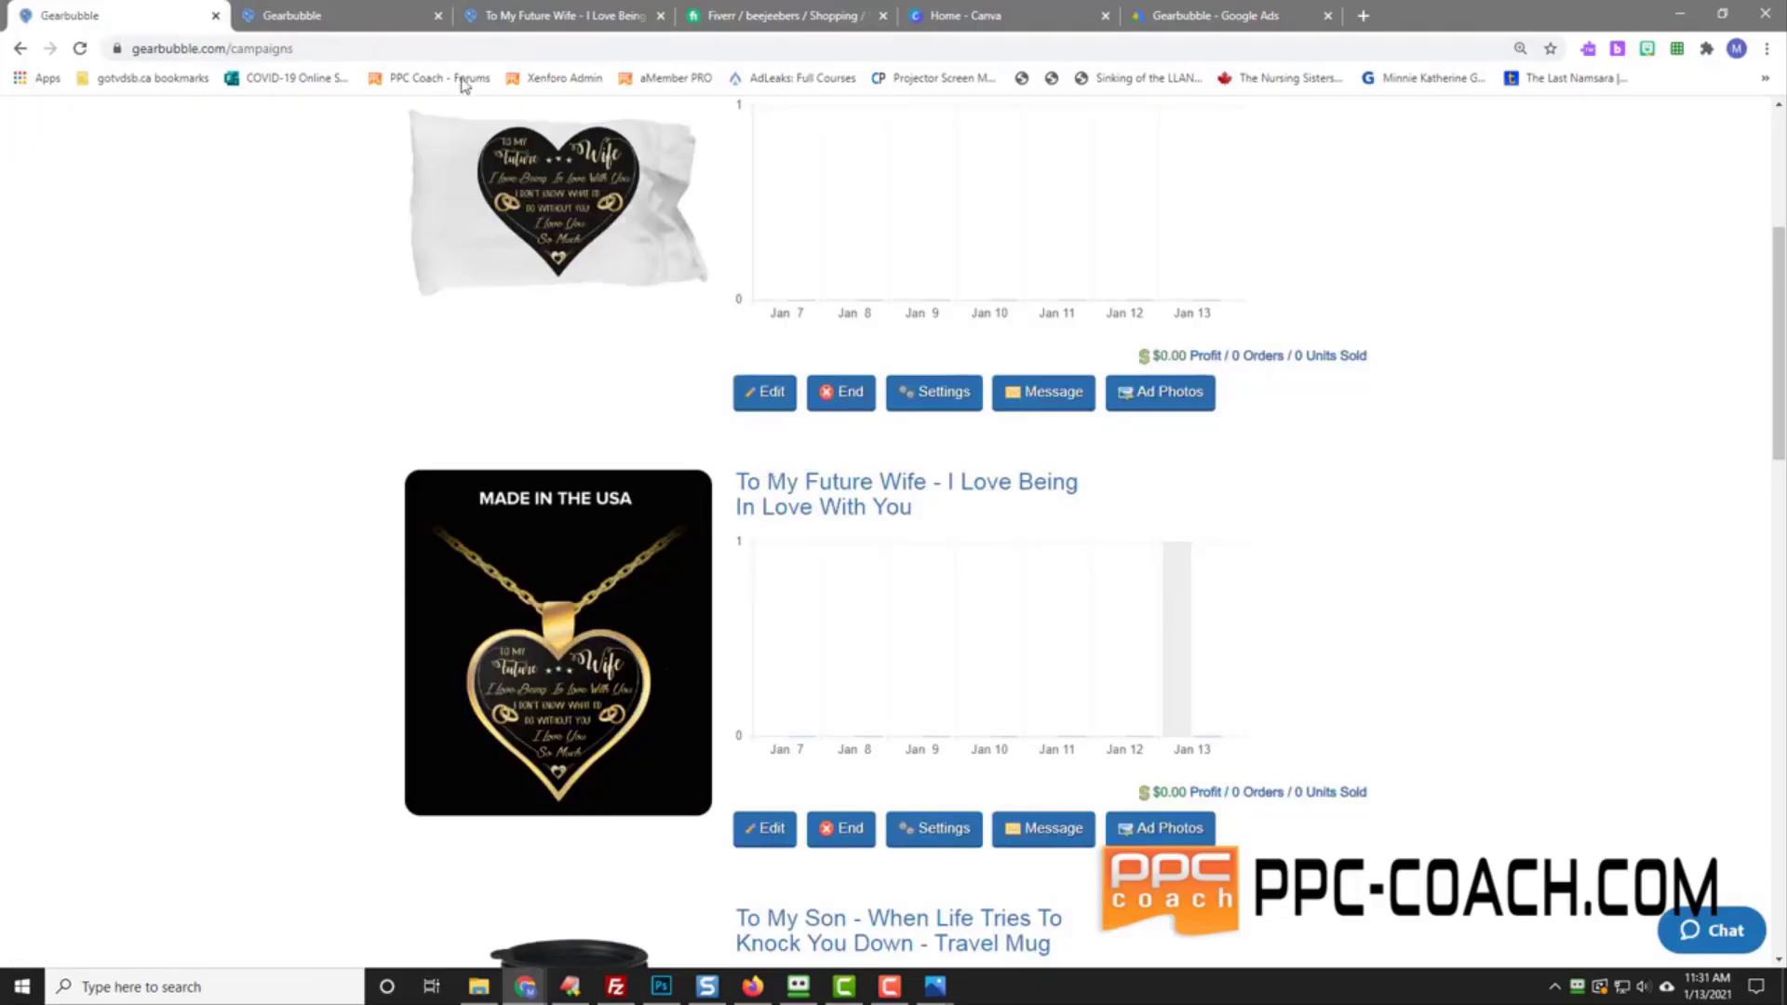
click(517, 16)
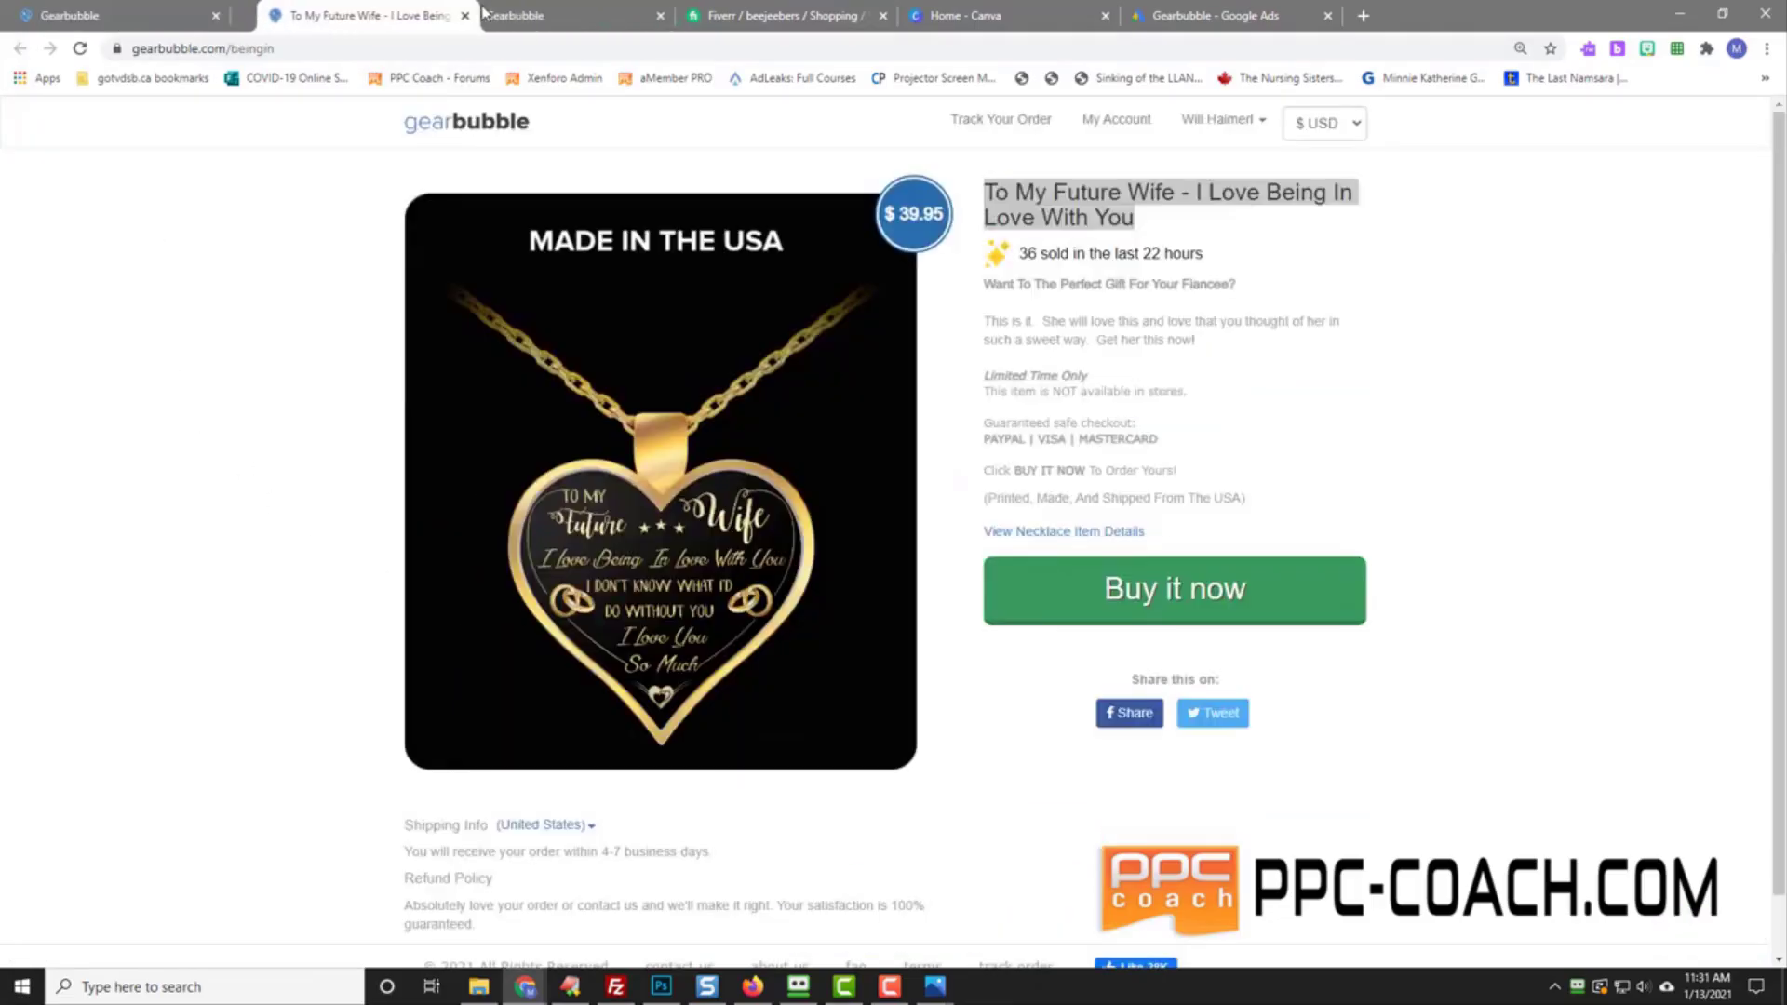
drag(544, 19, 933, 20)
click(1467, 319)
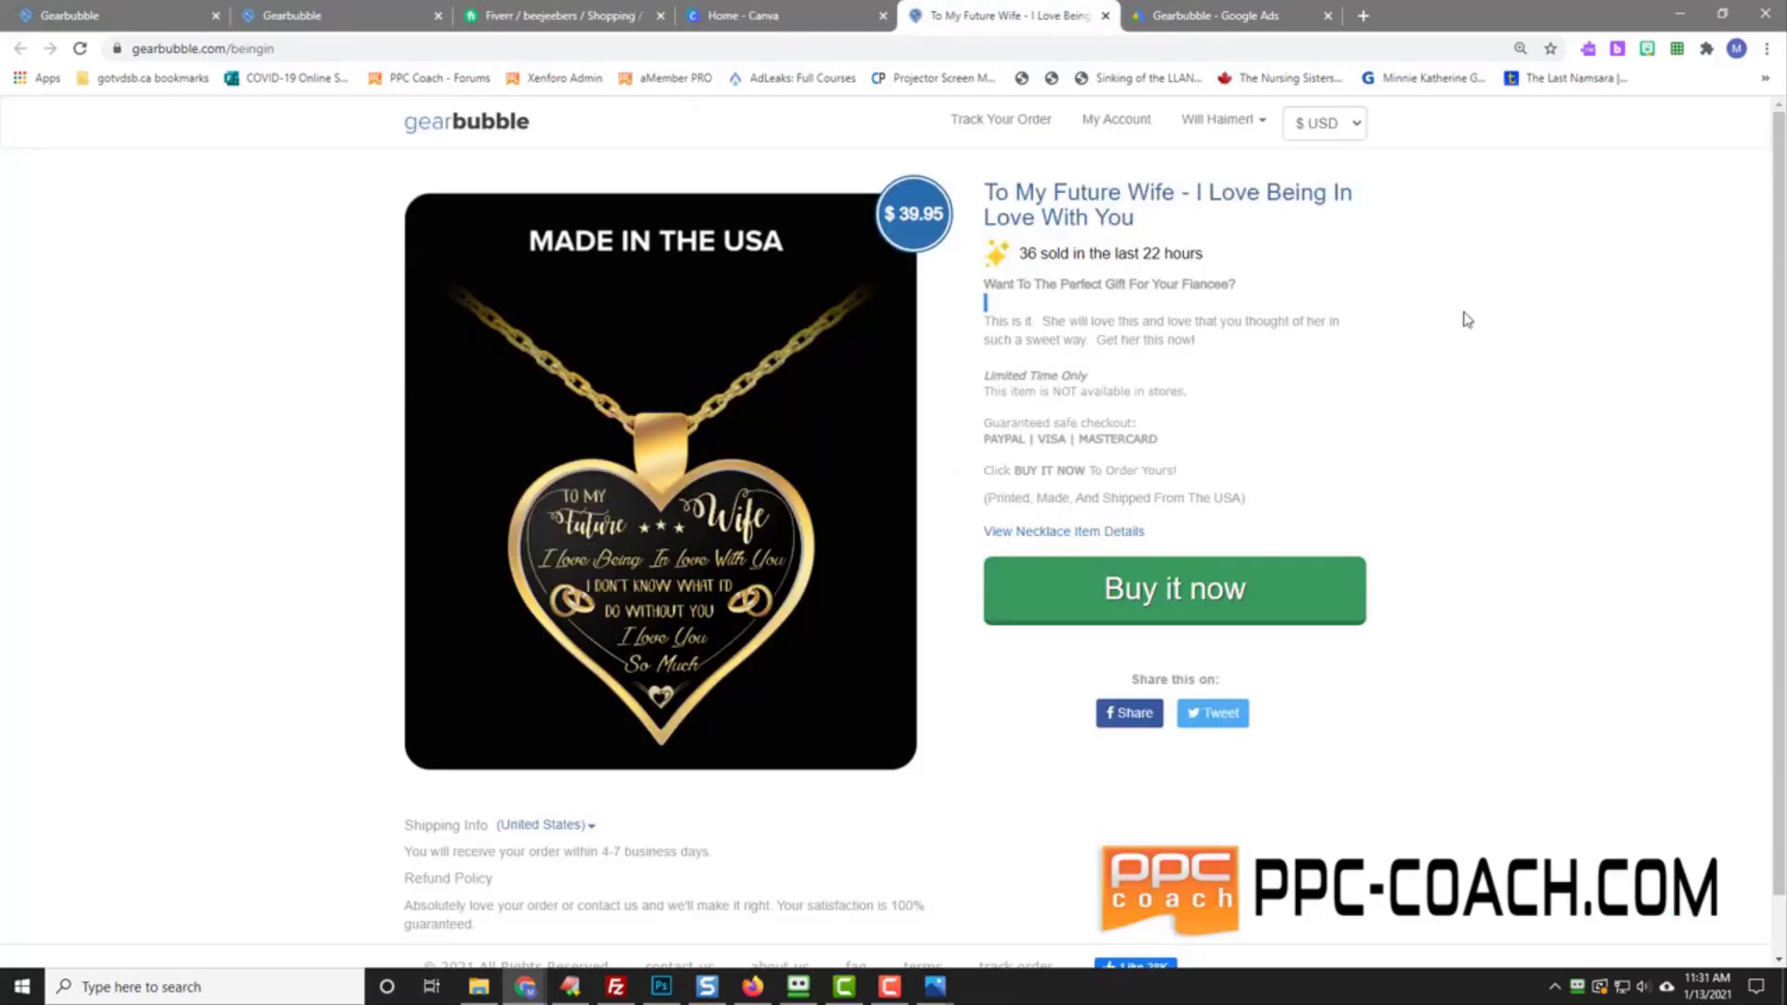
Step: Complete the Purchase - To My Future Wife tag setup and close the conversion action
click(1230, 17)
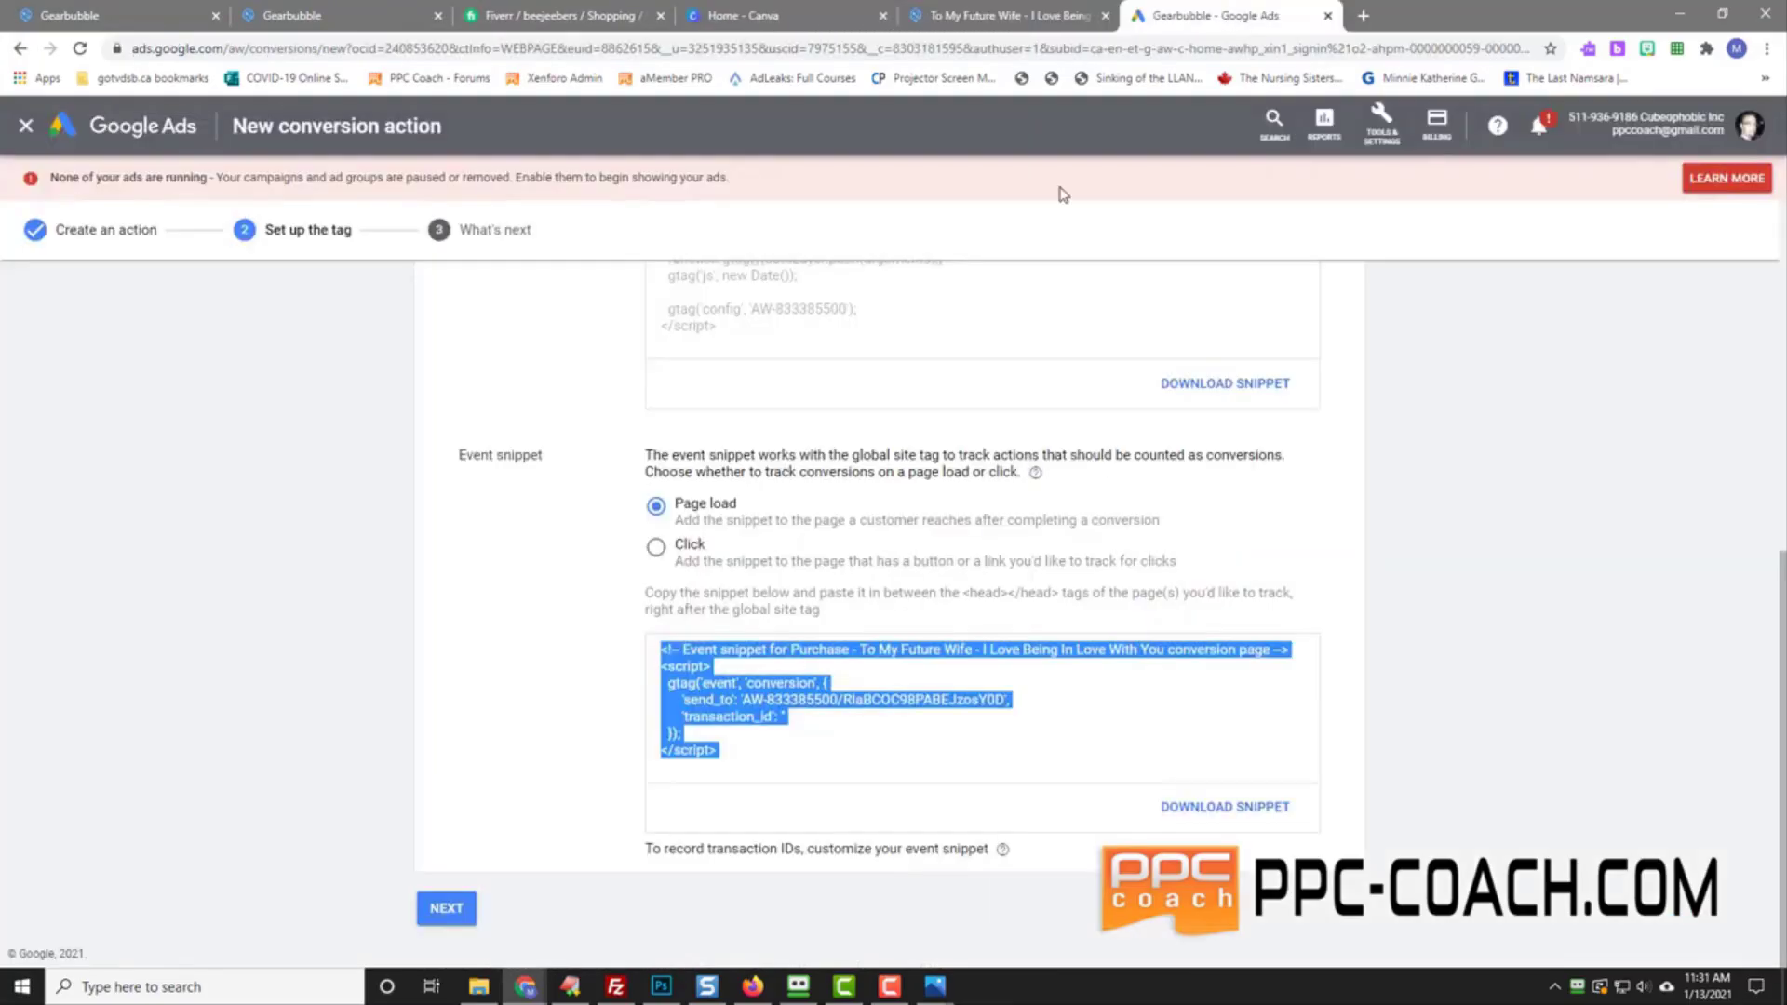
click(446, 907)
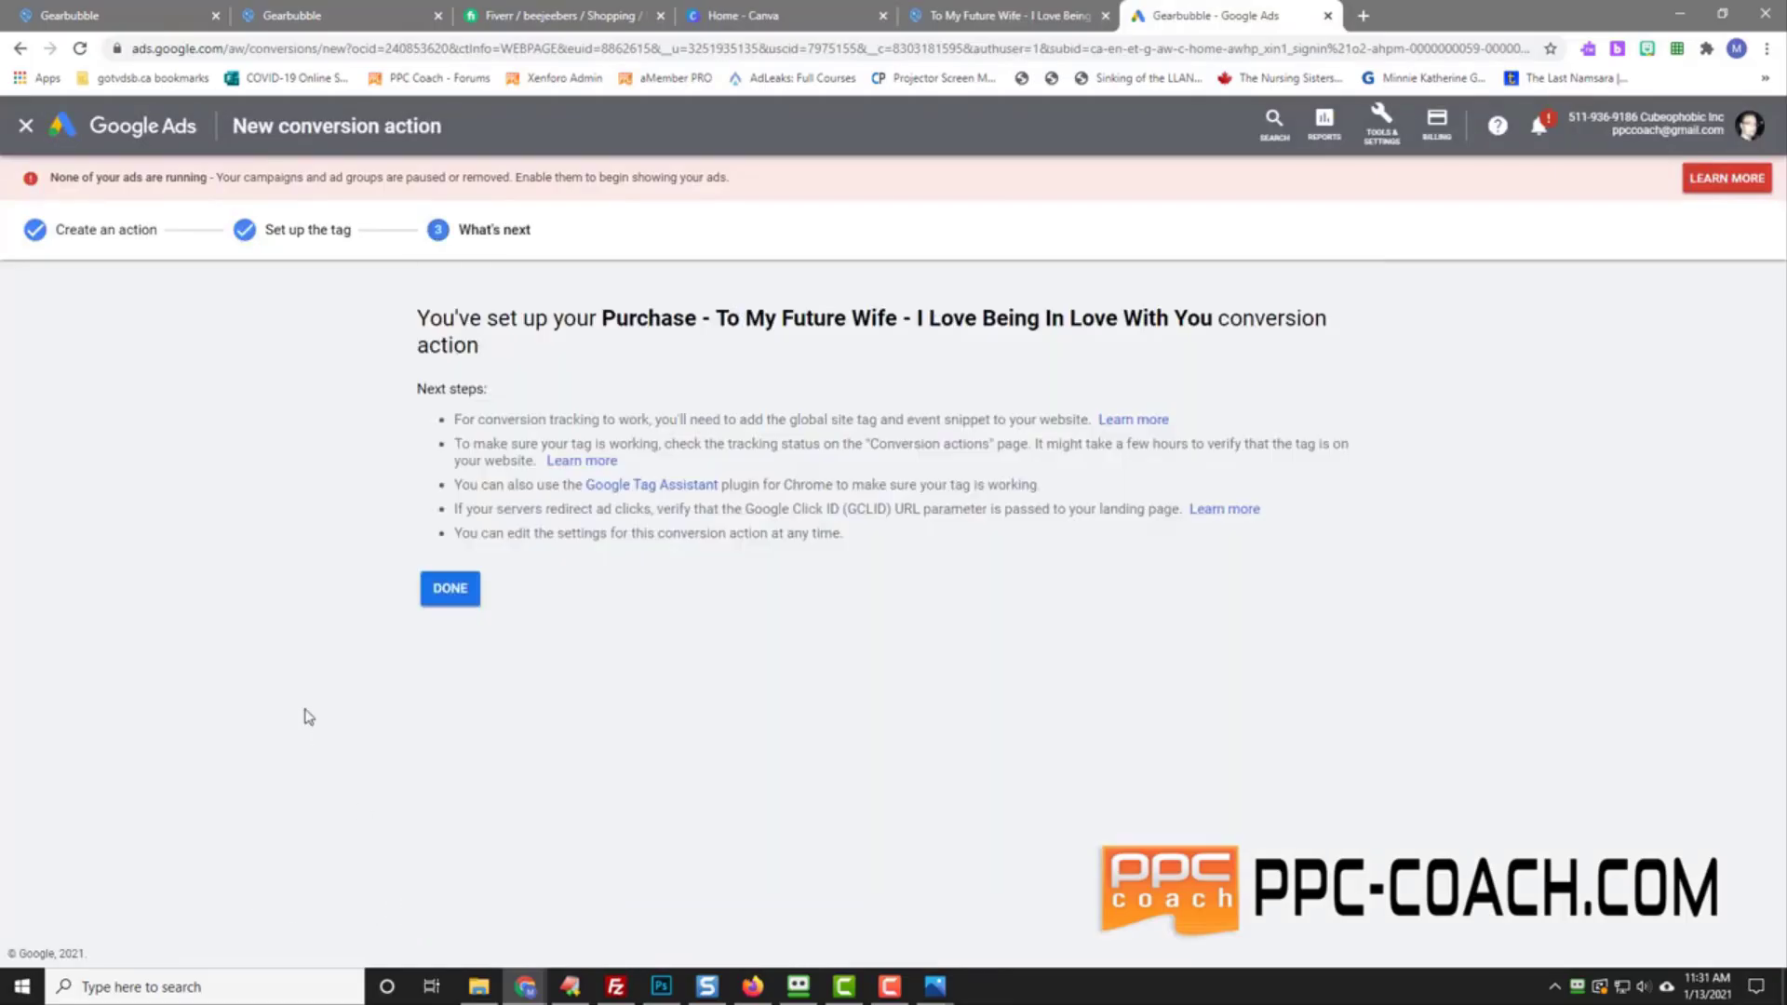
click(449, 588)
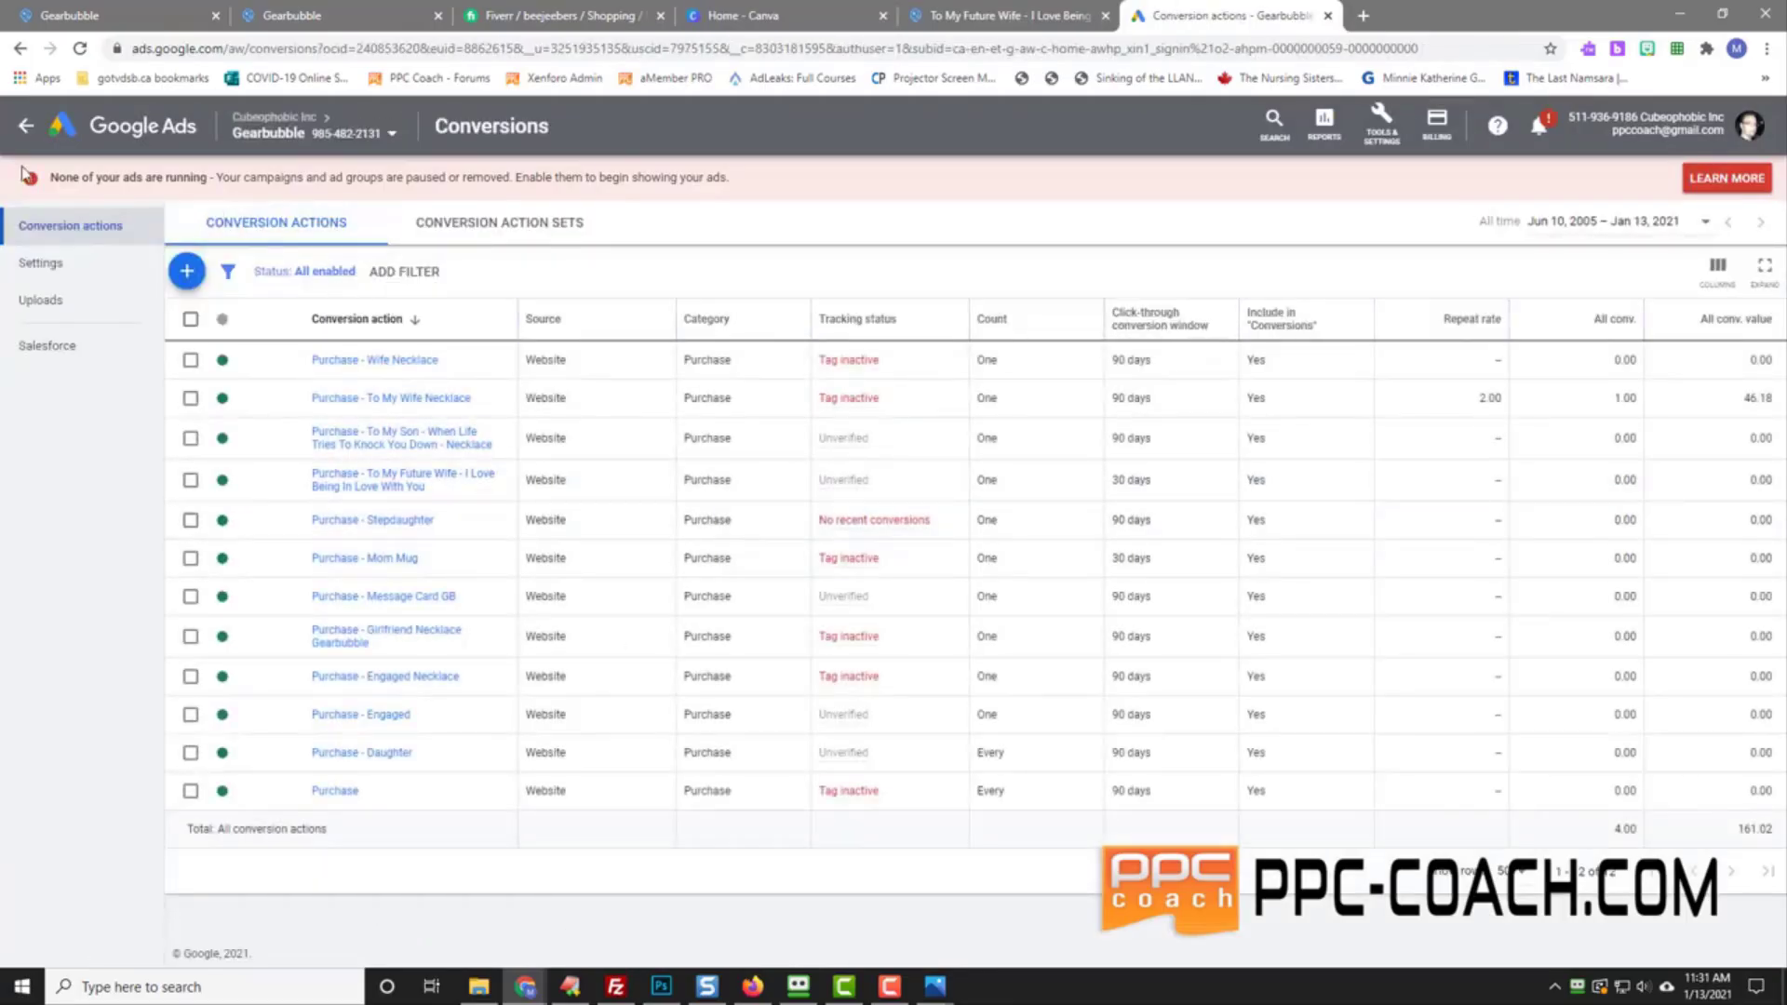
Step: From the Display campaigns overview, choose New campaign under the add button
click(25, 127)
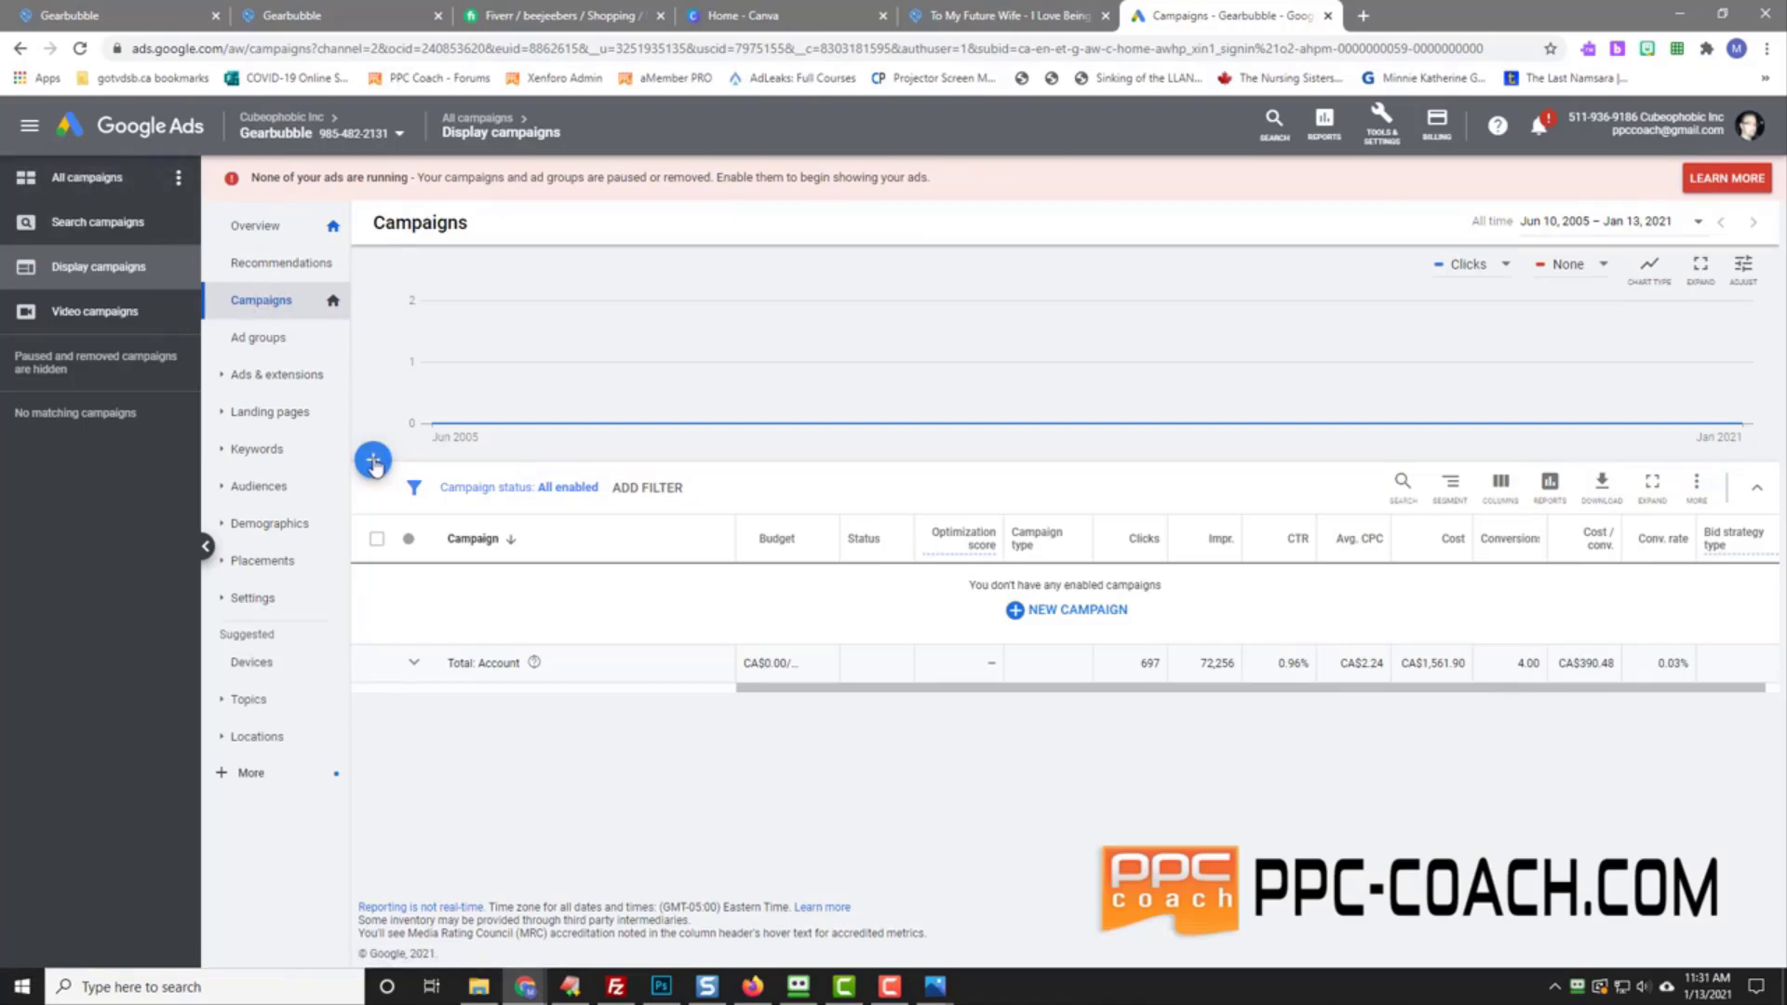
click(375, 462)
click(456, 528)
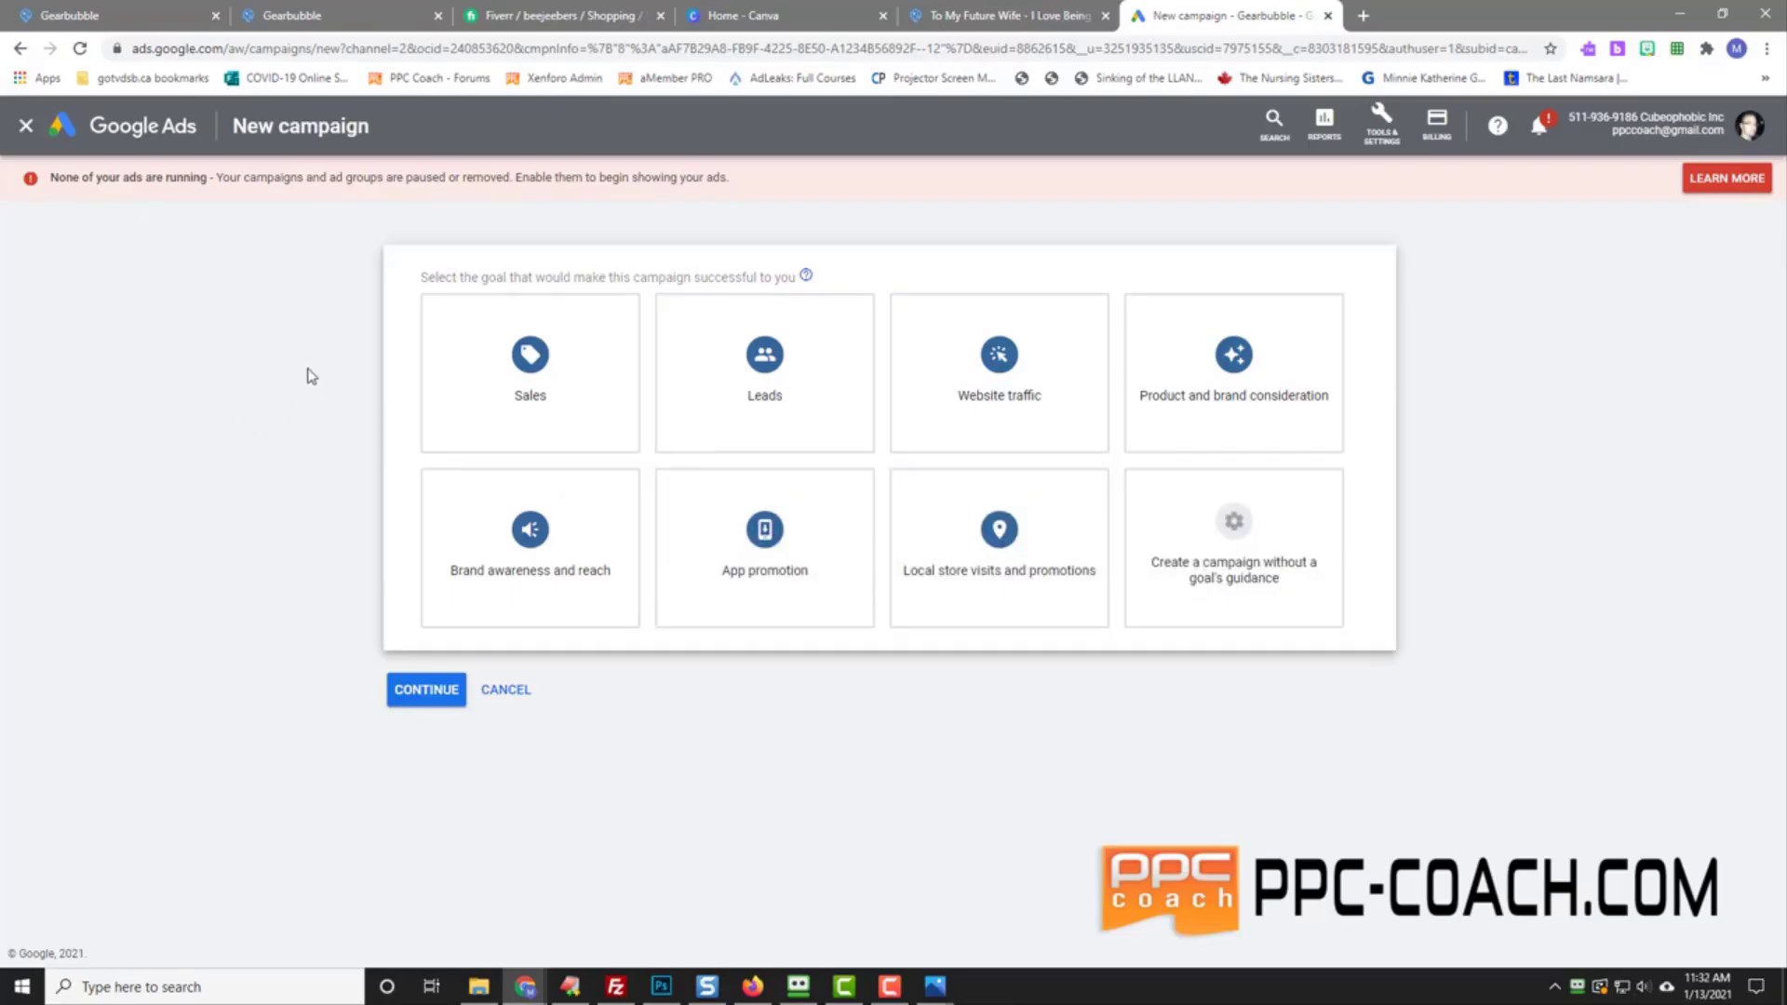
Step: Pick Sales as the goal and Display as the campaign type
click(473, 363)
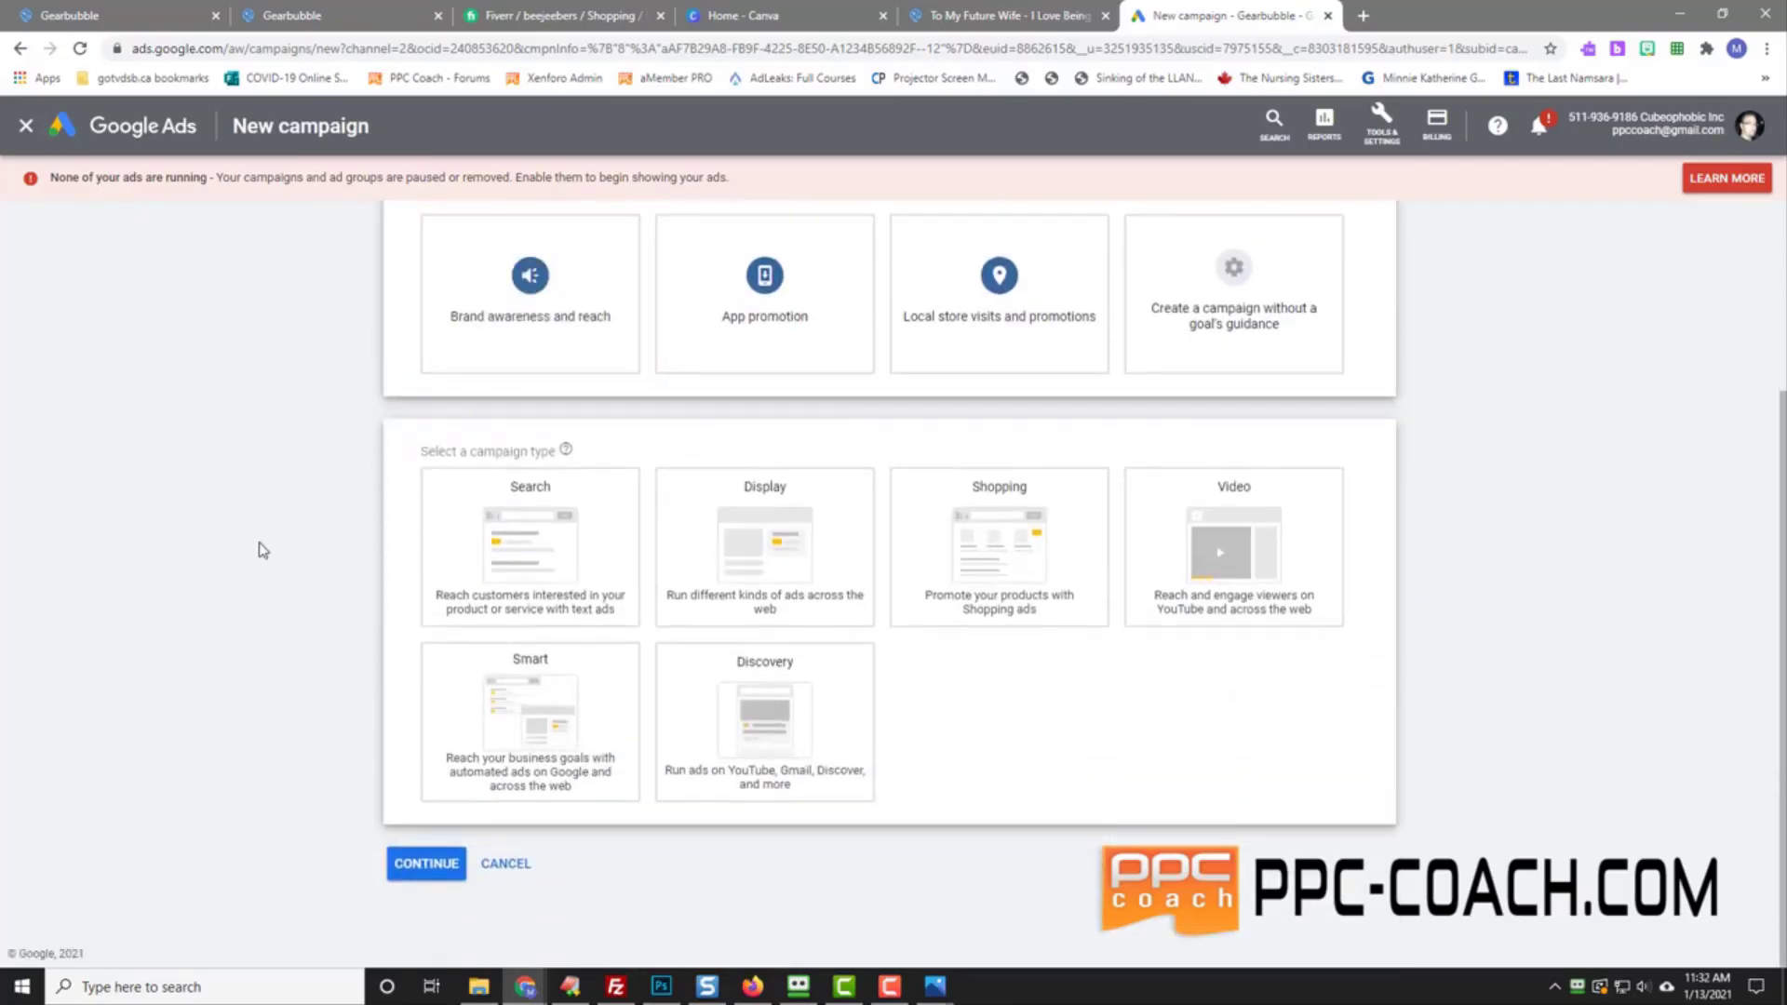
scroll(262, 550, up, 2)
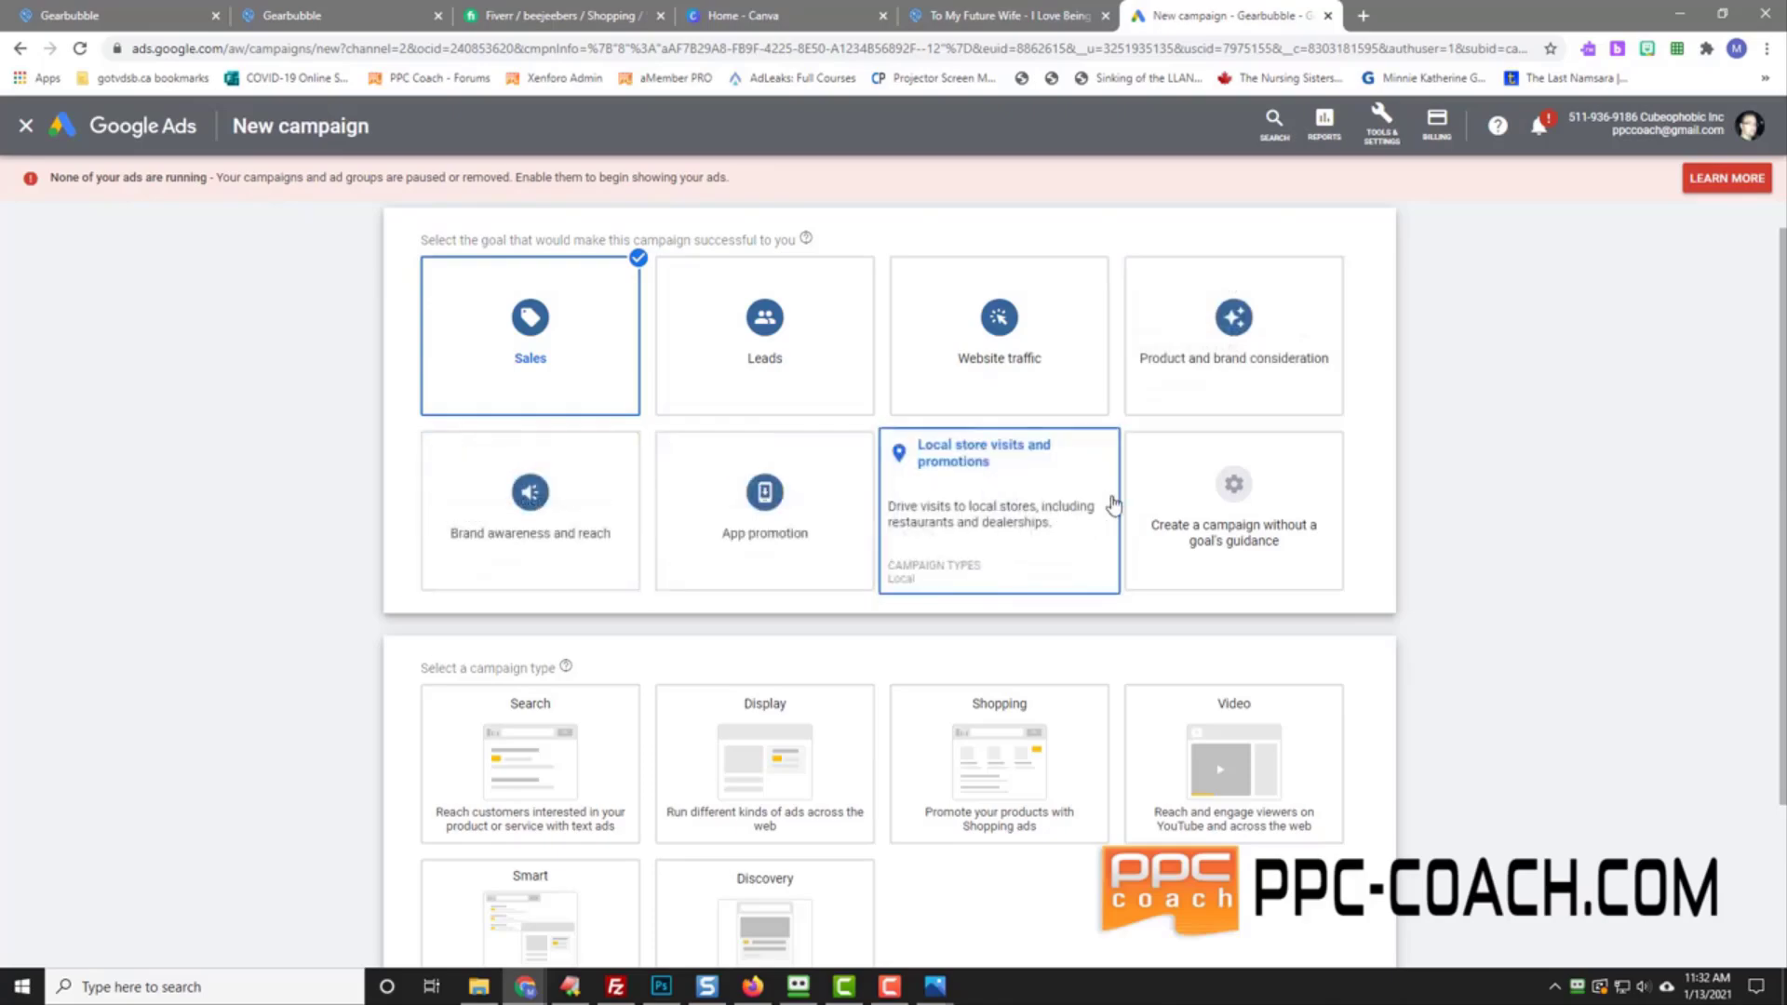
scroll(261, 721, down, 3)
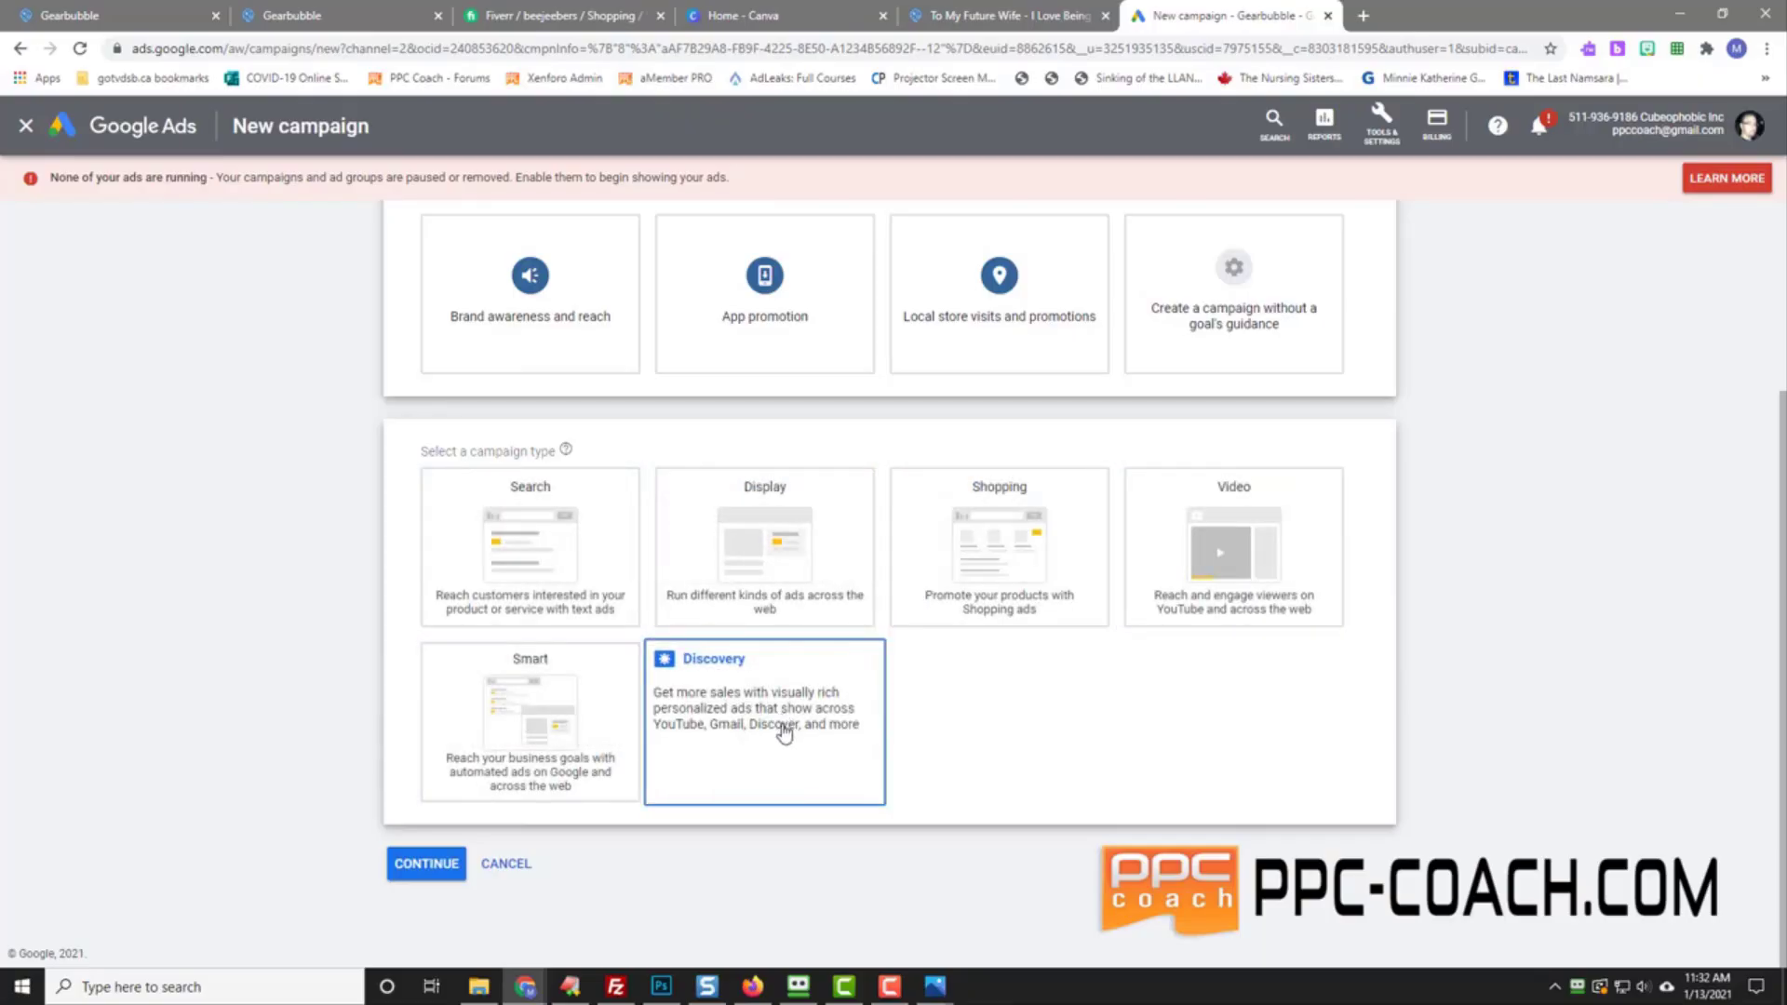
click(765, 511)
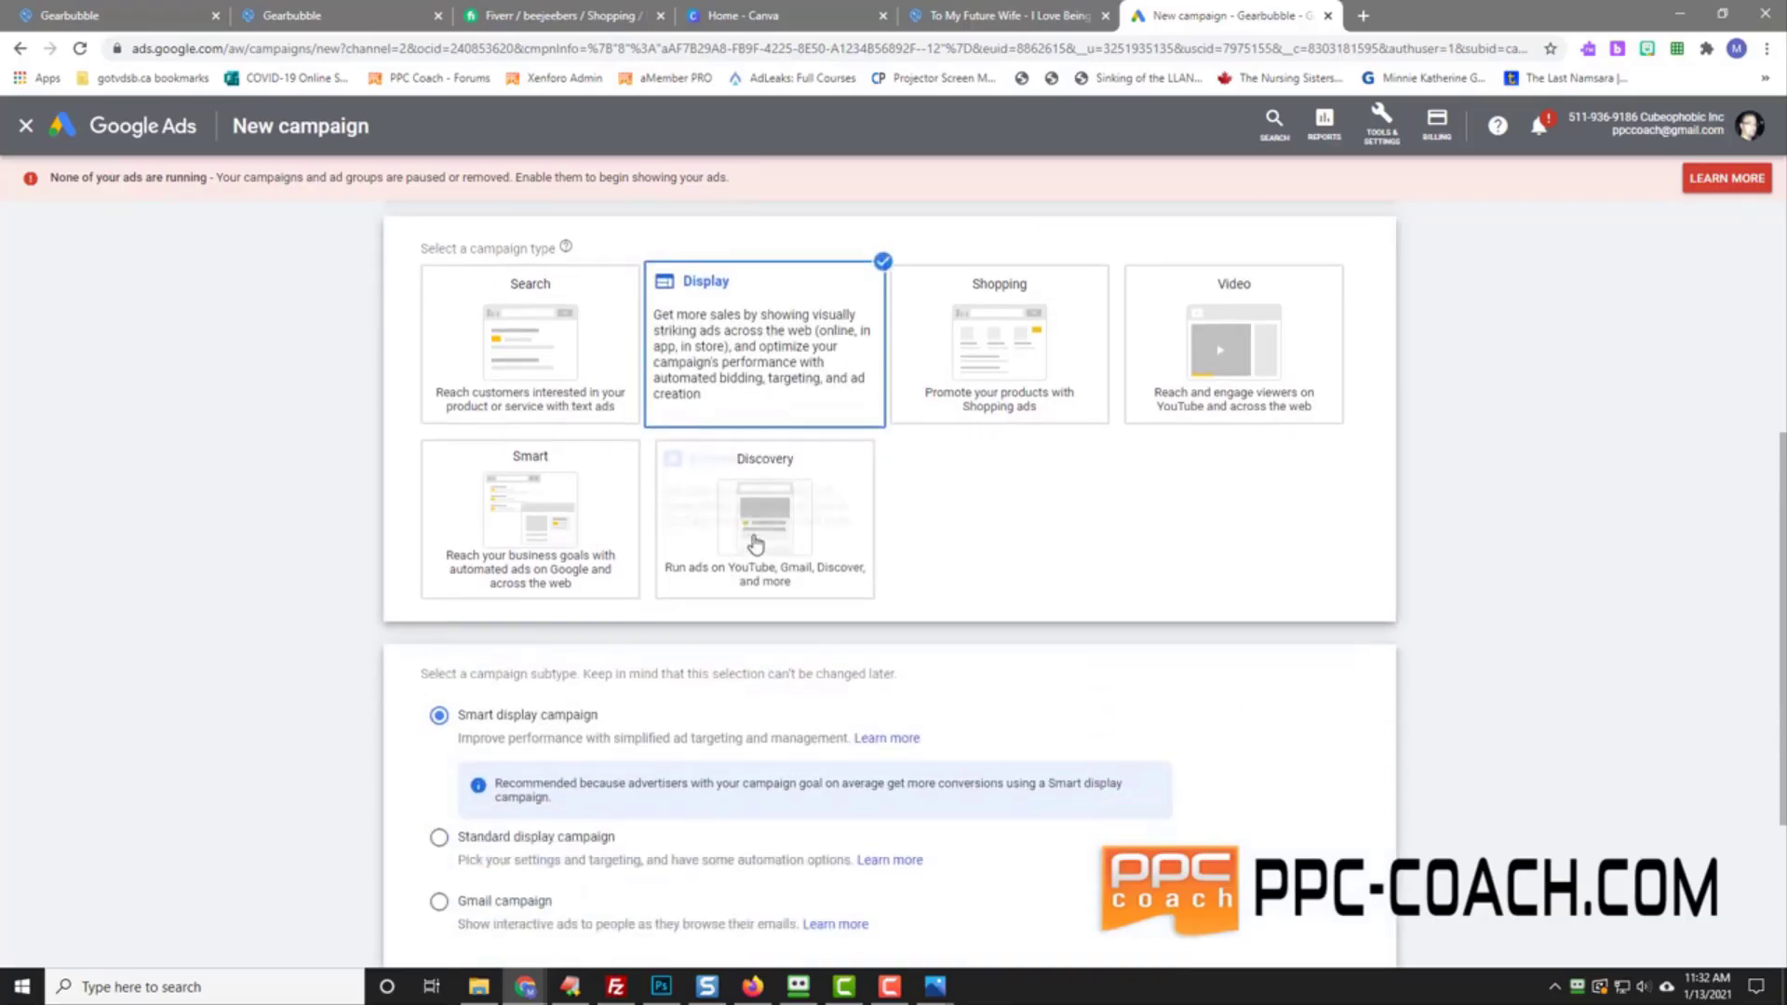
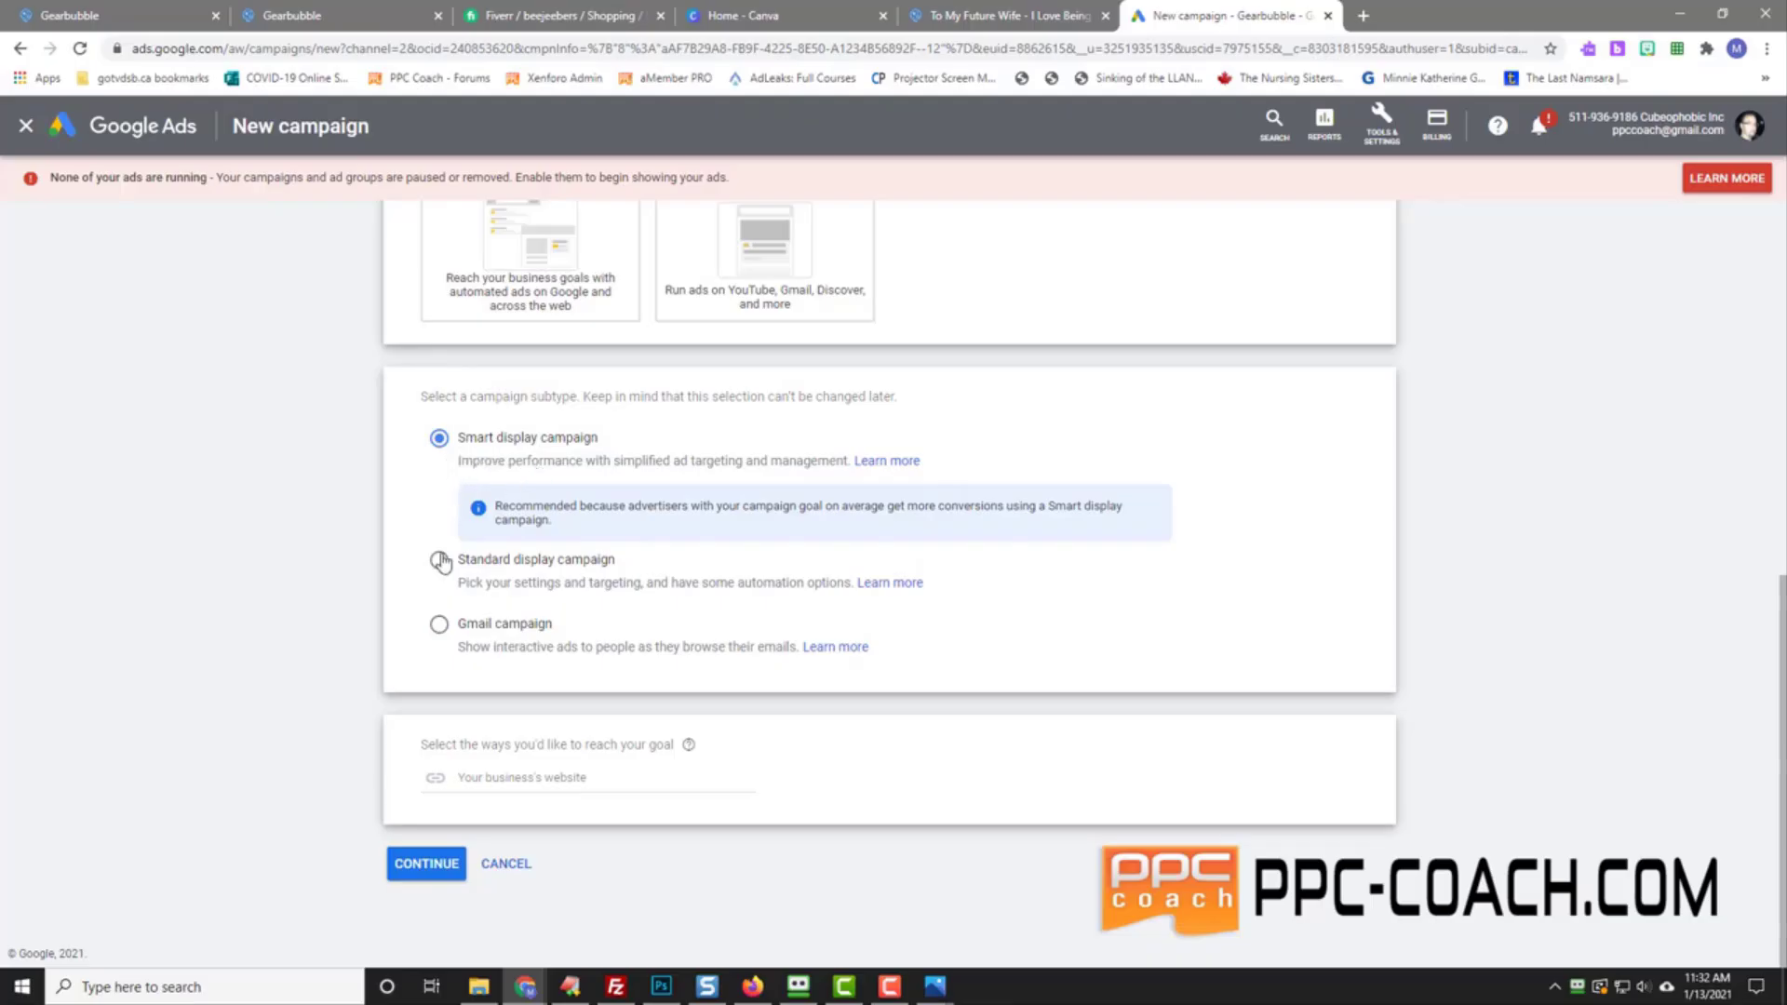
Step: Choose Standard display campaign, enter the copied gearbubble.com/beingin product URL as the website, and continue
click(438, 560)
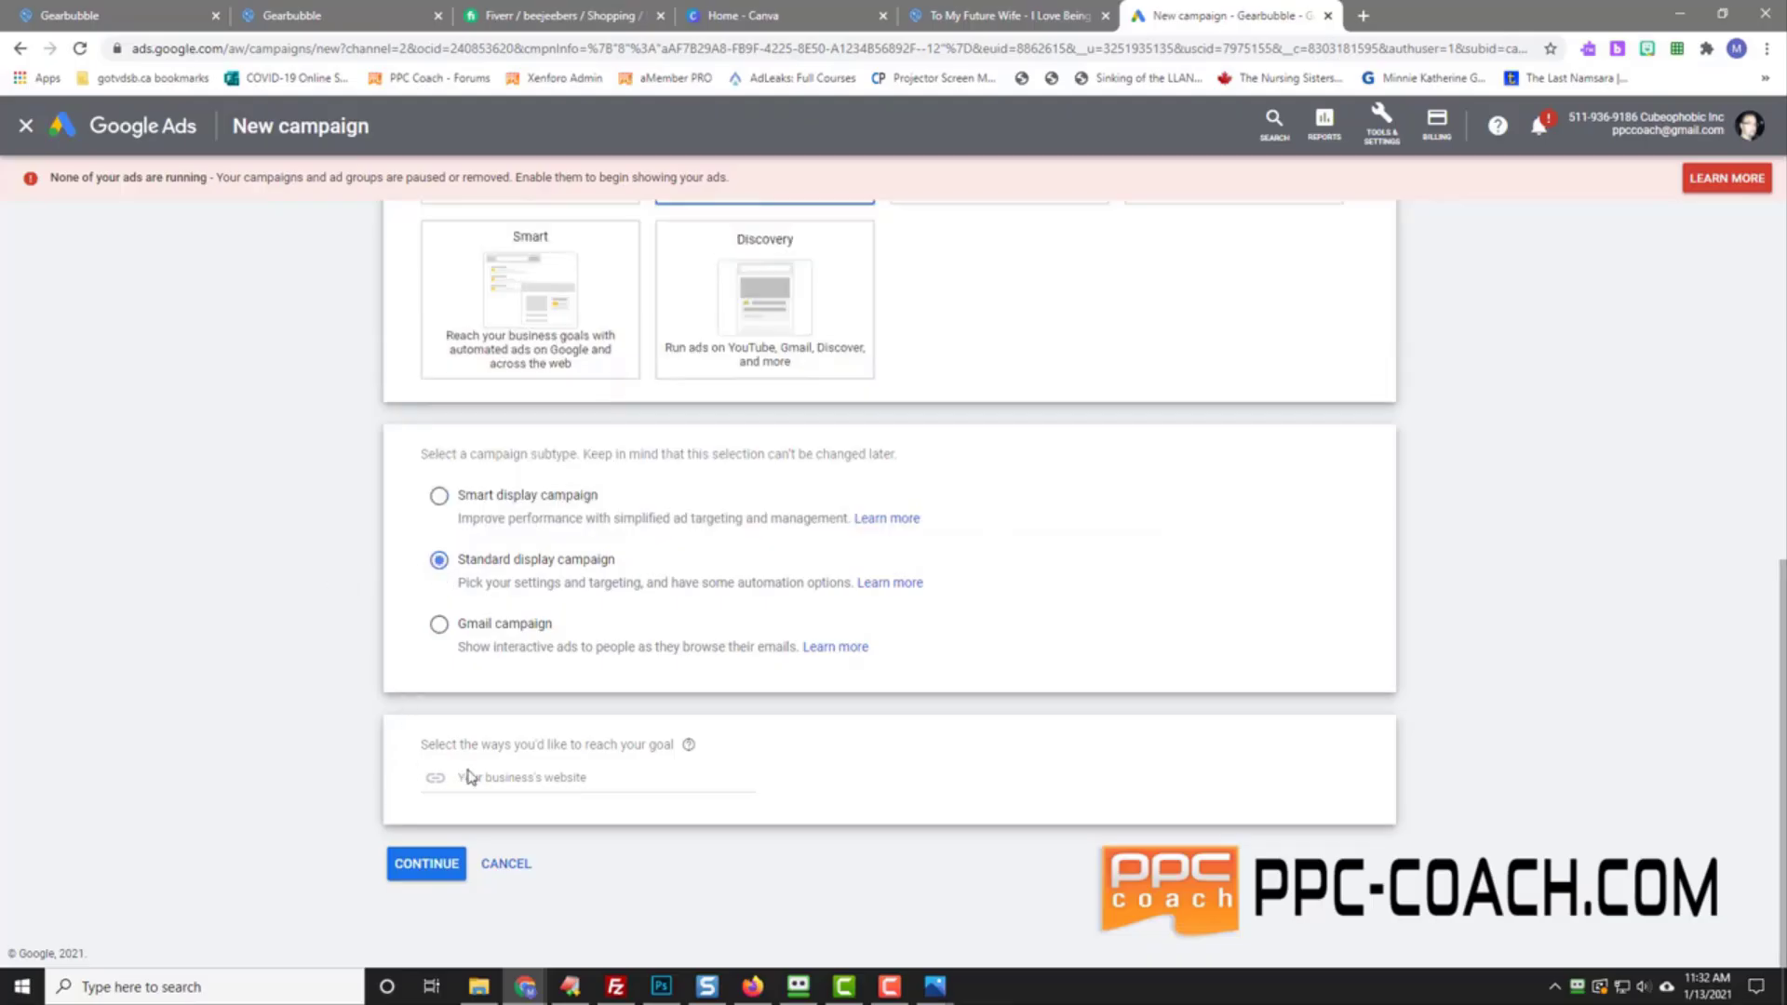
click(496, 776)
click(983, 13)
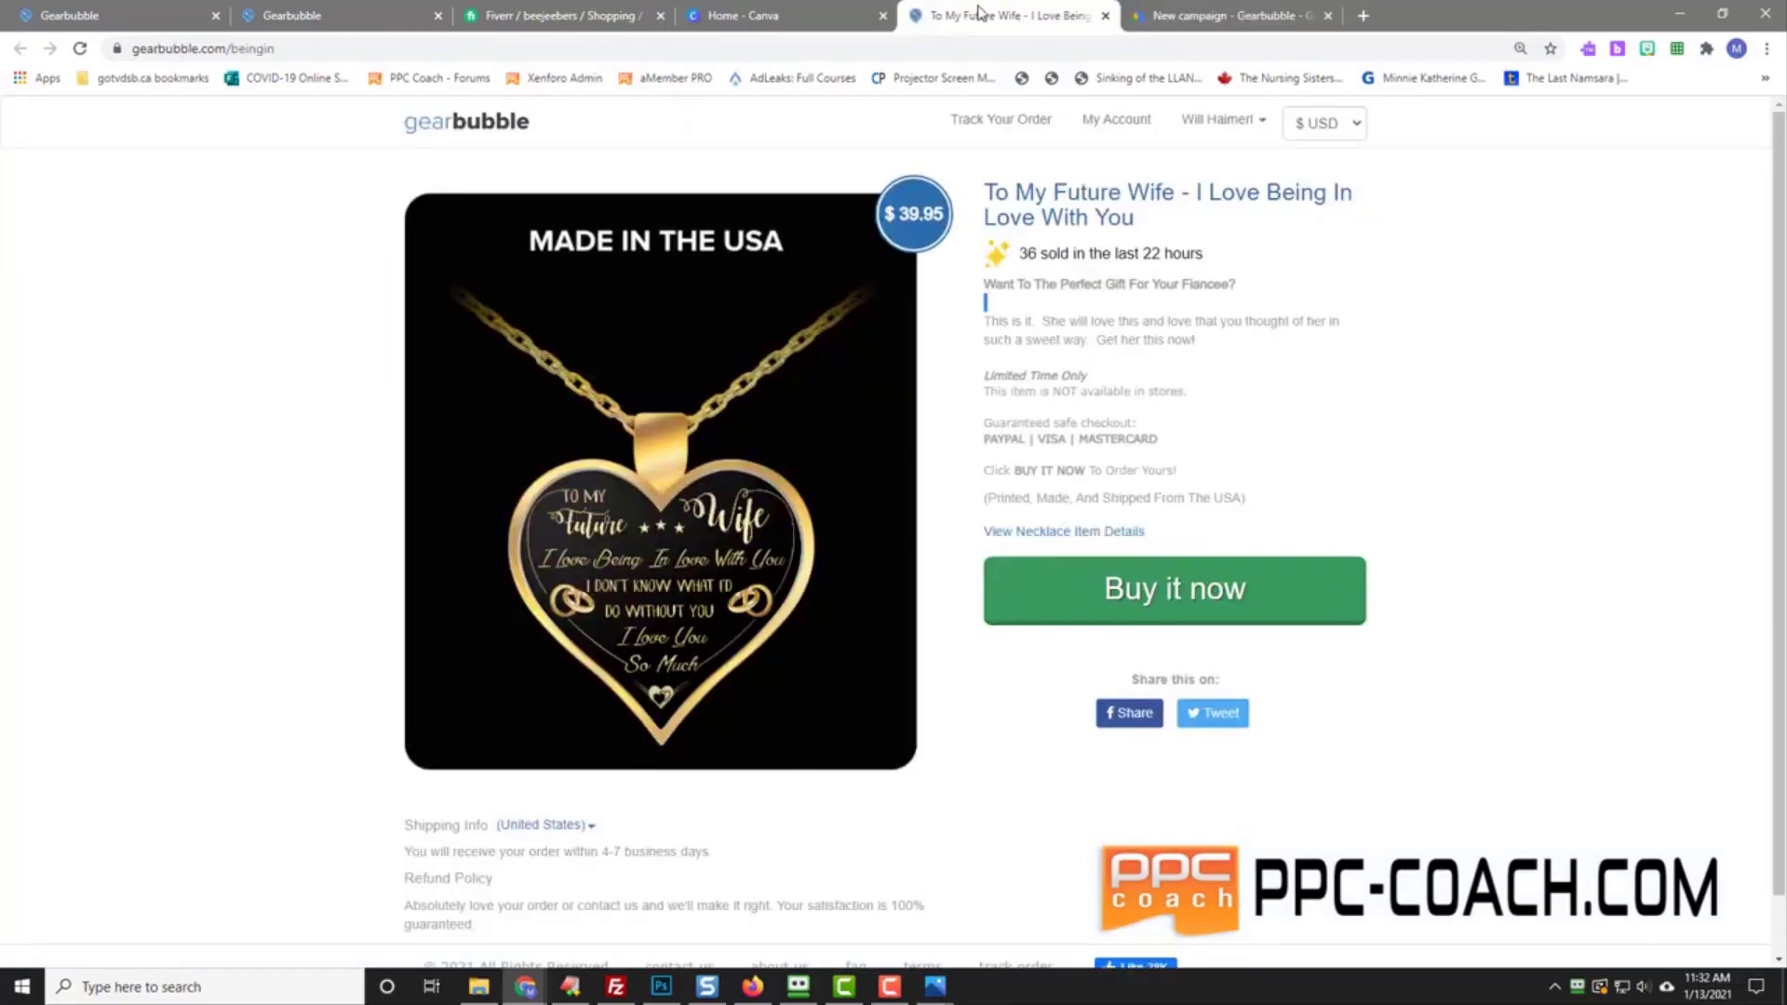
click(231, 48)
right_click(232, 48)
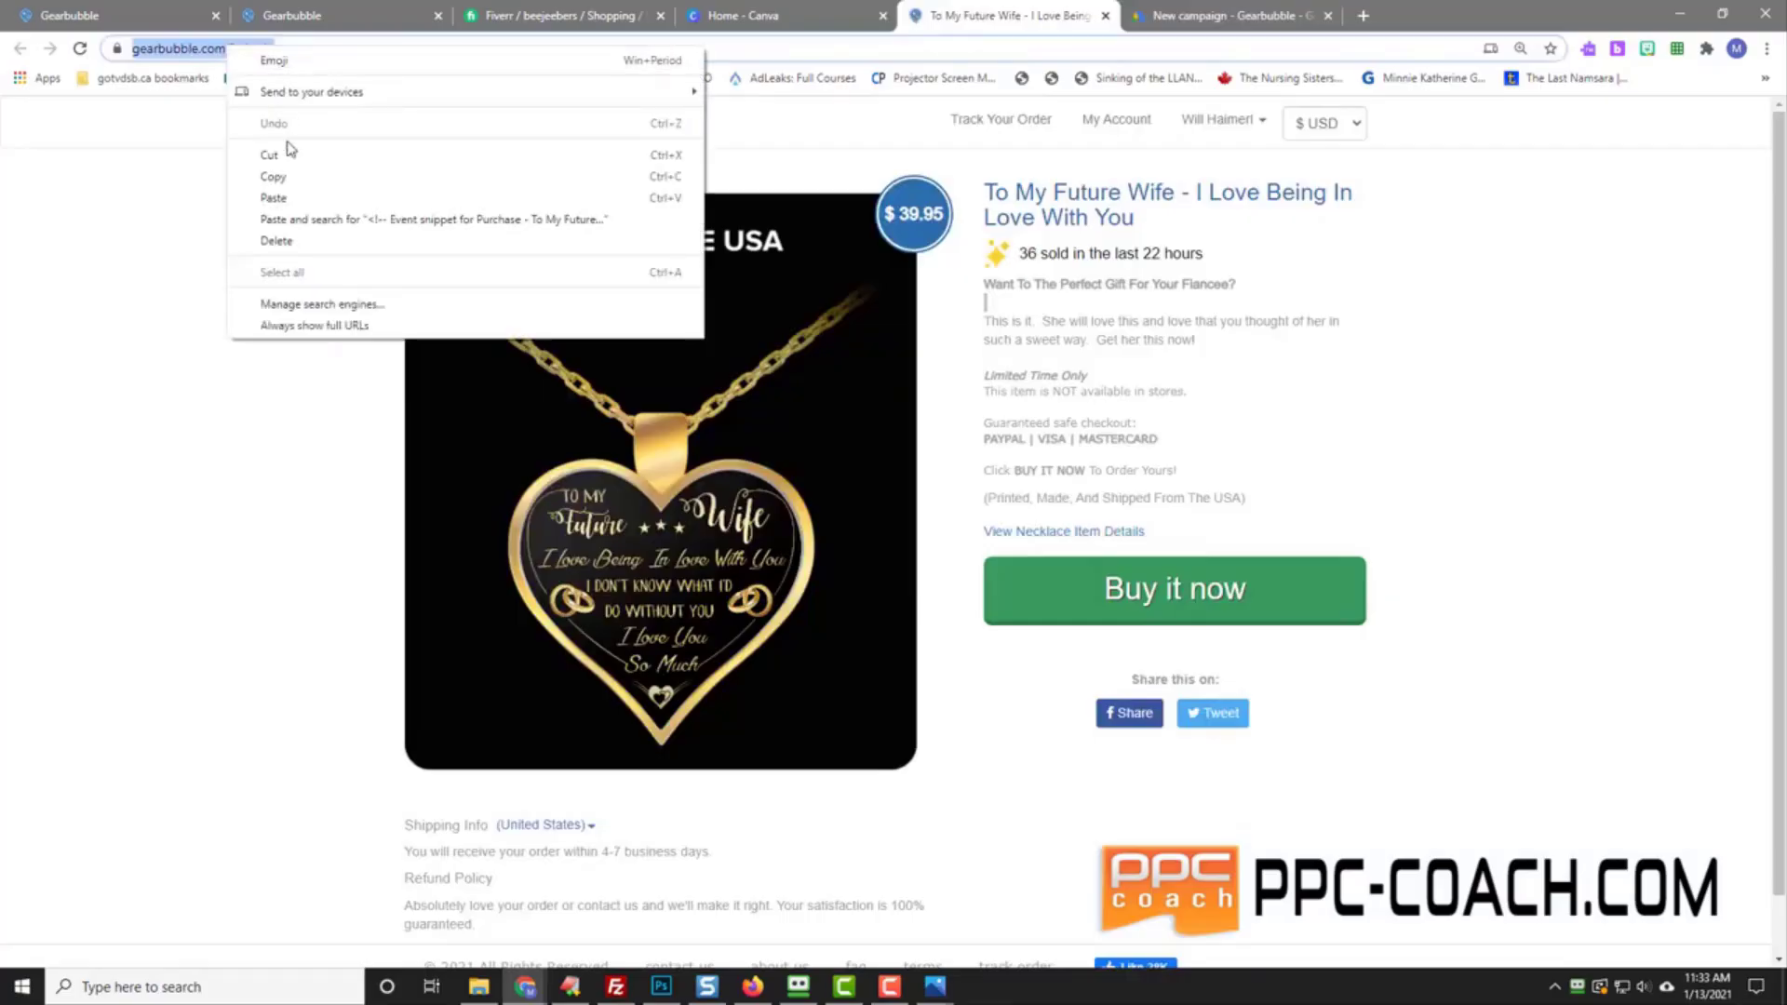
click(287, 176)
click(1270, 11)
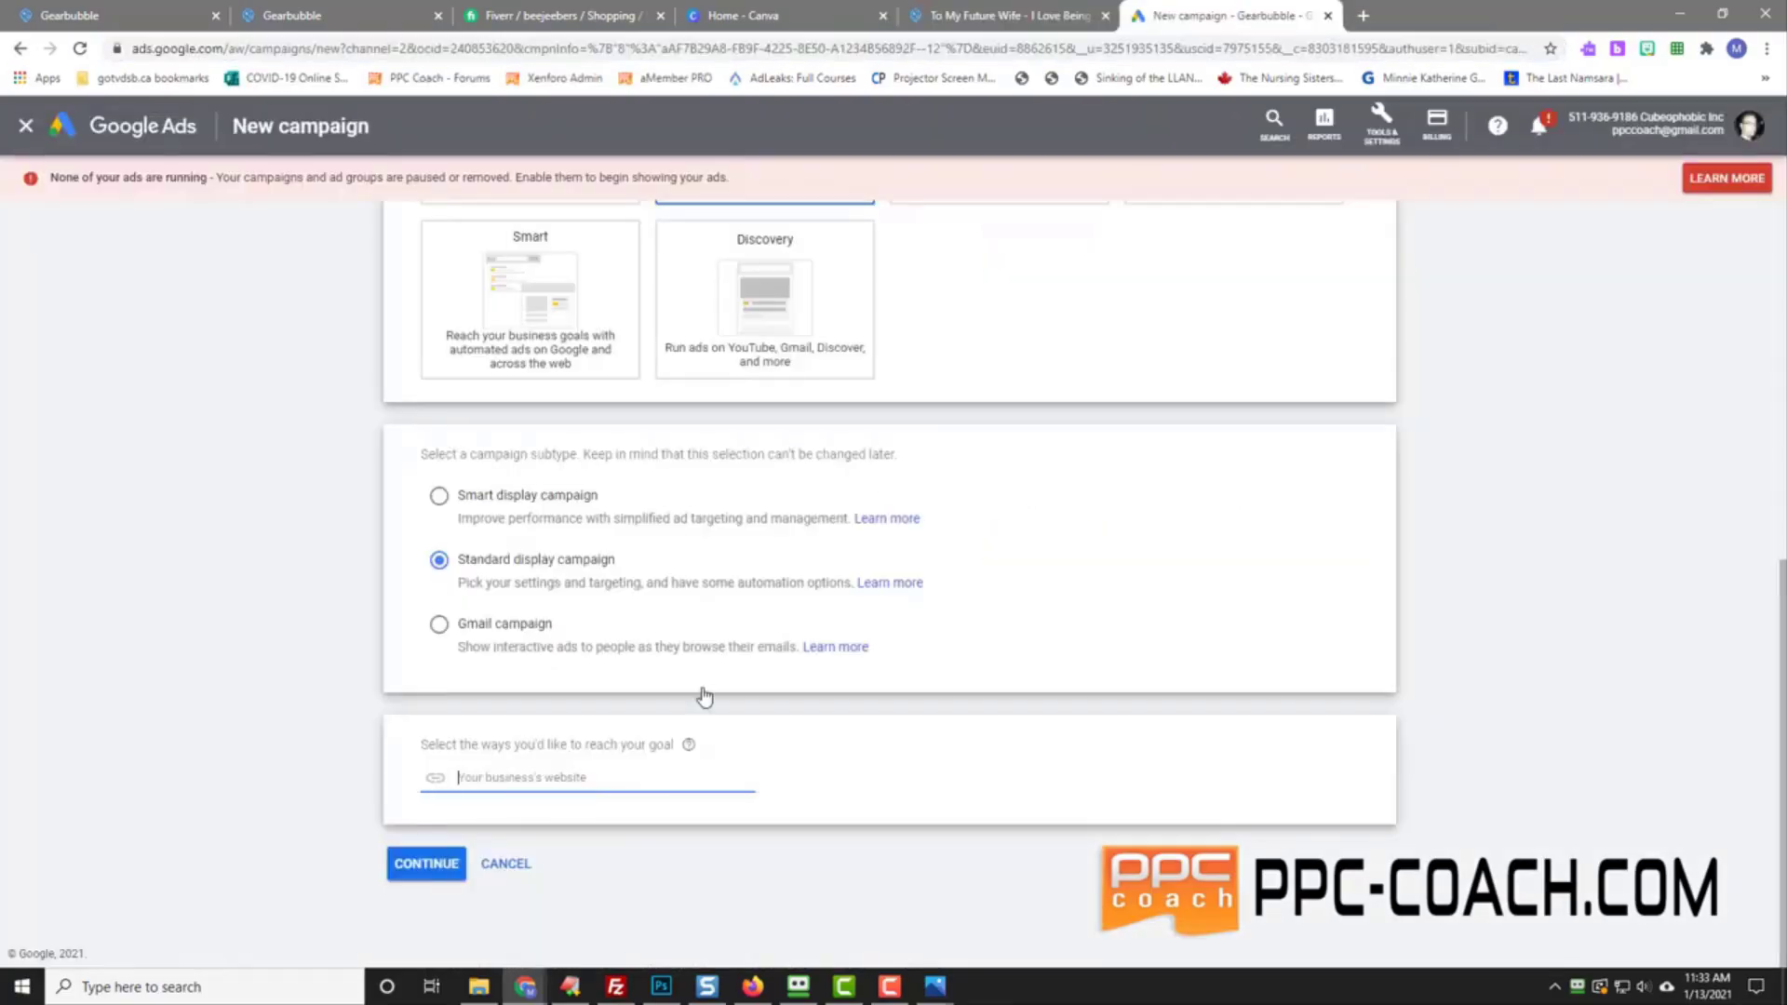
right_click(498, 774)
click(563, 616)
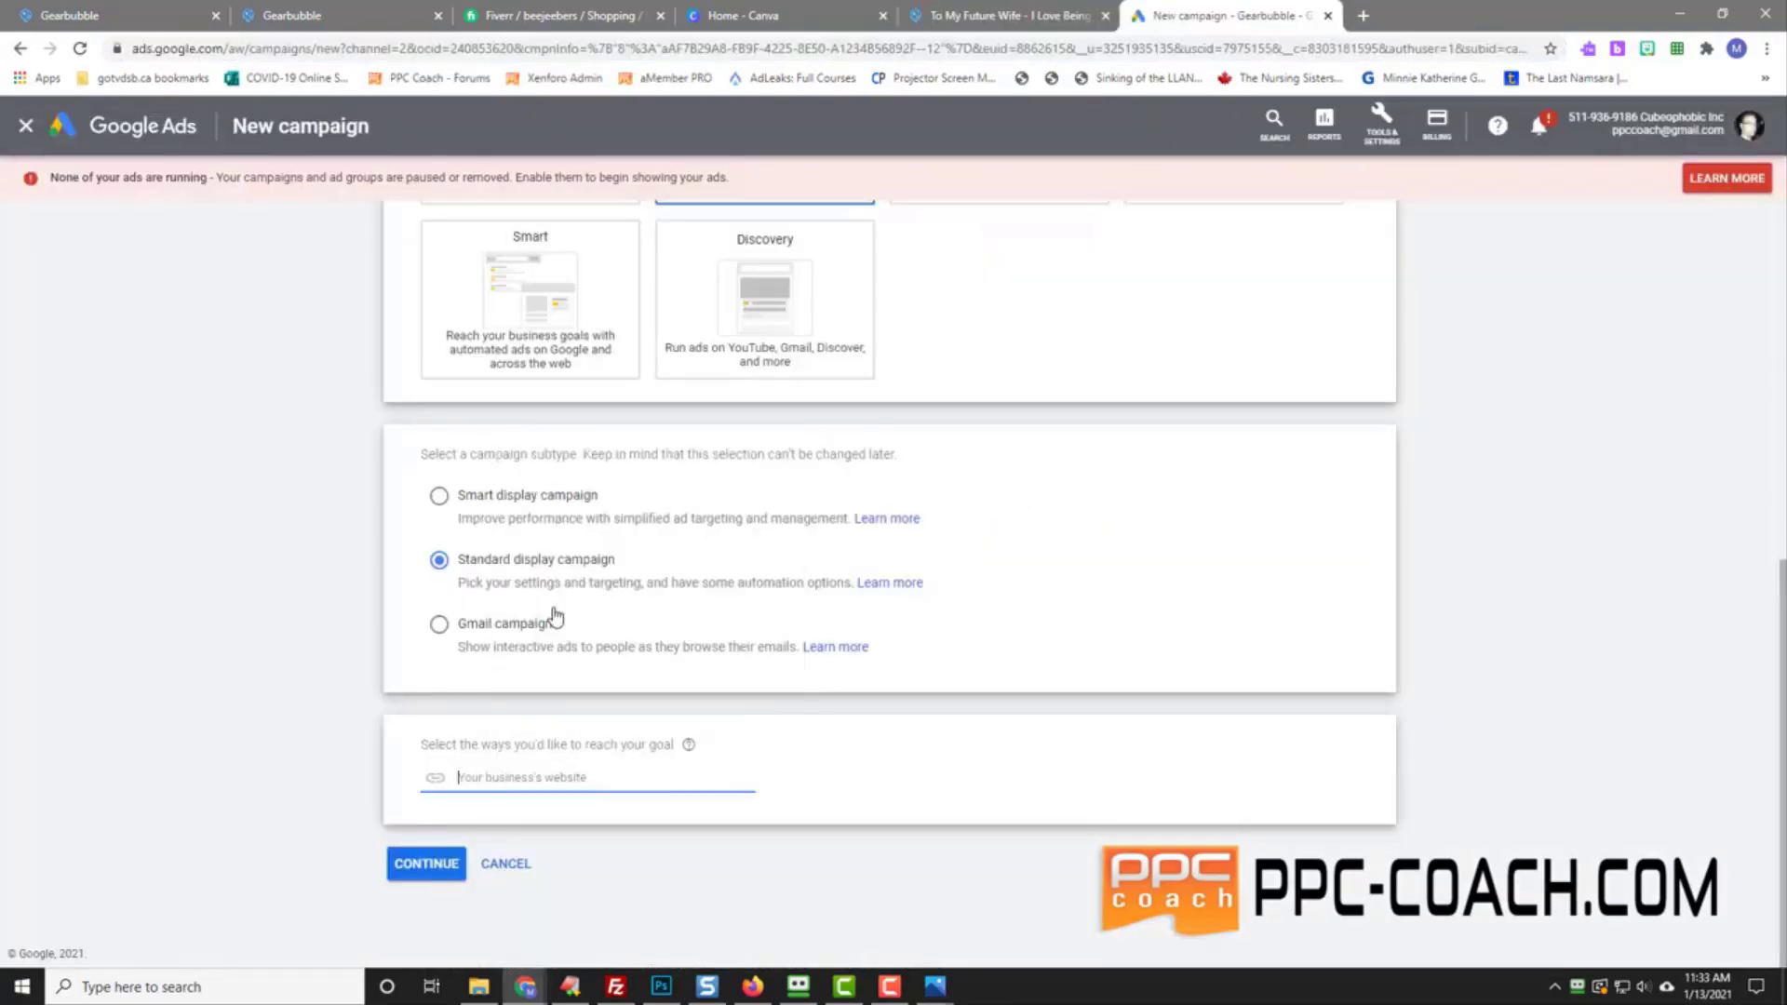
click(427, 863)
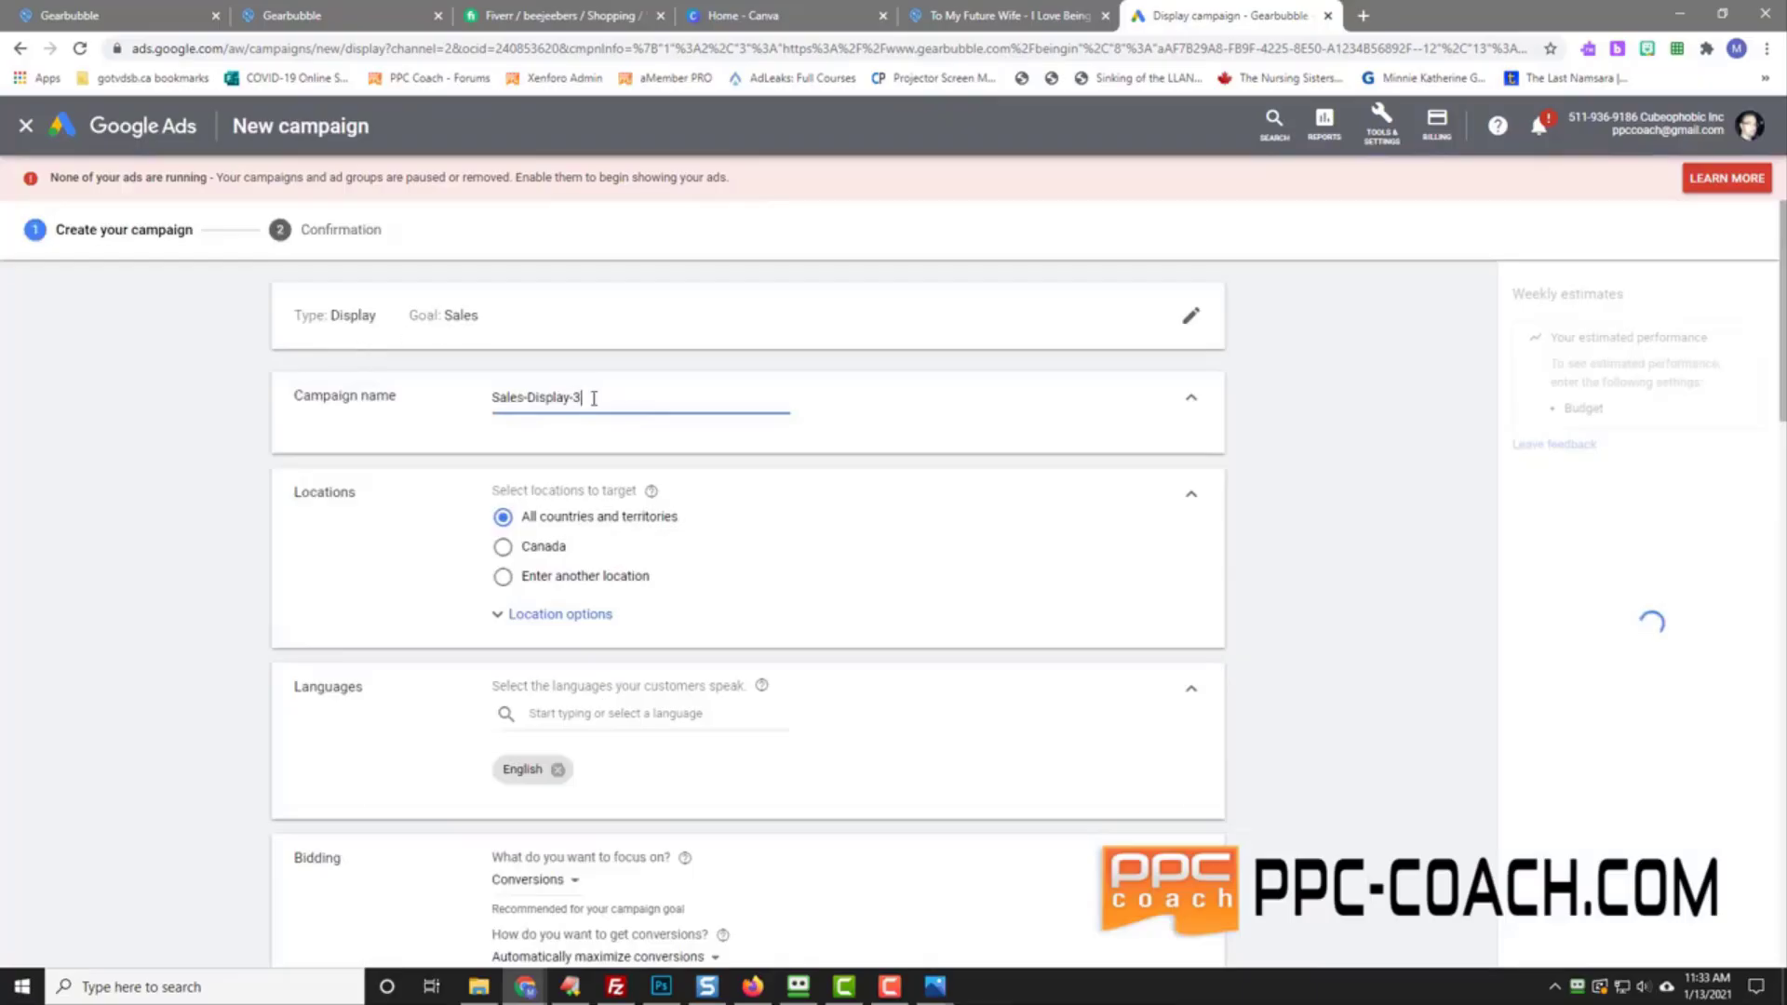
Step: Replace the default campaign name with the date prefix 'Jan 13'
triple_click(537, 406)
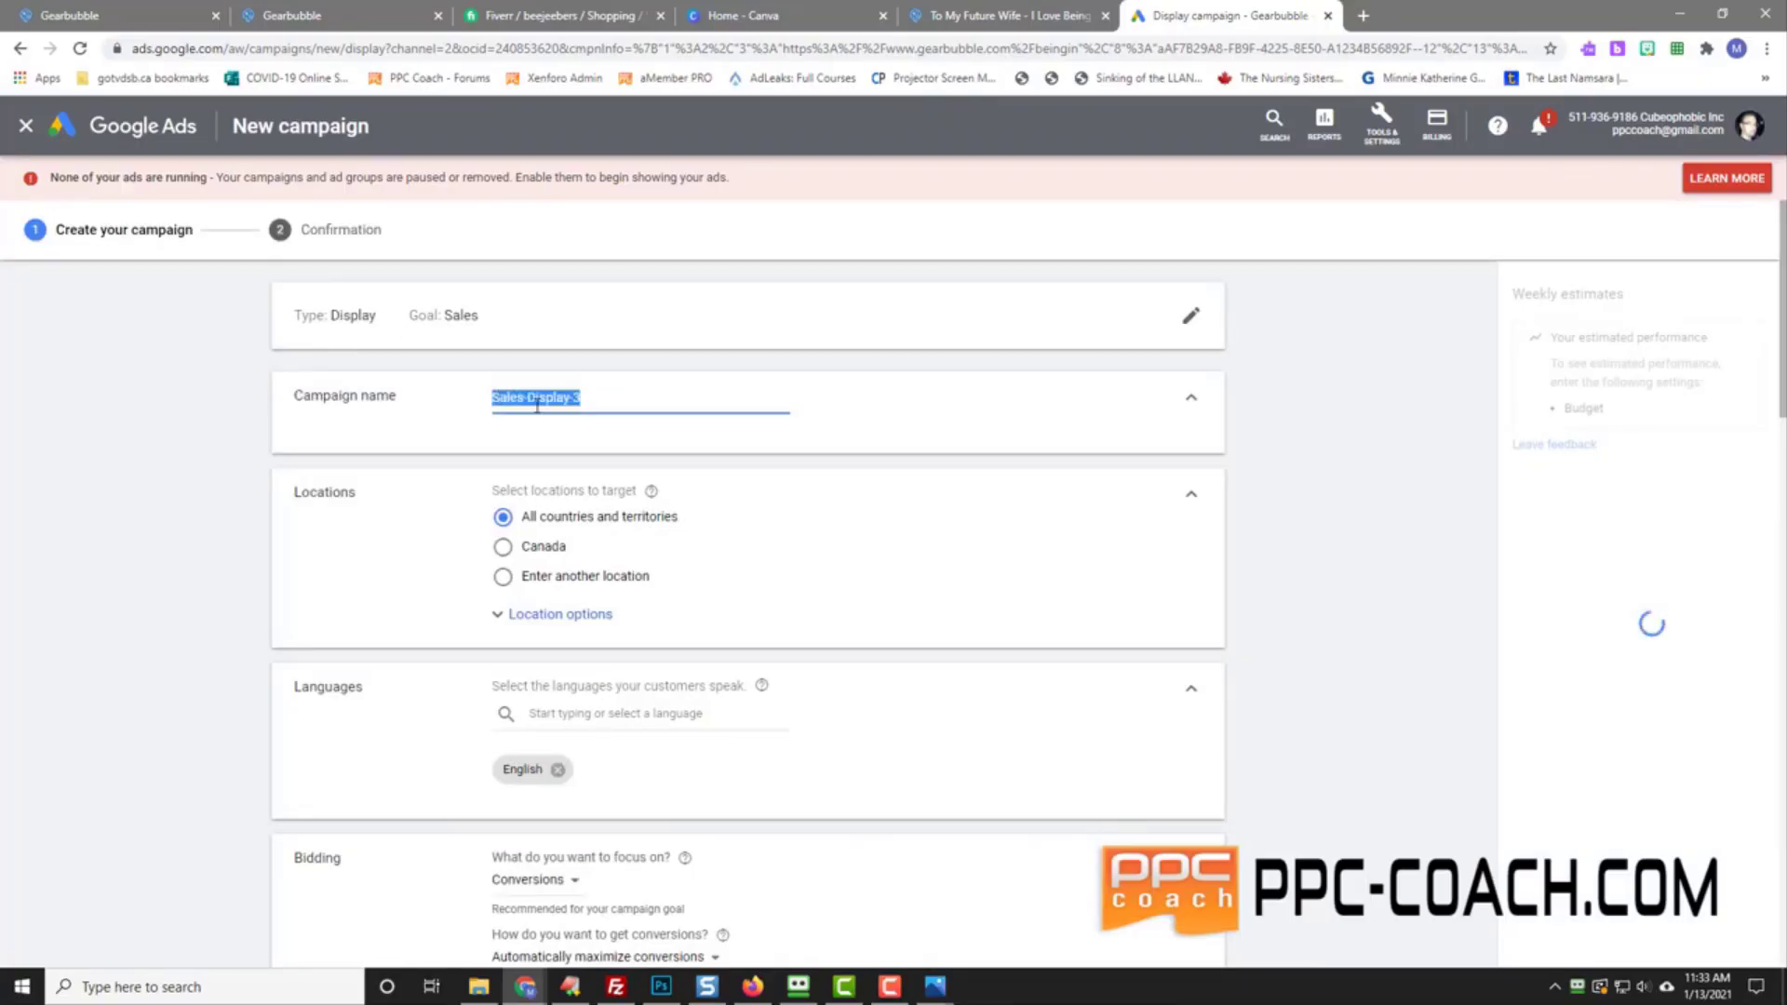
text(Sales-Jan 13)
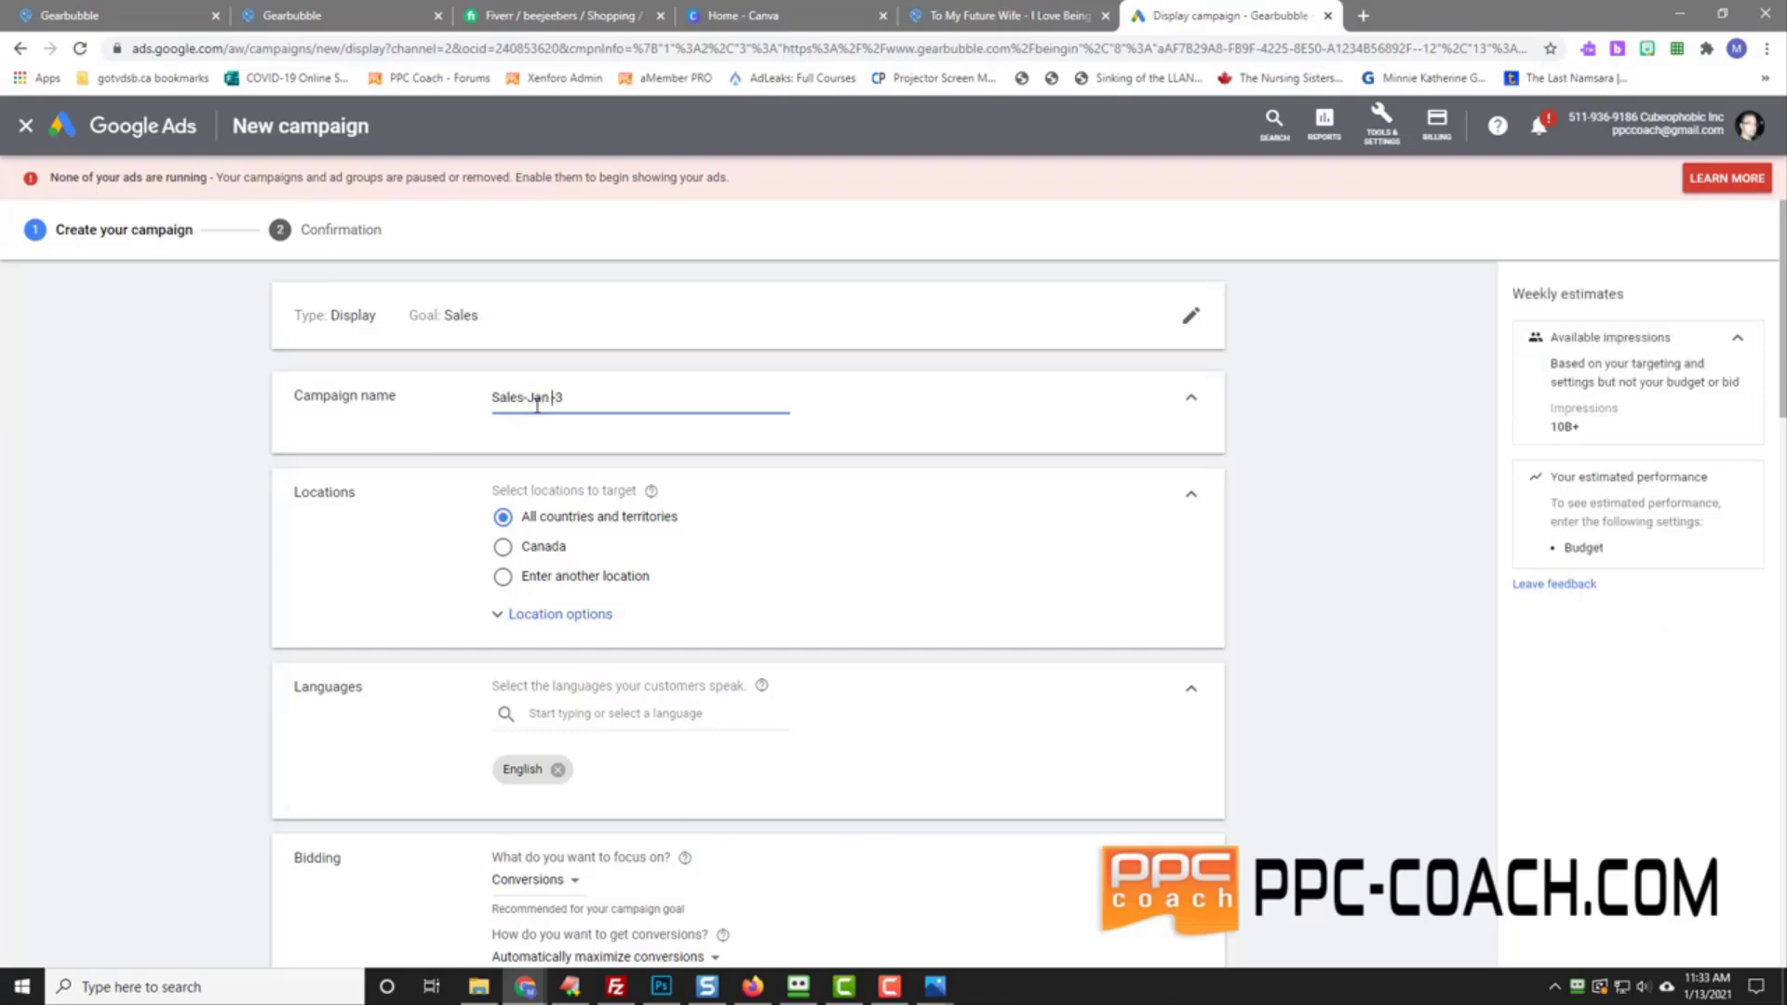
key(BackSpace)
key(BackSpace)
key(BackSpace)
key(BackSpace)
key(BackSpace)
key(BackSpace)
key(BackSpace)
key(BackSpace)
key(BackSpace)
key(BackSpace)
key(BackSpace)
key(BackSpace)
text(Jan 13)
Step: Copy the product title from the Gearbubble page and paste it after the date in the campaign name
click(1005, 15)
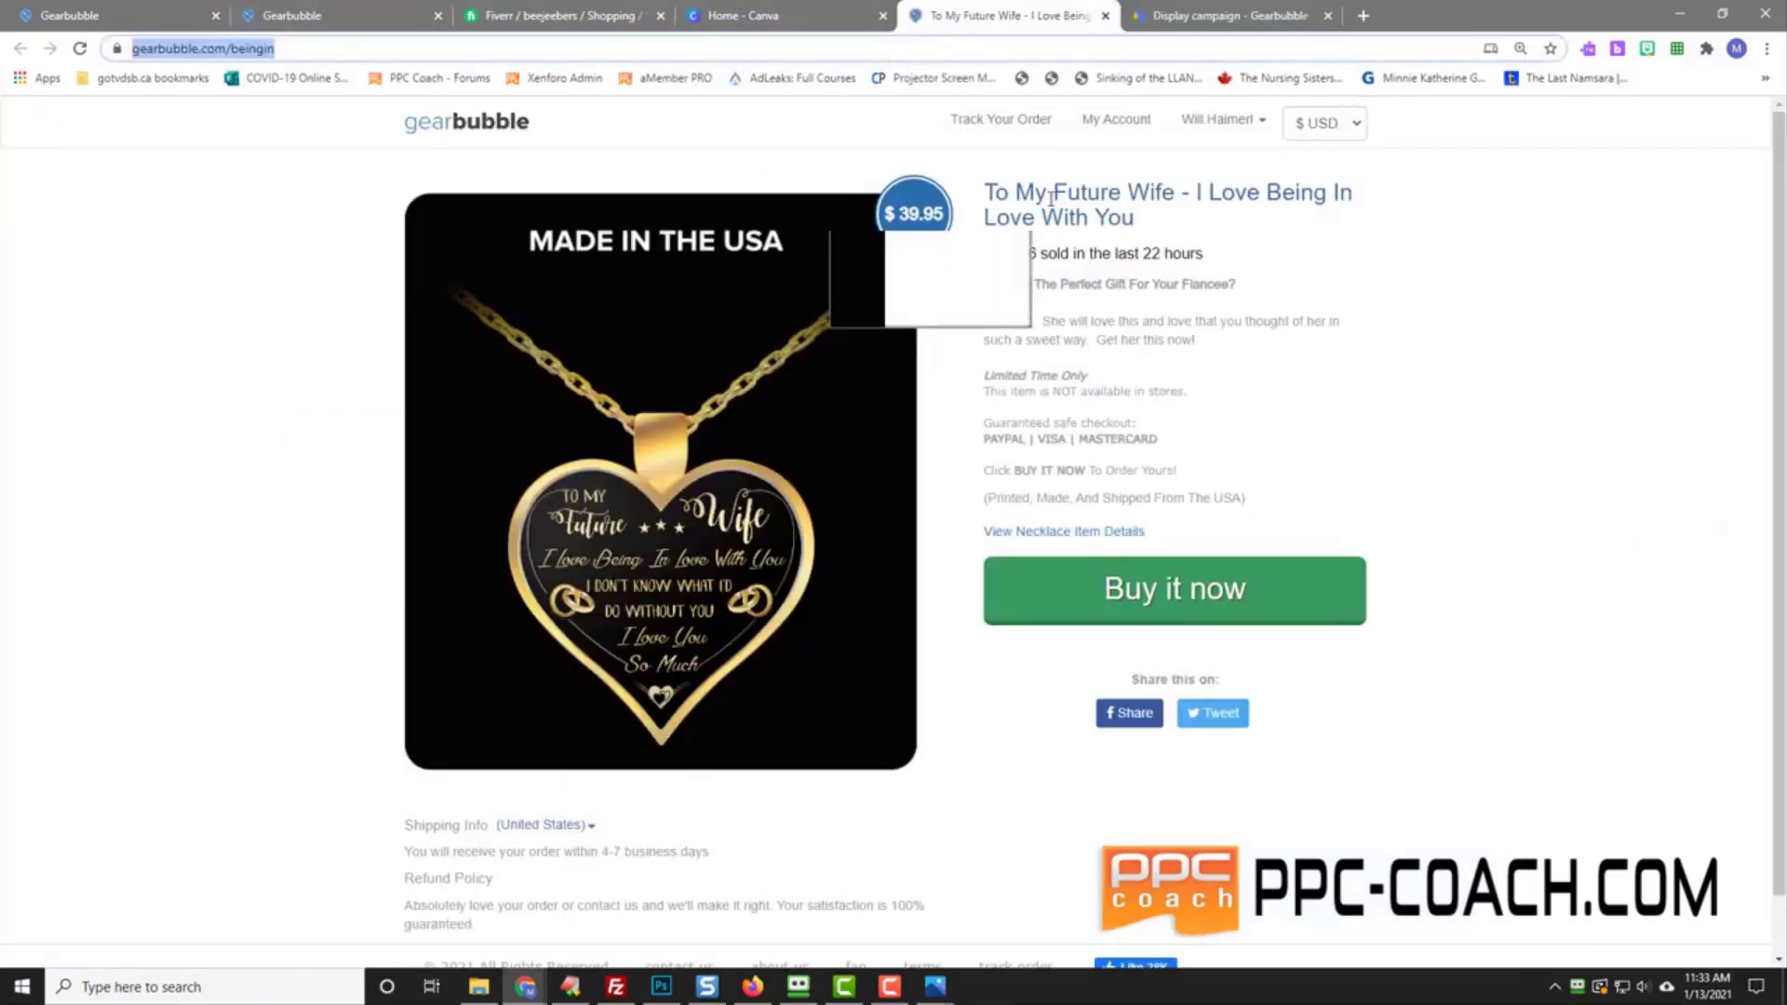
drag(985, 192, 1151, 224)
right_click(1076, 200)
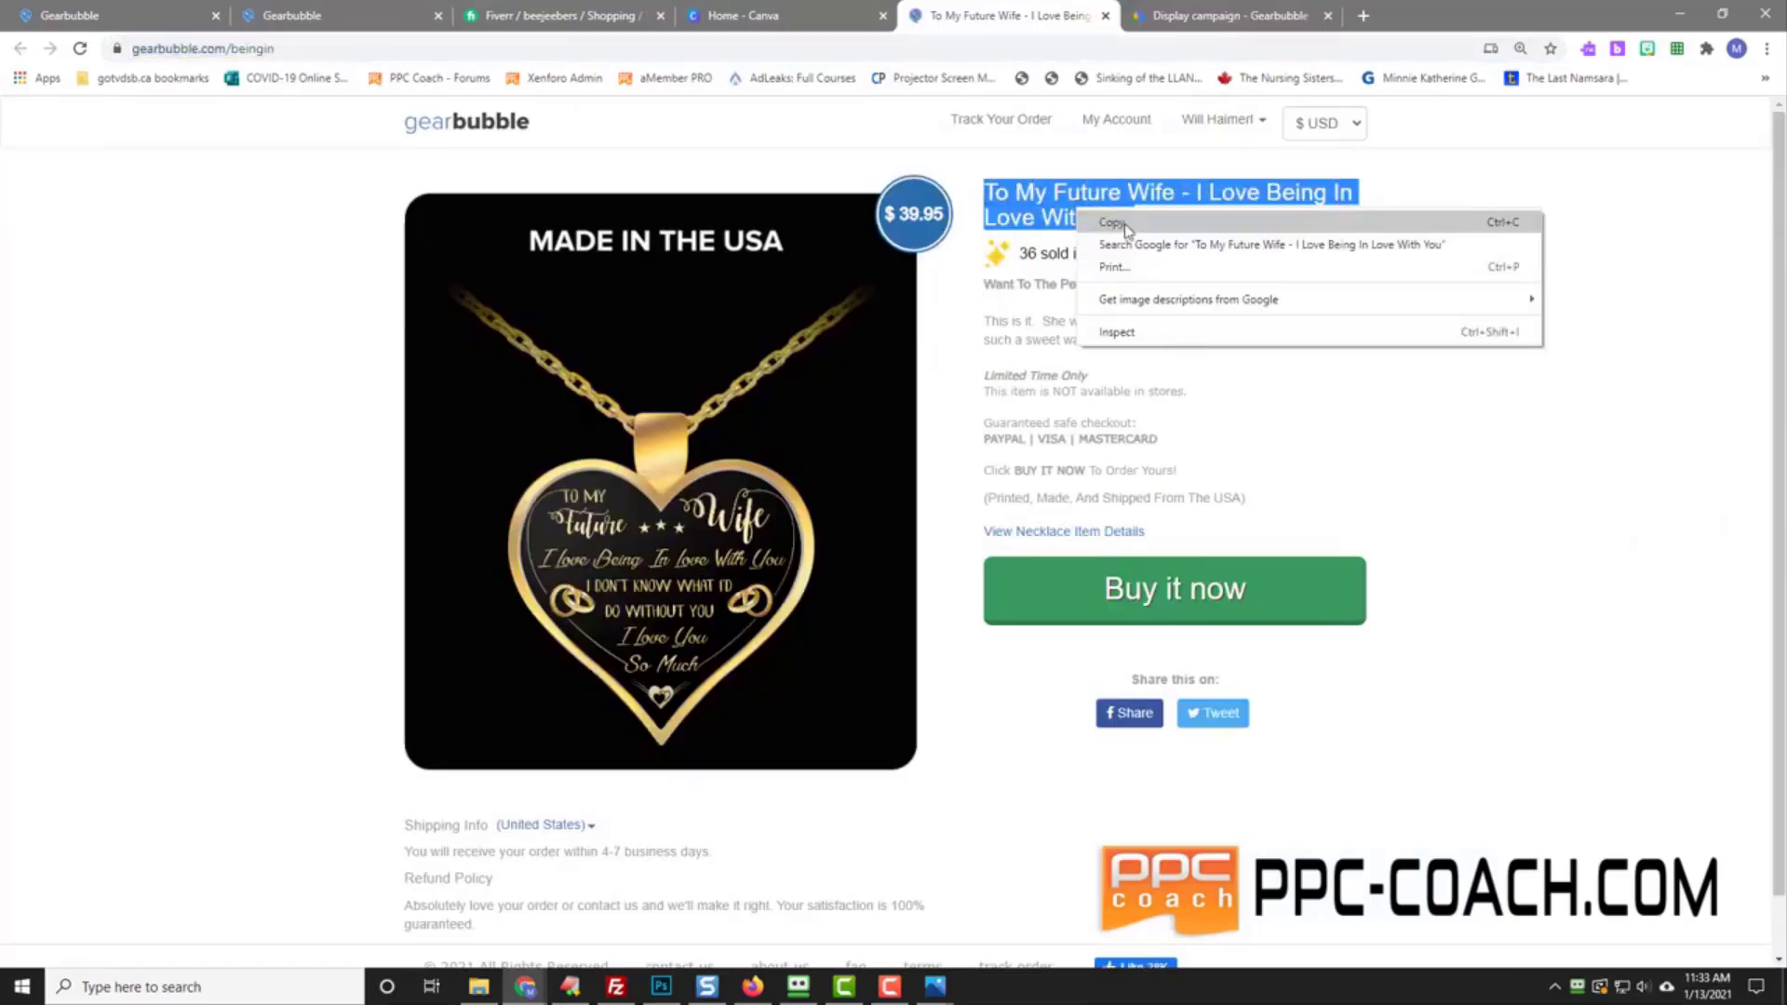
click(1108, 222)
click(1229, 15)
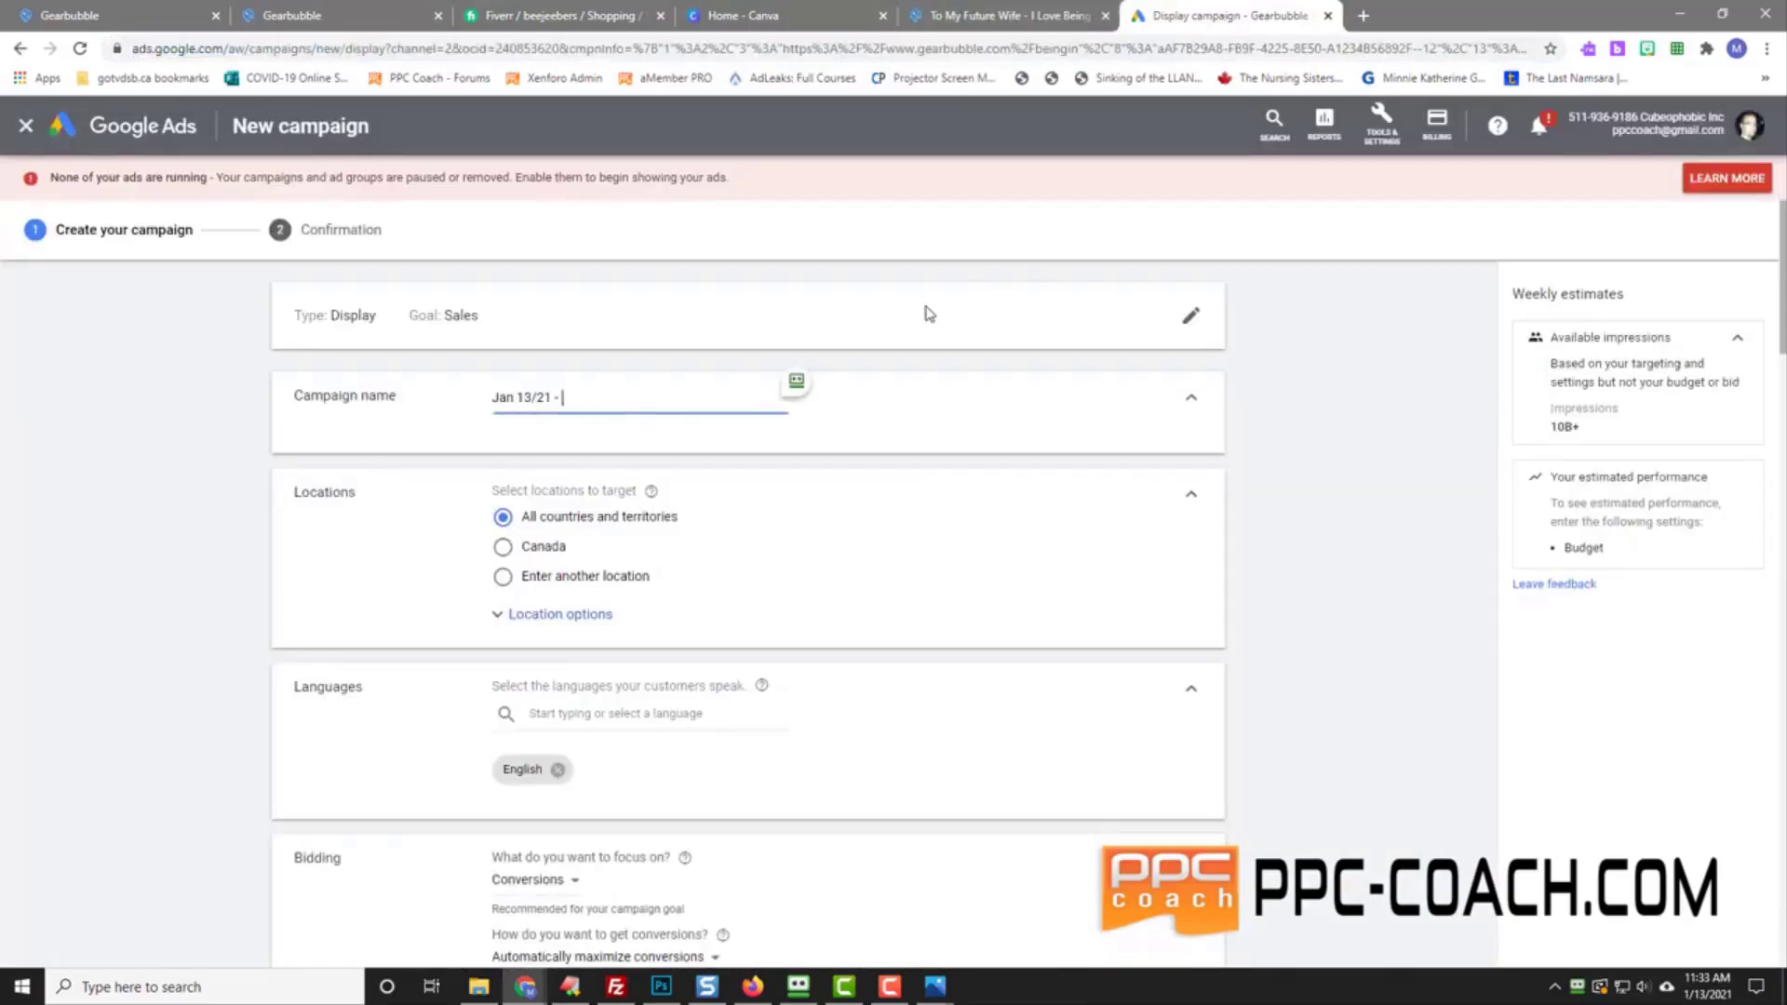
right_click(594, 398)
click(642, 545)
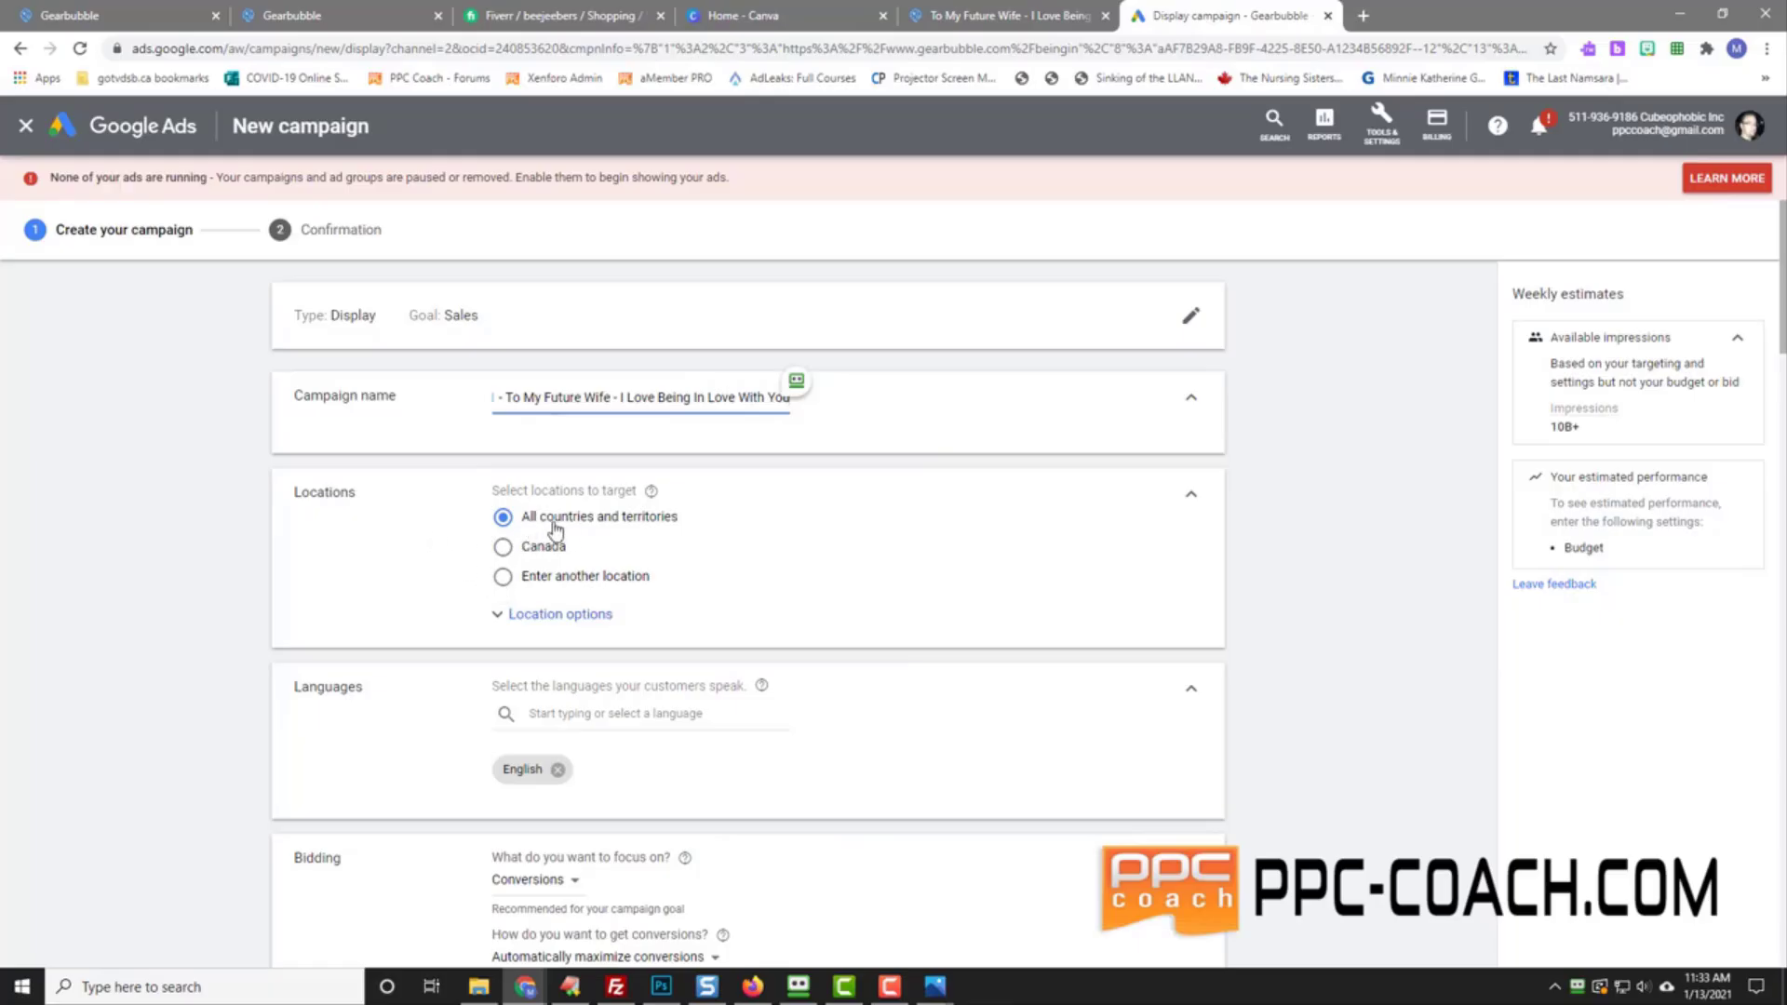
Step: Add Canada, United States, United Kingdom, Ireland and Australia as targeted locations
click(506, 581)
click(590, 621)
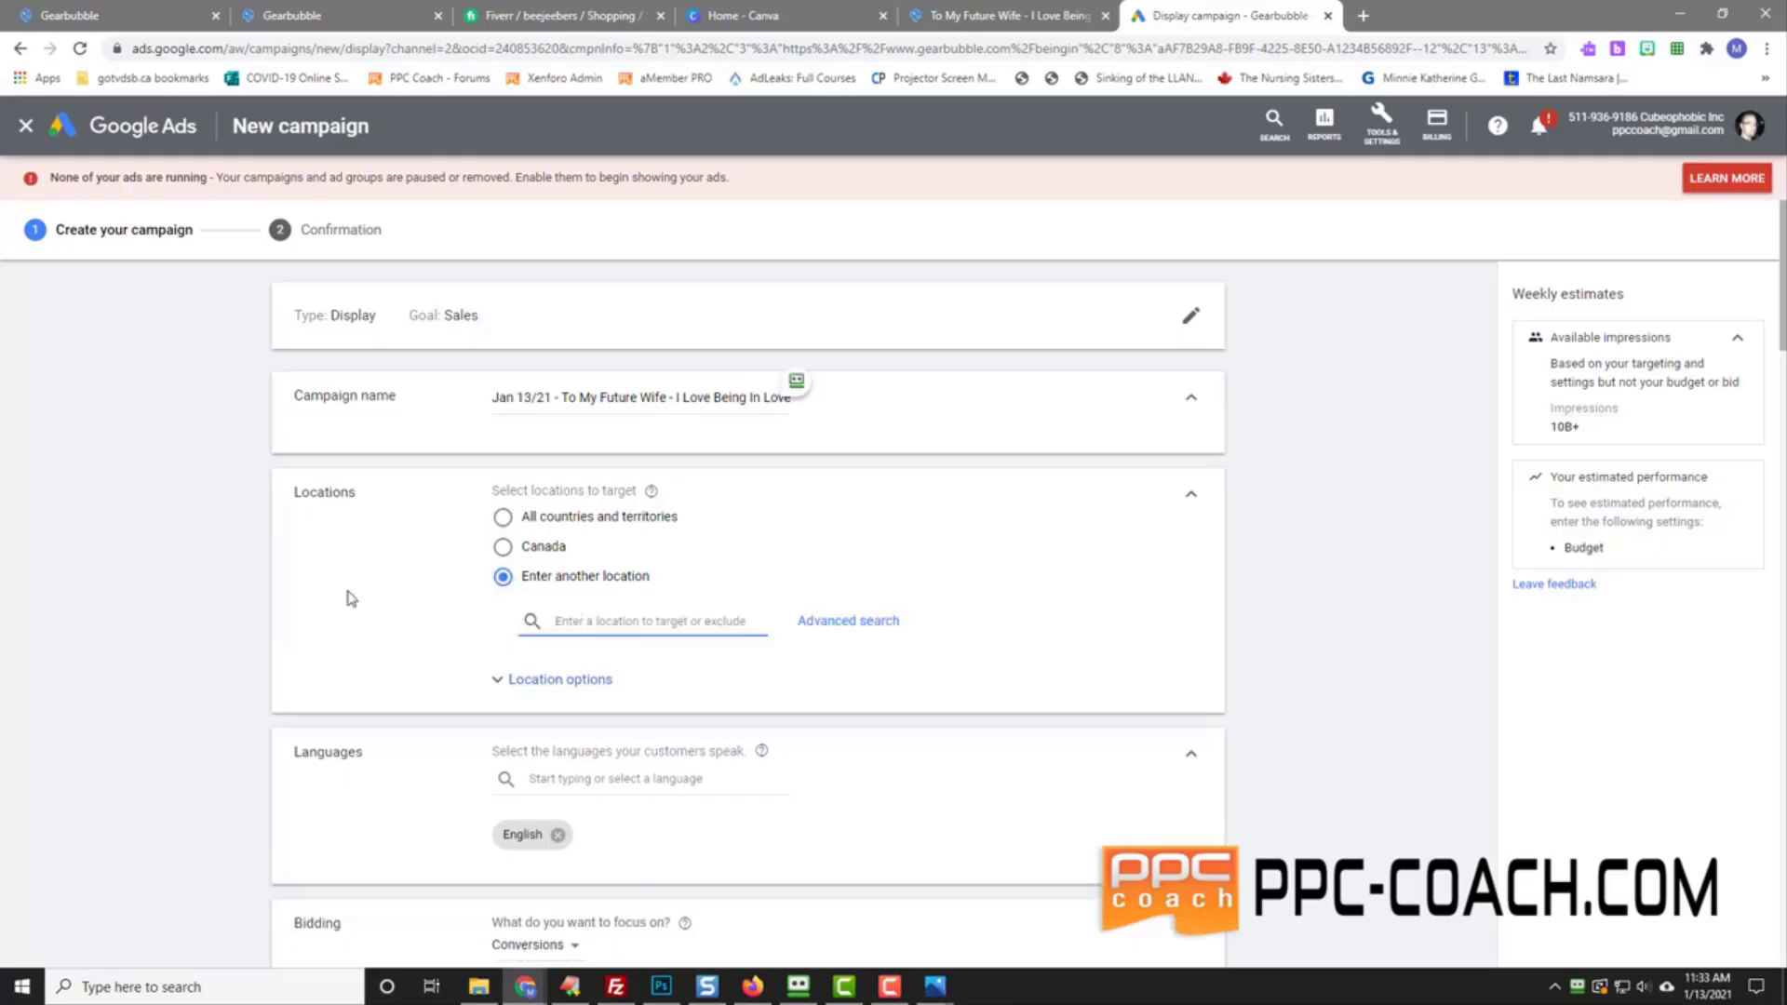
text(Canada)
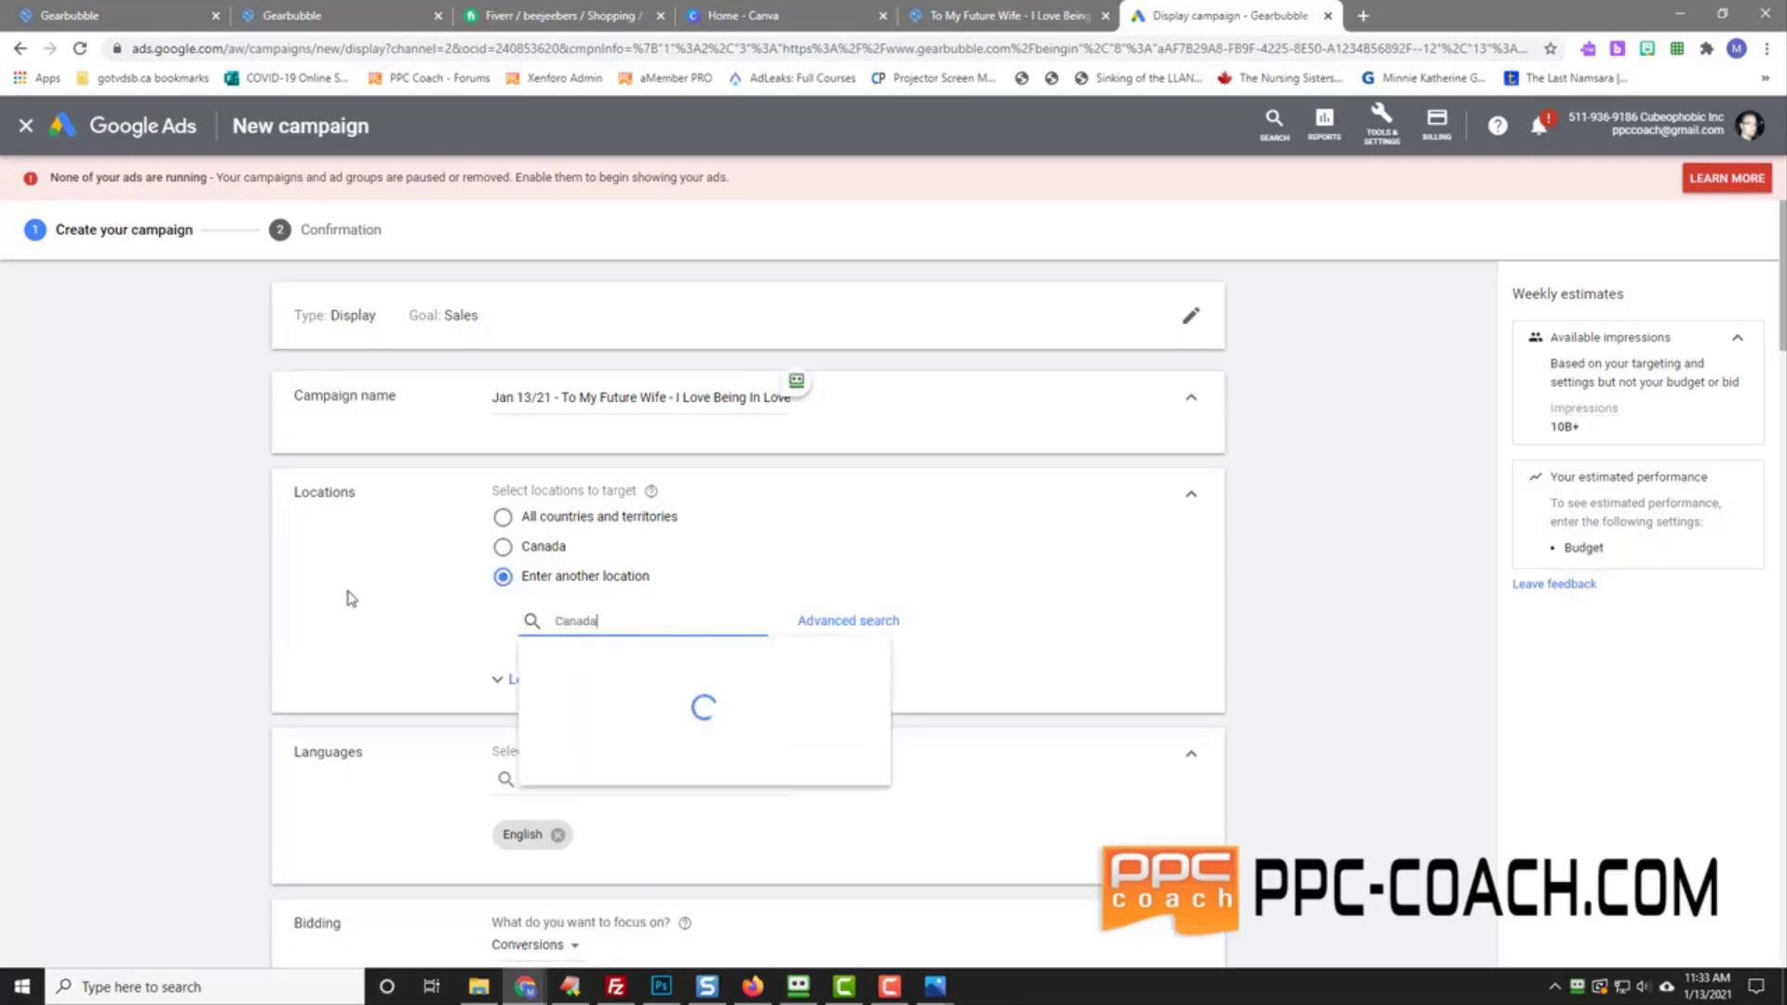
key(Return)
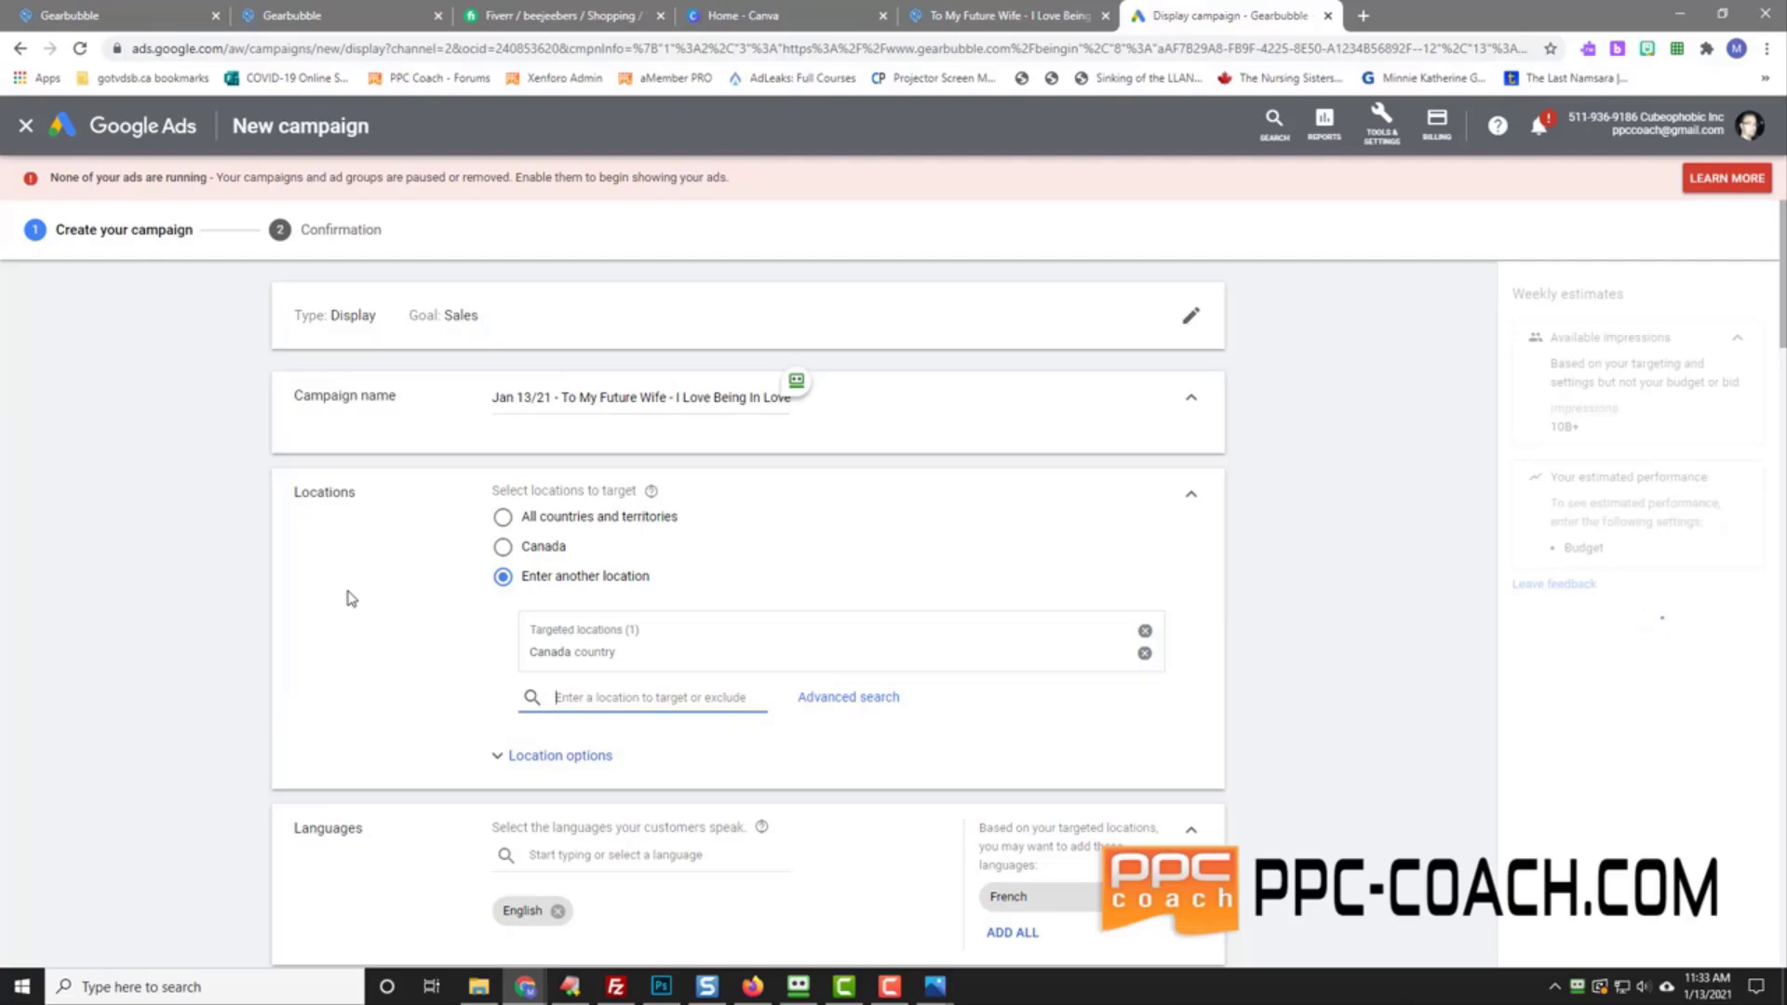
text(united states)
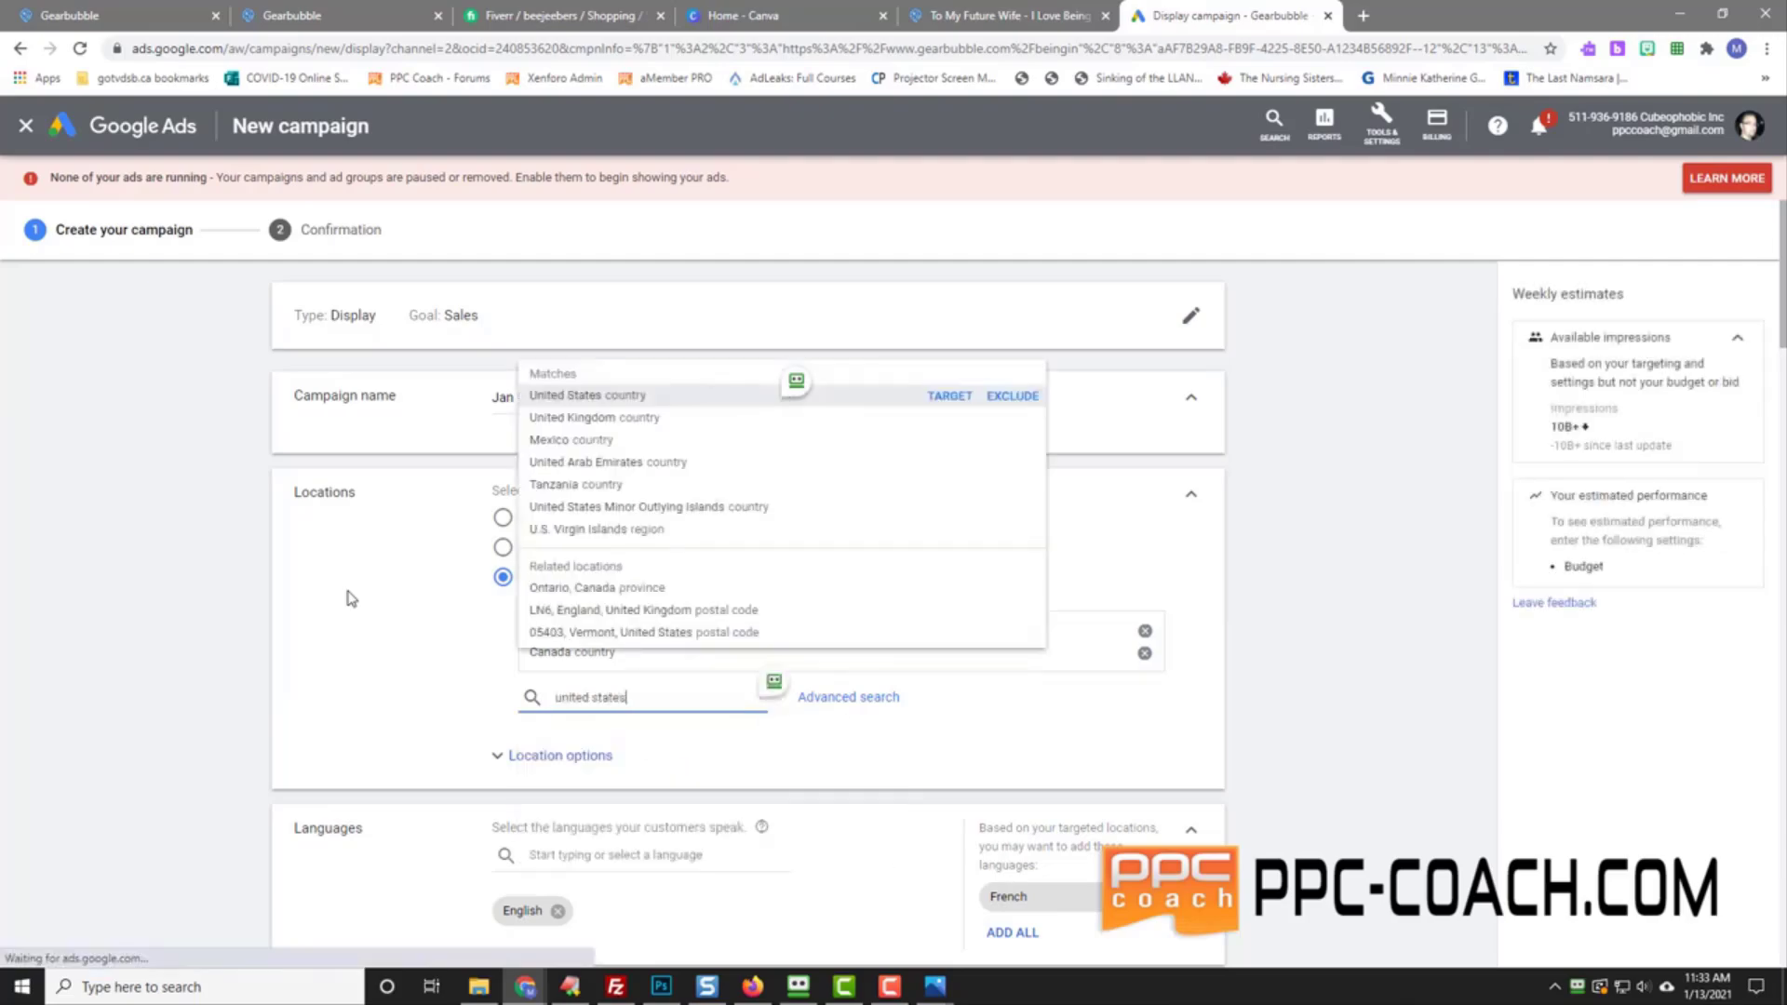
key(Return)
text(un)
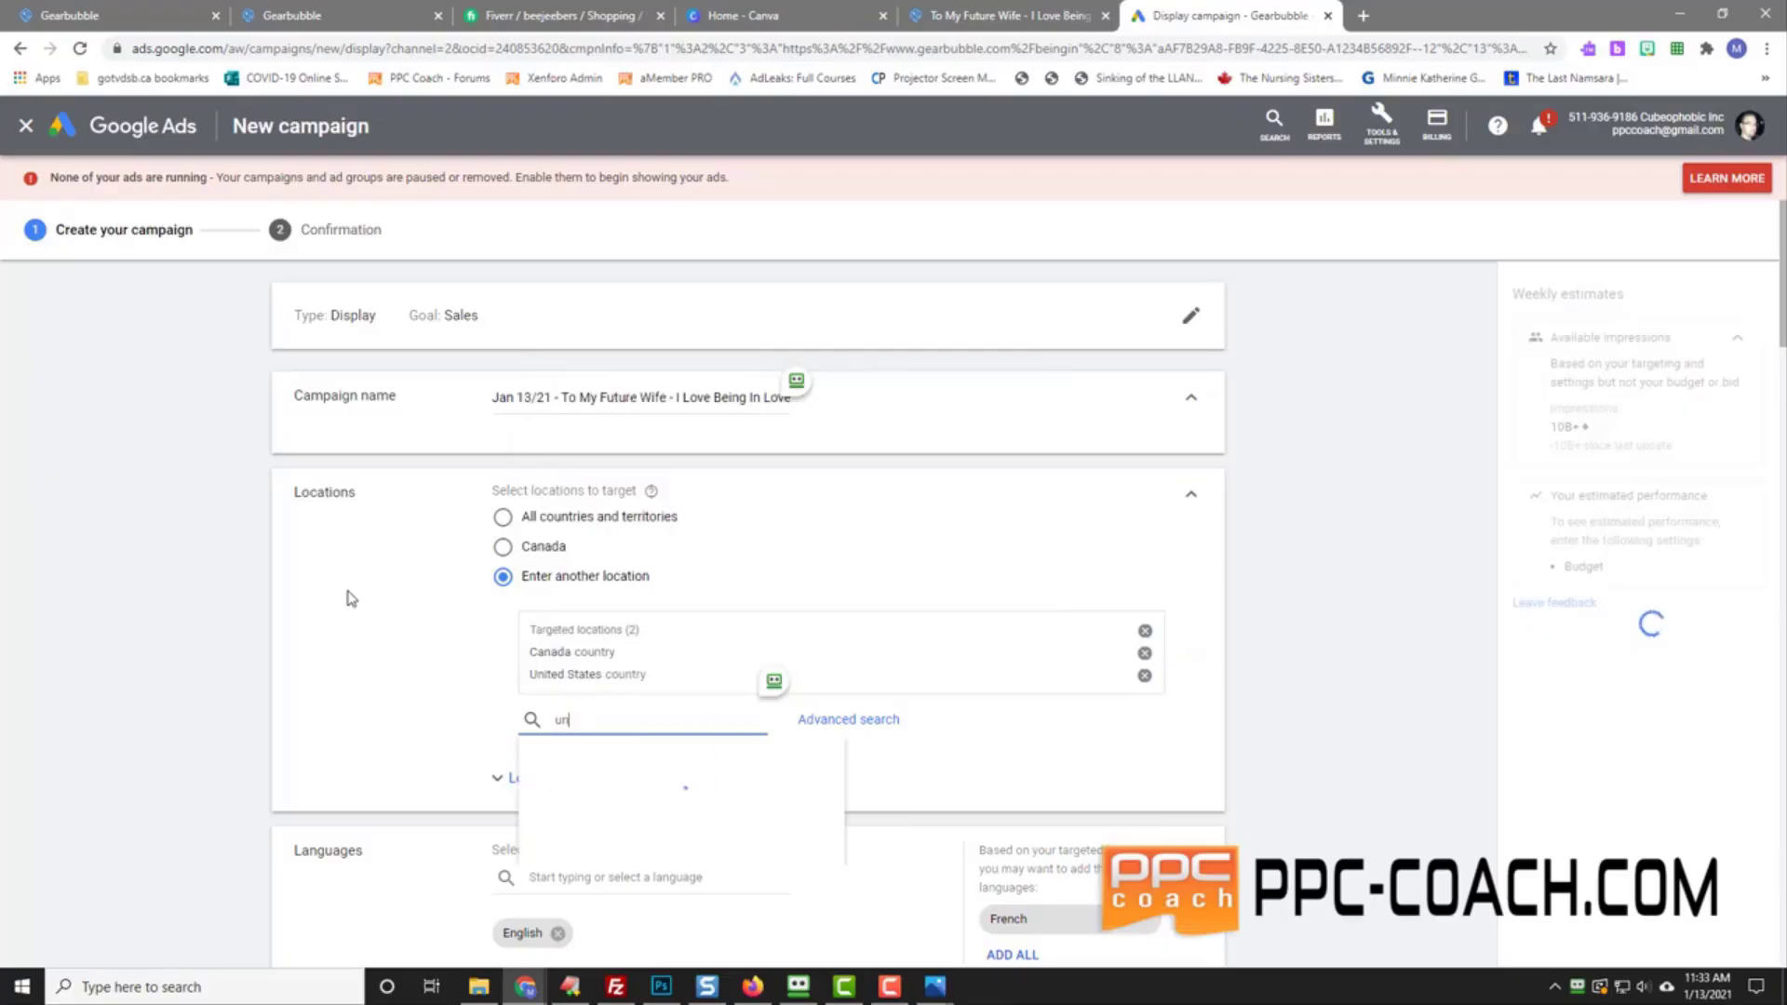
text(ited king)
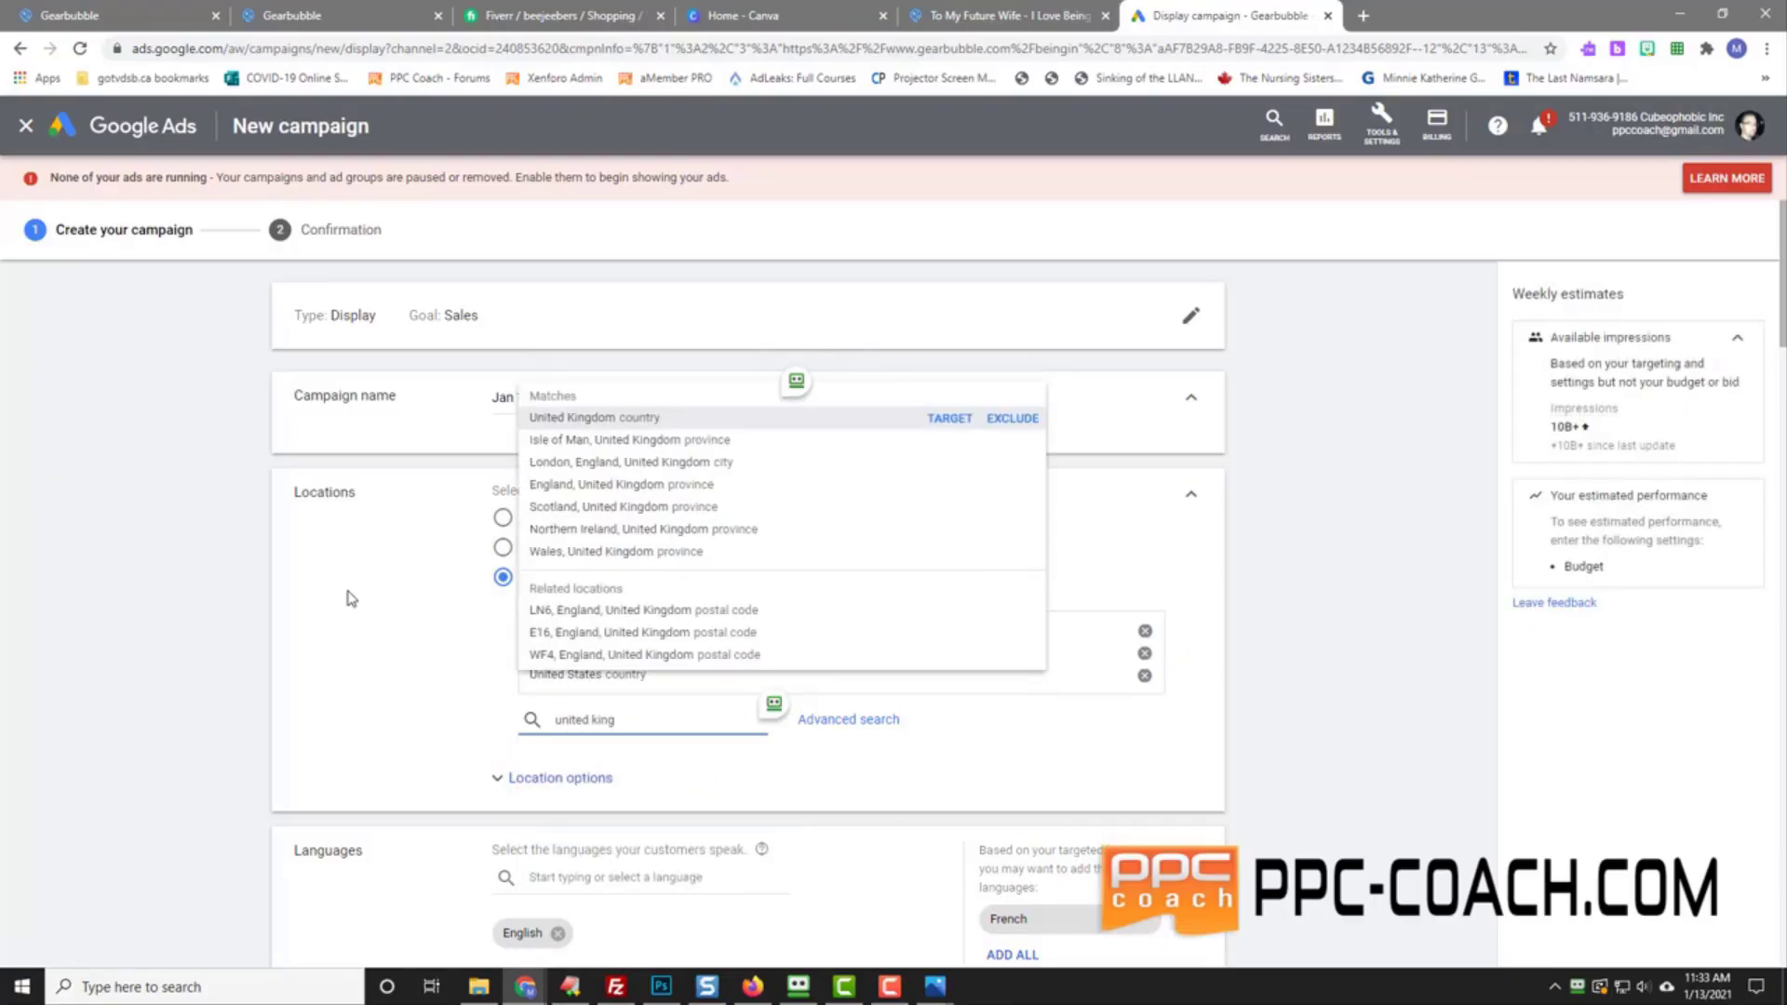
key(Return)
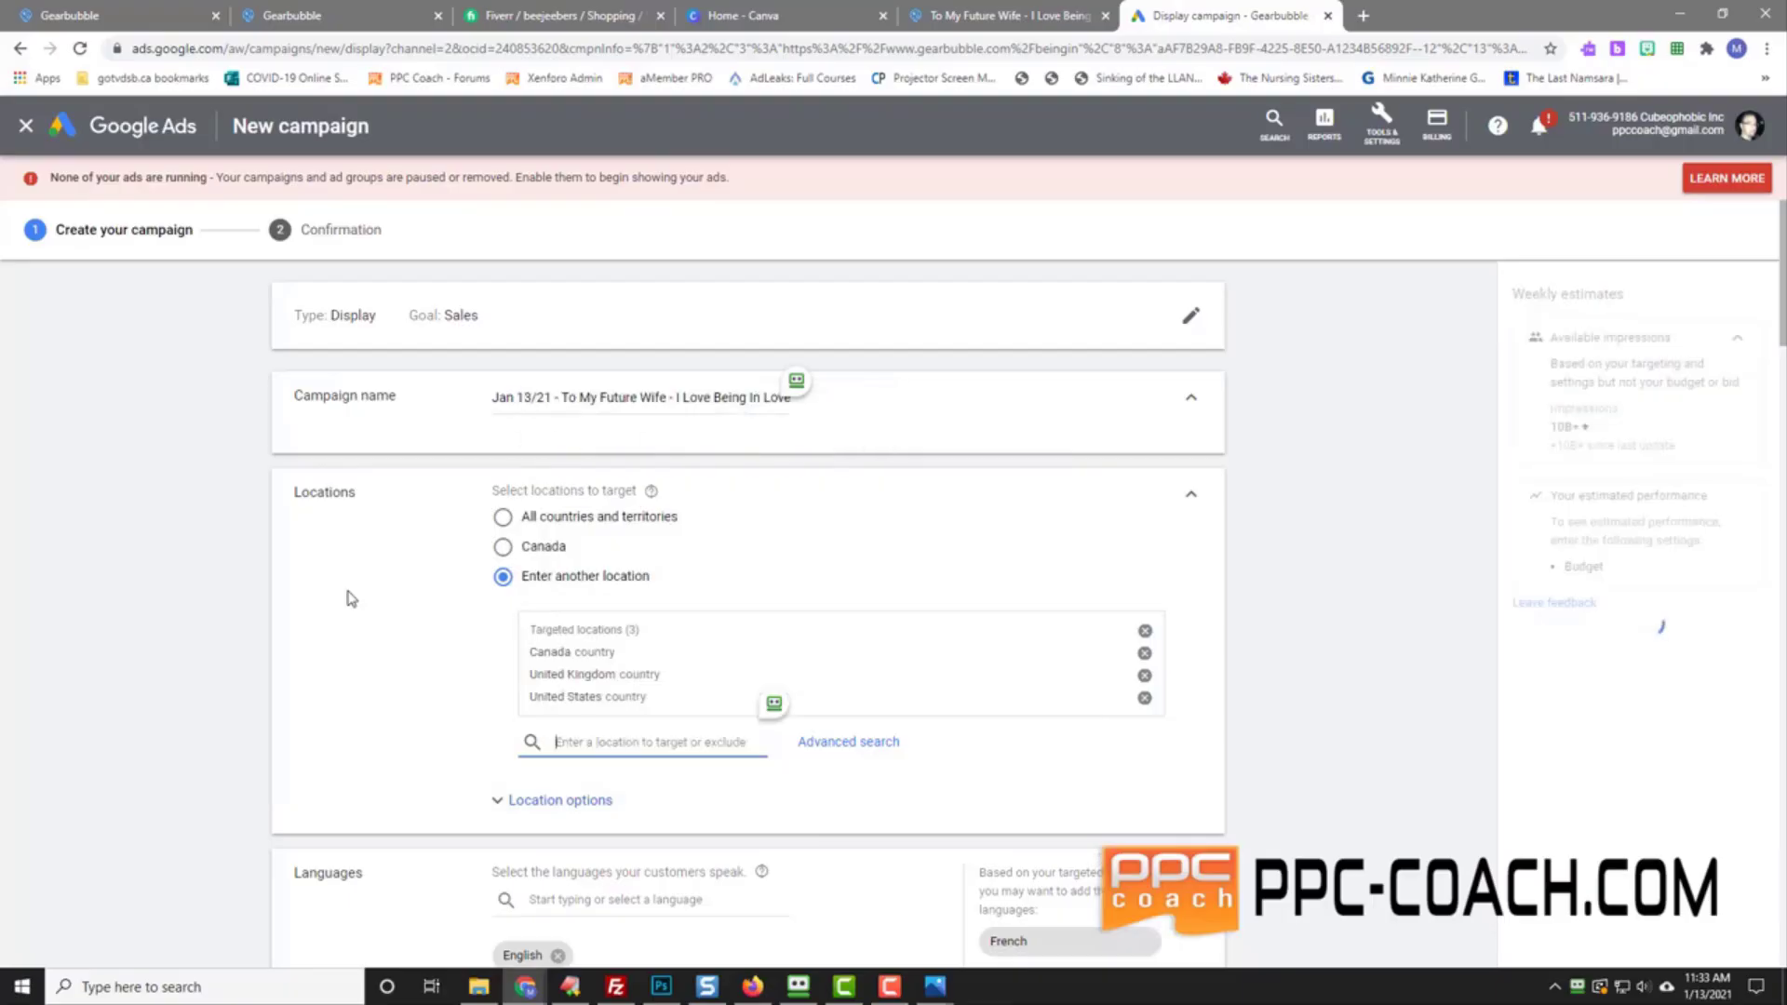
text(ireland)
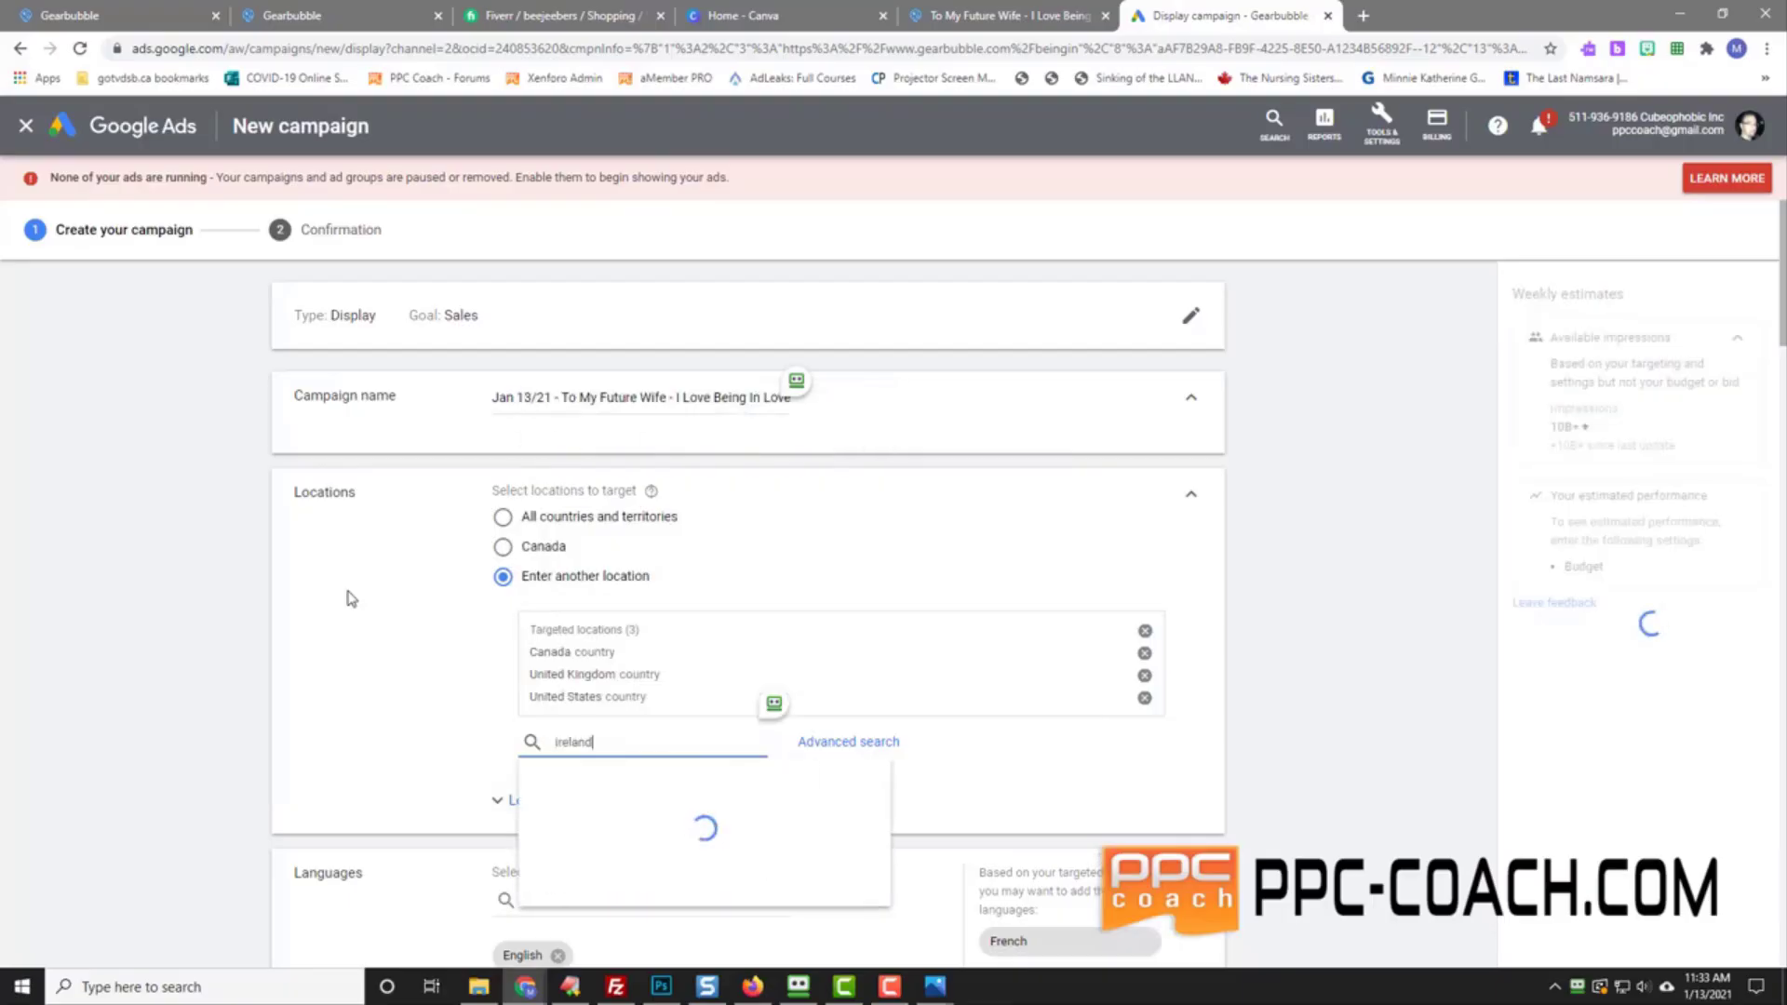
key(Return)
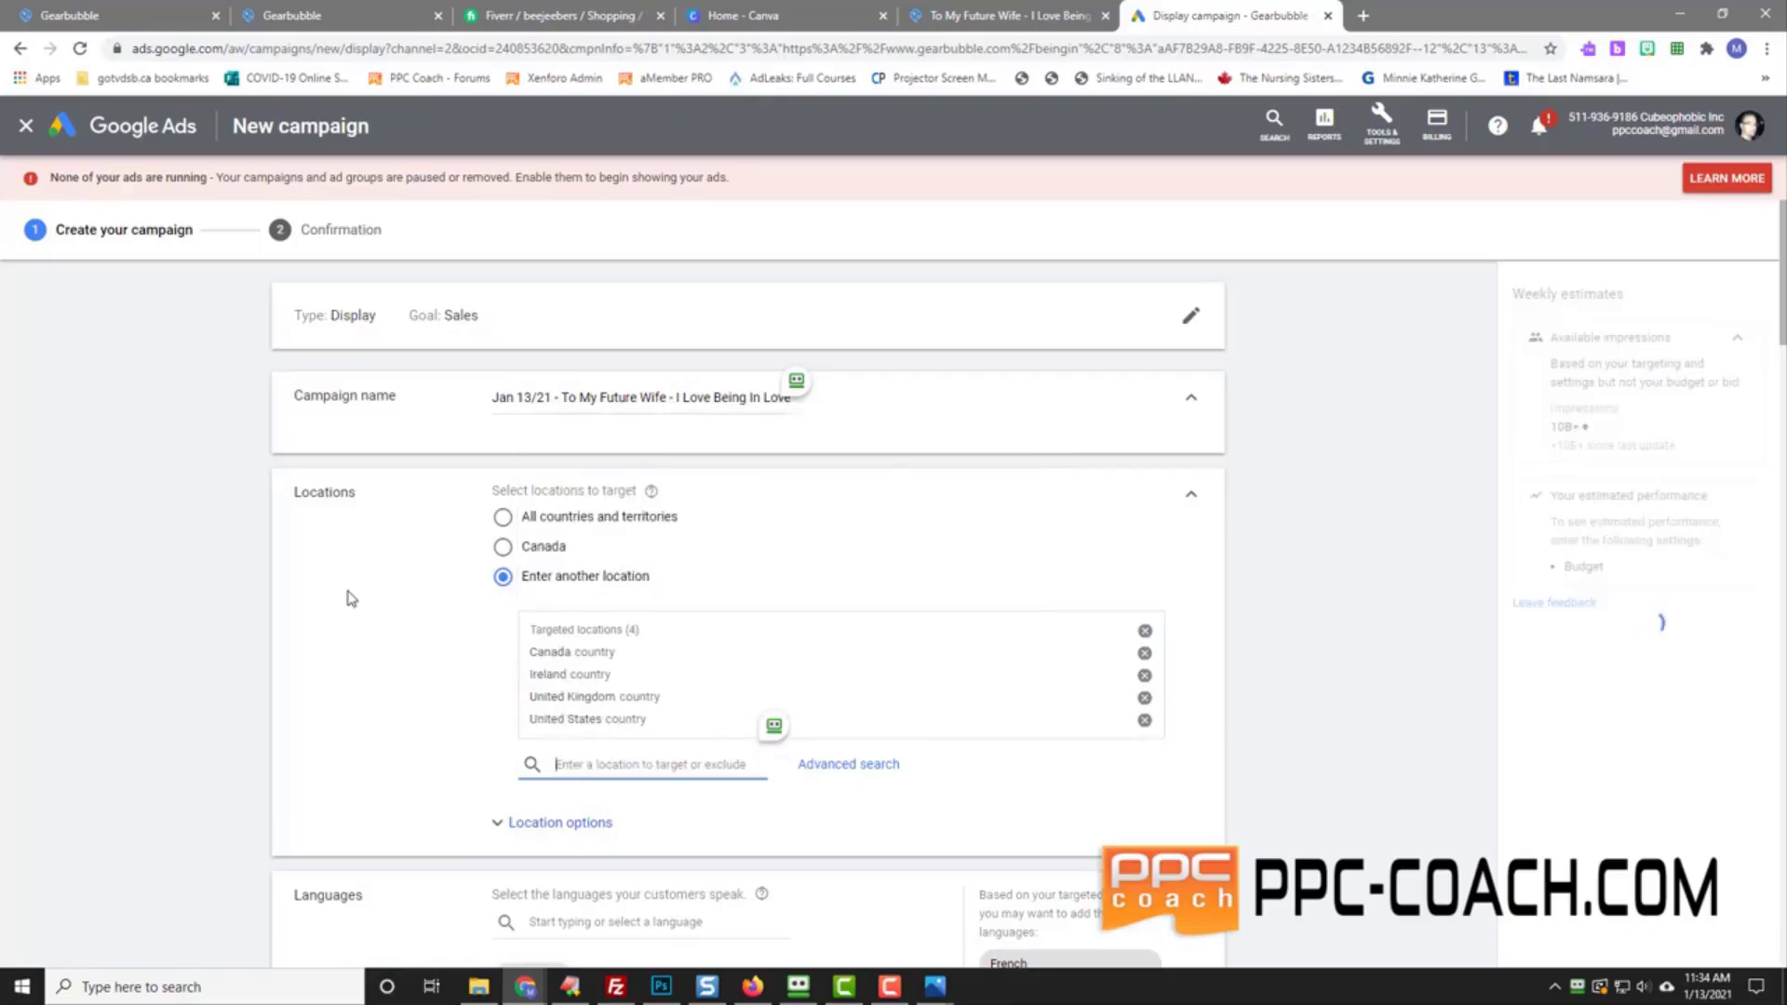
text(aust)
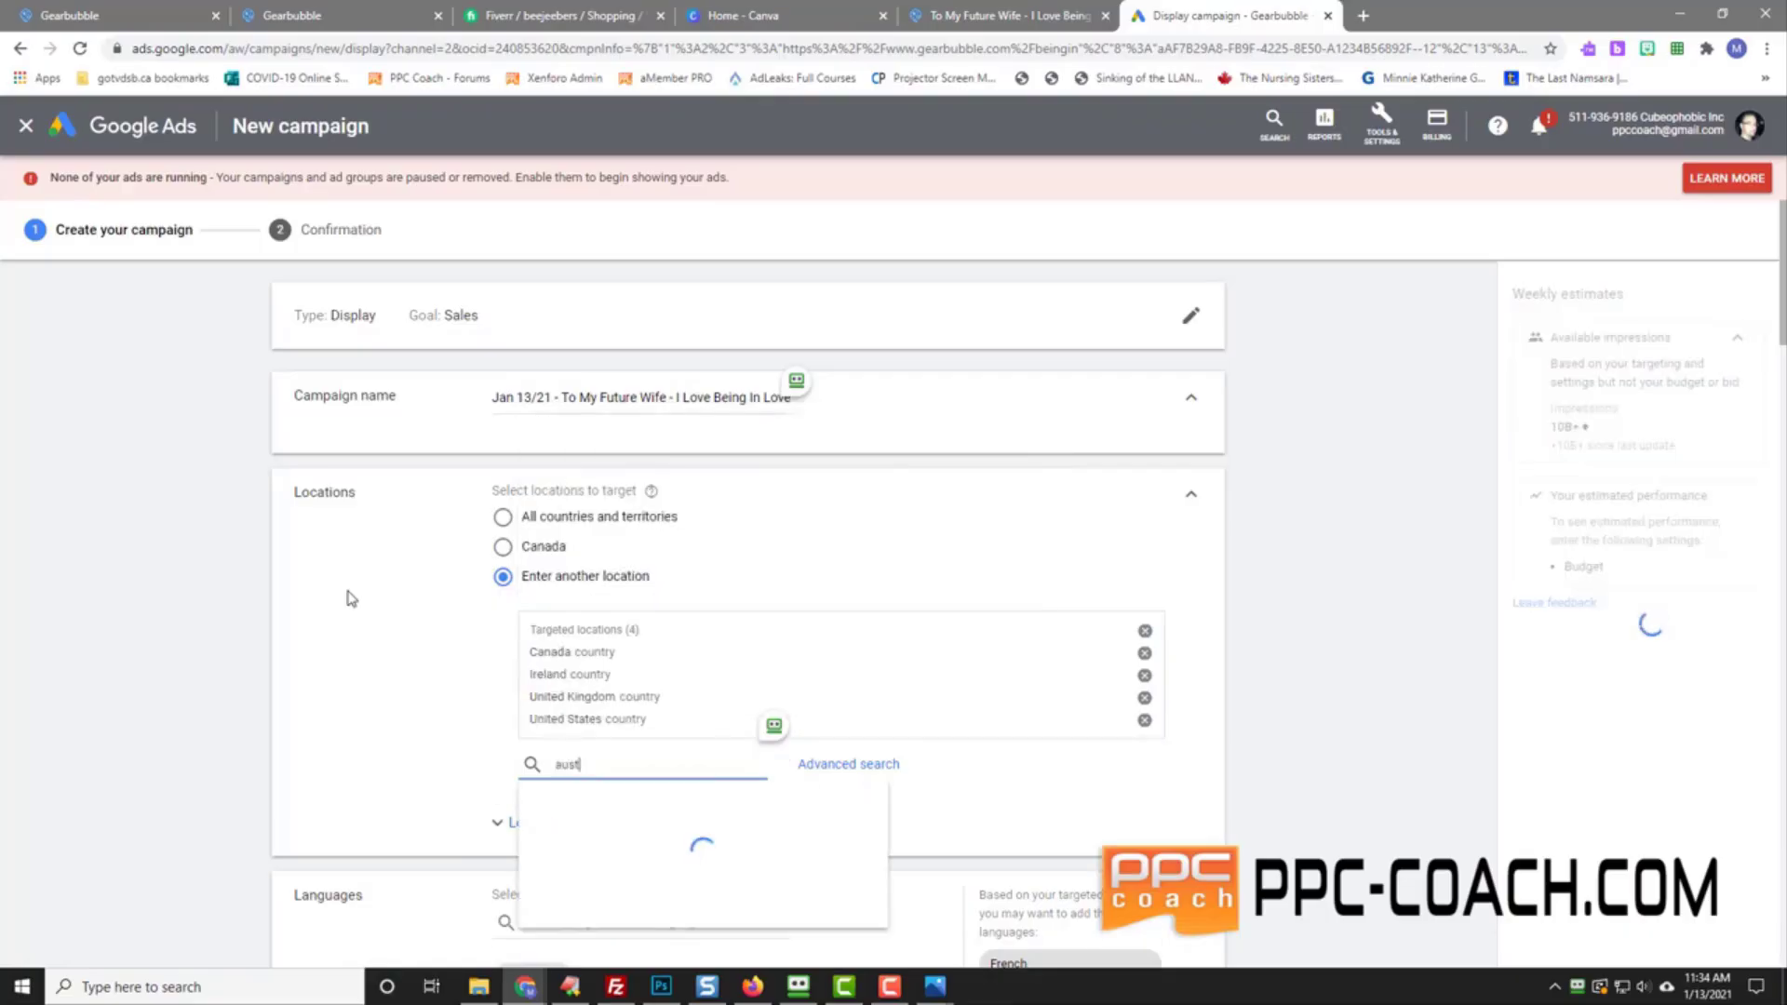
text(ralia)
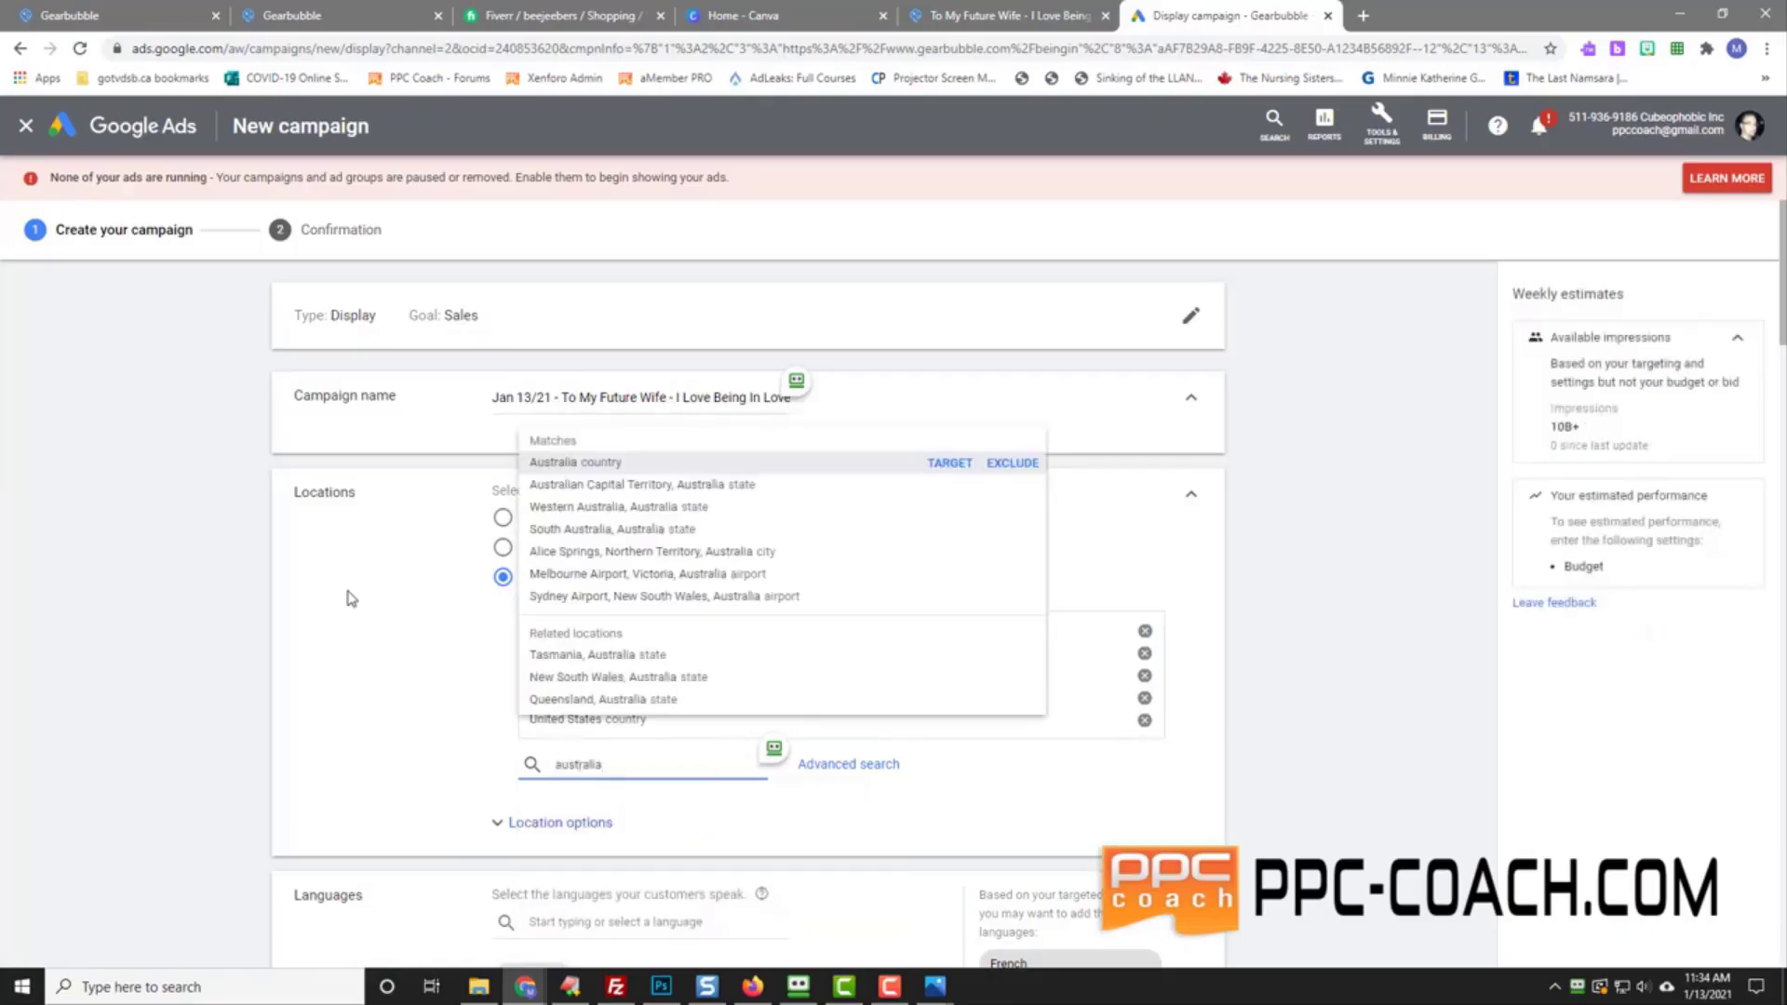
key(Return)
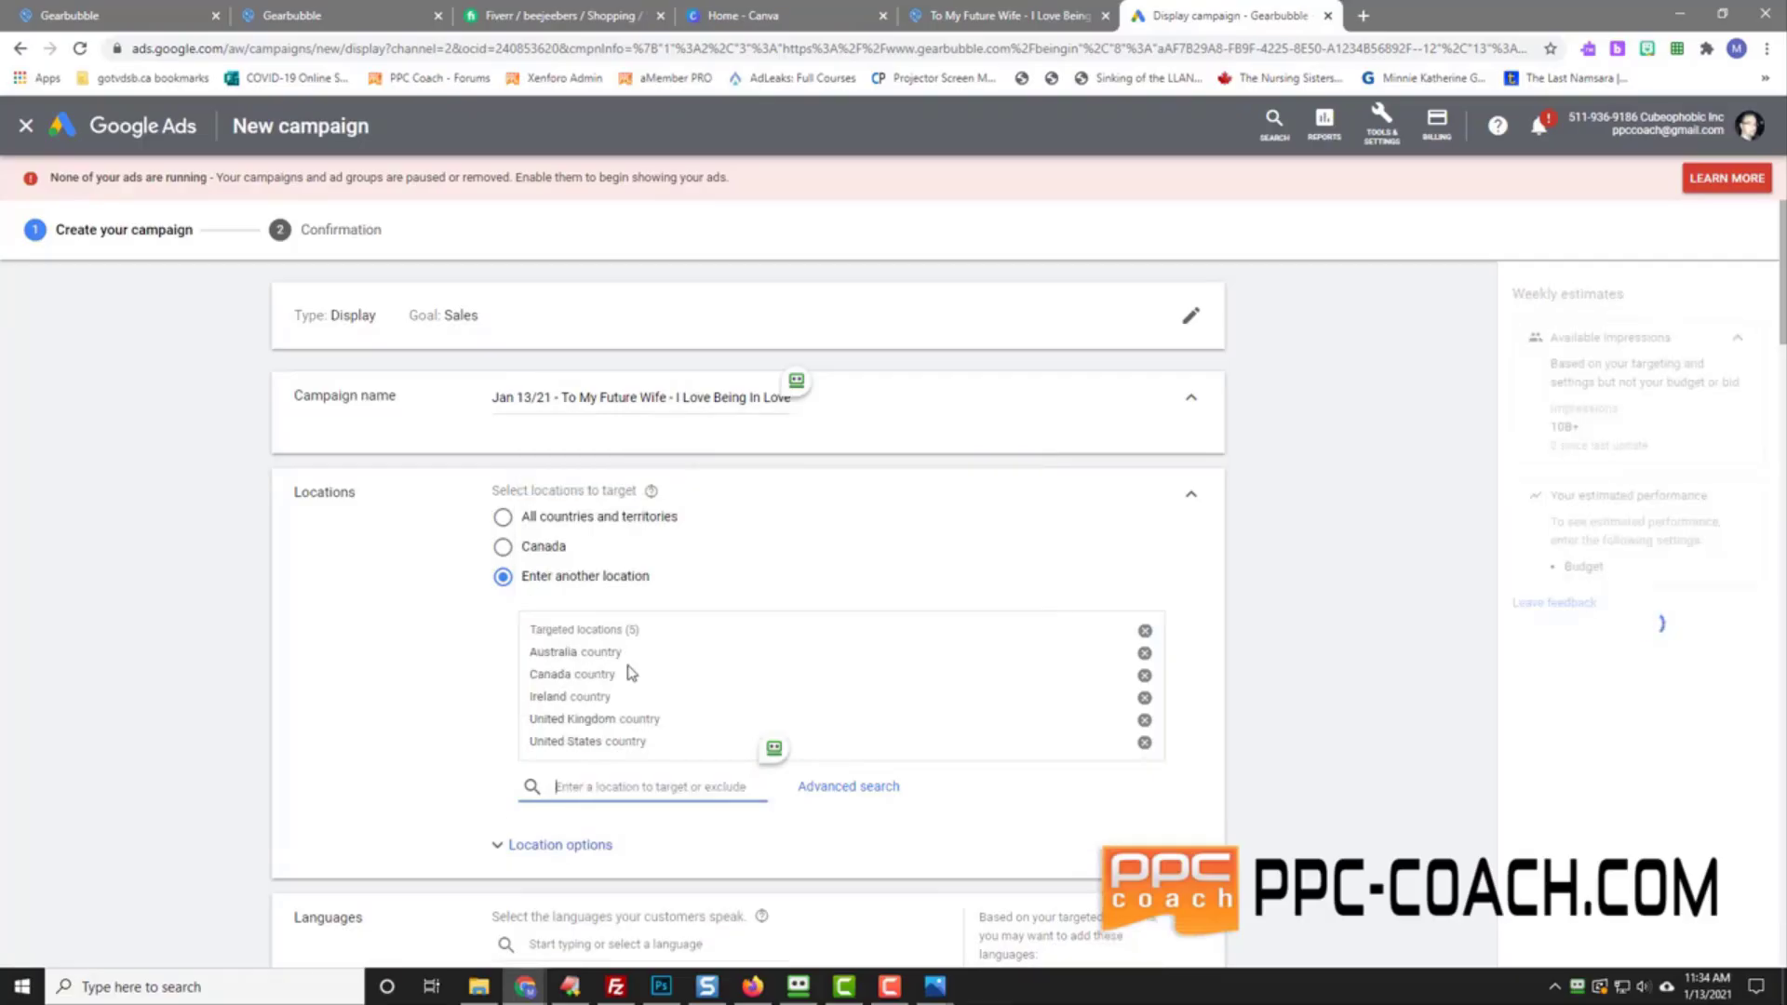
Step: Set bidding to Maximize conversions with Conversions as the focus
scroll(347, 698, down, 4)
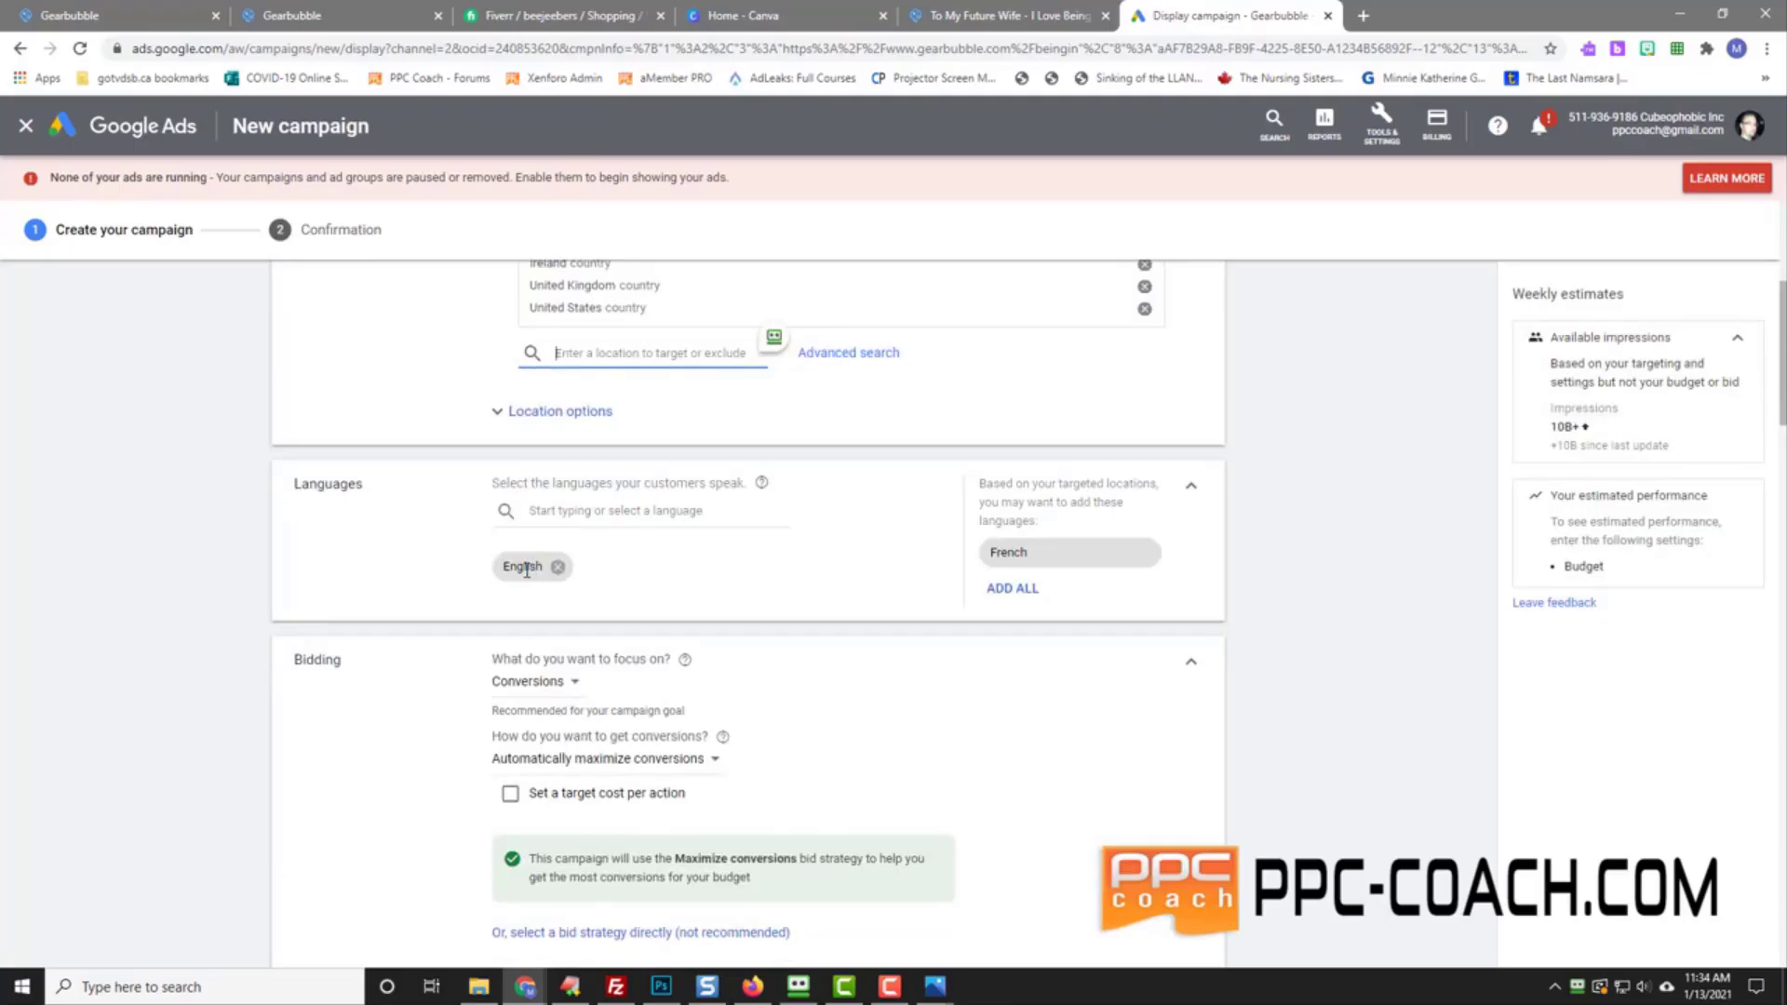
scroll(400, 647, down, 2)
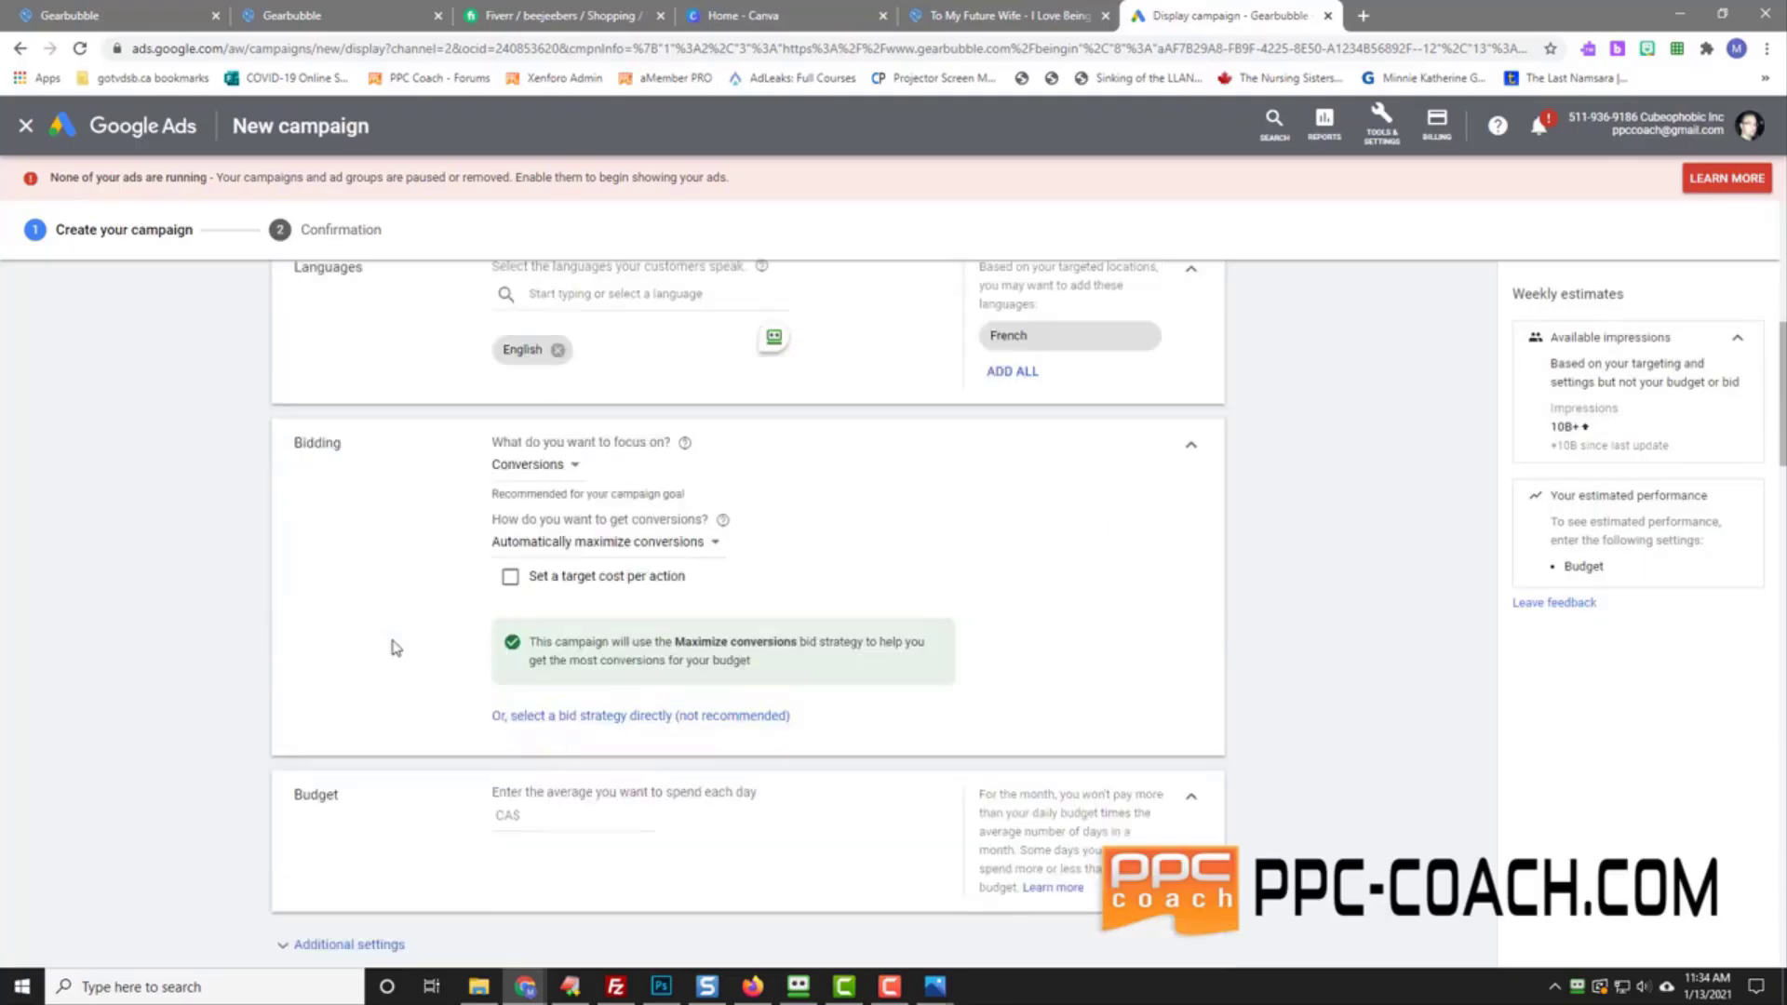
click(528, 470)
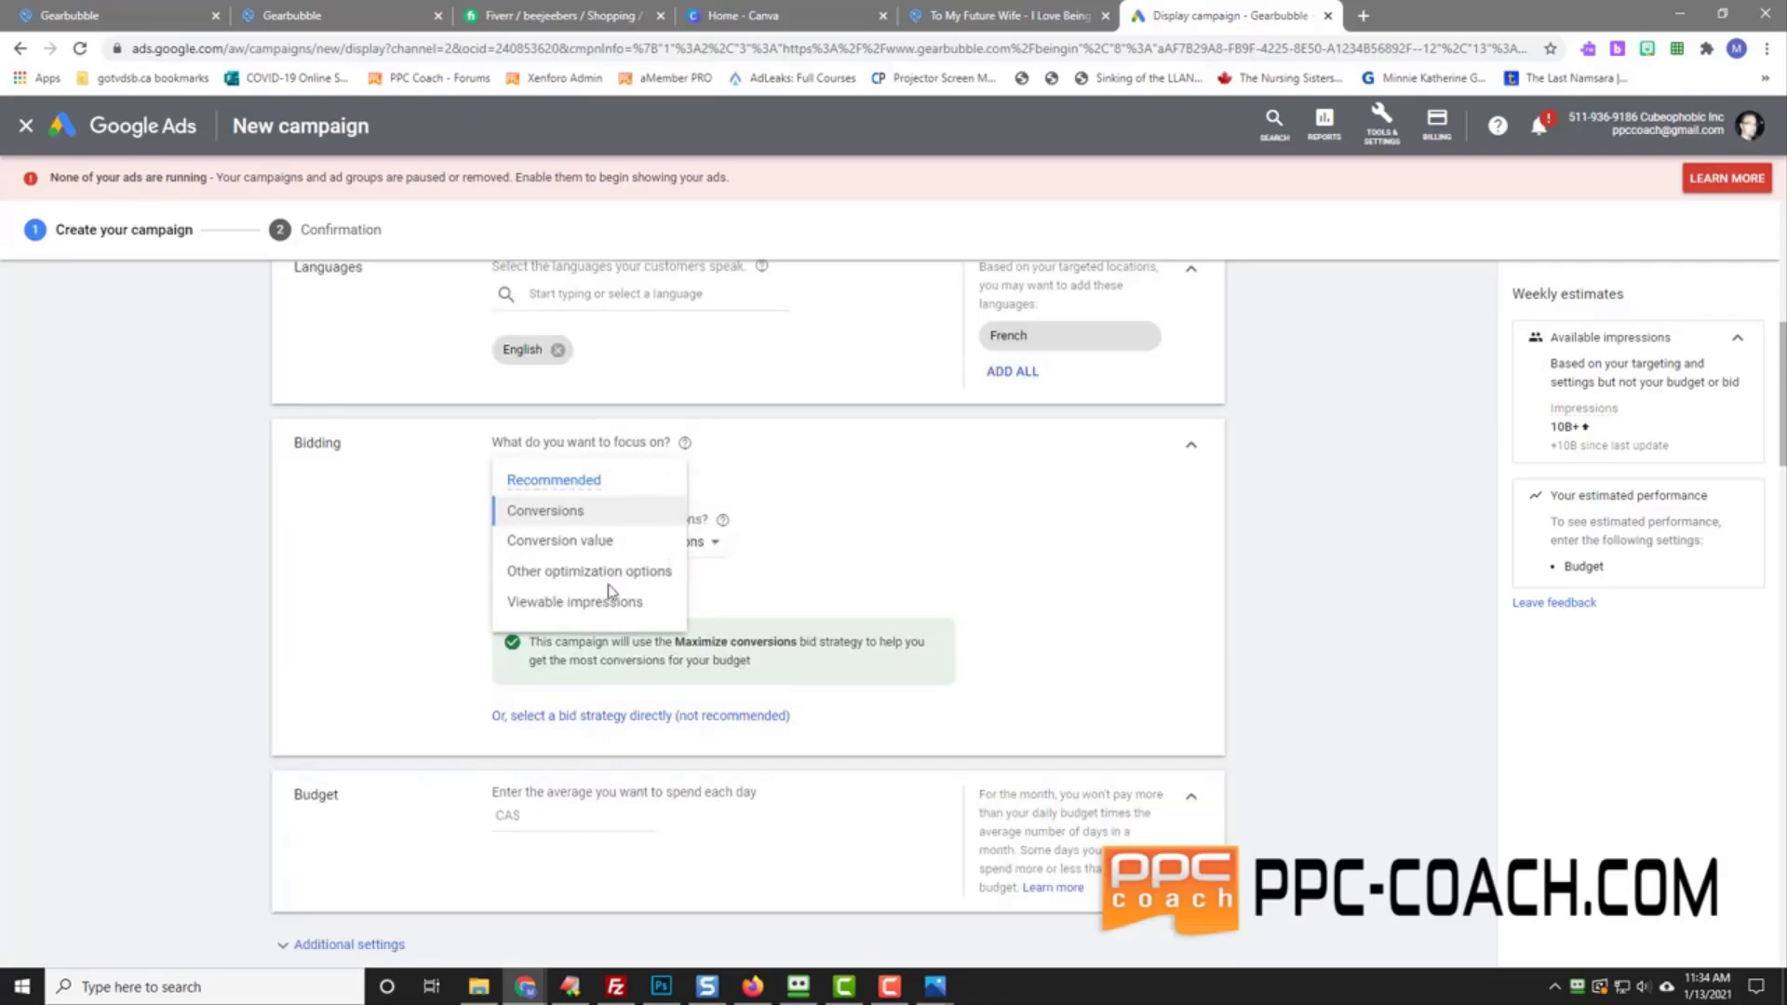
click(381, 619)
click(544, 717)
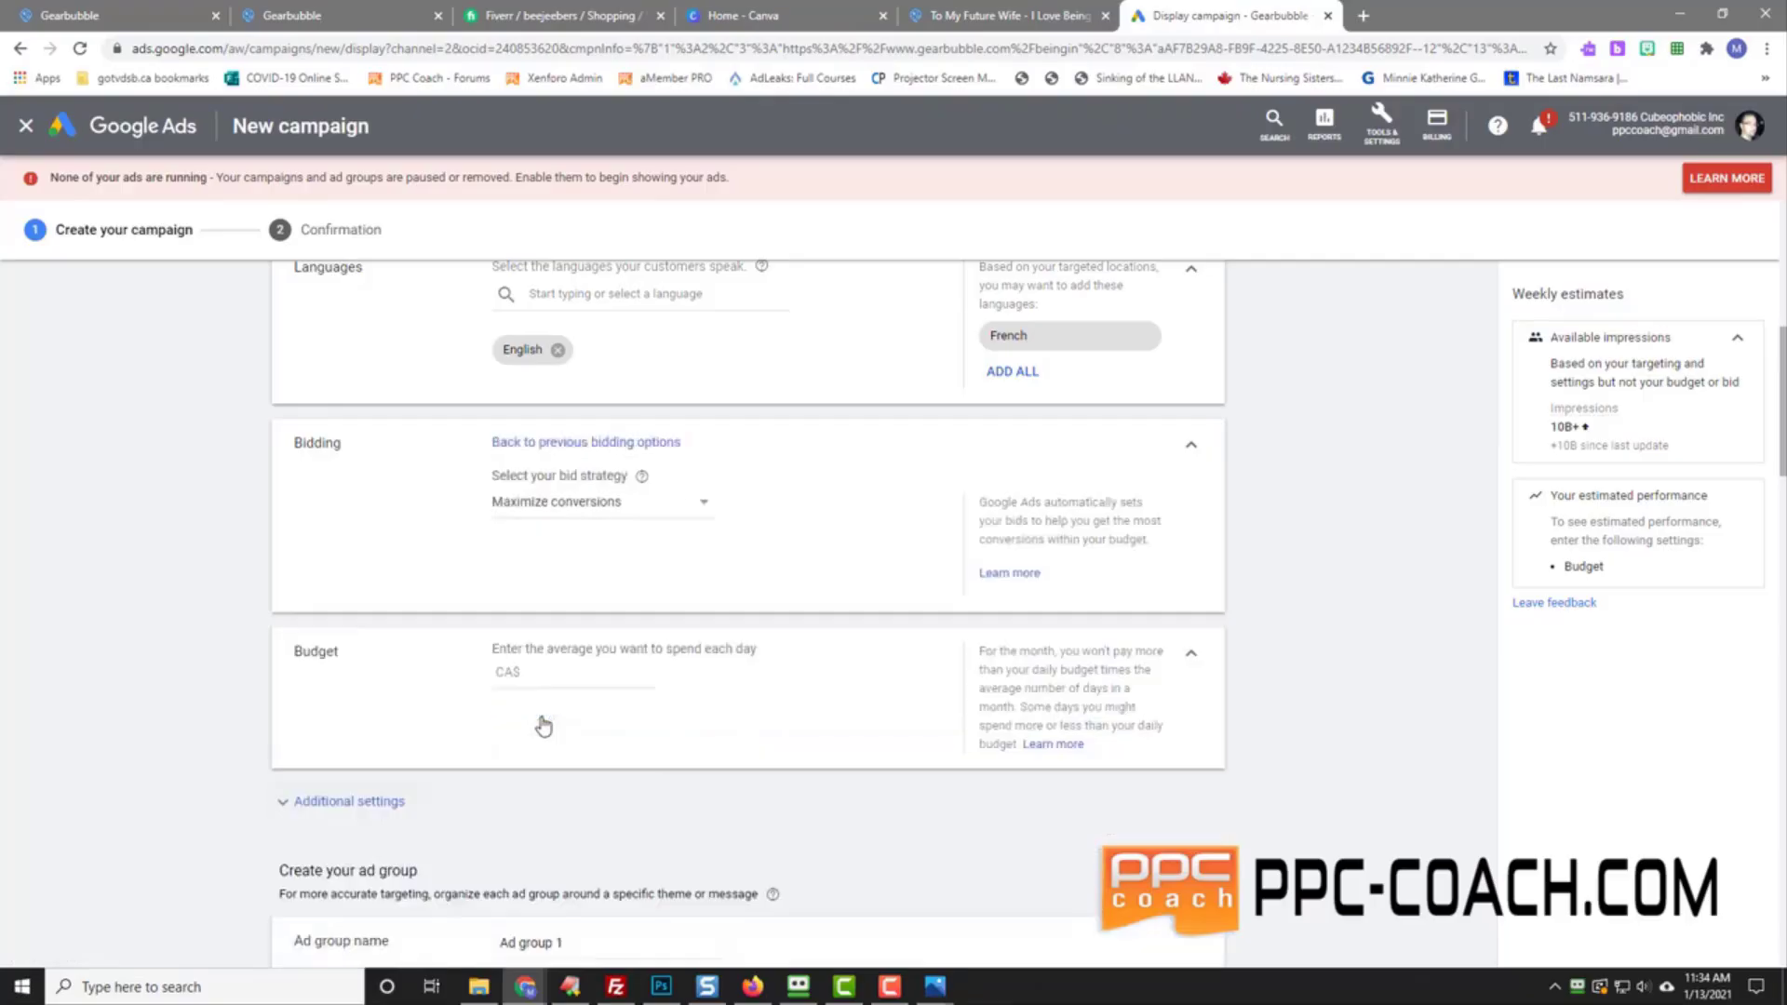
click(578, 511)
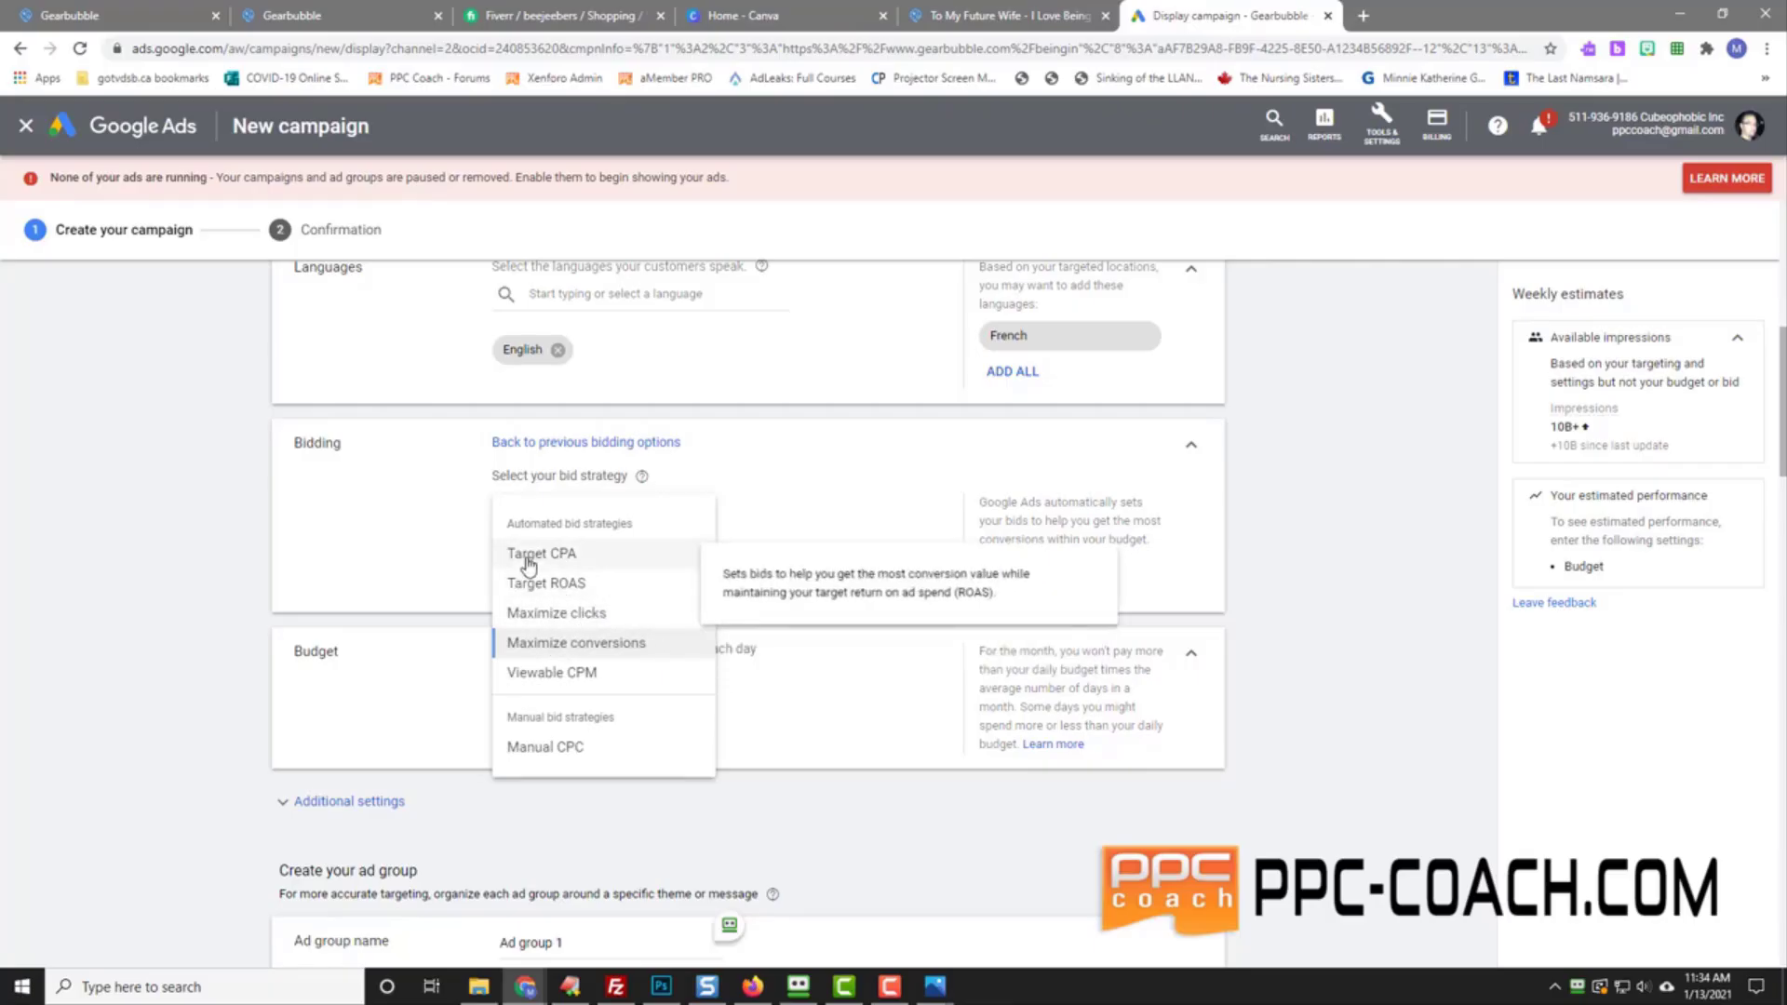
click(578, 644)
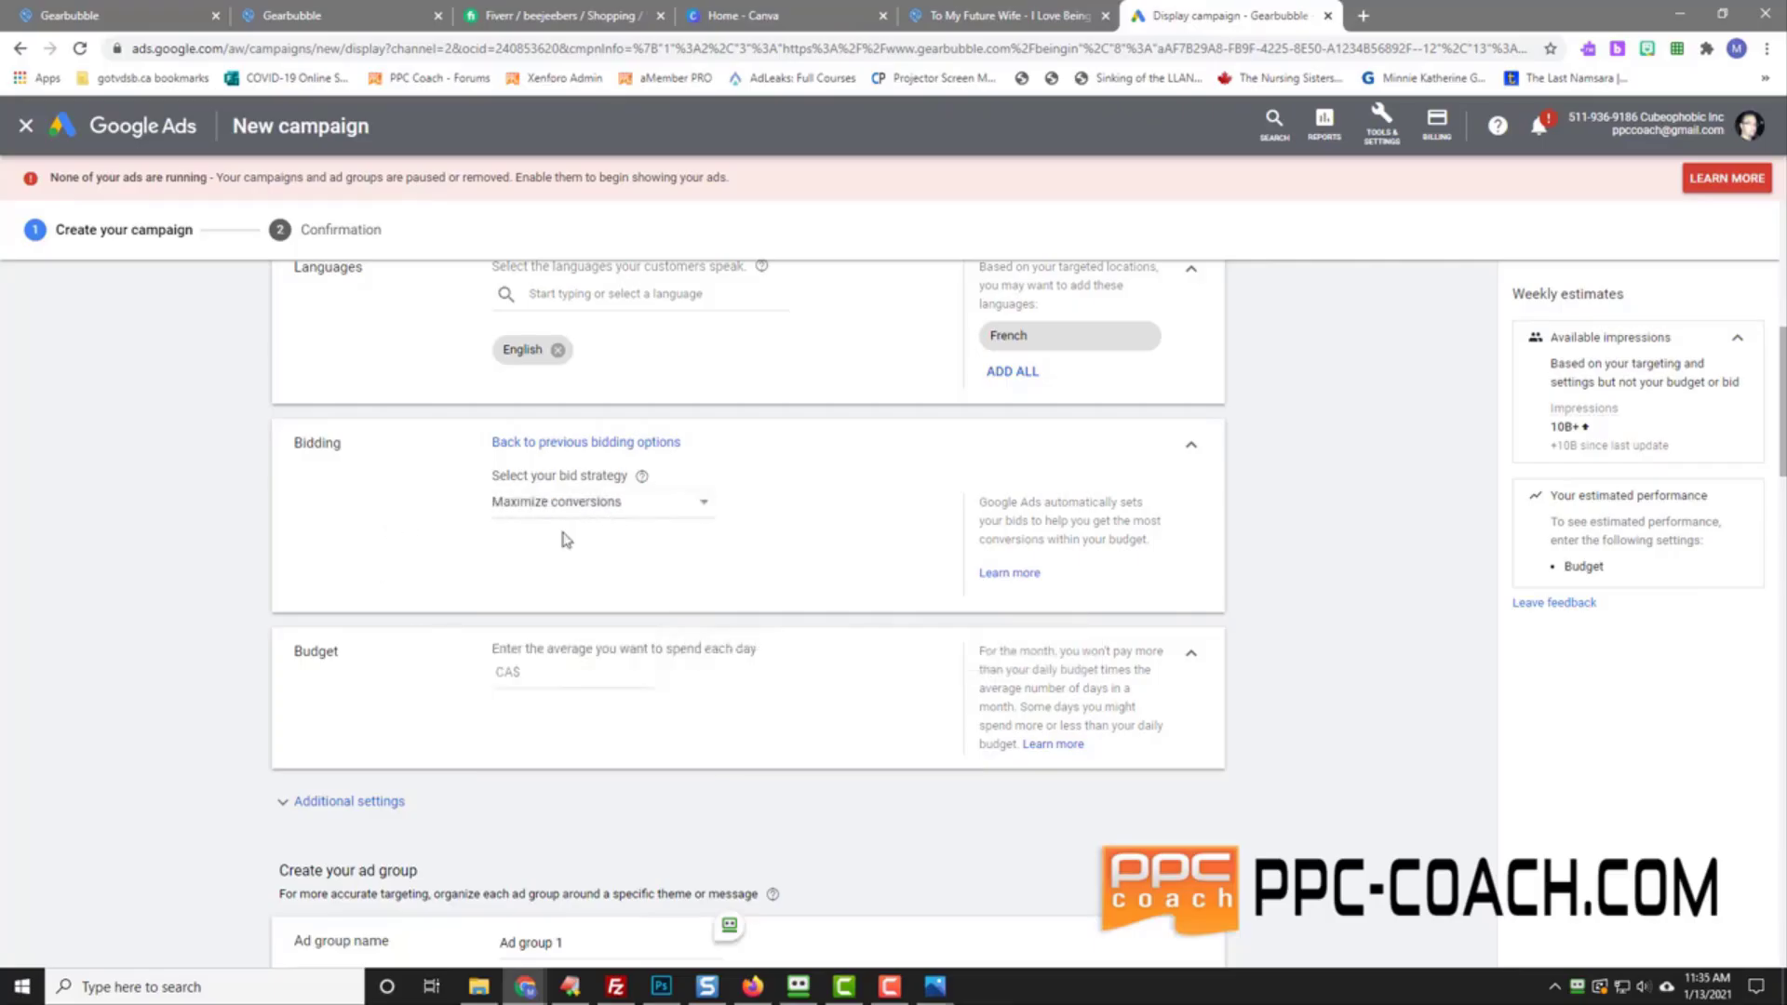
Step: Enter 10 as the average daily budget
click(546, 675)
text(10)
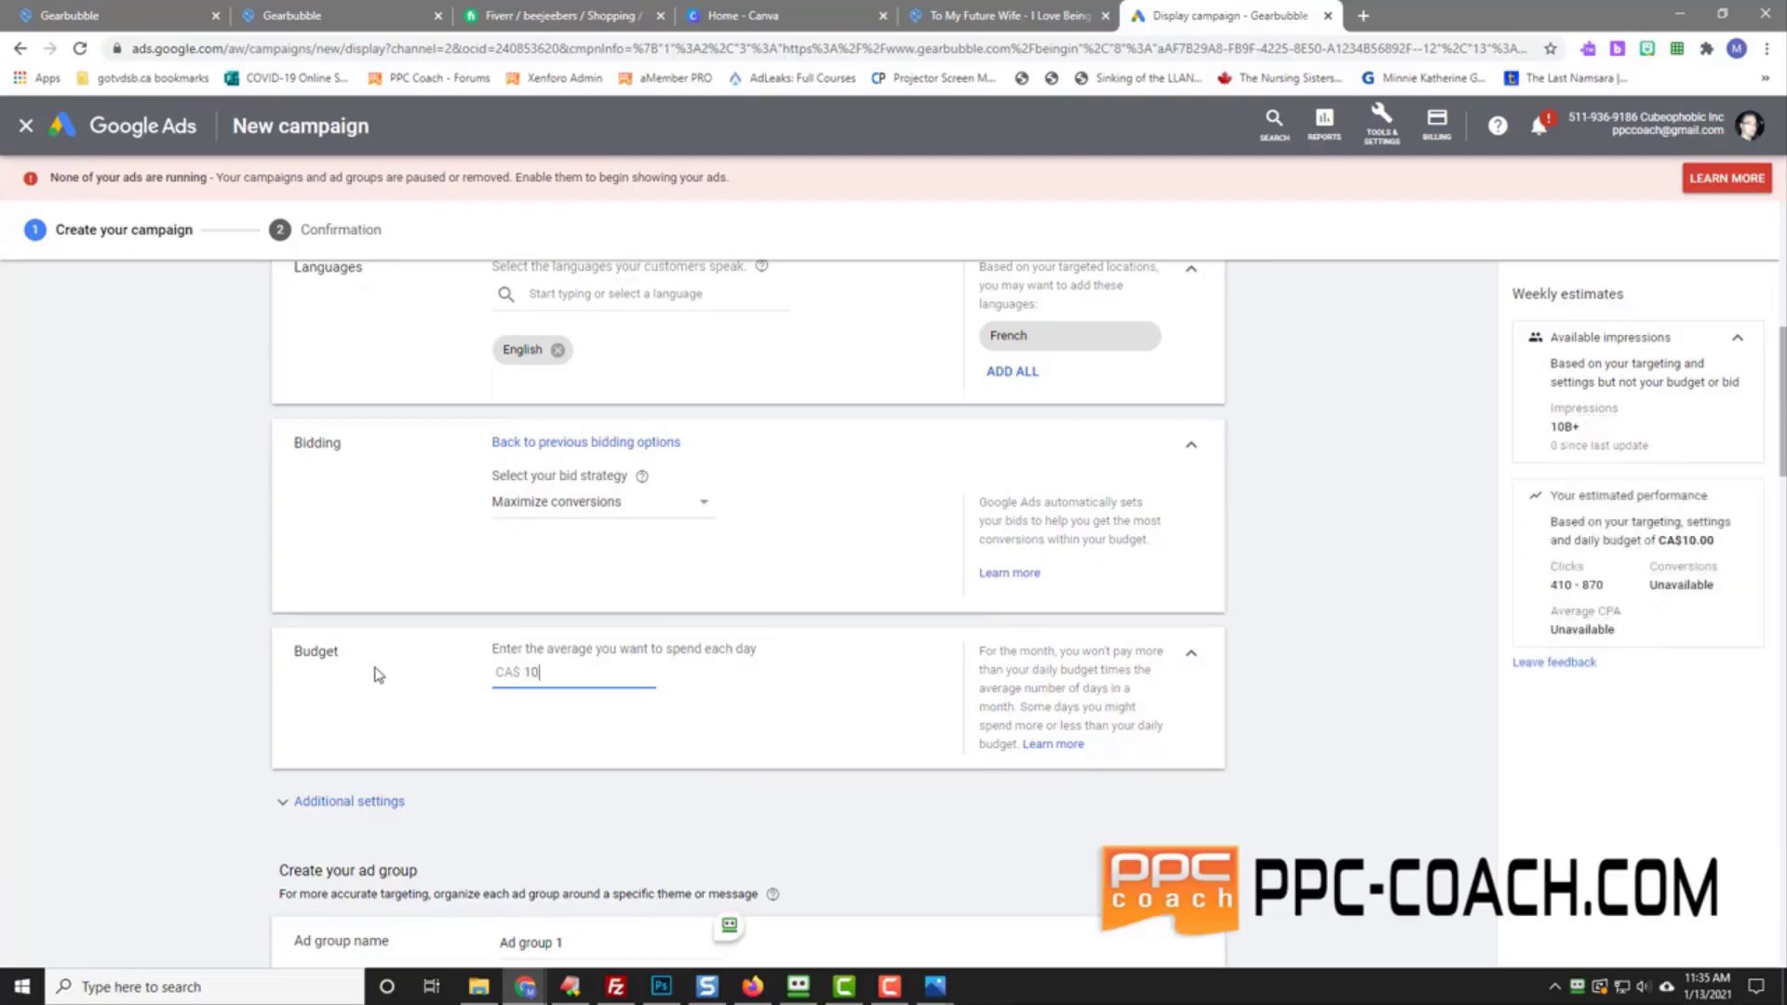
click(378, 676)
Step: Limit the campaign's conversions to the Purchase - To My Future Wife conversion action and save
scroll(182, 595, down, 2)
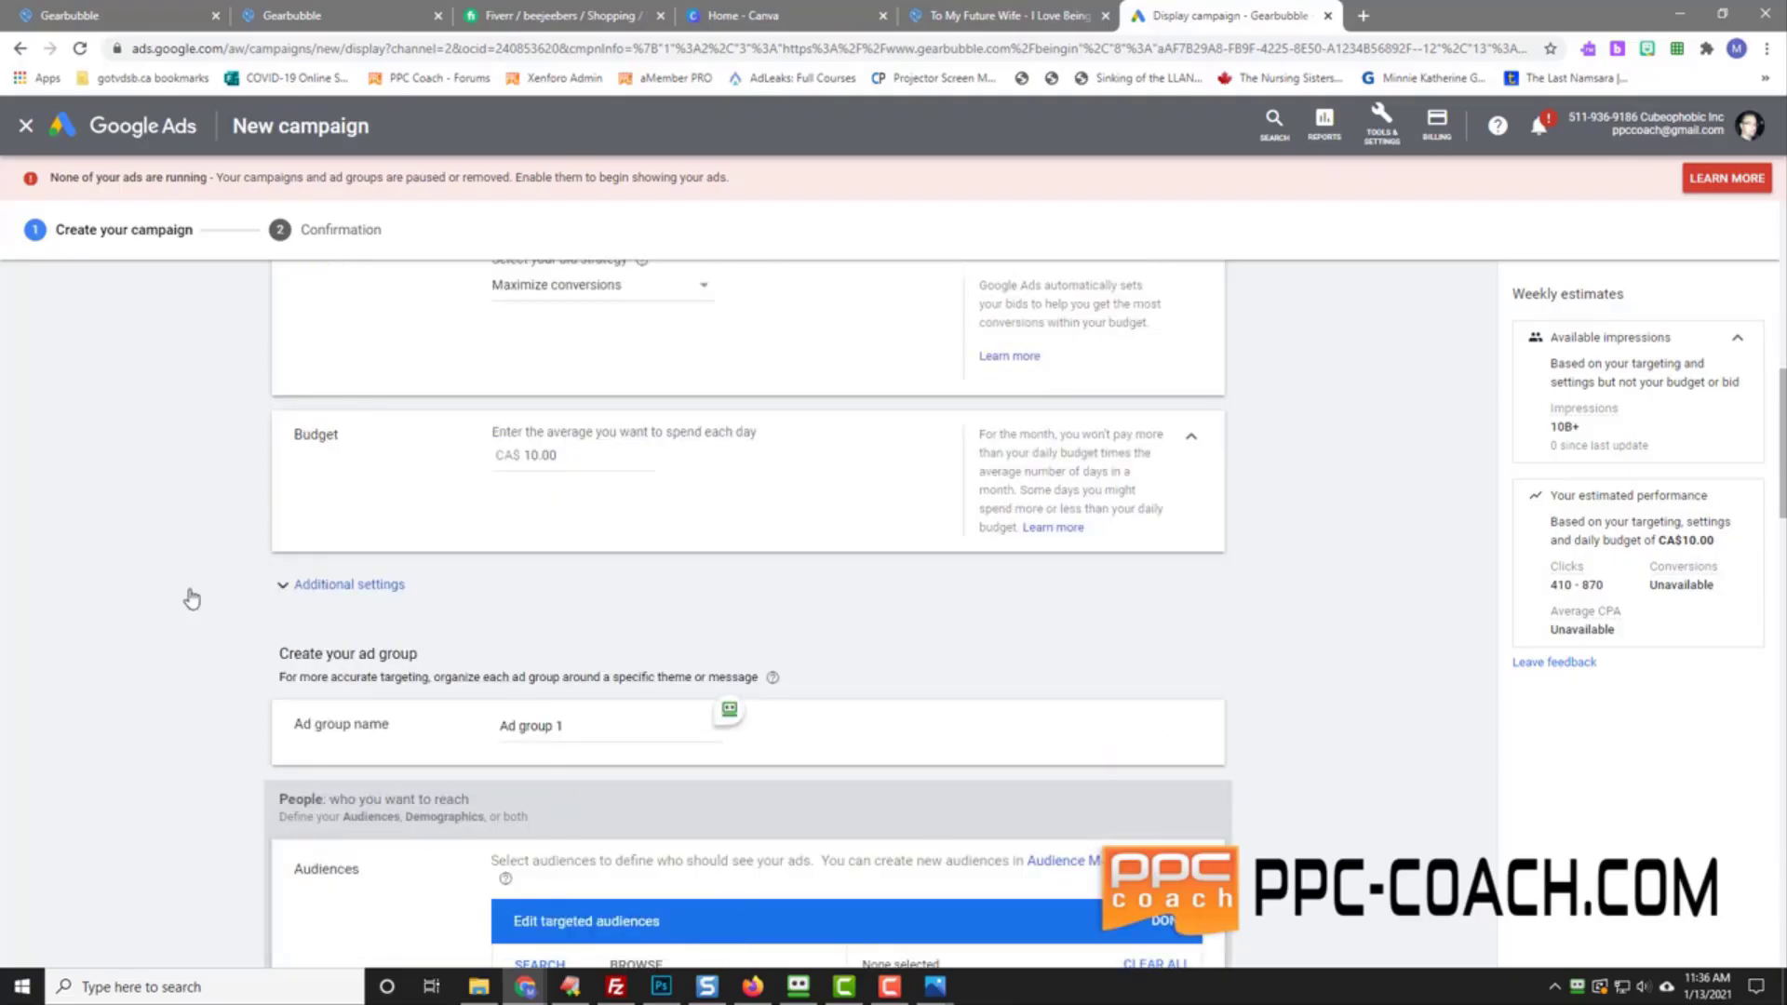
click(191, 598)
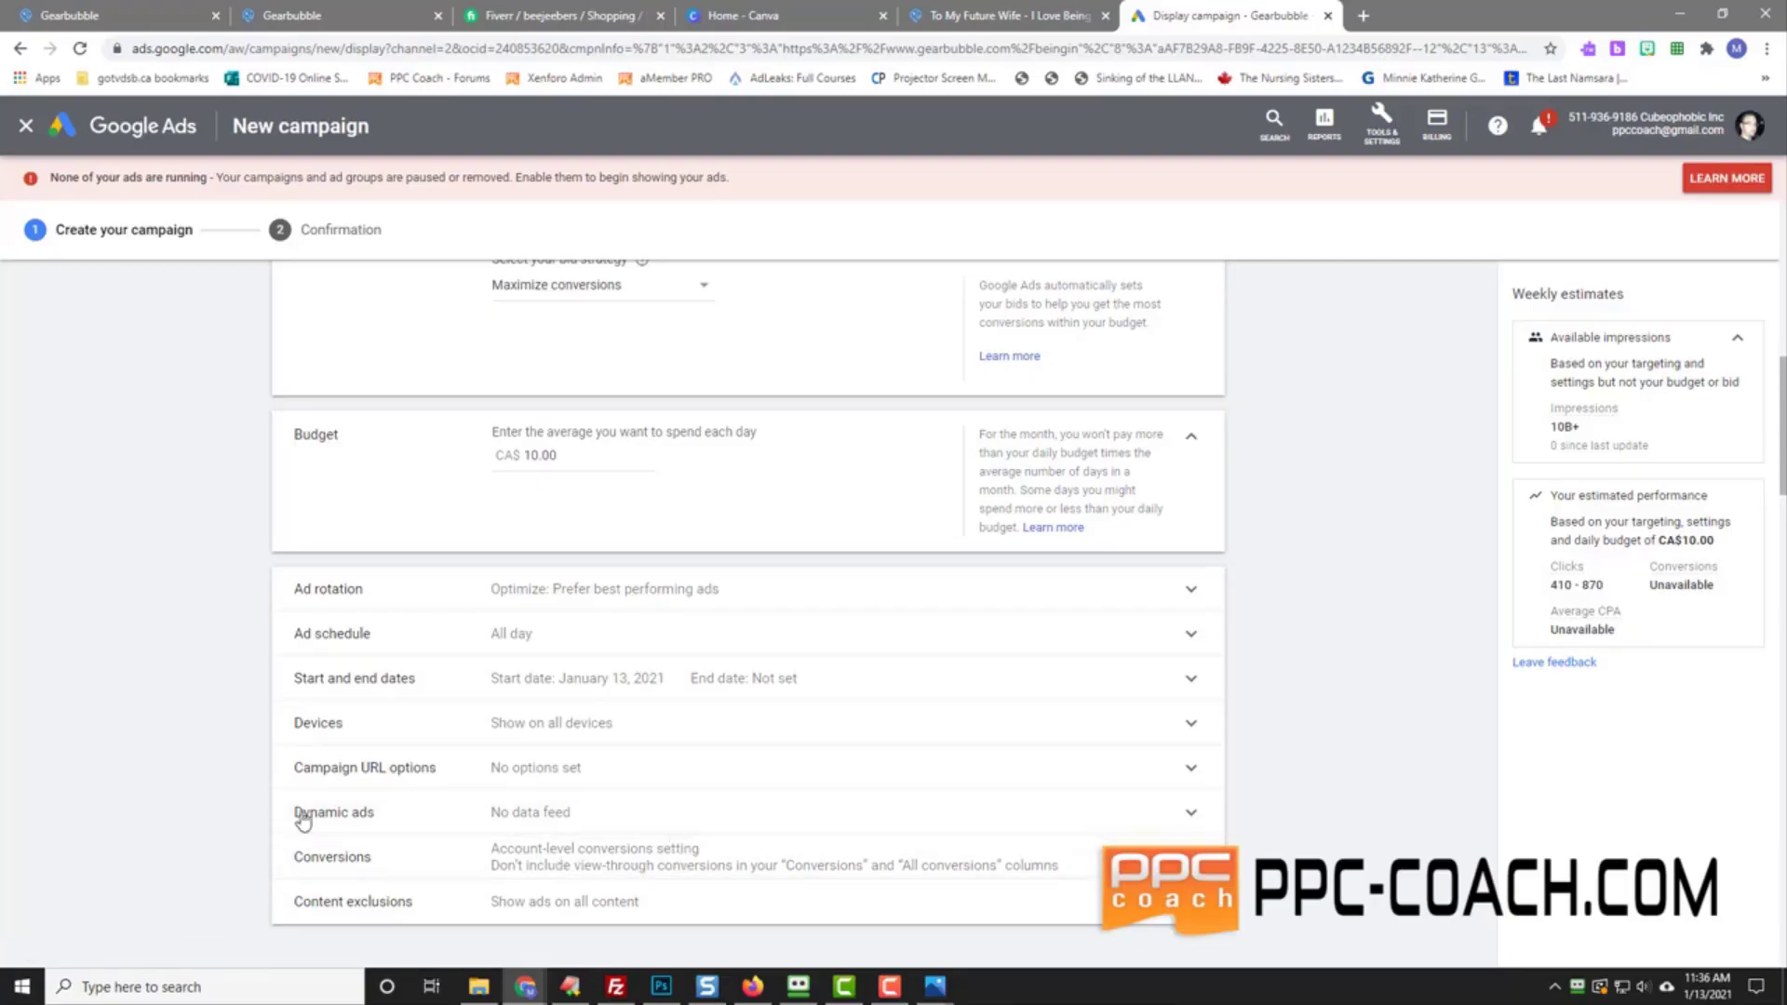
click(335, 854)
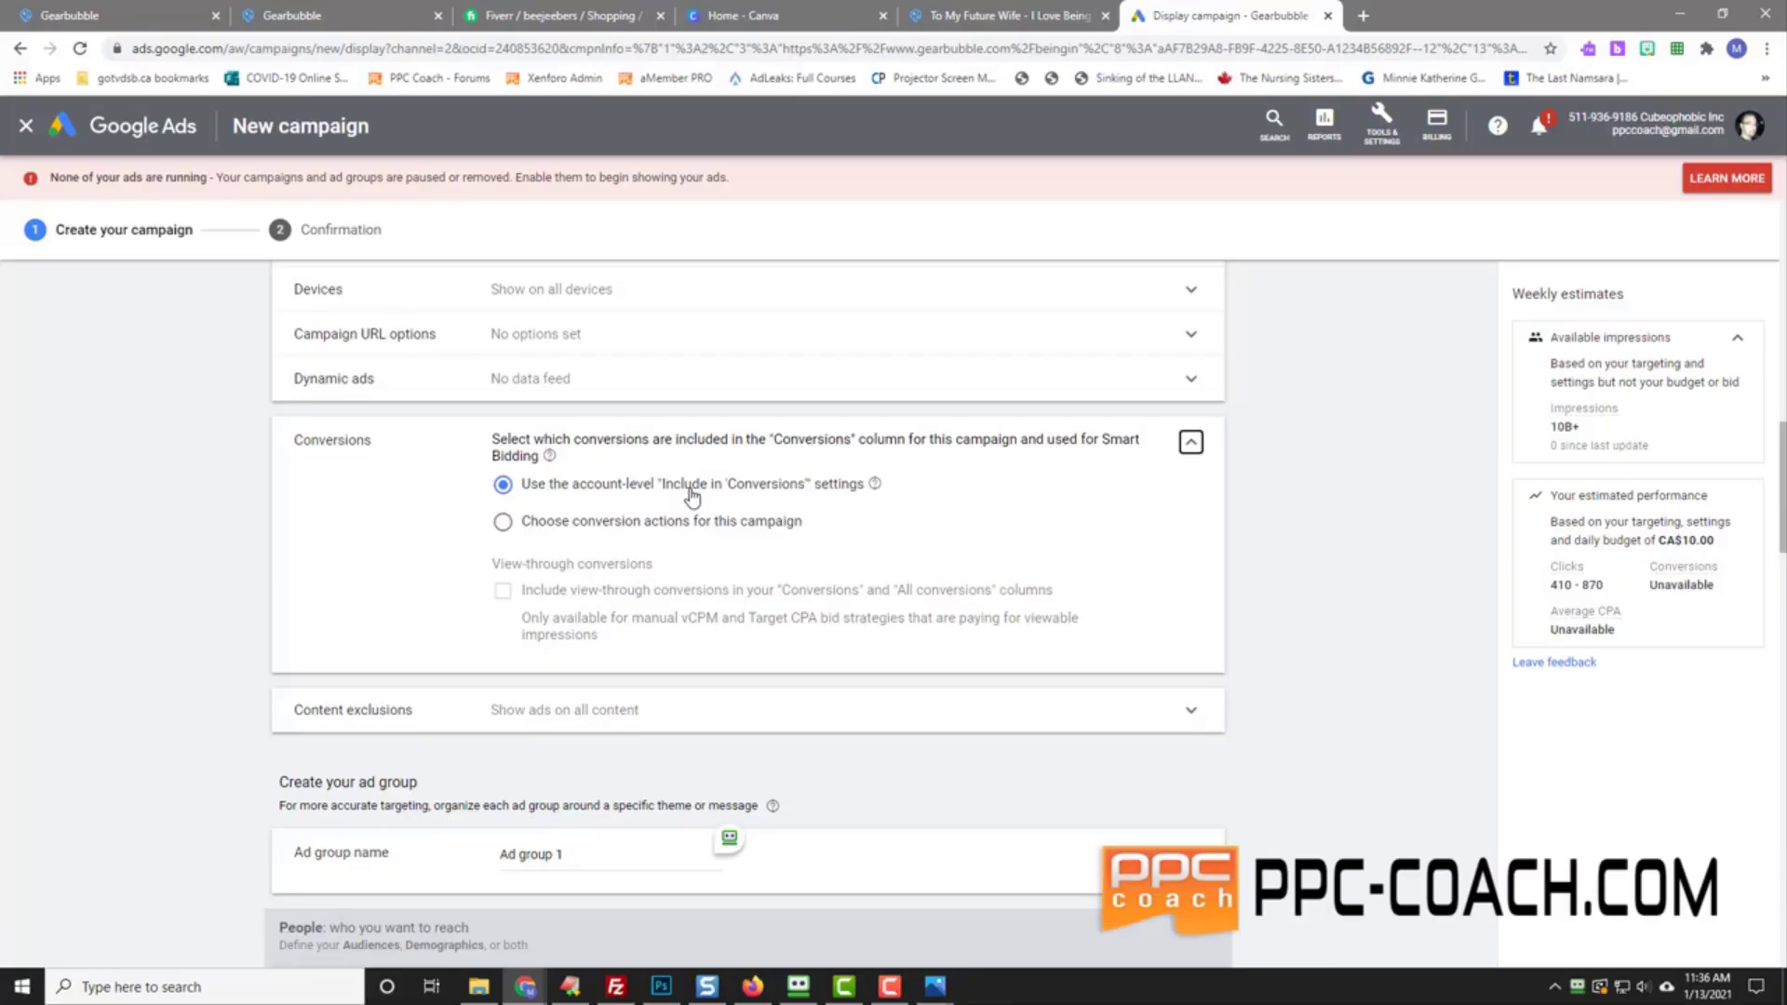
click(503, 524)
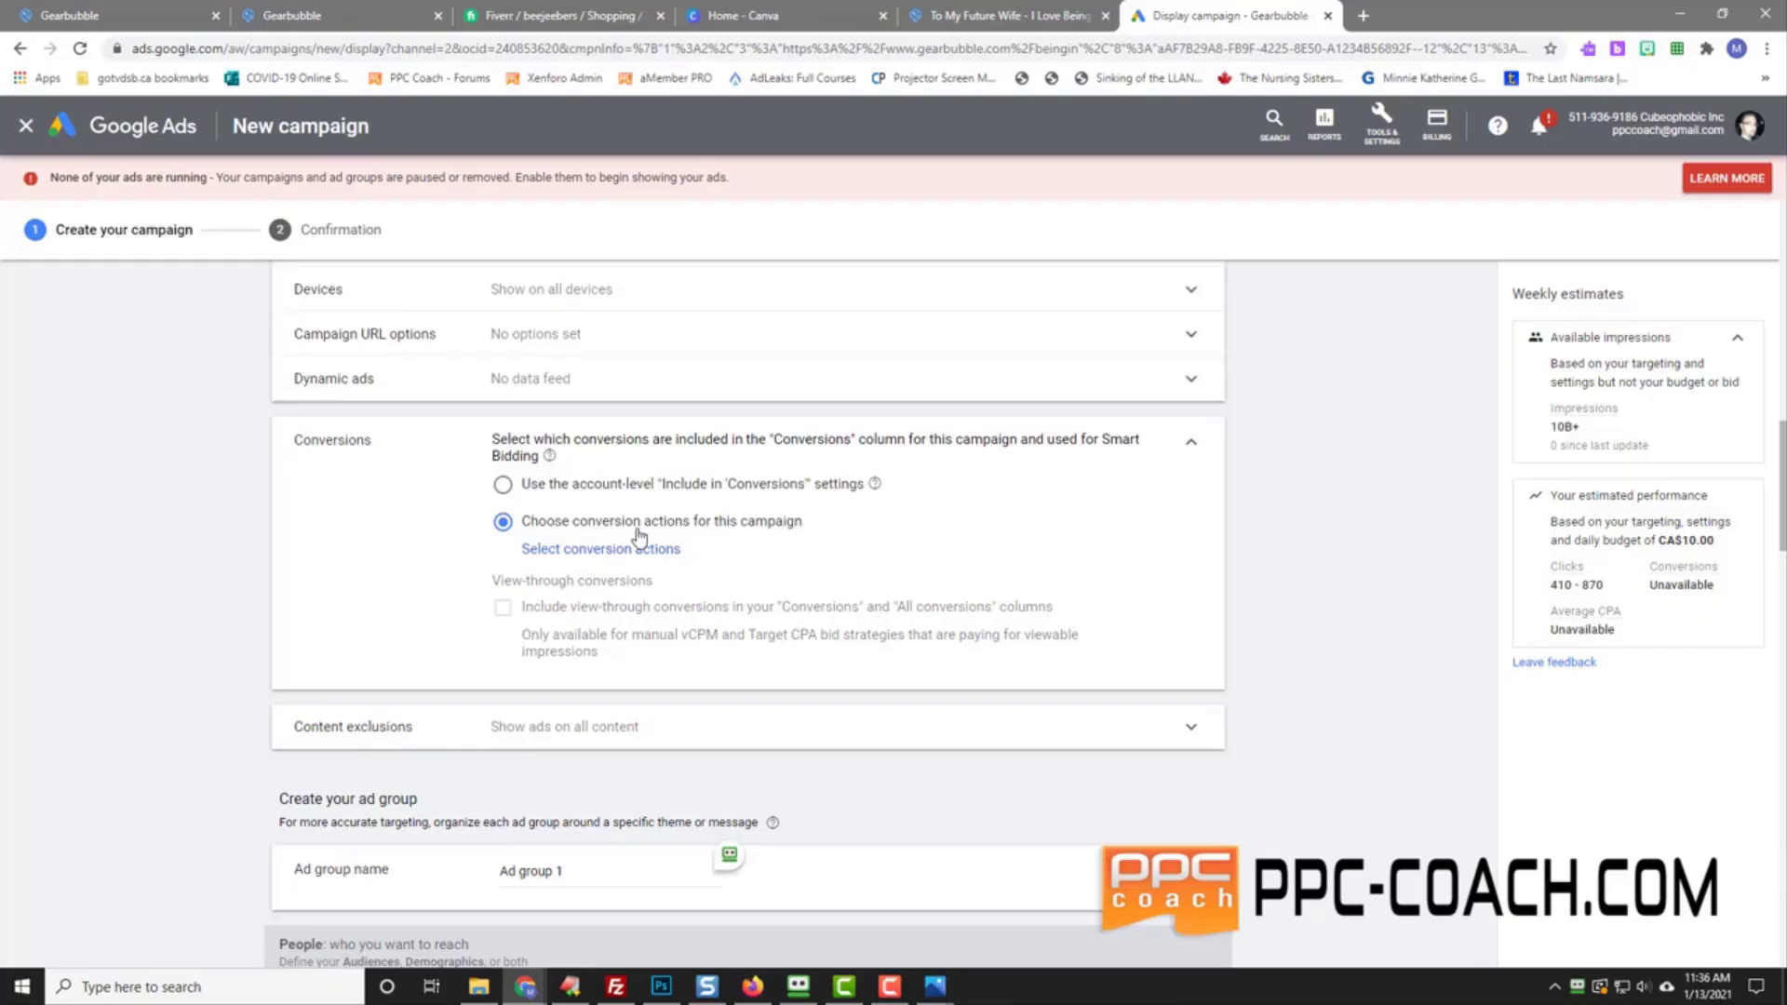
click(587, 550)
drag(891, 510, 900, 591)
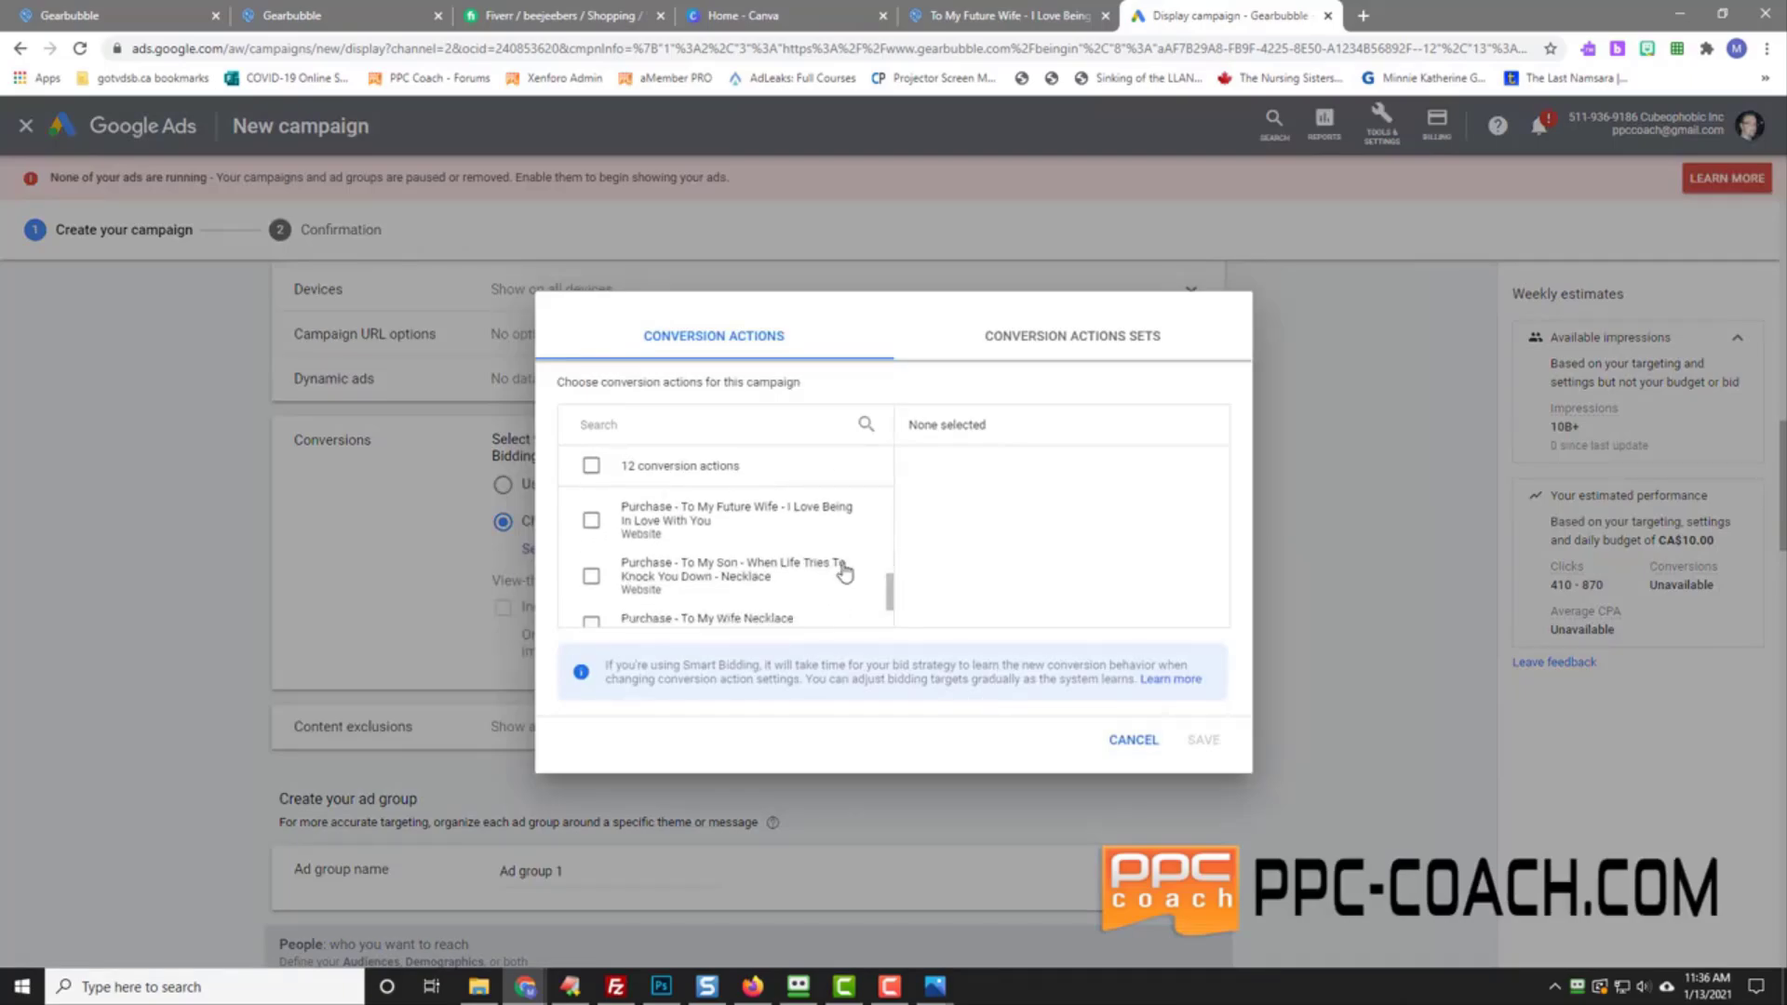
click(632, 527)
click(1201, 741)
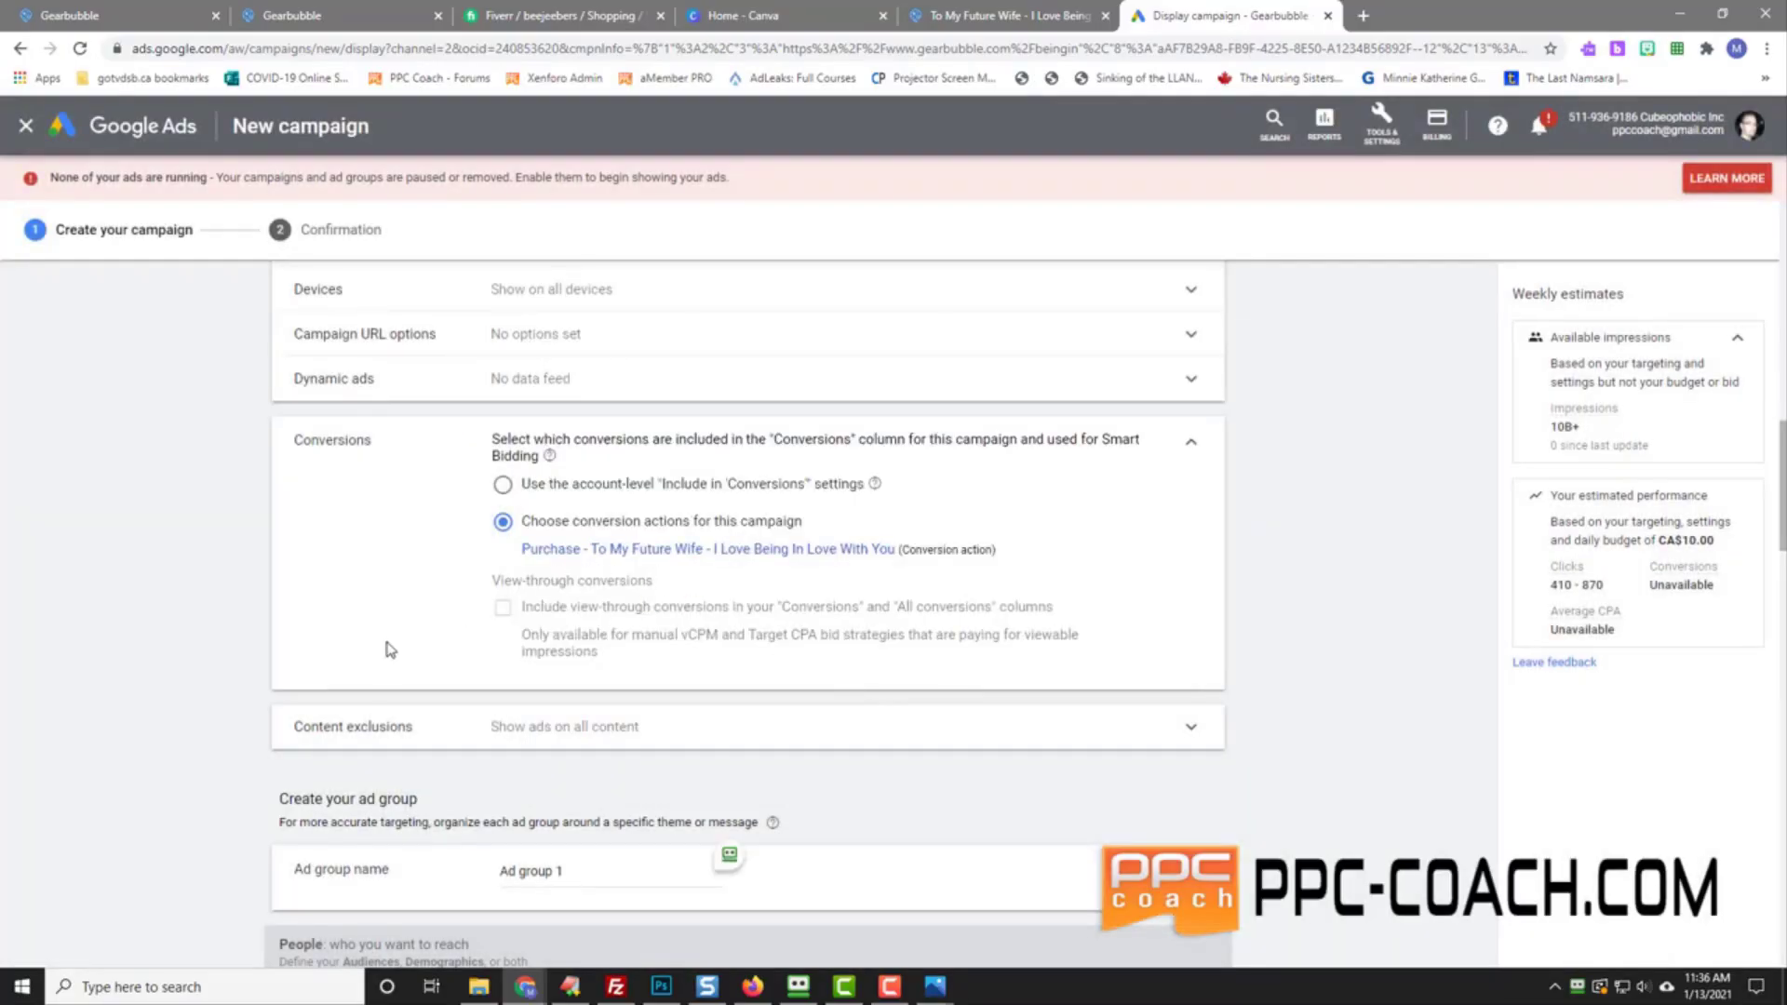
Step: Expand the Content exclusions settings to view the exclusion options
scroll(139, 566, down, 2)
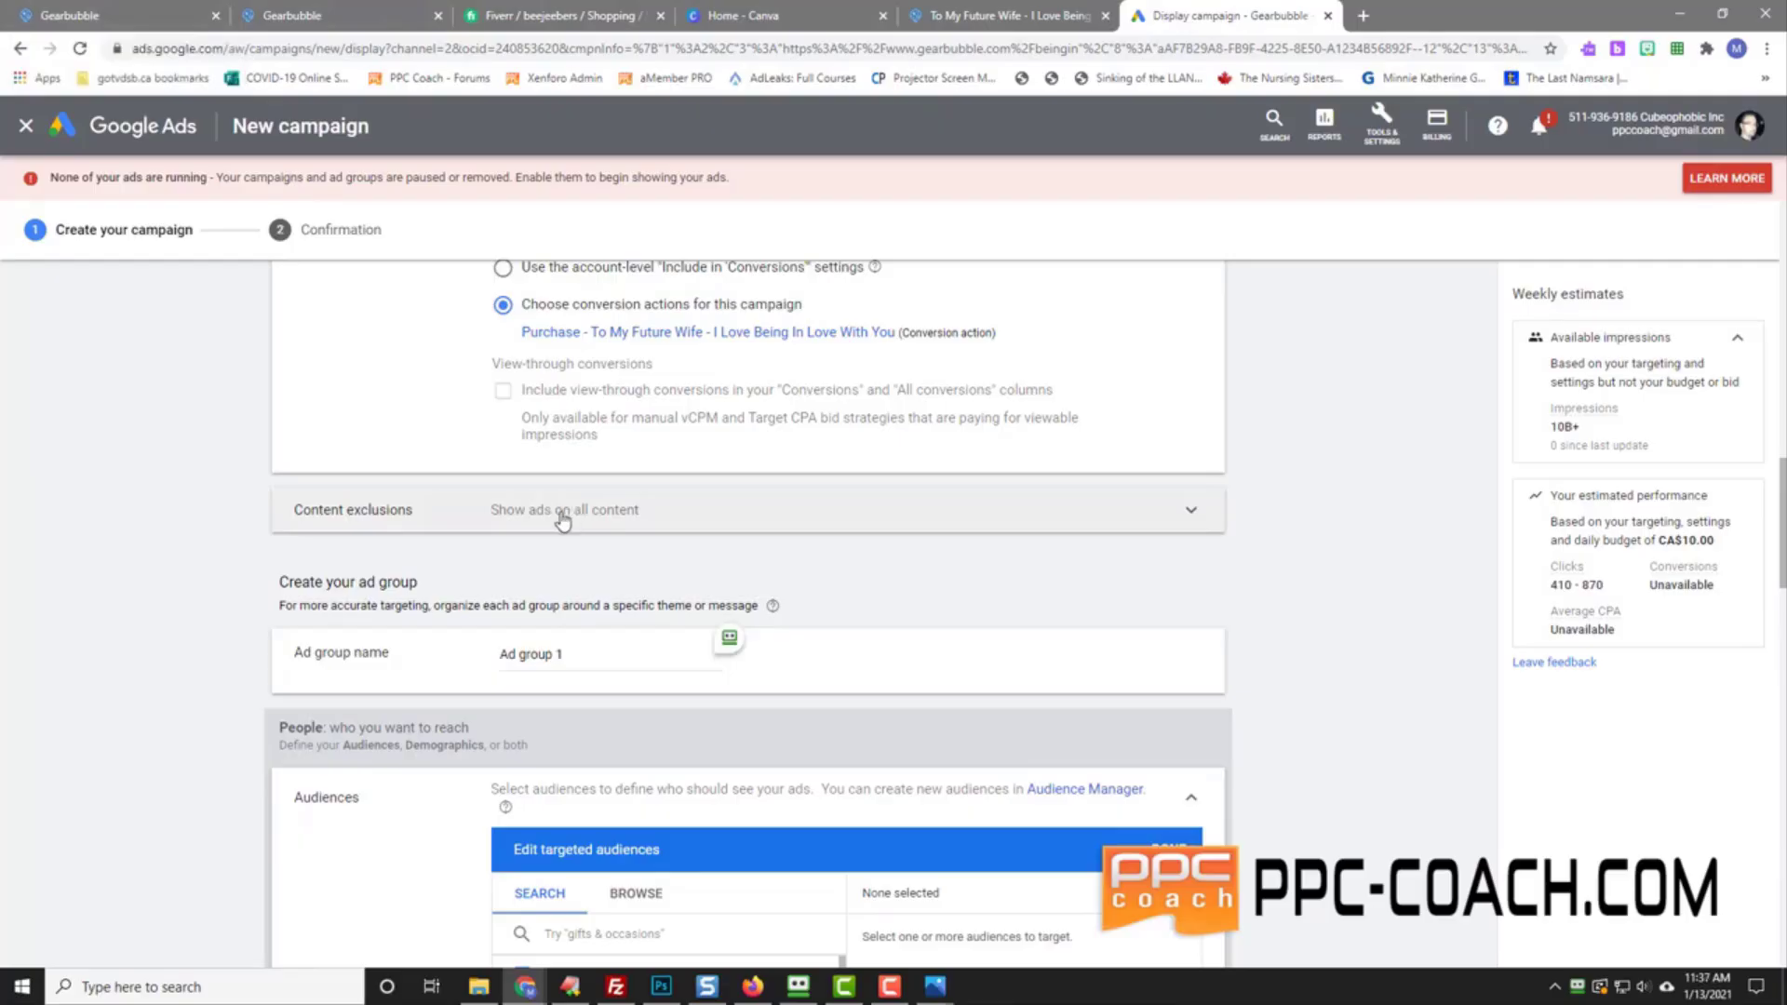
click(339, 520)
scroll(231, 582, down, 2)
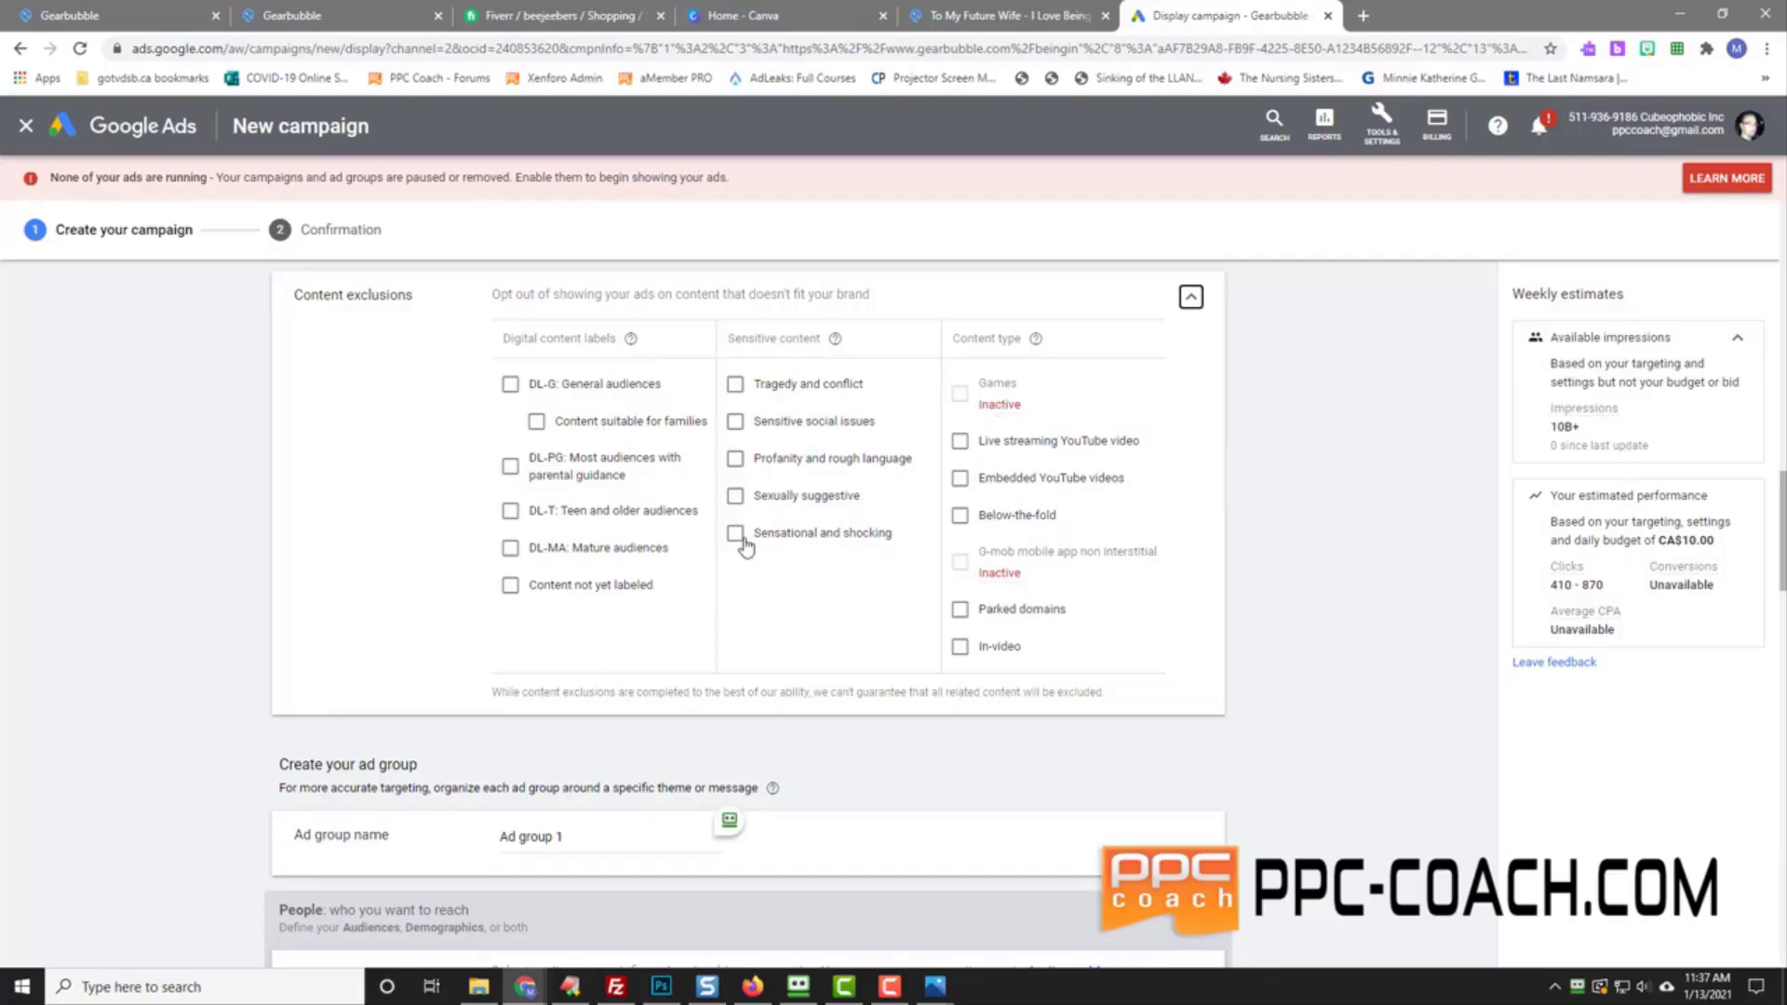
scroll(227, 606, down, 5)
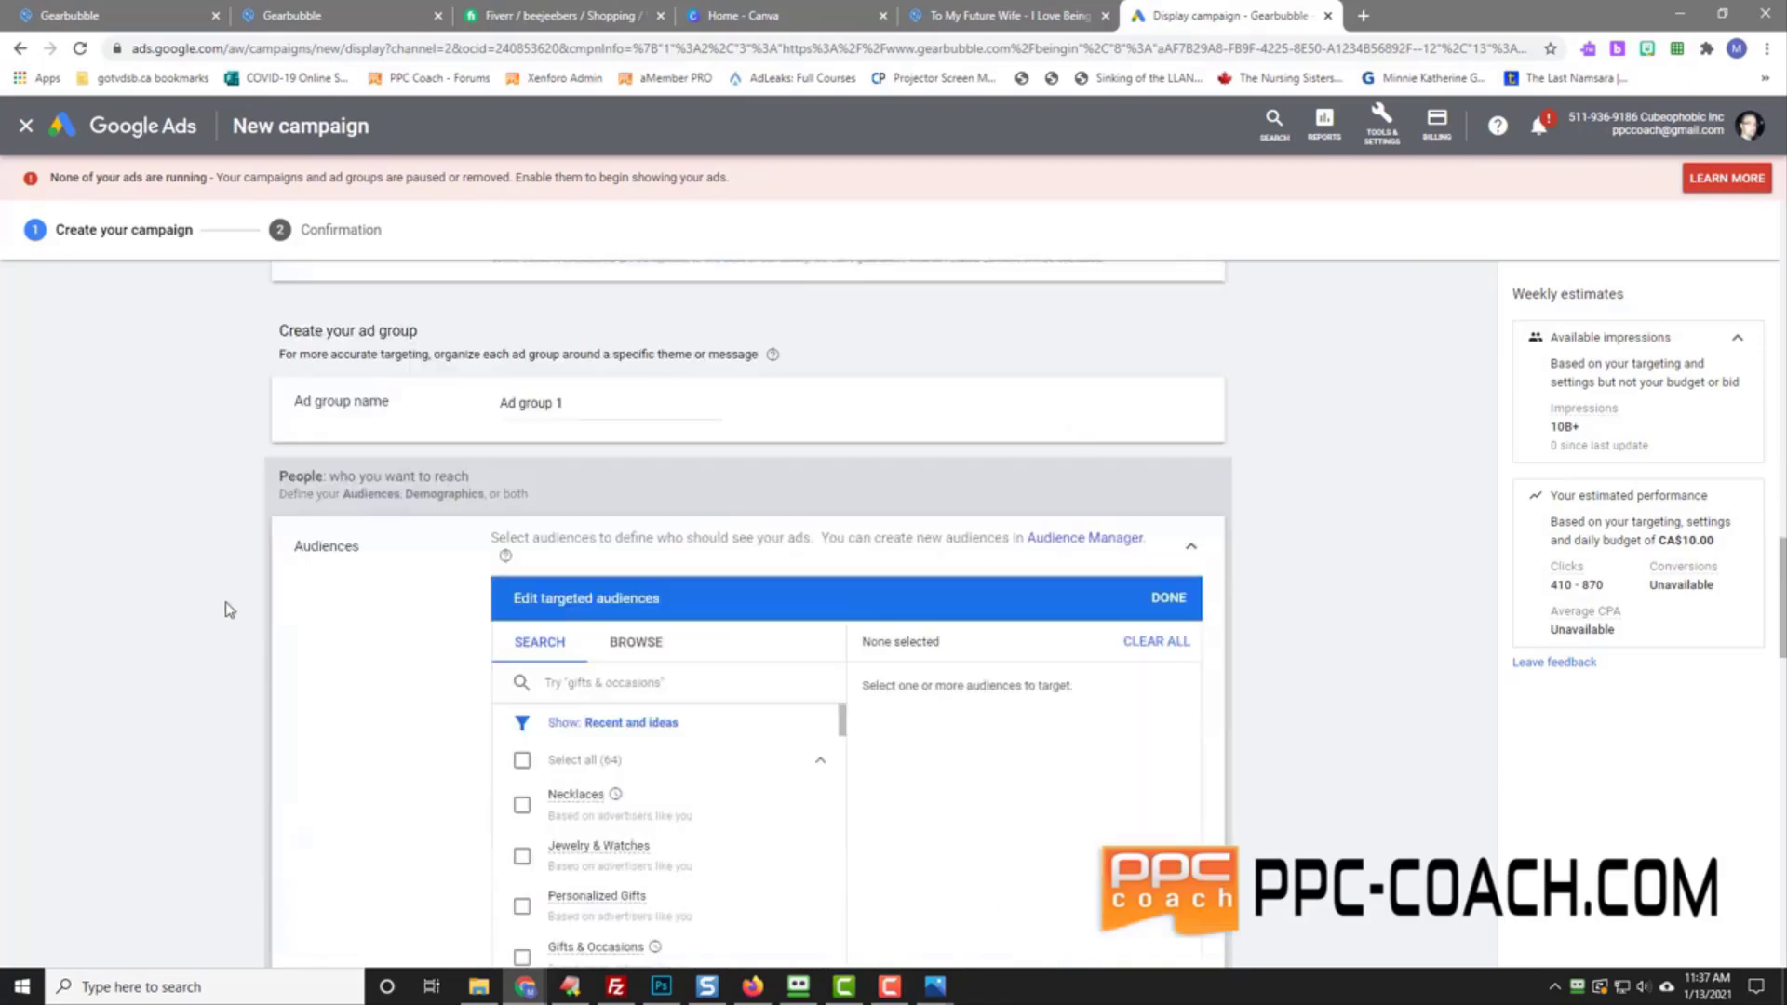
drag(587, 406, 418, 415)
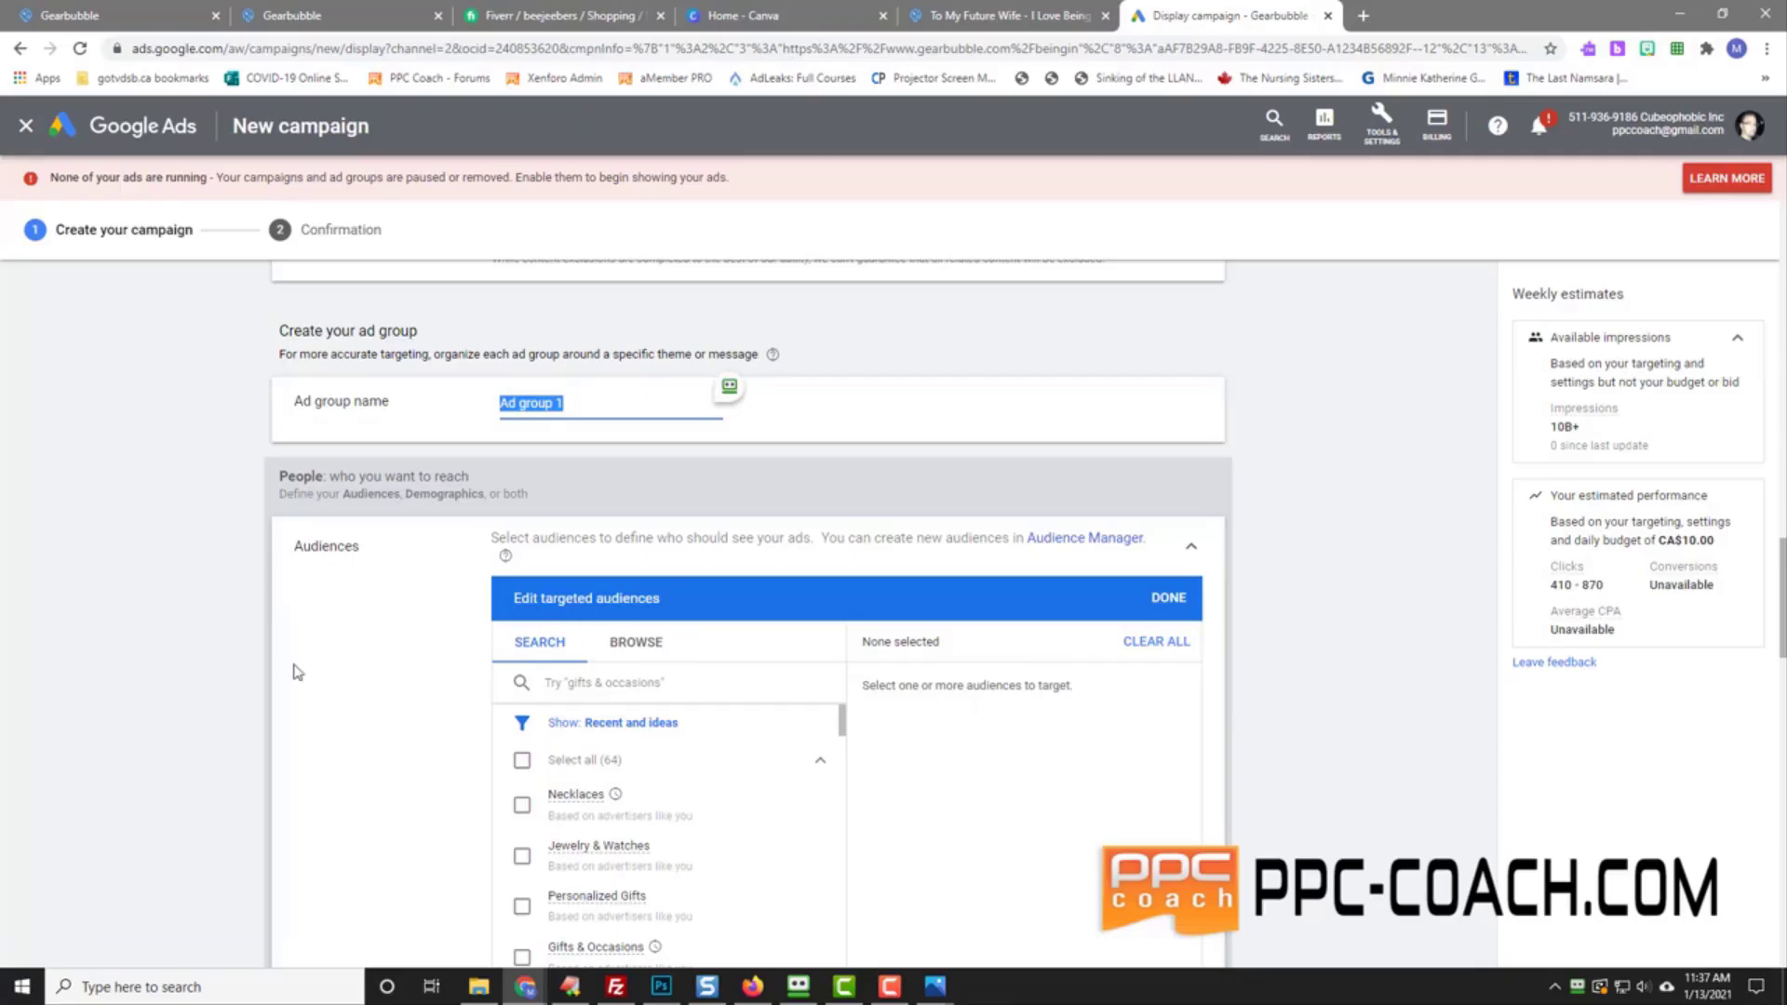
scroll(292, 670, down, 2)
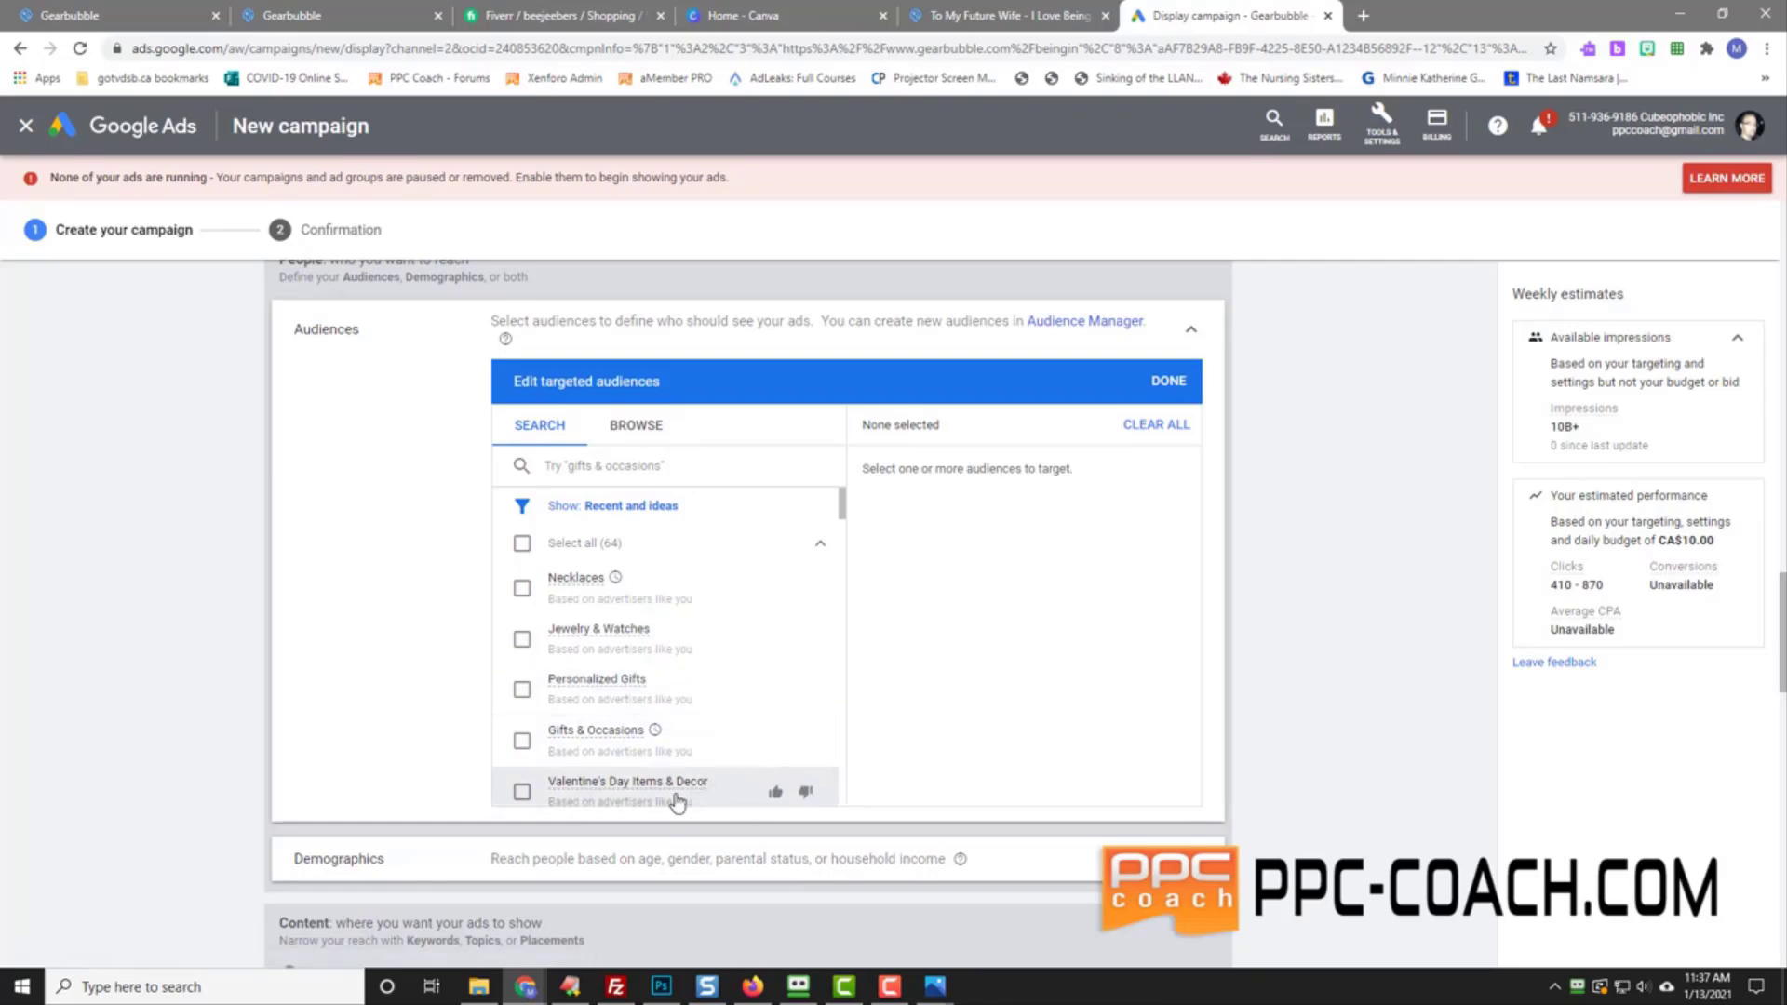
scroll(702, 718, down, 2)
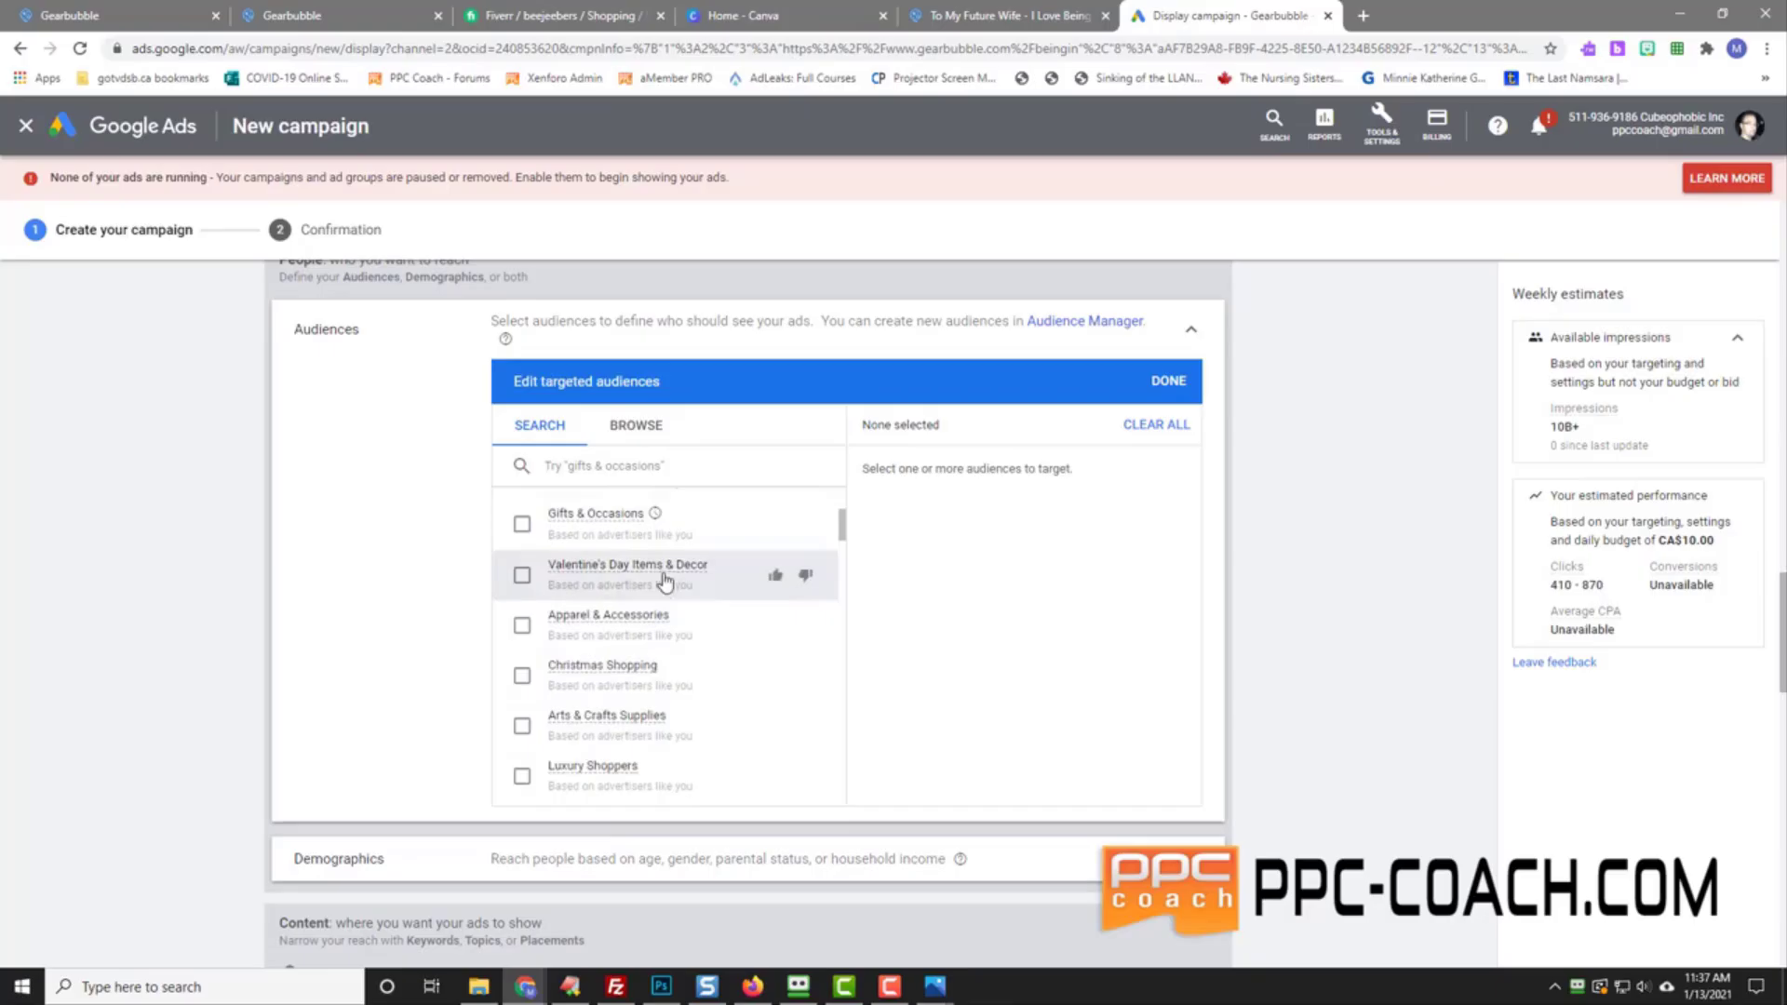
Step: Search audiences for 'valentines' and browse the results
click(601, 464)
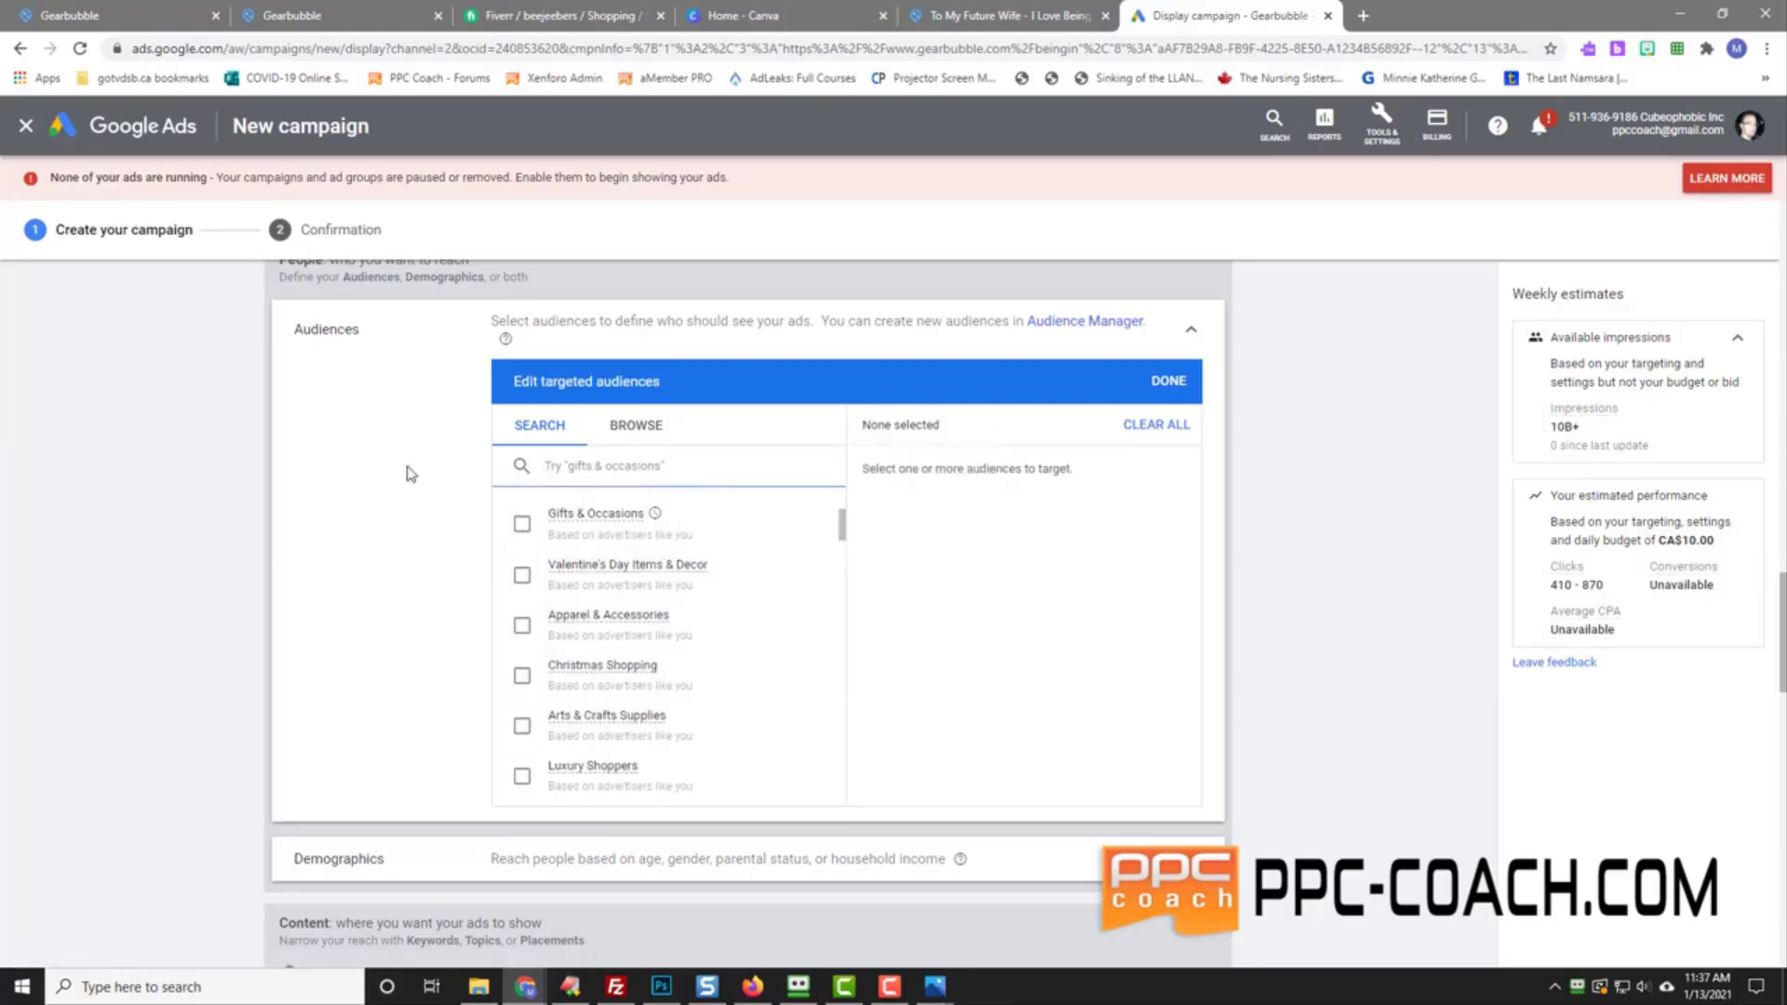
text(d)
key(BackSpace)
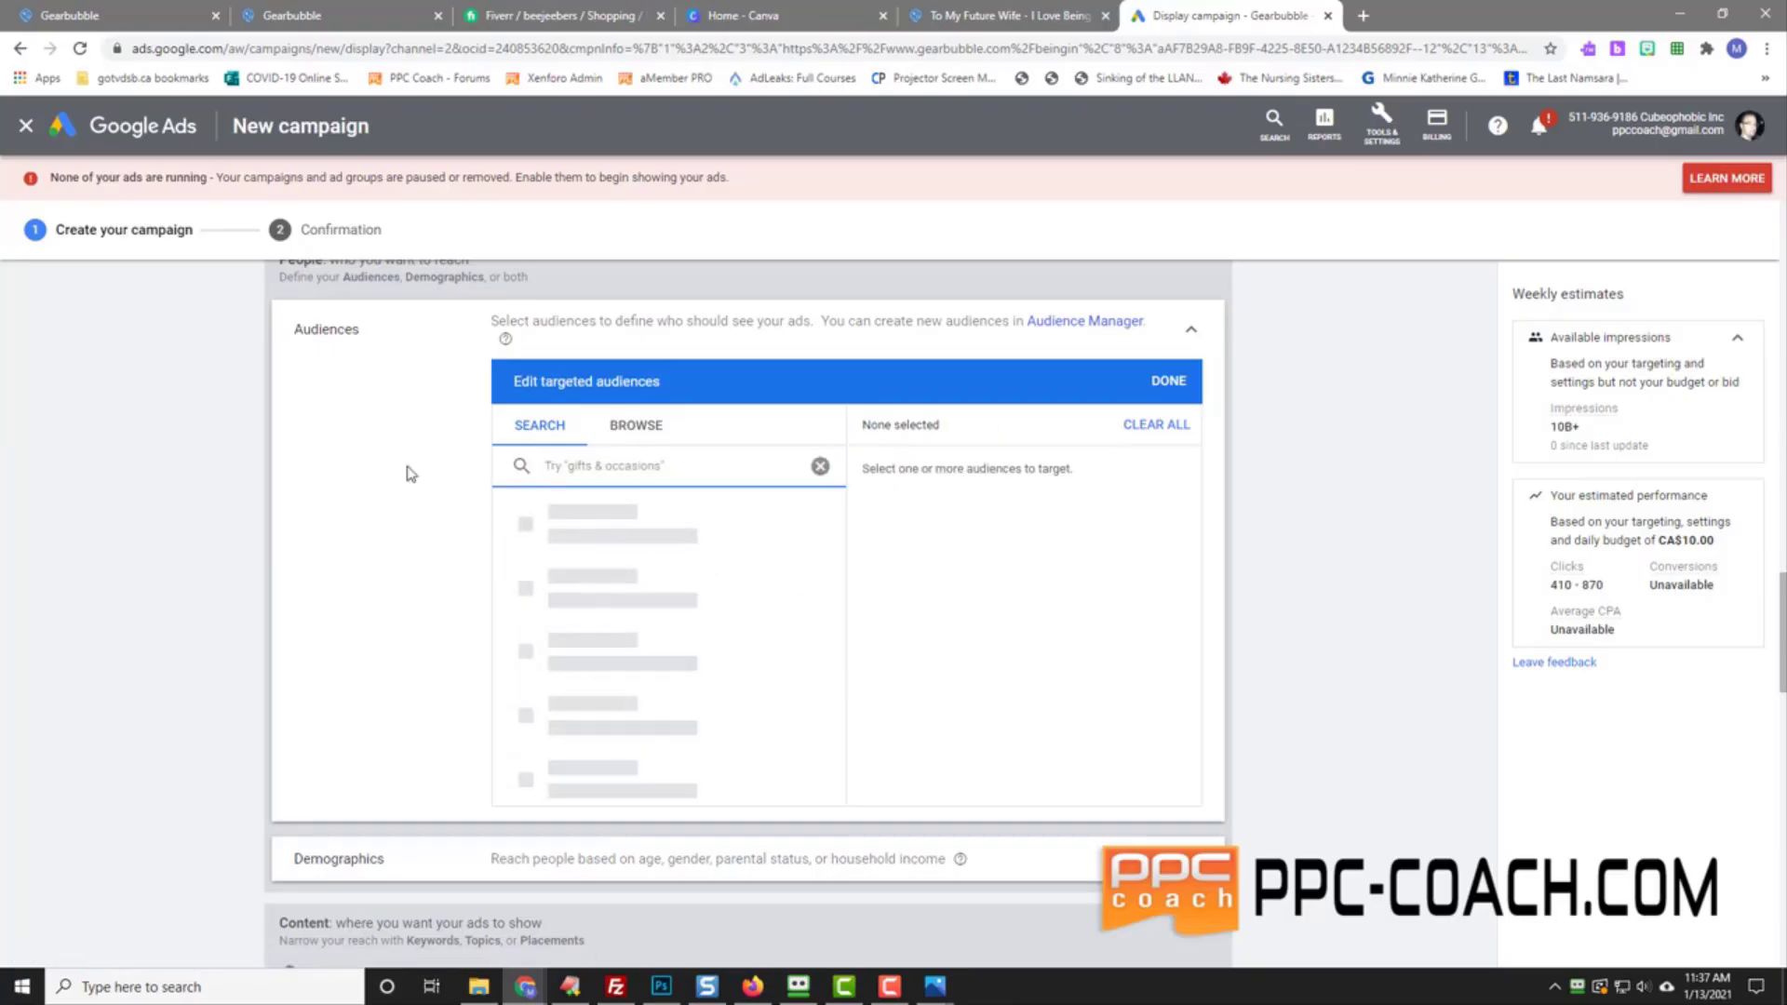
text(valent)
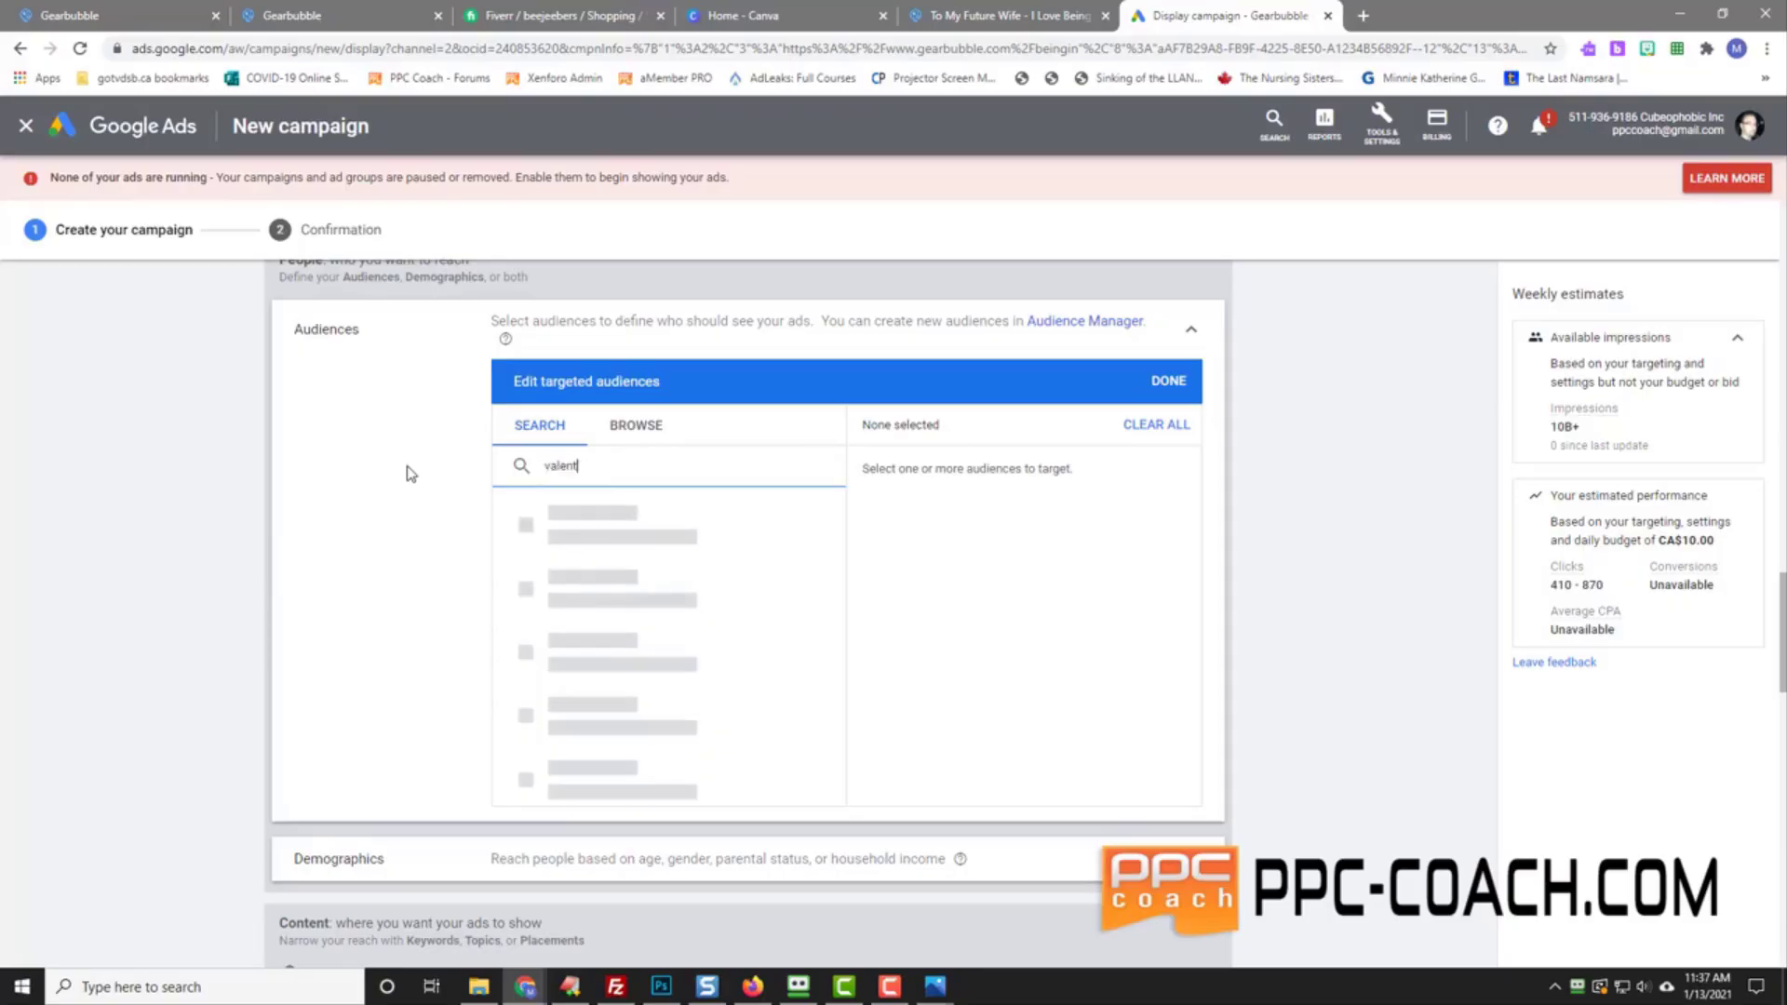
text(ines)
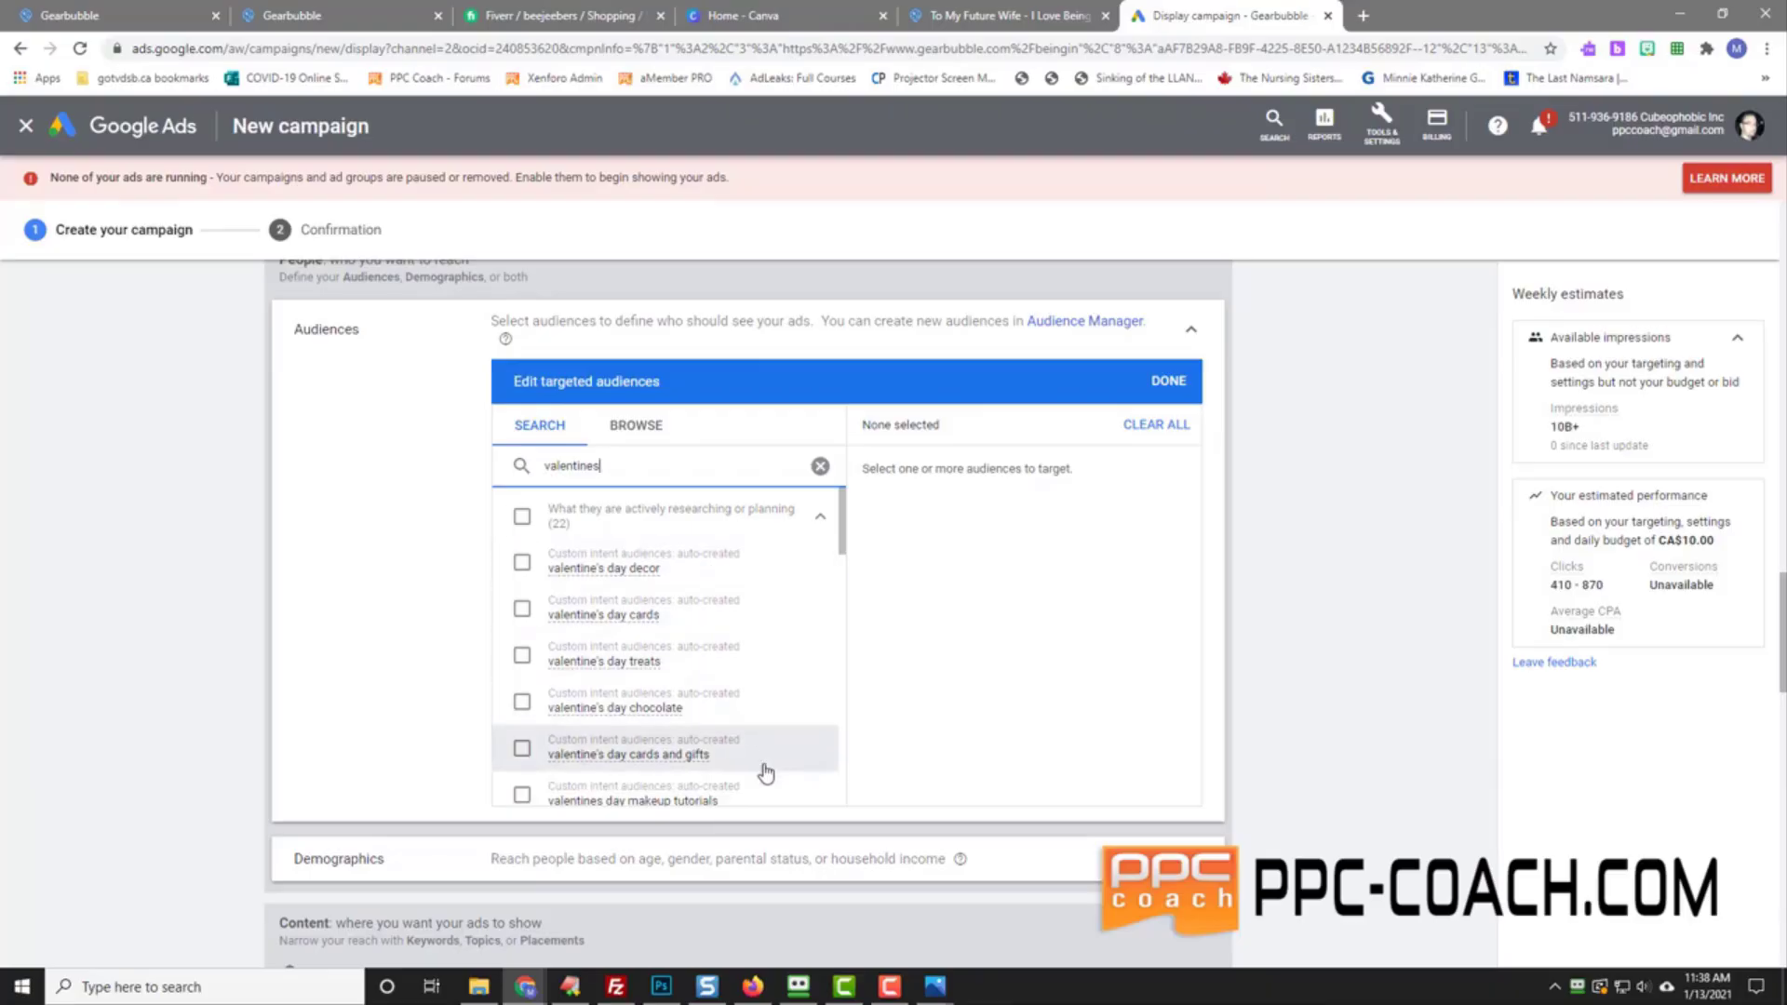
scroll(758, 767, down, 3)
scroll(757, 605, down, 3)
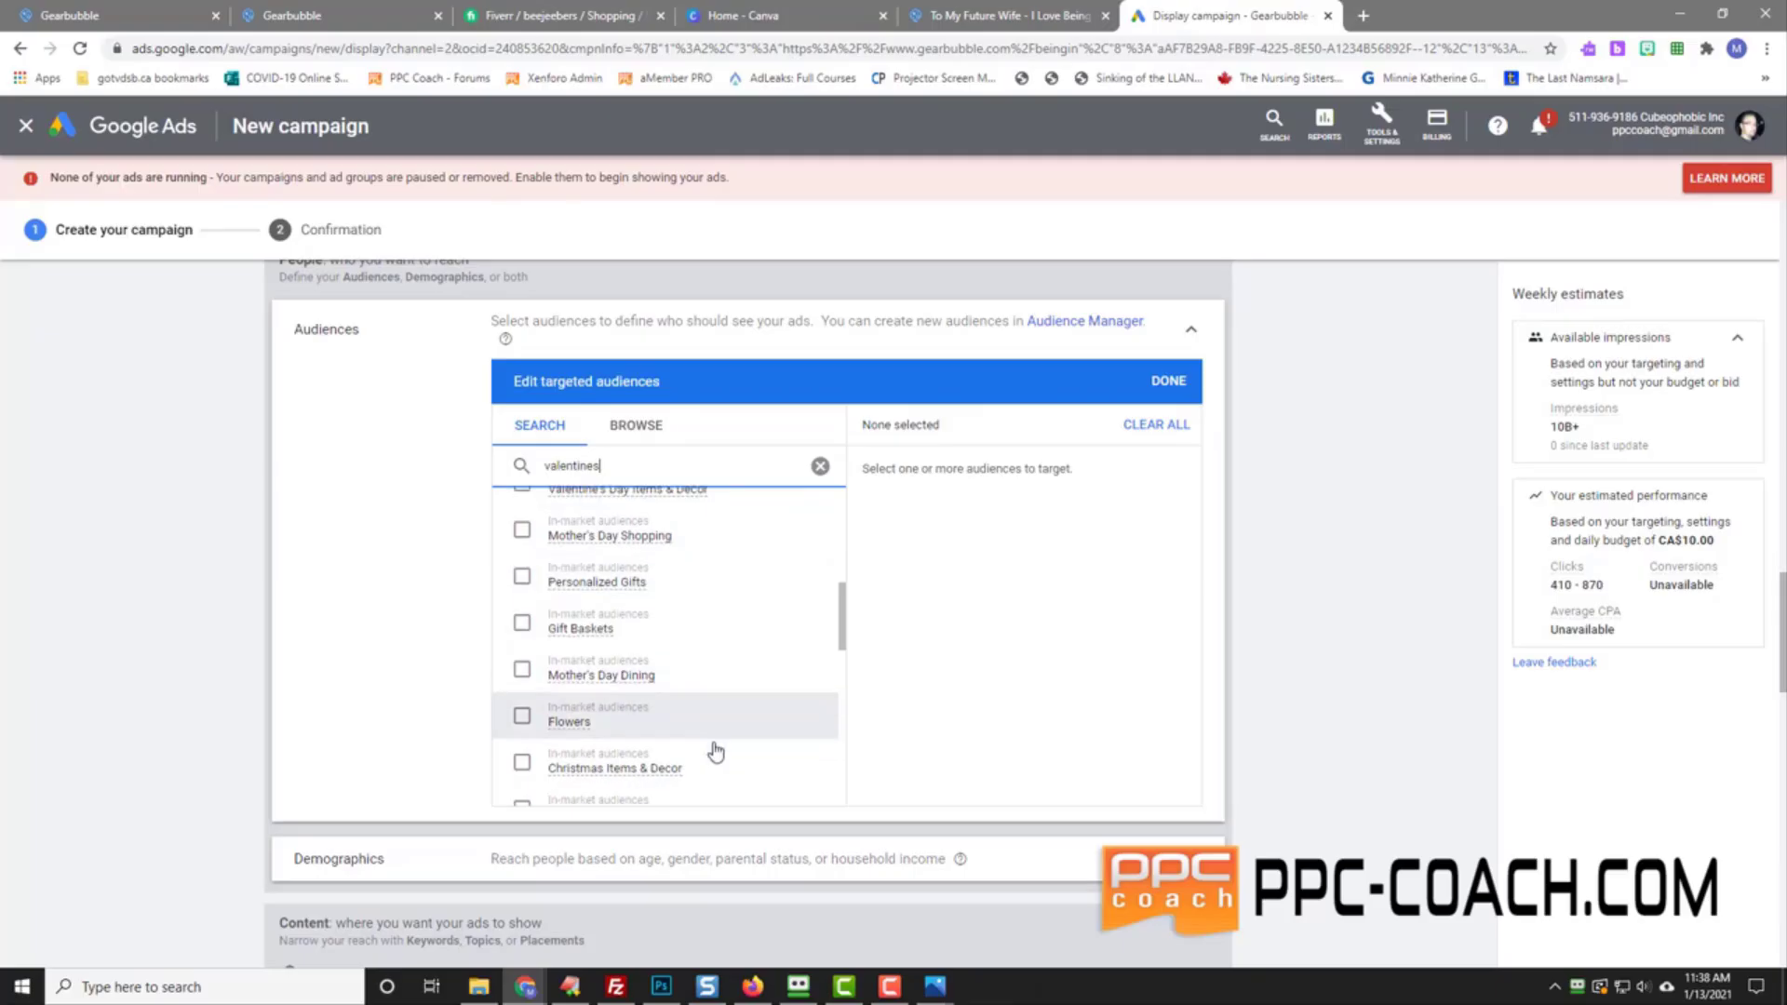
scroll(714, 744, down, 3)
Step: Replace the query with 'just mar', then 'eng', and scroll the engaged audience results
drag(621, 465, 406, 474)
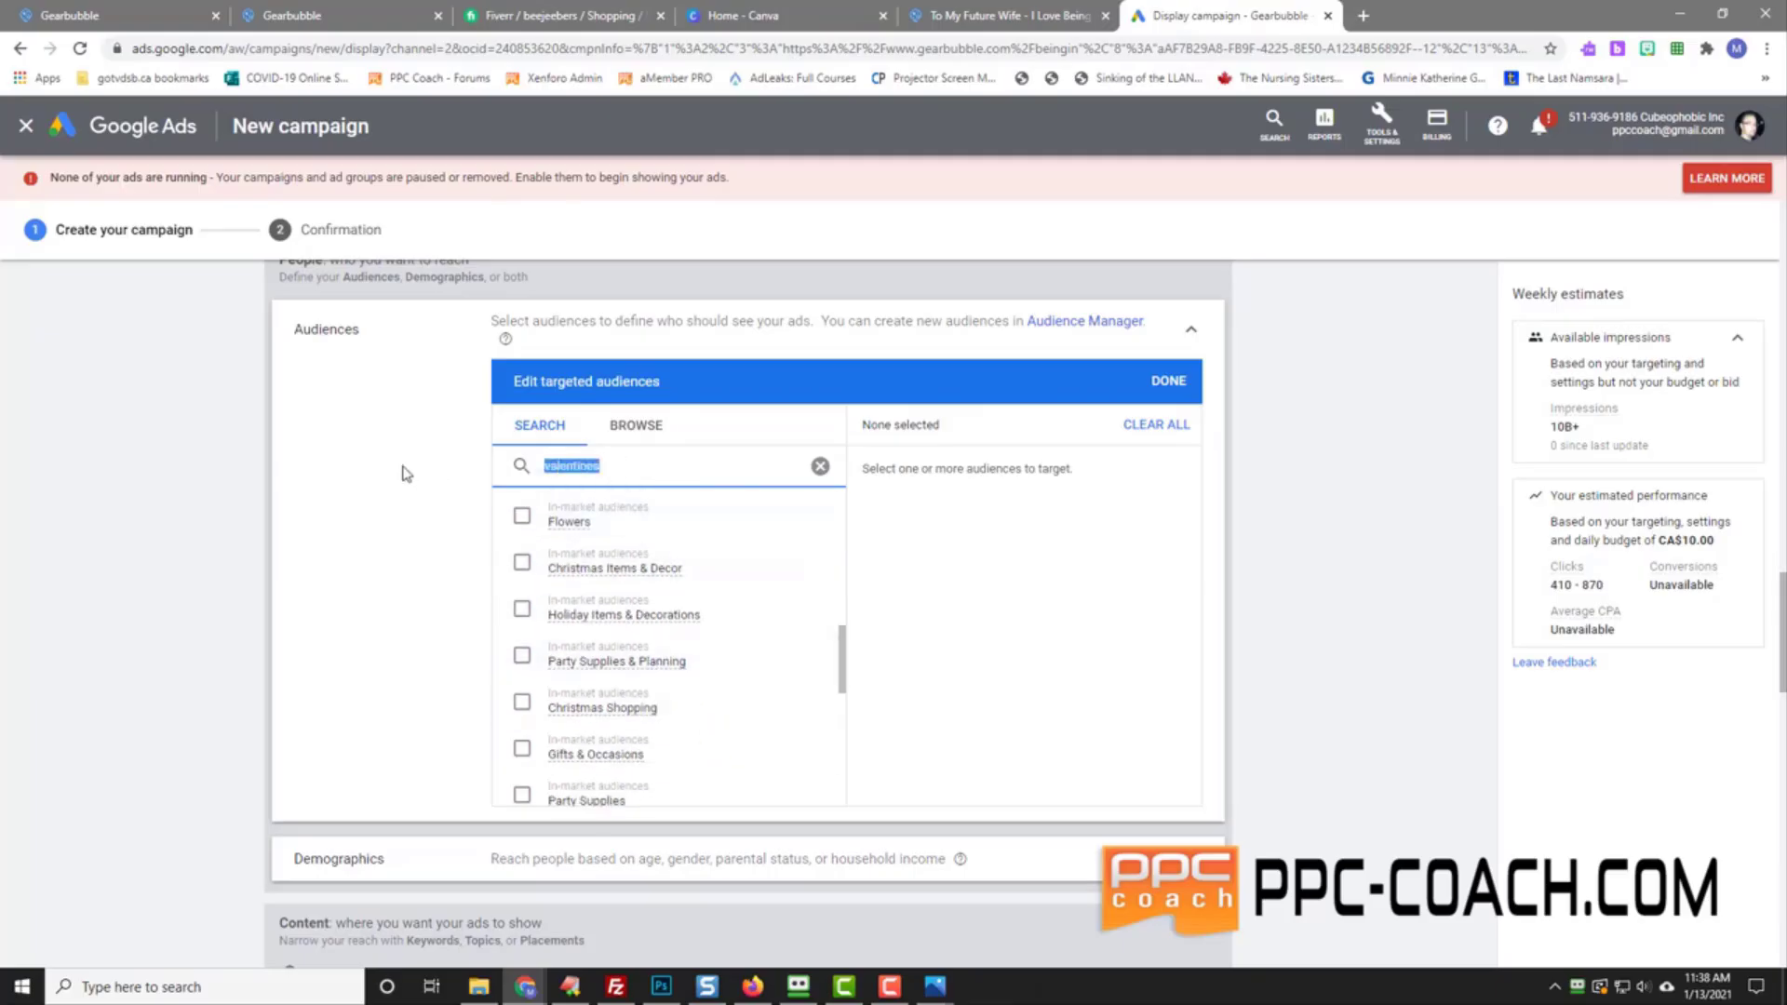
text(just married)
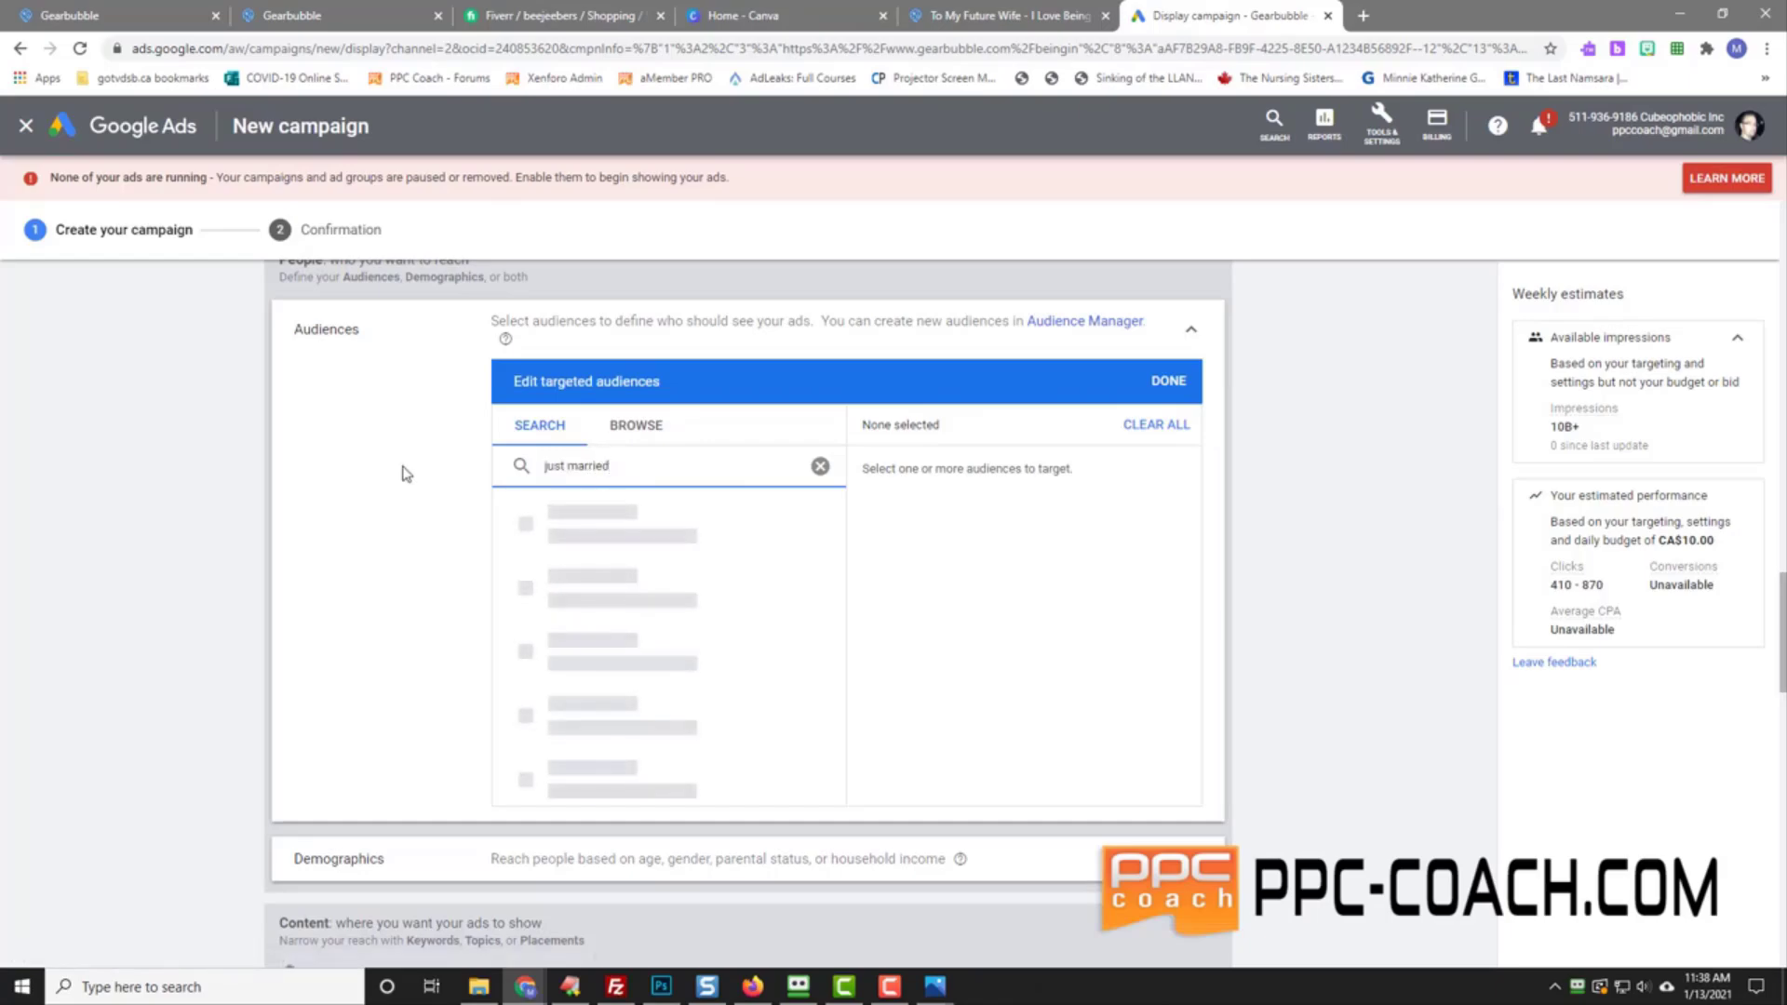
key(BackSpace)
key(BackSpace)
key(BackSpace)
key(BackSpace)
key(BackSpace)
key(BackSpace)
key(BackSpace)
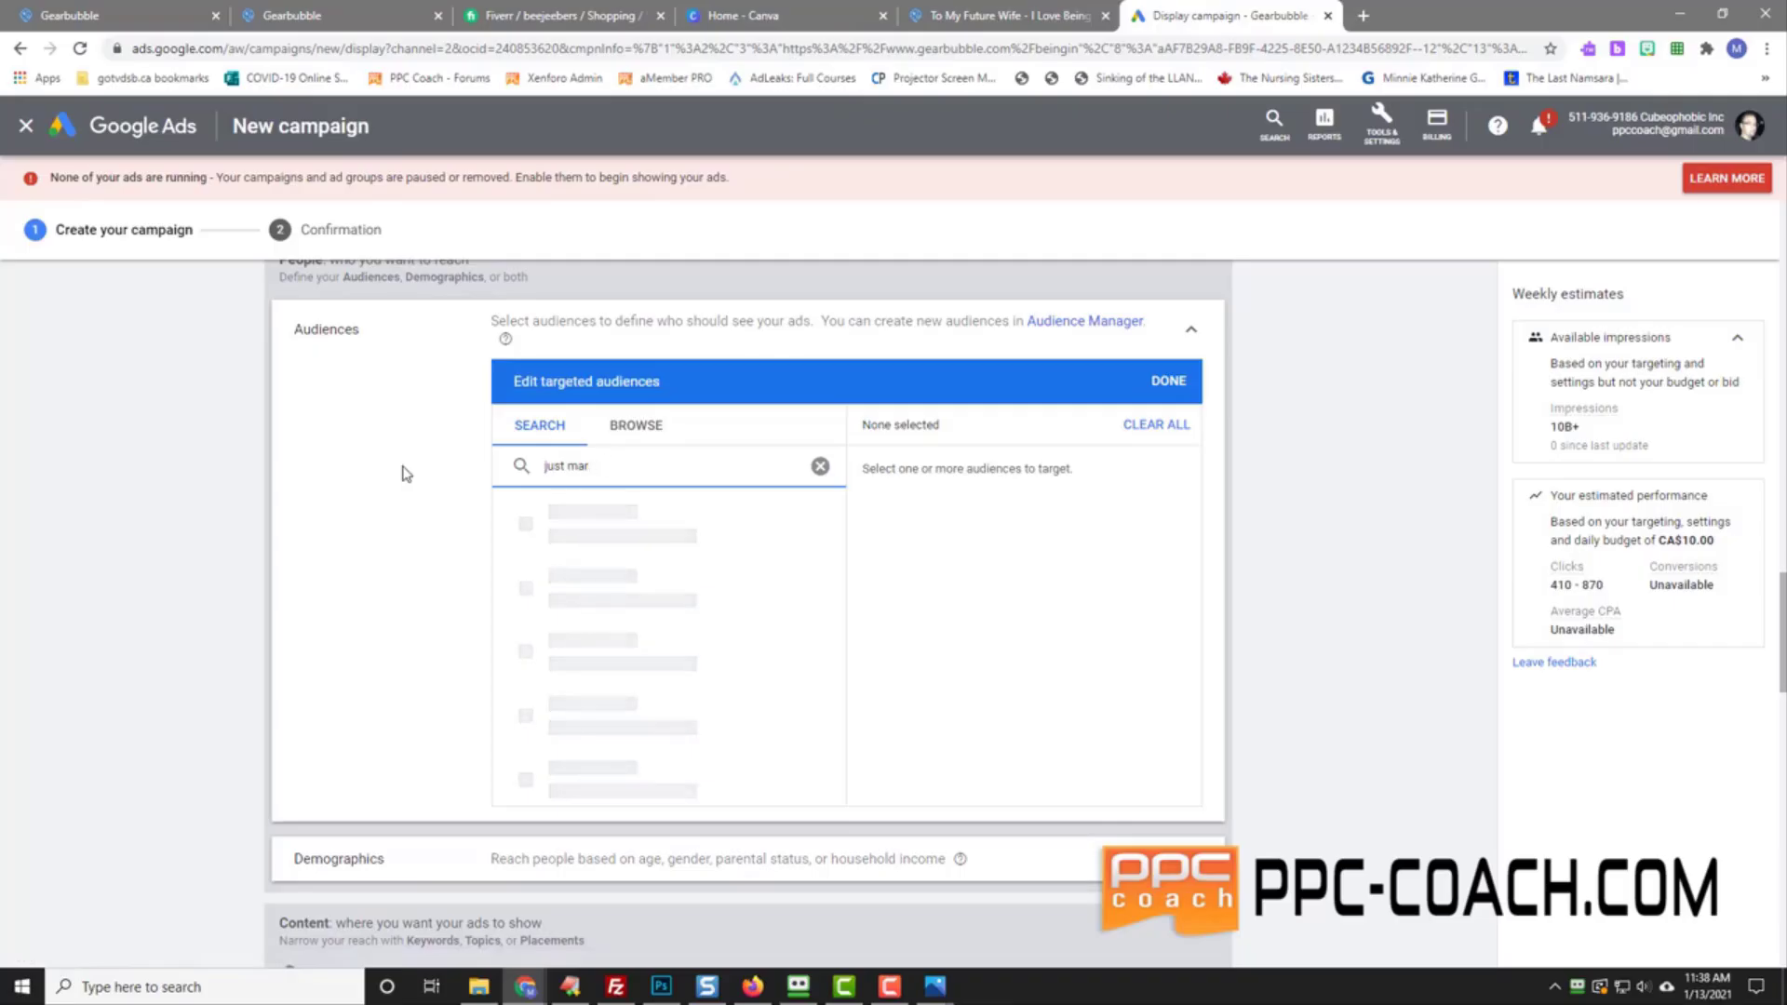
key(BackSpace)
key(BackSpace)
key(BackSpace)
key(BackSpace)
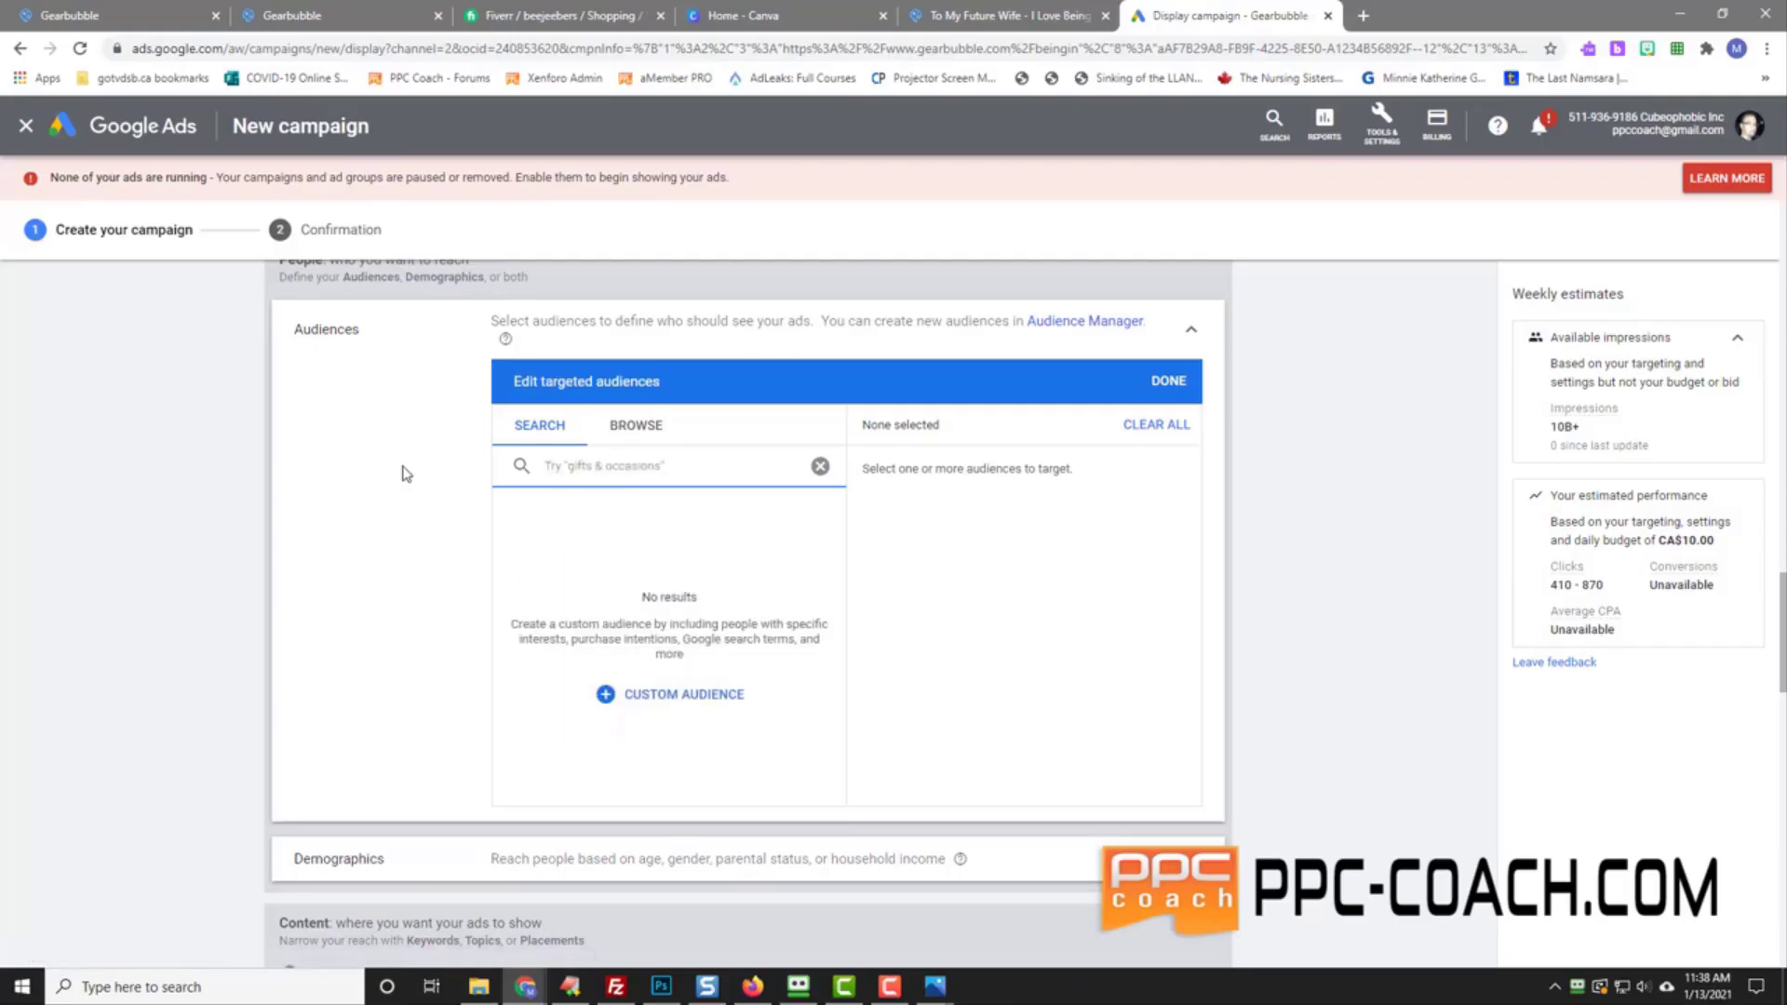
text(engaged)
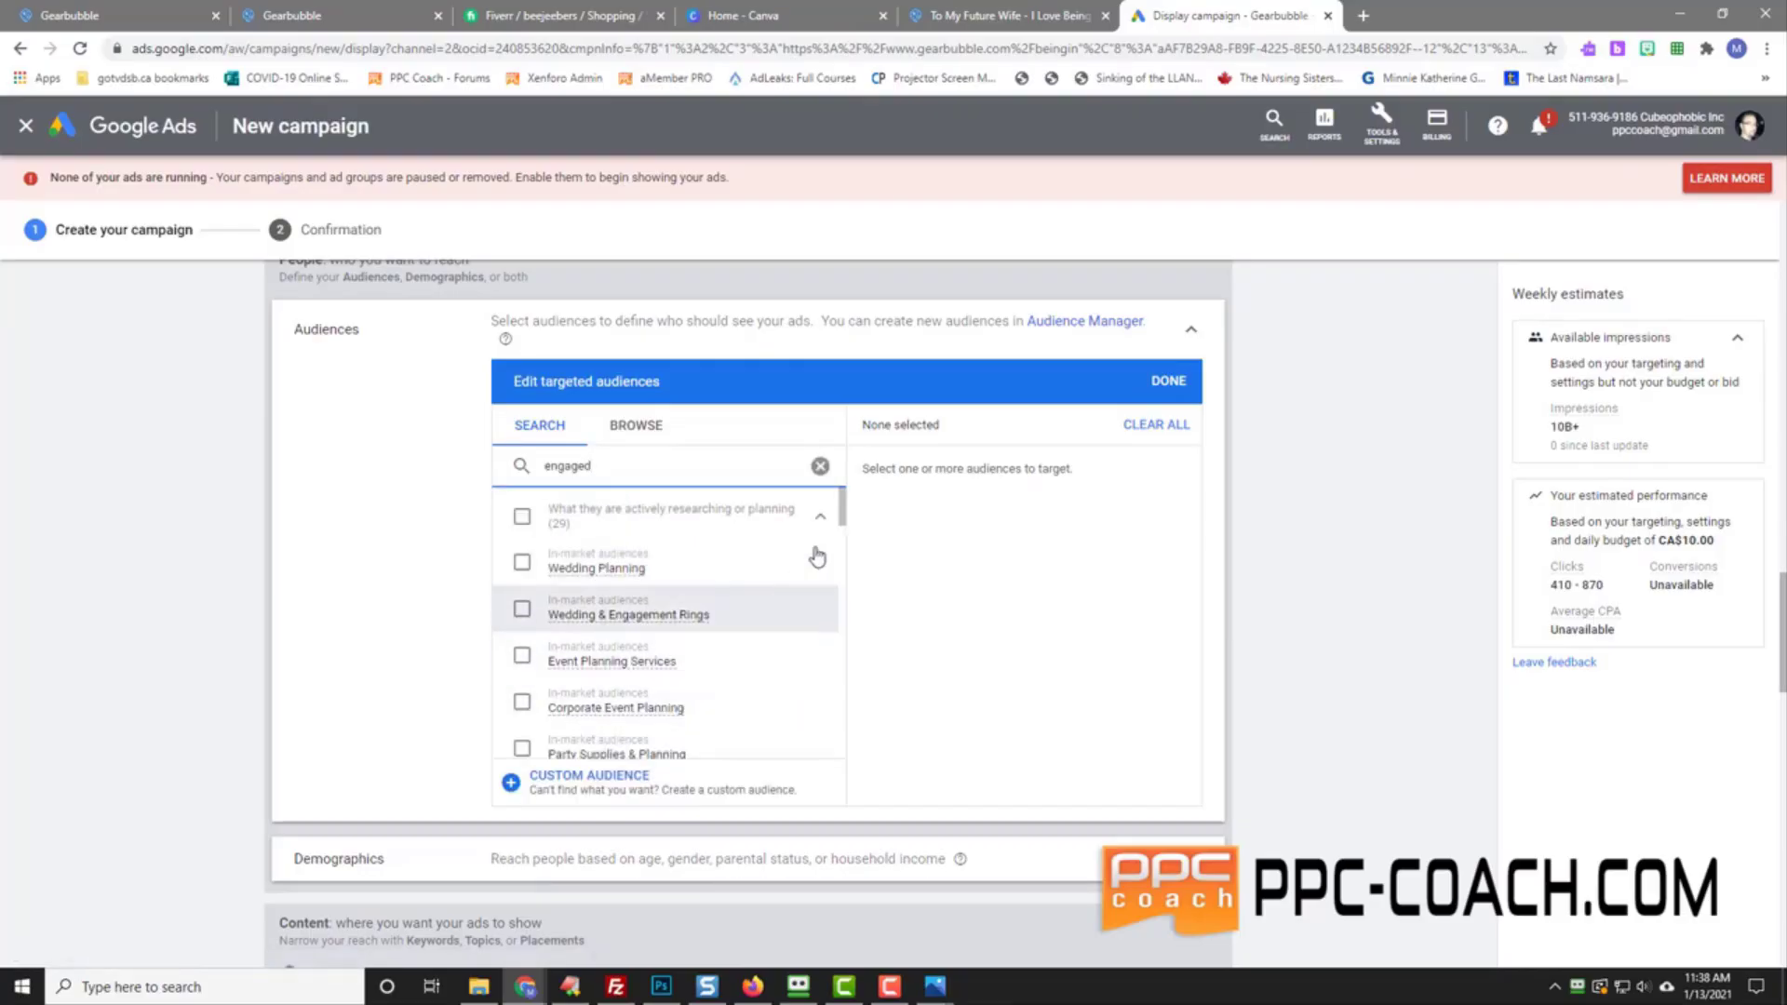
drag(842, 512, 835, 632)
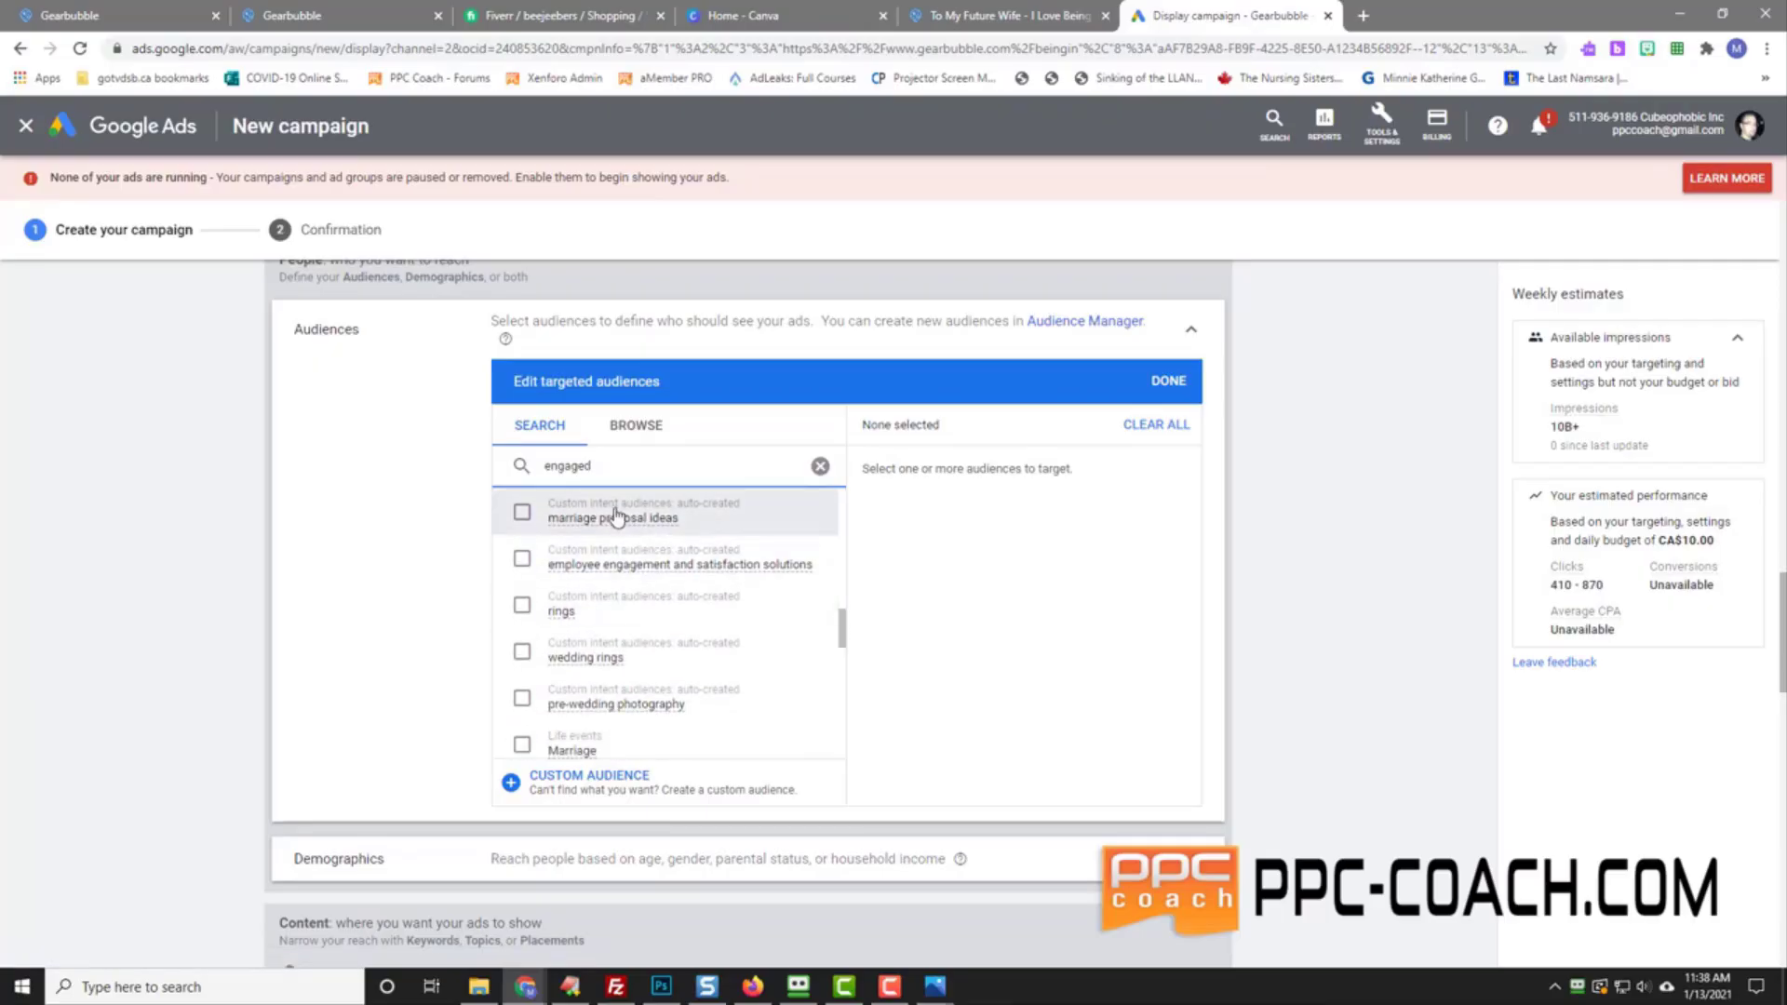
mouse_move(844, 634)
mouse_down()
mouse_move(834, 687)
mouse_move(834, 667)
mouse_up()
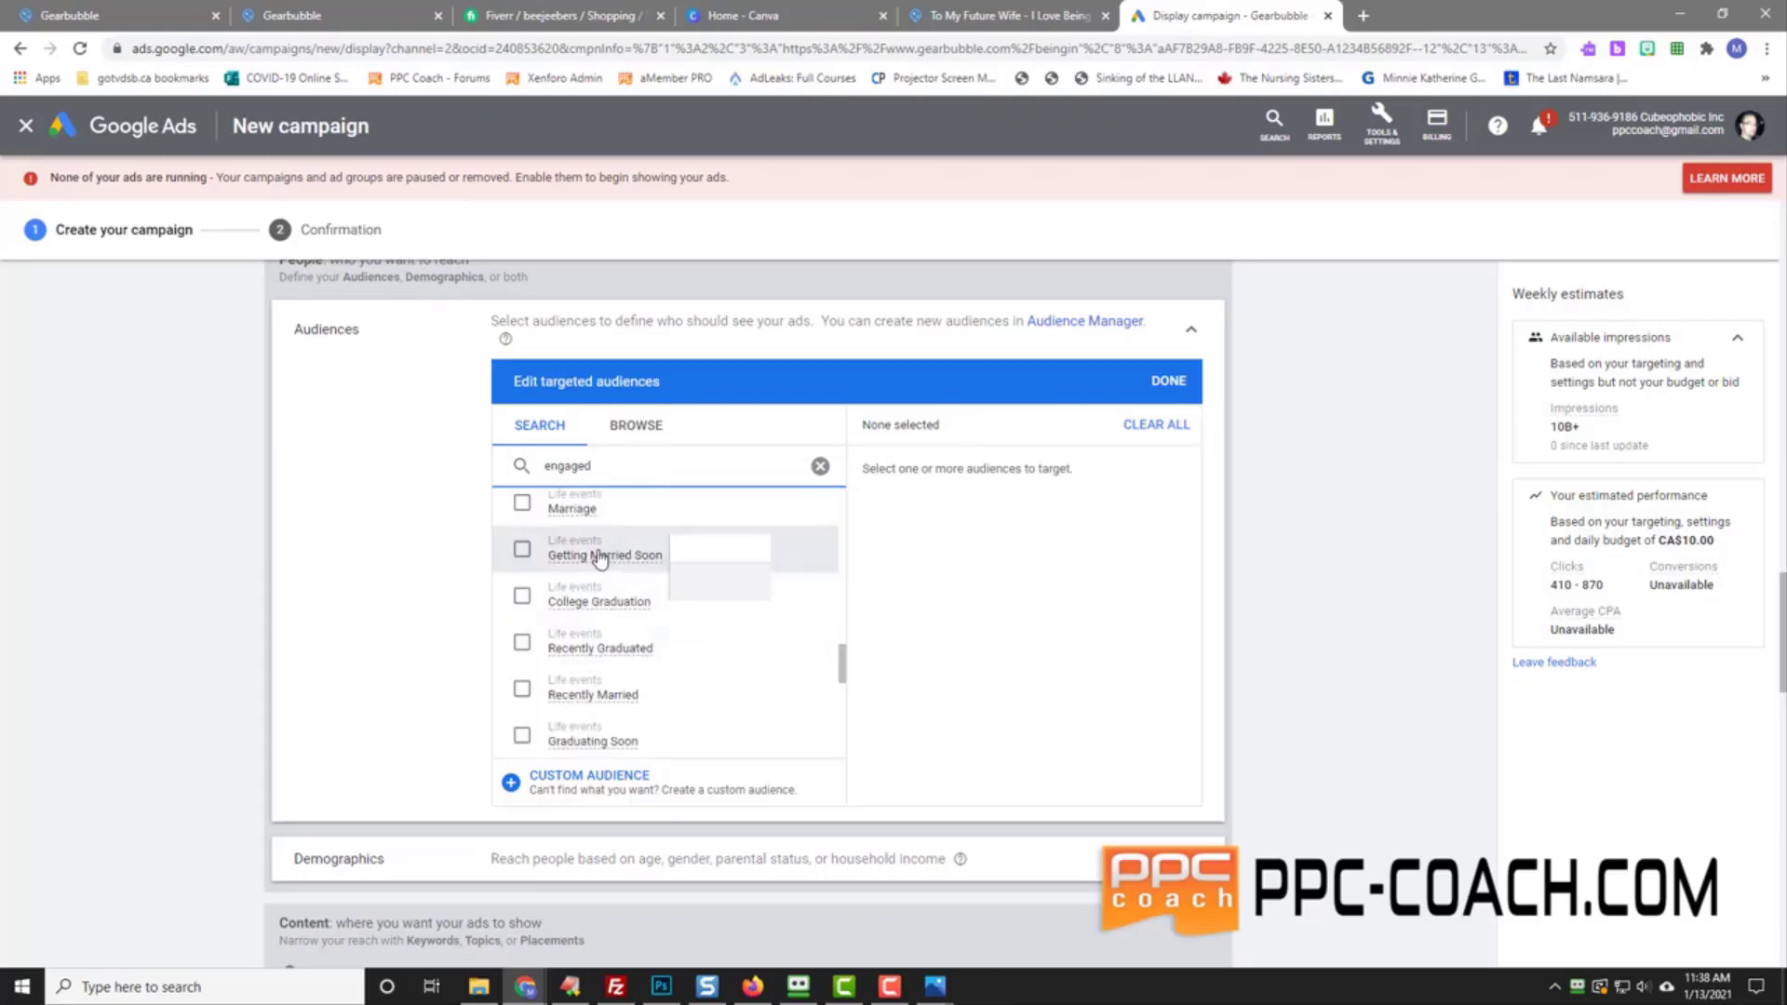
Step: Select the Getting Married Soon life-event audience and check it in the selected panel
click(600, 556)
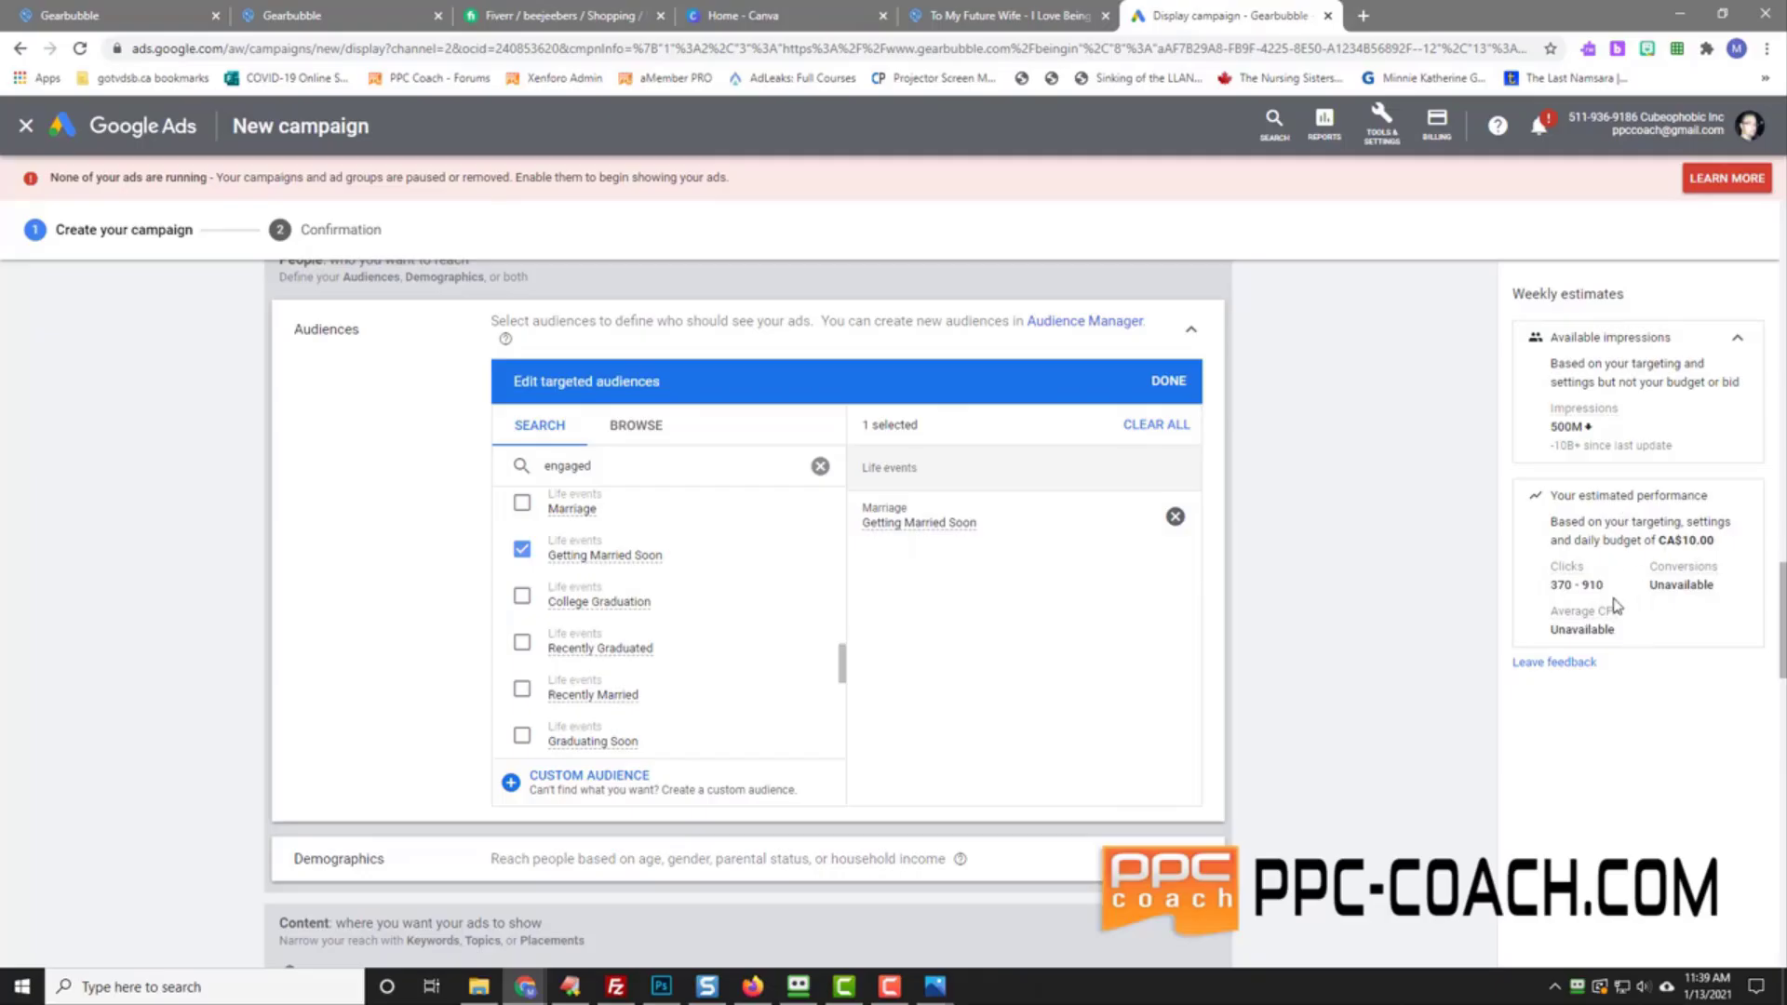
mouse_move(950, 528)
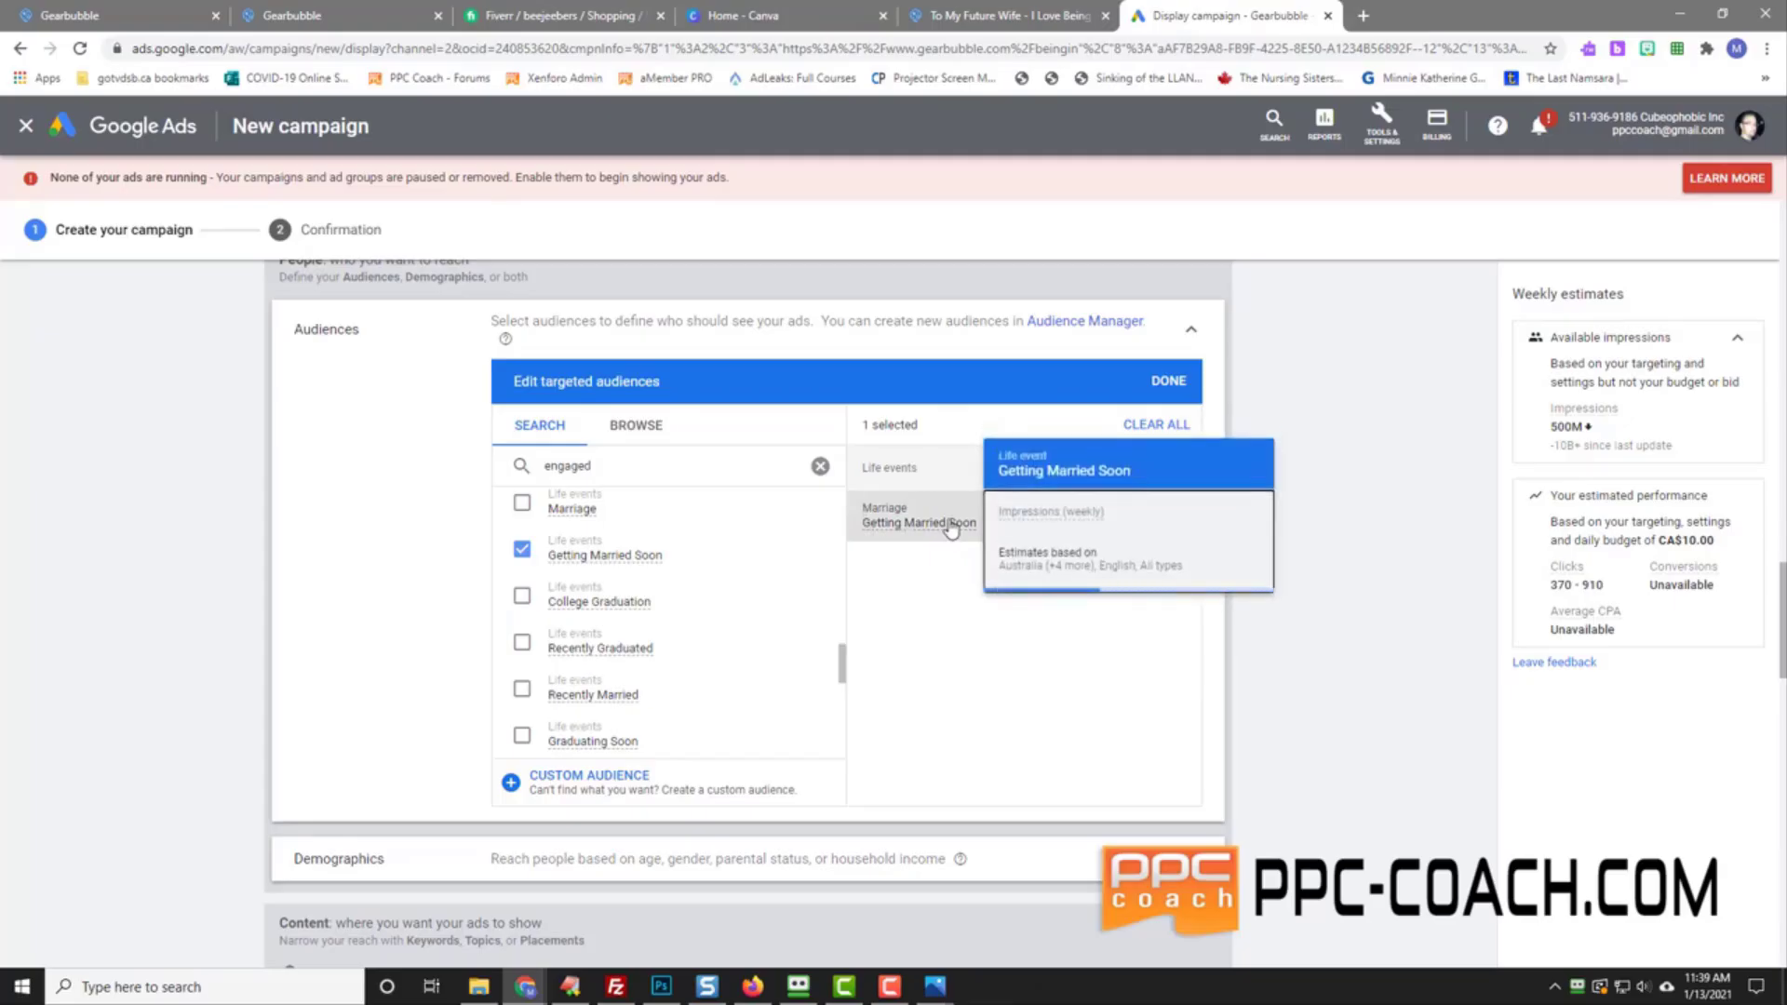
click(941, 529)
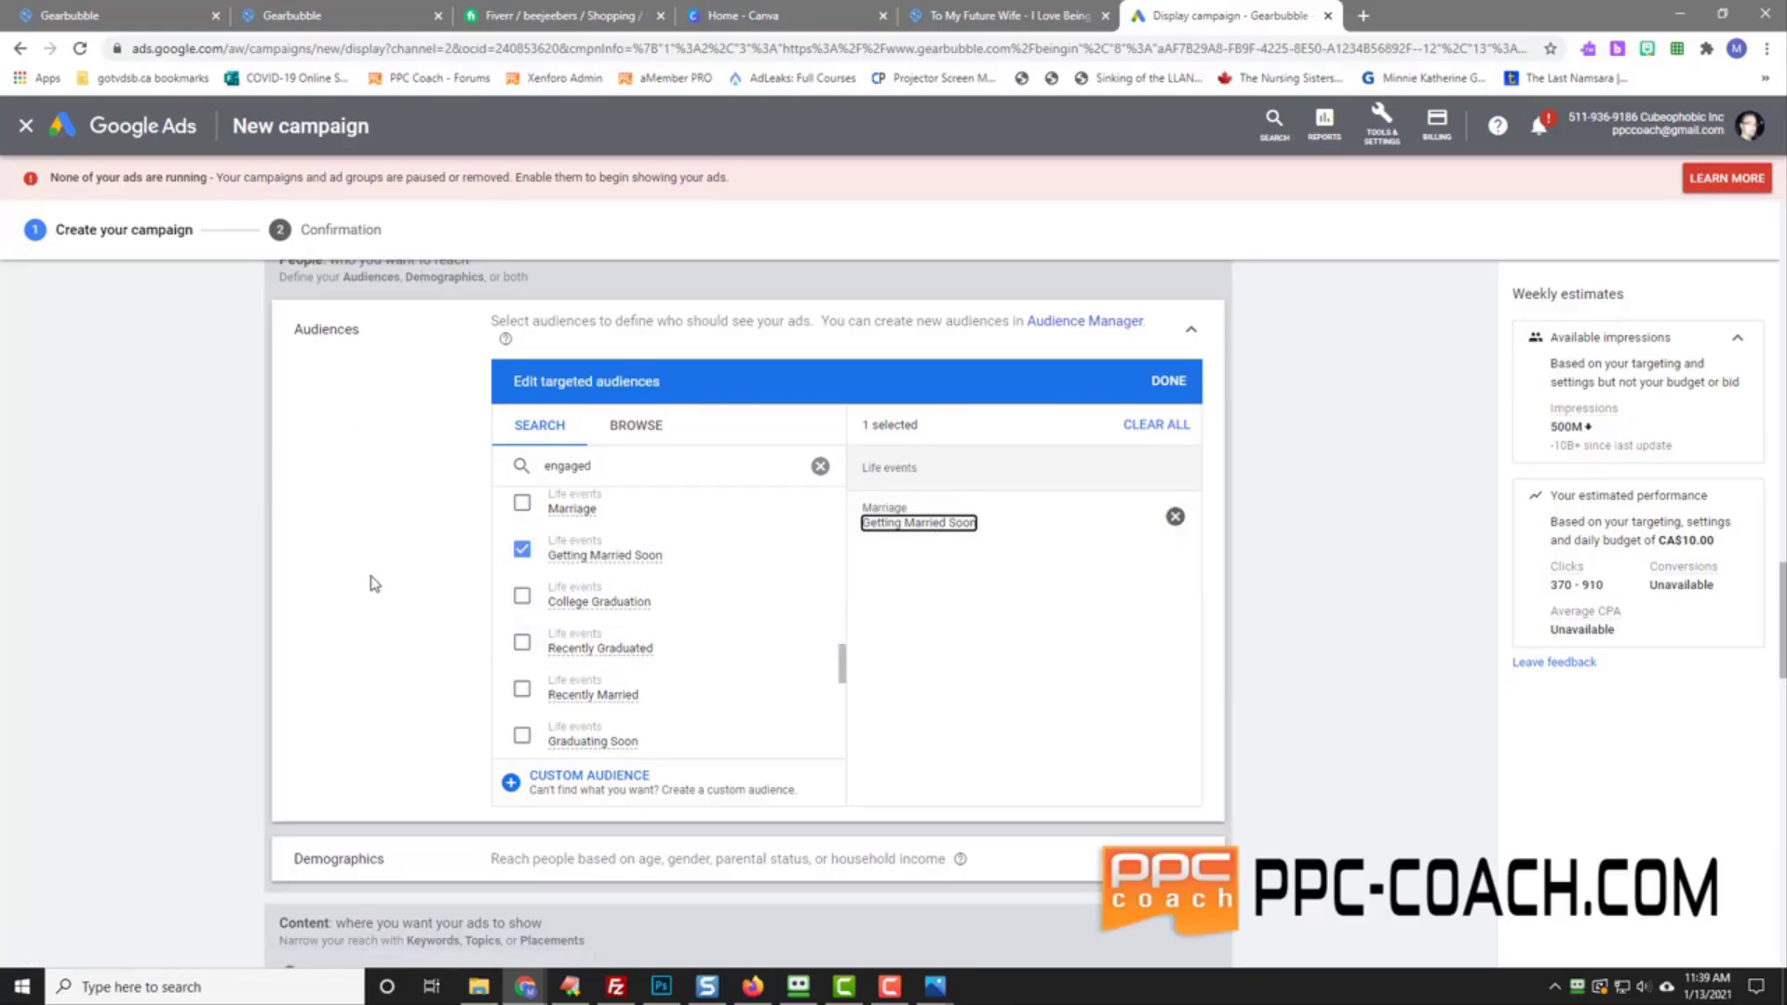
scroll(374, 583, down, 2)
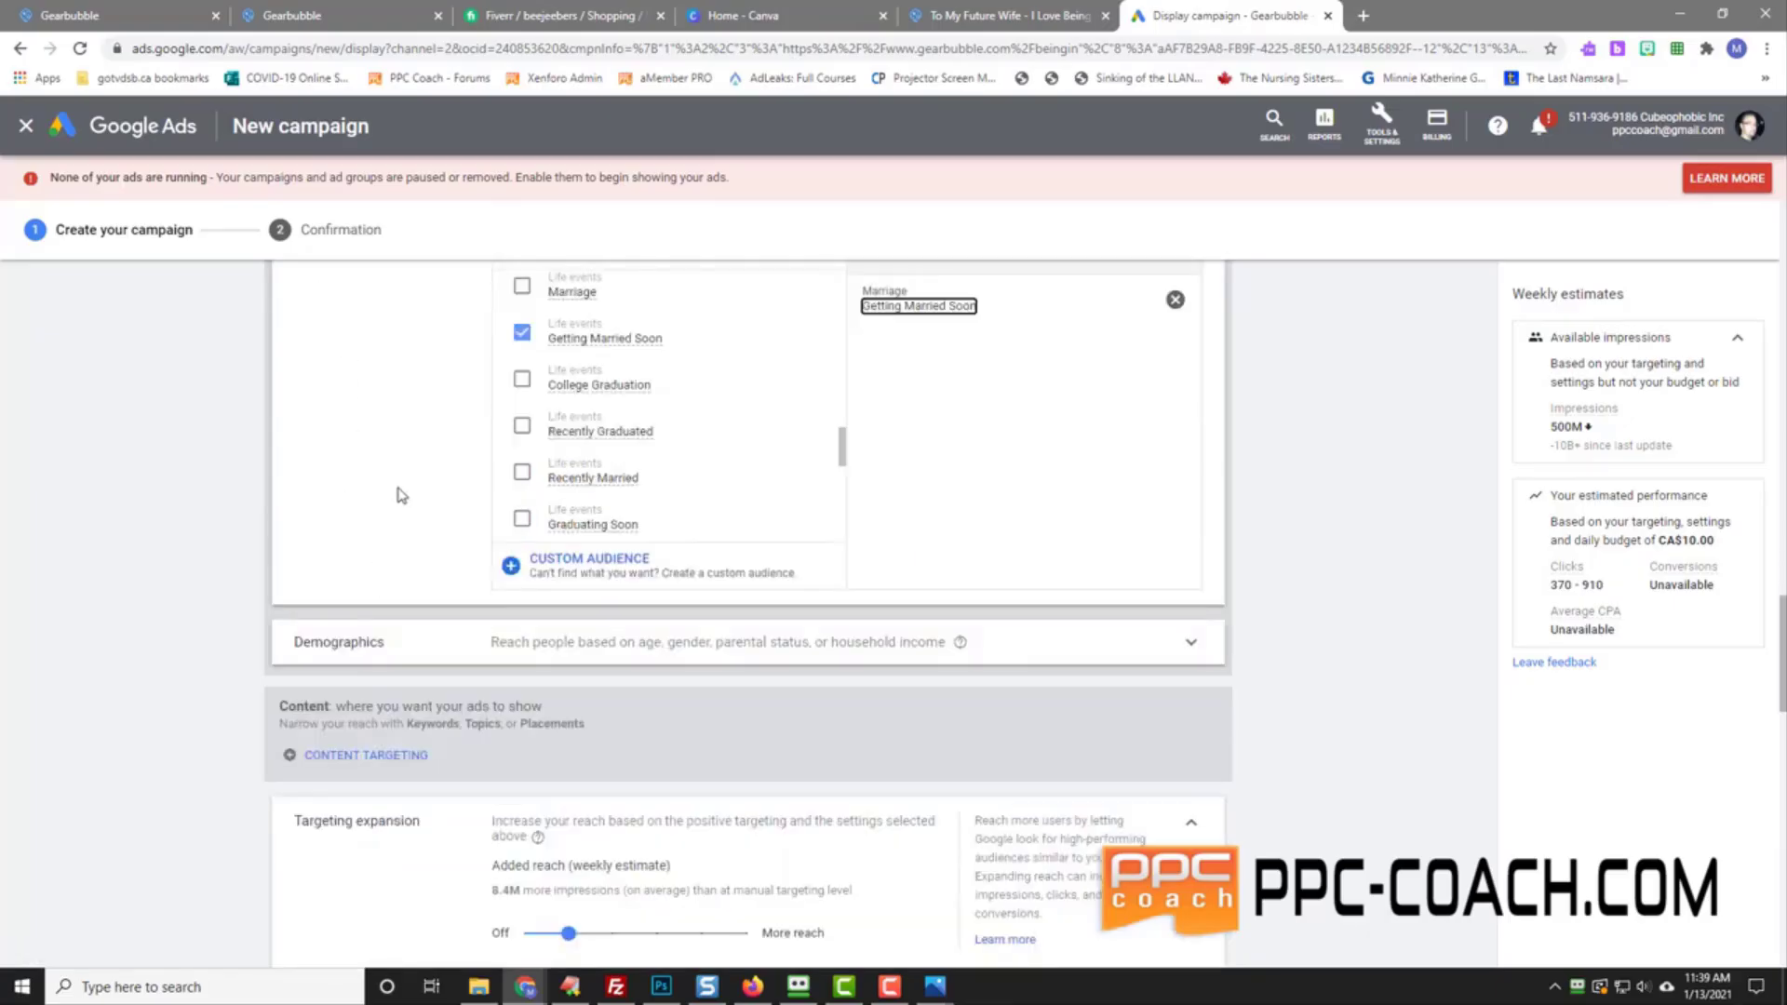
Step: Expand Demographics and uncheck Female under Gender
click(598, 646)
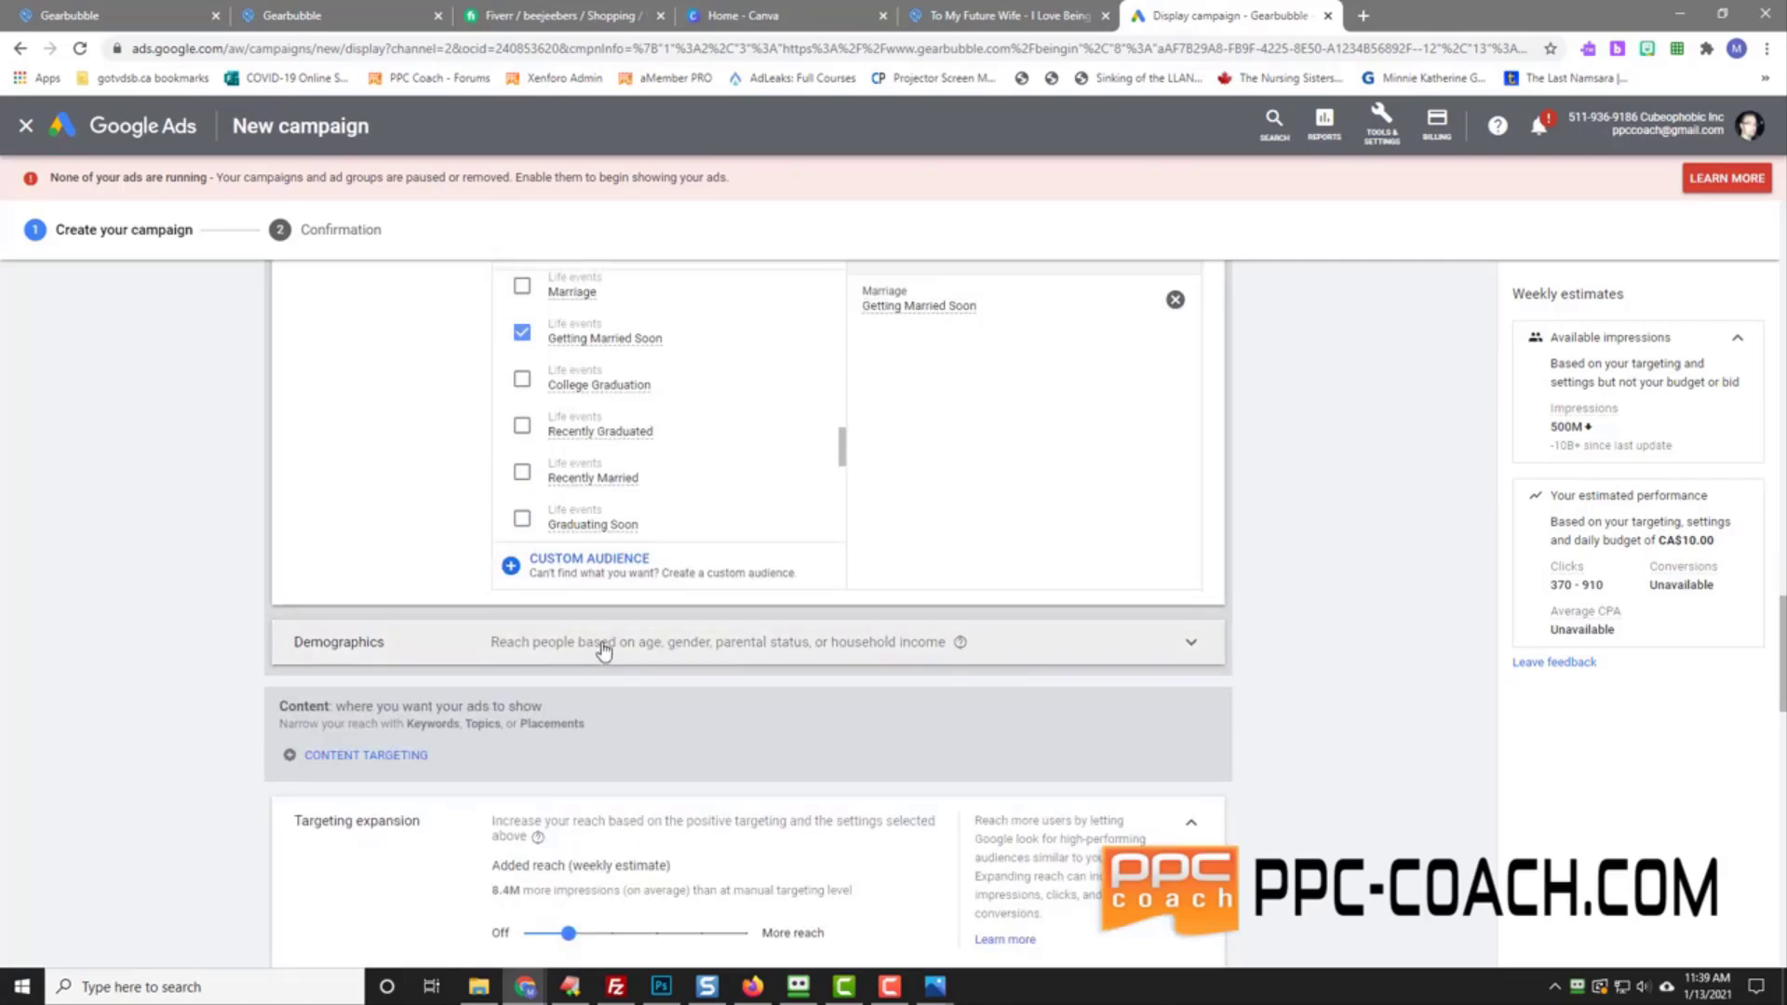
scroll(209, 635, down, 2)
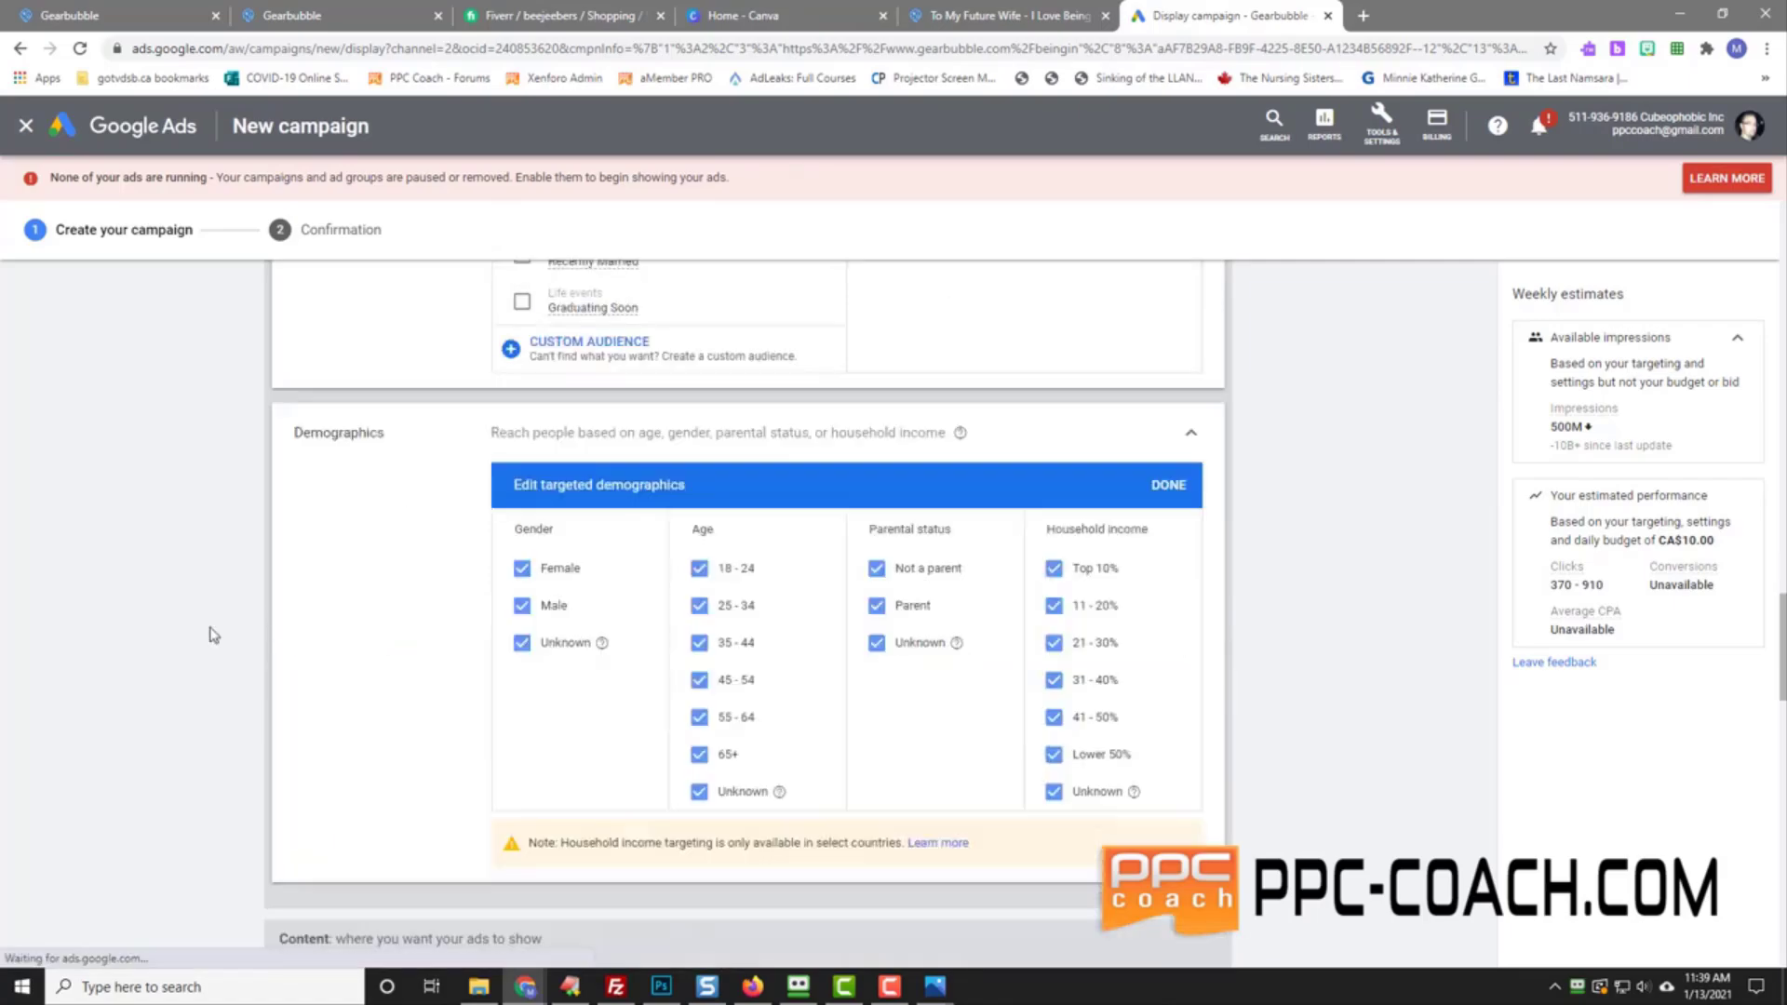
click(523, 569)
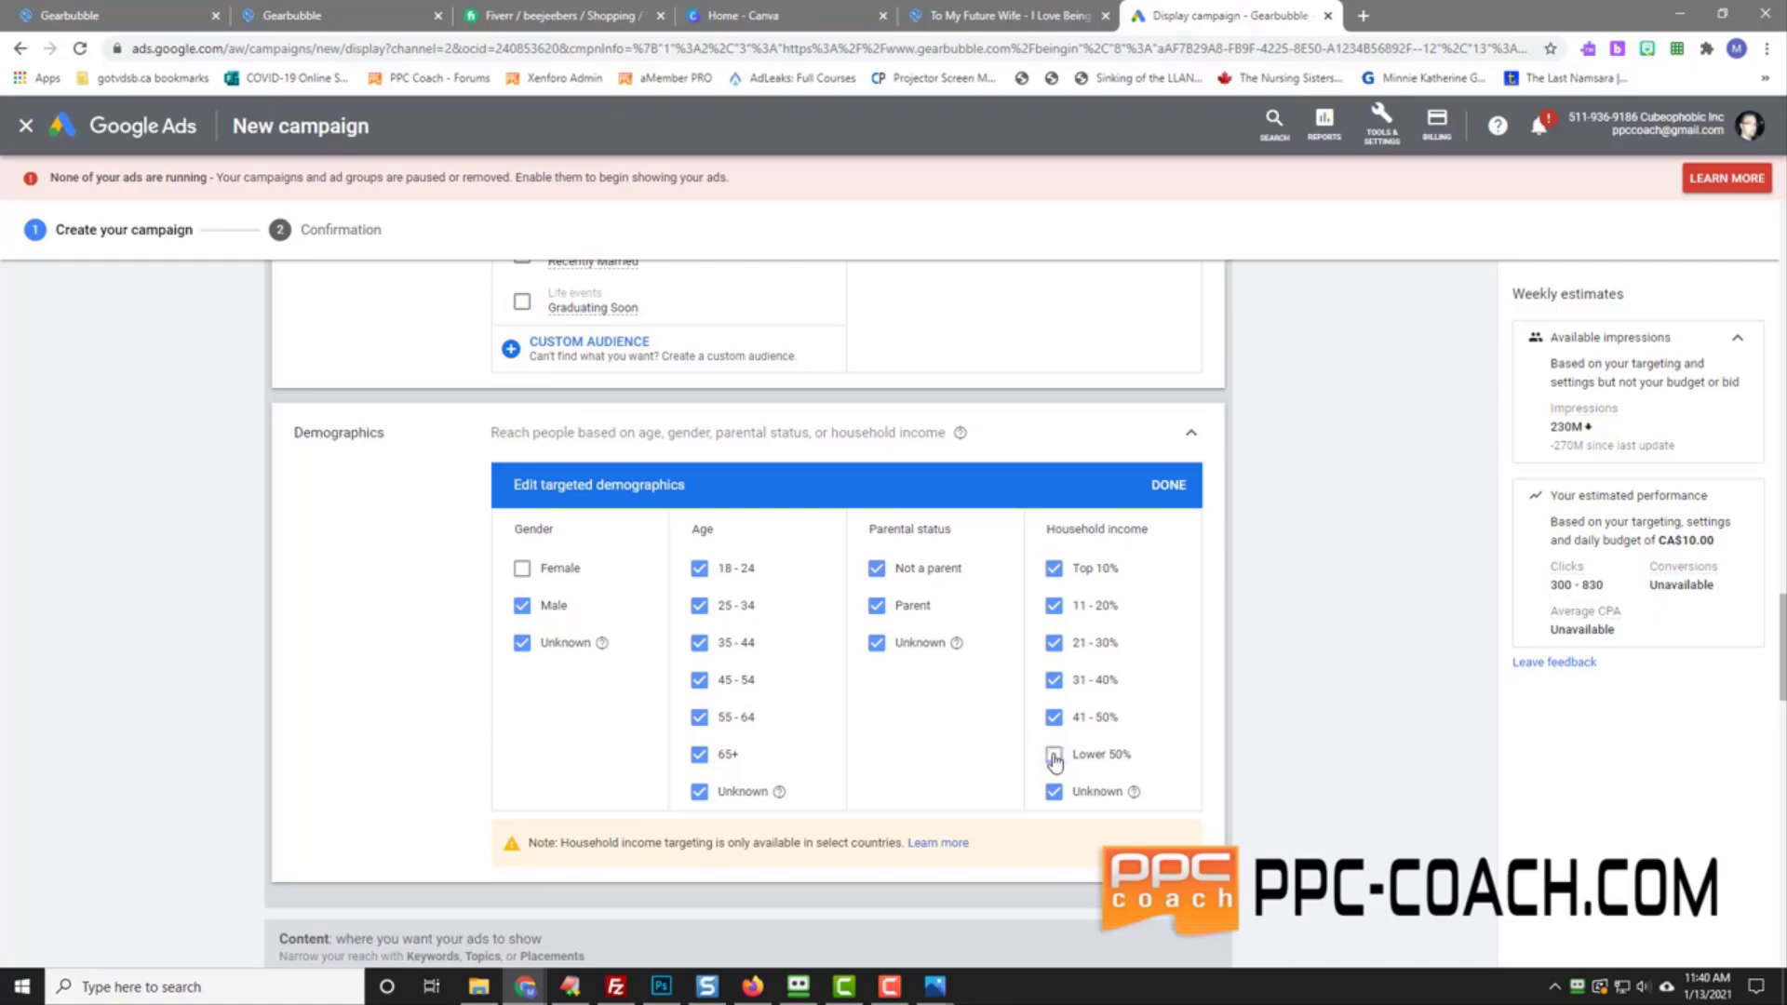
Step: Uncheck Lower 50% and Unknown household income, comparing the weekly impression estimates
click(1054, 757)
click(1055, 759)
click(1054, 754)
click(1055, 793)
click(1055, 794)
click(1054, 791)
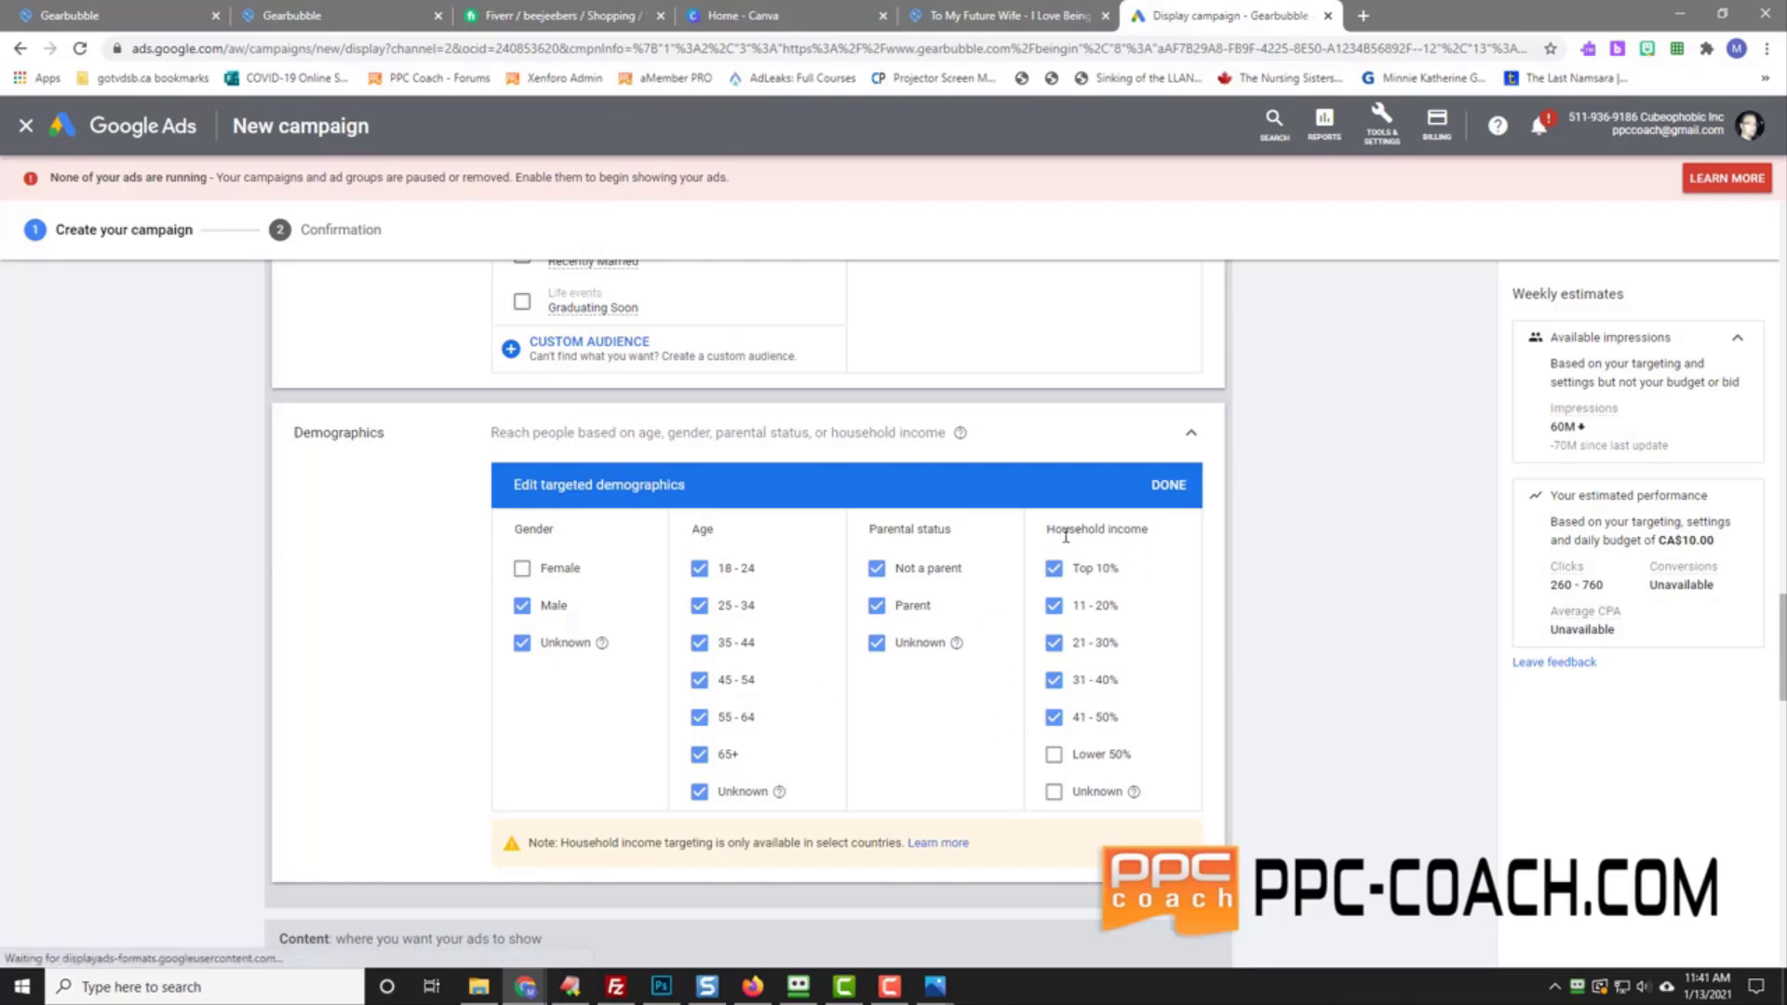
drag(1048, 530, 1180, 533)
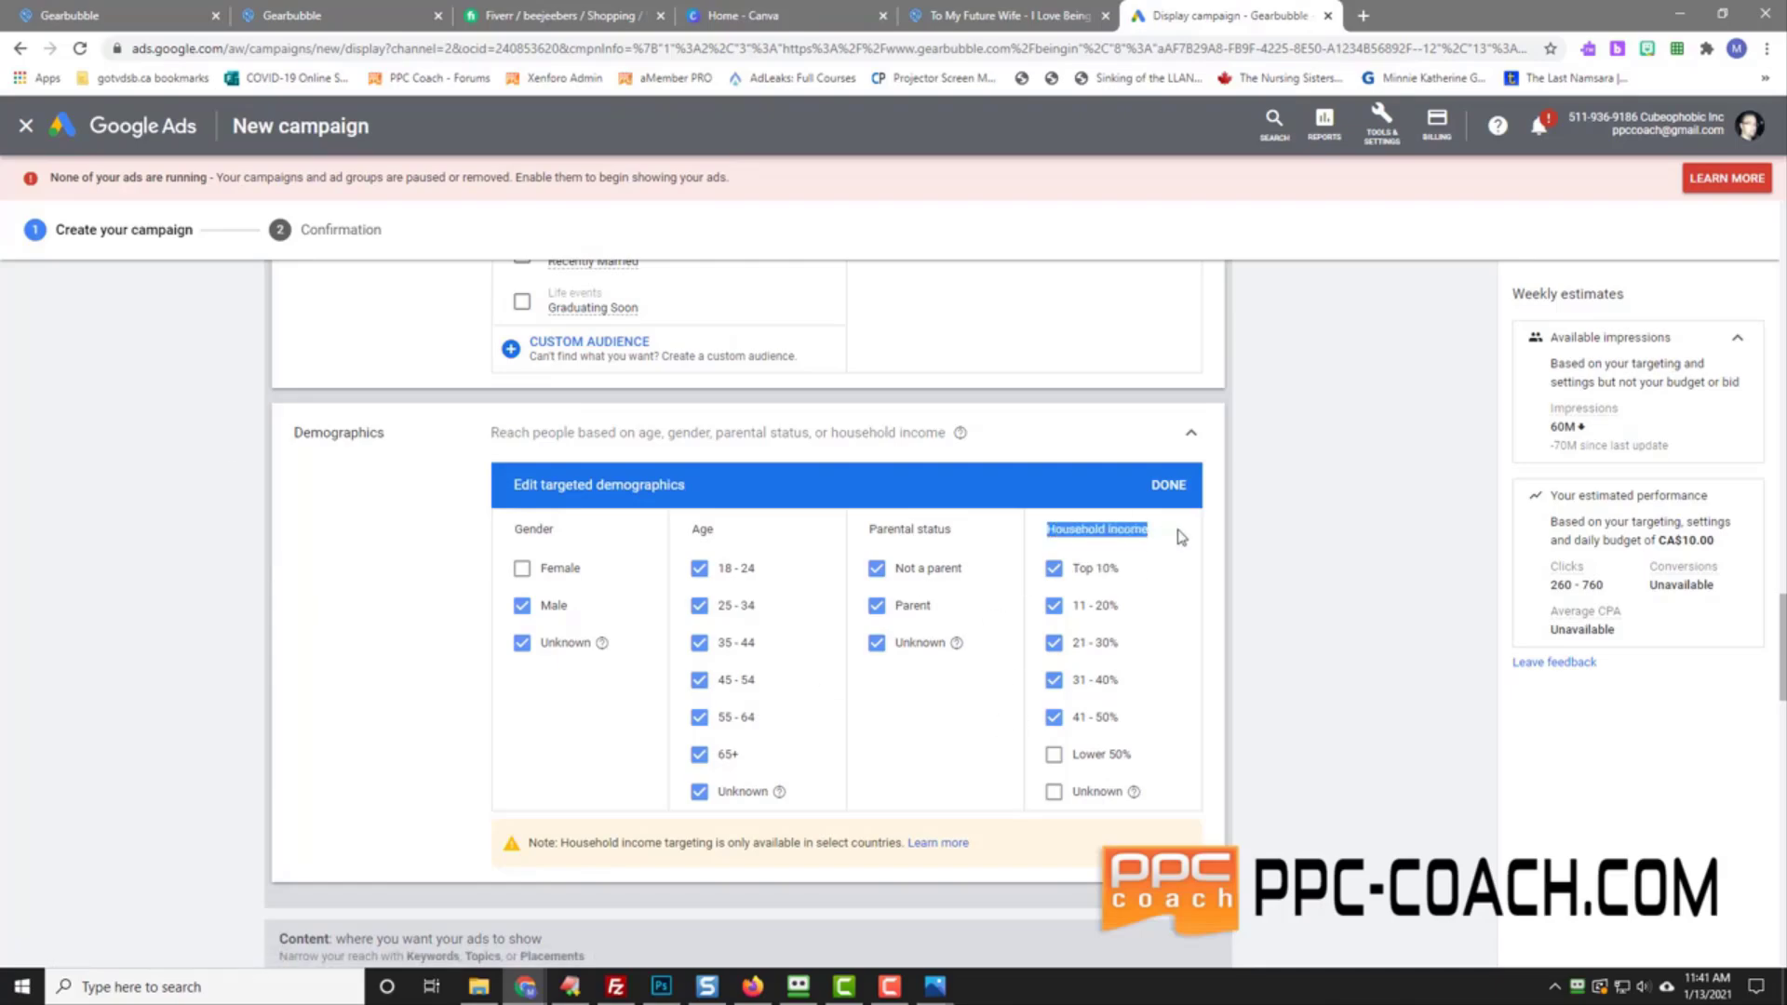
click(1335, 673)
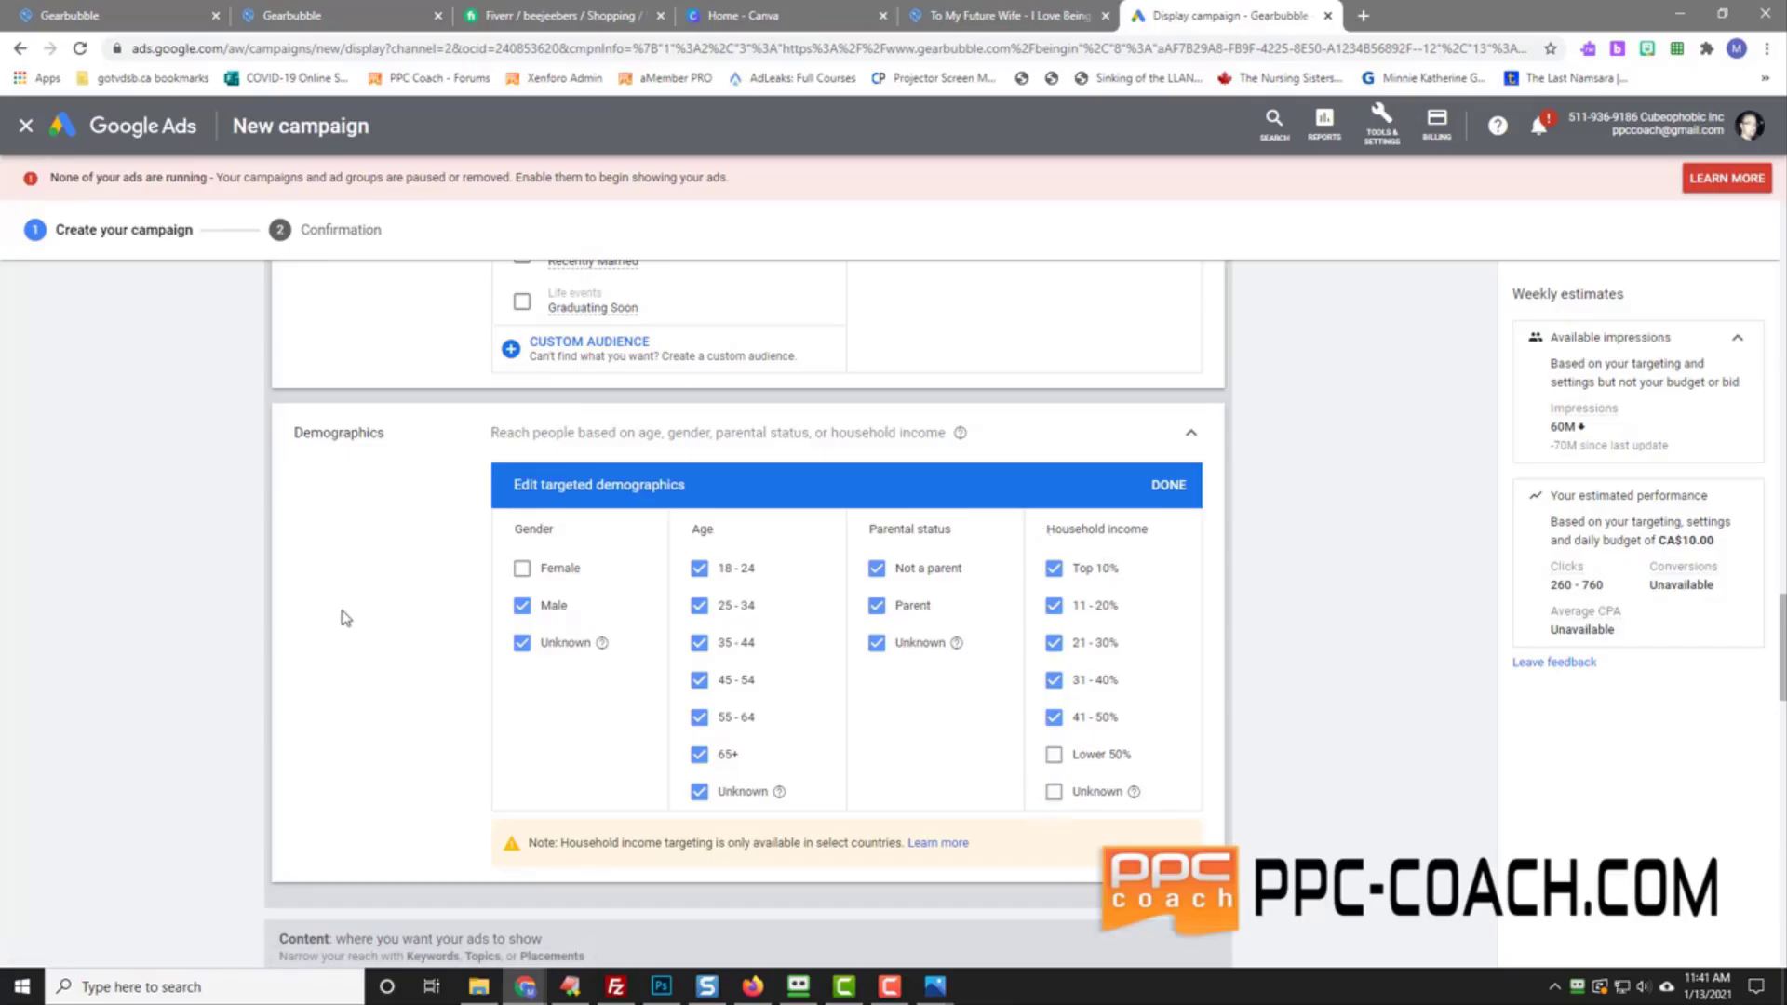
scroll(358, 621, down, 5)
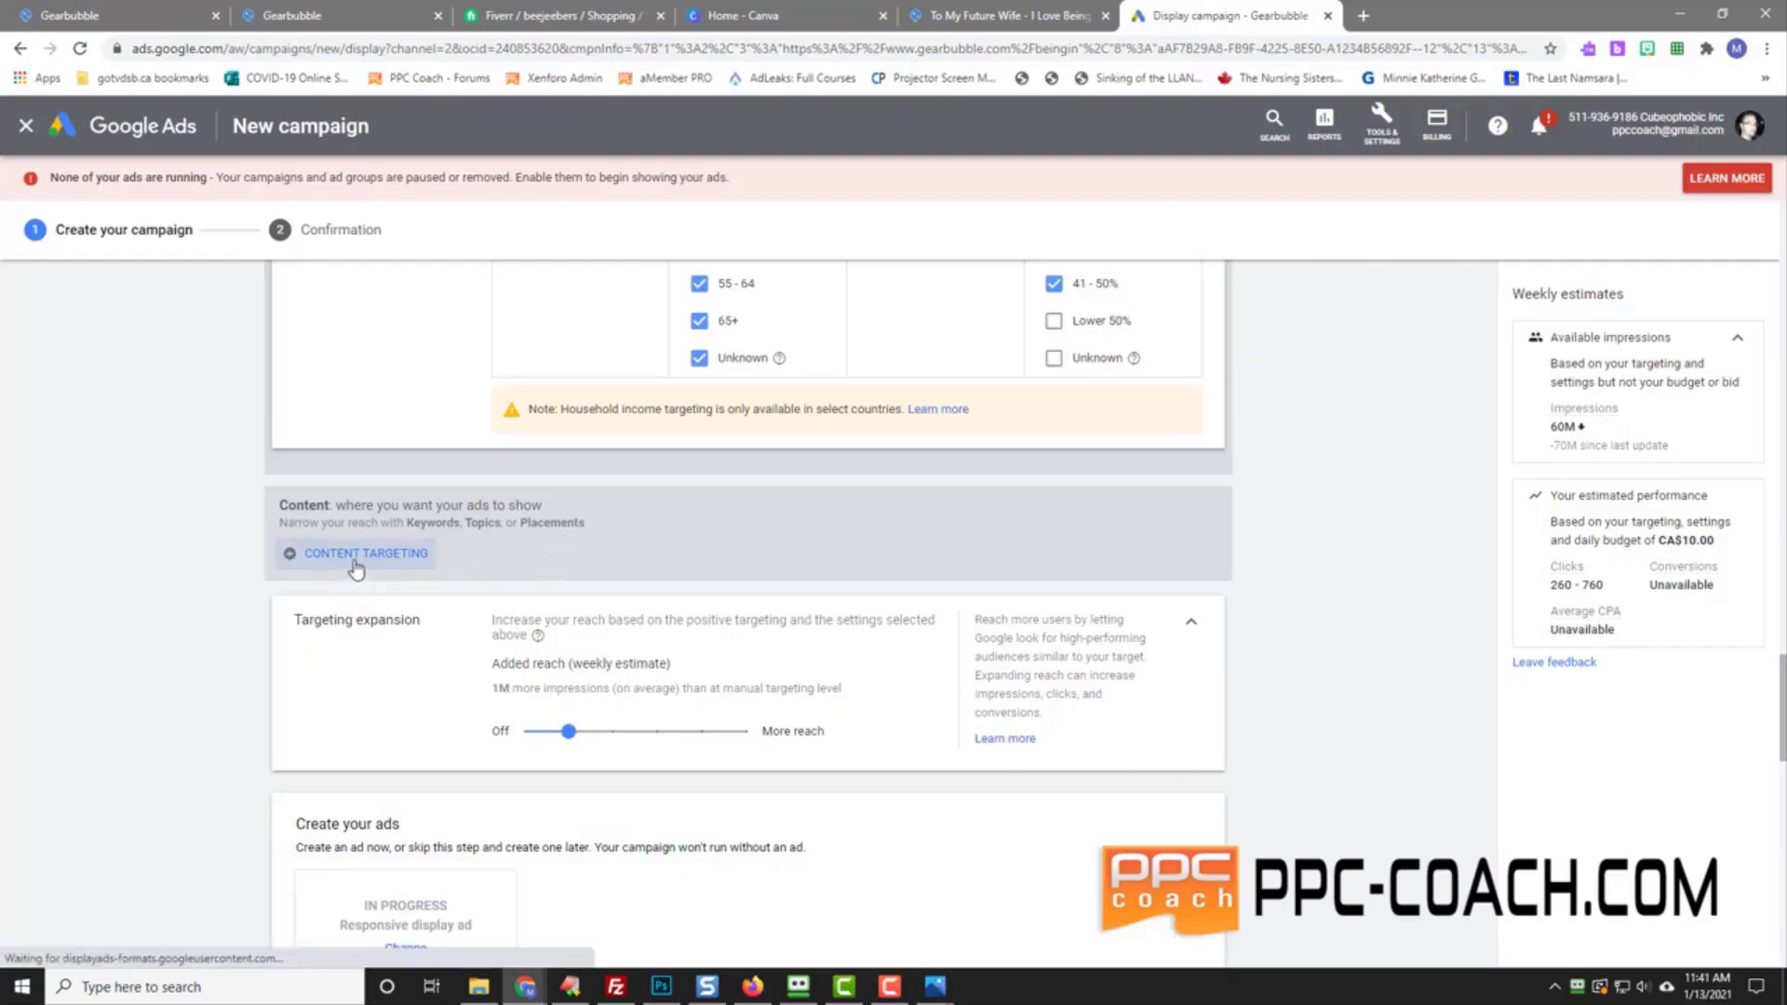
scroll(203, 620, up, 5)
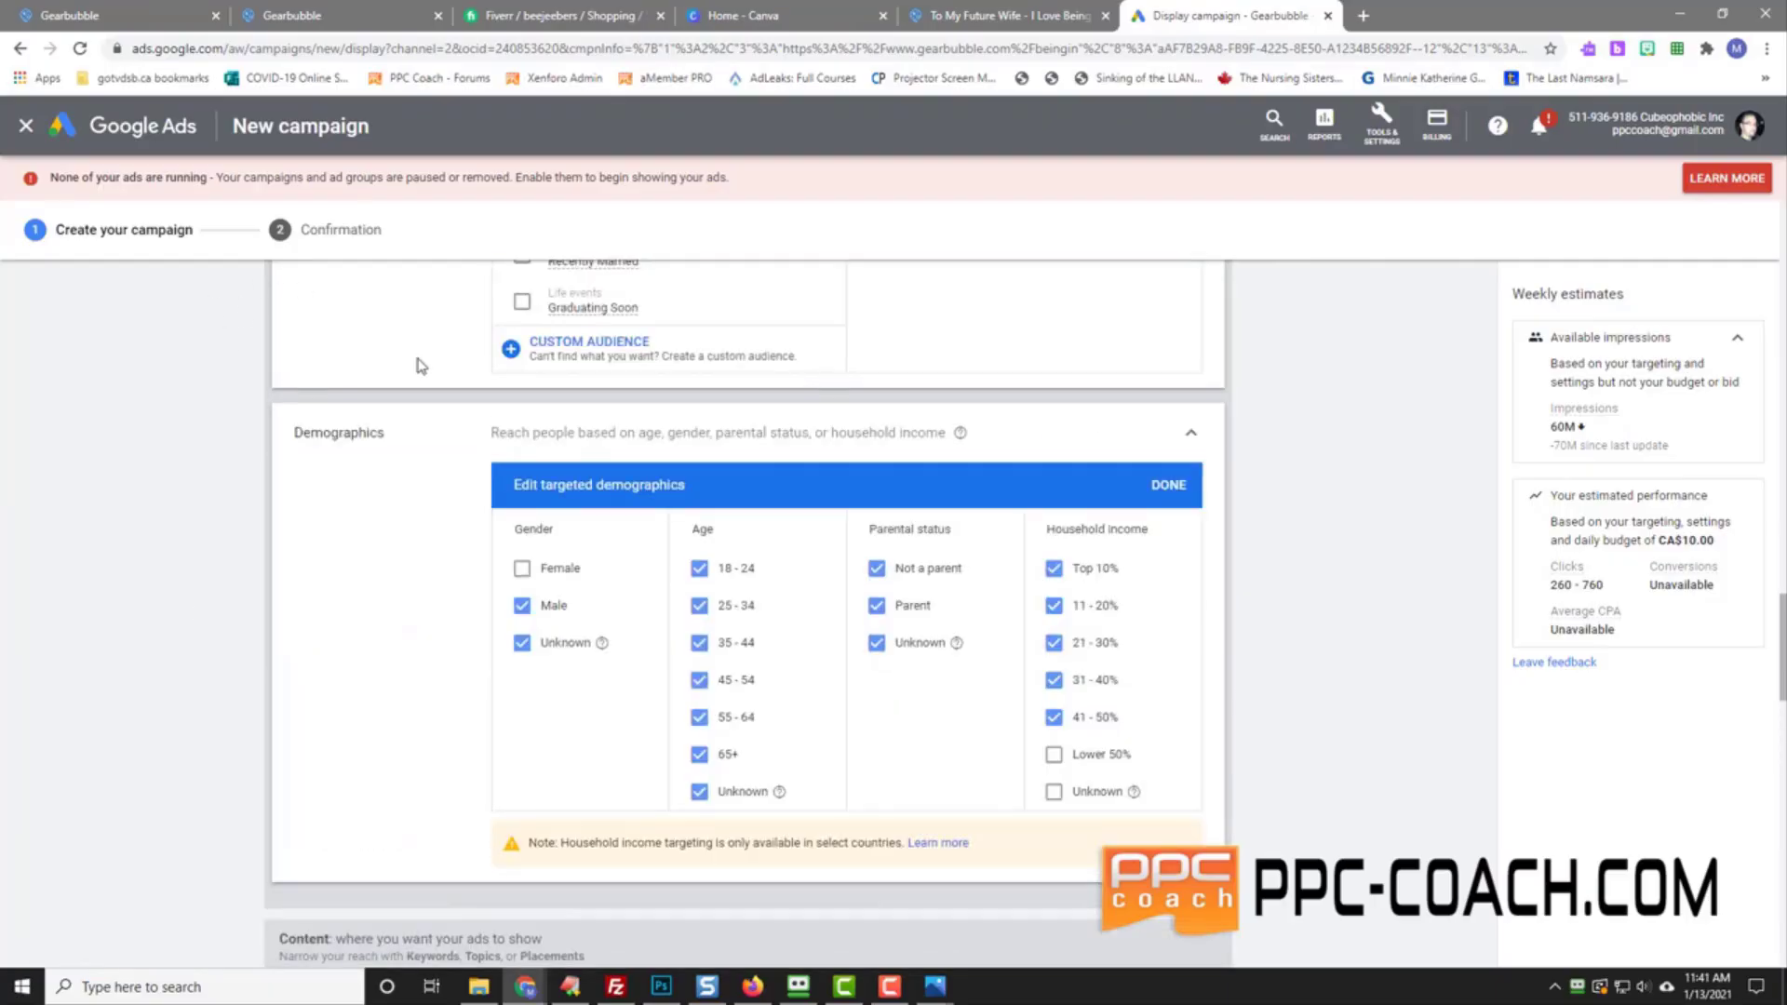
scroll(259, 625, down, 5)
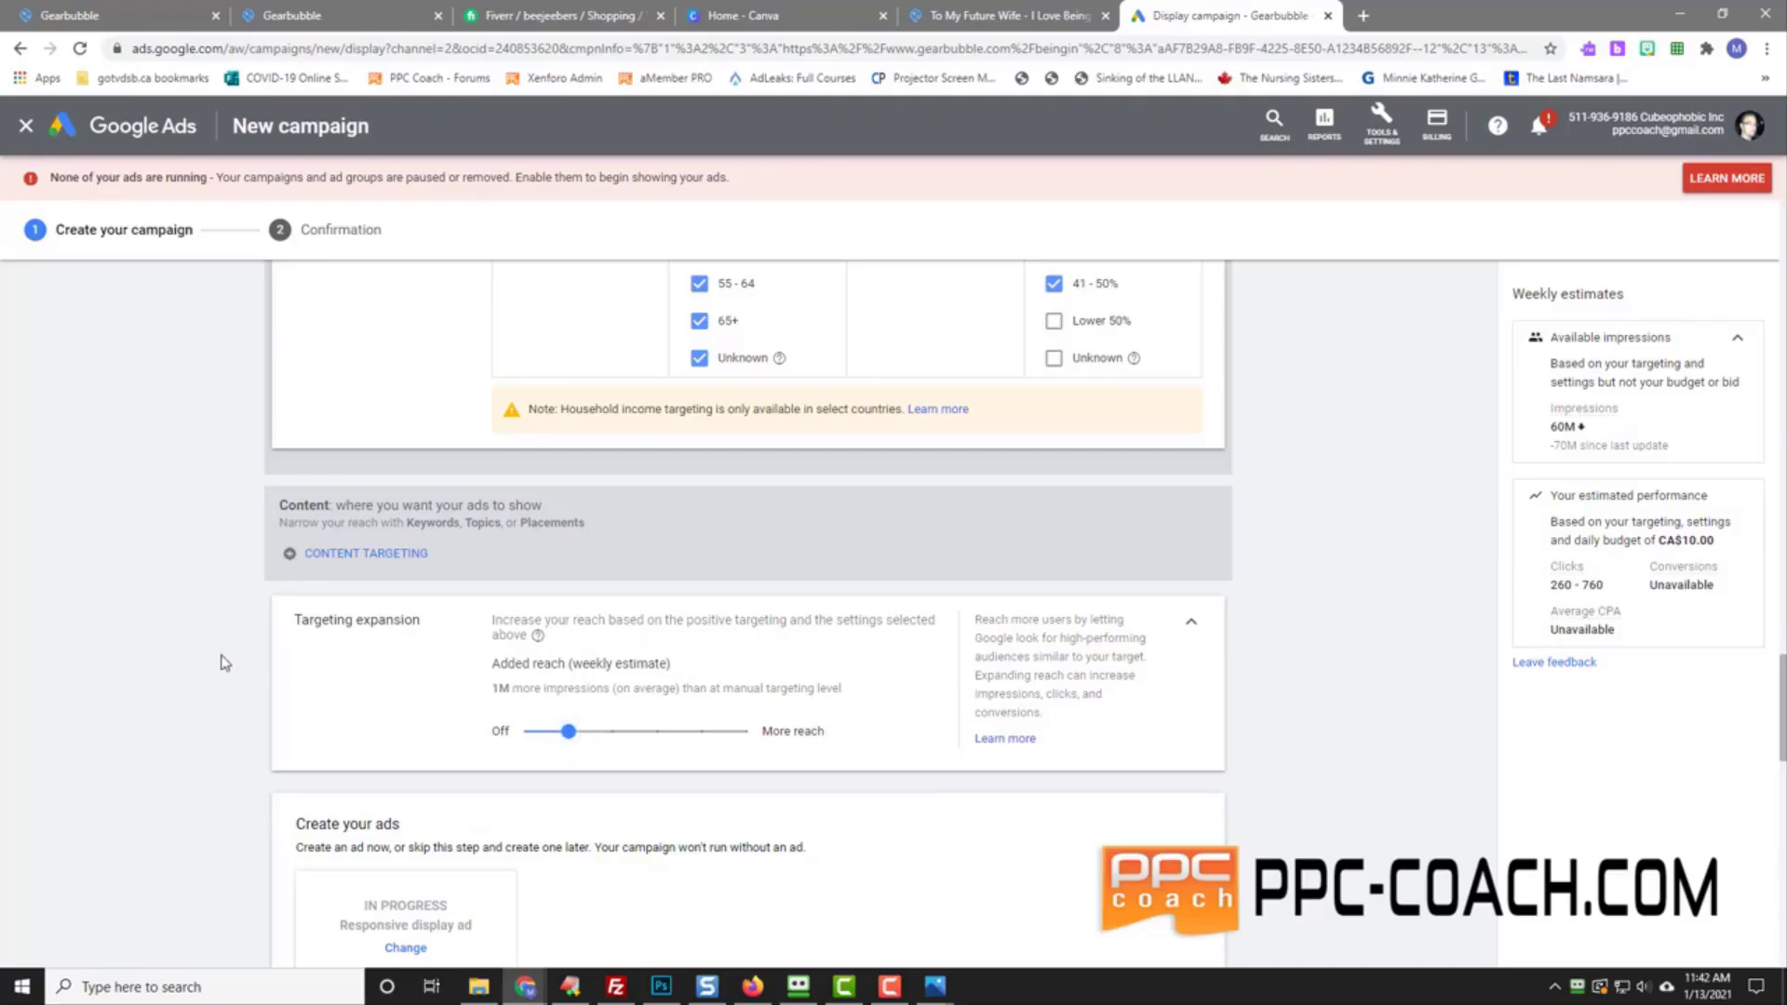
scroll(568, 550, down, 2)
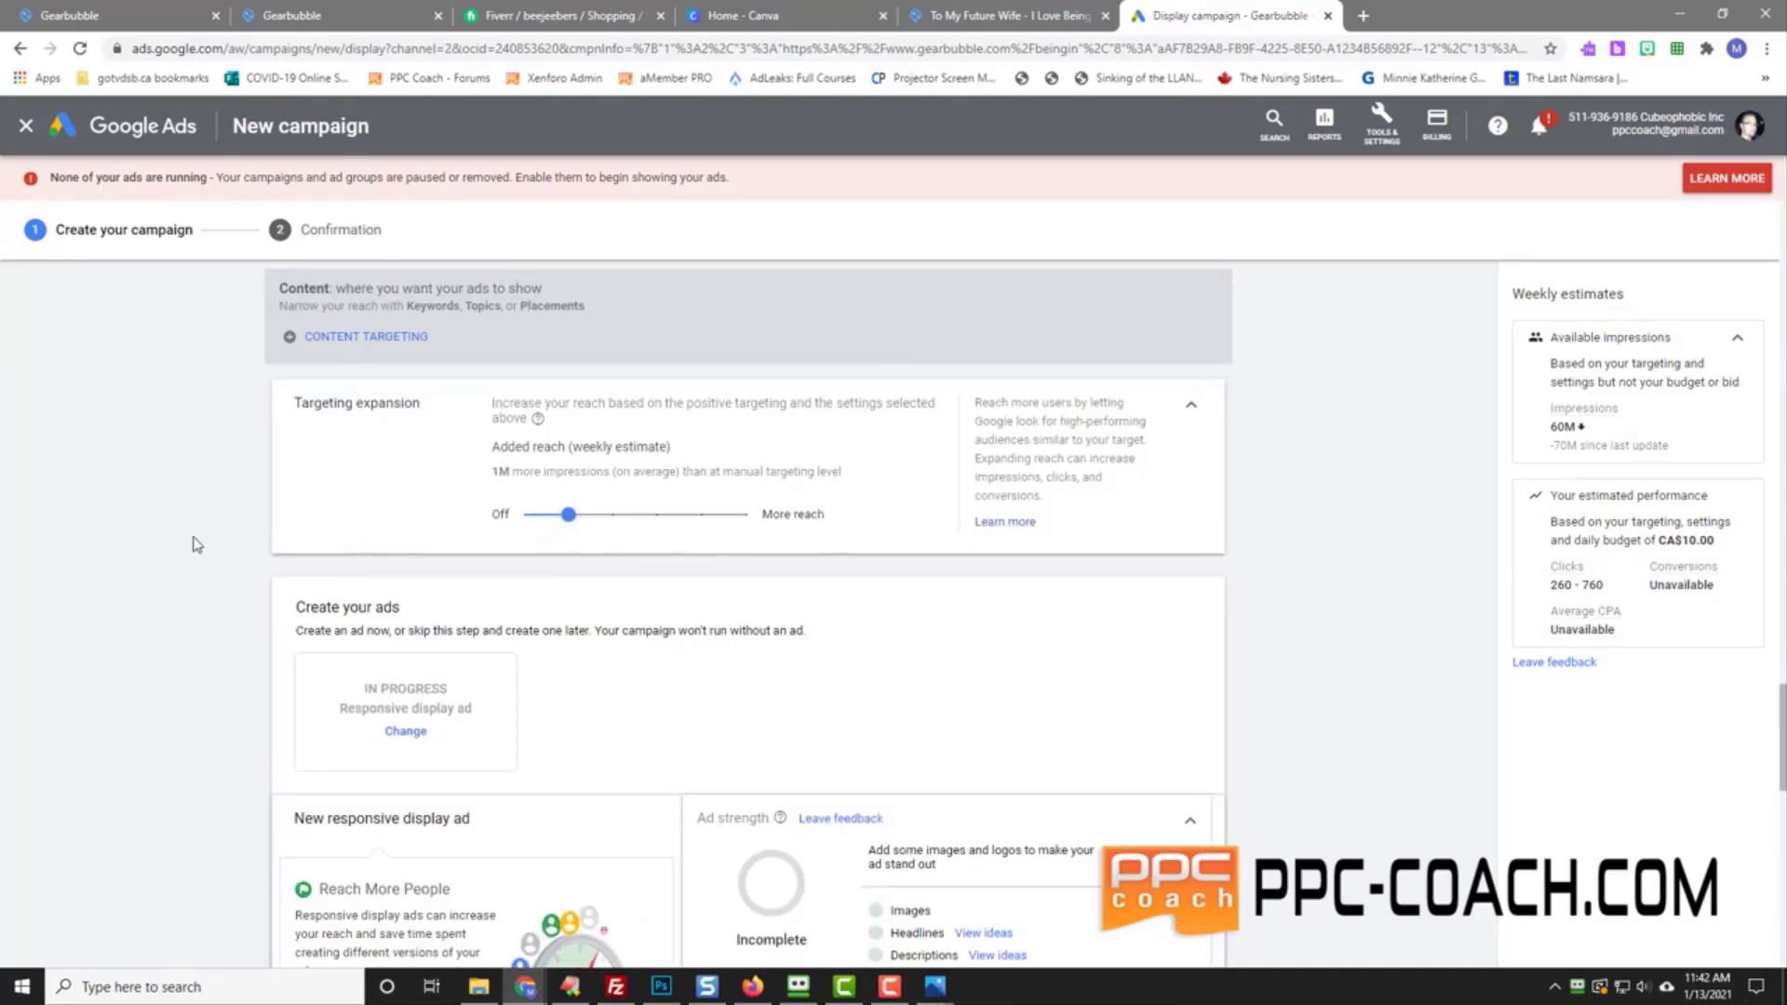
scroll(184, 574, down, 2)
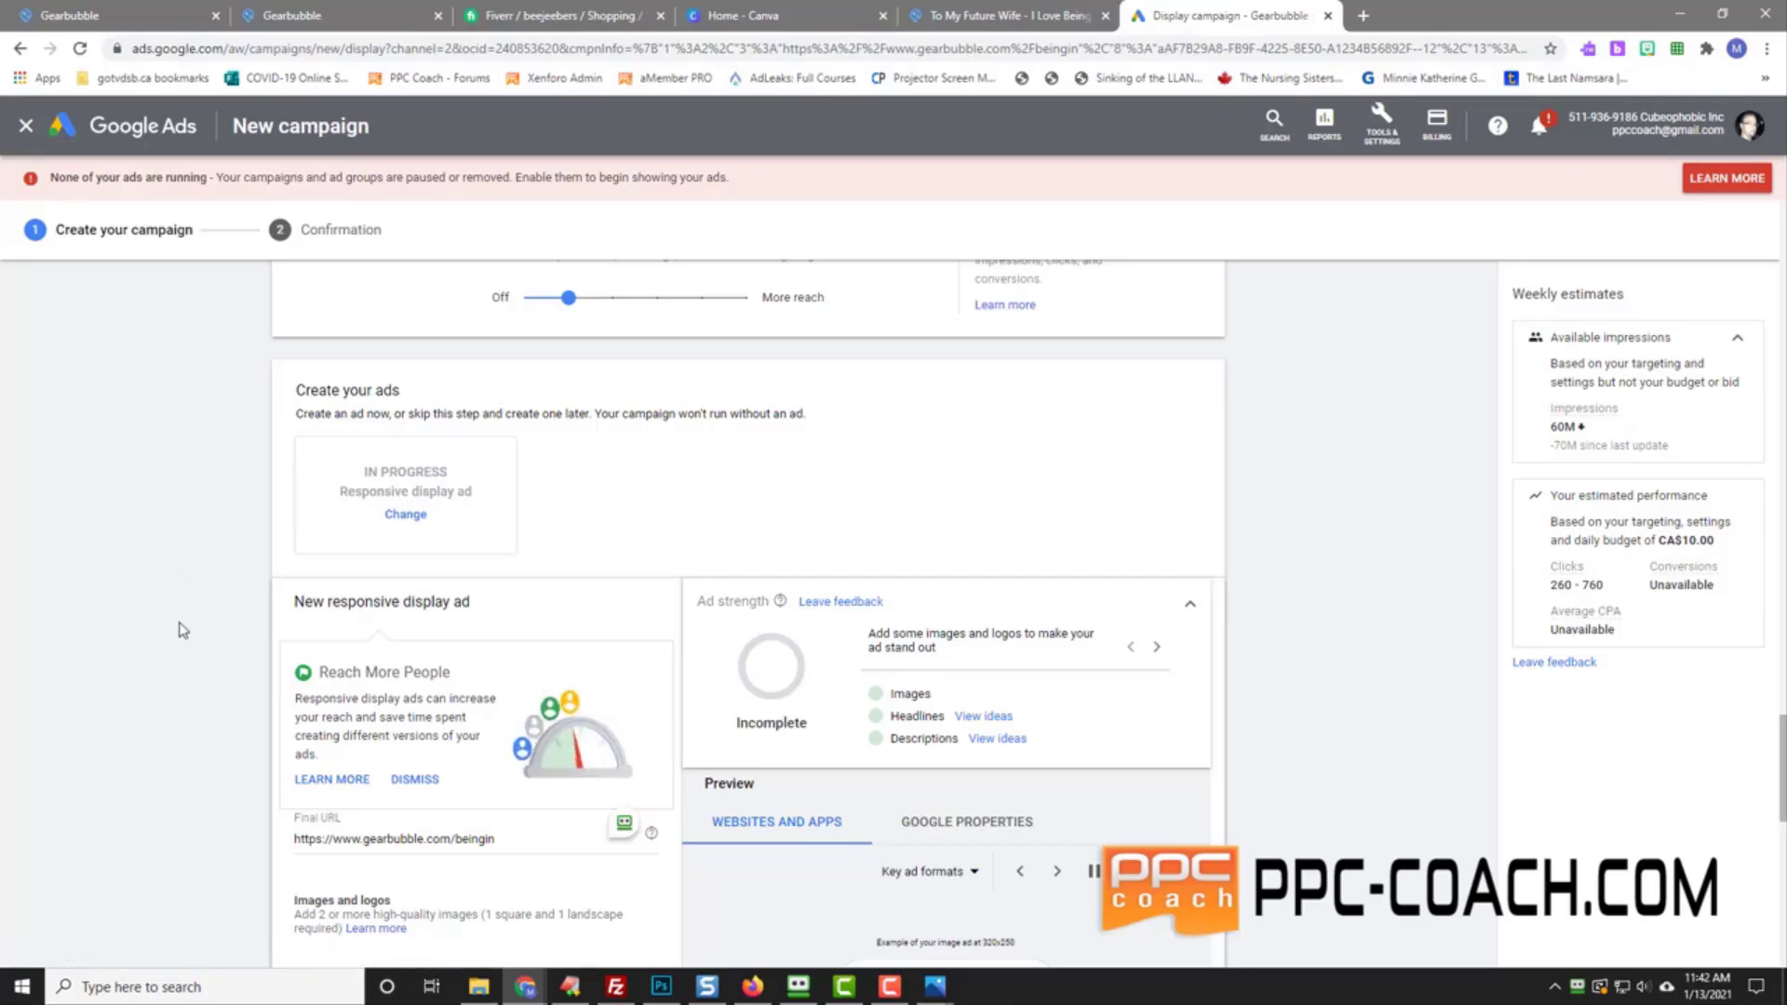
scroll(176, 633, down, 2)
scroll(201, 521, up, 2)
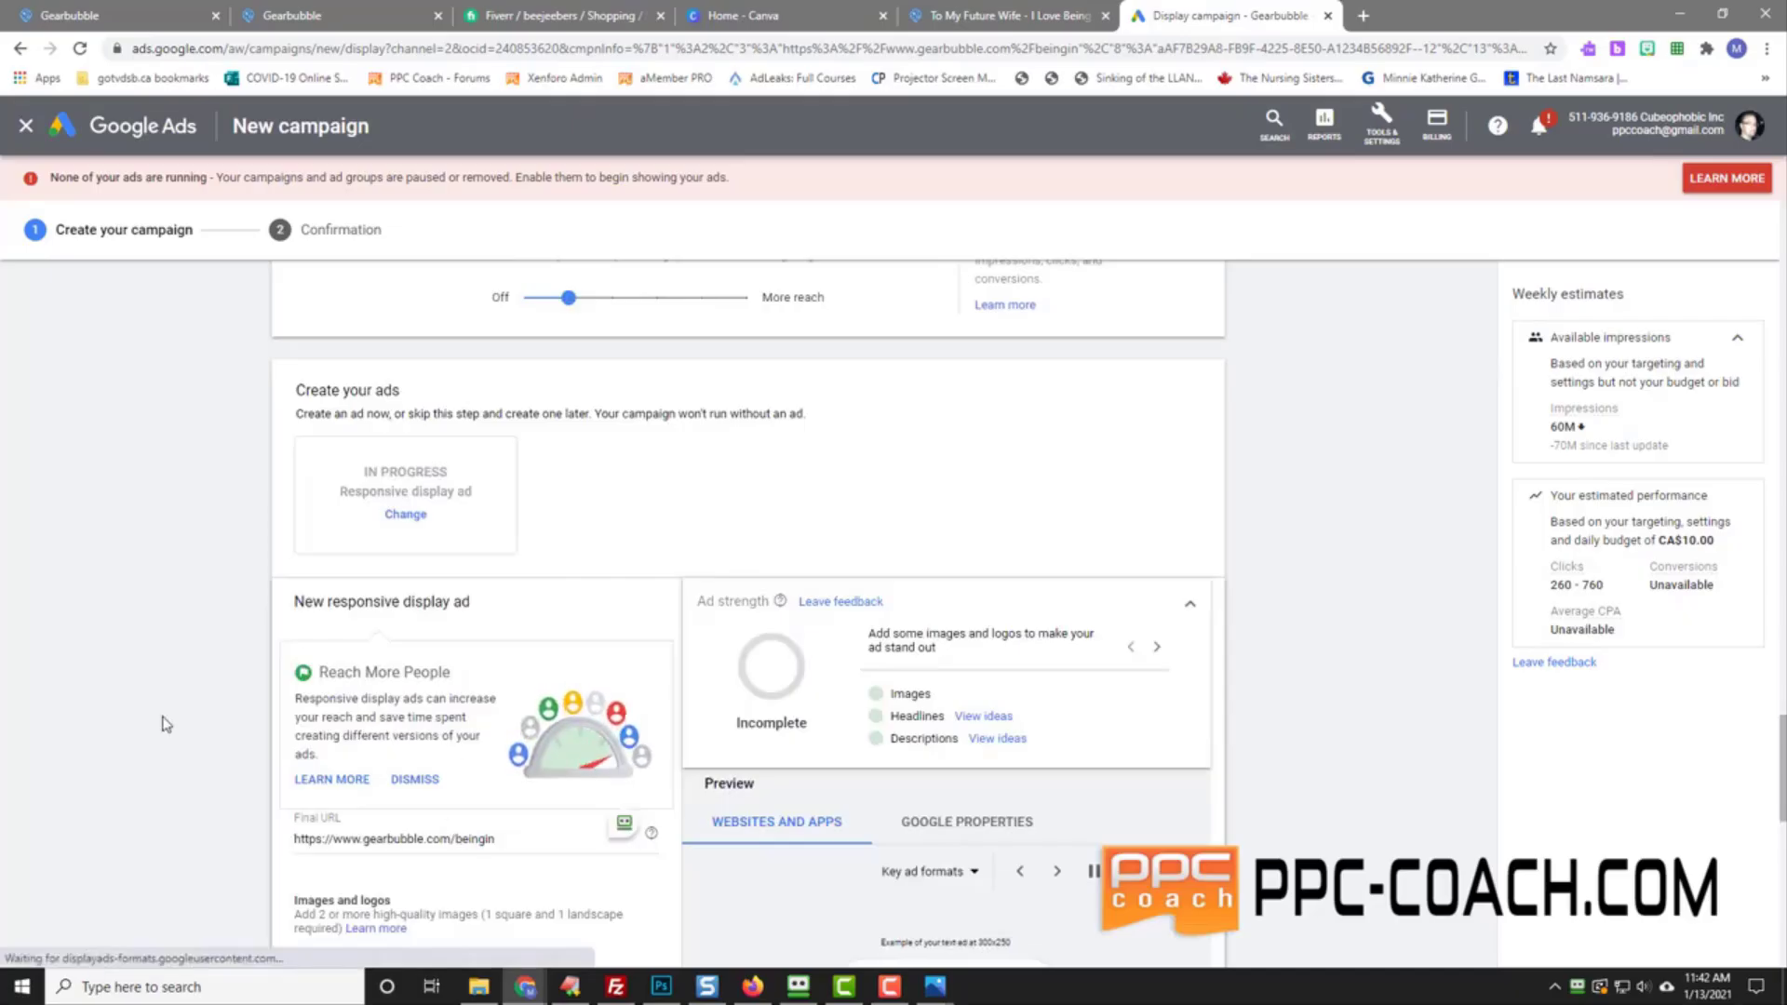
scroll(163, 722, down, 7)
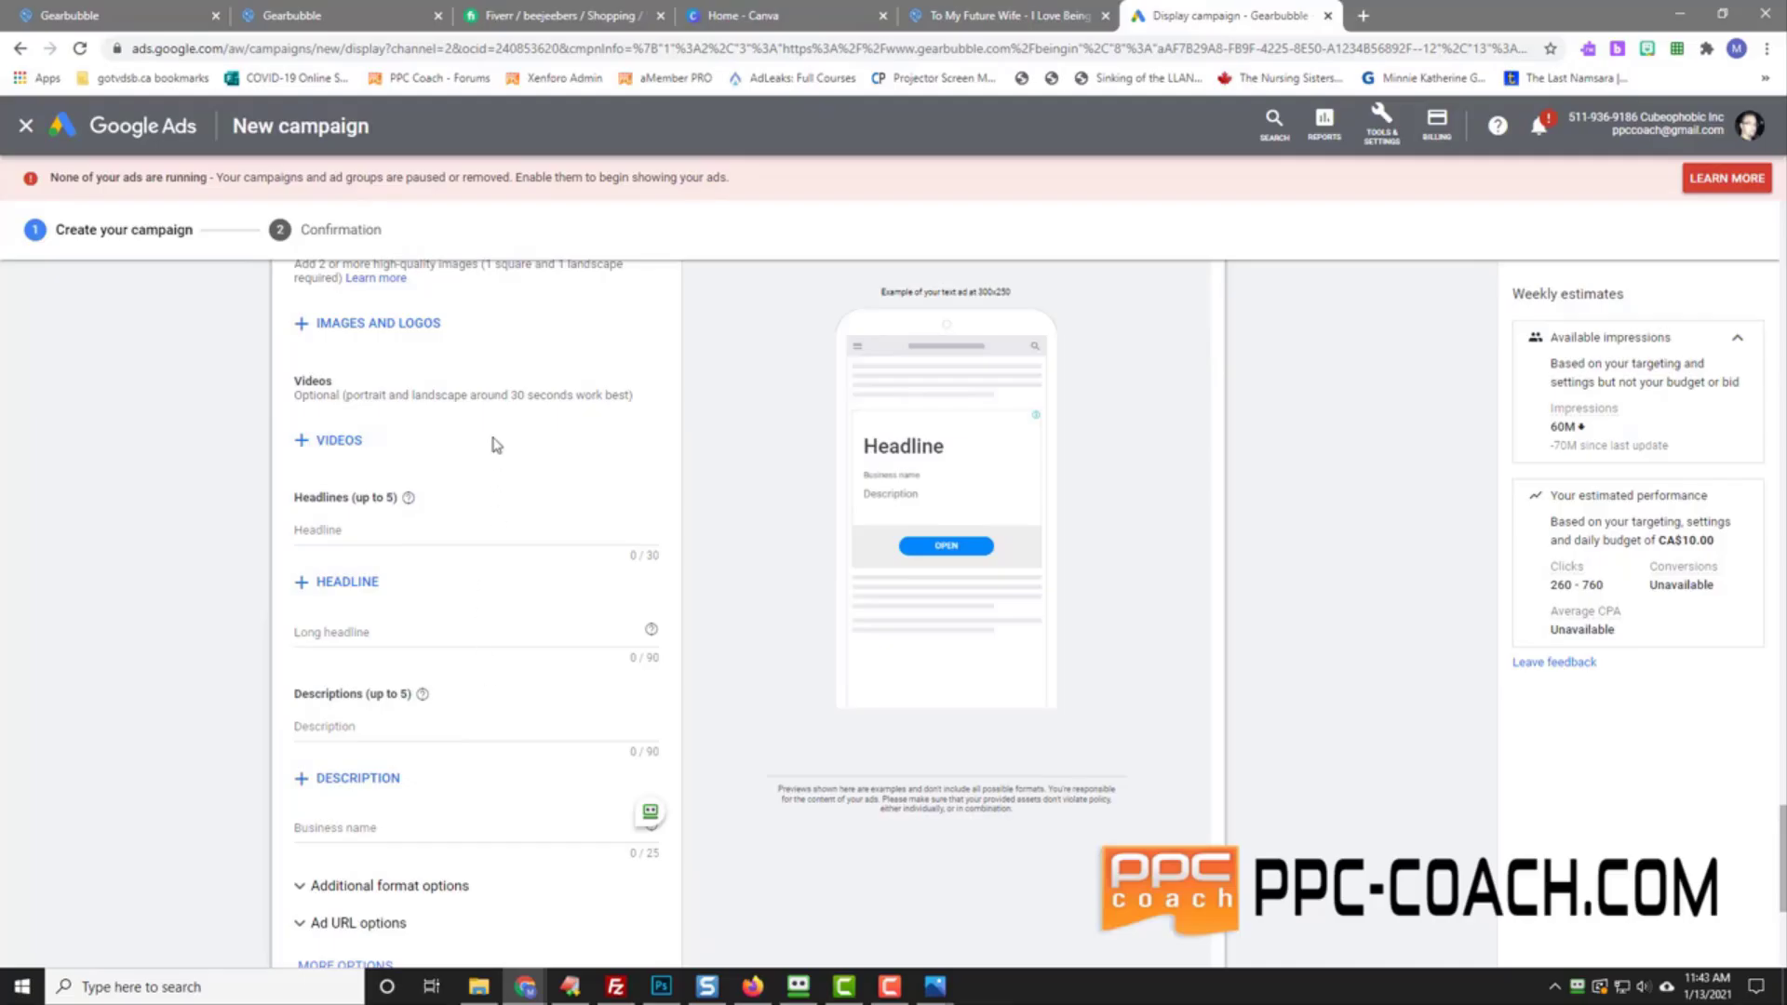
scroll(225, 534, up, 2)
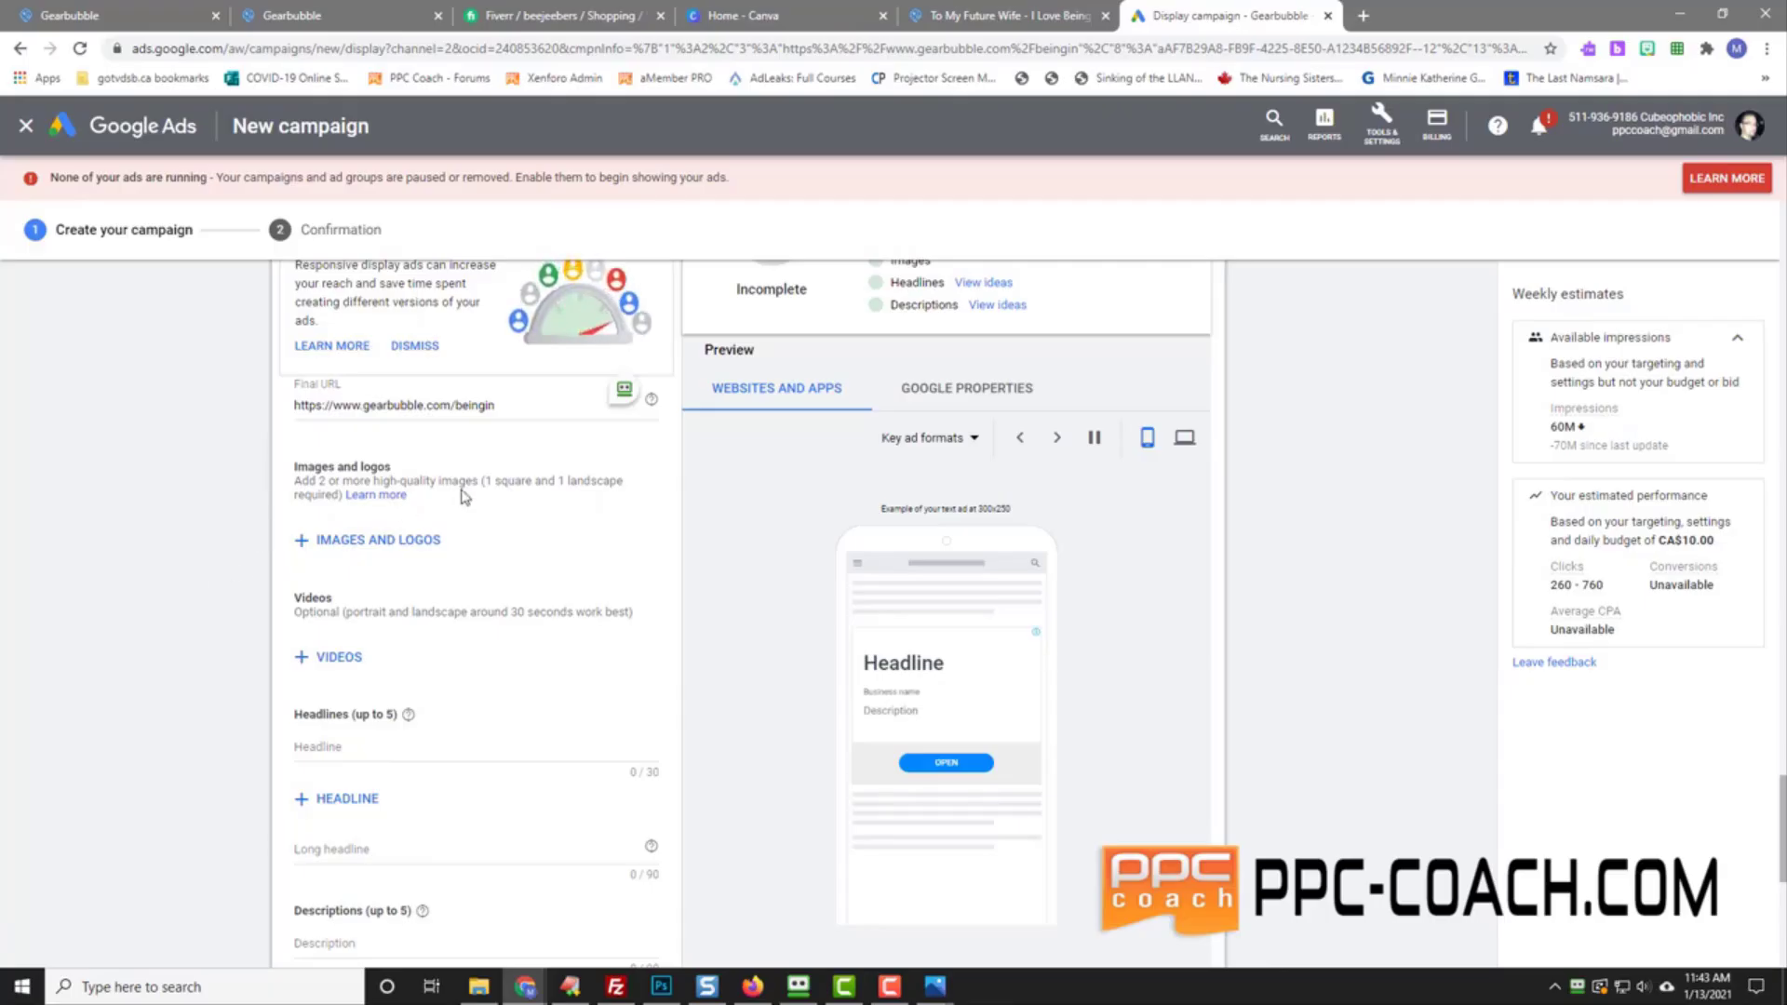
Step: Open the Images and logos help article and scroll through its creative best practices
click(379, 505)
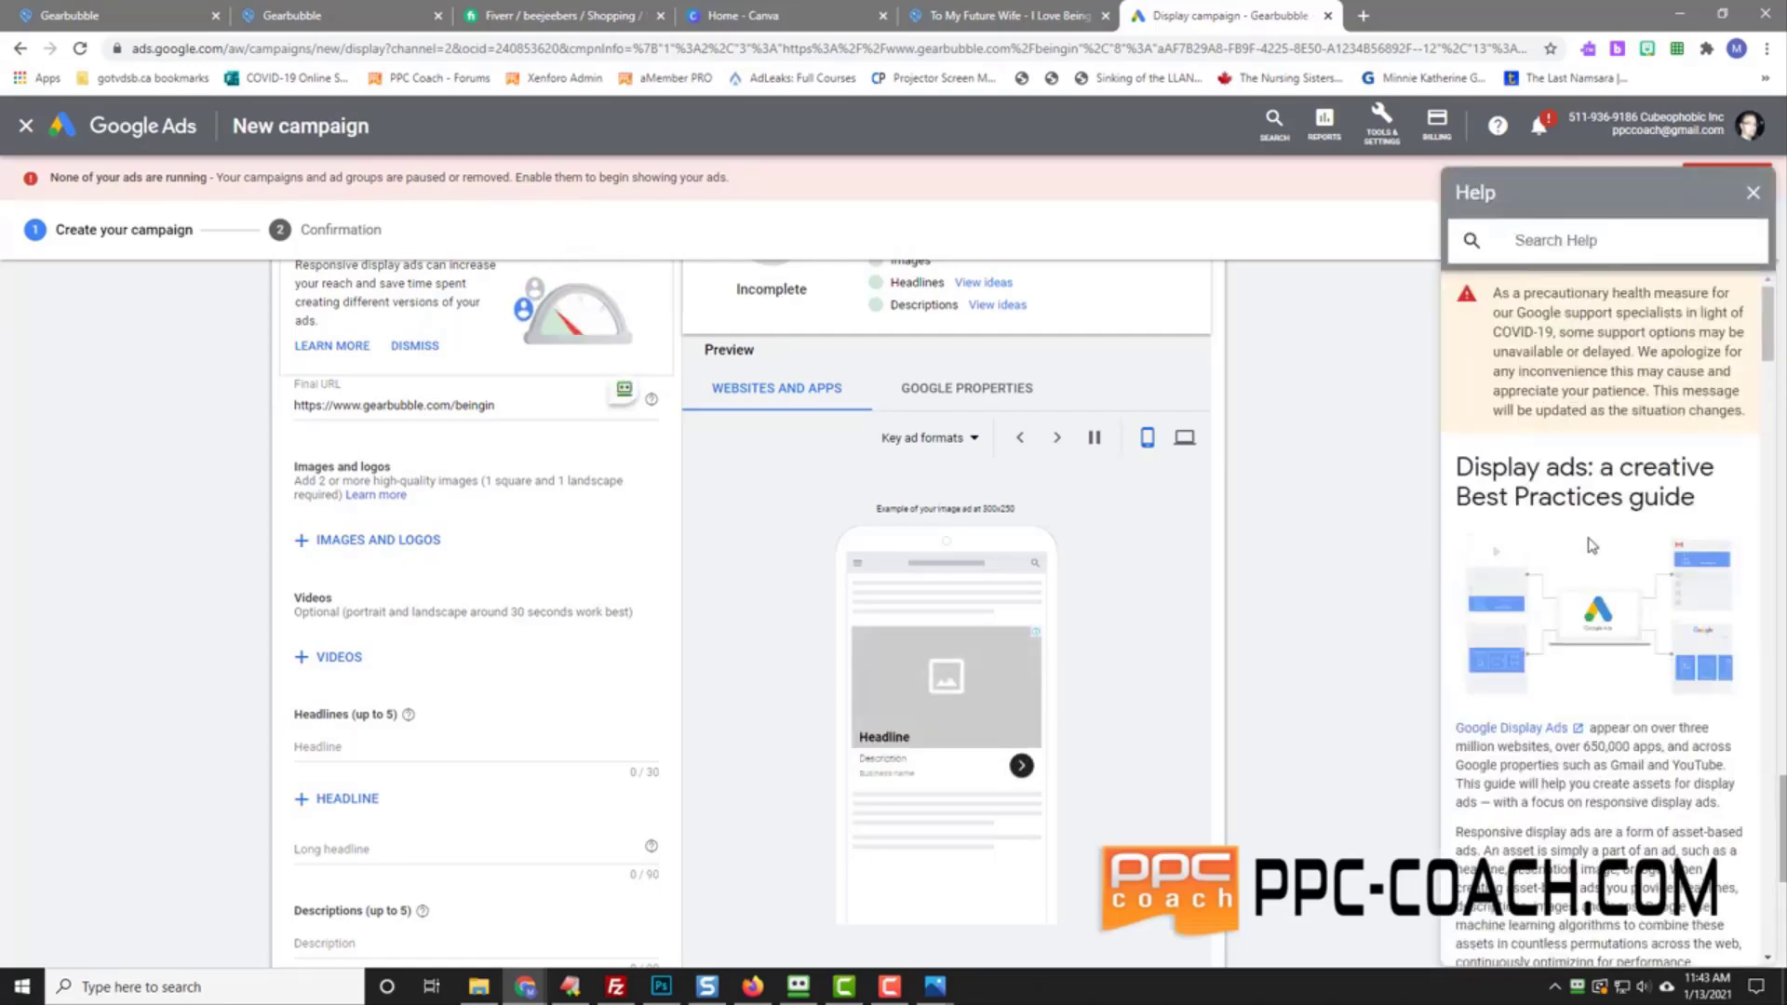
scroll(1585, 540, down, 7)
scroll(1589, 538, down, 5)
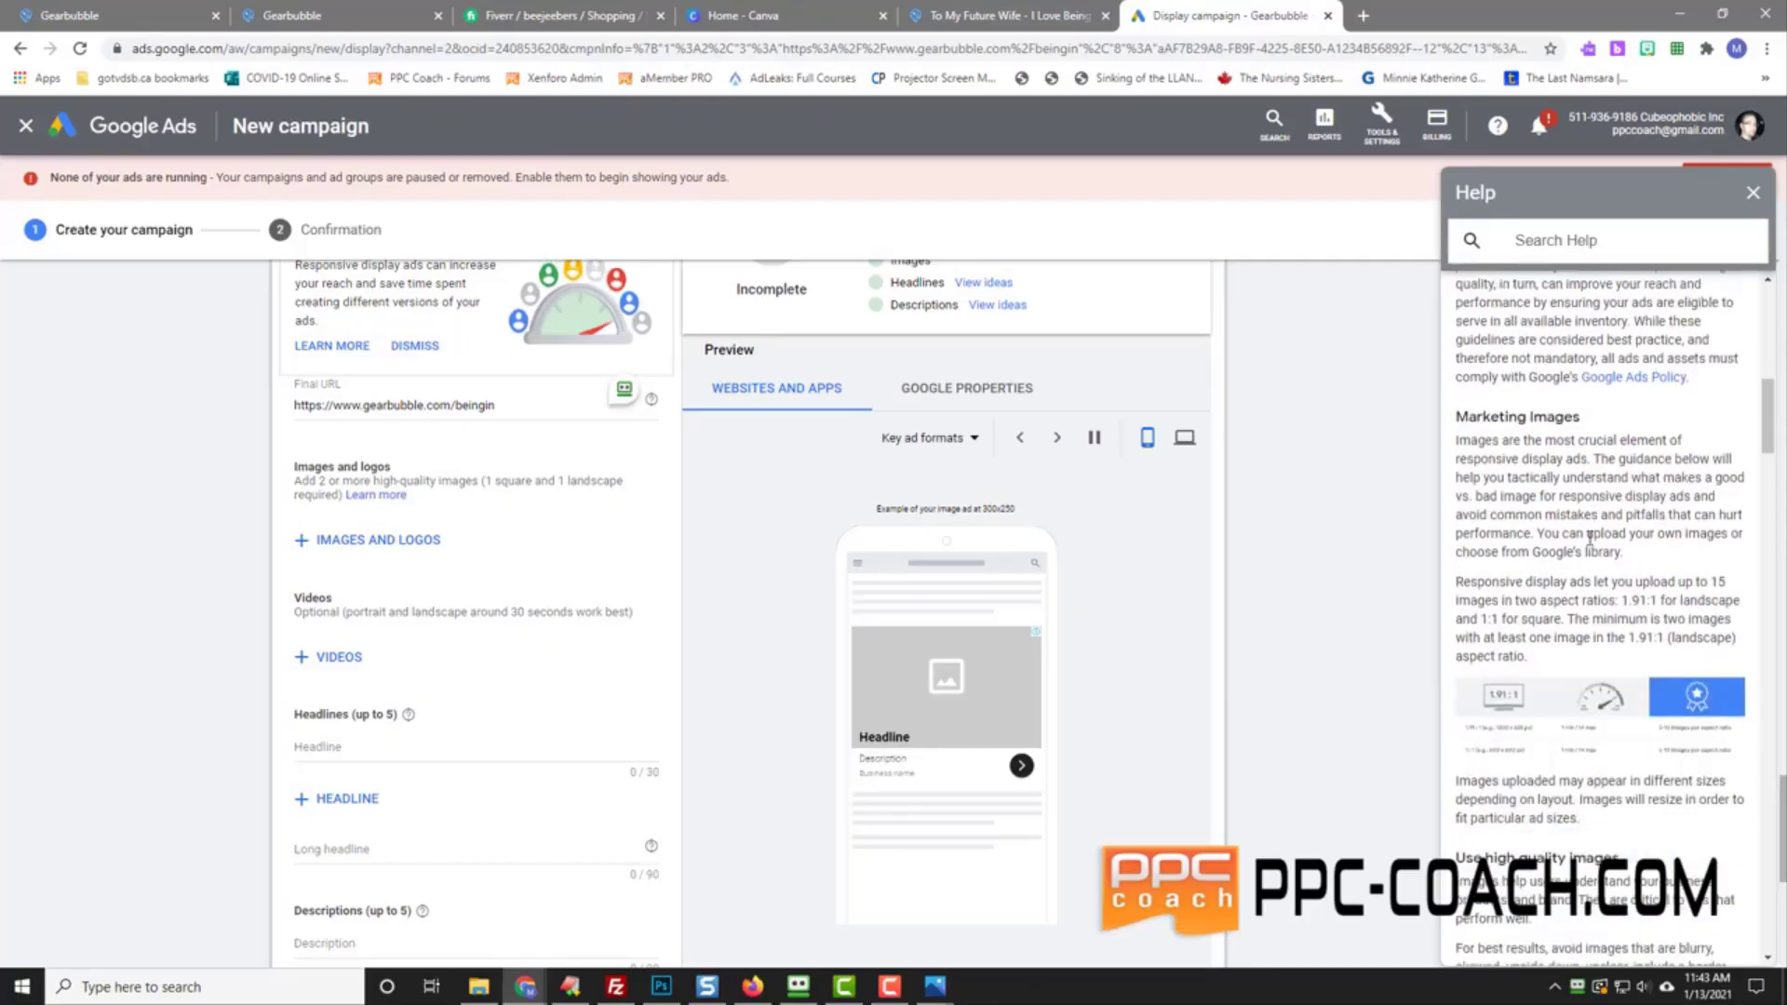
scroll(1536, 549, down, 5)
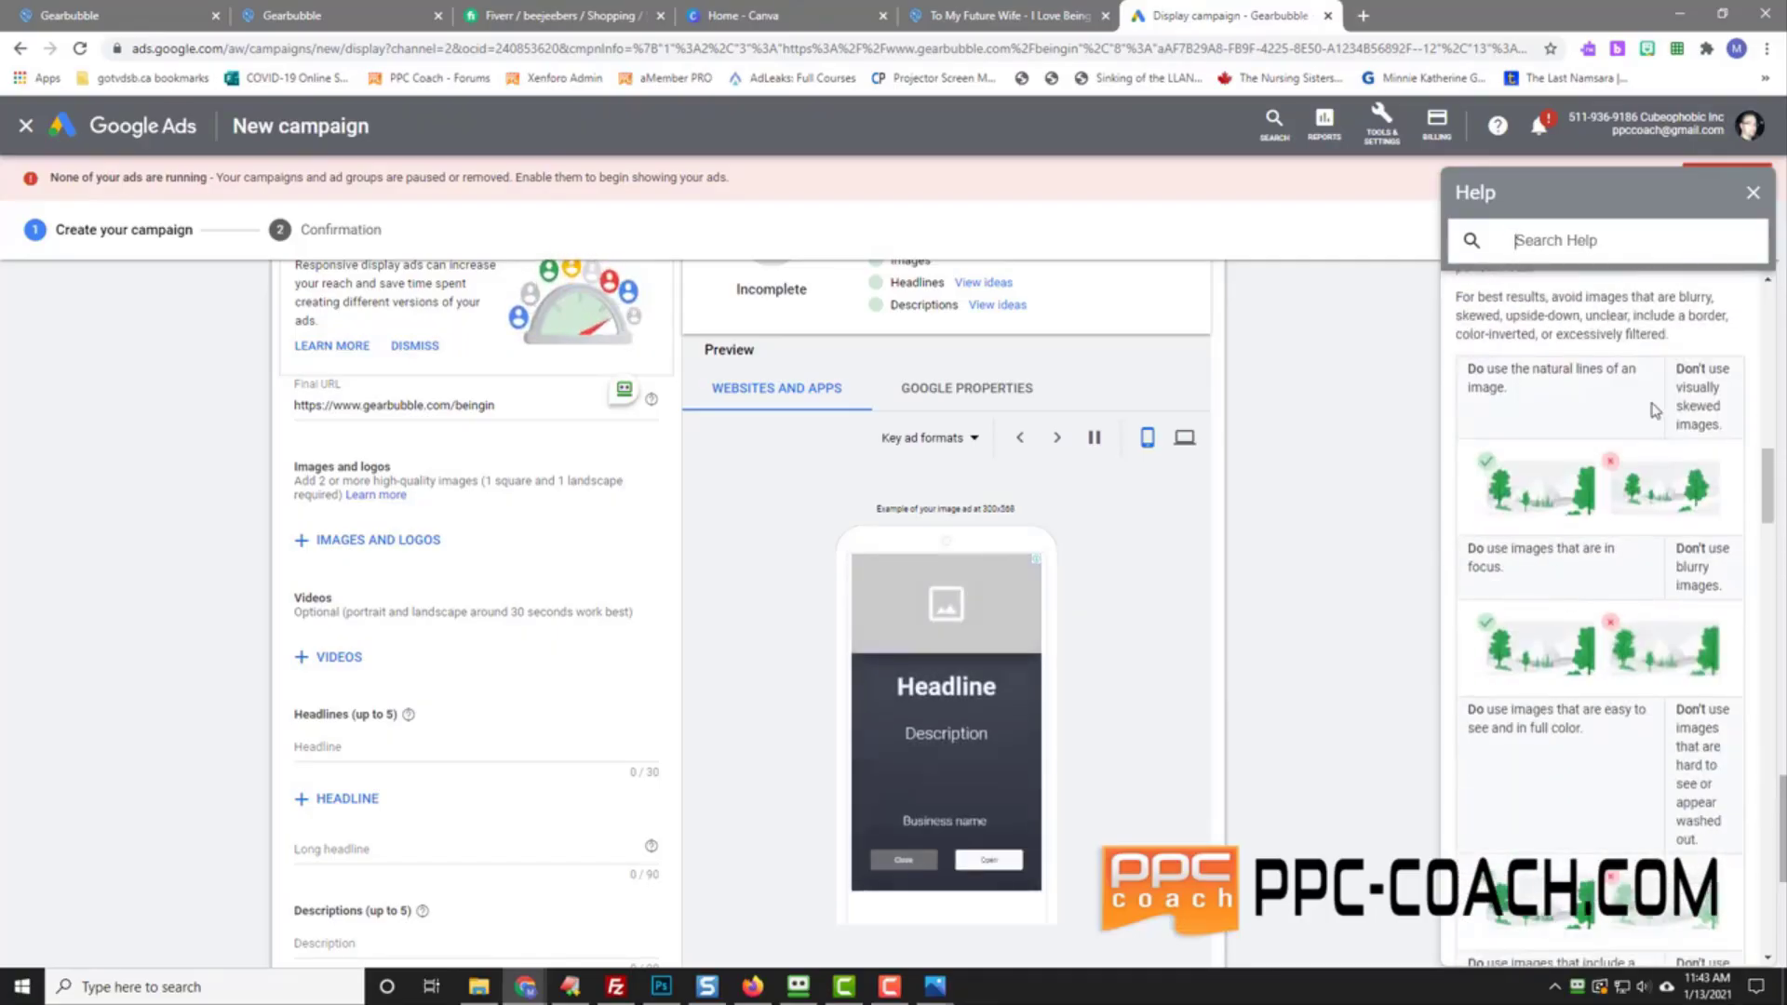
scroll(1562, 421, down, 10)
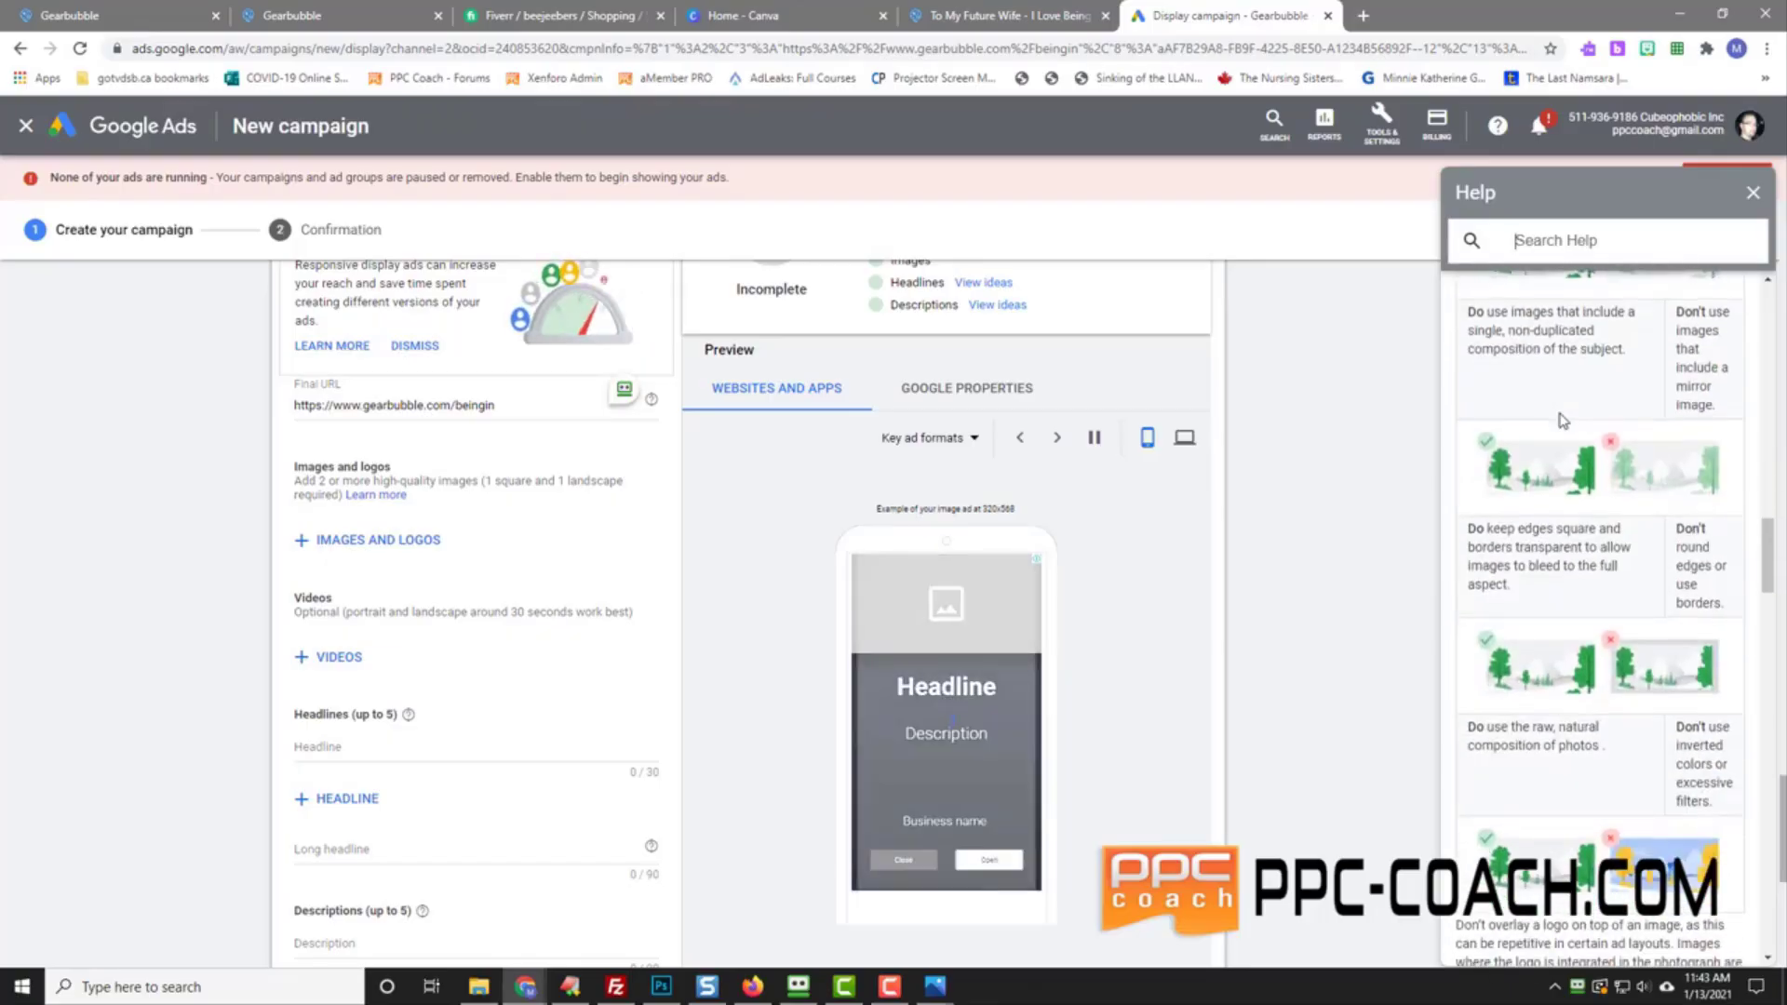
scroll(1563, 420, down, 10)
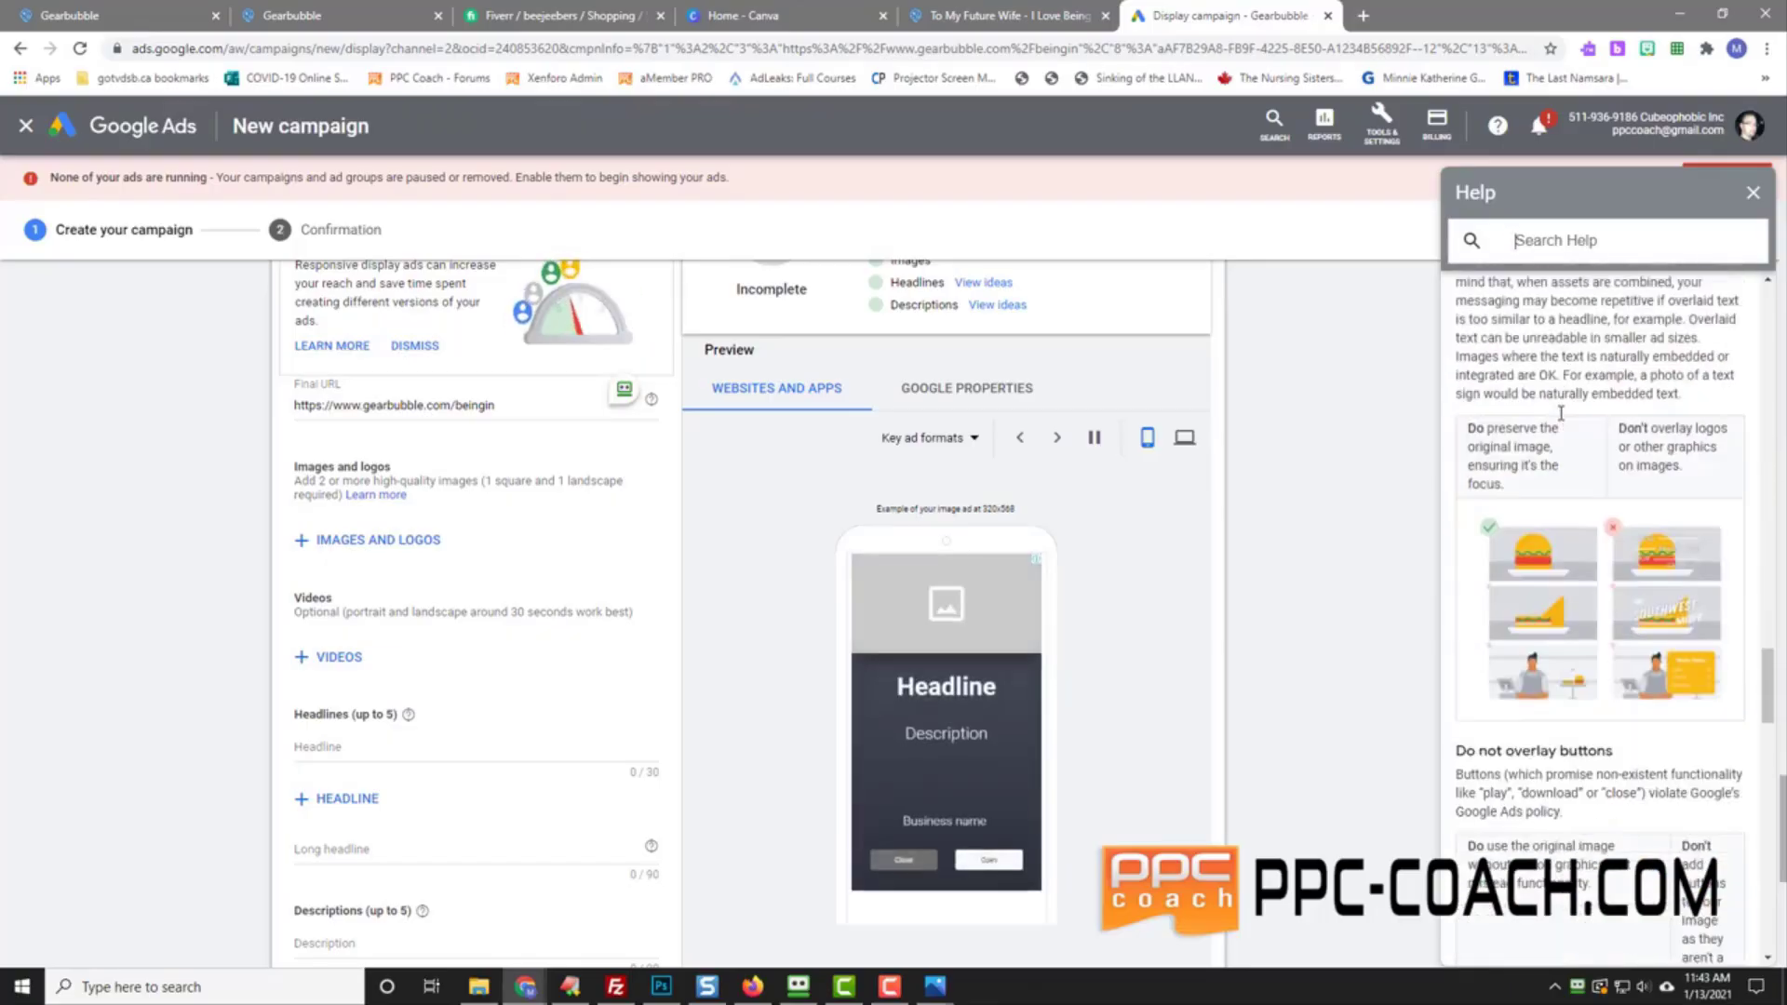
scroll(1563, 420, up, 6)
scroll(1562, 421, down, 14)
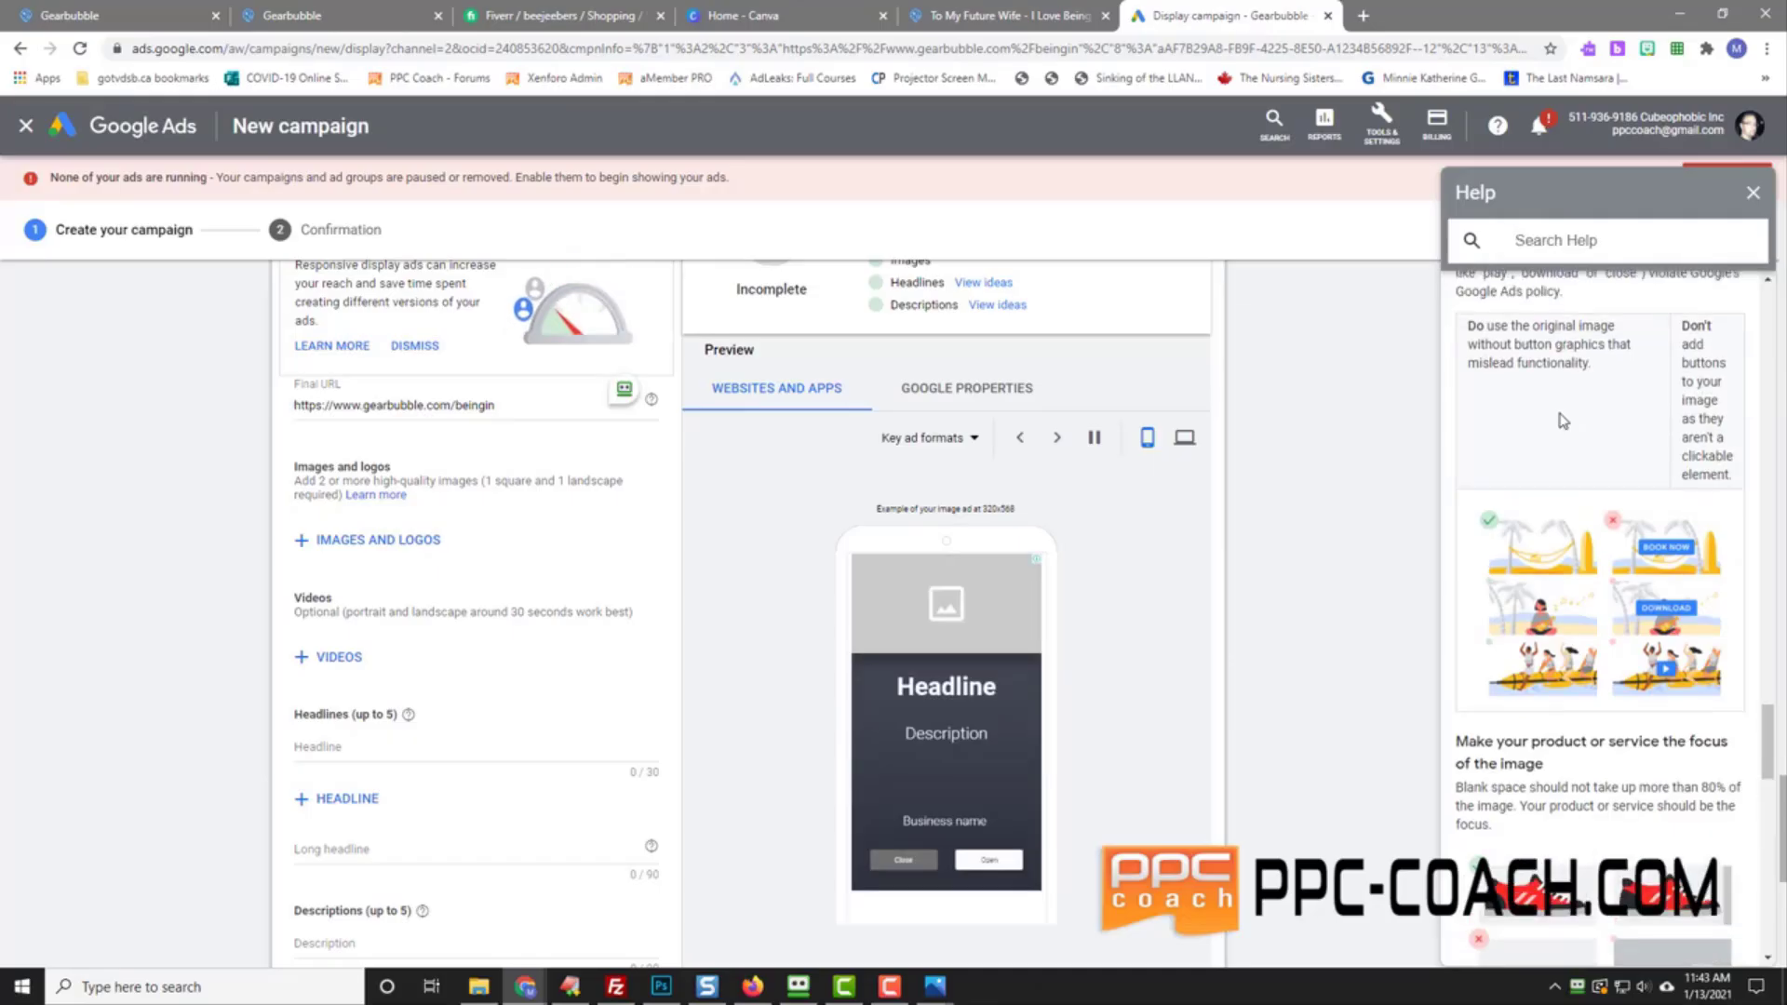
scroll(1562, 420, down, 6)
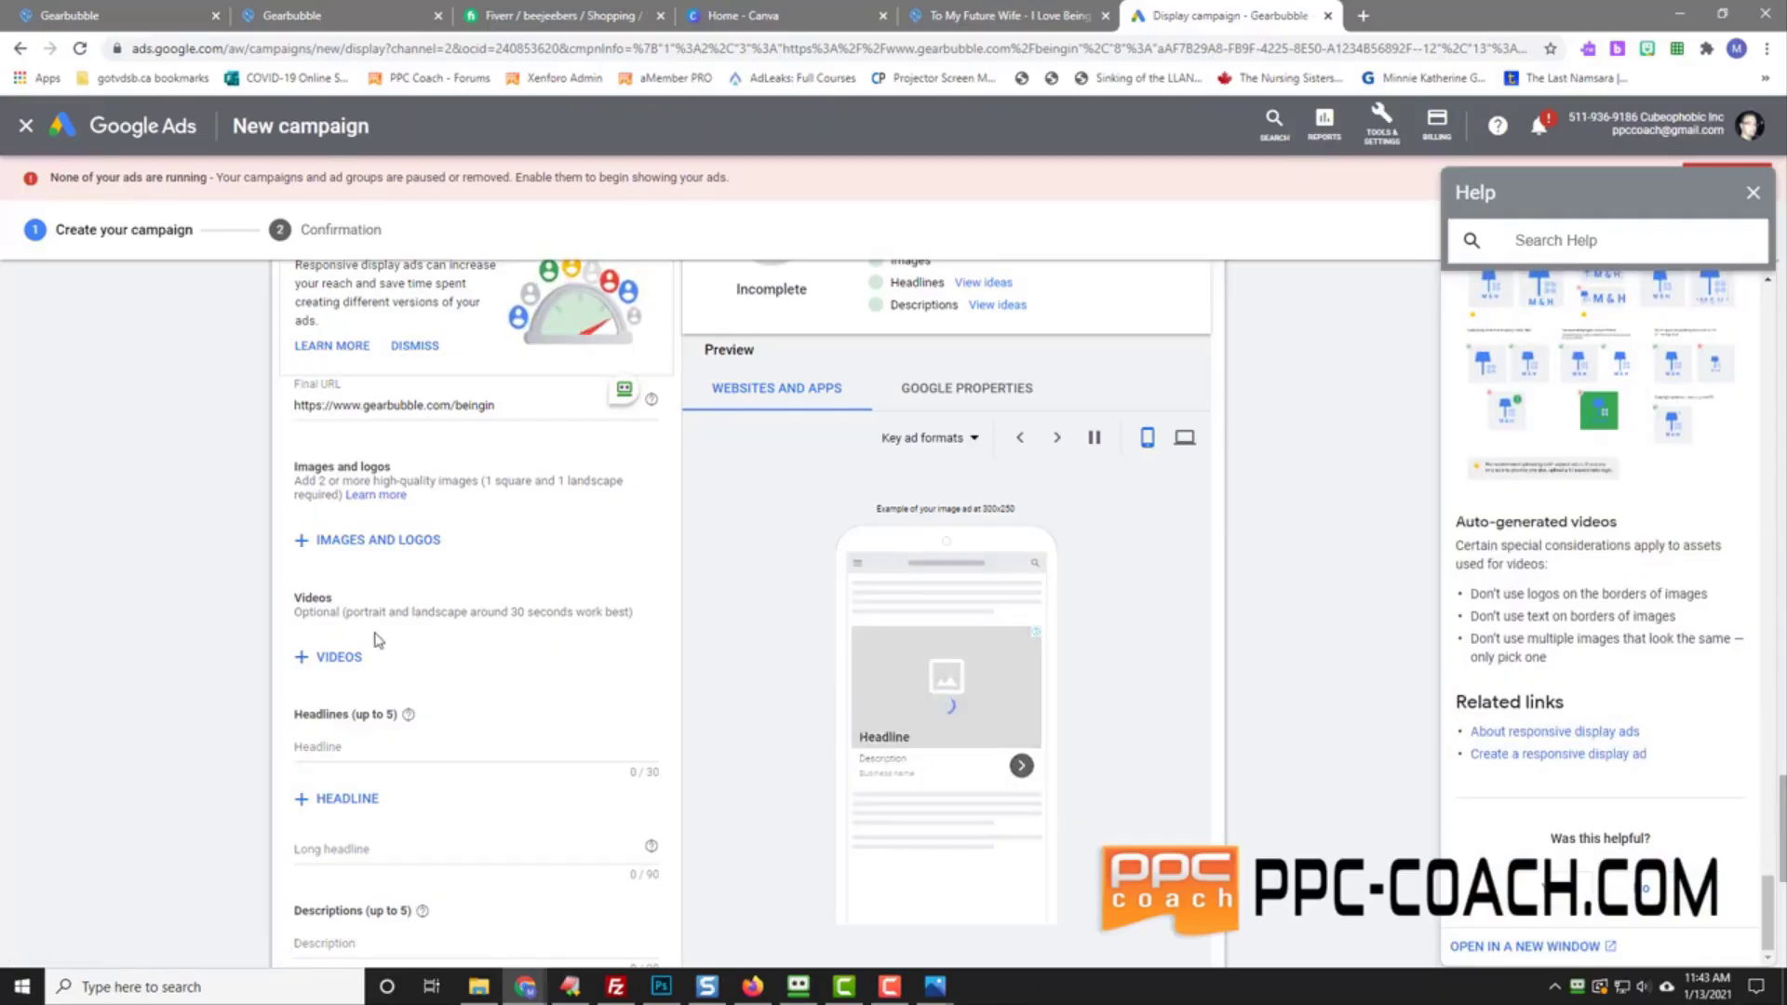
scroll(166, 544, up, 2)
scroll(166, 543, up, 4)
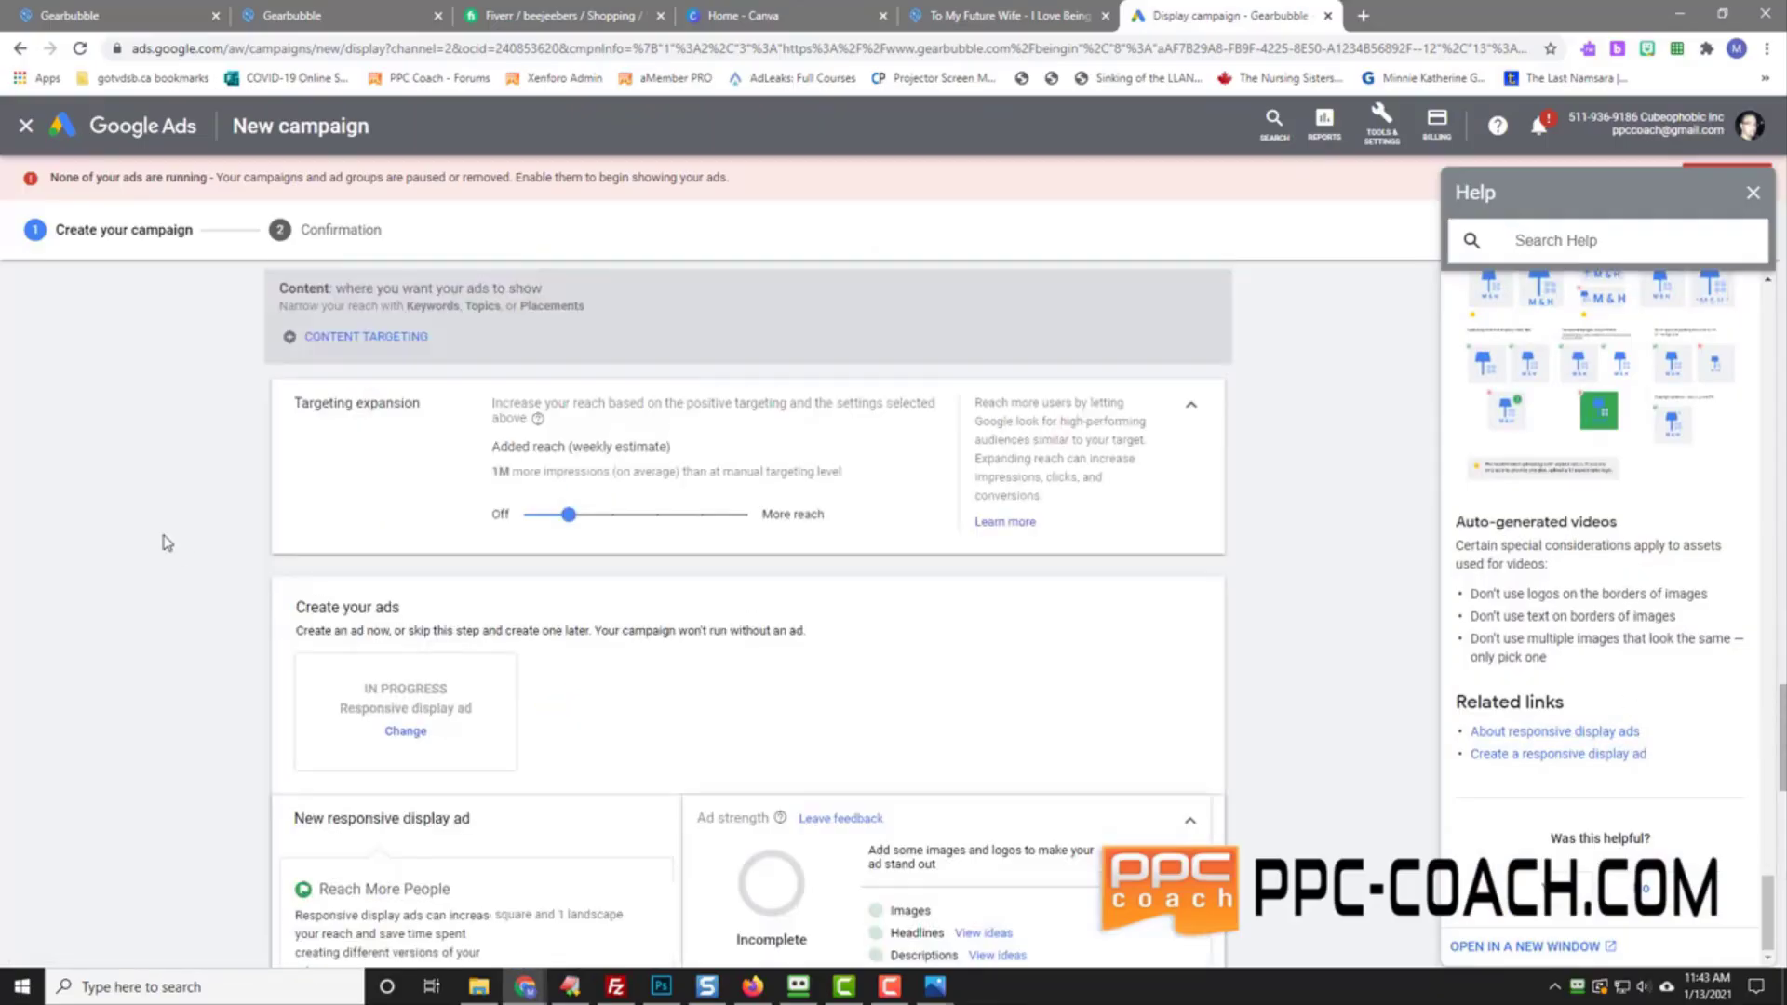
scroll(165, 544, down, 2)
Step: Switch the ad from a responsive ad to Upload display ads and close the Help panel
click(403, 515)
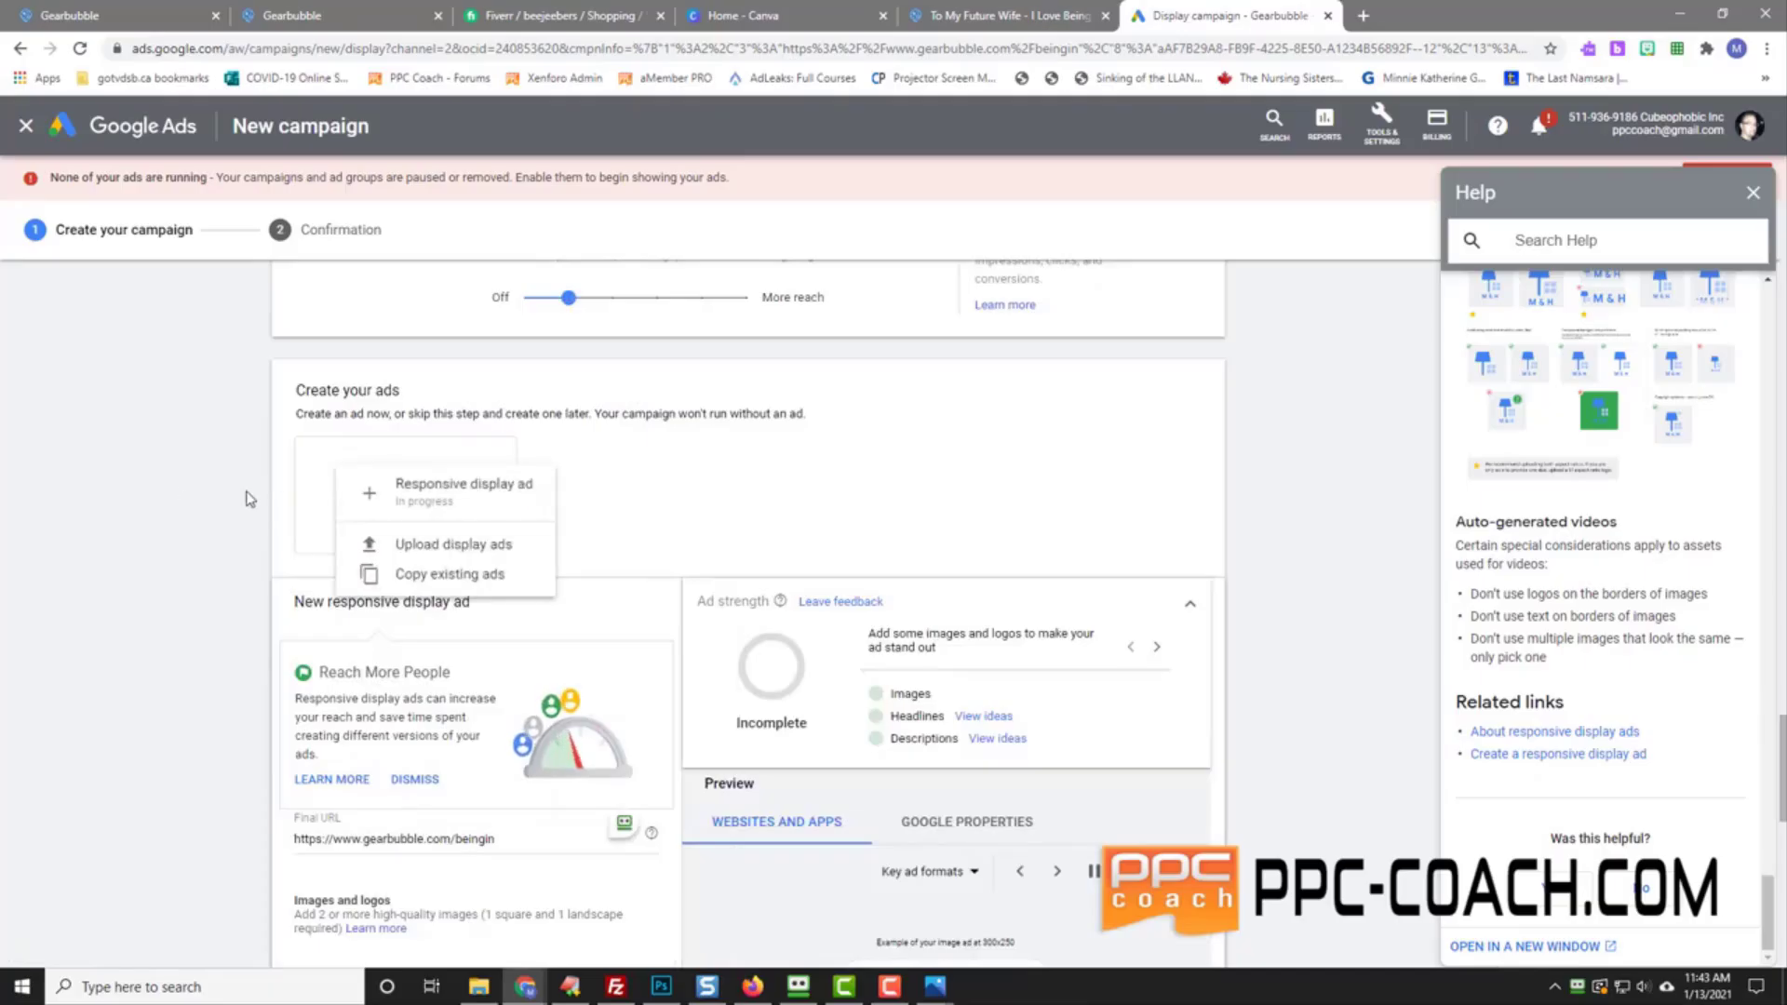
click(455, 549)
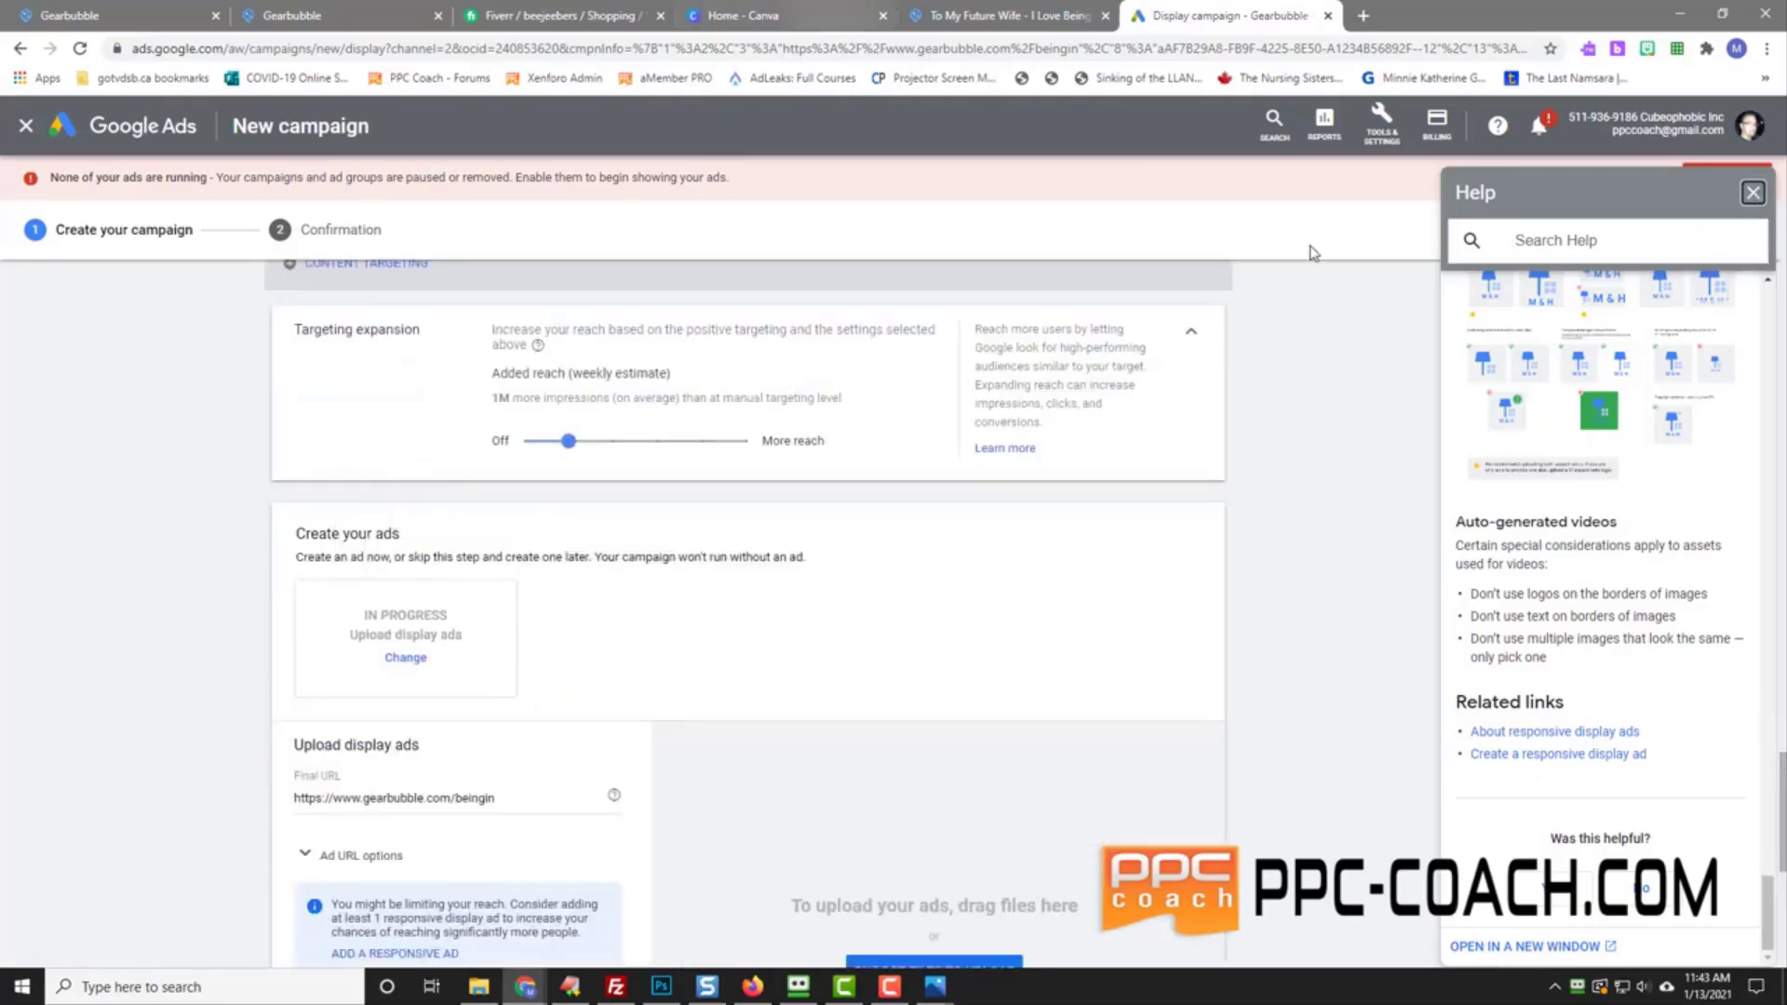
click(1752, 192)
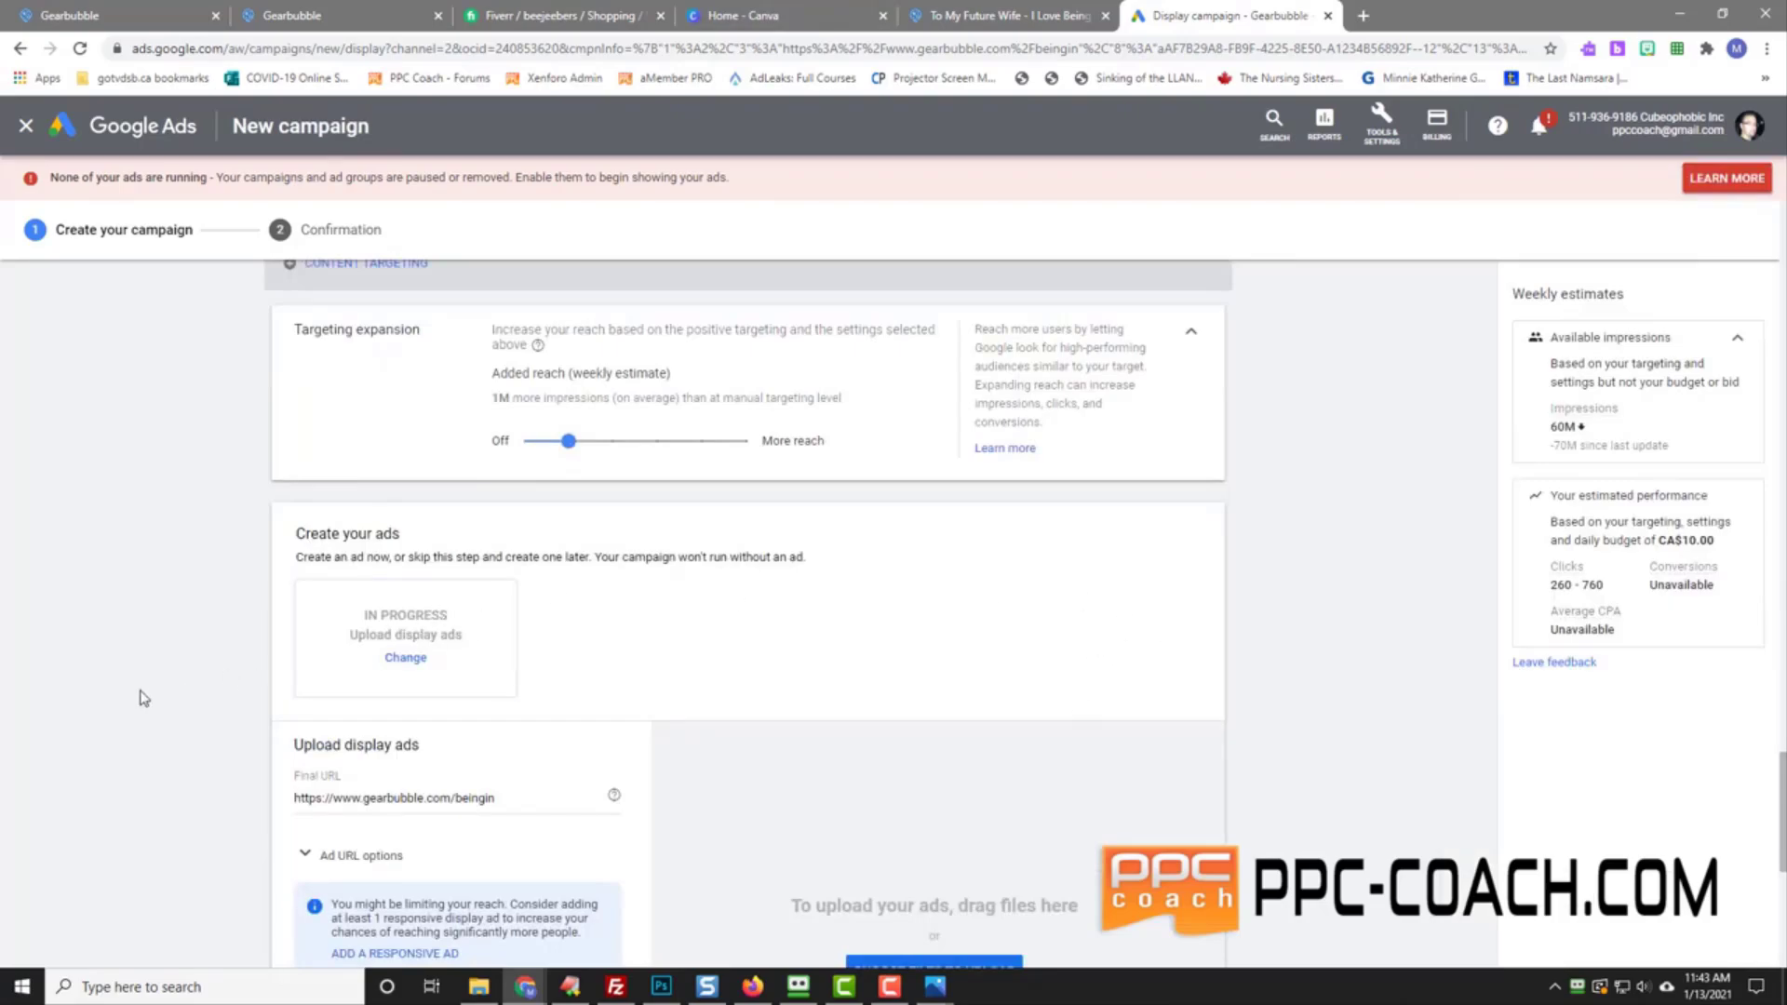
scroll(140, 698, down, 5)
scroll(140, 693, up, 2)
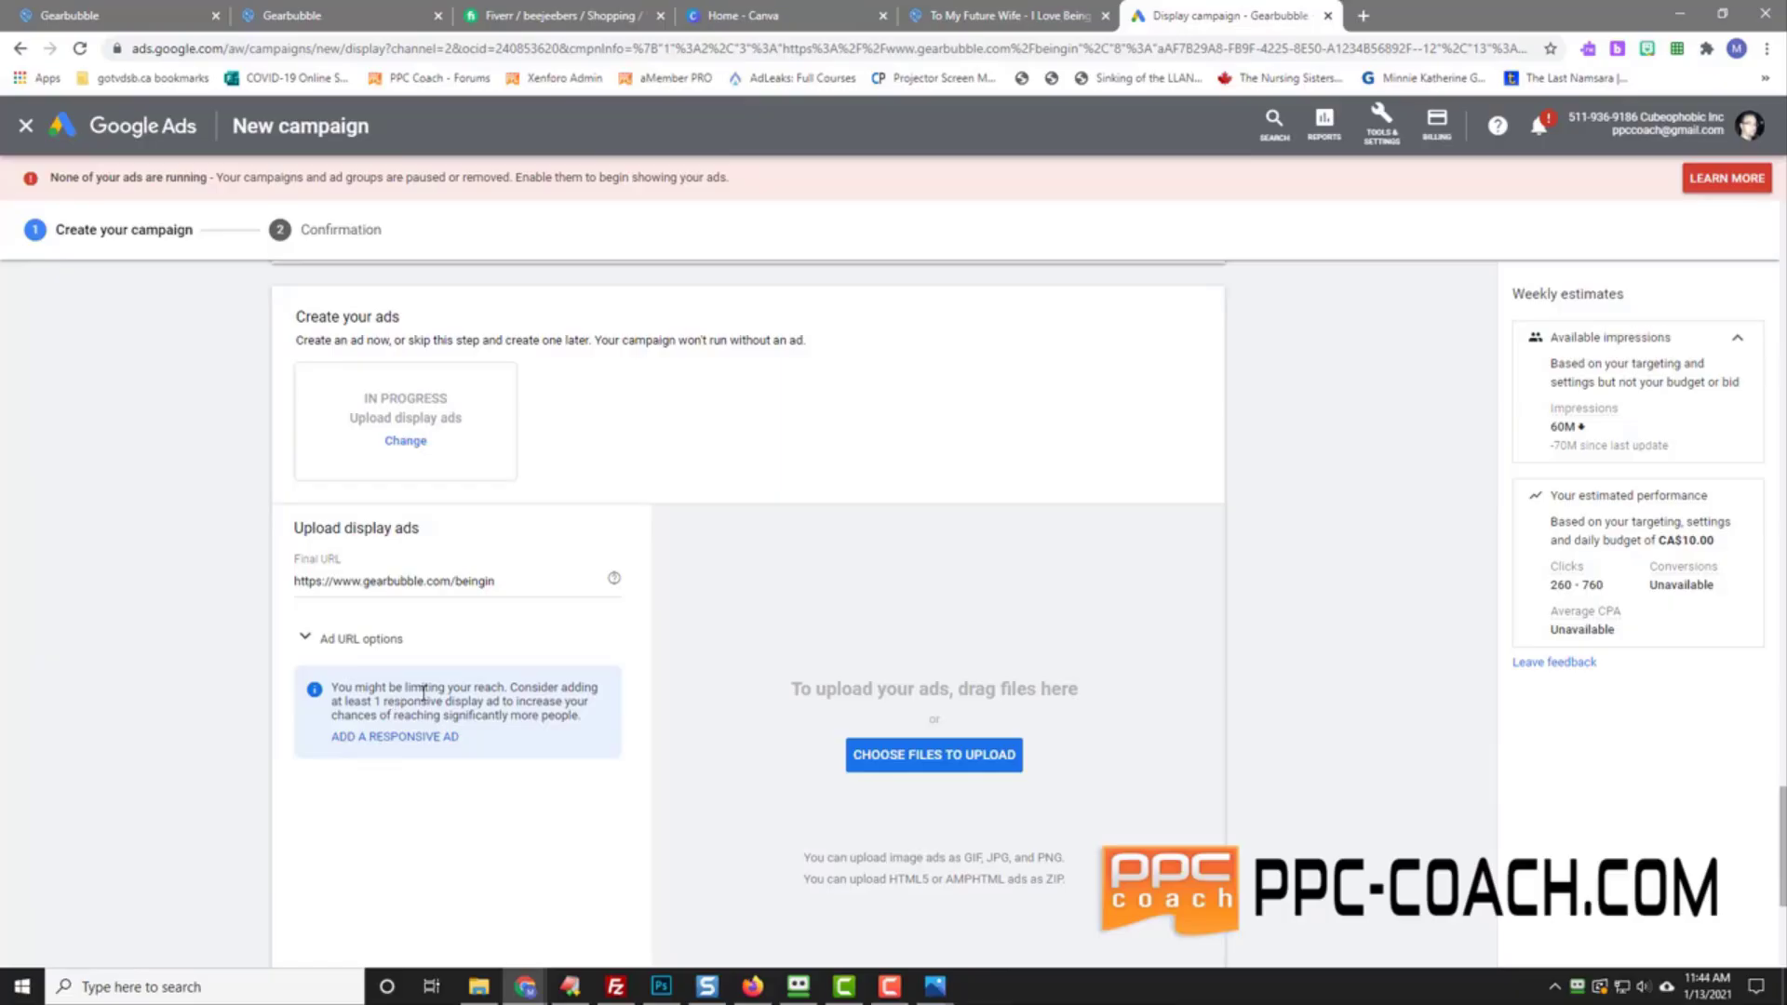
scroll(225, 715, down, 2)
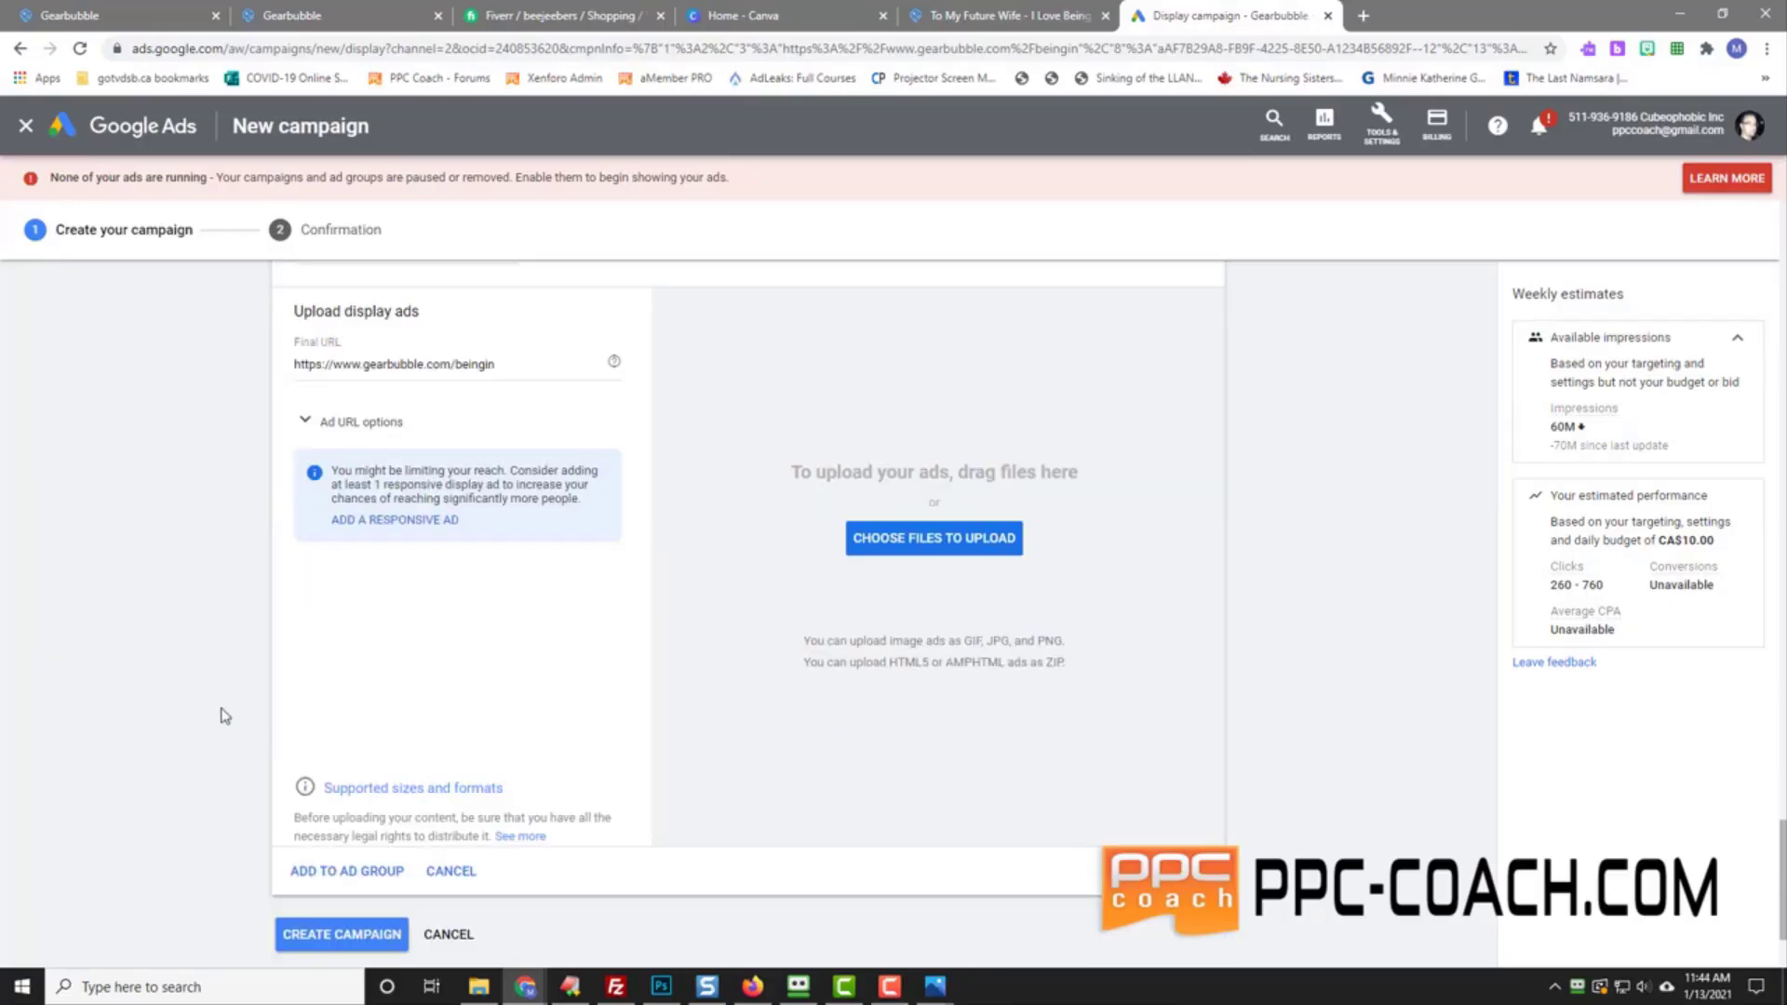
Step: Capture Google Ads' supported ad sizes and formats list into Snagit, then close the list
click(426, 790)
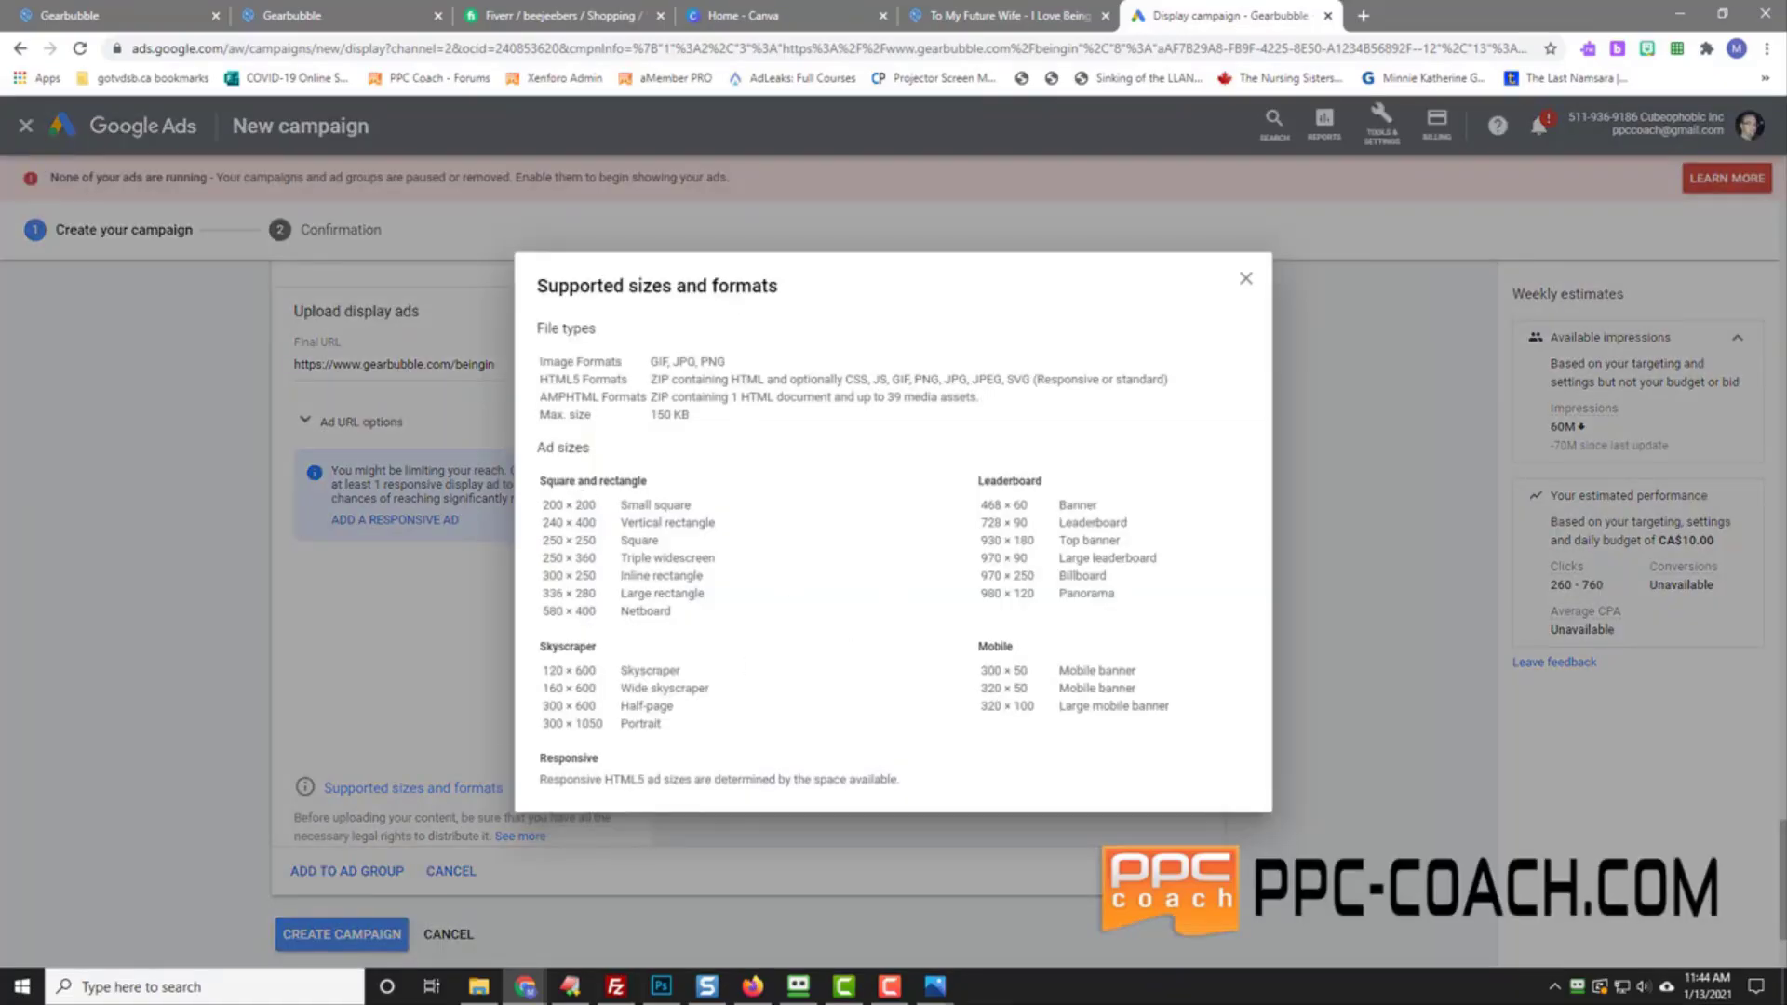
key(Print)
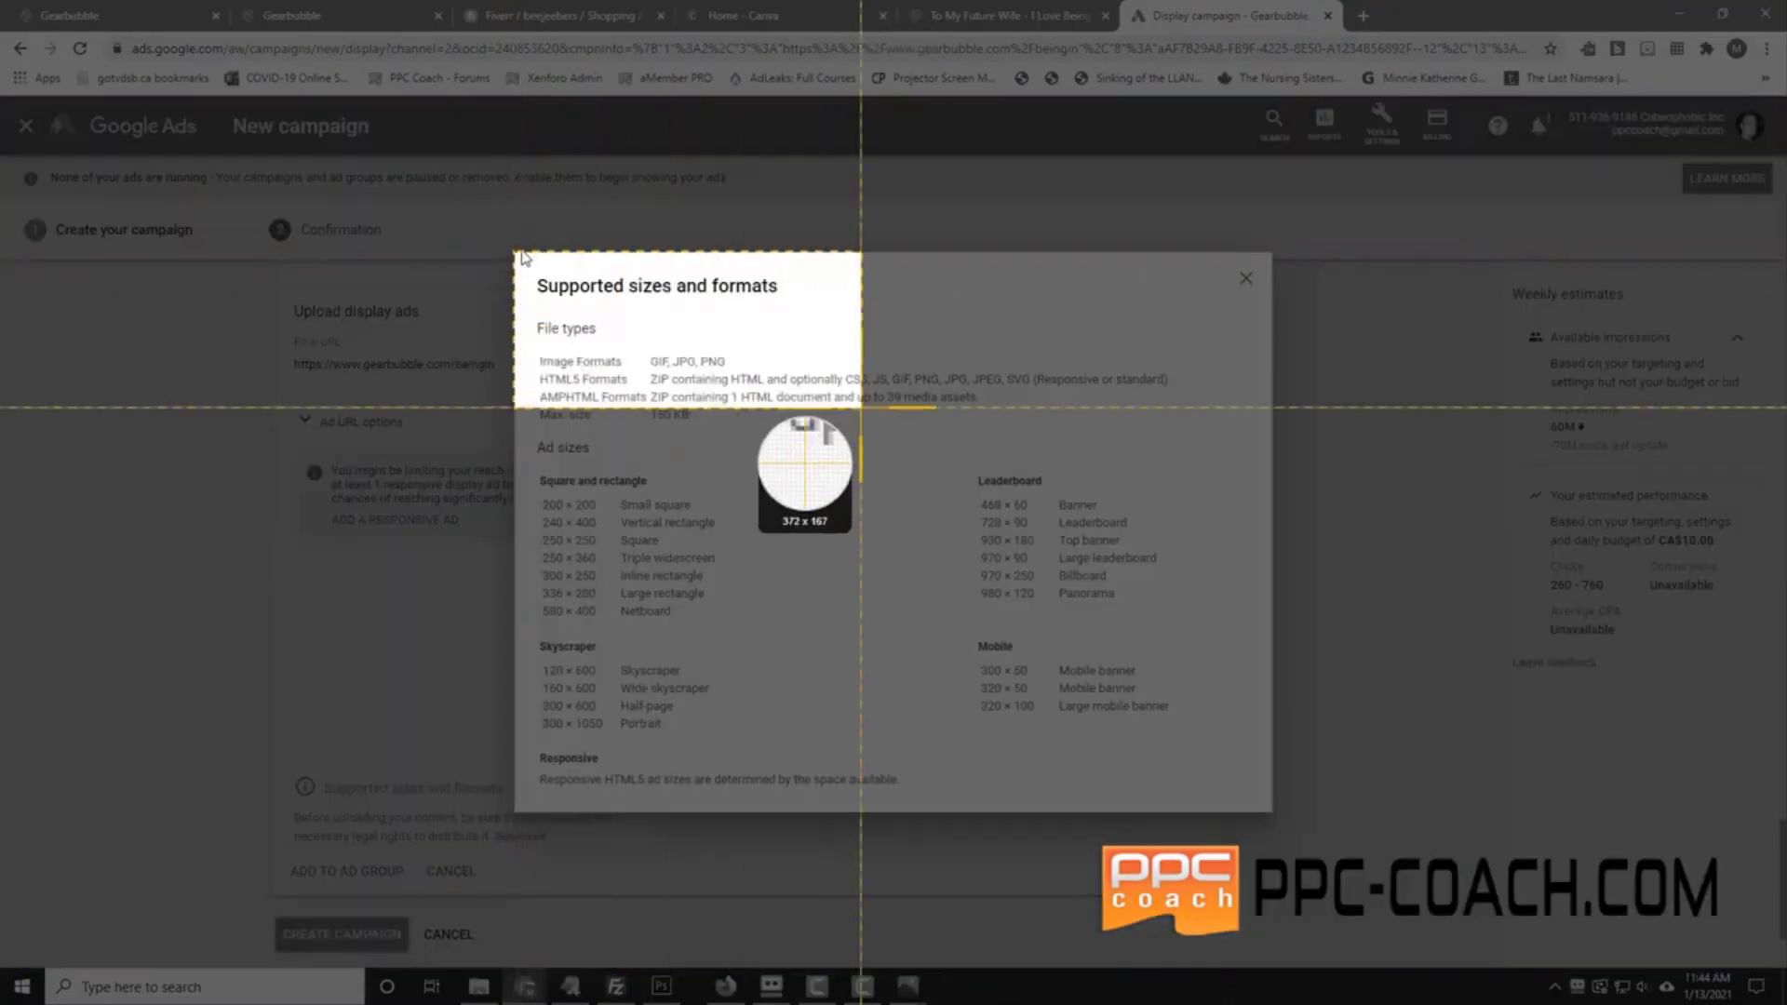
drag(515, 251, 1272, 812)
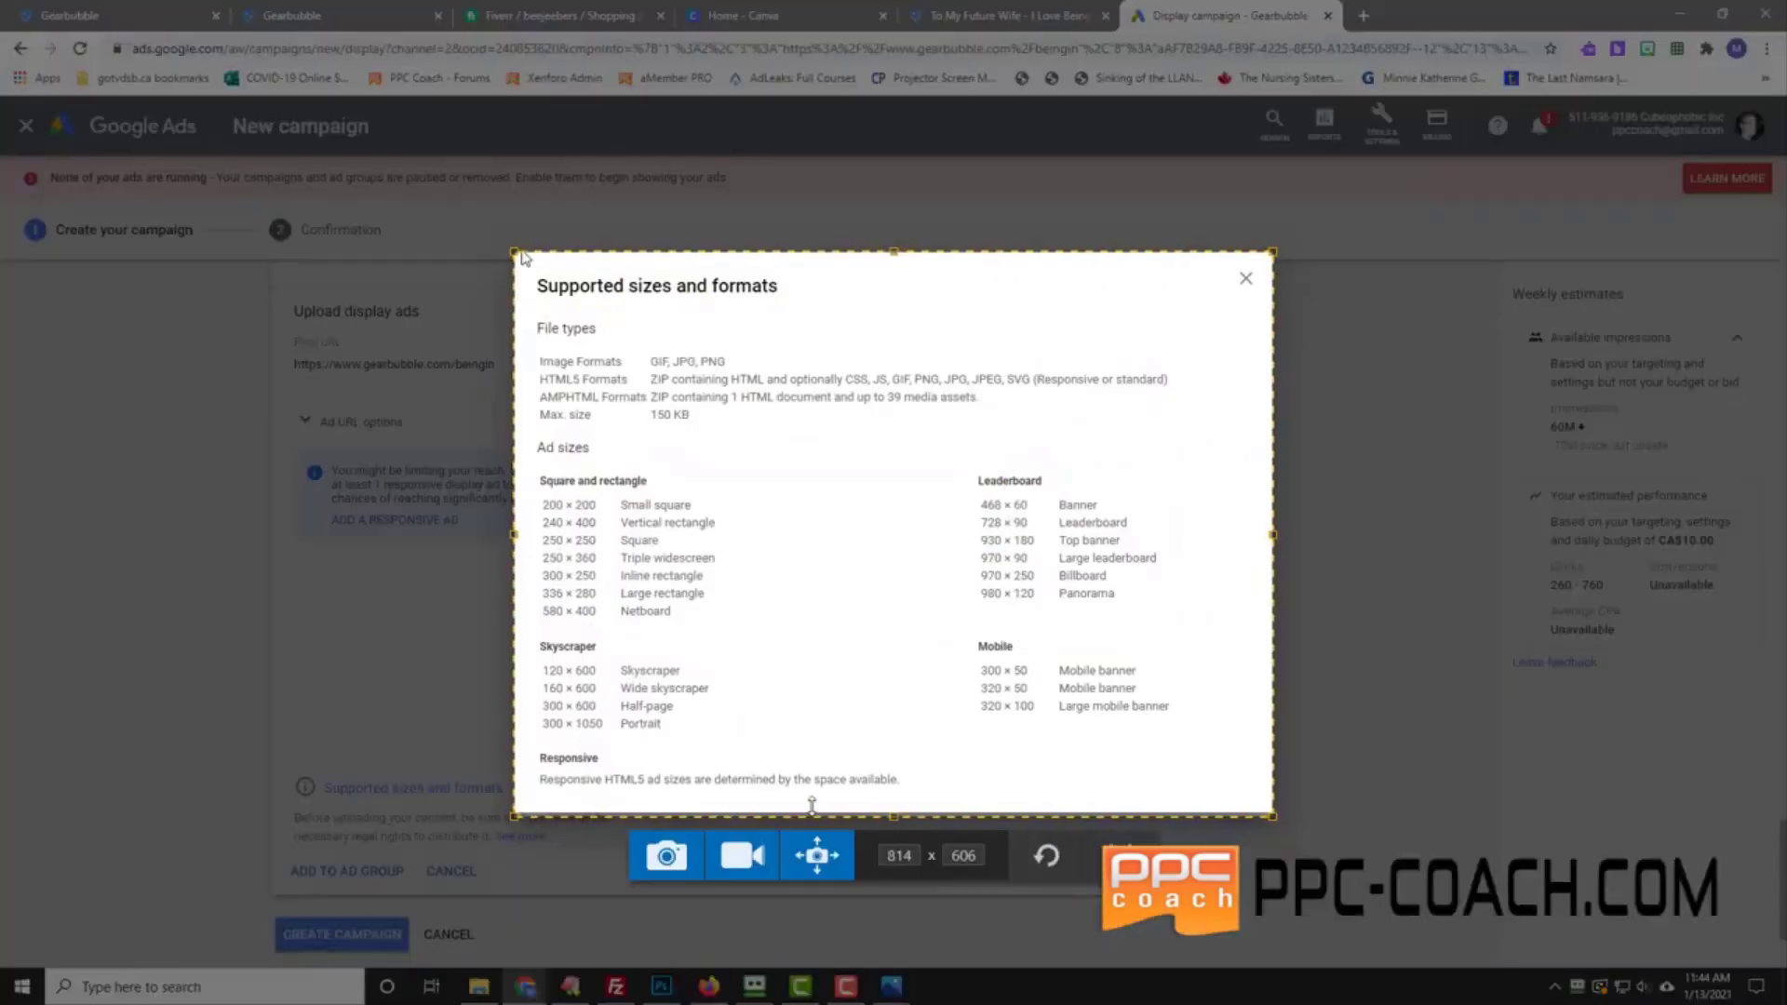
click(668, 858)
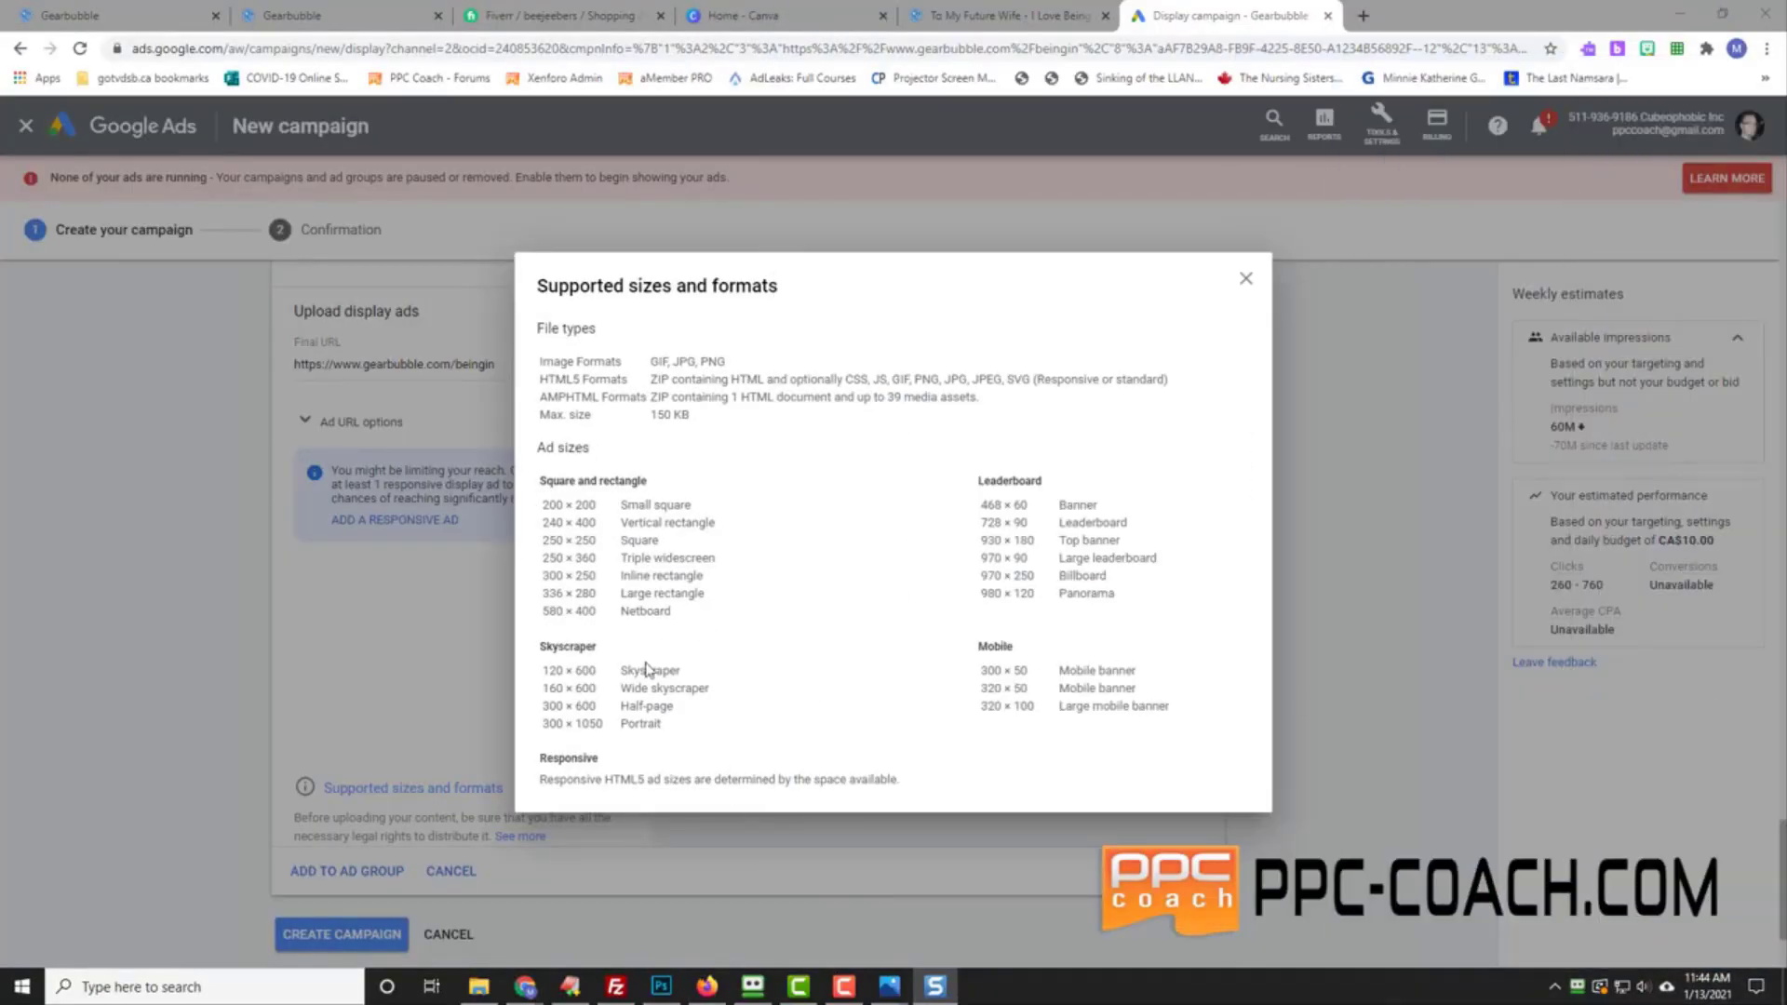
click(1245, 278)
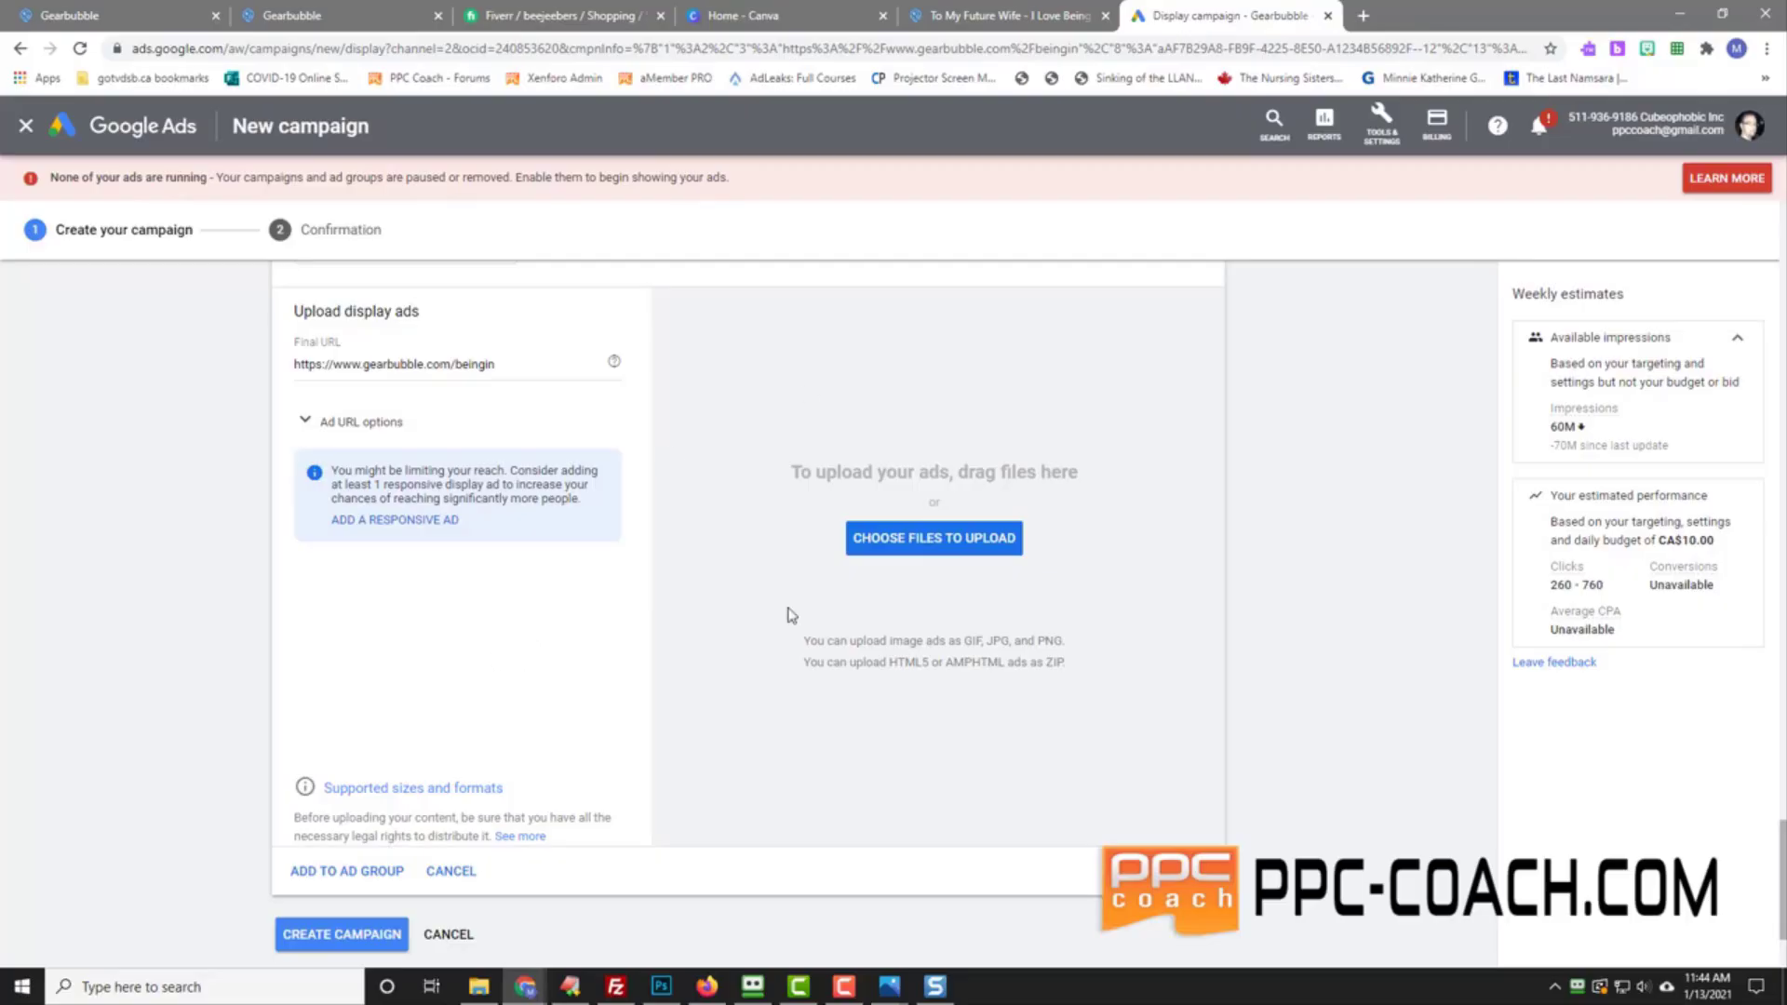
Step: From Canva's home page, create a Leaderboard Ad design and confirm it is 728 × 90 px
click(808, 17)
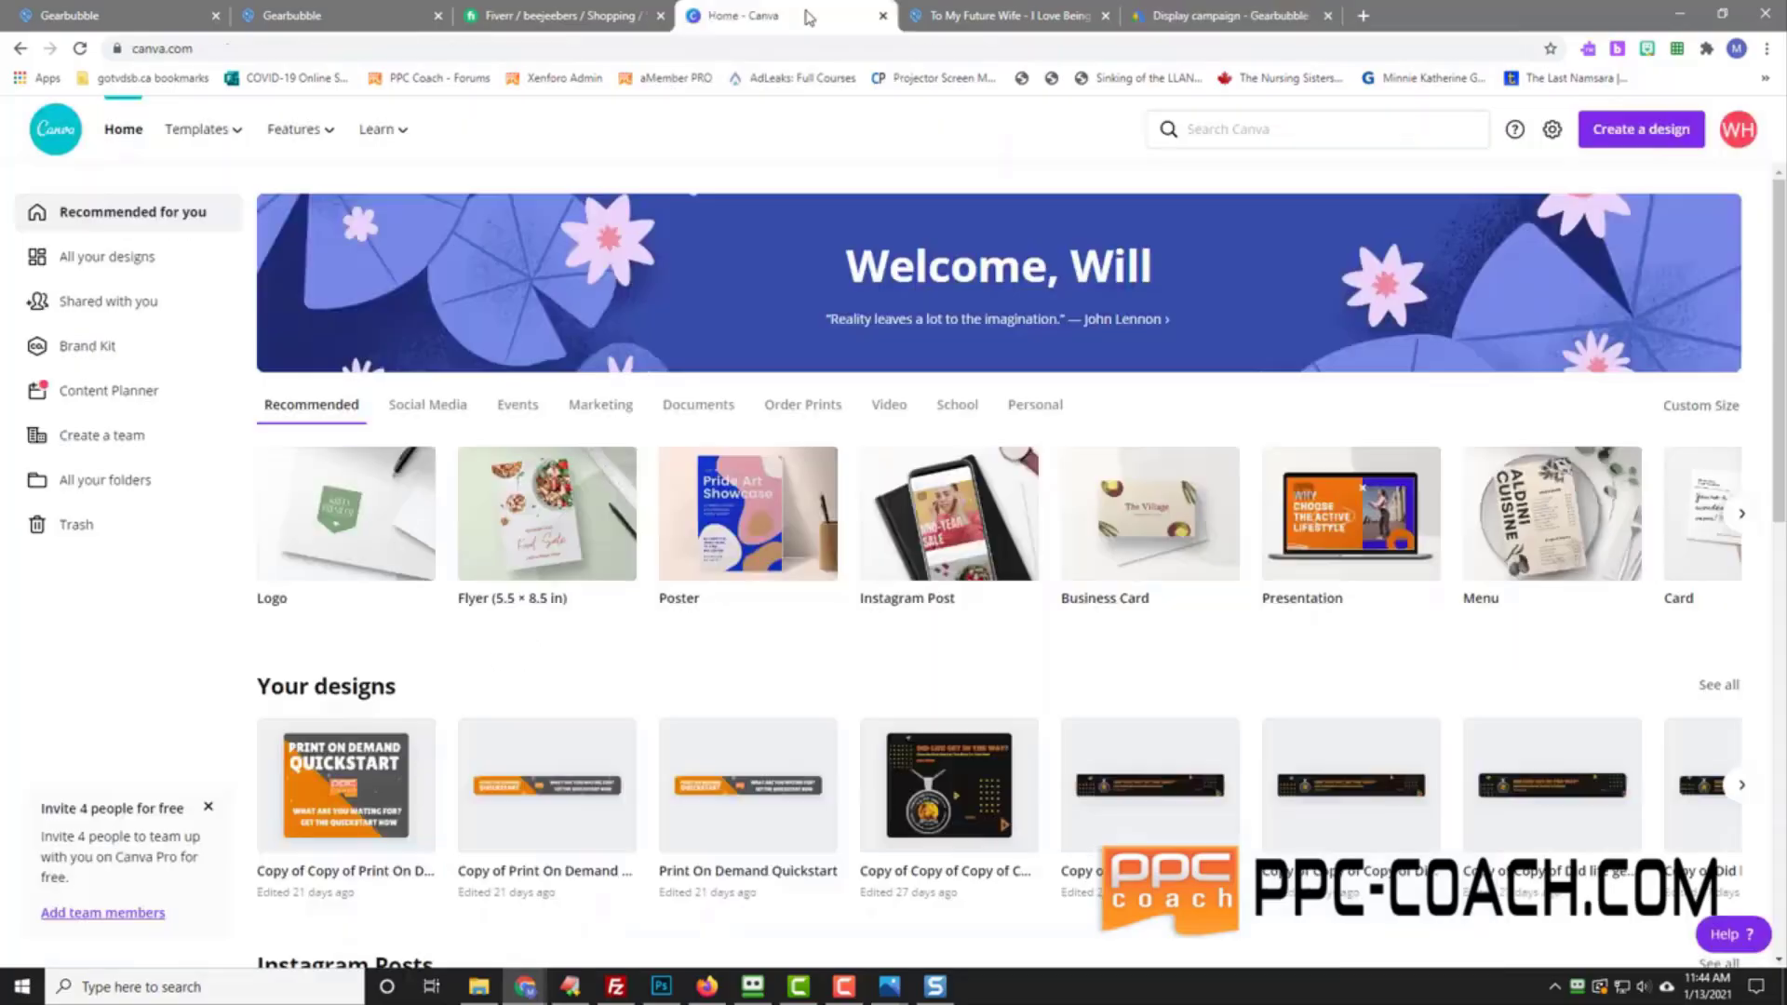
click(1644, 136)
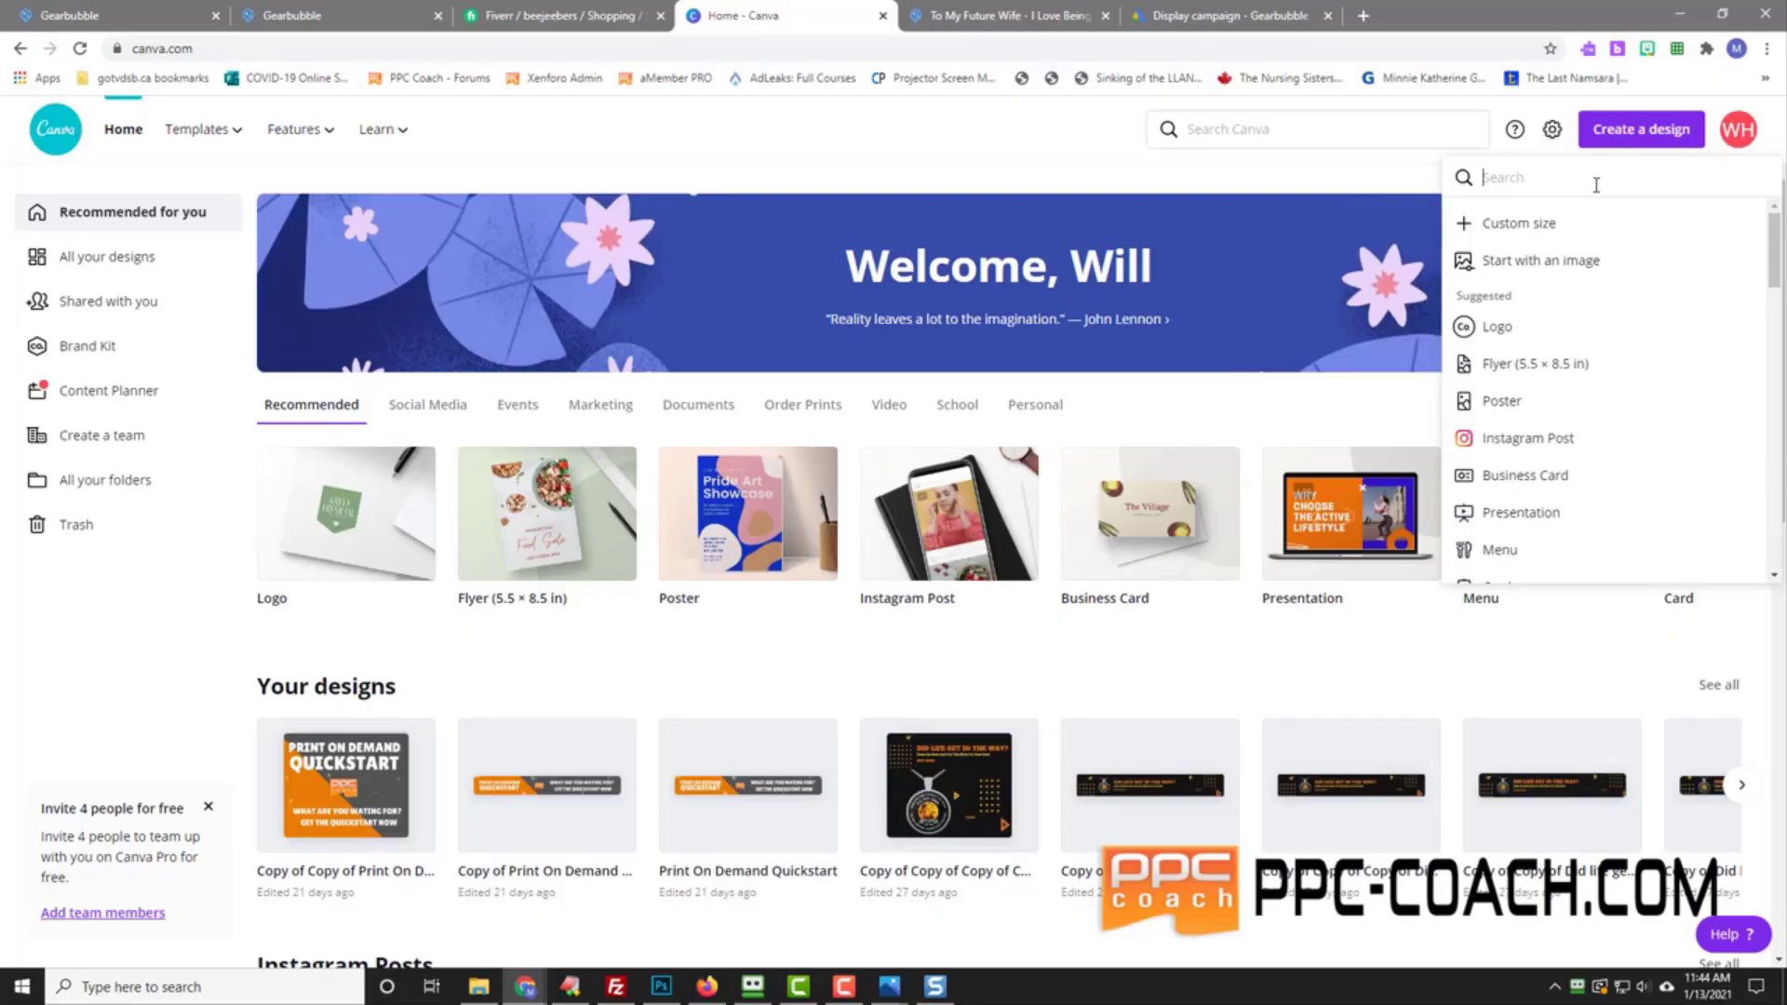
text(leaderboard)
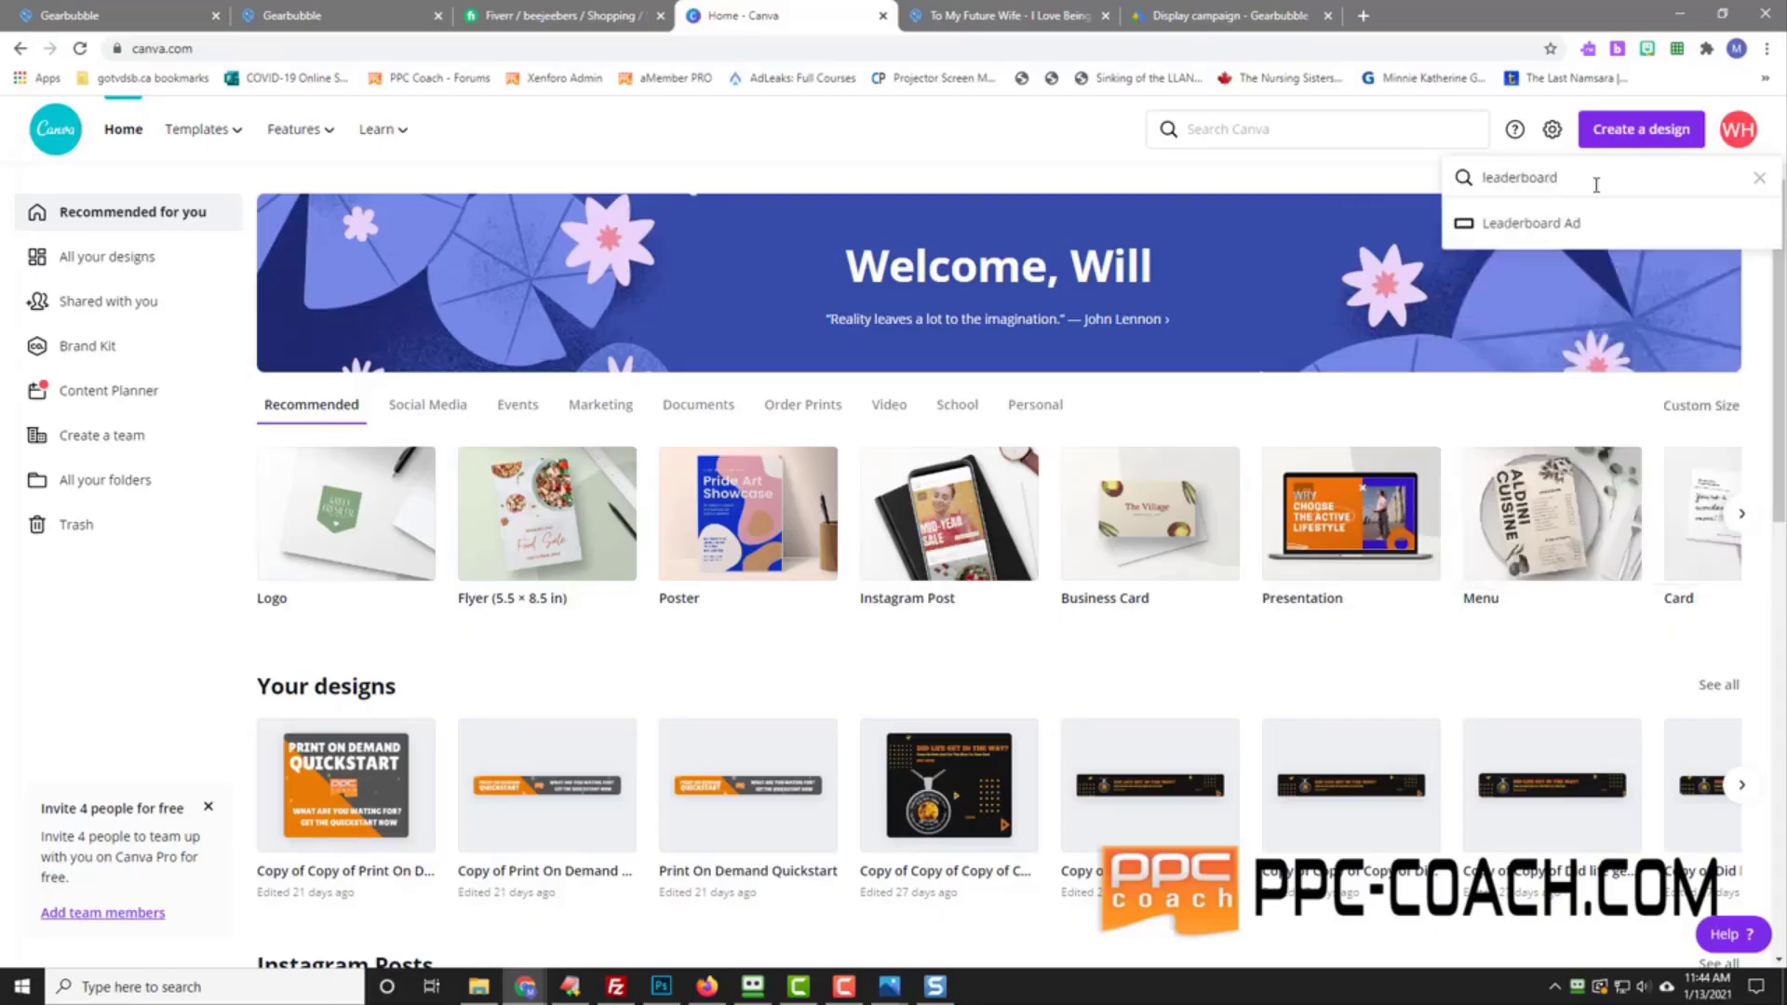
click(1545, 223)
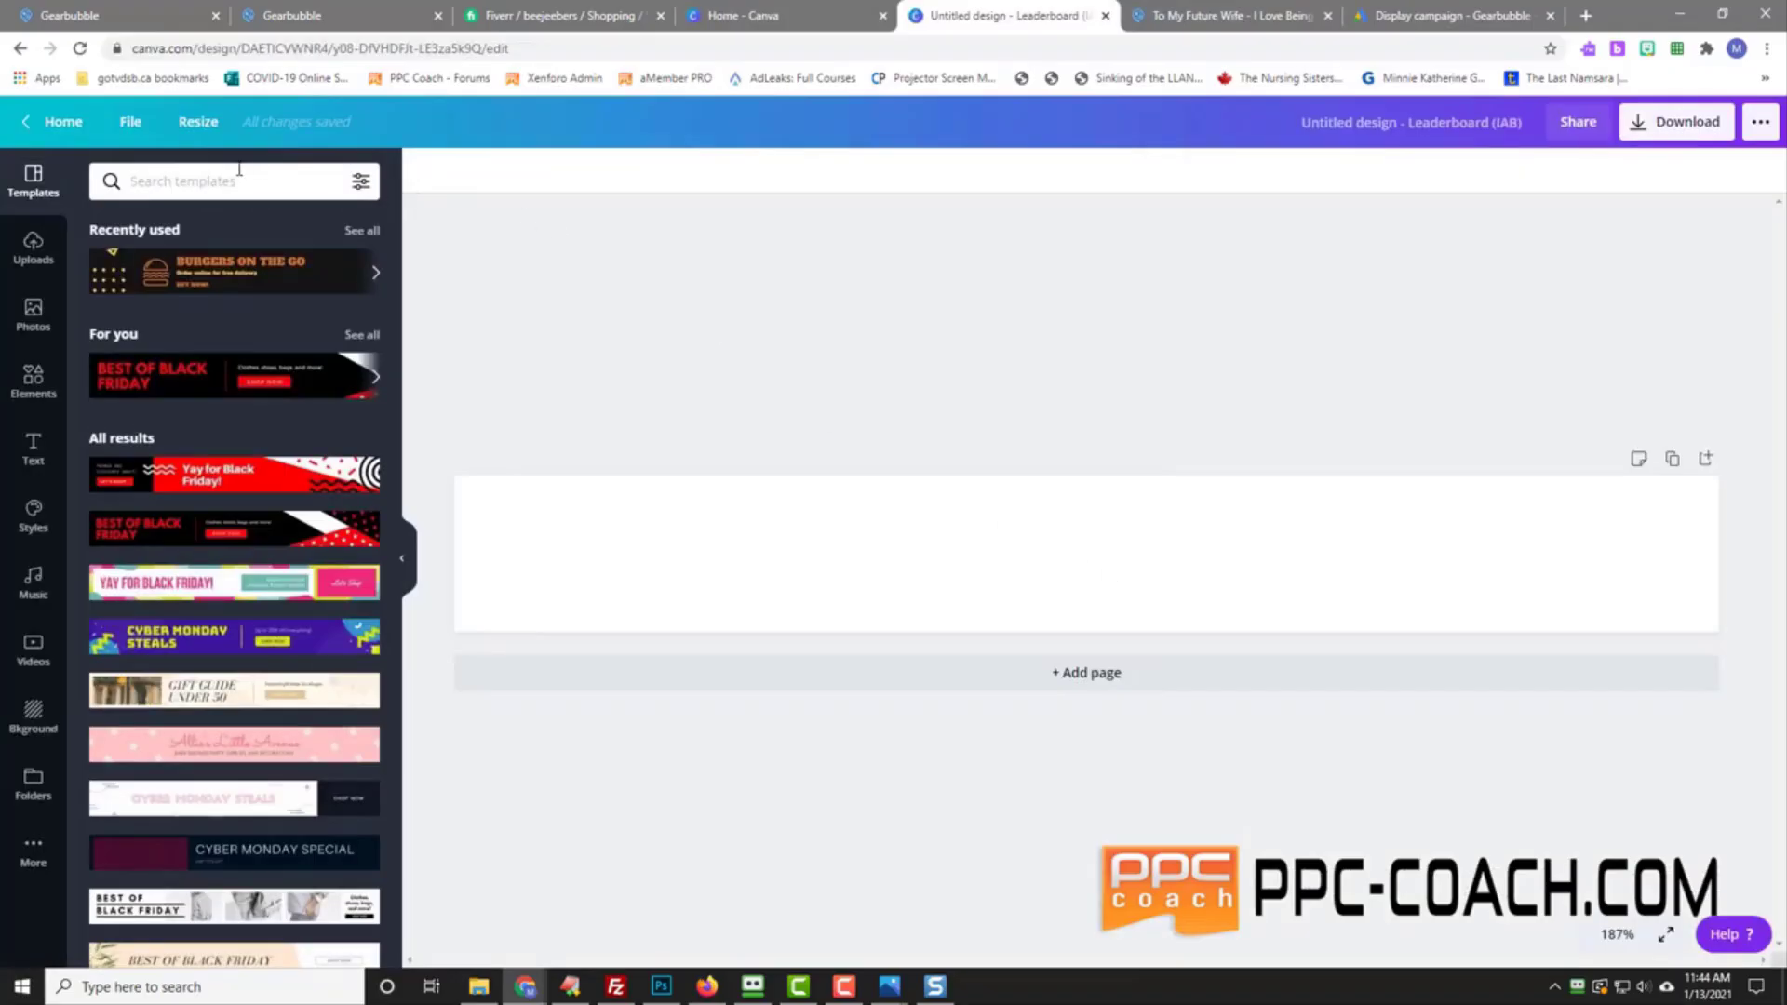
click(190, 127)
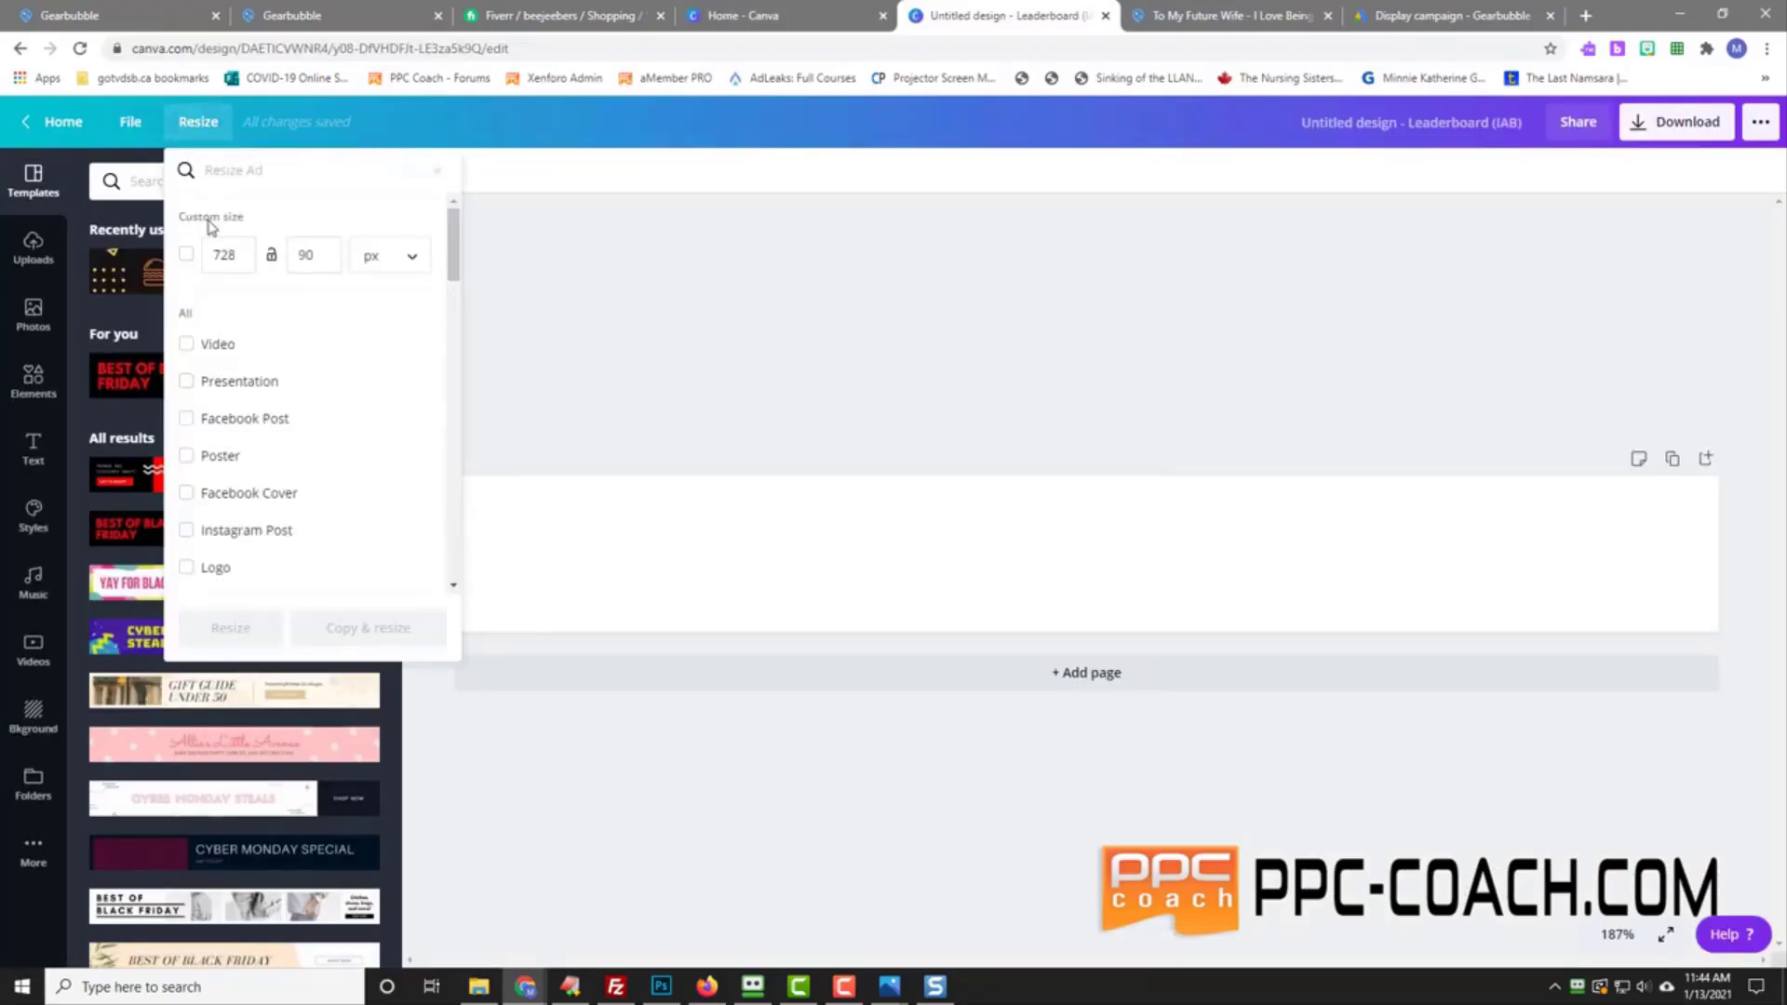
click(681, 347)
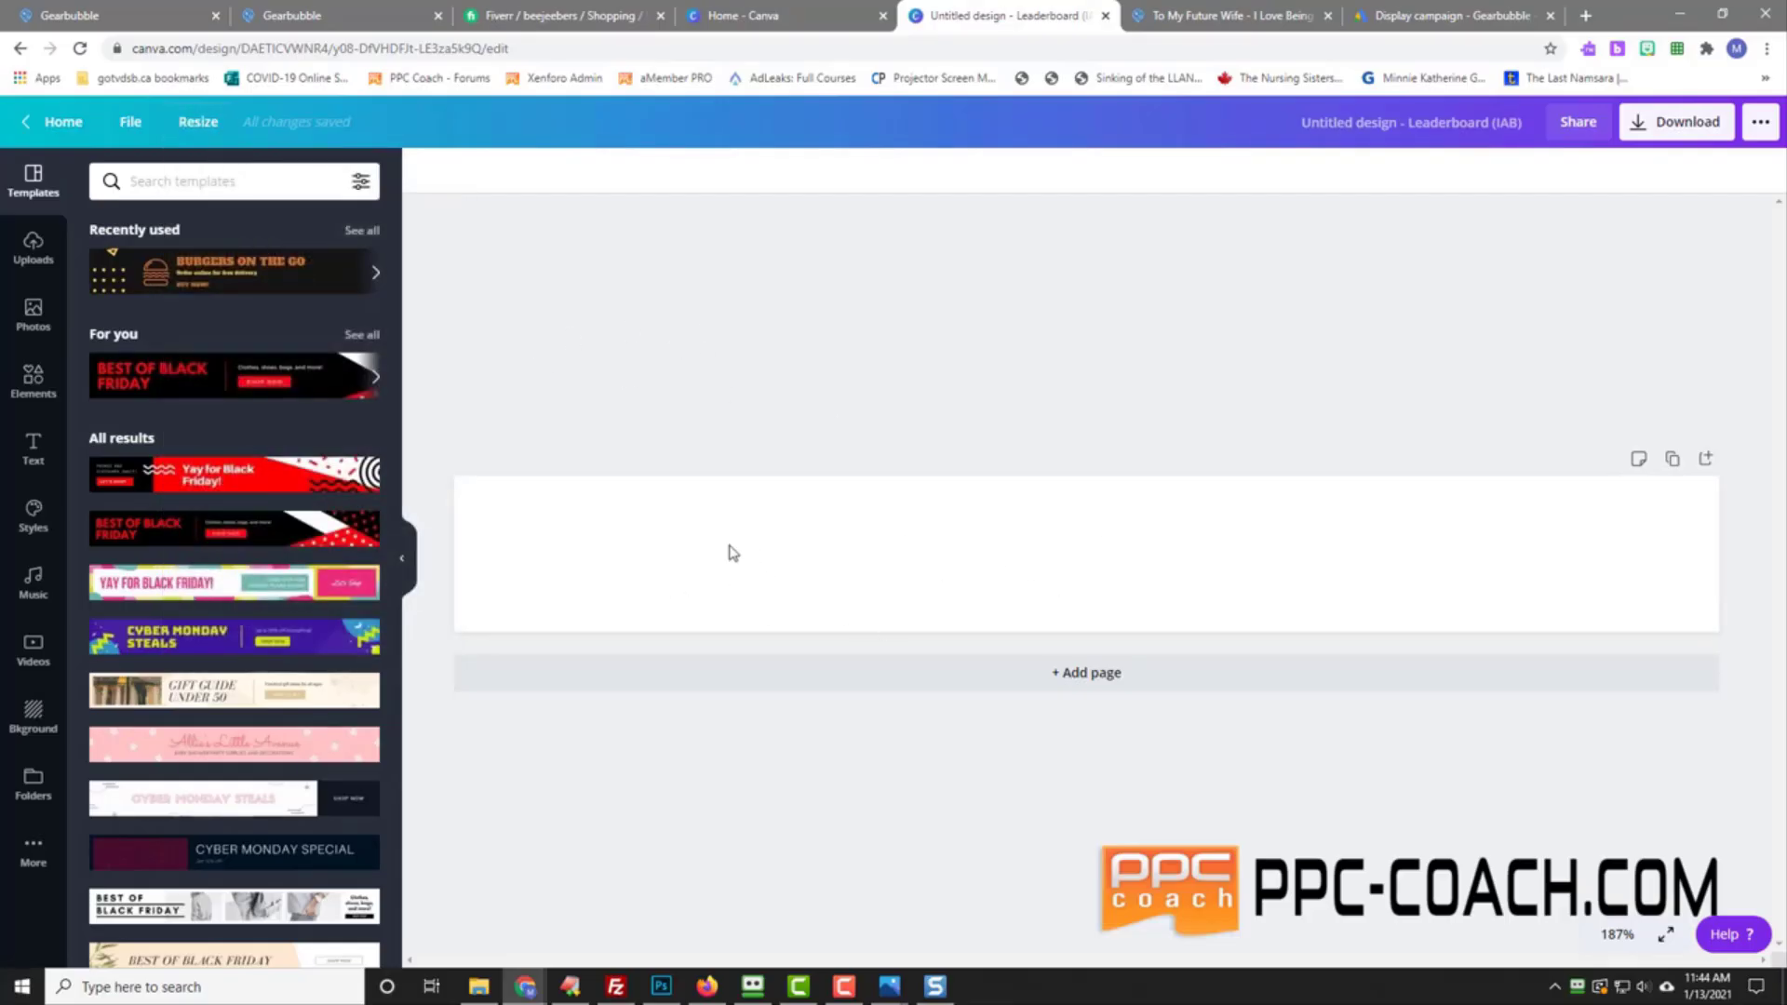
Step: Apply the 'Yay for Black Friday' template and change its headline to 'Want A Valentine's Day Gift For Her?'
click(217, 481)
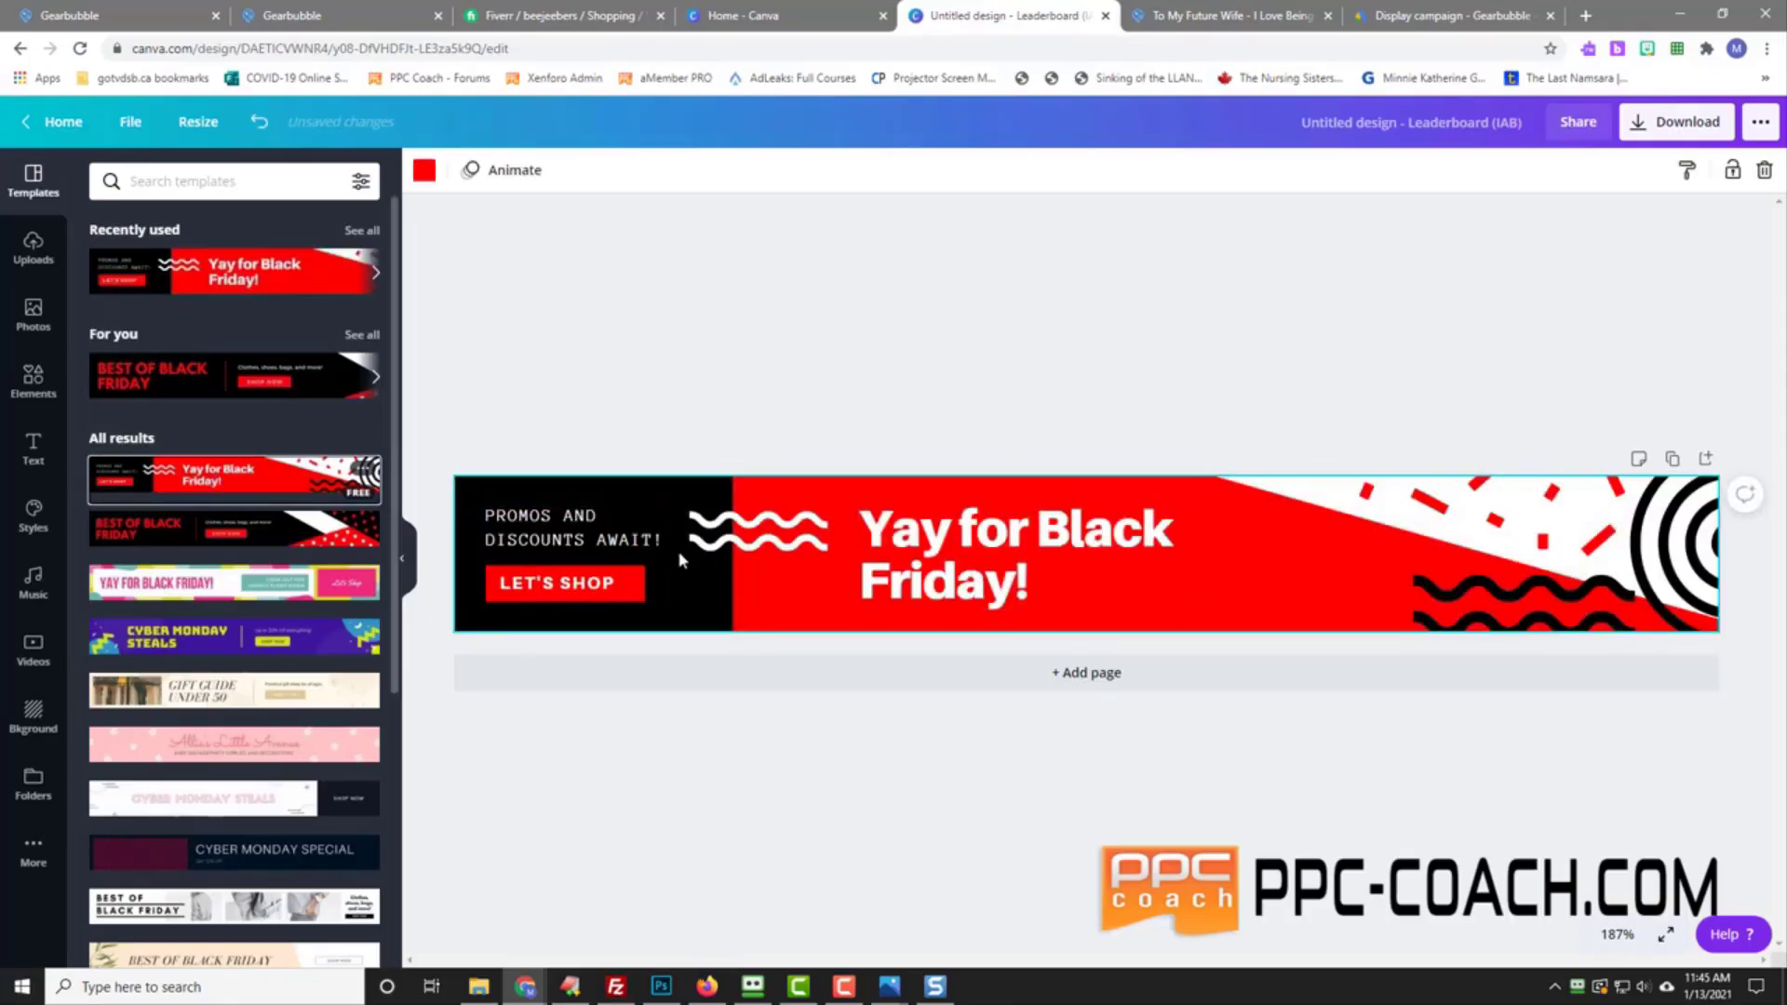
click(540, 540)
double_click(540, 540)
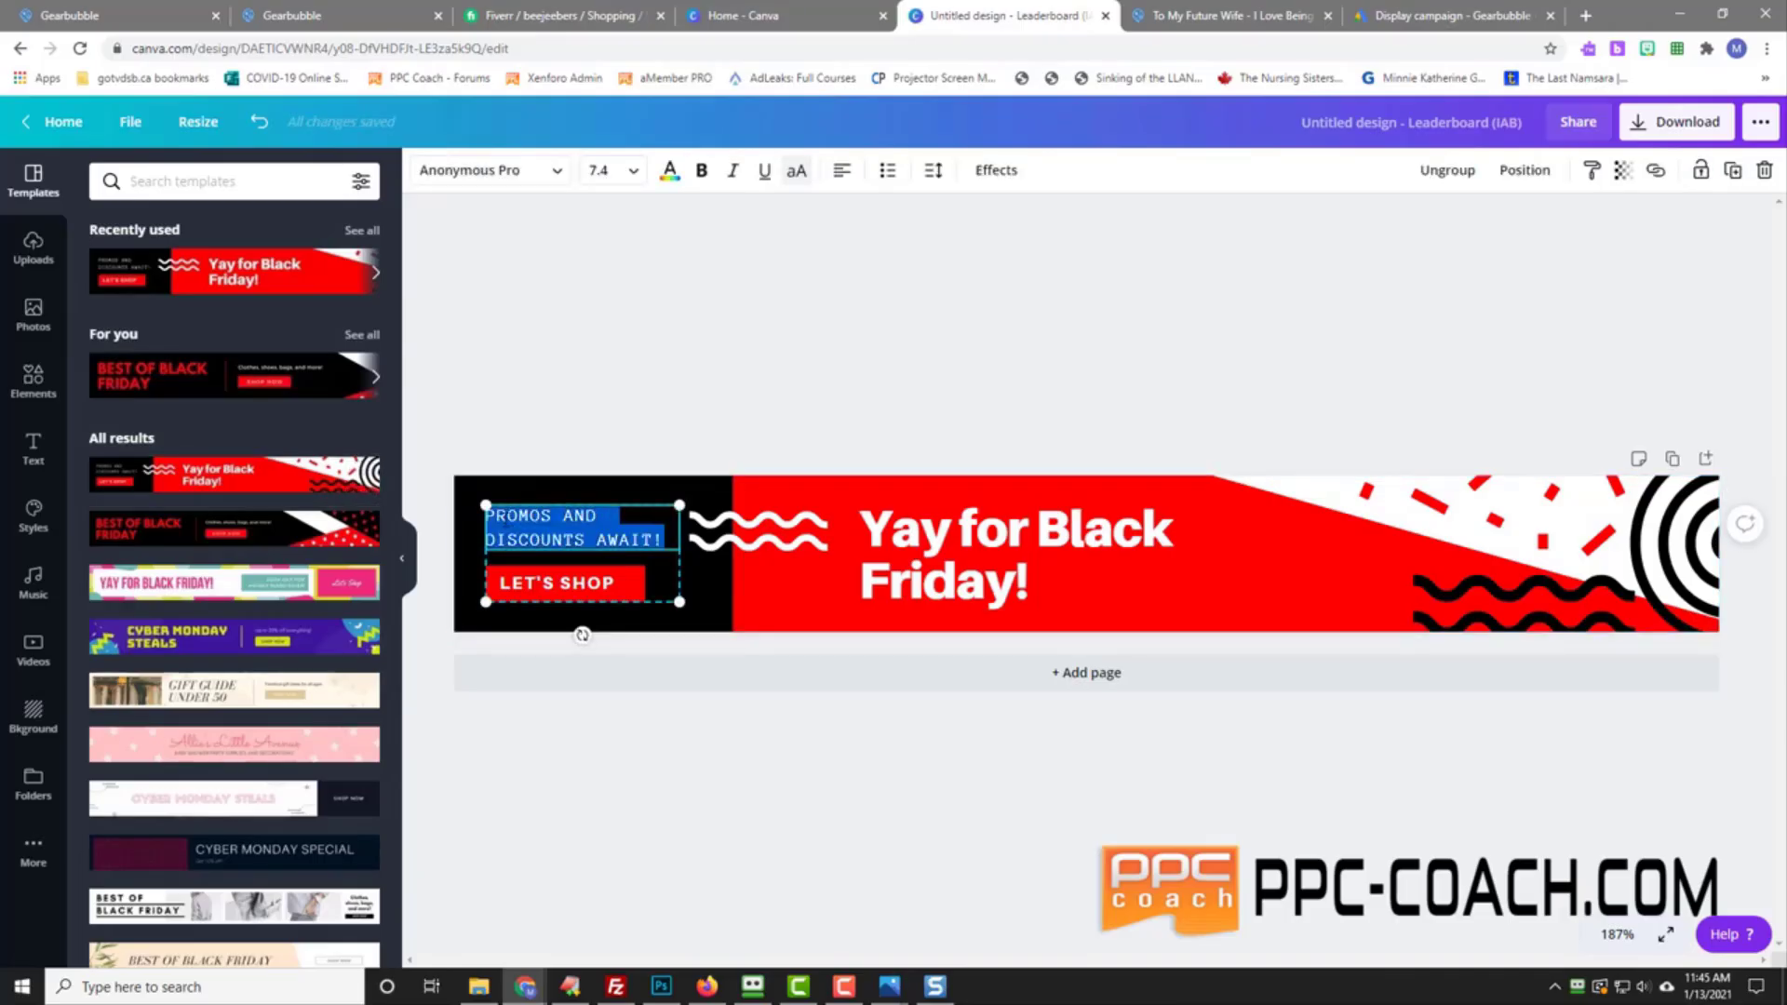
click(862, 551)
drag(870, 528, 1031, 572)
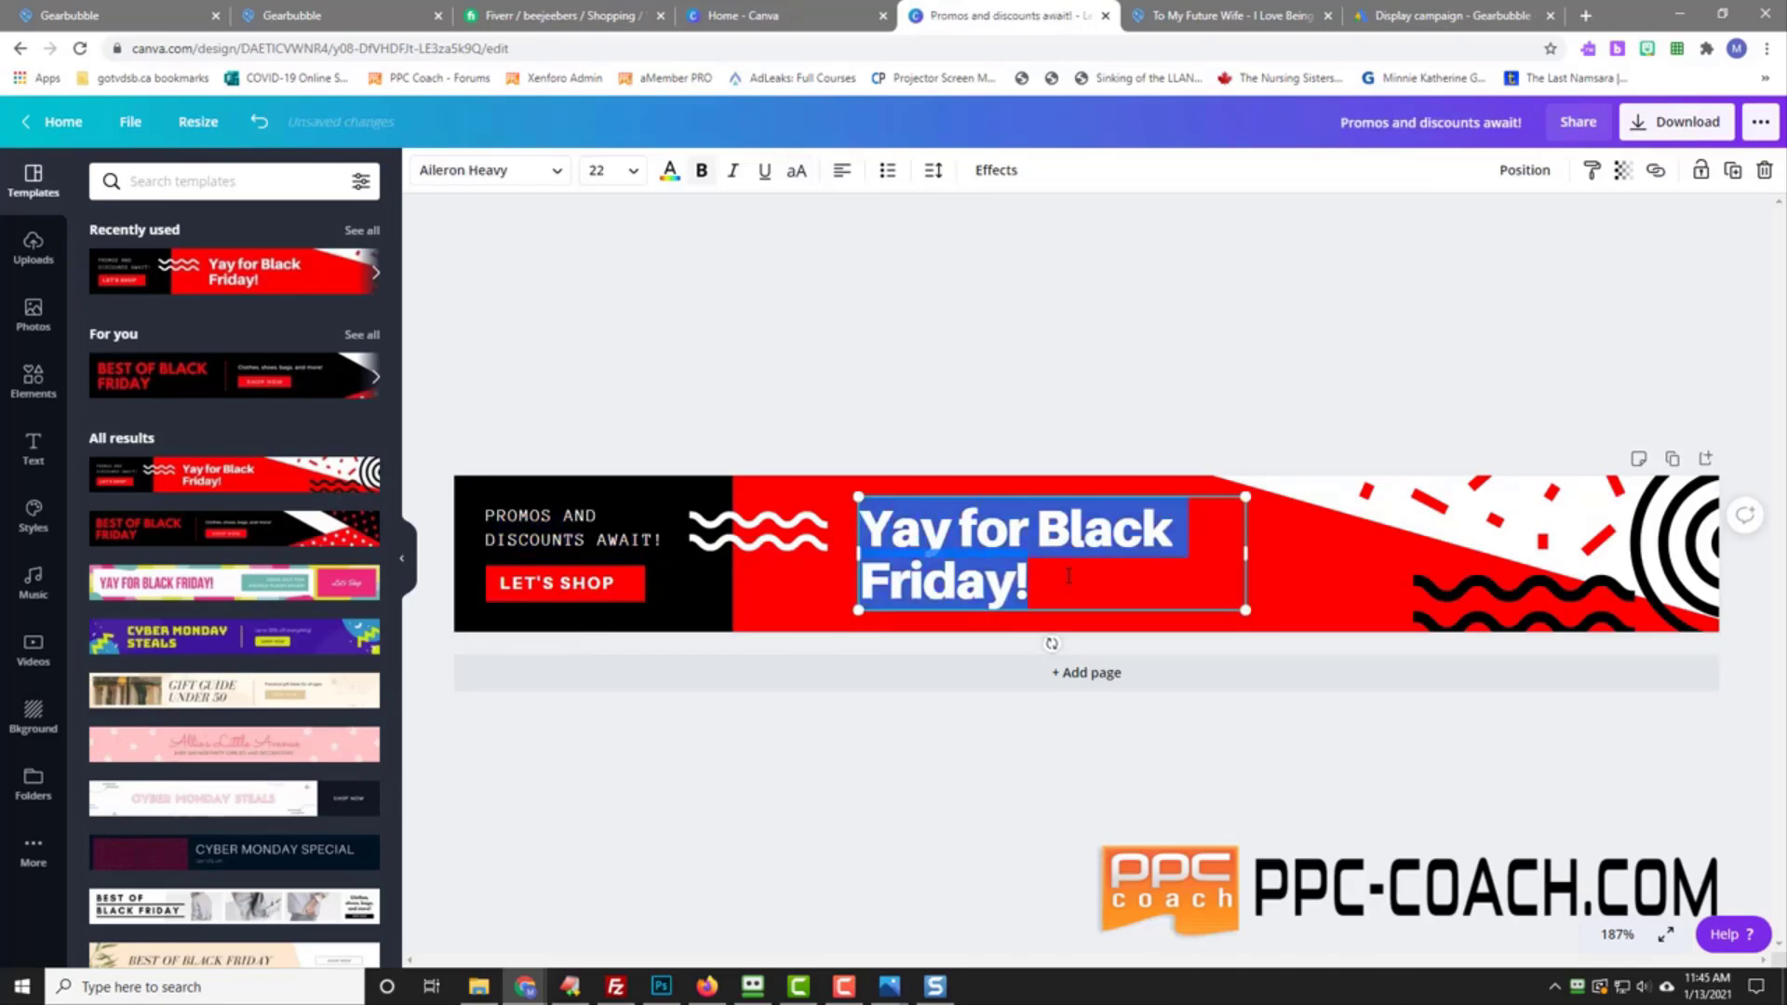
text(N)
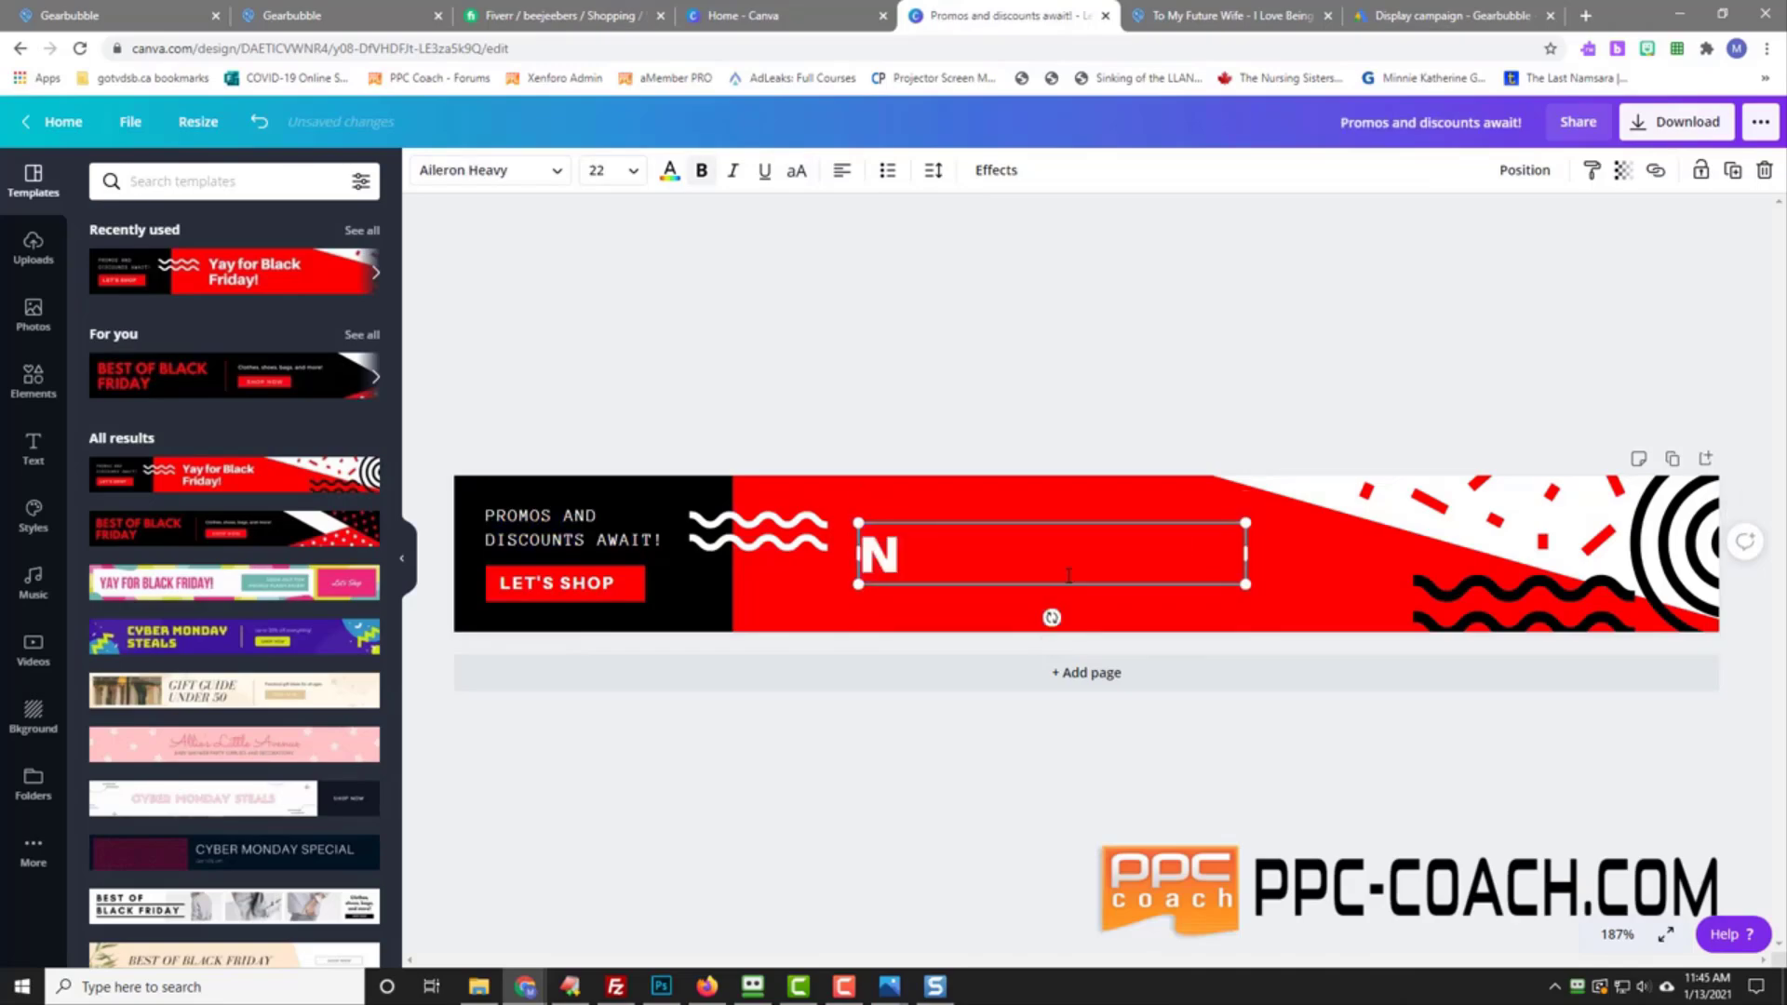
text(E)
key(BackSpace)
key(BackSpace)
text(Want A F)
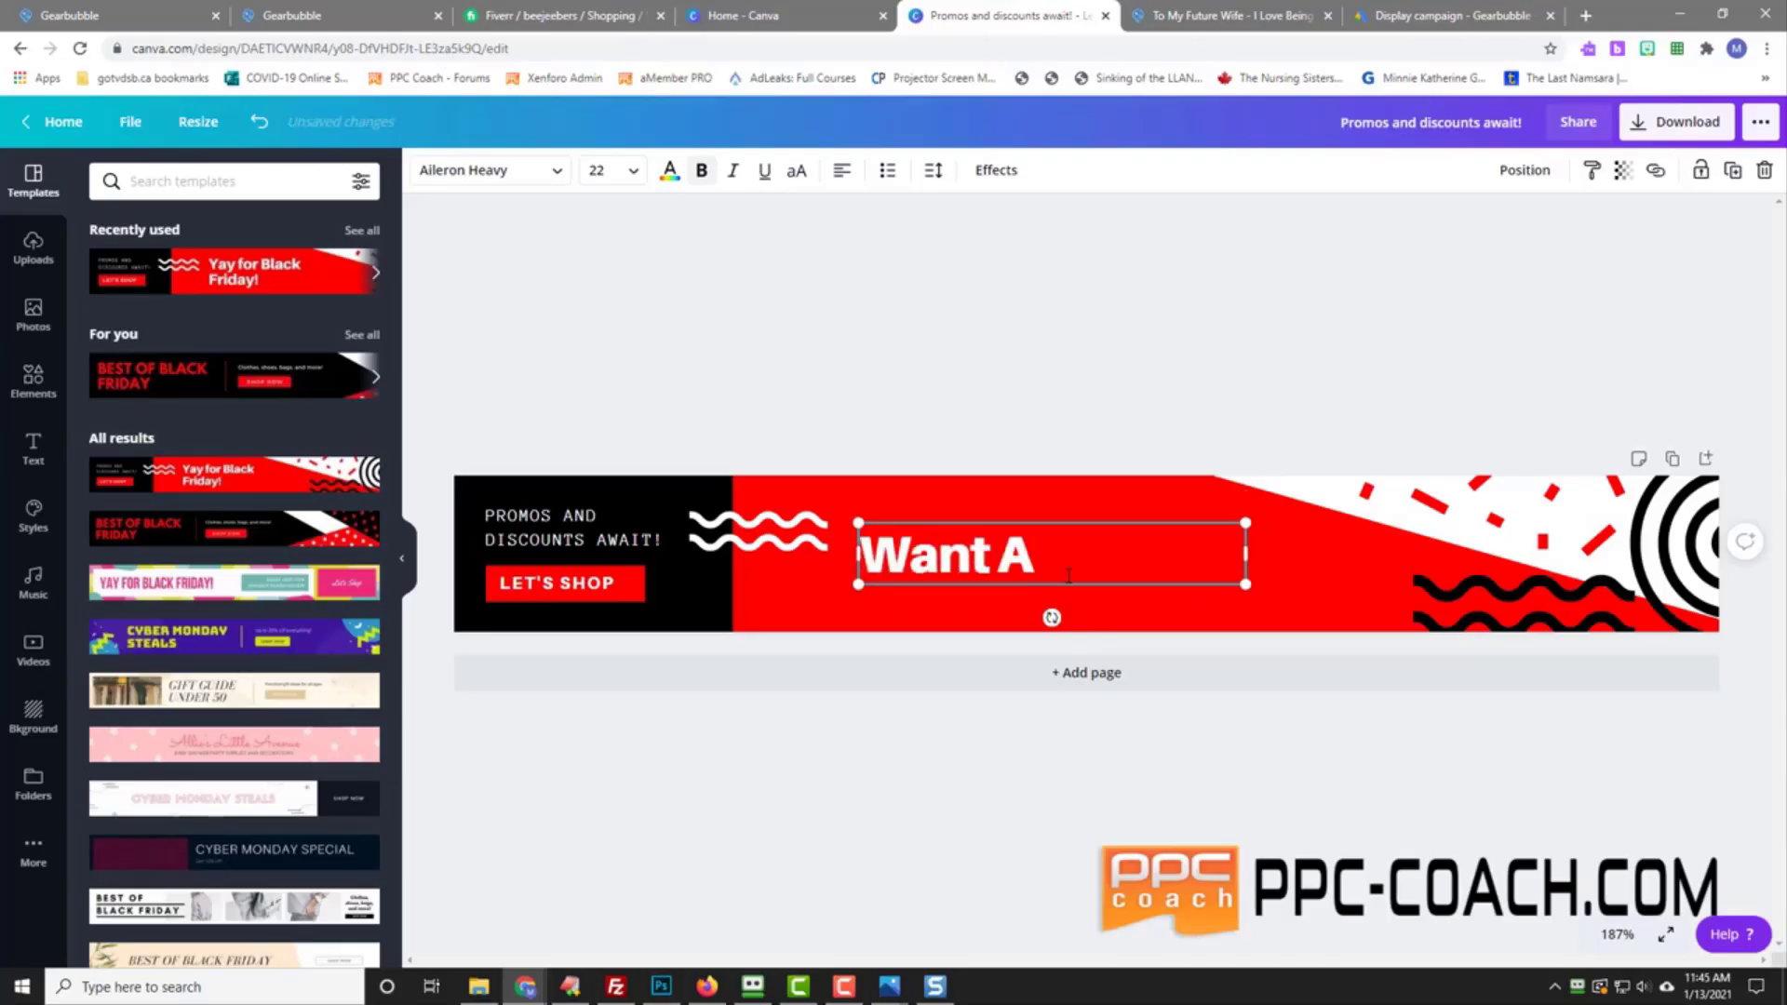
key(BackSpace)
text(Val)
key(BackSpace)
key(BackSpace)
key(BackSpace)
text(Valent)
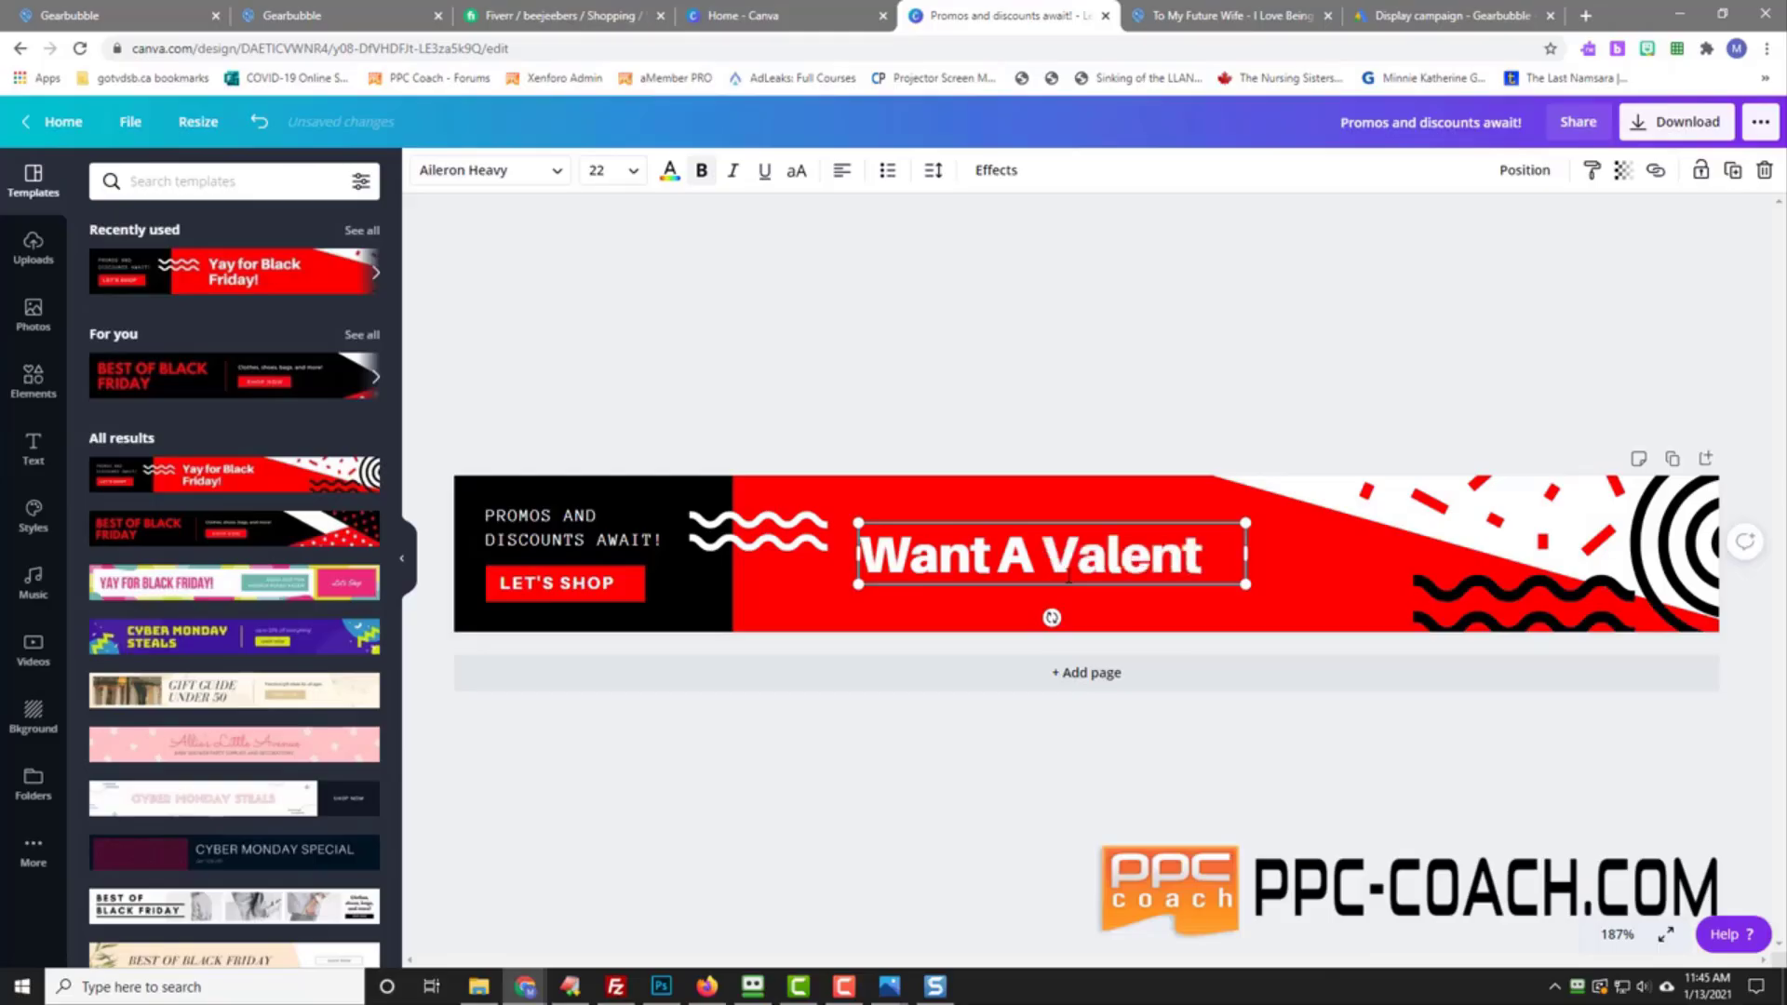
text(ine's Day G)
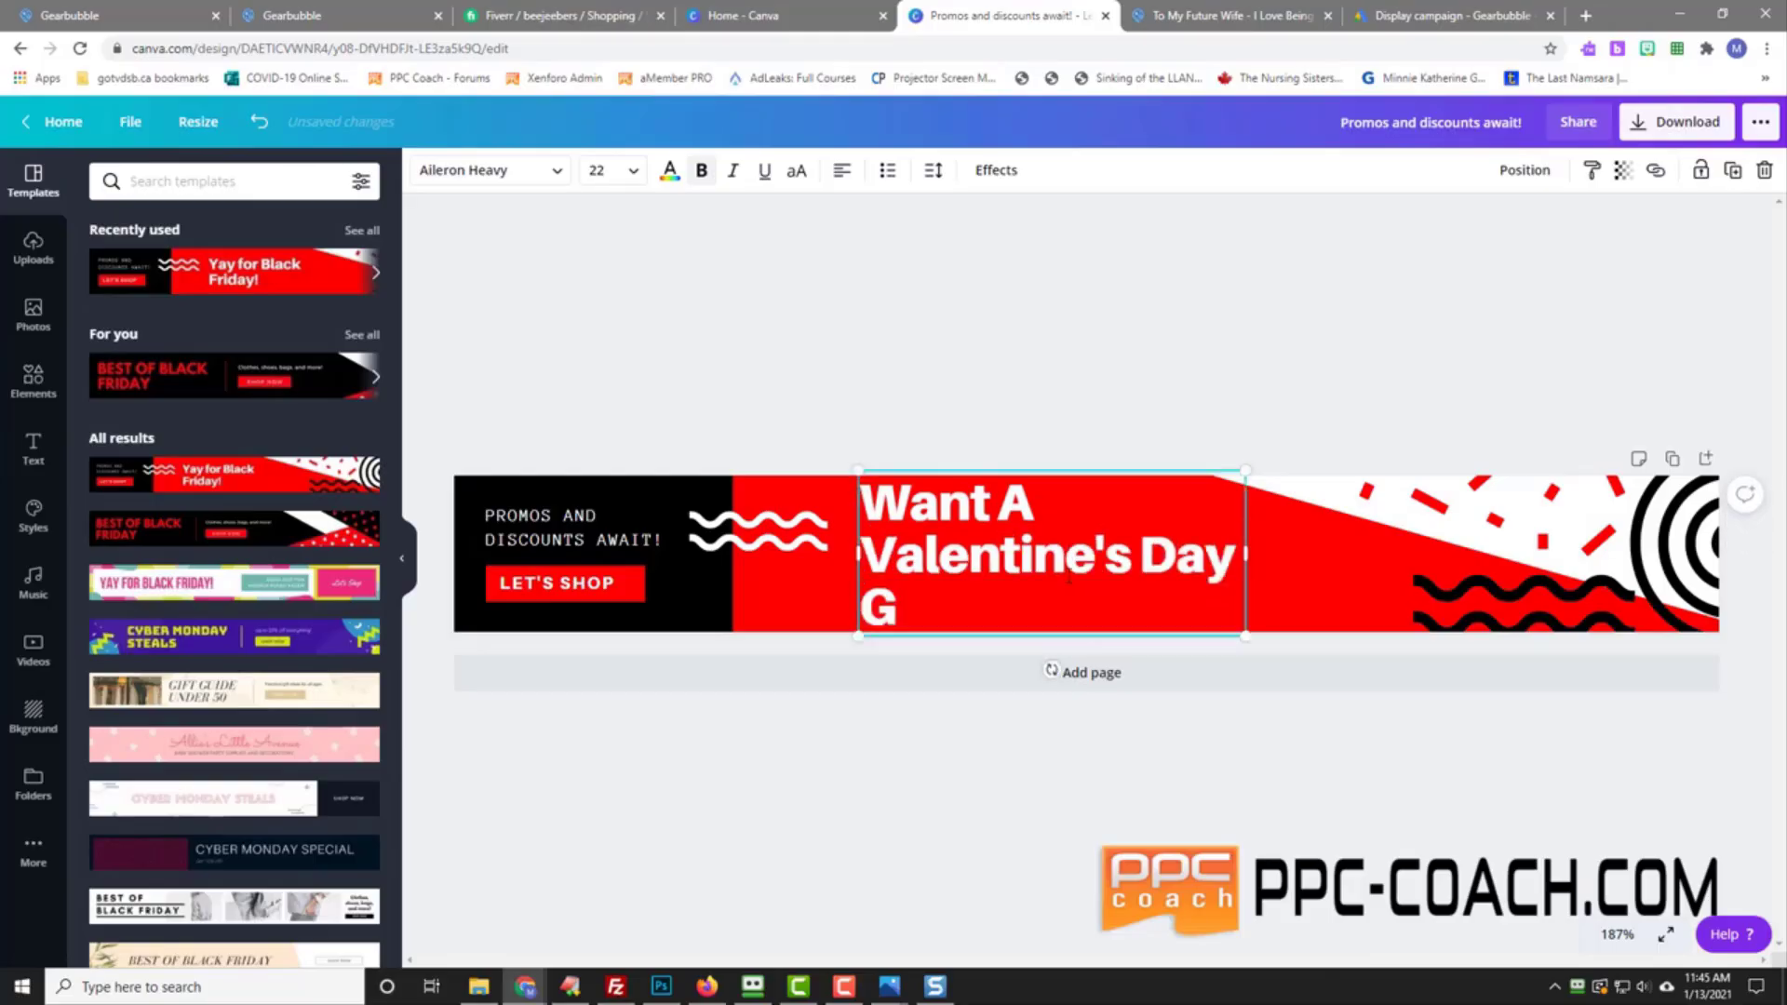
text(ift For her)
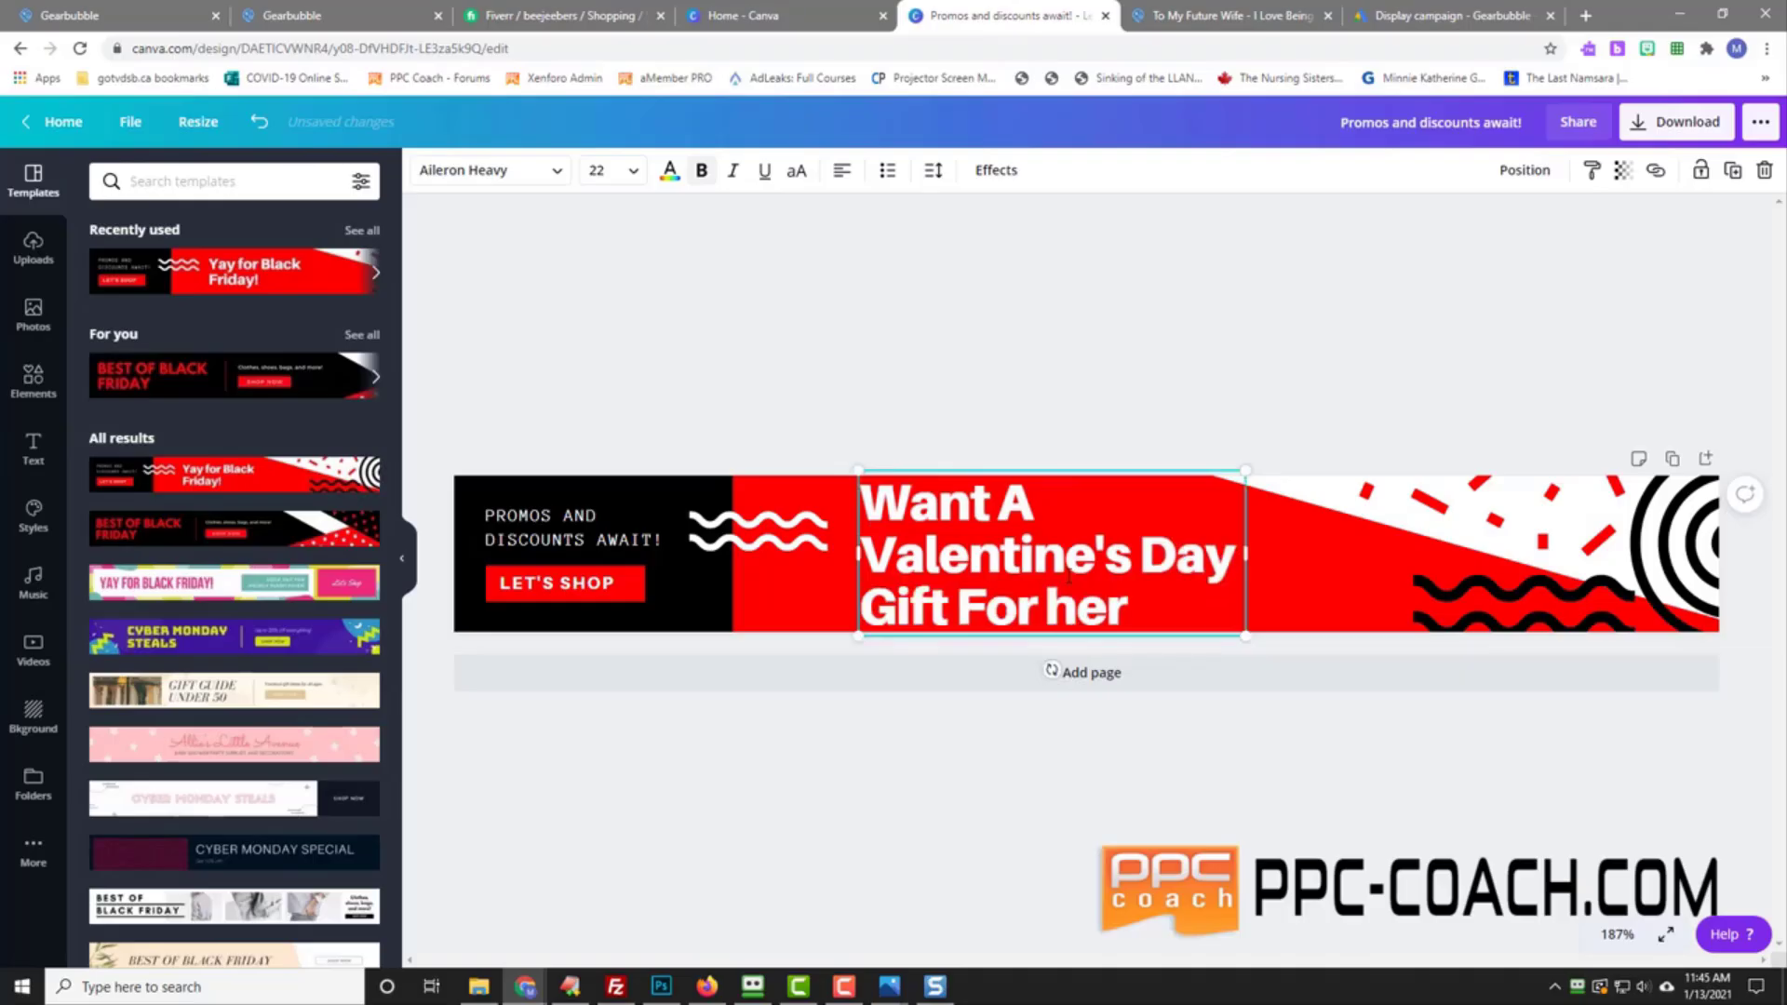
key(BackSpace)
key(BackSpace)
key(BackSpace)
text(Her?)
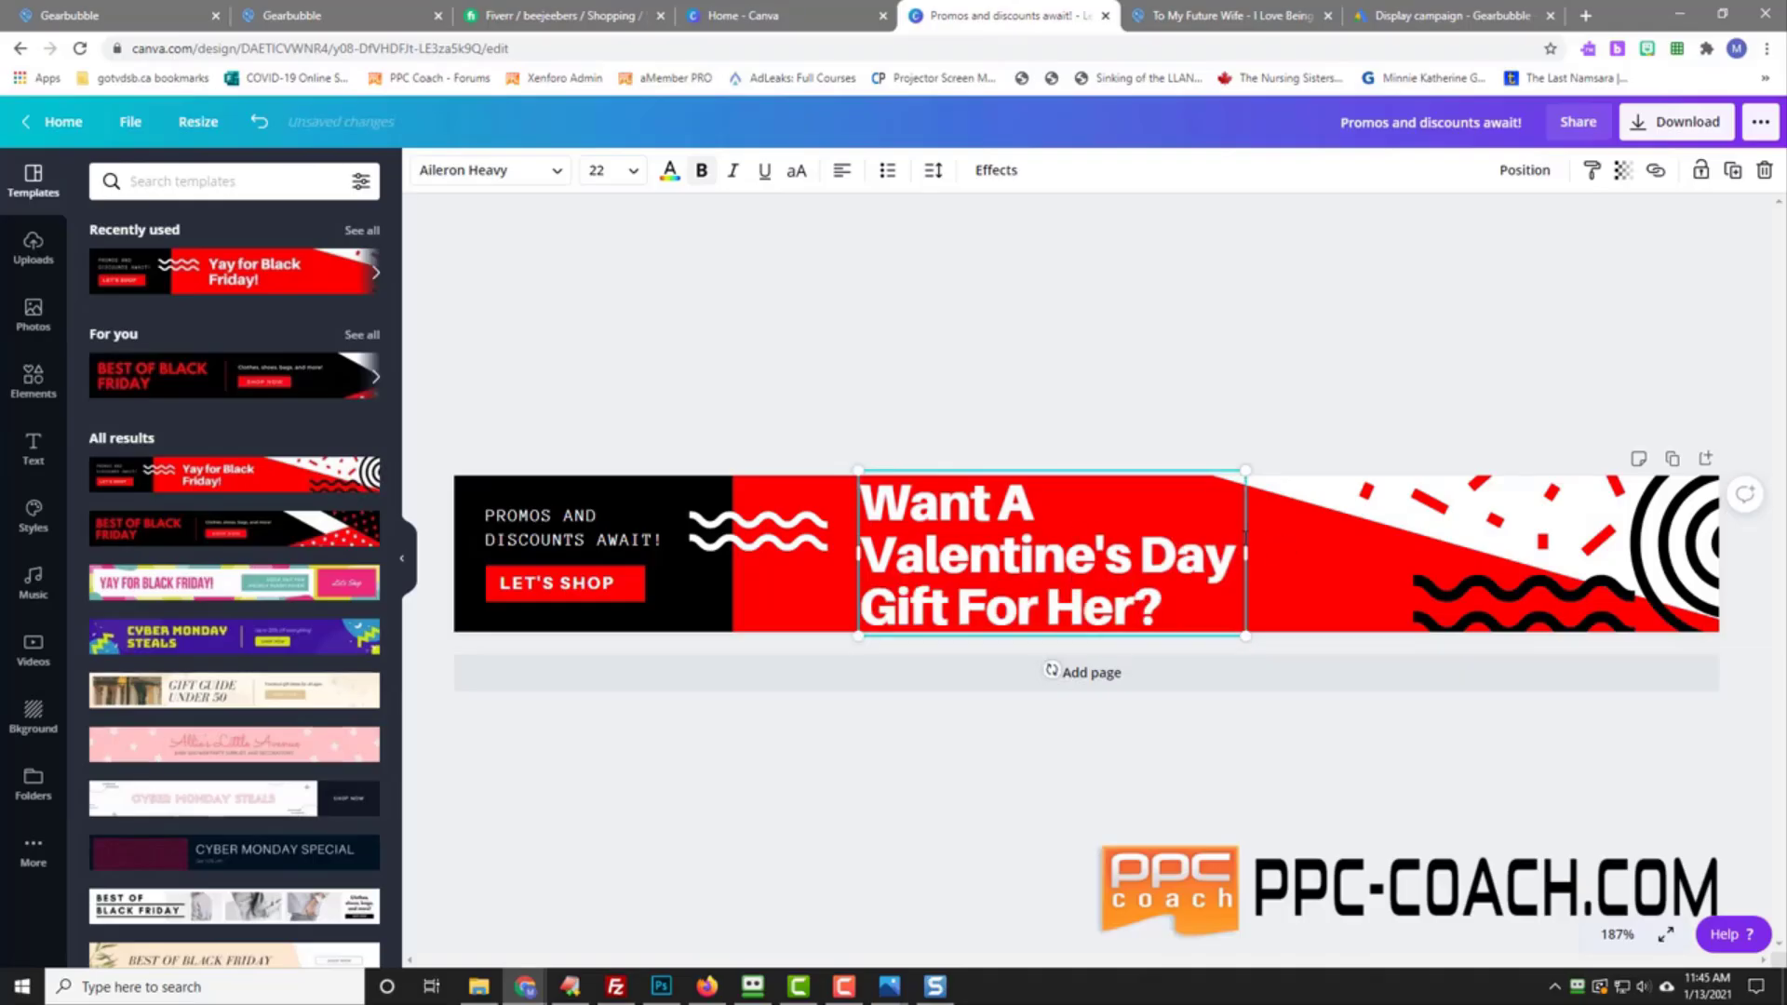
Step: Replace the tagline with 'GET THIS FOR YOUR FUTURE WIFE' and the button text with 'LEARN MORE'
click(521, 540)
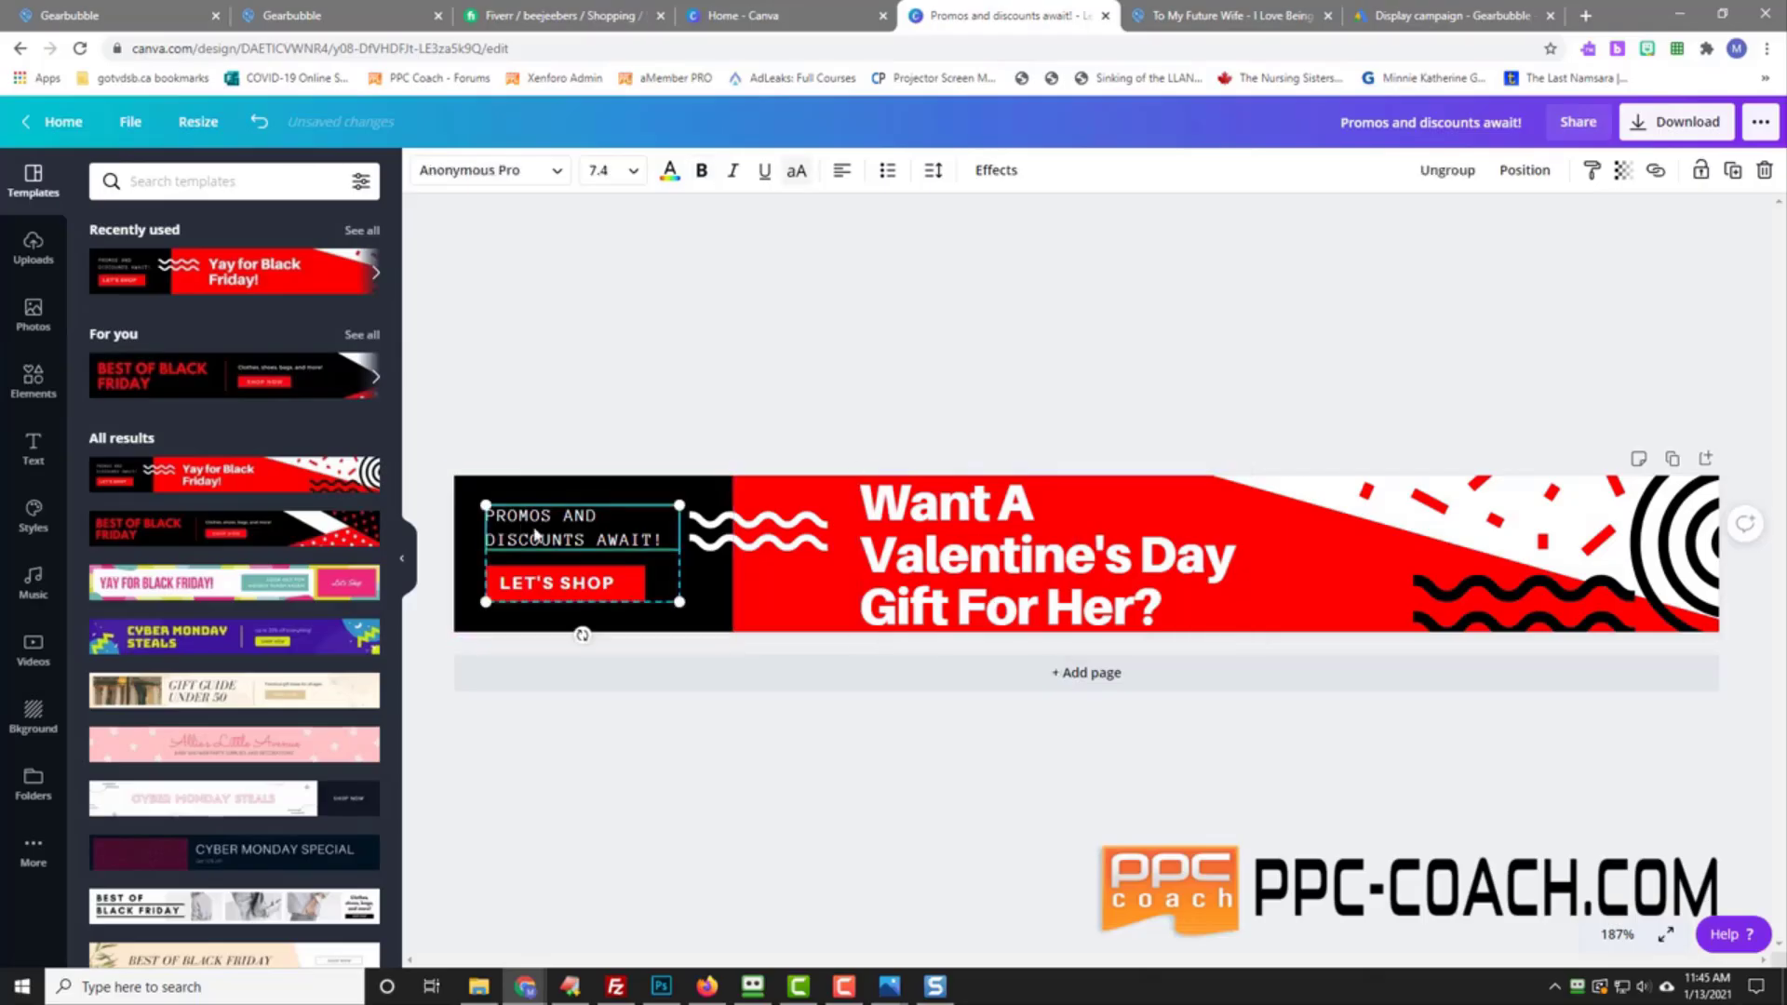
double_click(536, 535)
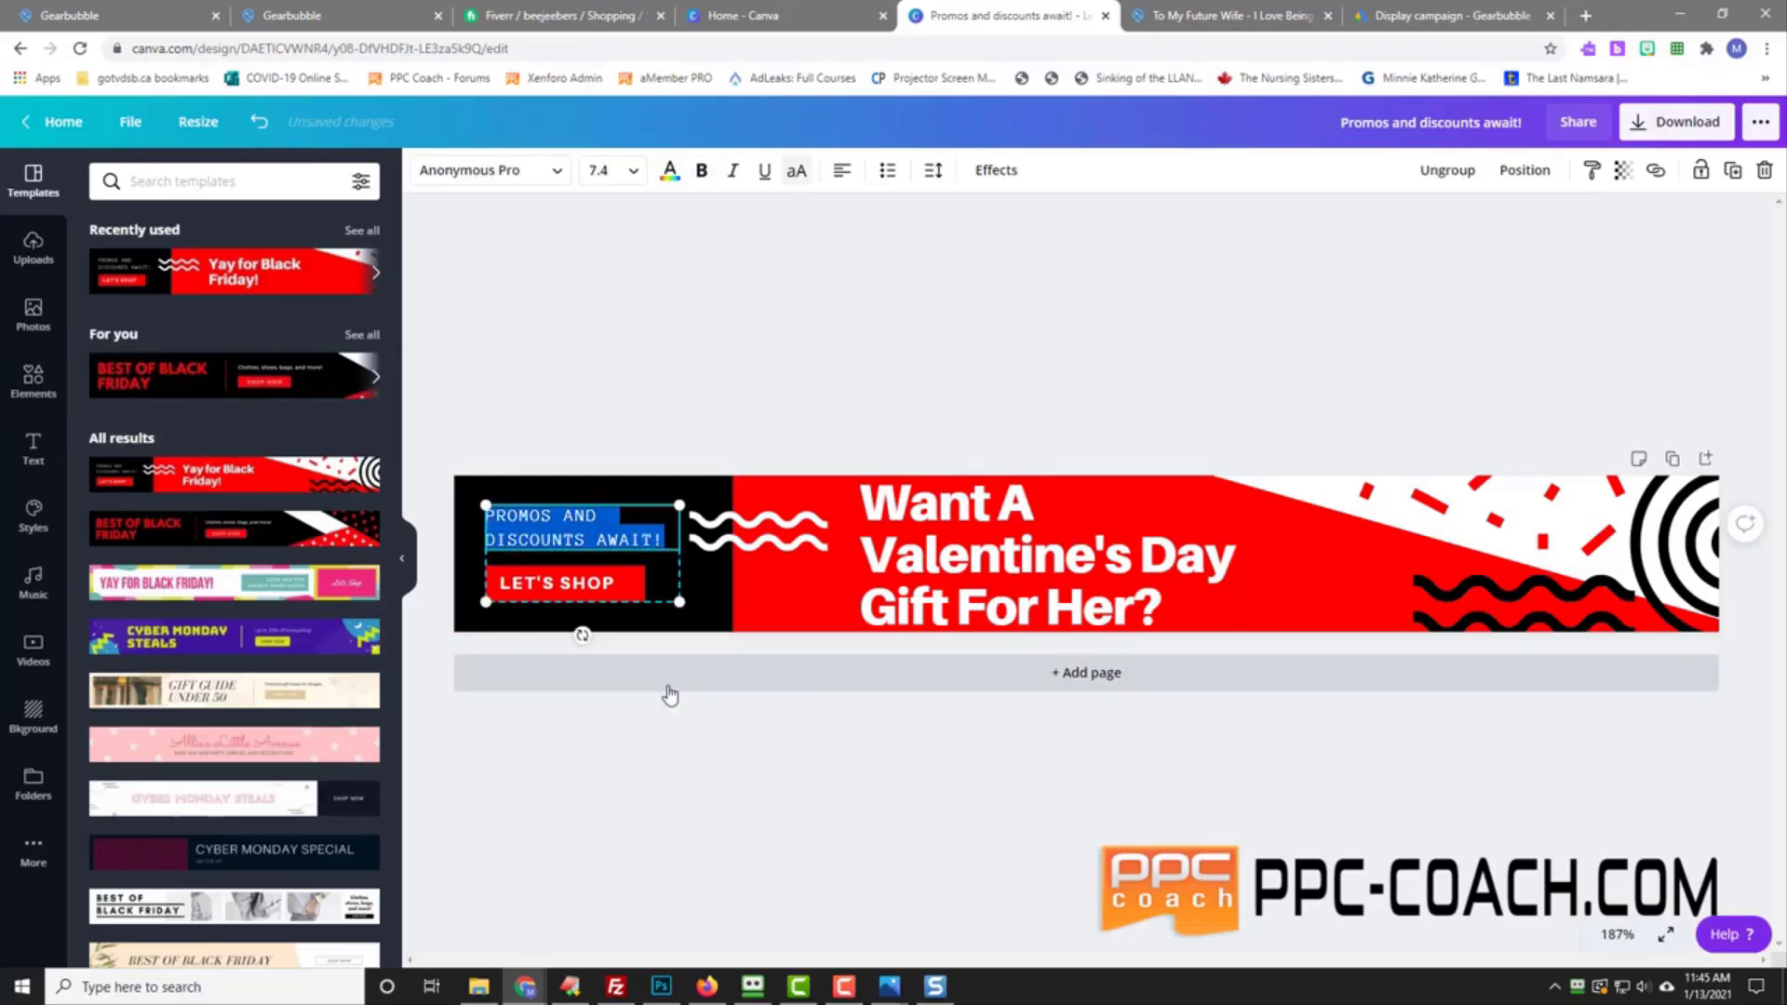
text(GET THIS FO)
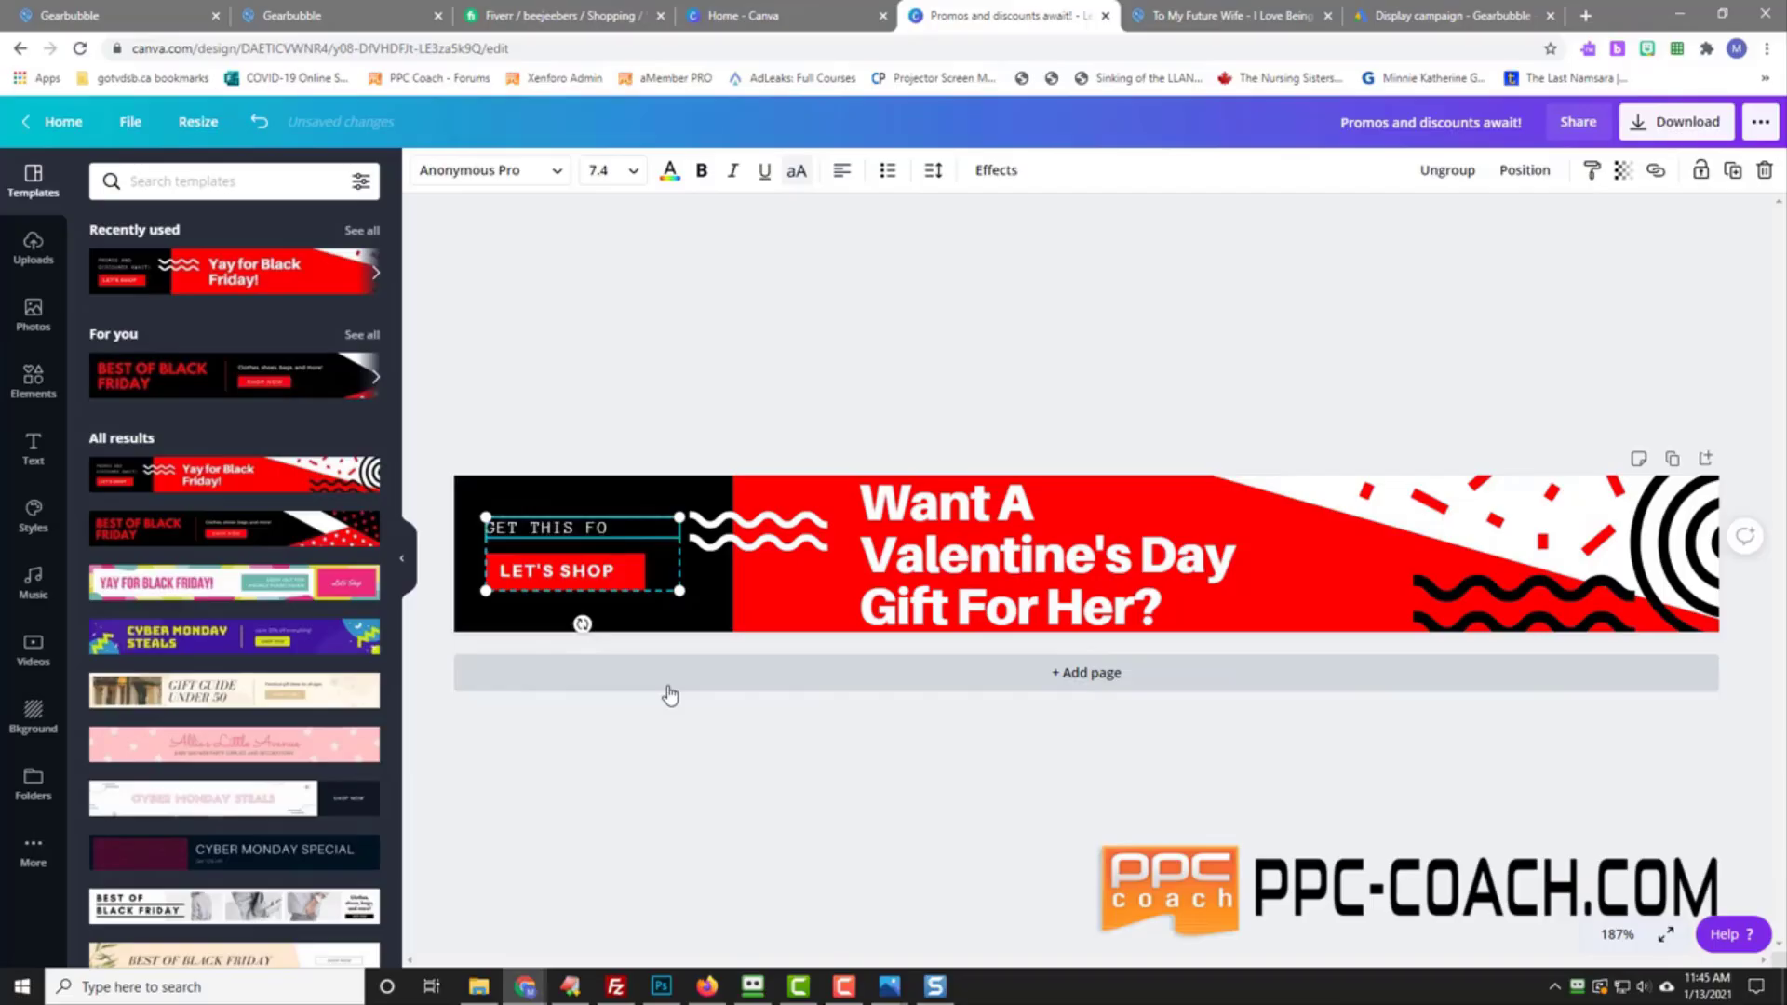
text(R YOUR FUTURE WIFE!)
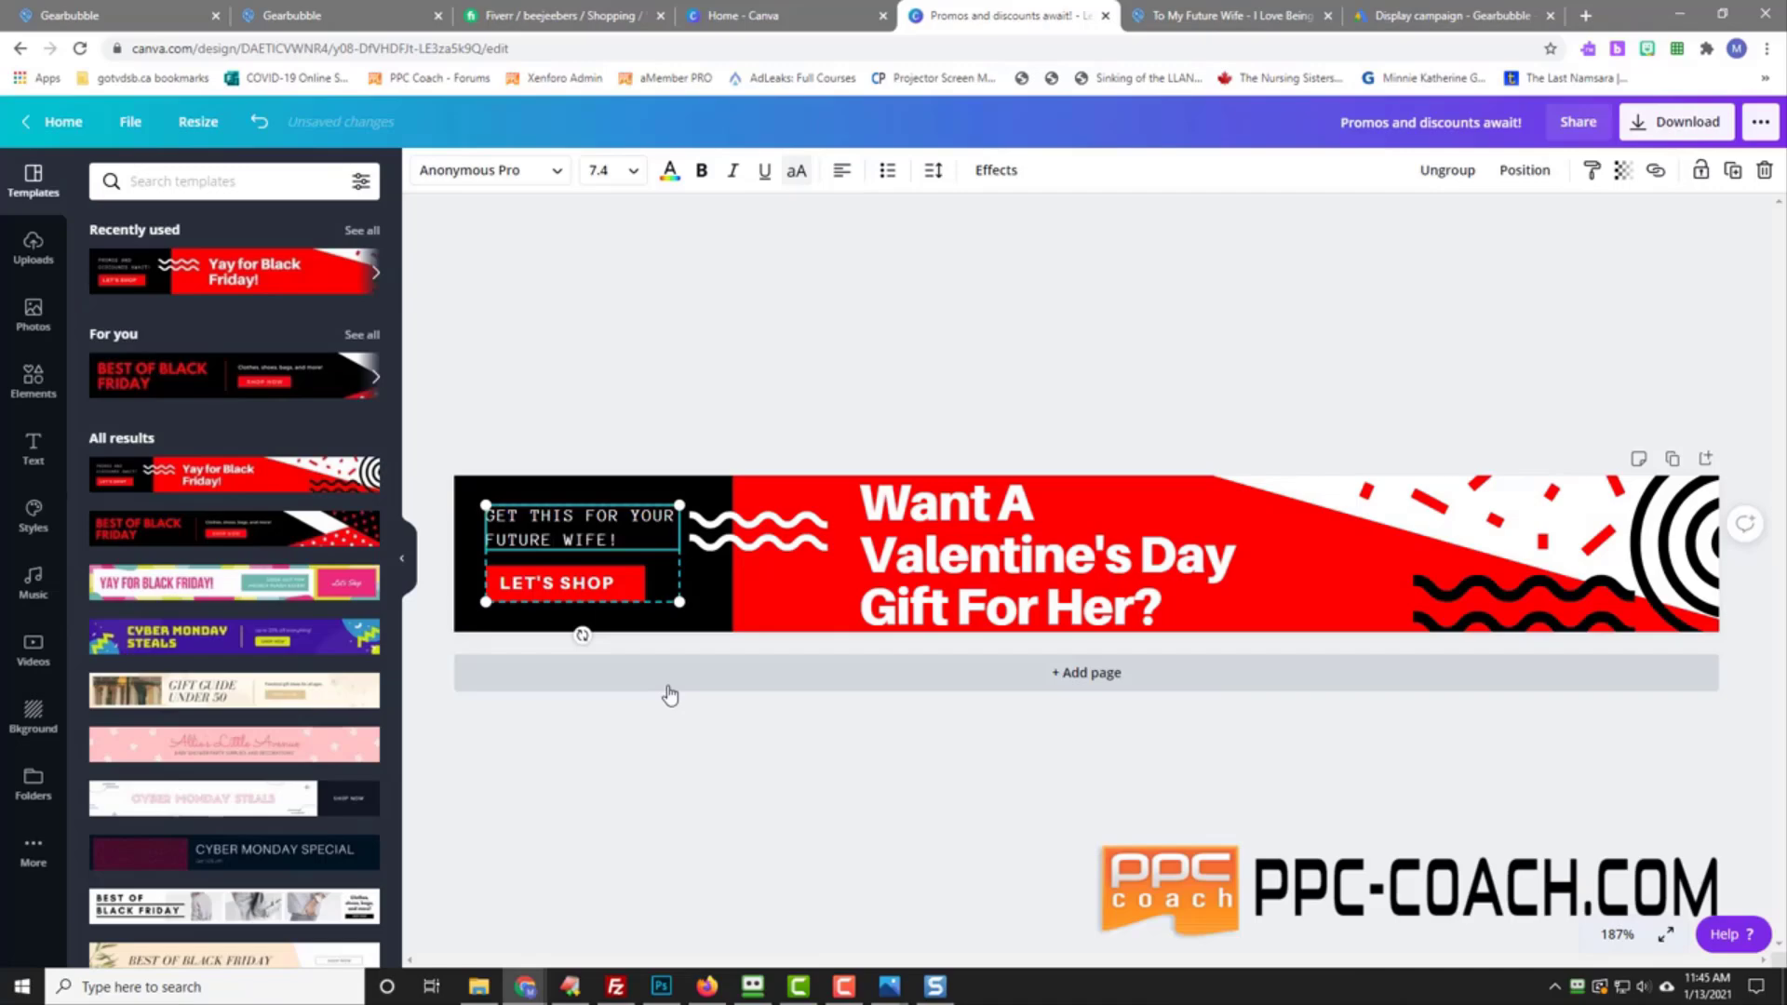
click(597, 599)
double_click(578, 585)
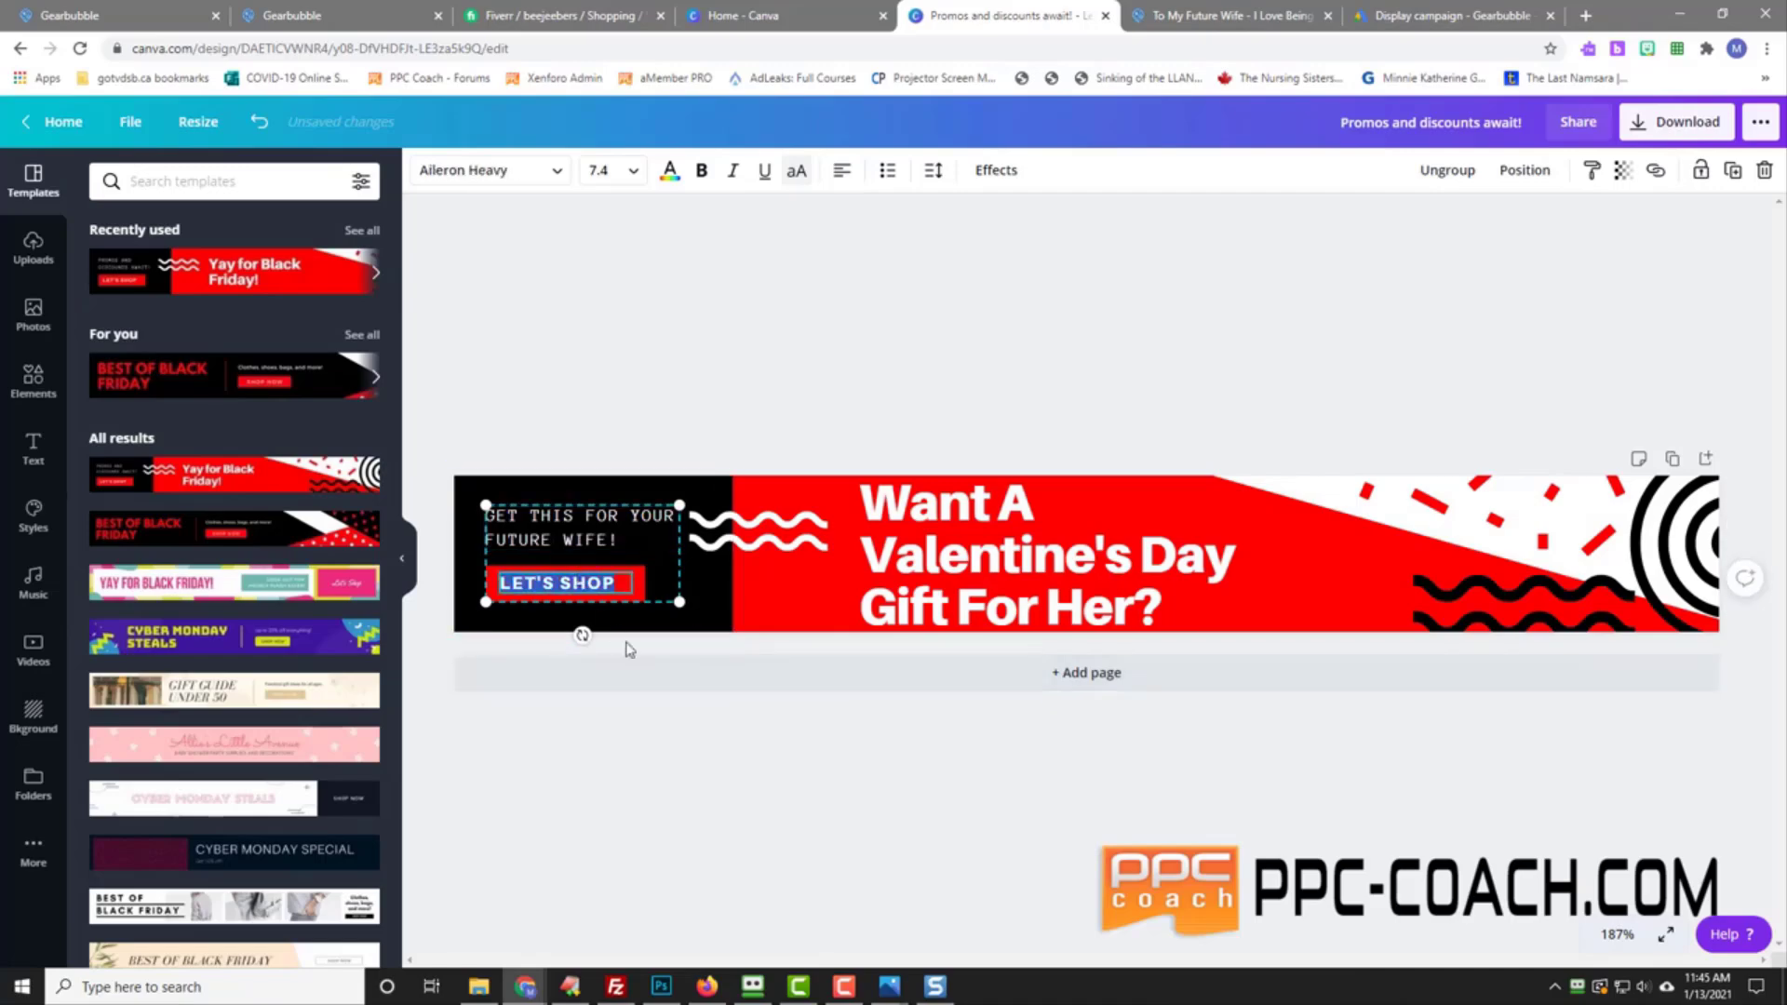
text(LEARN MORE)
click(1146, 363)
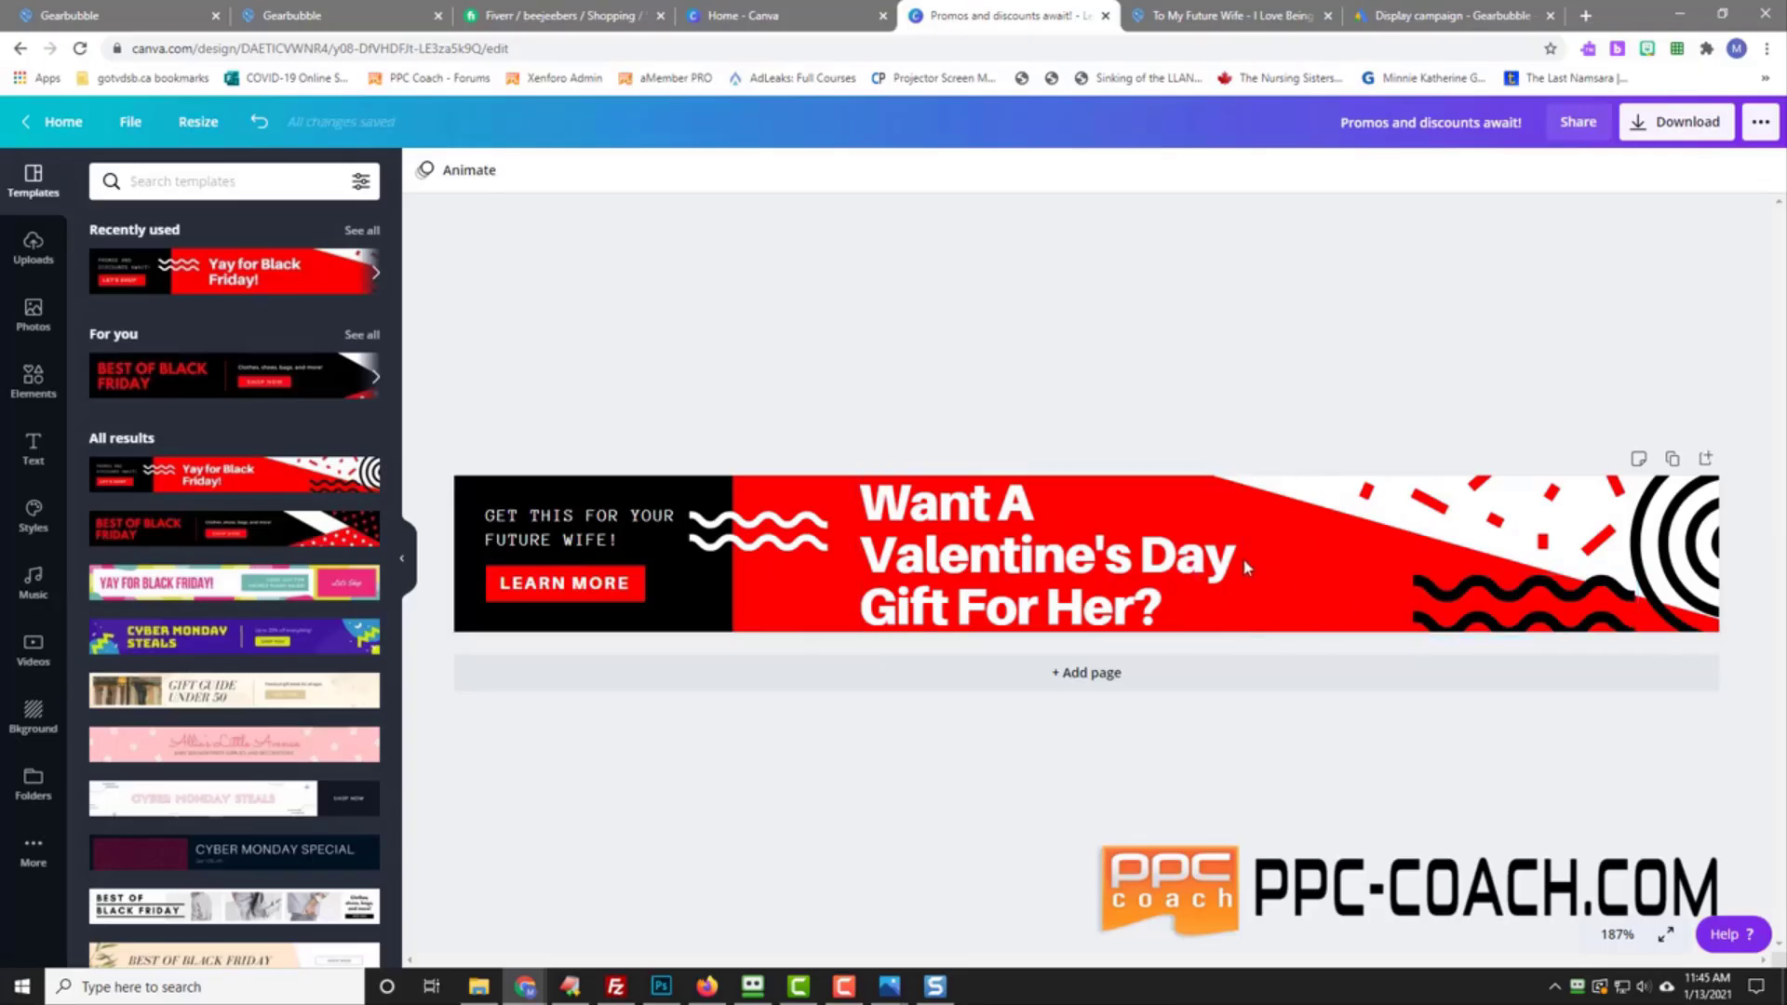
Step: Upload the heart necklace photo 2 (1).jpg from D:\downloads into Canva's uploads
click(34, 251)
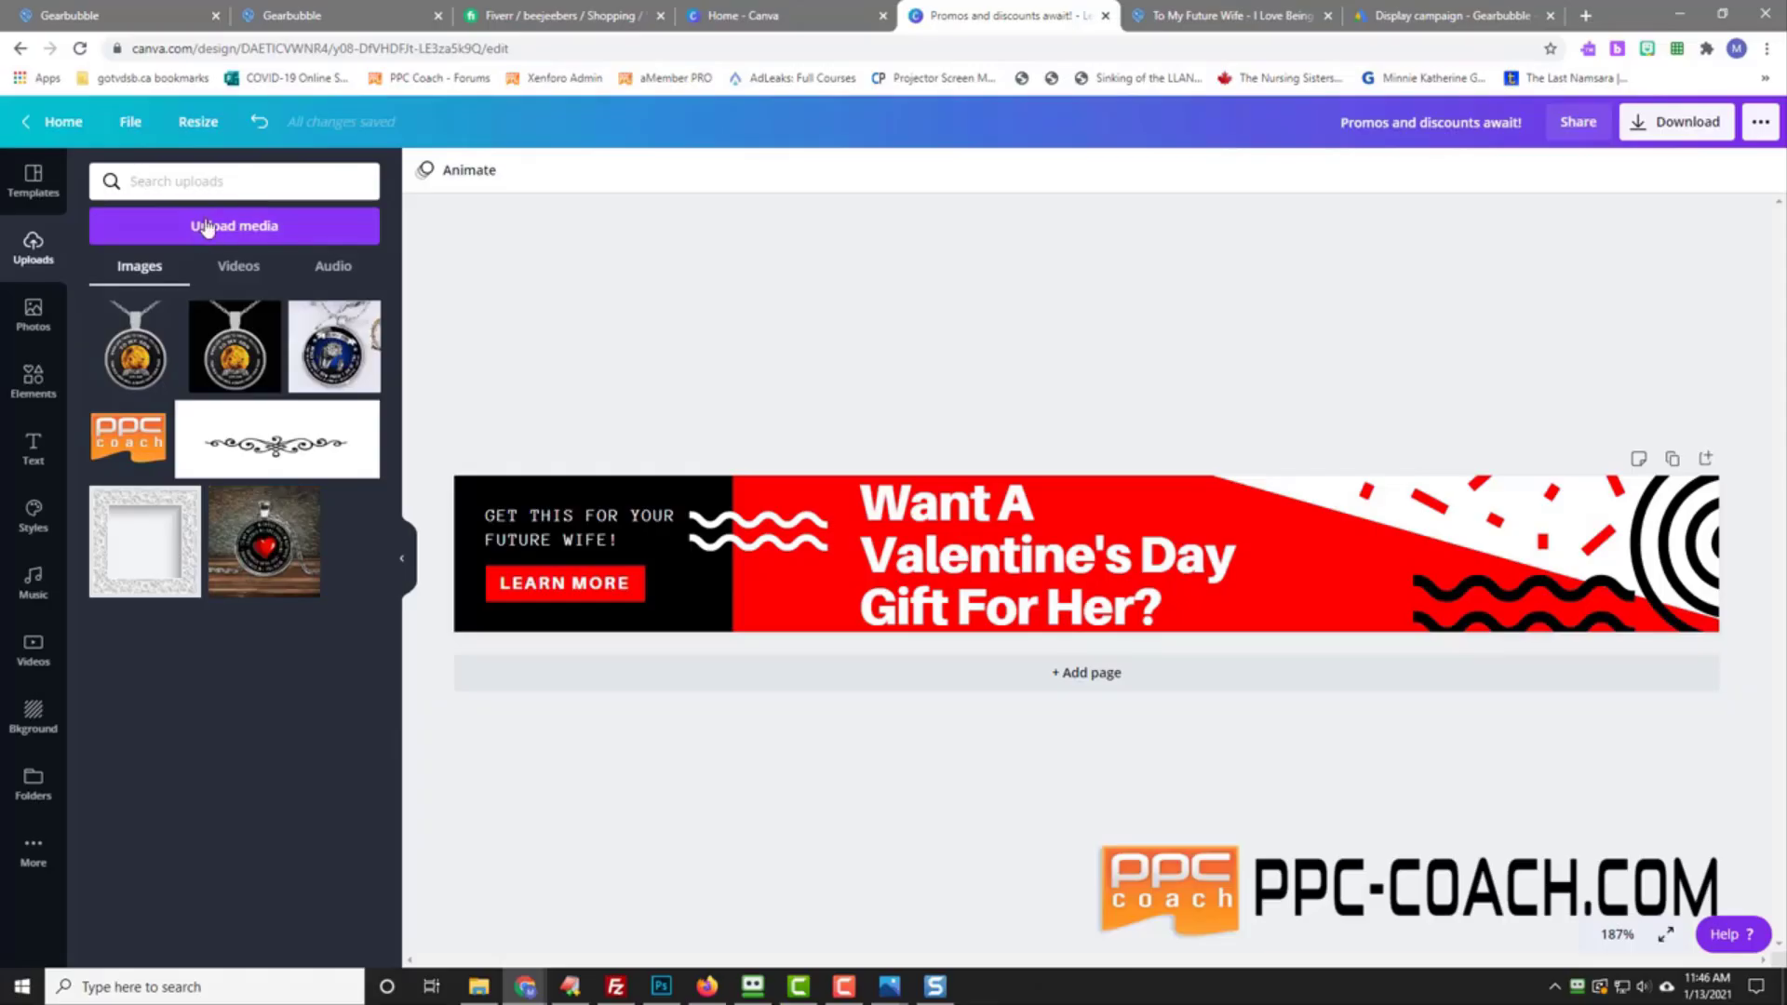
click(206, 227)
click(119, 283)
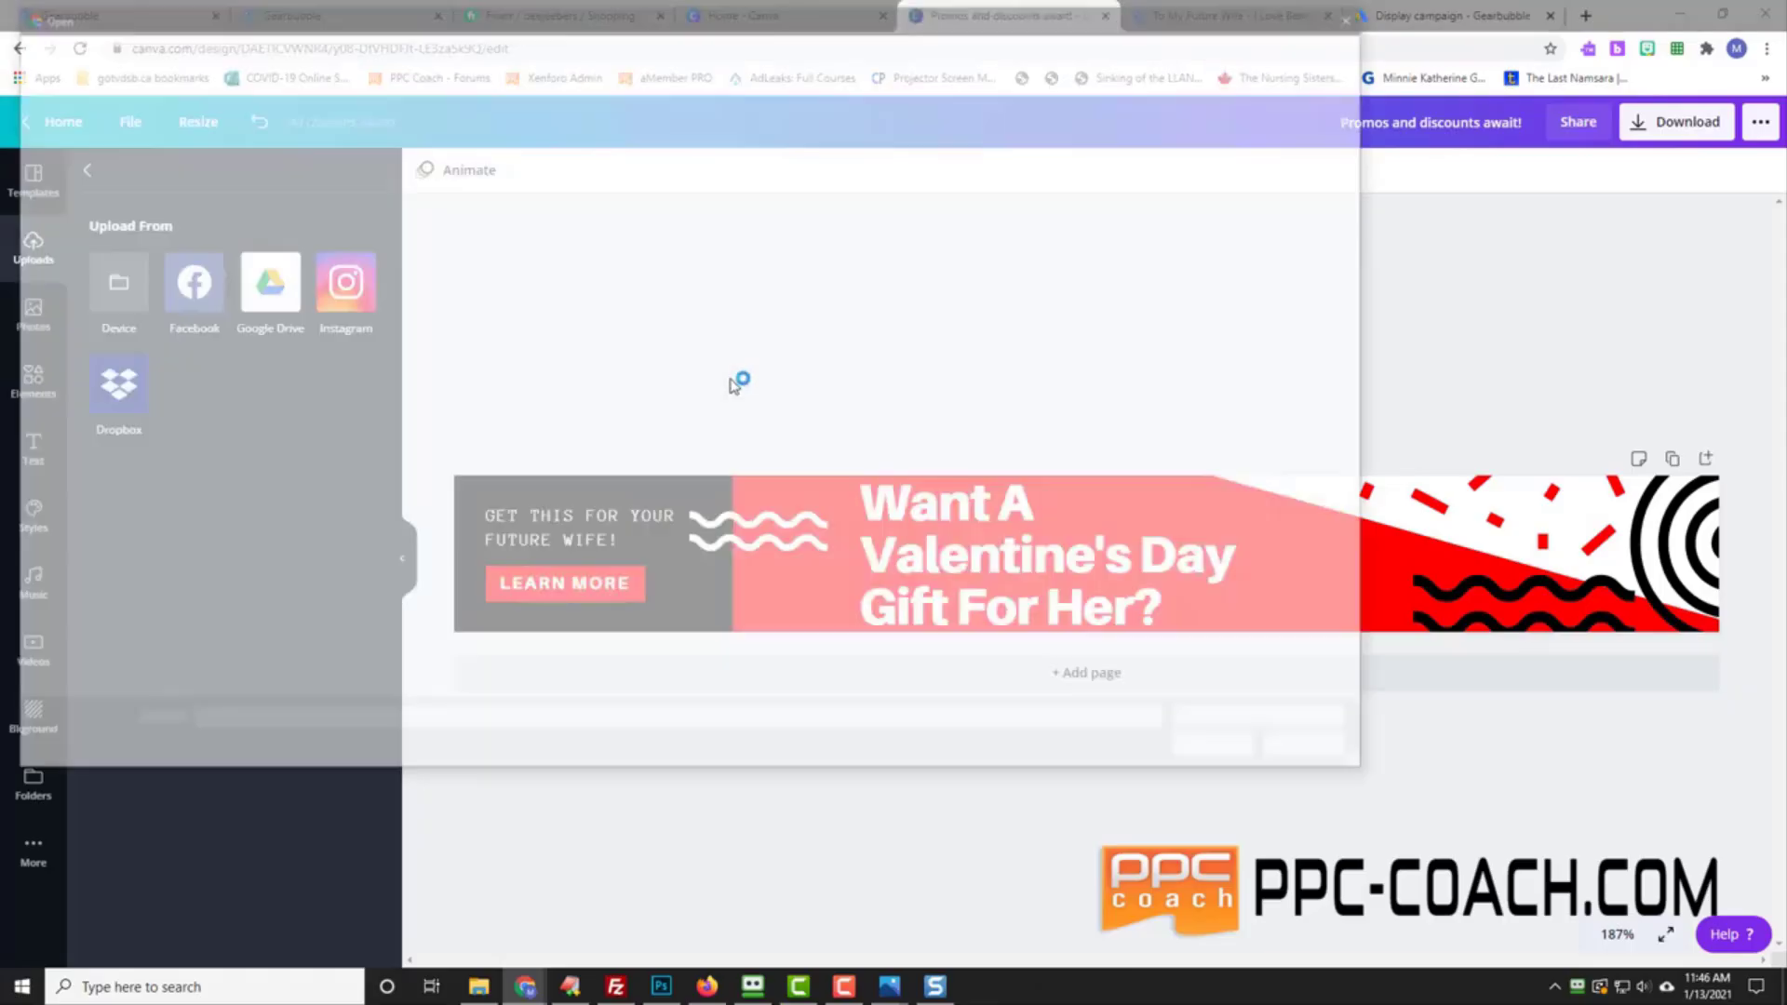
click(216, 46)
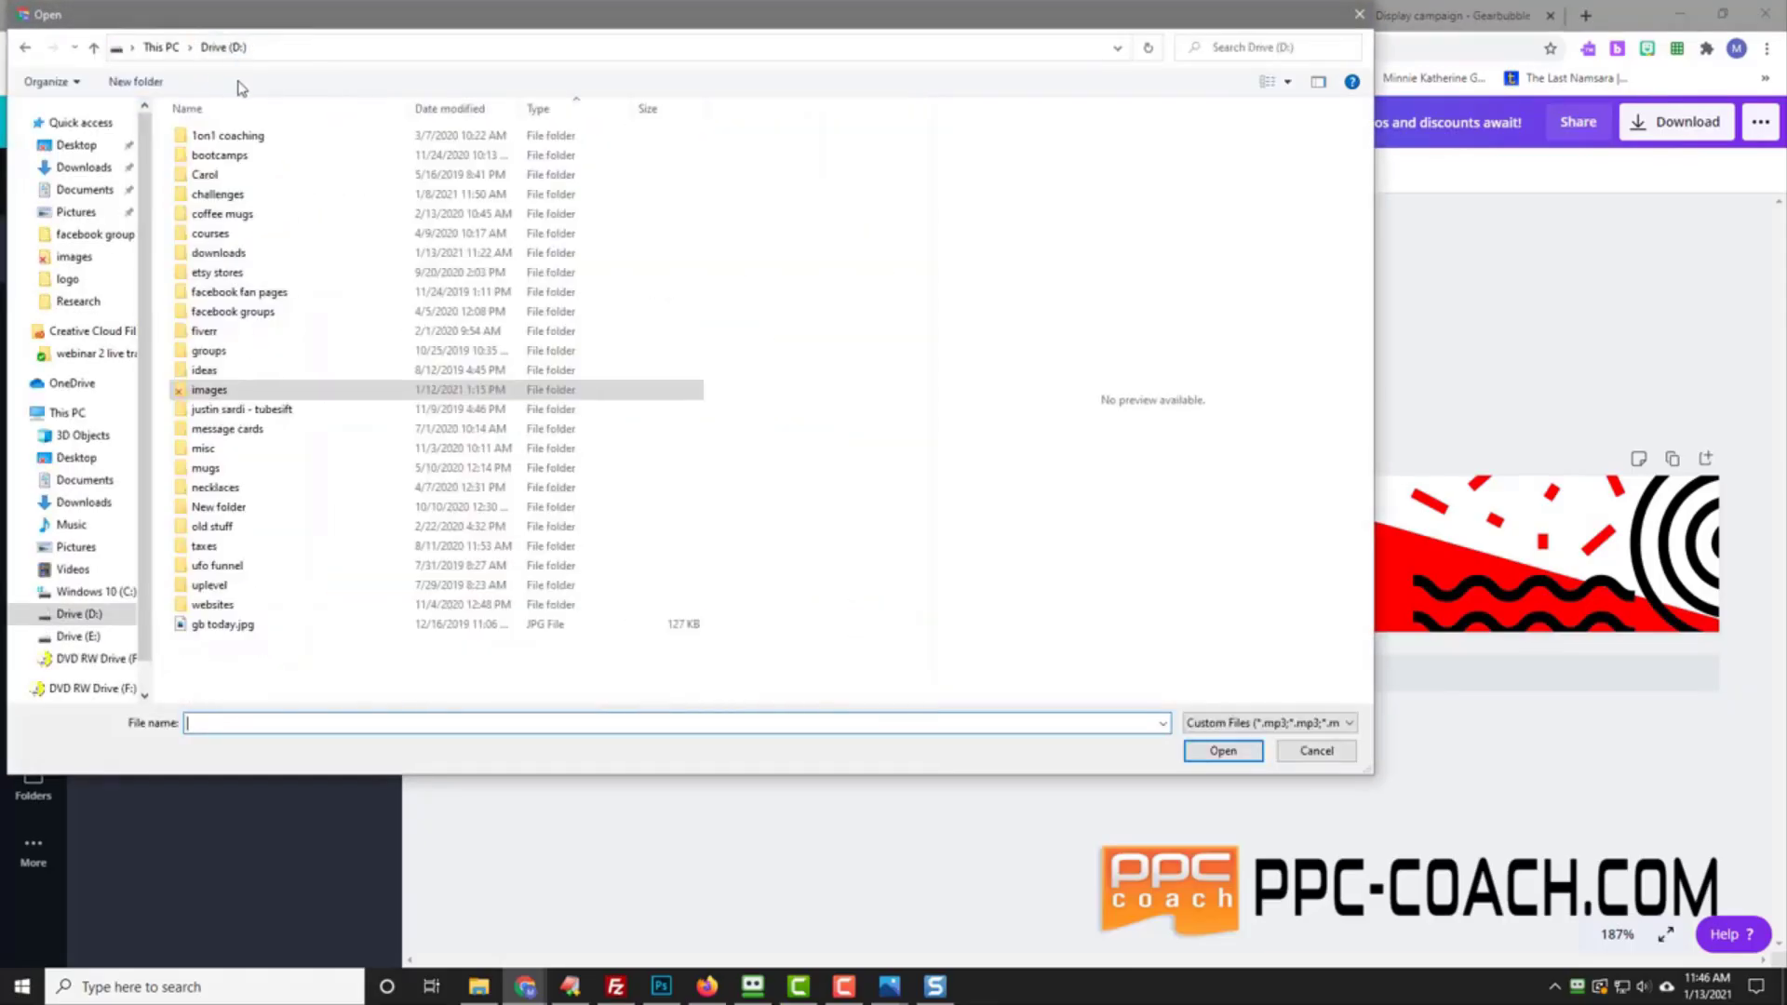
double_click(250, 253)
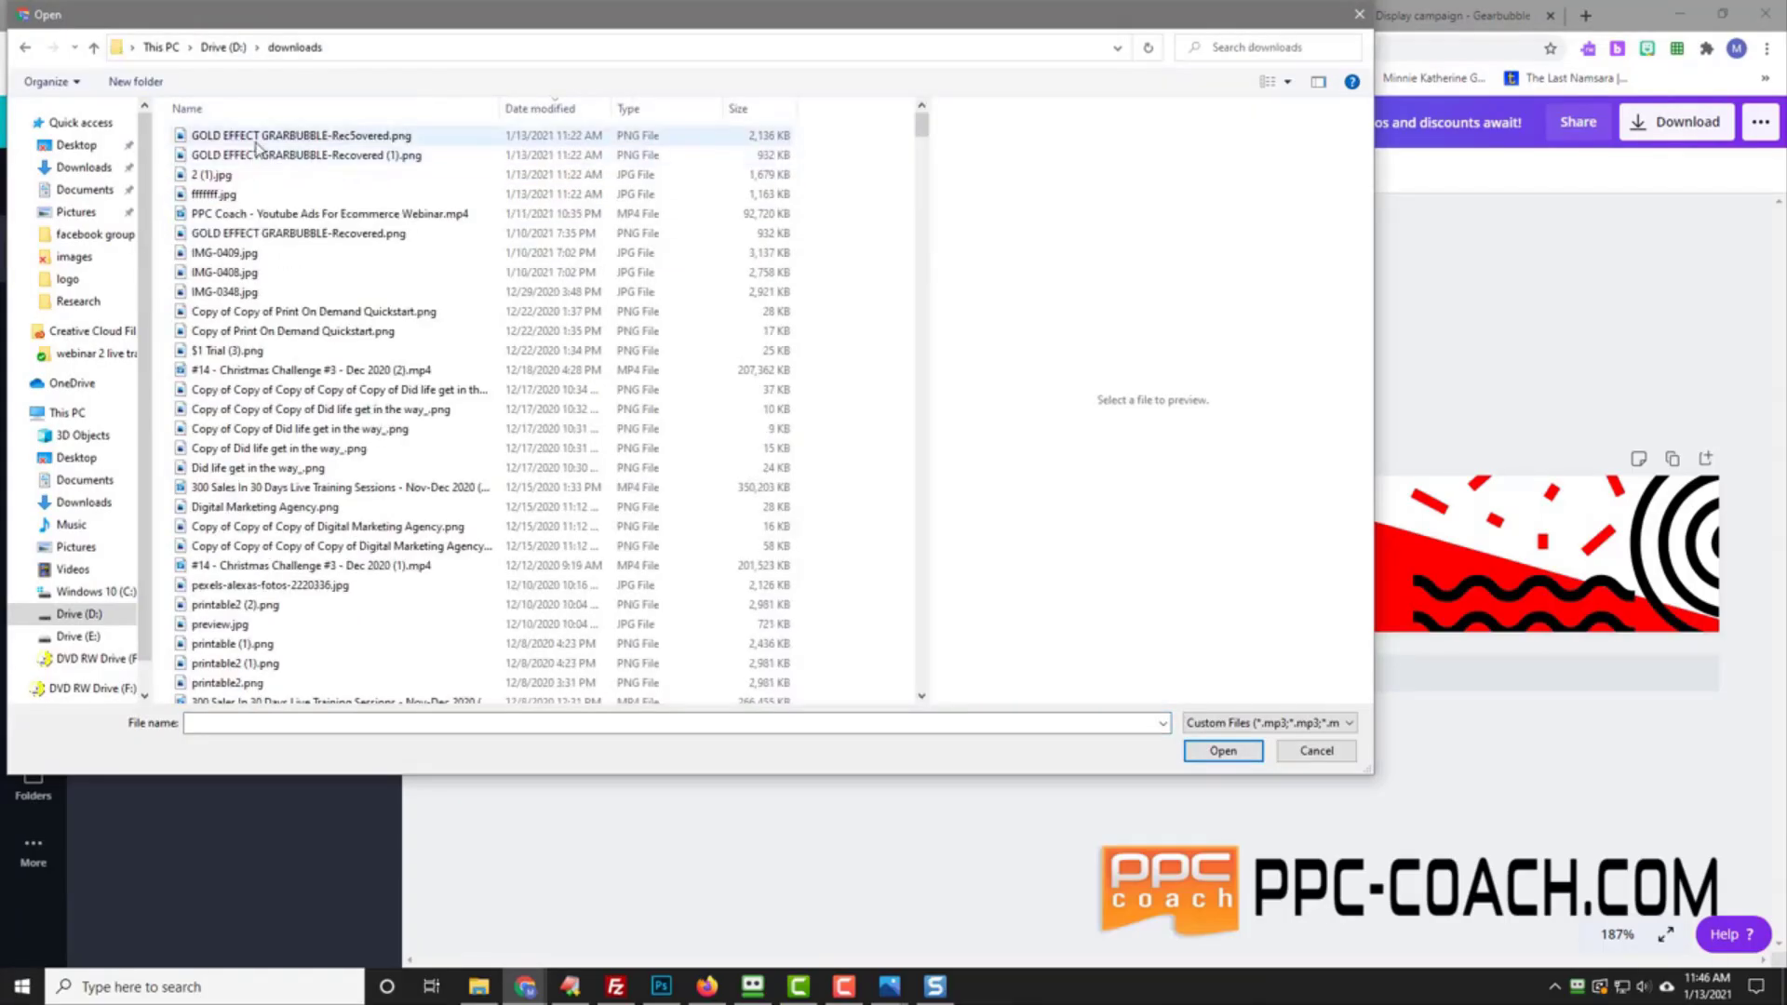
click(256, 140)
click(255, 153)
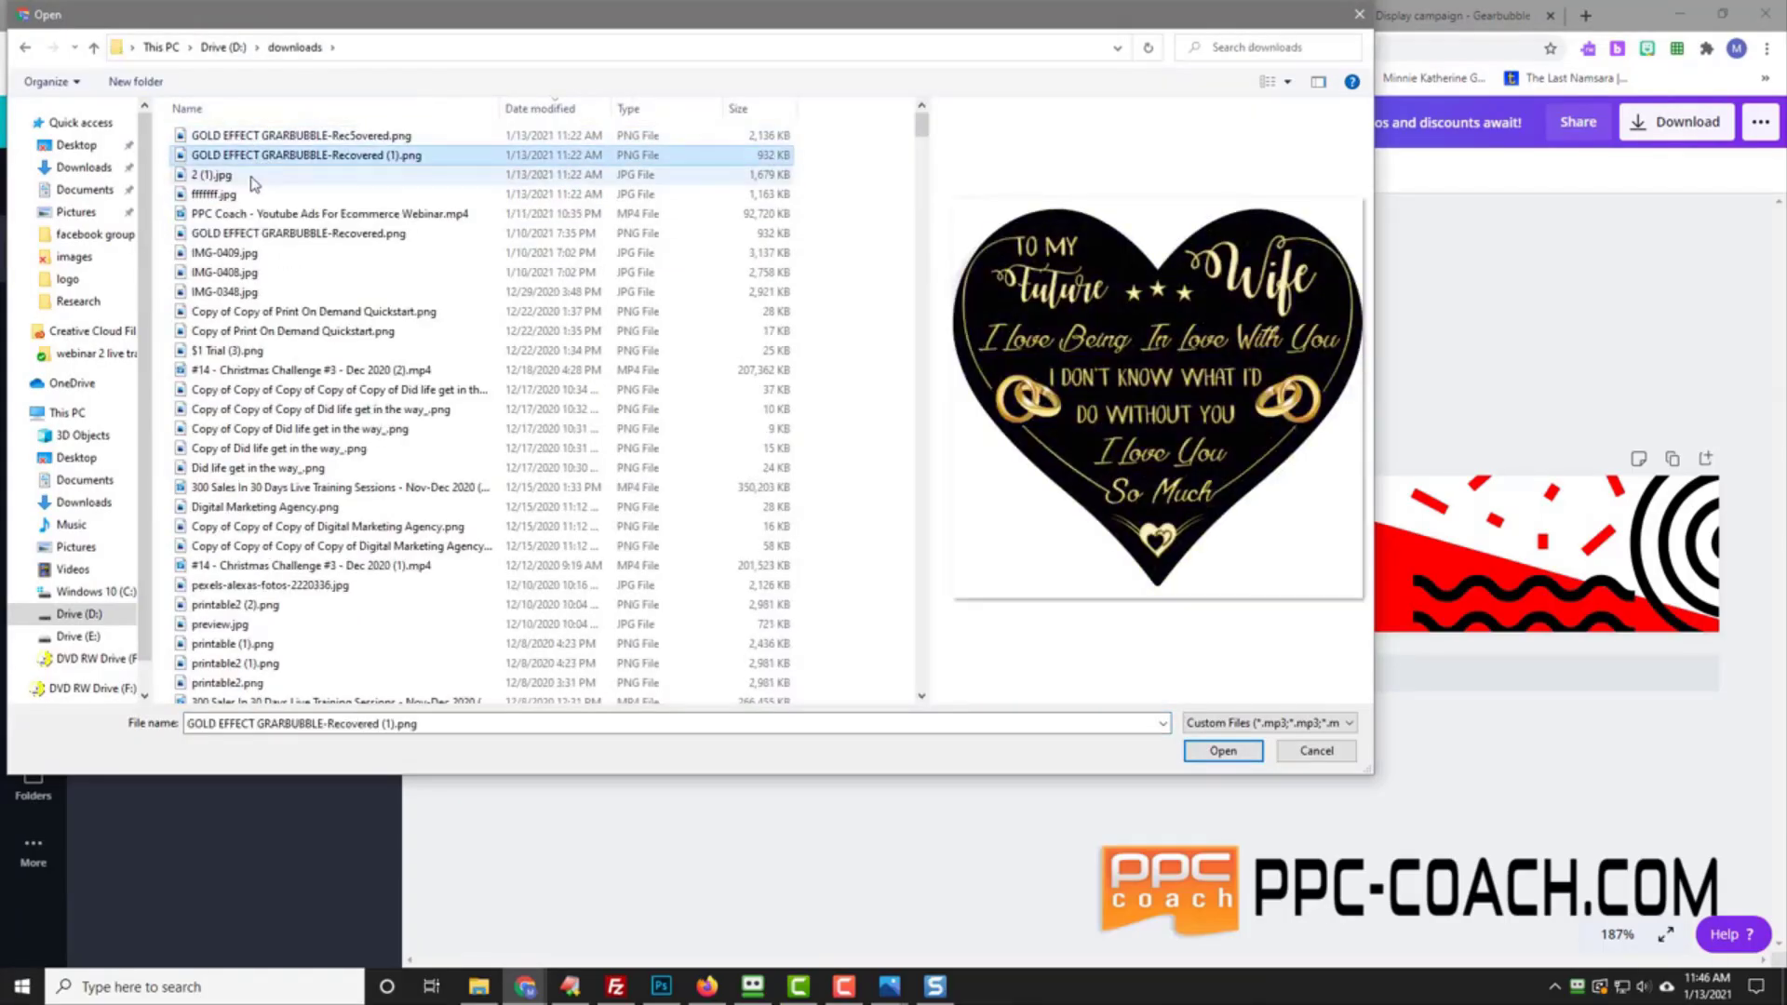
click(252, 176)
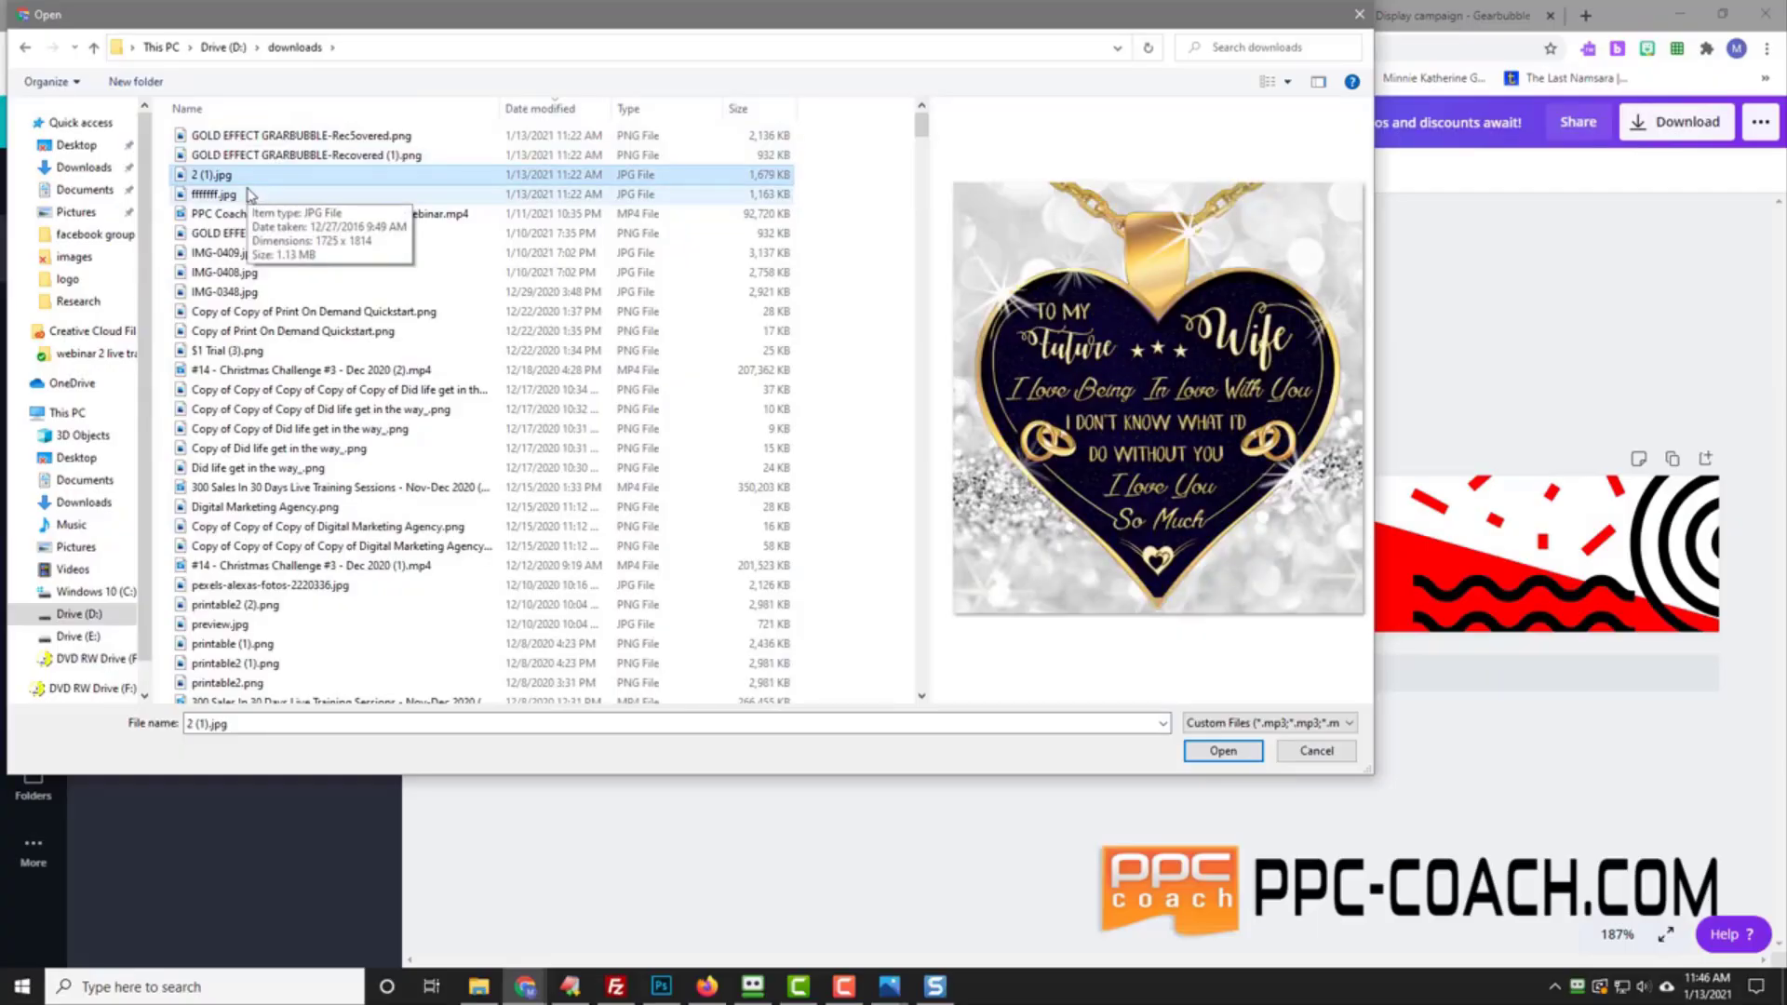
click(249, 194)
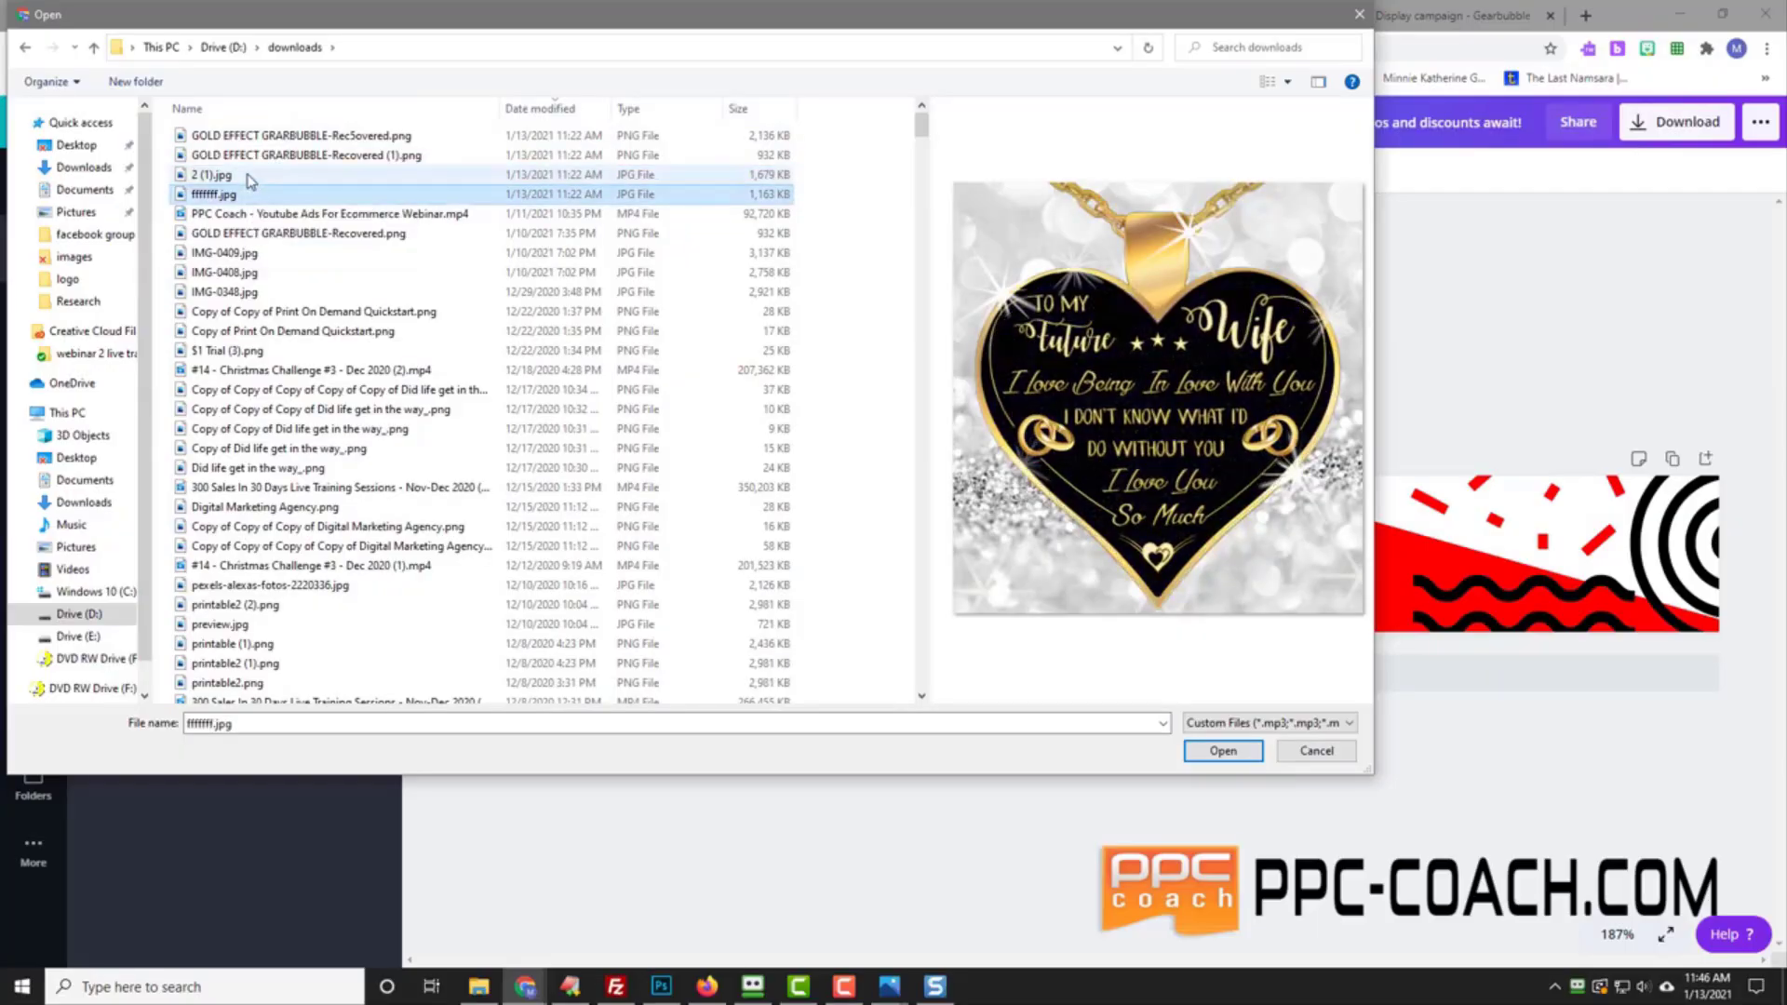
click(249, 177)
double_click(250, 177)
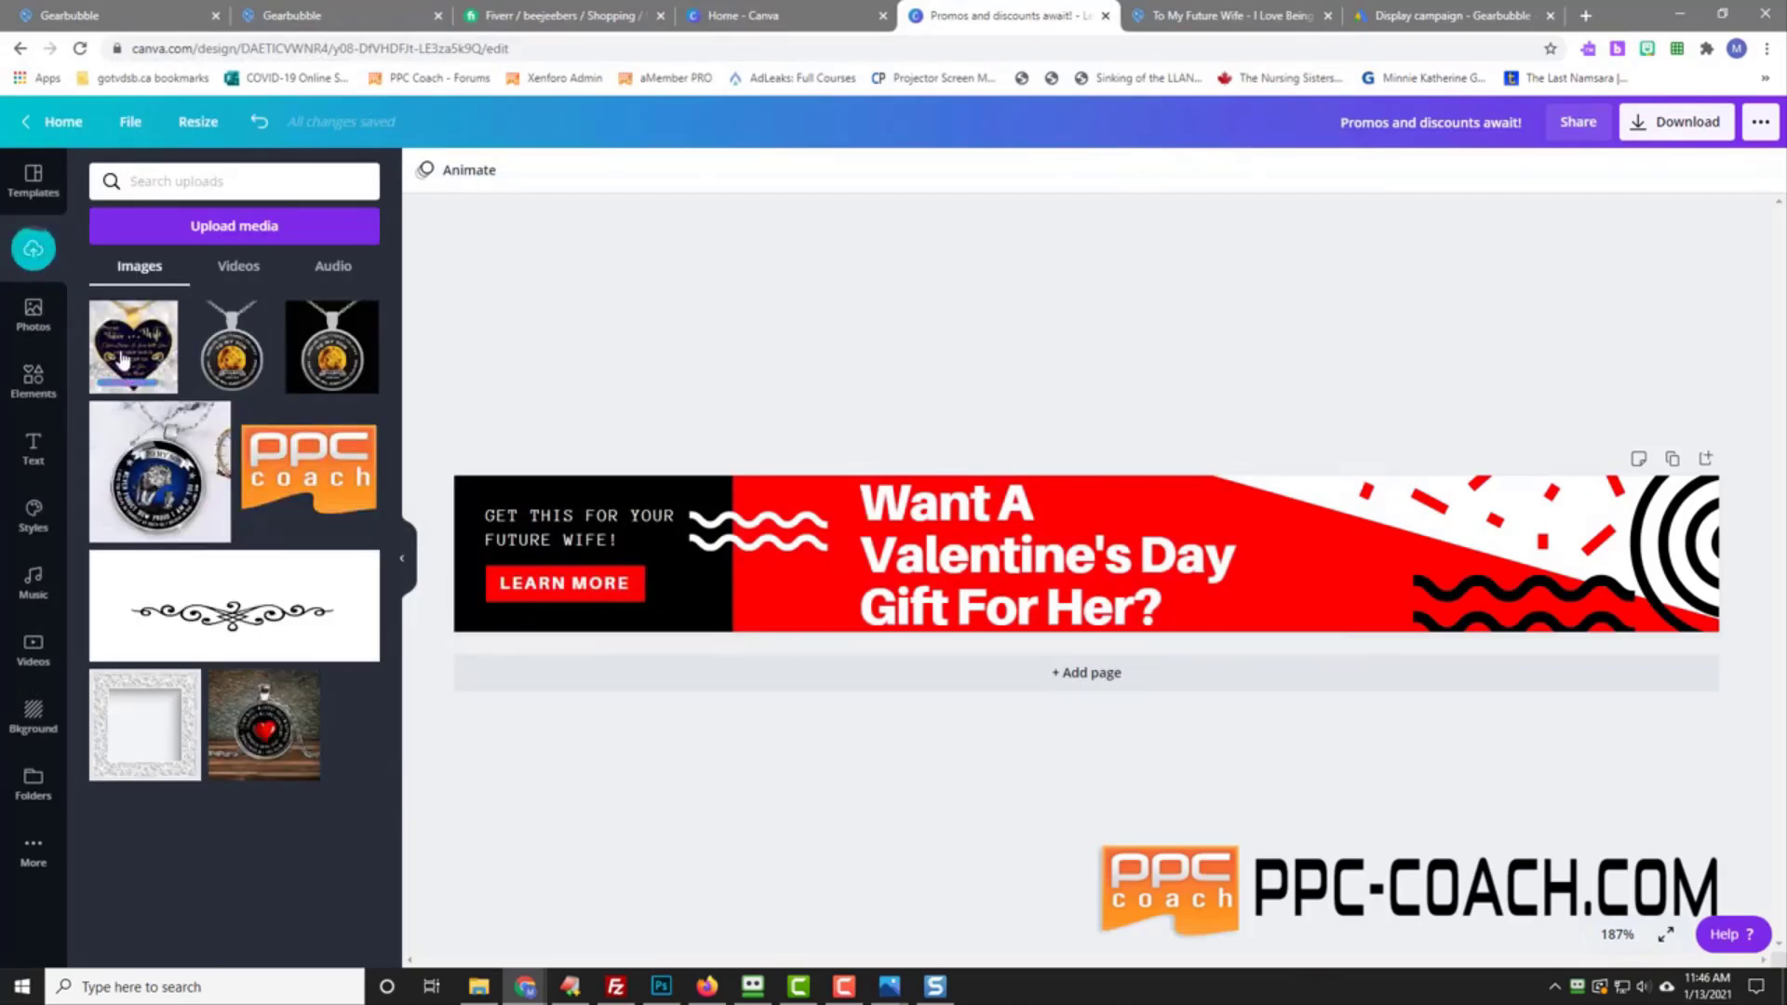
Step: Place the heart necklace photo on the banner's right side, sized to about 96 × 90
drag(129, 357, 1424, 540)
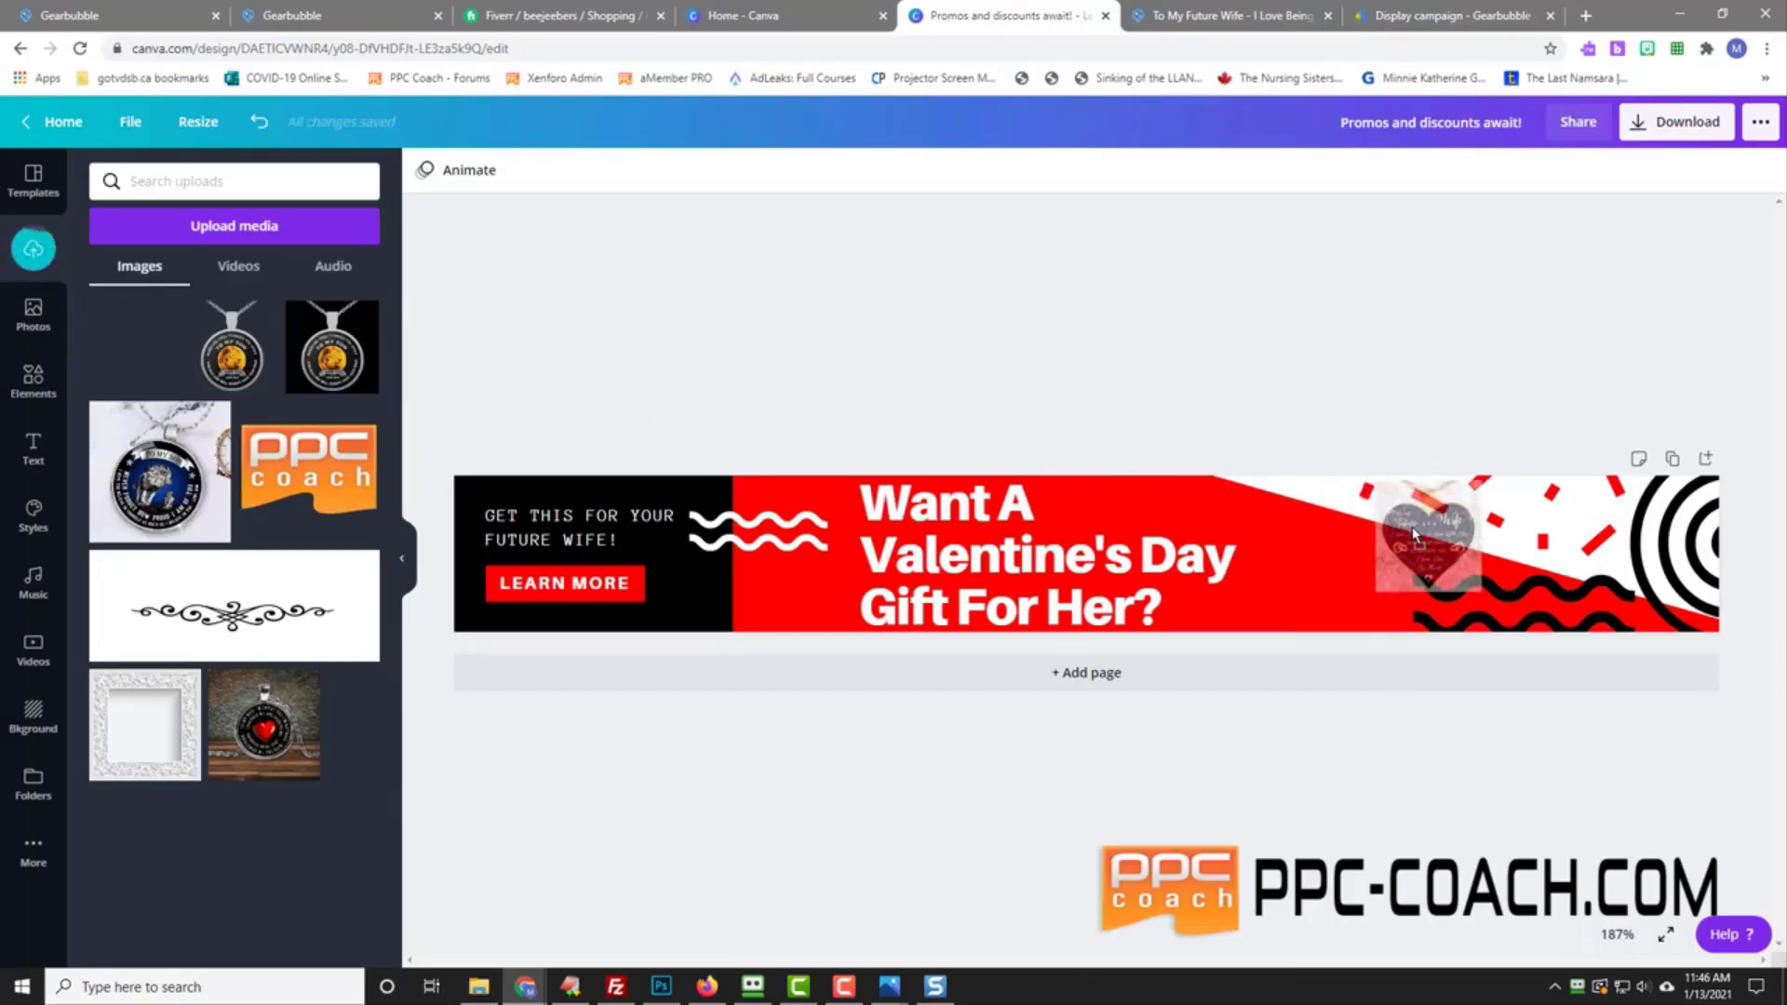
drag(1483, 595, 1519, 631)
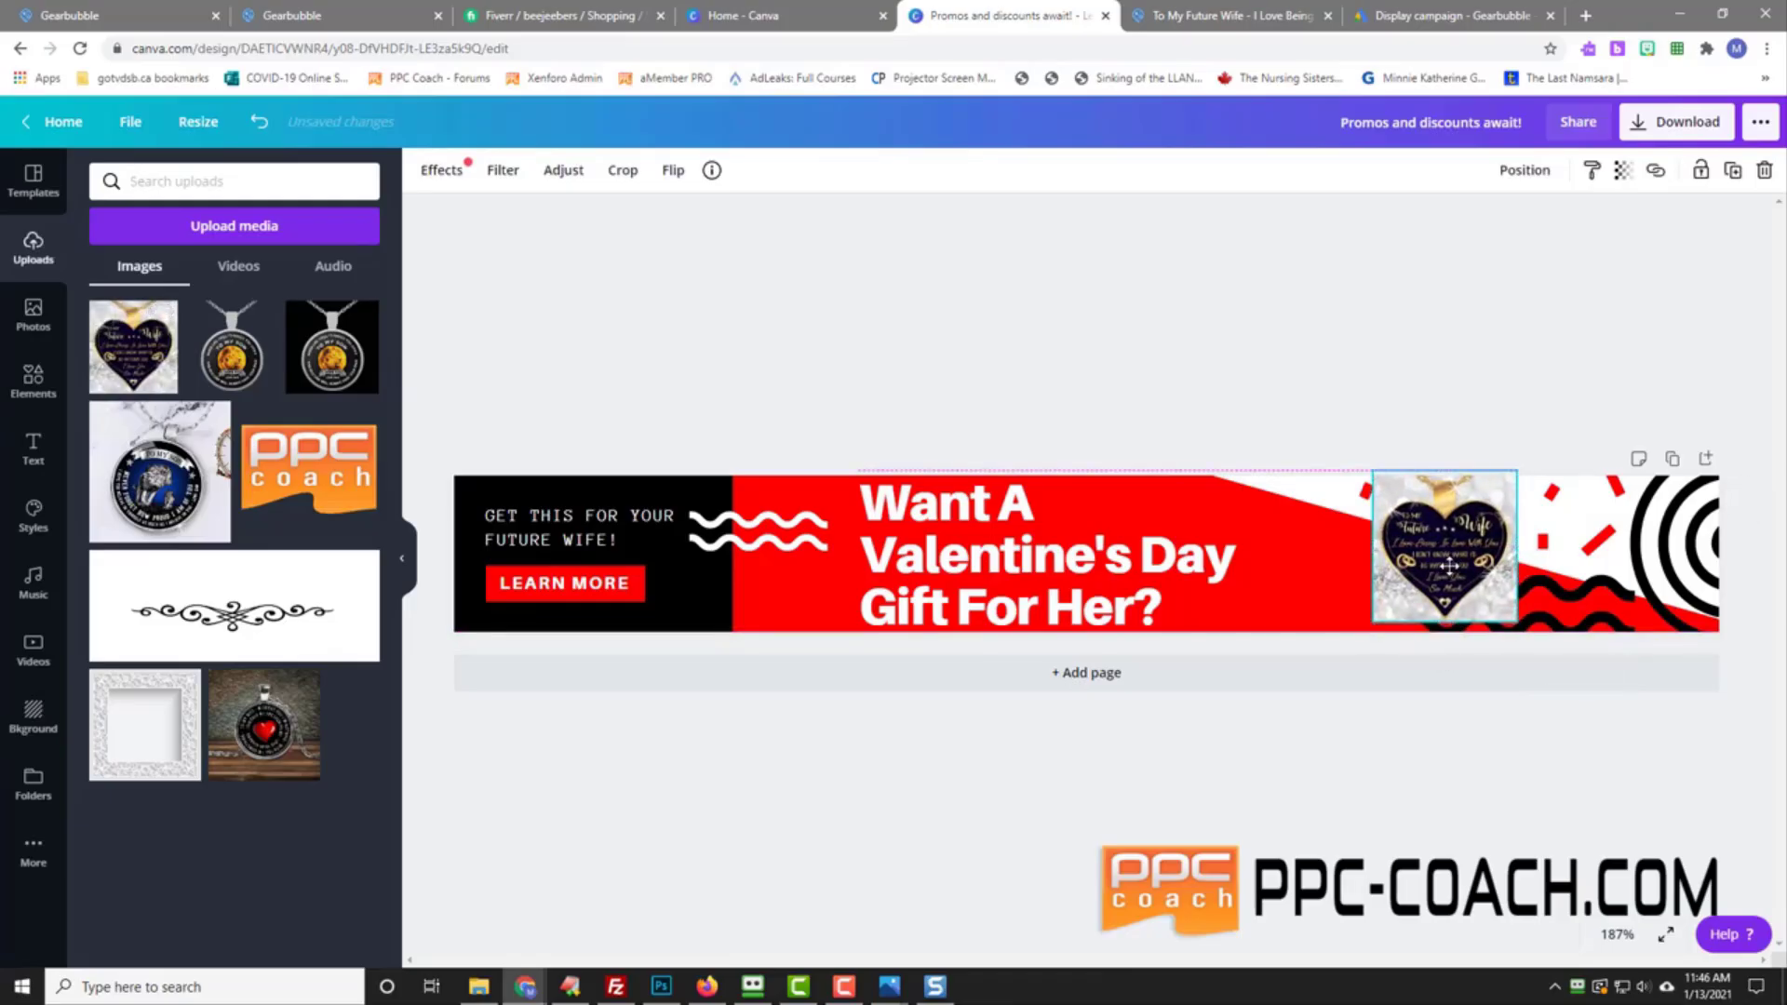
mouse_move(1452, 566)
mouse_down()
mouse_move(1328, 573)
mouse_move(1422, 558)
mouse_up()
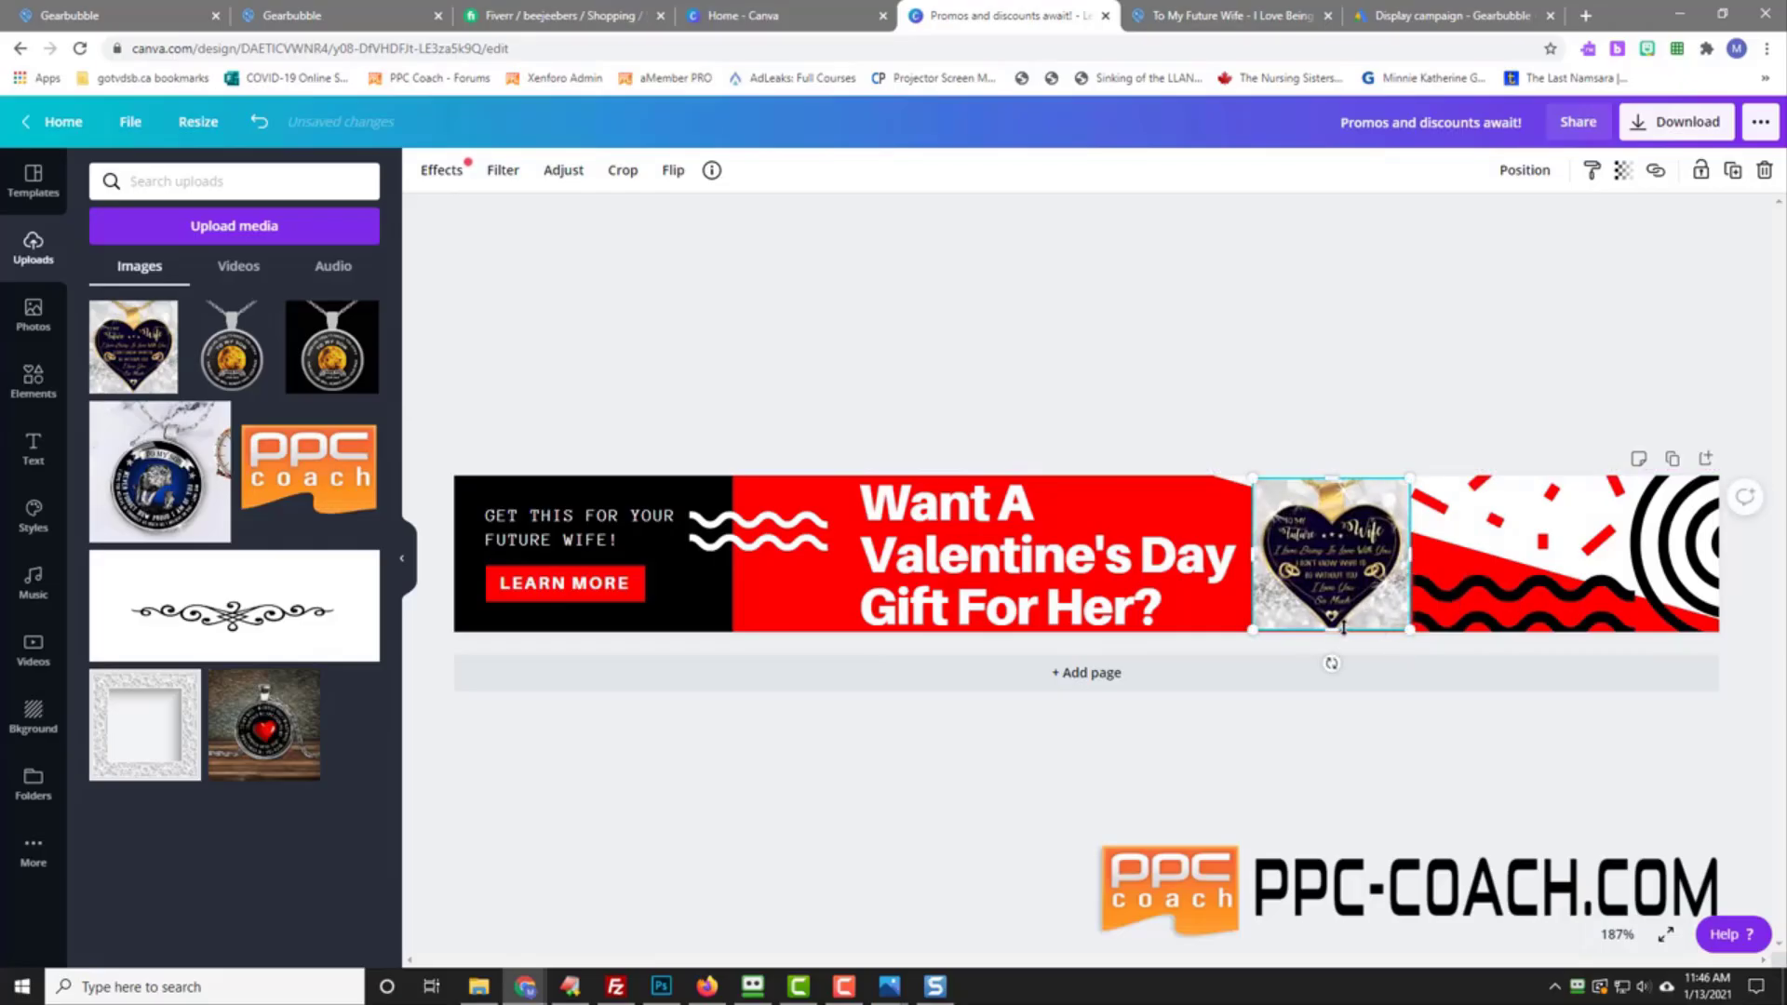
drag(1335, 630, 1343, 603)
drag(1411, 555, 1433, 517)
click(1219, 408)
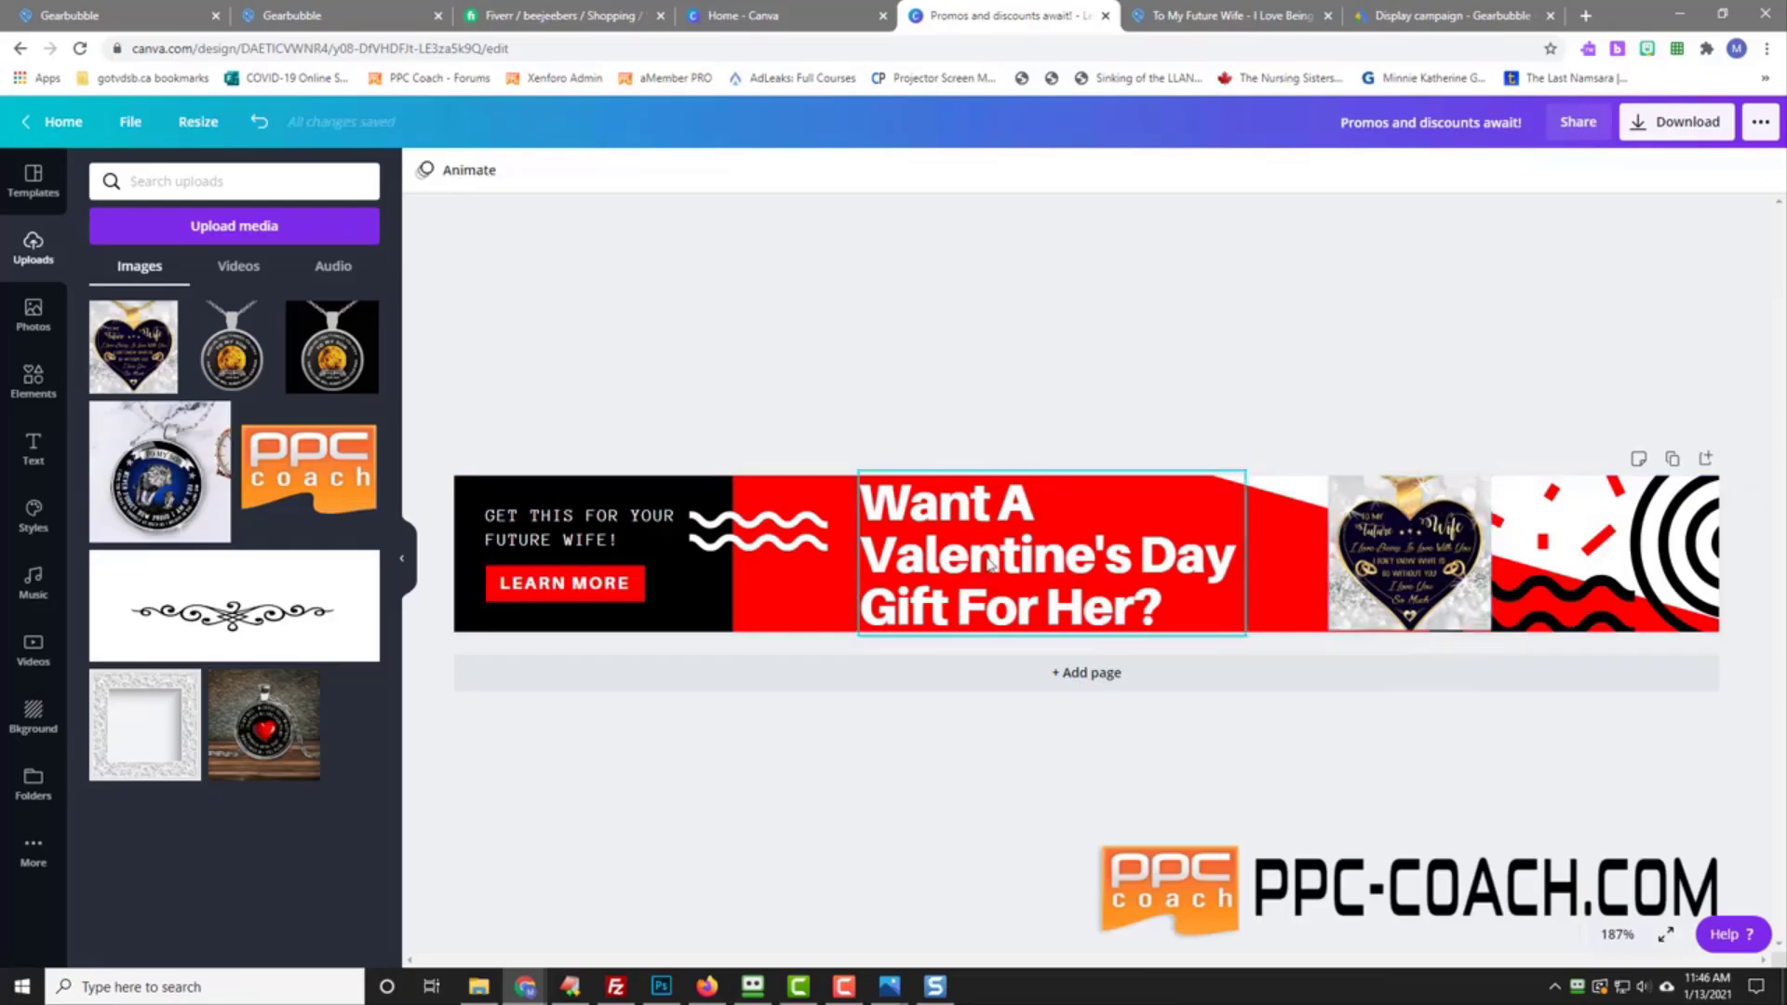
click(567, 525)
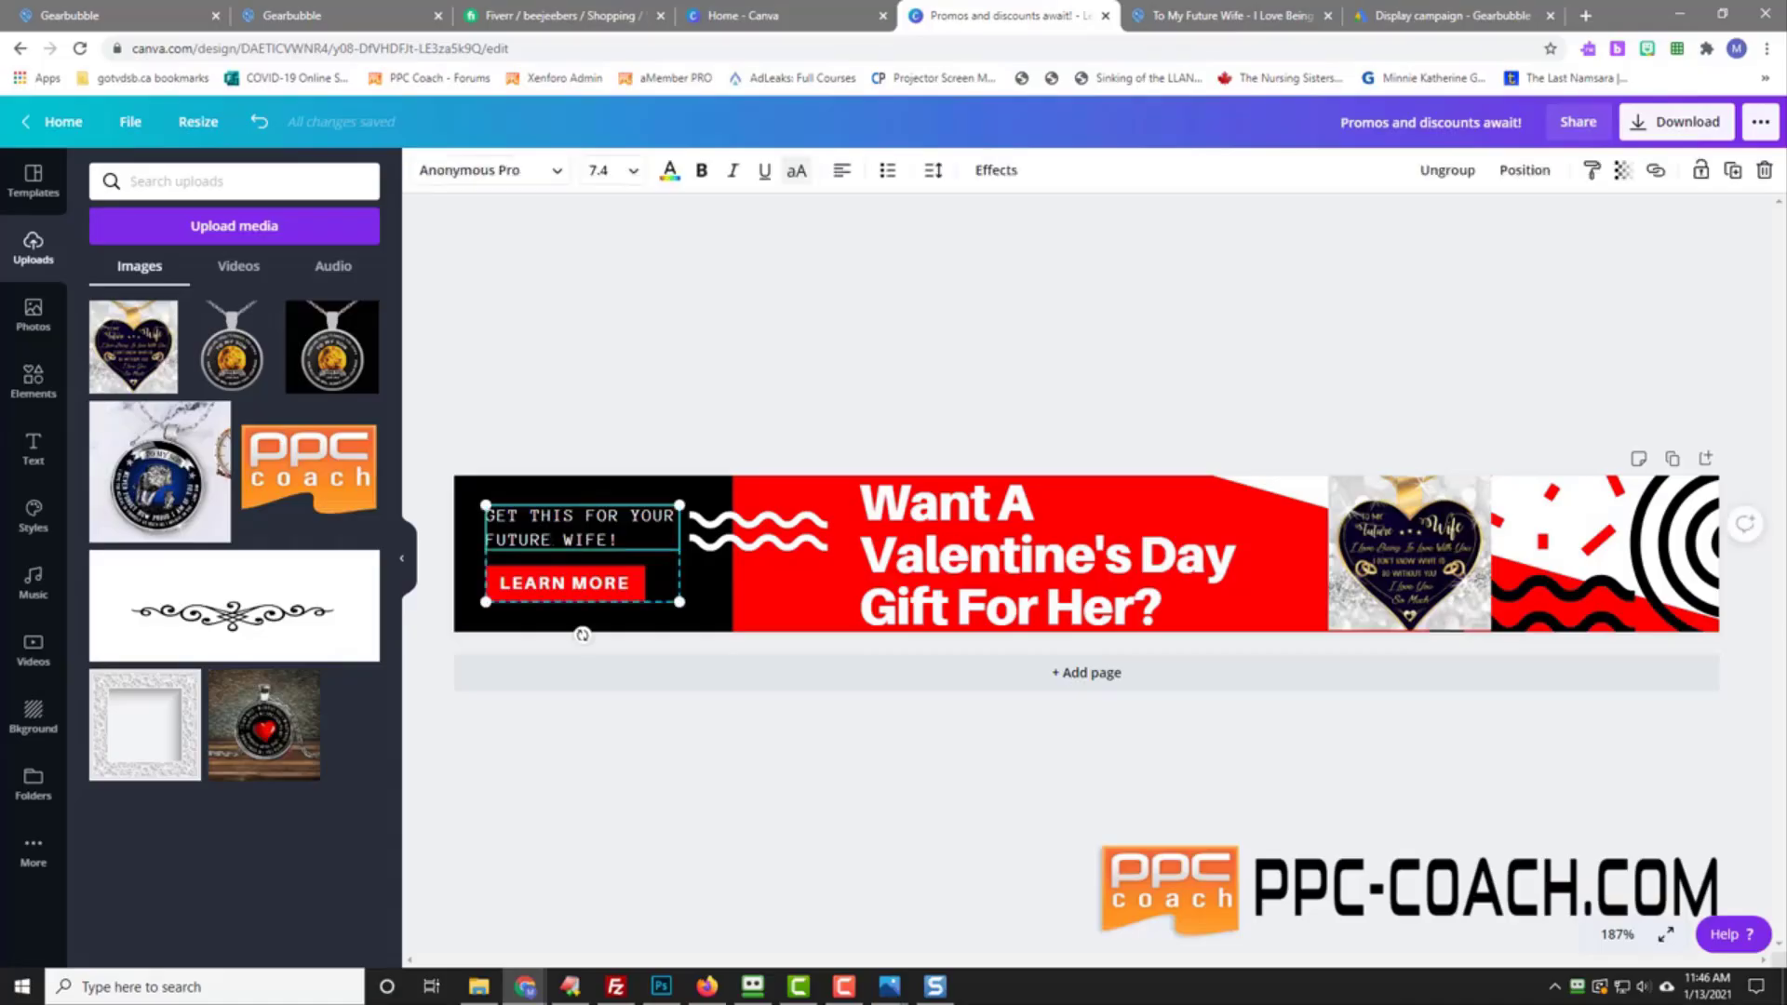
double_click(601, 516)
click(1483, 621)
drag(1491, 629, 1499, 633)
click(1514, 715)
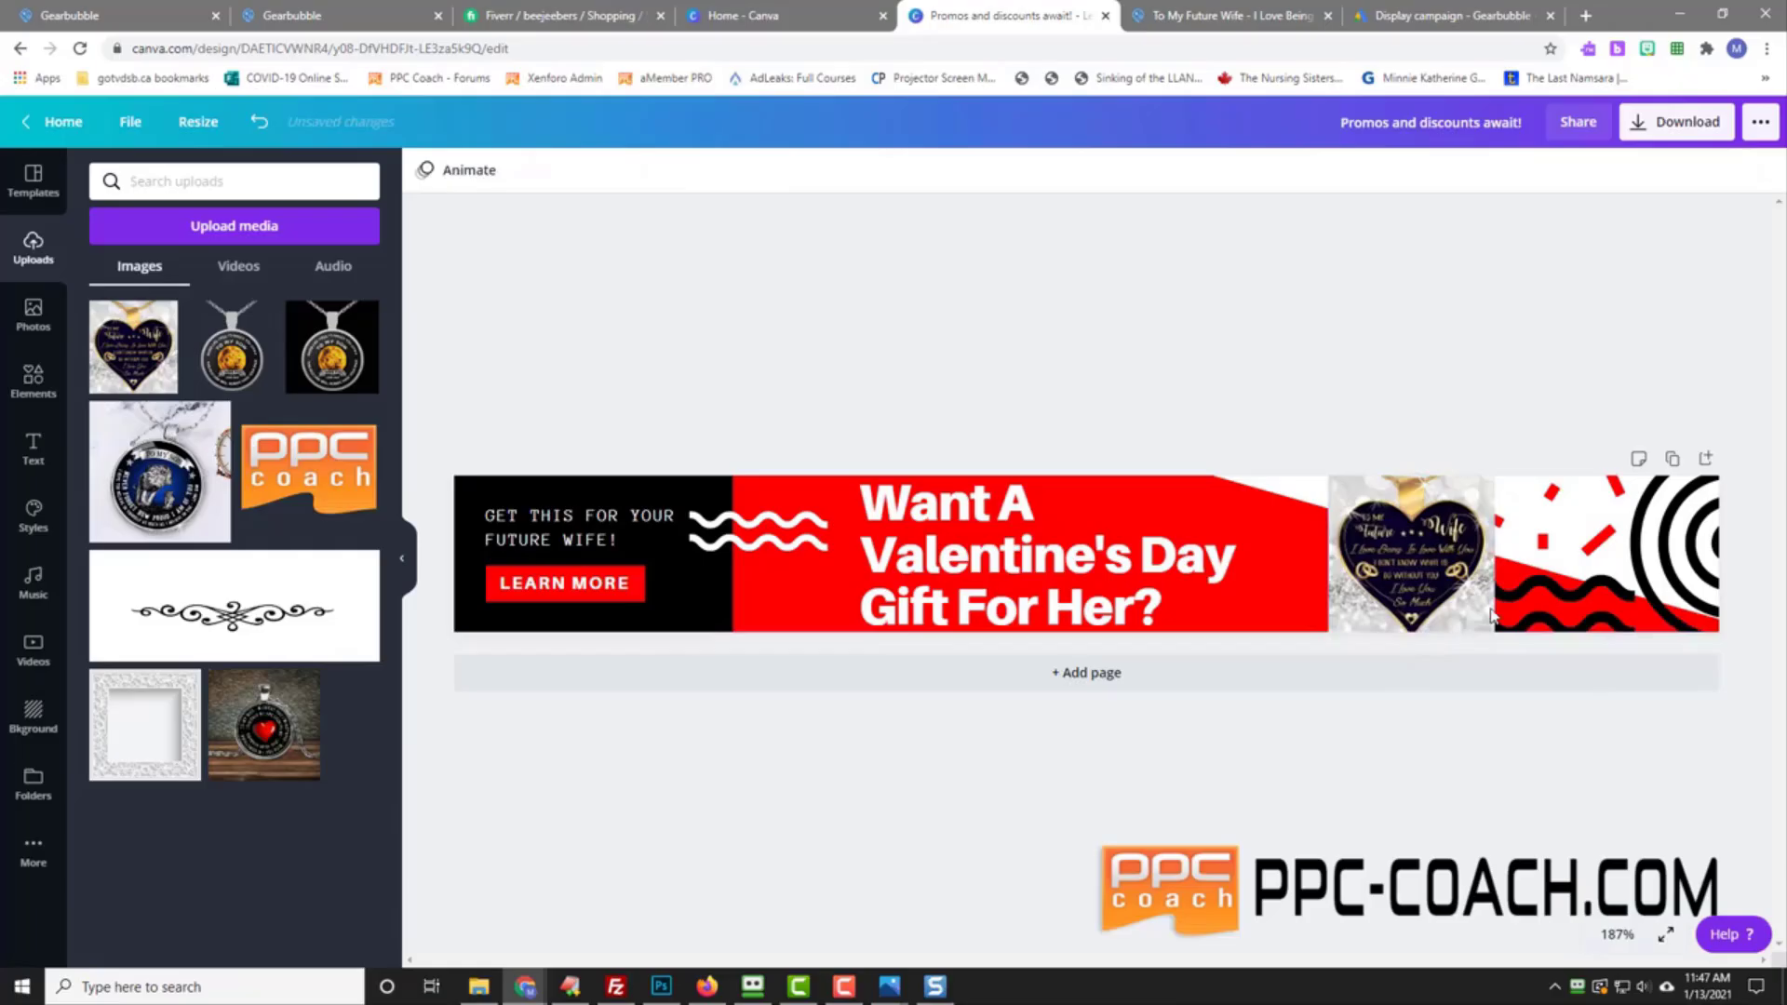
Step: Change the button text from LEARN MORE to VIEW IT NOW
click(543, 592)
triple_click(557, 583)
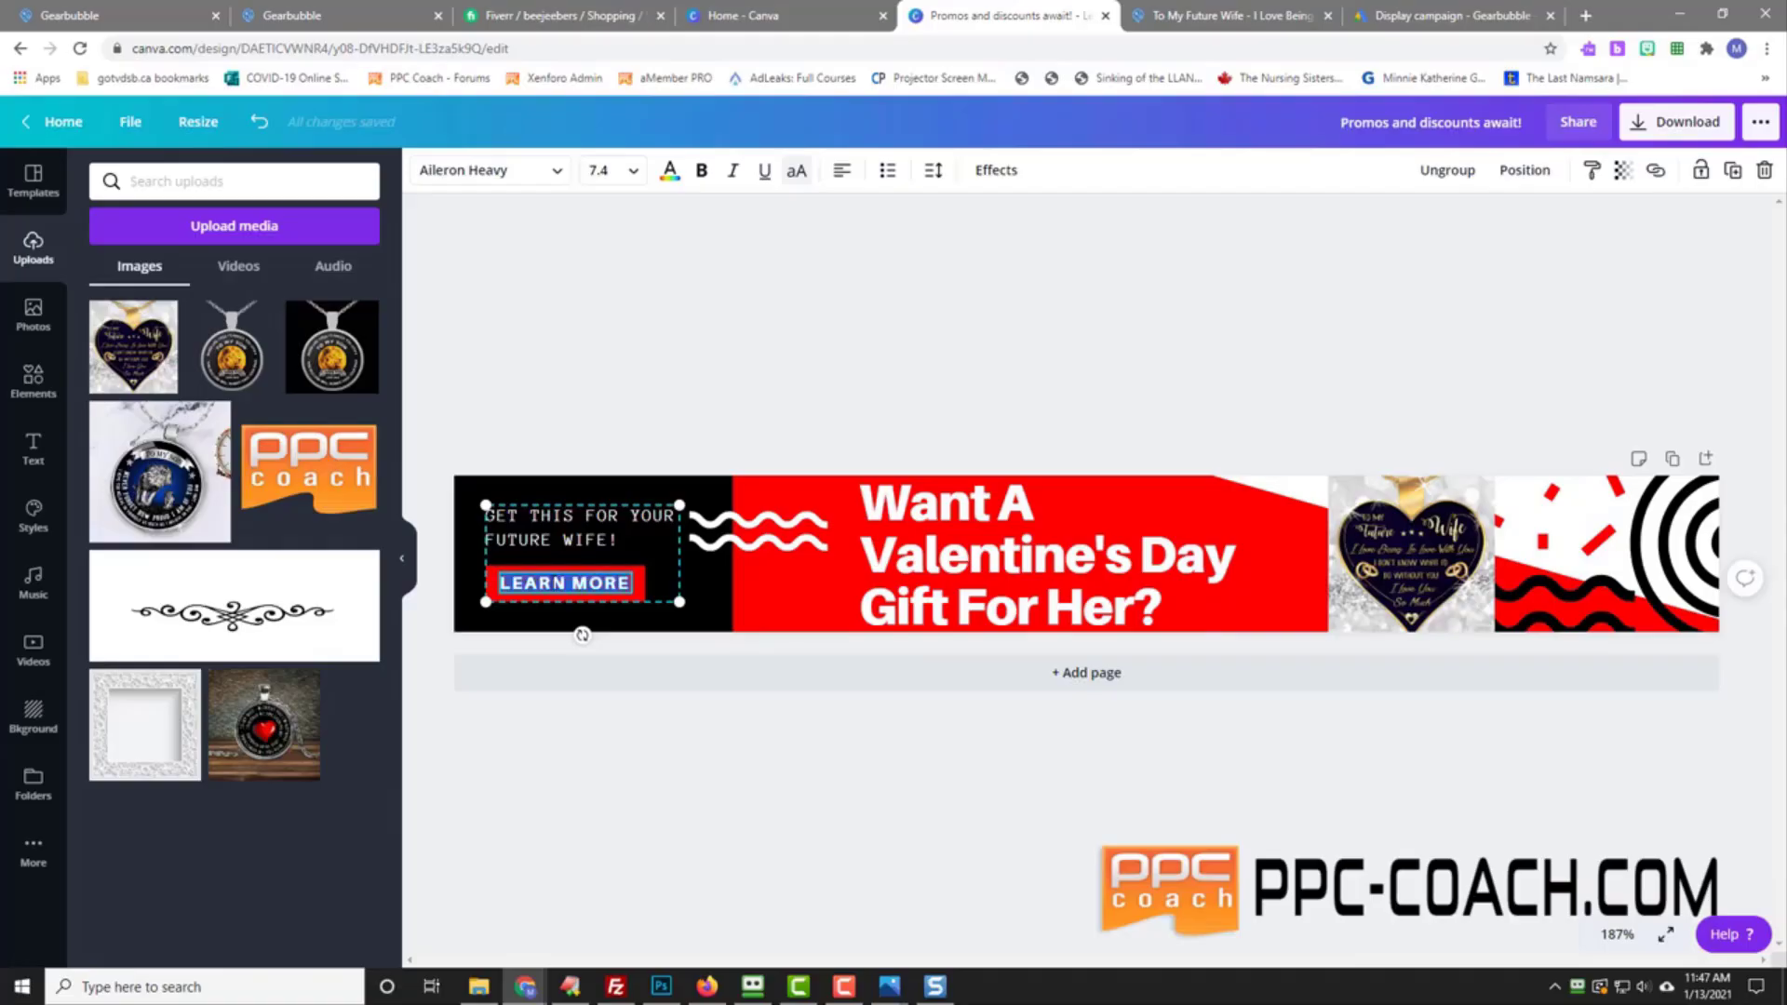
text(VIEW)
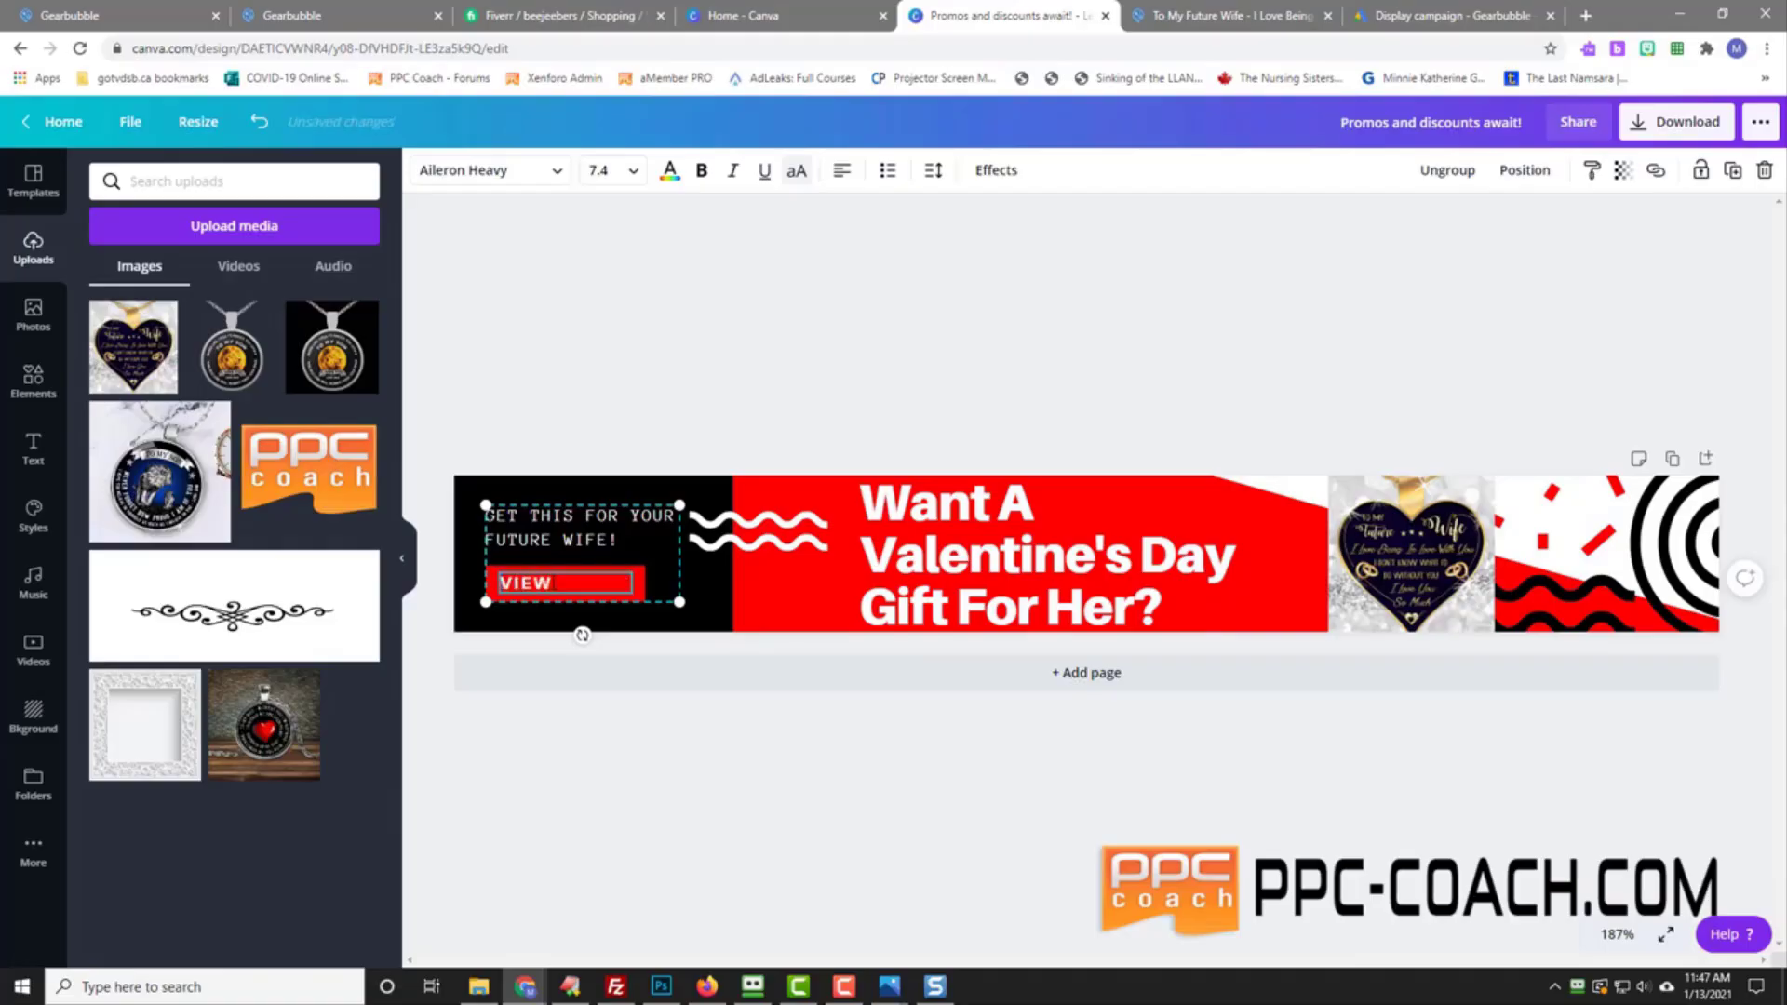
text( IT NOW)
click(1115, 758)
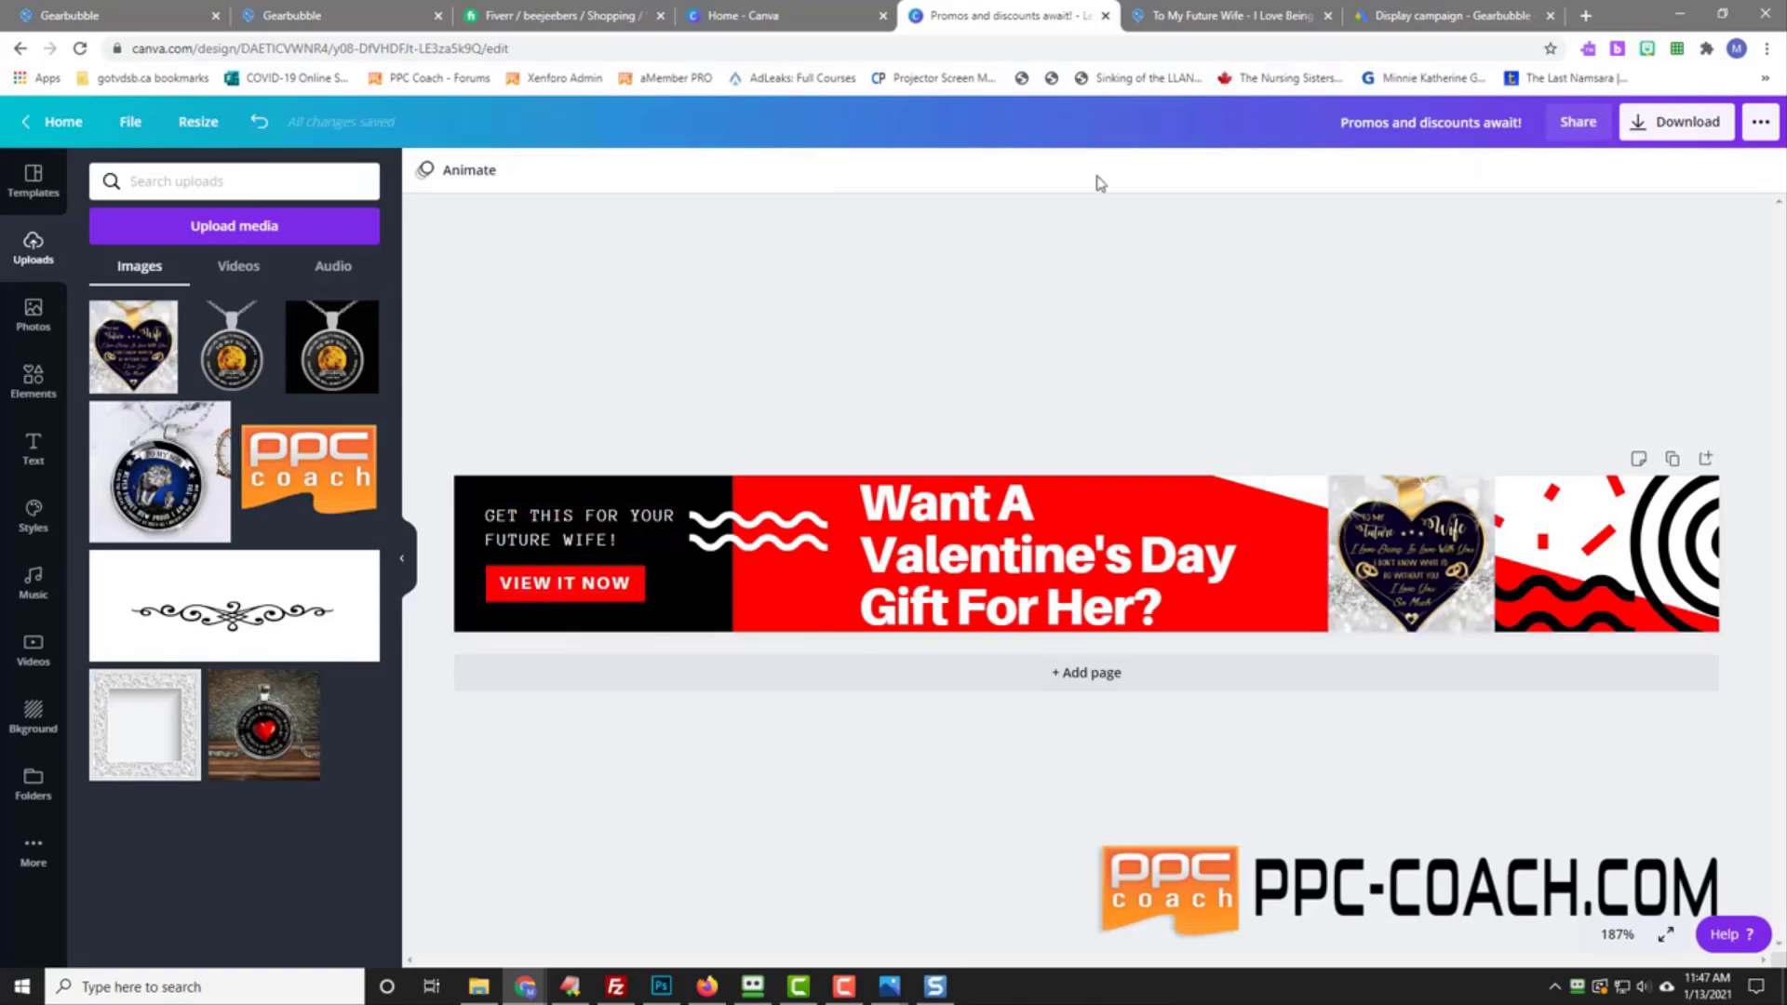
click(28, 186)
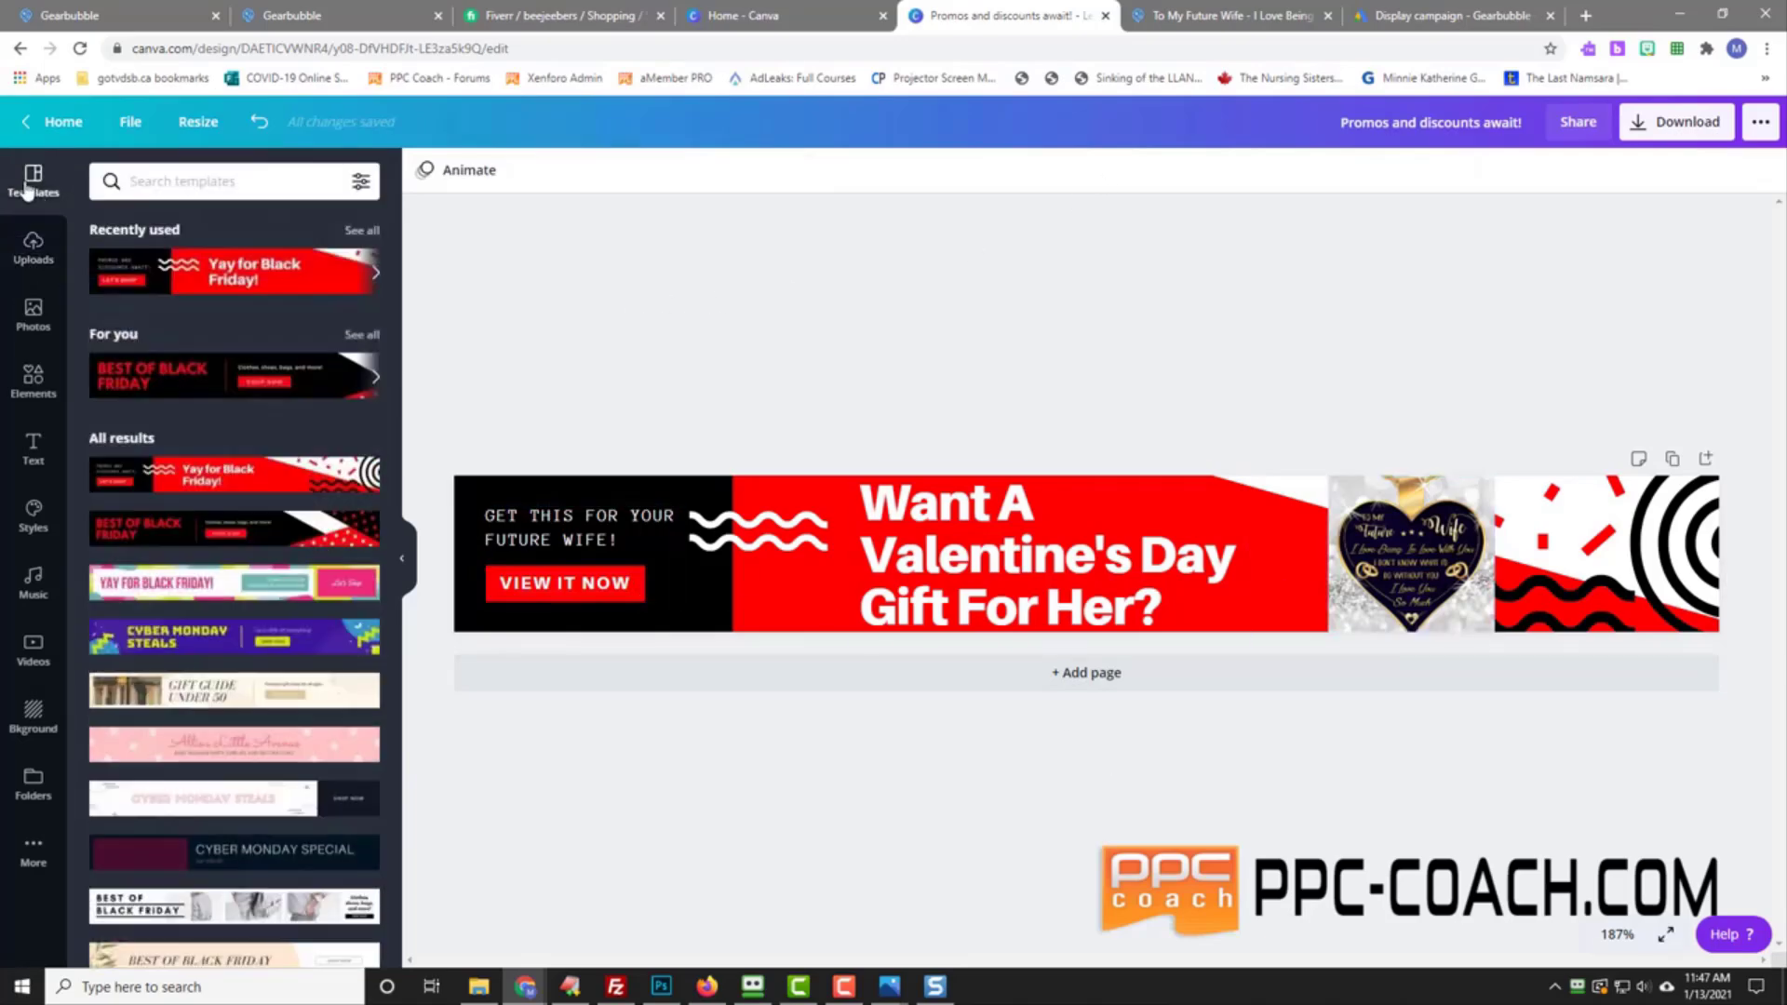
Step: Save the banner into a newly created folder named 'Vaelbubble Challenge'
click(129, 127)
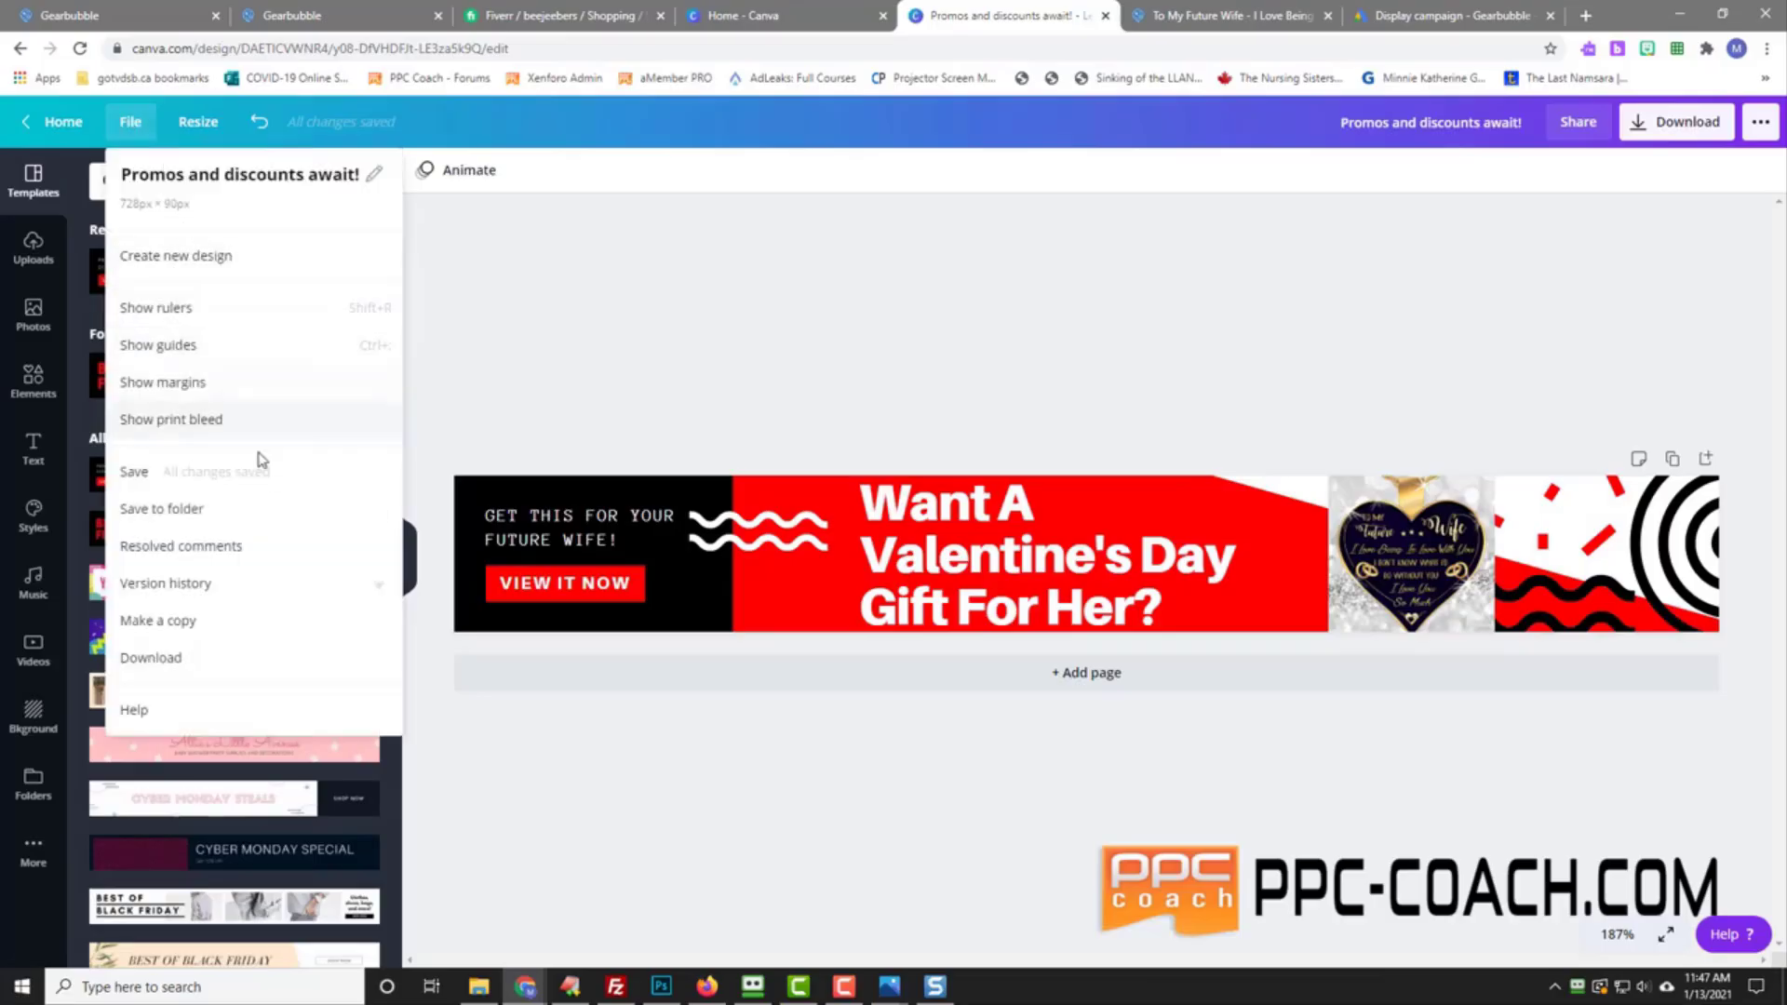
click(248, 509)
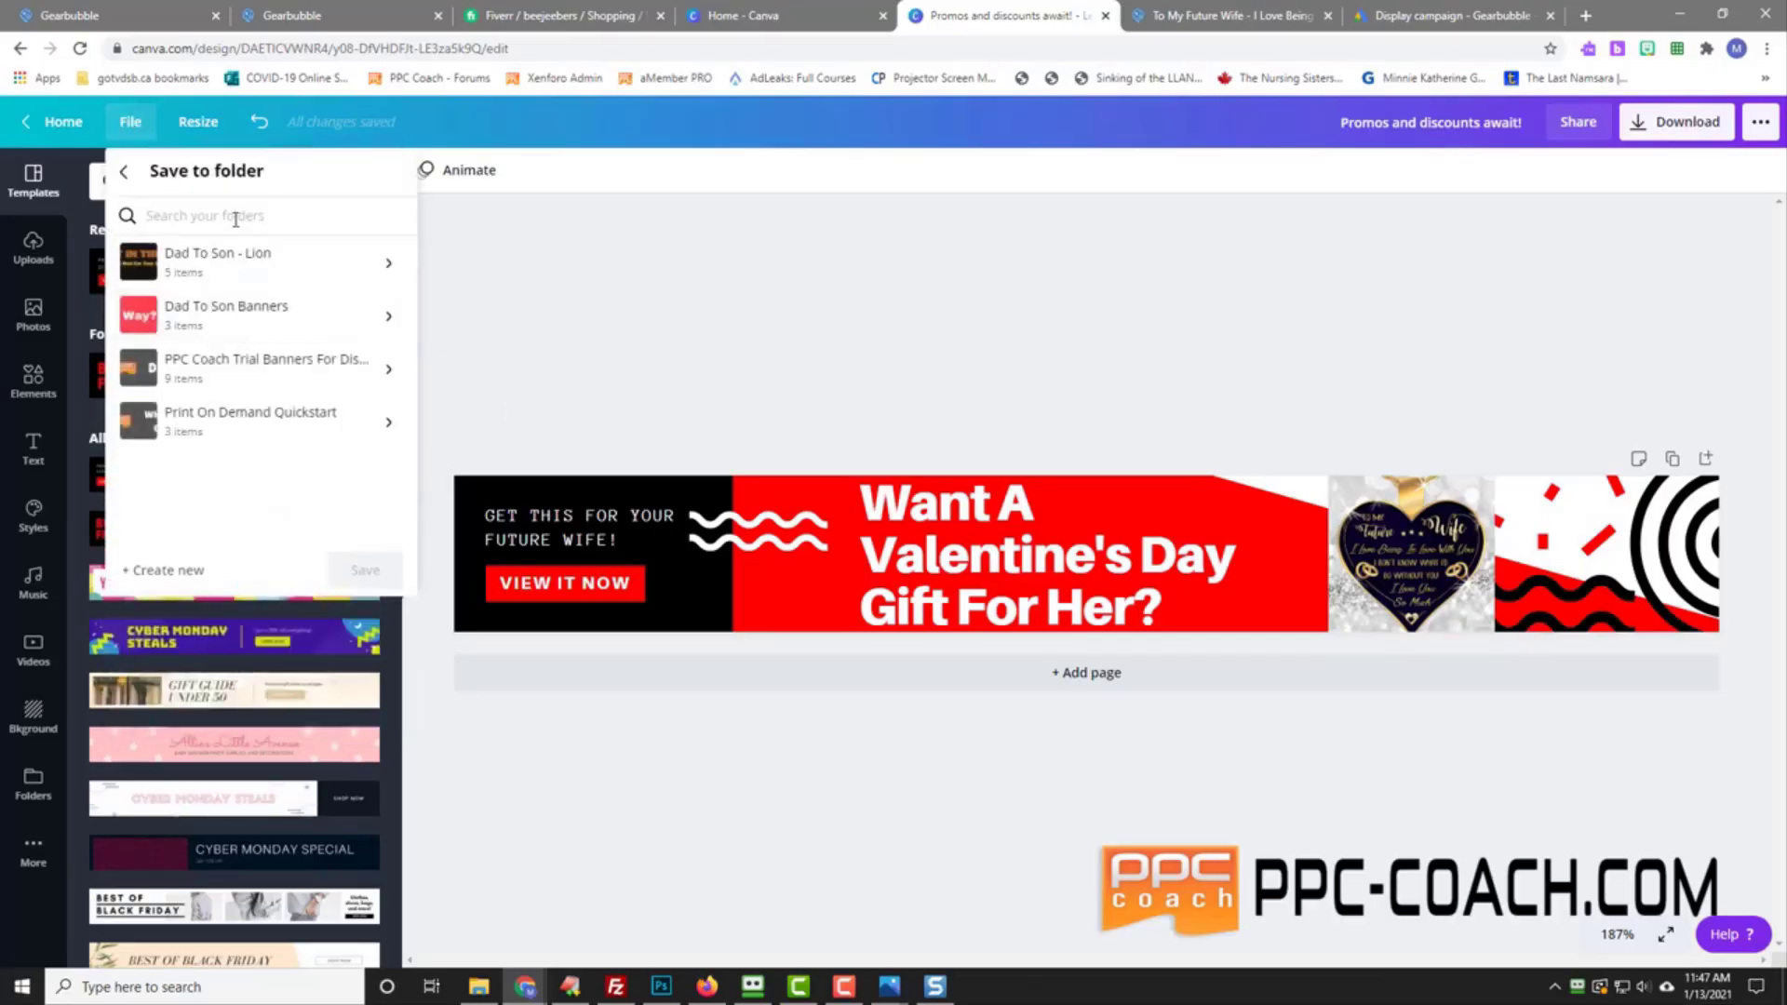
click(176, 570)
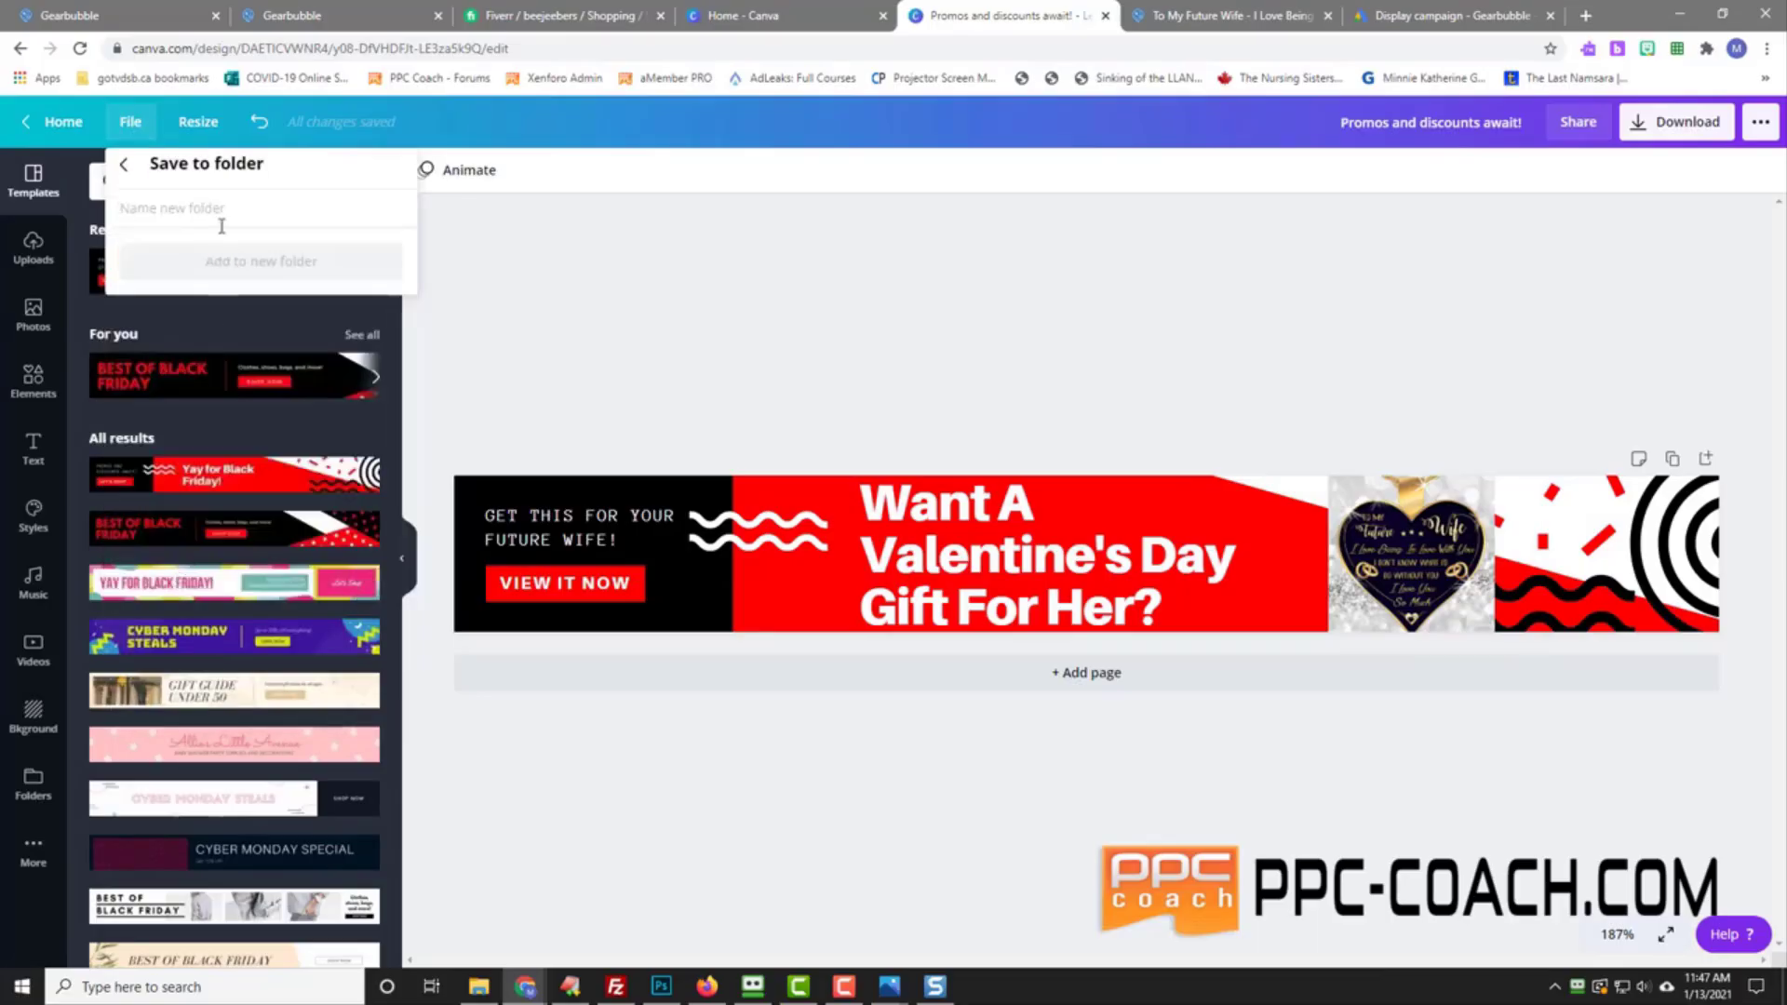
text(Vael)
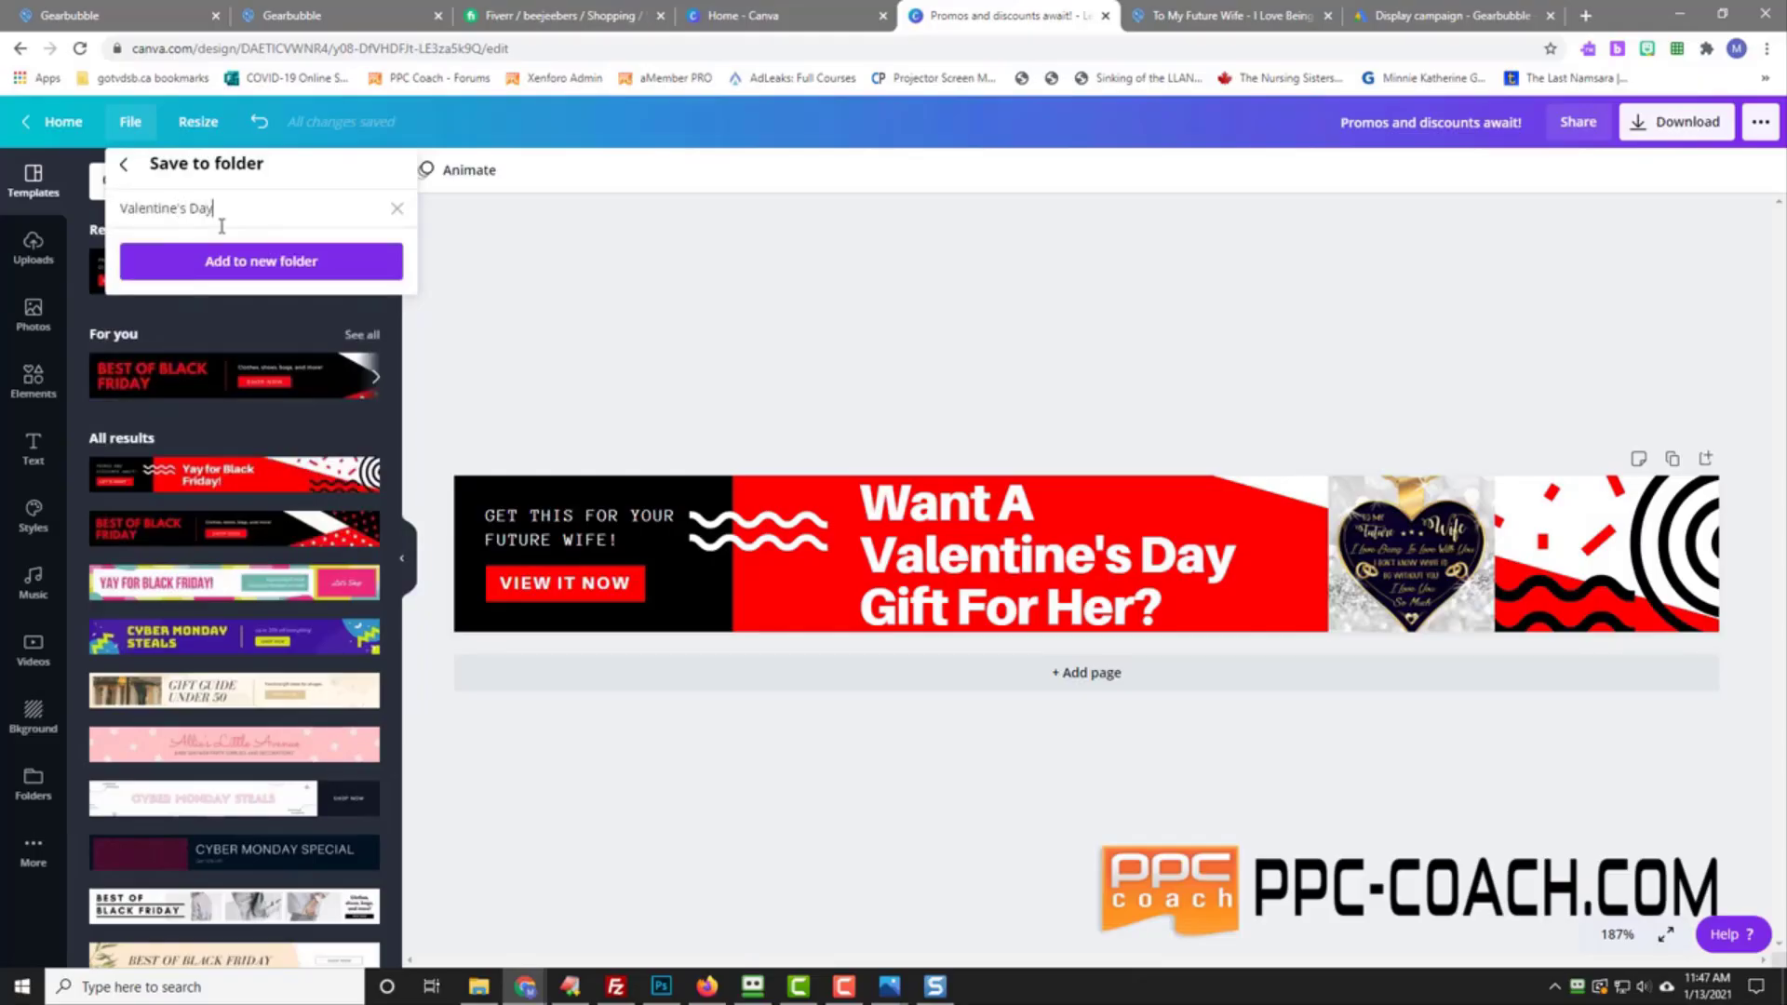
text(bubble Challenge)
click(261, 260)
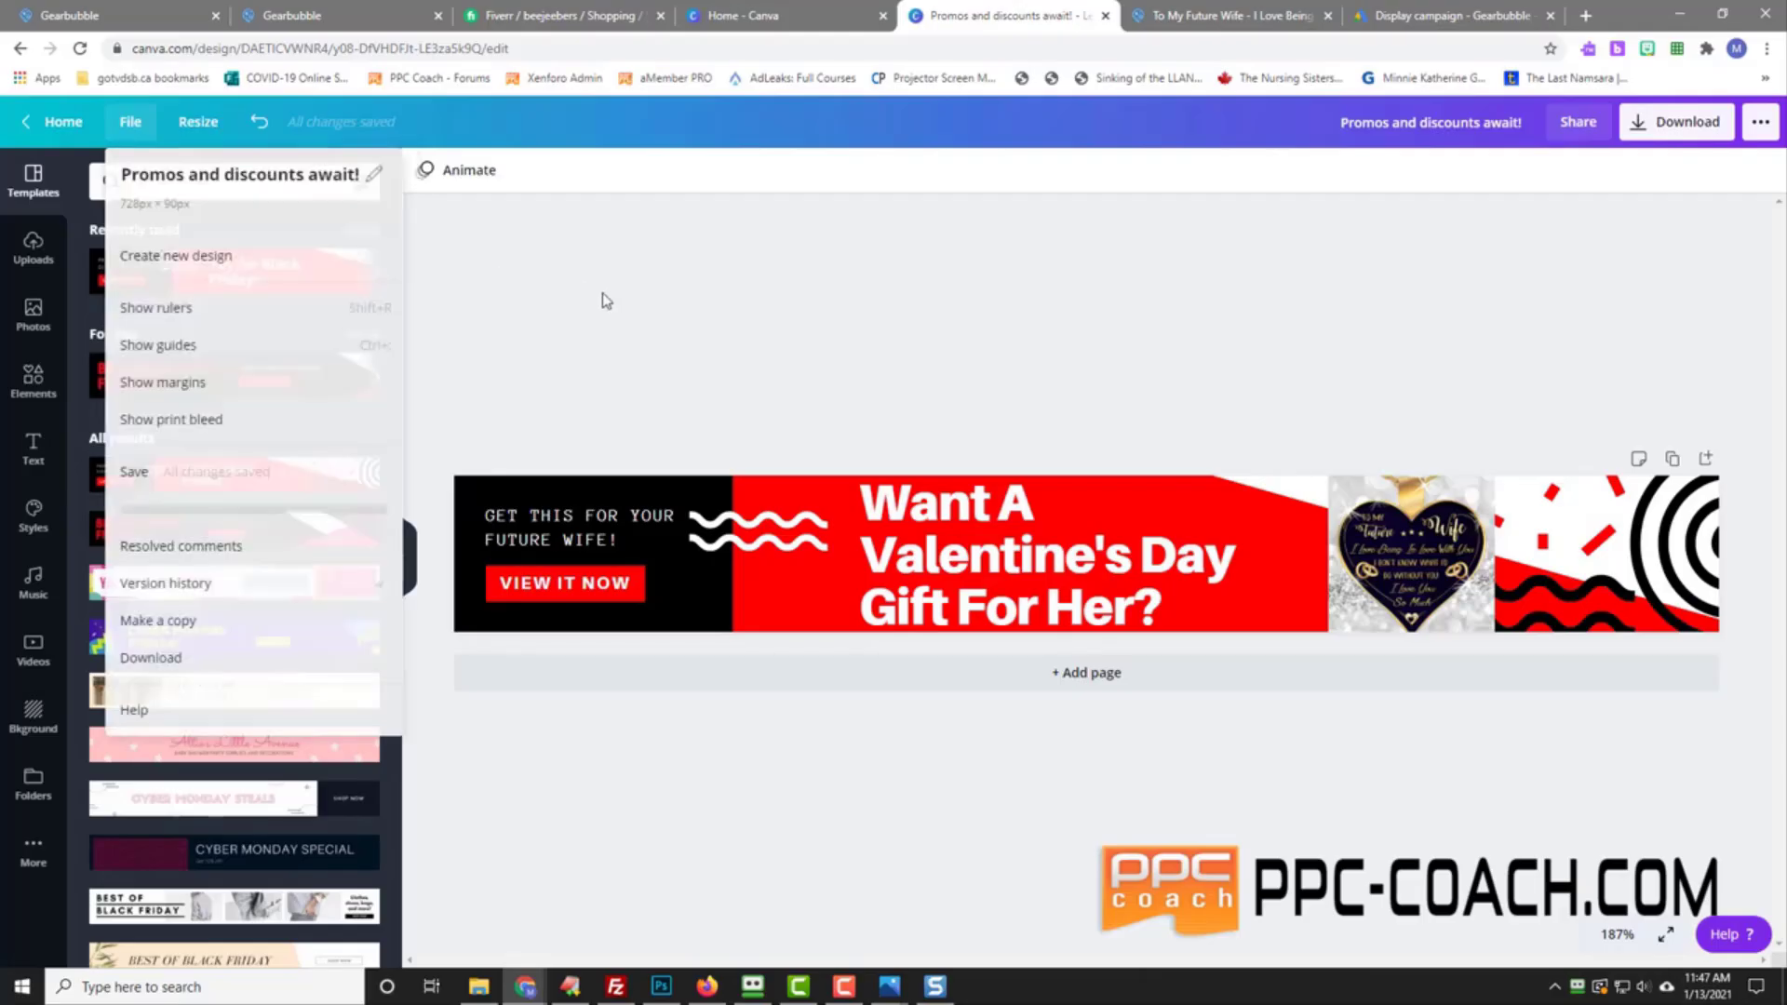
click(602, 295)
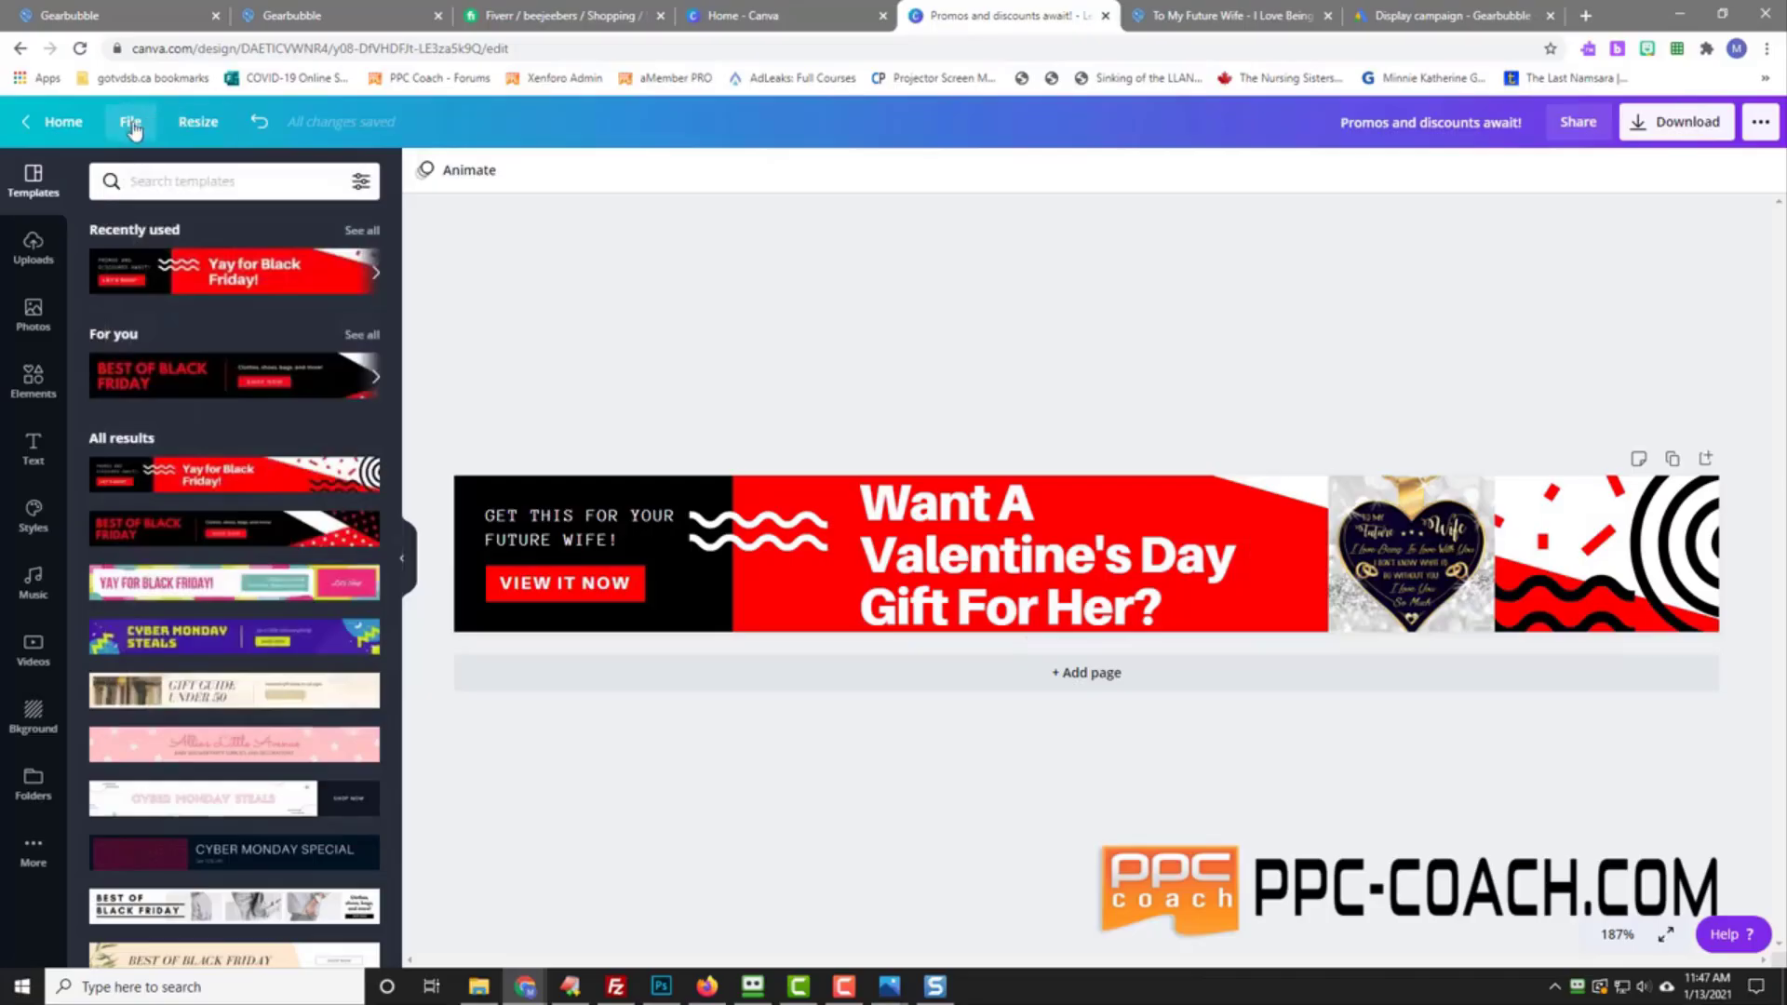
Step: Enter a 468 × 60 px custom size and create a resized copy of the banner at that size
click(194, 129)
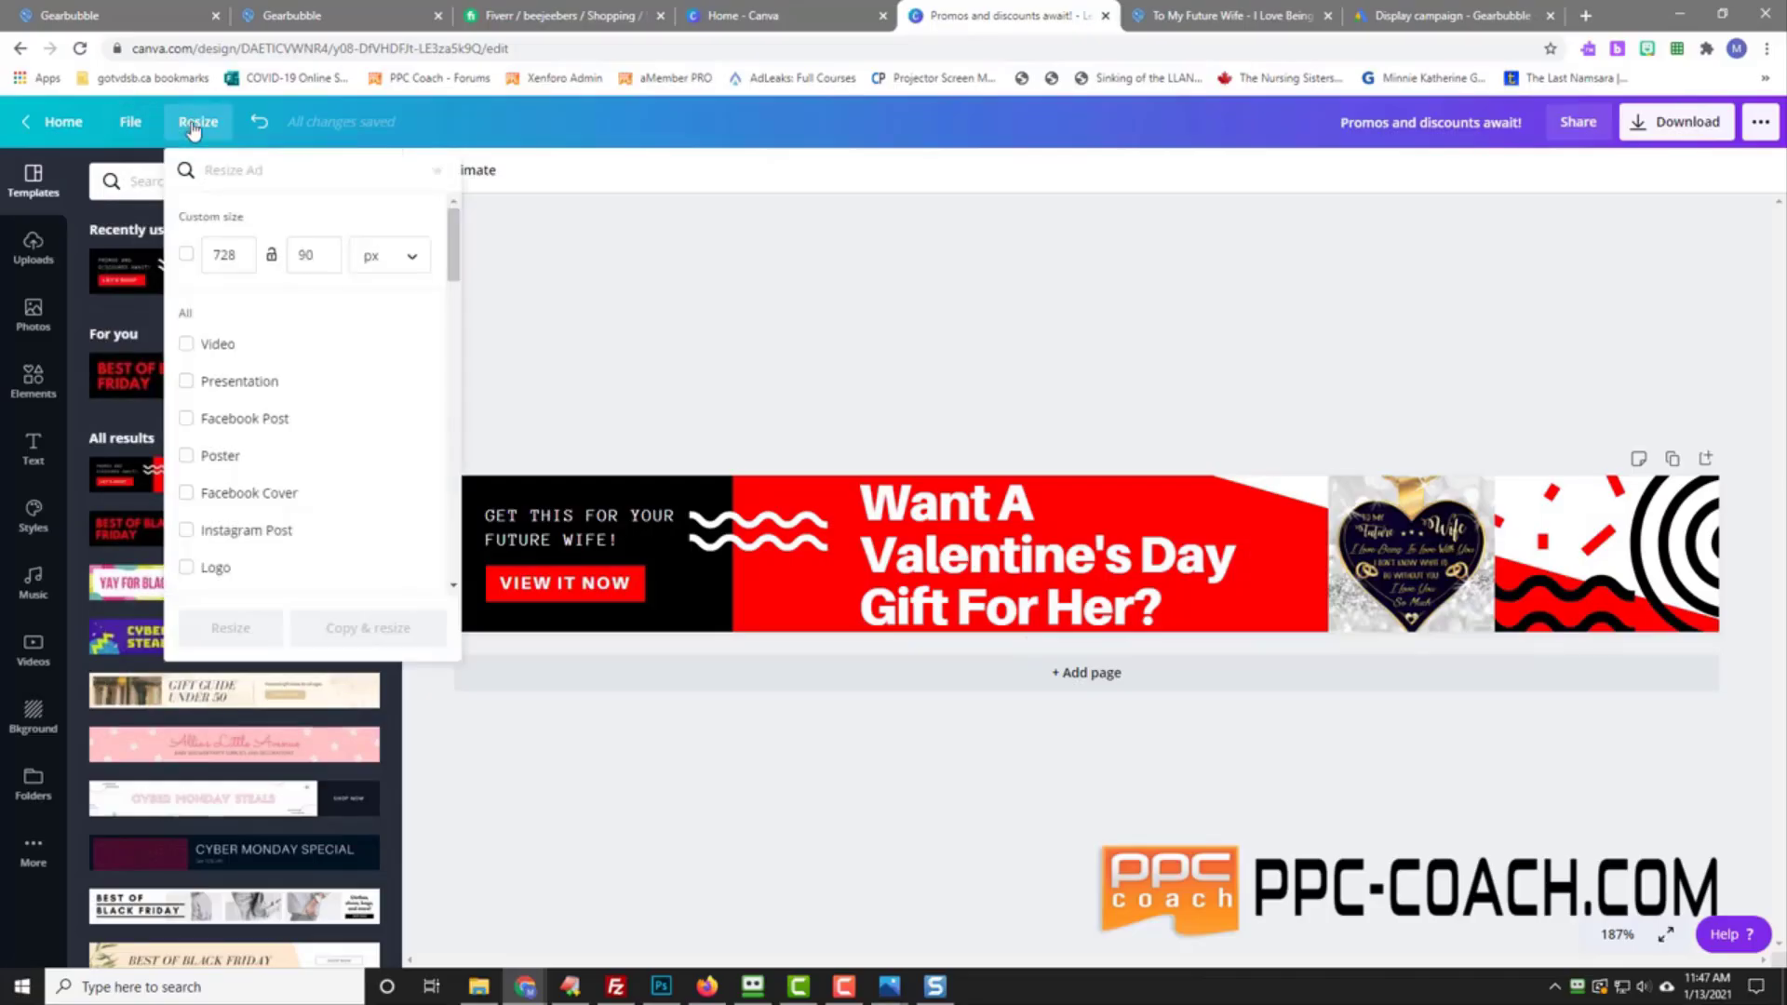
drag(1786, 119, 1785, 70)
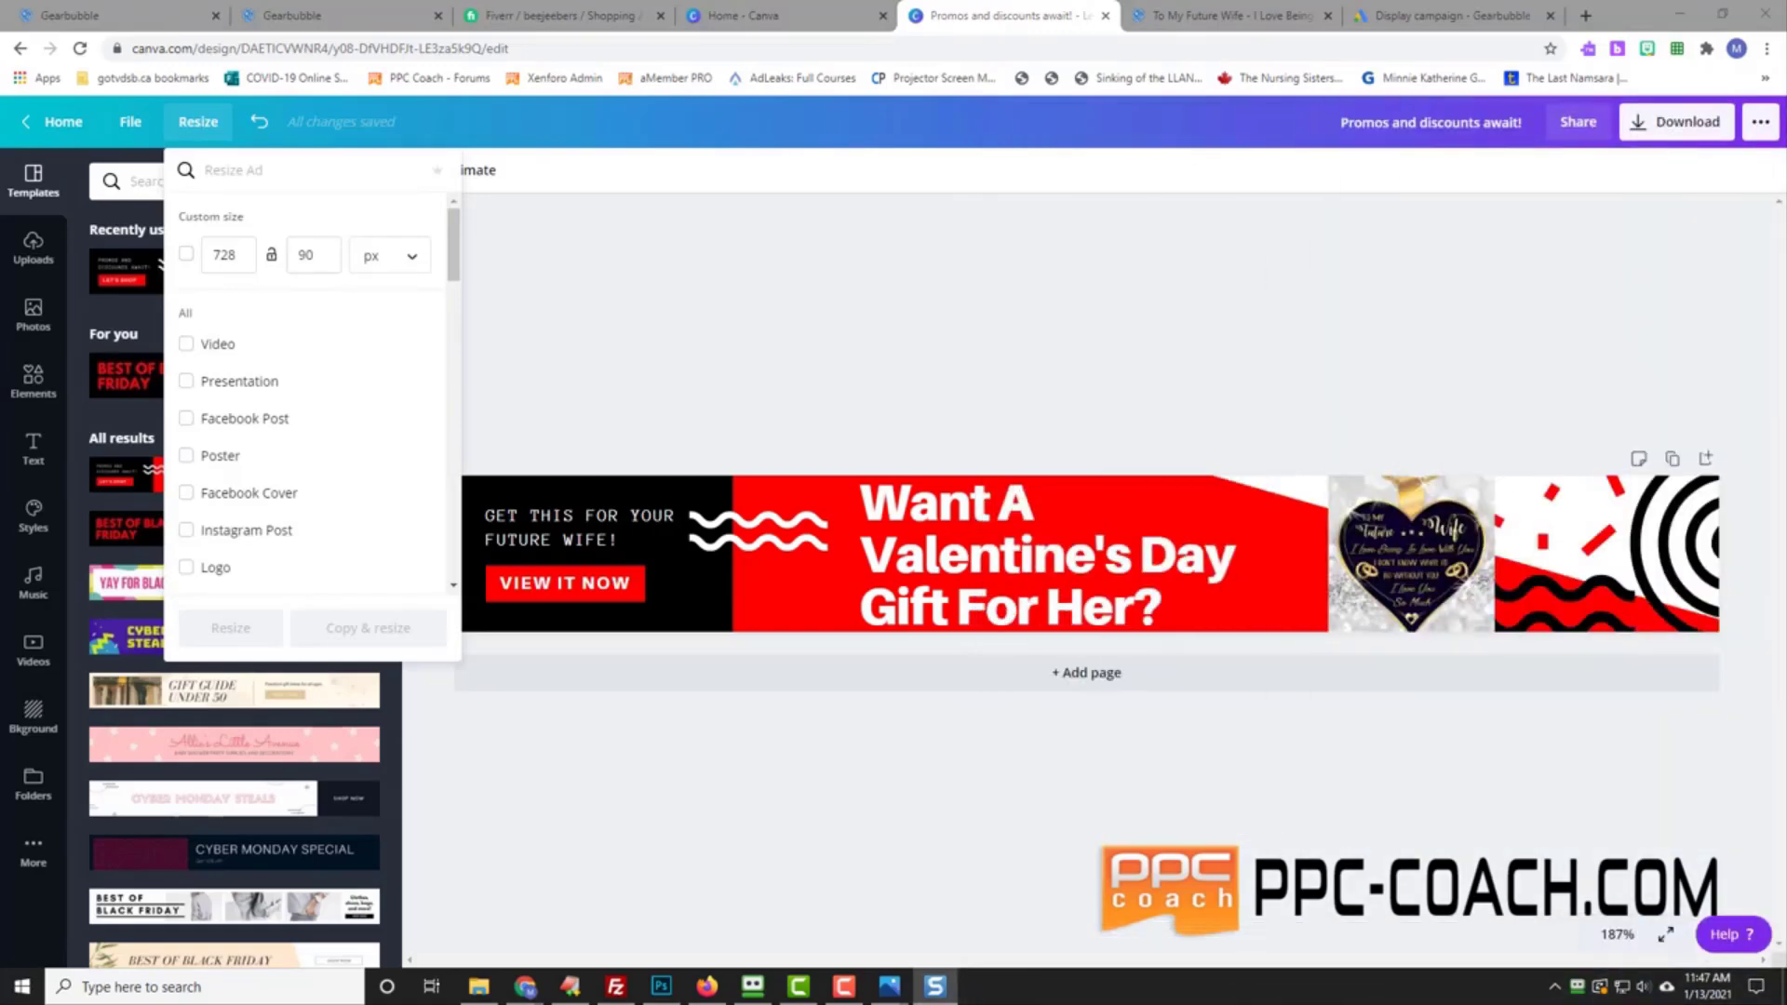
double_click(235, 259)
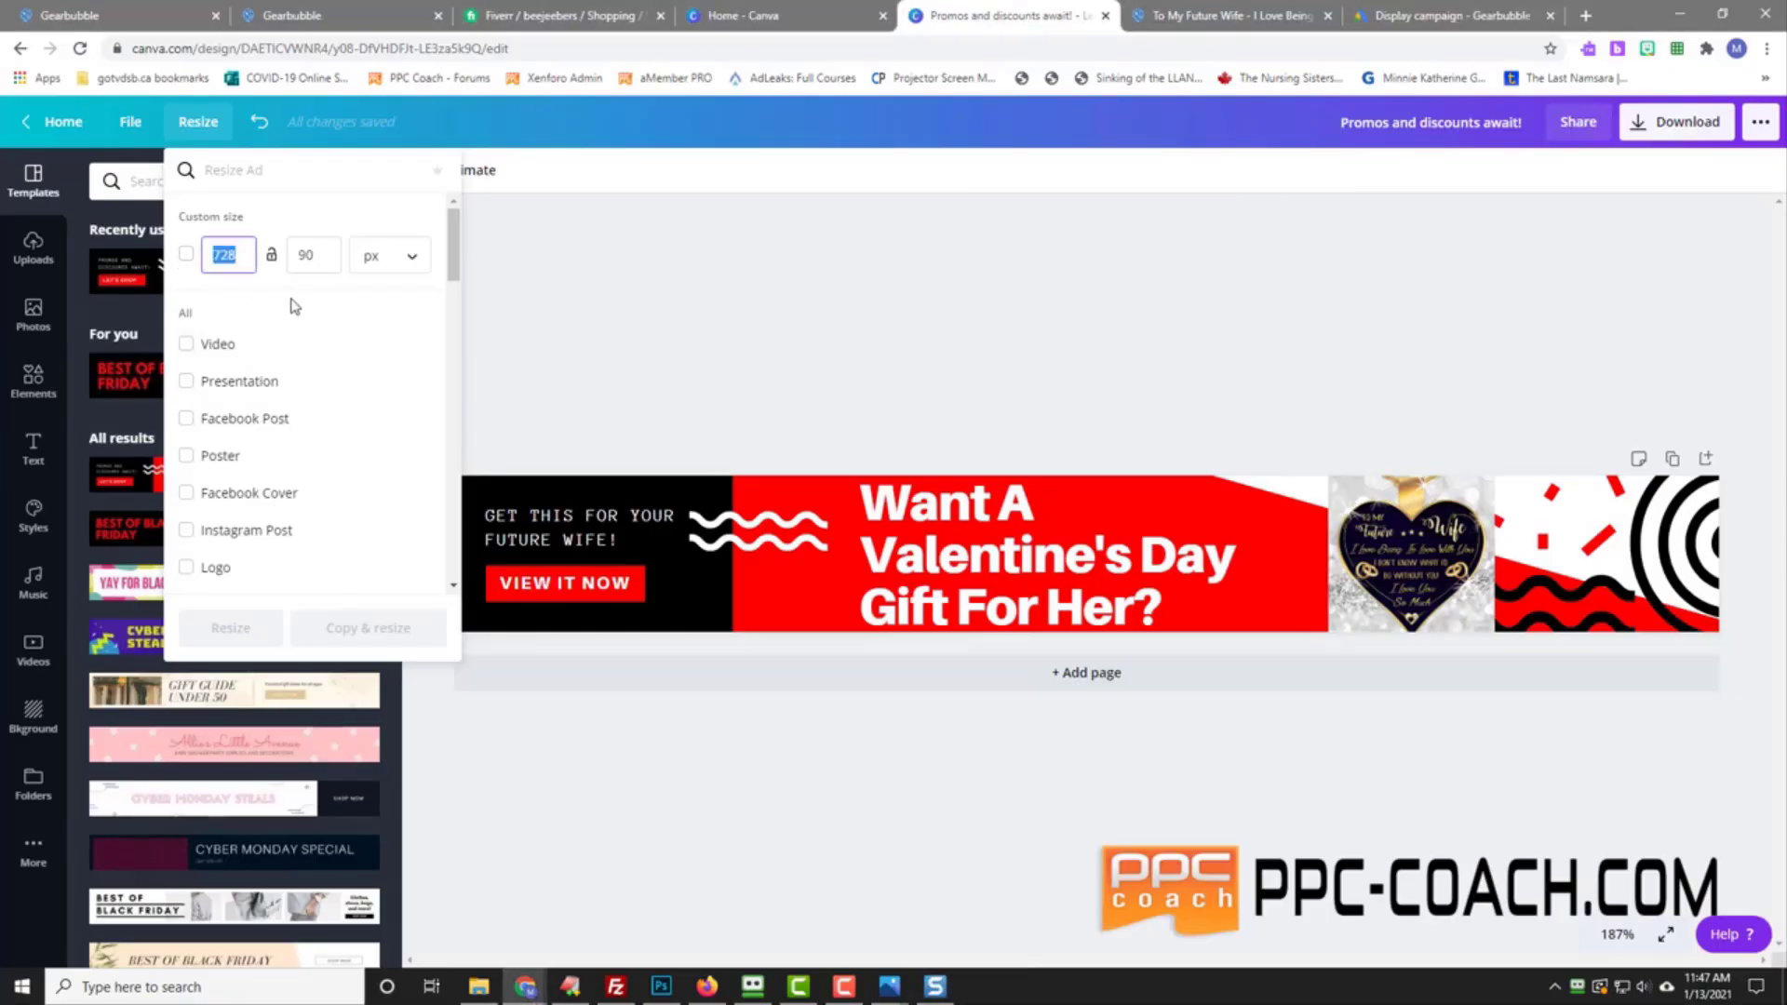
text(468)
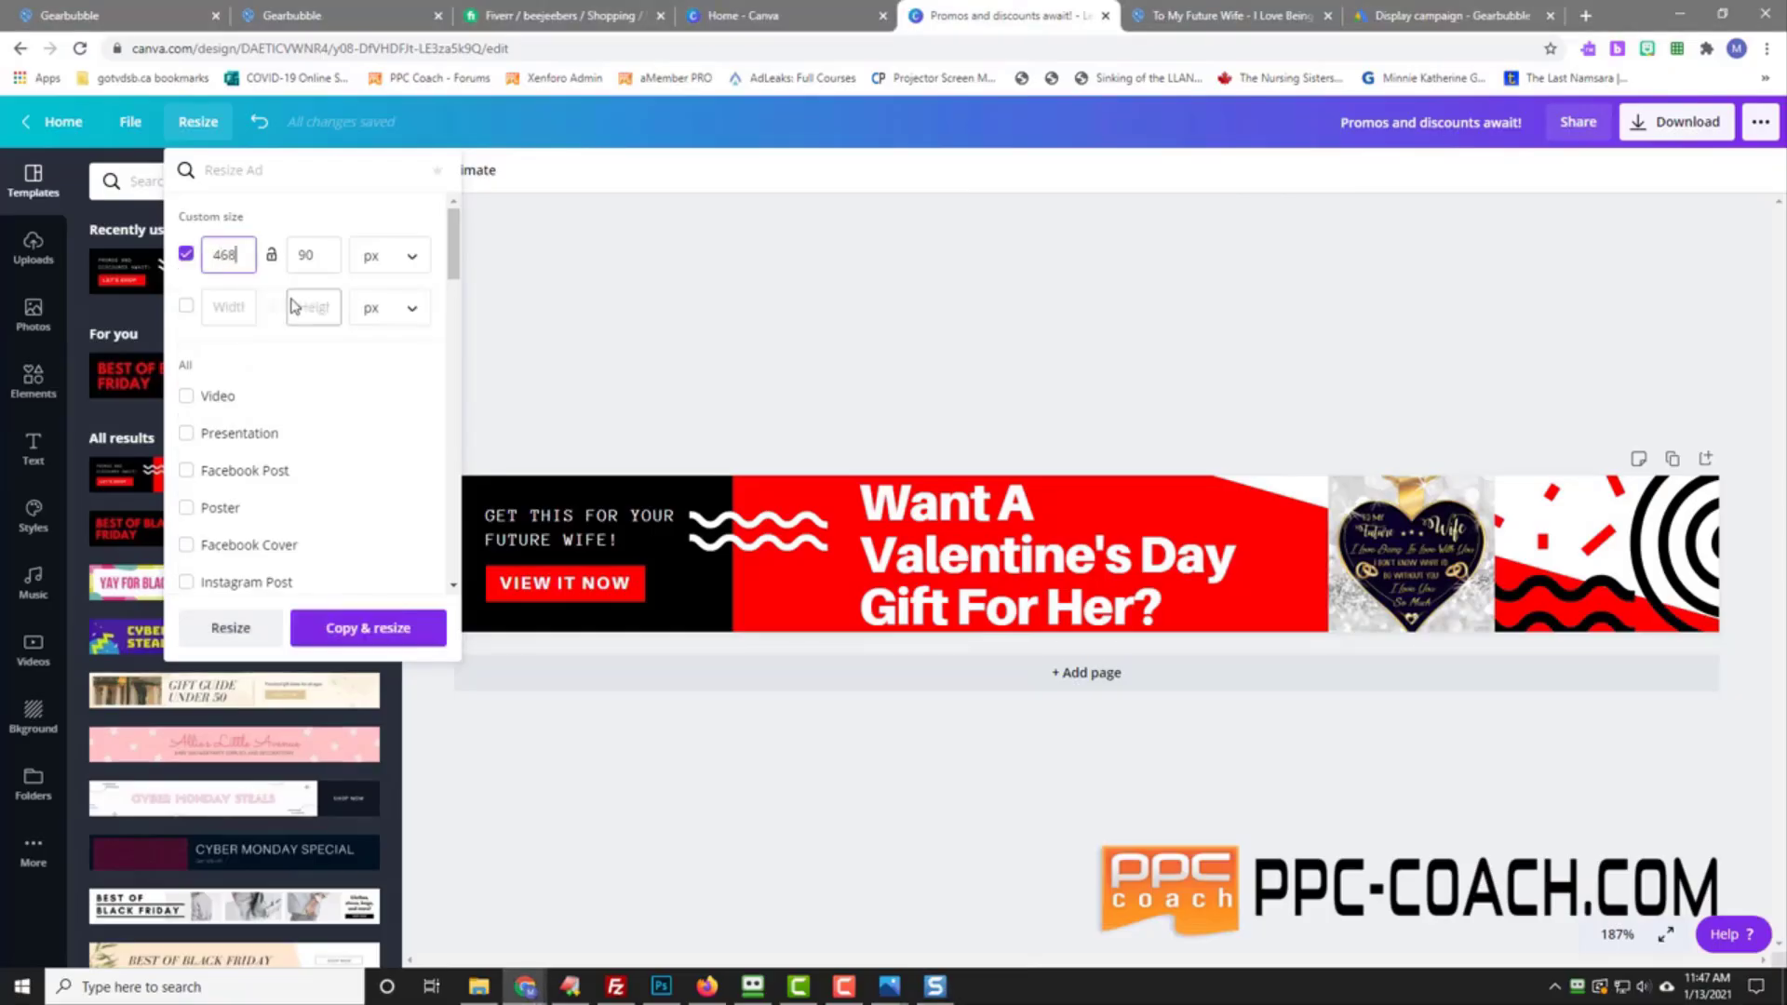
key(Tab)
text(60)
click(226, 627)
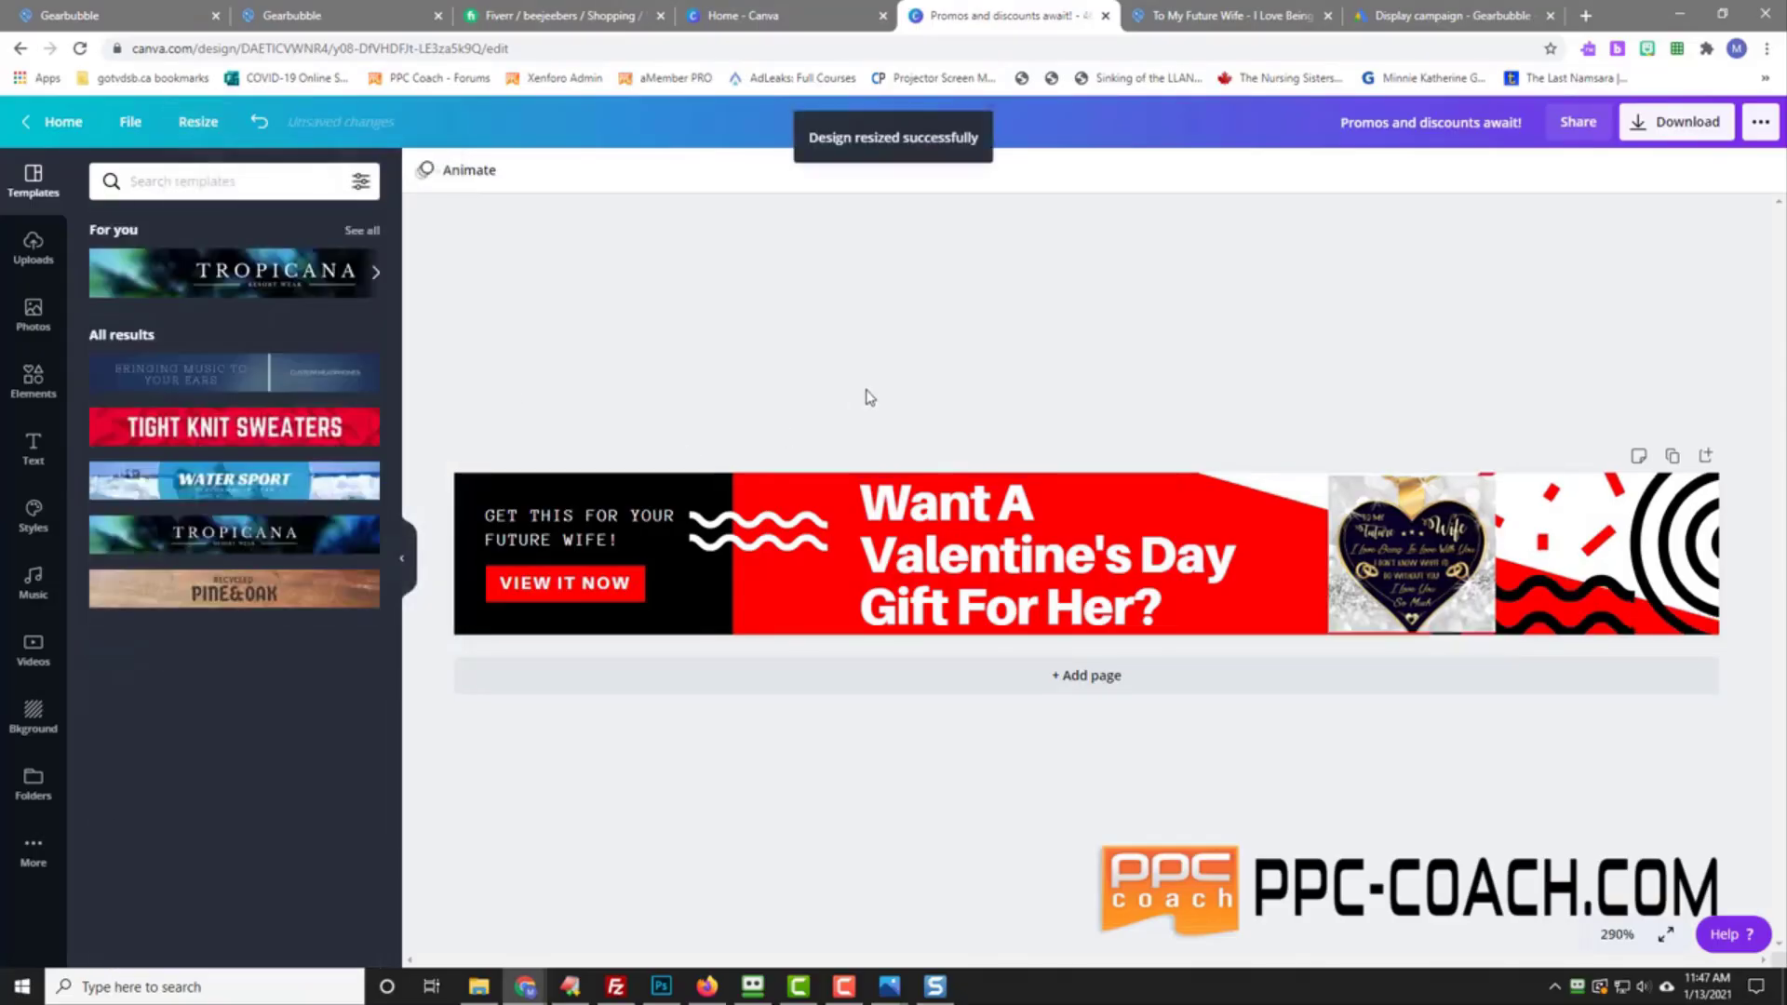
click(198, 121)
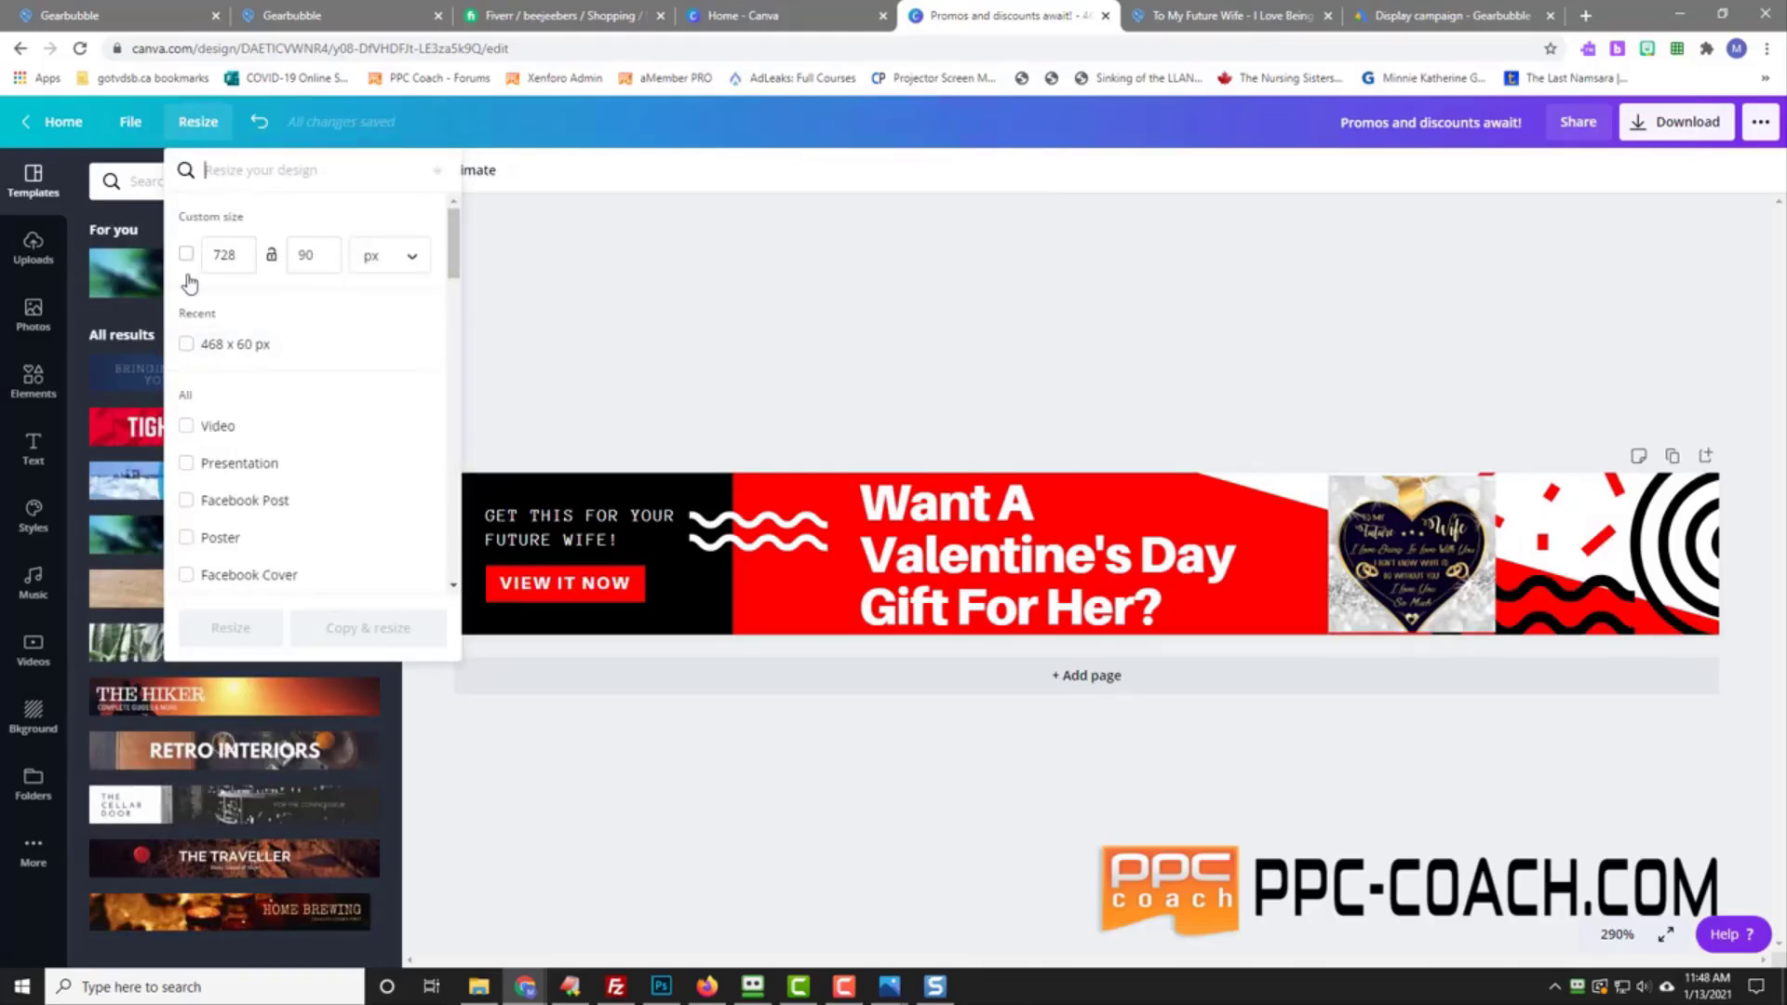
click(185, 348)
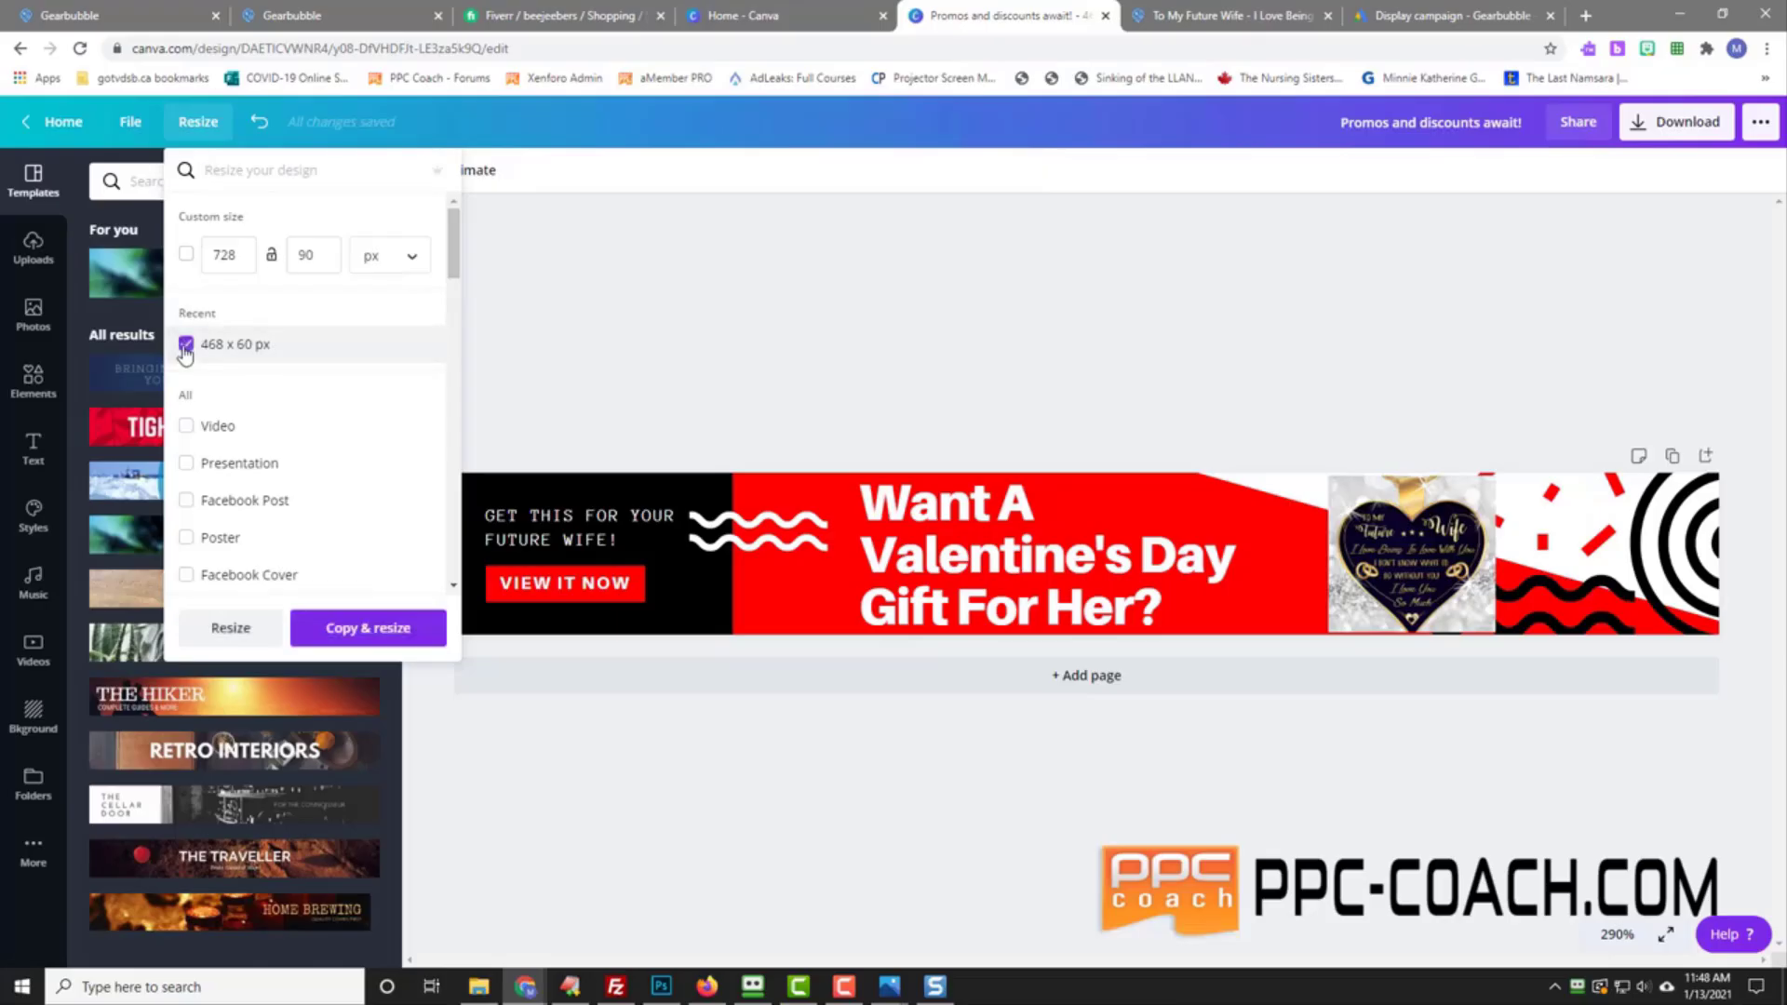
click(389, 634)
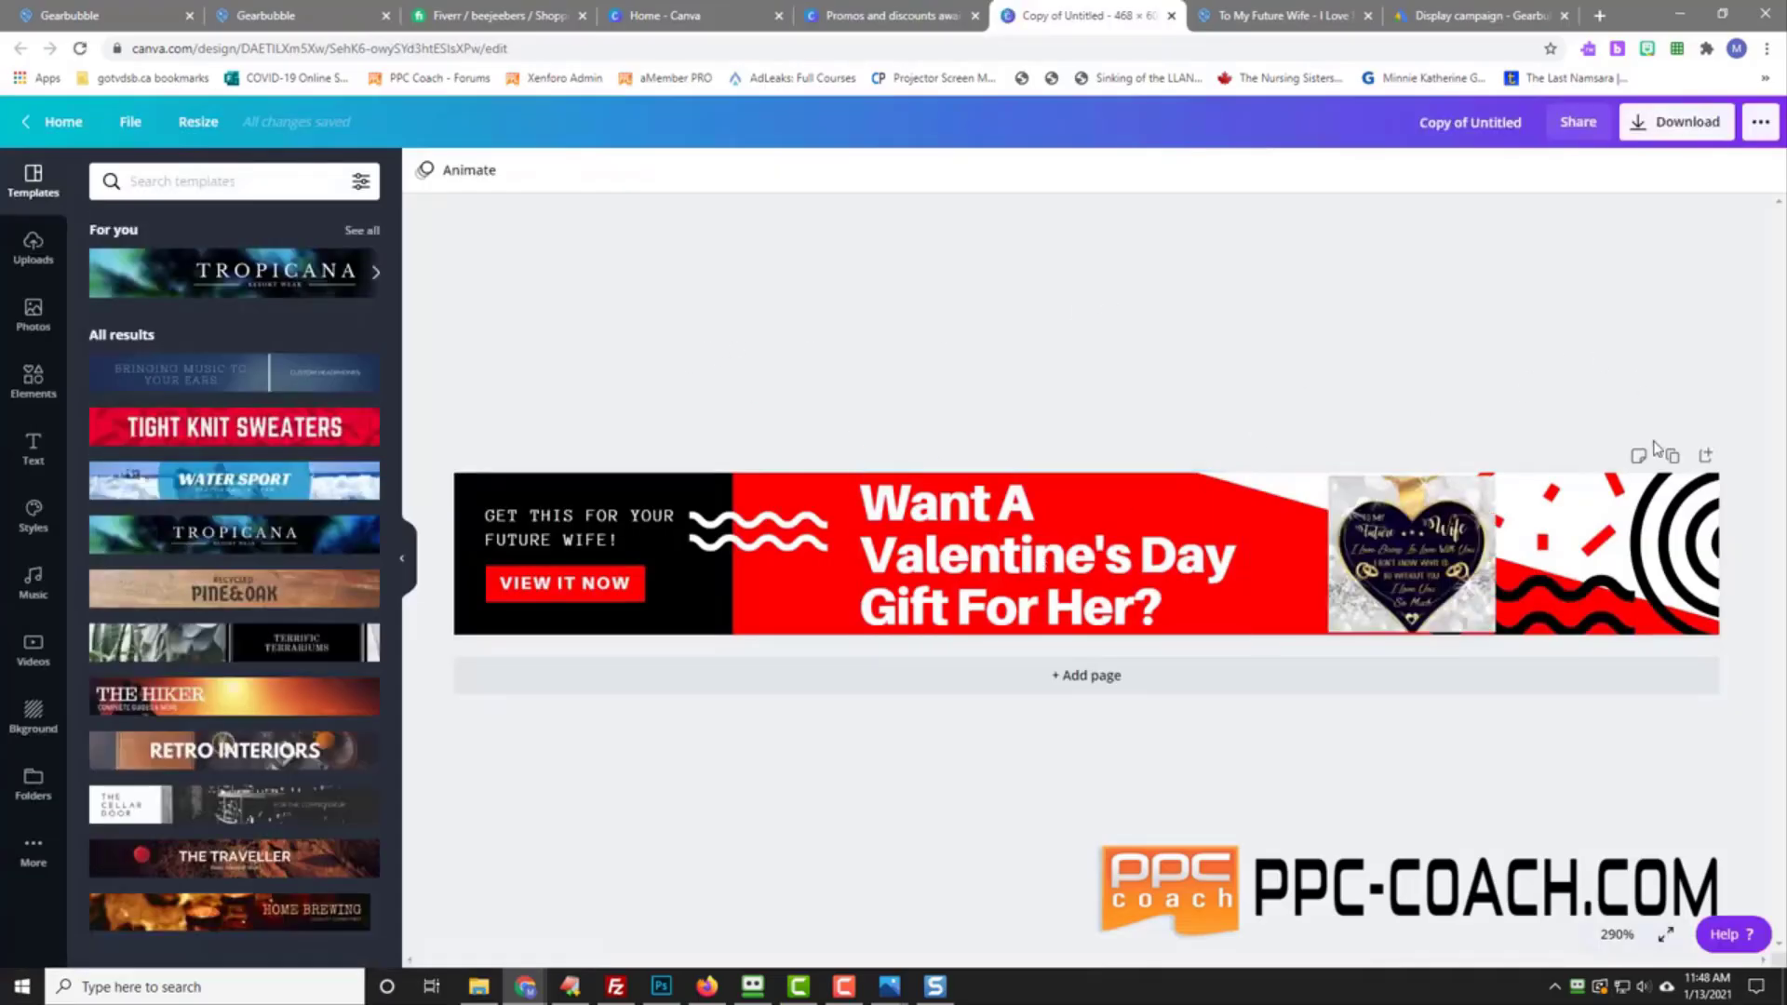
Step: Save the 468 × 60 copy into the existing Valentine's Day Gearbubble folder
click(197, 128)
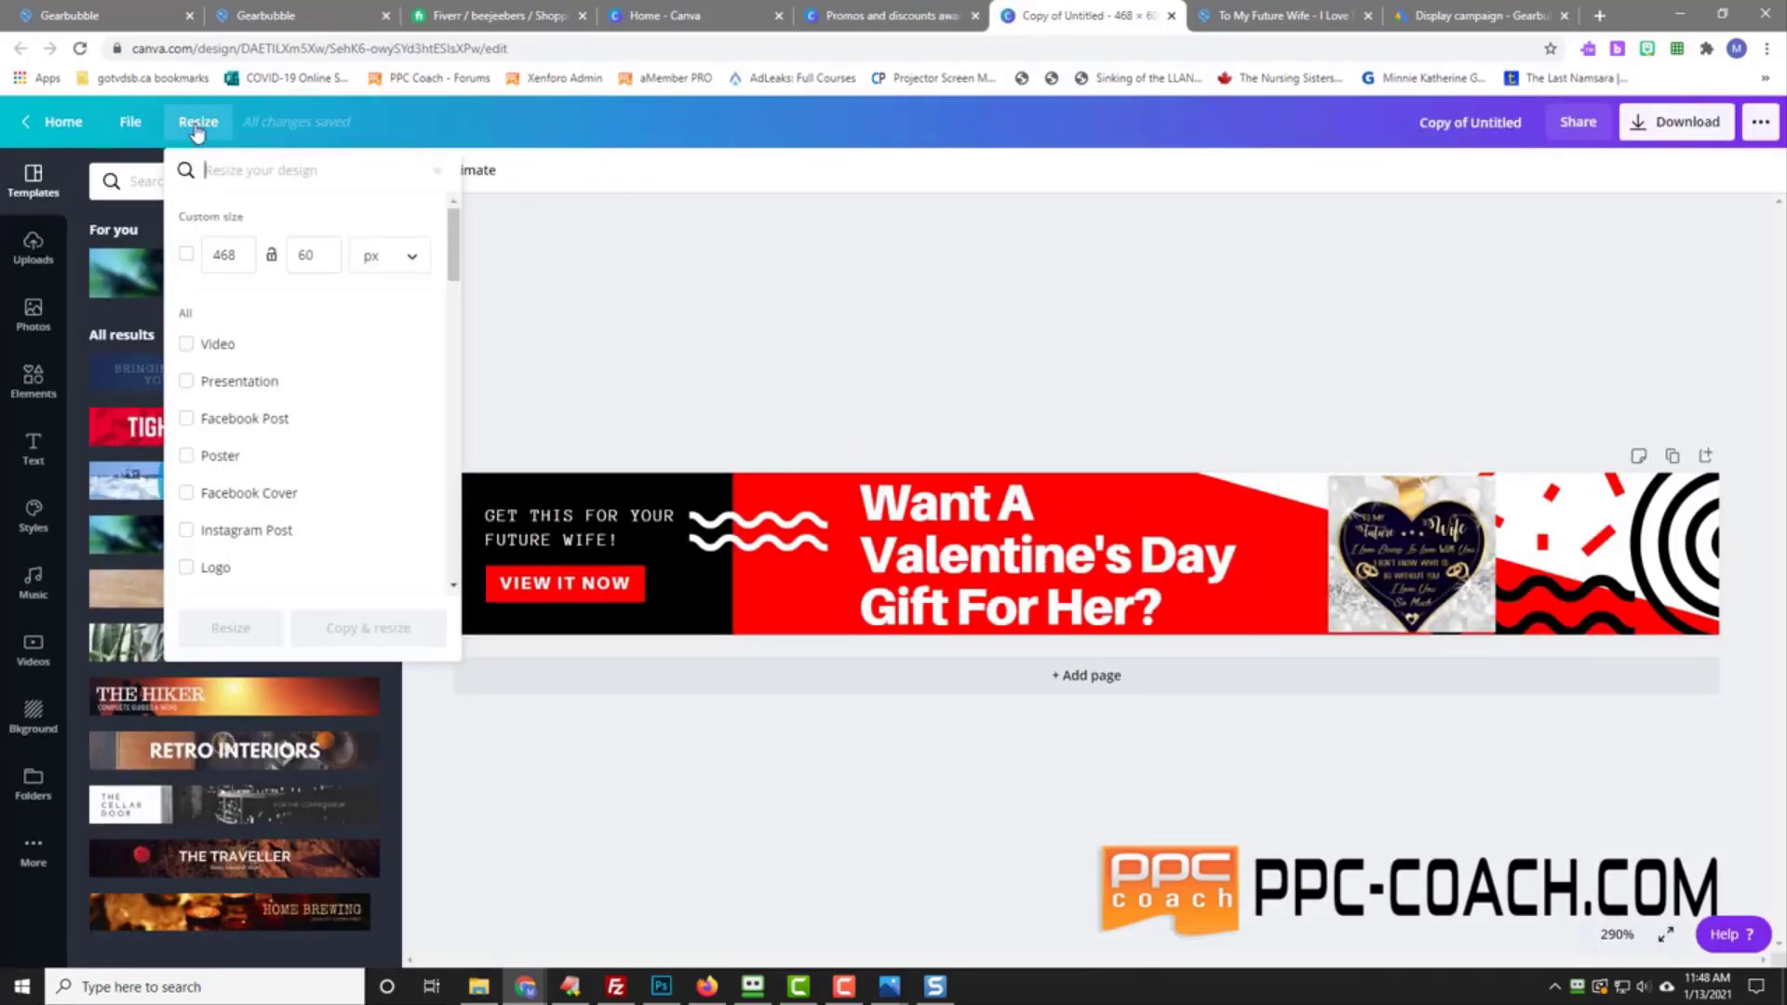
click(131, 124)
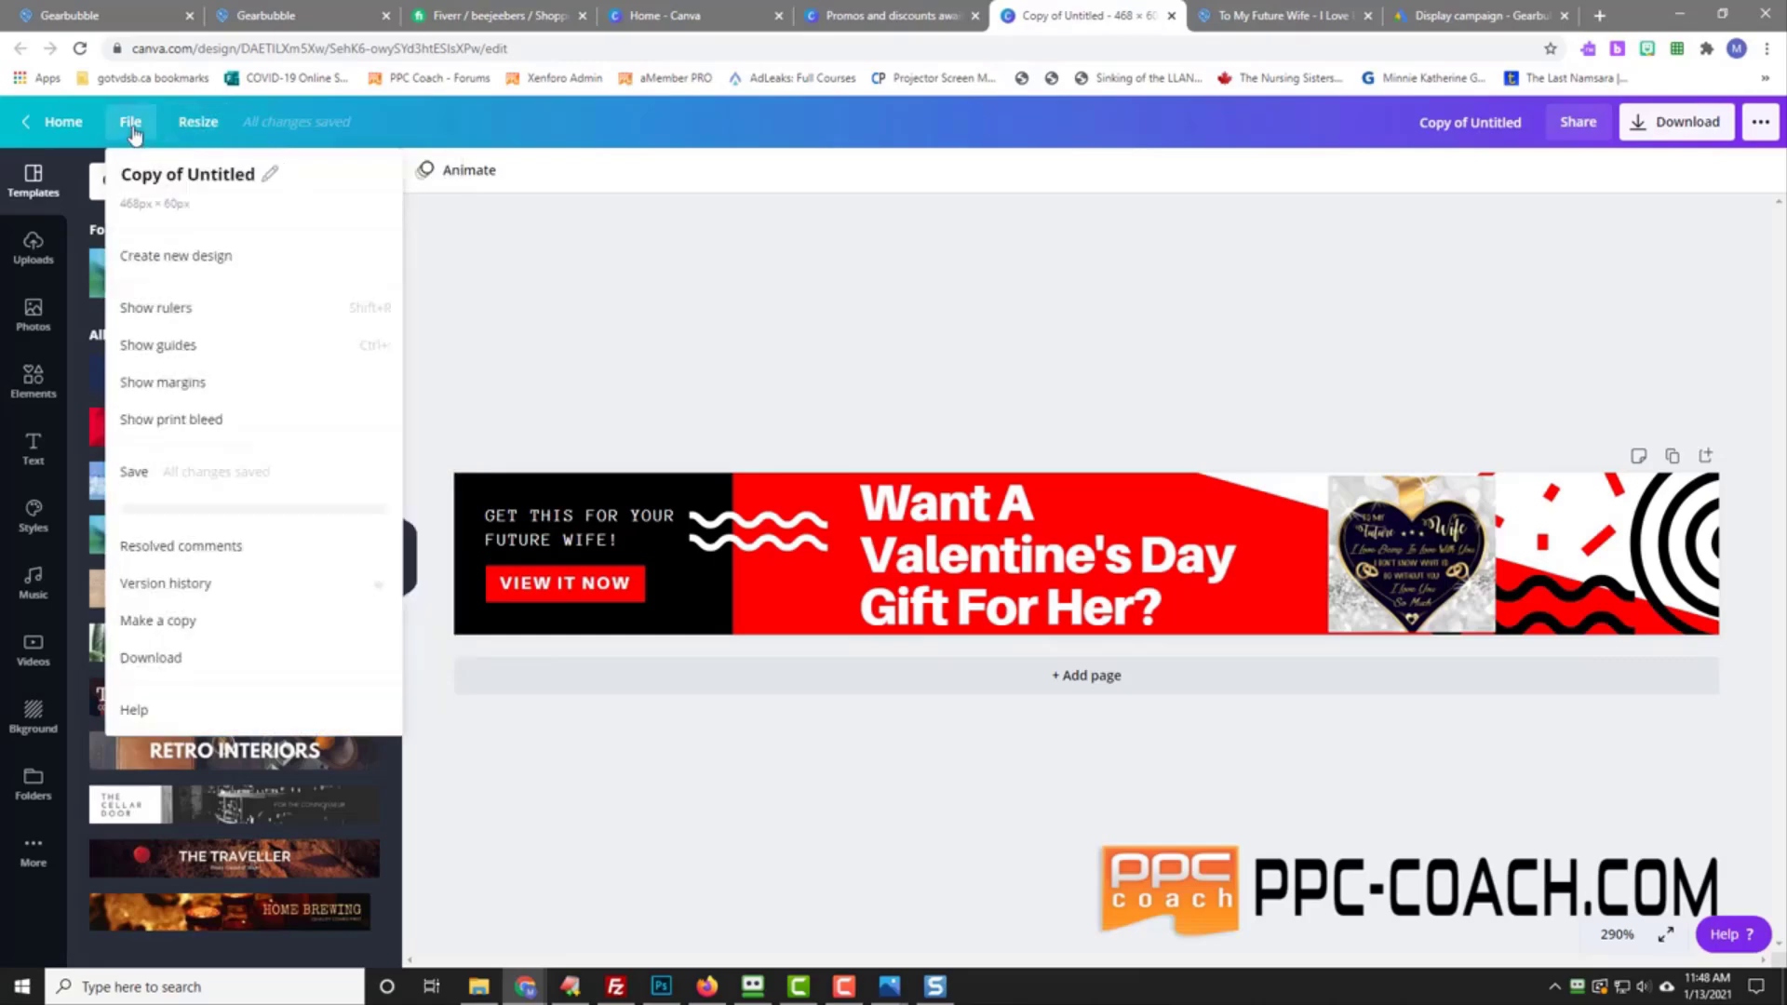
click(130, 124)
click(130, 124)
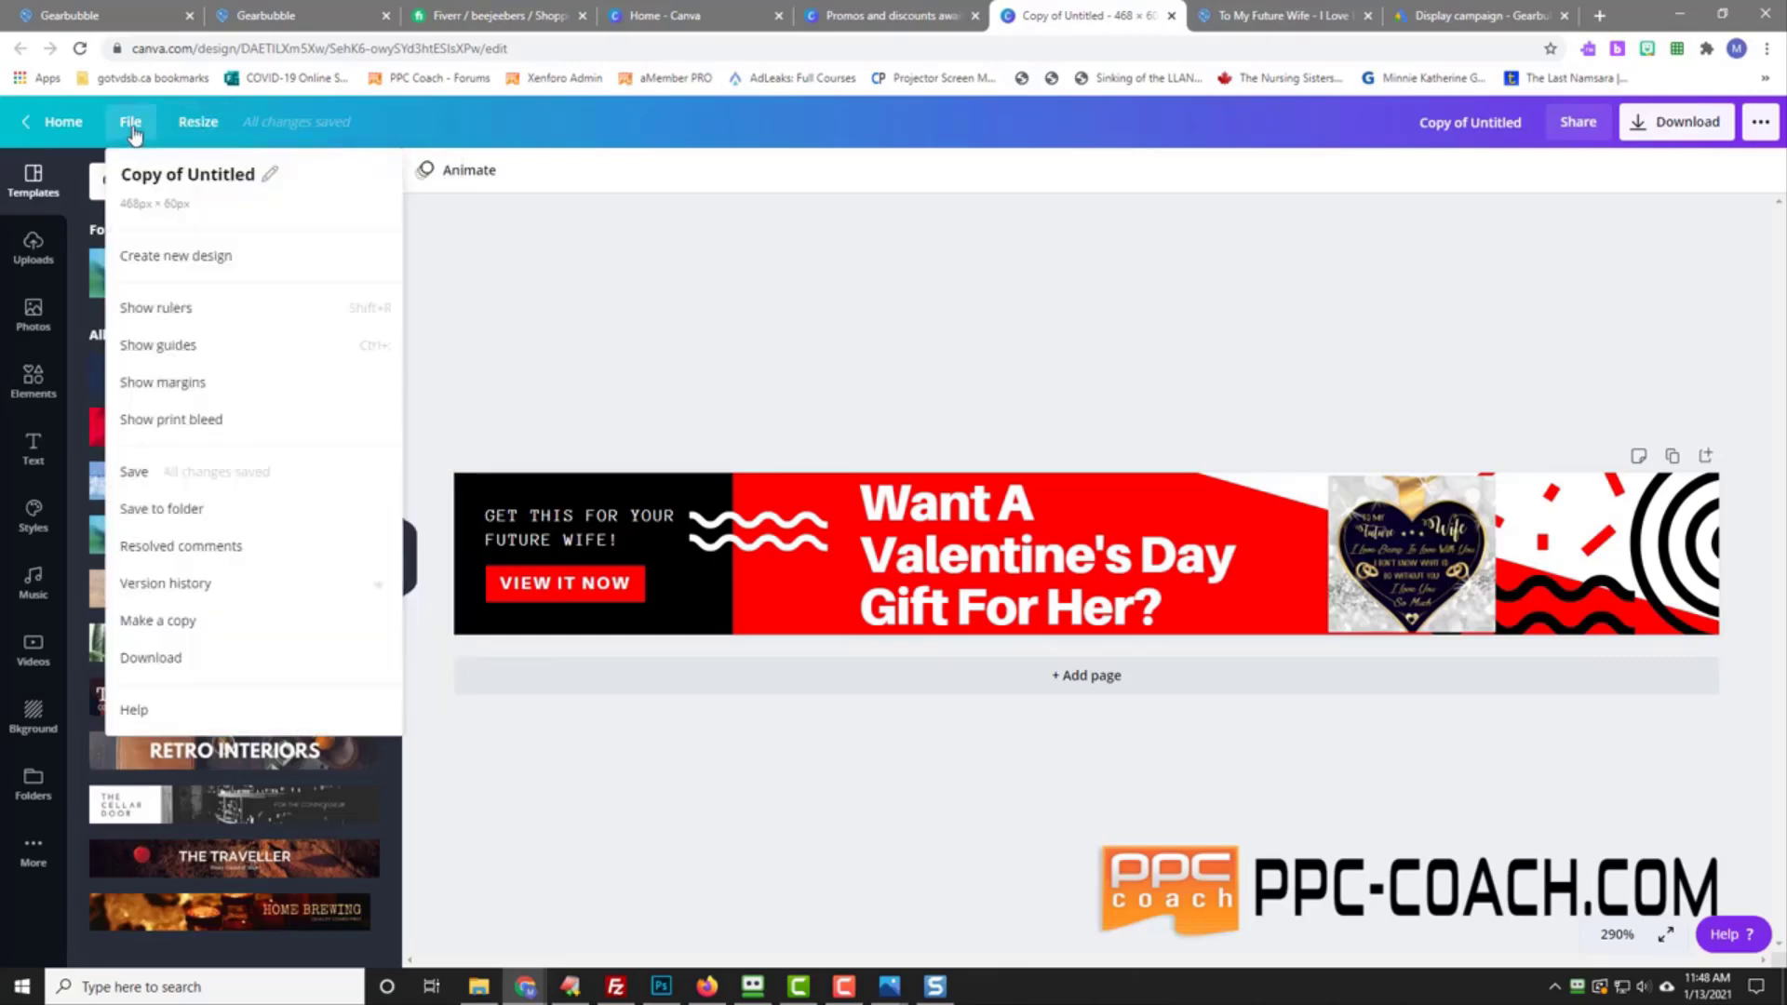
click(225, 515)
click(232, 477)
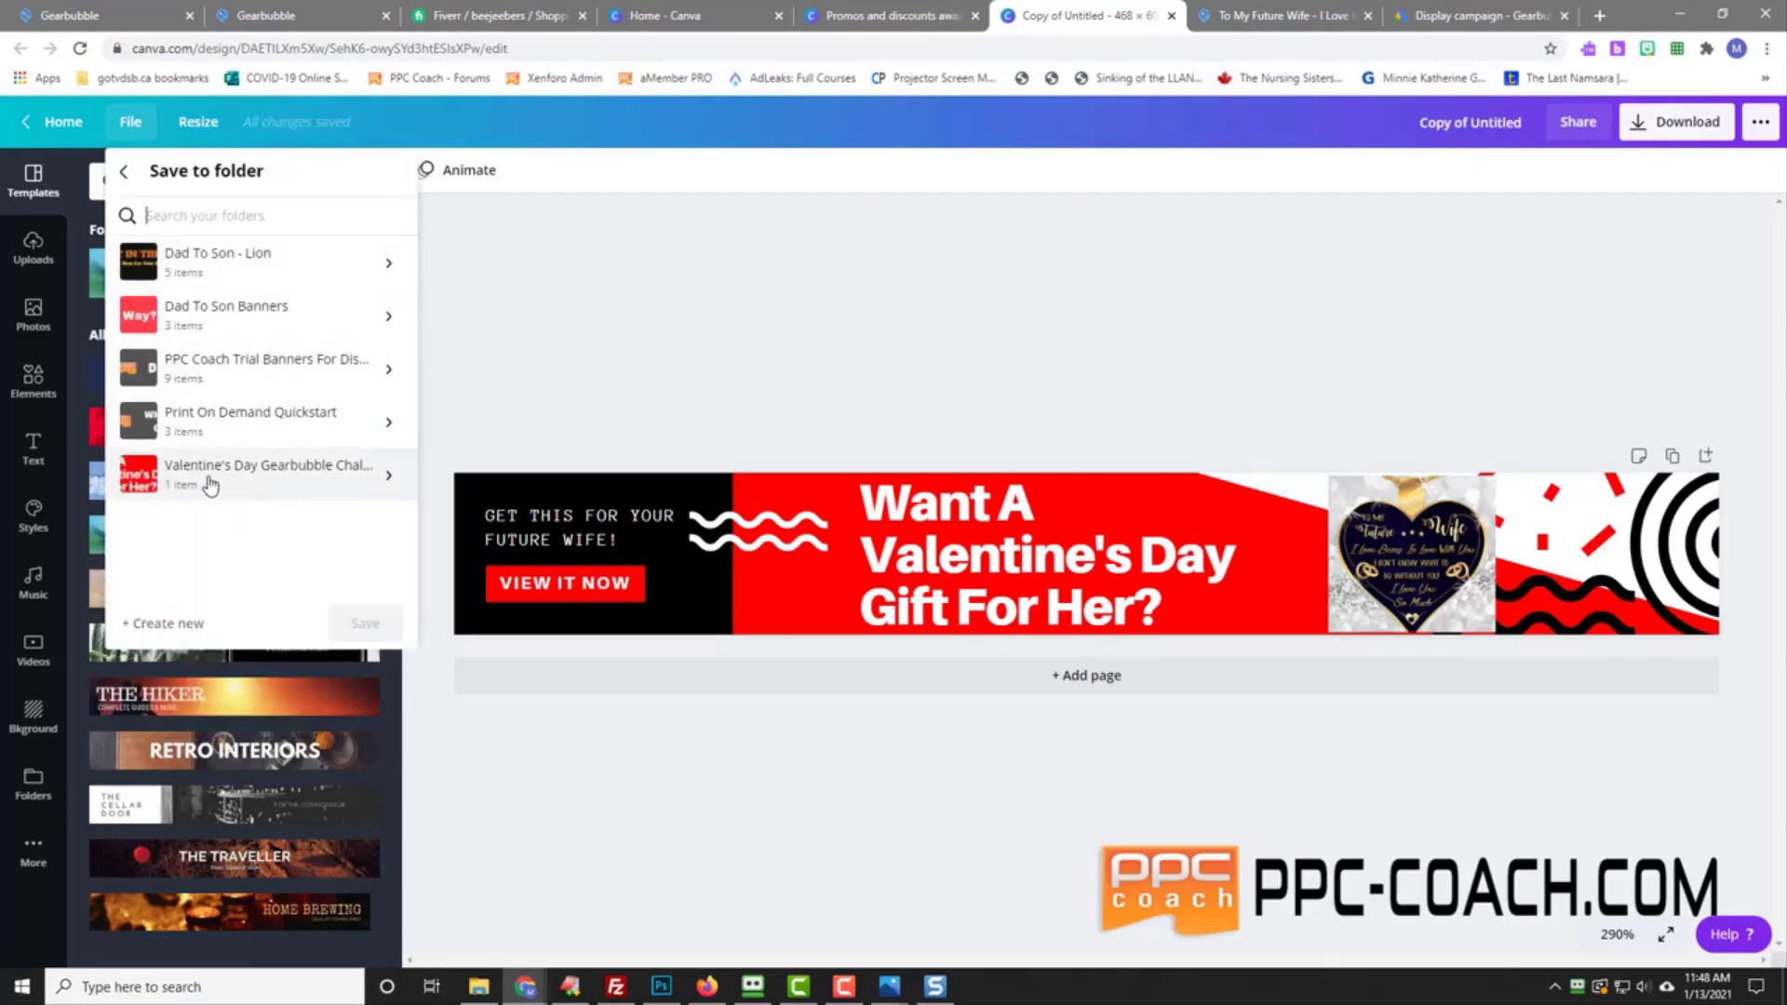
click(361, 625)
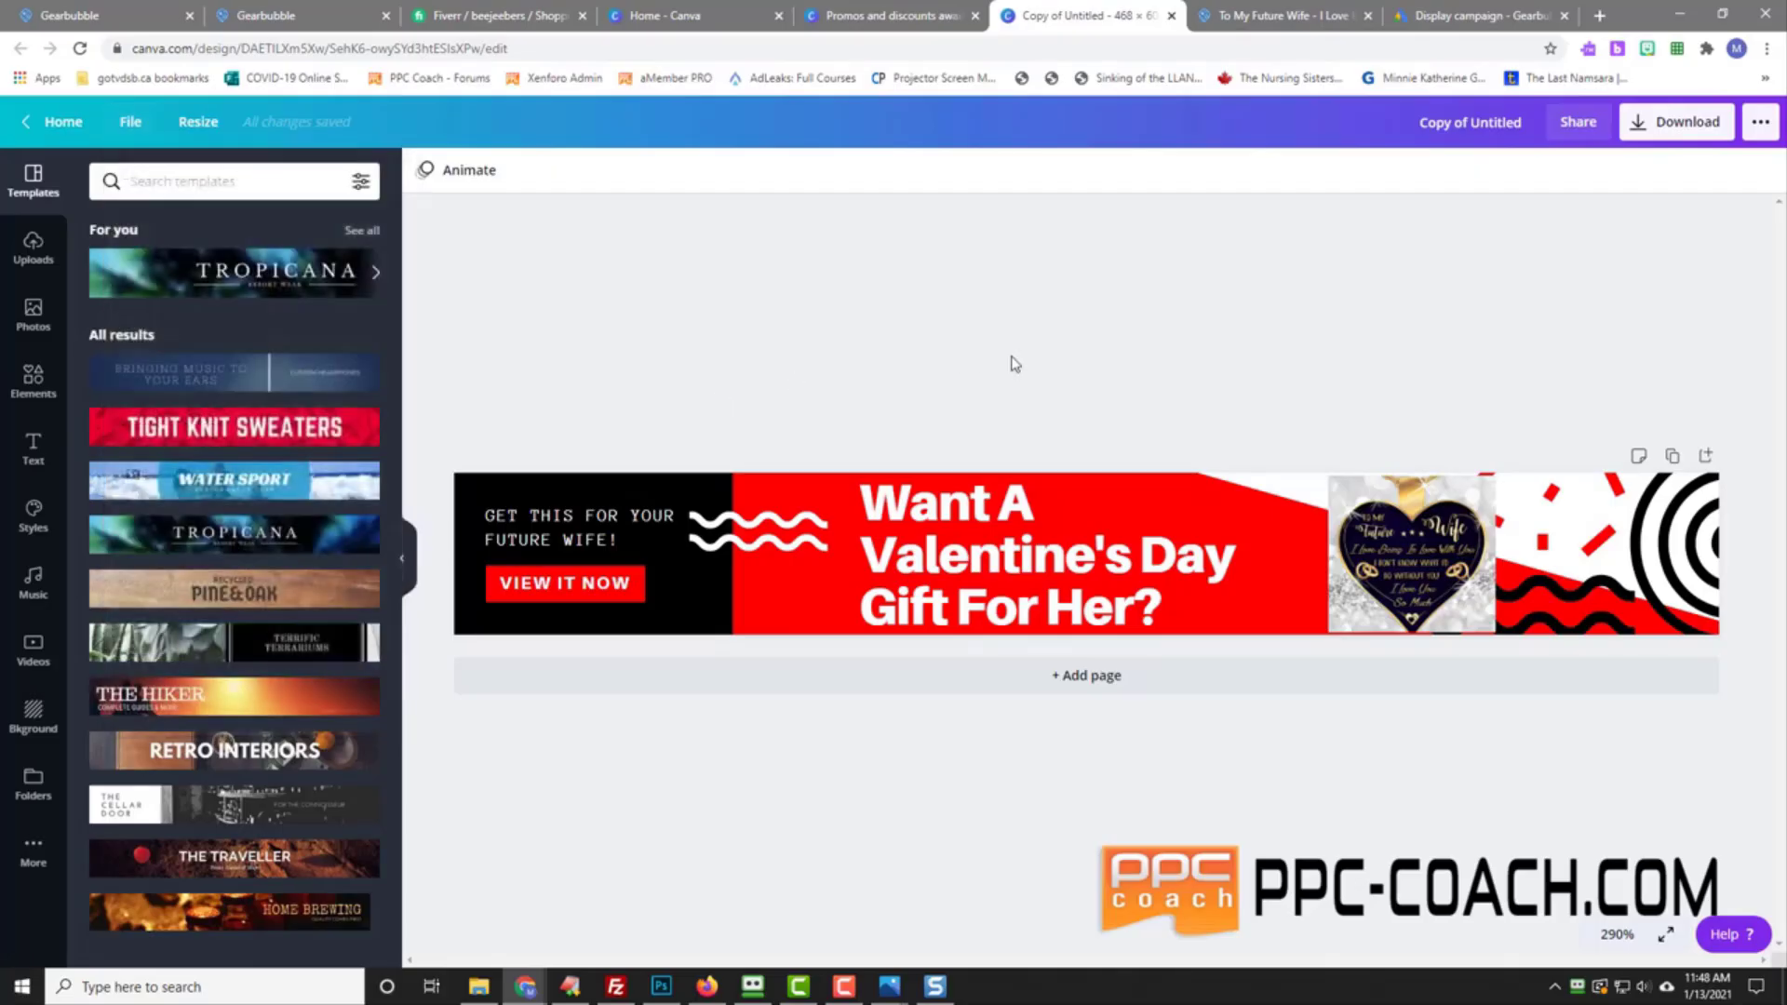
Step: Check the supported ad sizes screenshot in Snagit Editor, then move its window off-screen to the right
drag(1786, 115, 1134, 114)
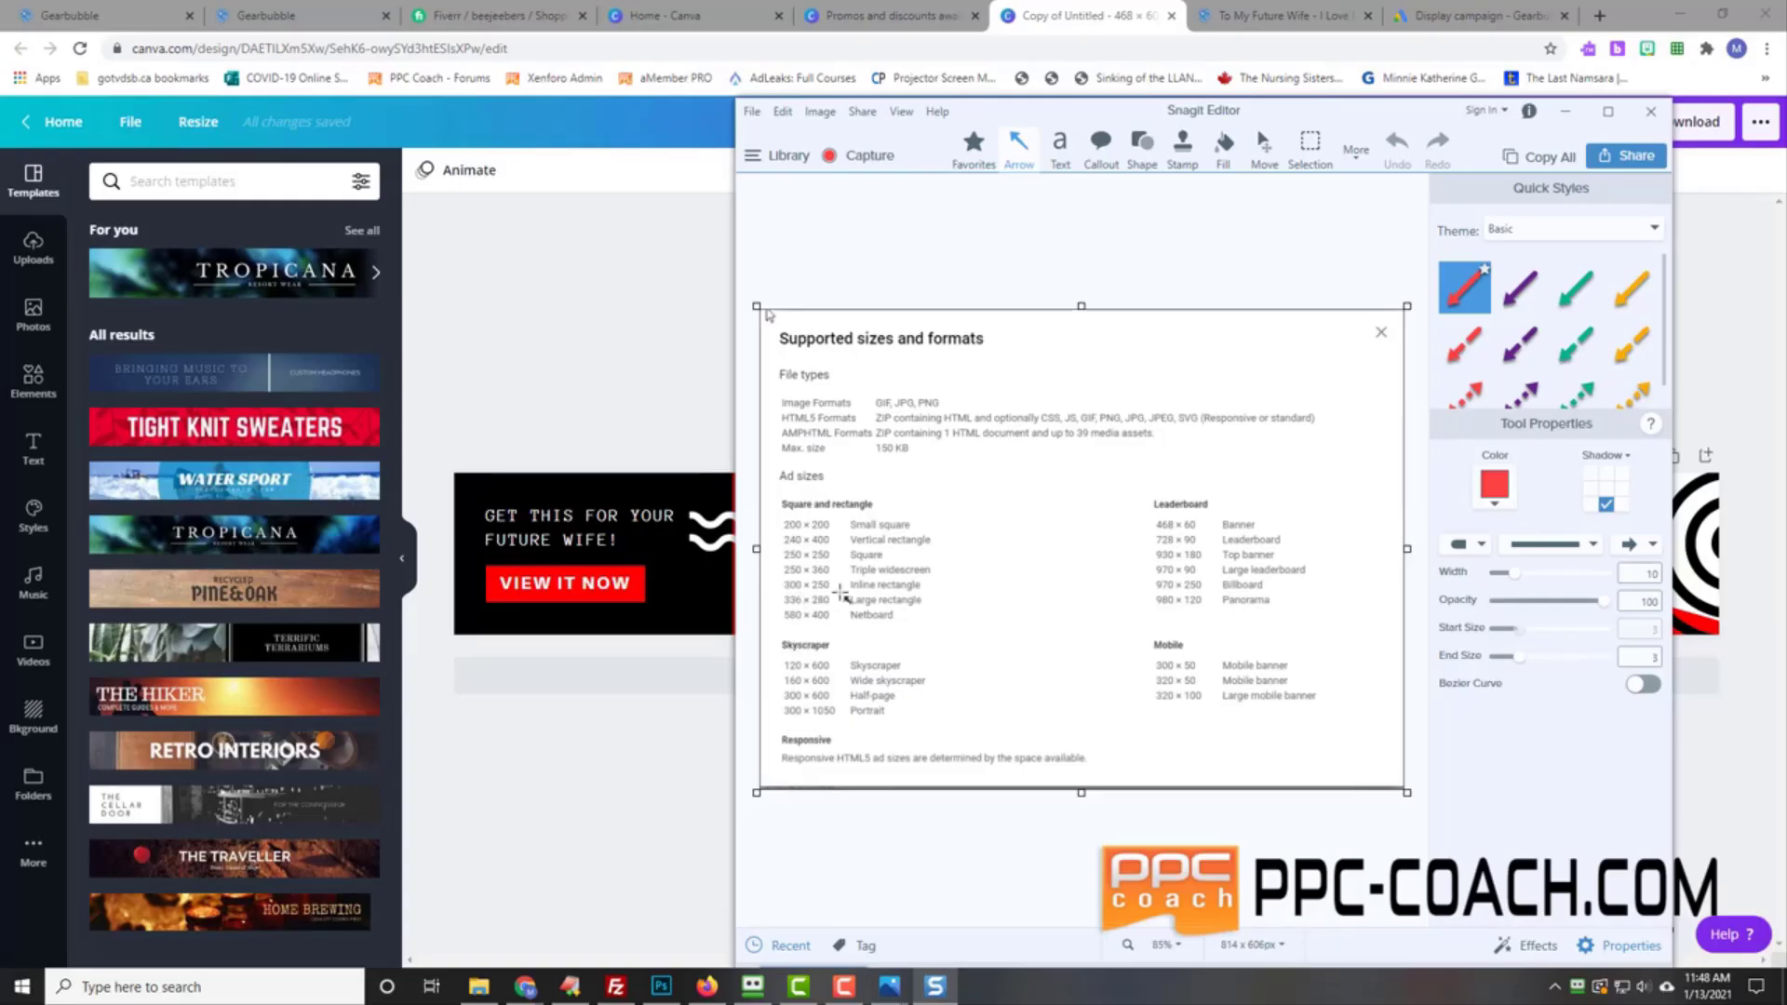
drag(1295, 114, 1080, 142)
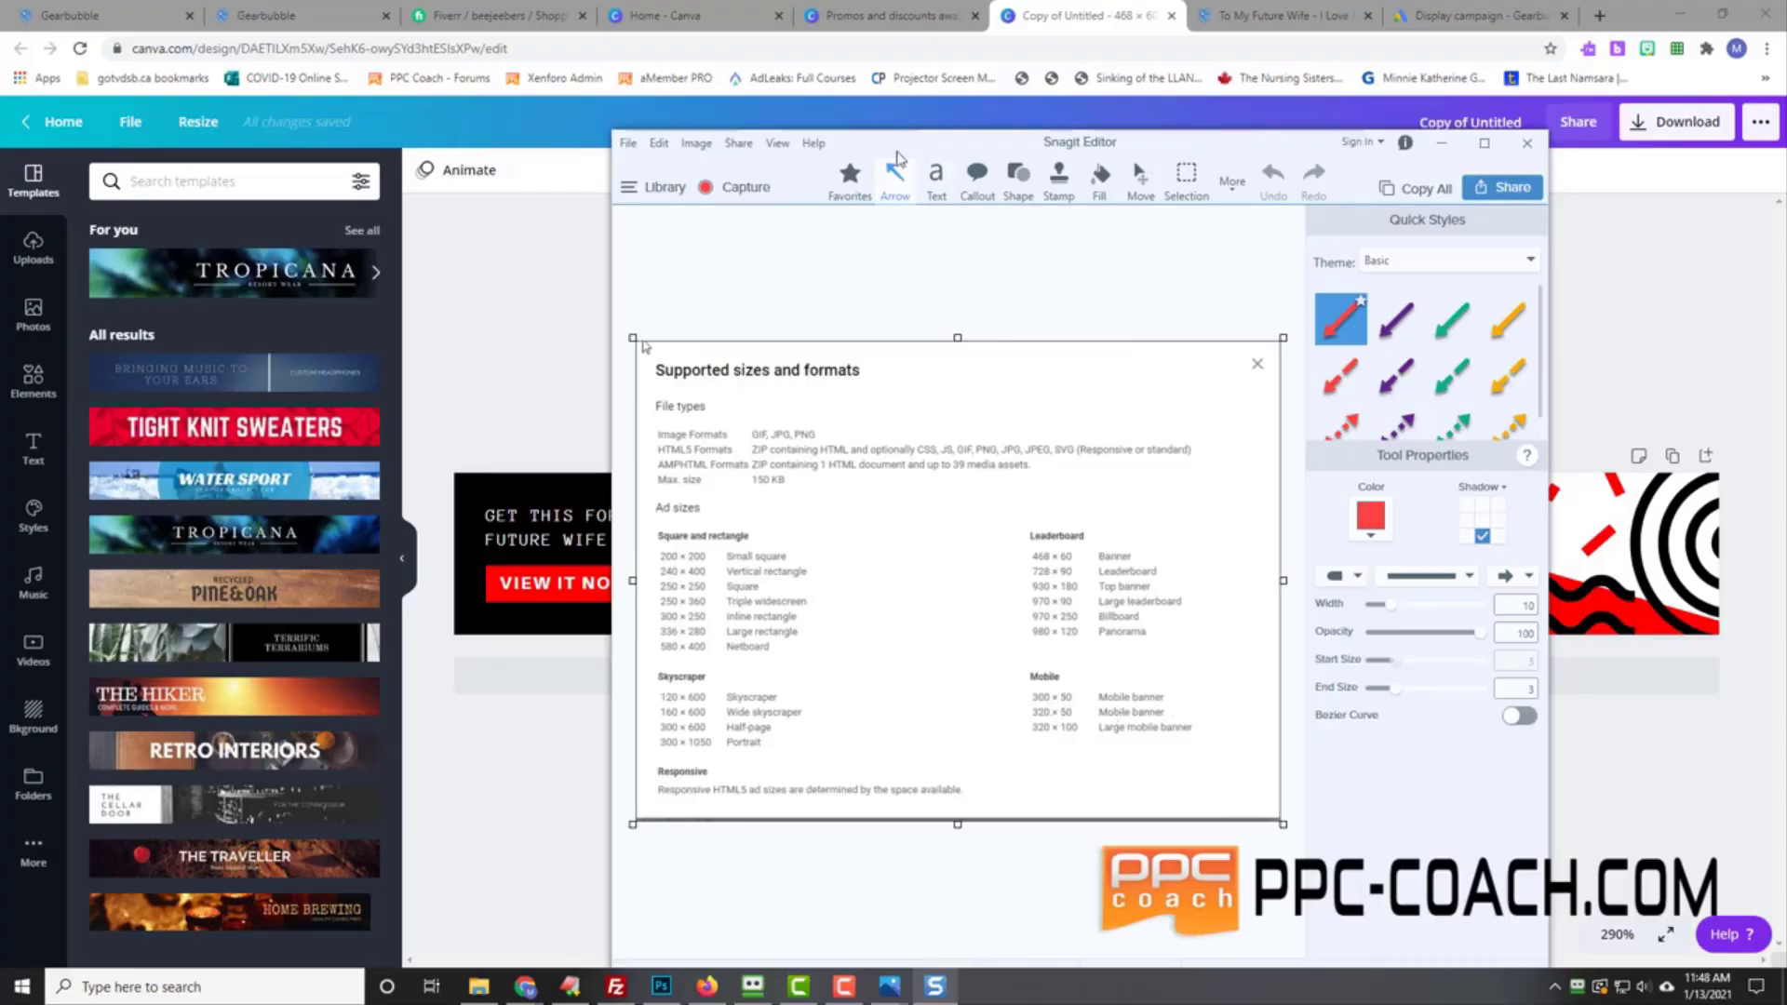
drag(898, 150, 1786, 172)
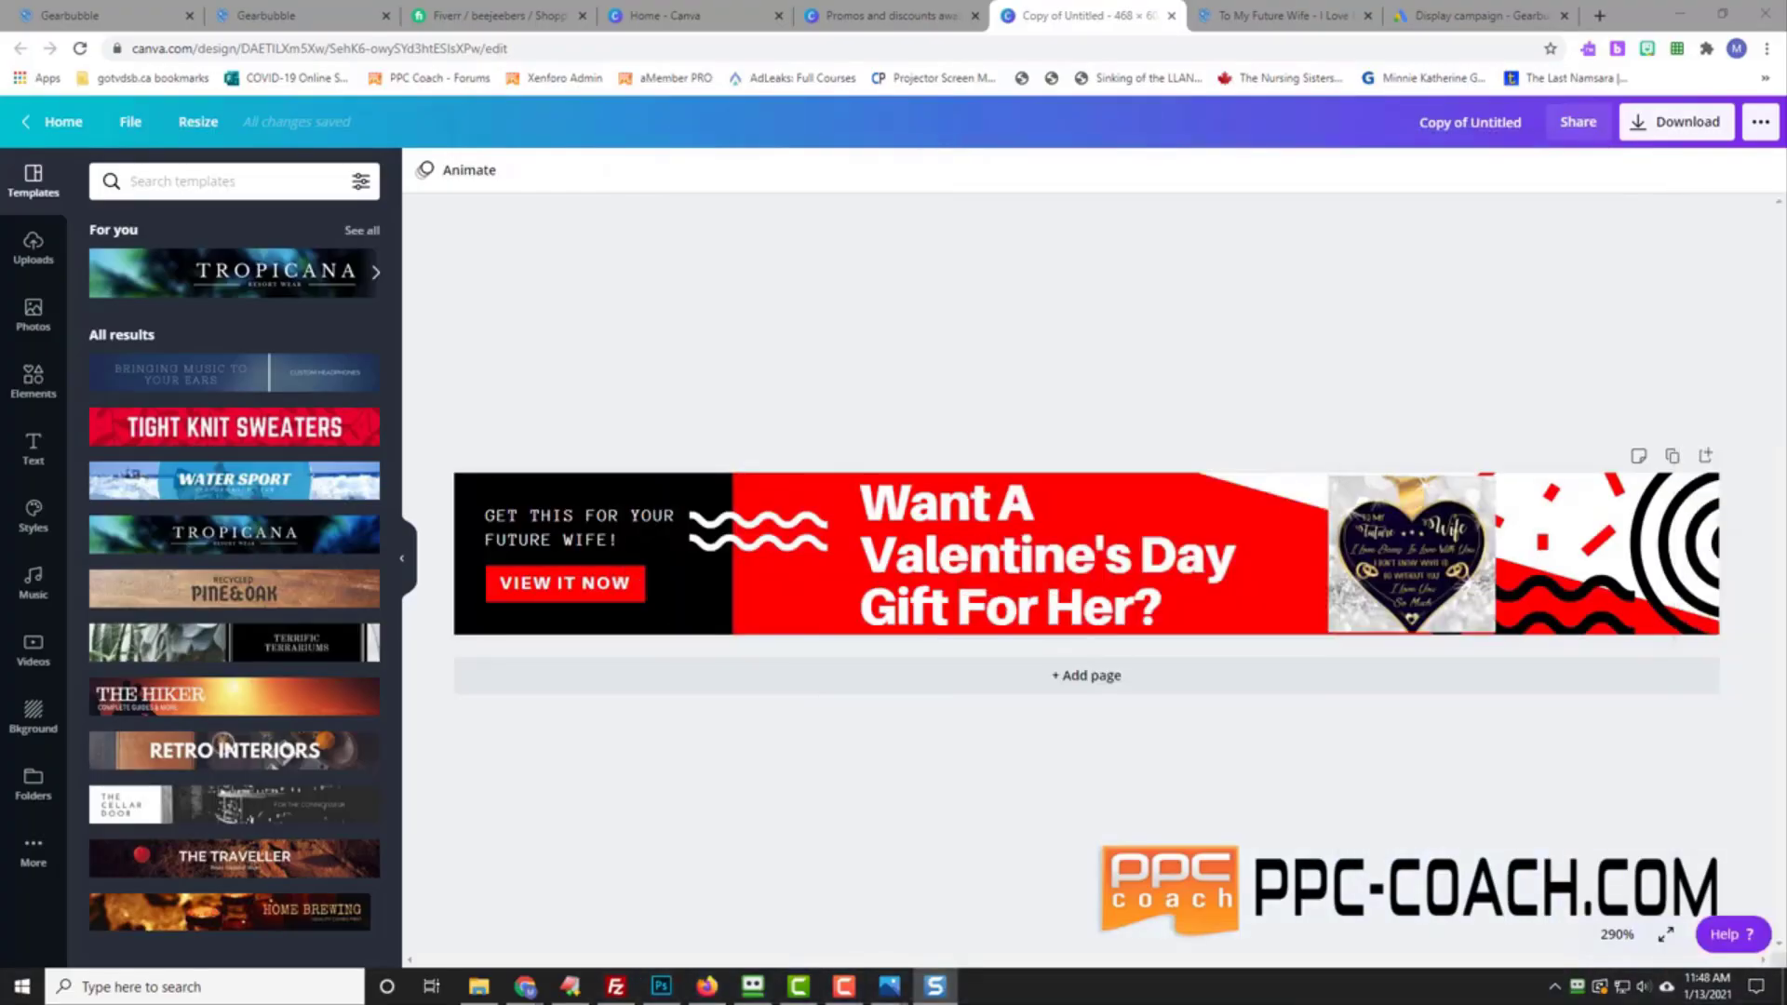
click(193, 122)
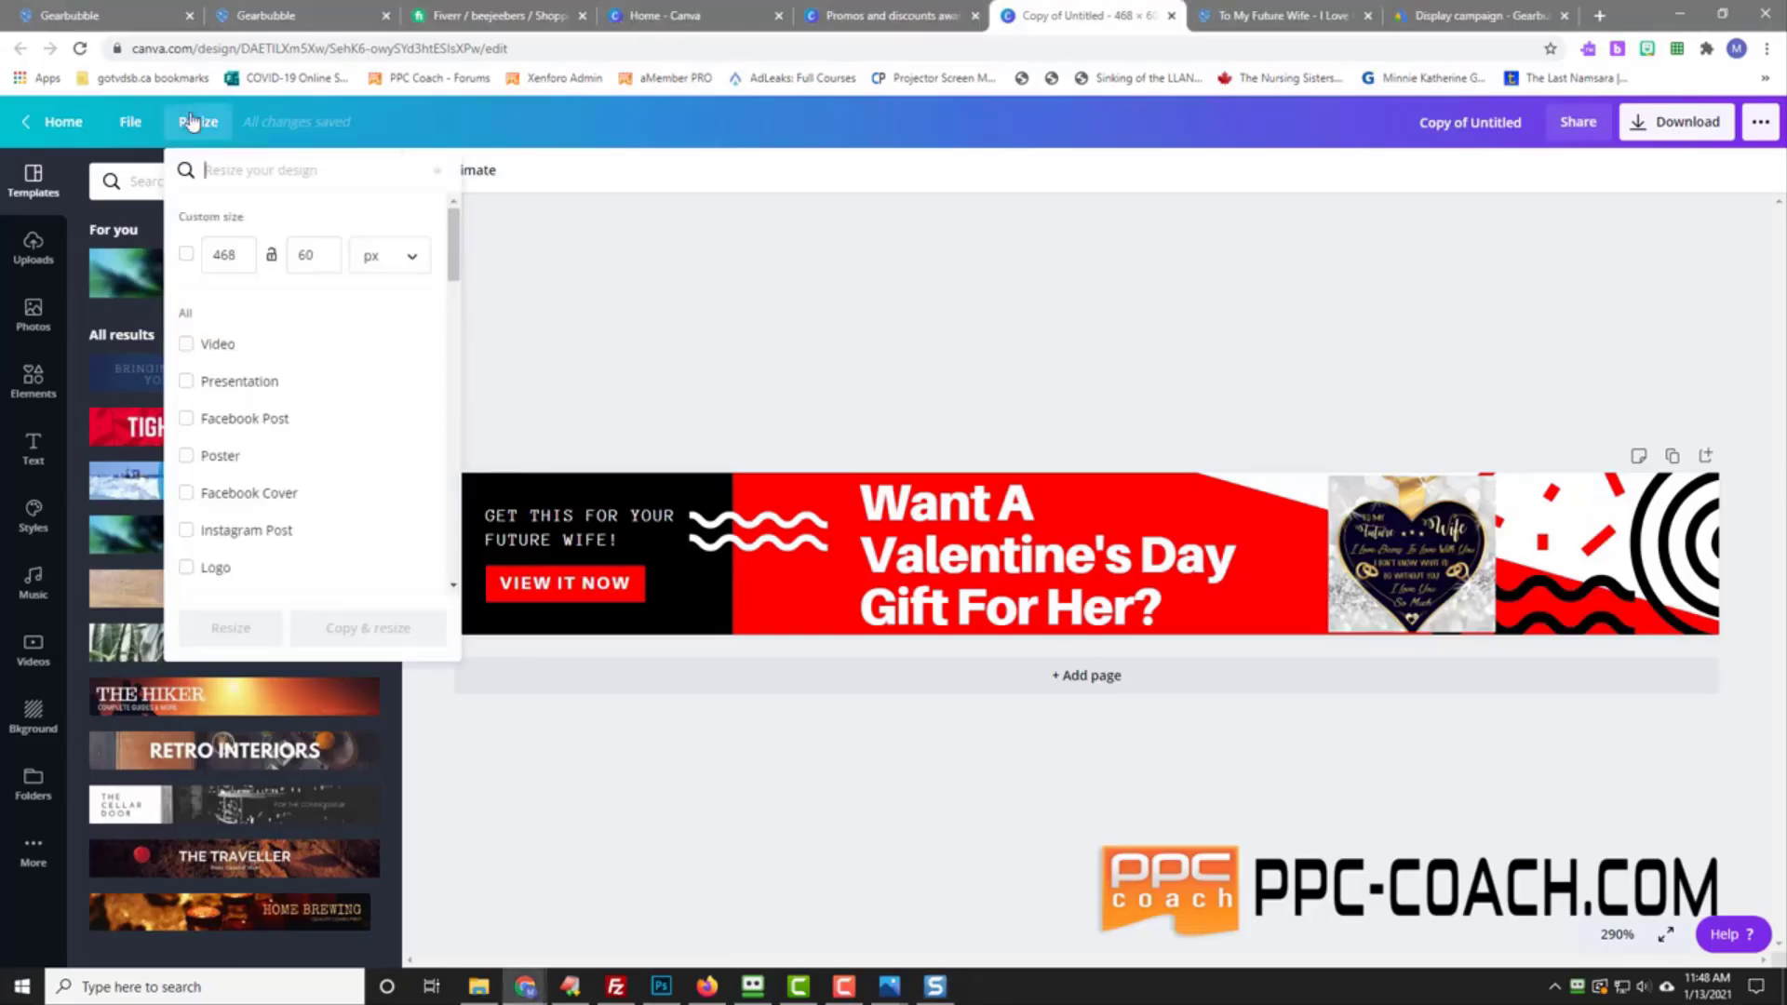
click(187, 255)
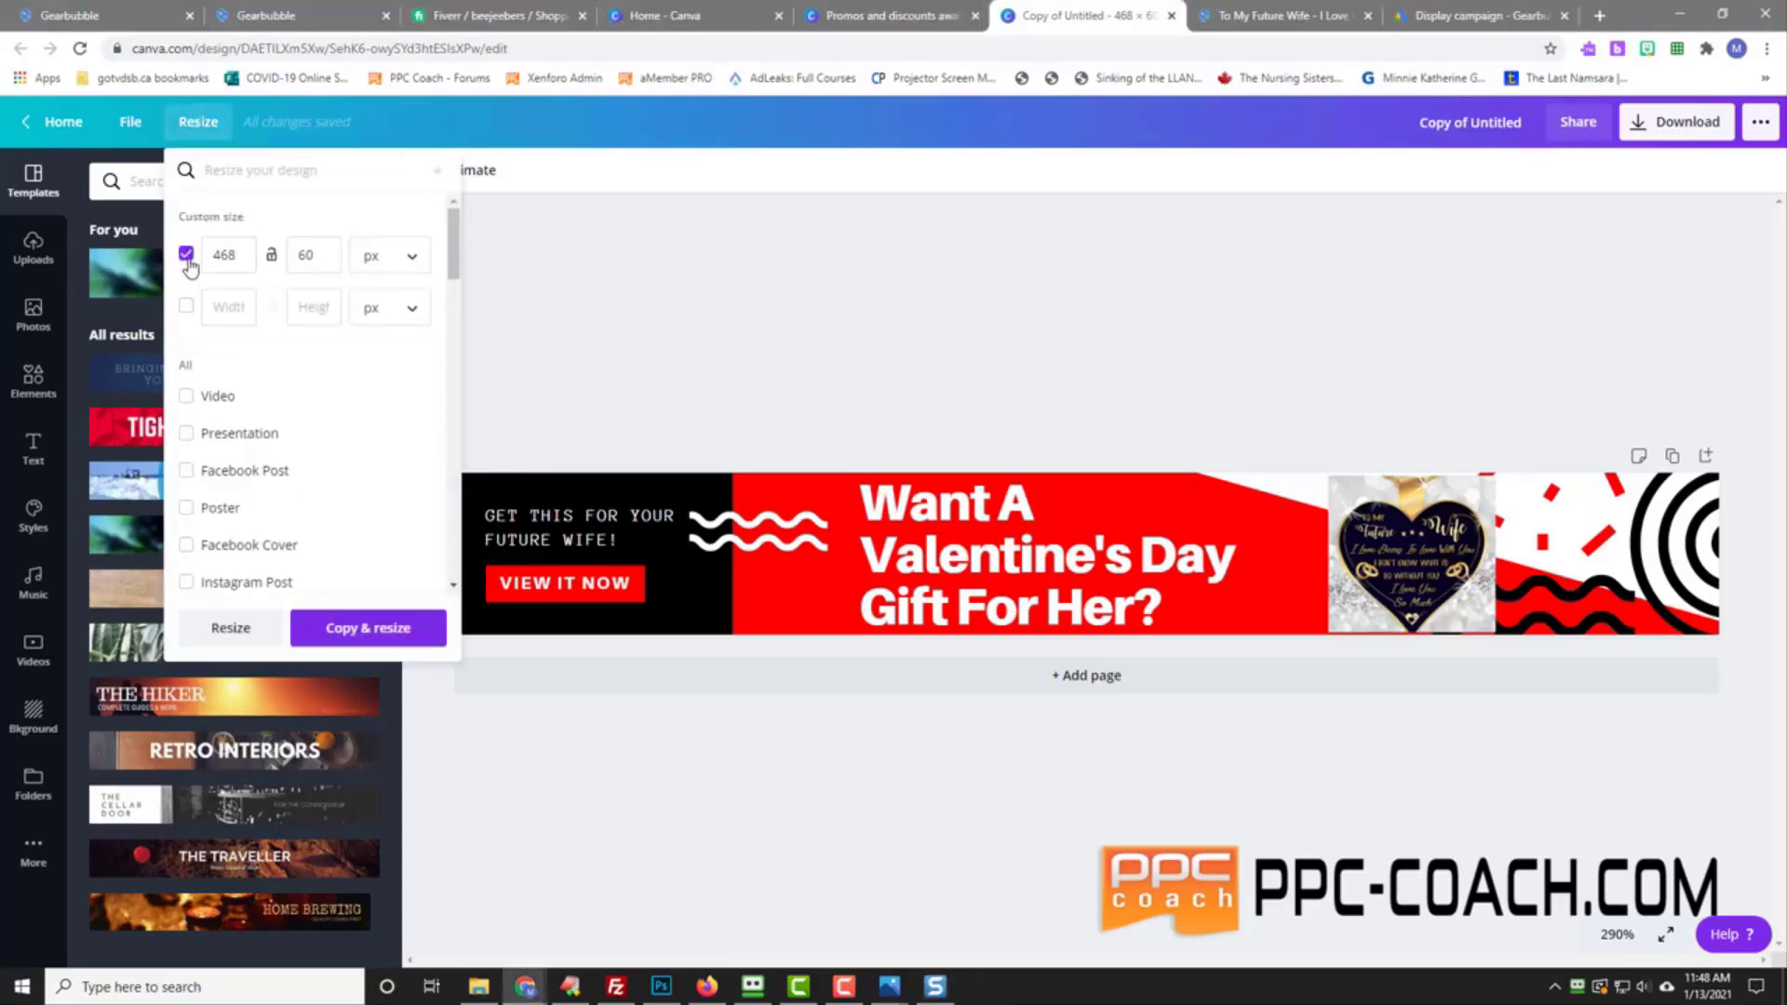
click(187, 255)
double_click(237, 257)
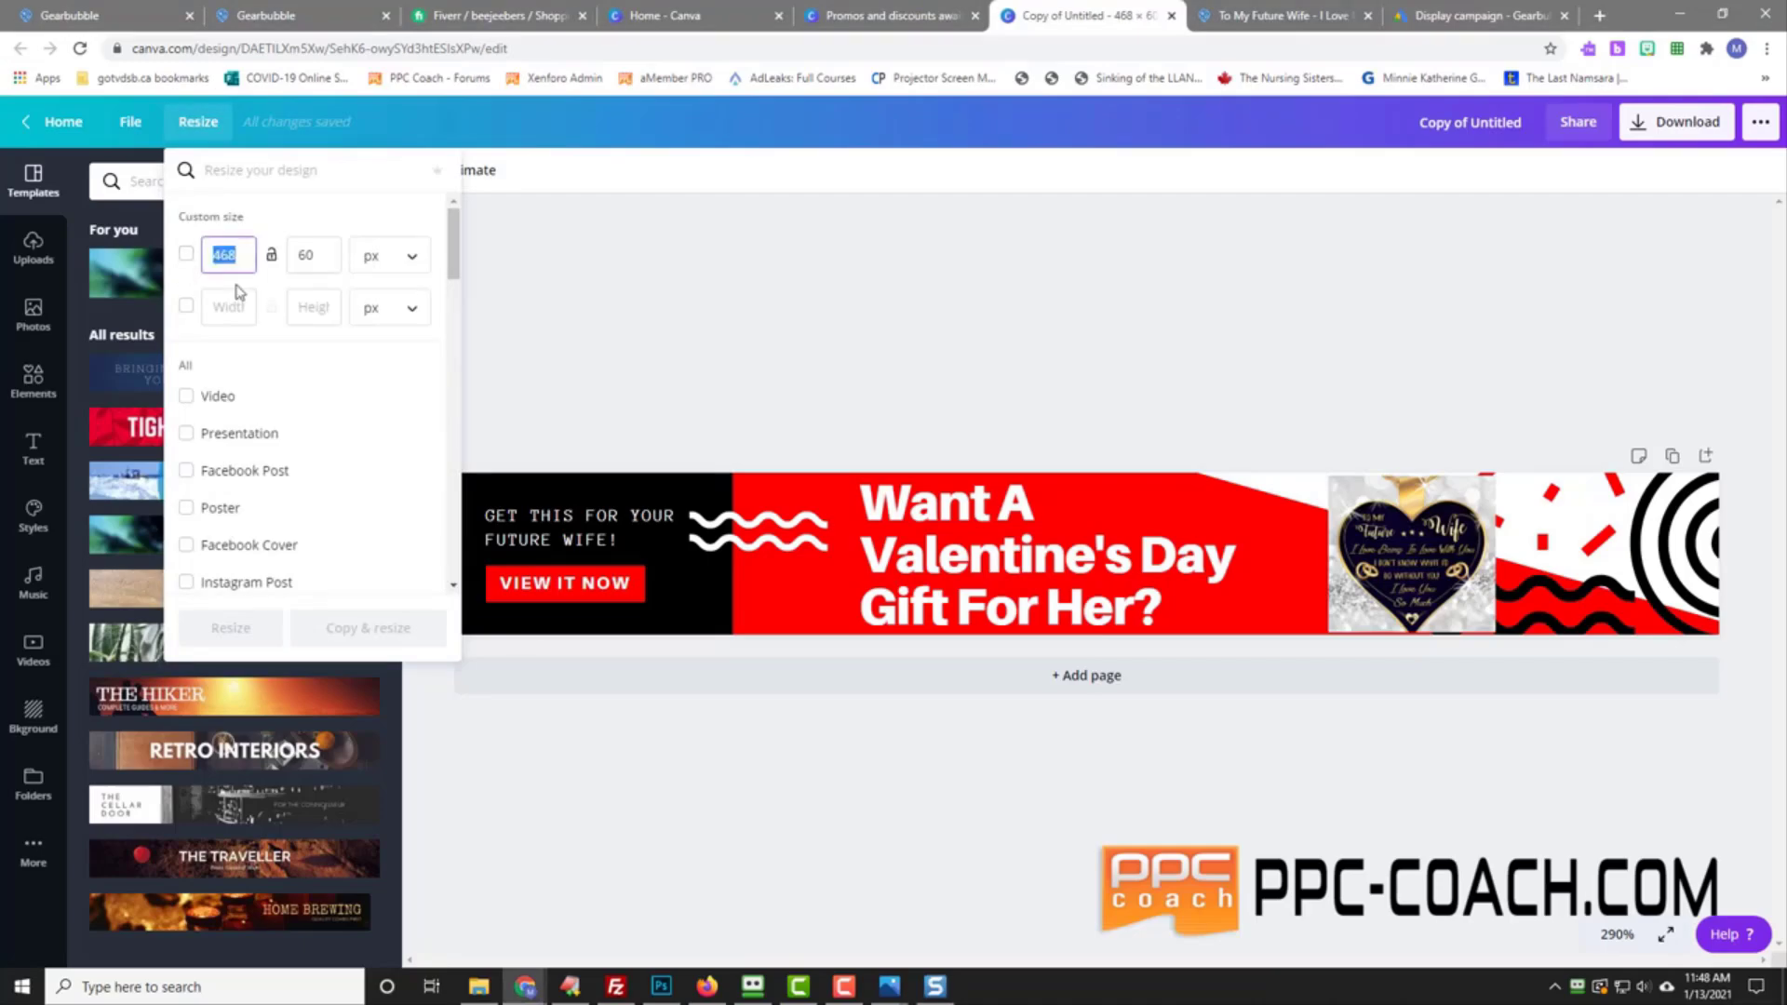
text(300)
key(Tab)
key(Tab)
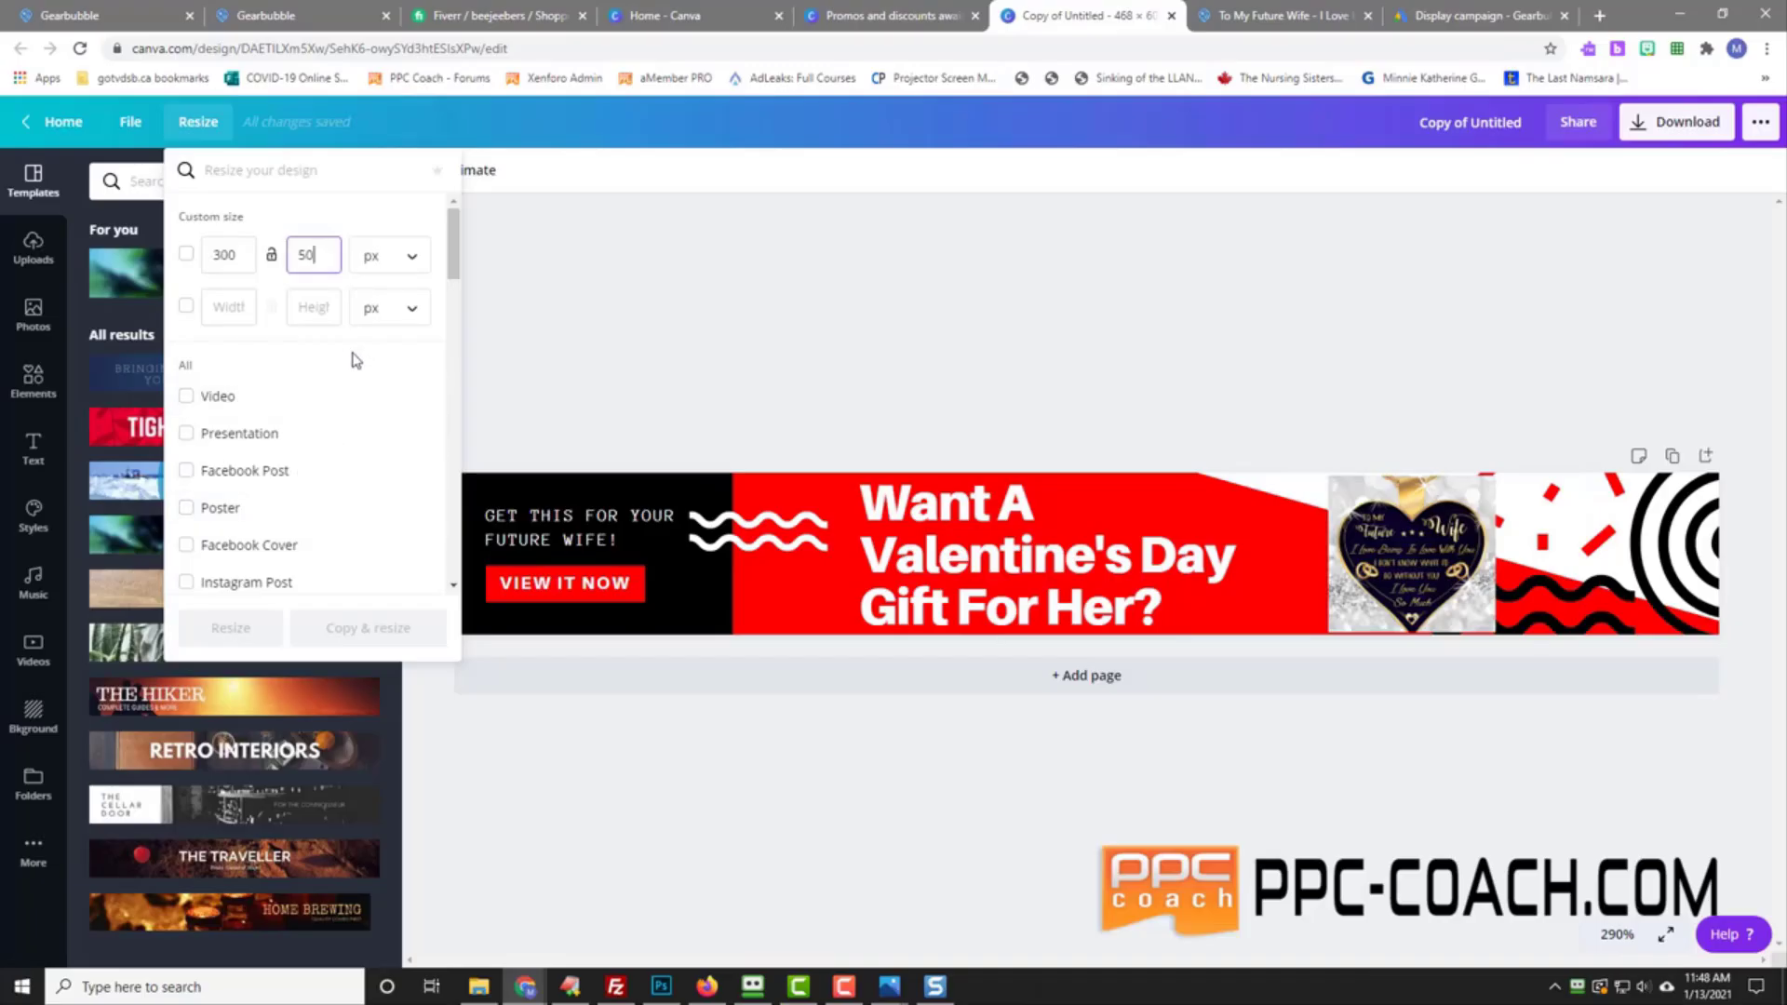
click(296, 345)
click(198, 122)
click(198, 122)
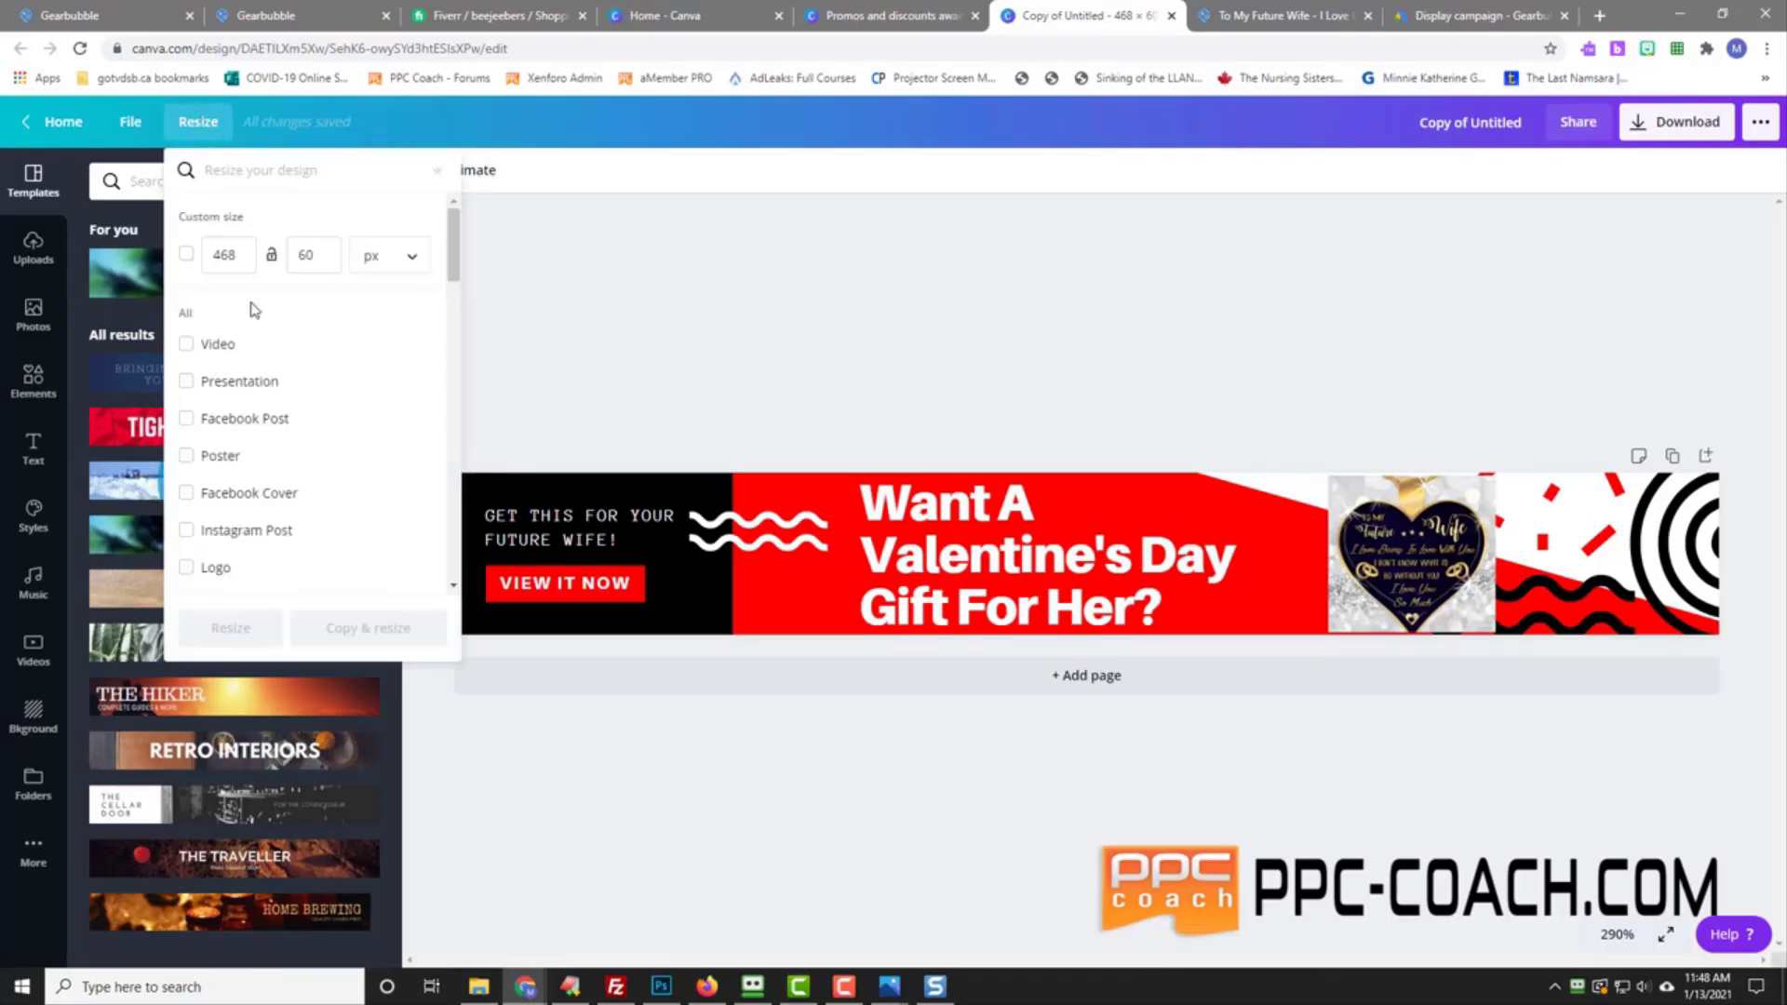
click(187, 255)
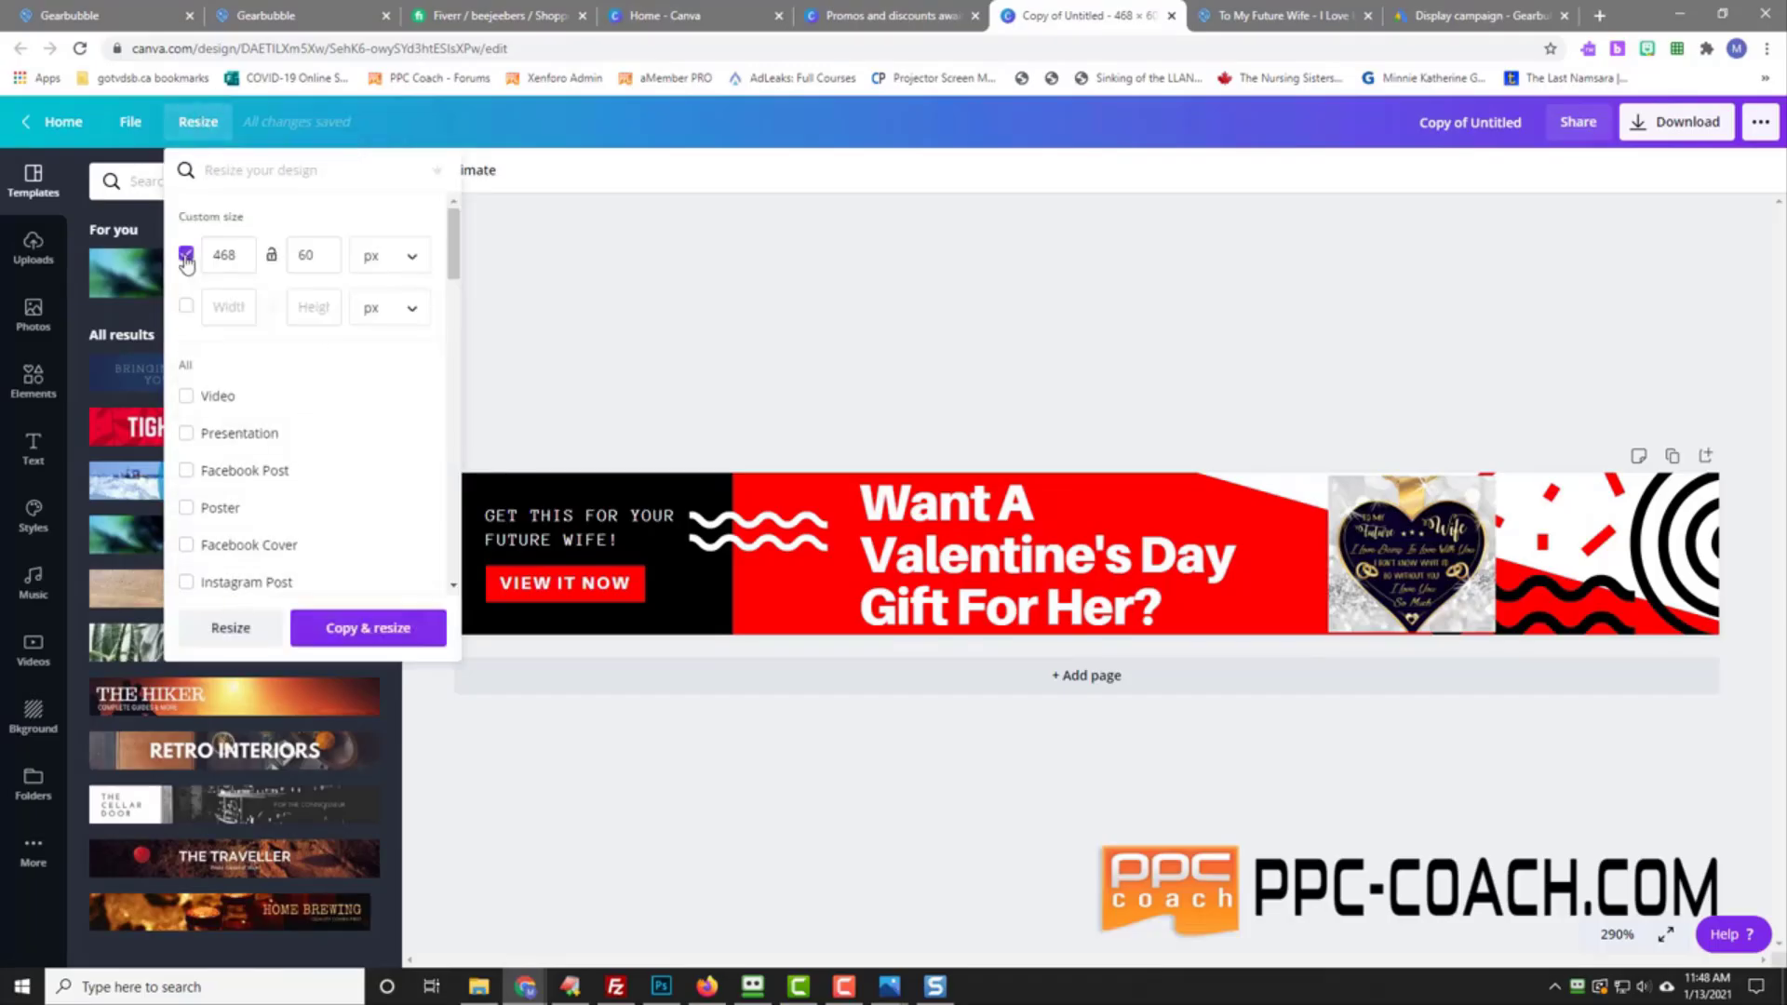
click(187, 307)
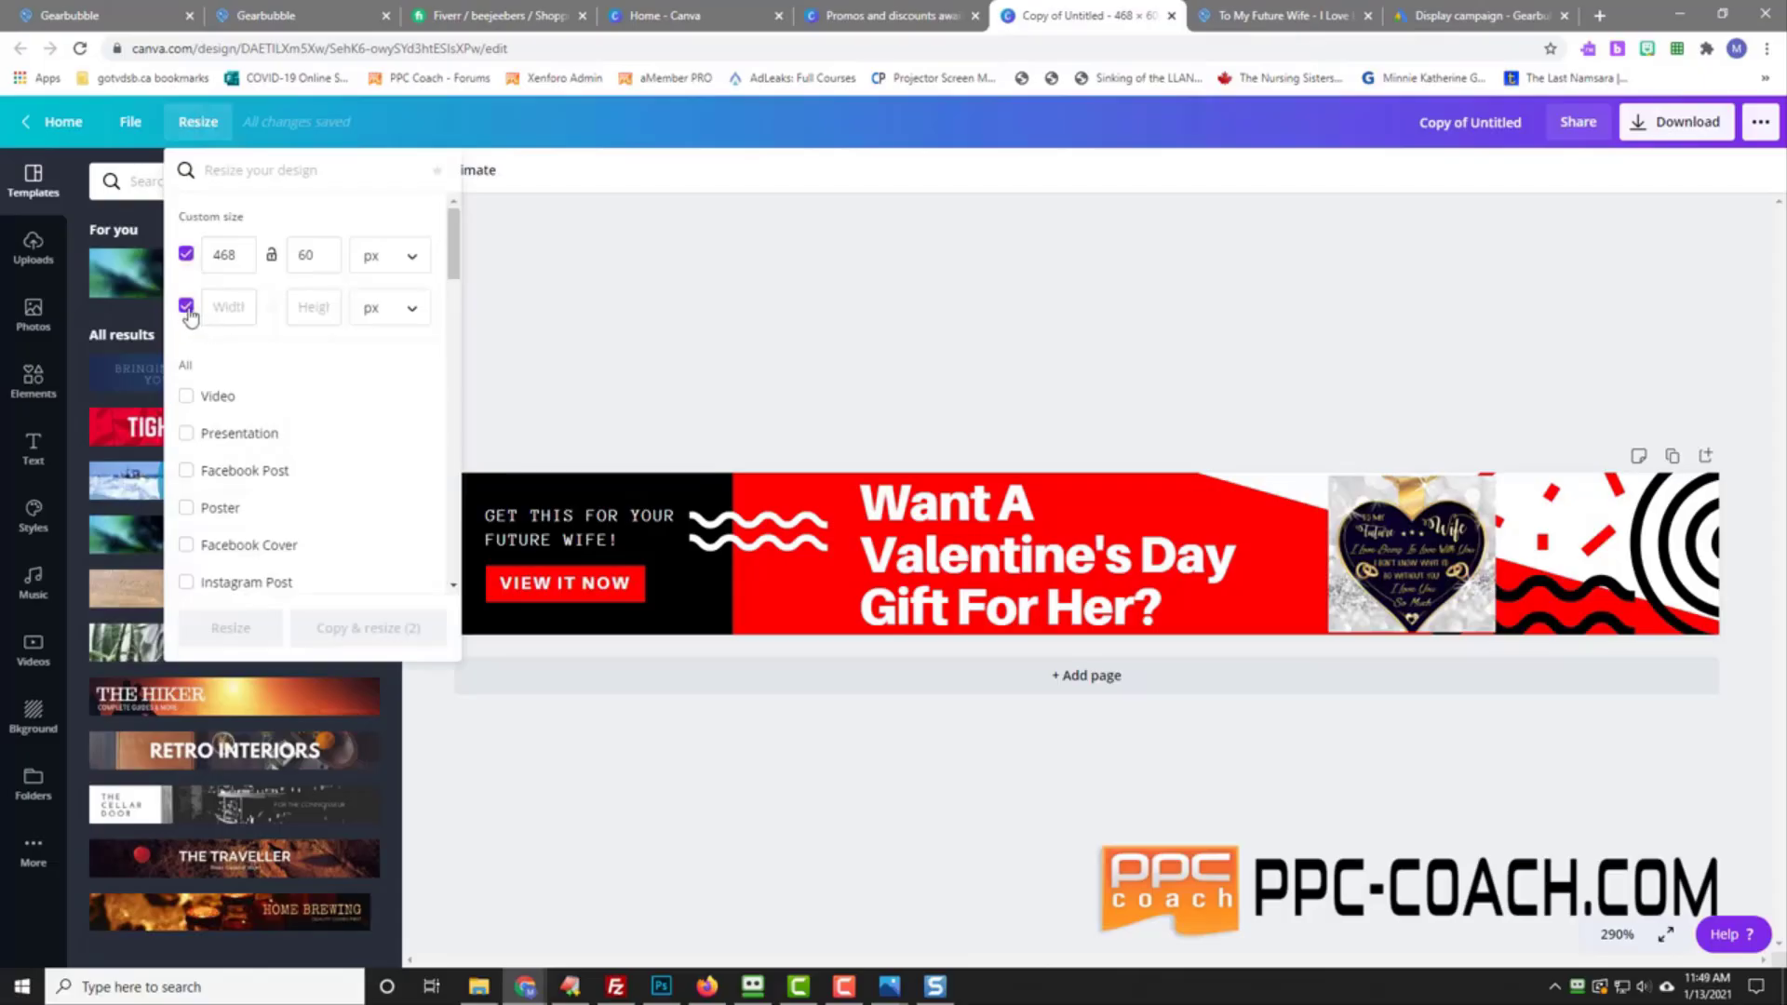
click(187, 307)
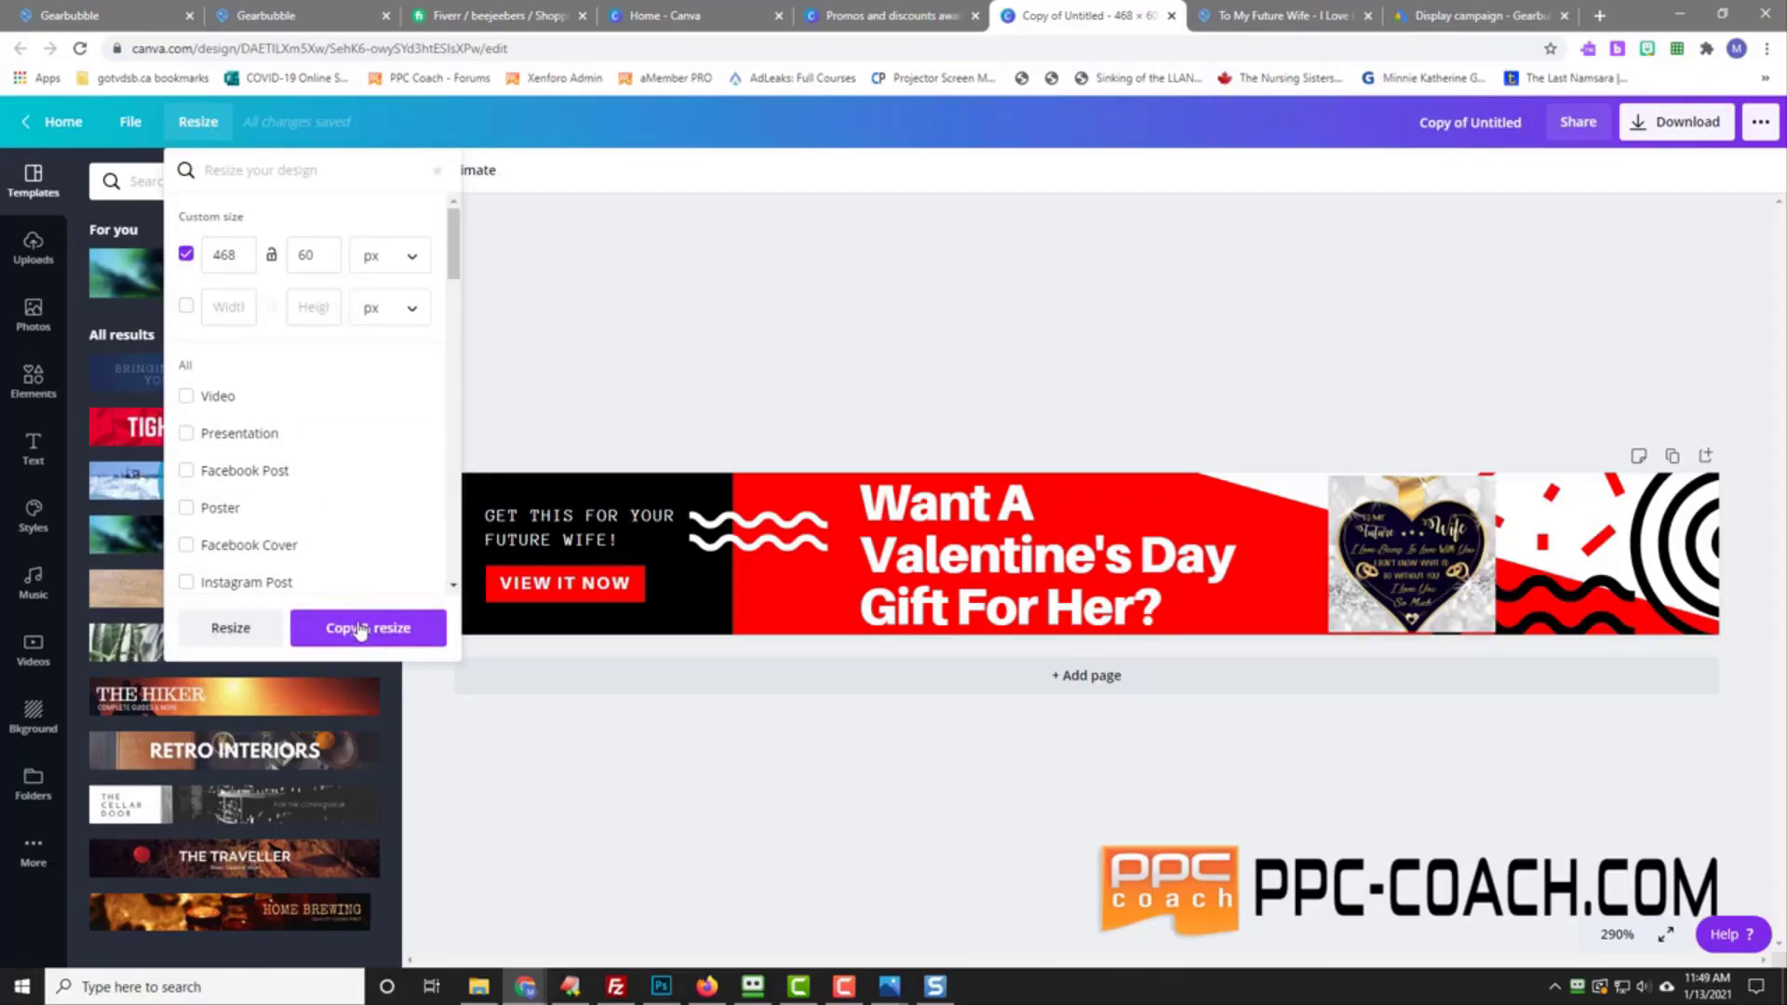
click(254, 315)
text(300)
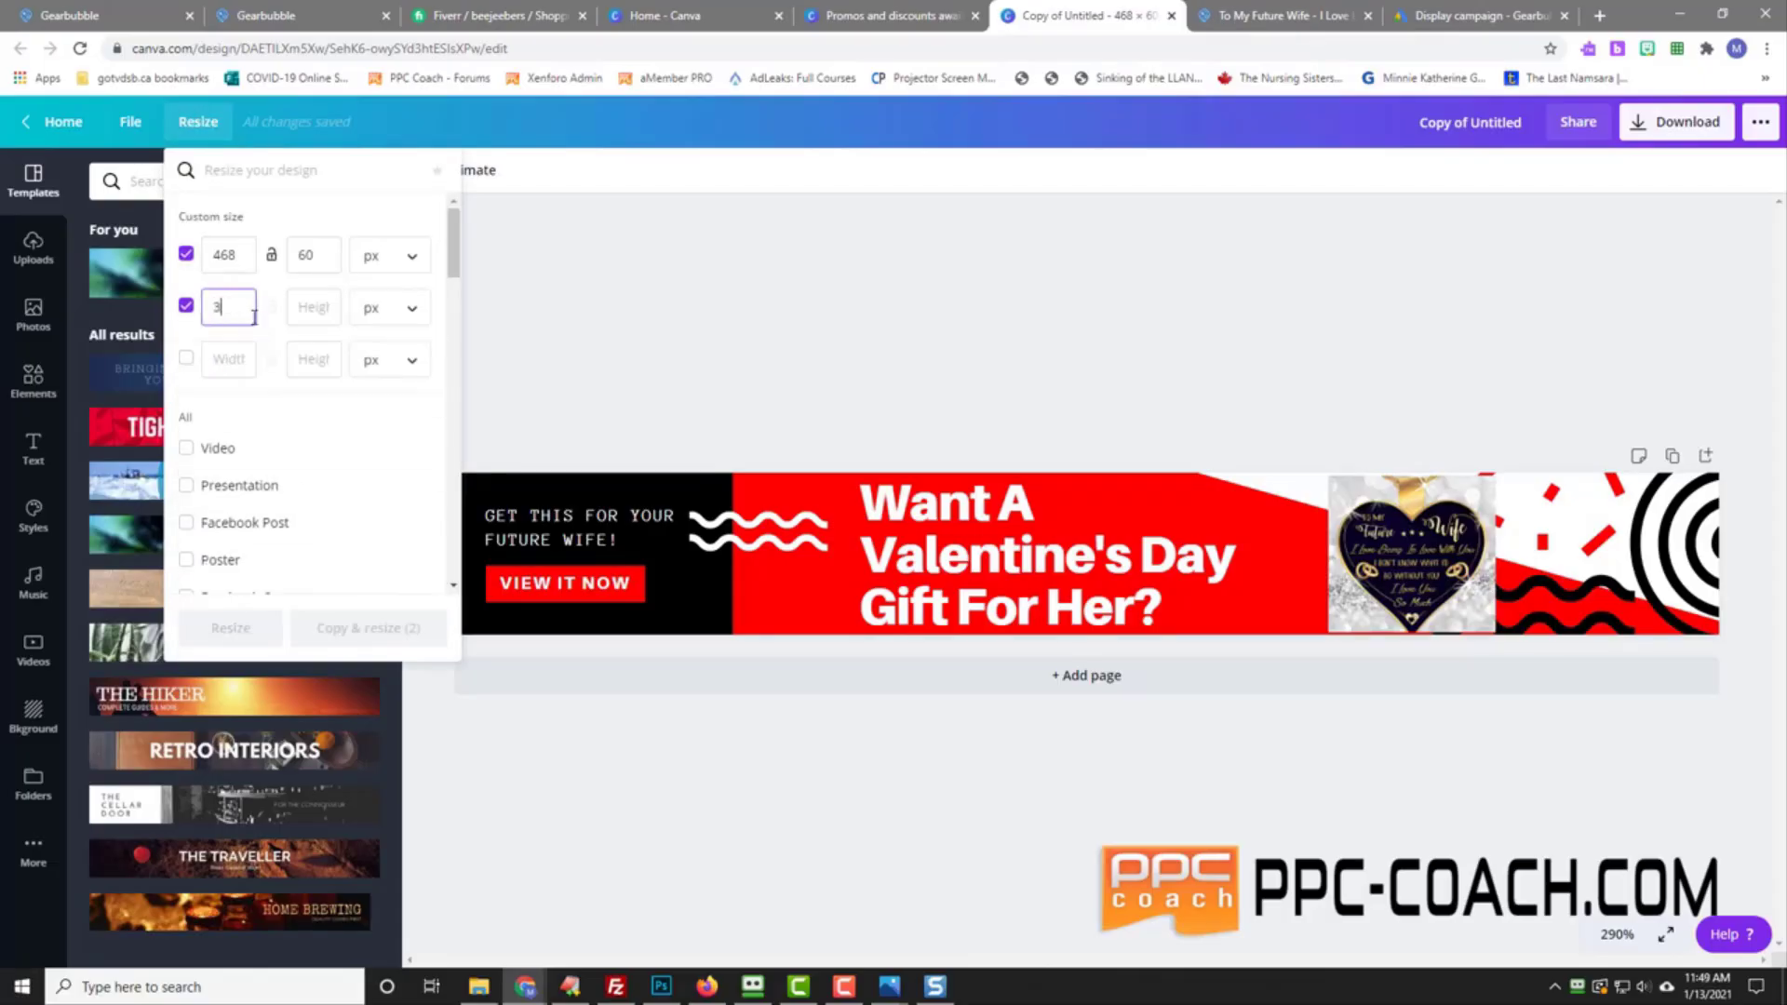
key(Tab)
text(50)
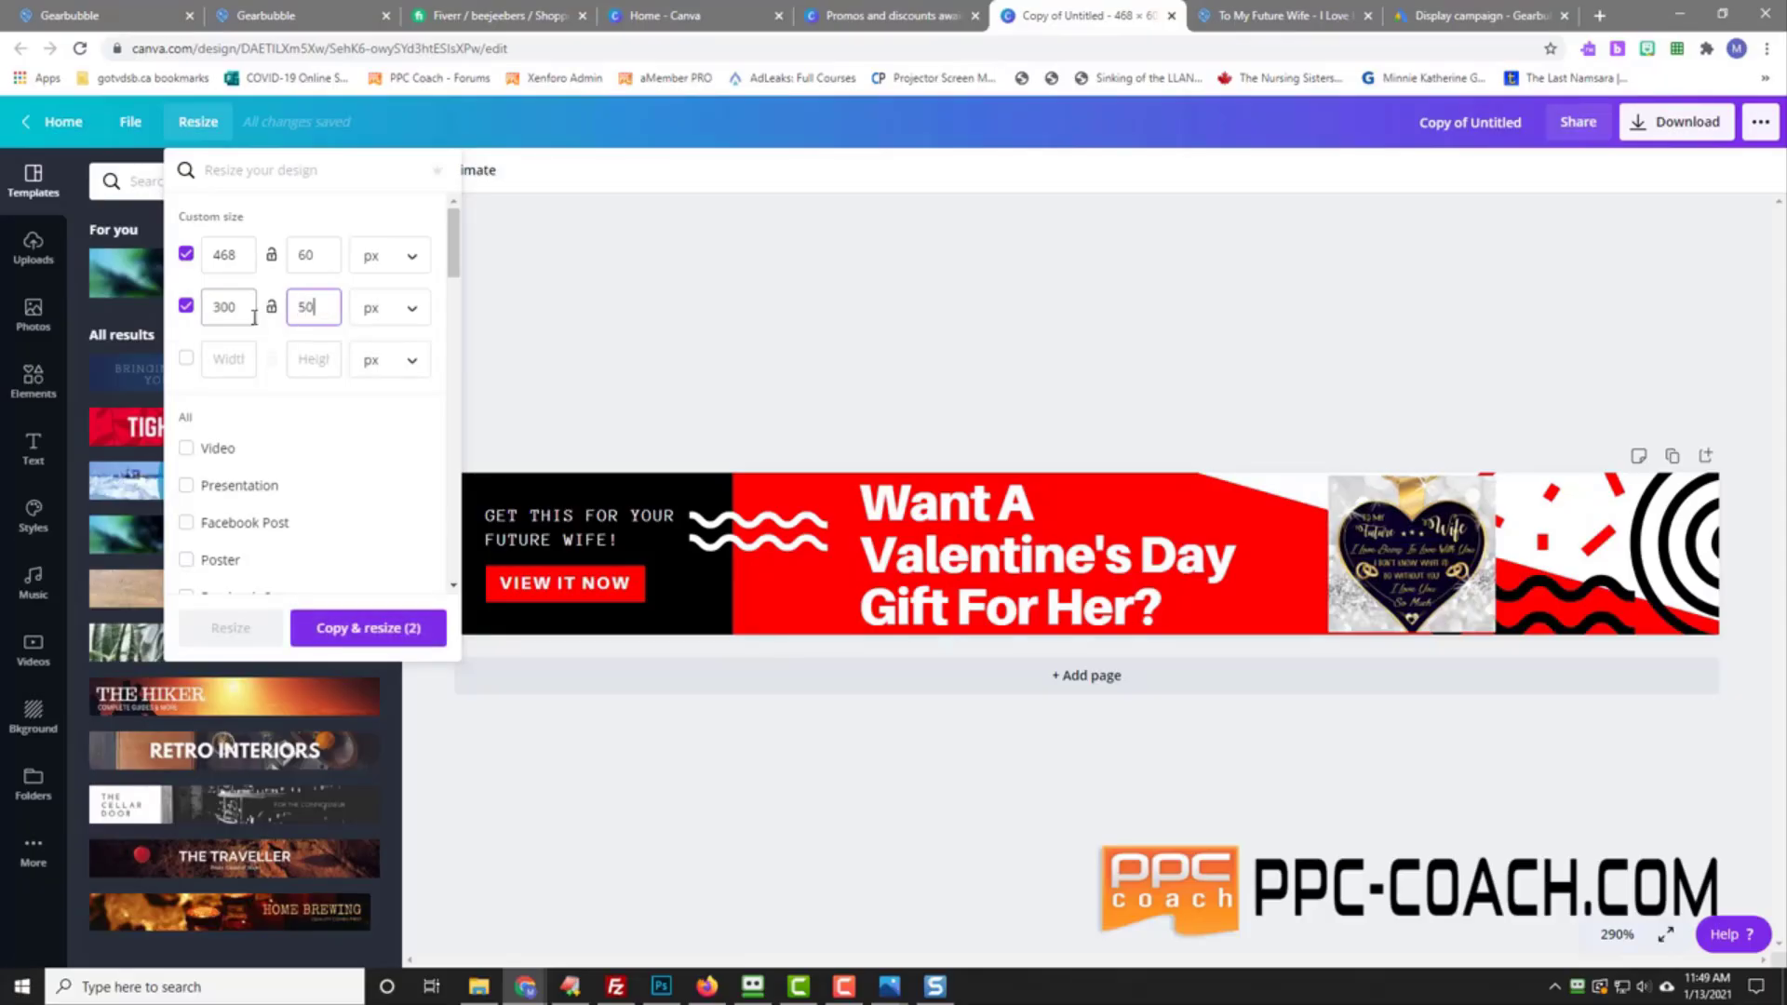
click(357, 629)
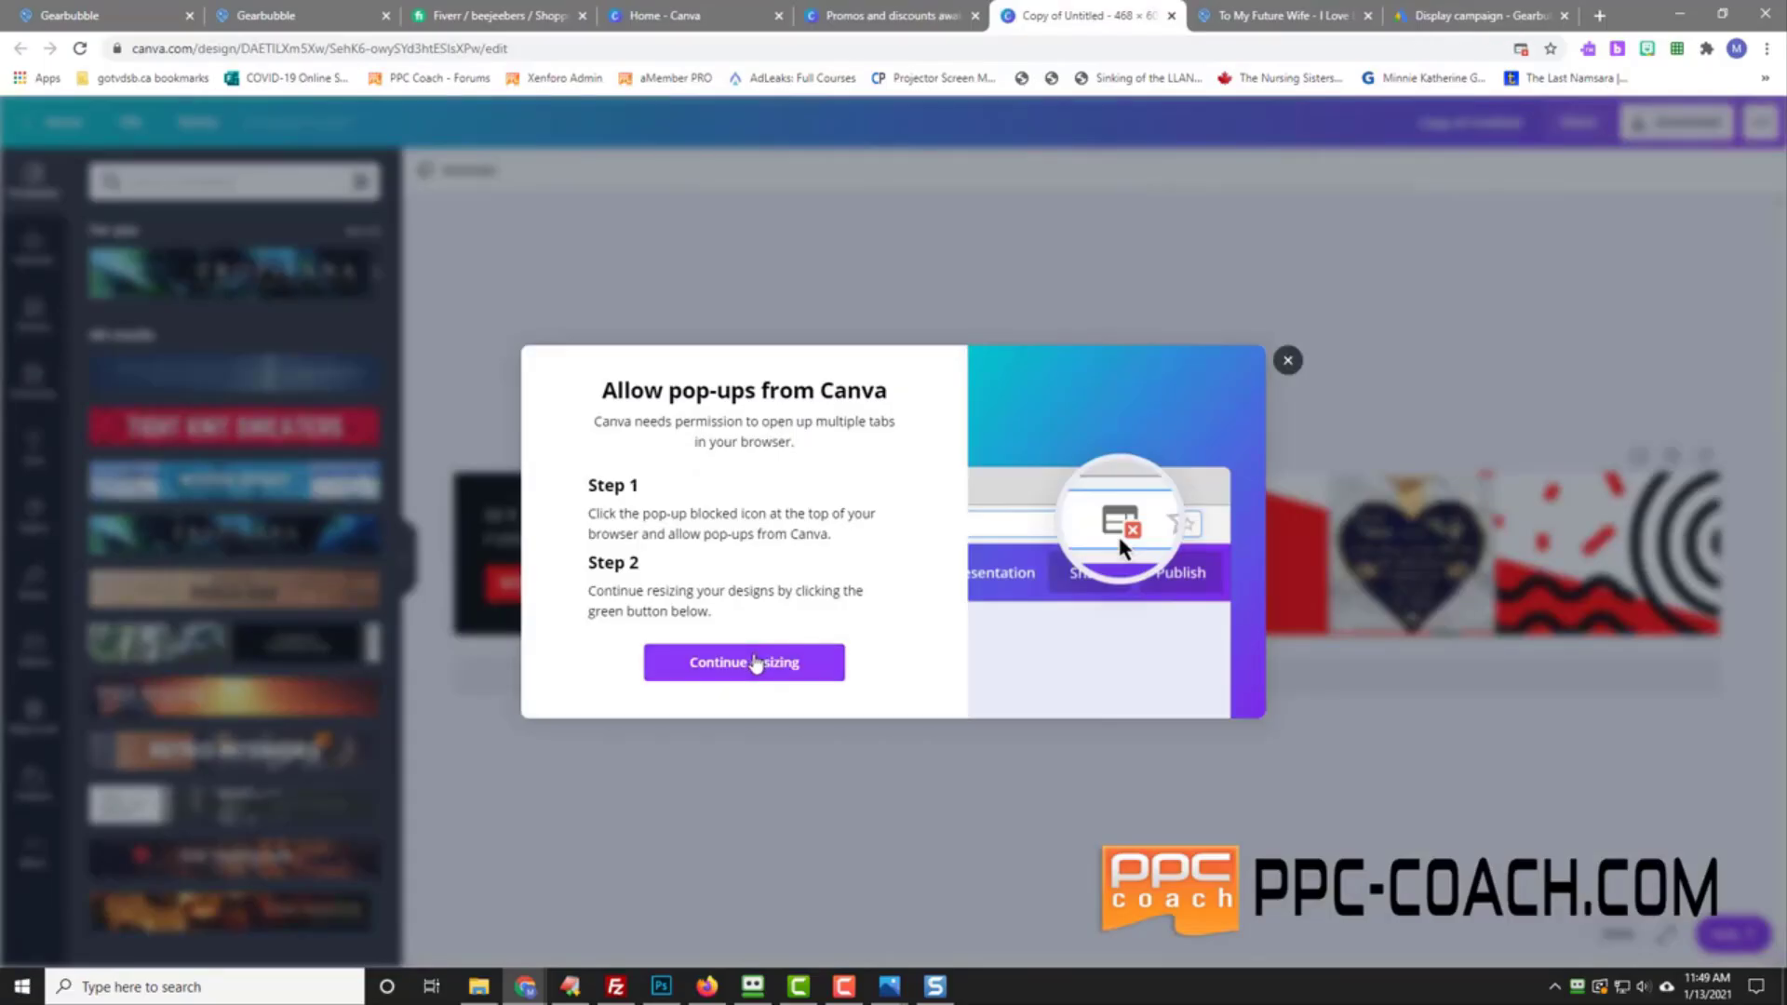
click(756, 664)
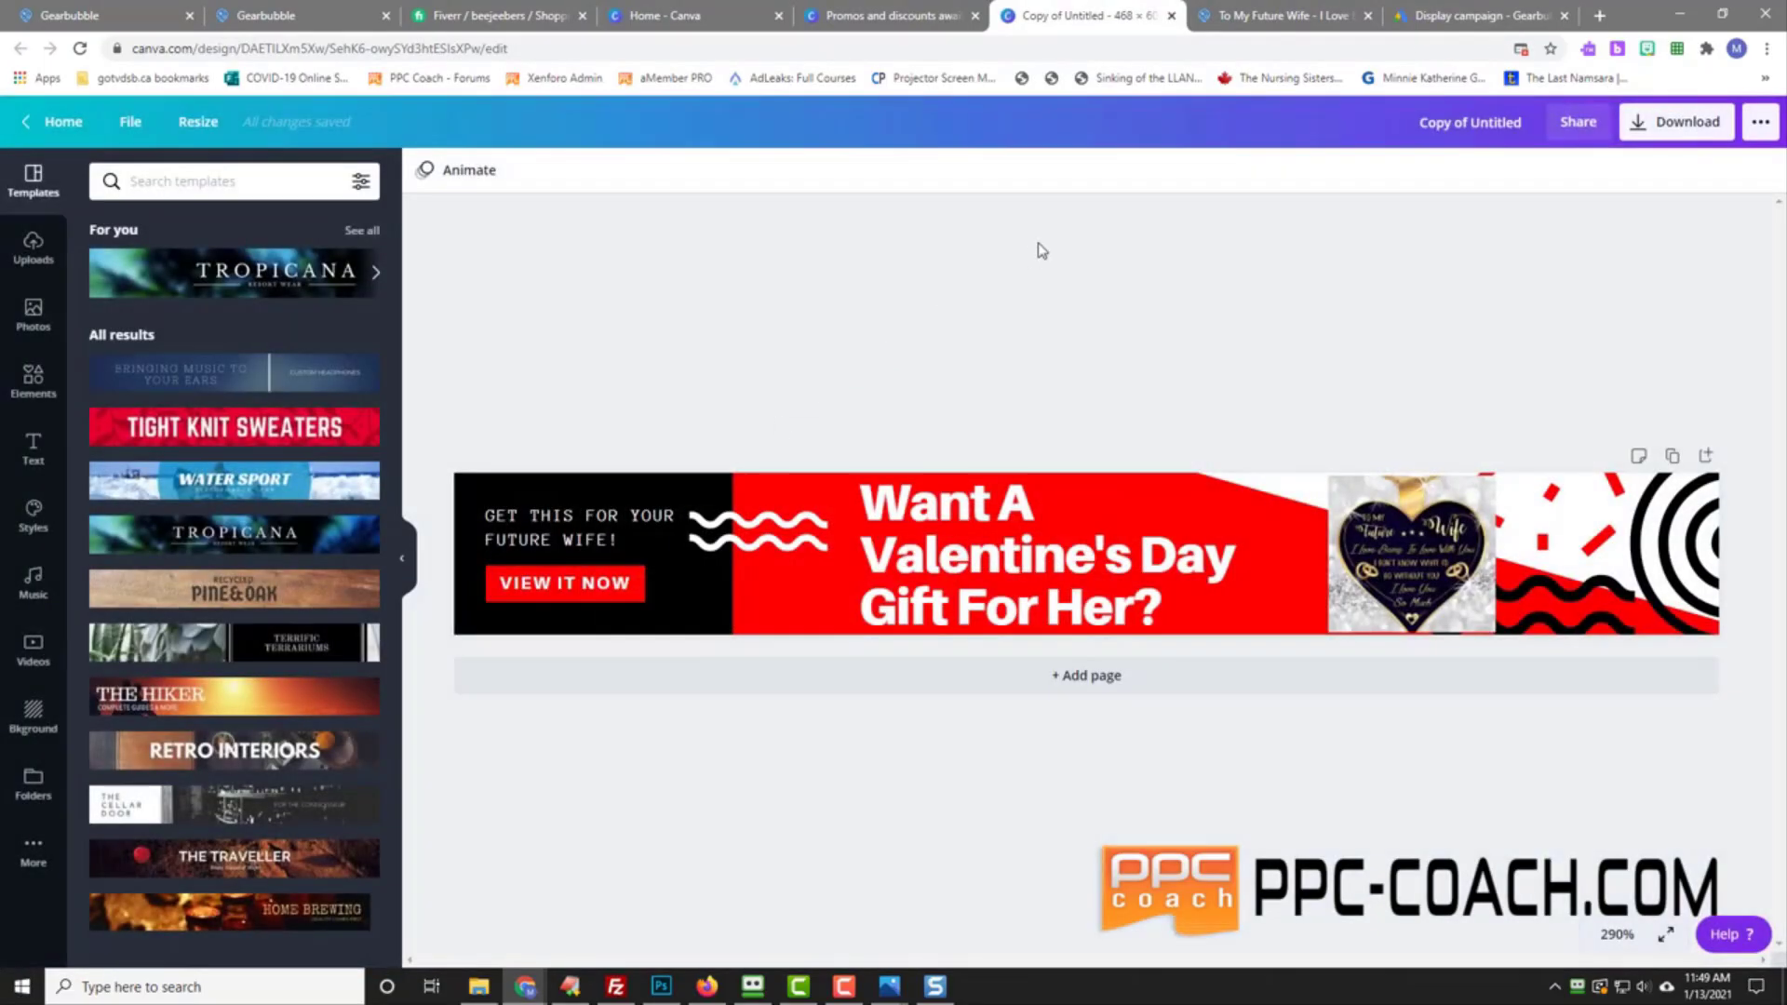
Step: Duplicate the Valentine's banner page so an identical Page 2 appears
click(202, 127)
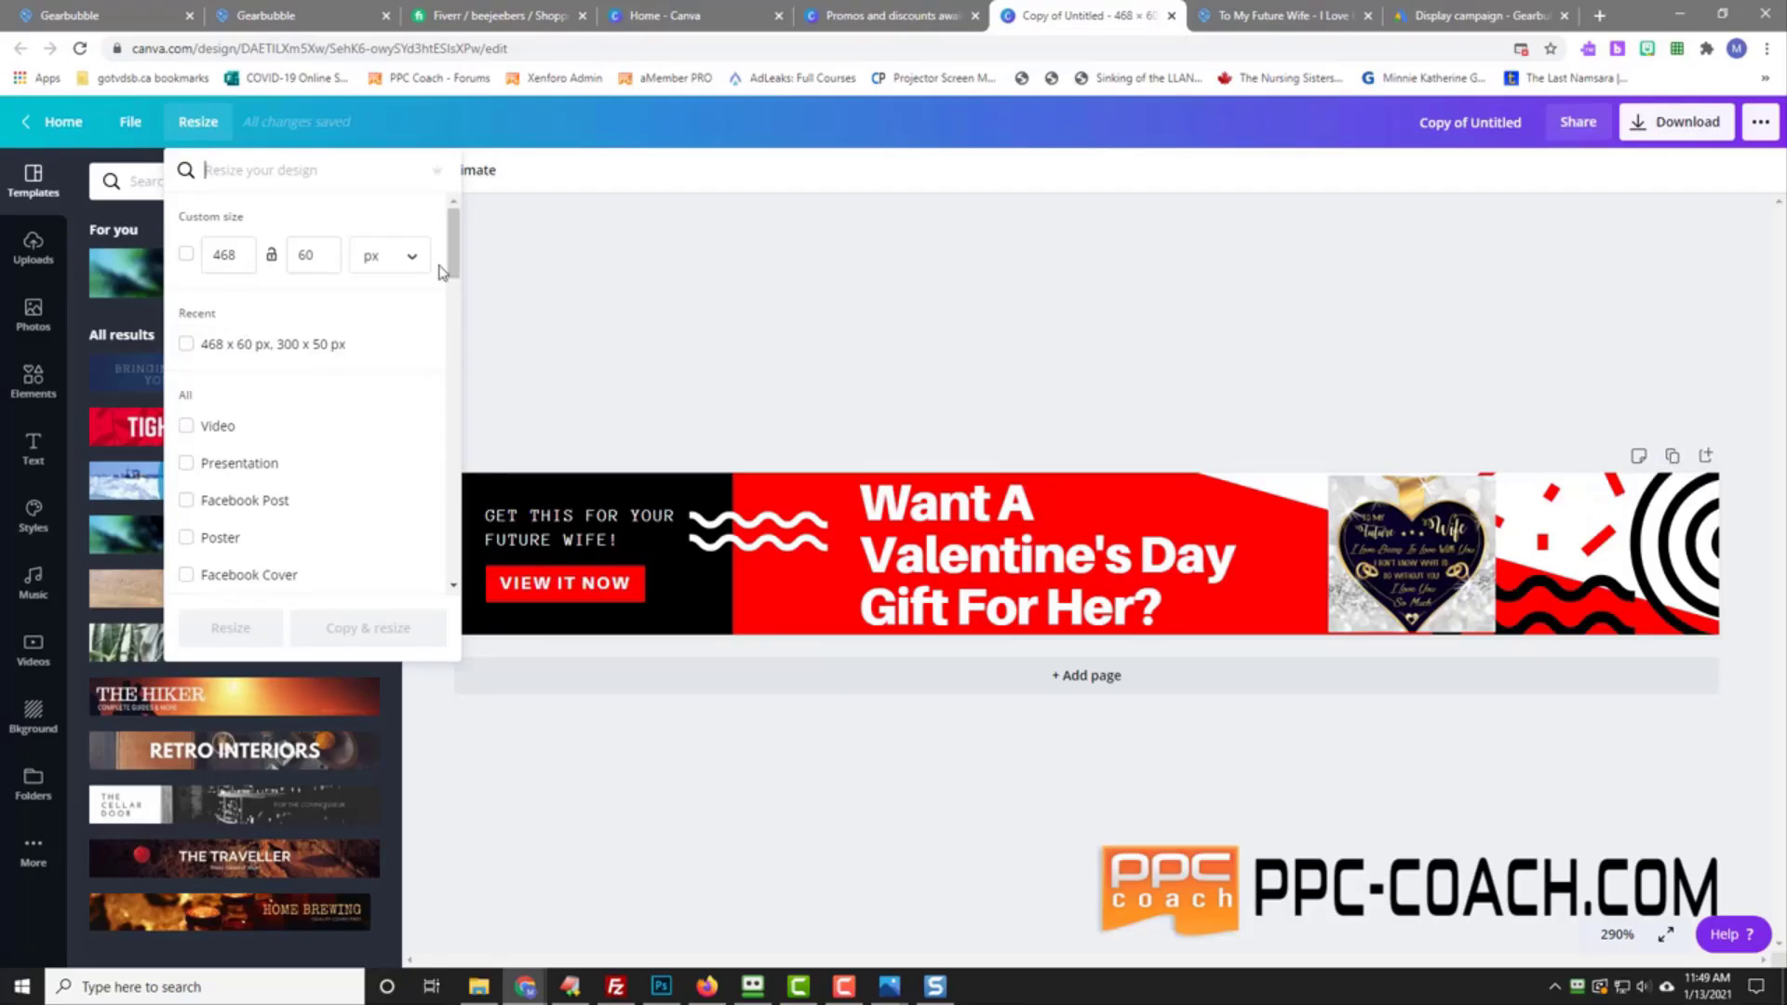
click(1136, 366)
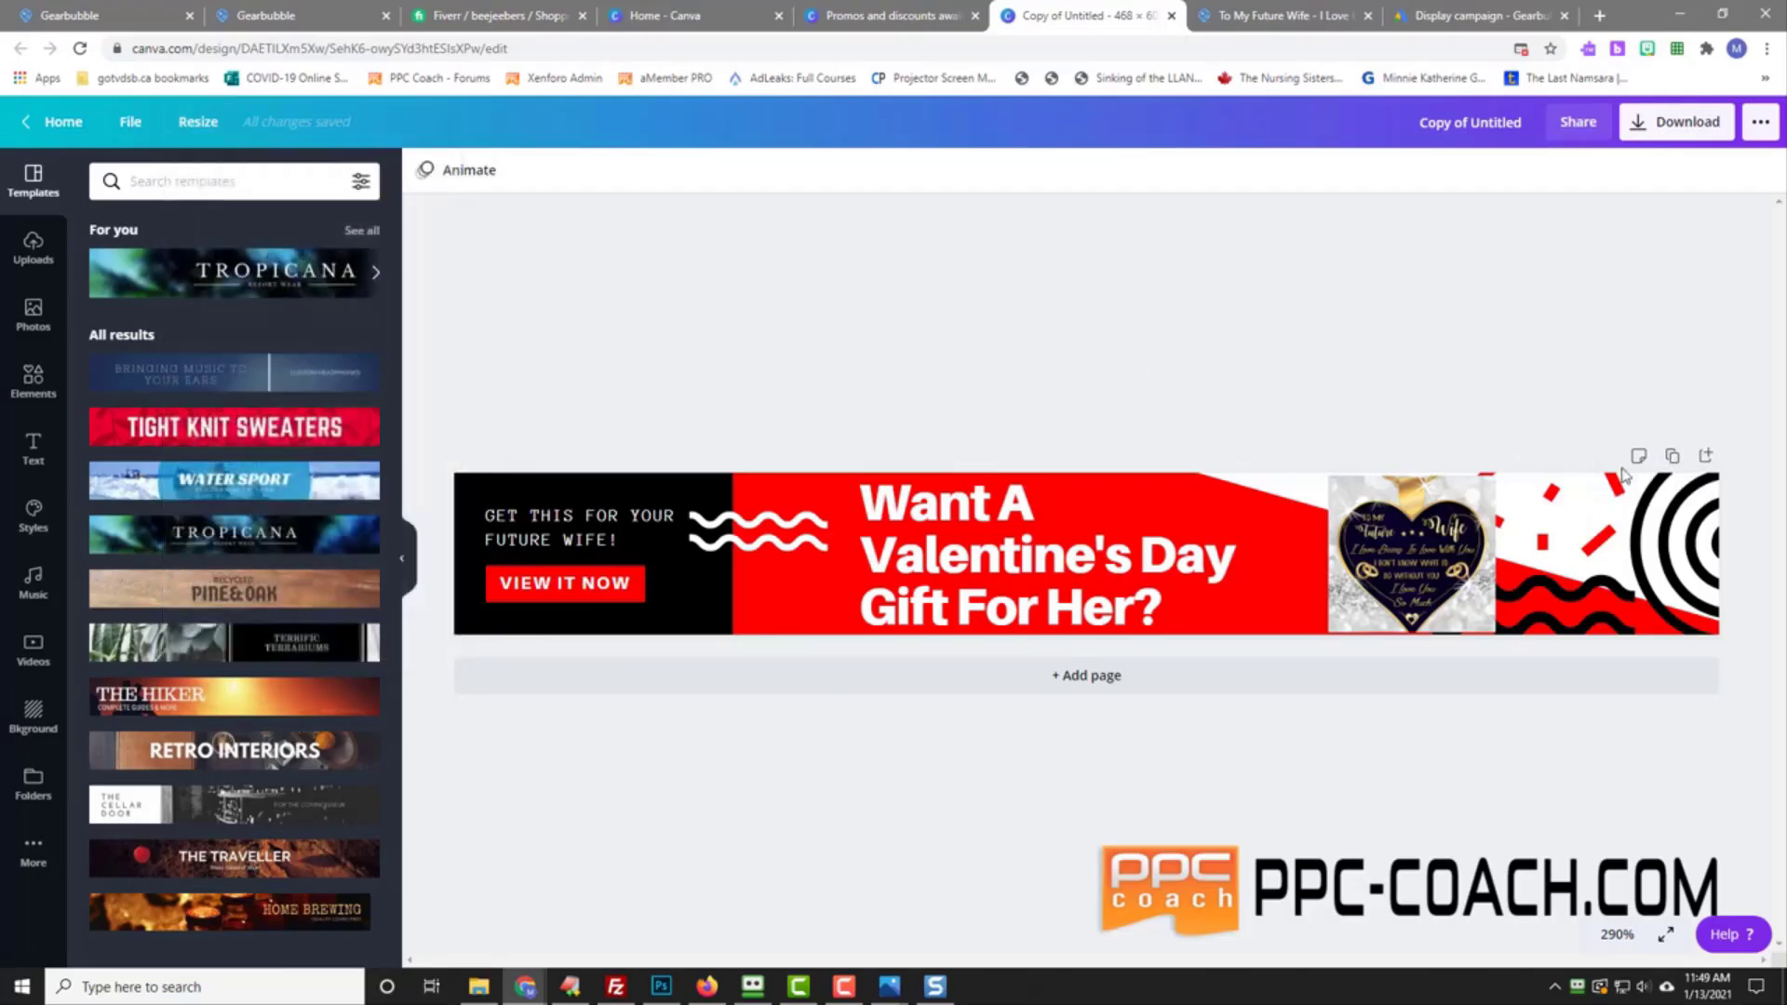
click(1672, 456)
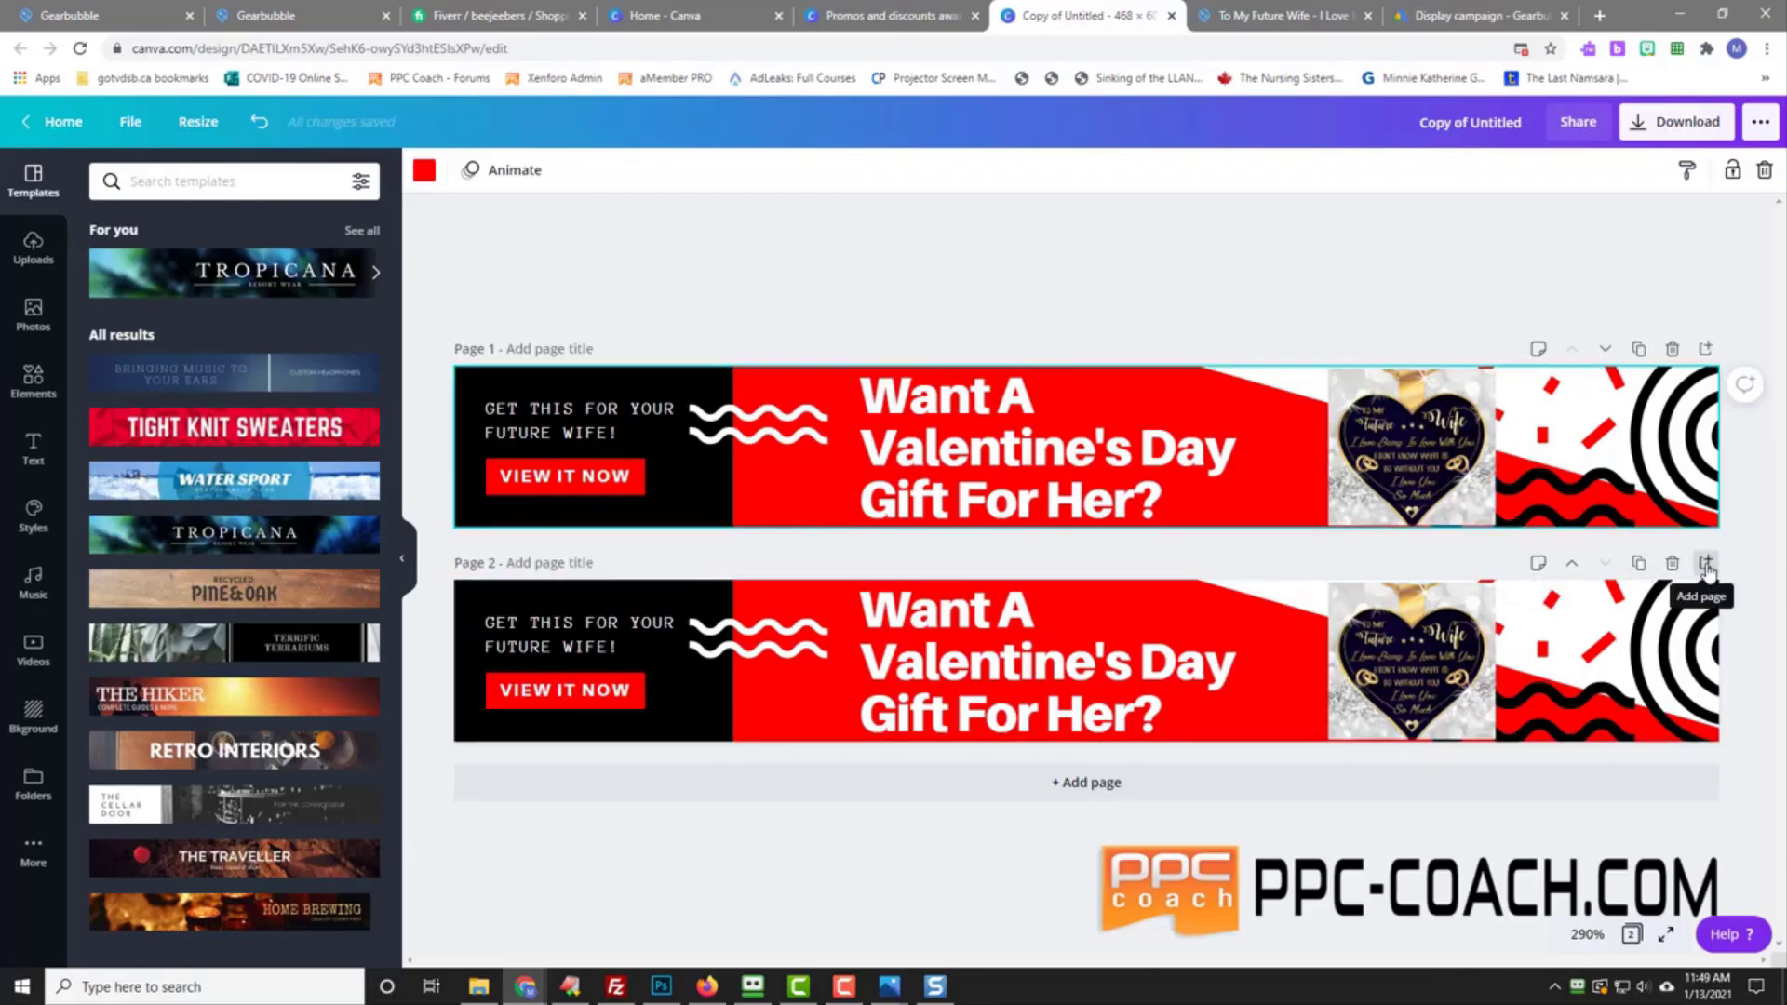
Step: Resize the design to a custom 300 × 50 px
click(209, 130)
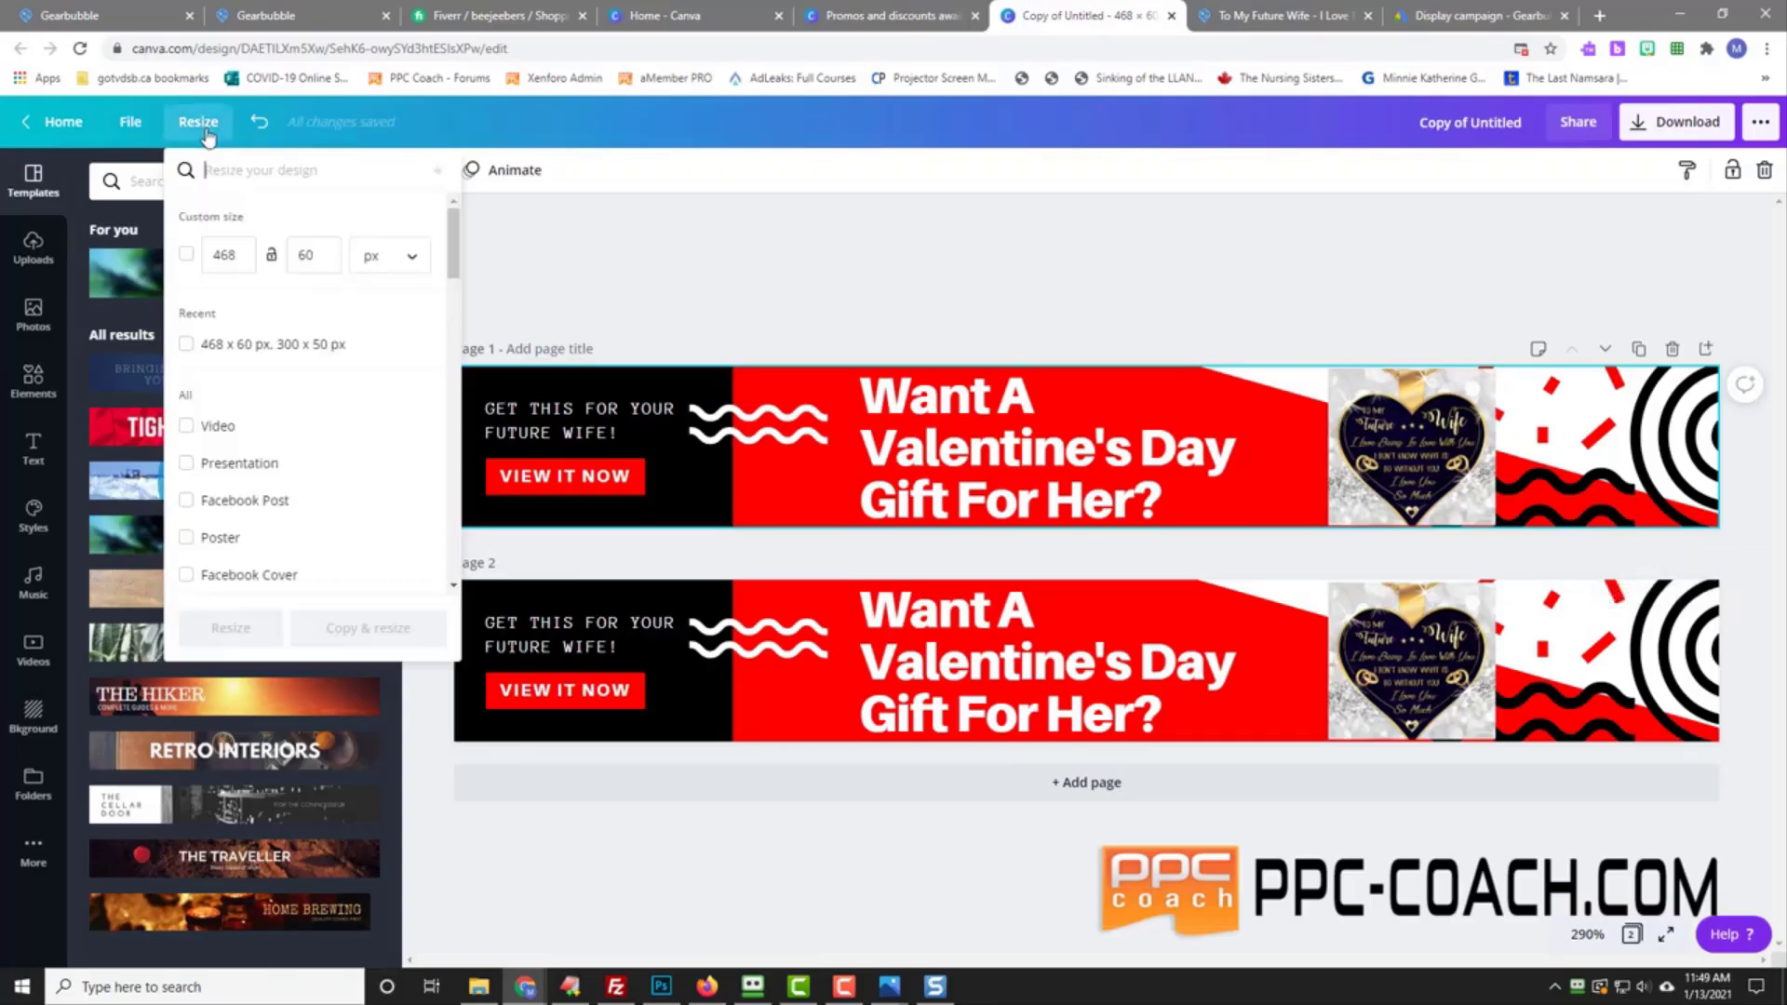
click(208, 255)
text(300)
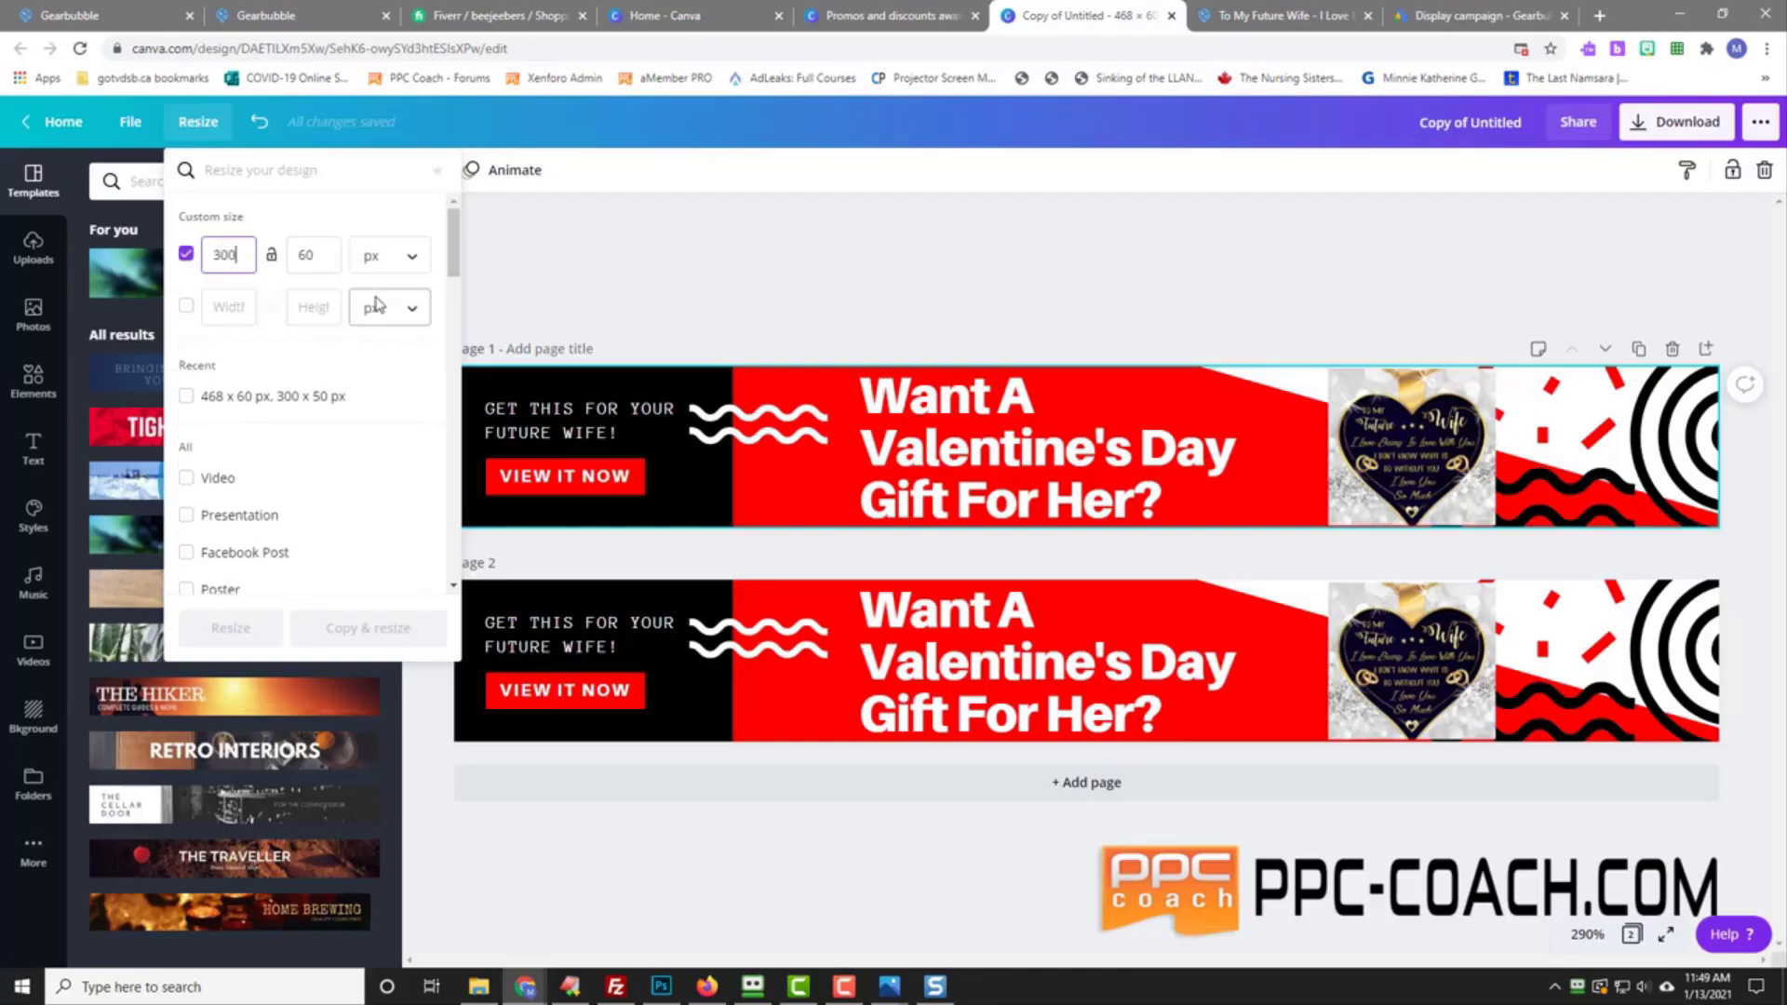
key(Tab)
text(50)
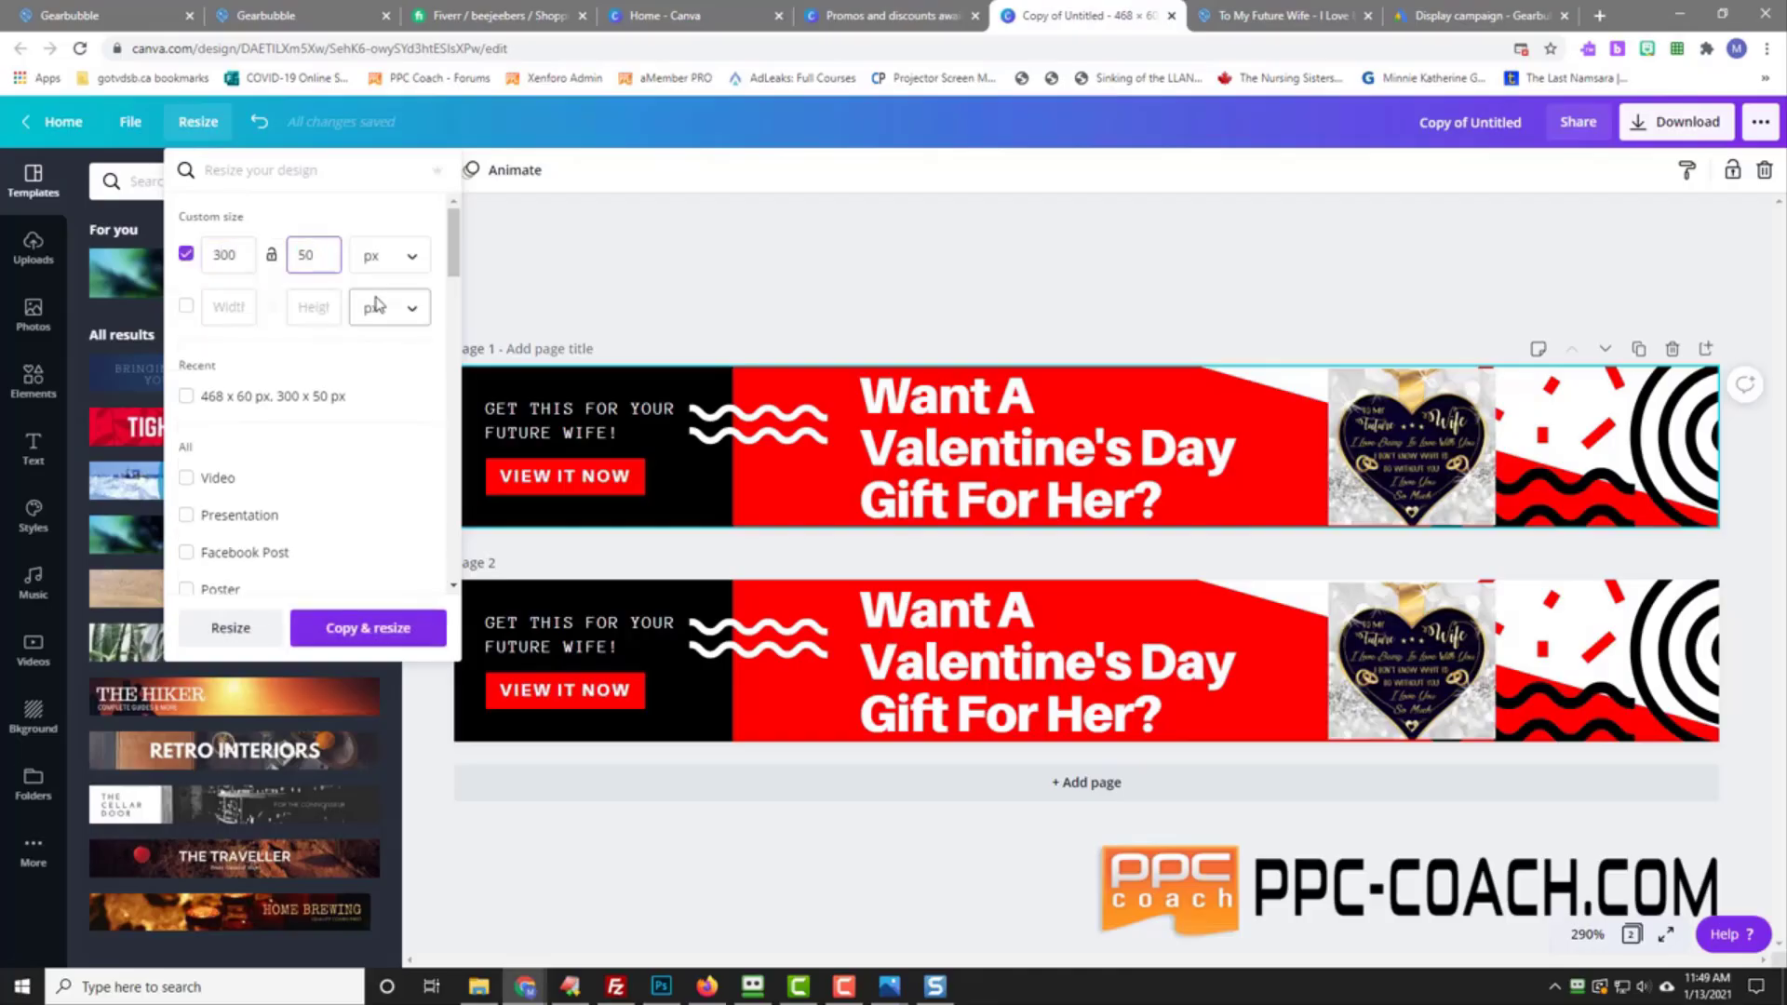
click(230, 628)
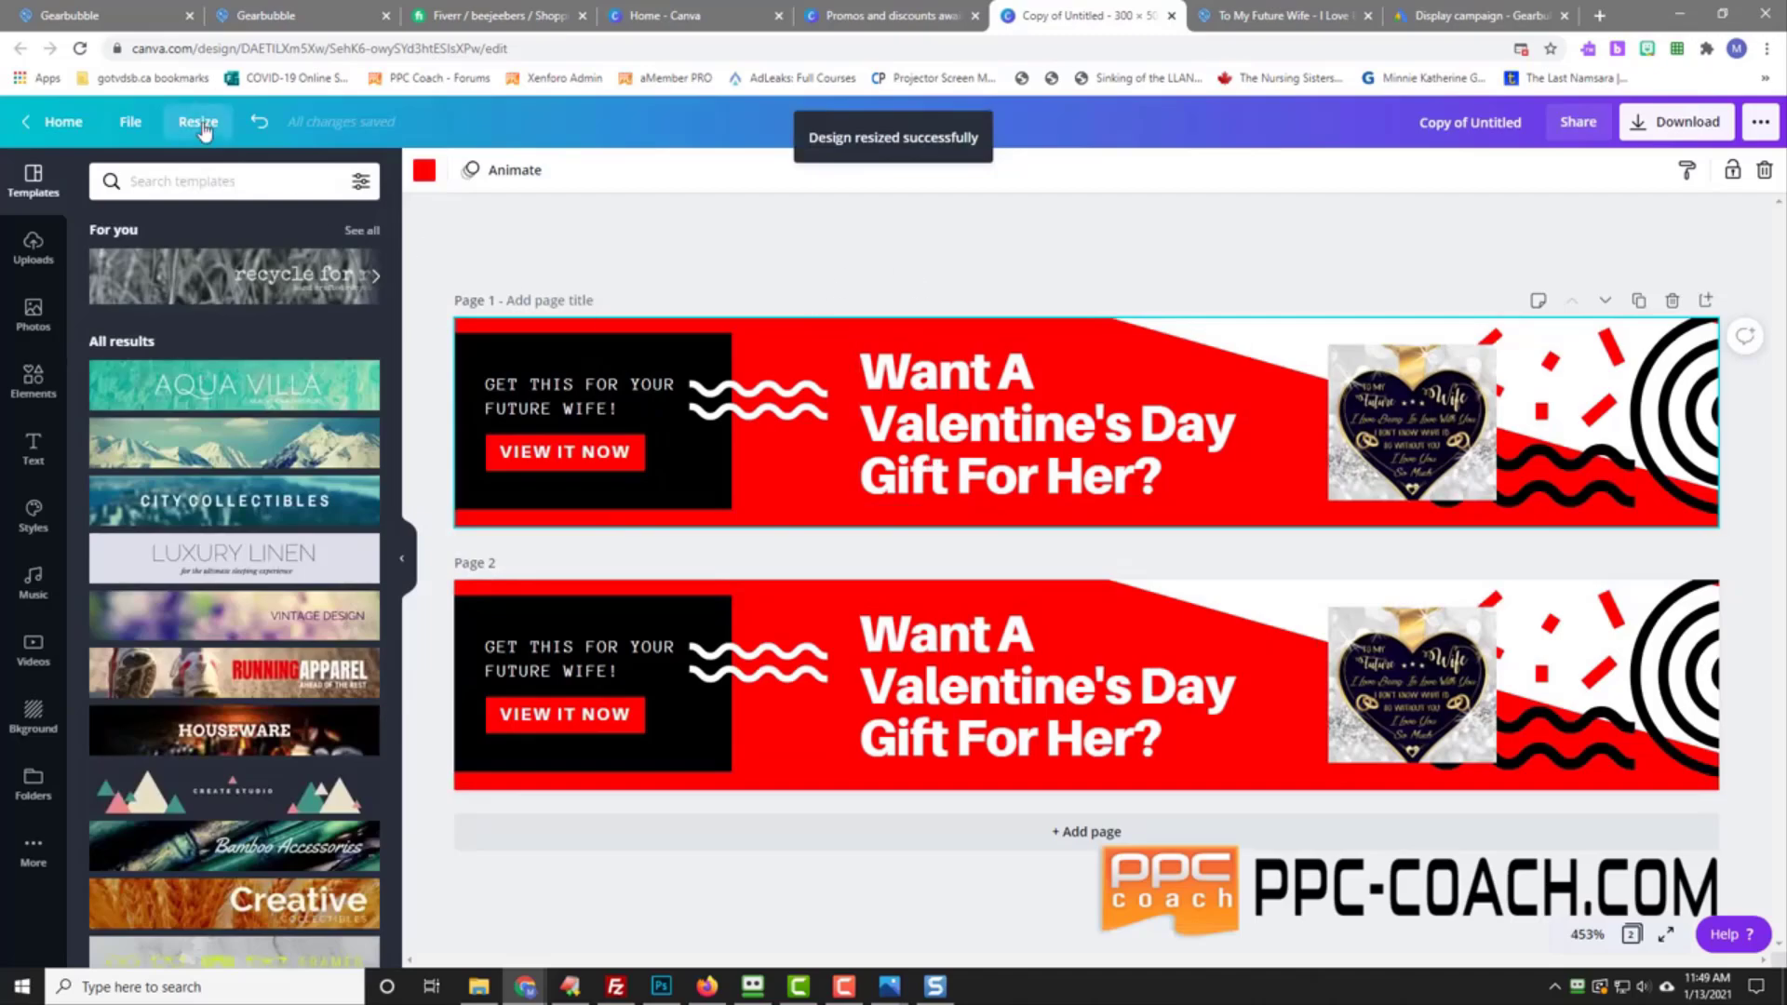
Step: Delete Page 1, then re-enter a 300 px custom width in the resize options
click(197, 122)
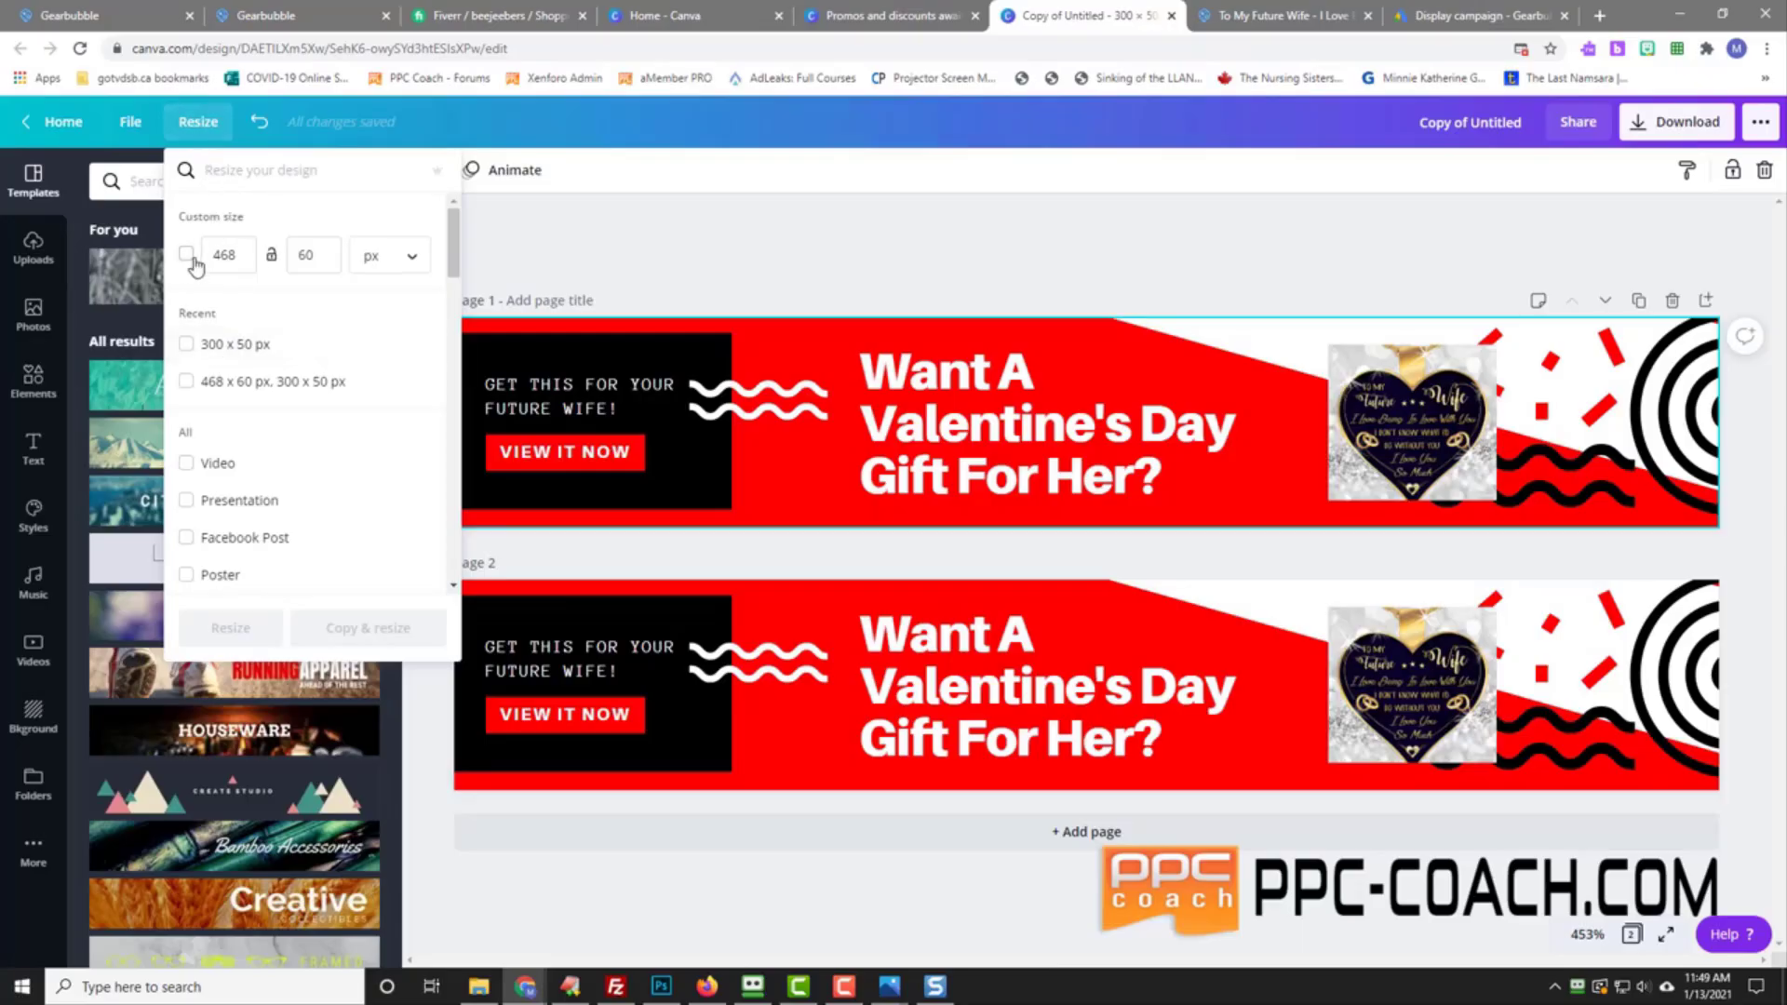
click(1670, 302)
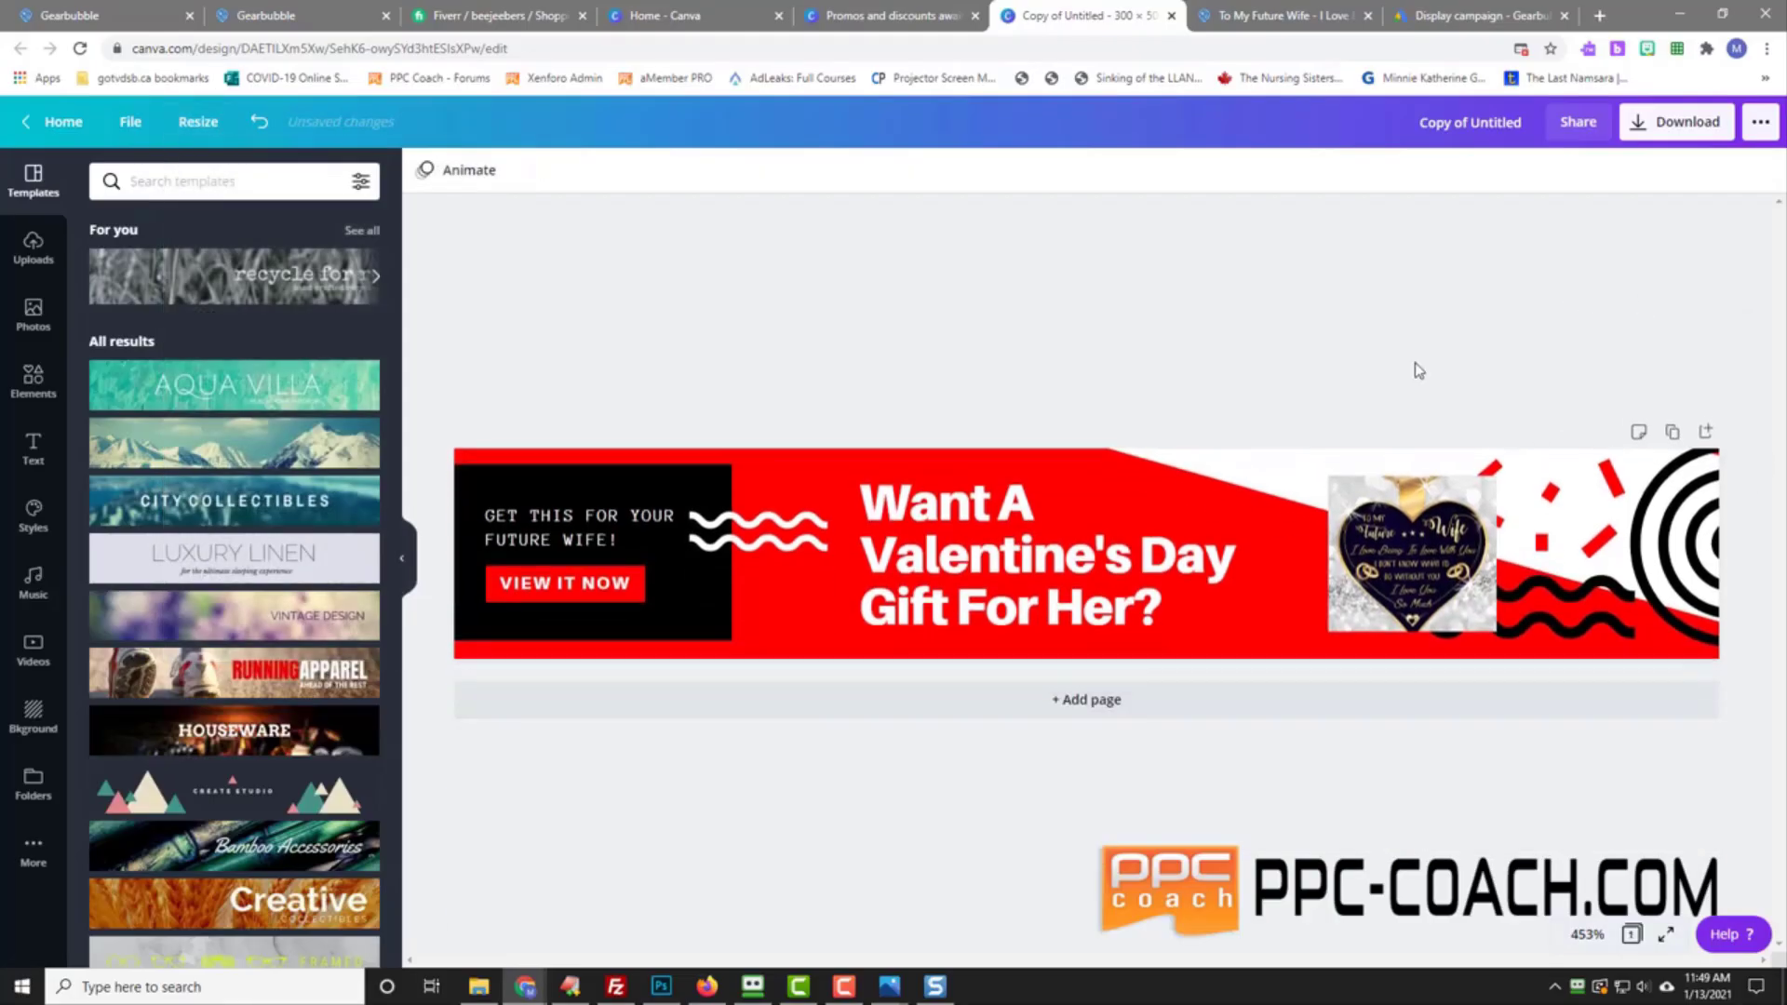
click(195, 122)
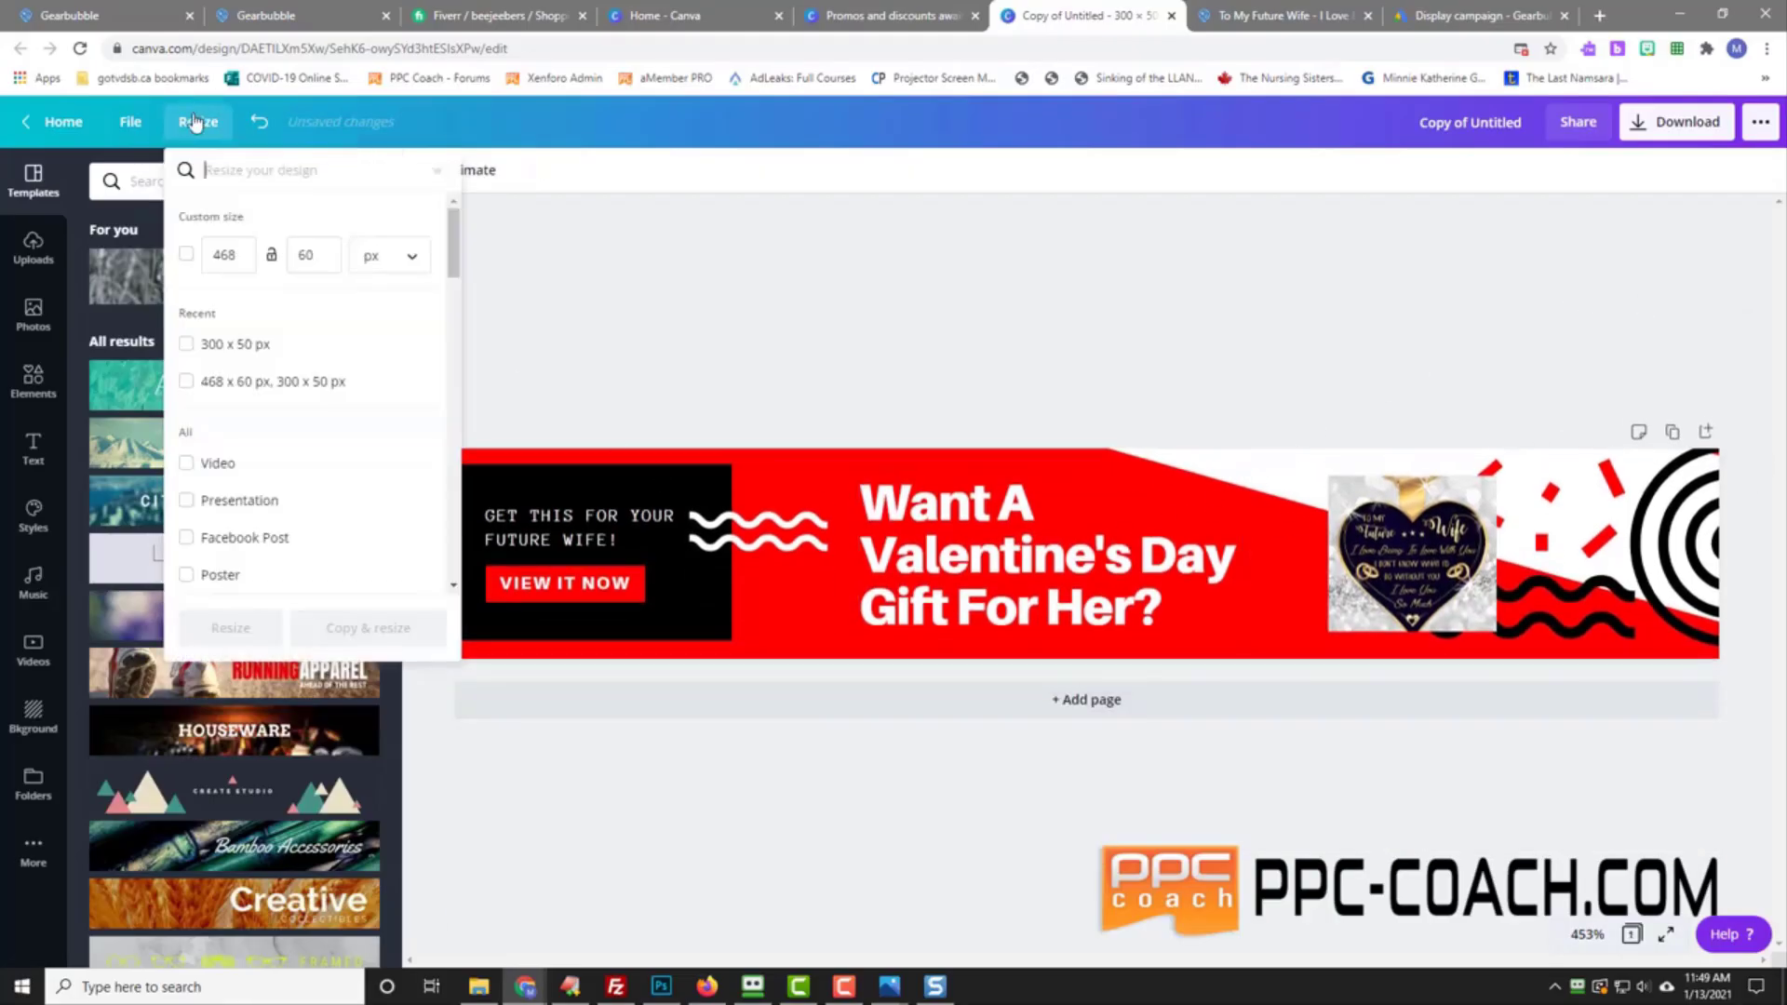
click(186, 255)
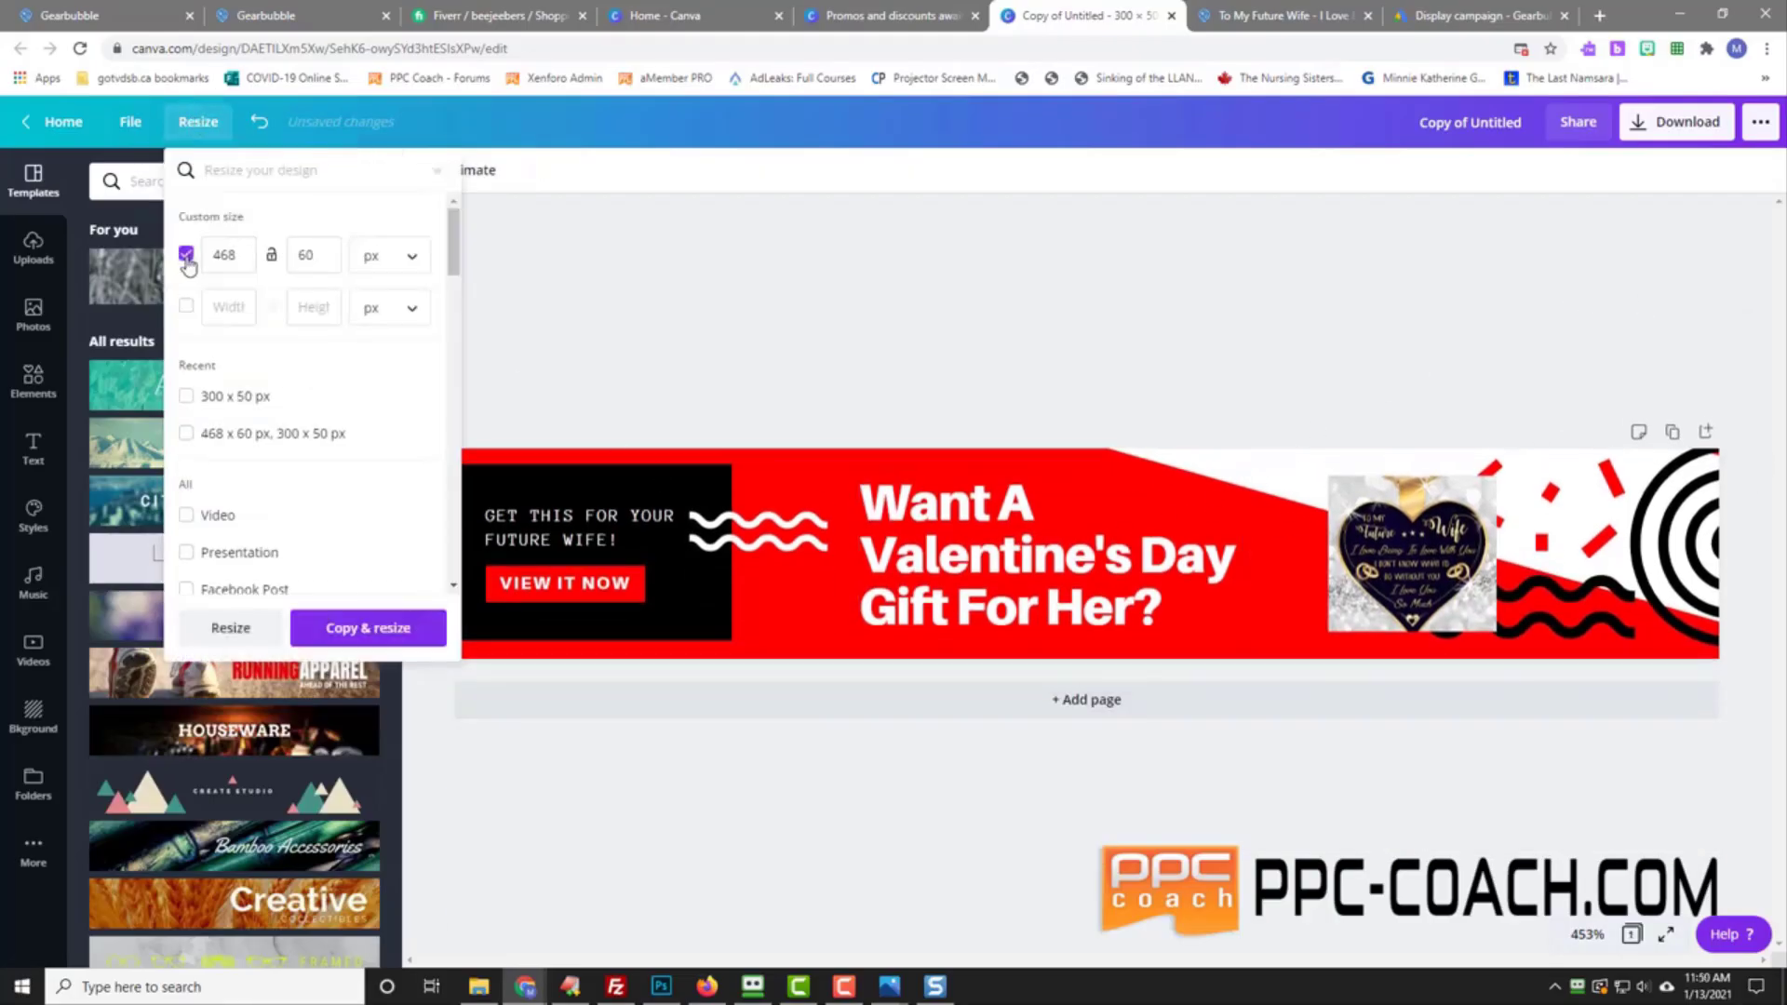
double_click(235, 257)
text(300)
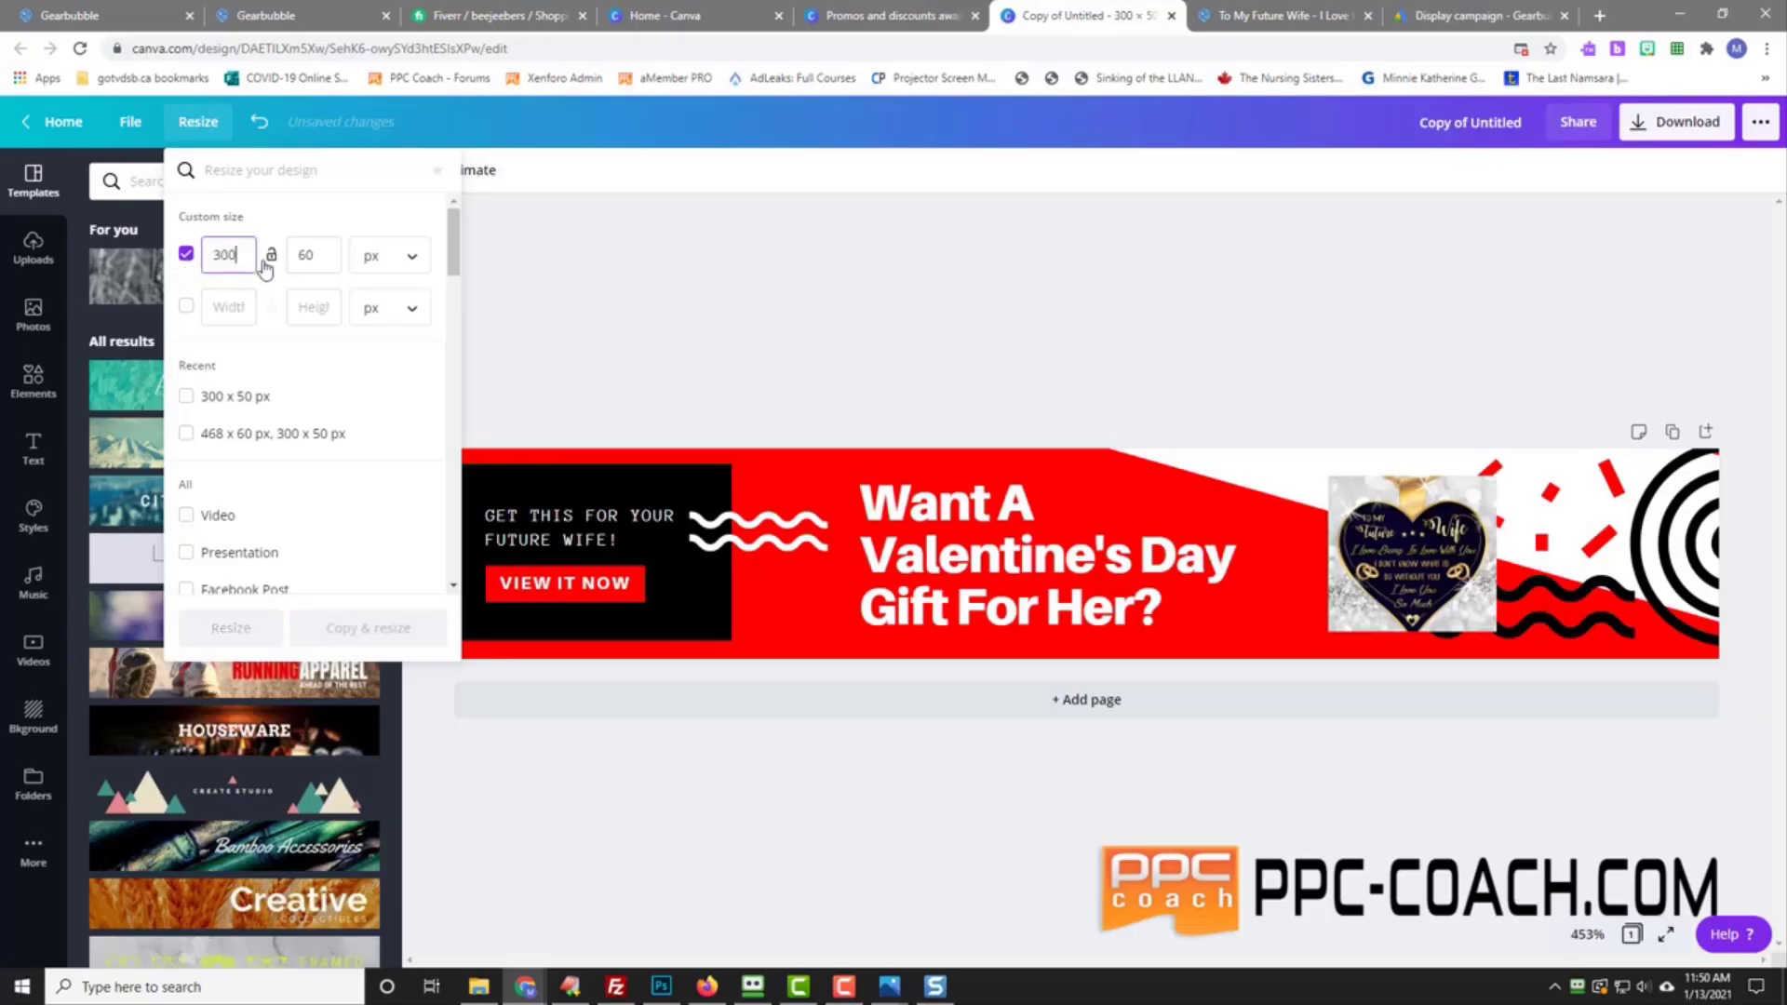
key(Tab)
Step: Make a resized 300 × 50 px copy of the design
text(50)
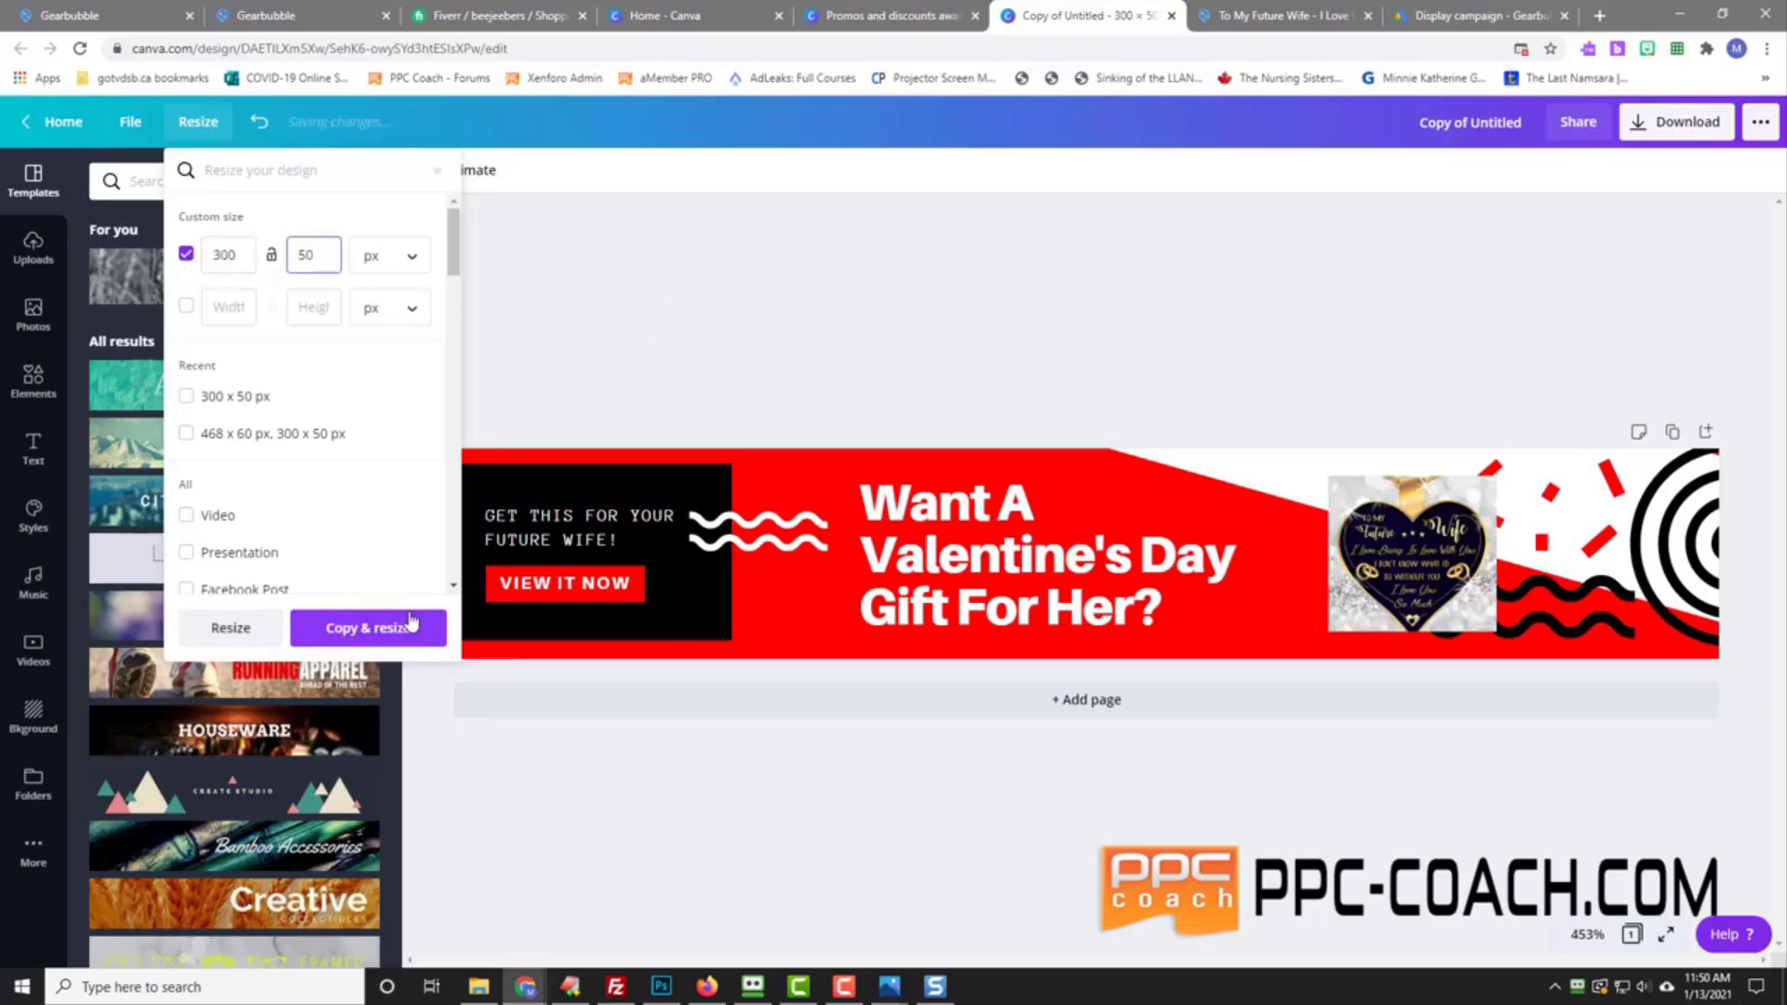
click(390, 630)
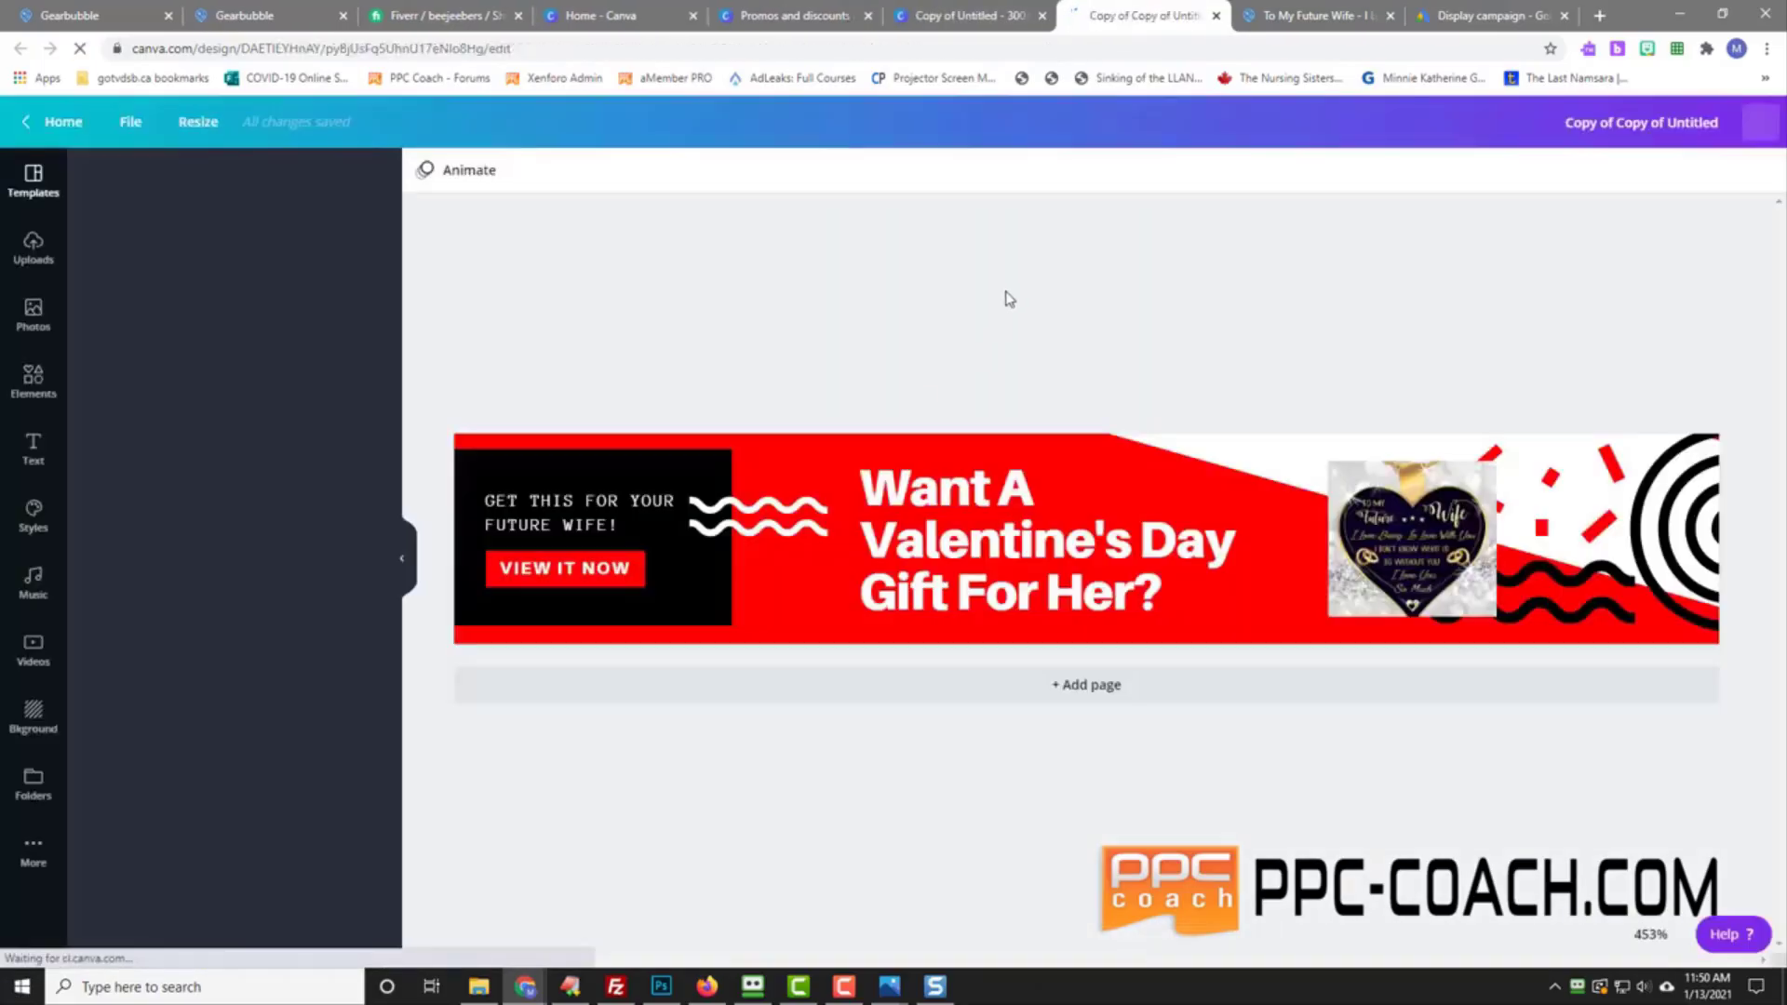
click(199, 121)
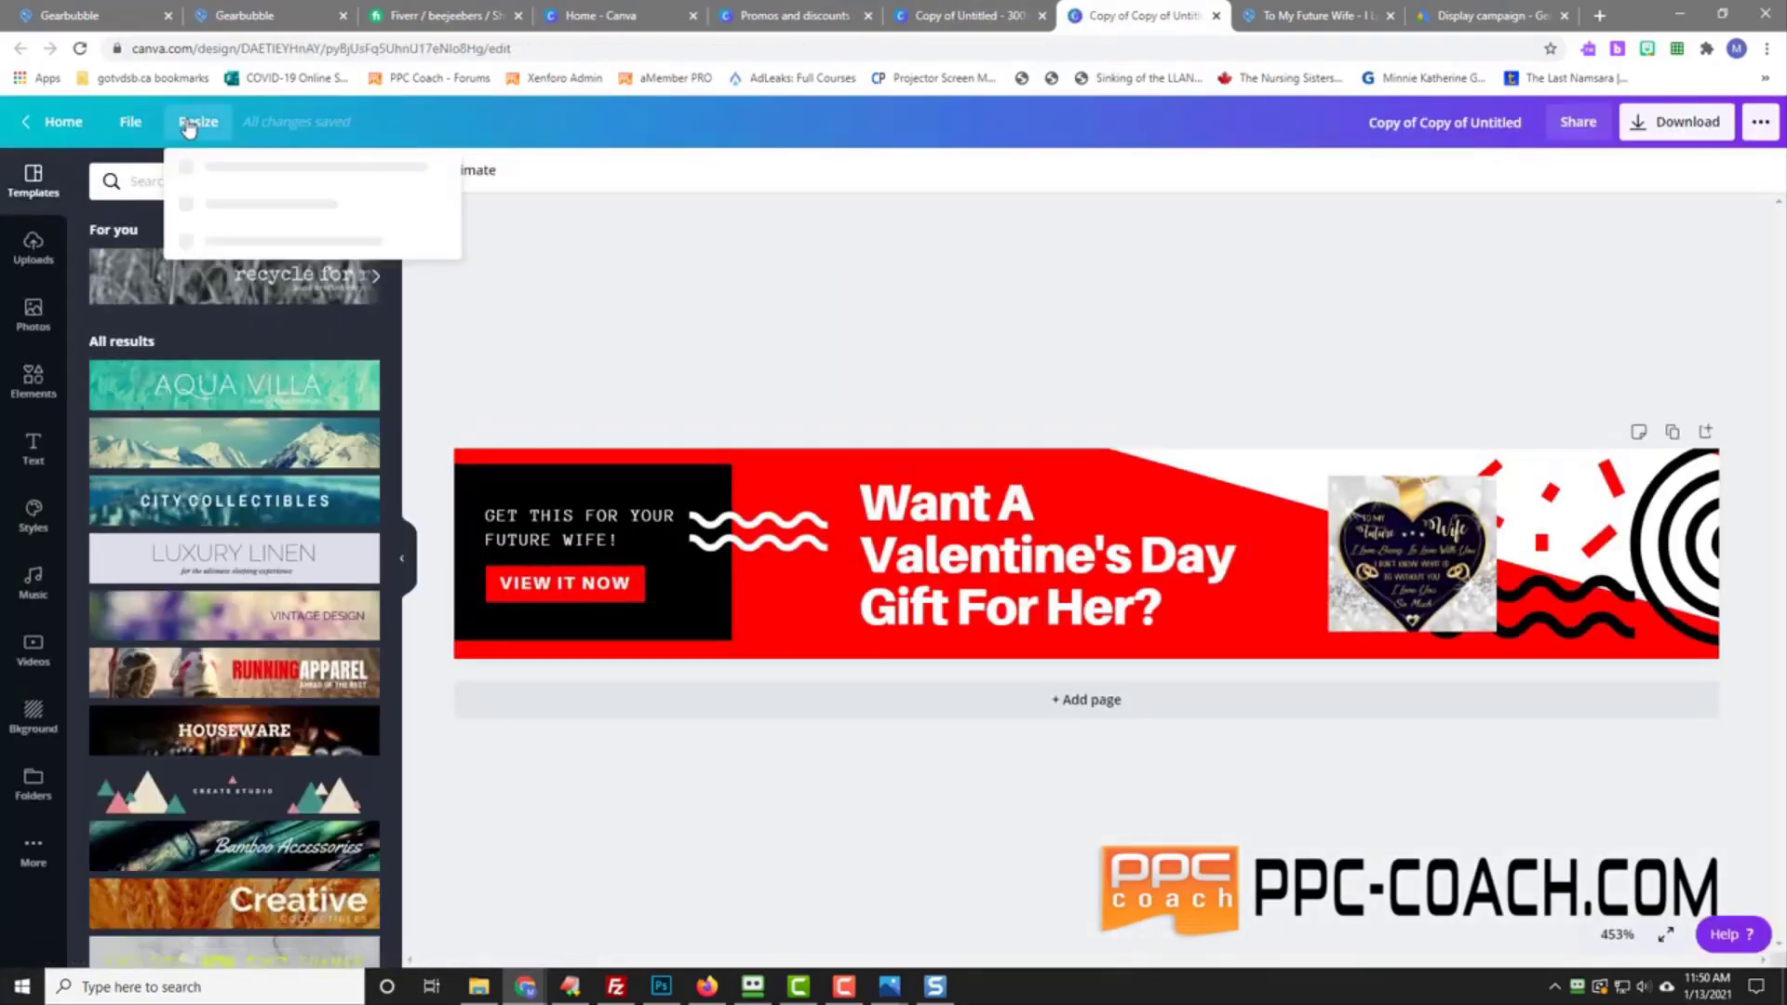
click(670, 240)
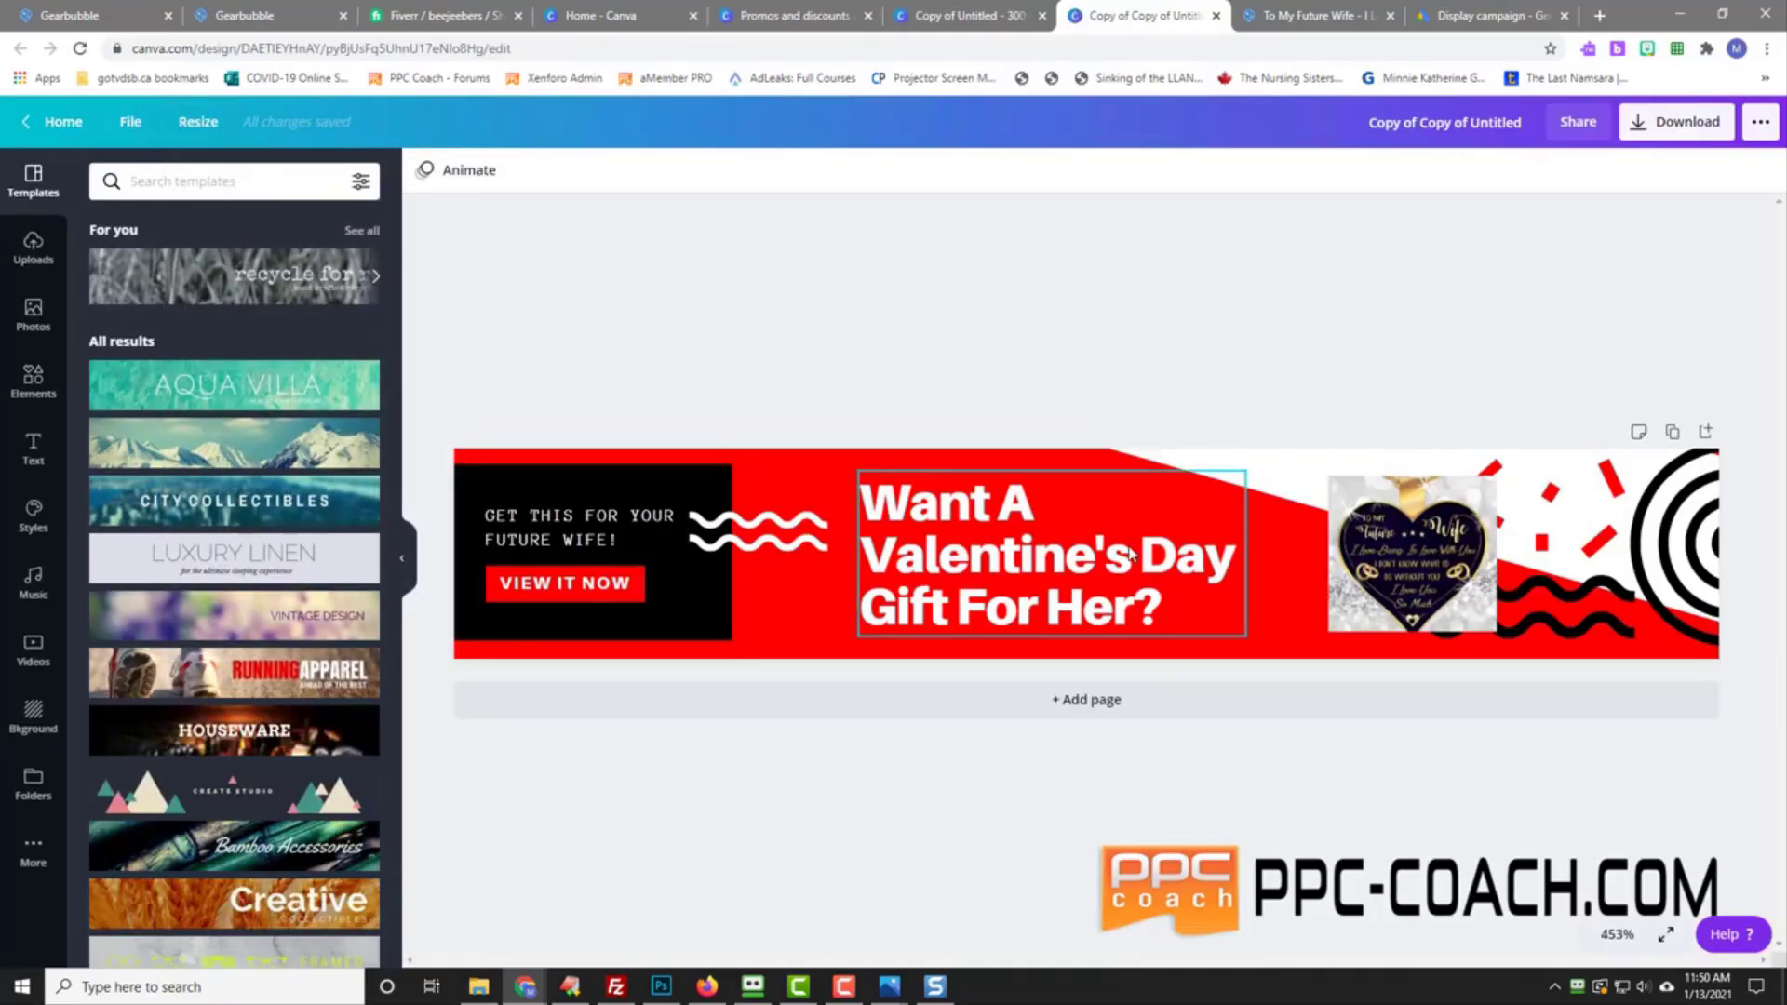
Step: Enlarge the heart pendant image to fill the banner's right side
click(1473, 615)
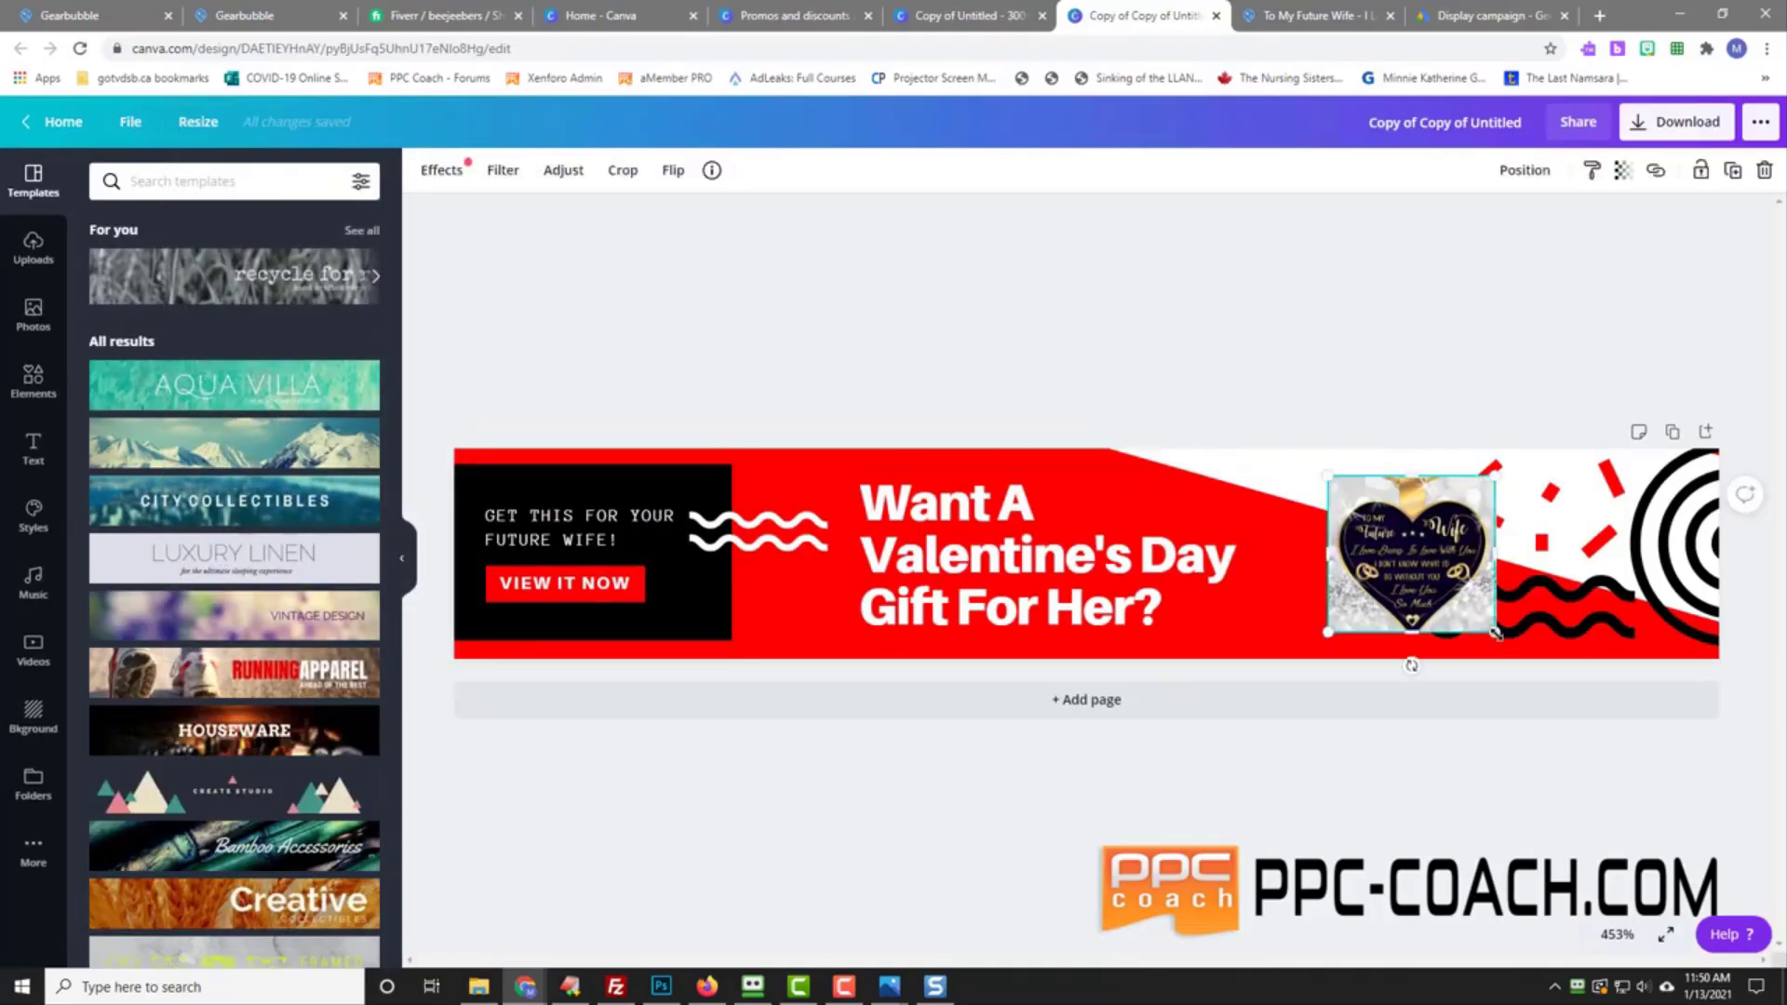
drag(1494, 631, 1523, 658)
drag(1329, 477, 1300, 445)
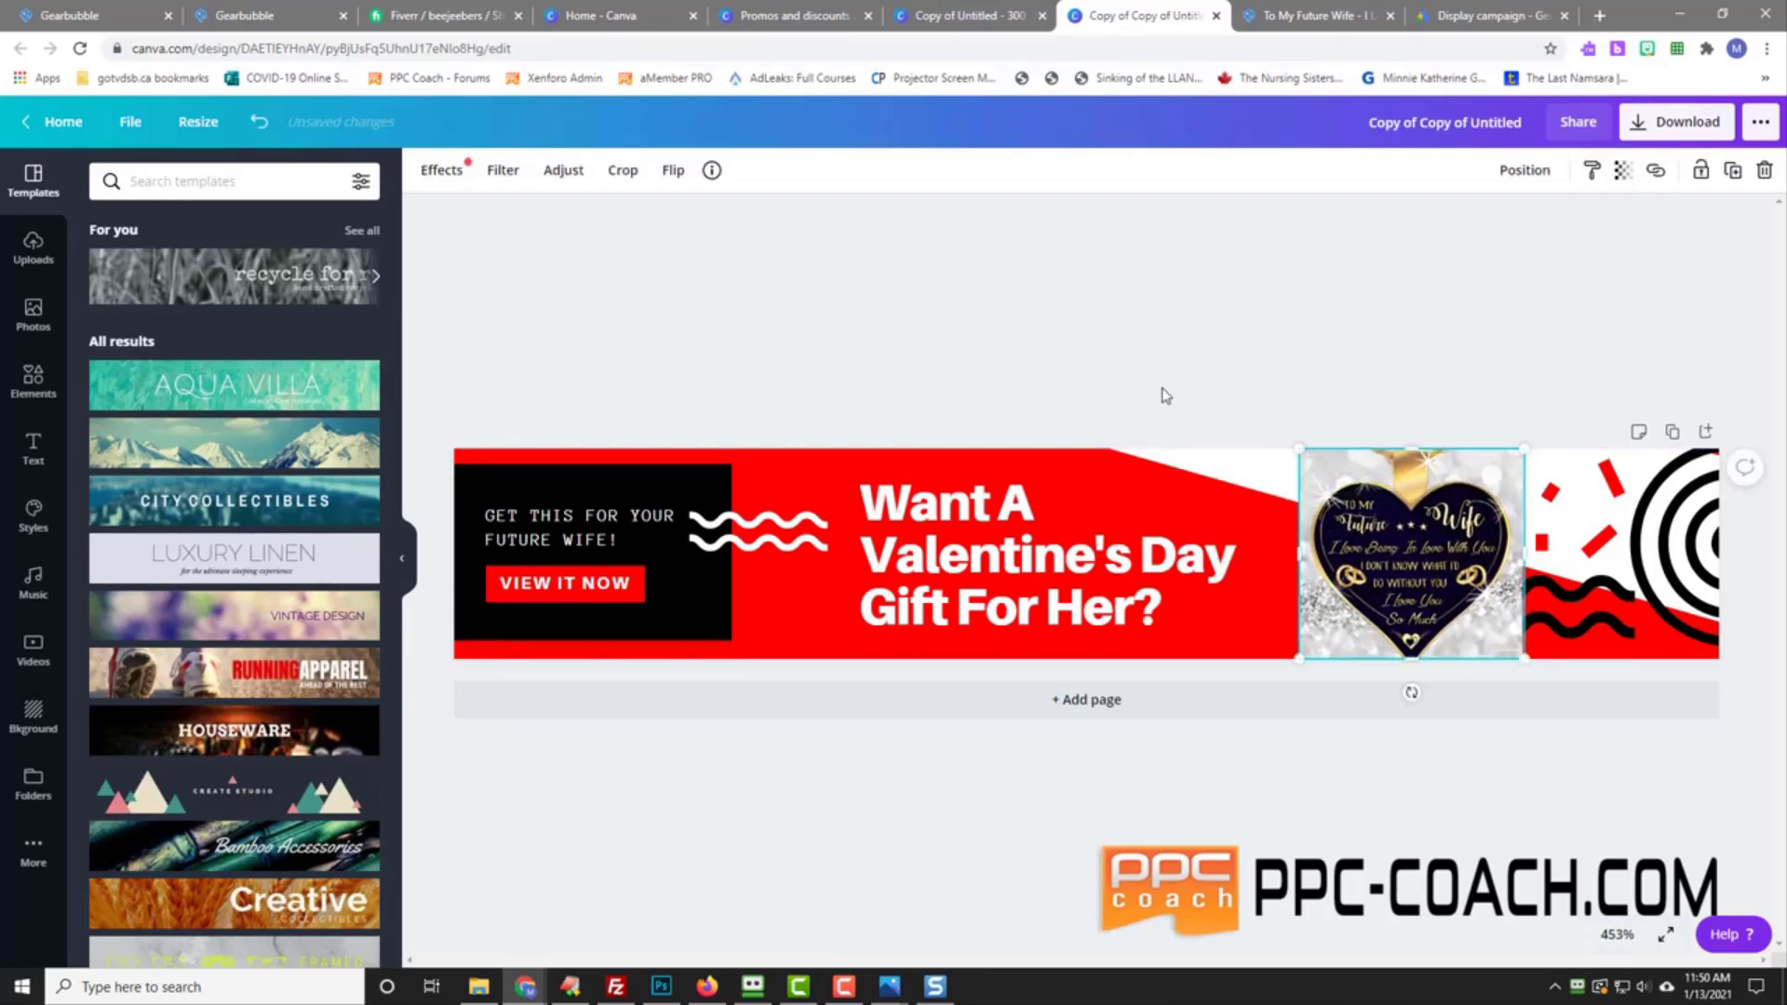
click(1002, 385)
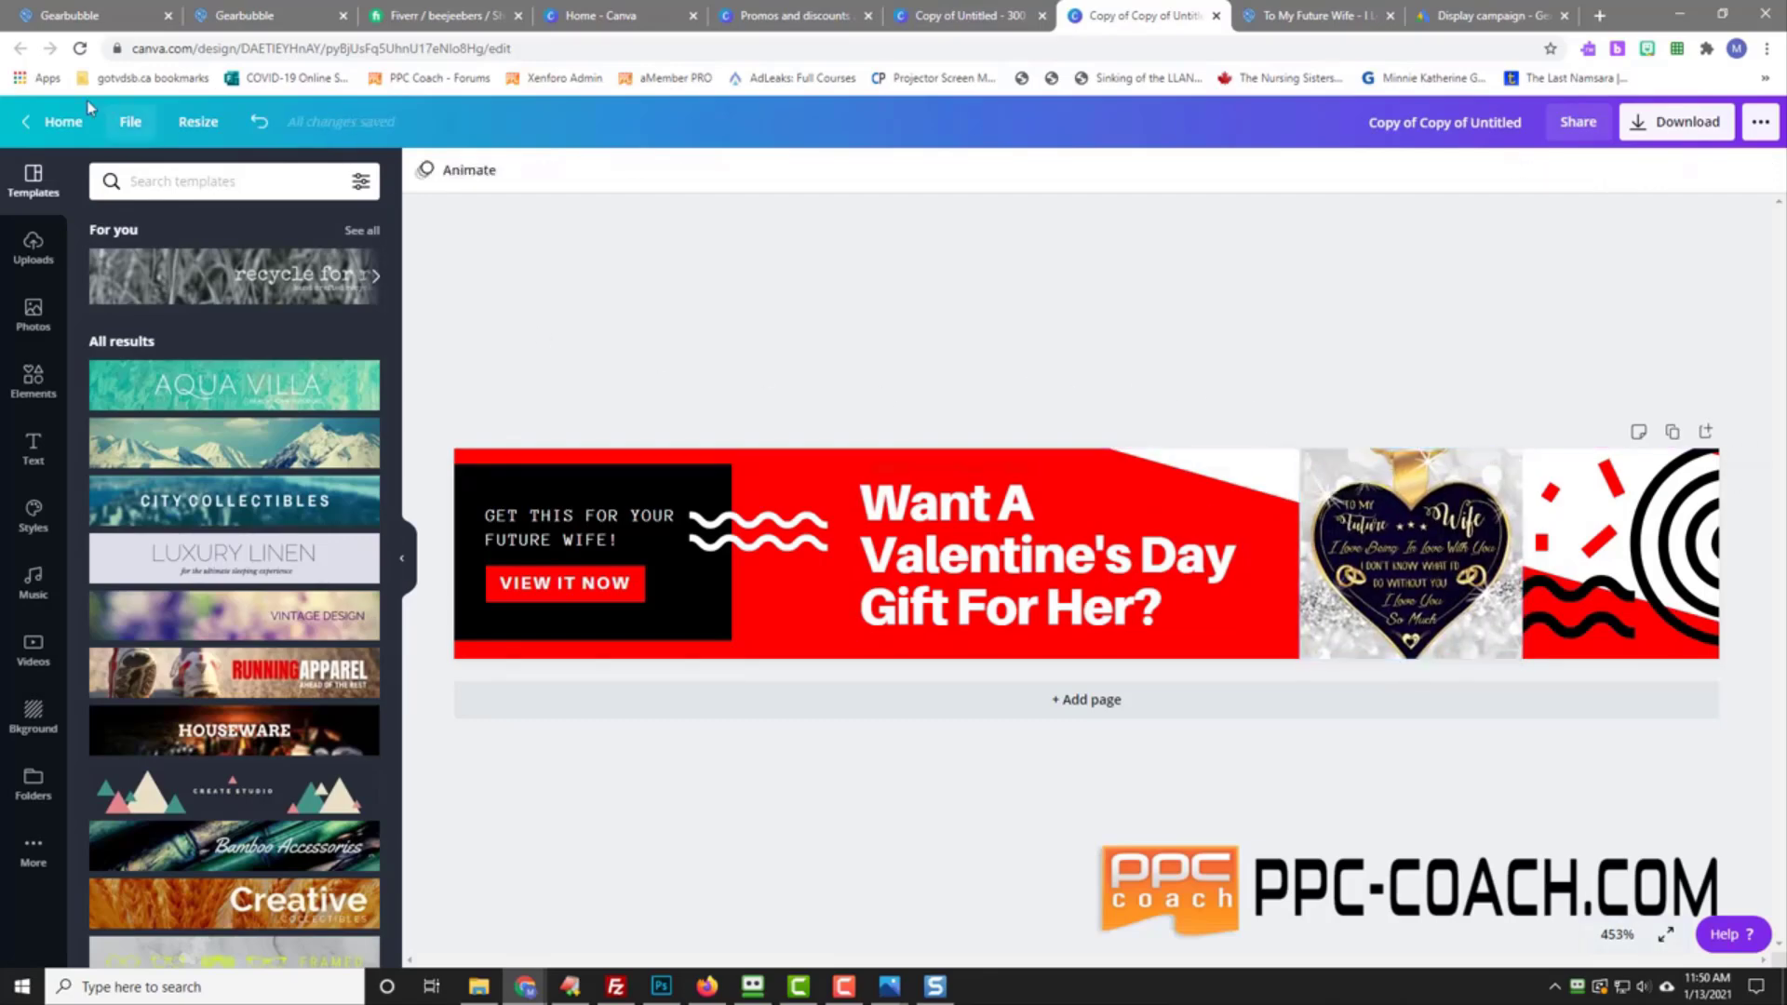
Step: Save the design into the Valentine's Day folder
click(130, 122)
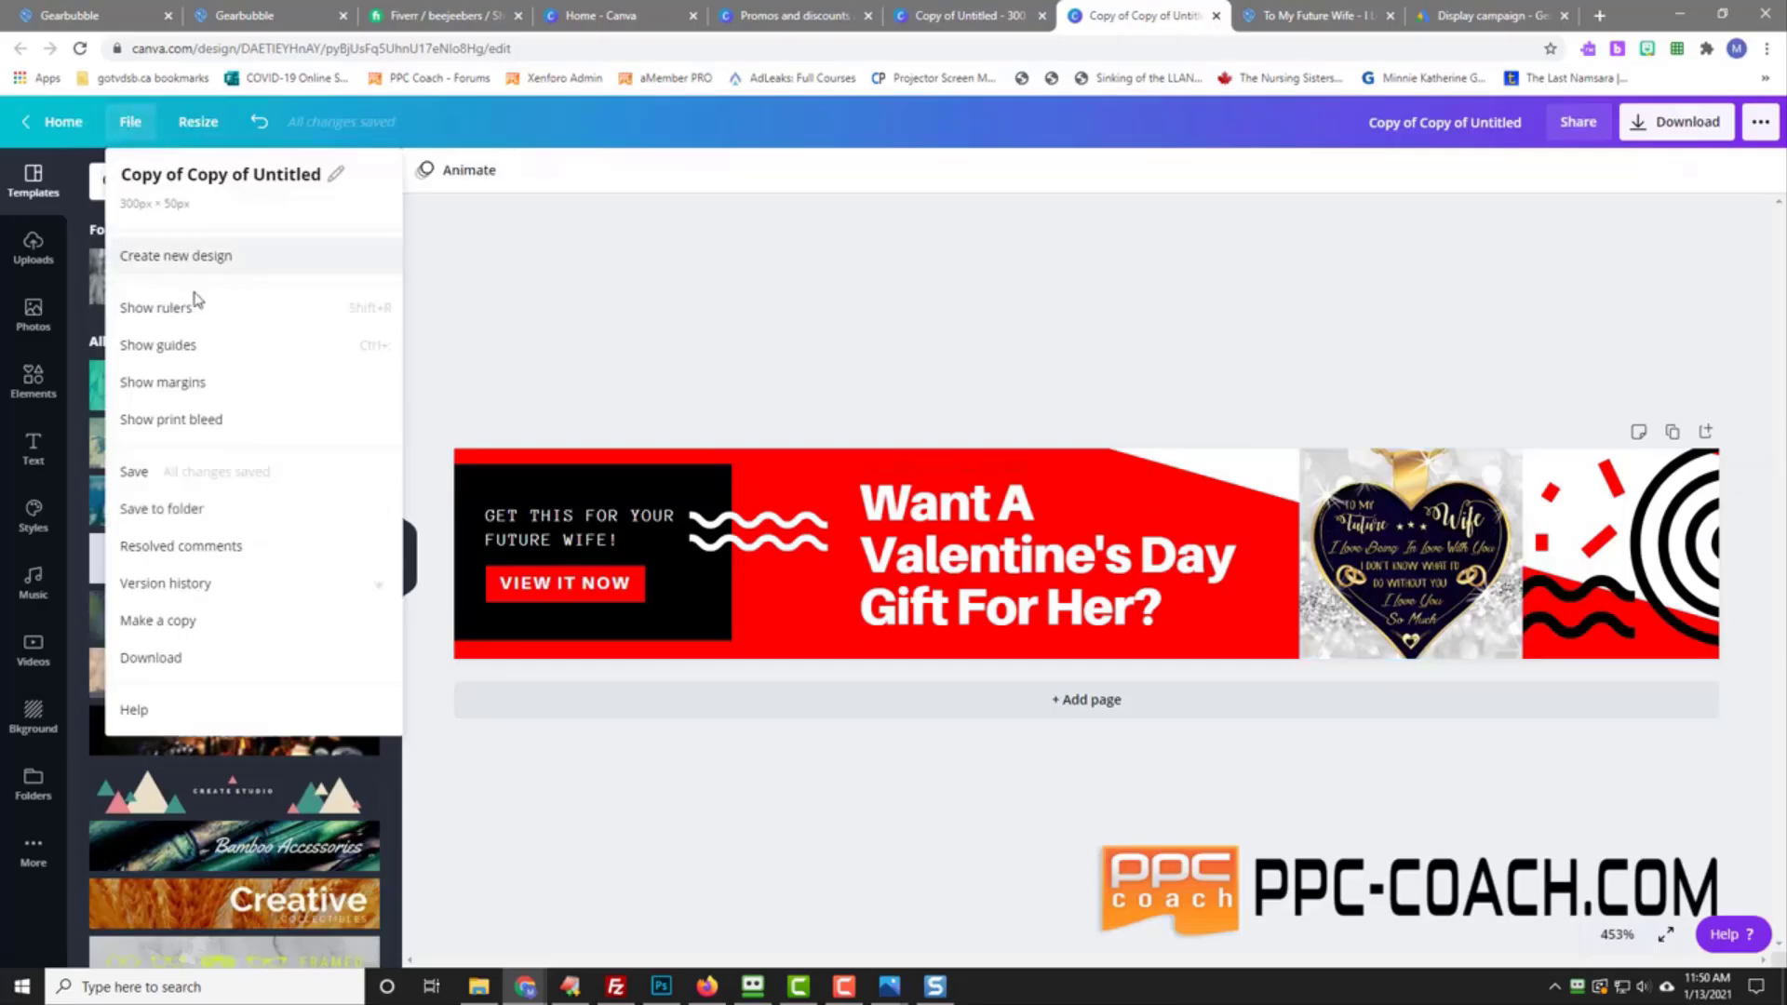
click(183, 508)
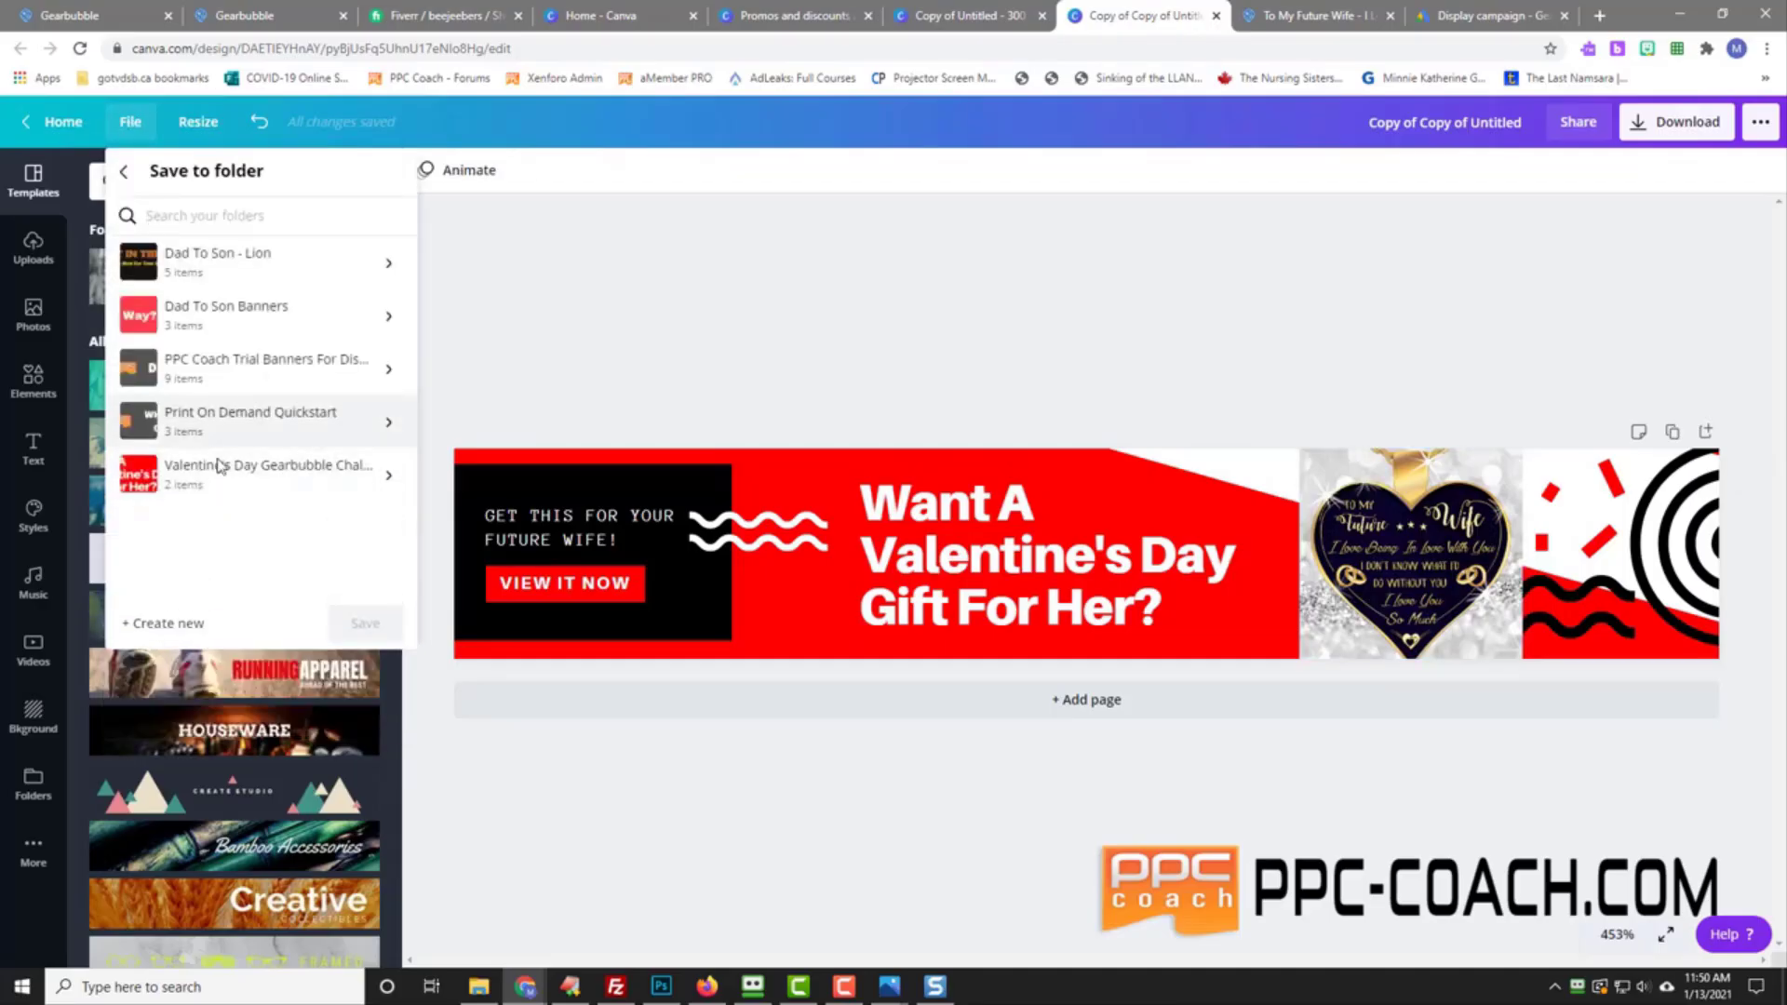
click(364, 623)
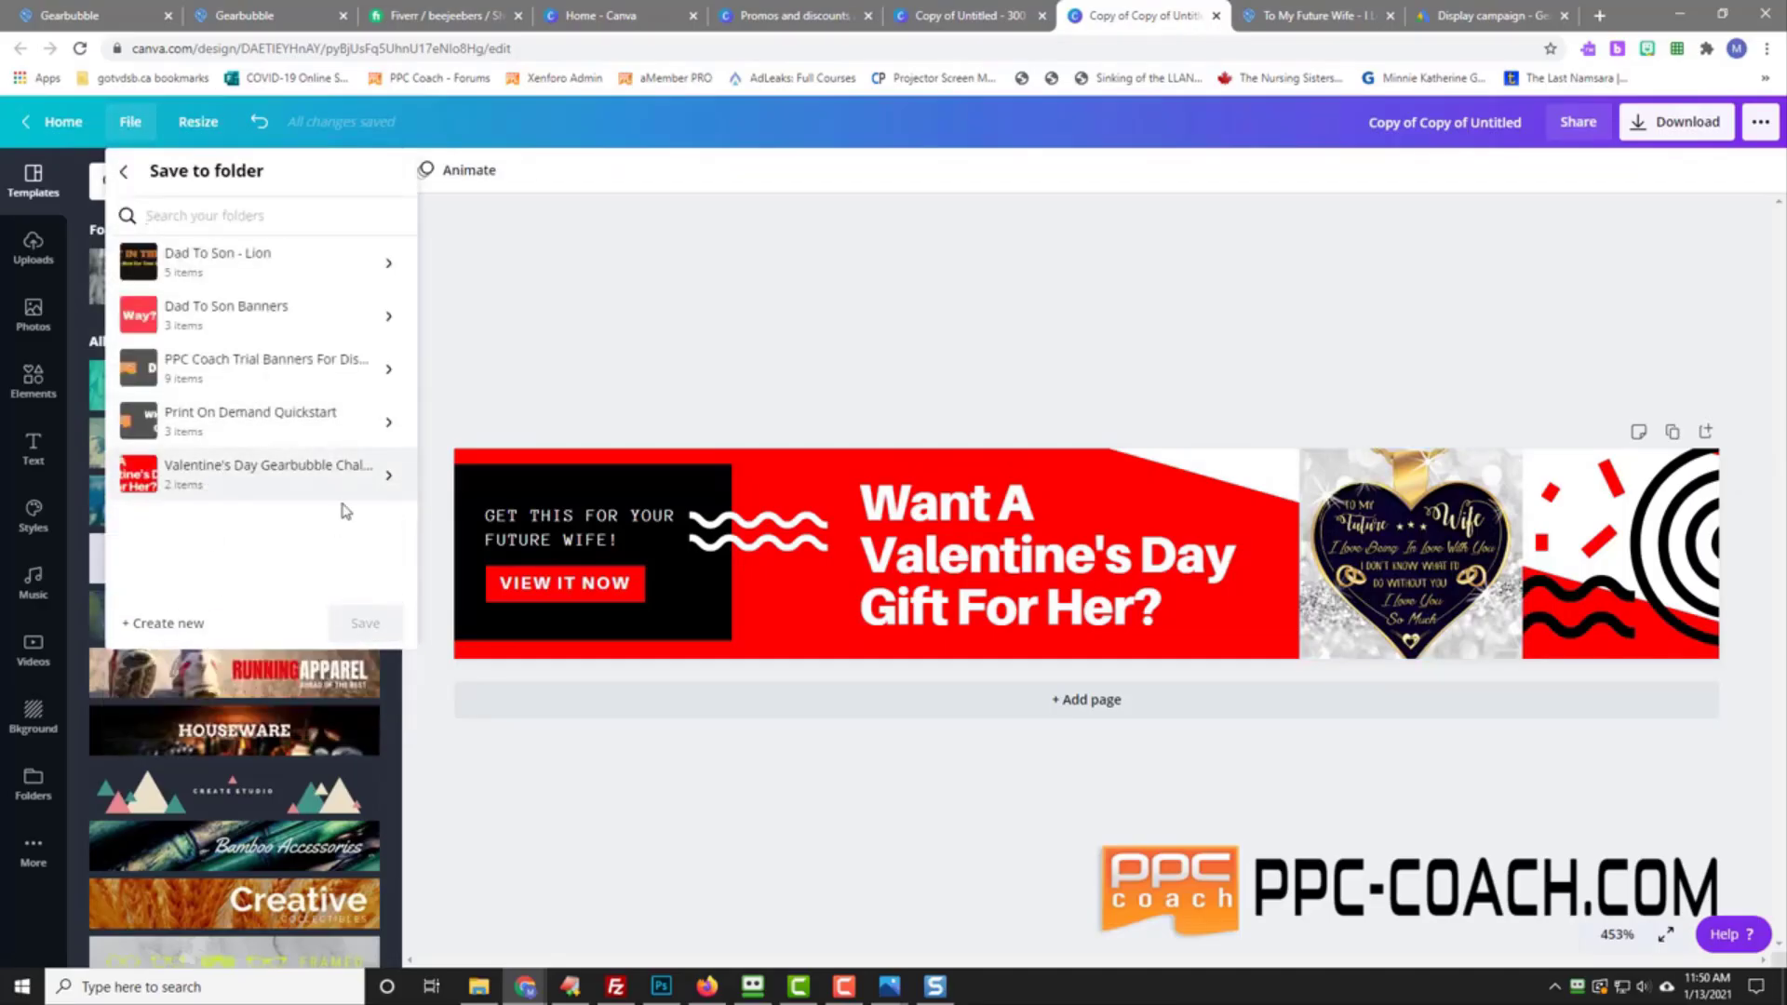
drag(1786, 224, 1178, 158)
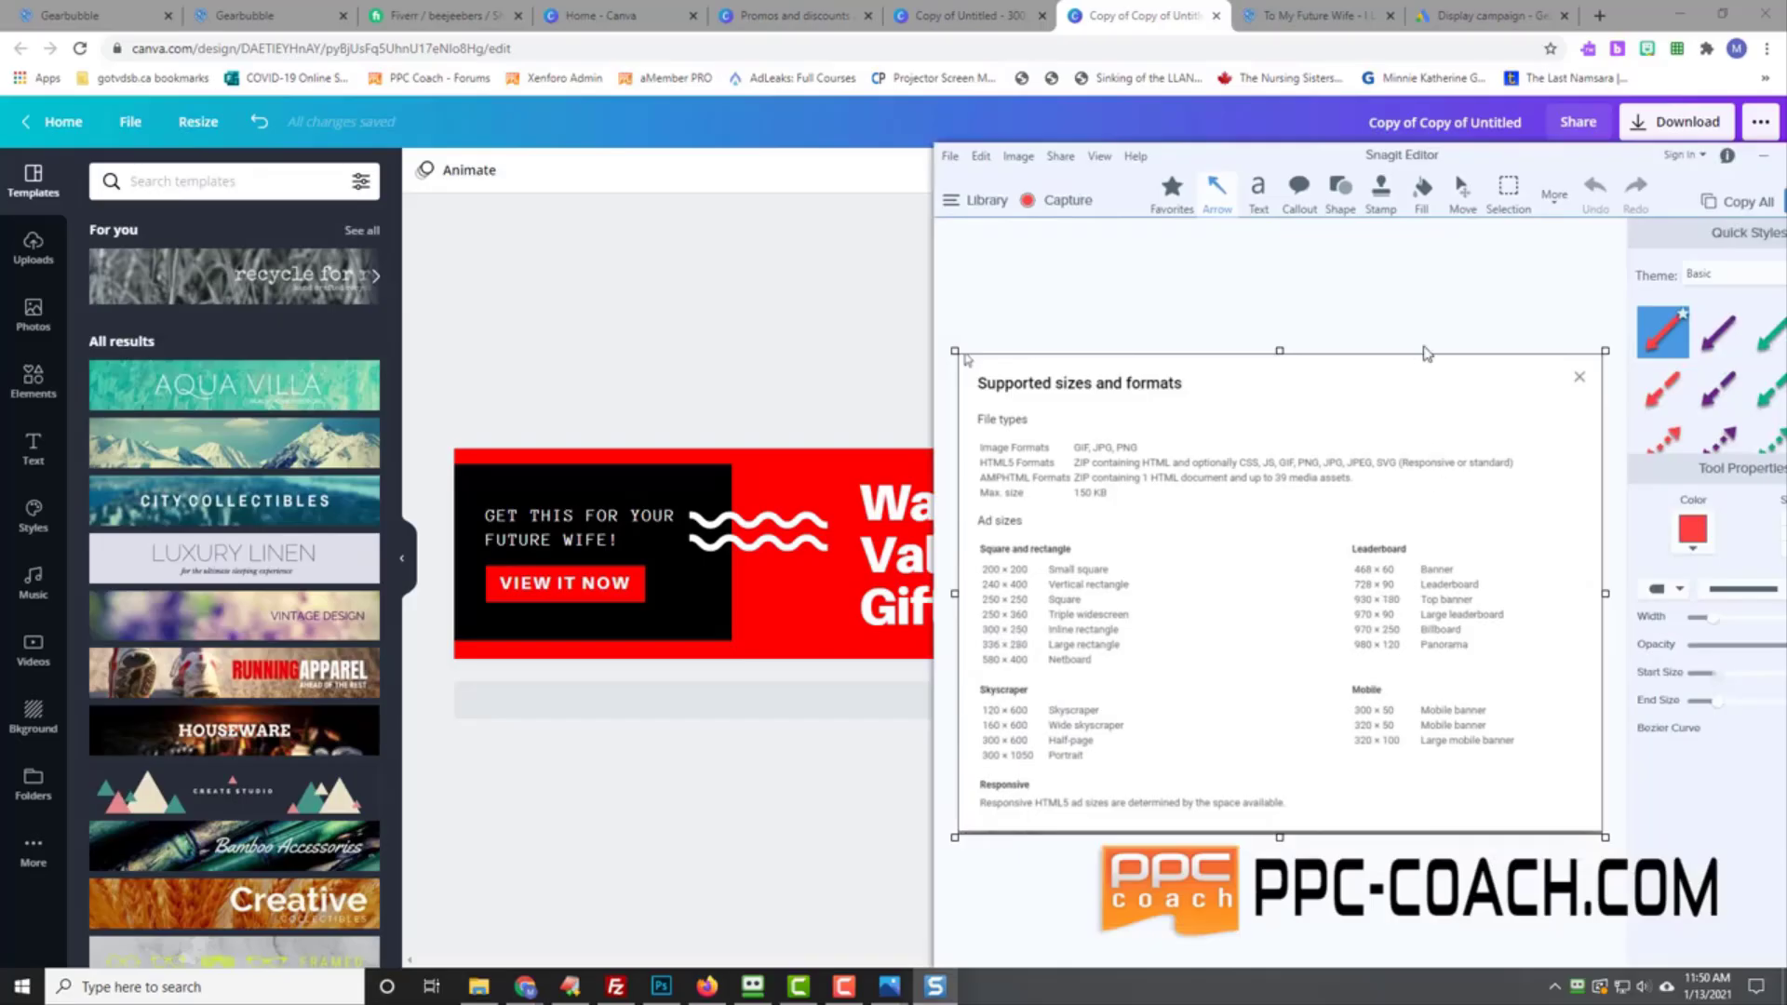
drag(1287, 157, 1786, 196)
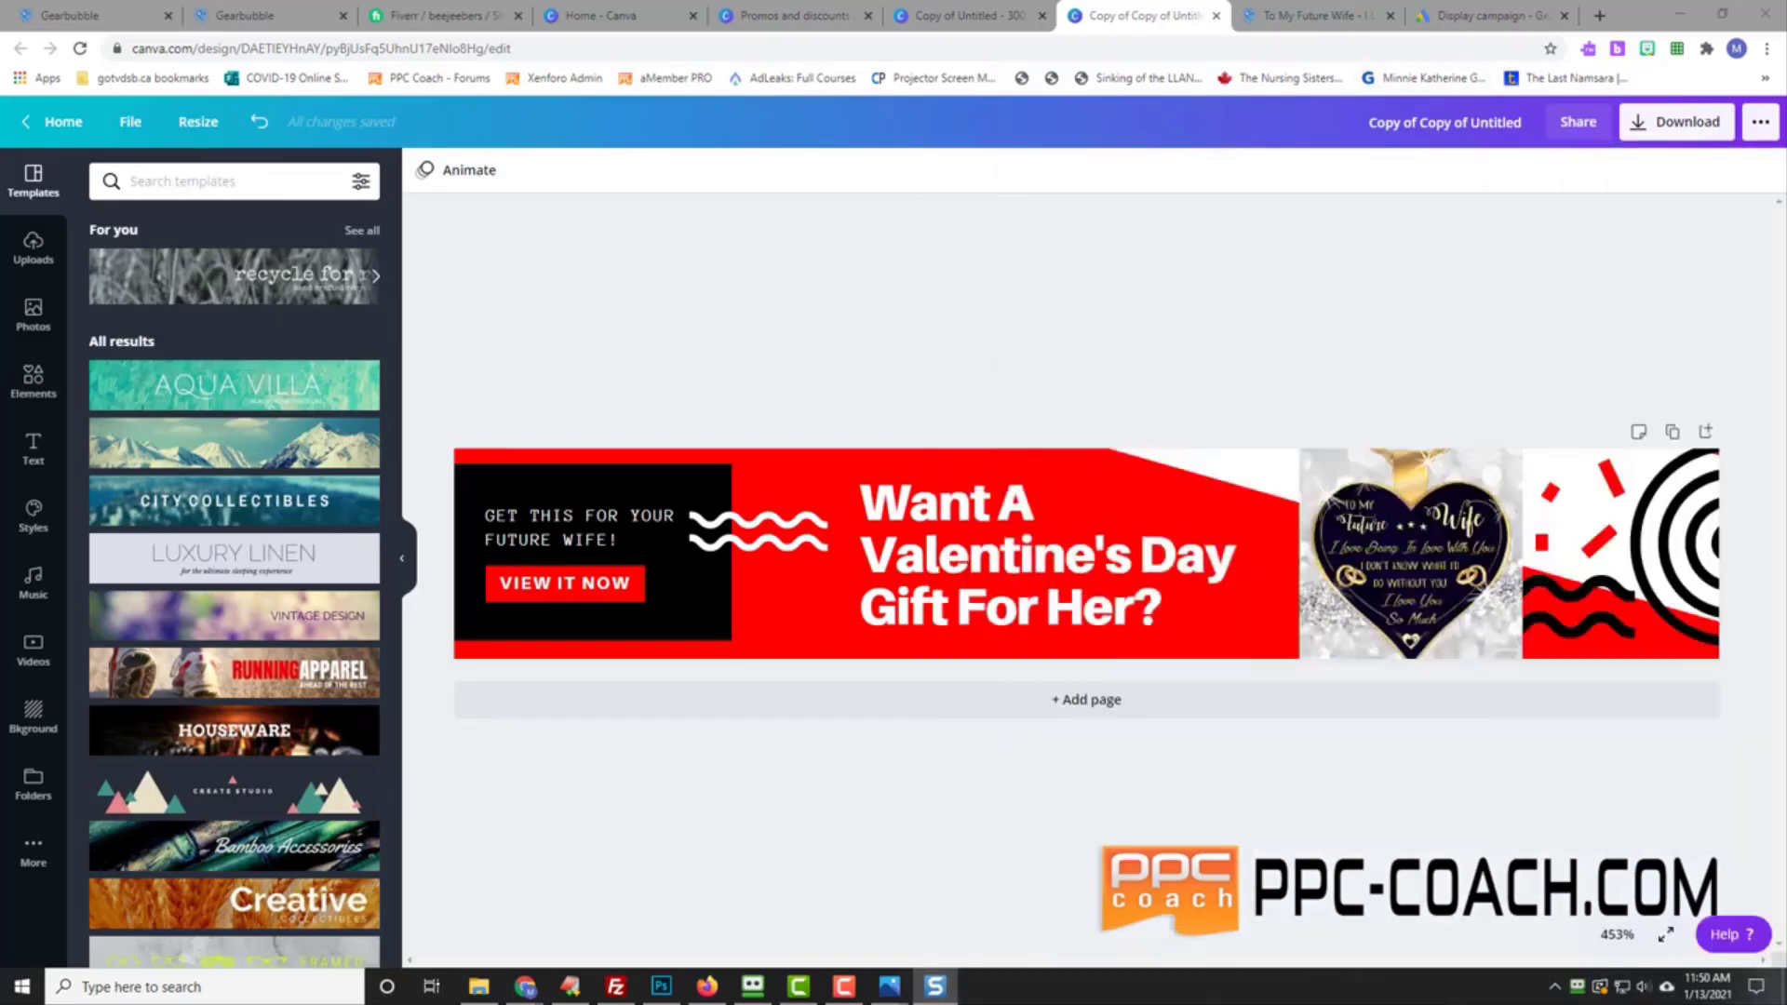
Step: Create a copy of the banner resized to a custom 300 × 250 px
click(199, 122)
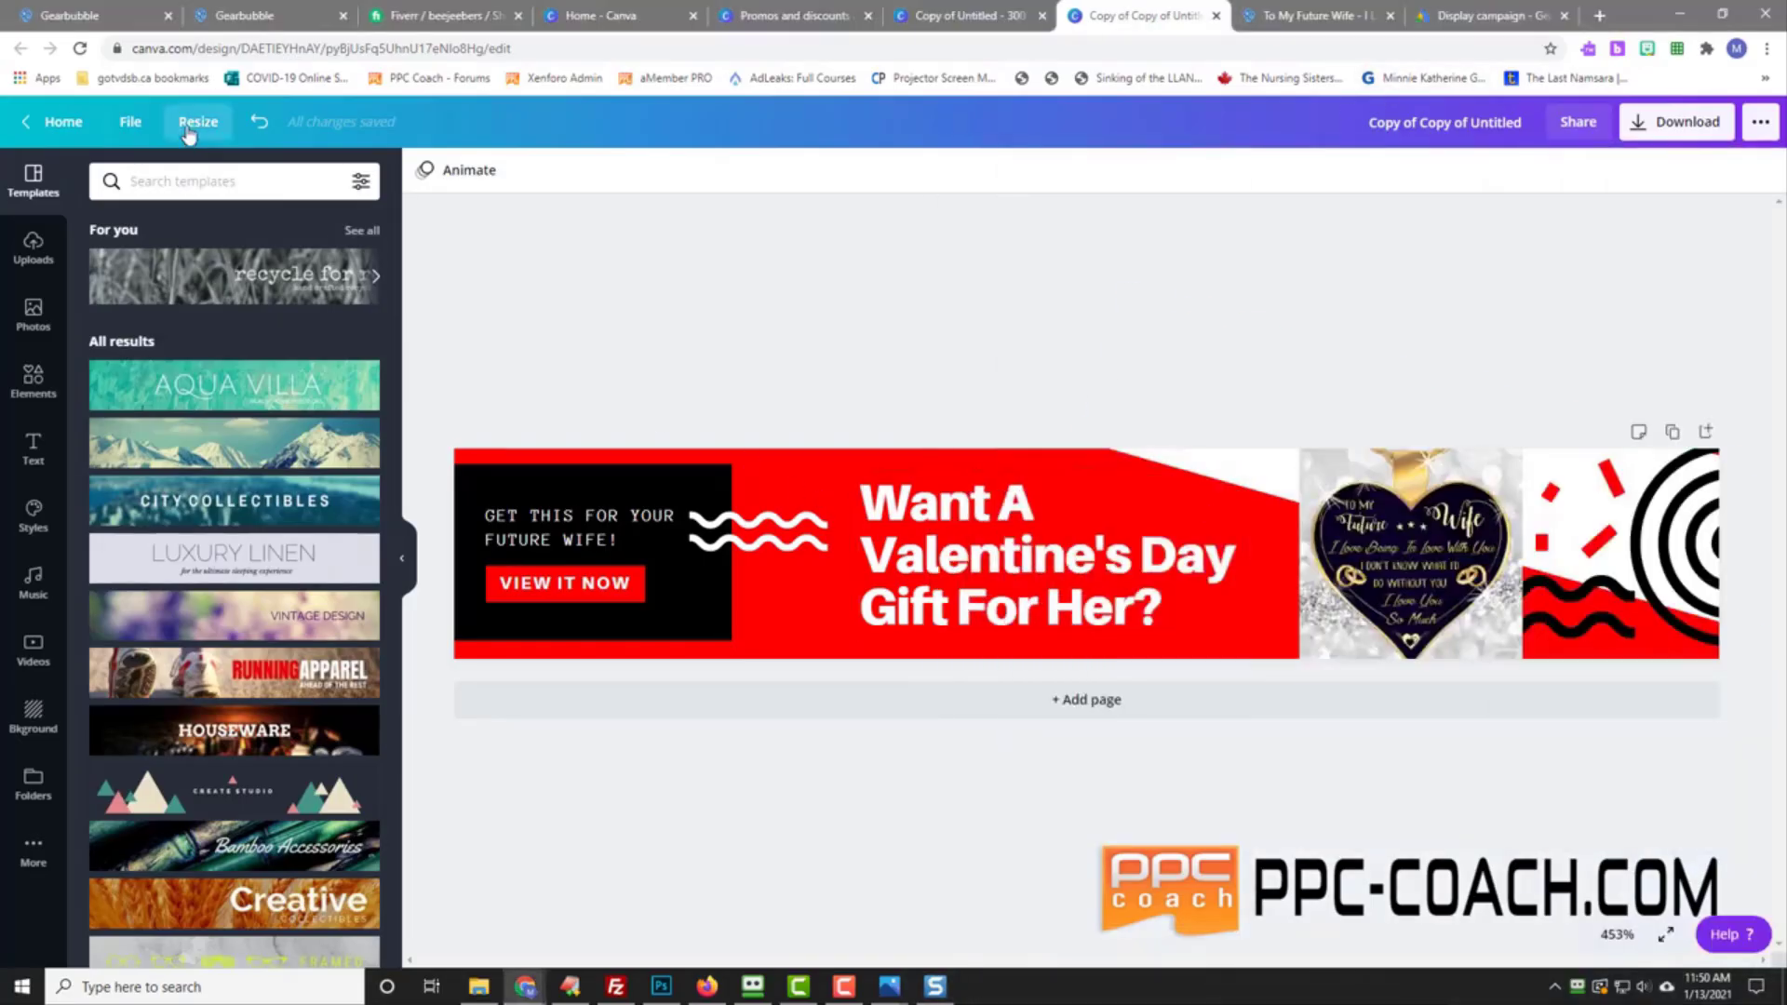
click(186, 254)
click(312, 255)
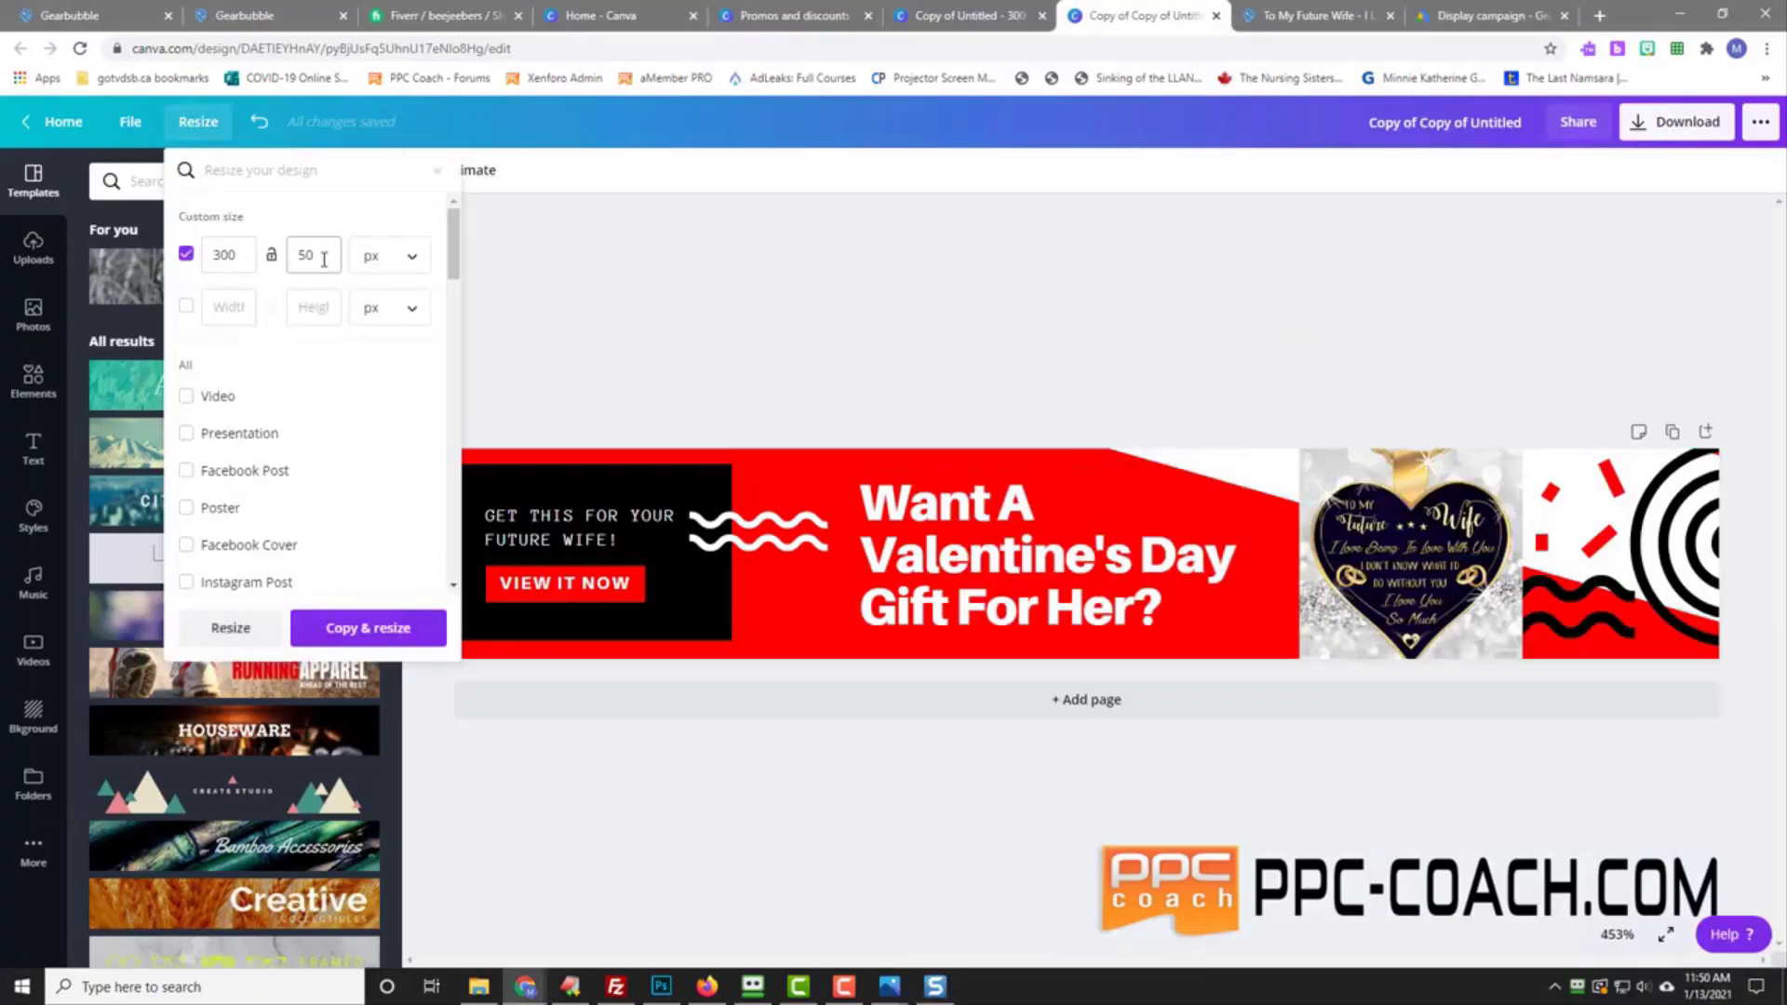
double_click(307, 255)
text(250)
click(352, 629)
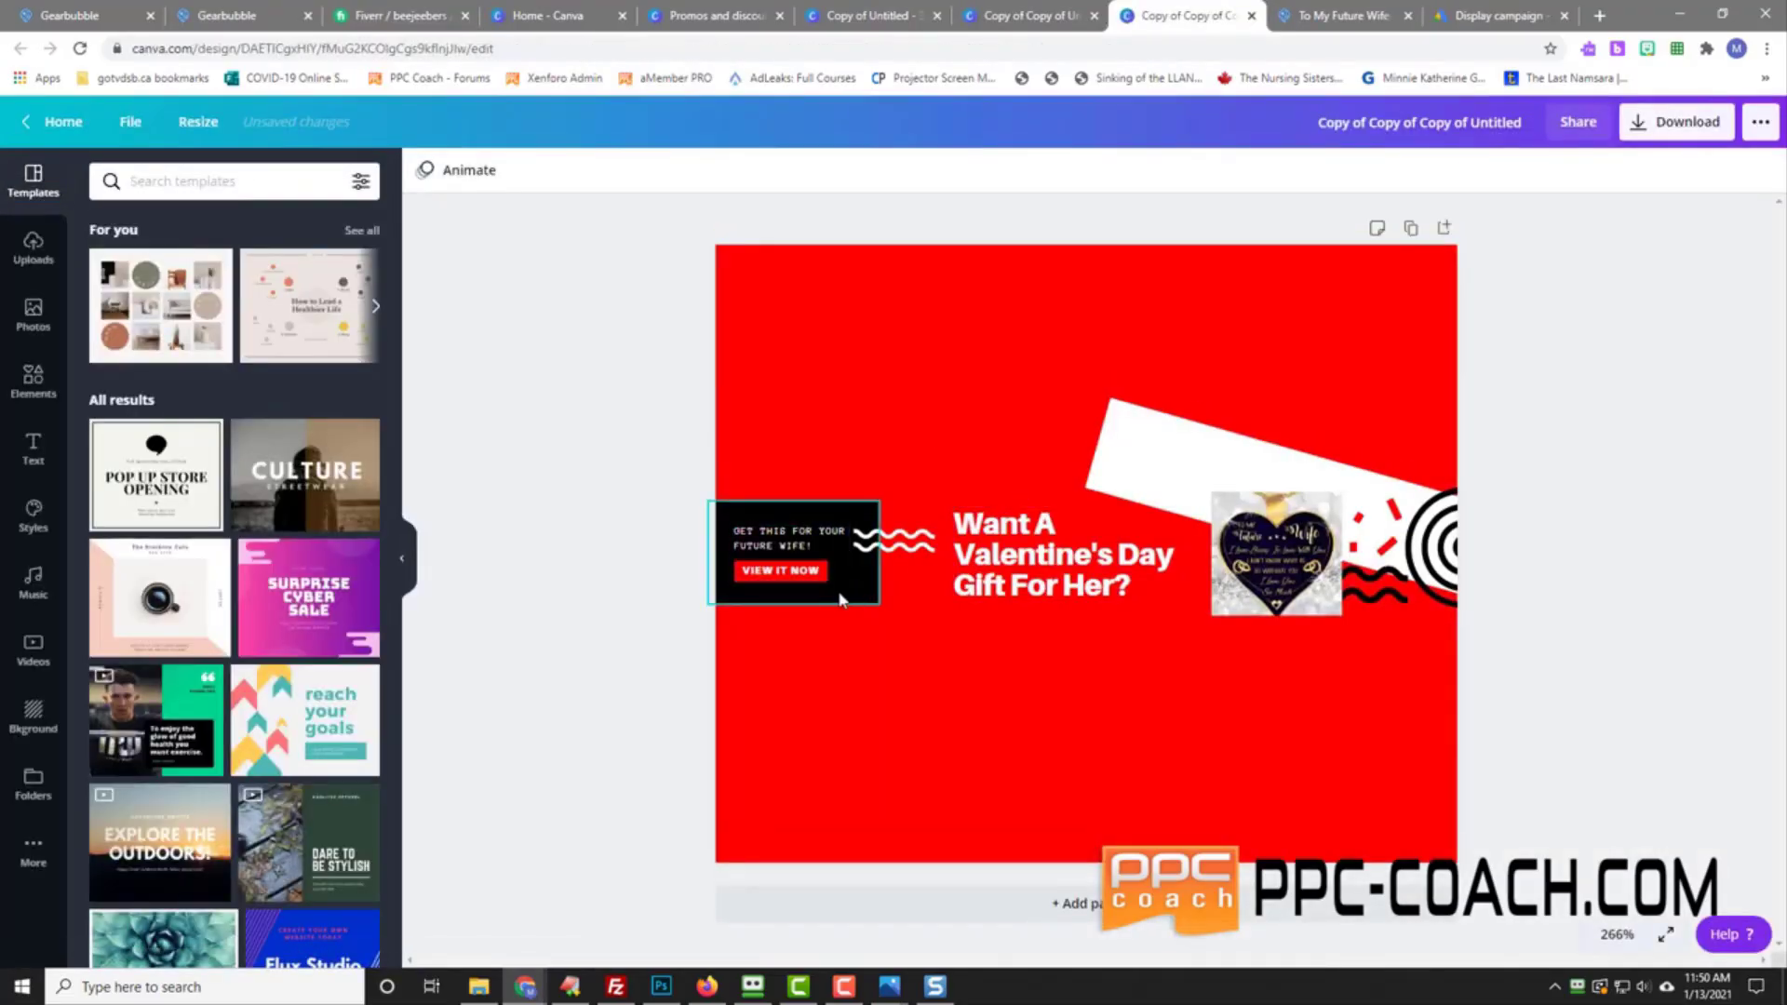
Step: Enlarge the black box, move it top-left and place the call-to-action text on it
click(781, 548)
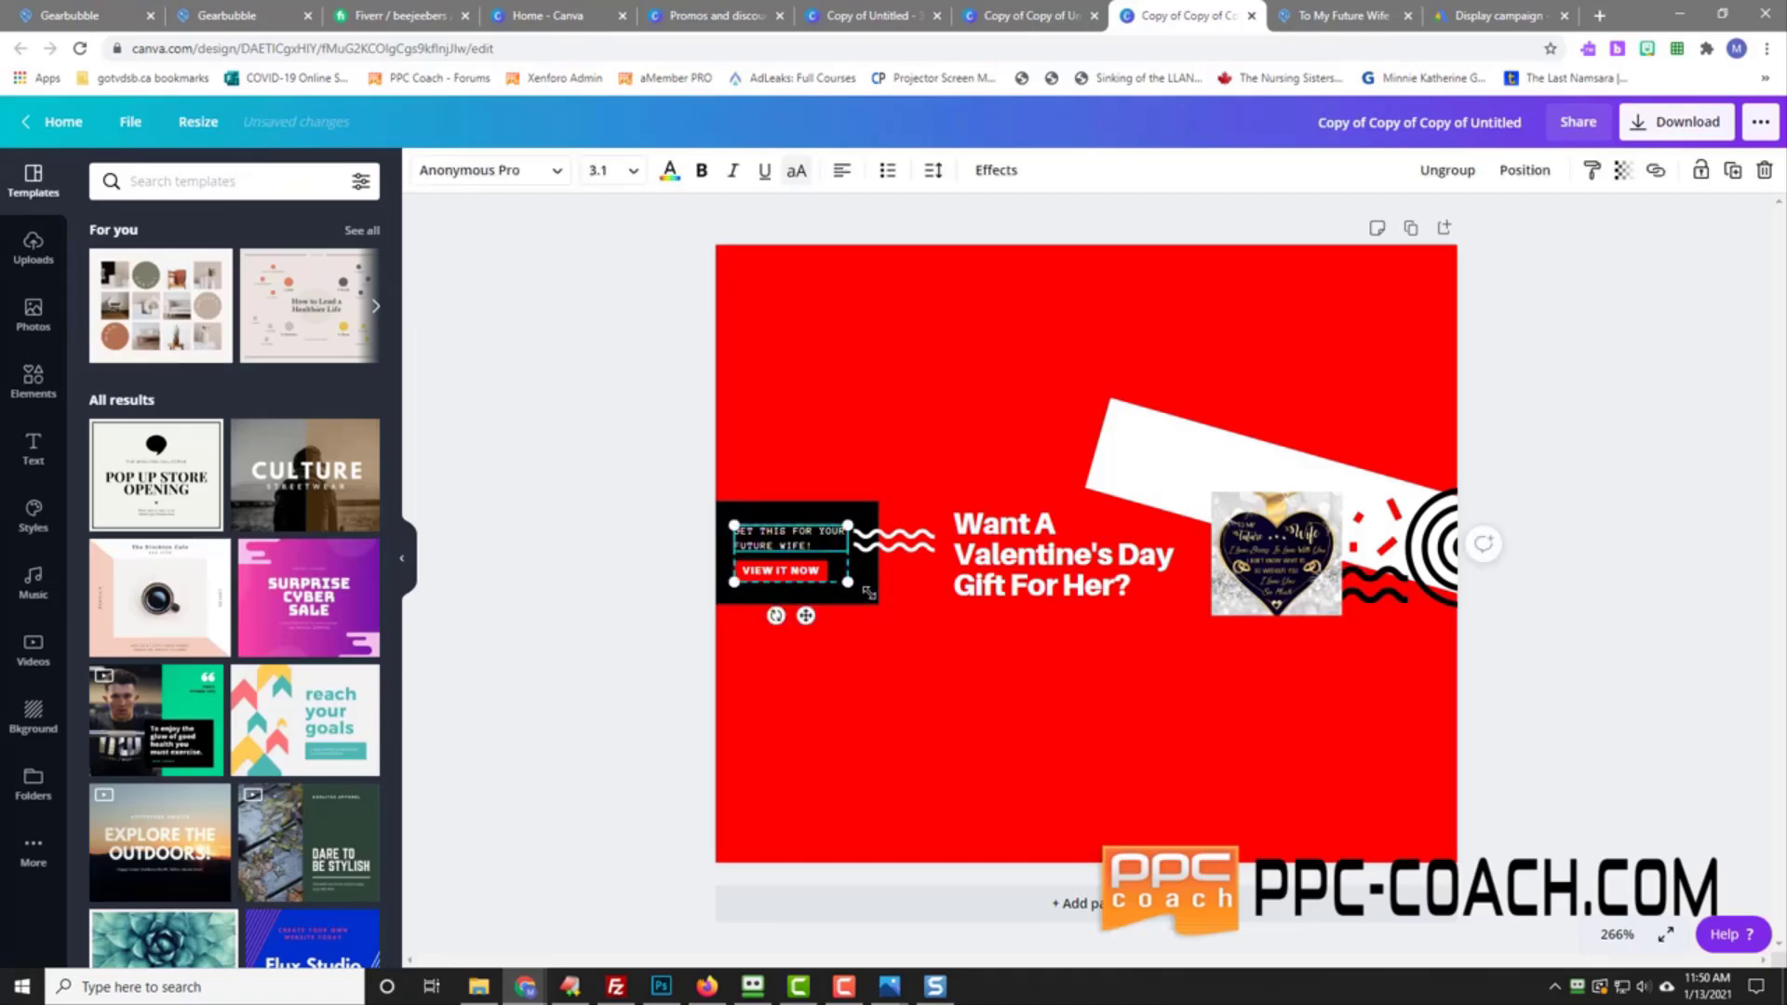
click(771, 513)
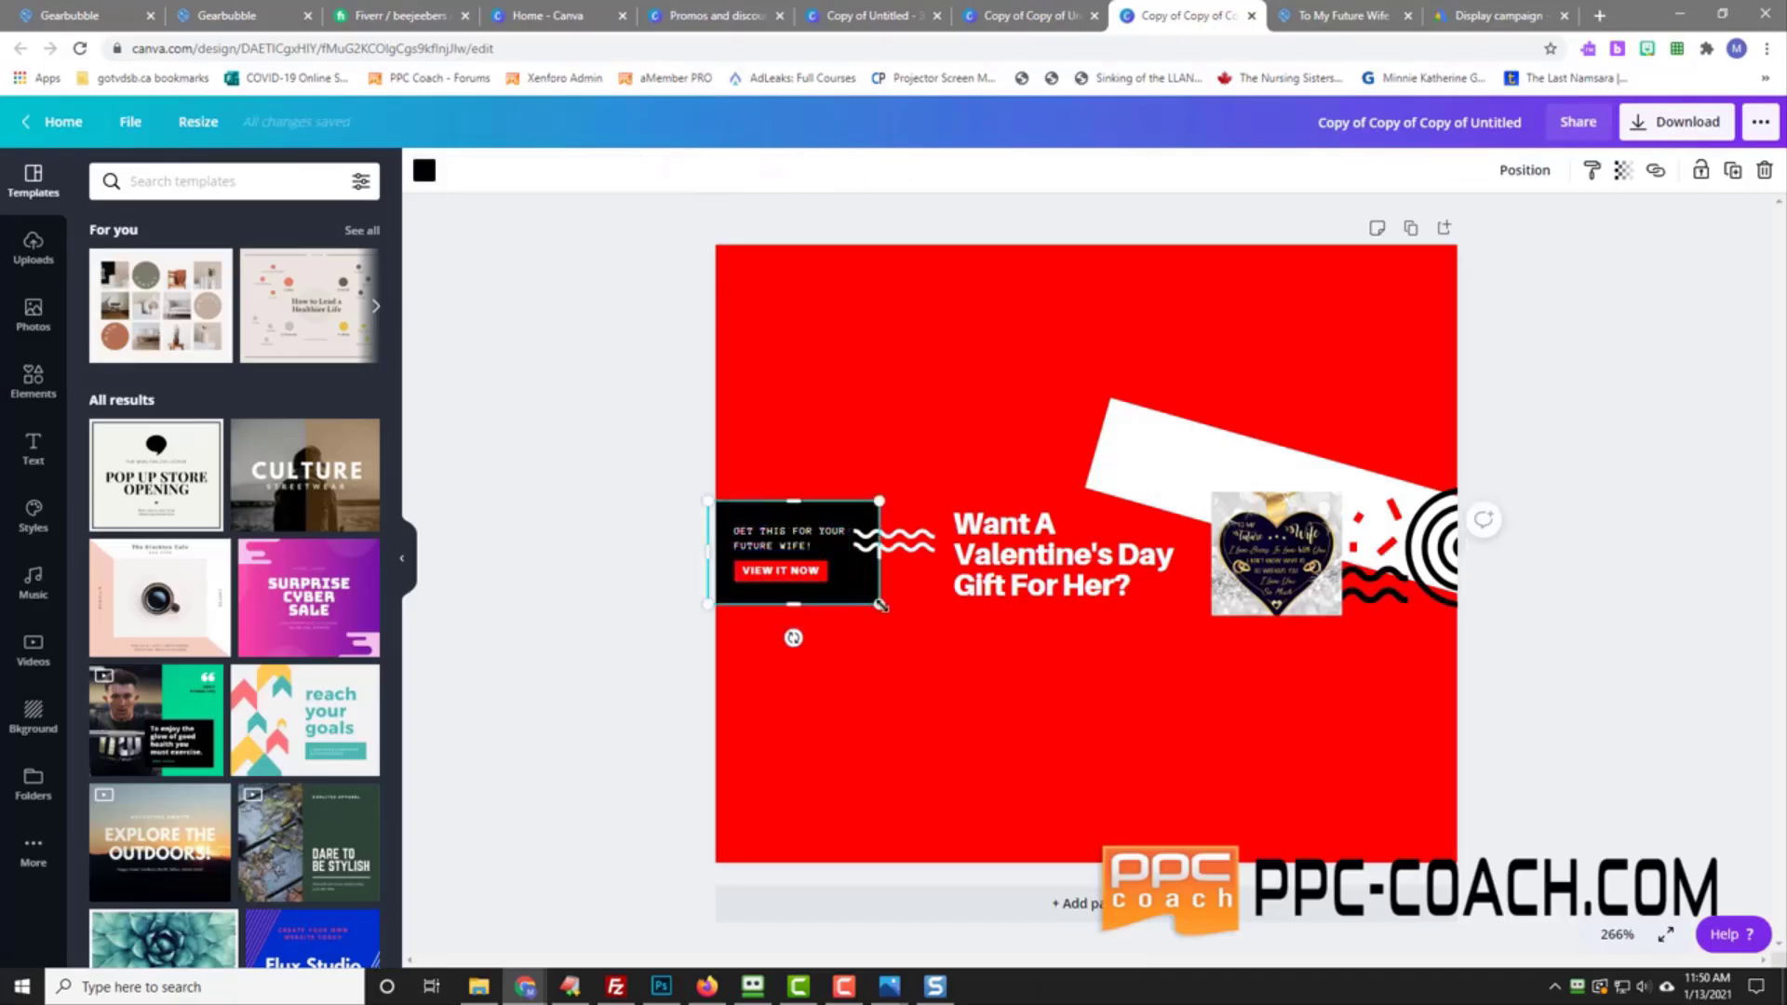
drag(922, 634, 1118, 752)
drag(990, 665, 988, 412)
click(773, 549)
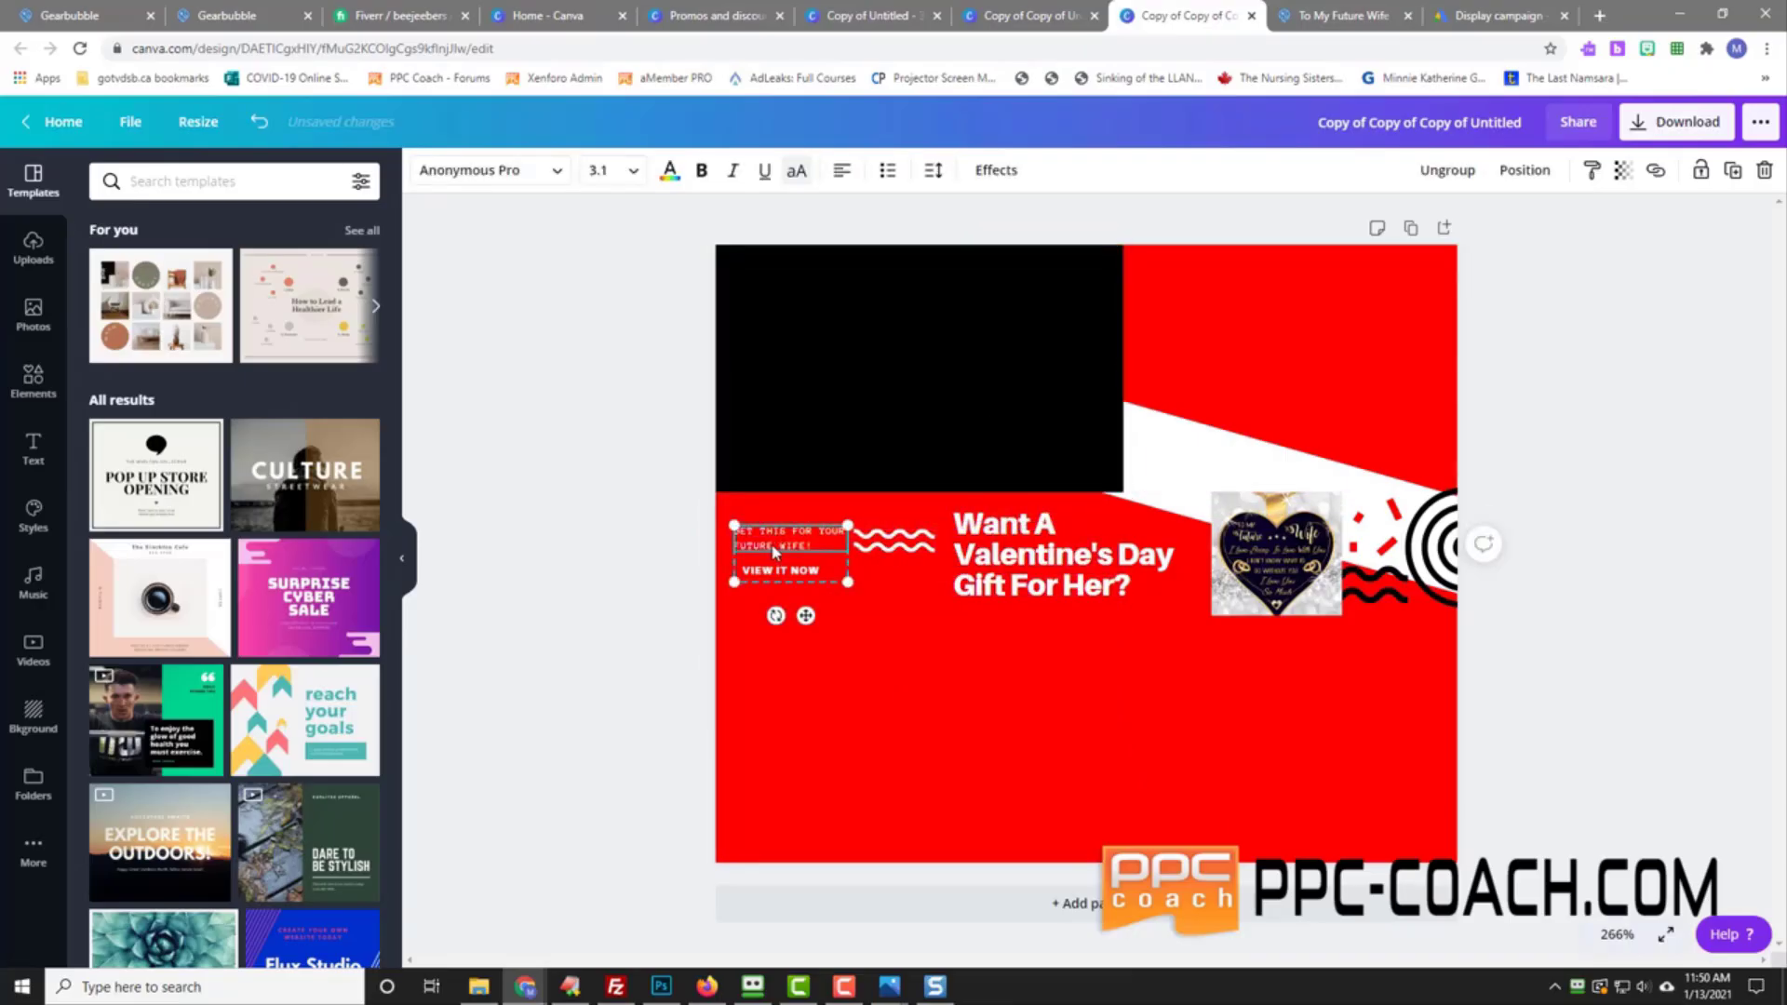
drag(782, 559, 1096, 532)
Step: Move the heart image to the top-right and enlarge it
click(1278, 545)
drag(1276, 475, 1177, 284)
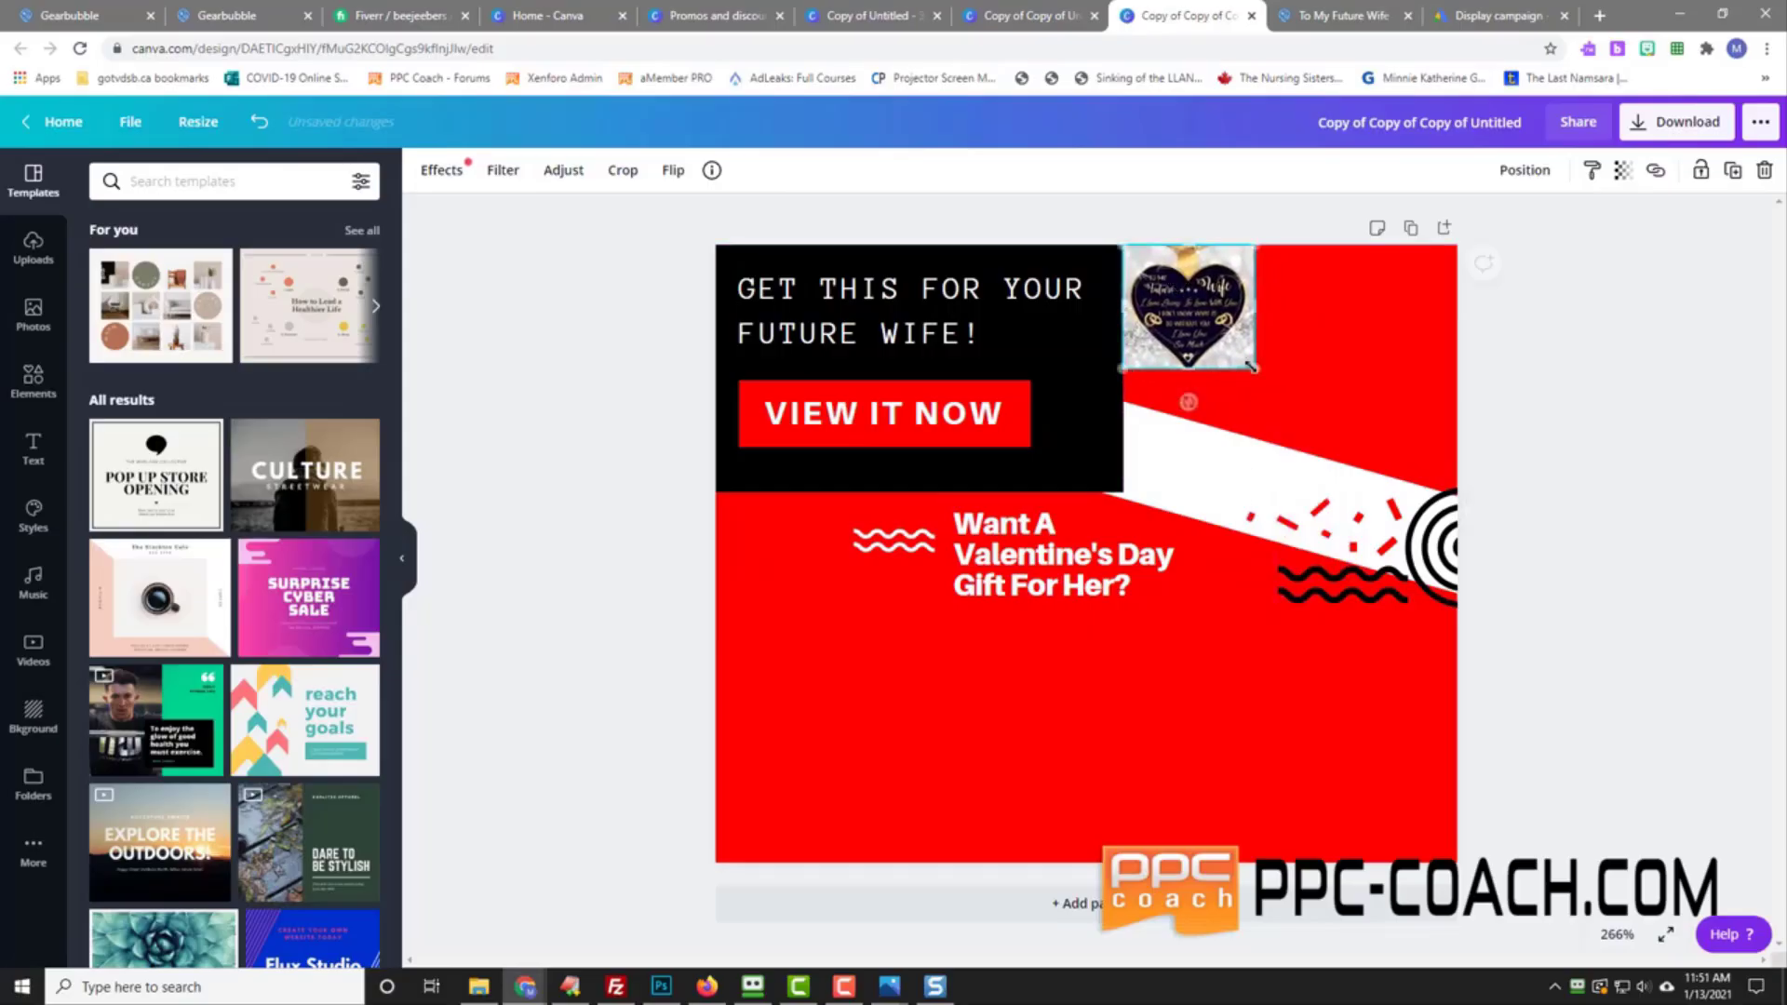
drag(1253, 367, 1387, 491)
drag(1293, 363, 1353, 359)
Step: Move and enlarge the wavy lines bottom-left, and enlarge the headline at the left edge
click(1061, 559)
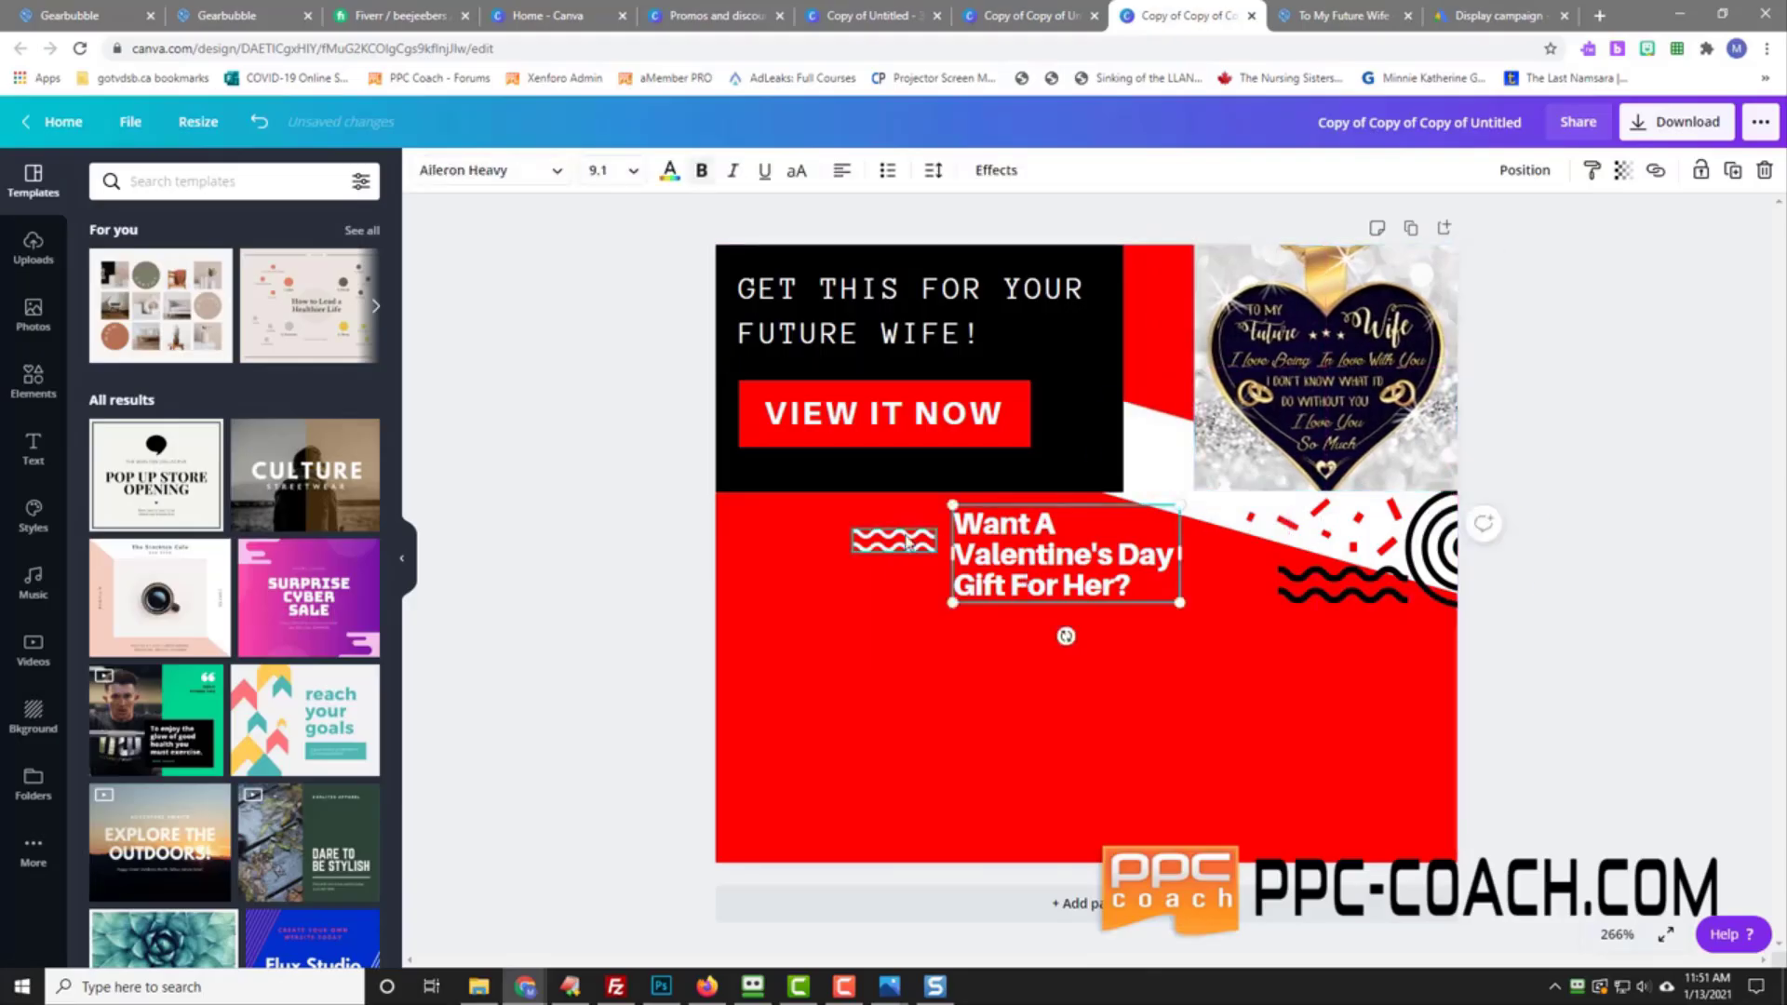
click(868, 549)
mouse_move(867, 549)
mouse_down()
mouse_move(786, 584)
mouse_move(756, 707)
mouse_move(1037, 773)
mouse_up()
drag(926, 730, 924, 792)
mouse_move(1012, 562)
mouse_down()
mouse_move(780, 559)
mouse_move(798, 560)
mouse_up()
drag(966, 600, 1280, 733)
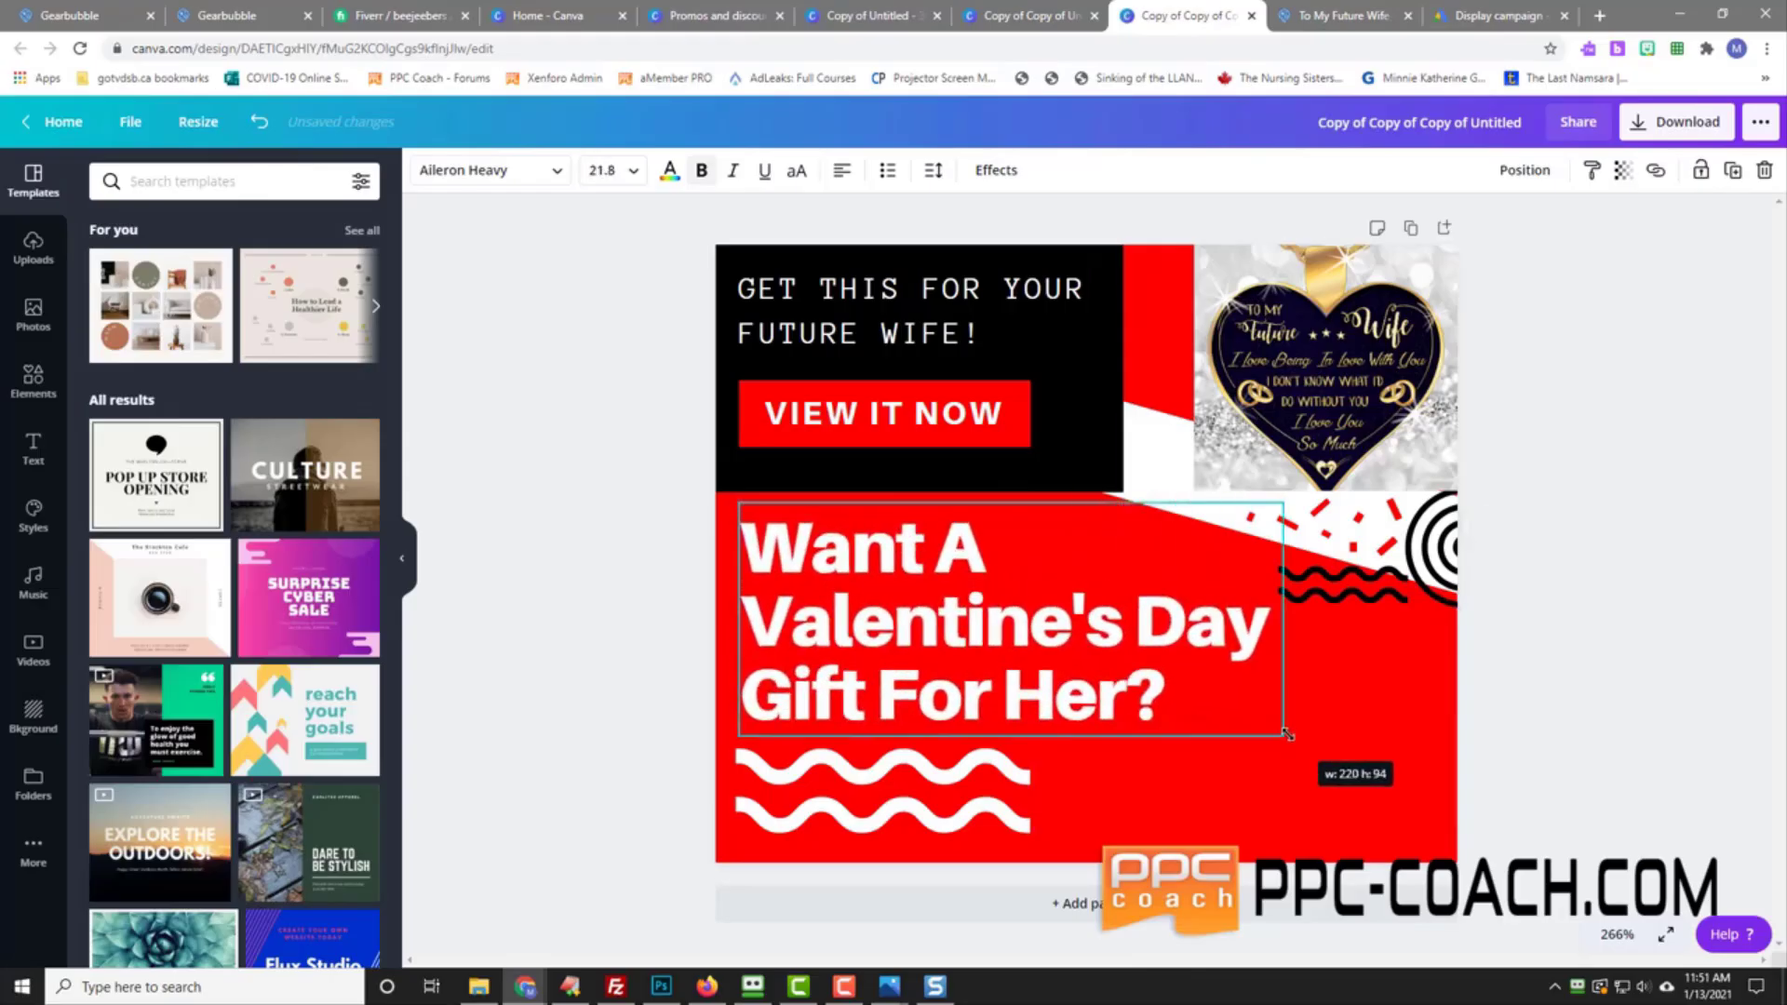
Step: Nudge the white diagonal shape slightly down-left
click(1366, 542)
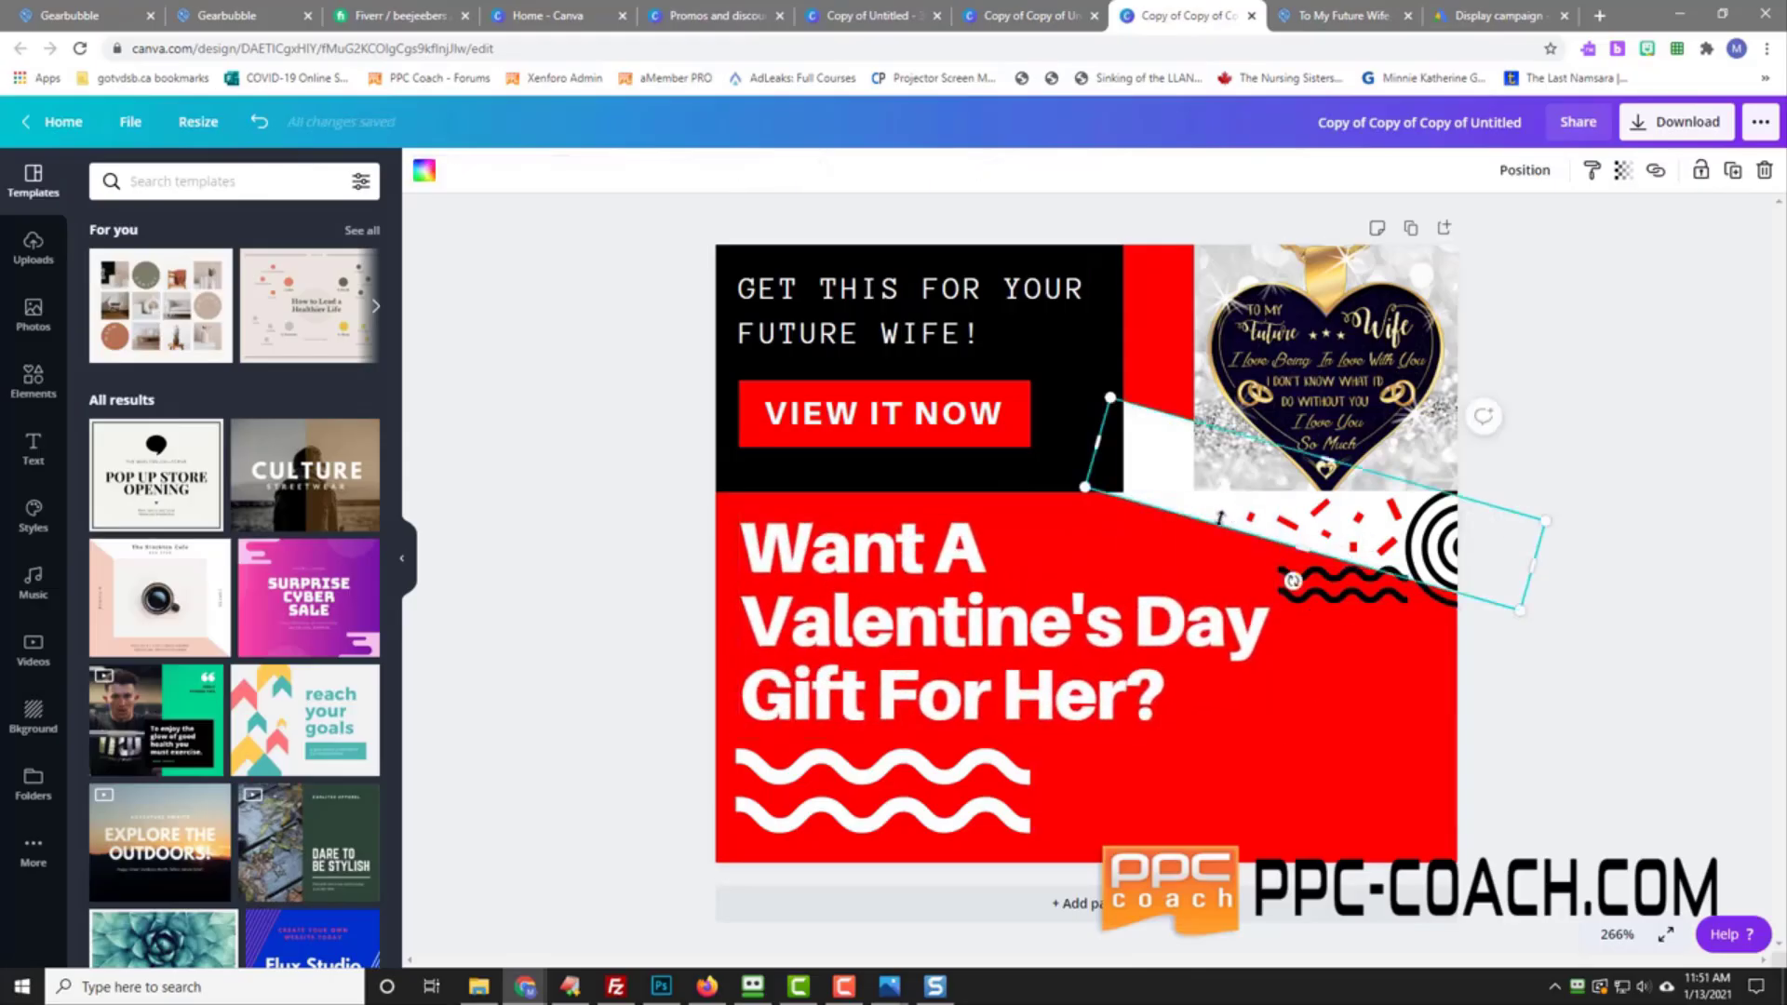
click(1329, 521)
click(1372, 534)
click(1288, 517)
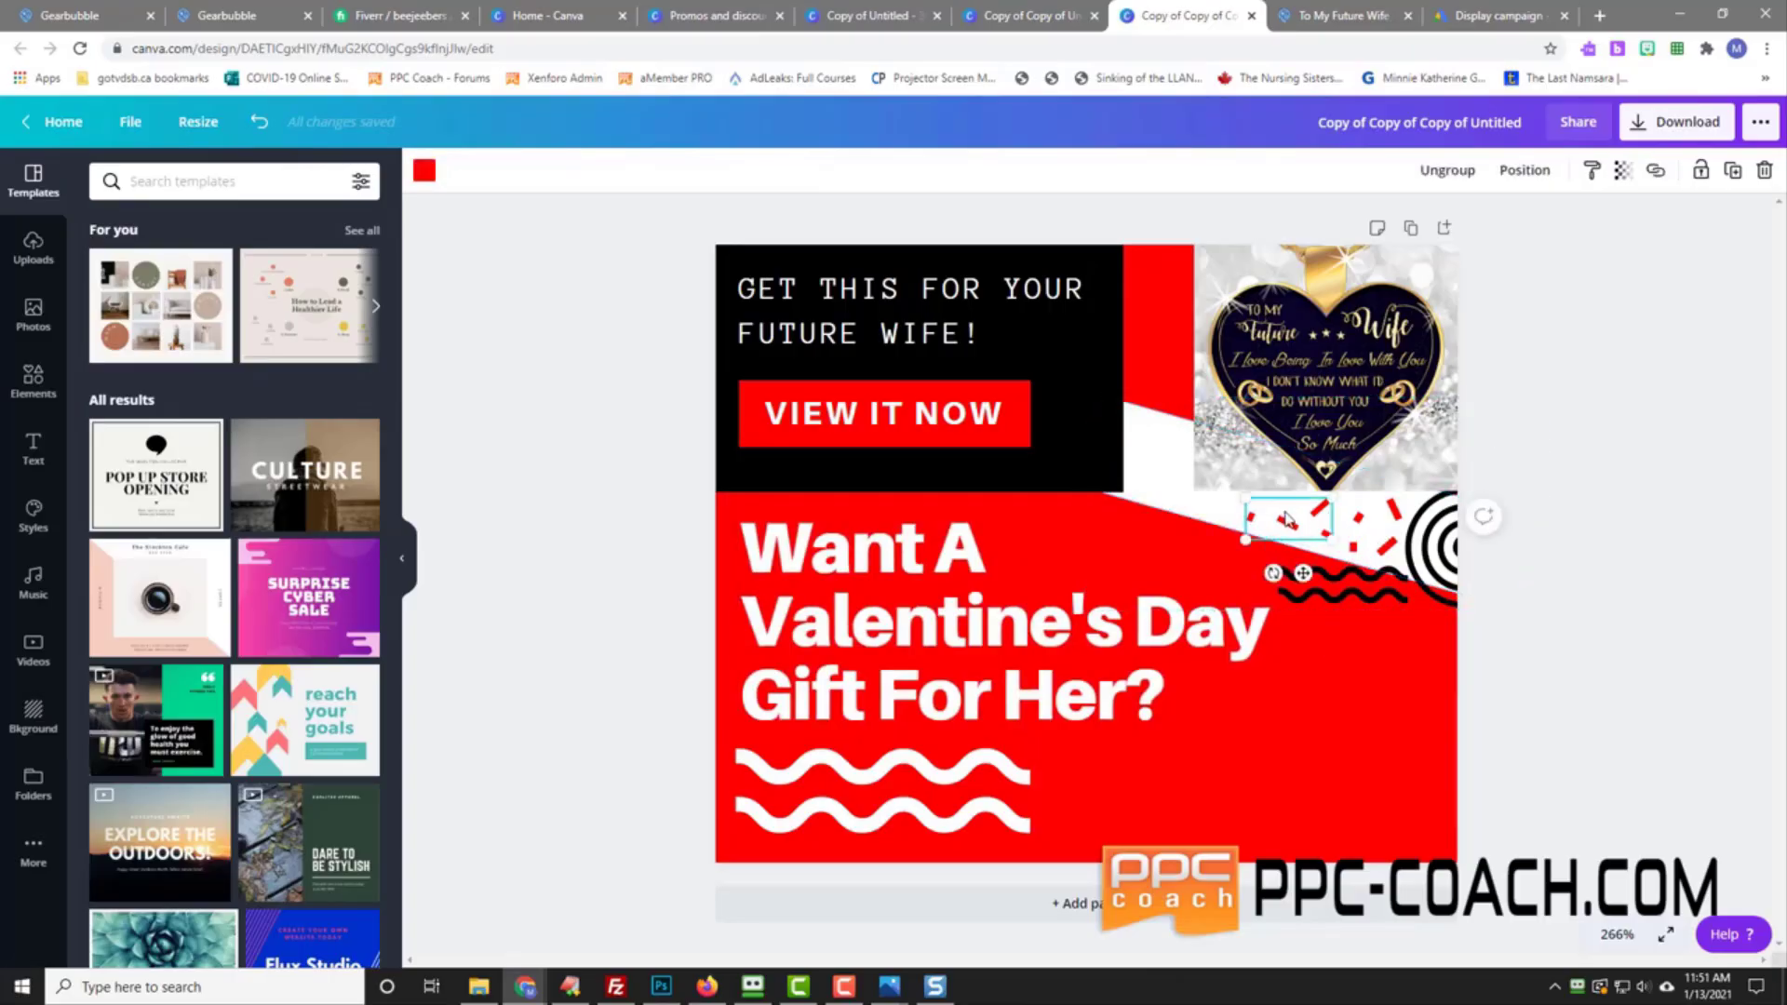
click(1175, 485)
click(1376, 533)
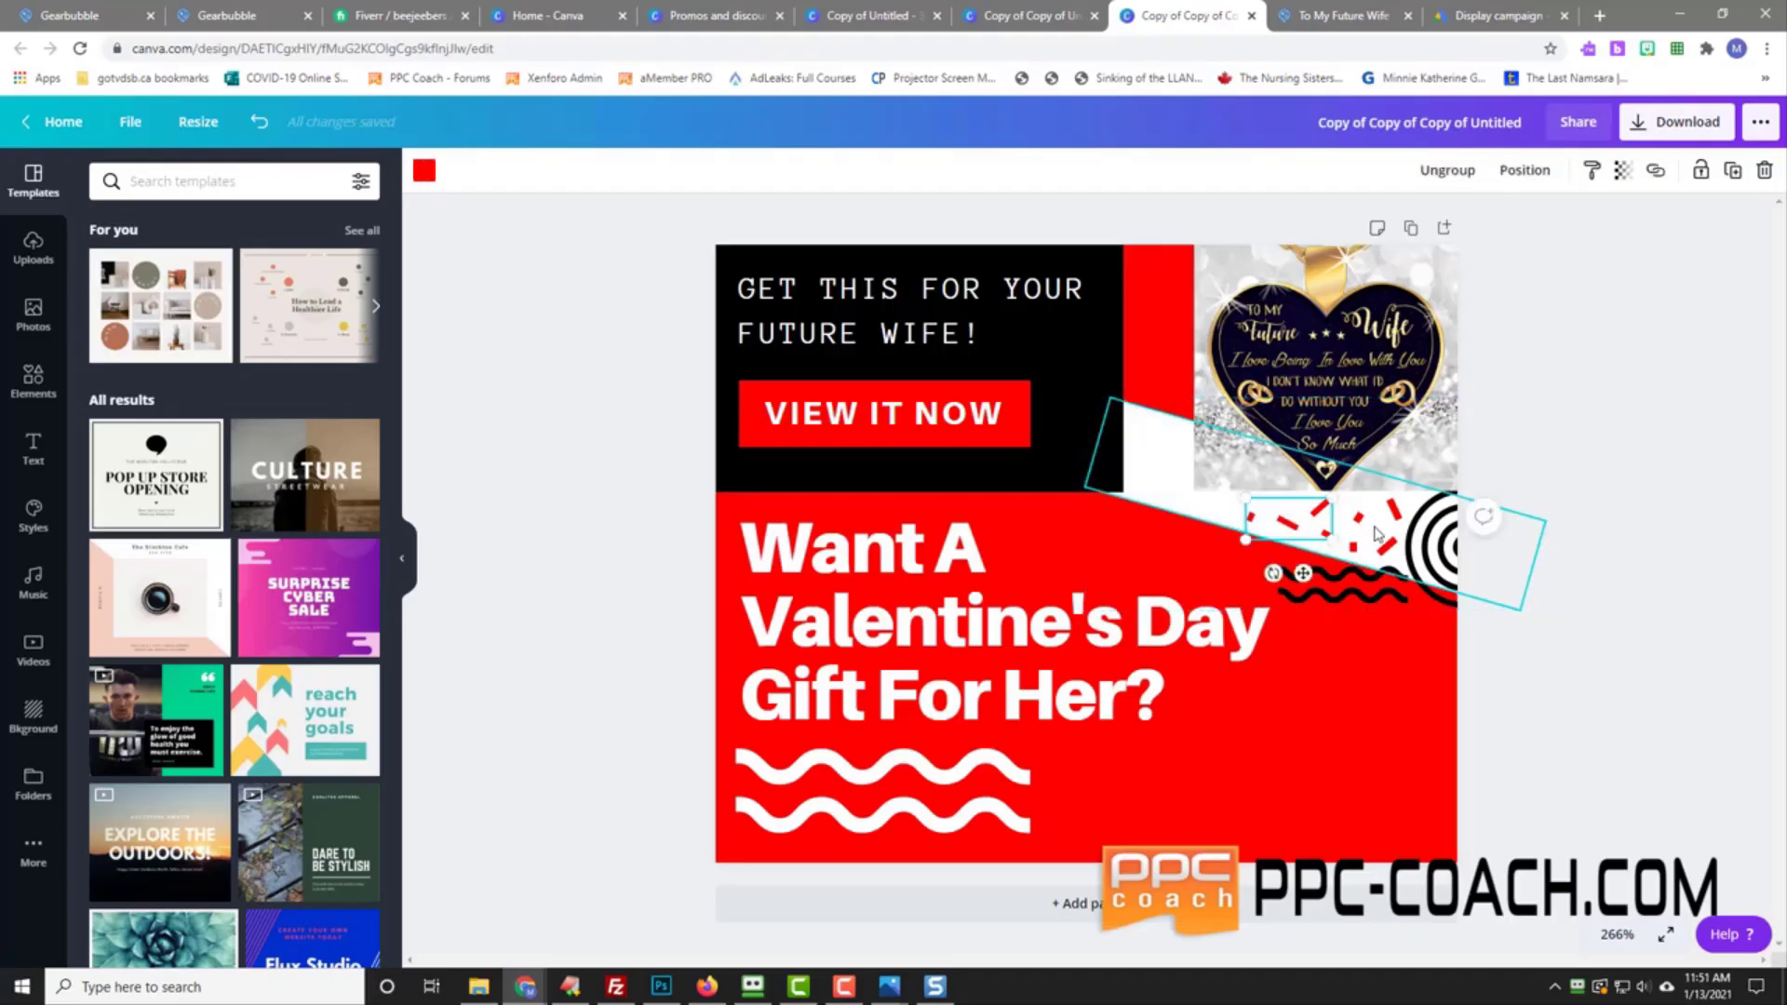
mouse_move(1188, 499)
mouse_down()
mouse_move(1176, 637)
mouse_move(1177, 518)
mouse_move(1196, 507)
mouse_up()
Step: Ungroup the confetti, shift and widen the white stripe, and slide the confetti along it
click(1315, 533)
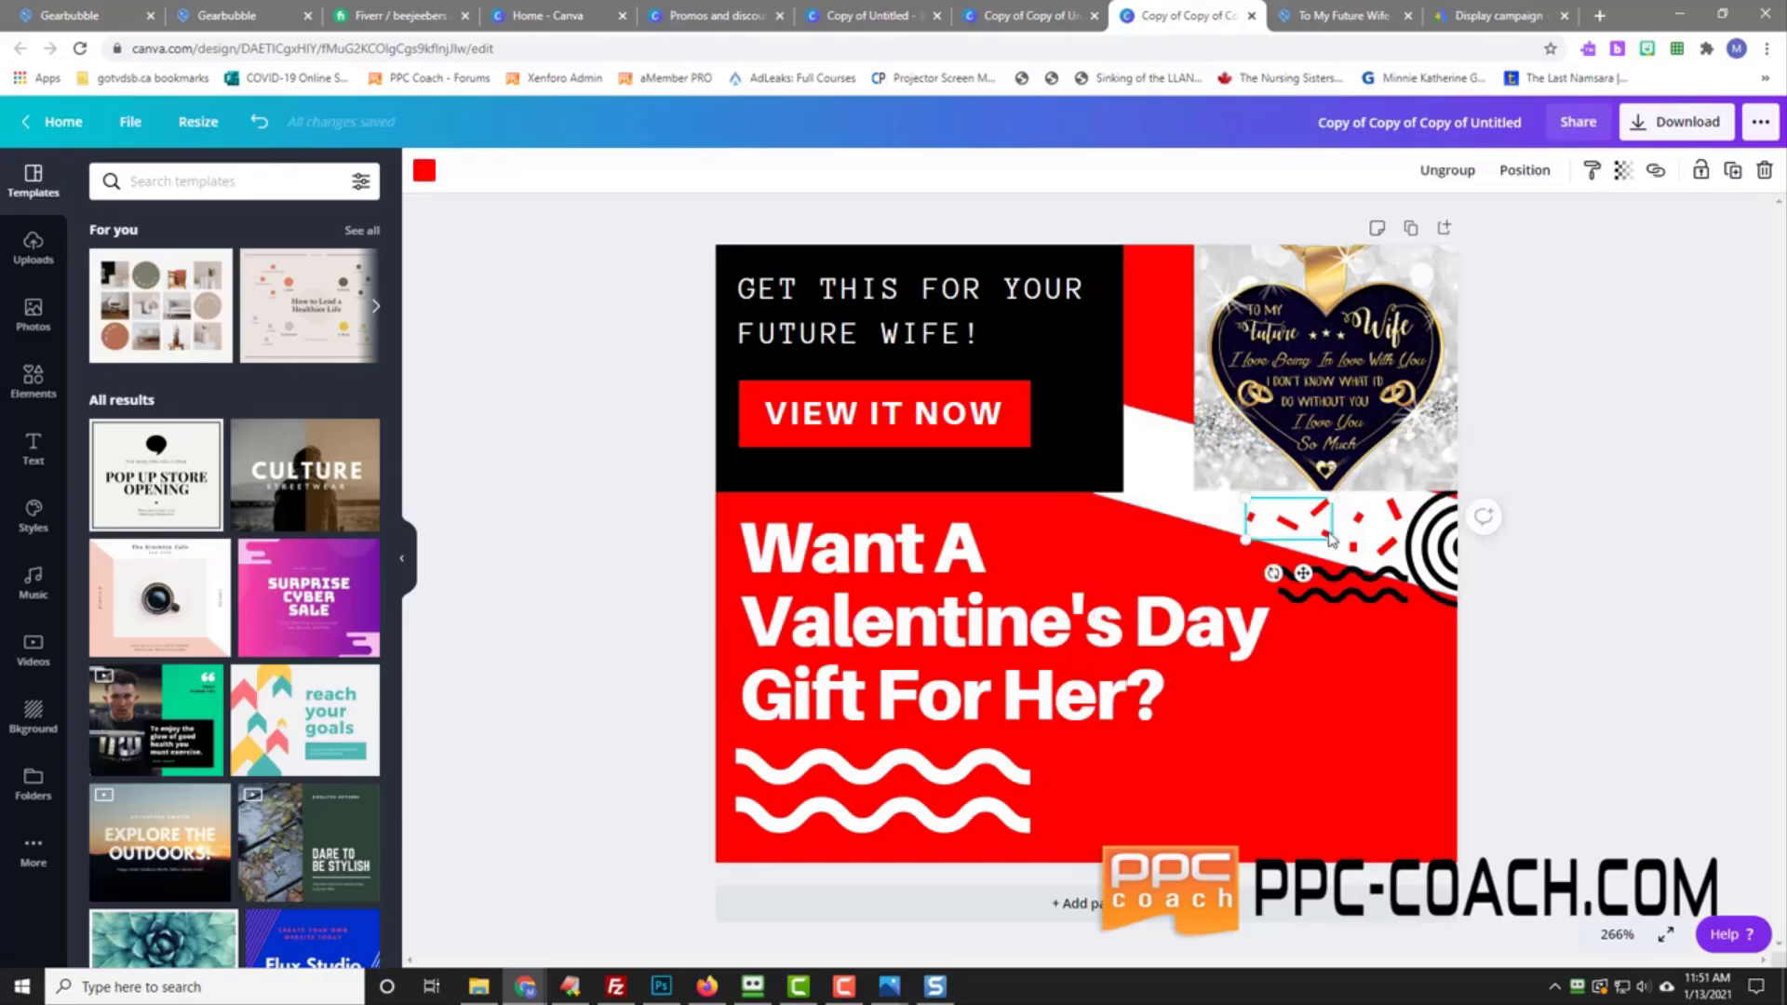
click(1444, 171)
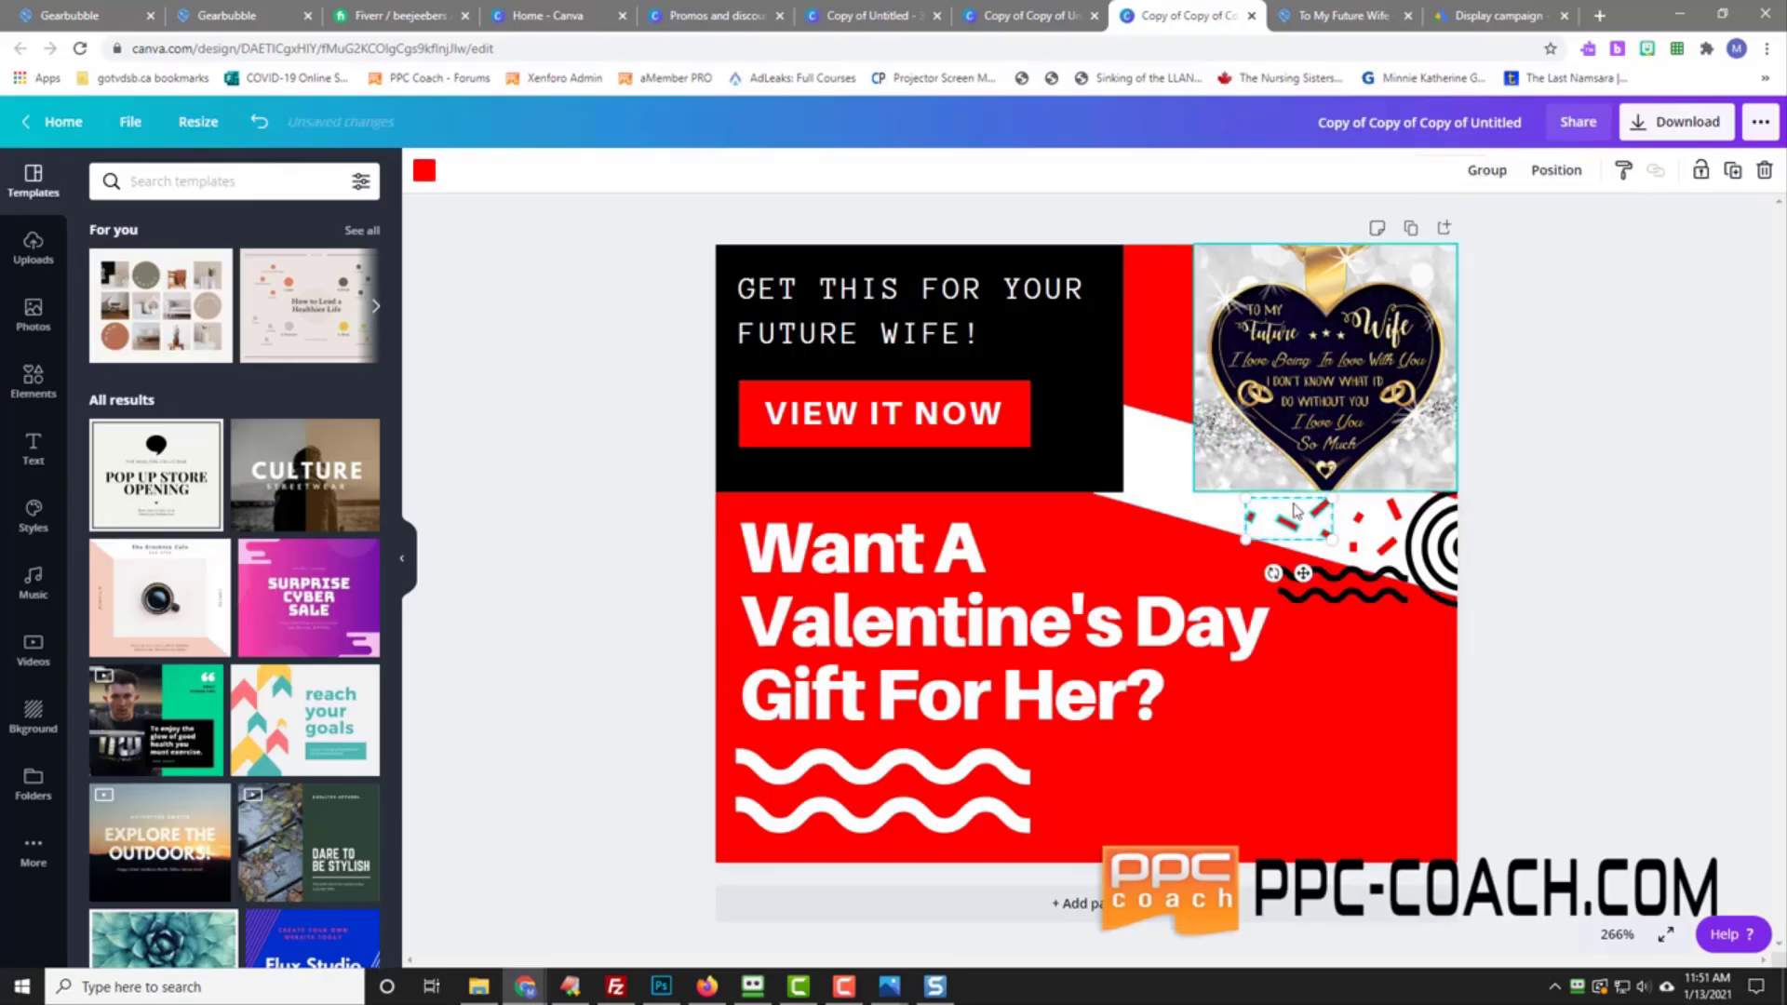
click(1487, 175)
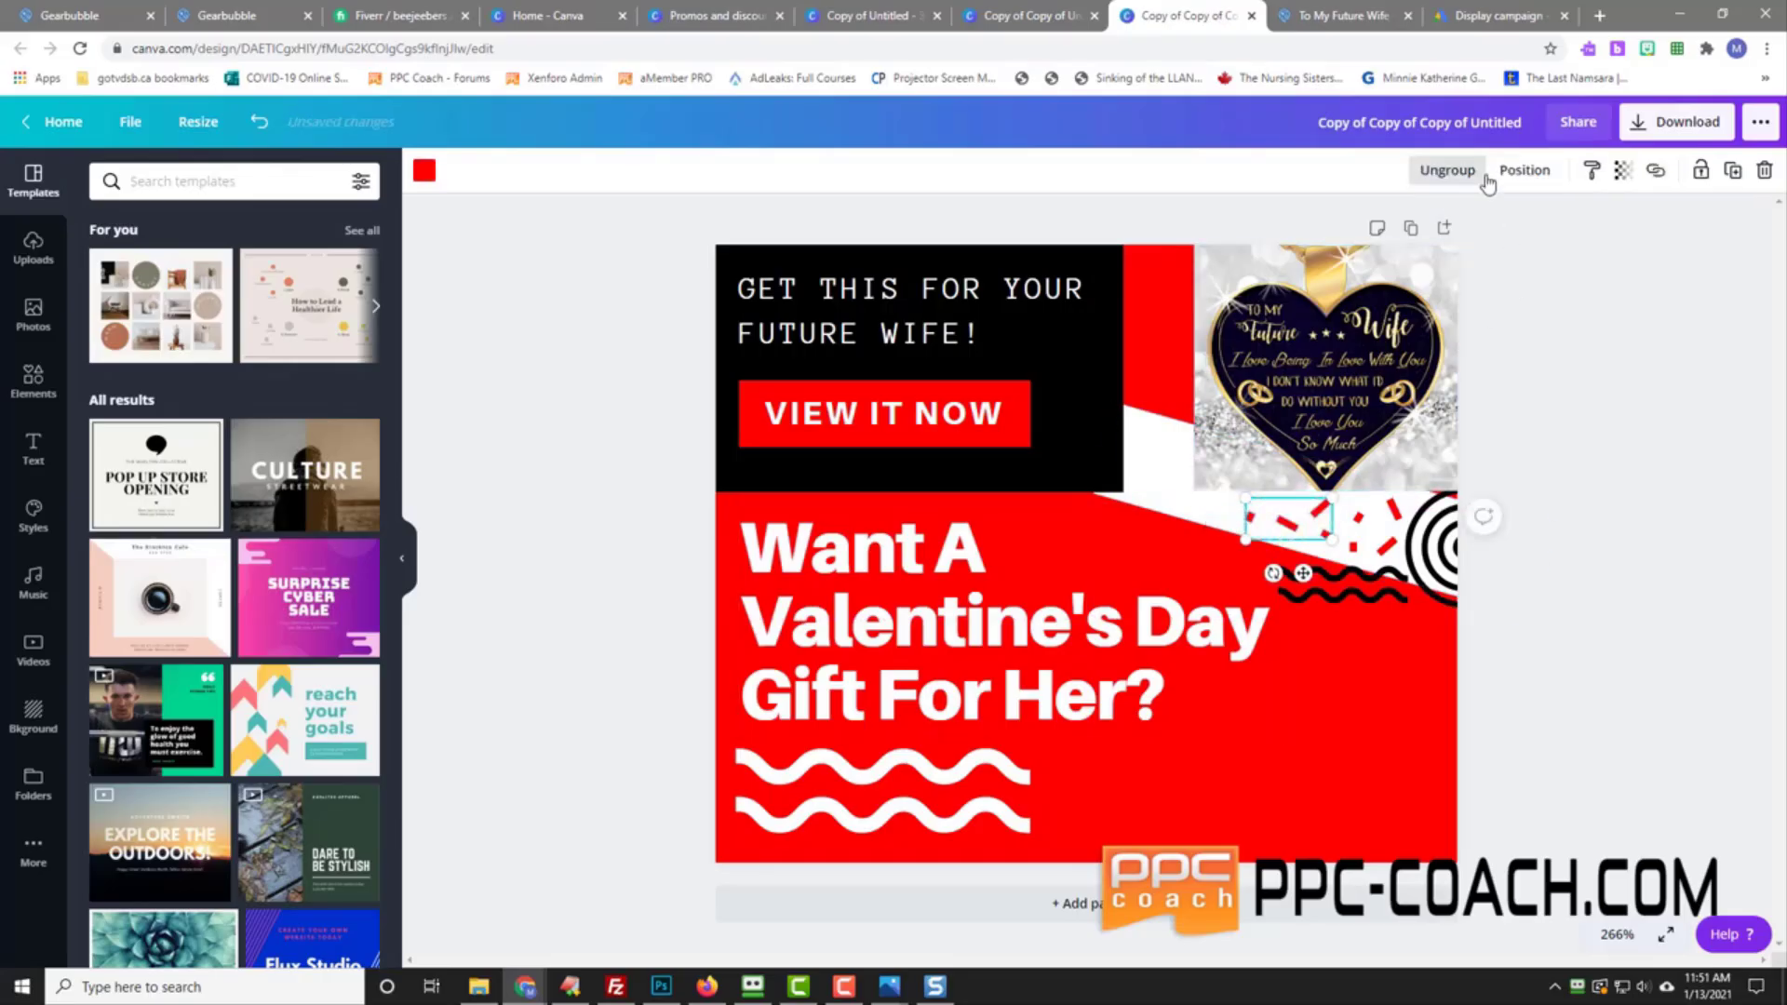
click(1171, 492)
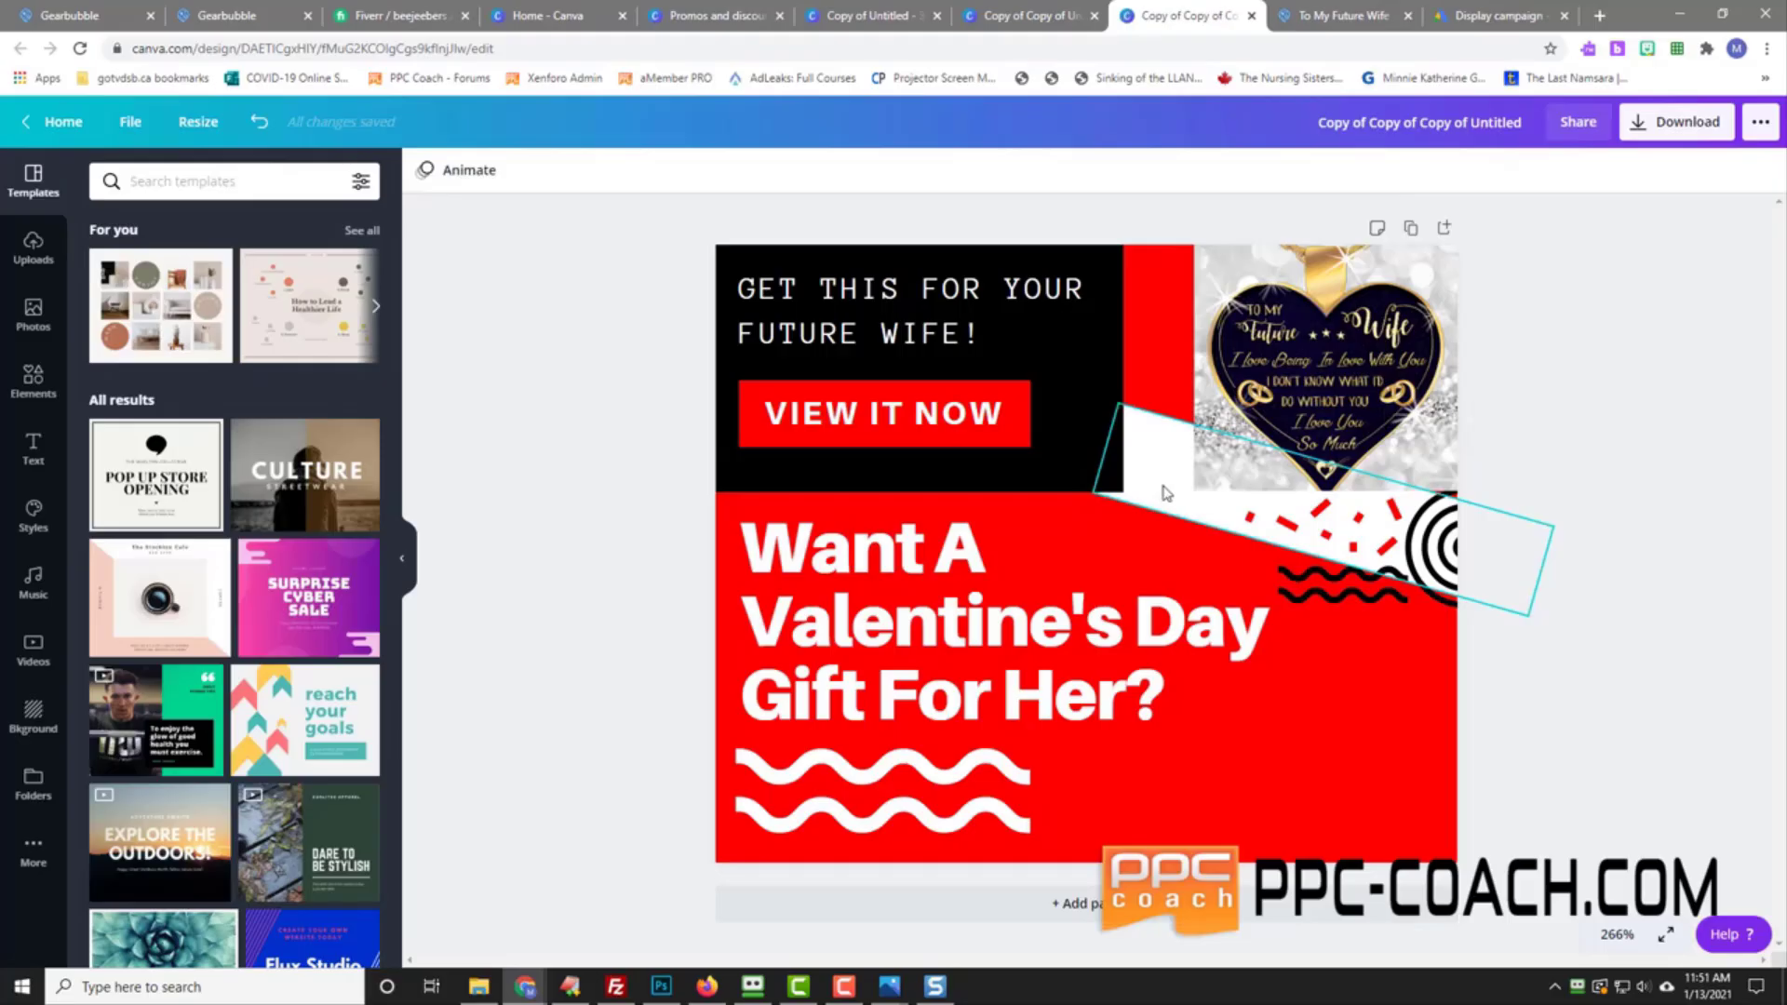
drag(1162, 493, 1057, 552)
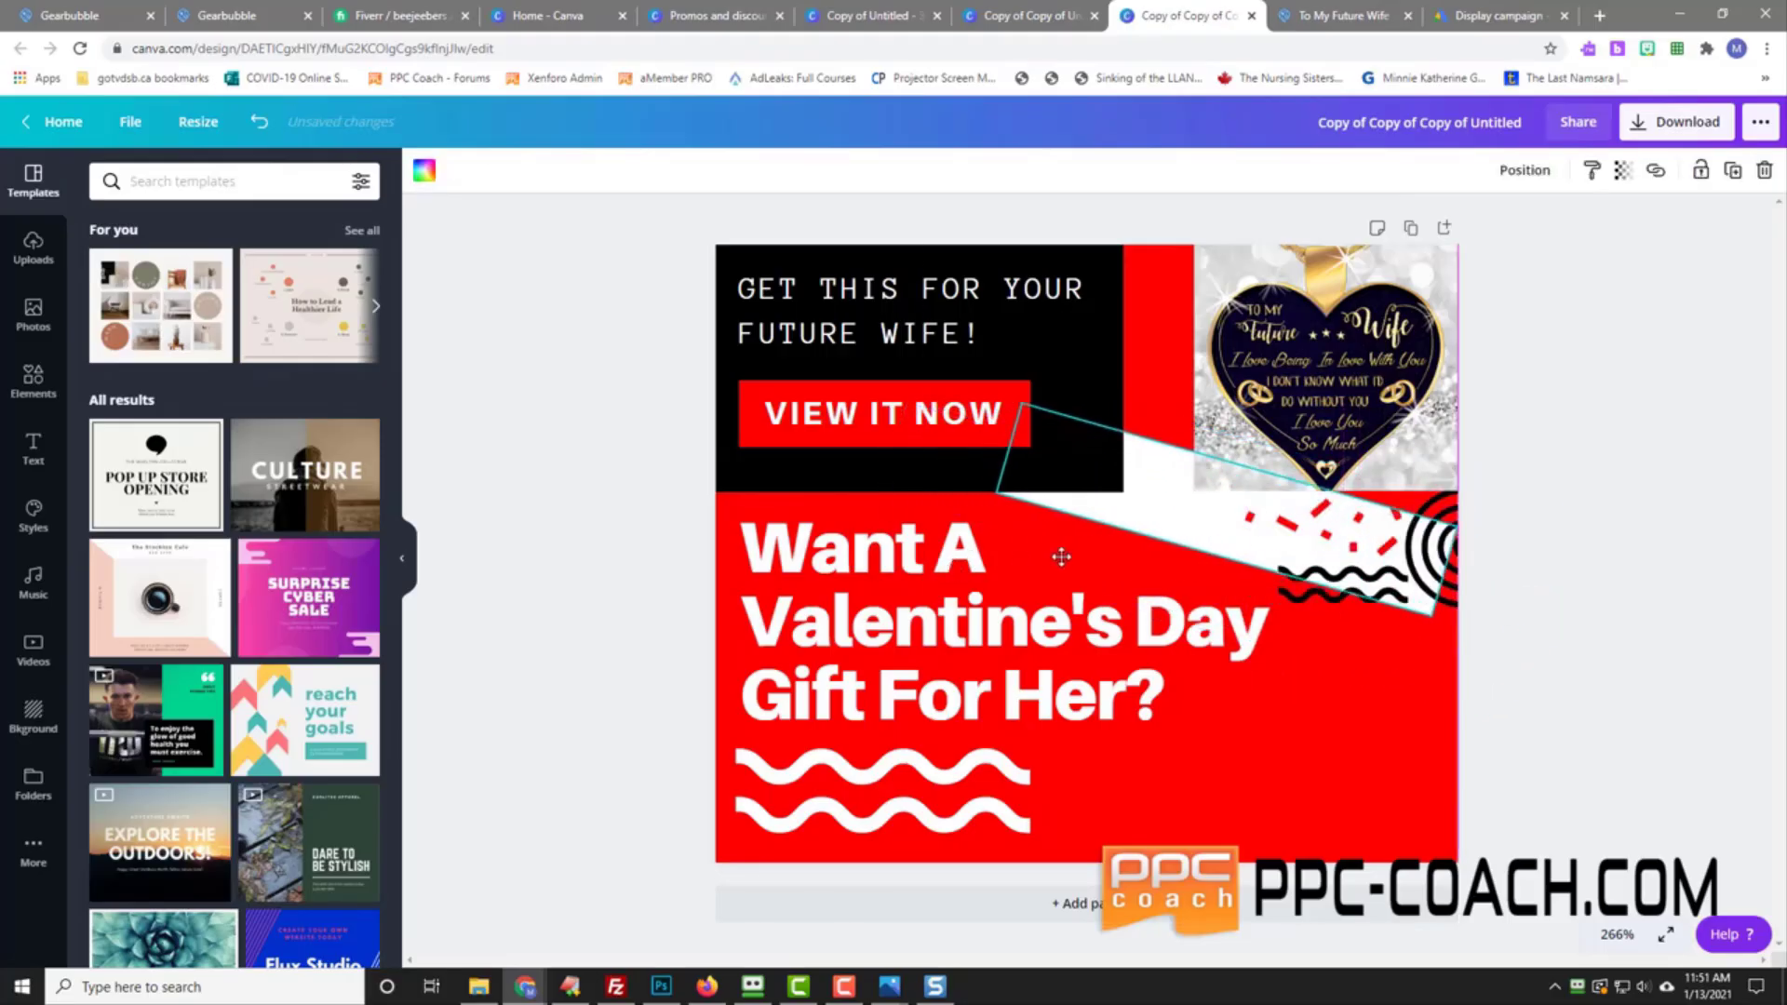
drag(1434, 616, 1596, 682)
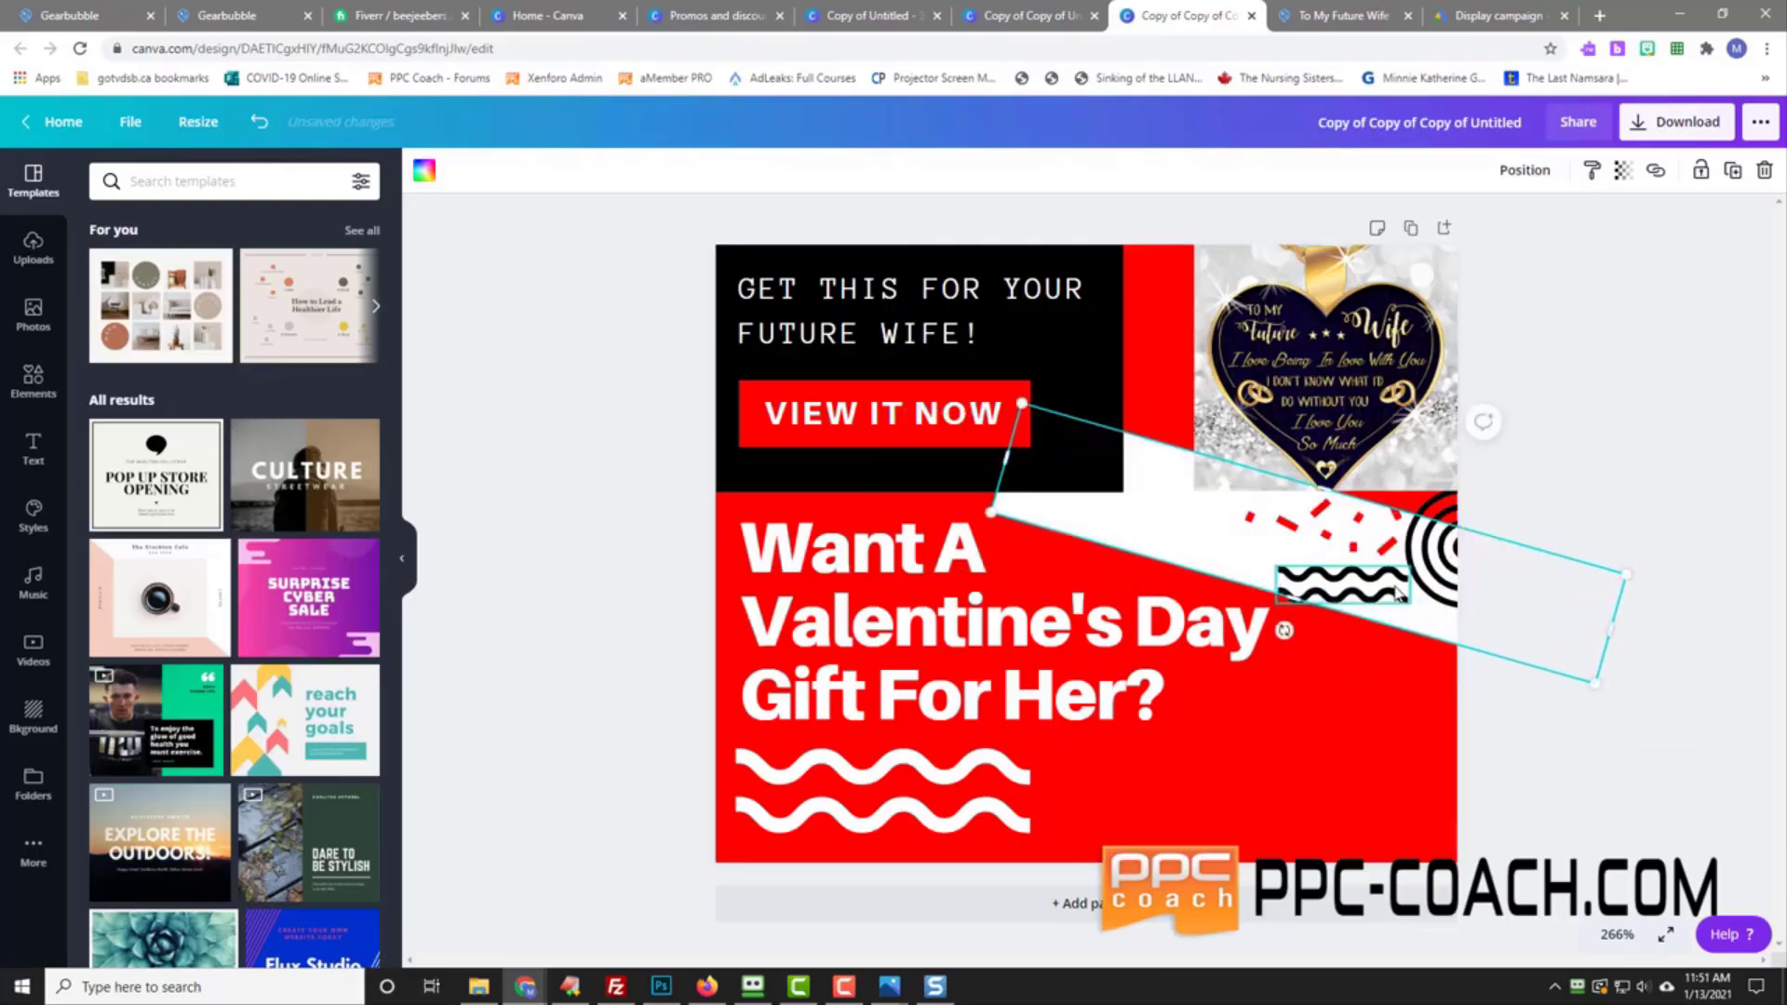
click(1593, 476)
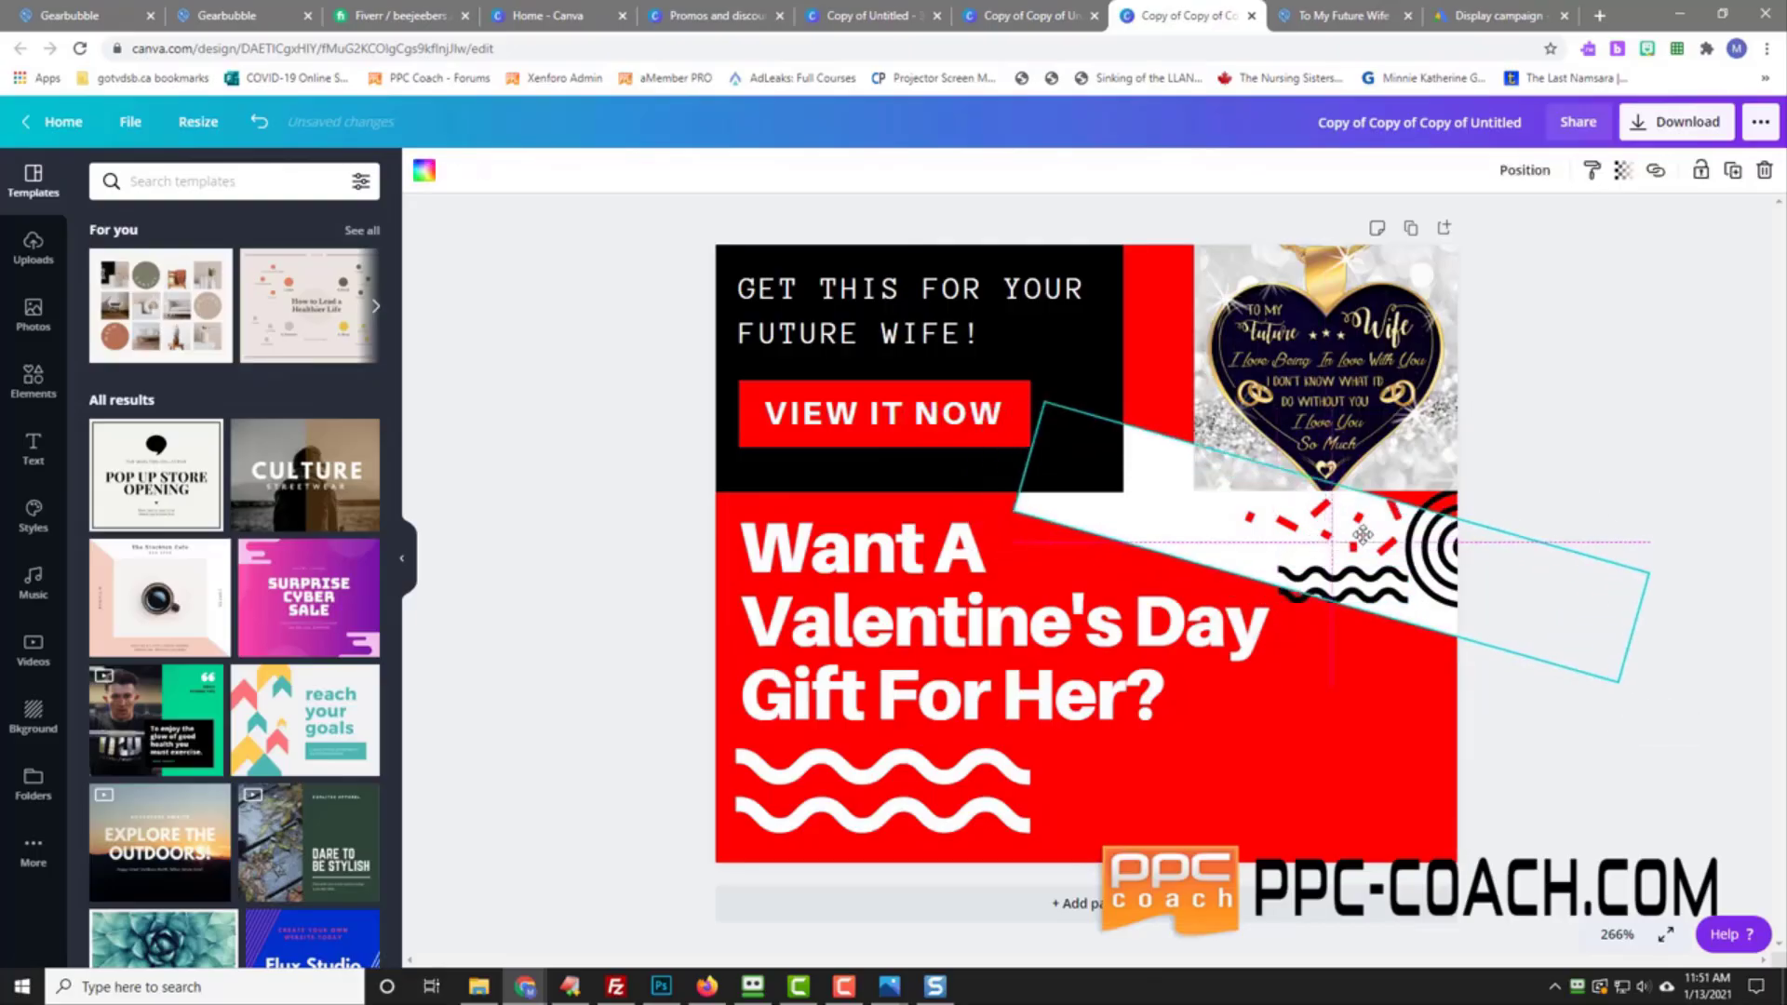
click(1313, 527)
drag(1312, 528, 1217, 540)
Step: Move the black wavy lines lower and nudge the concentric circles down-left
click(1330, 534)
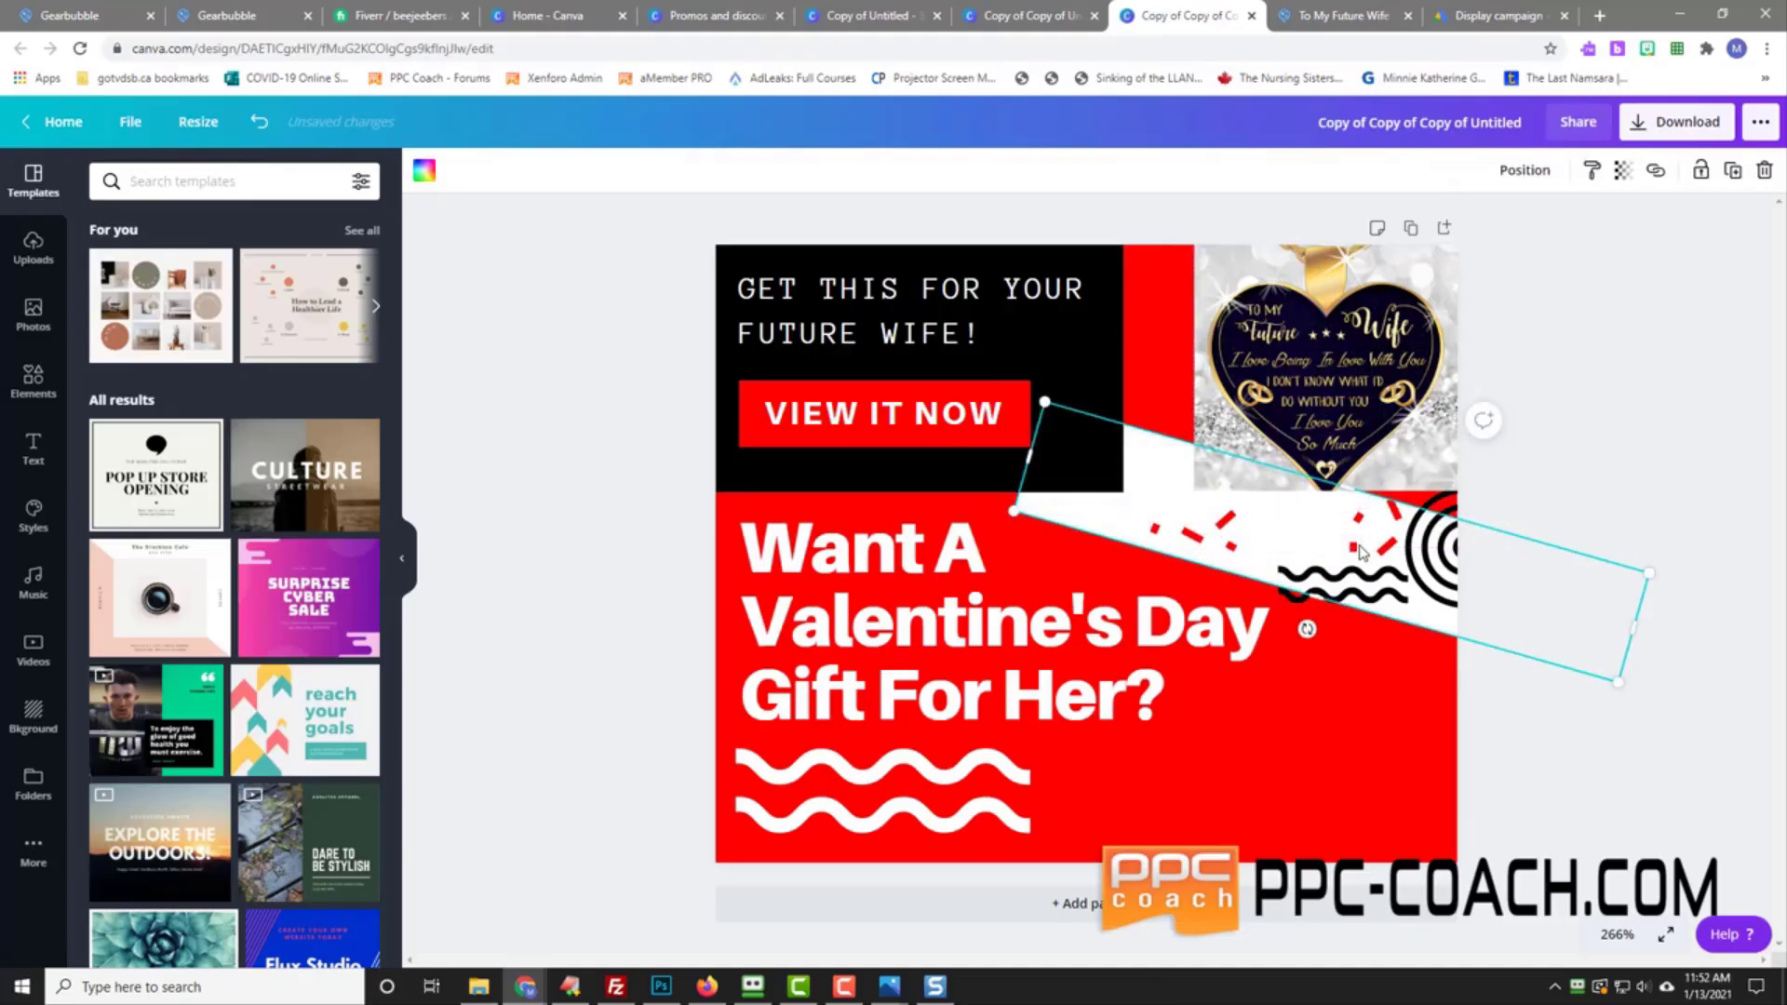
click(1387, 547)
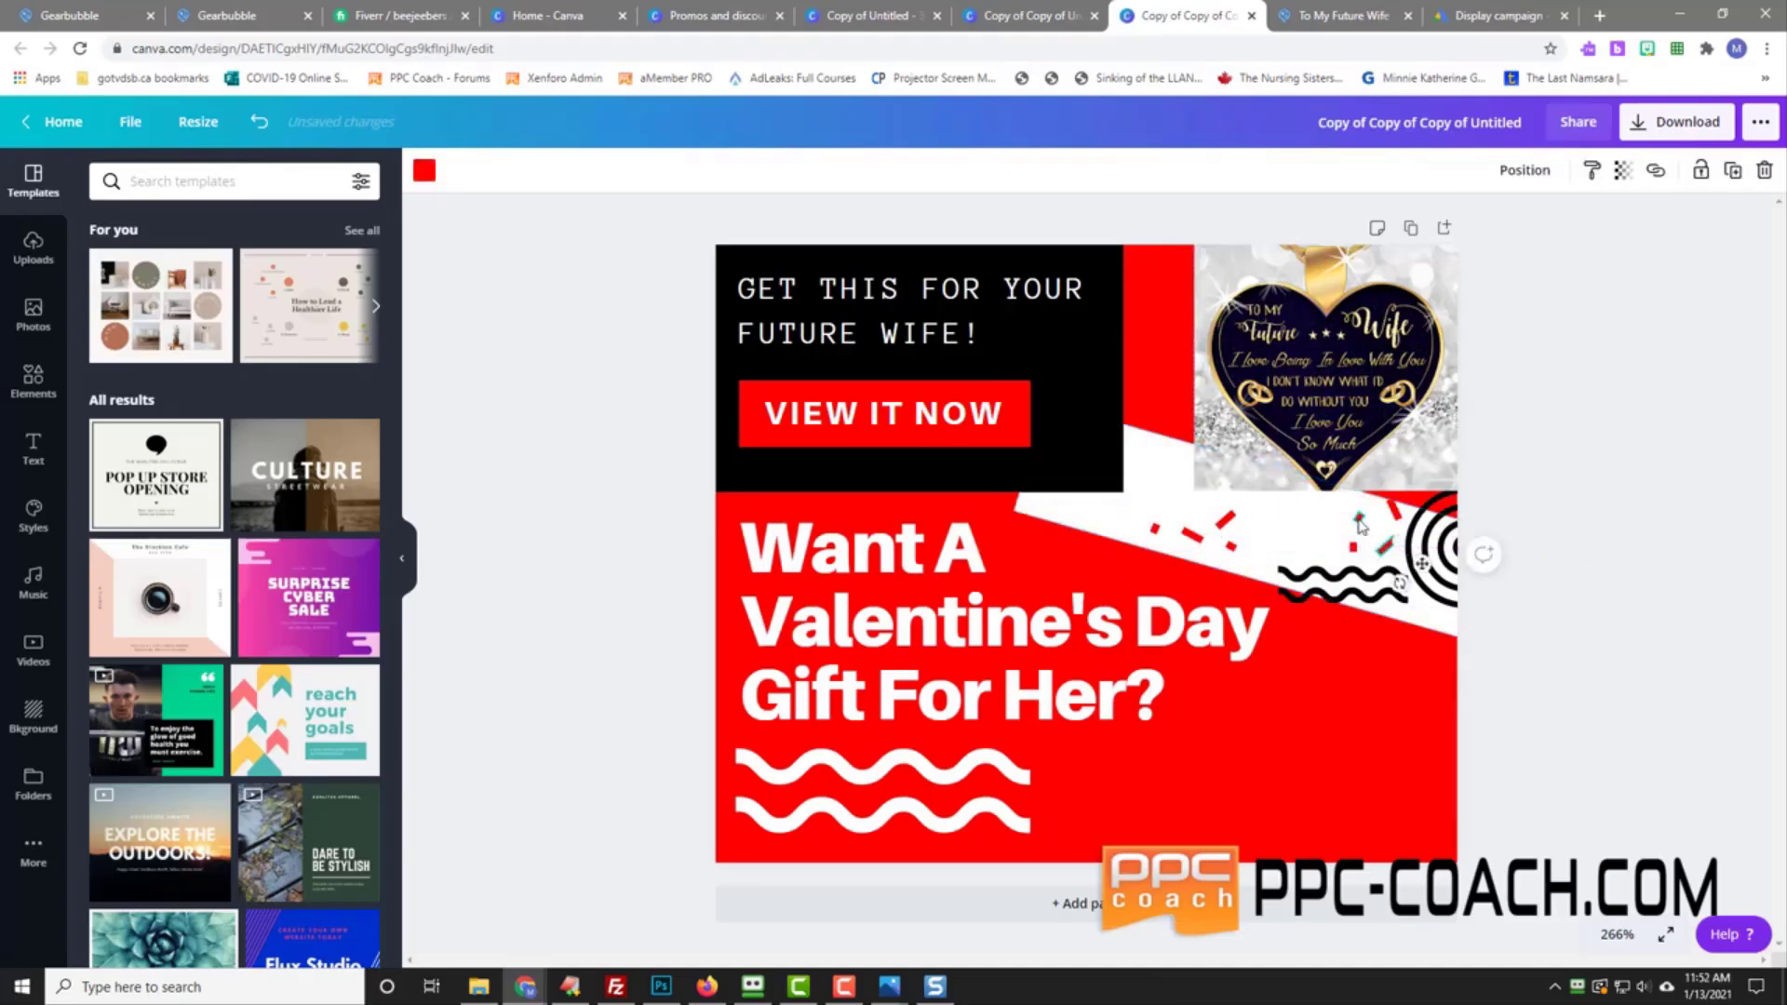
click(1345, 584)
mouse_move(1316, 561)
mouse_down()
mouse_move(1303, 757)
mouse_move(1298, 737)
mouse_up()
drag(1438, 552, 1430, 579)
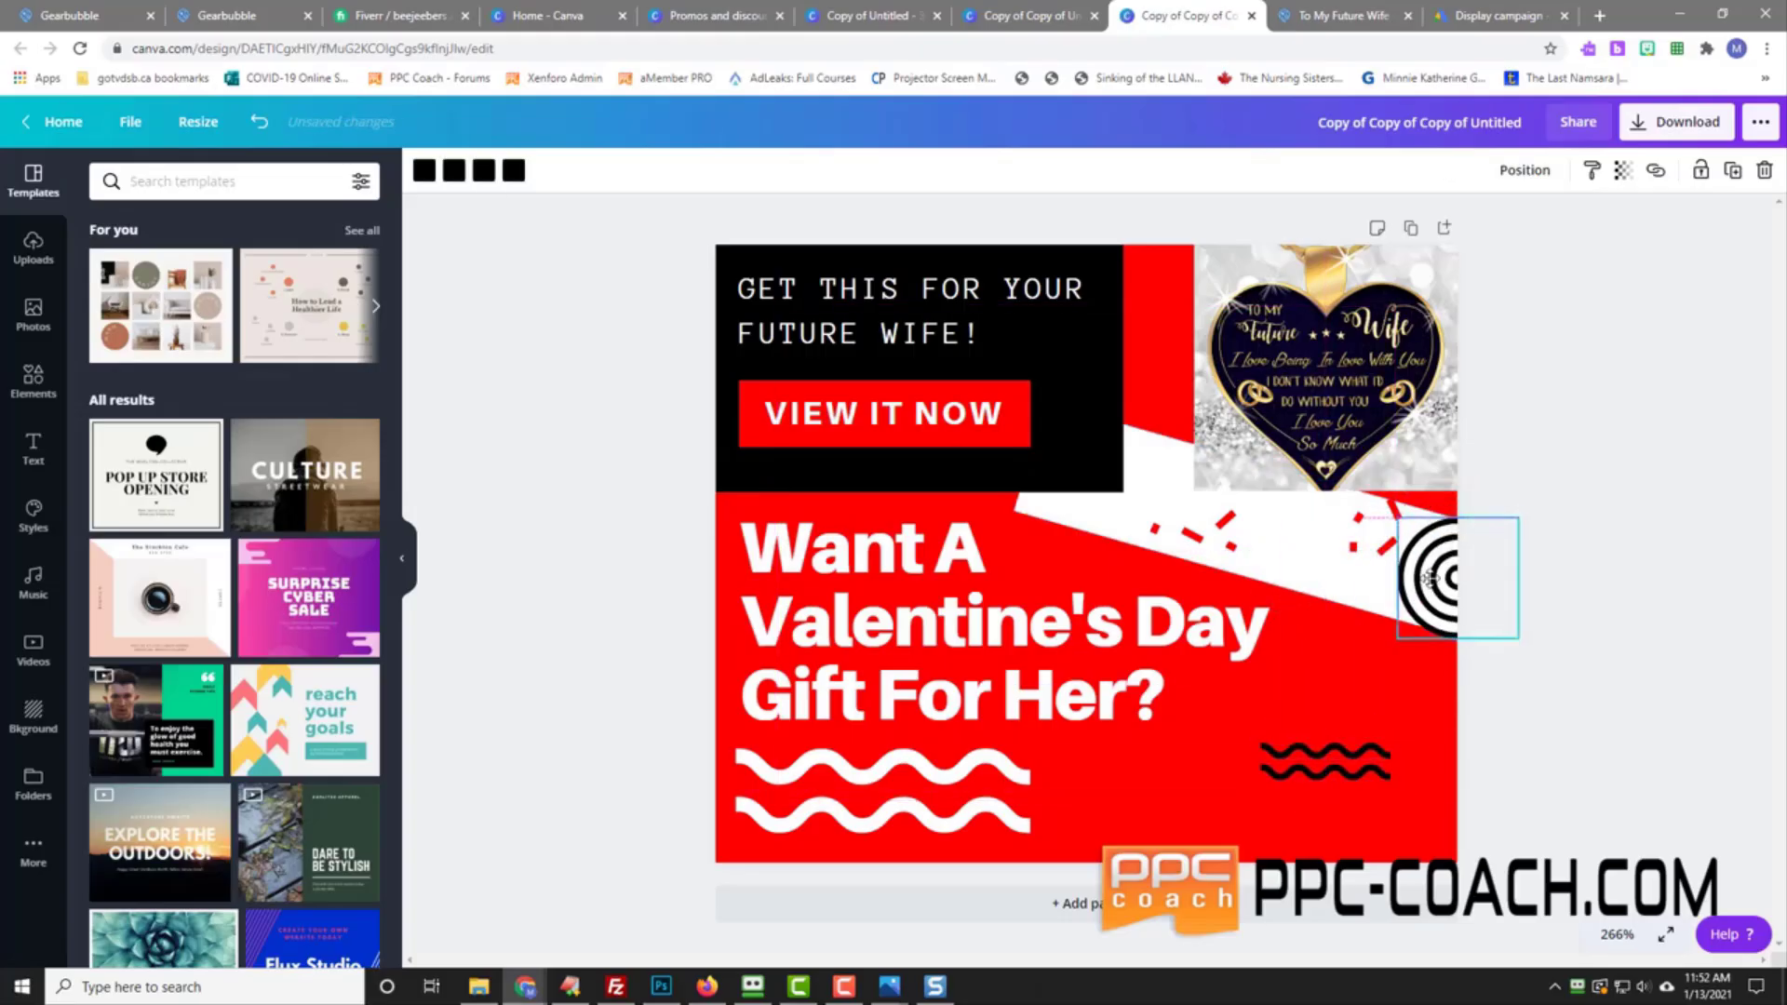
click(1696, 522)
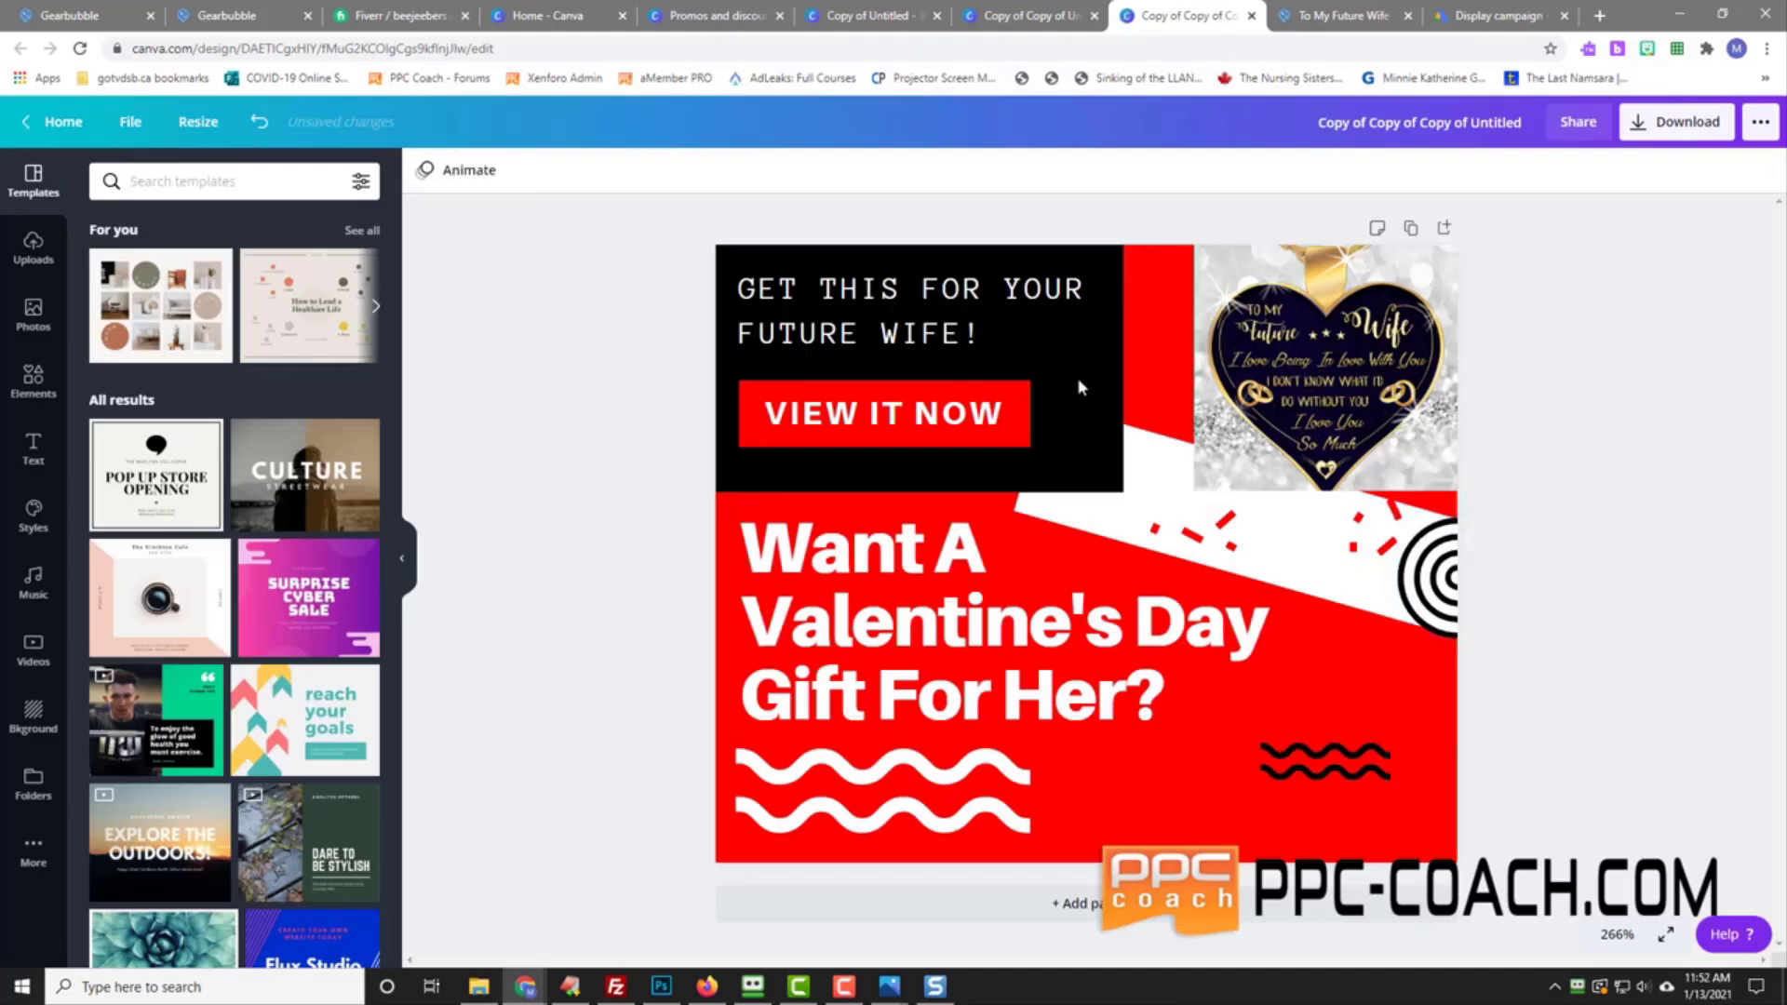
Step: Save the 300 × 250 banner into the Valentine's Day folder
click(131, 122)
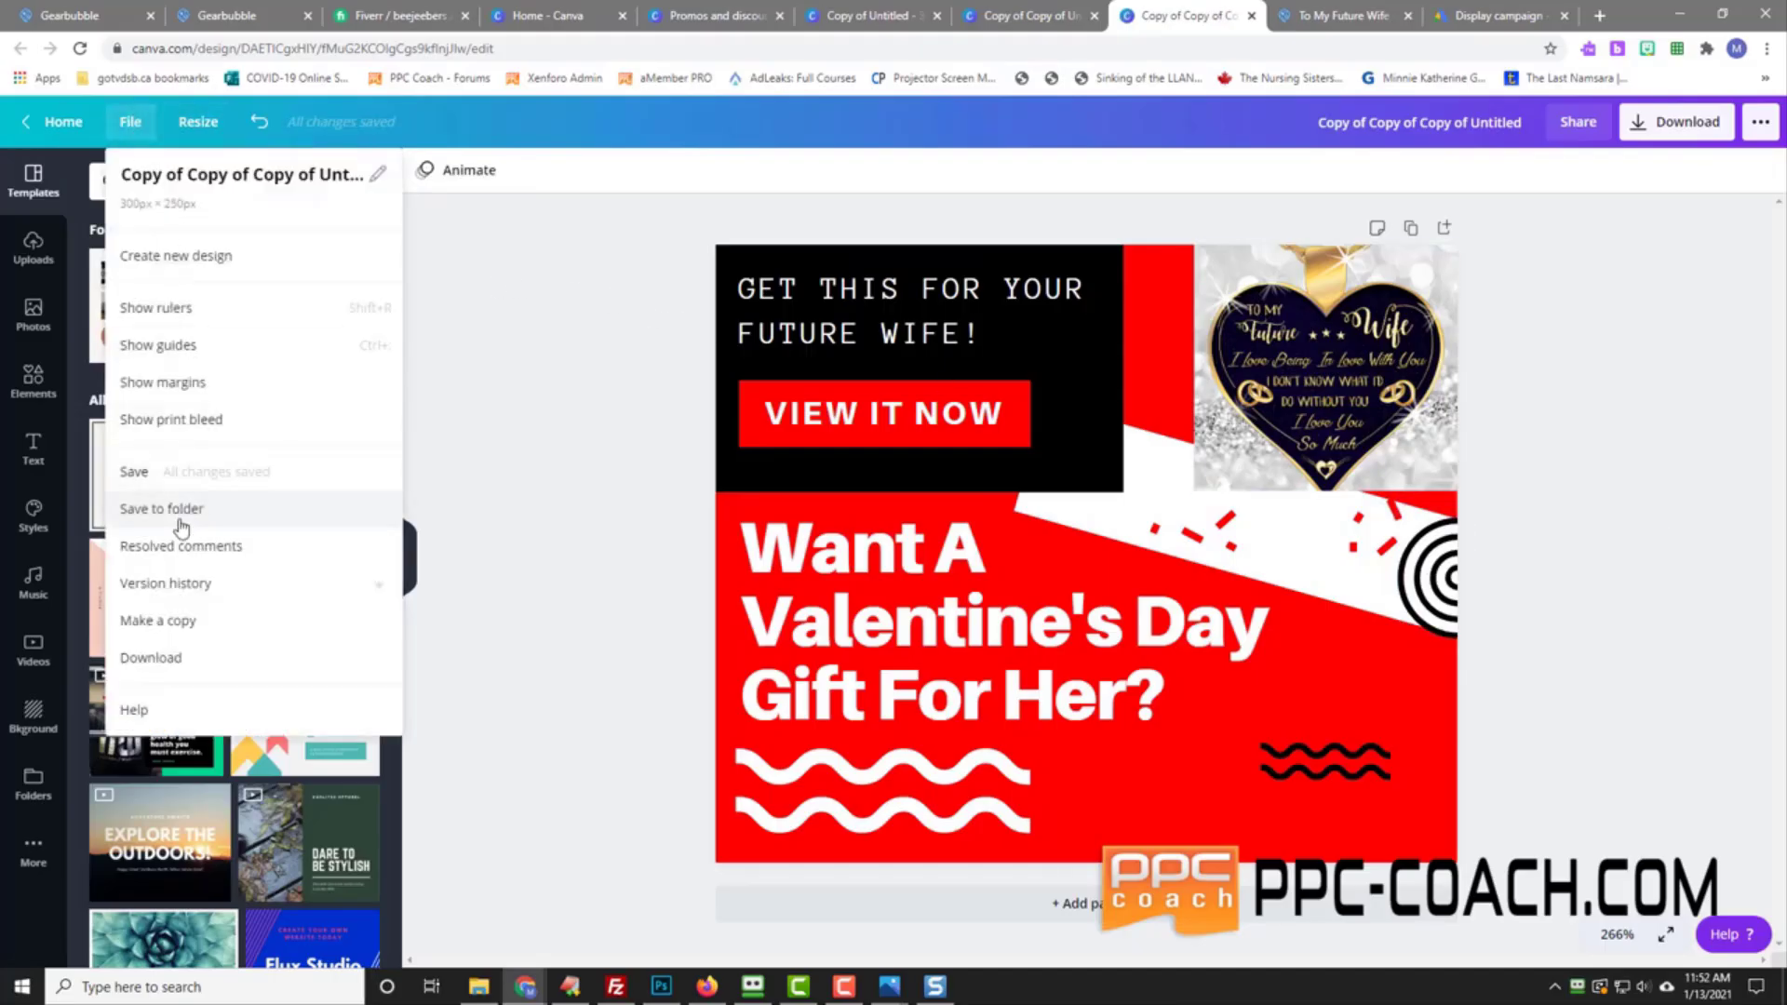
click(181, 526)
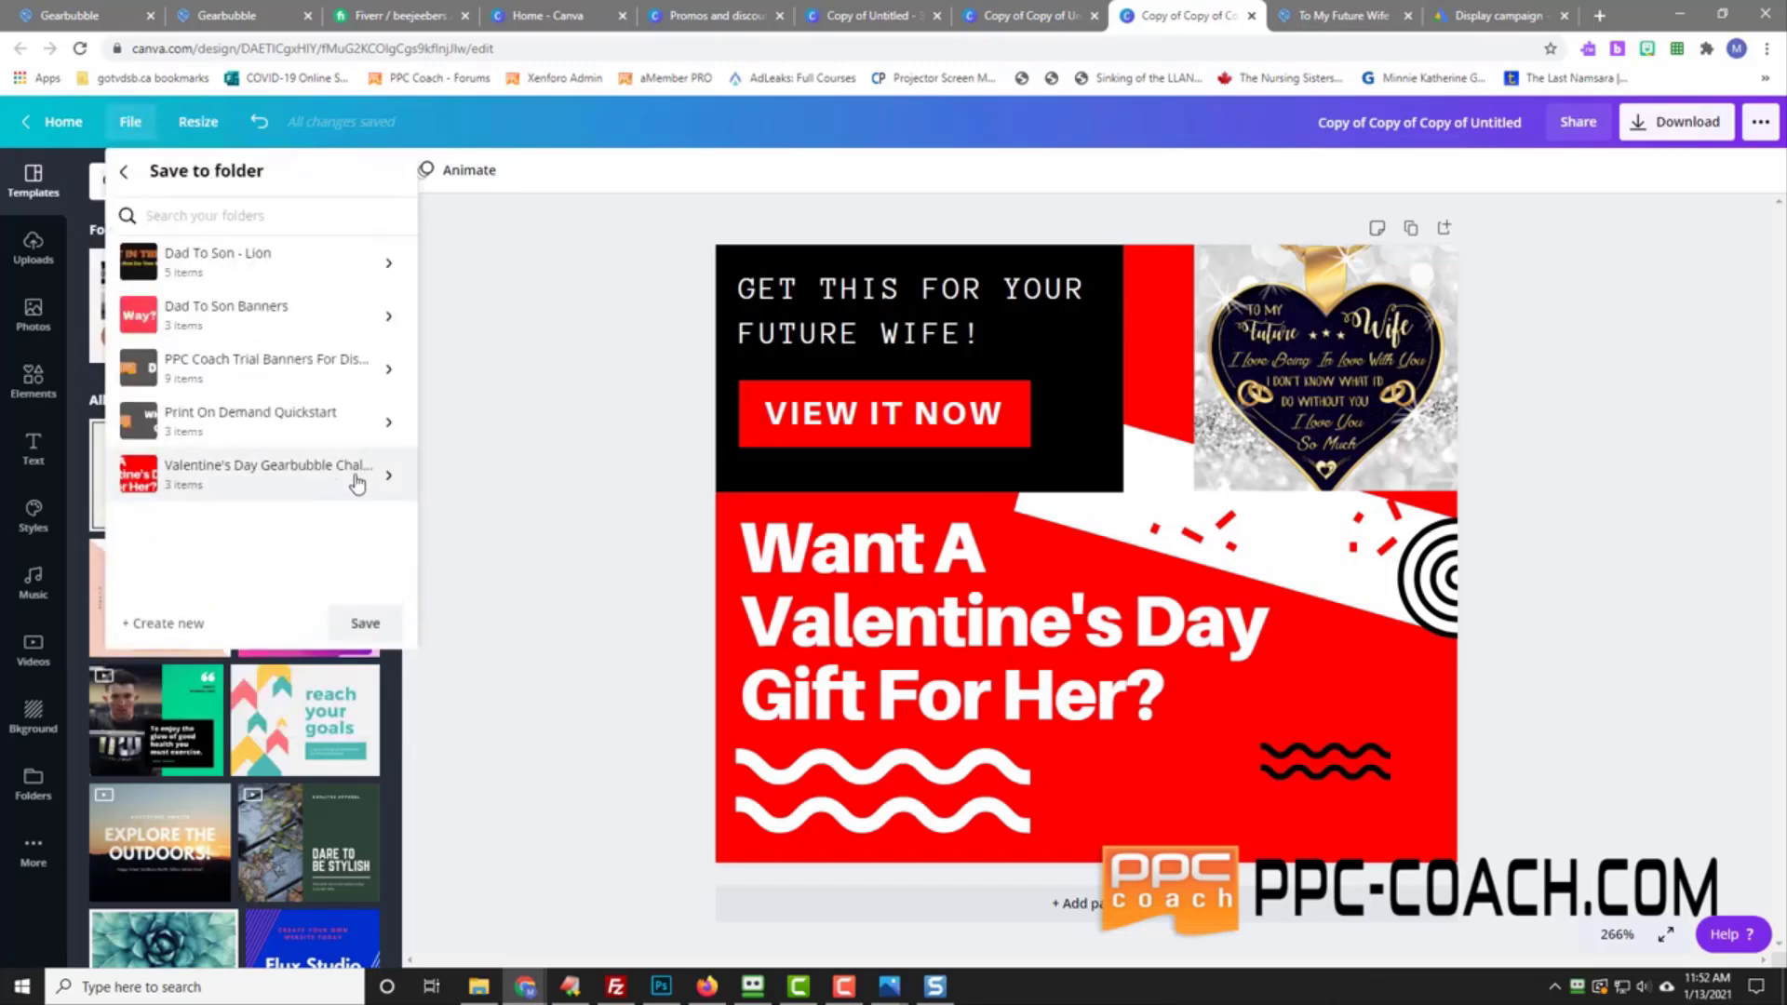
click(365, 623)
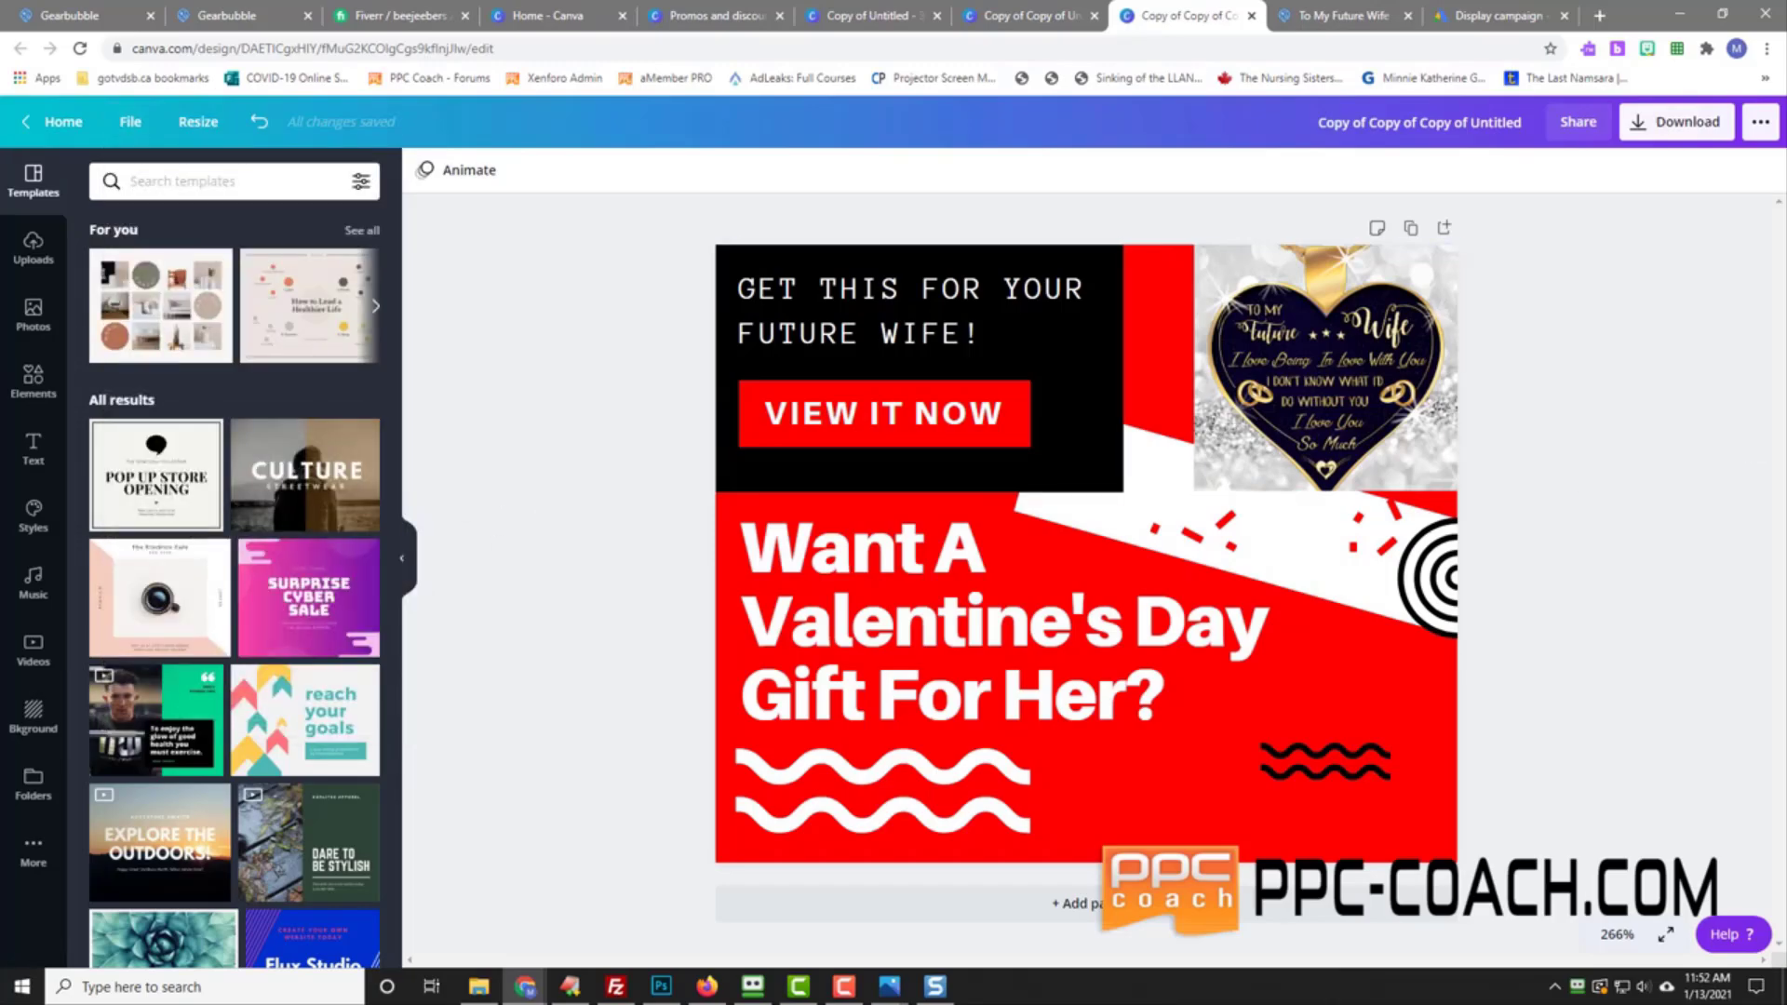
click(934, 986)
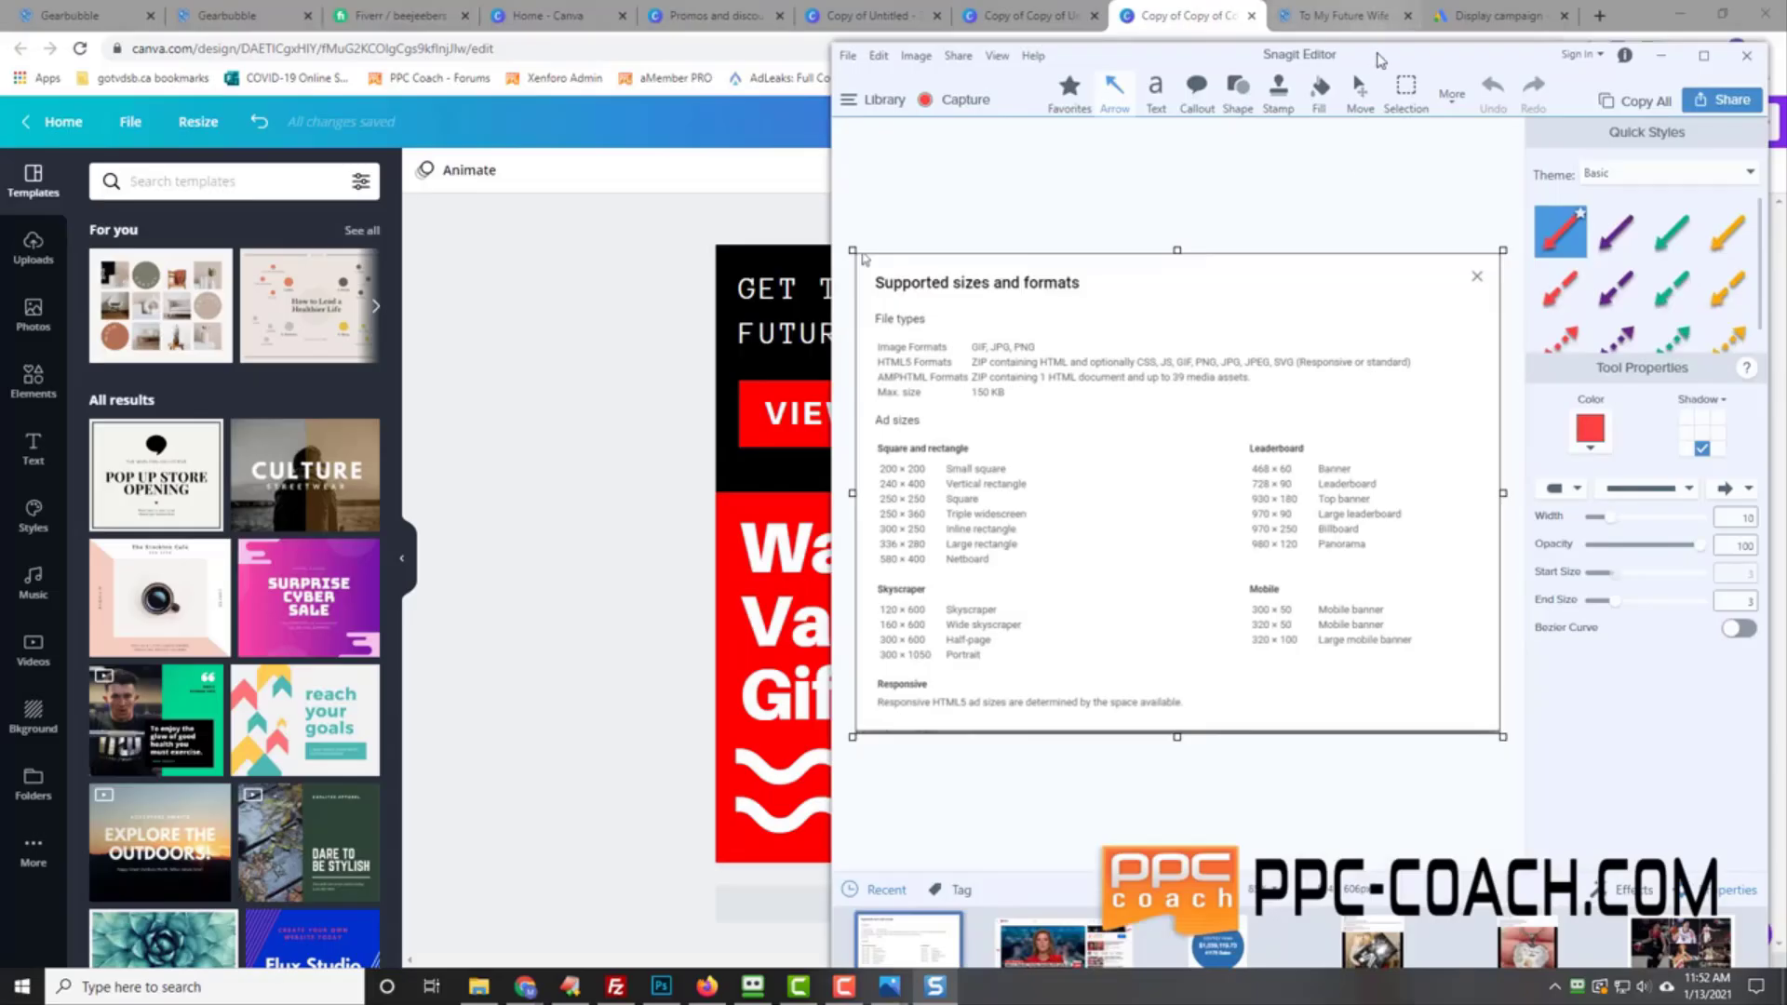
drag(1381, 60, 1786, 98)
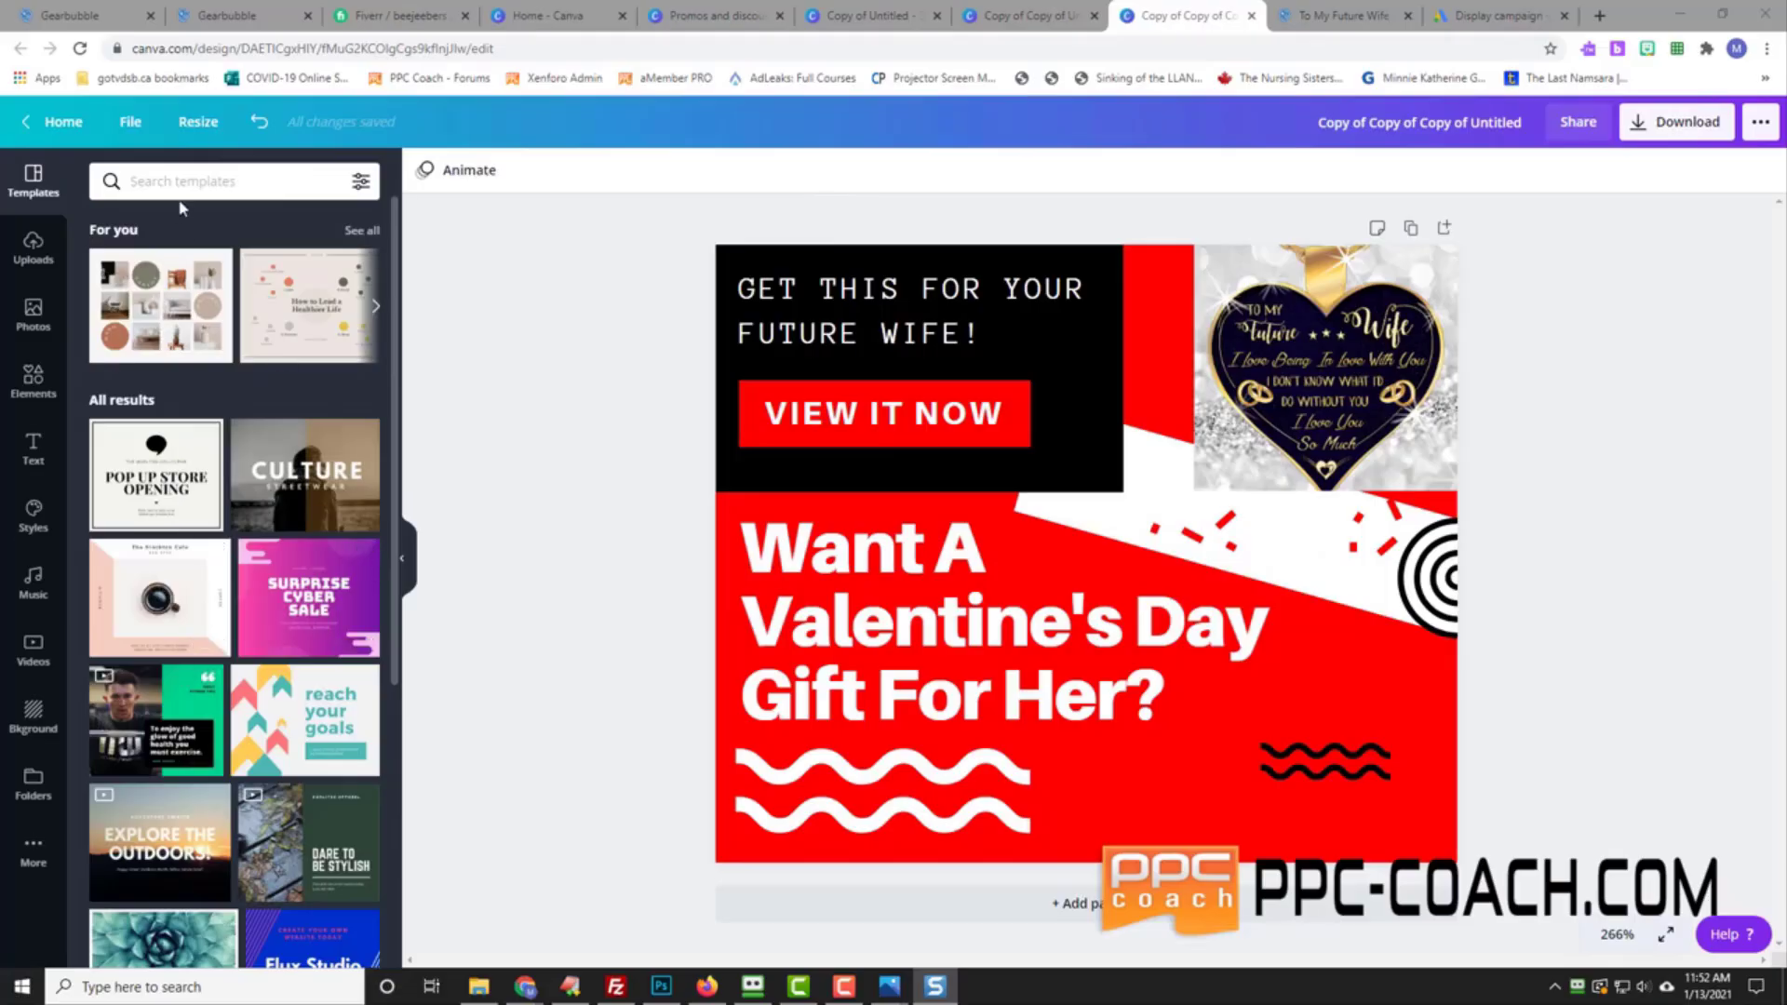
Step: Download the 300 × 250 and 300 × 50 banners as PNG files
click(131, 122)
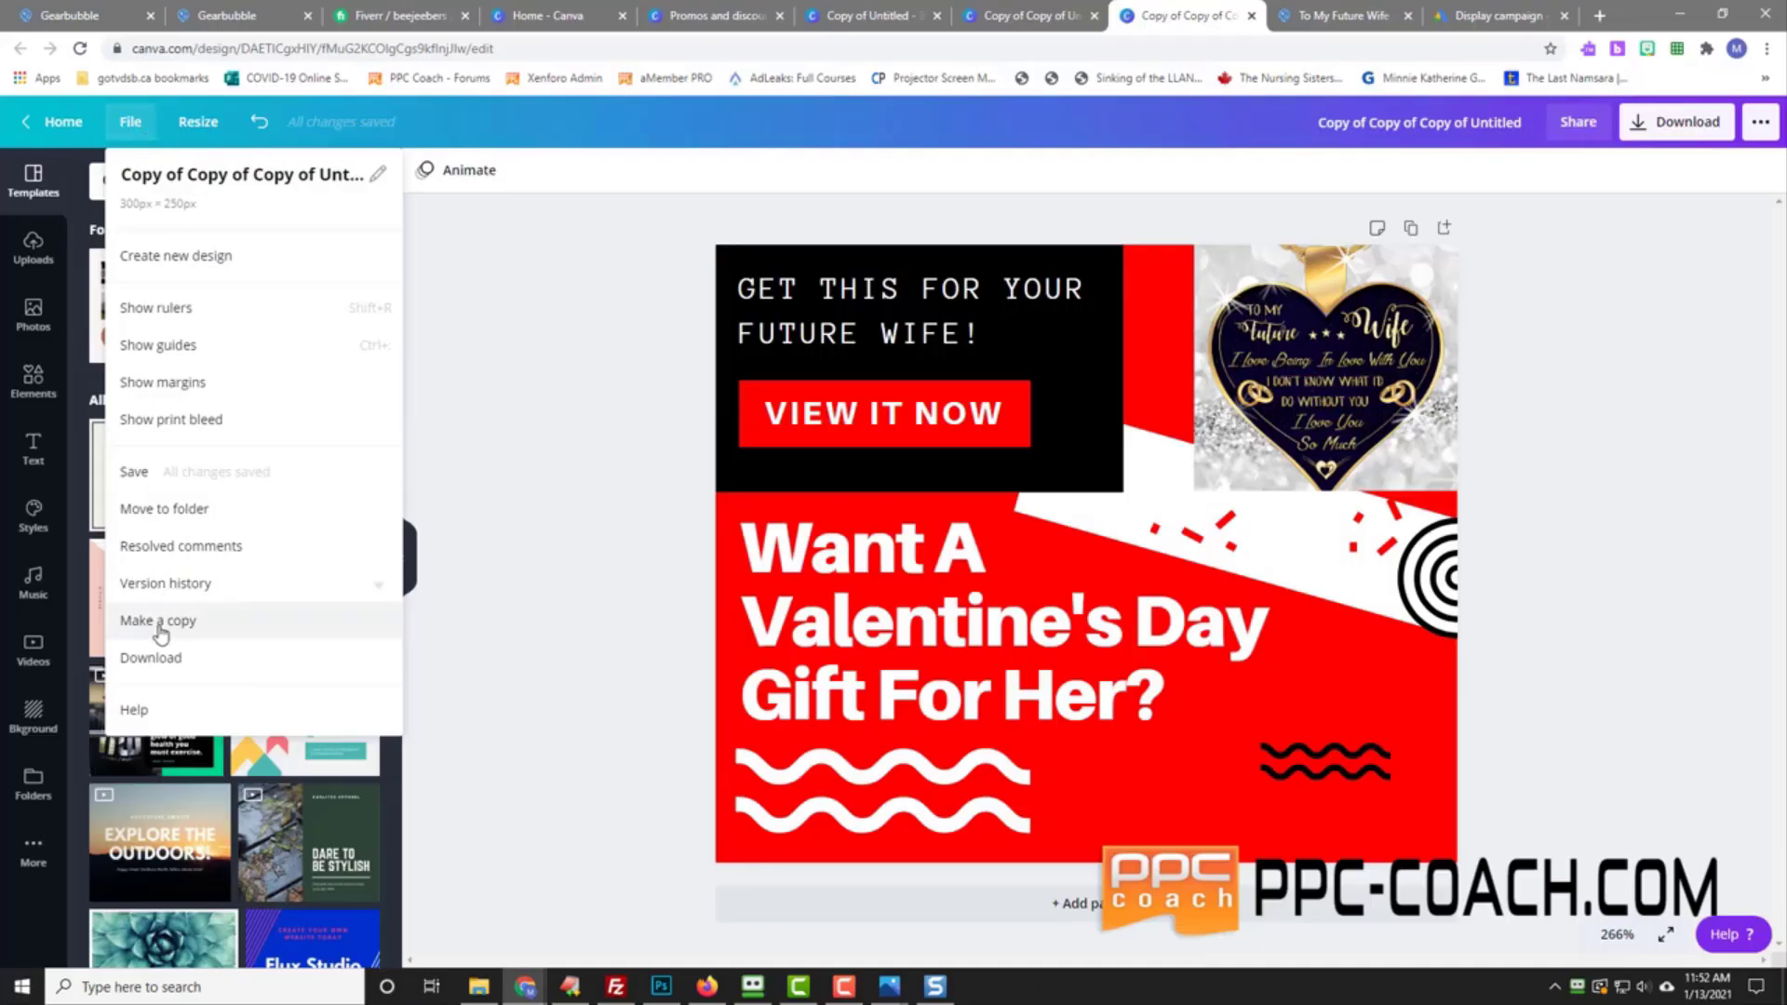
click(149, 657)
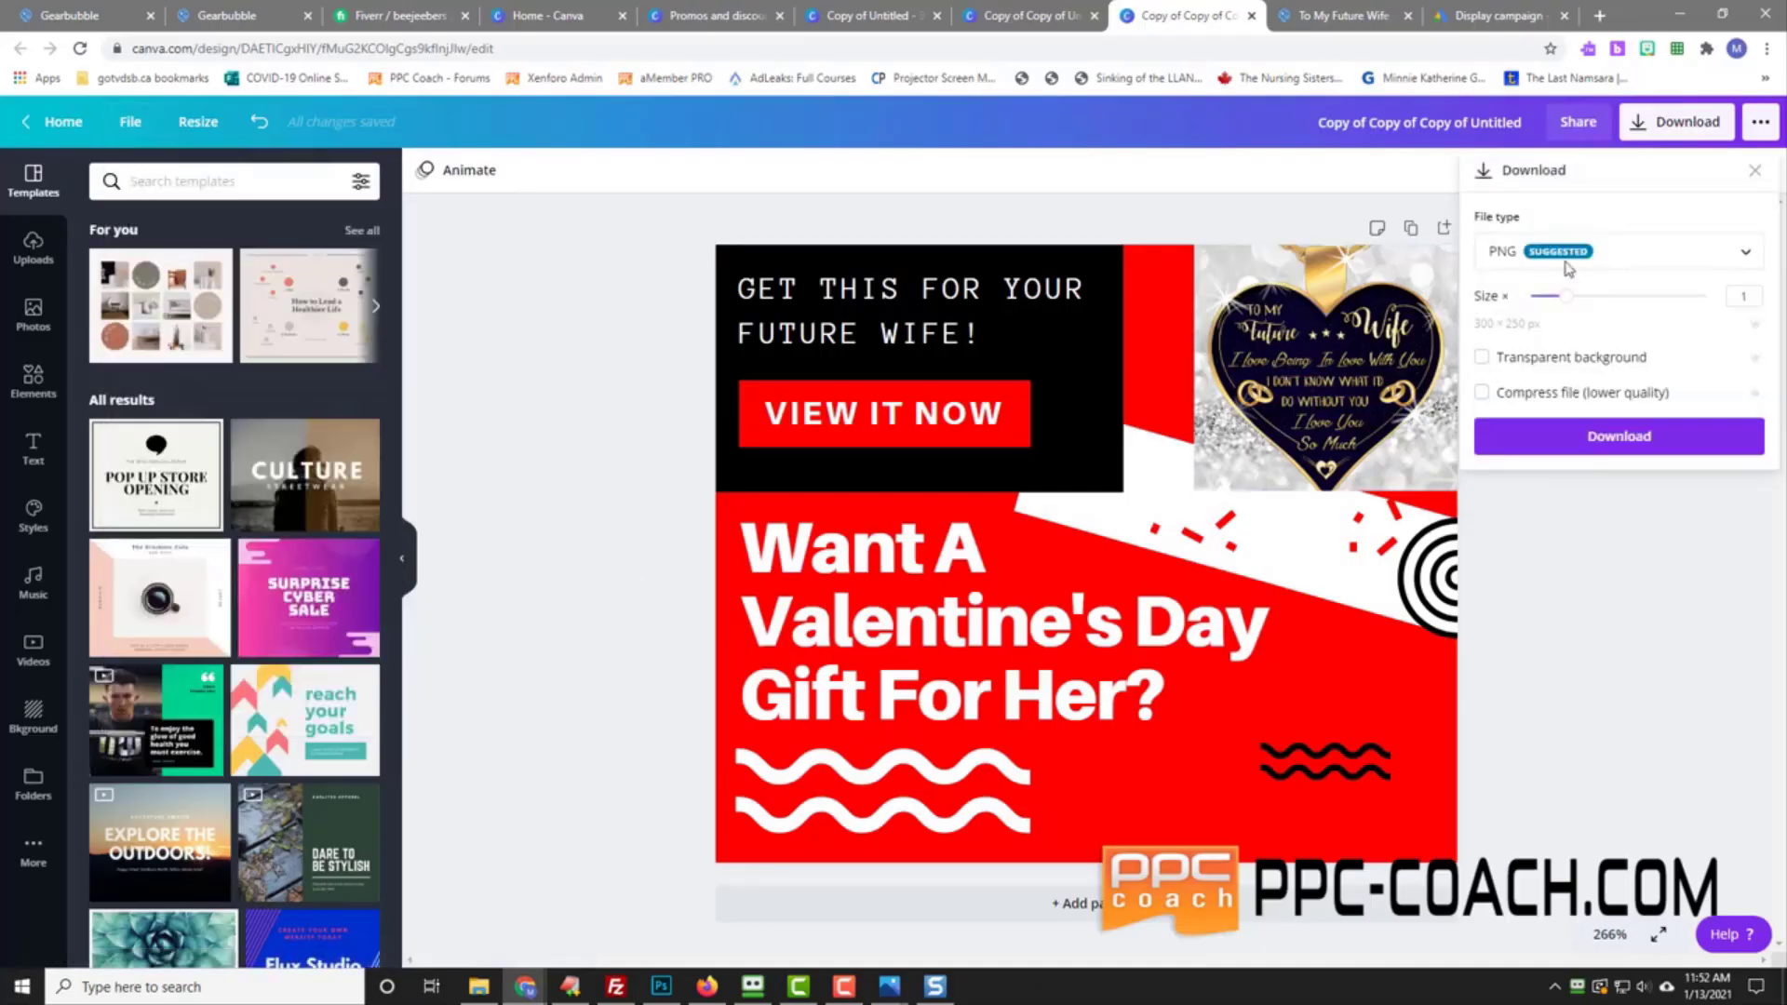
click(1589, 438)
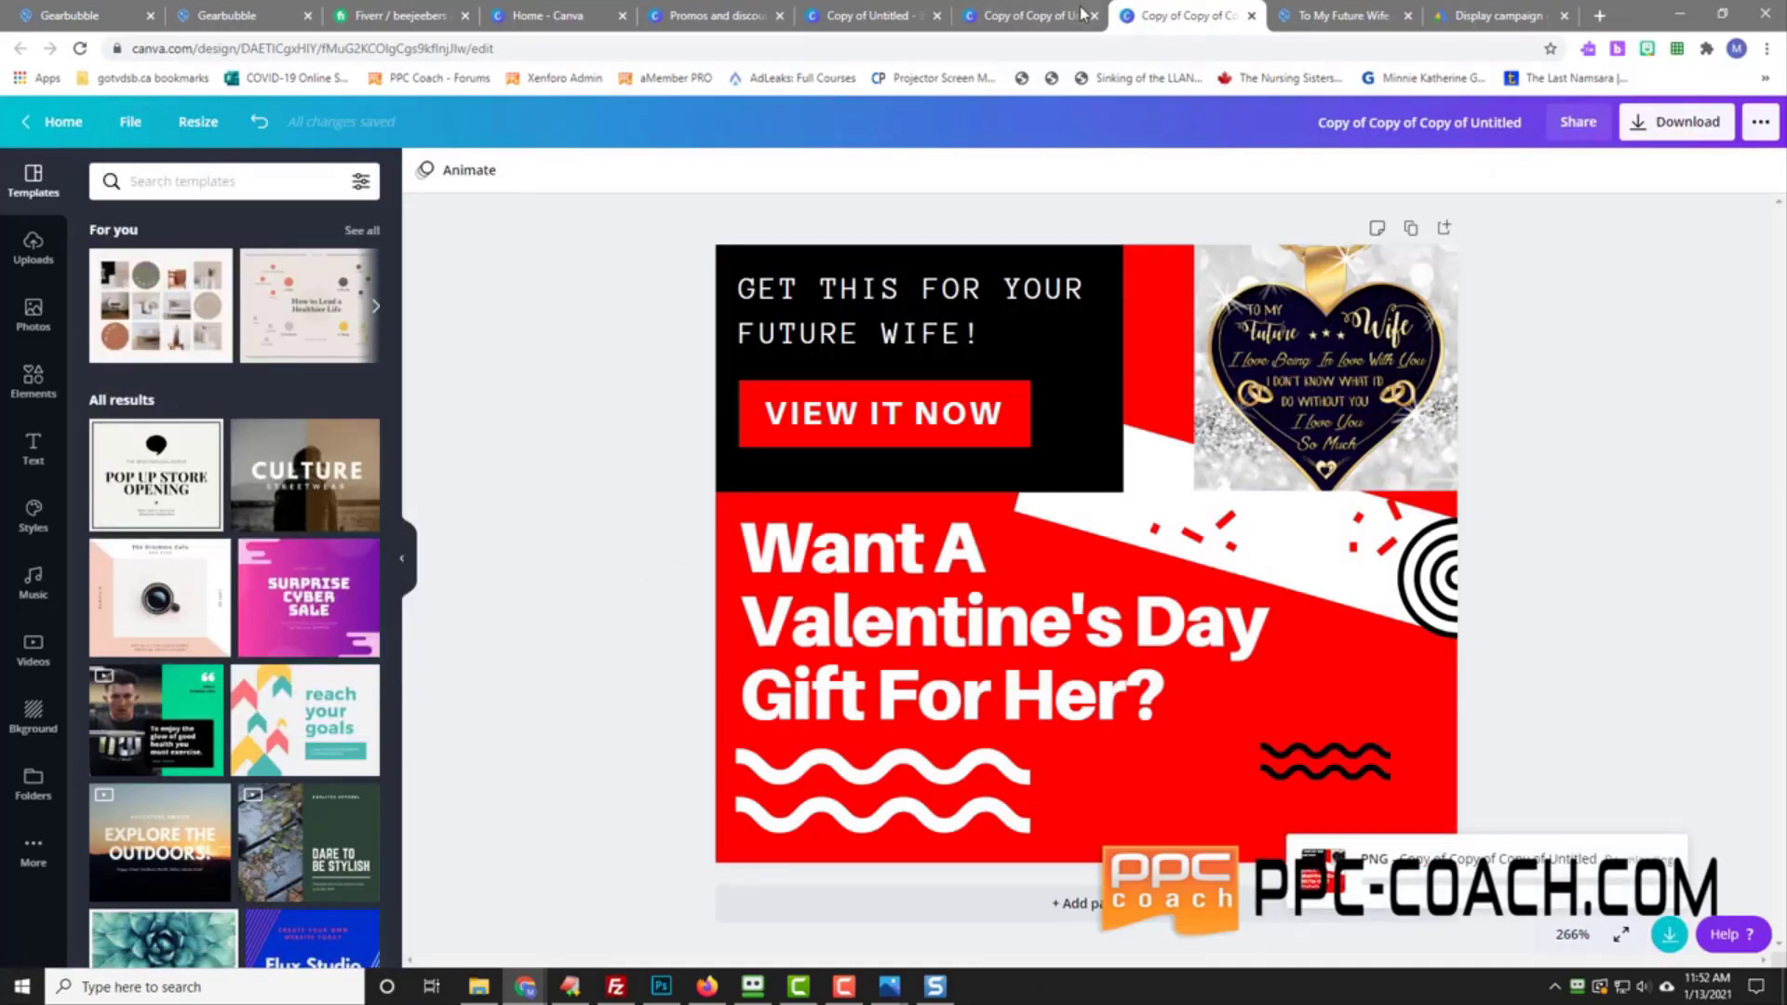
click(1040, 13)
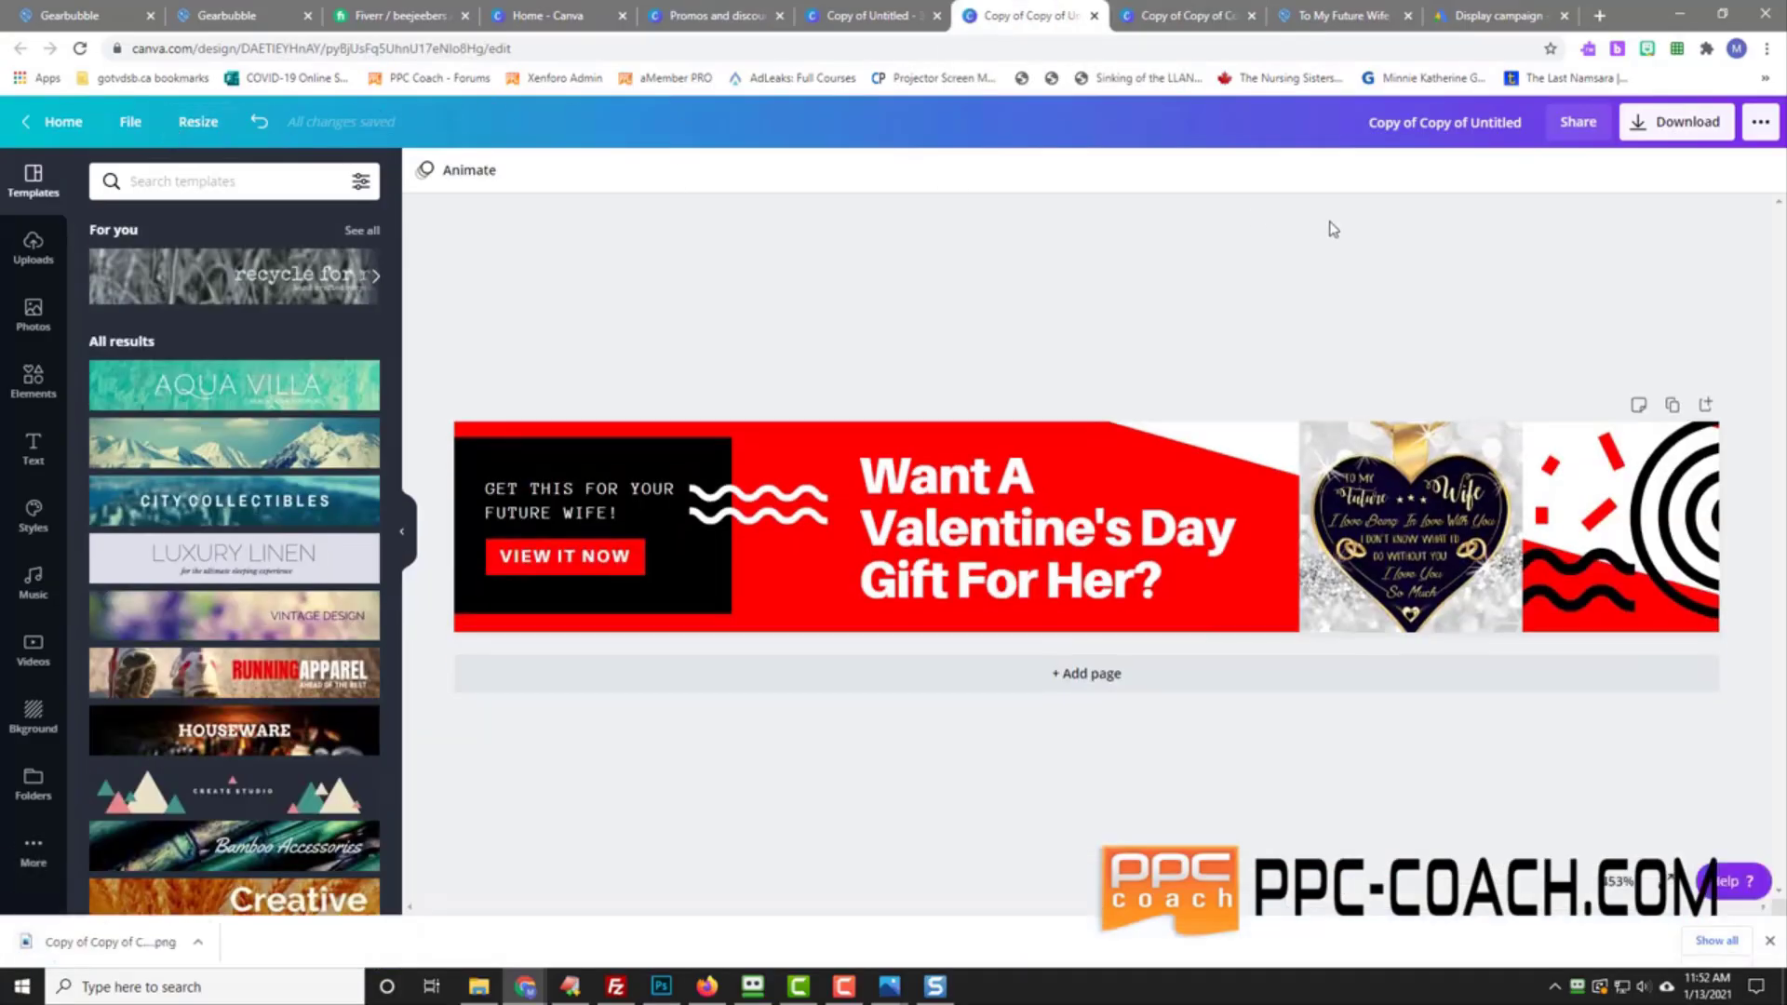
click(131, 124)
click(199, 651)
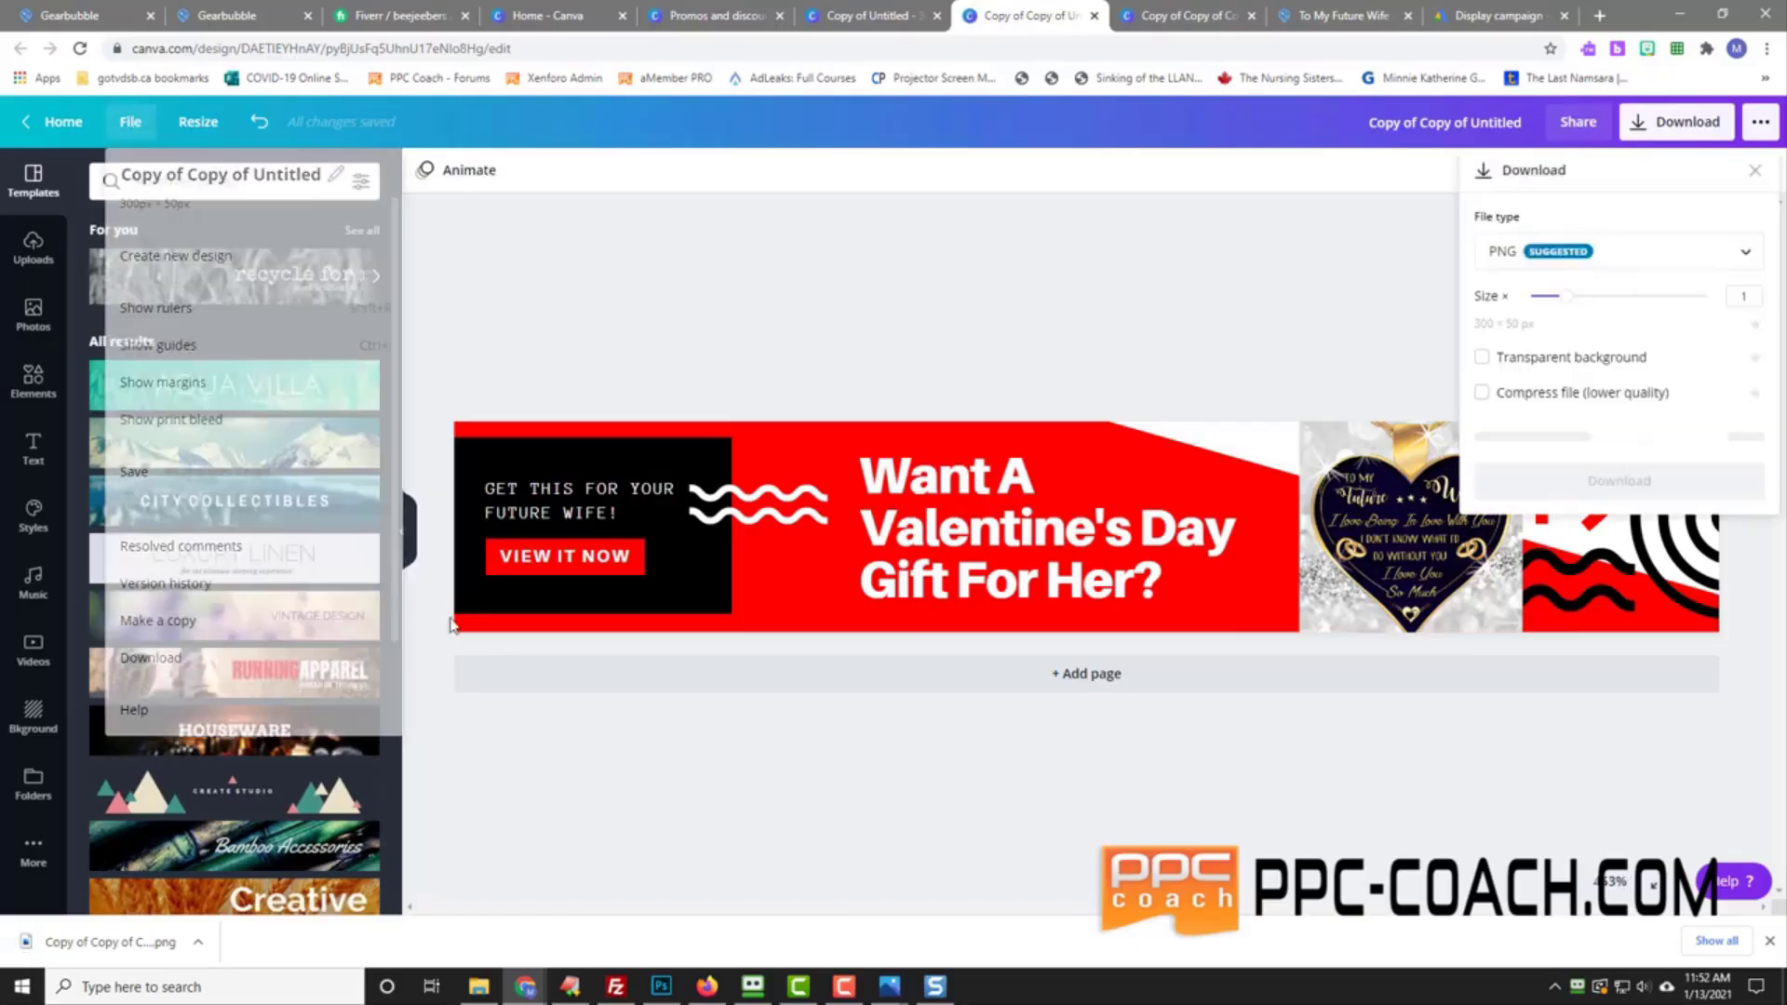
click(1557, 444)
Step: Download the Copy of Untitled banner as a PNG
click(853, 17)
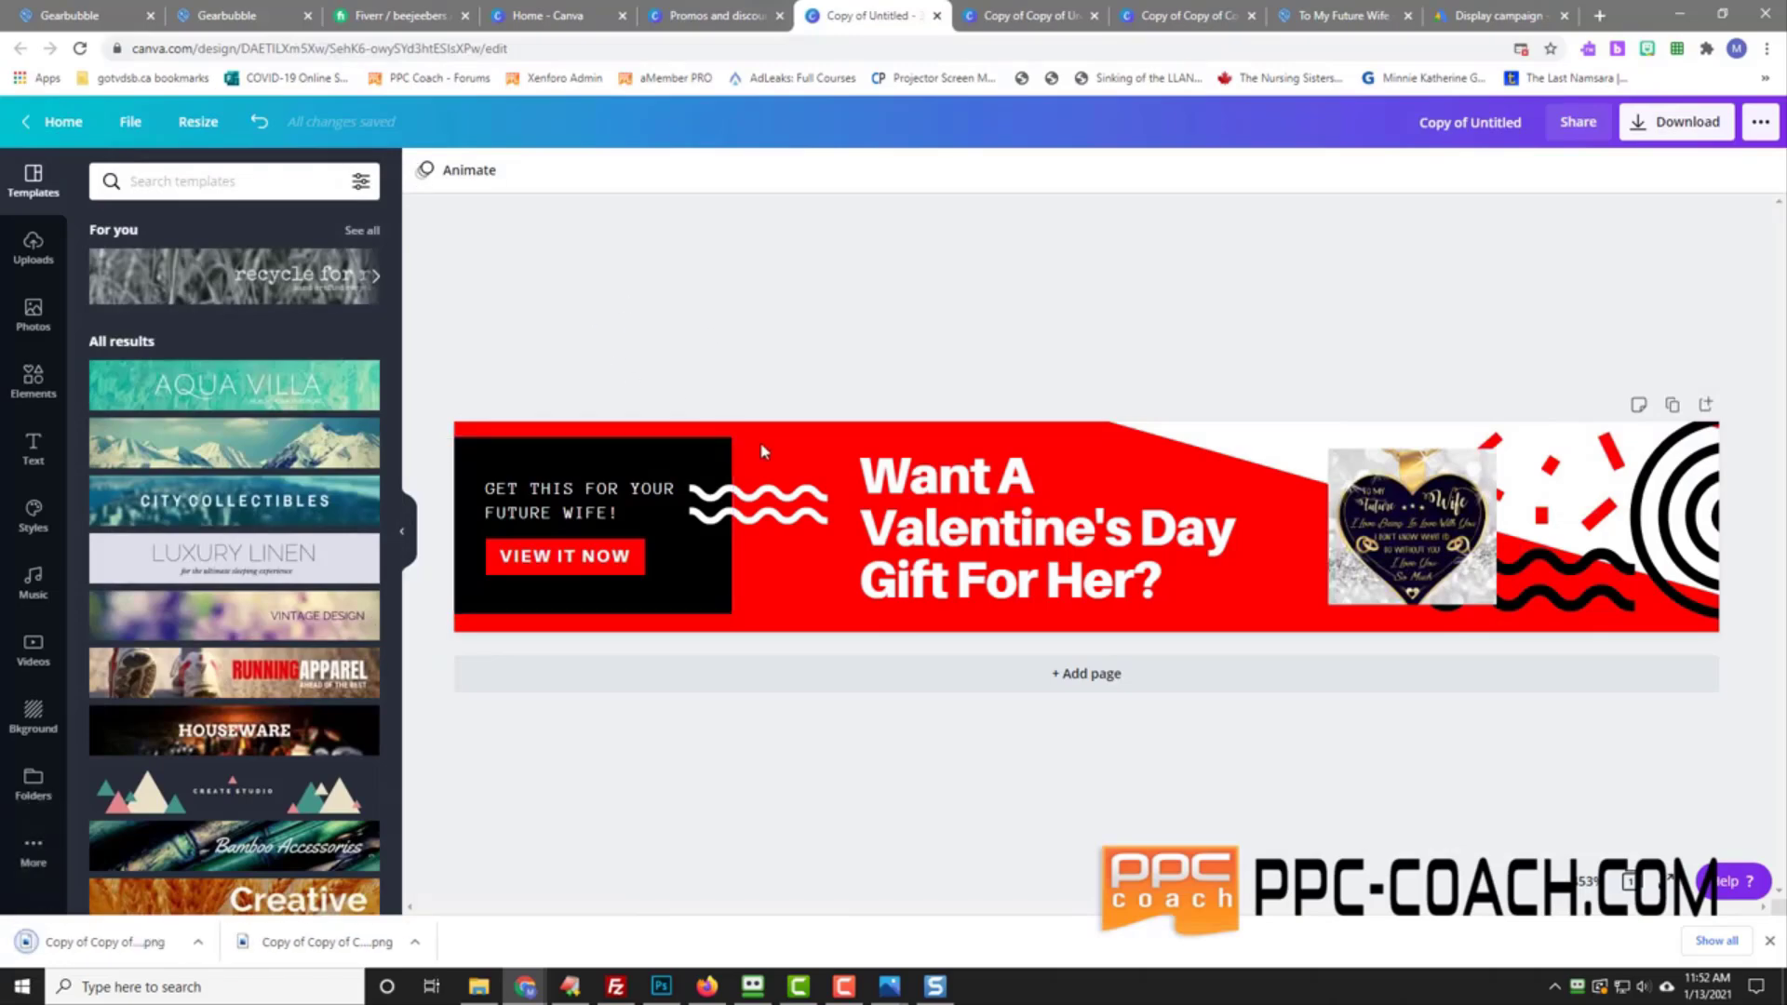
click(196, 123)
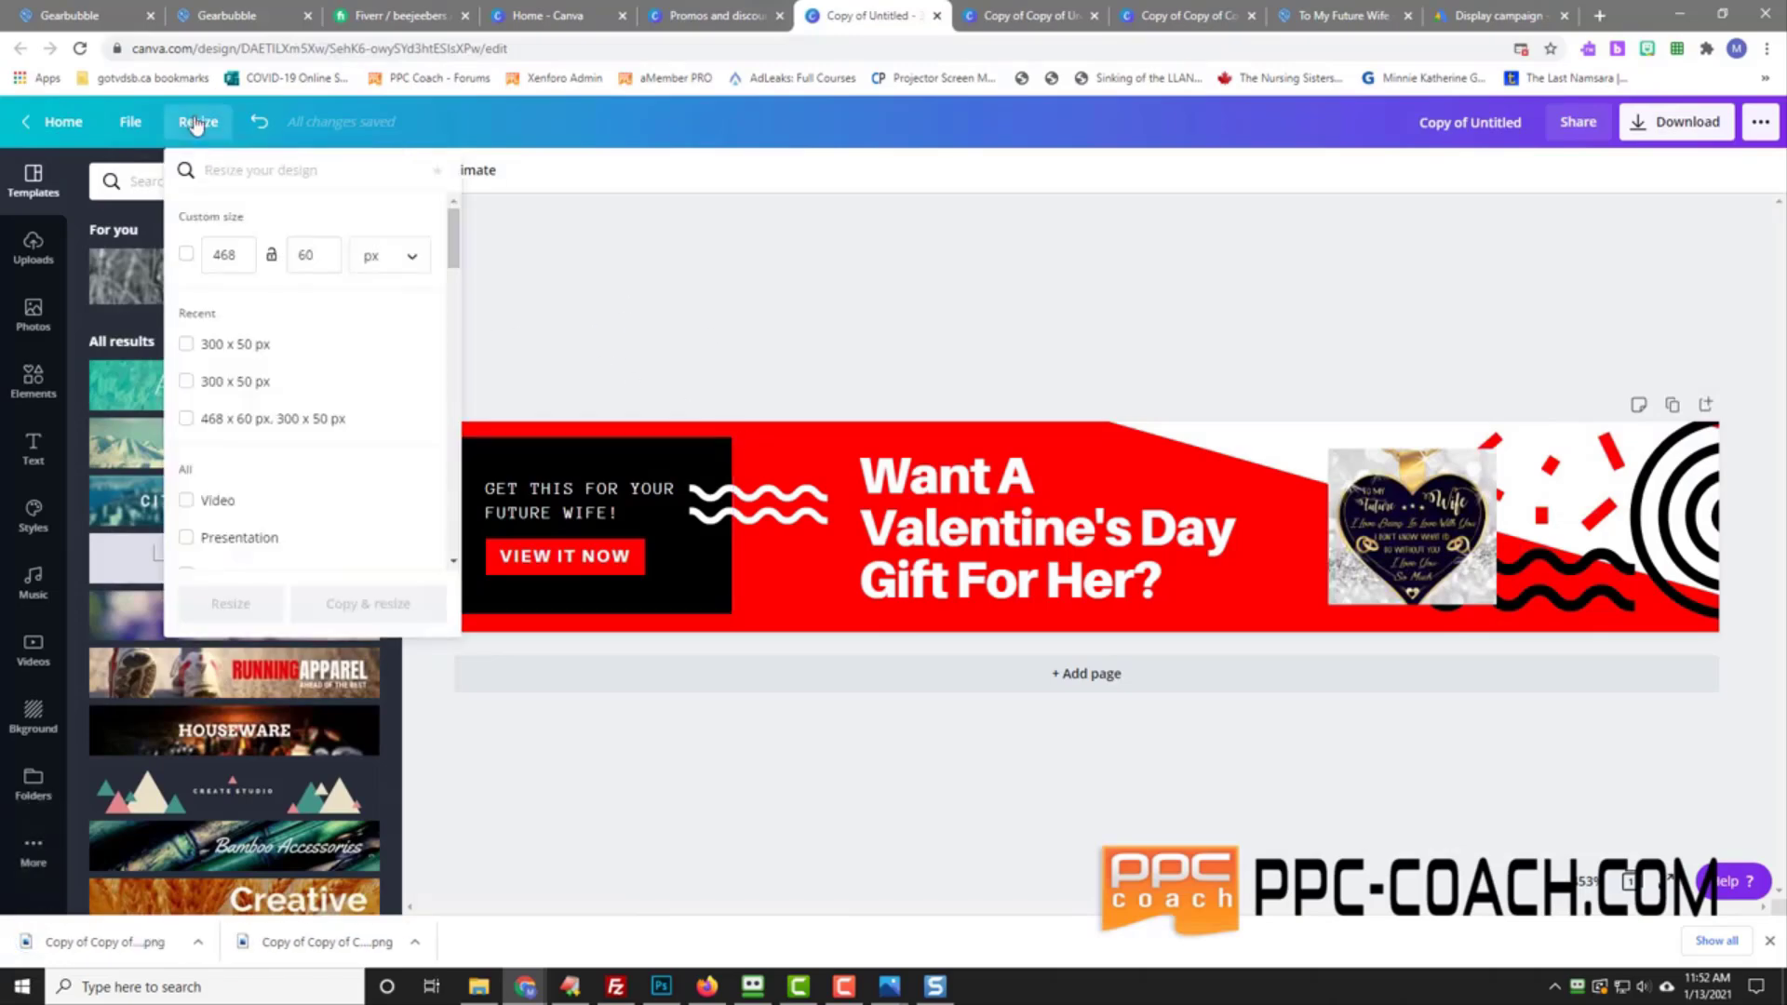
click(195, 126)
click(129, 126)
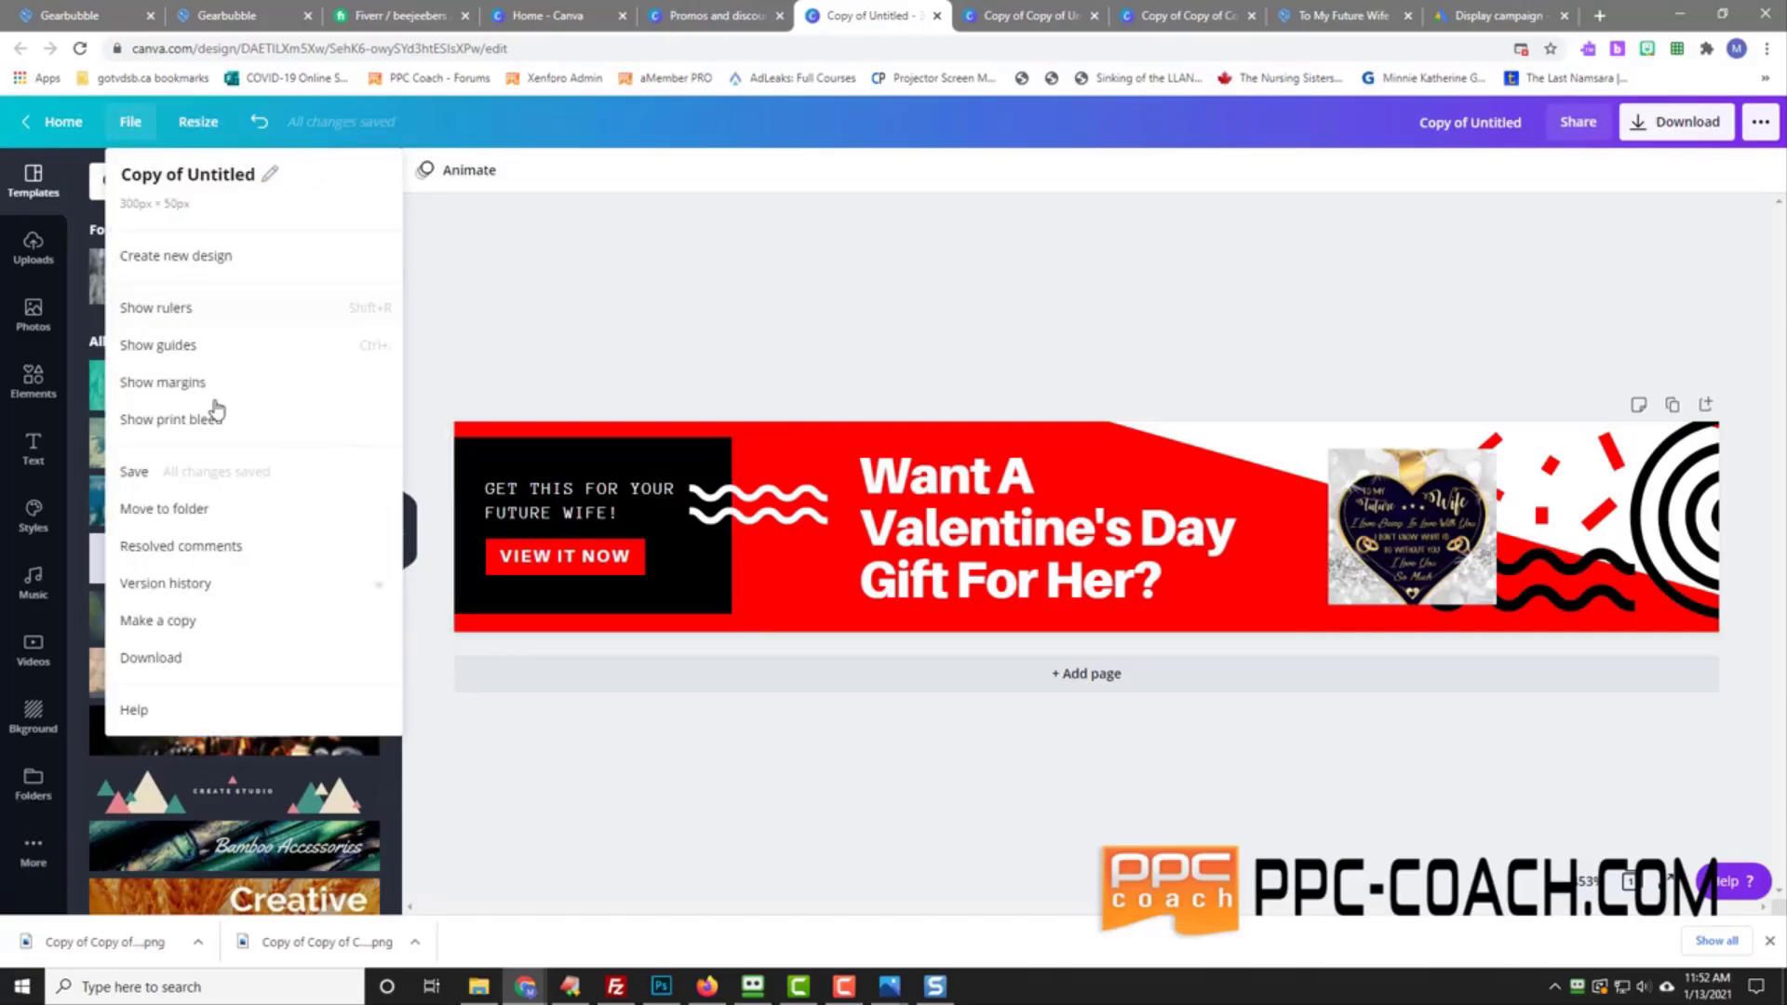
click(188, 661)
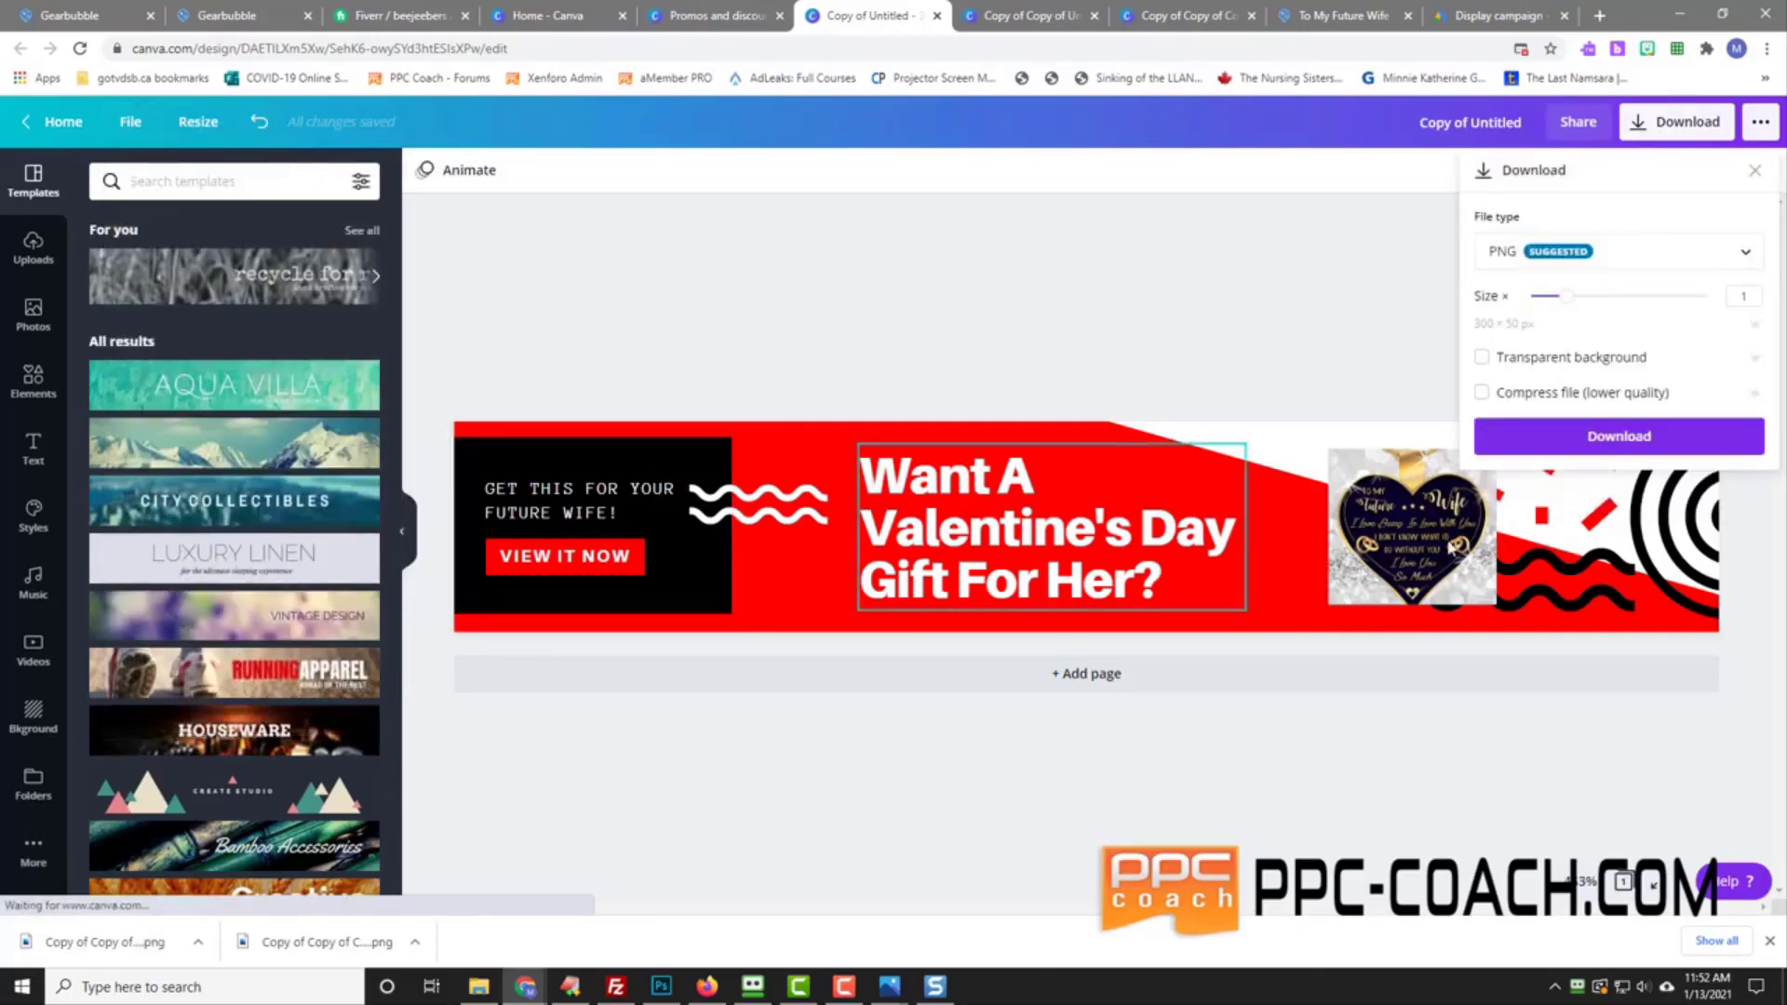
click(1620, 438)
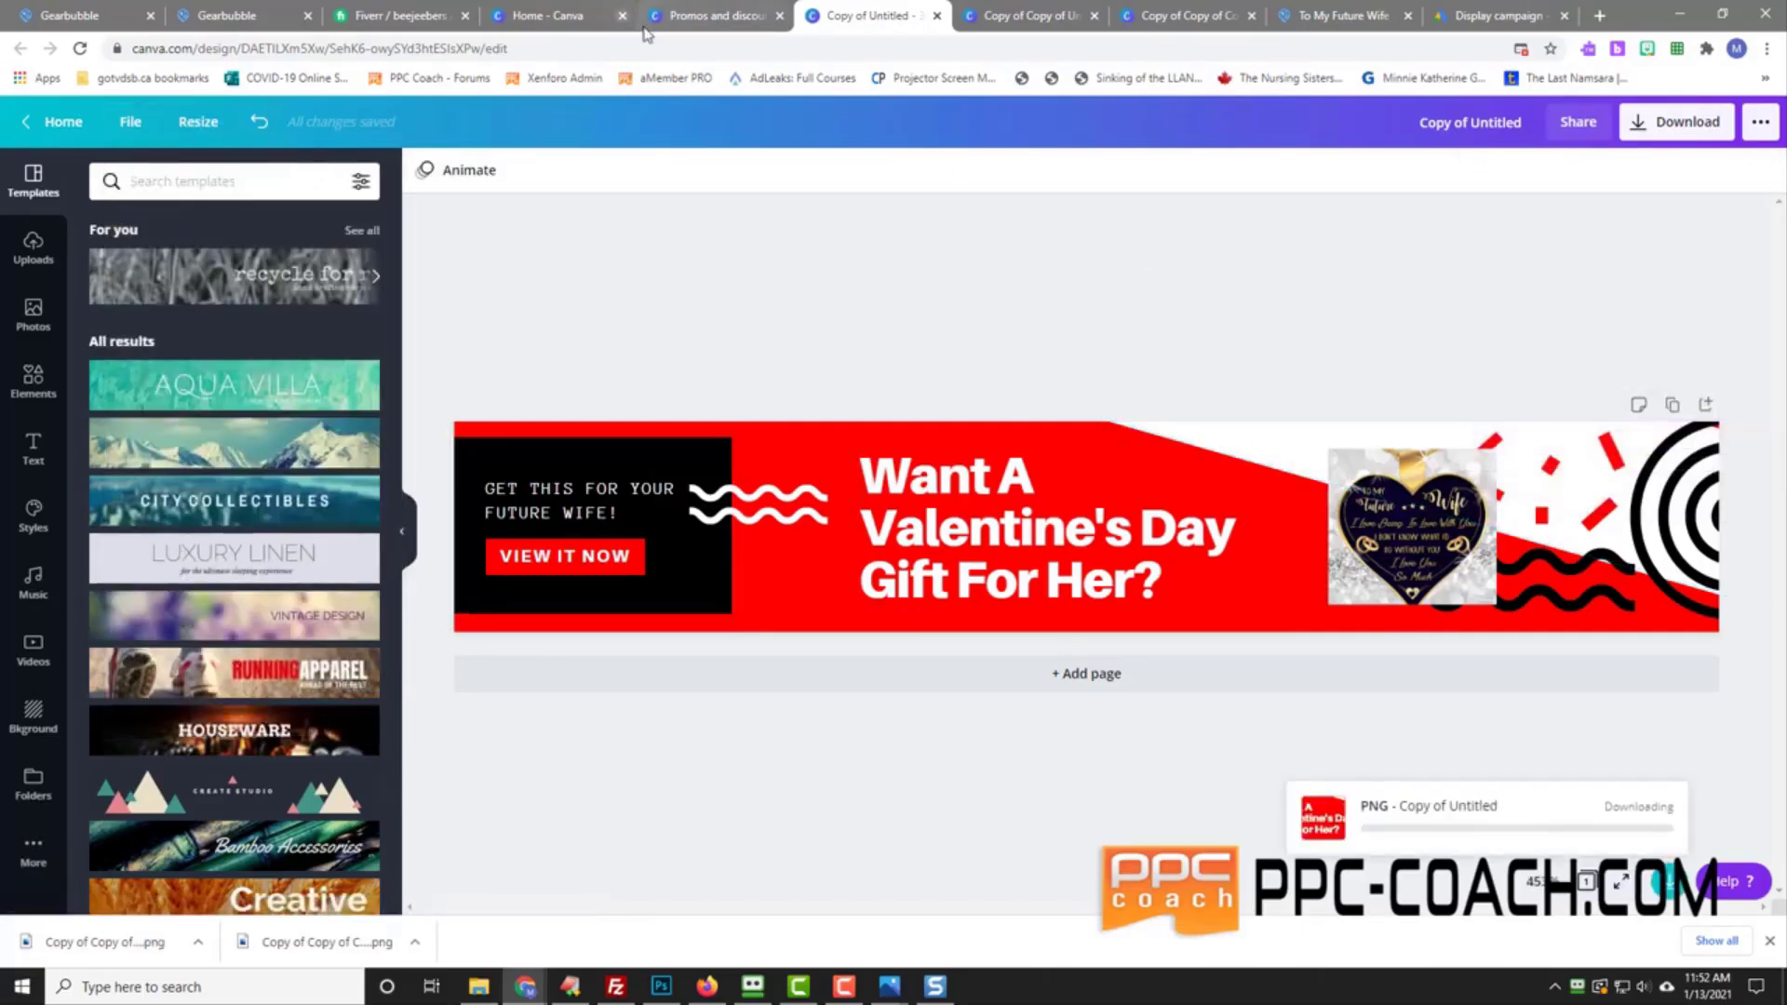
Step: Download the 468 × 60 'Promos and discounts await!' banner as a PNG
click(674, 19)
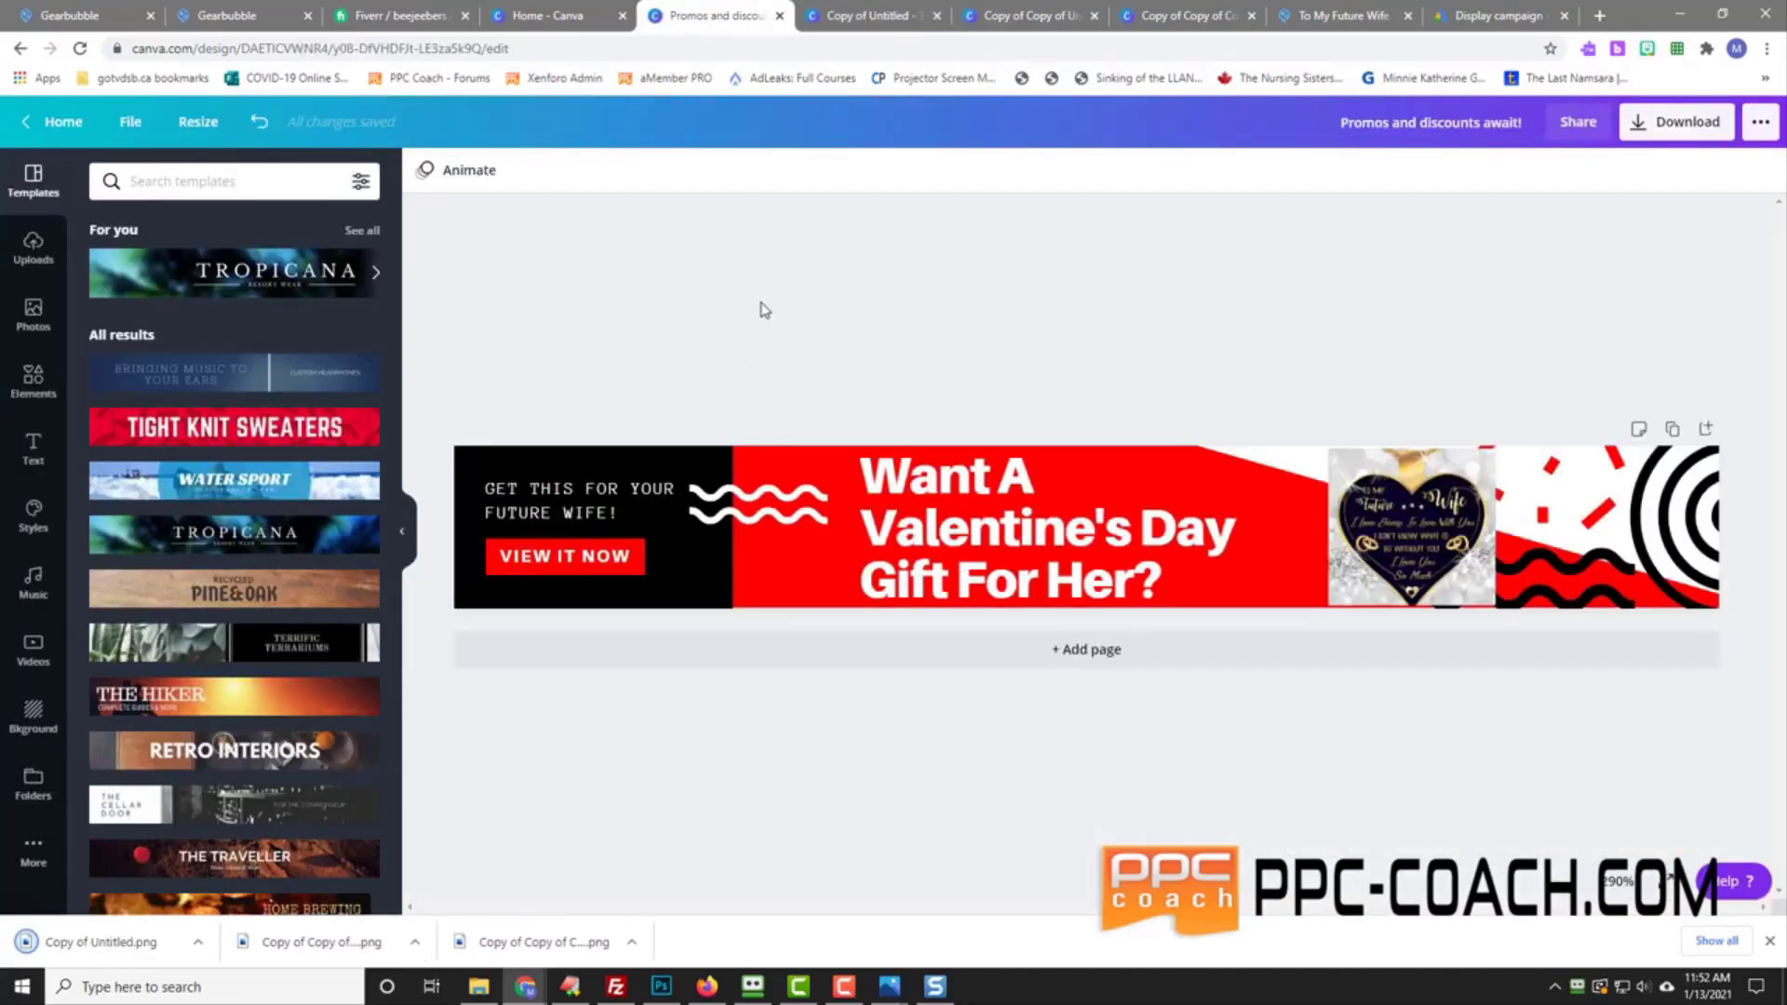
click(124, 130)
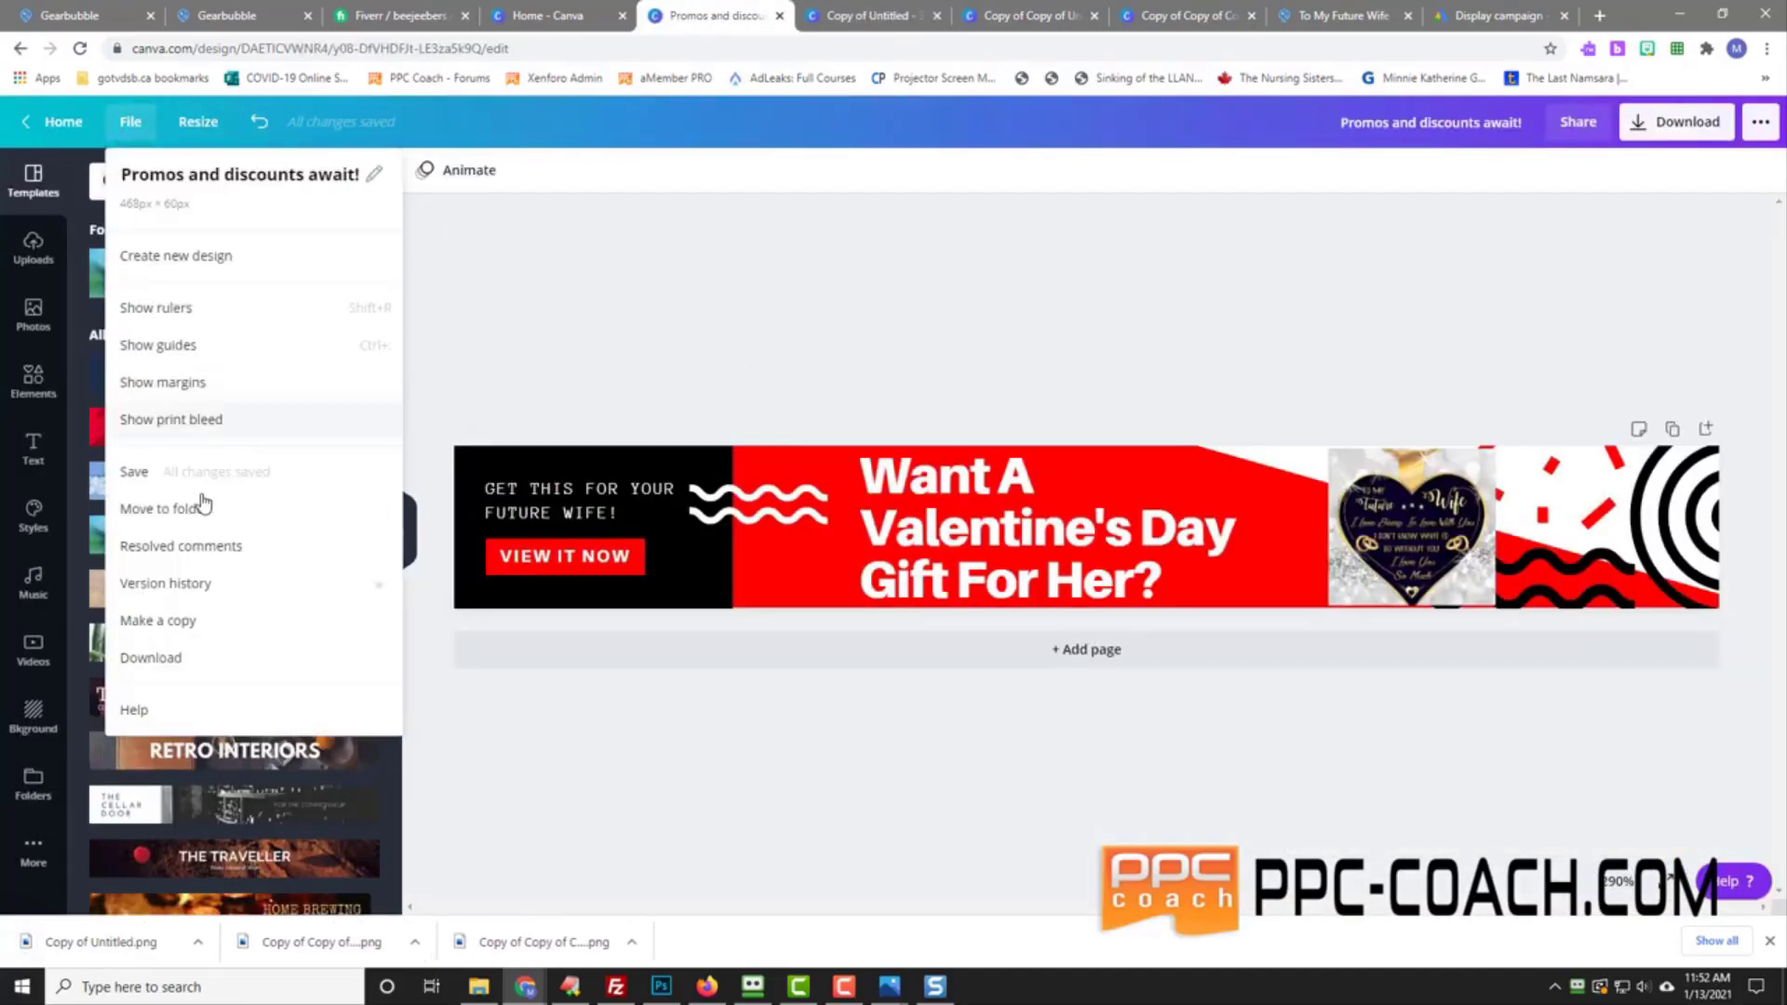
click(186, 655)
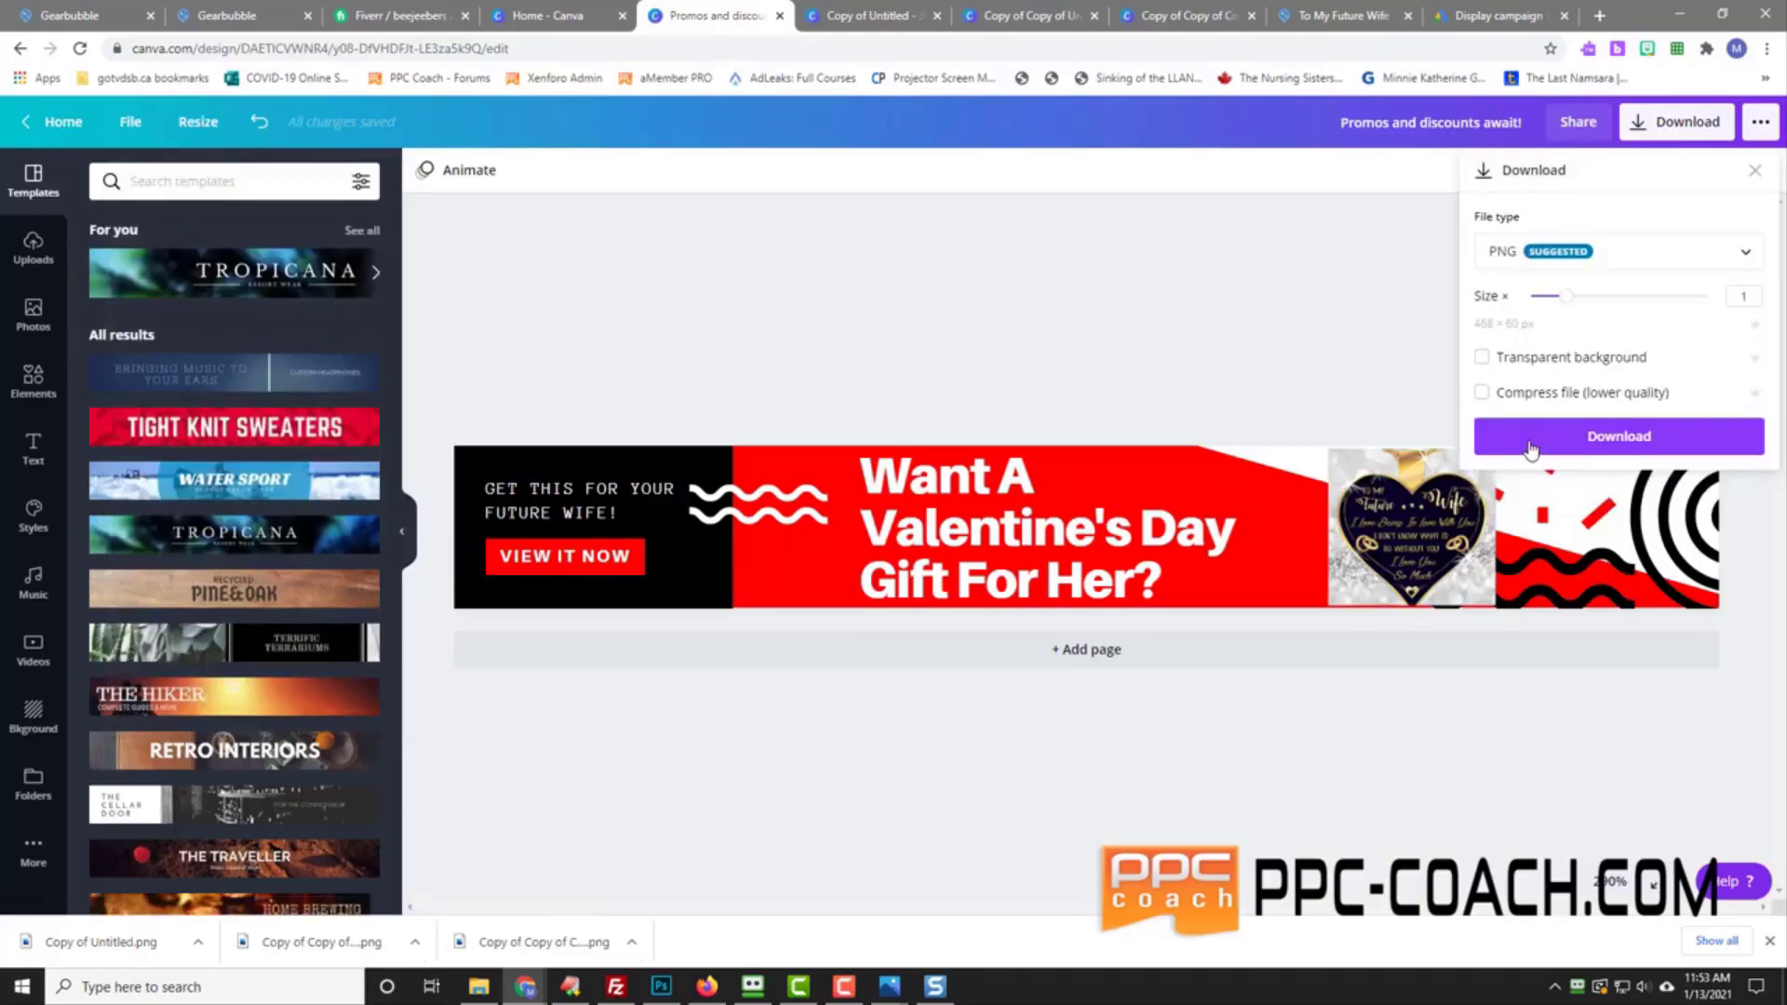
click(1619, 436)
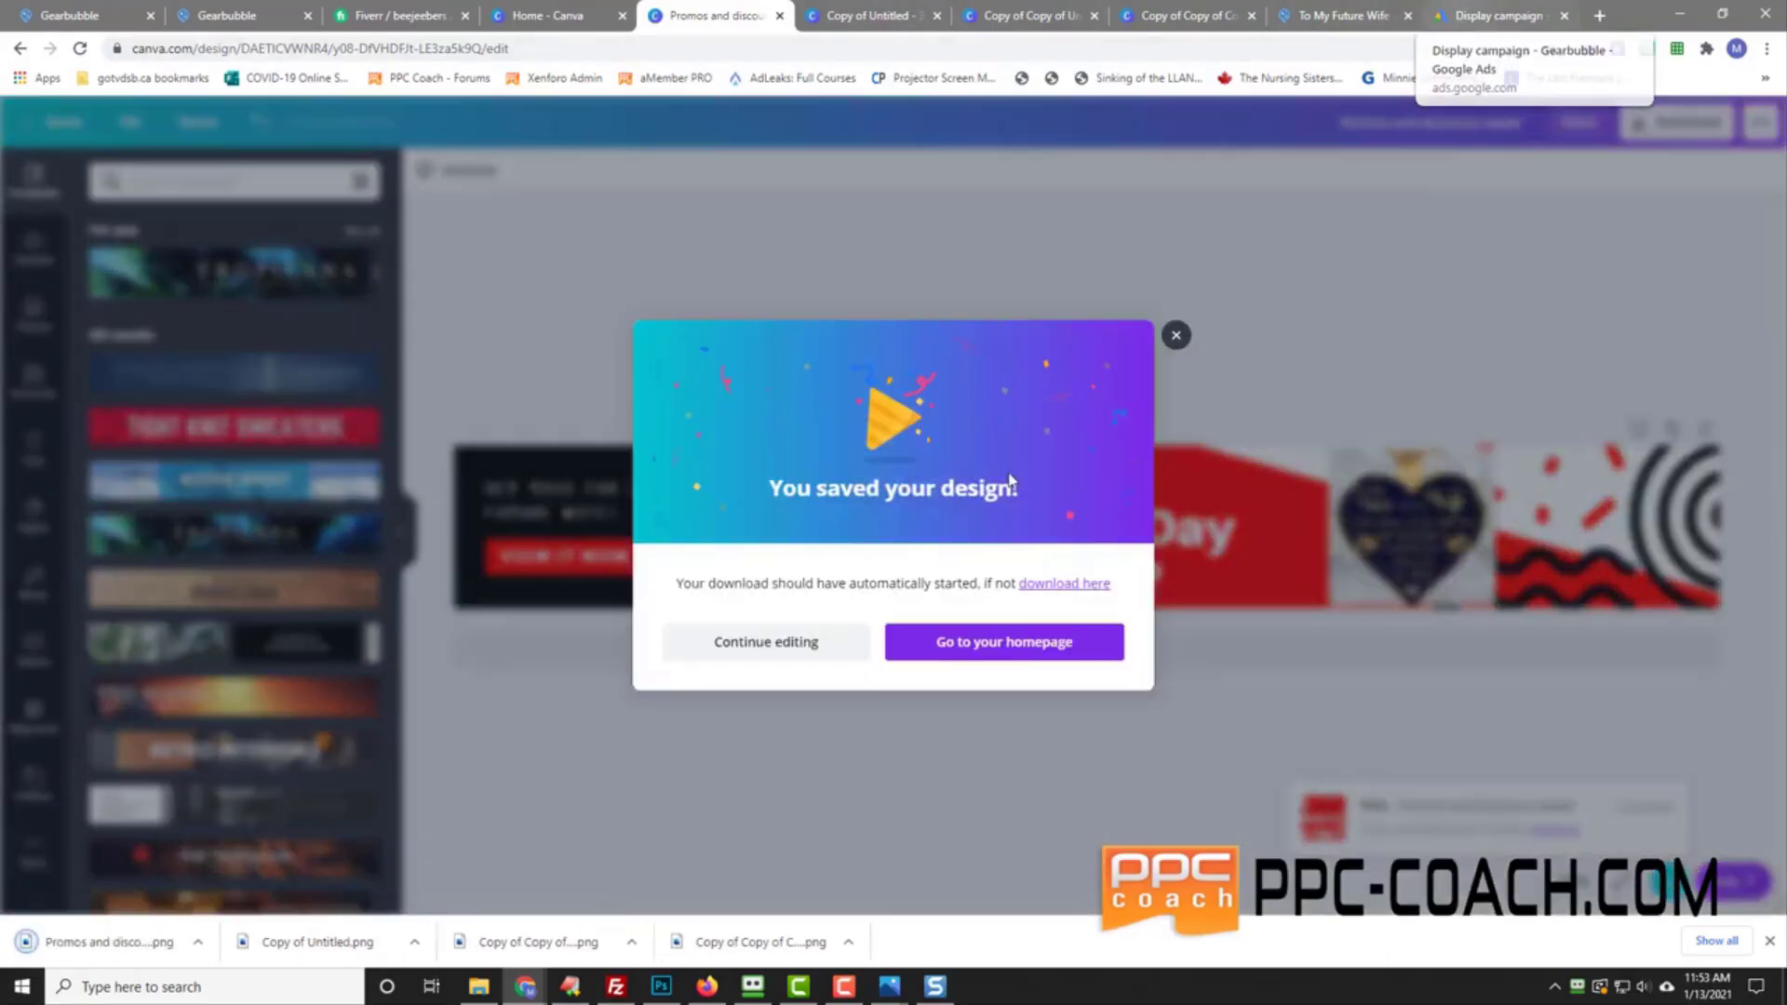
click(763, 641)
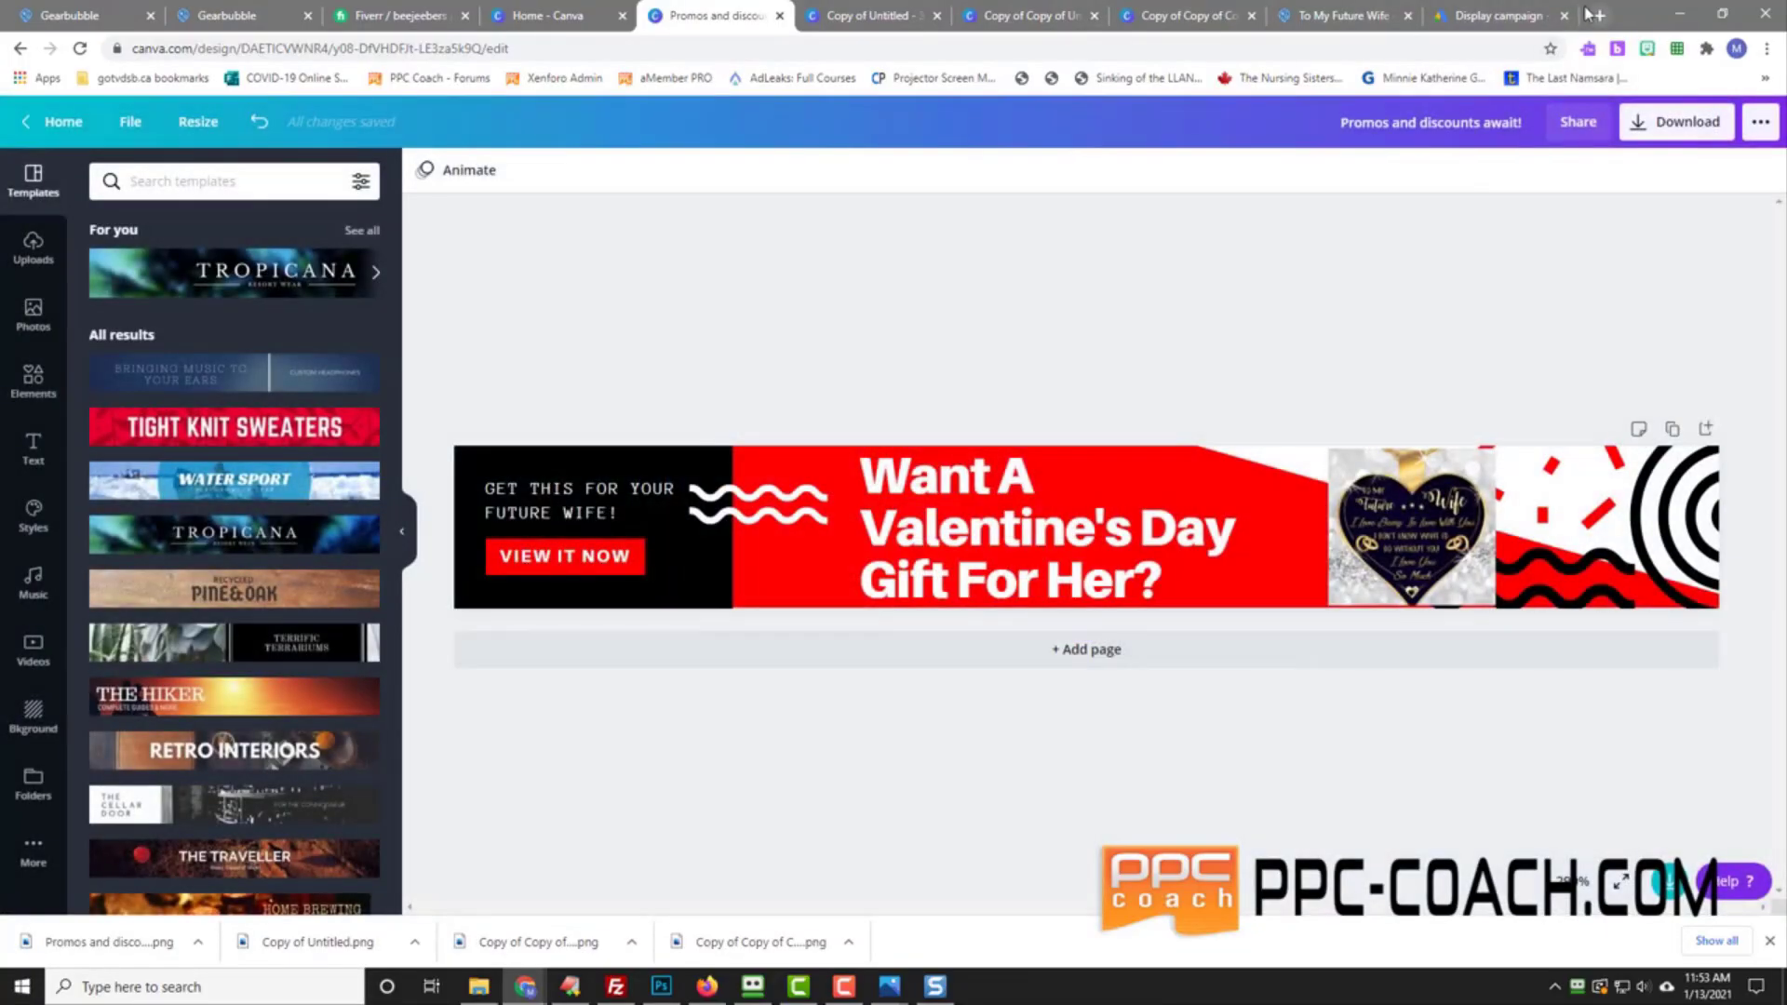
click(1541, 16)
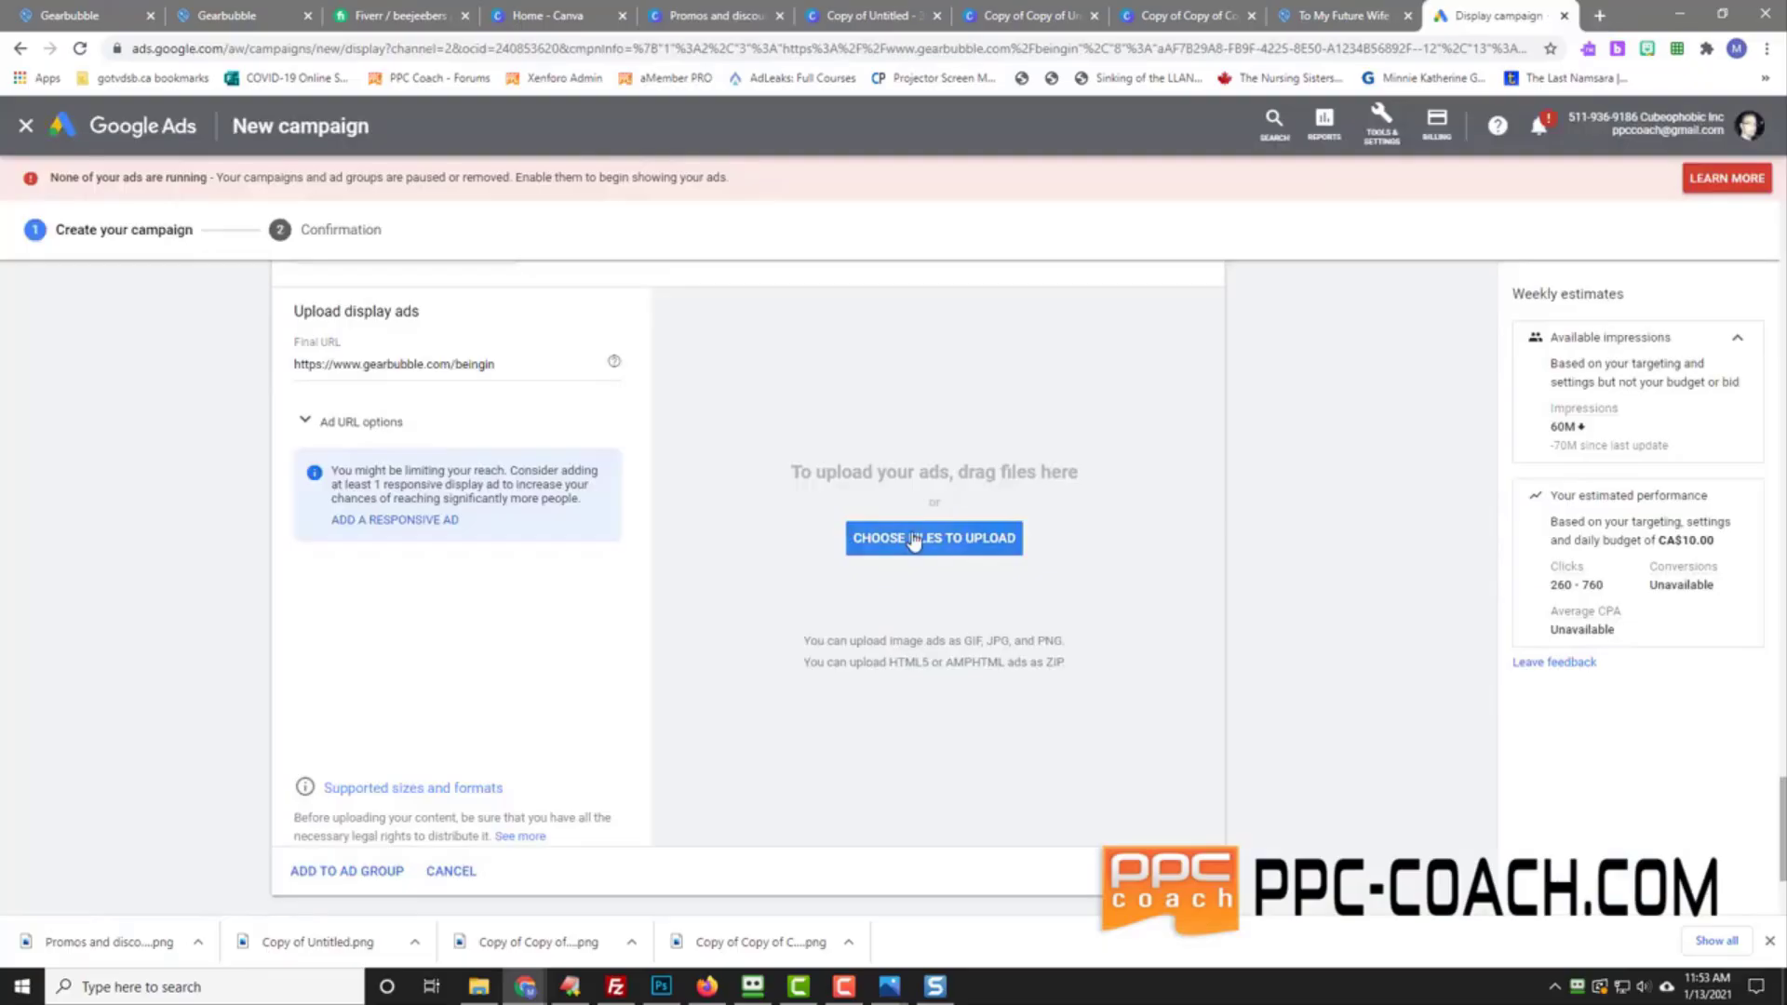
Step: Select the four newest Valentine's banner images in the upload file picker
click(914, 543)
click(259, 137)
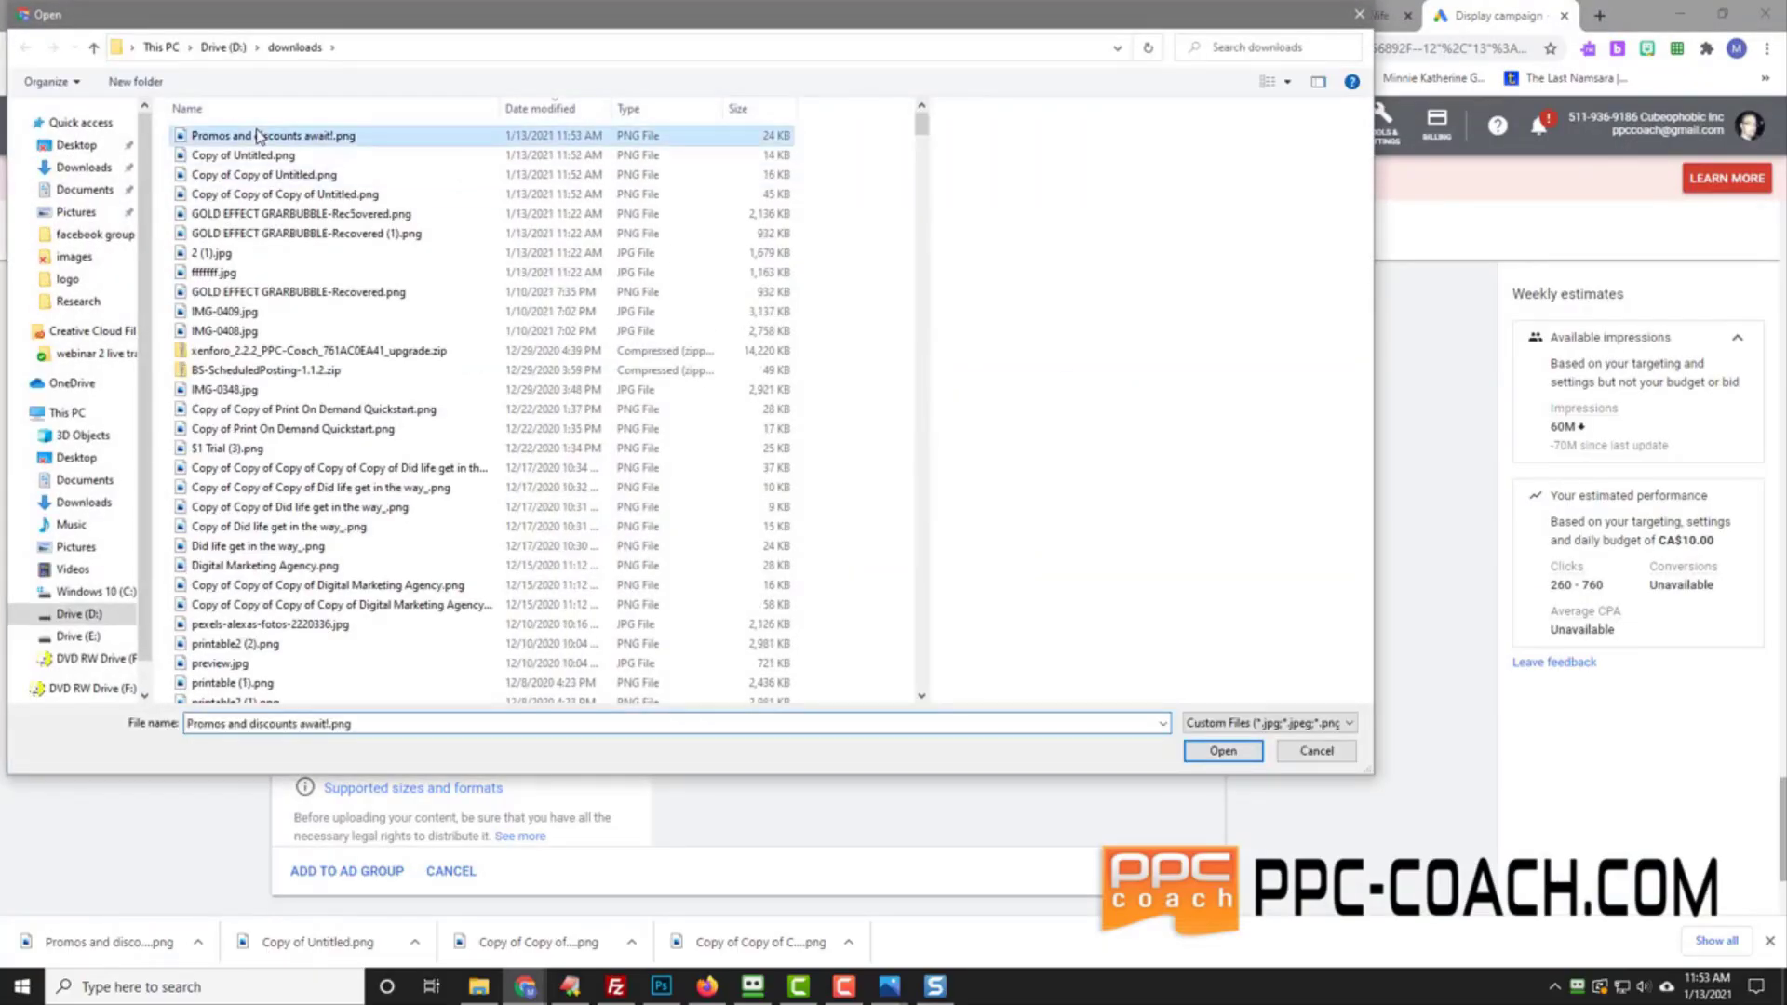
click(244, 176)
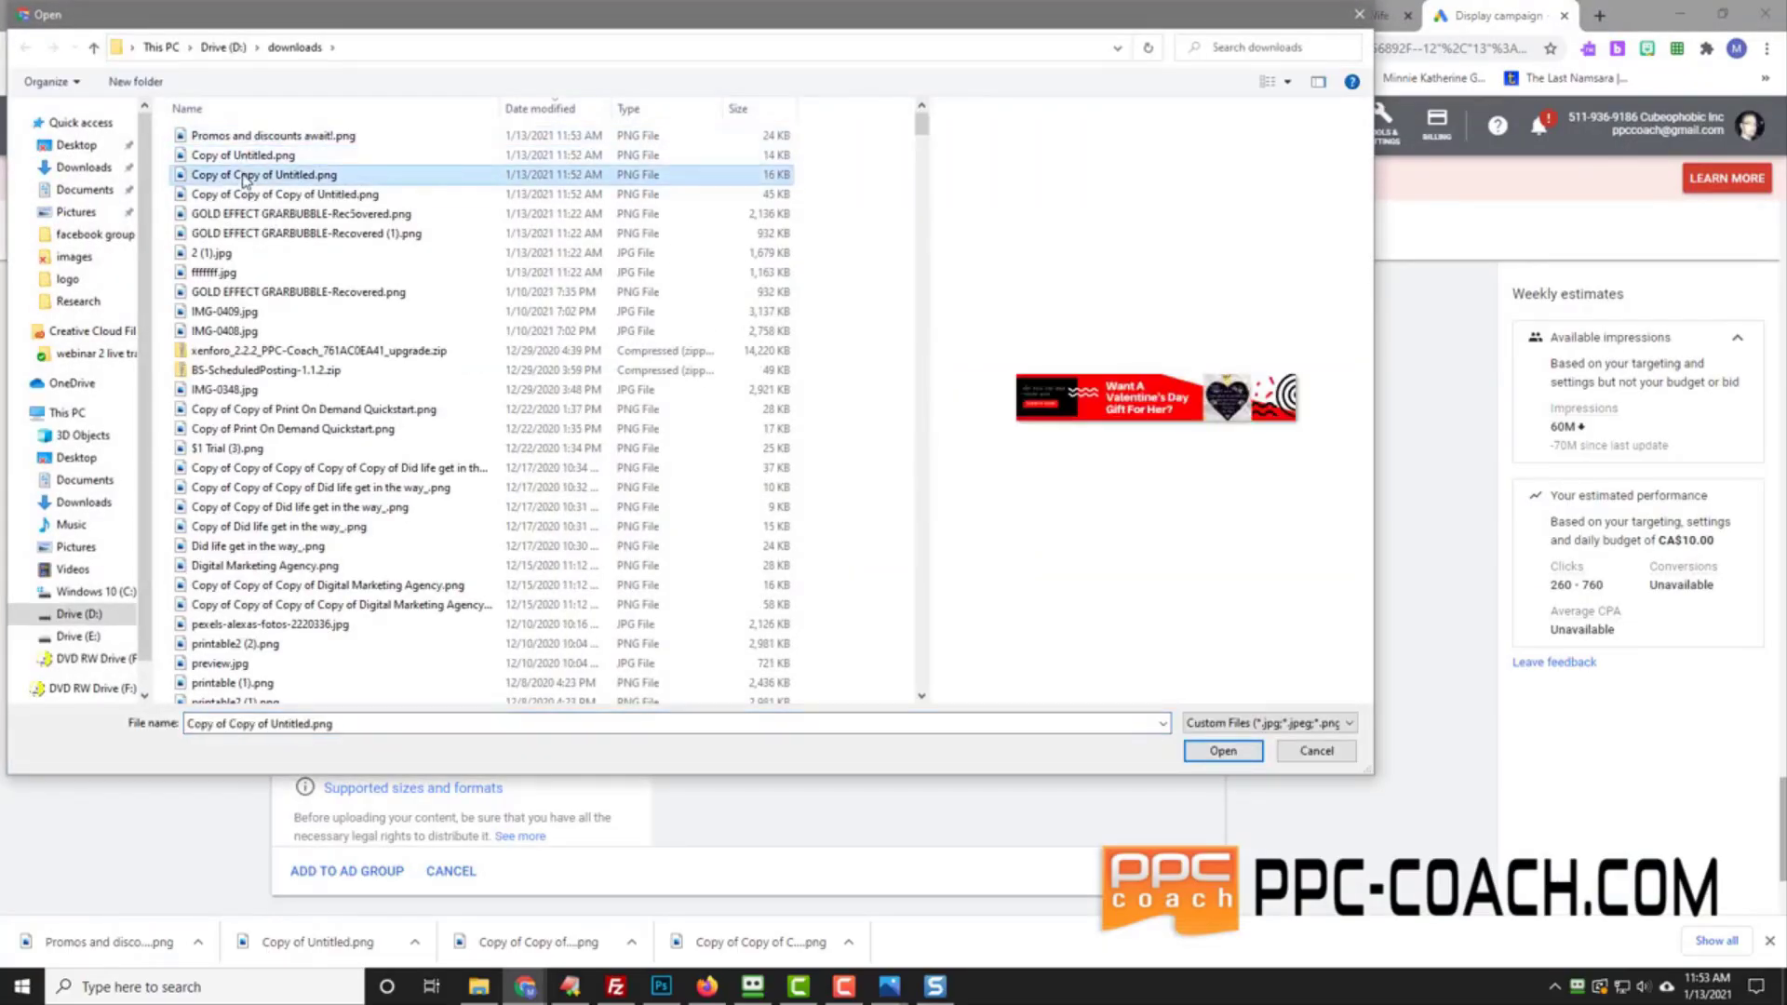
click(258, 137)
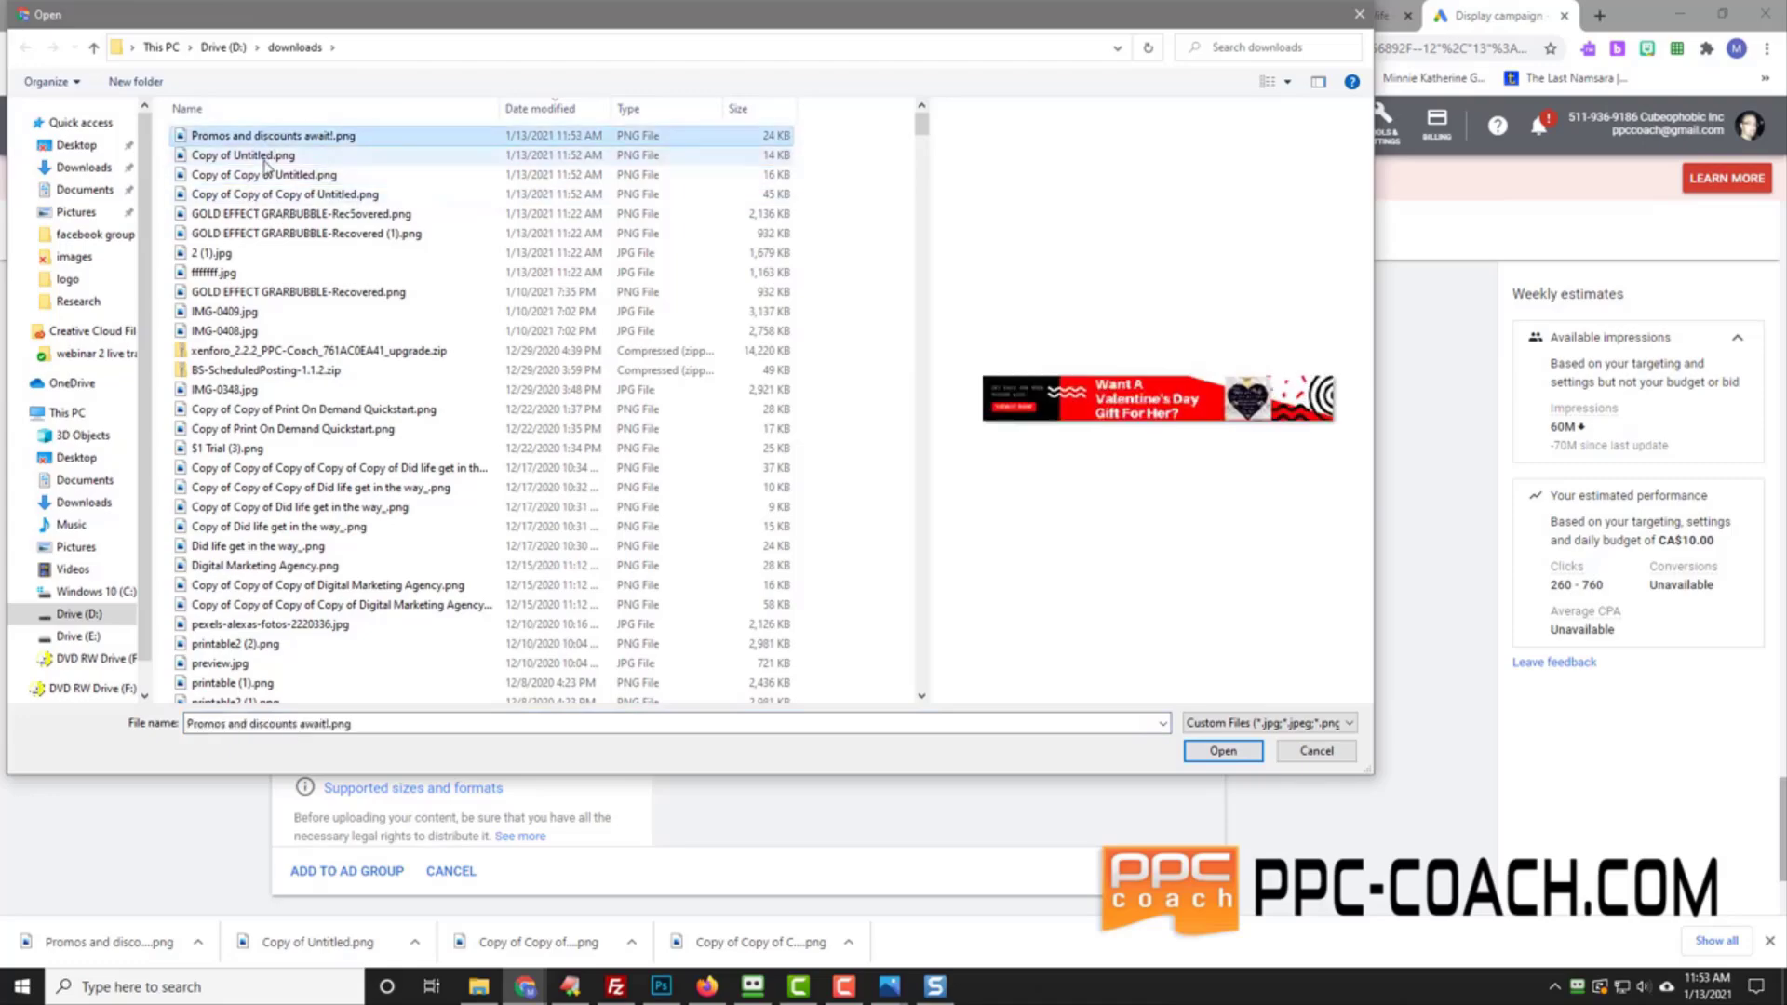
click(255, 154)
click(268, 191)
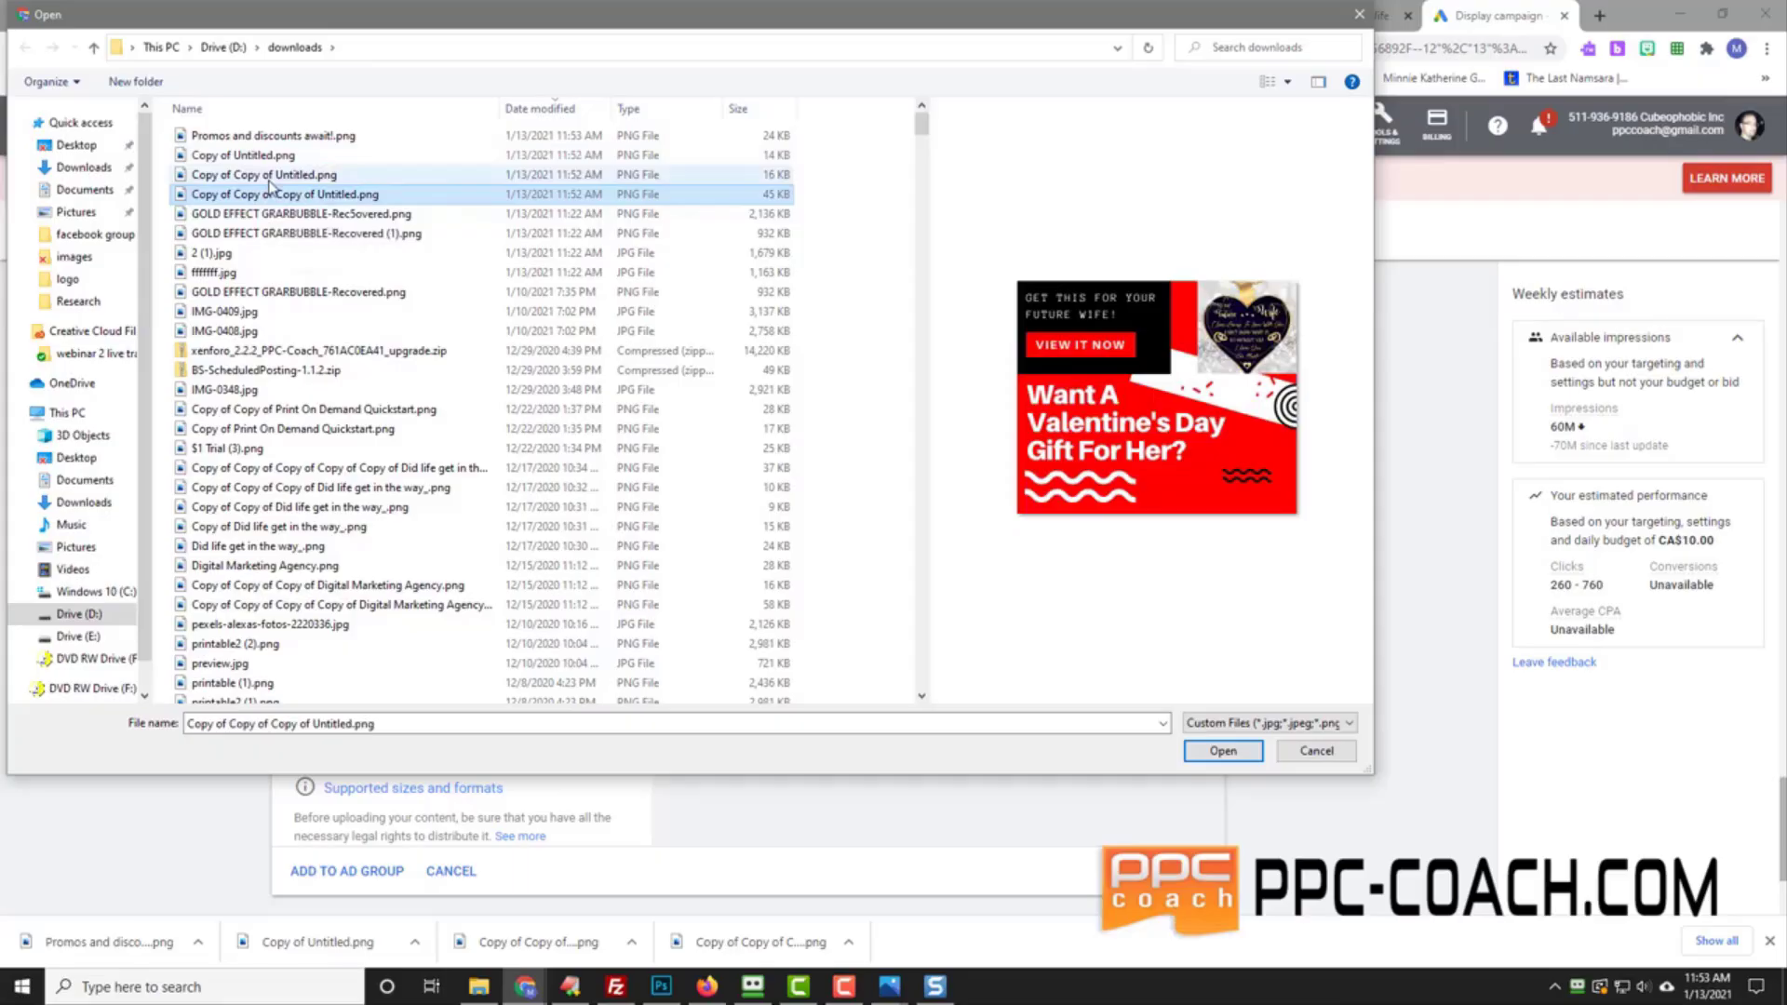
click(269, 176)
click(270, 136)
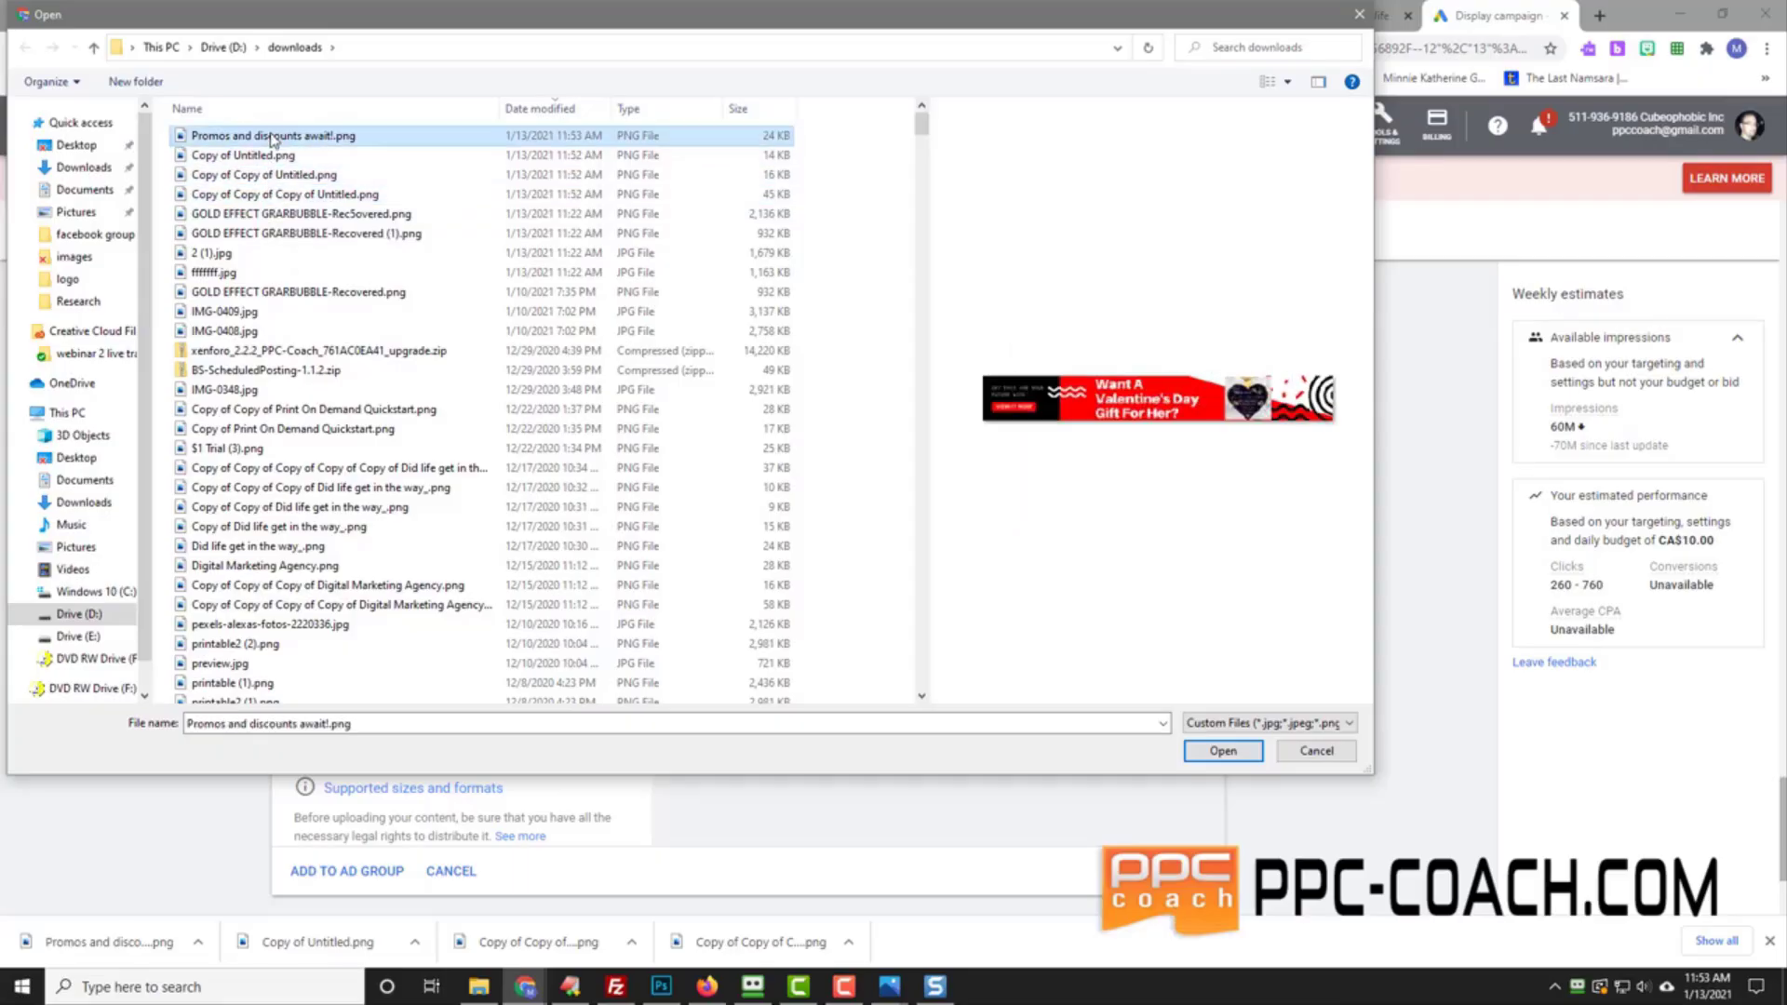
drag(163, 137, 261, 205)
Step: Upload the four banners, add them to the ad group and create the campaign
click(1218, 750)
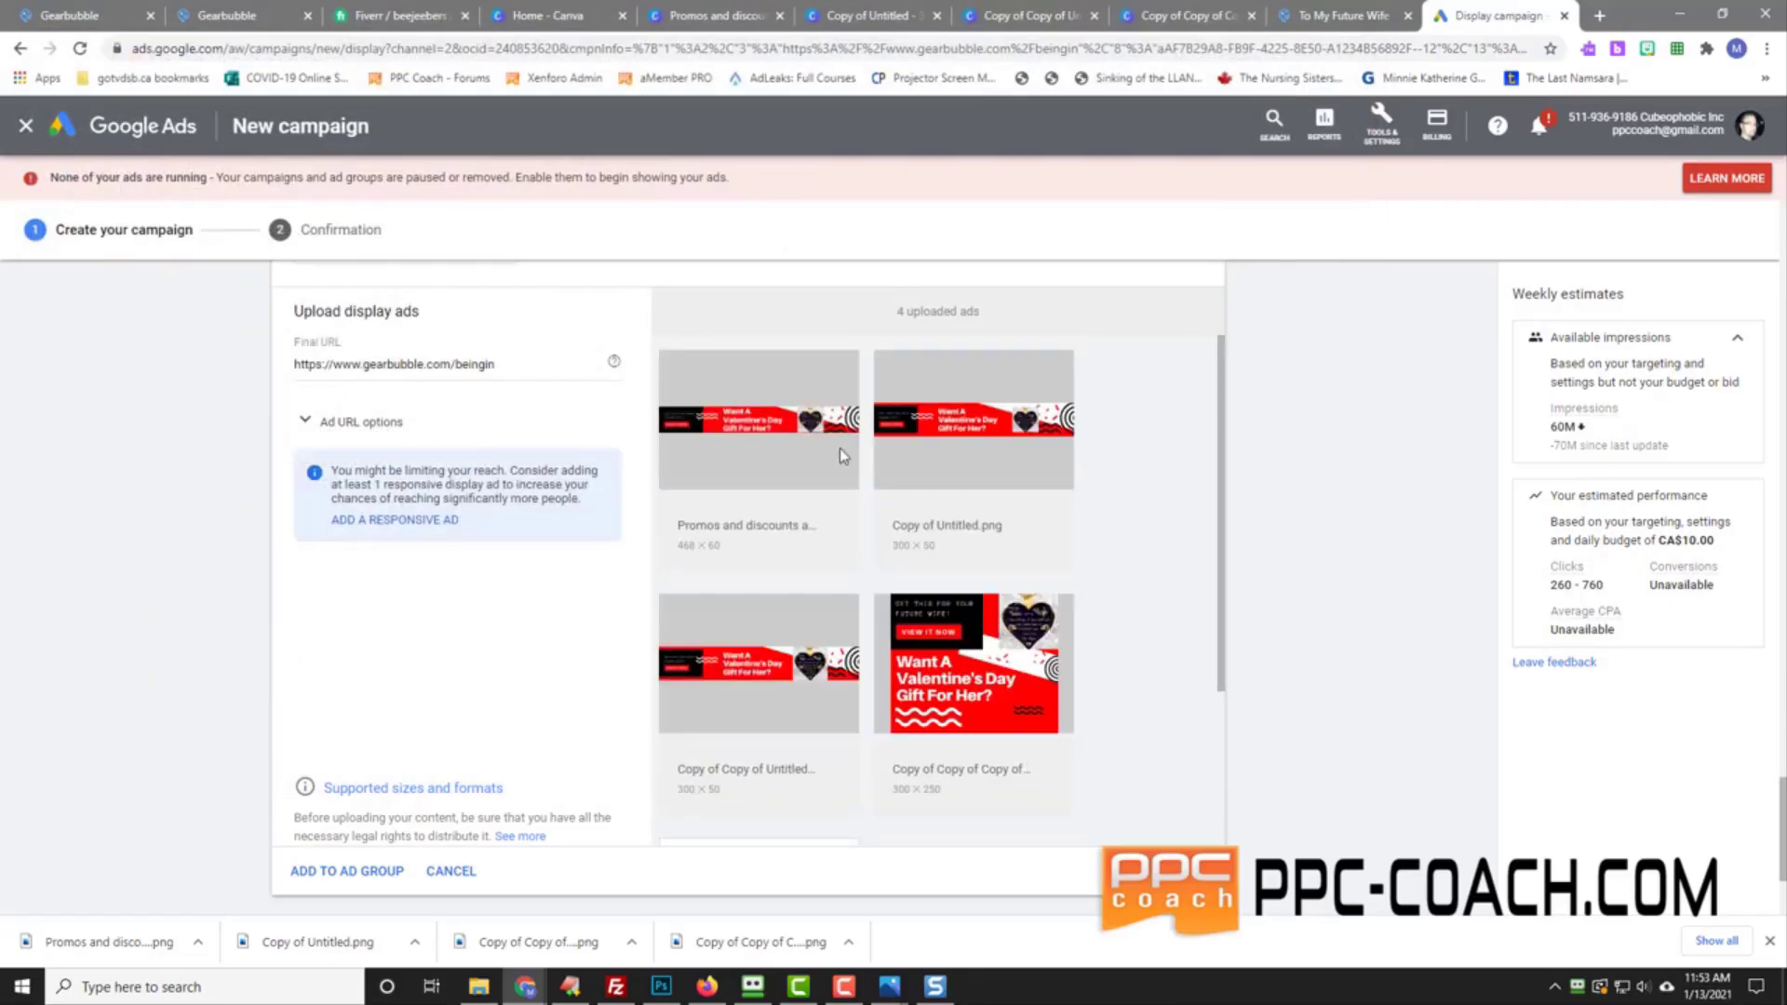
click(345, 875)
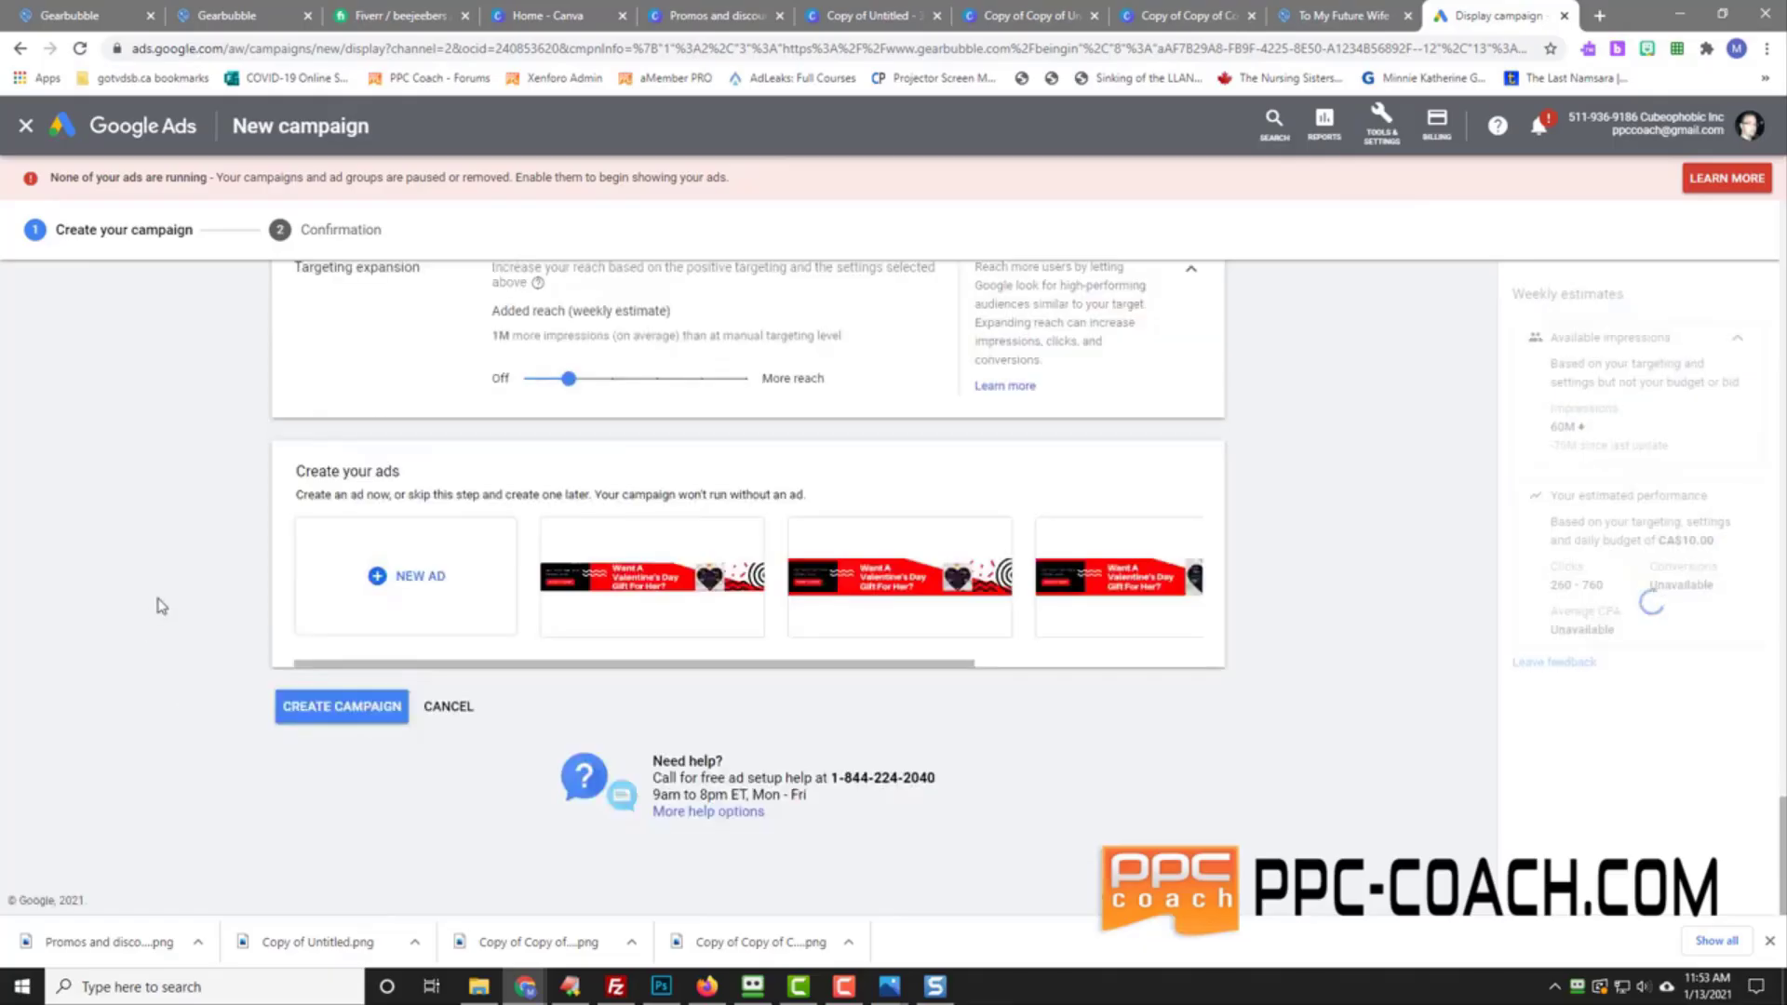
click(340, 709)
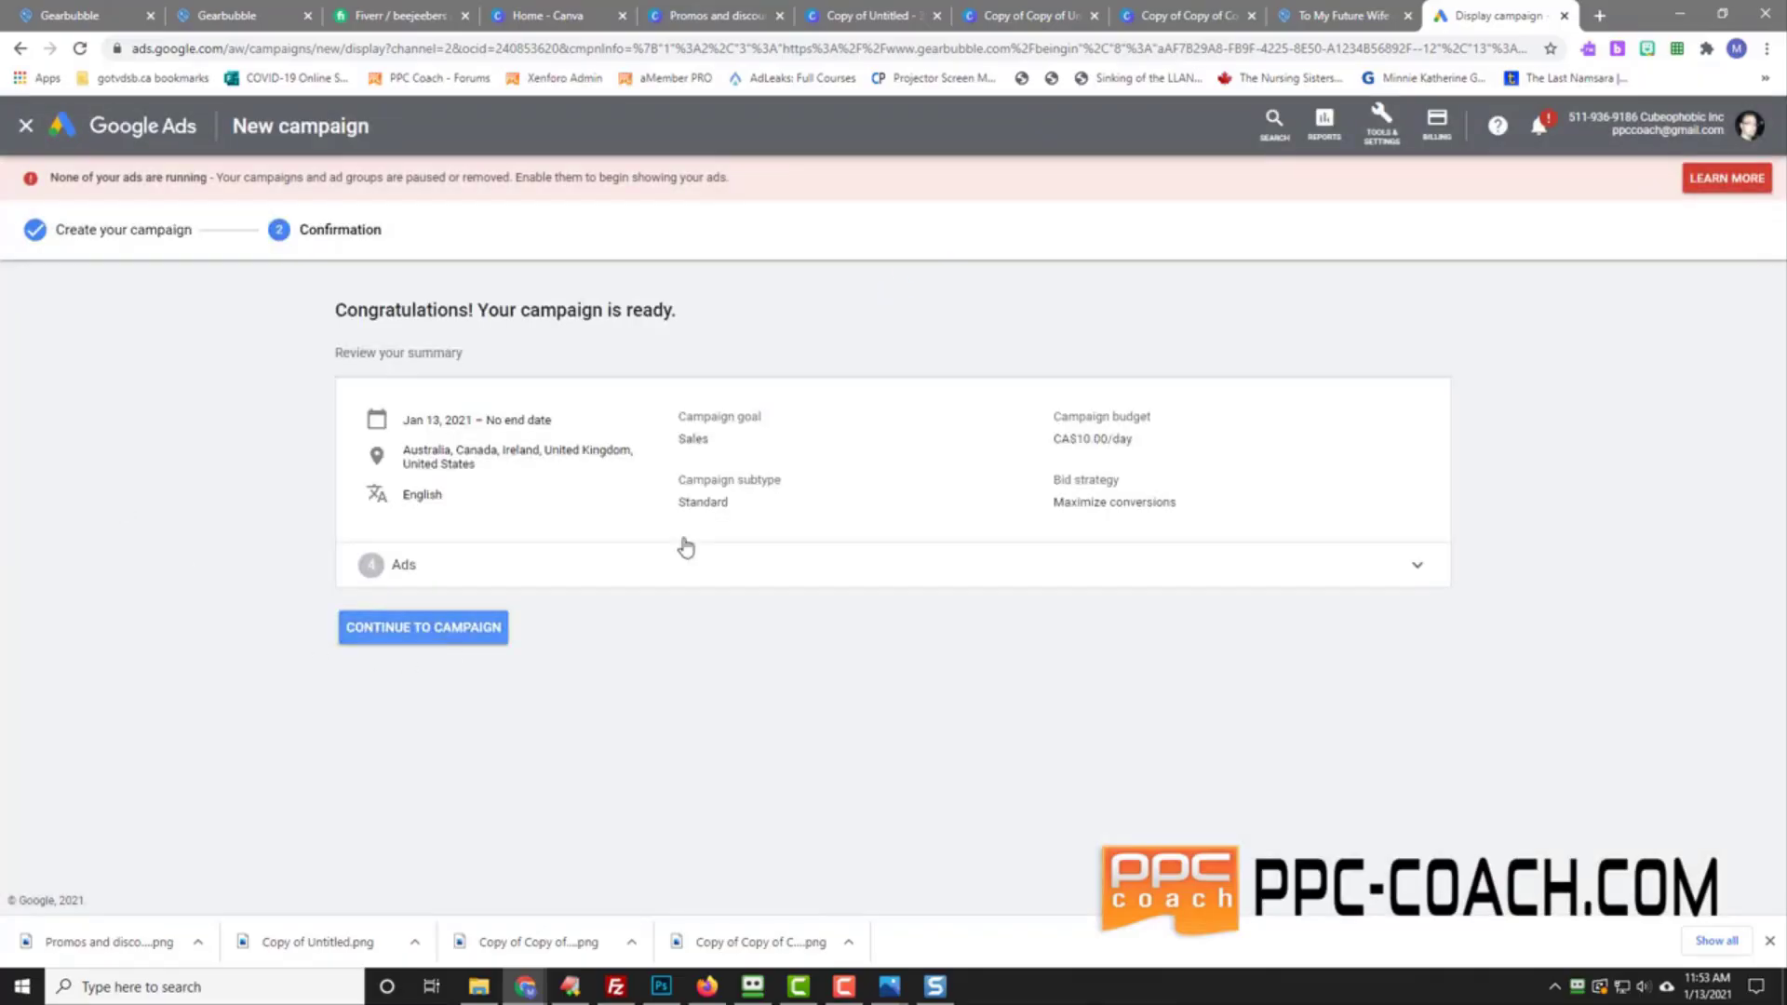
Step: Rename Ad group 1 to 'Life Event -> Just Married' and save it
click(408, 629)
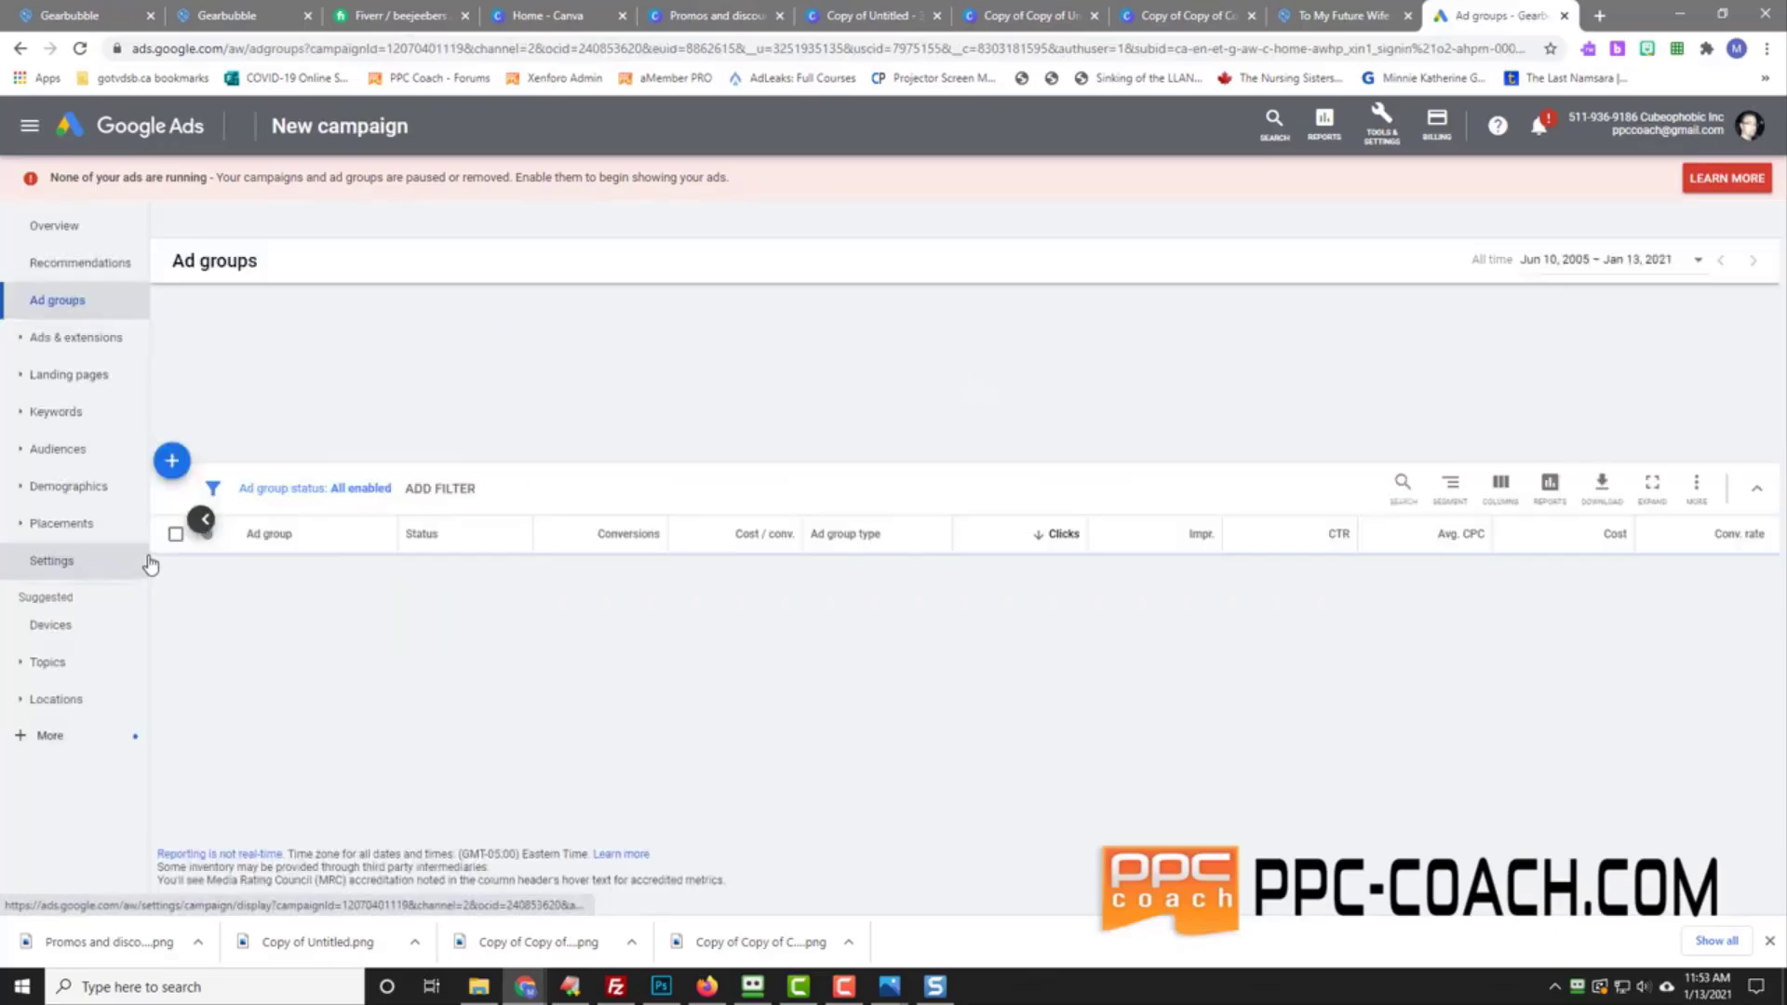
scroll(831, 557, down, 1)
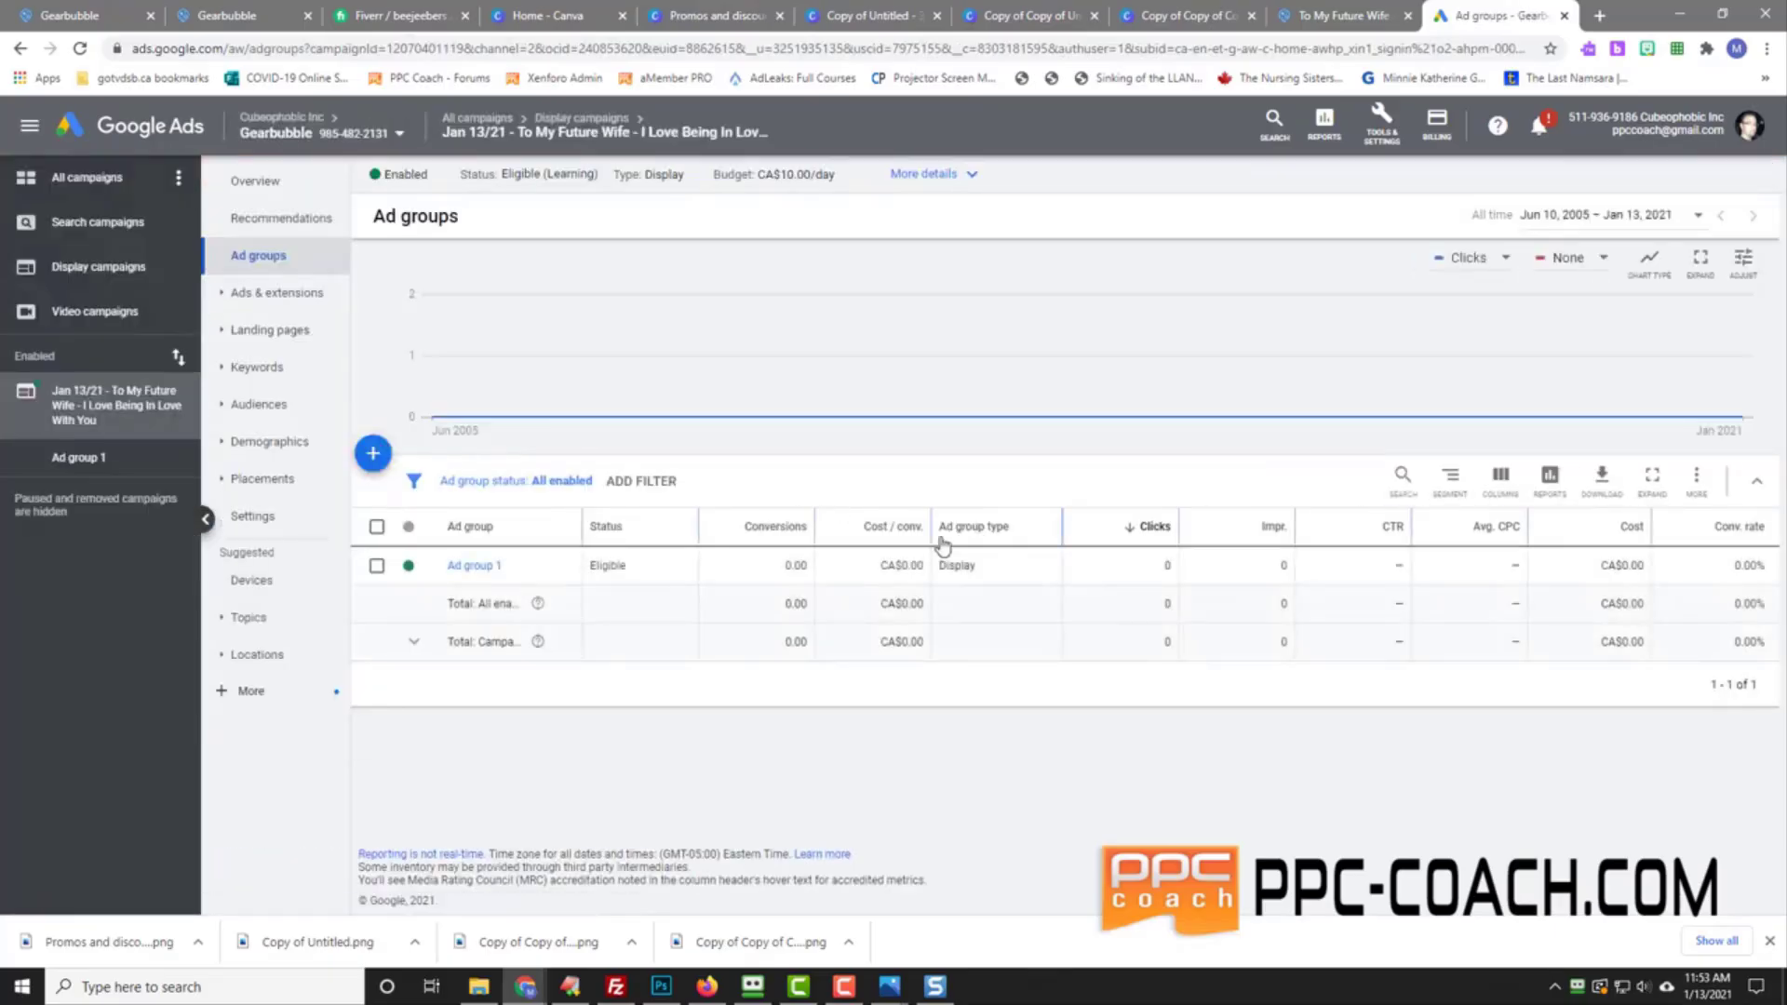
click(513, 567)
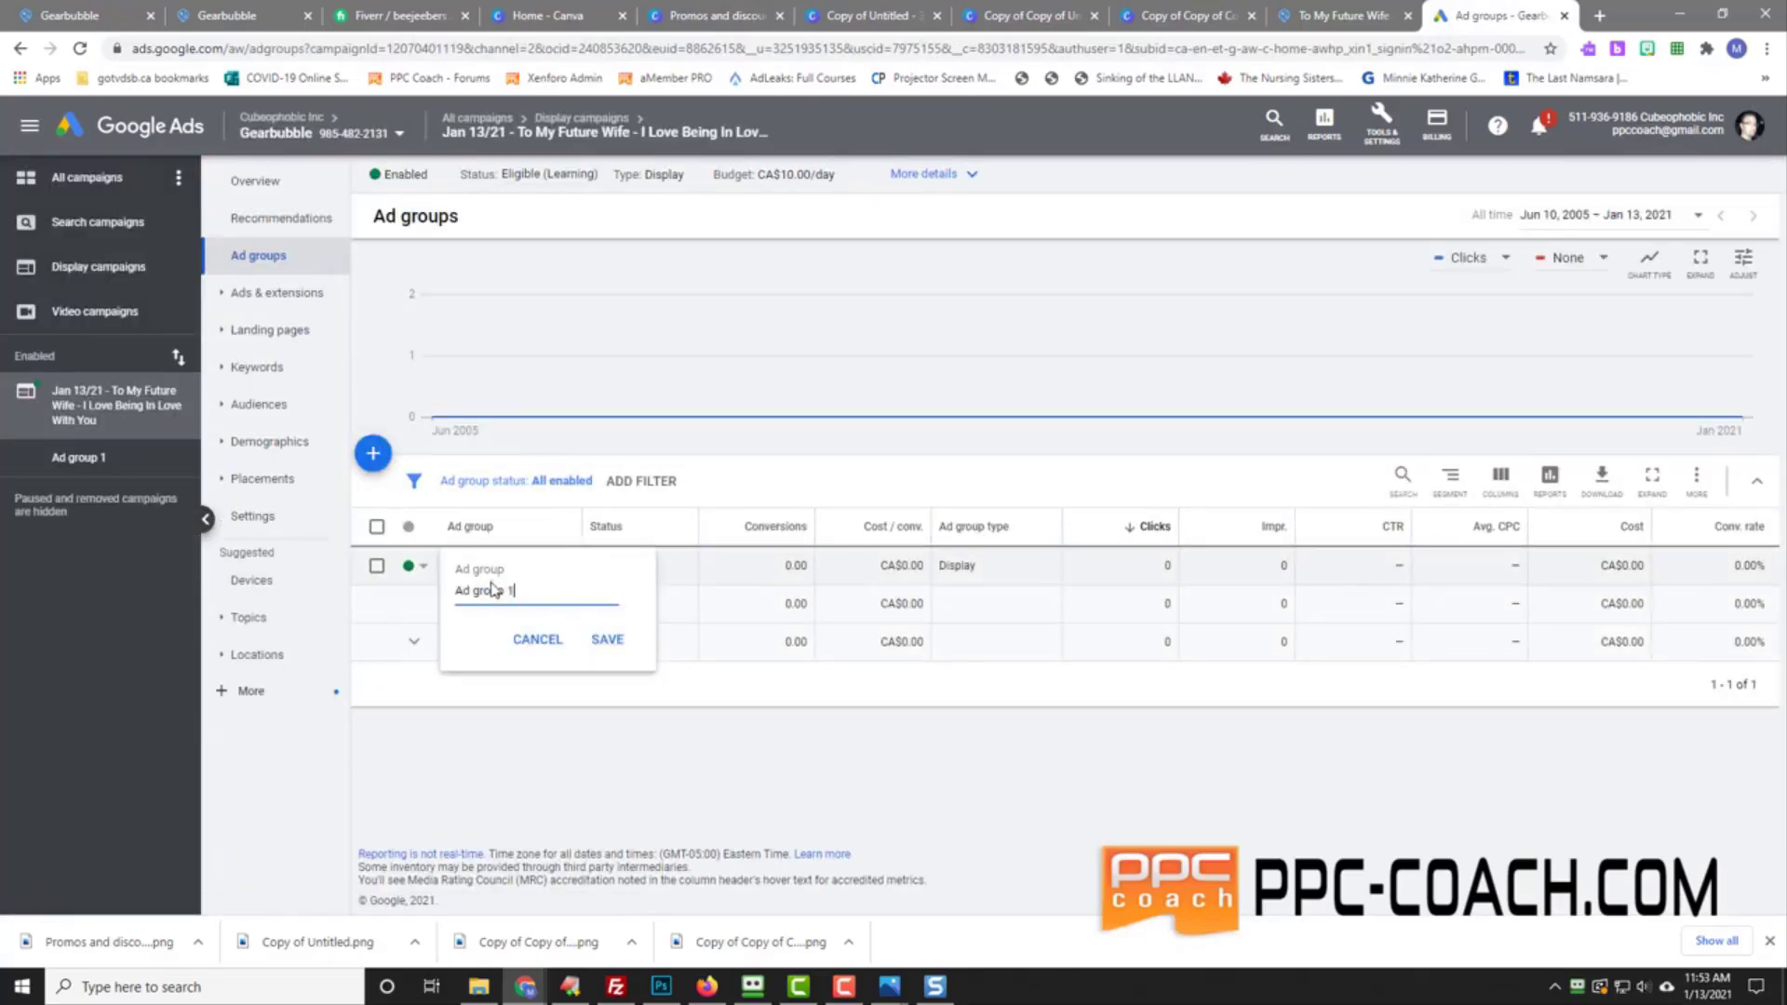
triple_click(500, 592)
text(Just)
text(Life Event -)
text(>)
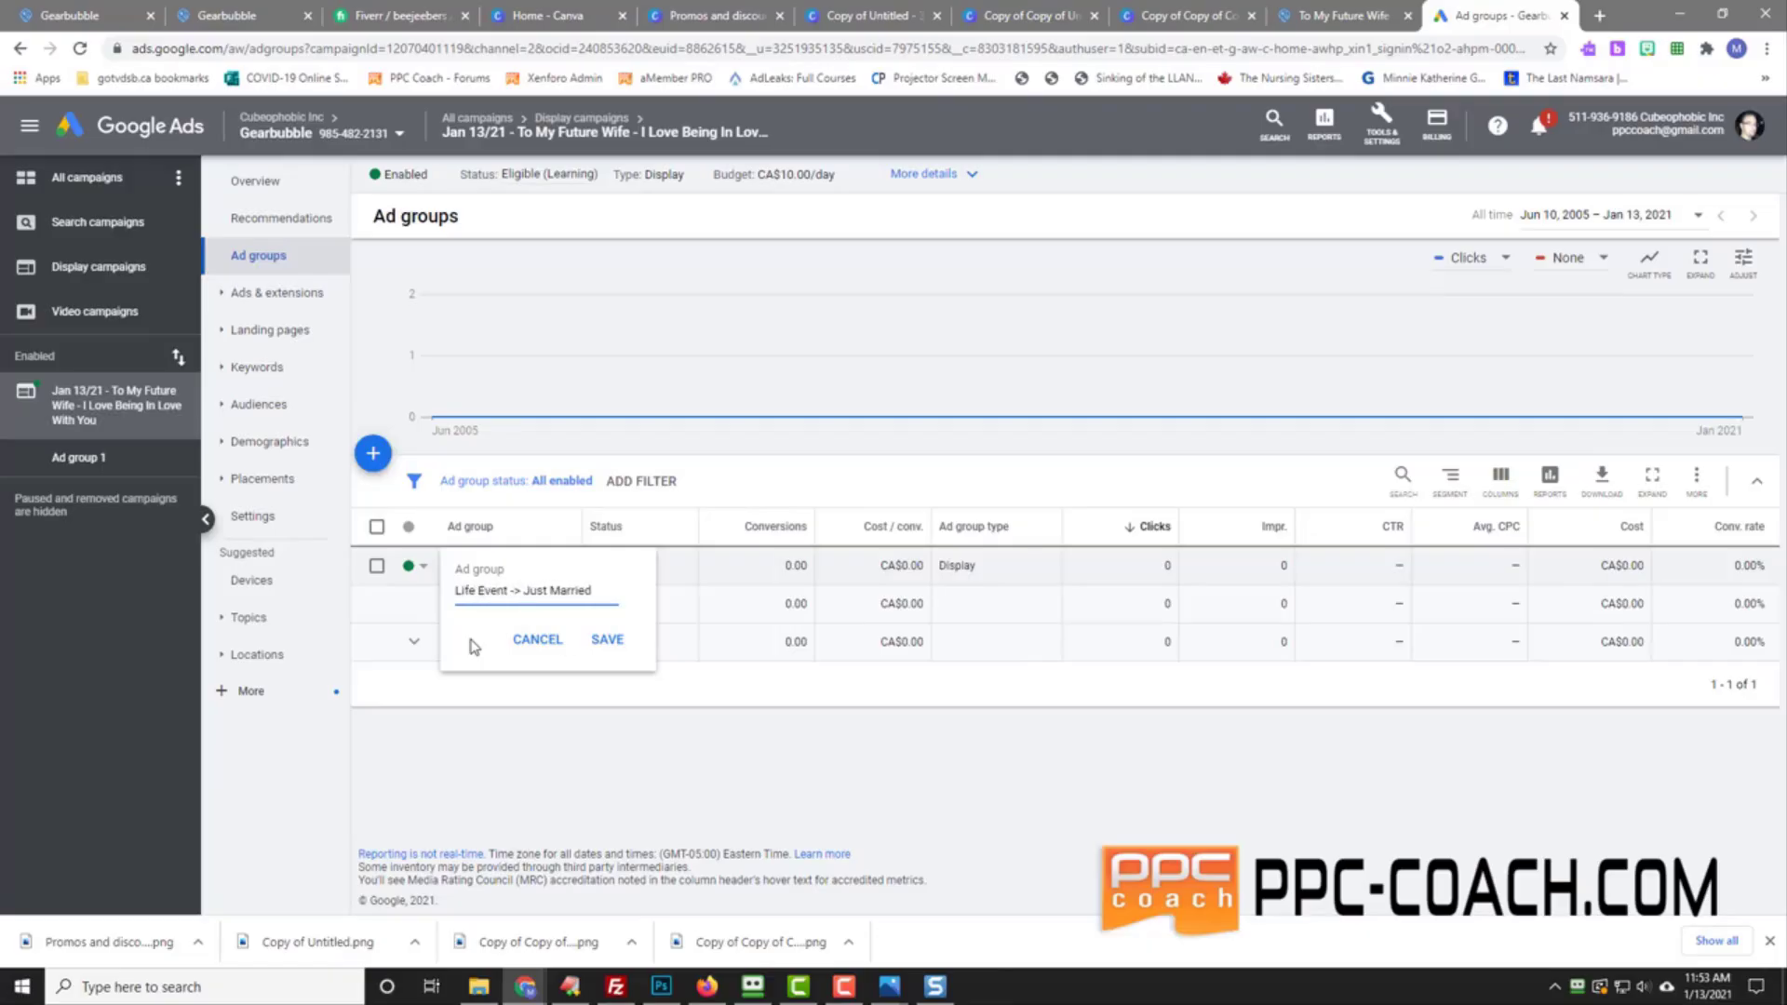
click(608, 641)
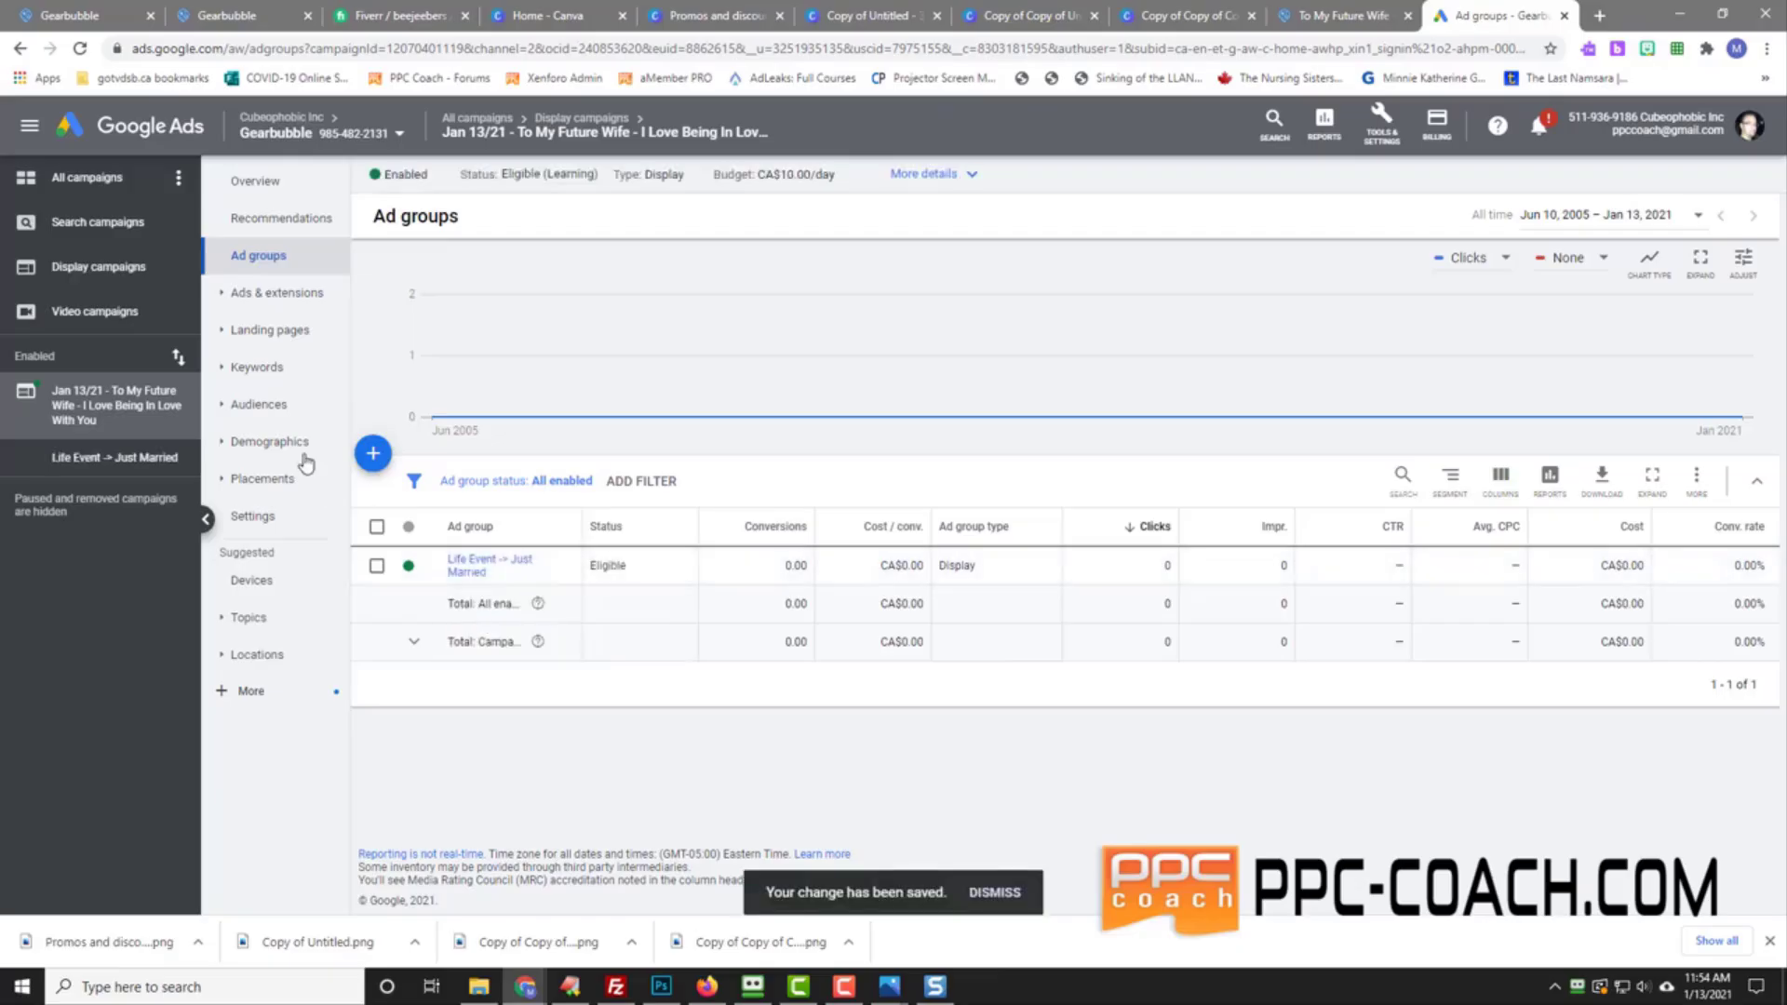
Step: Review the audiences targeted at the ad group and campaign levels
click(258, 406)
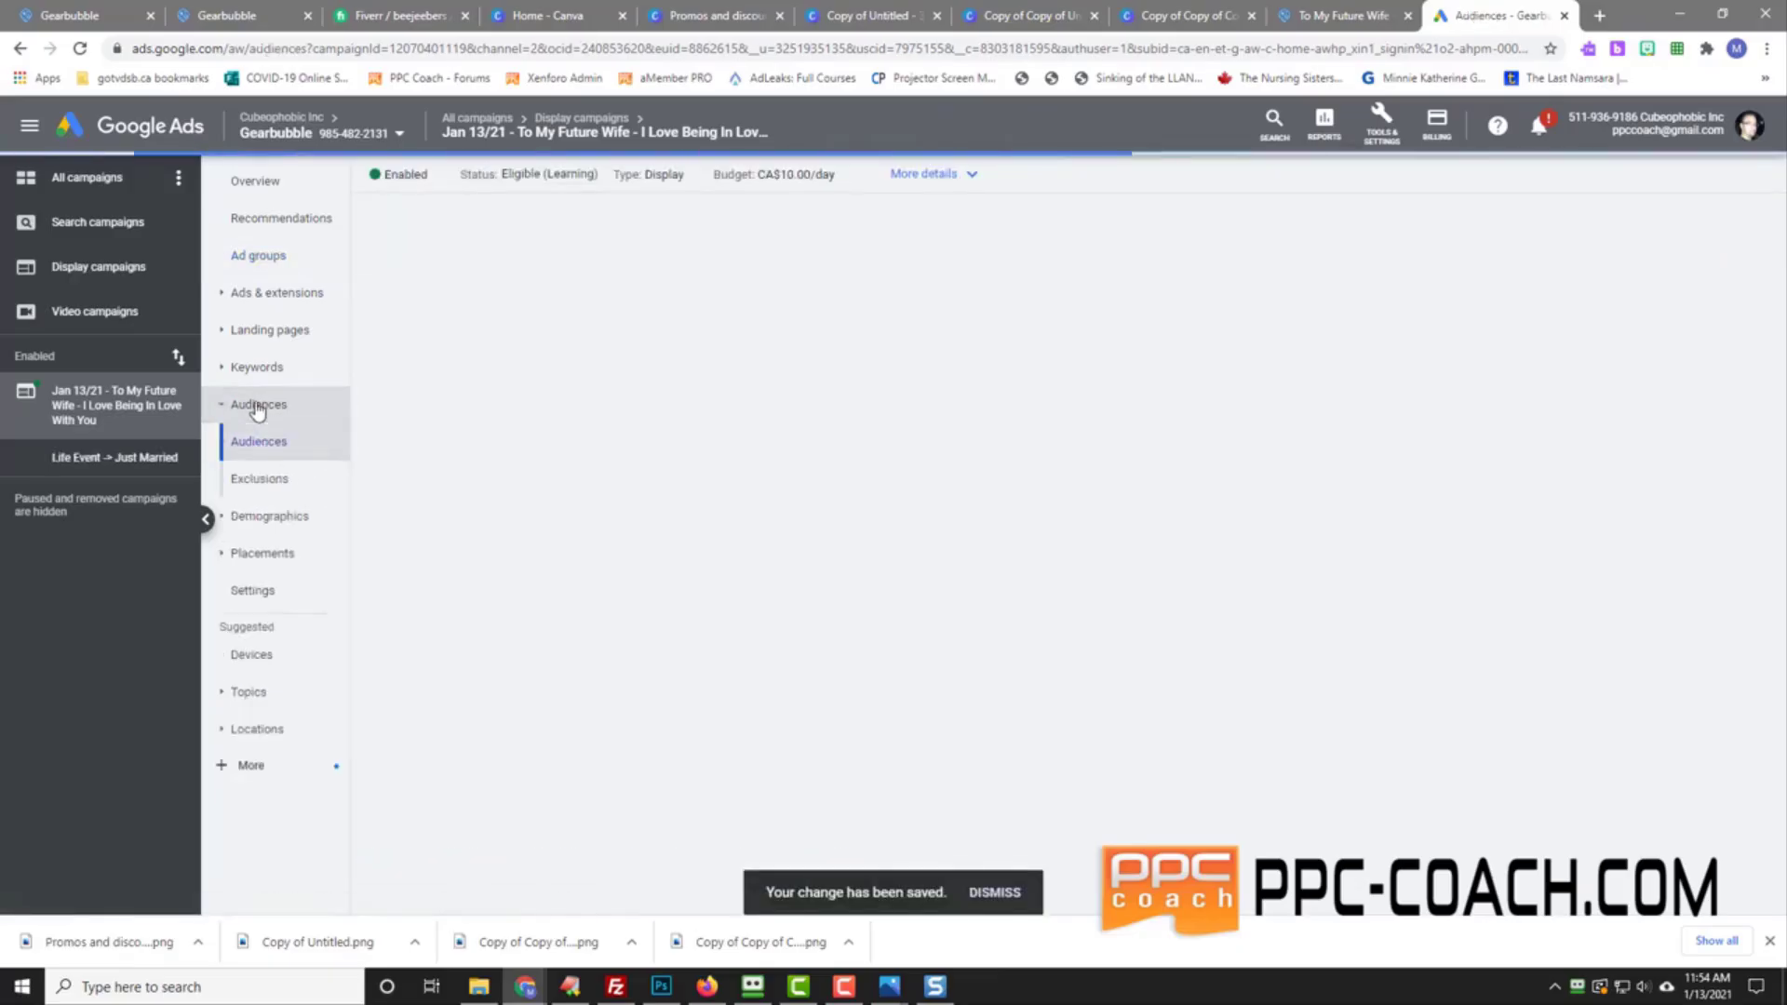
click(108, 462)
click(108, 469)
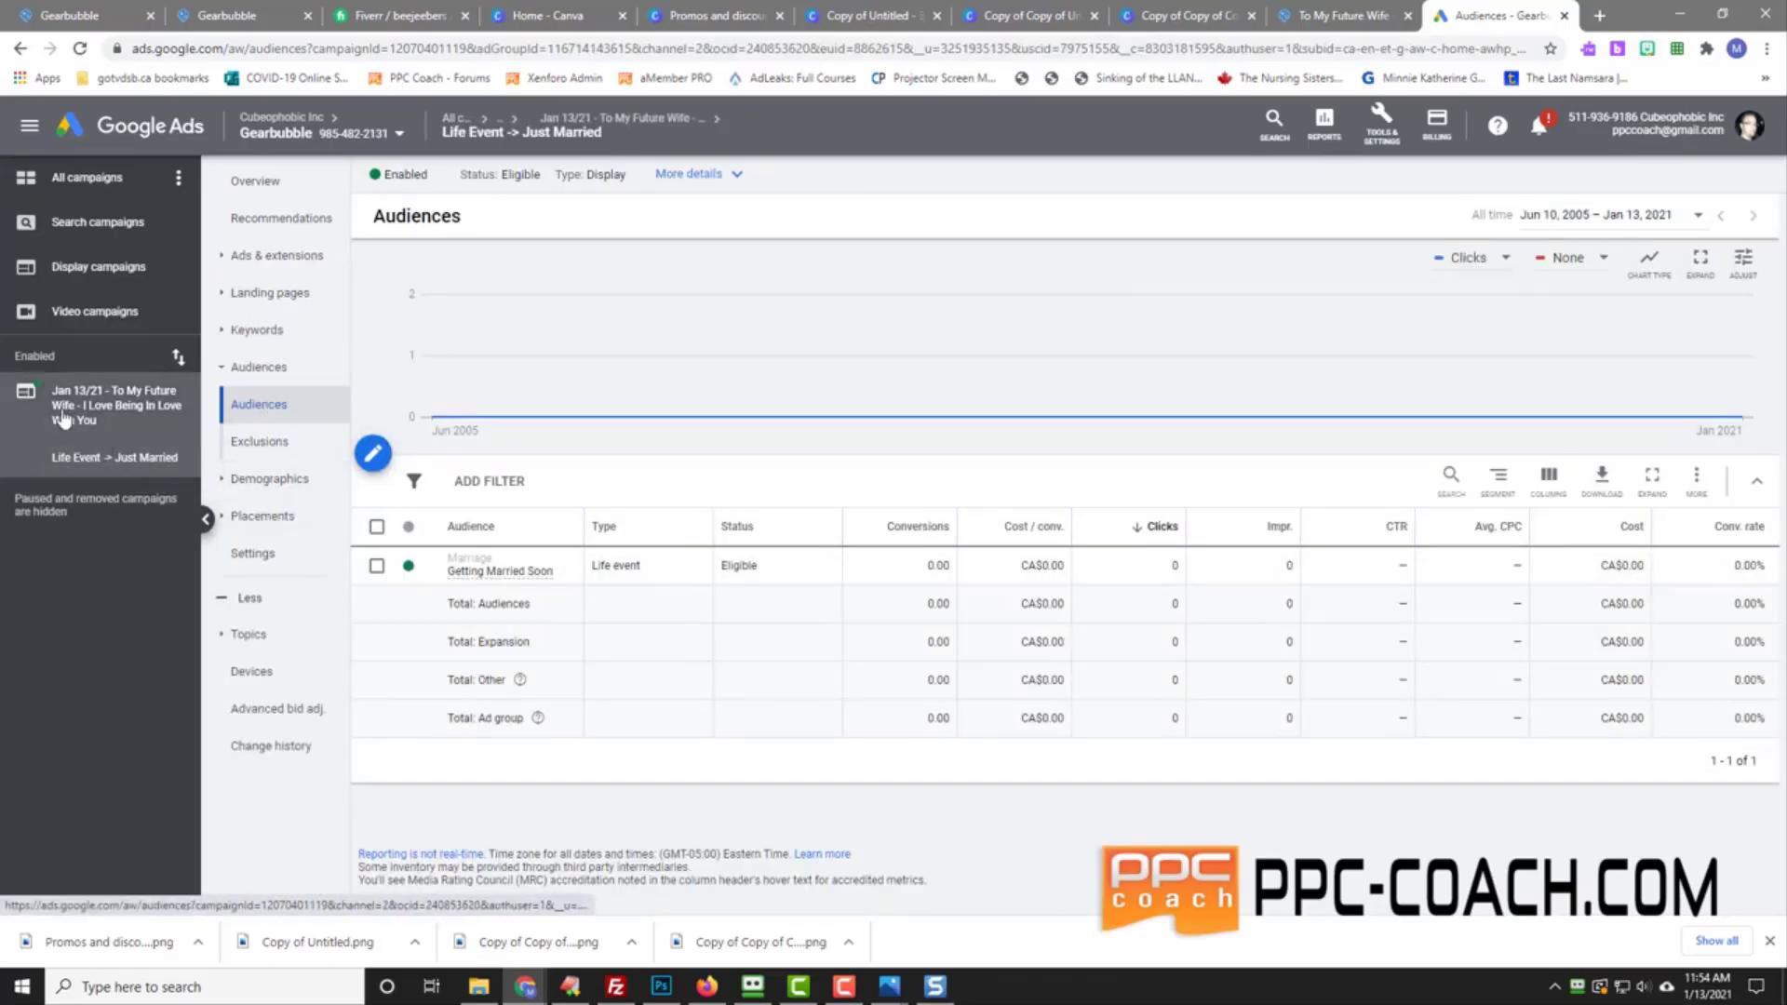
click(184, 428)
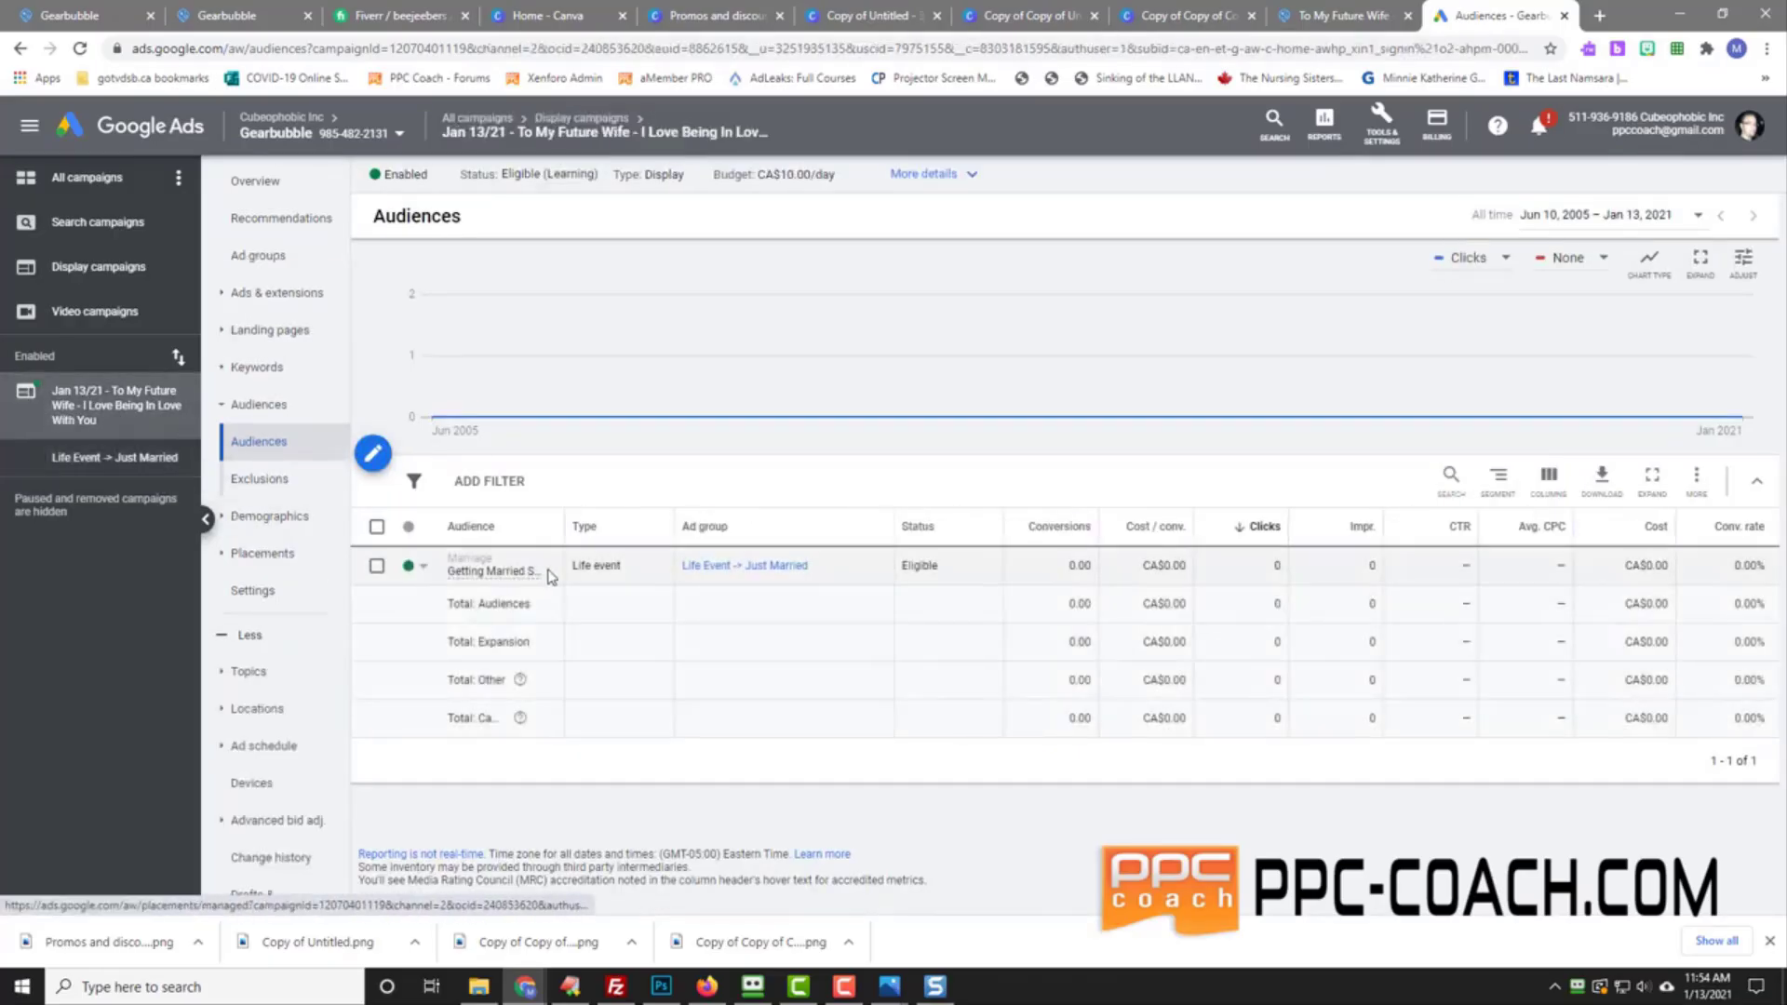
mouse_move(510, 579)
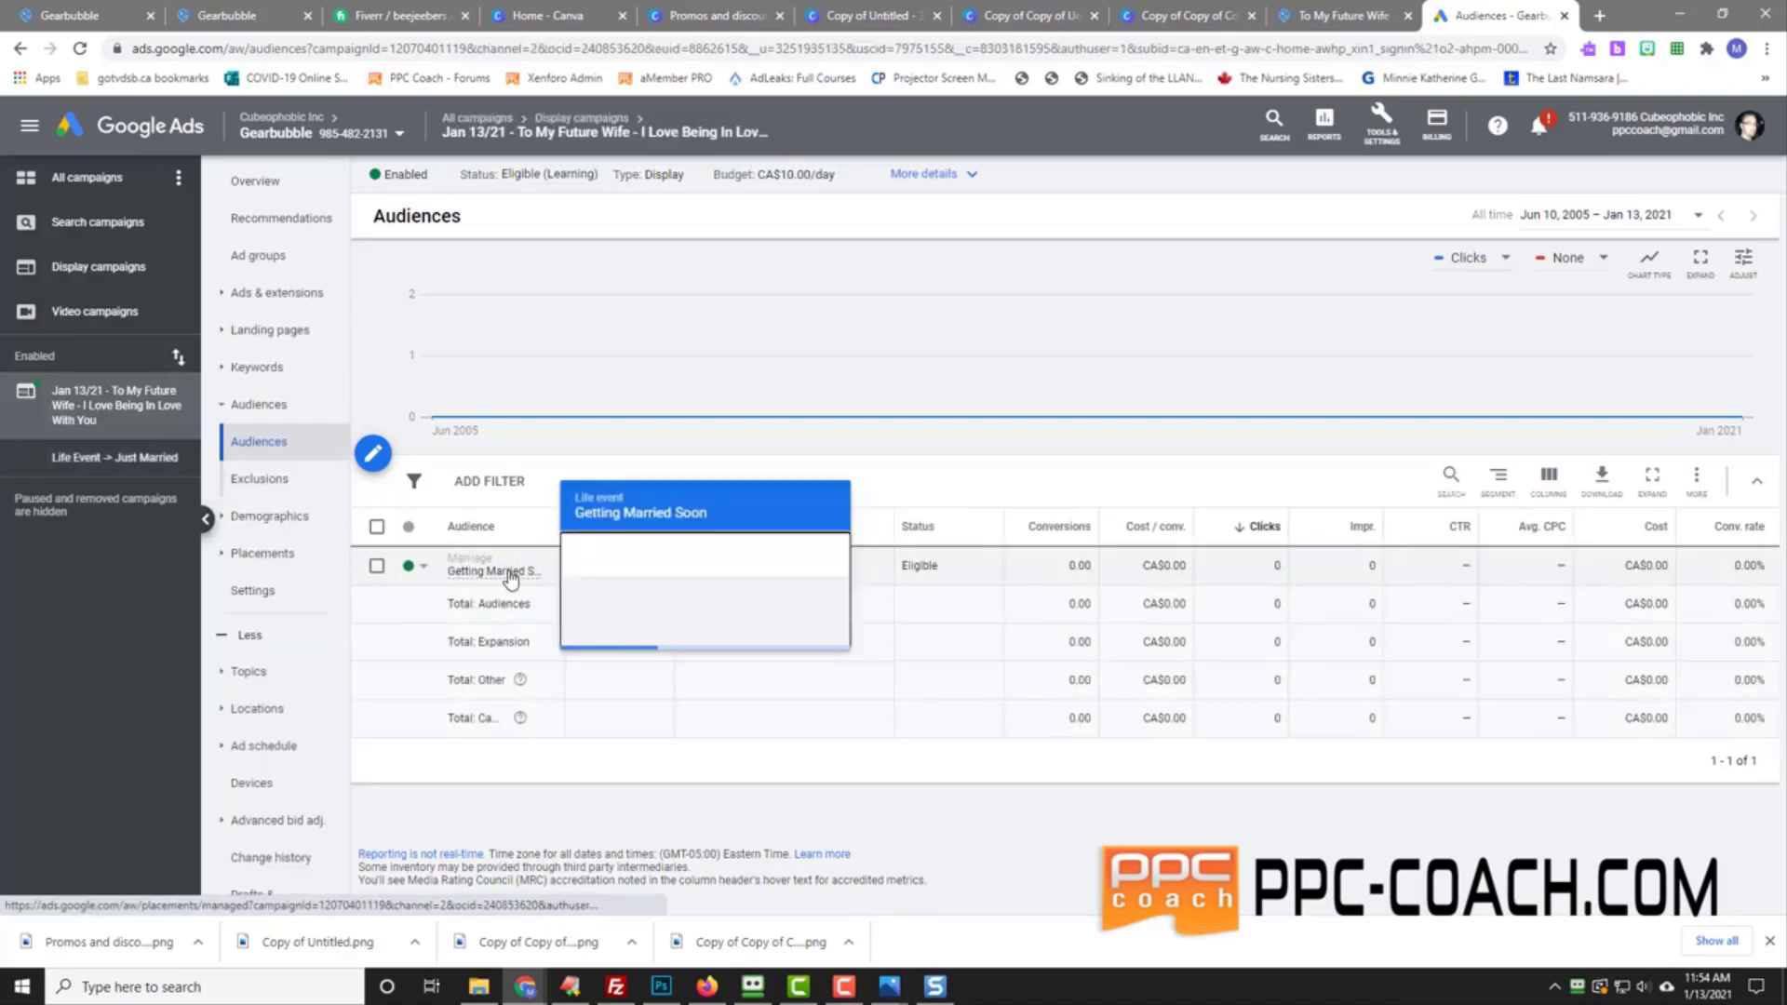
click(258, 255)
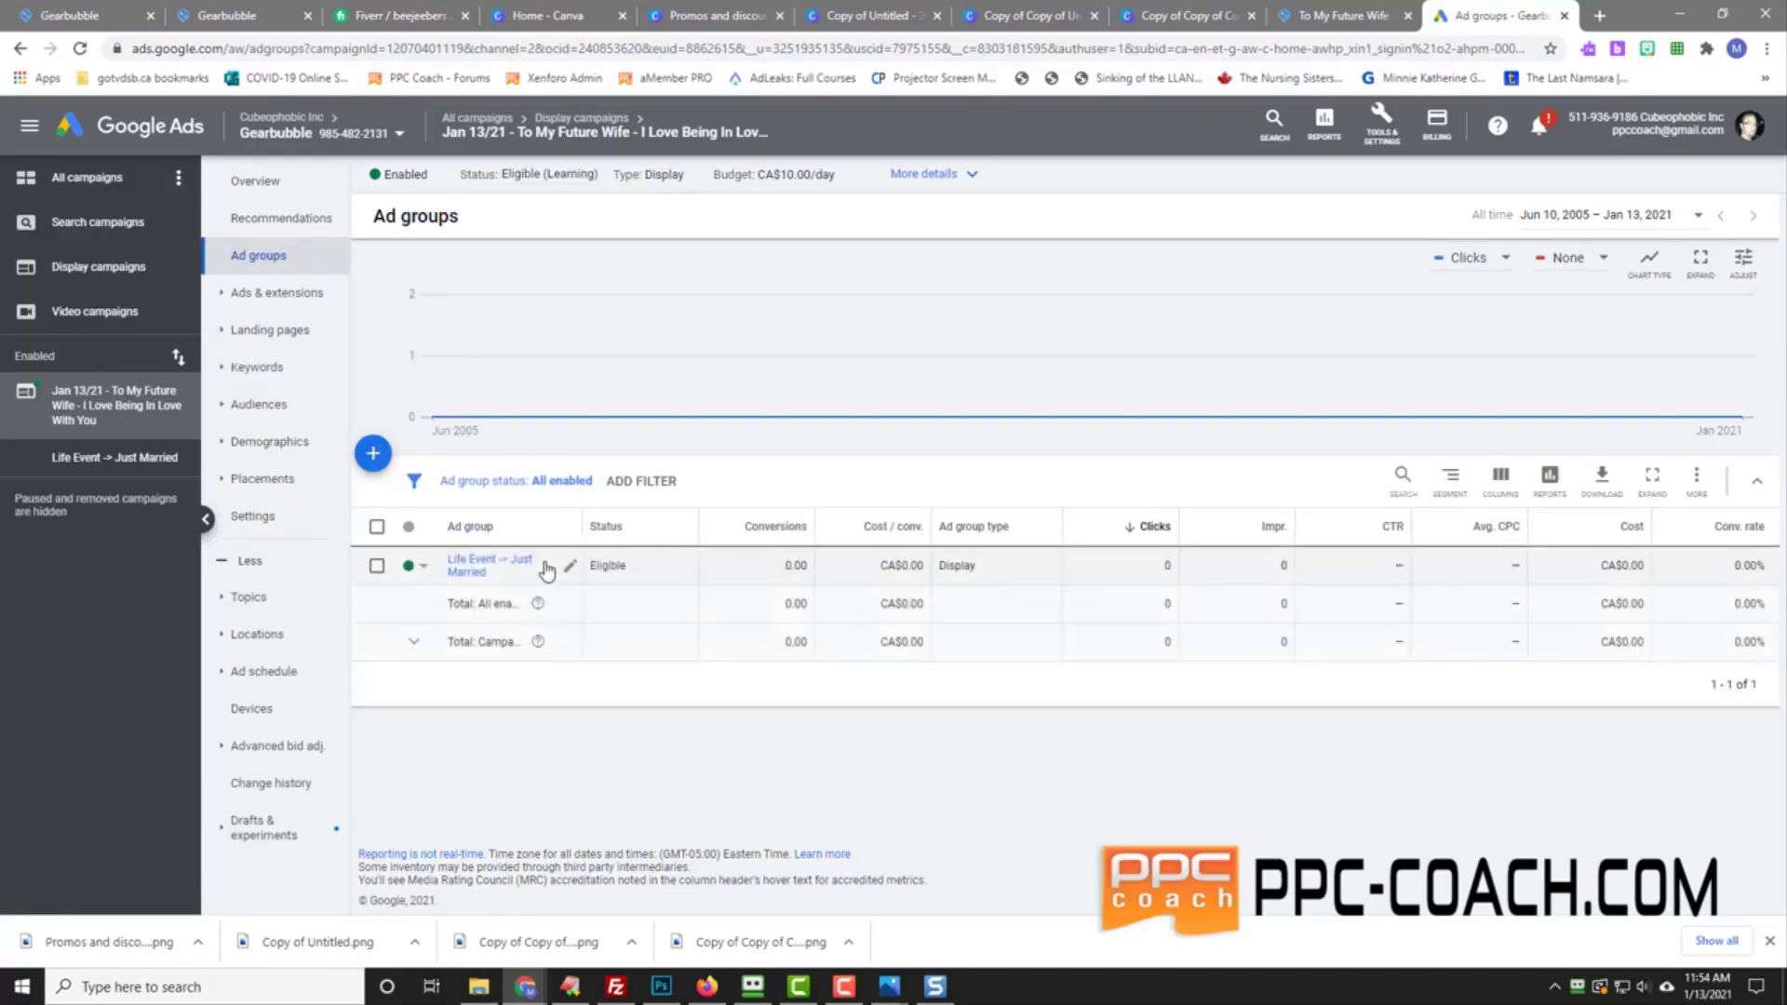
Step: Rename the ad group to 'Life Event -> Getting Married Soon' and save it
click(566, 568)
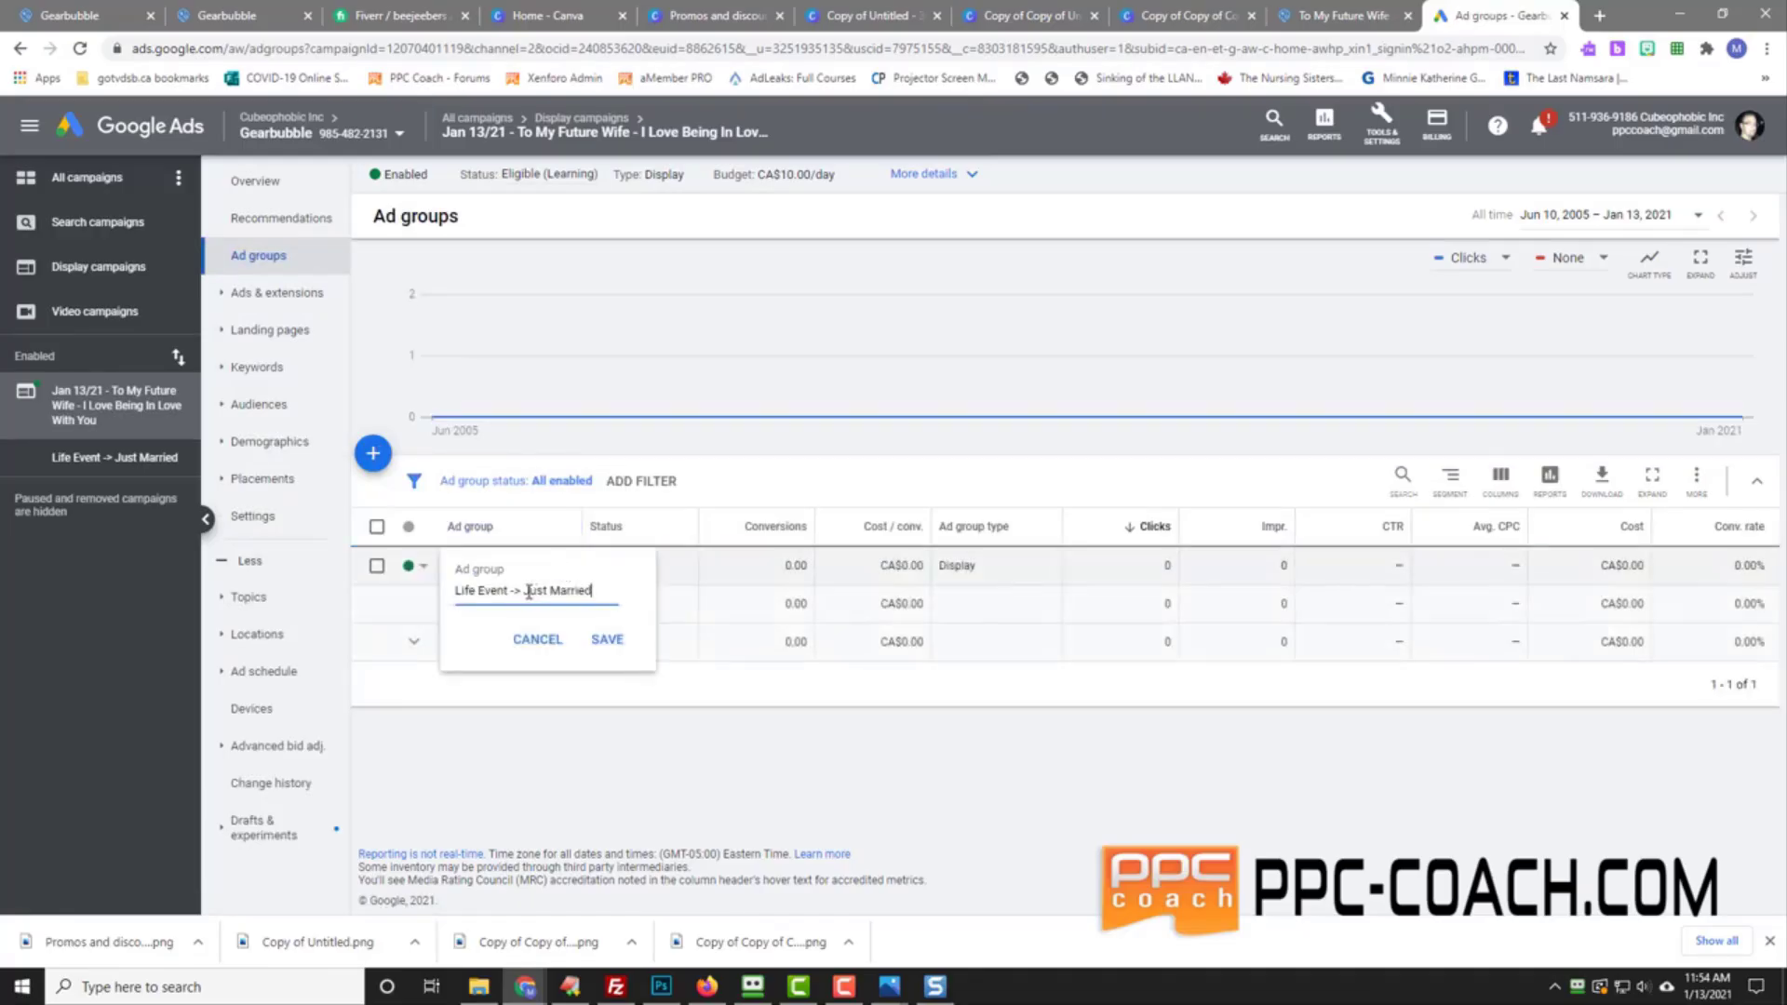
drag(527, 591, 599, 592)
text(Getting Married Spon)
click(608, 639)
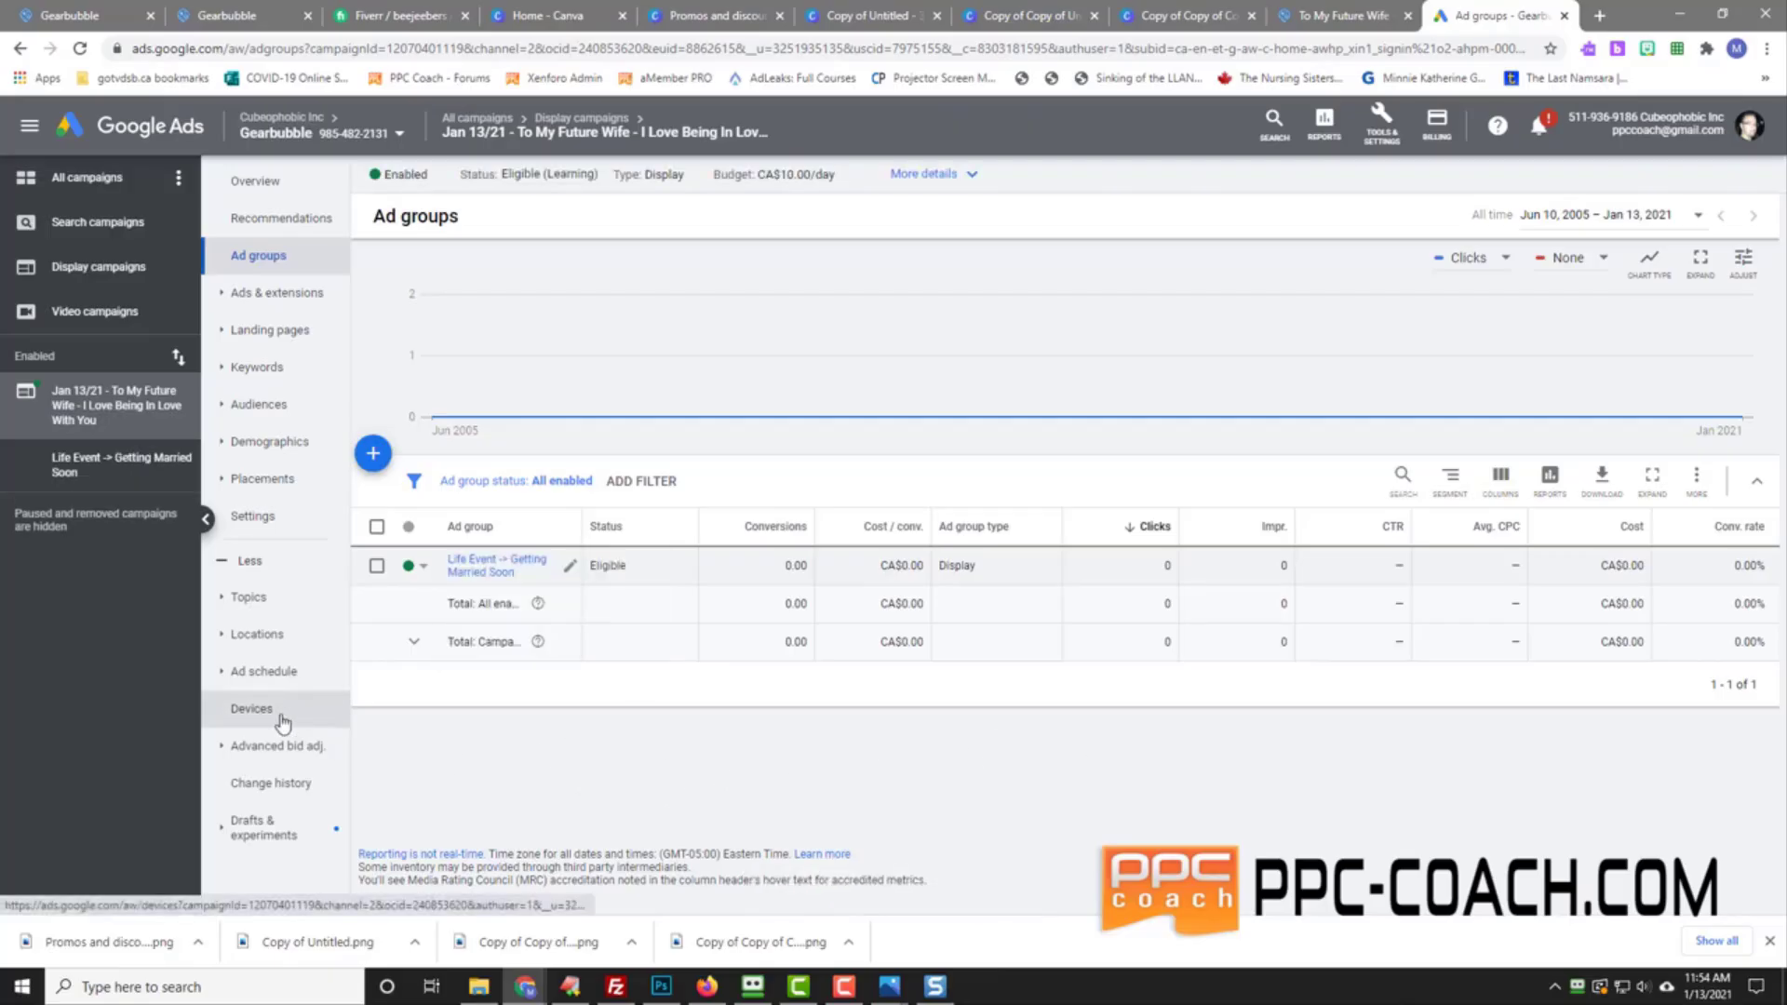
Step: On the Devices page, decrease the TV screens bid adjustment by 100%
click(251, 709)
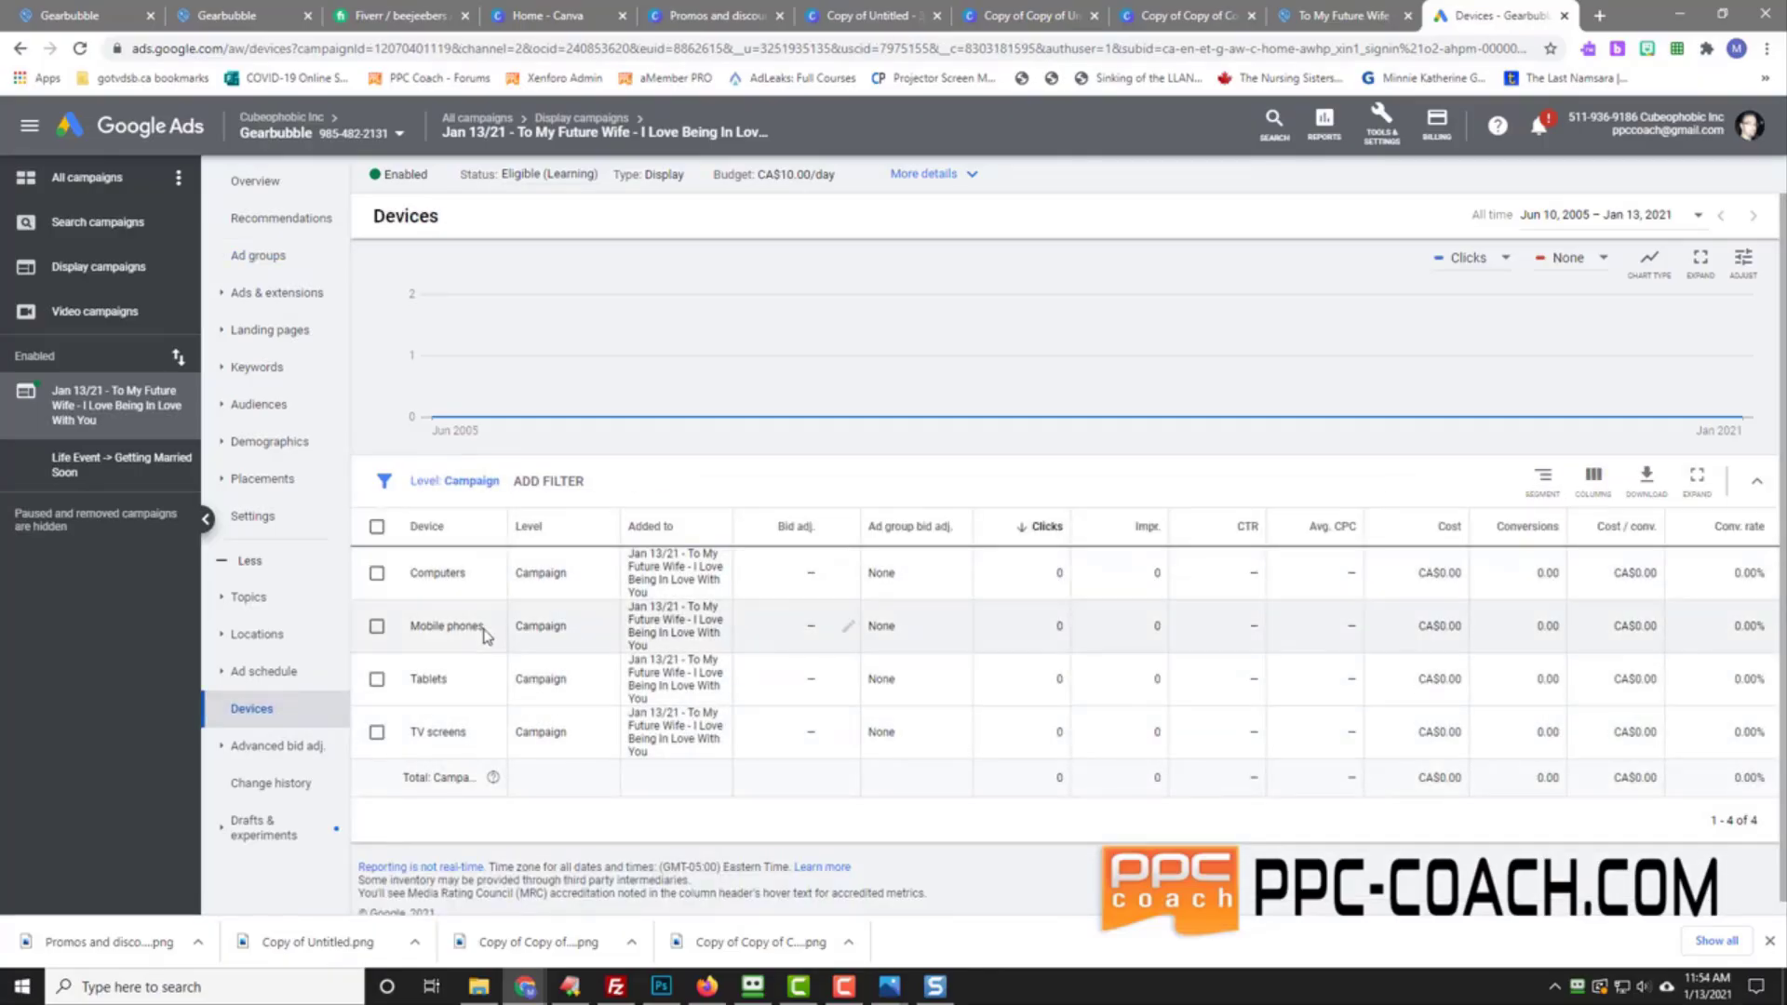
click(848, 735)
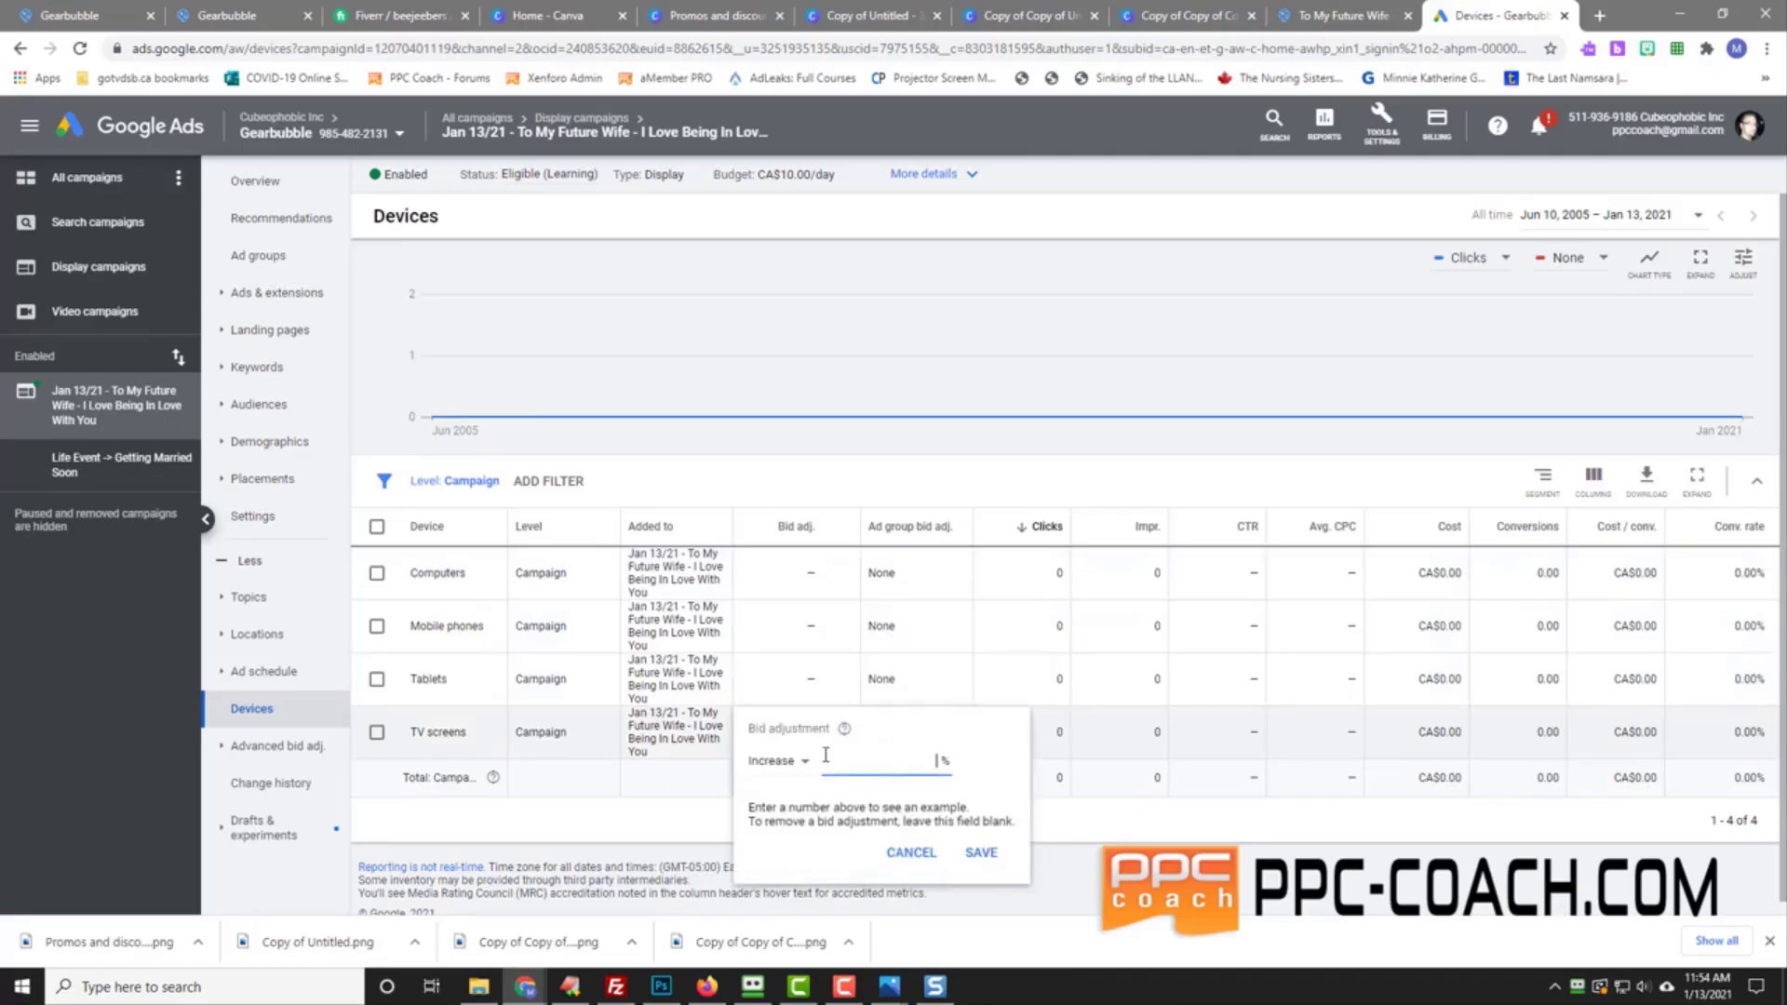
click(790, 766)
click(791, 813)
text(11)
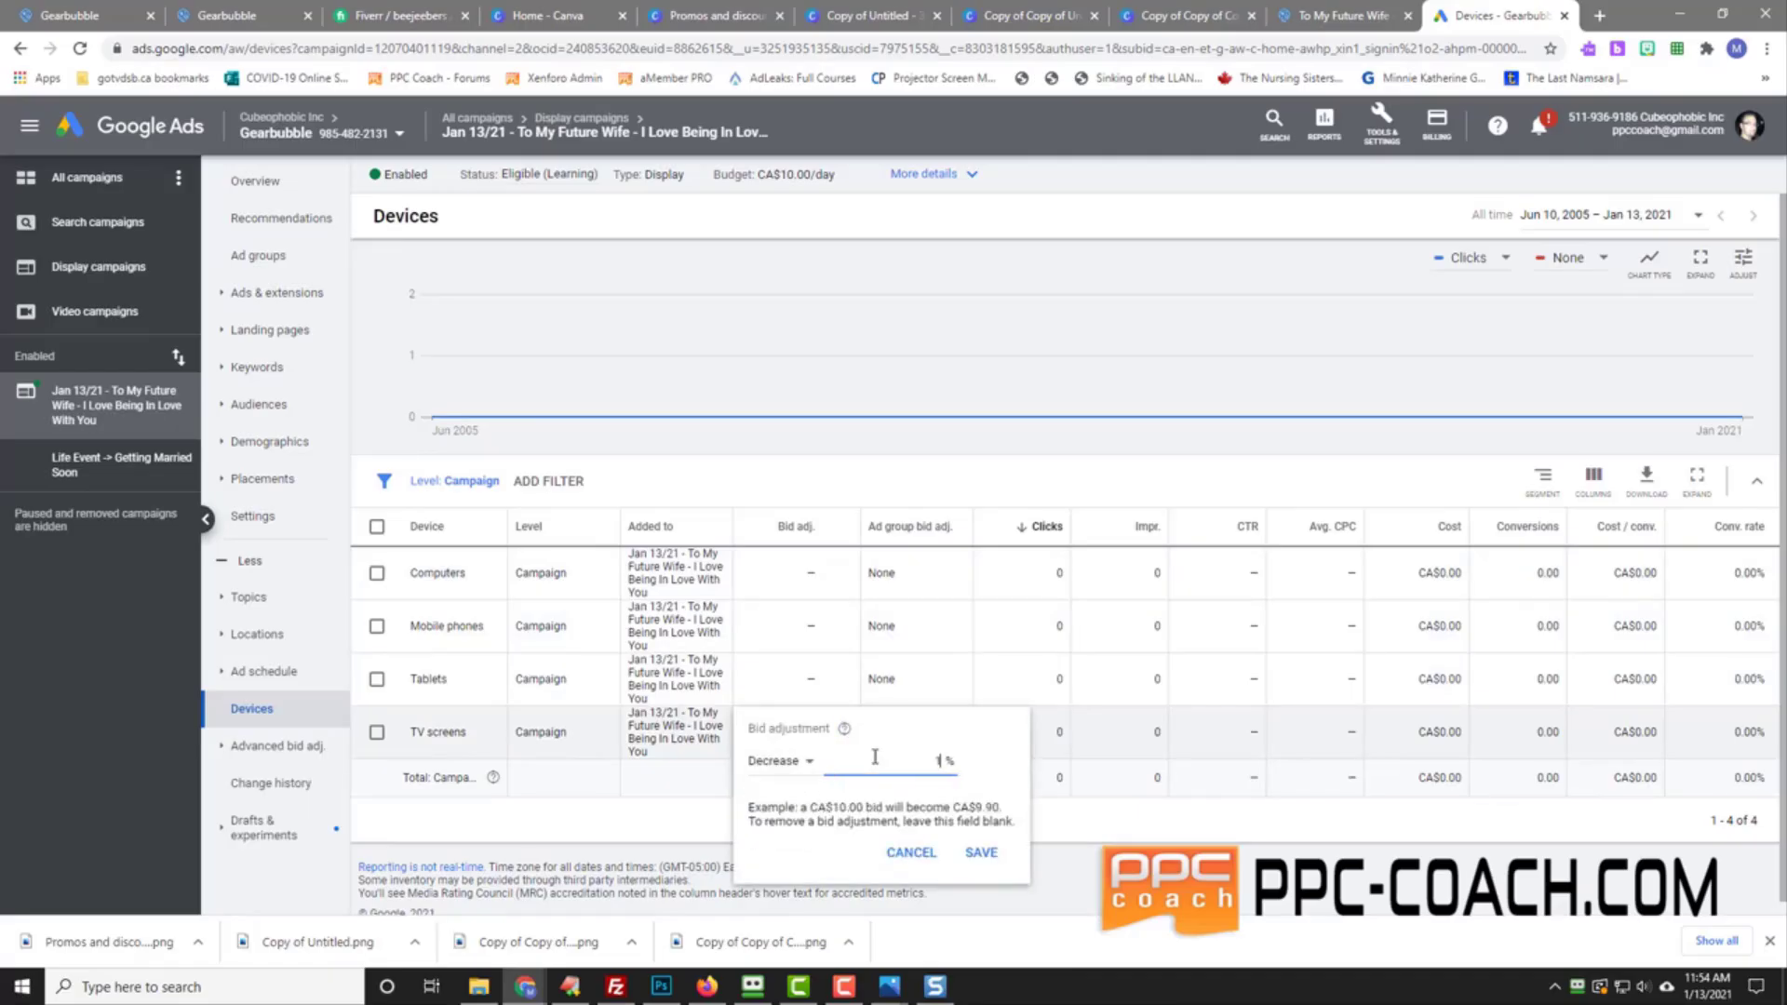
key(Return)
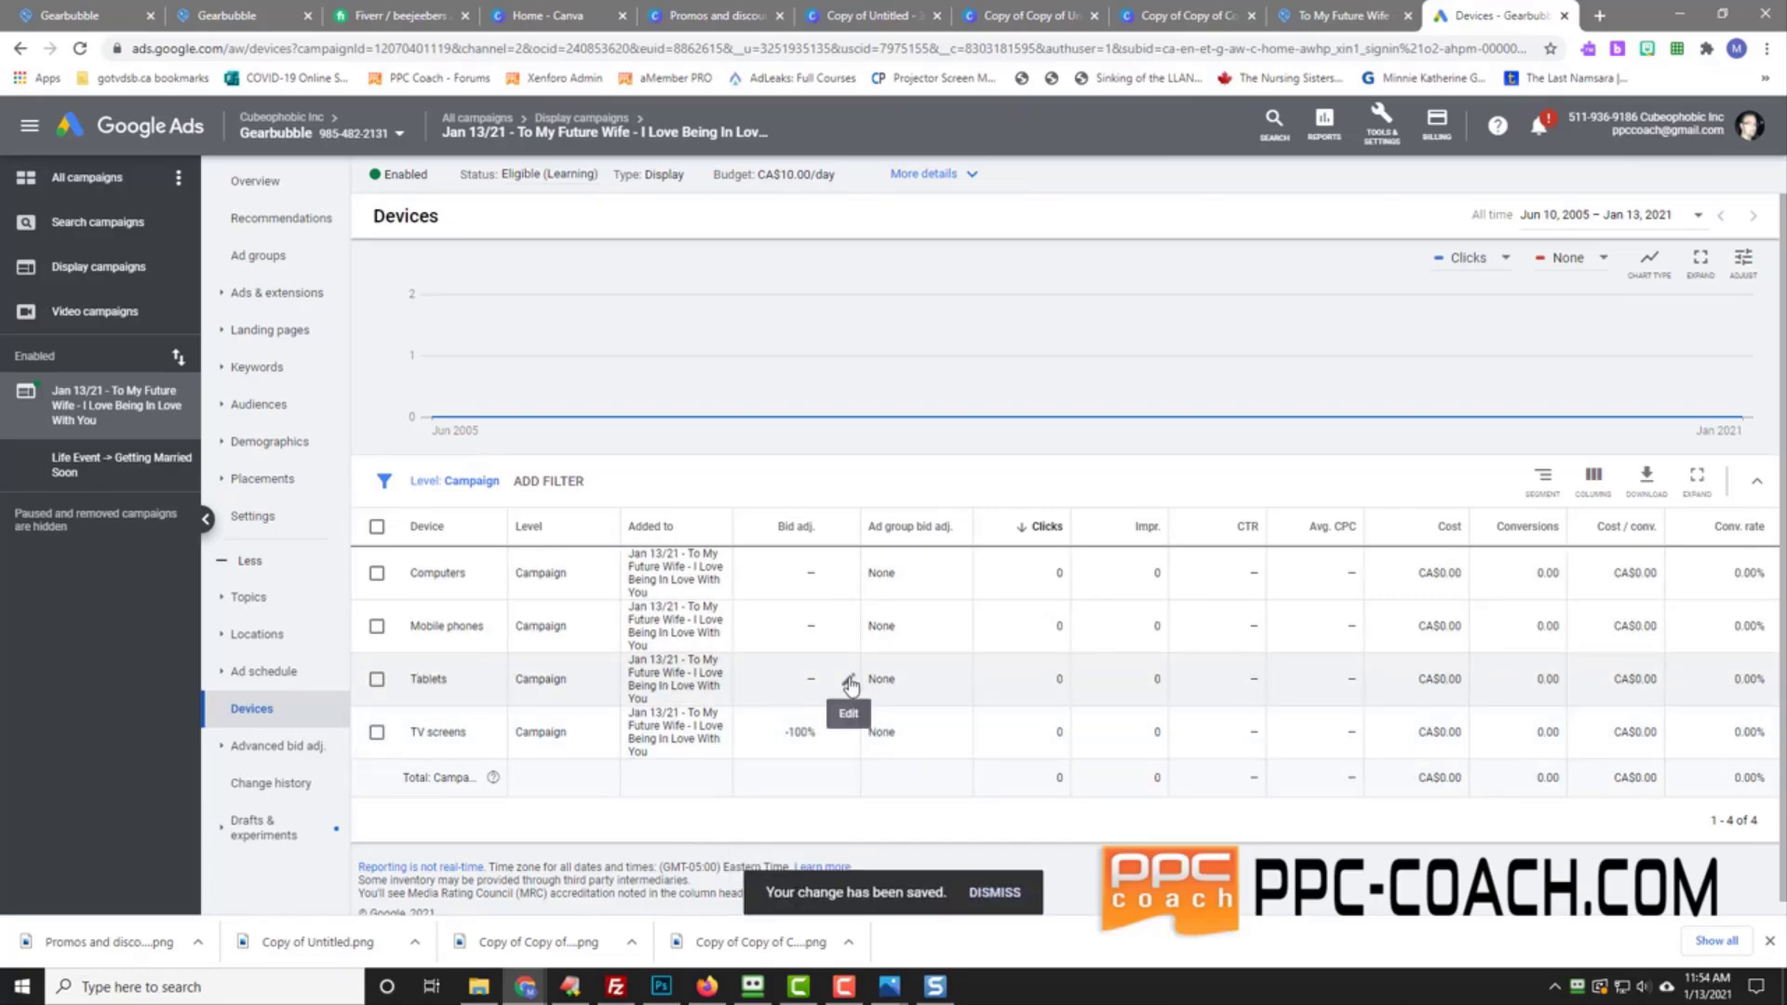
Step: Decrease the tablets bid adjustment by 50%
click(848, 682)
click(800, 709)
click(787, 764)
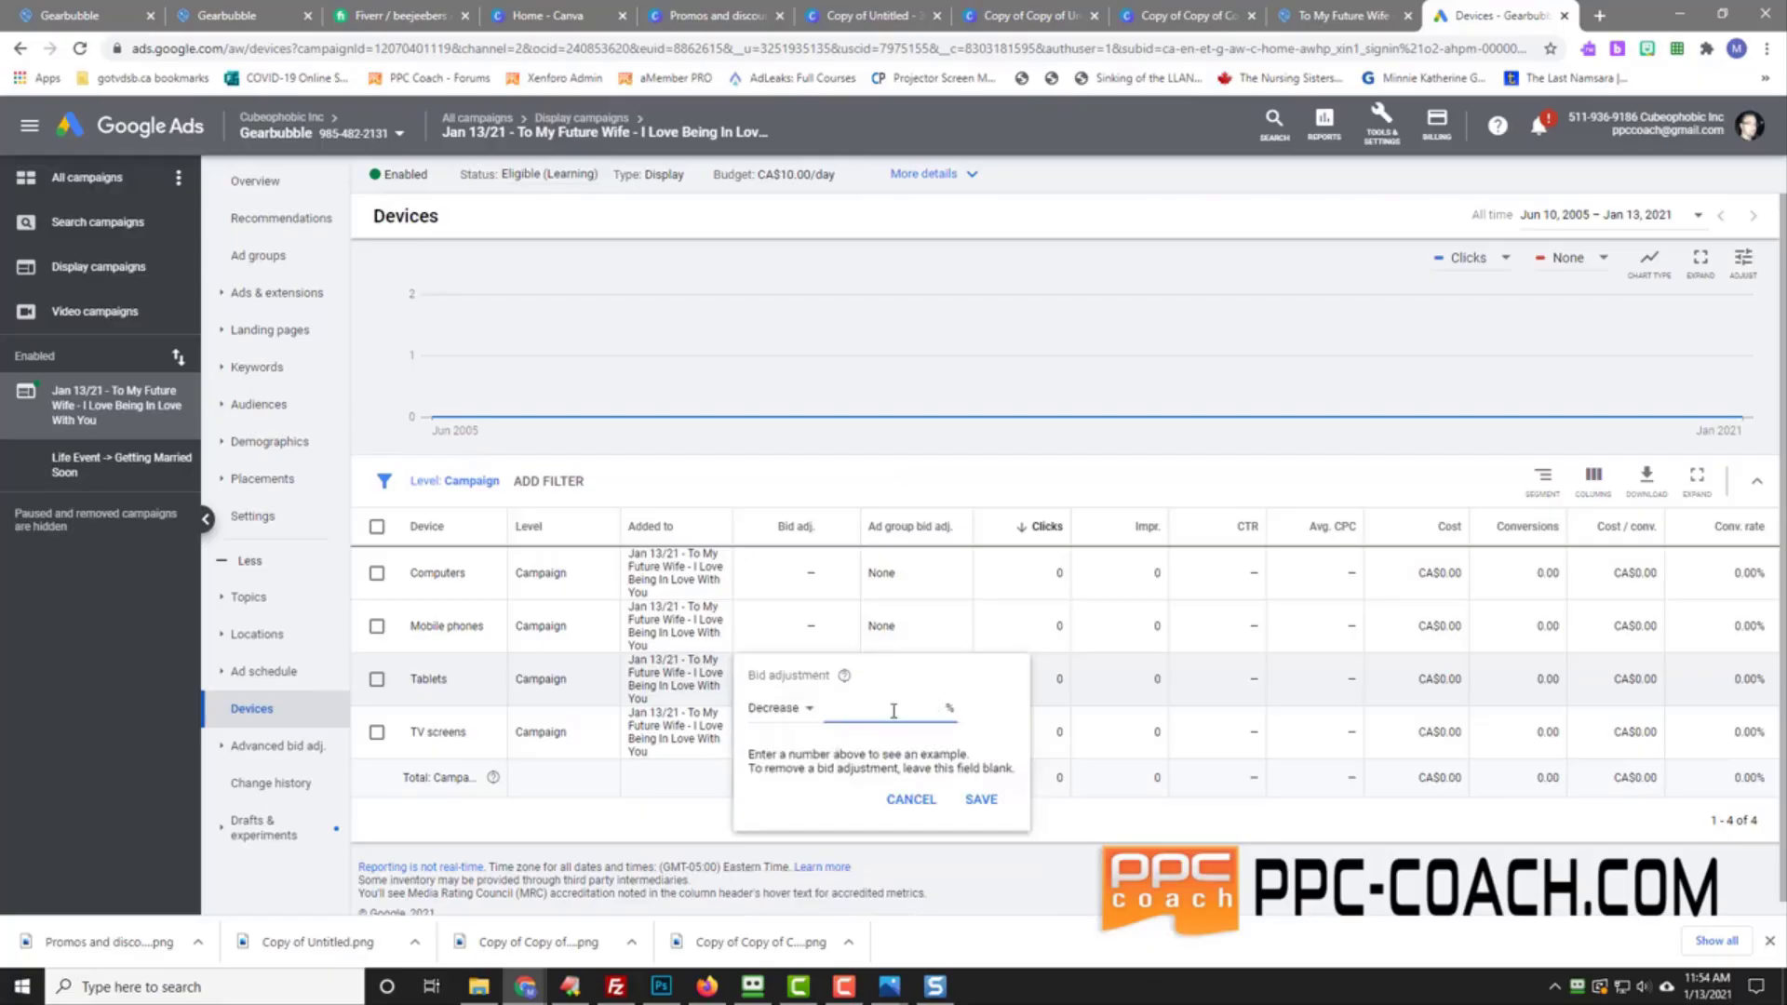
text(50)
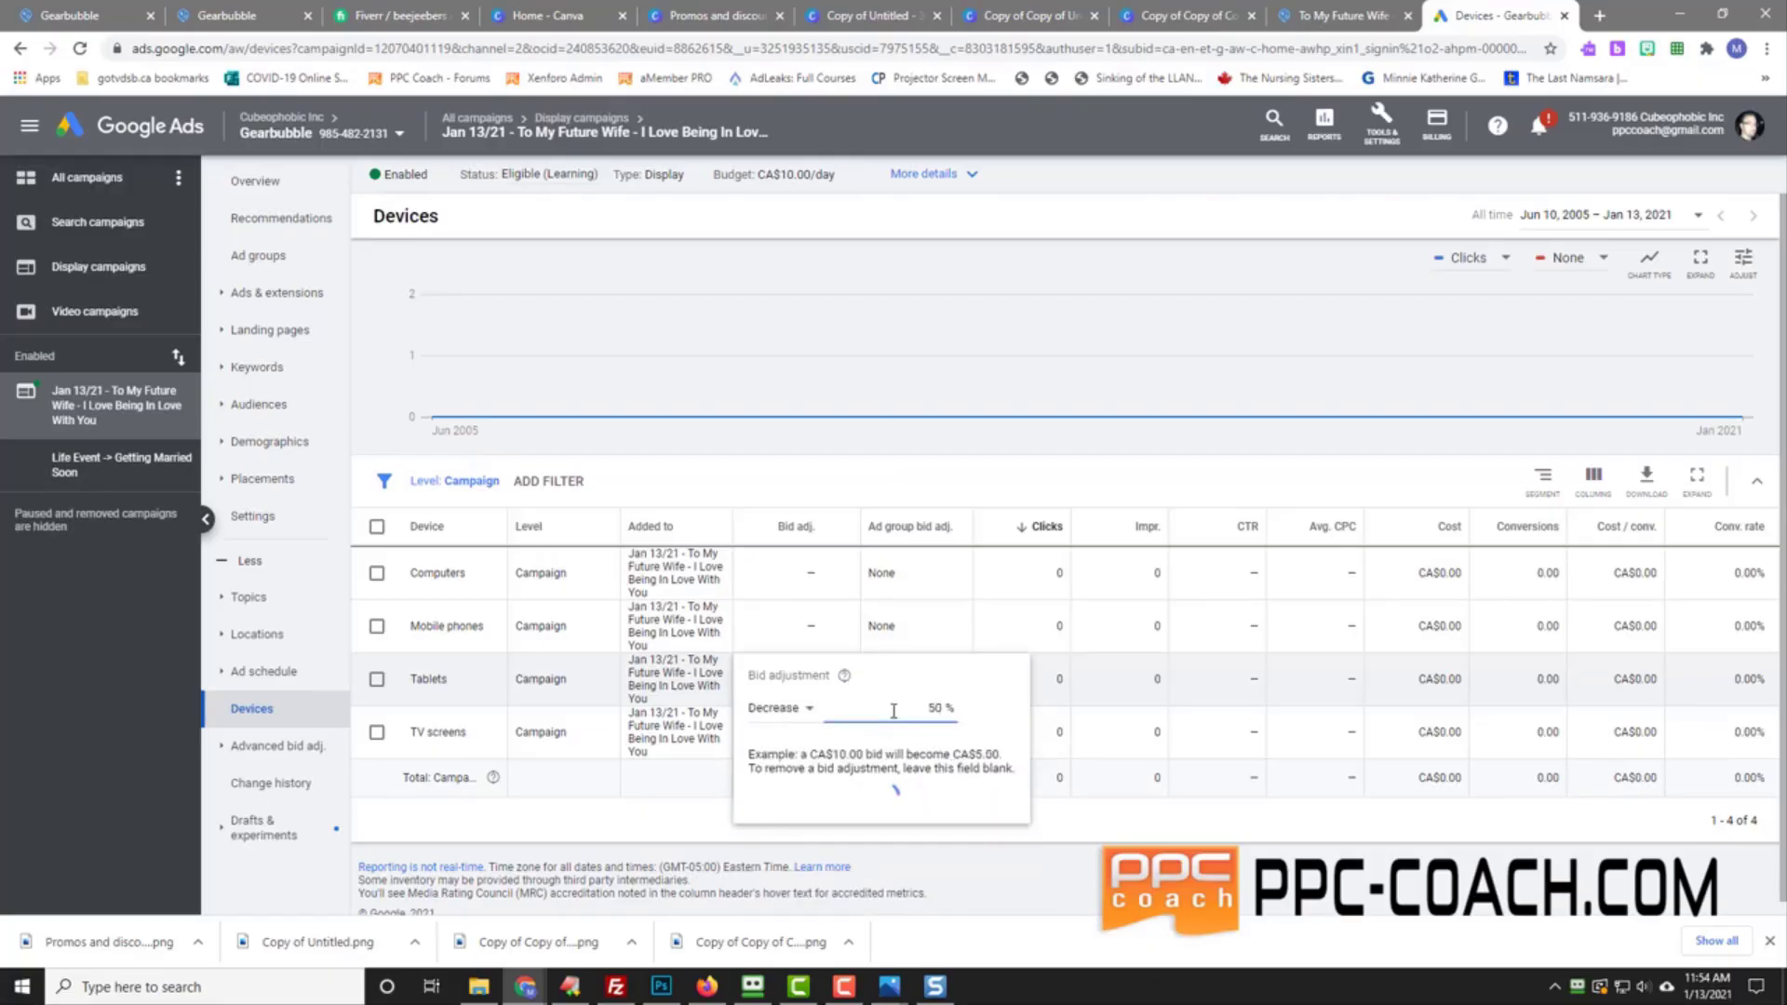
key(Return)
Step: Decrease the mobile phones bid adjustment by 50%
click(848, 627)
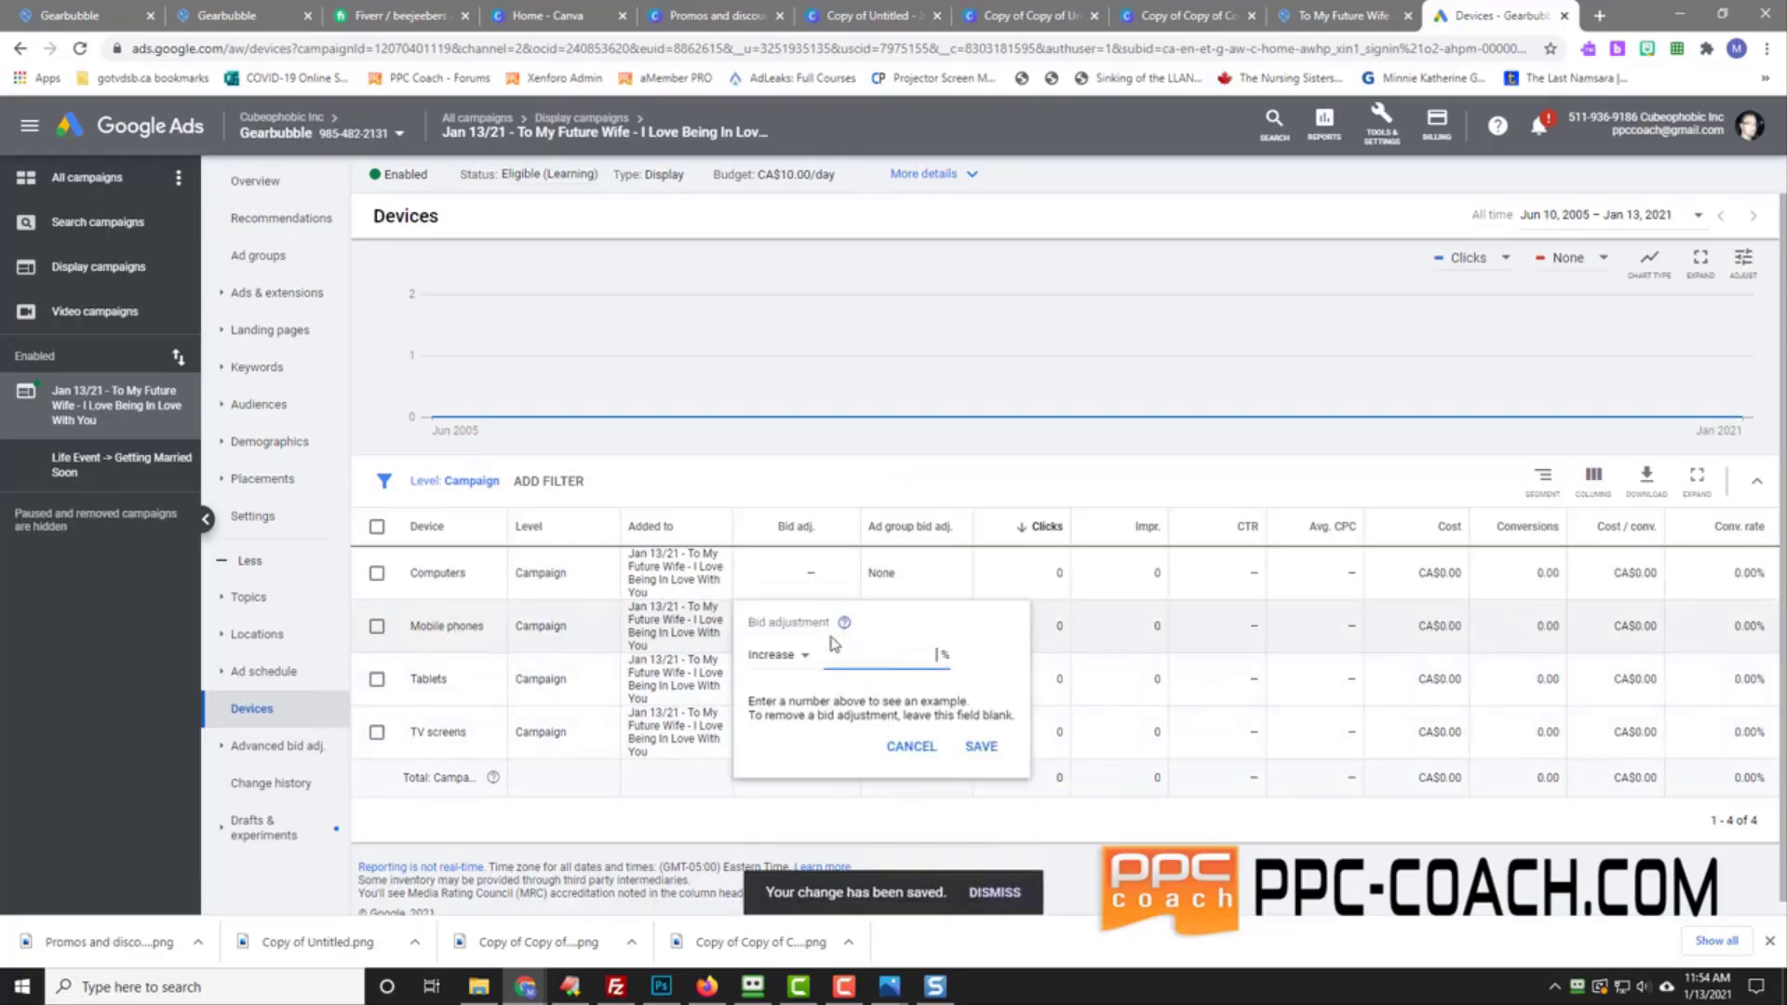
click(801, 655)
click(797, 719)
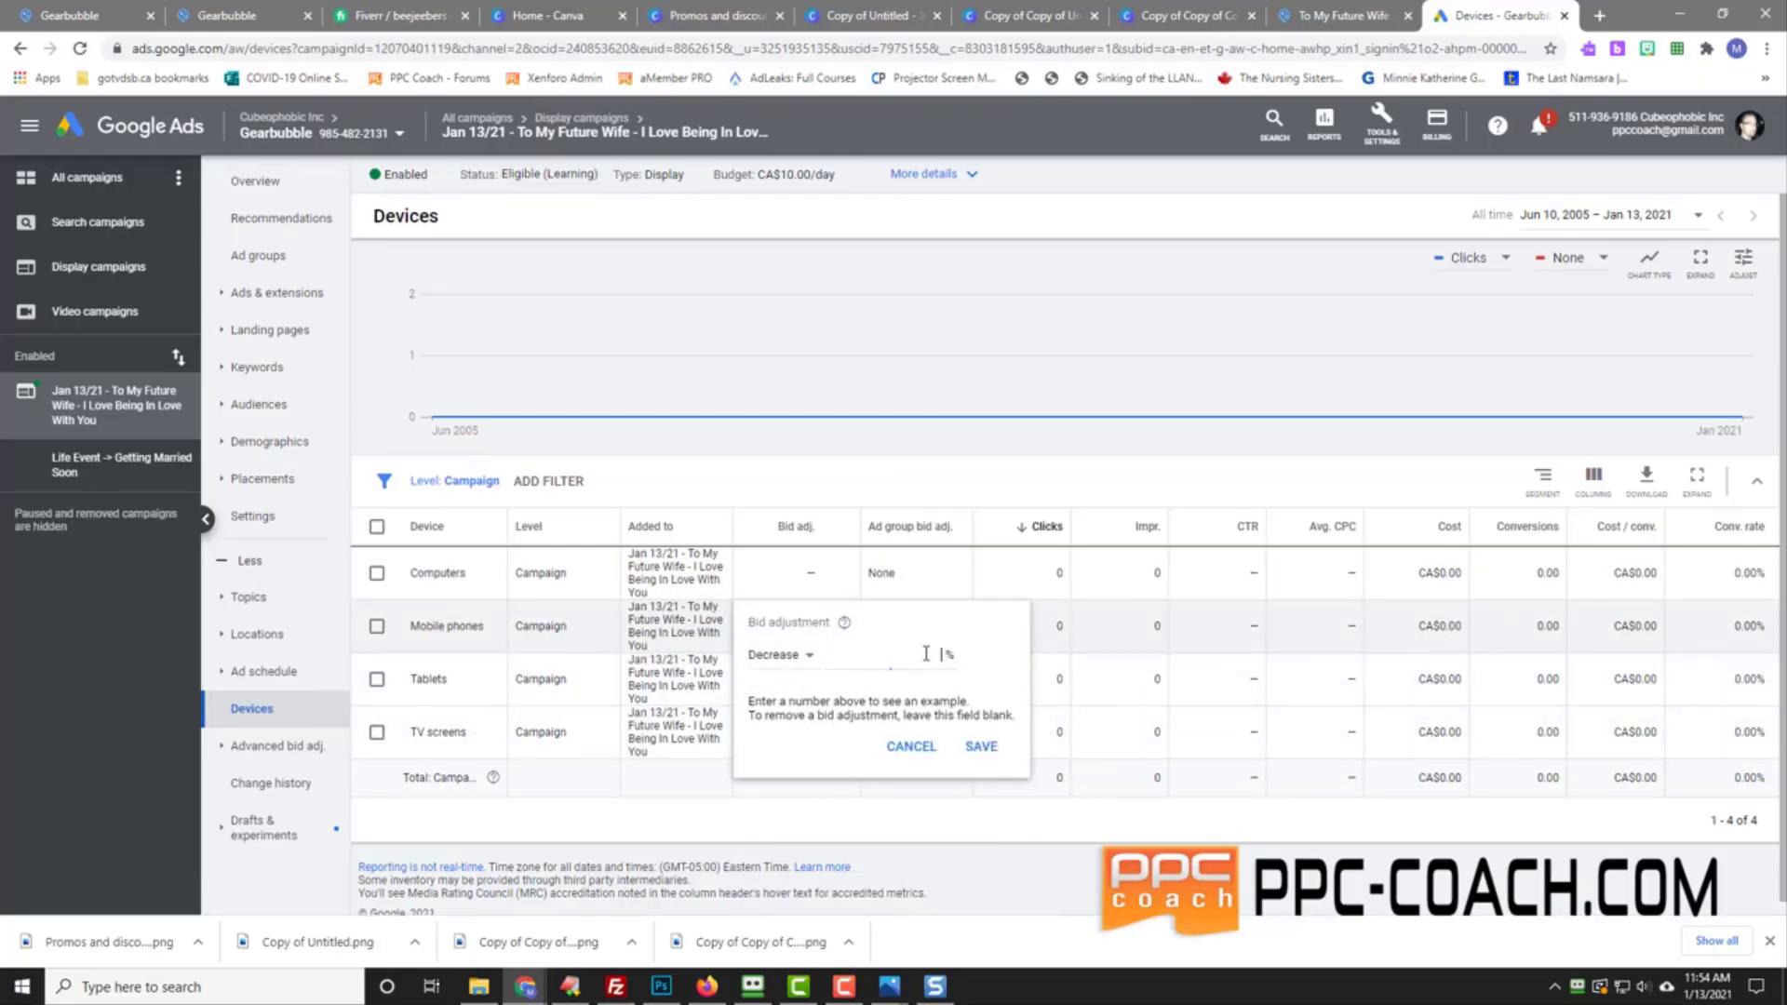
click(926, 654)
text(50)
key(Return)
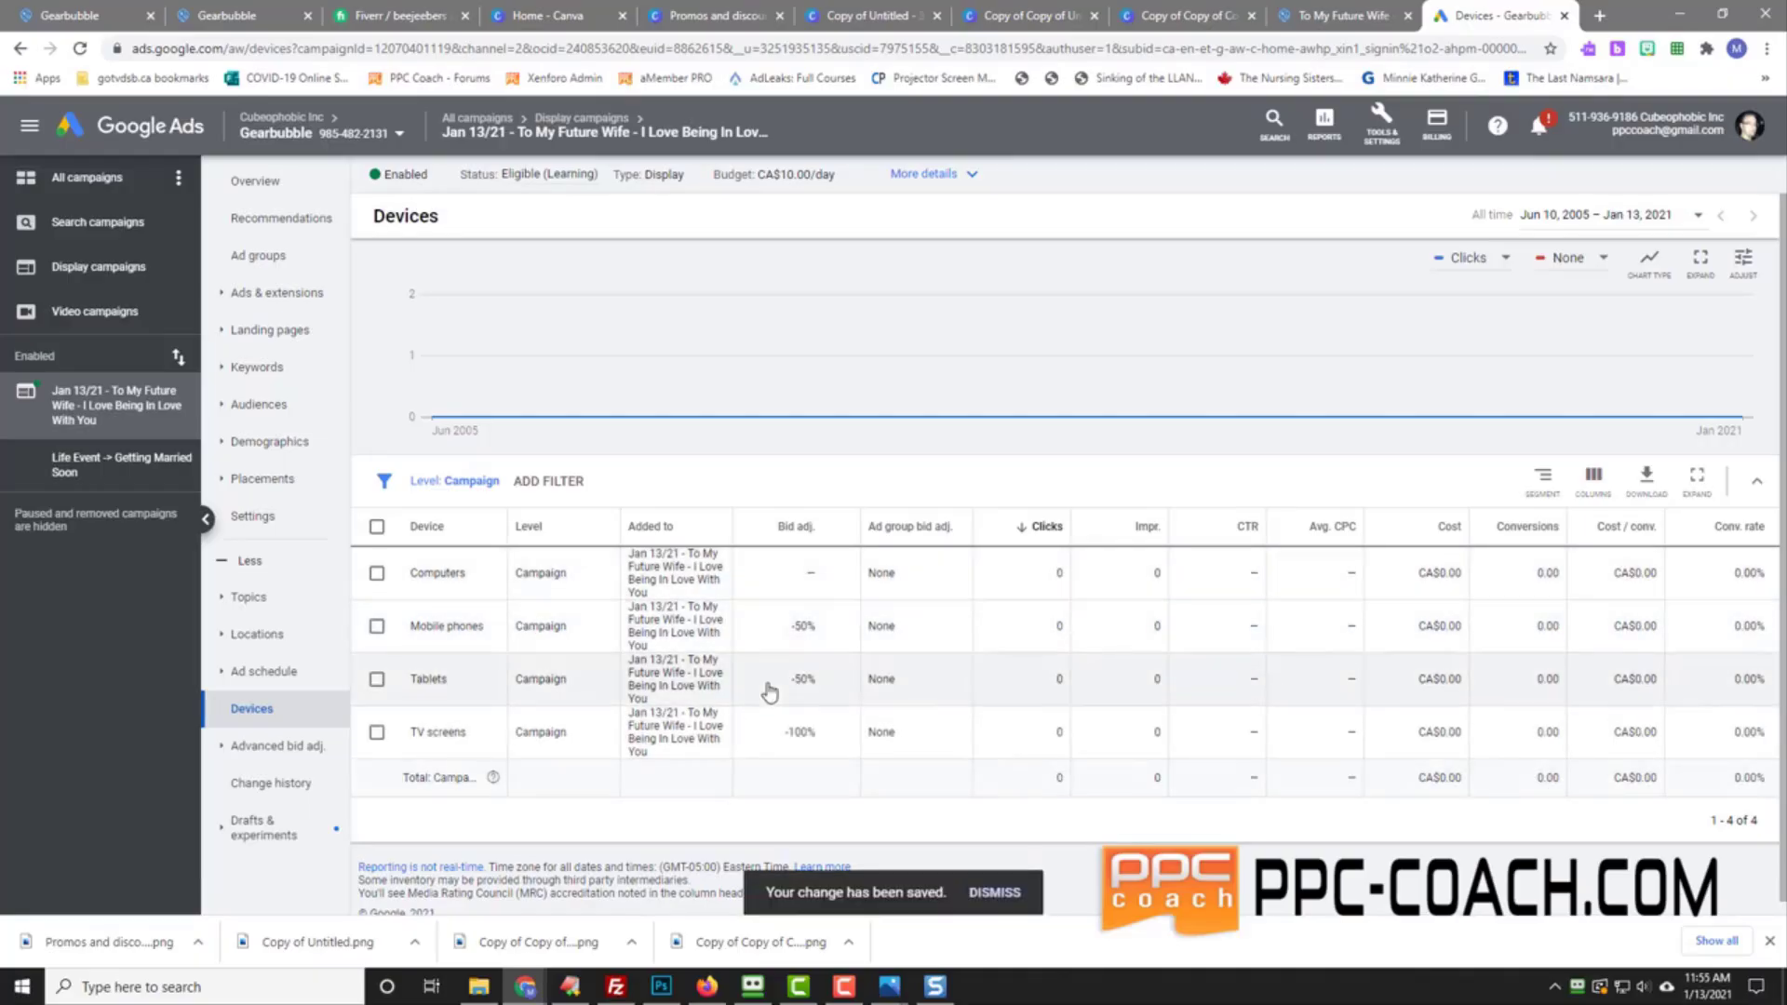
drag(410, 626, 485, 631)
Step: Show the campaign's Placements page, which lists no YouTube or Display placements yet
click(462, 625)
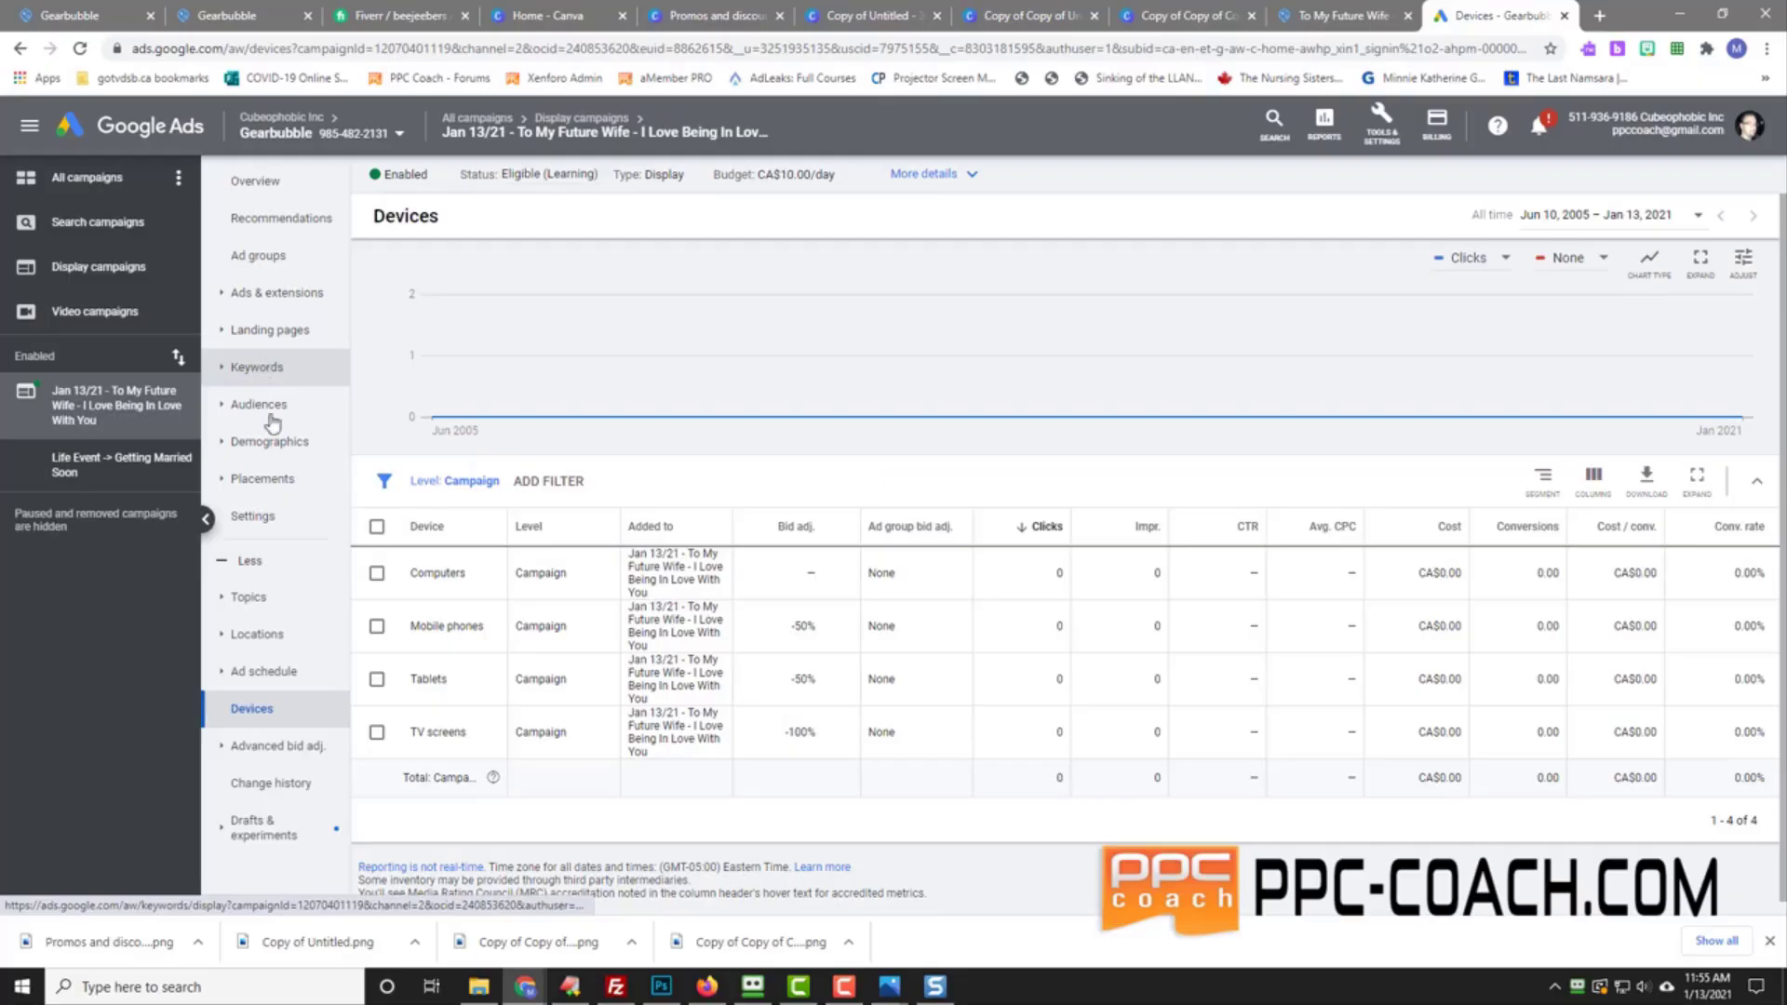
click(270, 481)
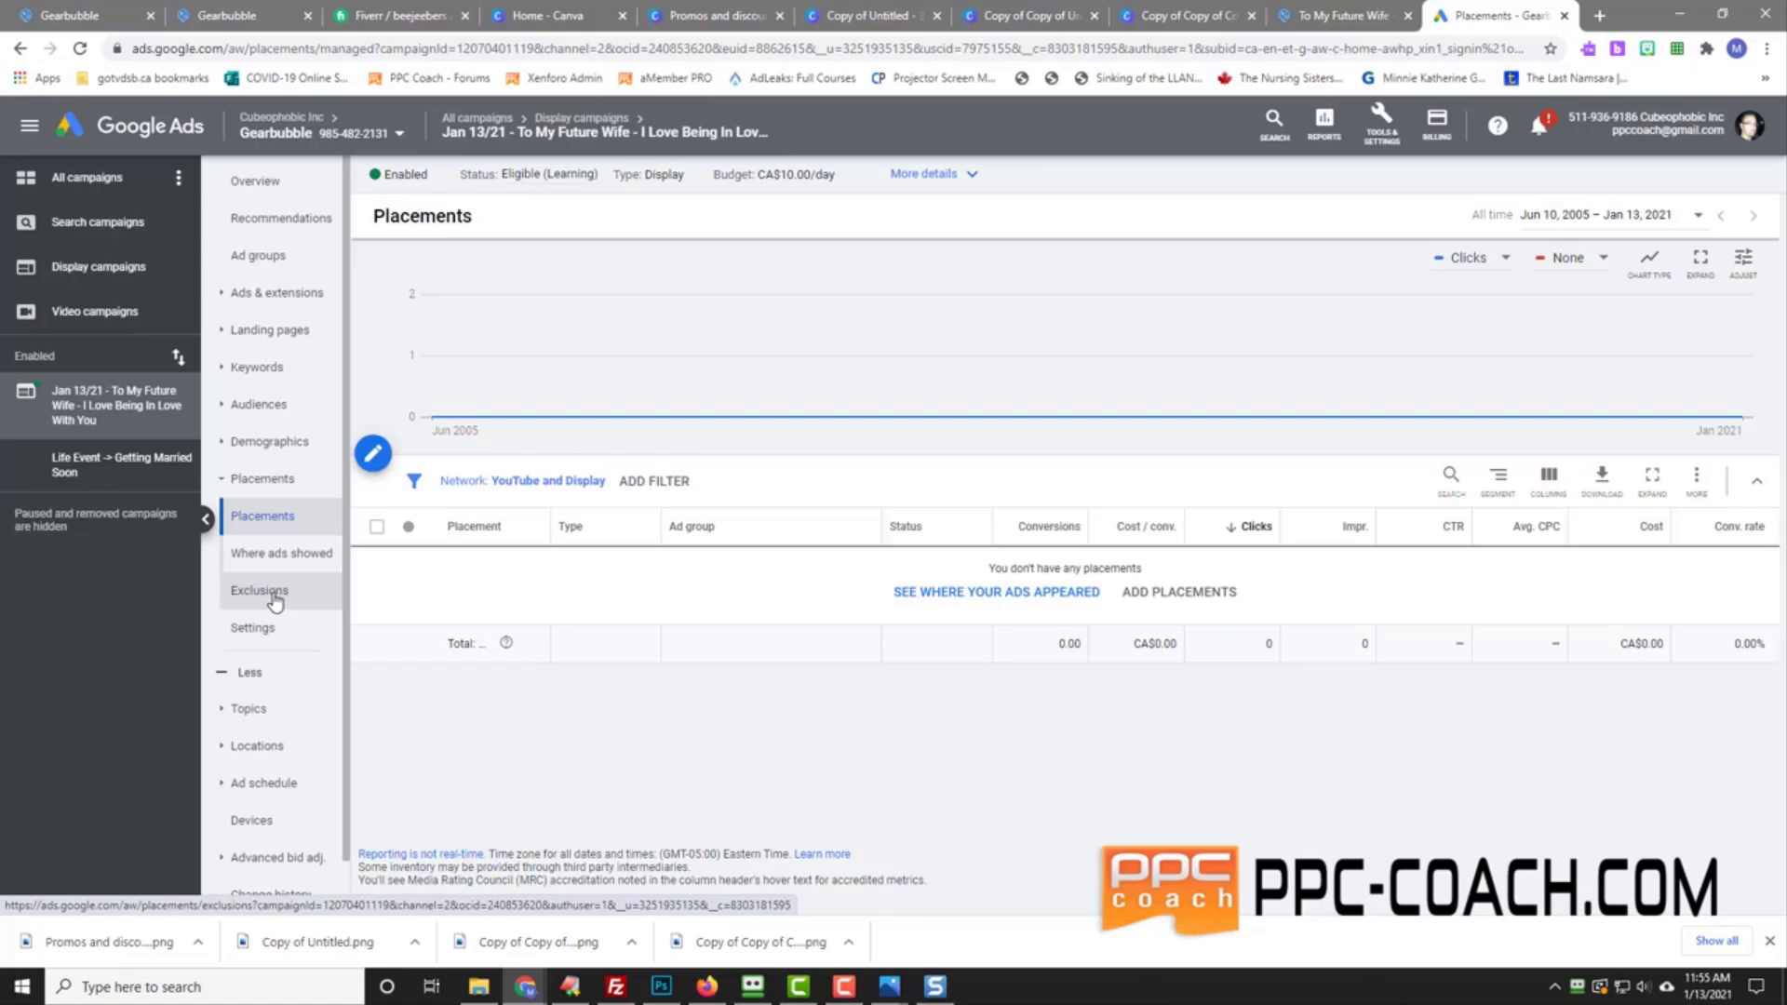
Step: Review where the ads appeared and the placement exclusions, ending on the empty Display/Video Keywords report
click(940, 601)
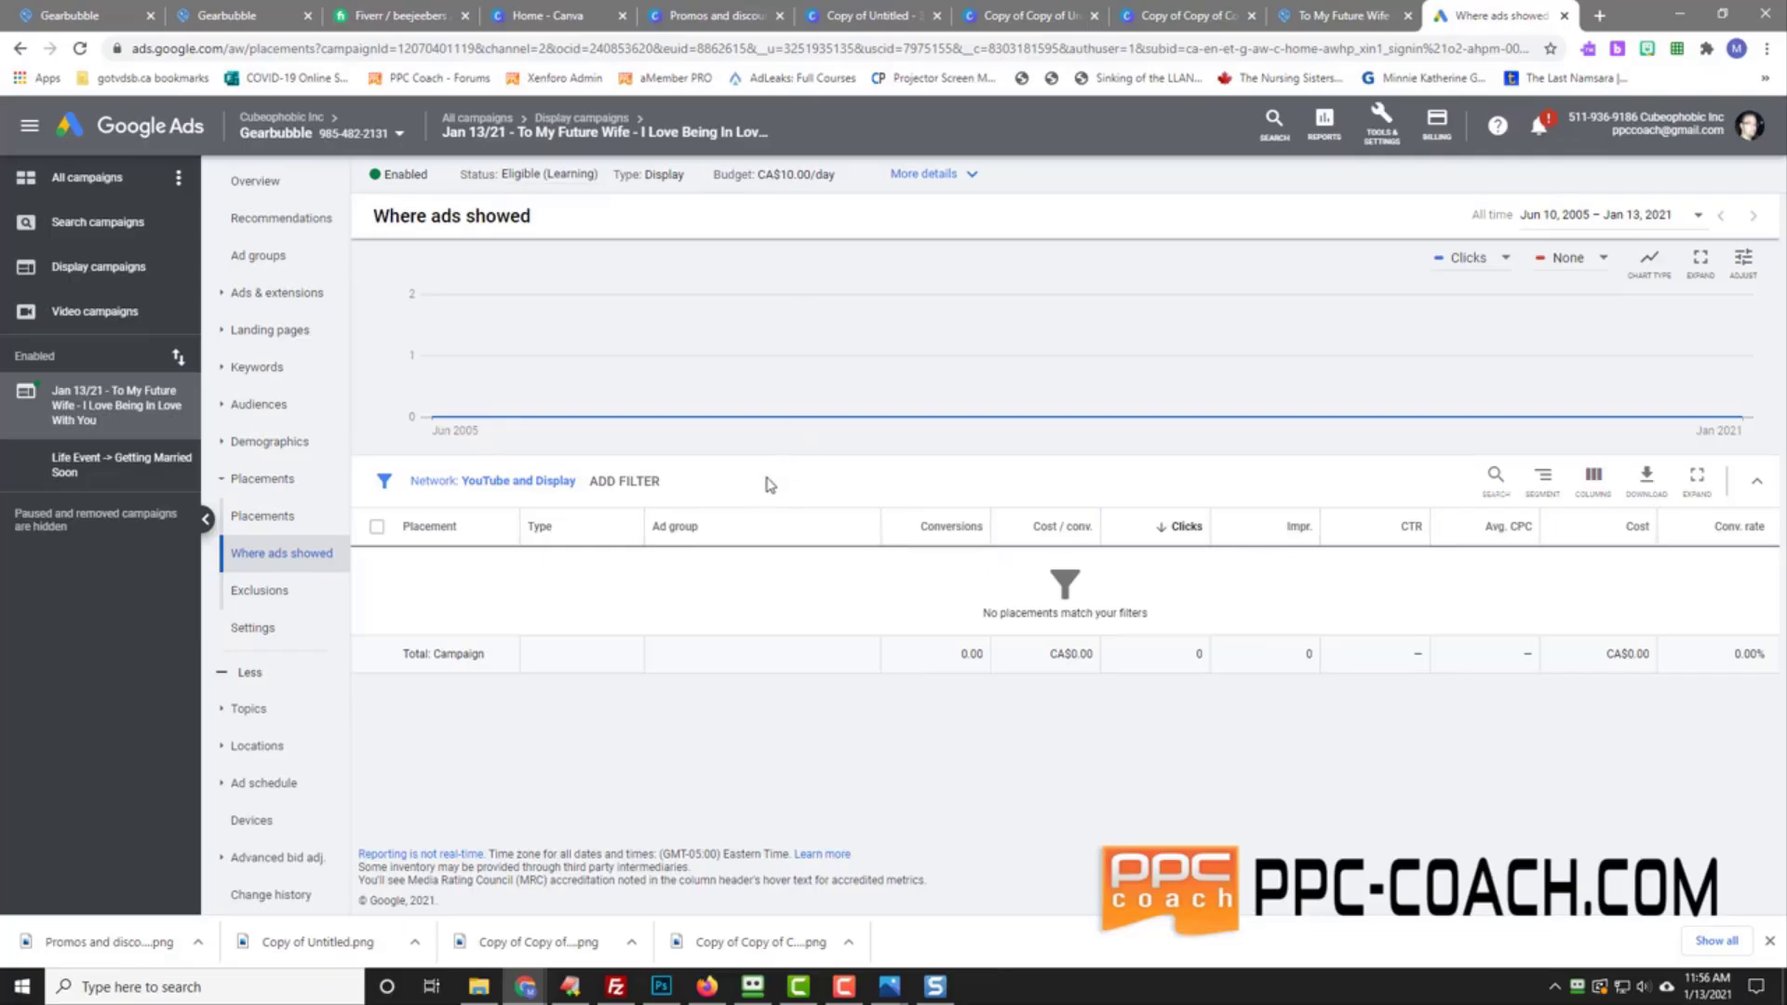
click(247, 594)
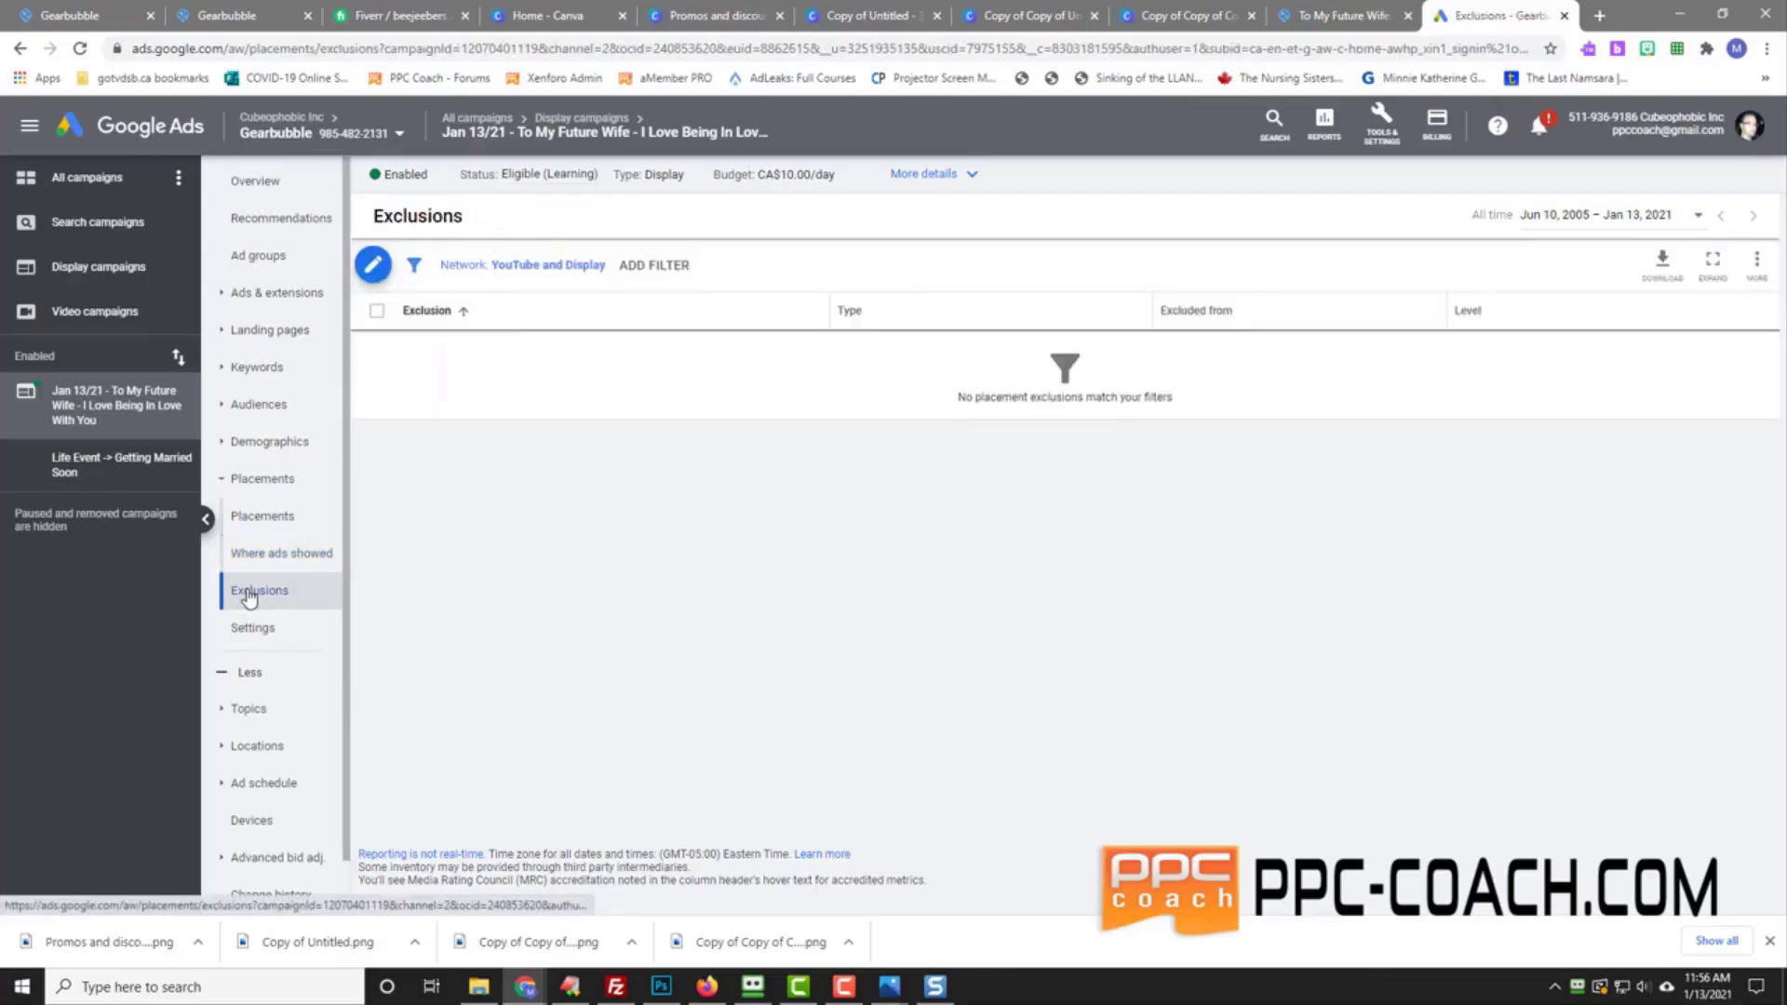
click(241, 366)
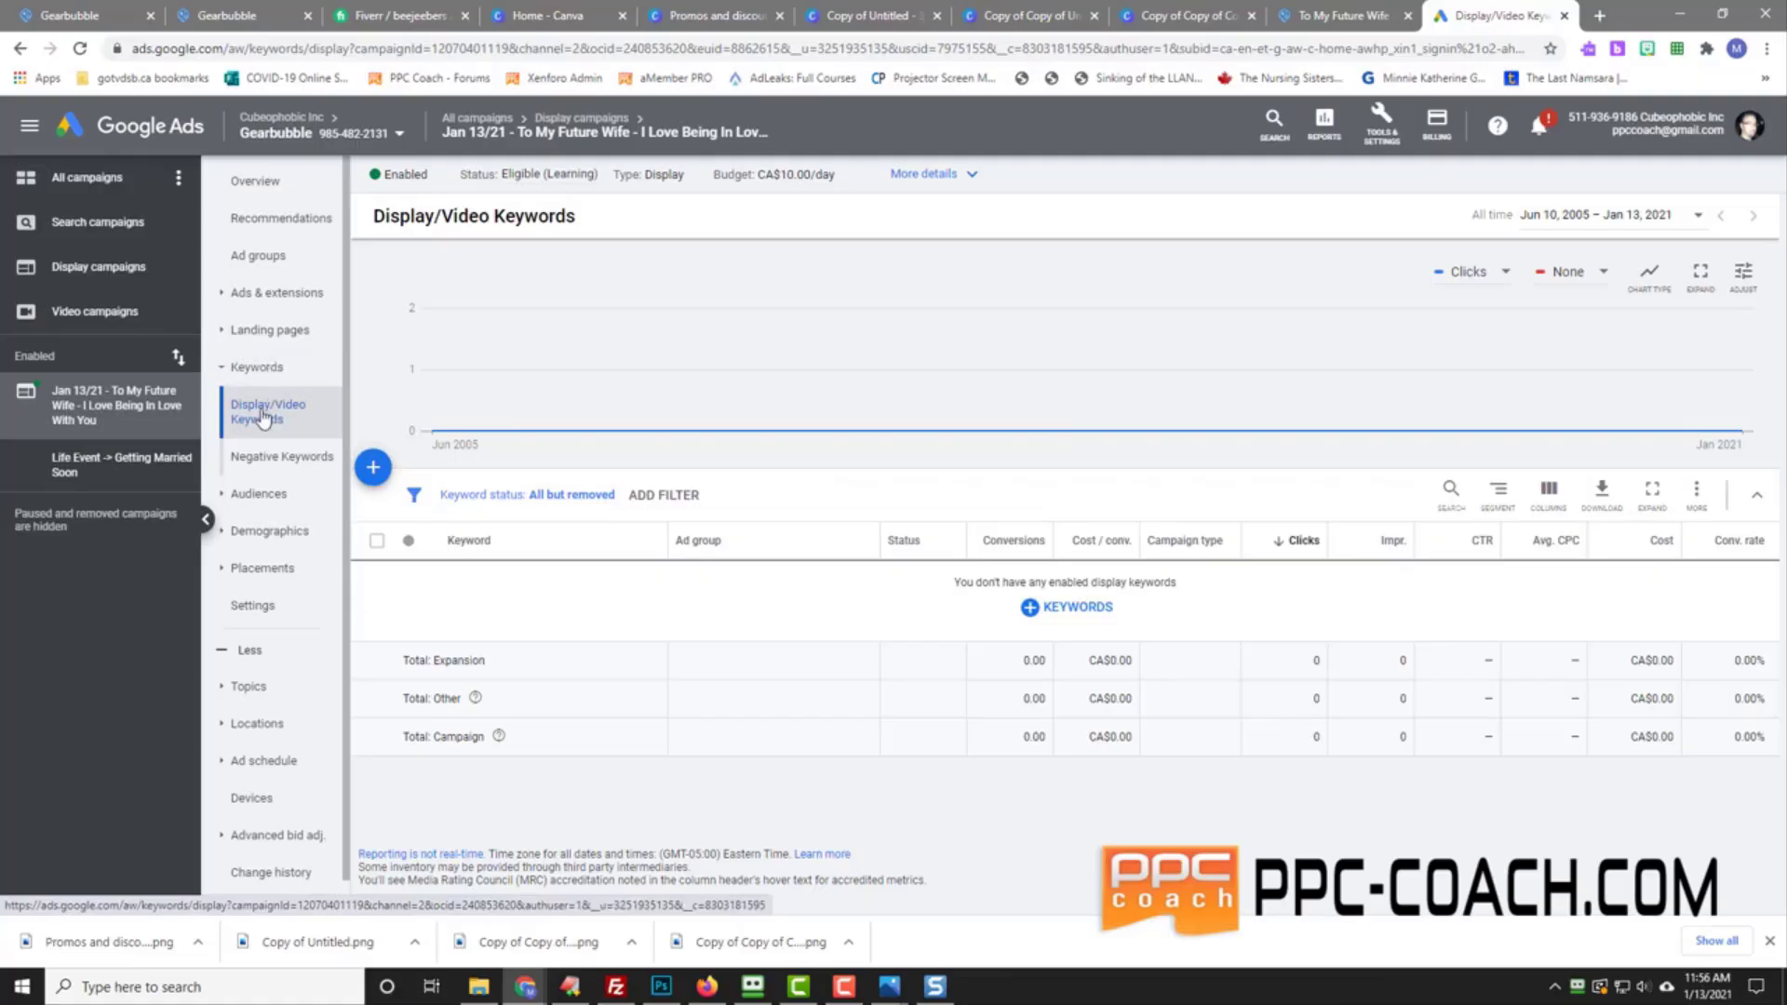
Step: Check Placements and Topics, then confirm Locations targets Australia, Canada, Ireland, United Kingdom and United States
click(249, 569)
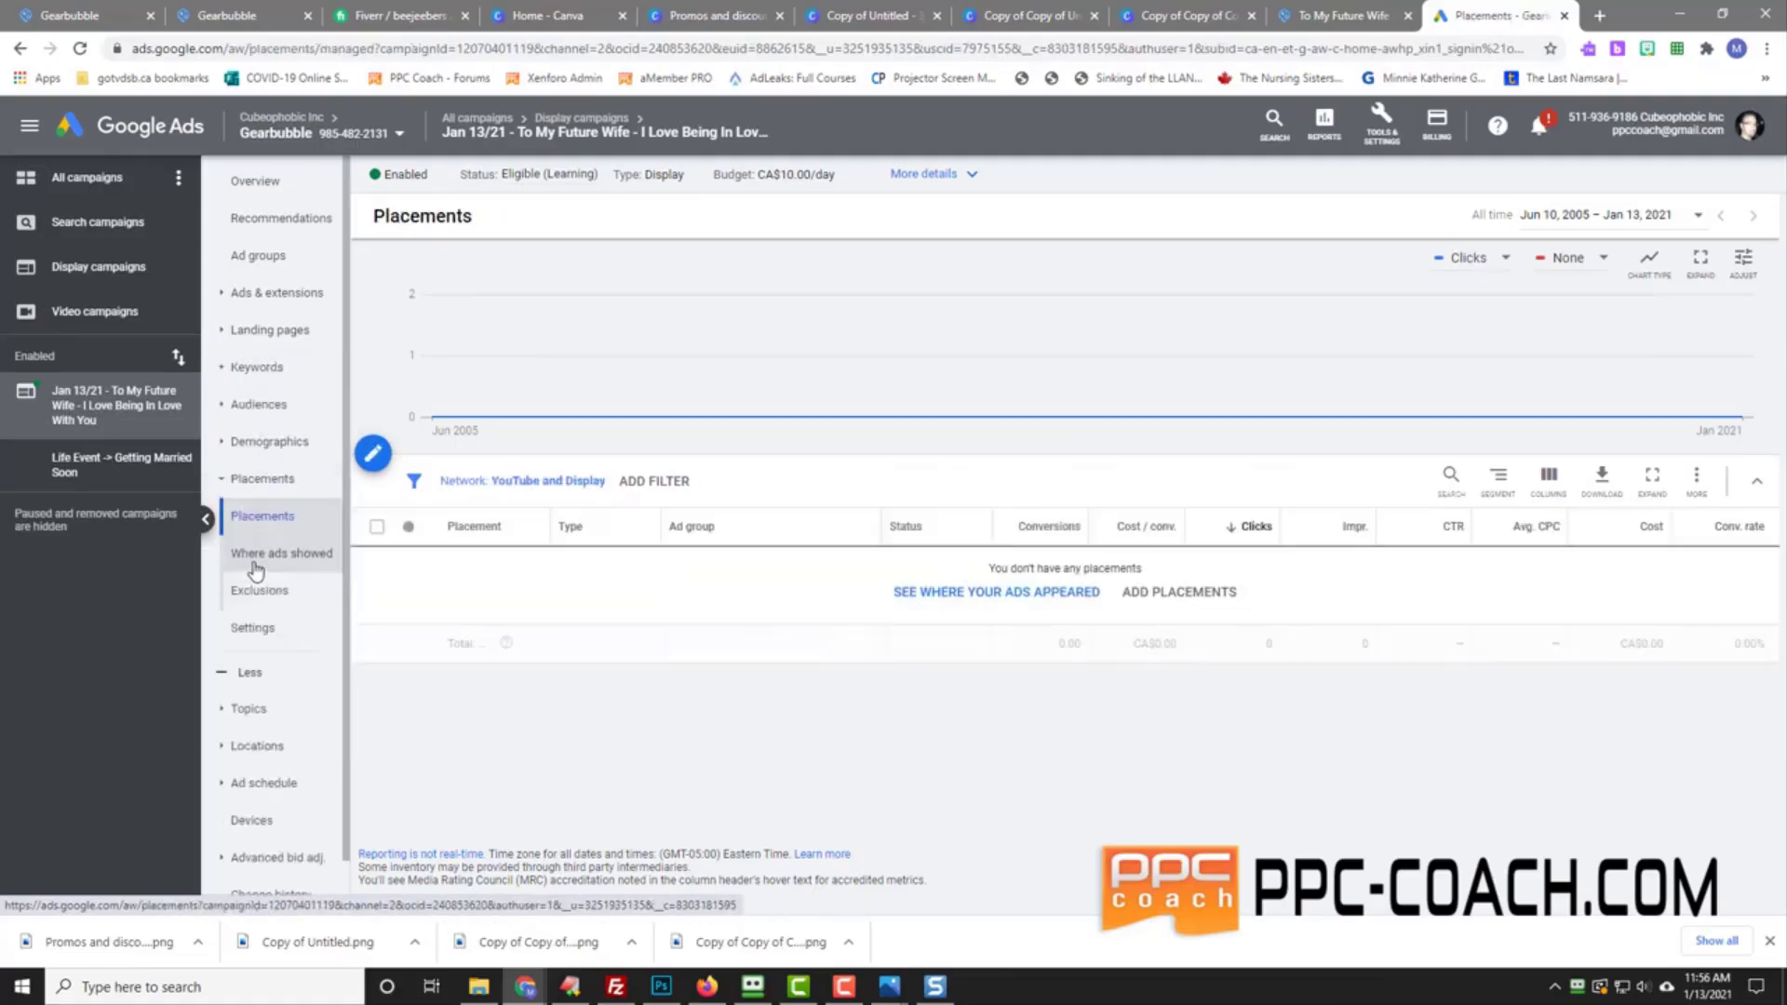
click(251, 712)
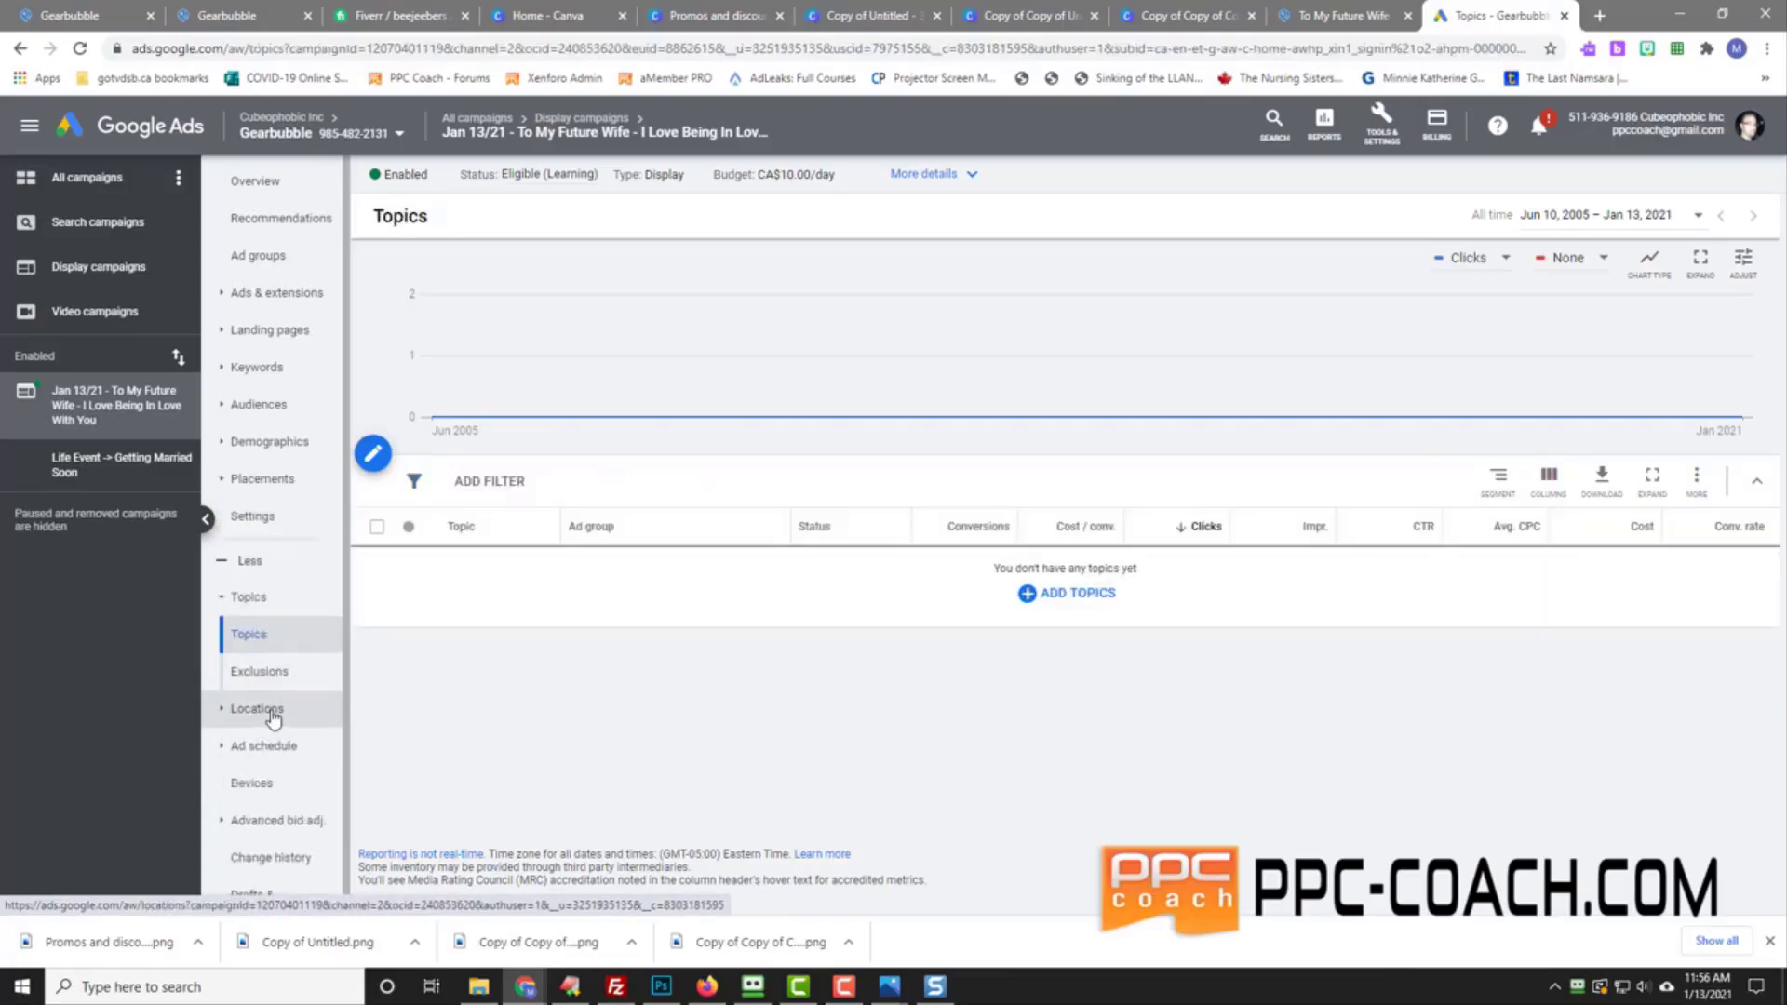
click(272, 715)
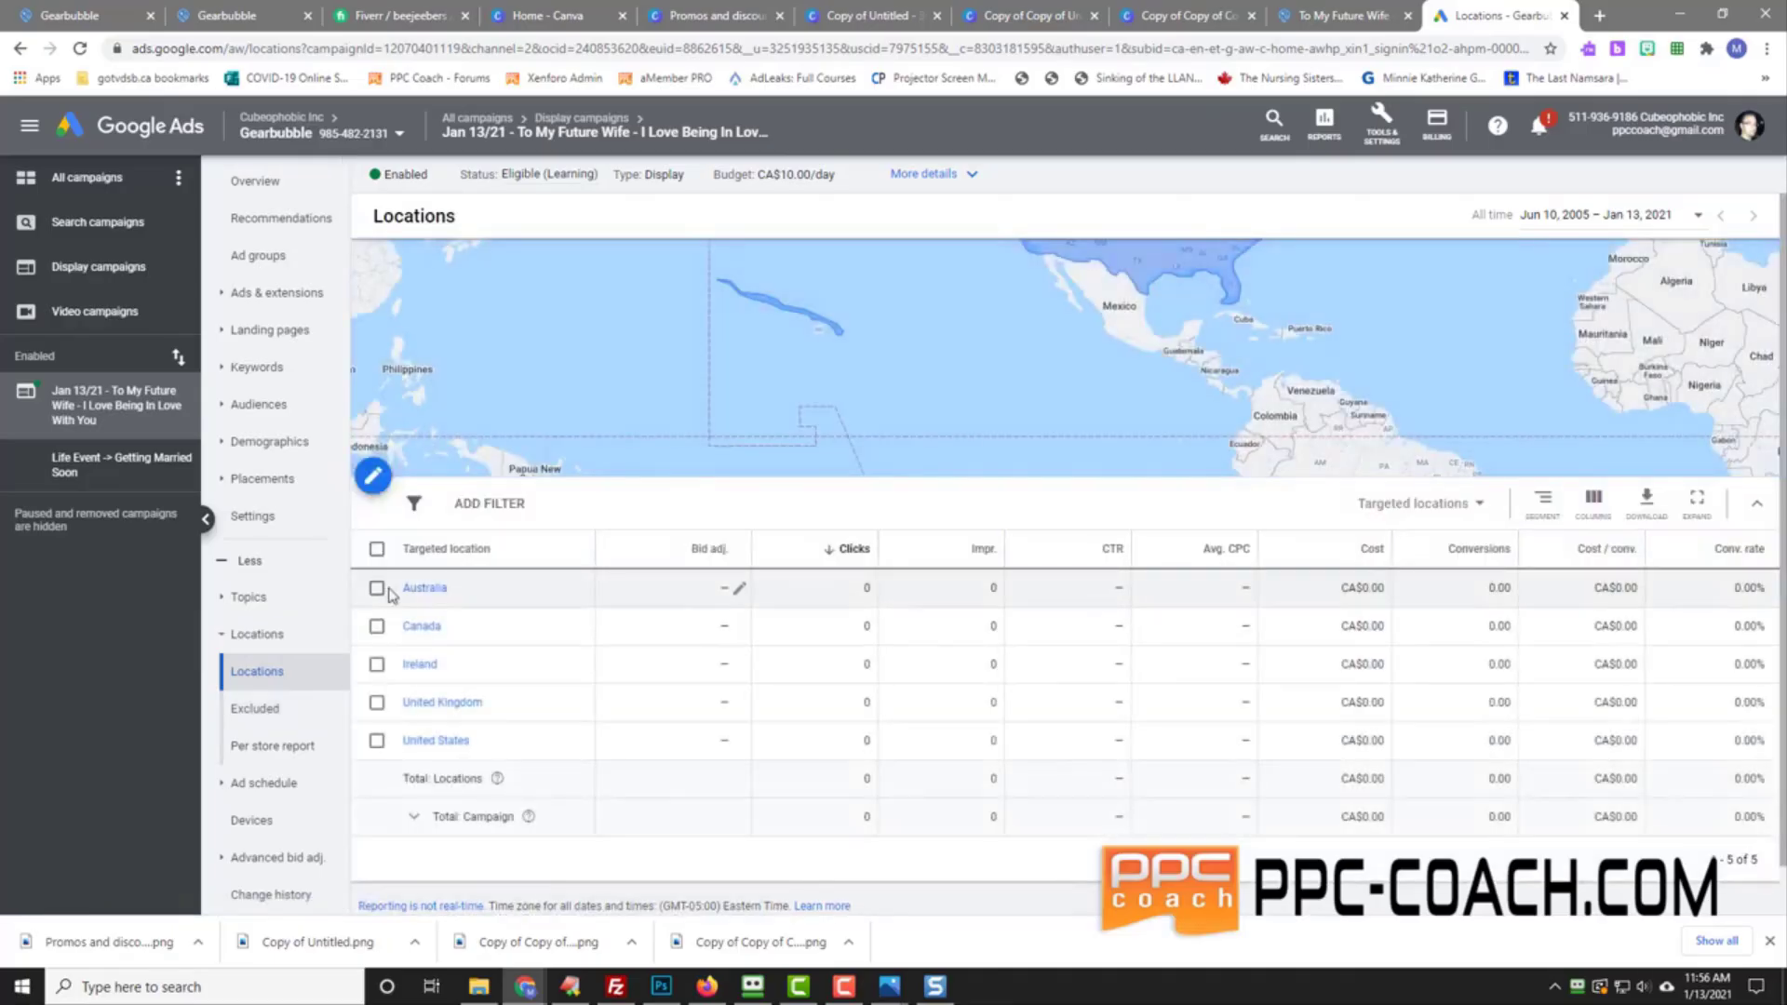
click(377, 589)
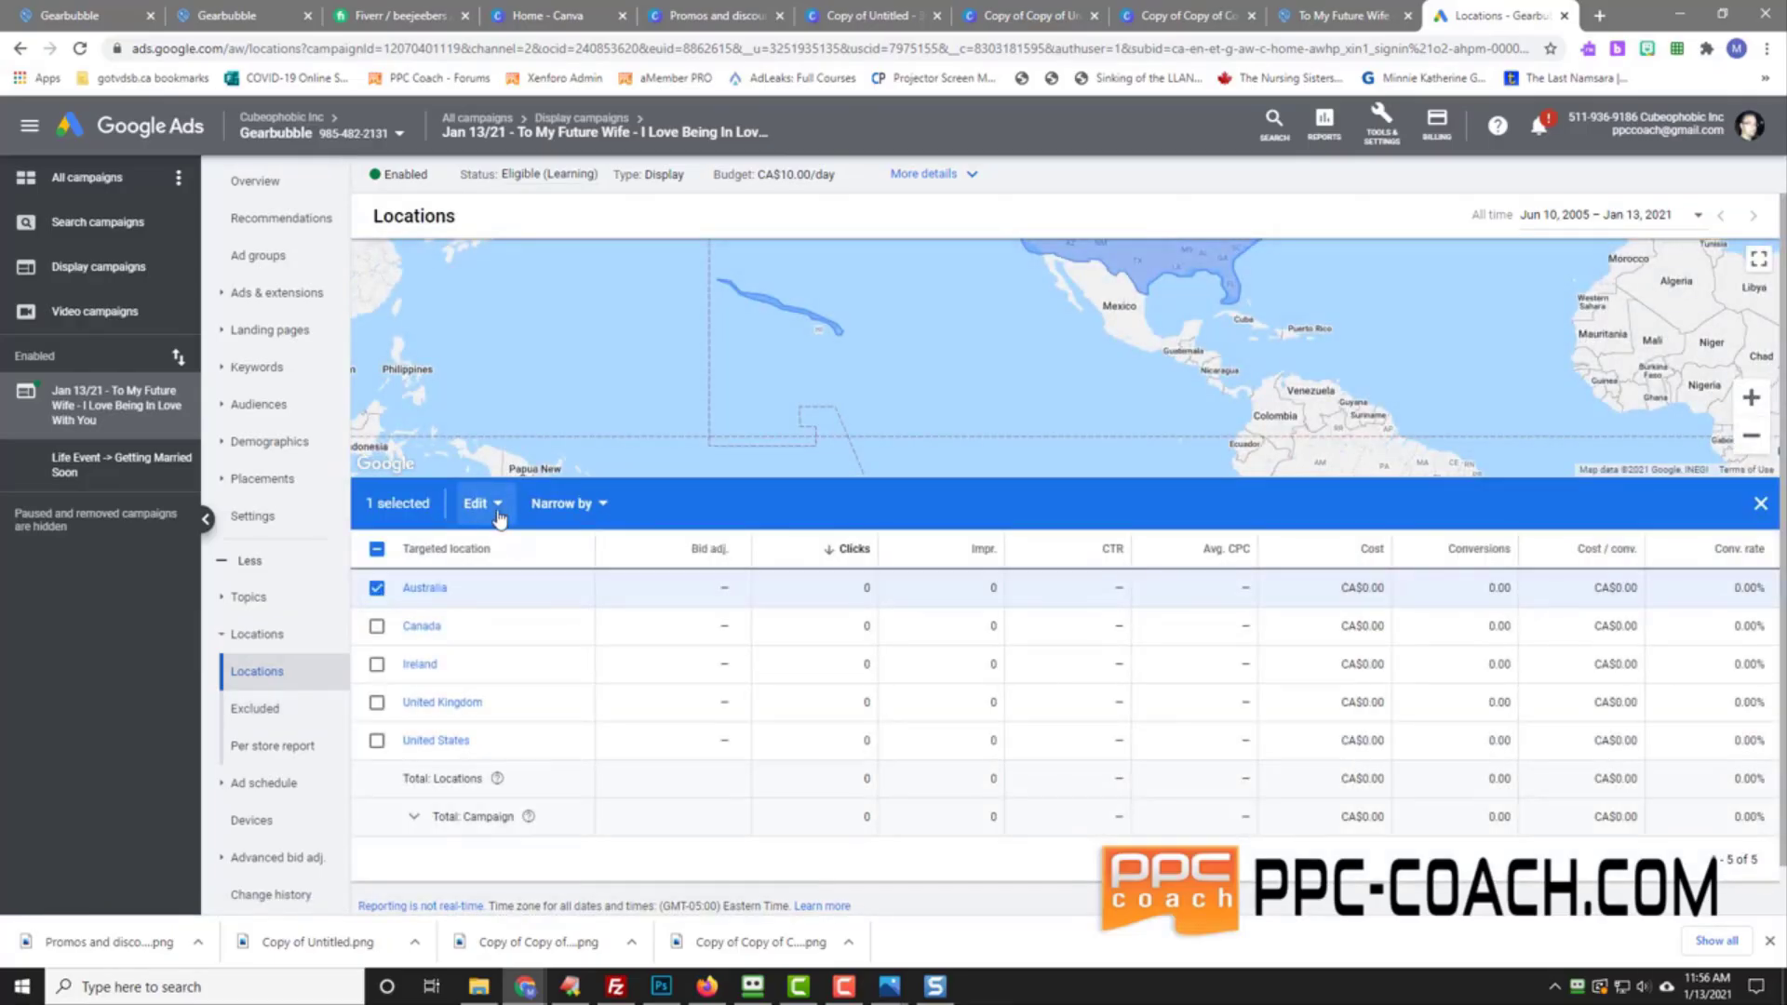
click(498, 514)
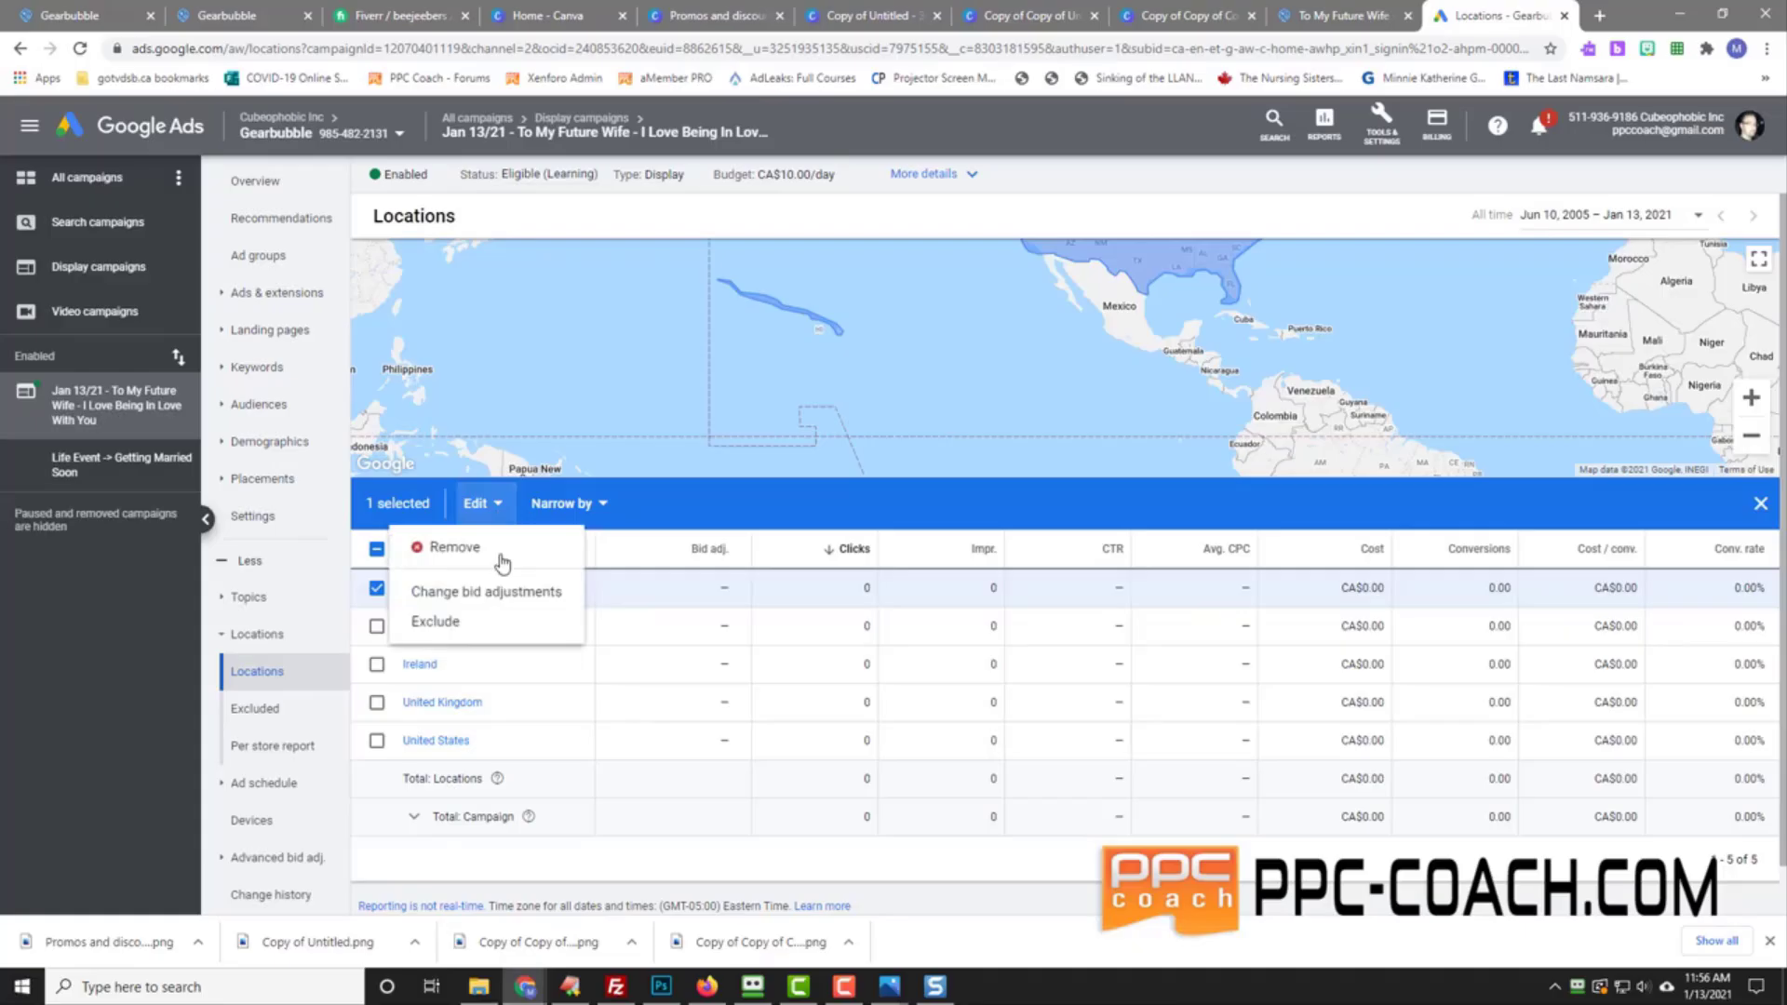
click(376, 590)
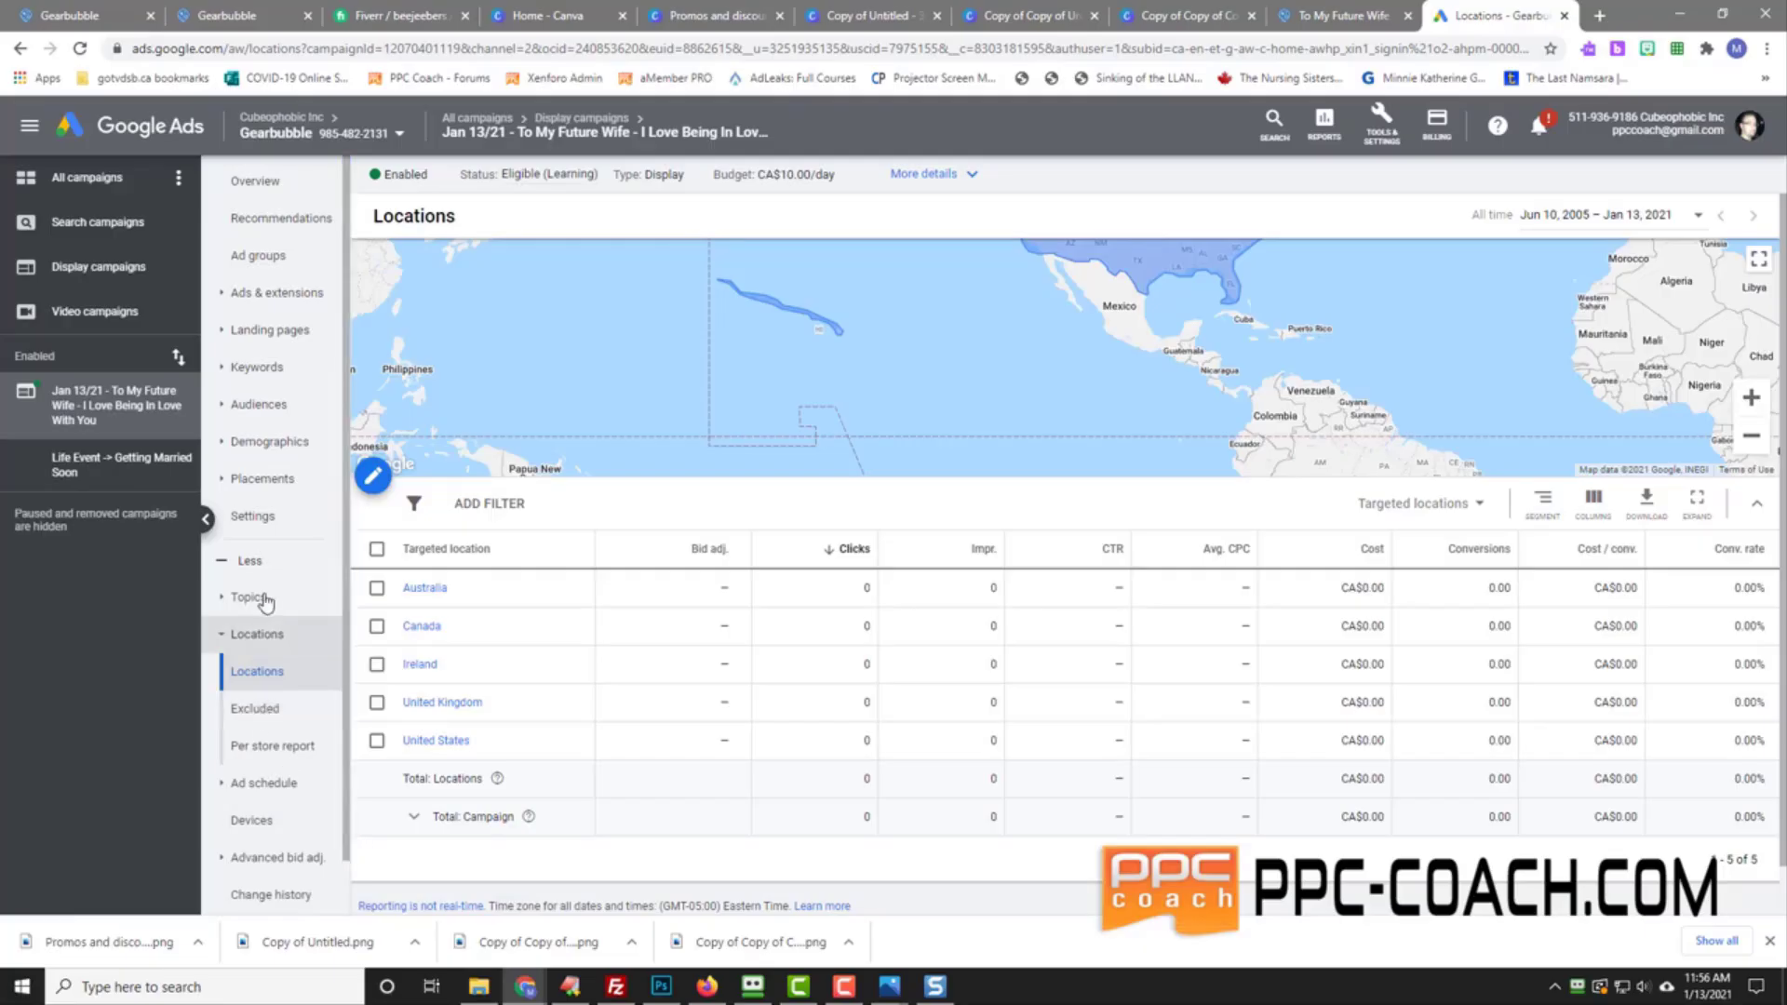
scroll(267, 678, down, 1)
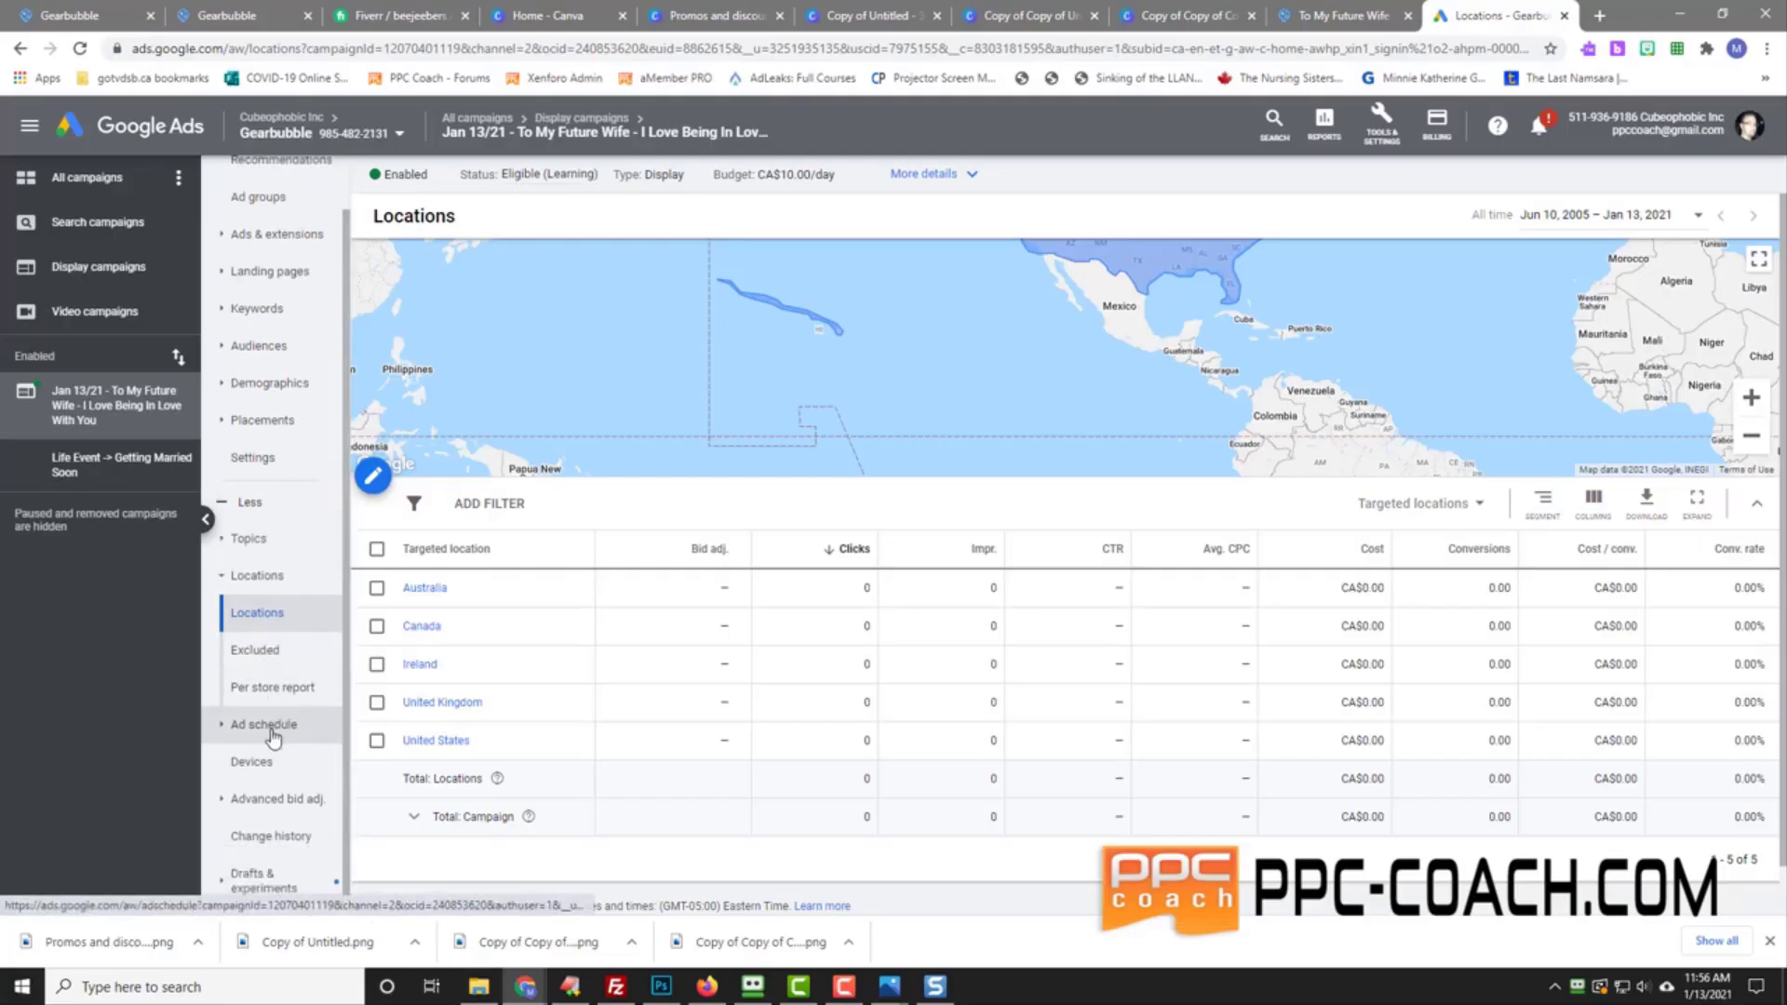
Step: Open the campaign's Ad schedule, showing ads eligible to run all days at all hours
click(270, 727)
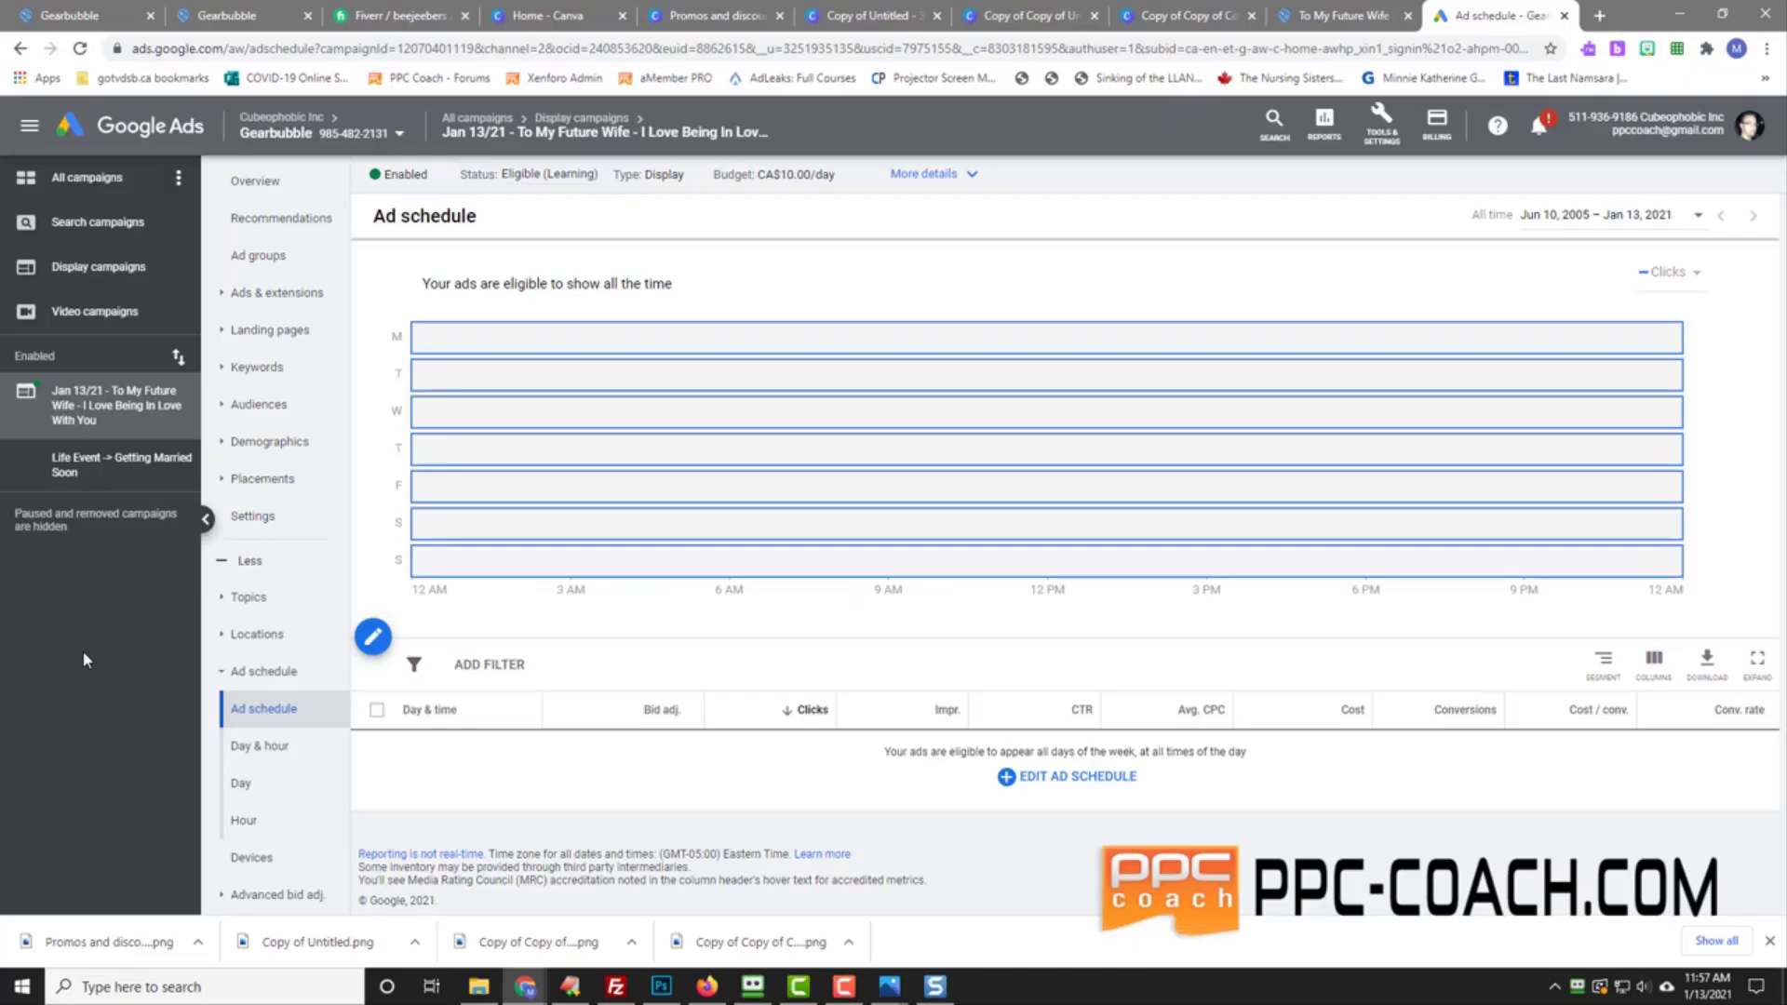
Step: List the display campaigns' ads: four Valentine's image ads (468×60, two 300×50, 300×250) under review
click(88, 266)
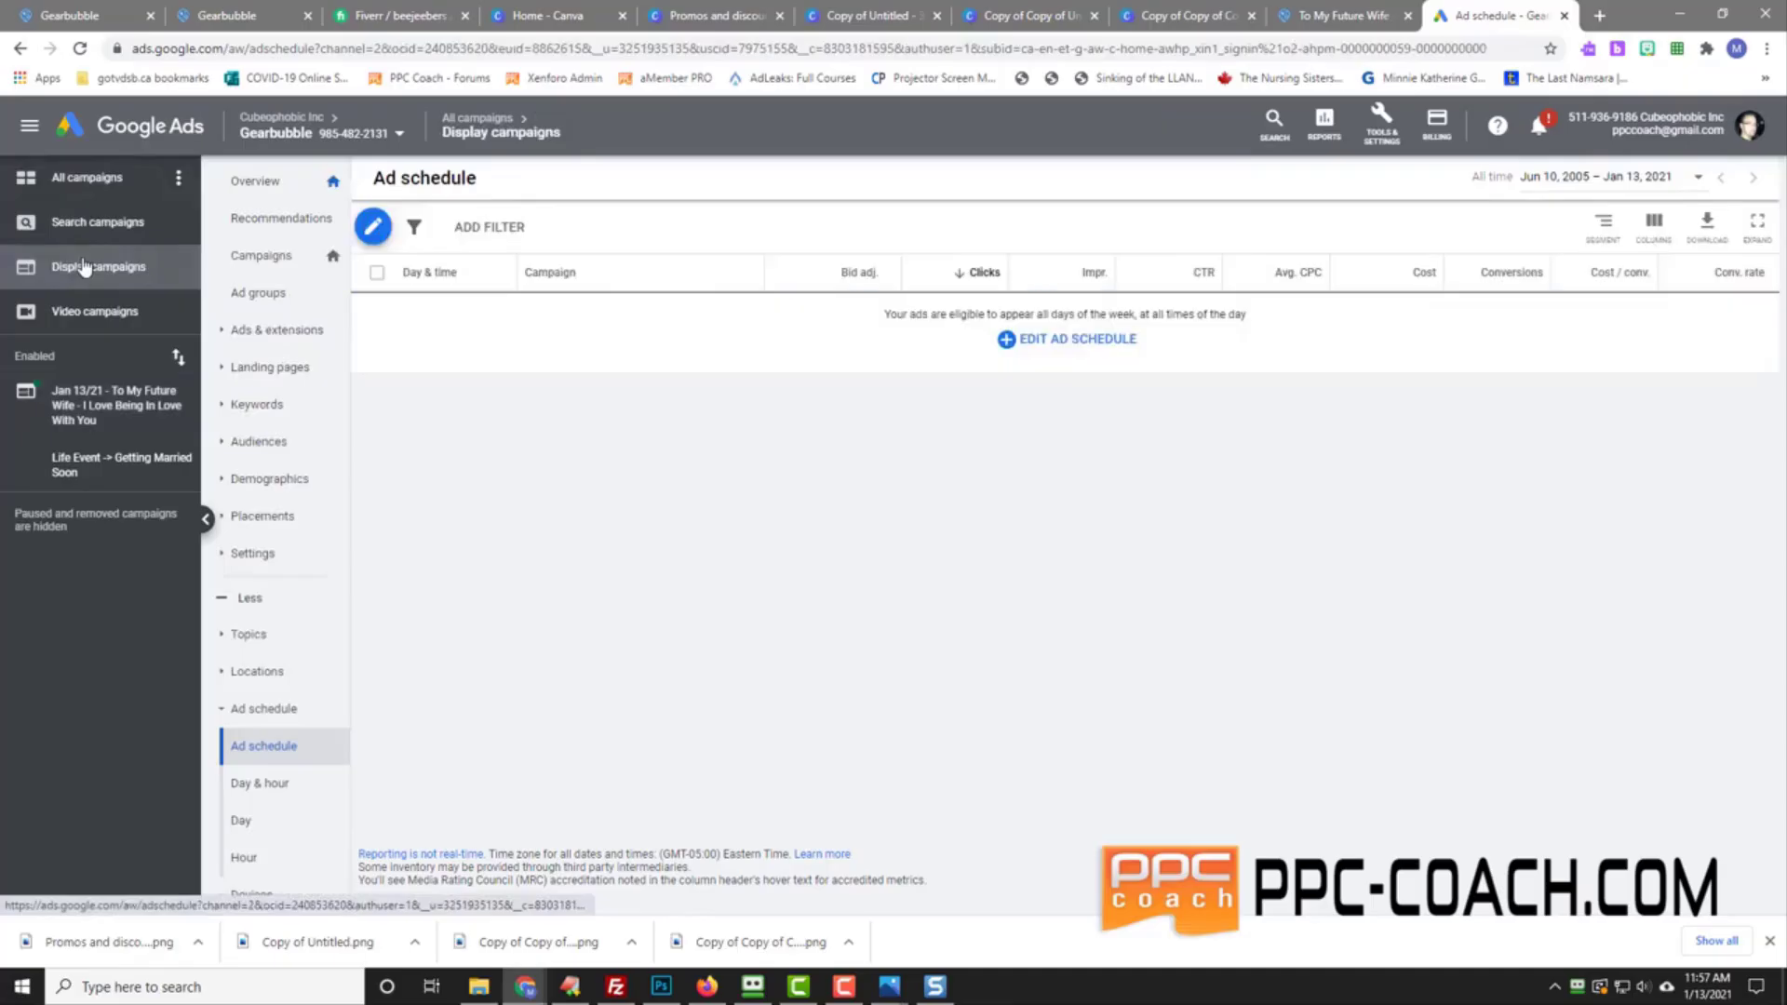
click(267, 257)
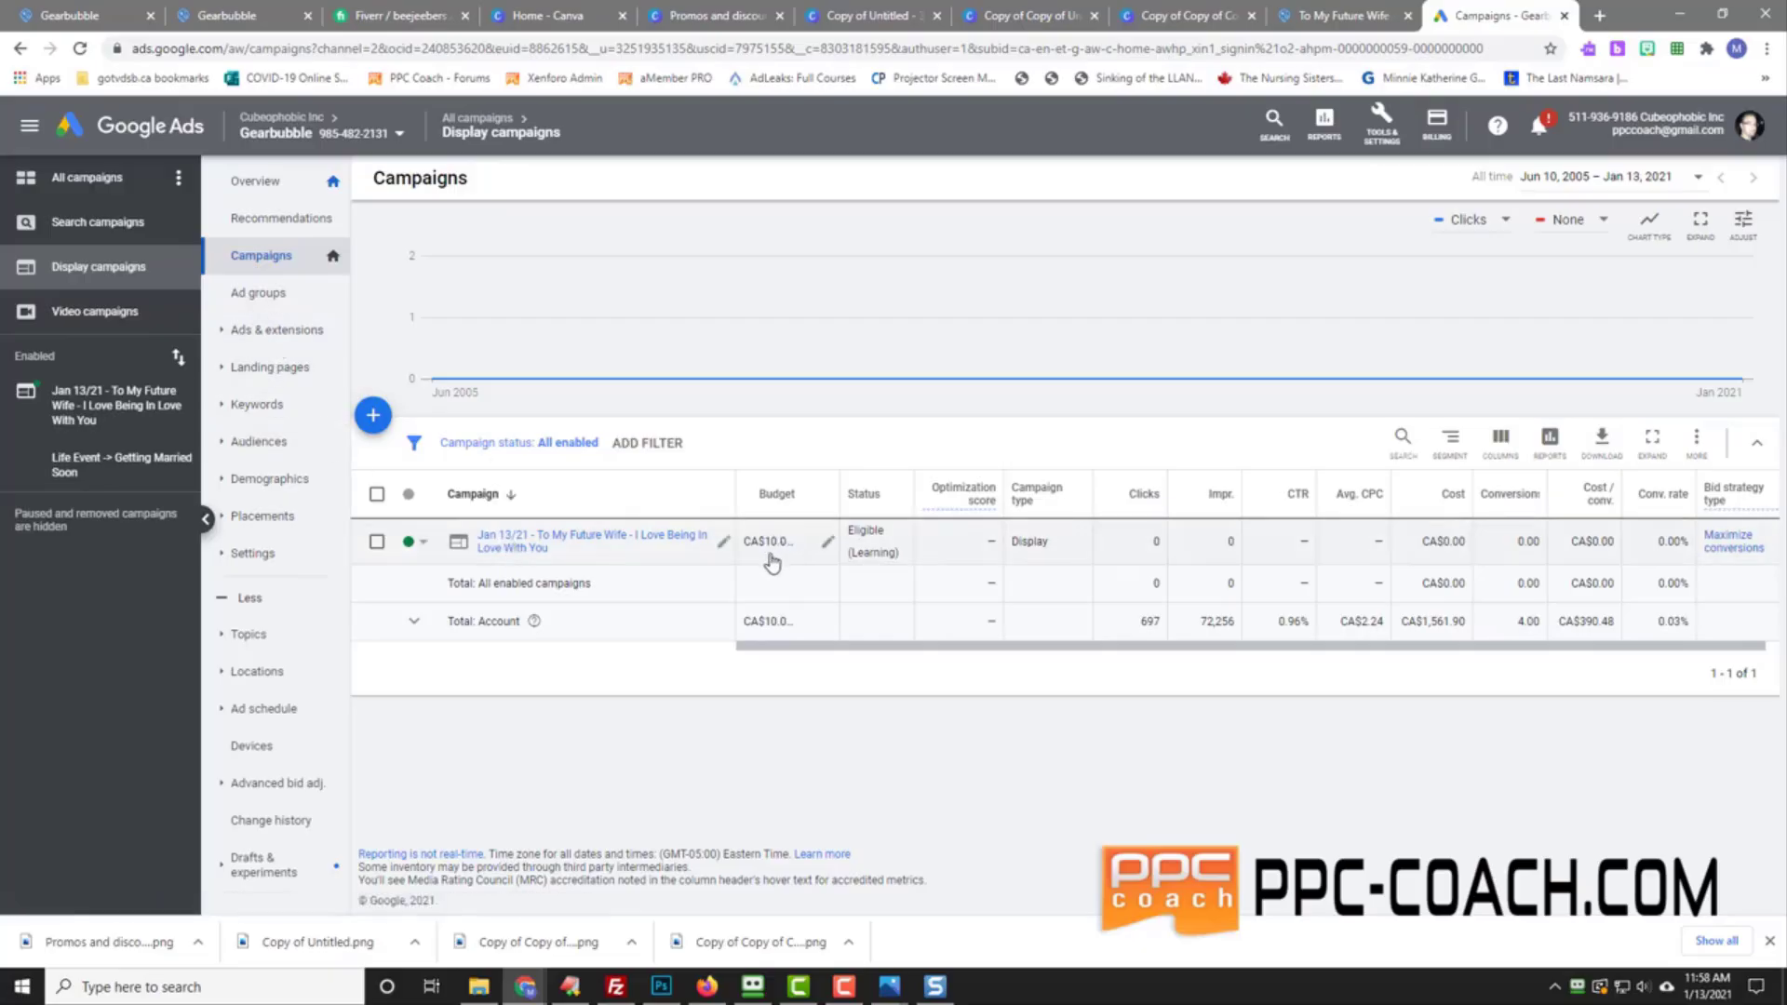
click(264, 331)
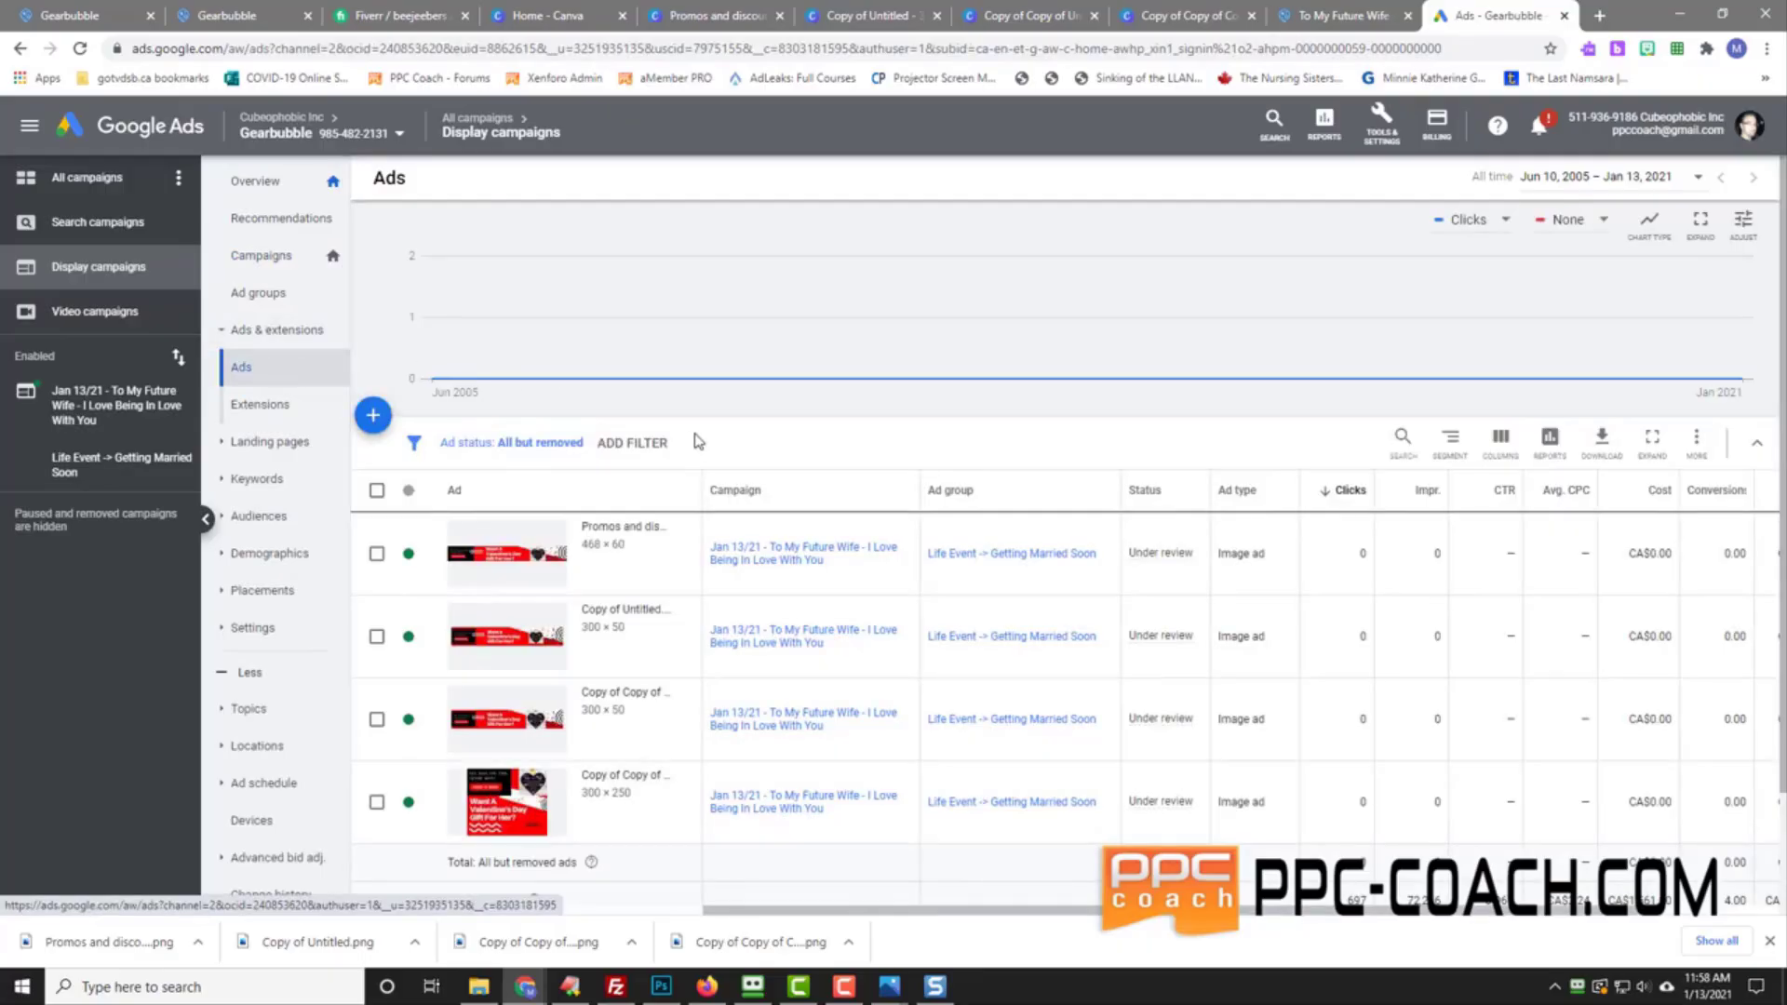
mouse_move(1167, 561)
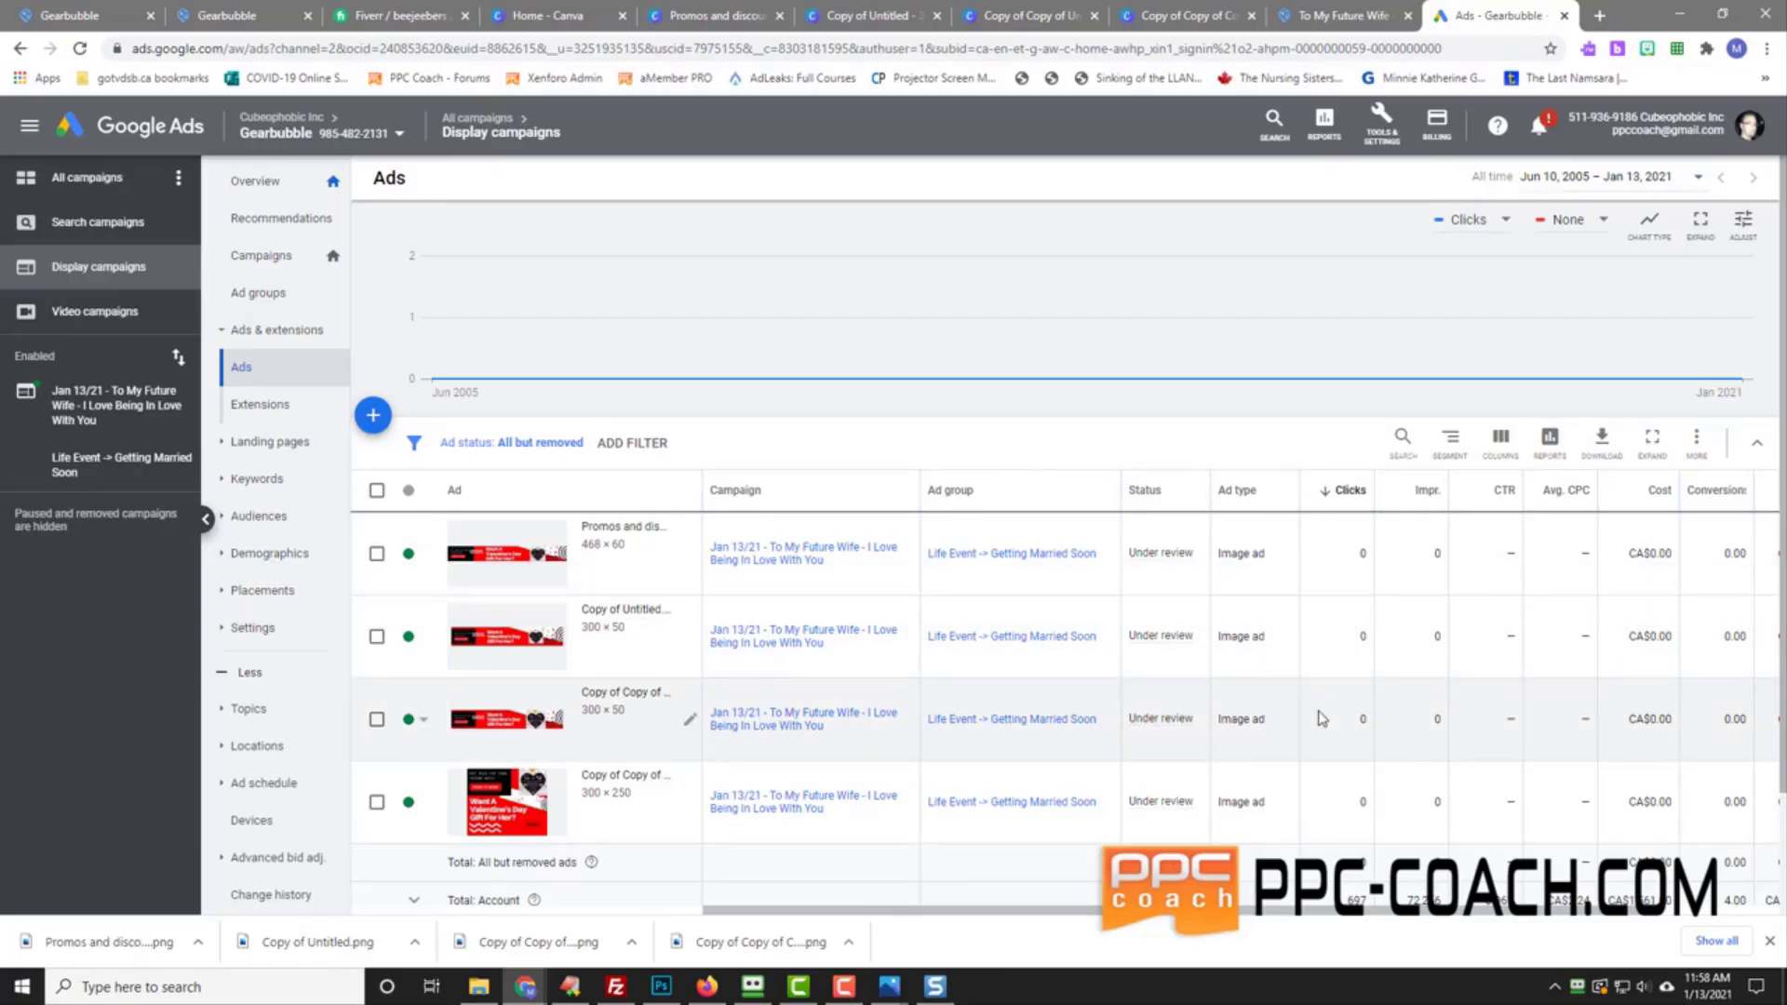
scroll(1320, 718, down, 2)
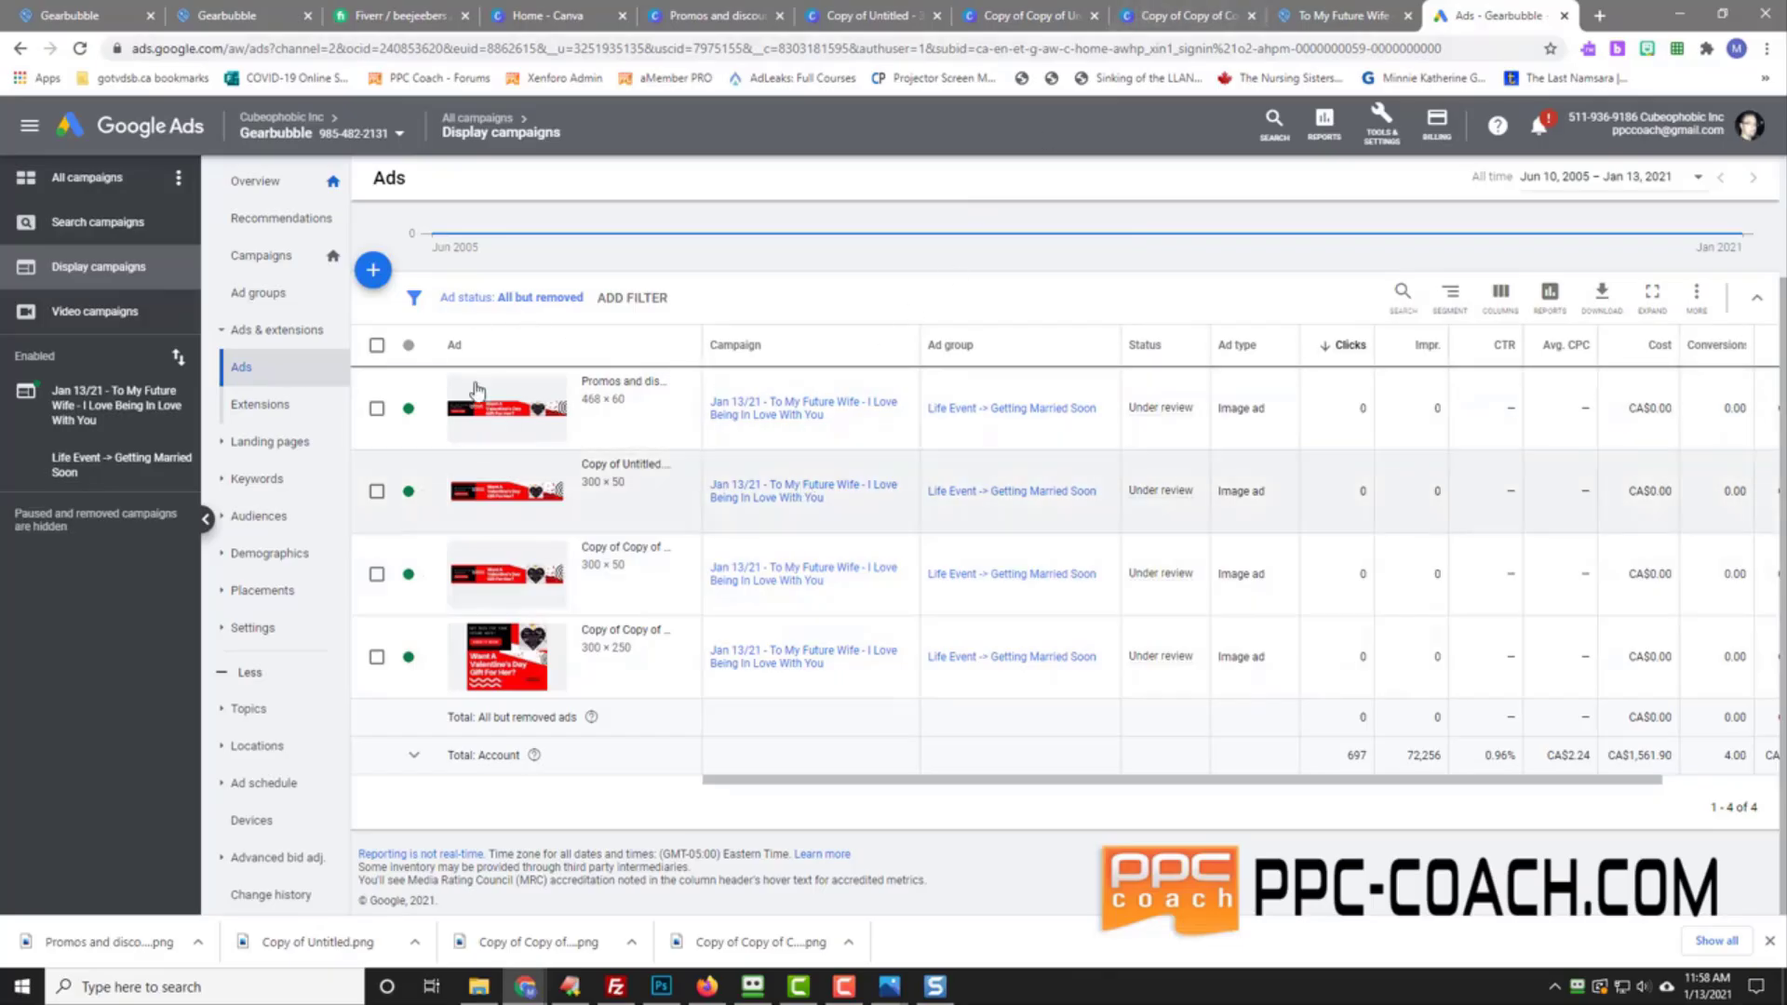
Step: Start an image-ad upload for the Jan 13/21 campaign's Life Event -> Getting Married Soon ad group
click(371, 271)
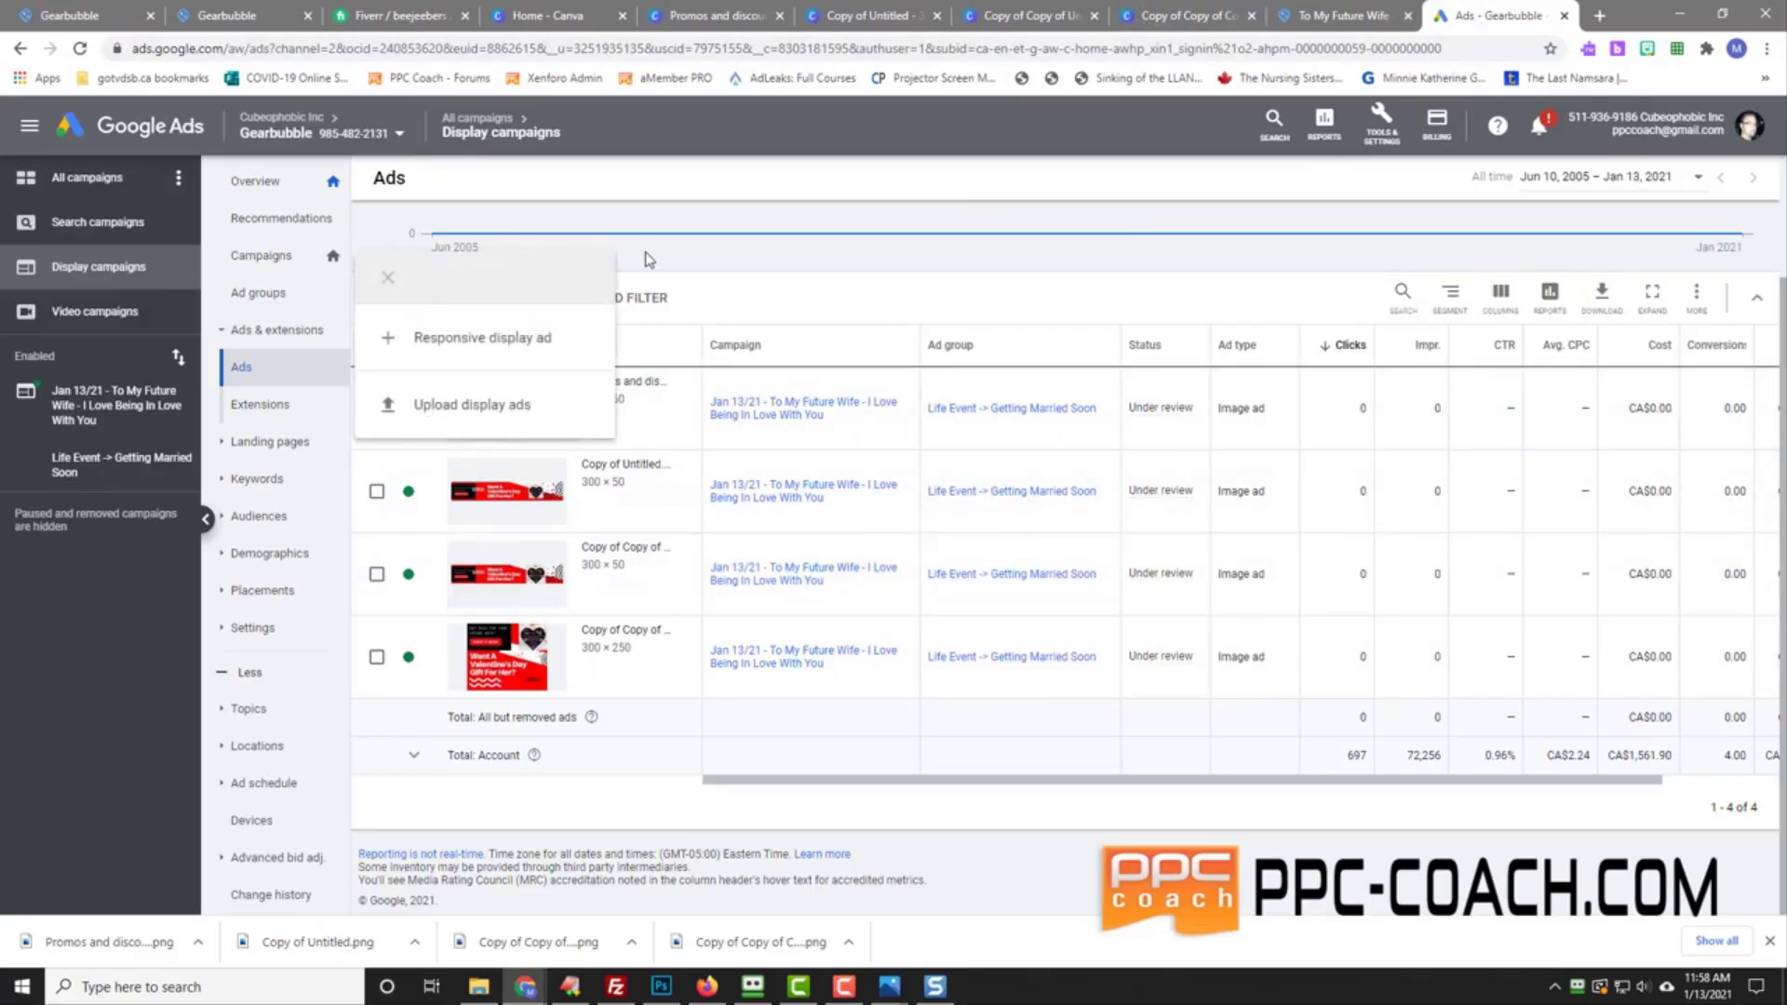
click(455, 410)
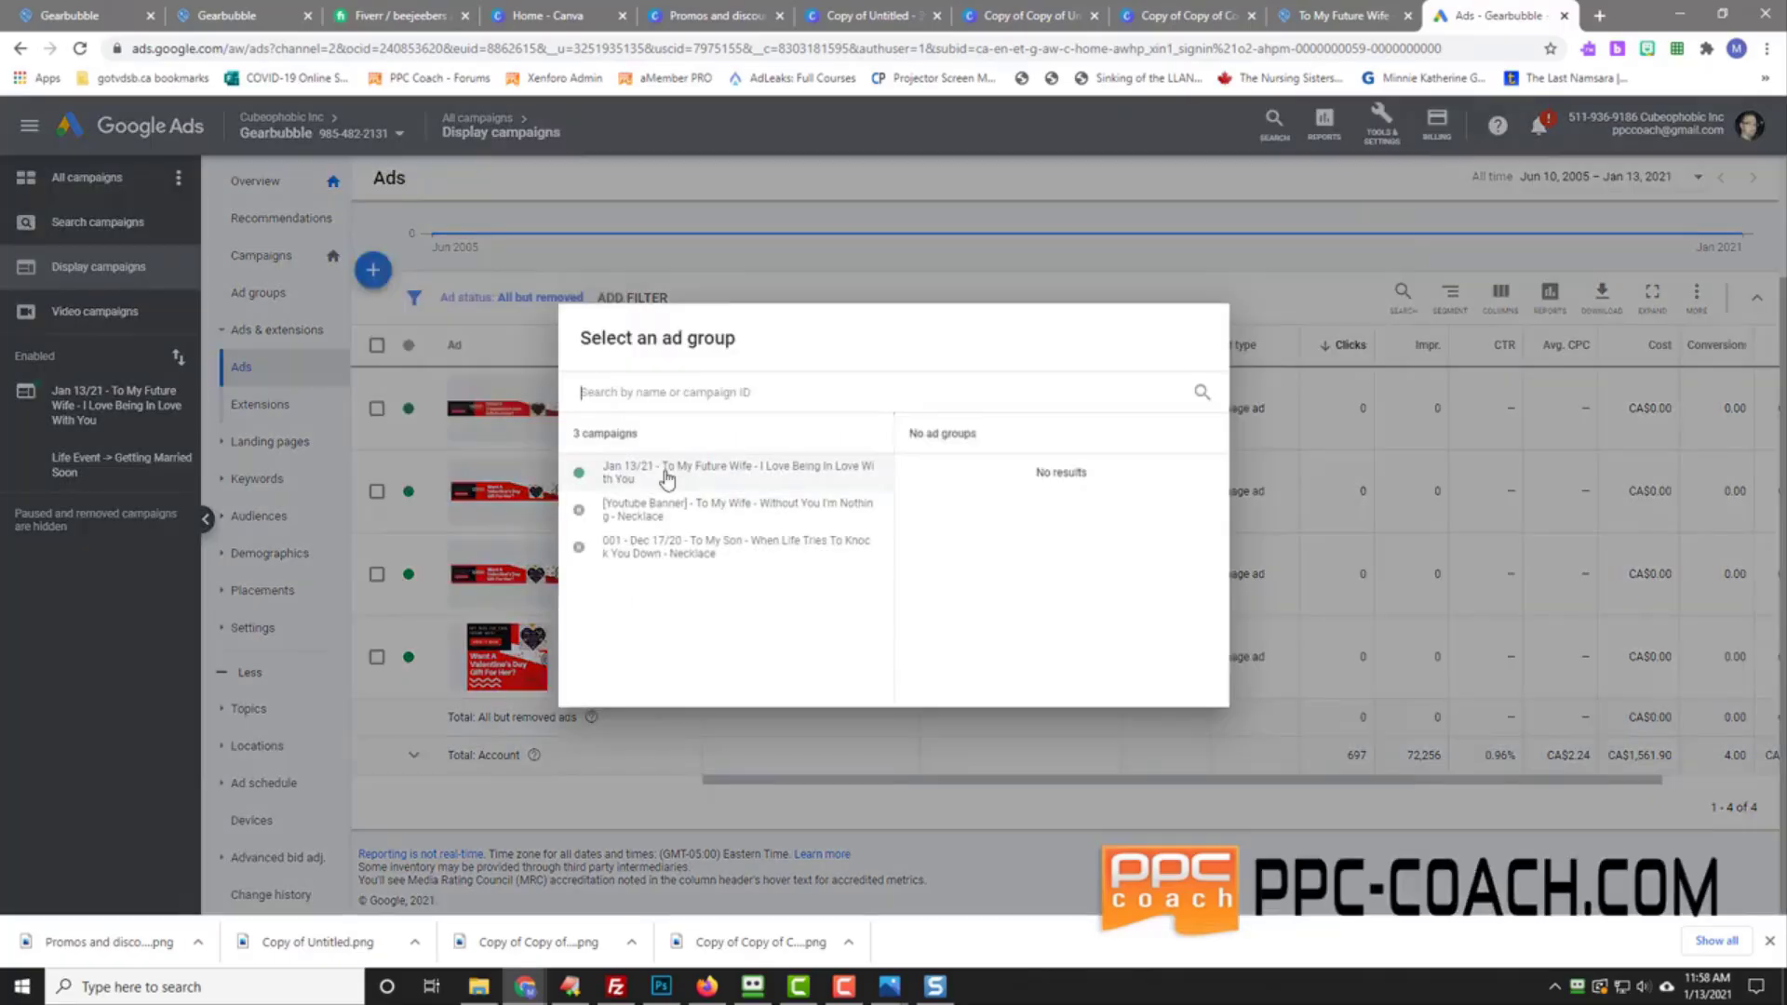
click(790, 468)
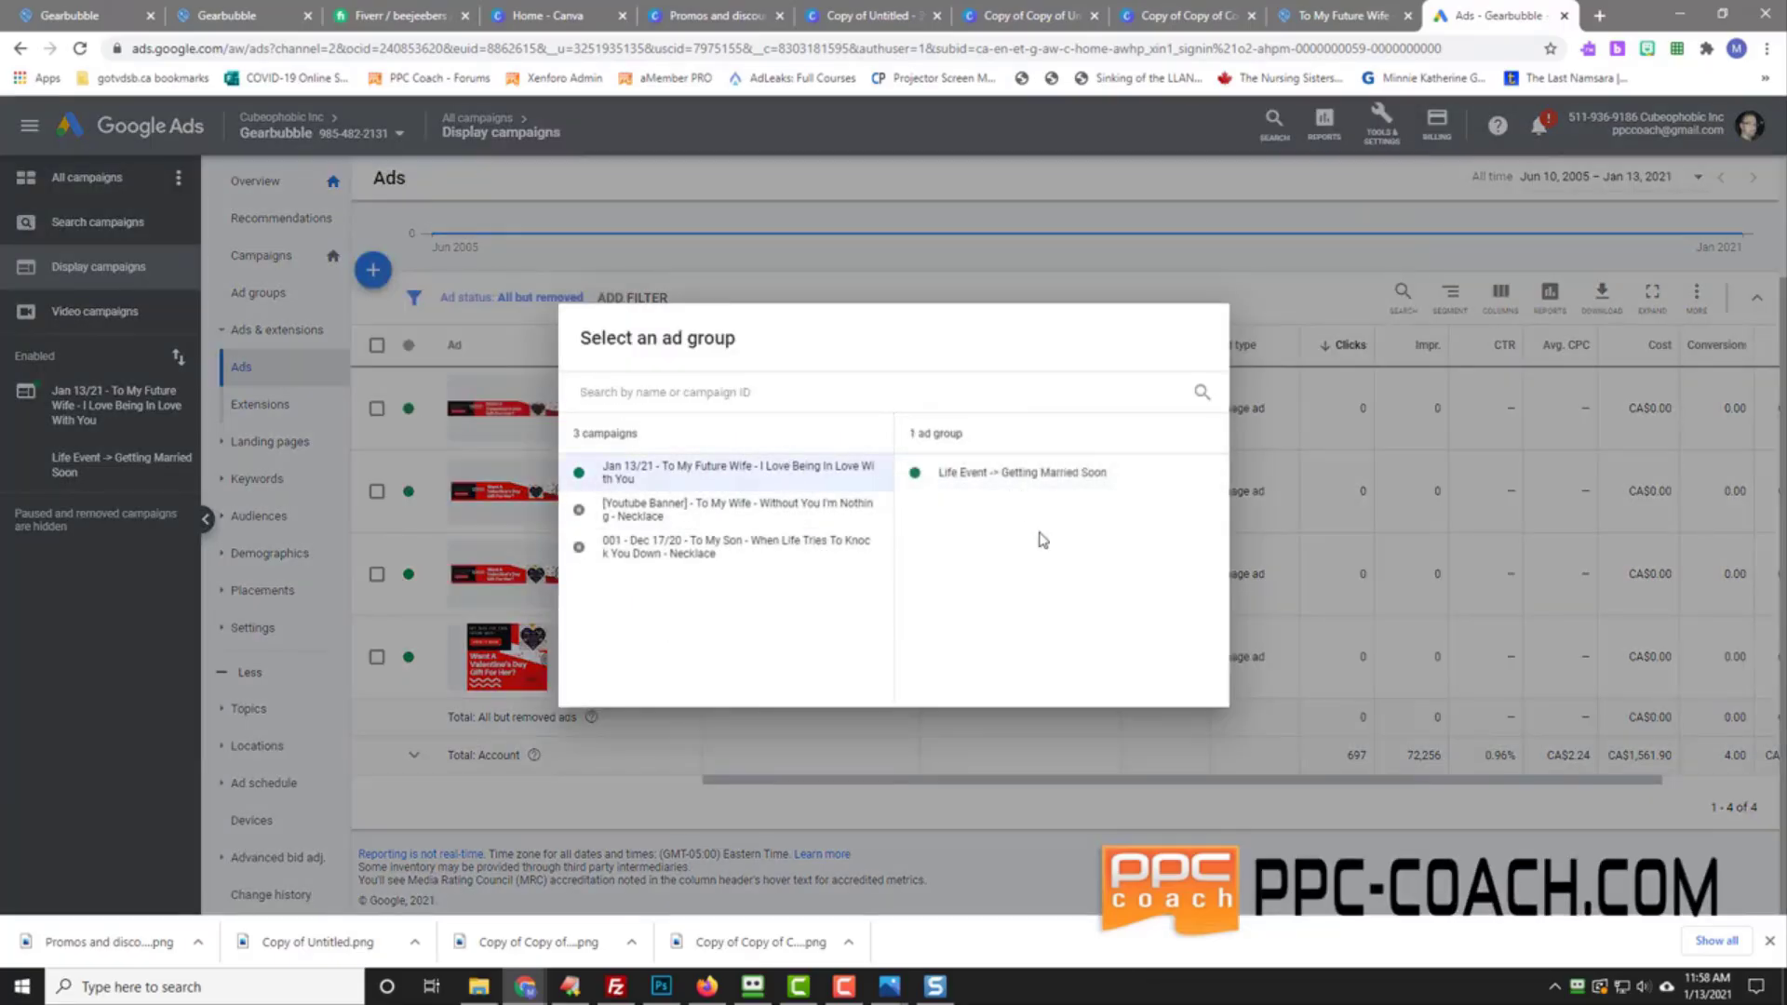
click(1106, 477)
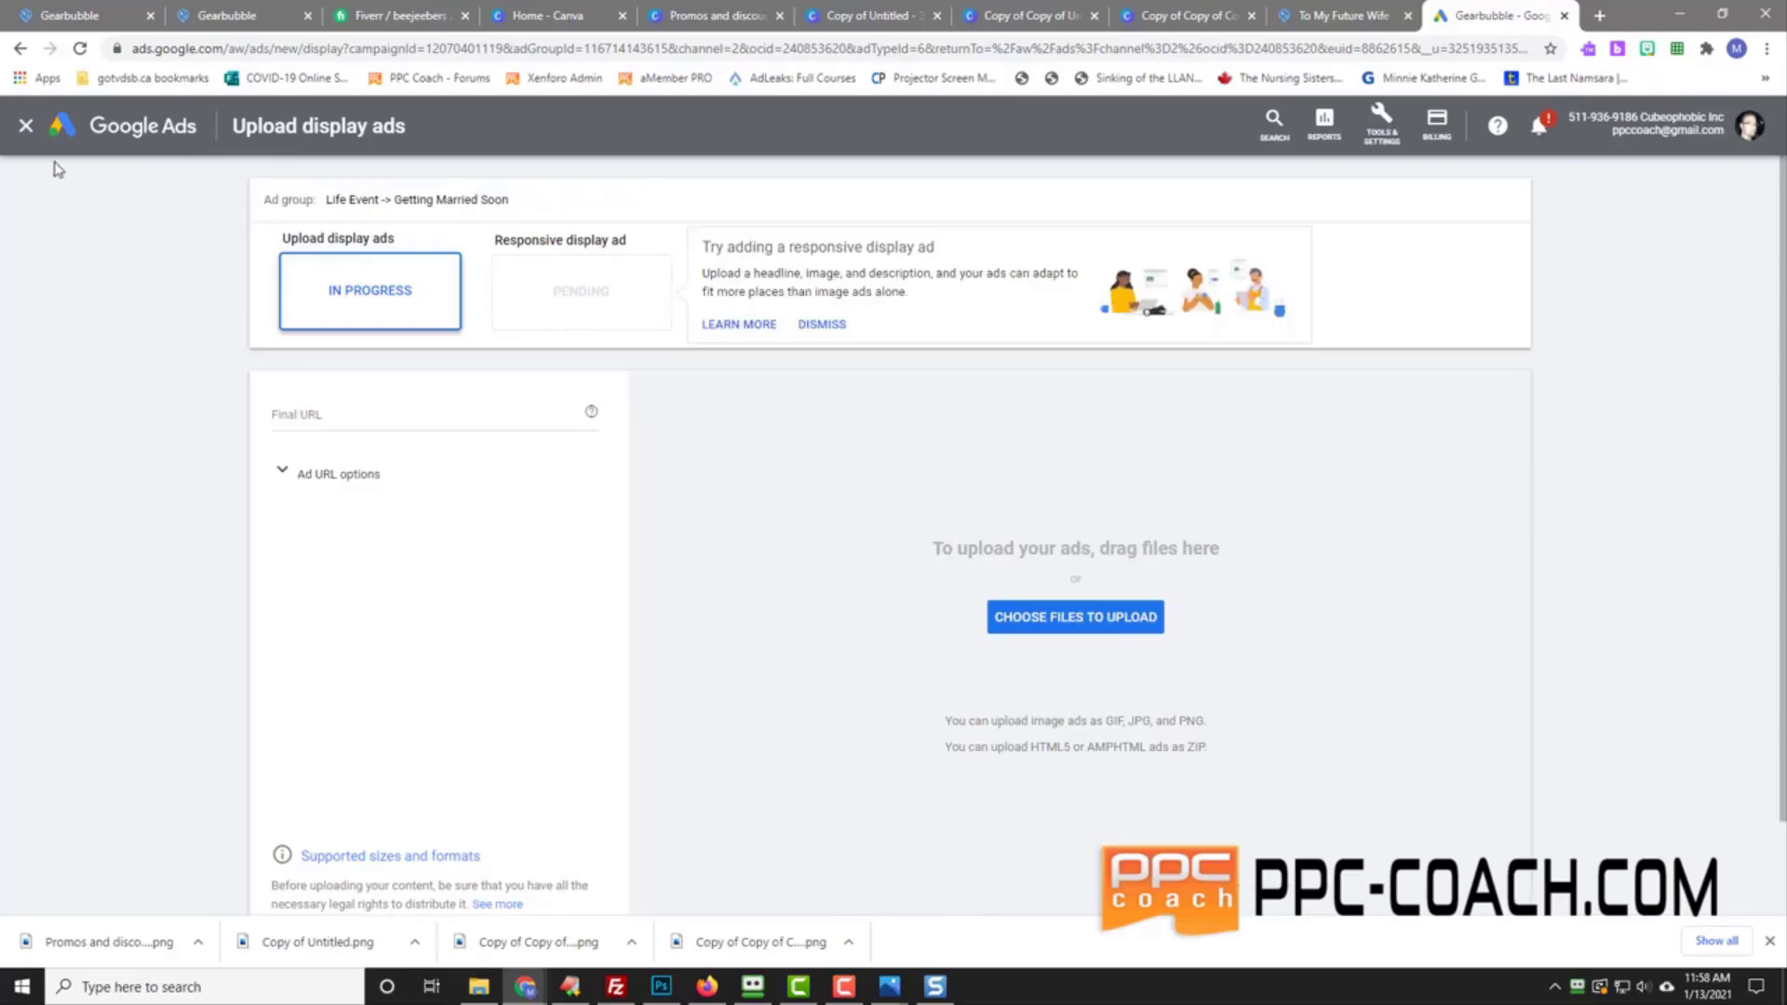
Step: Discard the unsaved ad upload and return to the display campaigns list
click(23, 130)
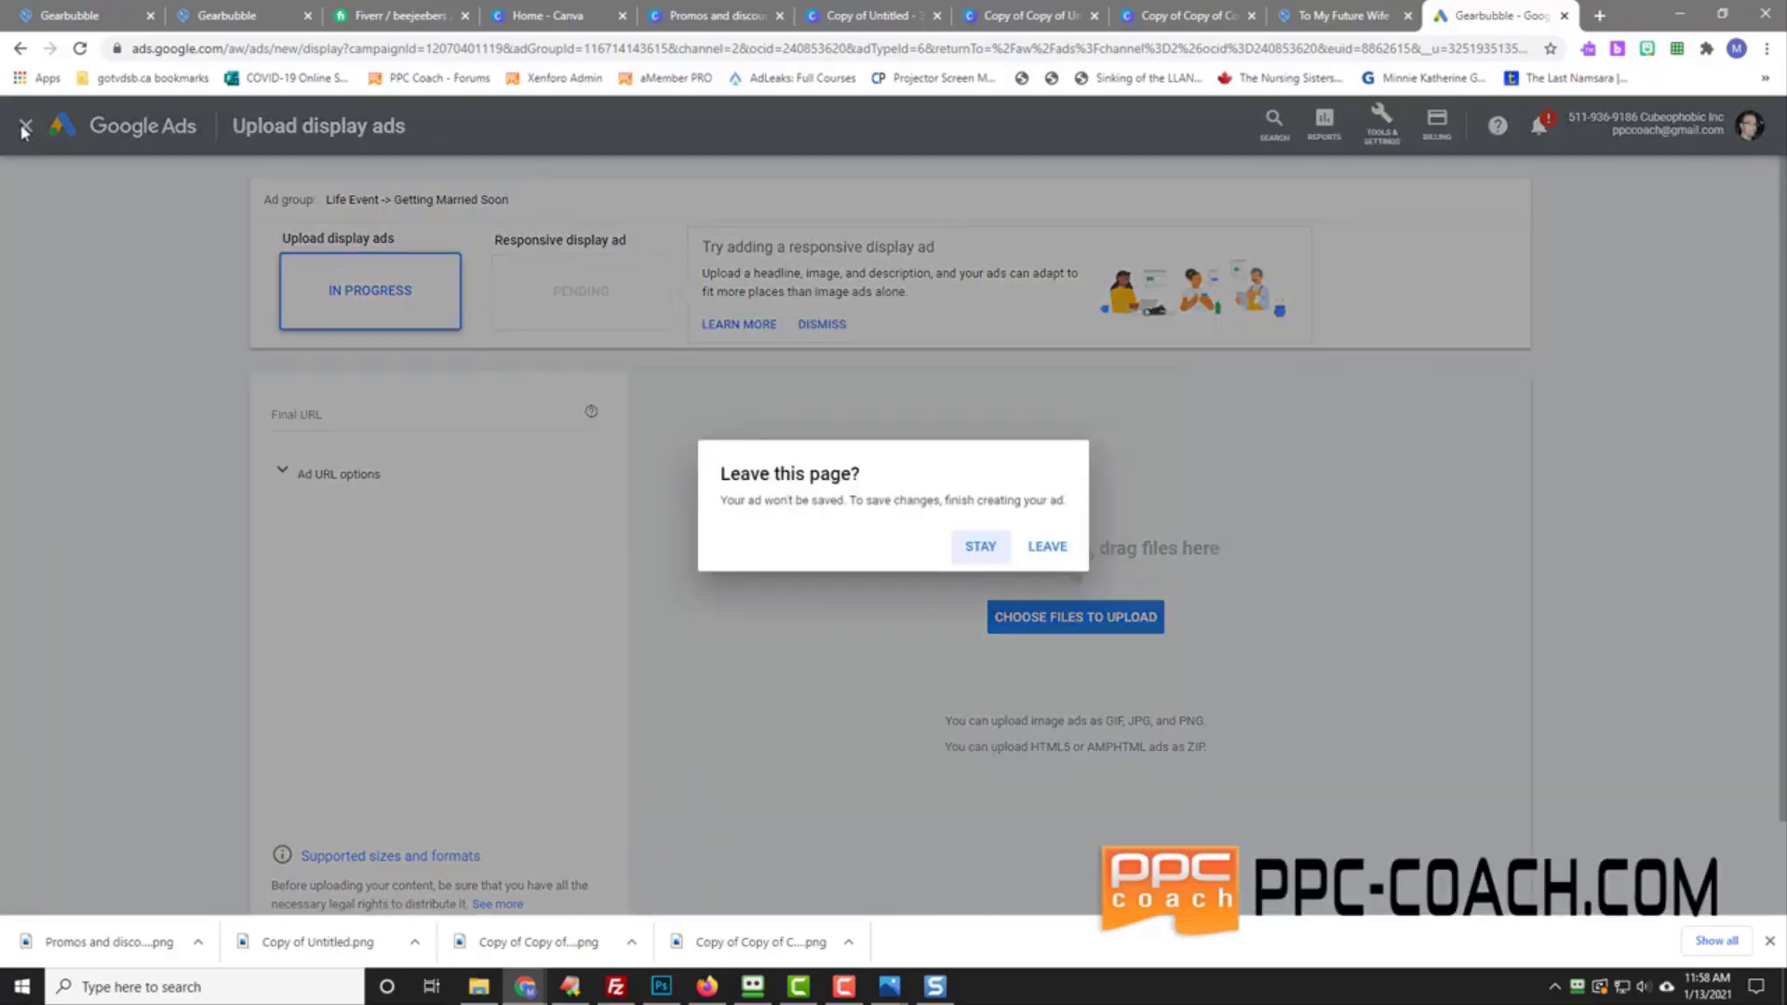
click(1049, 549)
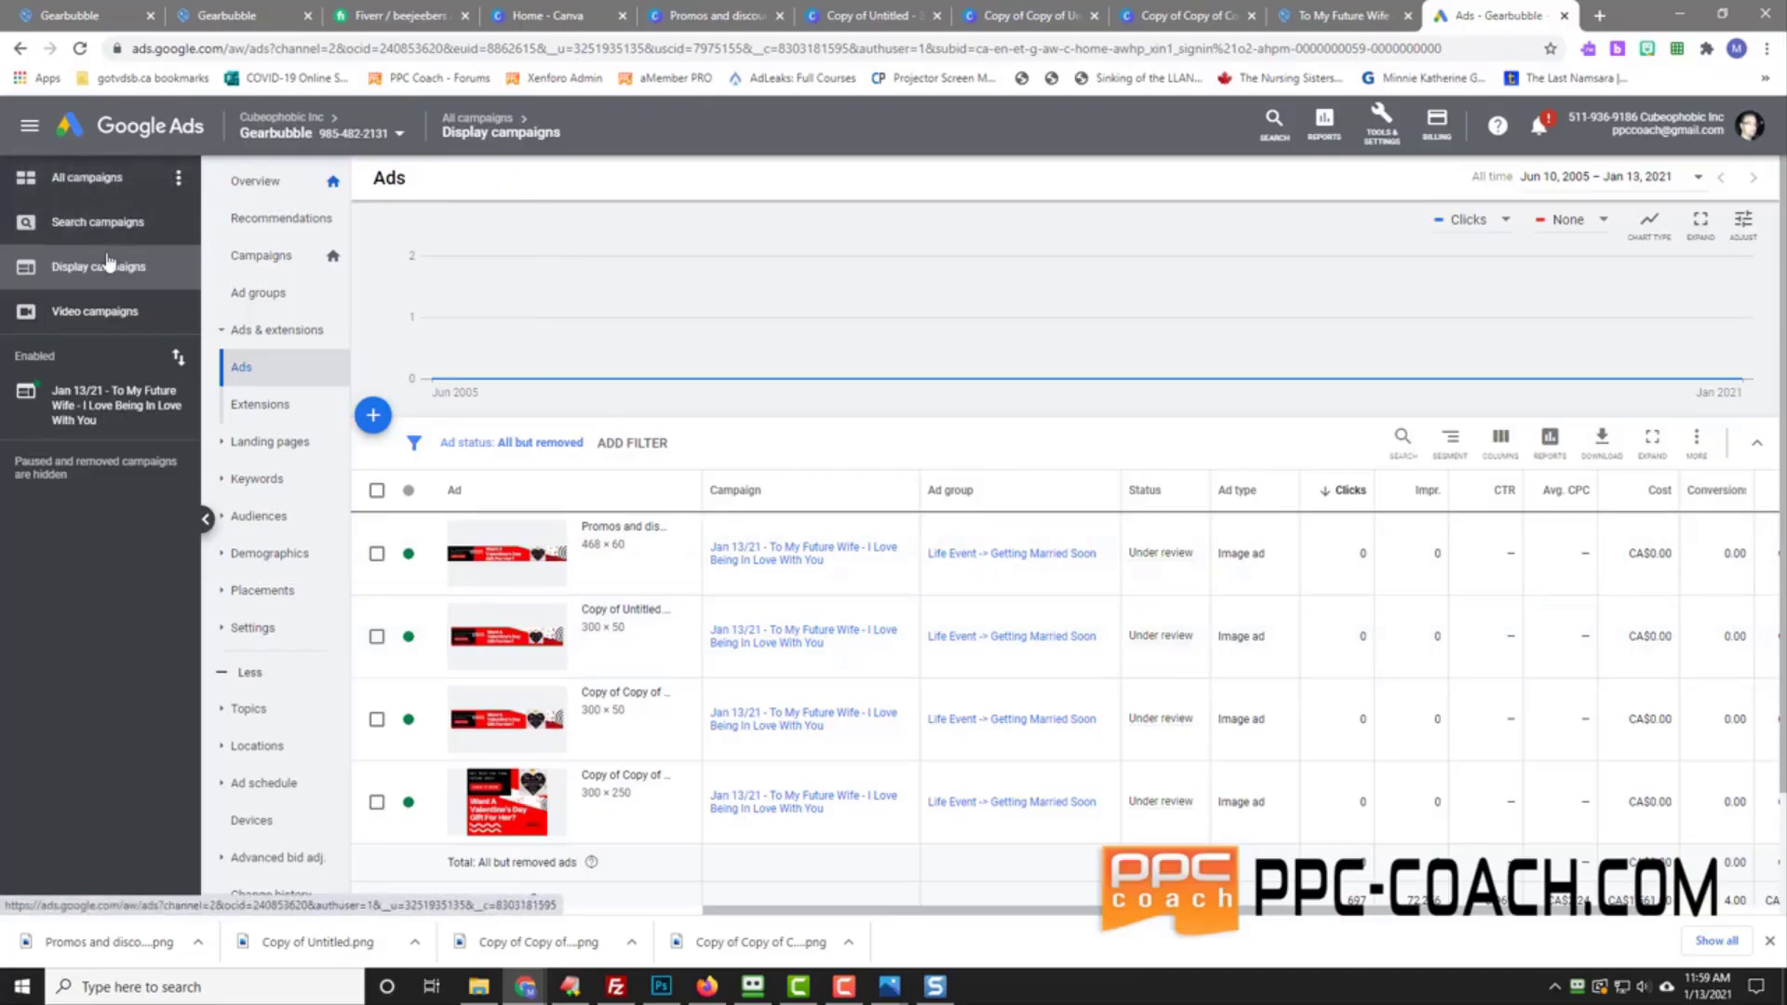
click(261, 255)
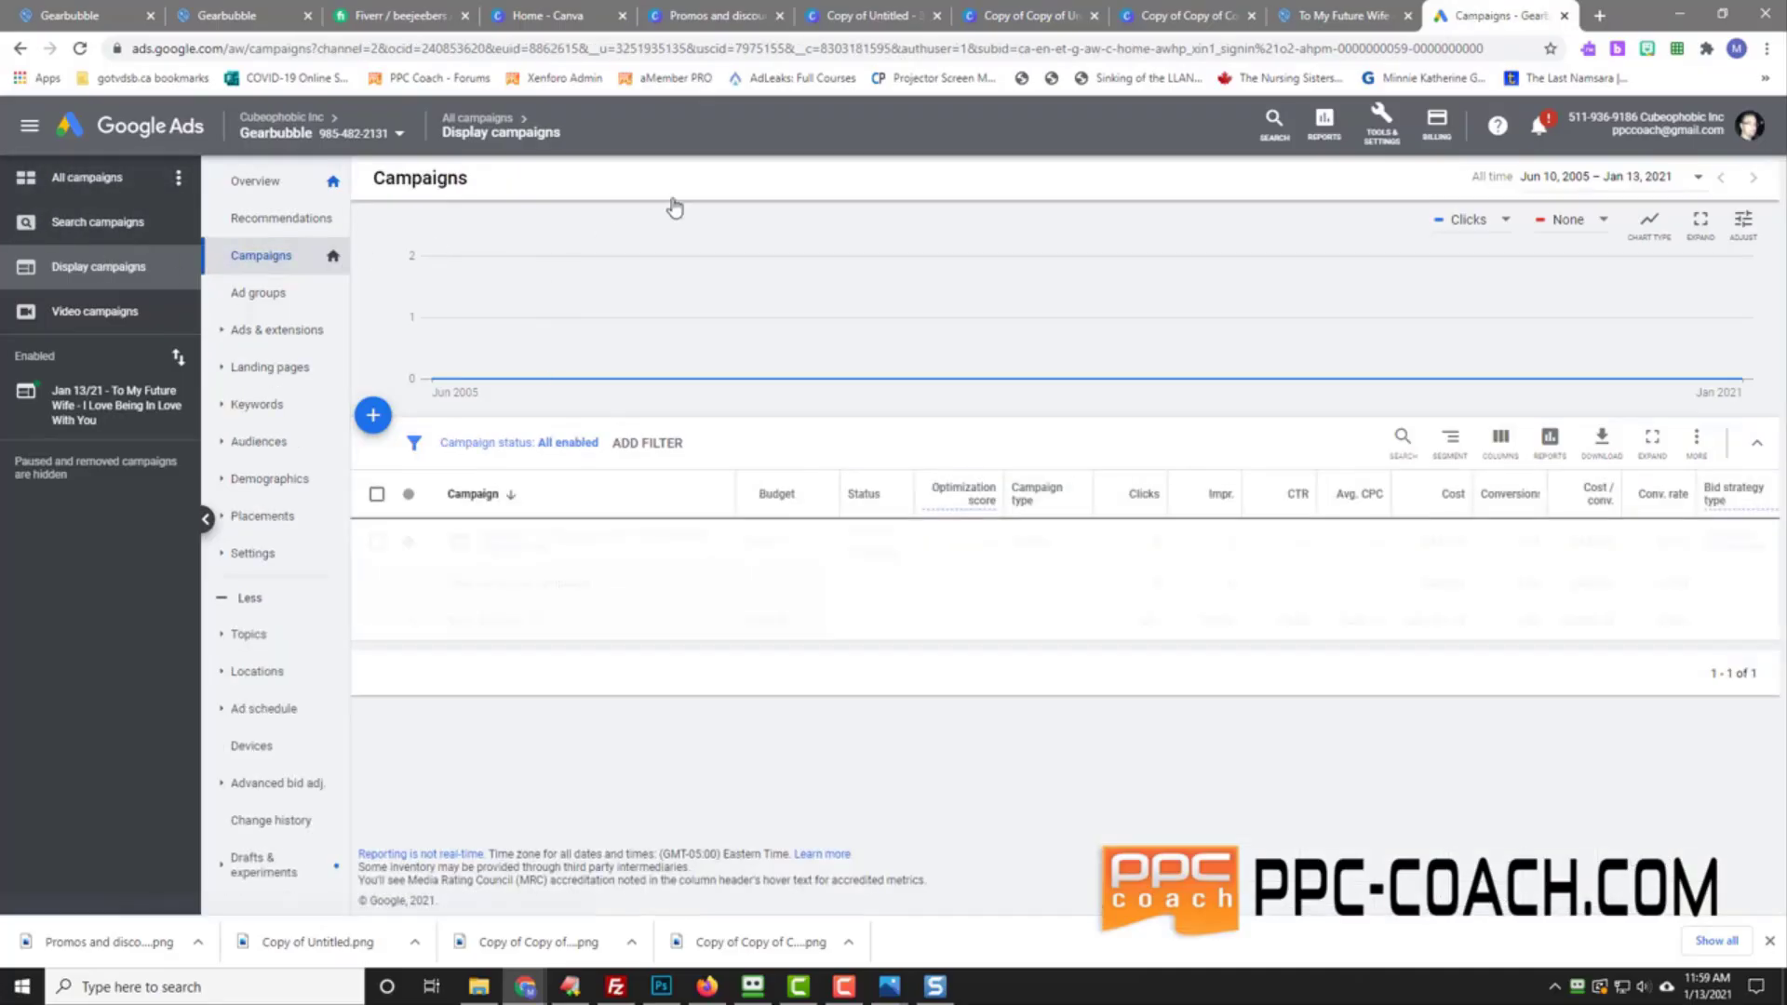
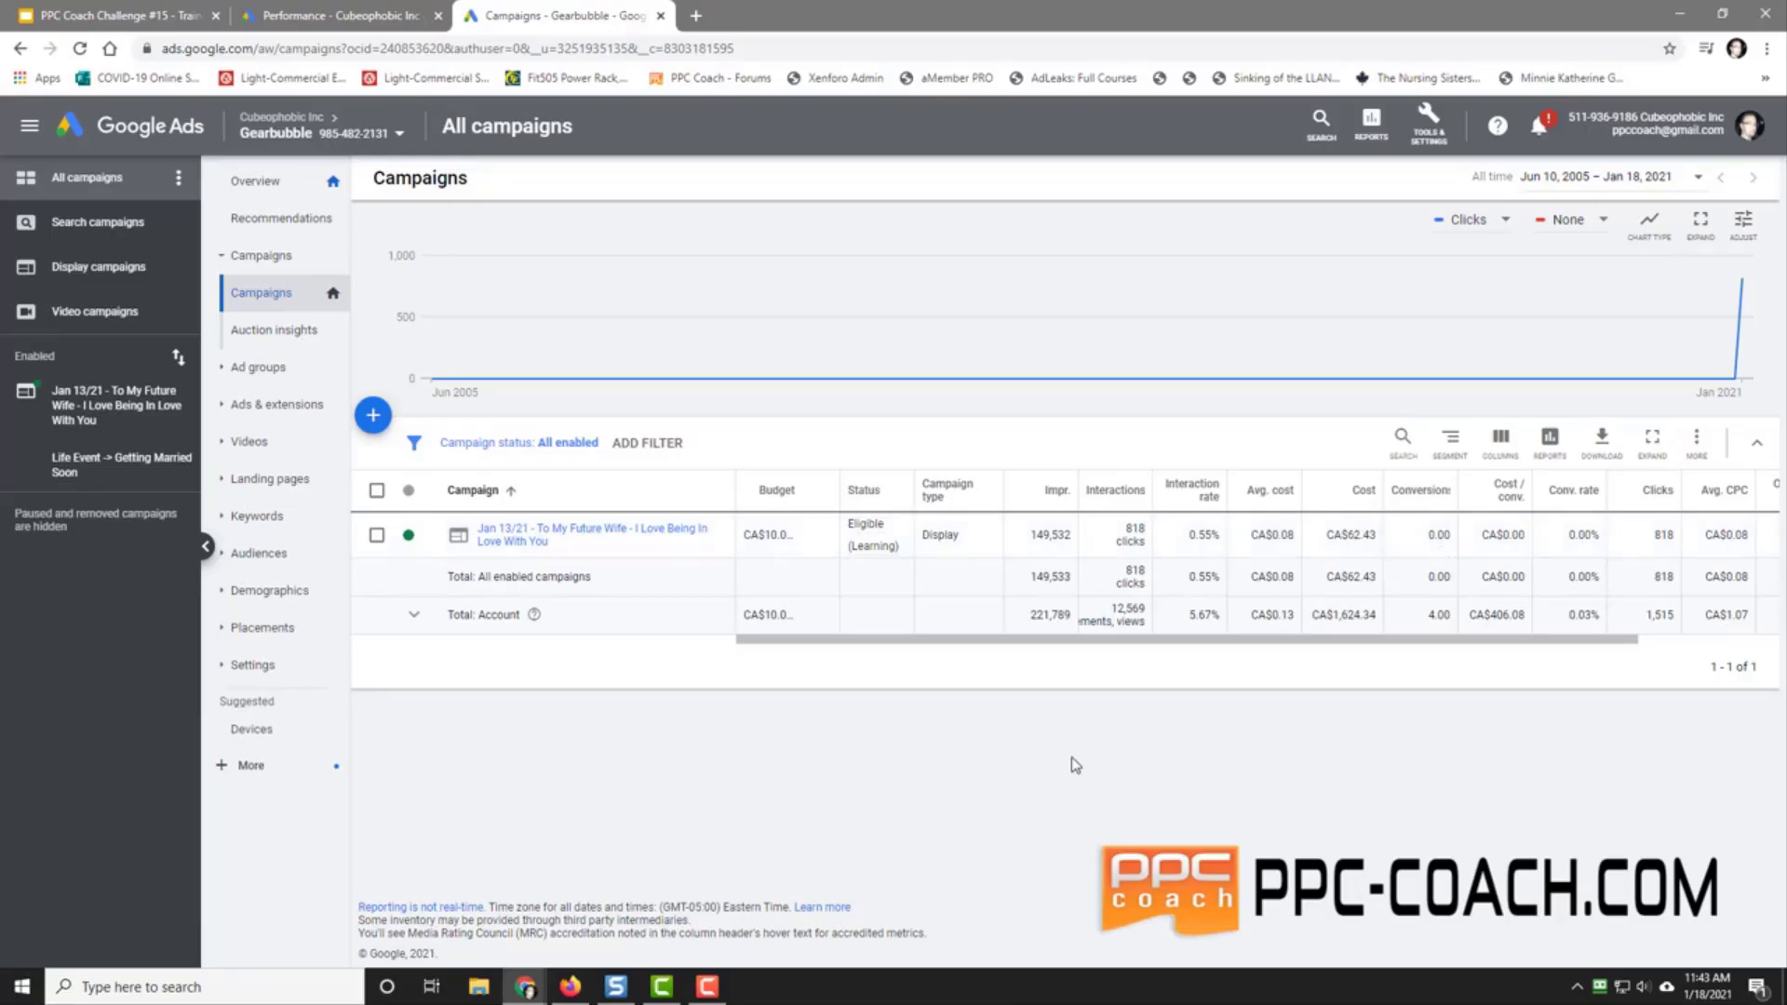
Step: Scroll the campaign table sideways to review the future-wife campaign's clicks, cost and conversions
drag(1368, 641, 1549, 656)
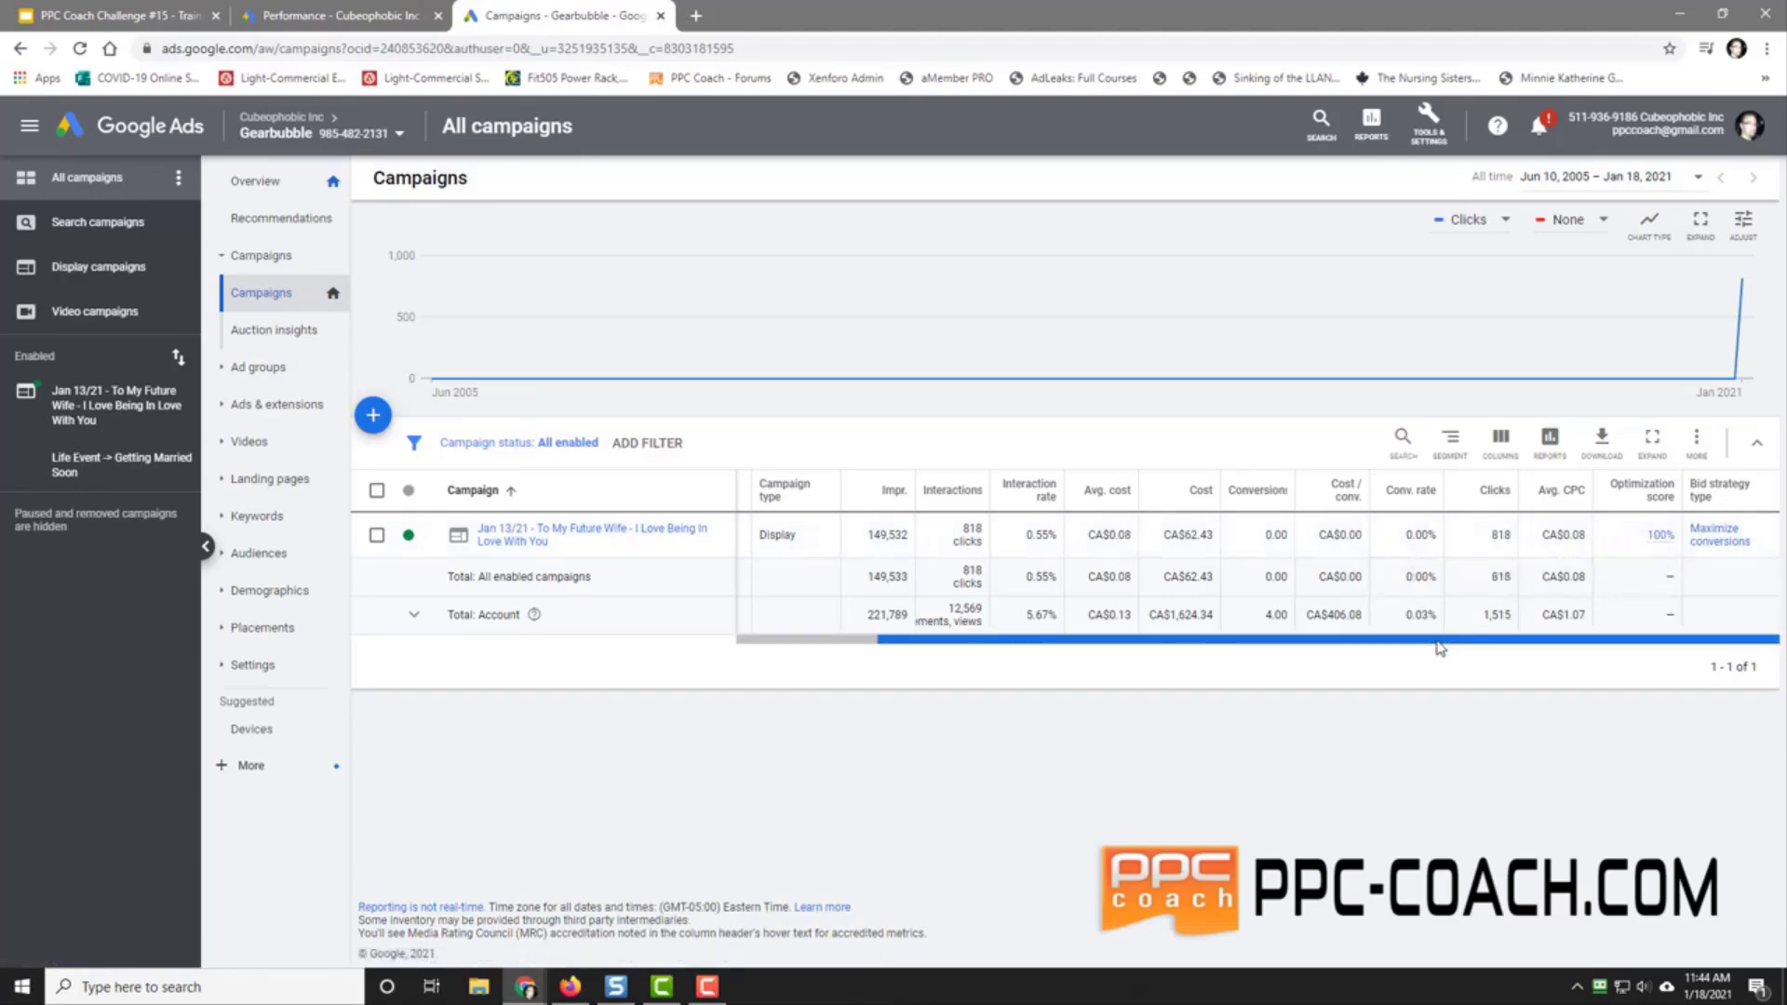
drag(1441, 649, 1299, 649)
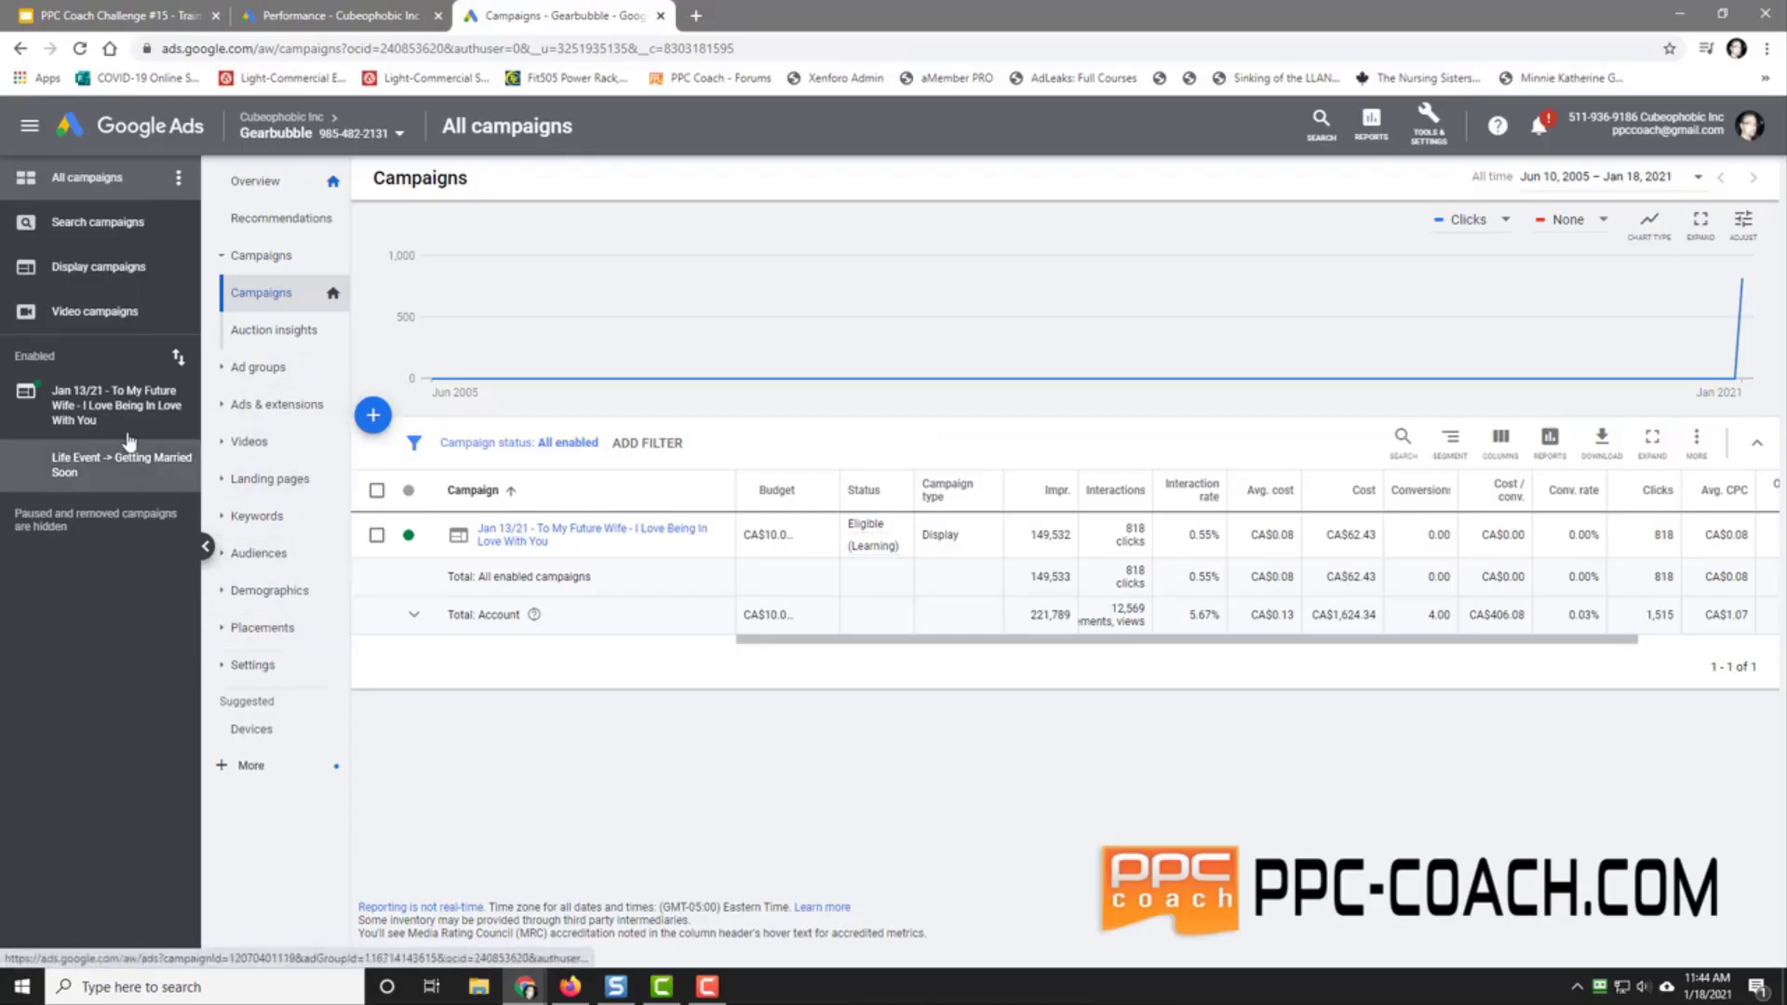
Step: Open the Jan 13/21 campaign's Devices report and sort the device rows by cost
click(102, 405)
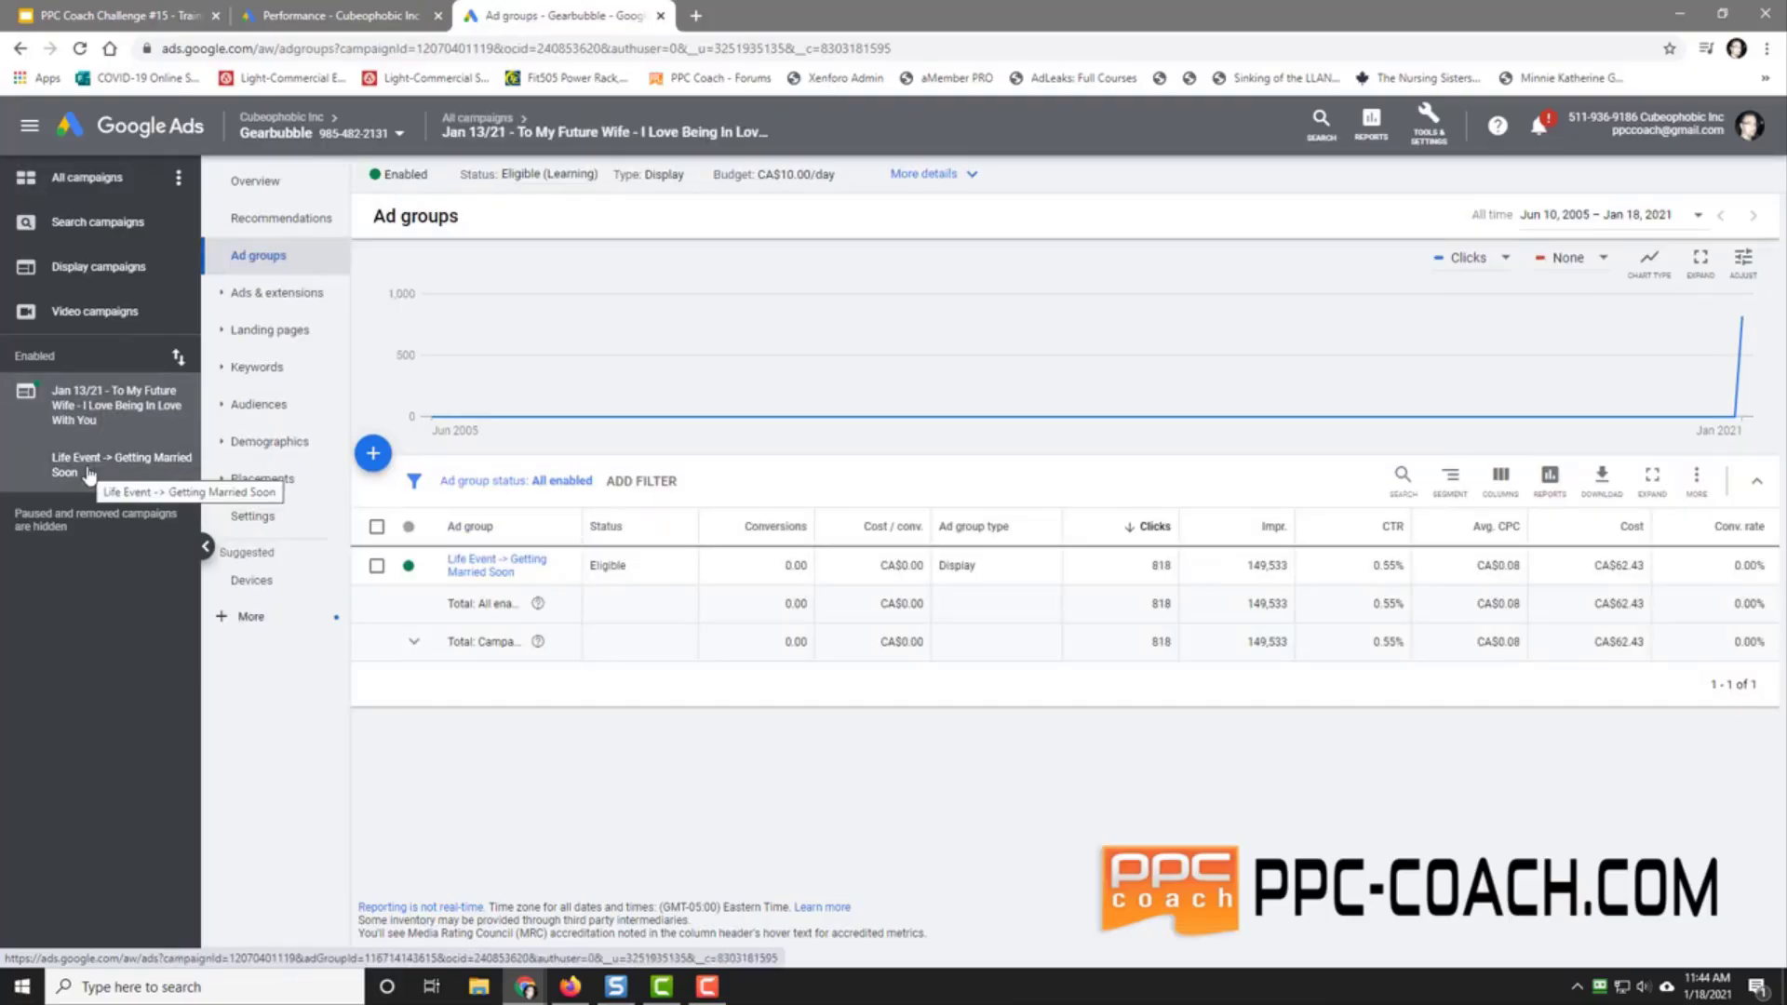
click(267, 586)
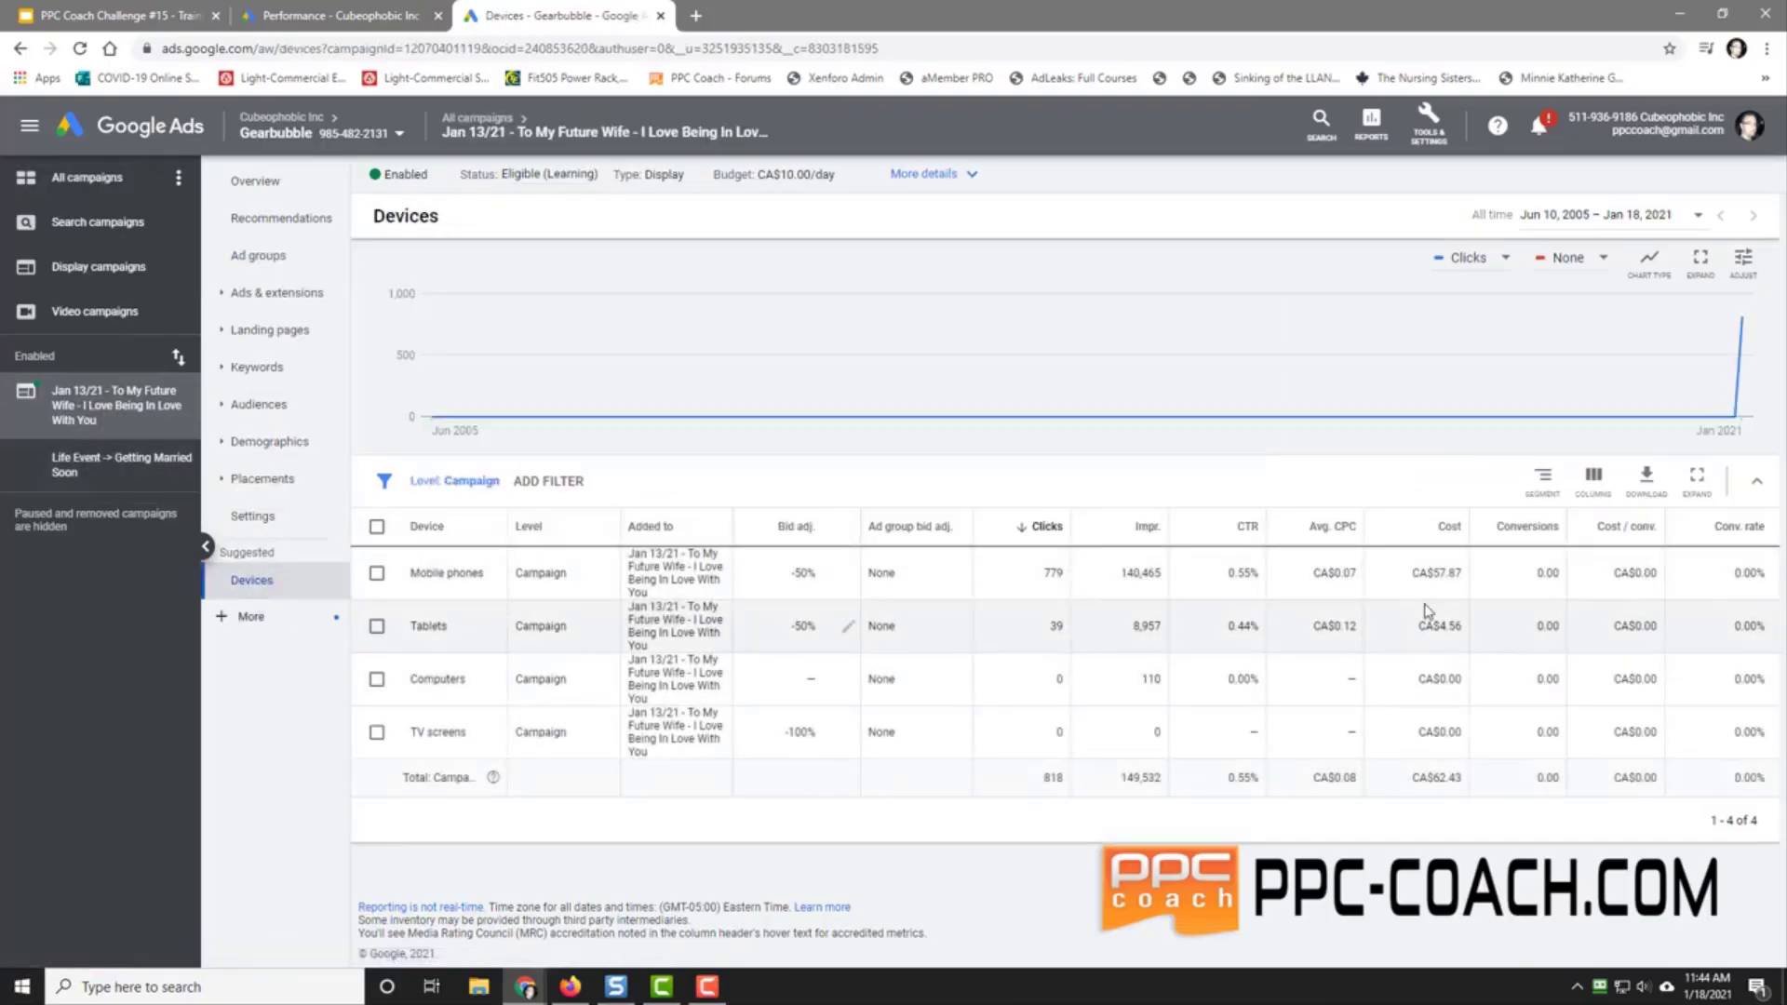
click(1445, 527)
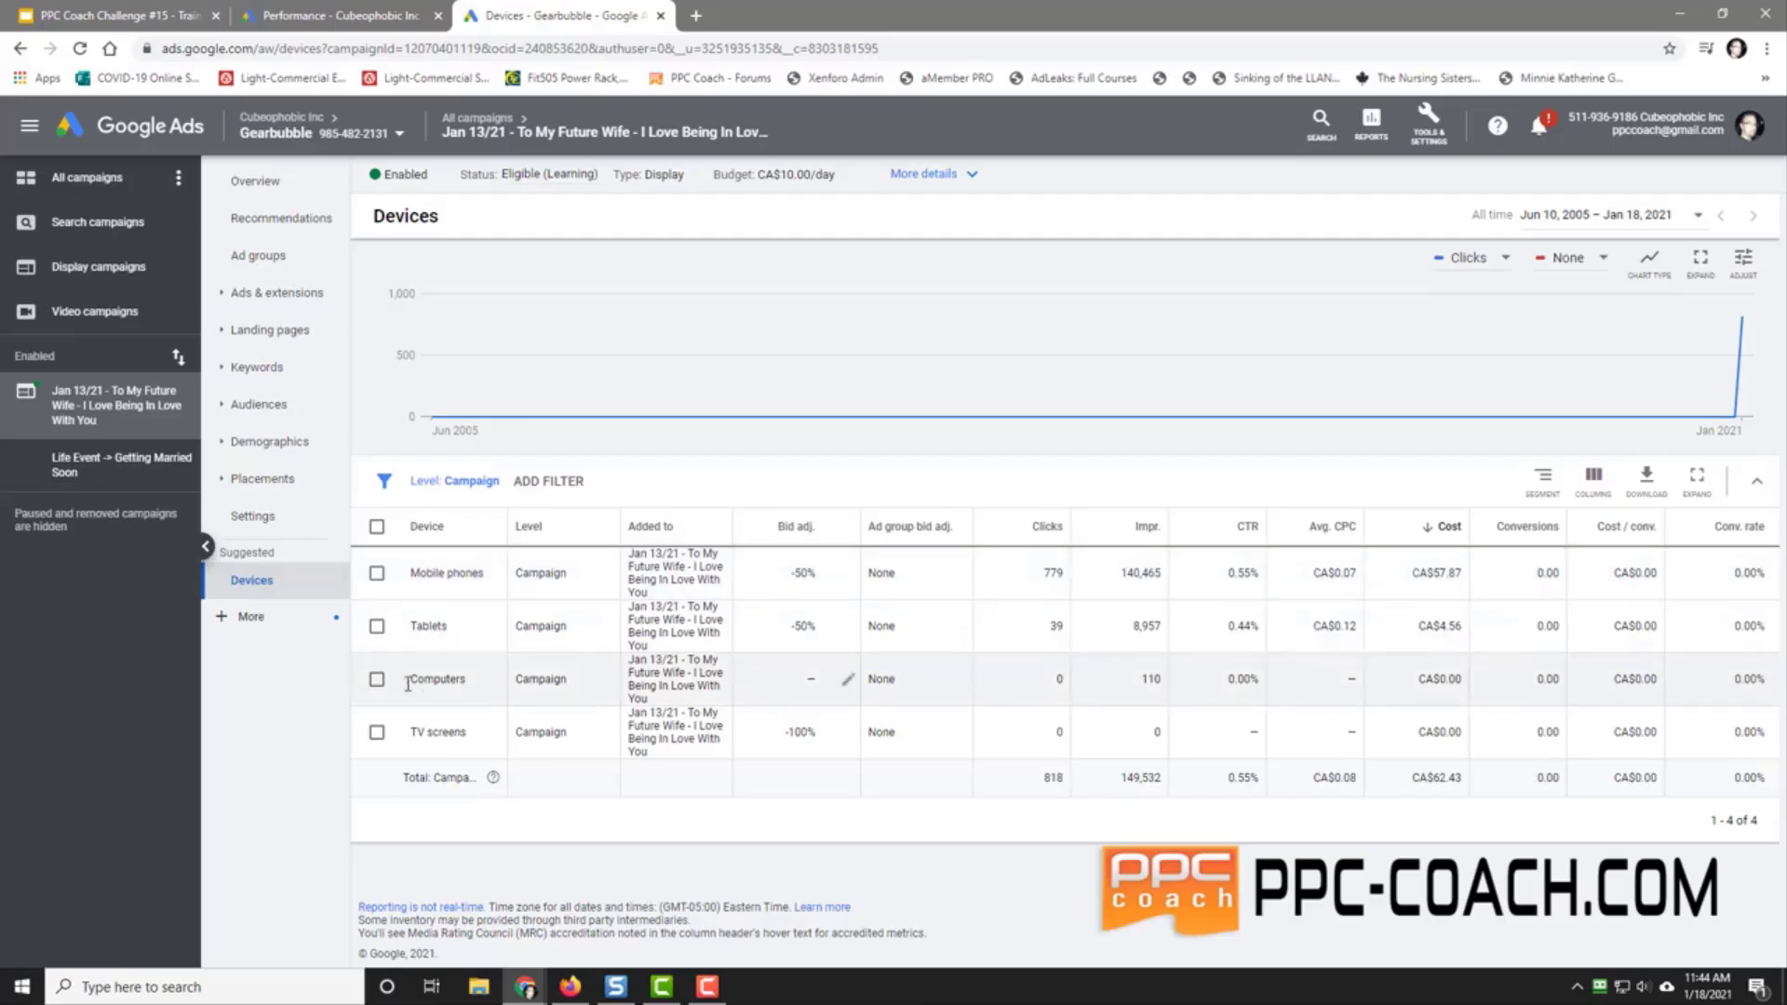
click(377, 681)
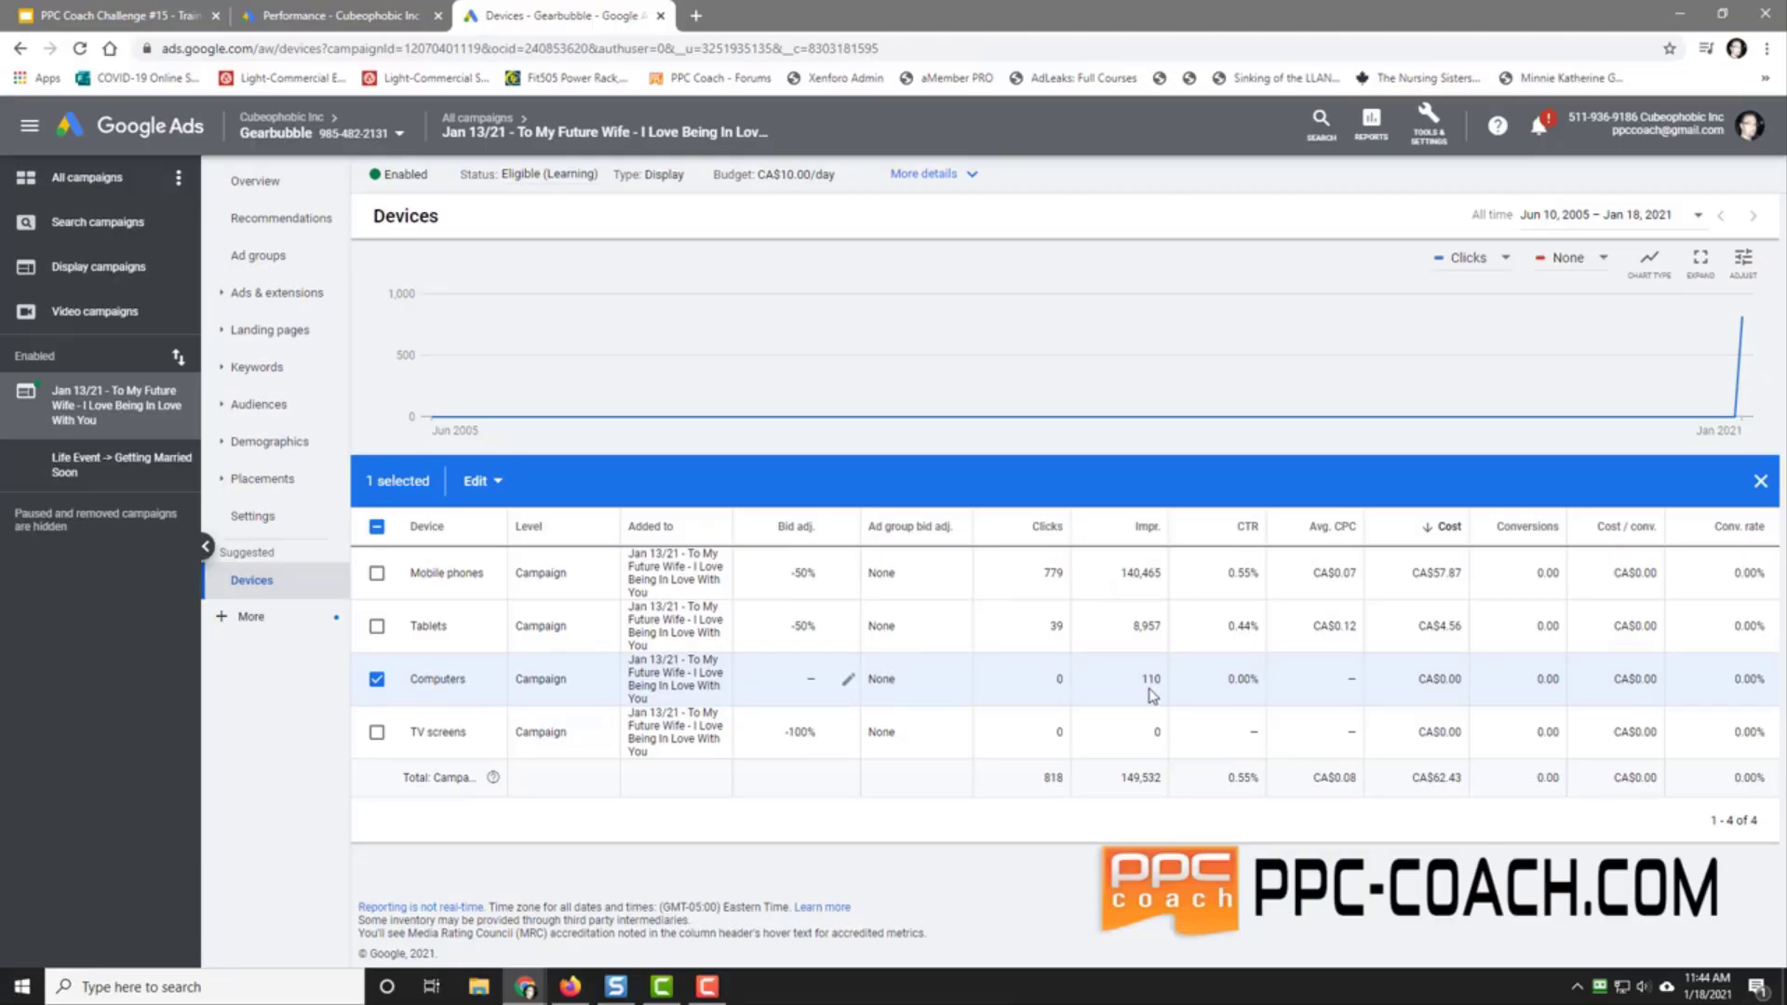
click(377, 680)
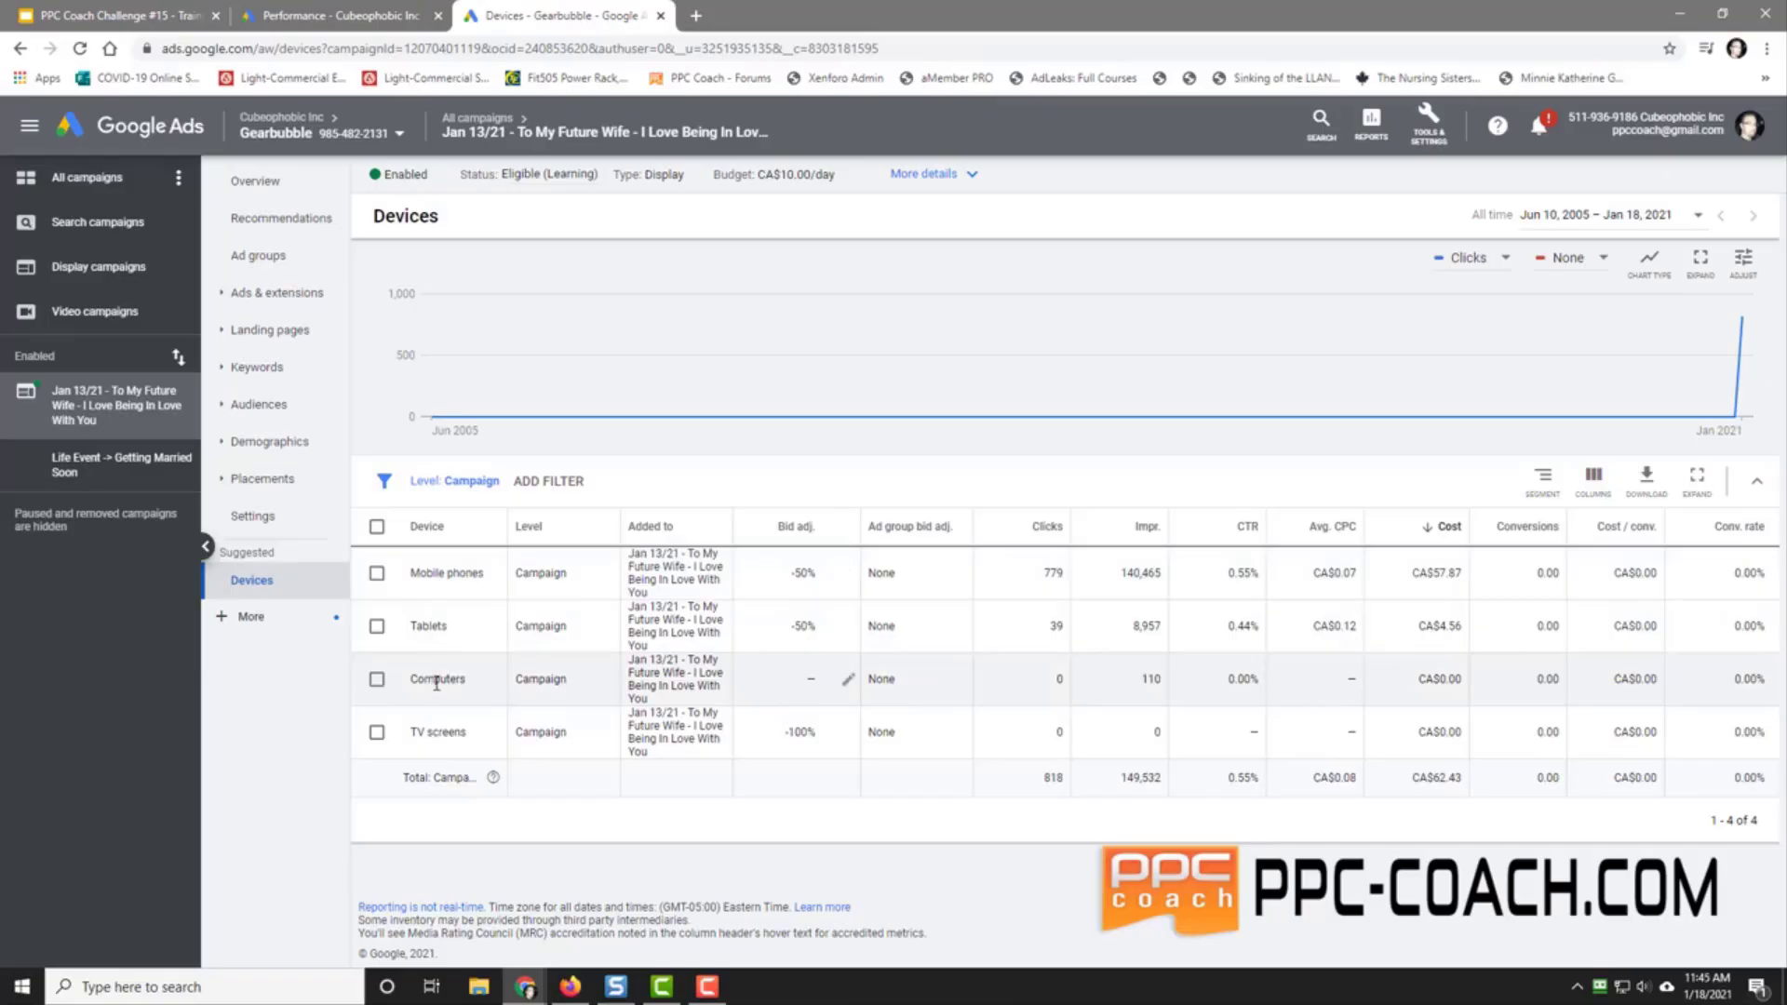
Step: Change the Mobile phones and Tablets bid adjustments from -50% to -100%, then go to Placements
click(849, 574)
double_click(931, 606)
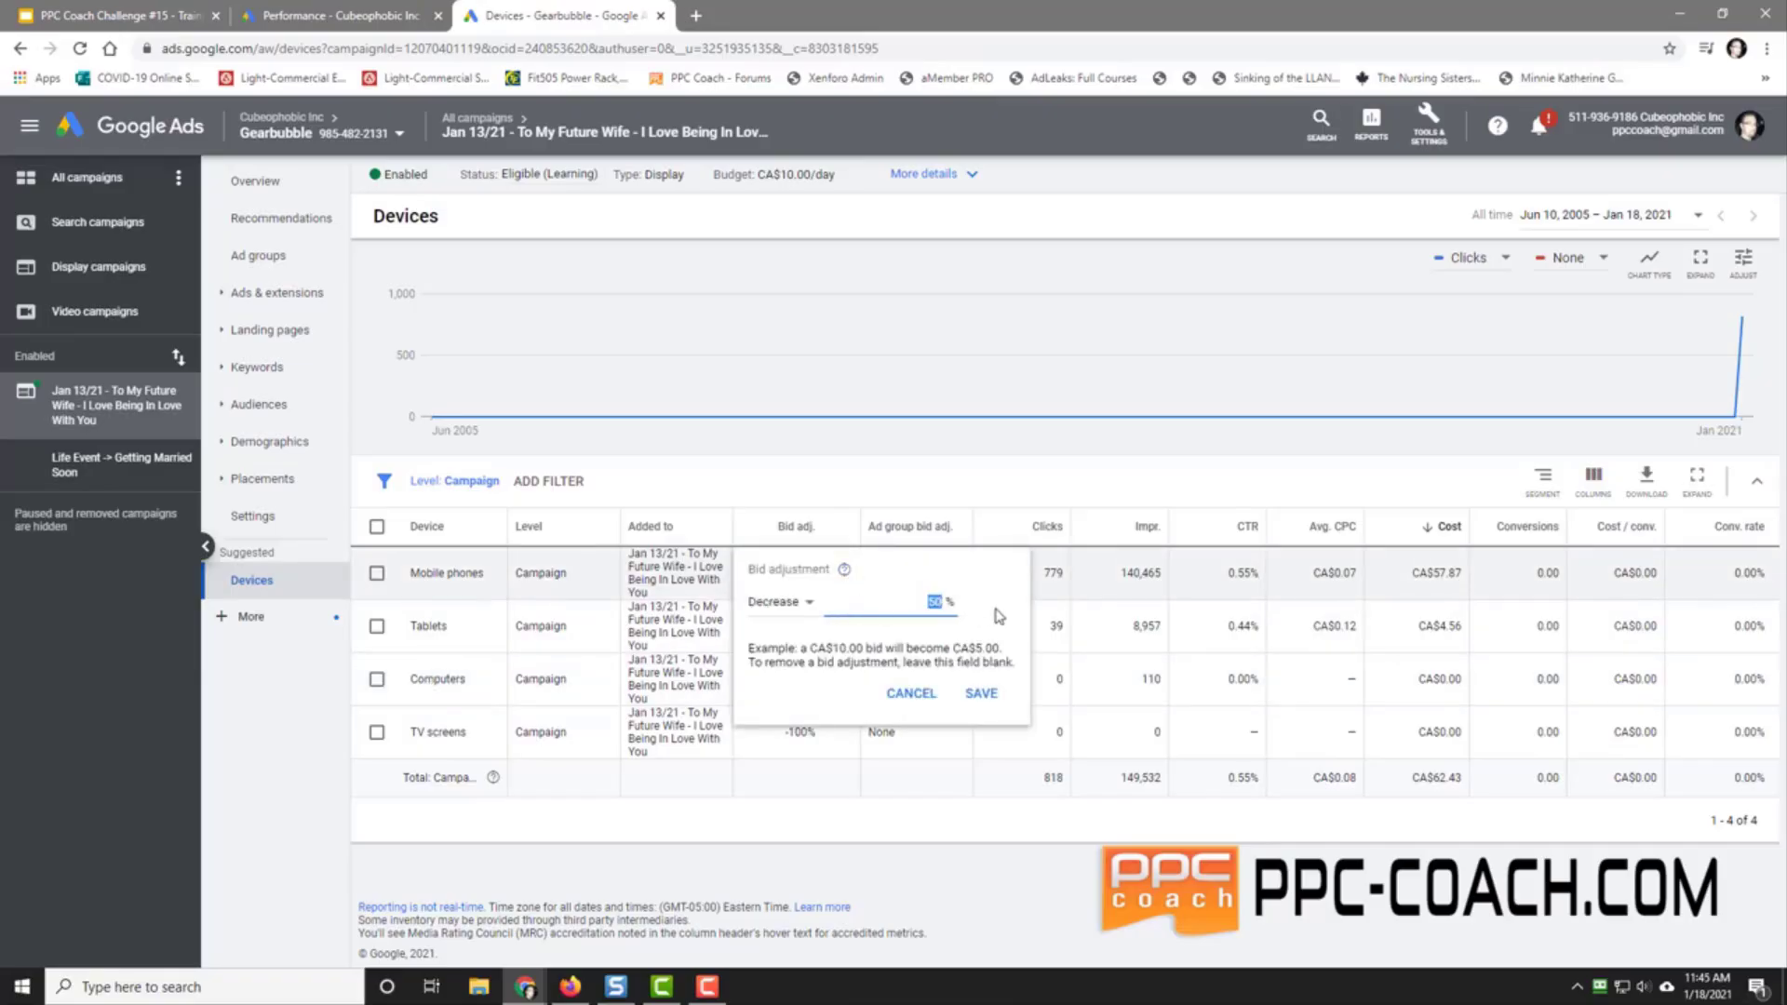
key(Return)
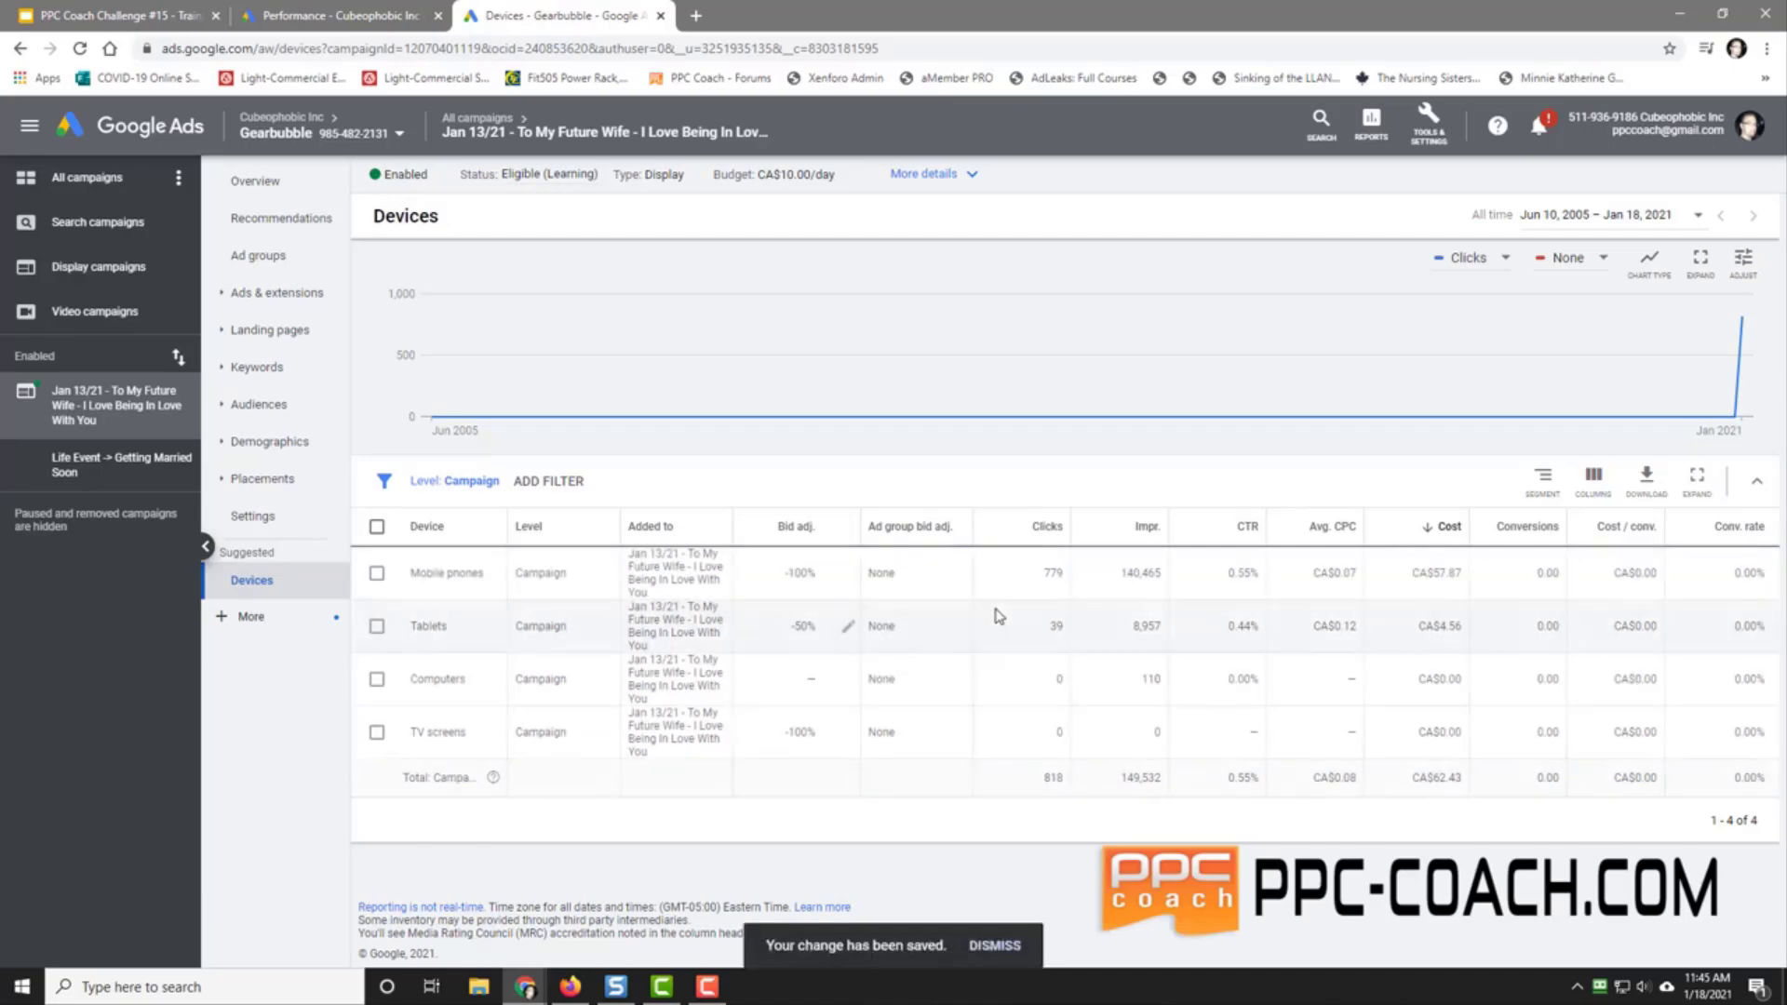
click(848, 633)
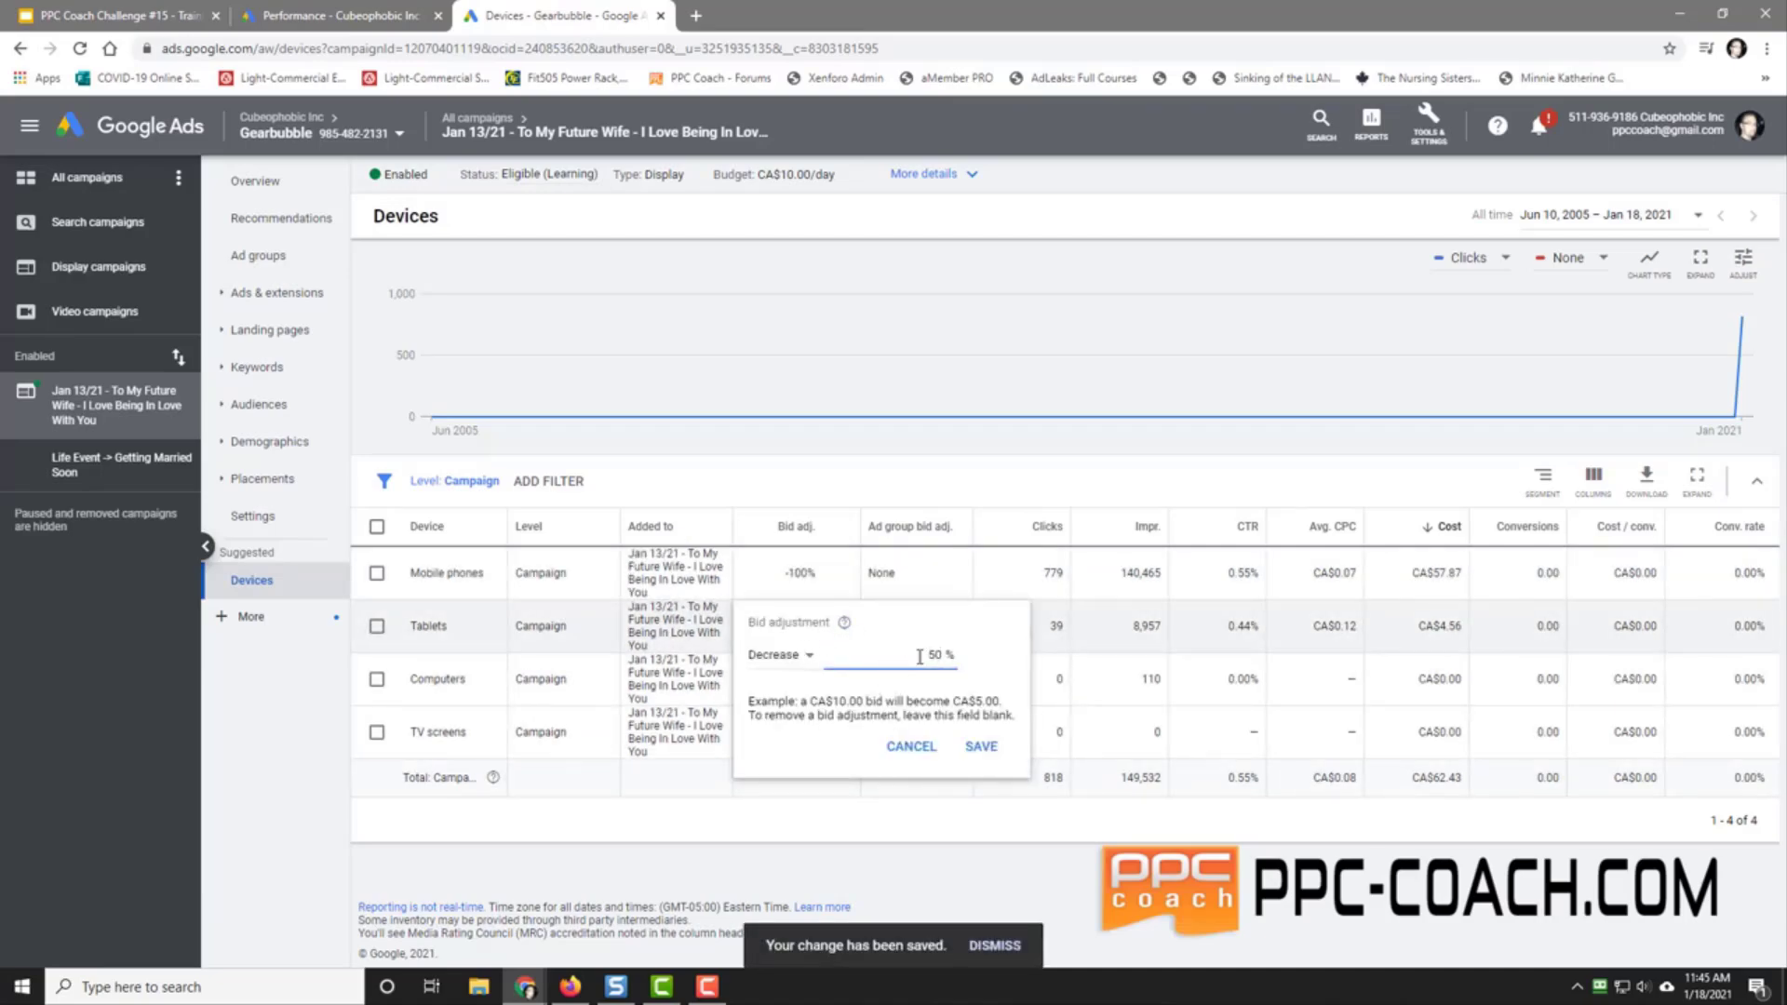
drag(949, 656, 889, 658)
text(100)
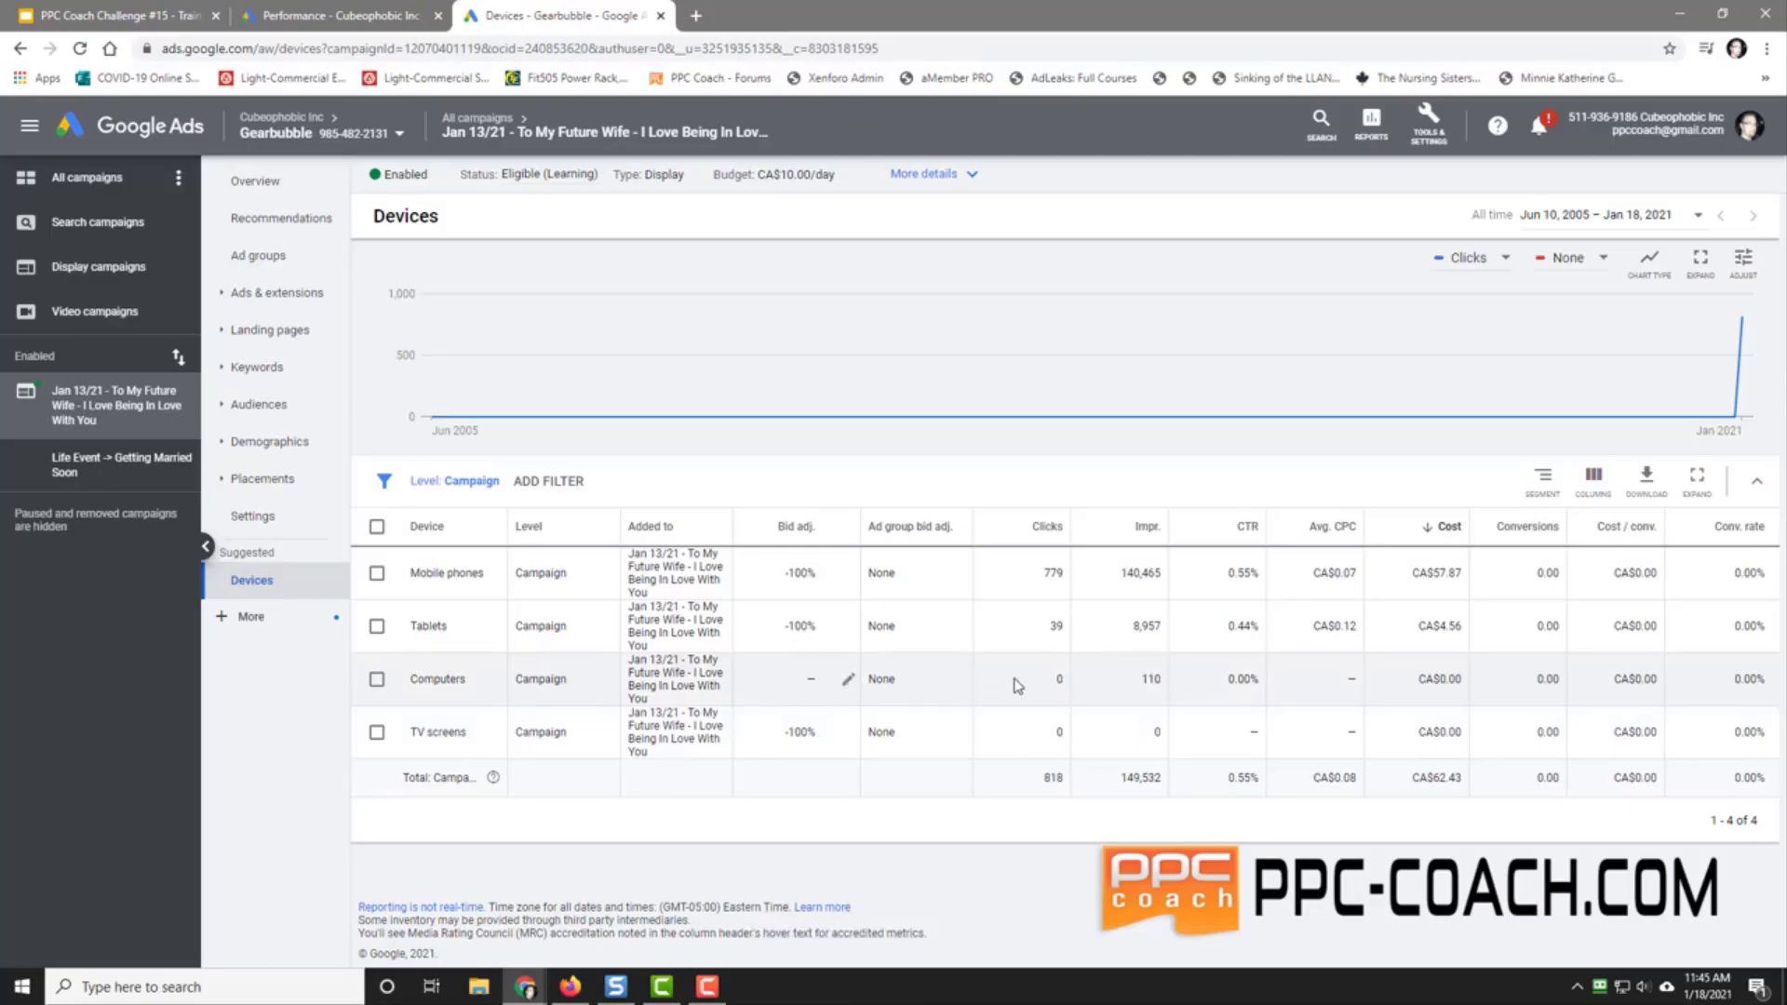
click(262, 478)
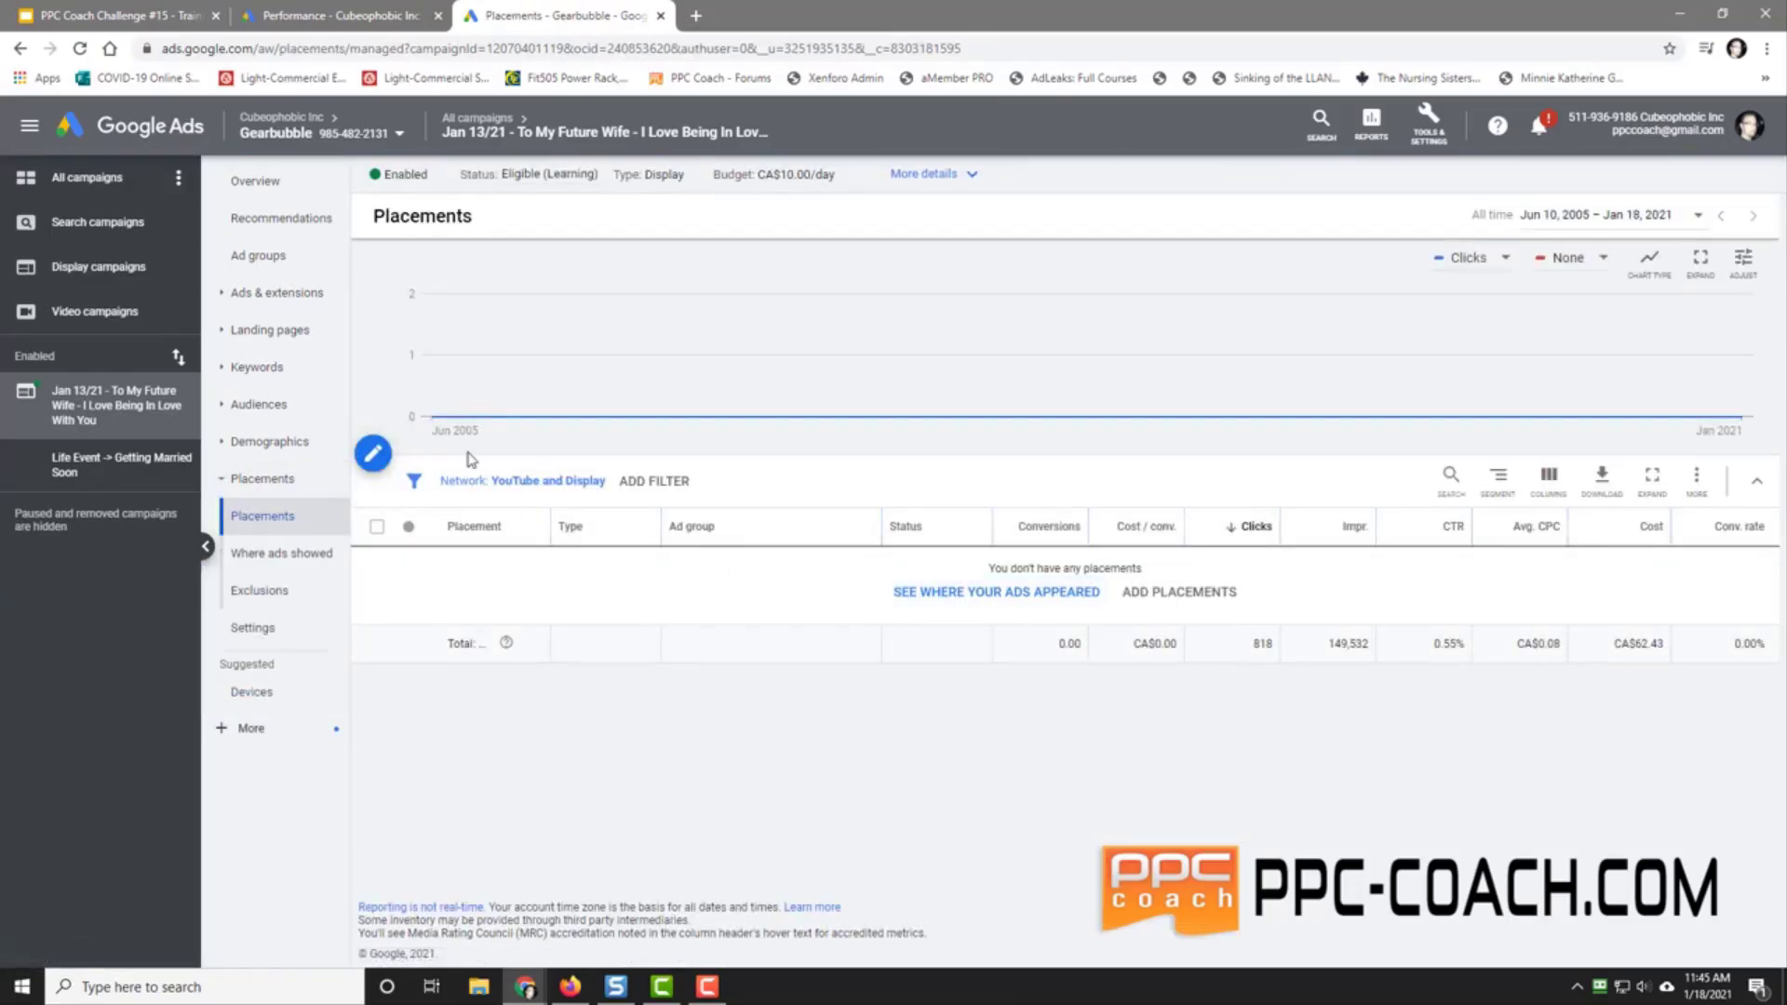
Step: Show the Where ads showed report and widen the Placement column to read full names
click(975, 603)
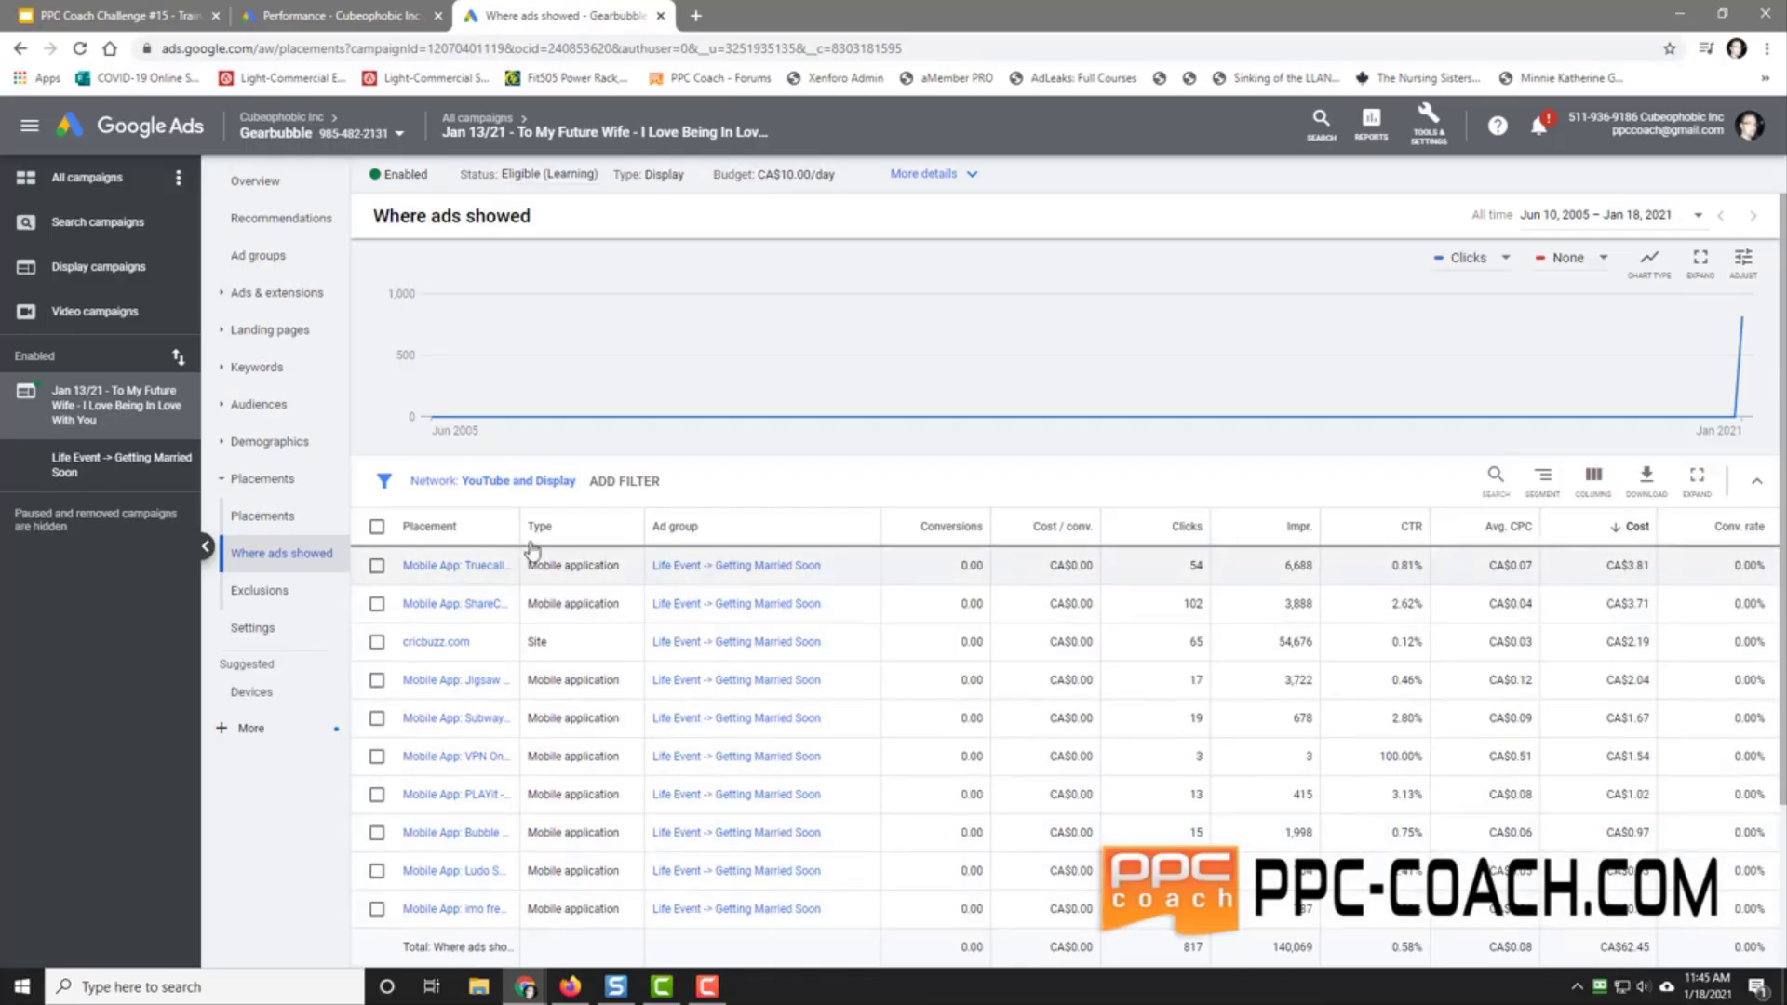
drag(518, 527, 908, 558)
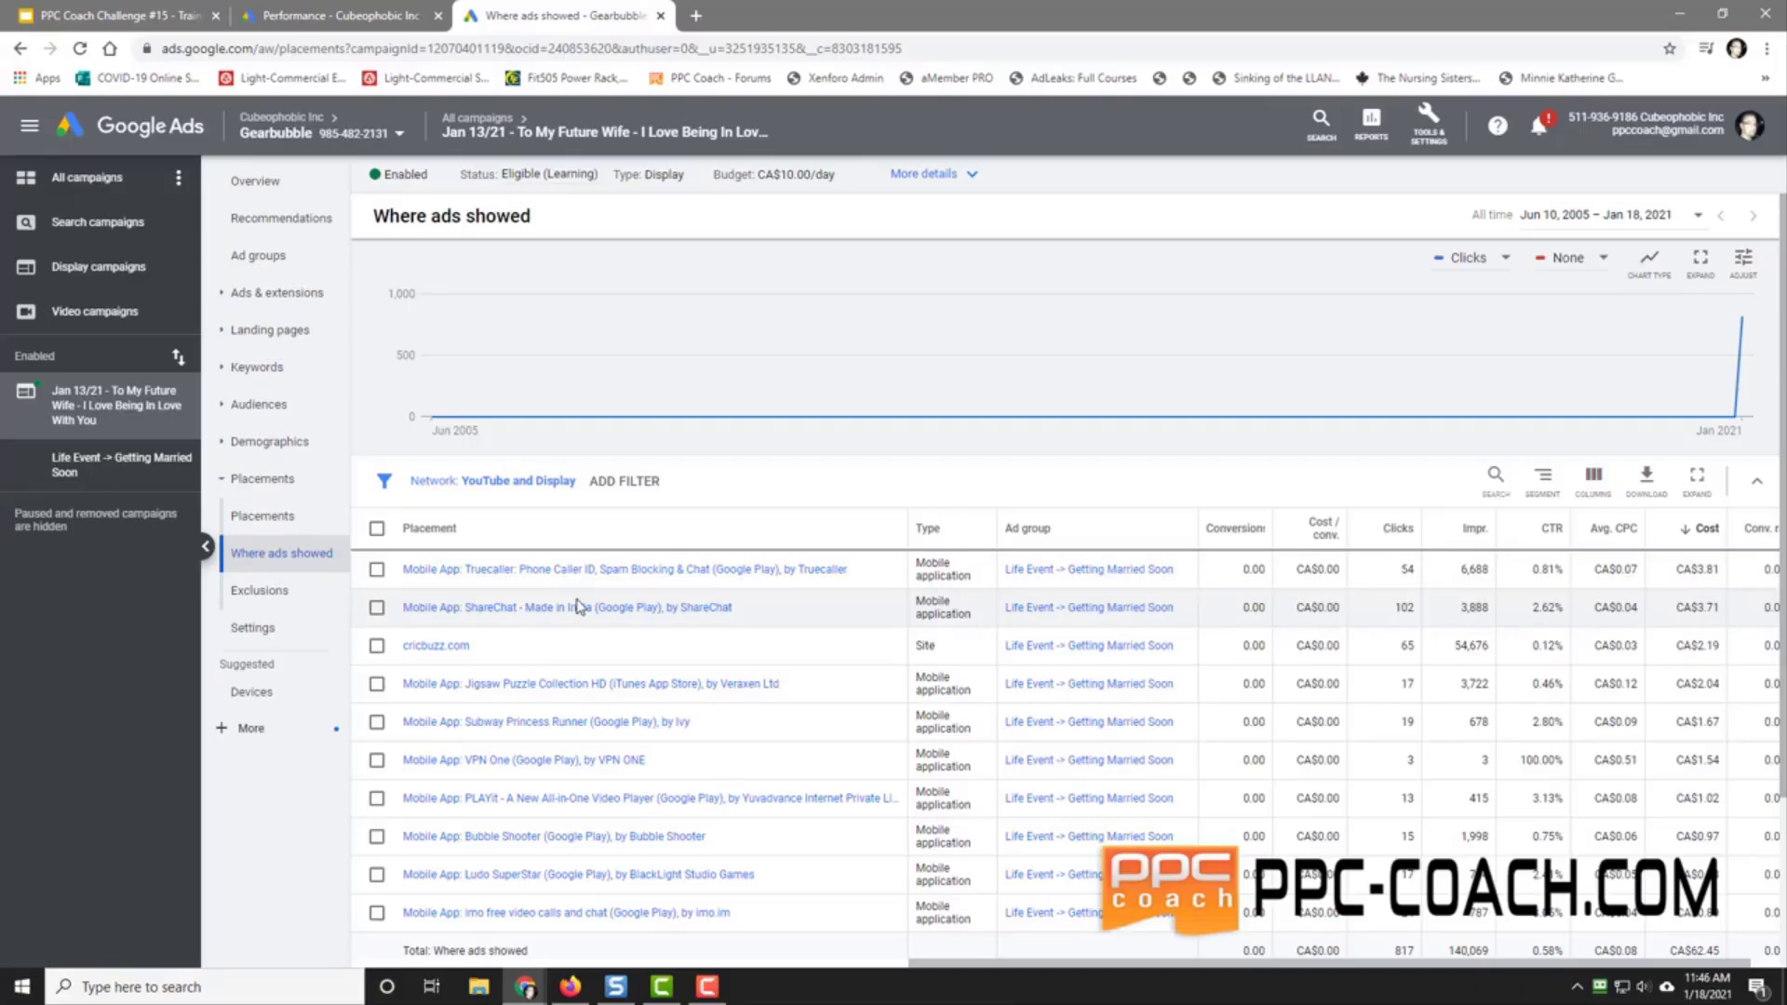
click(432, 651)
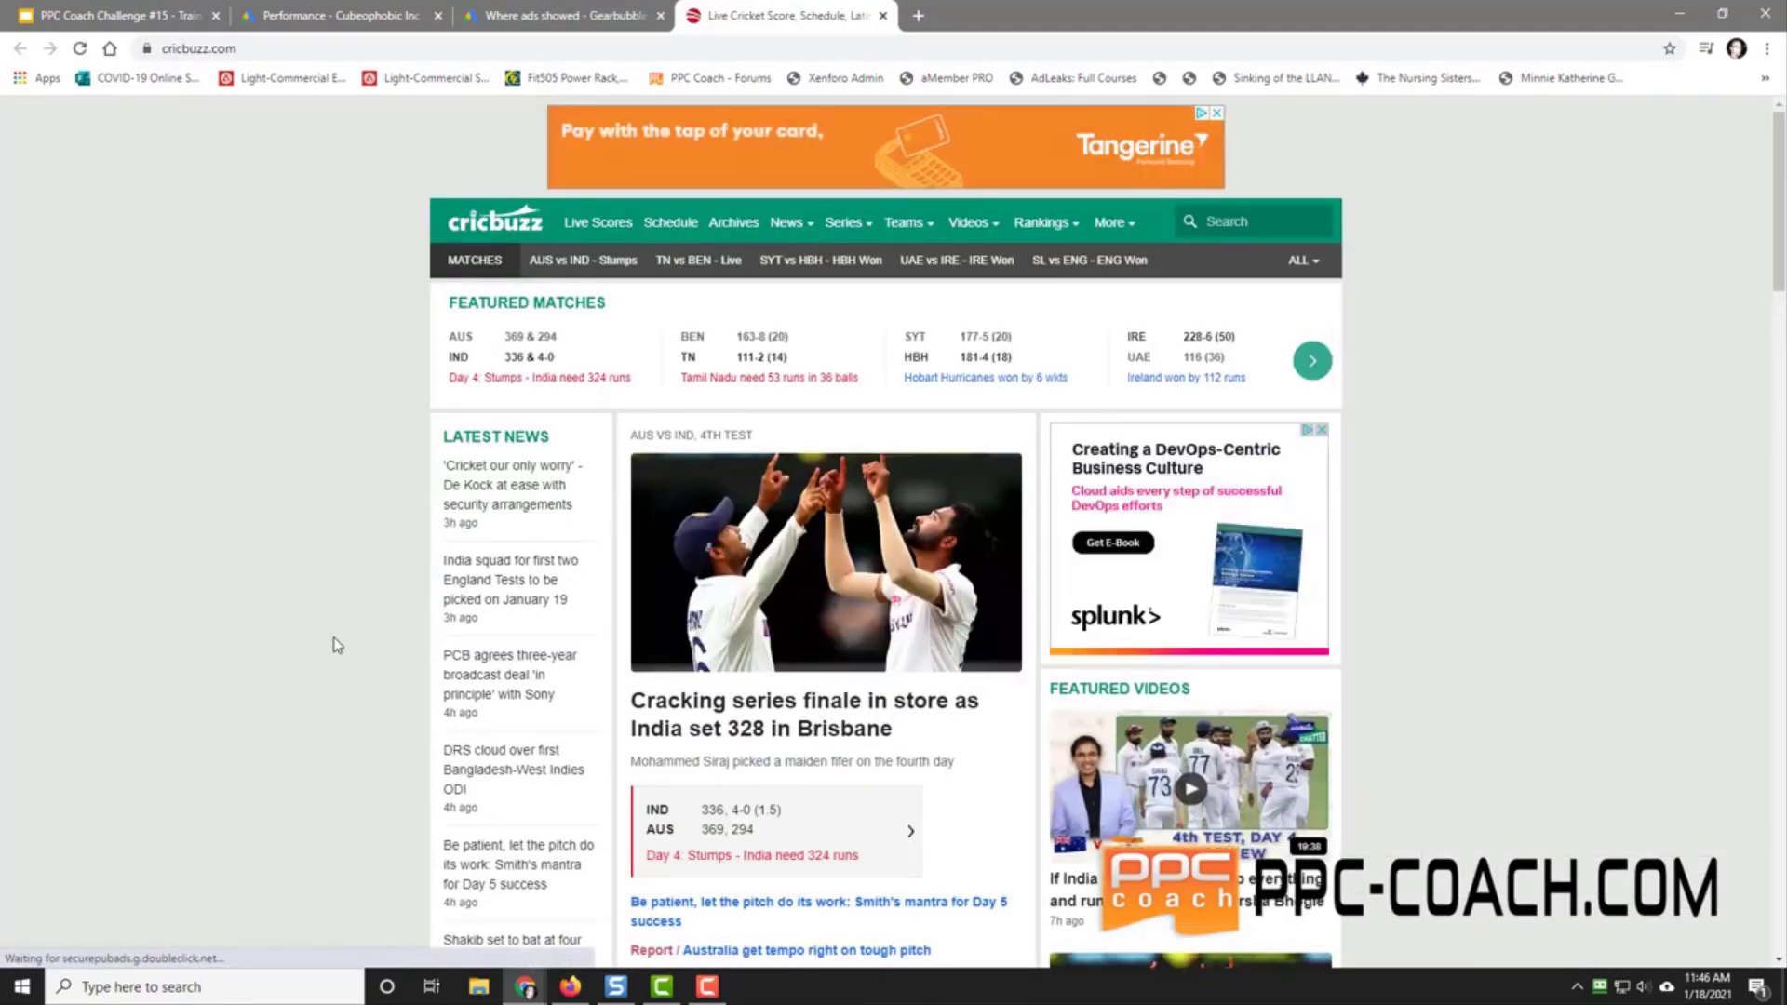
scroll(337, 645, down, 5)
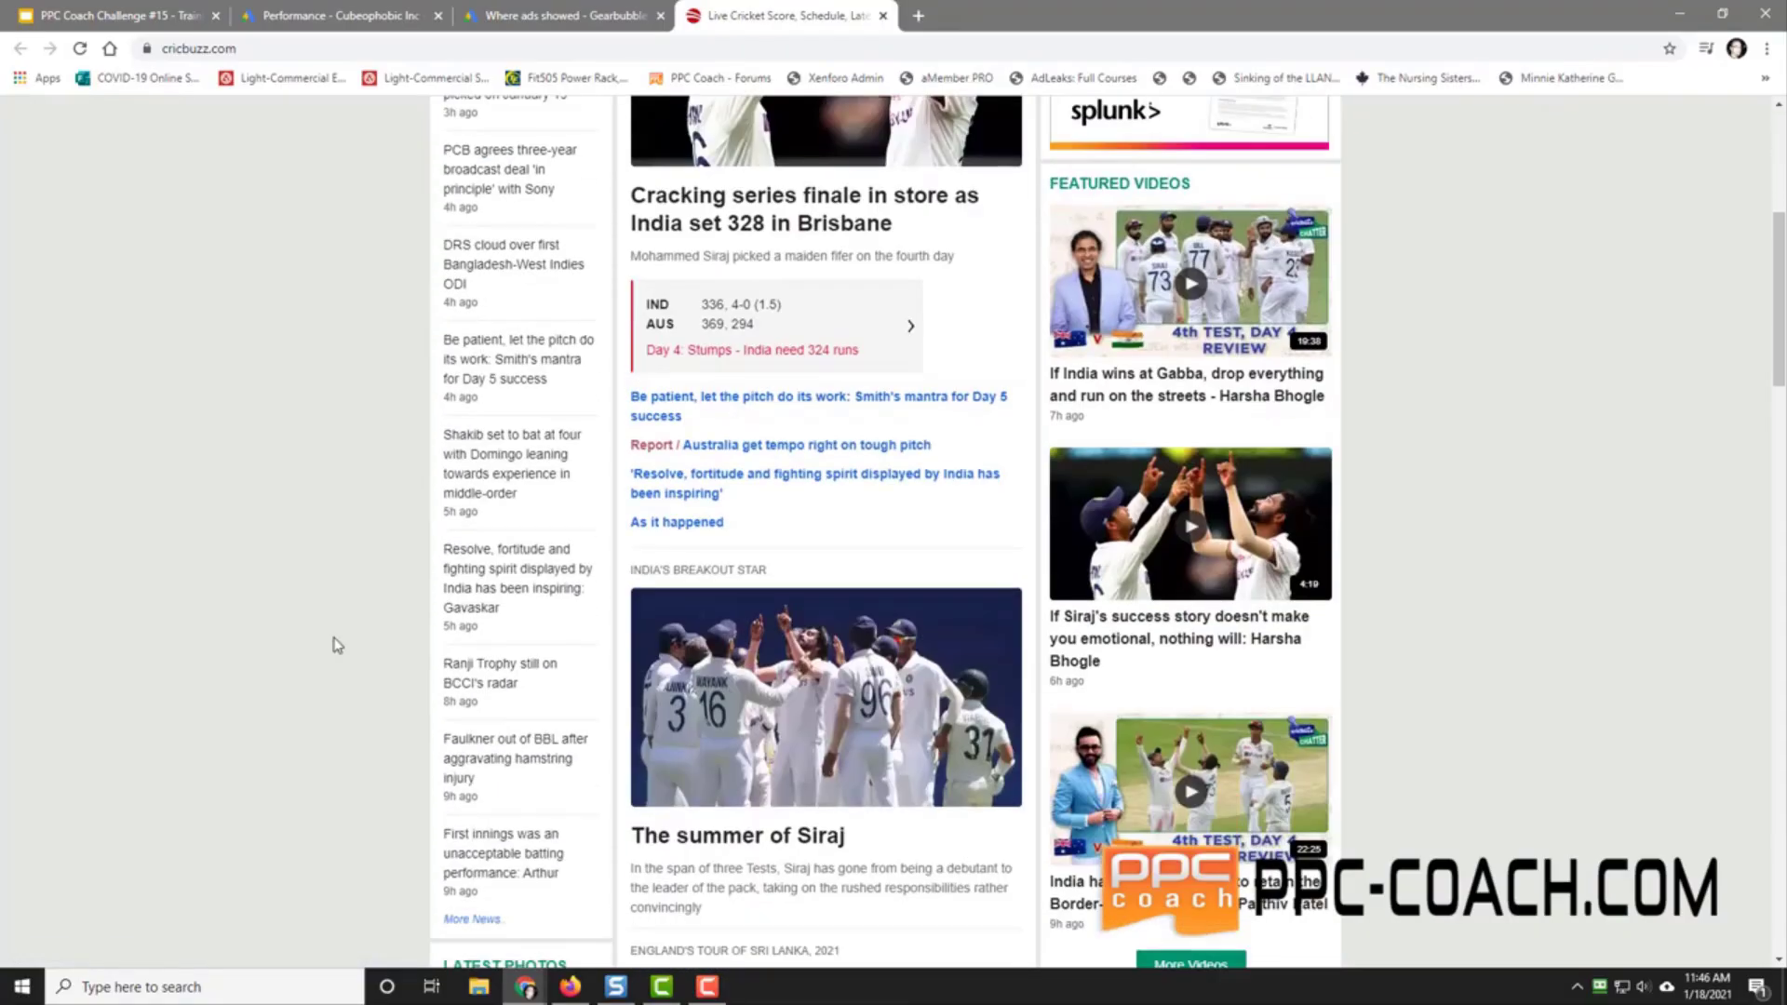
scroll(336, 645, down, 12)
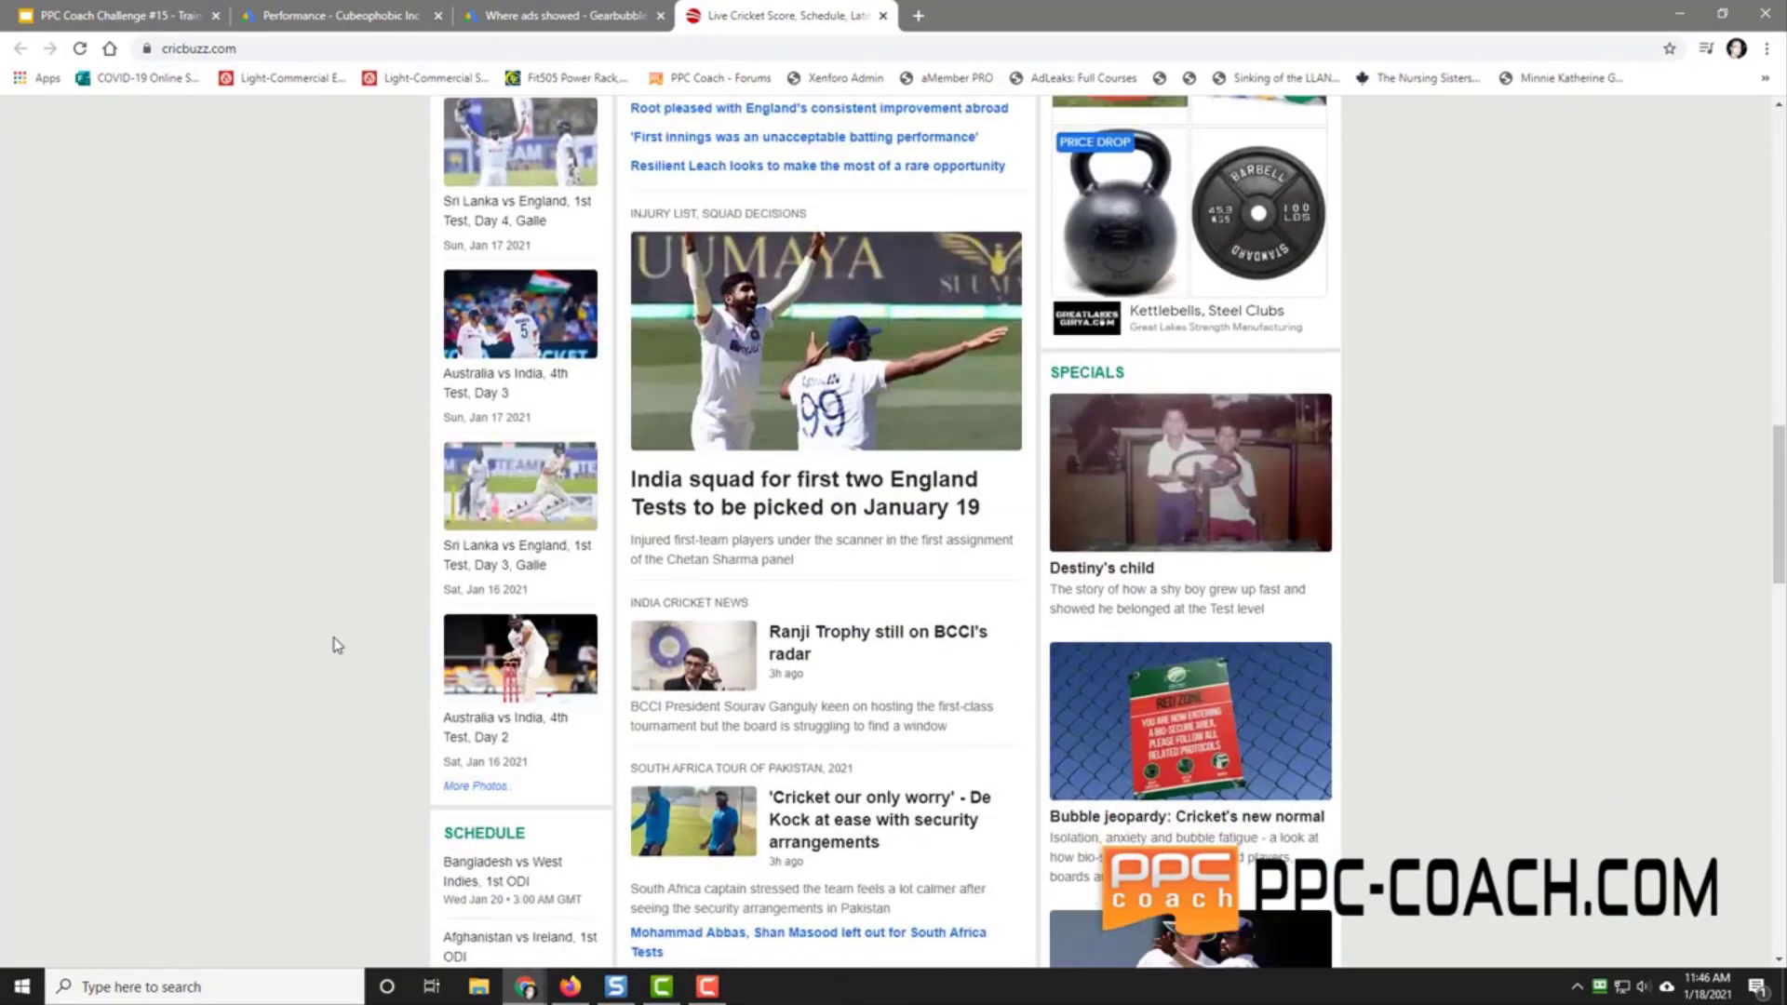
scroll(337, 645, up, 5)
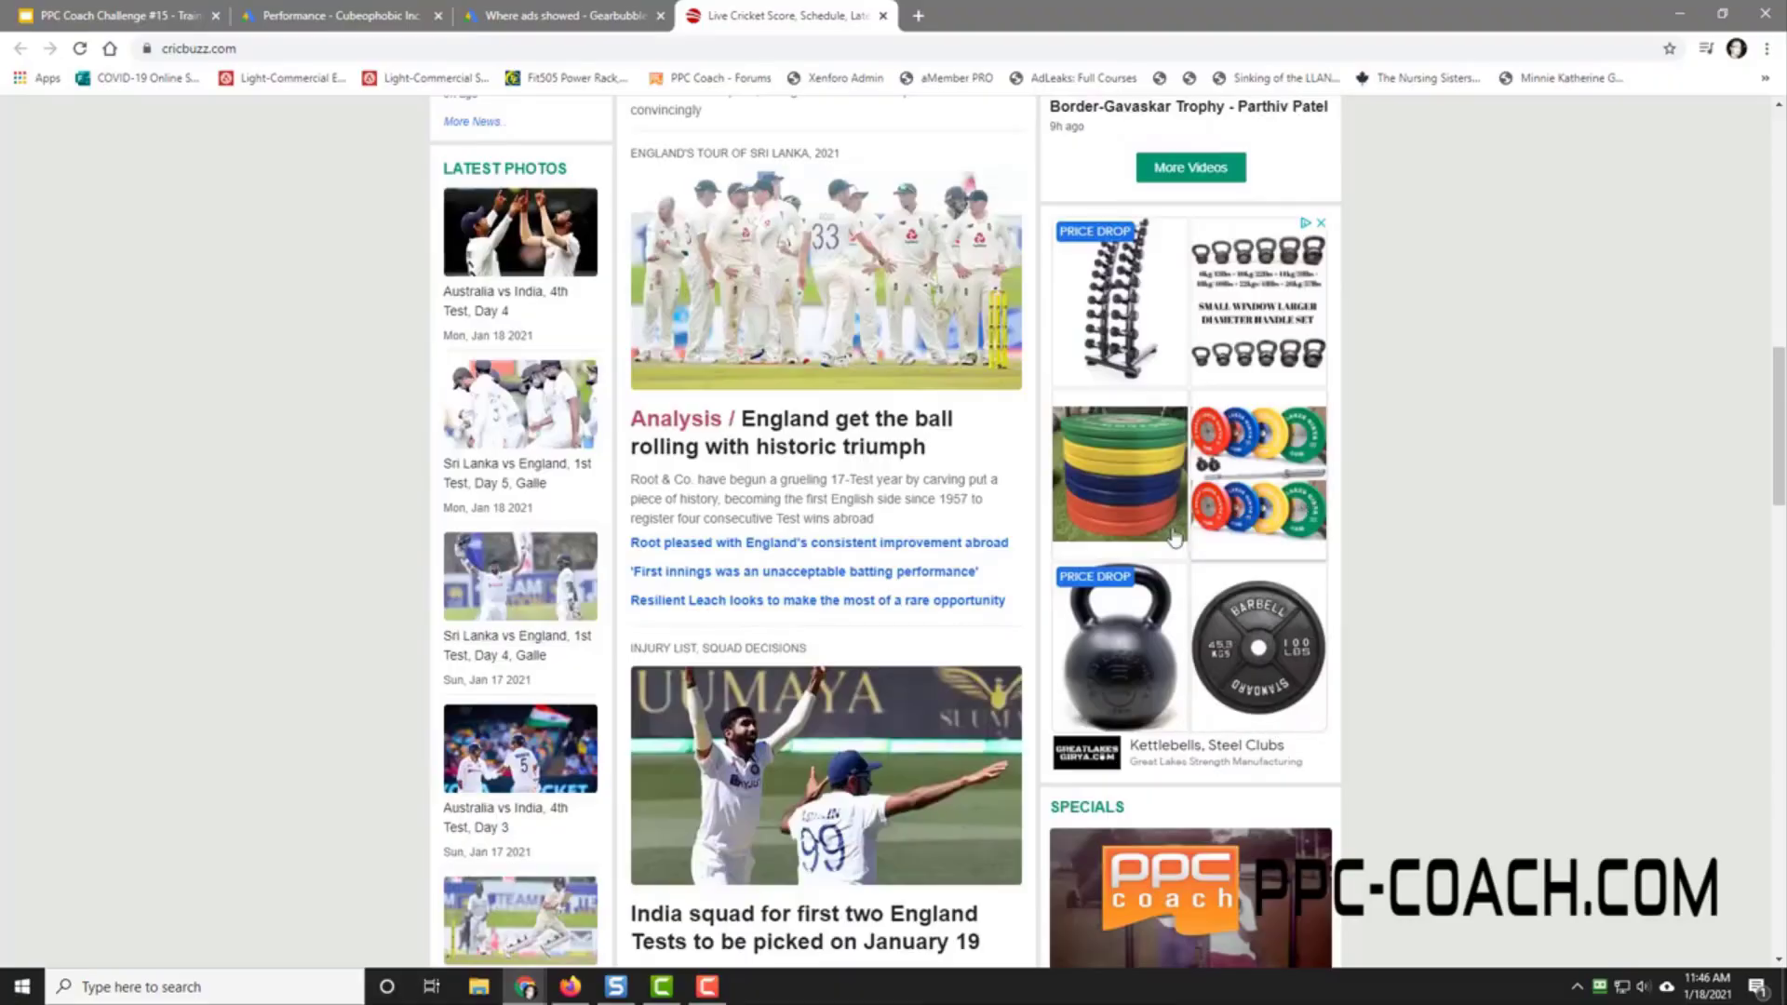
scroll(1456, 521, down, 7)
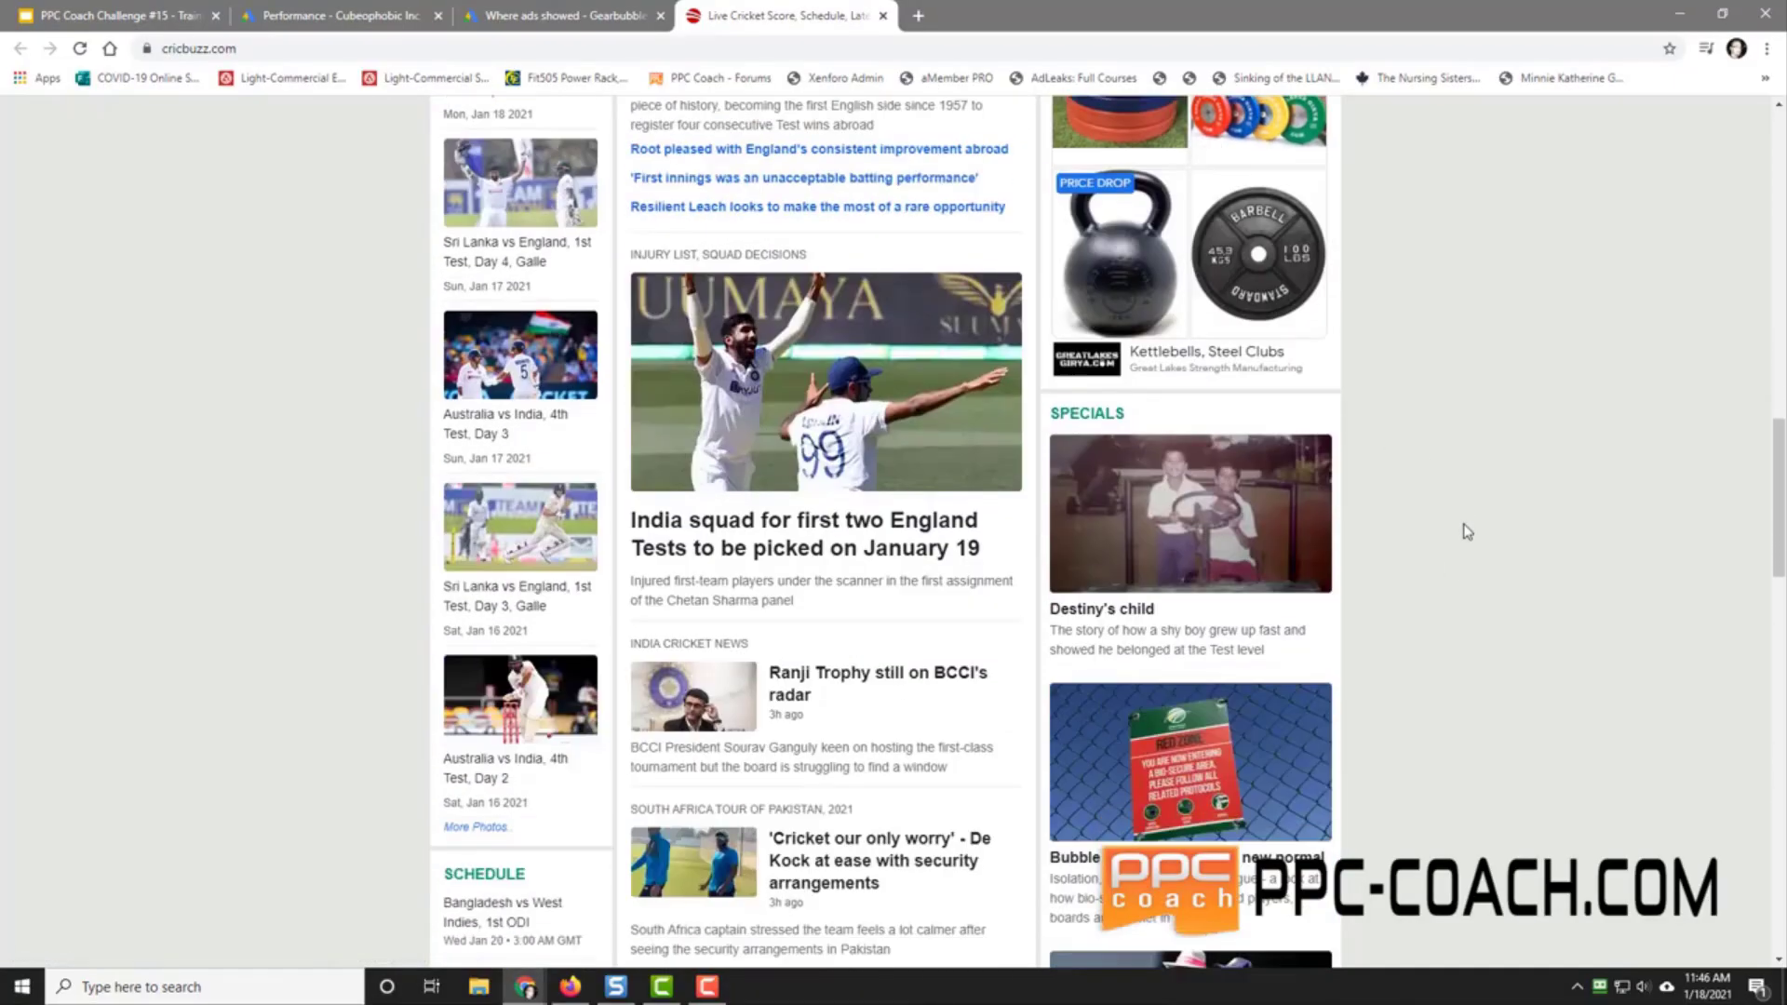
scroll(1468, 532, down, 15)
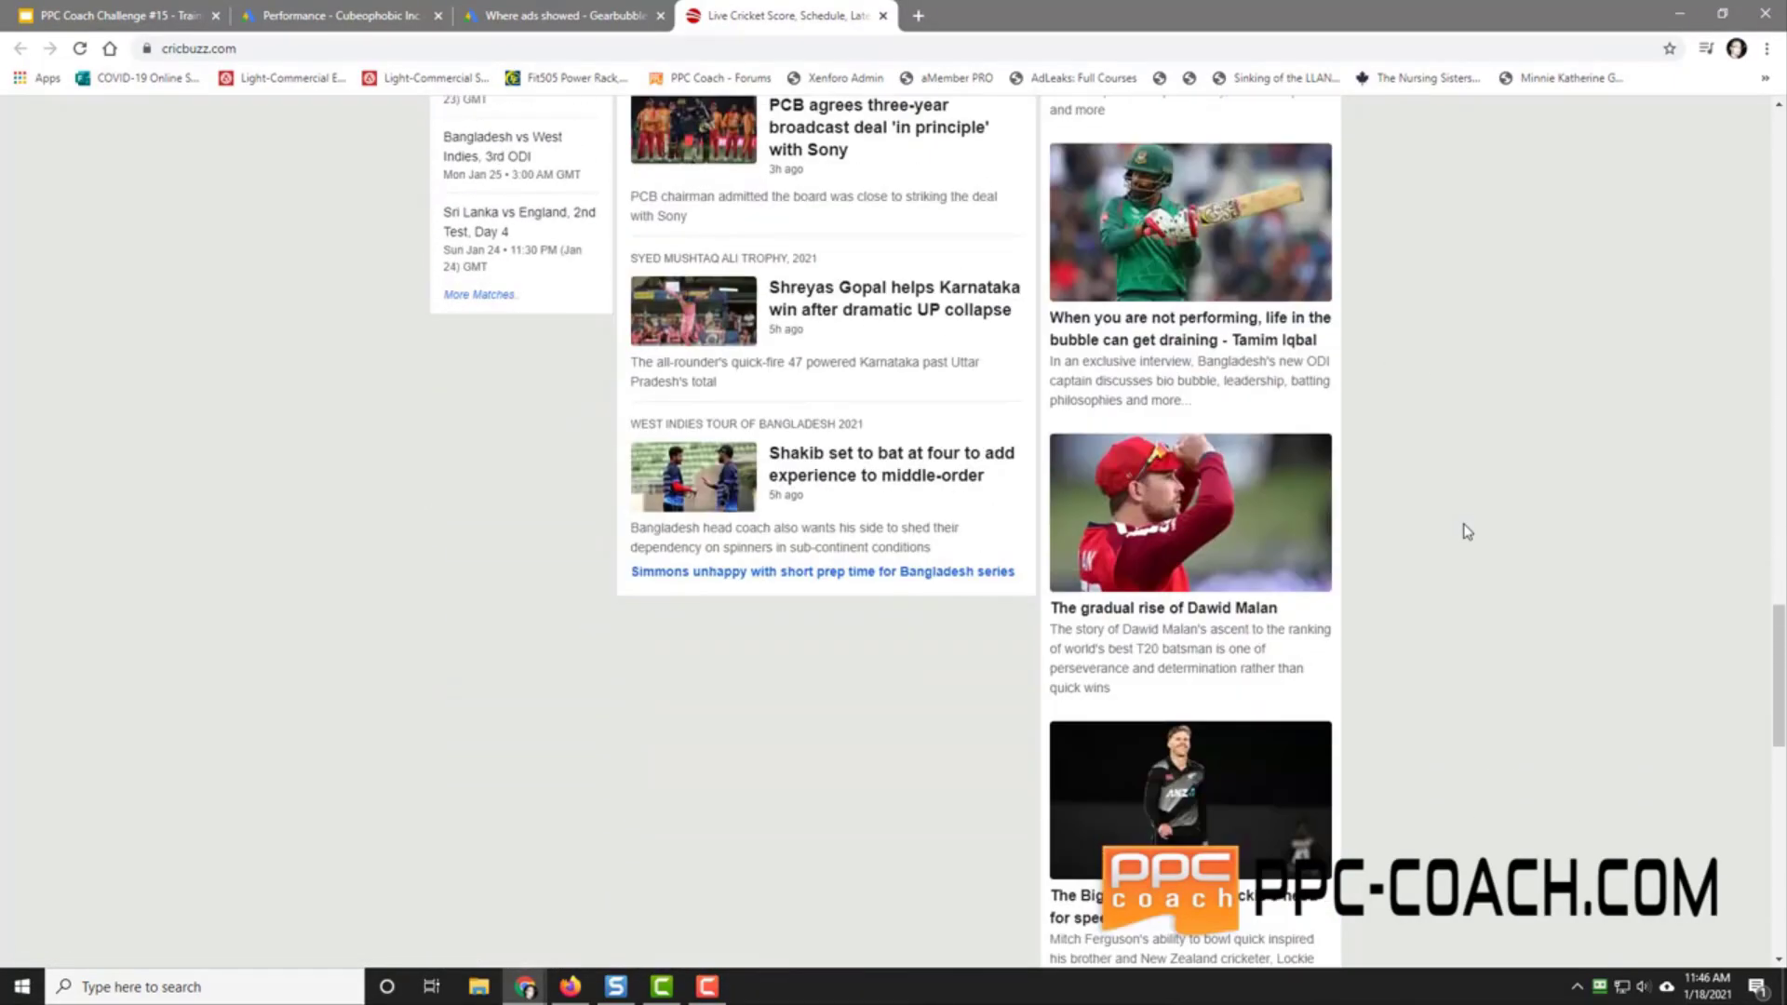
scroll(1467, 531, down, 3)
scroll(1467, 531, up, 20)
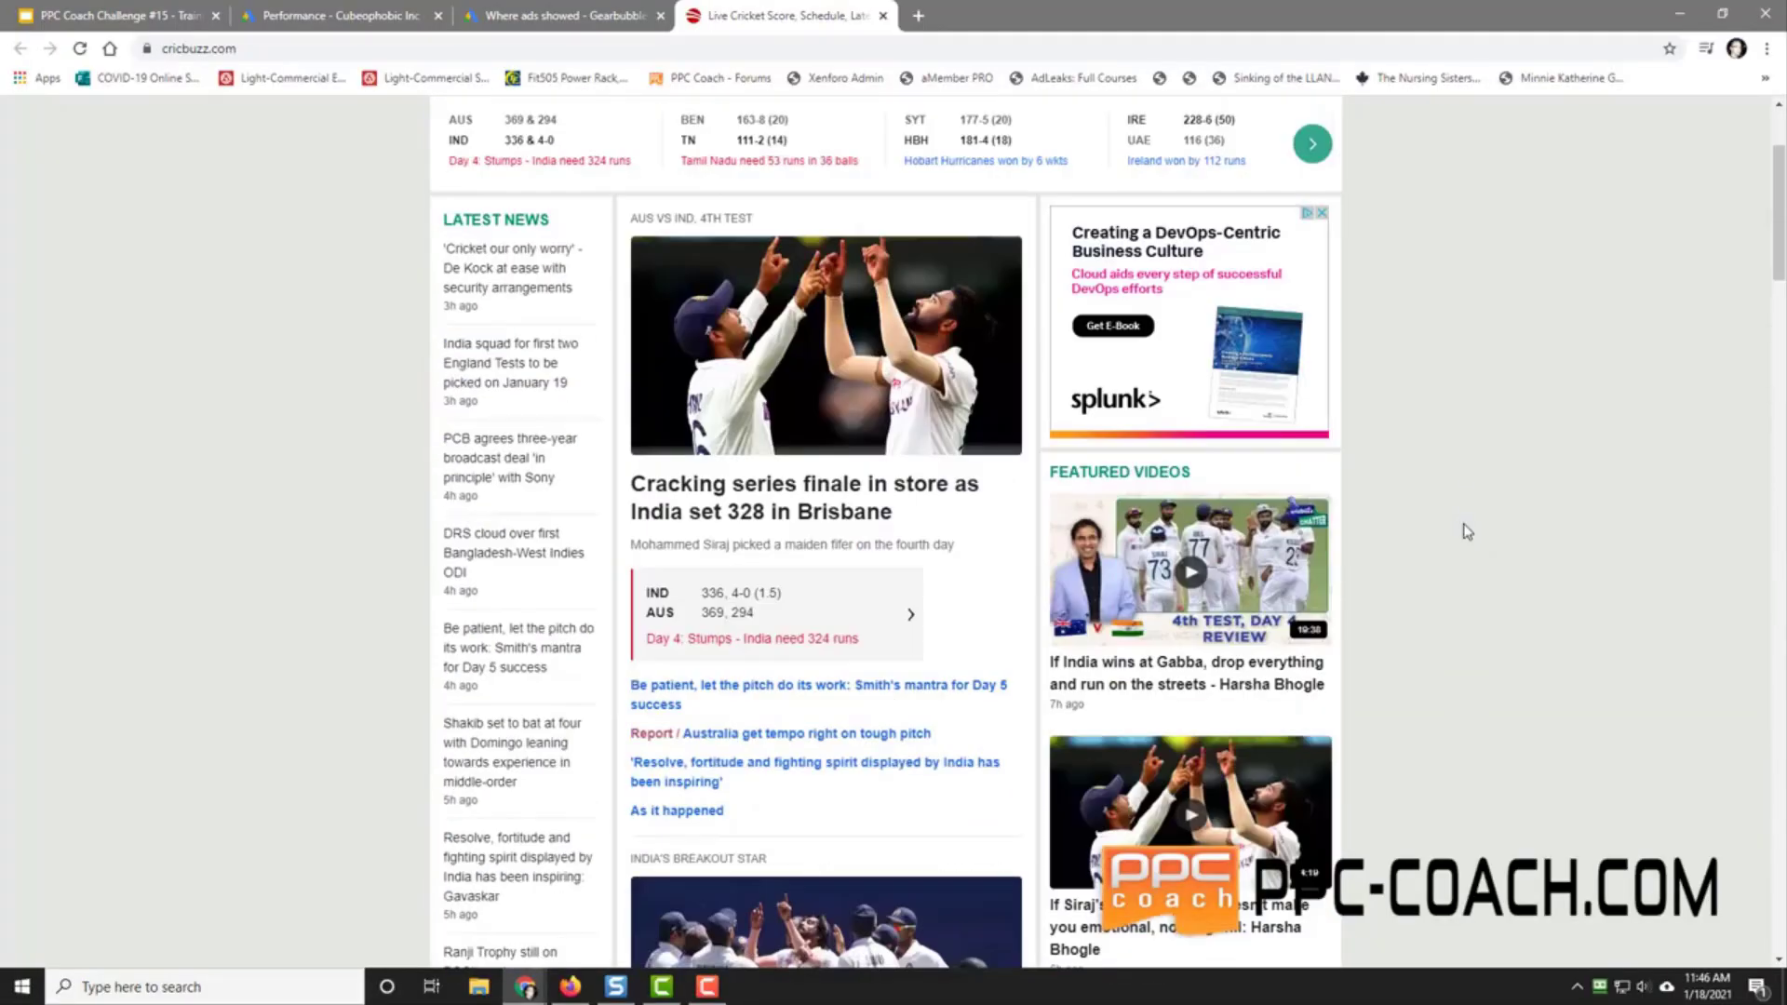
scroll(1467, 532, up, 2)
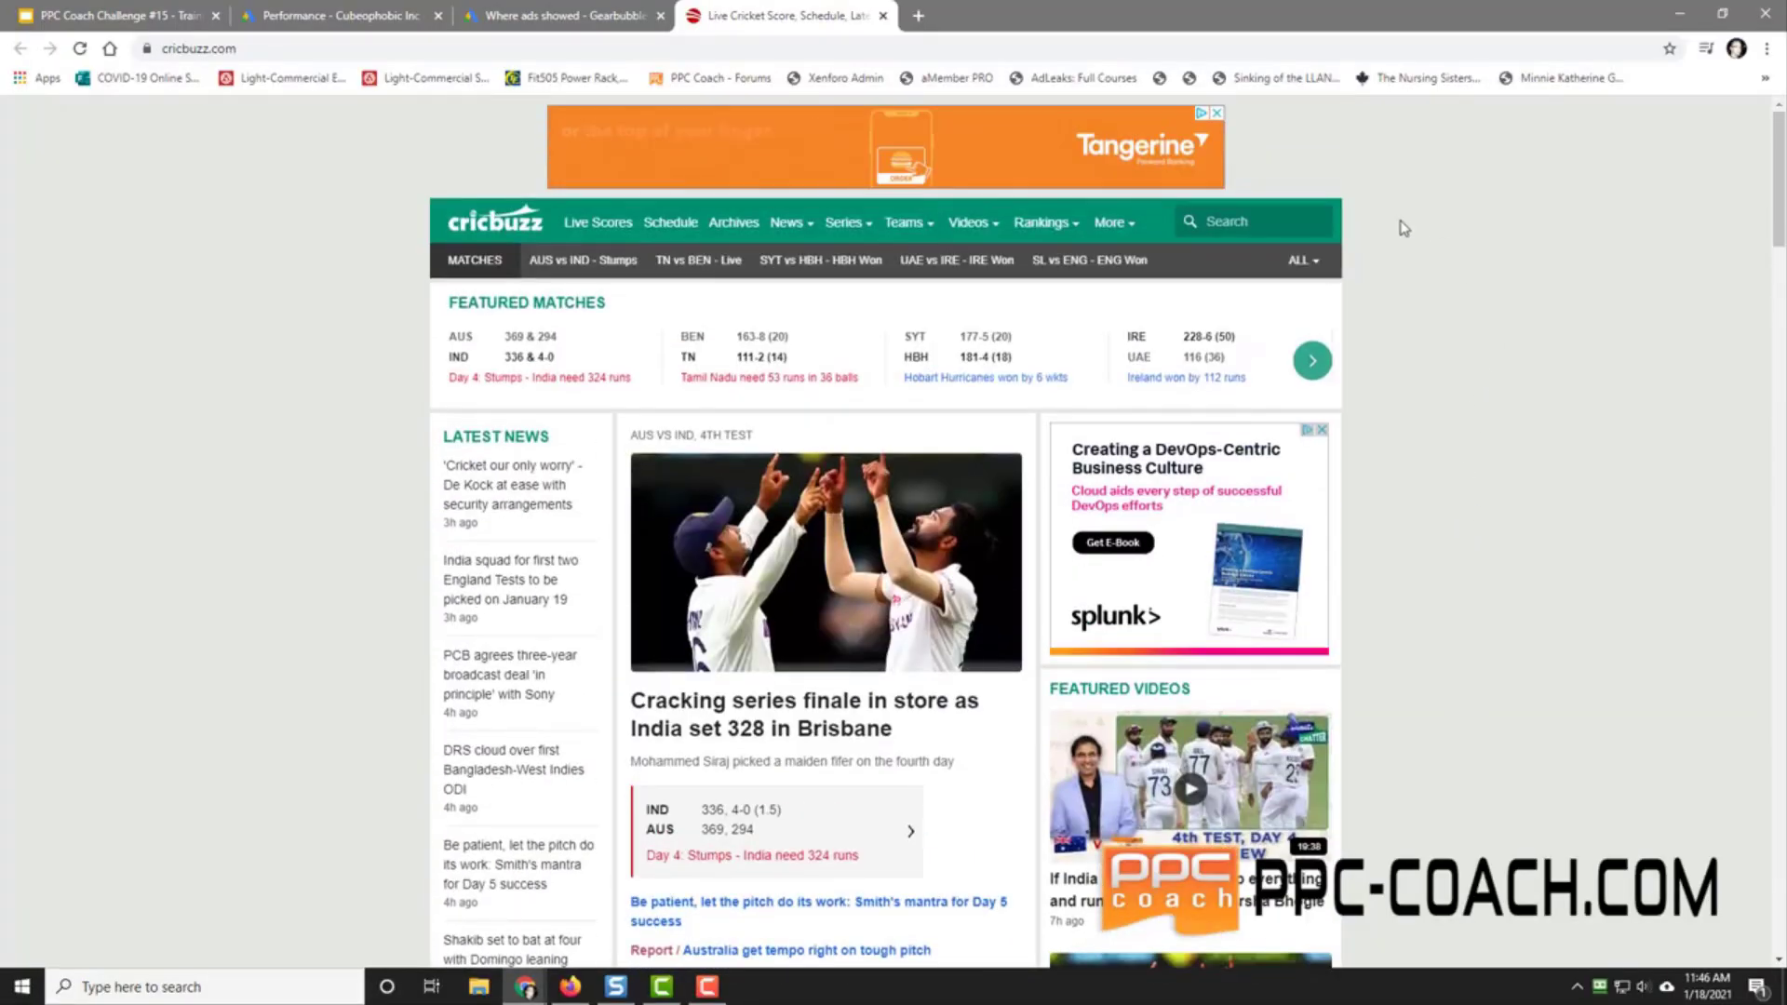
click(883, 16)
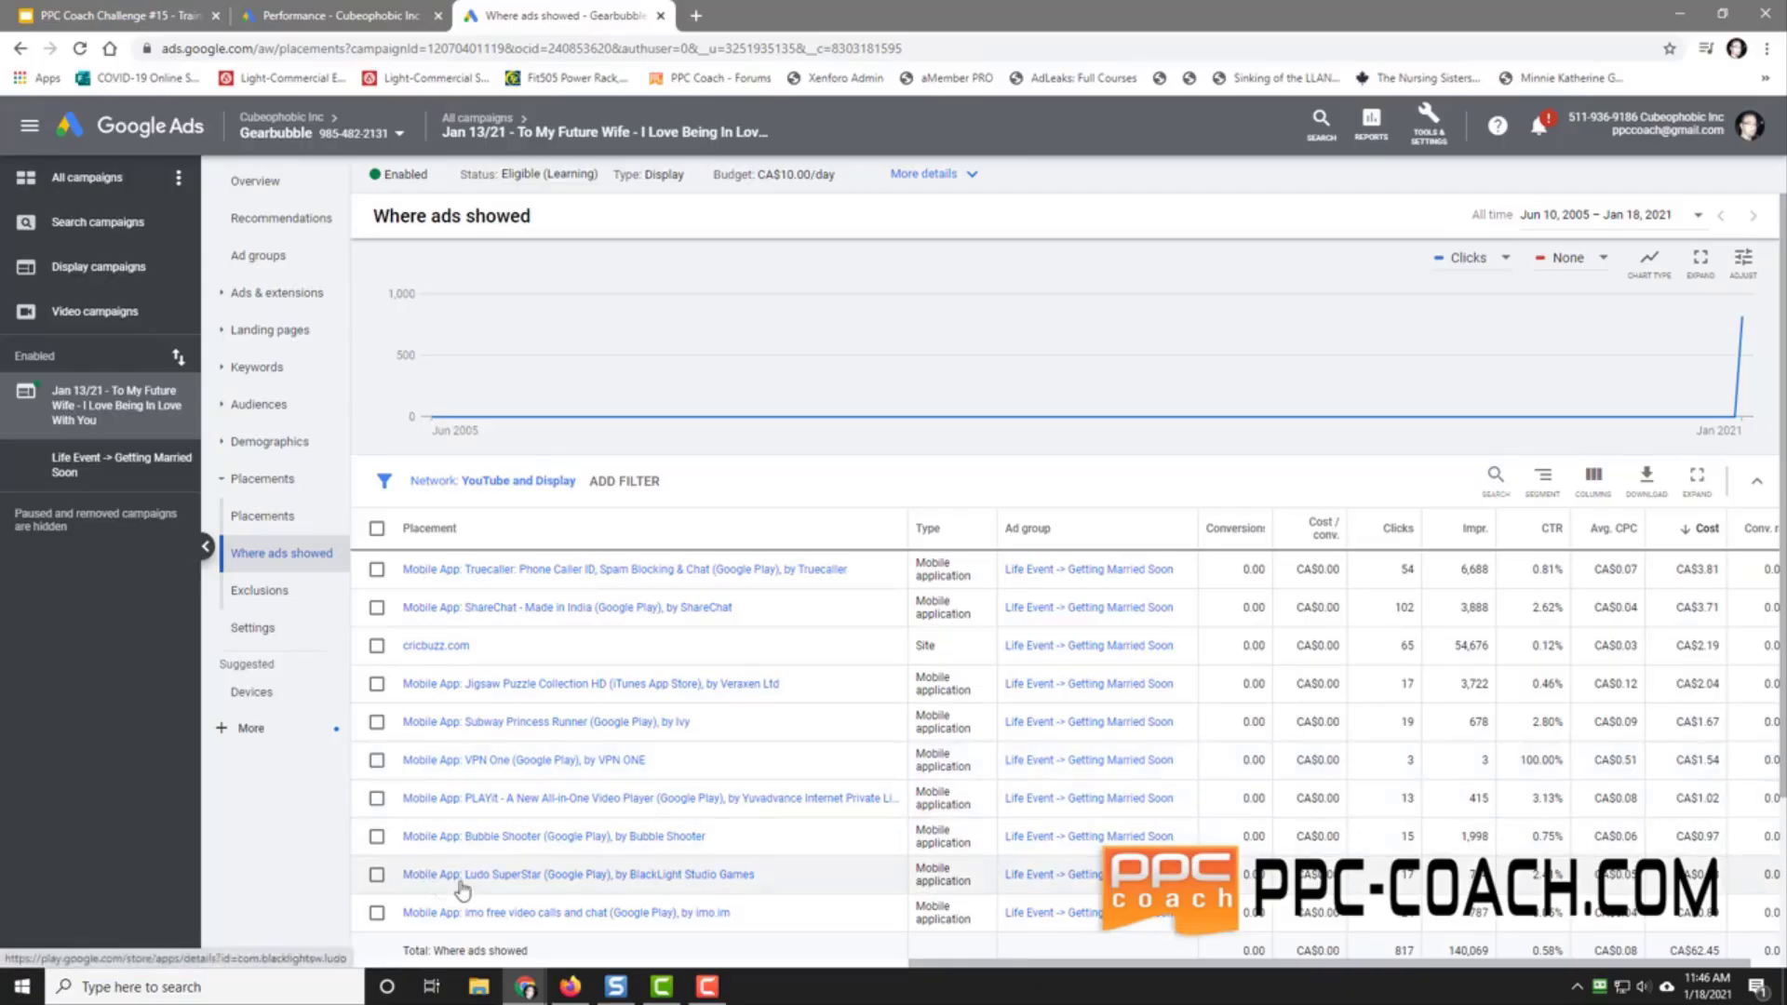
Step: Scroll through the Where ads showed table, then go to the placement Exclusions page
scroll(540, 880, down, 3)
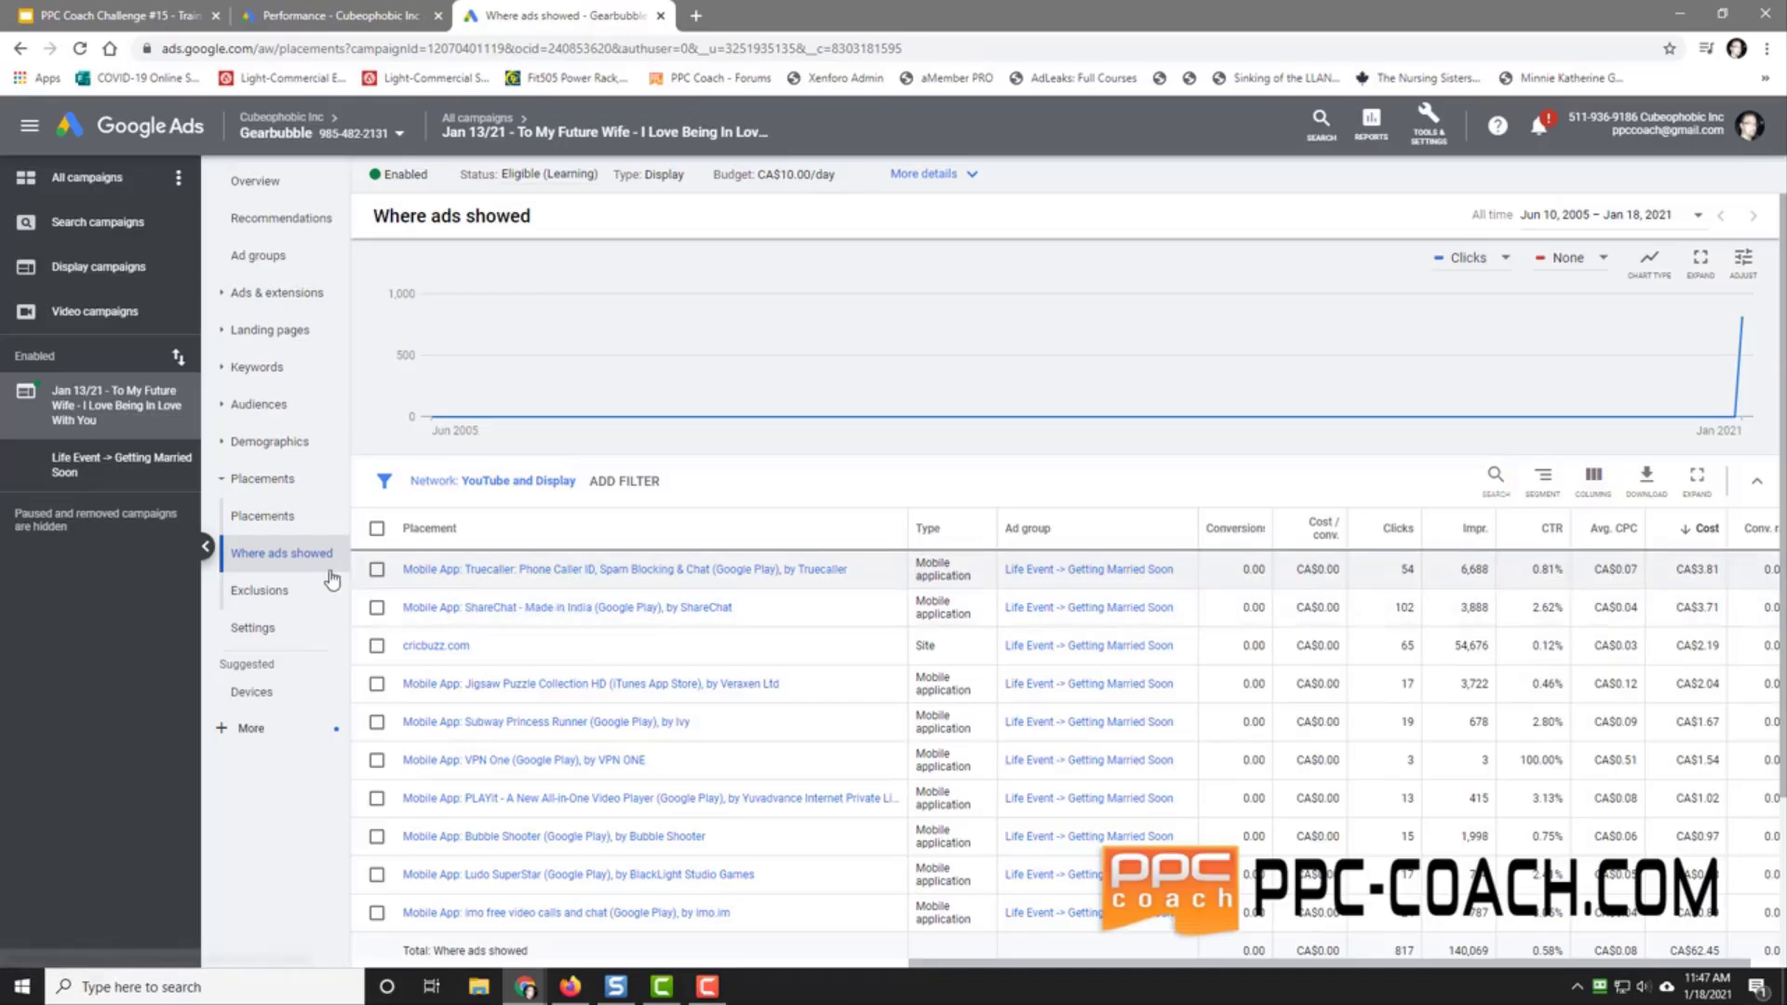
click(261, 592)
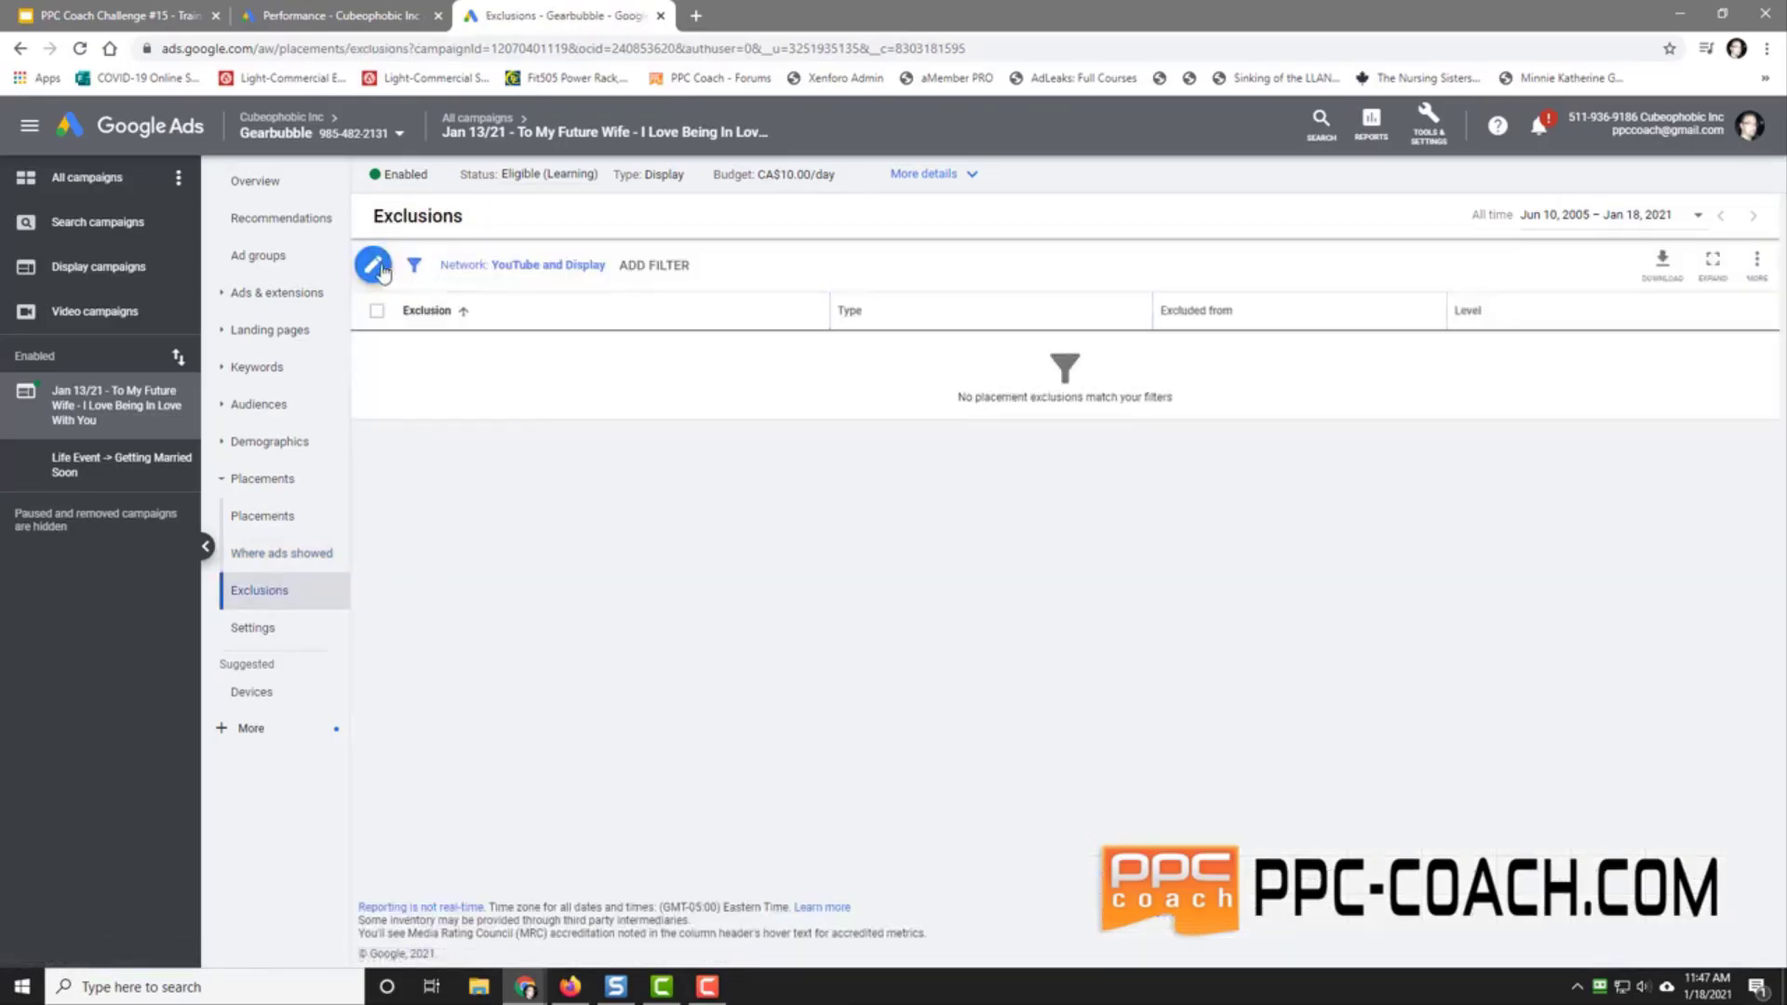
Step: Start a new placement exclusion and expand the Apple App Store app categories
click(380, 268)
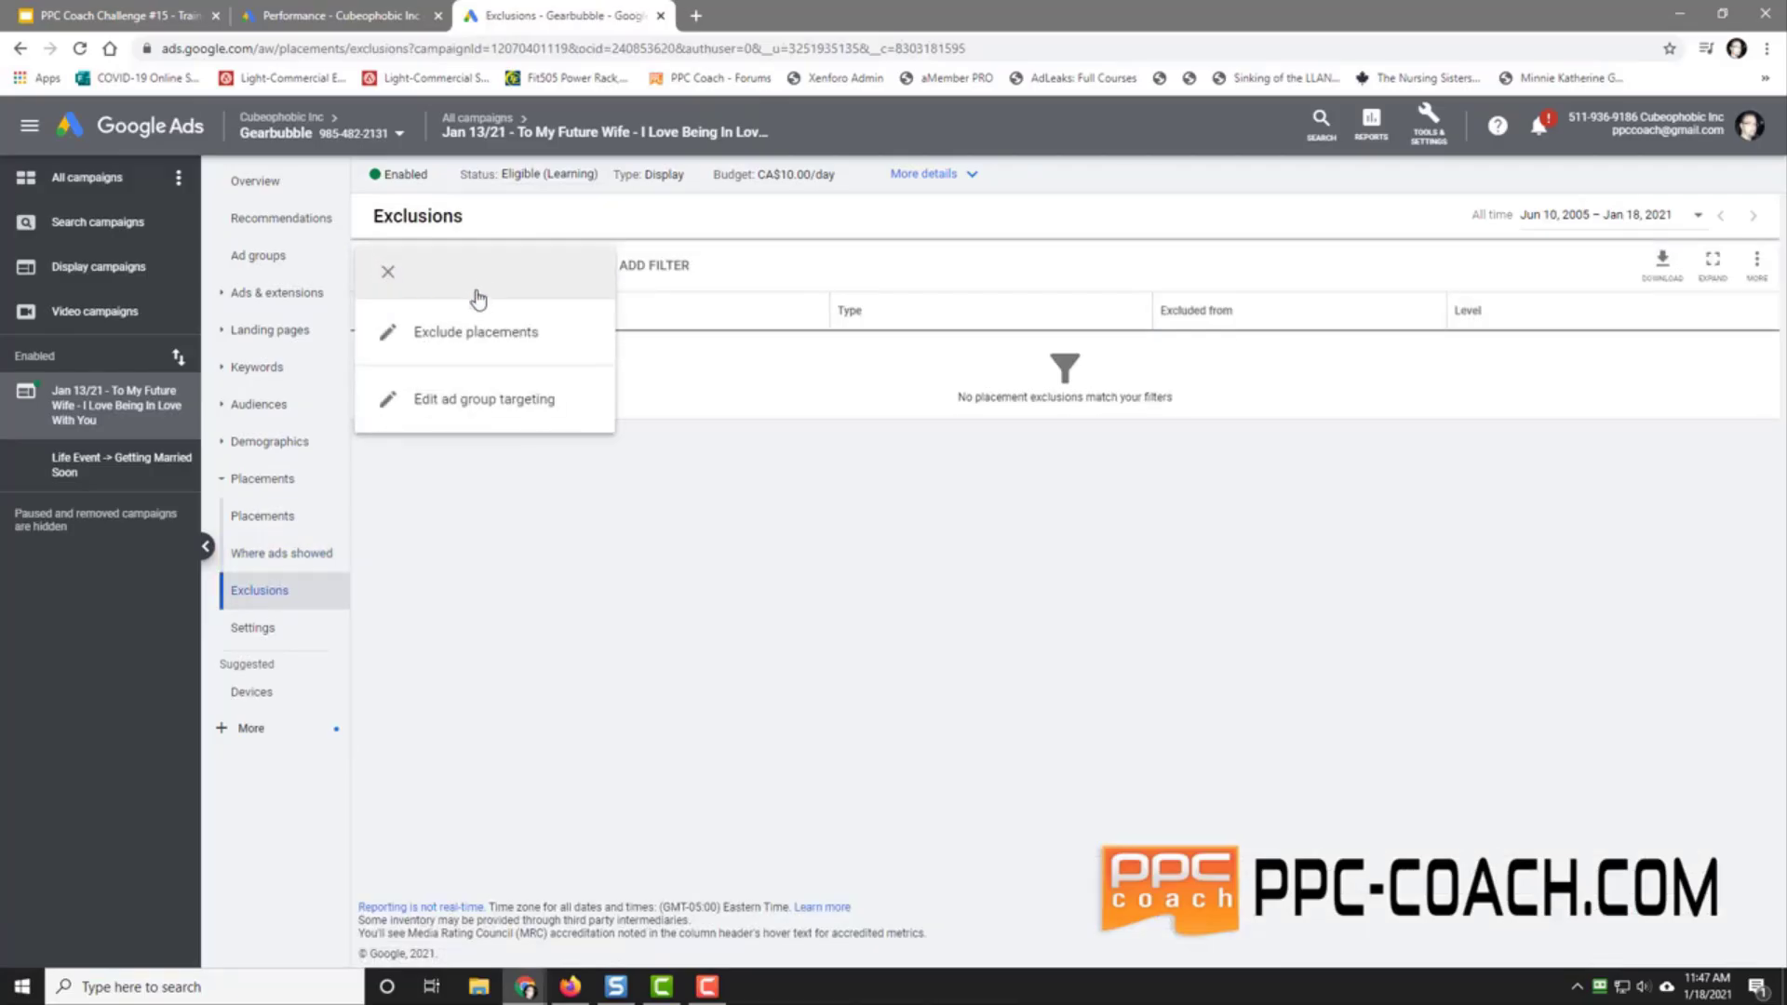
click(476, 335)
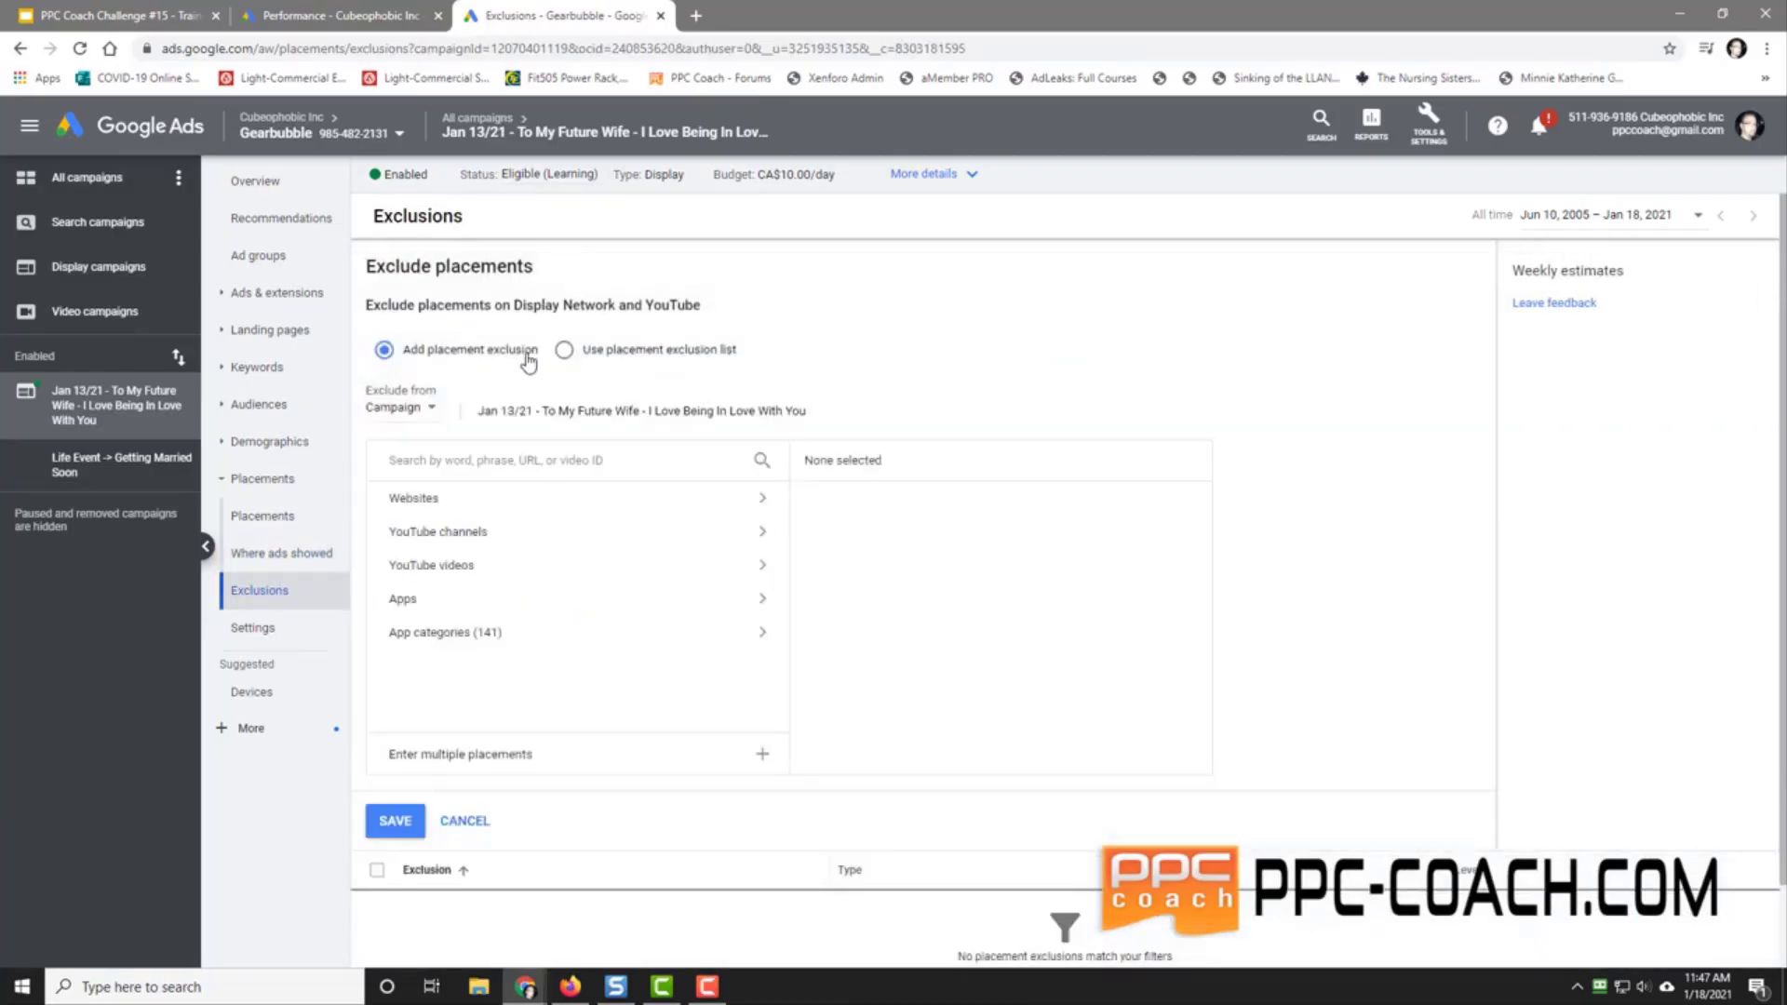
click(468, 607)
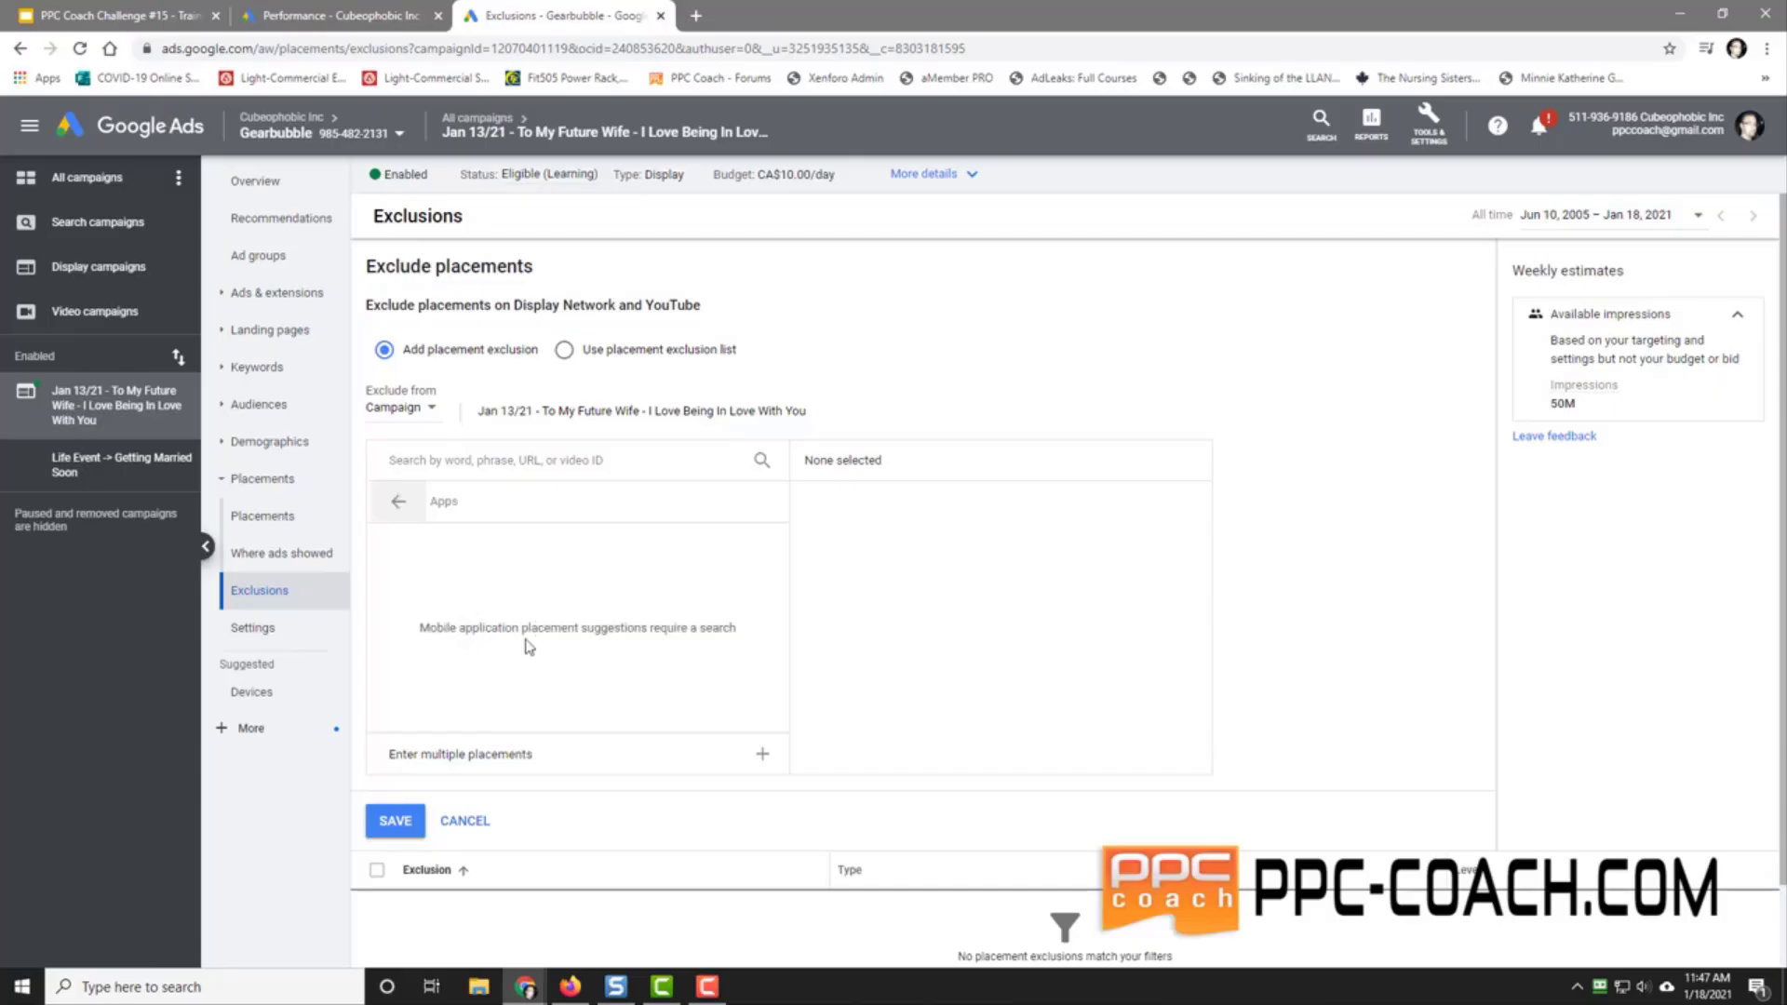
click(396, 503)
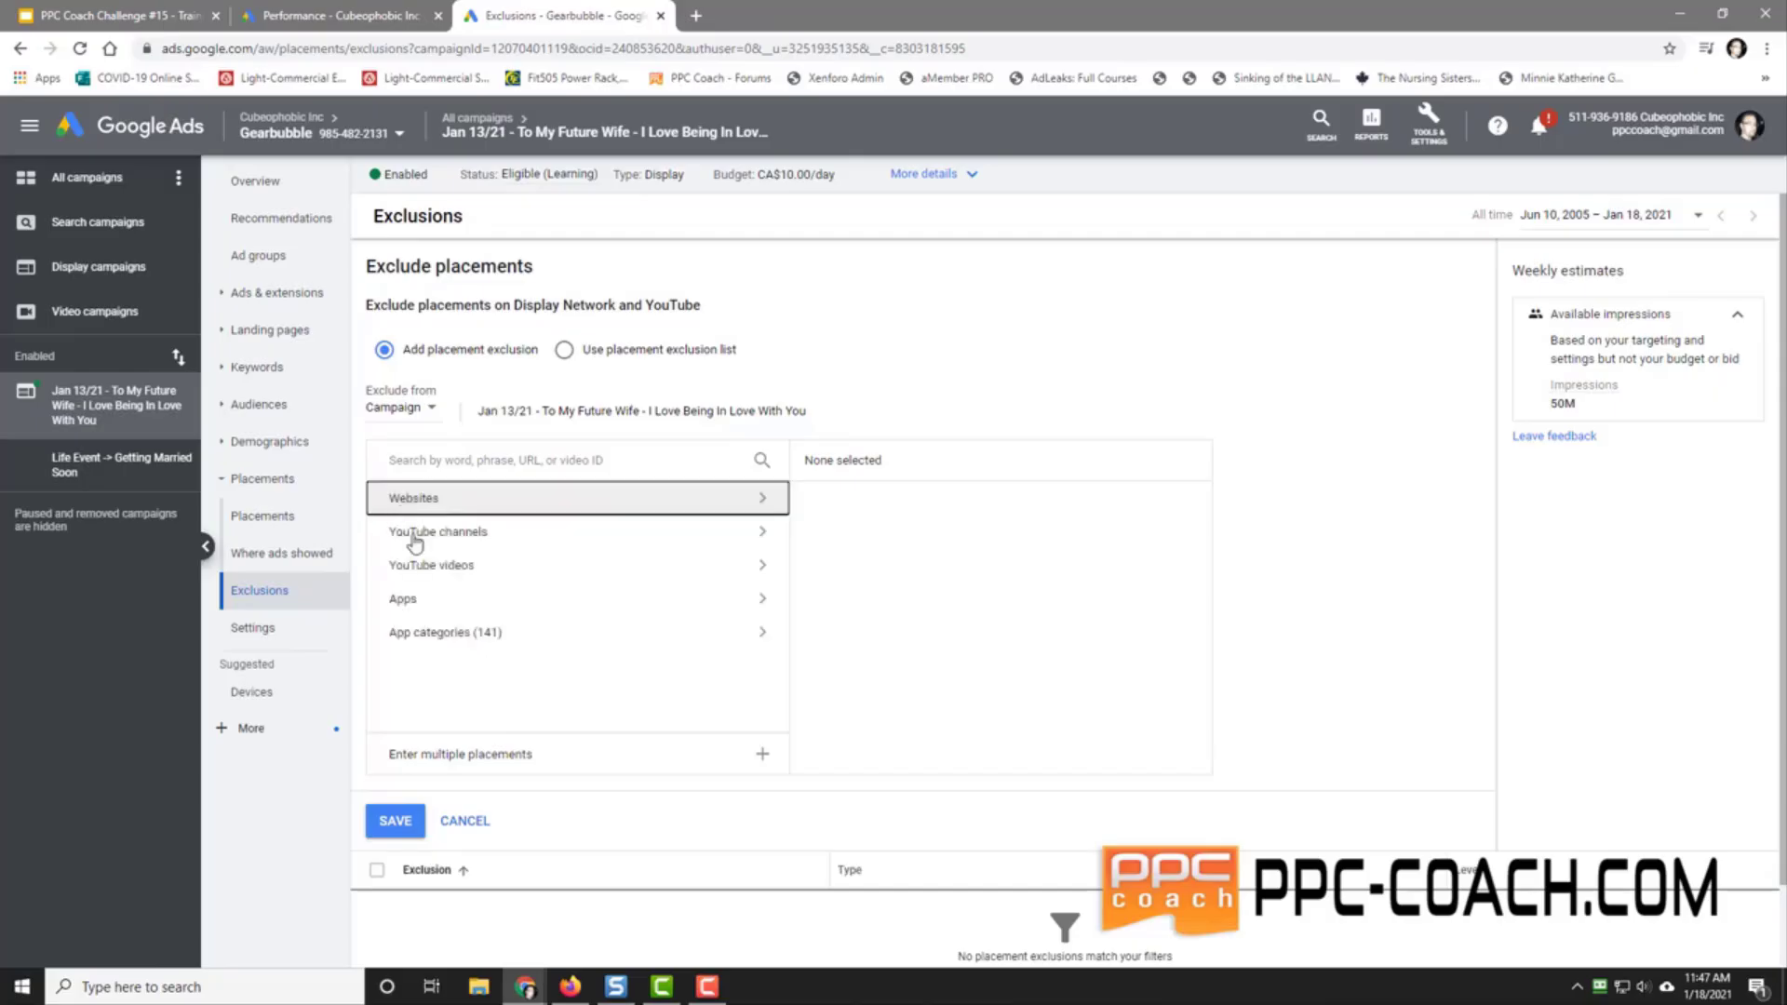
click(463, 636)
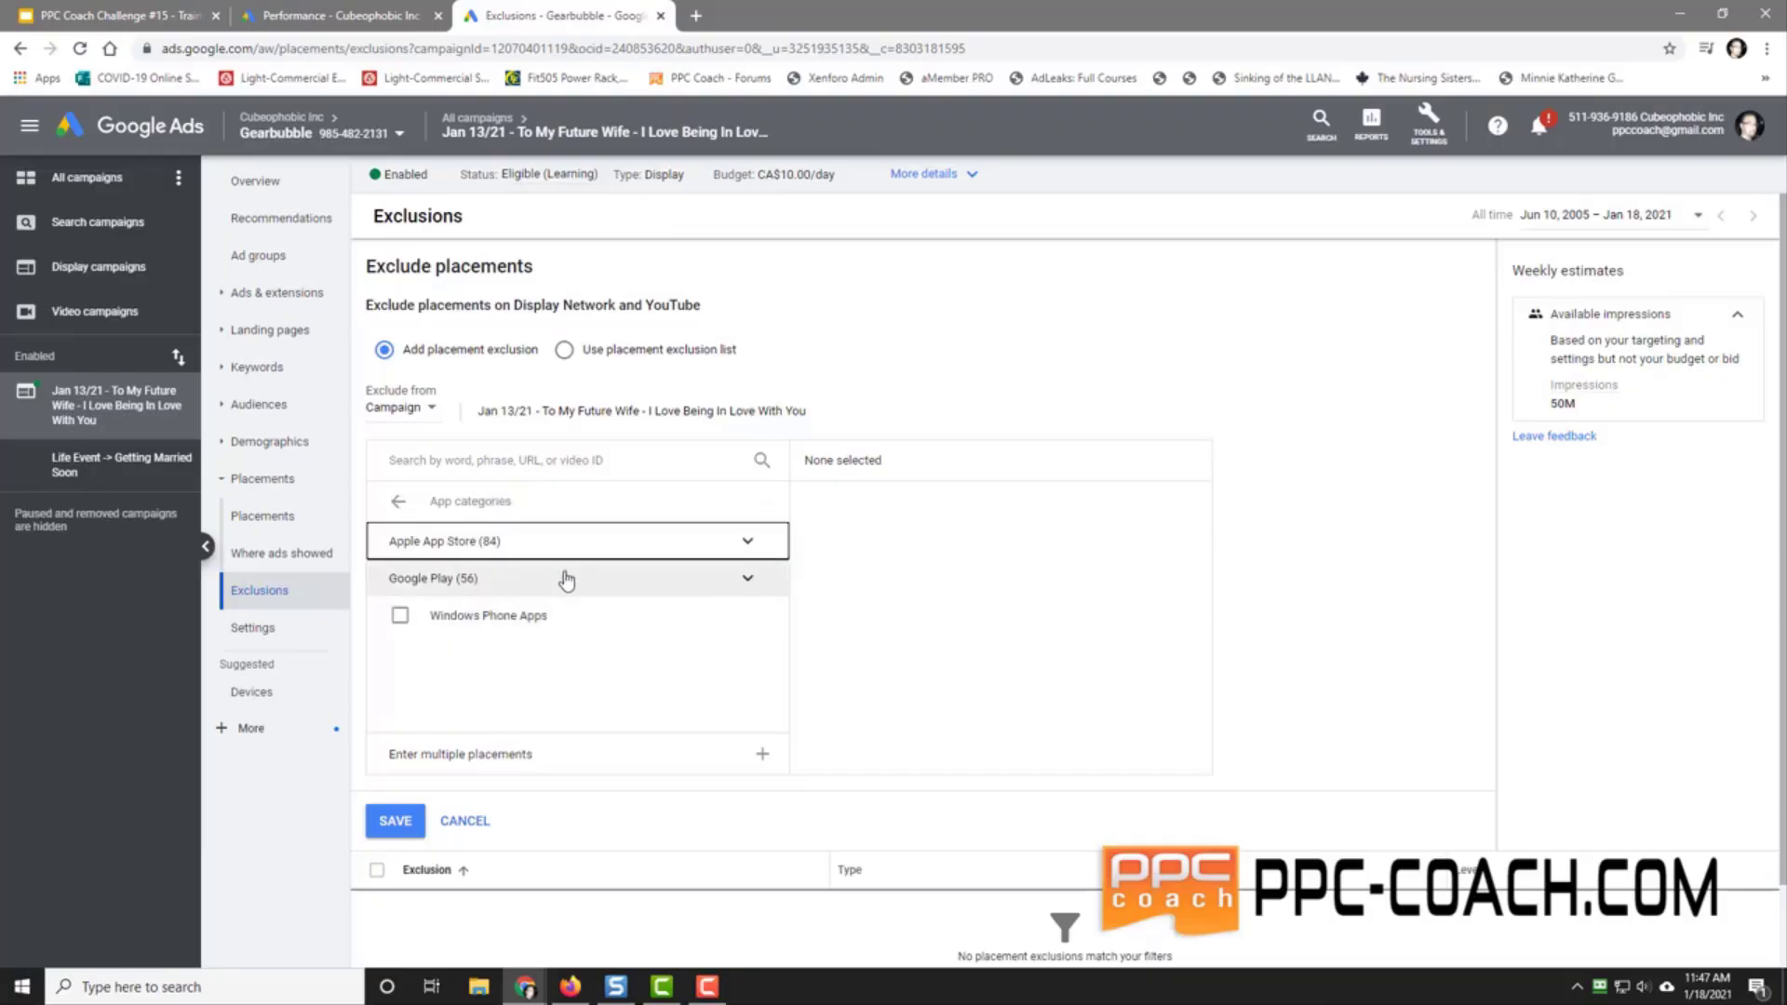
click(747, 545)
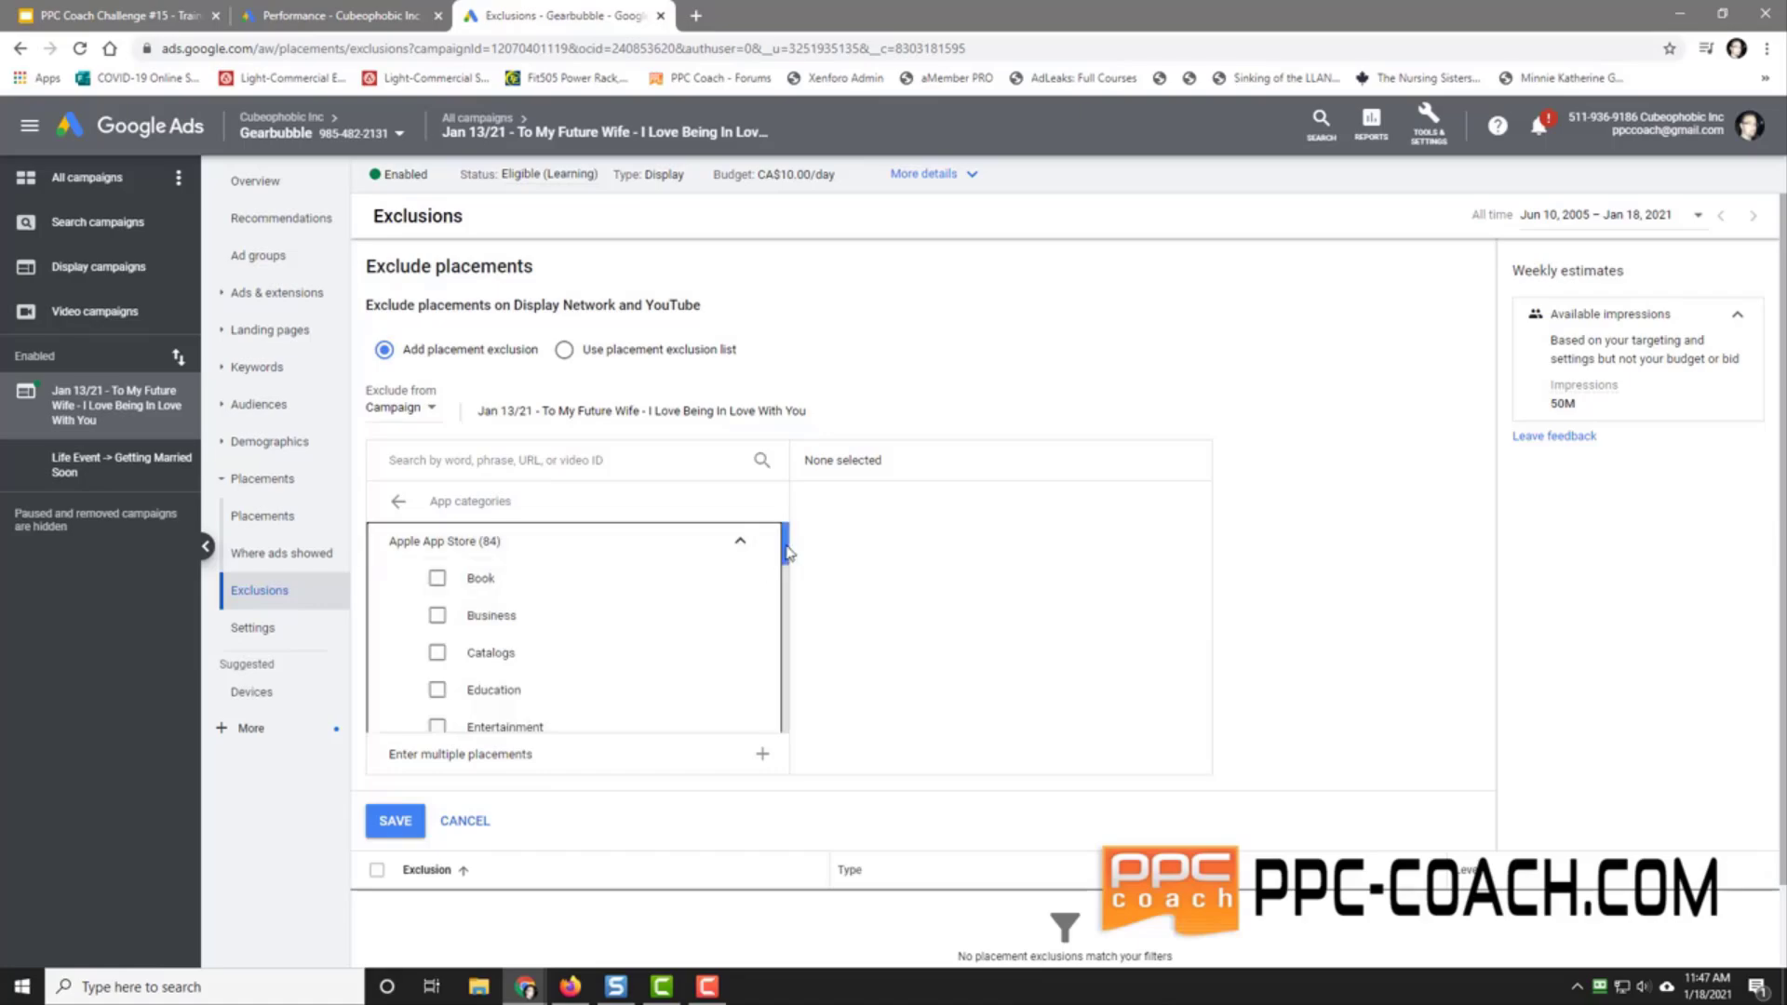
mouse_move(786, 552)
mouse_down()
mouse_move(809, 731)
mouse_move(786, 540)
mouse_up()
Step: Exclude the Book, Business, Catalogs, Education, Entertainment, Finance and Food & Drink categories
click(438, 578)
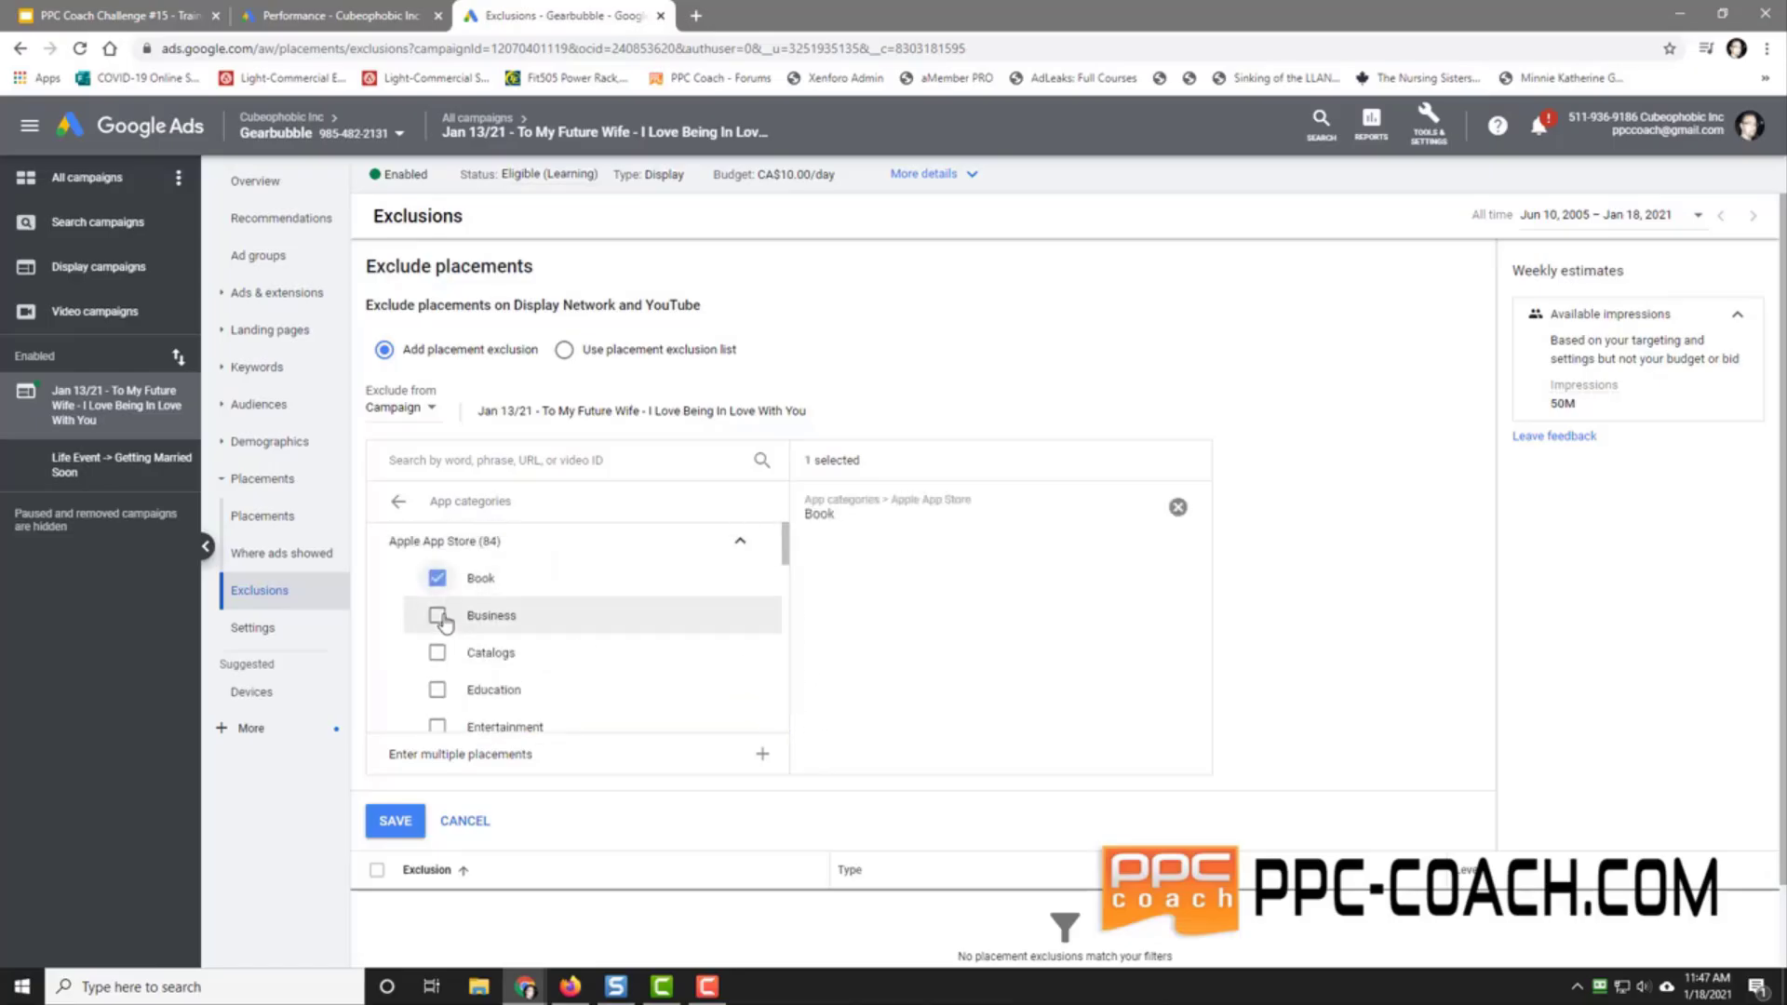
click(438, 616)
click(437, 652)
click(437, 689)
scroll(391, 670, down, 2)
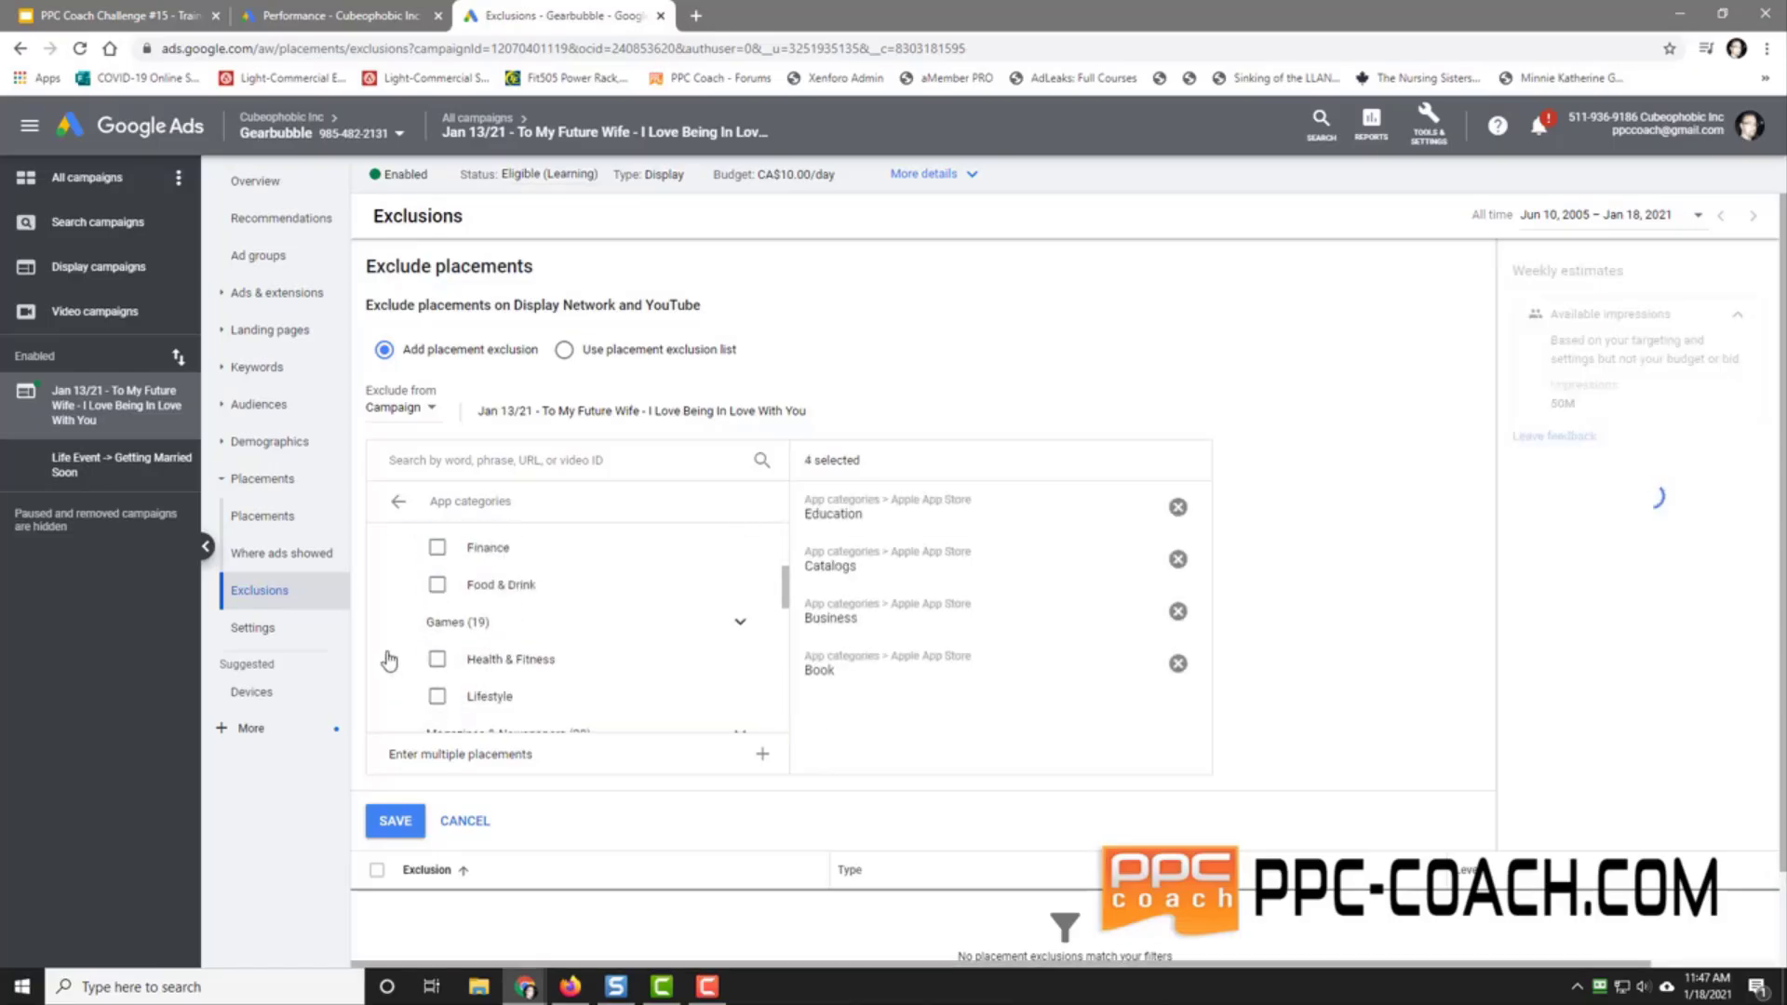
scroll(400, 605, up, 2)
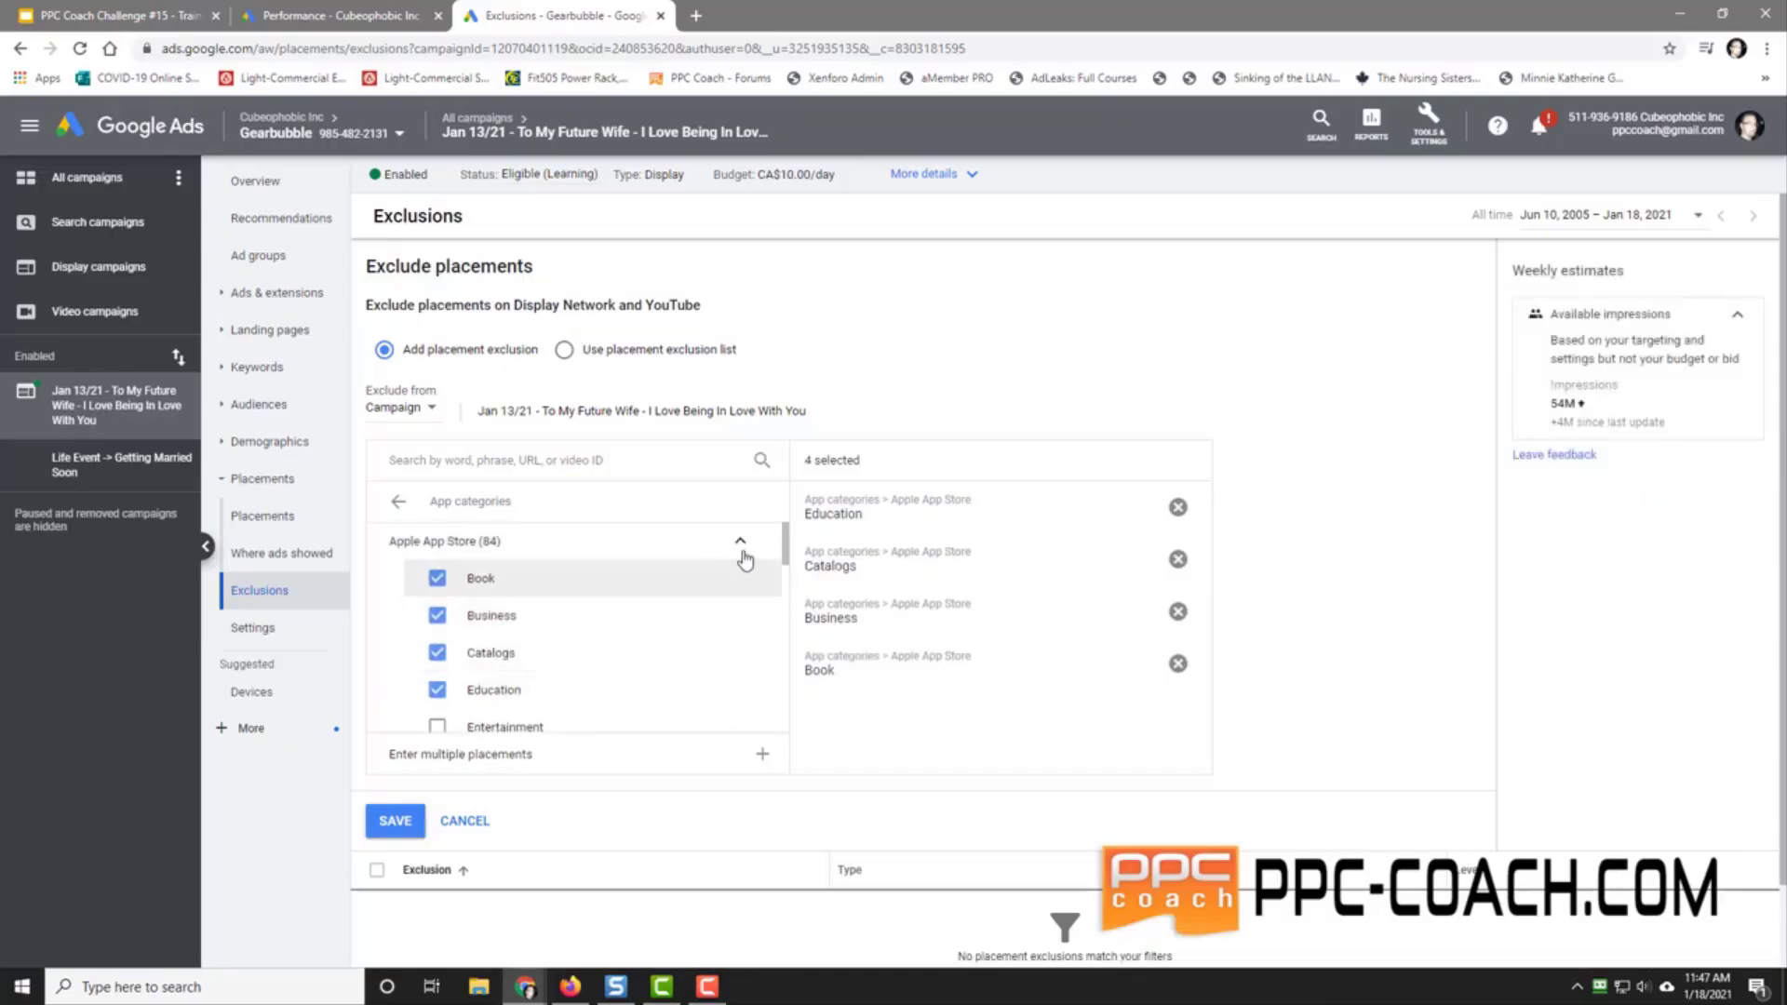
scroll(520, 577, down, 2)
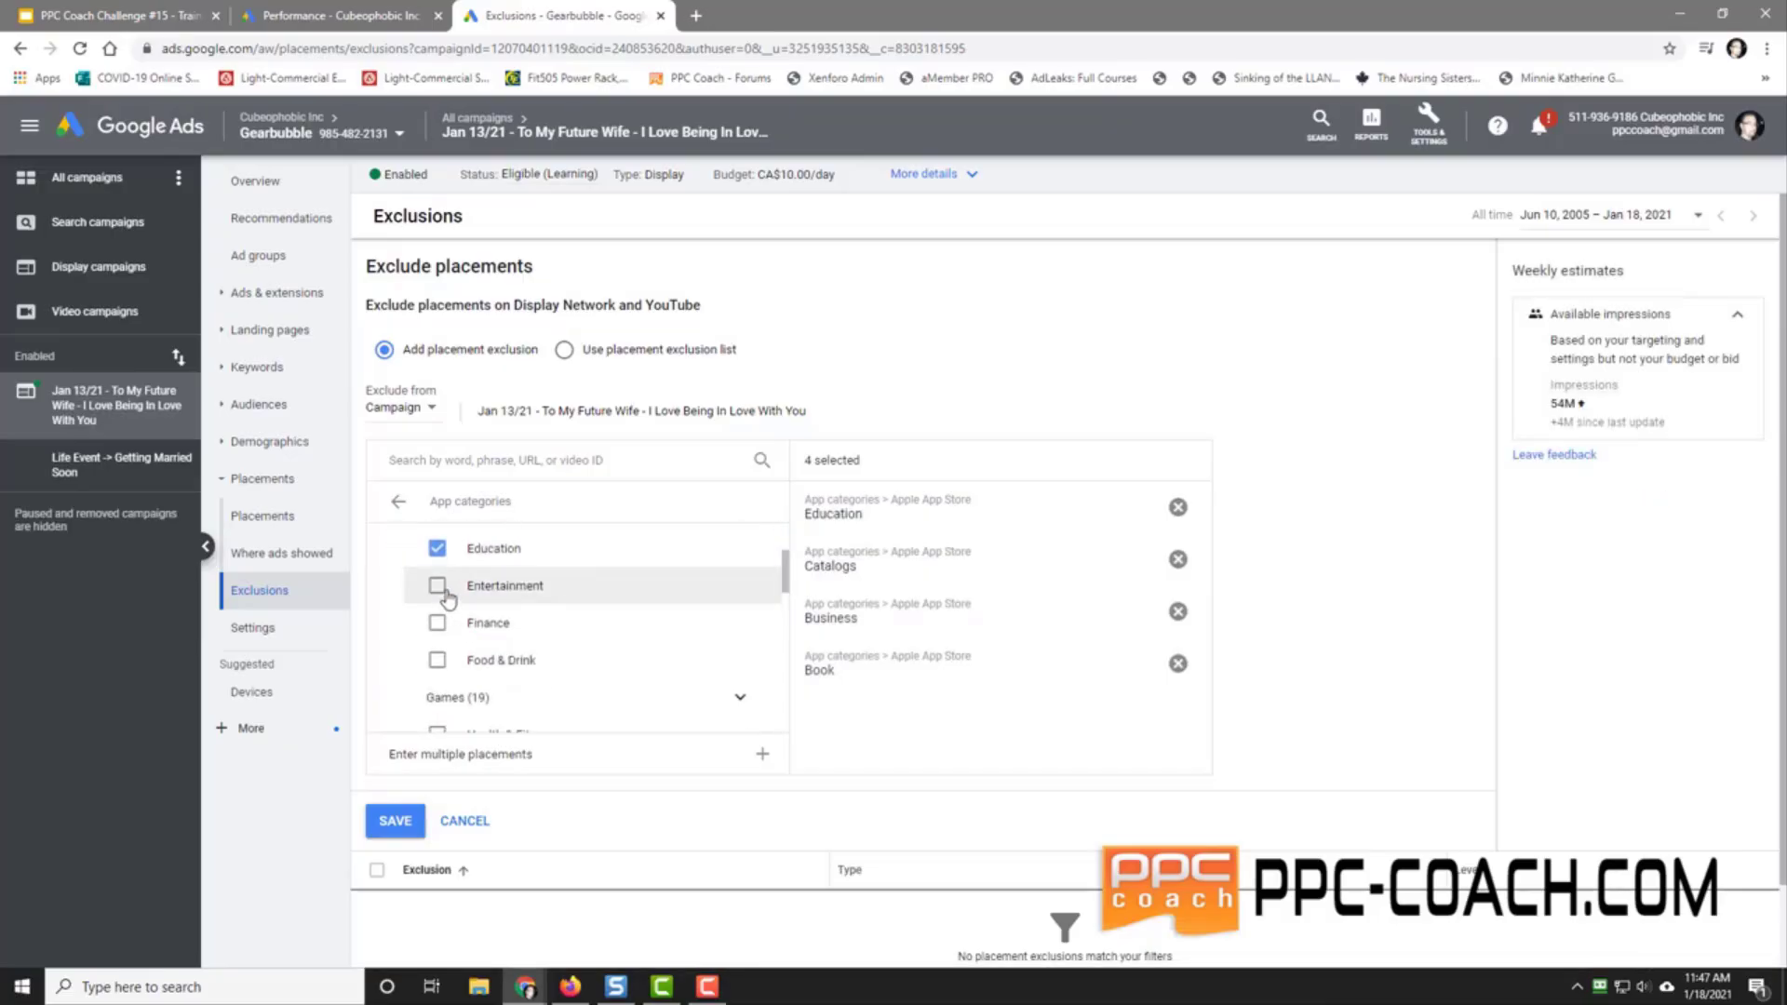
click(438, 585)
click(438, 623)
click(437, 659)
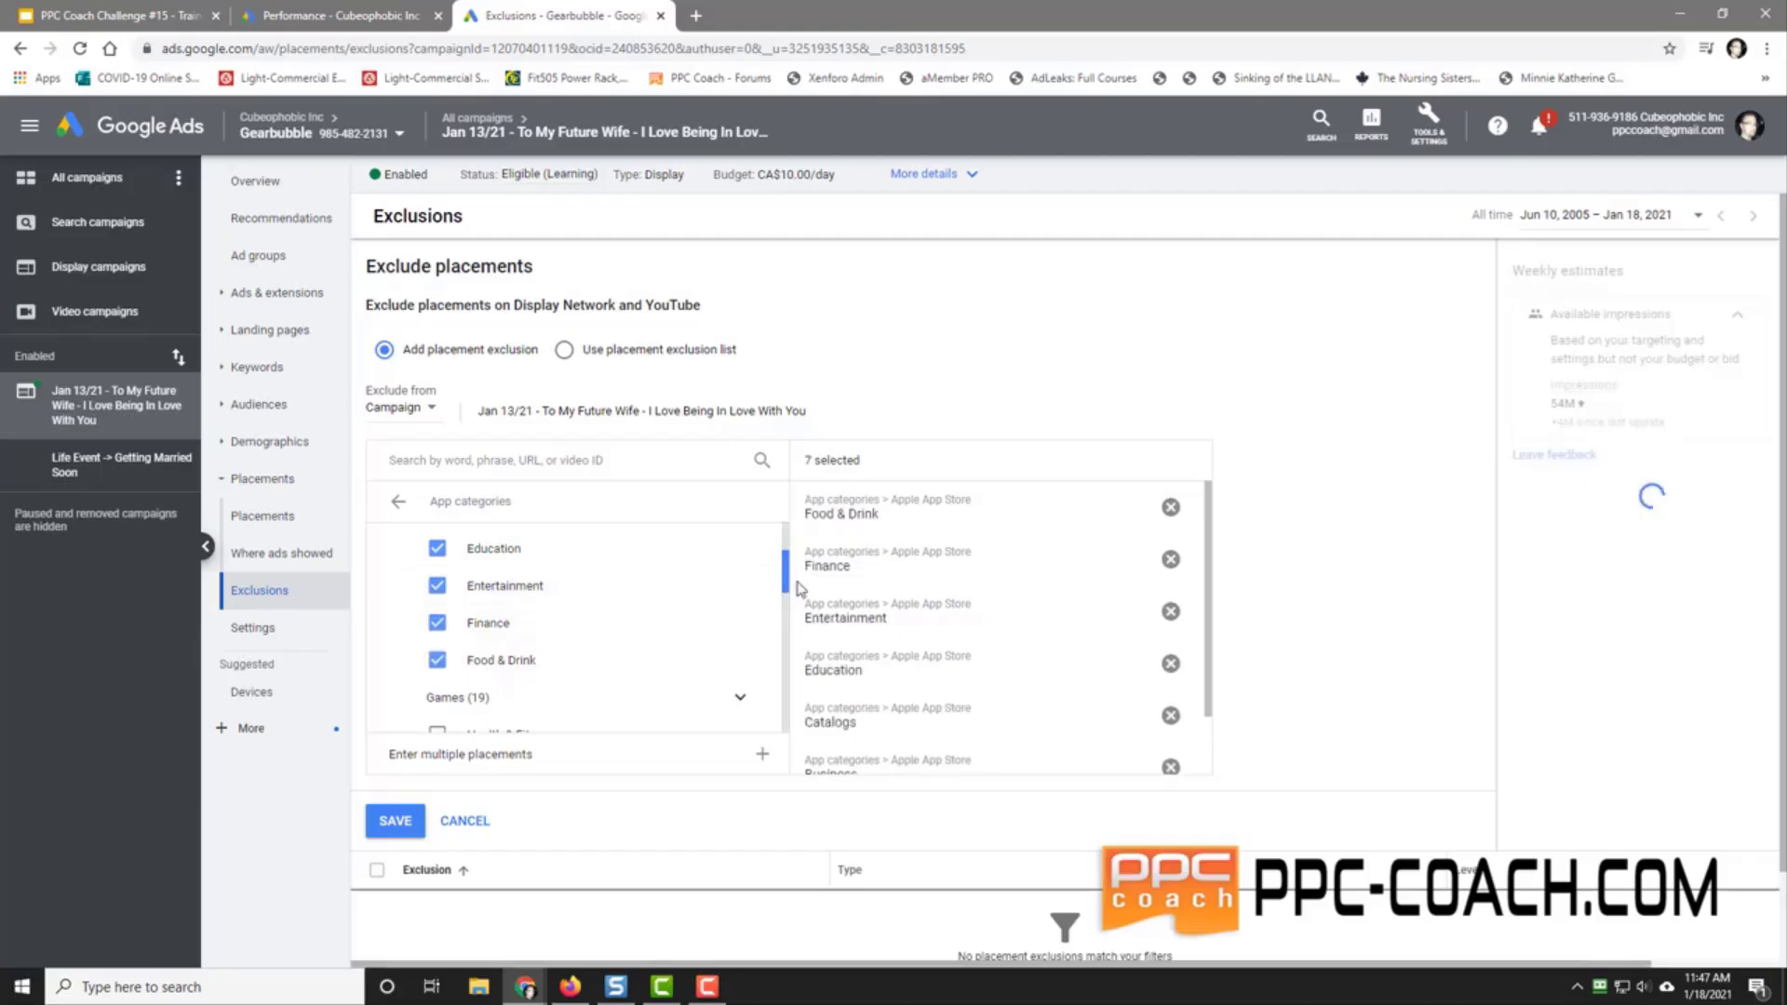
Step: Exclude Lifestyle, Health & Fitness, Medical, Music, Navigation, News and Photo & Video categories
drag(785, 584, 785, 630)
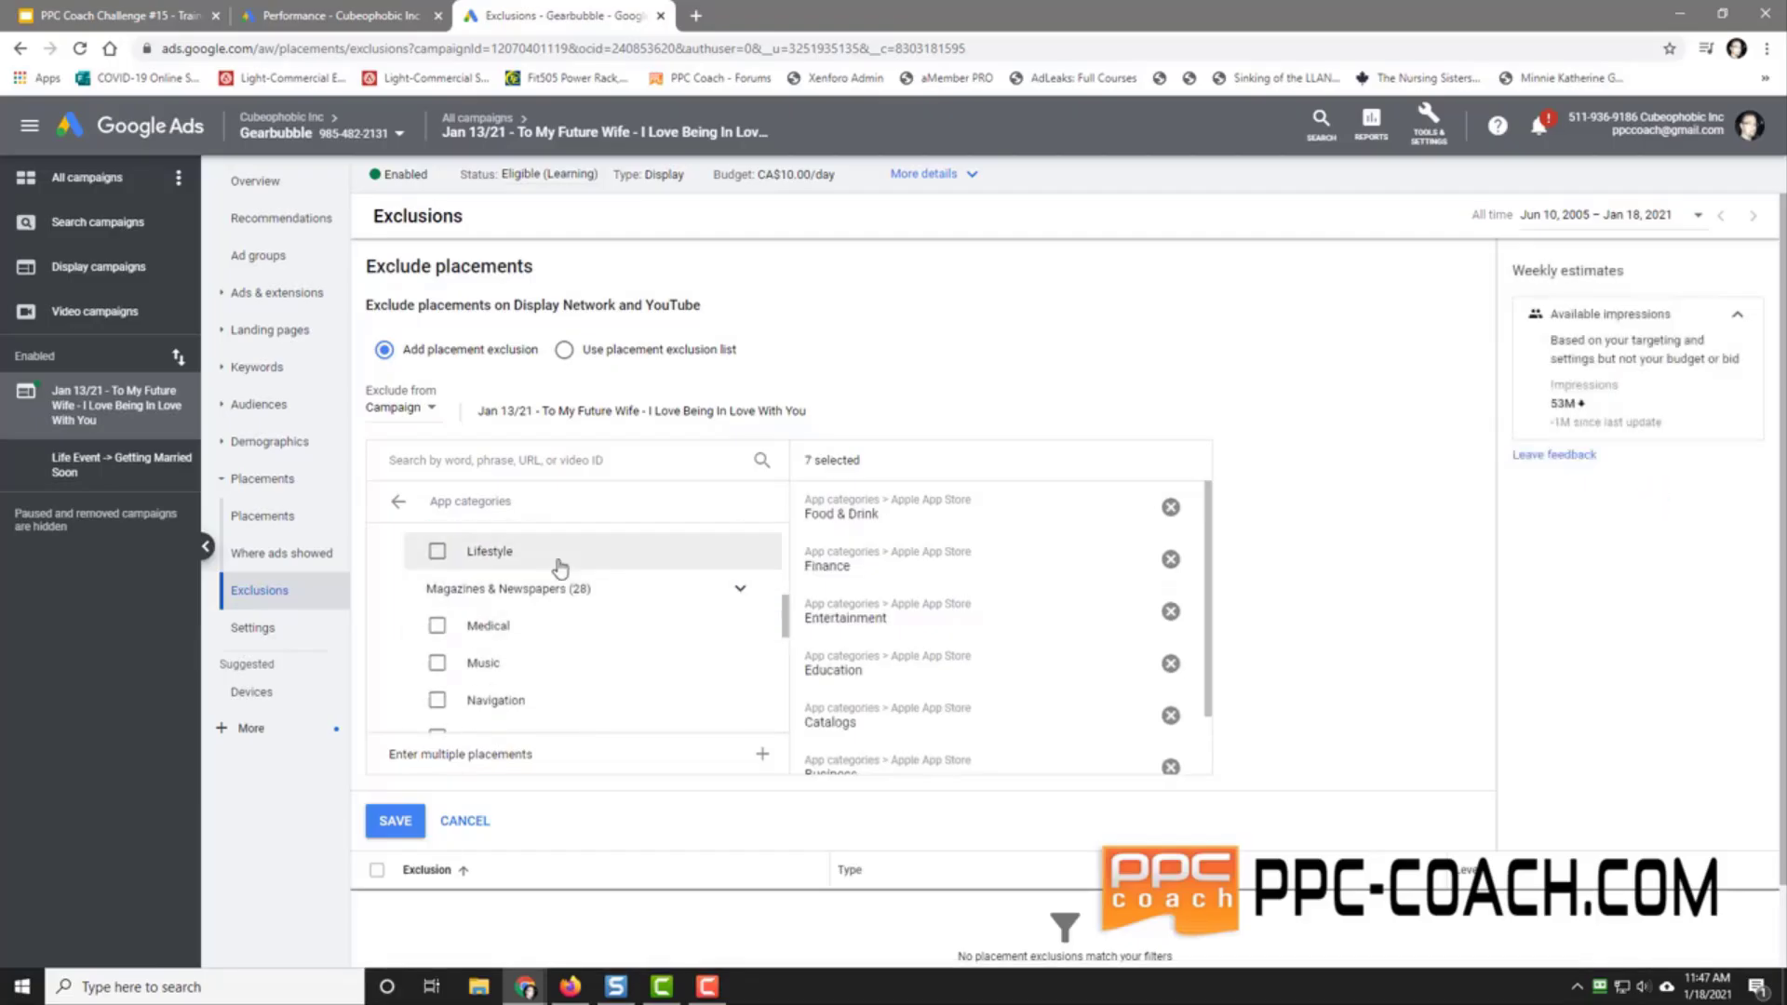
click(437, 550)
scroll(596, 615, up, 1)
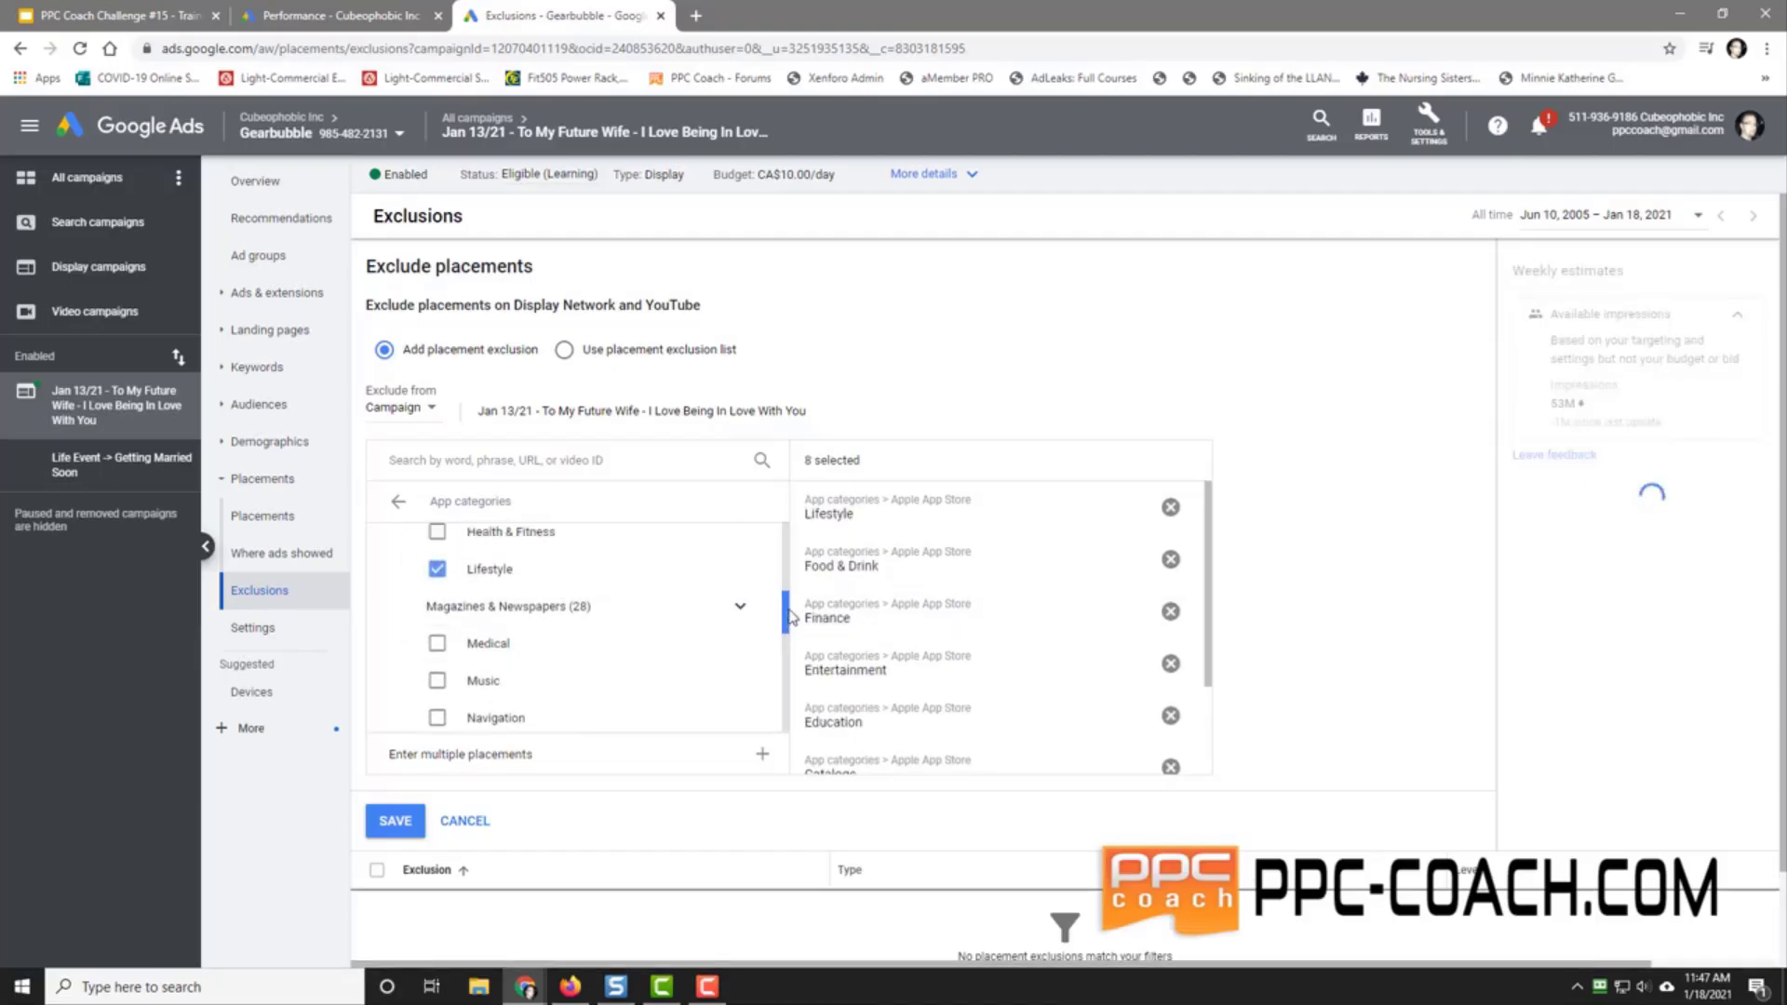
click(439, 612)
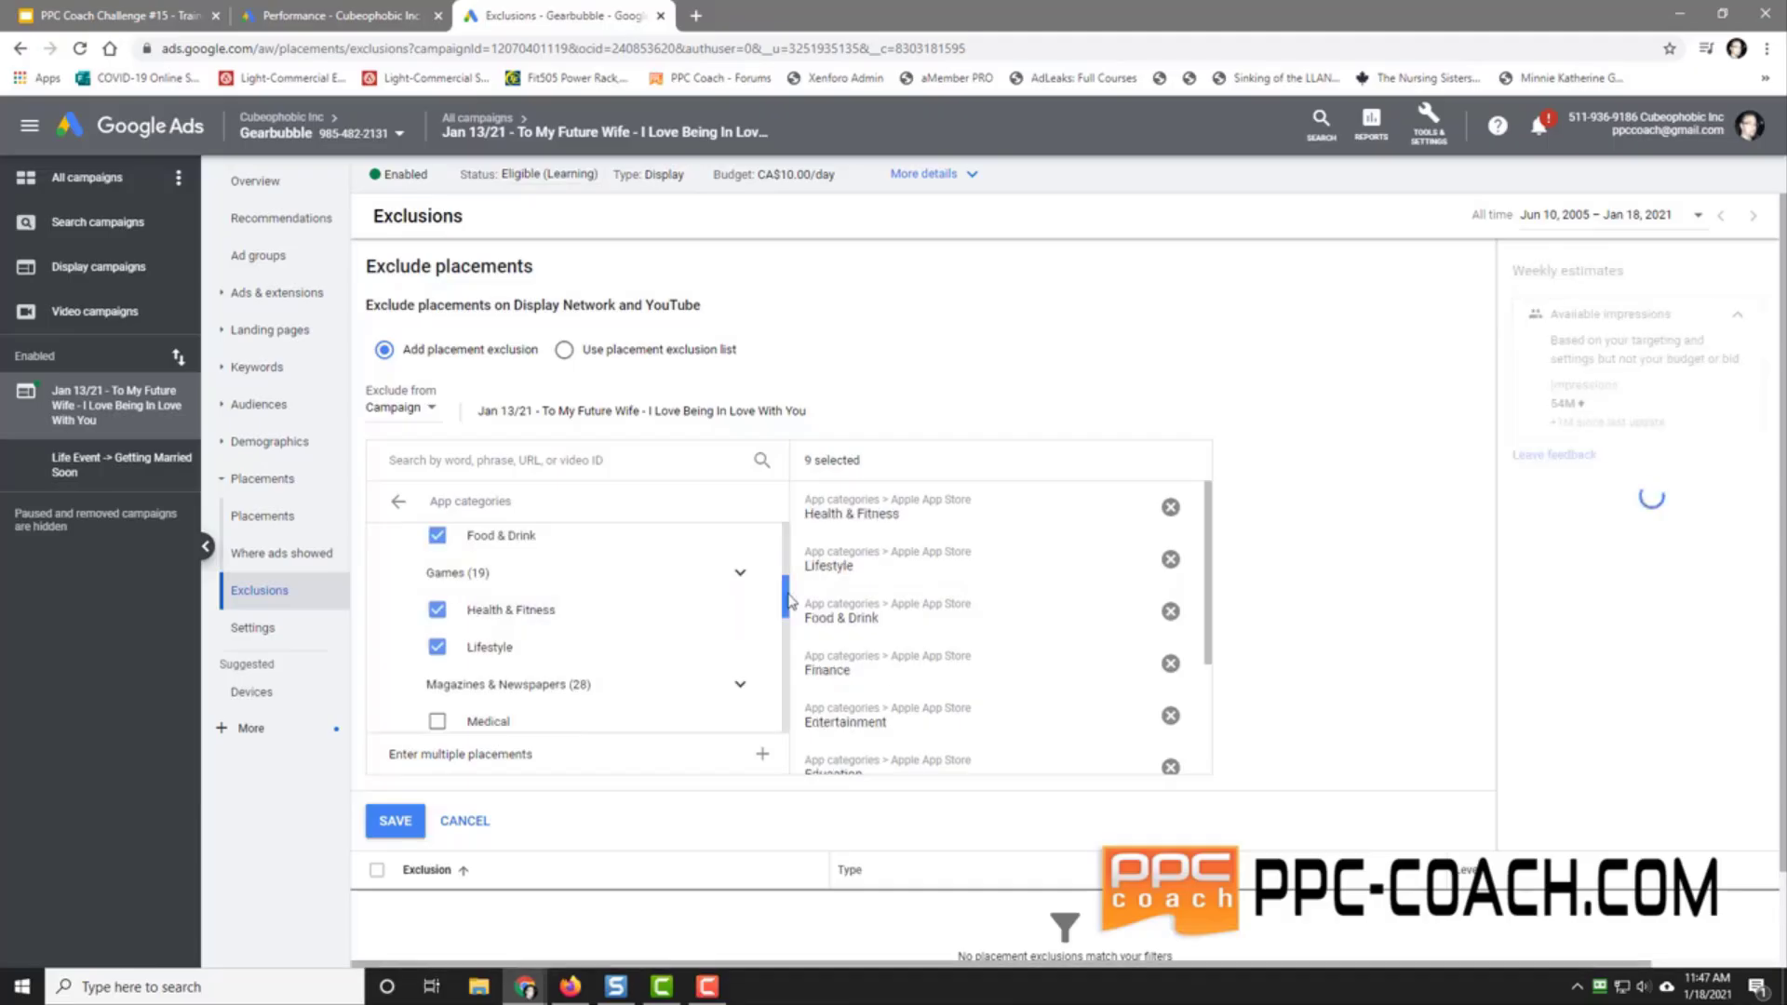
scroll(437, 577, down, 2)
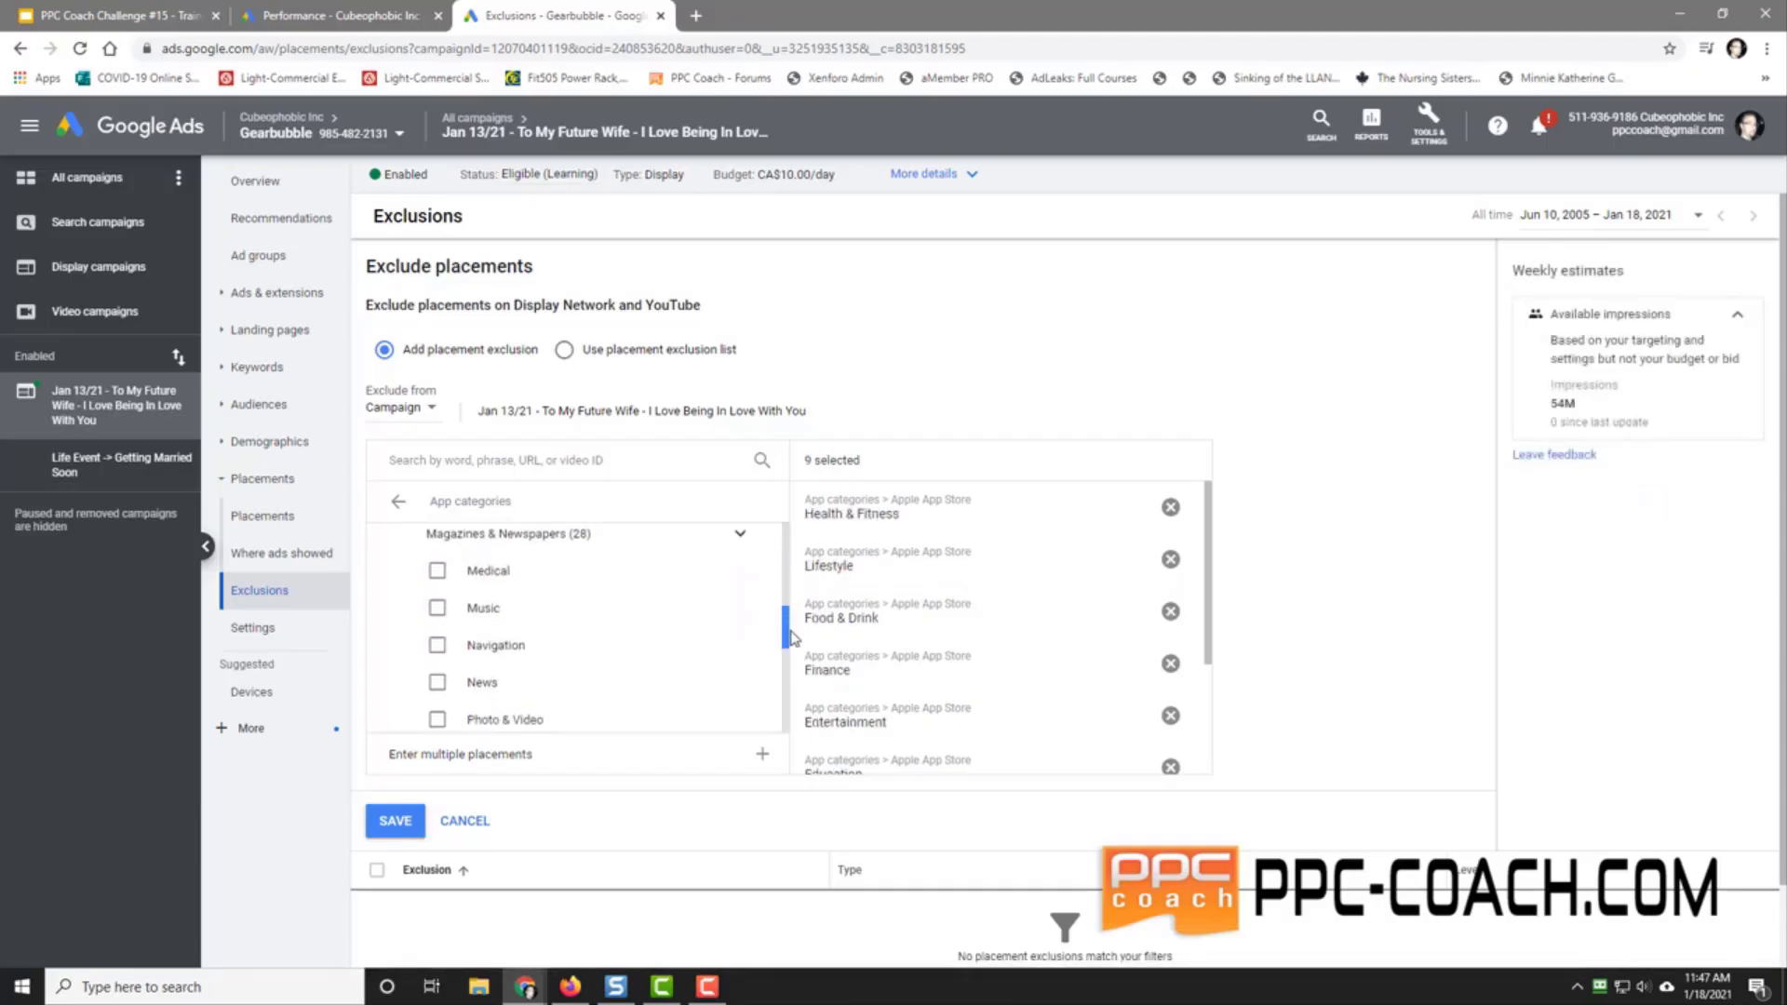
click(436, 574)
click(436, 610)
click(437, 646)
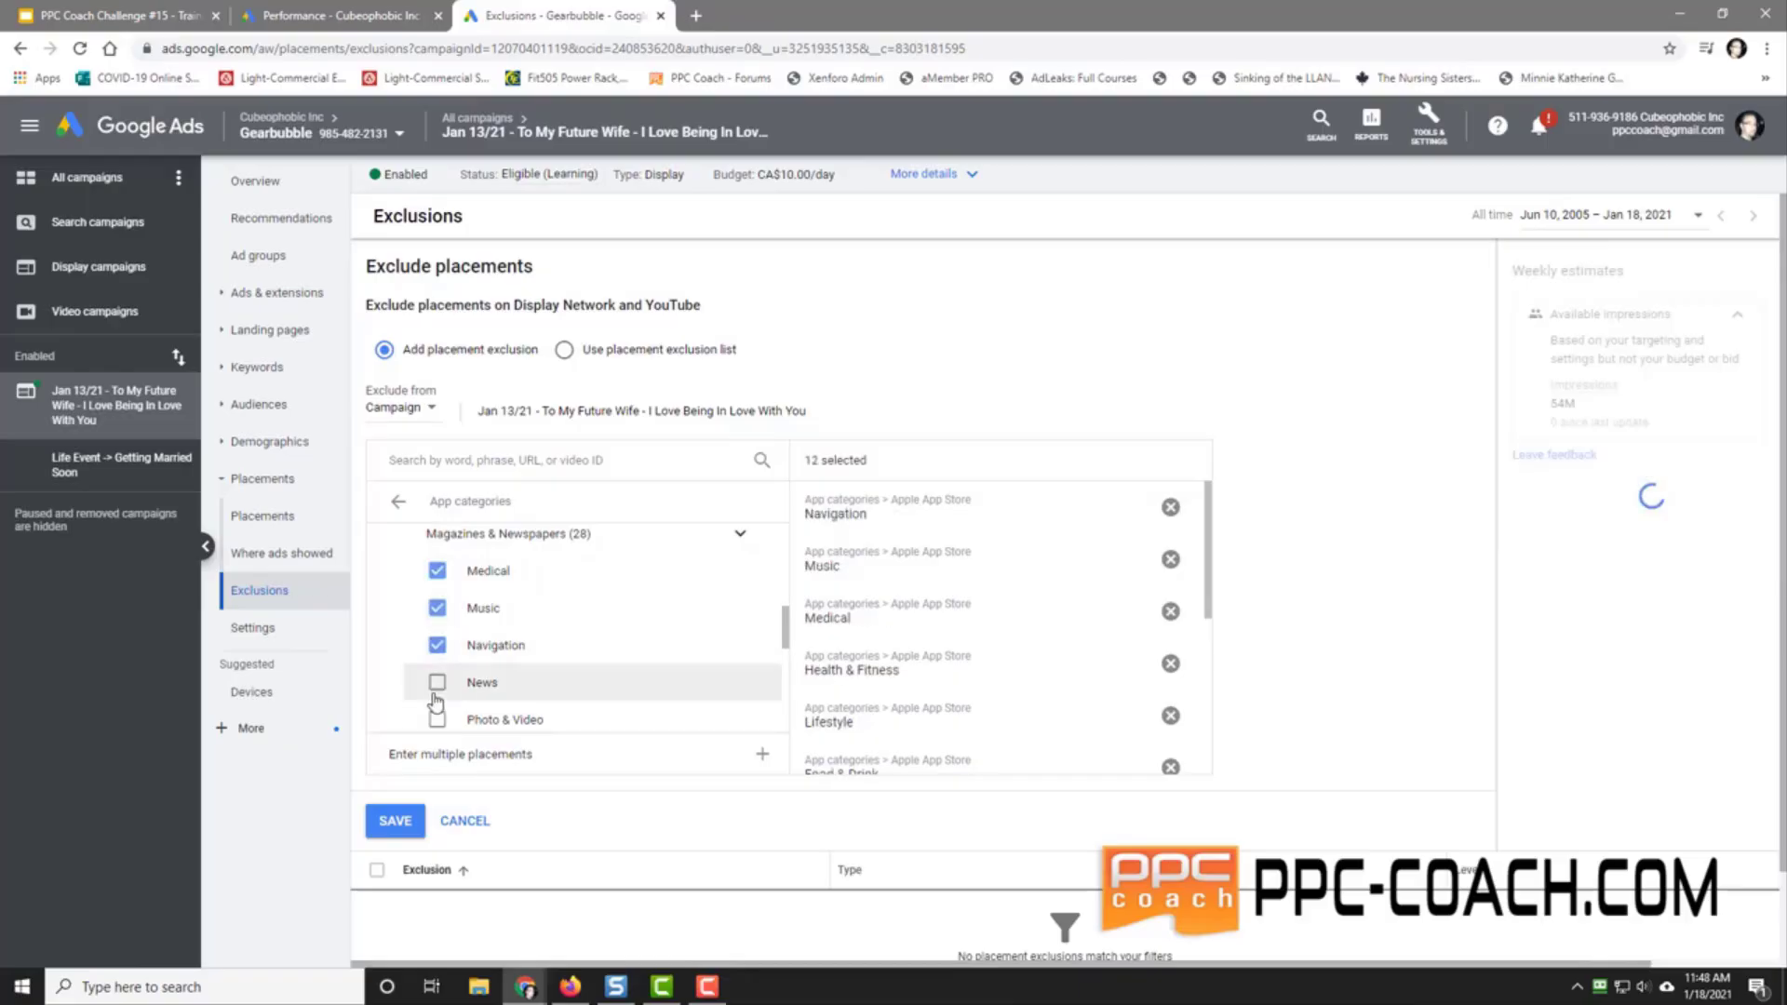
click(436, 684)
click(437, 720)
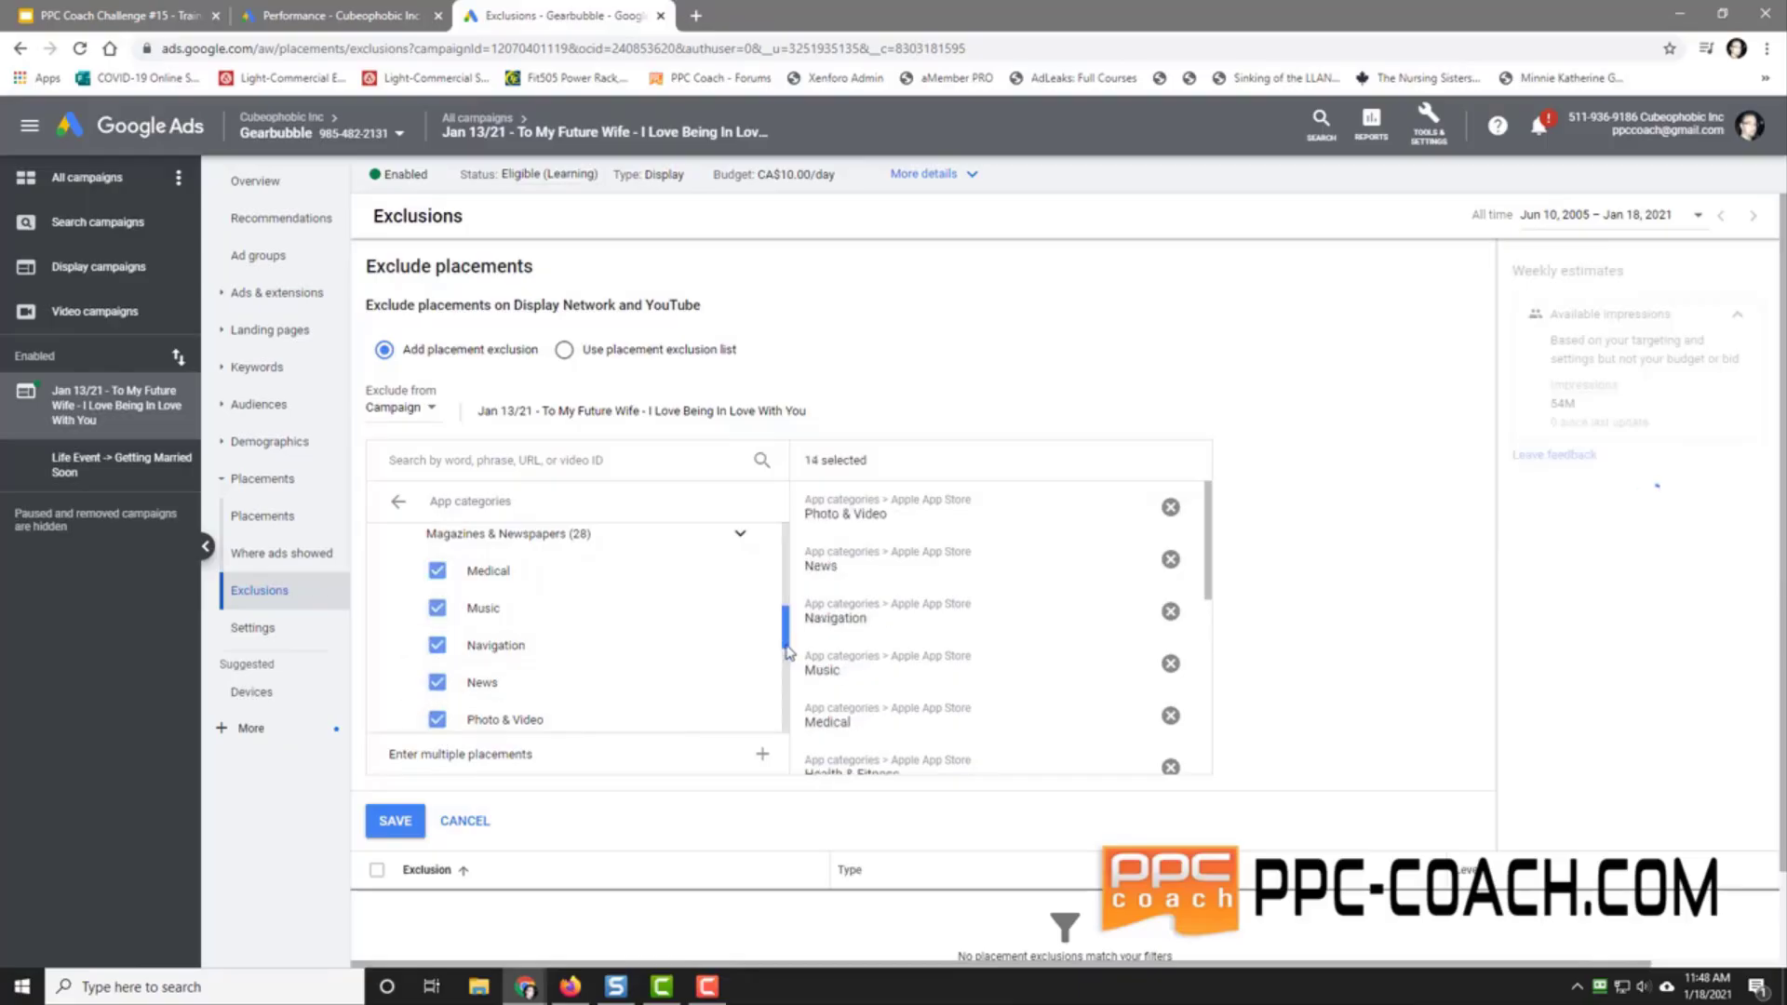
Step: Exclude Productivity through Weather categories plus Windows Phone Apps, and save the exclusions
drag(785, 627, 789, 676)
click(436, 571)
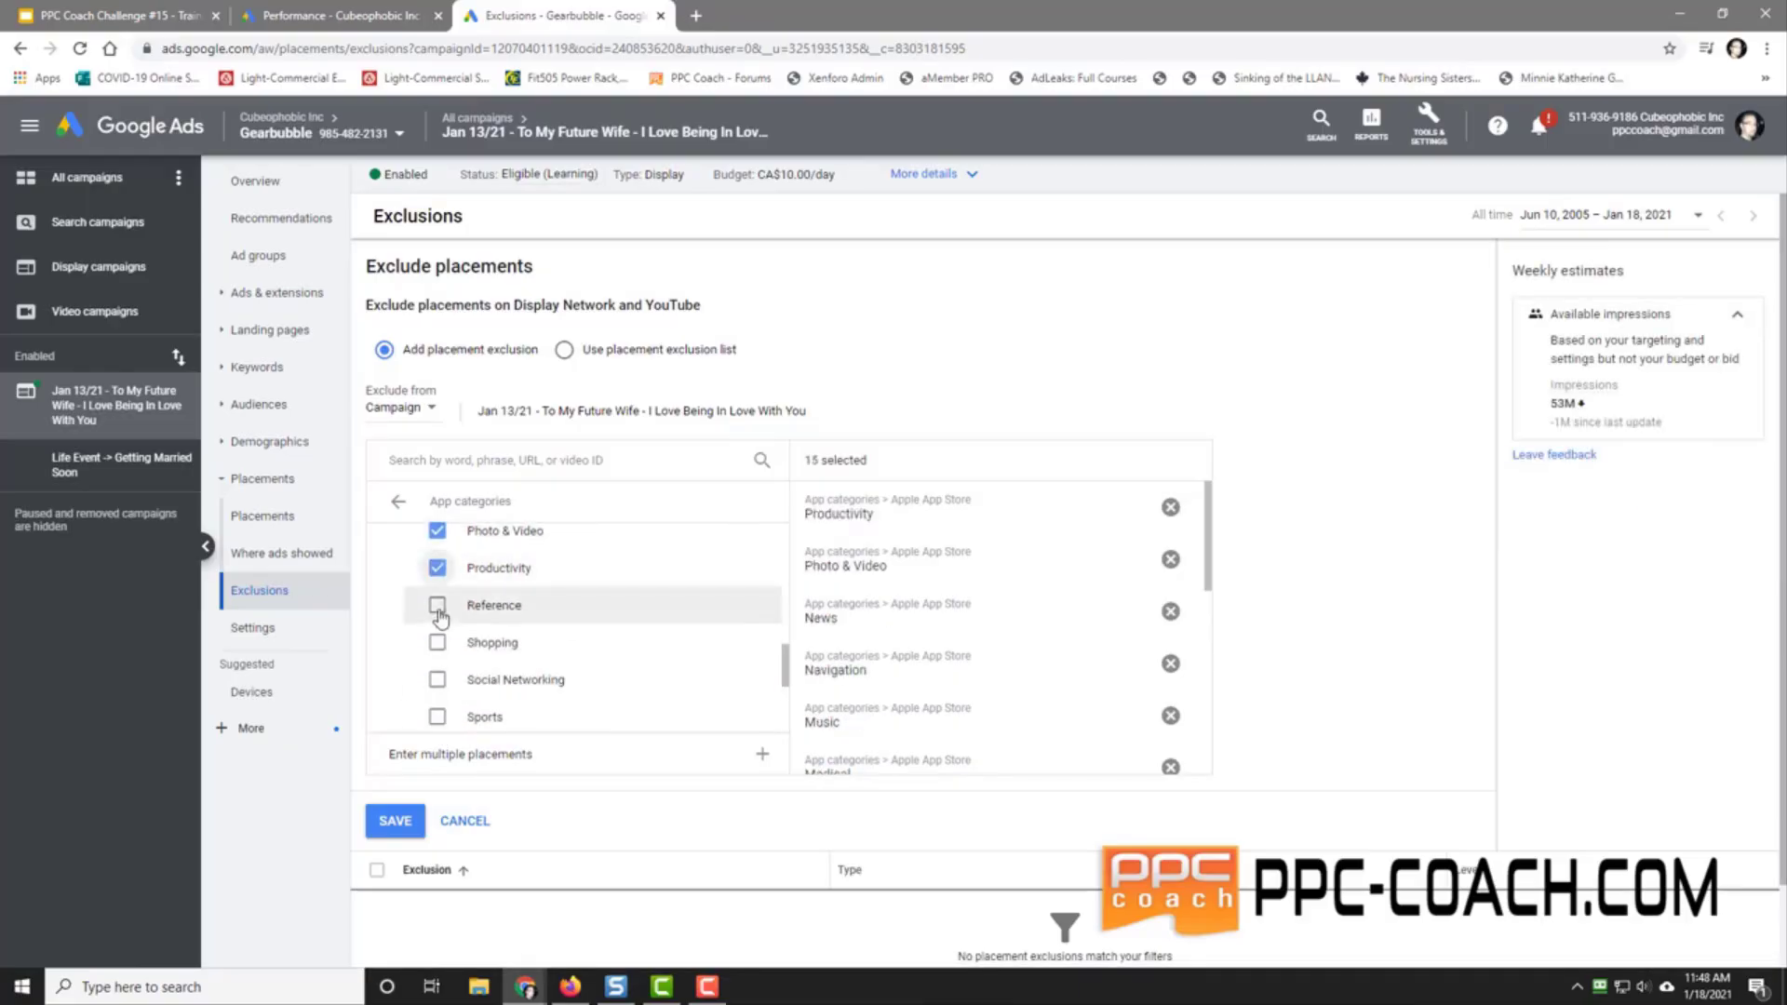
click(436, 610)
click(436, 647)
click(436, 684)
click(438, 720)
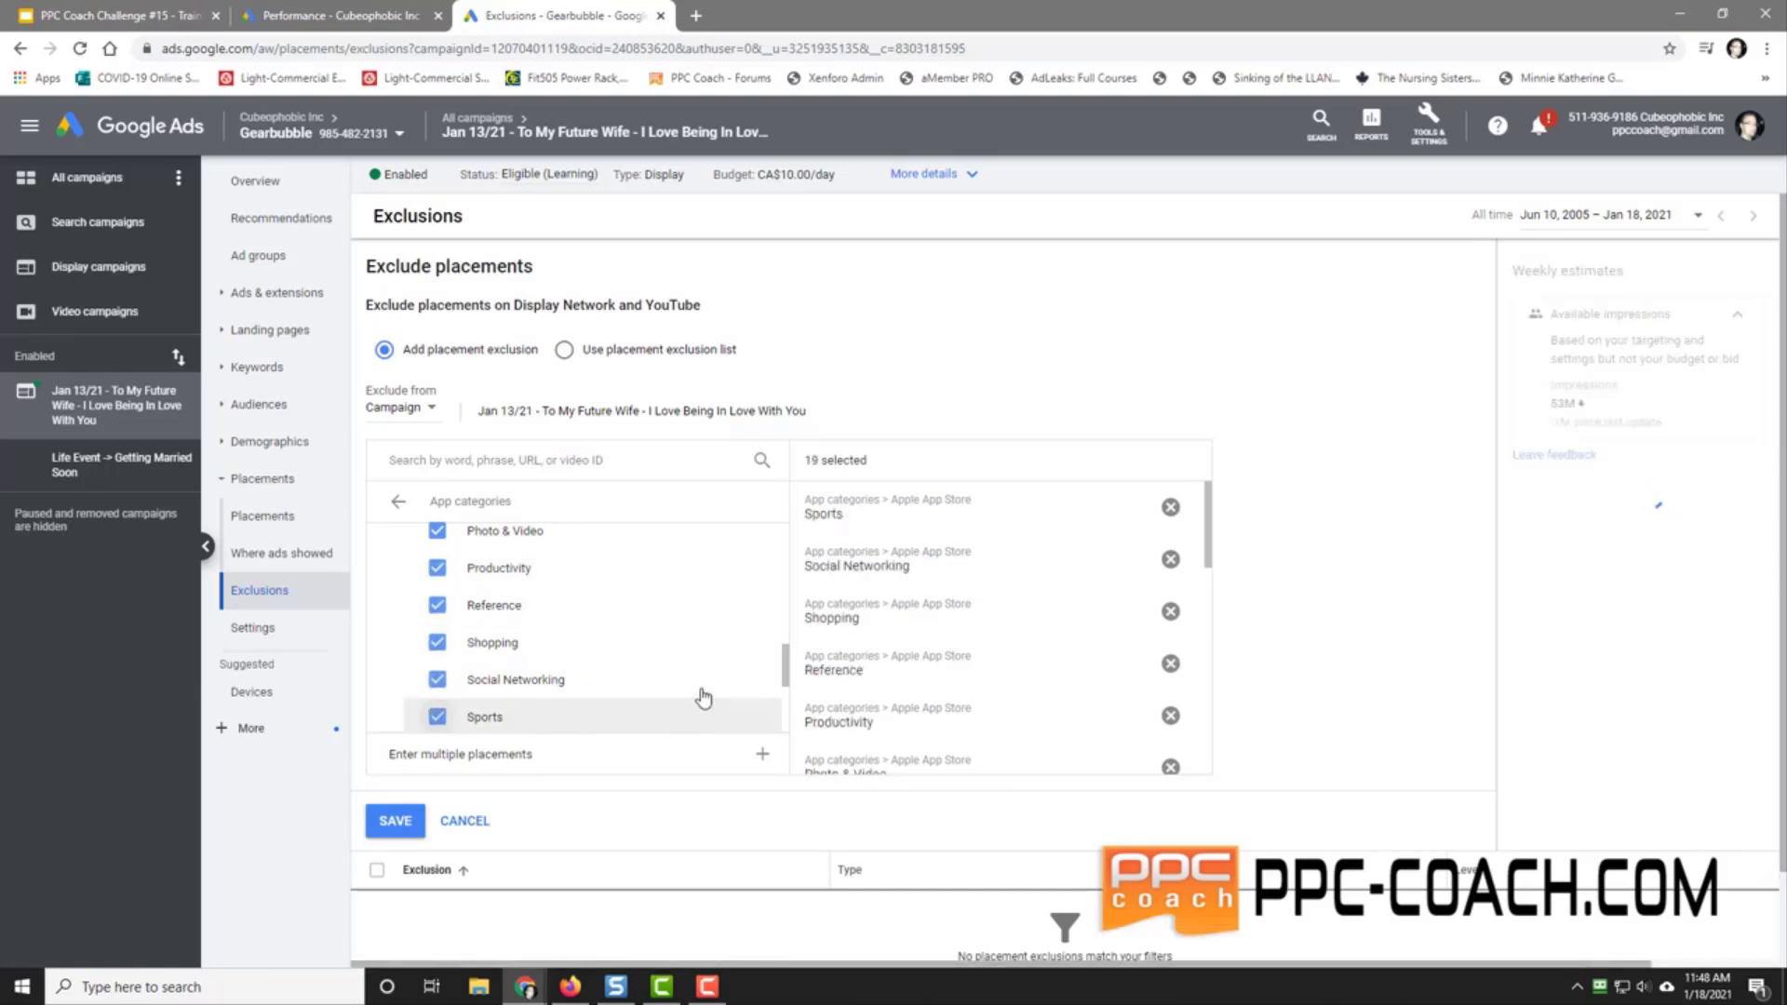
drag(785, 663, 793, 712)
scroll(483, 598, down, 1)
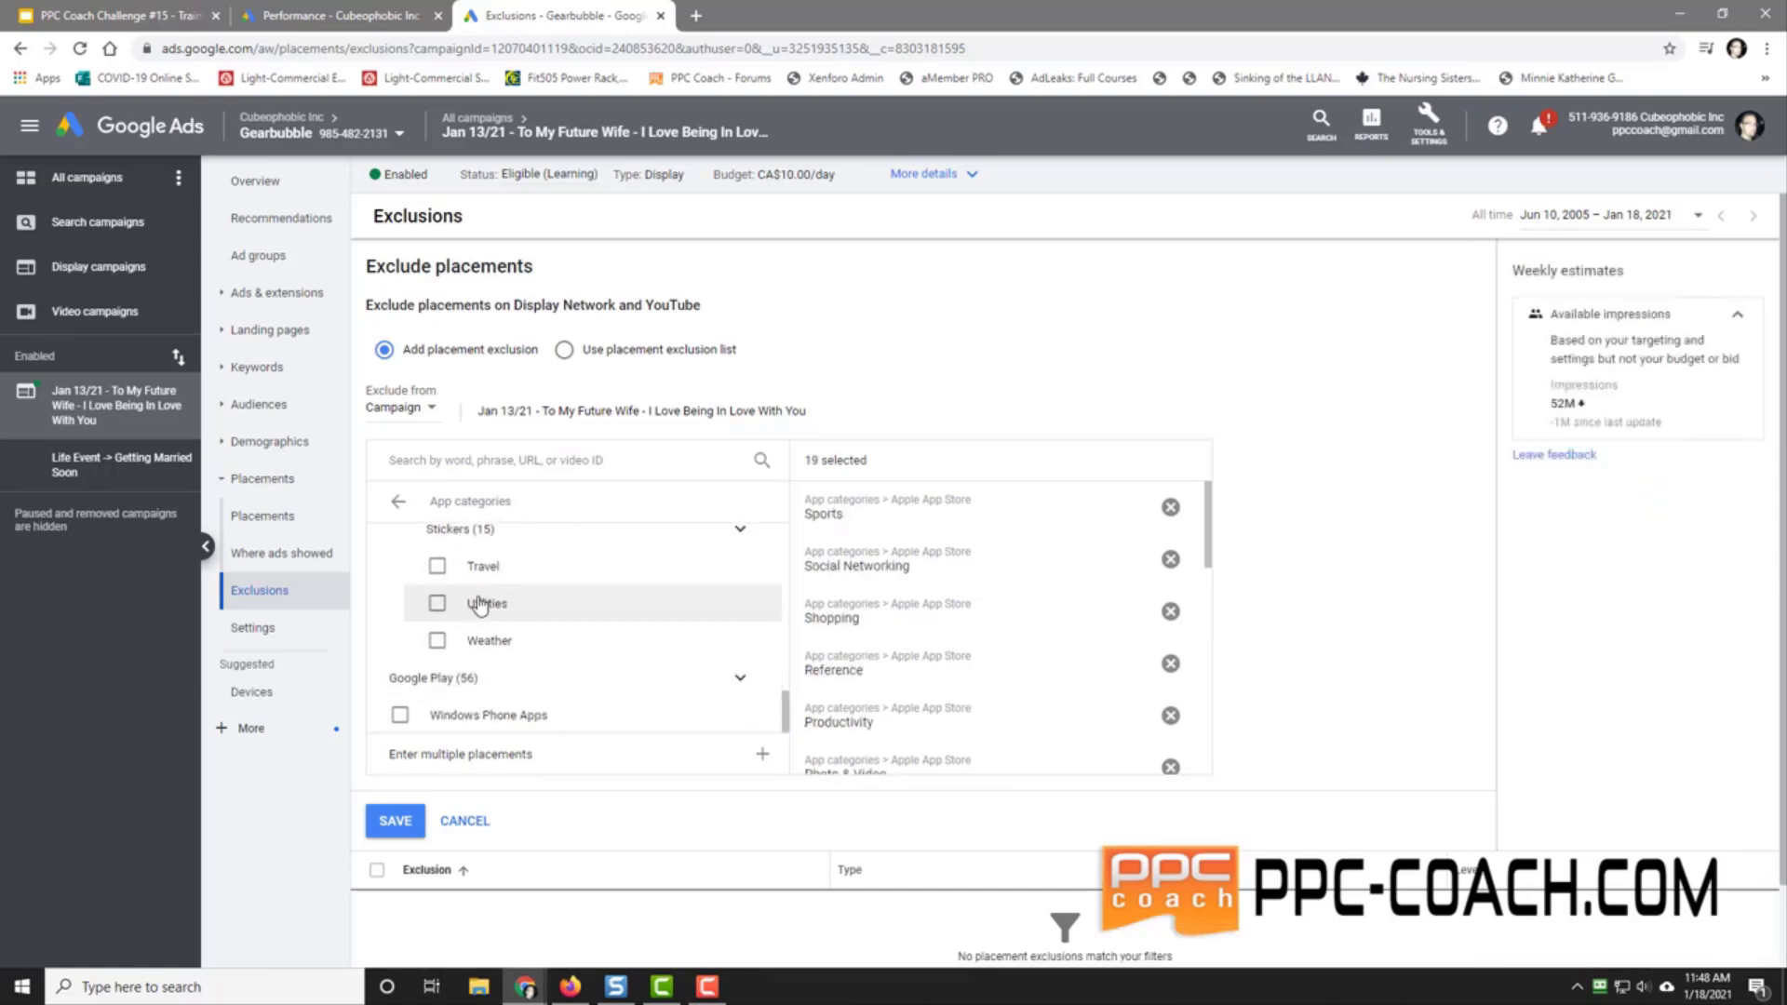
click(436, 566)
click(437, 603)
click(438, 640)
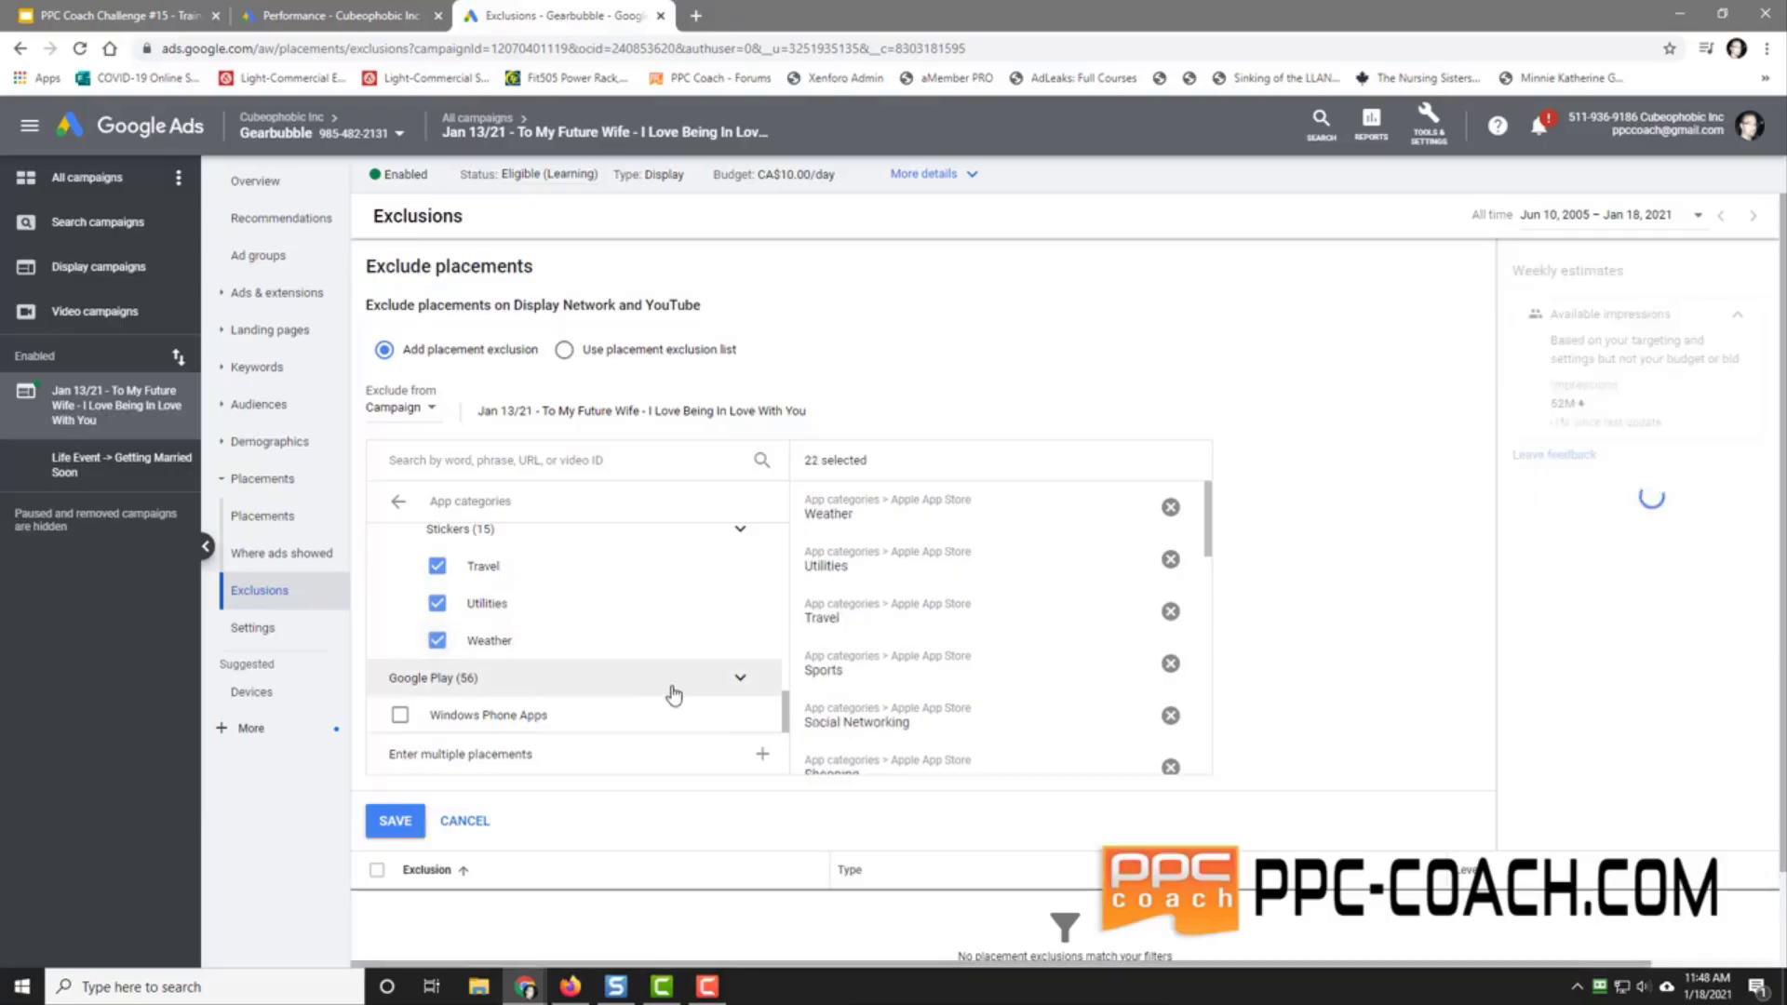
click(399, 715)
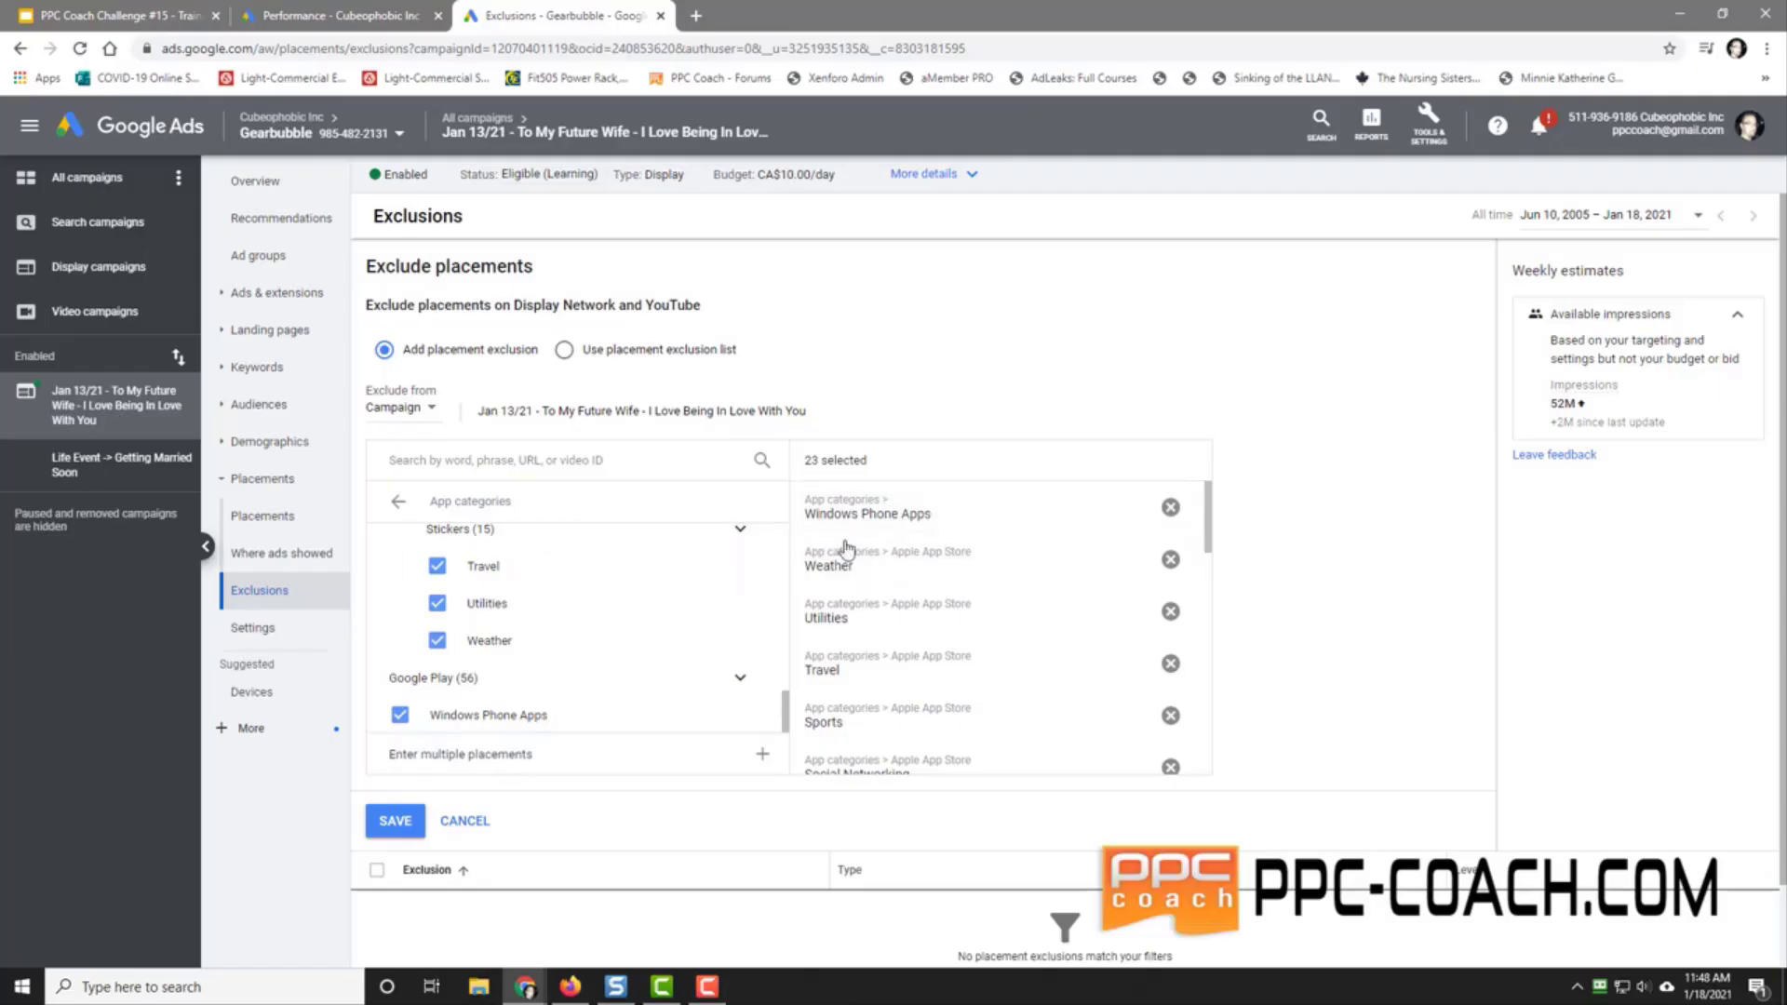
click(399, 819)
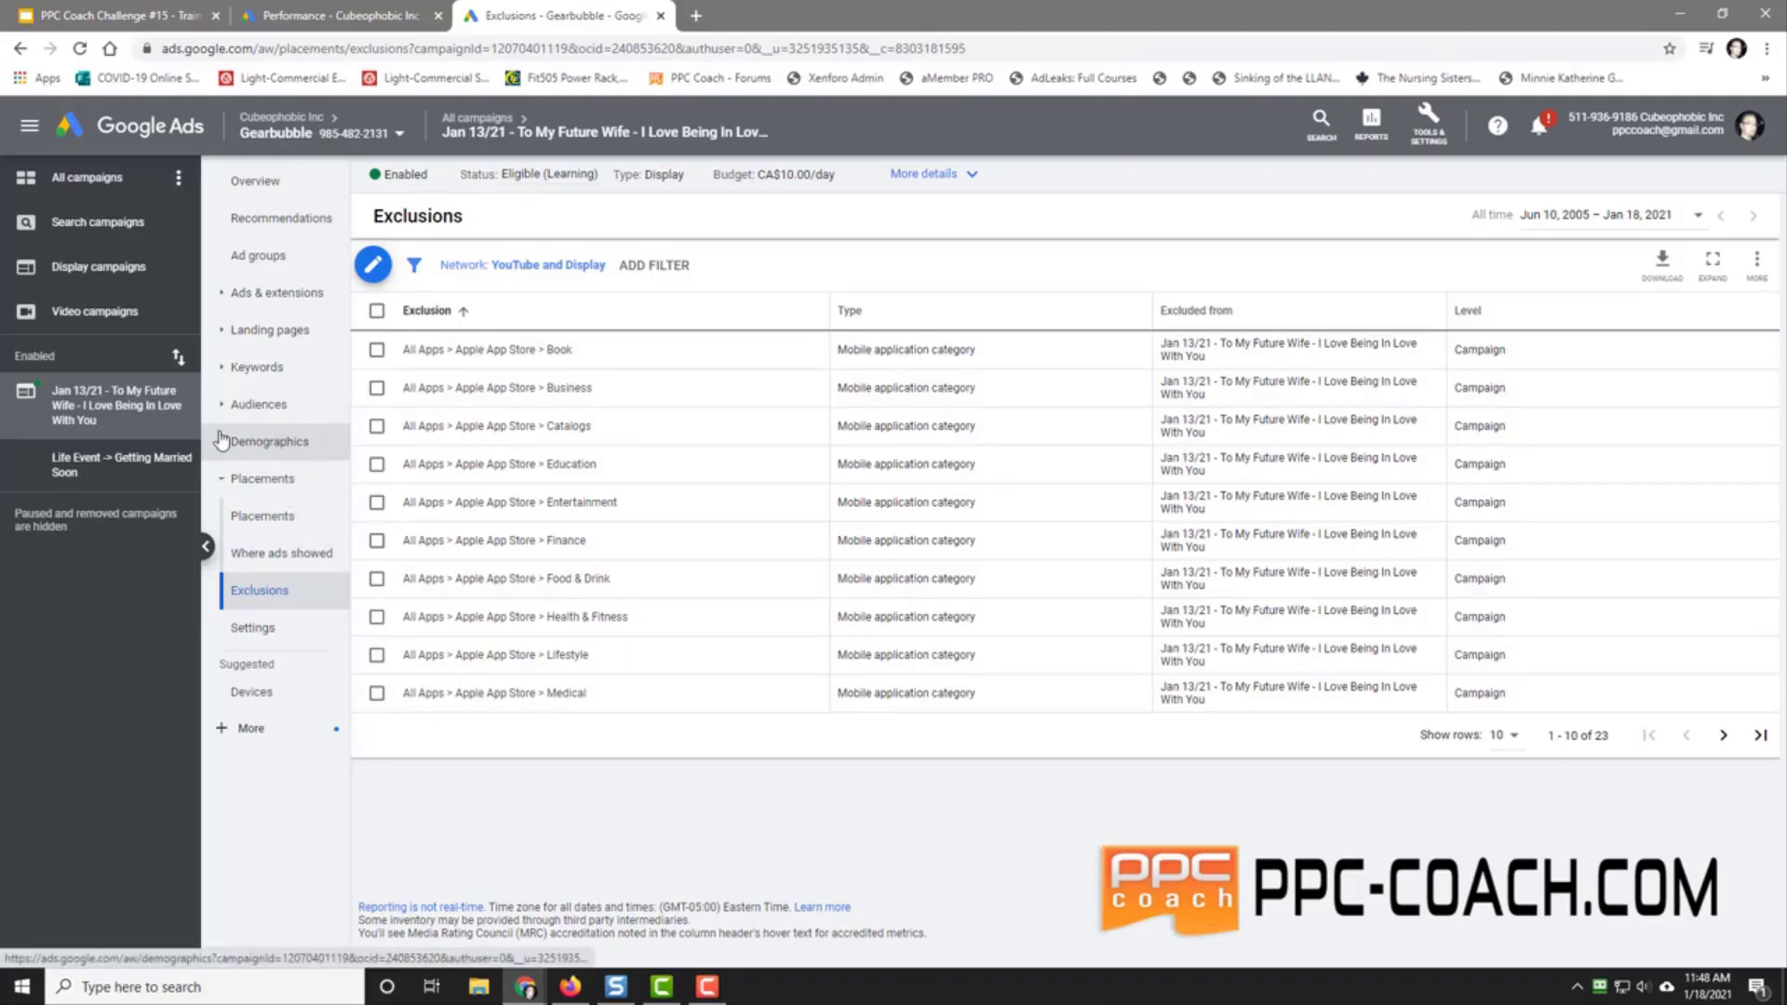
Step: In Frequency management, set a whole-campaign cap of 2 impressions per day per user
click(255, 630)
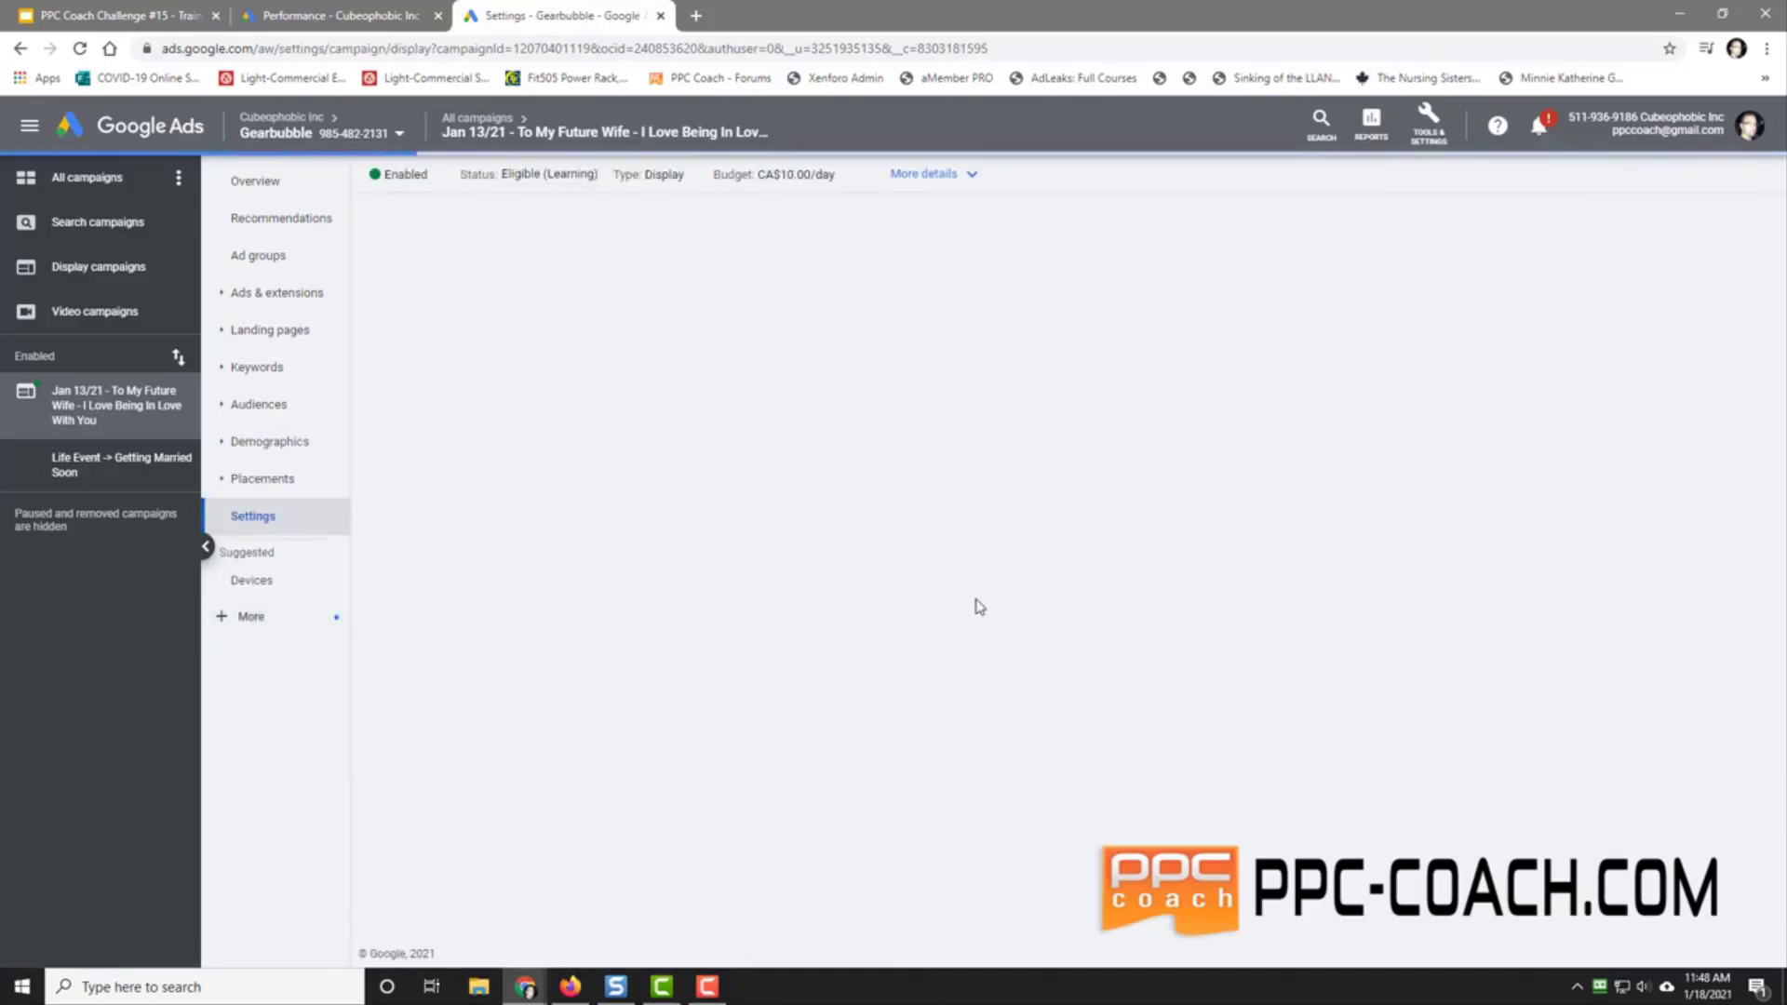
click(672, 549)
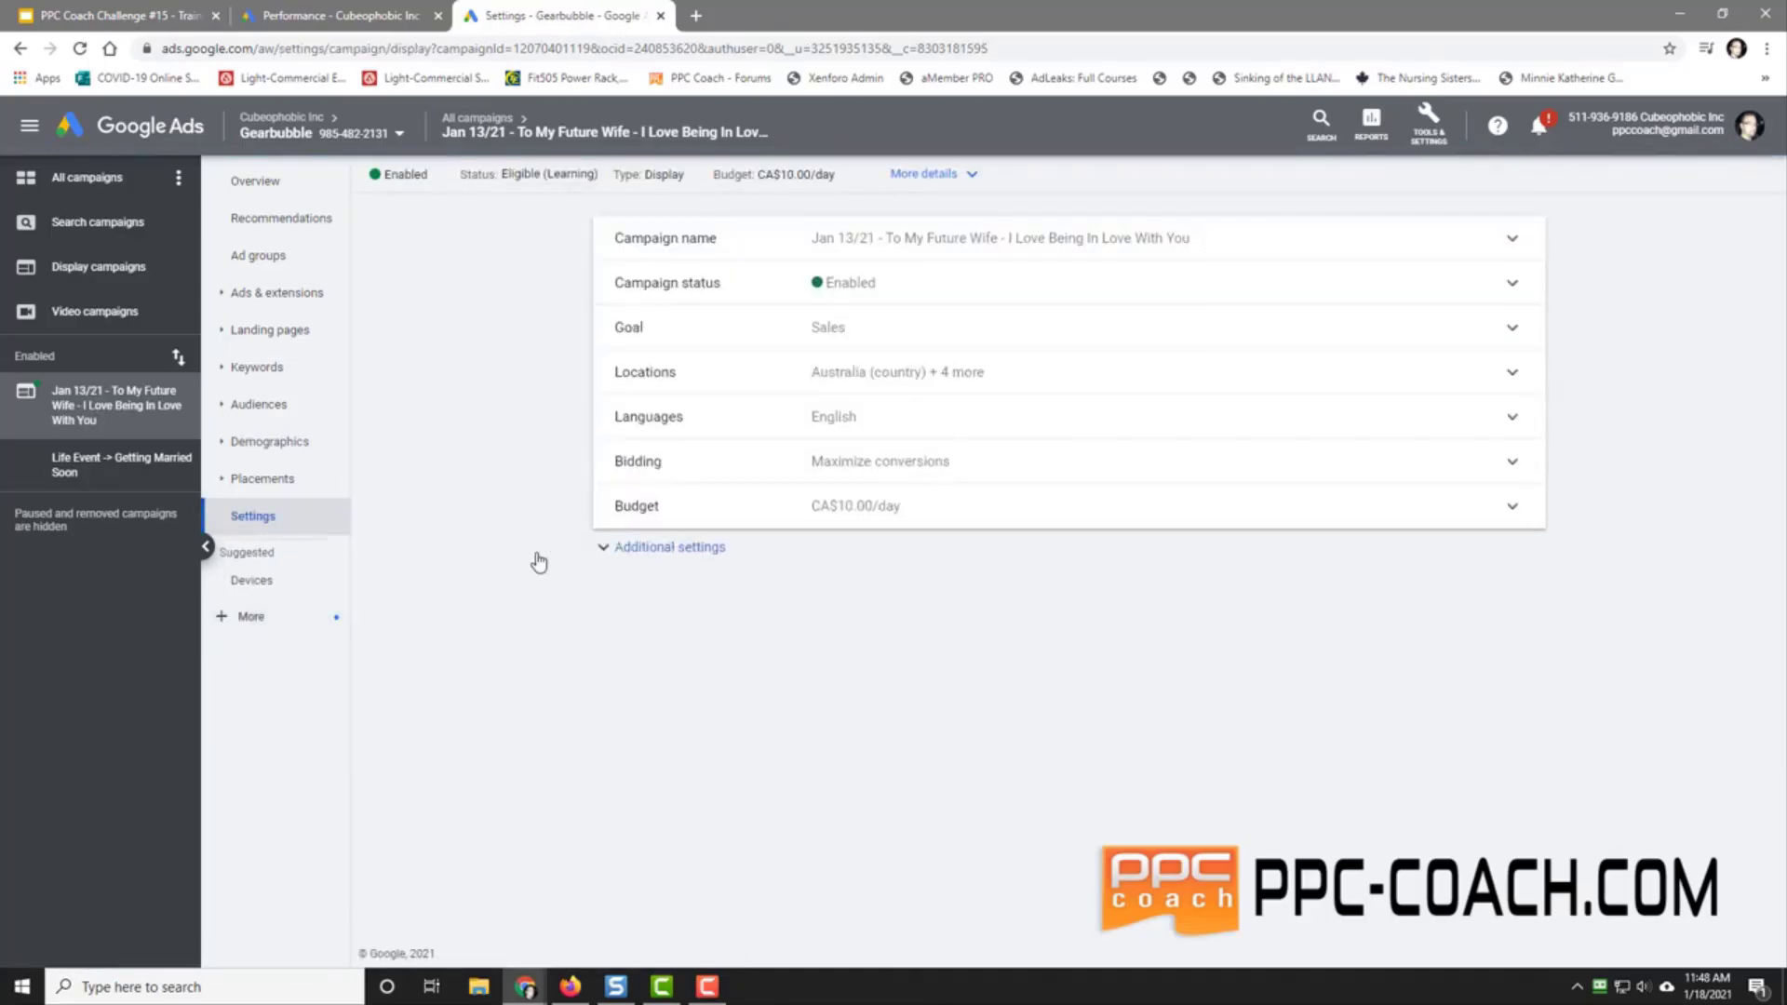
click(854, 693)
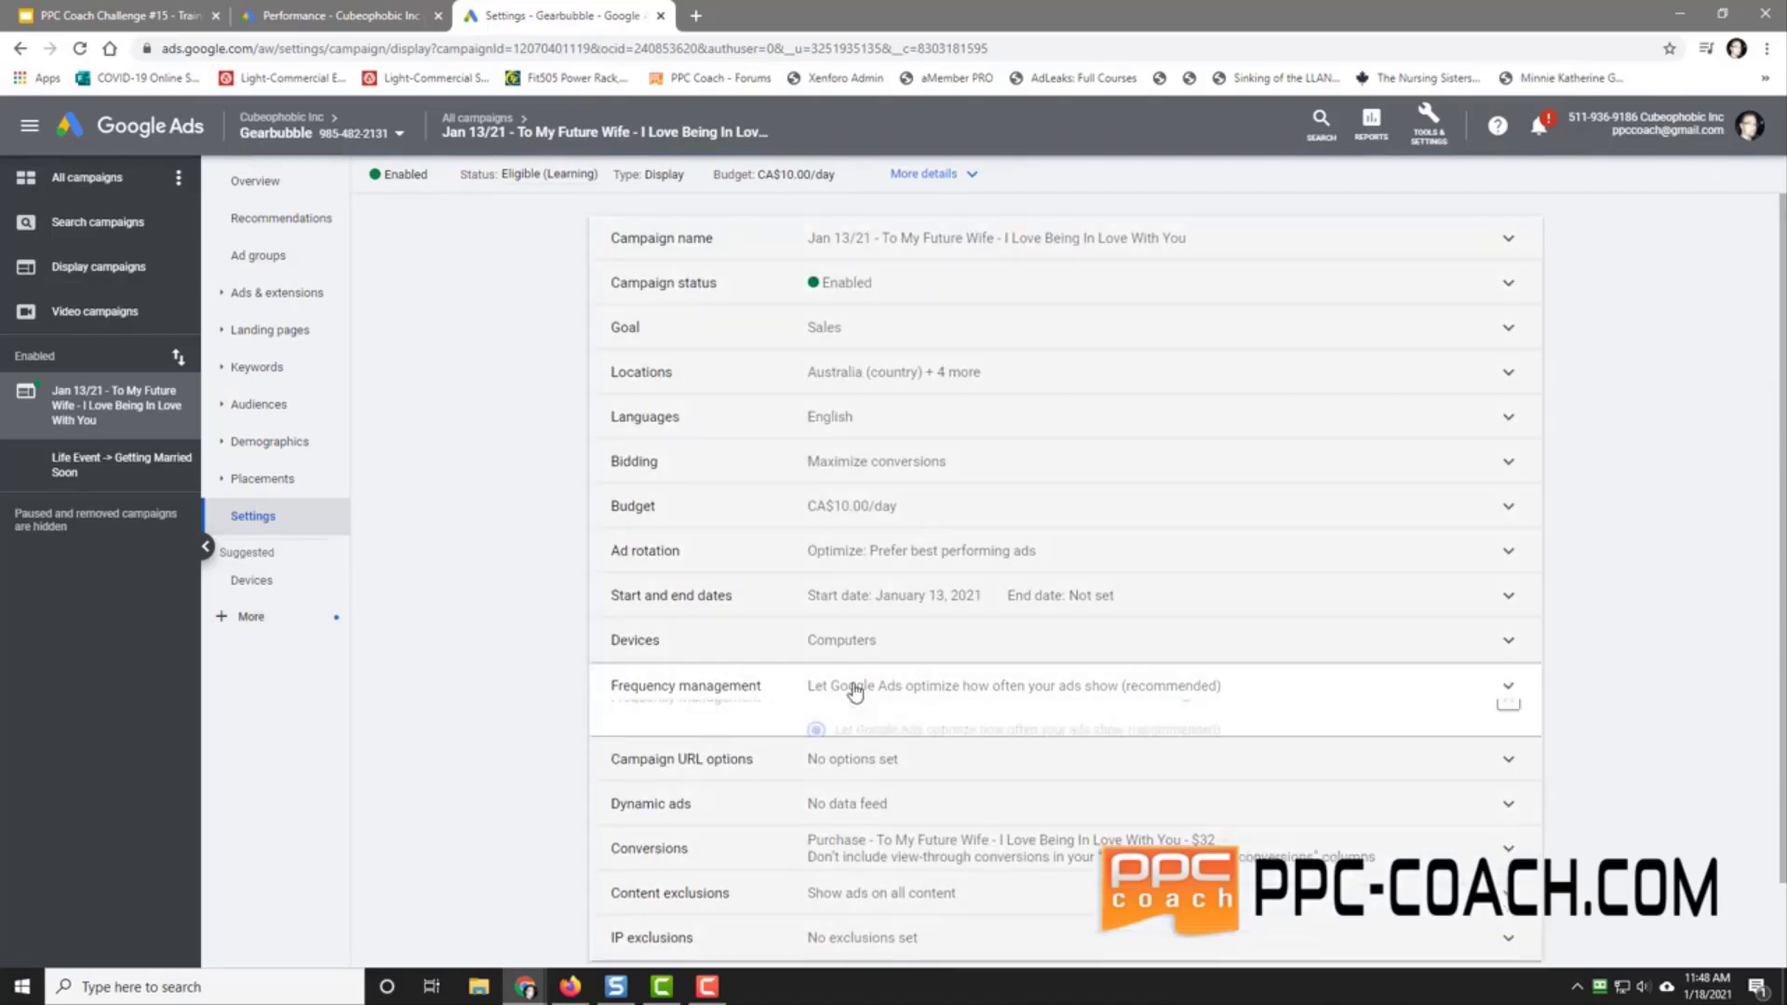
scroll(526, 722, down, 3)
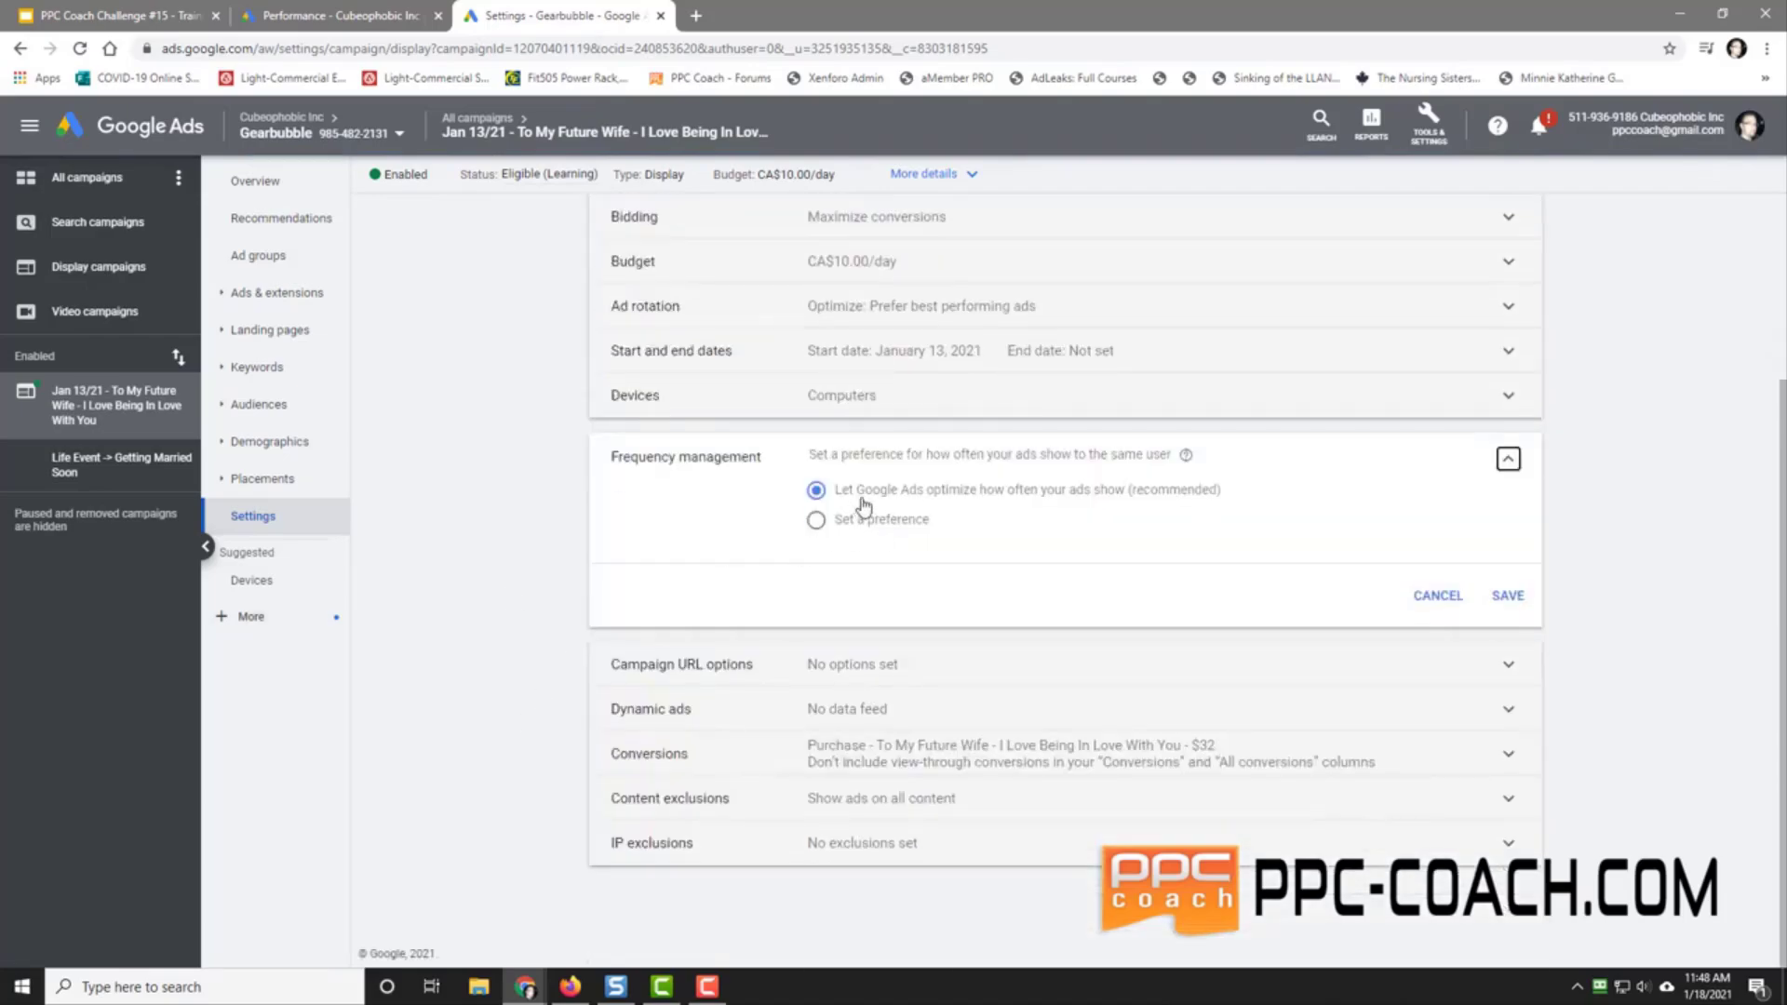
click(816, 521)
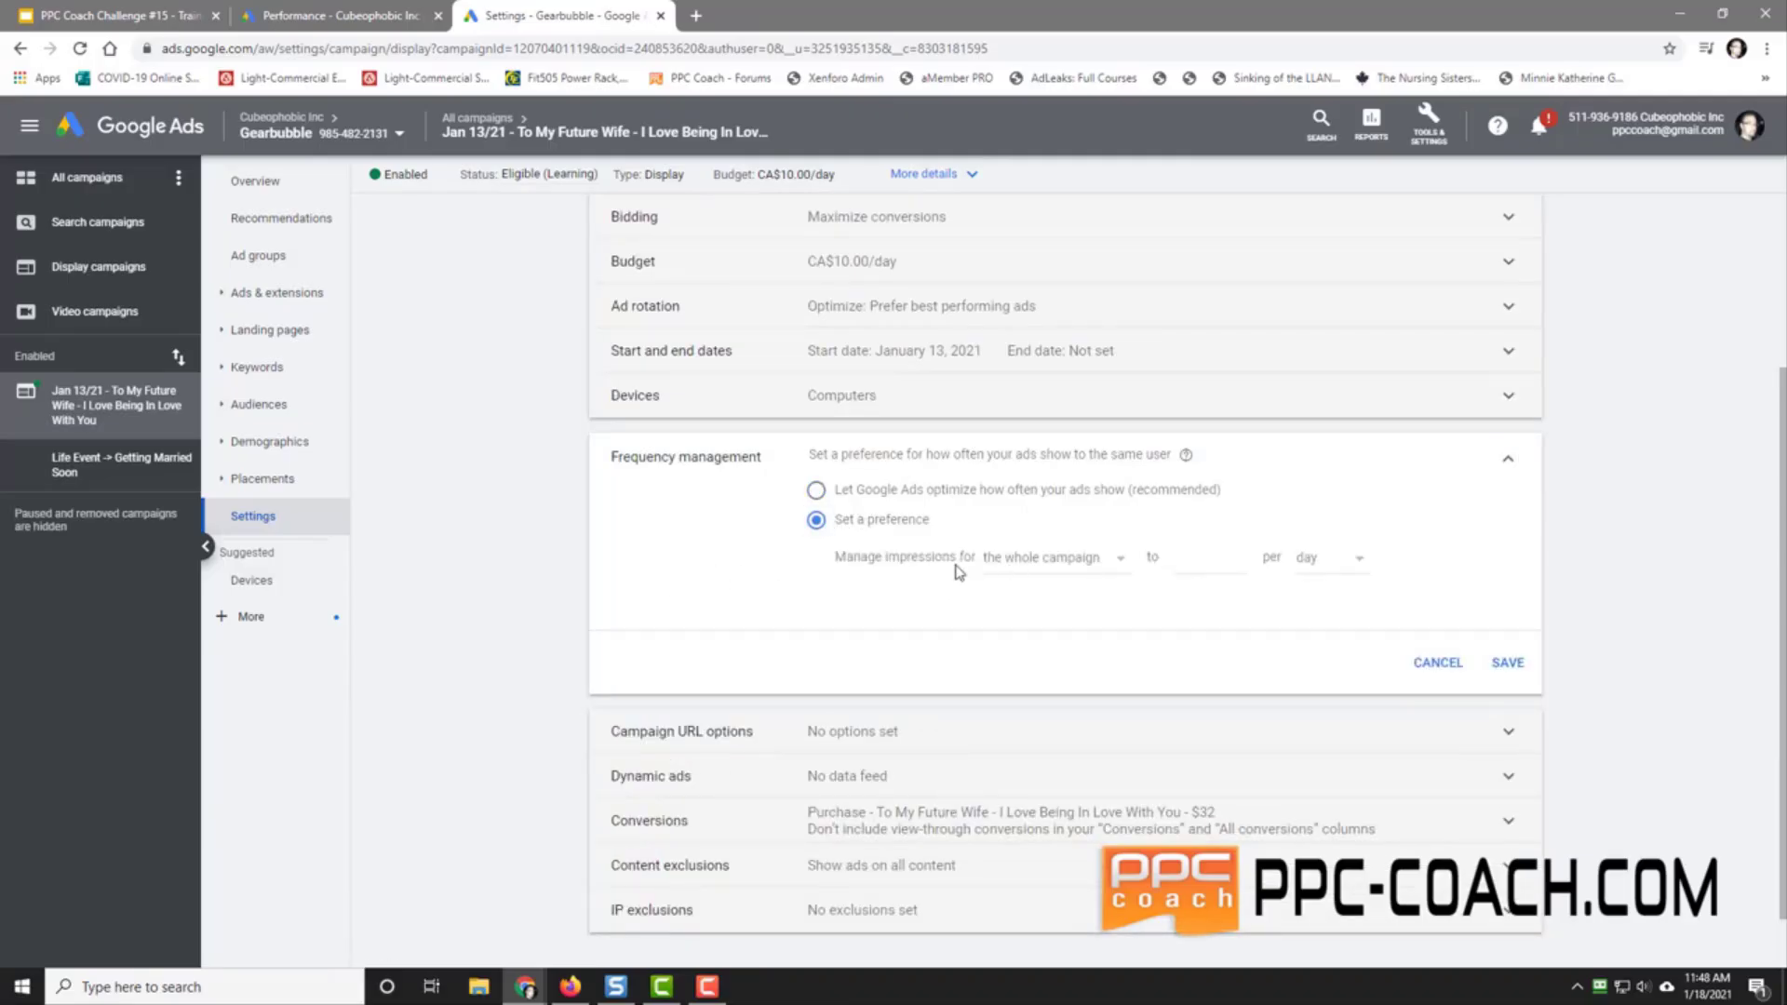
click(1035, 563)
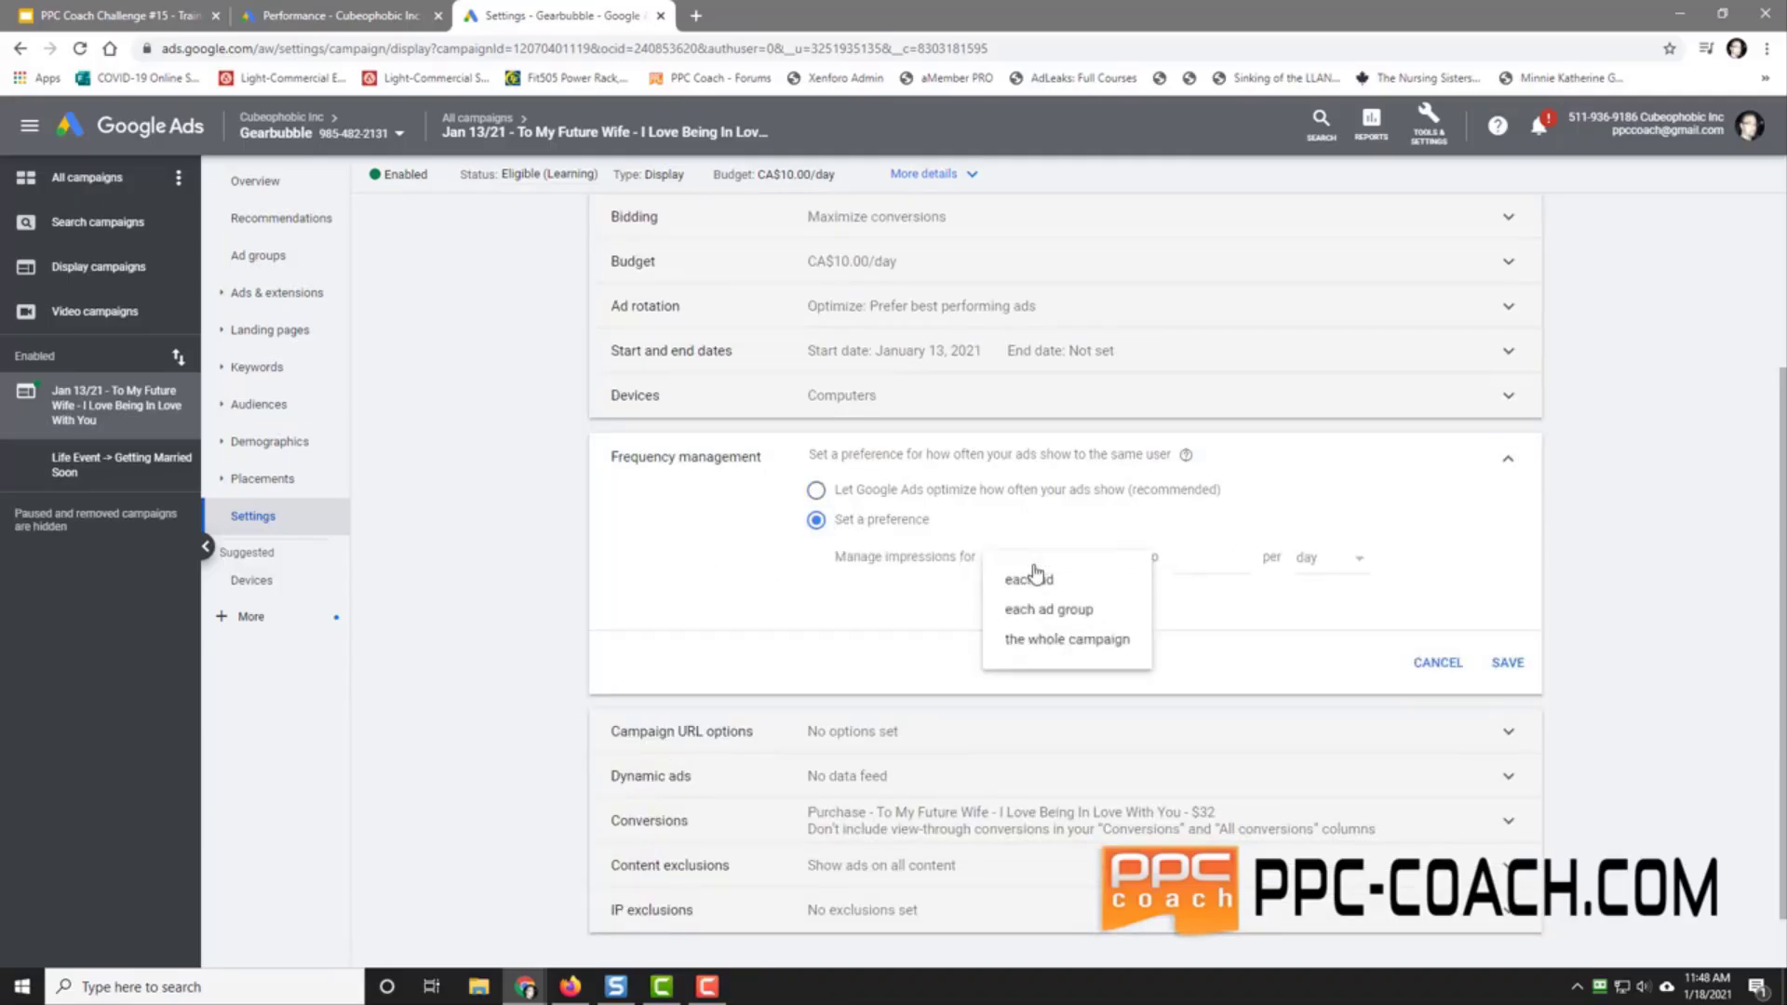
click(1061, 639)
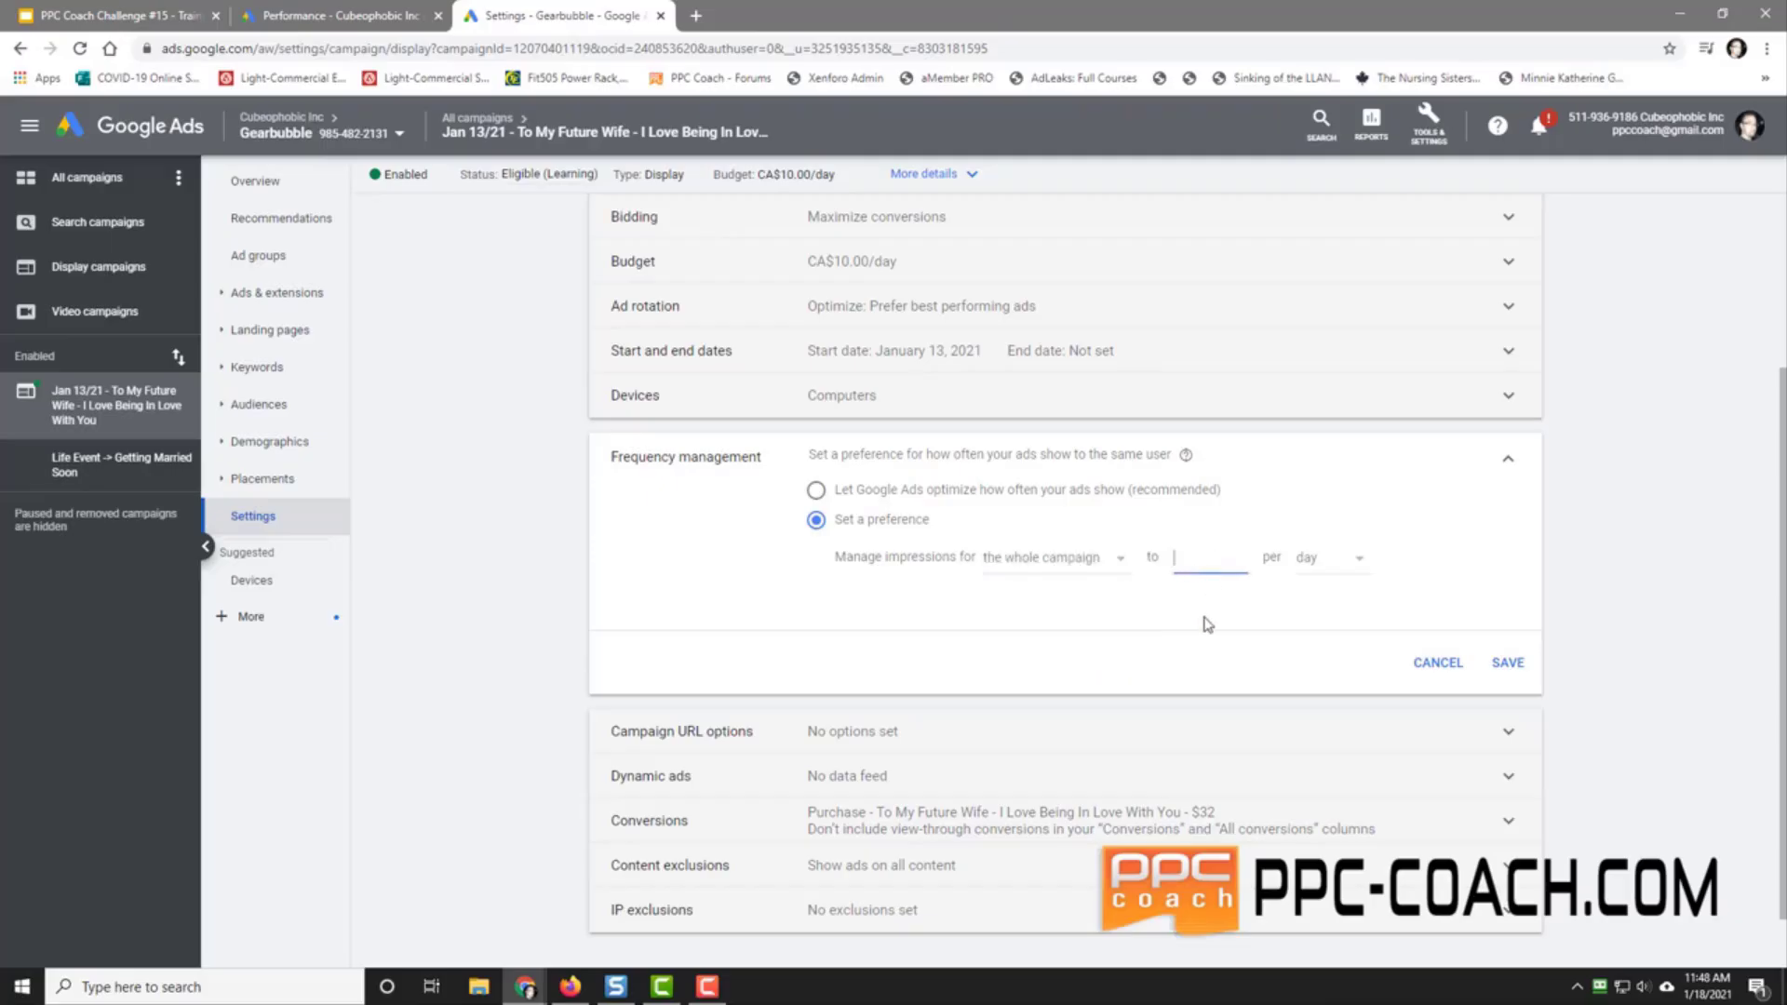
click(1325, 558)
click(1333, 580)
click(1507, 663)
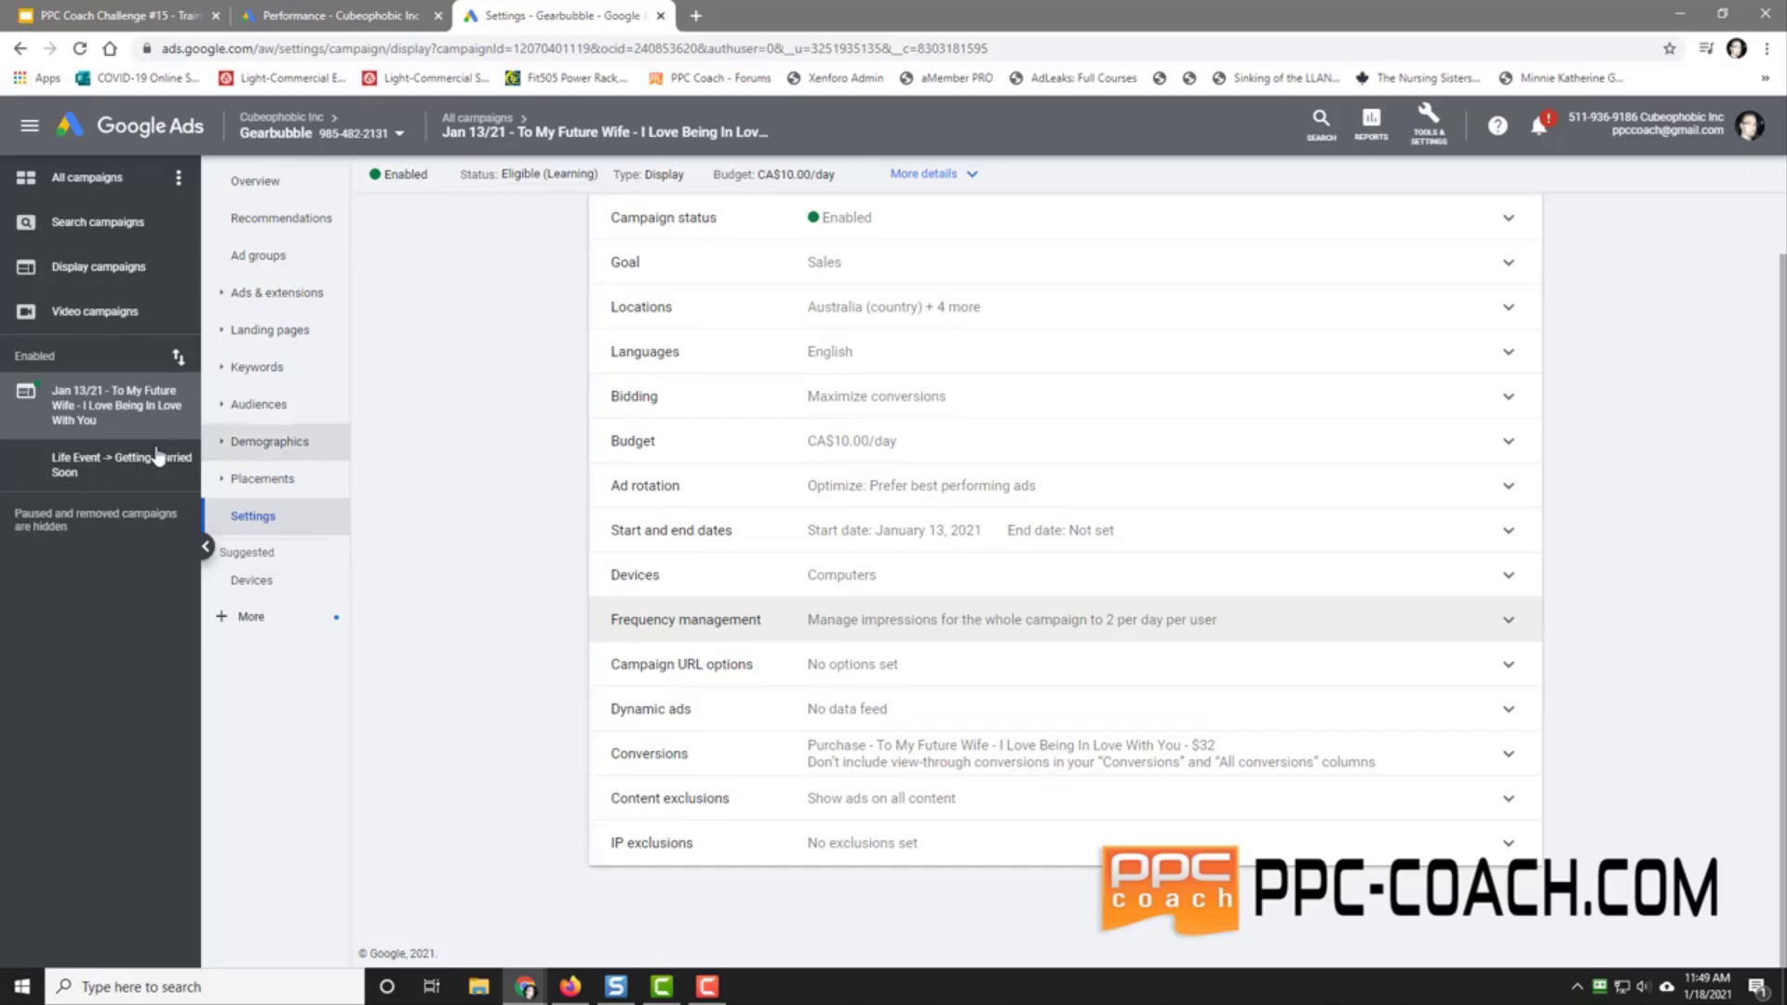
Step: Prefix the campaign name with [Desktop Only], save it, and open the Getting Married Soon ads
scroll(857, 398, up, 1)
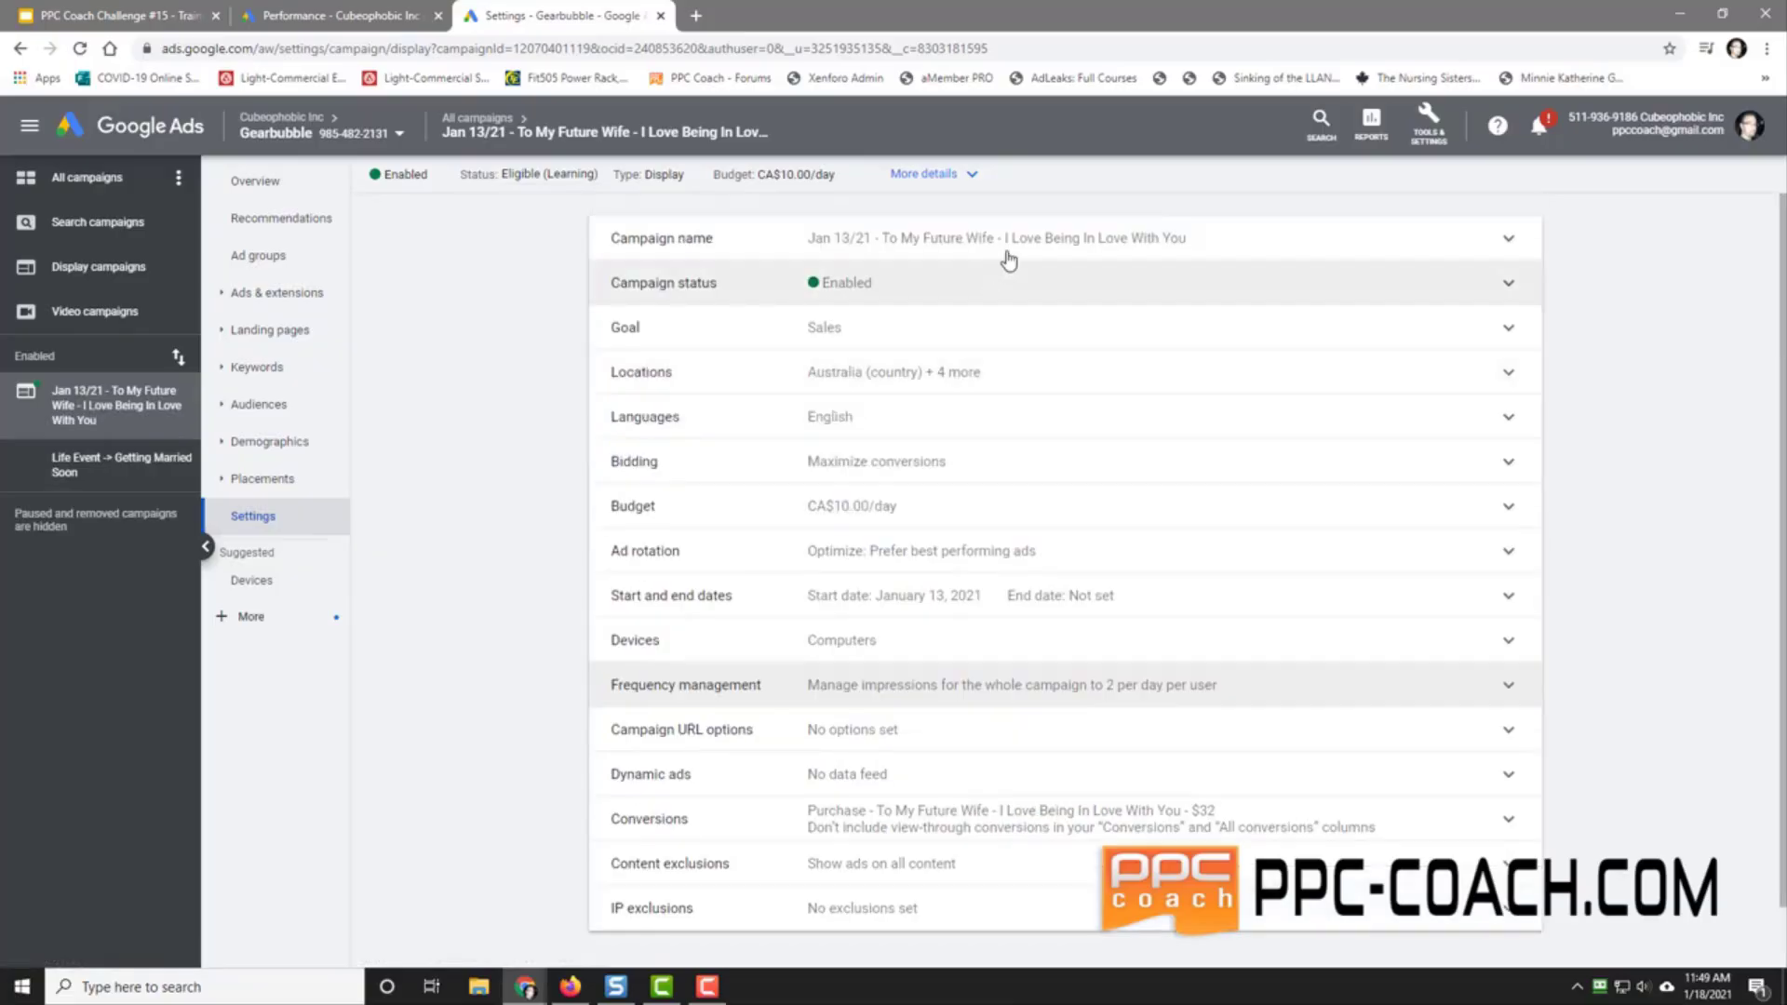
click(876, 242)
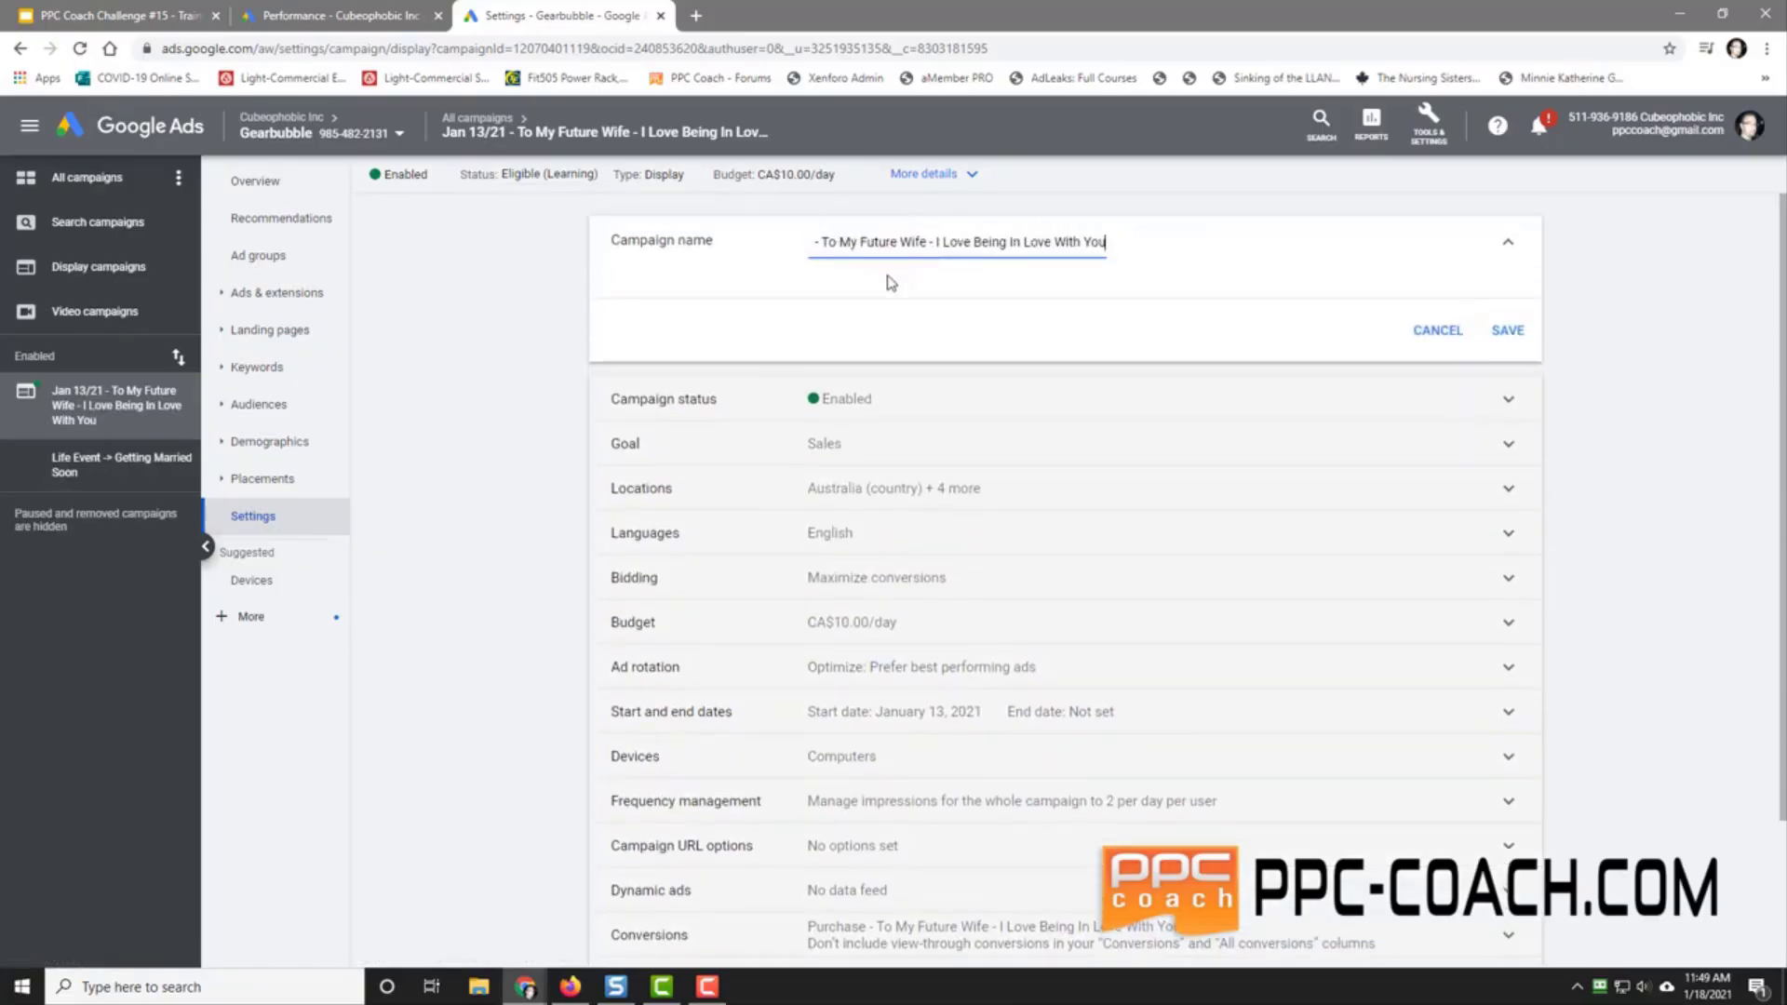
key(Home)
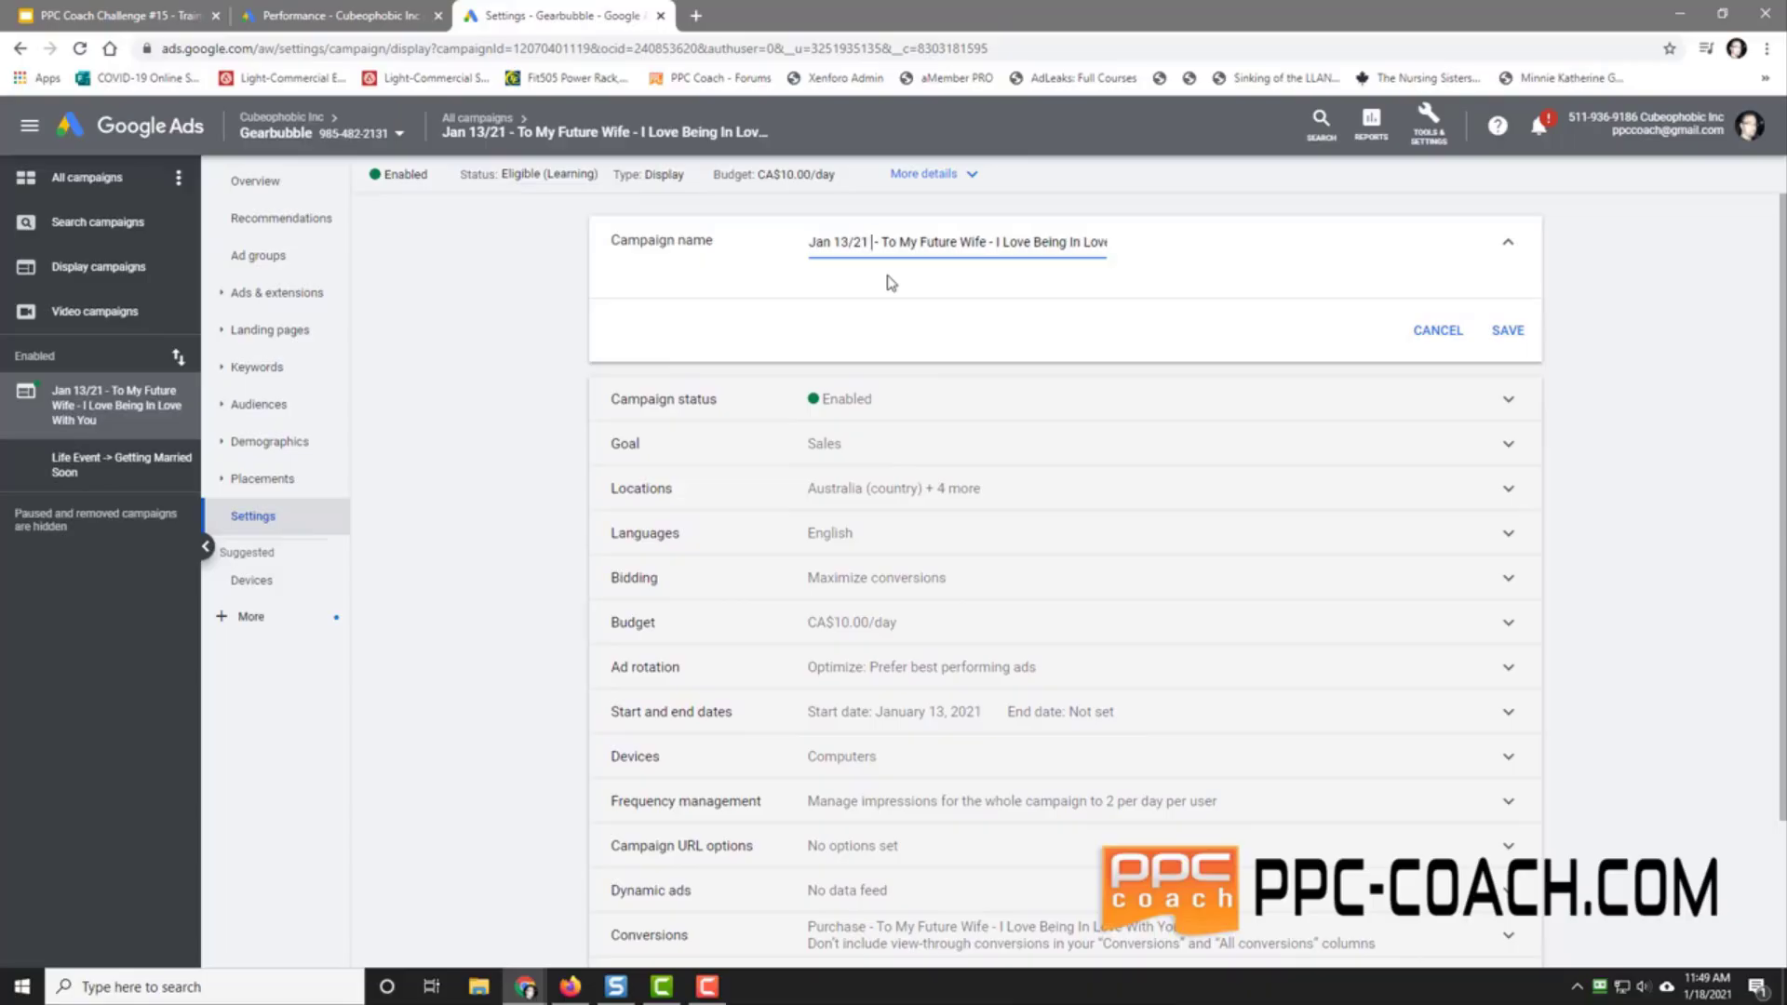
text([Deskt)
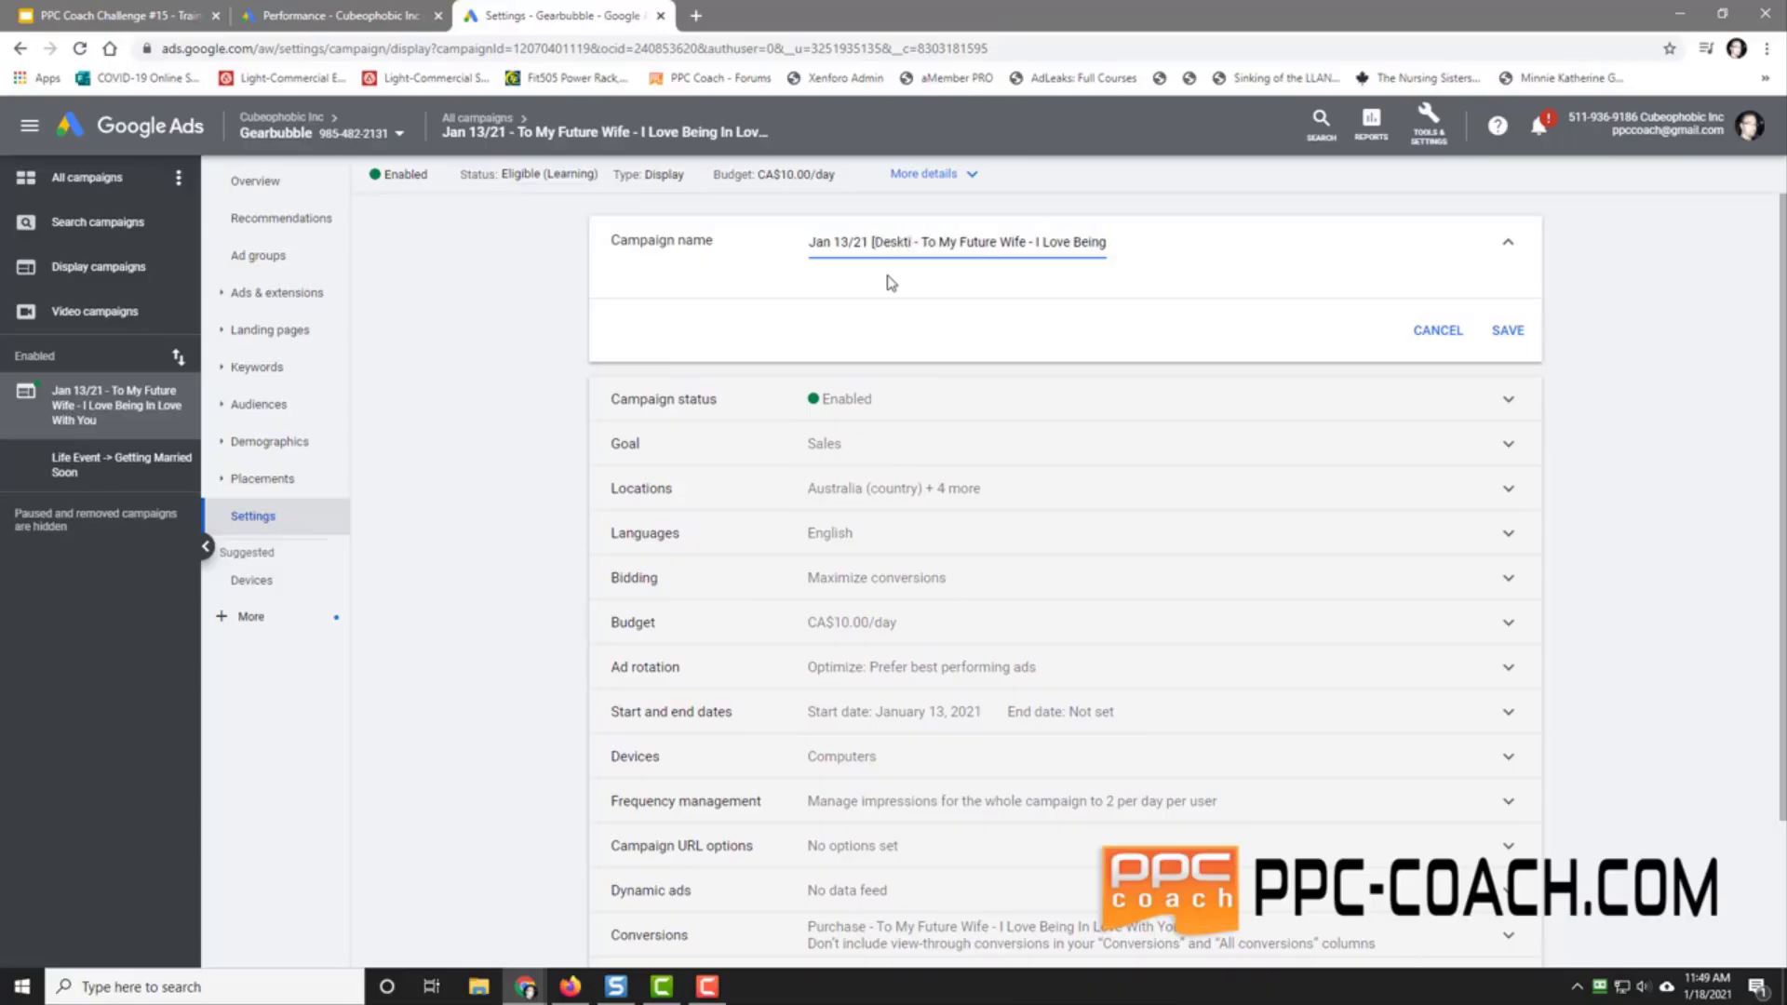
text(op Only)
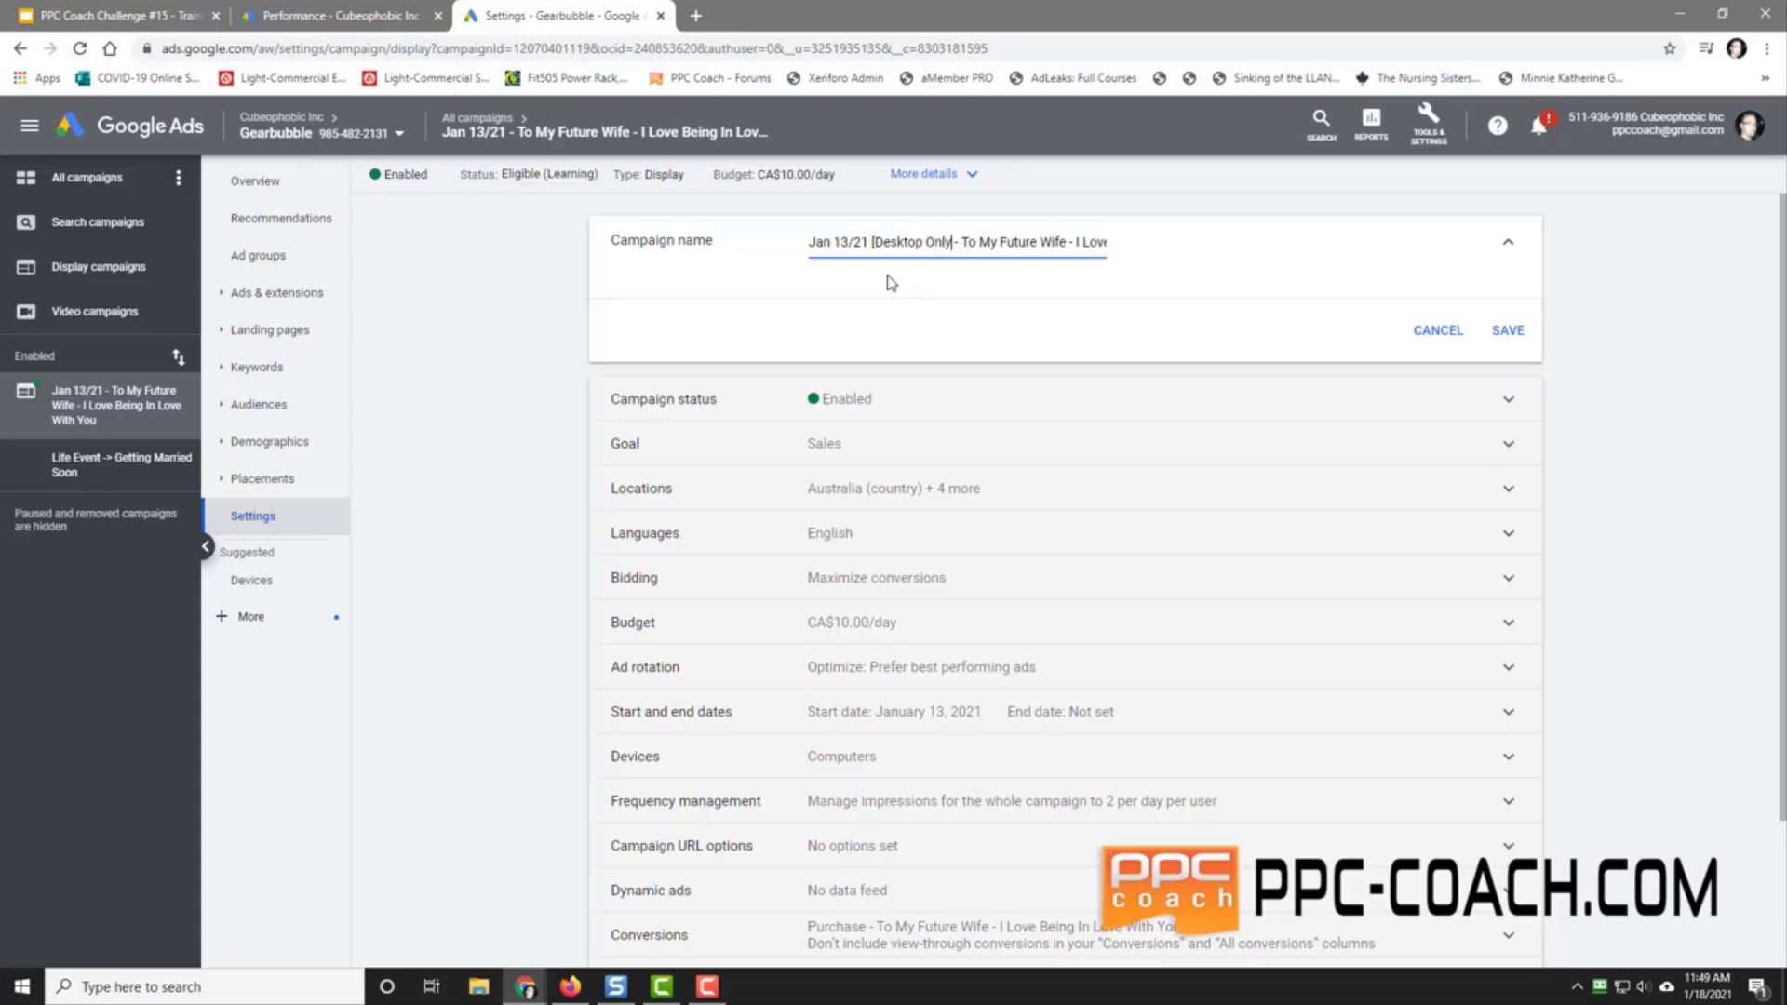
text(])
click(1507, 330)
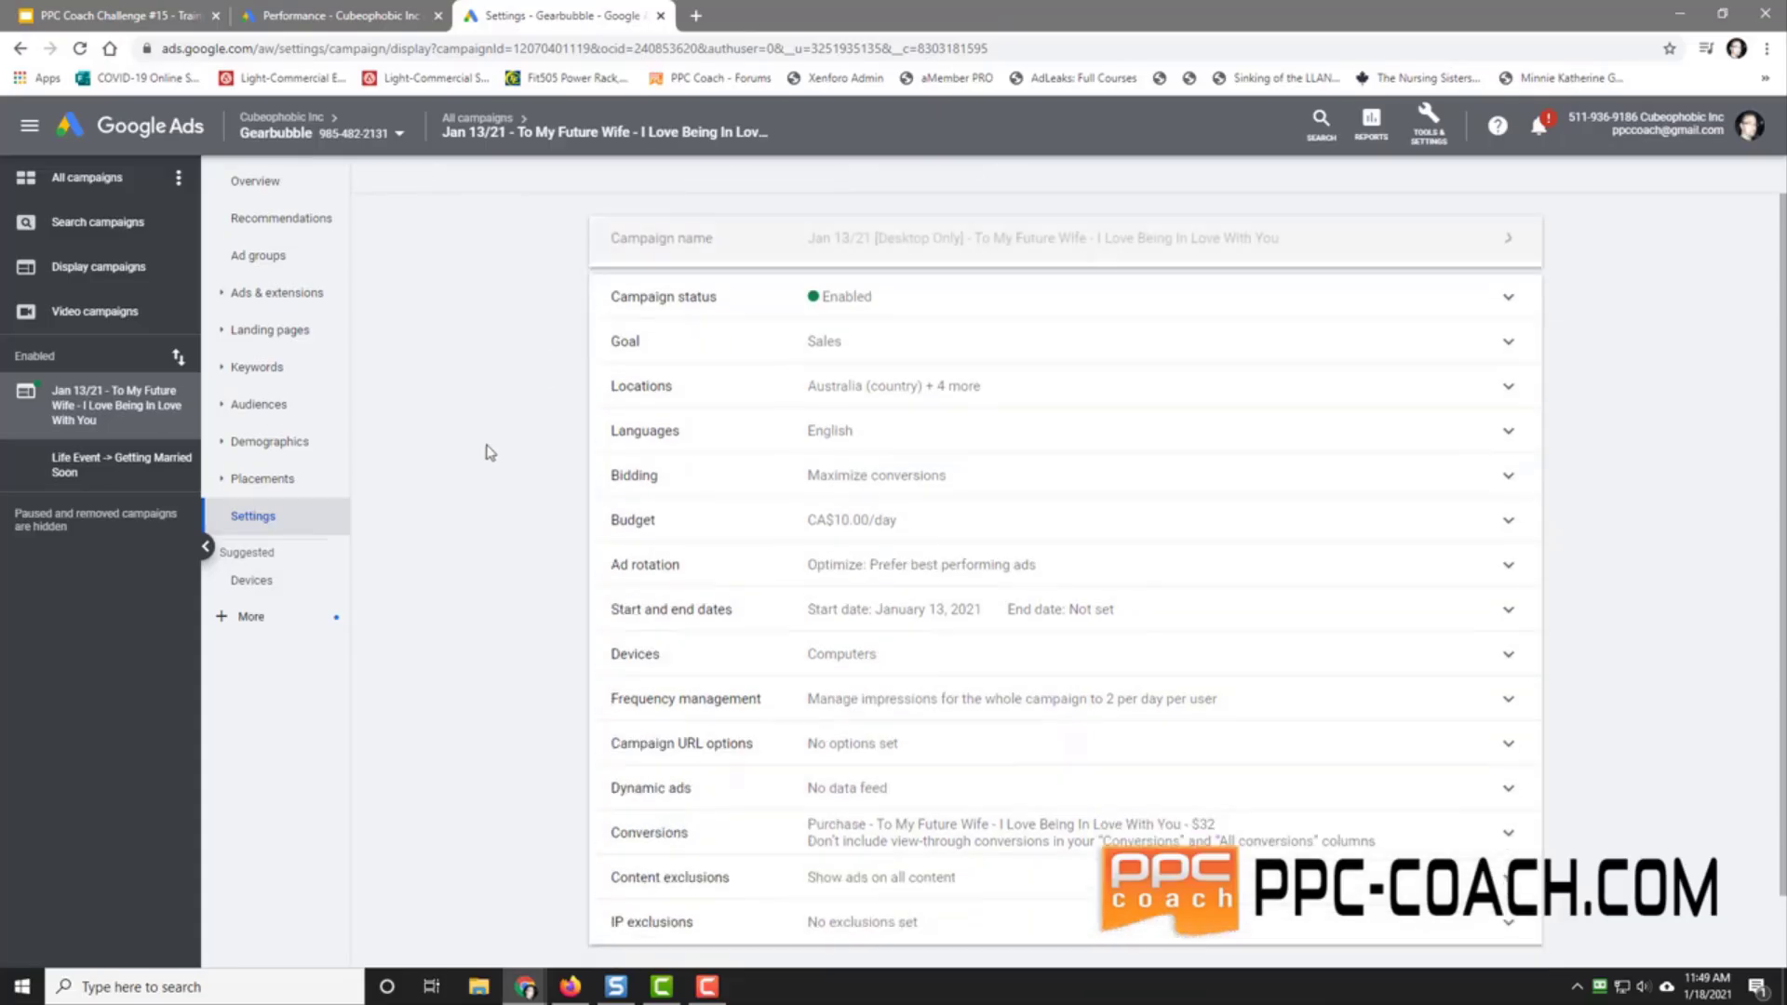
click(86, 470)
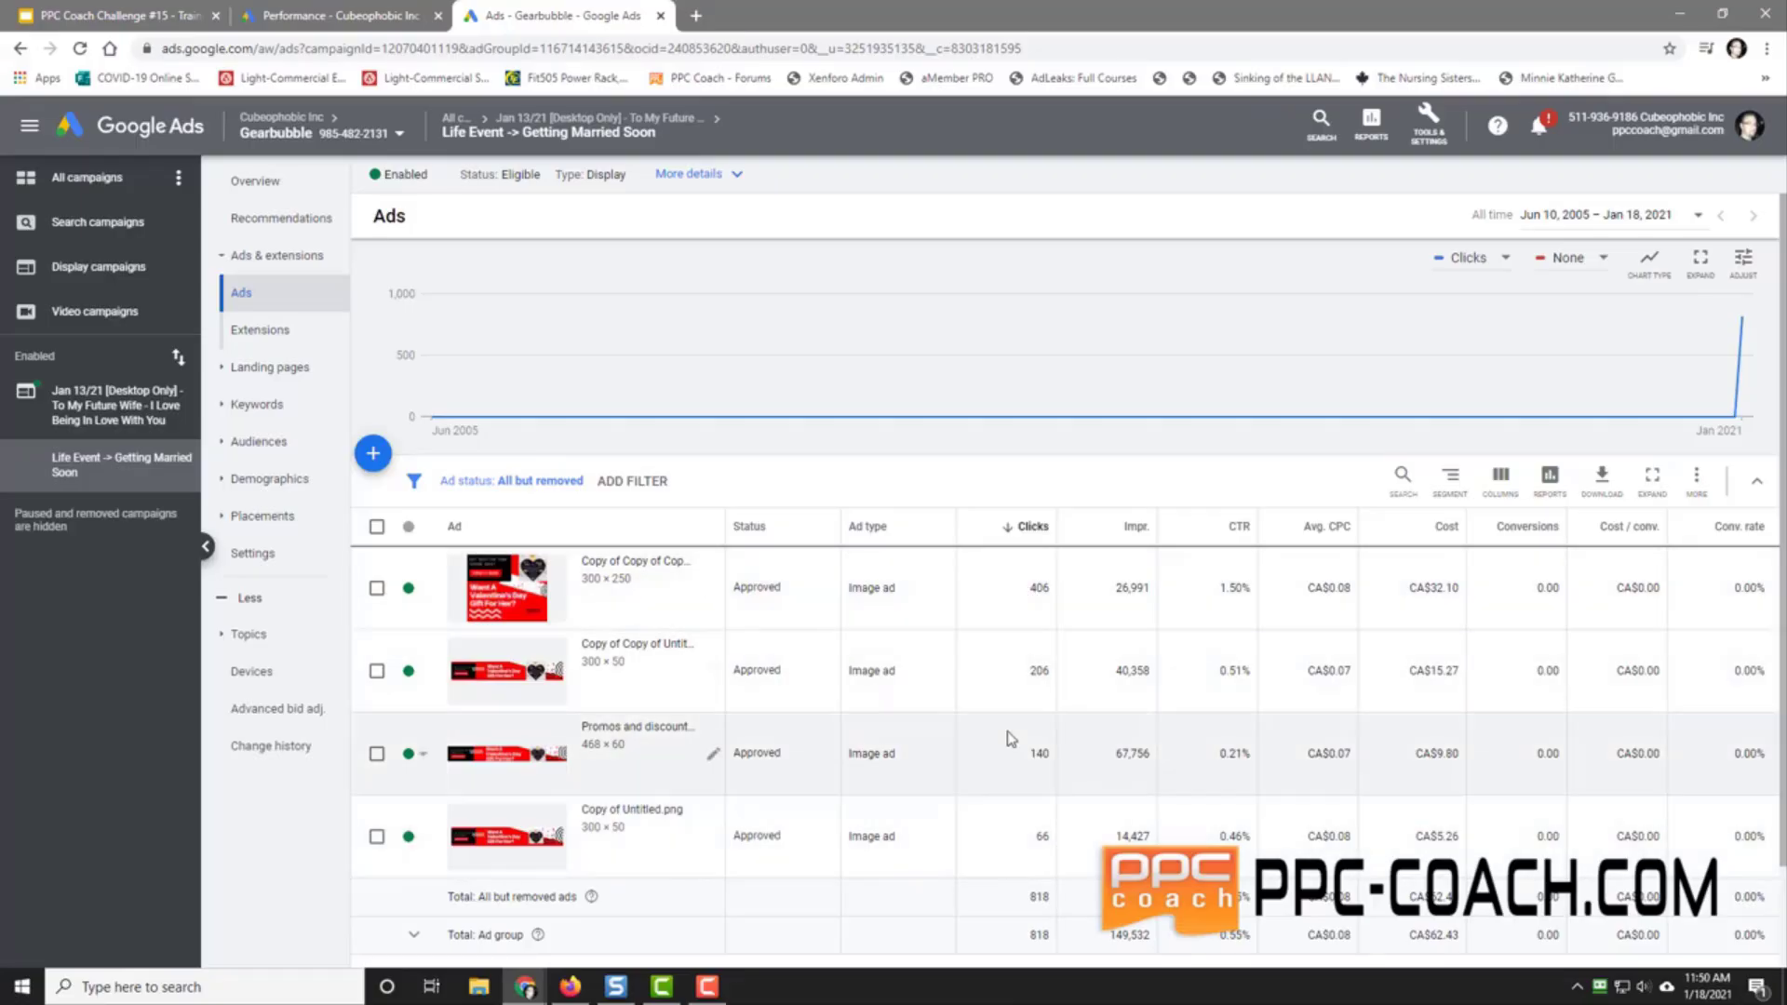
Step: Begin a responsive display ad in Getting Married Soon and open its images and logos picker
scroll(1012, 740, down, 2)
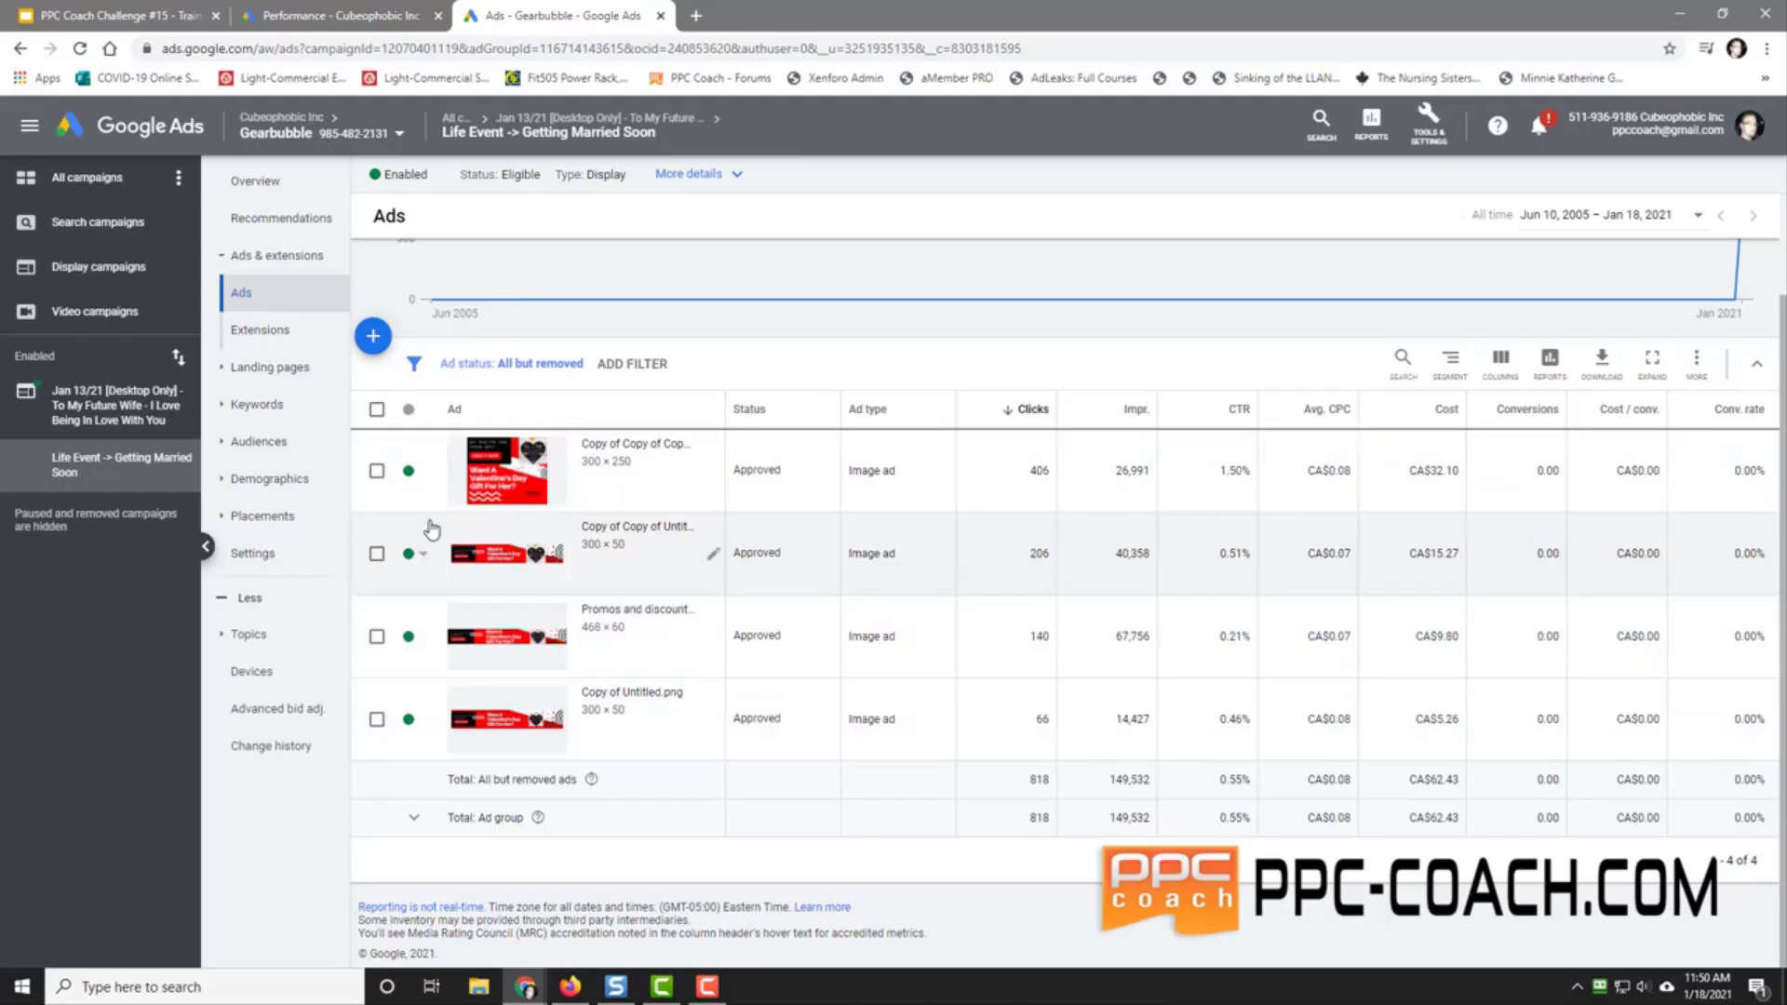
click(375, 337)
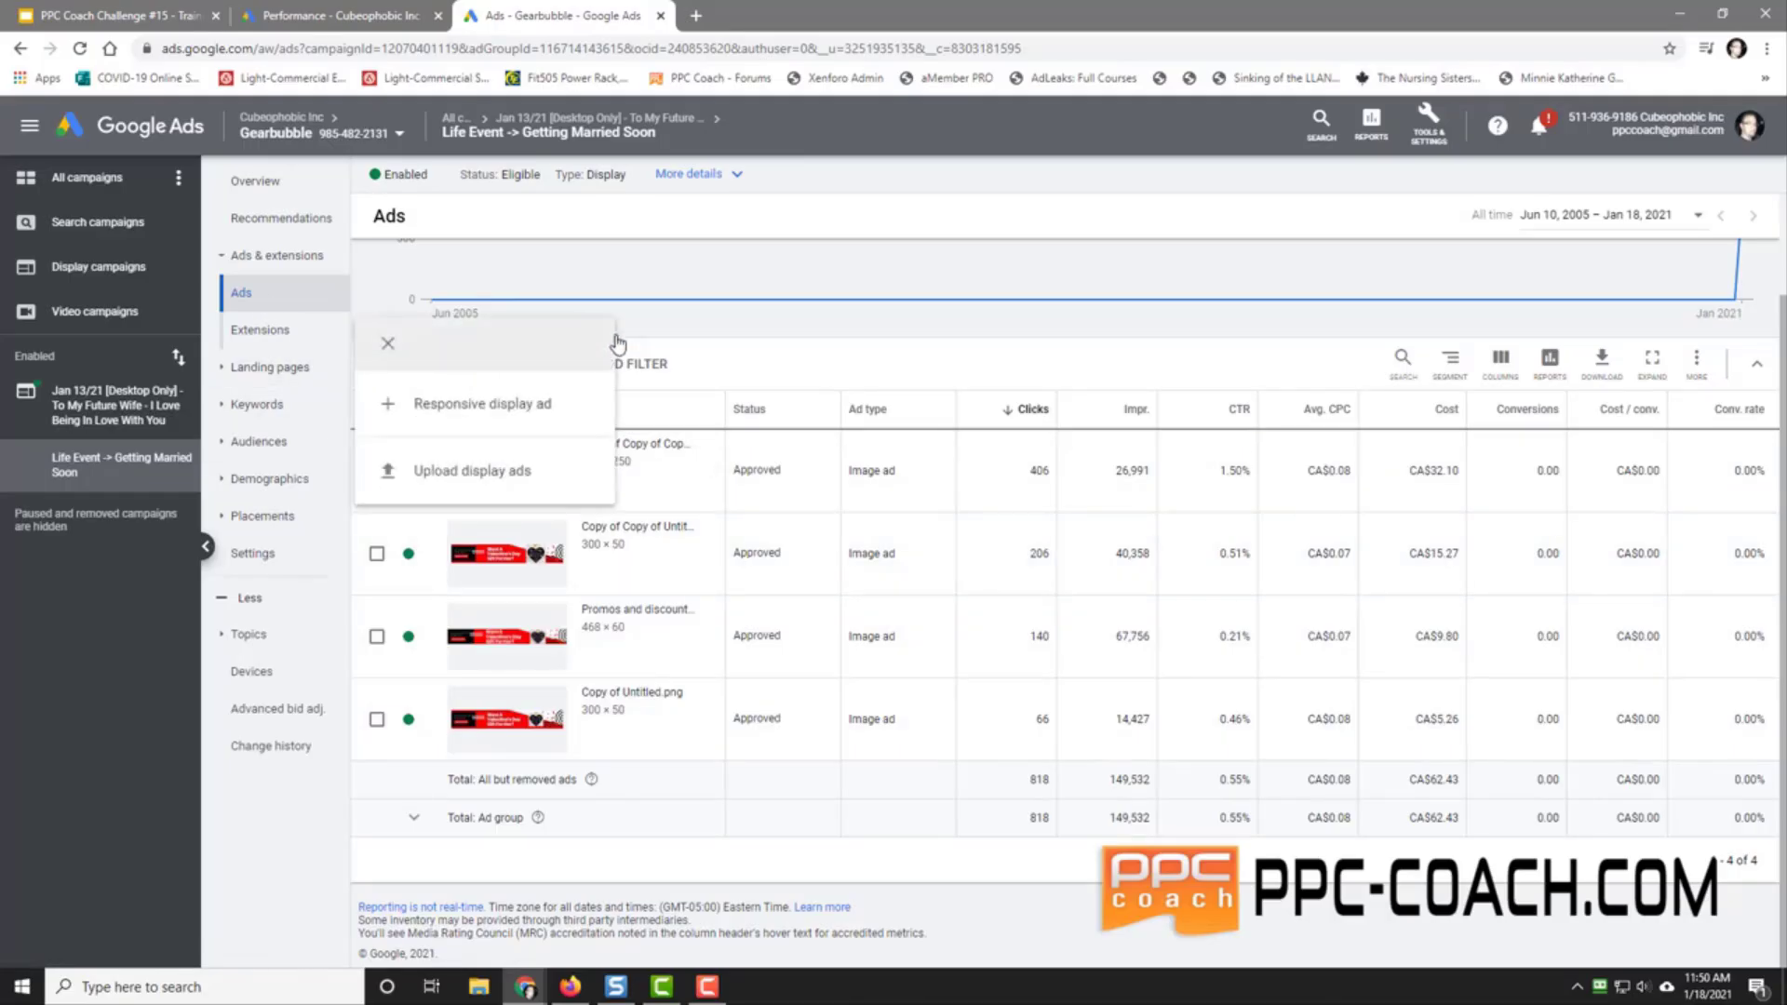
click(456, 413)
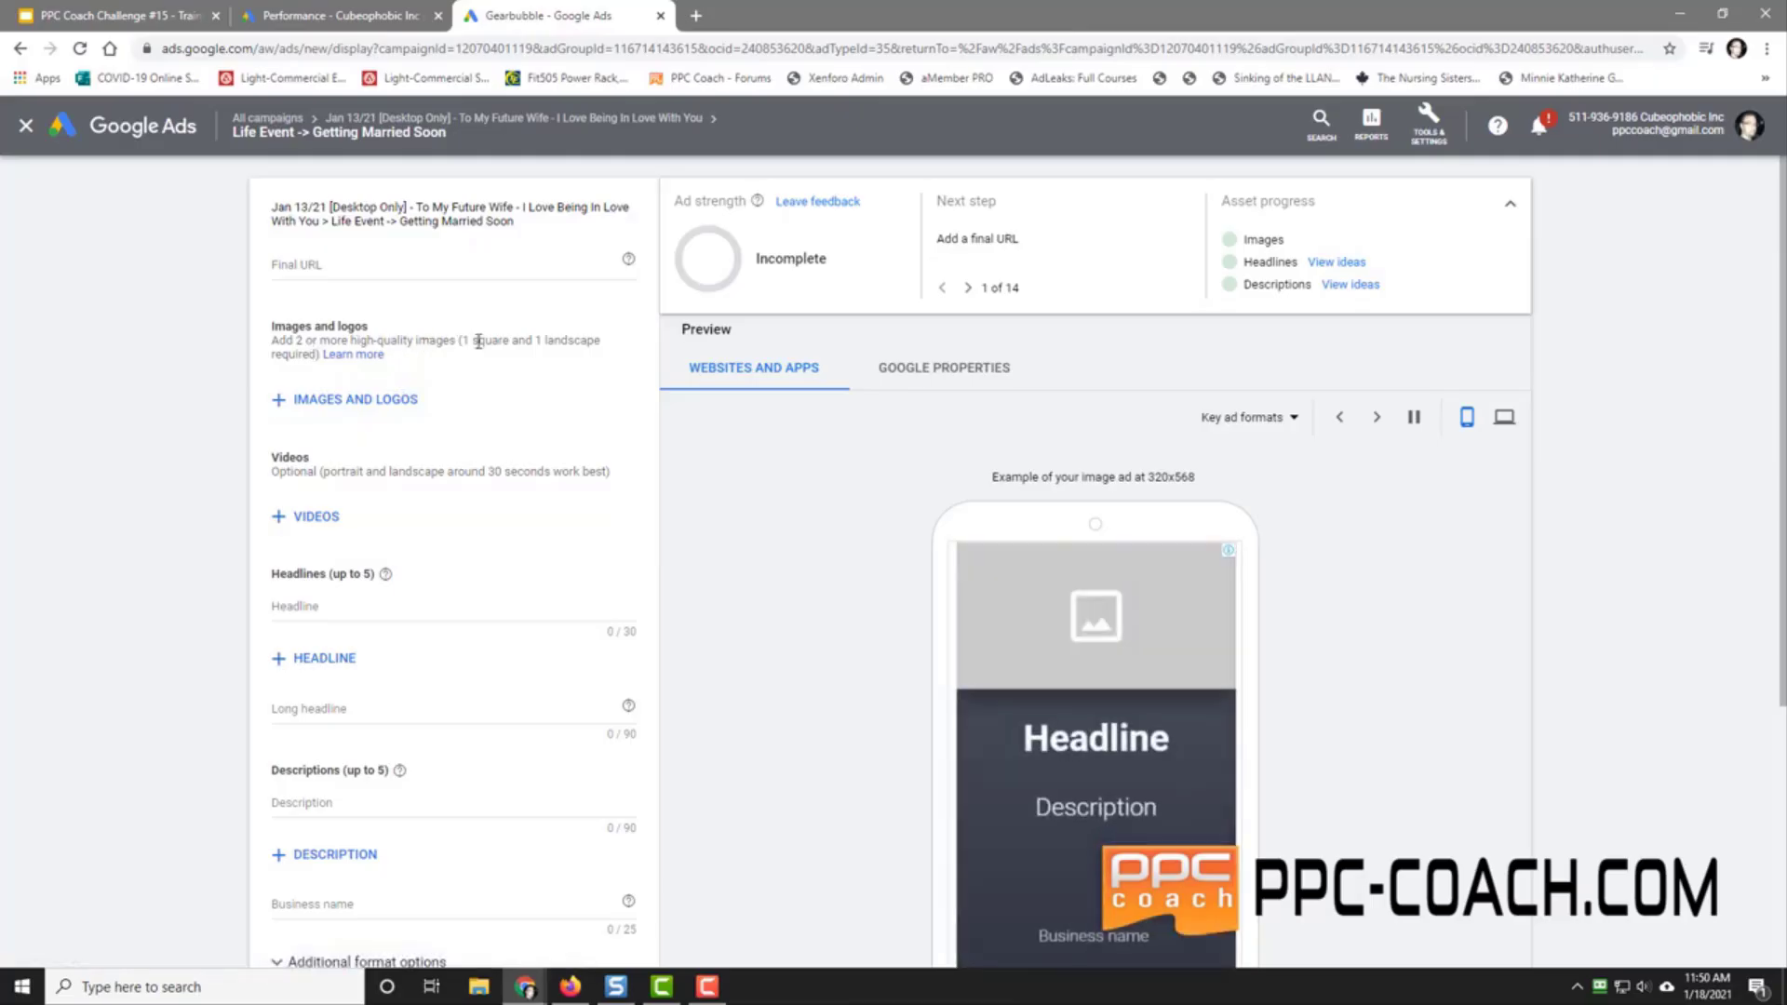
click(334, 407)
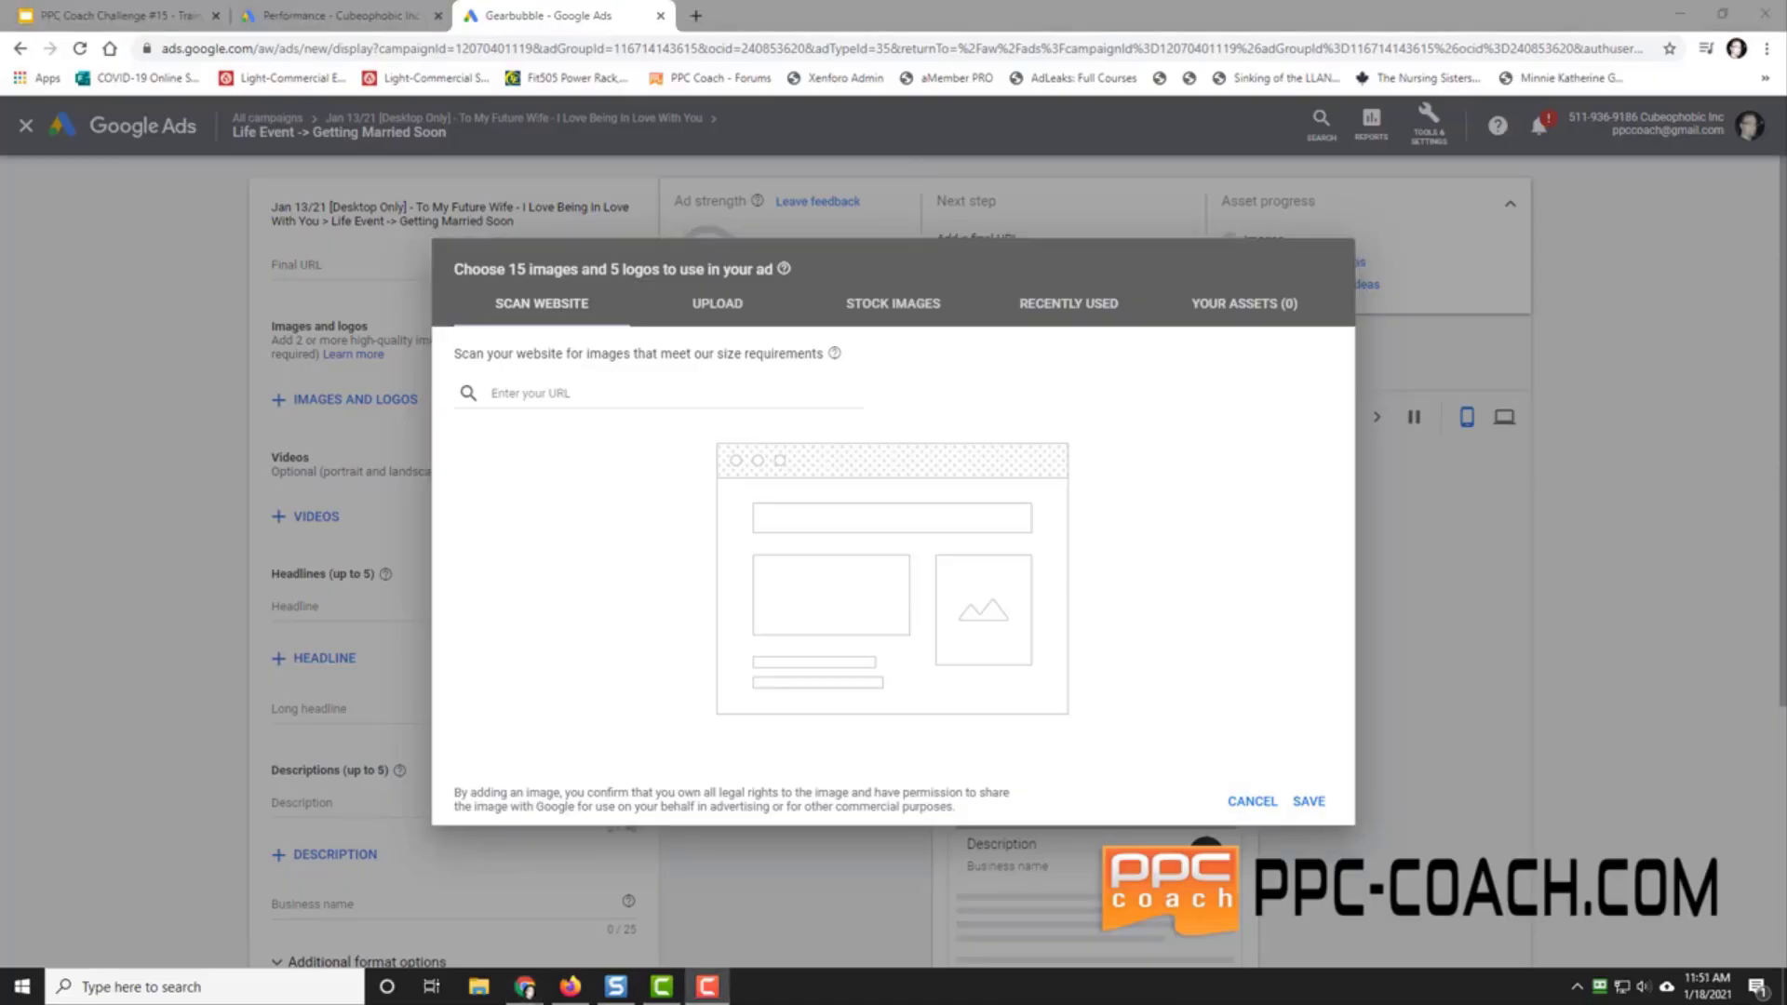
Step: Paste the gearbubble product page URL into Scan website and scan it for images
click(559, 390)
right_click(558, 391)
click(622, 537)
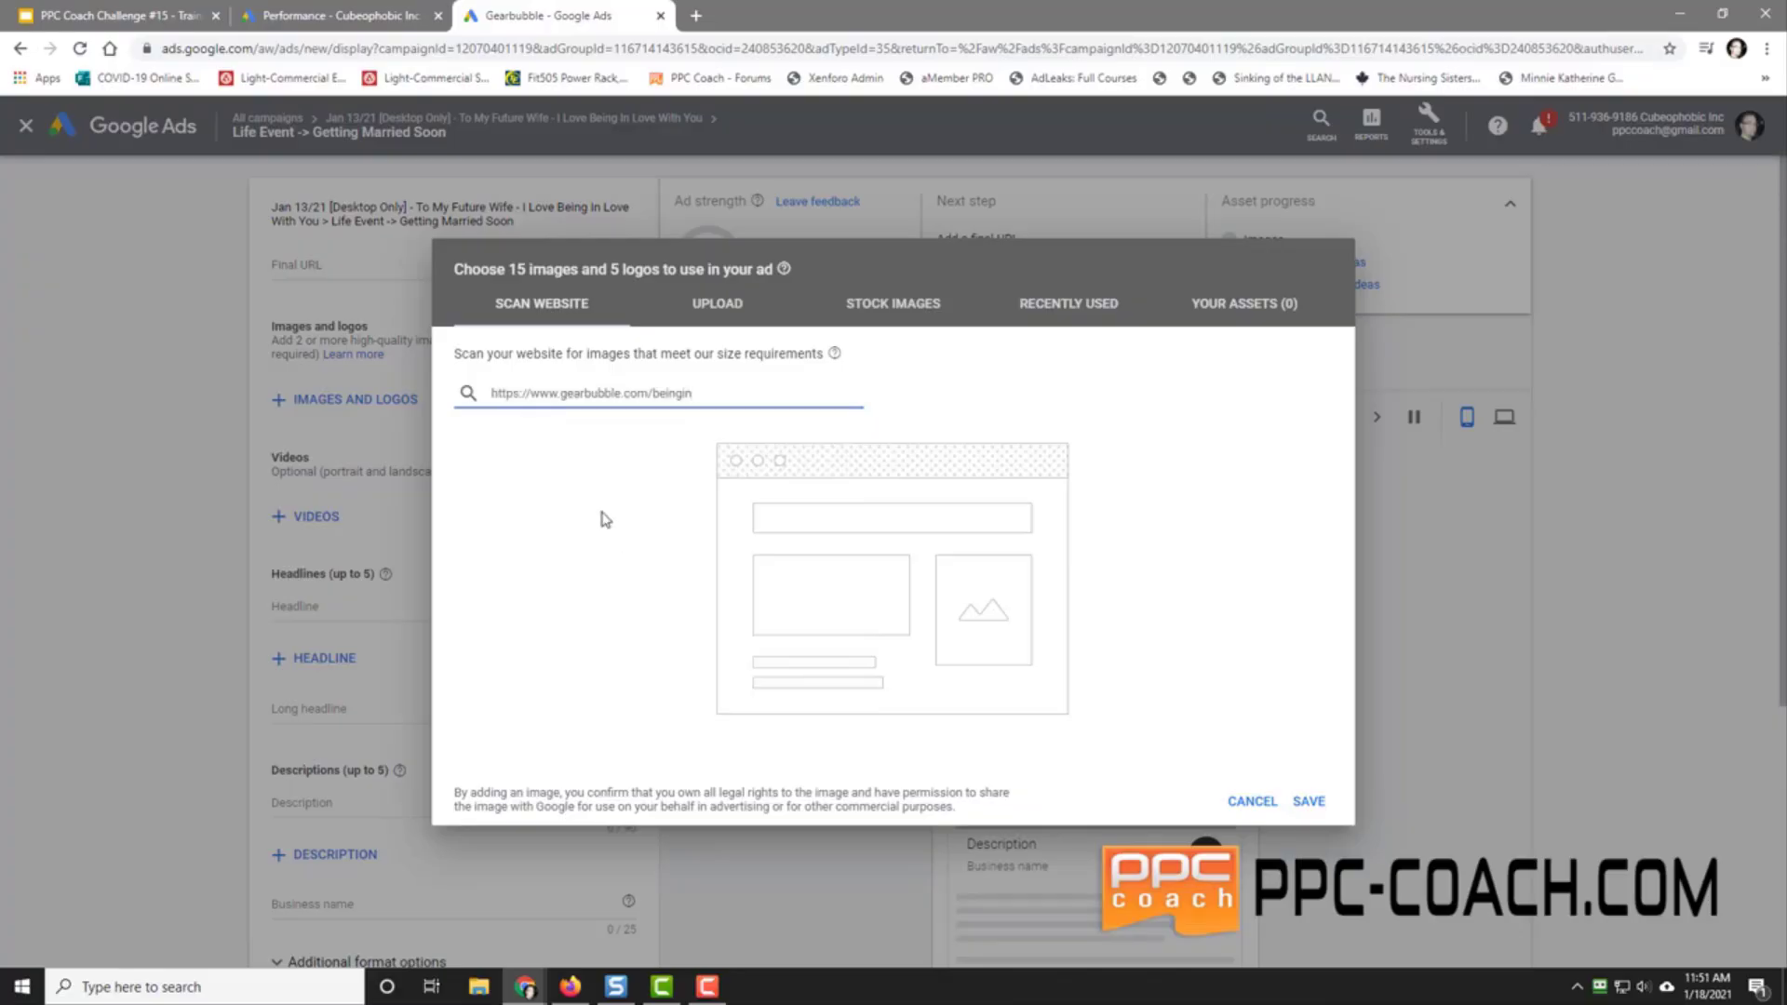
key(Return)
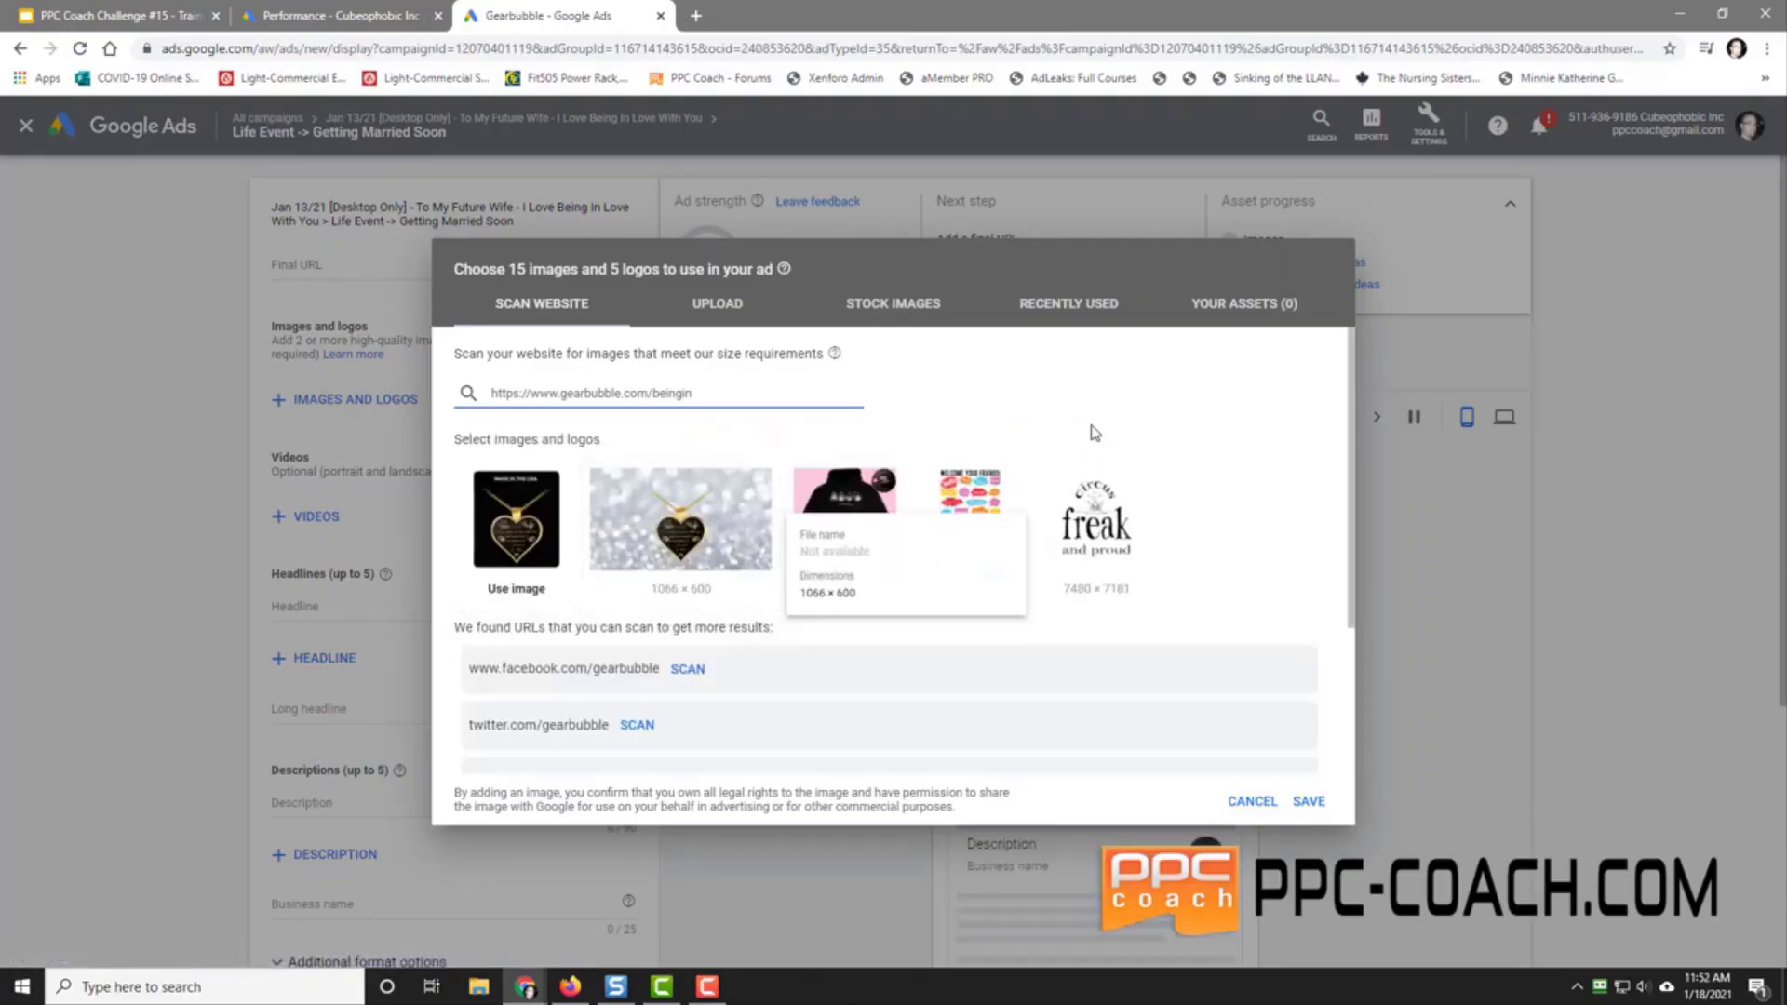
Step: Try landscape and square crops on the two scanned heart-necklace images
click(504, 508)
mouse_move(706, 549)
mouse_down()
mouse_move(705, 609)
mouse_move(719, 533)
mouse_up()
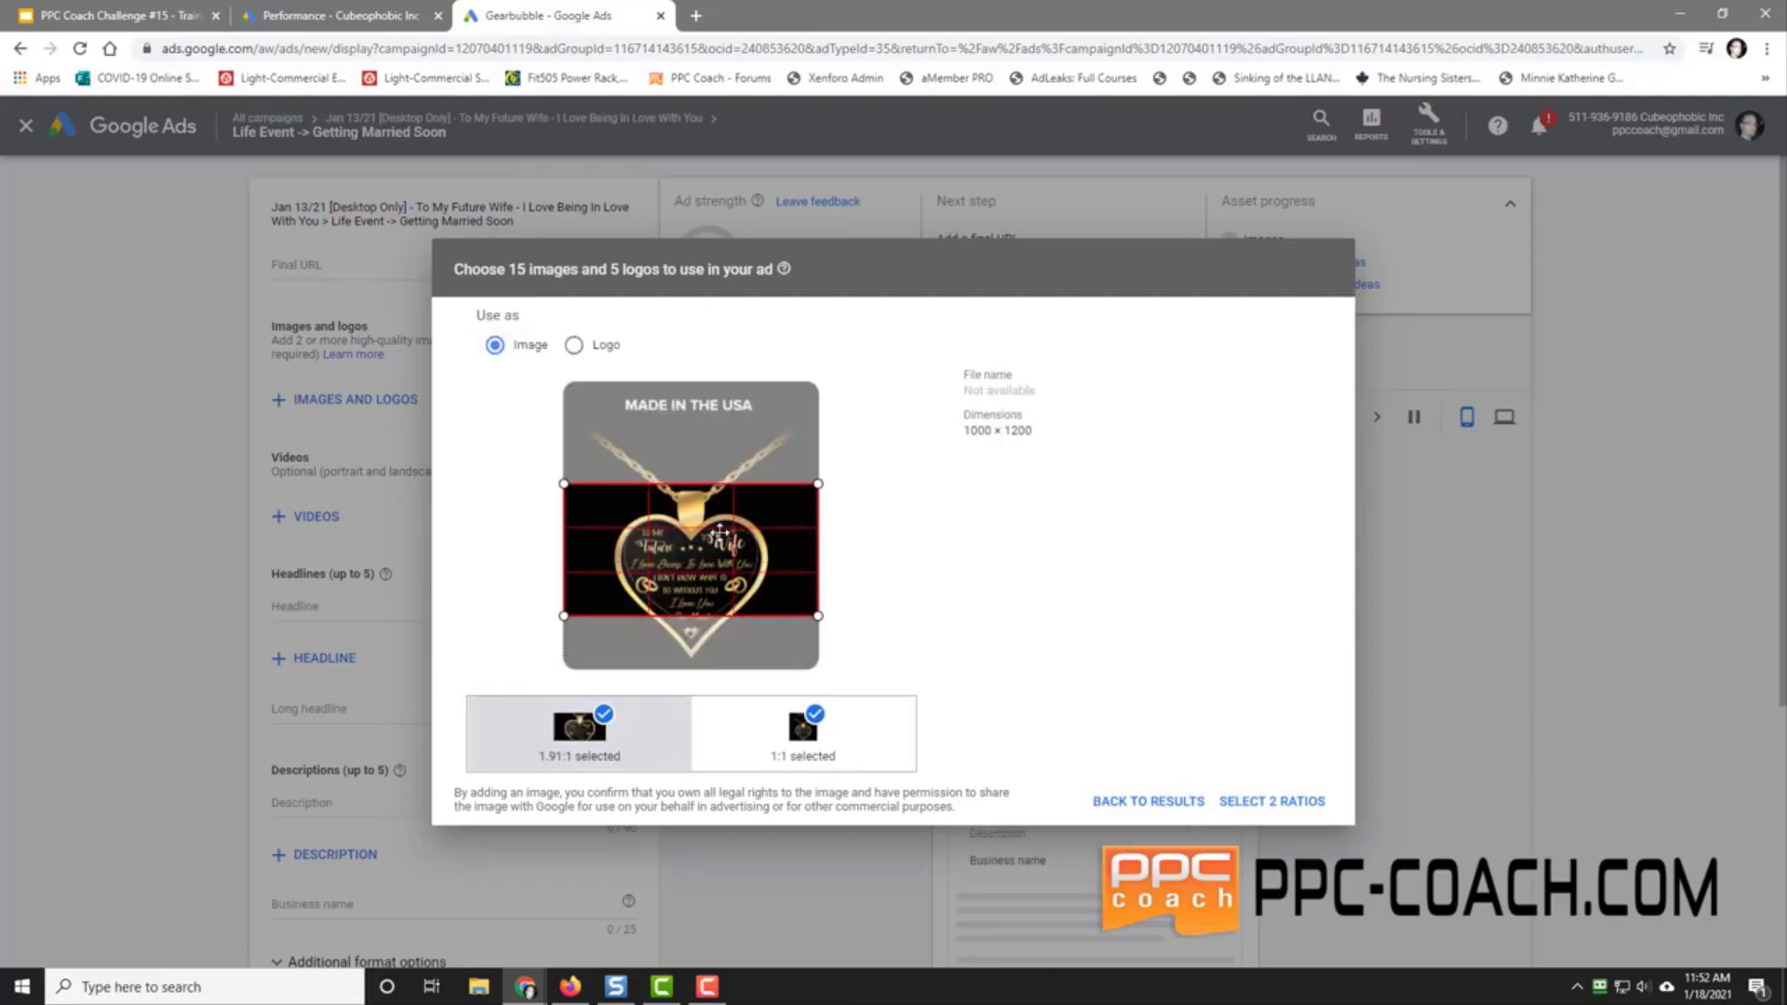
click(802, 735)
drag(704, 522, 707, 540)
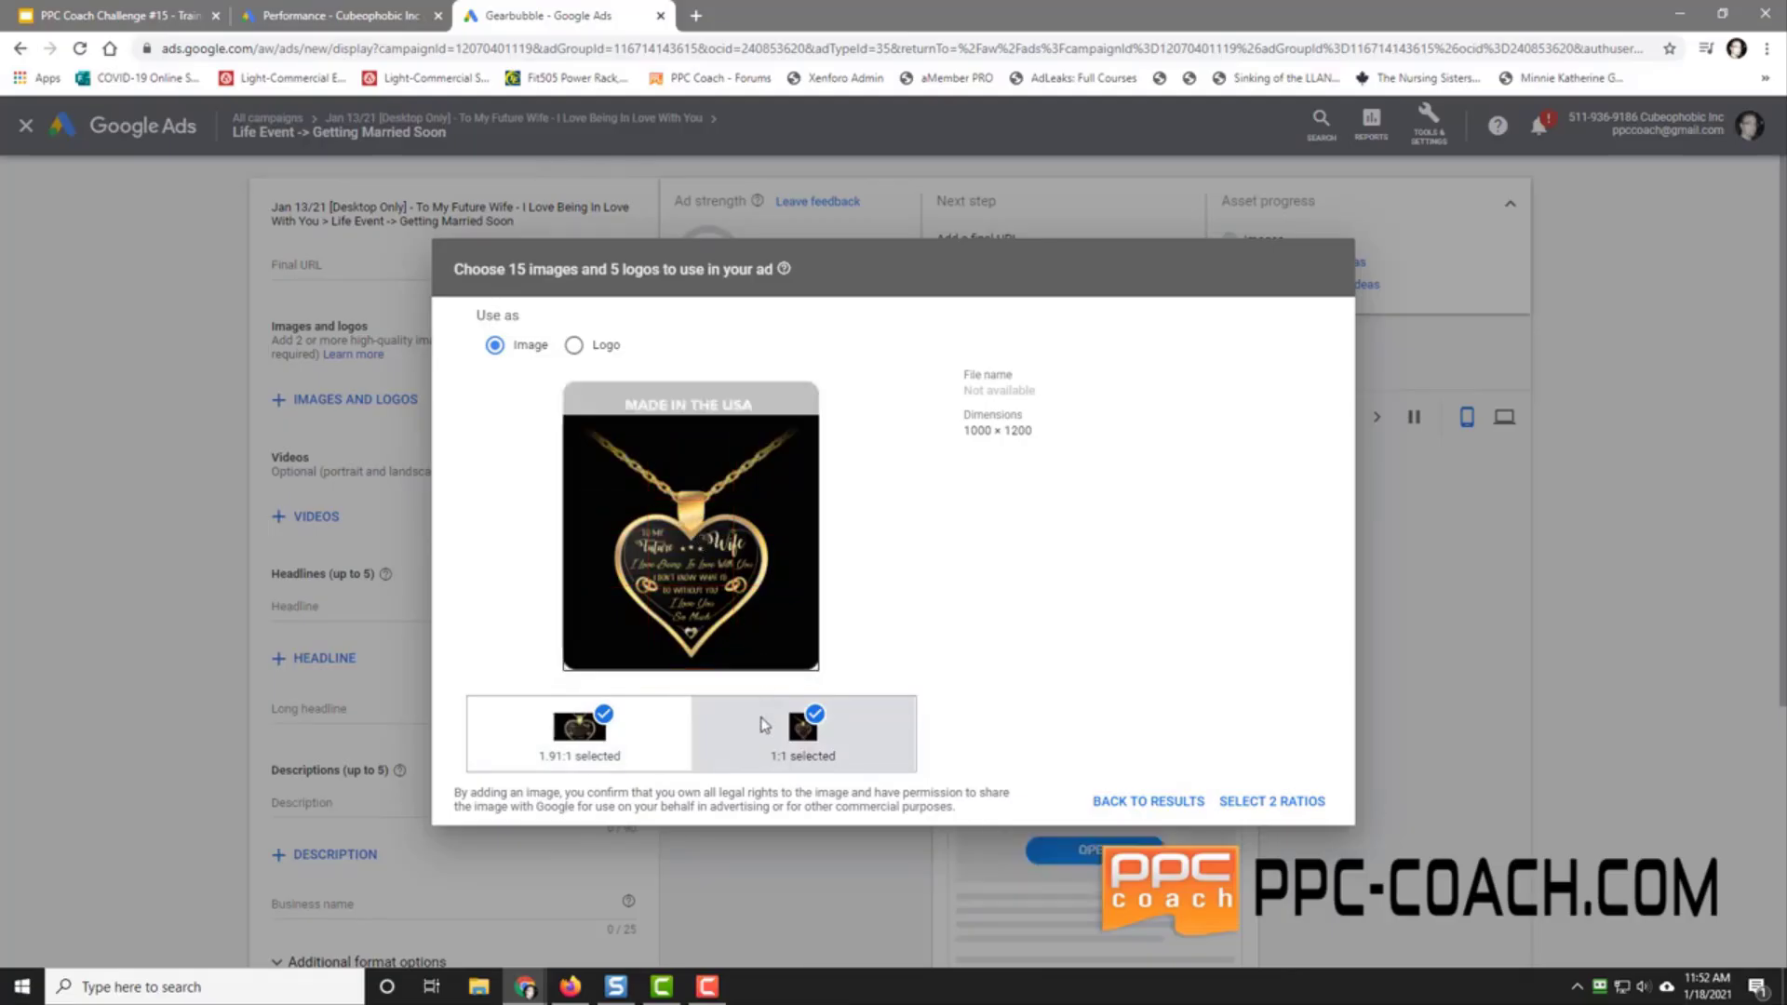
click(573, 346)
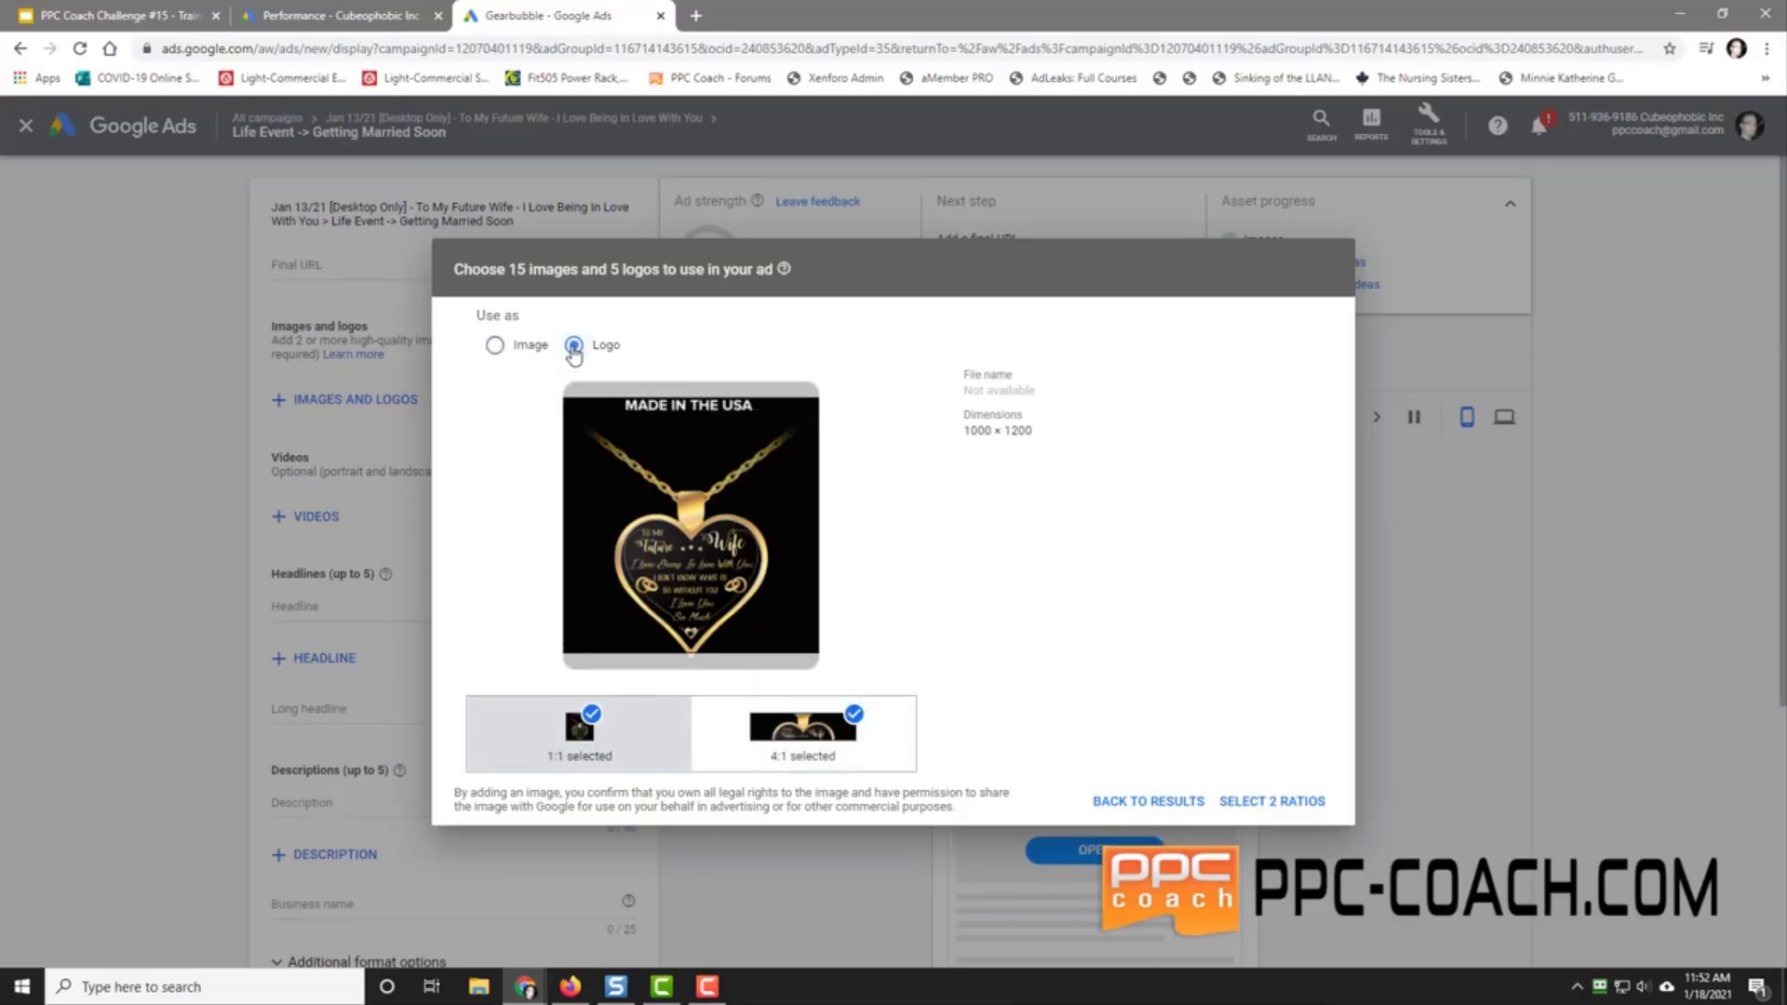
click(496, 346)
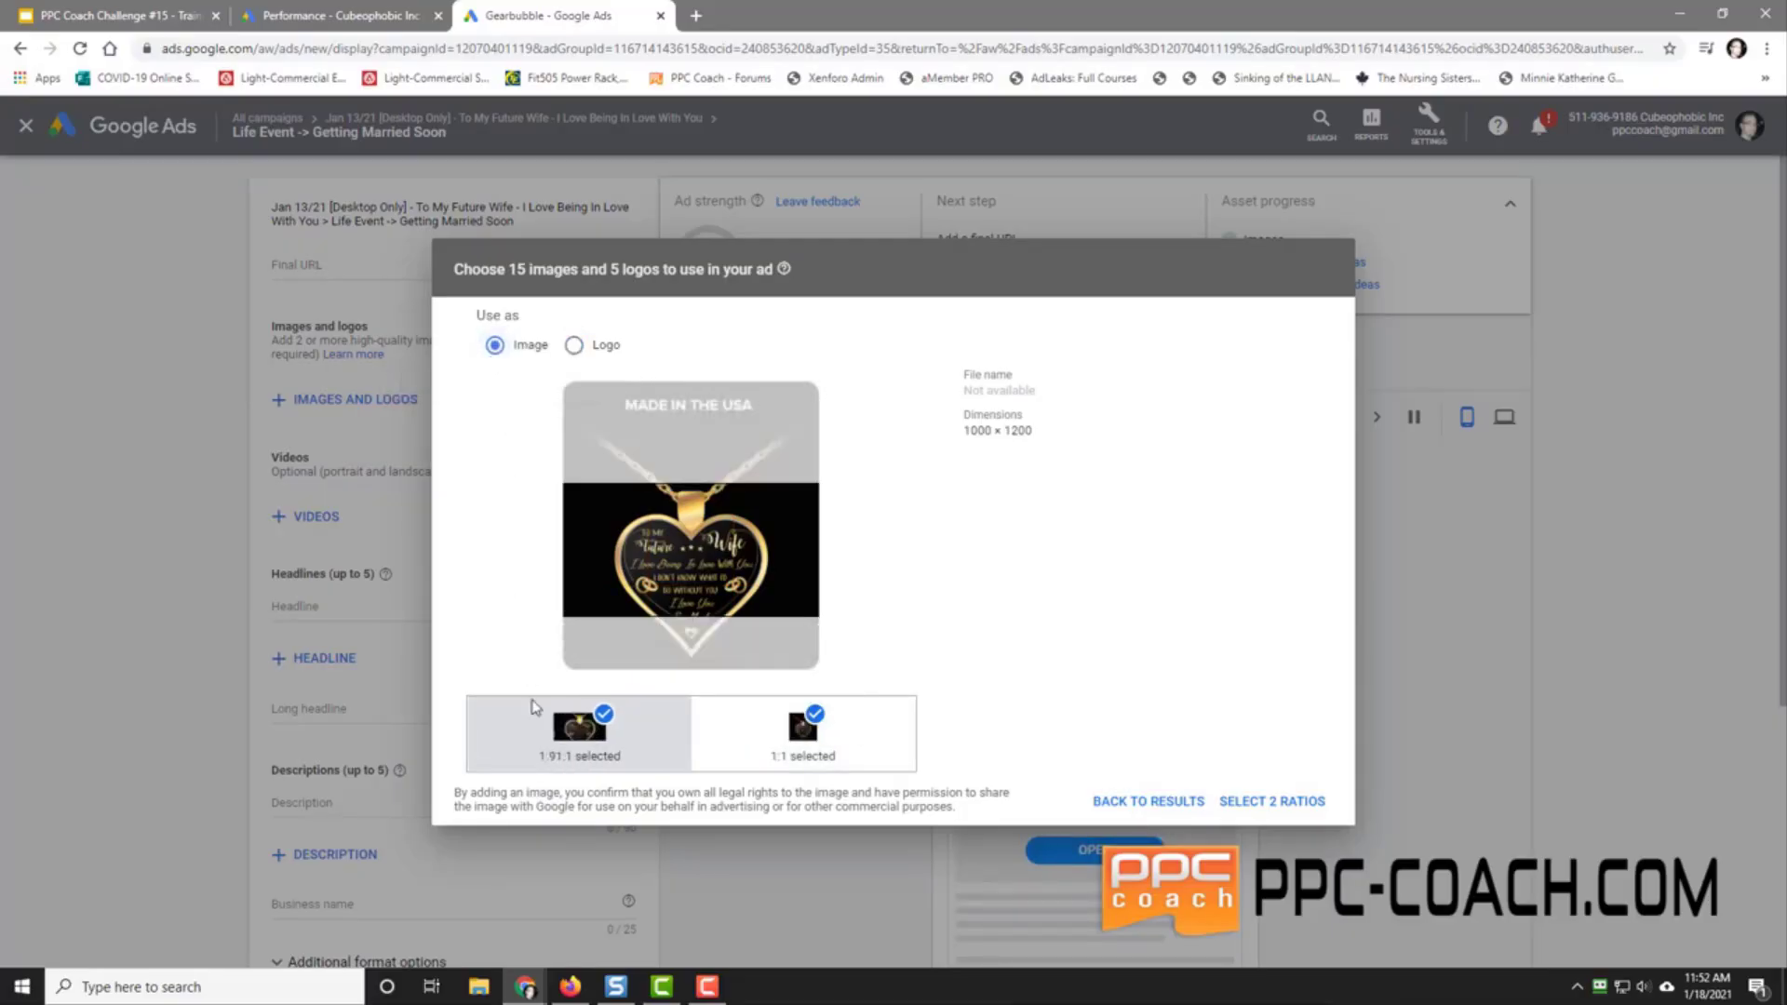
click(566, 735)
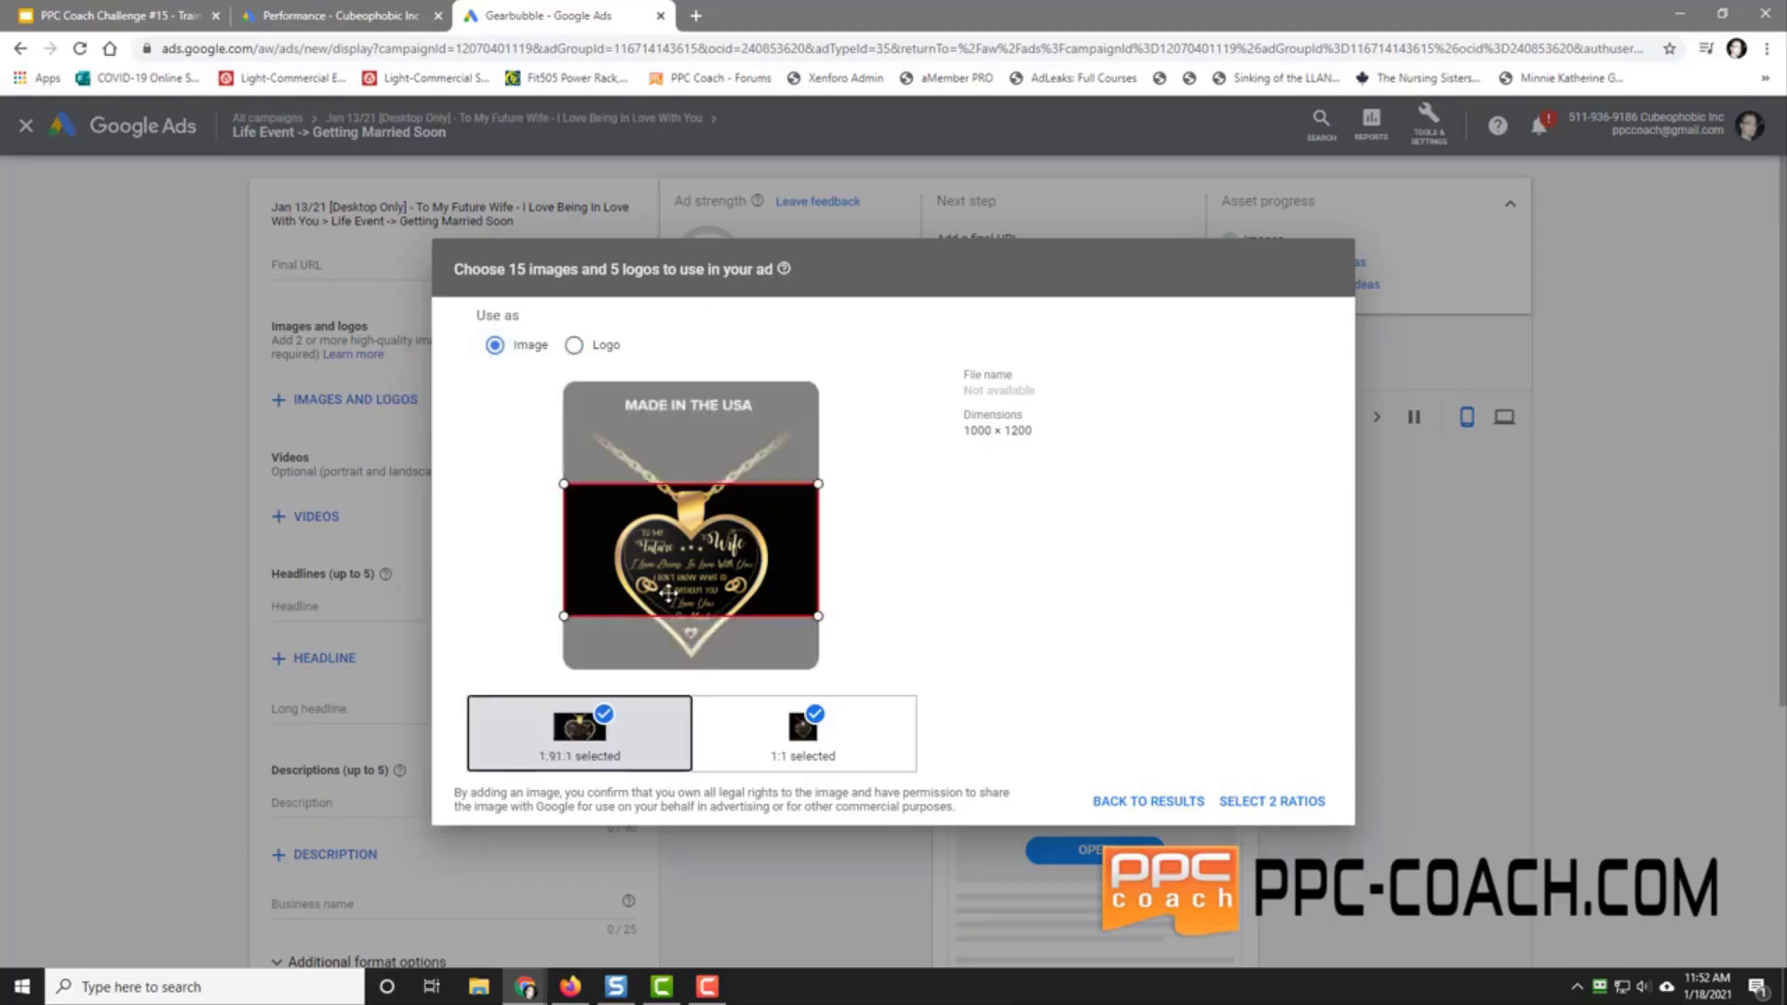
drag(665, 599, 688, 568)
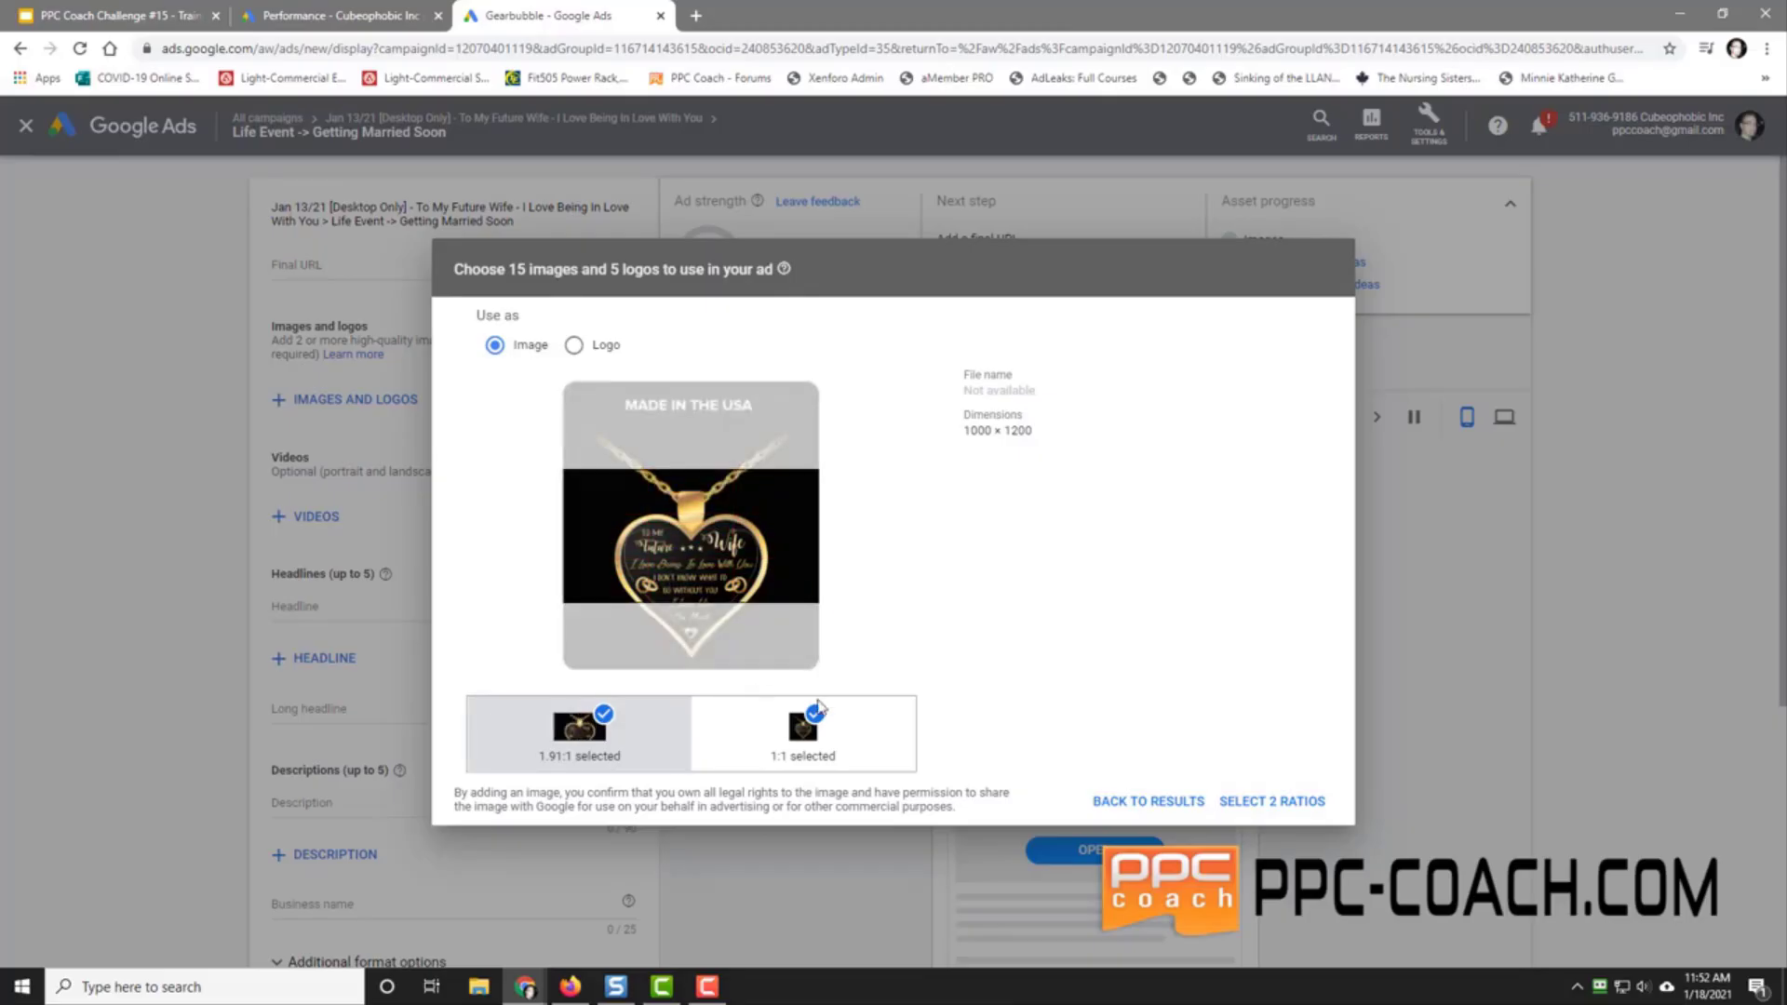
click(1139, 802)
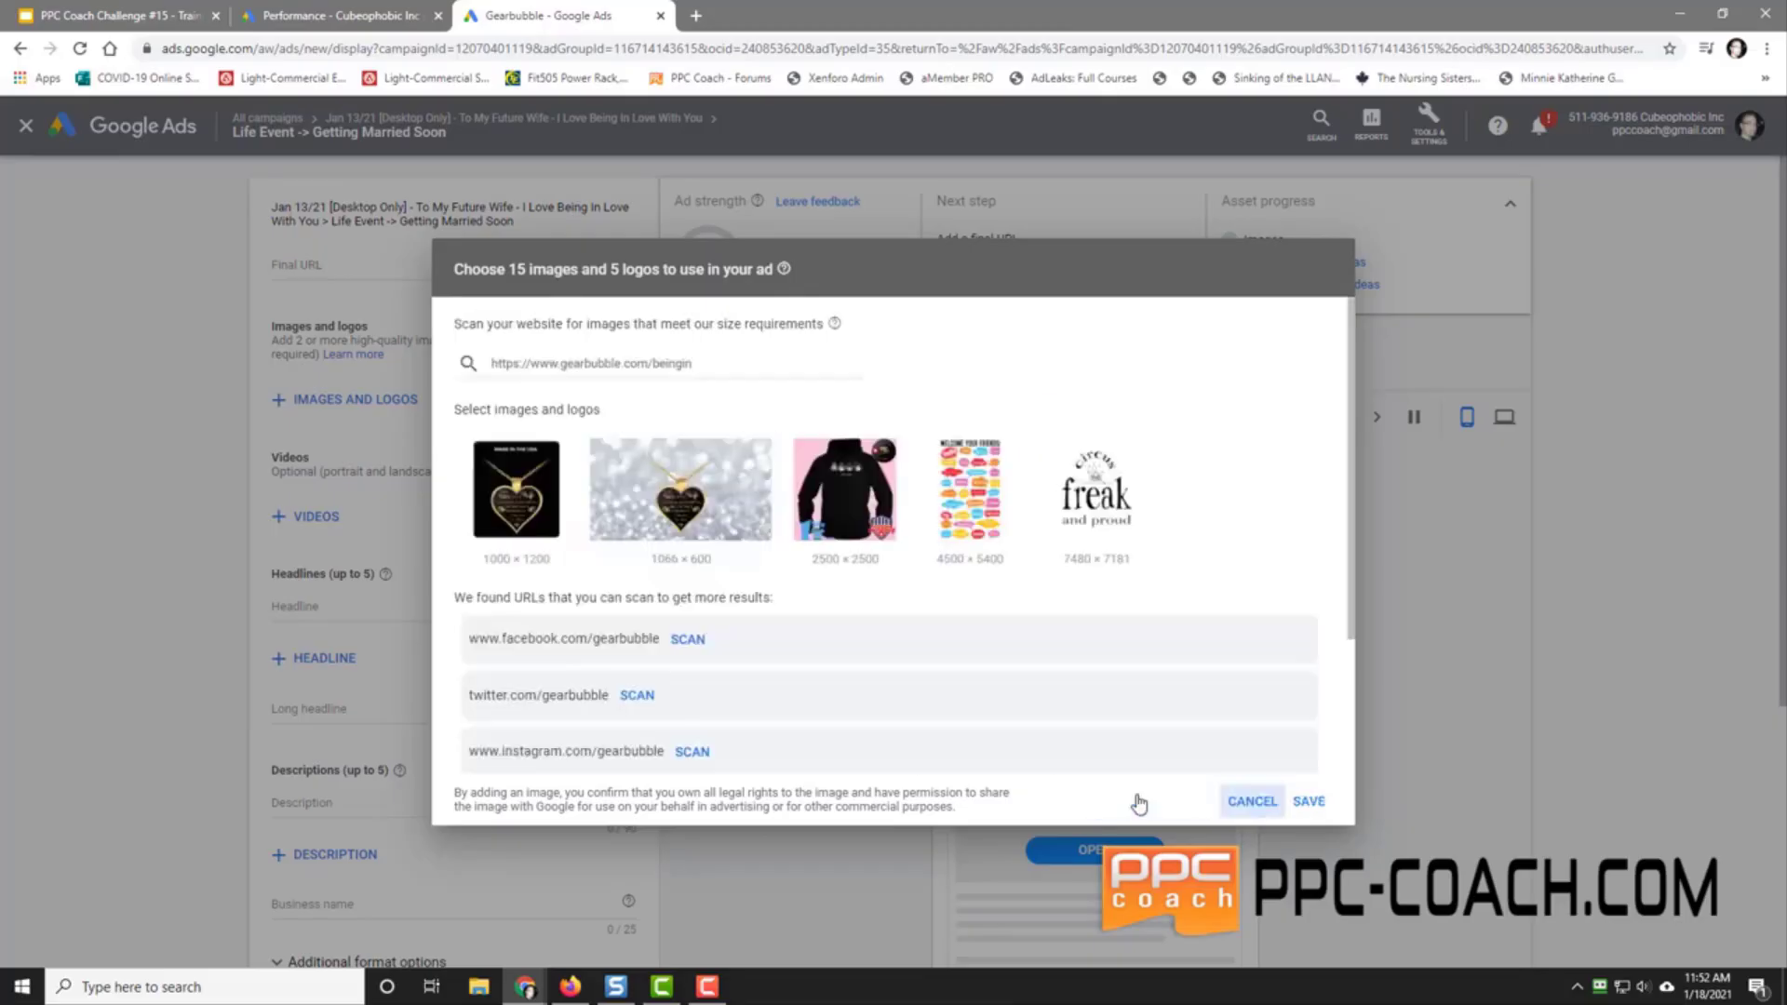
click(673, 527)
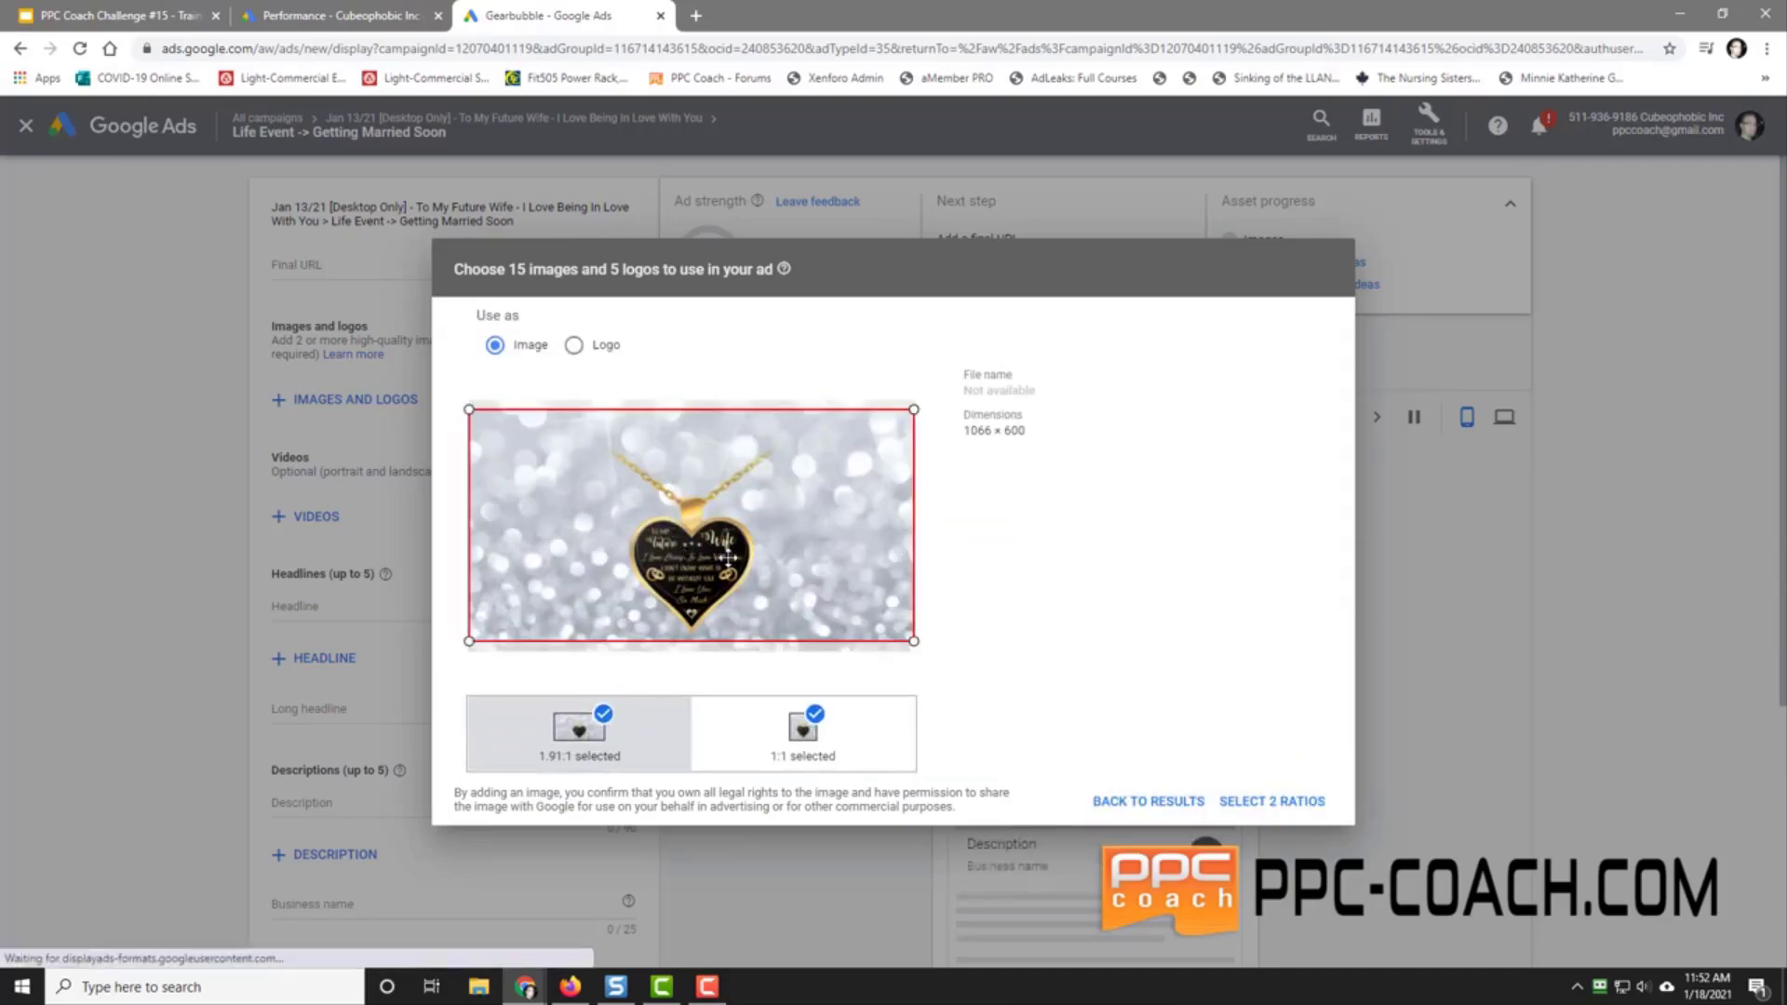
drag(728, 561, 730, 596)
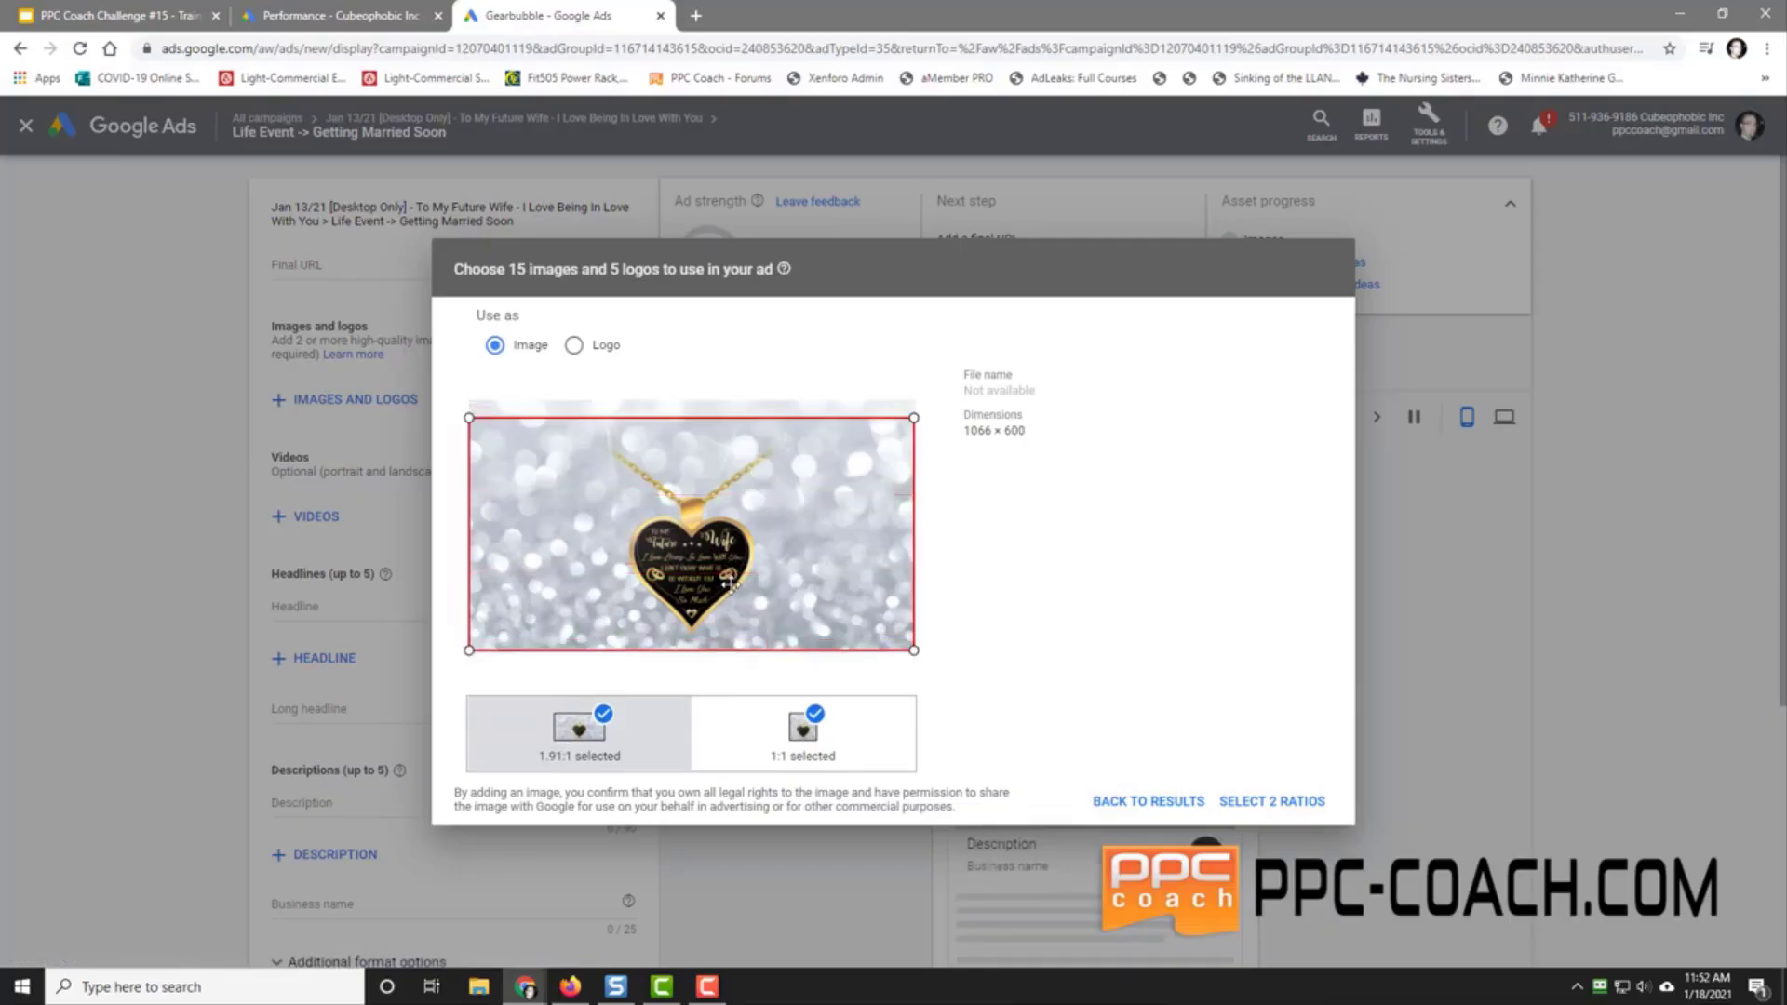
click(1164, 803)
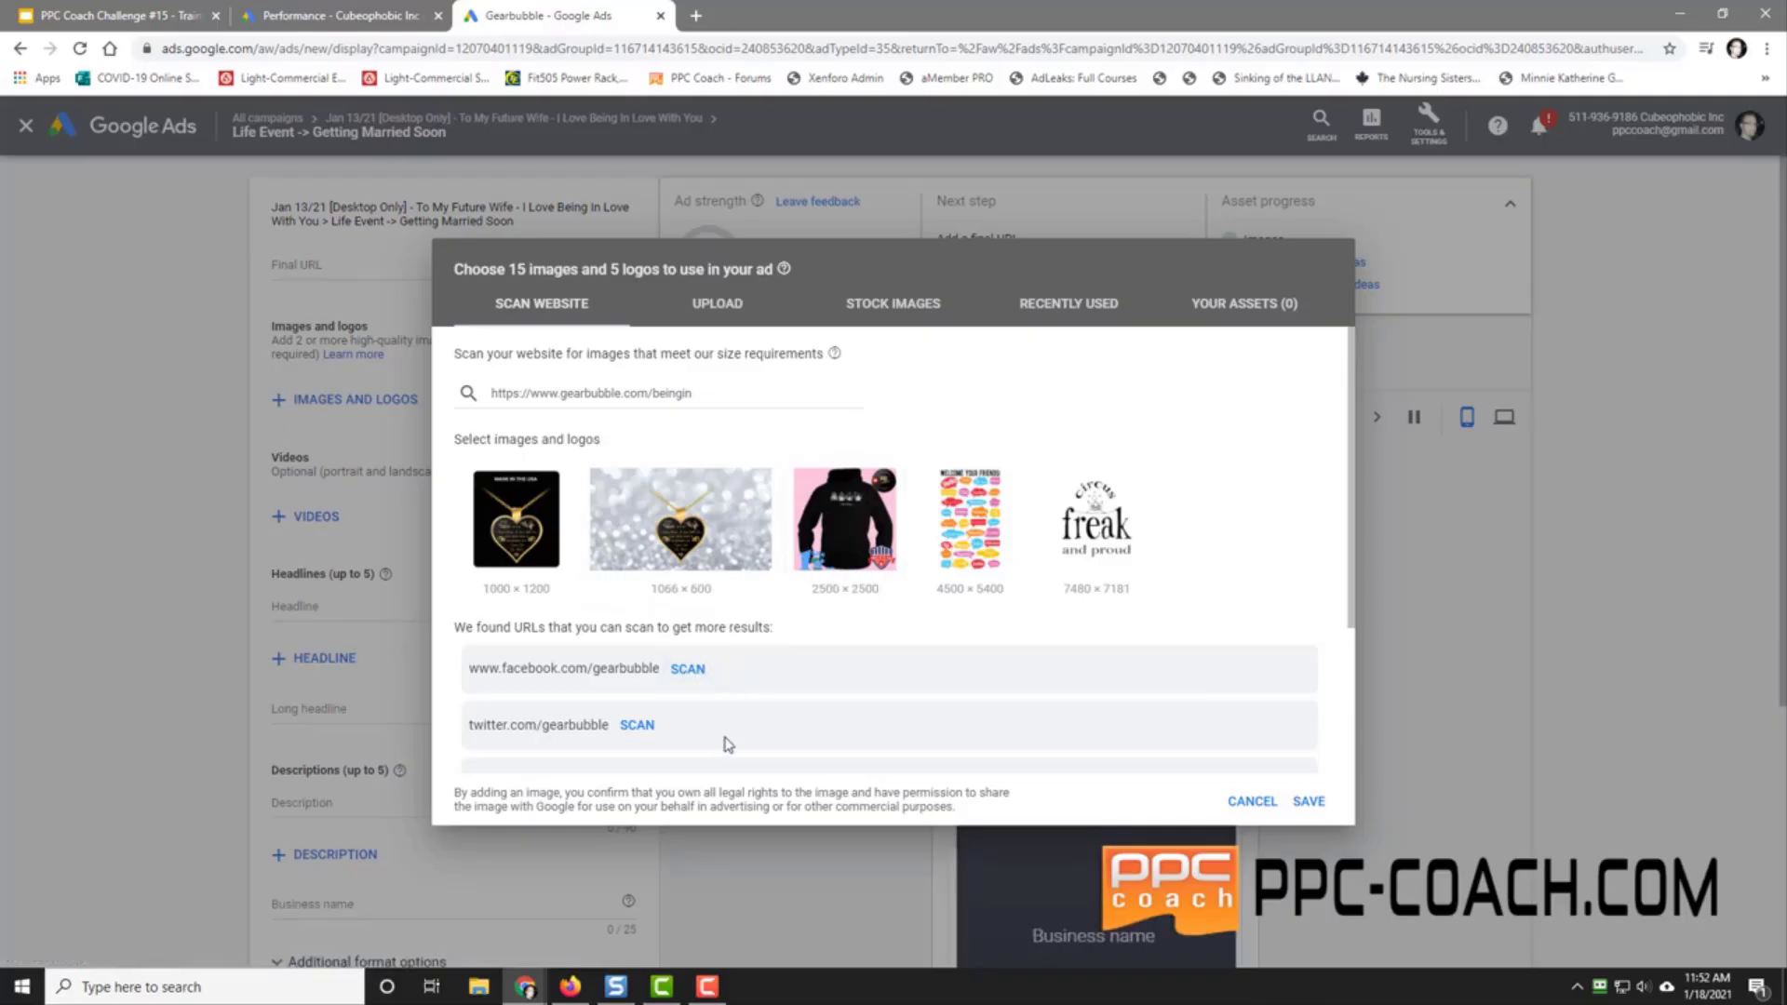
Step: Keep the first heart image cropped at 1:1 and the second at 1.91:1
scroll(847, 740, down, 3)
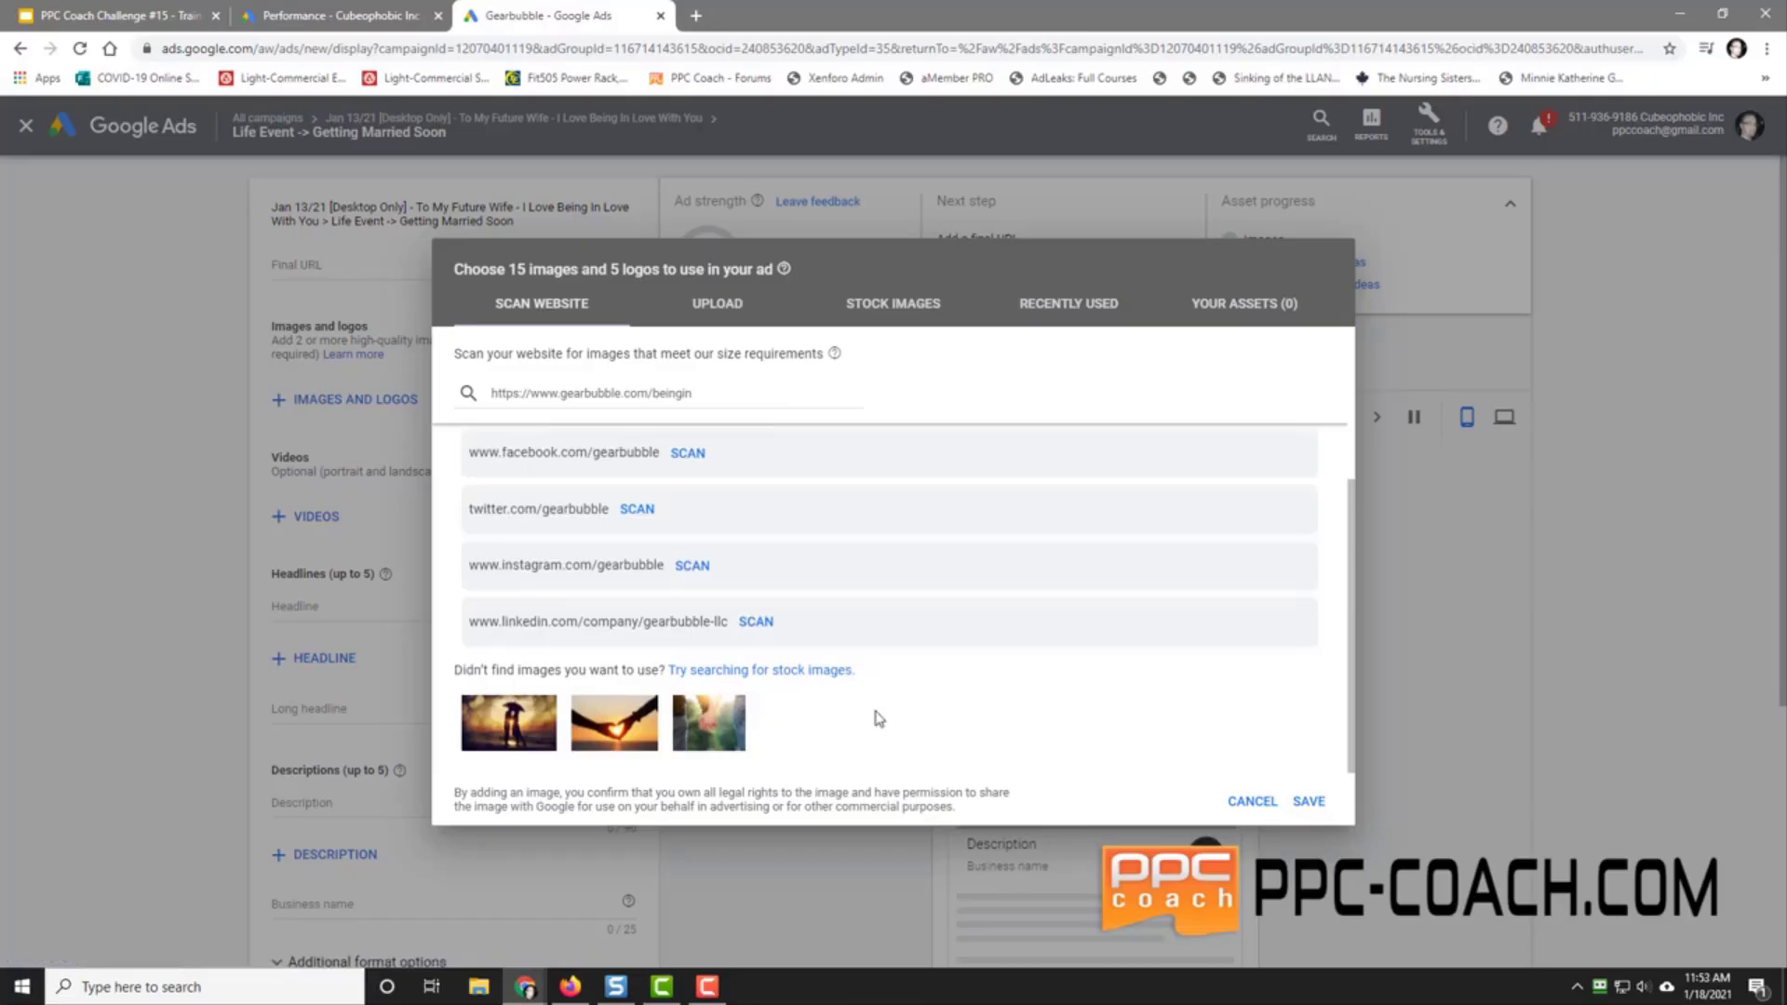
scroll(874, 719, up, 3)
mouse_move(508, 530)
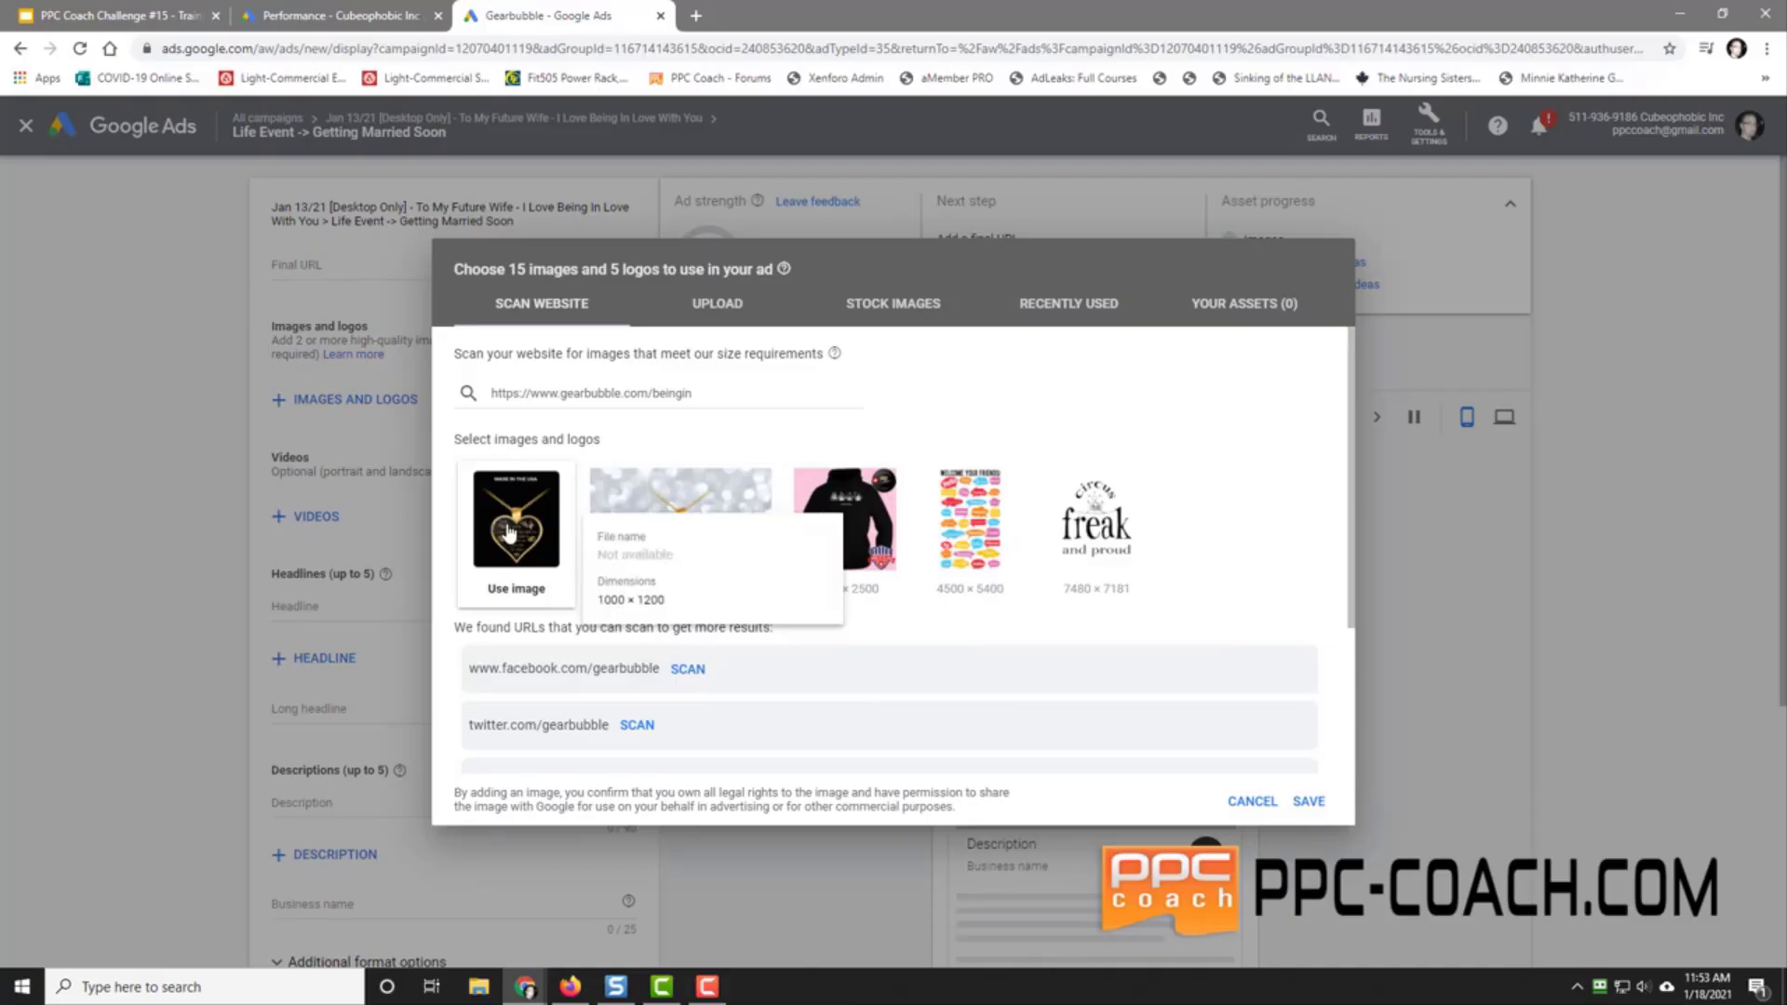
click(503, 592)
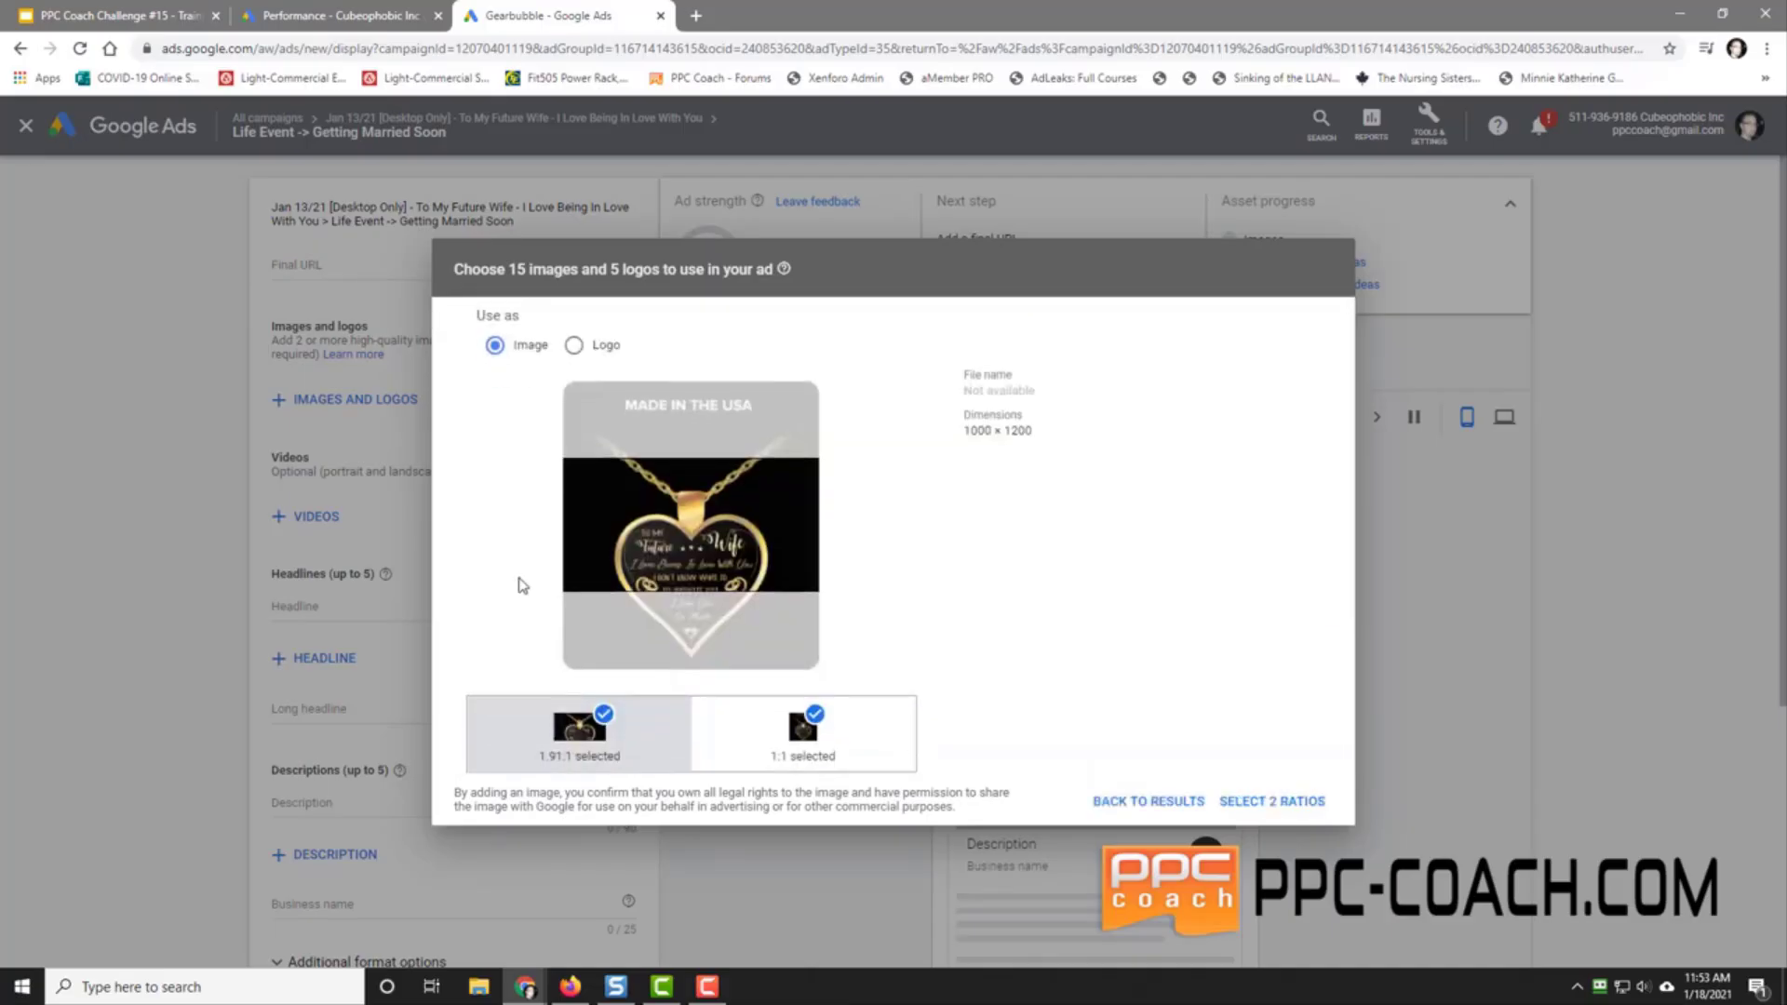
click(797, 732)
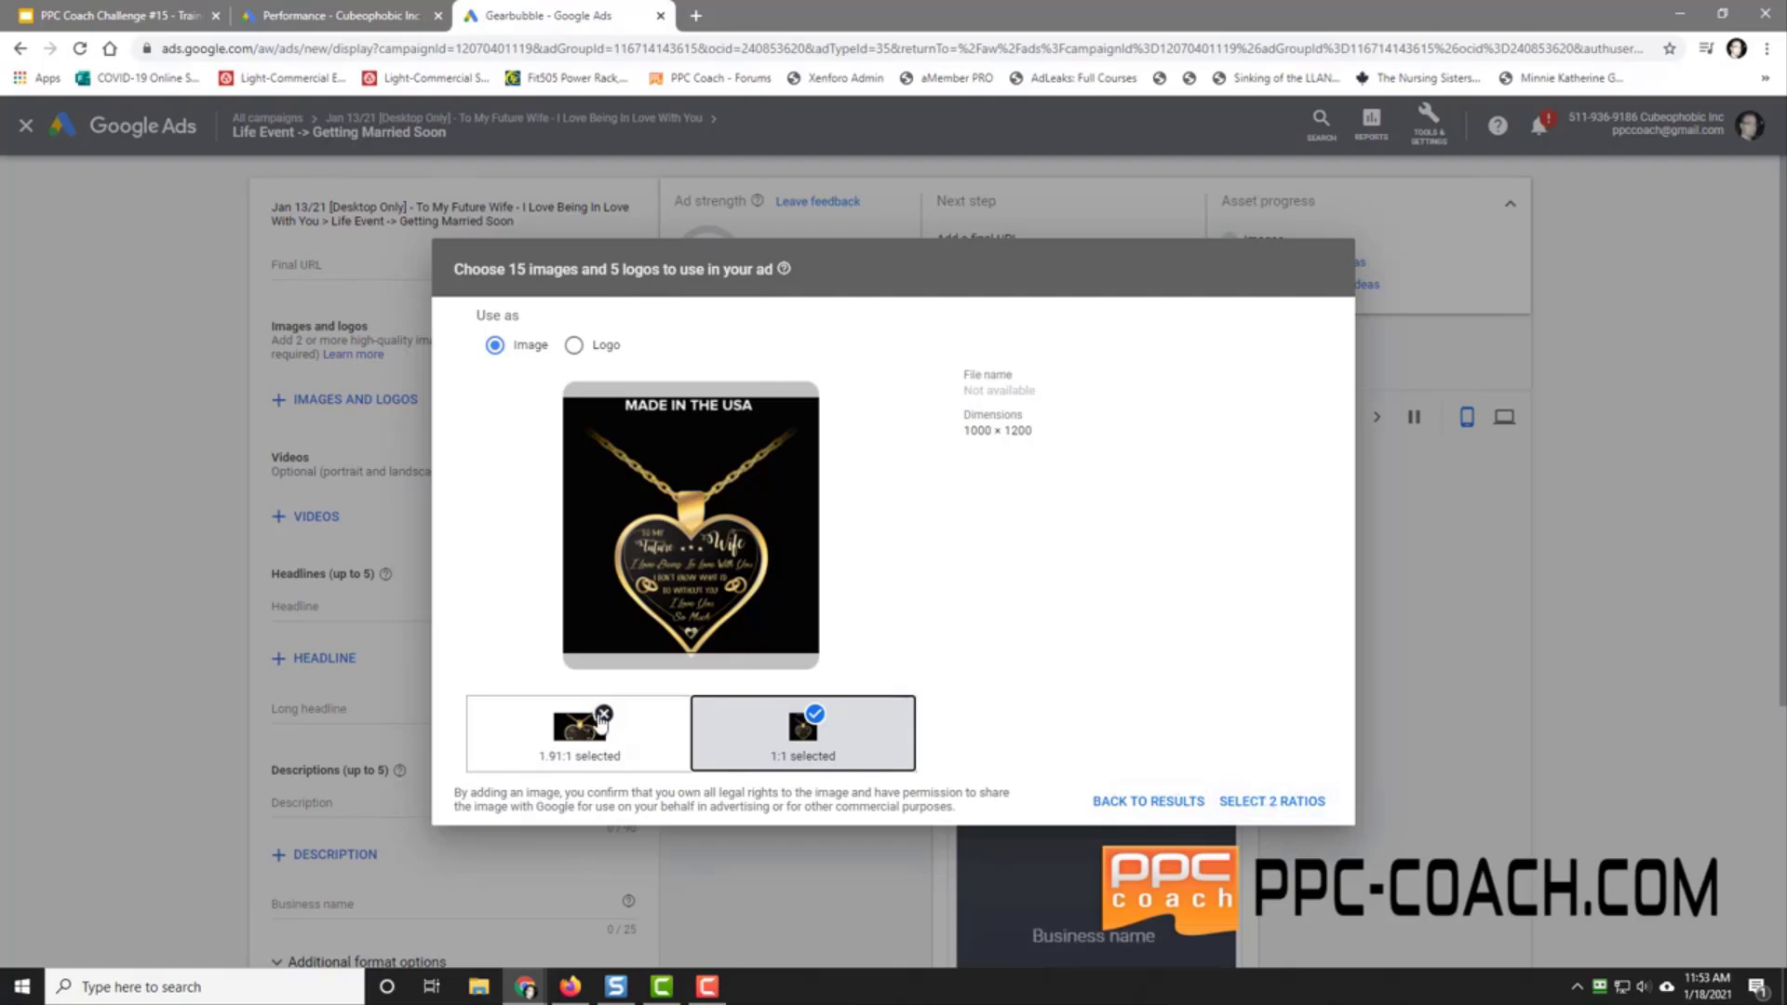
click(601, 716)
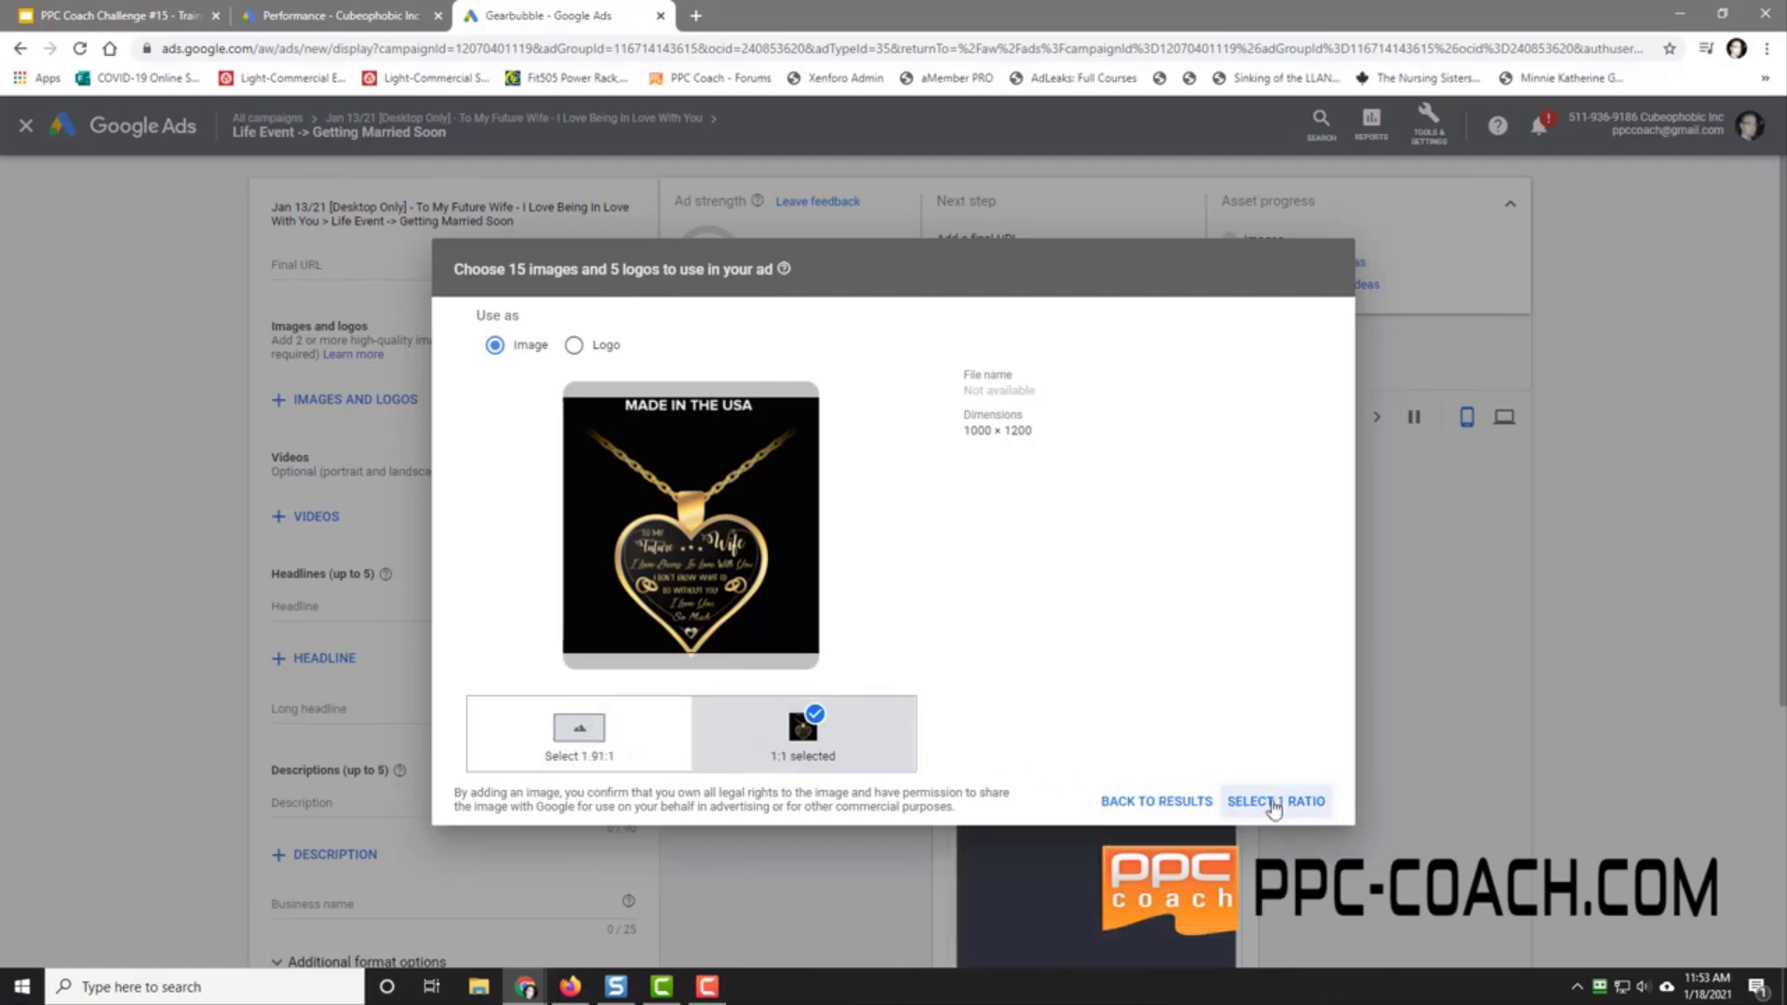
drag(677, 536, 680, 553)
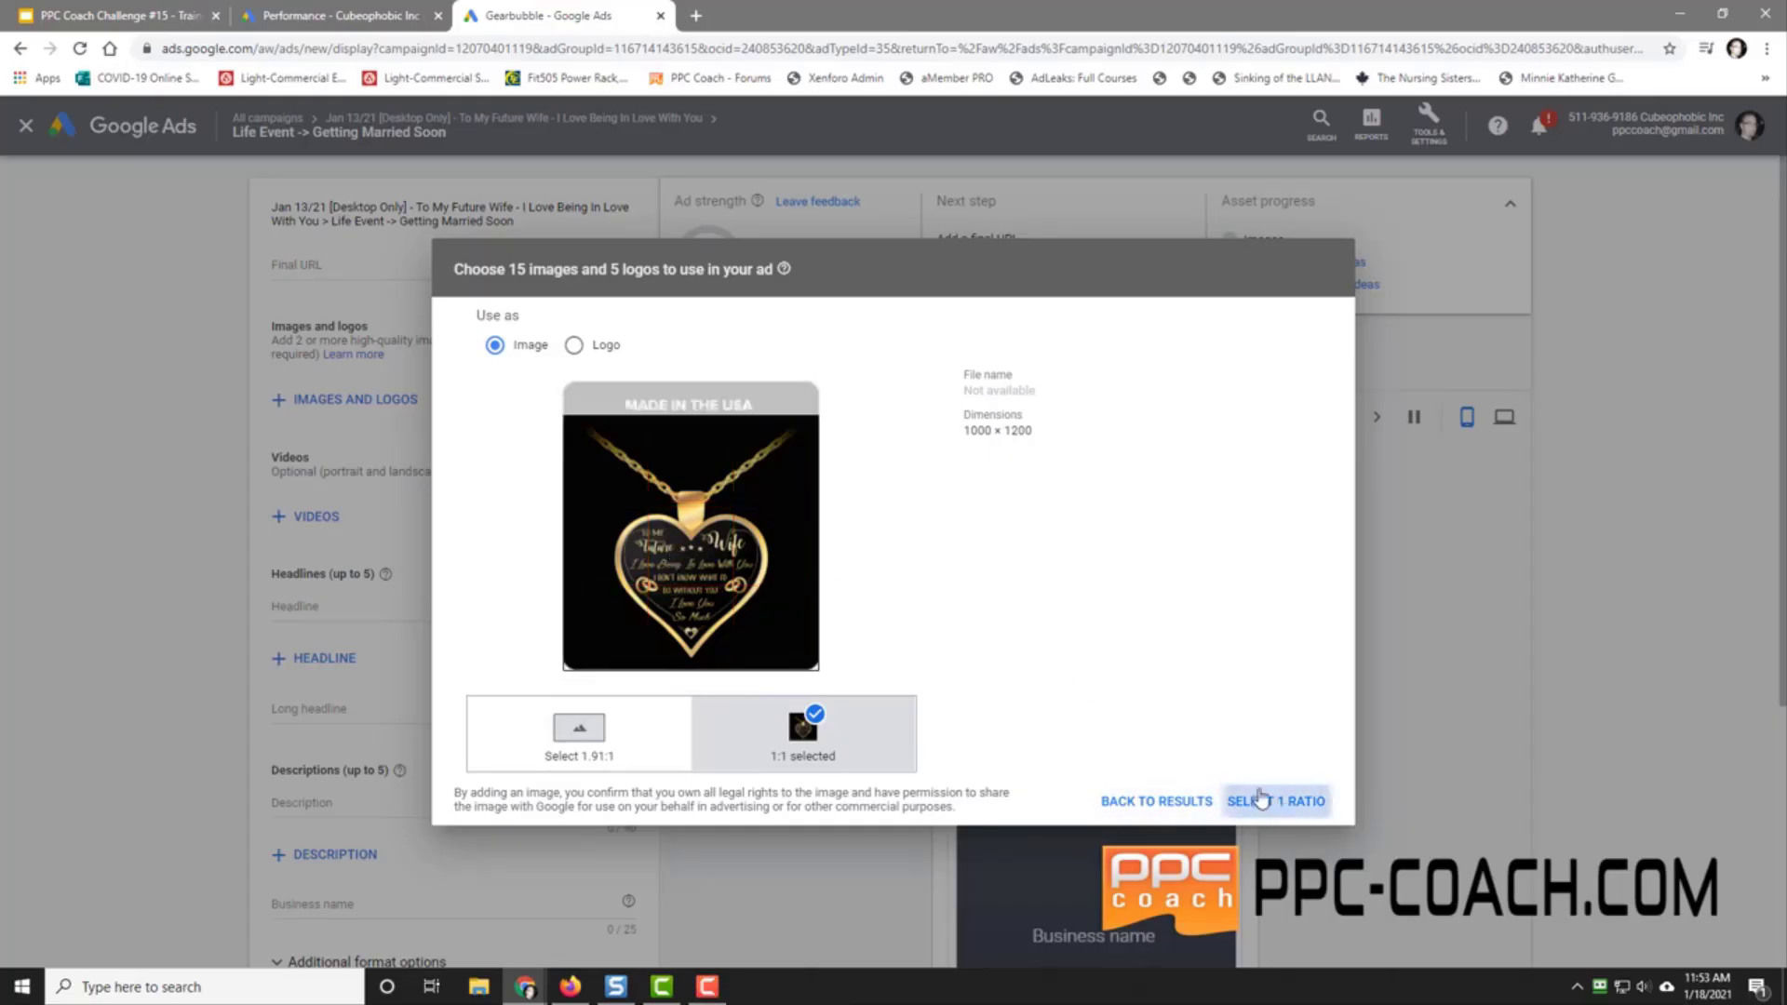
click(1275, 800)
click(680, 590)
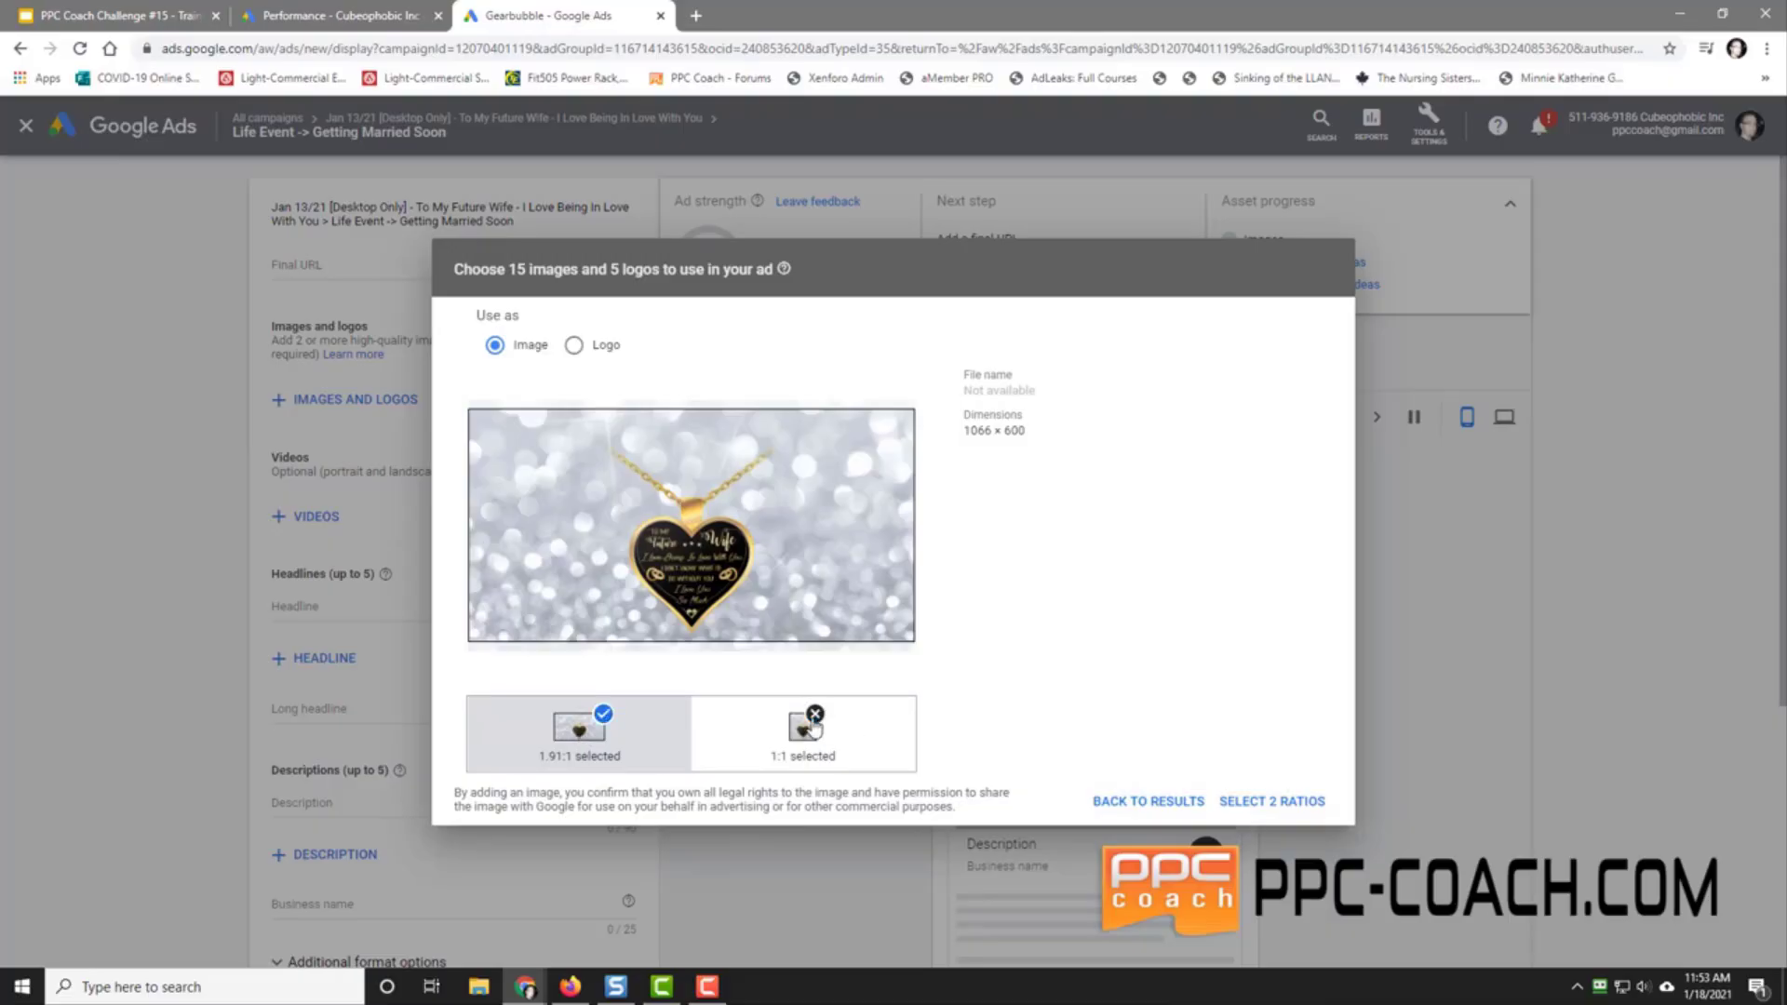
click(815, 713)
drag(708, 550, 707, 570)
click(1240, 804)
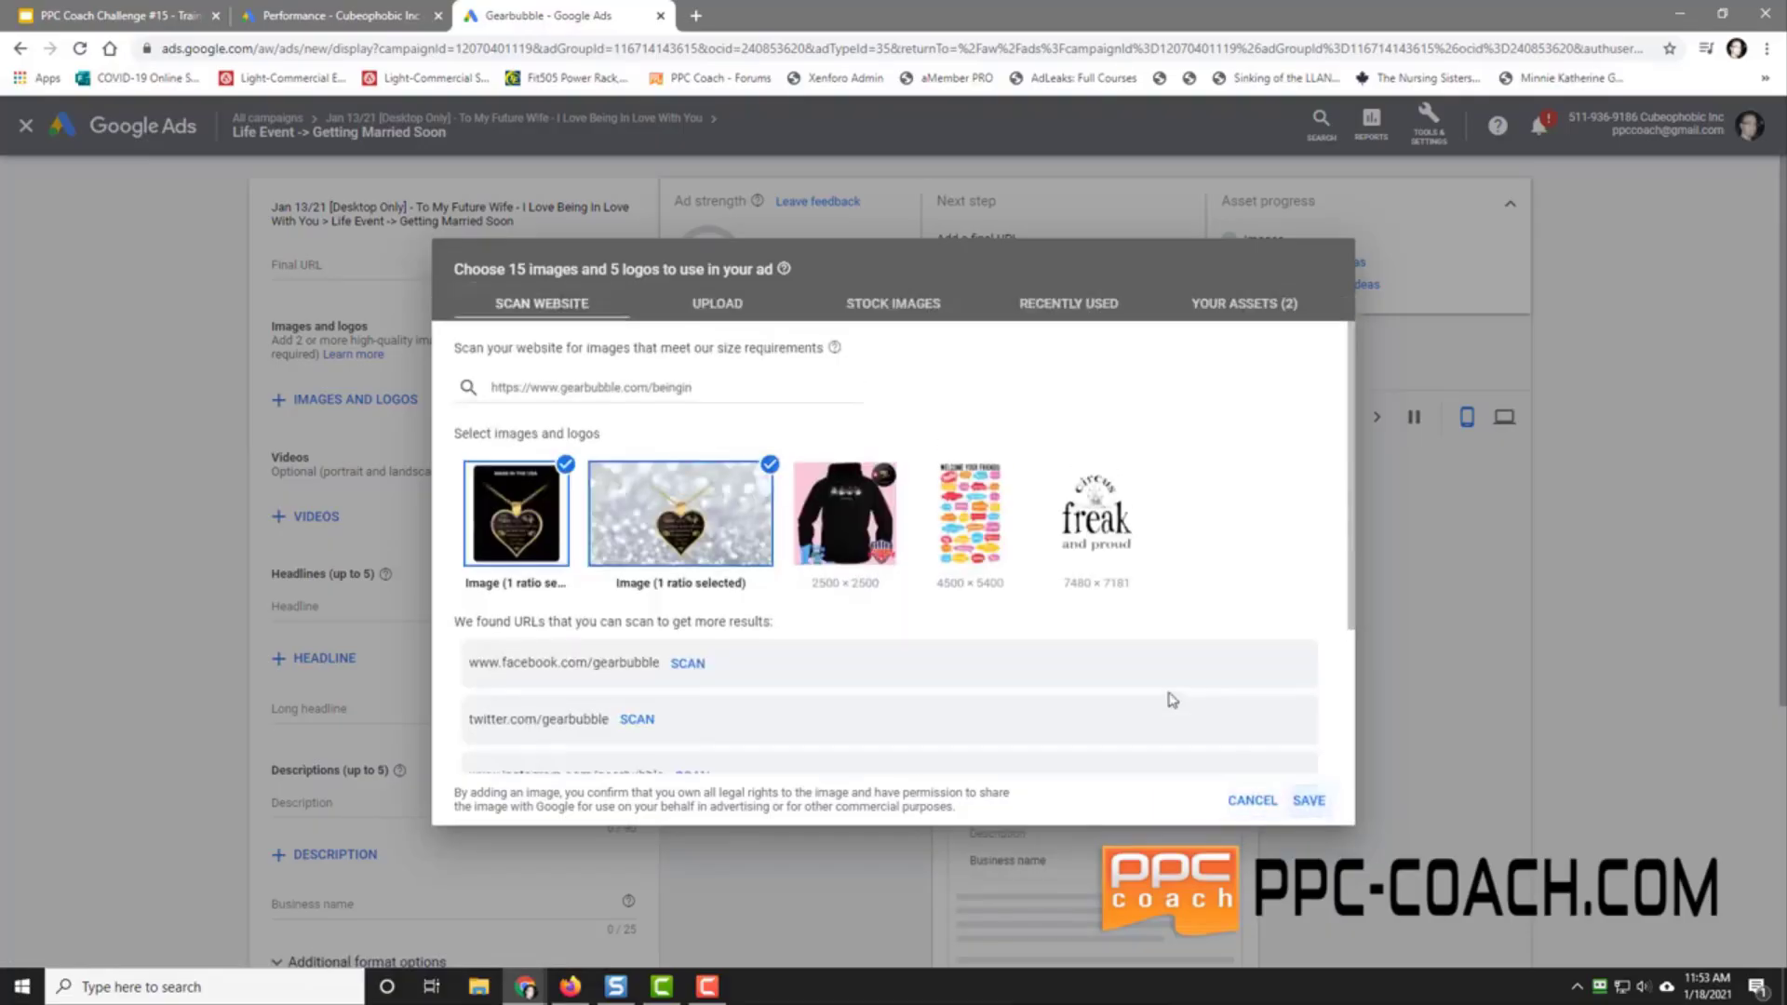
Step: Add both heart-necklace images to the ad and preview it in desktop ad formats
click(1307, 802)
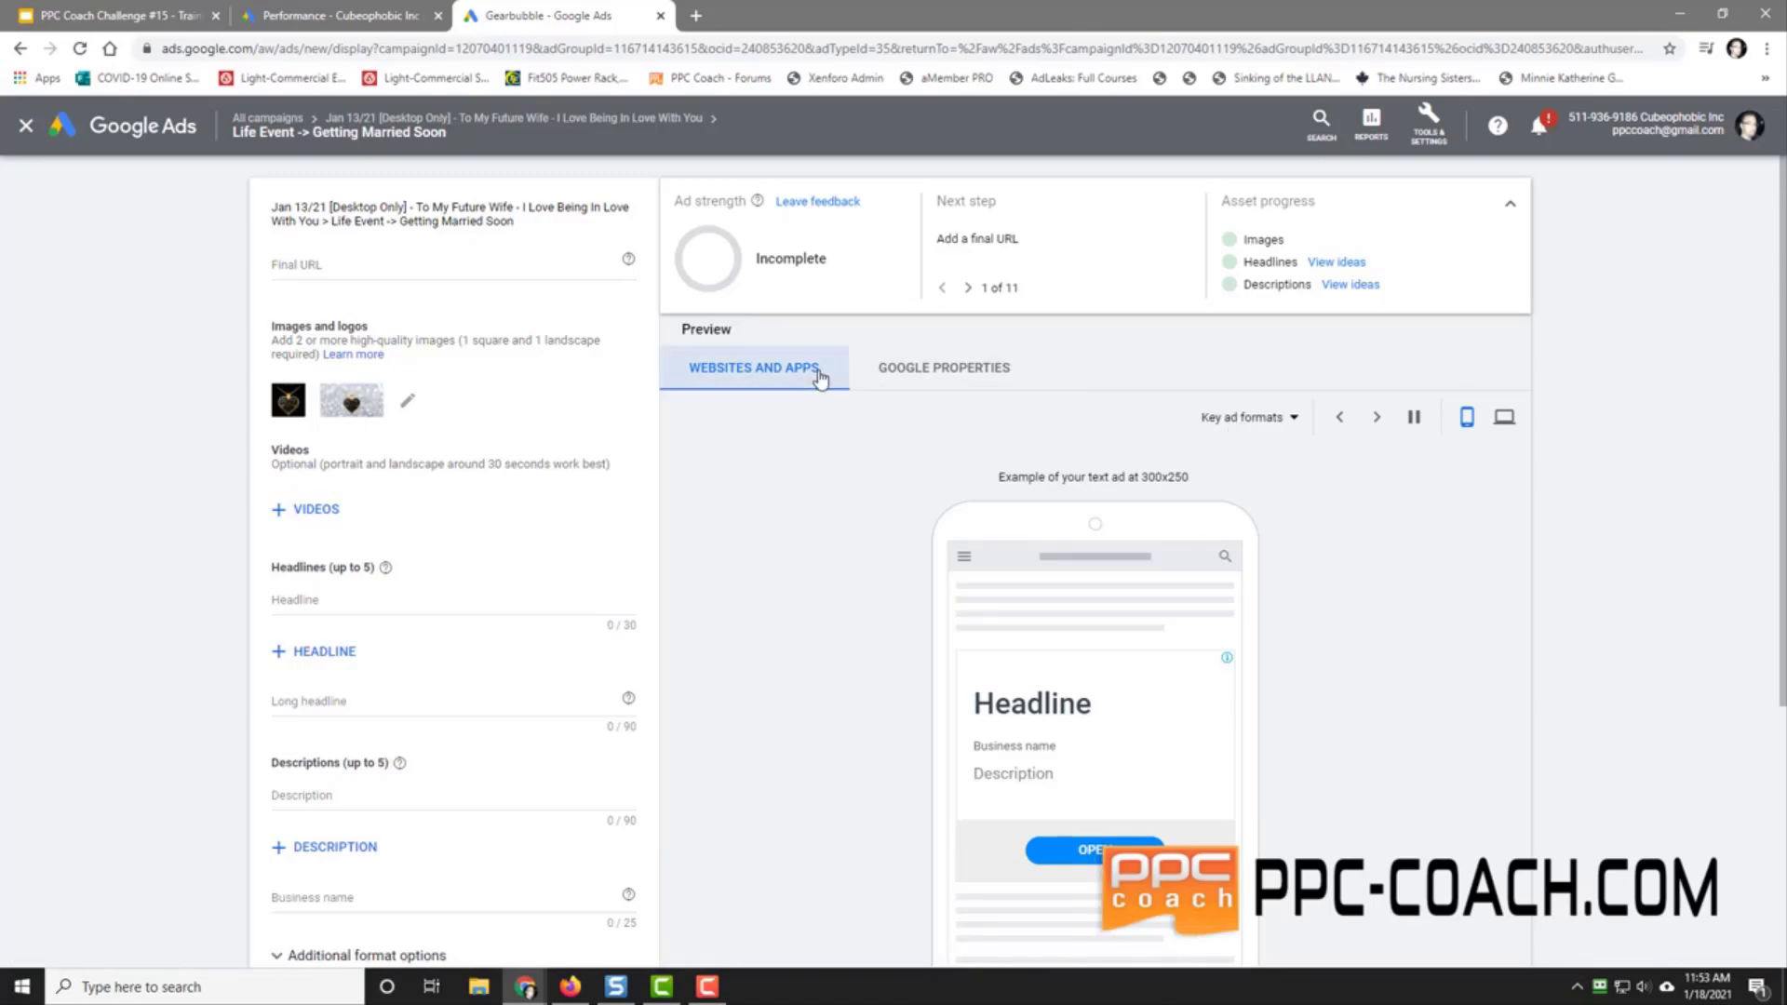
click(1504, 417)
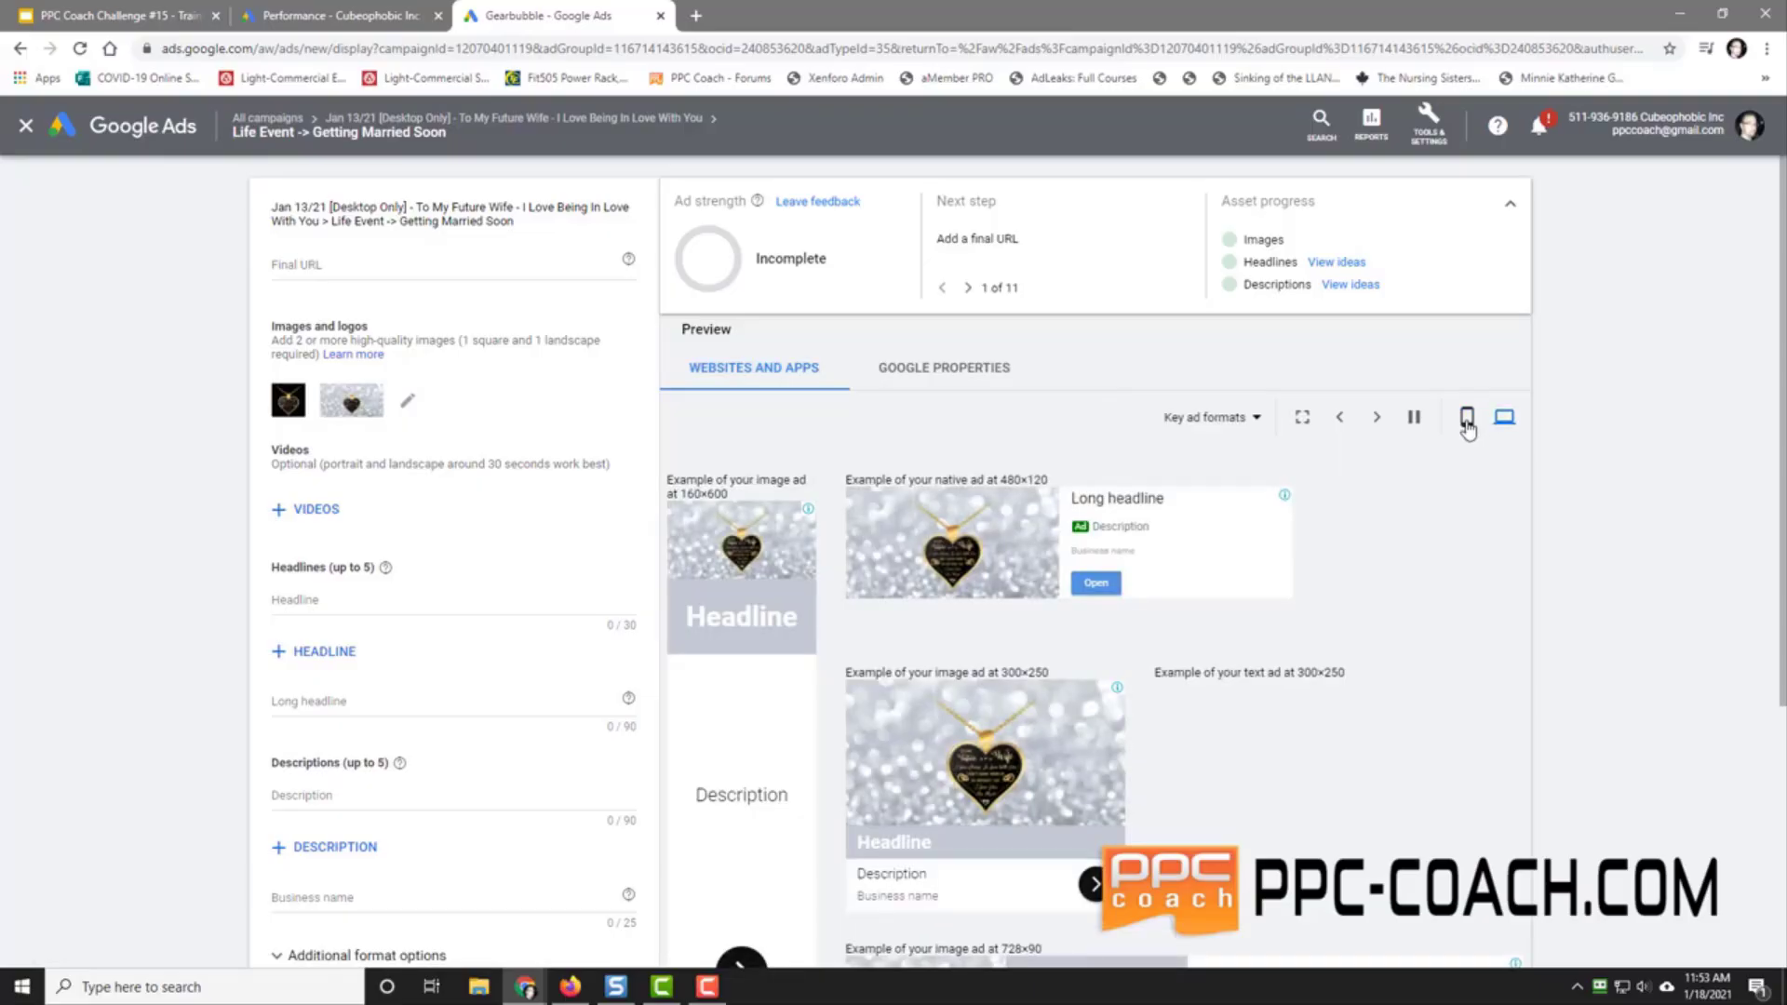
click(1243, 418)
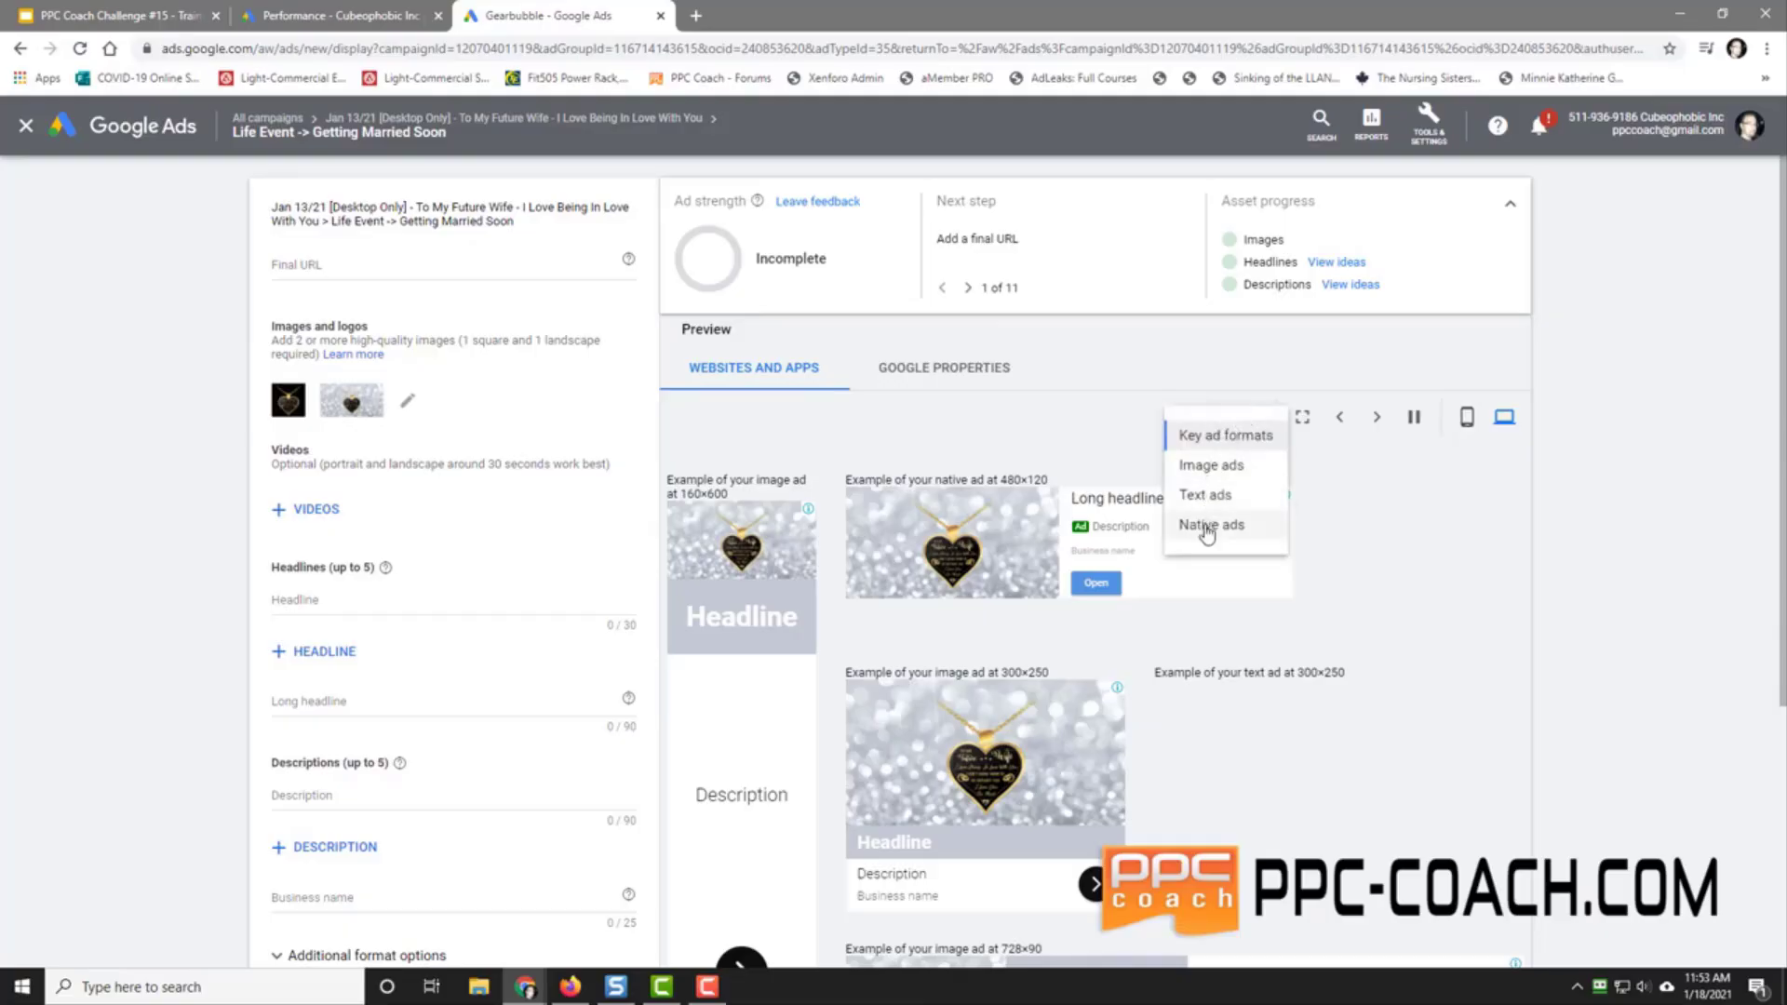
click(1556, 511)
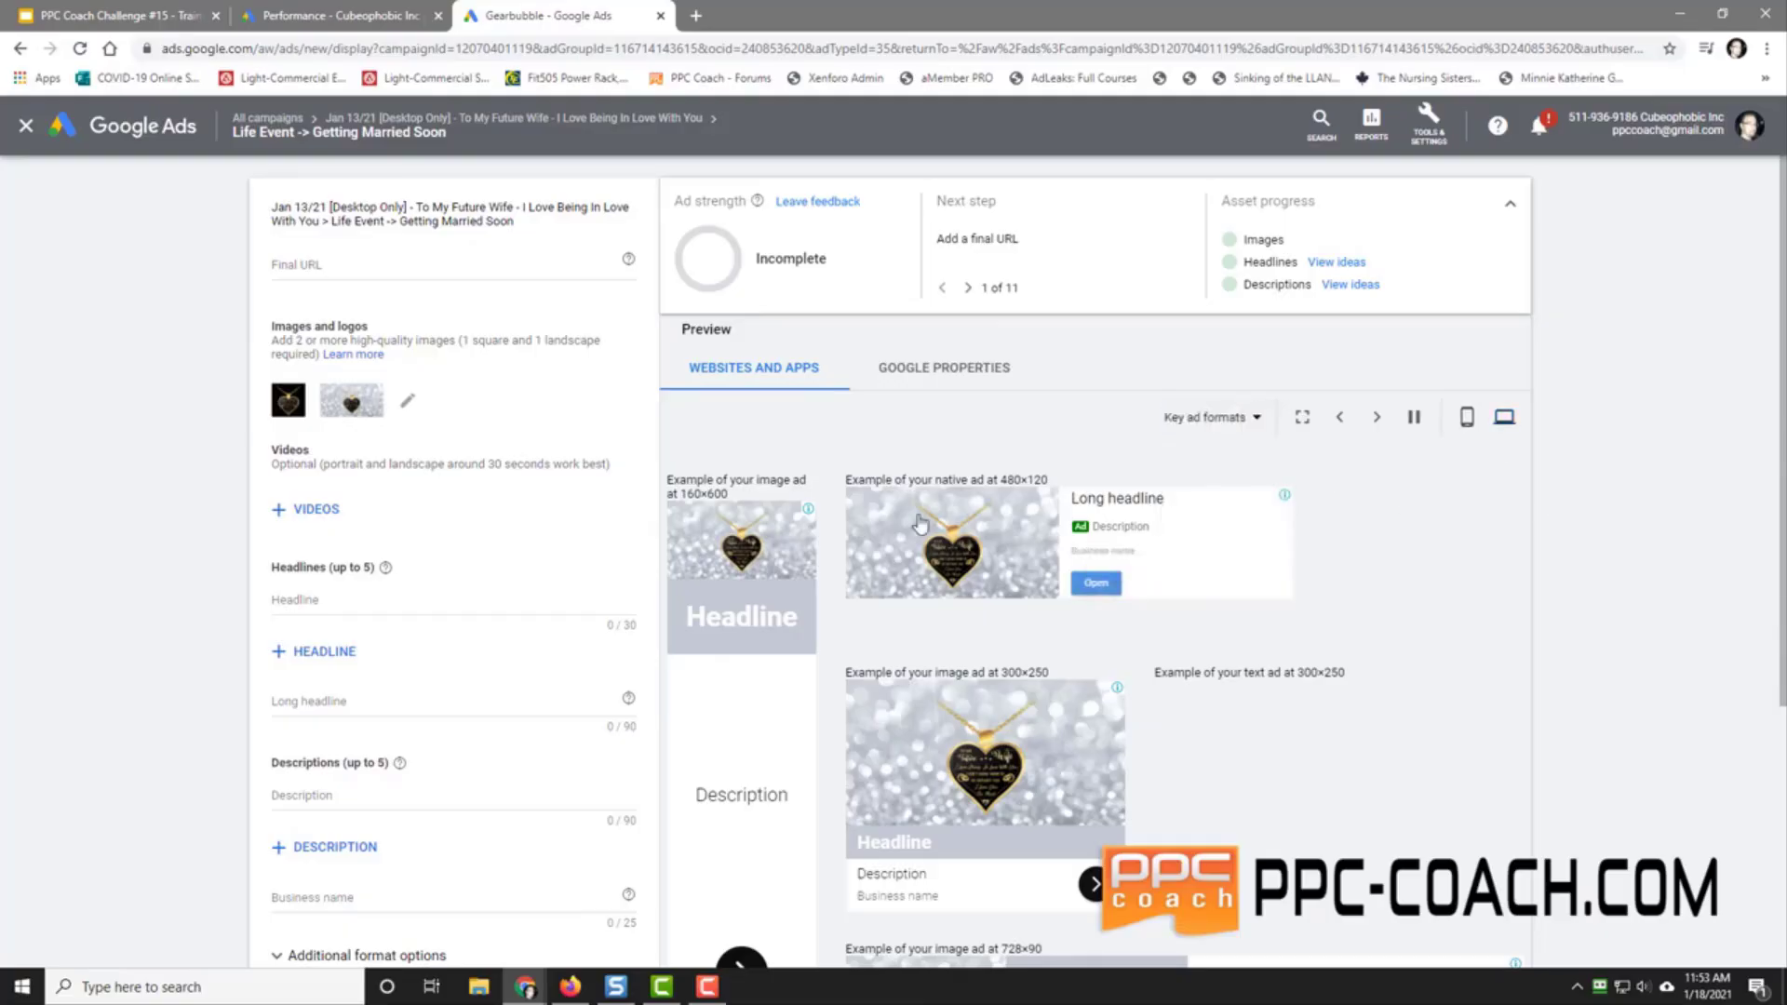
click(321, 603)
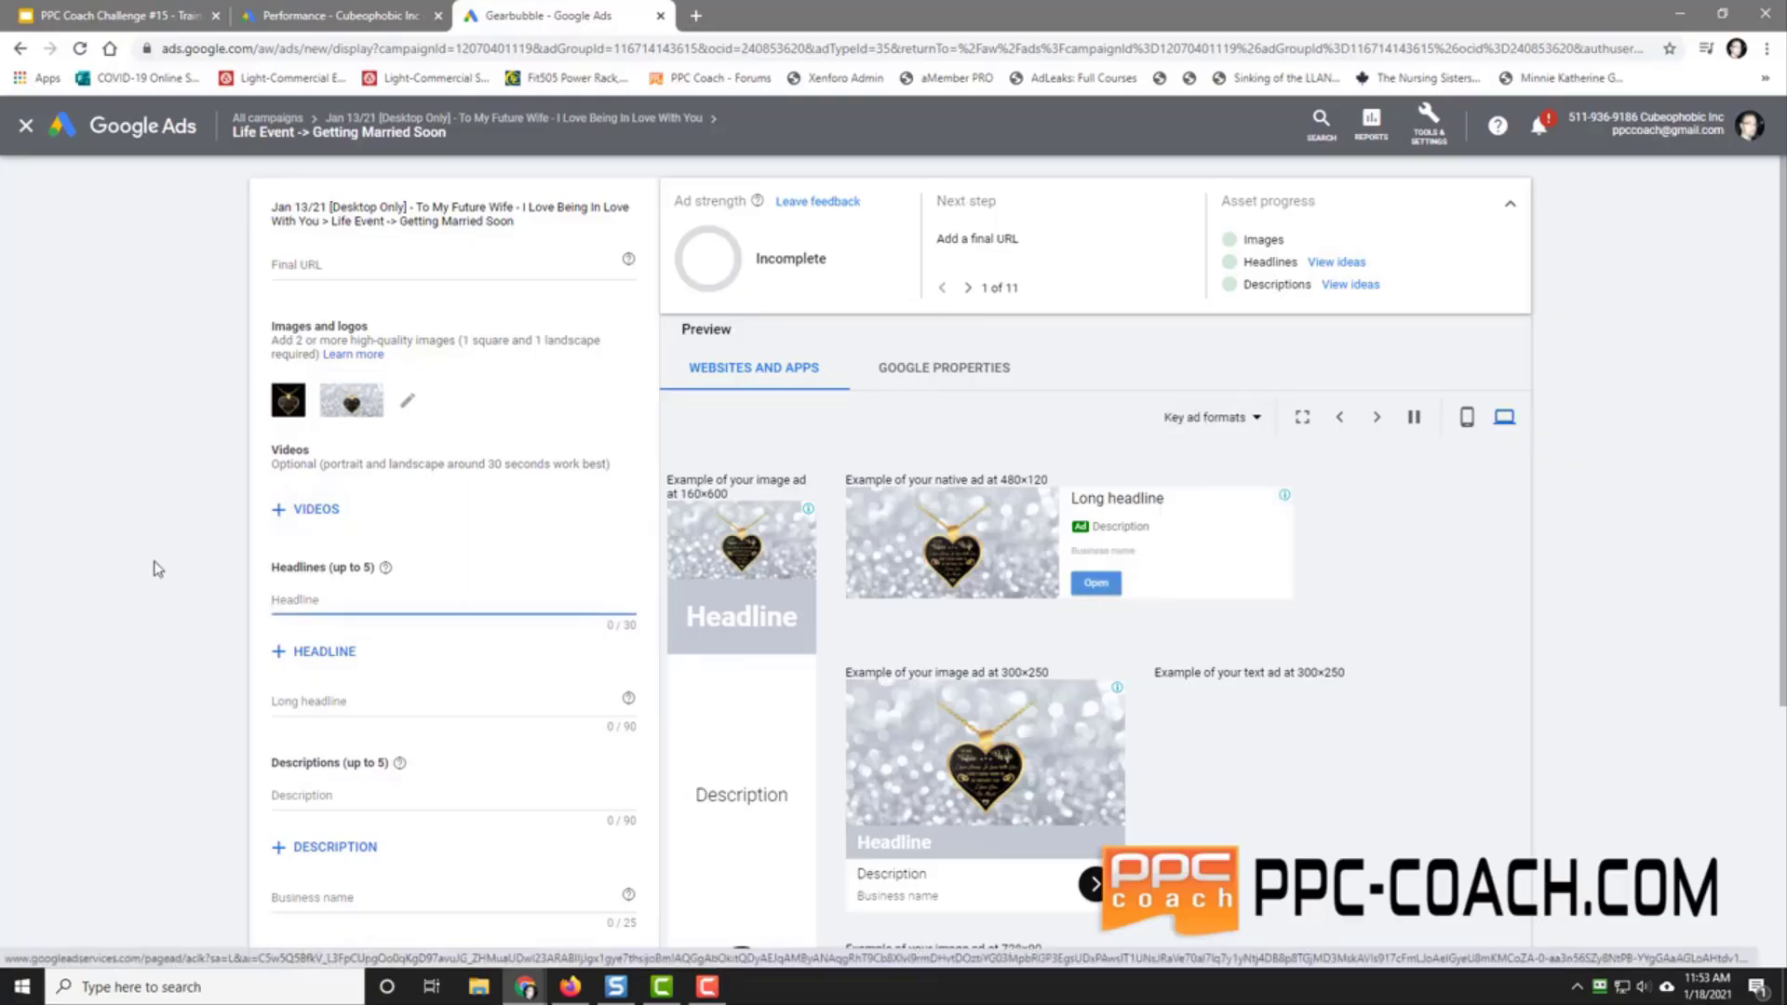
Step: Enter the headlines 'Perfect Future Wife Gift?' and 'Get Your Future Wife This?'
text(Click)
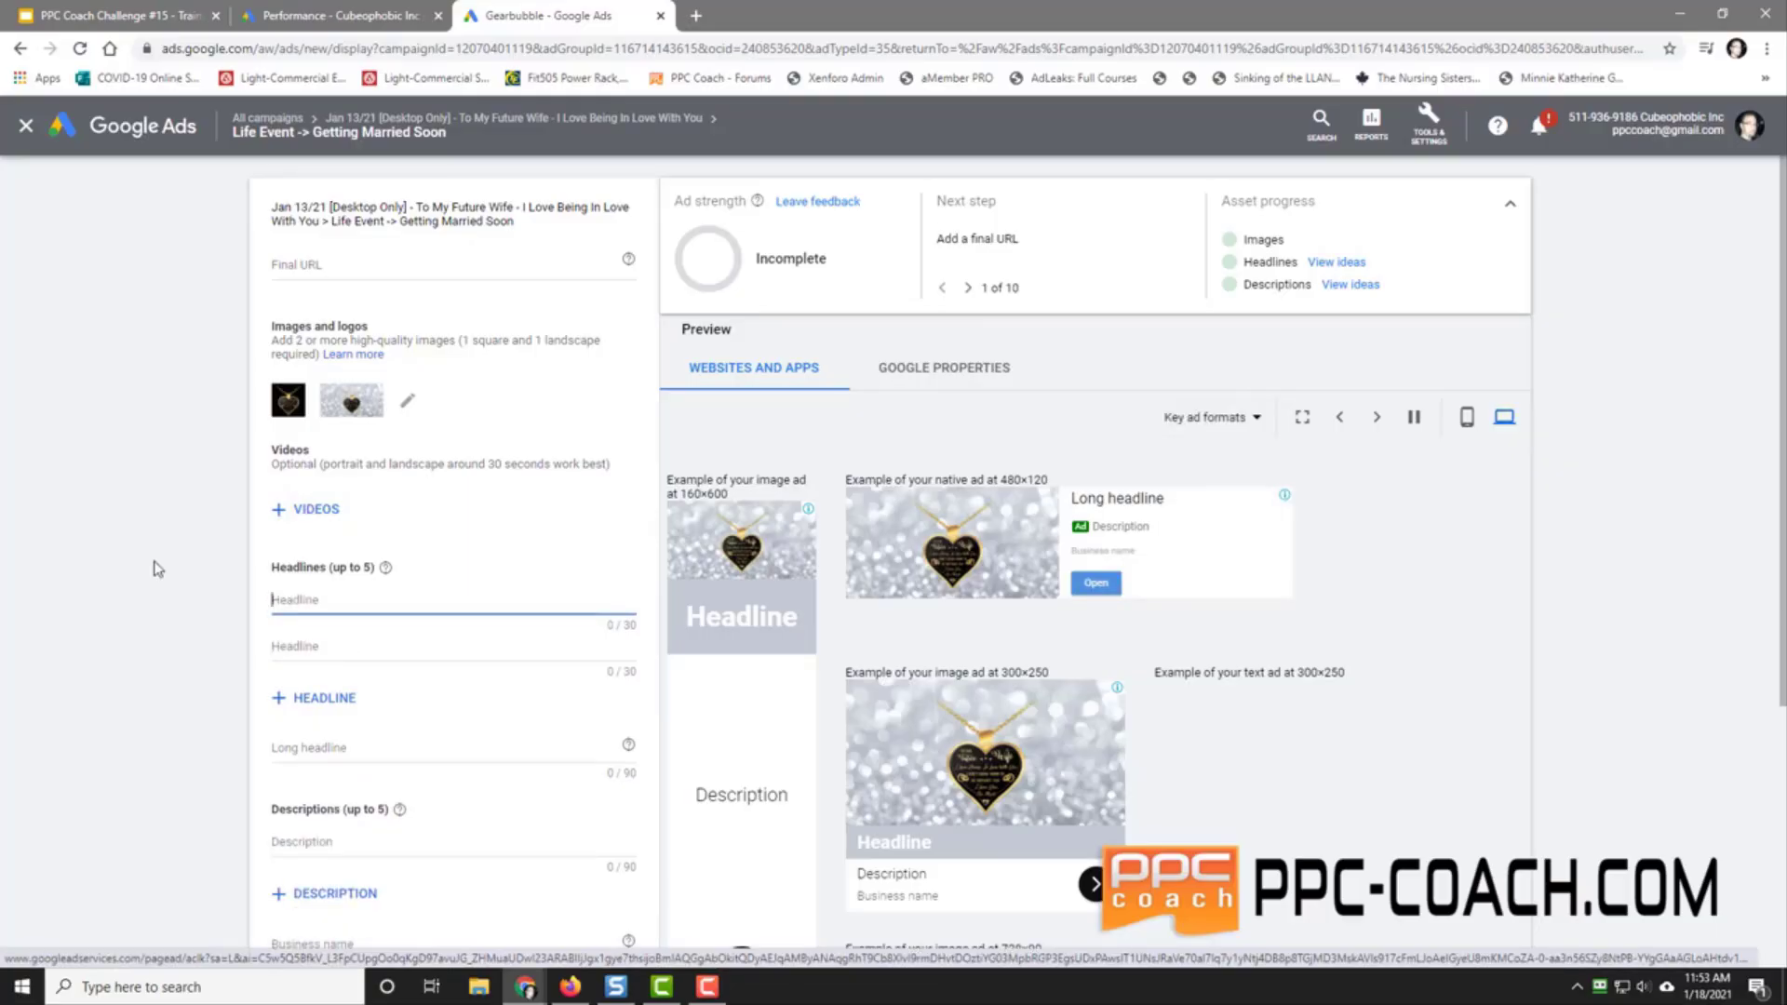
text(Perfect)
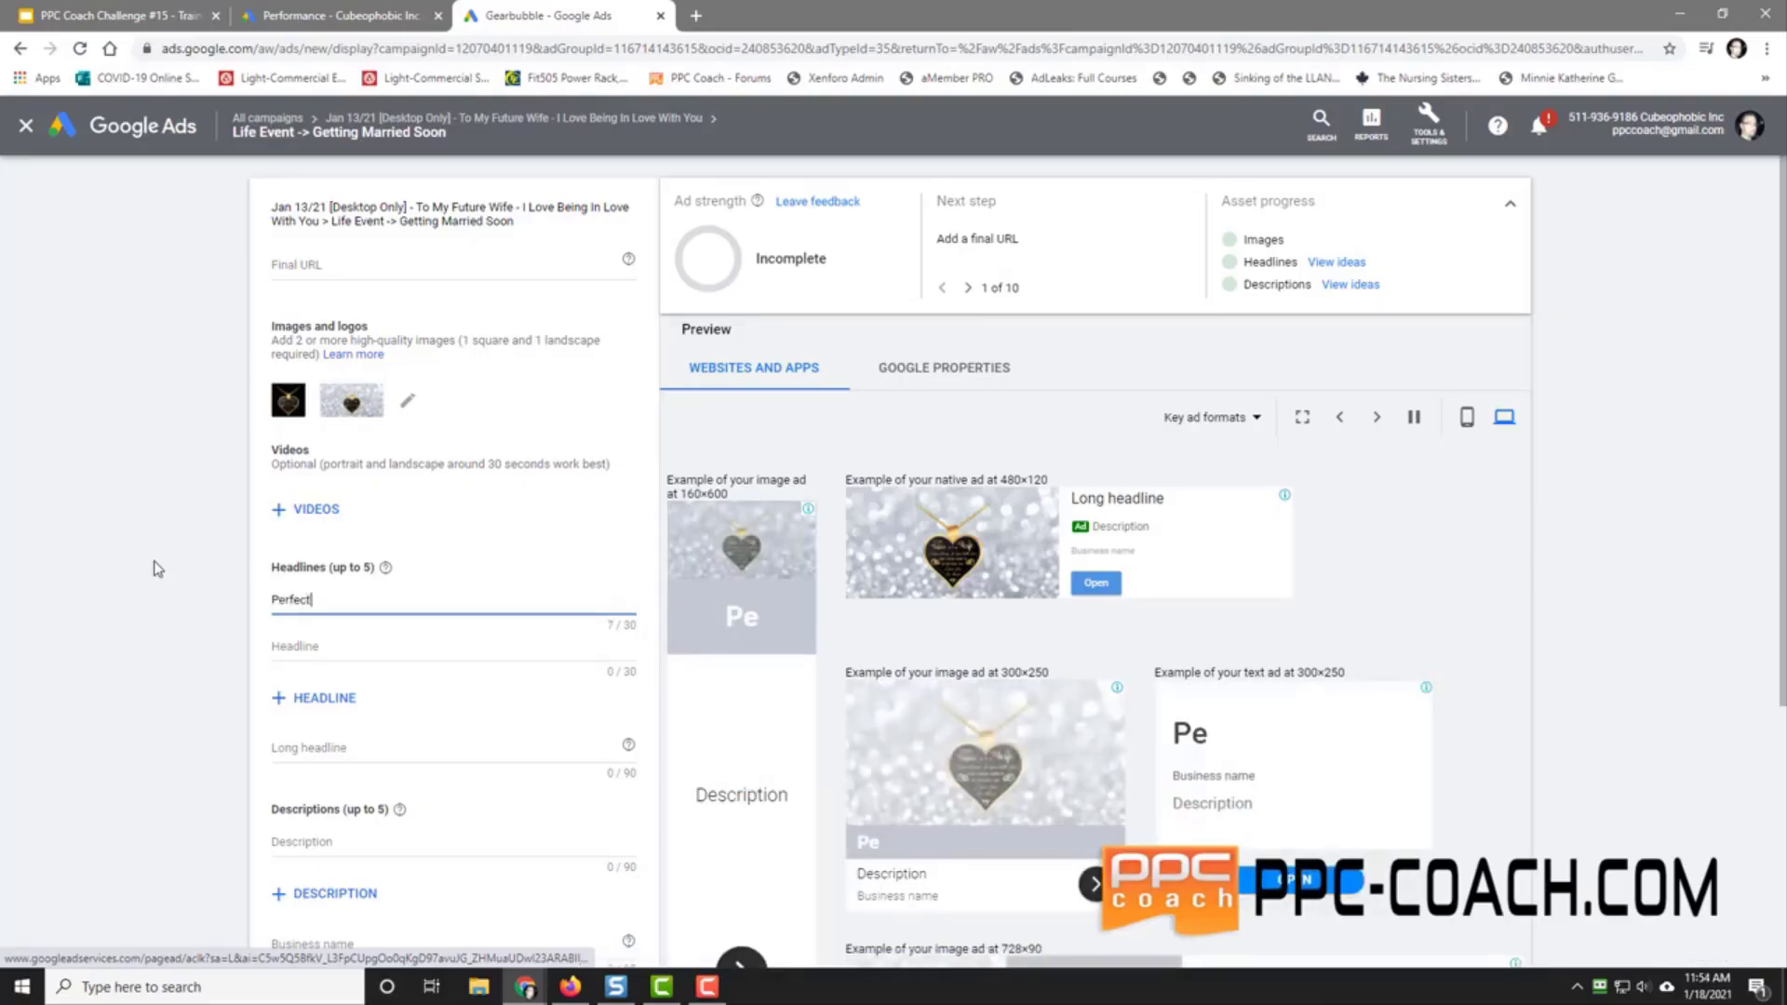
text( Giv)
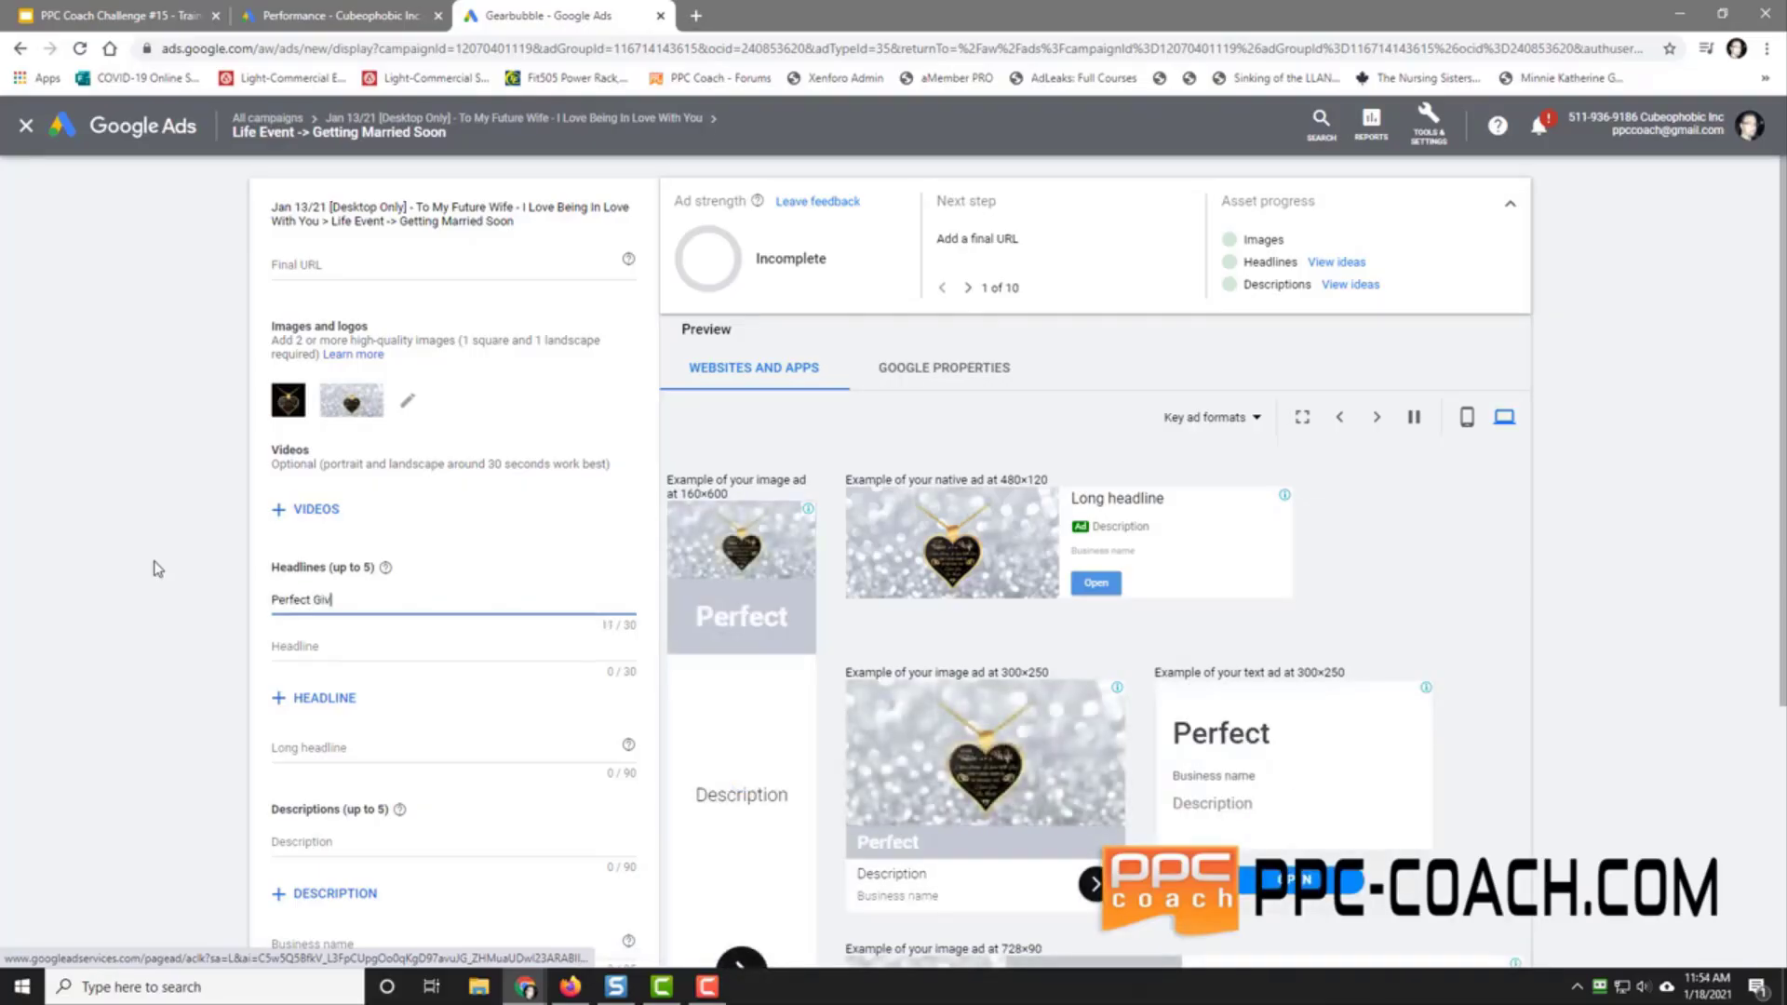
key(BackSpace)
text(f)
key(BackSpace)
key(BackSpace)
key(BackSpace)
text(Fu)
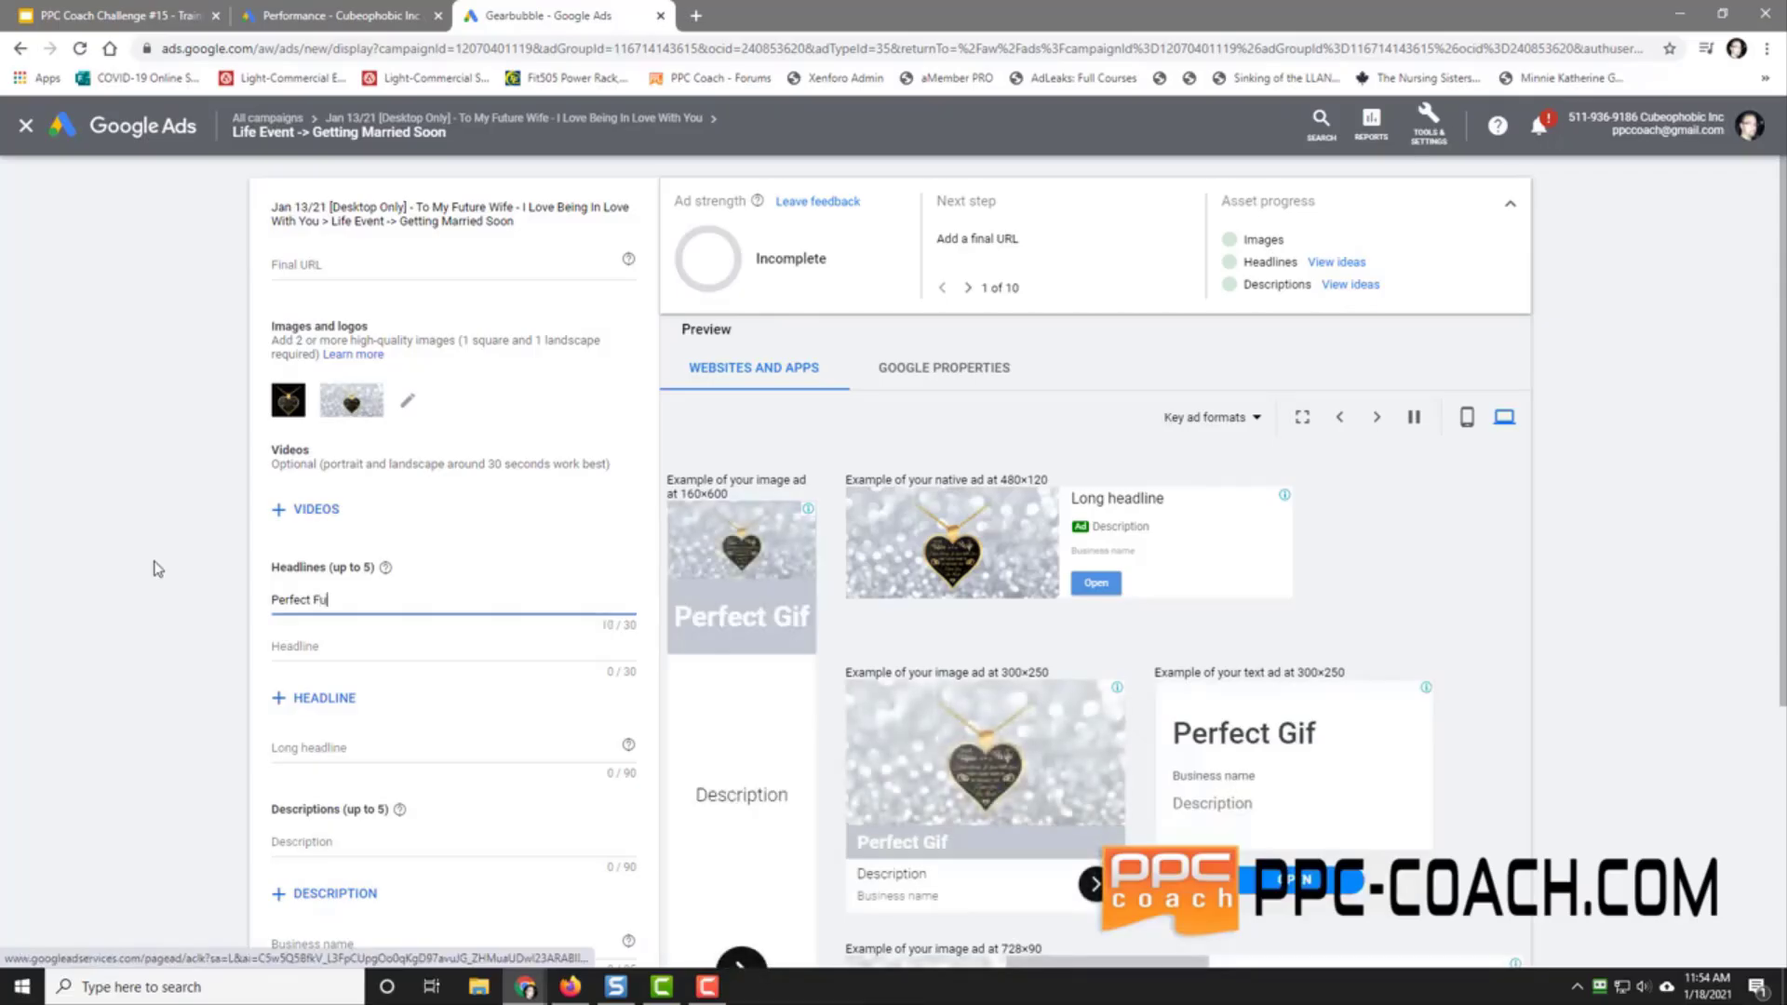
text(ture Wife Gift)
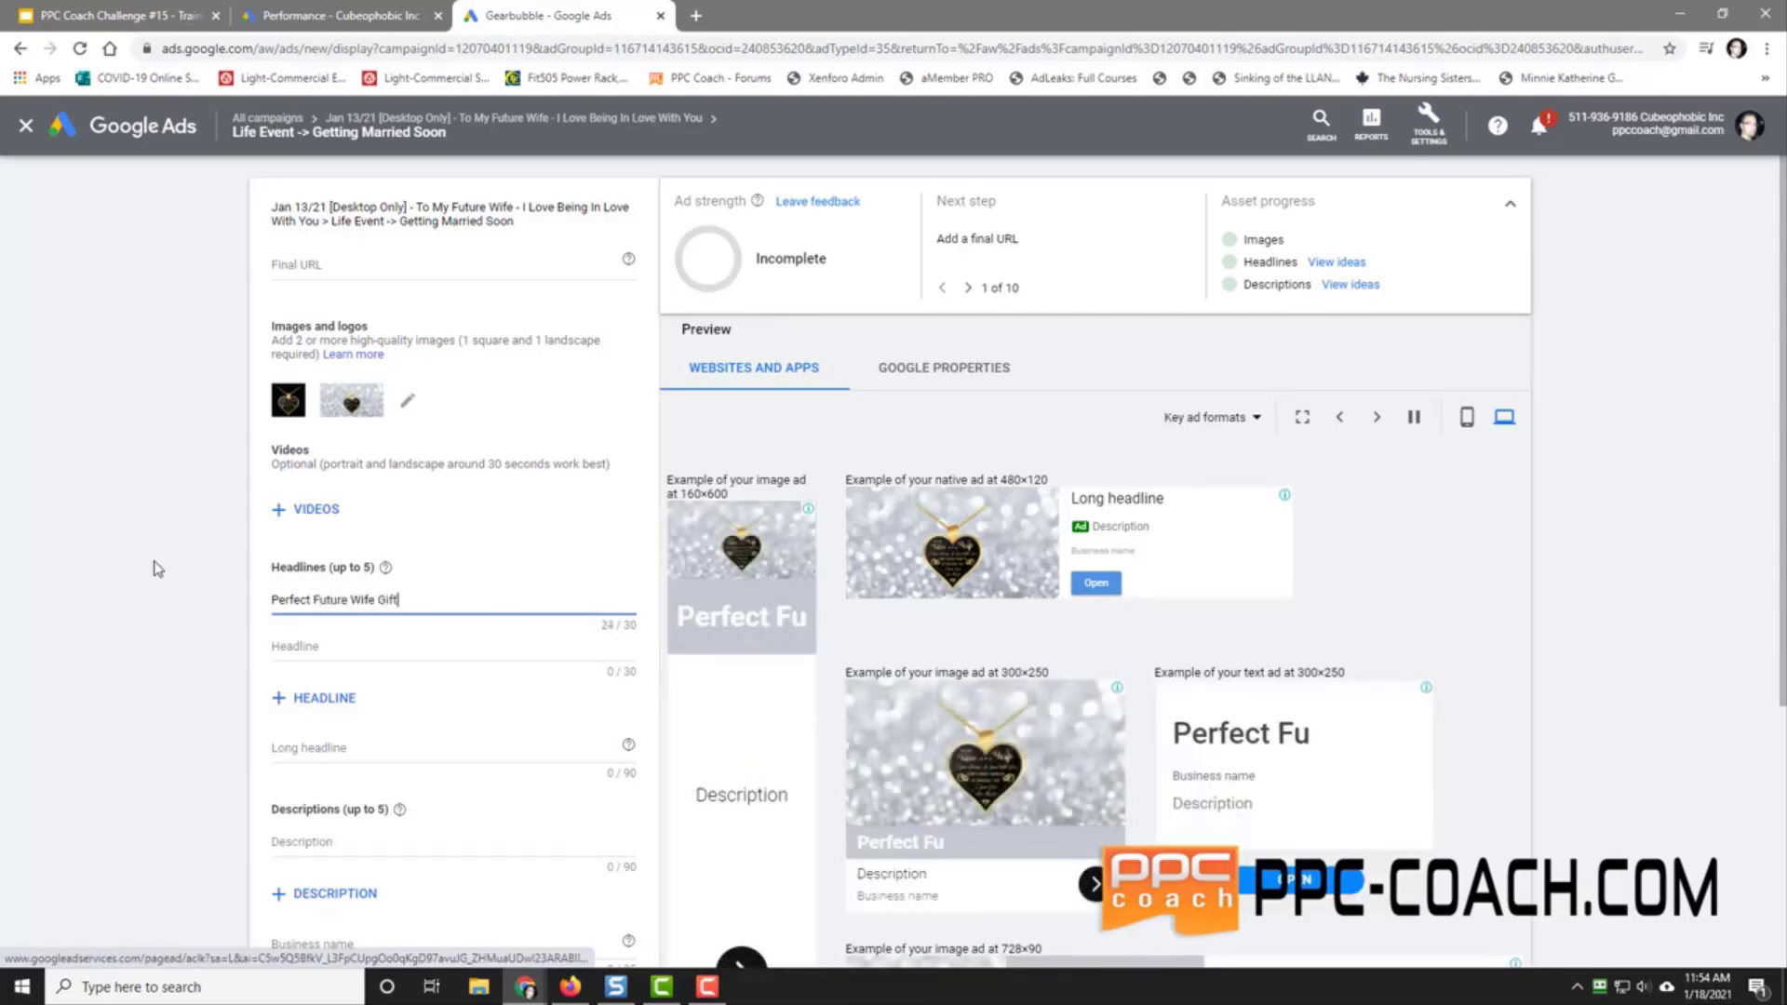
text(?)
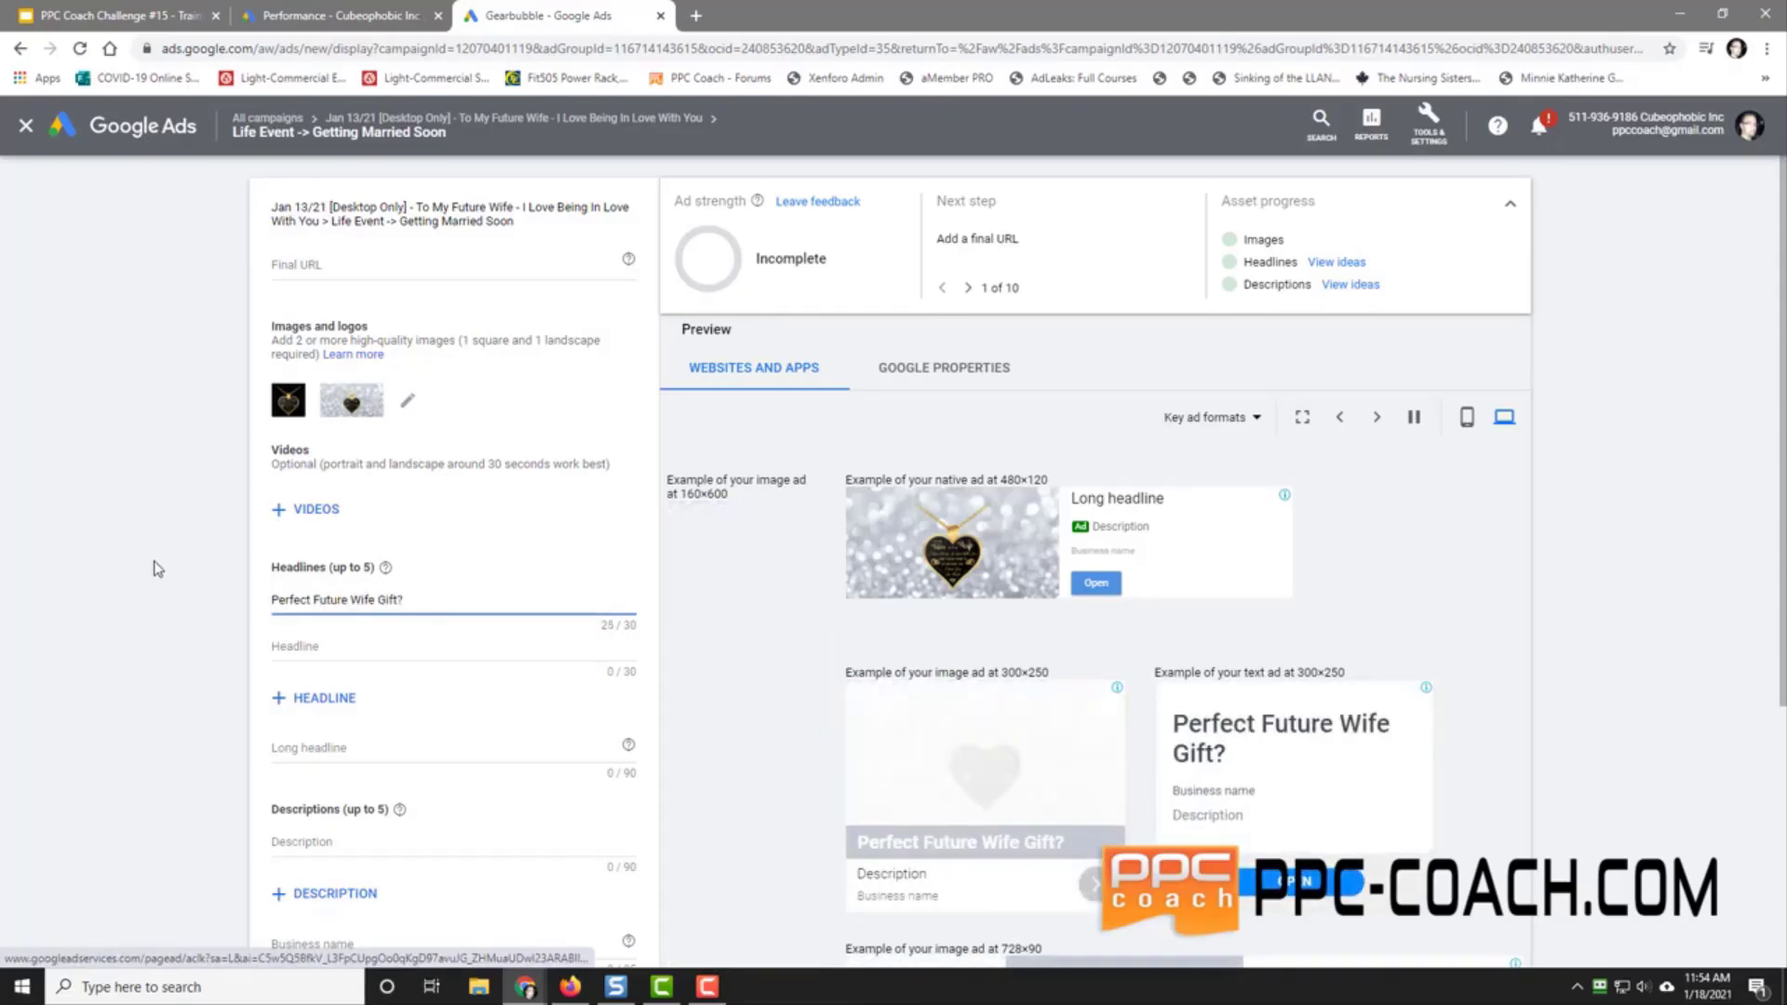
key(Tab)
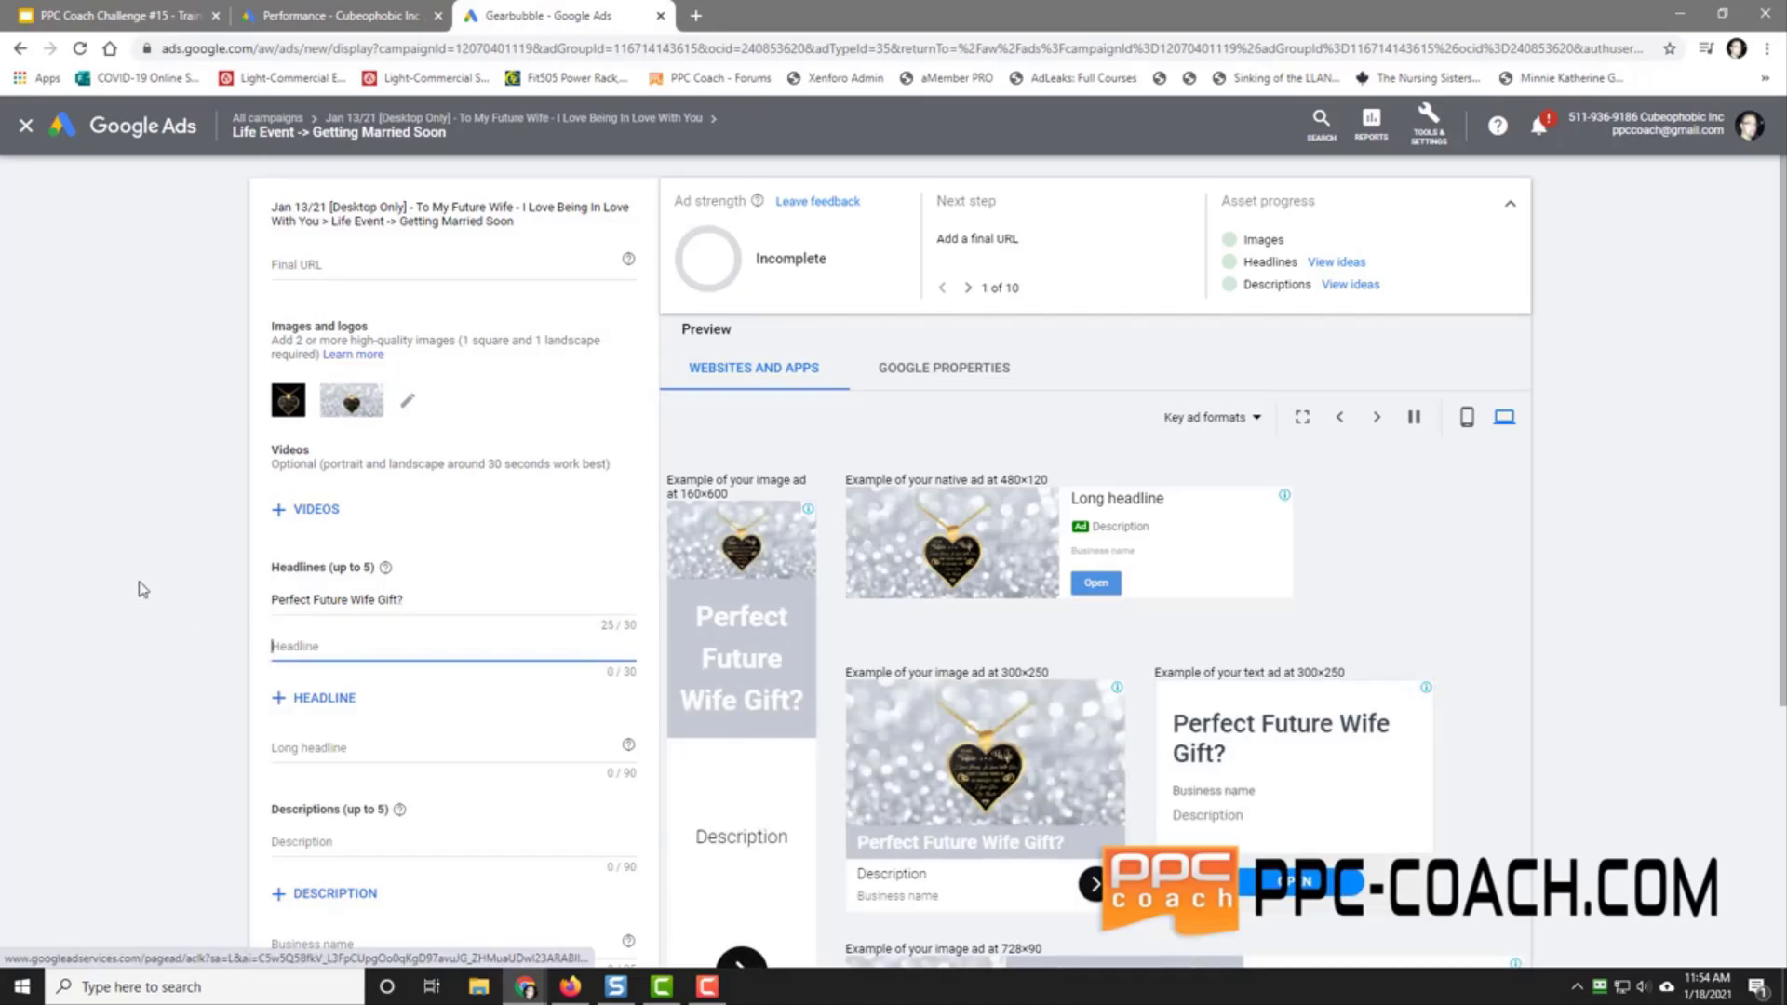
text(Get Your Future Wife This?)
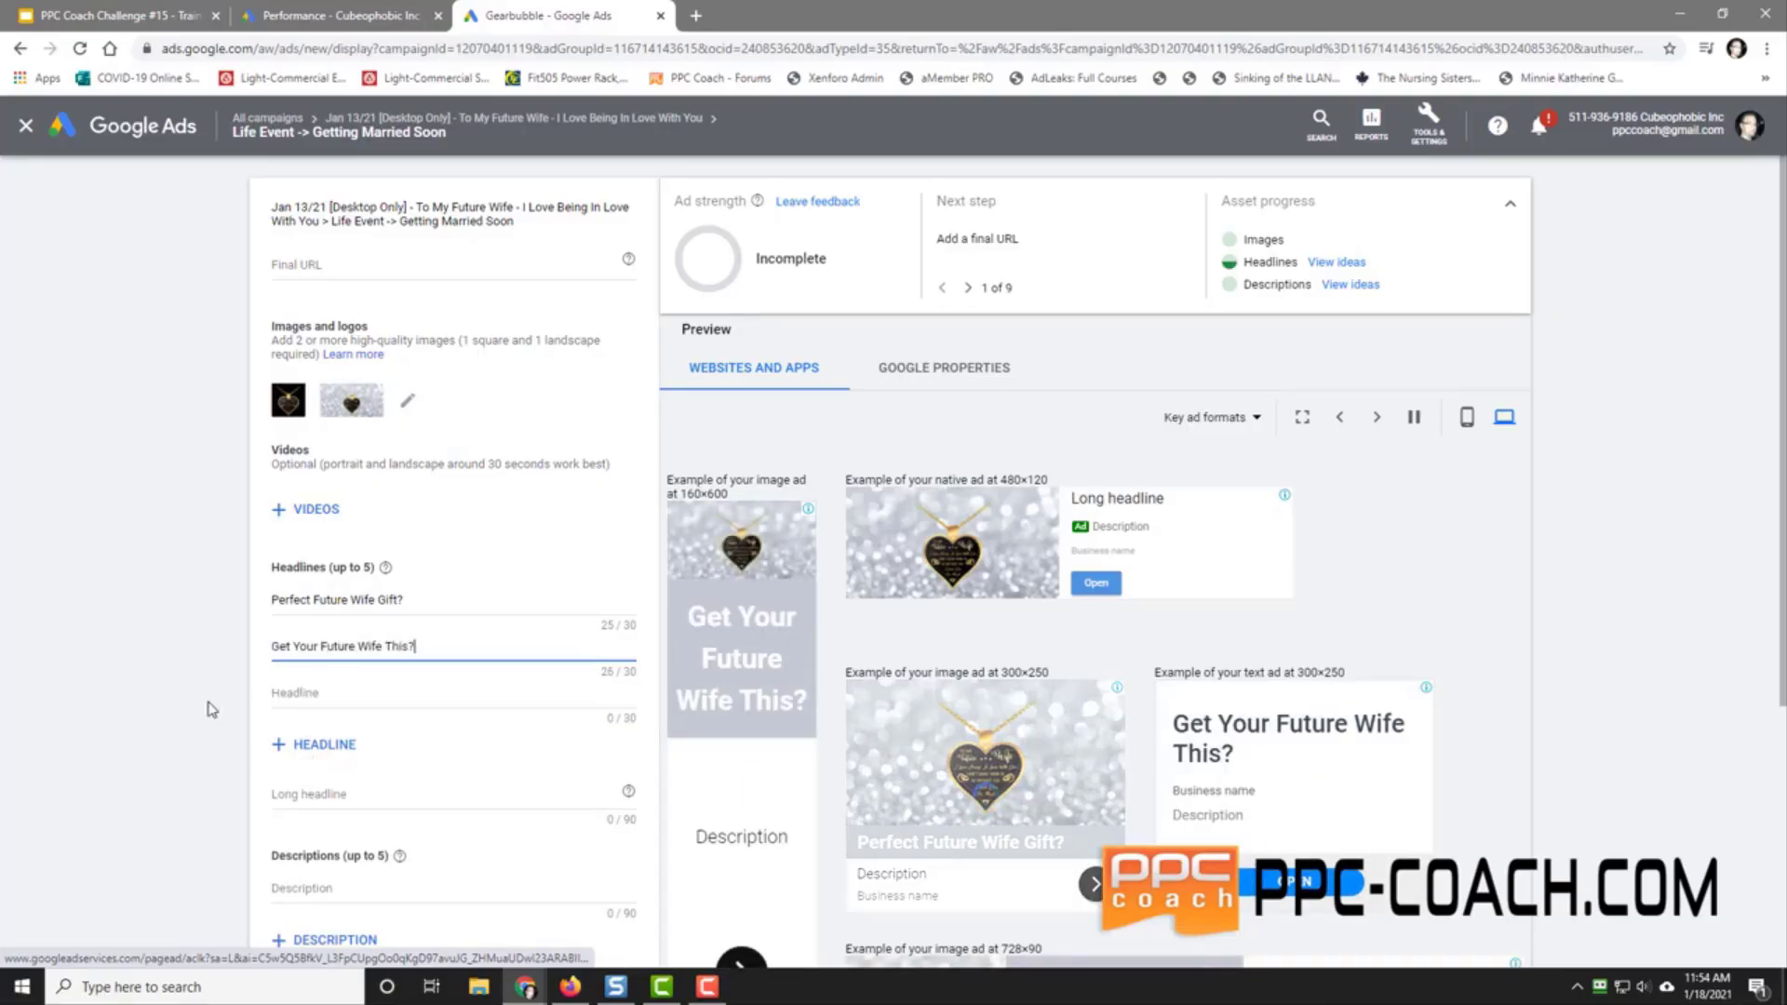
scroll(212, 709, down, 2)
click(325, 579)
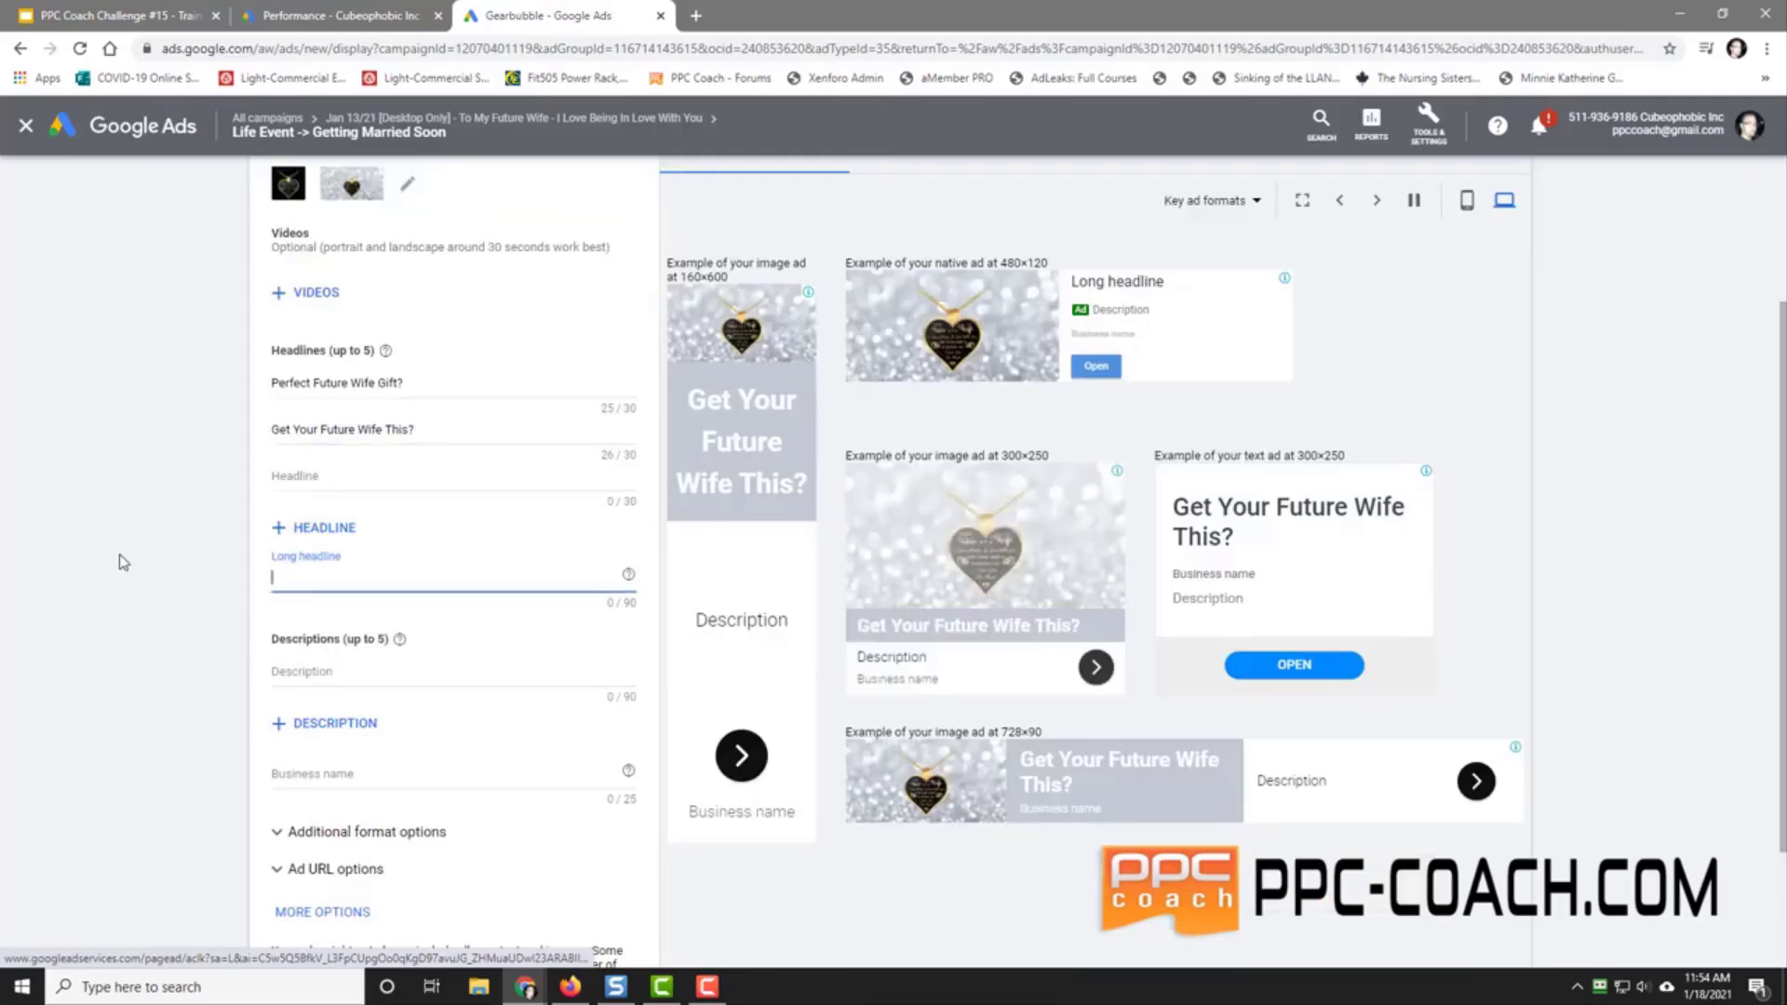
key(alt+Tab)
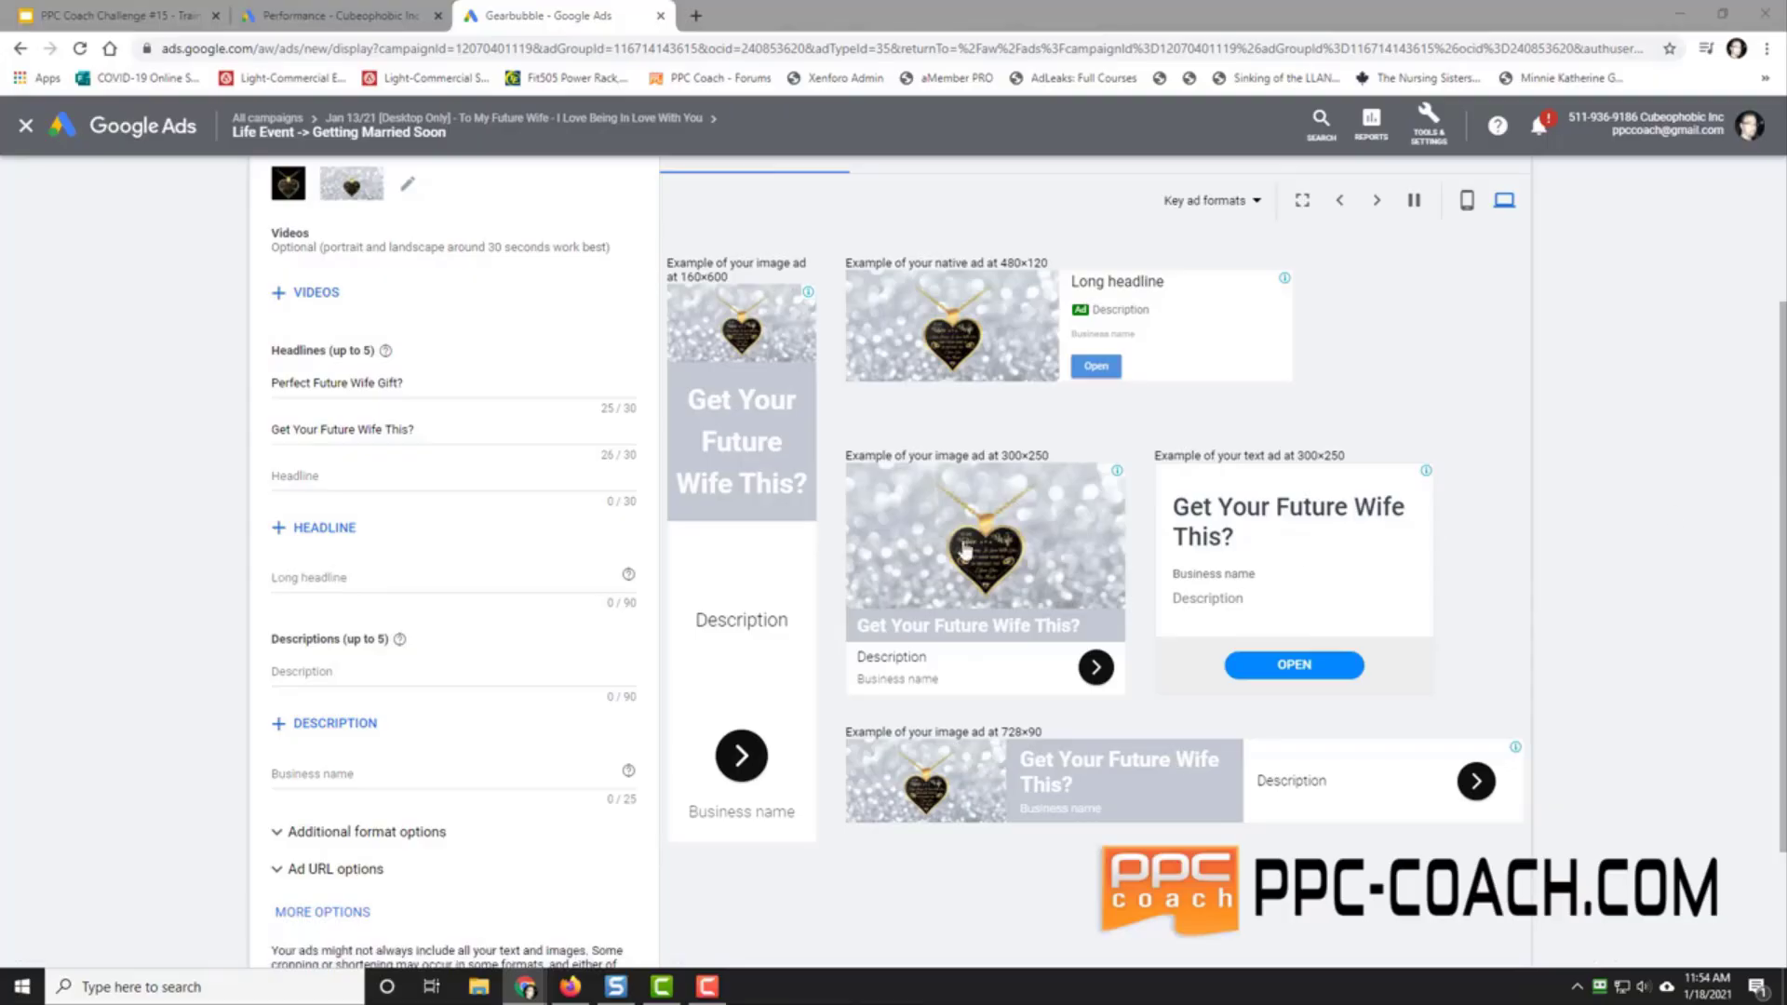
Step: Type the 90-character long headline 'To My Future Wife - I Love Being In Love With You - I Don't Know What I'd Do Without You'
click(339, 578)
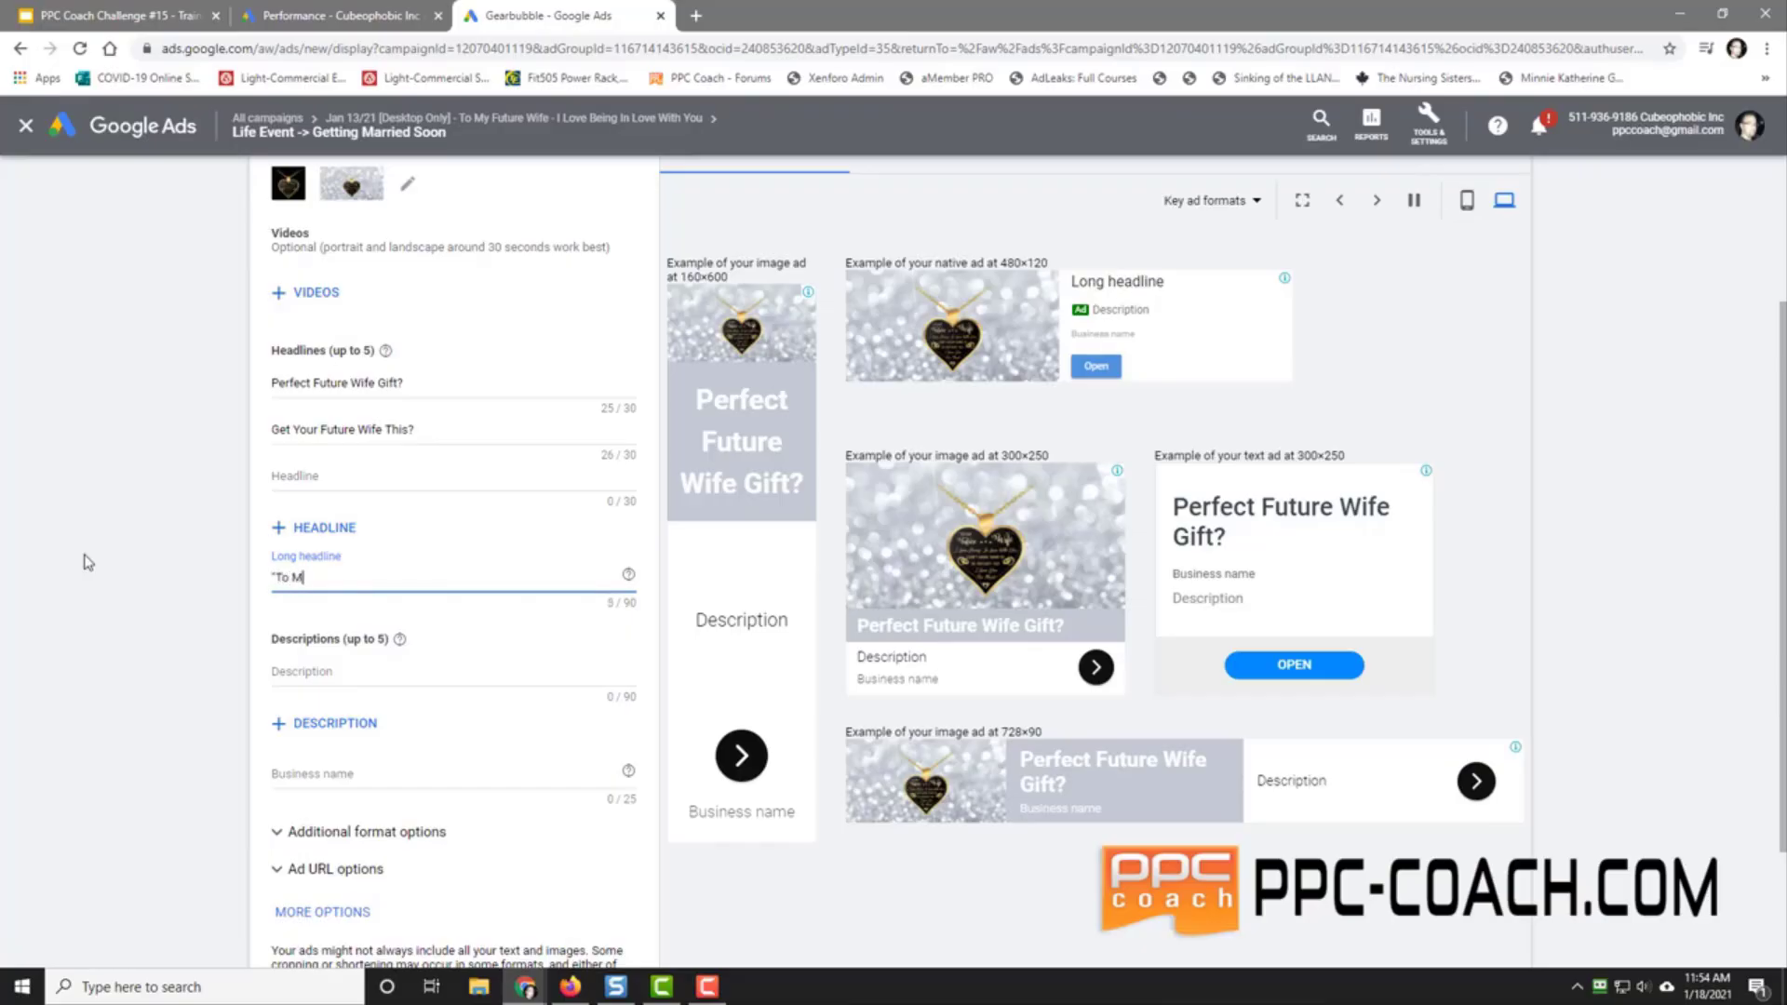
text(fe)
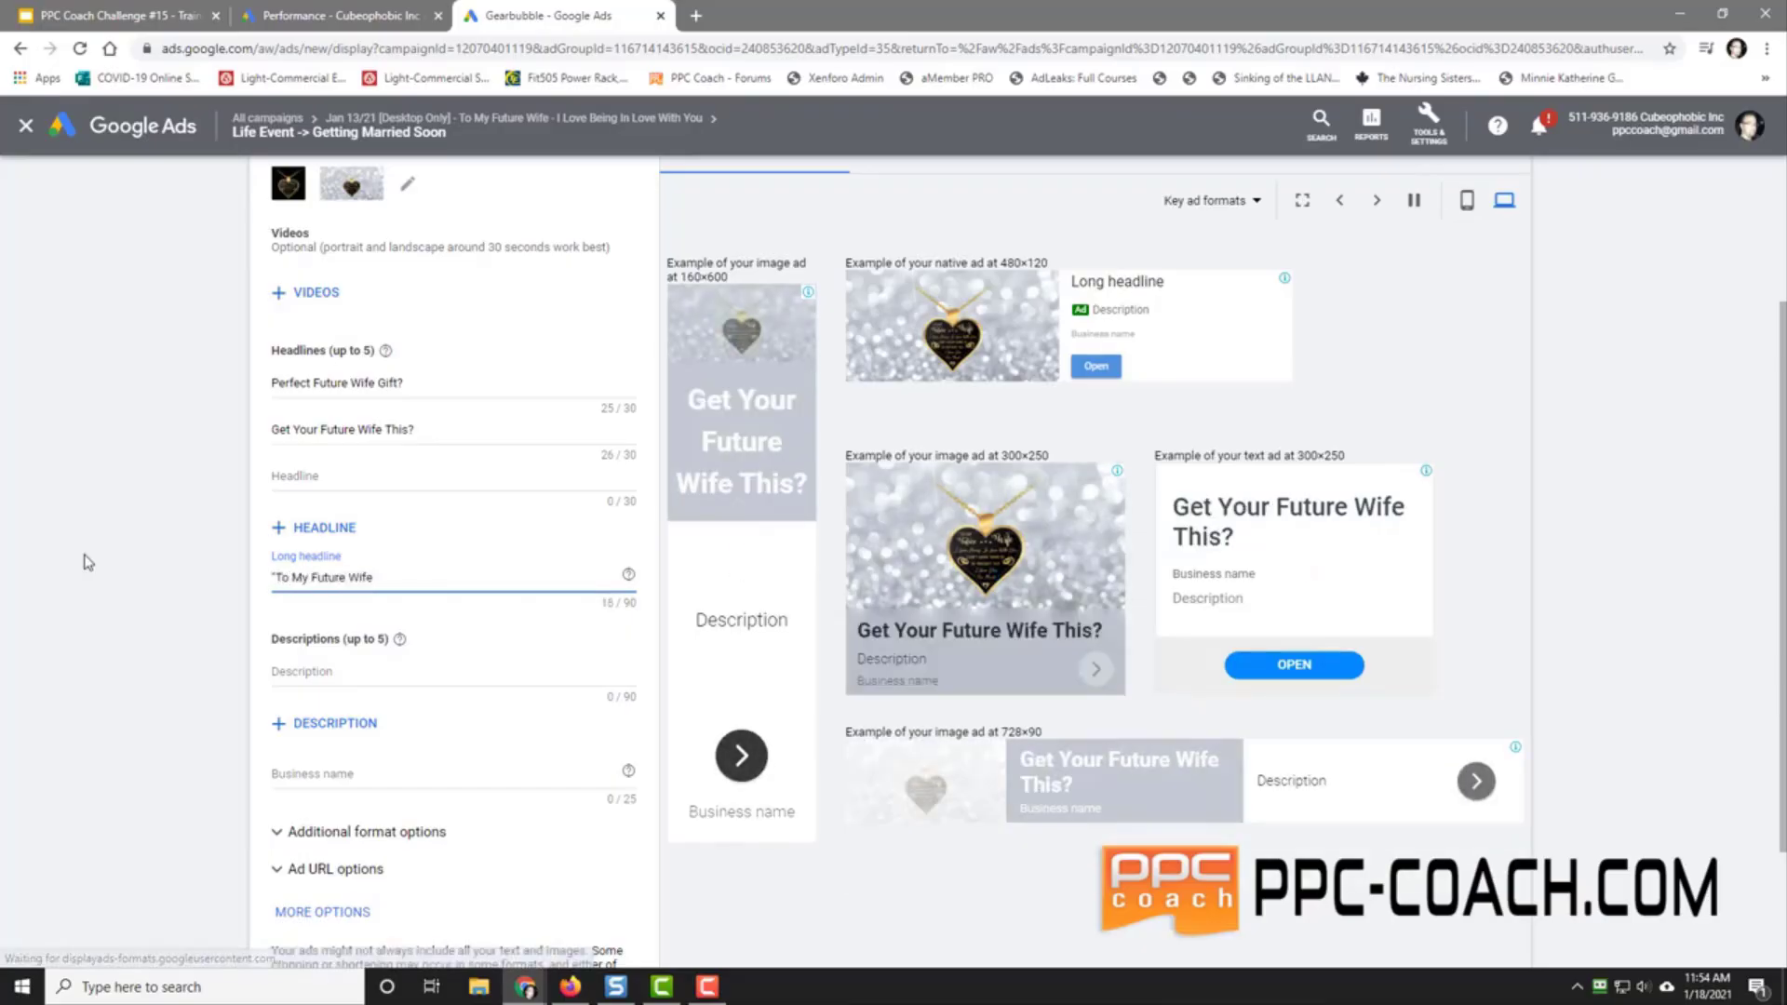
text( - I Lov)
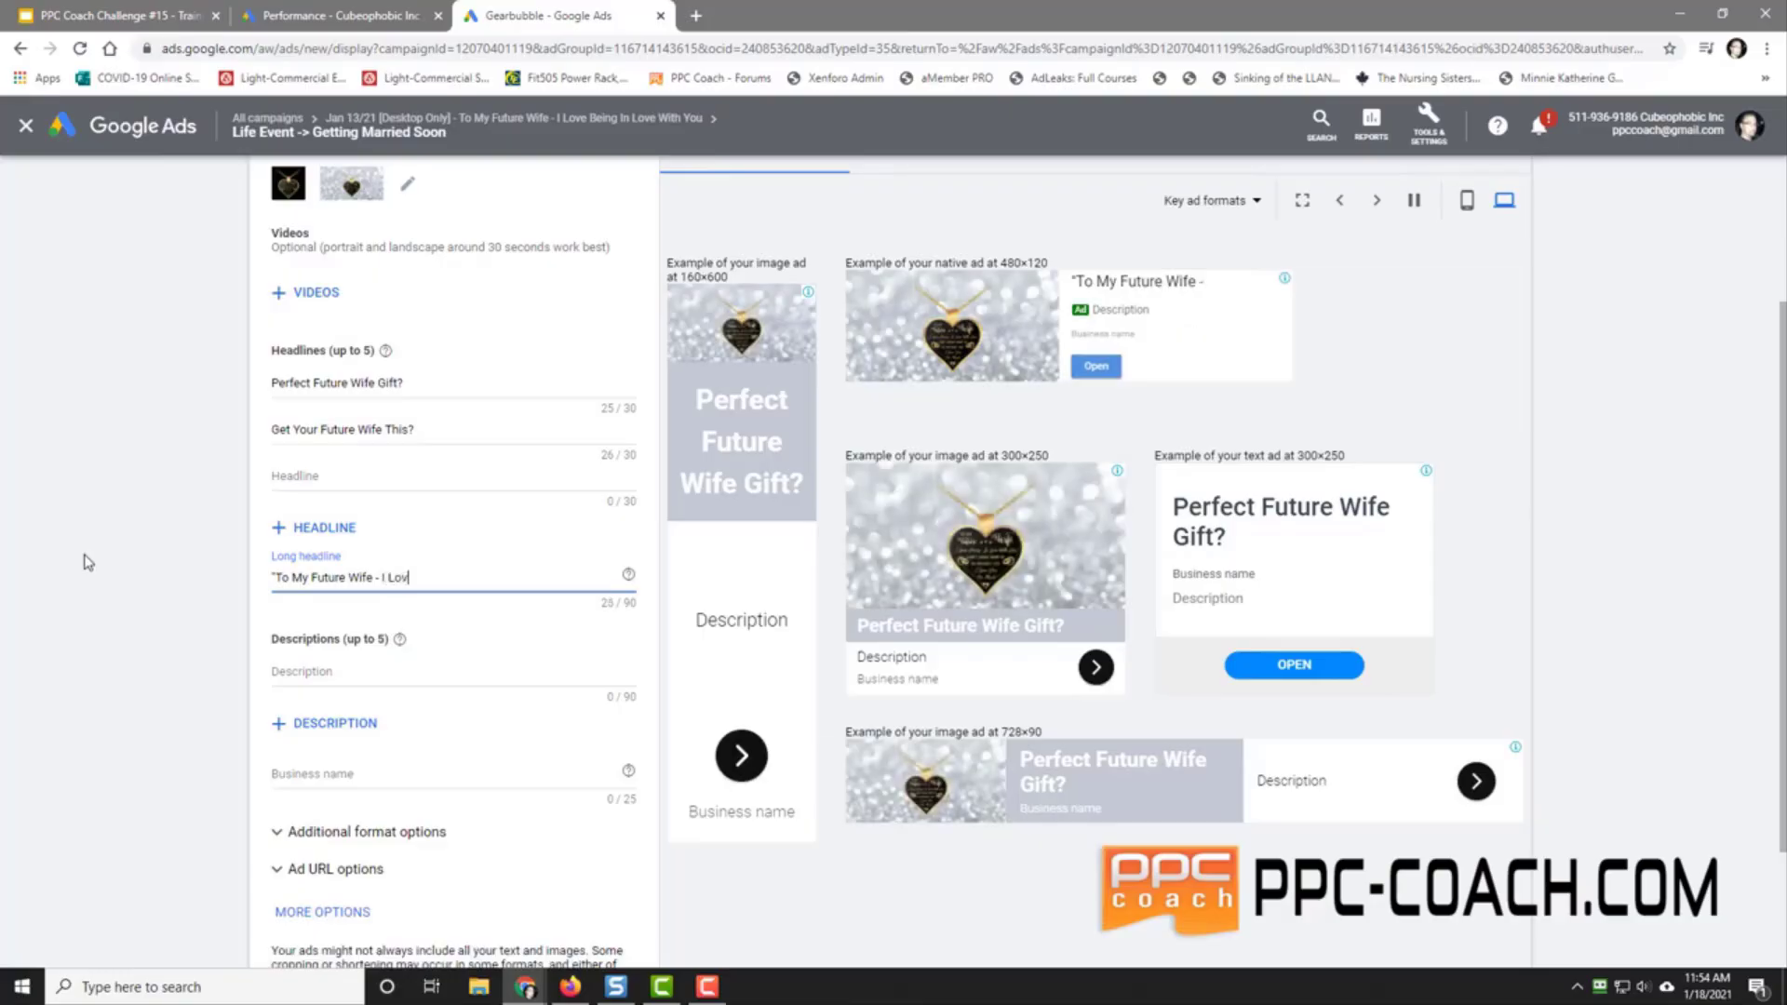
text(e Being In )
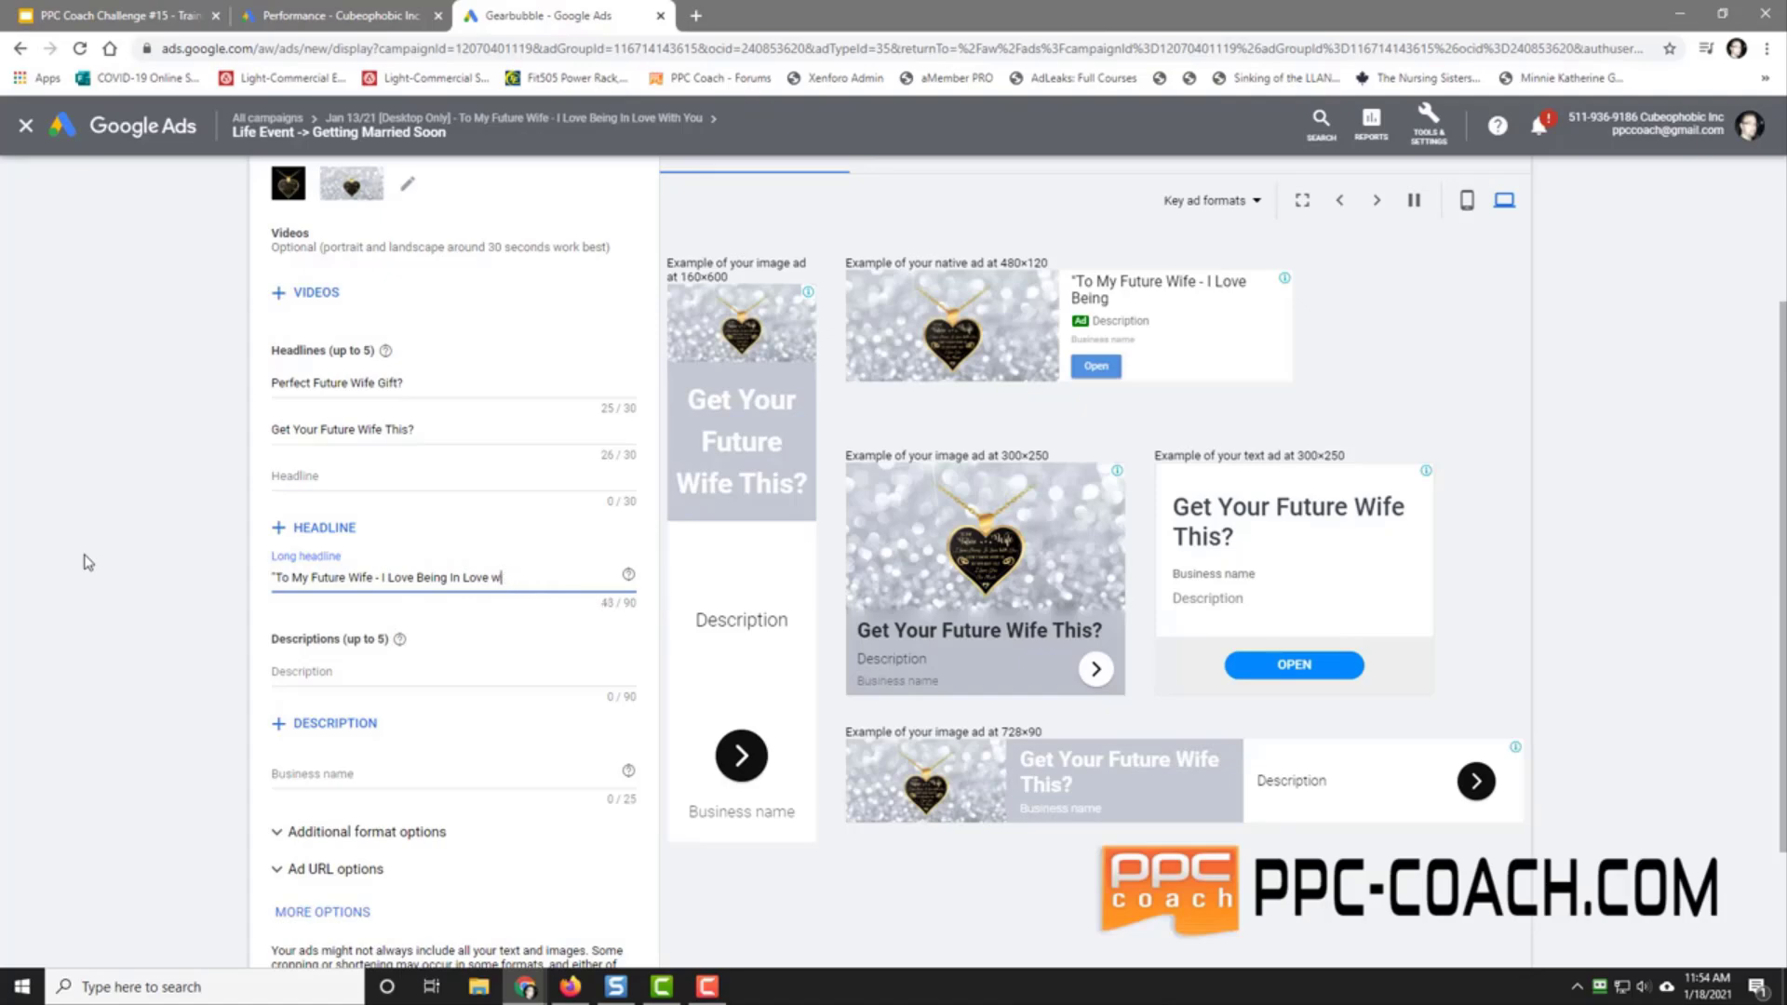
text(Love With You)
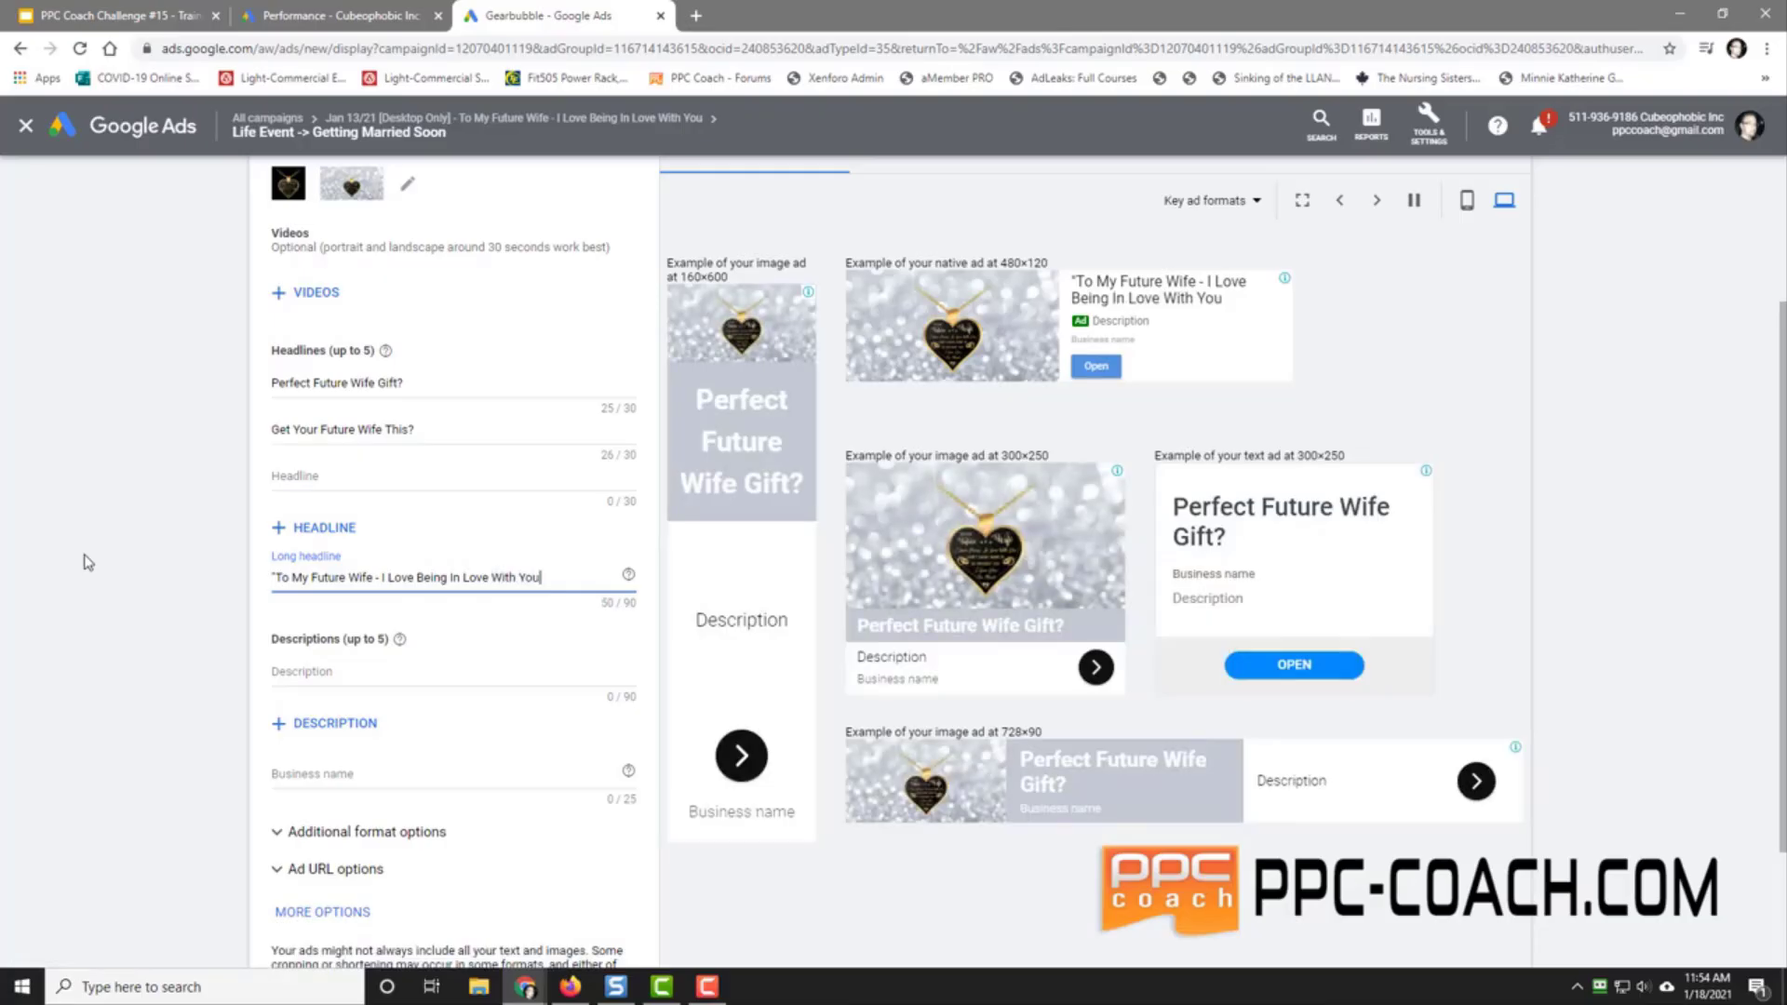
text( - I Don't Know What)
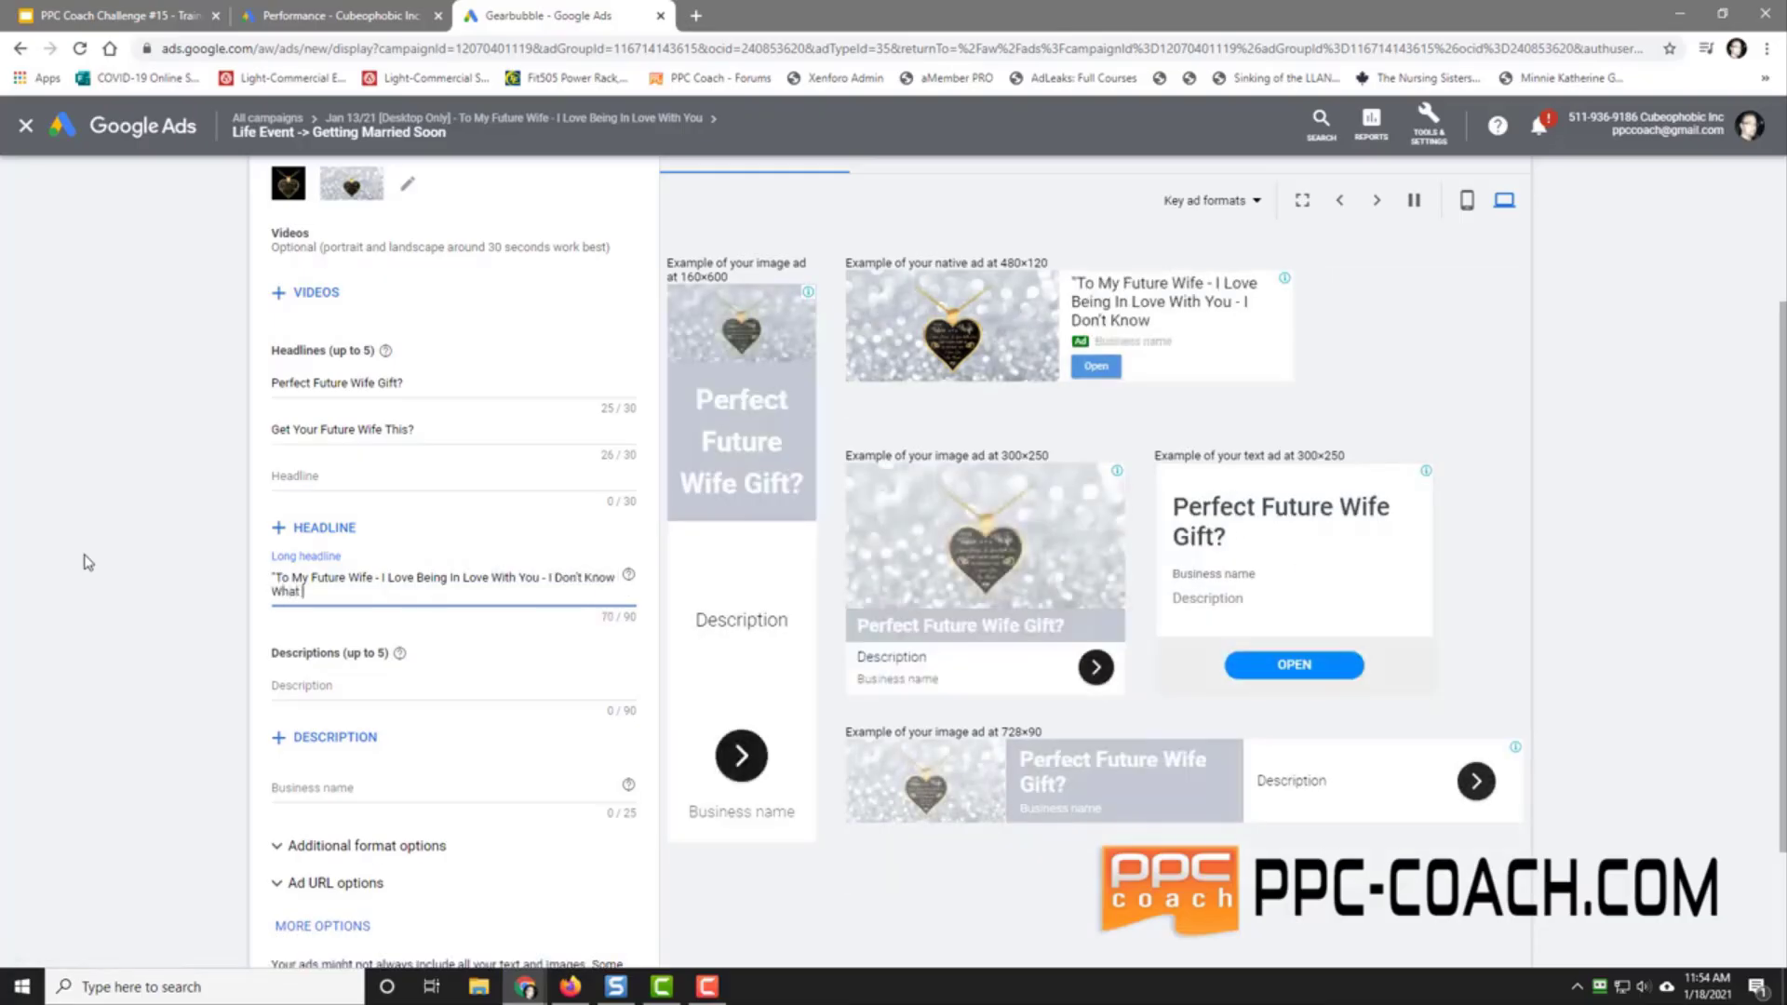
text( I'd)
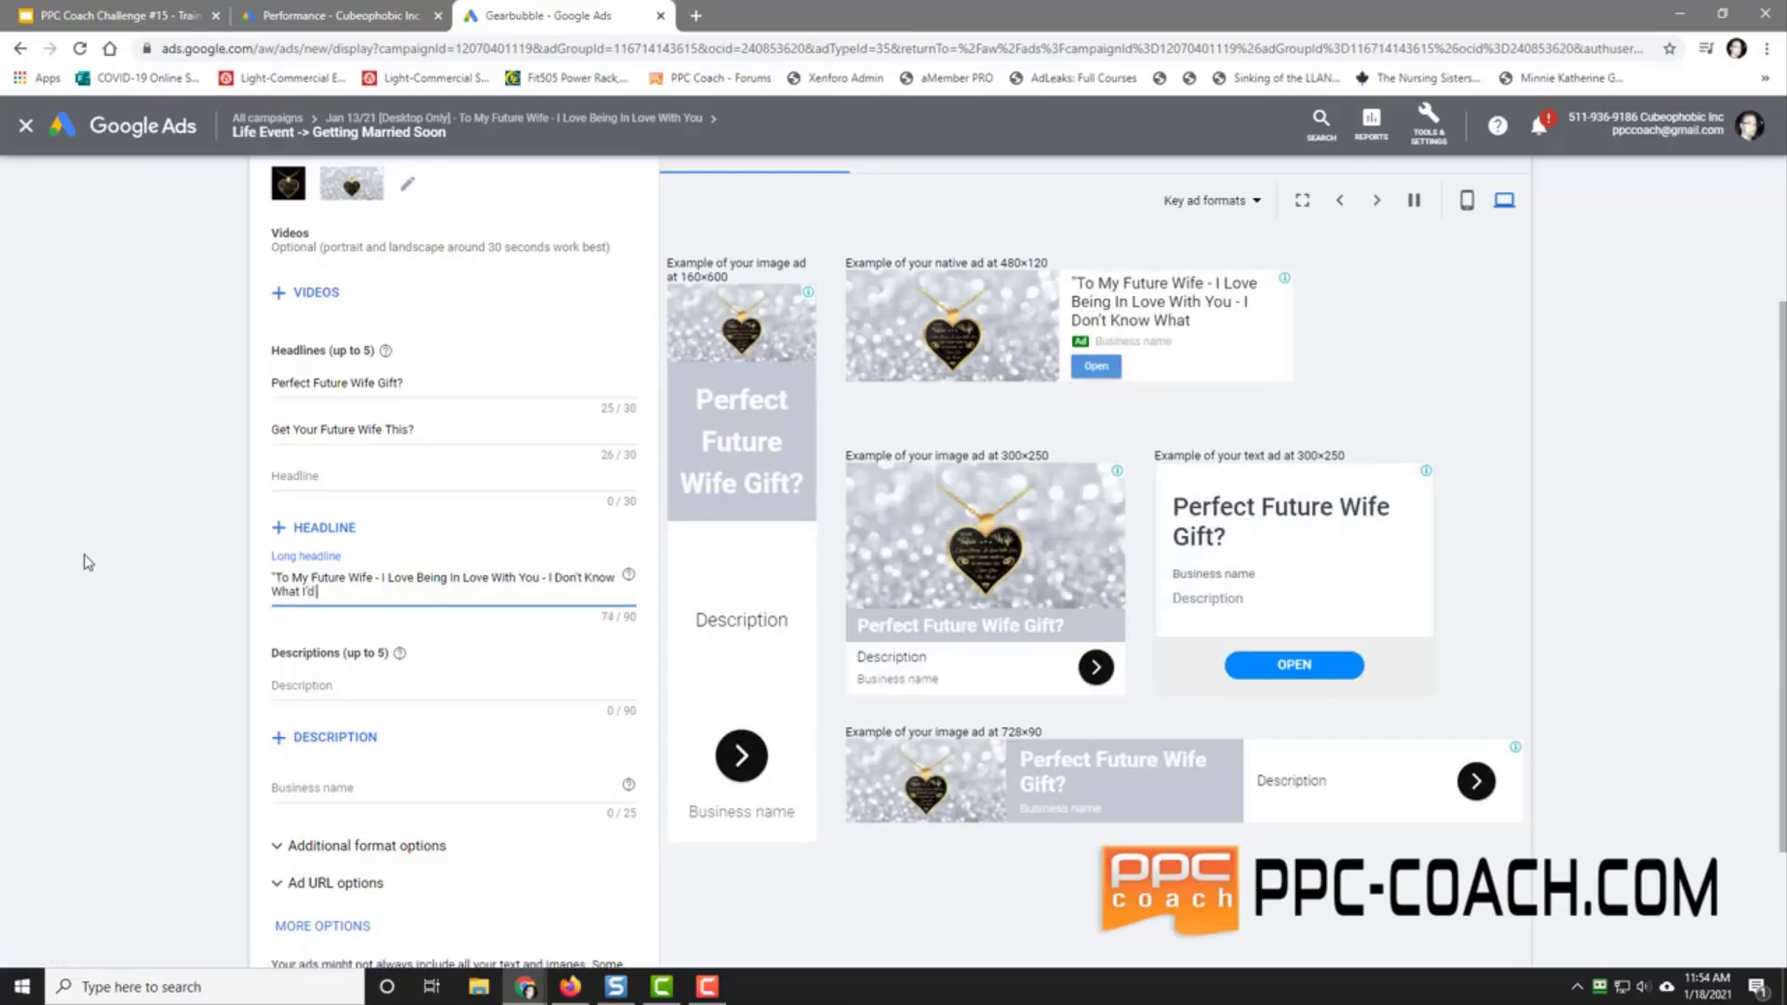
text( Do With)
text(out You")
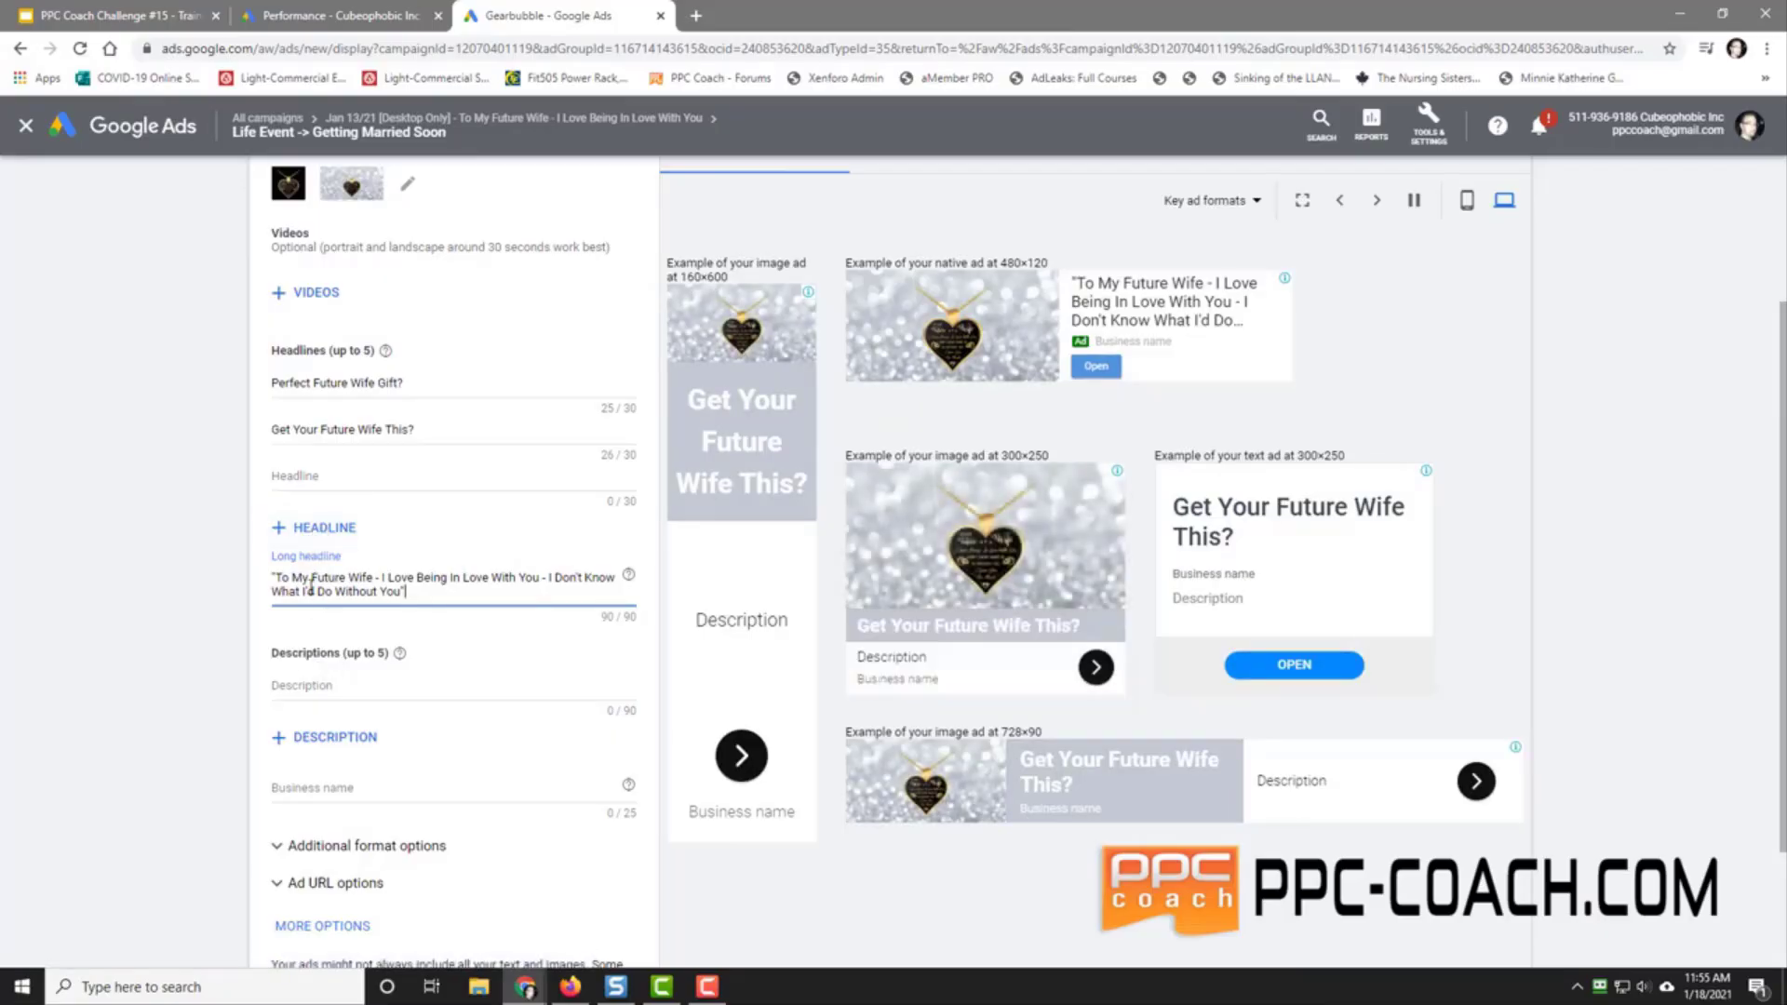
Step: Add the descriptions 'Would She Love To Get This?' and 'Get Her This Necklace Now'
click(290, 683)
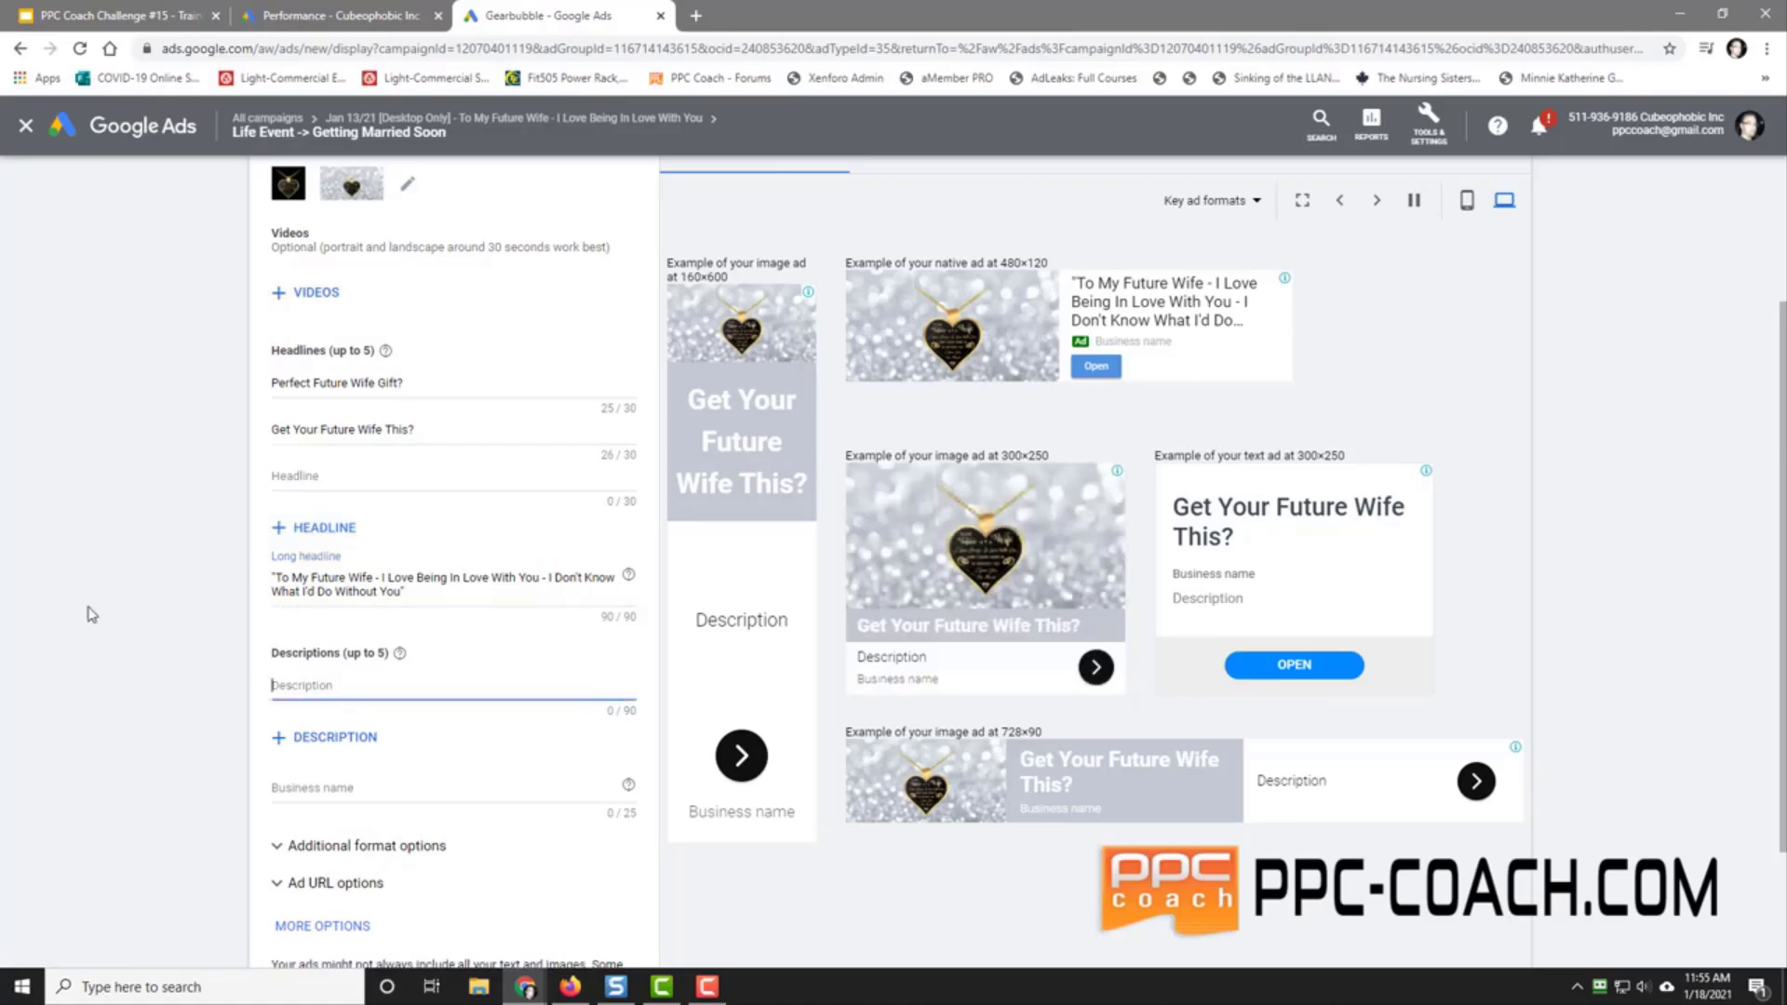
text(Would She Love To Get Thi)
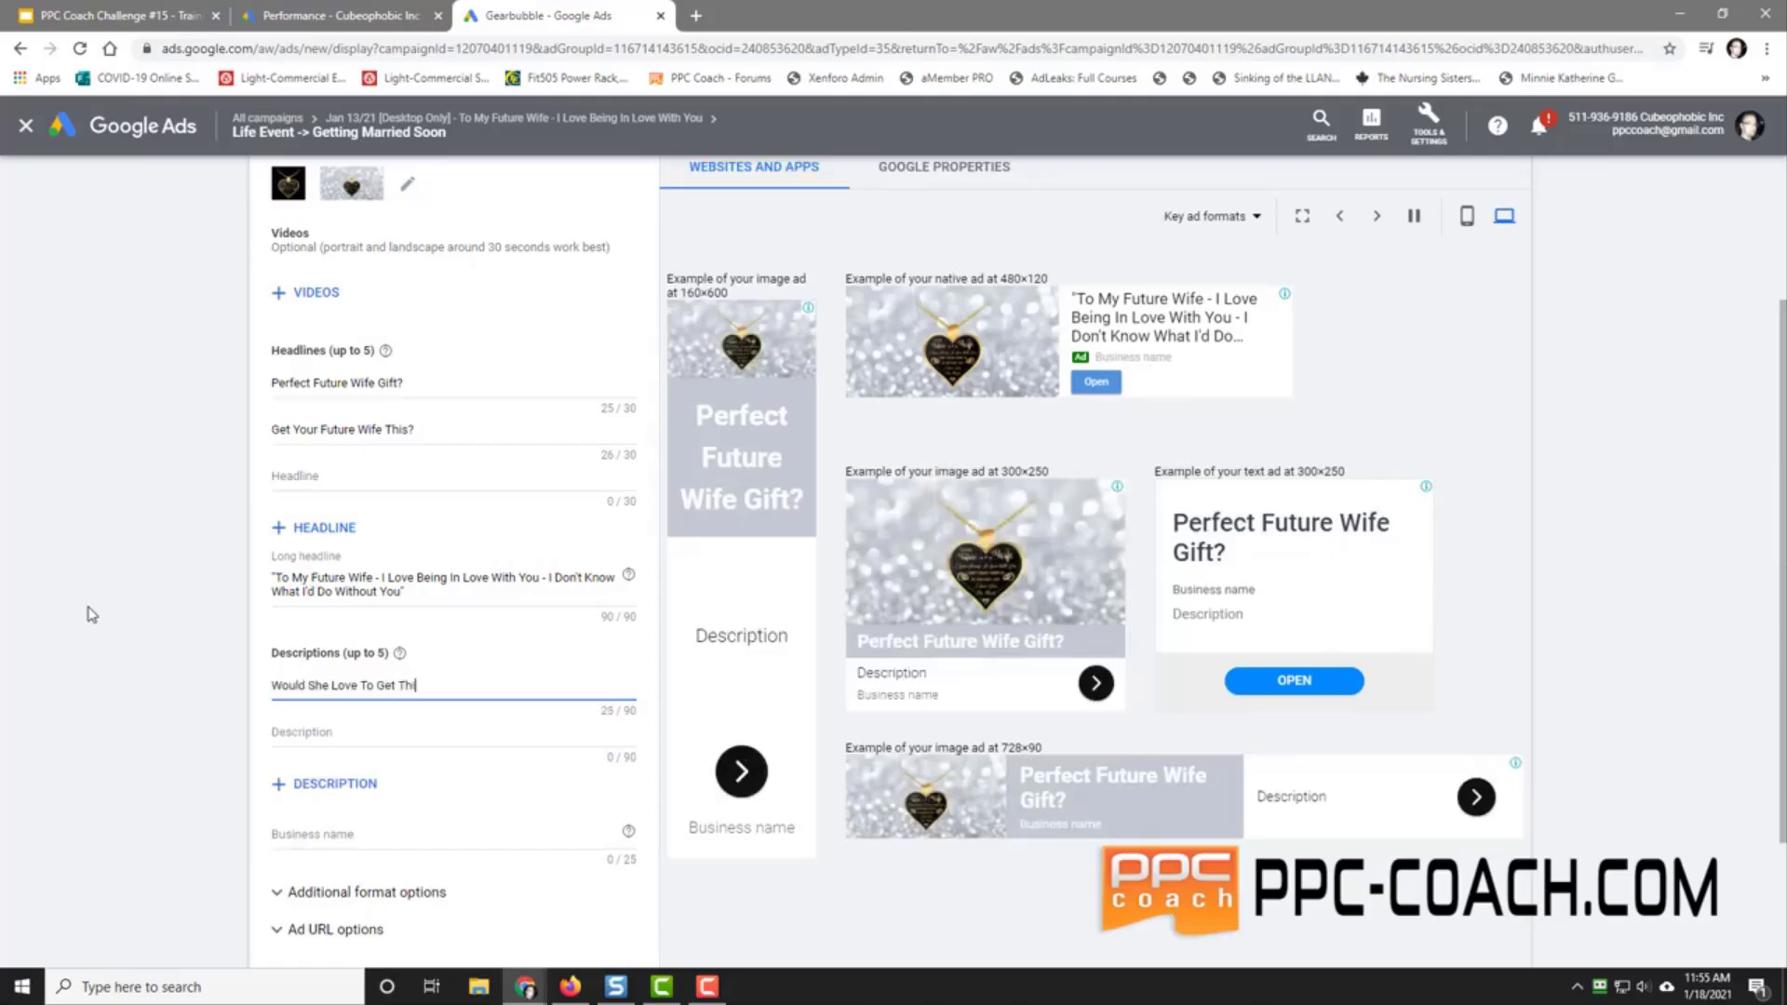
text(s?)
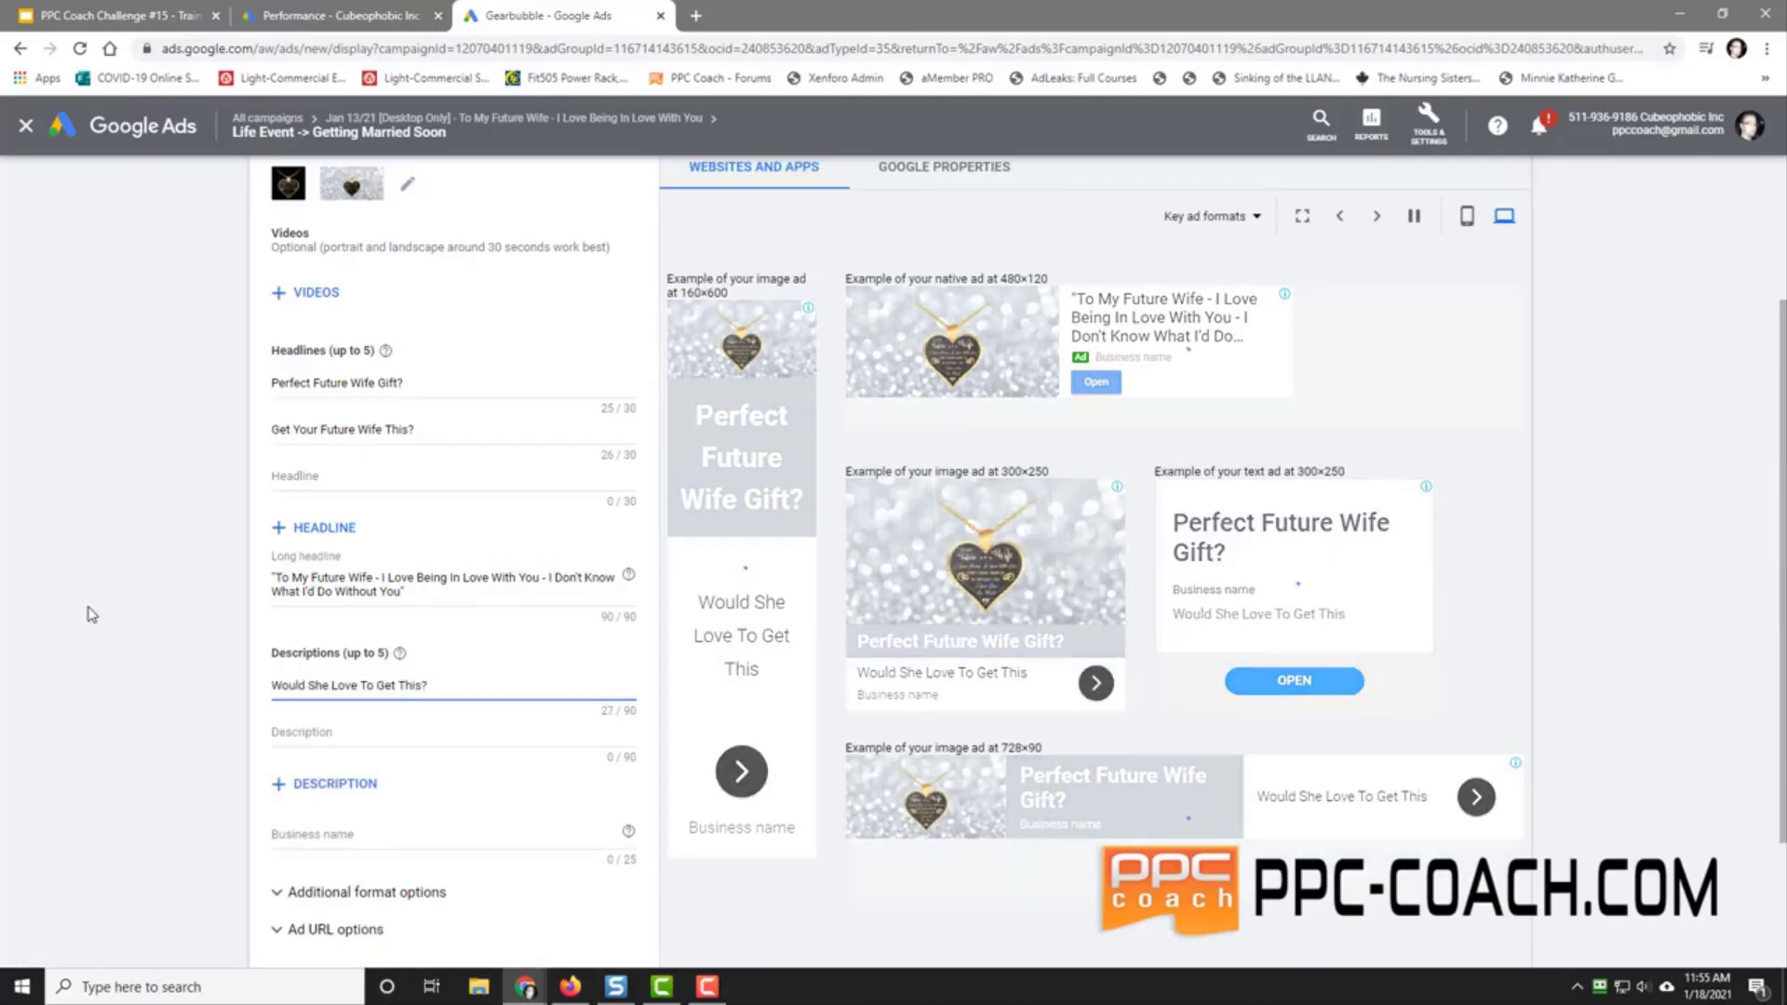
click(338, 731)
text(Get )
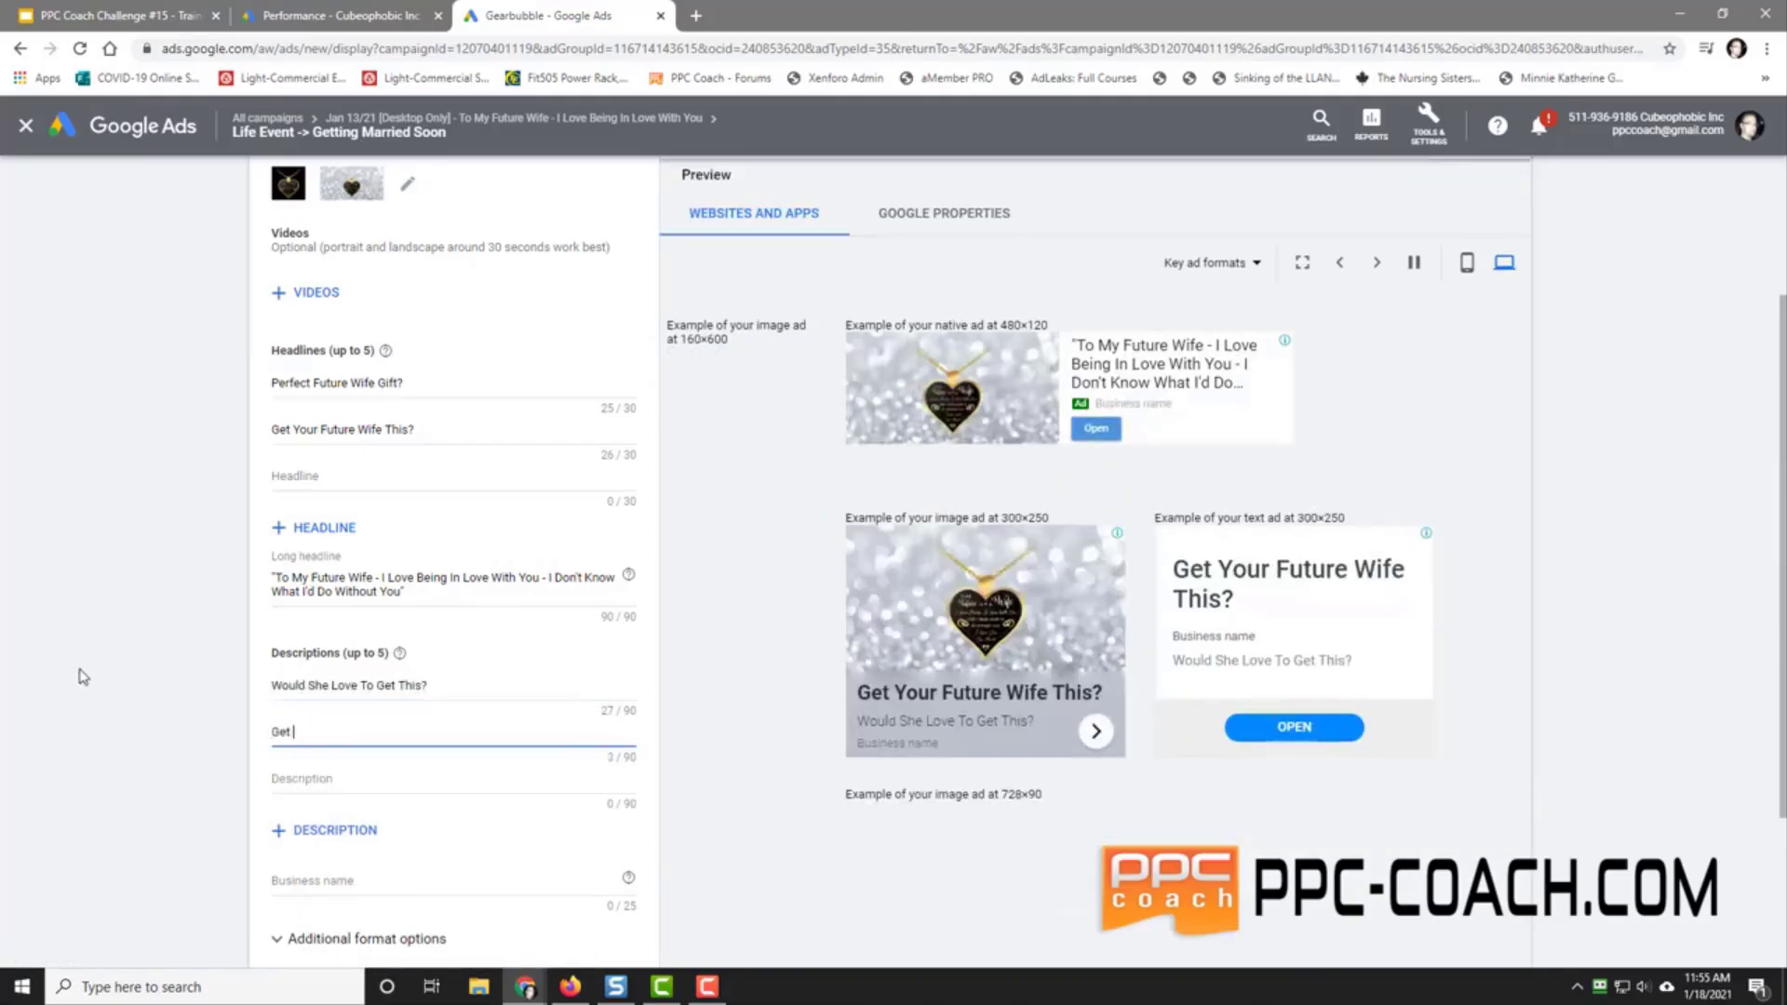
text(Her This)
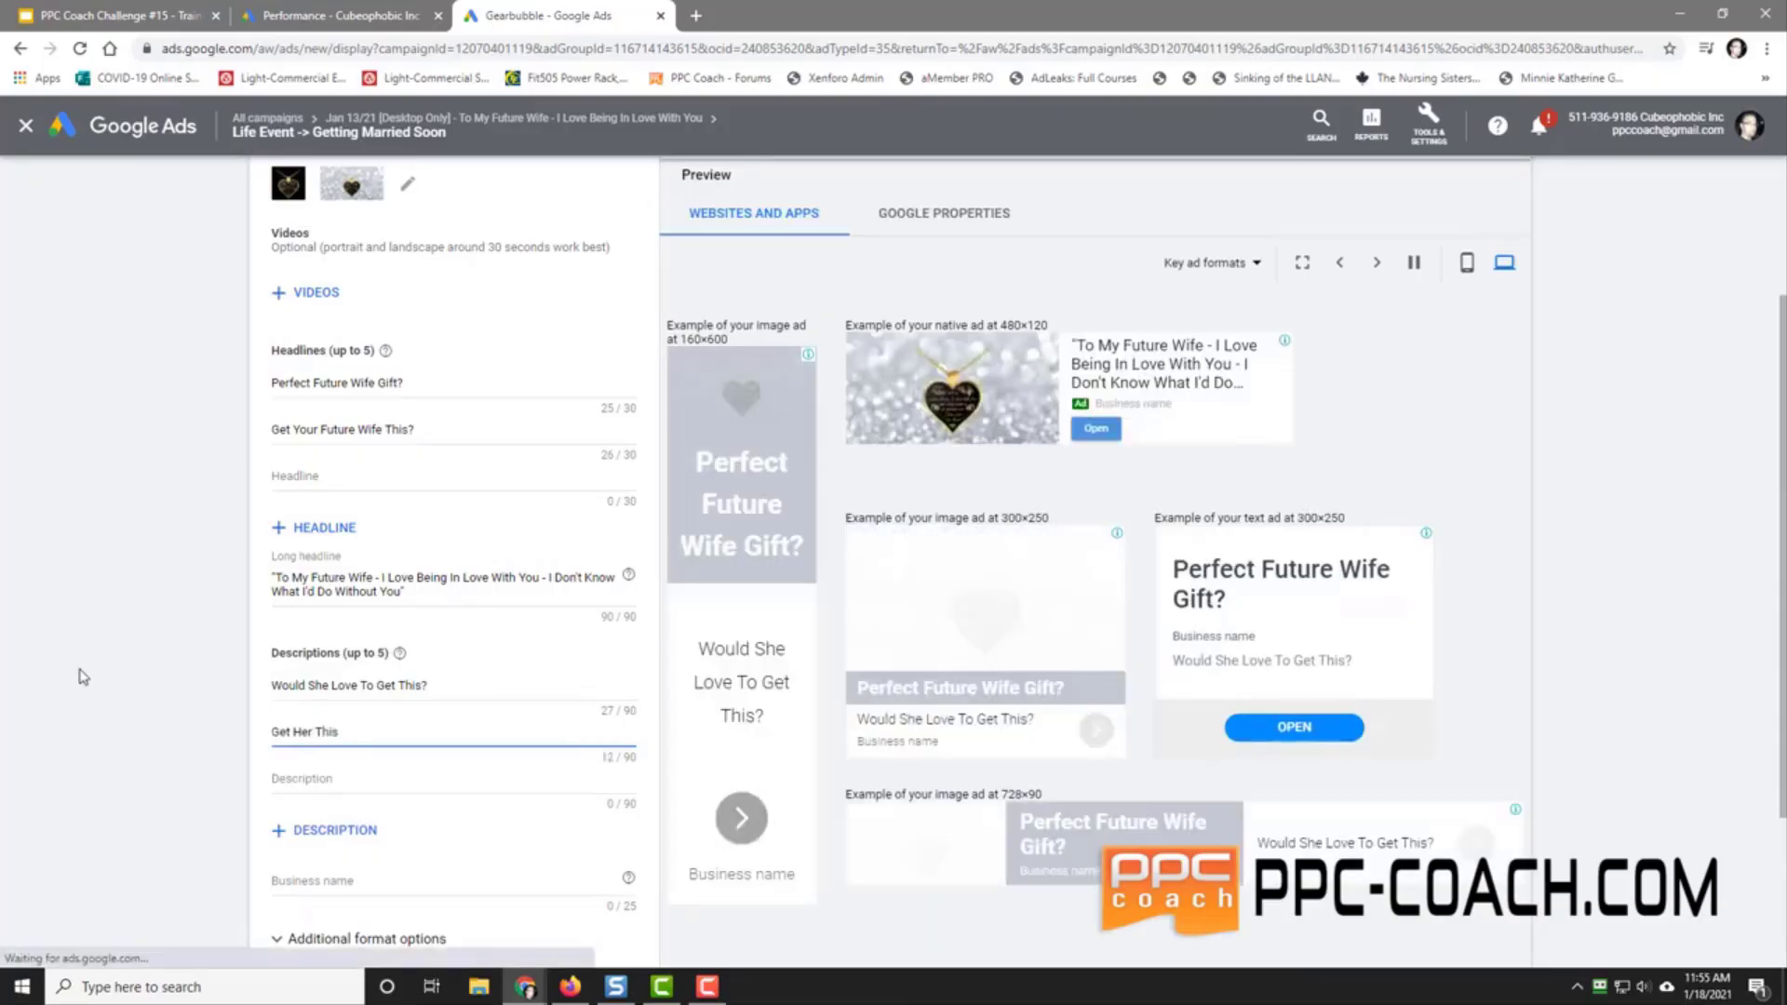
text( Necklace Now)
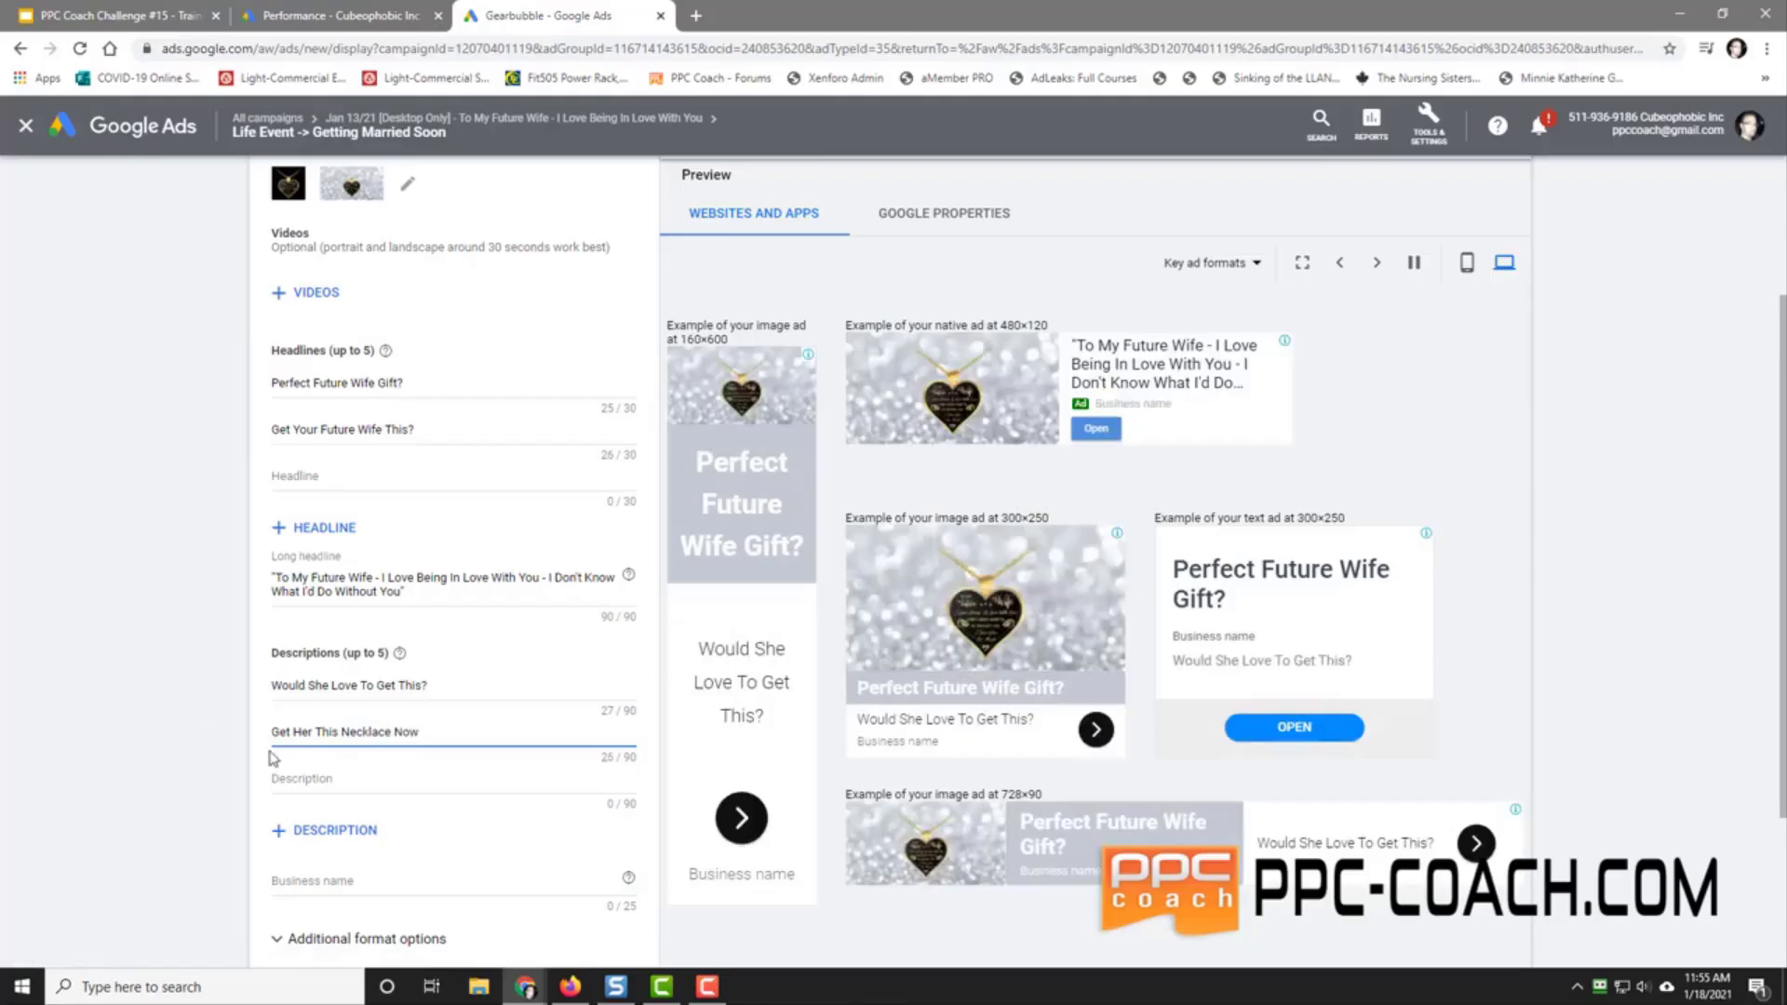
Step: Set the business name to Gearbubble.com
scroll(246, 810, down, 2)
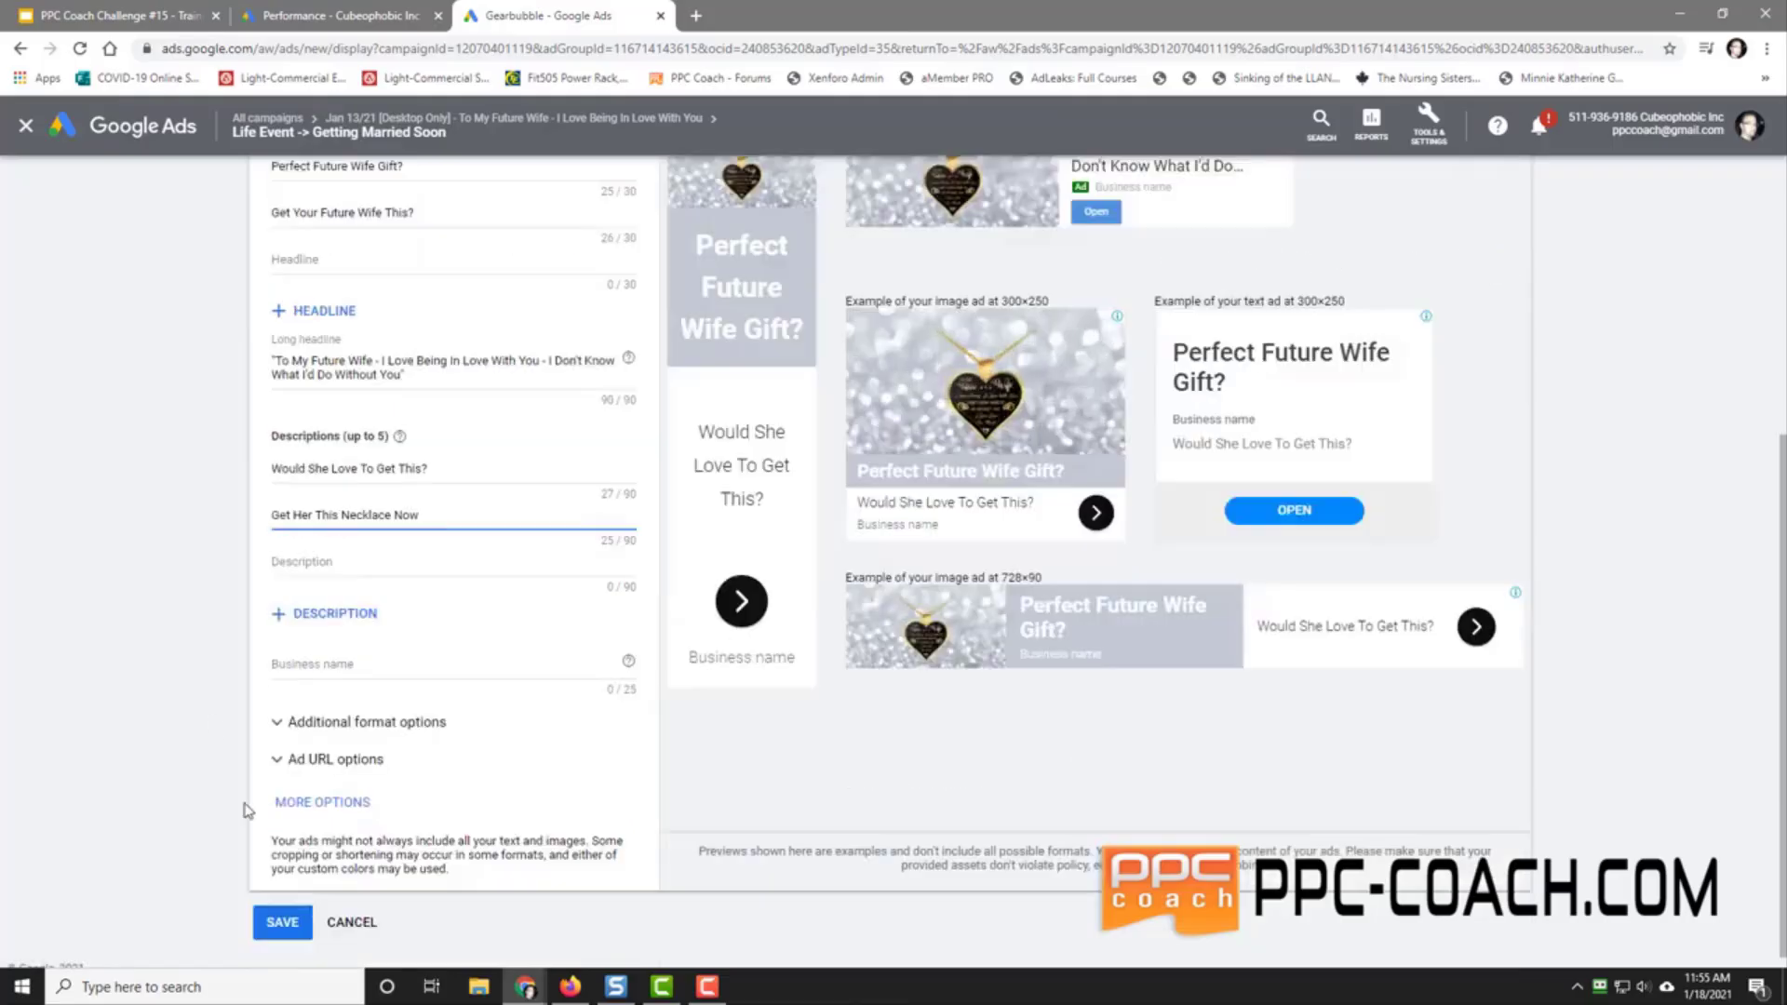
click(324, 667)
text(Gearbubble.com)
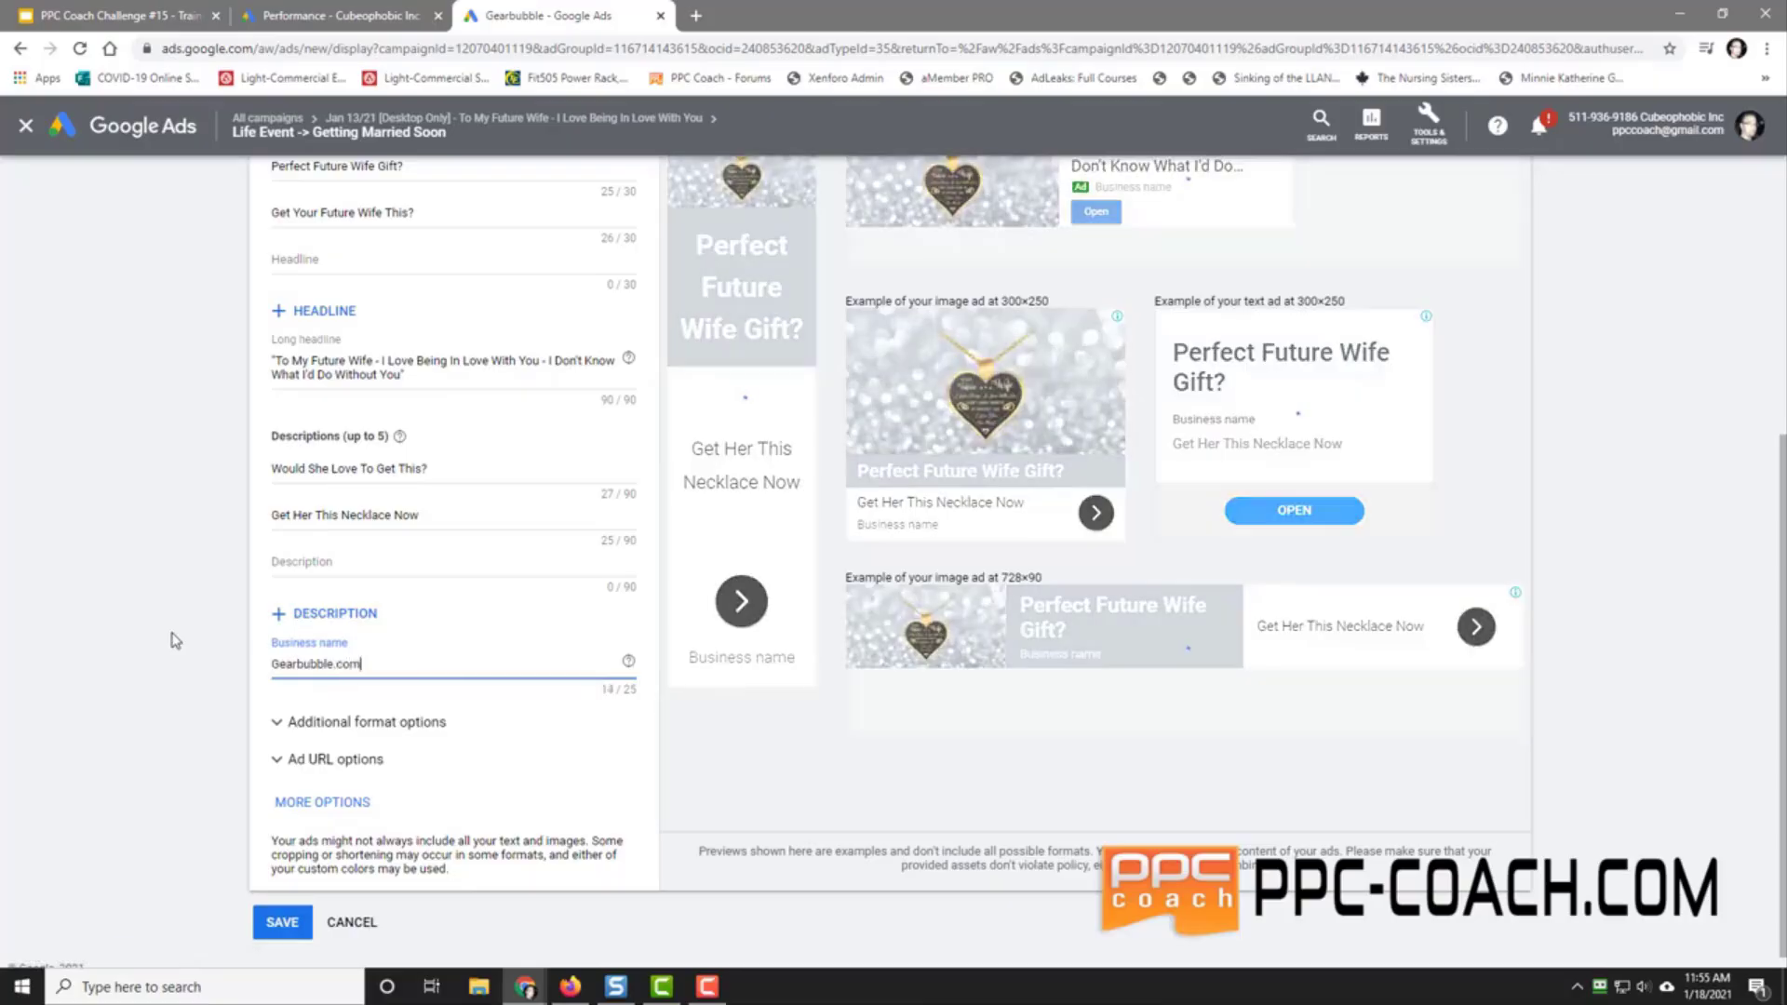
scroll(1693, 601, up, 2)
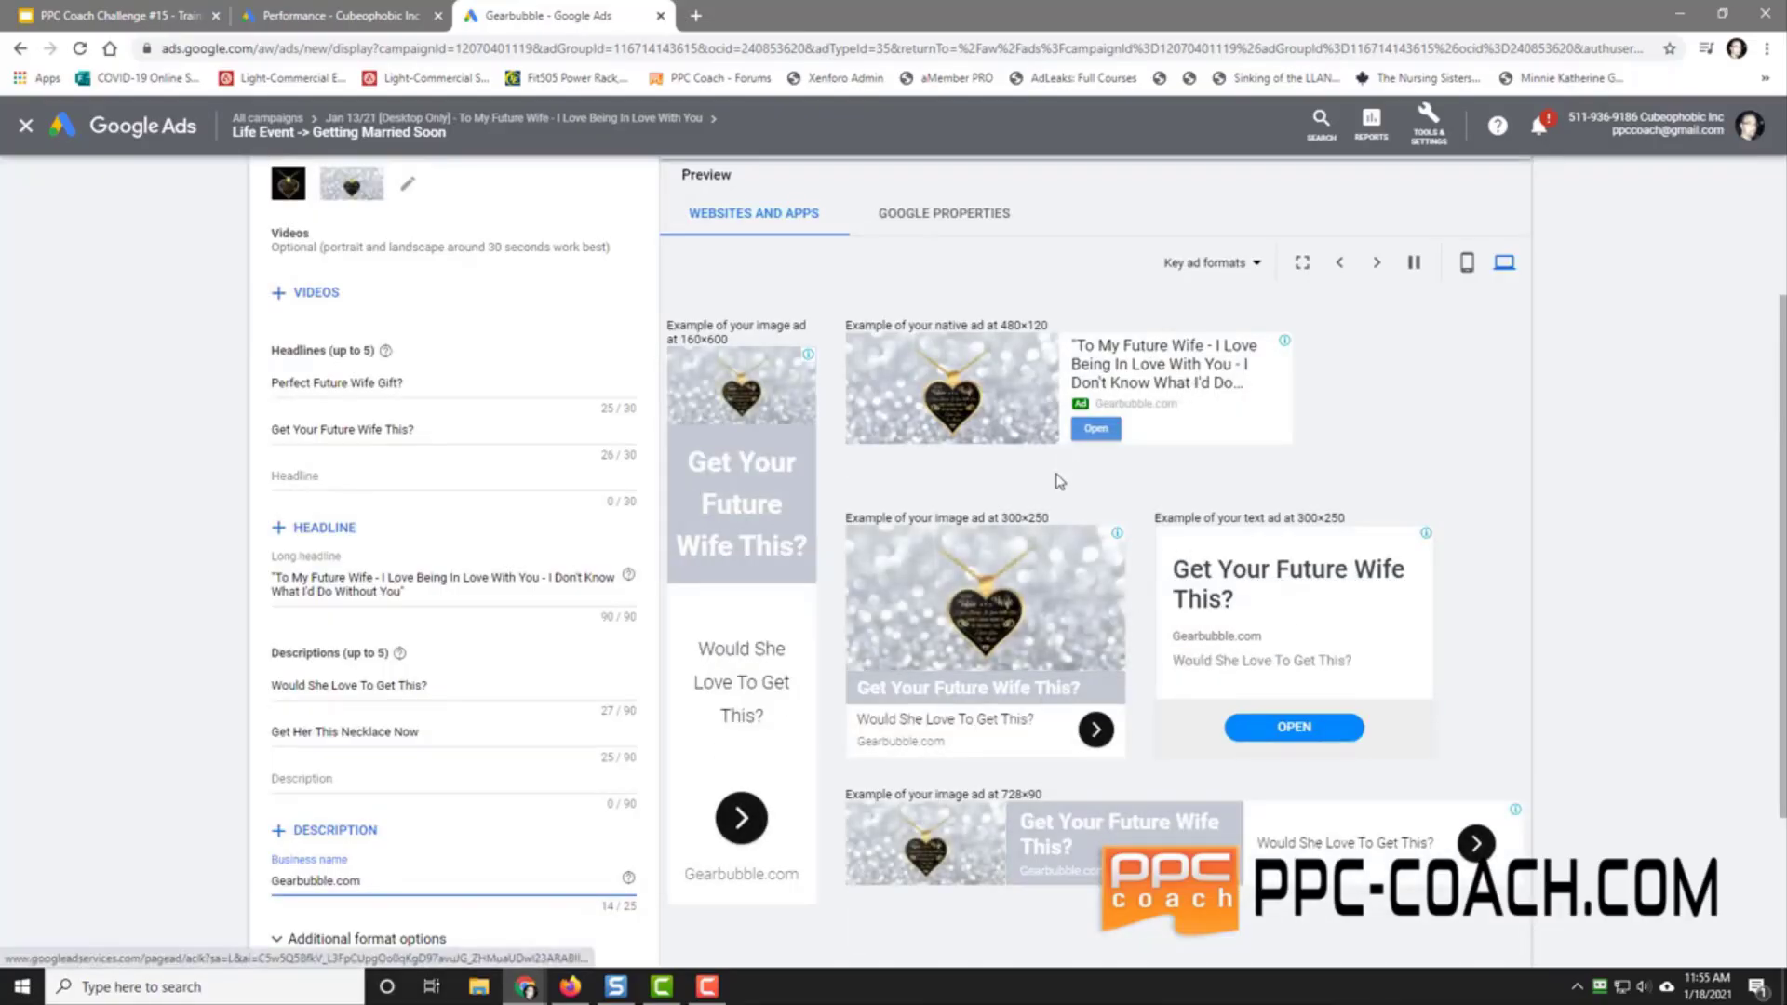
scroll(1631, 617, down, 2)
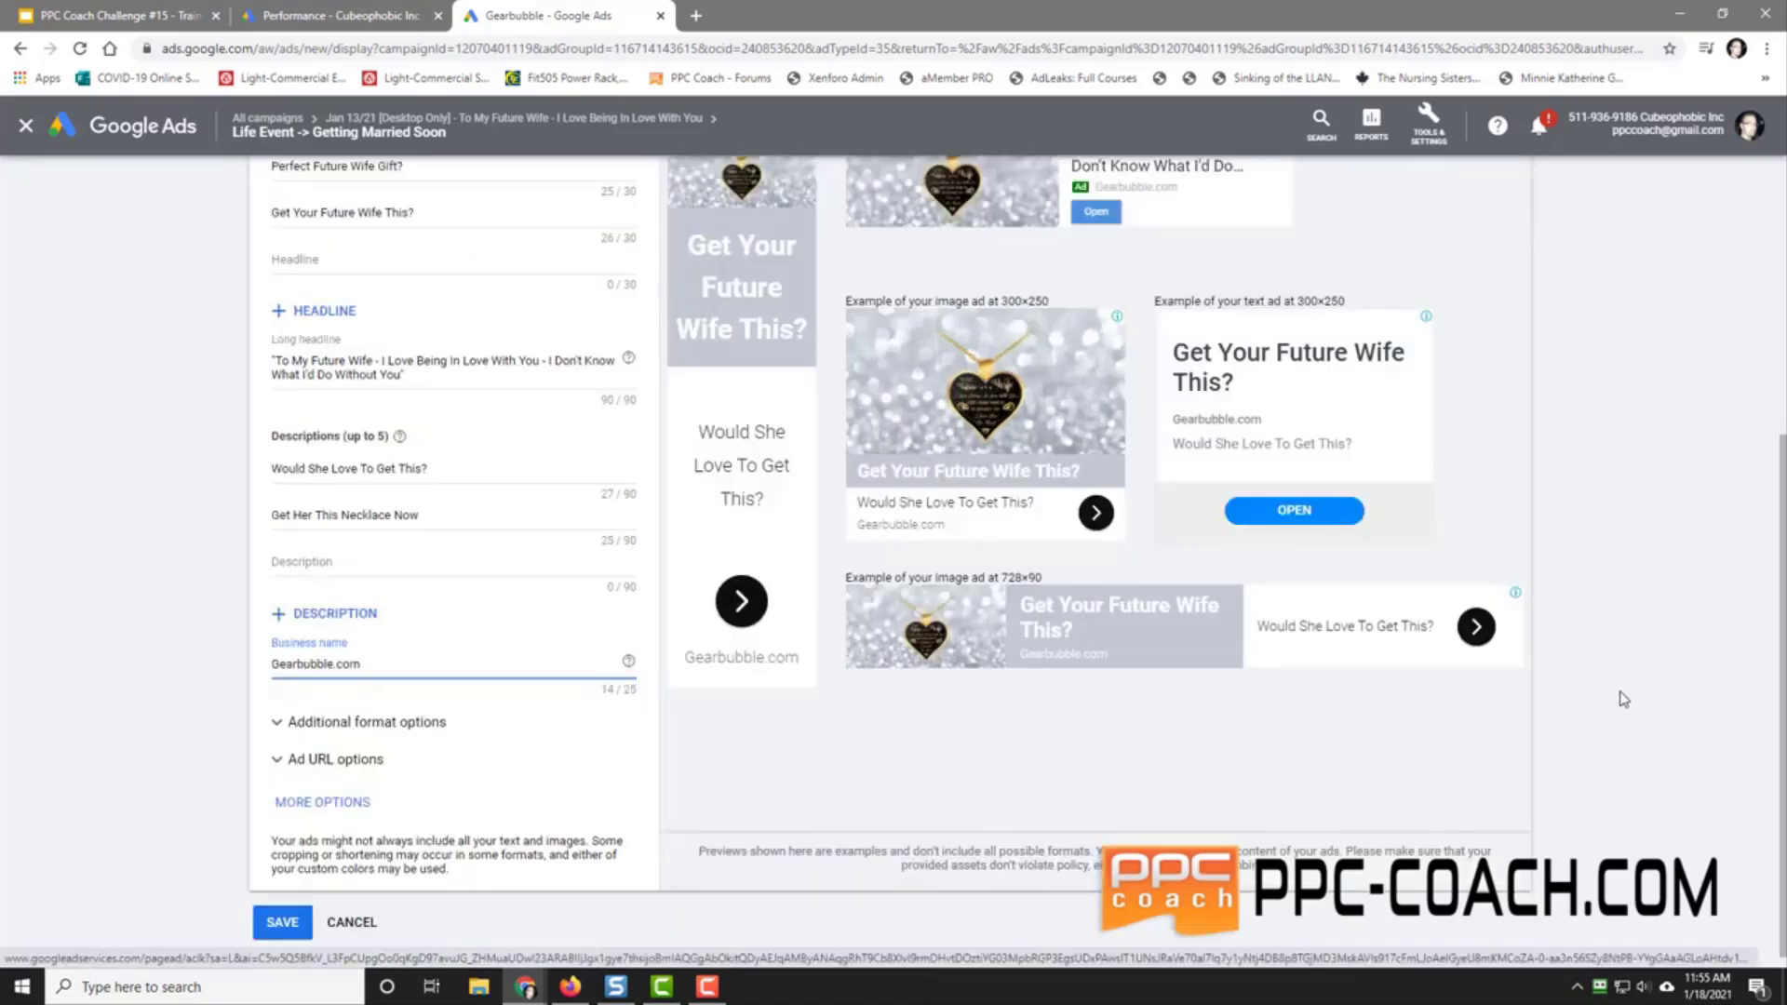
Step: Expand the format and URL options, then attempt saving, surfacing the missing final URL error
click(299, 723)
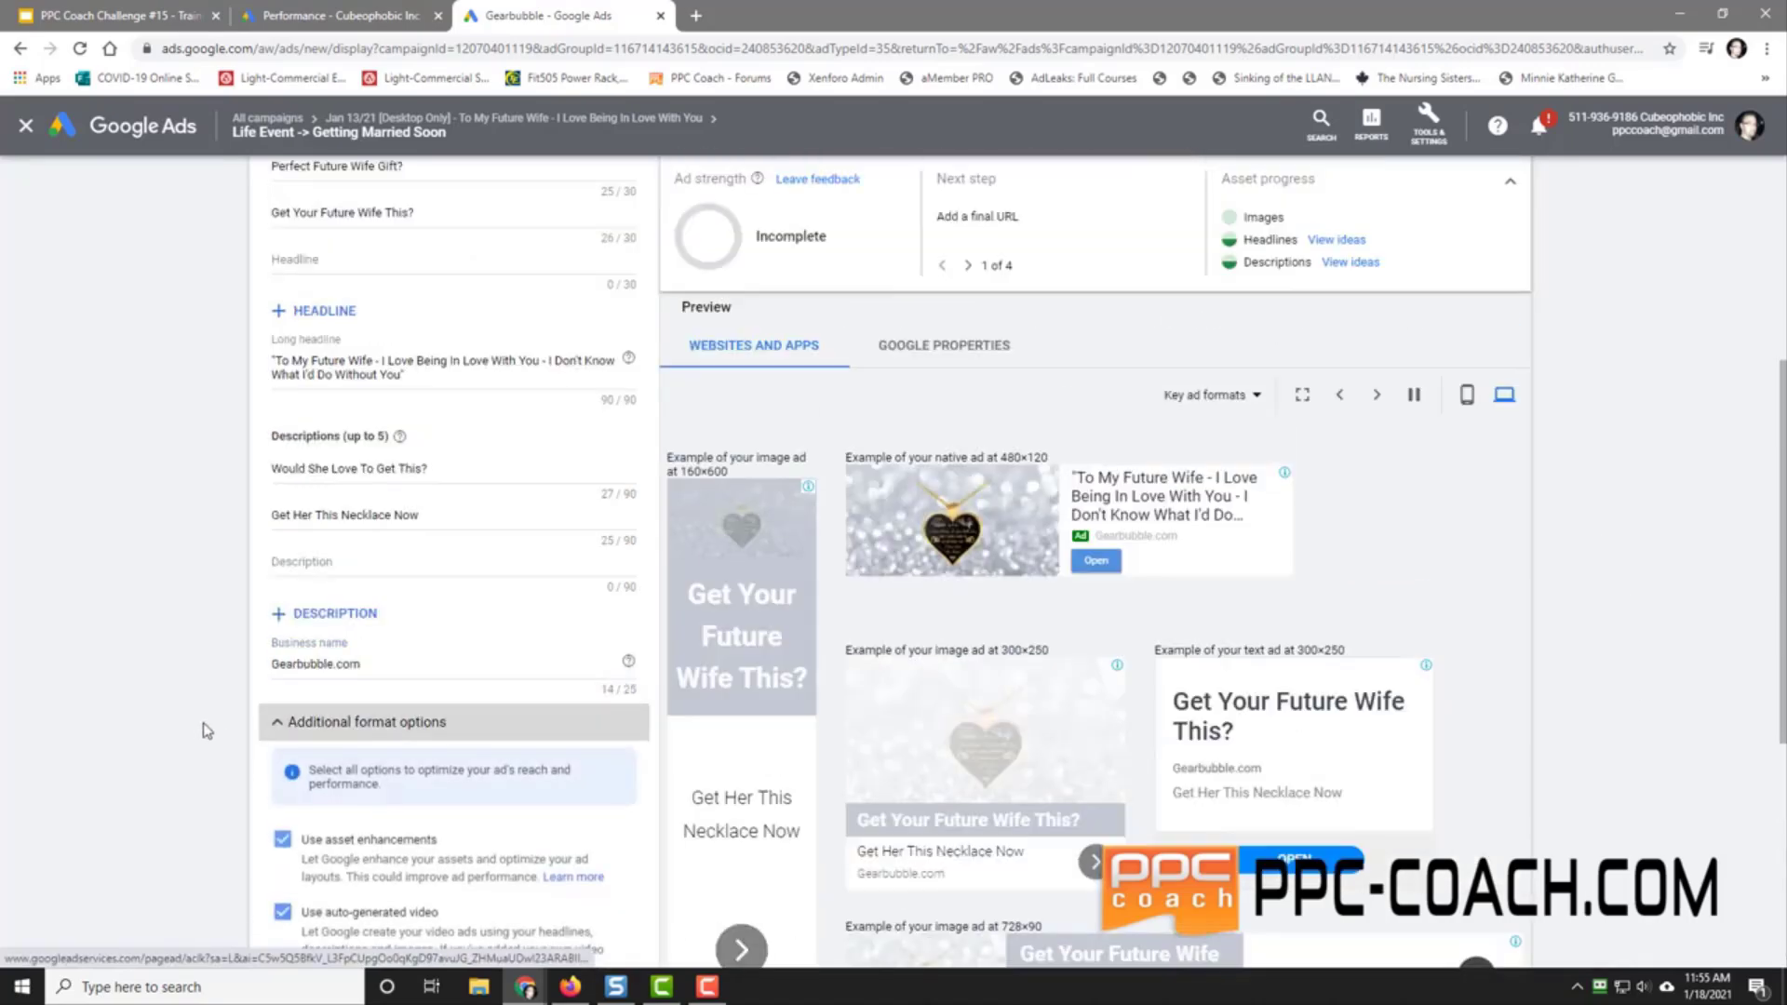
scroll(205, 731, down, 2)
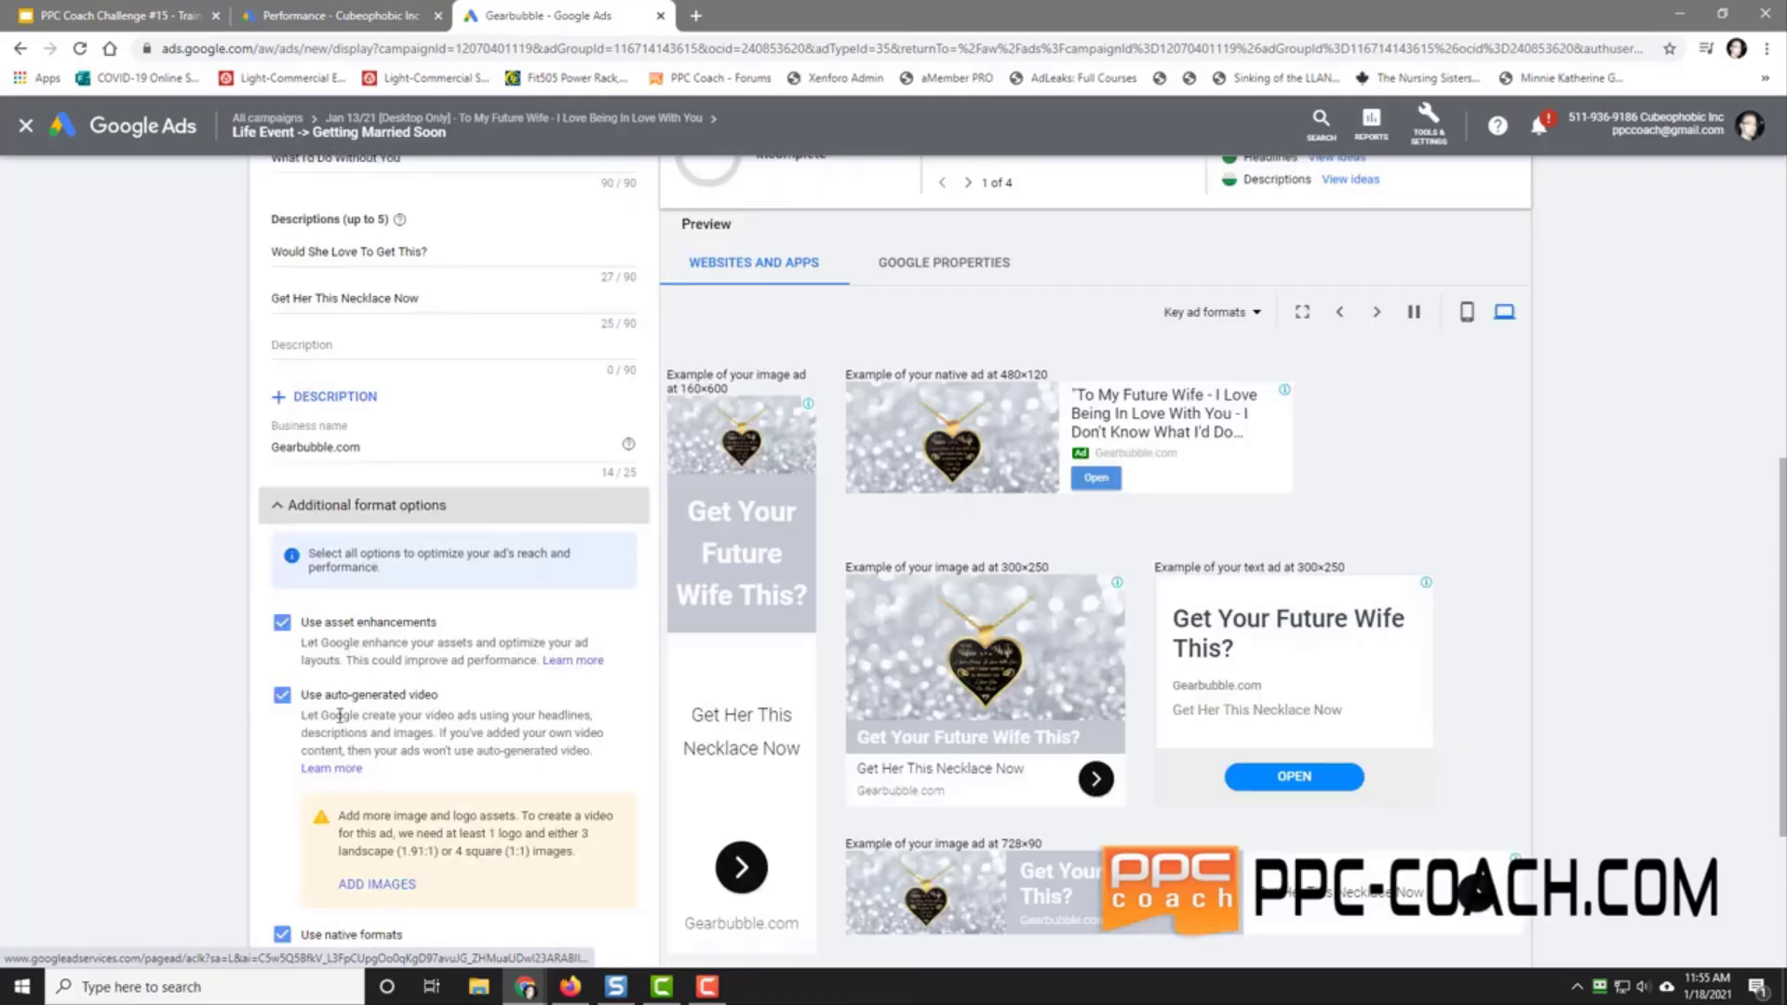
scroll(338, 719, down, 2)
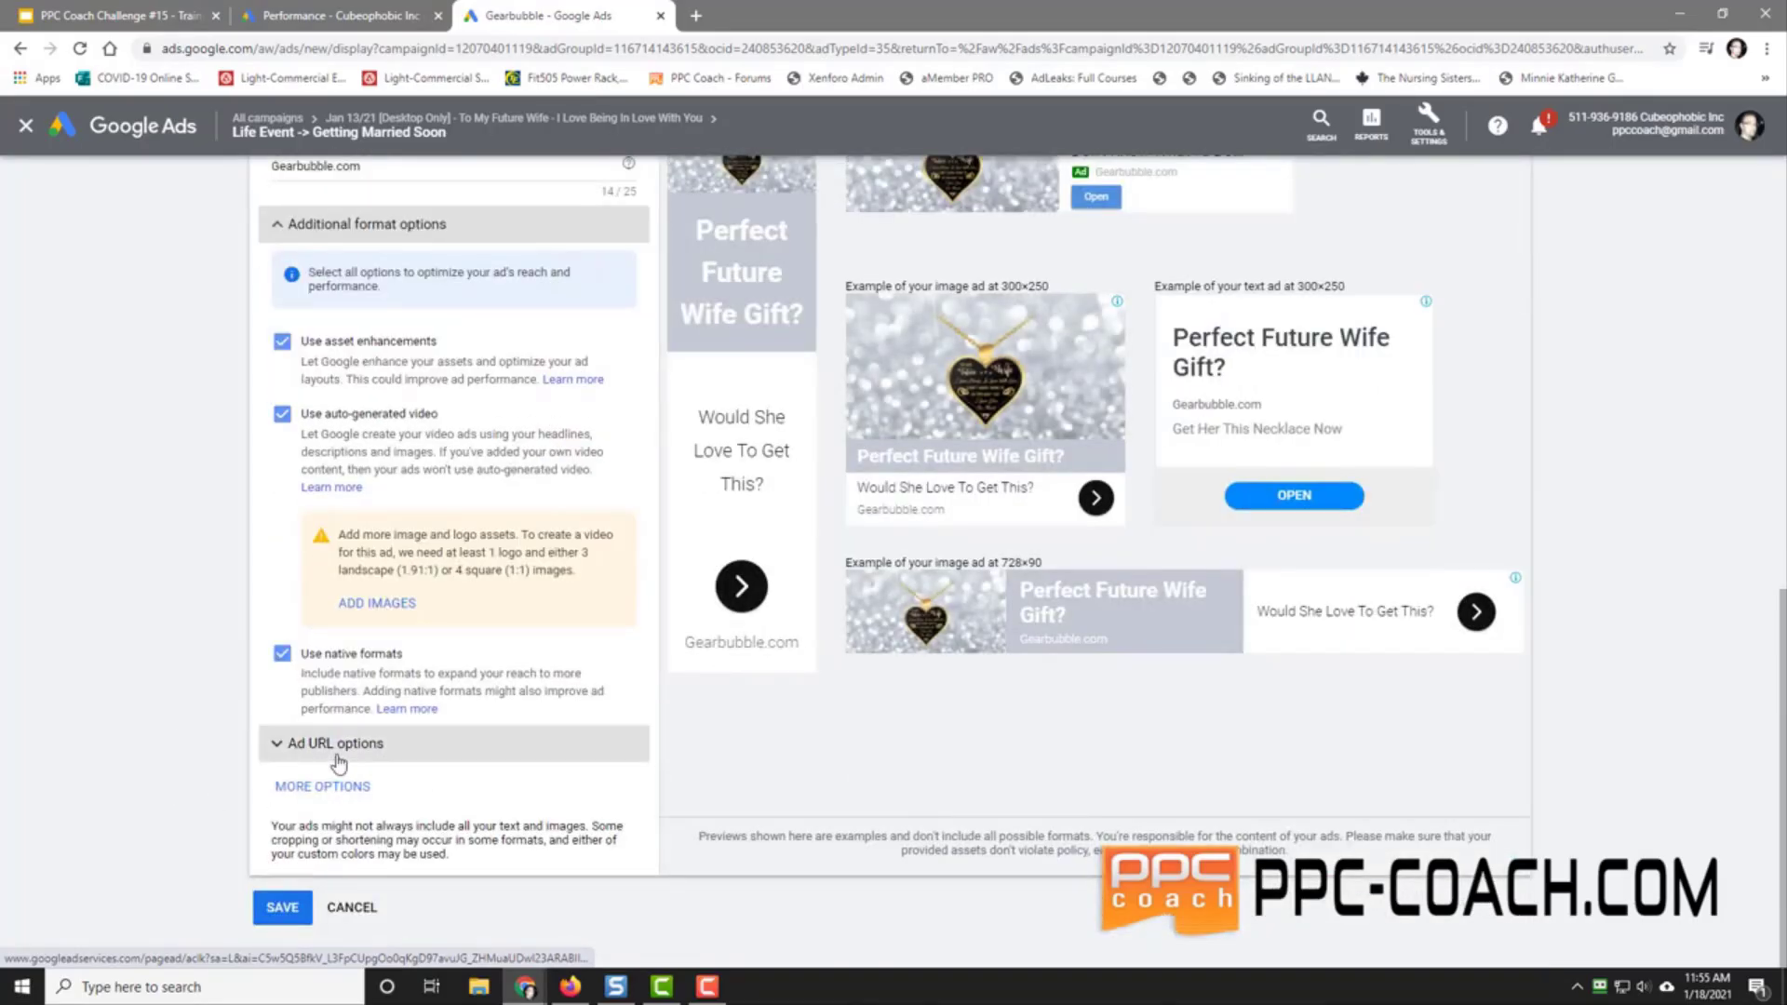
click(335, 744)
scroll(128, 709, down, 2)
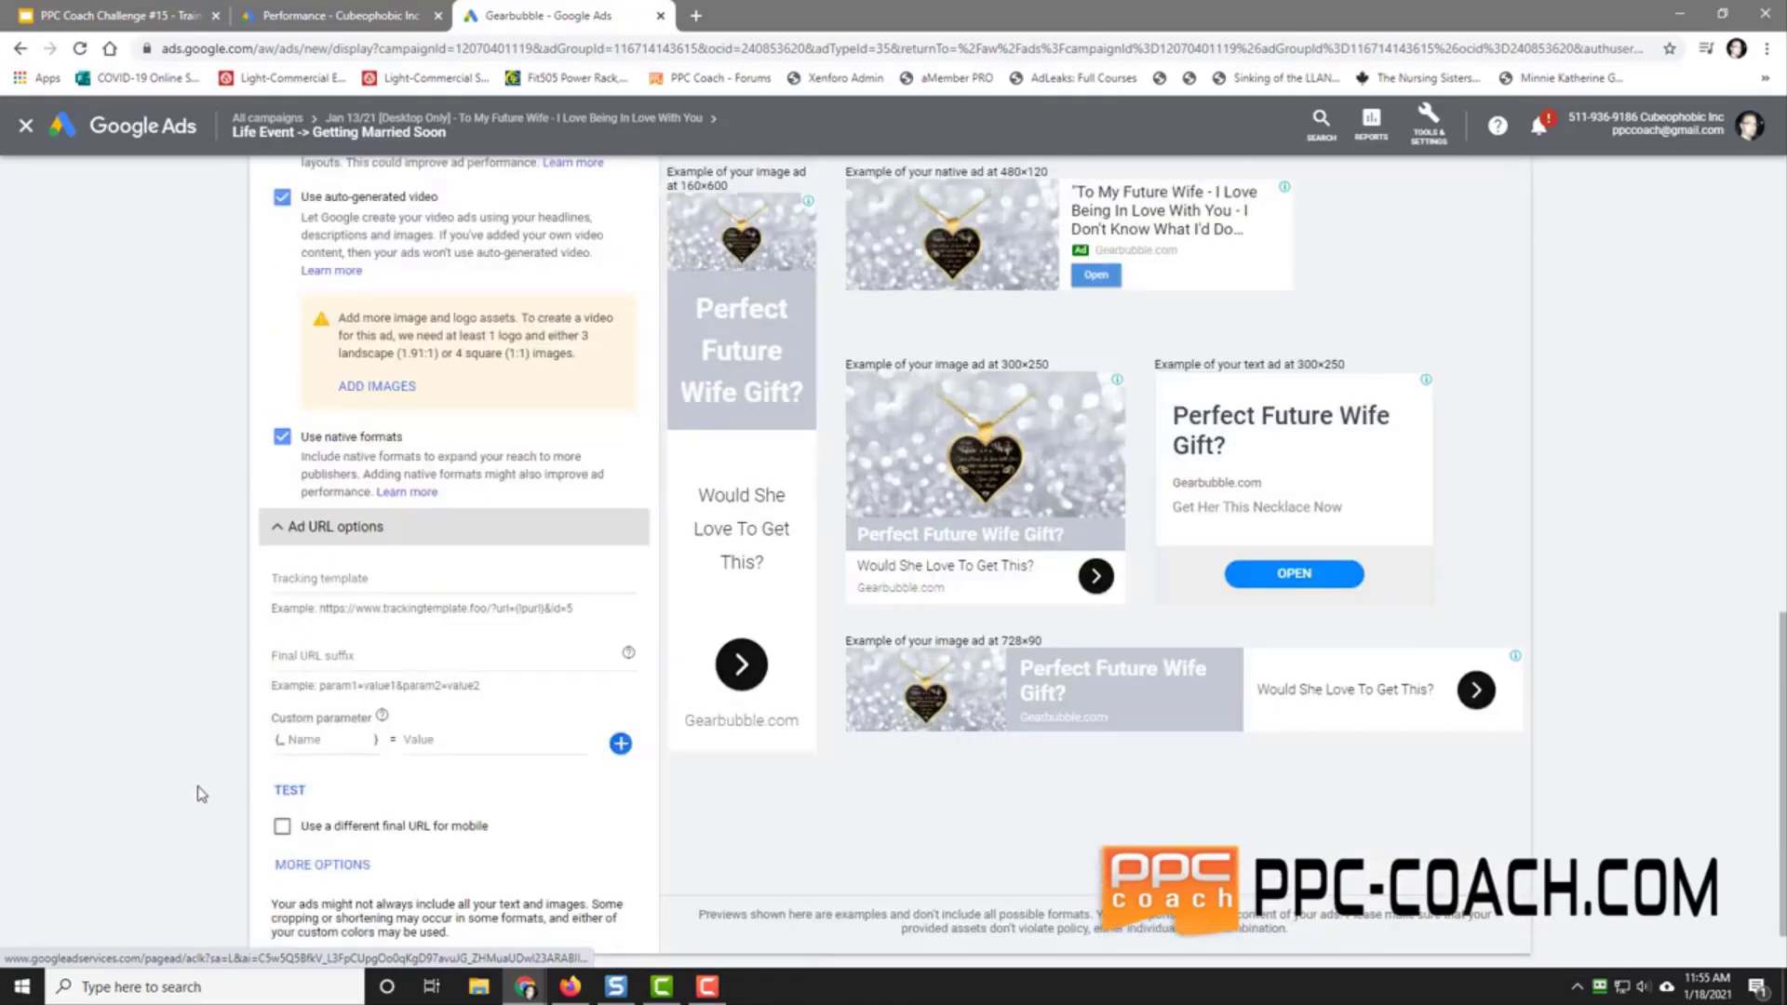
scroll(201, 794, down, 1)
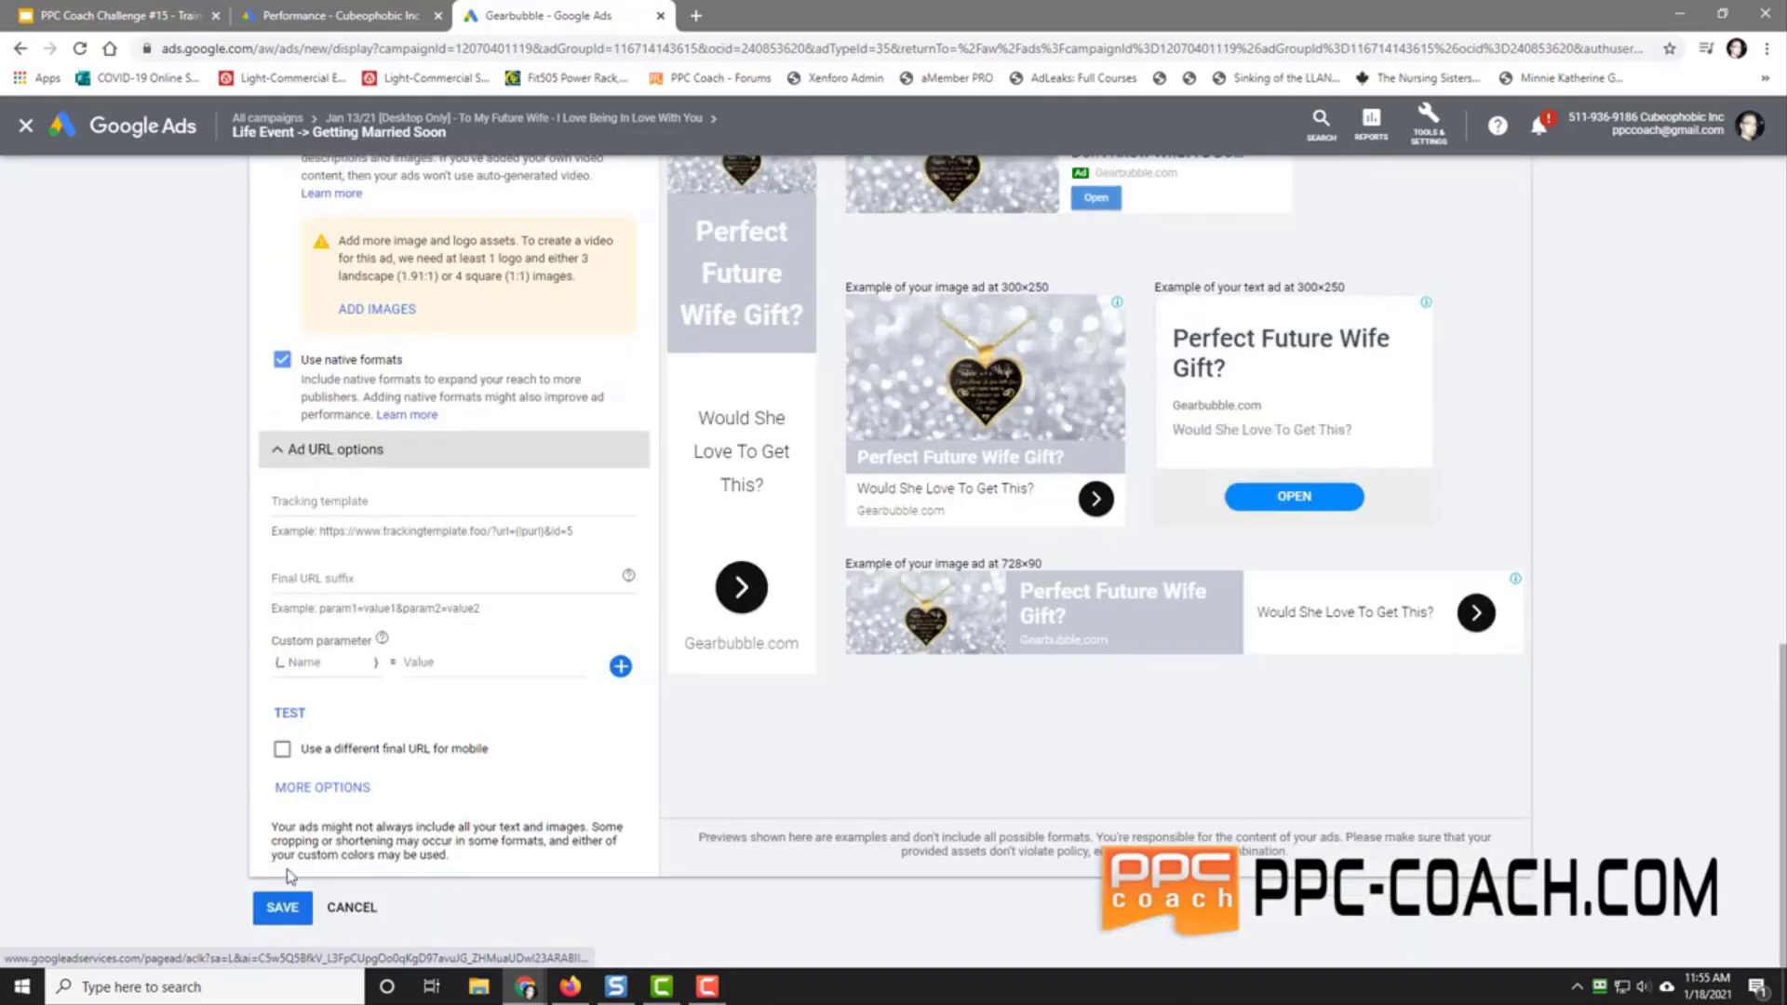
click(282, 908)
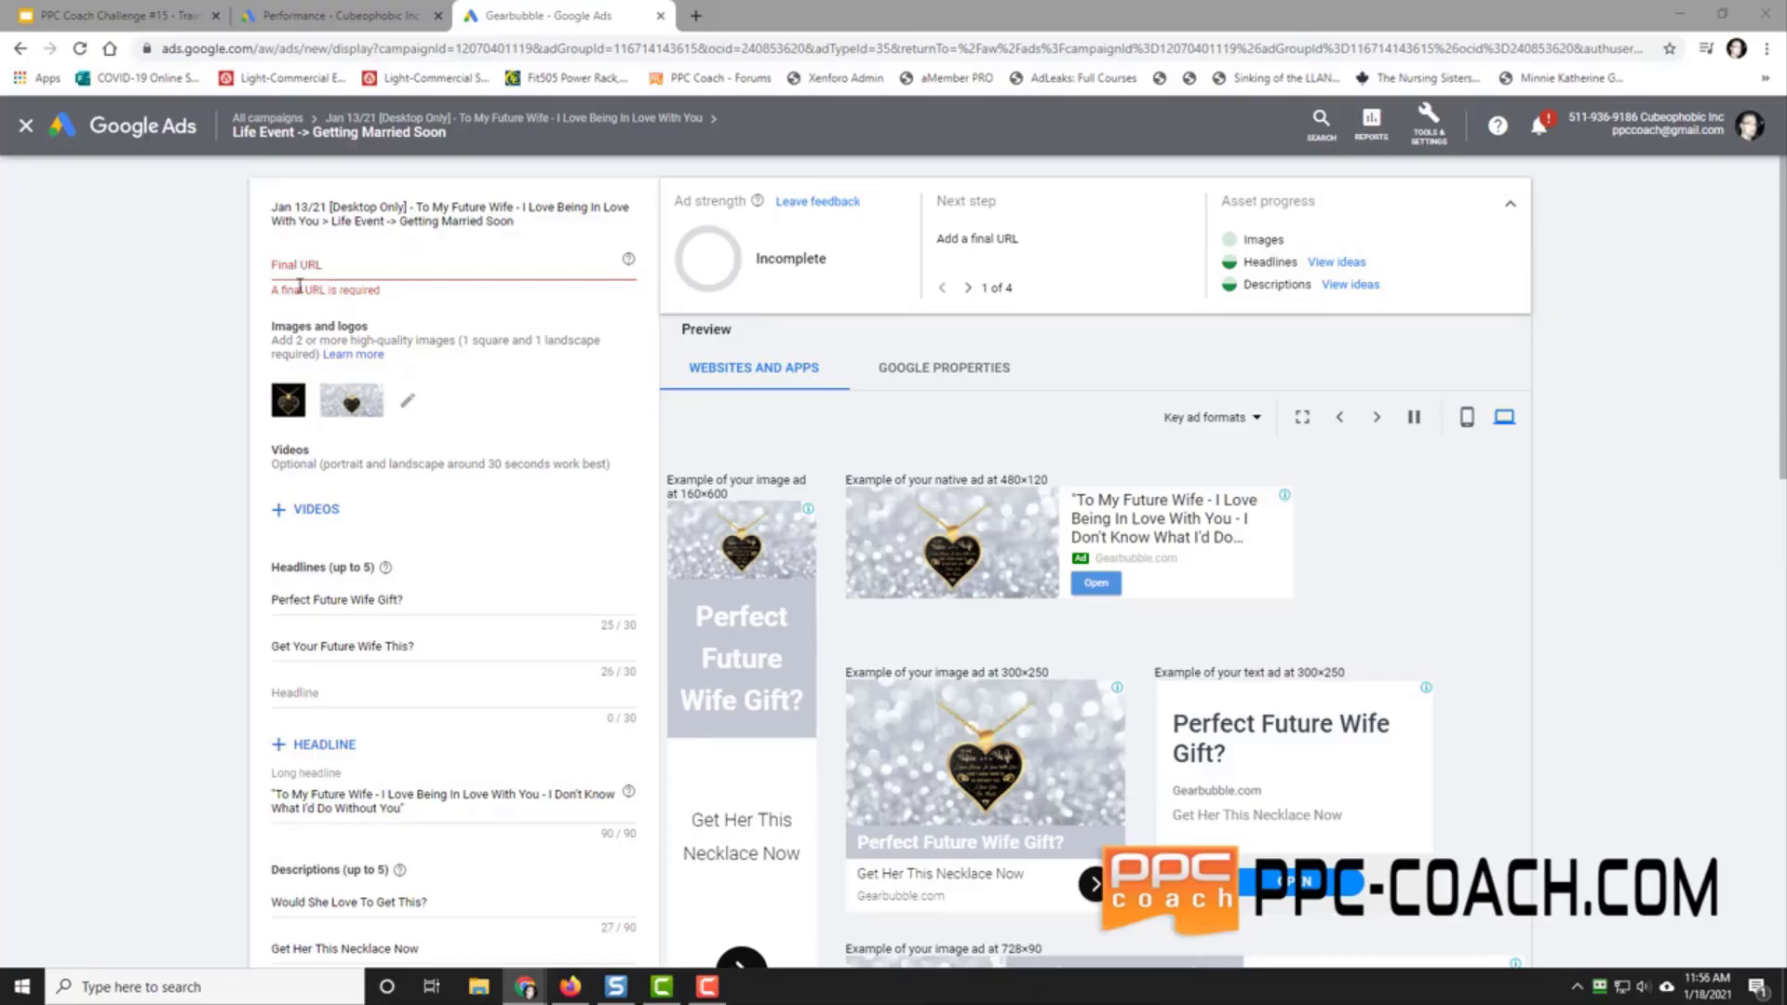
Step: Paste the Gearbubble product link as the final URL and save the display ad
right_click(341, 264)
click(415, 410)
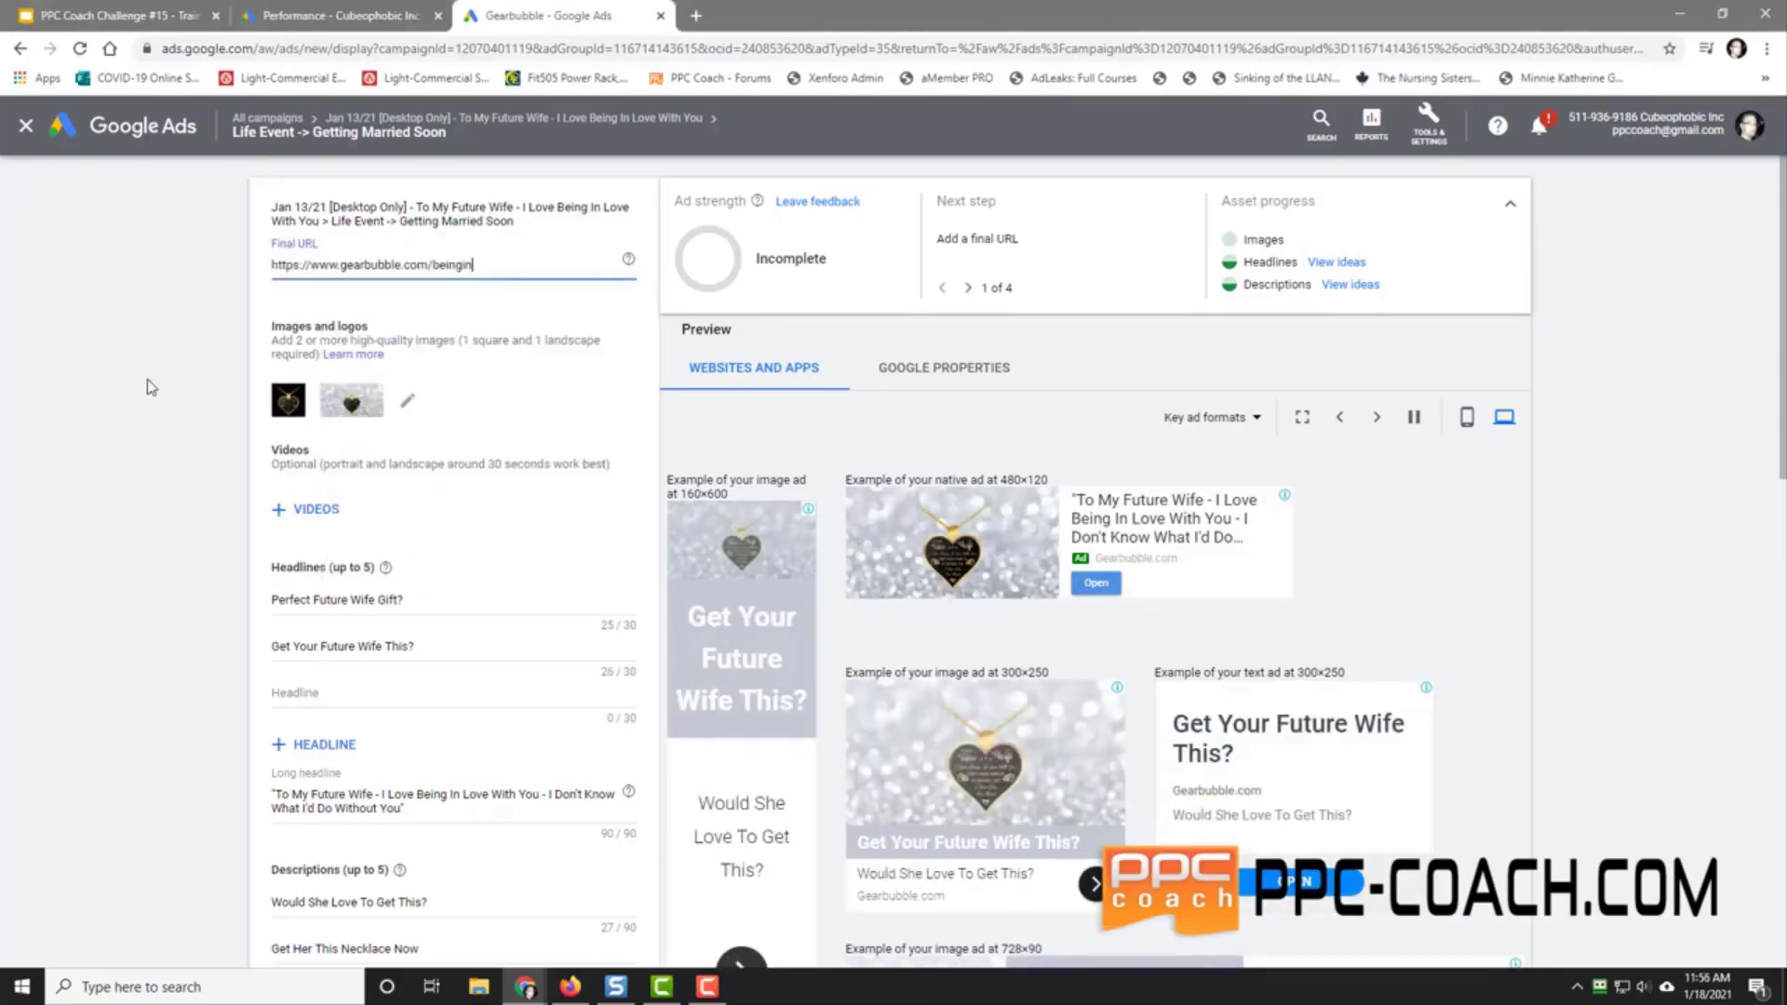
click(154, 498)
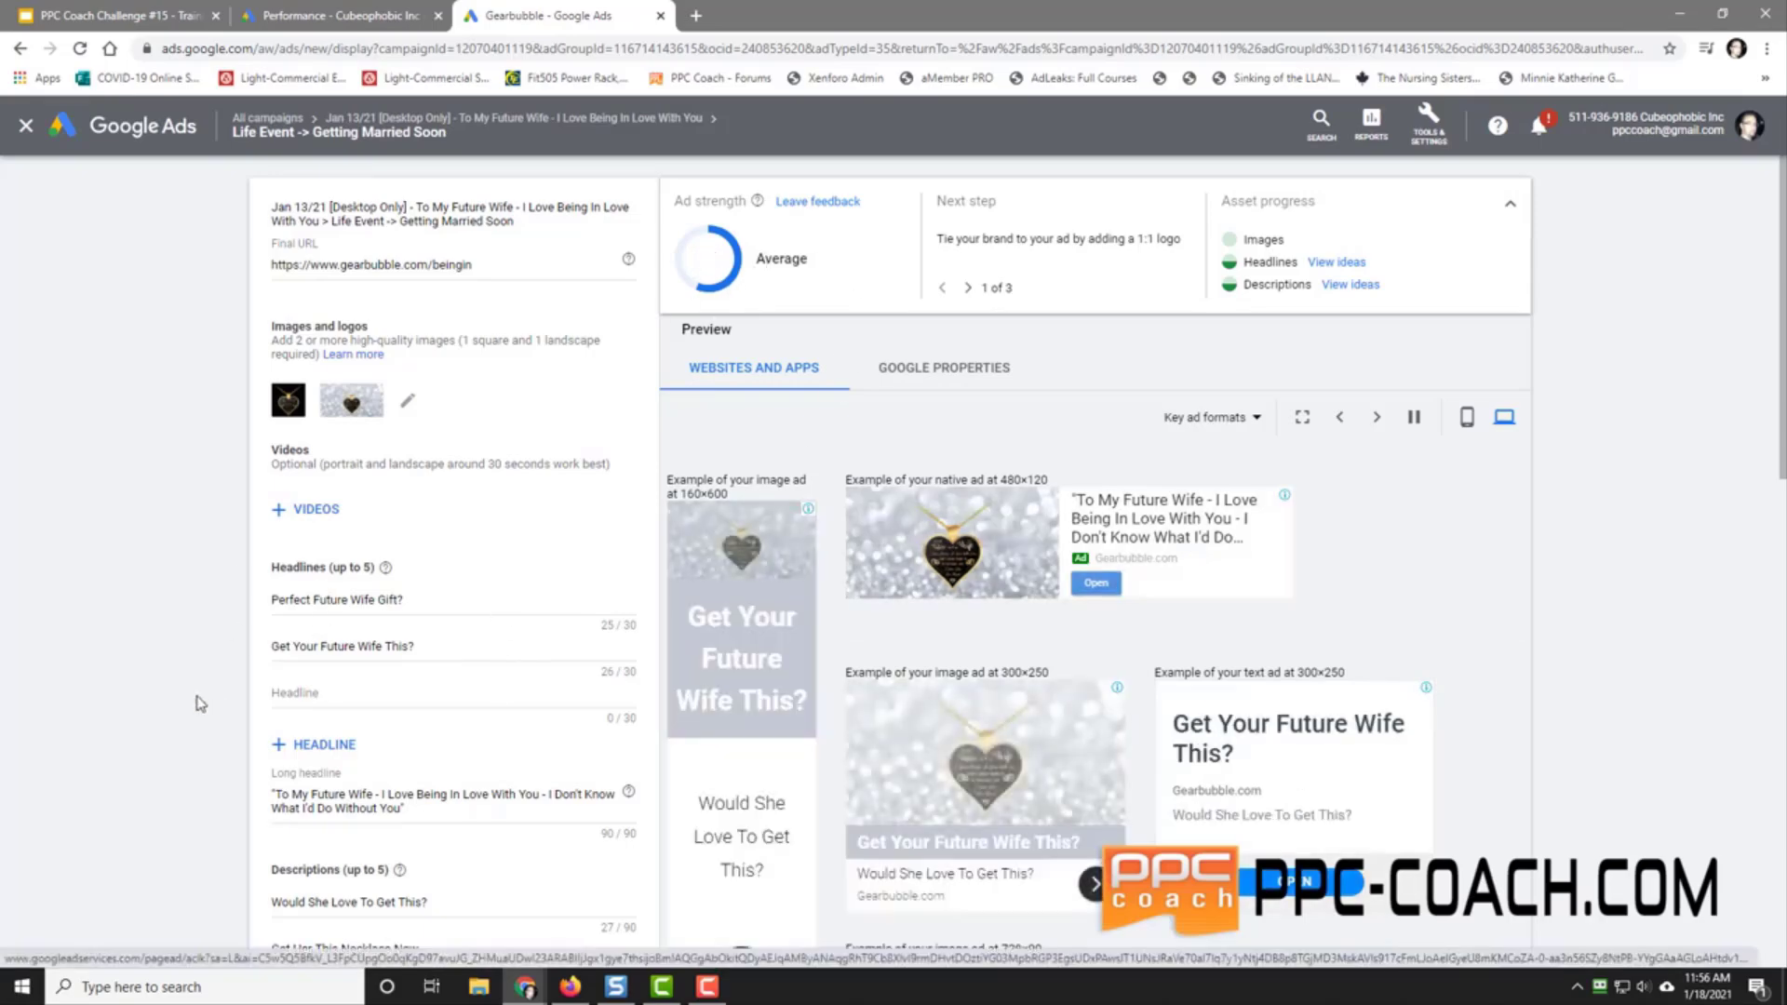
scroll(205, 547, down, 2)
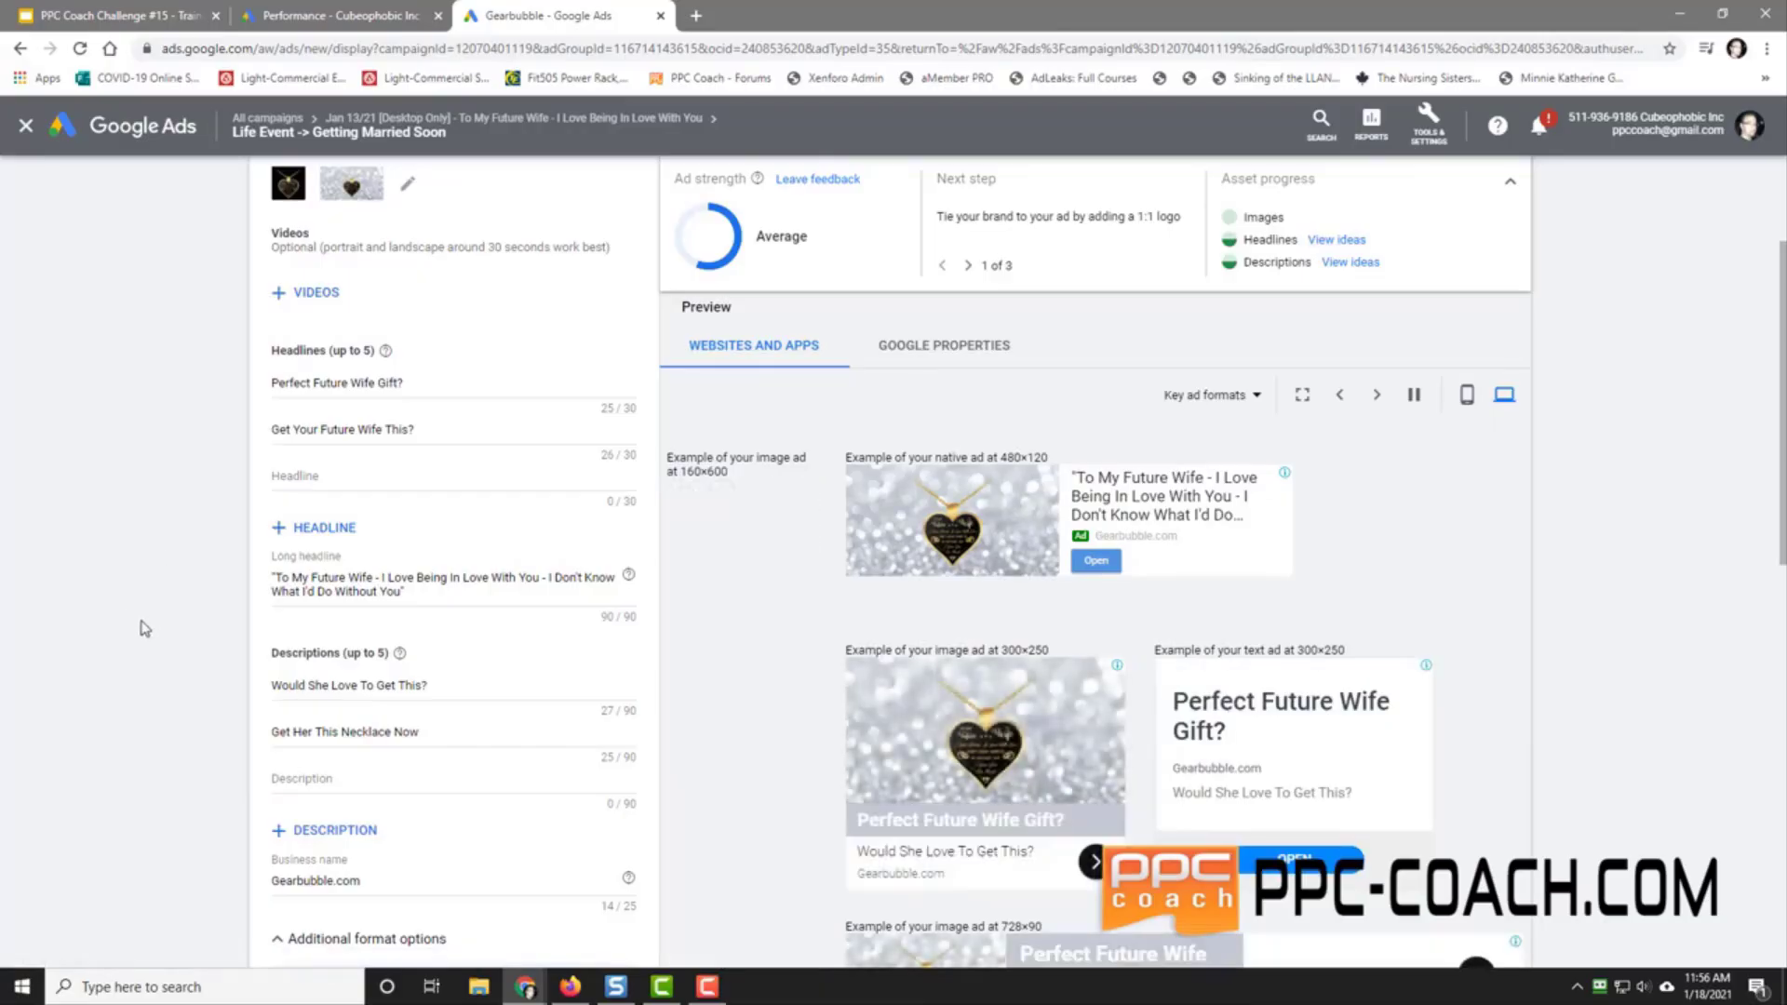
scroll(144, 629, down, 10)
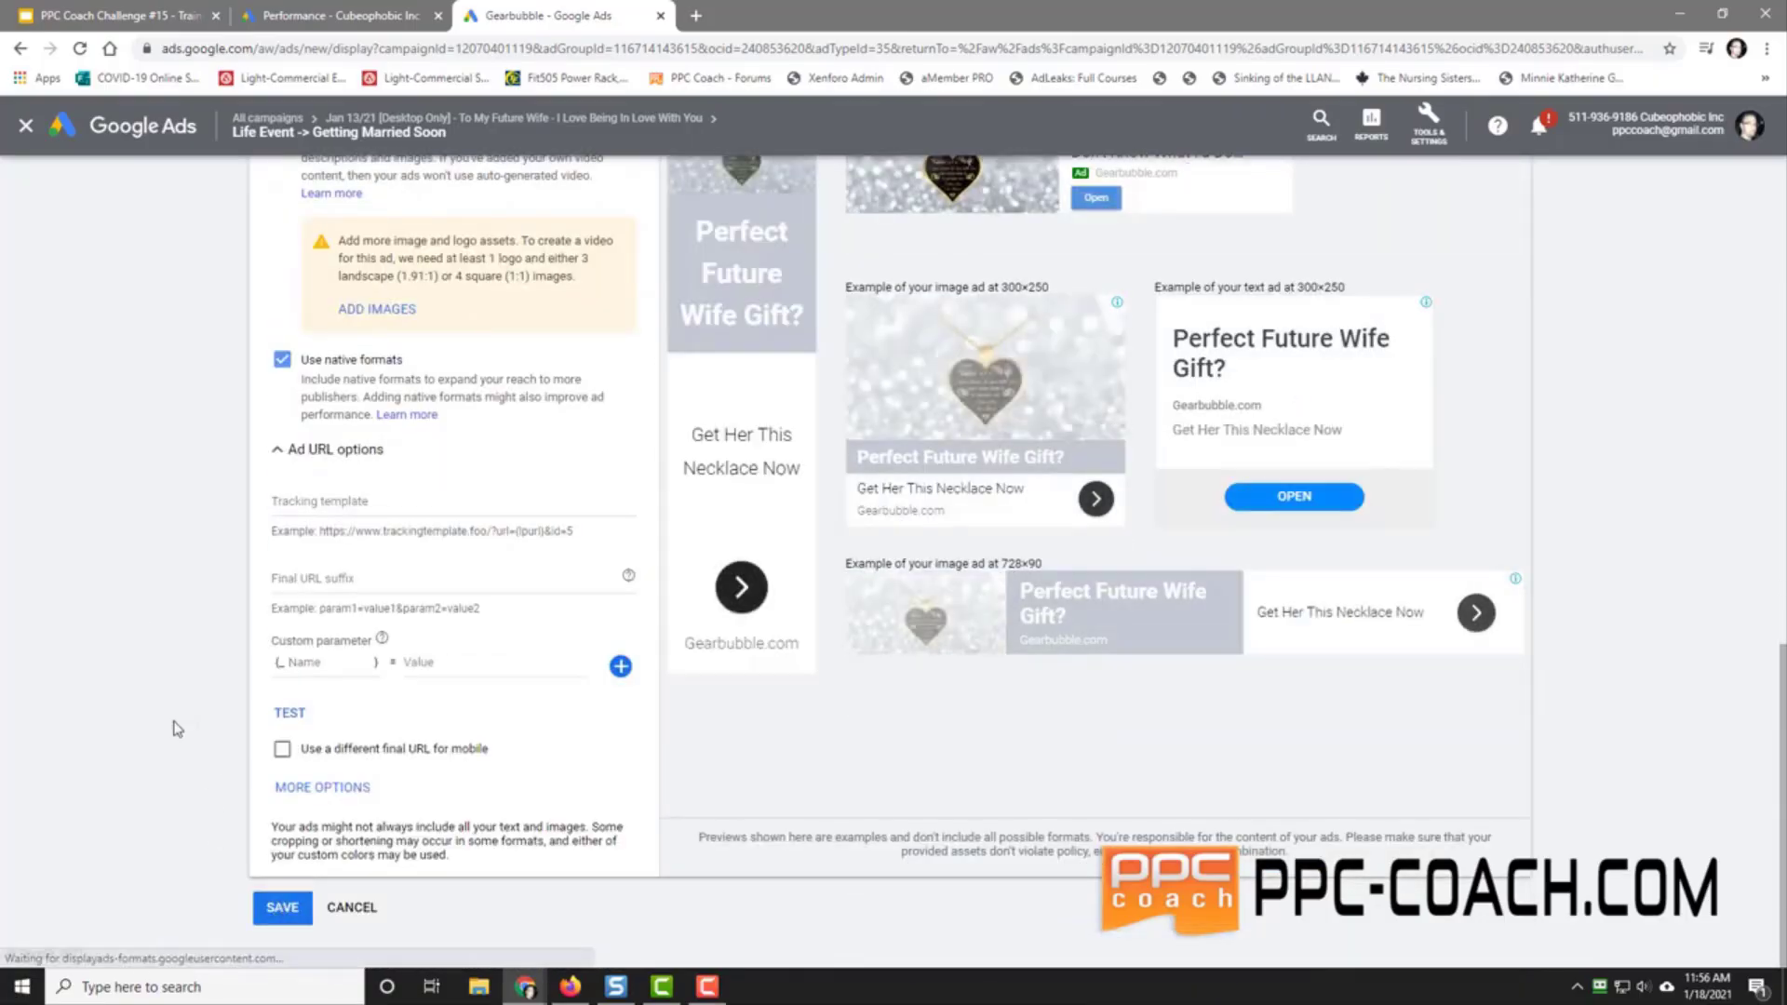
scroll(175, 730, up, 9)
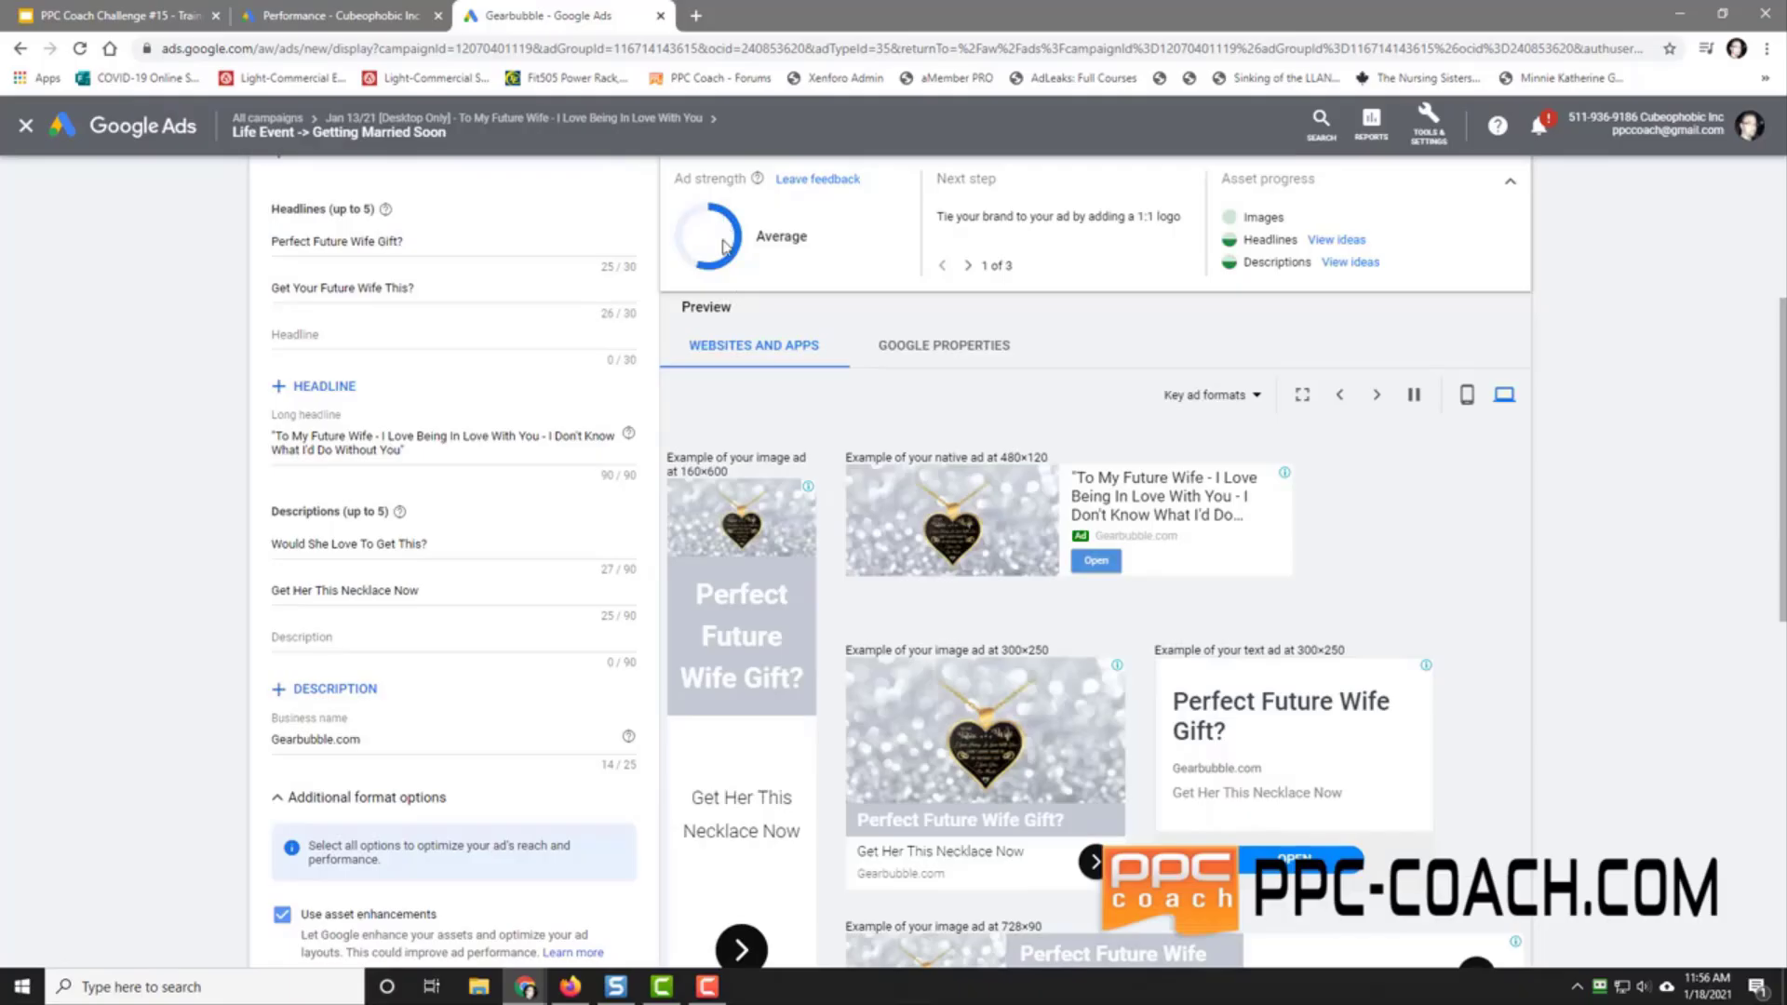
scroll(183, 671, down, 10)
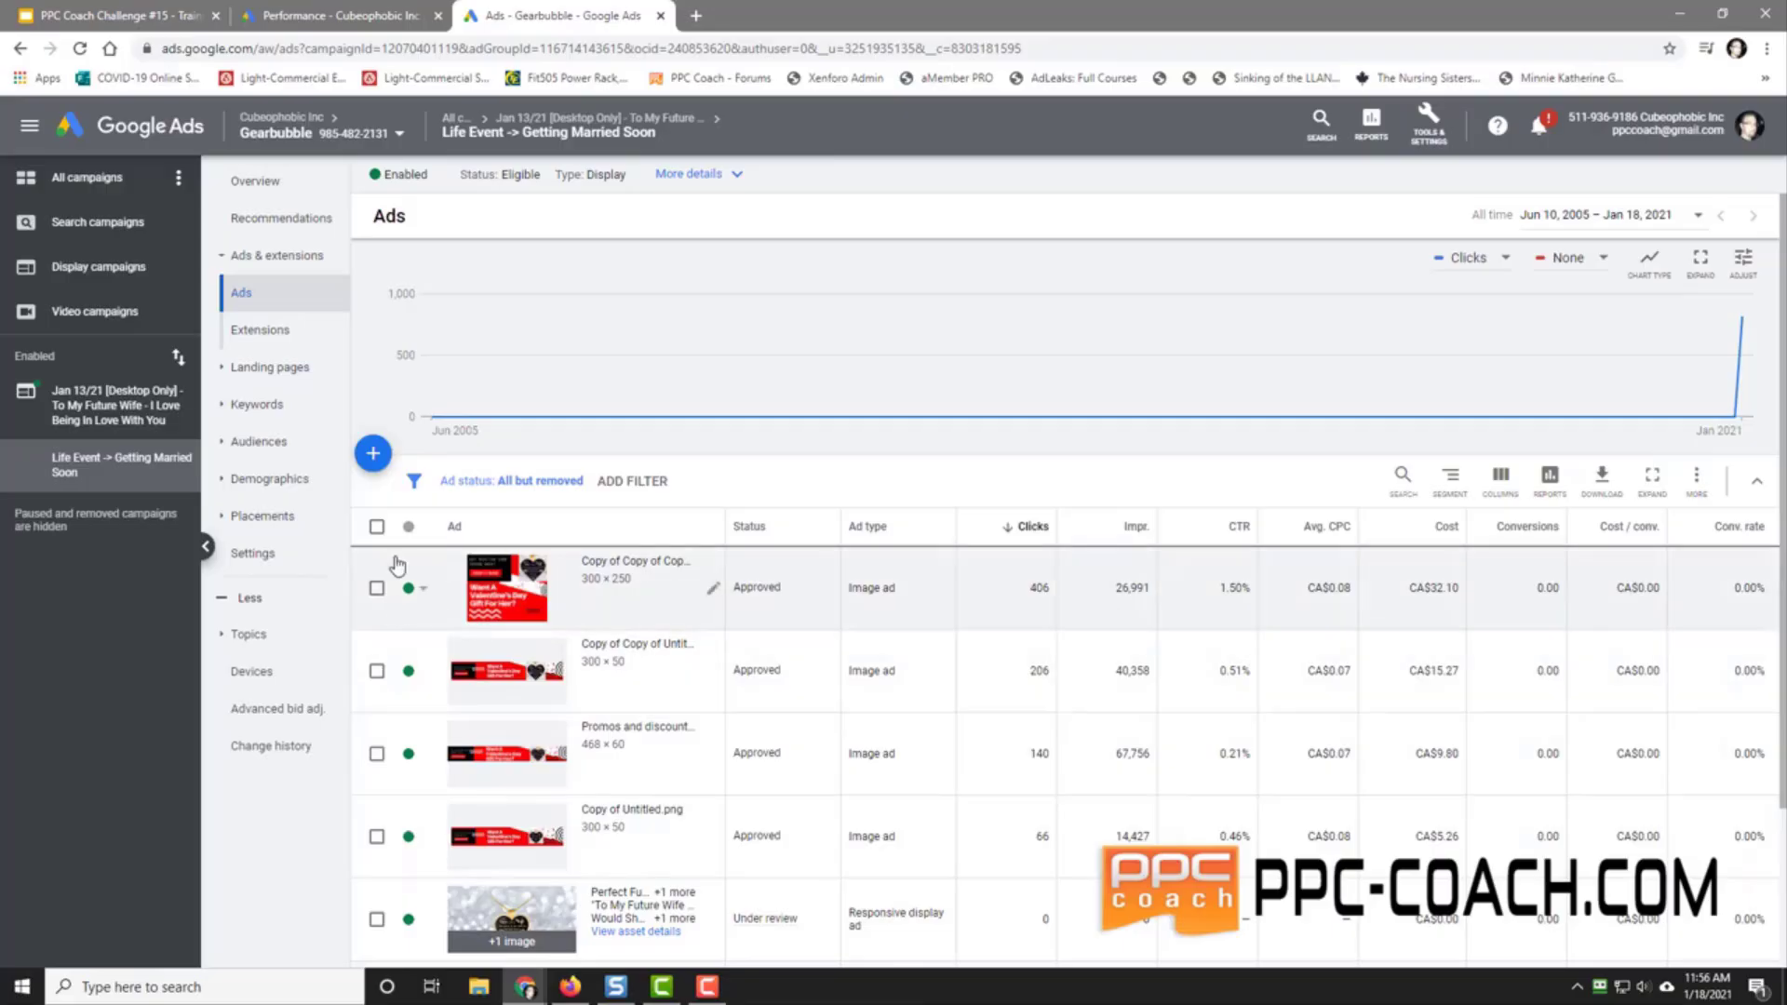
Step: Pause the four old image ads, including Copy of Untitled.png, via bulk Edit
click(377, 589)
click(377, 671)
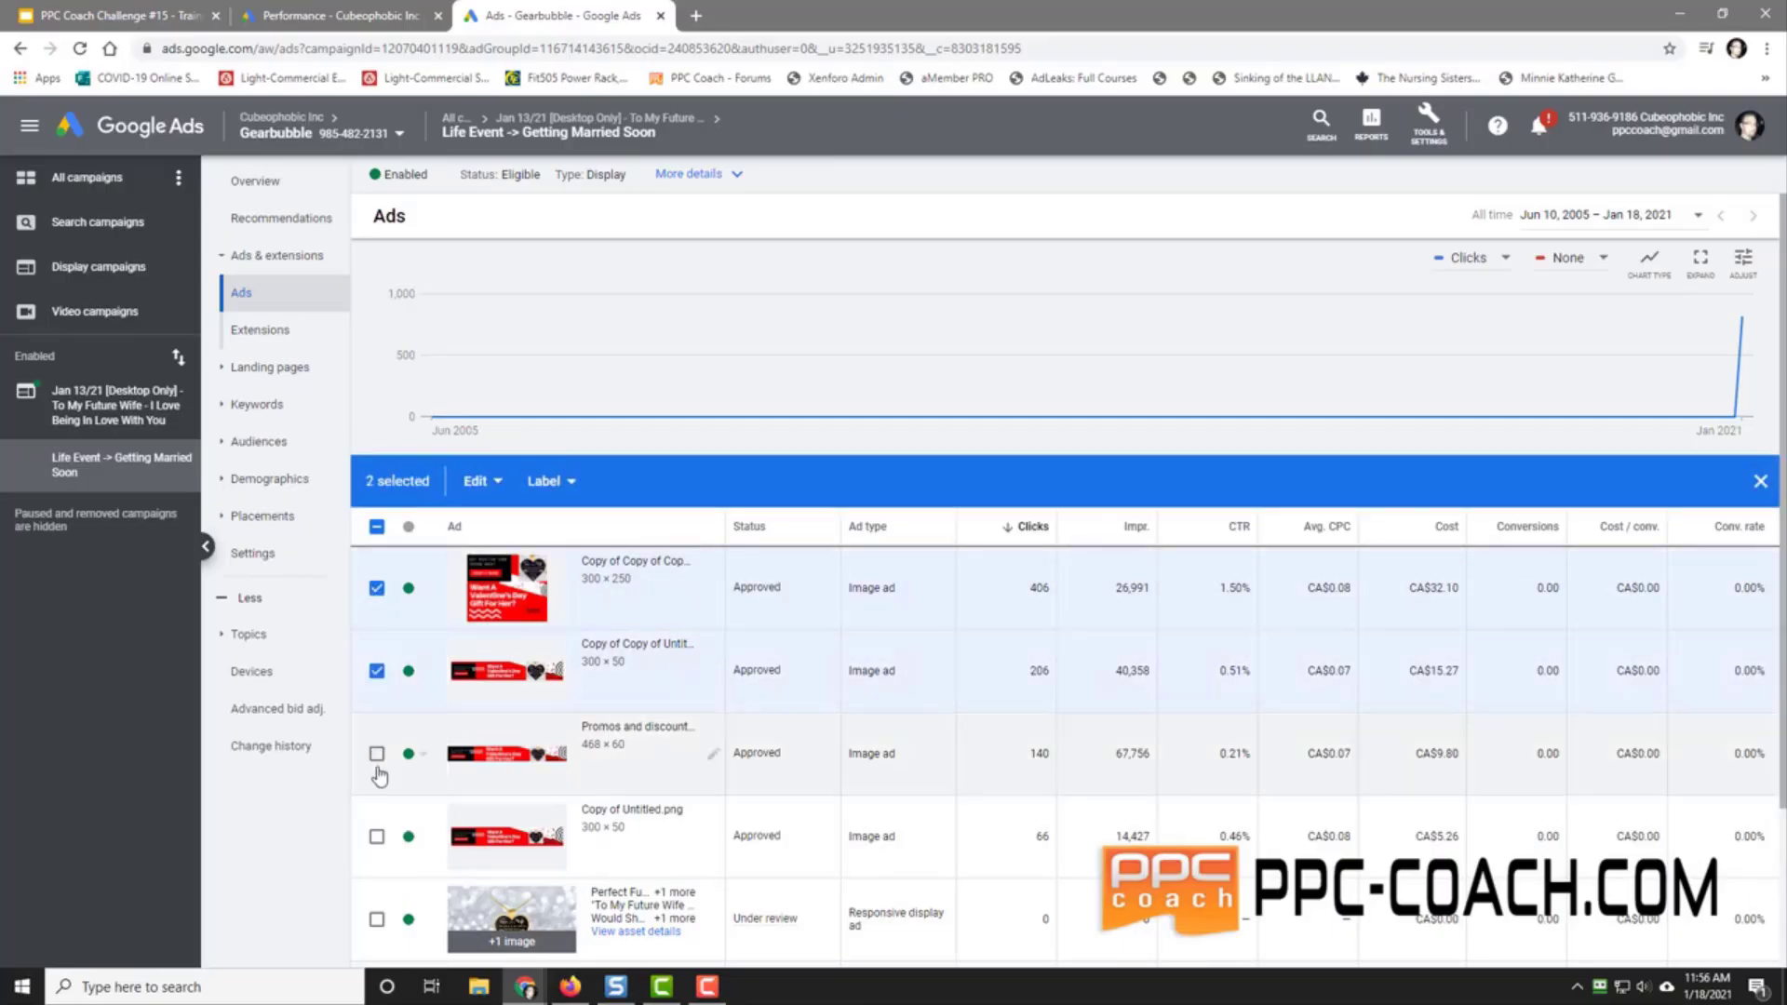
click(376, 754)
click(377, 836)
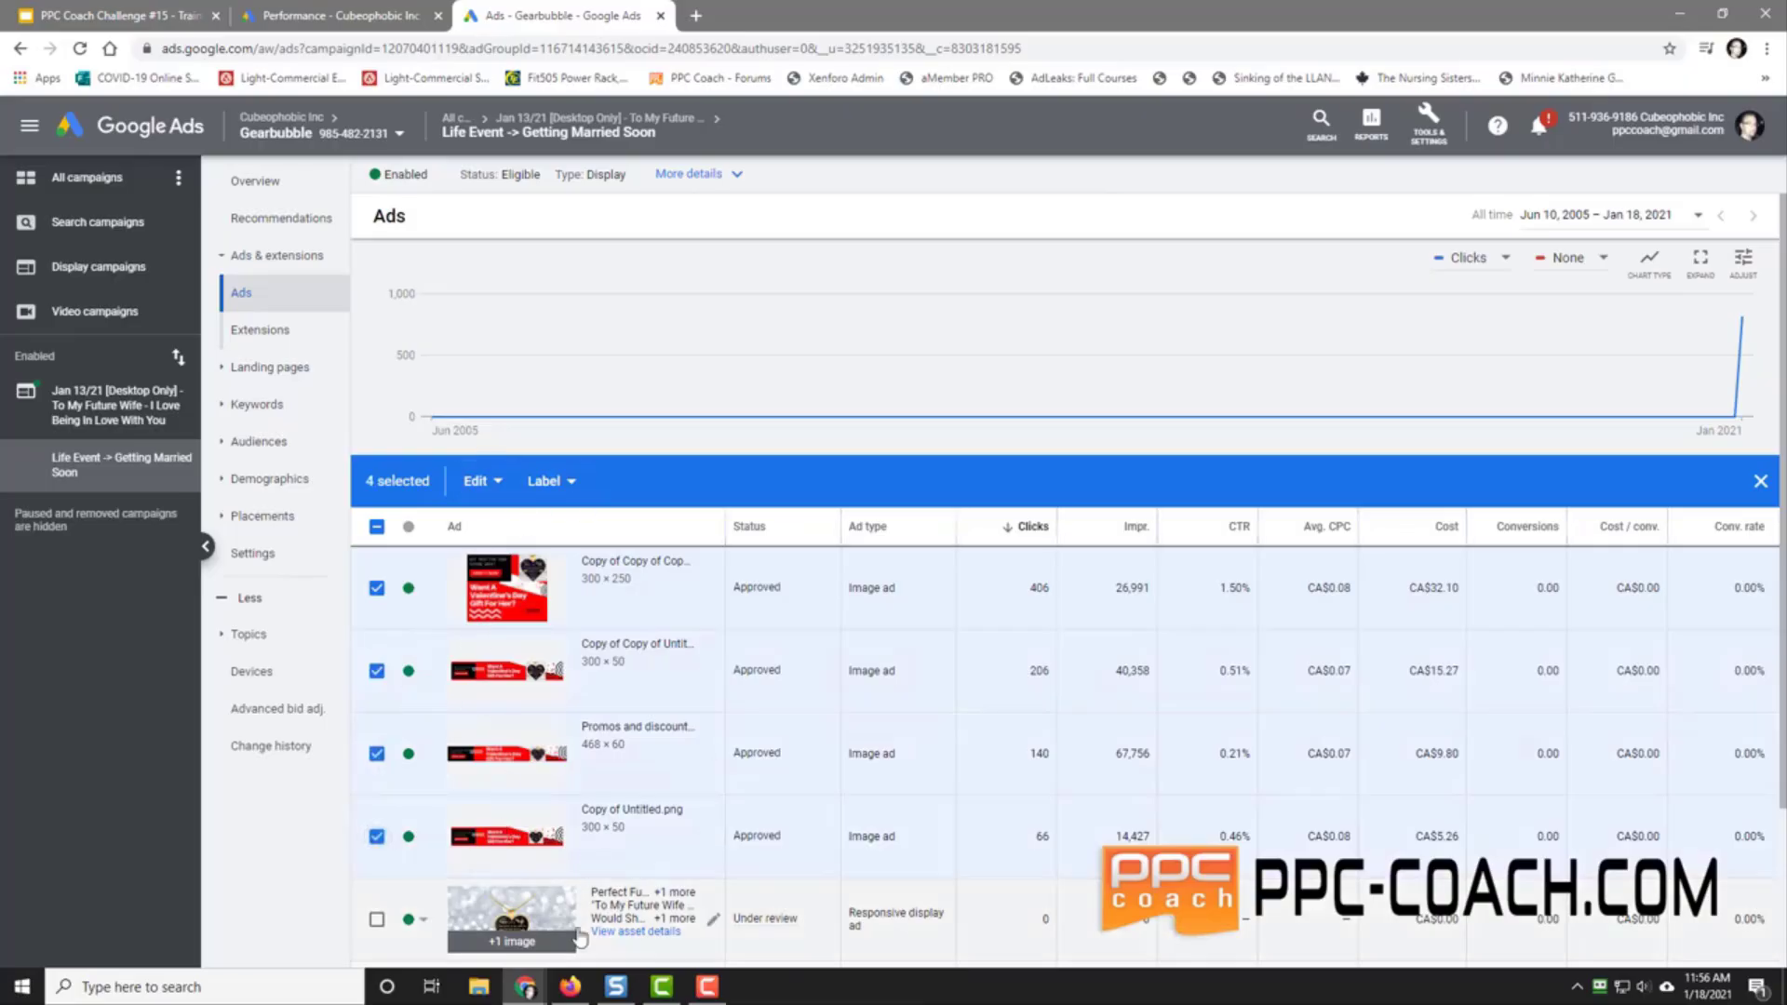
click(479, 483)
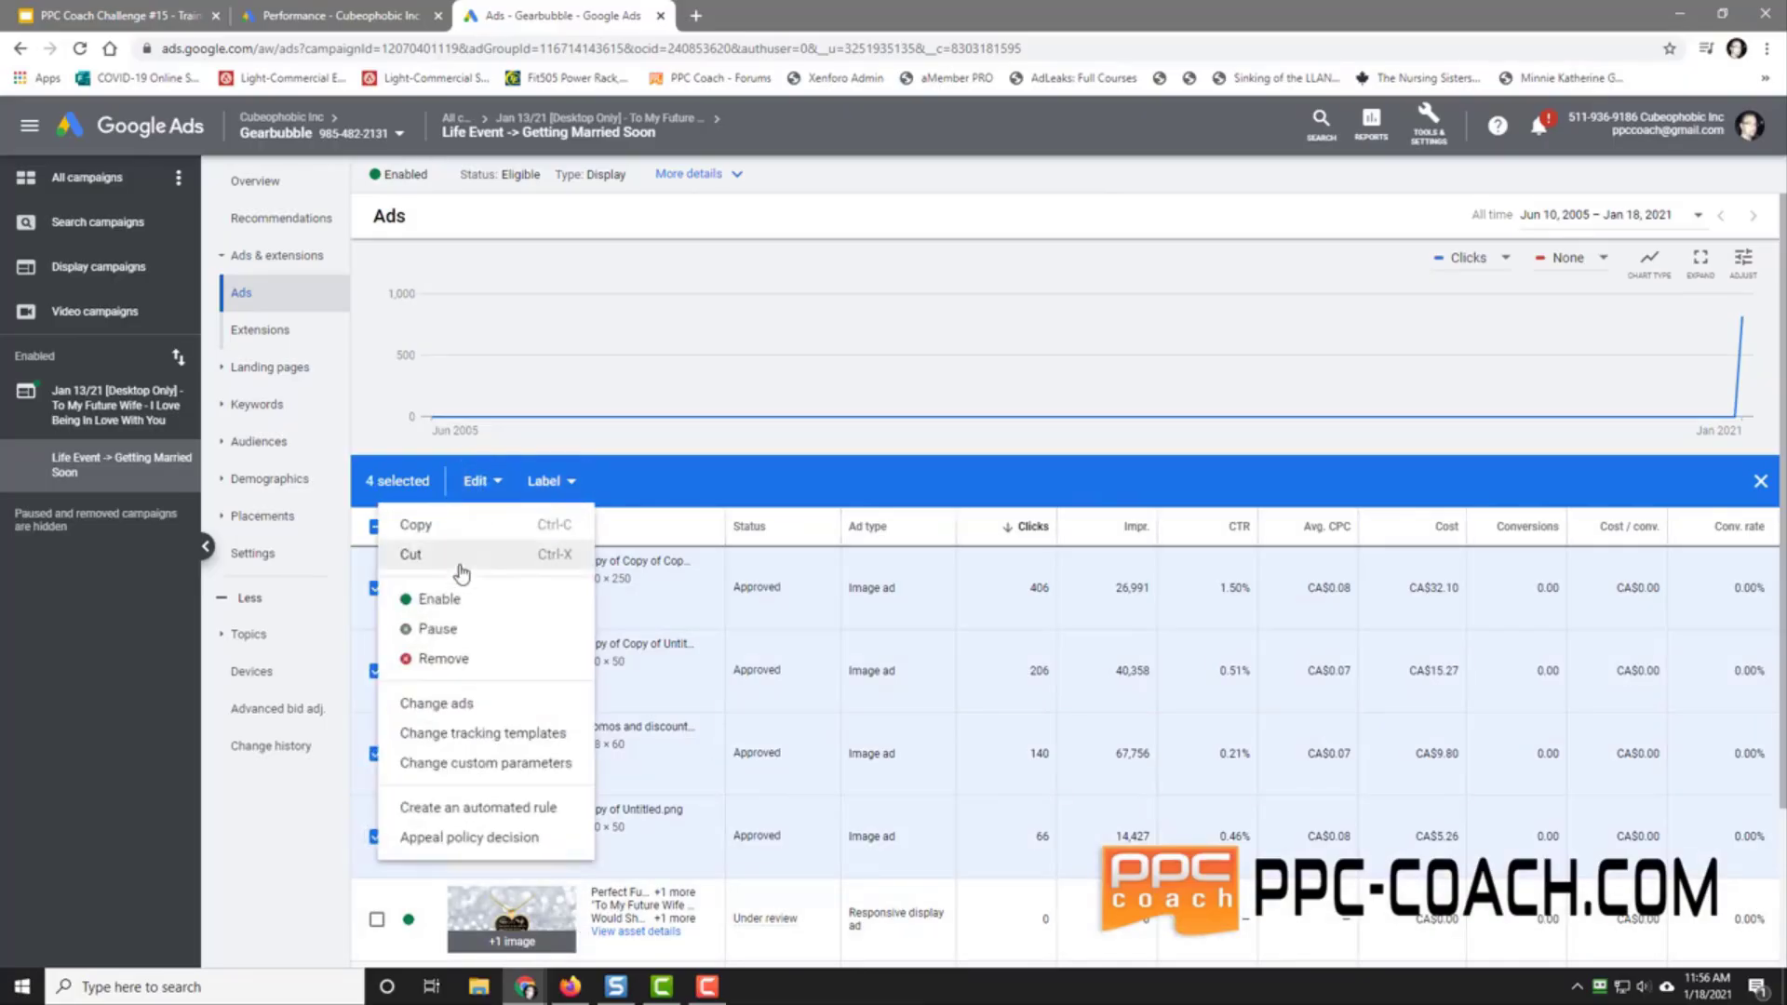
click(456, 632)
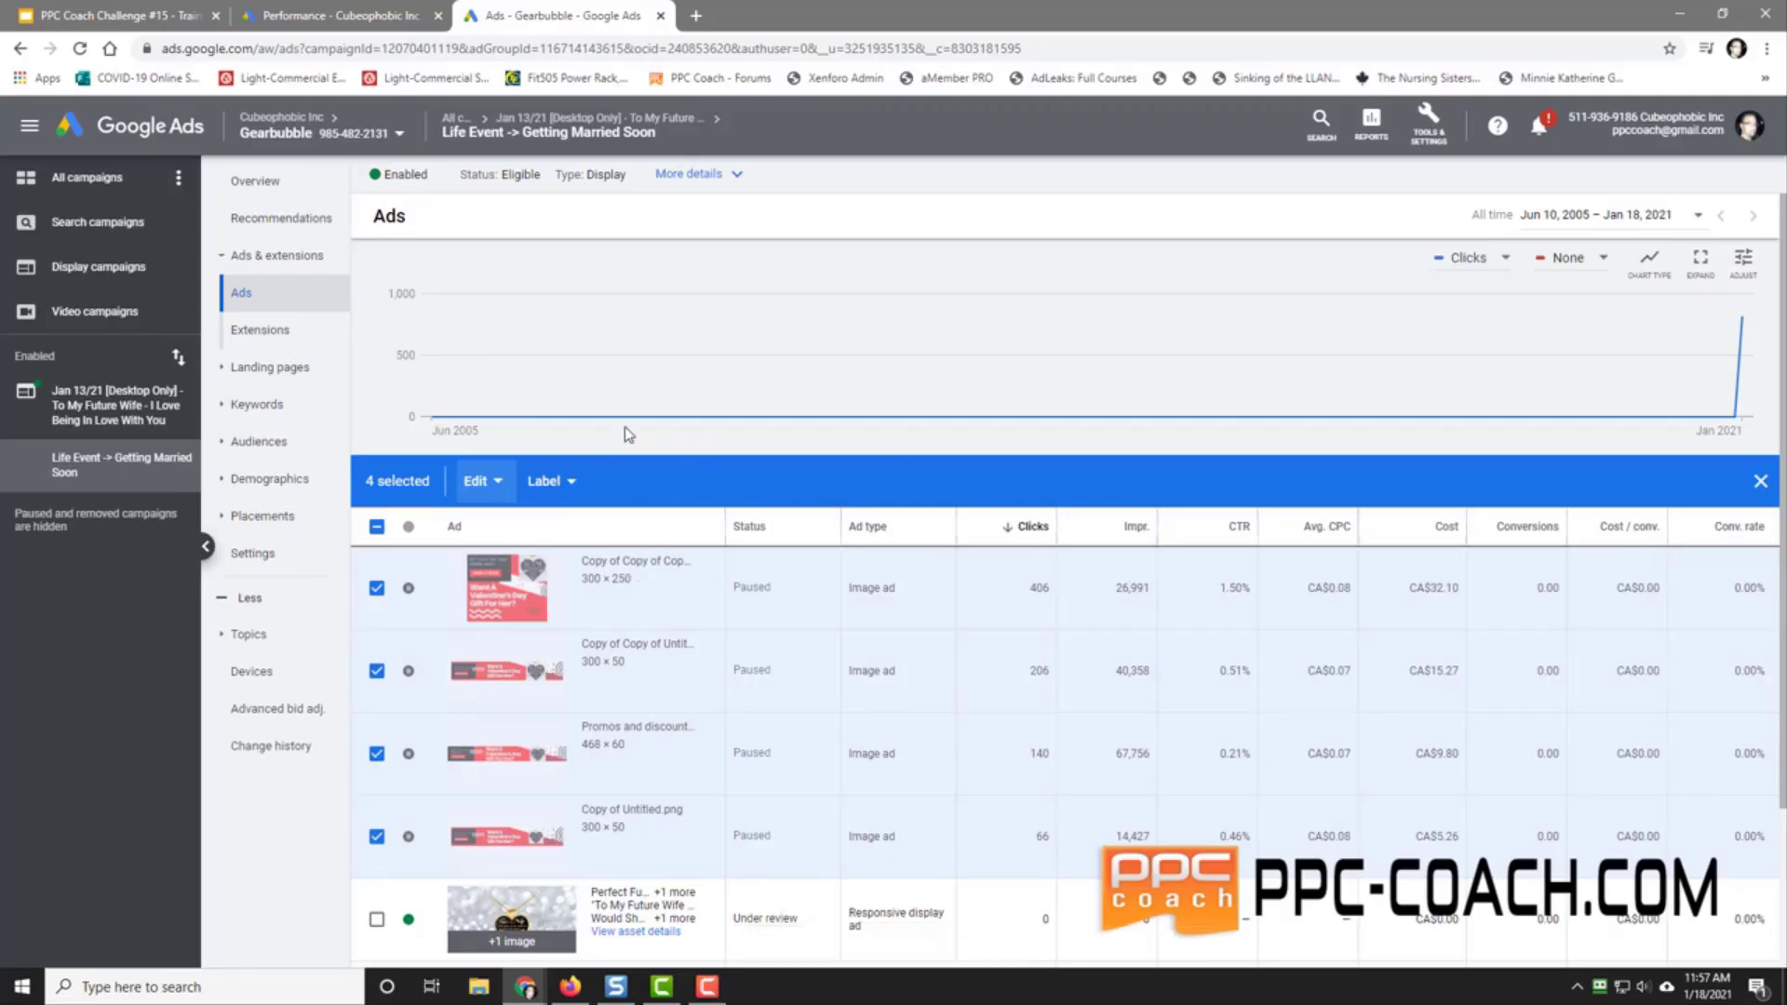
Step: Toggle the header checkbox to clear the ad selection
click(377, 527)
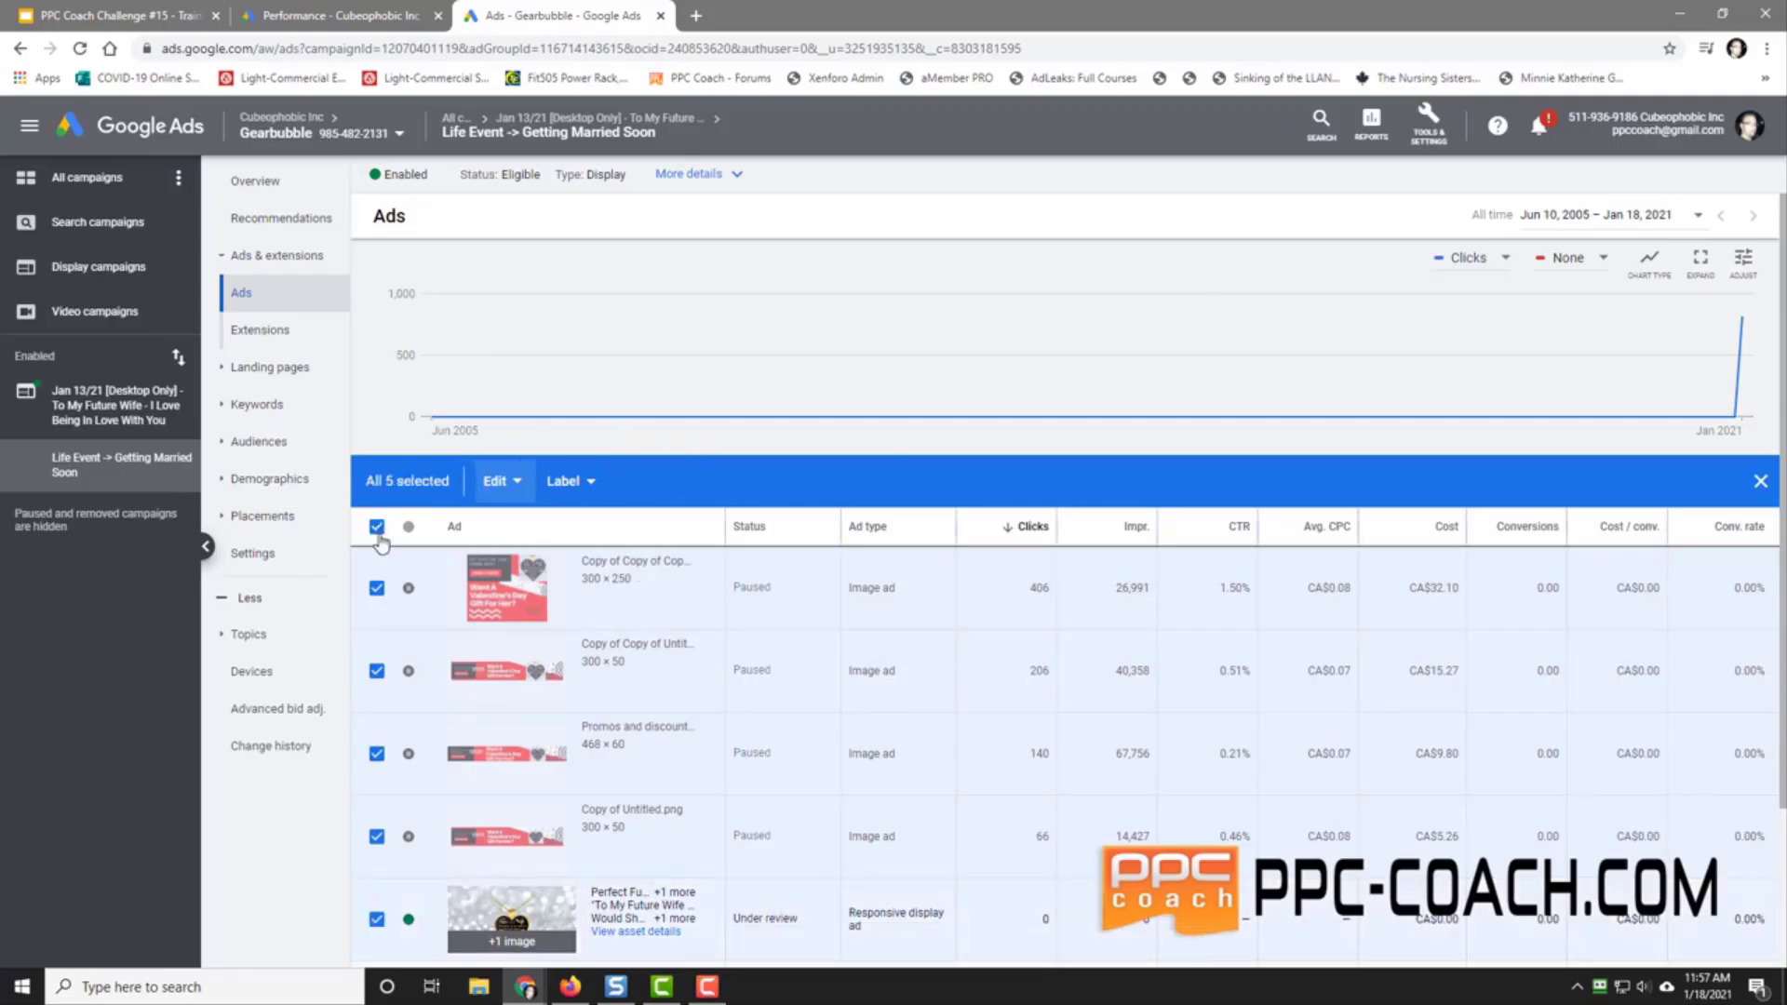
click(377, 527)
scroll(798, 638, down, 2)
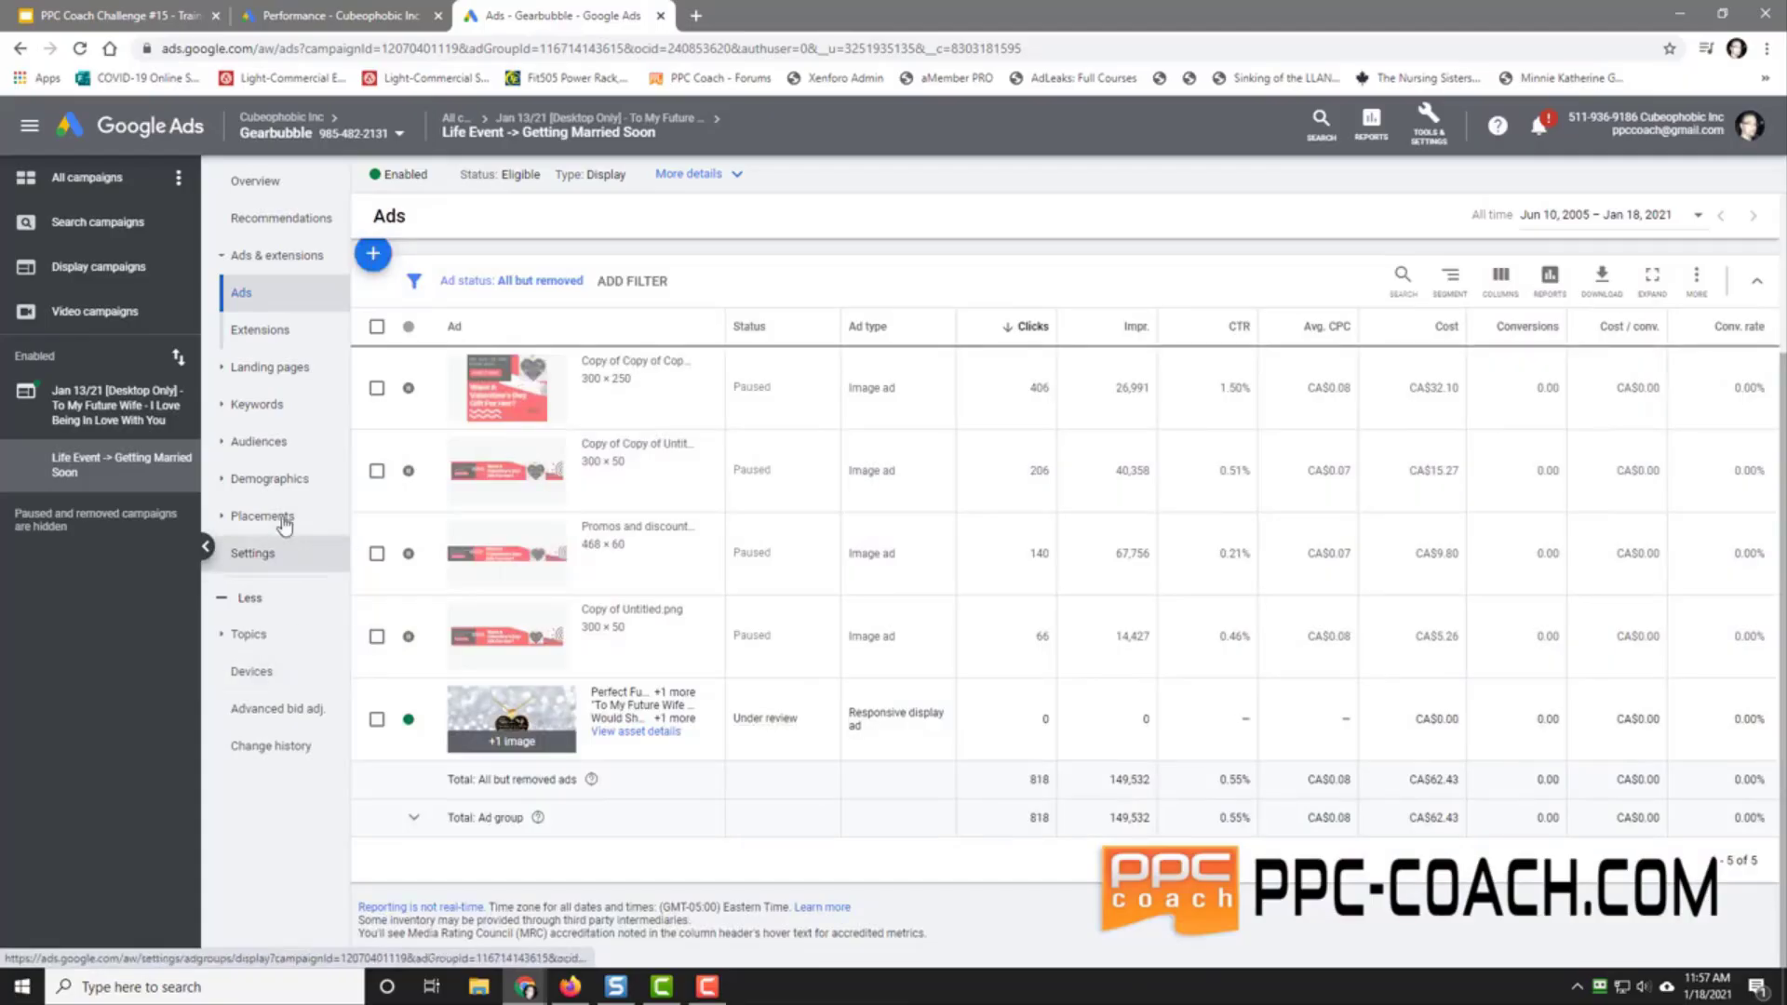
Step: Review age results sorted by cost, then gender, parental status and household income
click(279, 479)
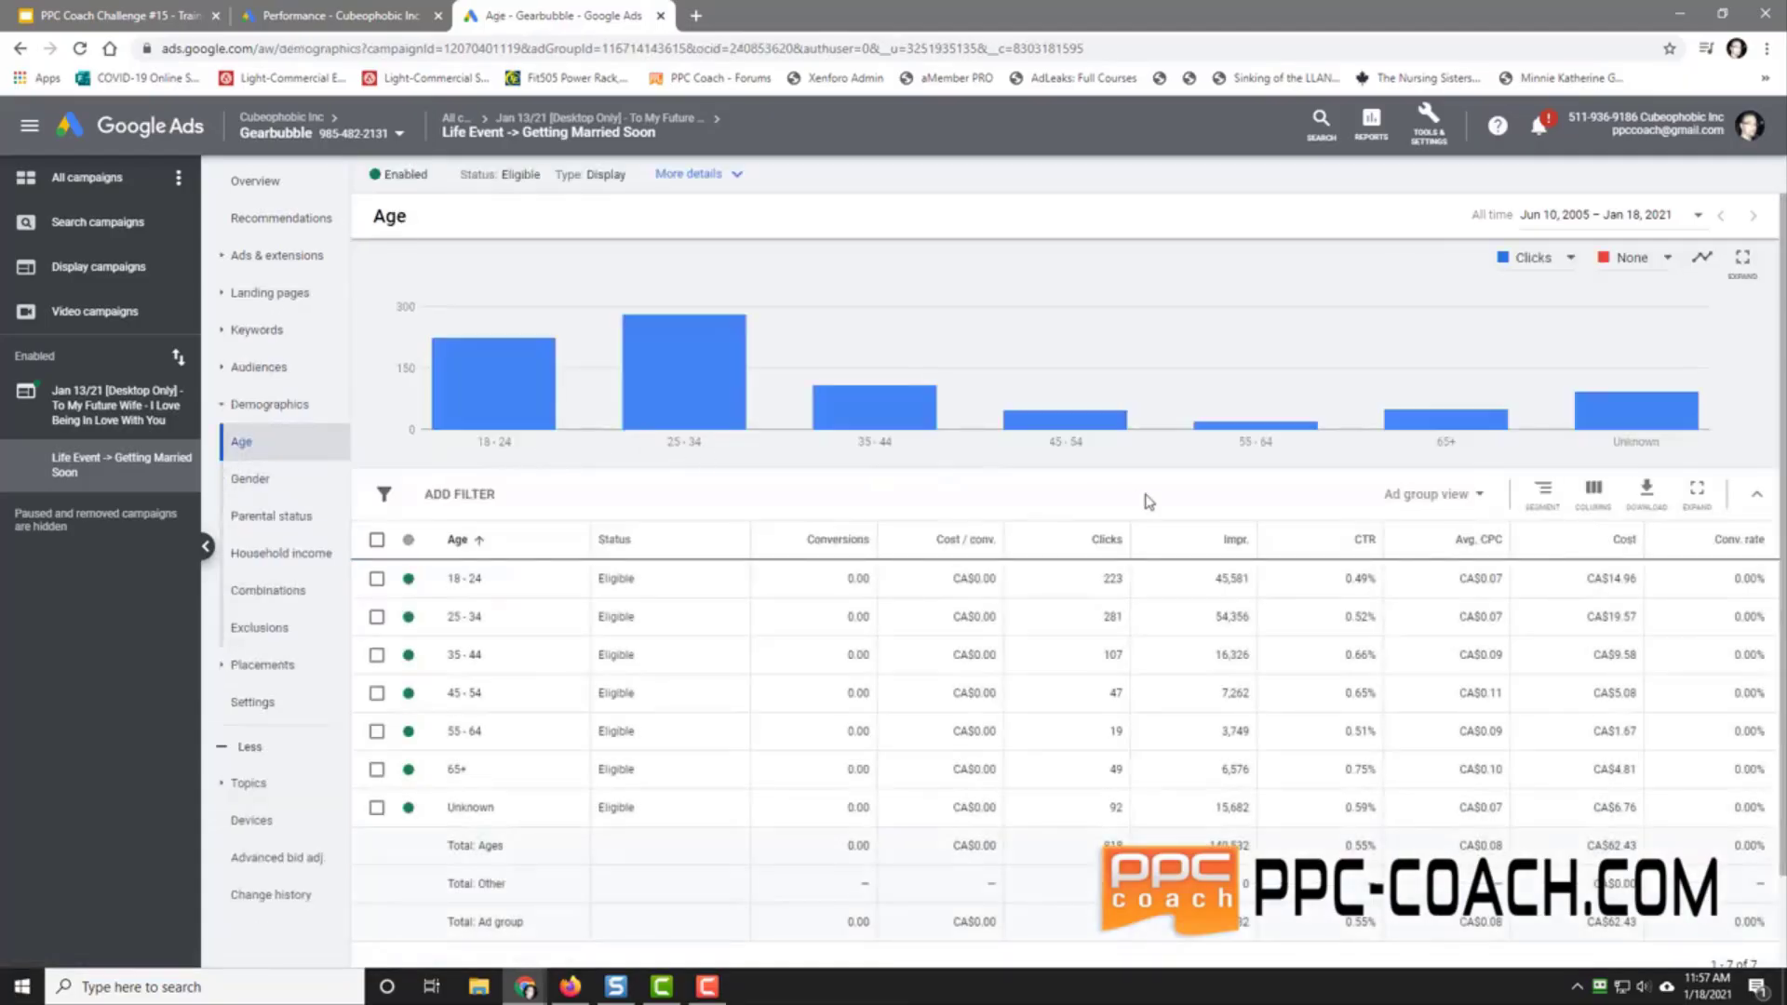
click(1587, 544)
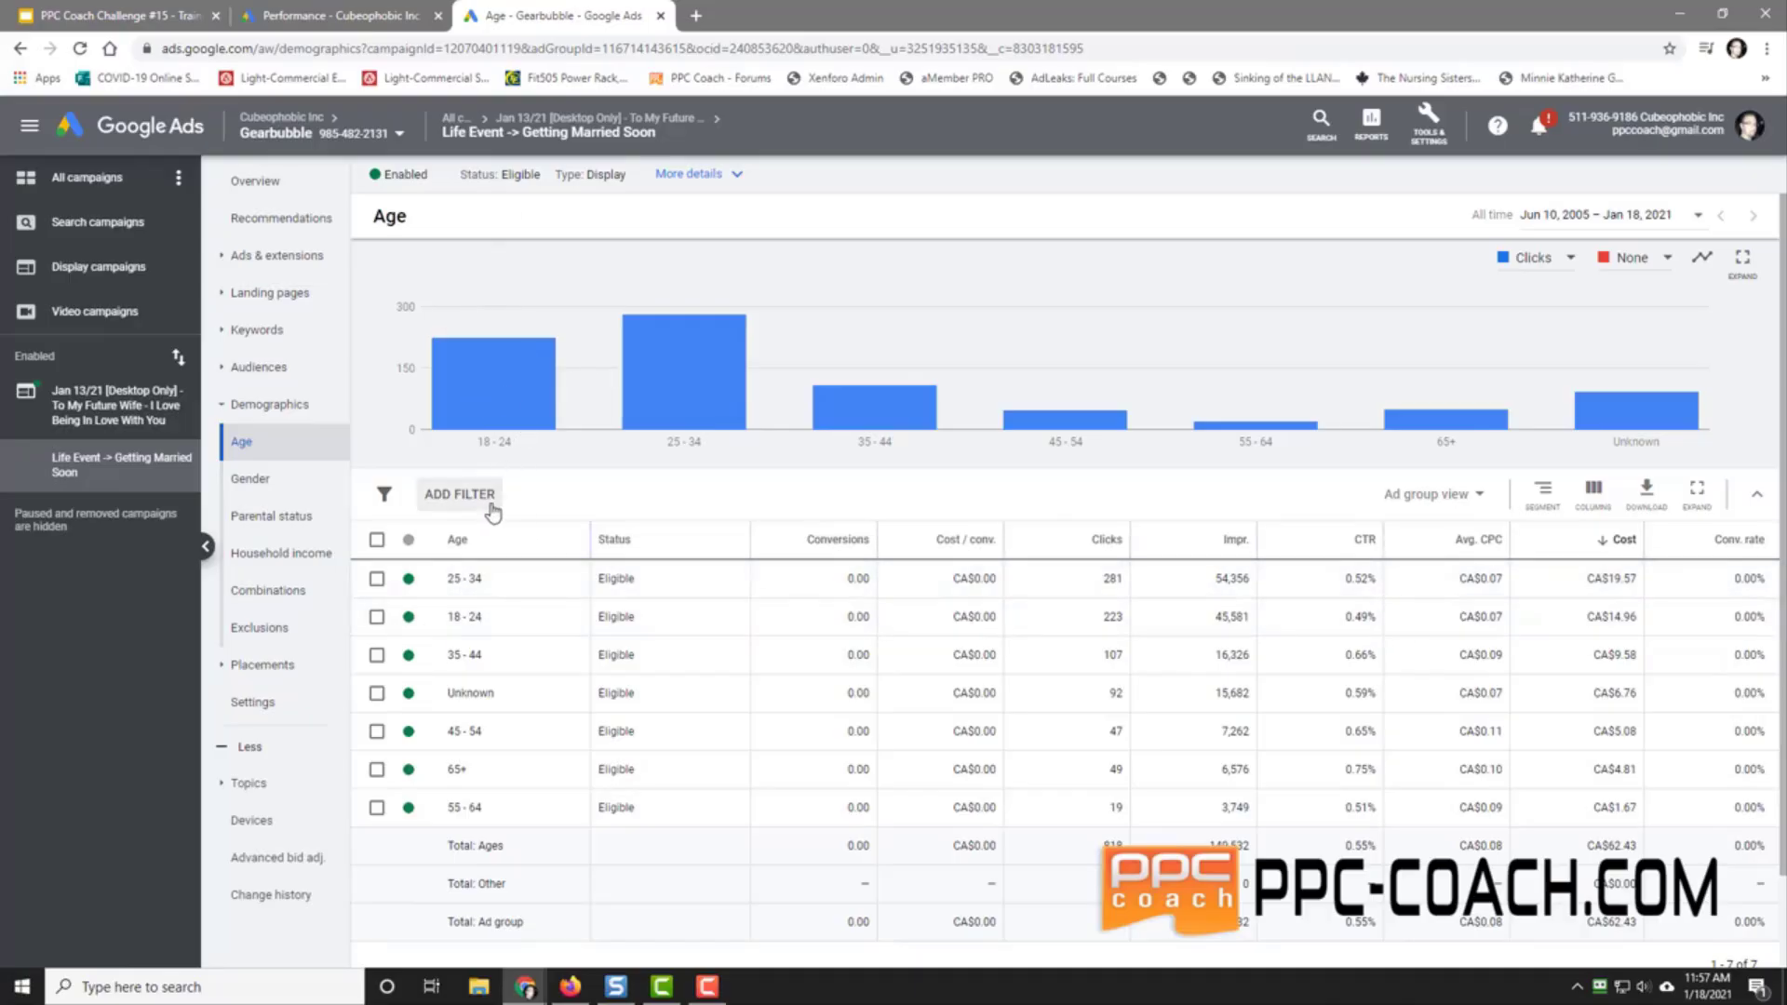
click(252, 480)
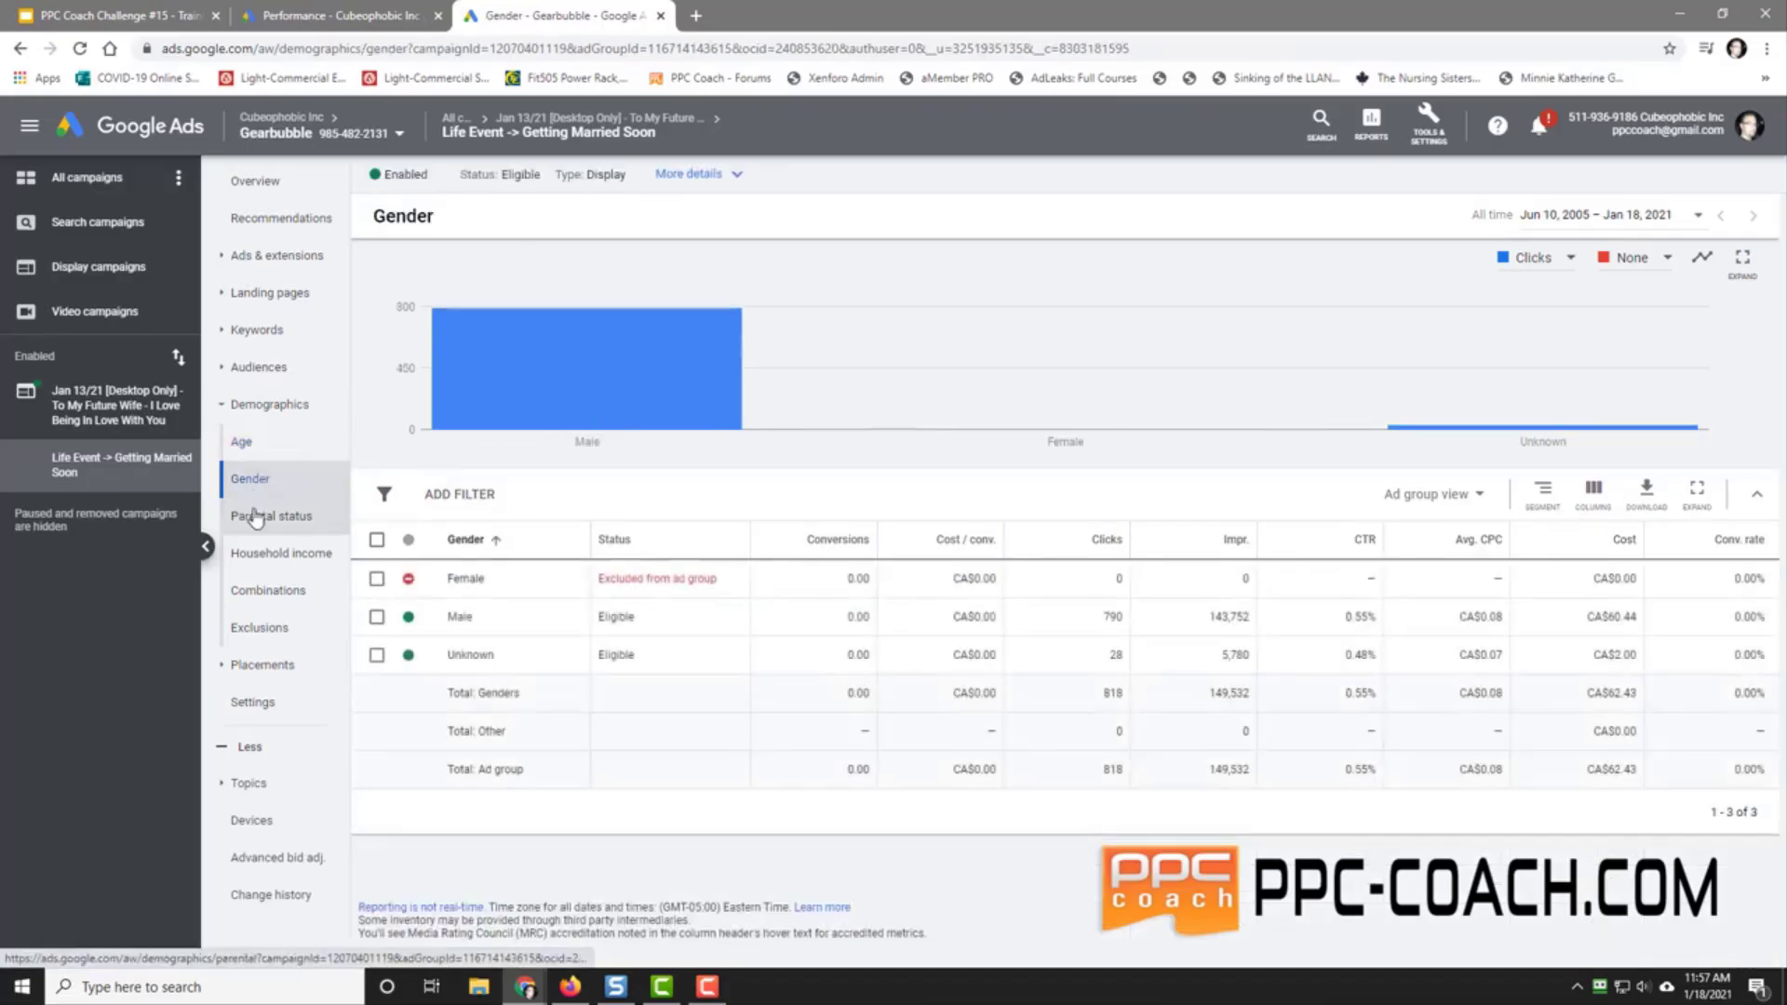
click(256, 517)
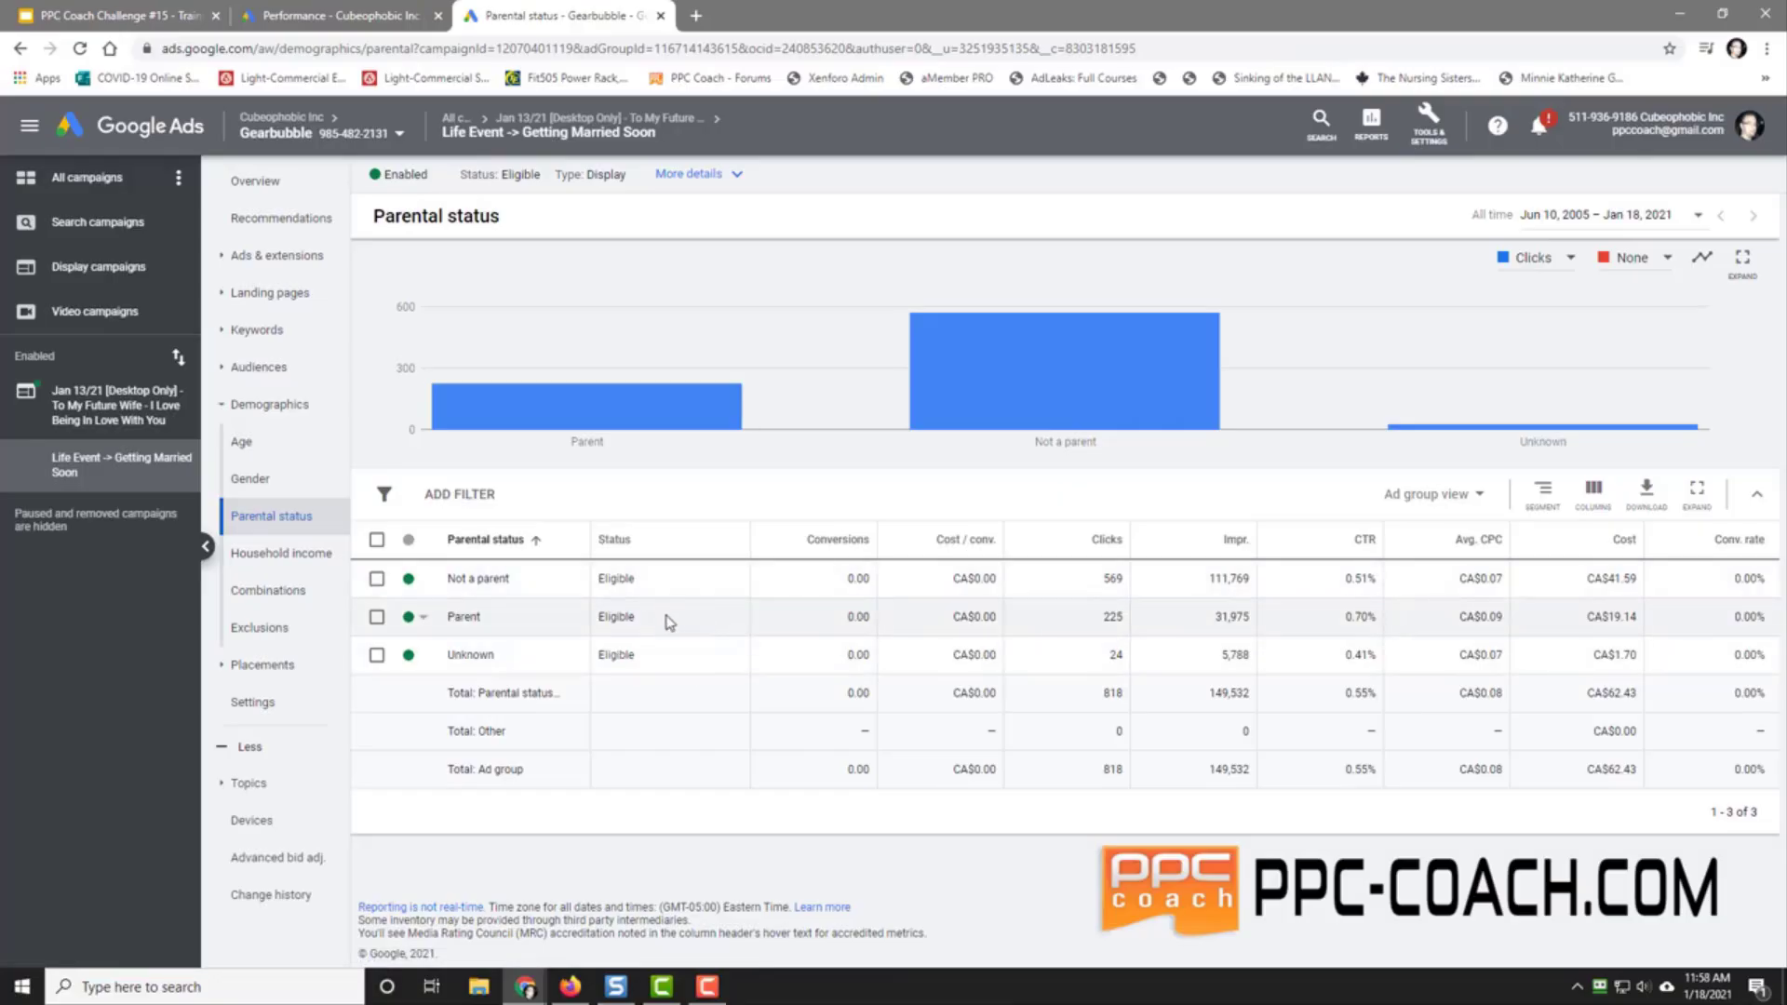
click(271, 556)
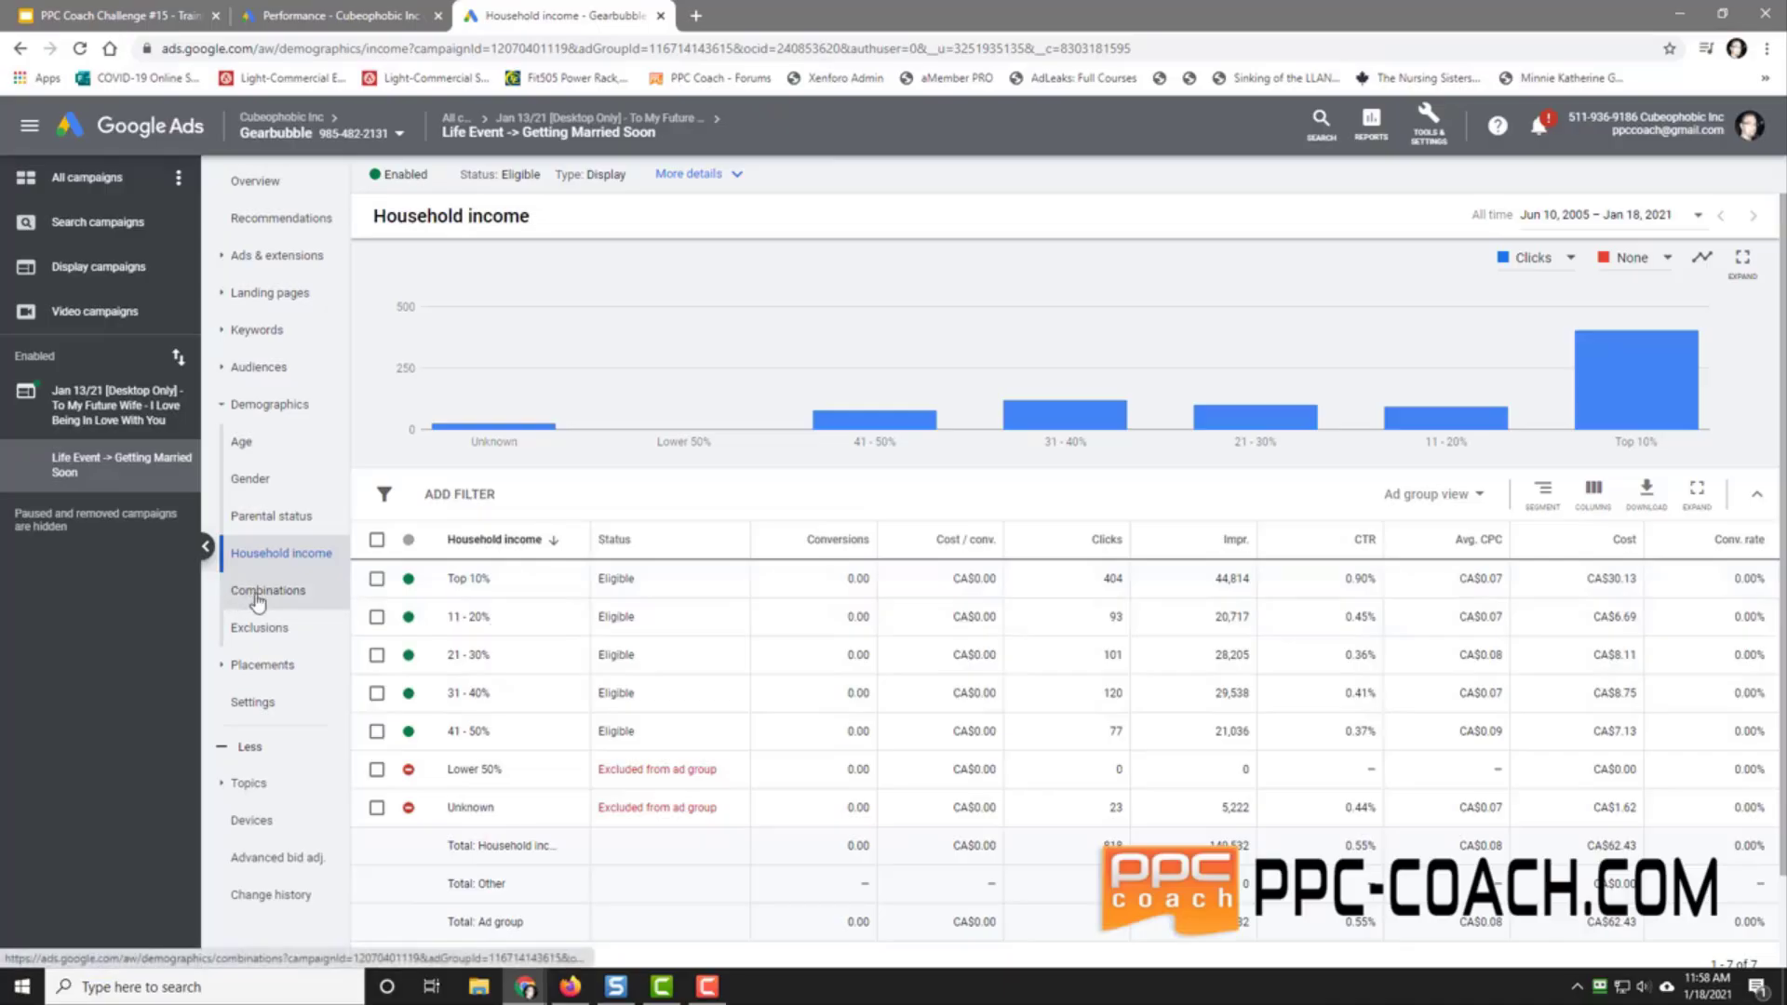
Step: Move up to campaign level, then to the account's All campaigns list
click(84, 420)
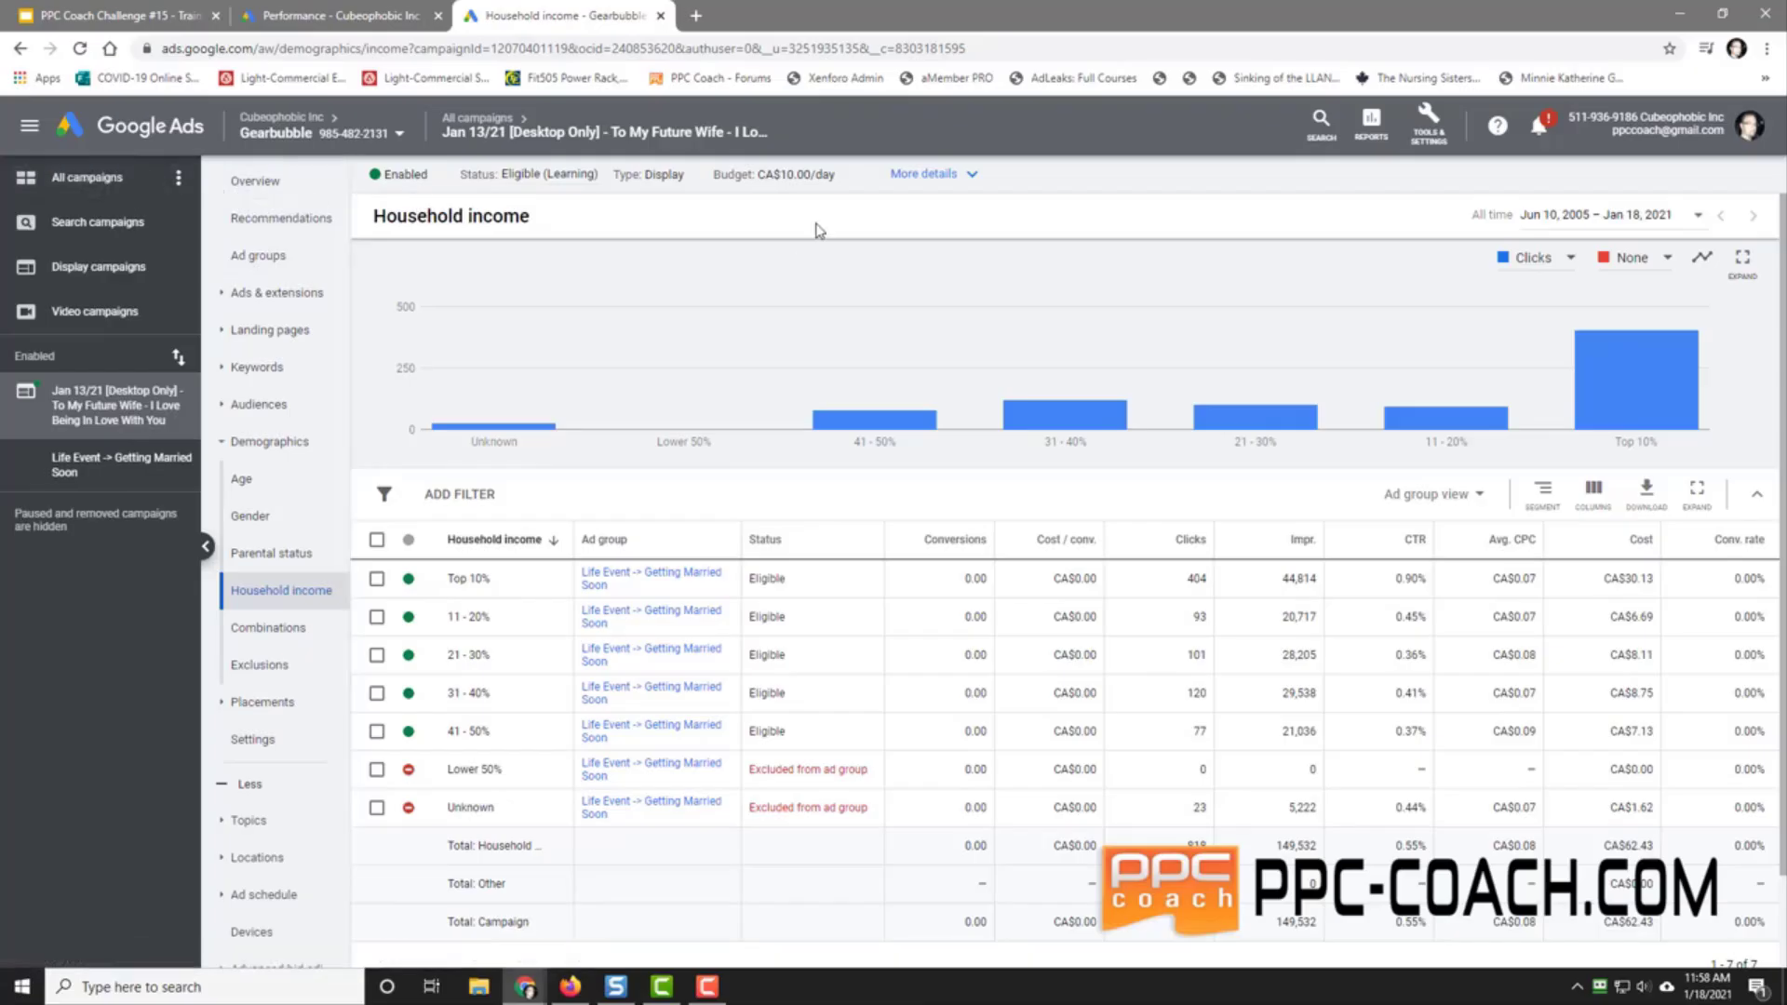
click(87, 177)
click(261, 259)
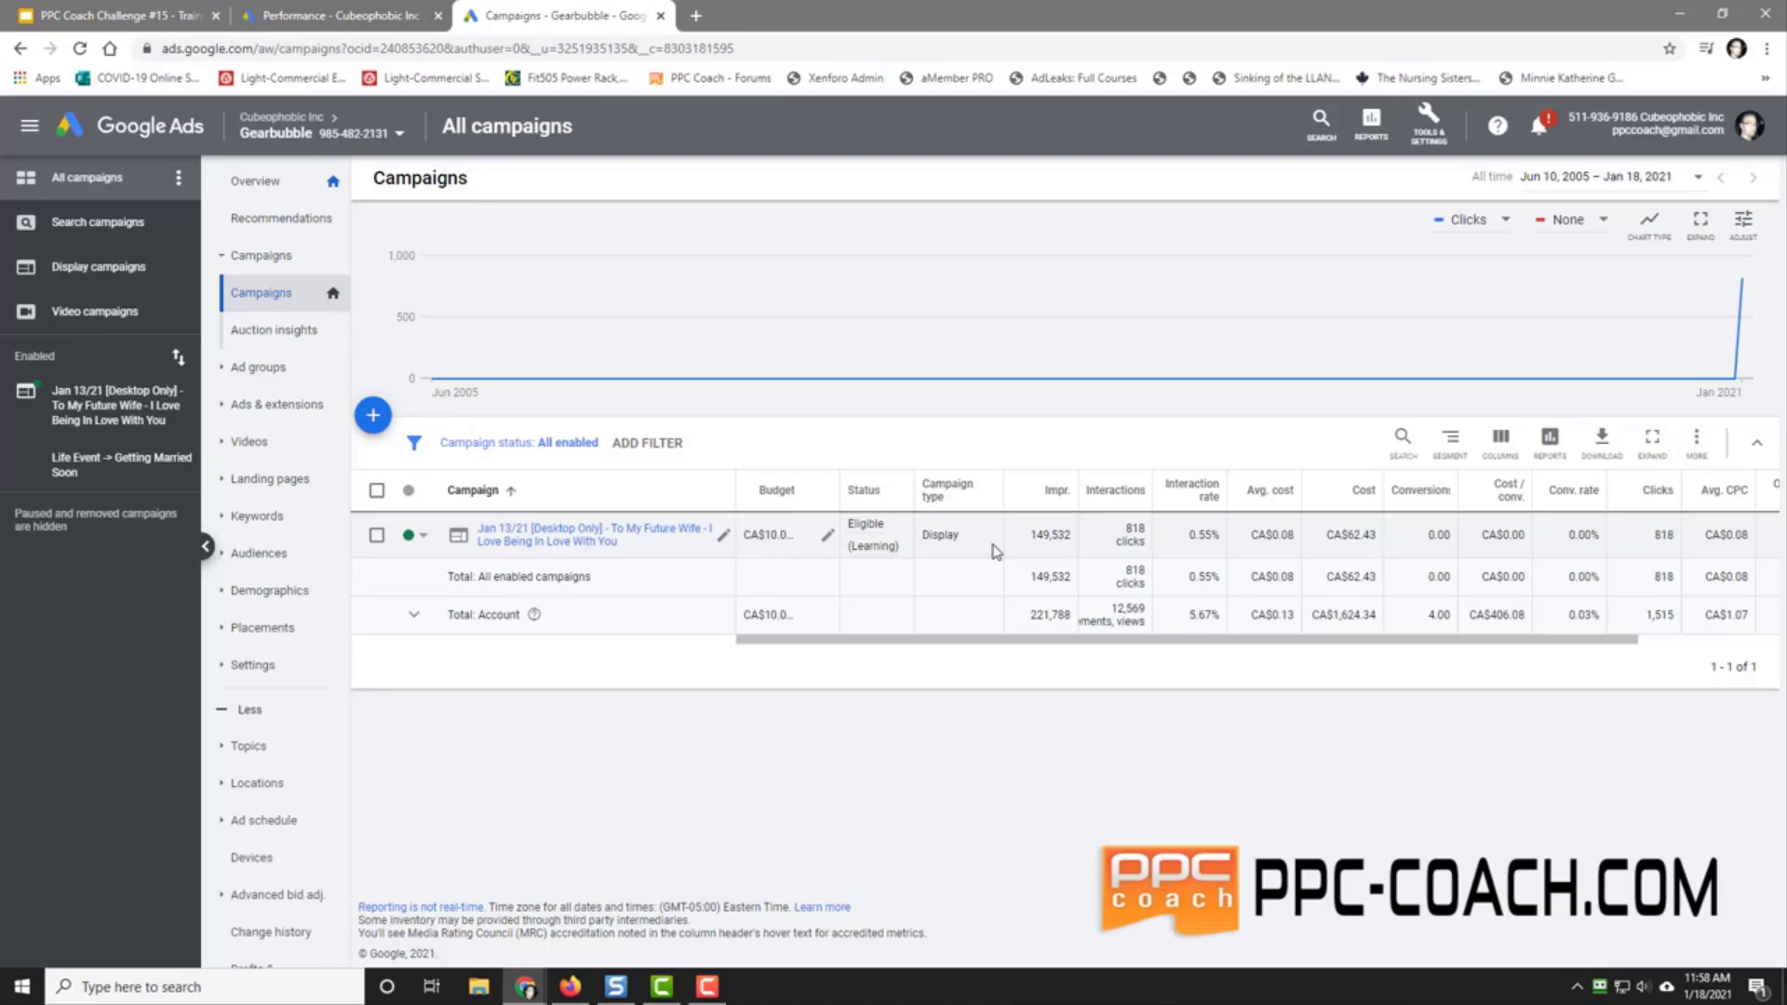
Step: Open the automated Rules page from Tools & Settings in a new tab
click(1430, 126)
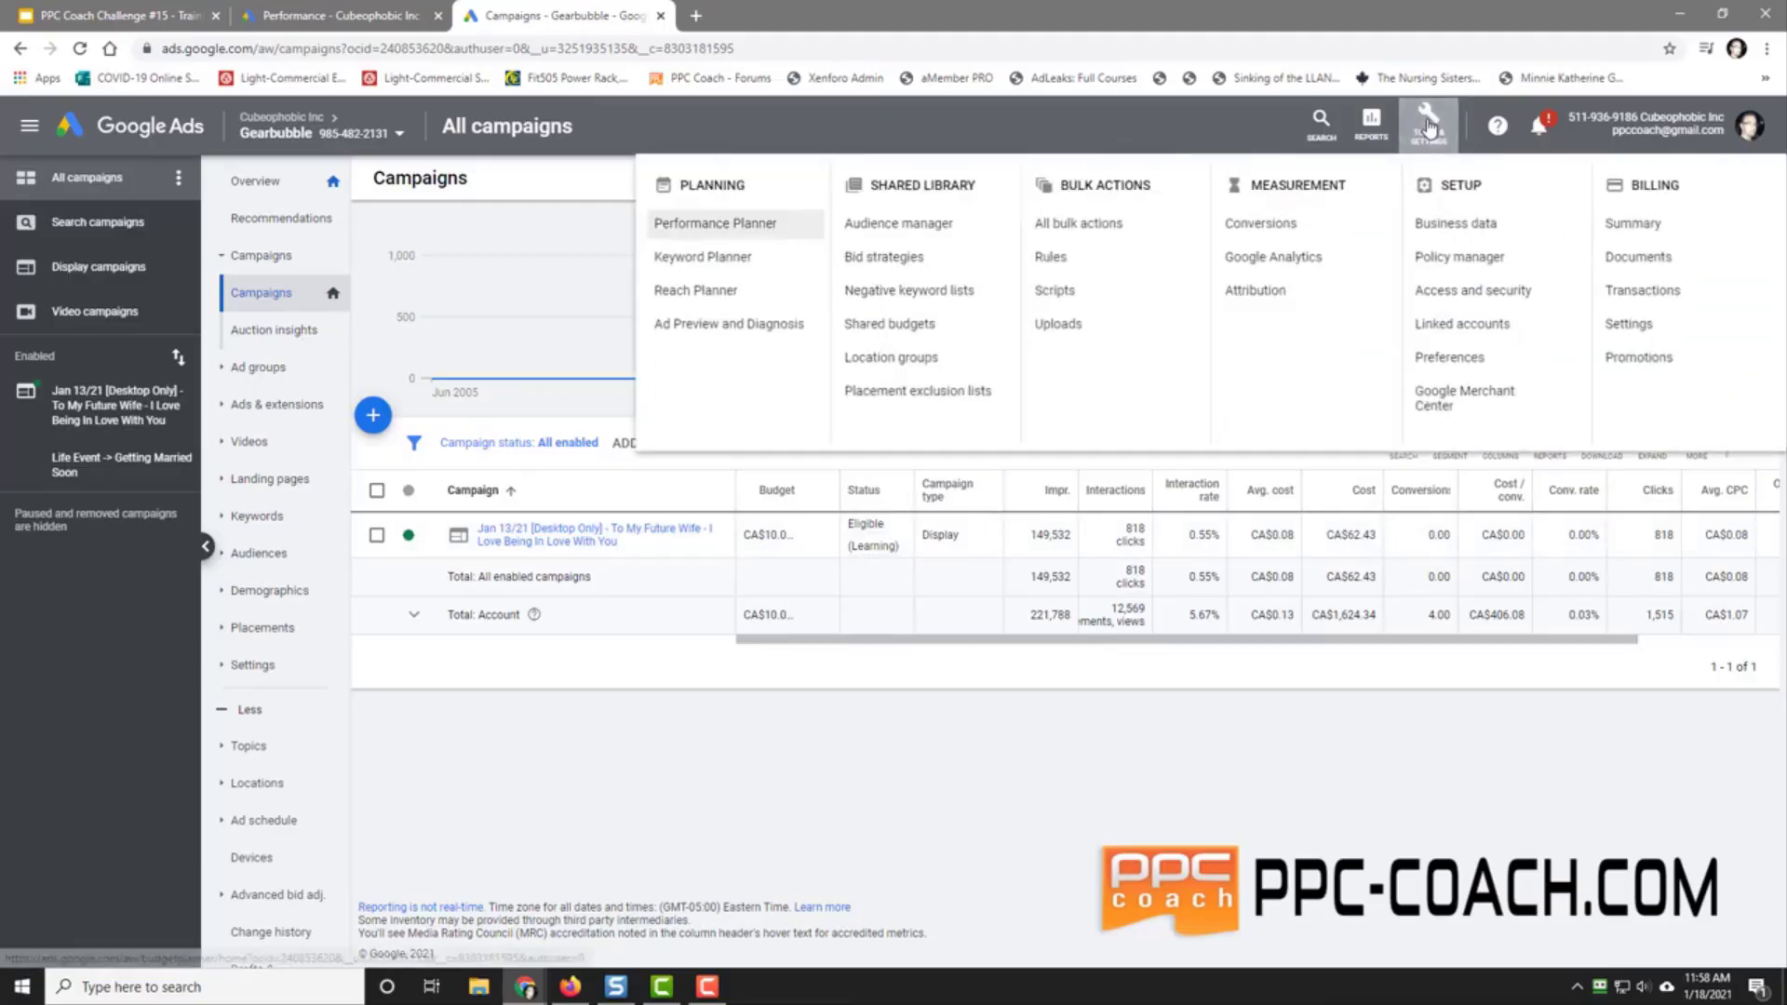
right_click(1045, 258)
click(1115, 266)
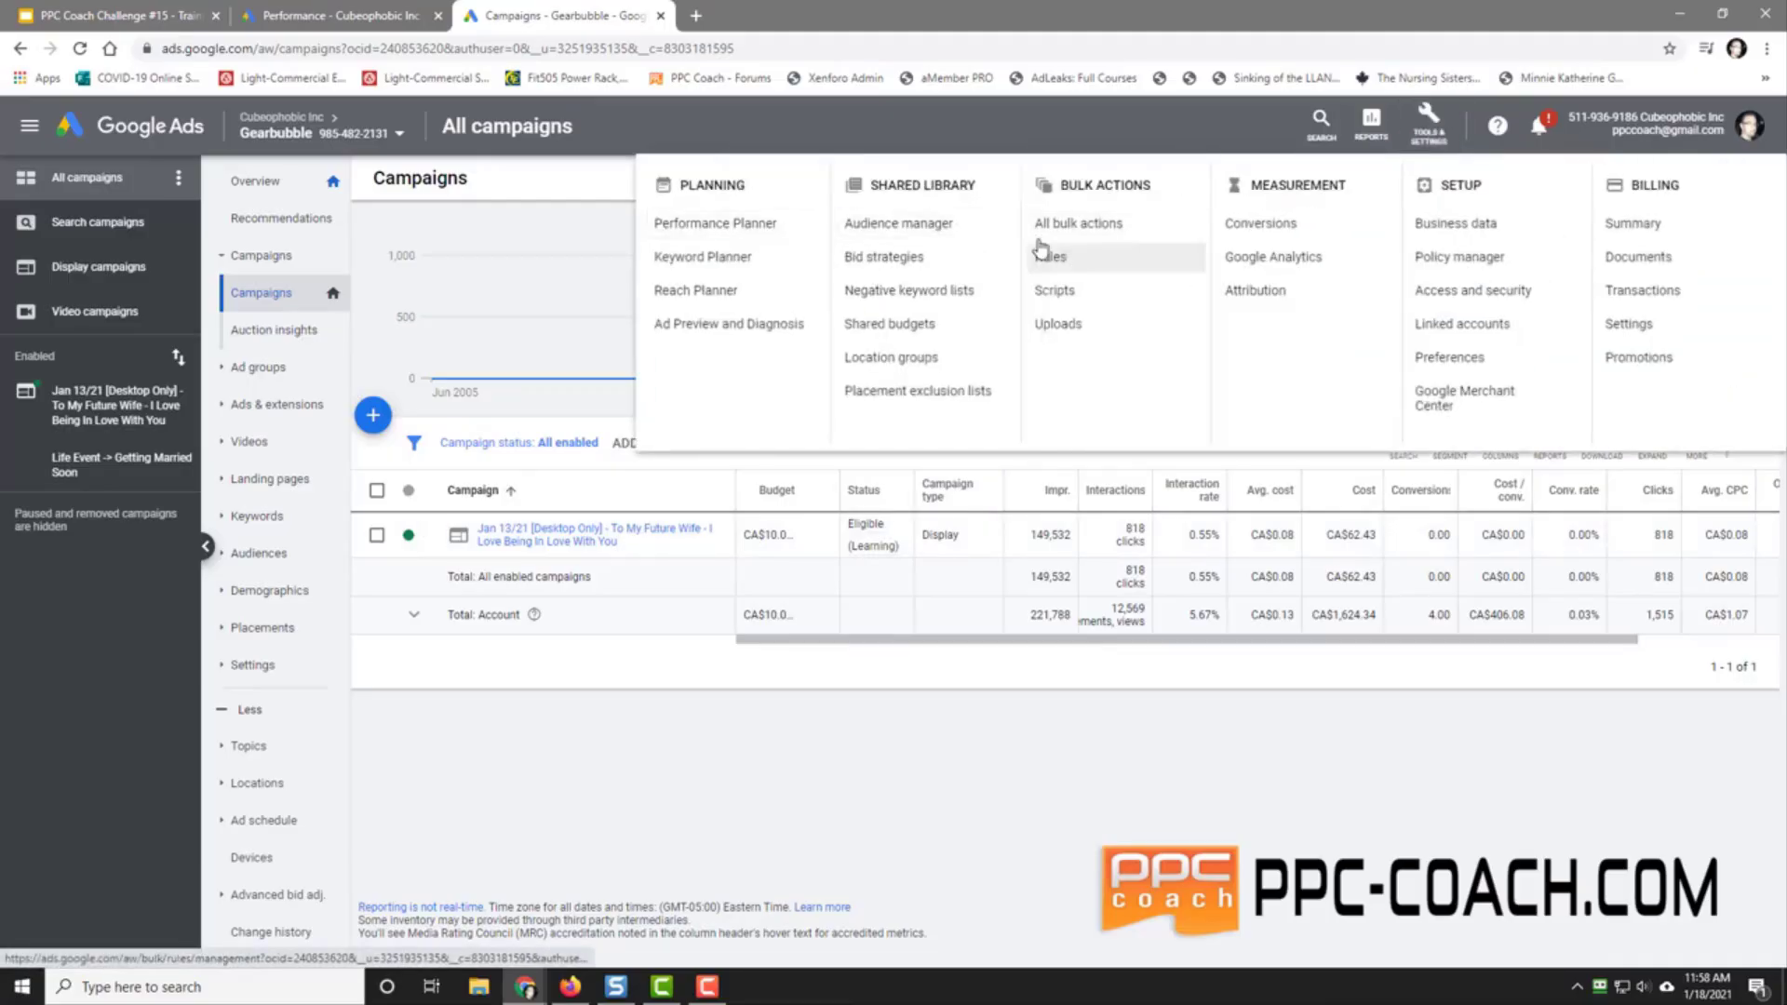
click(744, 15)
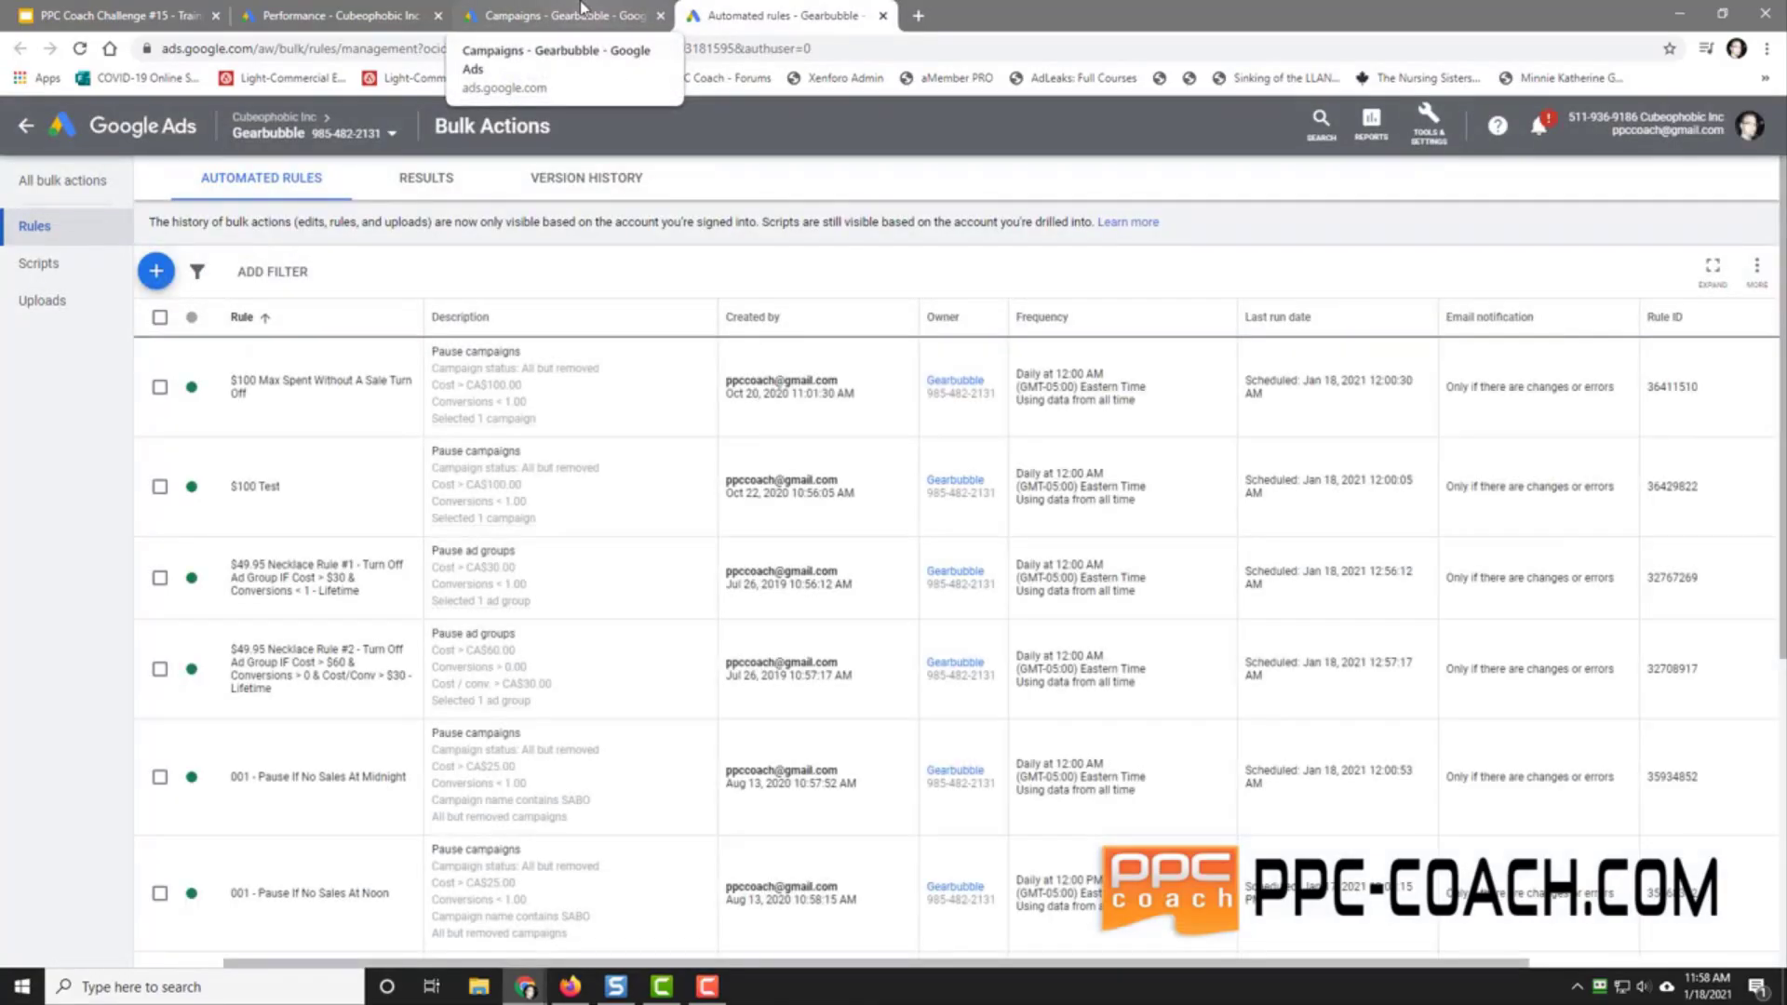
Step: Back on Campaigns, view the future-wife campaign's ad groups, then return to the Slides deck
click(581, 8)
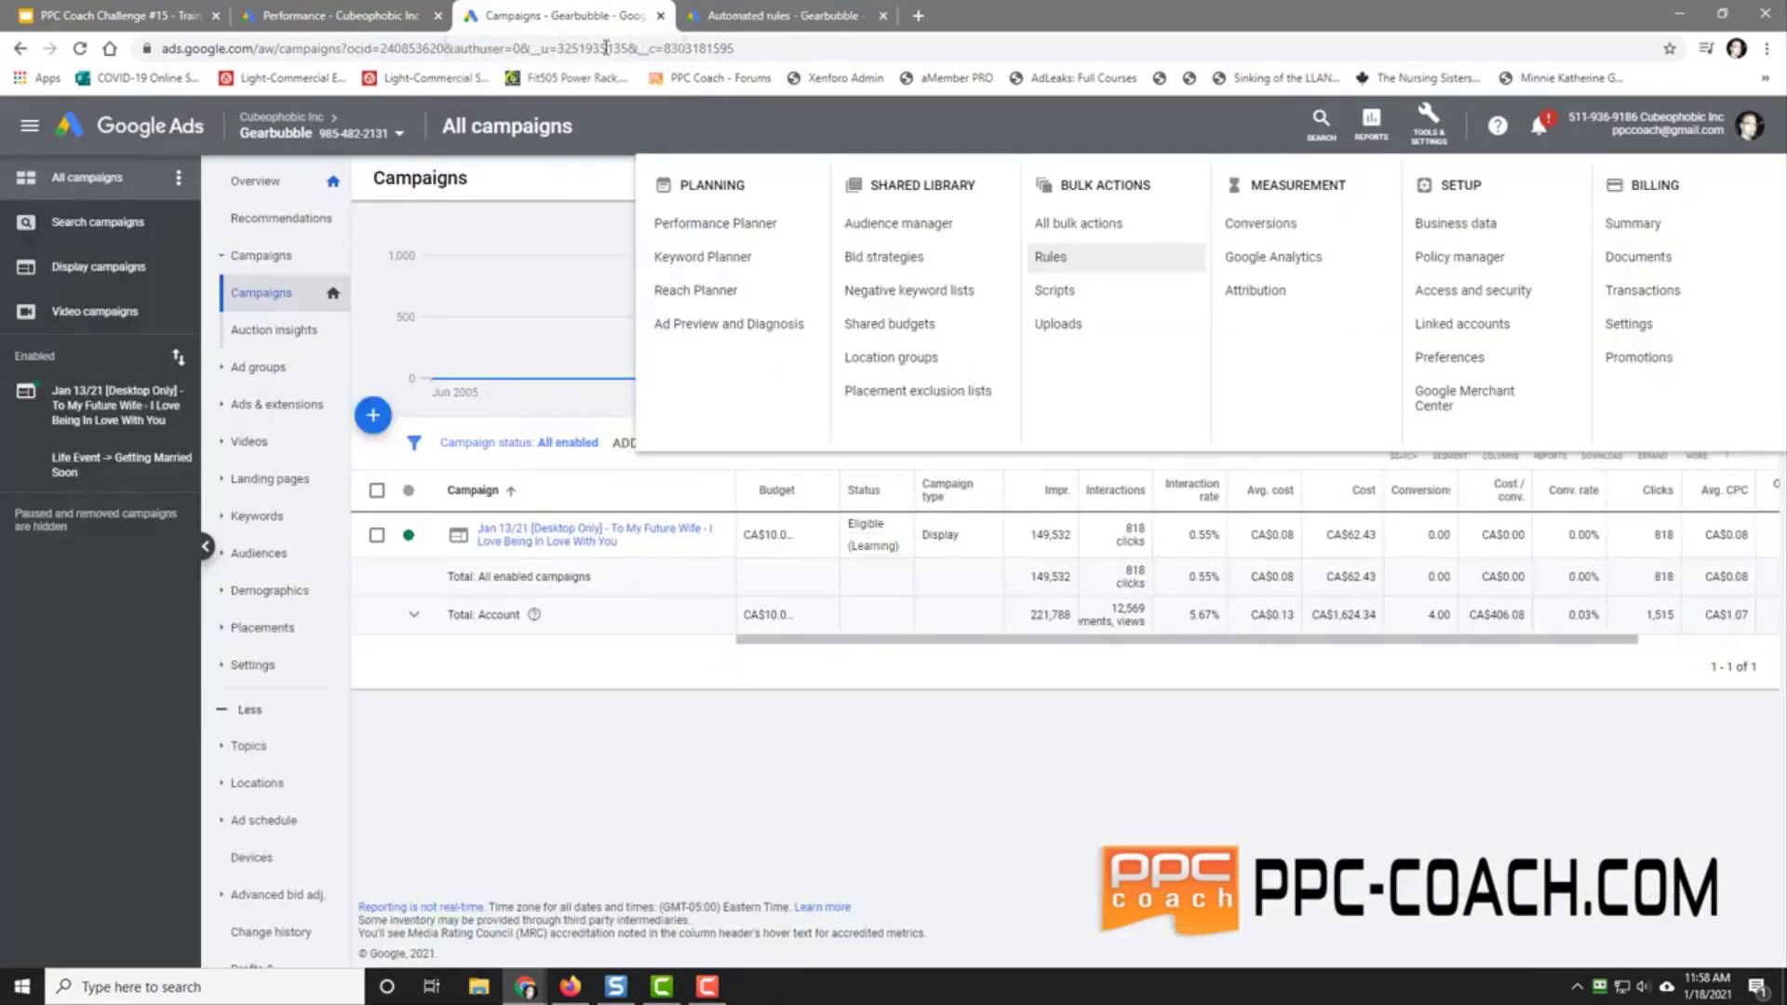
click(567, 182)
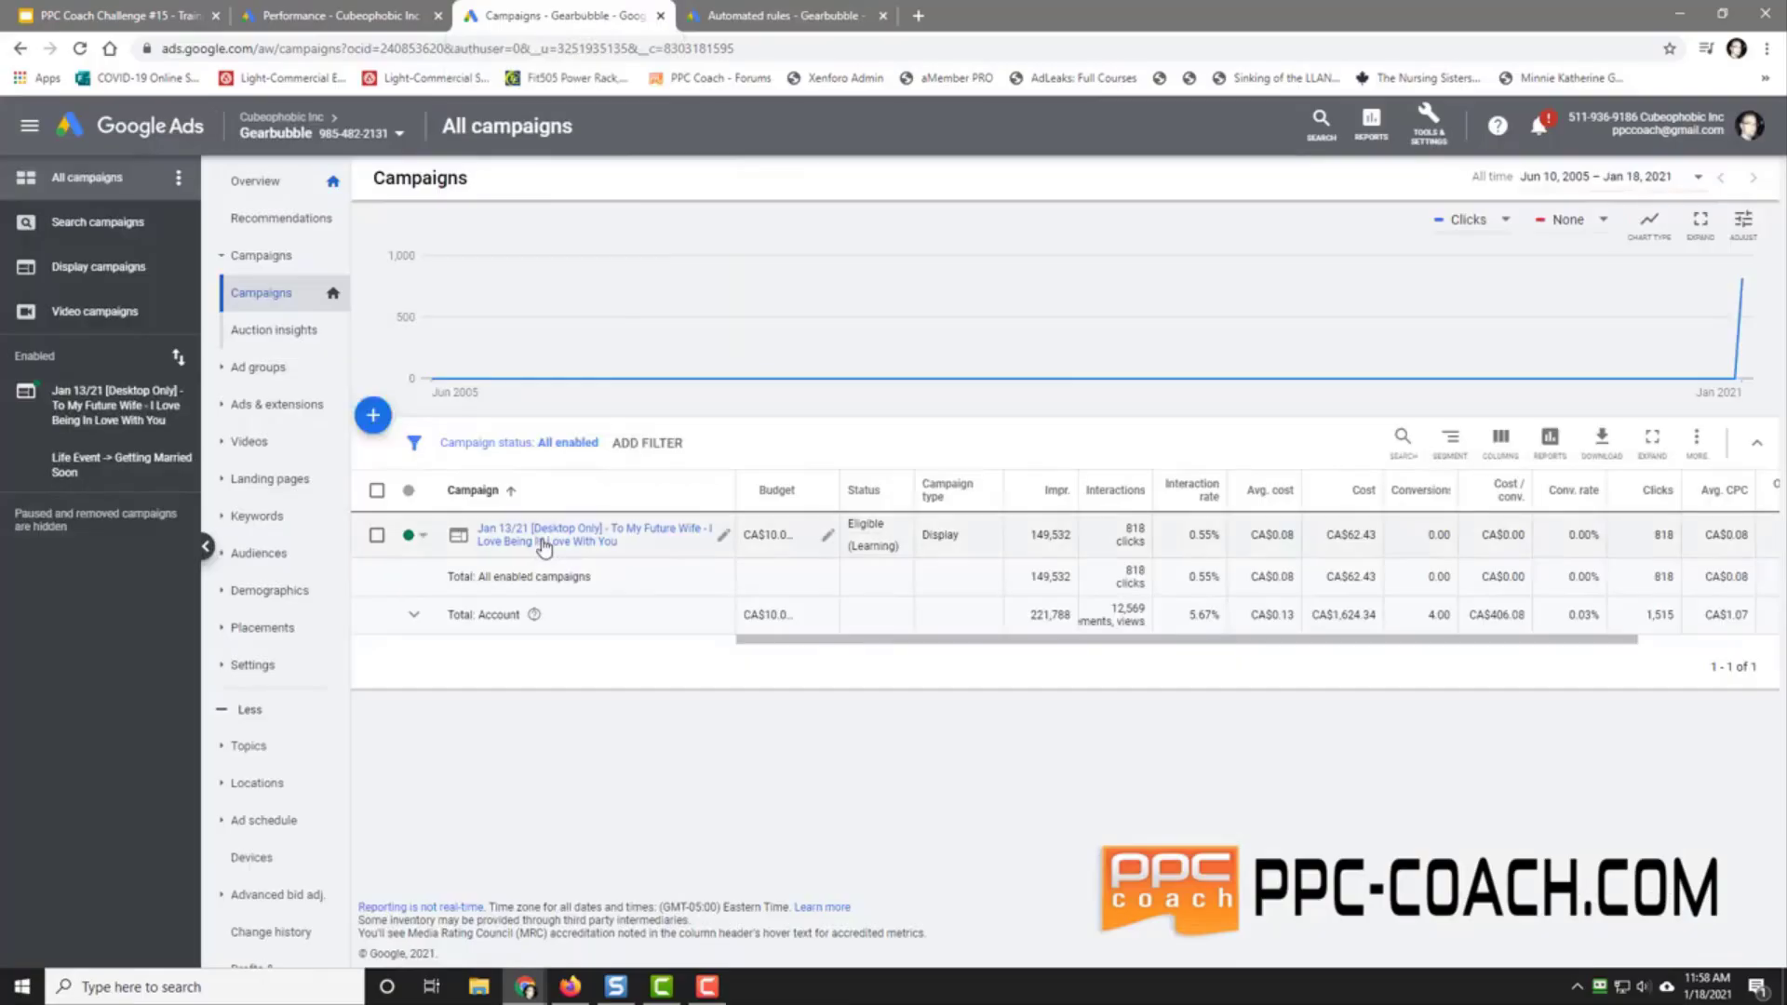
click(76, 410)
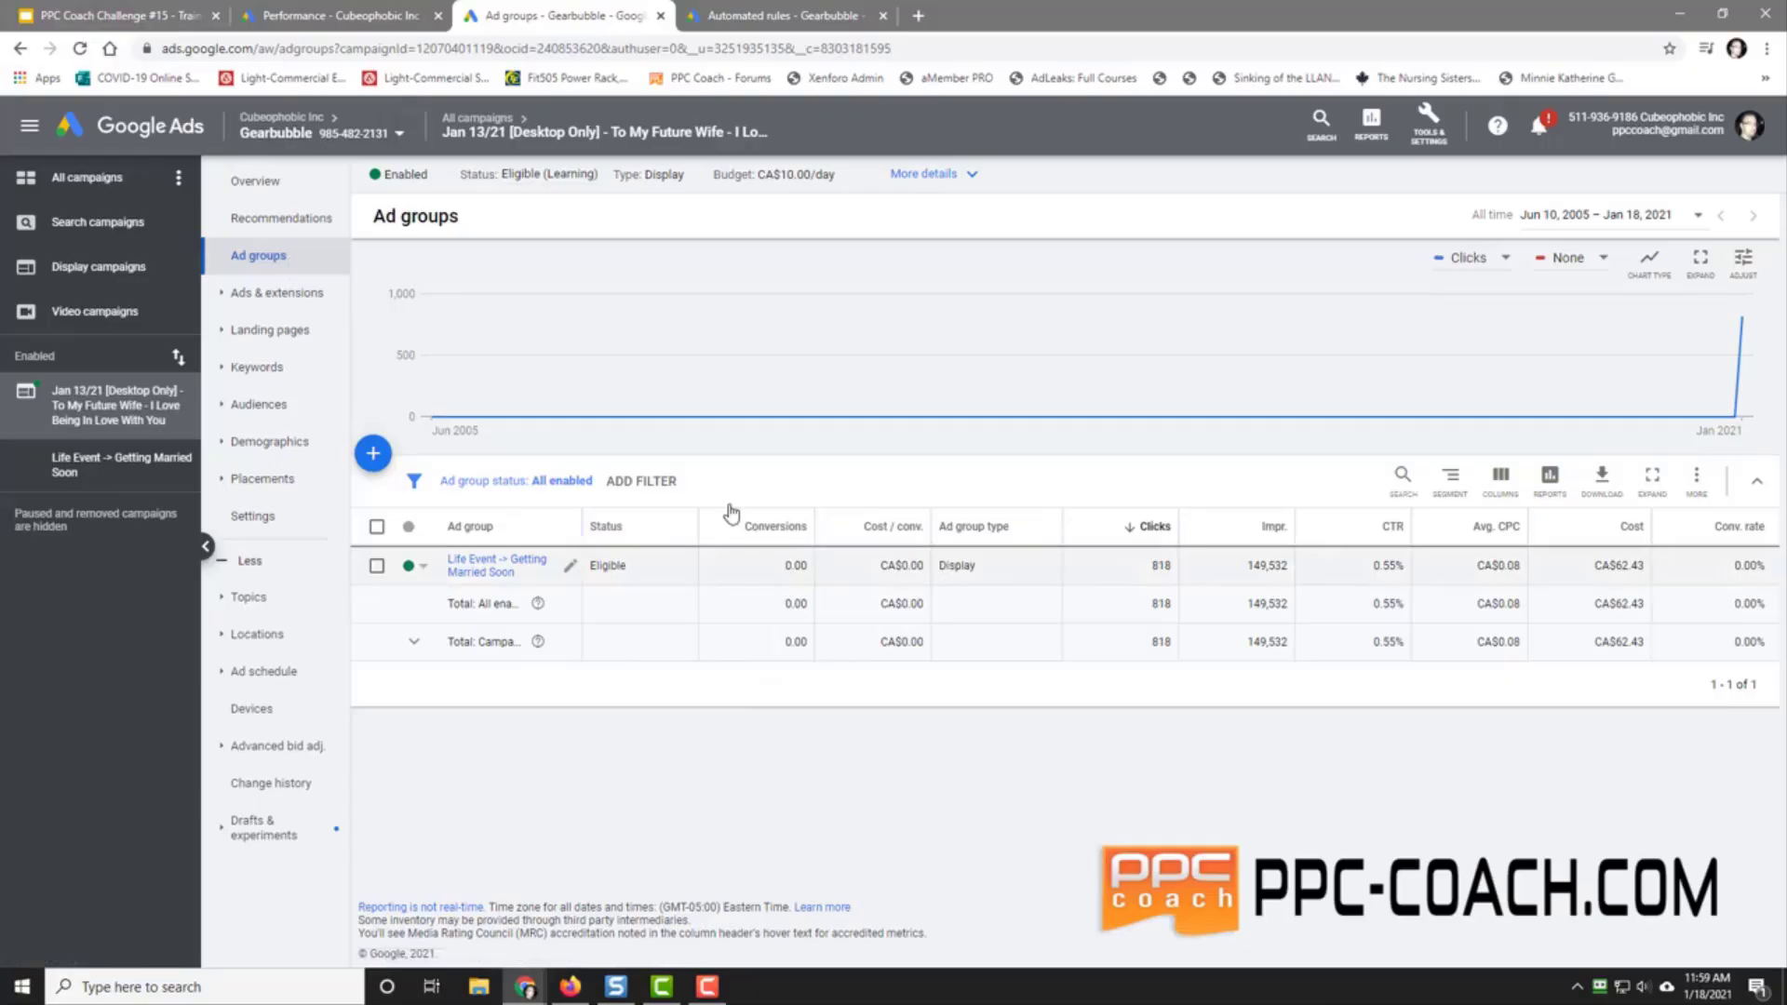
click(84, 18)
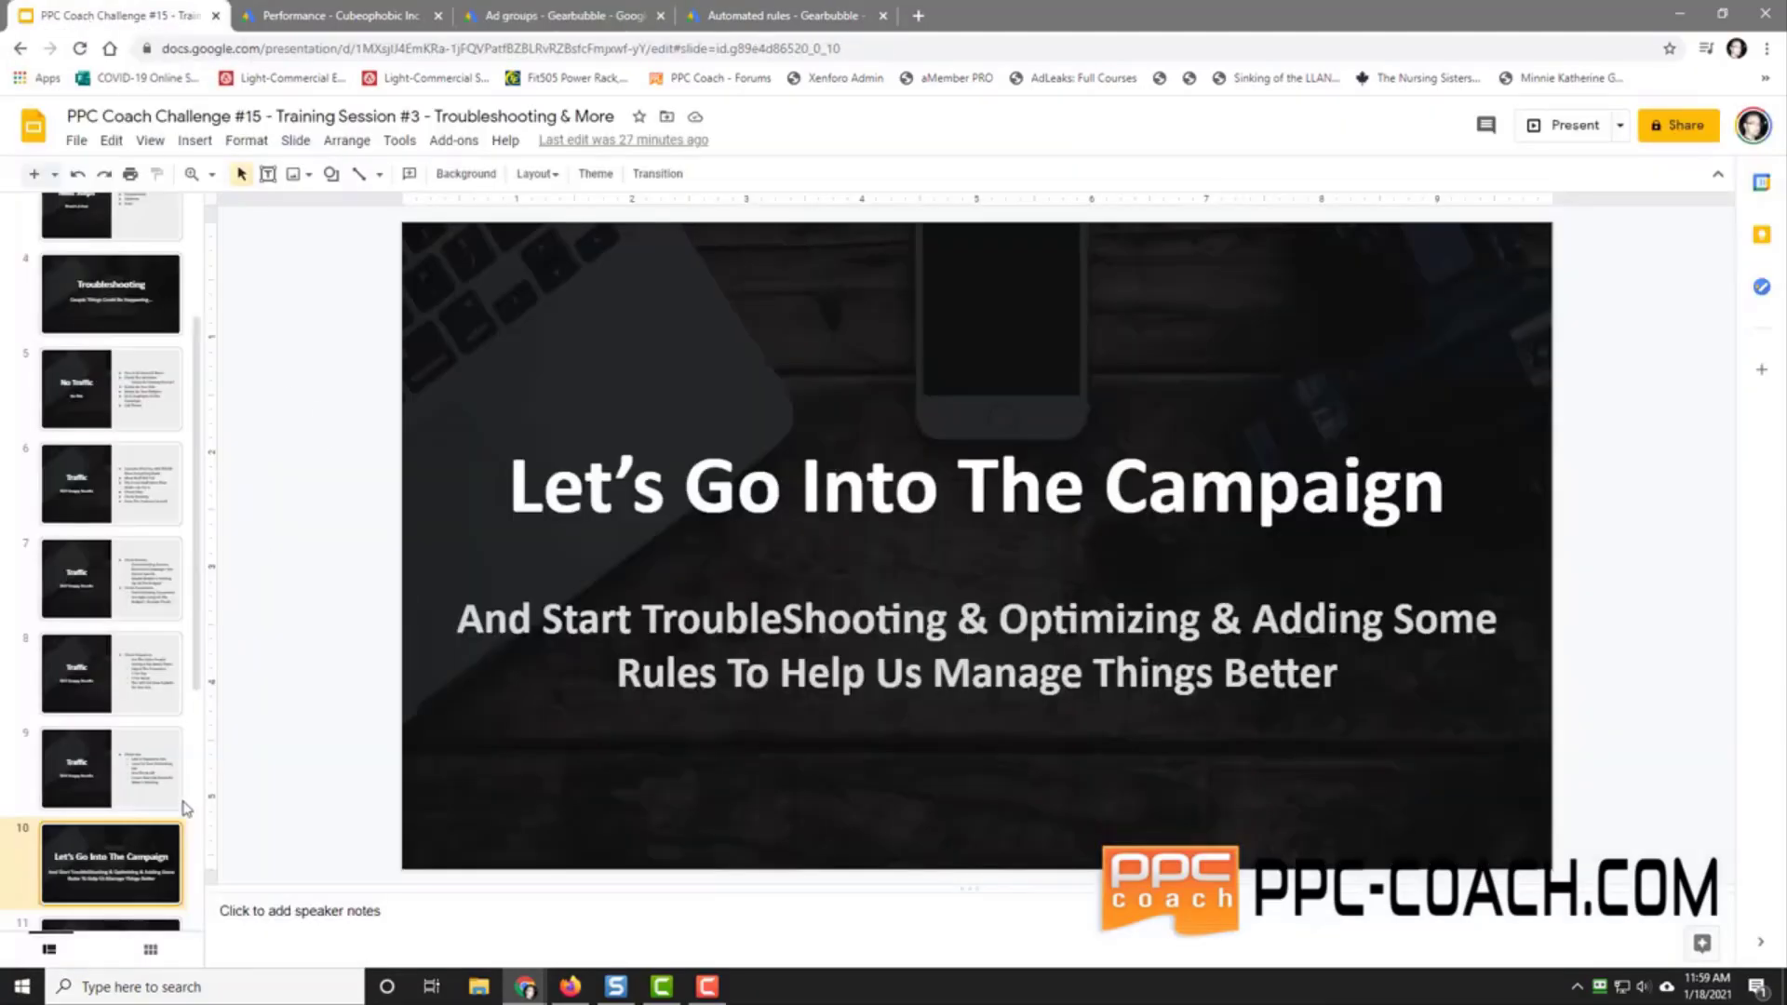
Step: Advance through slide 11 'Now You'll Get Better Results' to slide 12 'Scaling – More Campaigns'
scroll(95, 793, down, 5)
click(96, 542)
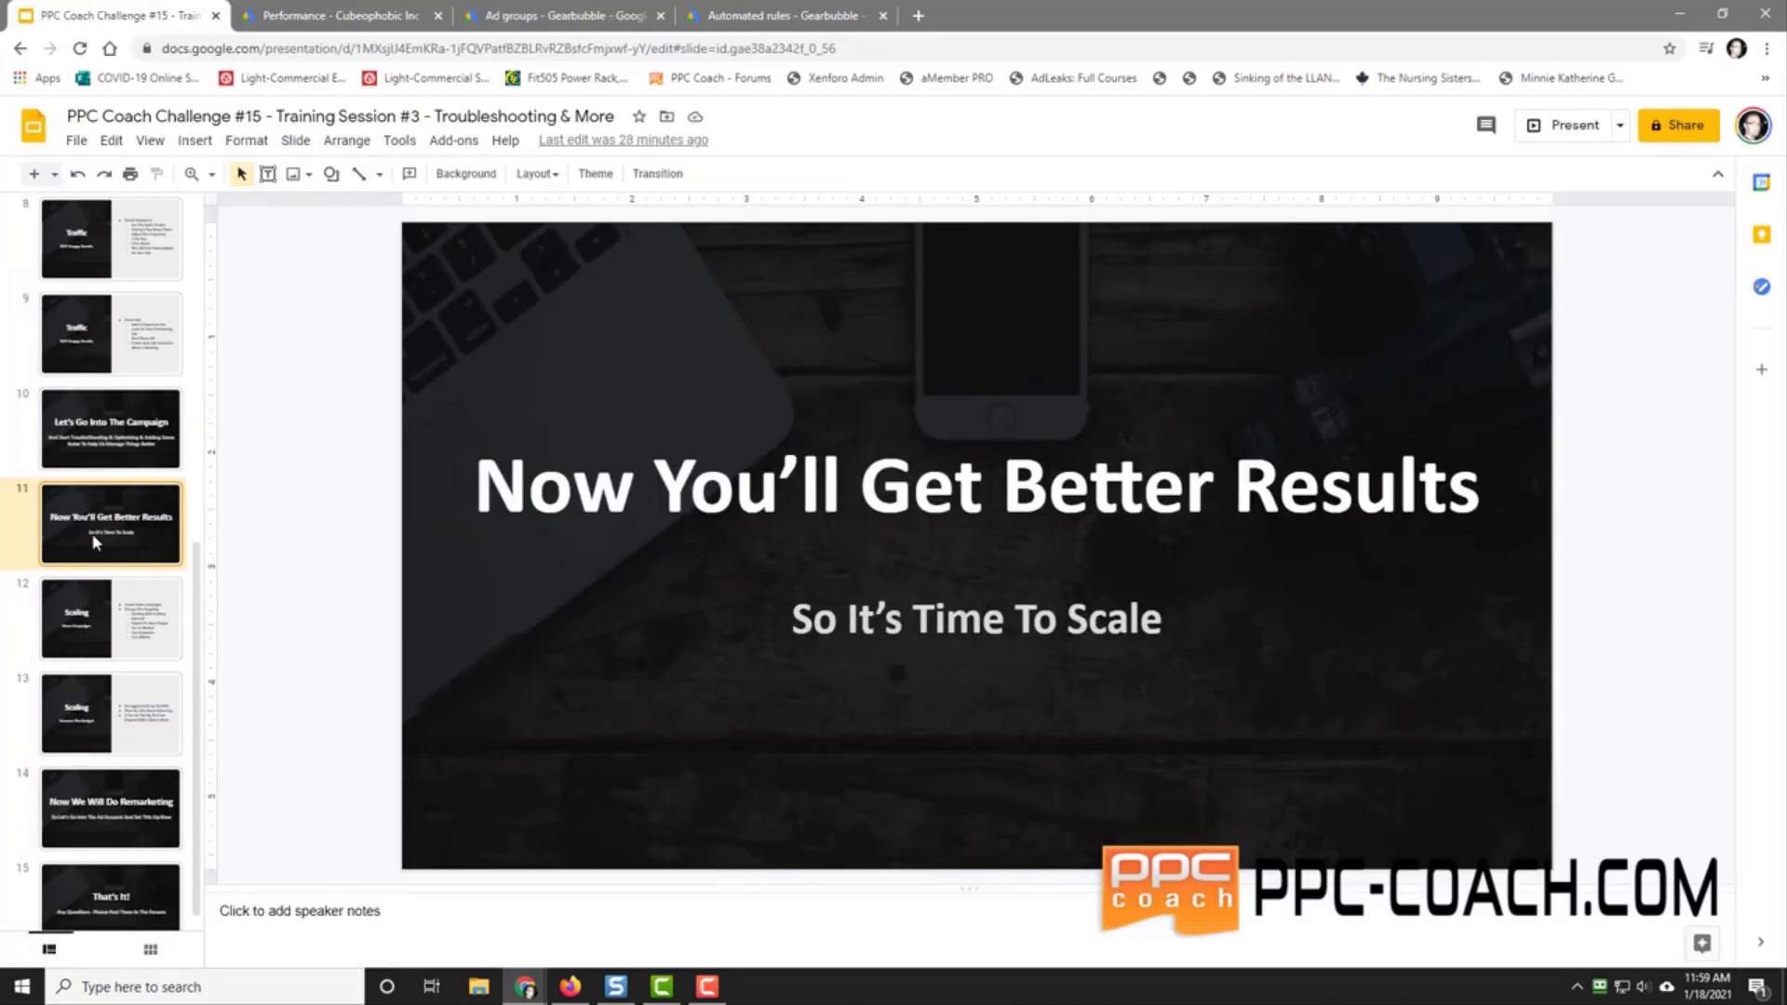
click(93, 617)
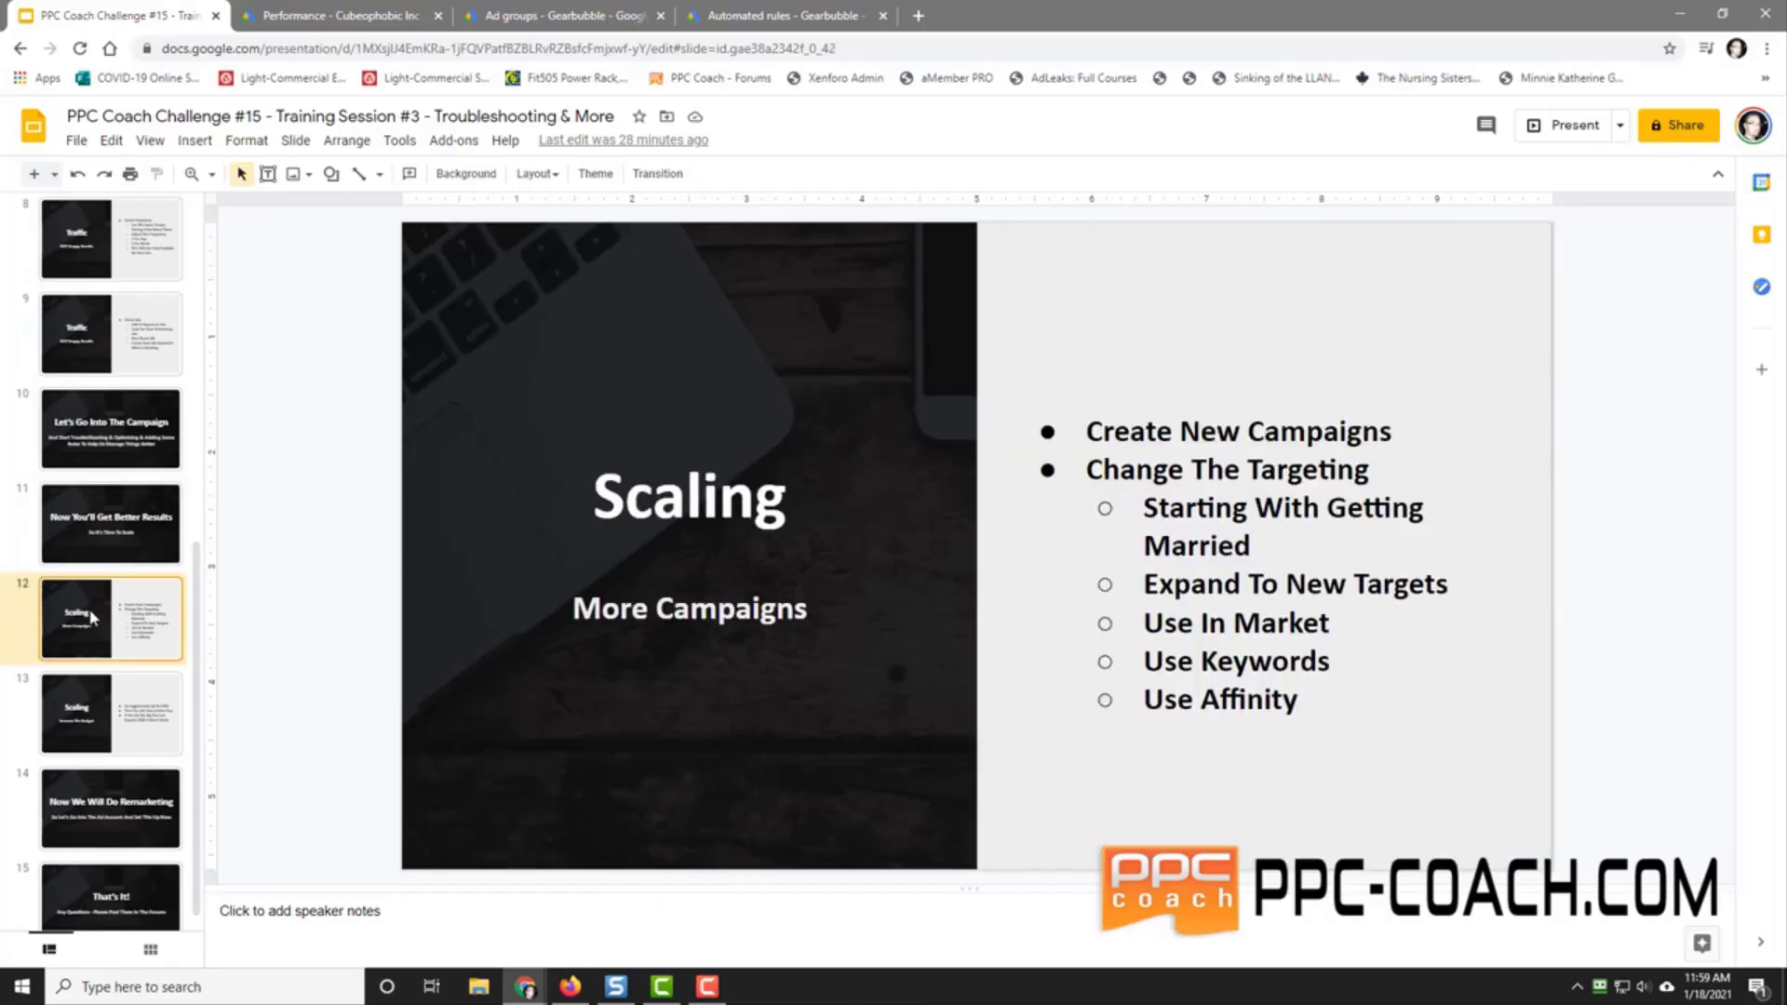
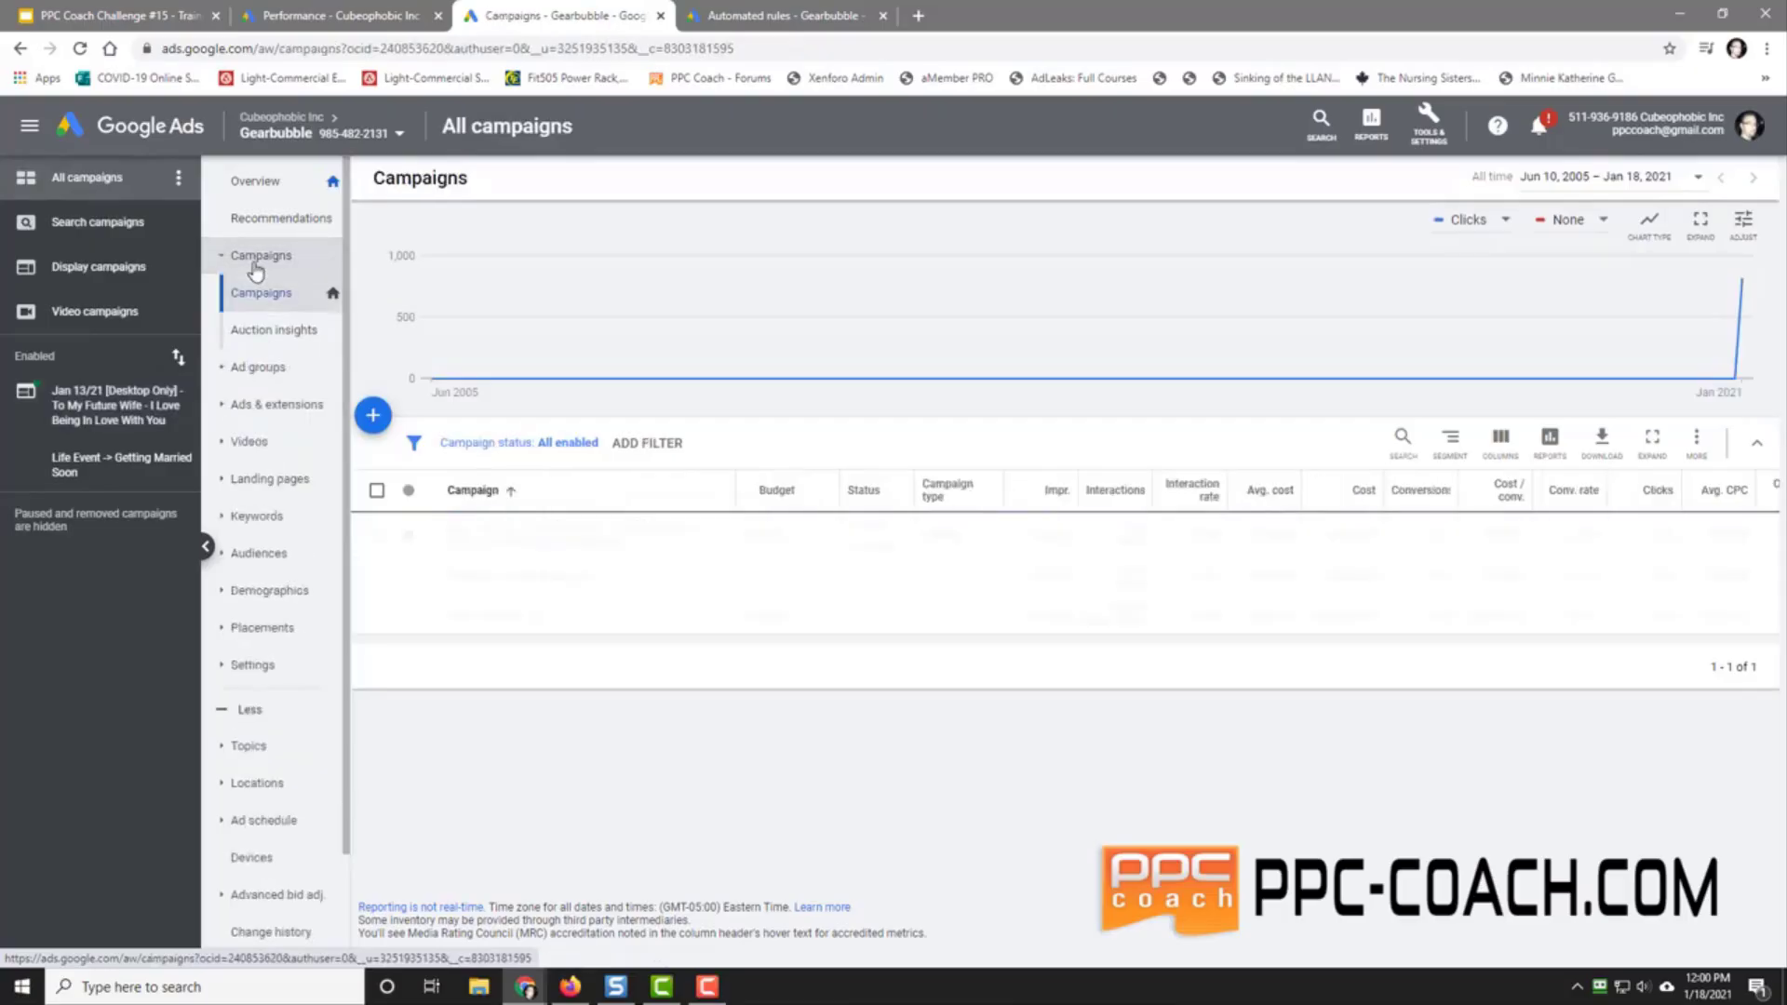
Step: Copy the Jan 13/21 'To My Future Wife' campaign and paste it into the same account as a #2 duplicate
click(375, 537)
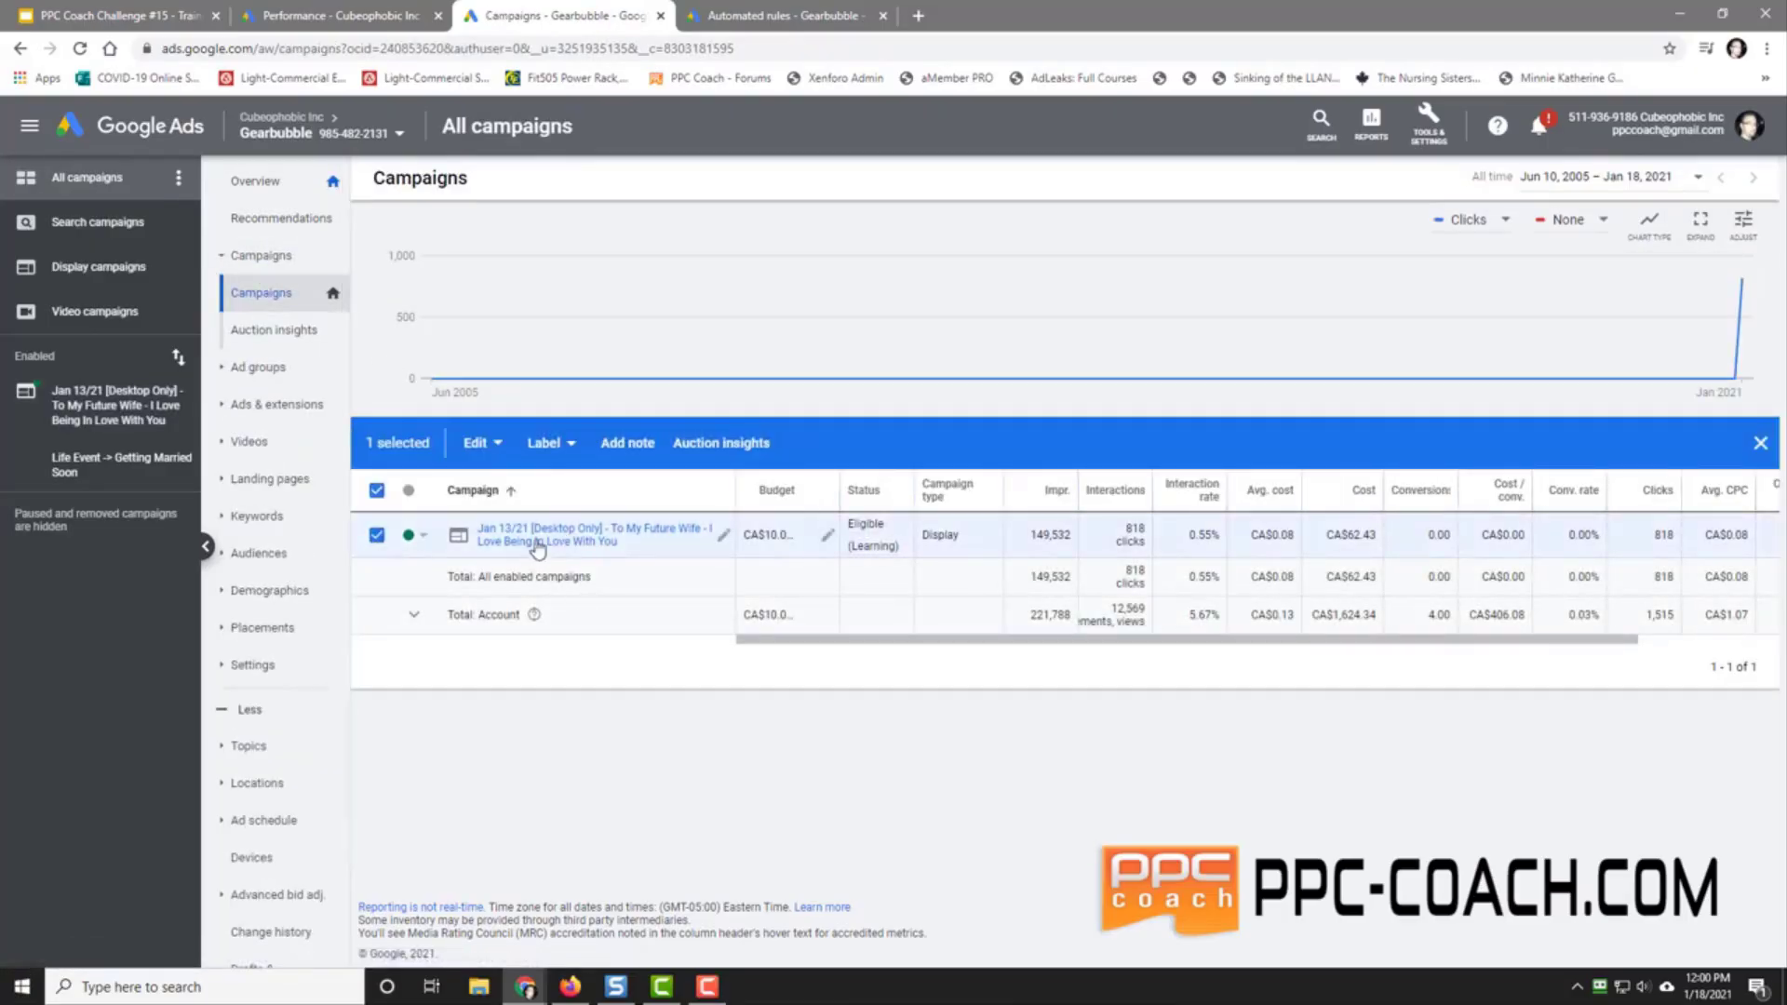
click(480, 443)
click(477, 490)
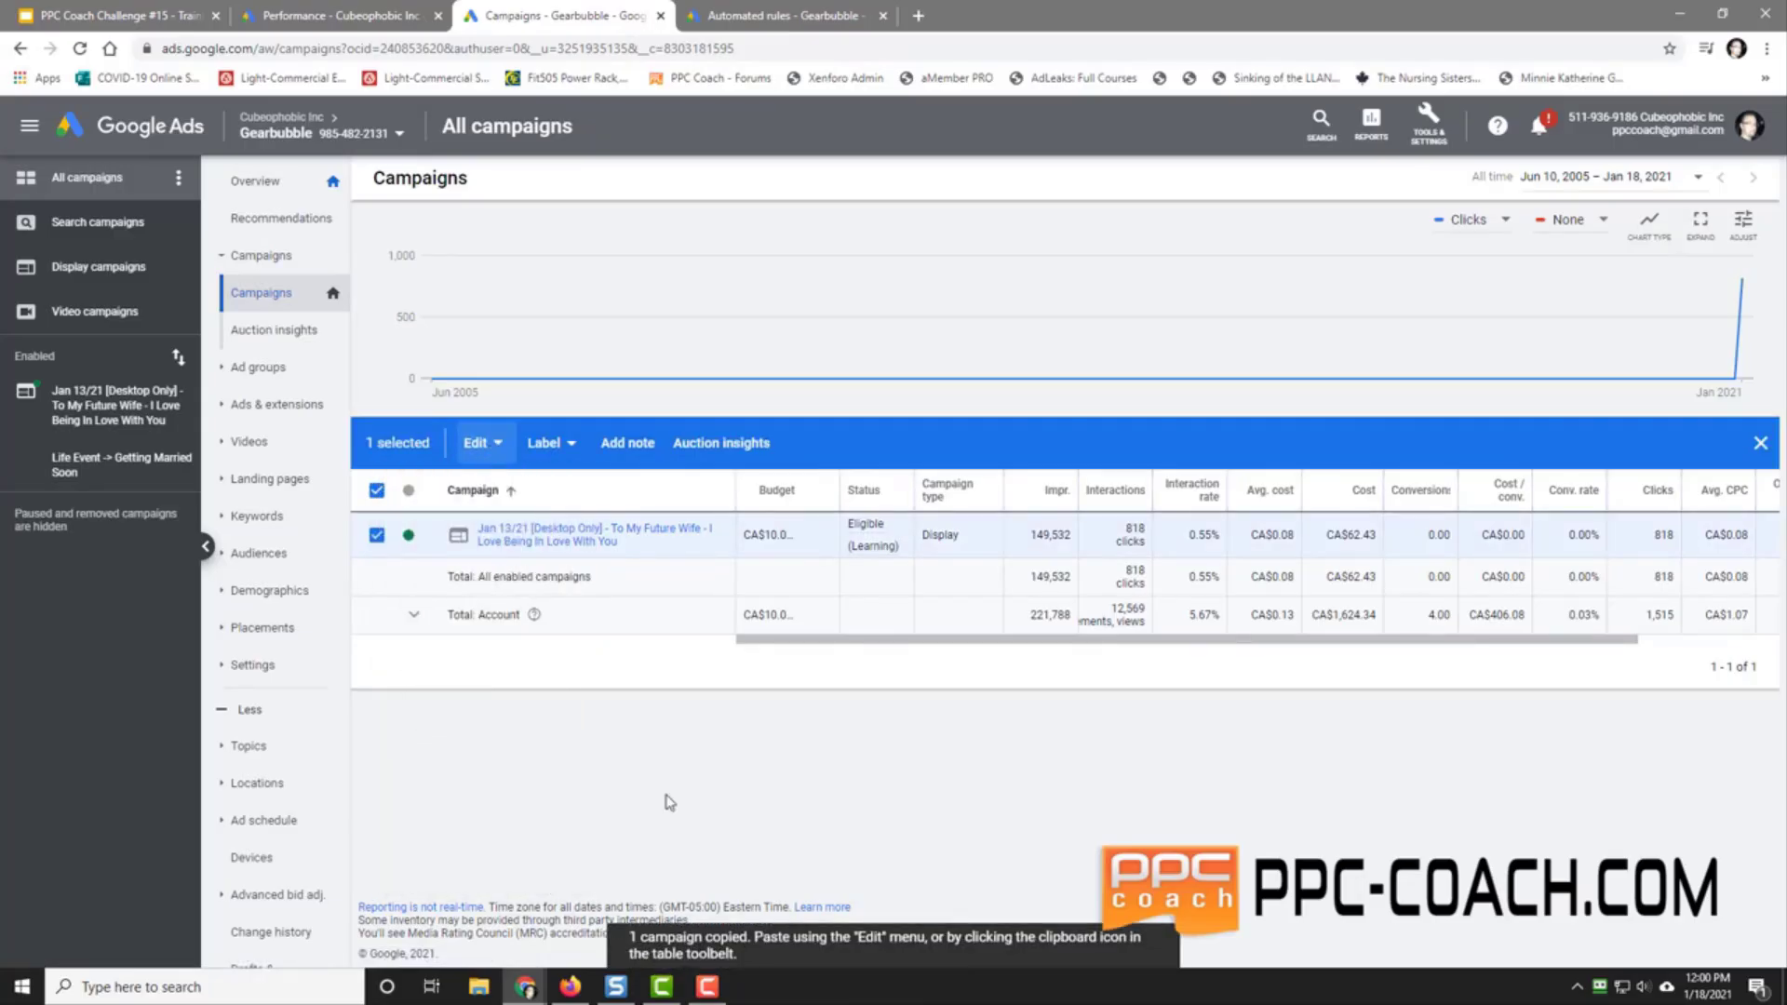
click(481, 454)
click(475, 544)
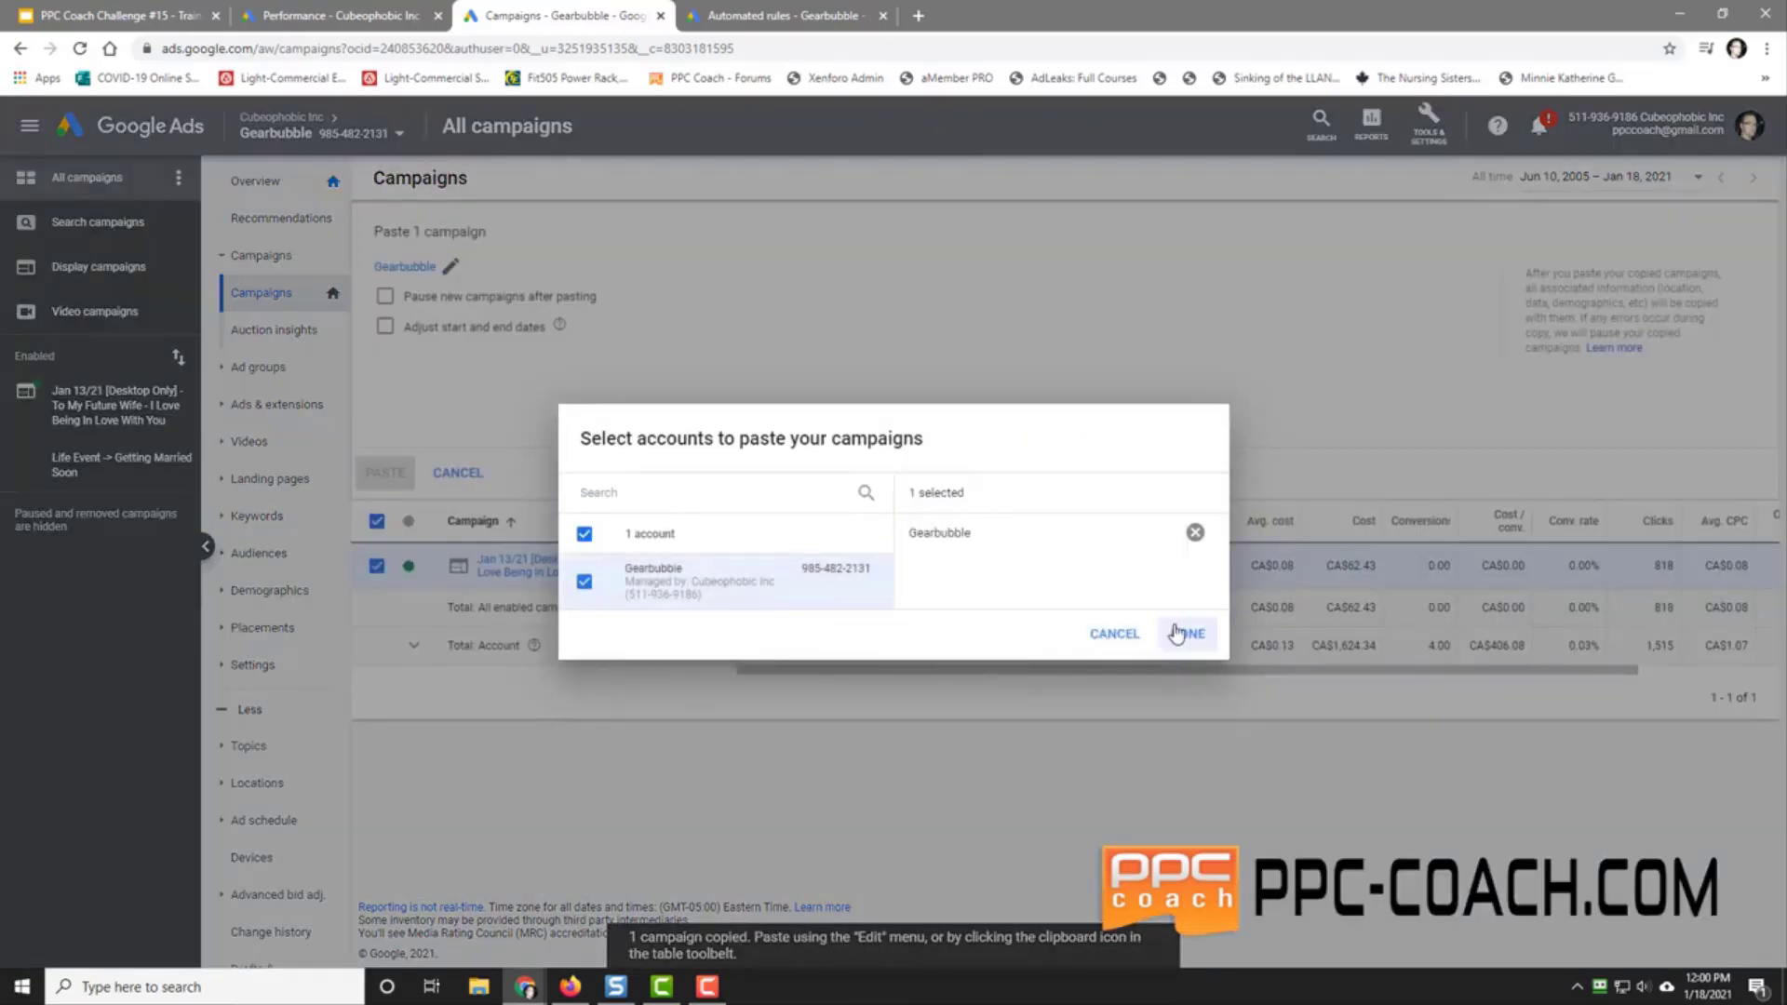
click(1177, 634)
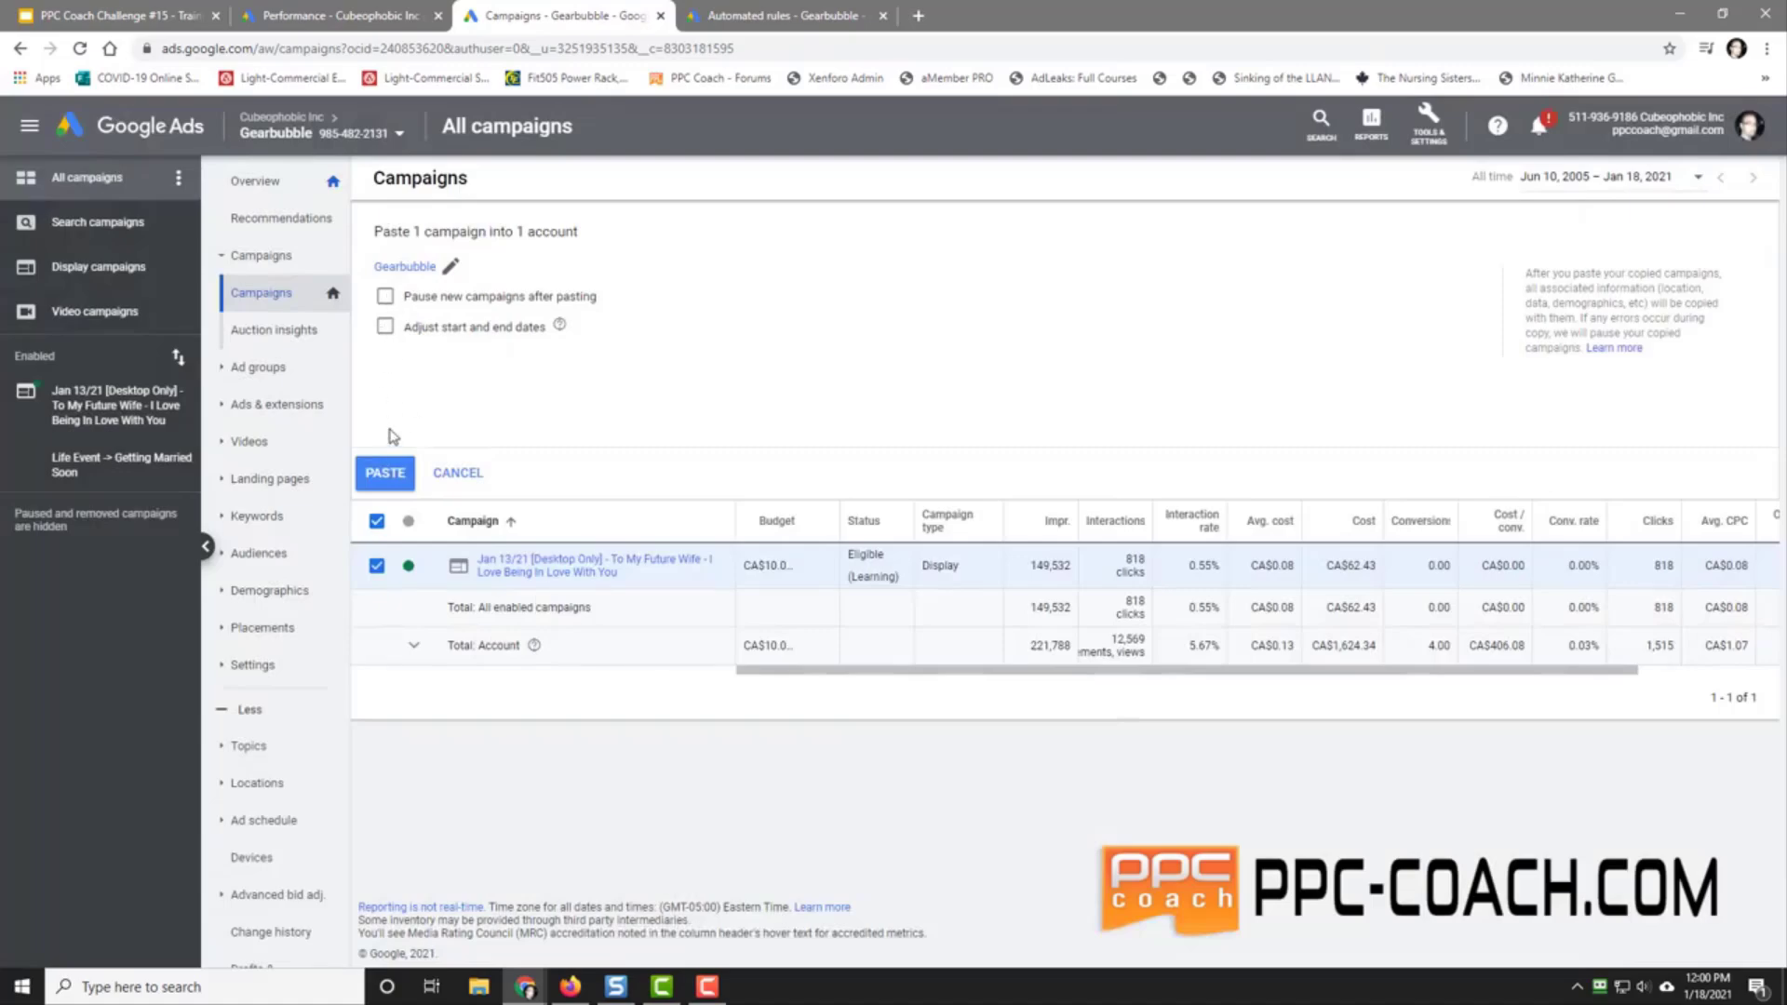
click(384, 473)
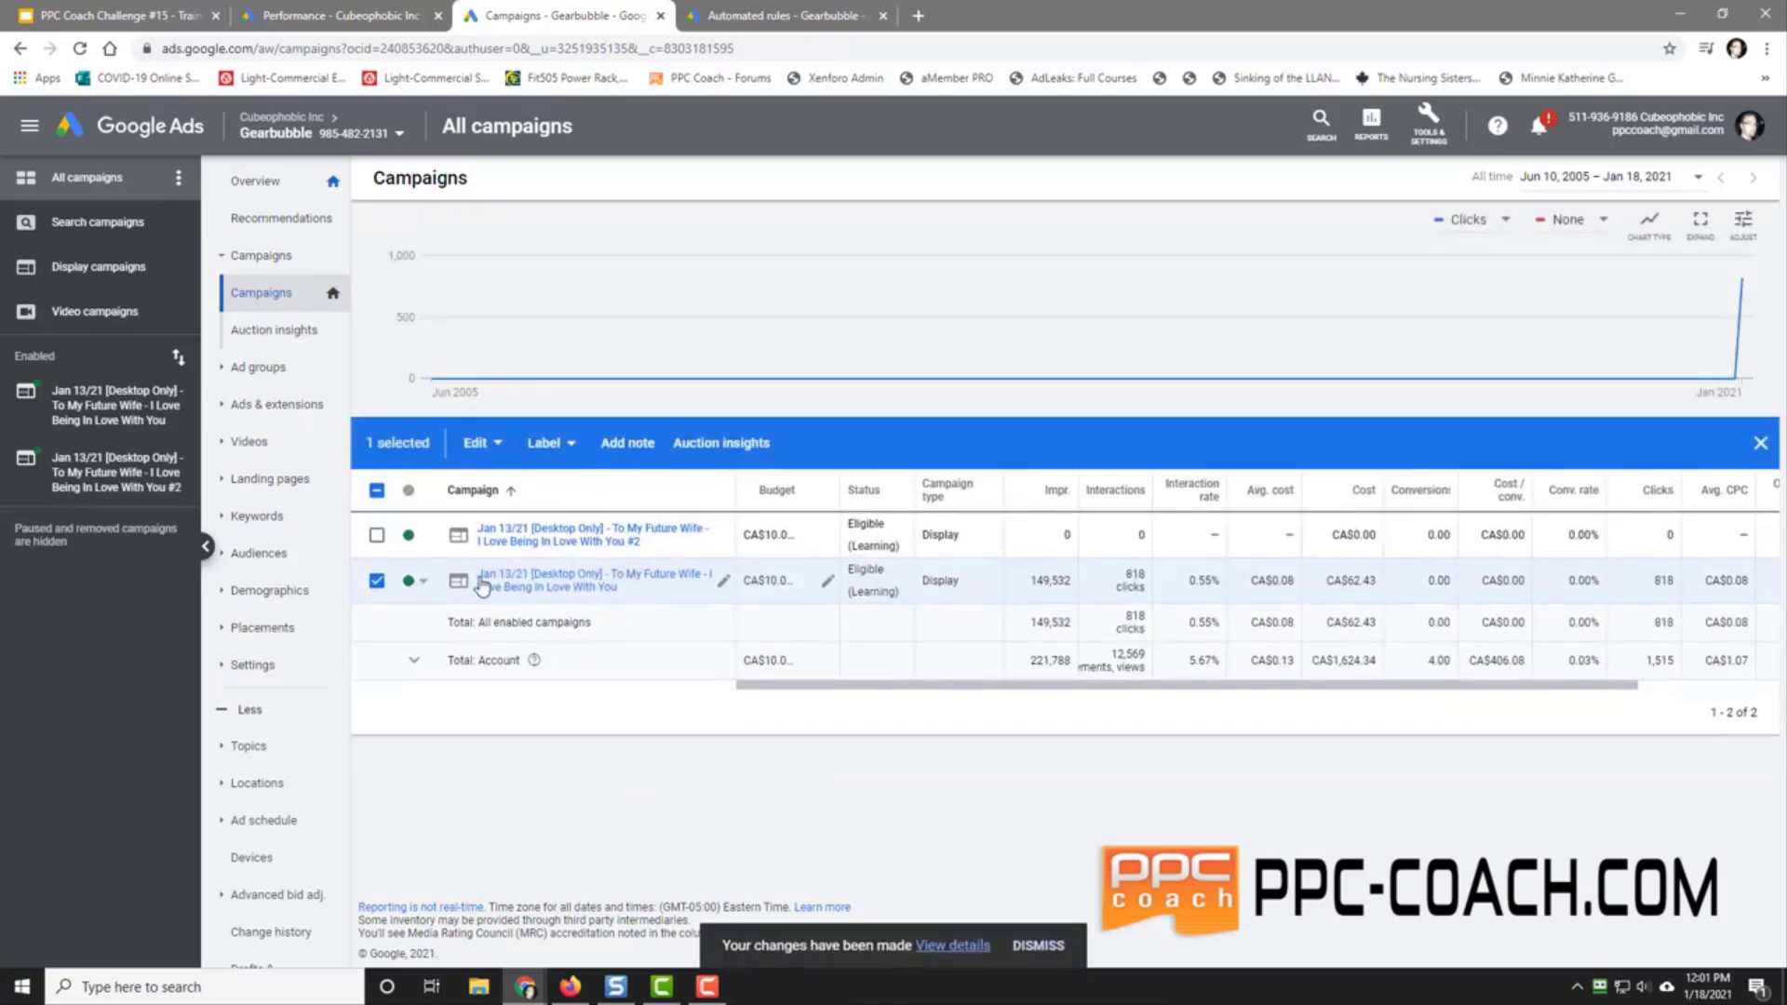
Step: Pause the original campaign, then edit the copy's name to drop '#2' and change Jan 13/21 to Jan 18/21
click(419, 582)
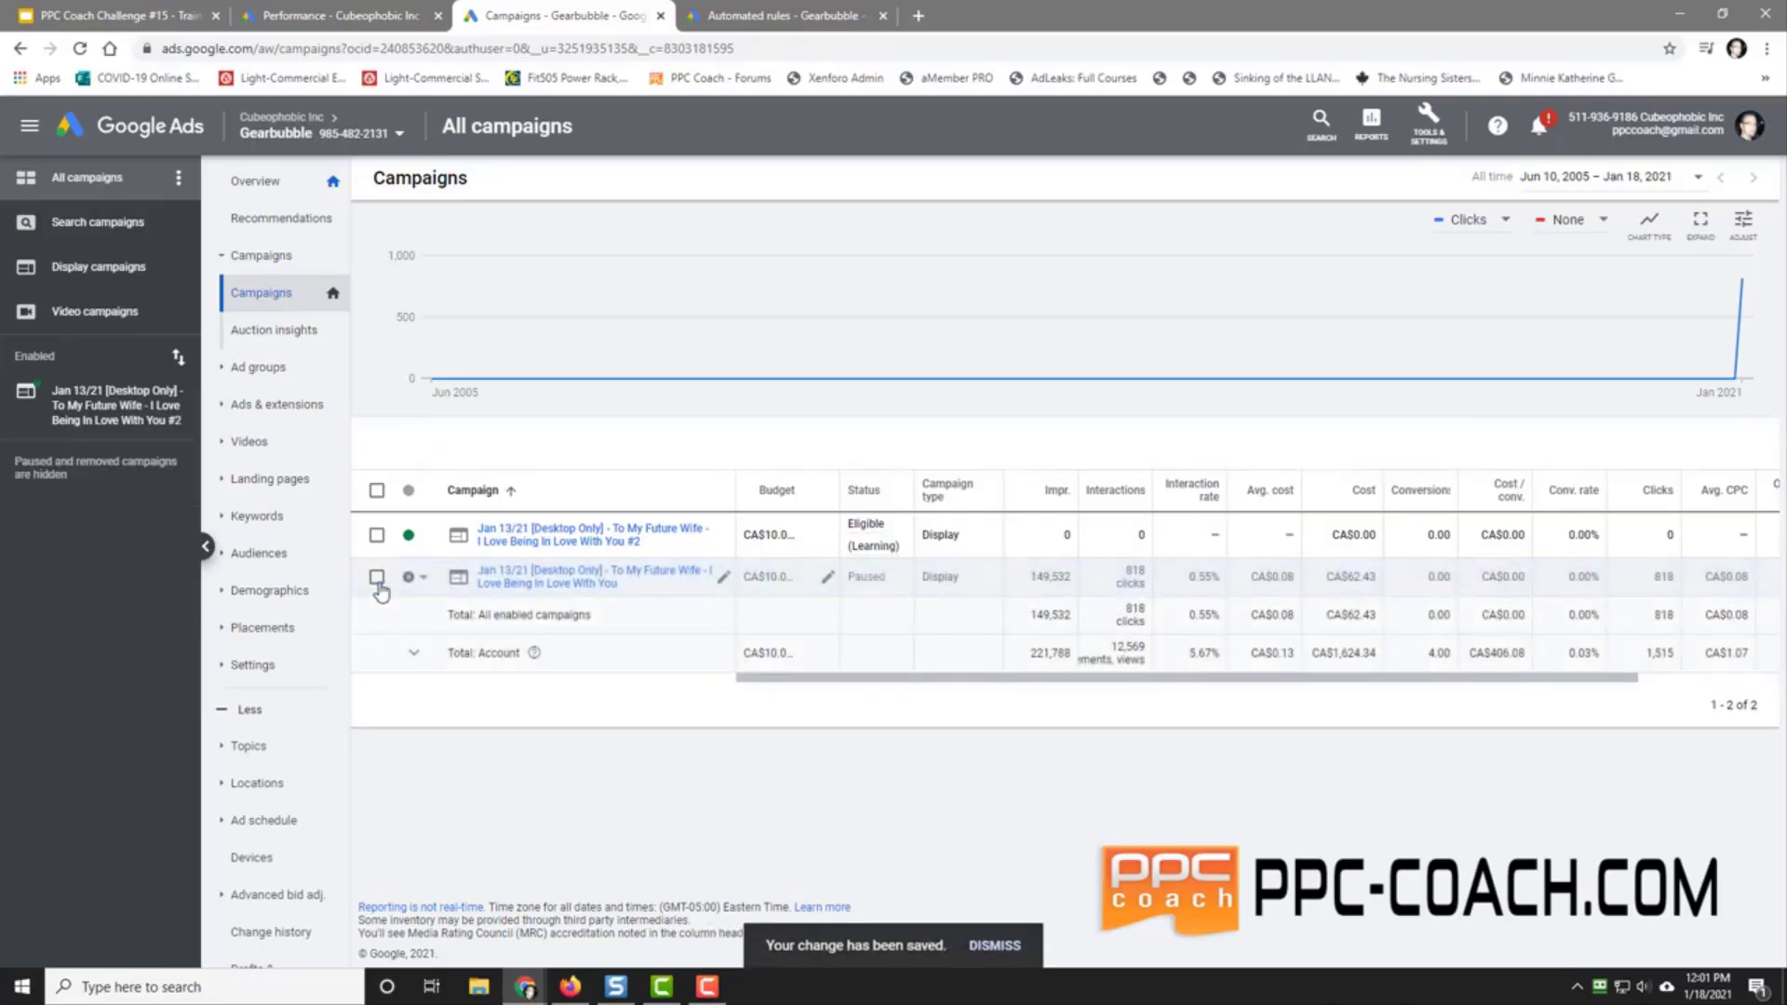
click(723, 534)
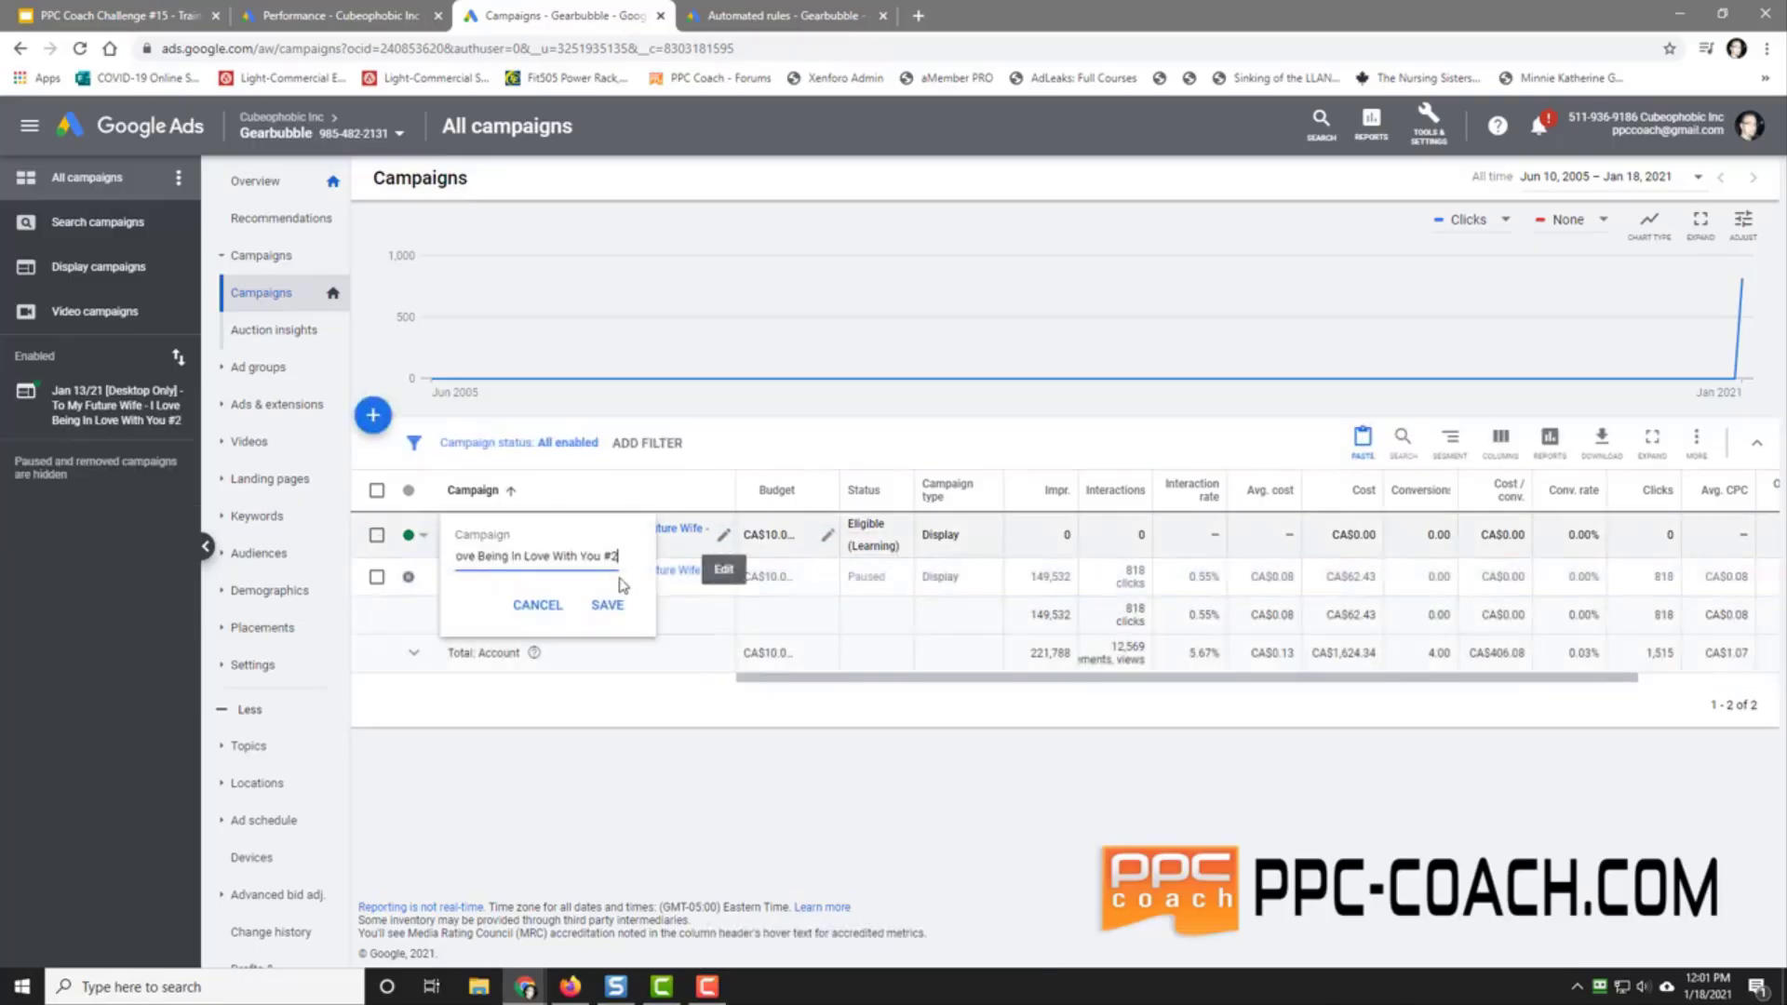
drag(600, 556, 635, 563)
key(BackSpace)
key(Home)
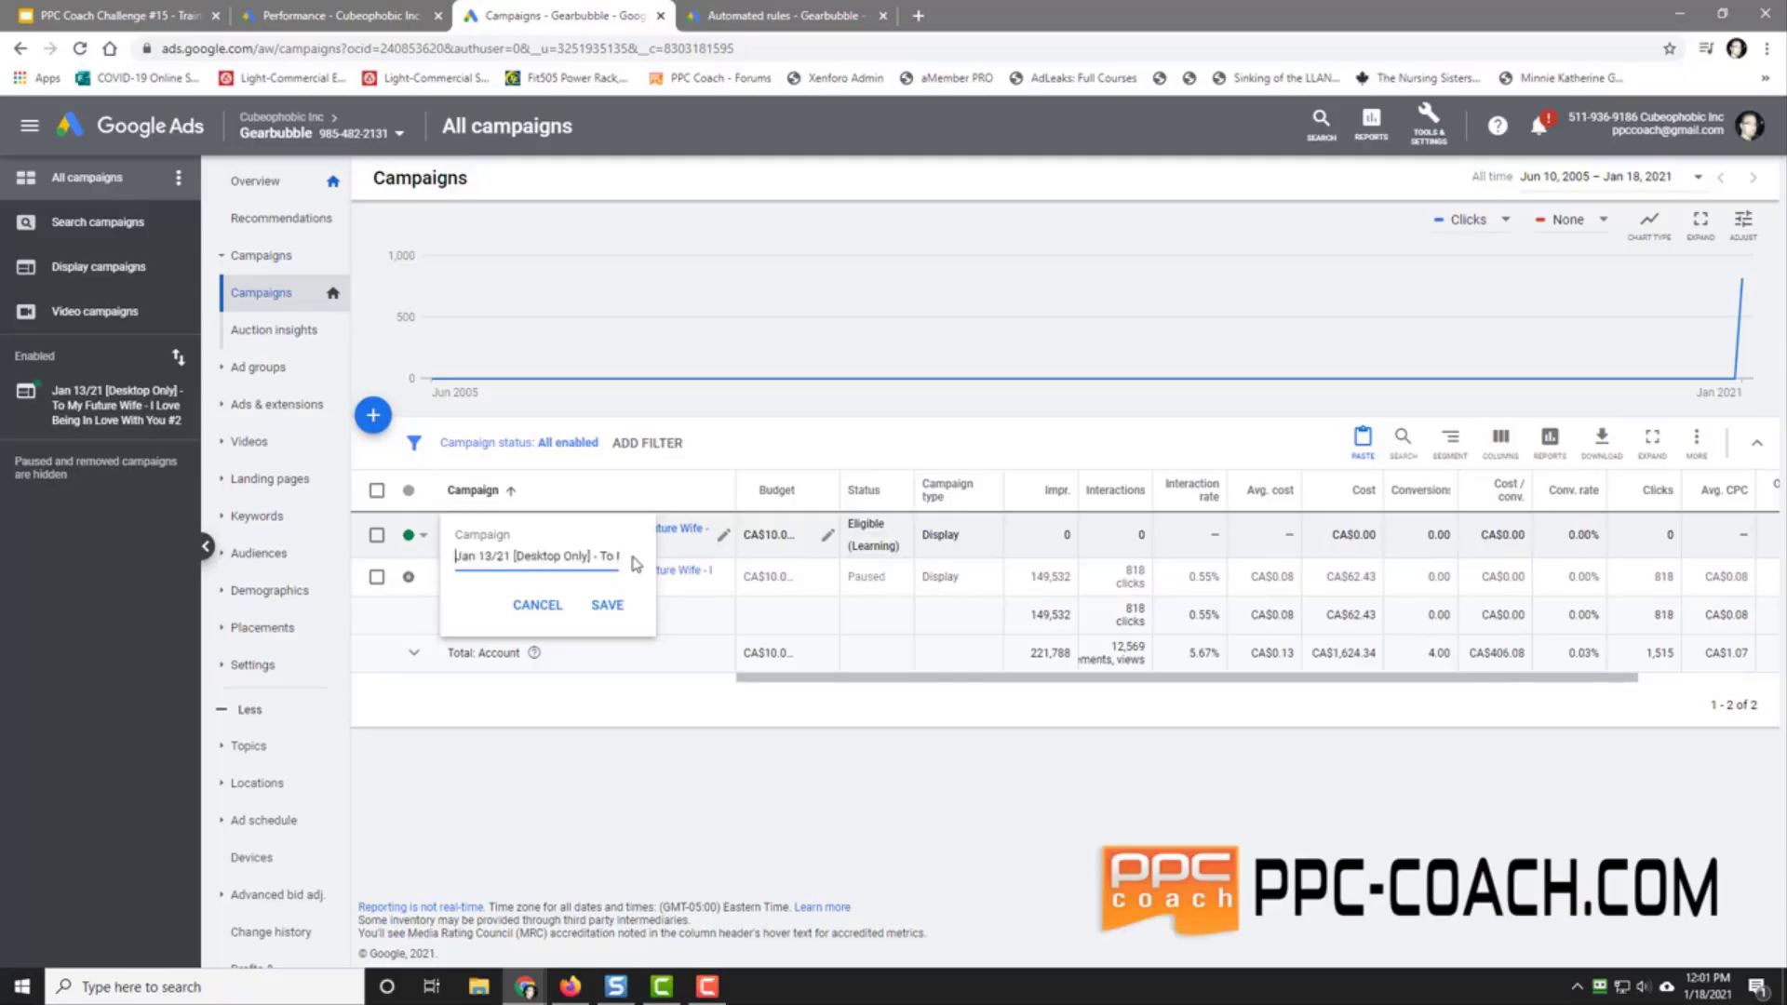
key(Right)
key(Right)
key(Delete)
text(8)
key(End)
Step: Prefix the copy's name with '001 - ', save it, and view its ad groups
key(Home)
text(001 -)
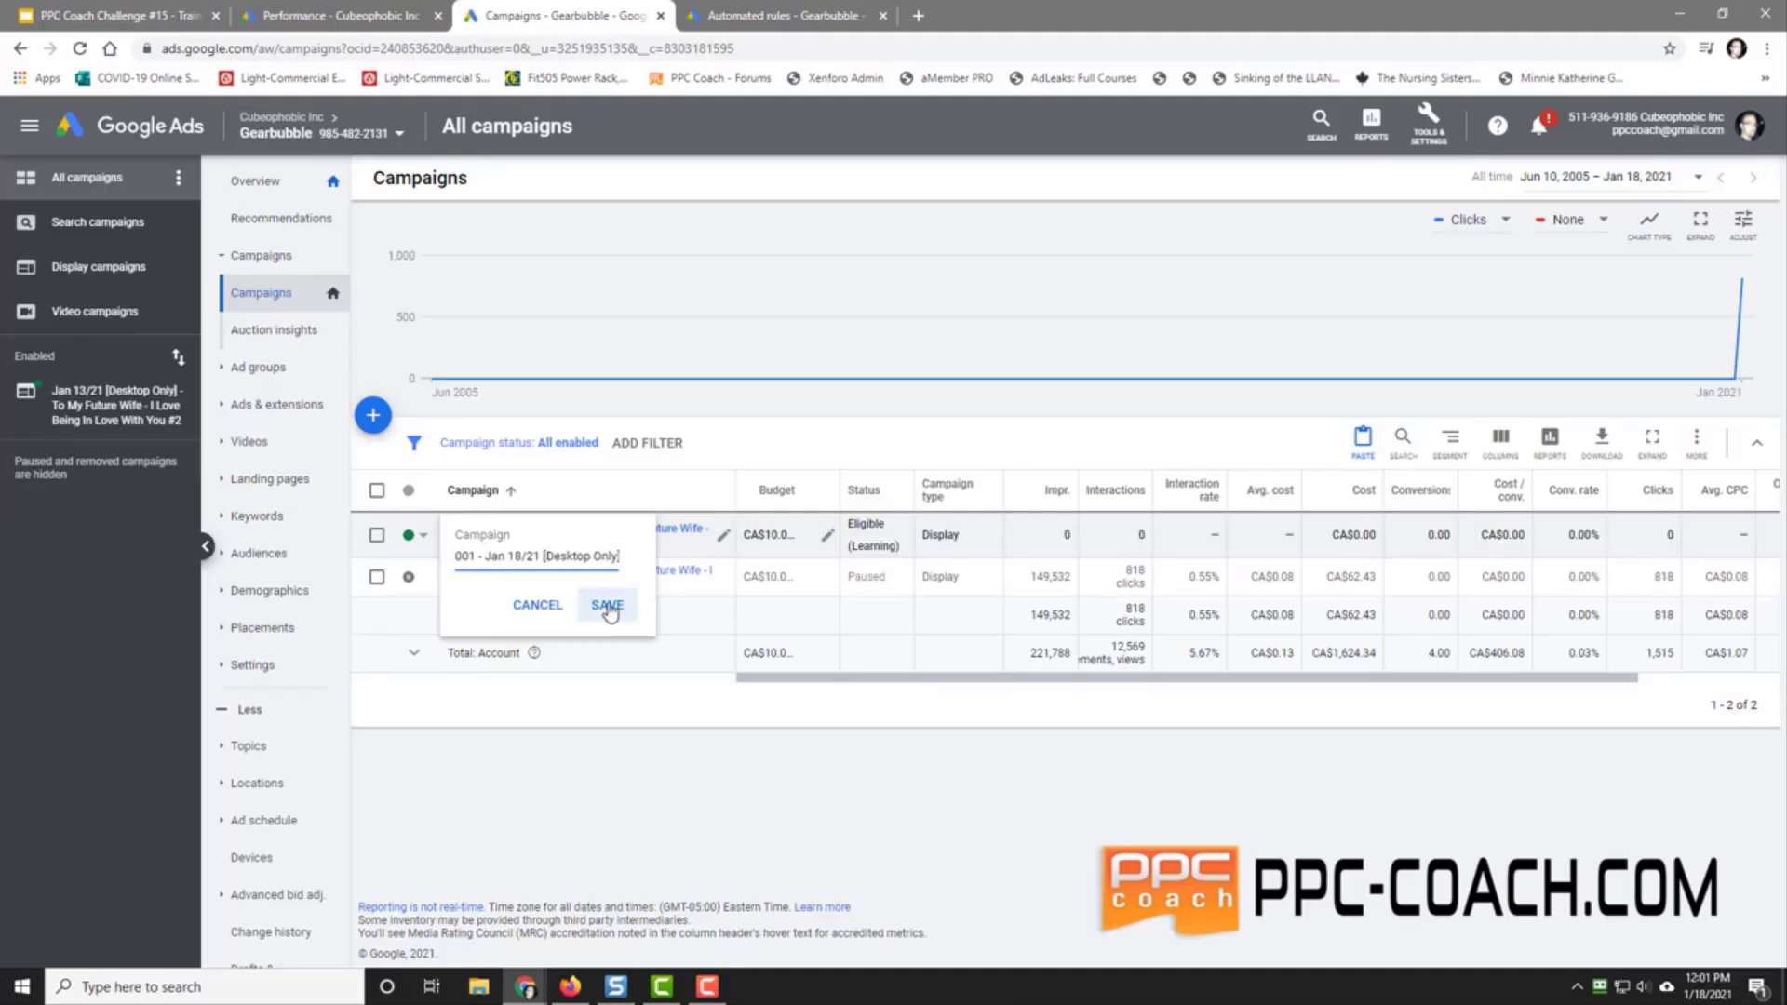
click(607, 606)
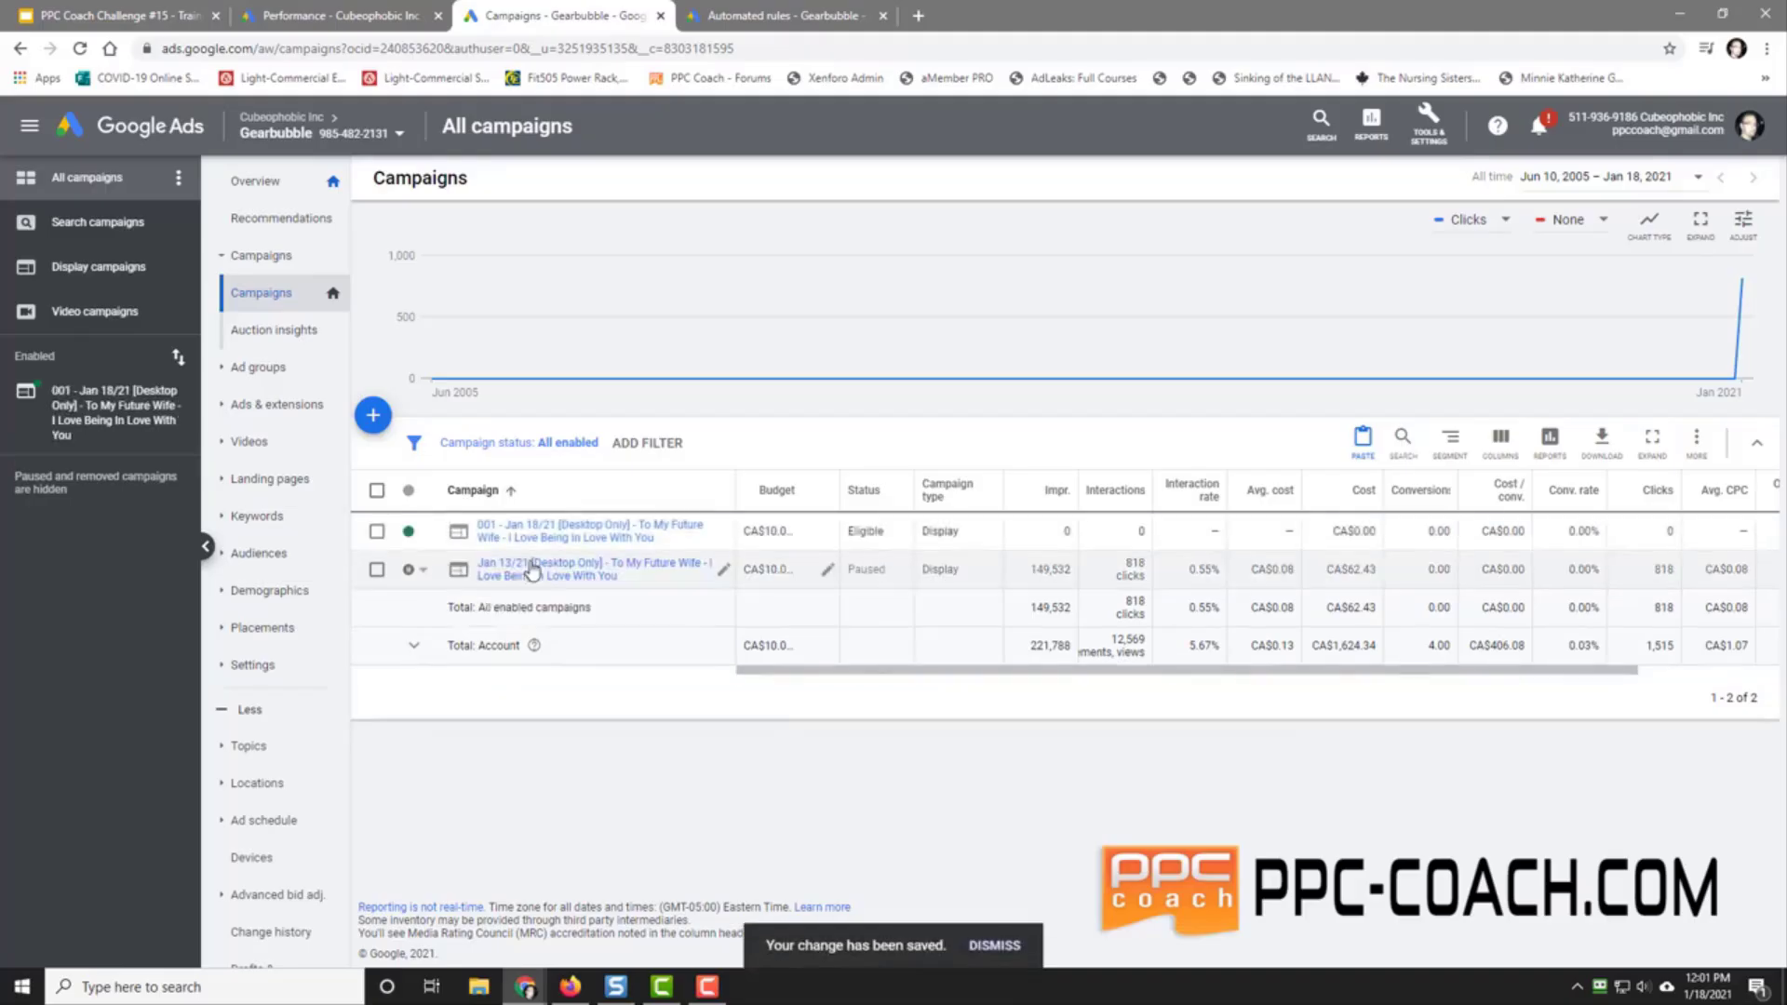
click(86, 447)
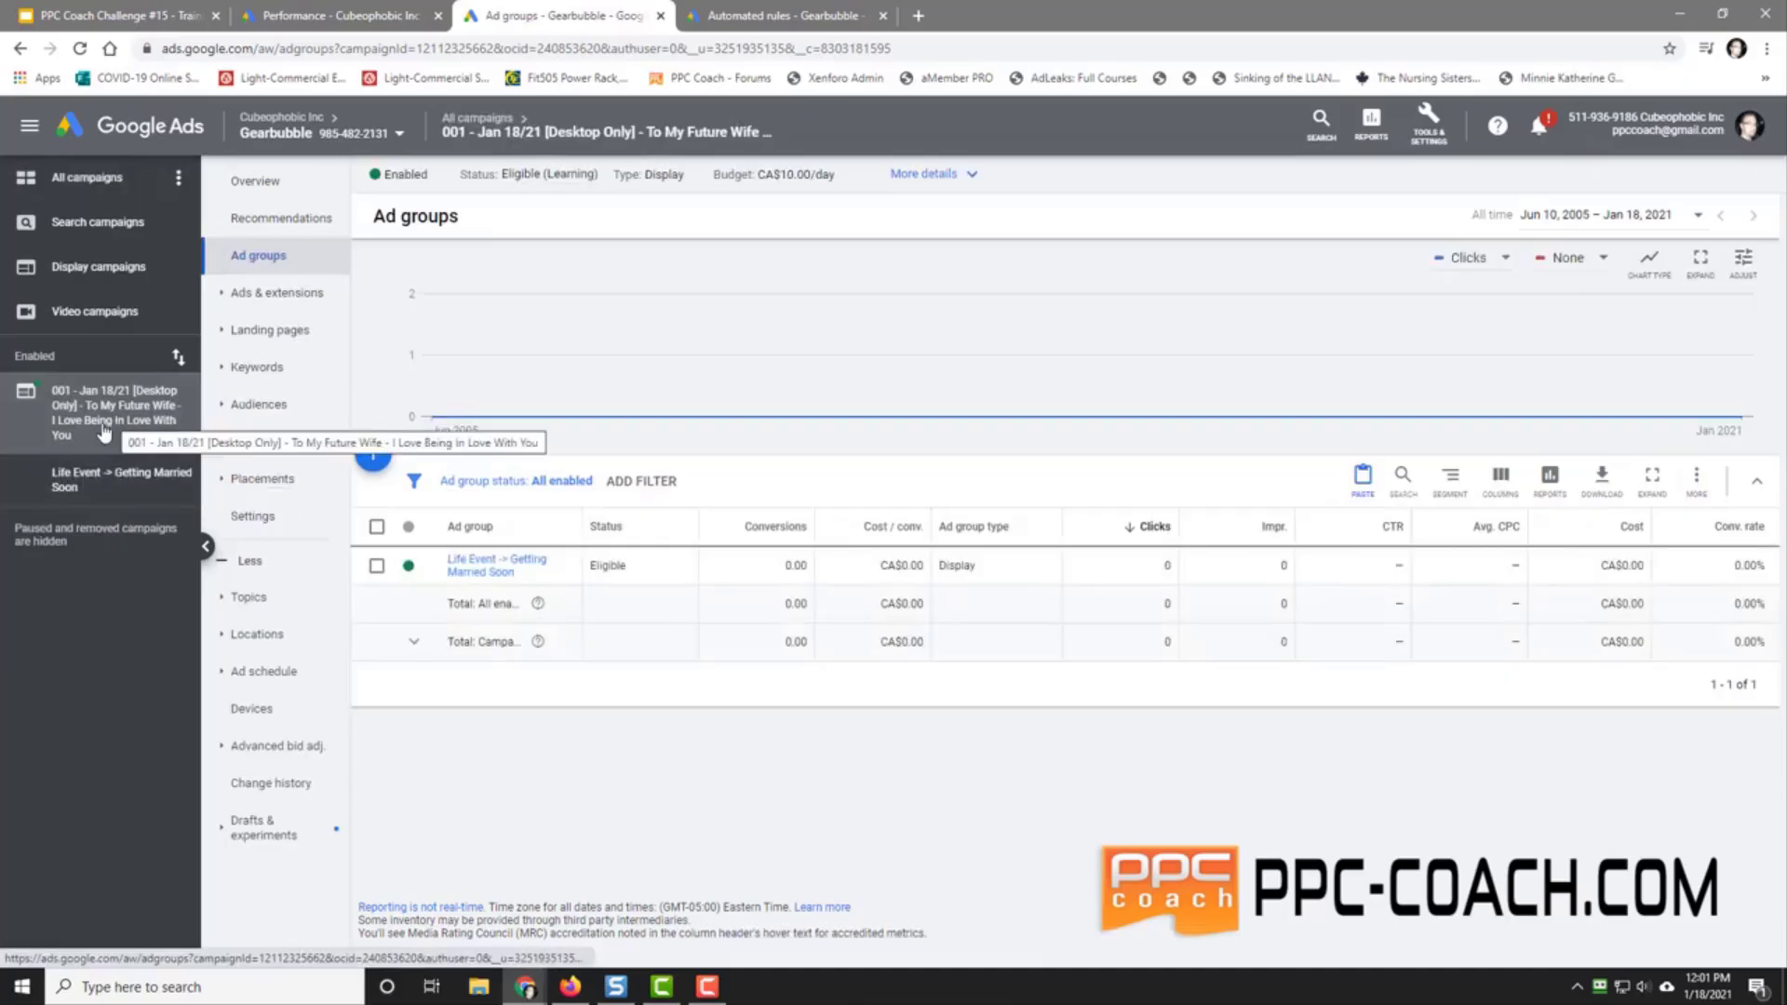
Step: From the All campaigns list, copy the 001 campaign and paste it into the account as a #2 duplicate
click(82, 178)
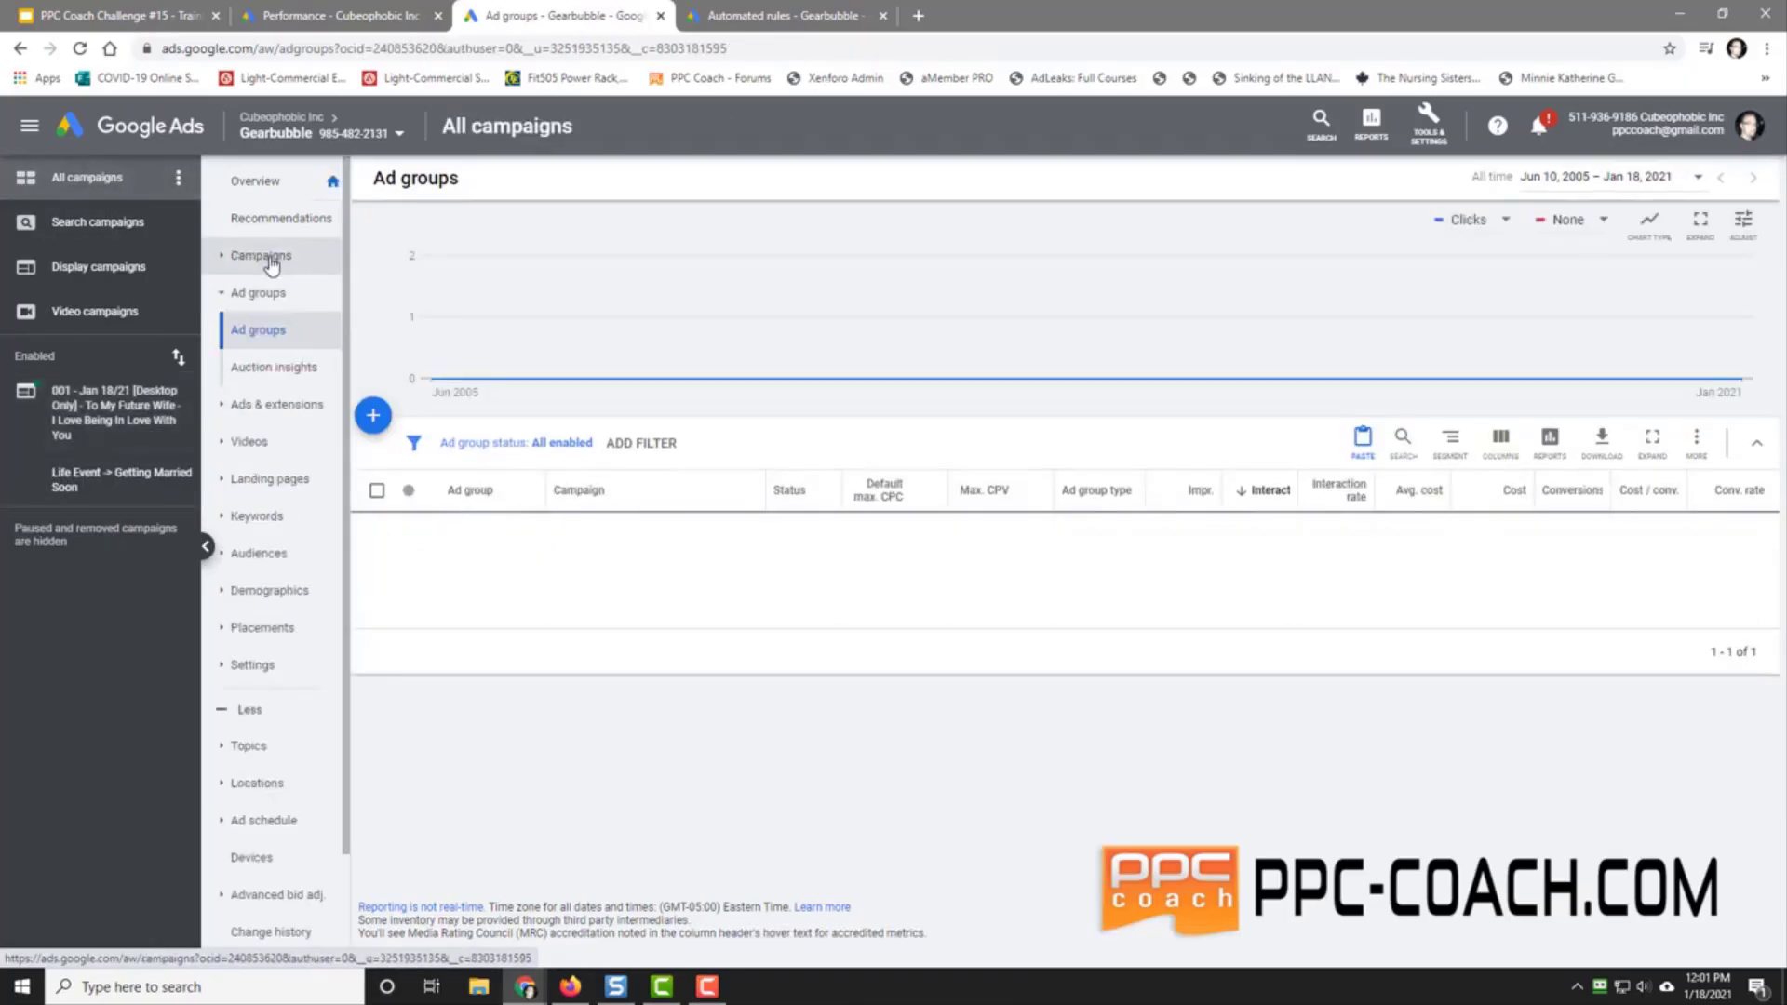
click(270, 257)
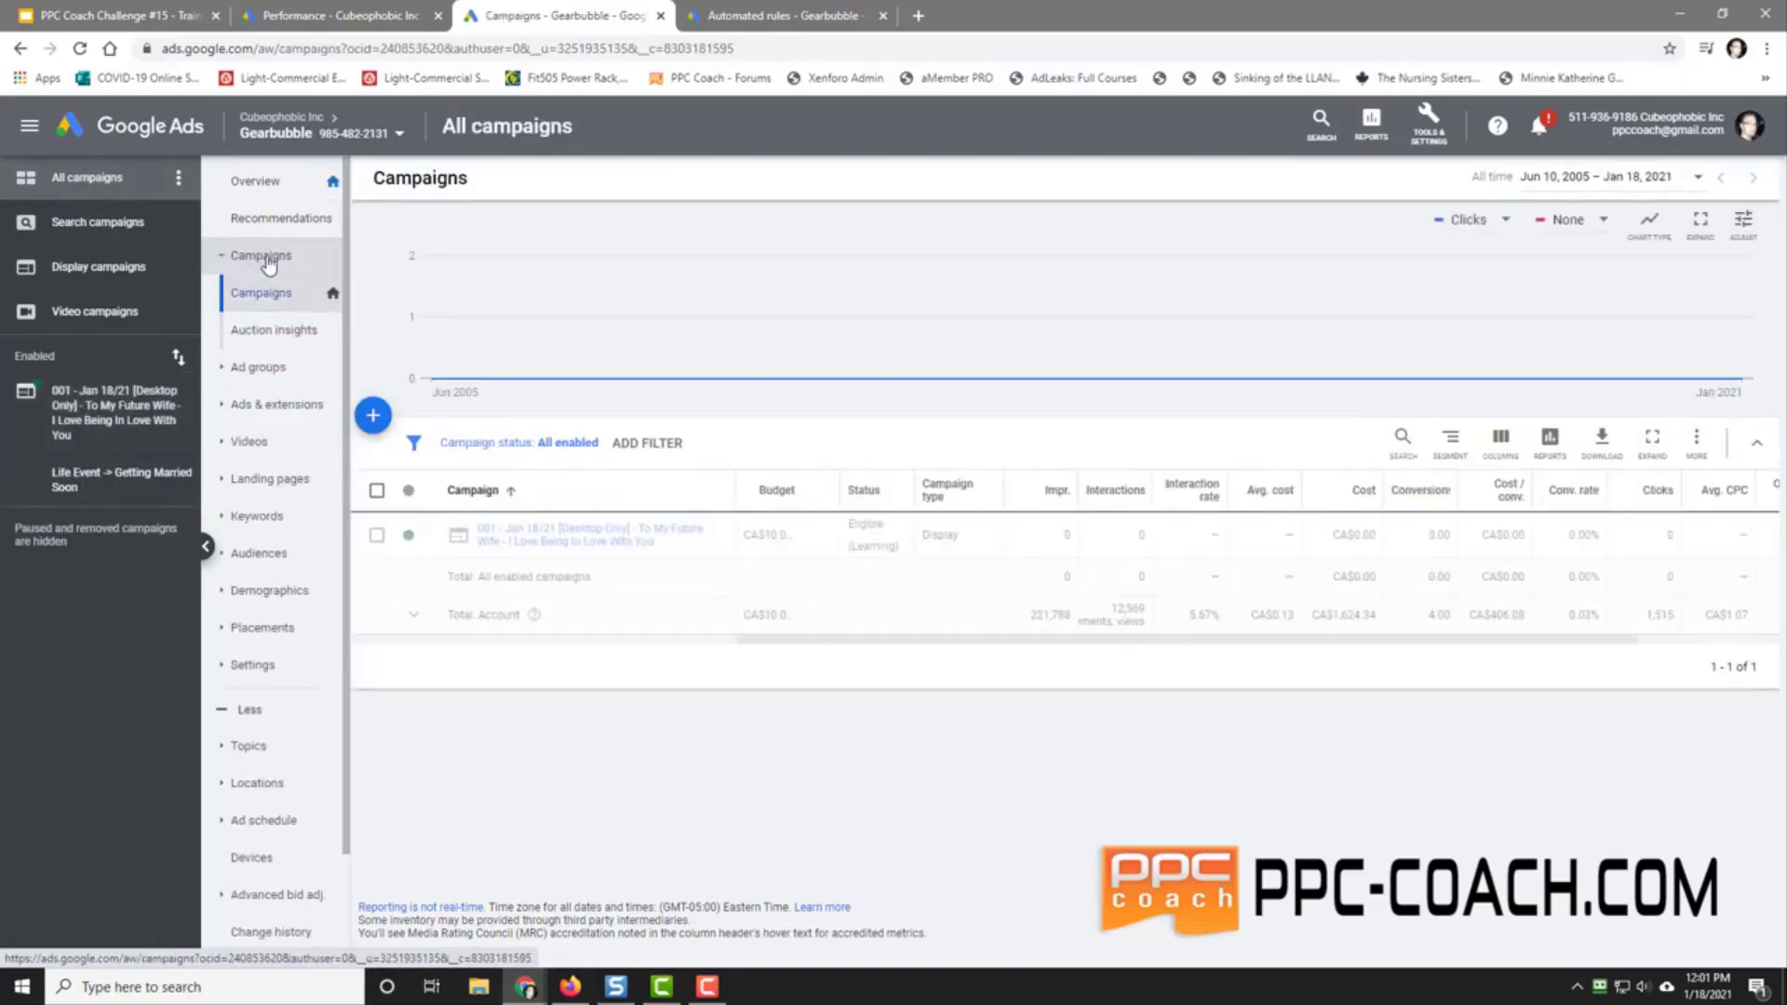
click(379, 540)
click(480, 443)
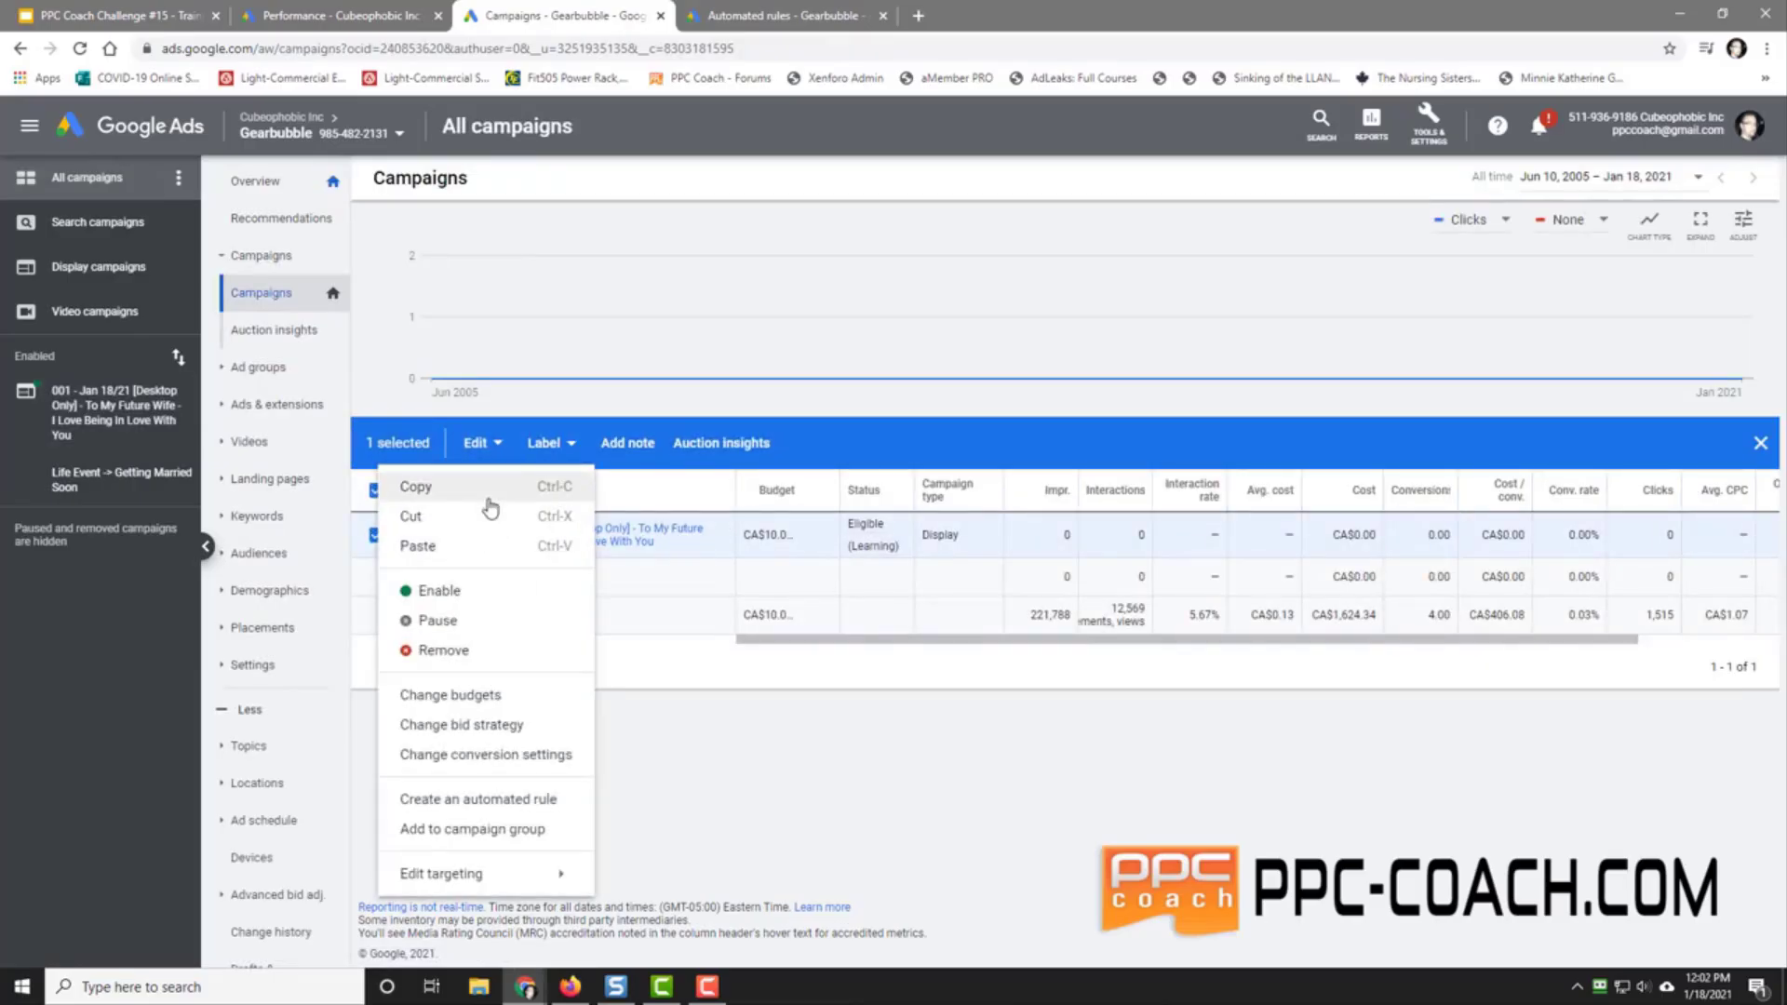
click(490, 509)
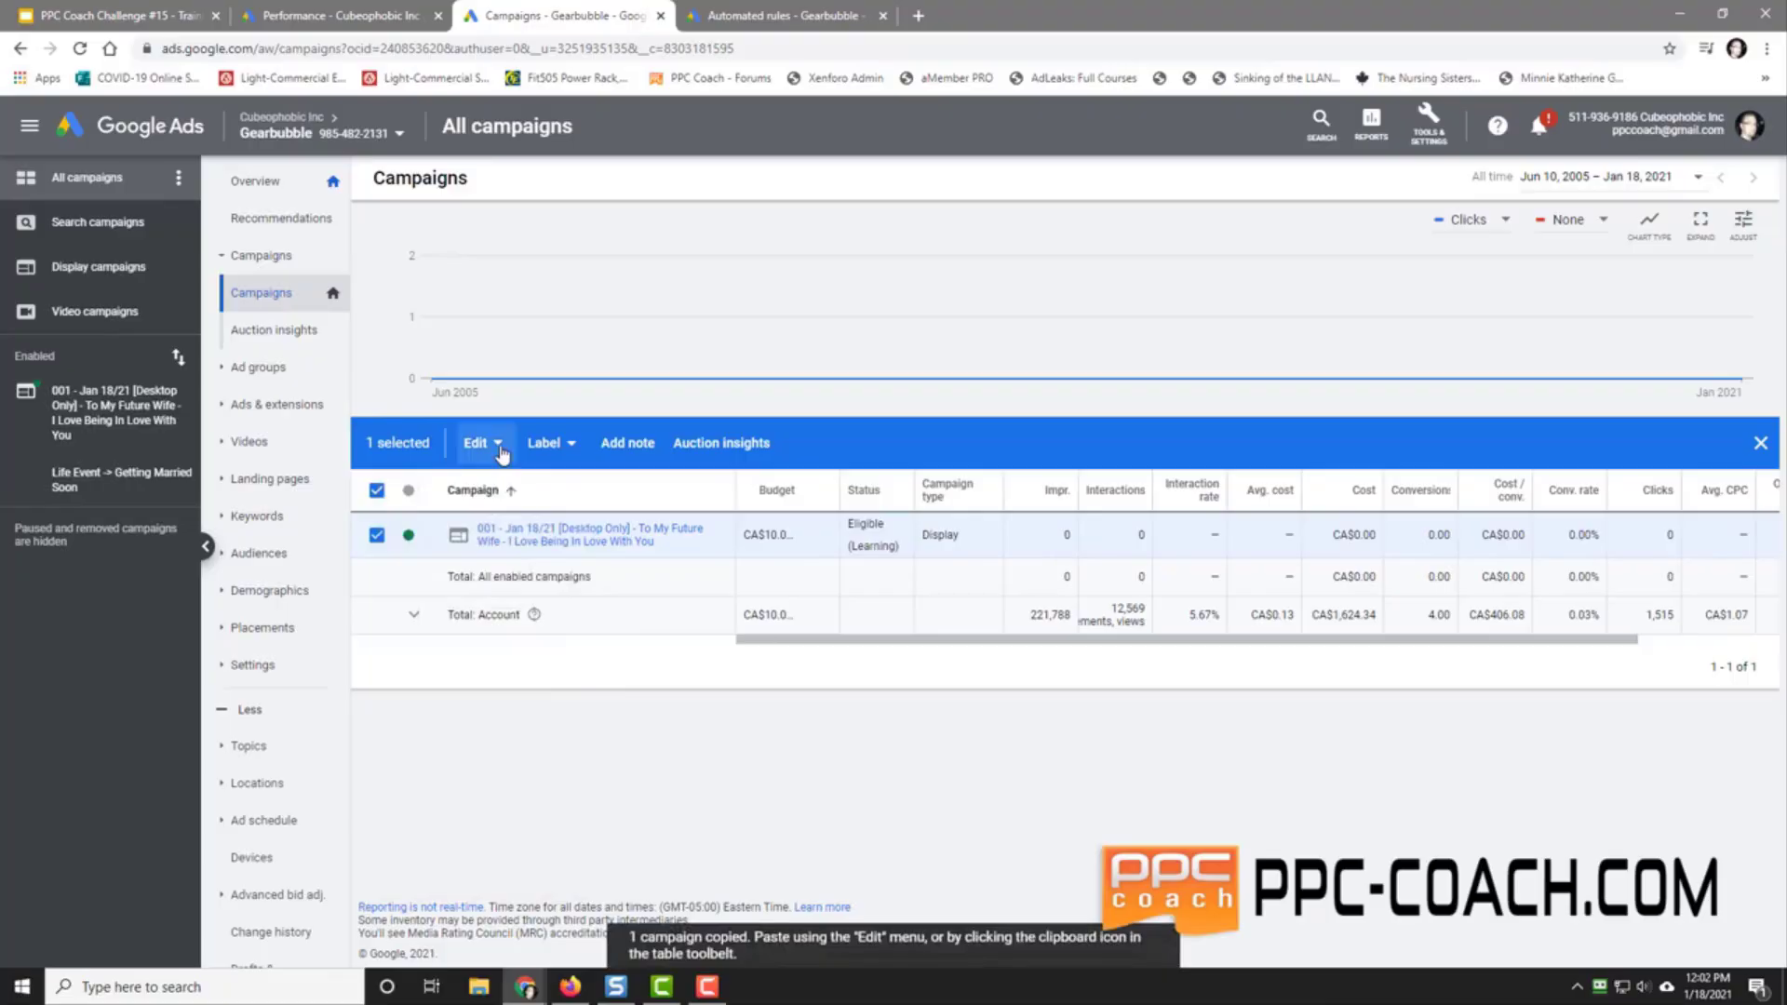
click(498, 444)
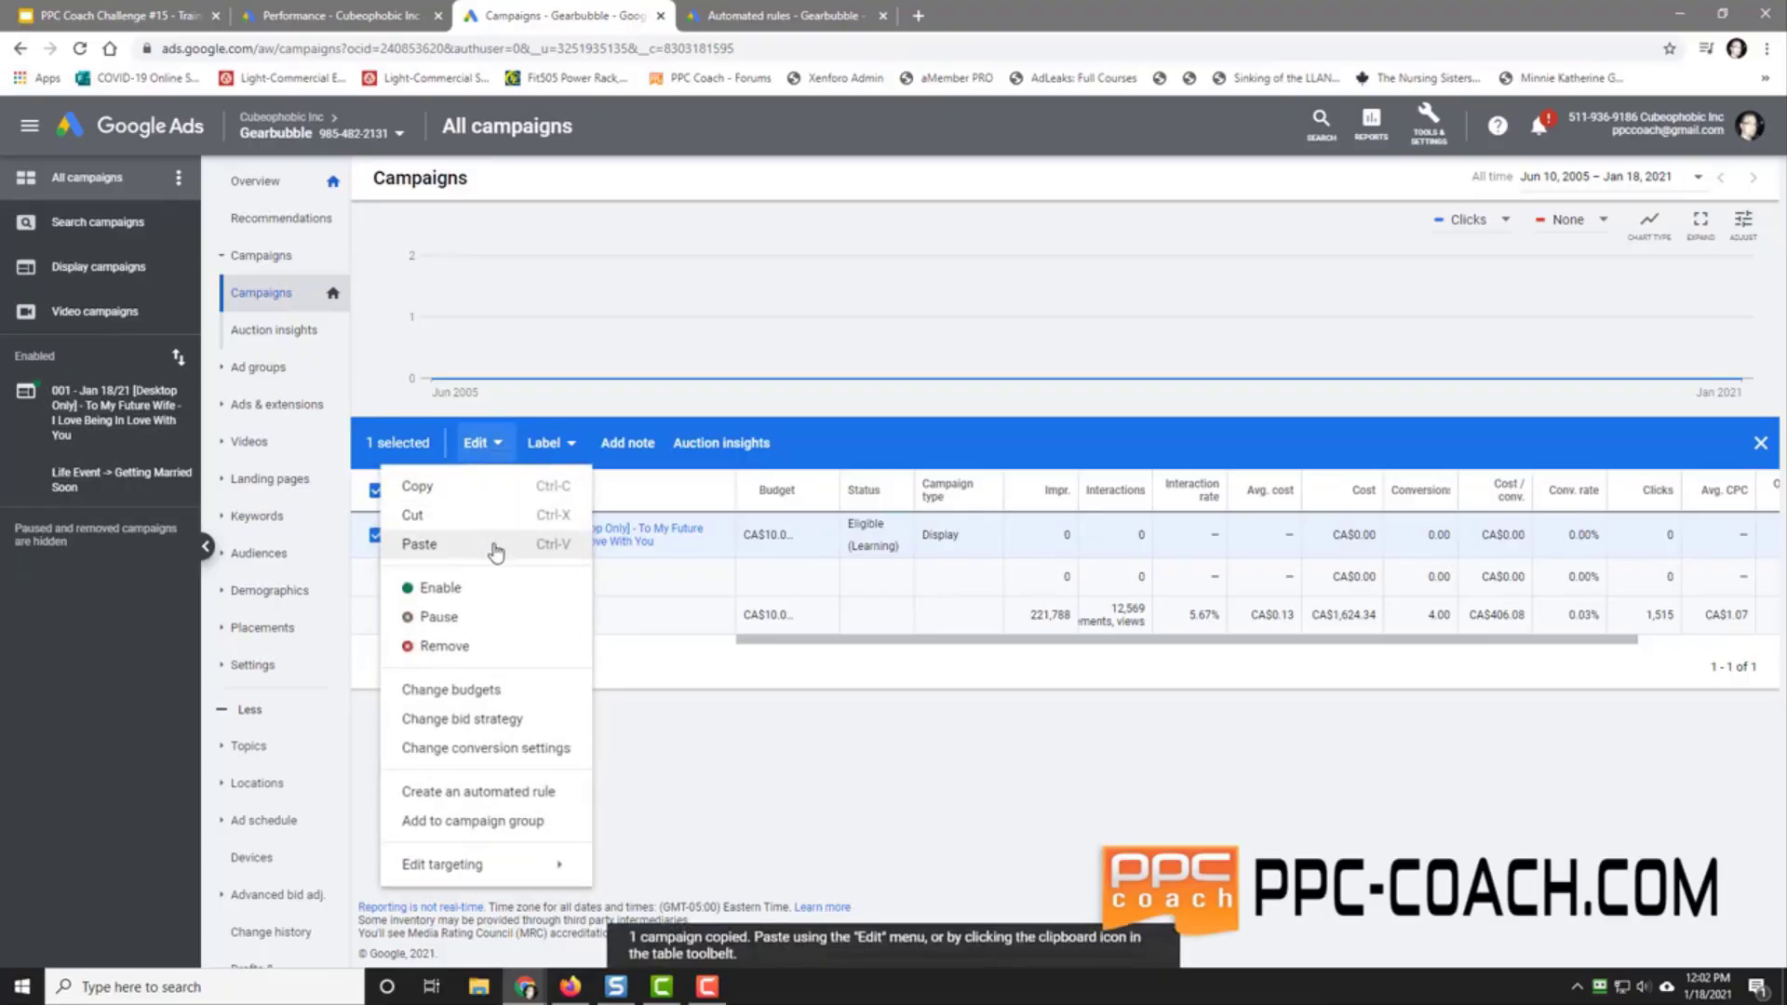
click(490, 547)
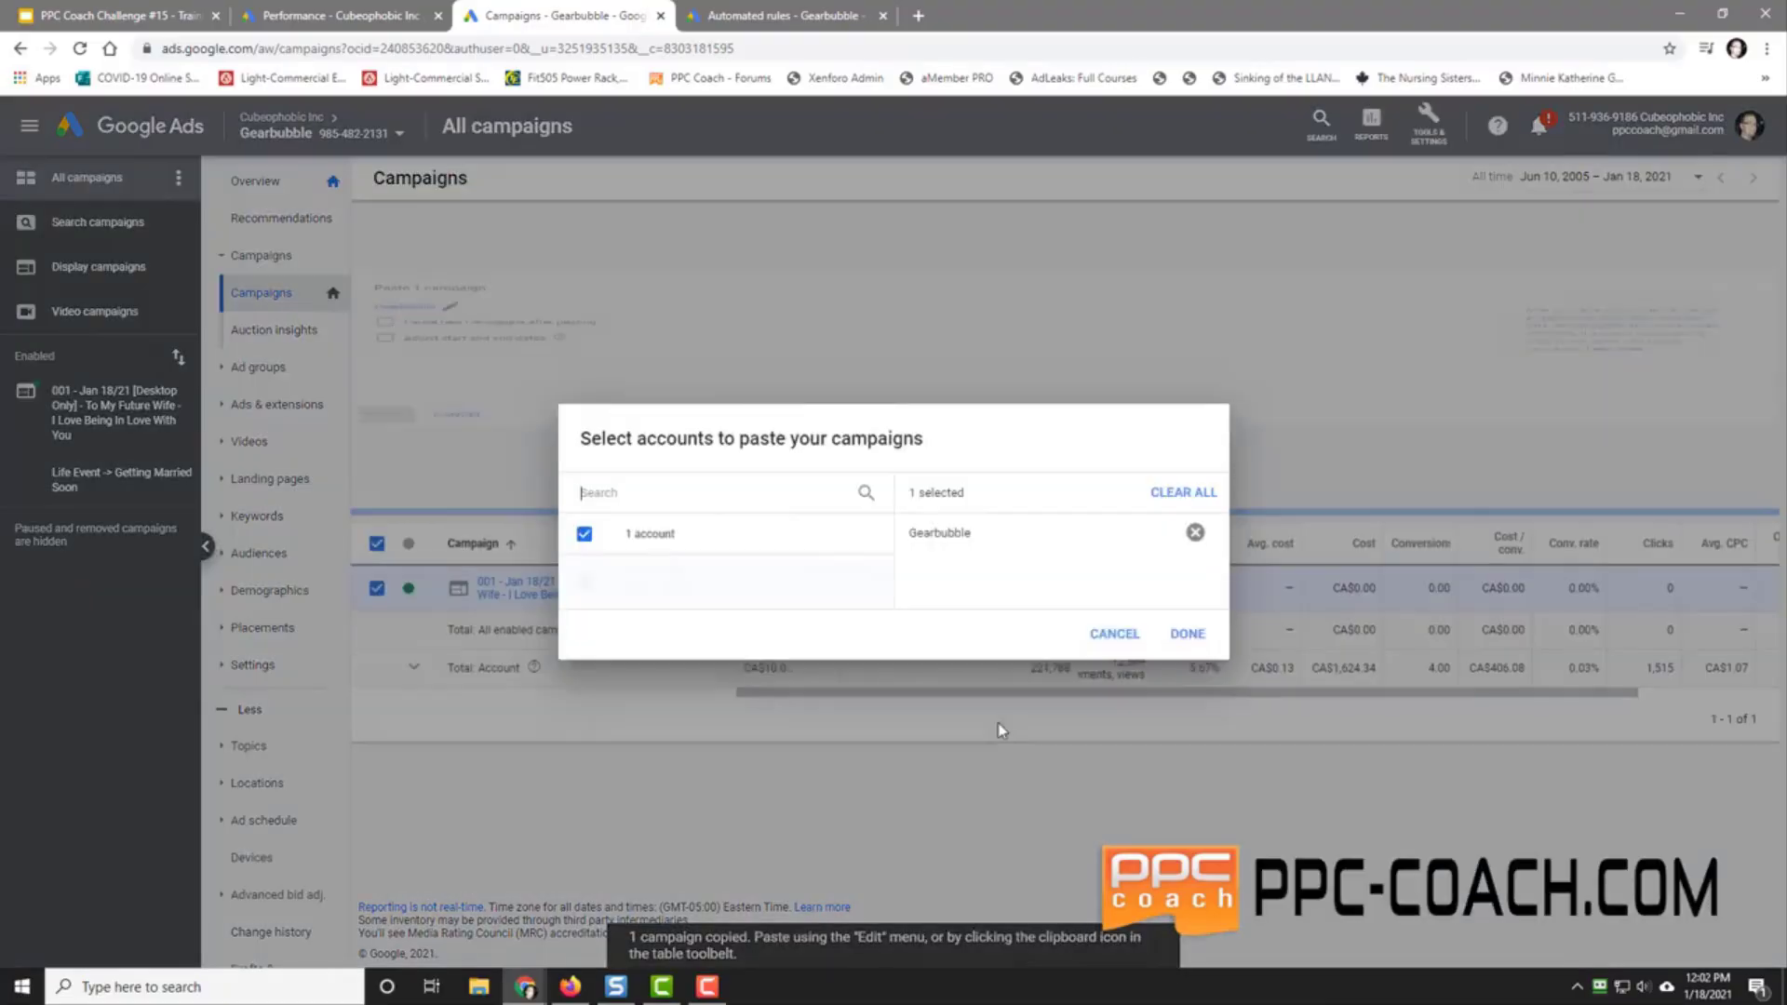
click(1178, 634)
click(384, 472)
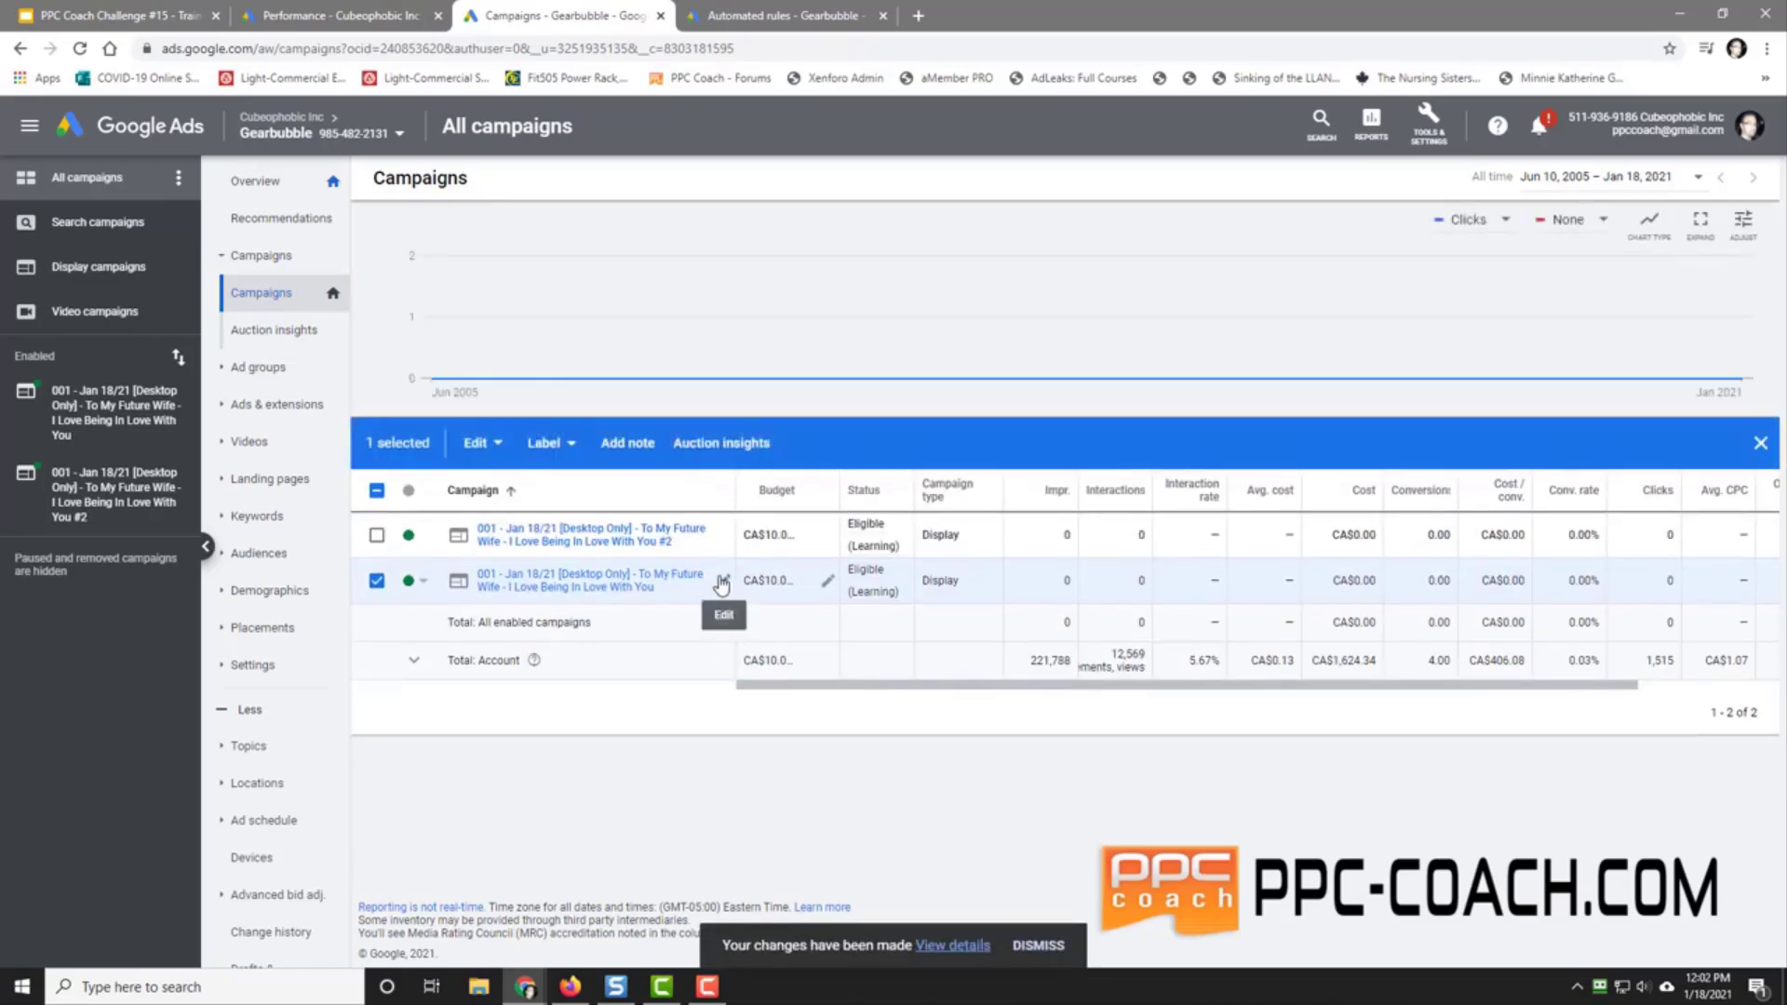
Step: Rename the original campaign to '001-01 - Jan 18/21 [Desktop Only] - Life Event -> Getting Married Soon'
click(723, 580)
key(Home)
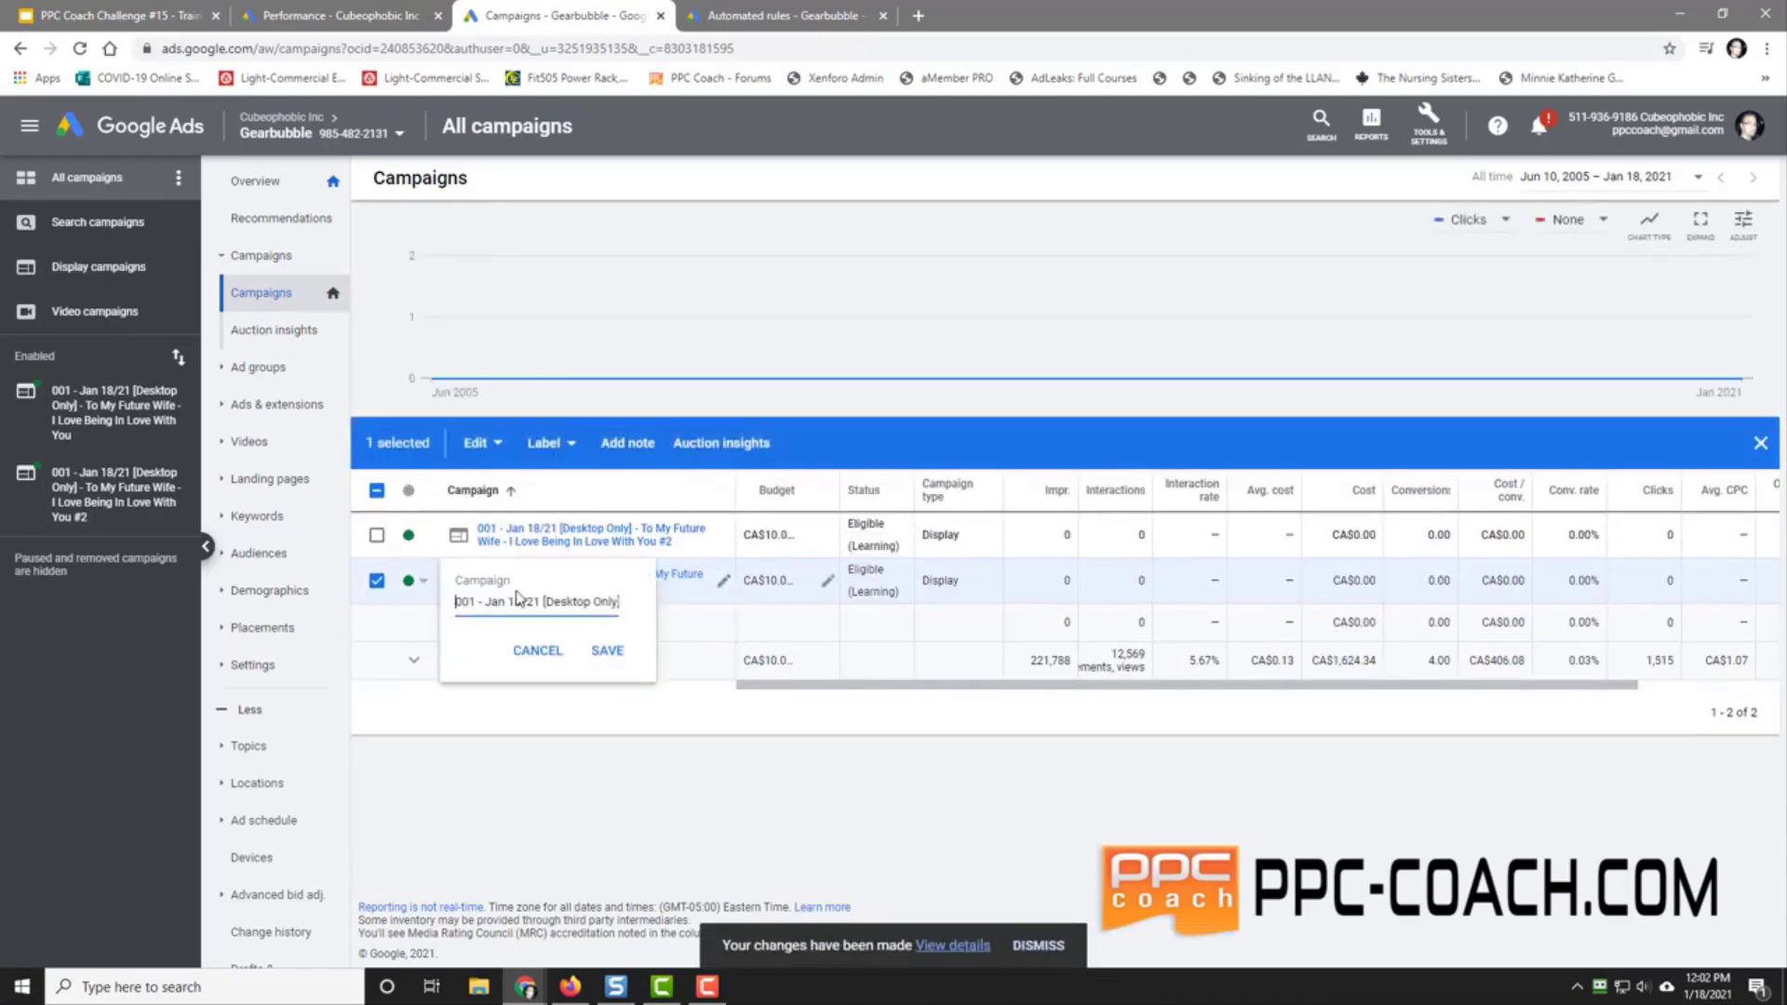
text(-01)
key(Right)
key(Right)
key(Right)
key(Right)
key(Right)
key(Right)
key(Right)
key(Right)
key(Right)
key(Right)
key(Right)
key(Right)
key(Right)
key(Right)
key(Right)
key(Right)
key(Right)
key(Right)
key(Right)
key(Right)
key(Delete)
key(Delete)
key(Delete)
key(Delete)
key(Delete)
key(Delete)
key(Delete)
key(Delete)
text(Life Event -> Getting marrie)
key(BackSpace)
key(BackSpace)
key(BackSpace)
key(BackSpace)
key(BackSpace)
key(BackSpace)
text(Married Soon)
click(605, 650)
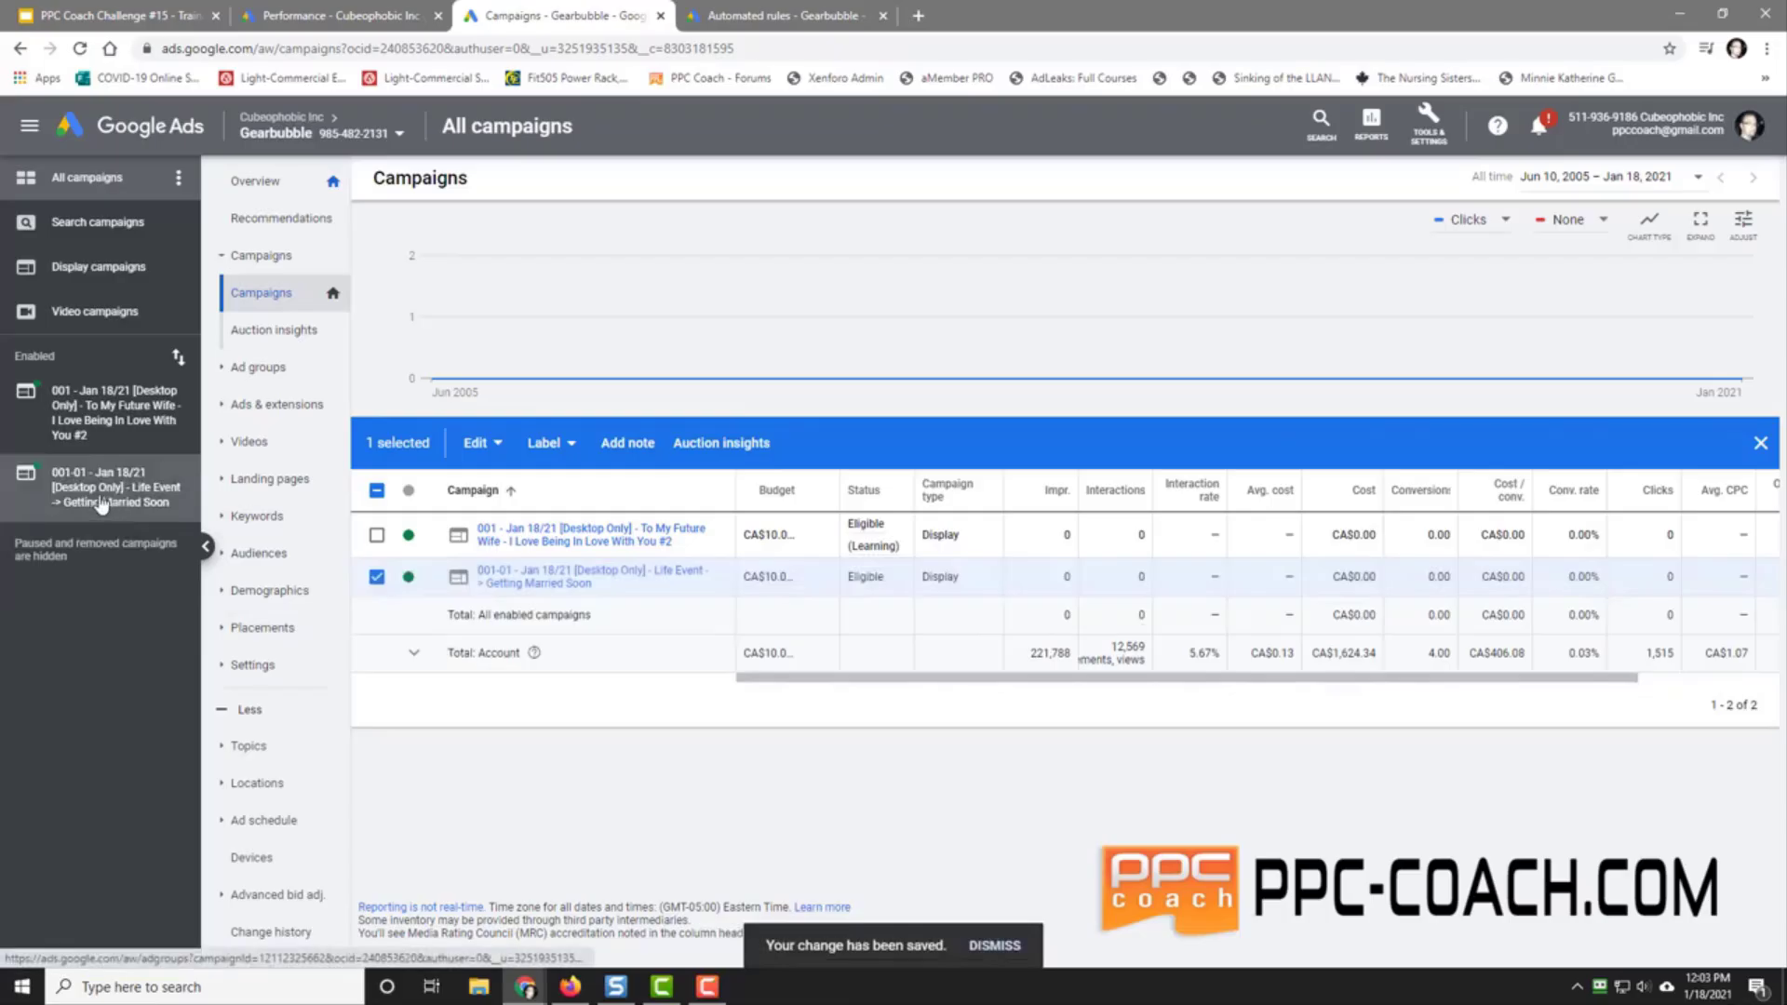
click(103, 503)
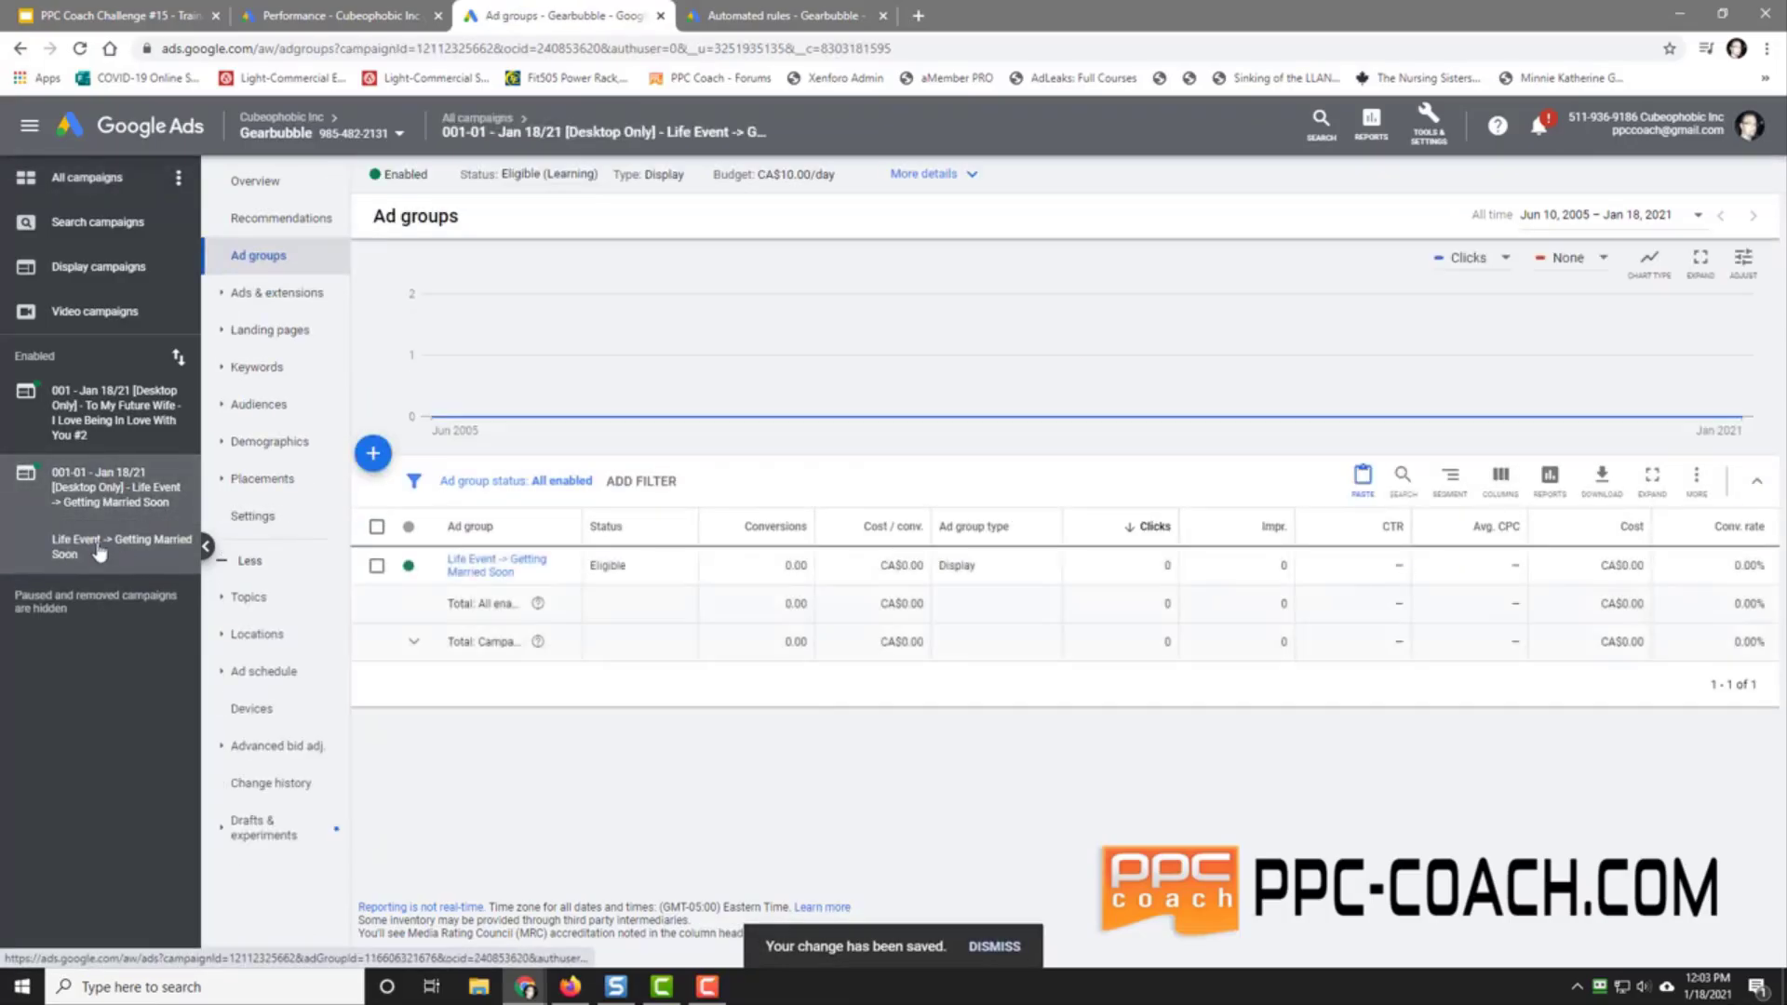
Step: Change the #2 copy's prefix to 001-02, save it, and view its ad groups
click(90, 421)
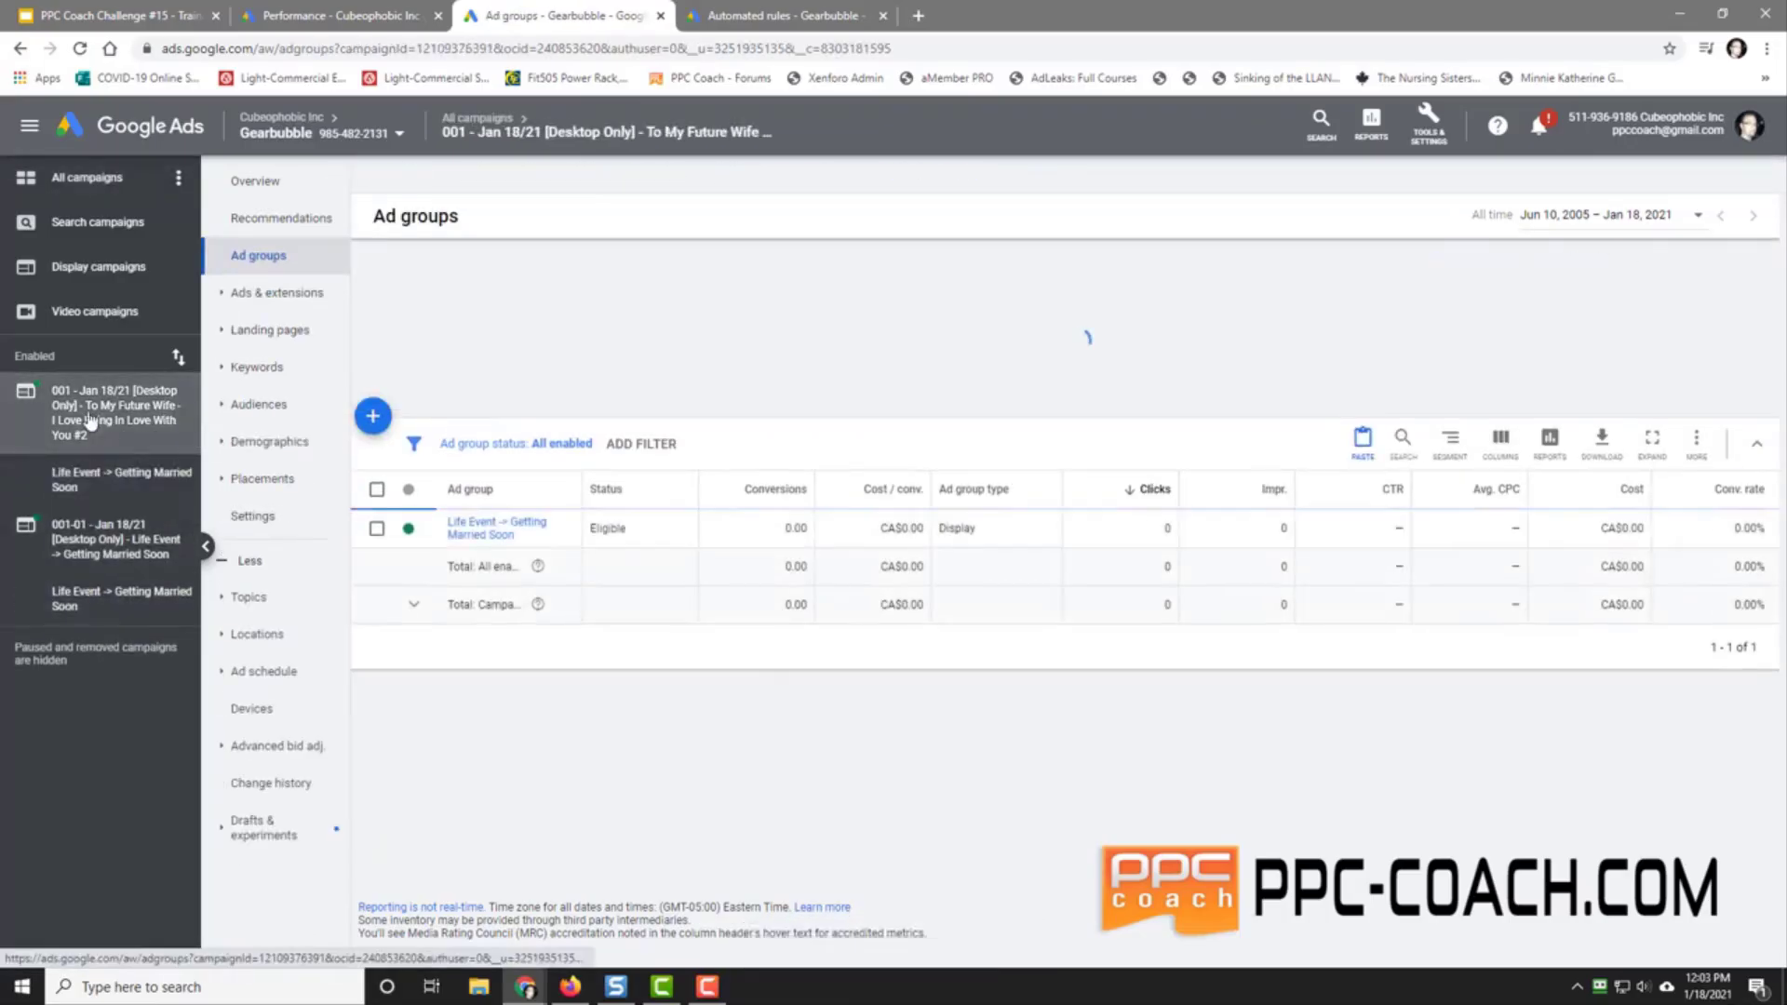
click(70, 186)
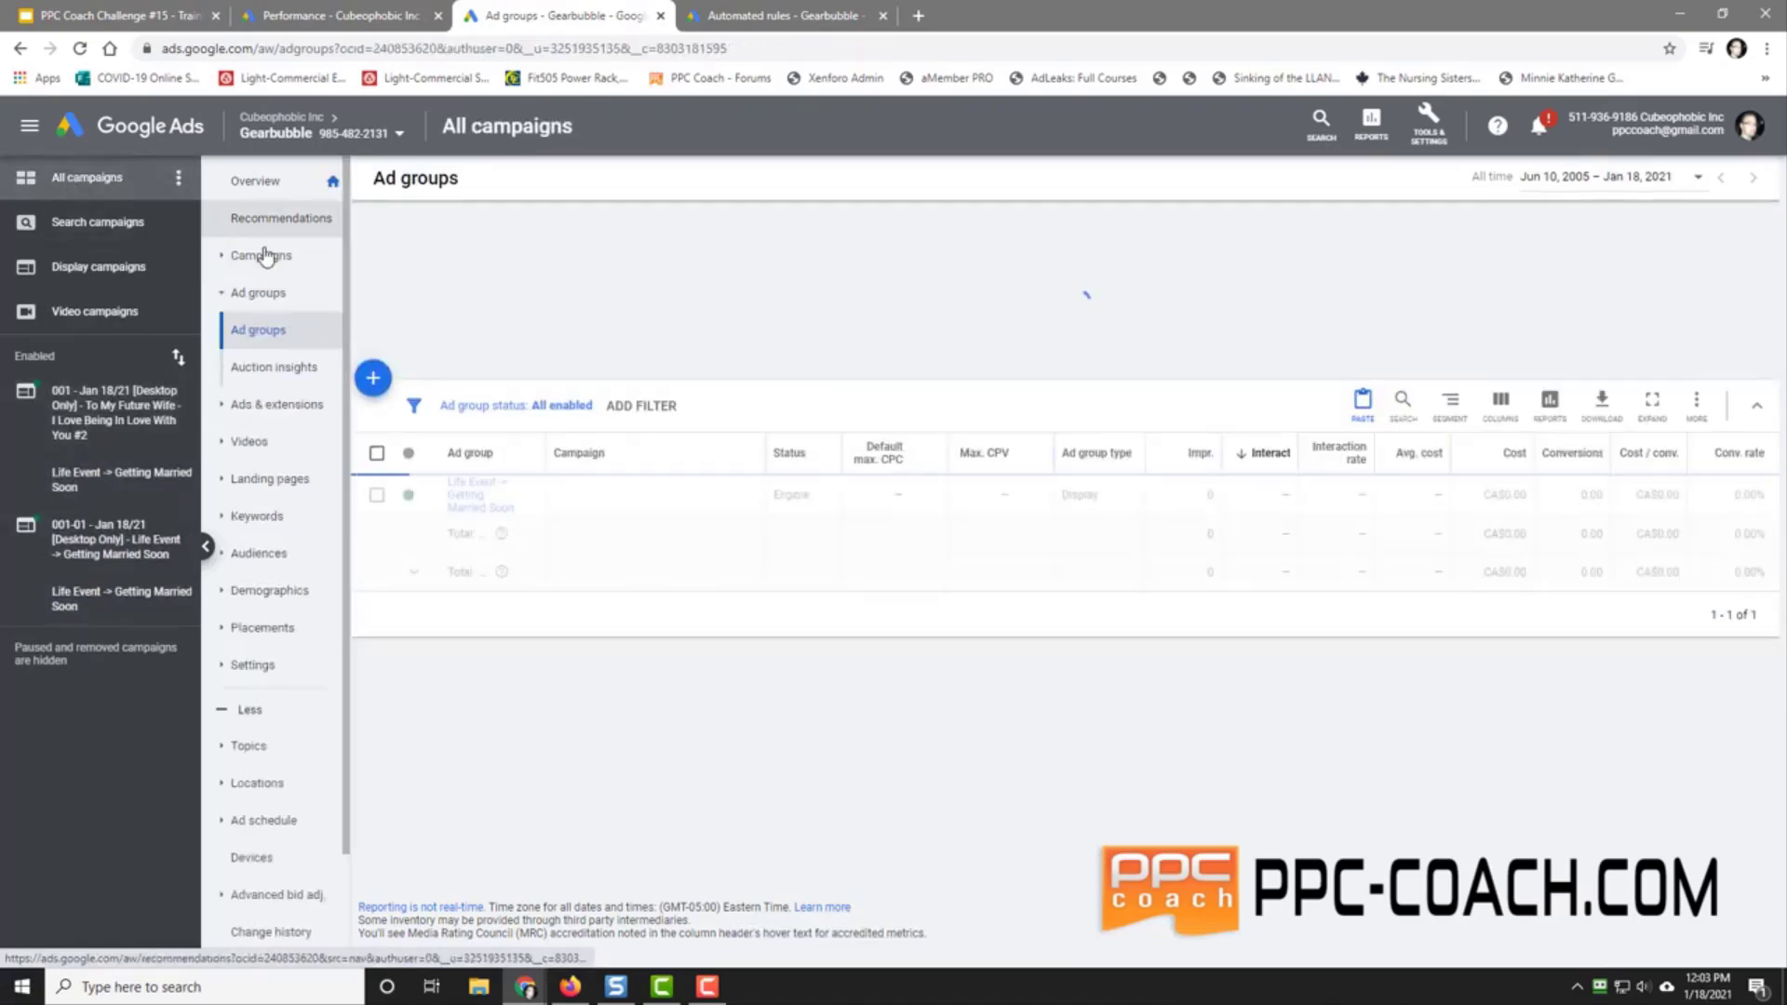
click(263, 247)
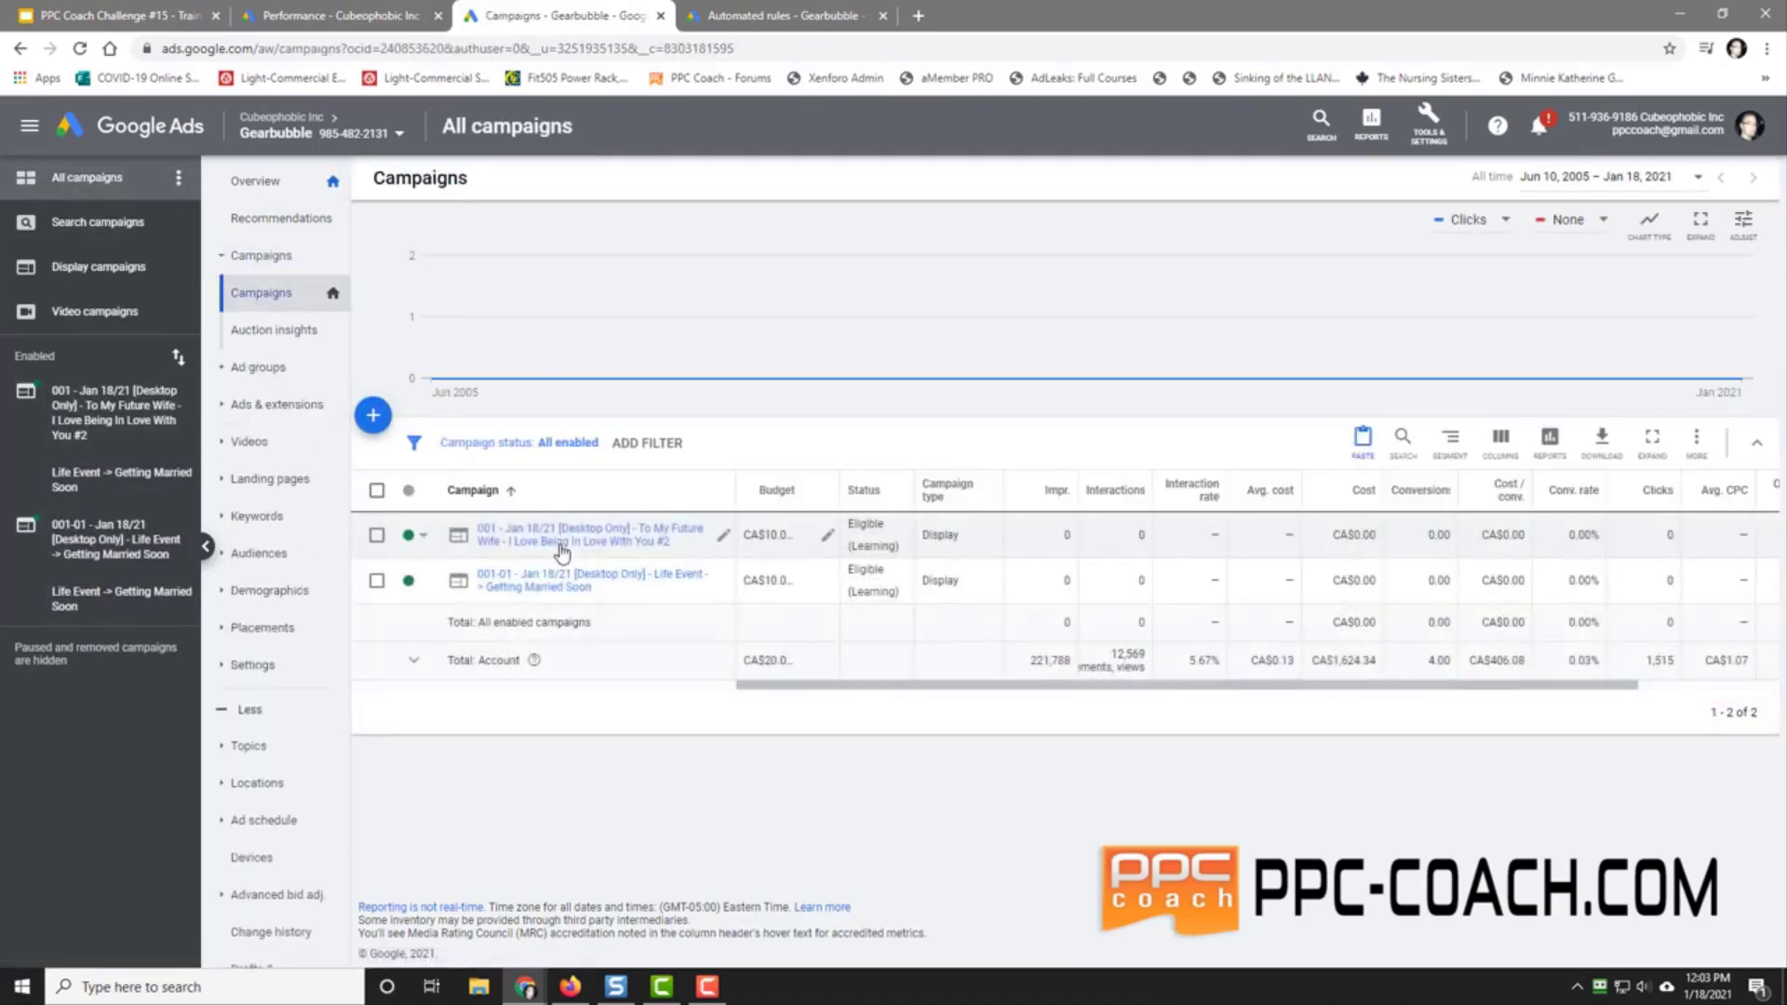
click(723, 535)
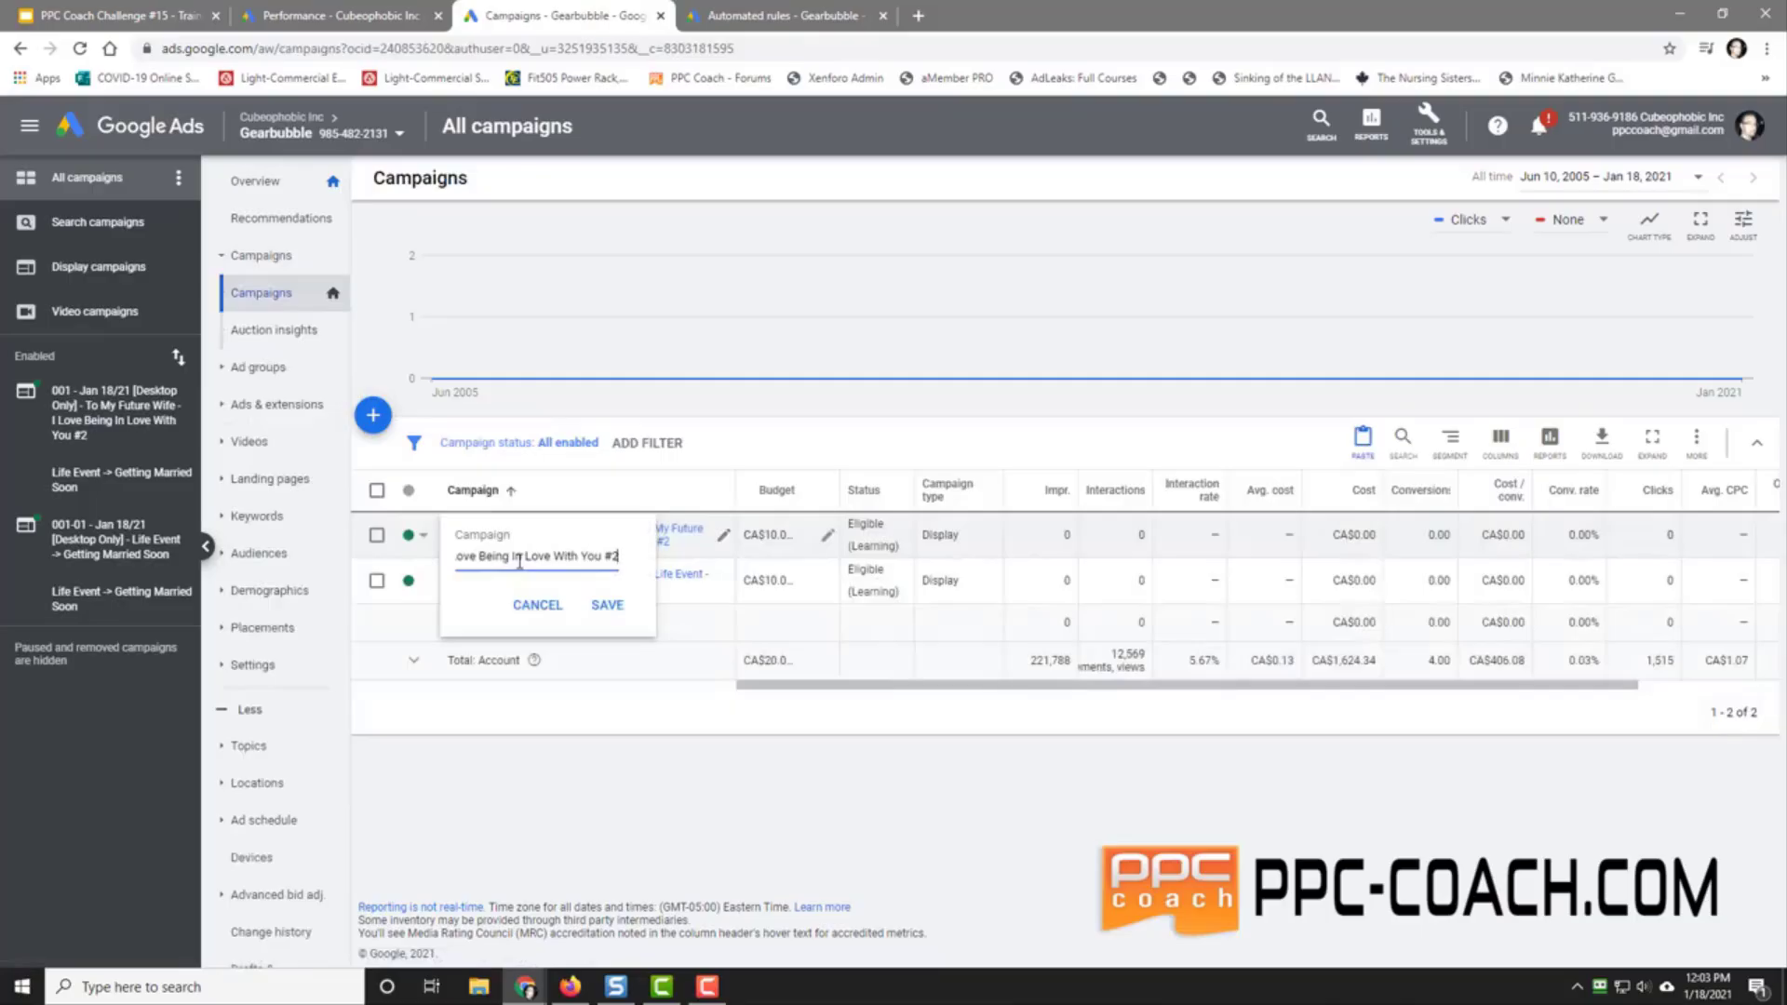
key(Left)
key(Left)
key(Left)
key(Left)
key(Left)
key(Left)
key(Left)
key(Left)
key(Left)
key(Left)
key(Left)
key(Left)
key(Left)
key(Left)
key(Left)
key(Left)
key(Left)
key(Left)
key(Left)
key(Left)
key(Left)
key(Left)
key(Left)
key(Left)
key(Left)
key(Left)
key(Left)
key(Left)
key(Left)
key(Left)
key(Left)
key(Left)
key(Left)
key(Left)
key(Left)
key(Left)
key(Left)
key(Left)
key(Left)
key(Left)
key(Left)
key(Left)
key(Right)
key(Right)
key(Right)
key(Delete)
text(-02)
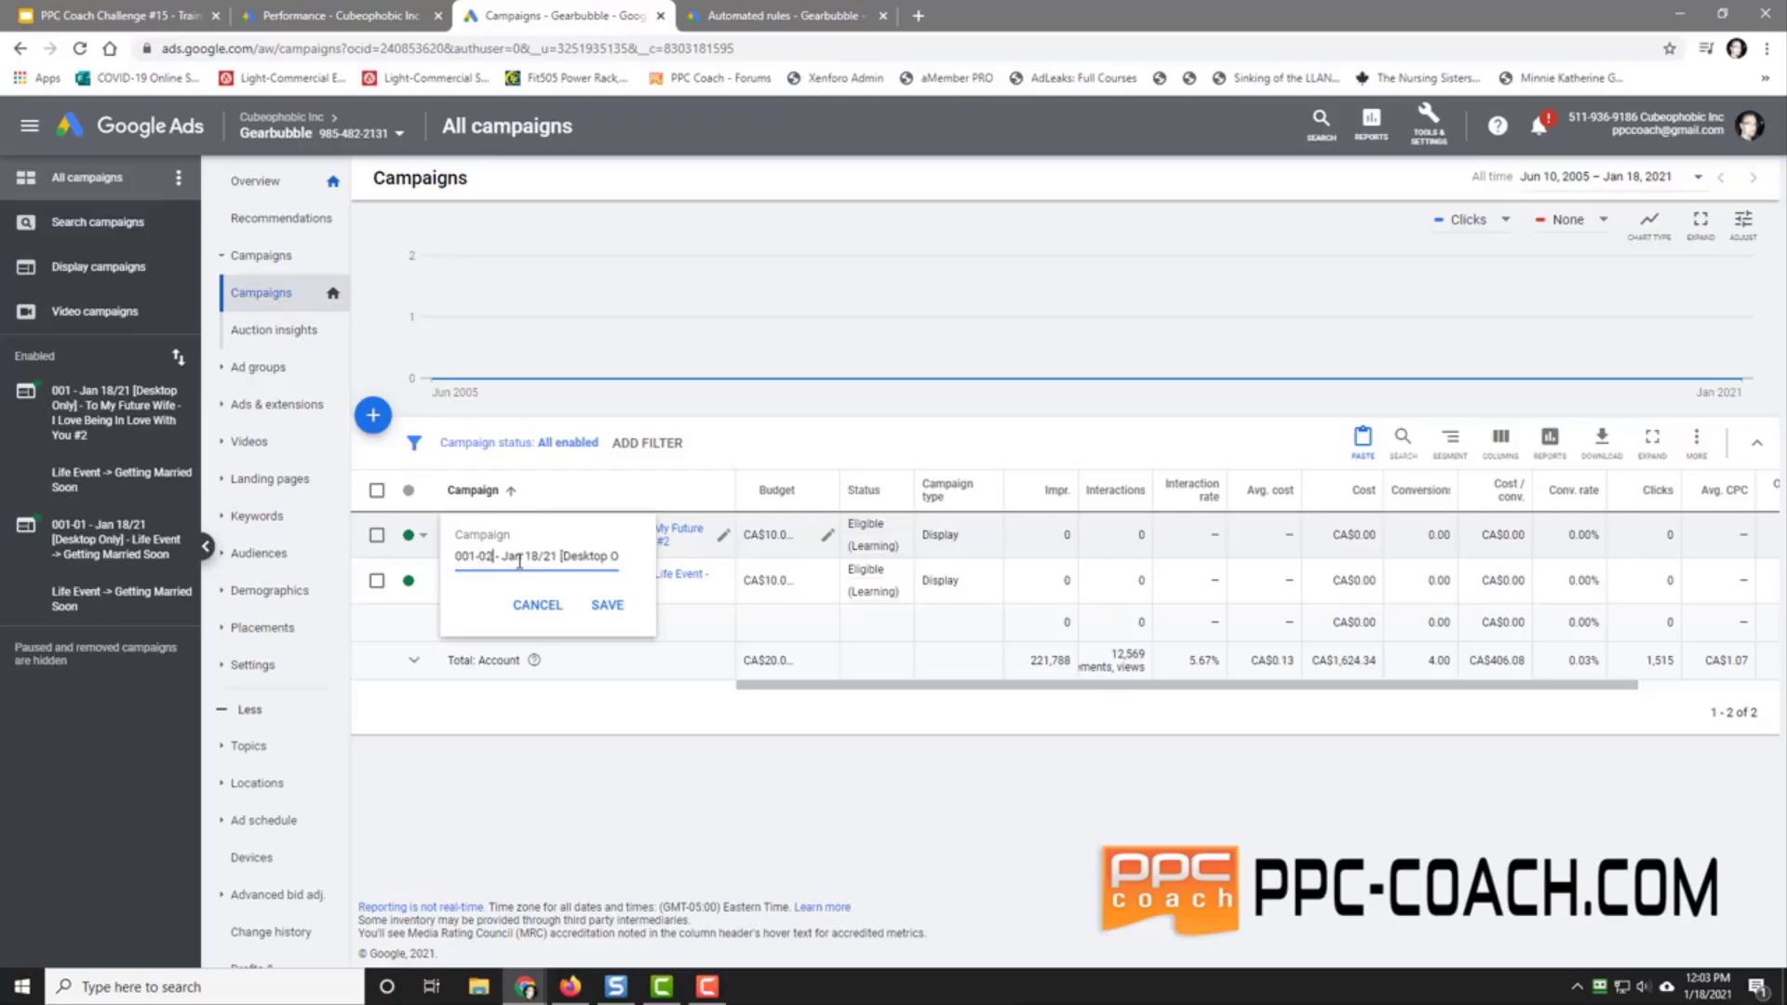
click(607, 605)
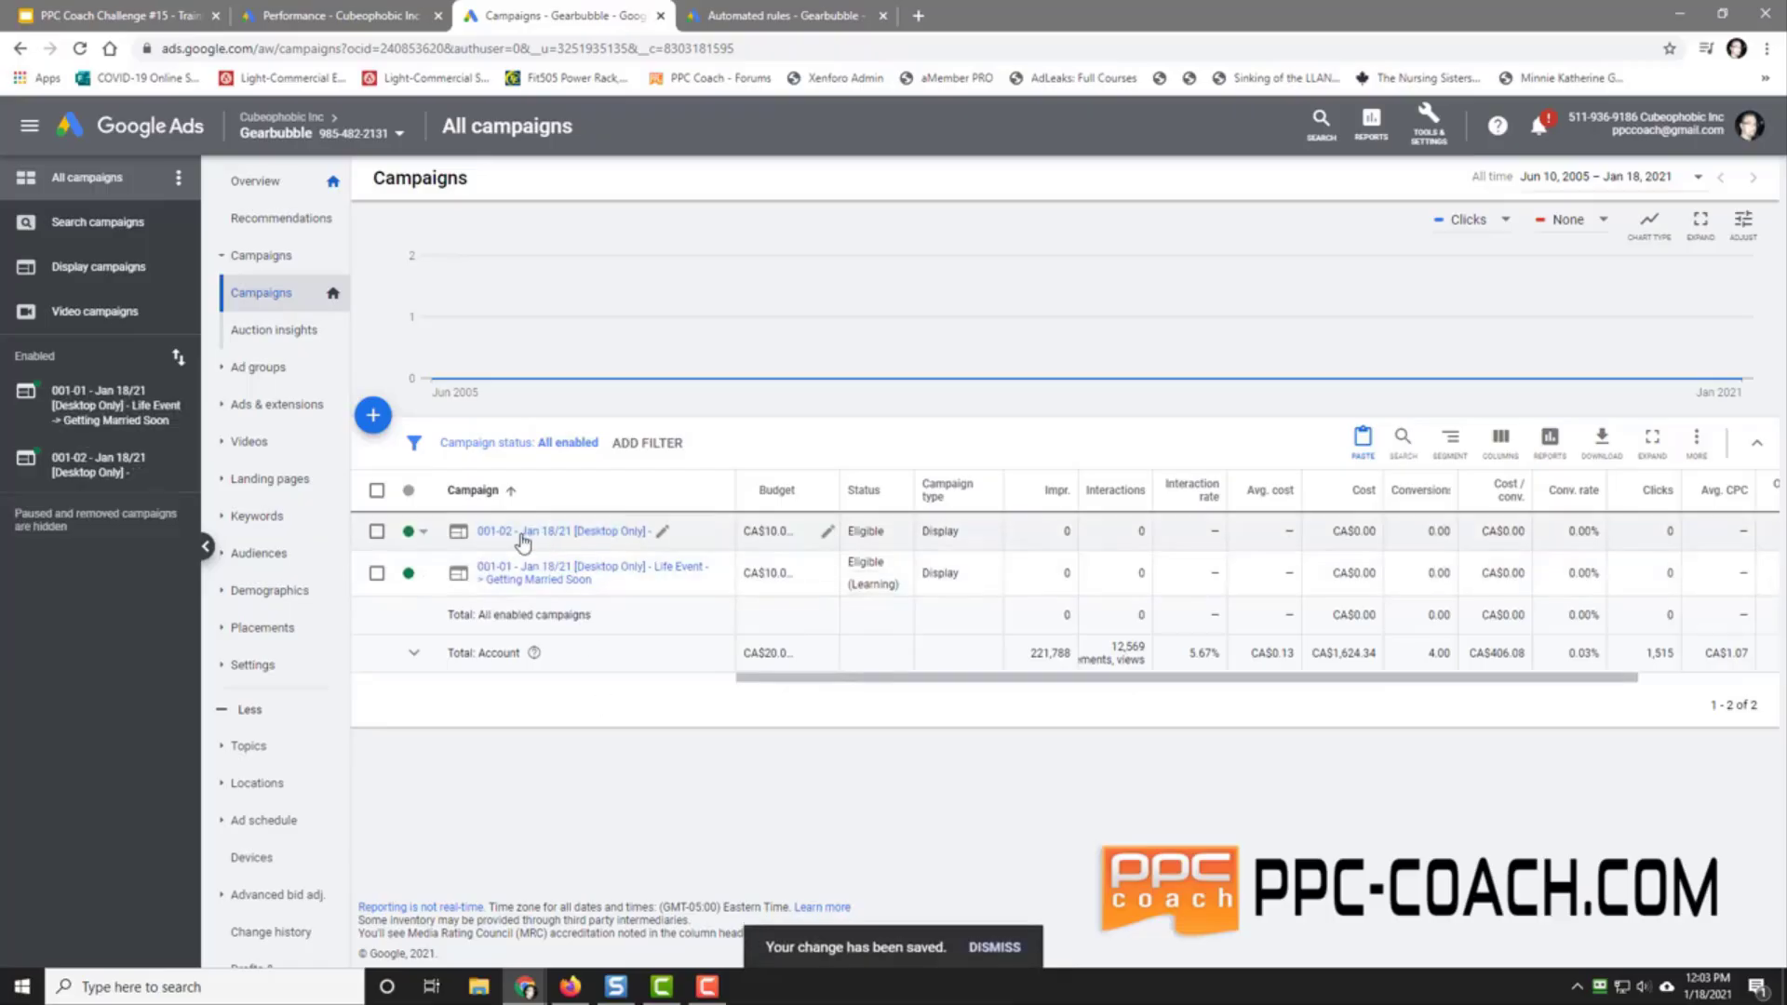
click(523, 538)
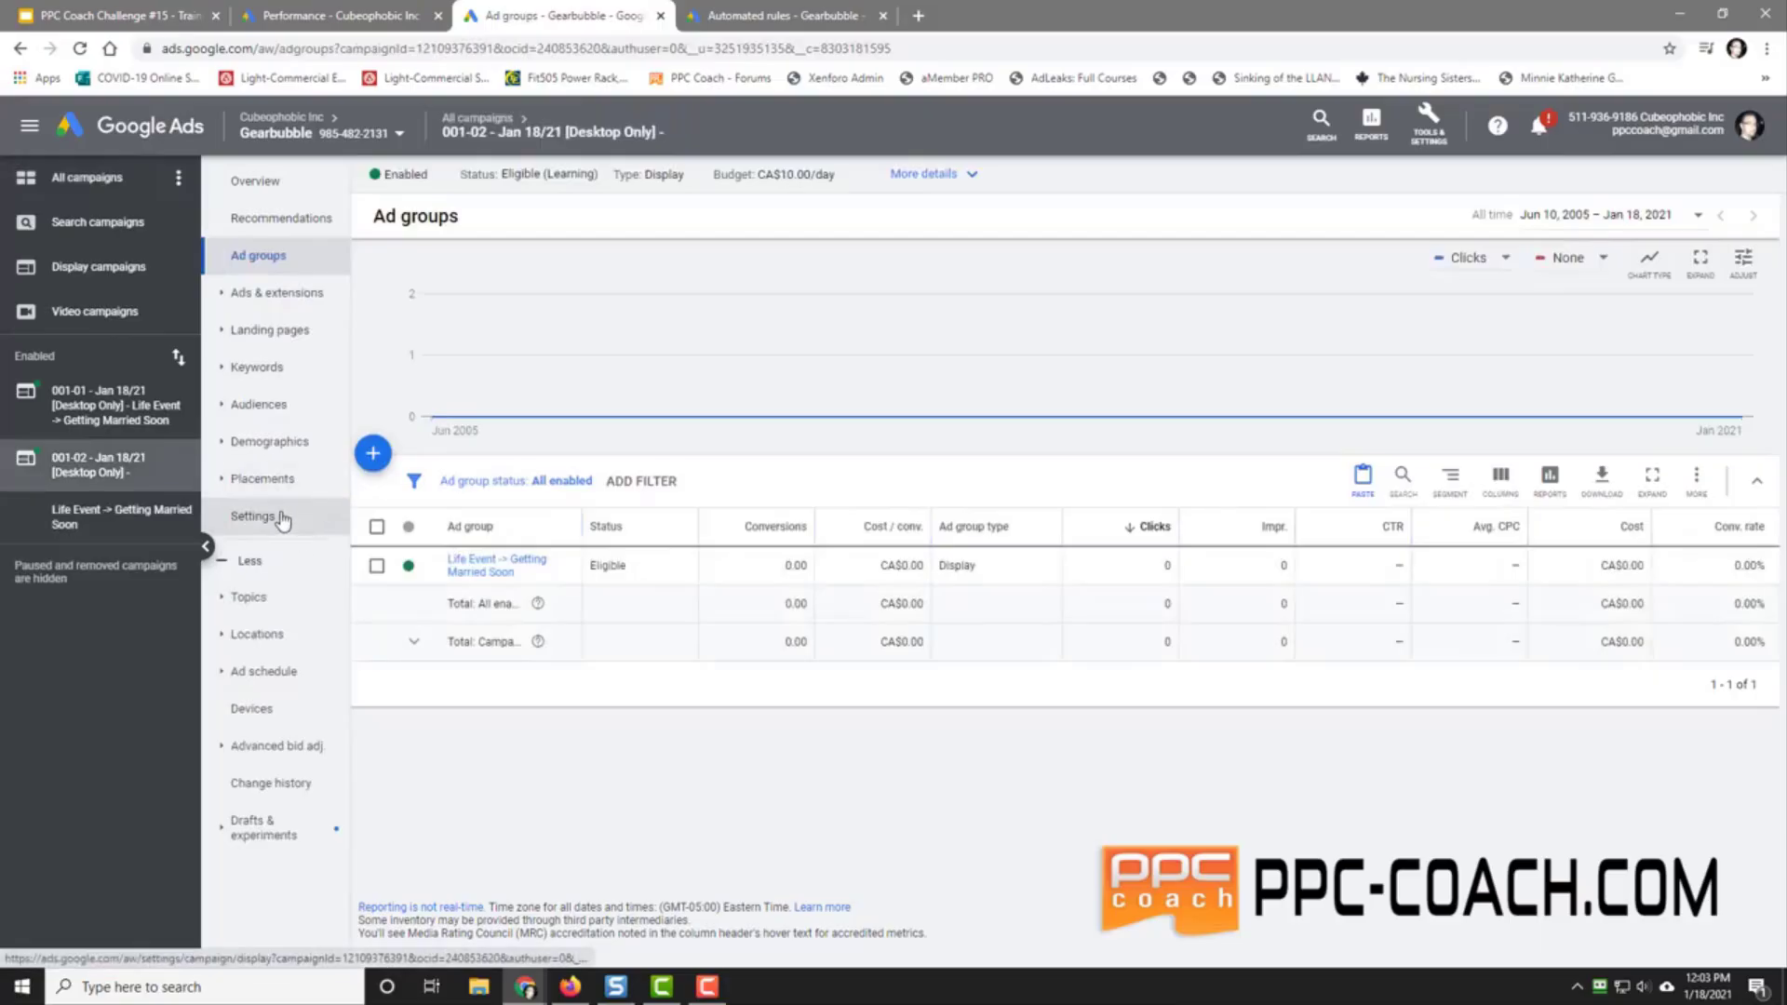
Step: In the Getting Married Soon ad group, add the in-market Gifts & Occasions > Wedding Planning audience and remove Getting Married Soon
click(275, 407)
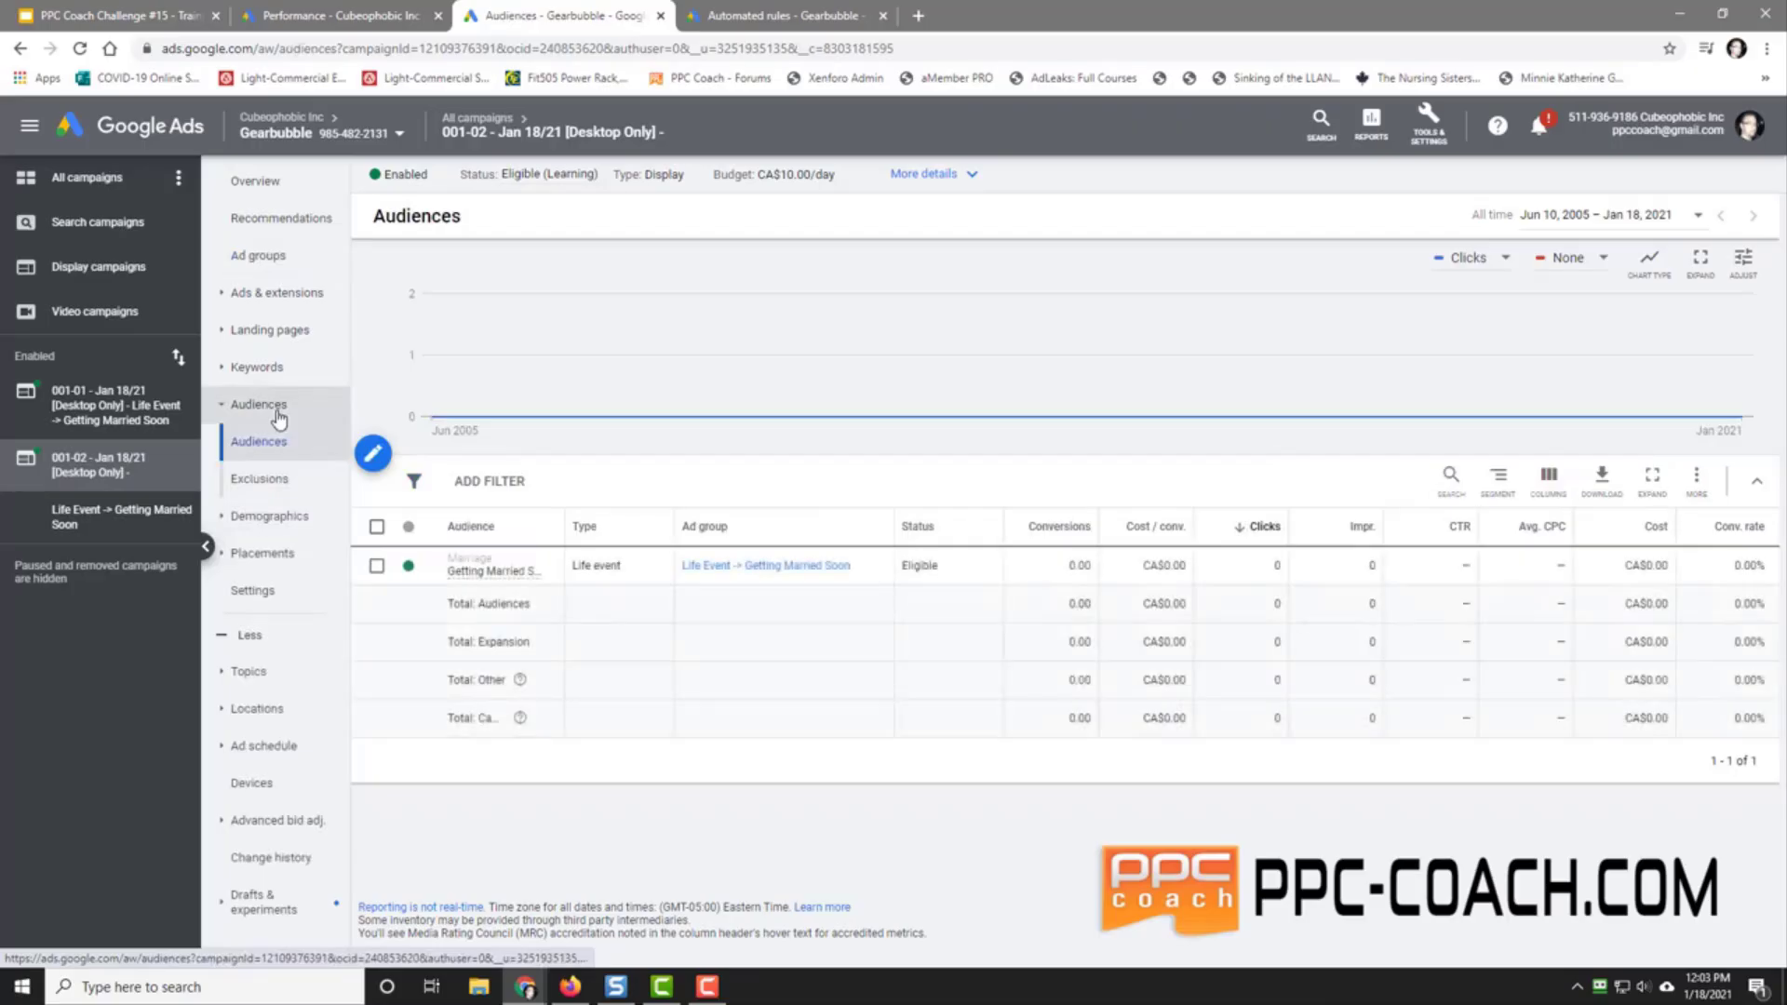
click(377, 465)
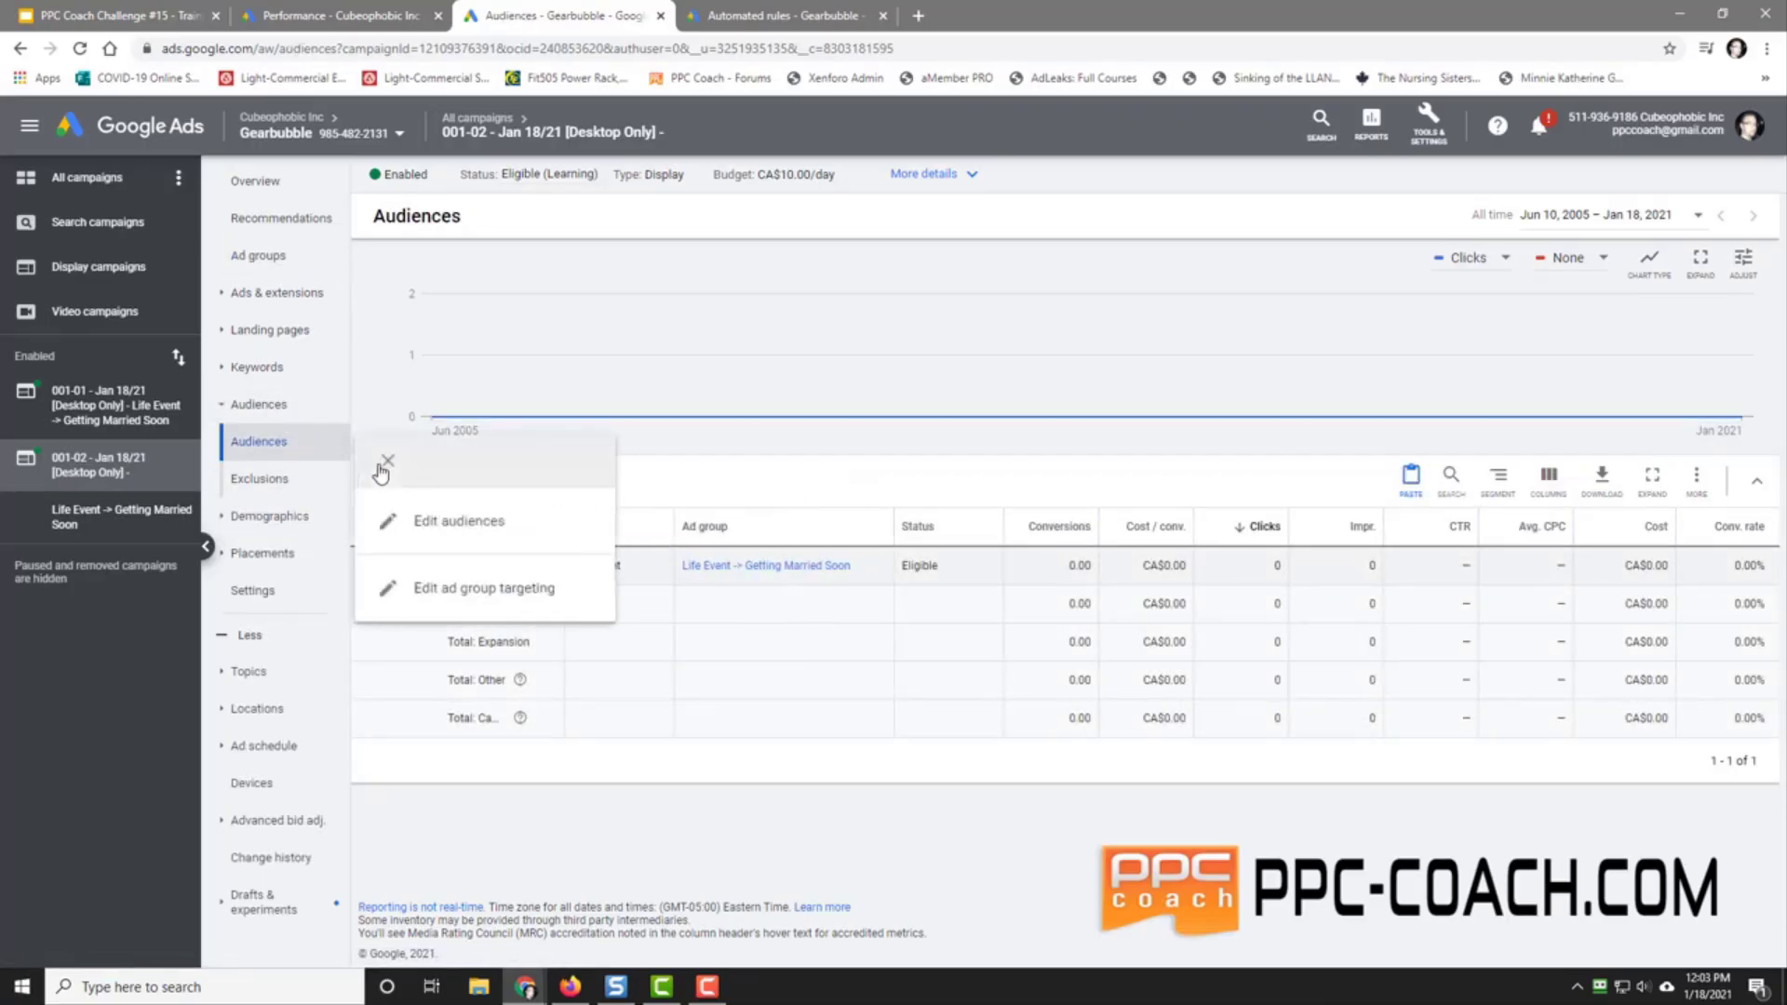
click(436, 528)
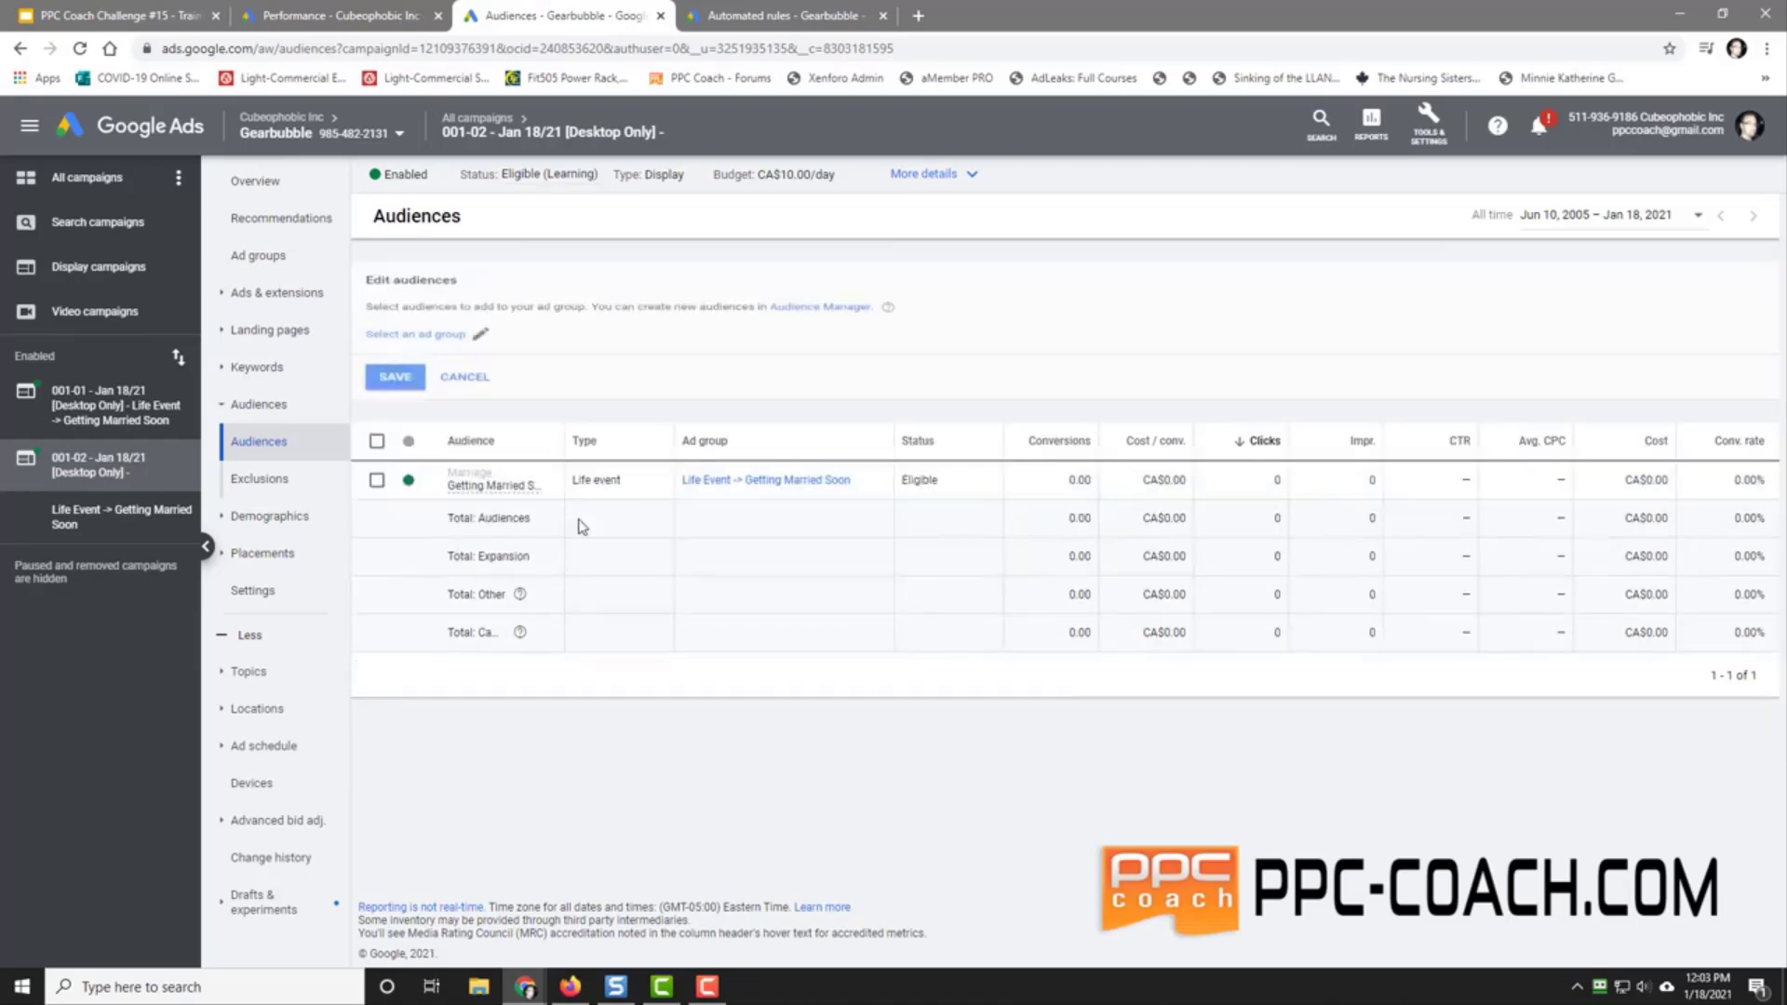
click(398, 341)
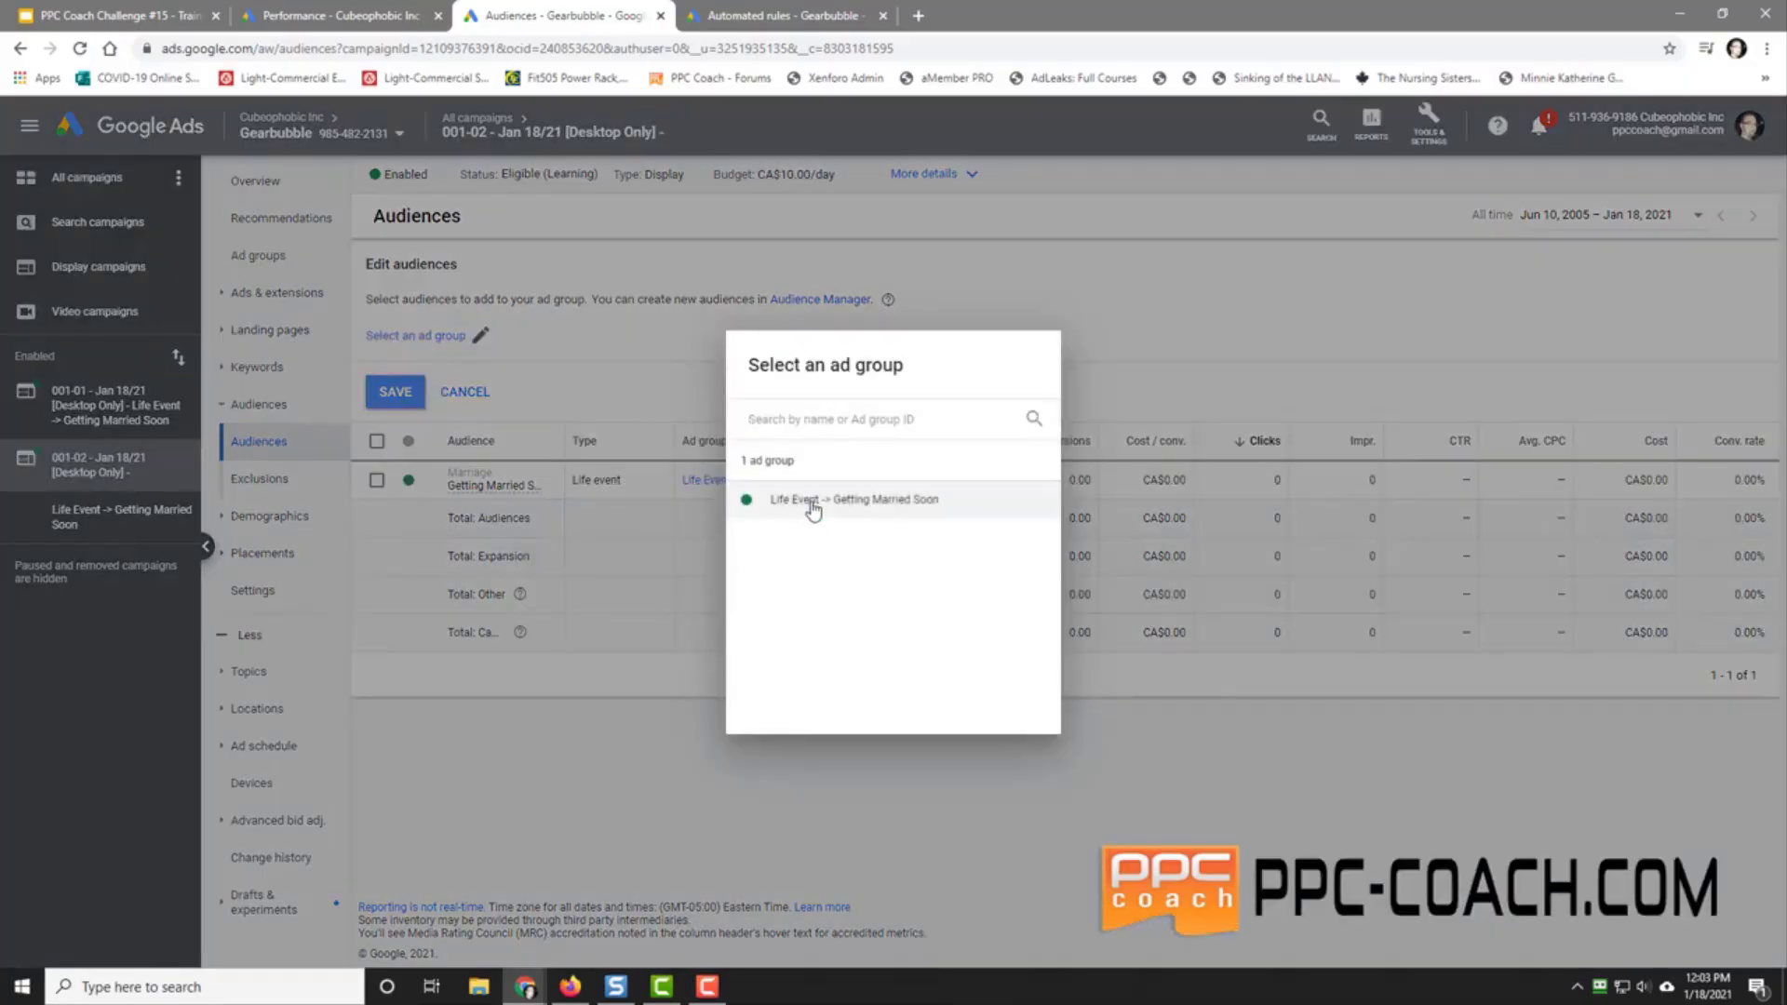
click(809, 504)
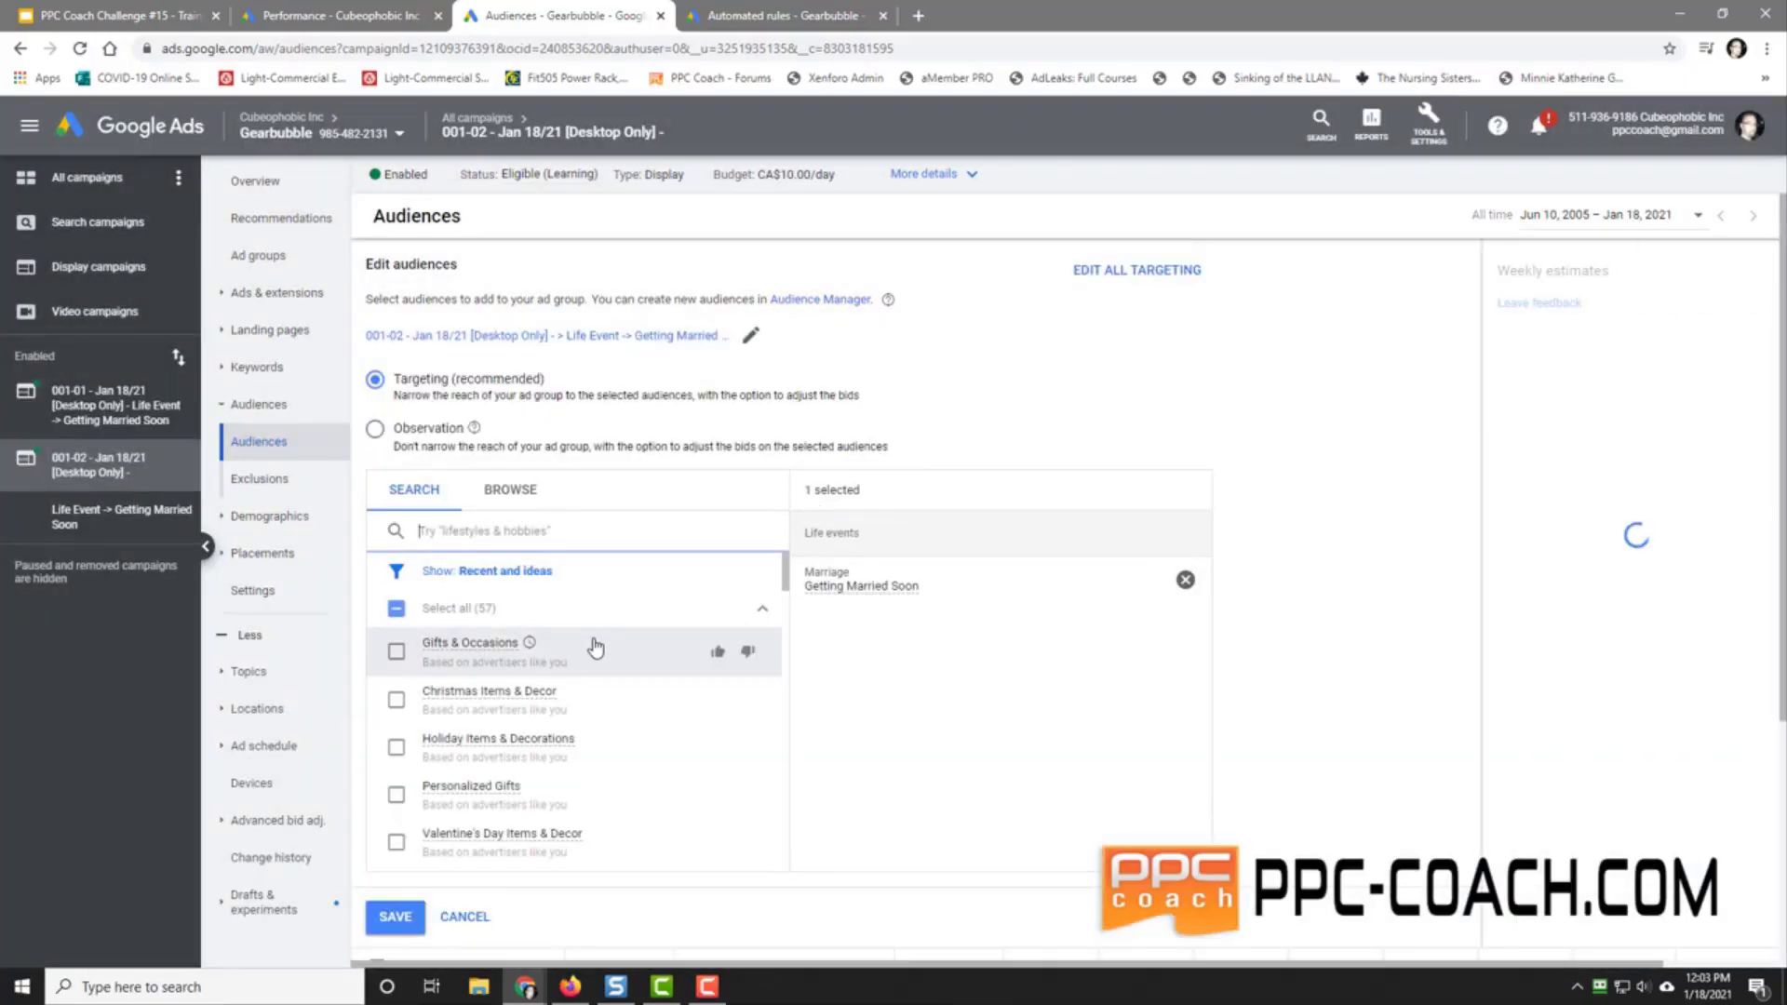
click(527, 505)
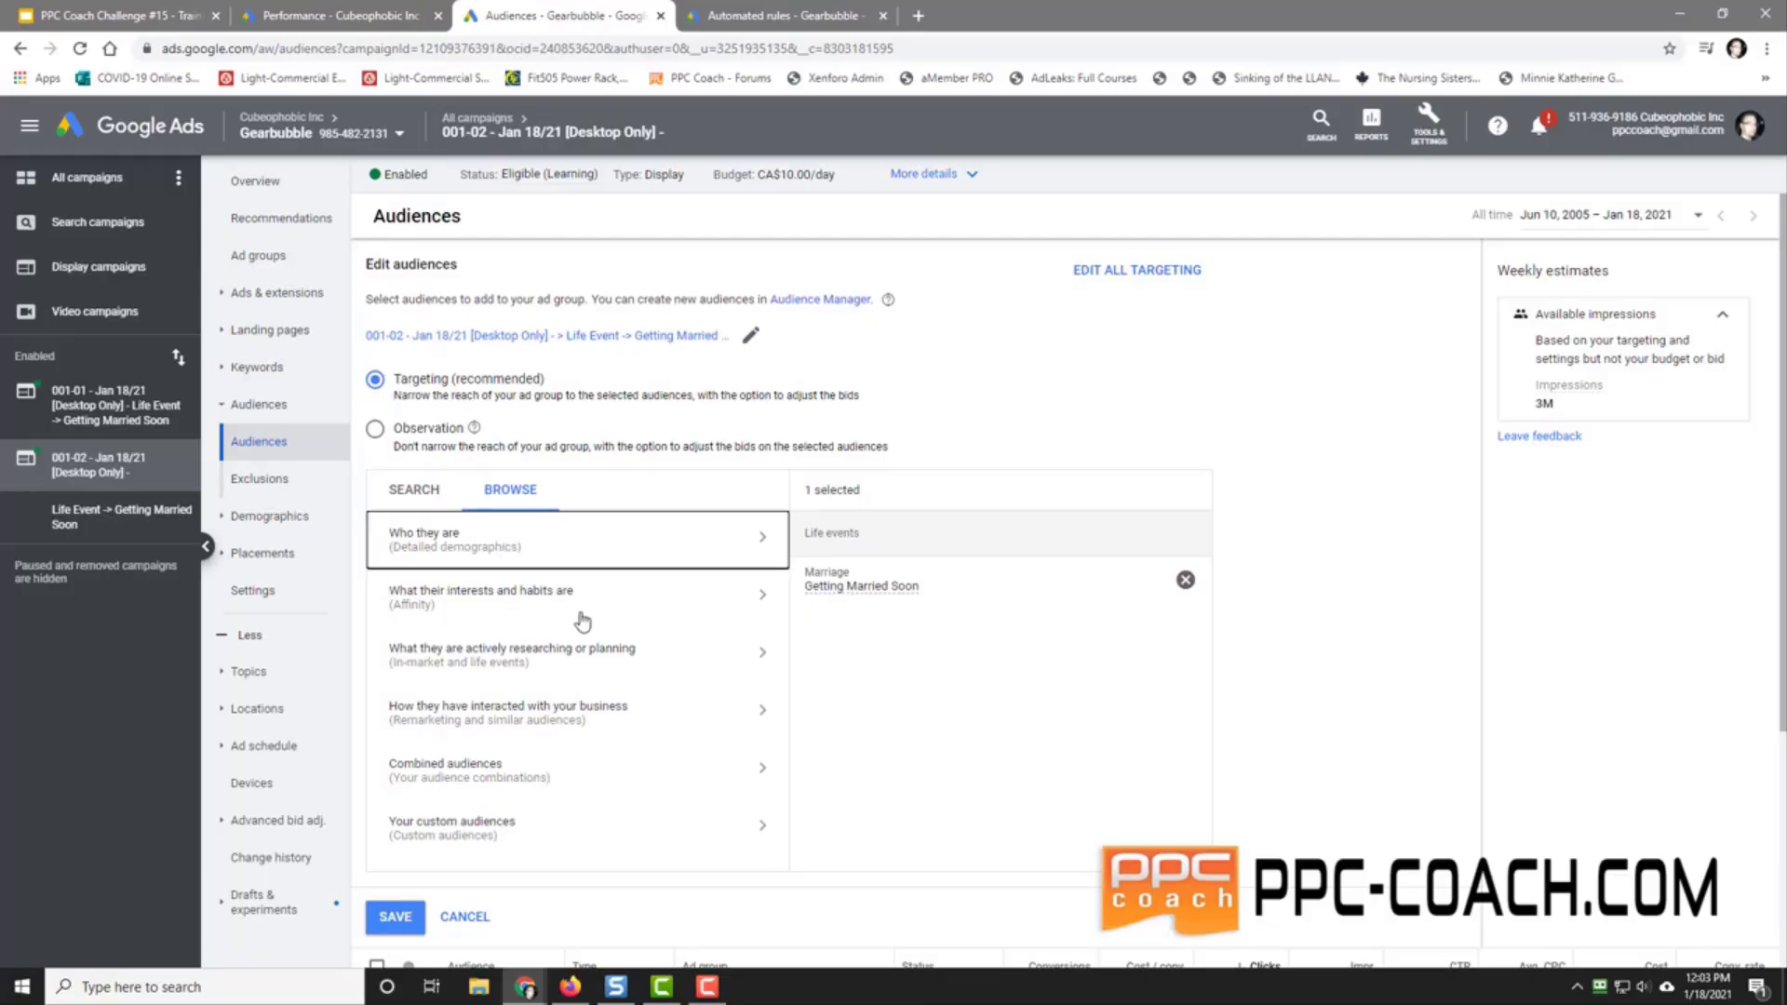
click(557, 670)
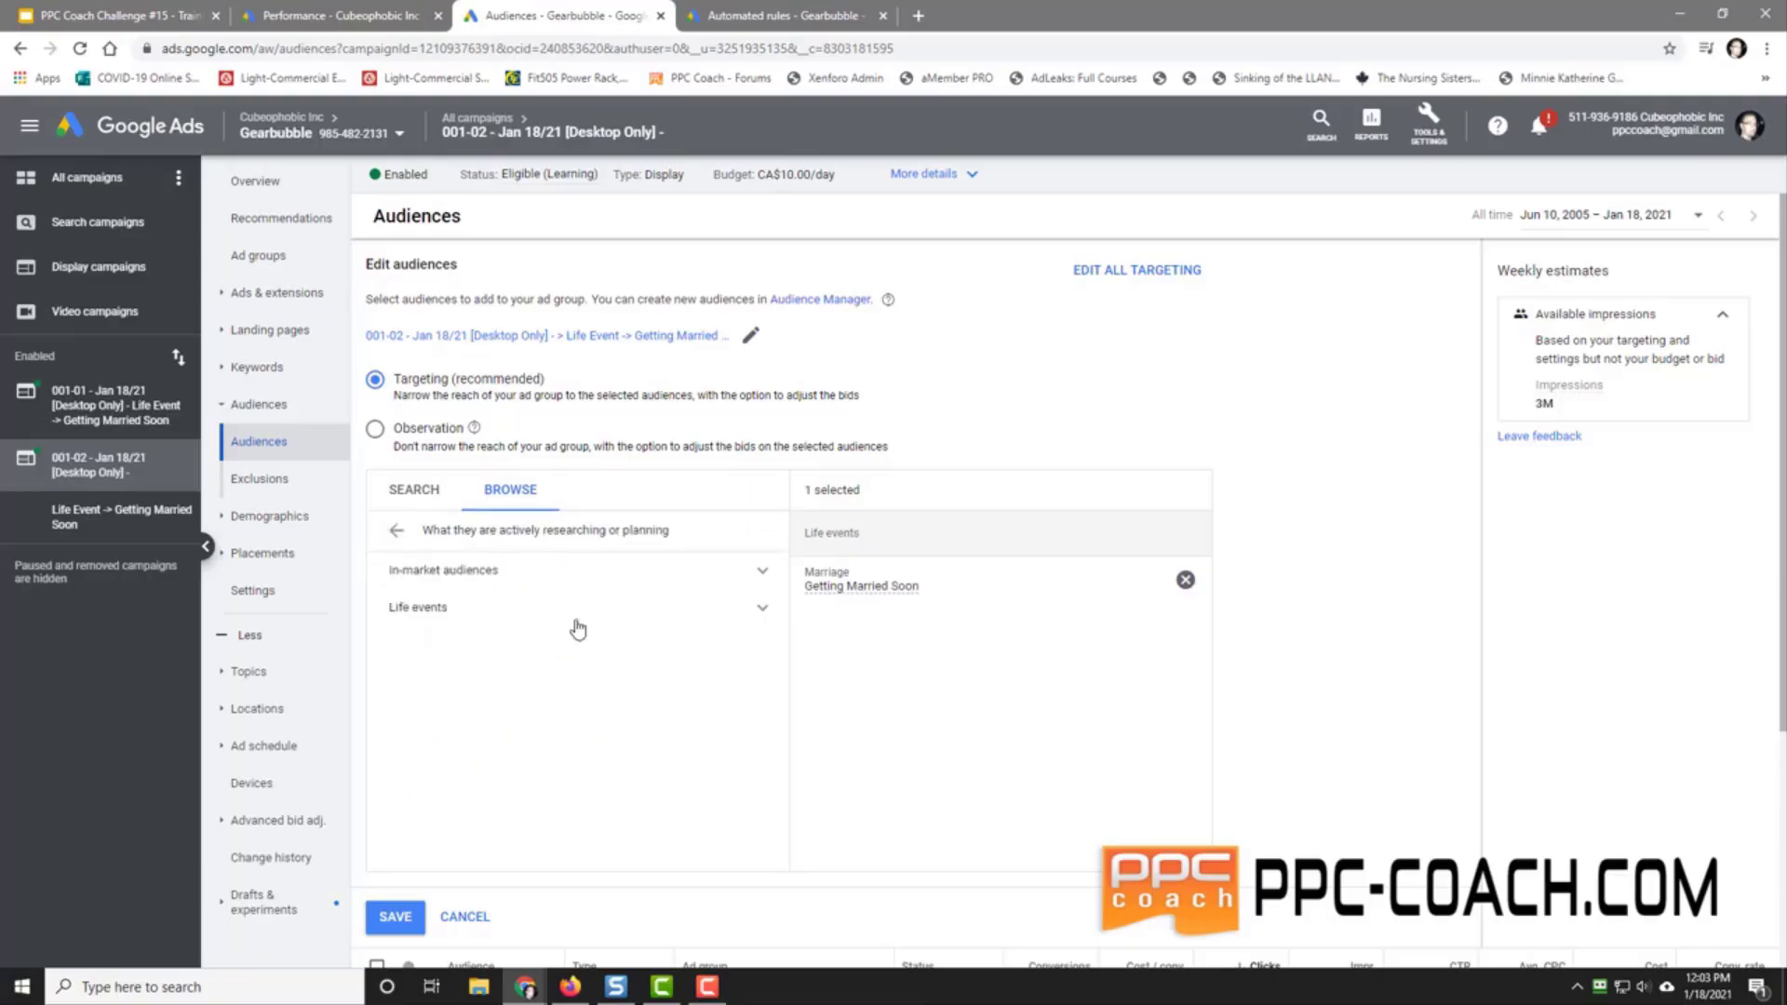
click(545, 572)
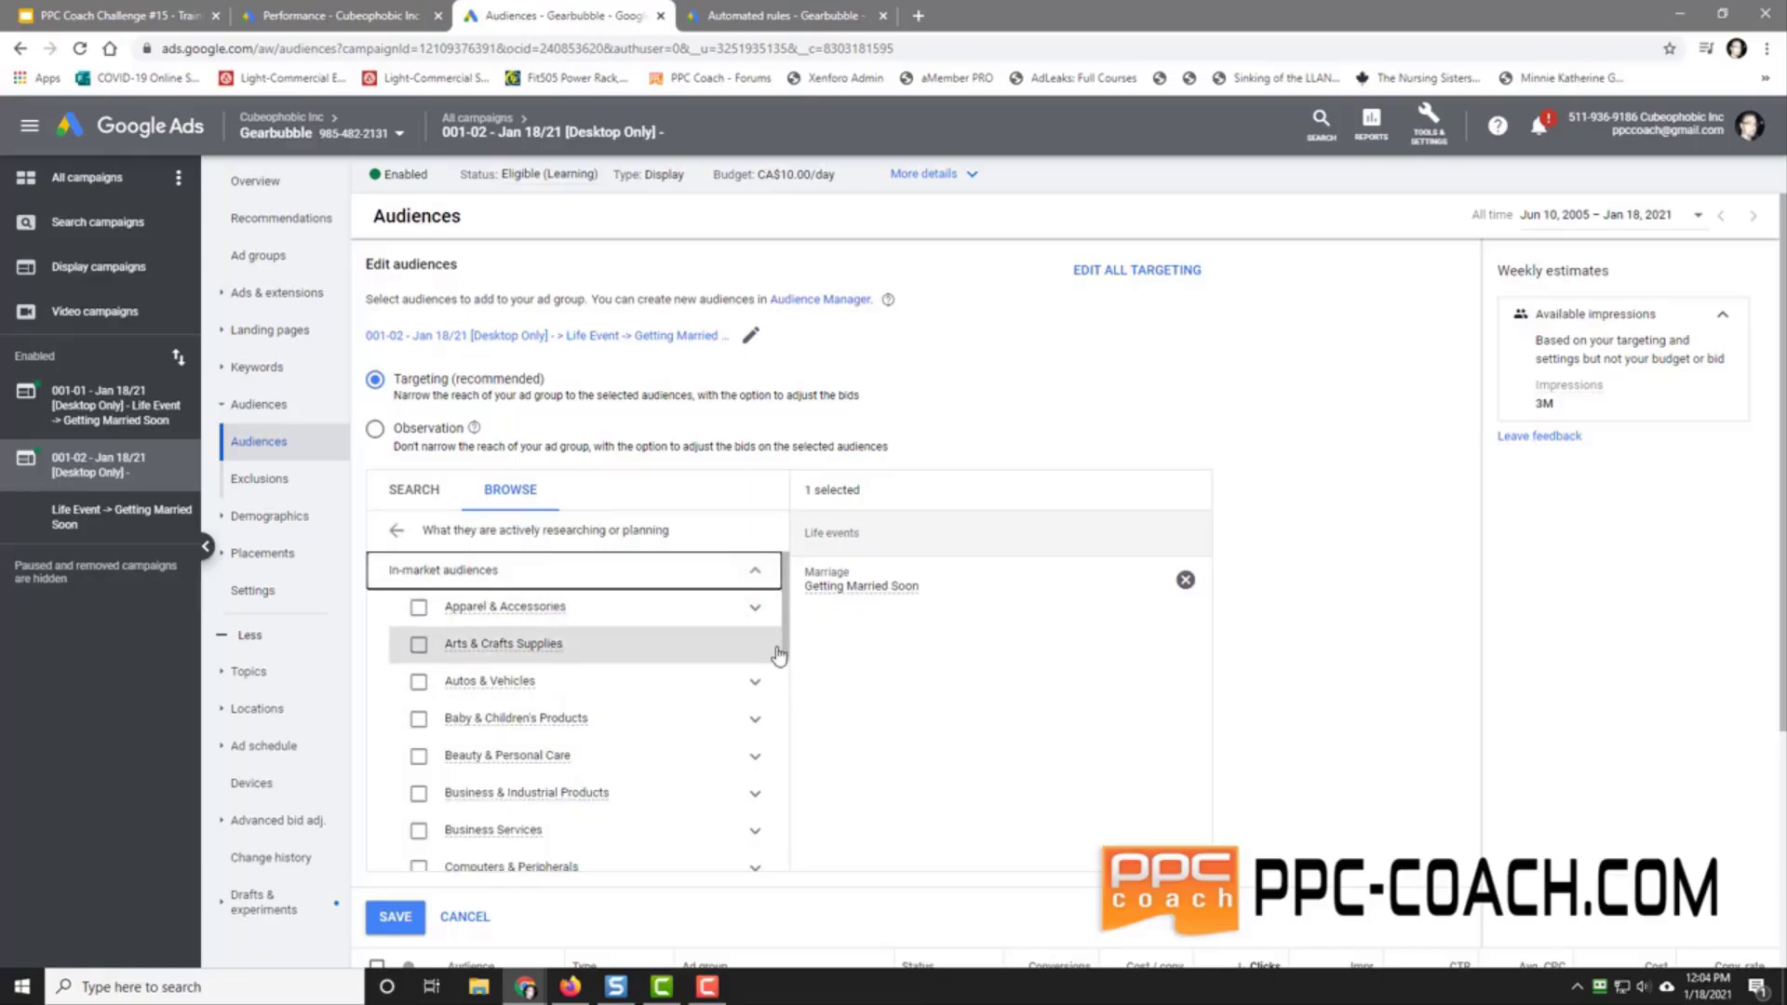
drag(785, 656, 780, 808)
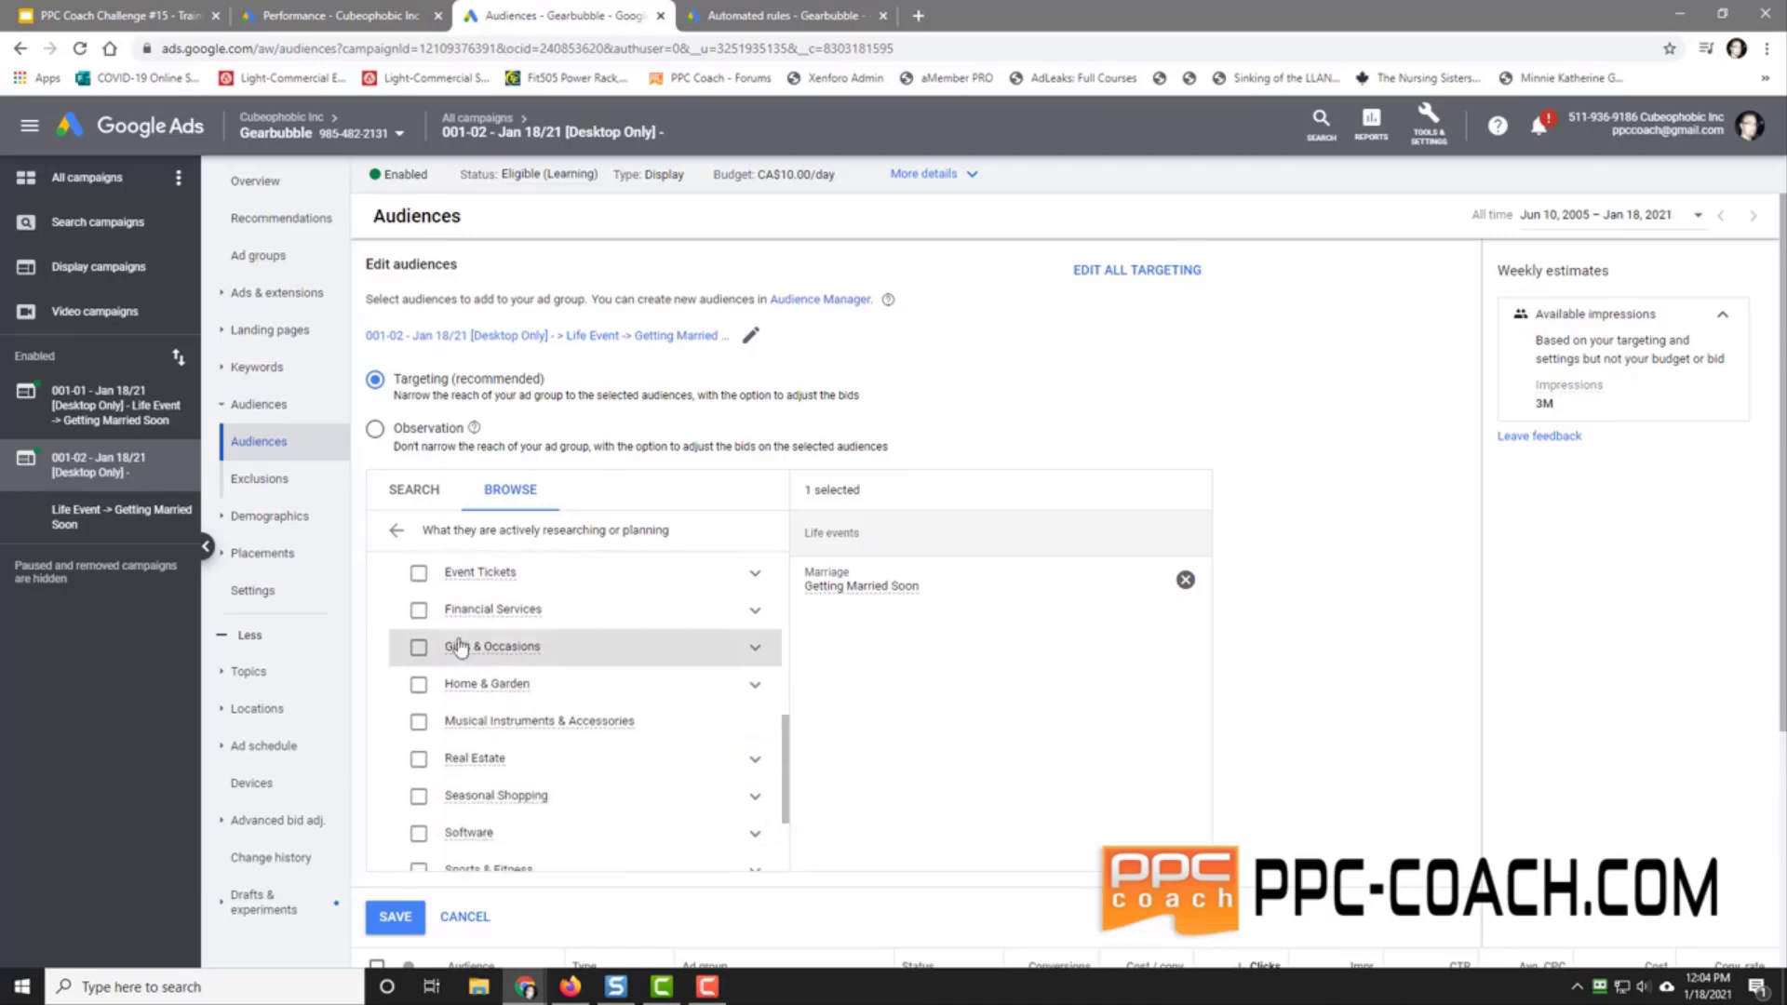
click(754, 648)
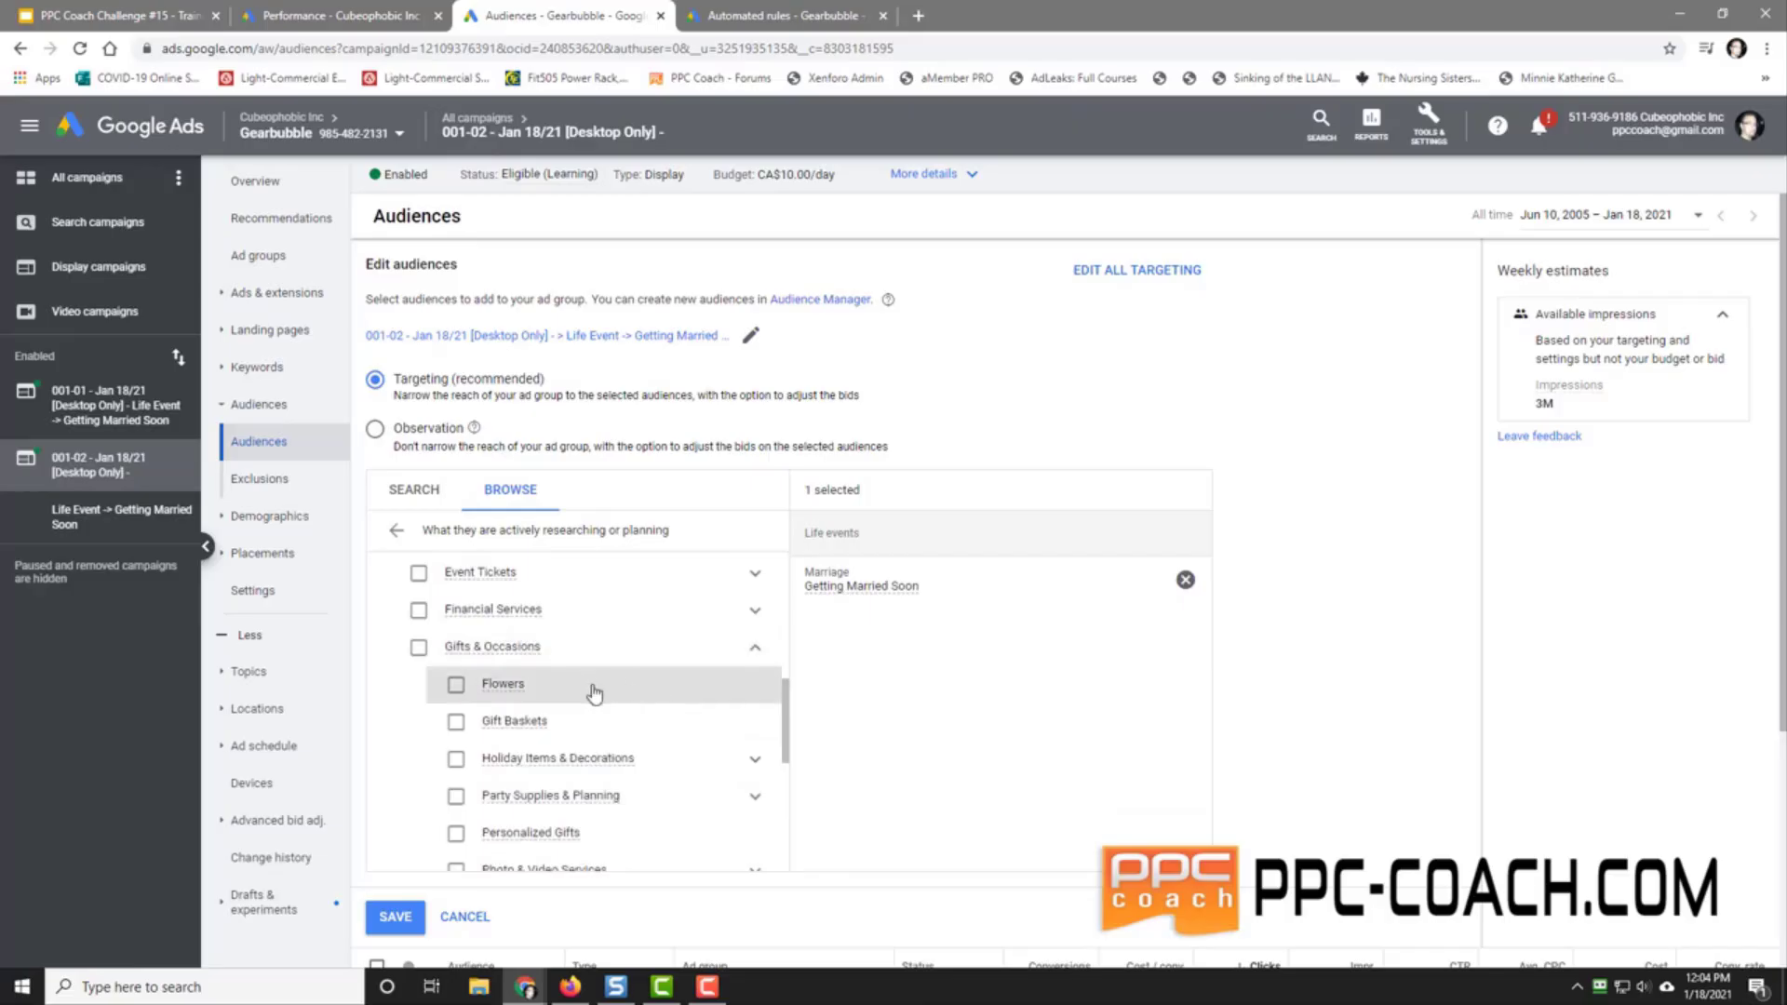
scroll(721, 719, down, 2)
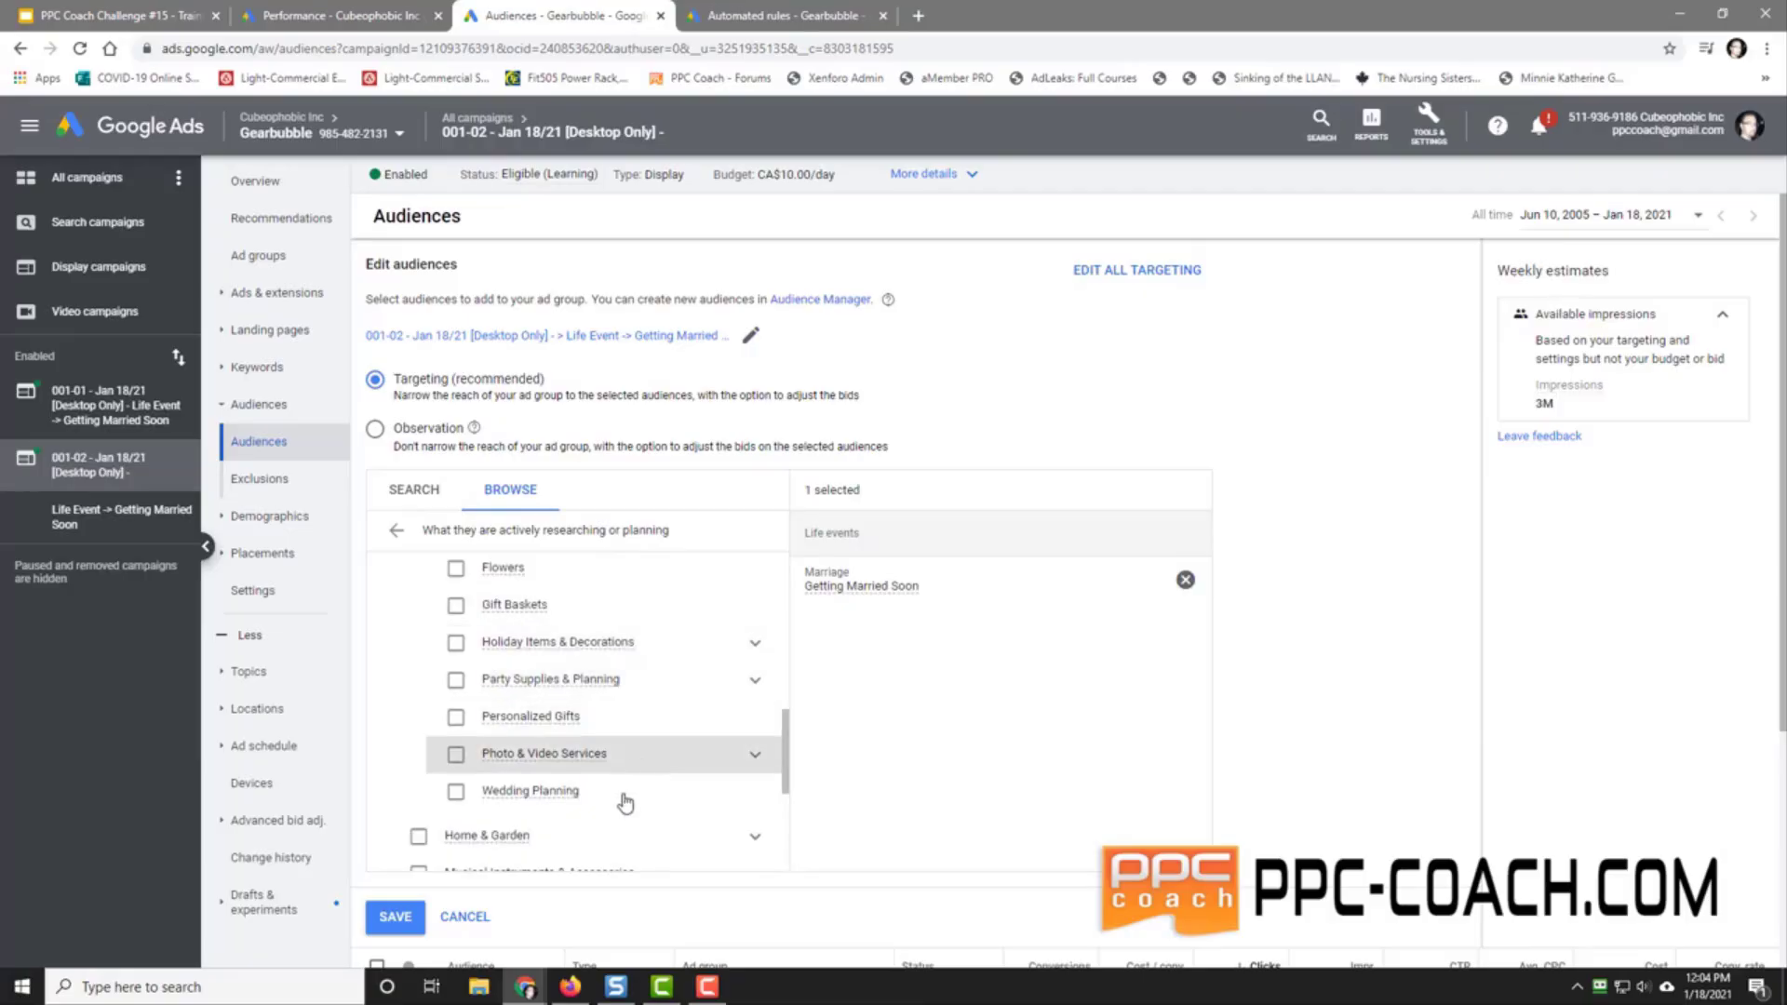
click(454, 794)
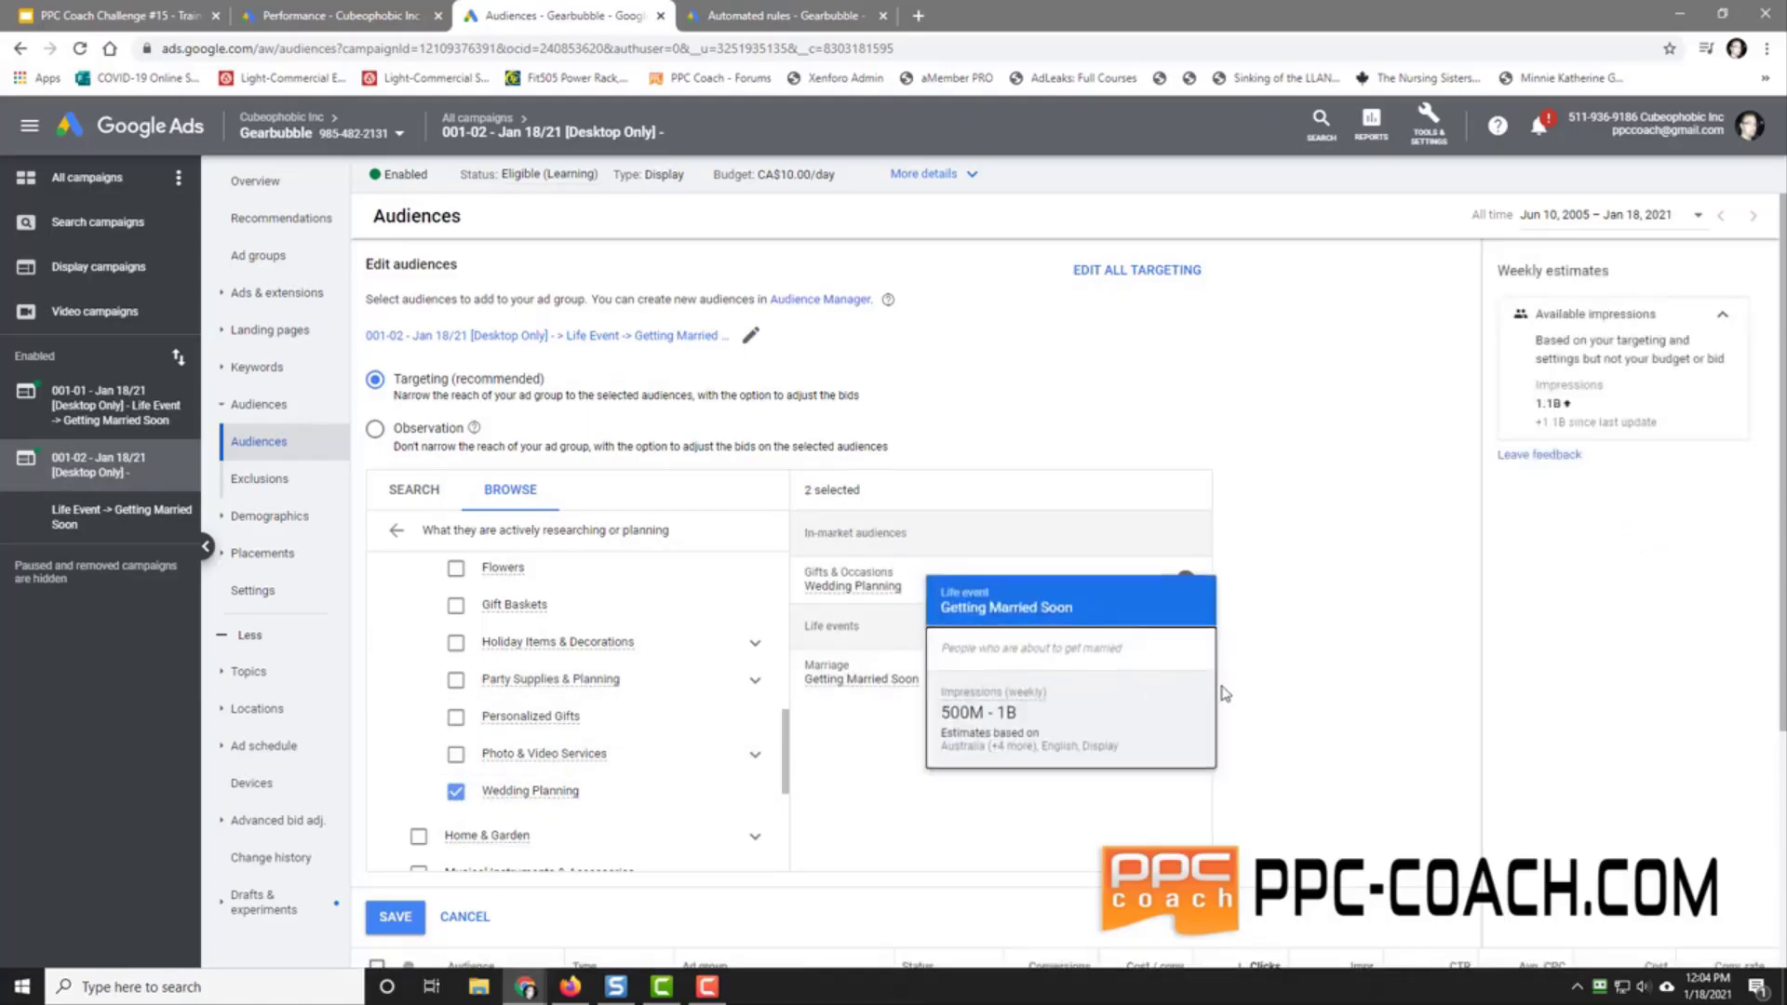
click(1186, 674)
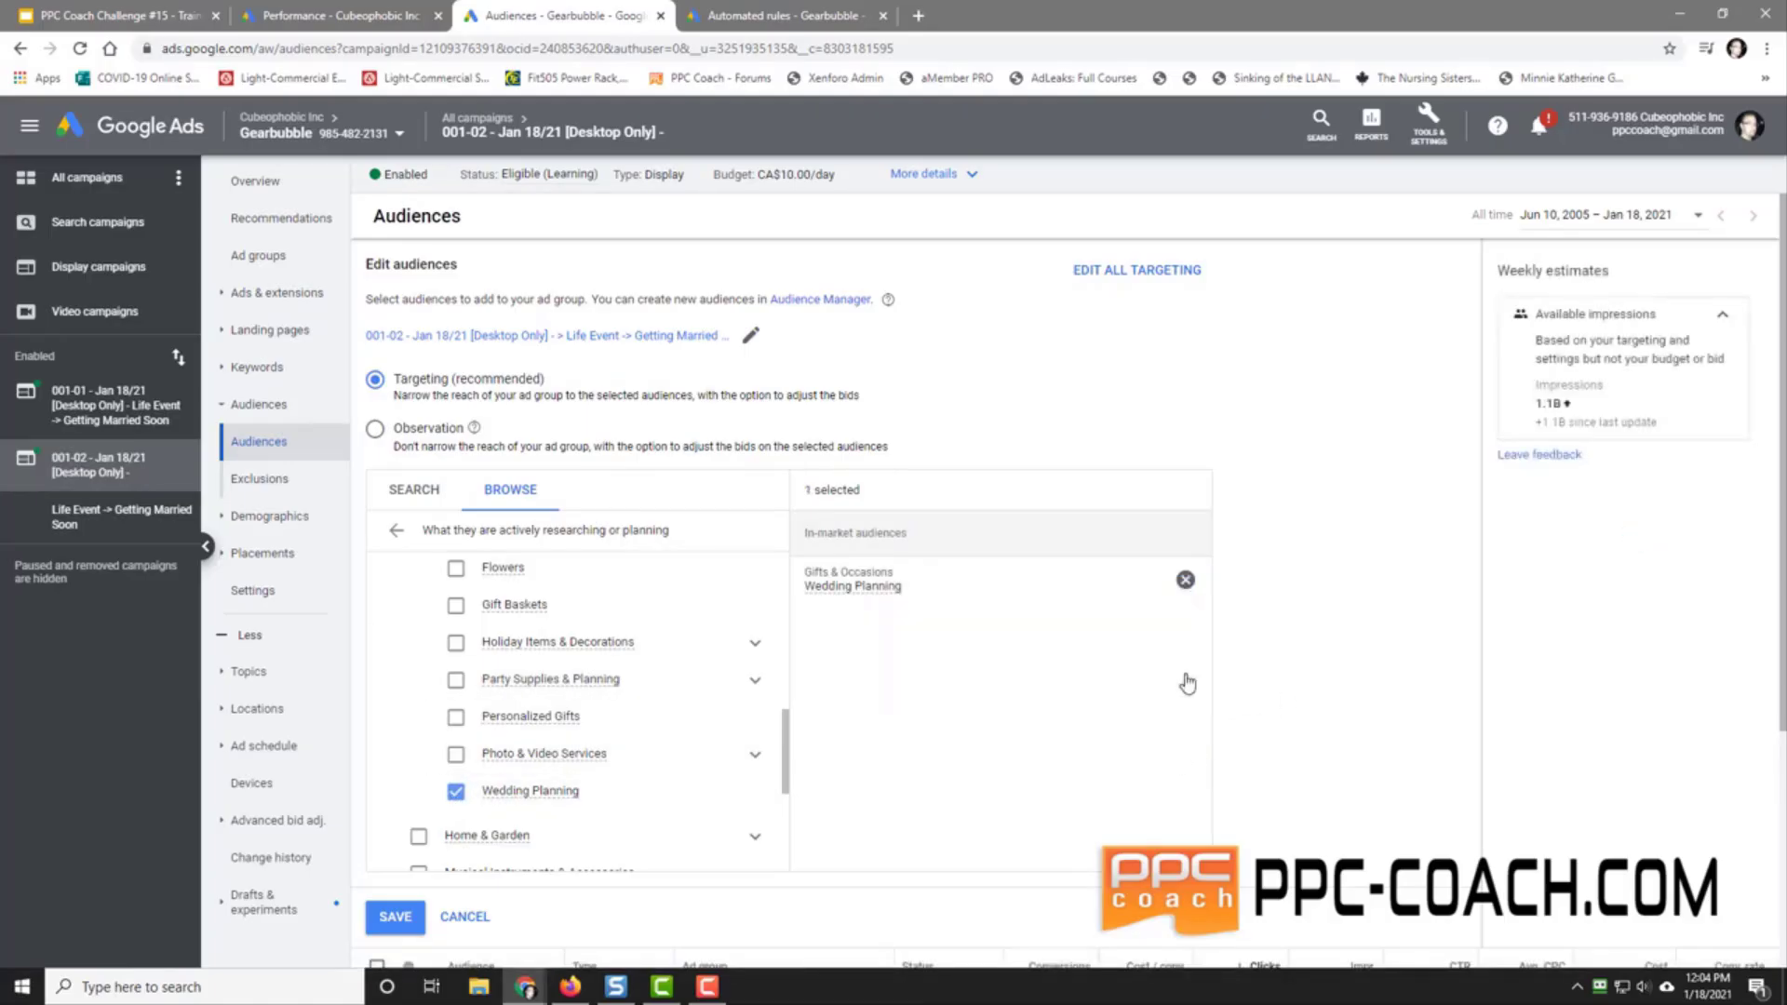
Step: Check the Life events > Marriage audiences, copy the Wedding Planning audience name, and save the targeting
mouse_move(833, 598)
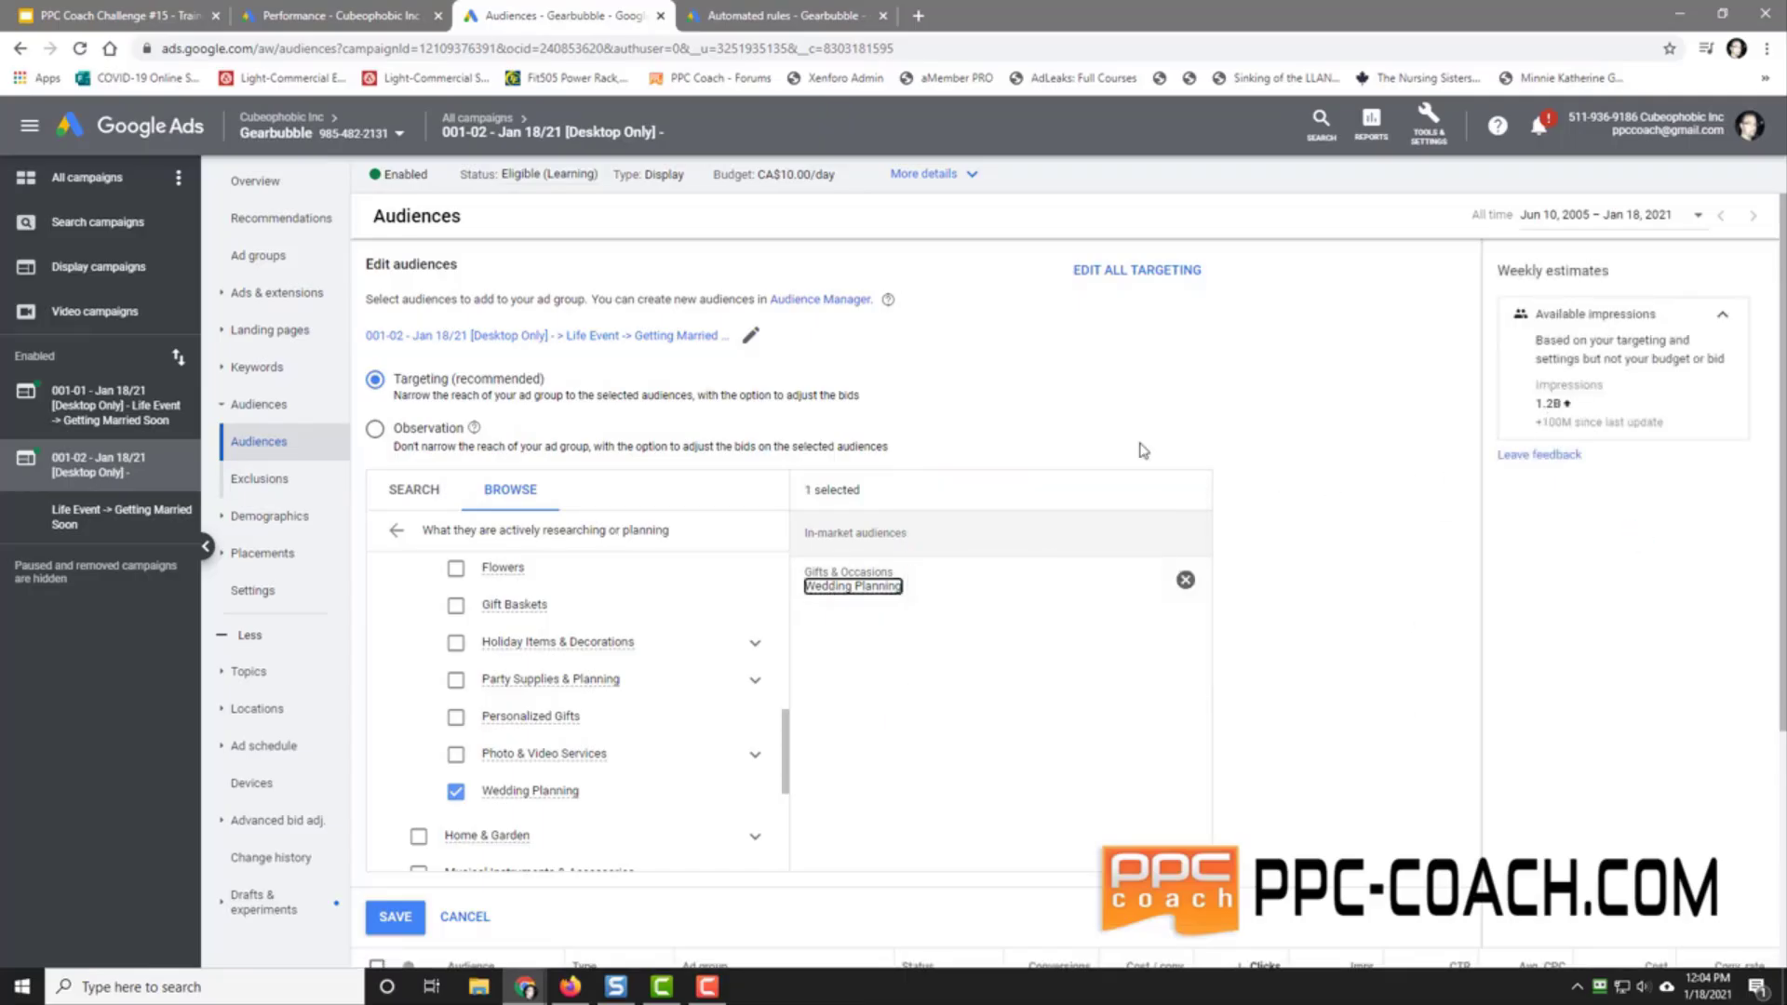
drag(784, 744, 786, 834)
click(755, 856)
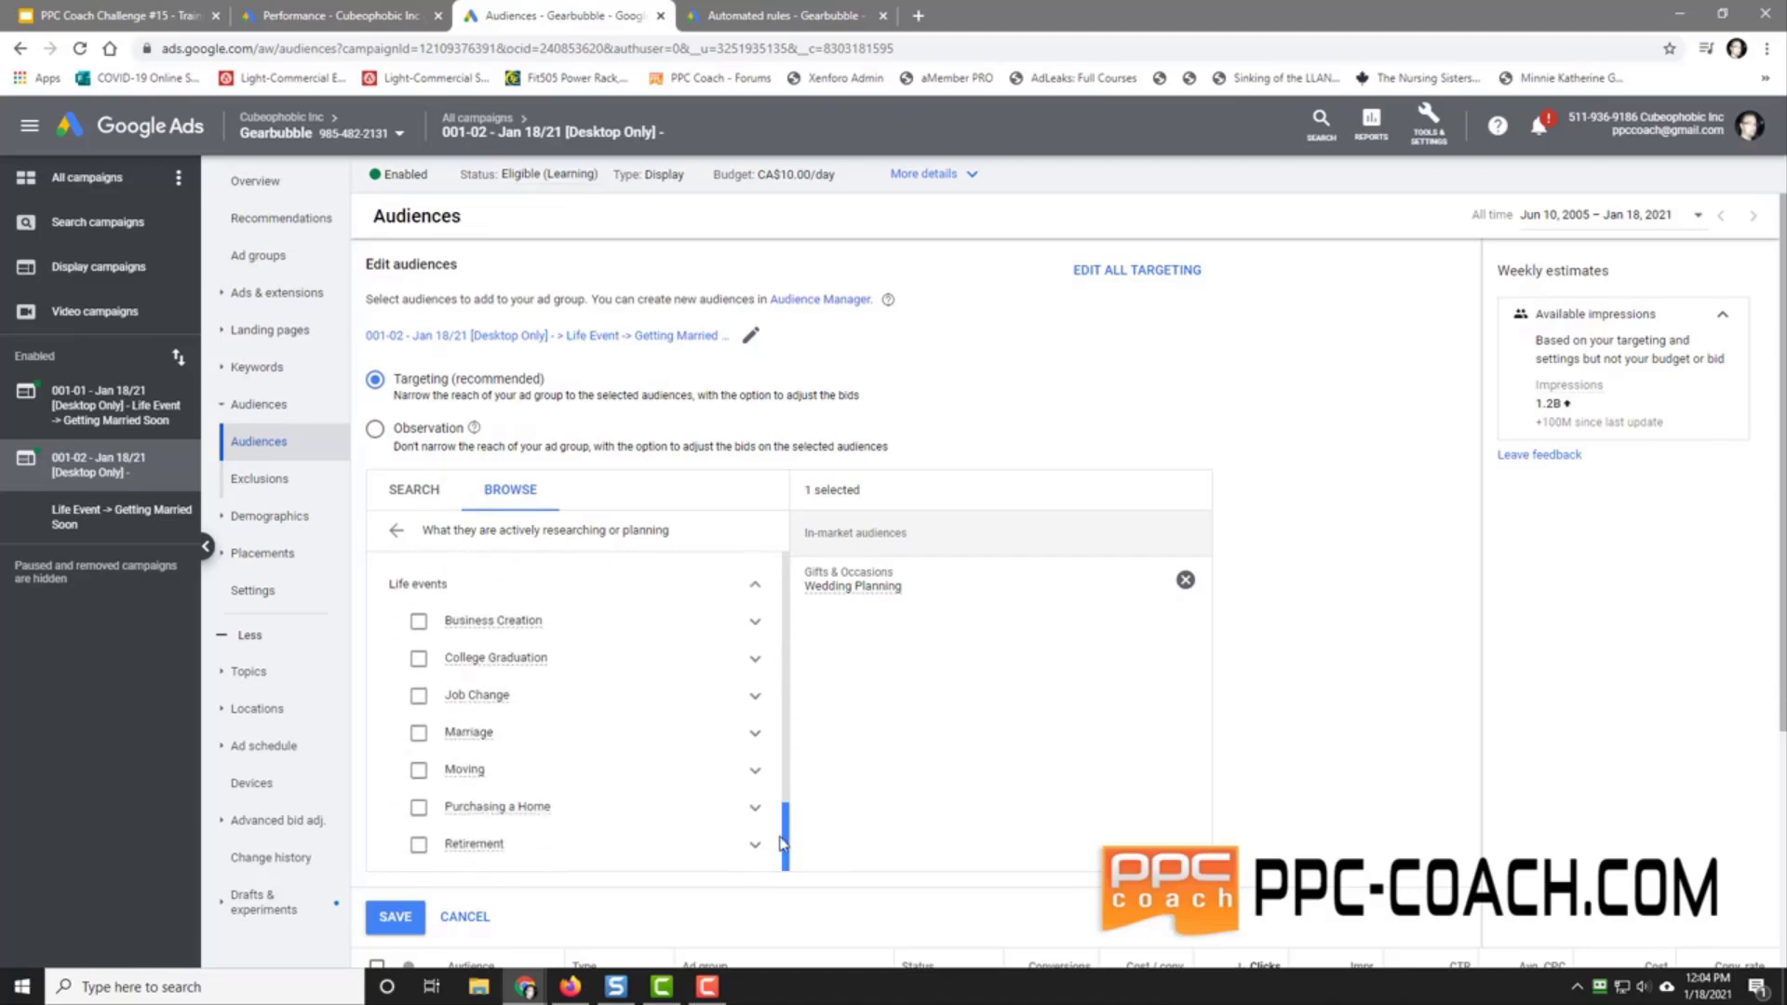
click(754, 734)
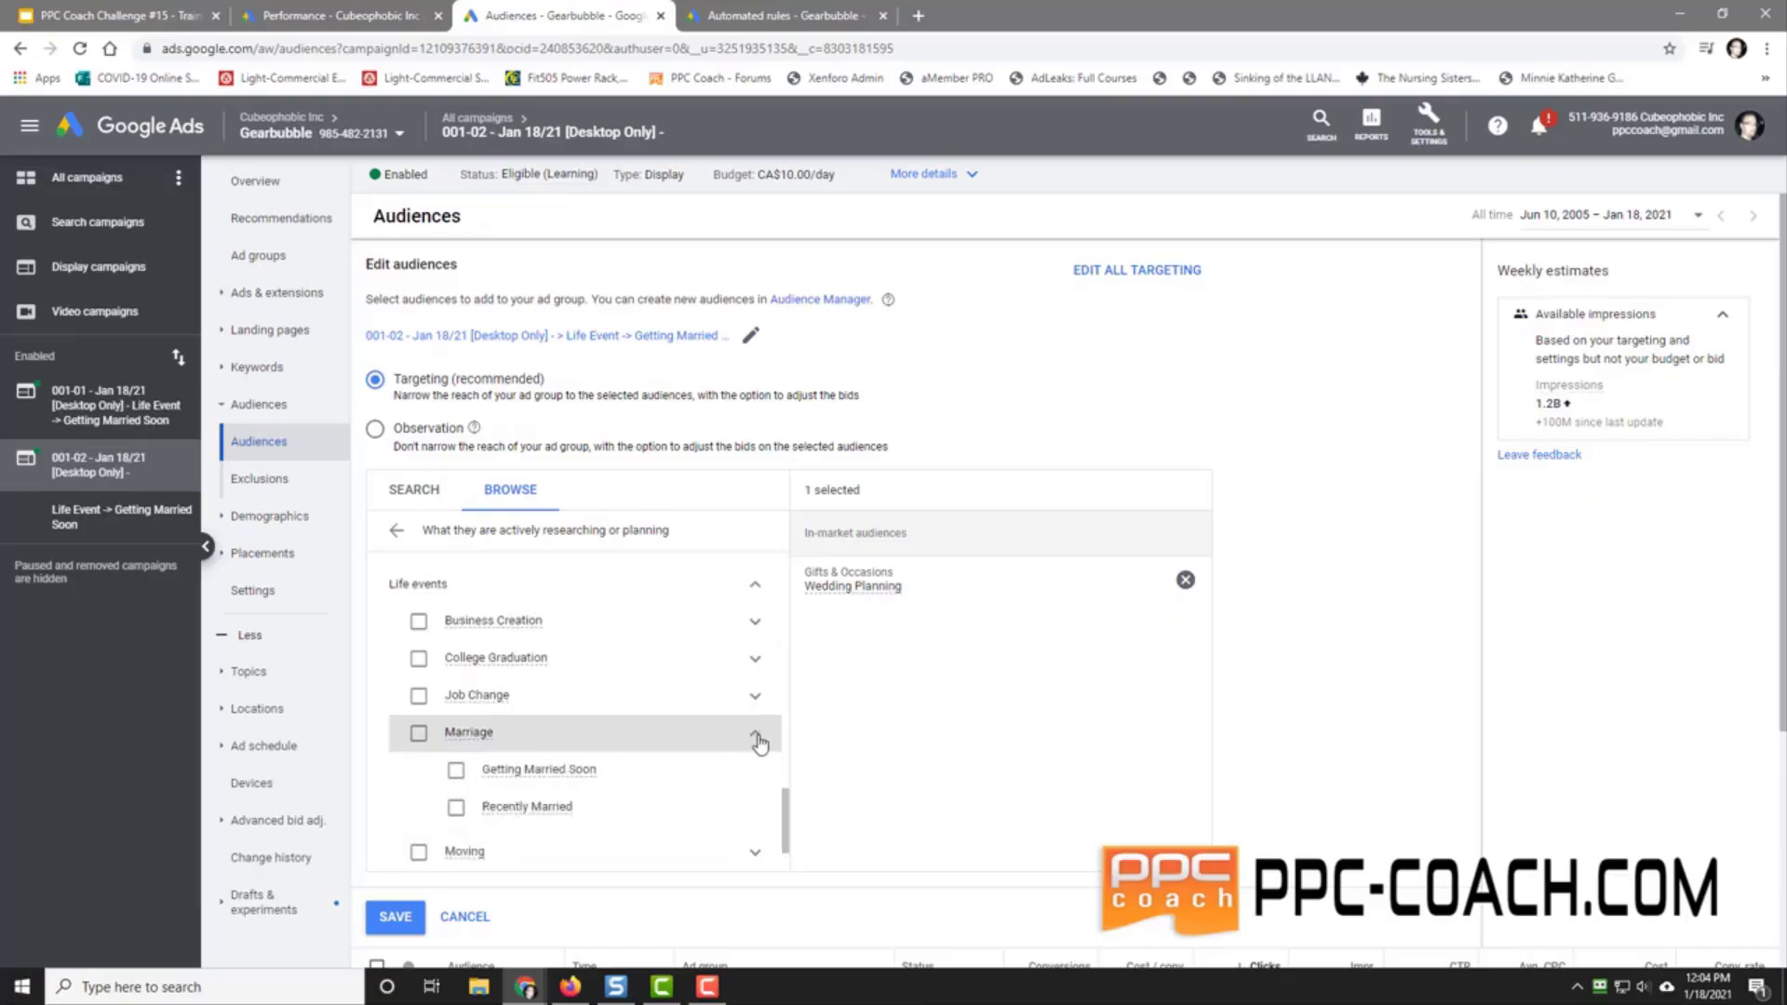
click(572, 773)
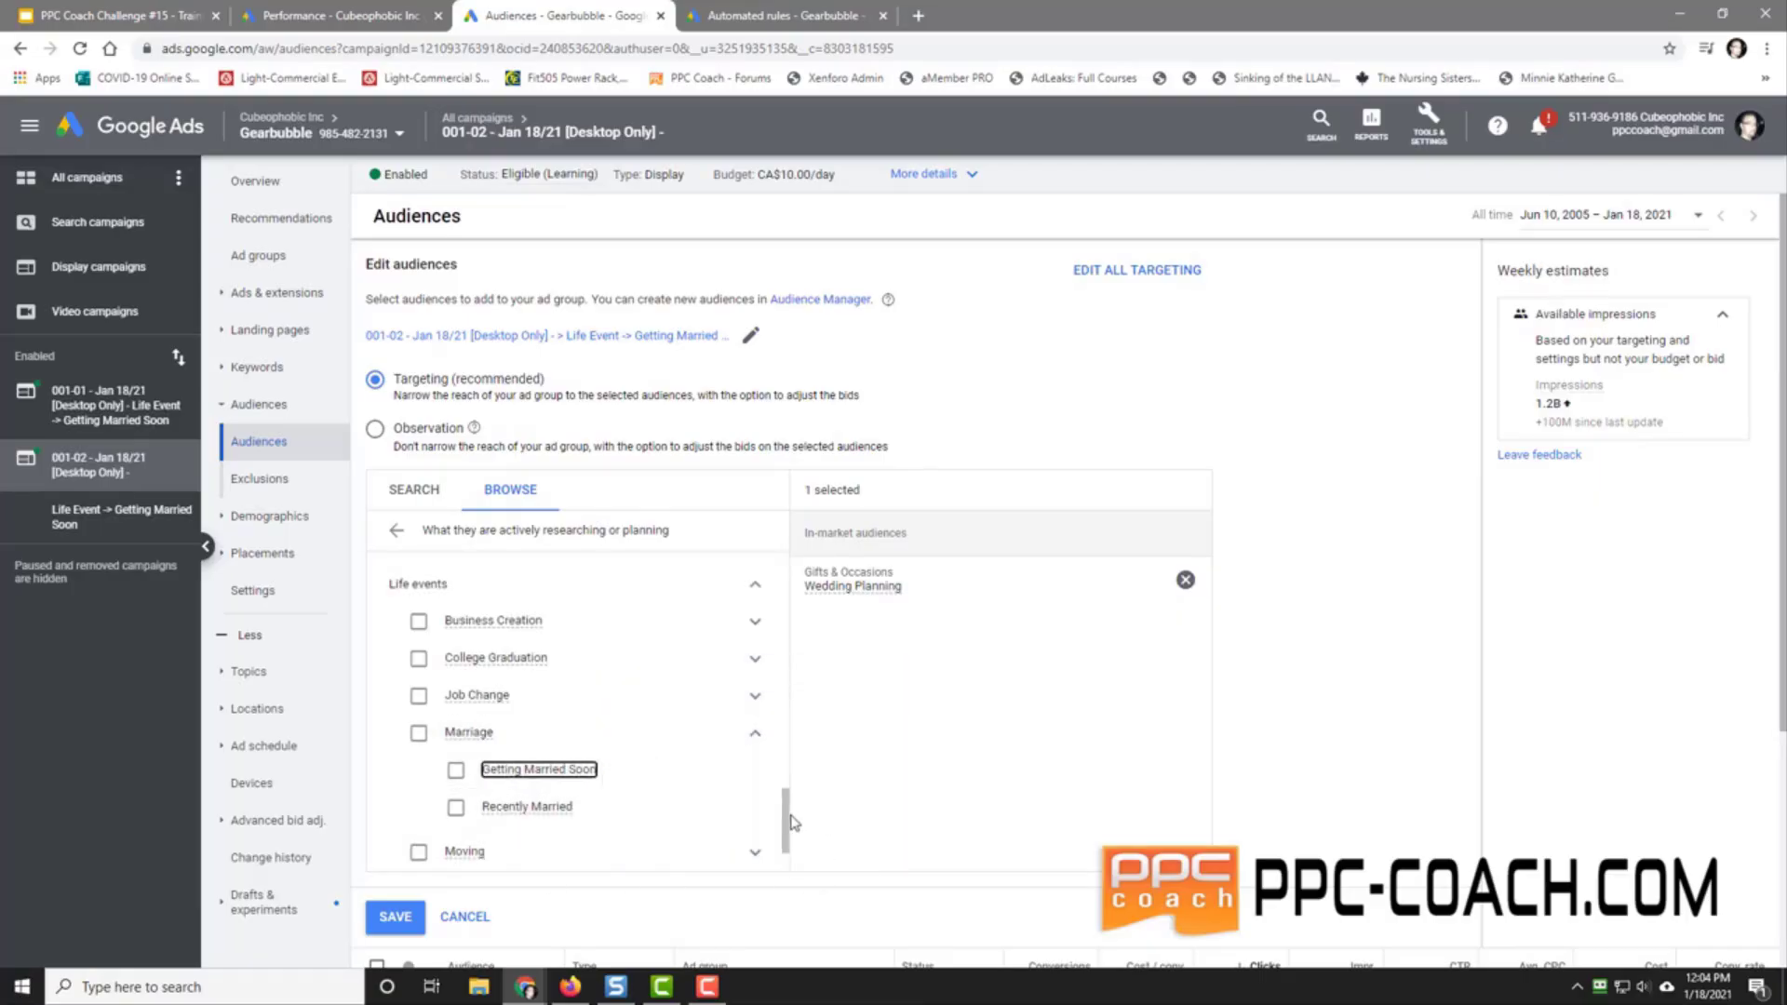
drag(793, 822, 791, 740)
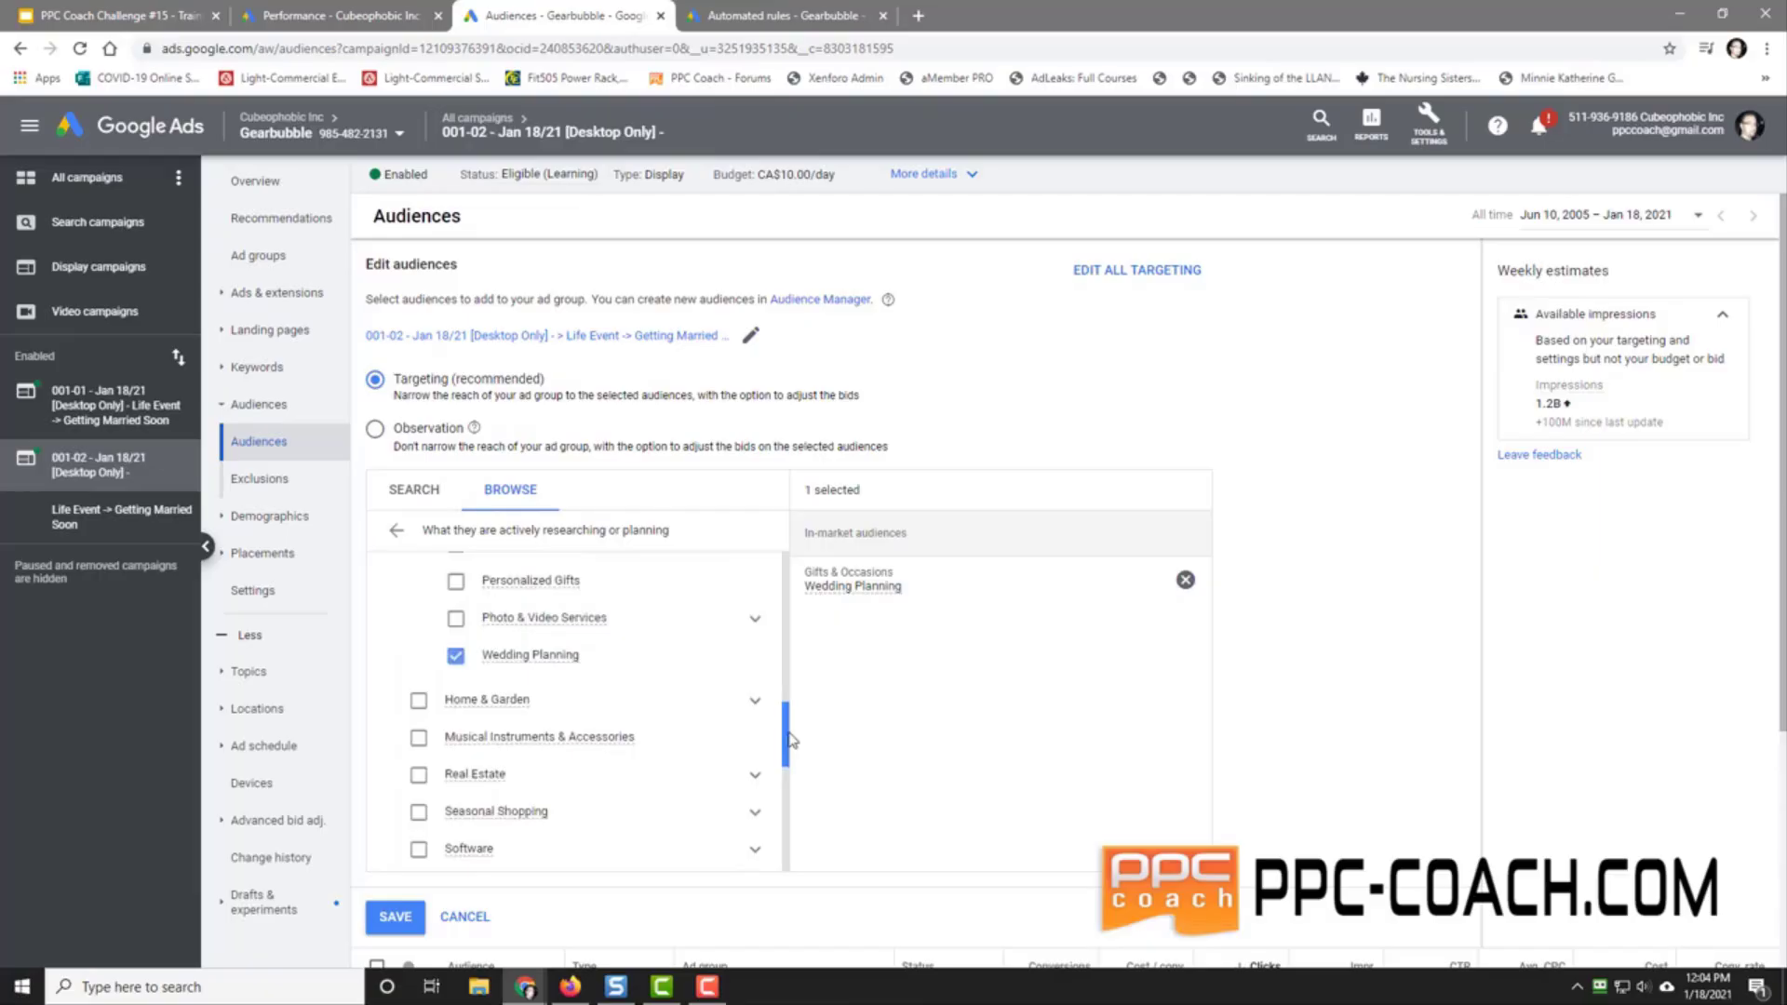
mouse_move(542, 663)
drag(789, 743, 795, 658)
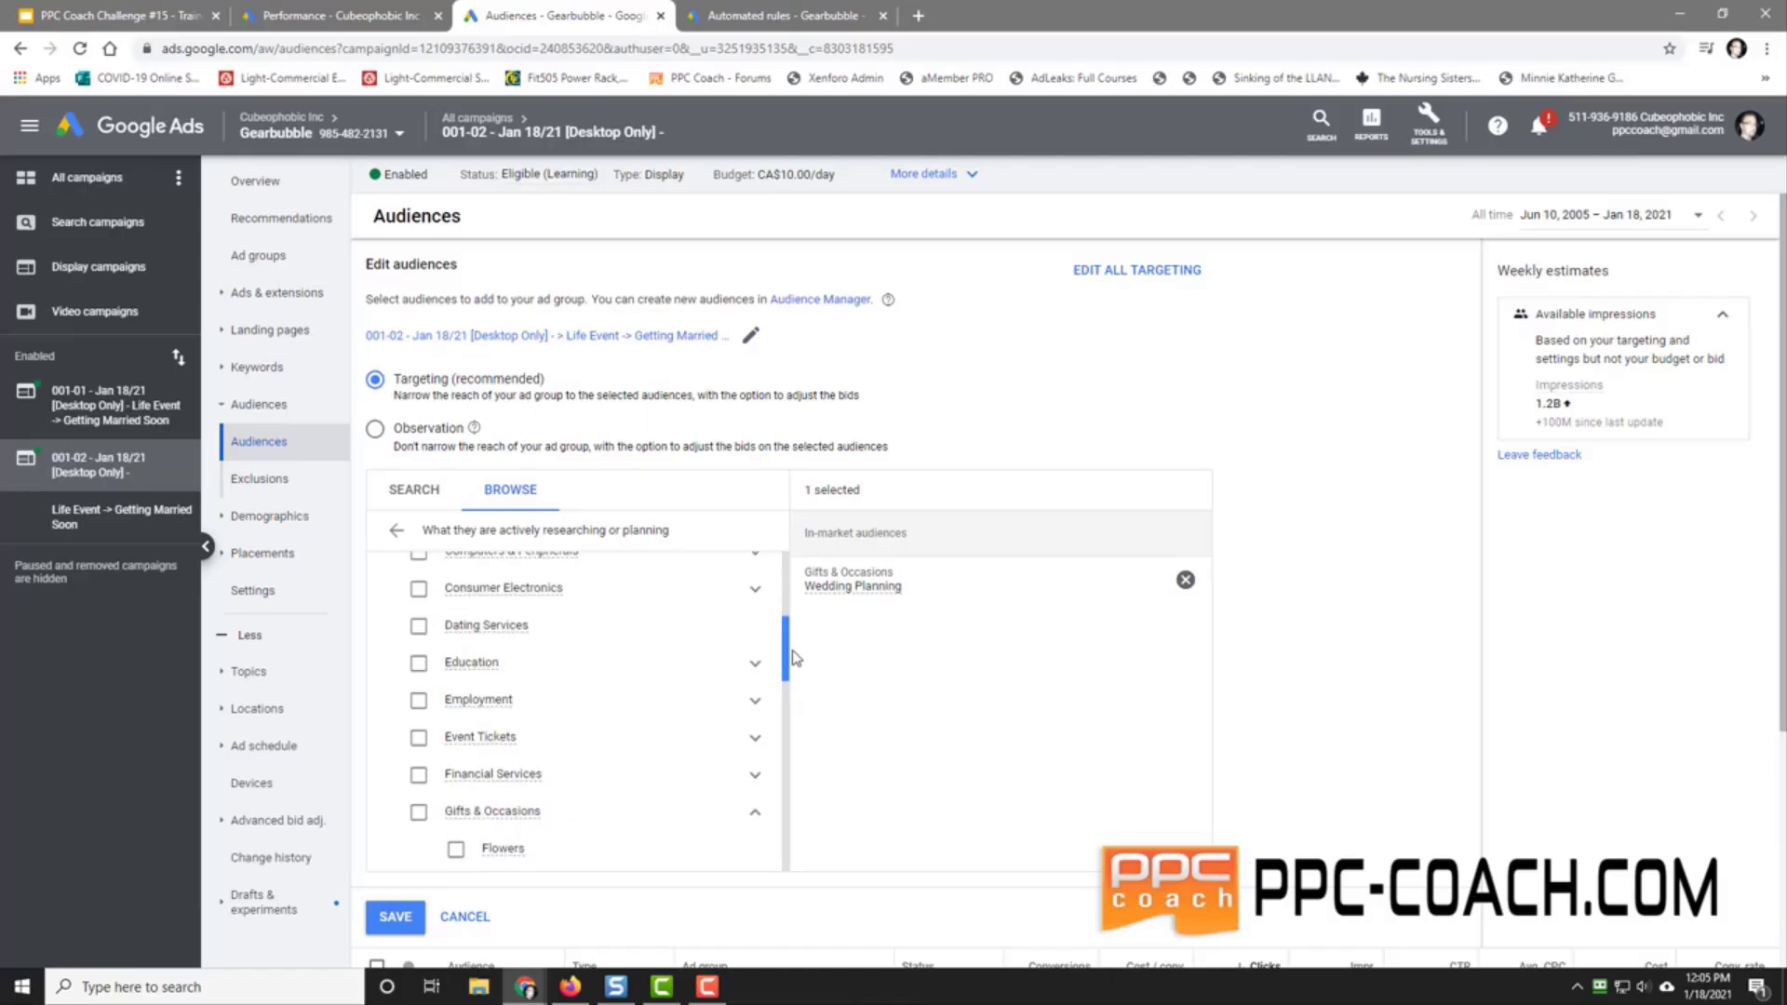
drag(796, 658, 798, 584)
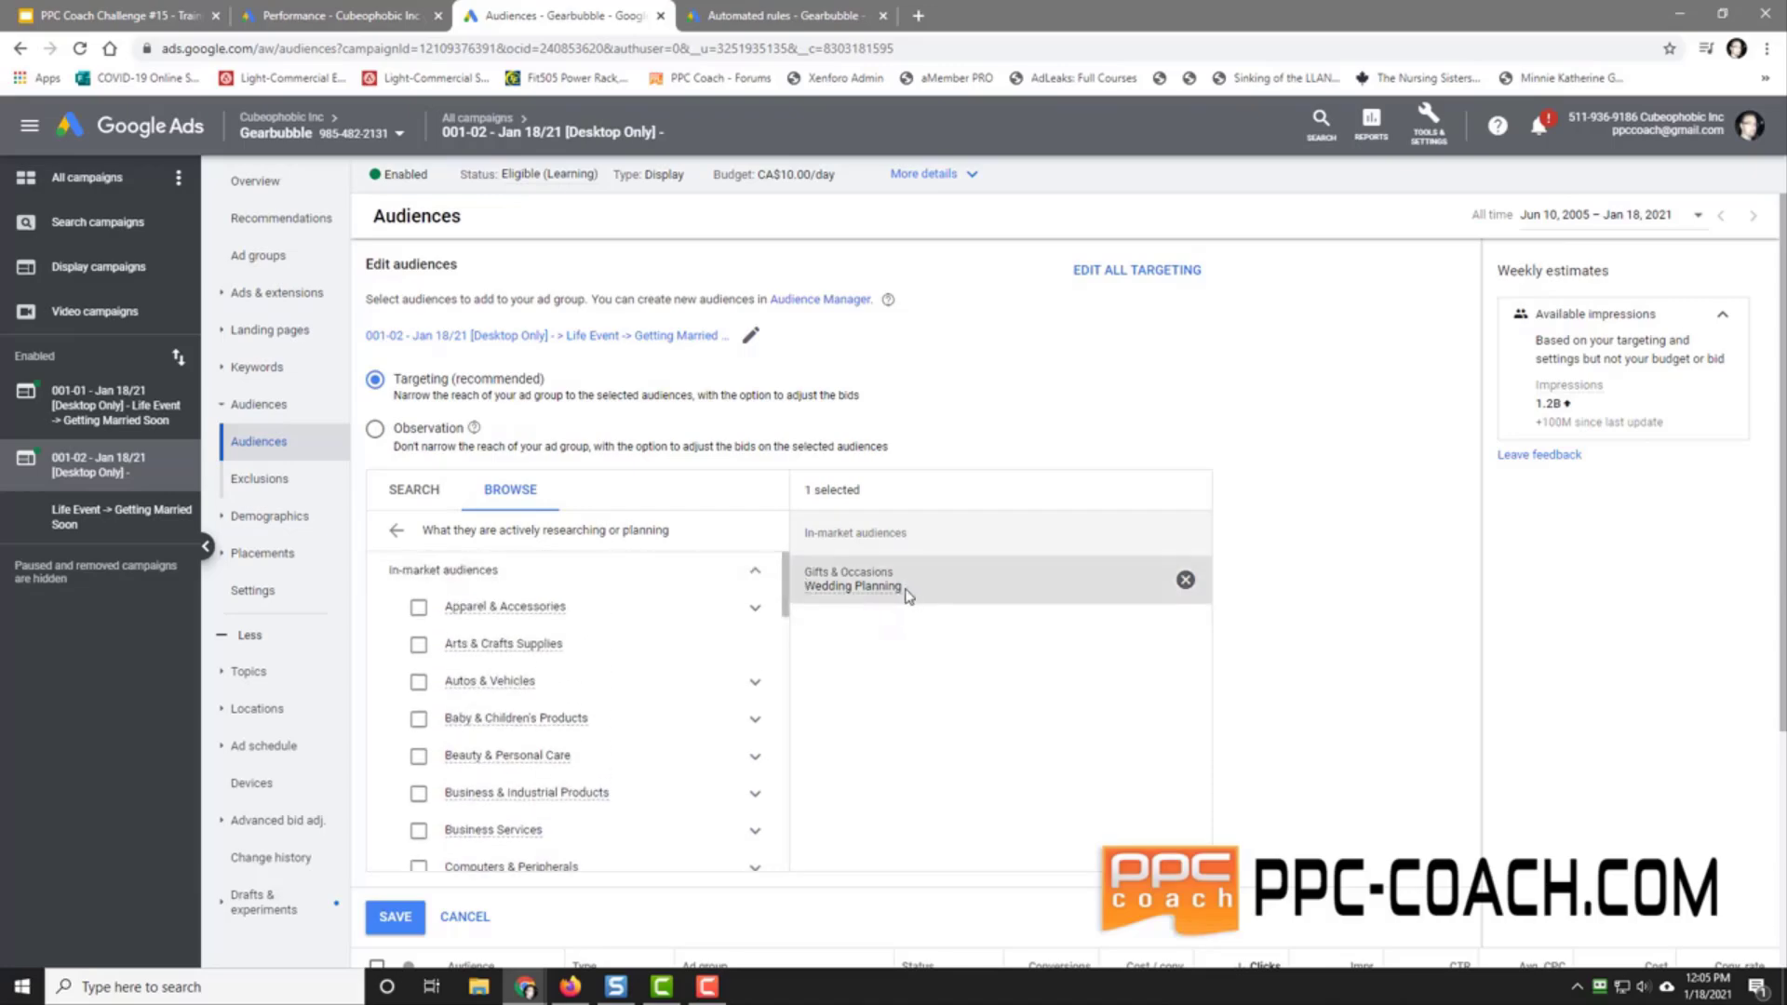
drag(898, 594, 821, 575)
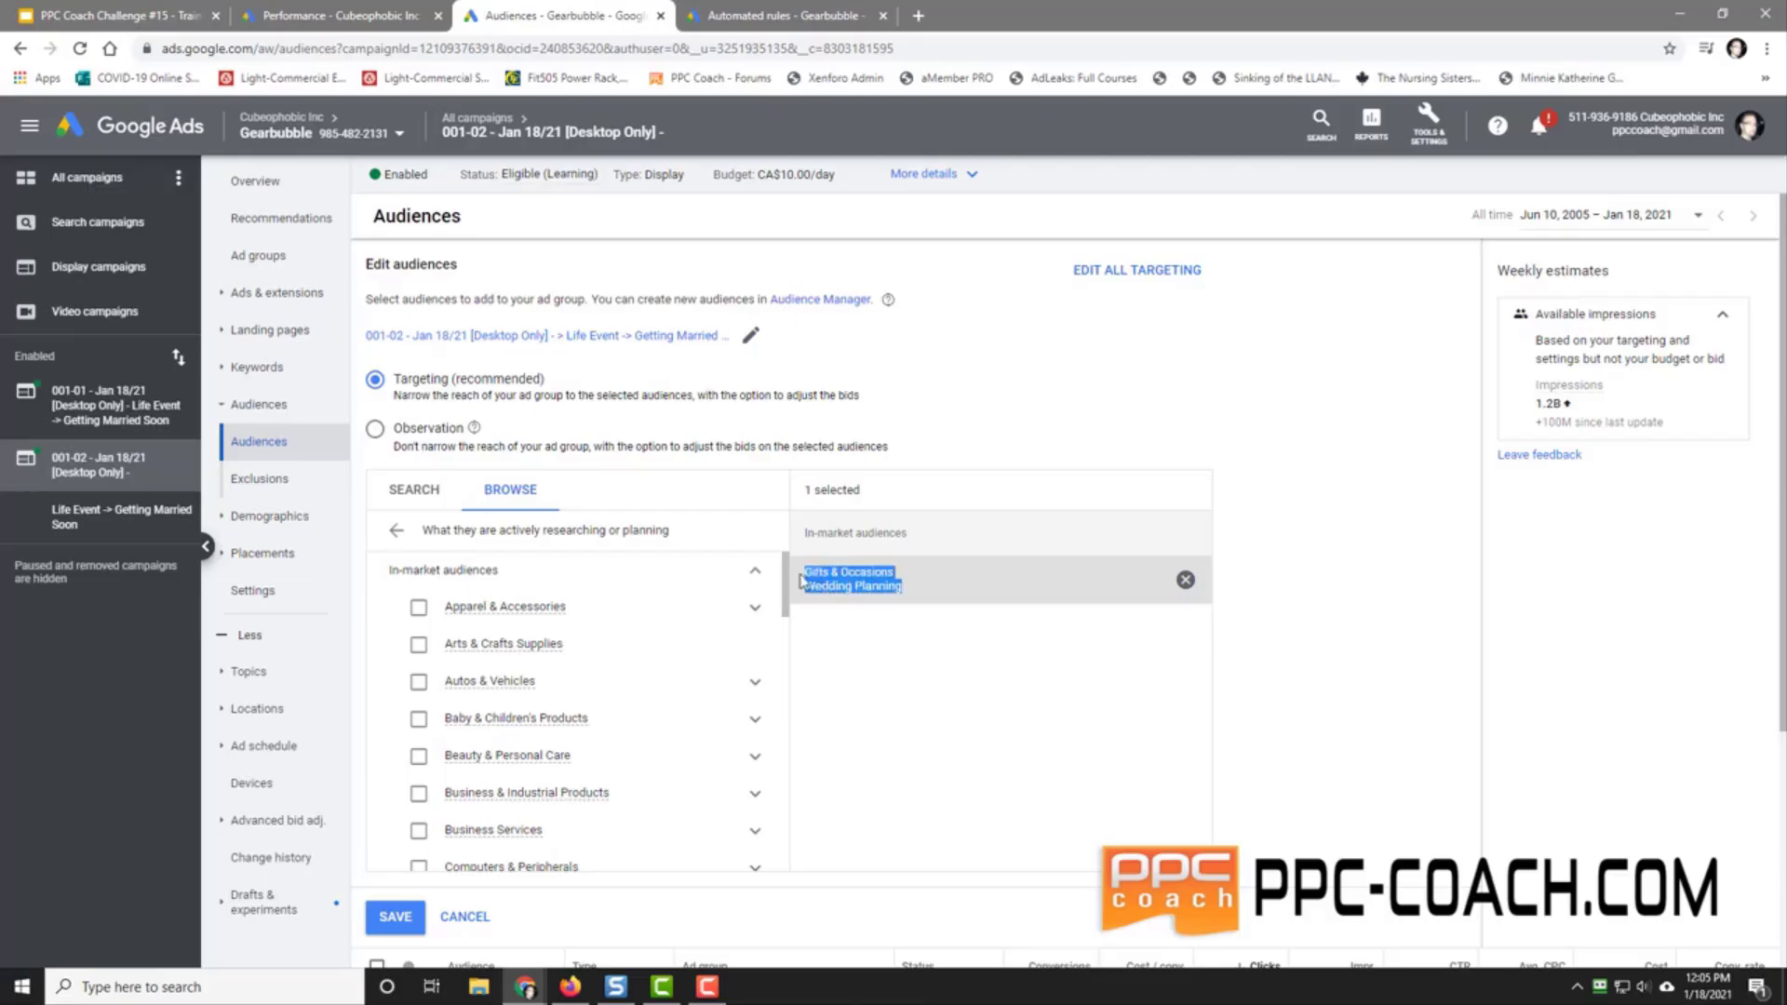
right_click(809, 574)
click(837, 586)
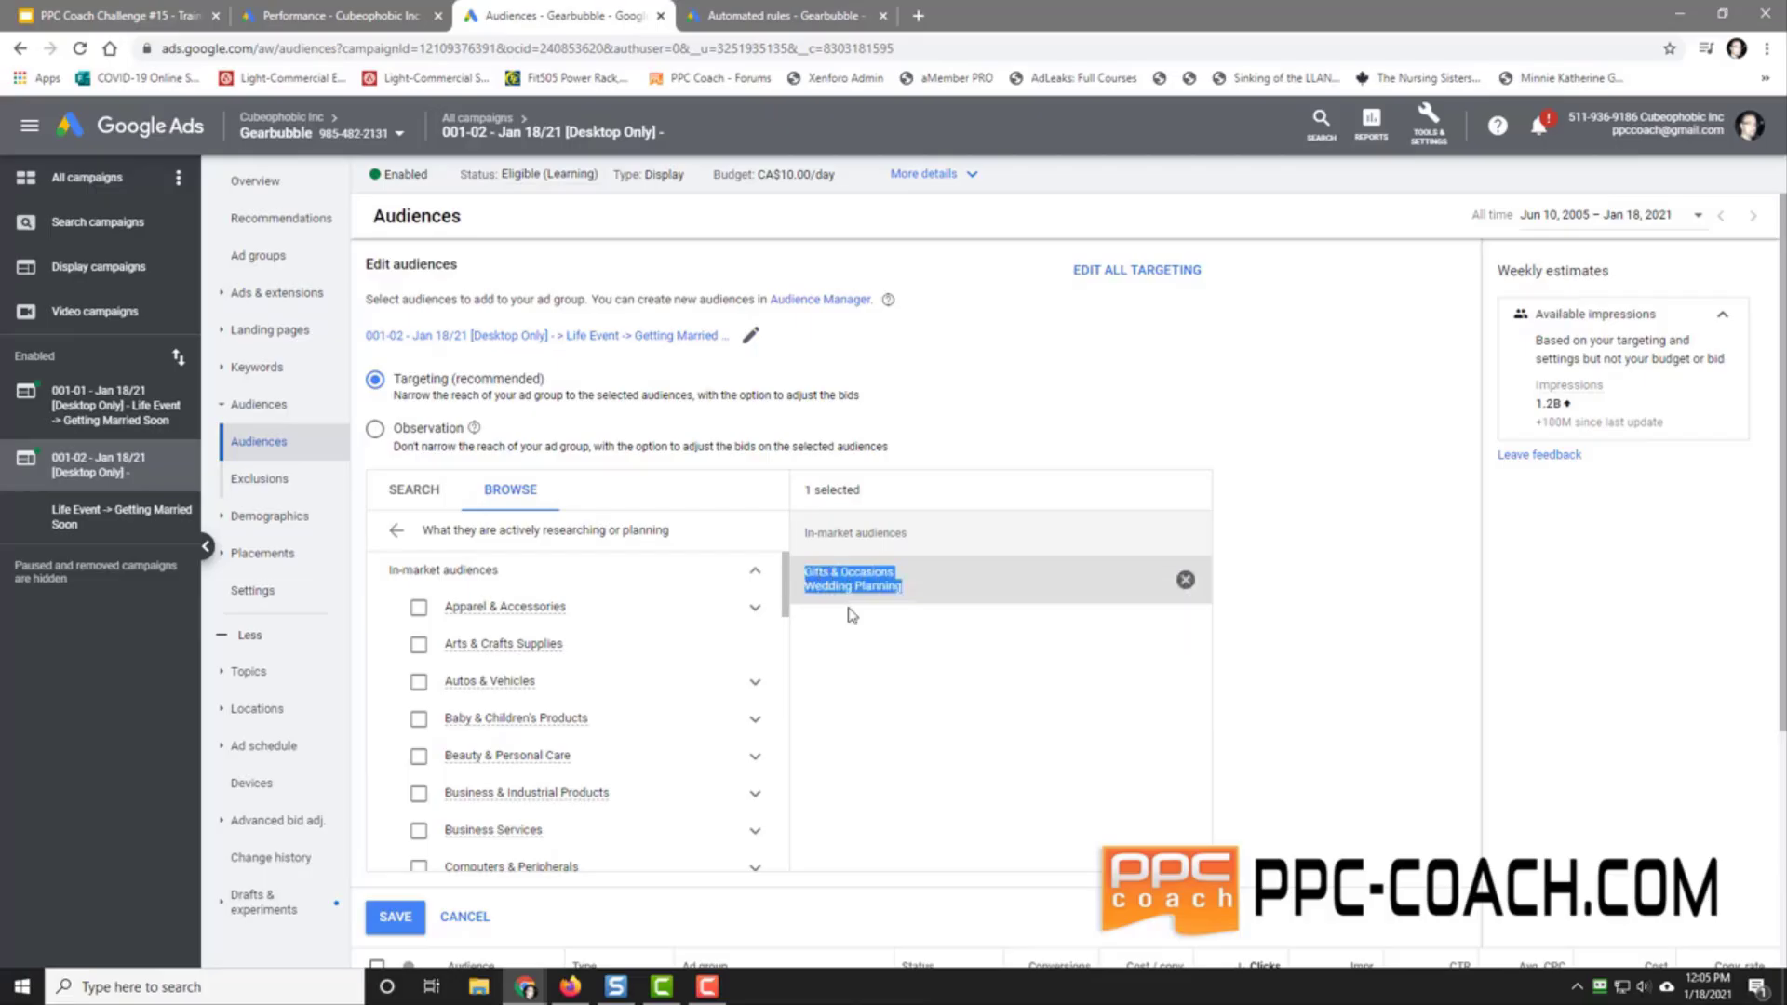
click(395, 916)
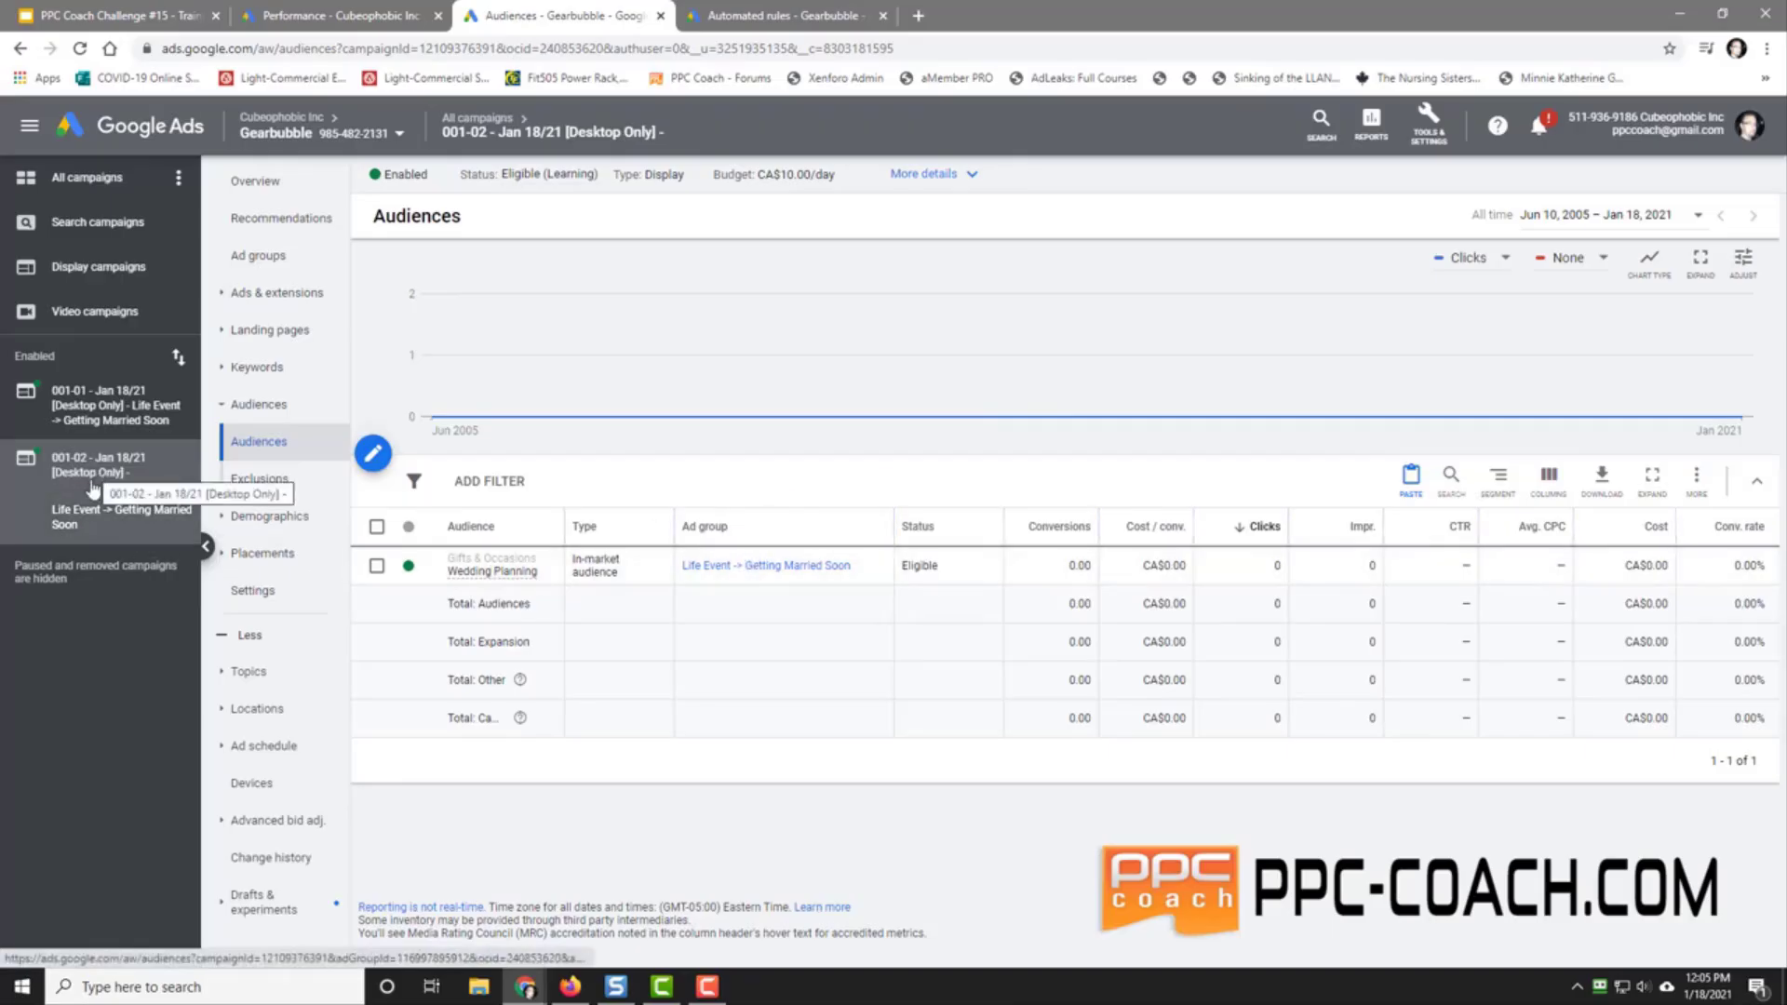
Step: Rename the ad group to the copied Wedding Planning audience name prefixed with '->'
click(279, 261)
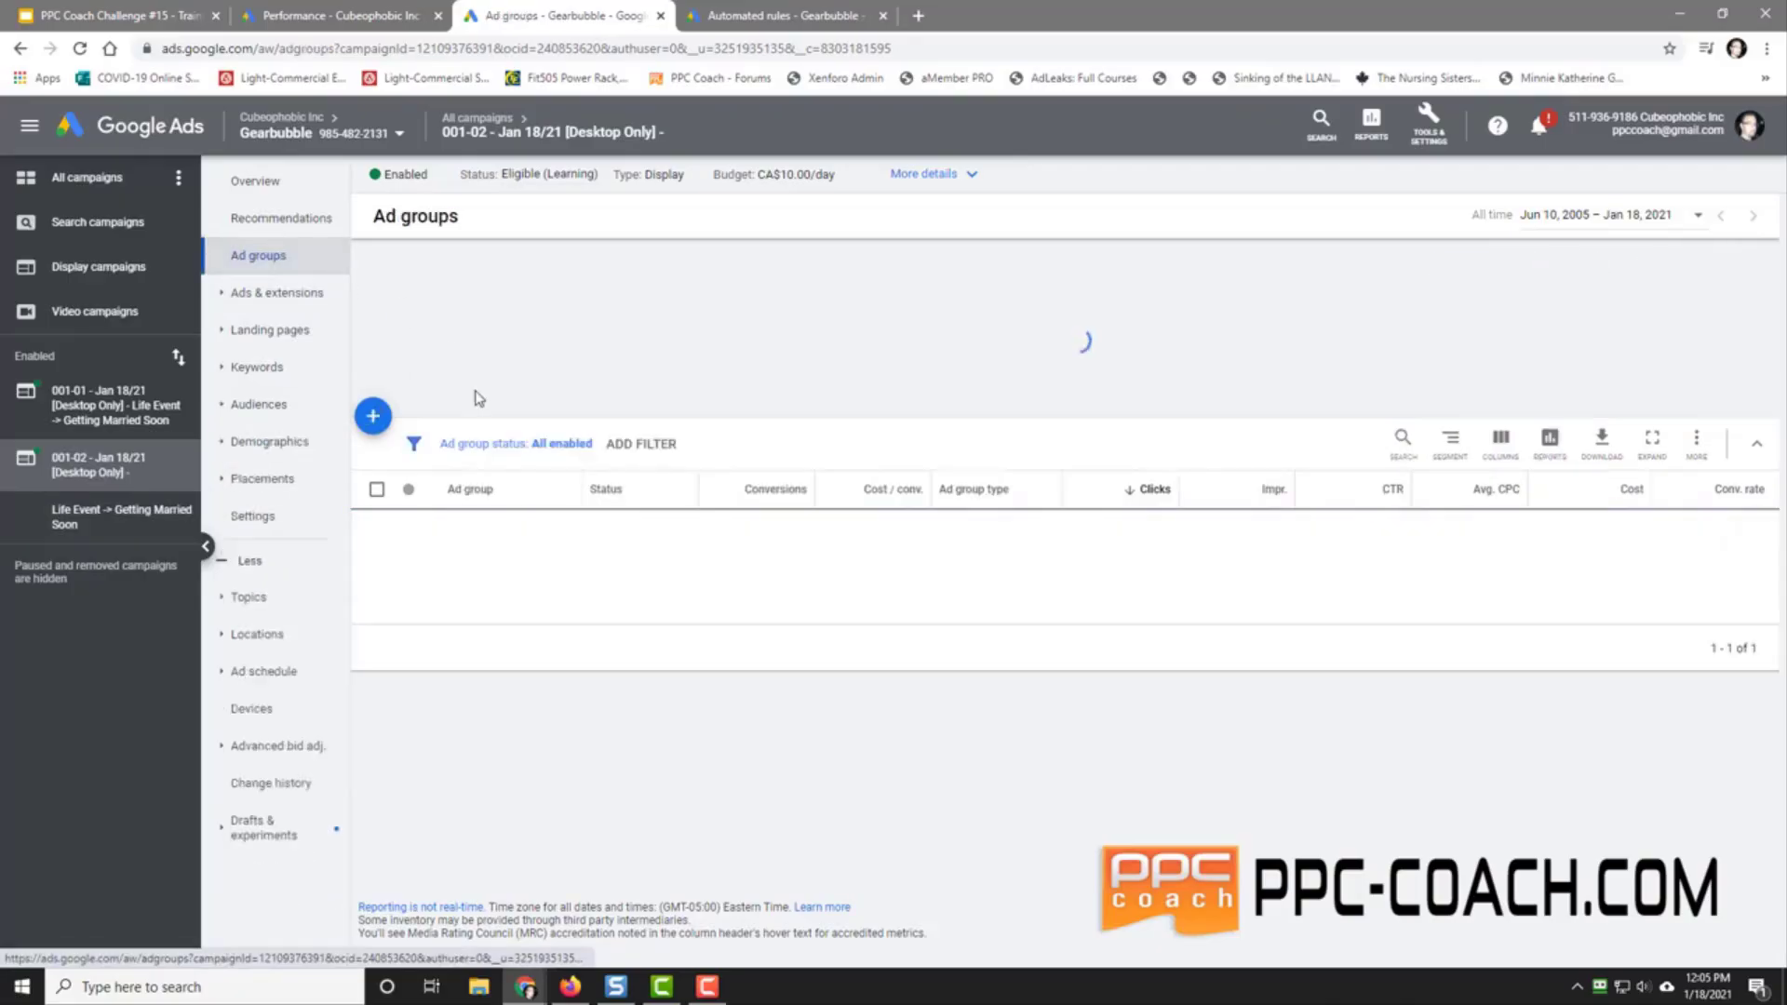
click(571, 569)
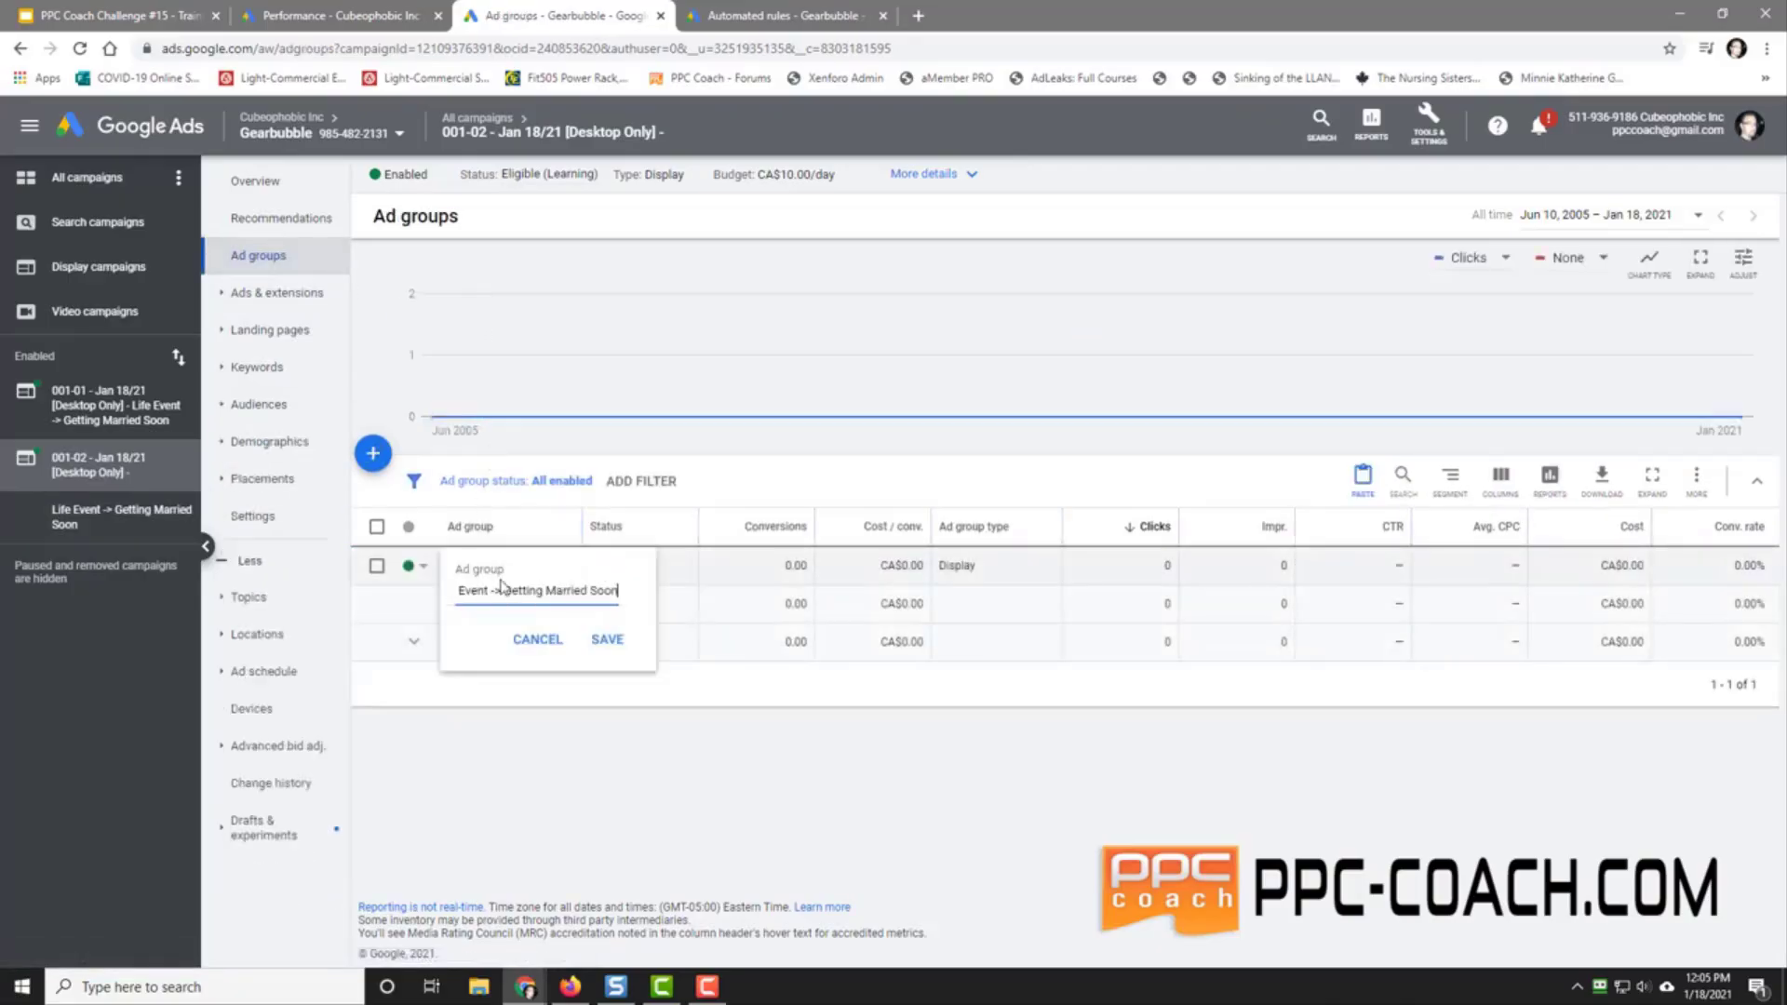
triple_click(561, 596)
right_click(556, 596)
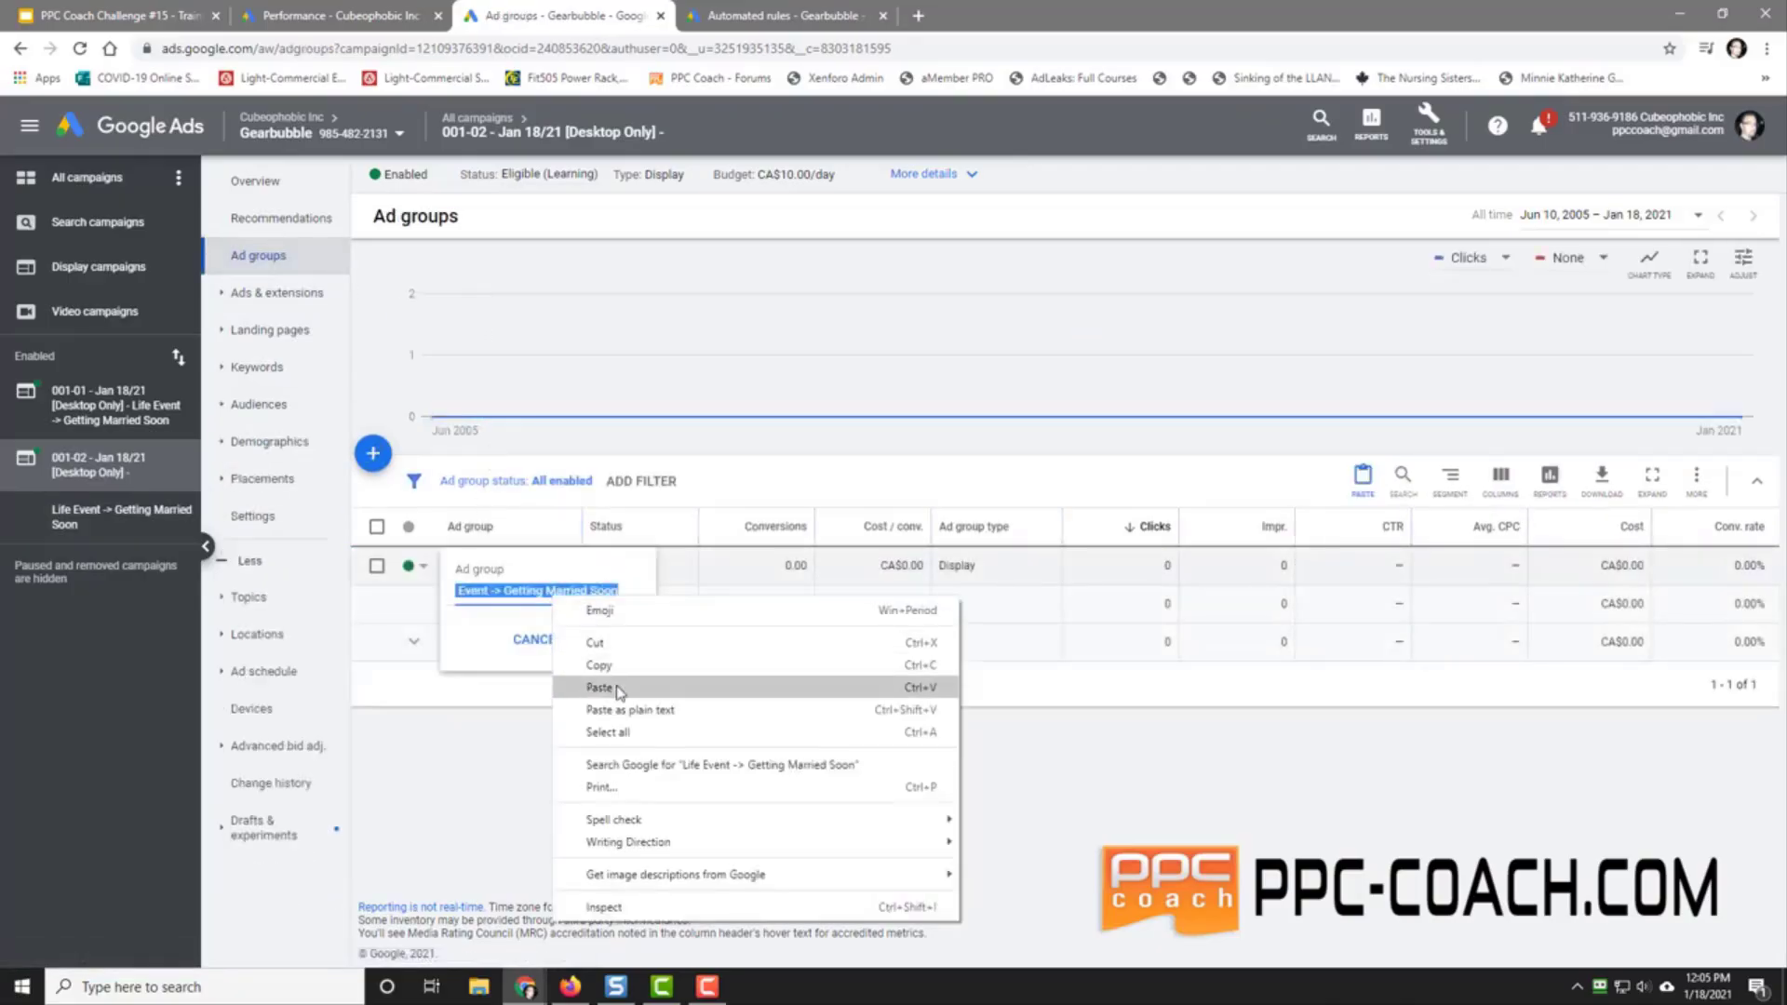
click(558, 687)
key(Home)
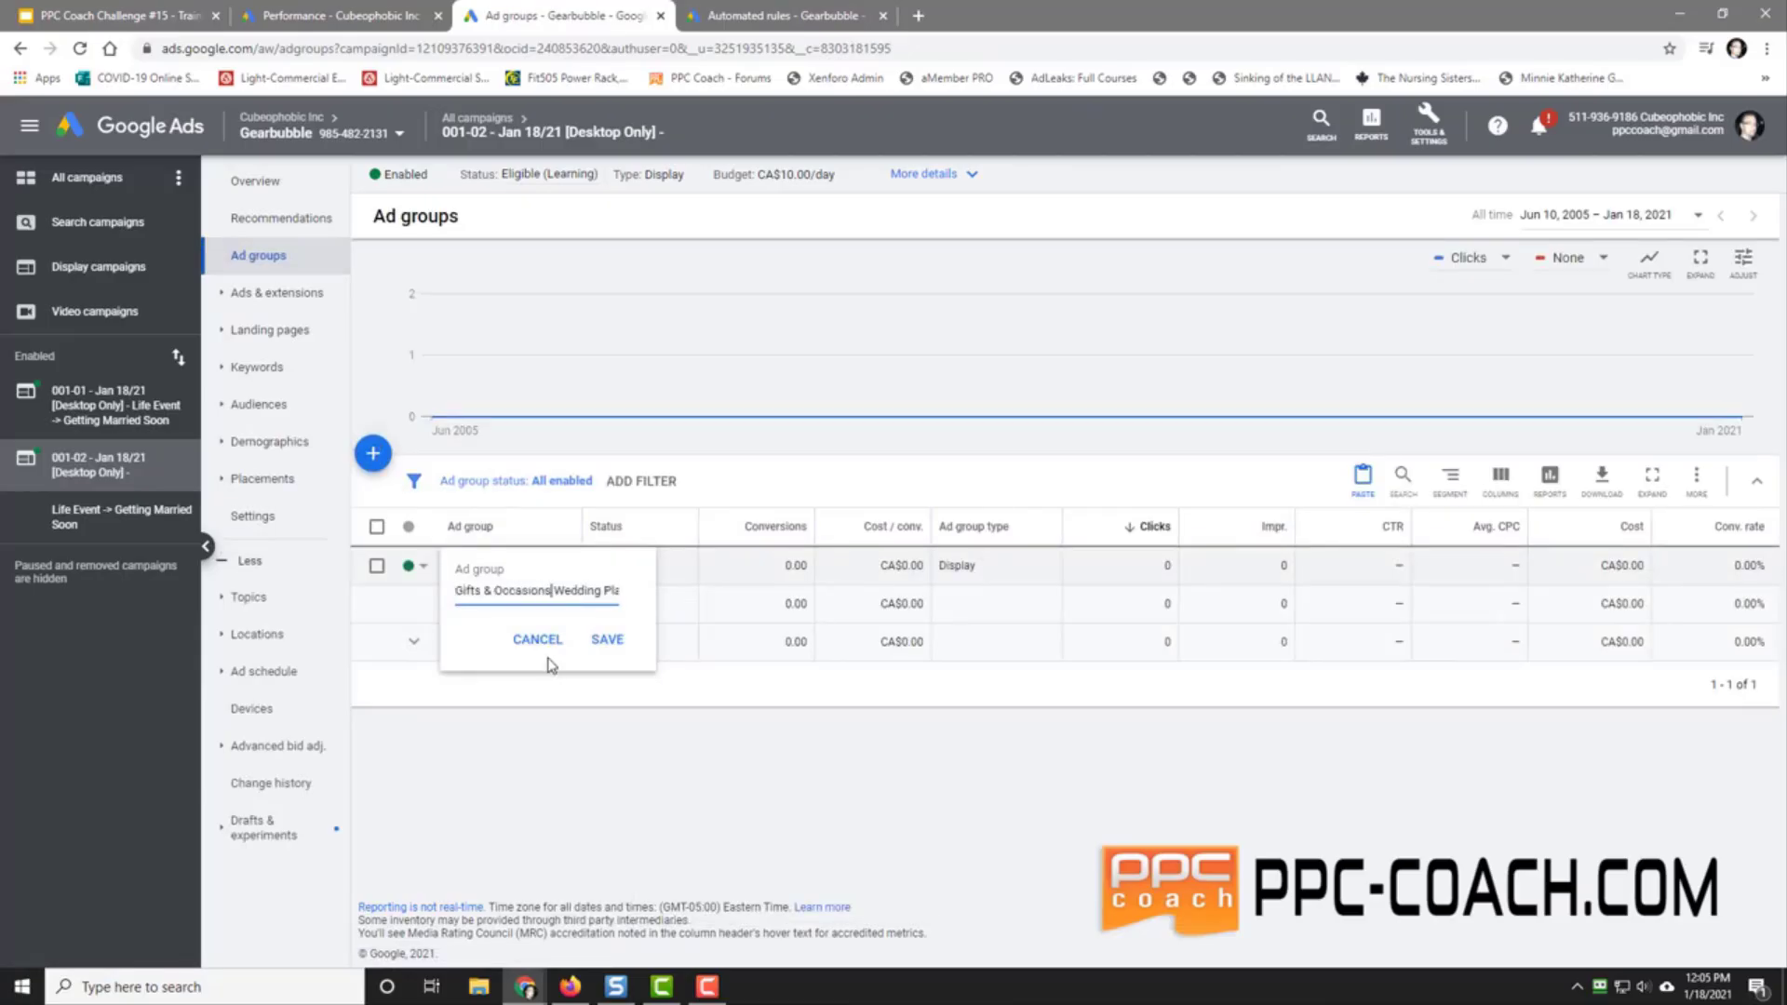
text(->)
click(605, 642)
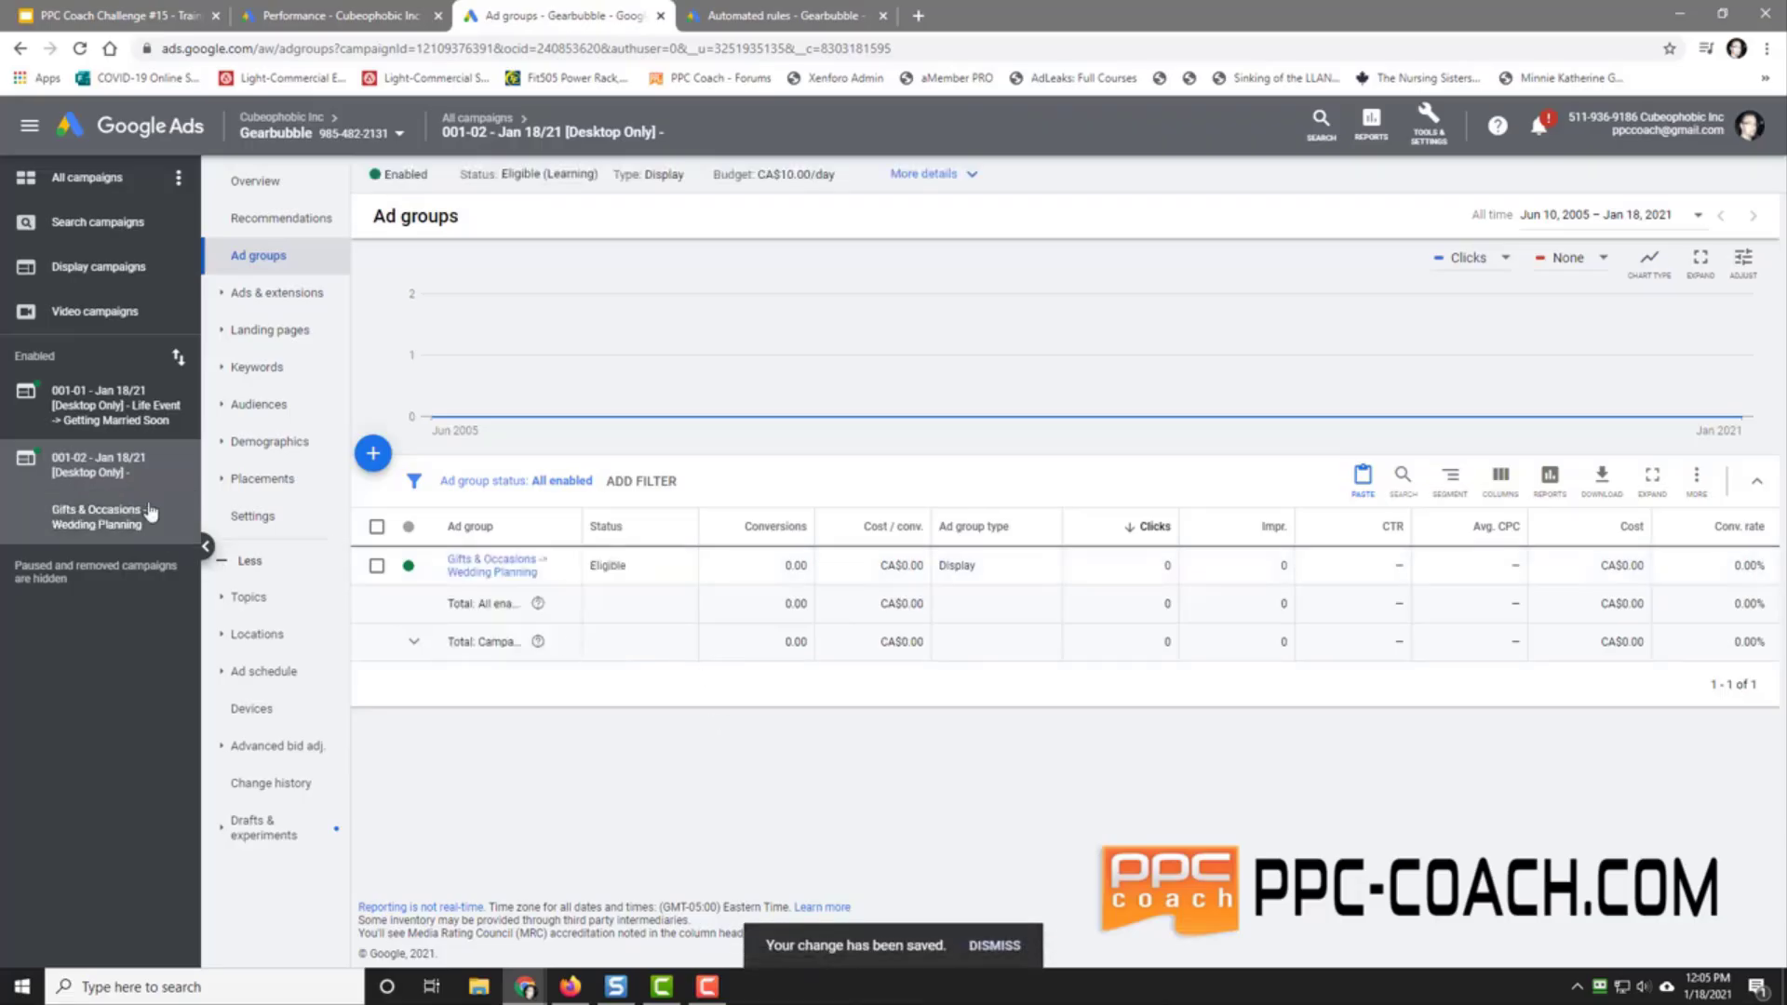
Step: Paste the audience name into the second campaign's name, making it '001-02 - Jan 18/21 [Desktop Only] - Gifts & Occasions Wedding Planning'
click(110, 178)
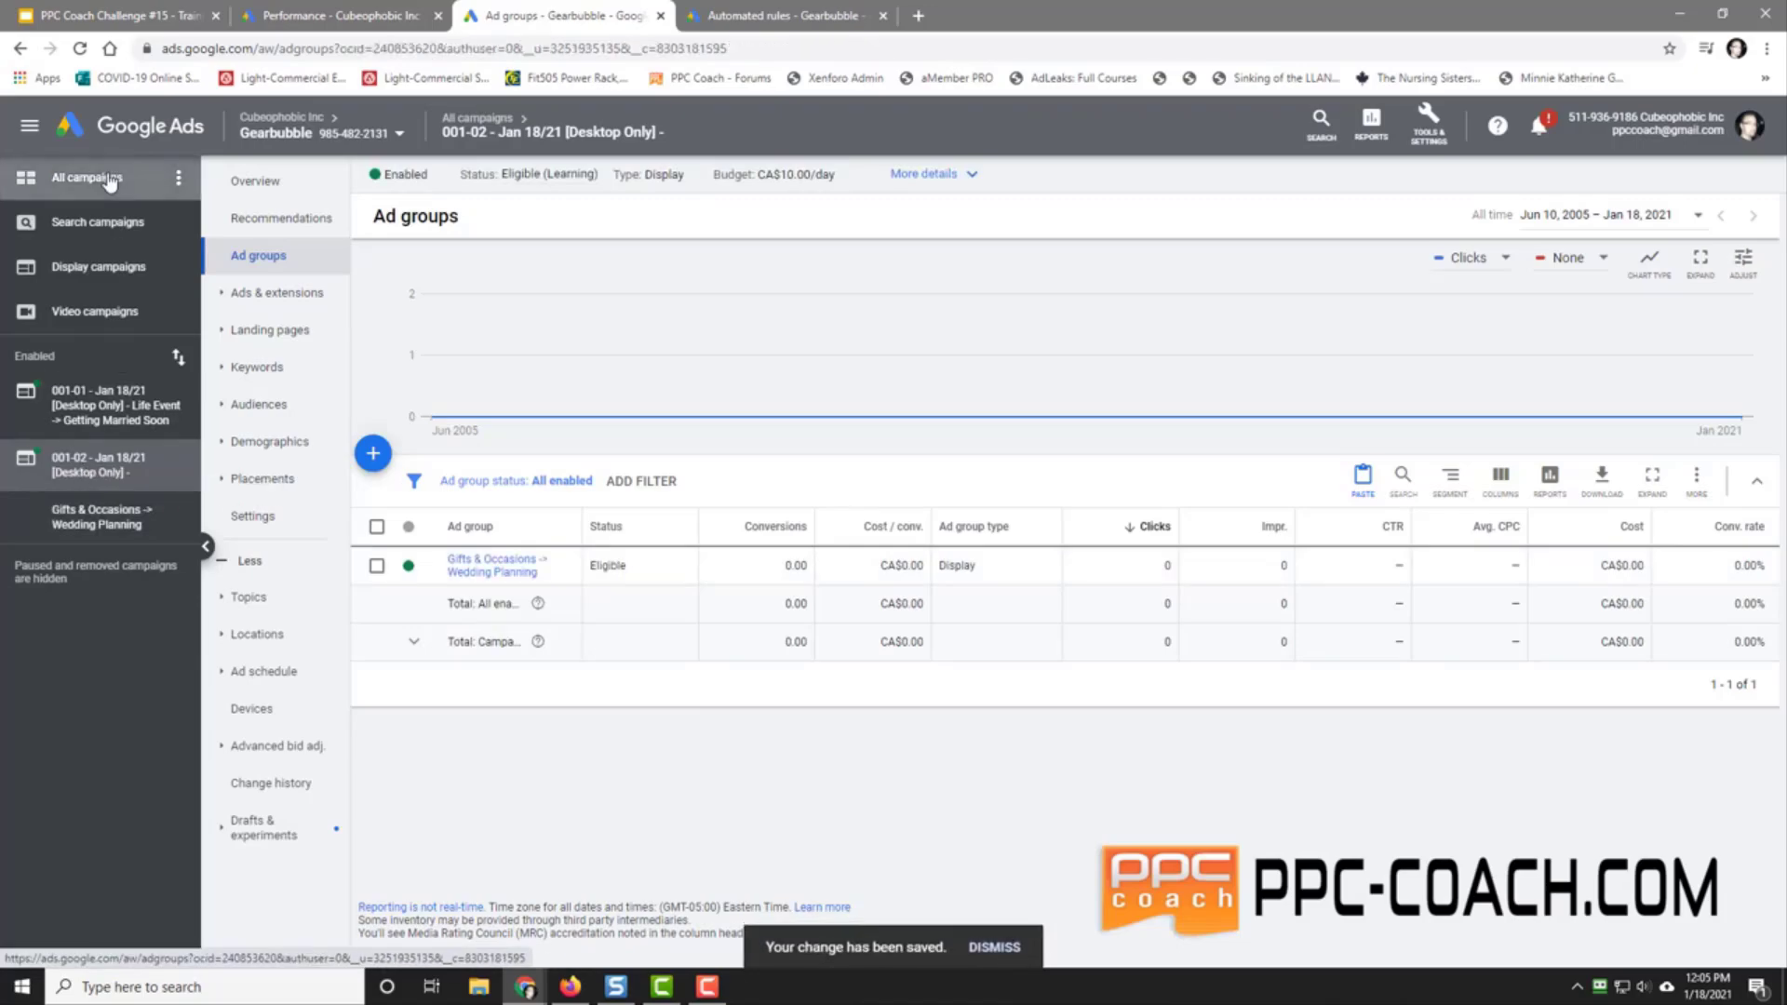
click(323, 266)
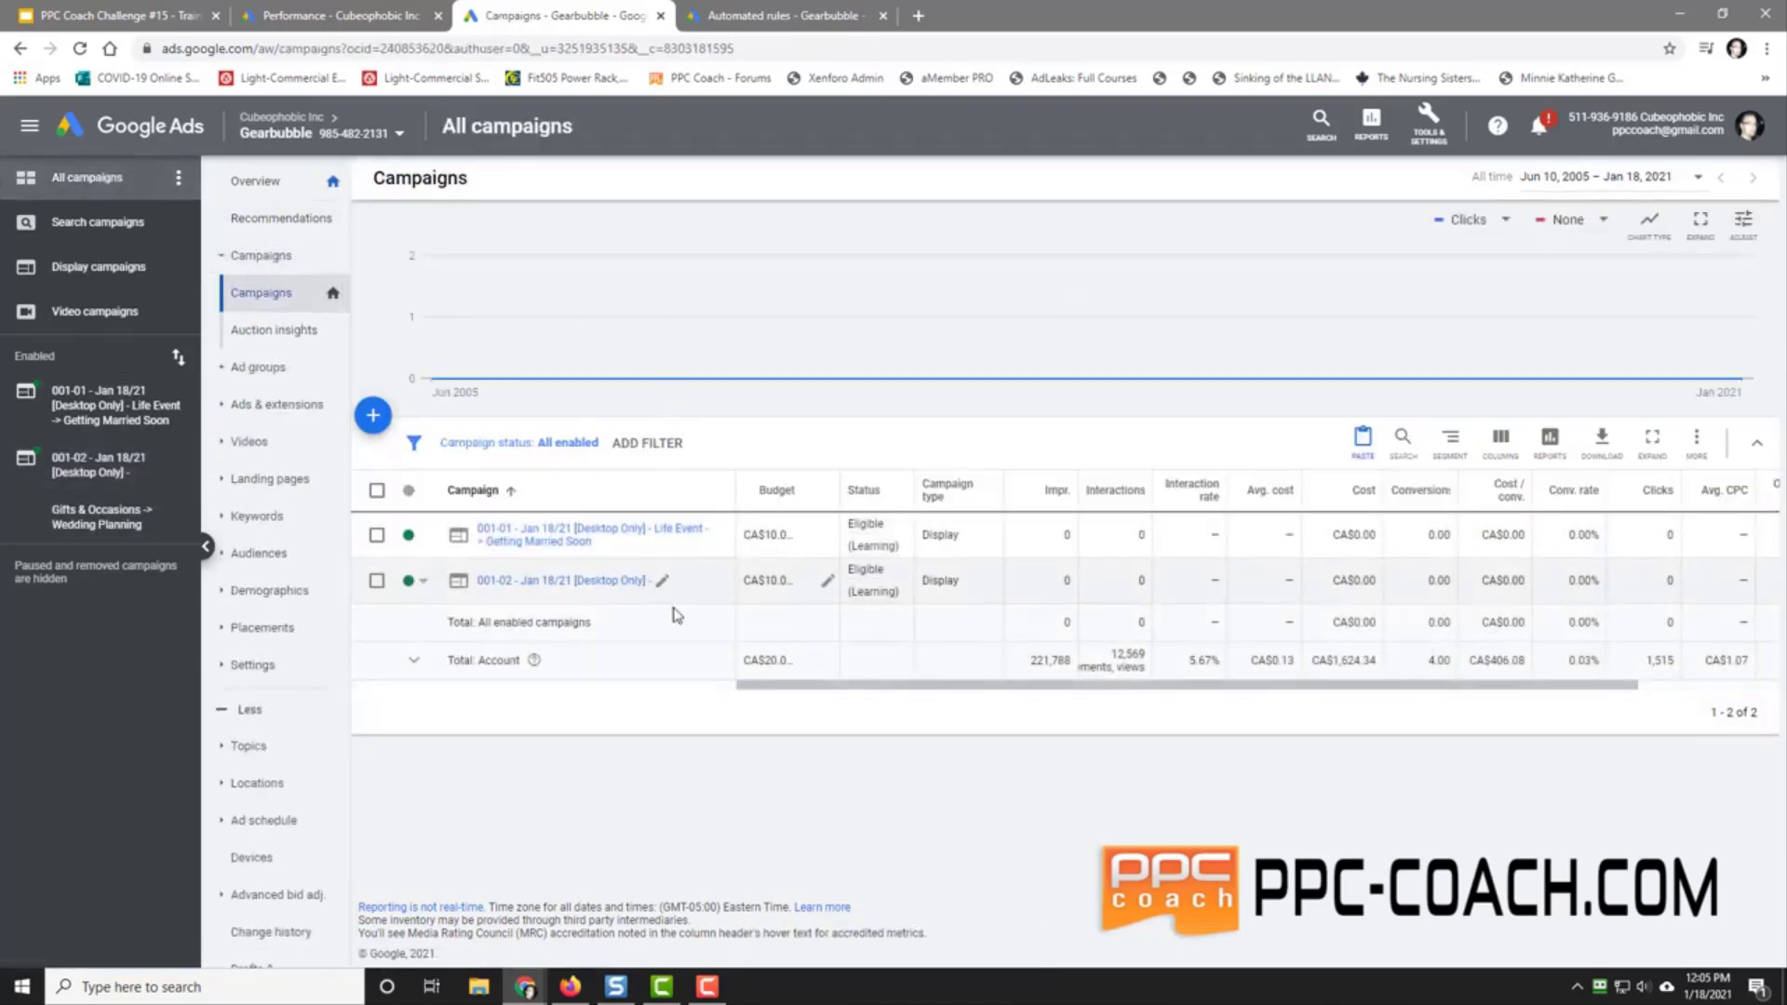
click(662, 582)
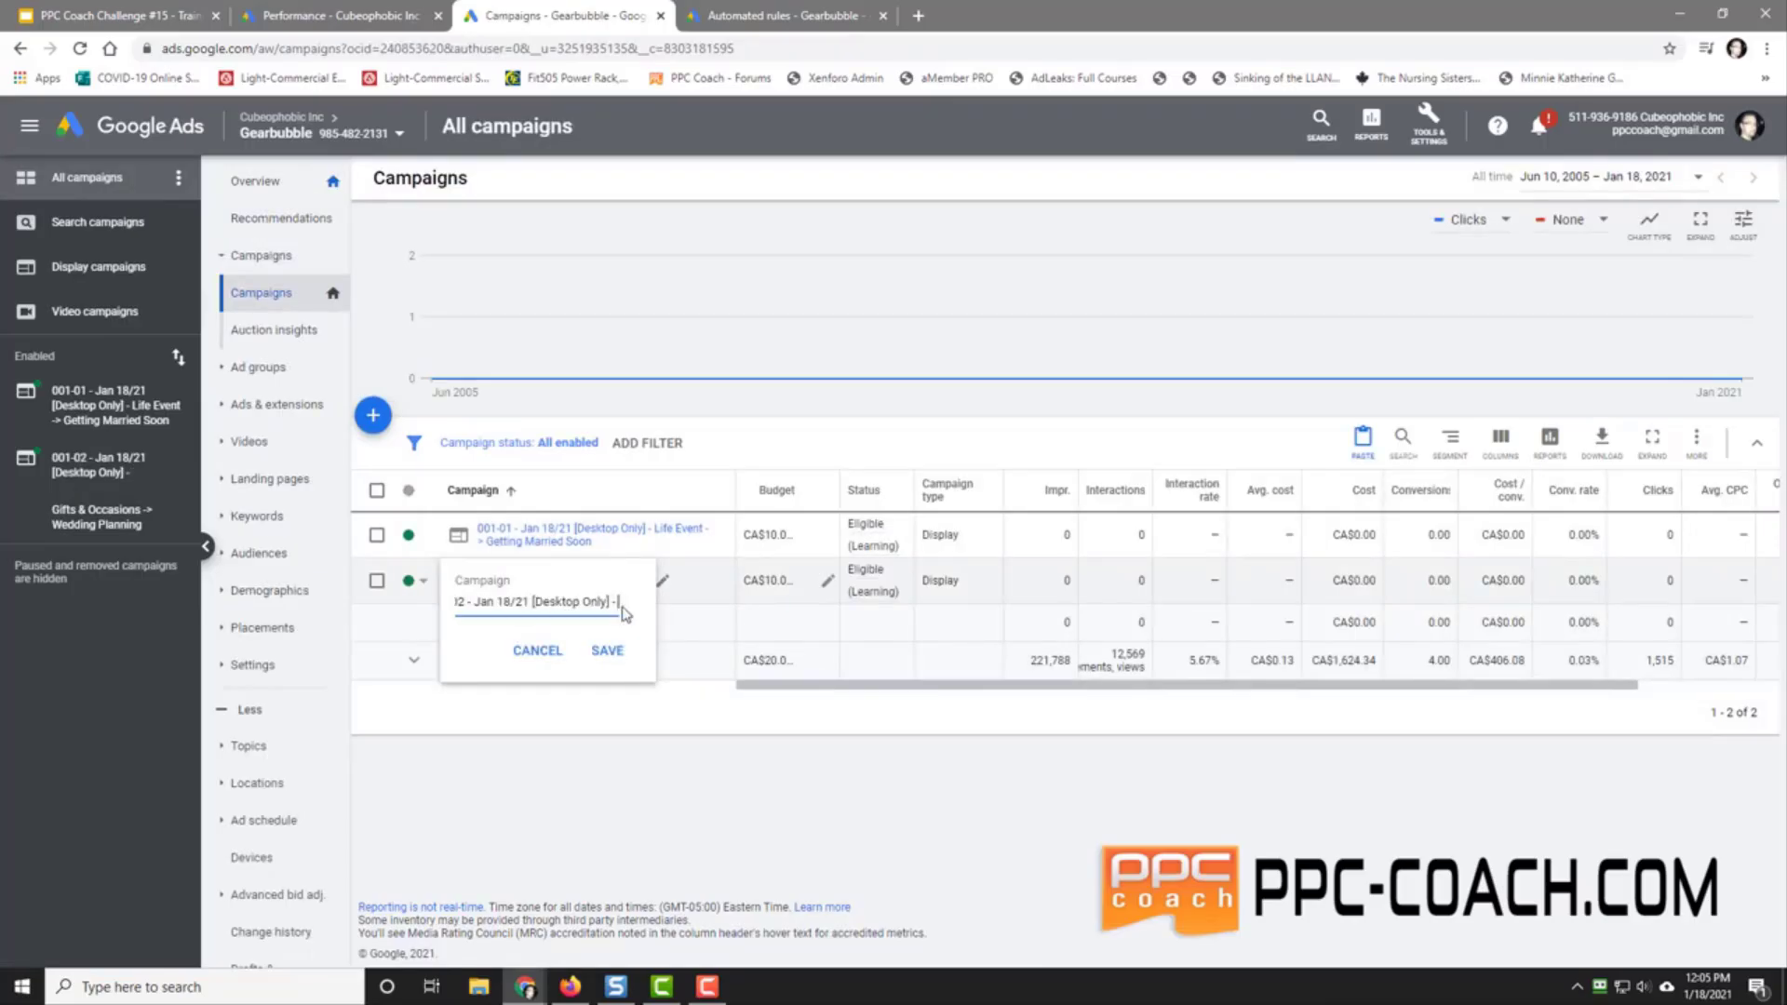
key(ctrl+v)
click(607, 649)
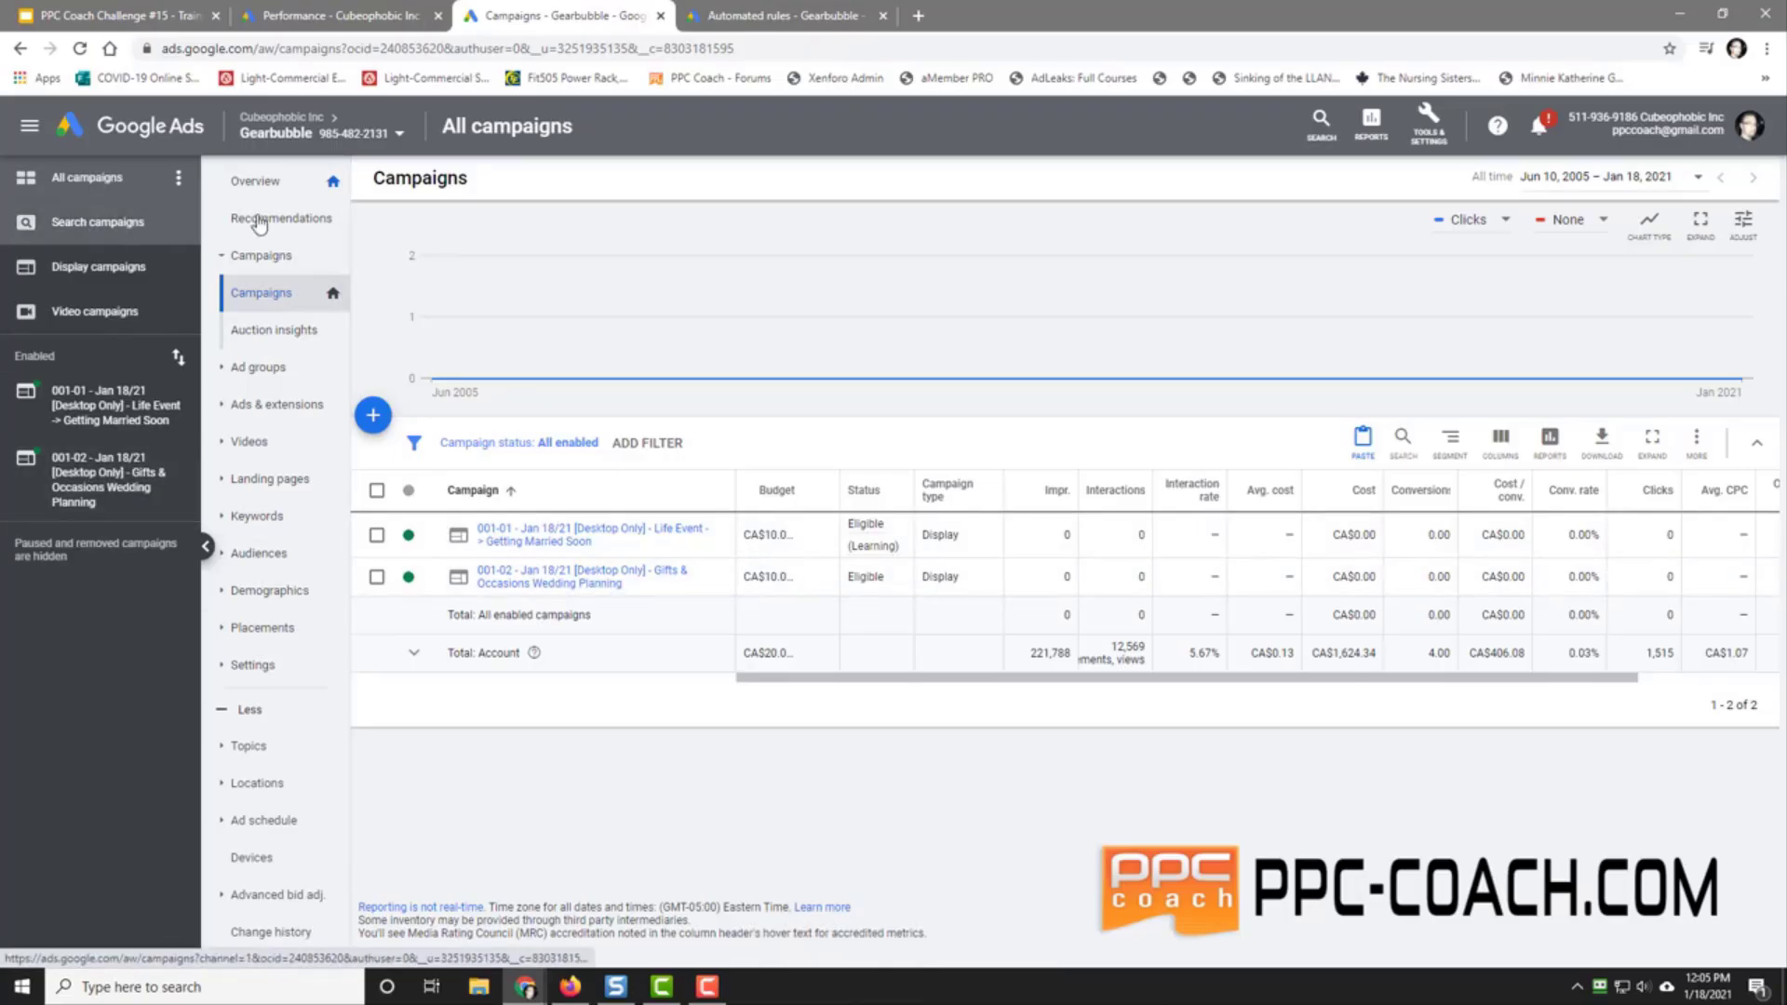
Step: Copy the 001-02 campaign and paste it into the Gearbubble account
click(377, 578)
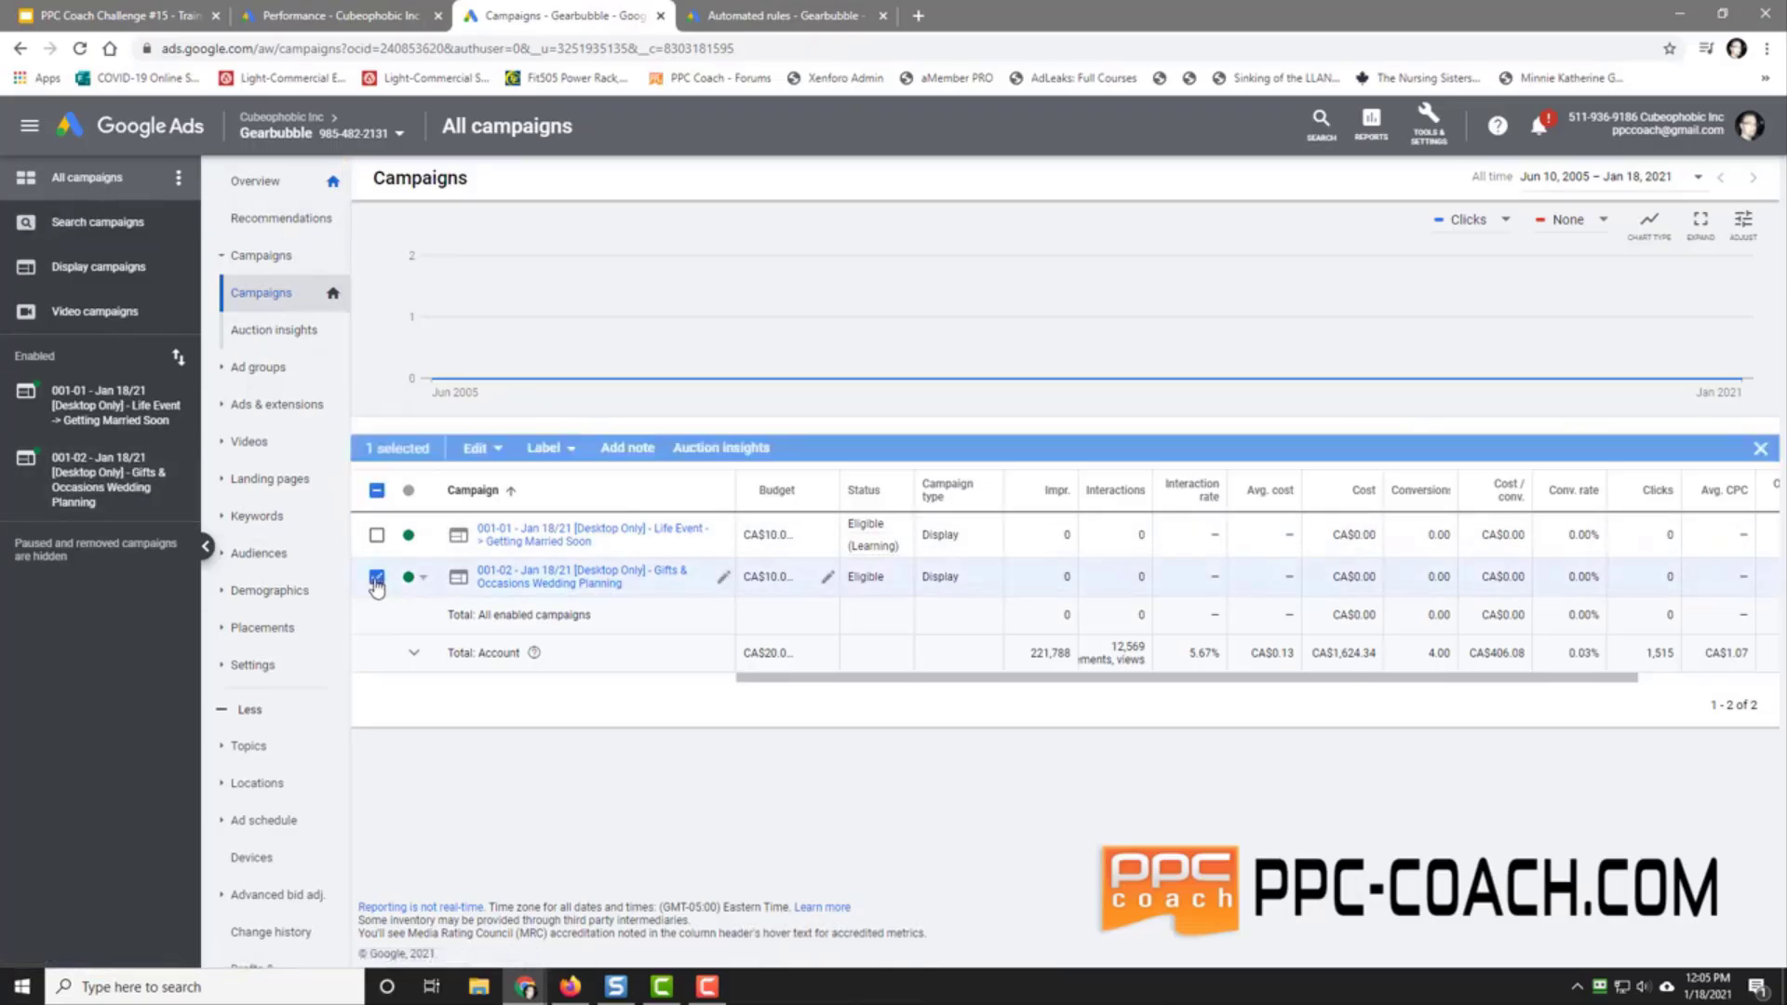
click(484, 444)
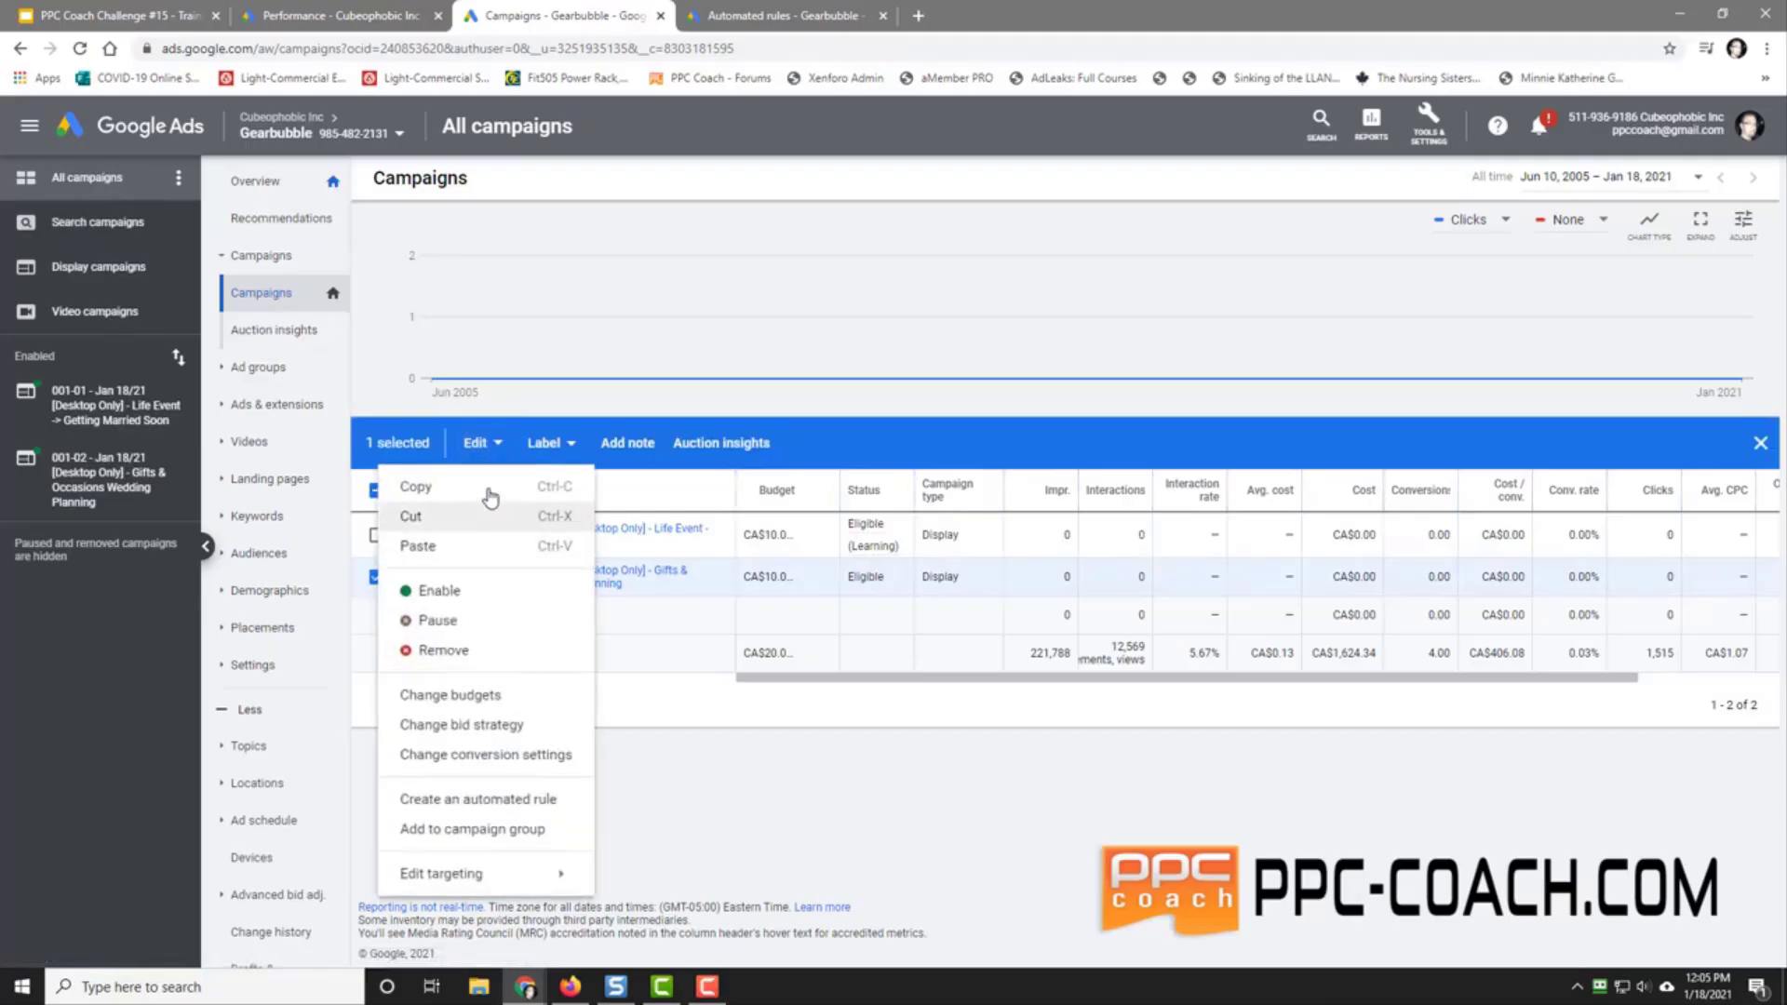
click(490, 490)
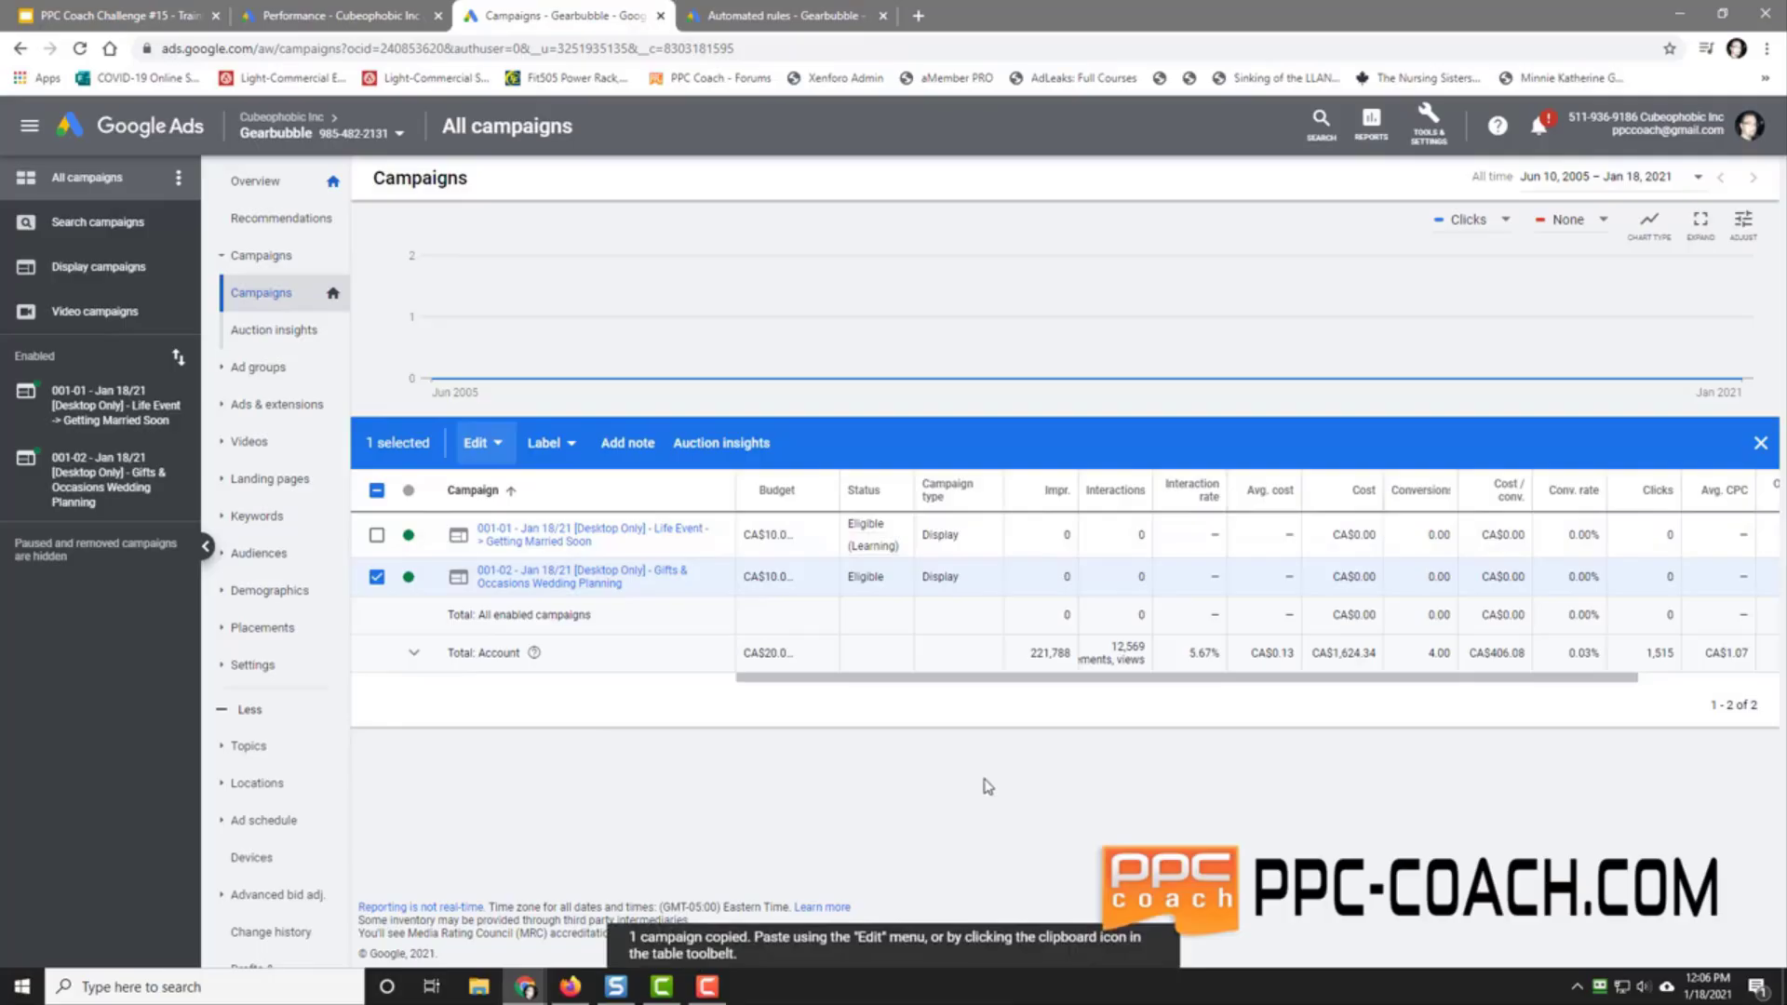
click(484, 444)
click(465, 547)
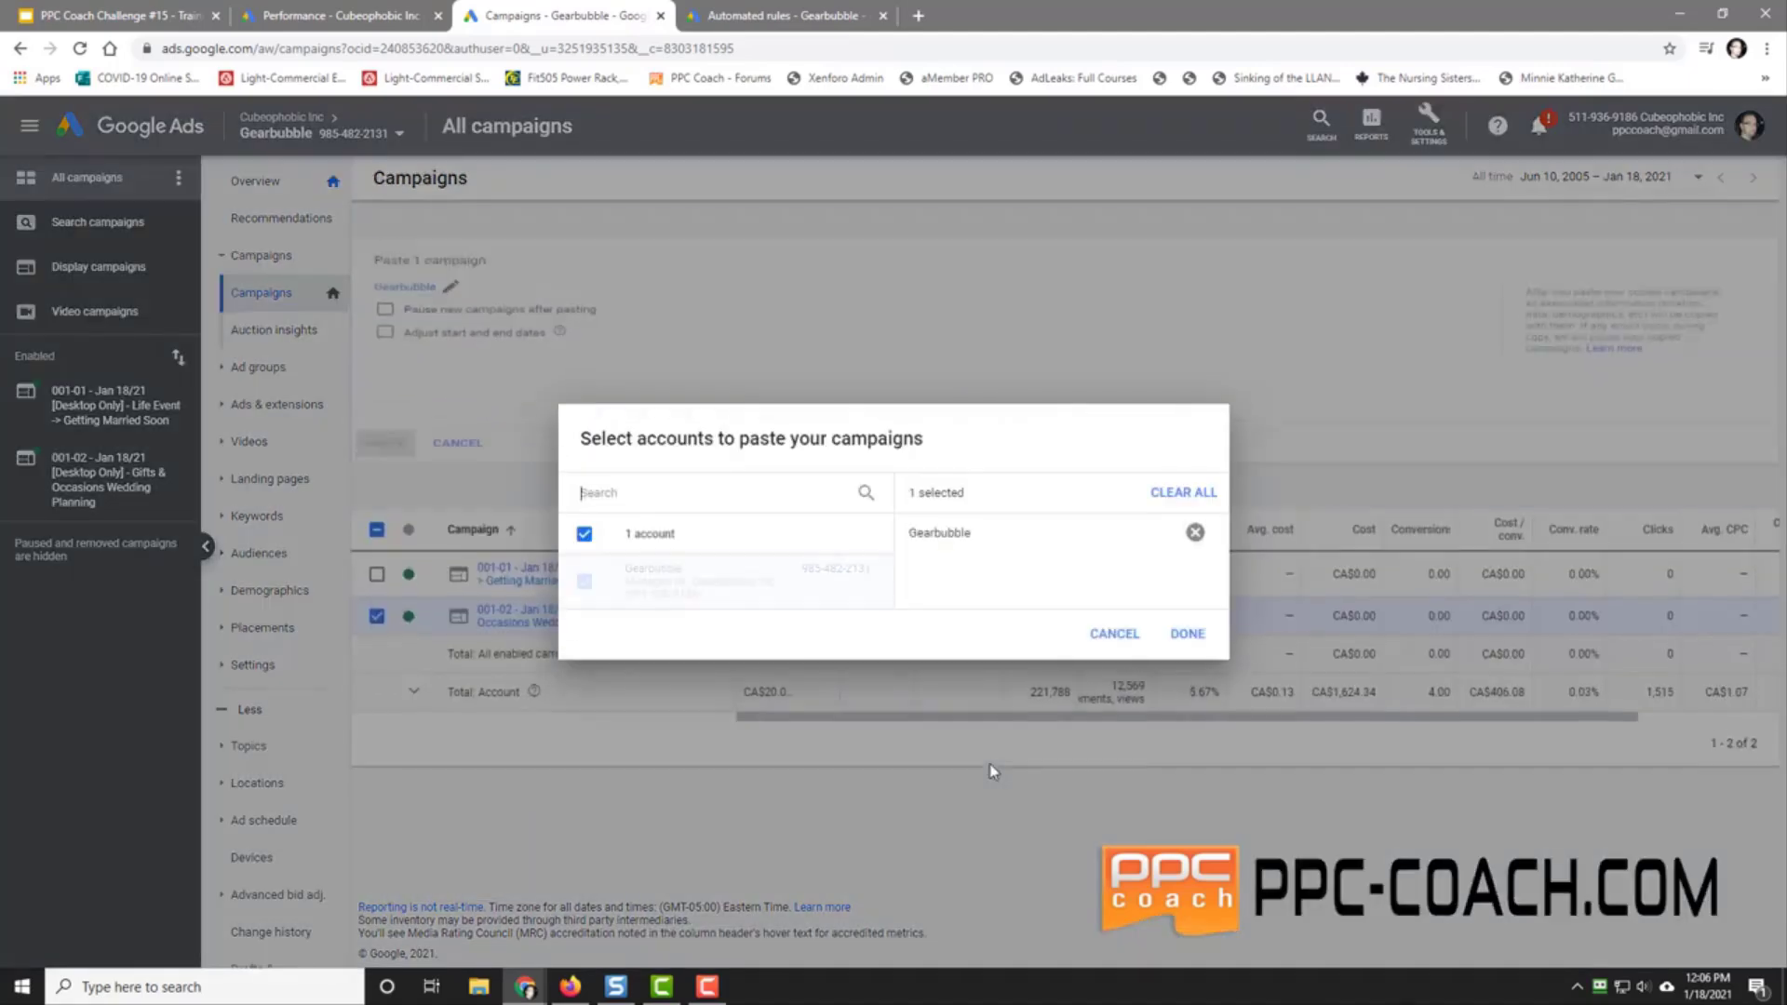
click(1187, 634)
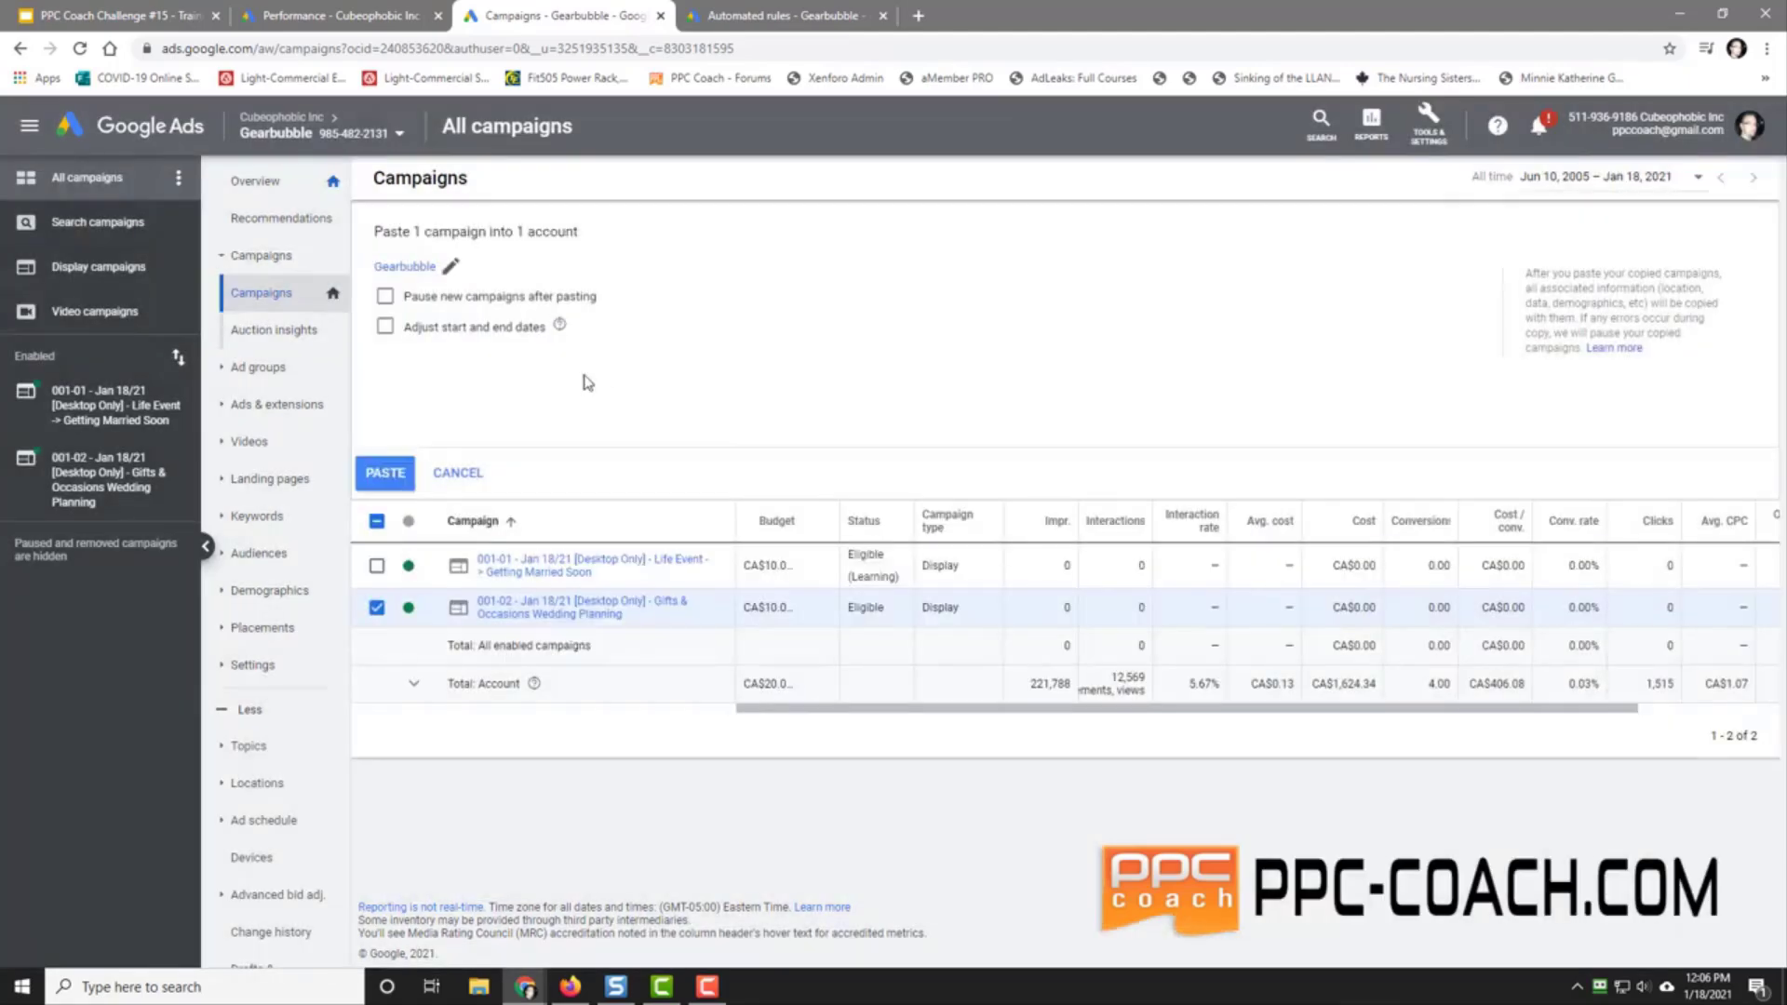
click(386, 472)
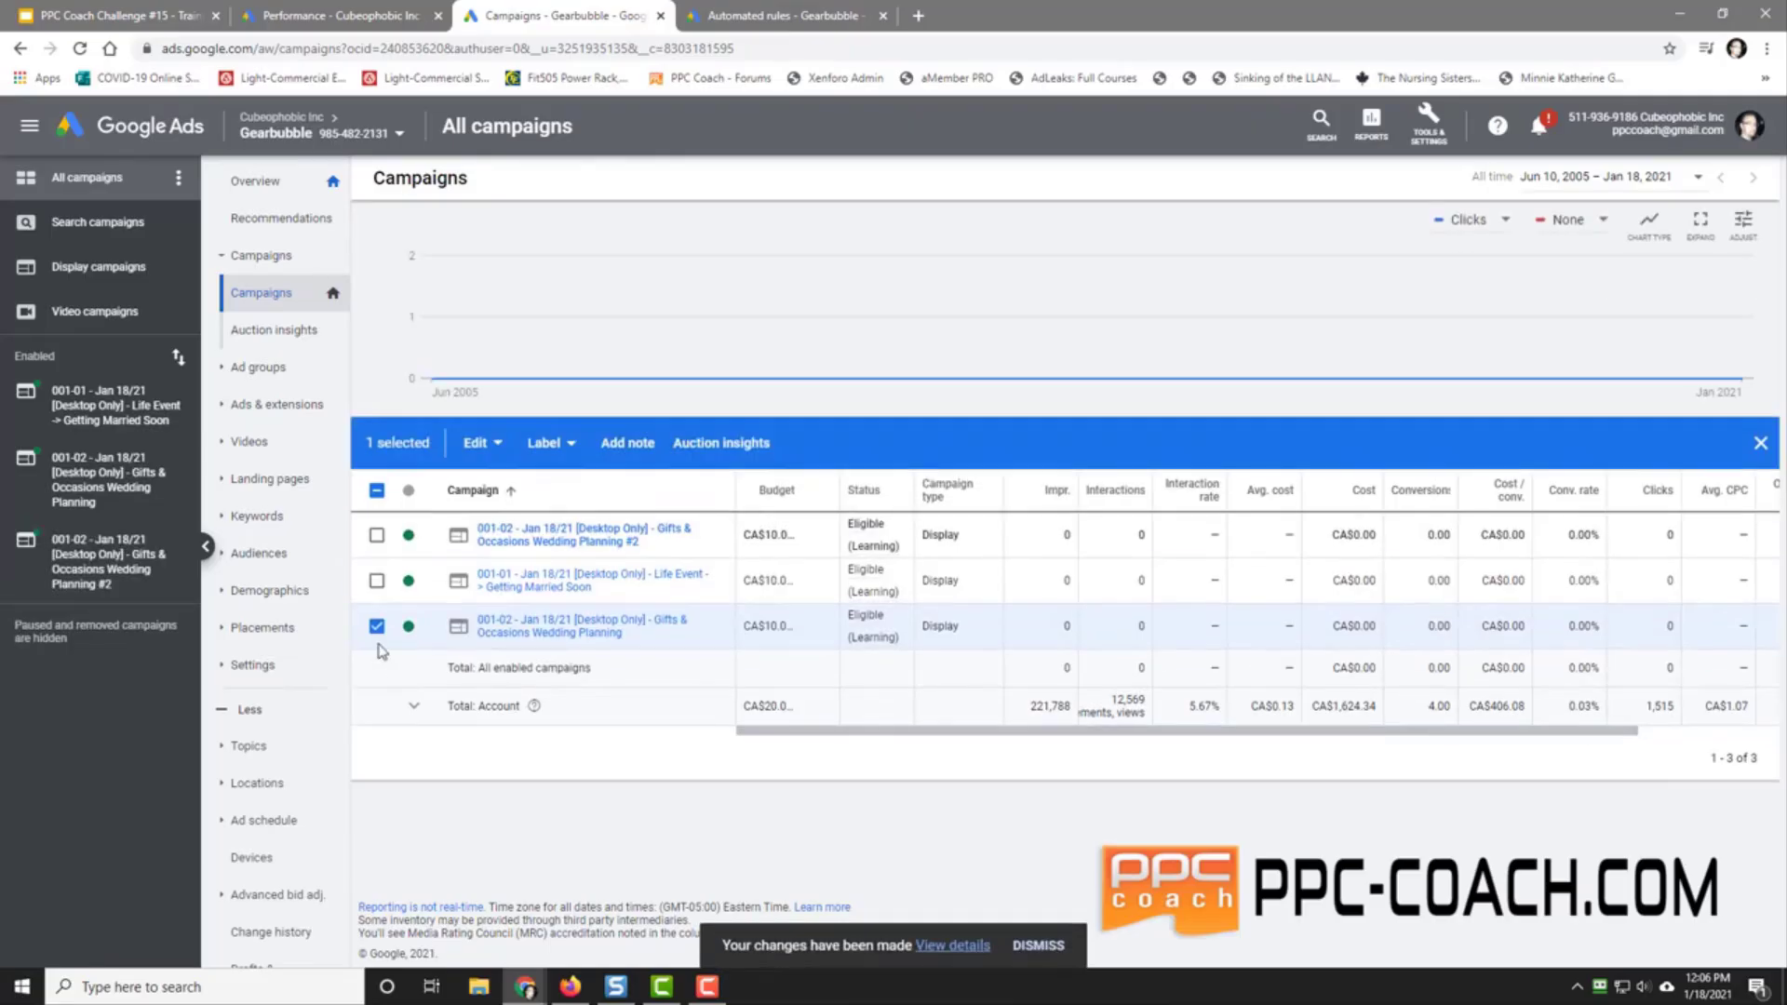
Step: Rename the pasted #2 copy to '001-03 - Jan 18/21 [Desktop Only] -', removing the trailing audience words
click(376, 628)
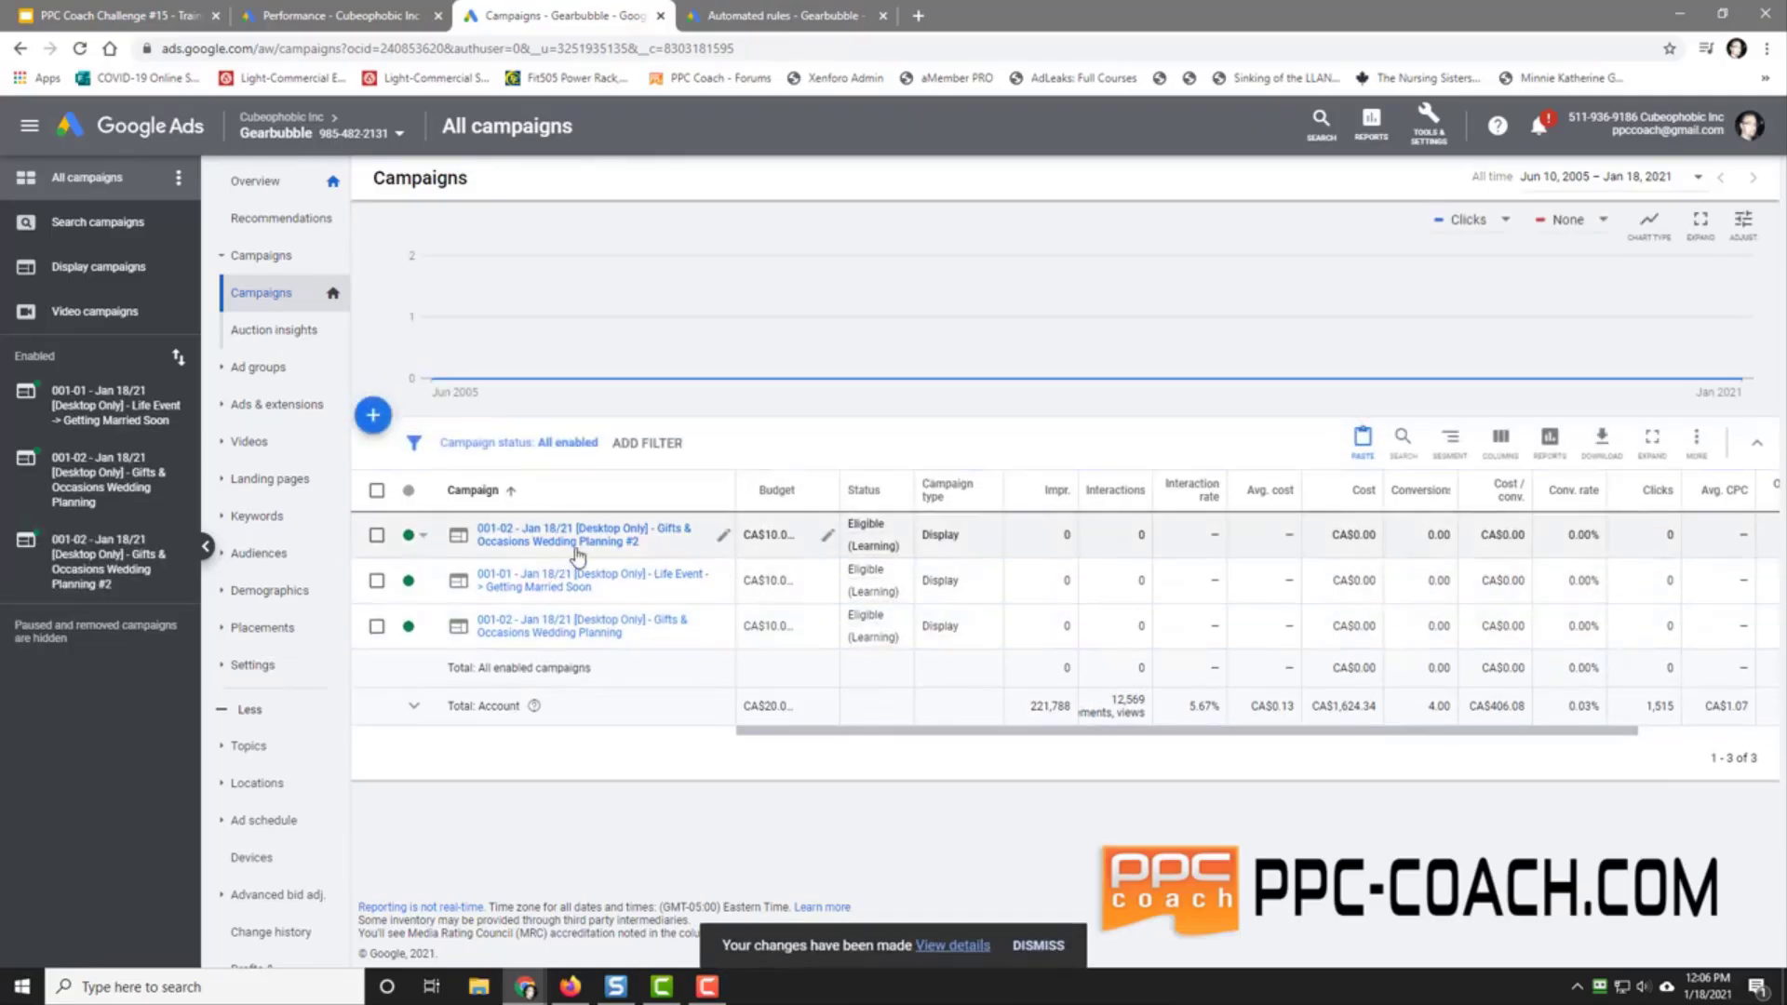
click(723, 535)
key(BackSpace)
key(BackSpace)
key(BackSpace)
key(BackSpace)
key(BackSpace)
key(BackSpace)
key(BackSpace)
key(BackSpace)
key(BackSpace)
key(BackSpace)
key(BackSpace)
key(BackSpace)
key(BackSpace)
key(BackSpace)
key(BackSpace)
key(BackSpace)
key(BackSpace)
key(BackSpace)
key(BackSpace)
key(BackSpace)
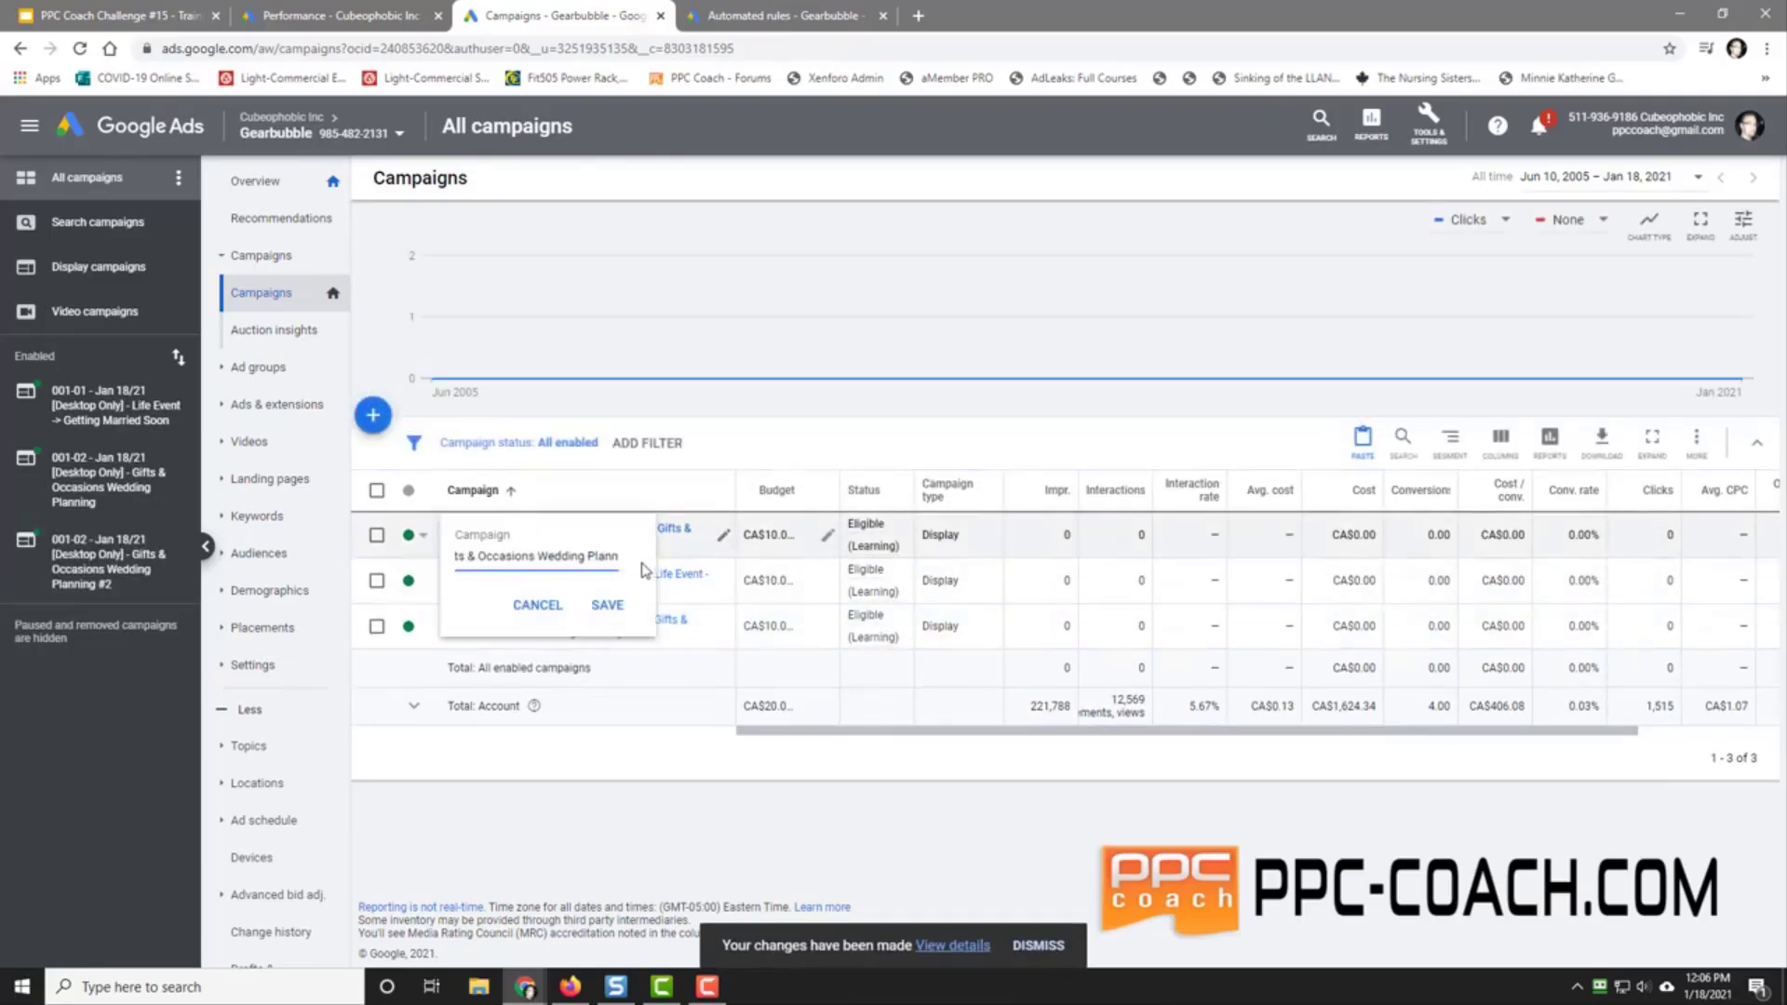
key(BackSpace)
key(BackSpace)
key(BackSpace)
key(BackSpace)
key(BackSpace)
key(Home)
key(BackSpace)
text(3)
click(607, 605)
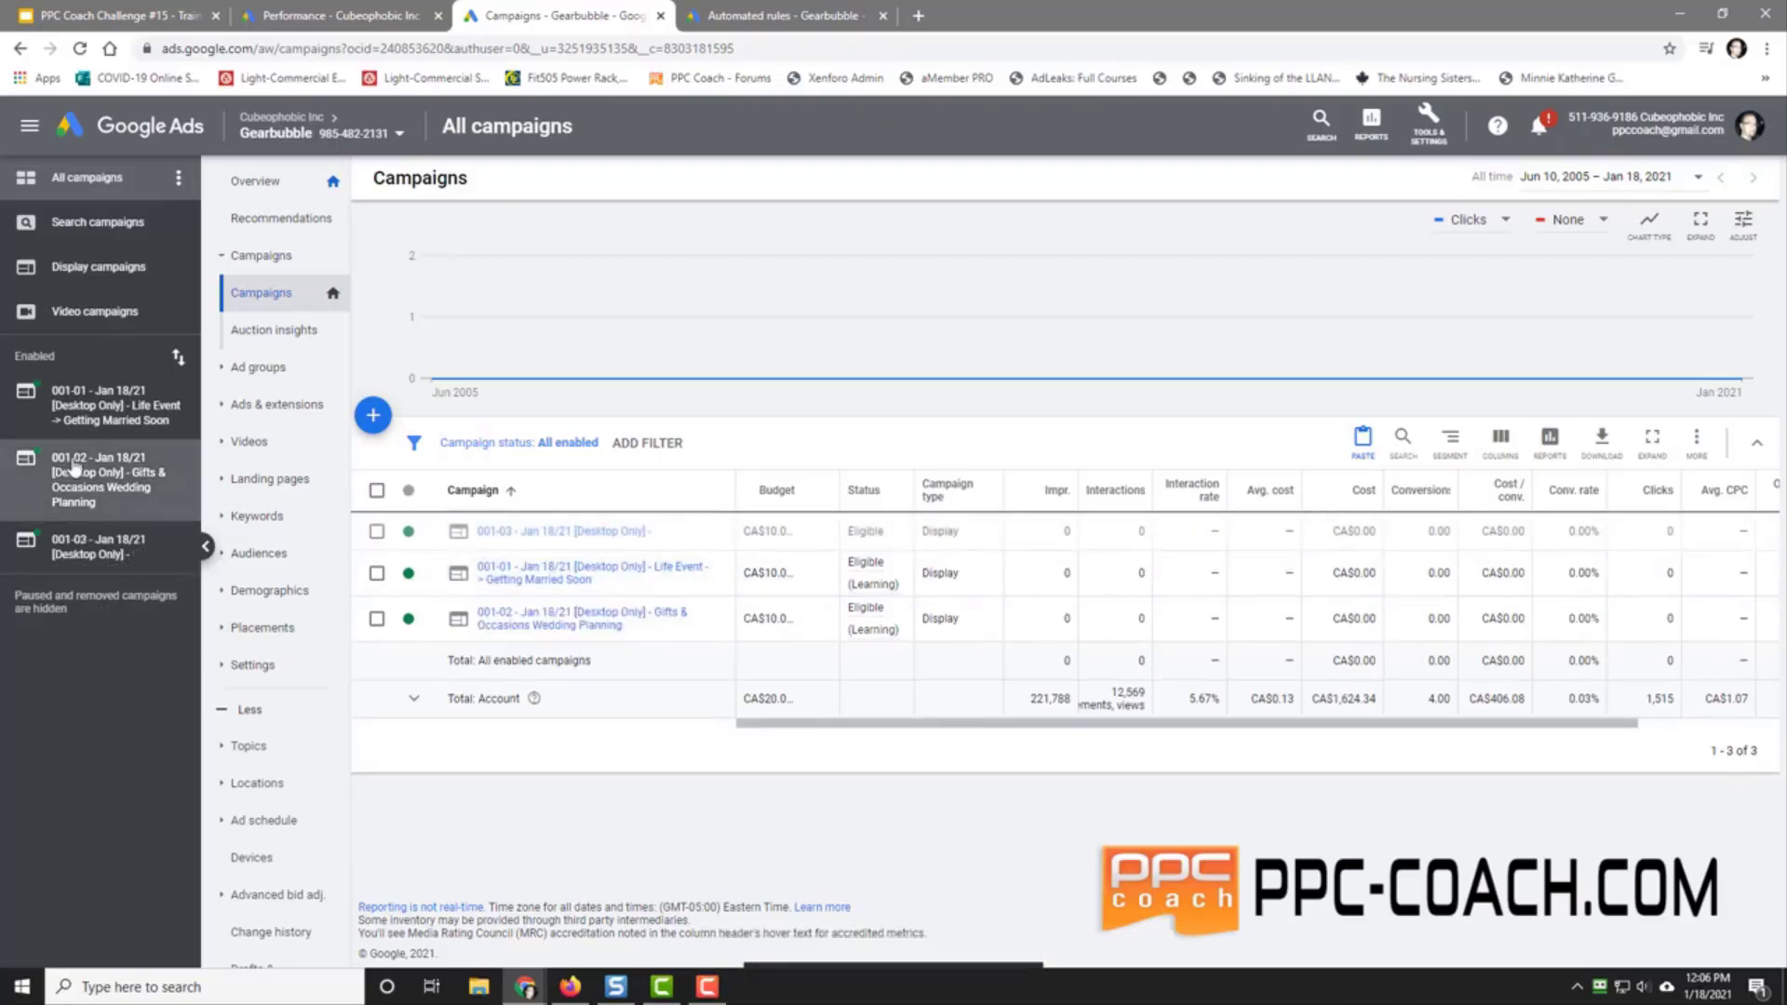
Step: Remove the Wedding Planning audience from the 001-03 Gifts & Occasions ad group, then view its keywords
click(90, 551)
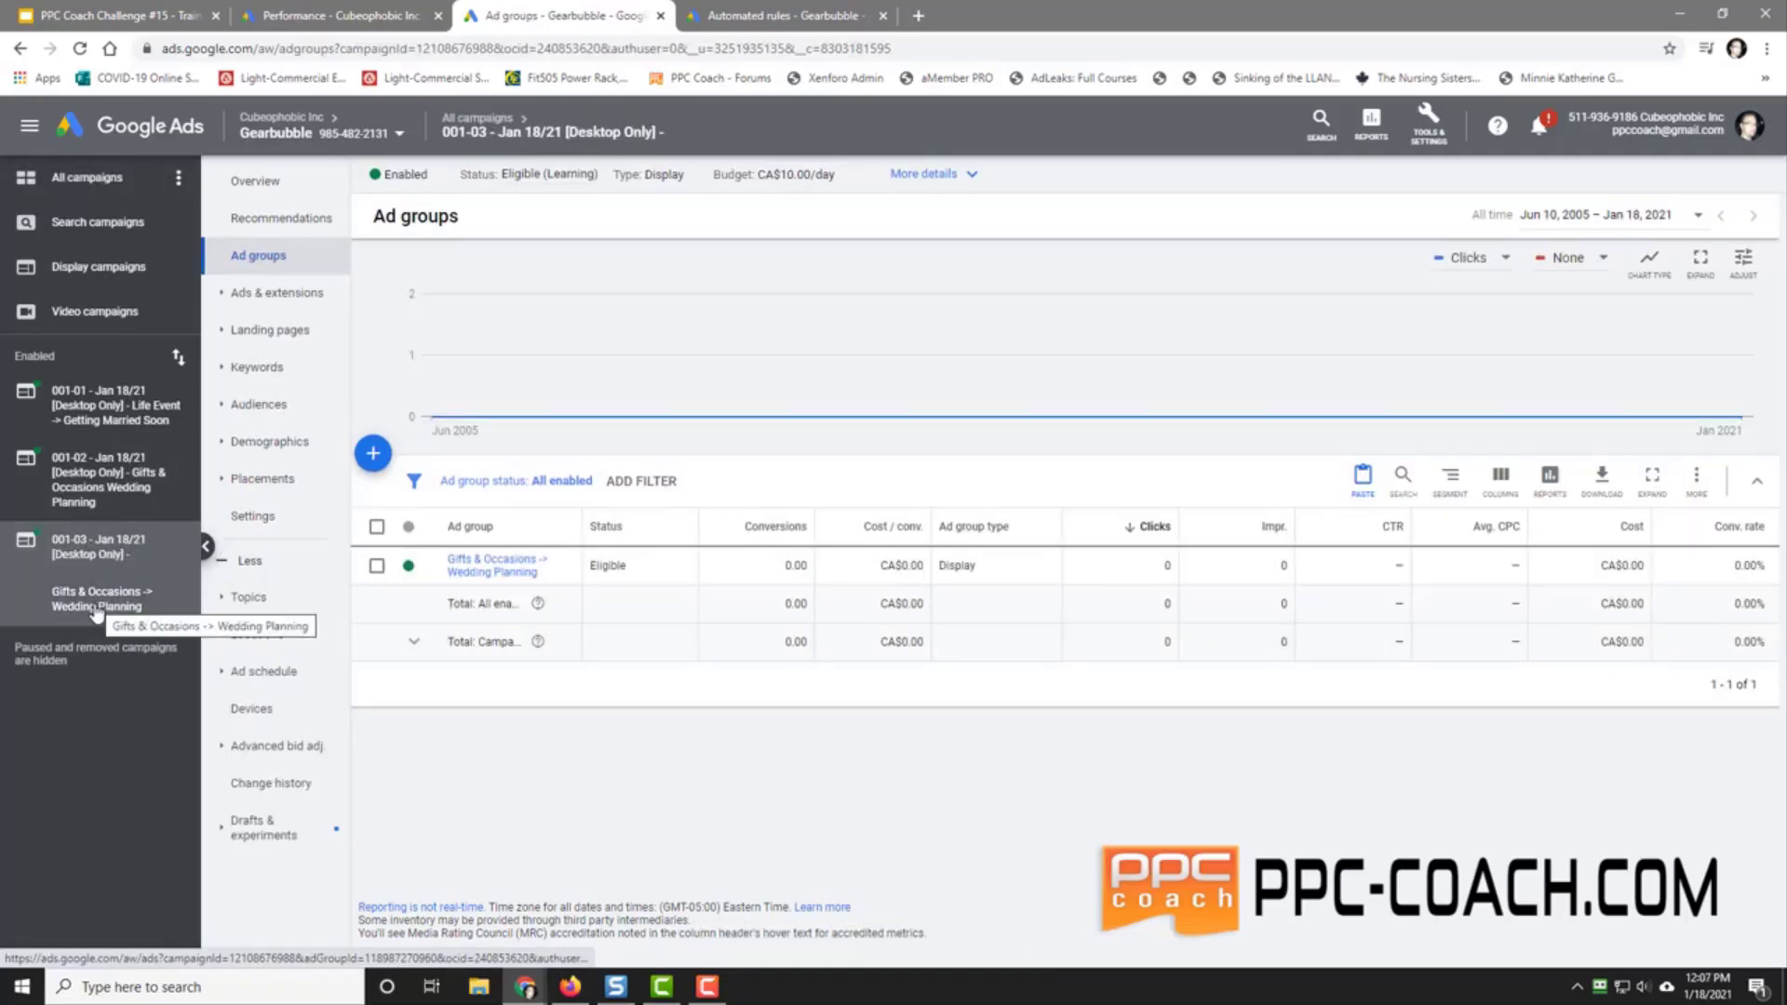
click(96, 610)
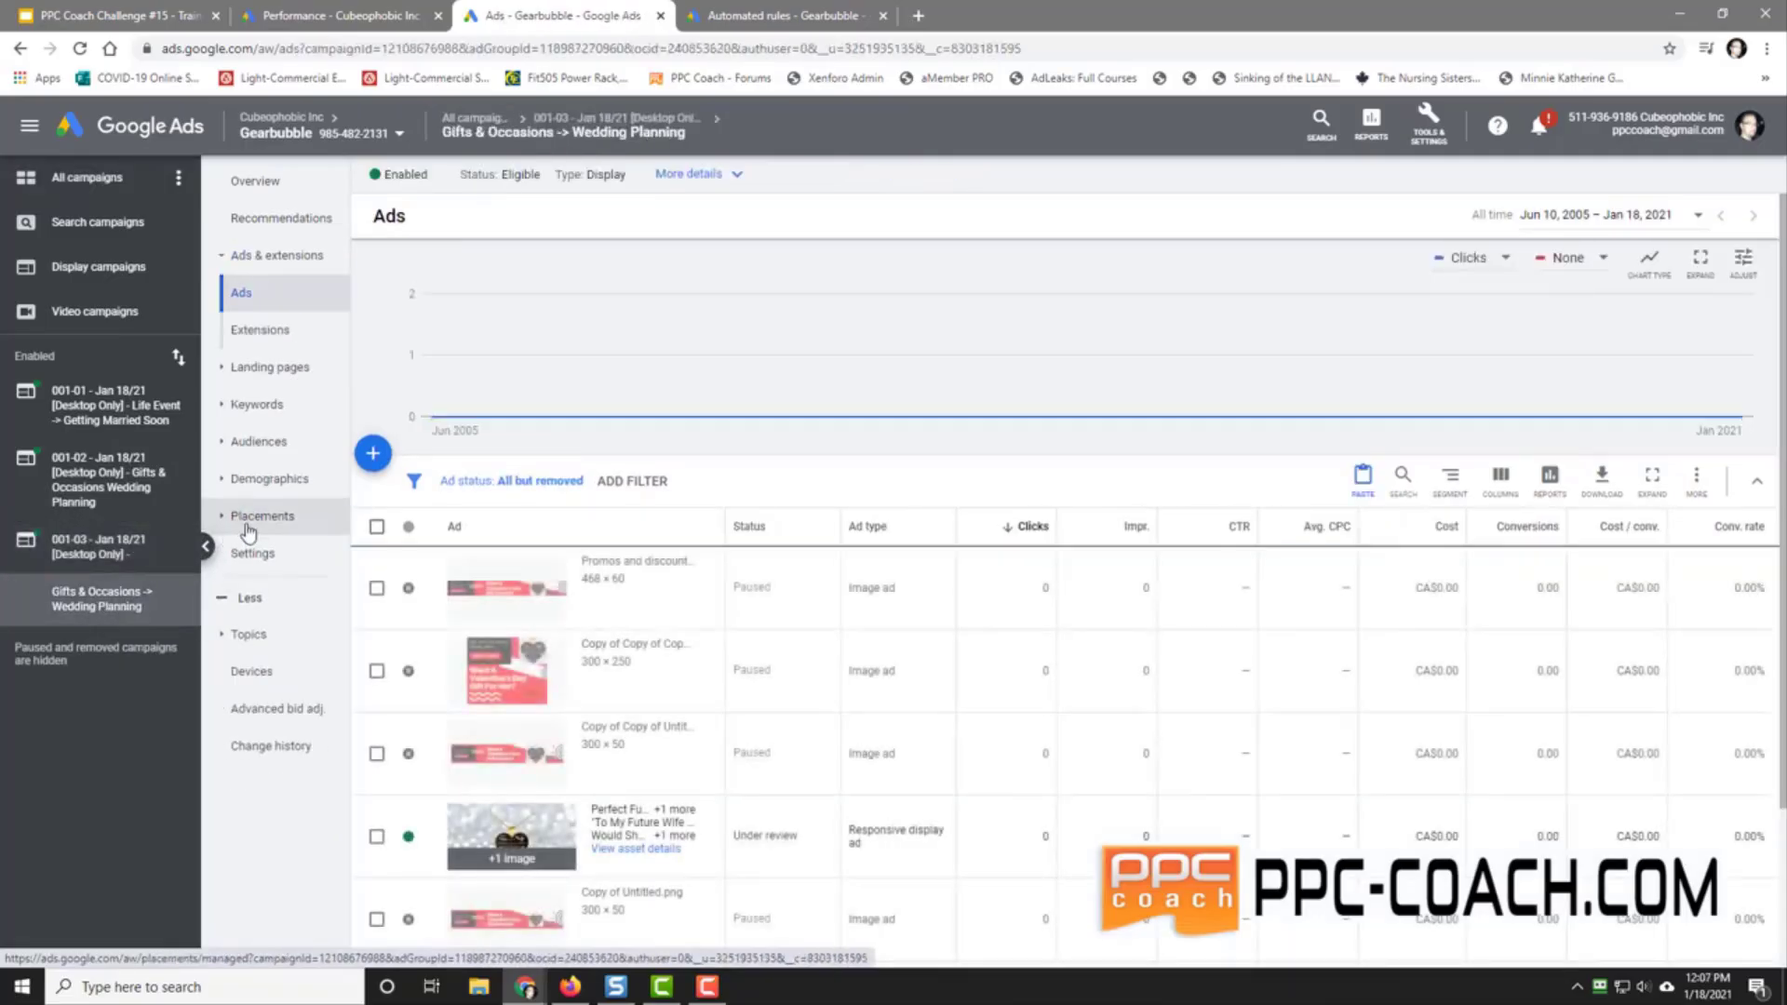
click(264, 443)
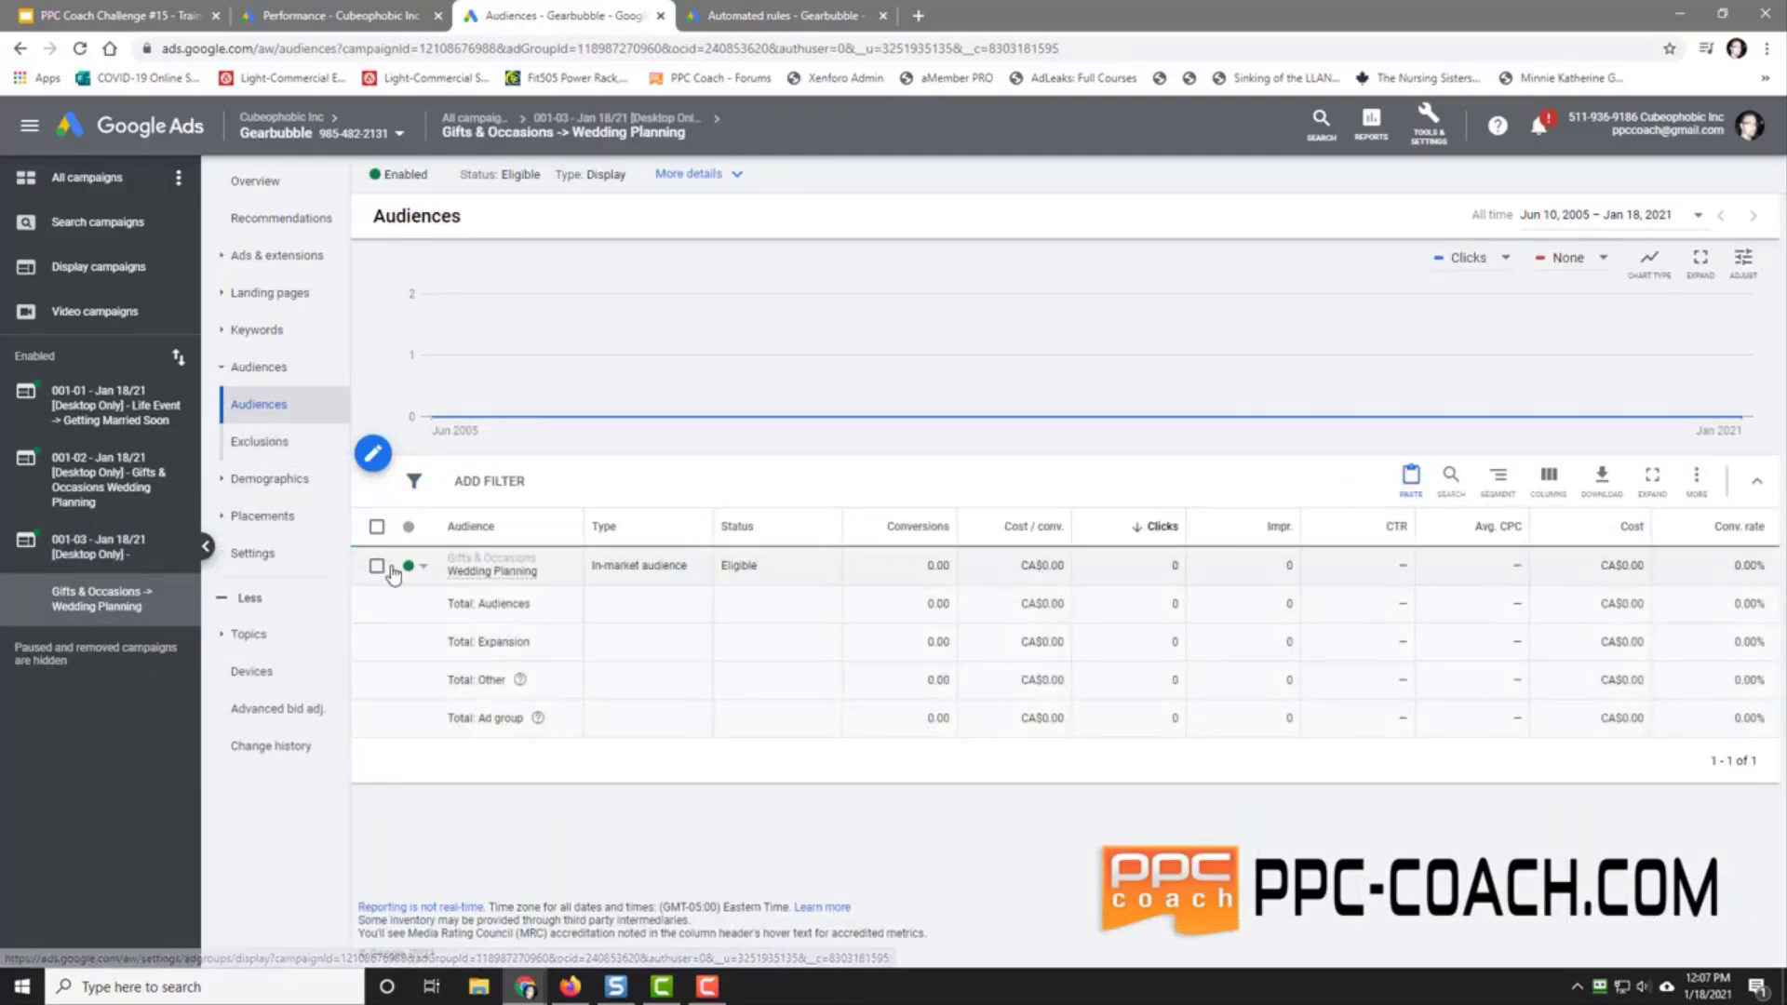
click(375, 565)
click(482, 480)
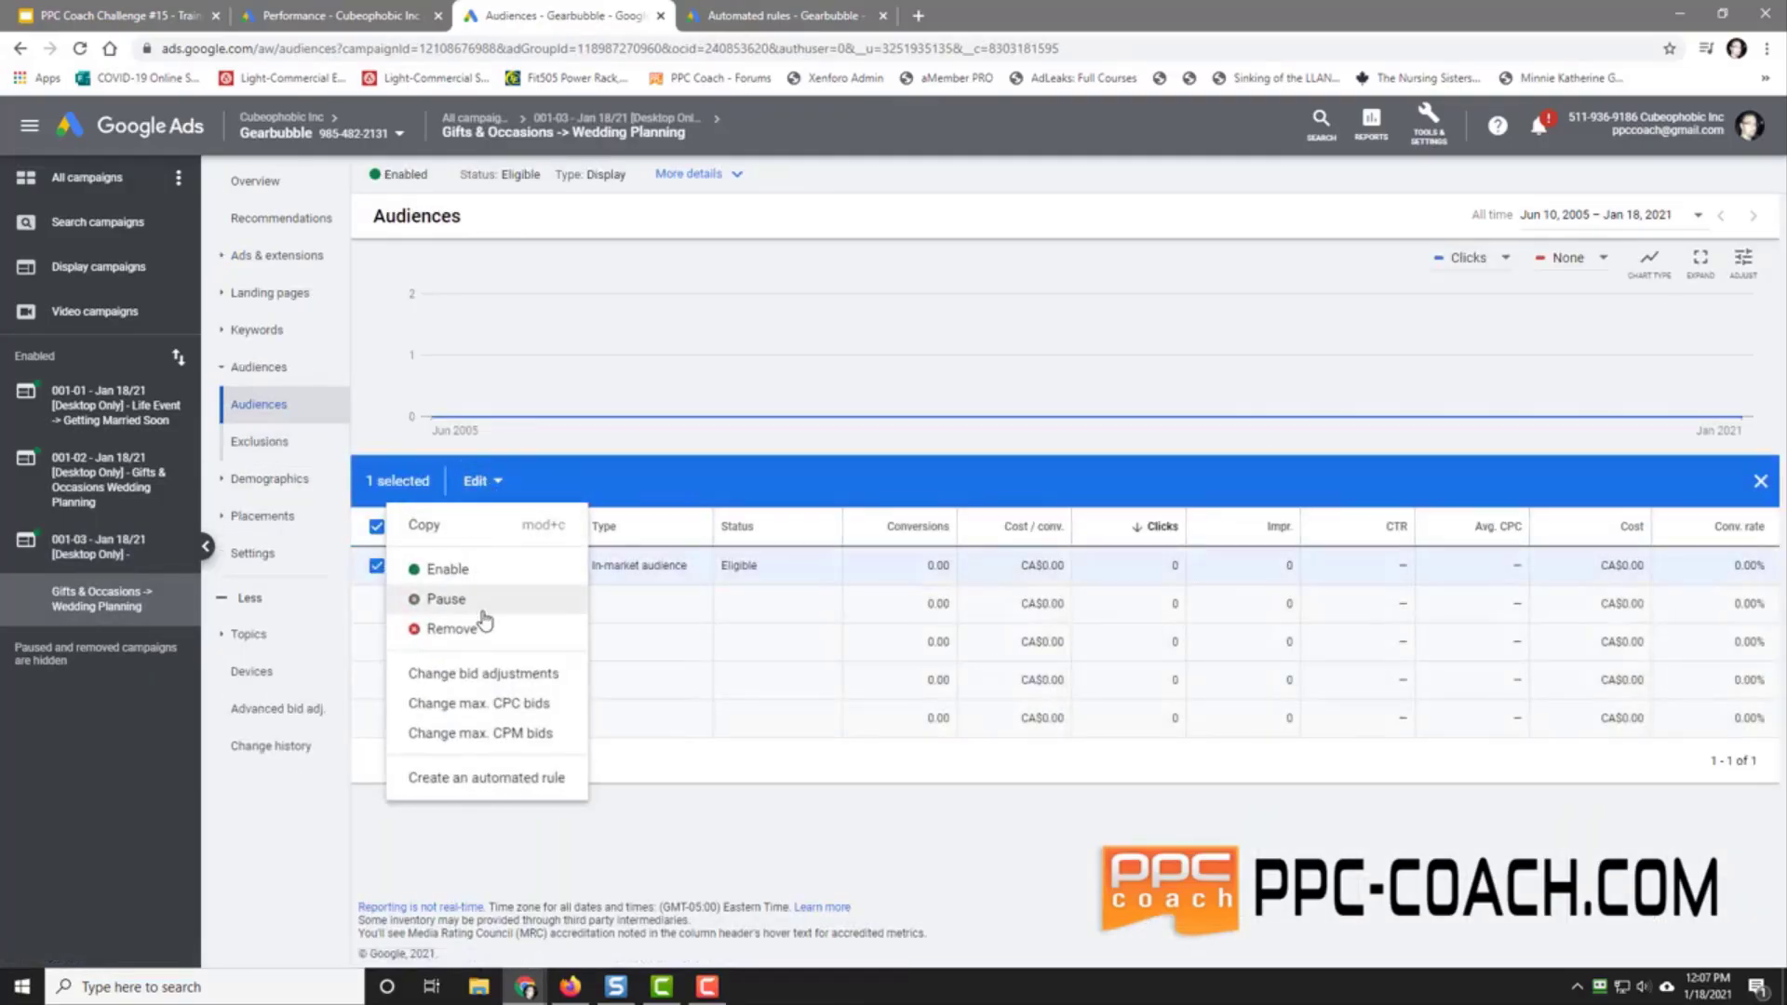
click(451, 628)
click(1075, 586)
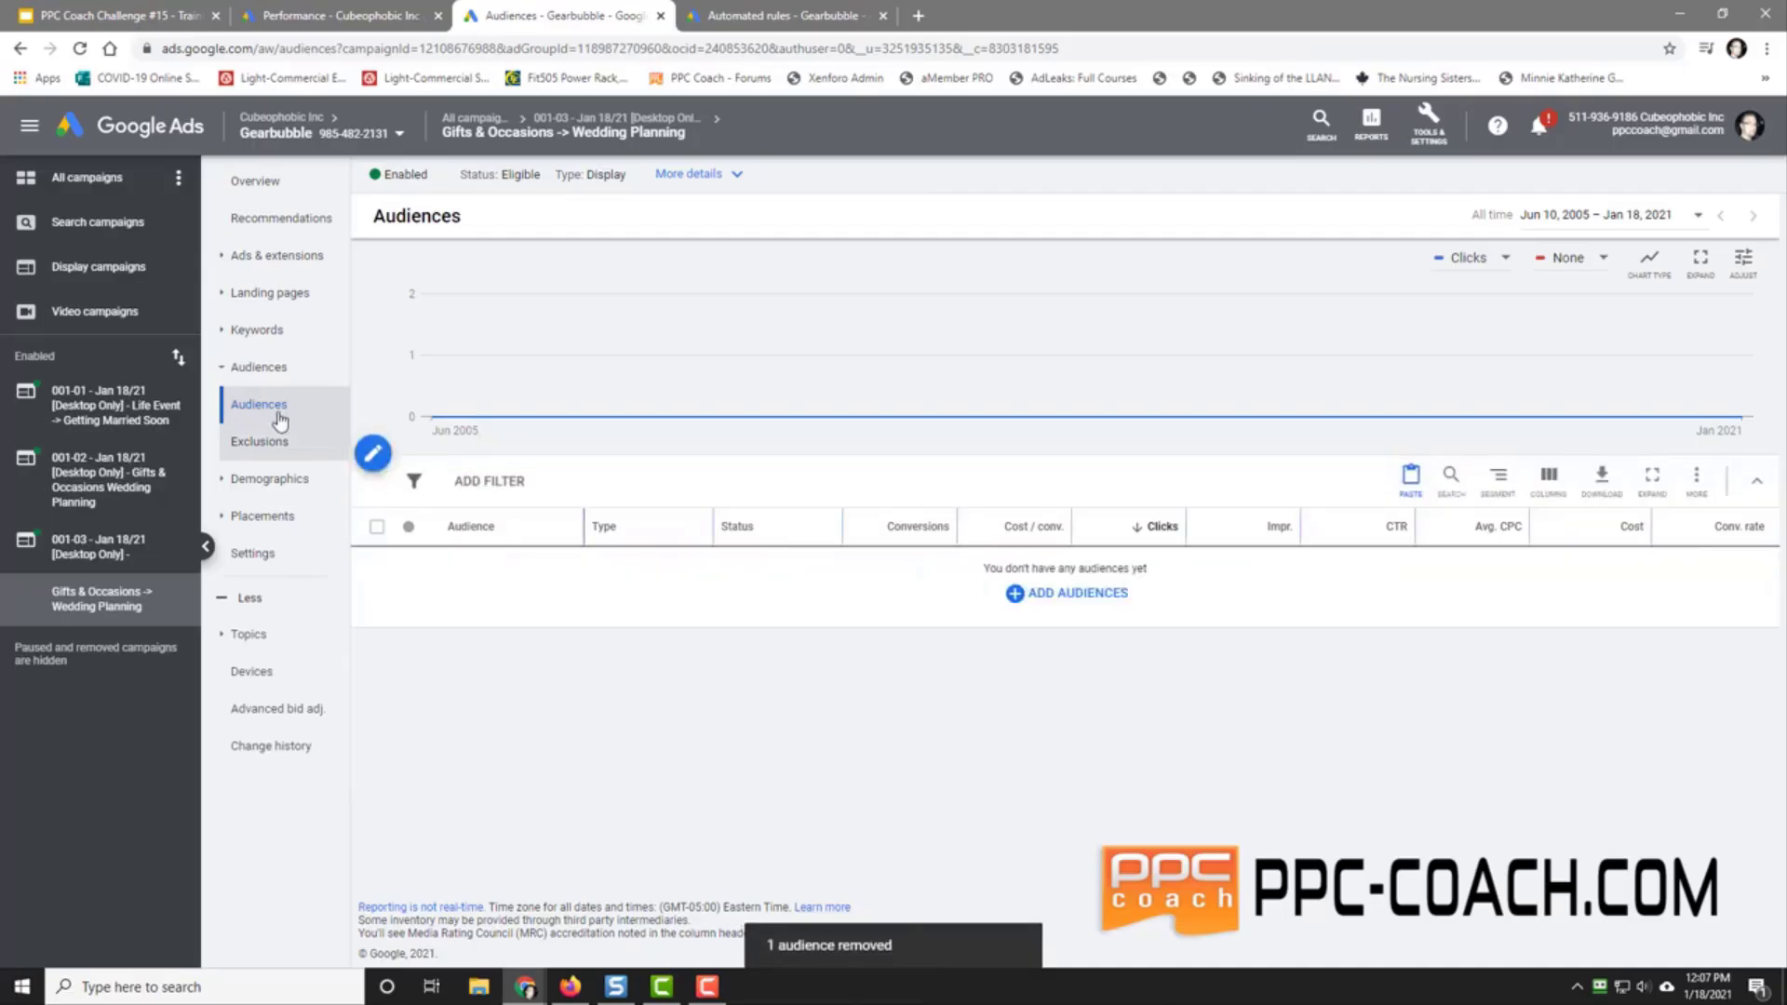
click(257, 331)
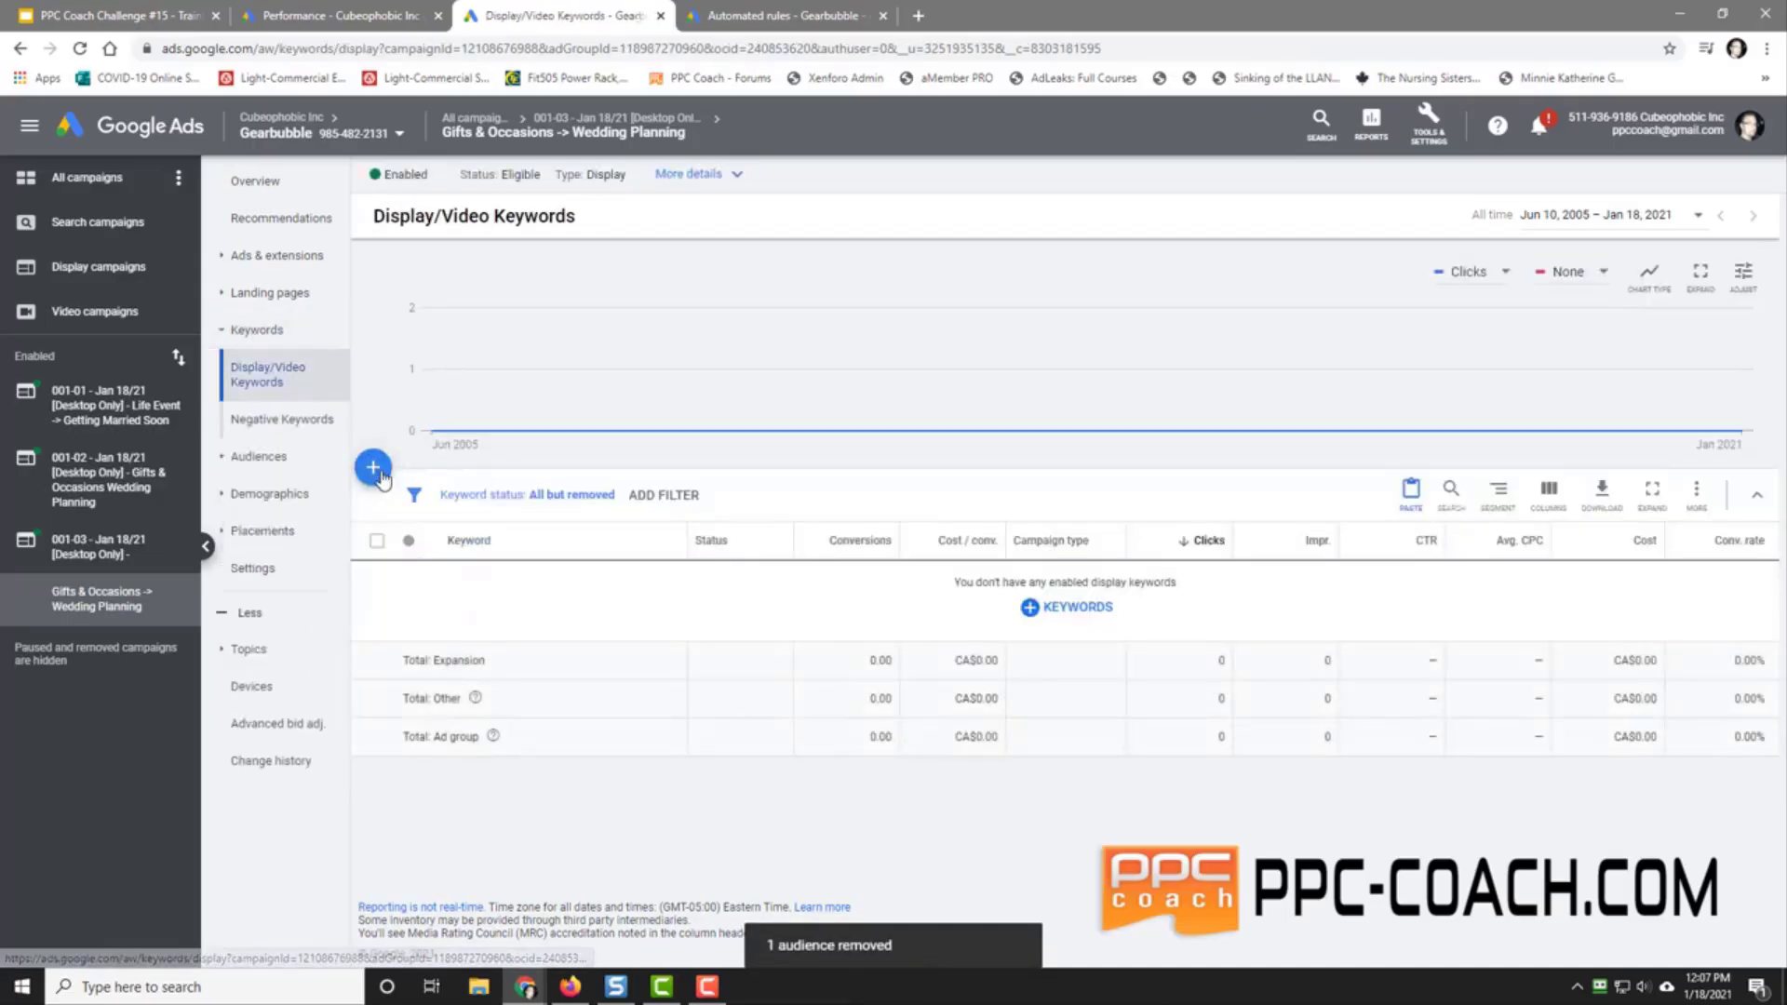
Step: Start adding display keywords and paste the gearbubble.com/beingin product URL as the related website
click(378, 472)
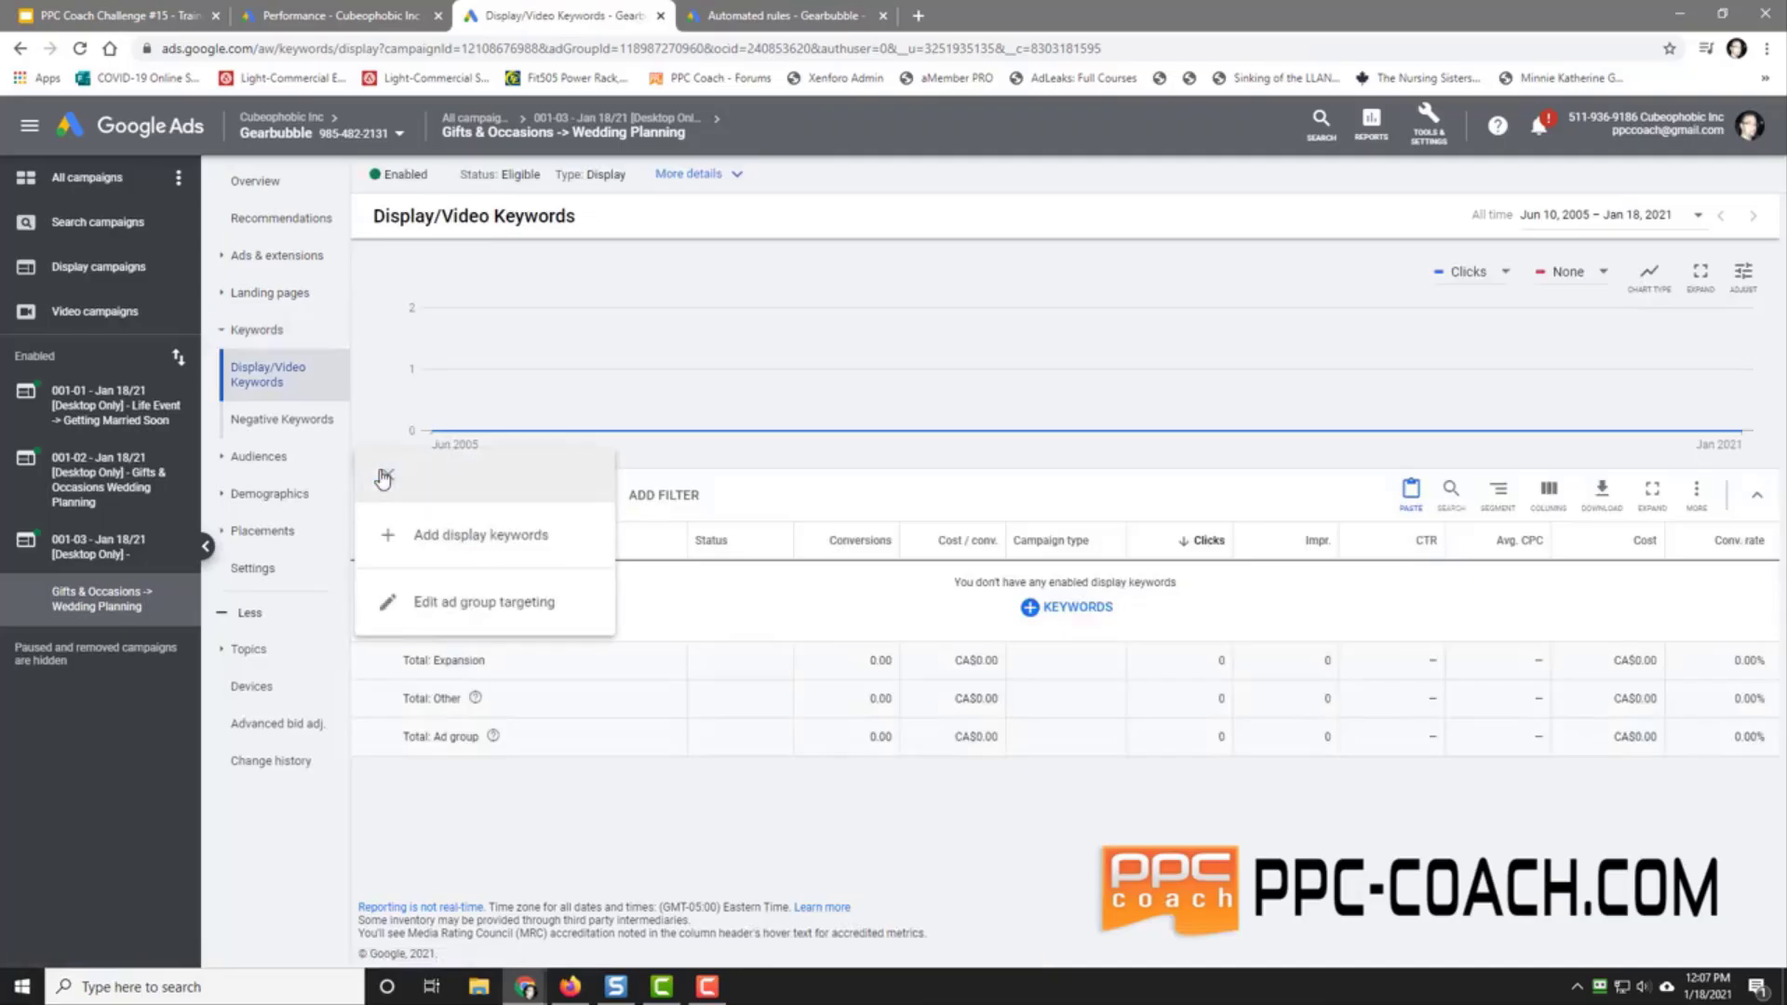
click(491, 544)
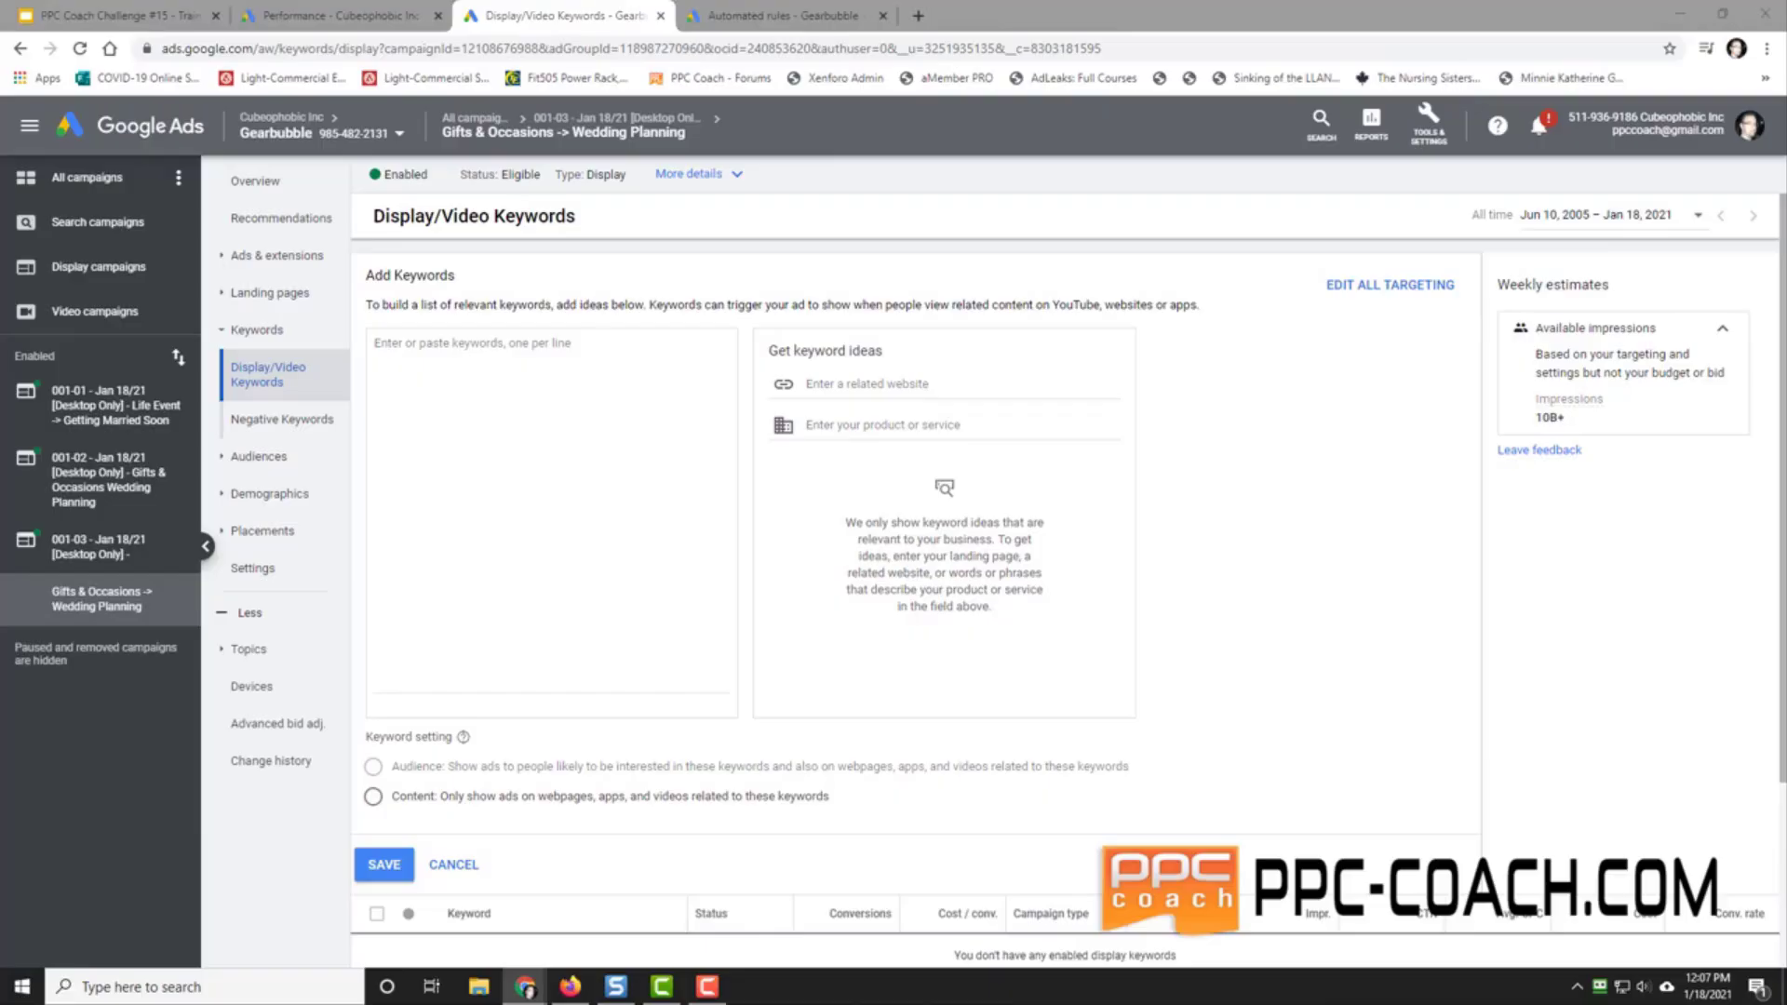
click(877, 384)
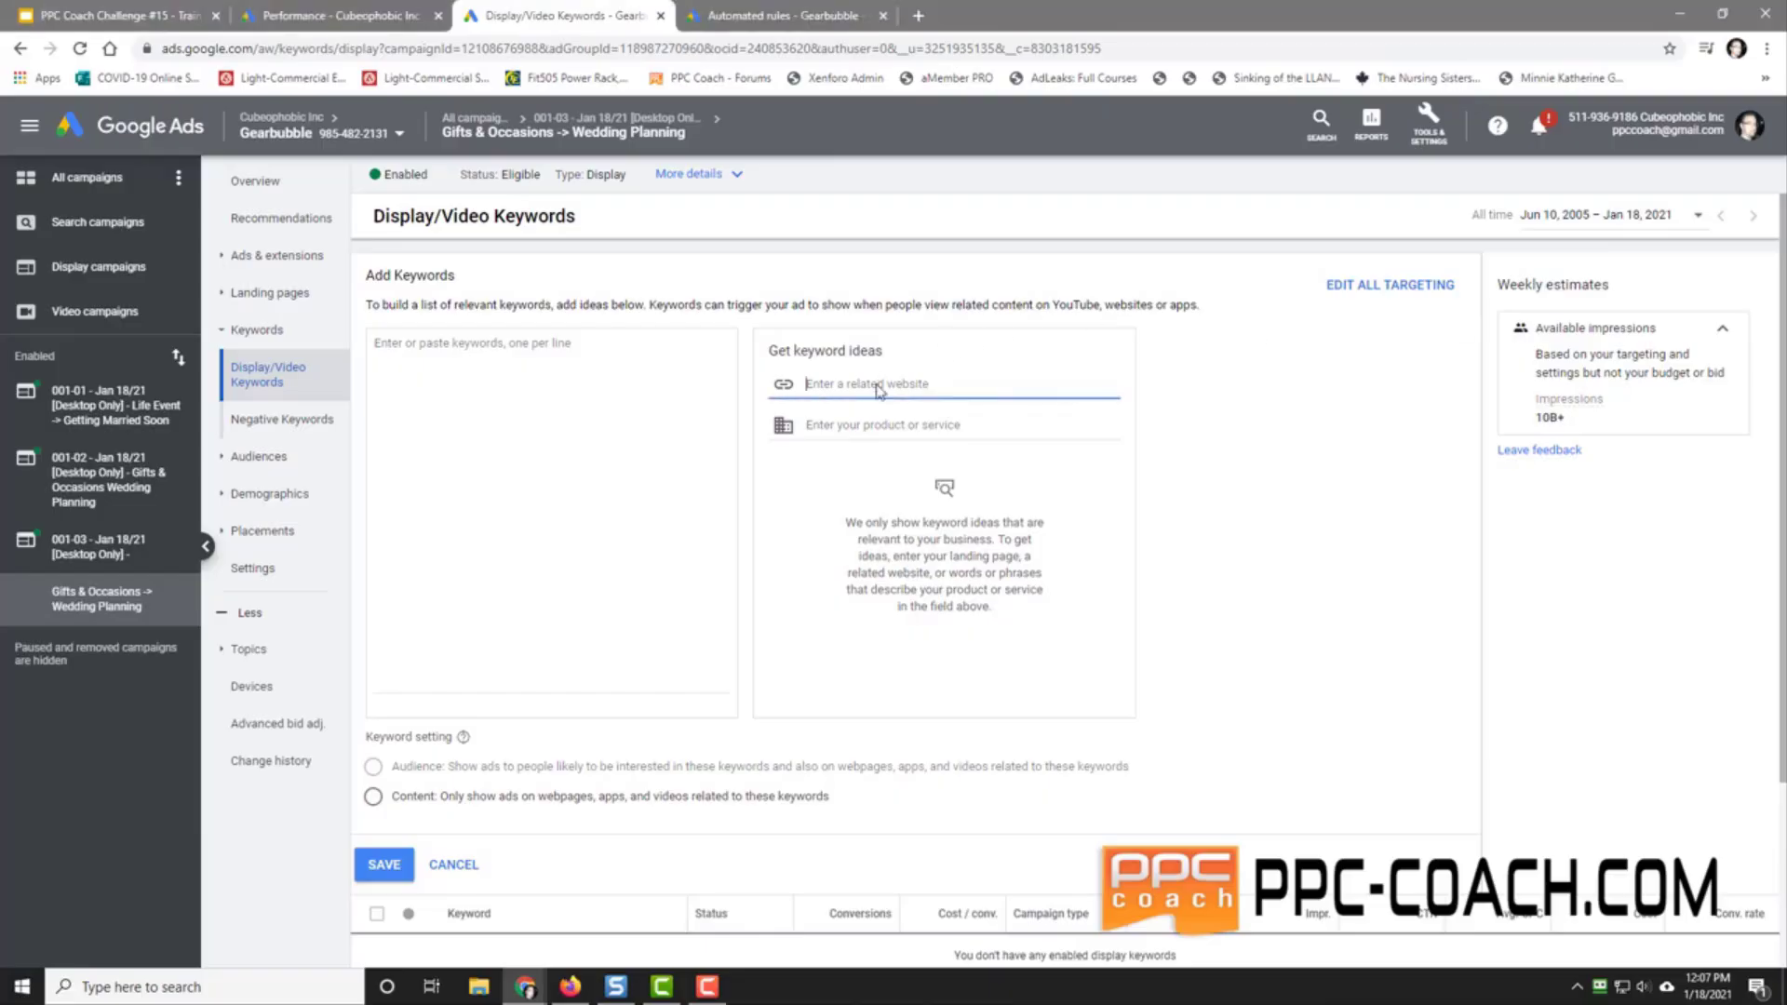
right_click(876, 382)
click(957, 524)
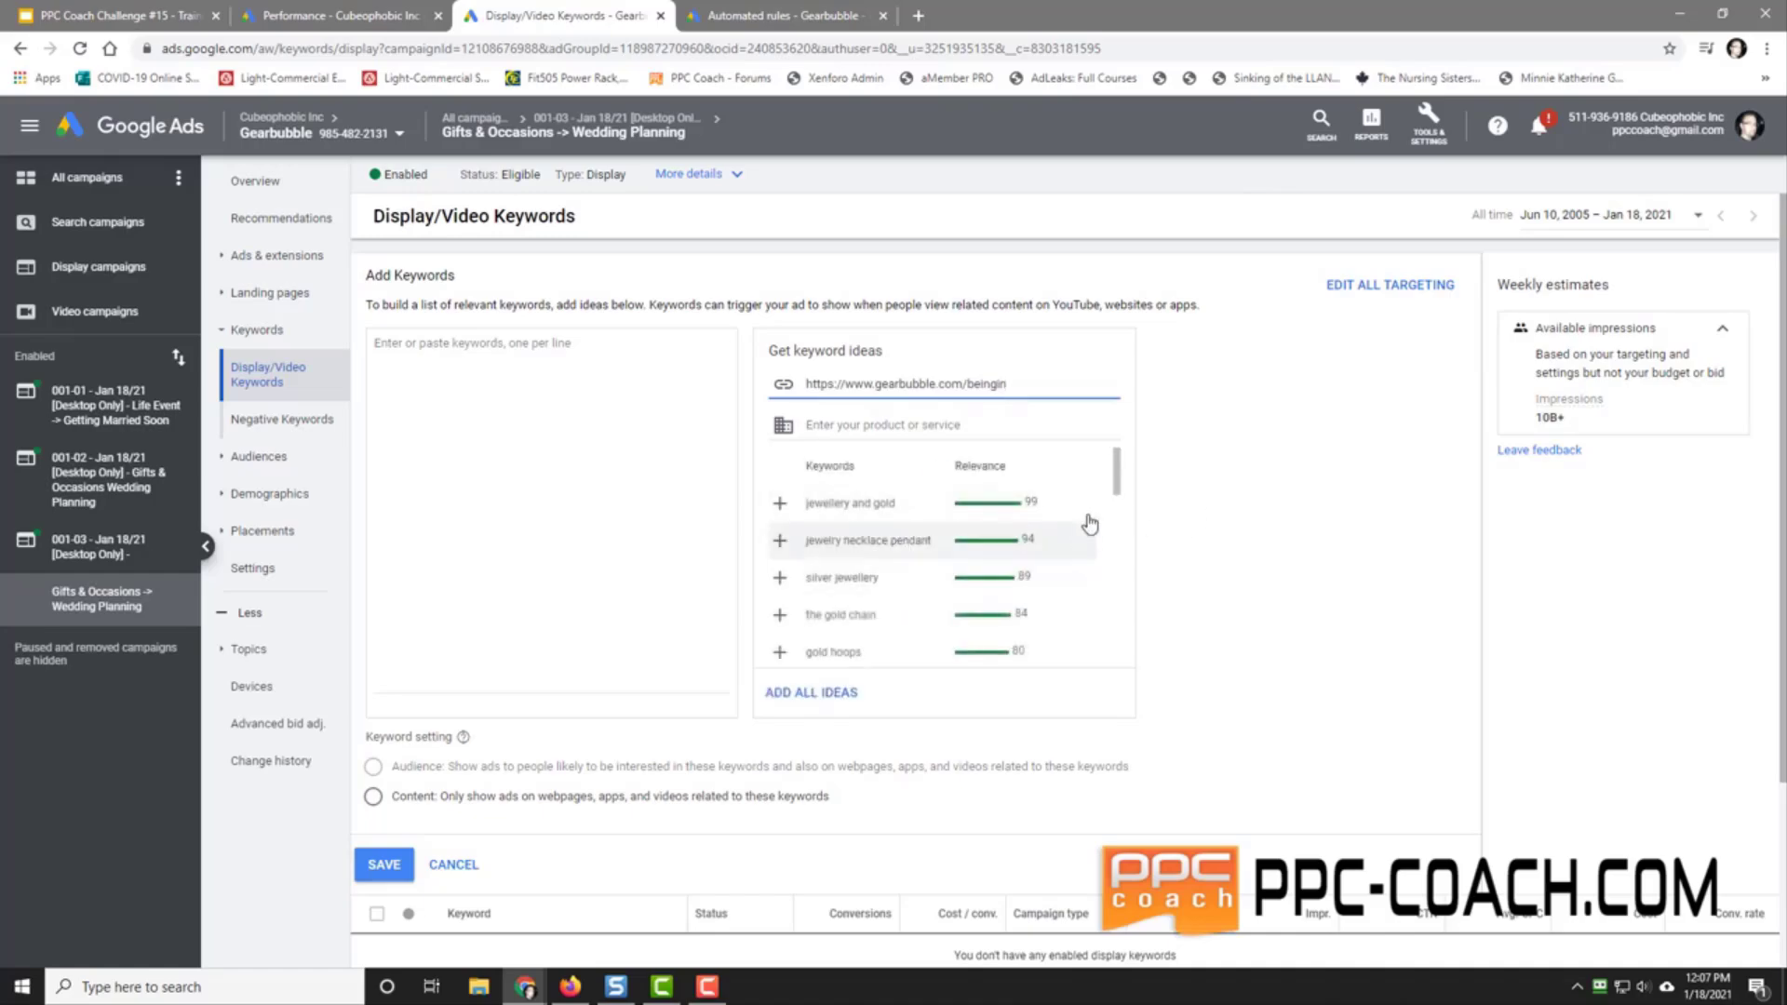
mouse_move(1118, 485)
mouse_down()
mouse_move(1116, 649)
mouse_move(1125, 470)
mouse_up()
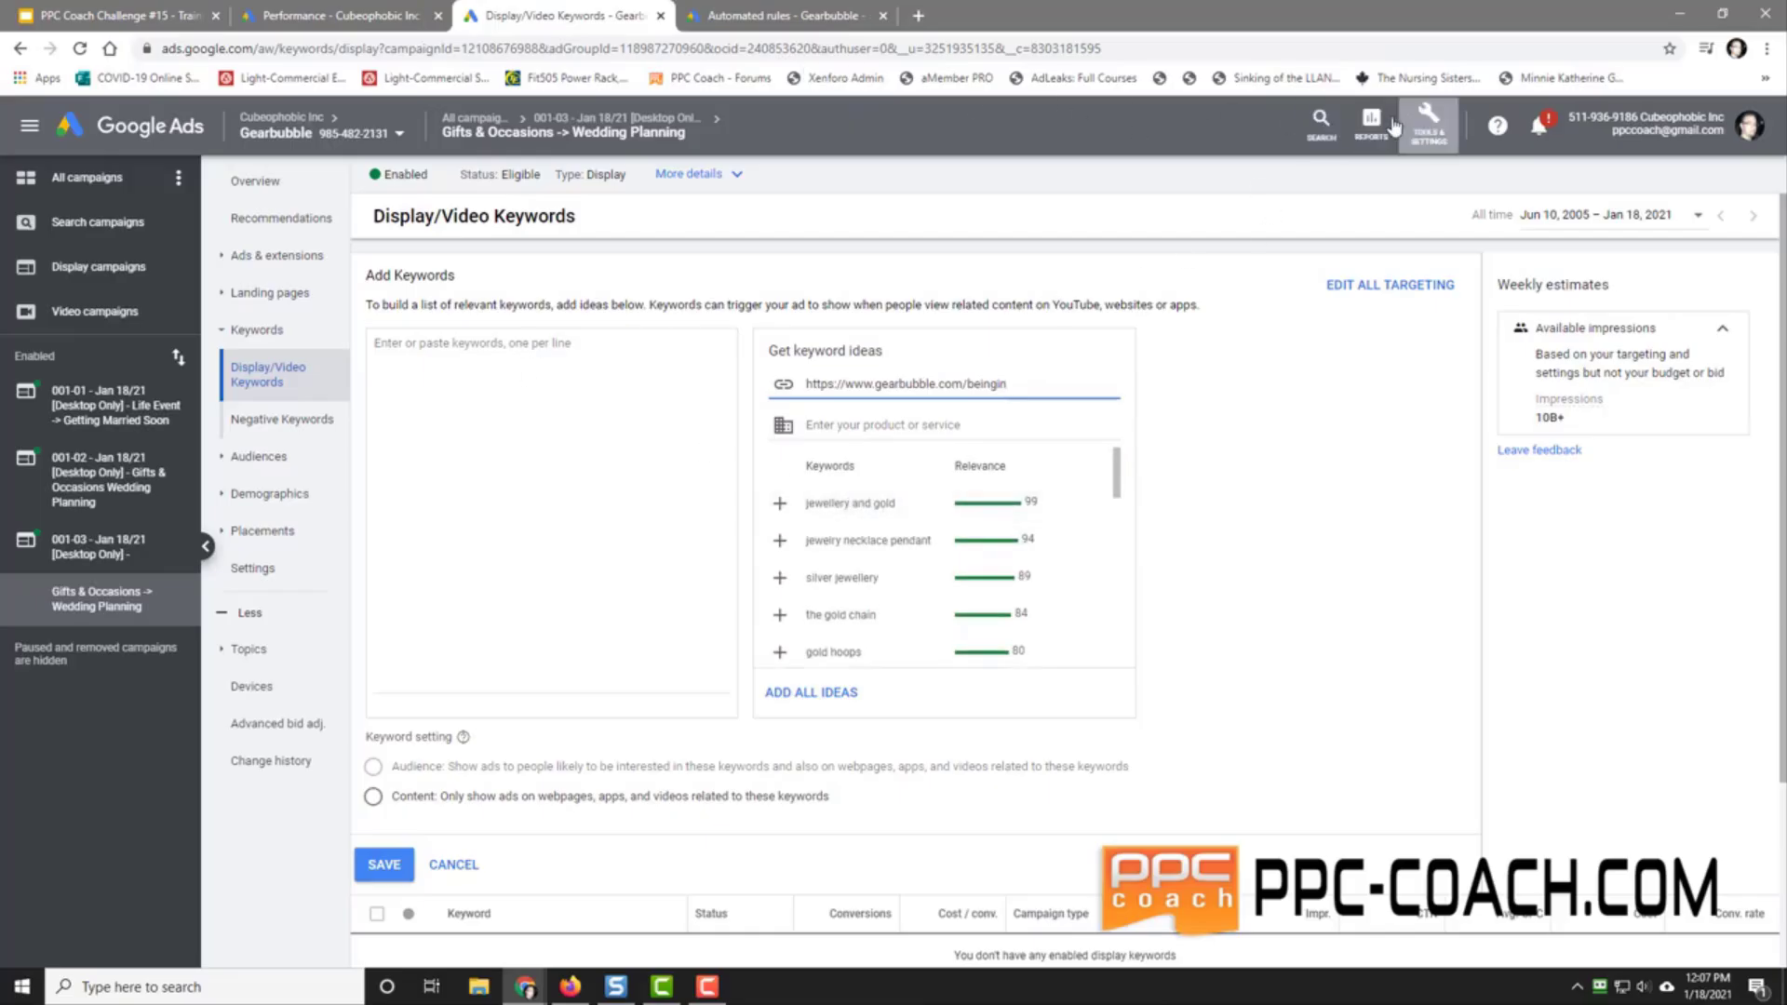
Step: Open Keyword Planner in a new tab and enter 'valentines day gift for her' as a new keyword
click(1427, 135)
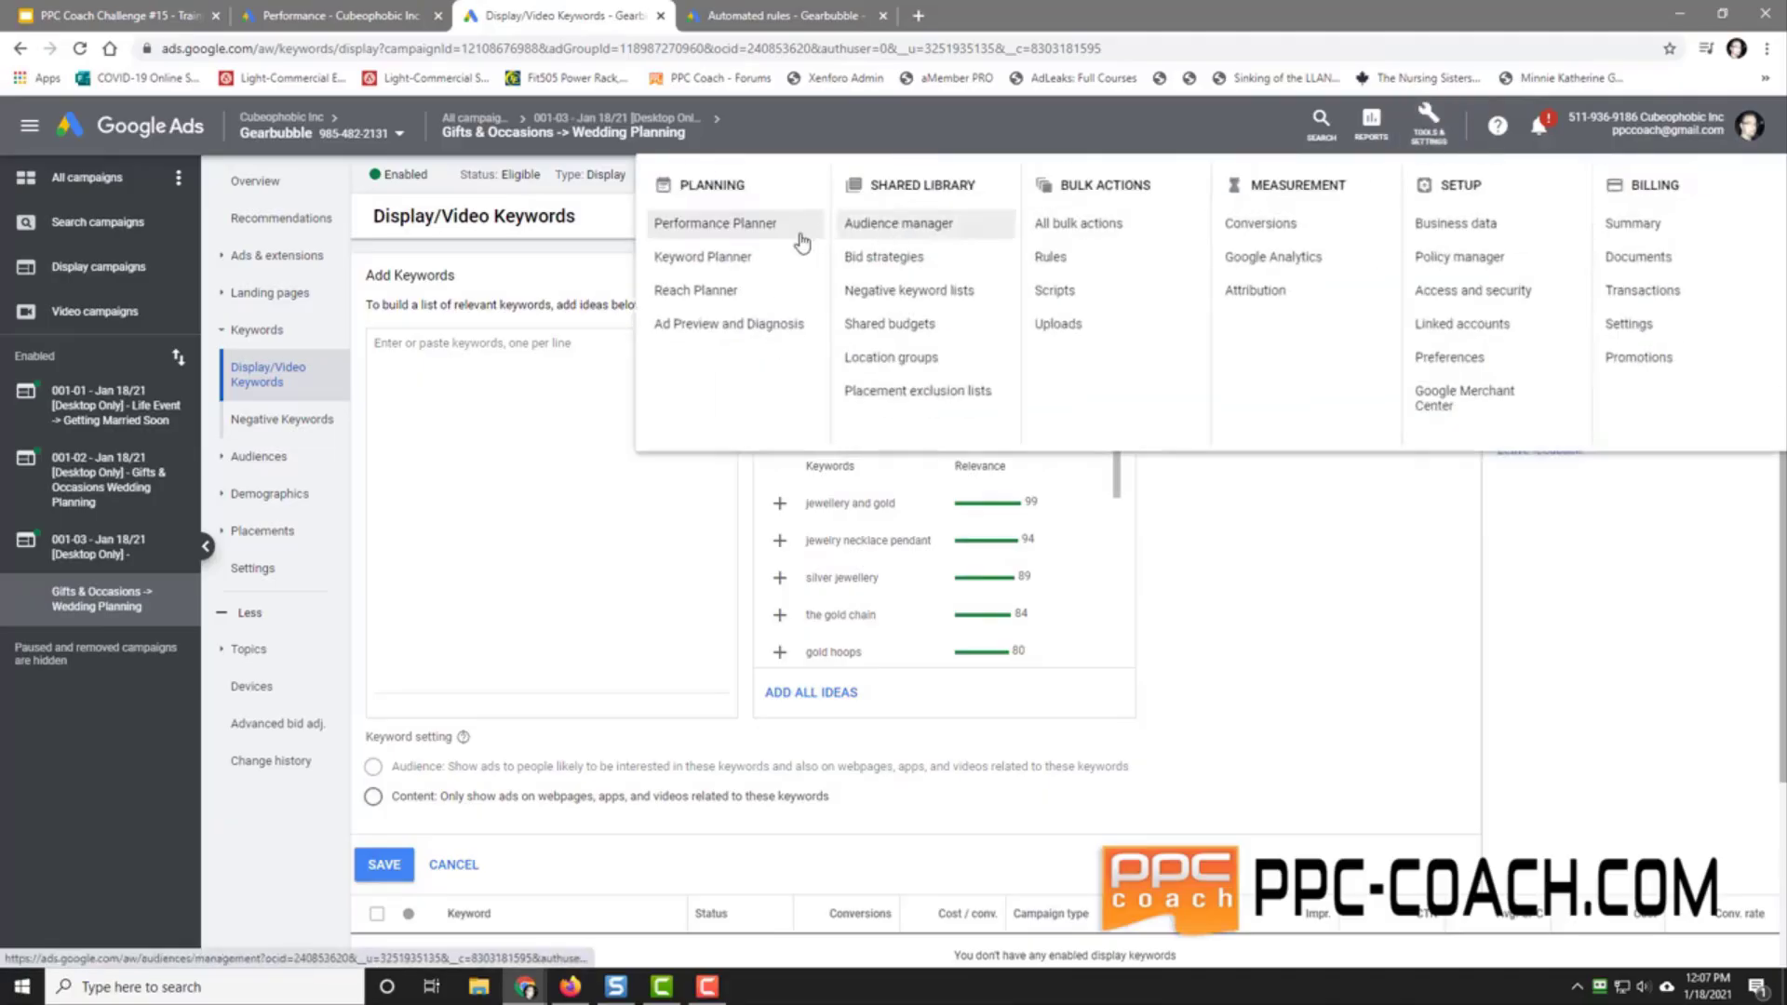
right_click(710, 255)
click(773, 267)
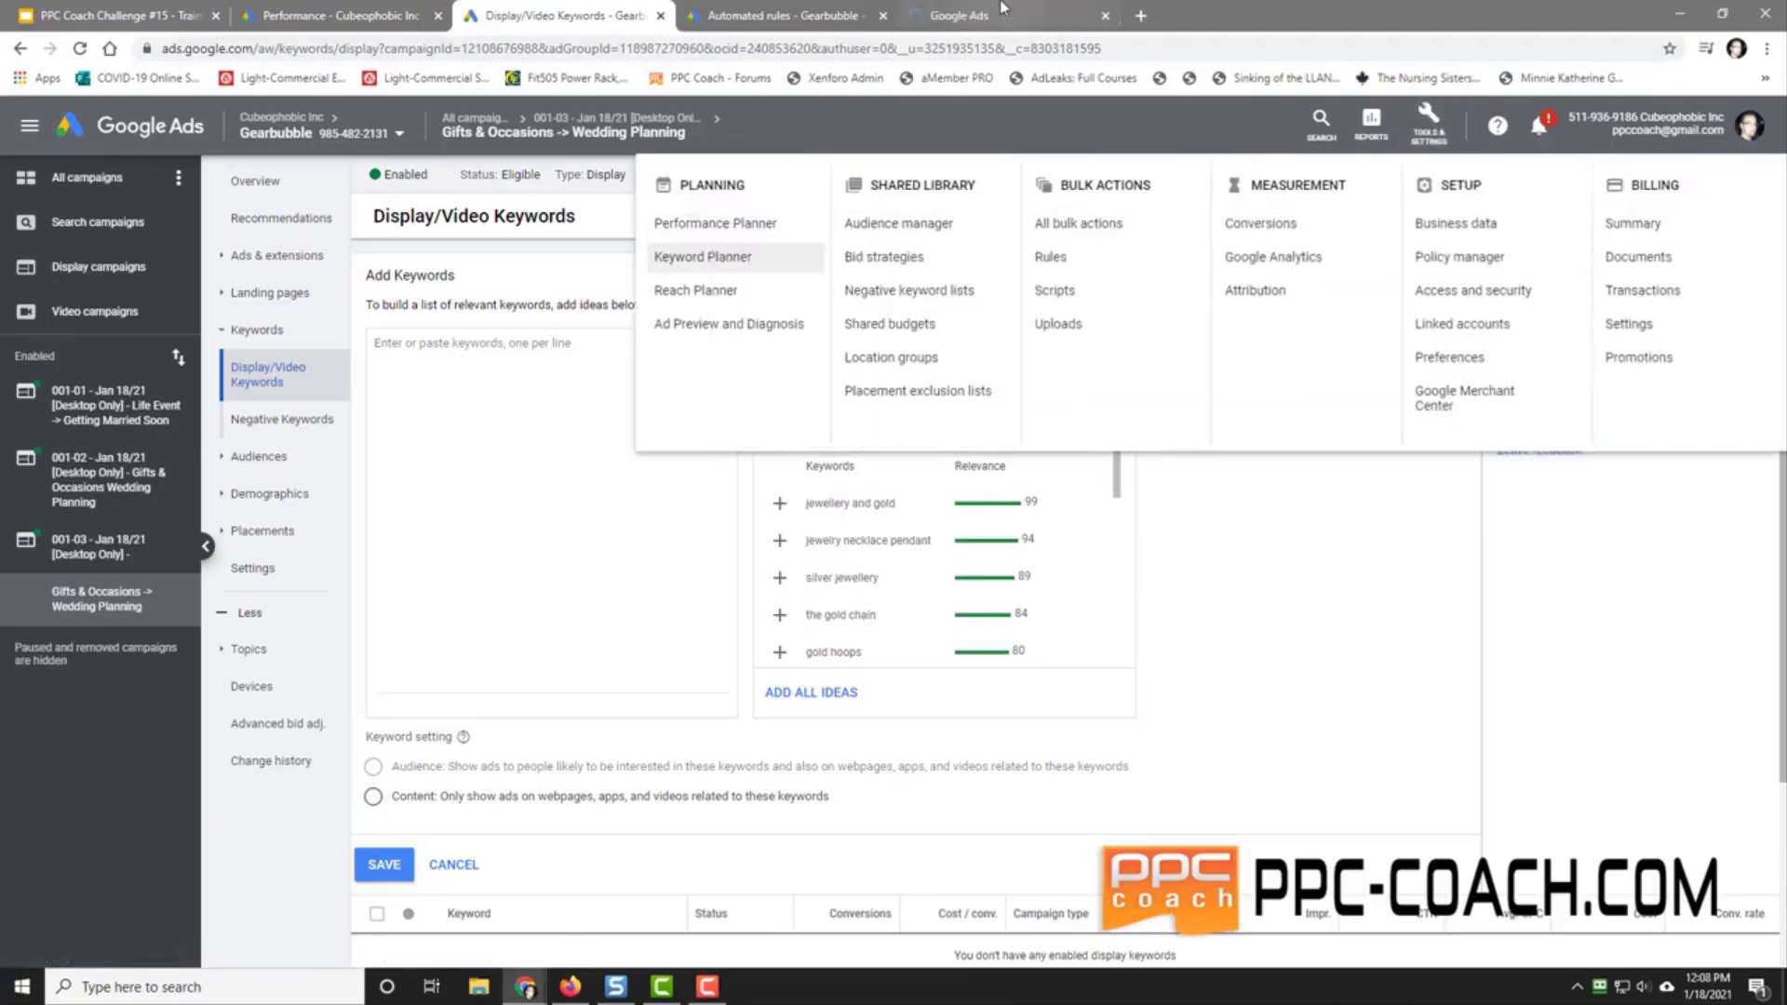
click(985, 16)
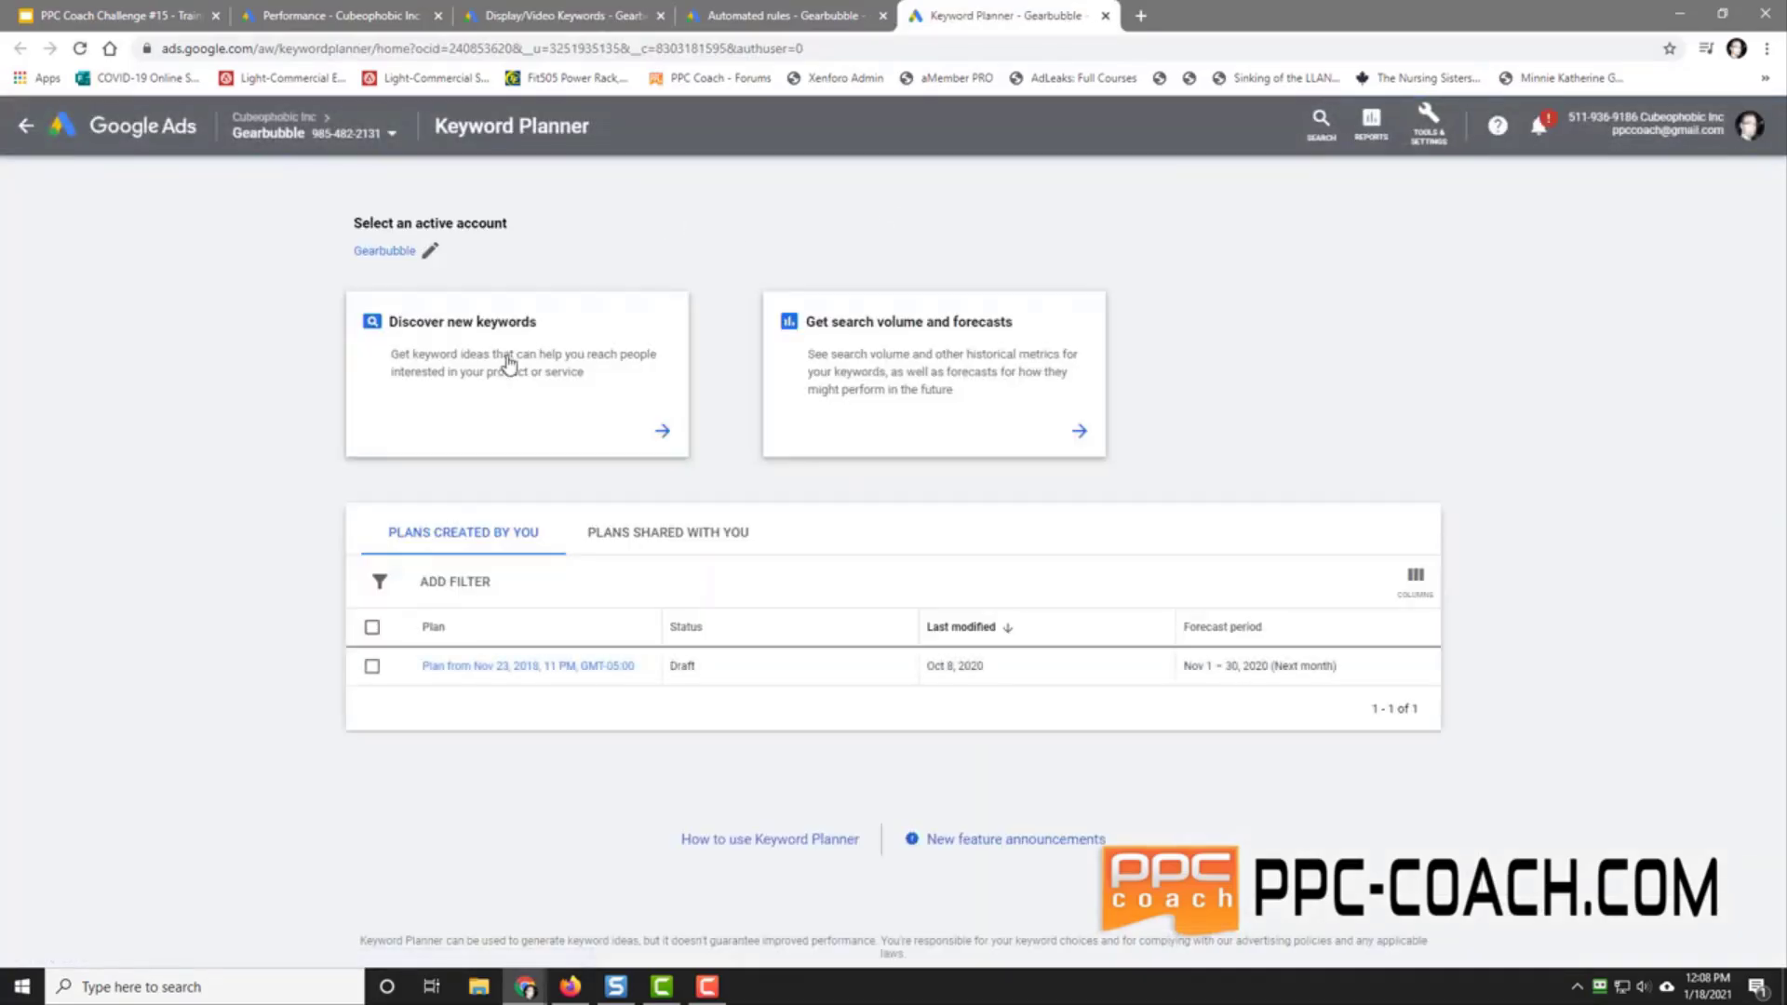
click(509, 365)
text(valentines)
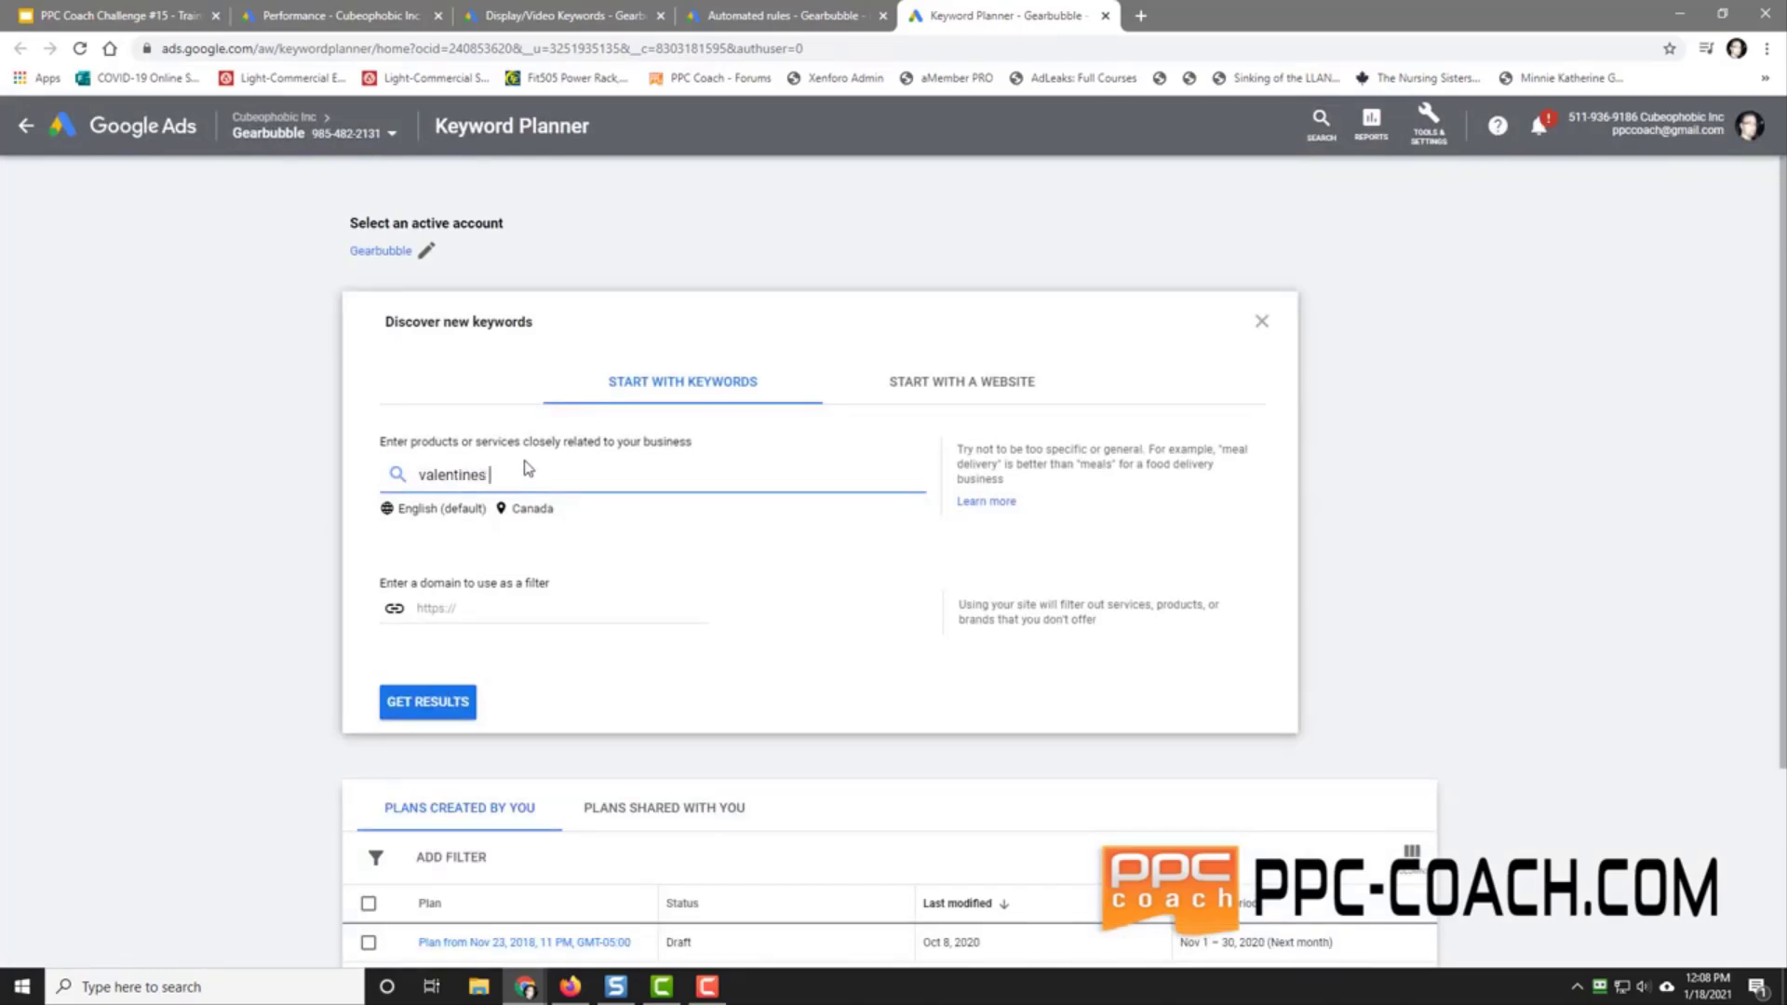
text( day gift for her)
key(Return)
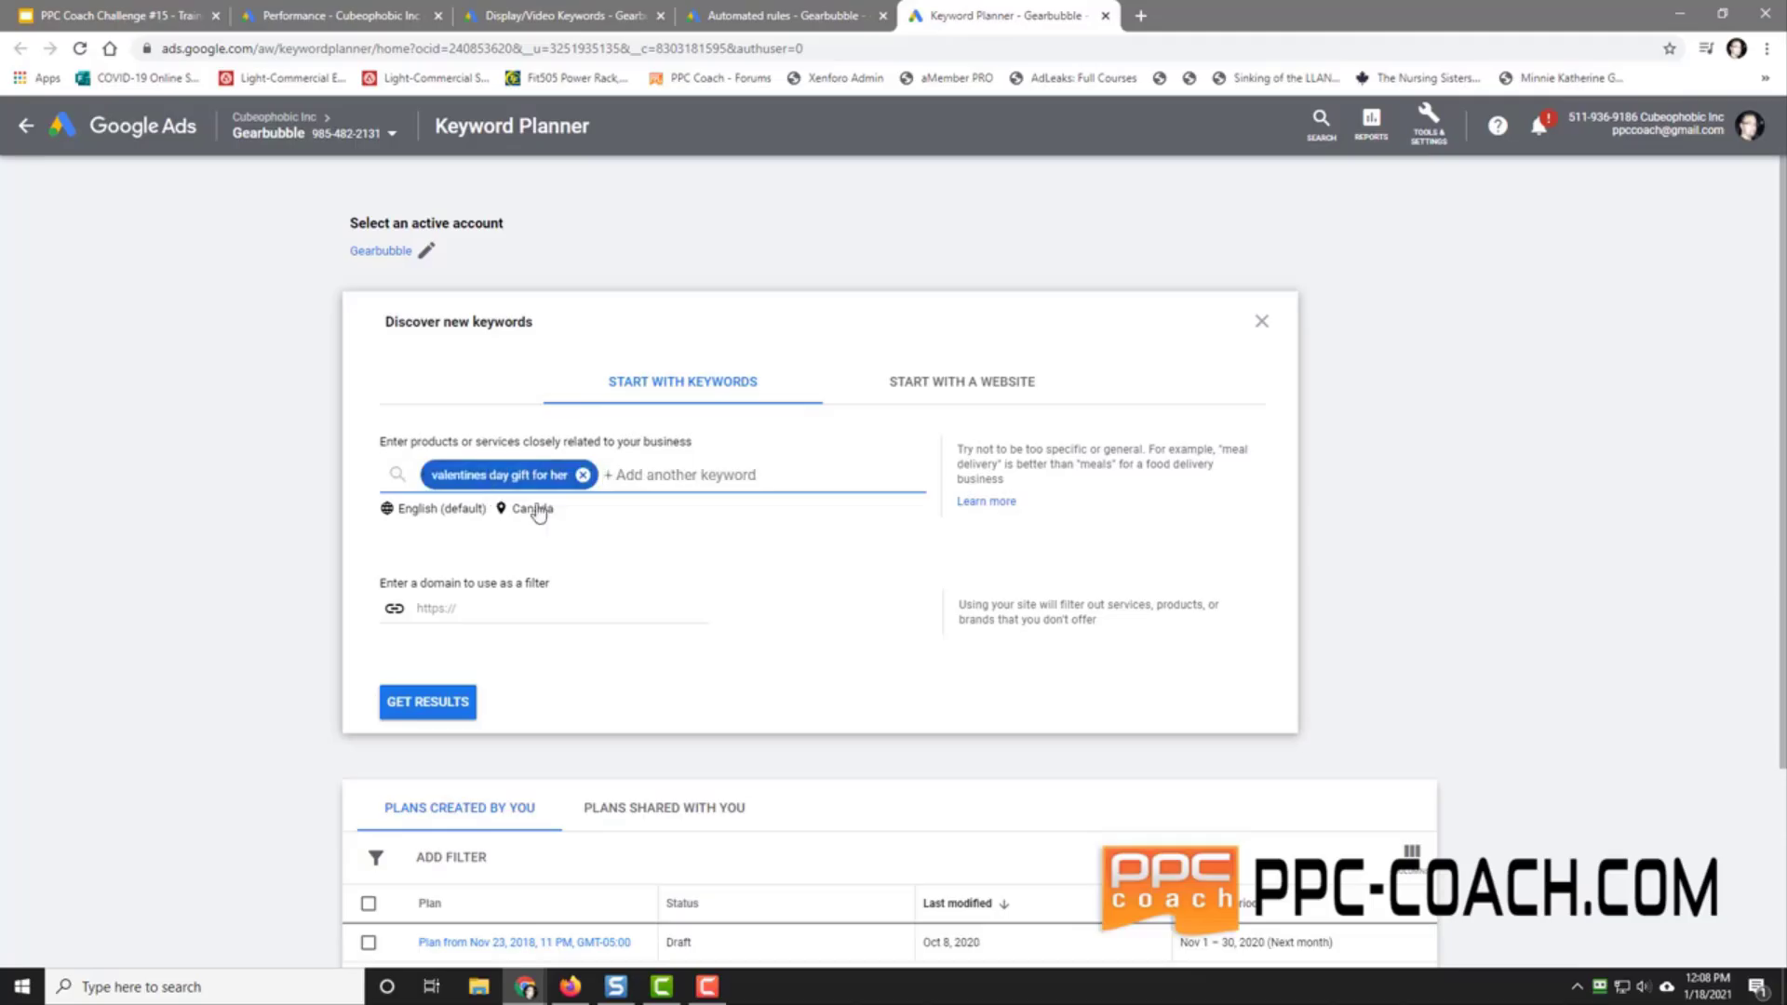
Step: Target Canada and United States, get keyword ideas, and copy 'valentines day gift for her'
click(525, 508)
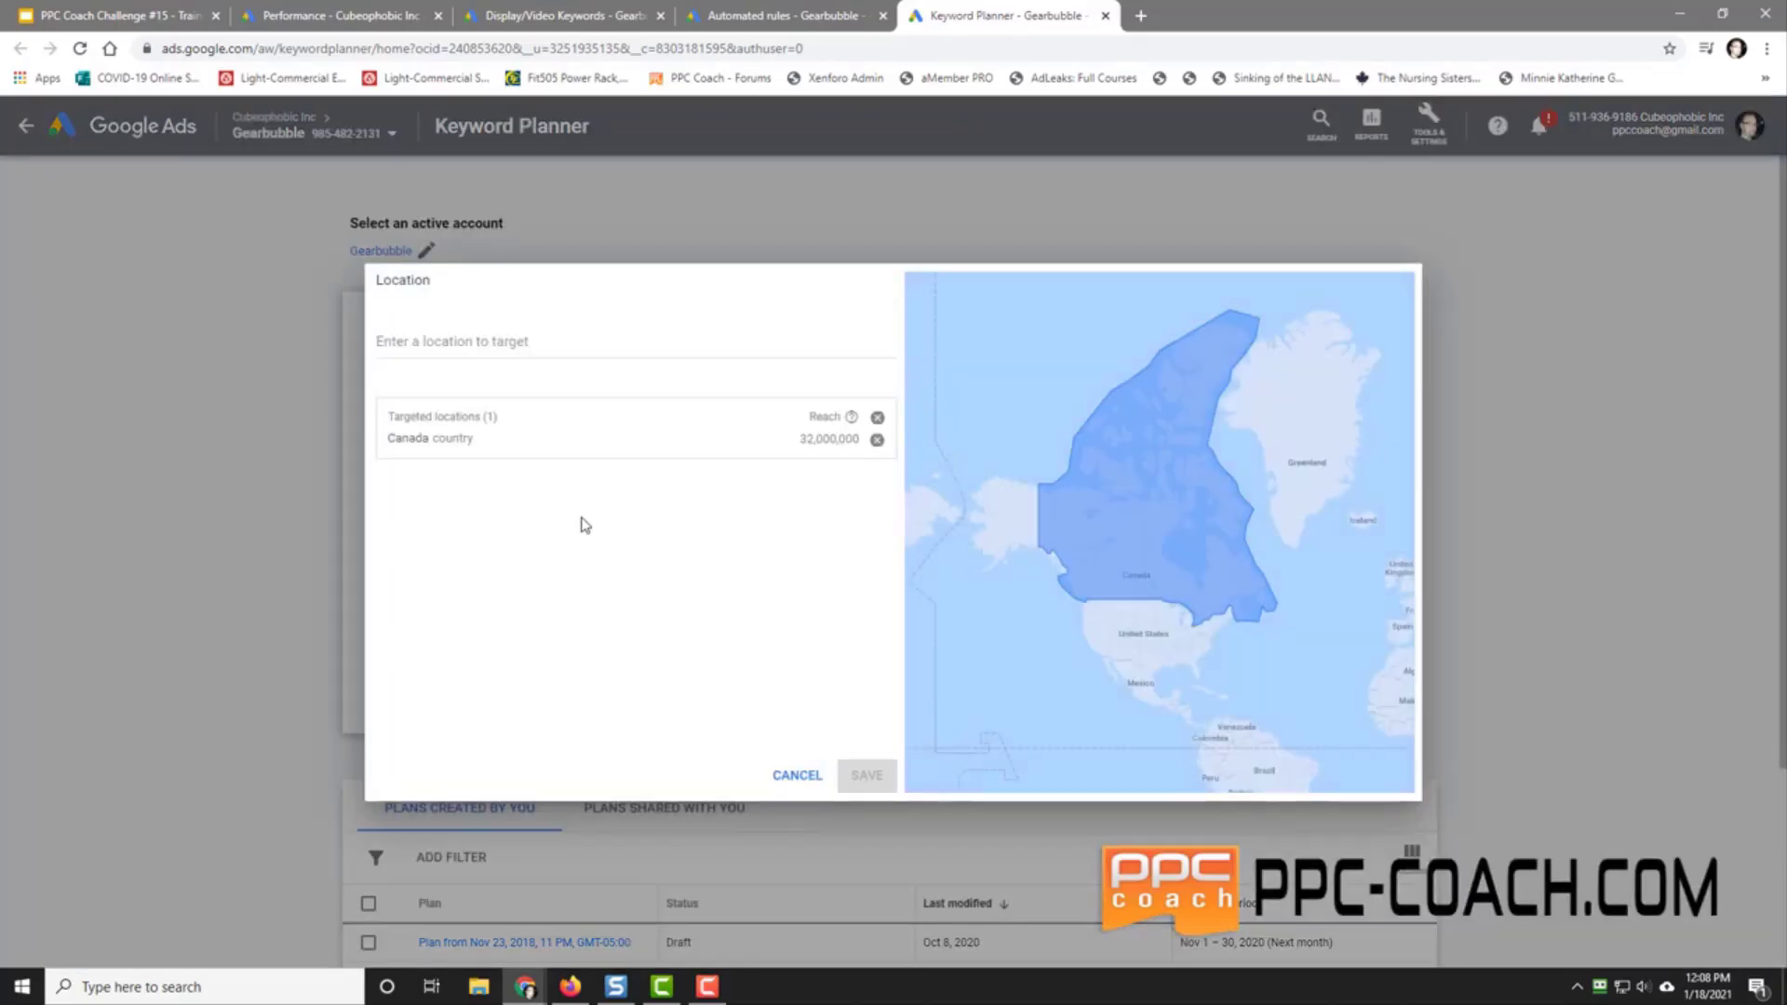
click(489, 338)
text(united state)
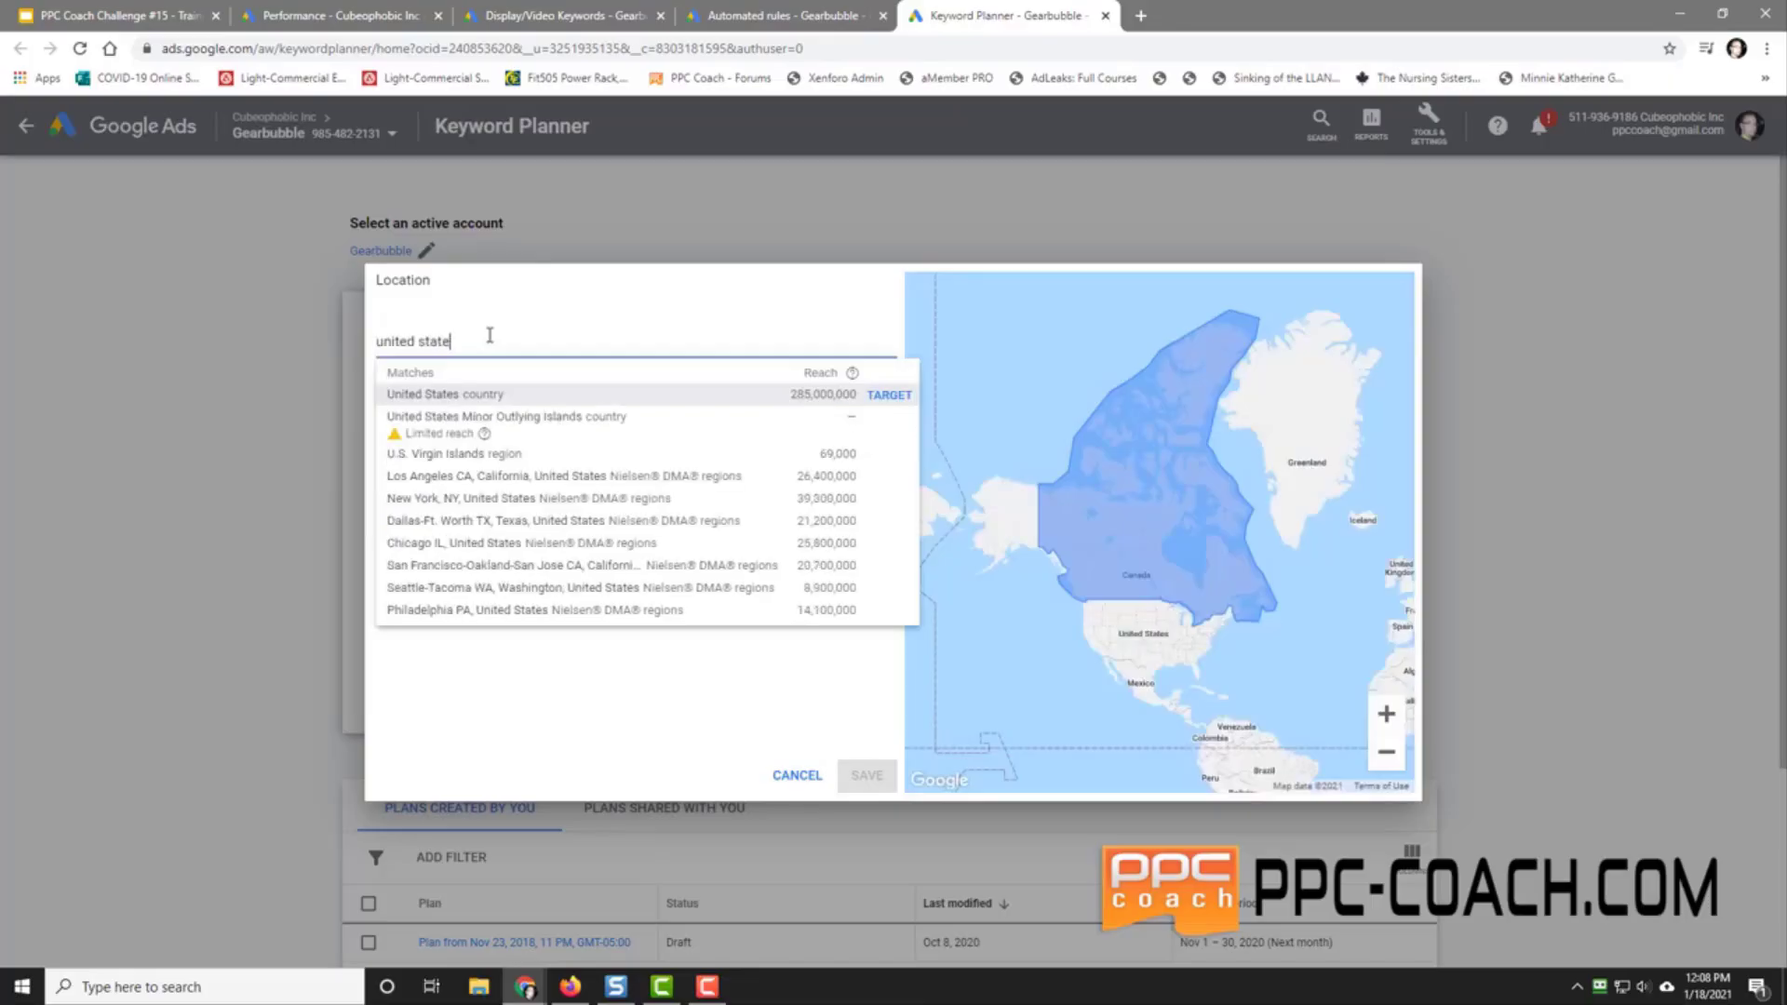
key(Return)
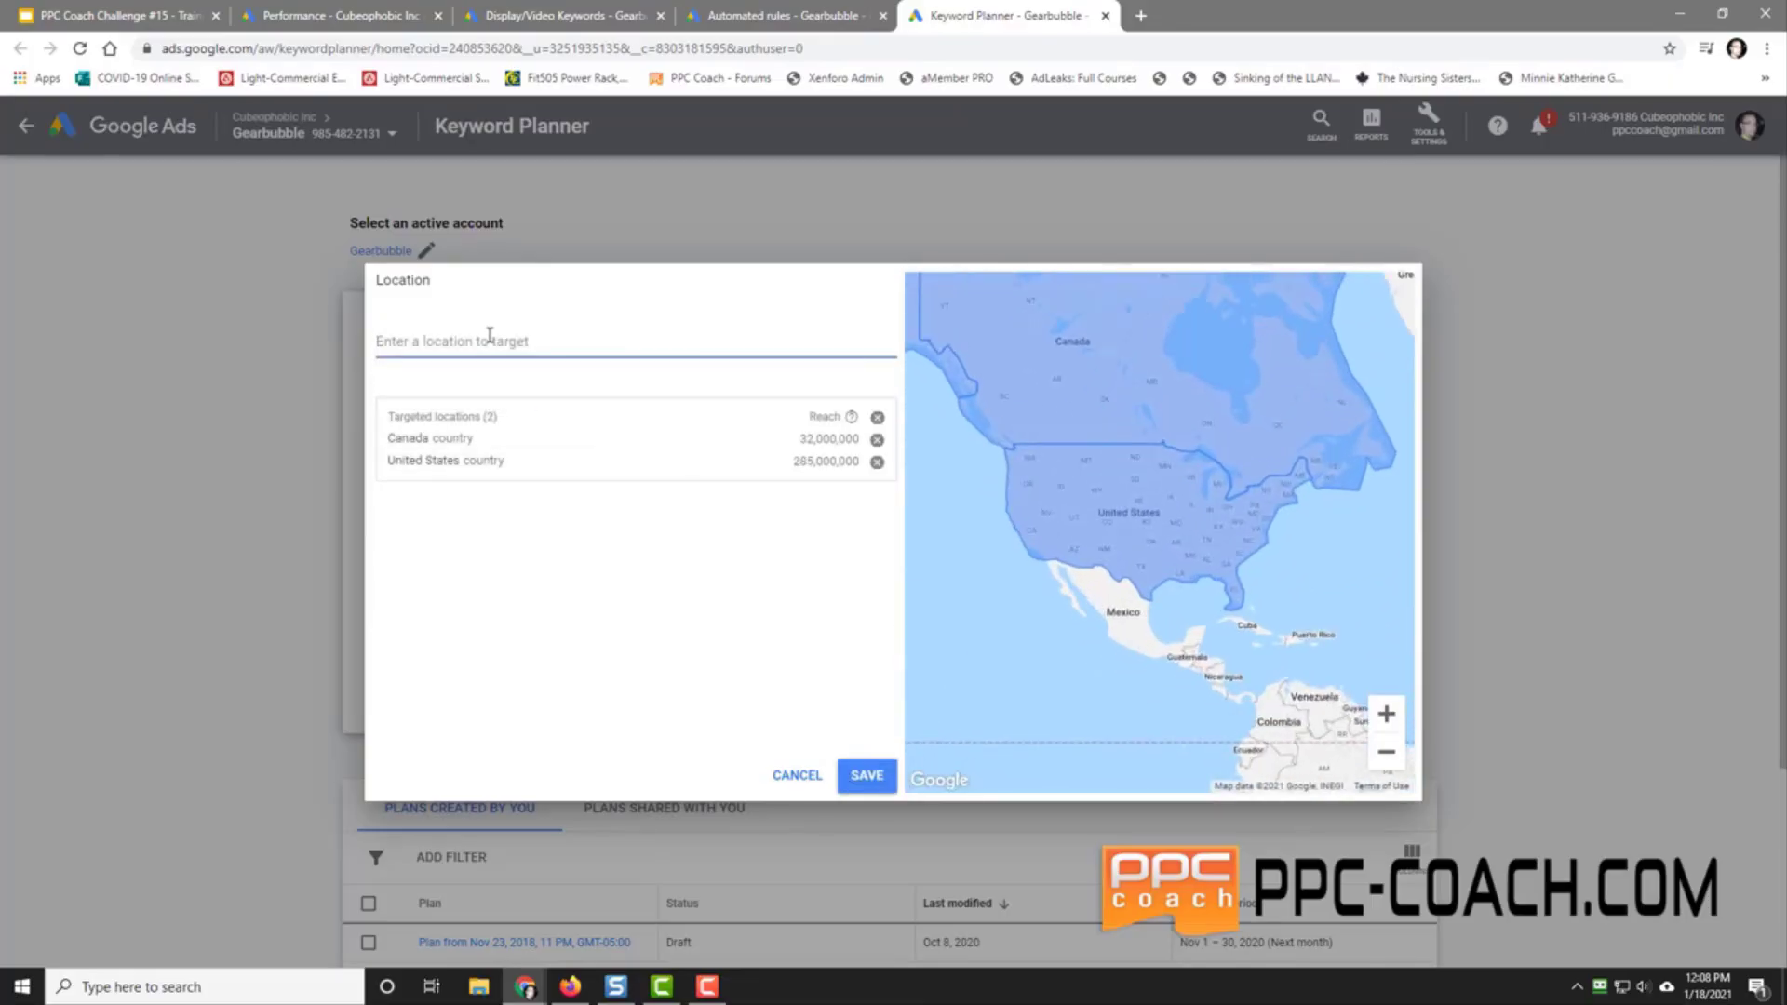
click(848, 769)
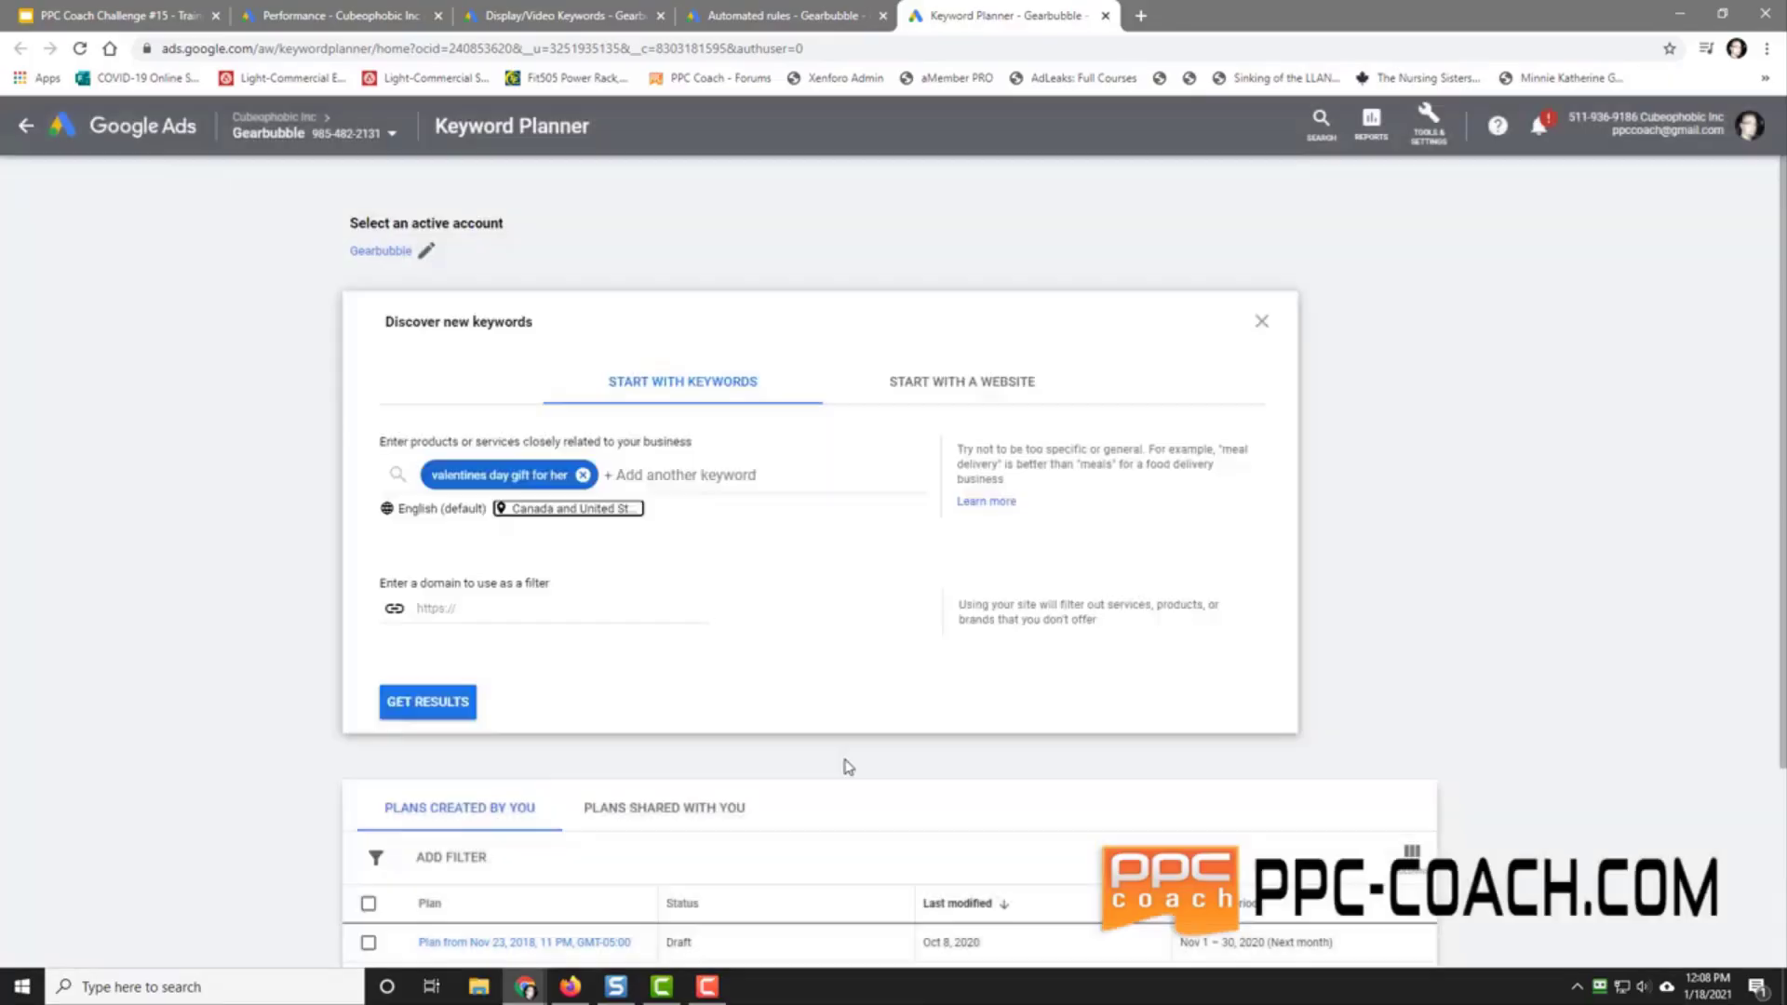
click(436, 701)
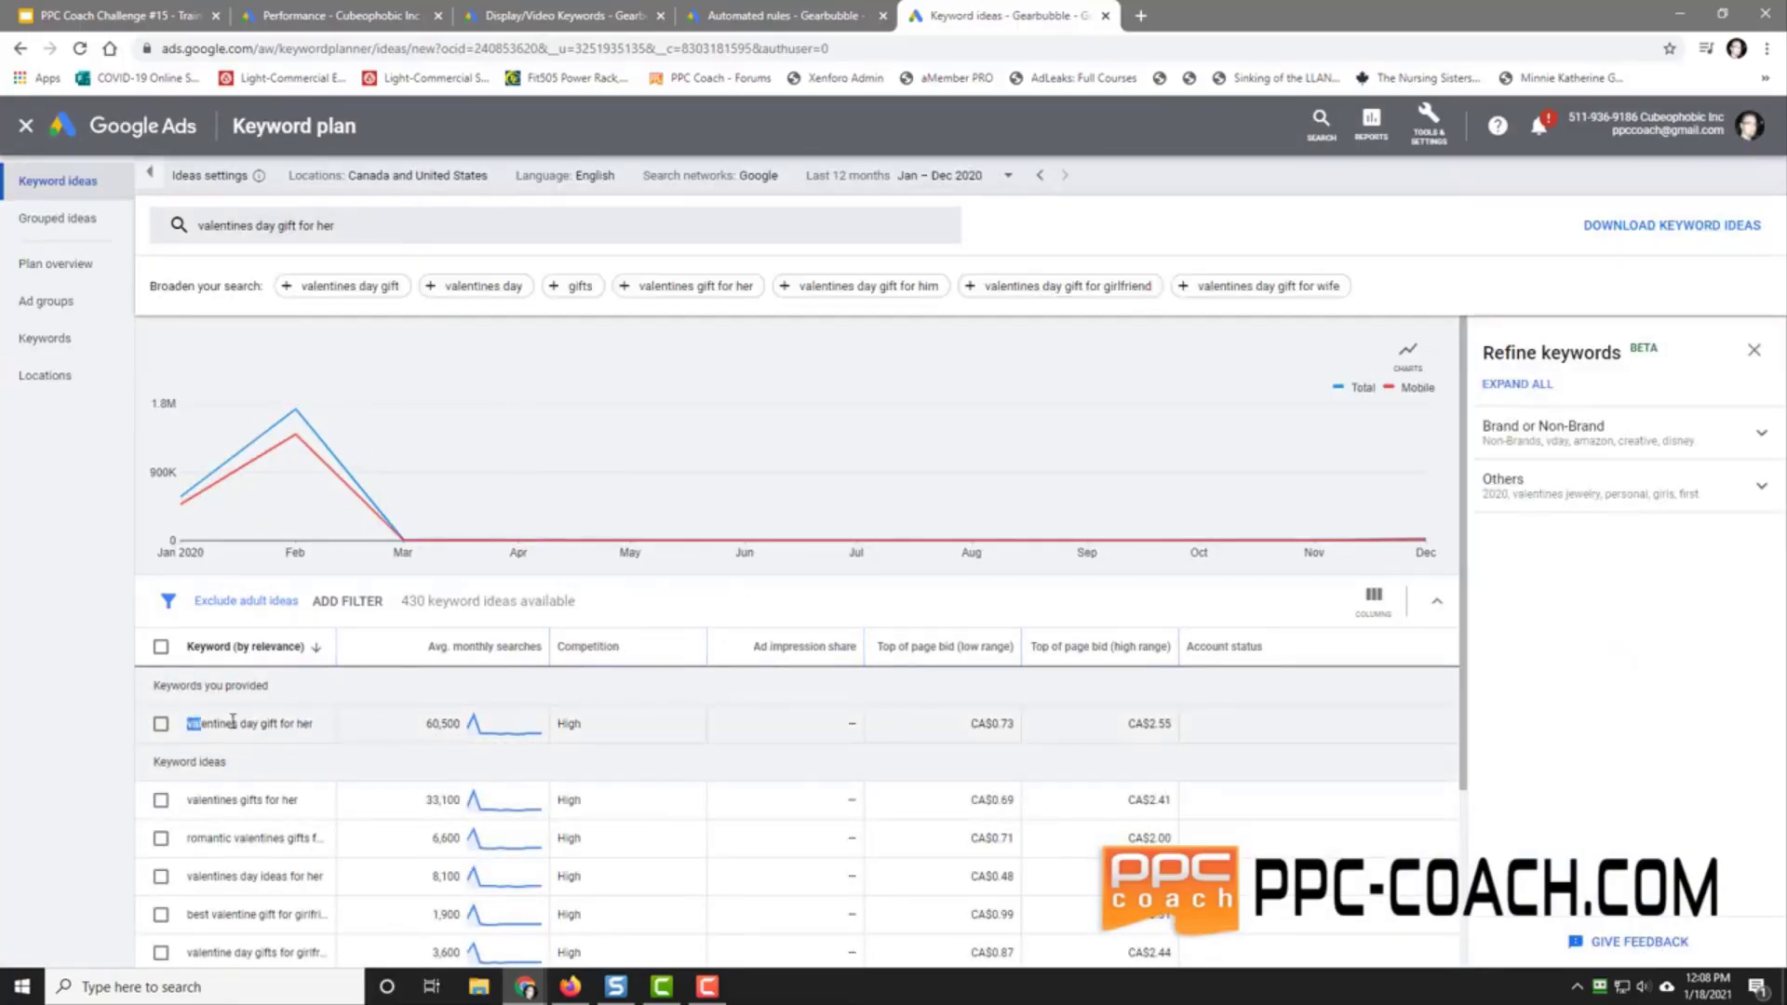
drag(233, 719, 322, 726)
key(ctrl+c)
right_click(278, 733)
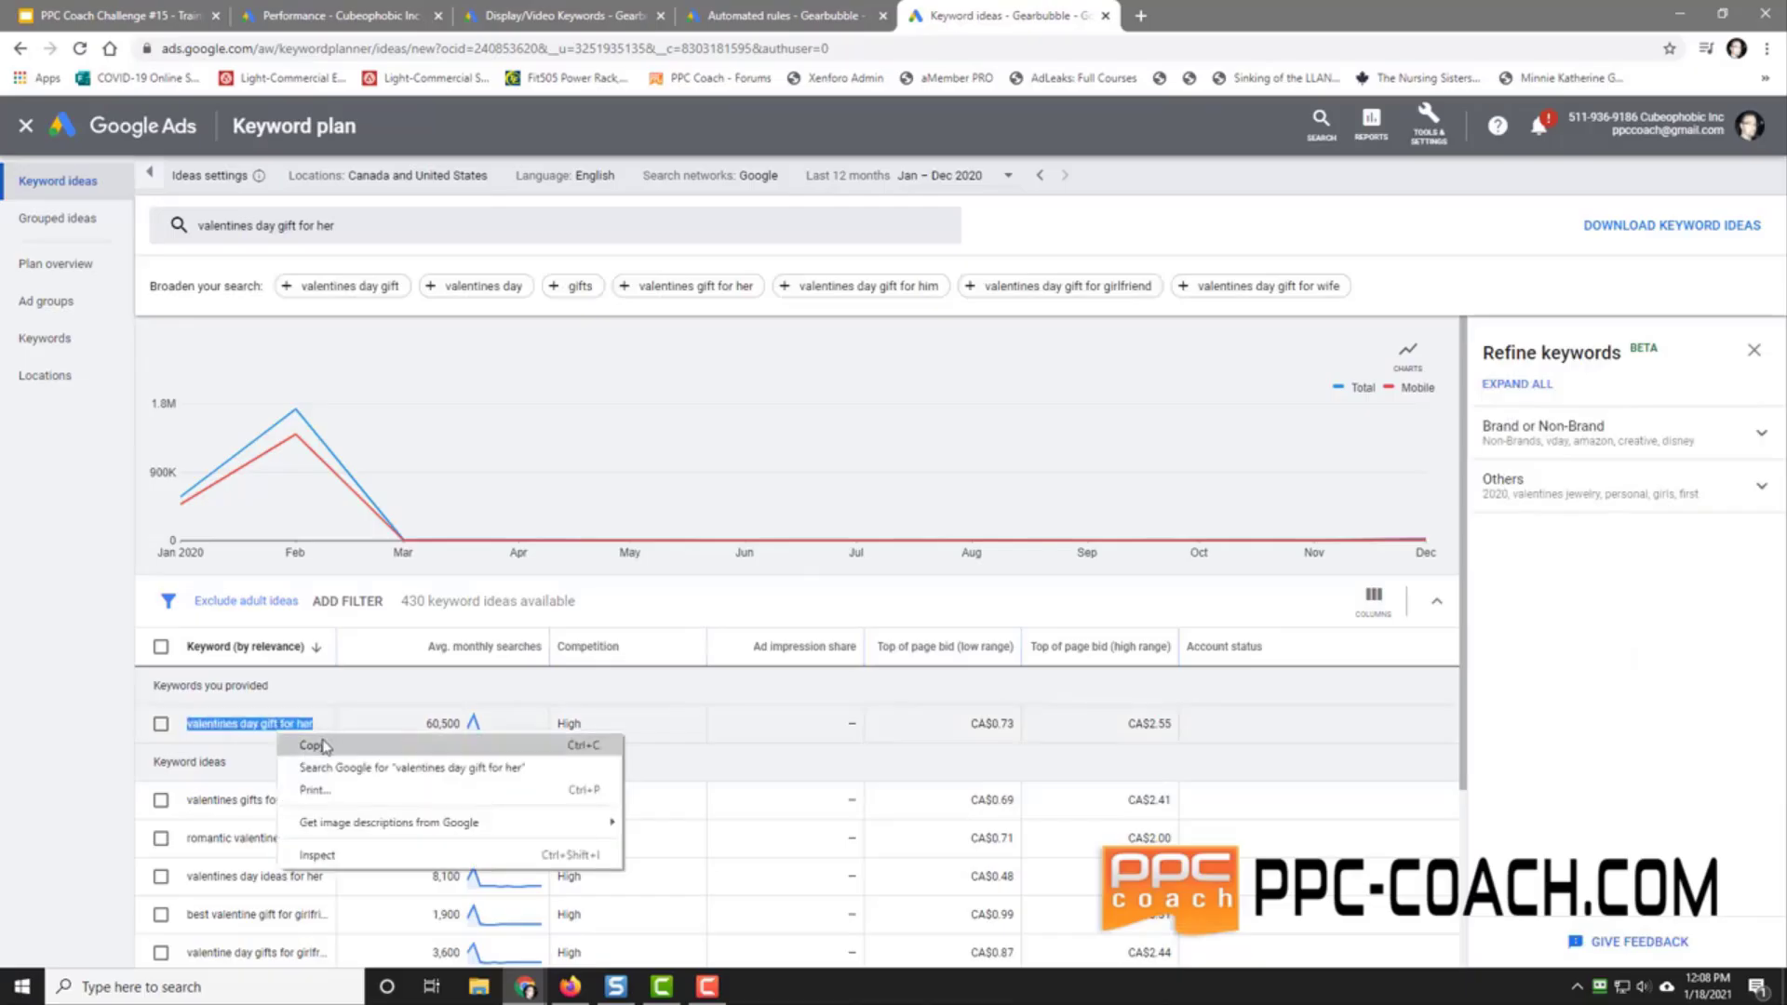
click(319, 742)
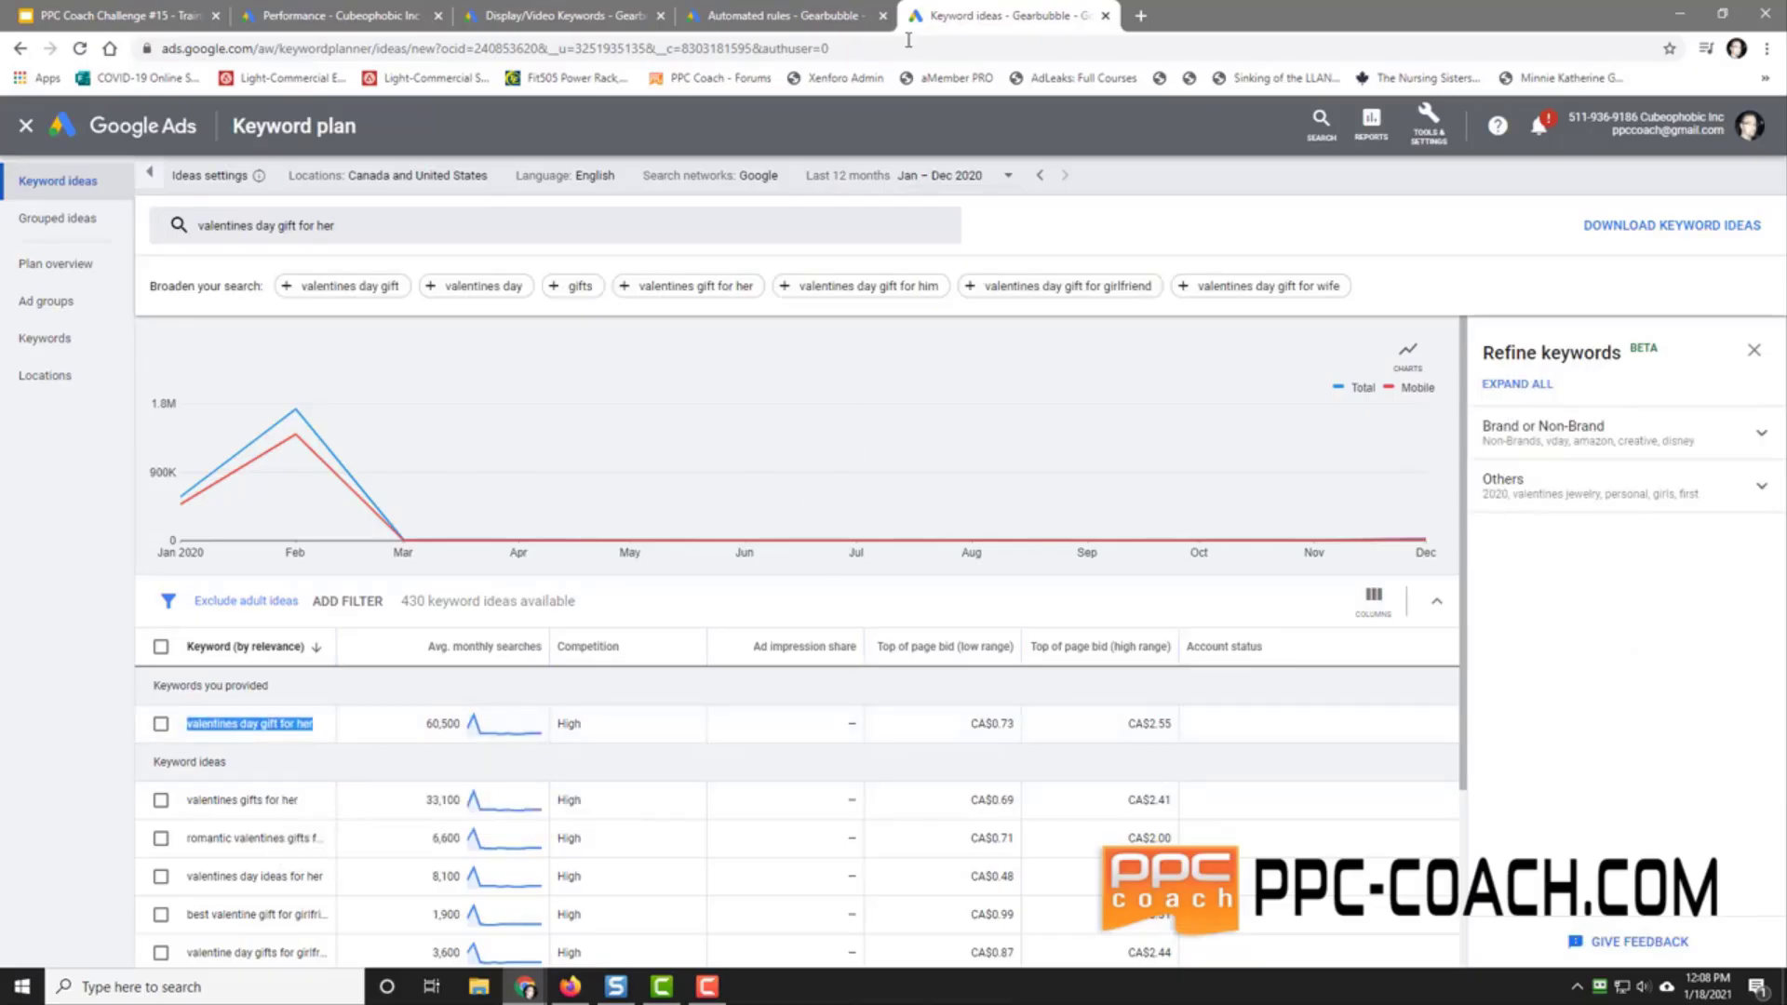
Step: Add the pasted keyword 'valentines day gift for her' as a Content-only display keyword in Wedding Planning
click(763, 15)
click(596, 11)
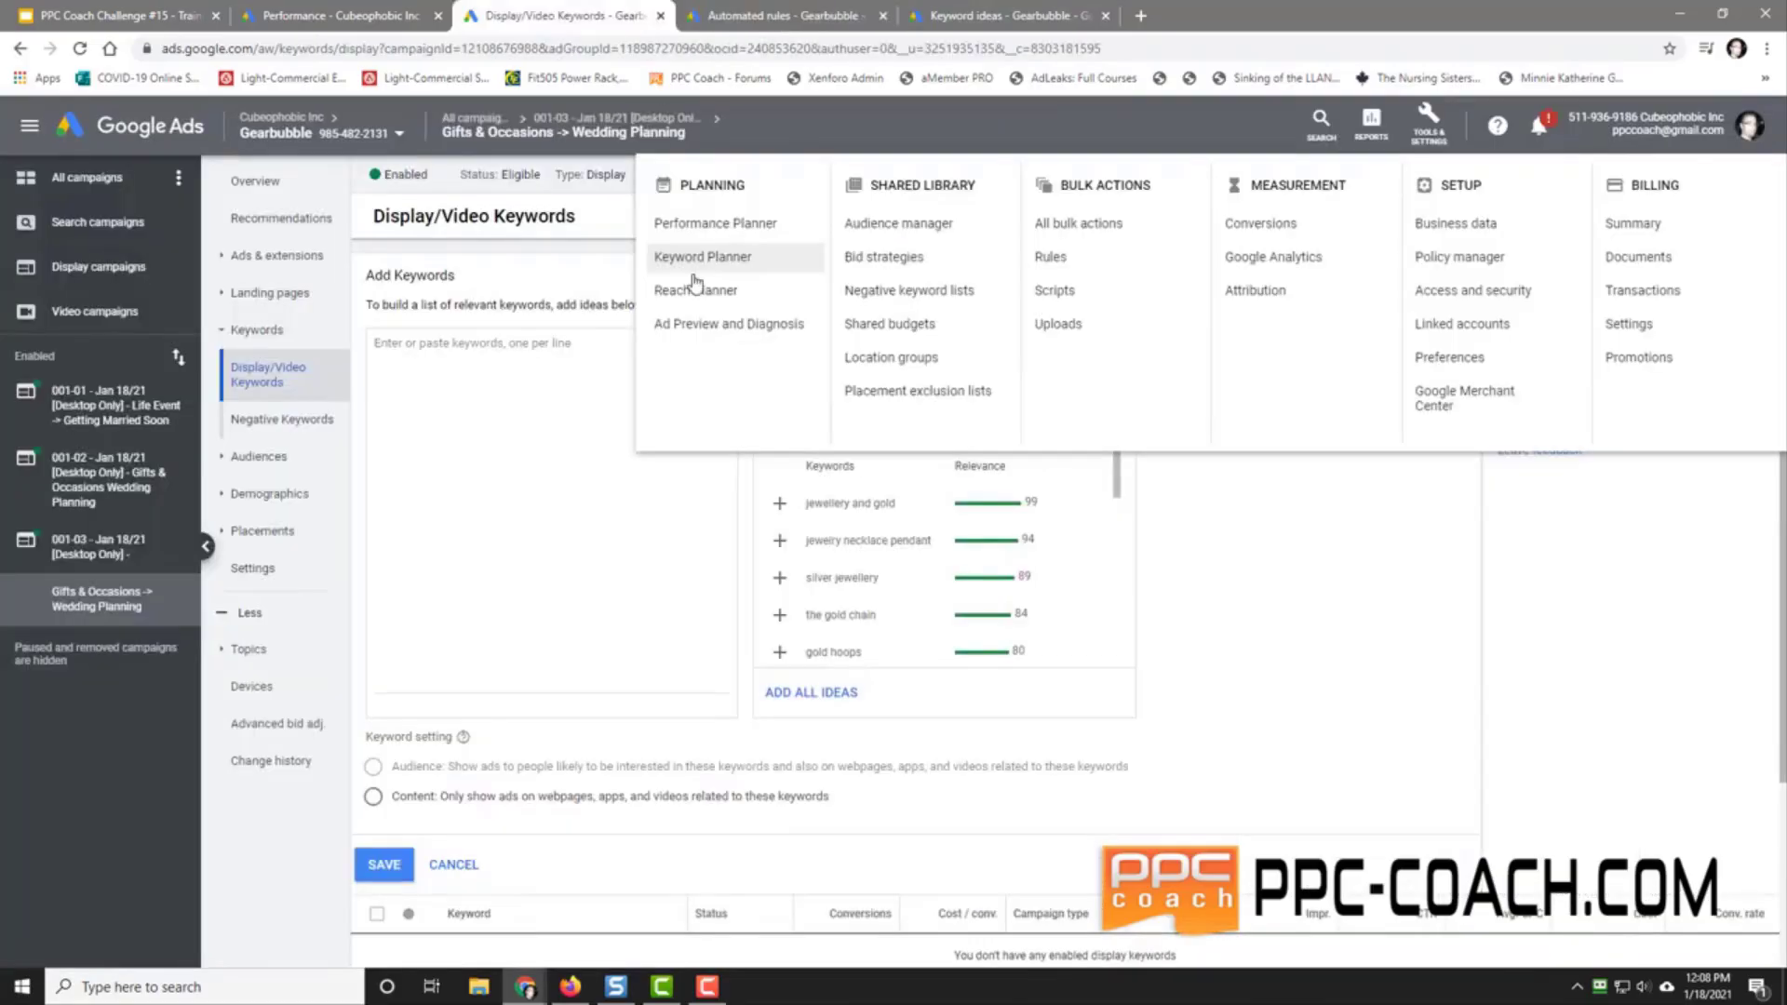
click(448, 363)
right_click(415, 359)
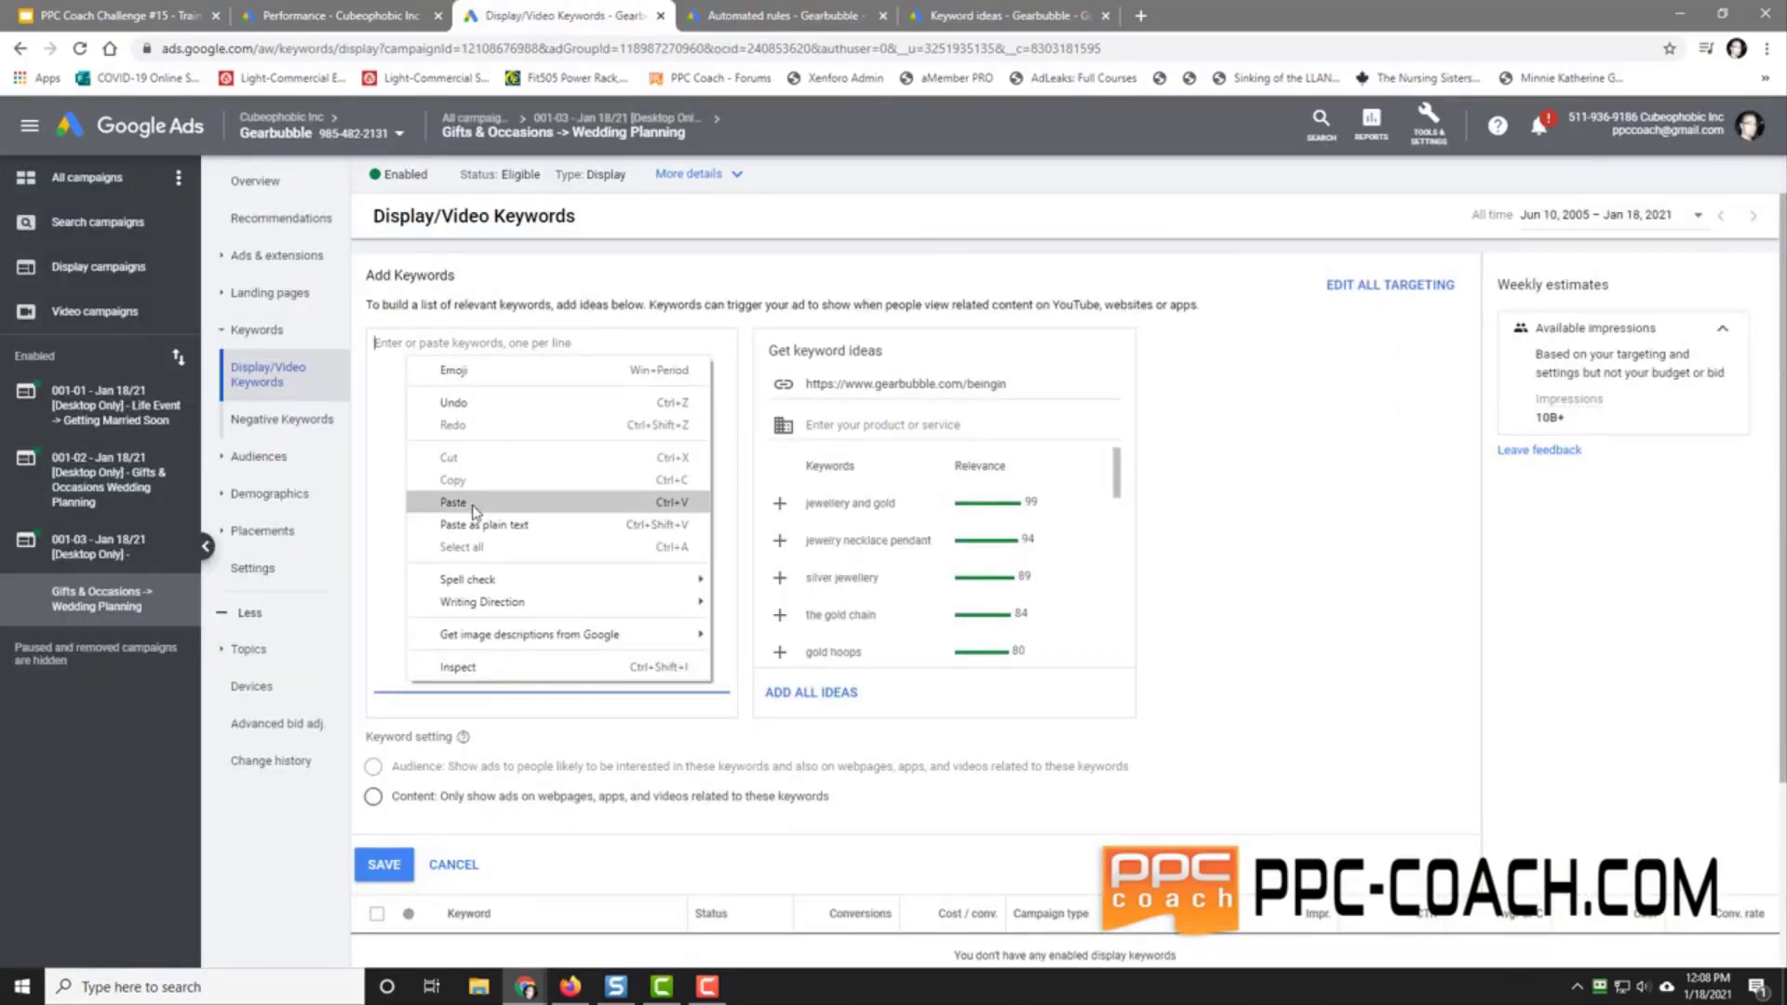
click(456, 503)
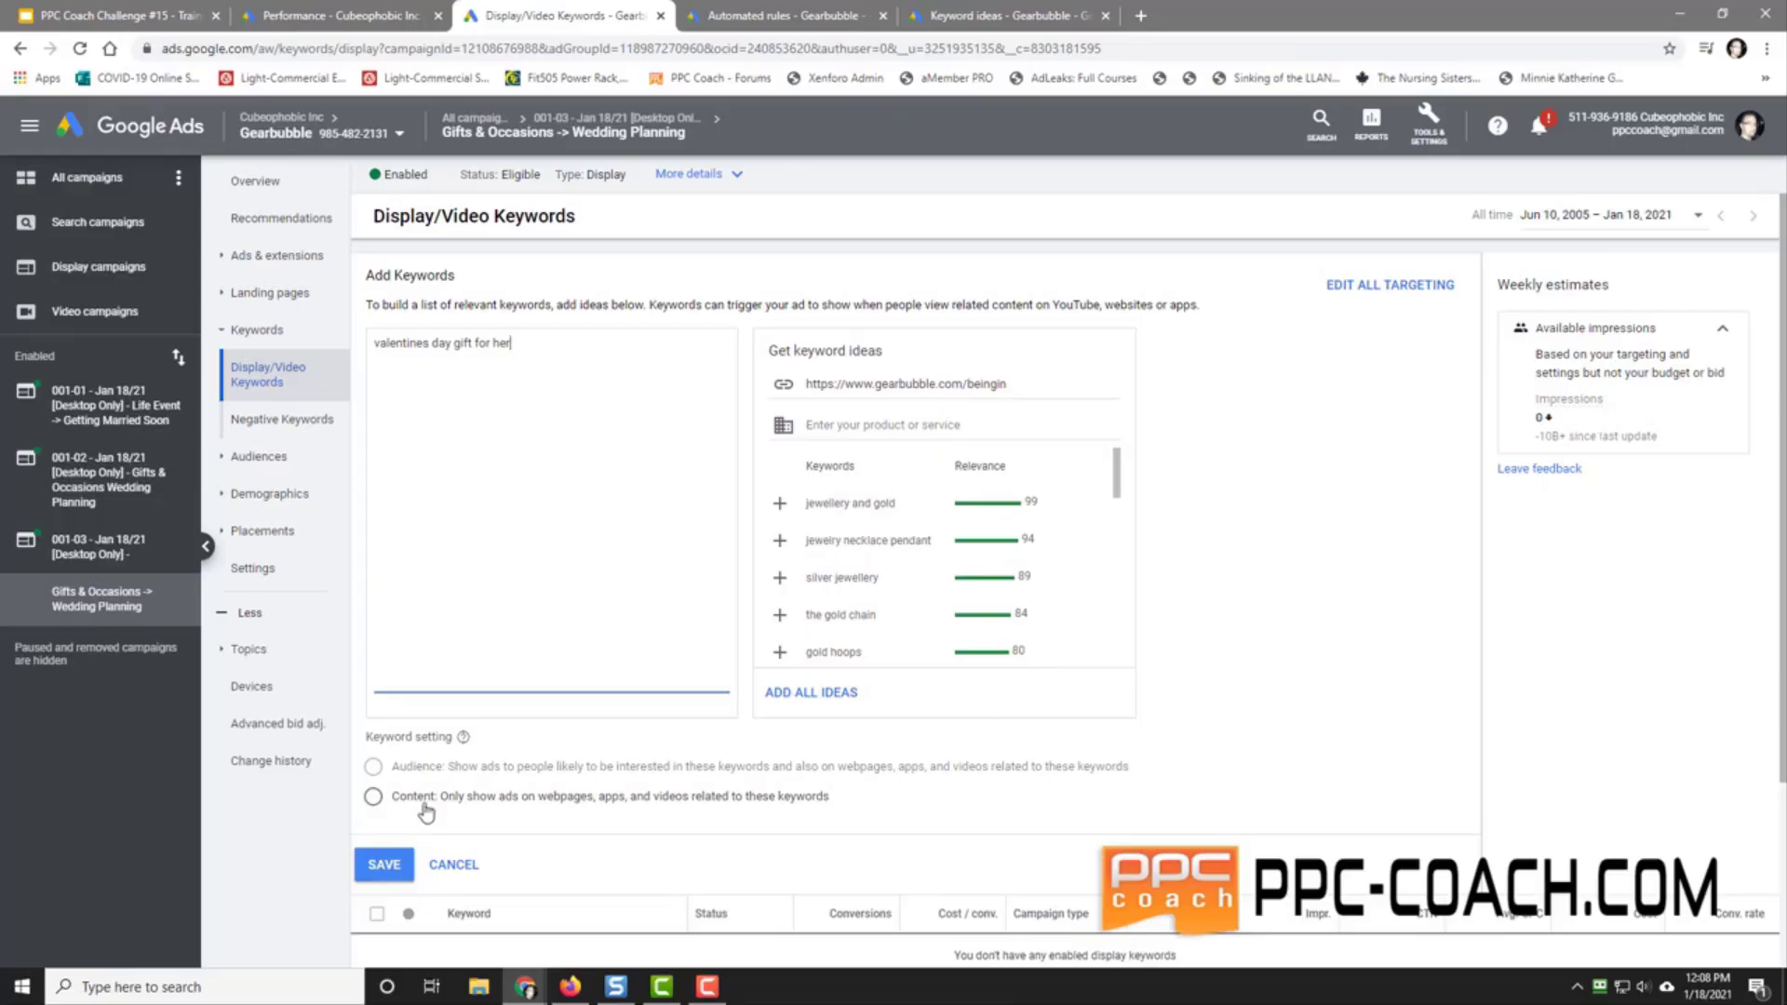
click(373, 798)
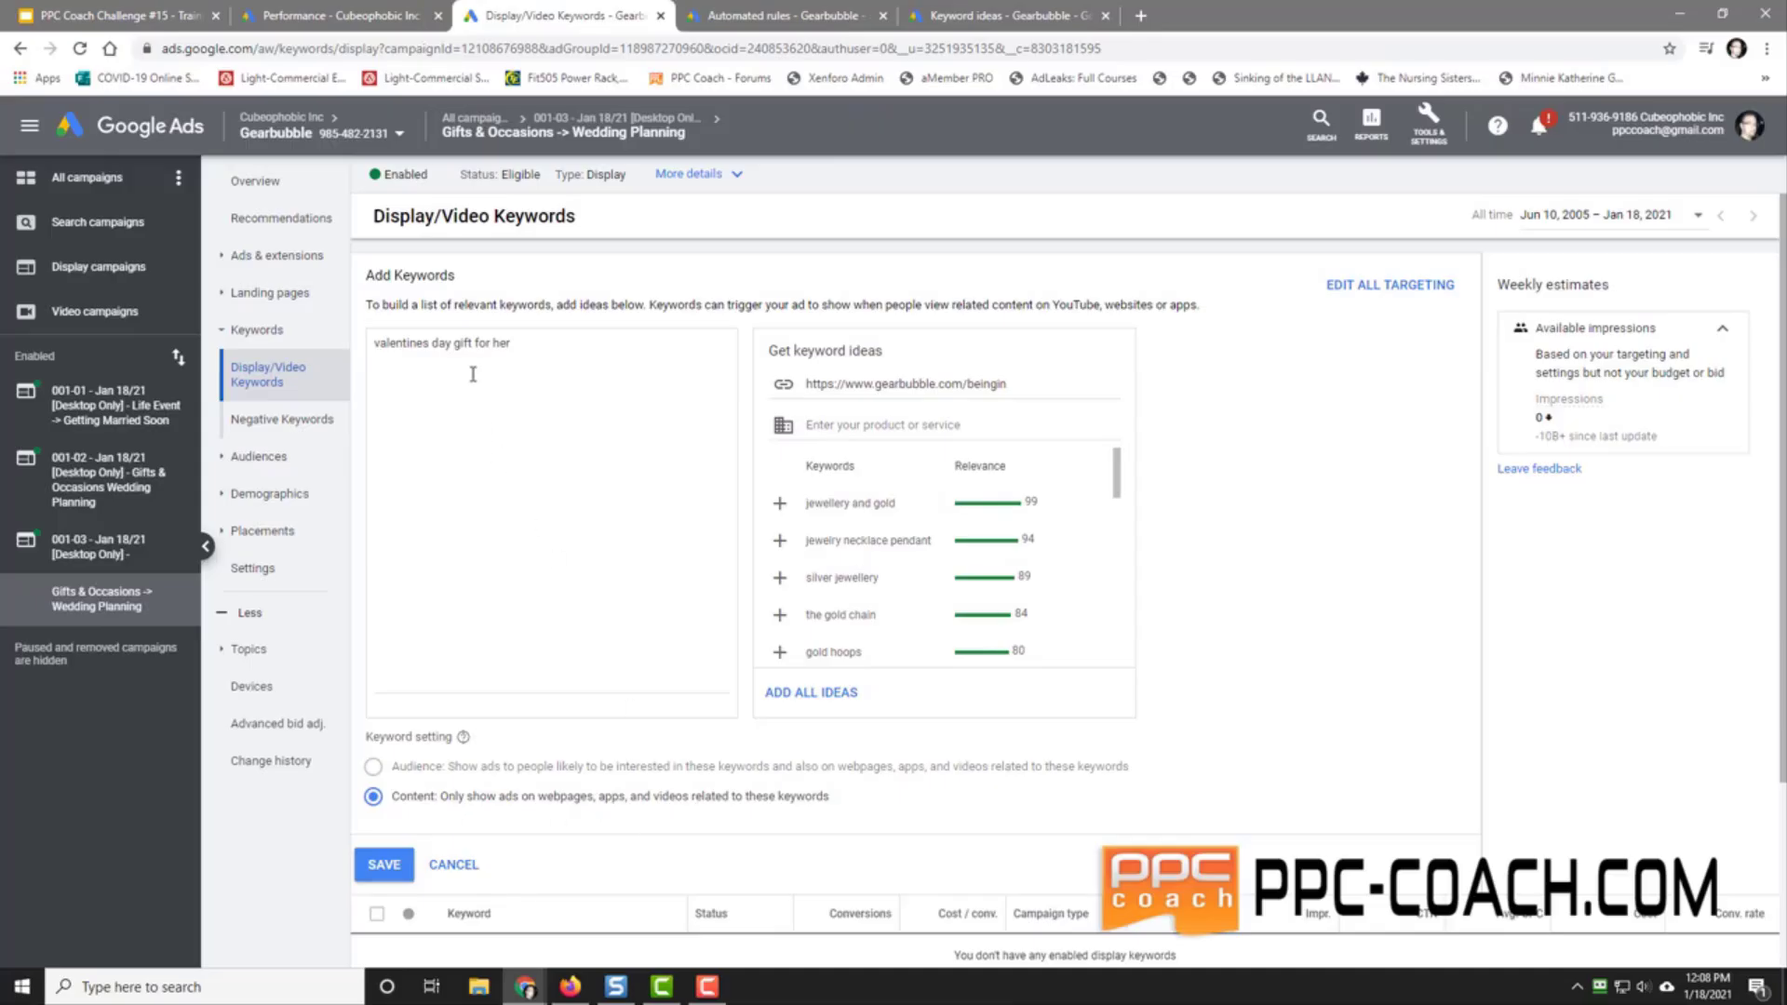
click(384, 865)
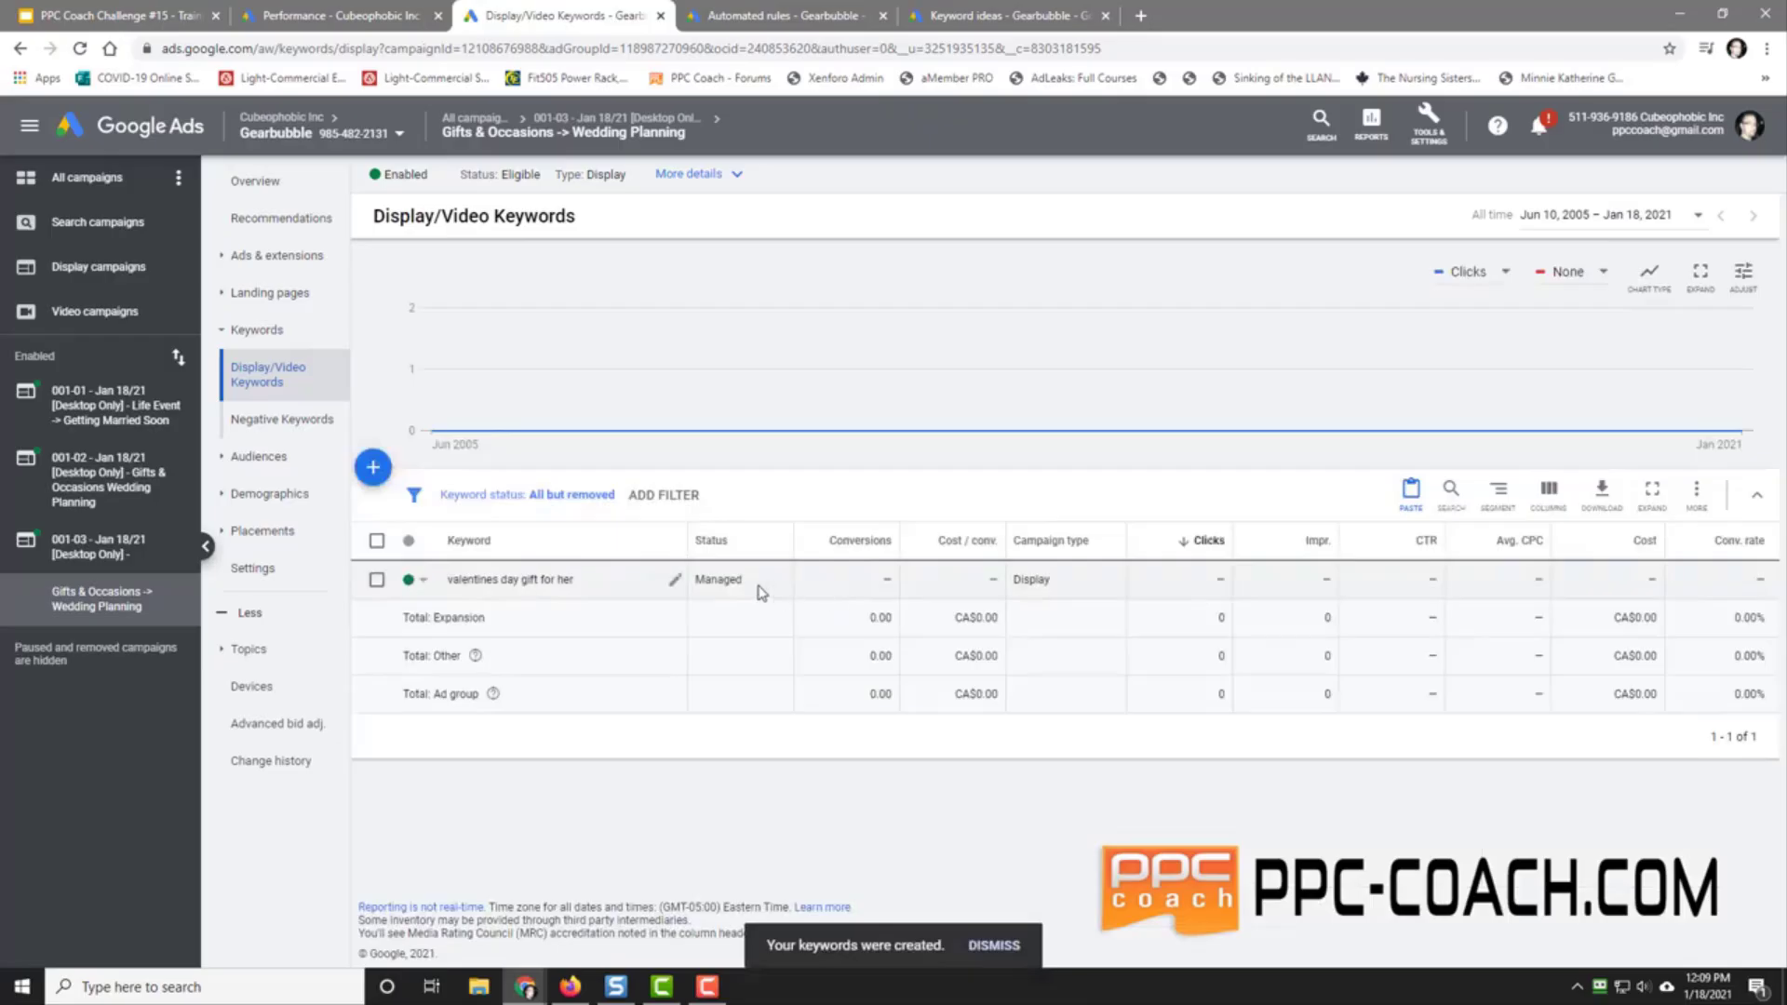
Step: Target the Life events > Marriage > Getting Married Soon audience in the ad group
click(260, 458)
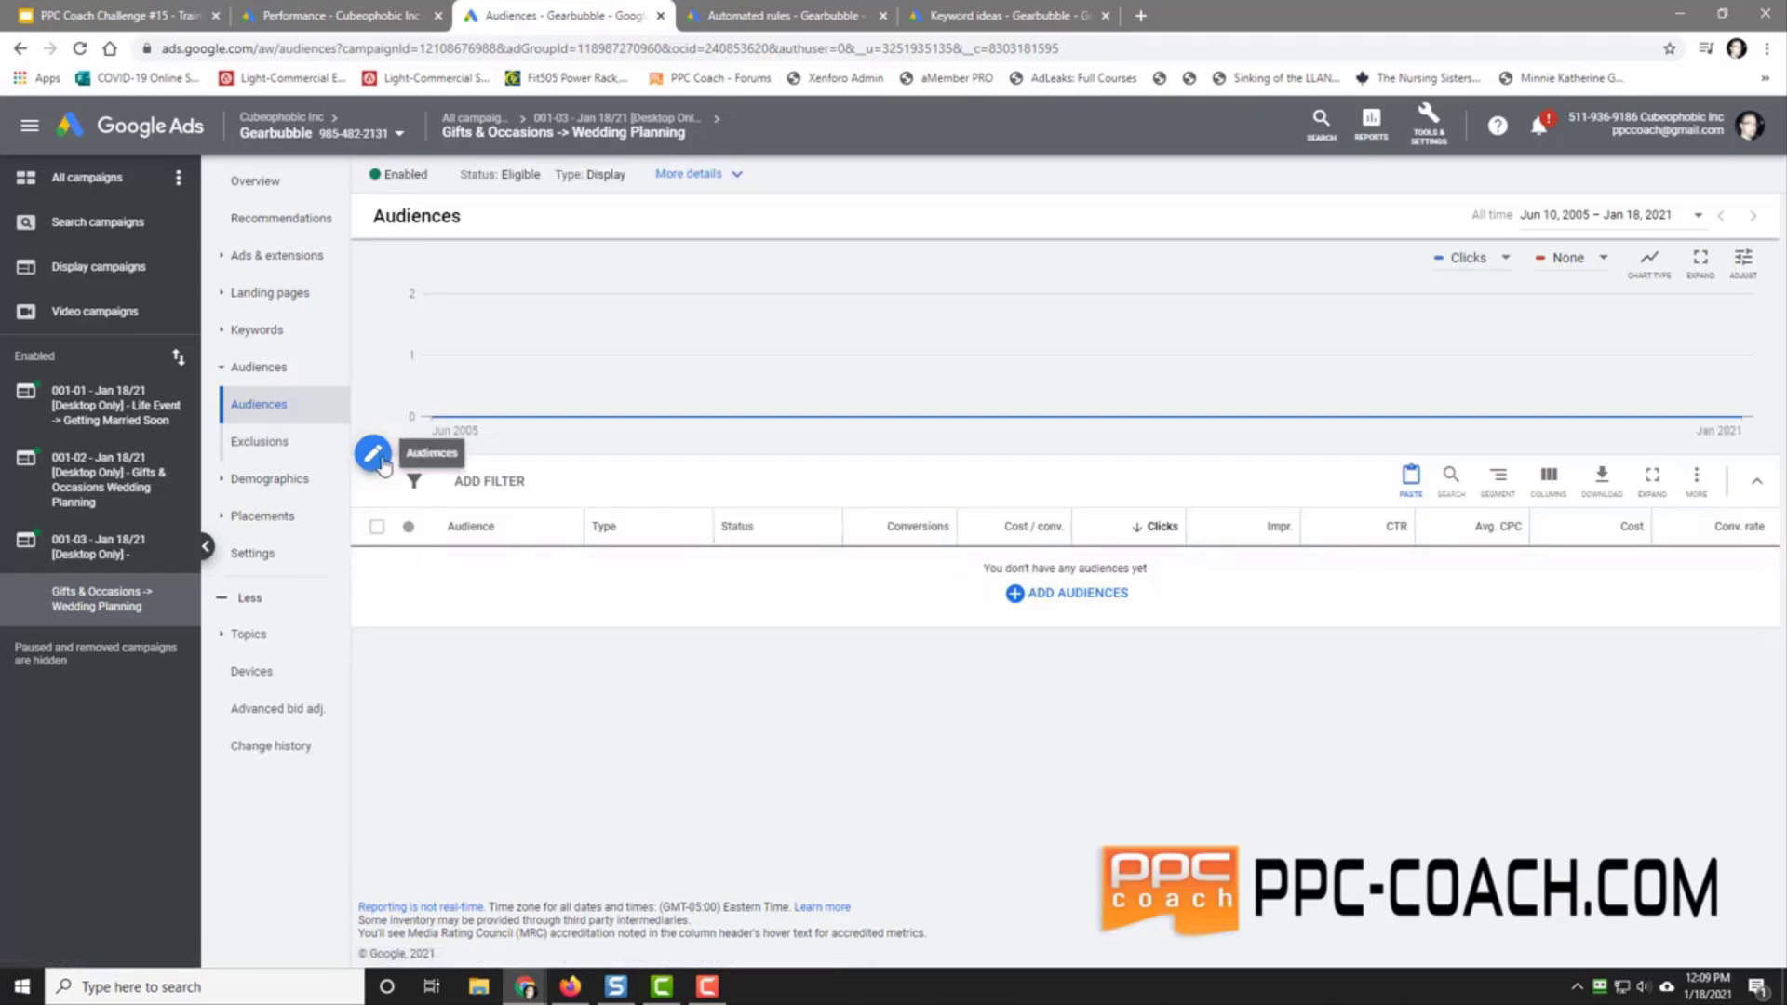
click(1016, 593)
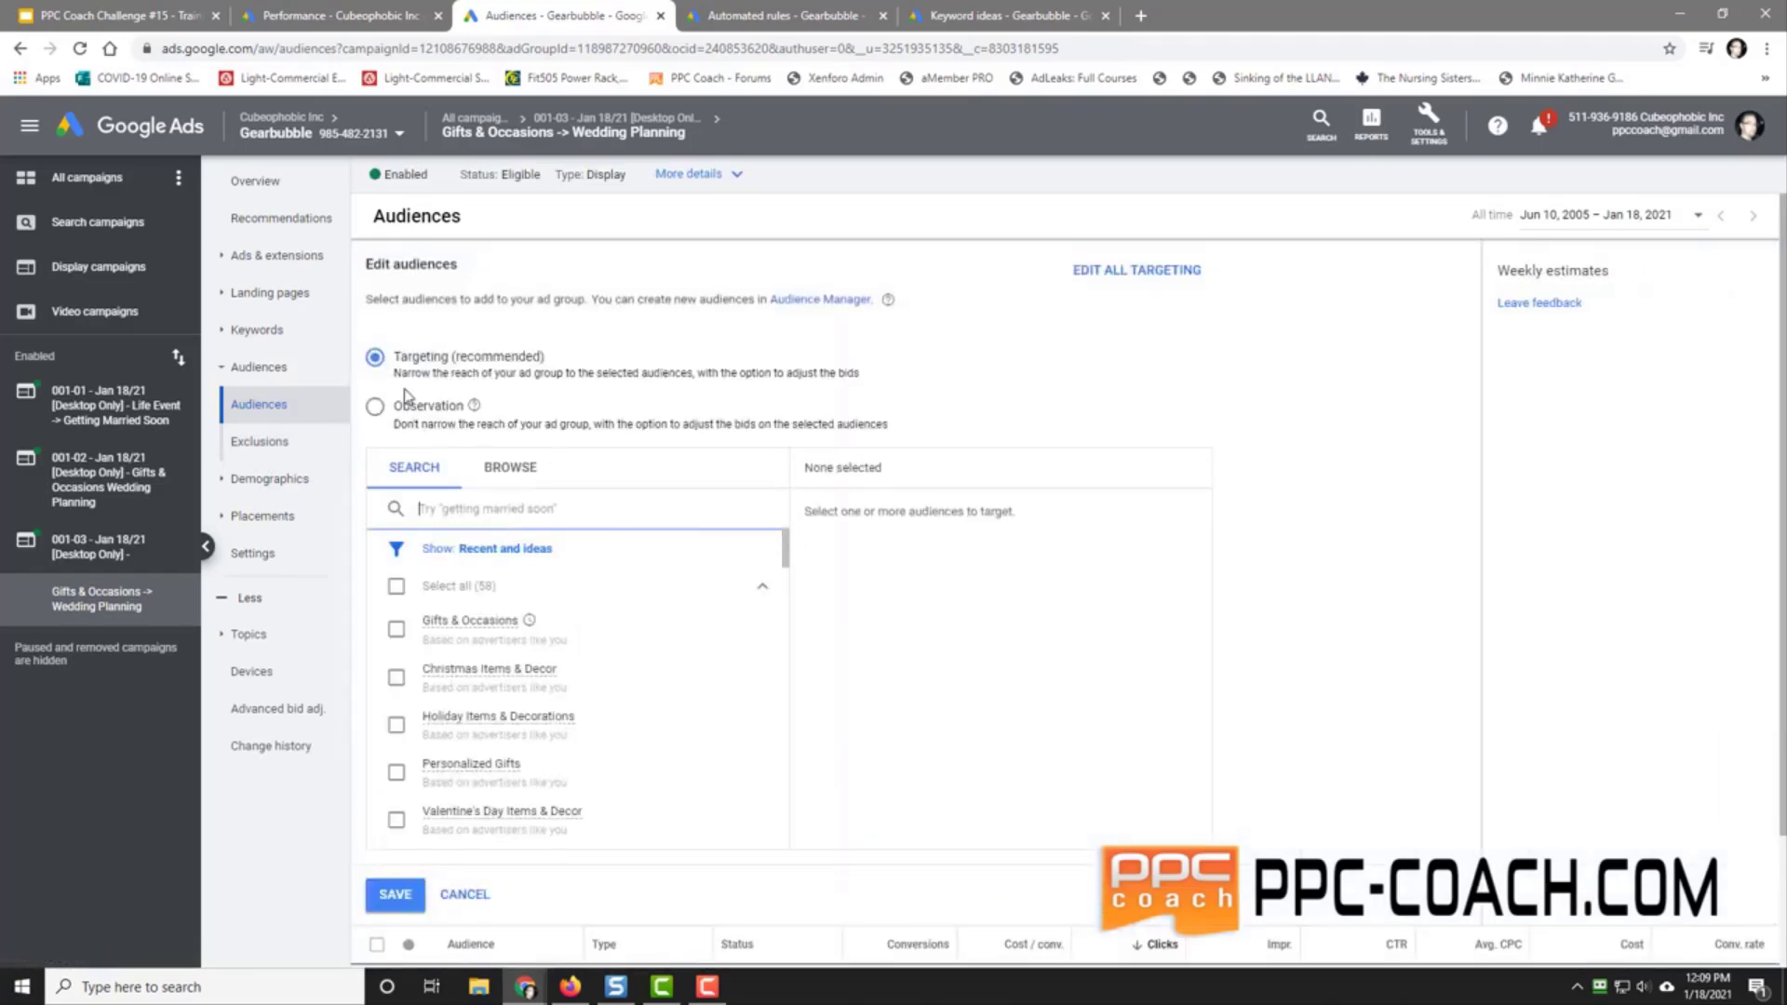
click(500, 475)
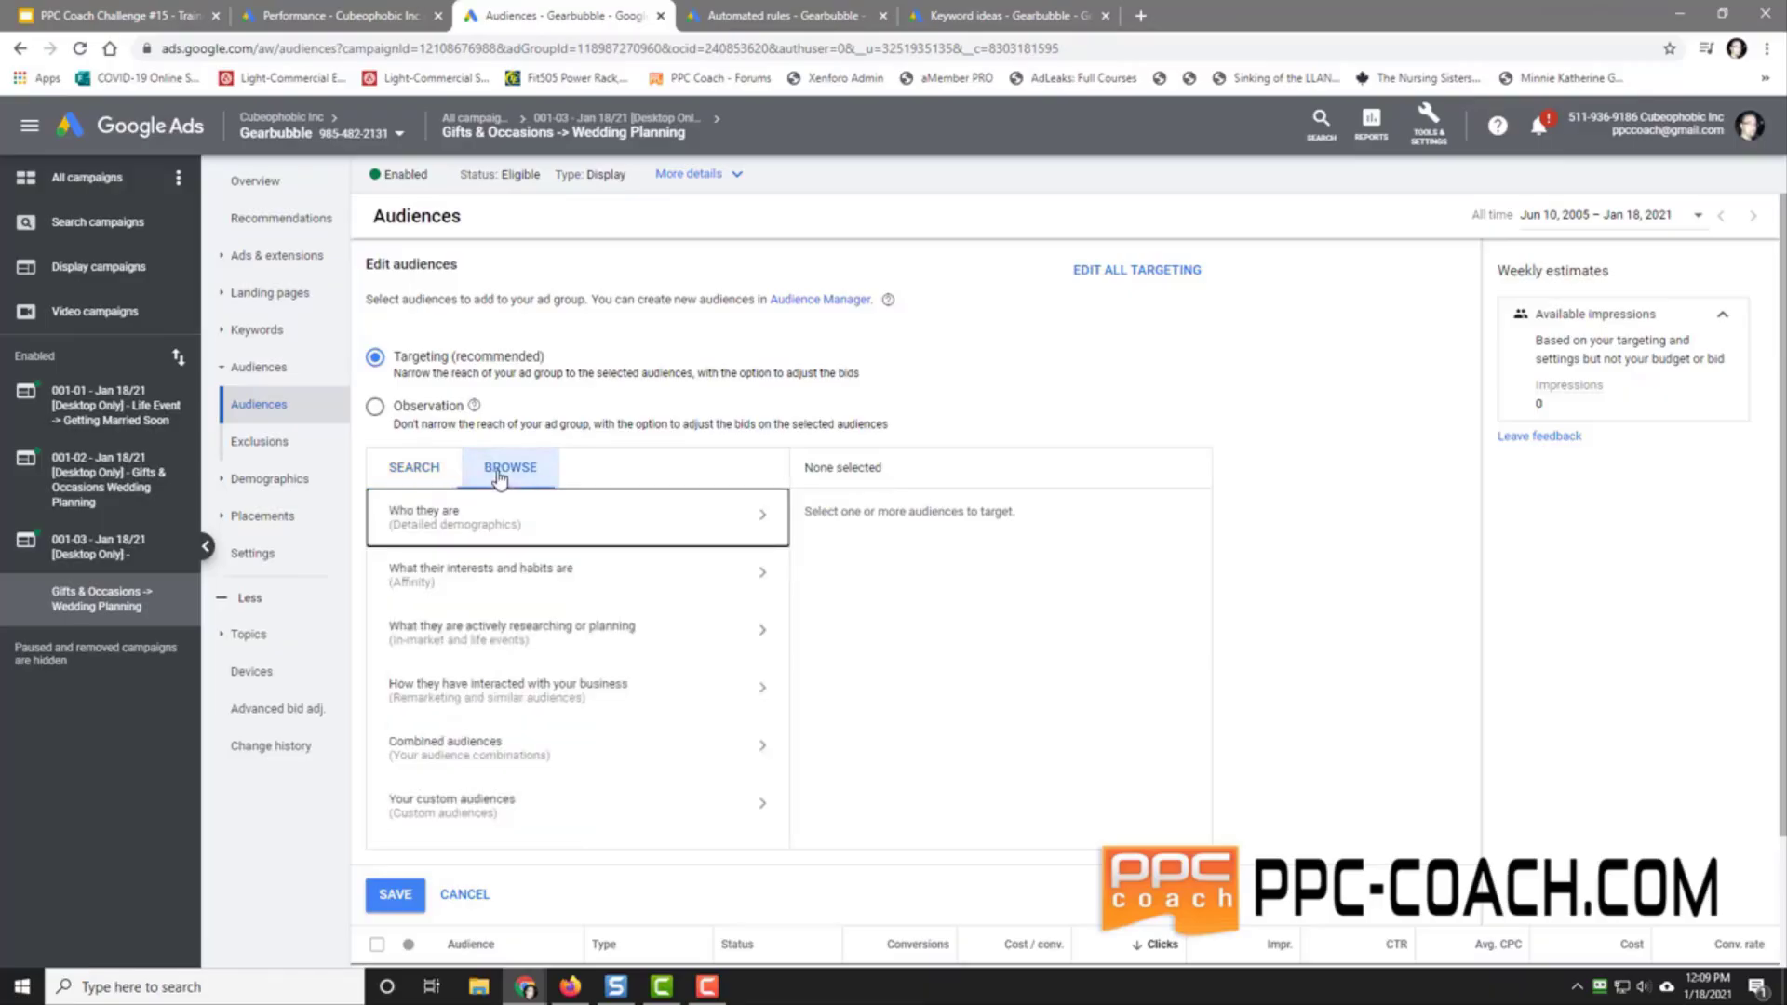
click(533, 644)
click(490, 590)
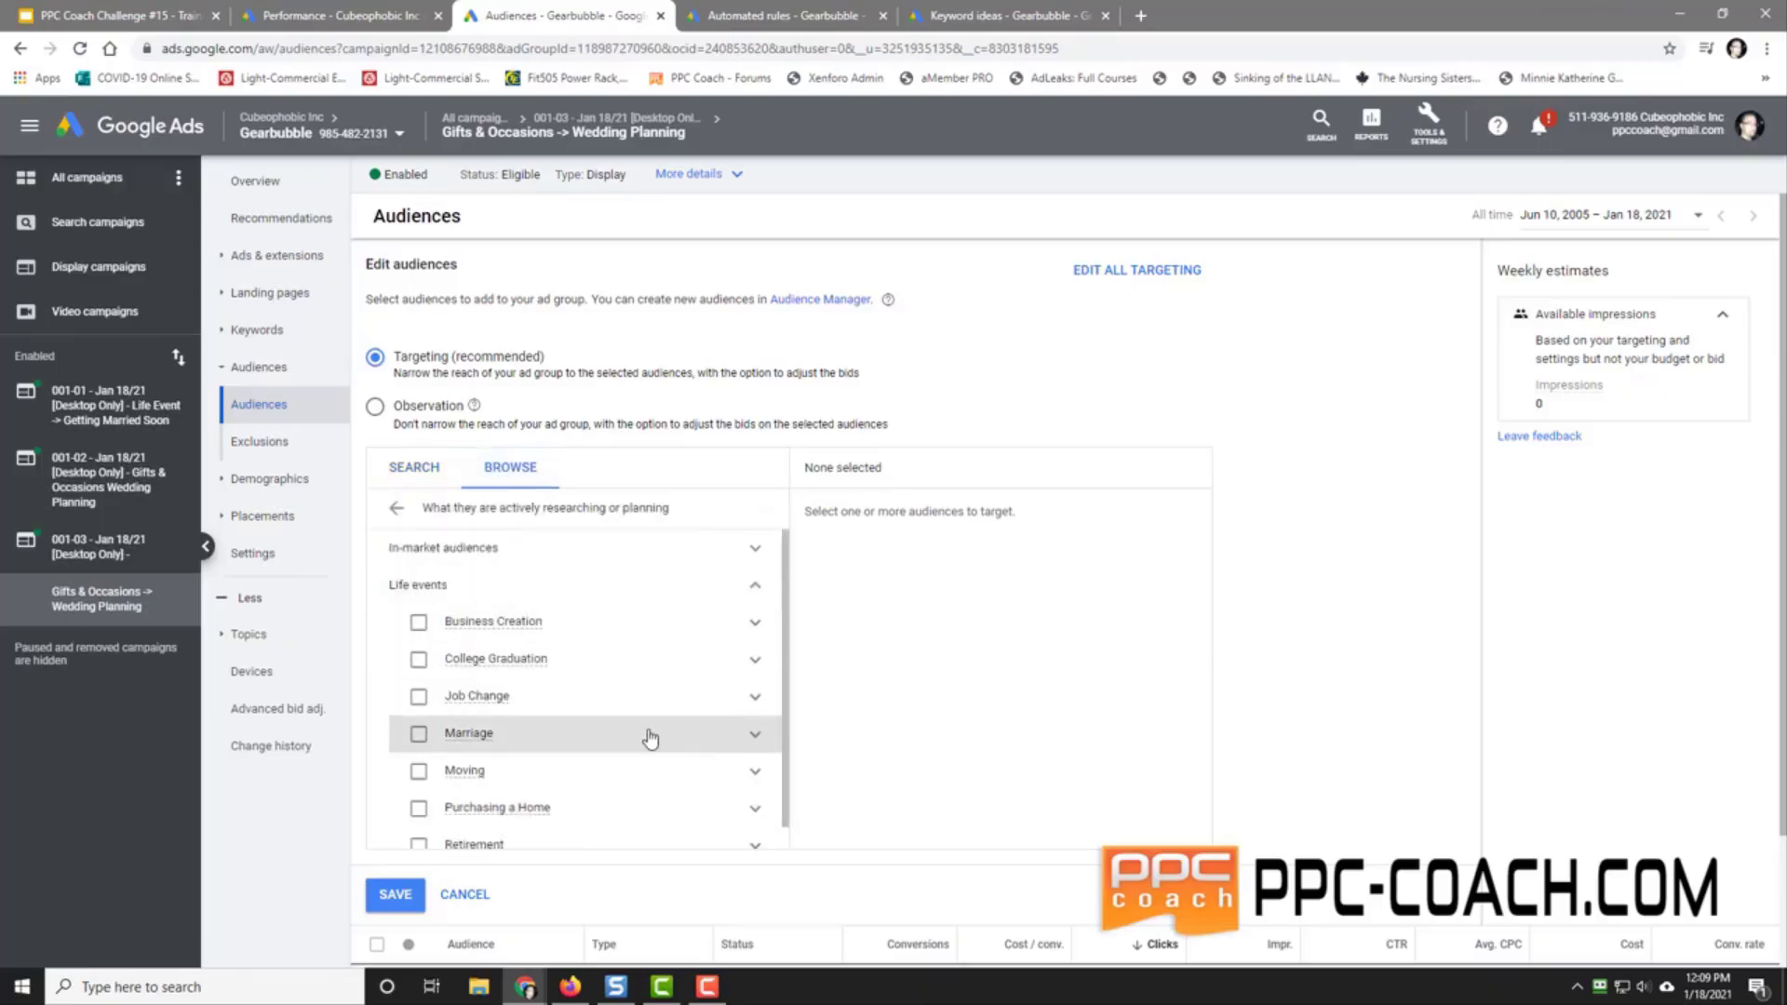
click(754, 737)
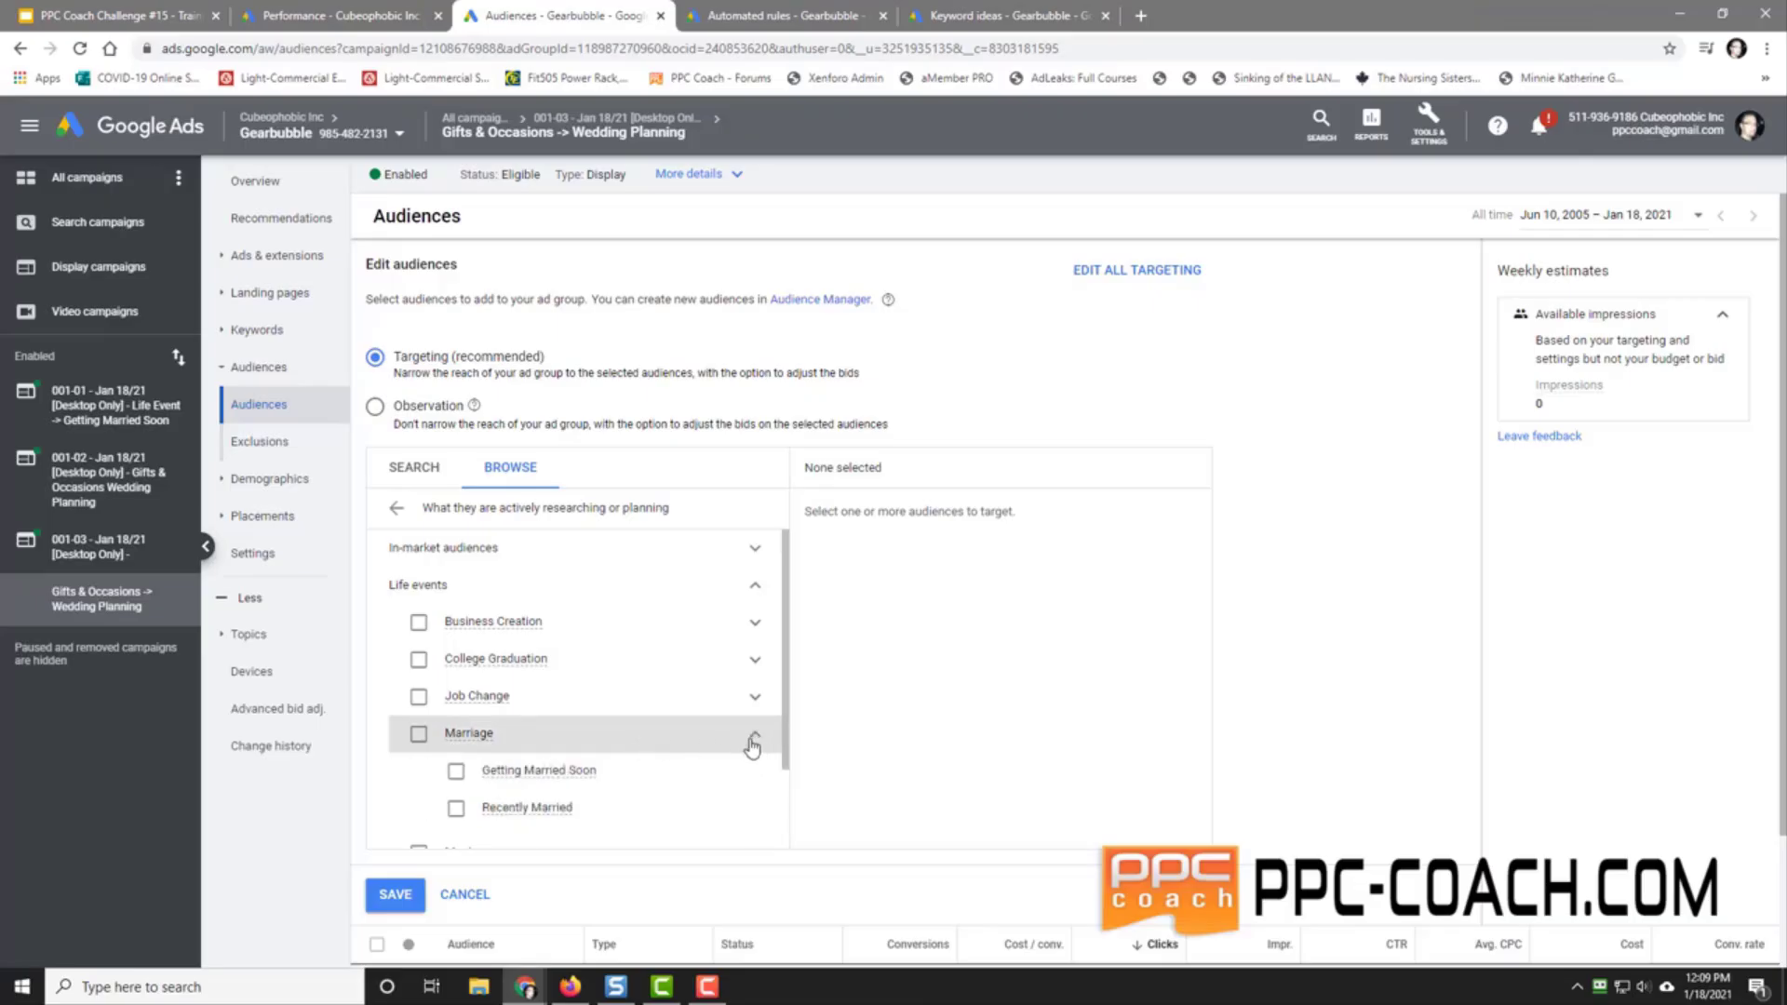
click(456, 770)
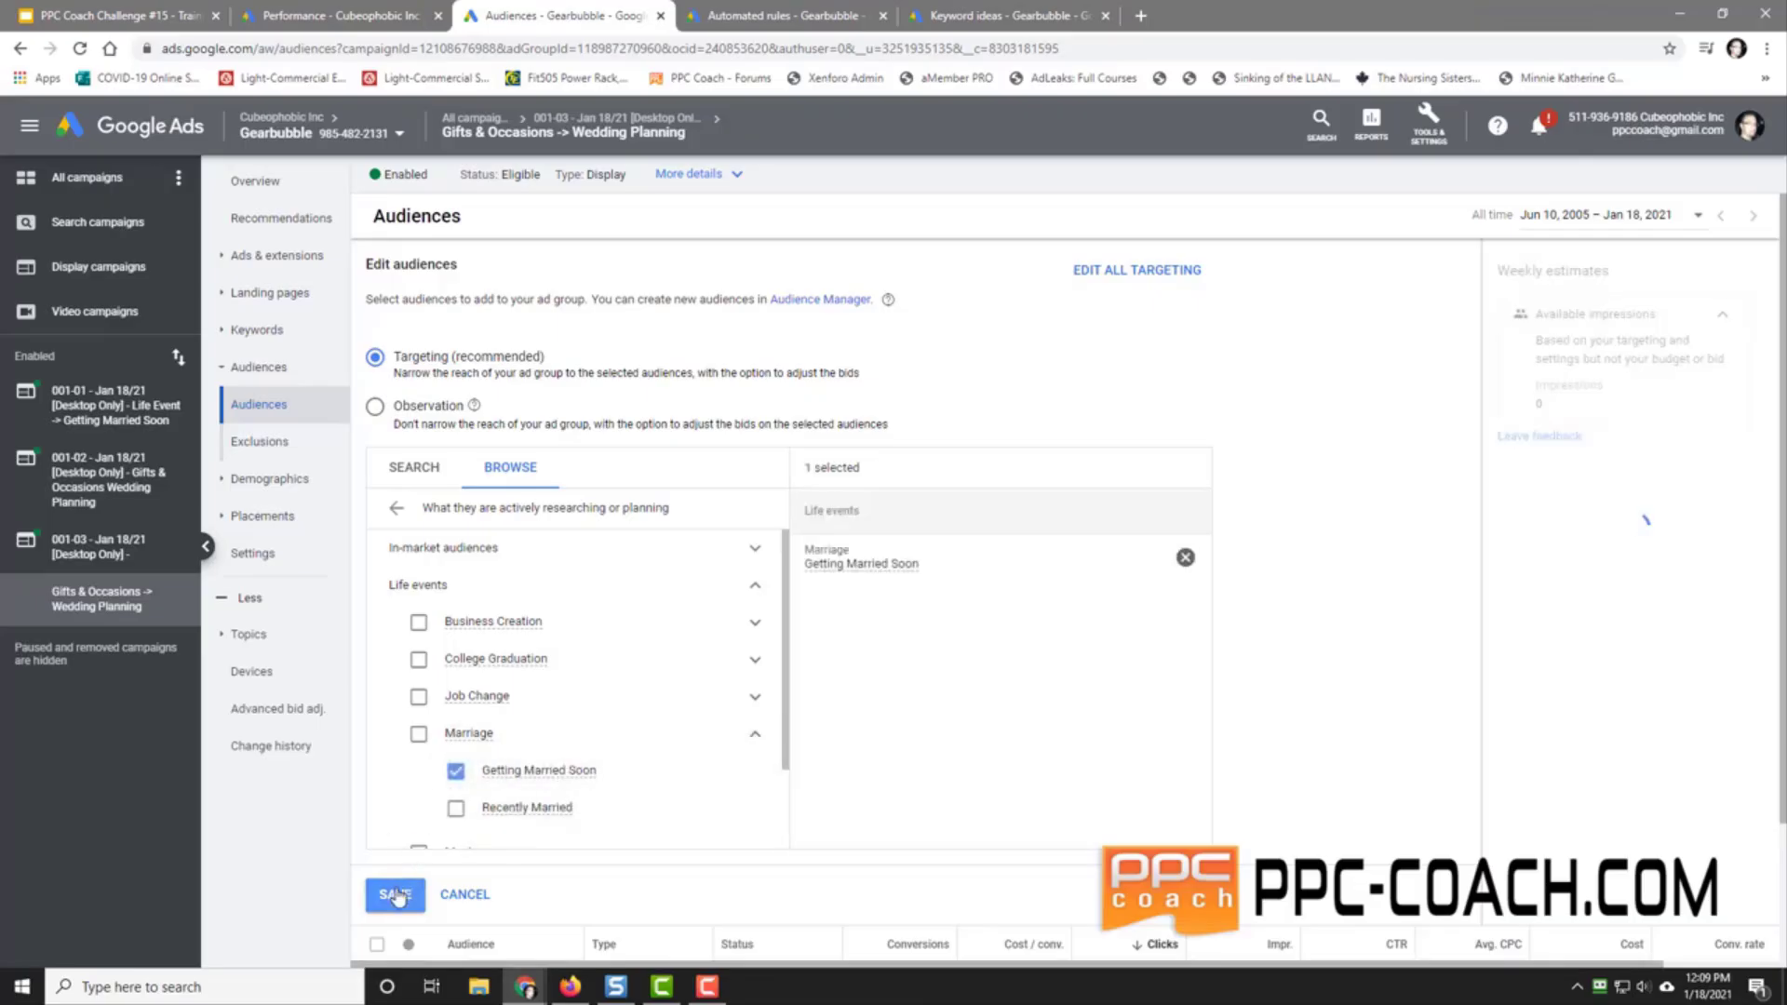
click(396, 896)
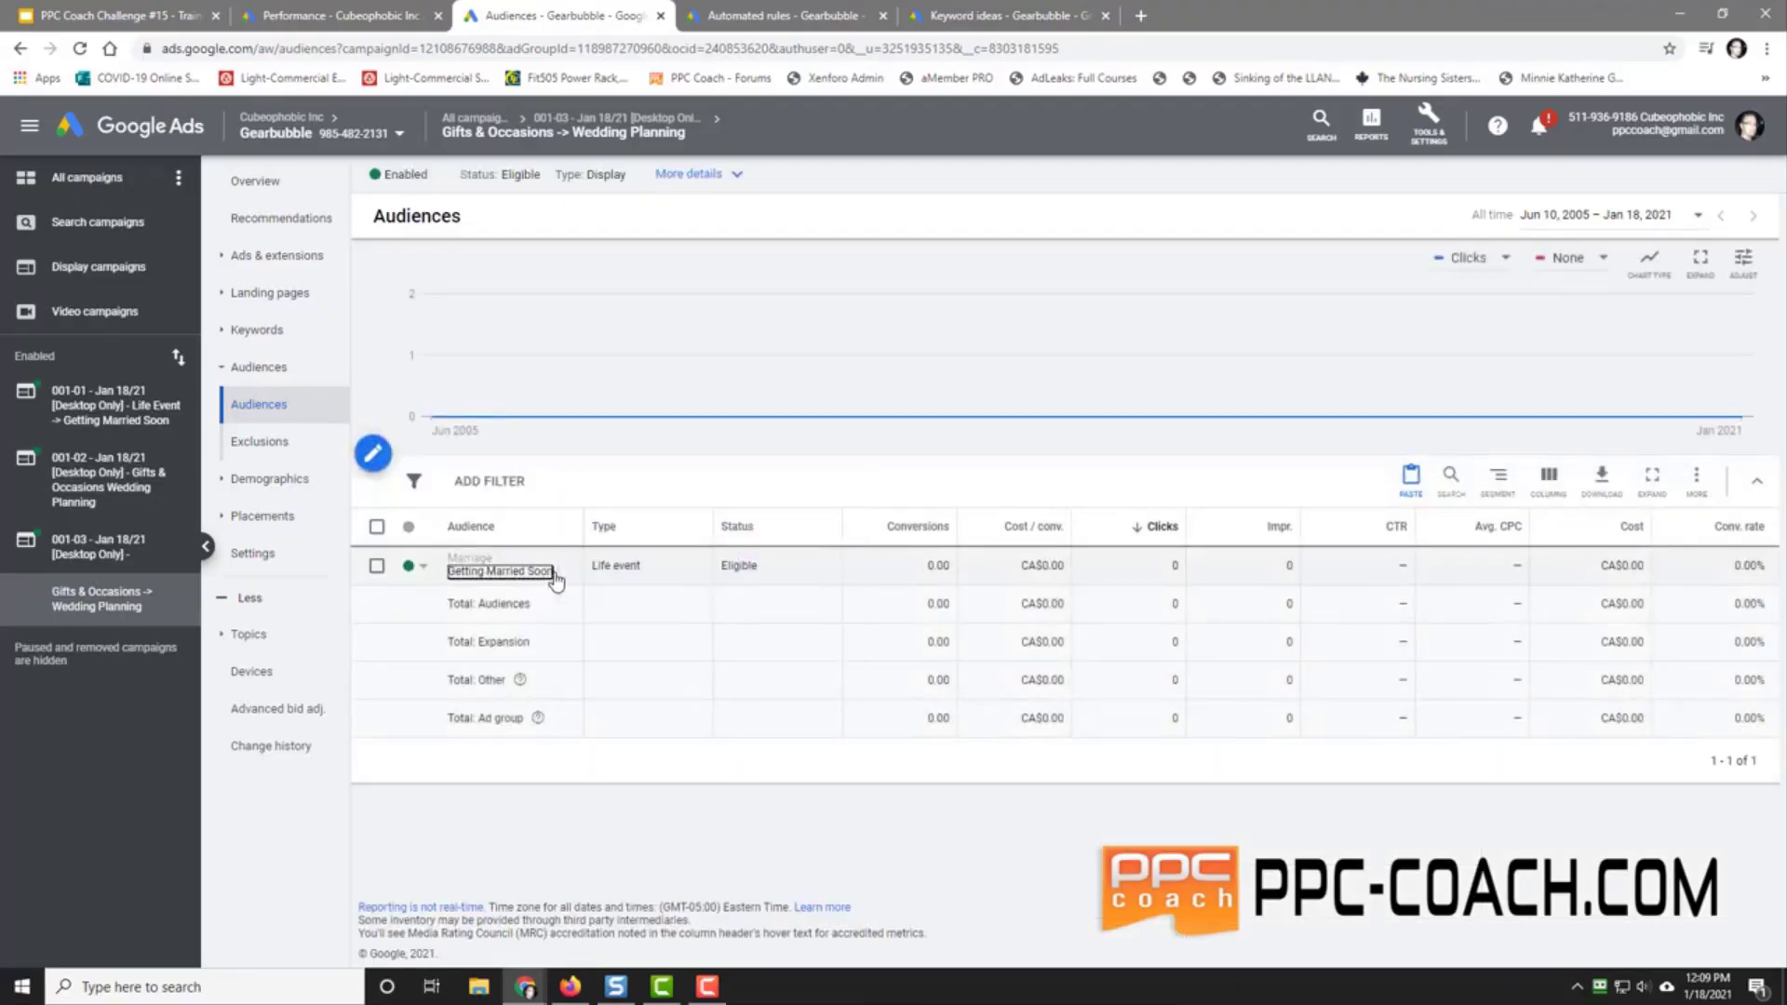
Step: Copy the audience name 'Marriage Getting Married Soon' and open campaign 001-03's ad groups list
drag(556, 577, 449, 553)
right_click(456, 556)
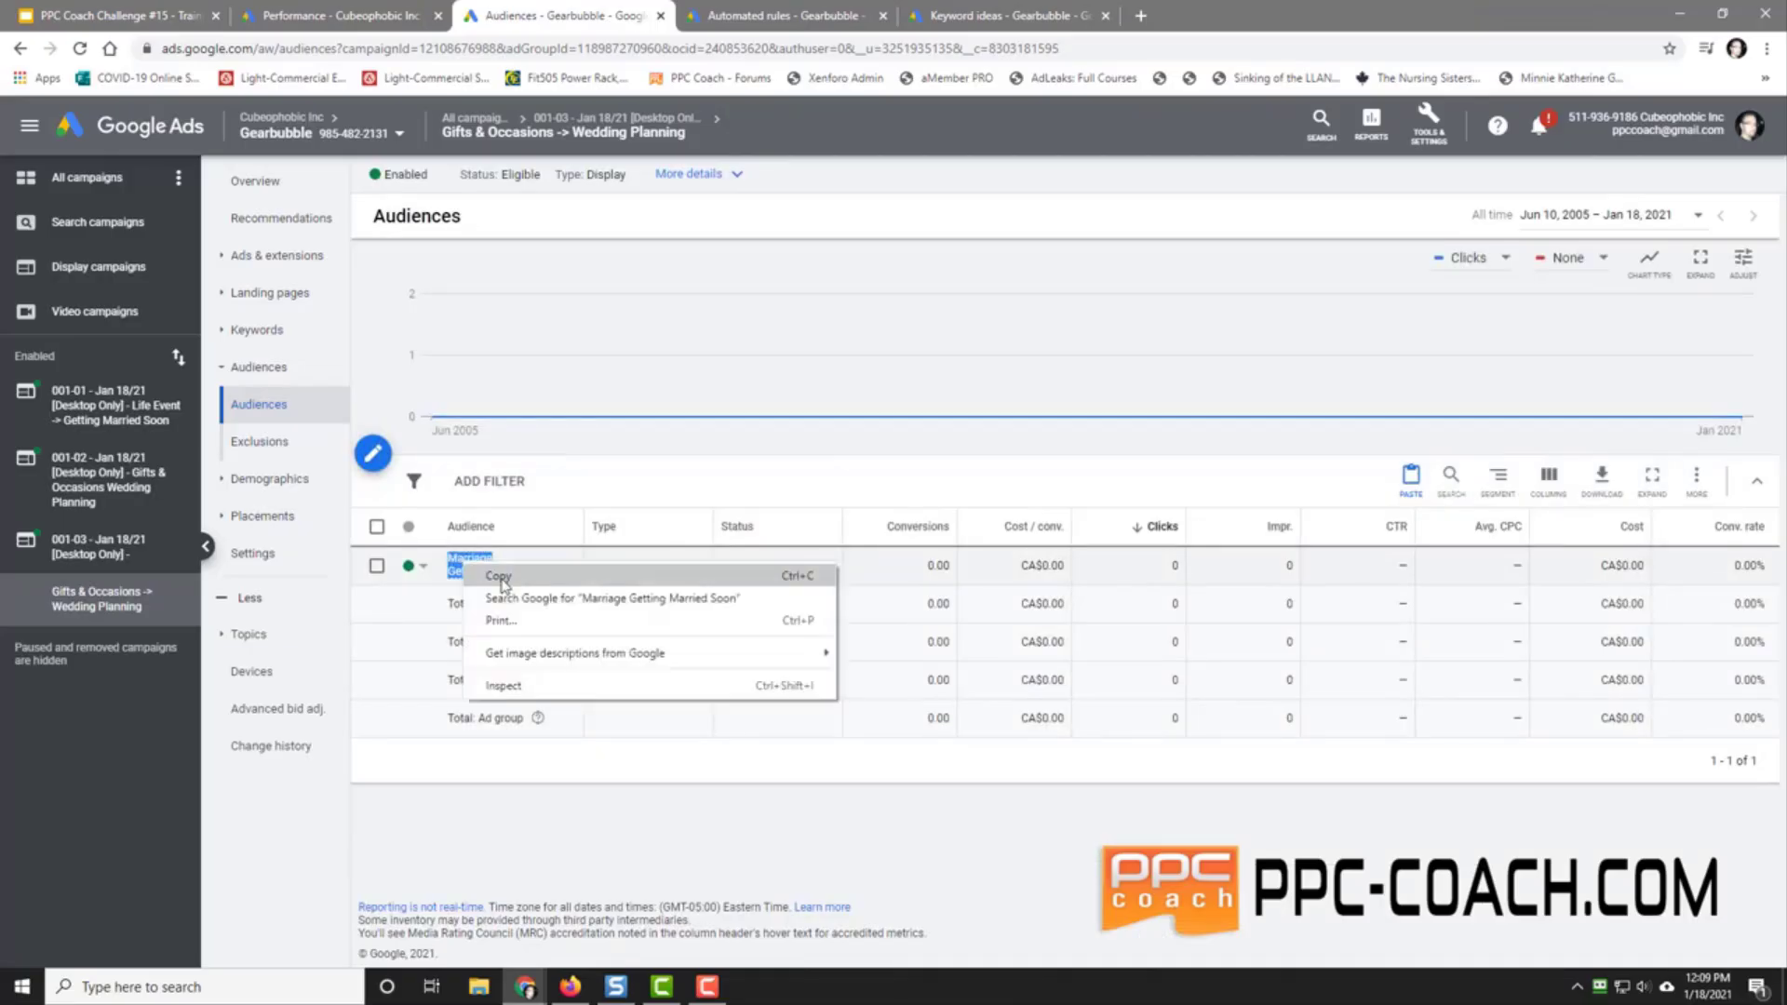
click(494, 570)
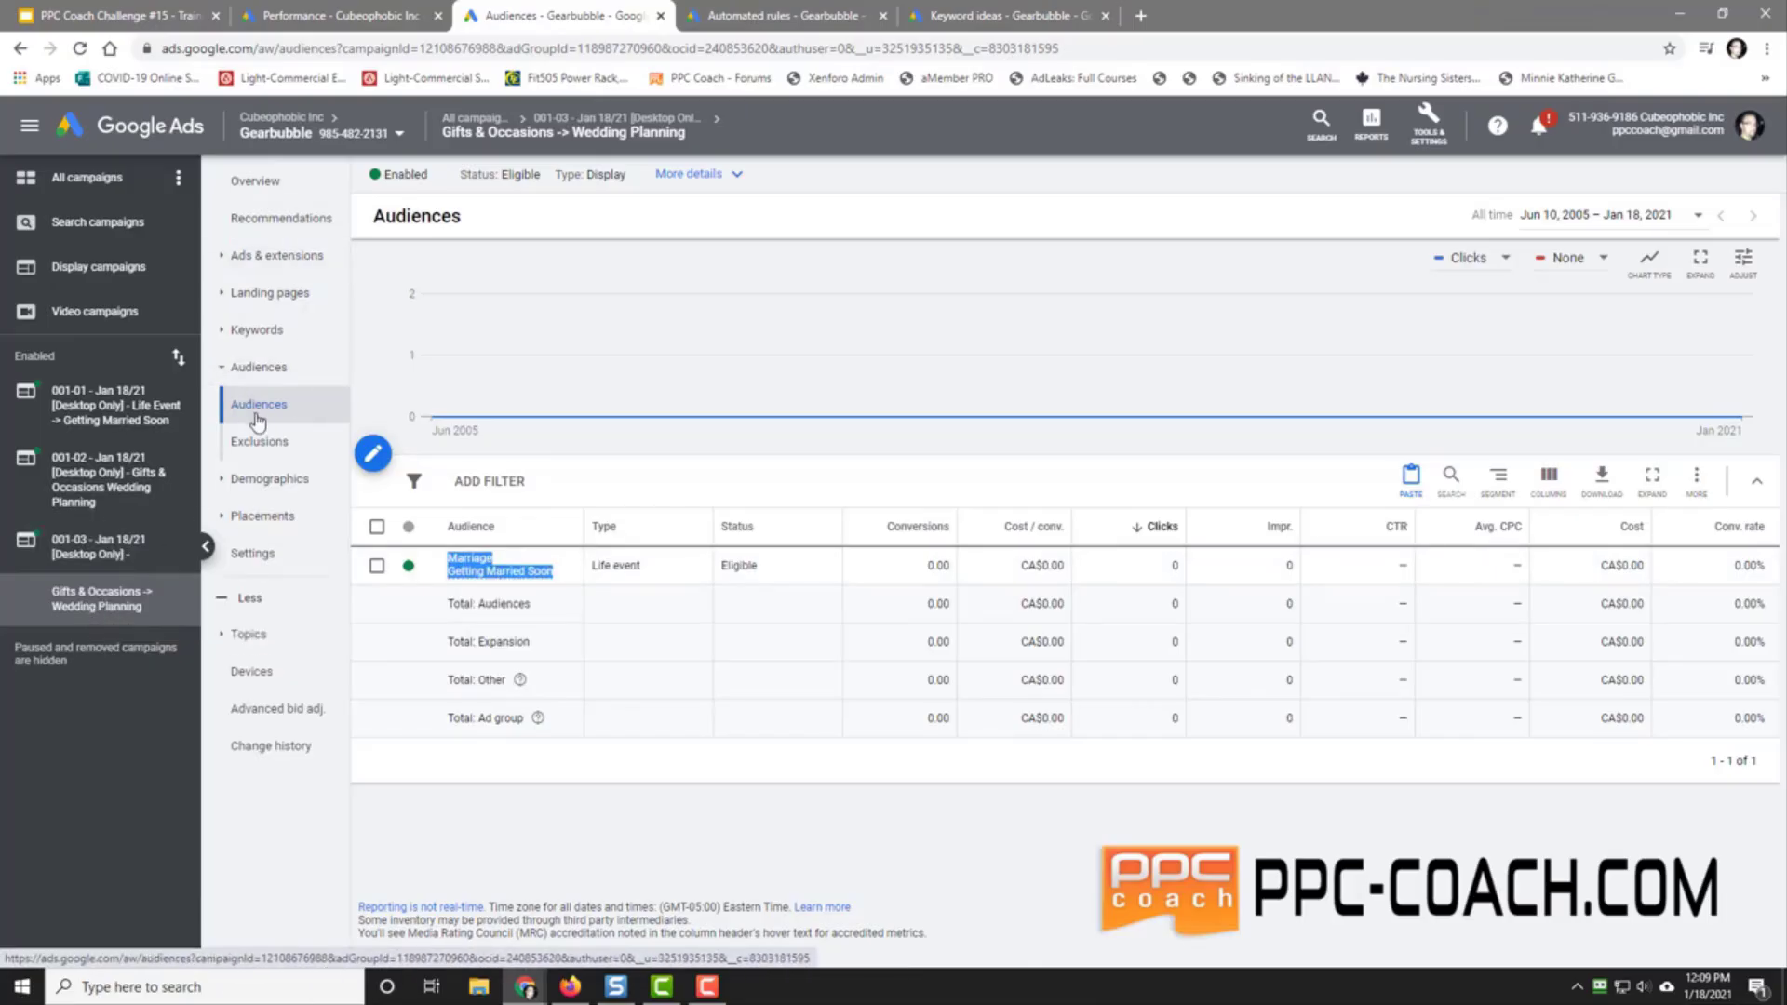
click(76, 546)
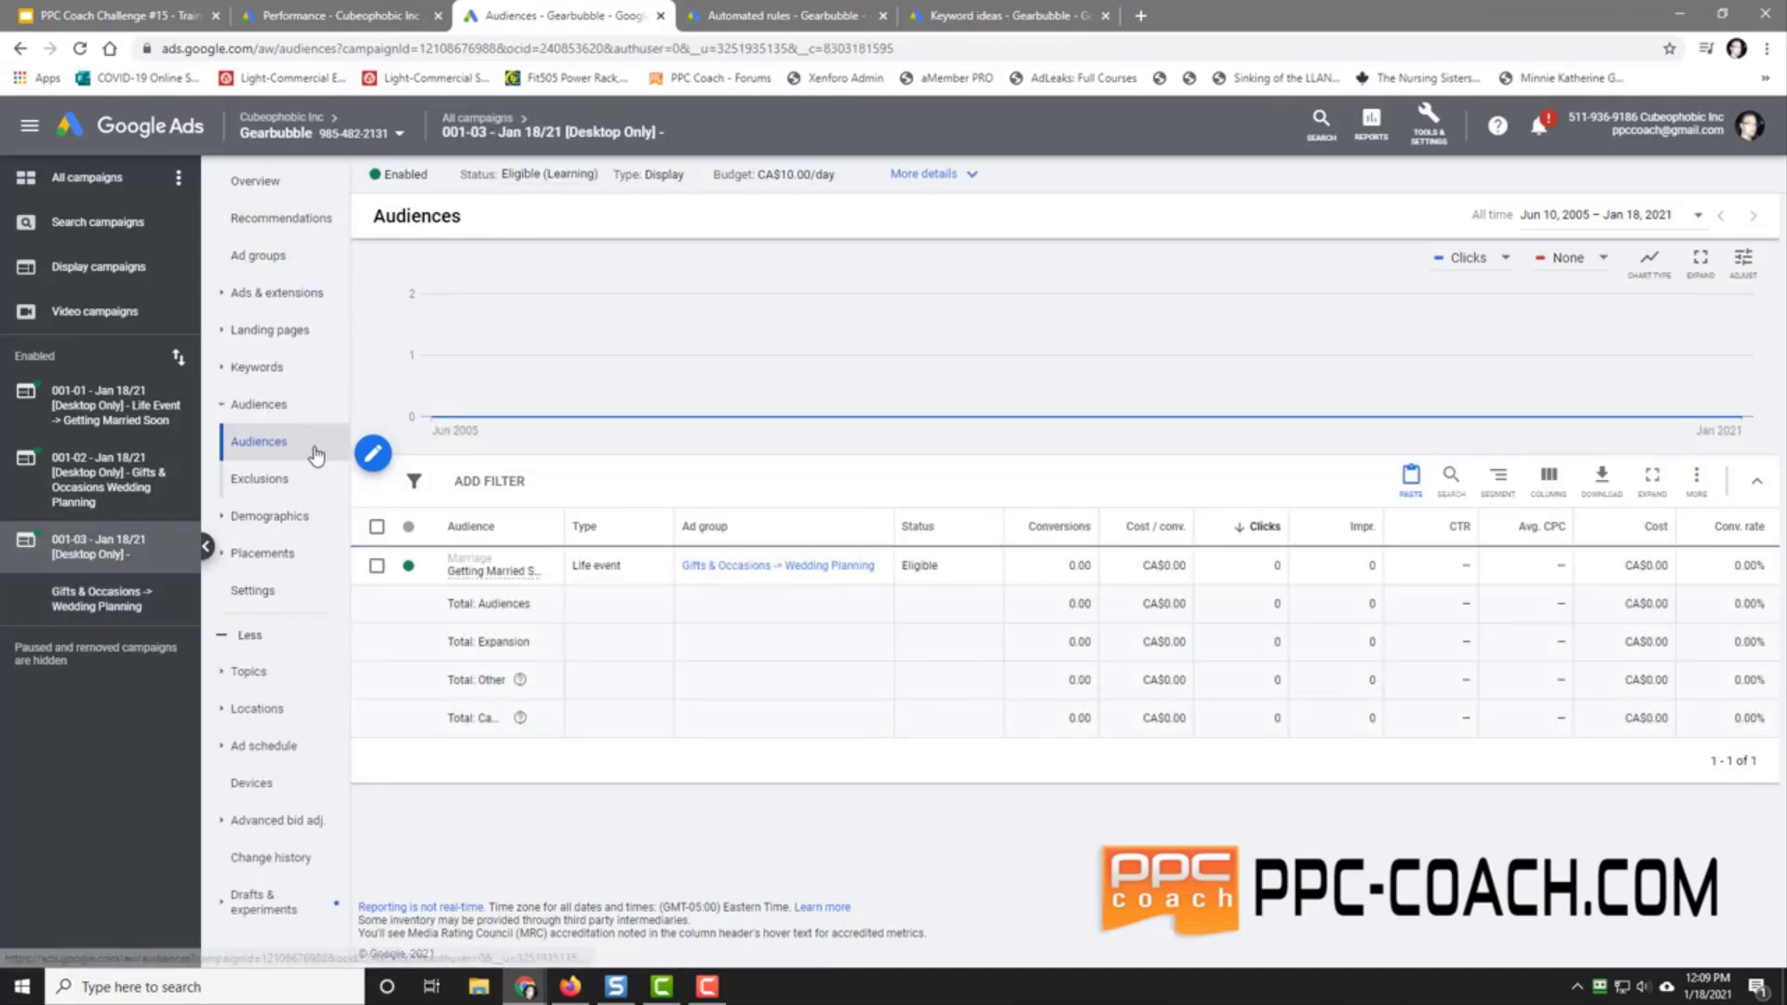
click(279, 255)
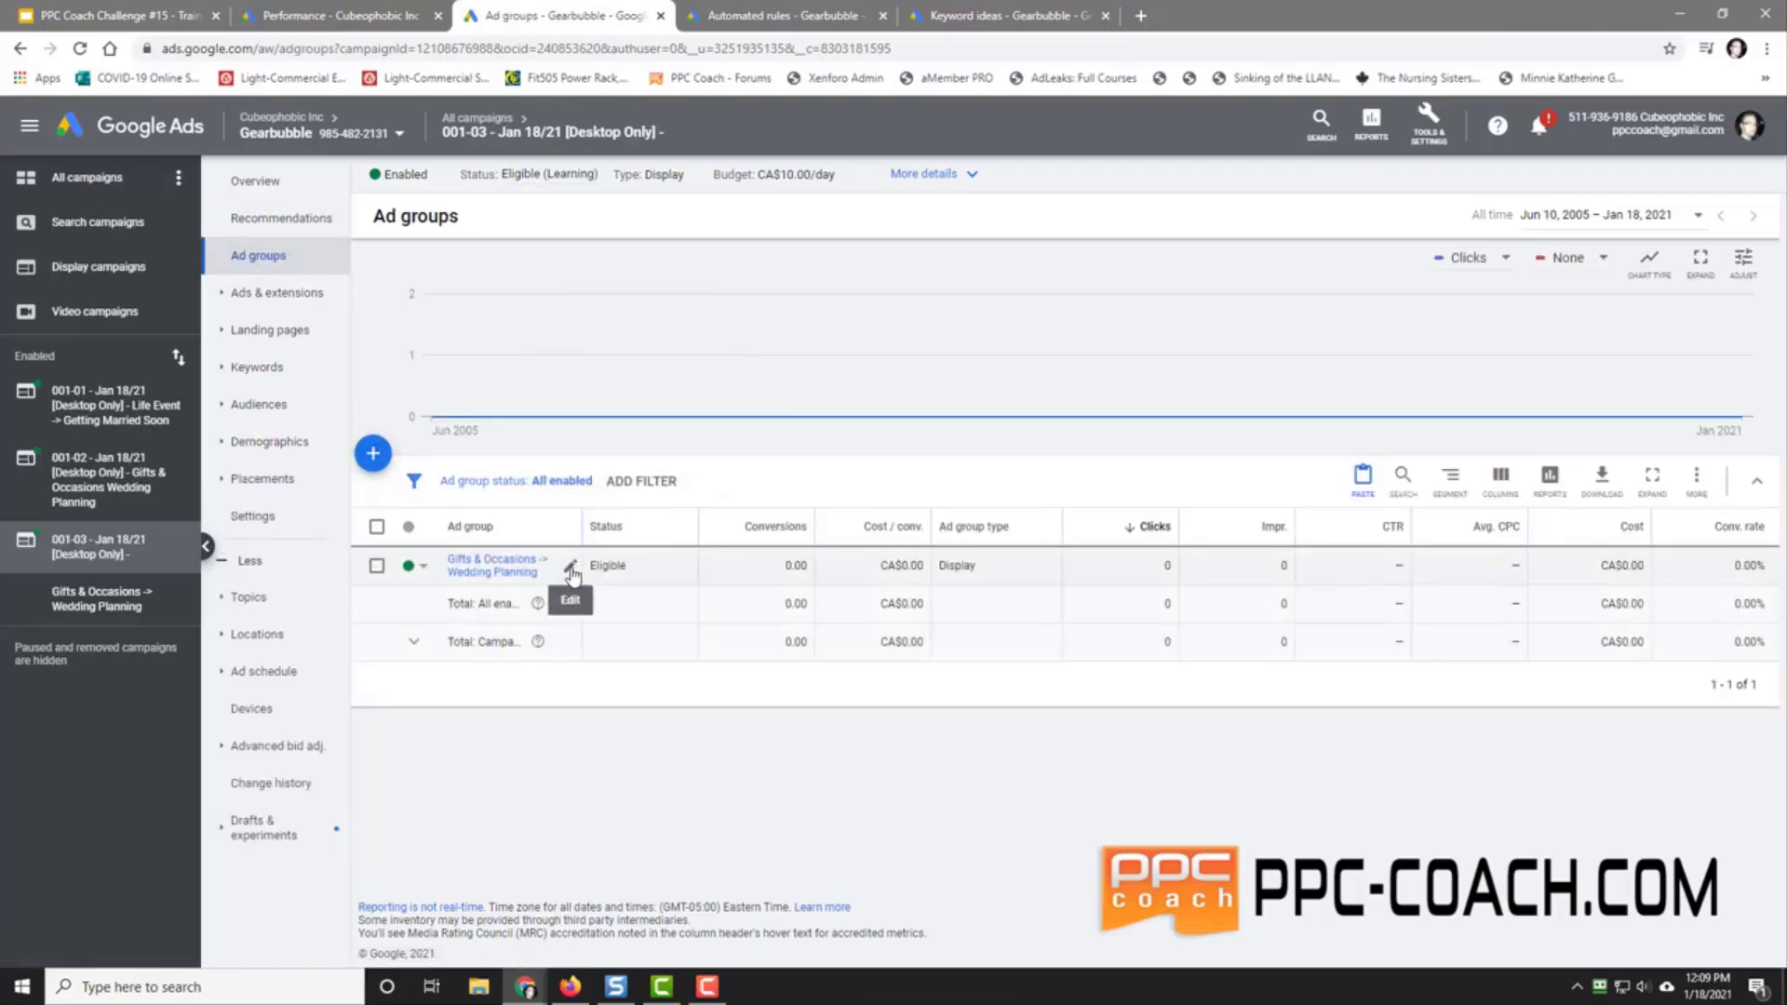
Step: Rename the ad group to 'Marriage -> Getting Married Soon & KW: Valentine's Day Gift For Her'
click(571, 567)
key(ctrl+a)
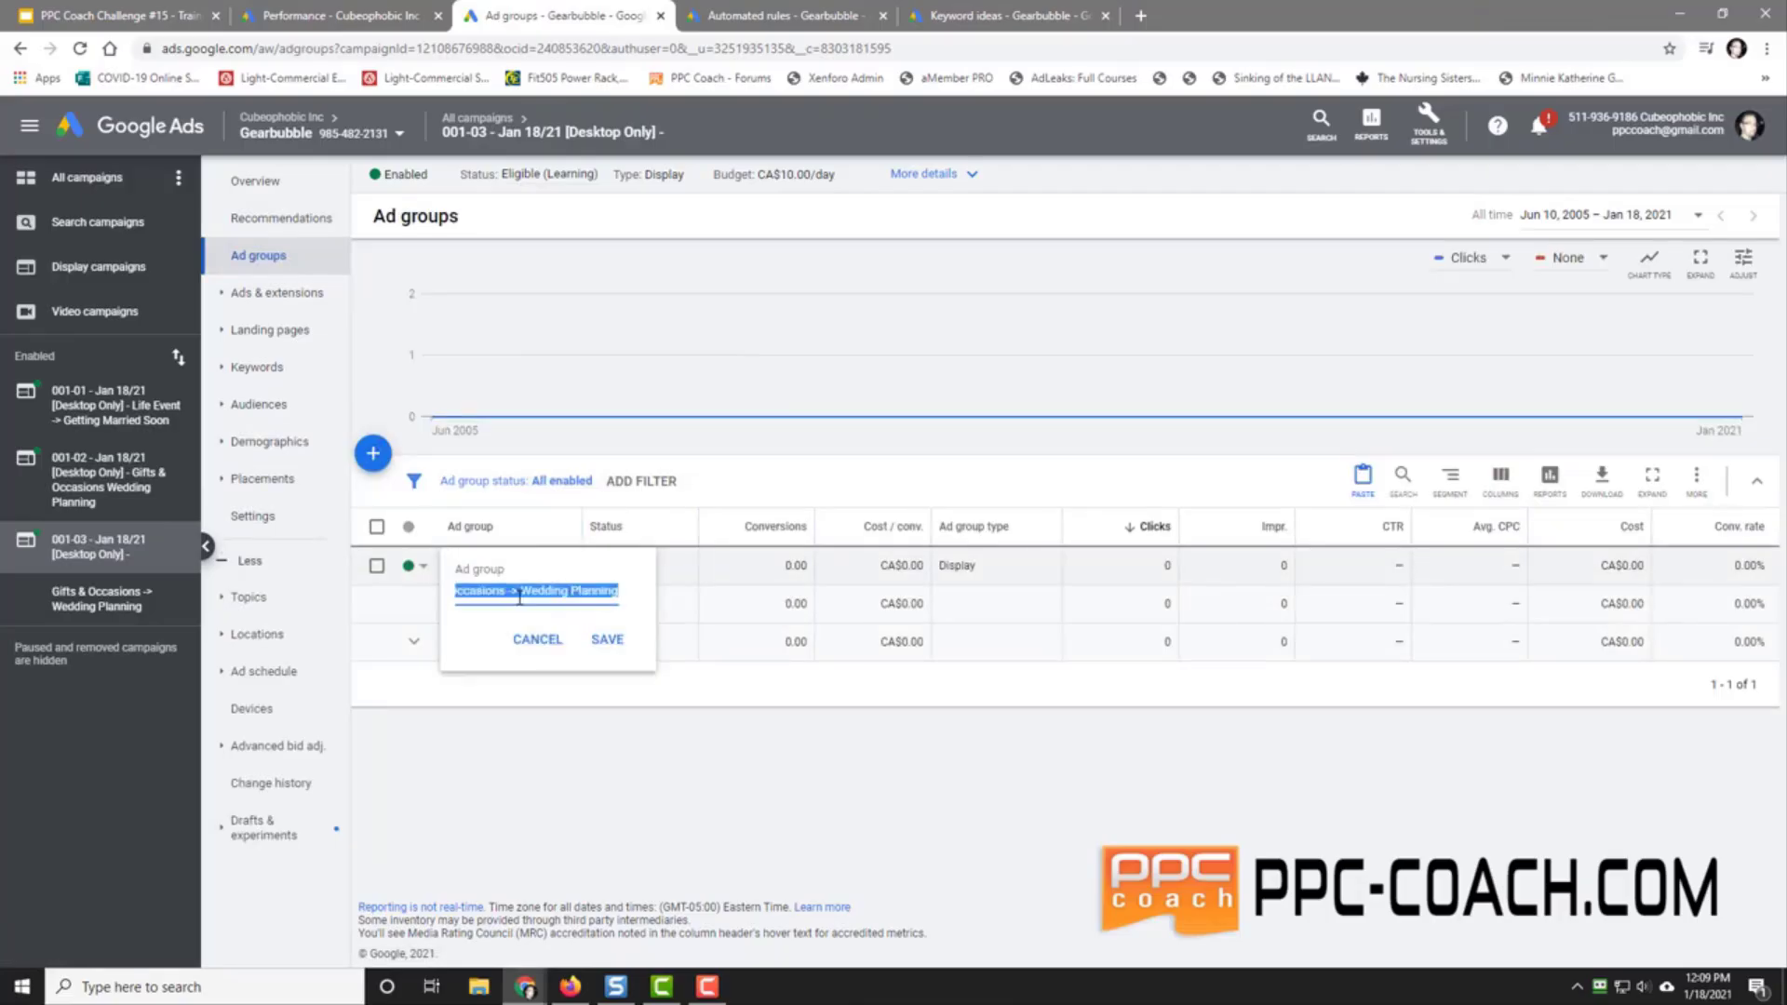
key(ctrl+v)
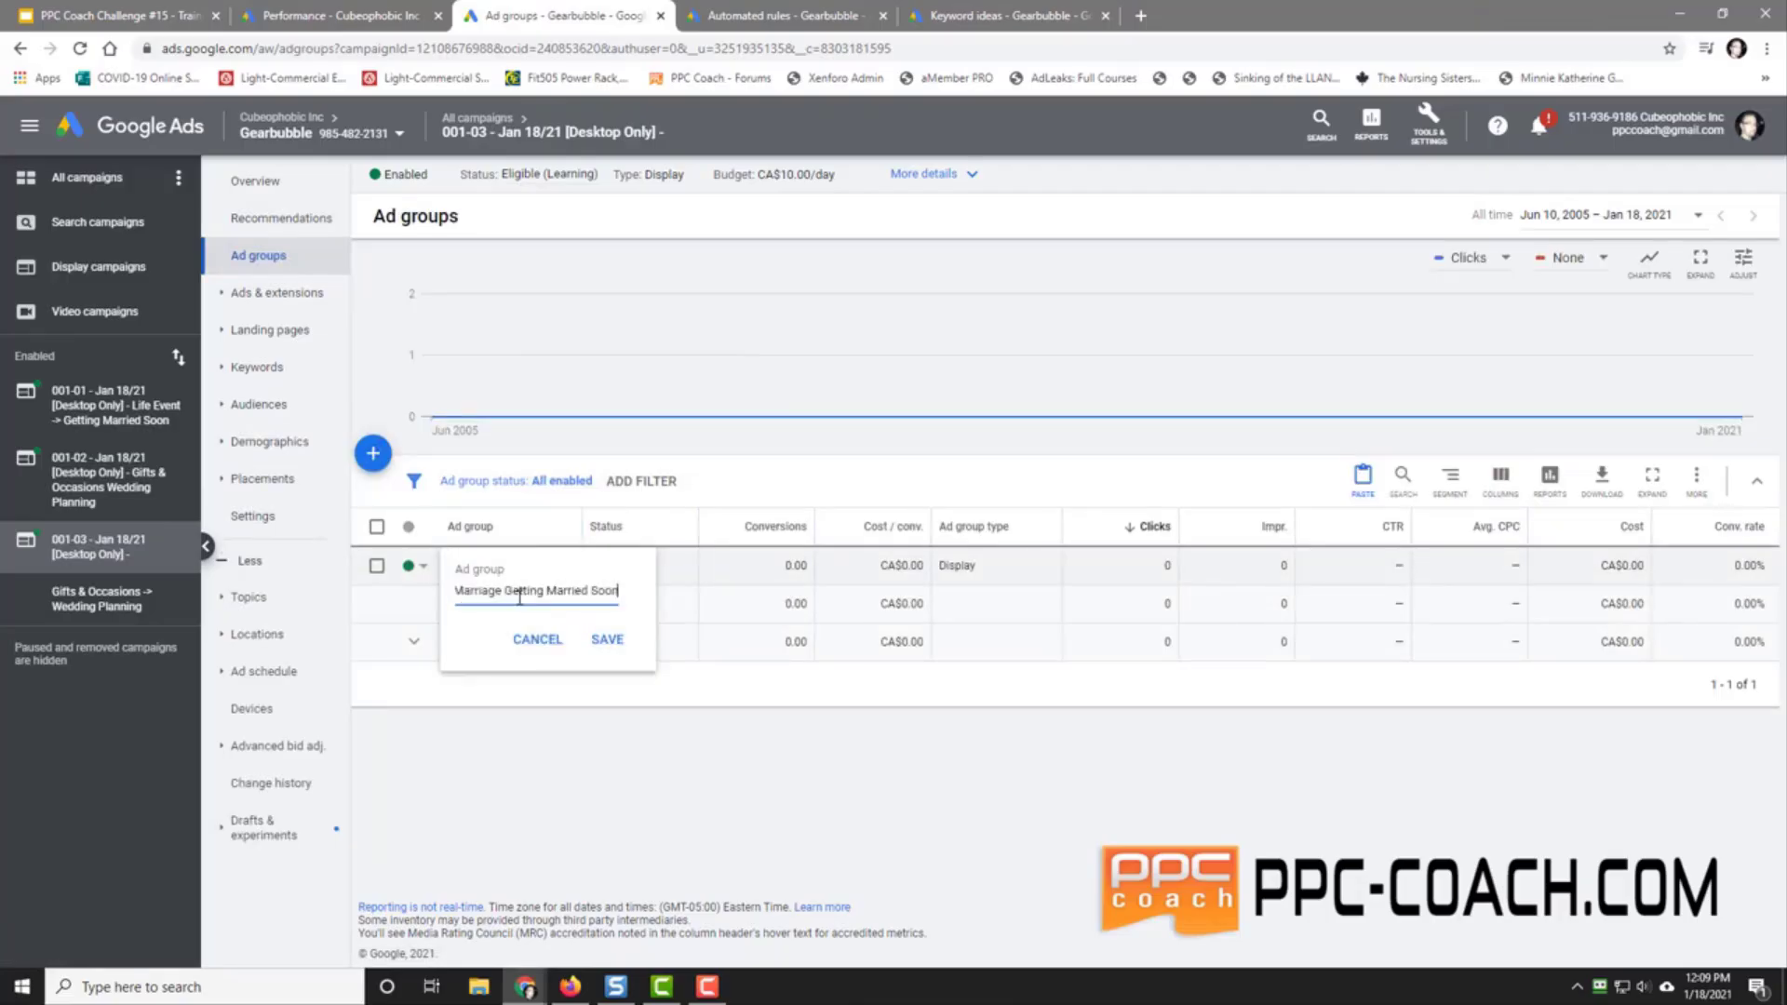
text(& KW: Vae)
key(BackSpace)
text(let)
key(BackSpace)
text(ntine's Day Gift For Her)
key(Home)
text(->)
click(607, 639)
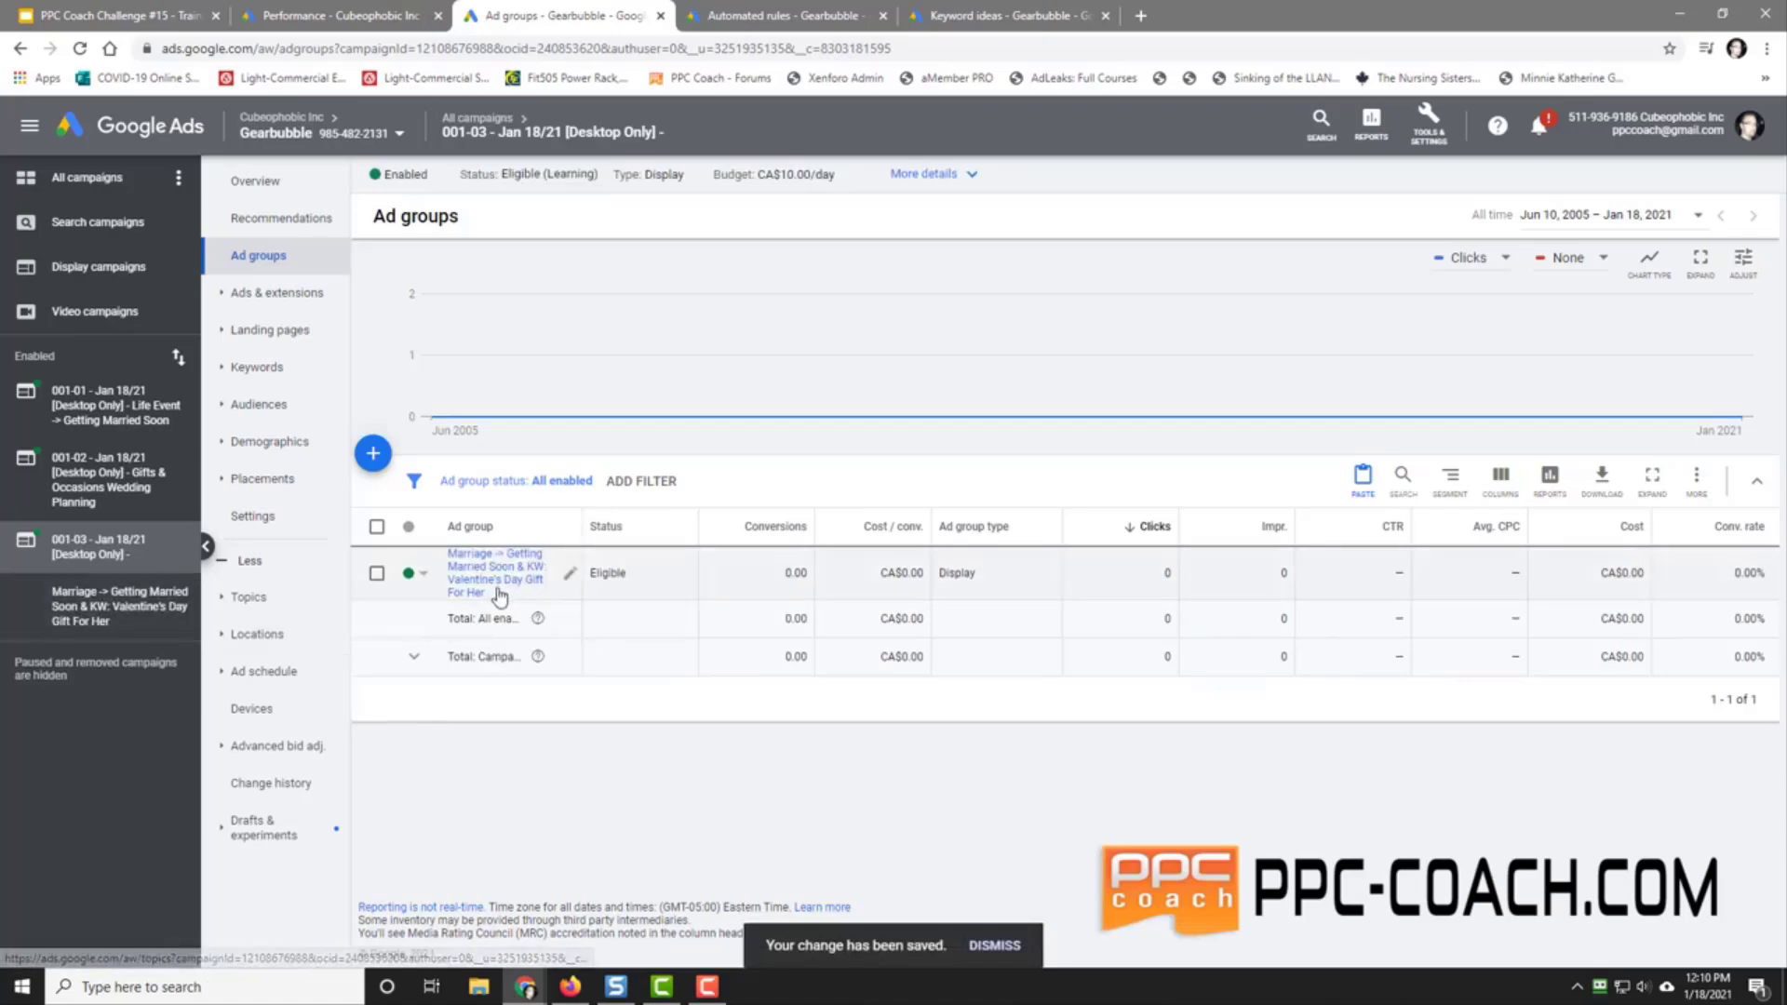
Step: Copy the full new ad group name without changing it
click(572, 579)
key(ctrl+a)
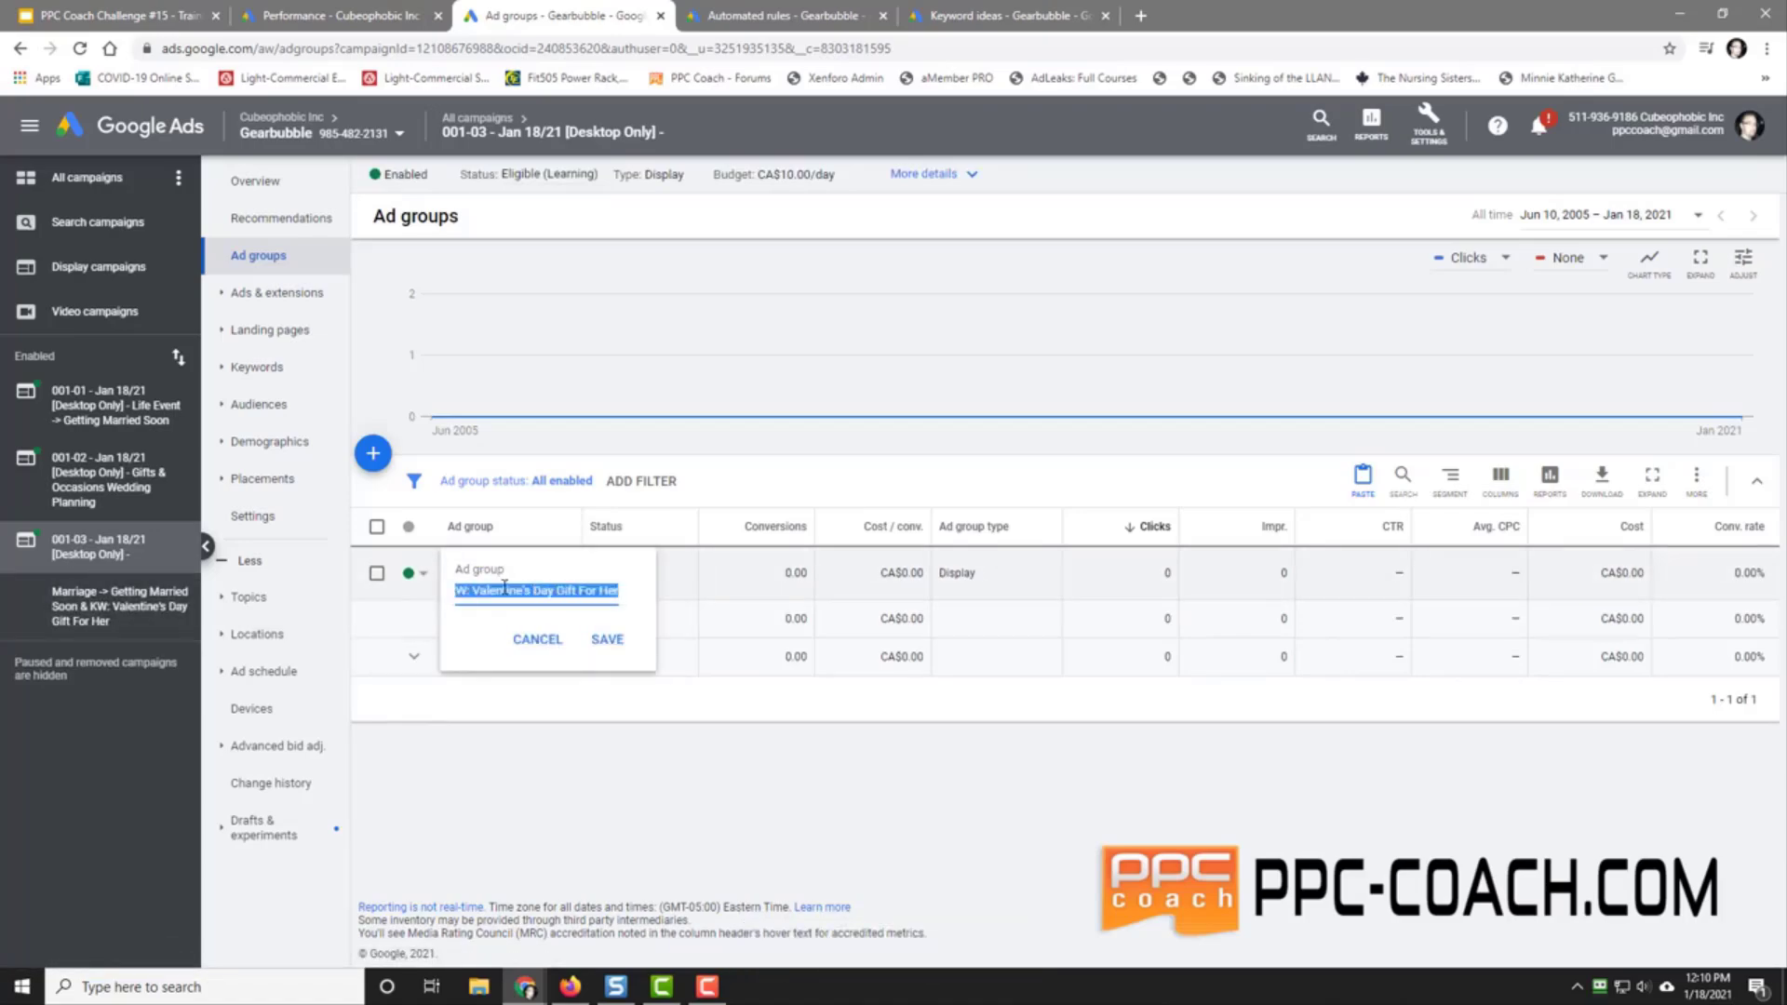
right_click(504, 593)
click(549, 656)
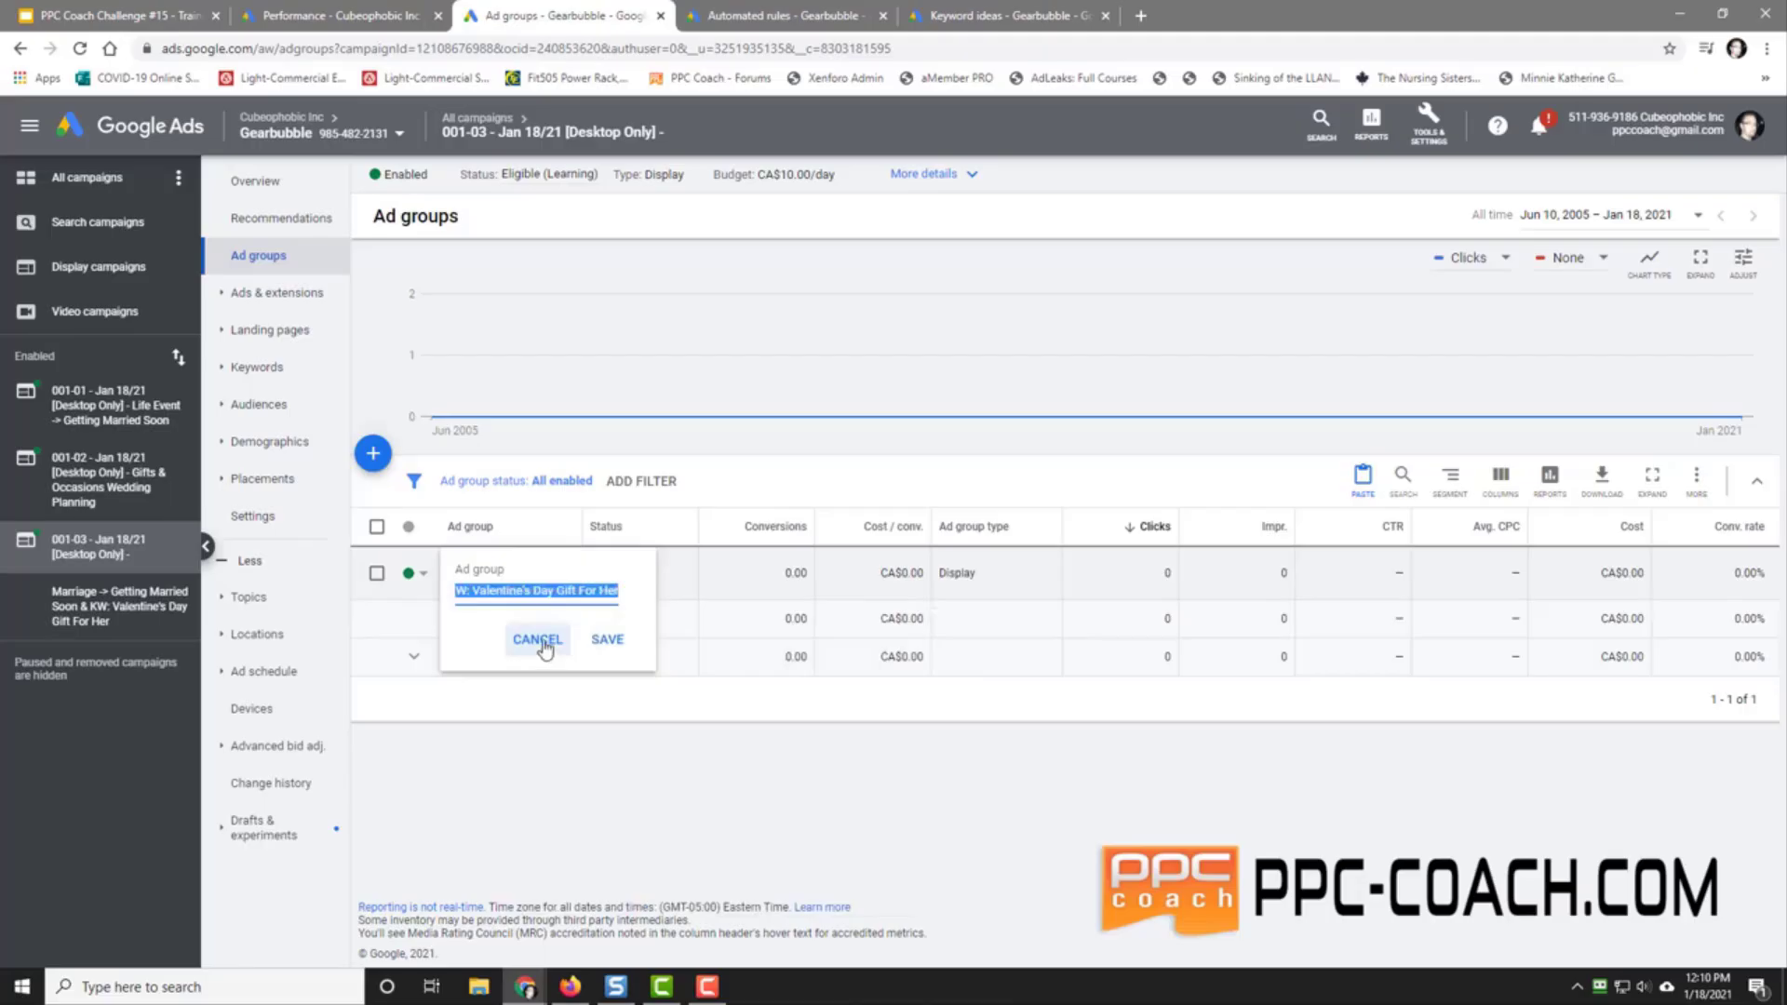
click(545, 642)
Step: Check the end of the 001-03 campaign's full name in All campaigns and save it
click(87, 177)
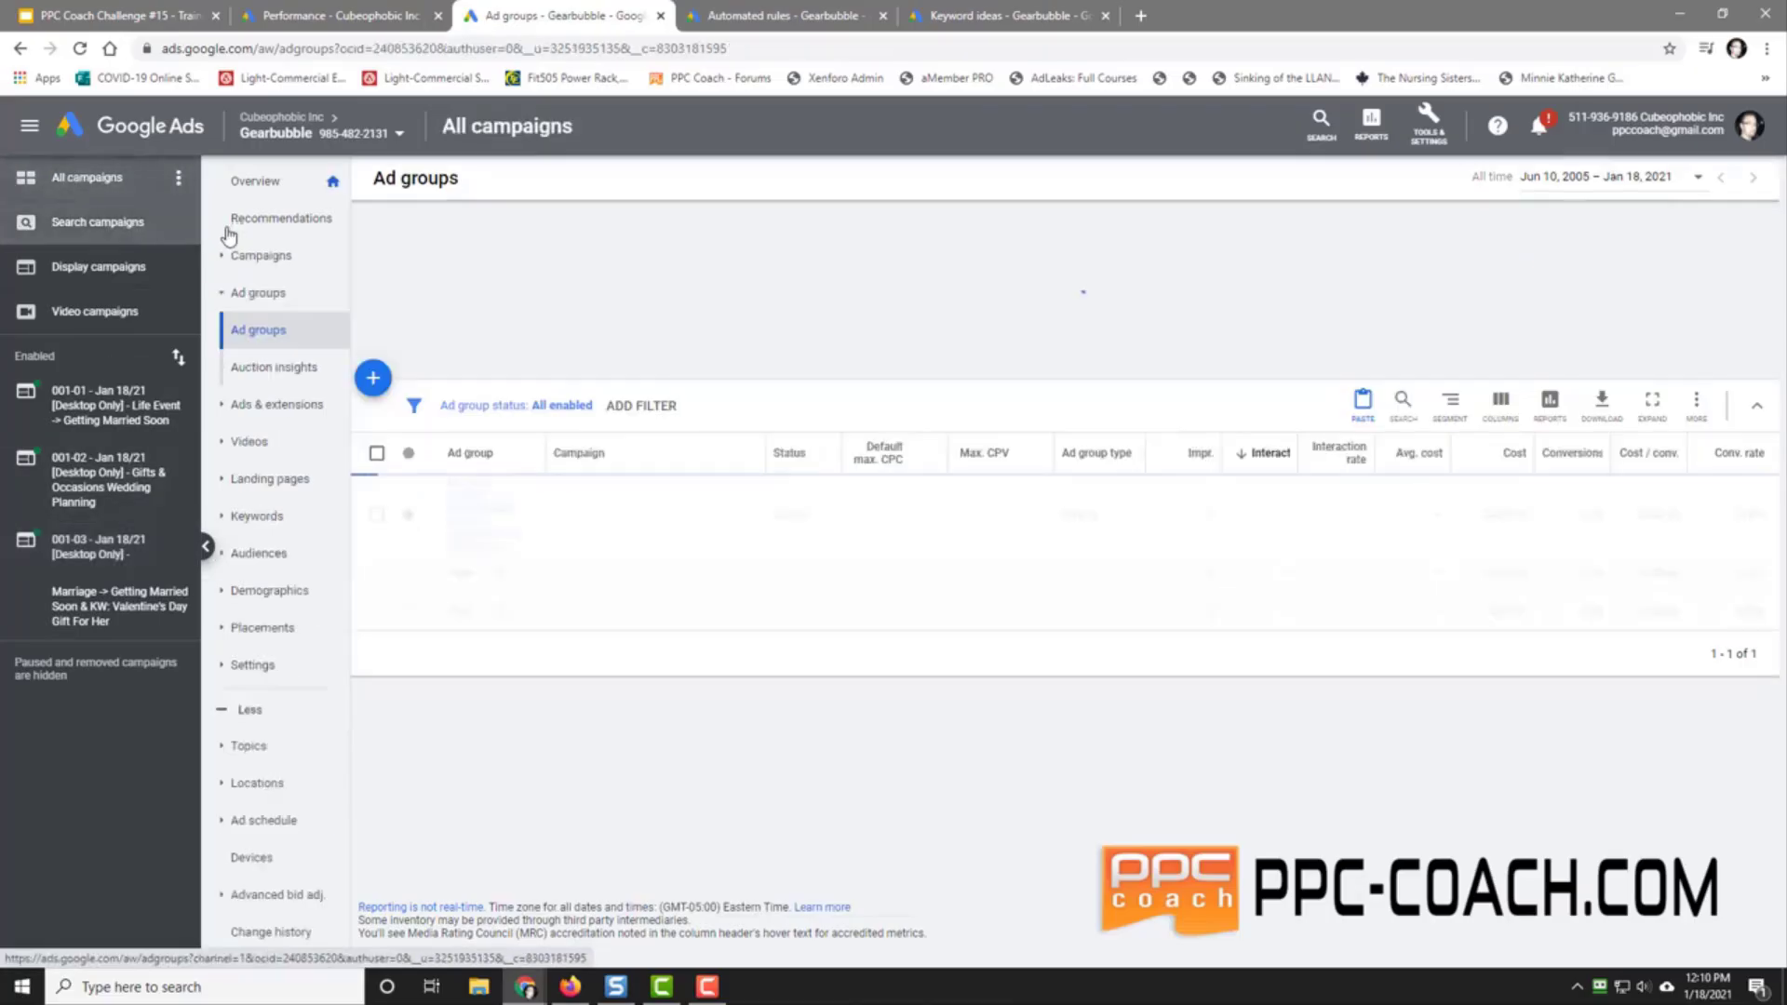
click(253, 255)
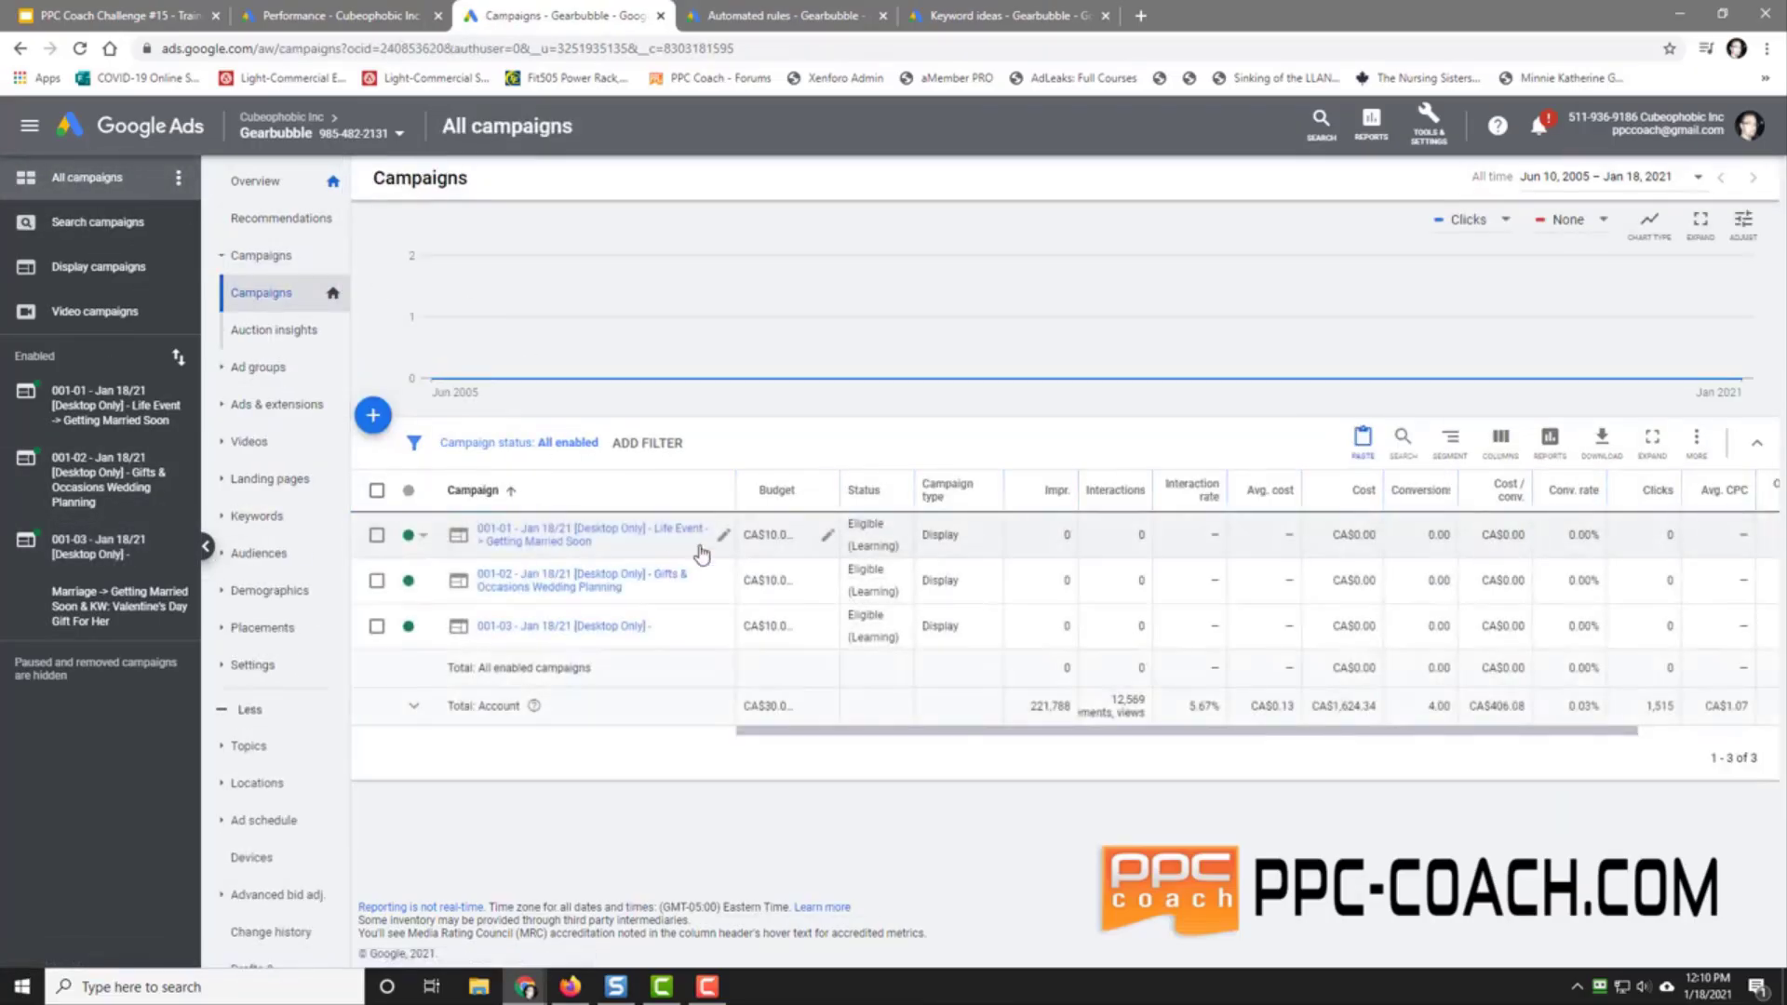
click(665, 631)
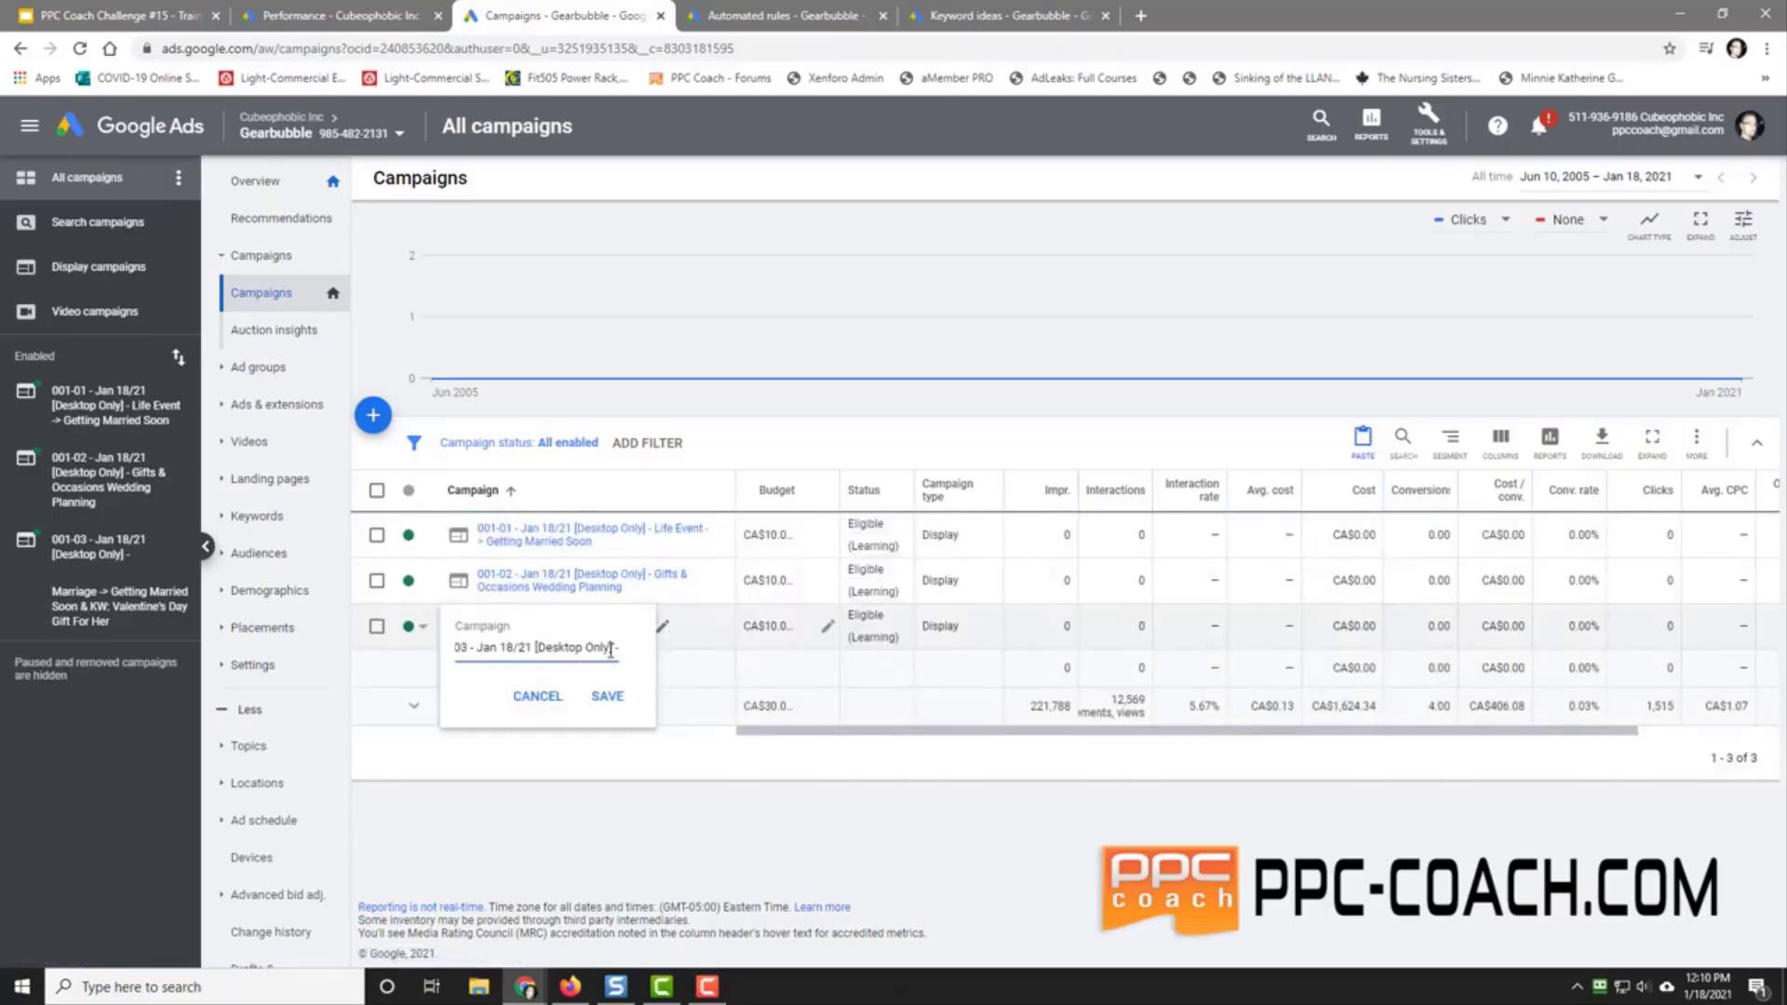
key(Right)
key(End)
click(607, 697)
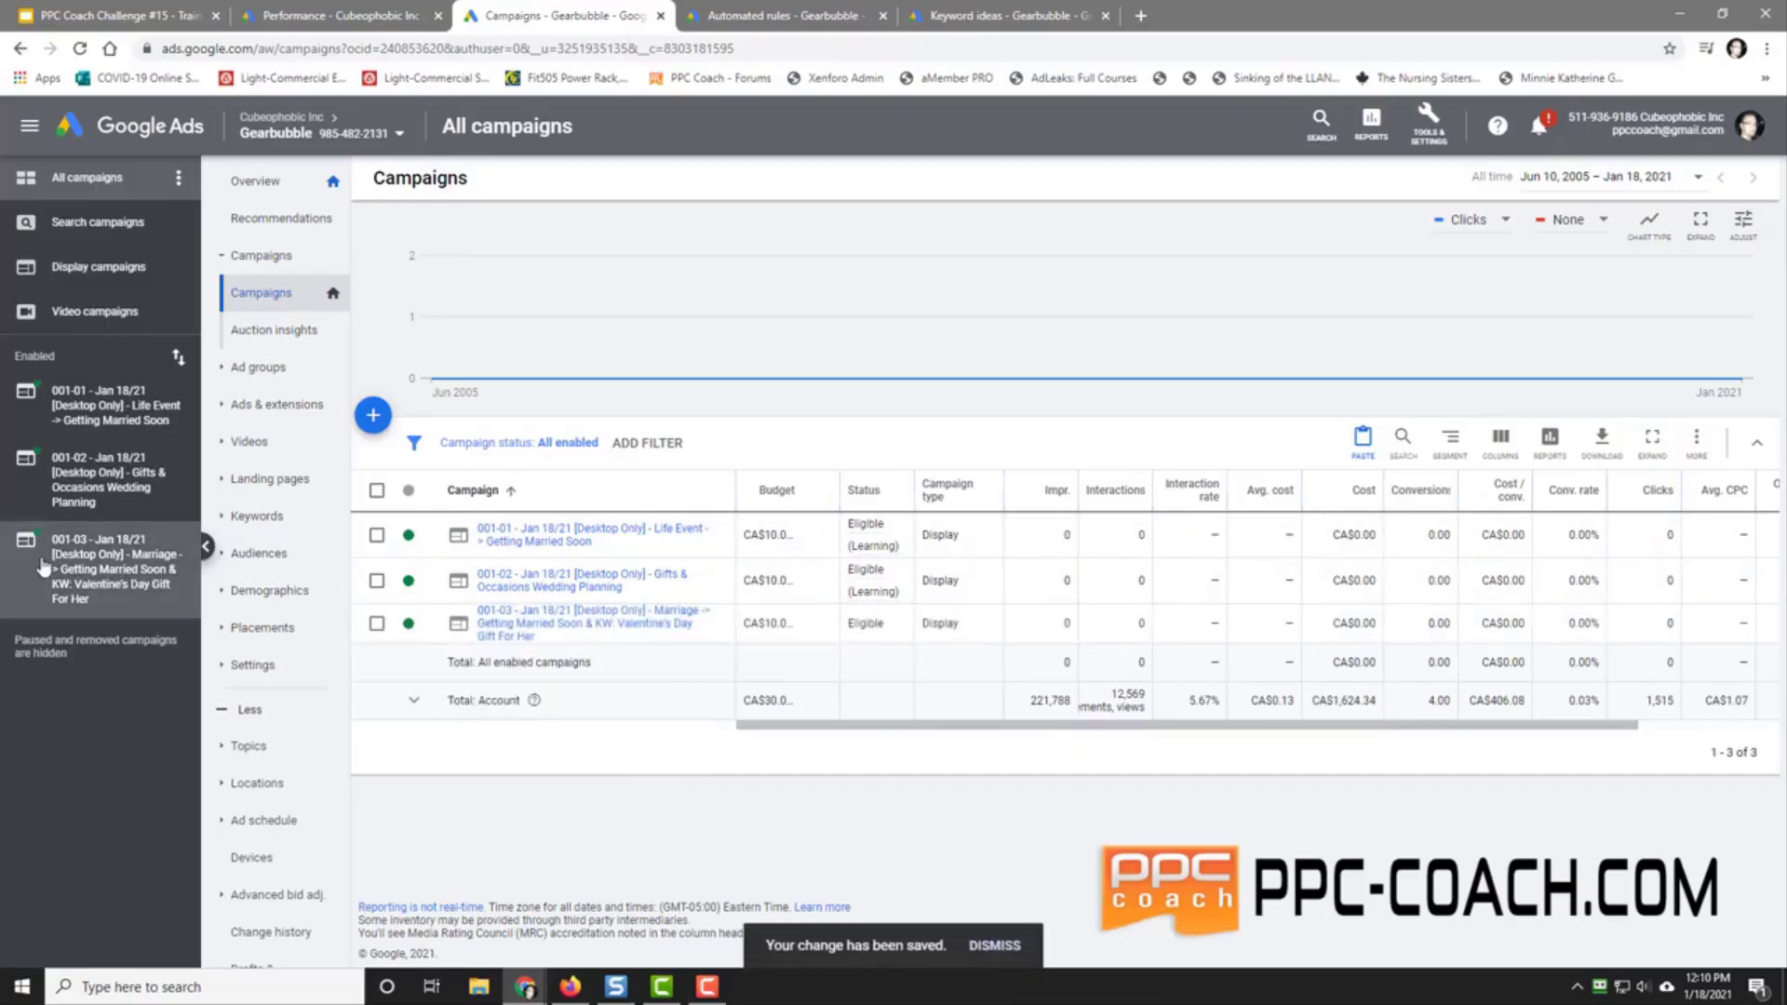
click(73, 17)
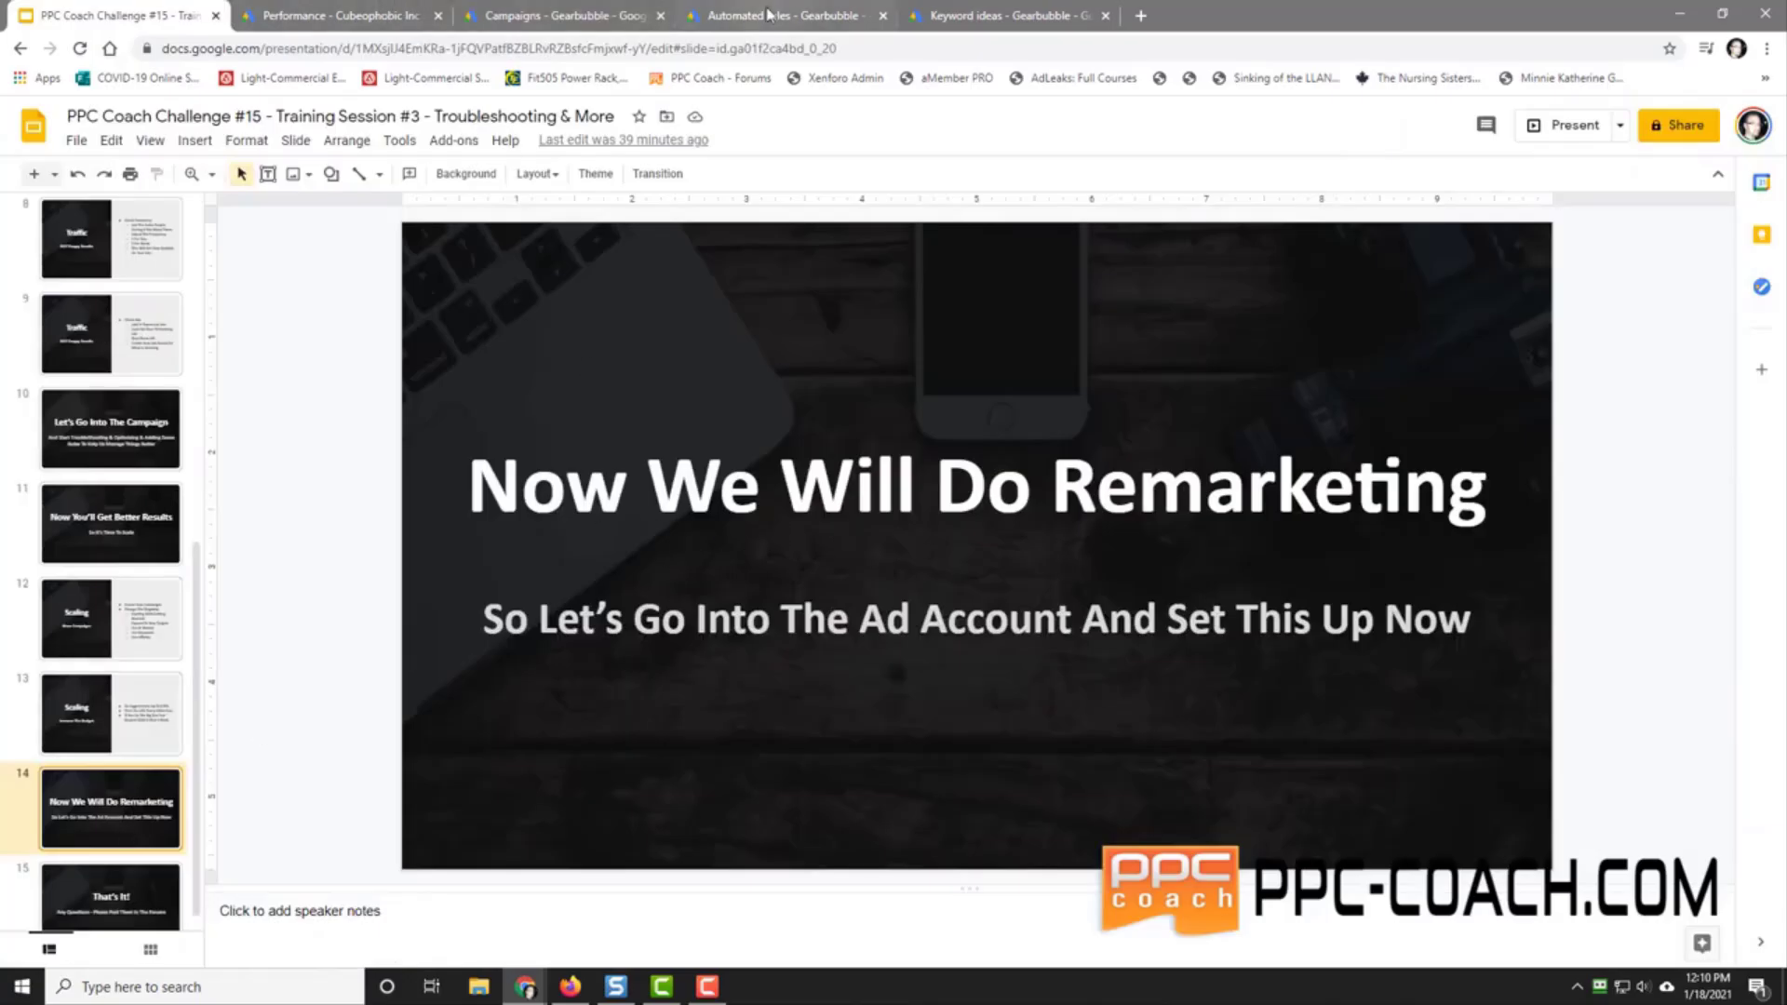
Step: Return from the Remarketing slide to the Google Ads campaign list
click(530, 13)
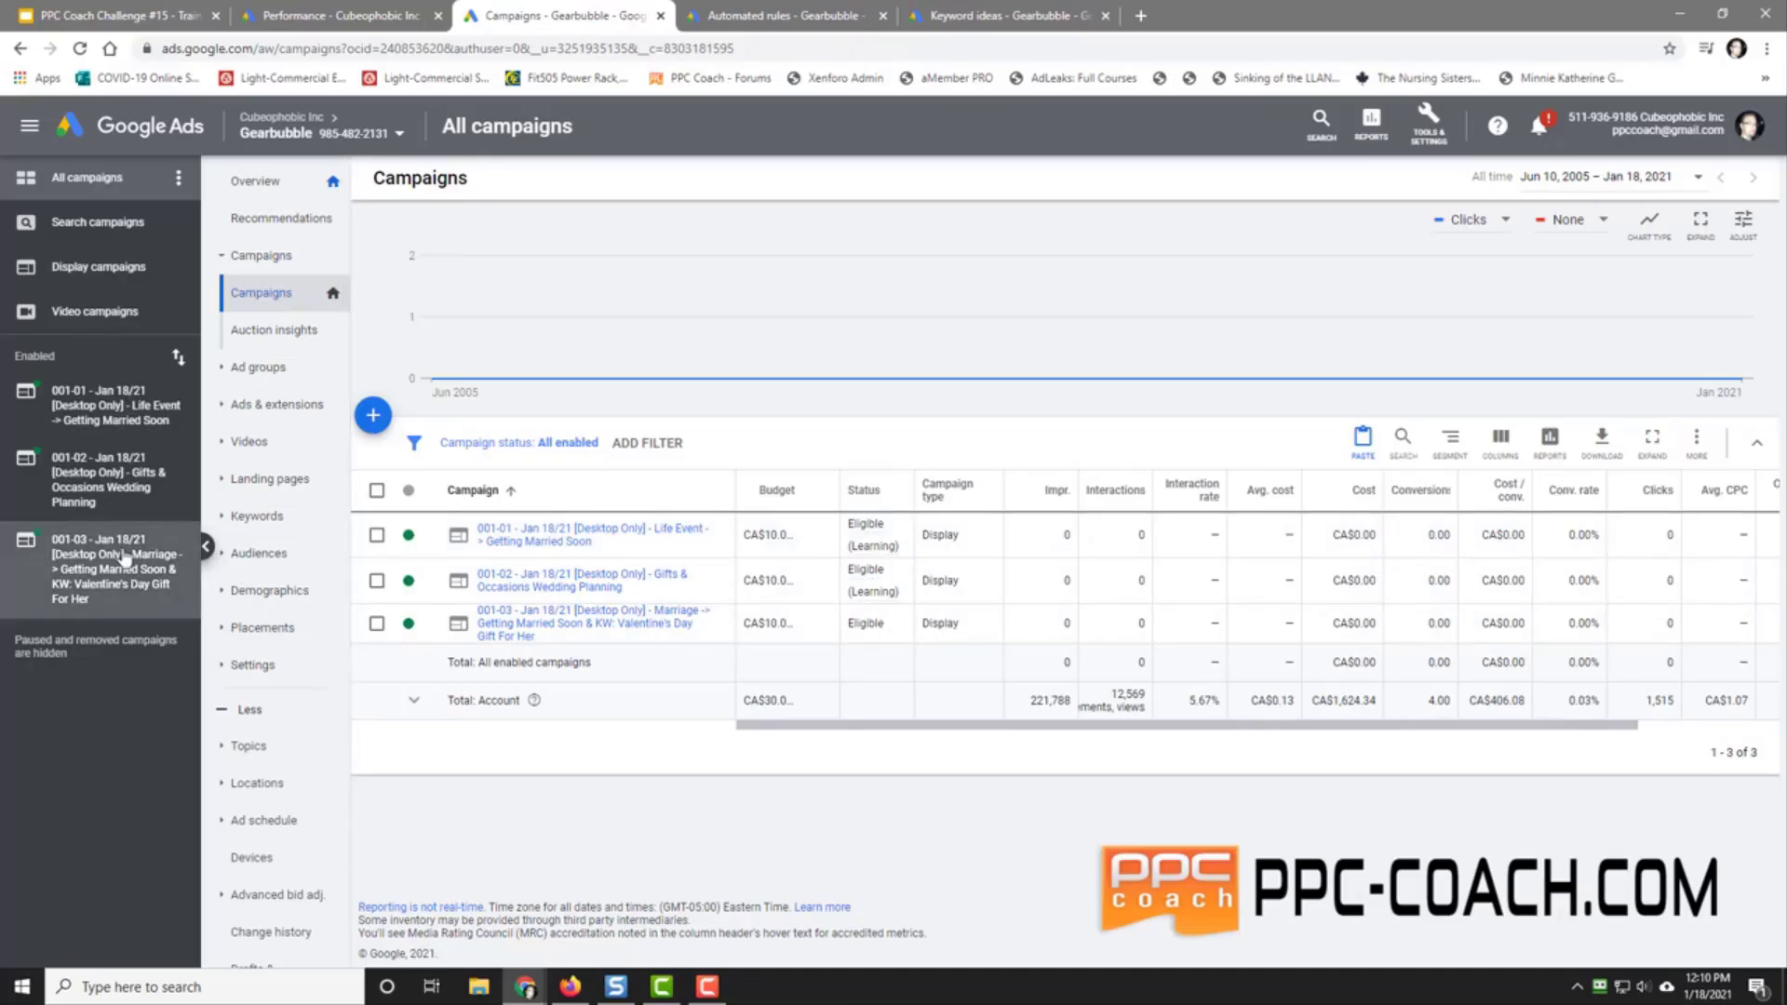
Step: Copy campaign 001-03 and paste a duplicate of it into the Gearbubble account
click(257, 255)
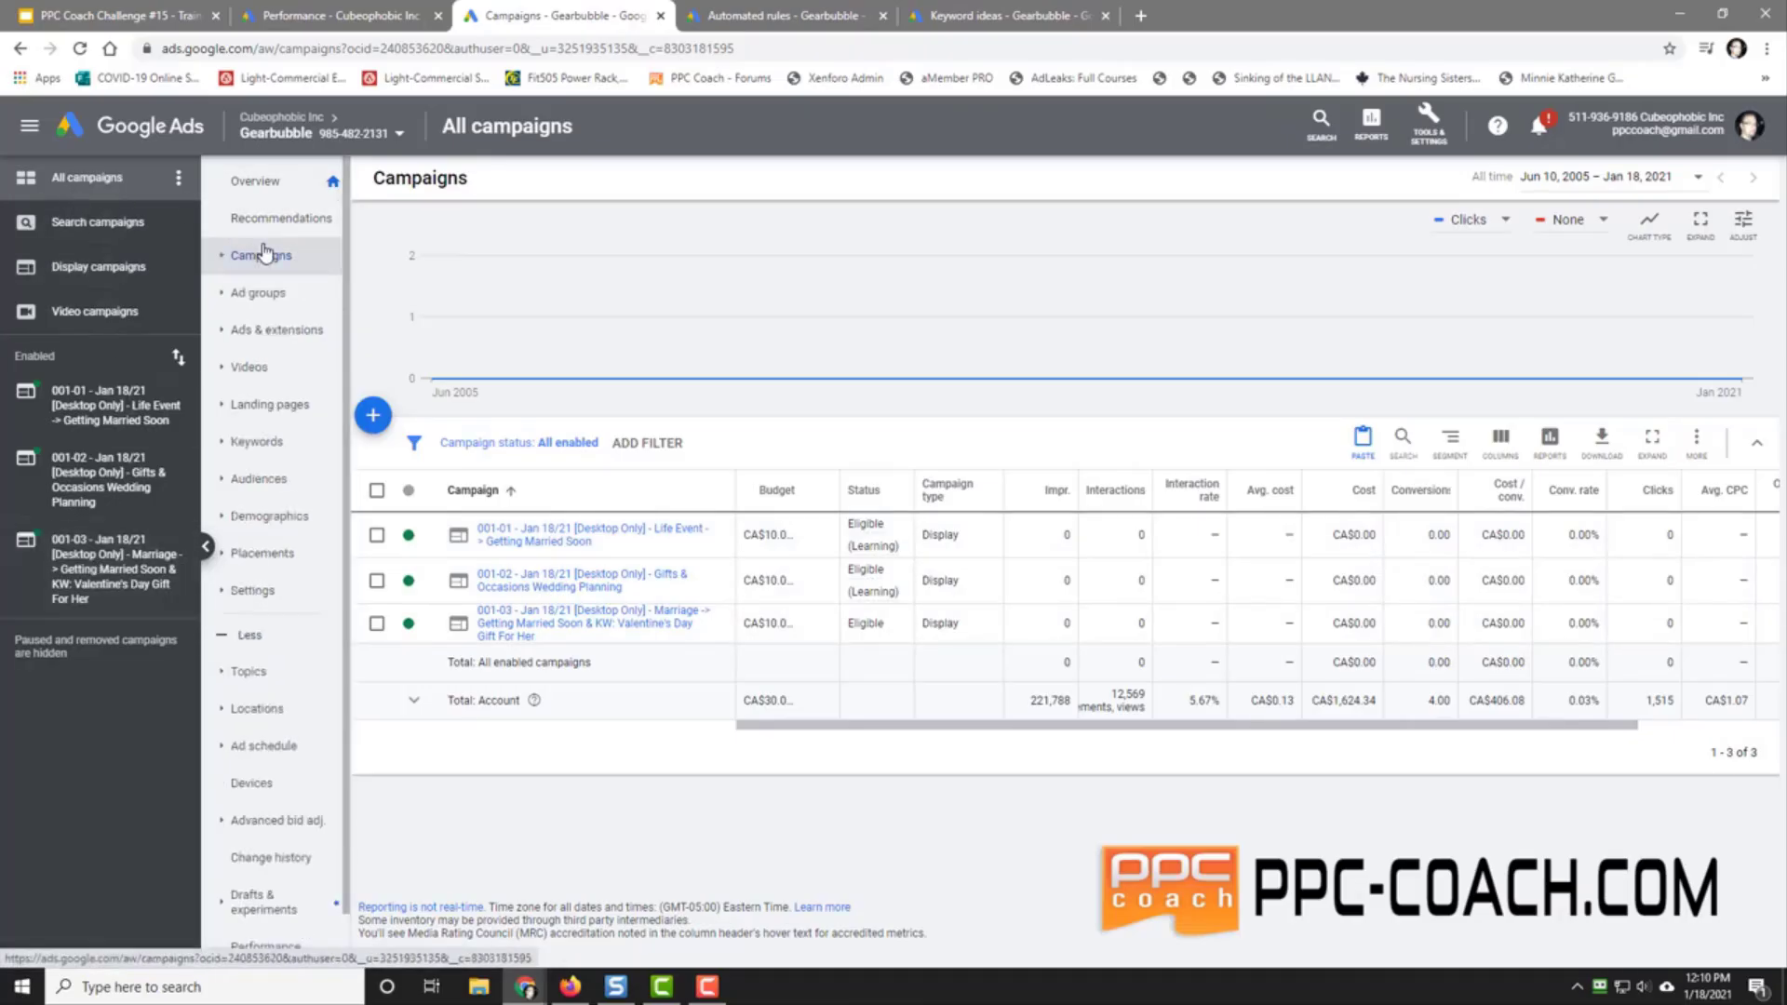
mouse_move(626, 274)
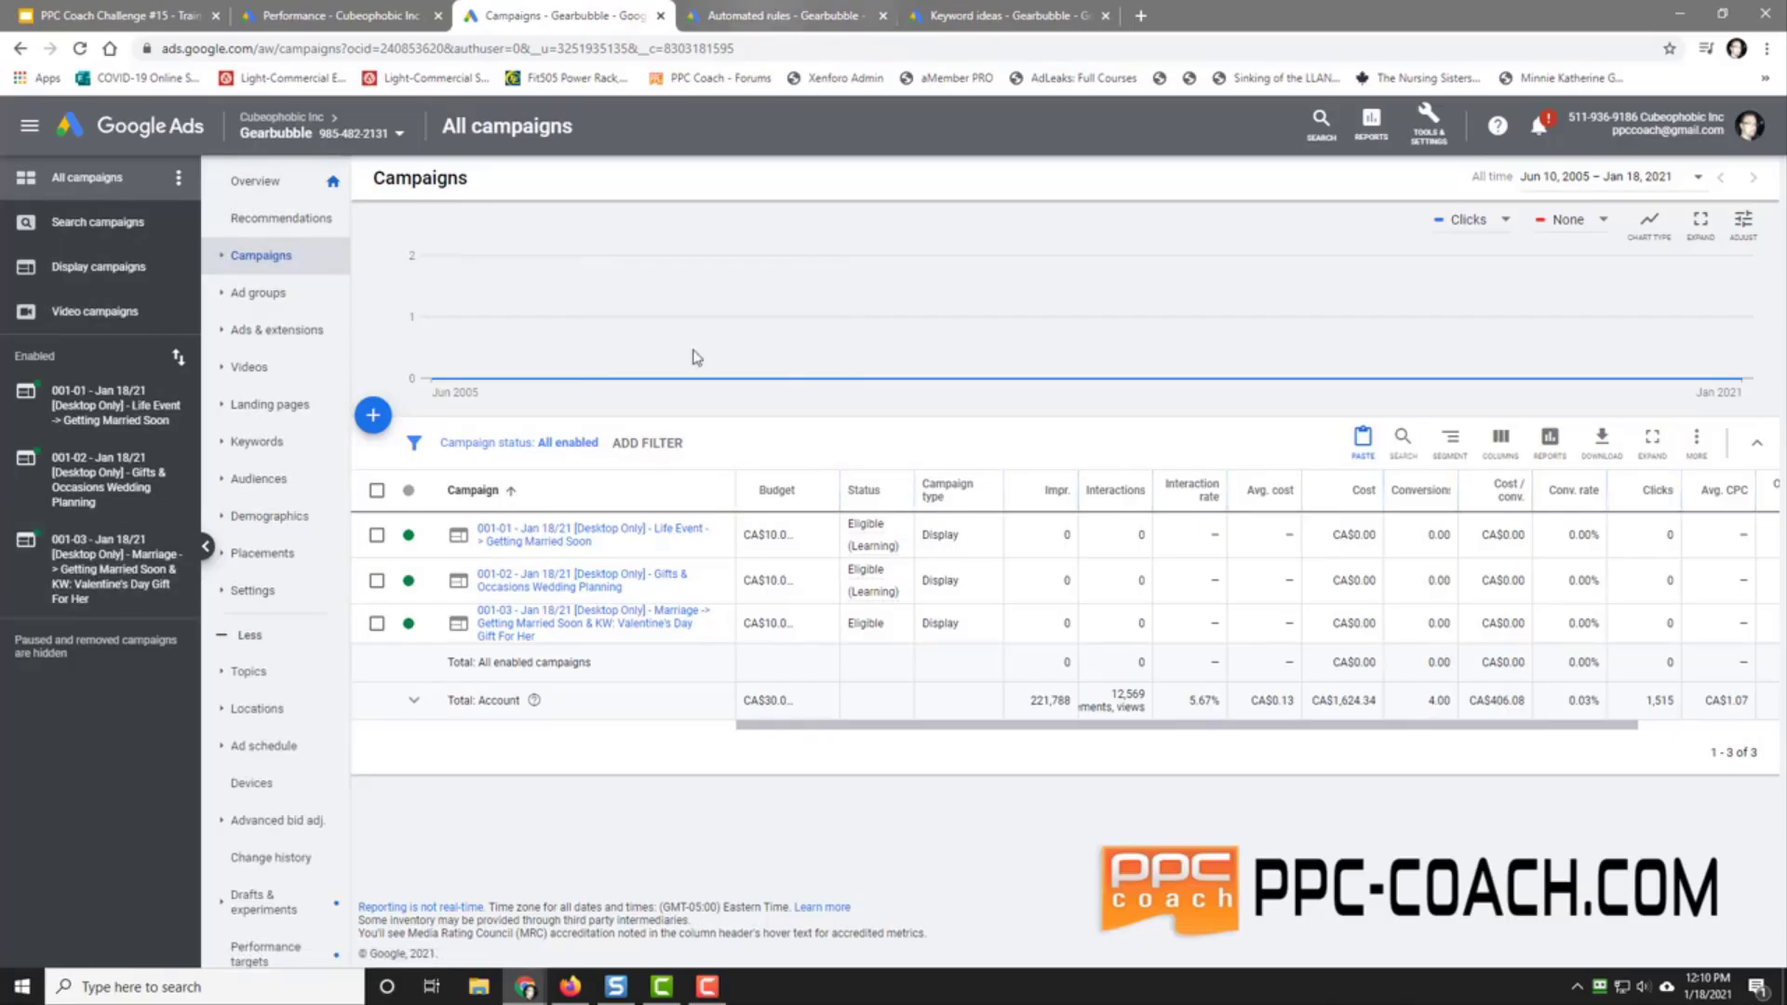
click(377, 625)
click(481, 444)
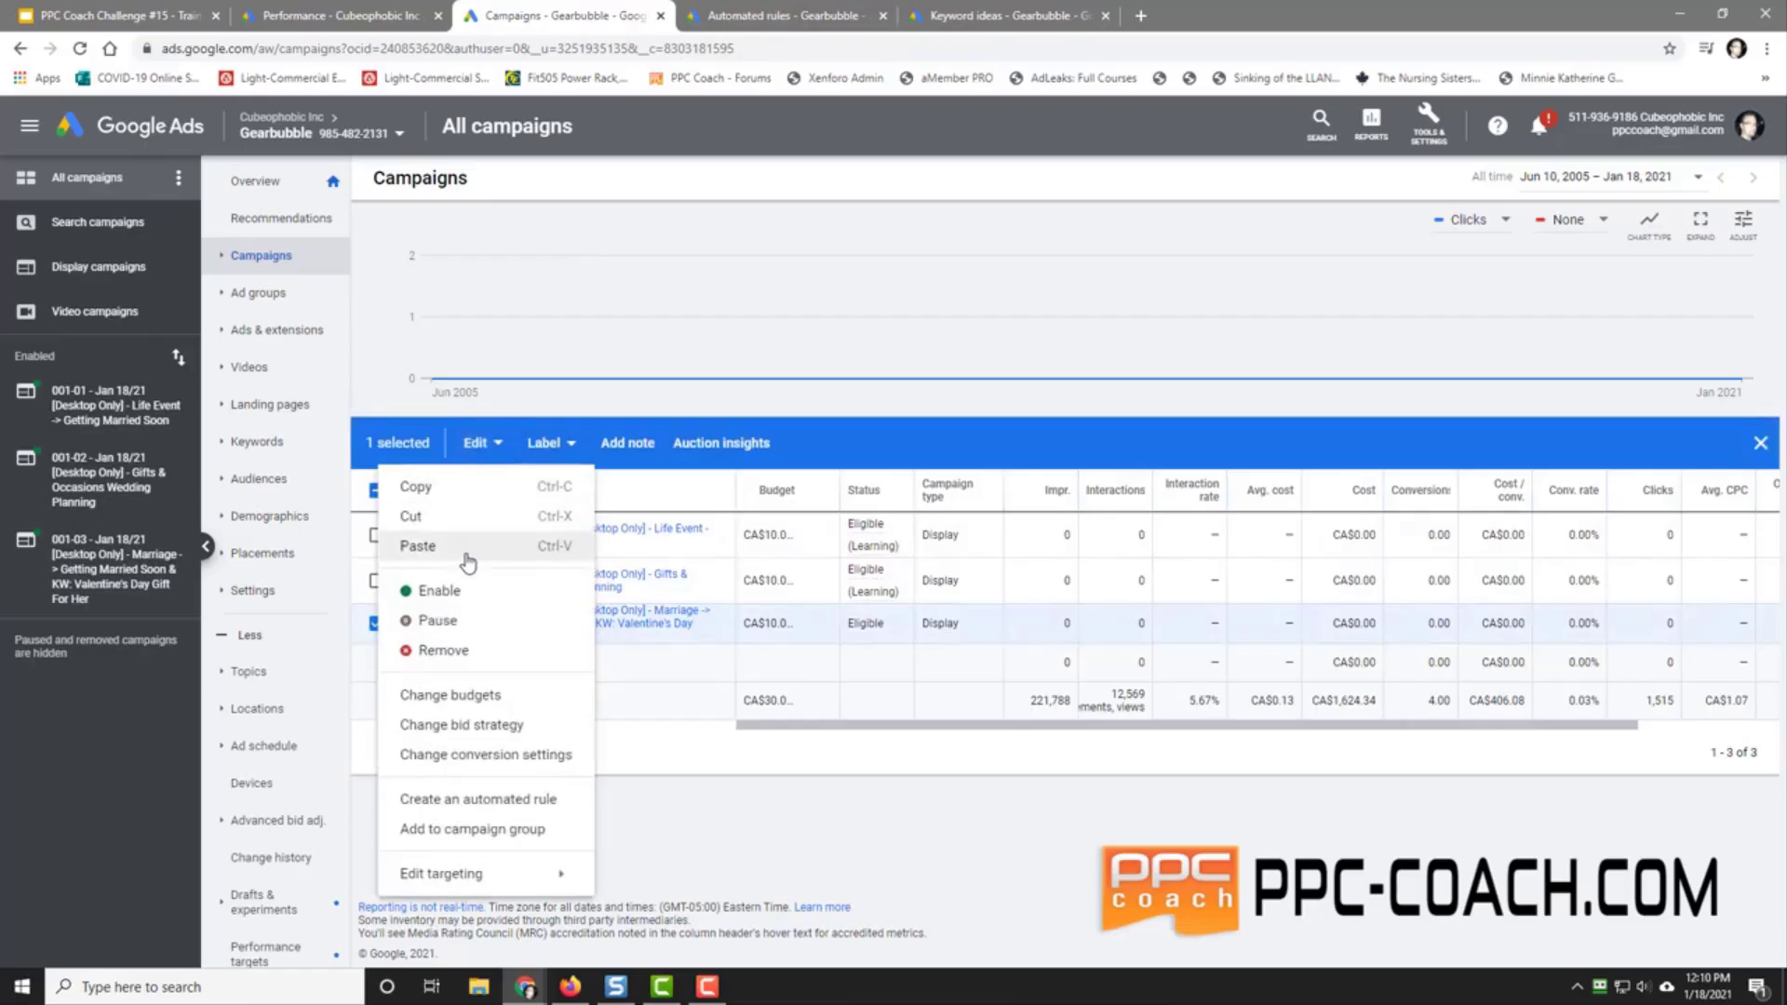
click(419, 488)
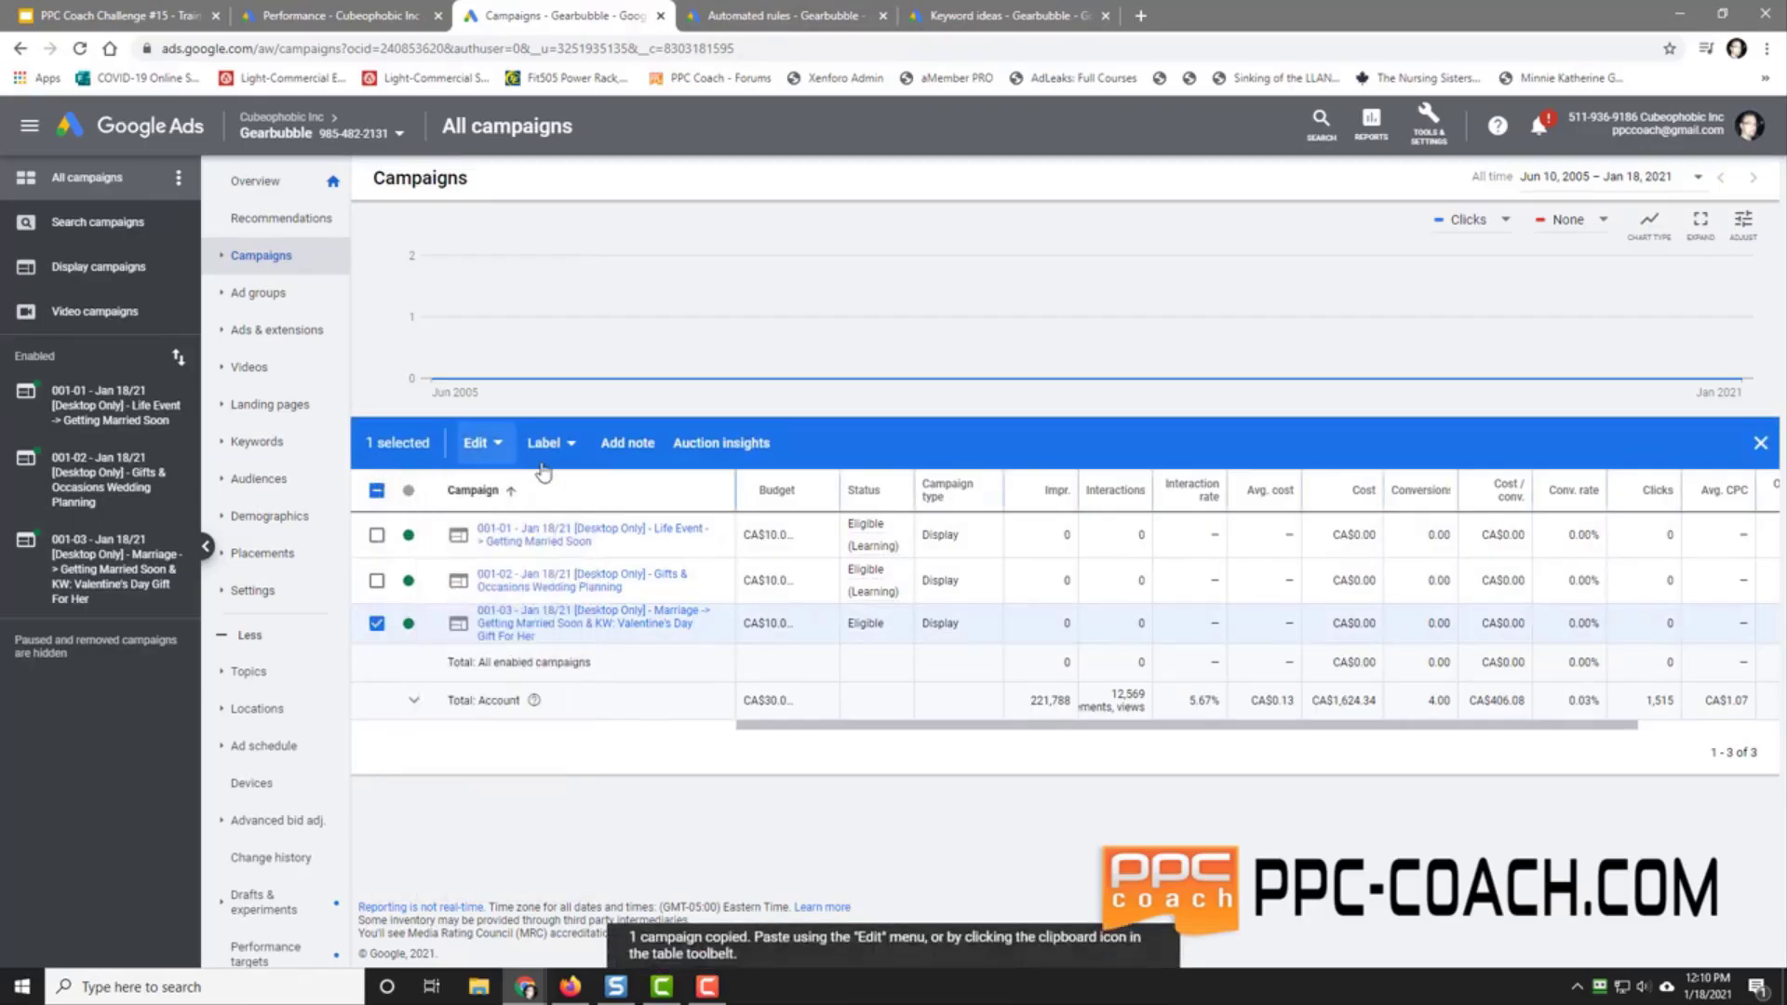
click(481, 444)
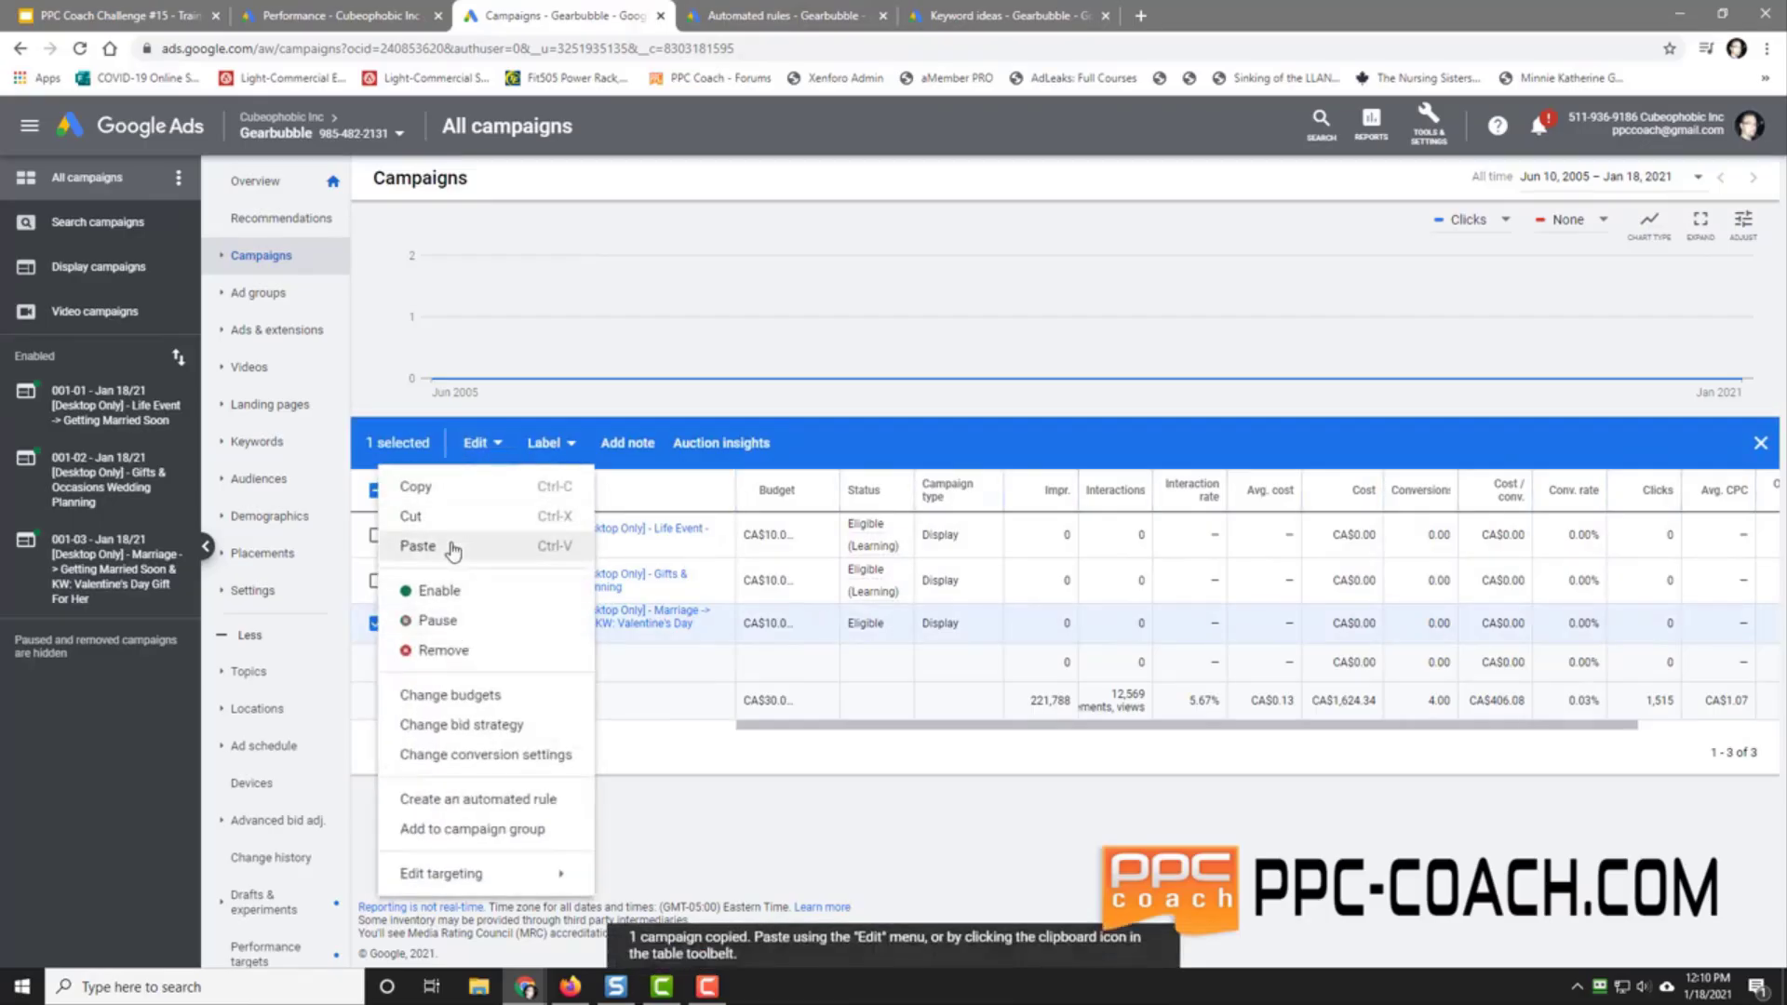
click(417, 547)
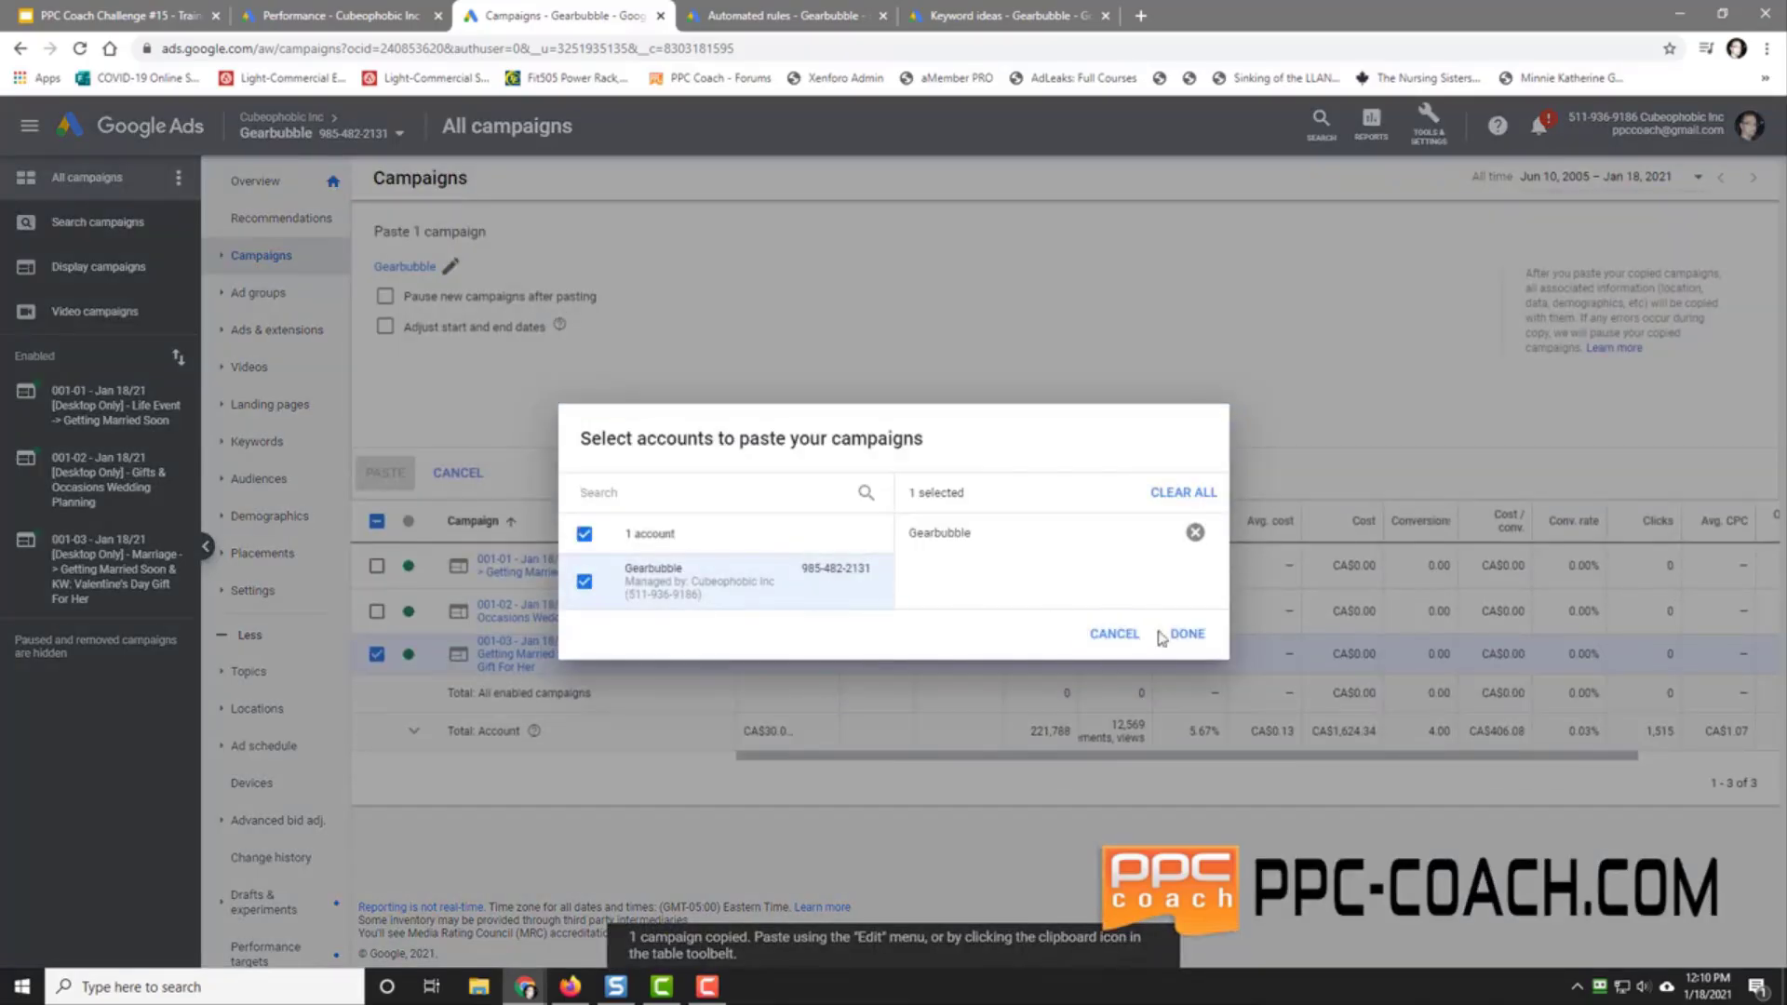
click(1180, 635)
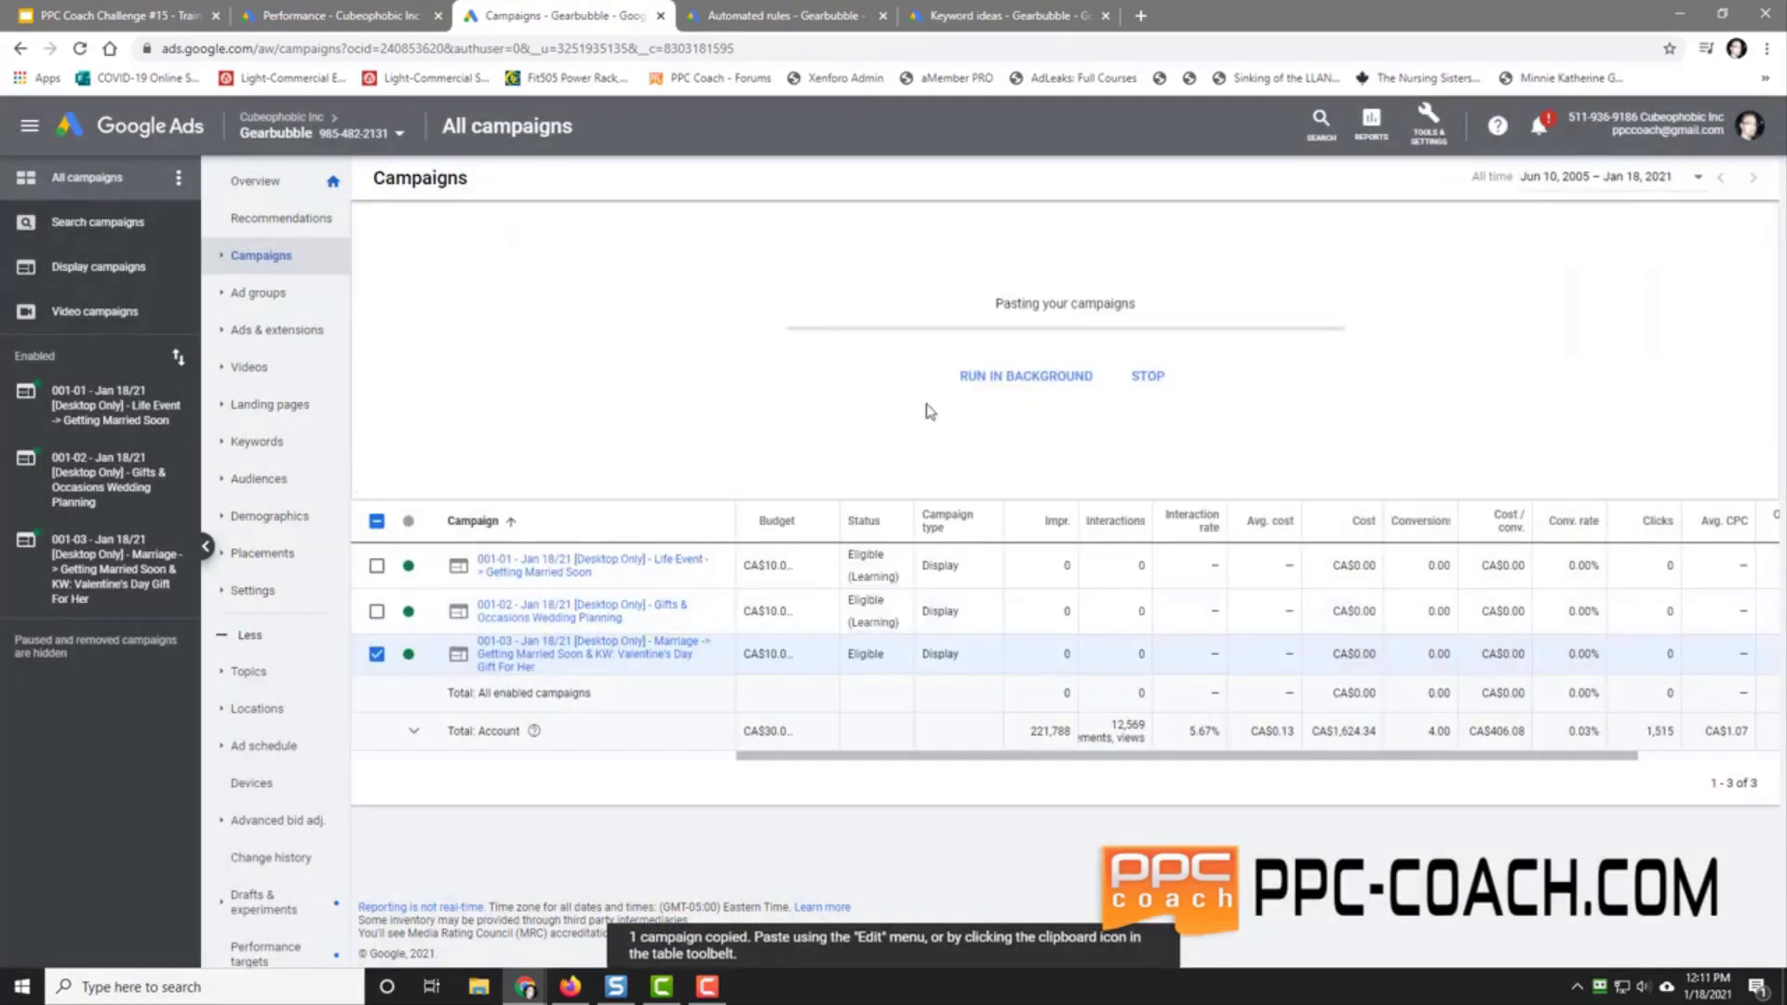
click(775, 17)
Step: Check remarketing list sizes in Audience manager, including Viewed - love-forever-dad at 24,000 for Search
click(1428, 126)
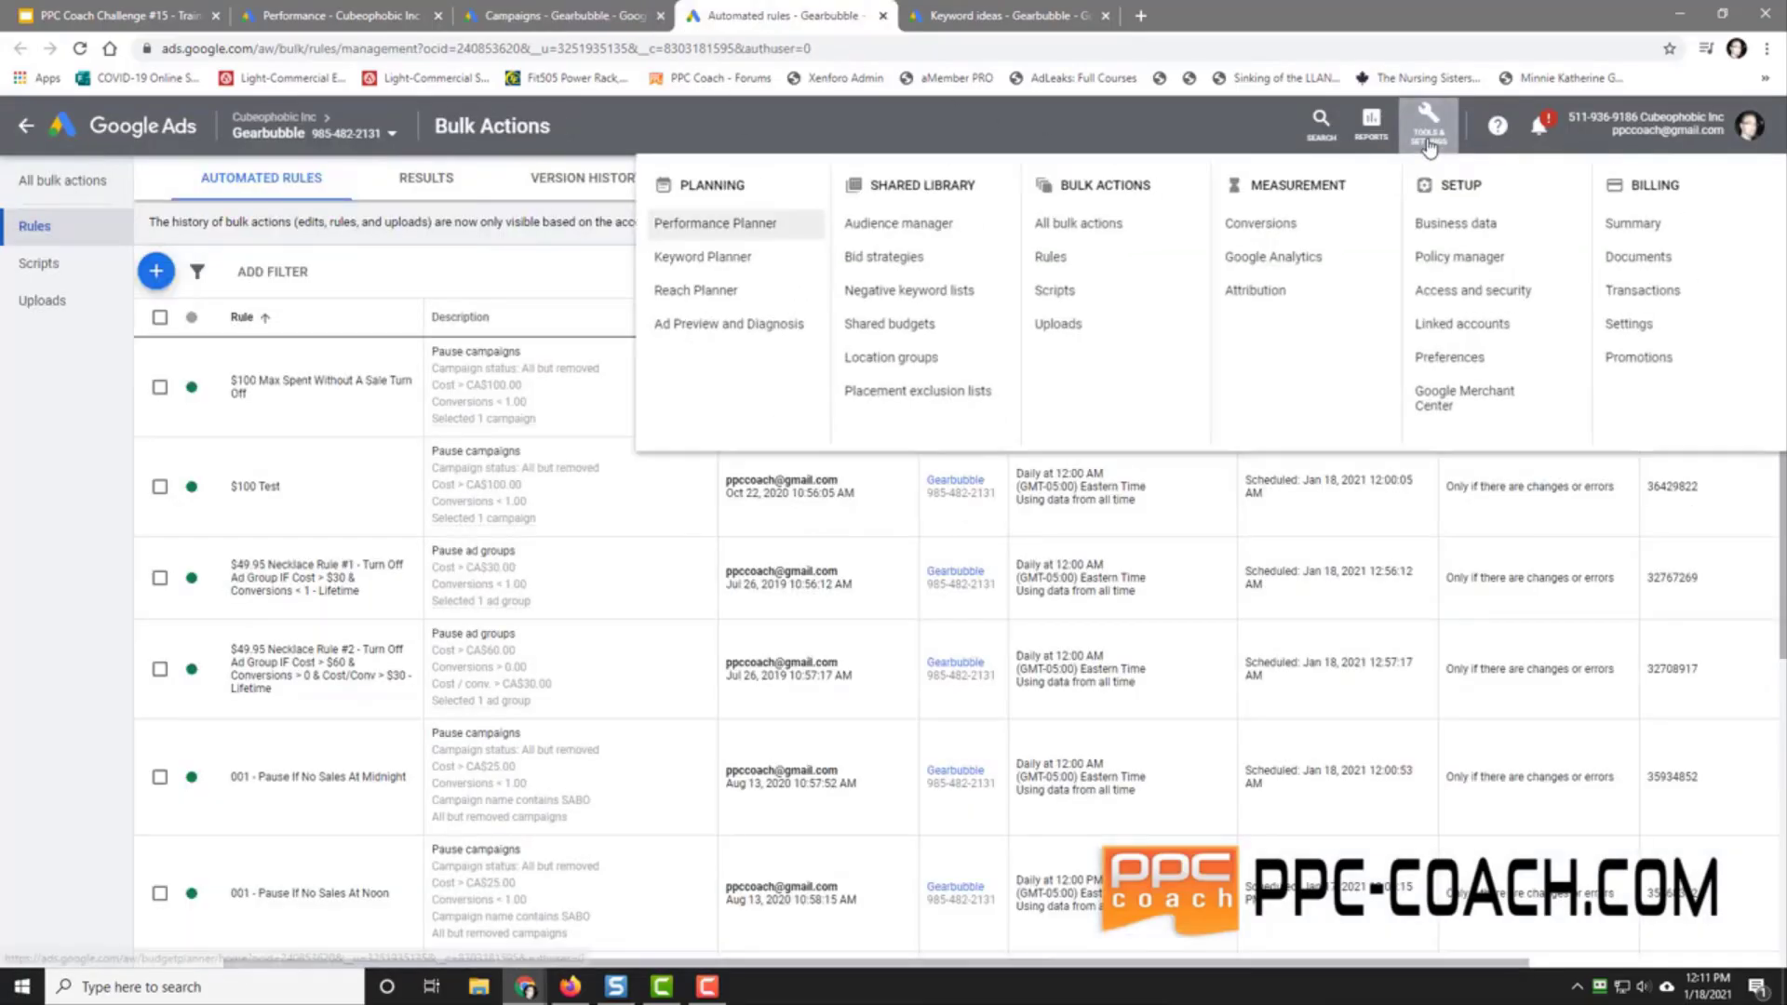
click(983, 239)
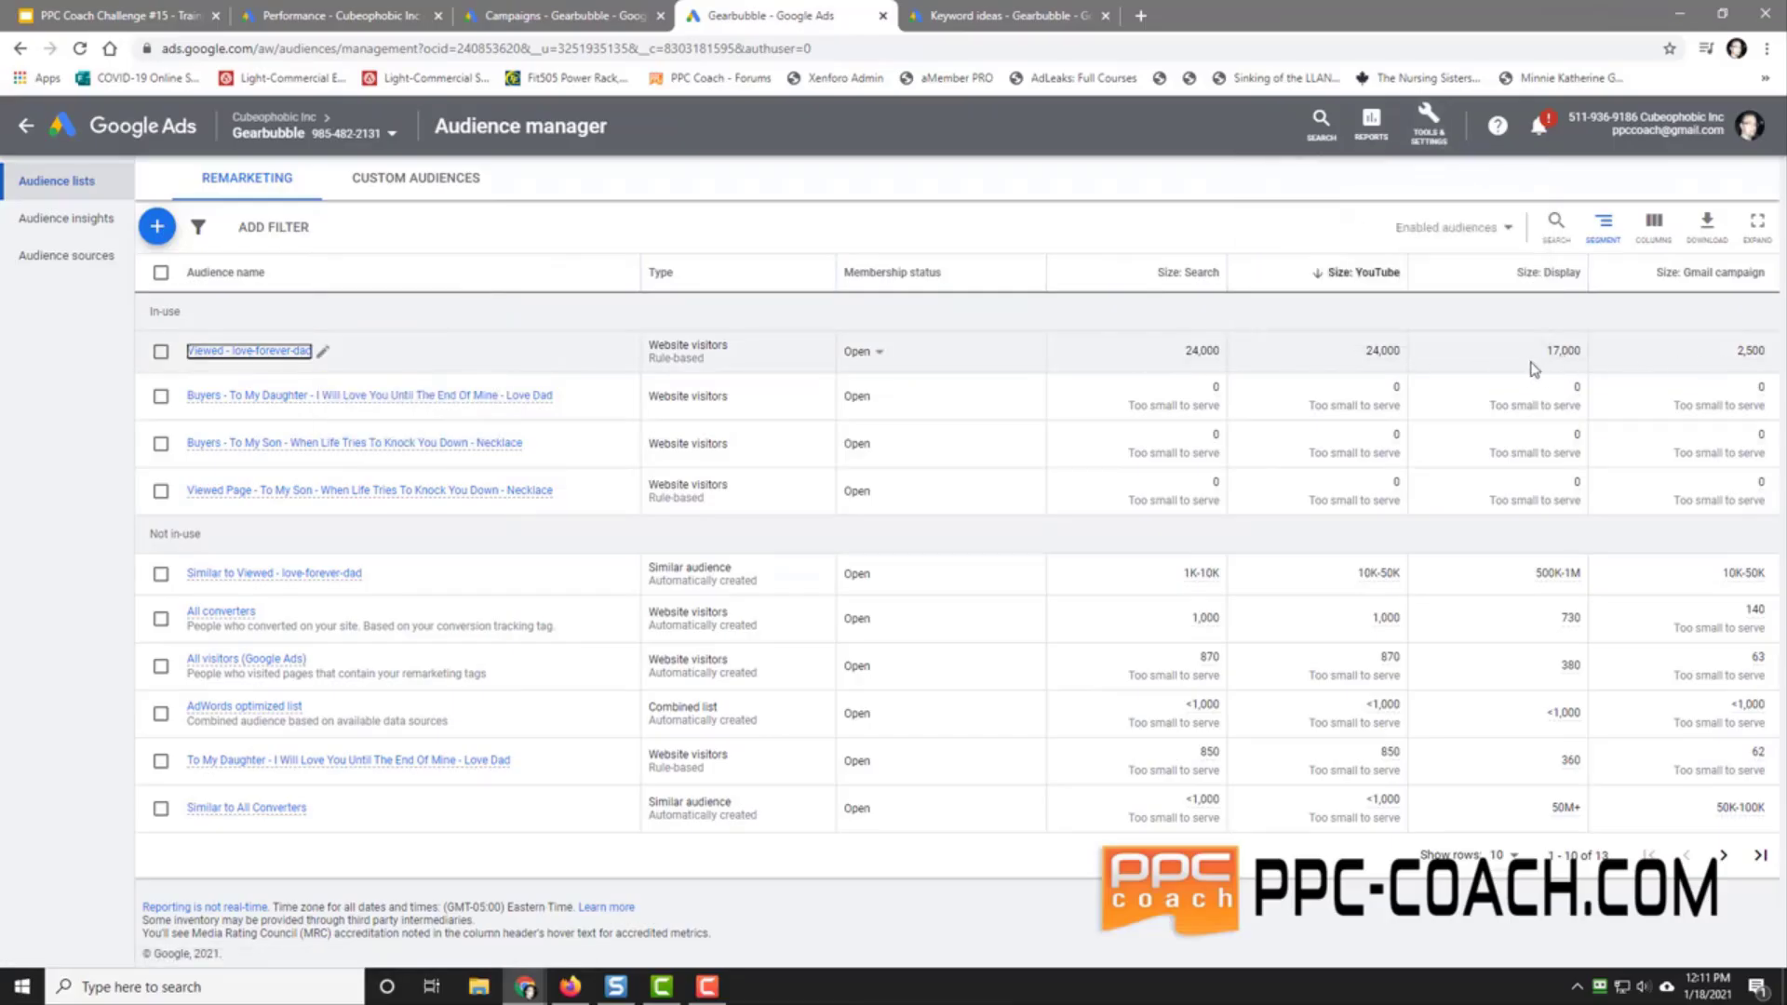
mouse_move(326, 404)
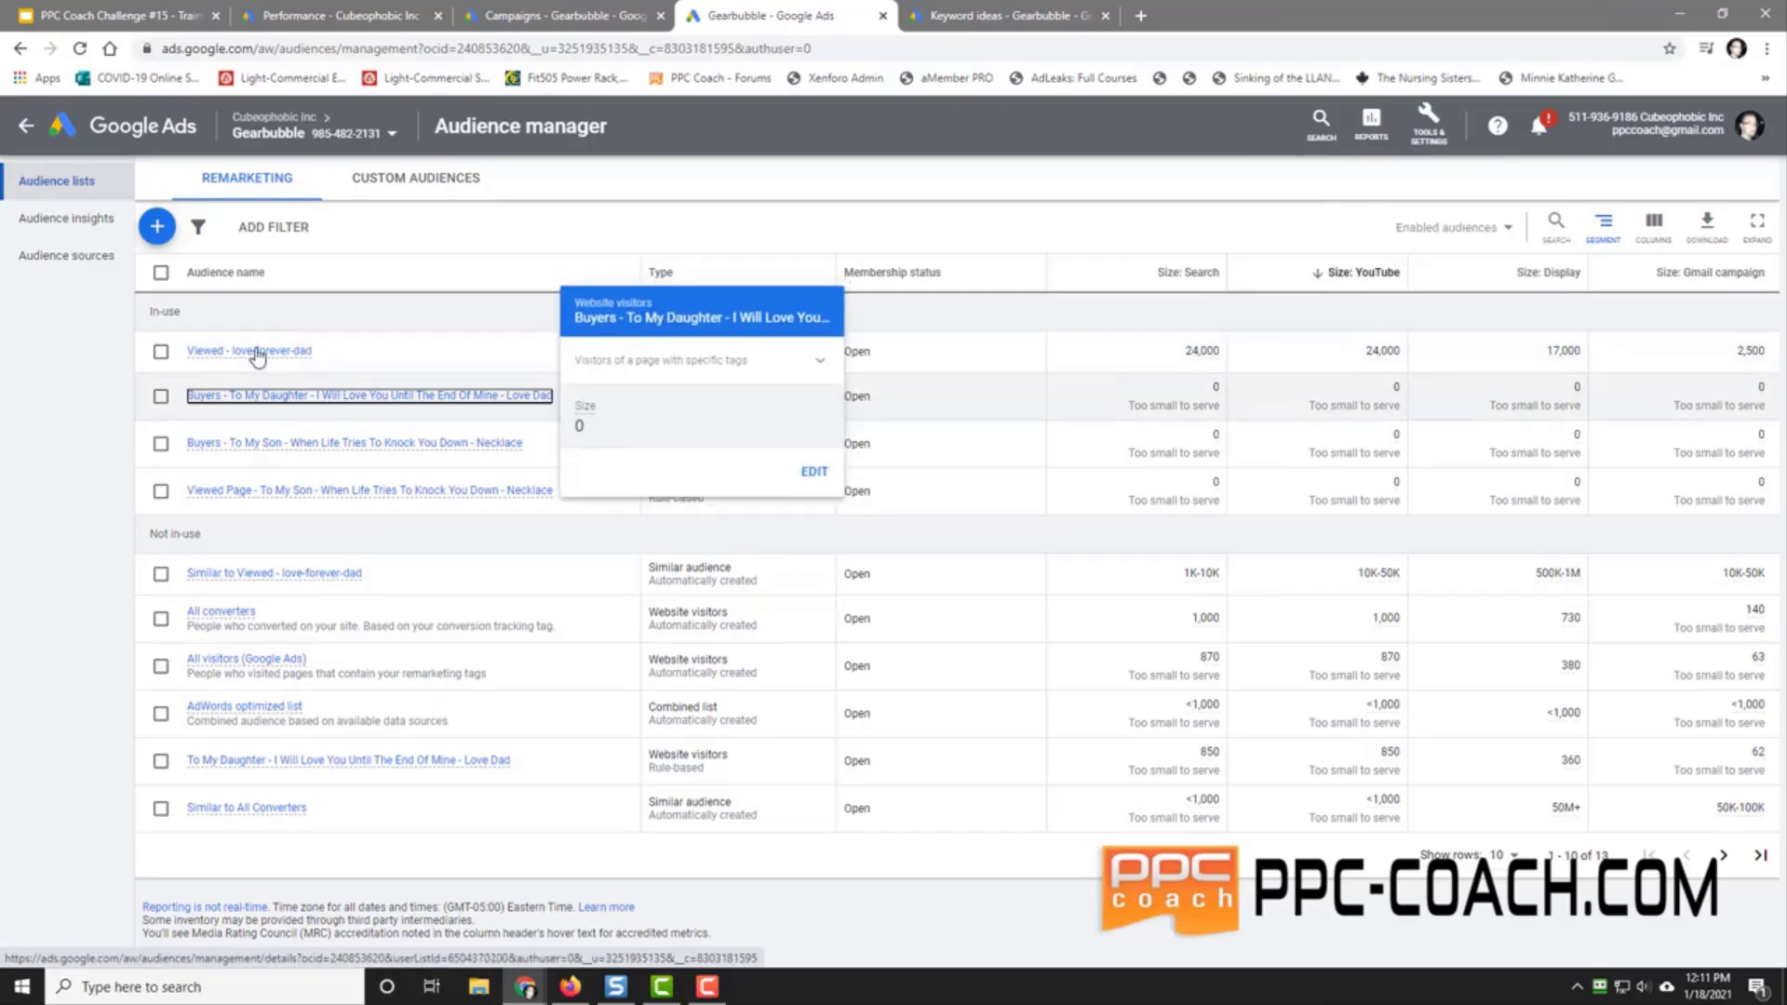
mouse_move(220, 354)
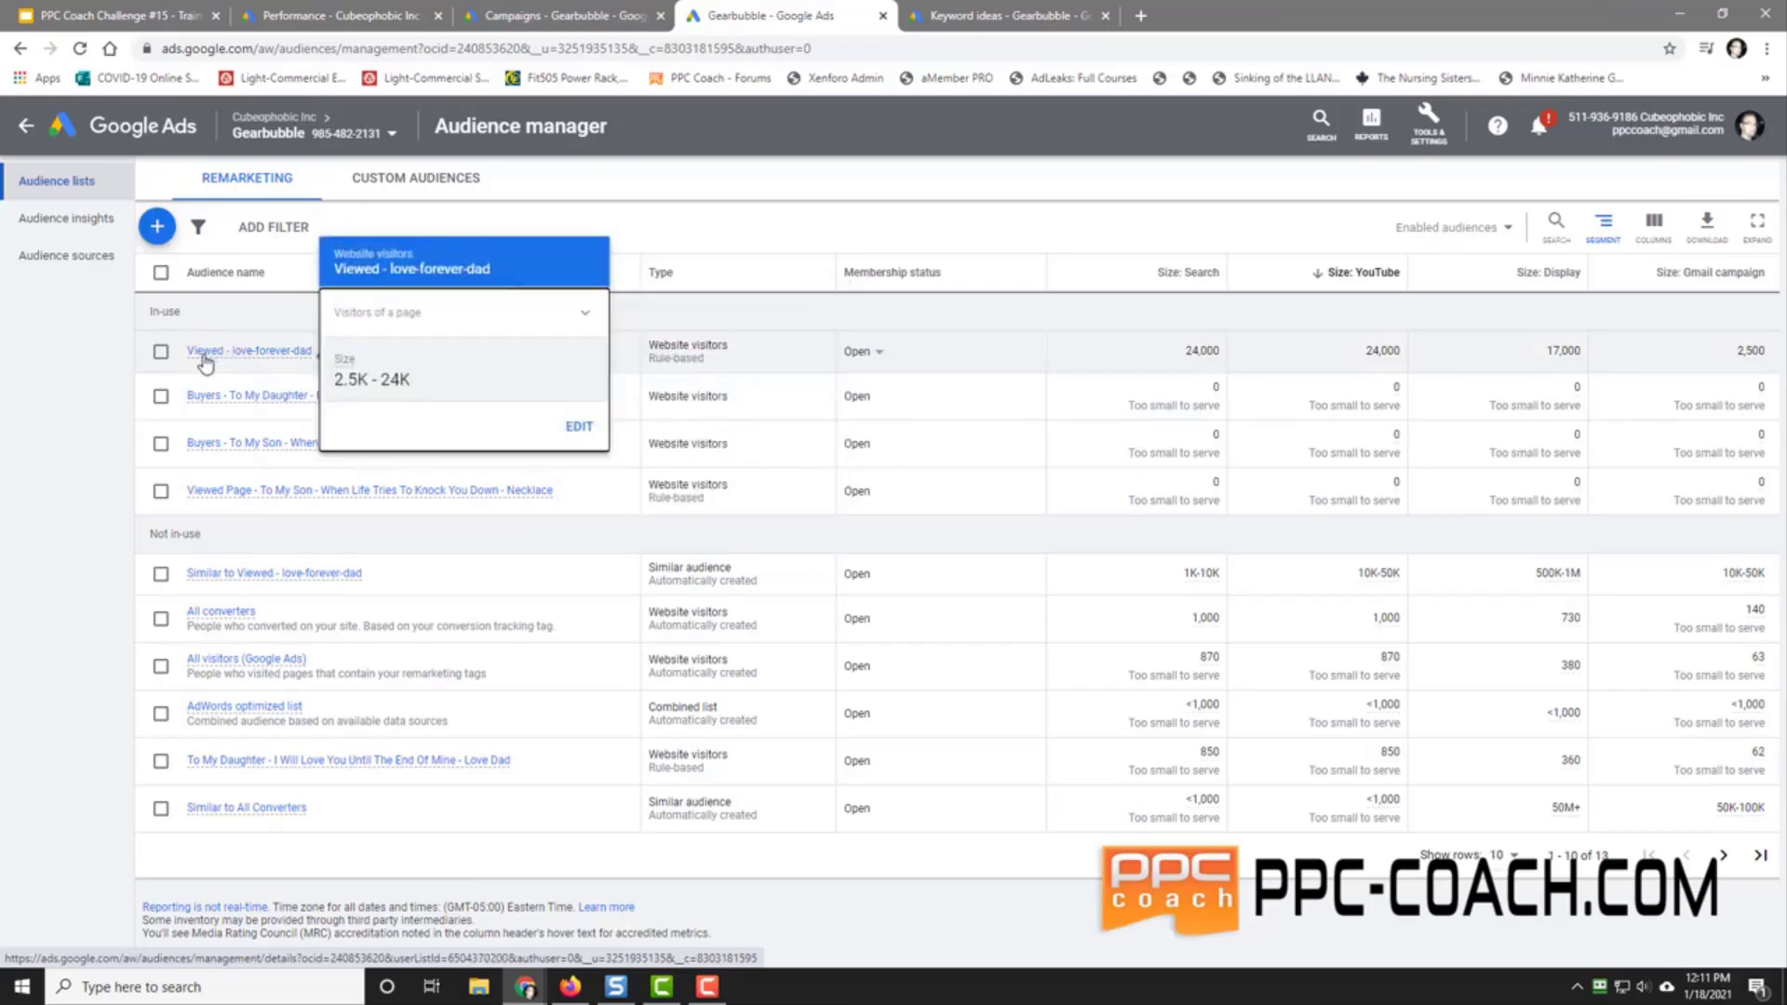
mouse_move(226, 400)
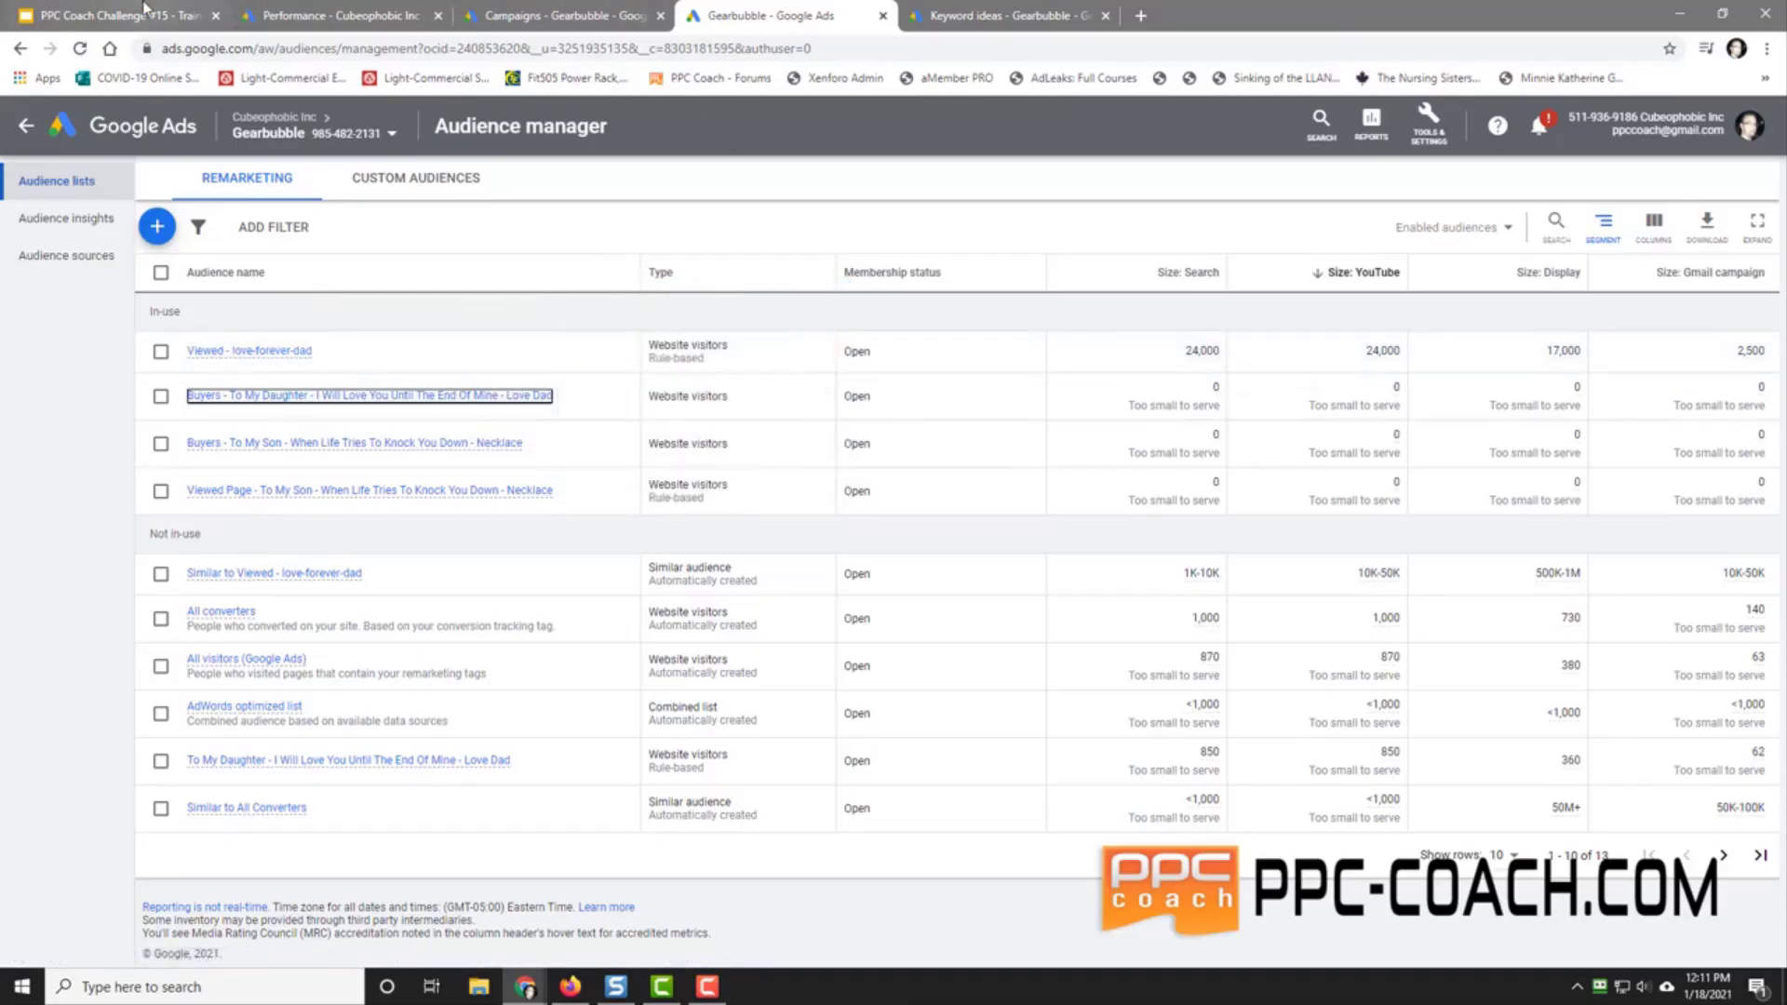
click(570, 19)
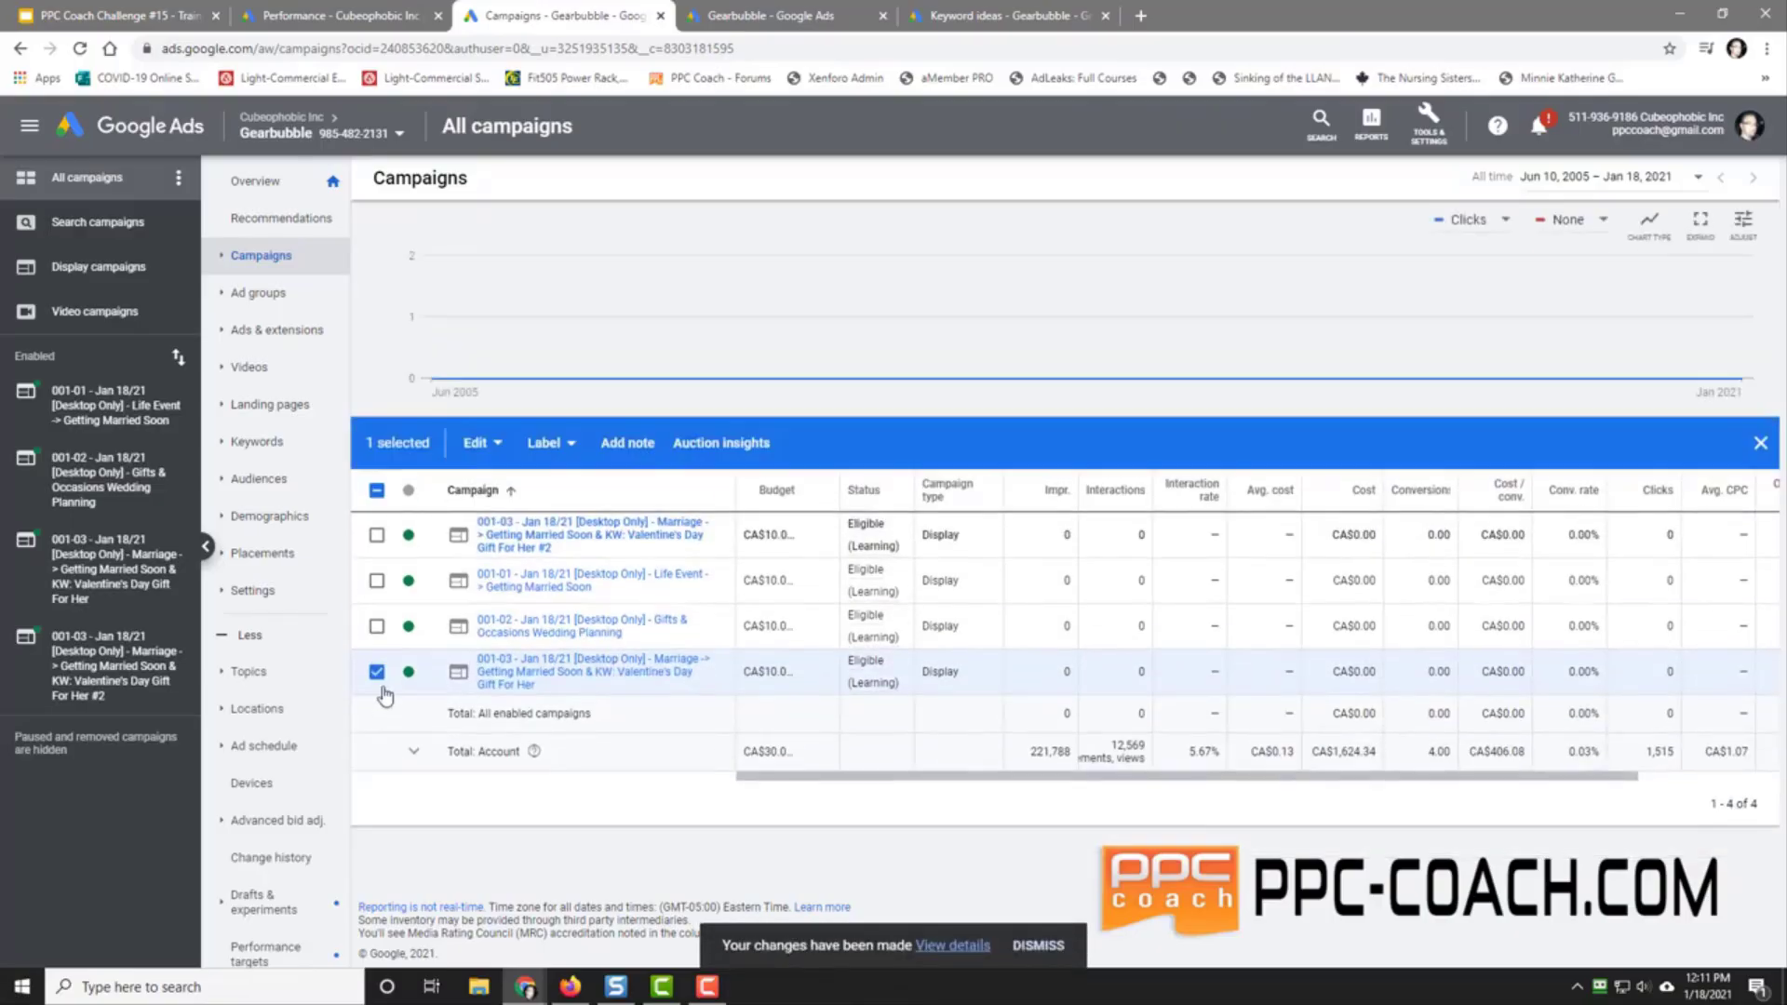
Step: Rename the pasted copy '001-047 - Jan 18/21 [Desktop Only] - Retargeting' and open its Marriage ad group
click(376, 671)
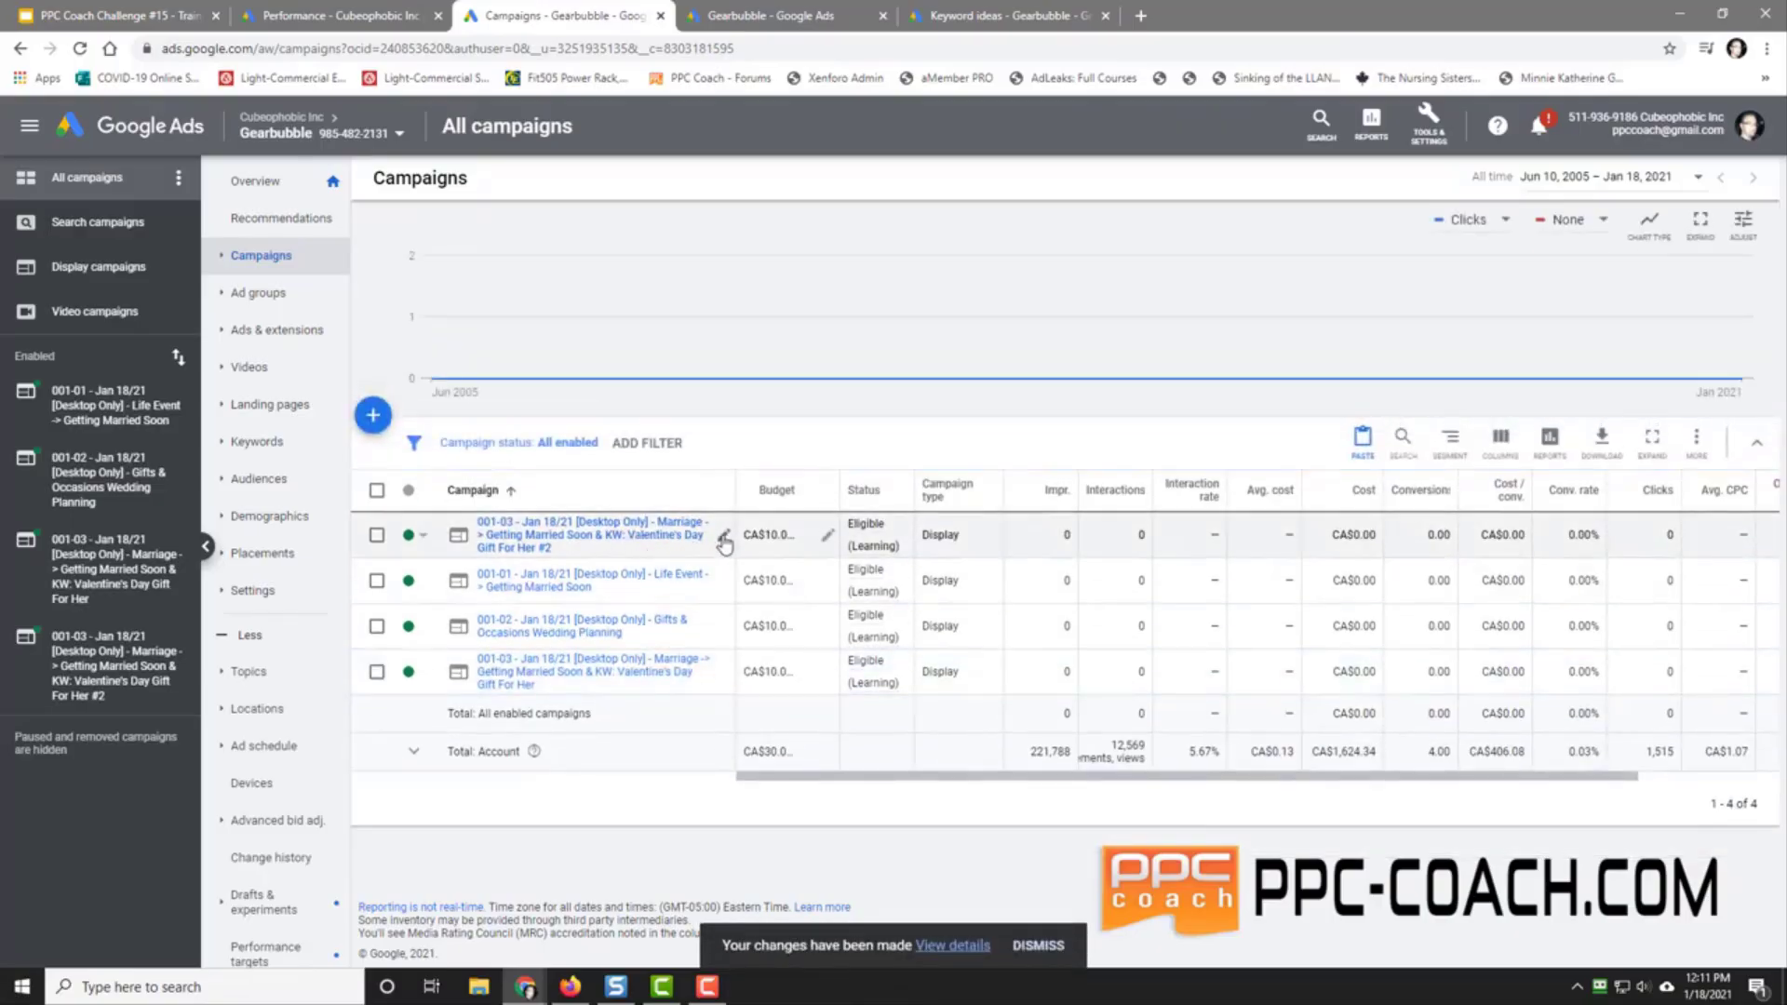
click(721, 538)
key(Left)
key(Left)
key(Left)
key(Left)
key(Left)
key(Left)
key(Left)
key(Left)
key(Left)
key(Left)
key(Left)
key(Left)
key(Left)
key(Left)
key(Left)
key(Left)
key(Left)
key(Left)
key(Left)
key(Left)
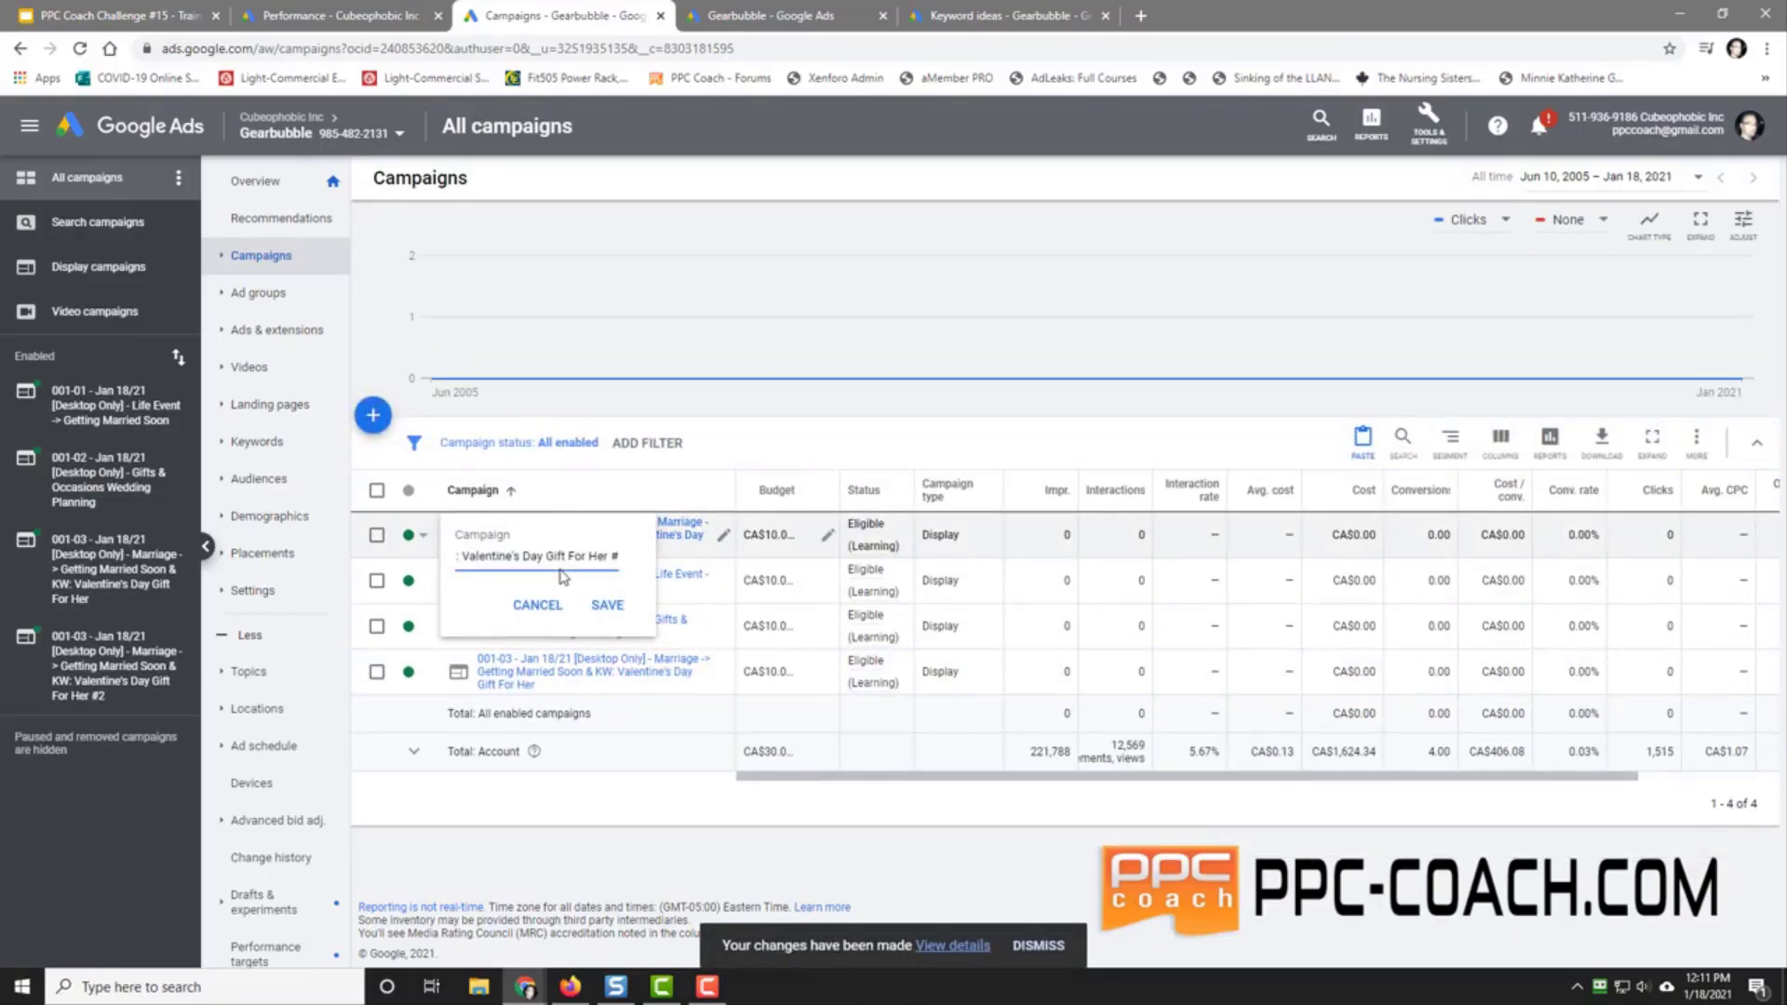
key(Left)
key(Left)
key(Left)
key(Left)
key(Left)
key(Left)
key(Left)
key(Left)
key(Left)
key(Left)
key(Left)
key(Left)
key(Left)
key(Left)
key(Left)
key(Left)
key(Left)
key(Left)
key(Left)
key(Left)
key(BackSpace)
key(BackSpace)
key(BackSpace)
key(BackSpace)
key(BackSpace)
key(BackSpace)
key(BackSpace)
text(Retargeting)
key(Home)
key(Right)
key(Right)
key(BackSpace)
text(47)
click(609, 606)
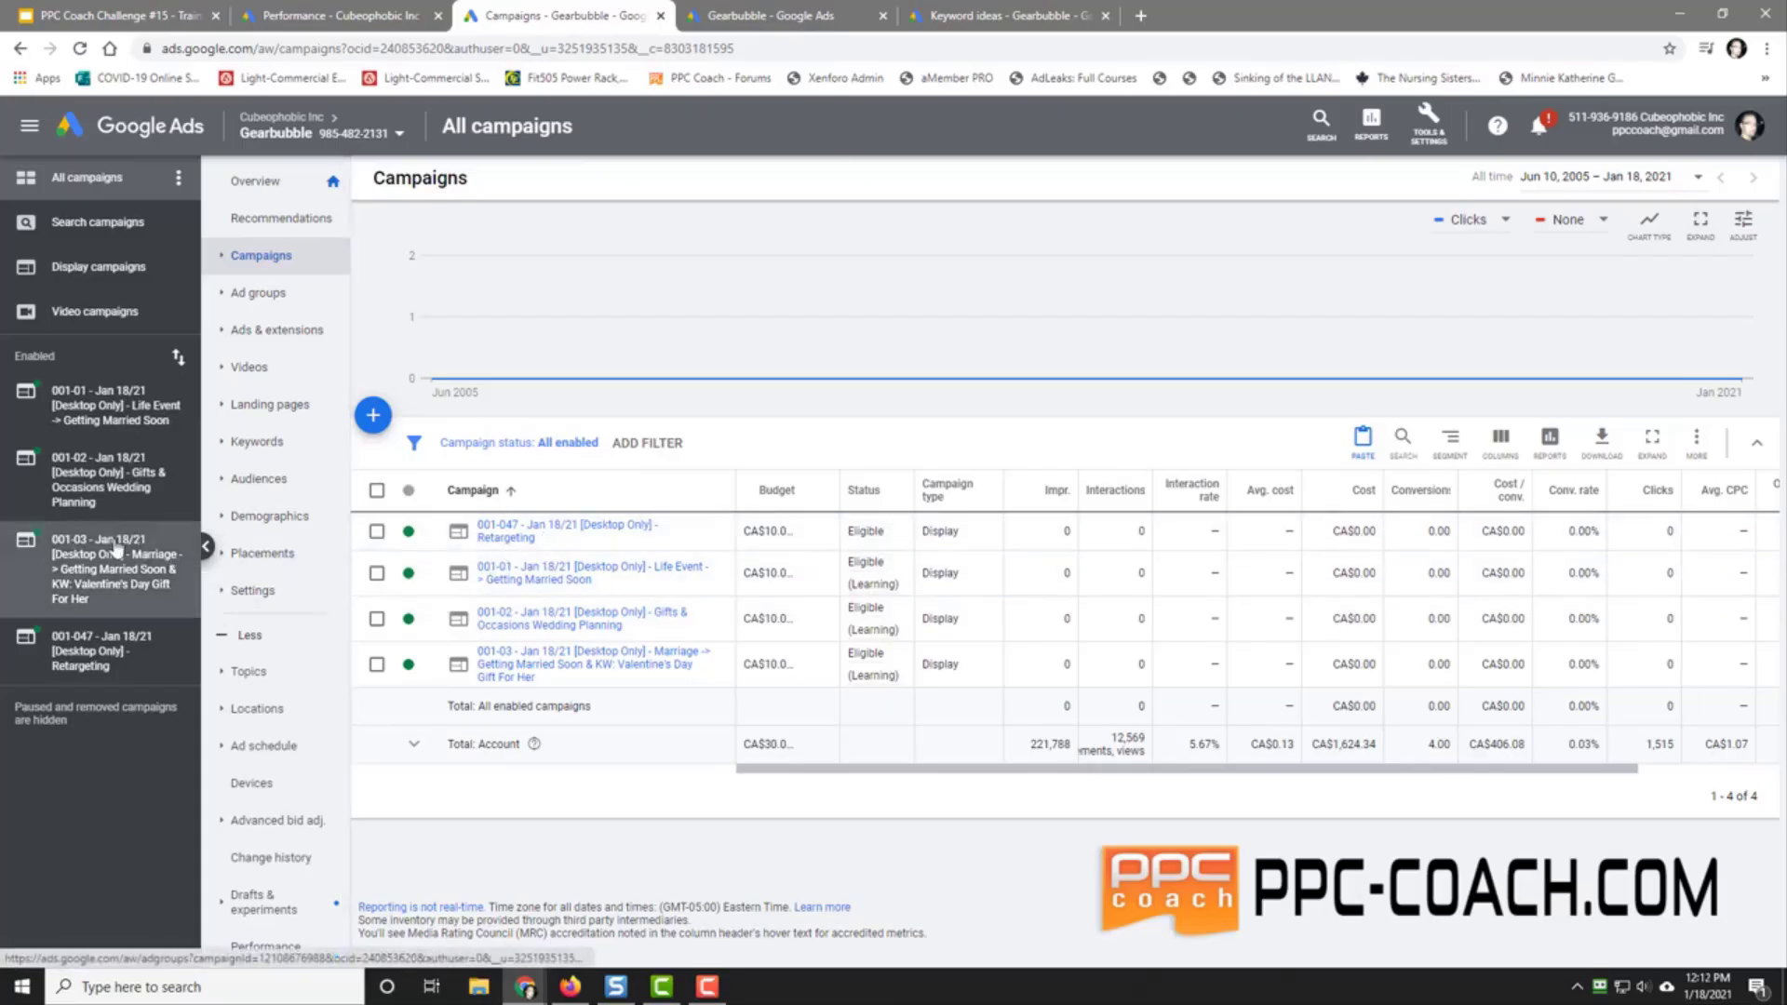
click(88, 661)
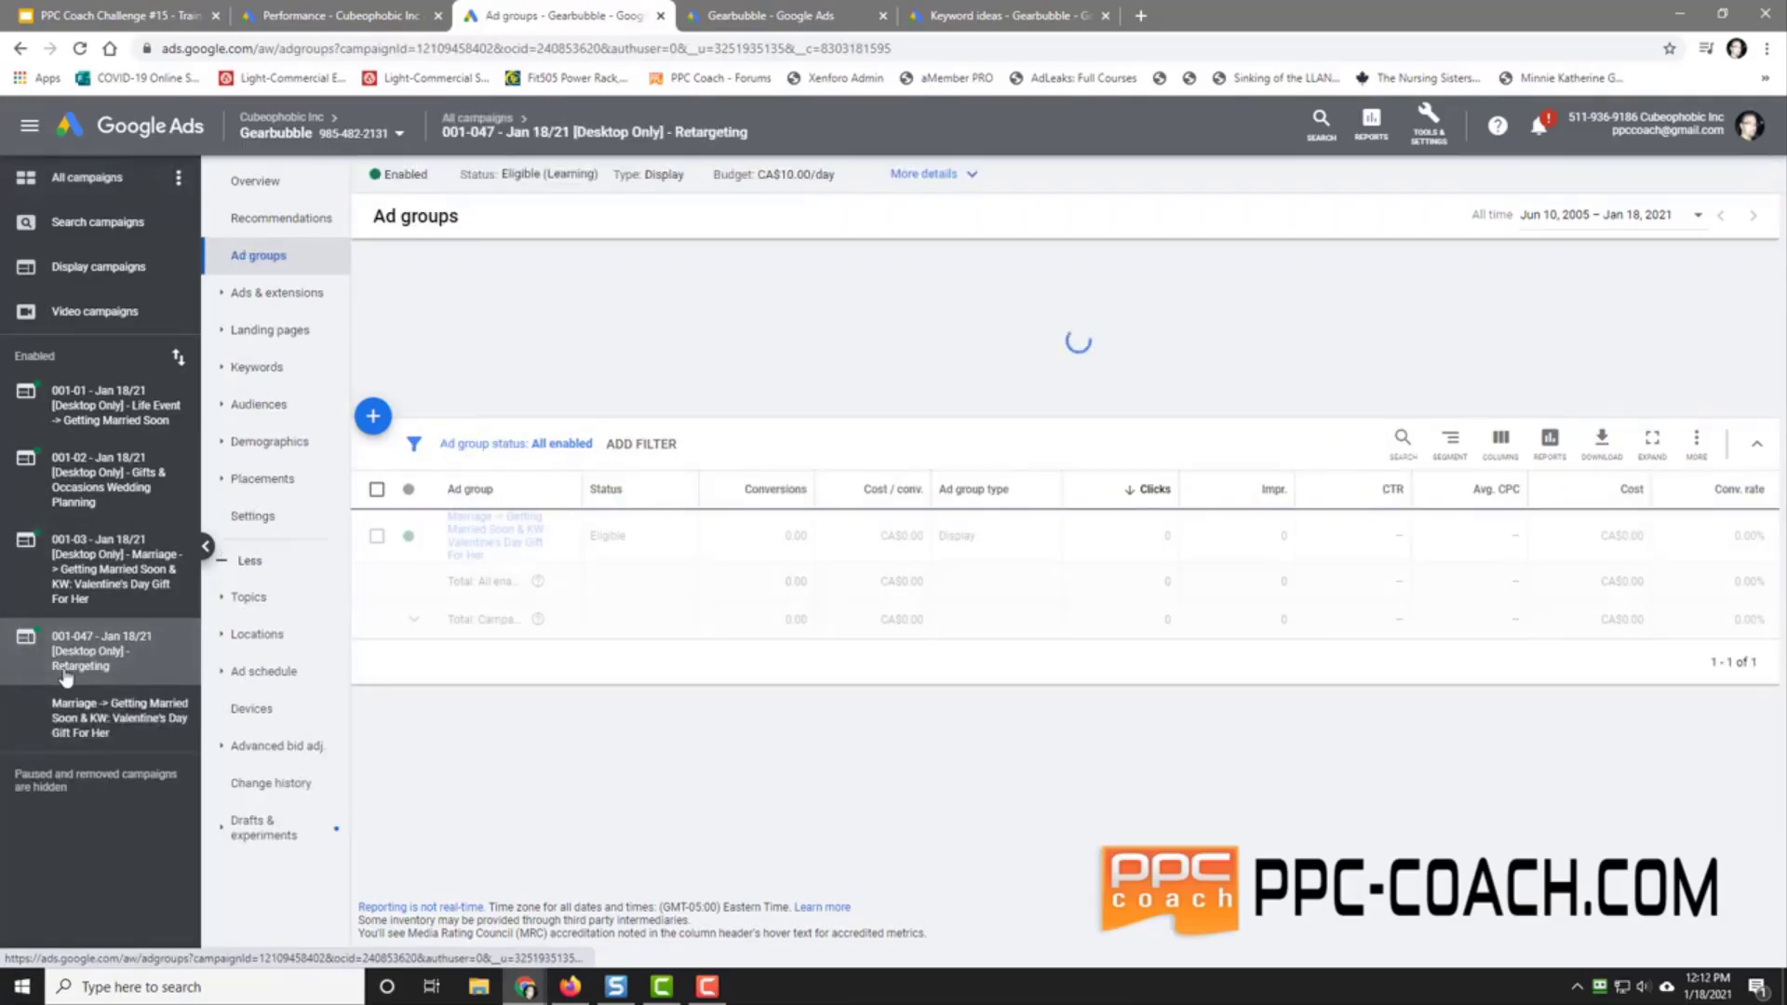
click(84, 714)
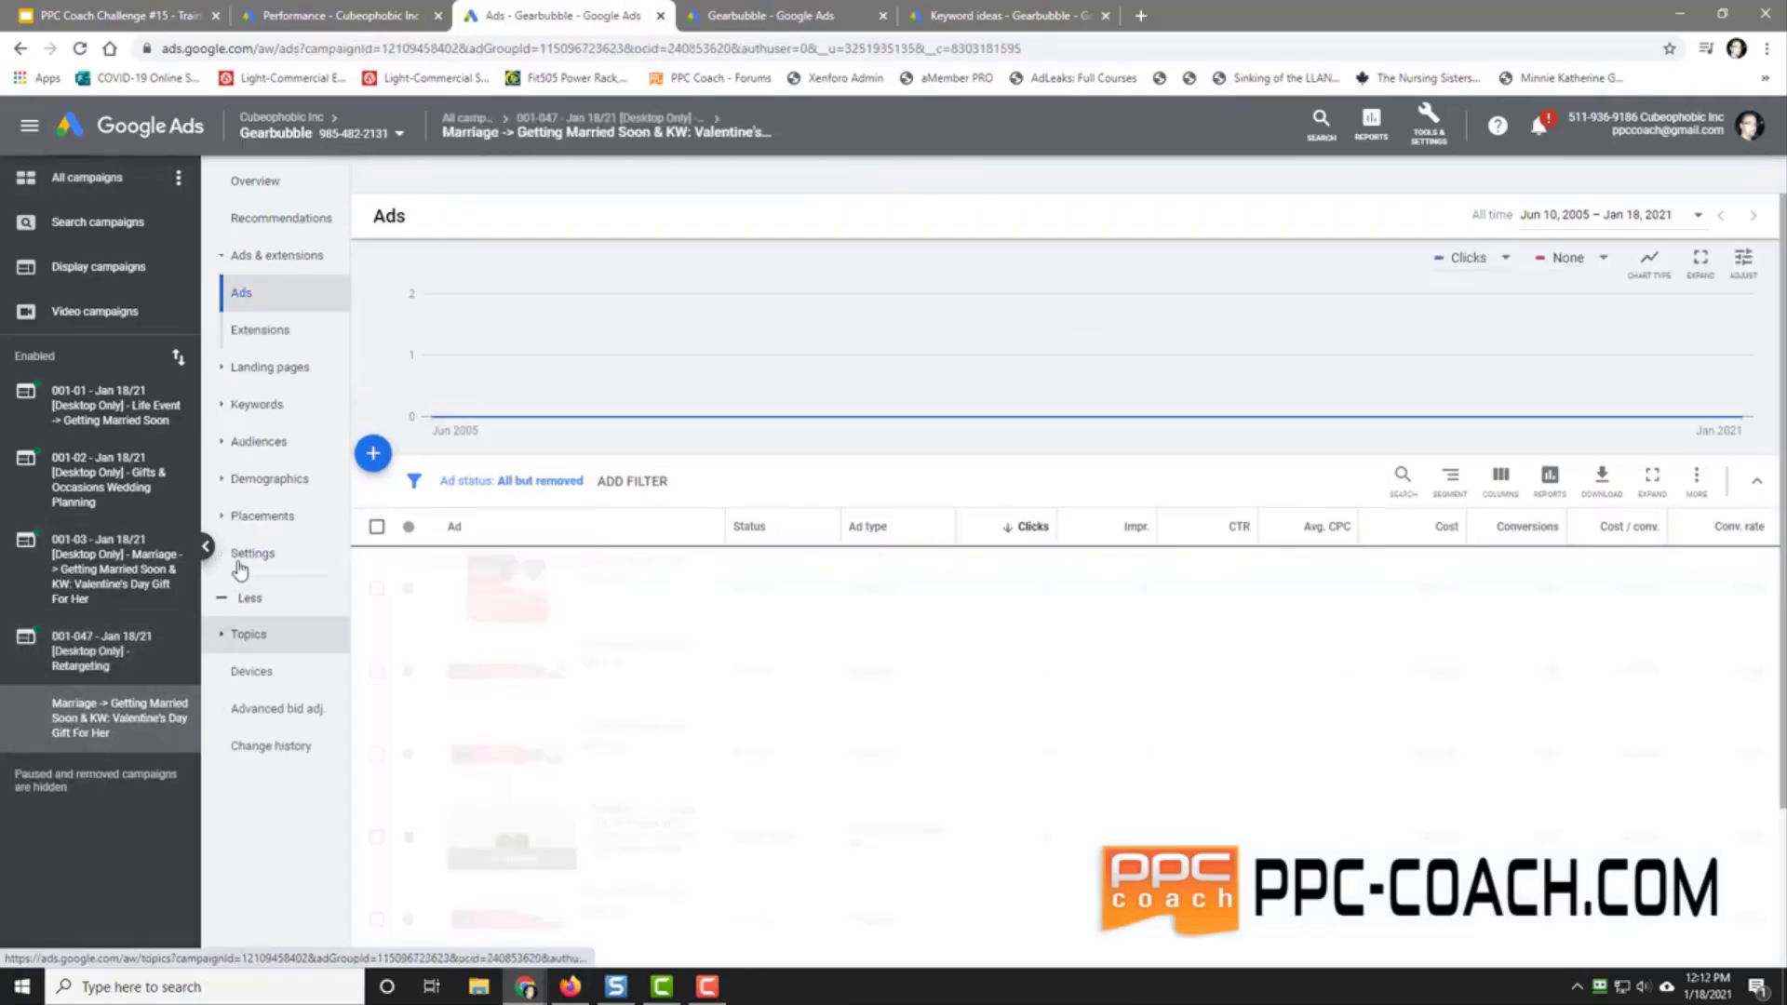
Step: Remove the display keyword 'valentines day gift for her' from the 001-047 Retargeting ad group
click(256, 404)
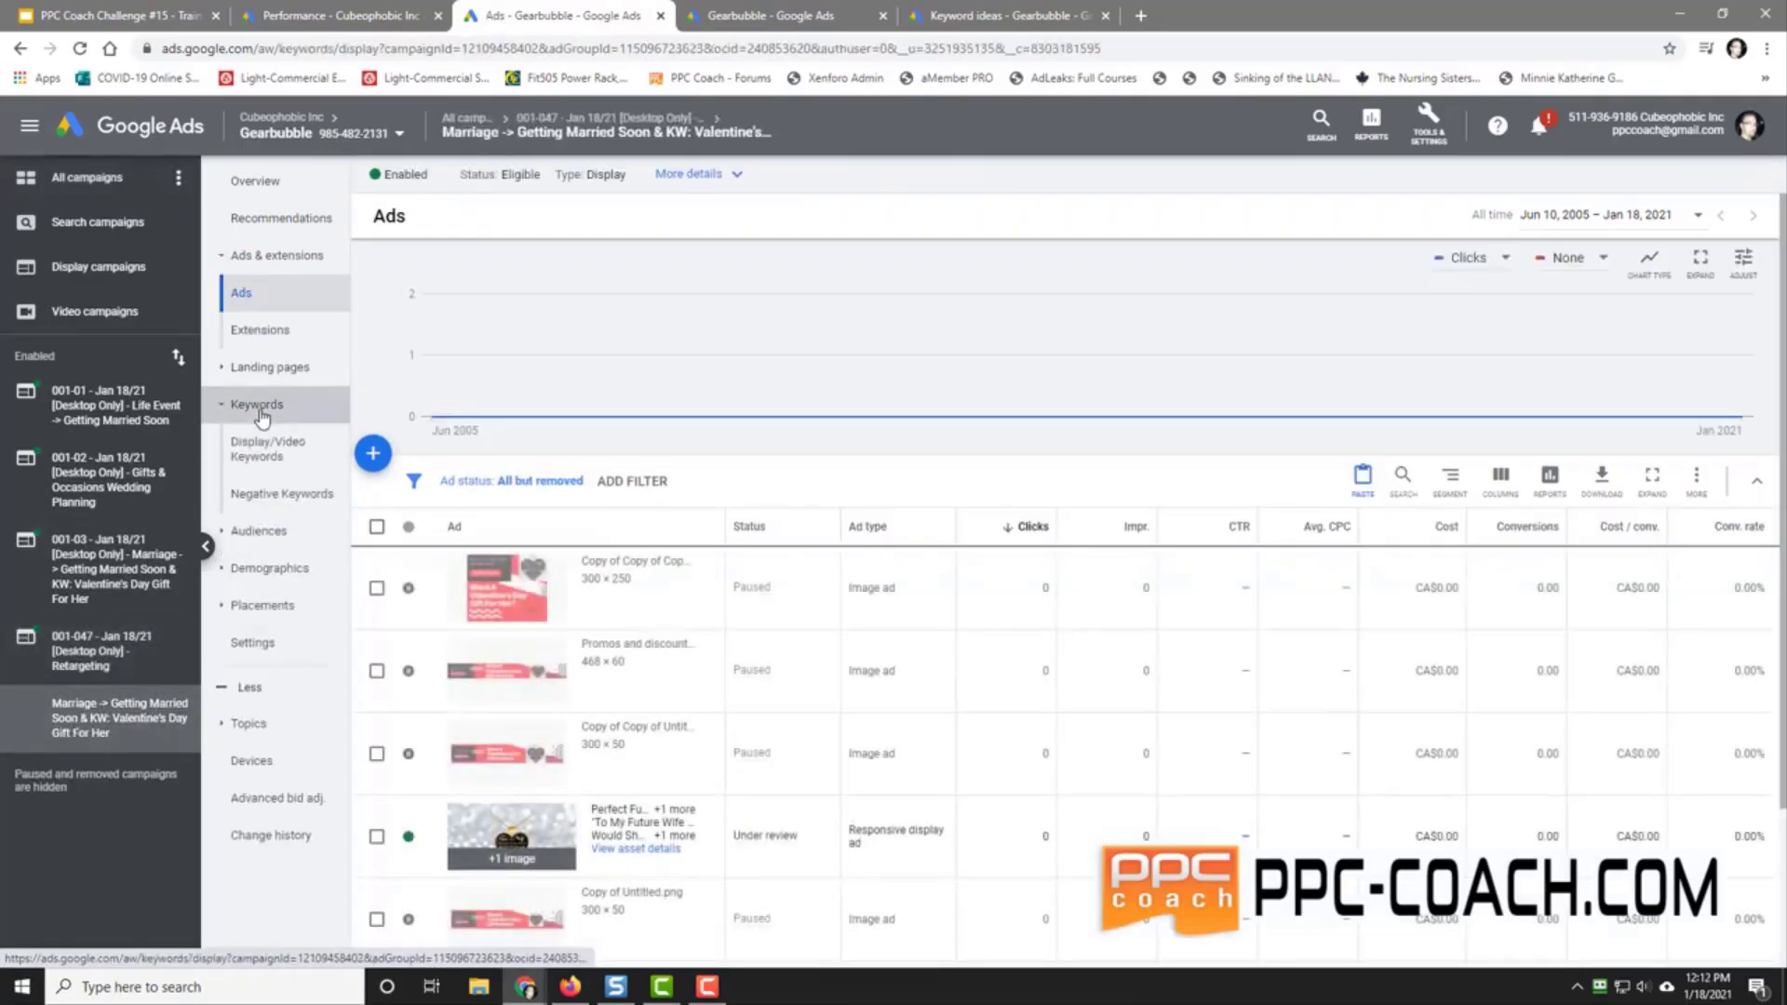
click(376, 542)
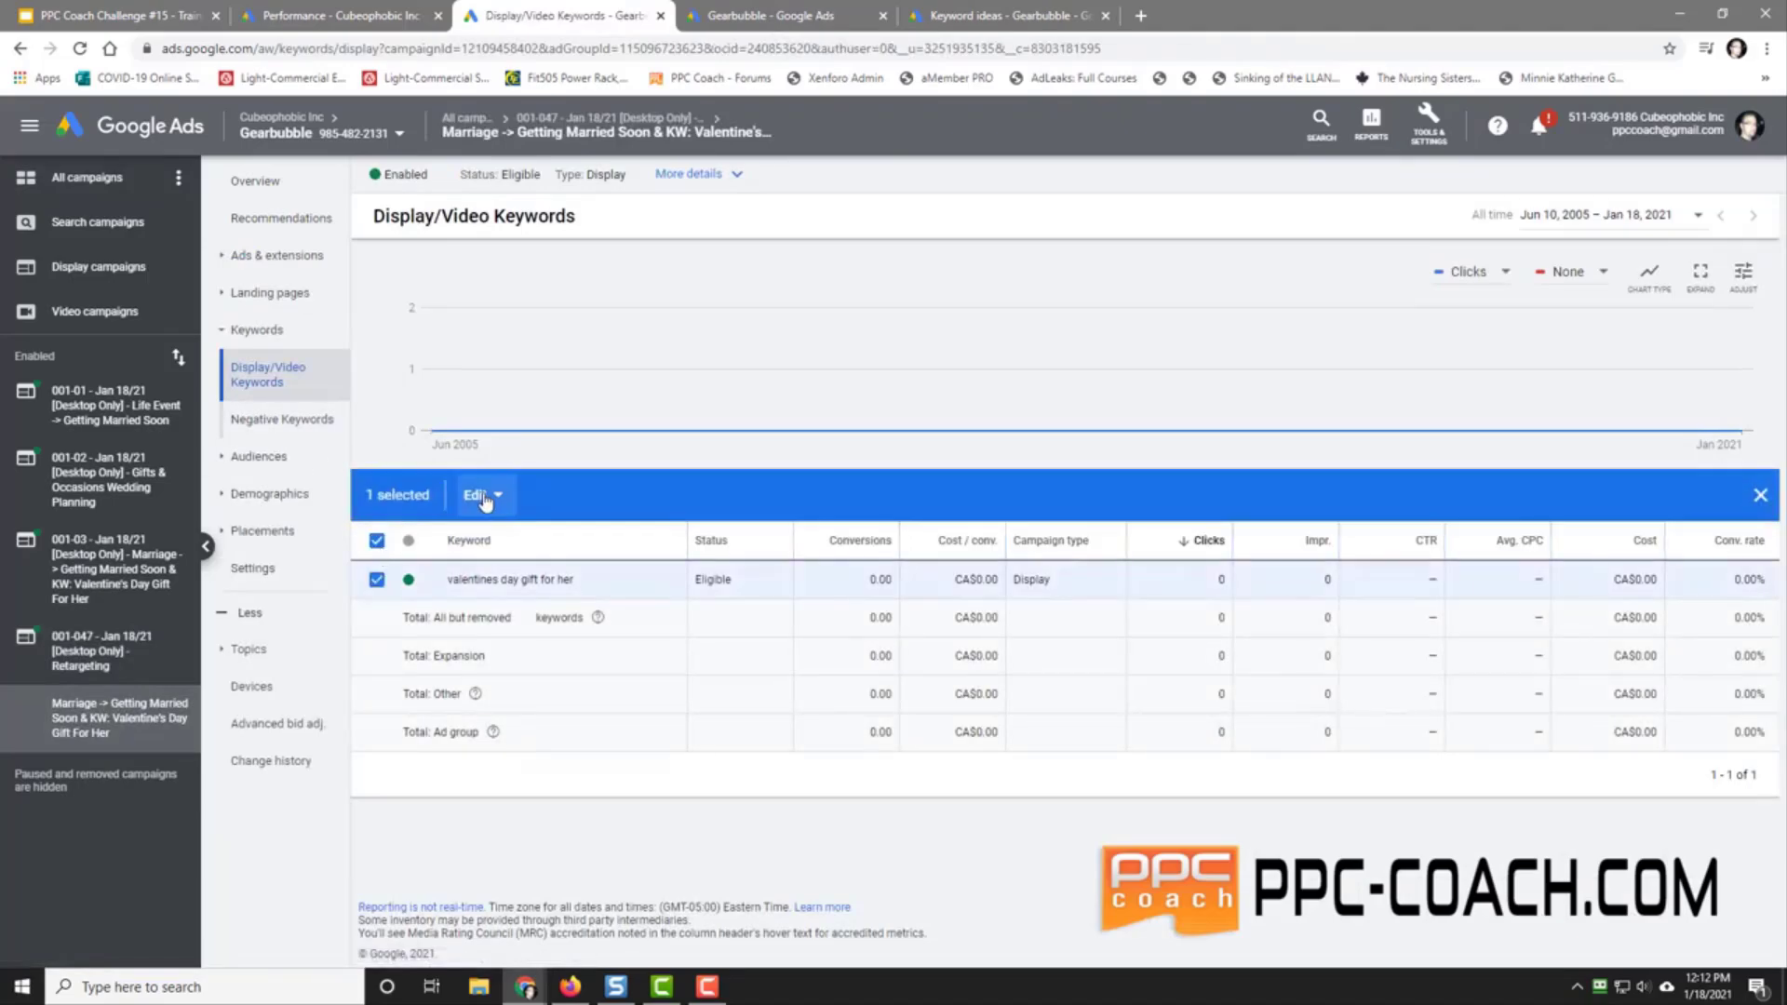
click(481, 494)
click(447, 642)
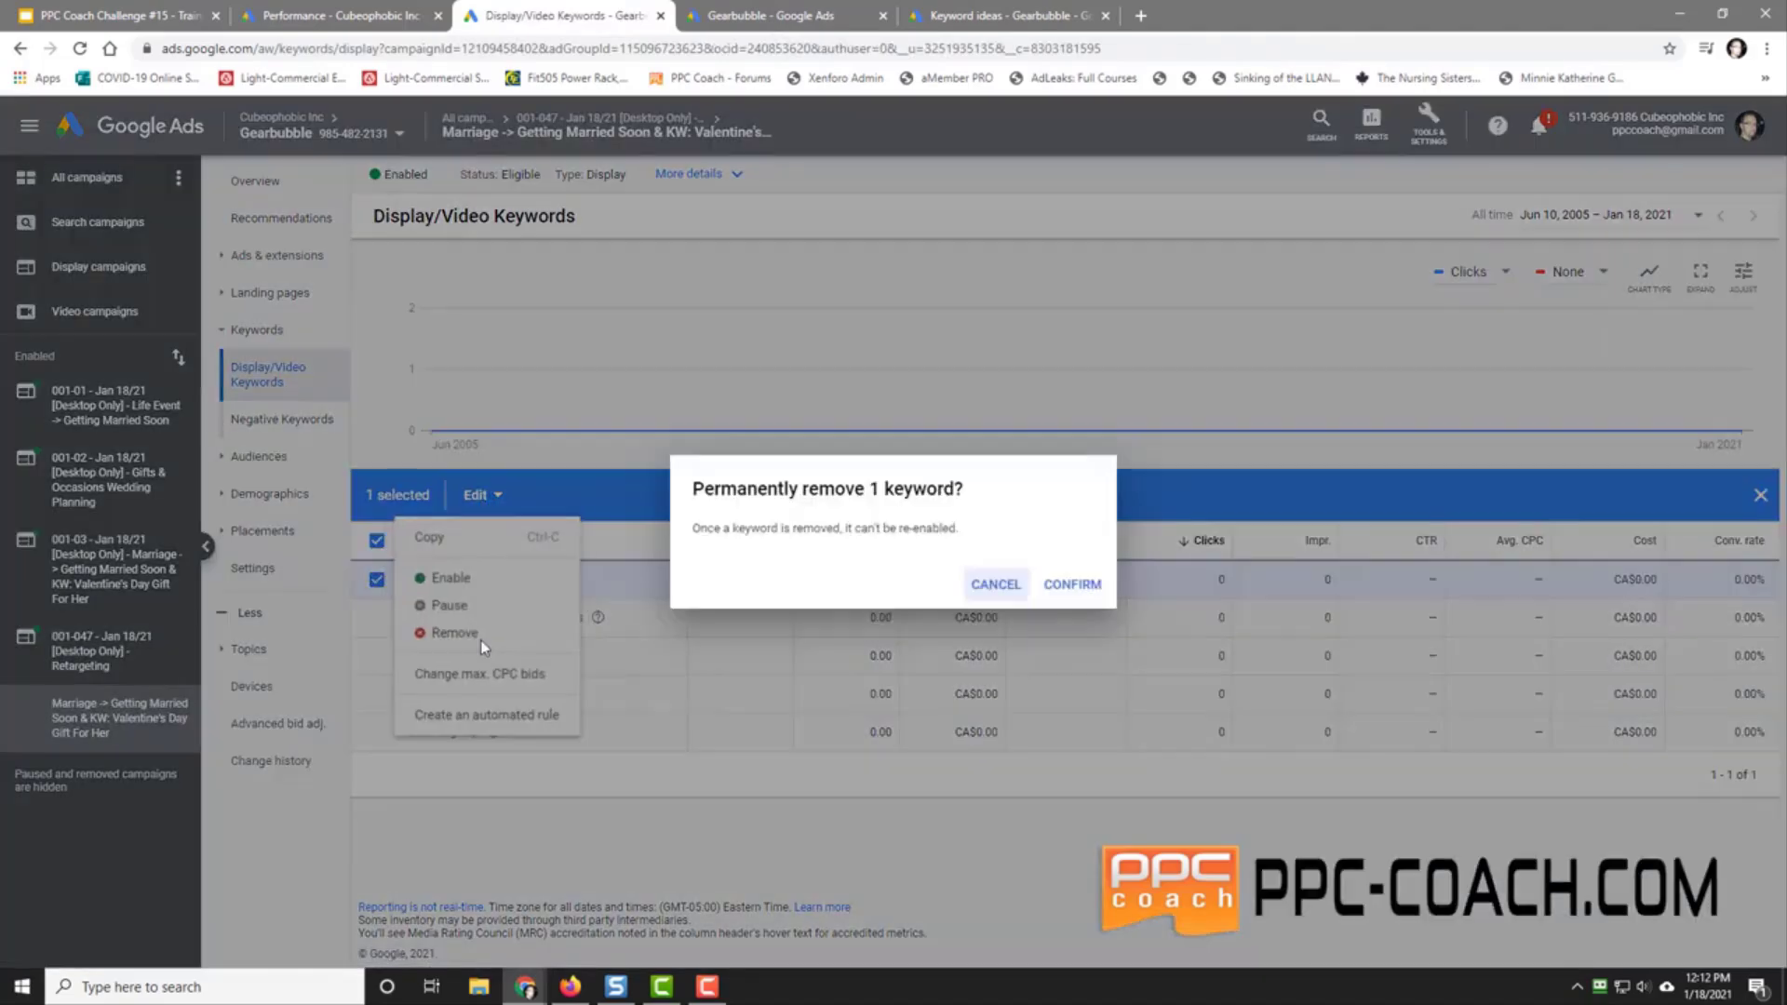
click(1068, 588)
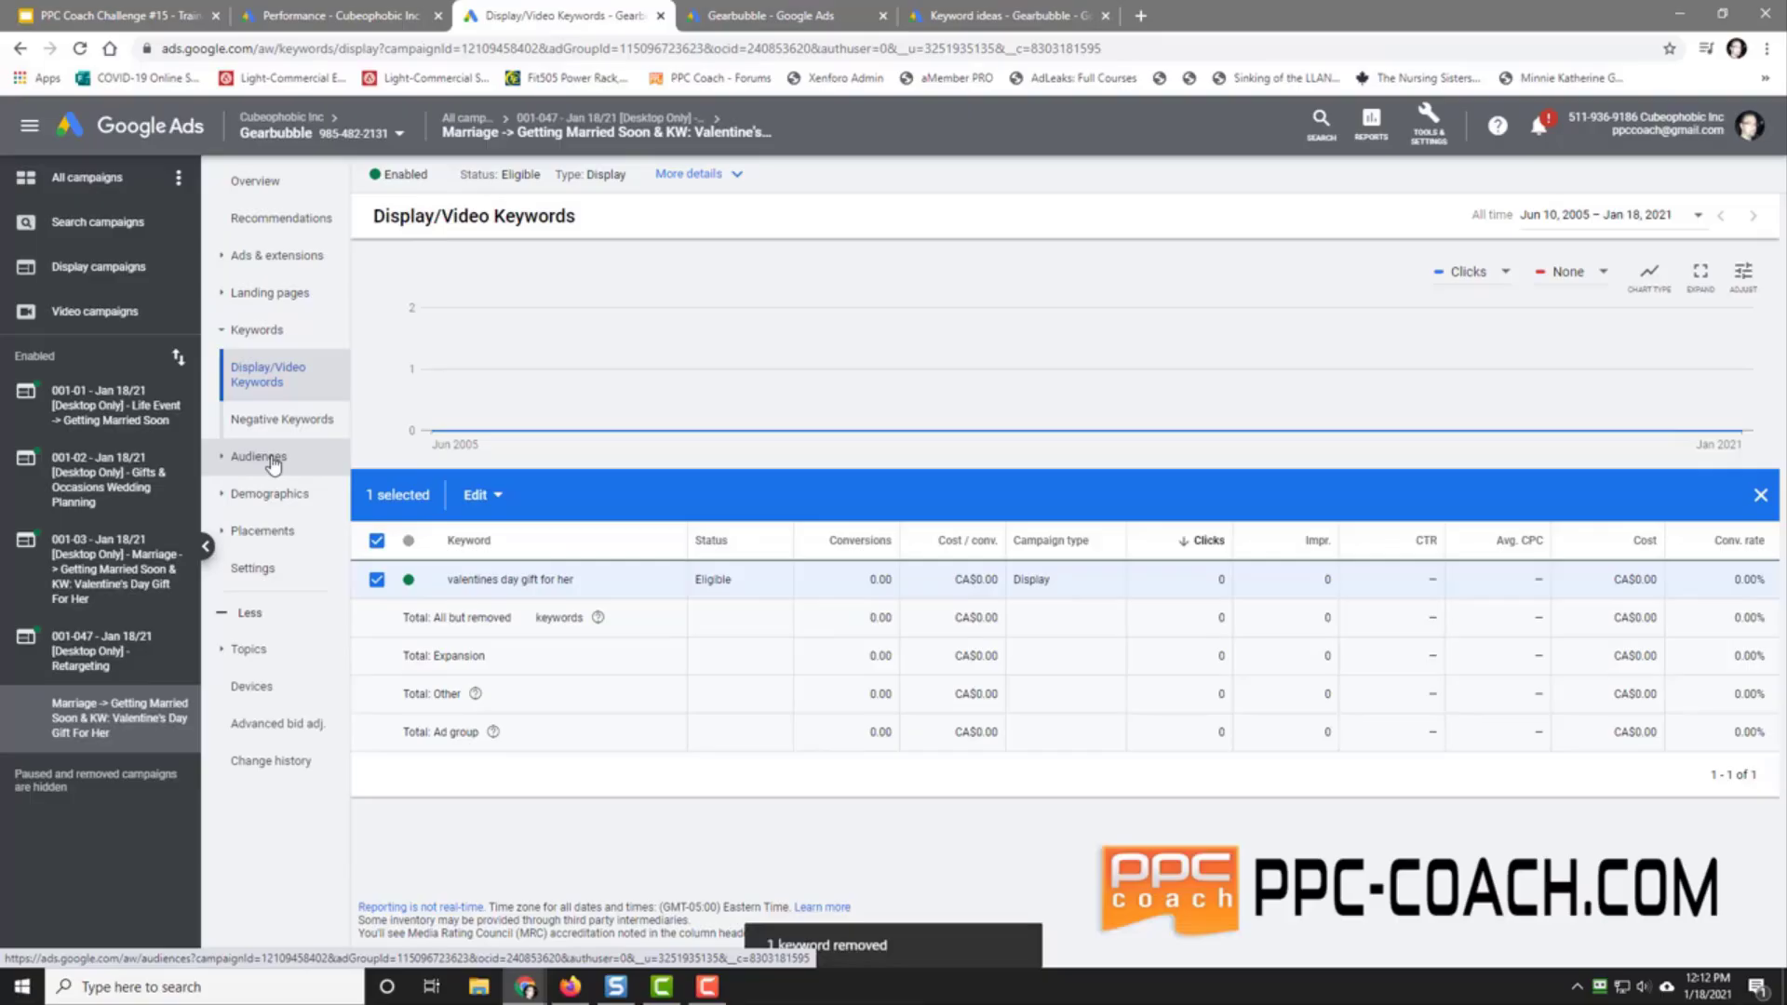
Step: Remove the Getting Married Soon audience from the 001-047 Retargeting ad group
click(272, 464)
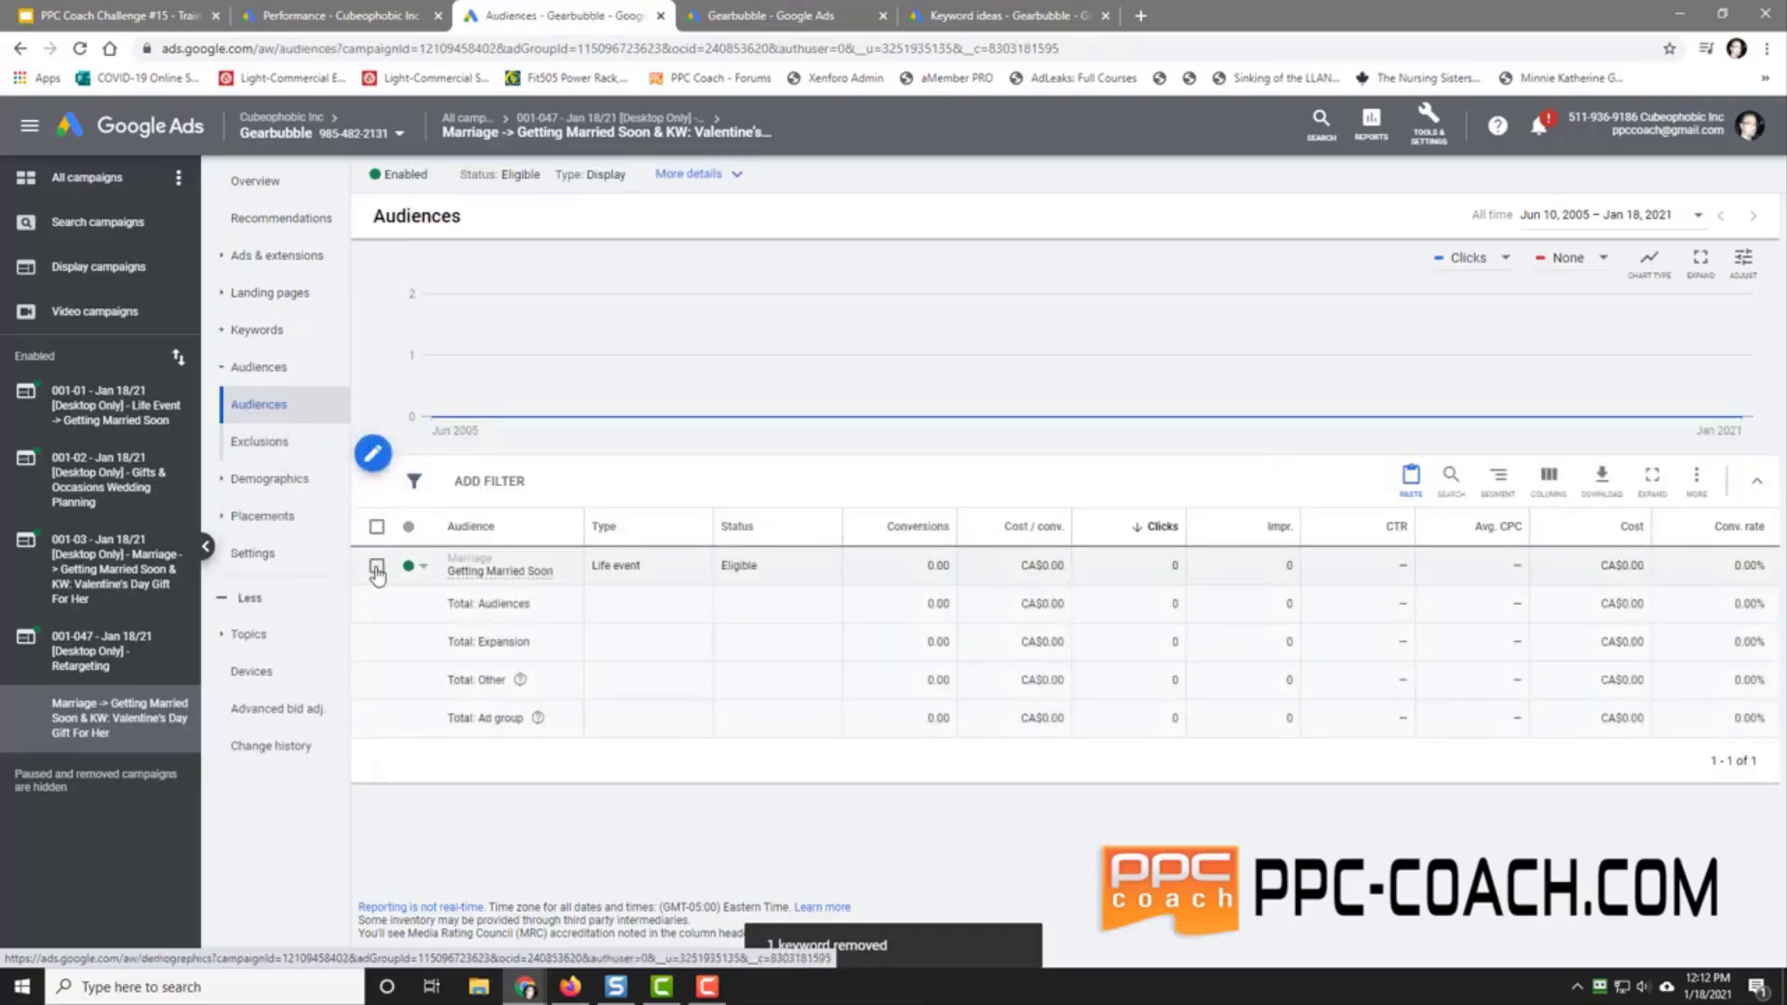
click(377, 568)
click(478, 480)
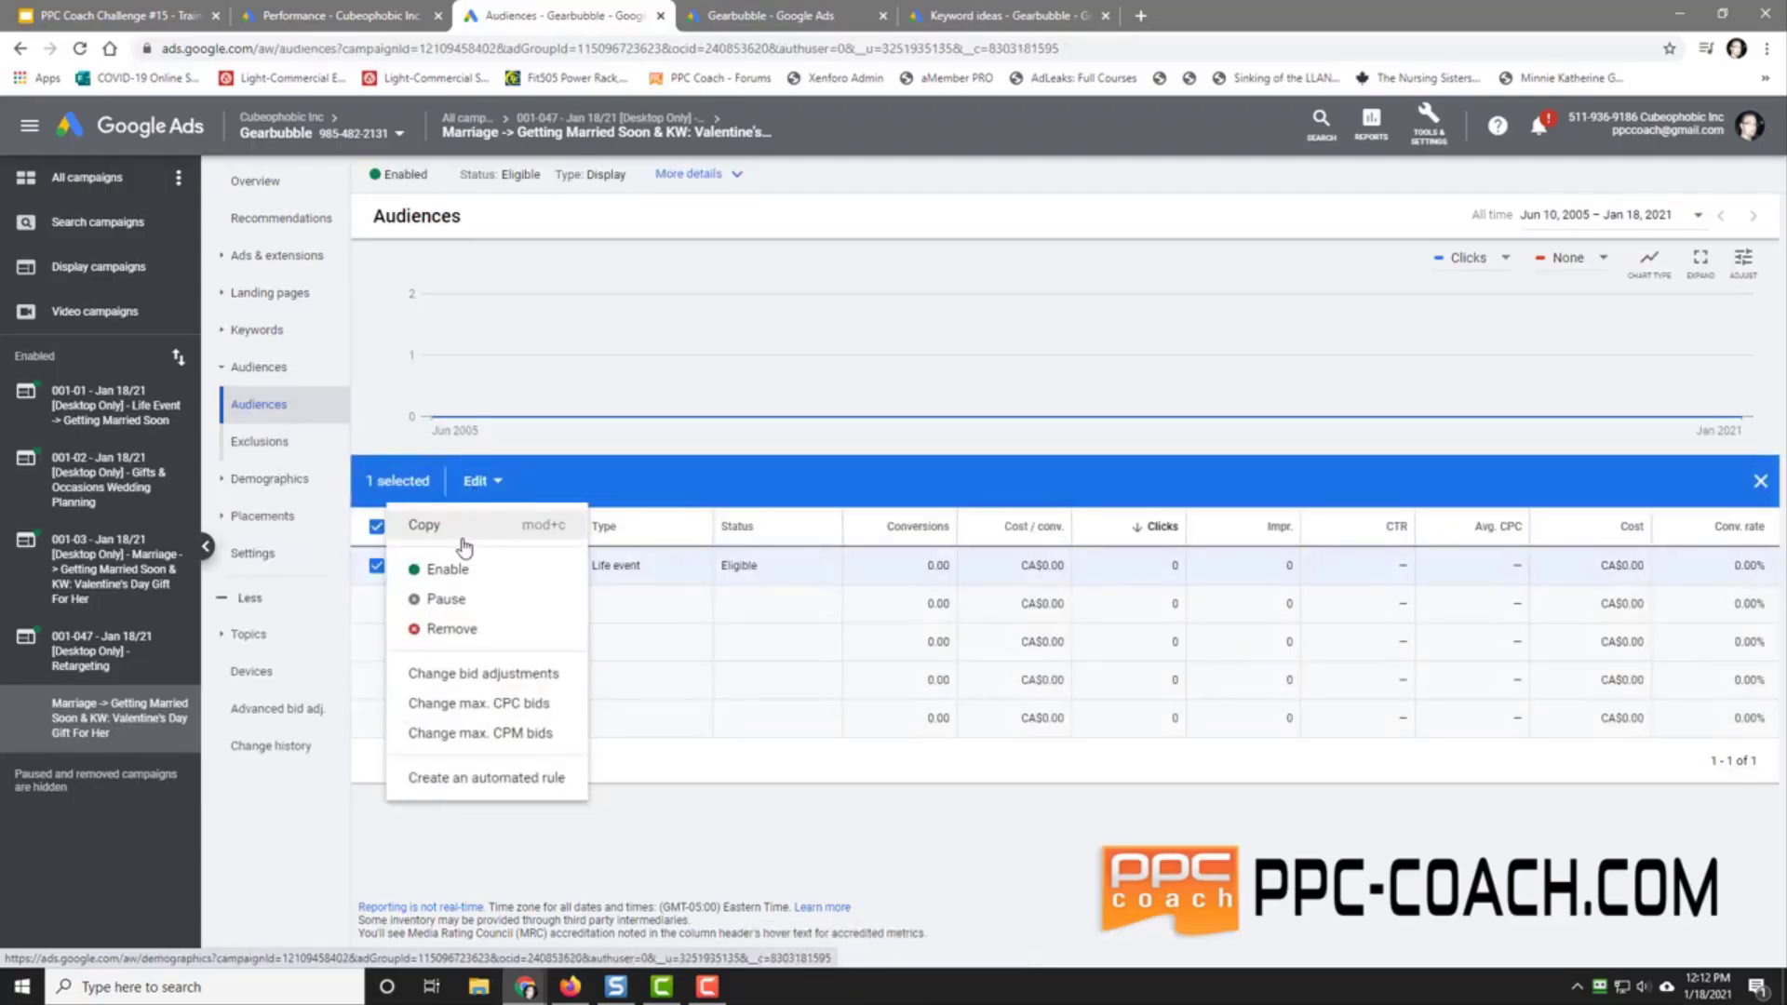
click(484, 630)
click(1059, 581)
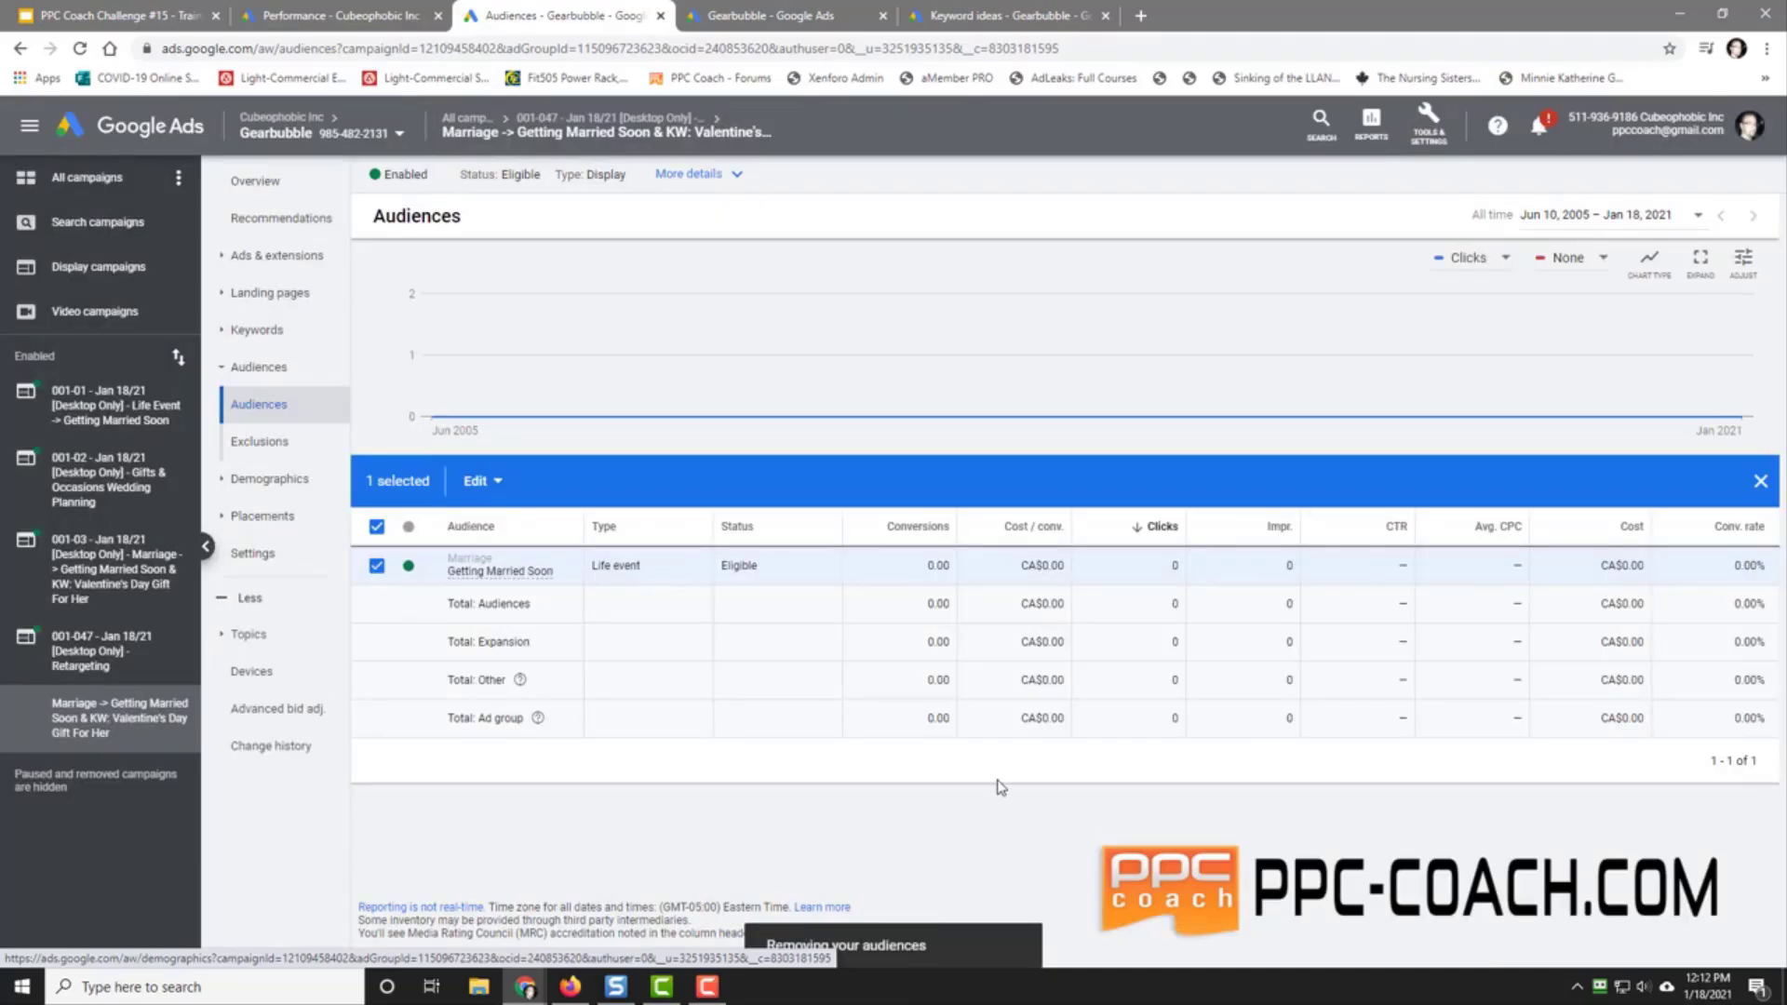
click(819, 16)
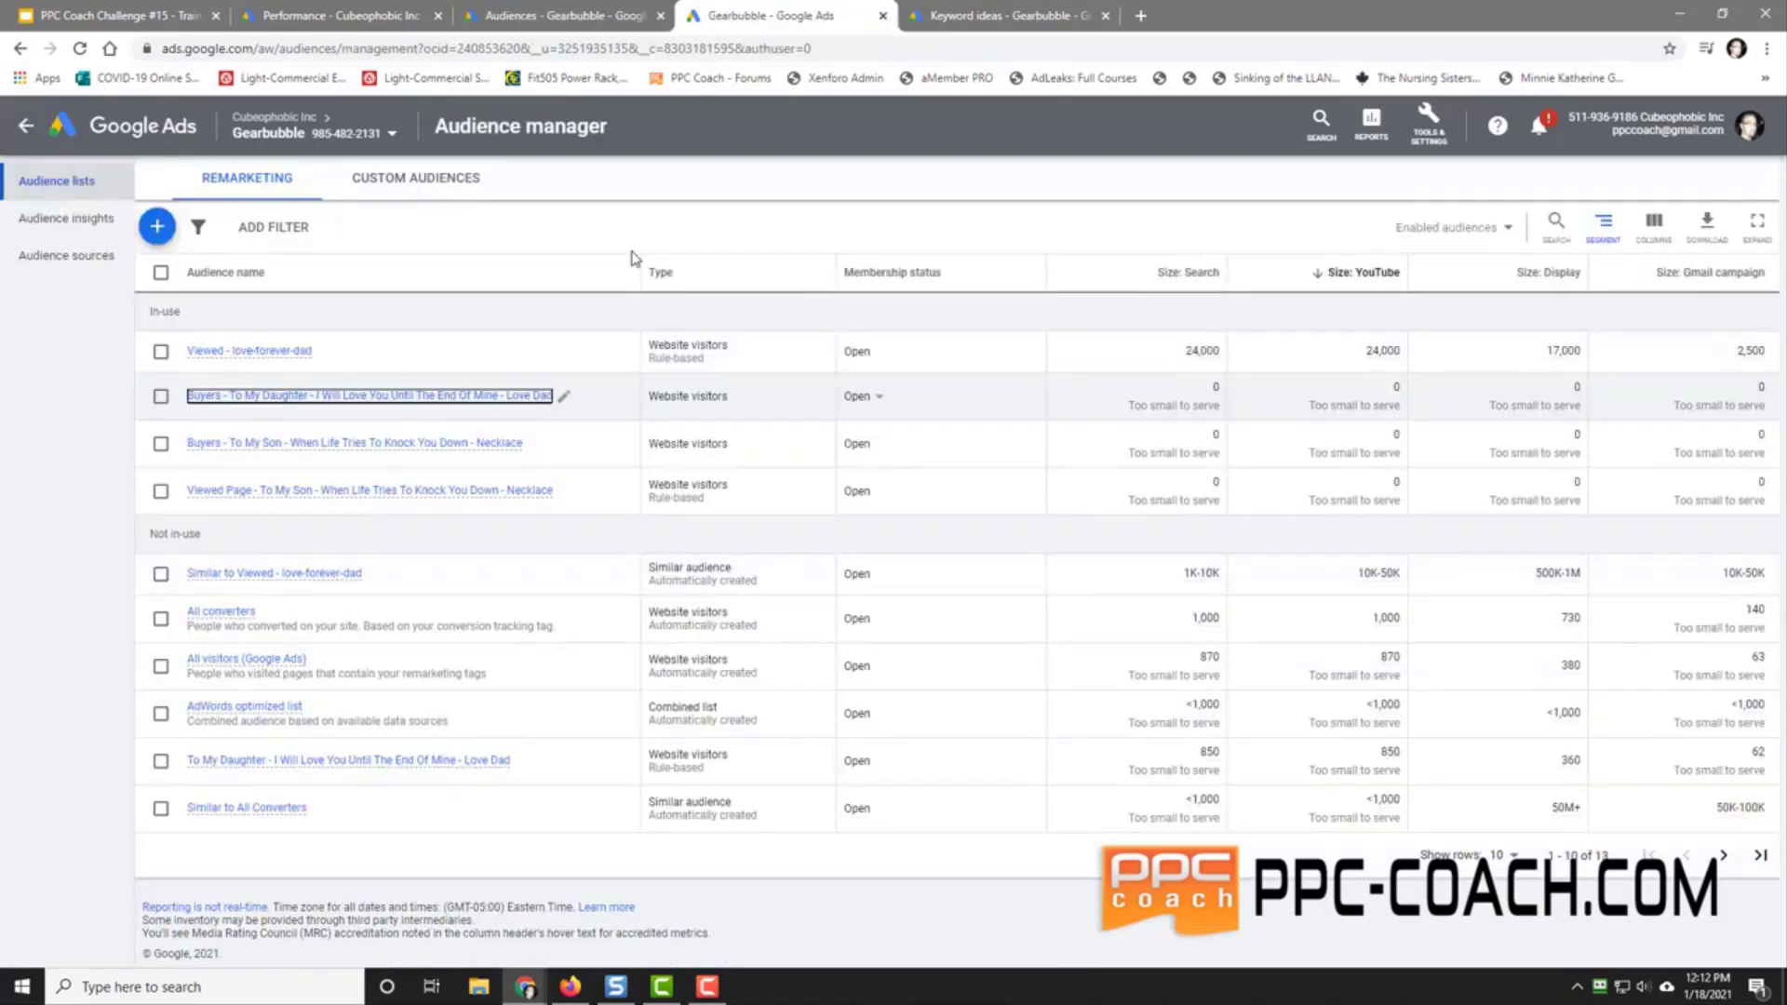
Step: Review audience list sizes in Audience manager, then return to the 001-047 ad group's empty Audiences page
mouse_move(260, 359)
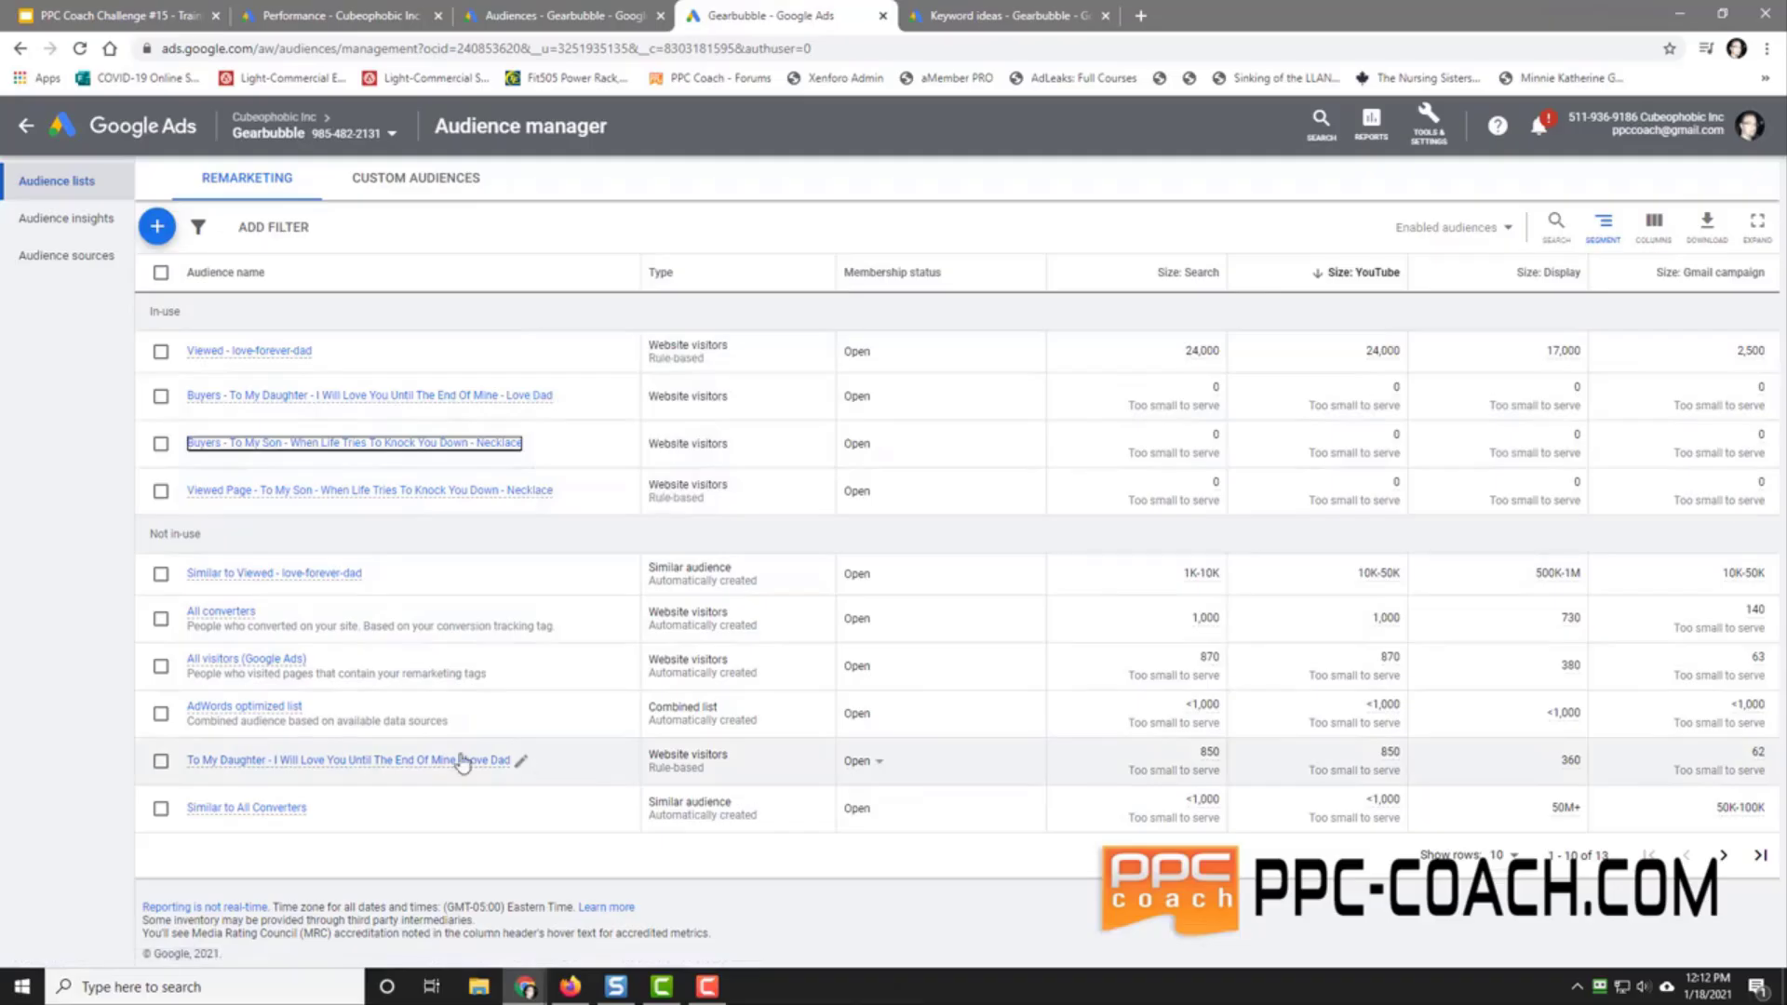
mouse_move(415, 761)
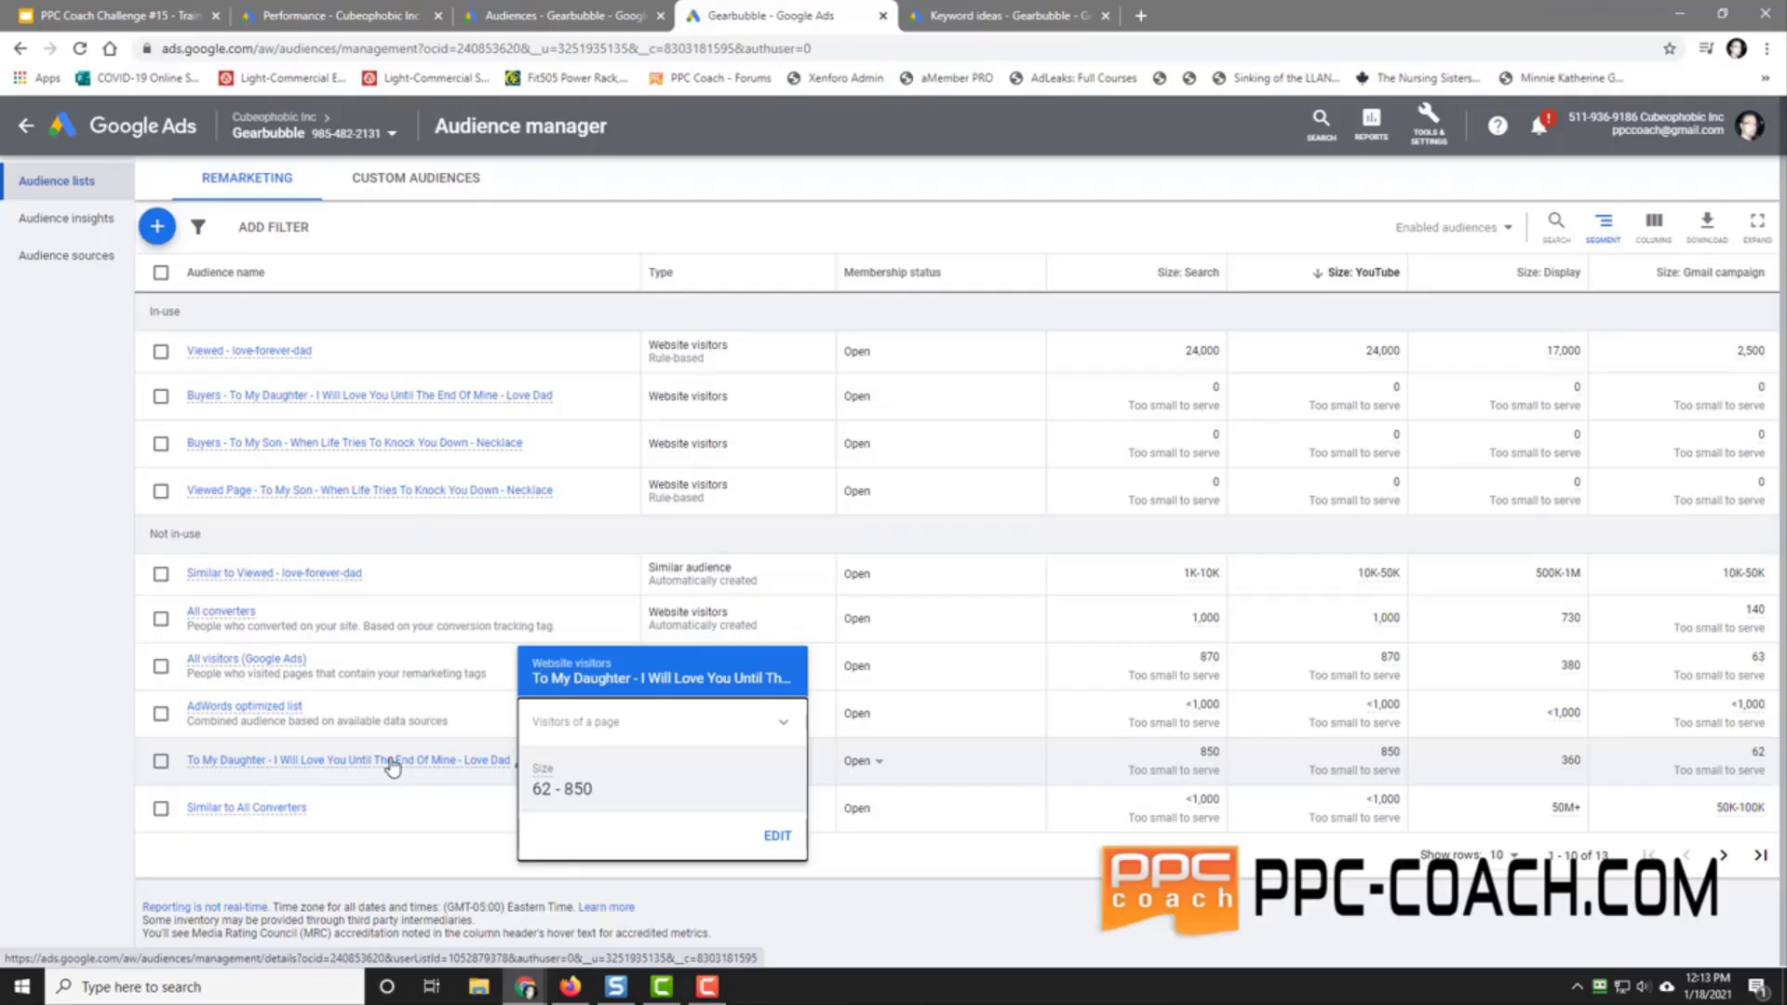
mouse_move(363, 406)
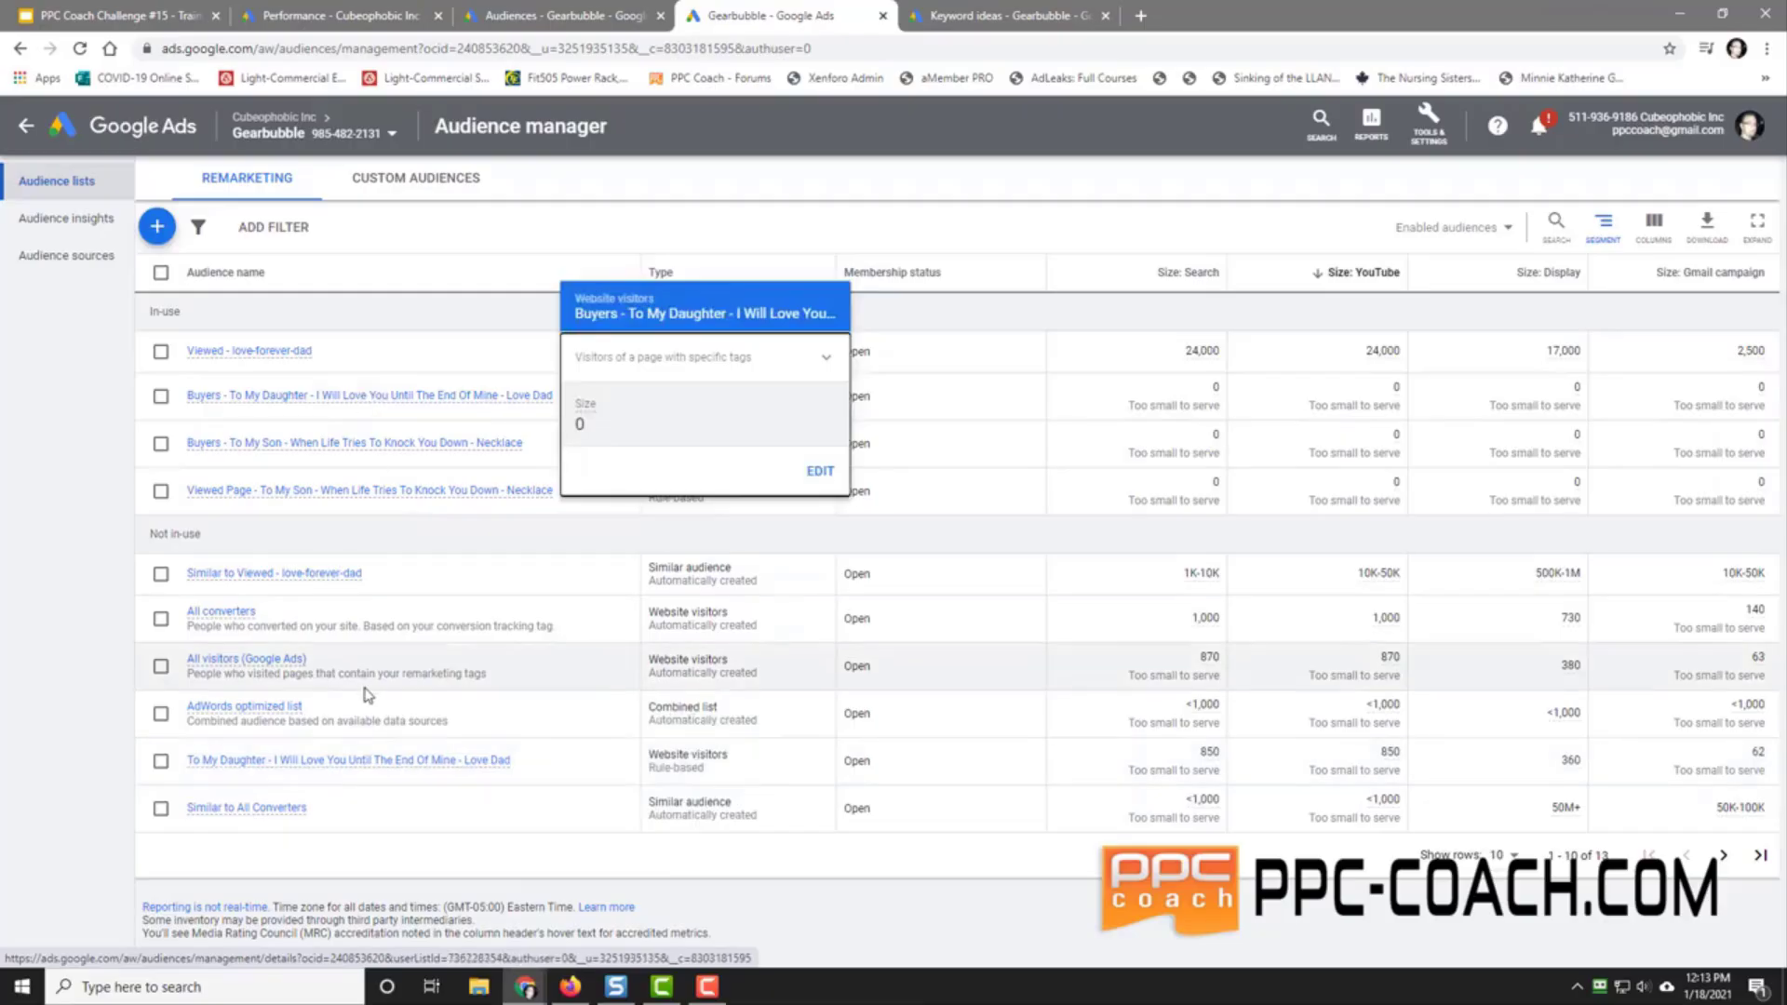
click(333, 399)
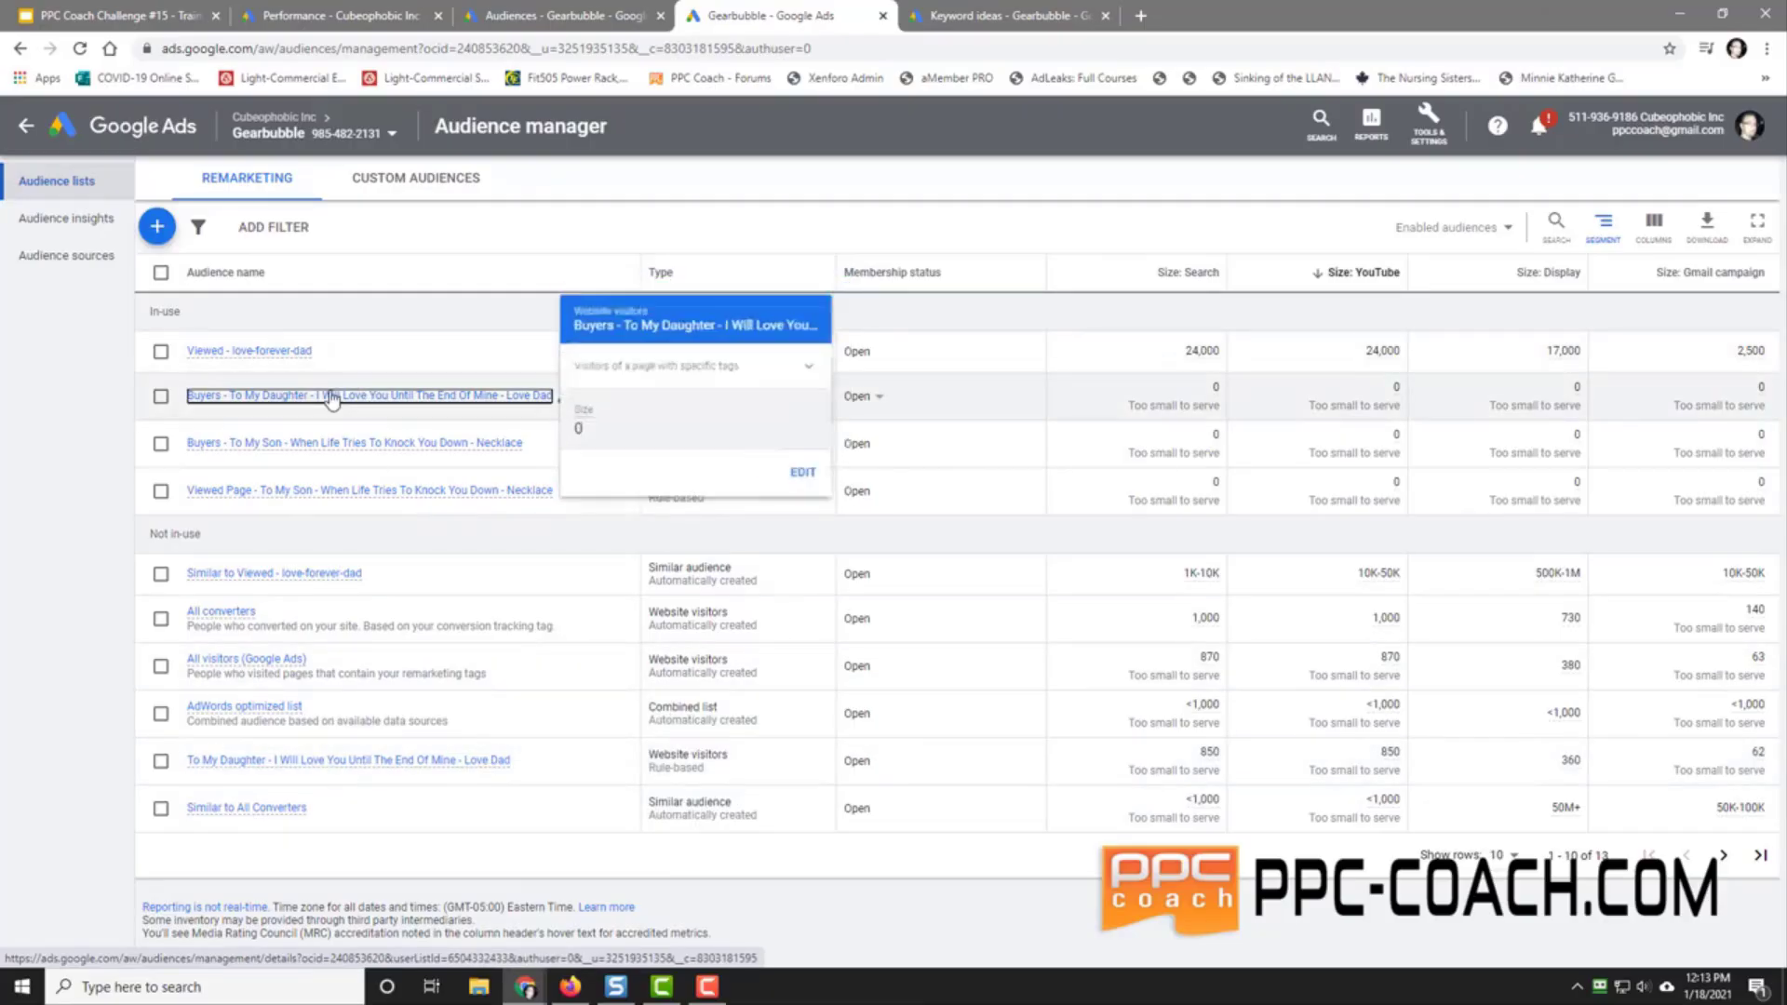
click(527, 13)
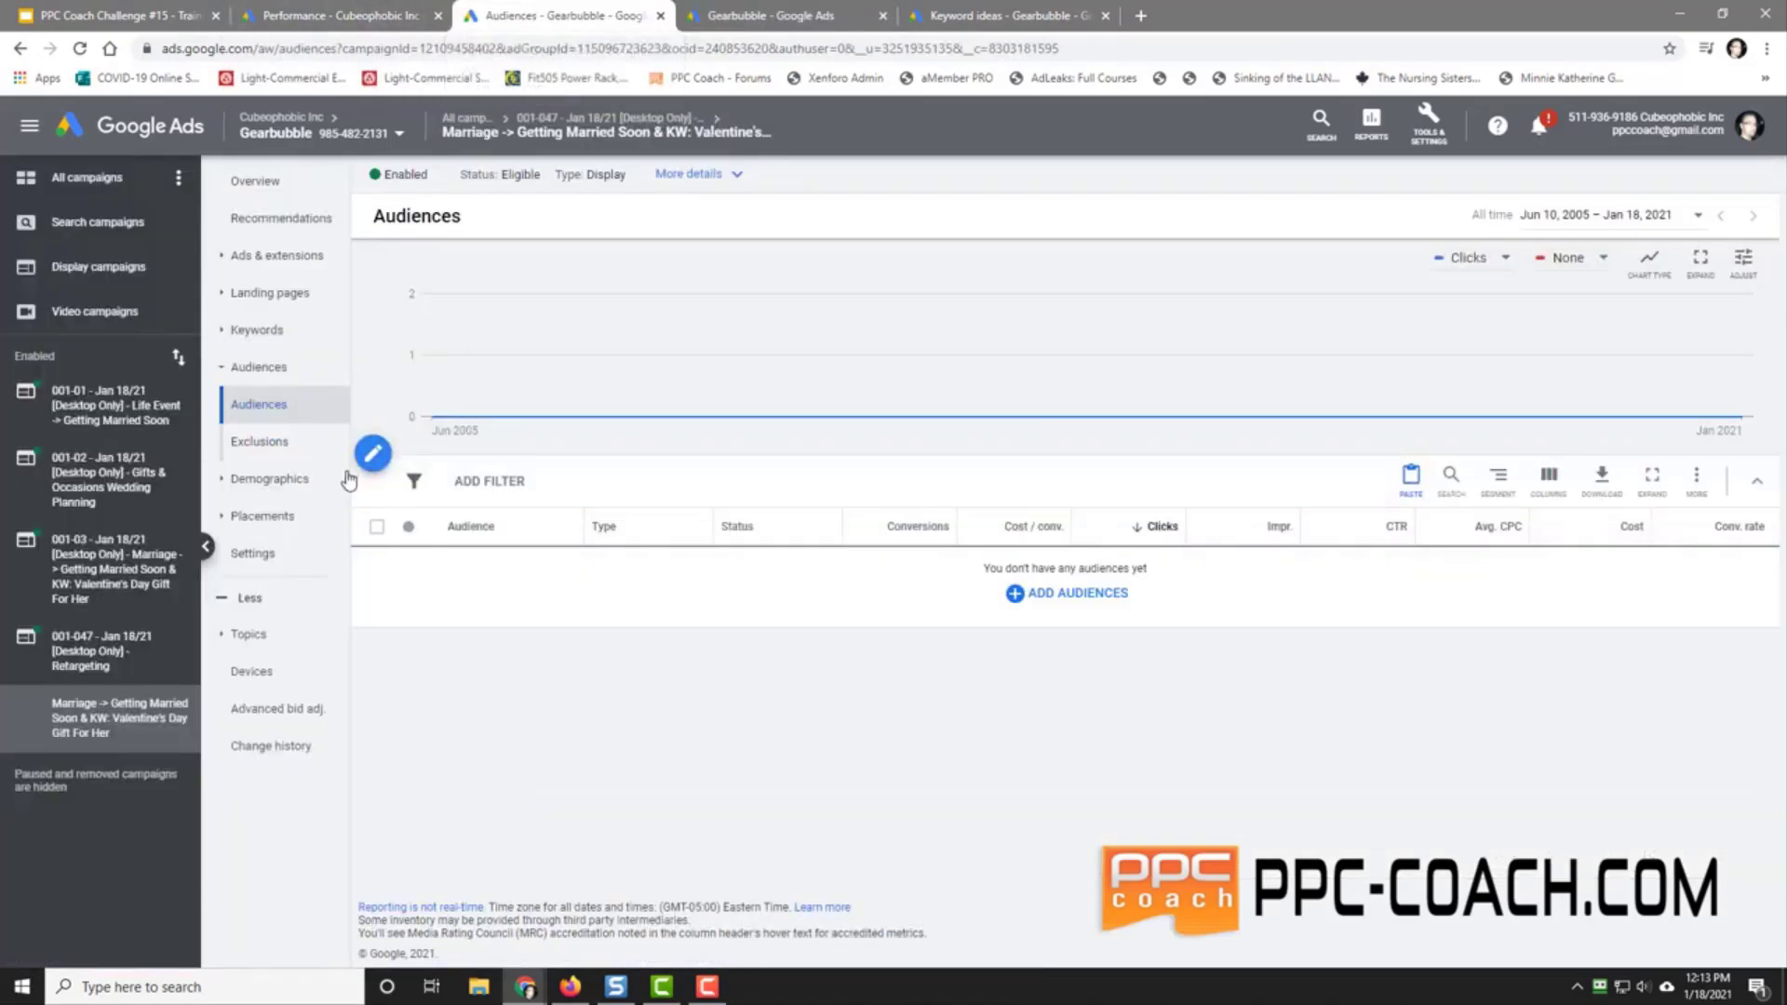
Step: Target the 001-047 ad group at the 'To My Daughter' website-visitor audience
click(1061, 593)
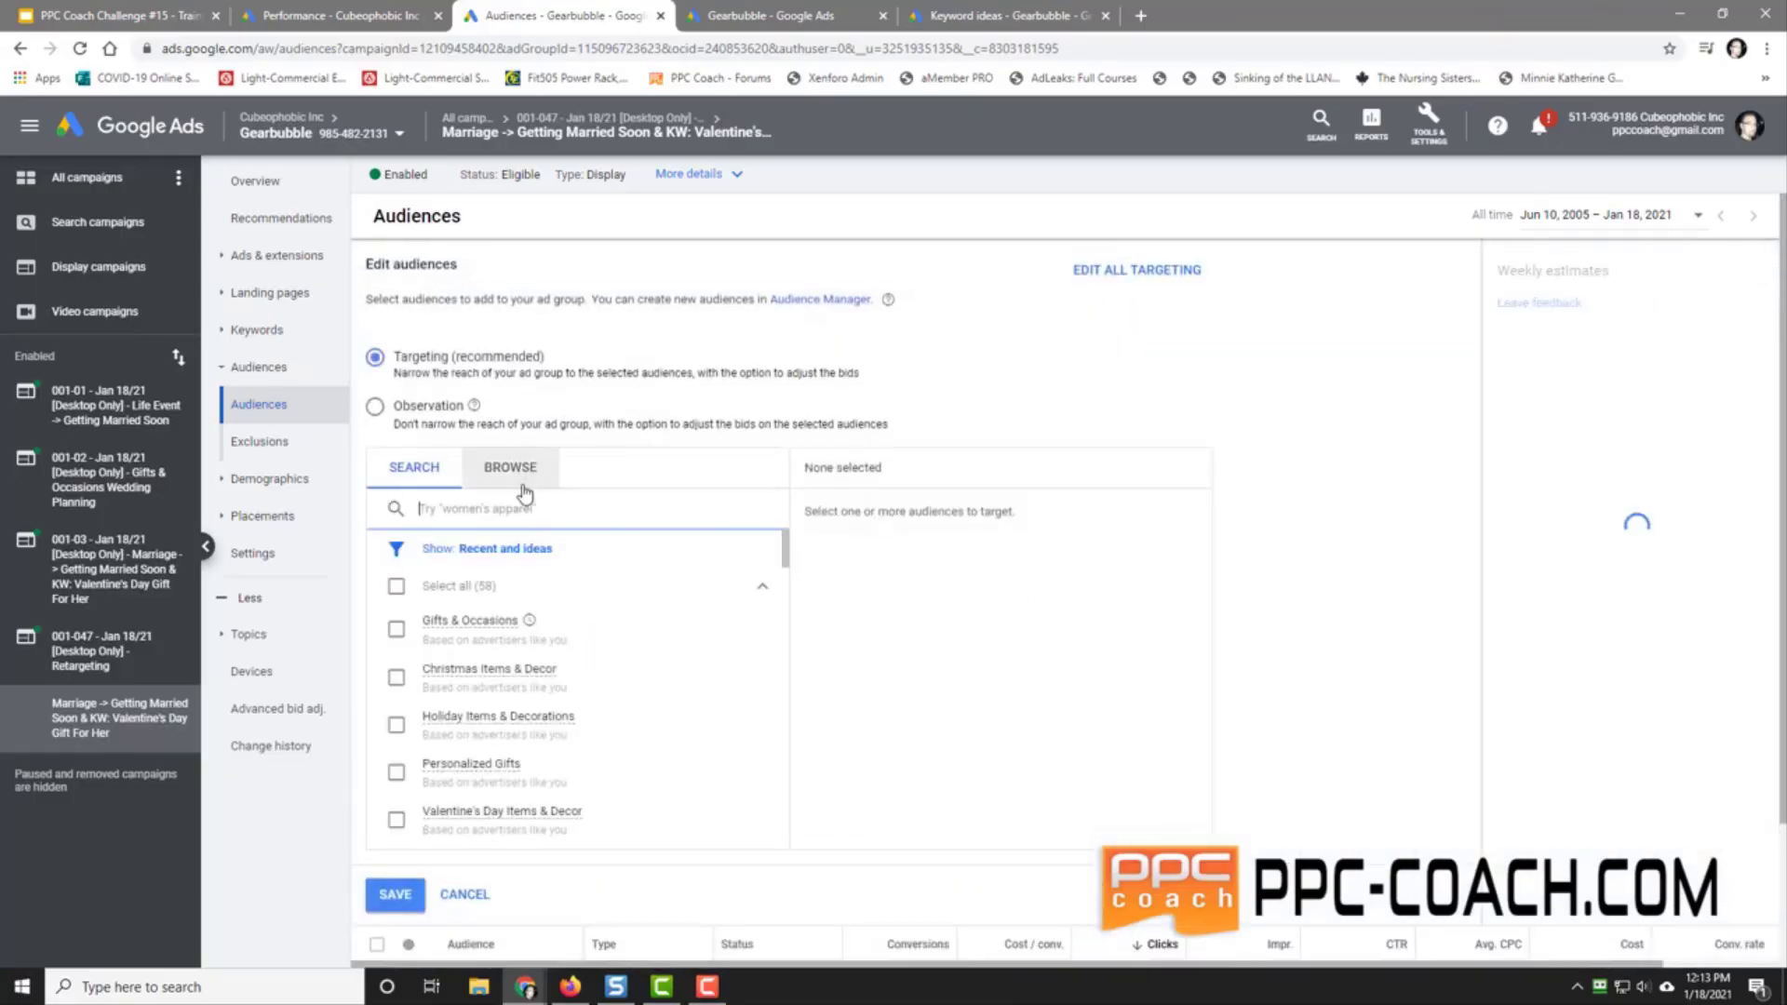
click(502, 468)
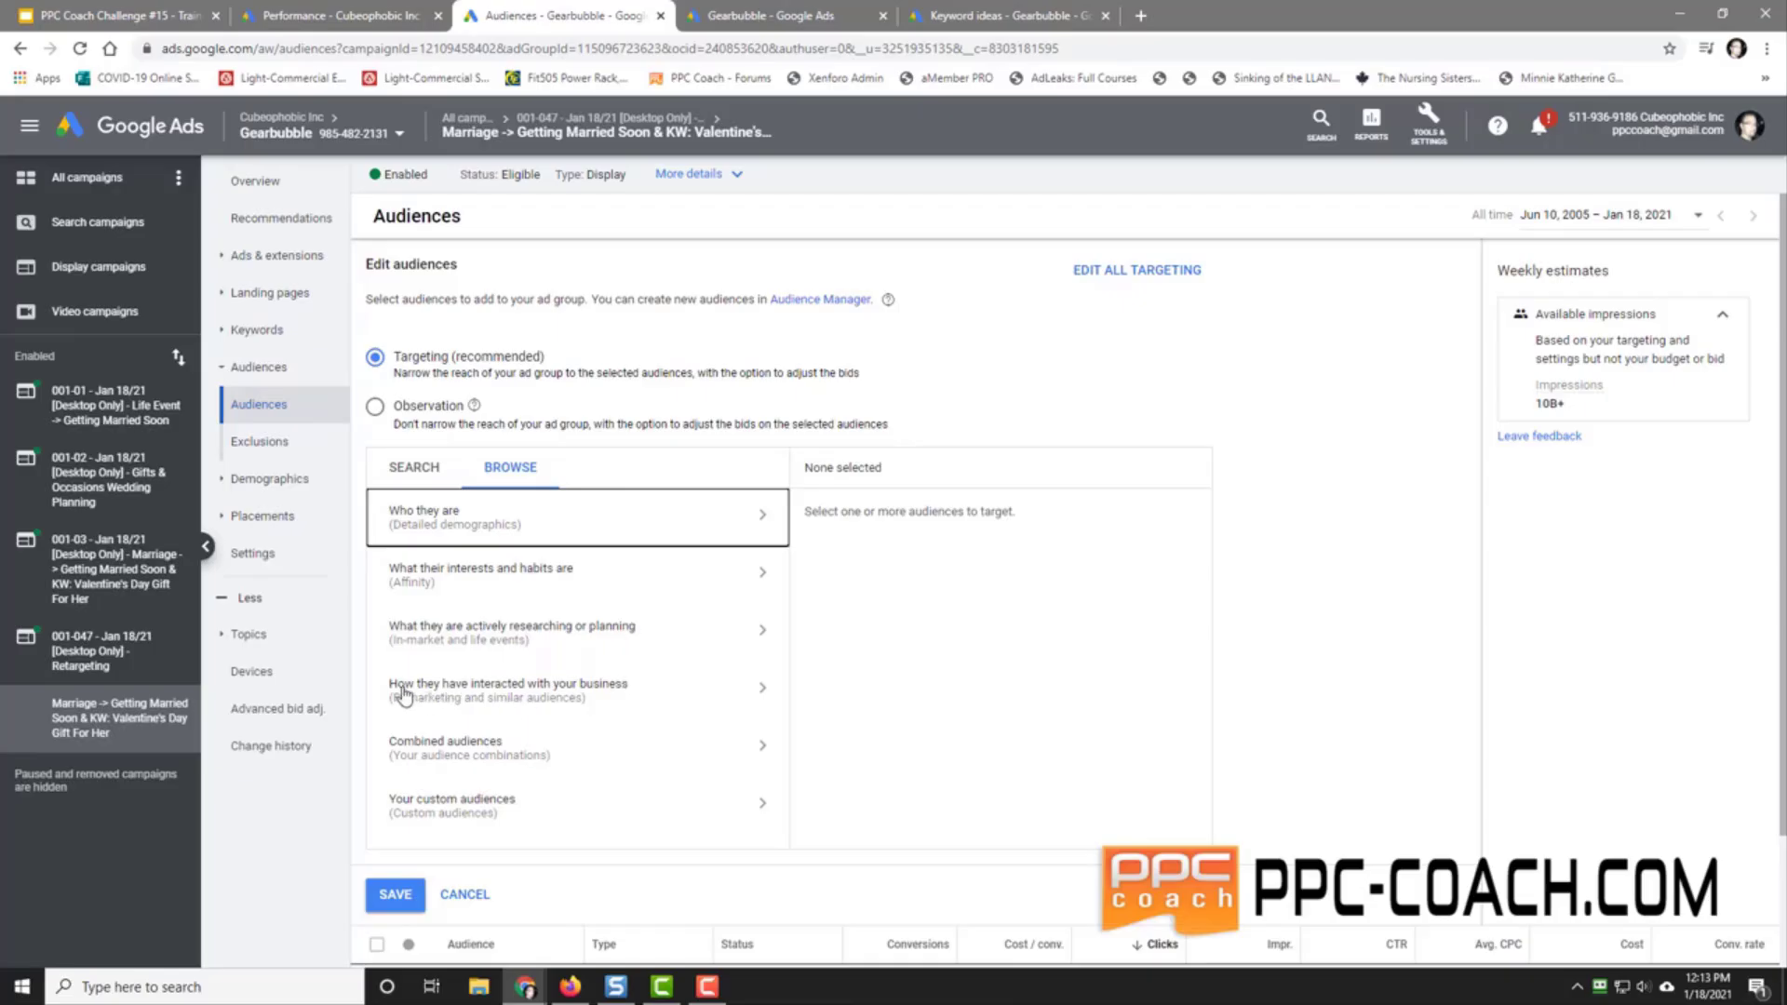
click(531, 696)
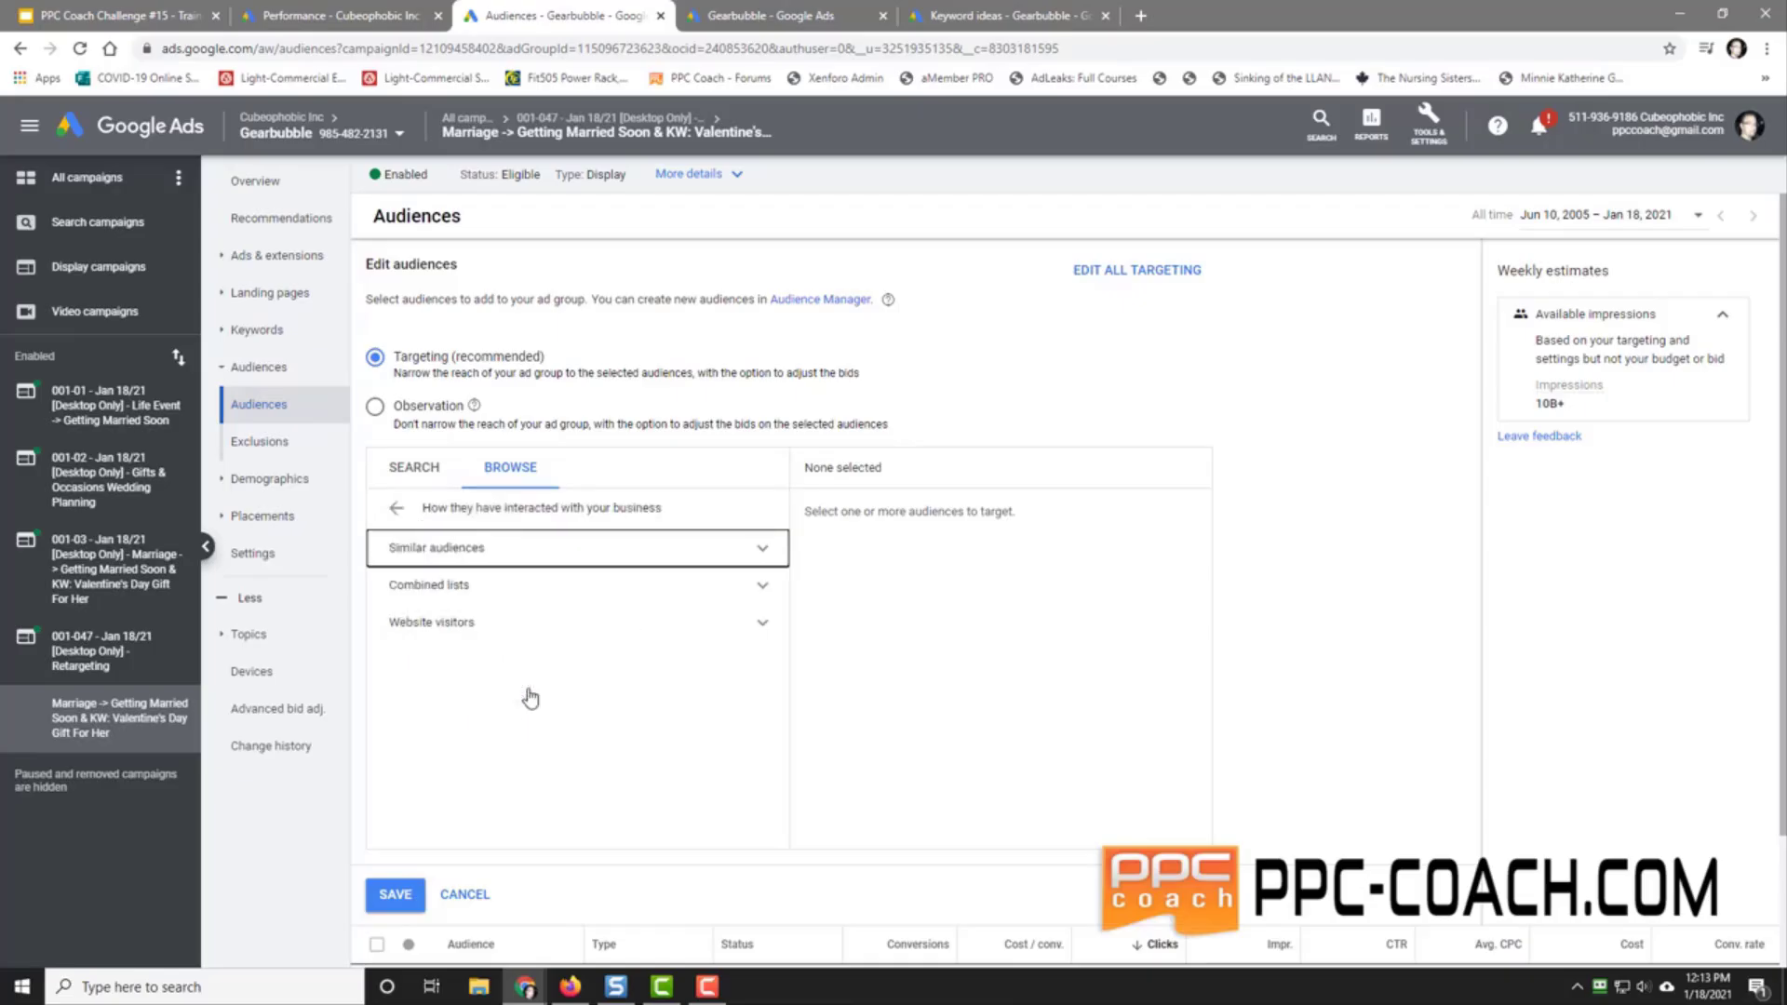
click(468, 630)
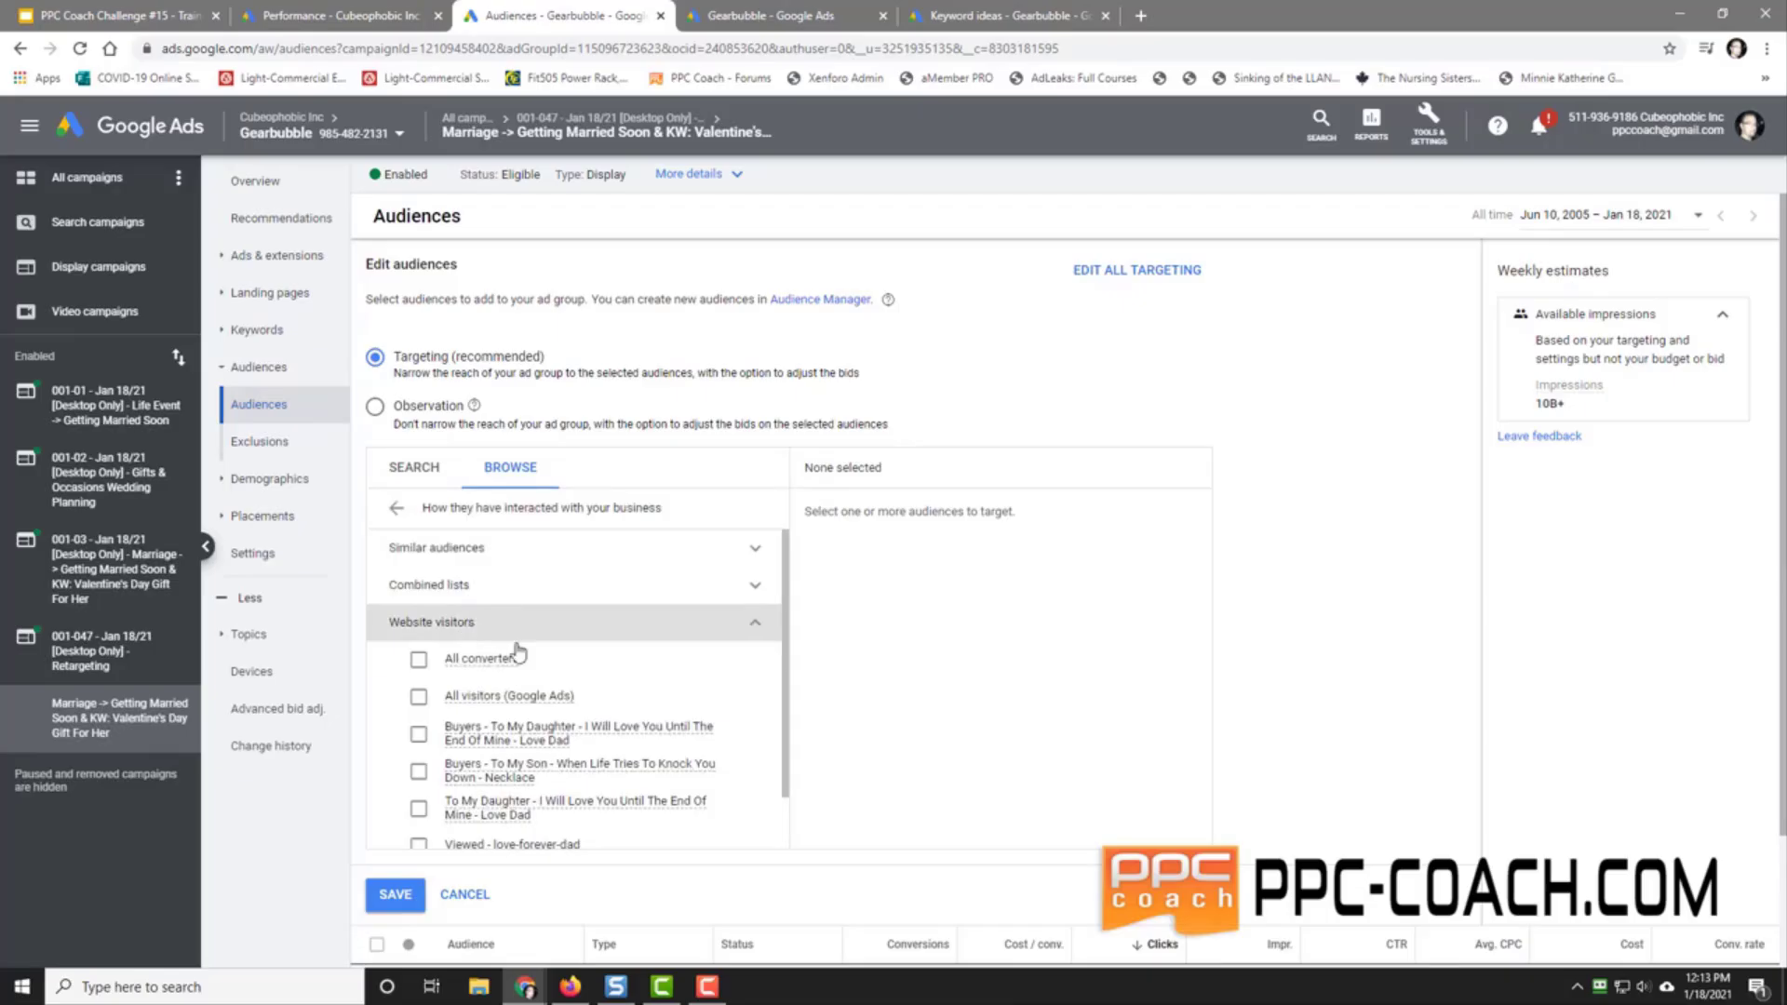
scroll(652, 800, down, 1)
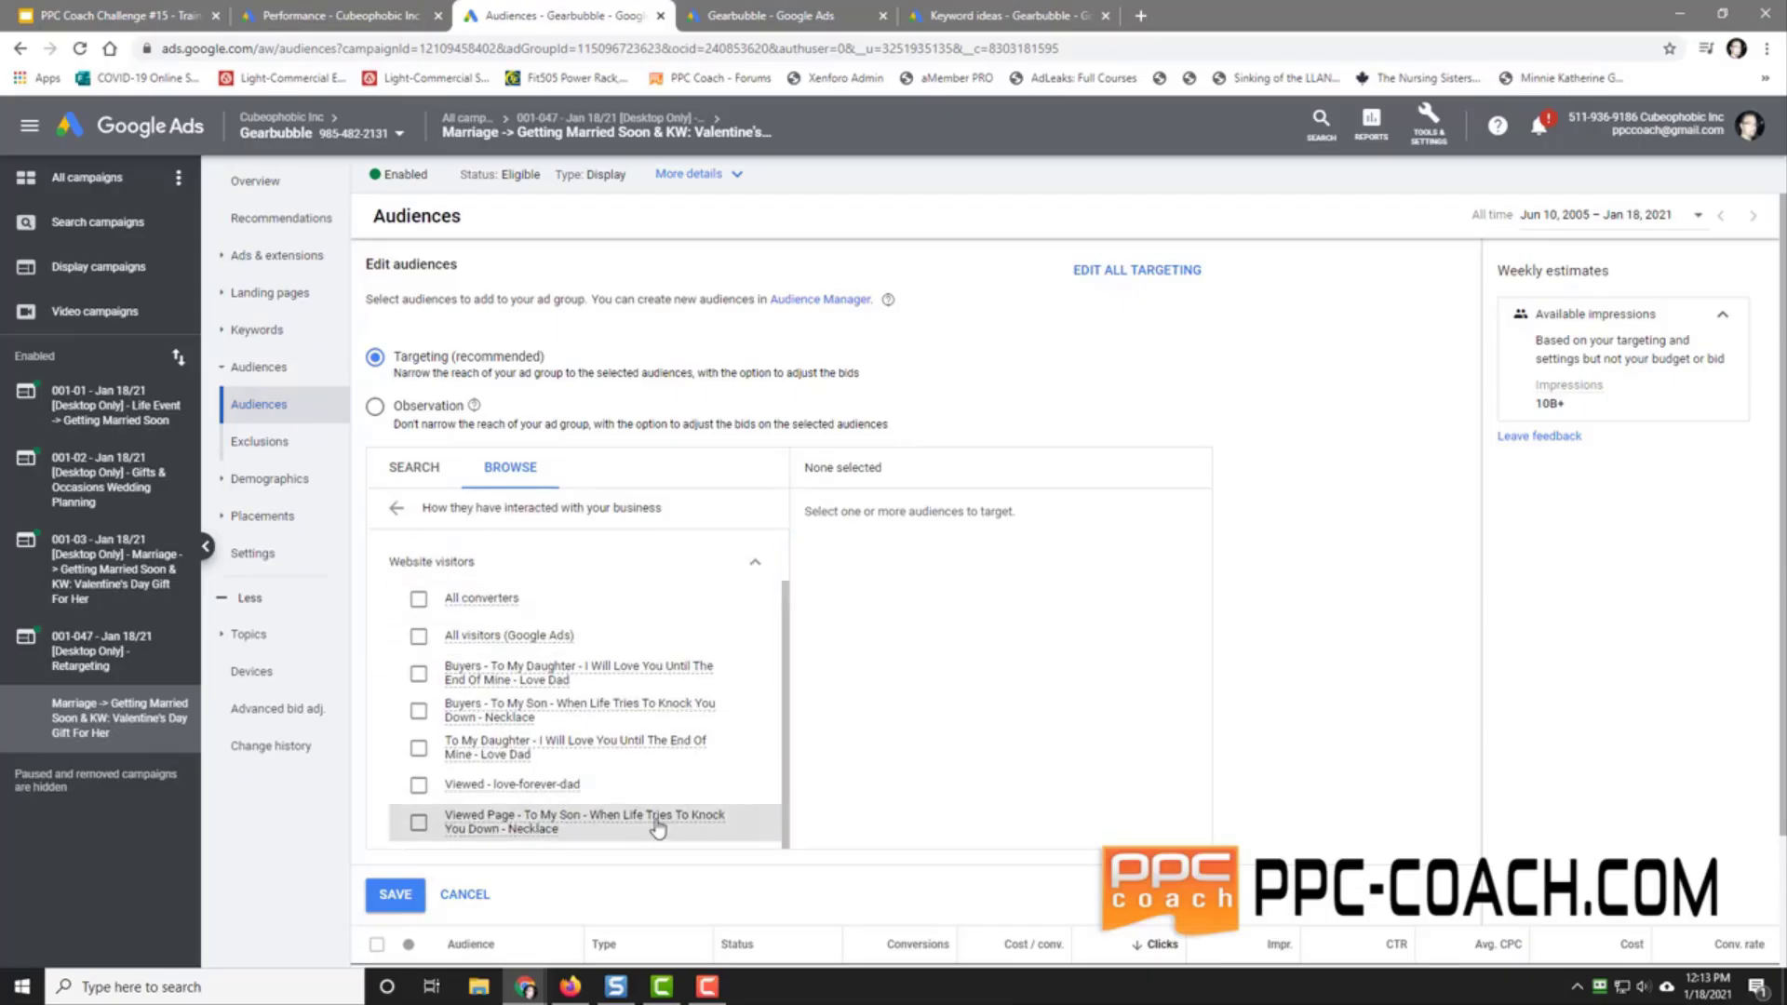
mouse_move(517, 756)
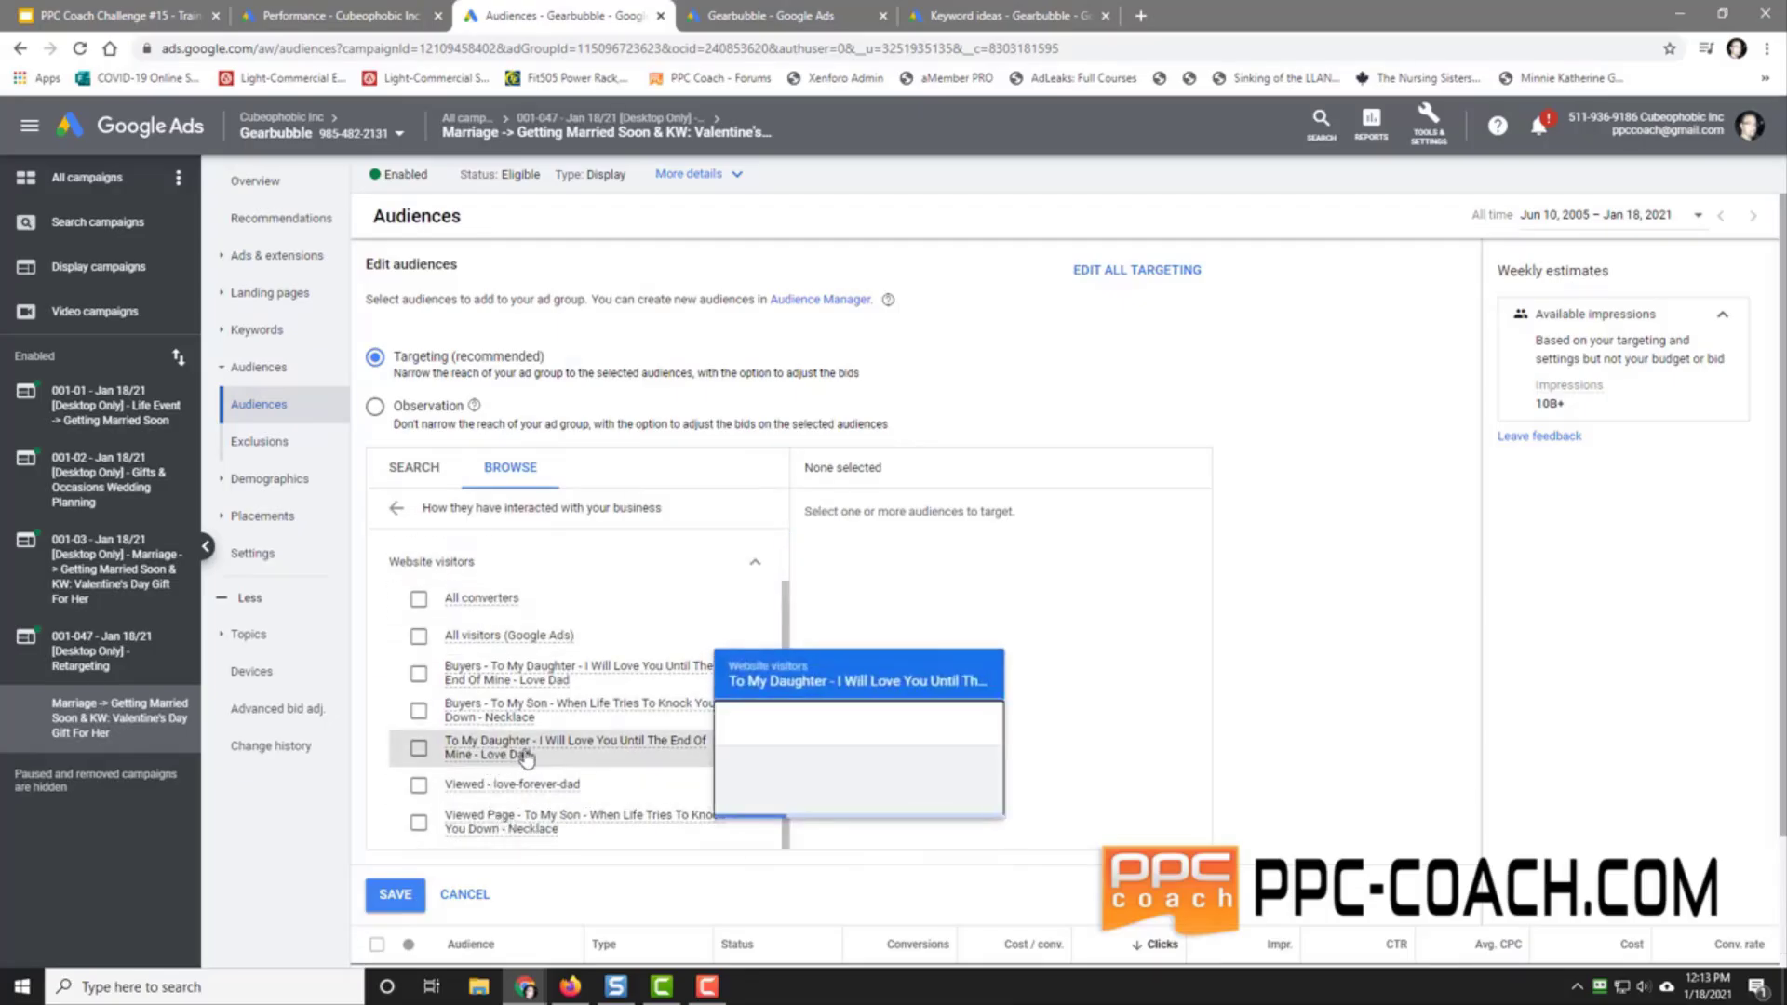
click(426, 751)
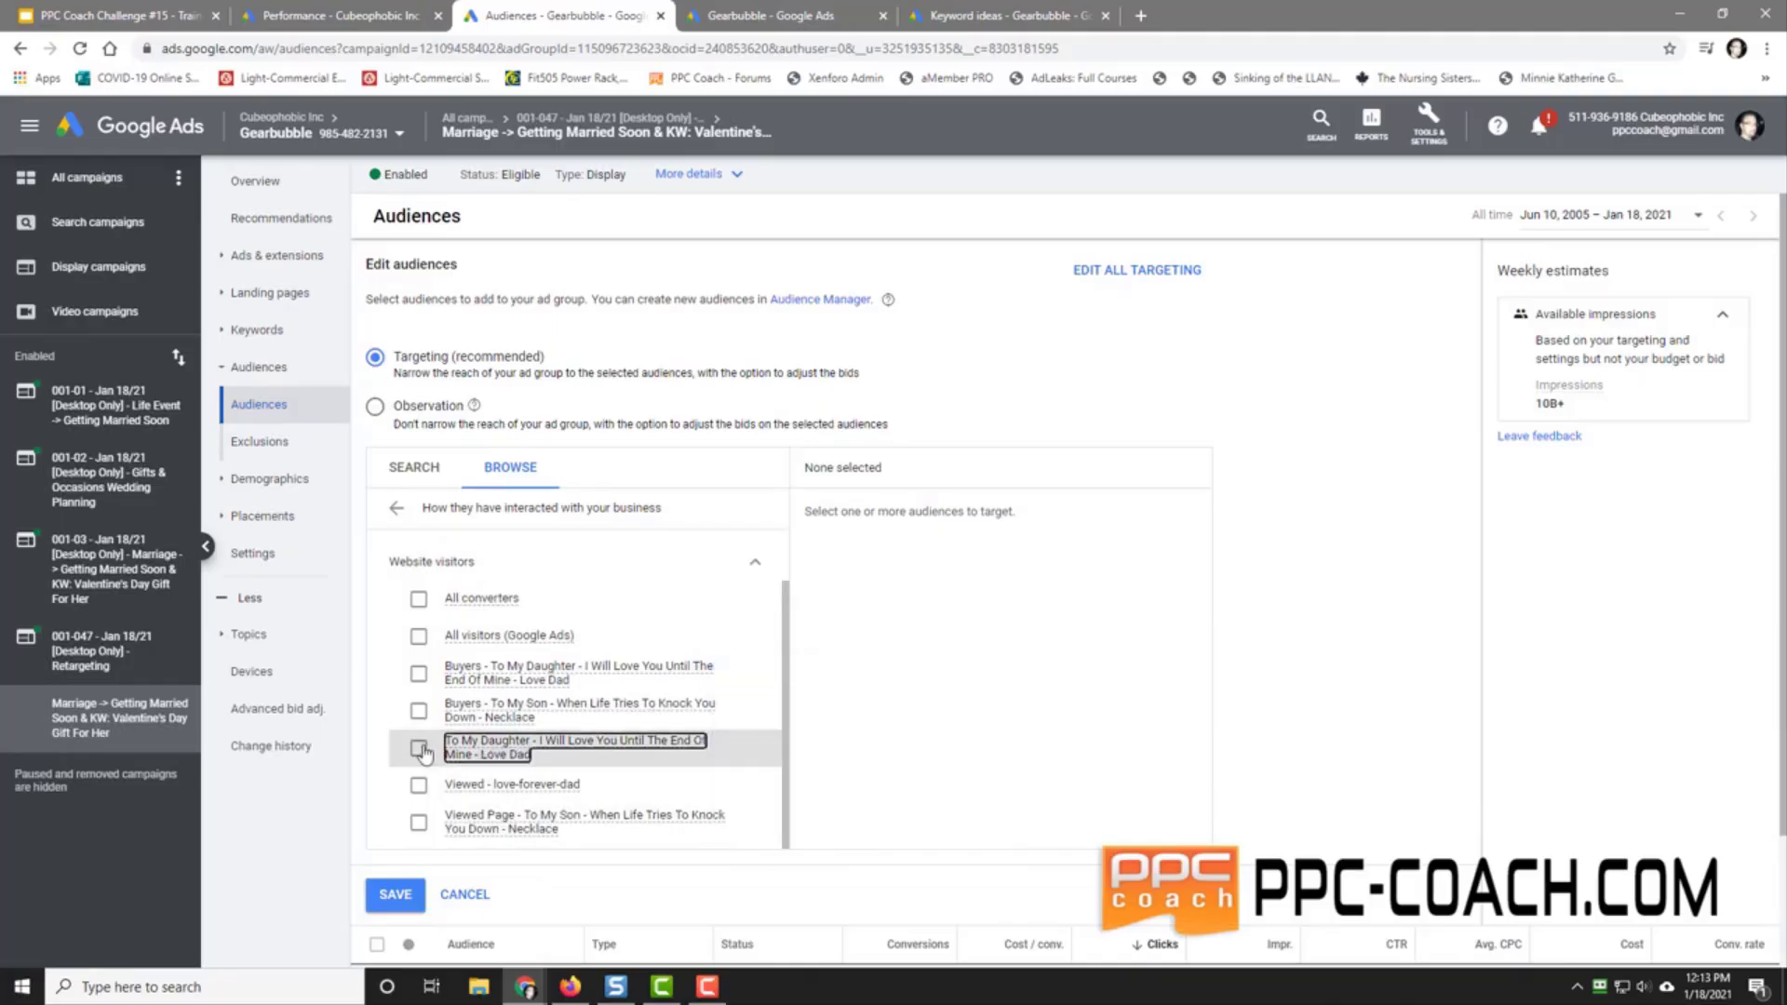
click(418, 750)
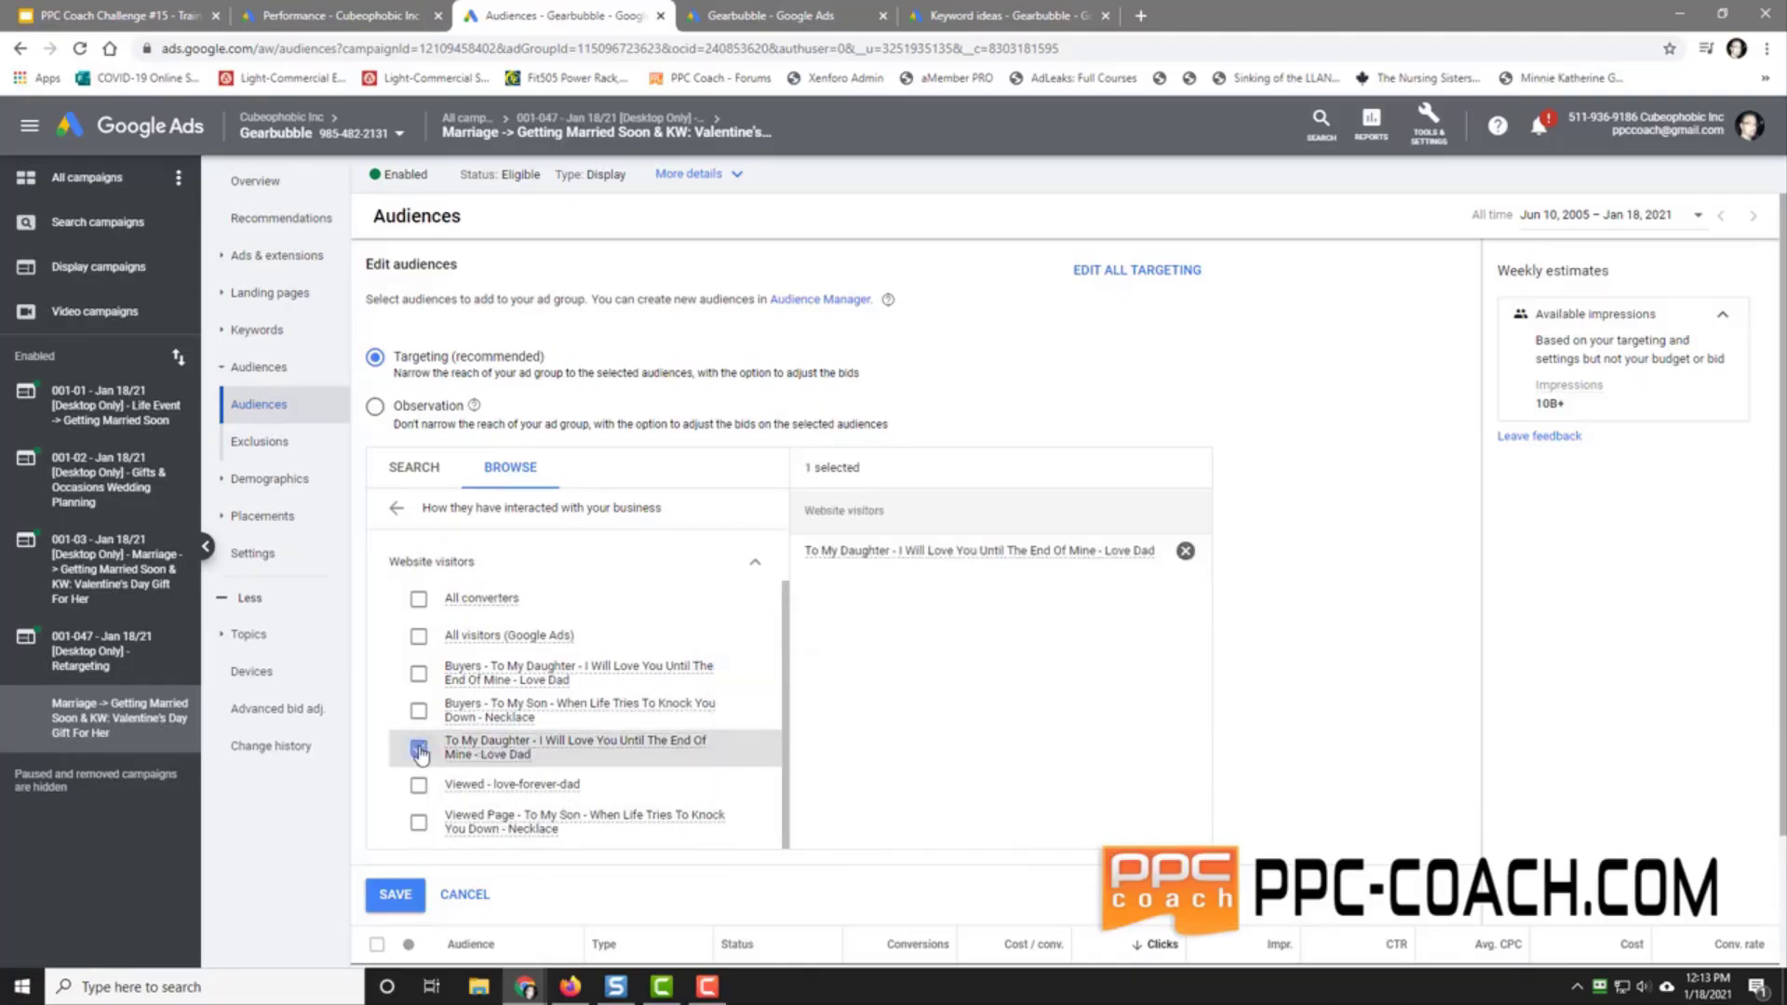
click(390, 895)
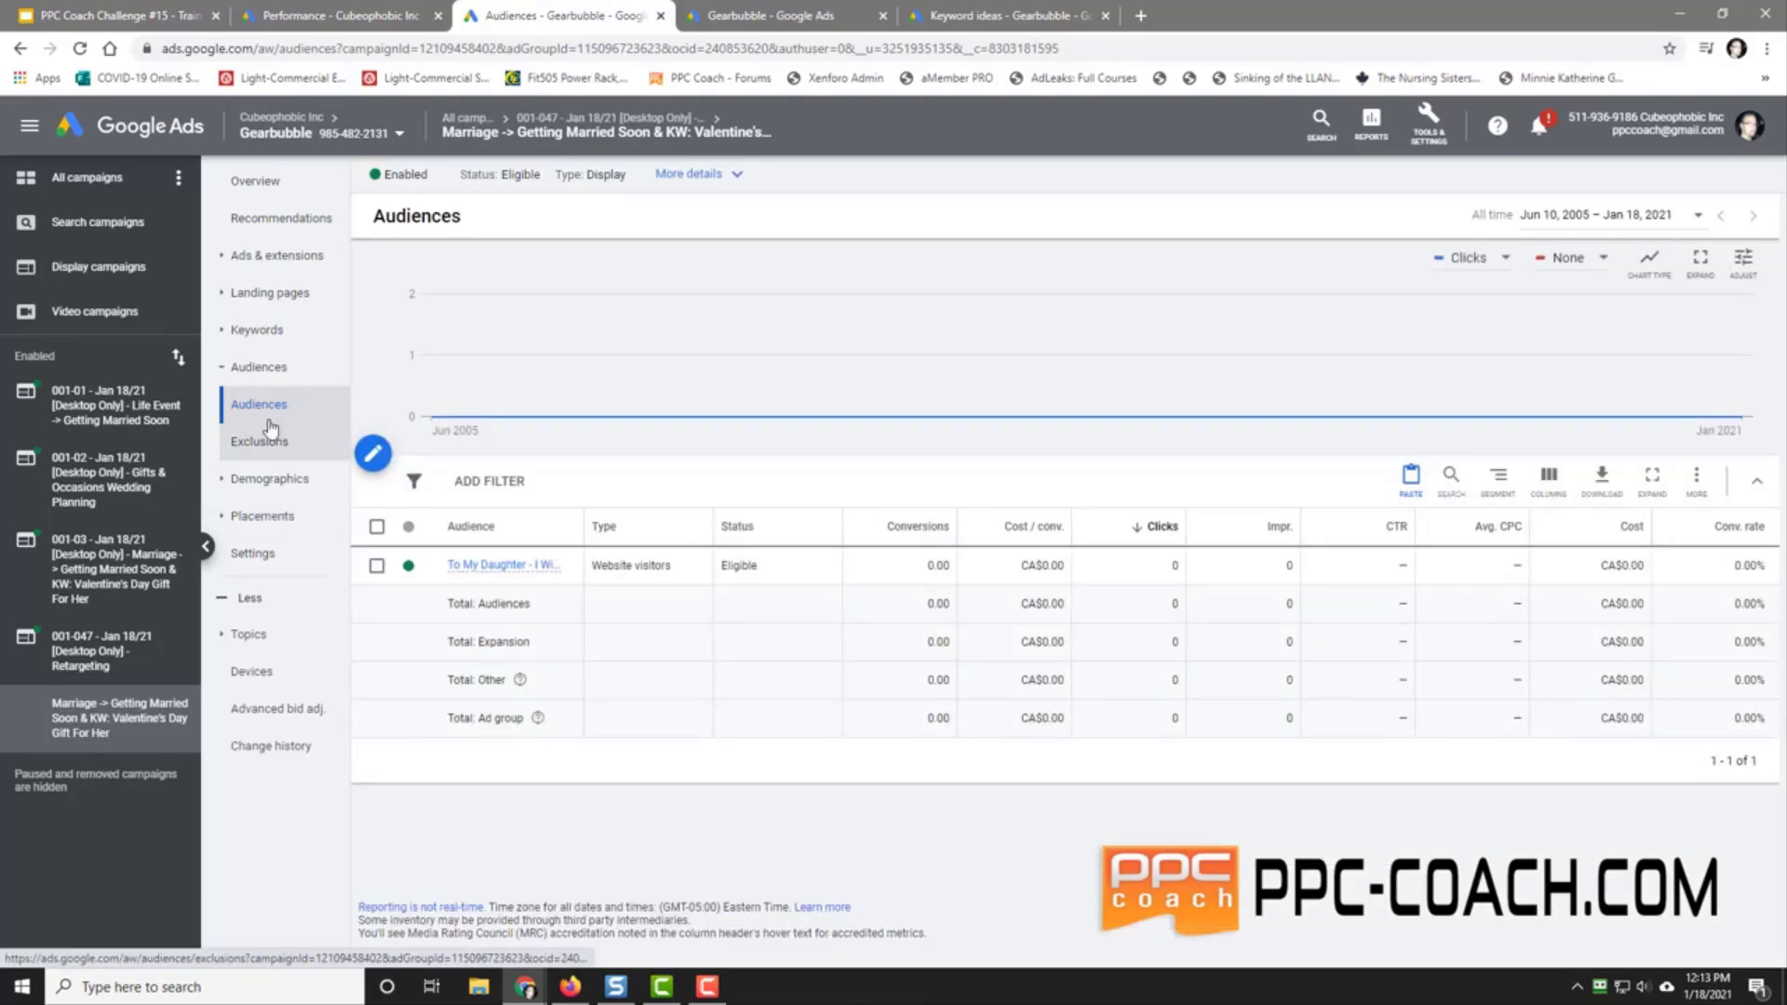
click(271, 430)
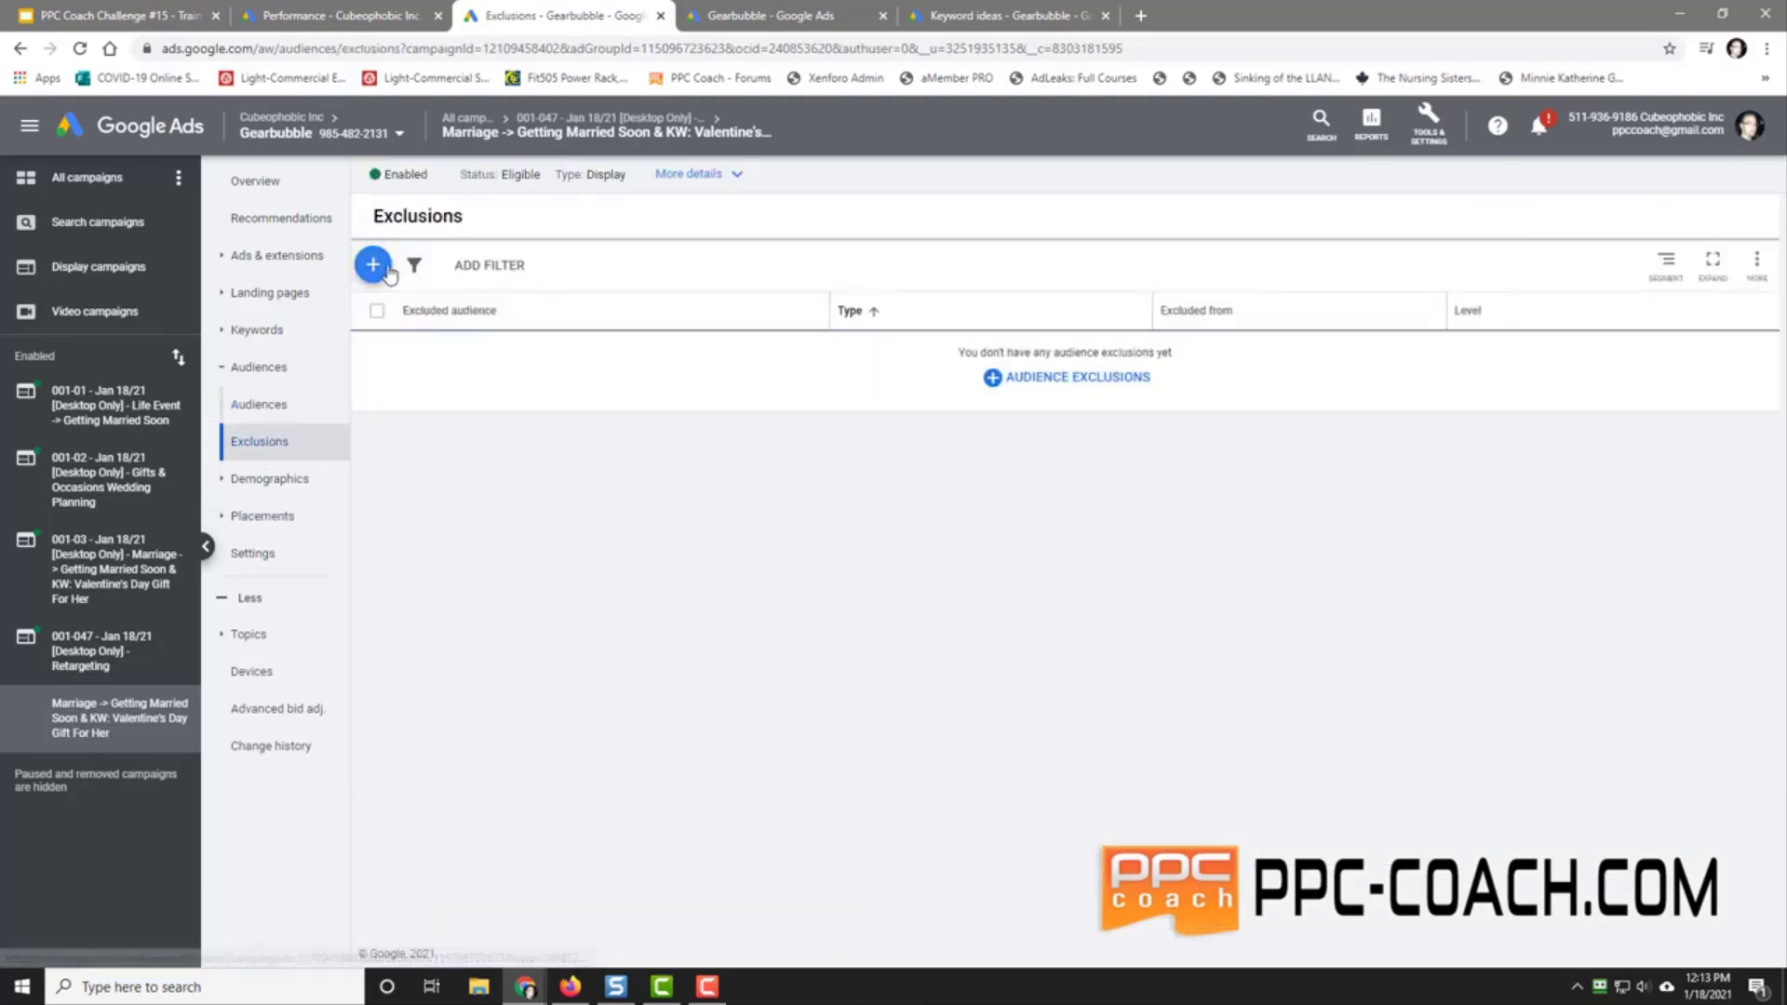
Step: Exclude the 'Buyers - To My Daughter' audience from the campaign
click(377, 269)
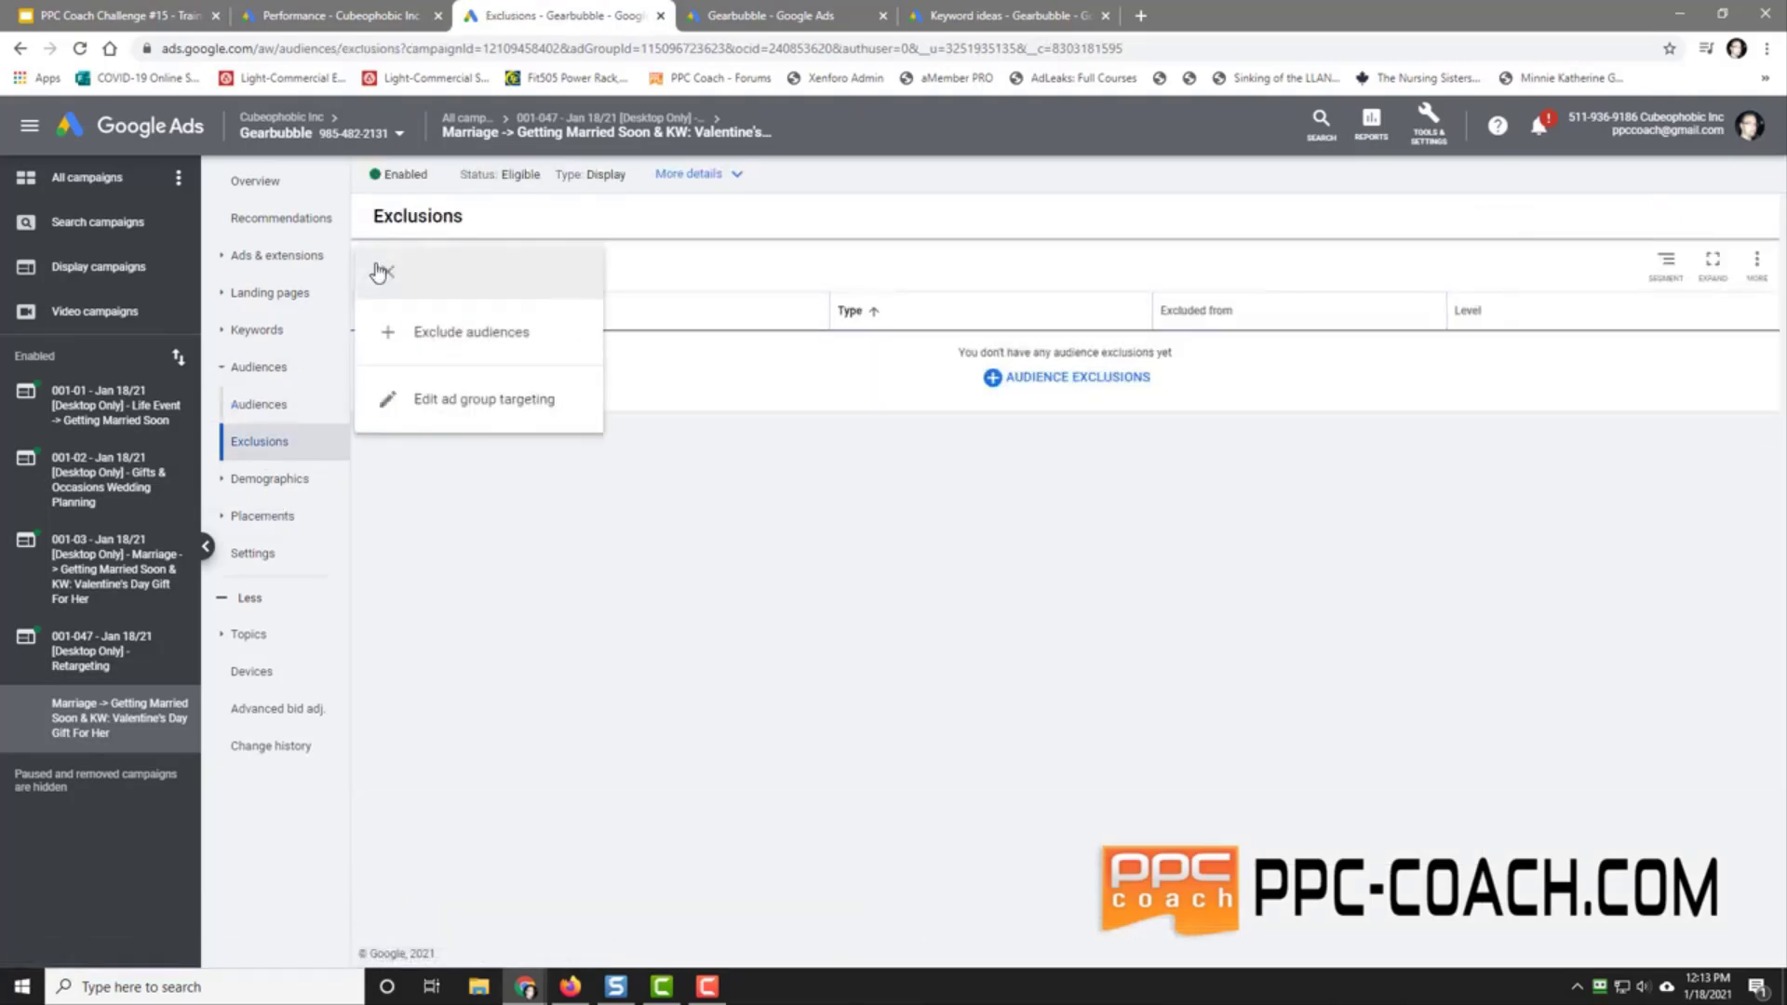
click(445, 333)
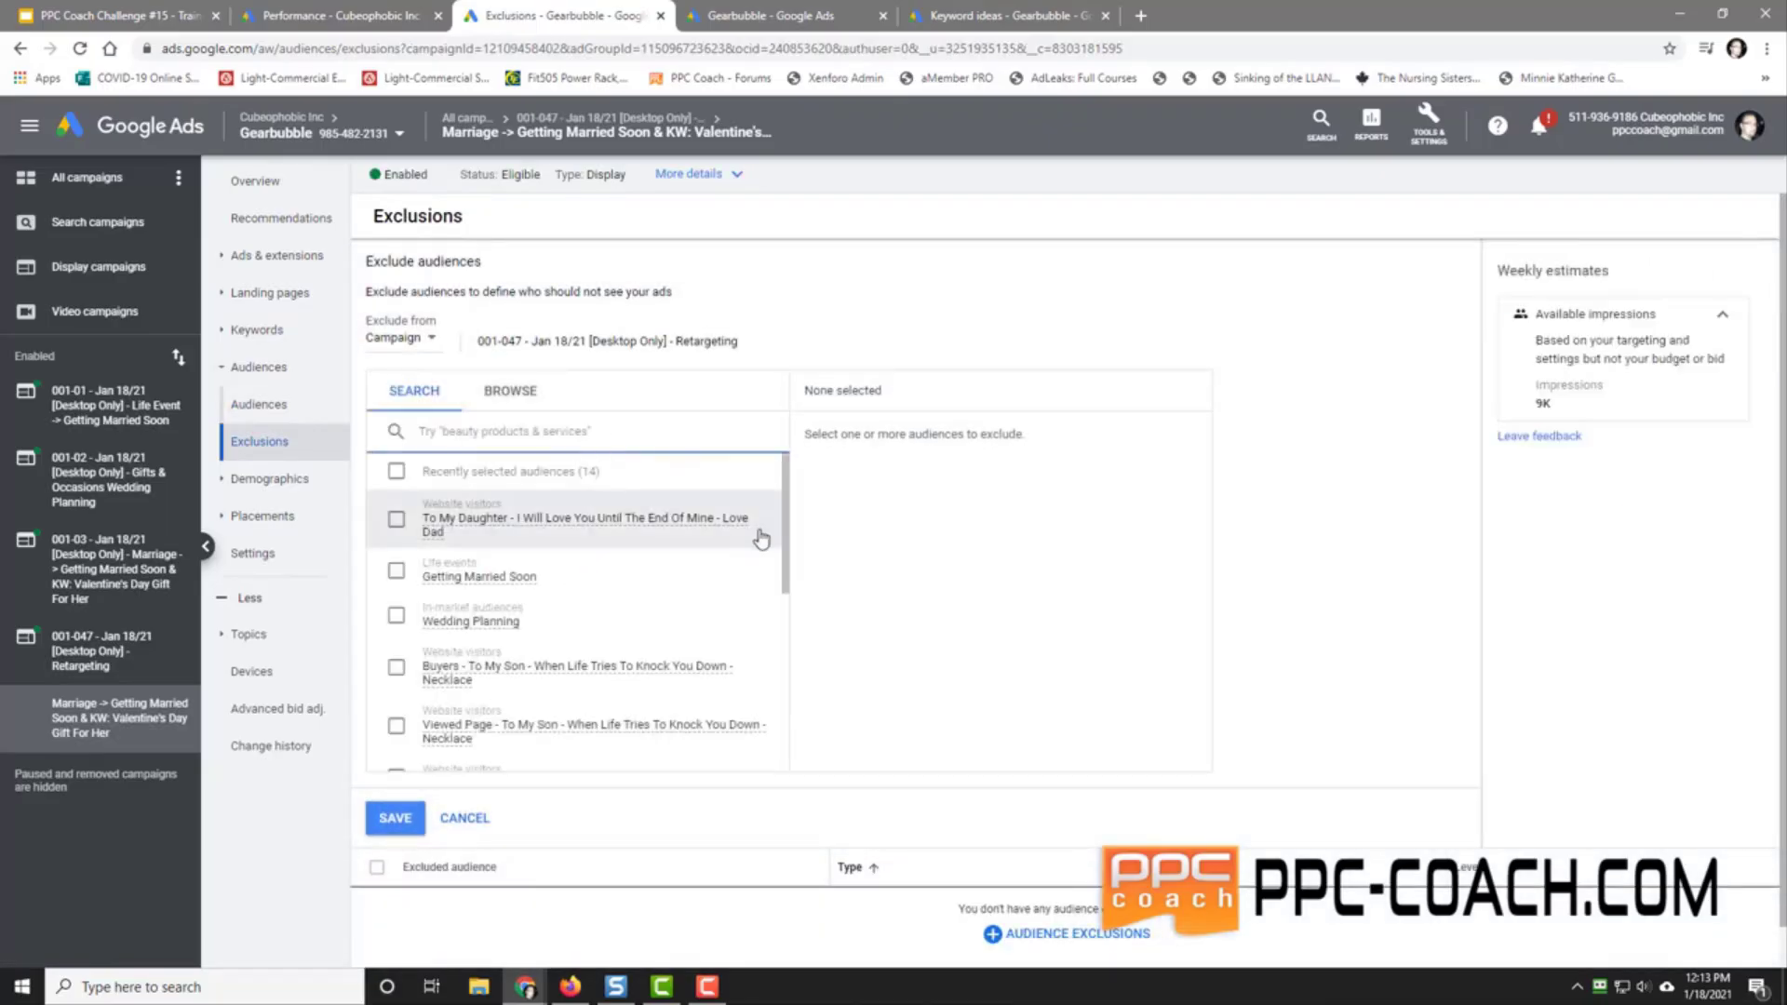
drag(787, 558, 787, 613)
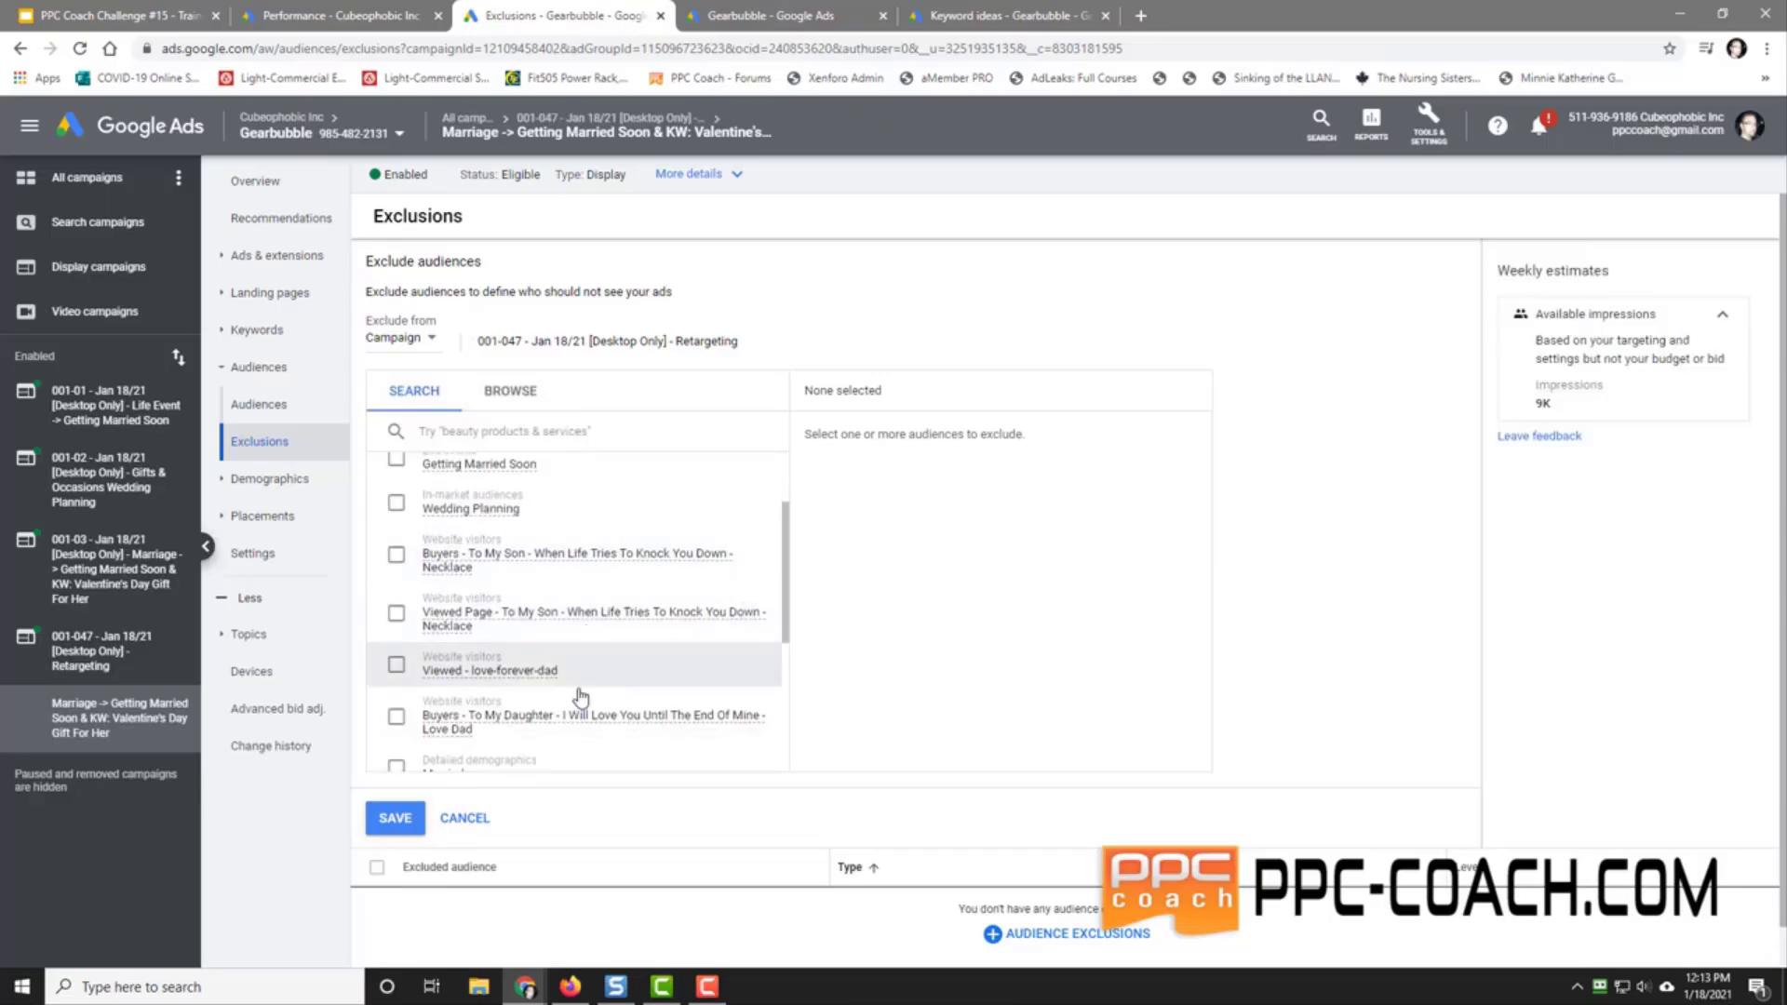
click(396, 717)
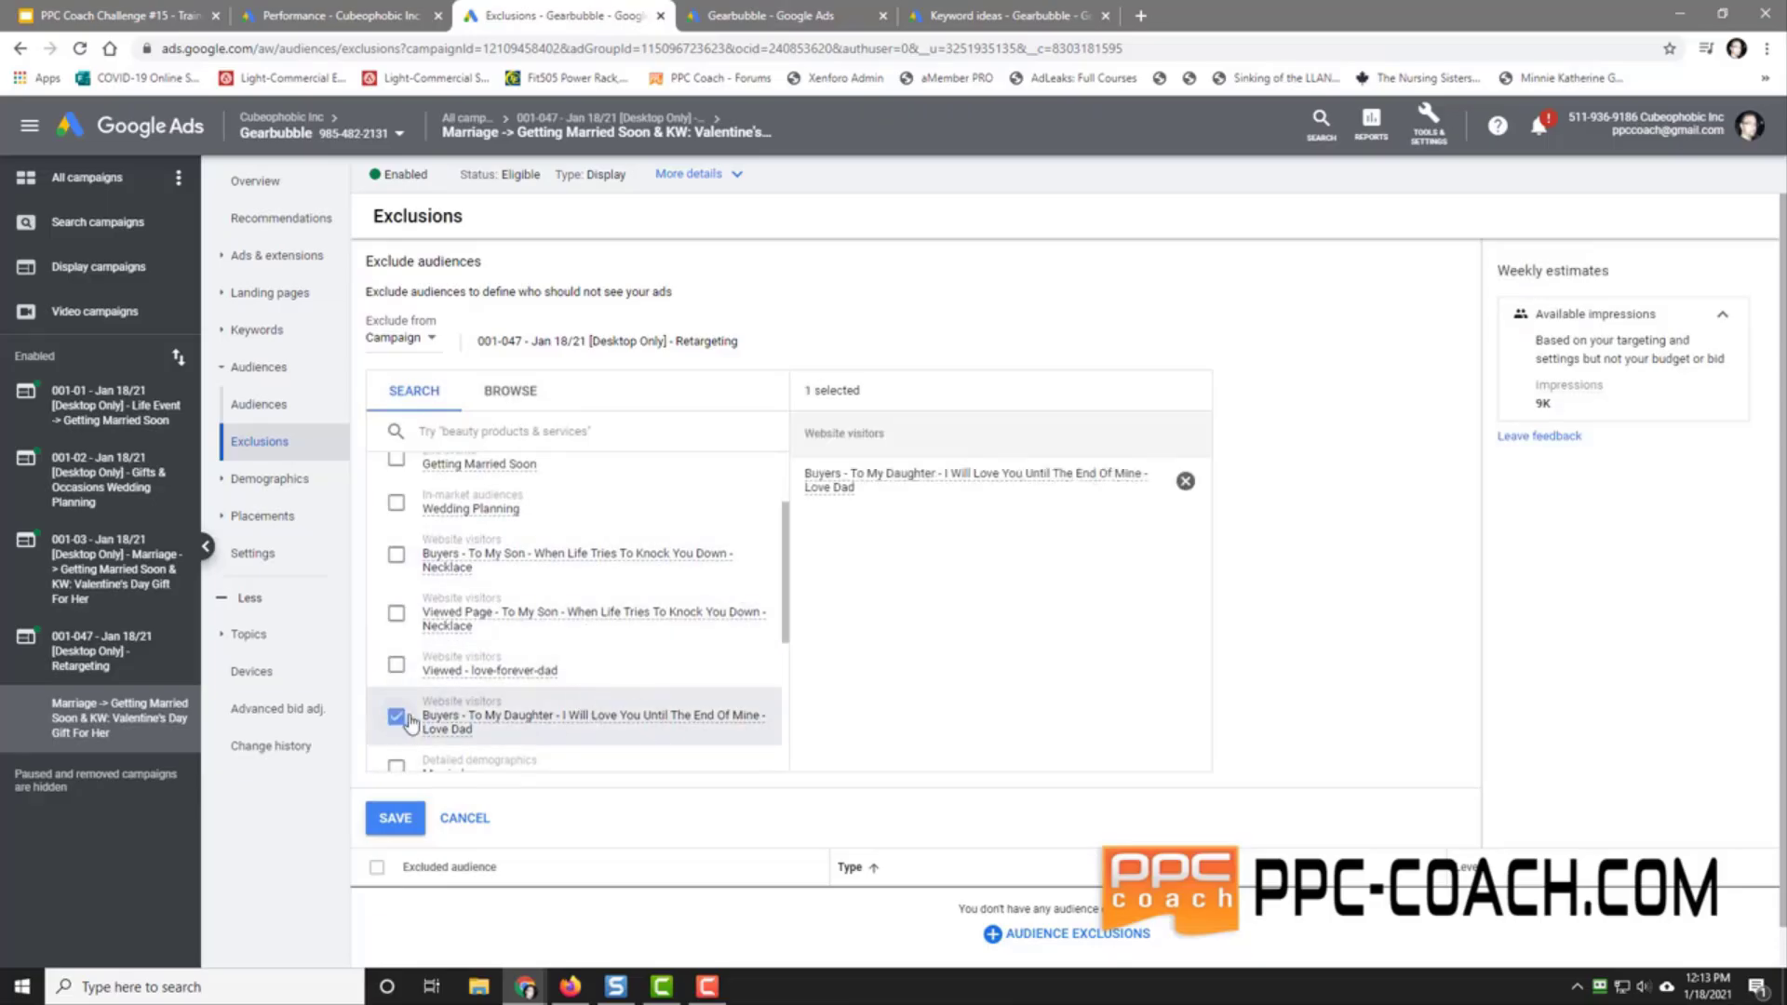
click(395, 817)
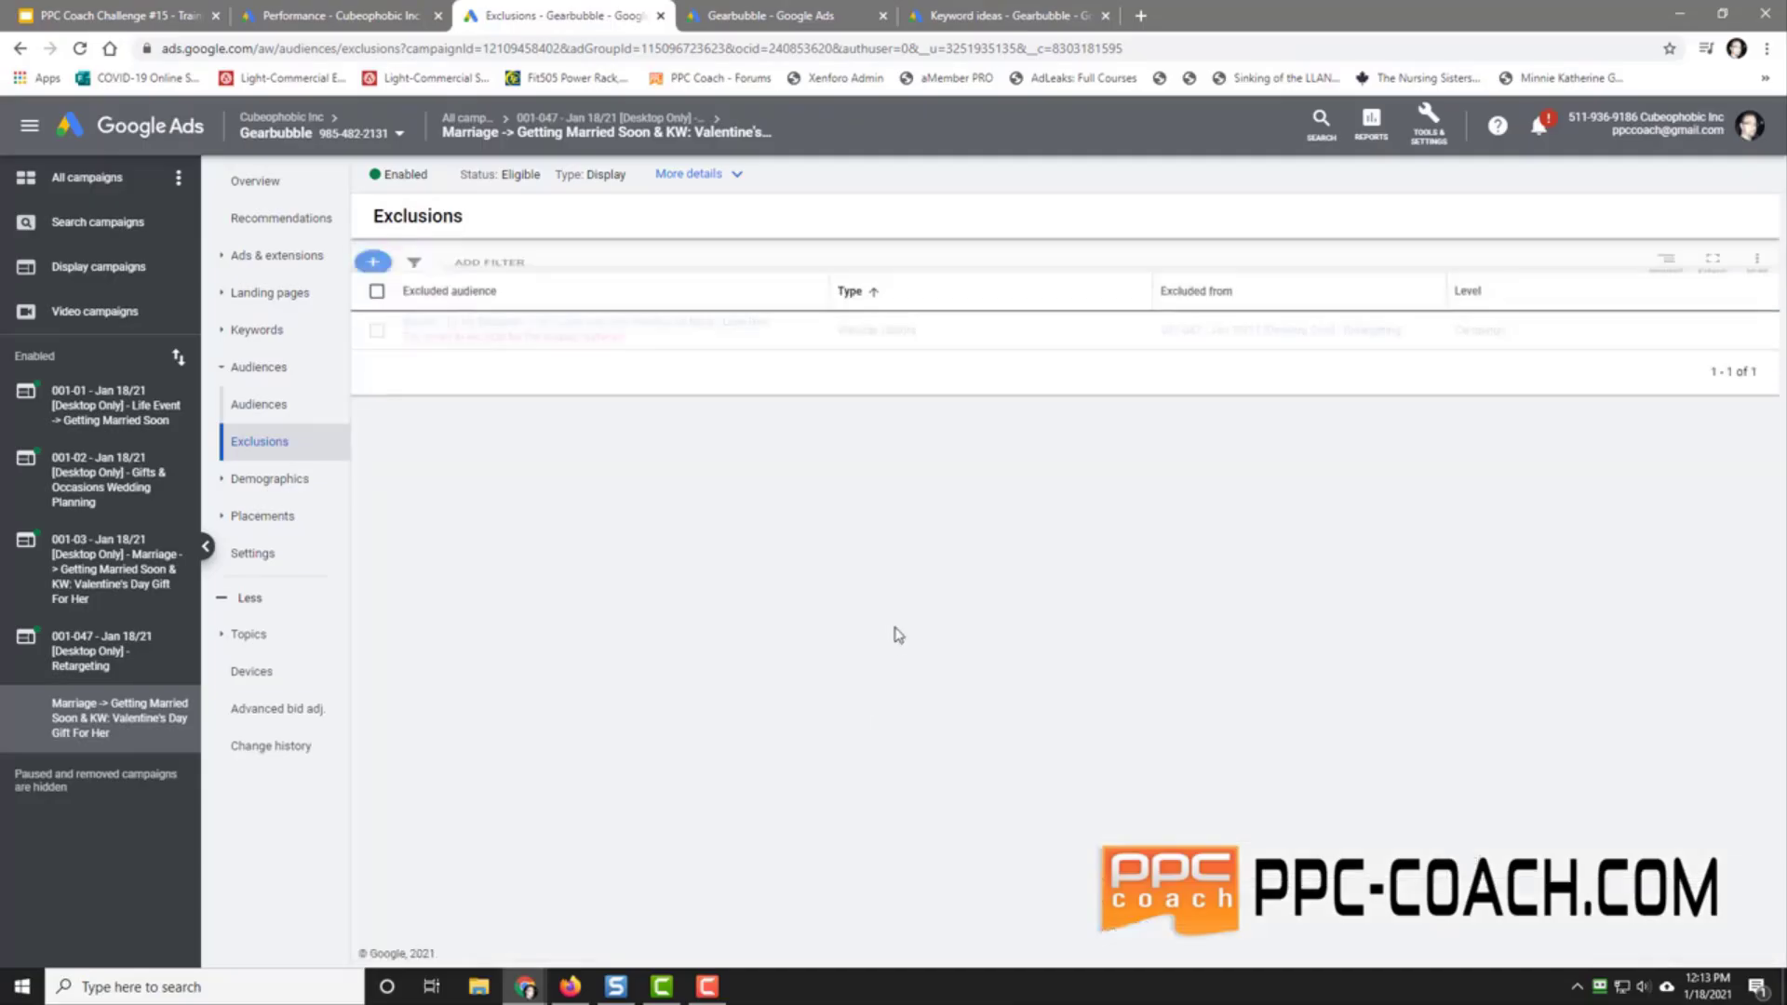
Step: Open the 001-047 Retargeting campaign
mouse_move(540, 359)
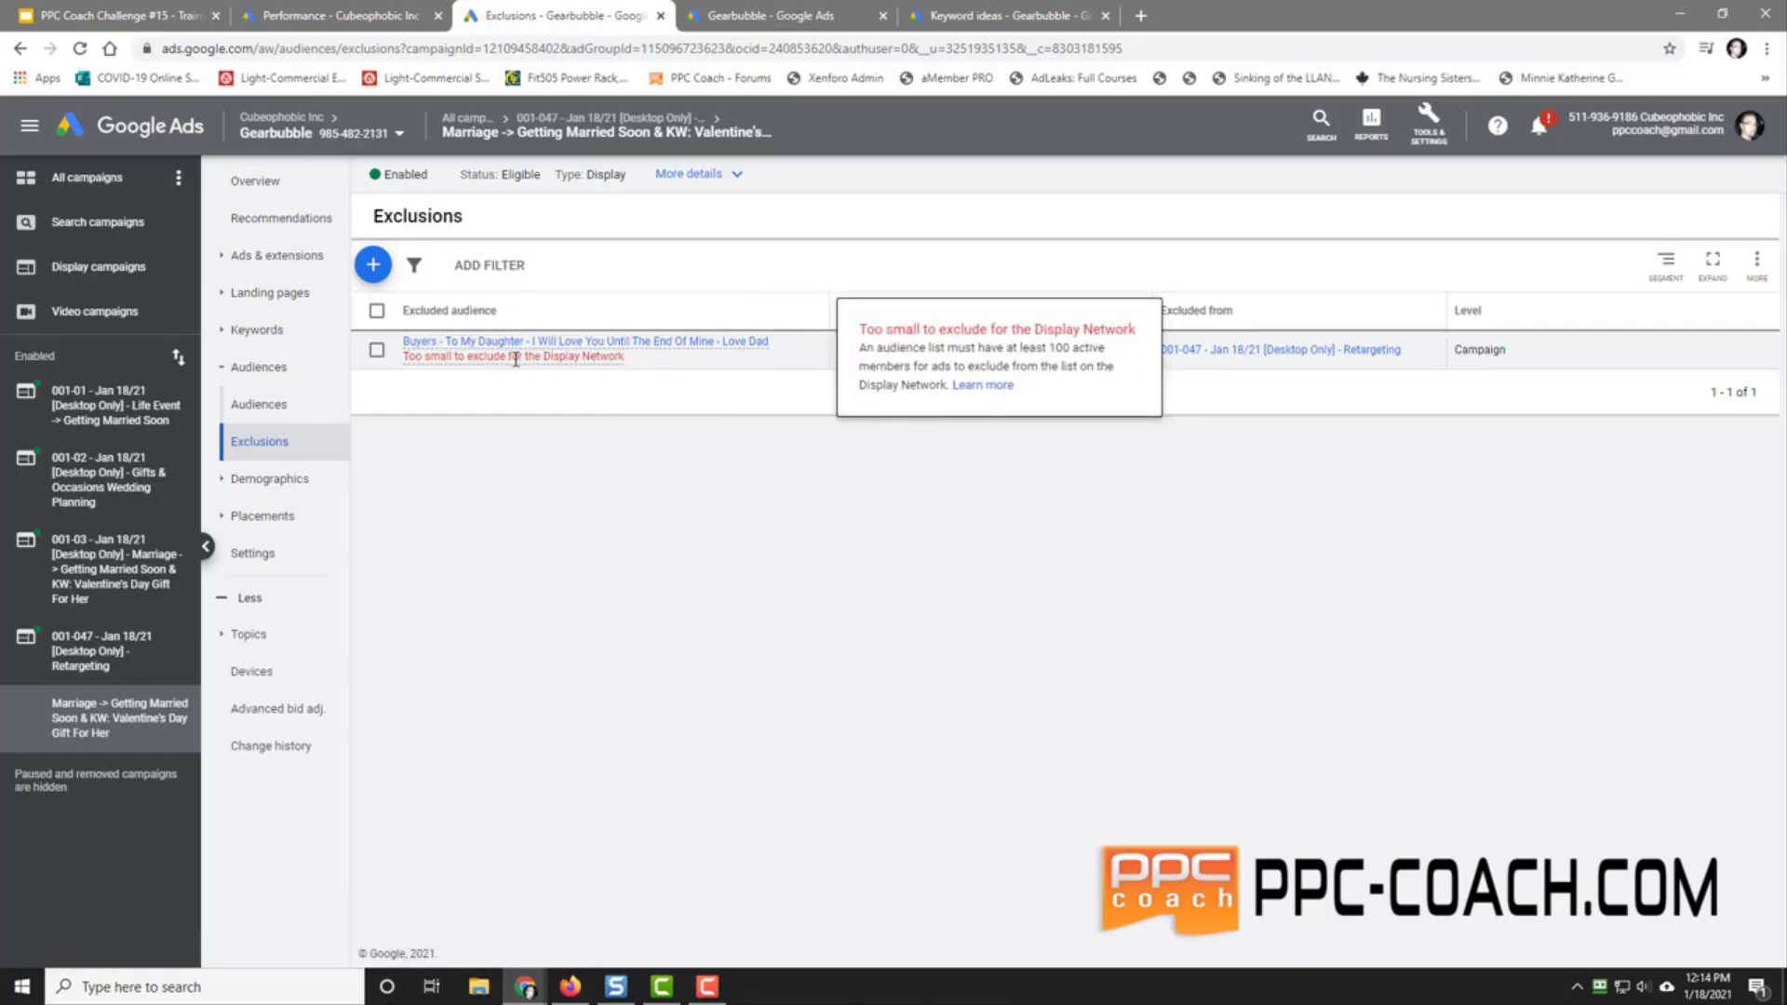
click(519, 354)
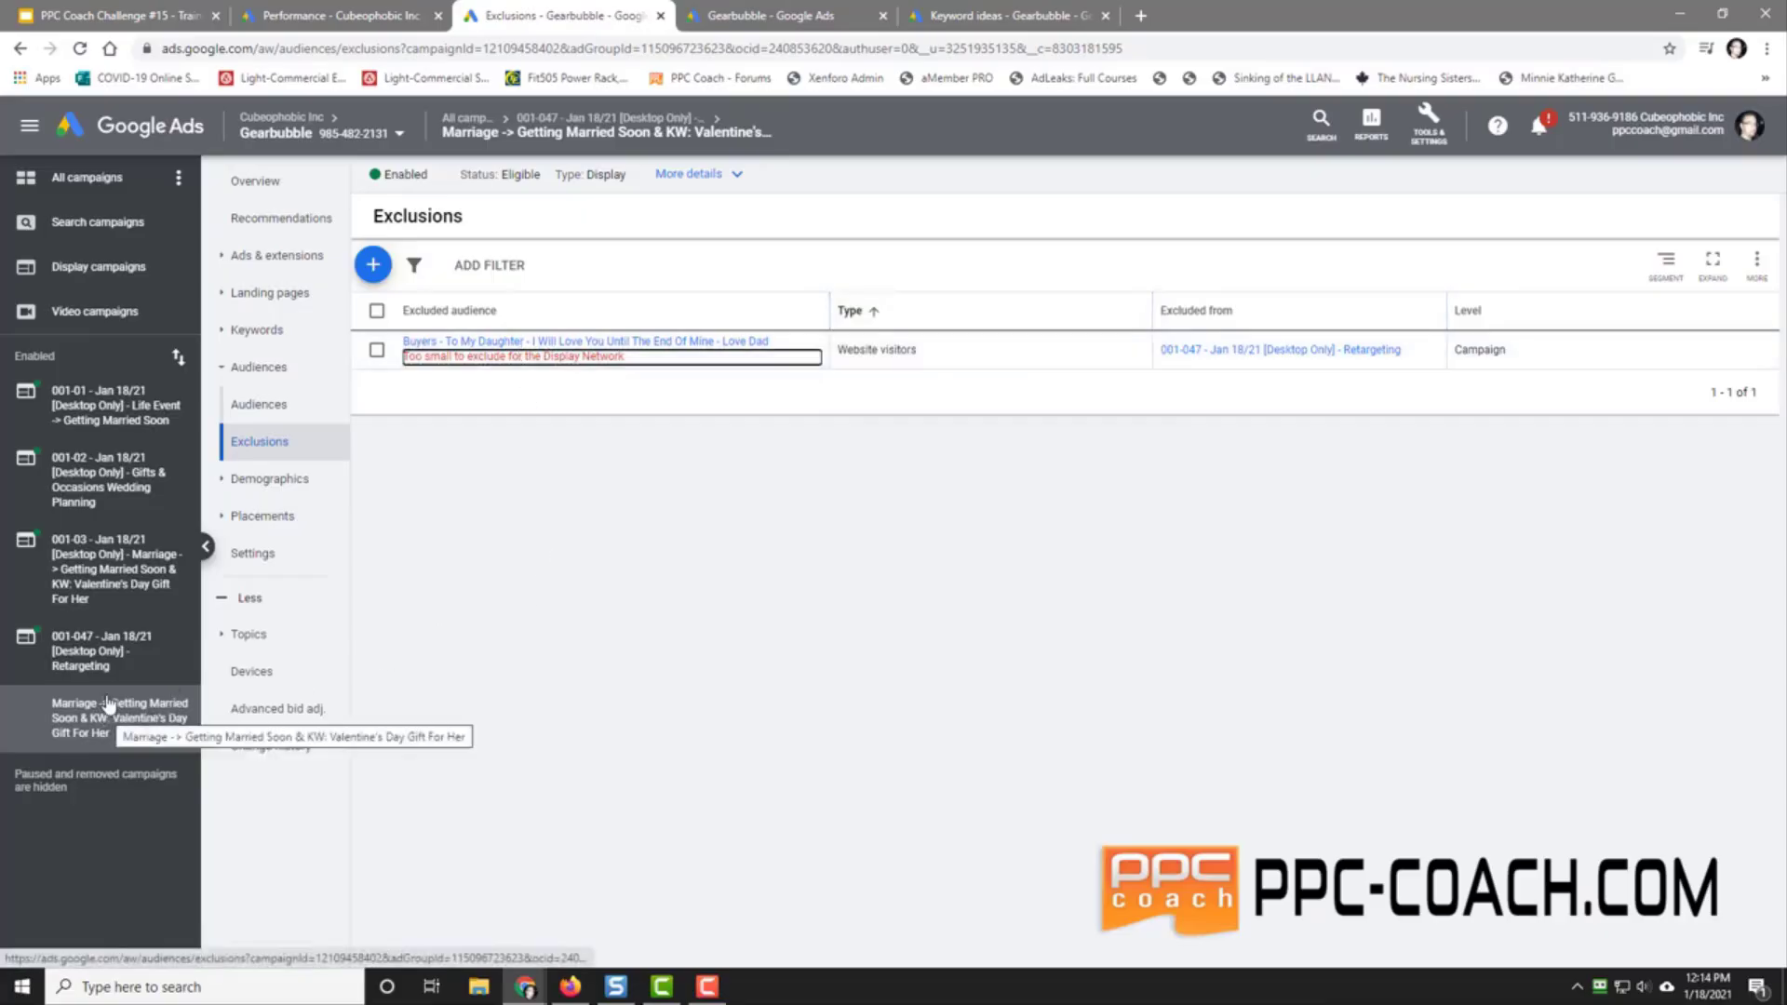
click(84, 642)
Step: Rename the retargeting campaign's ad group to 'Viewed Exclude Buyers'
click(259, 256)
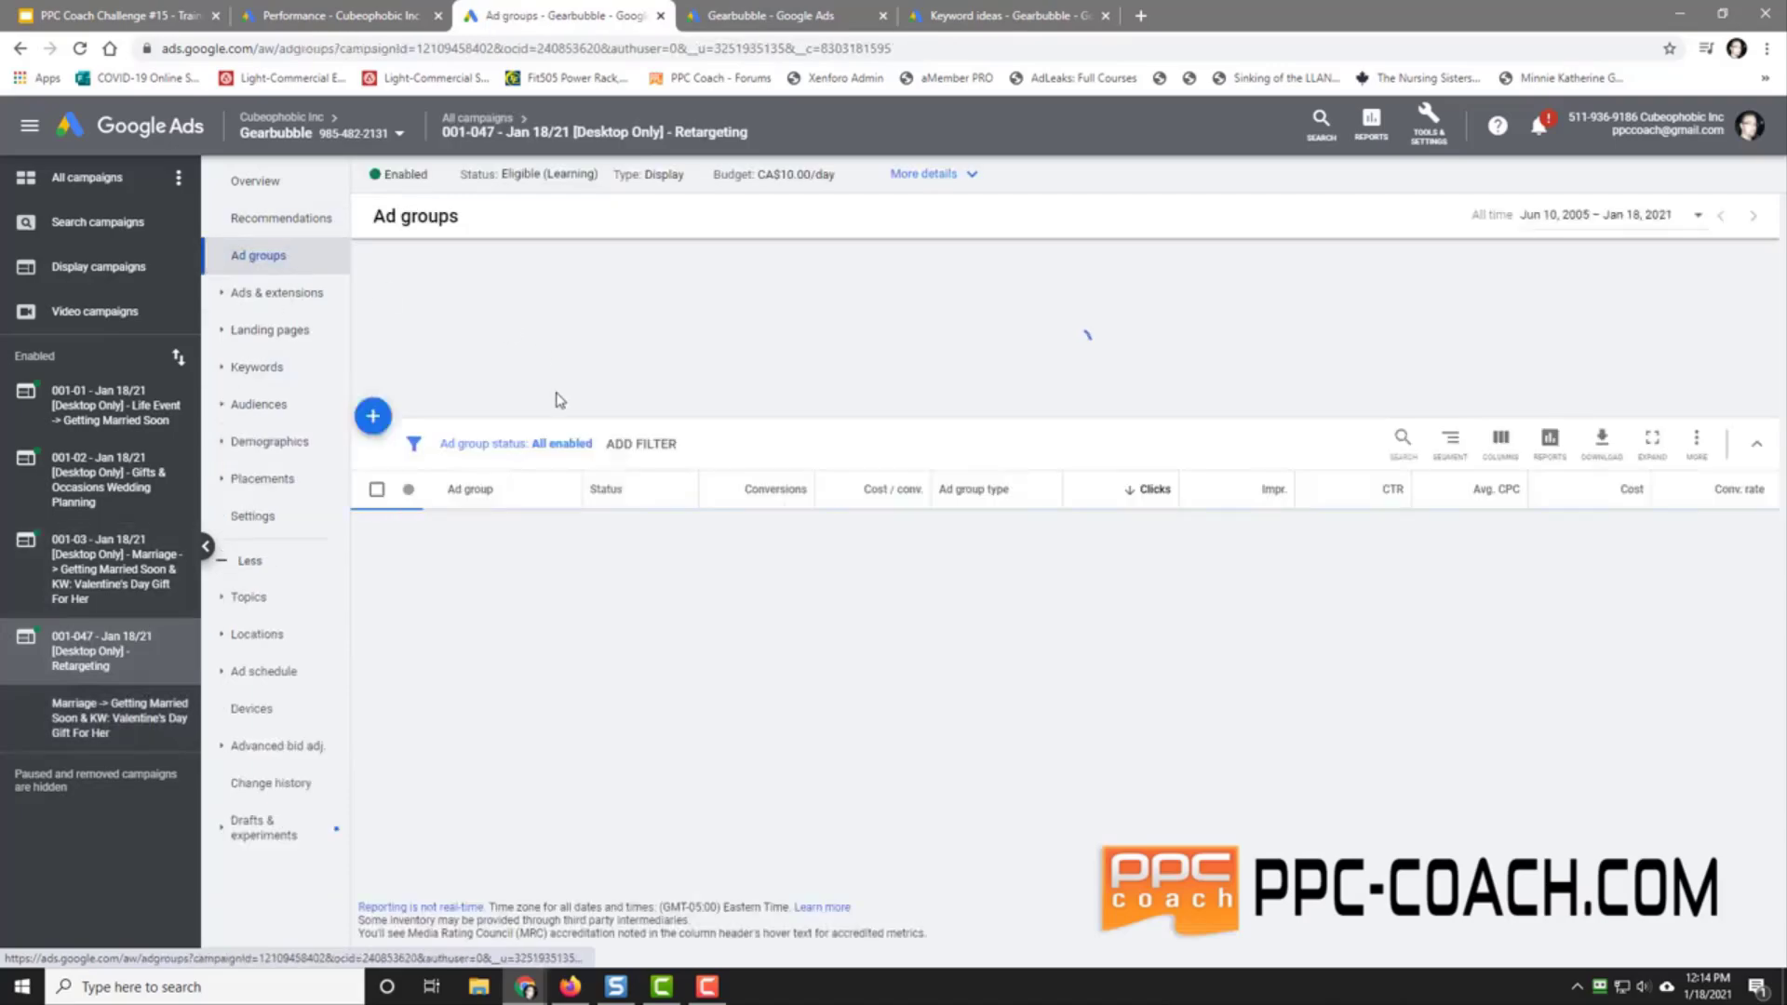
click(577, 575)
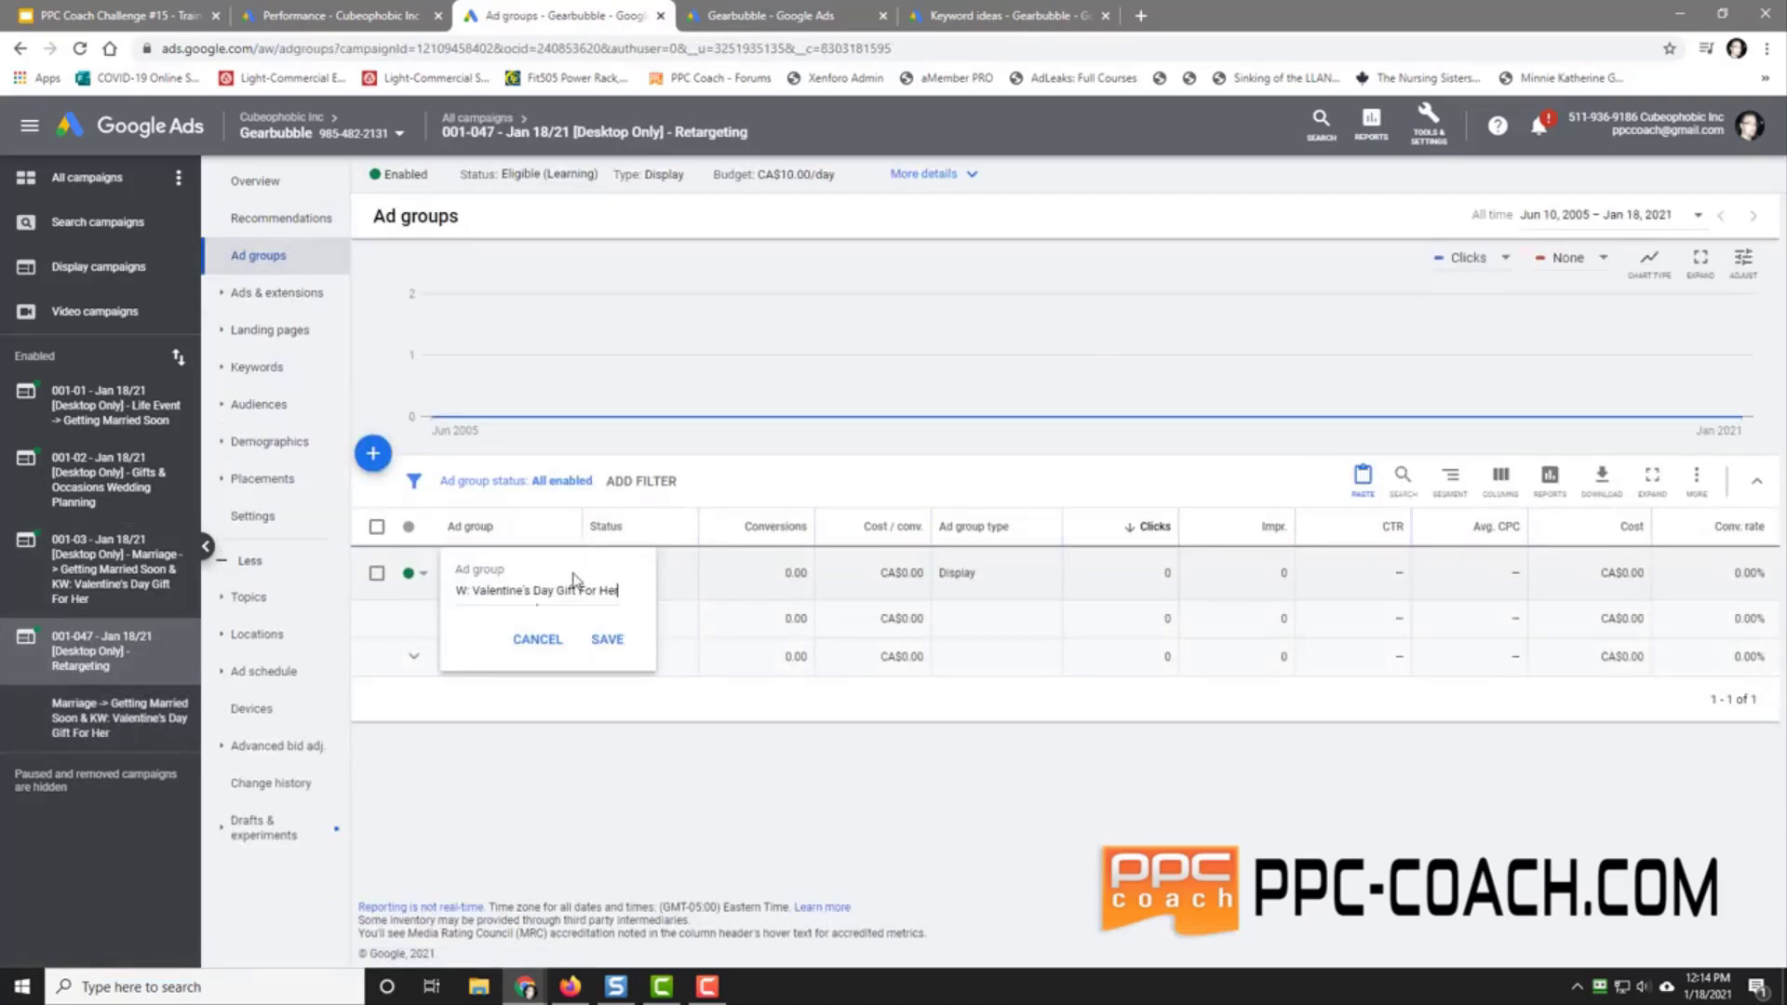
triple_click(530, 592)
text(Re)
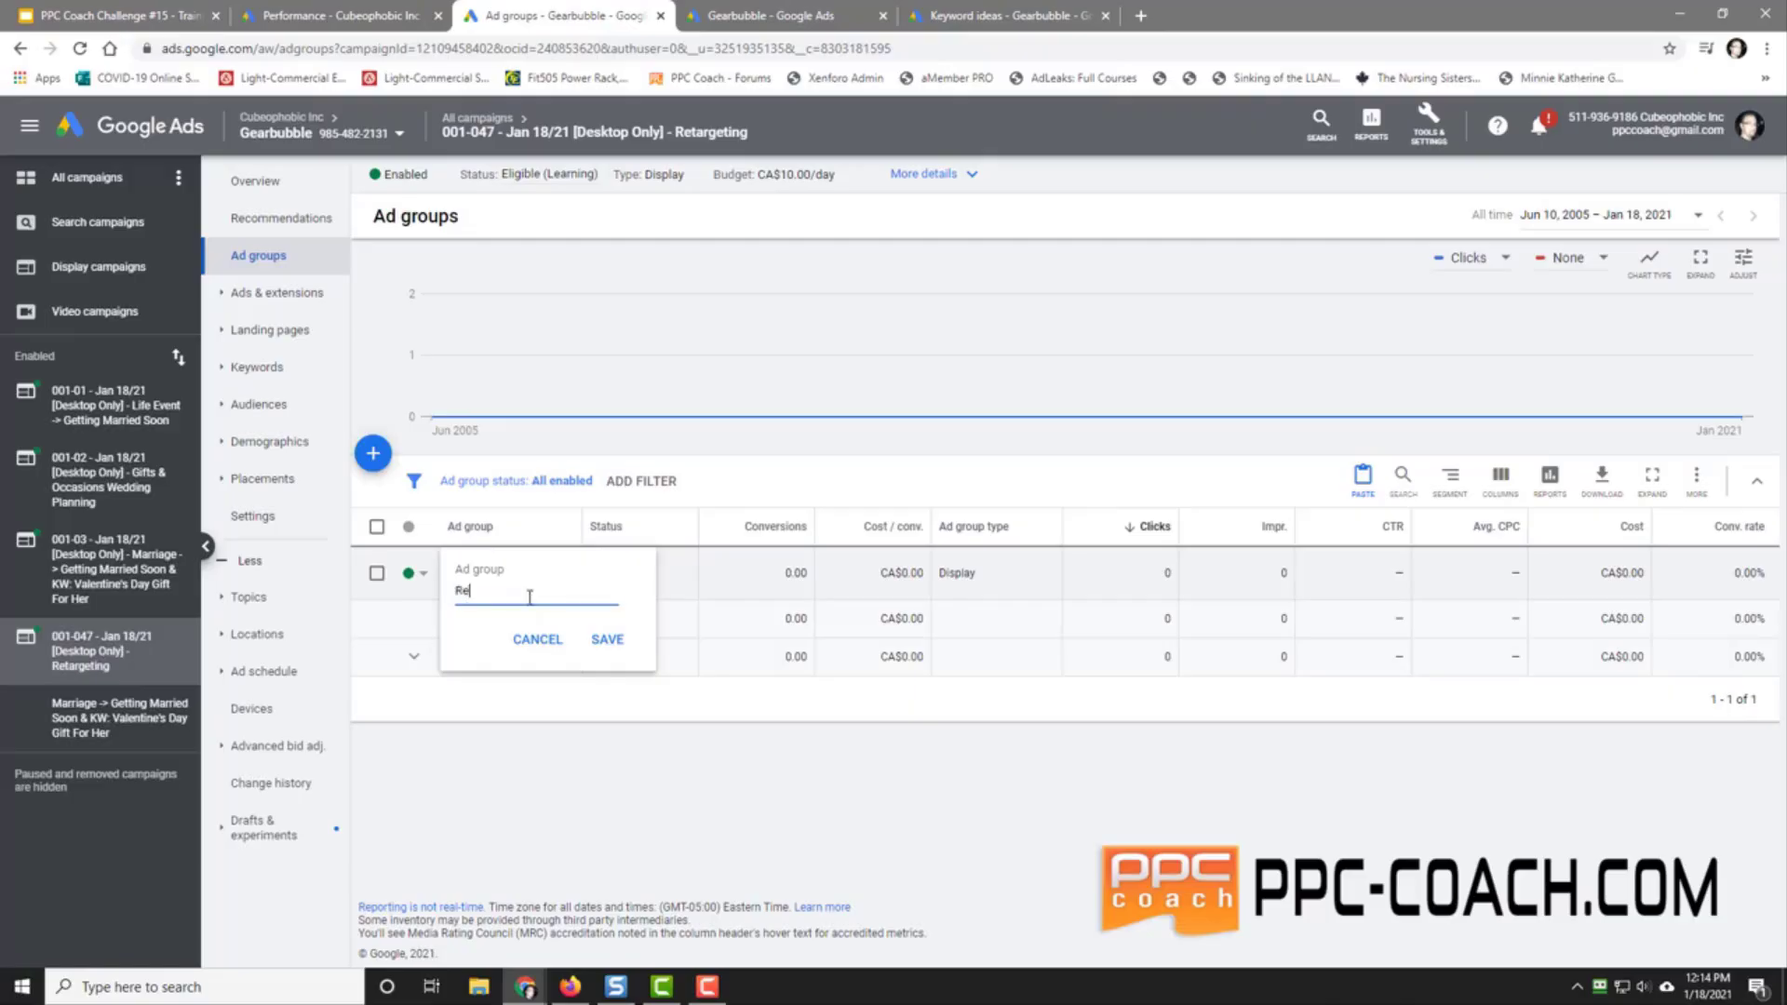
text(t)
key(BackSpace)
key(BackSpace)
key(BackSpace)
text(Viewed)
click(609, 640)
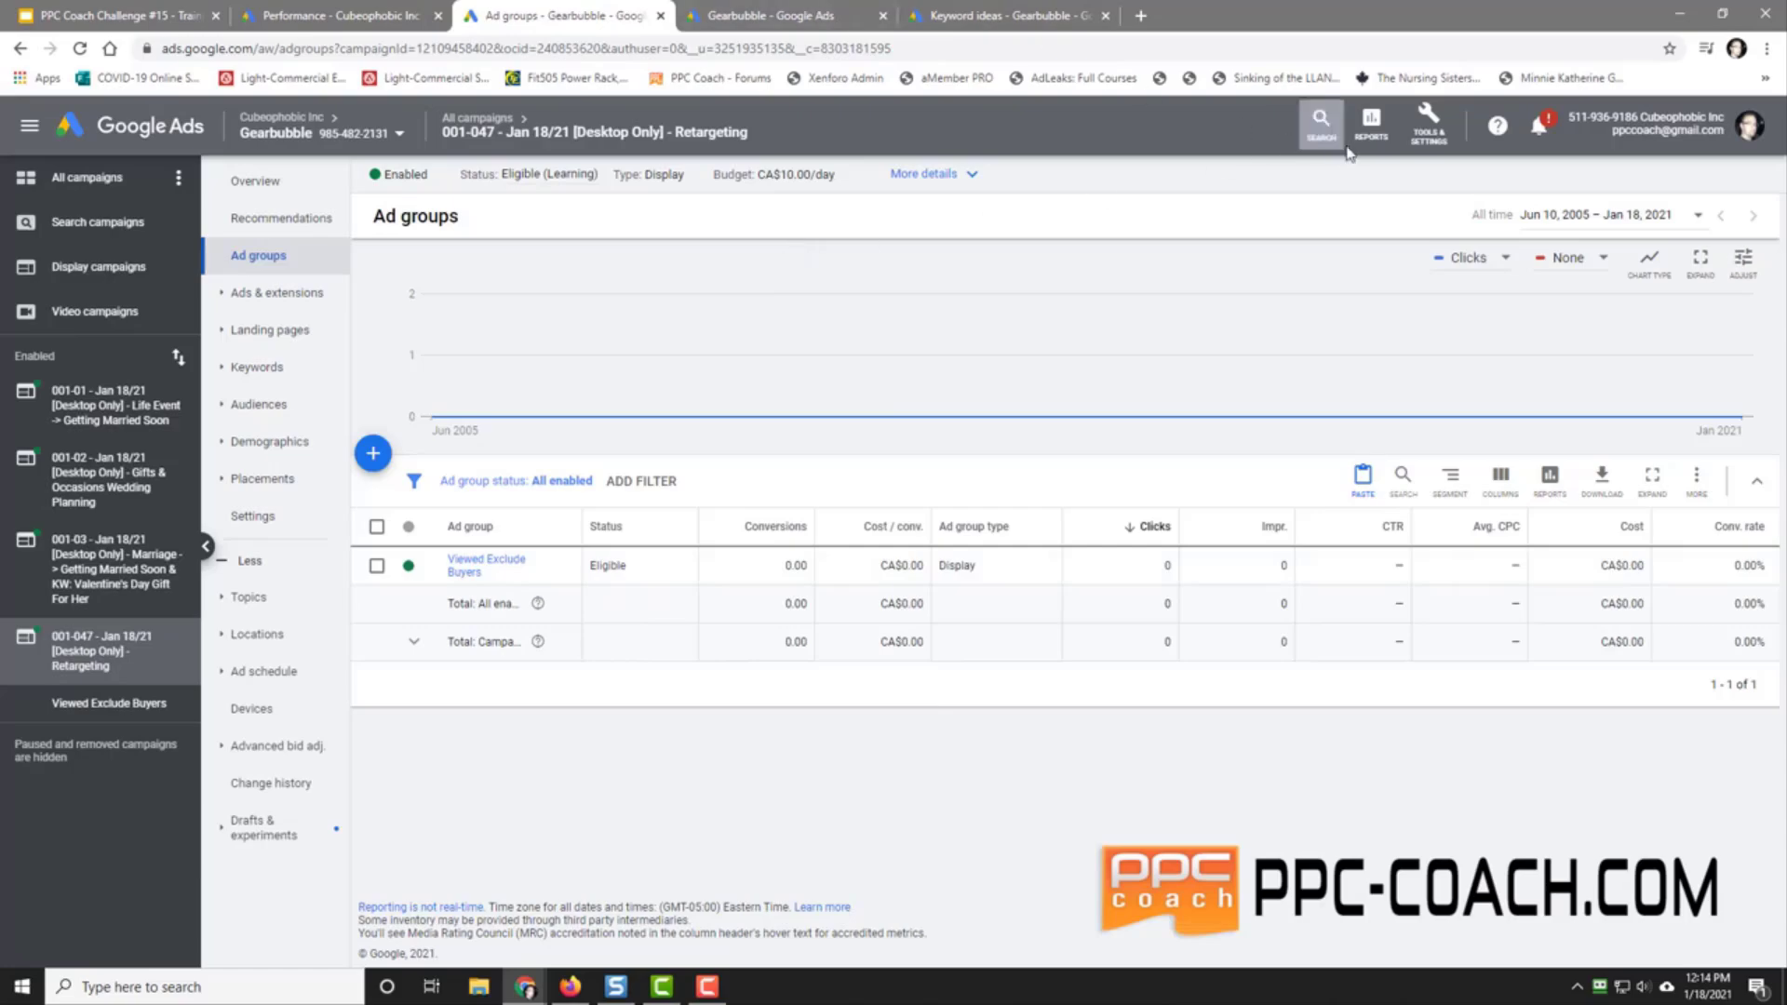
click(1416, 137)
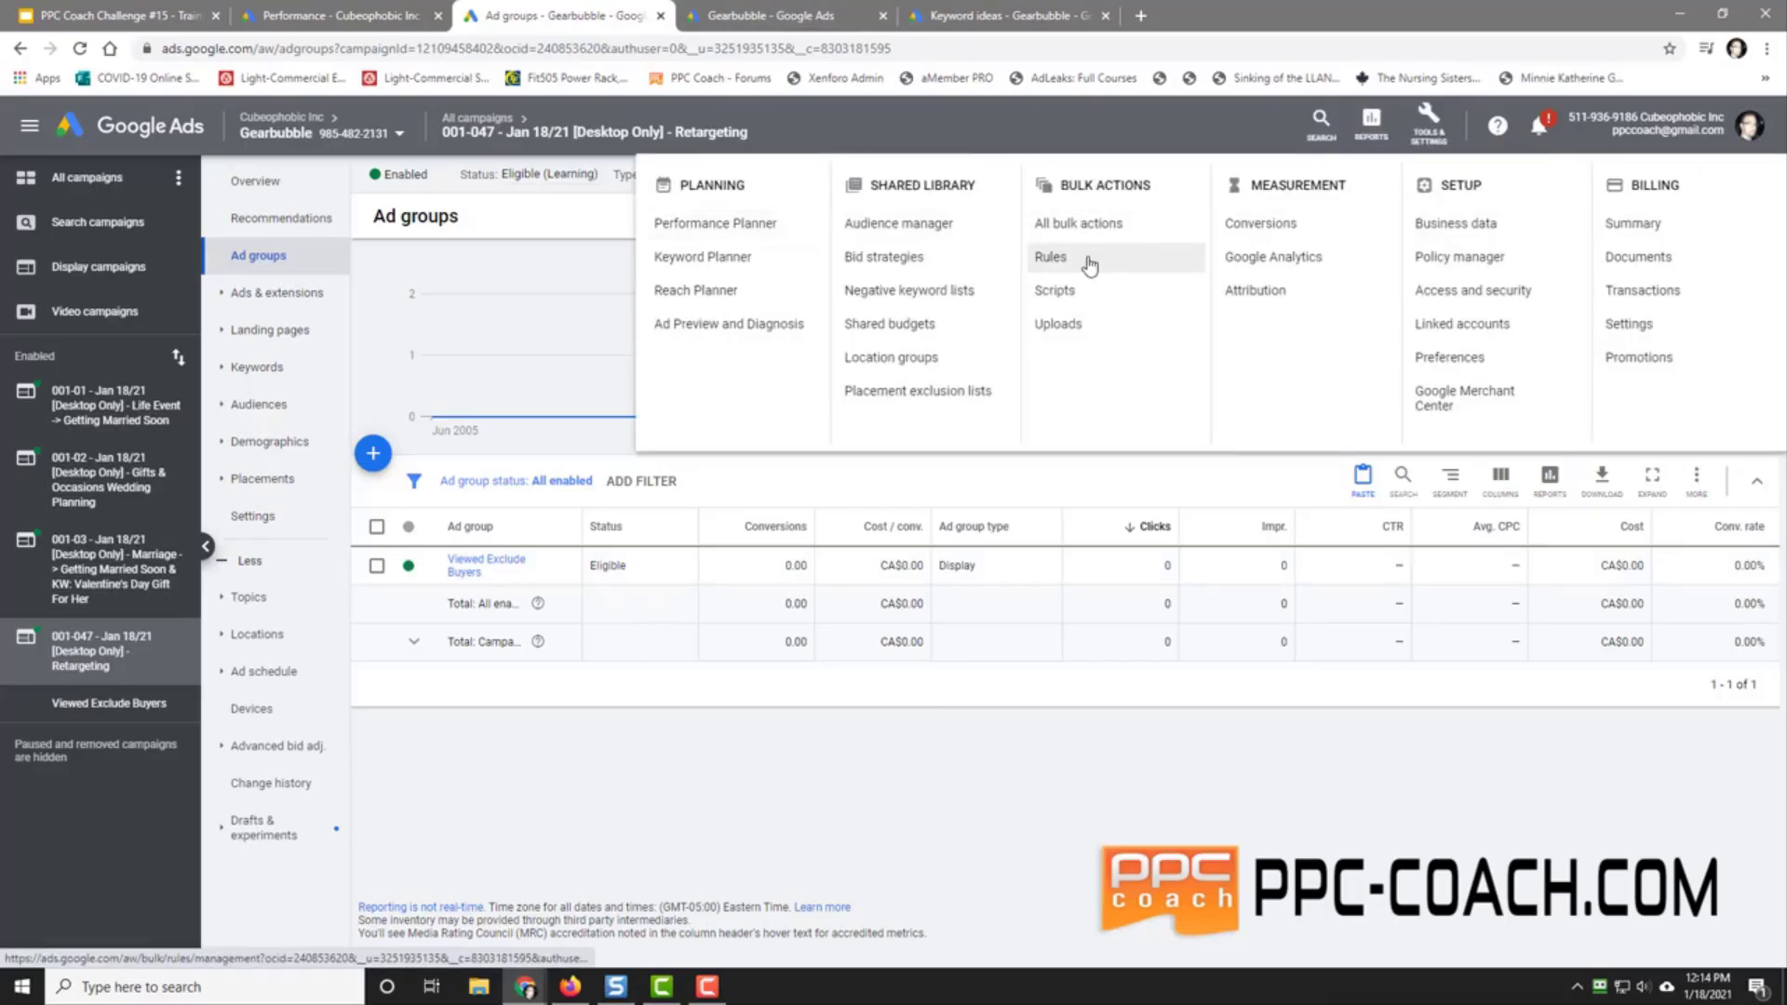
Step: Start a new campaign rule from the Automated rules page, ready for its name
click(1145, 258)
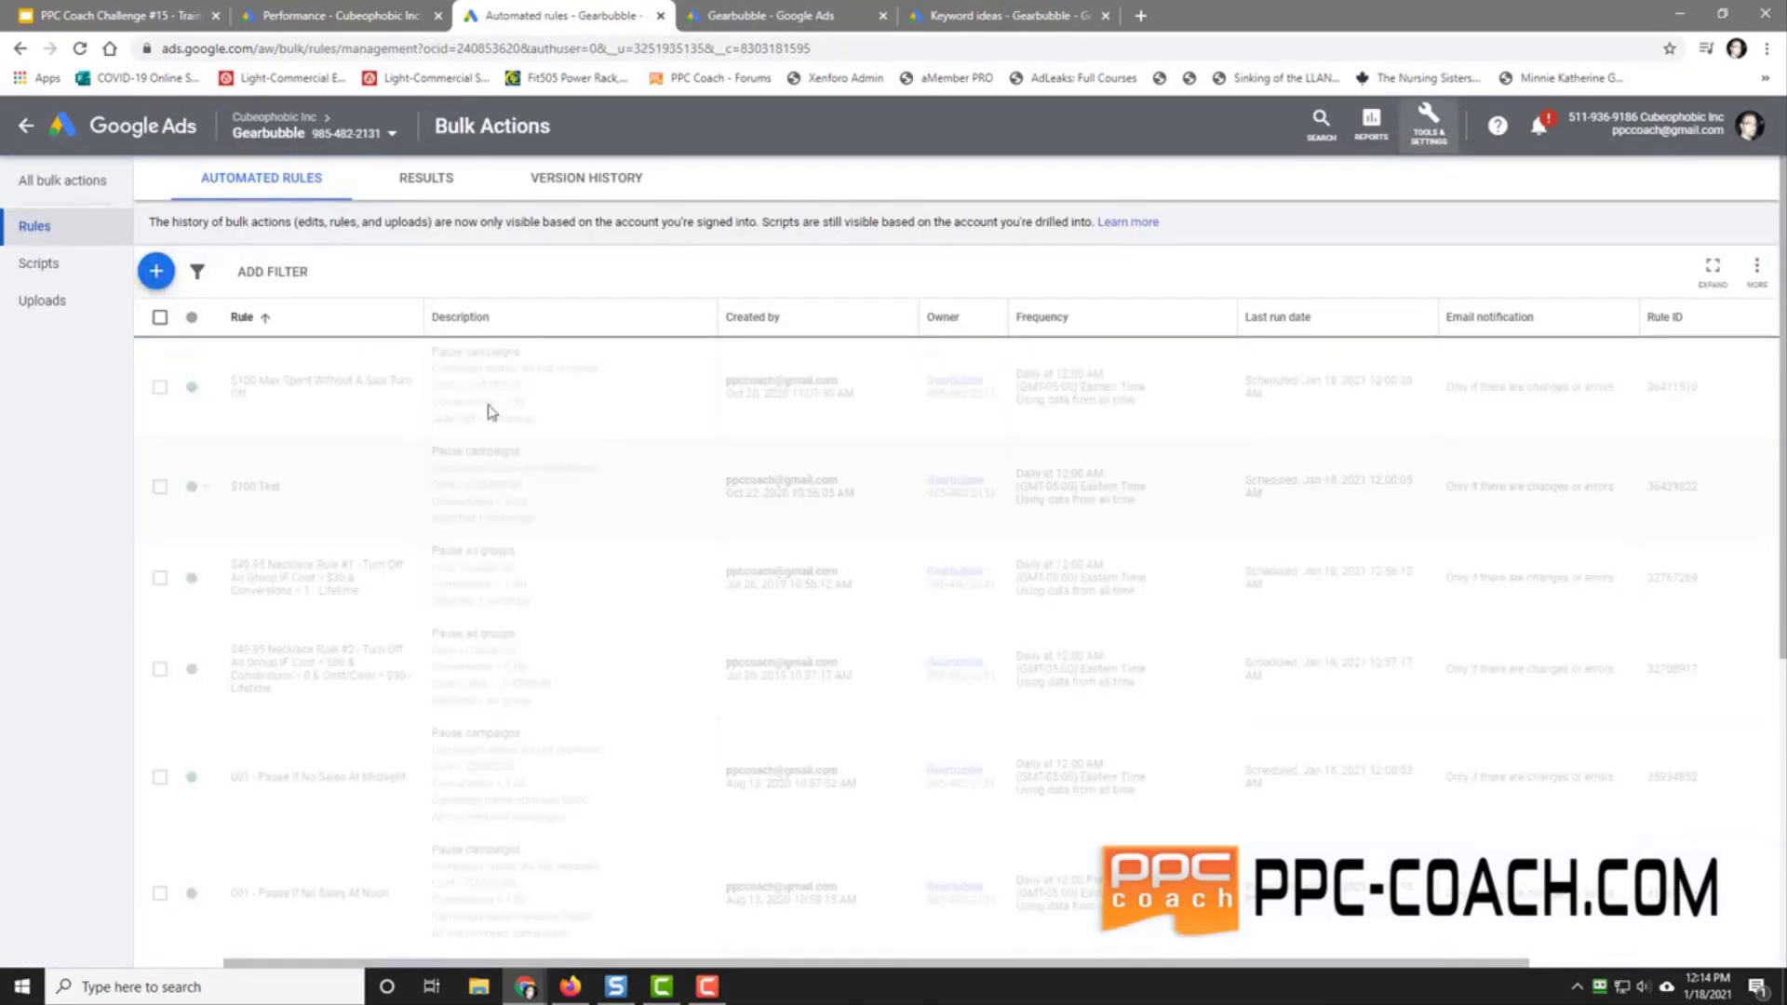
click(156, 271)
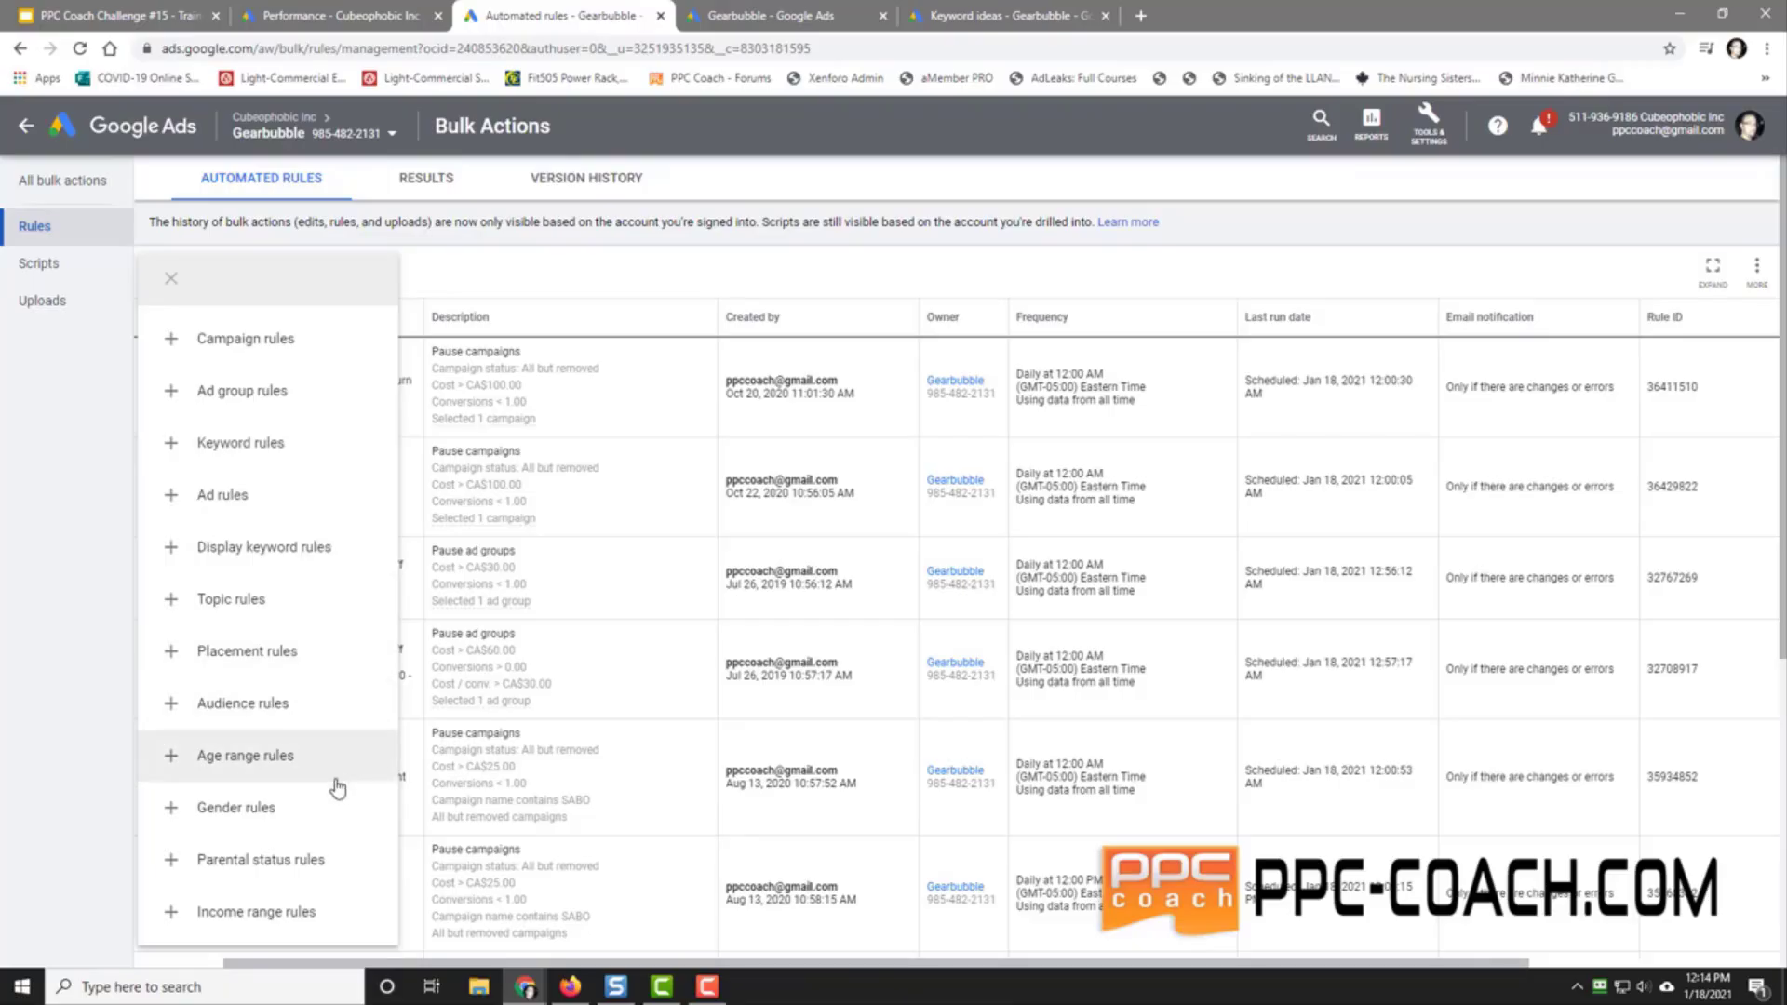
click(244, 344)
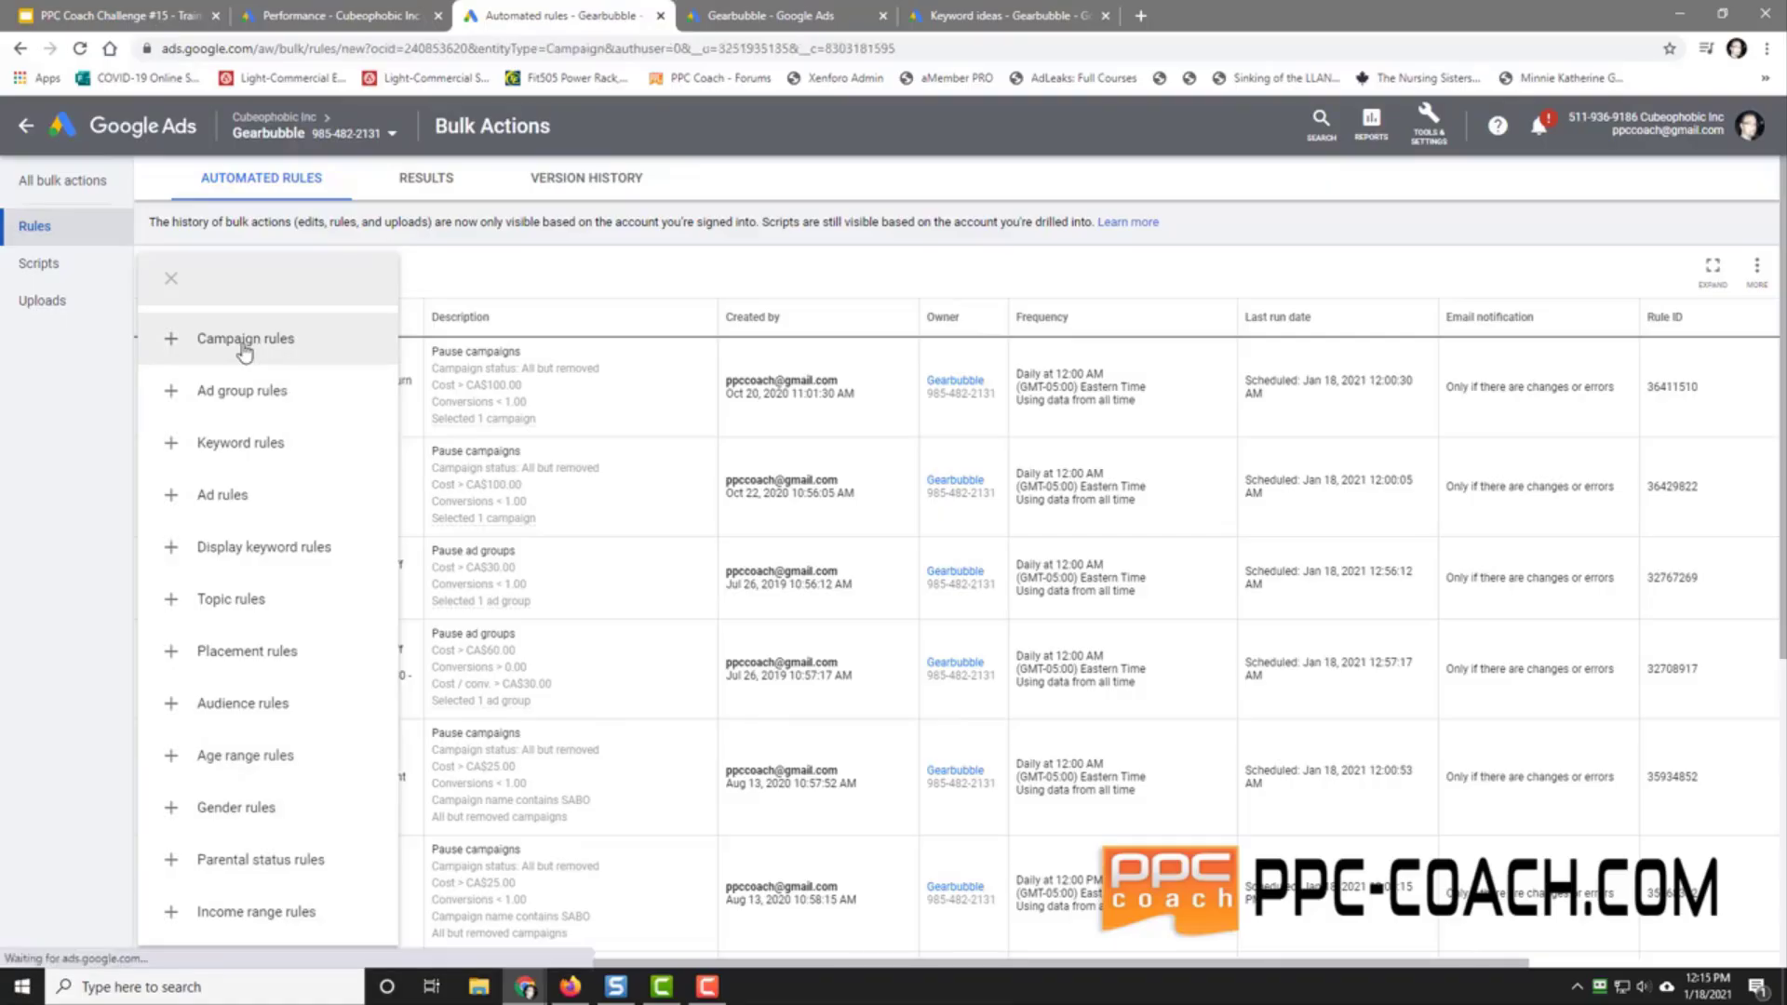
click(710, 274)
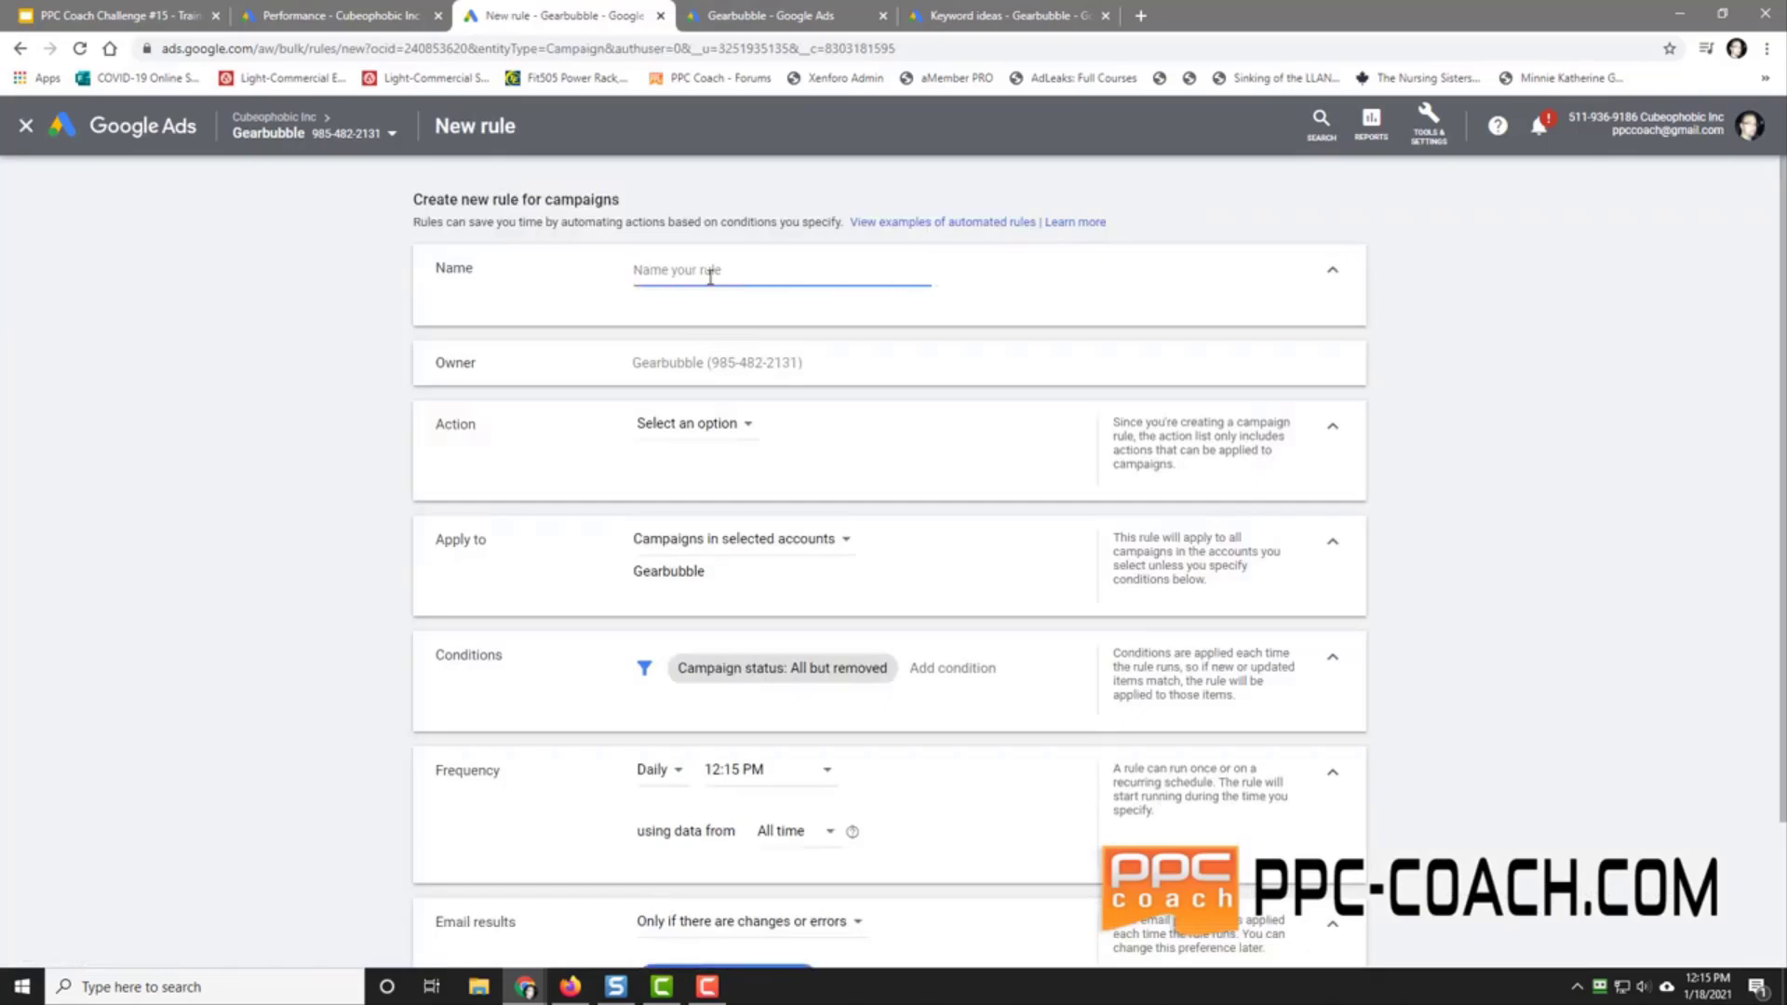
Step: Name the rule and set its action to Pause campaigns
text(00)
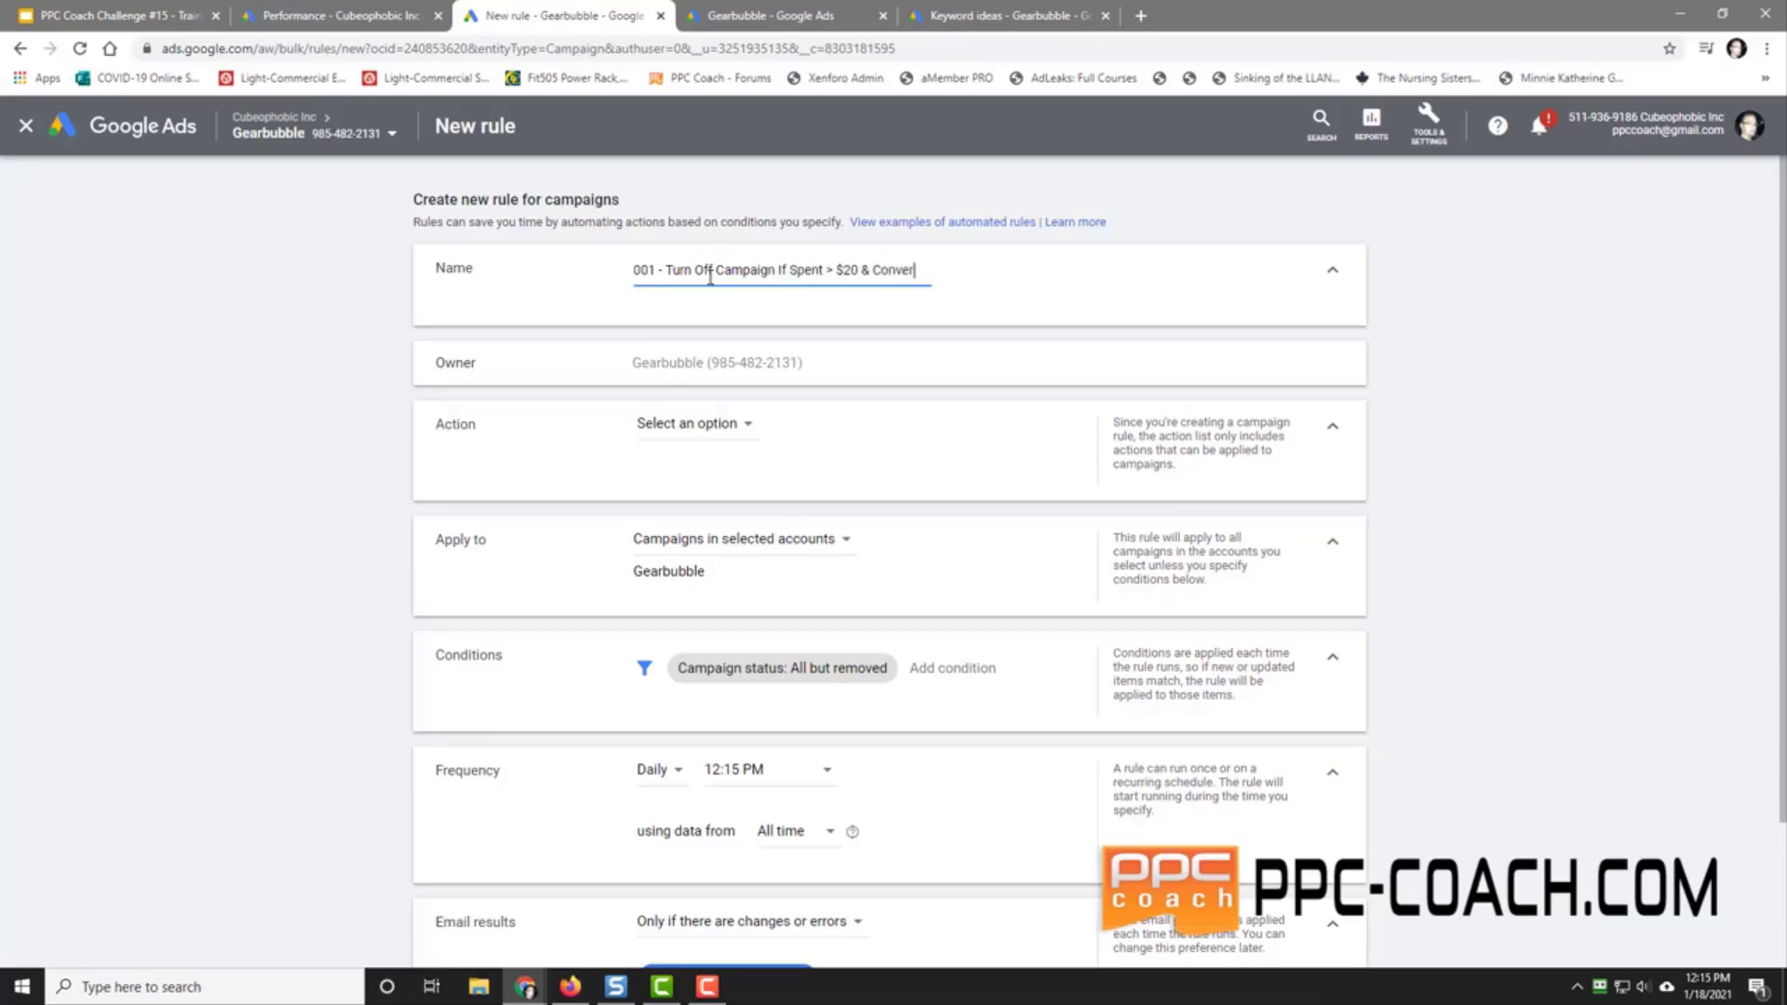
text(ion)
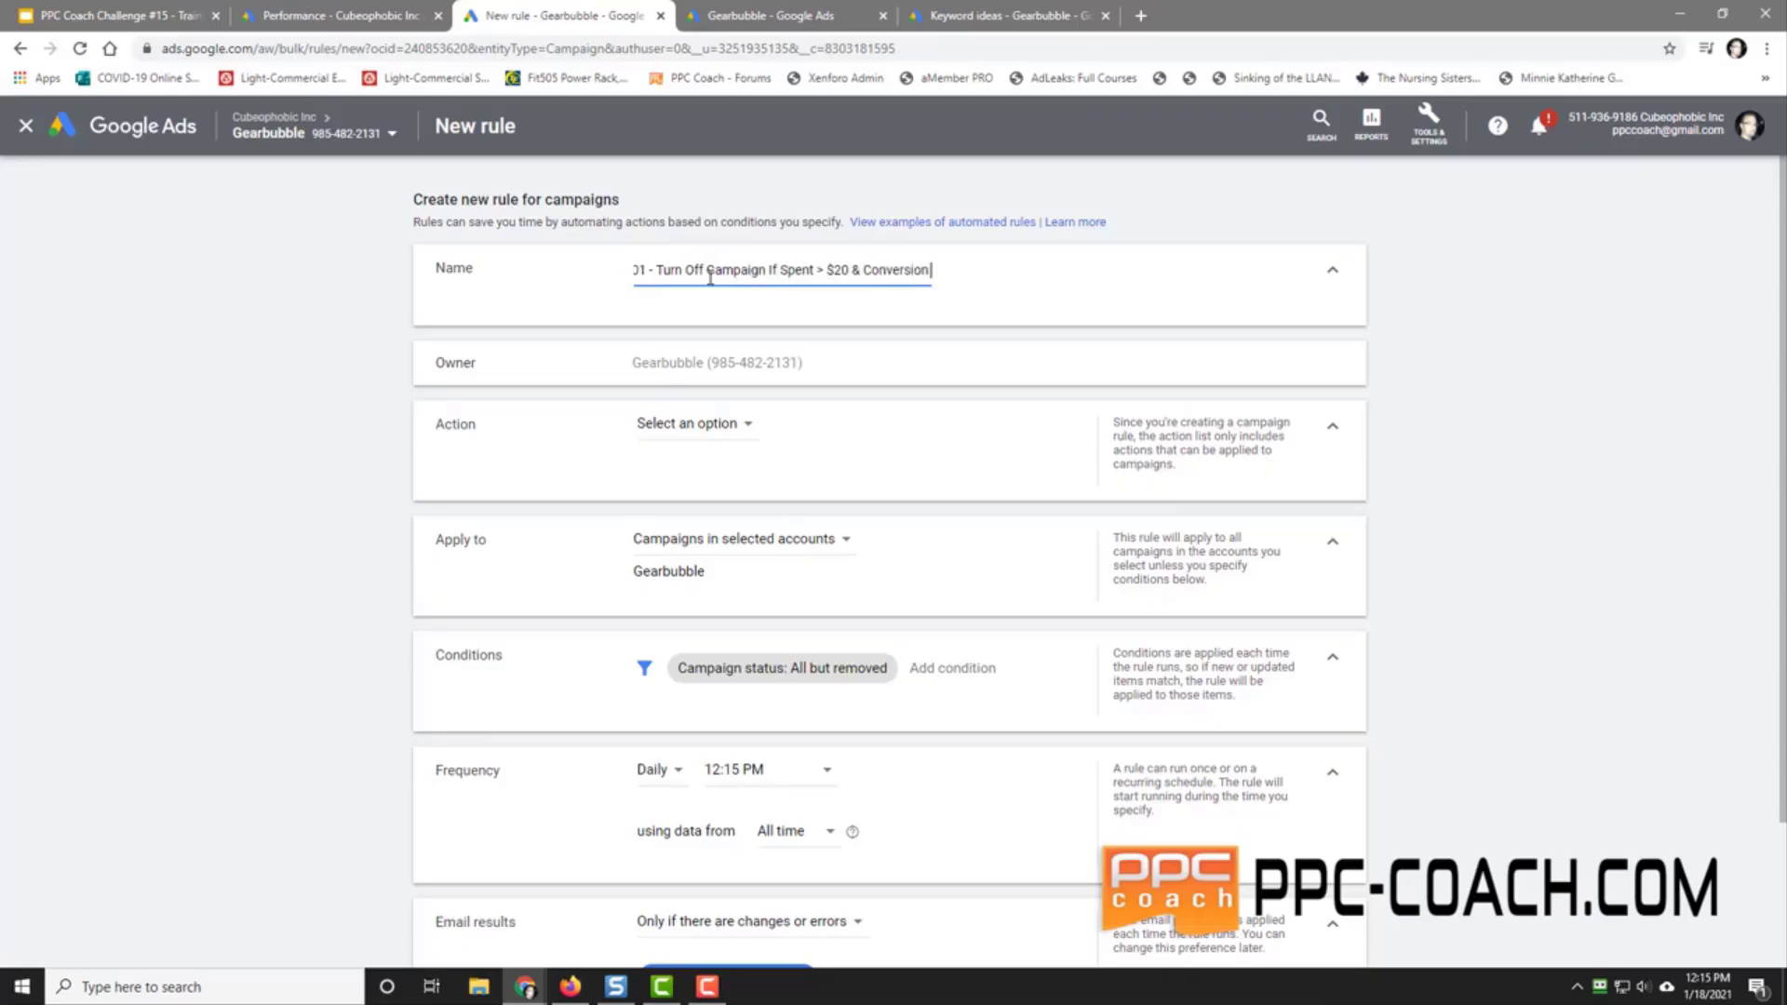
text( < 1 - Li)
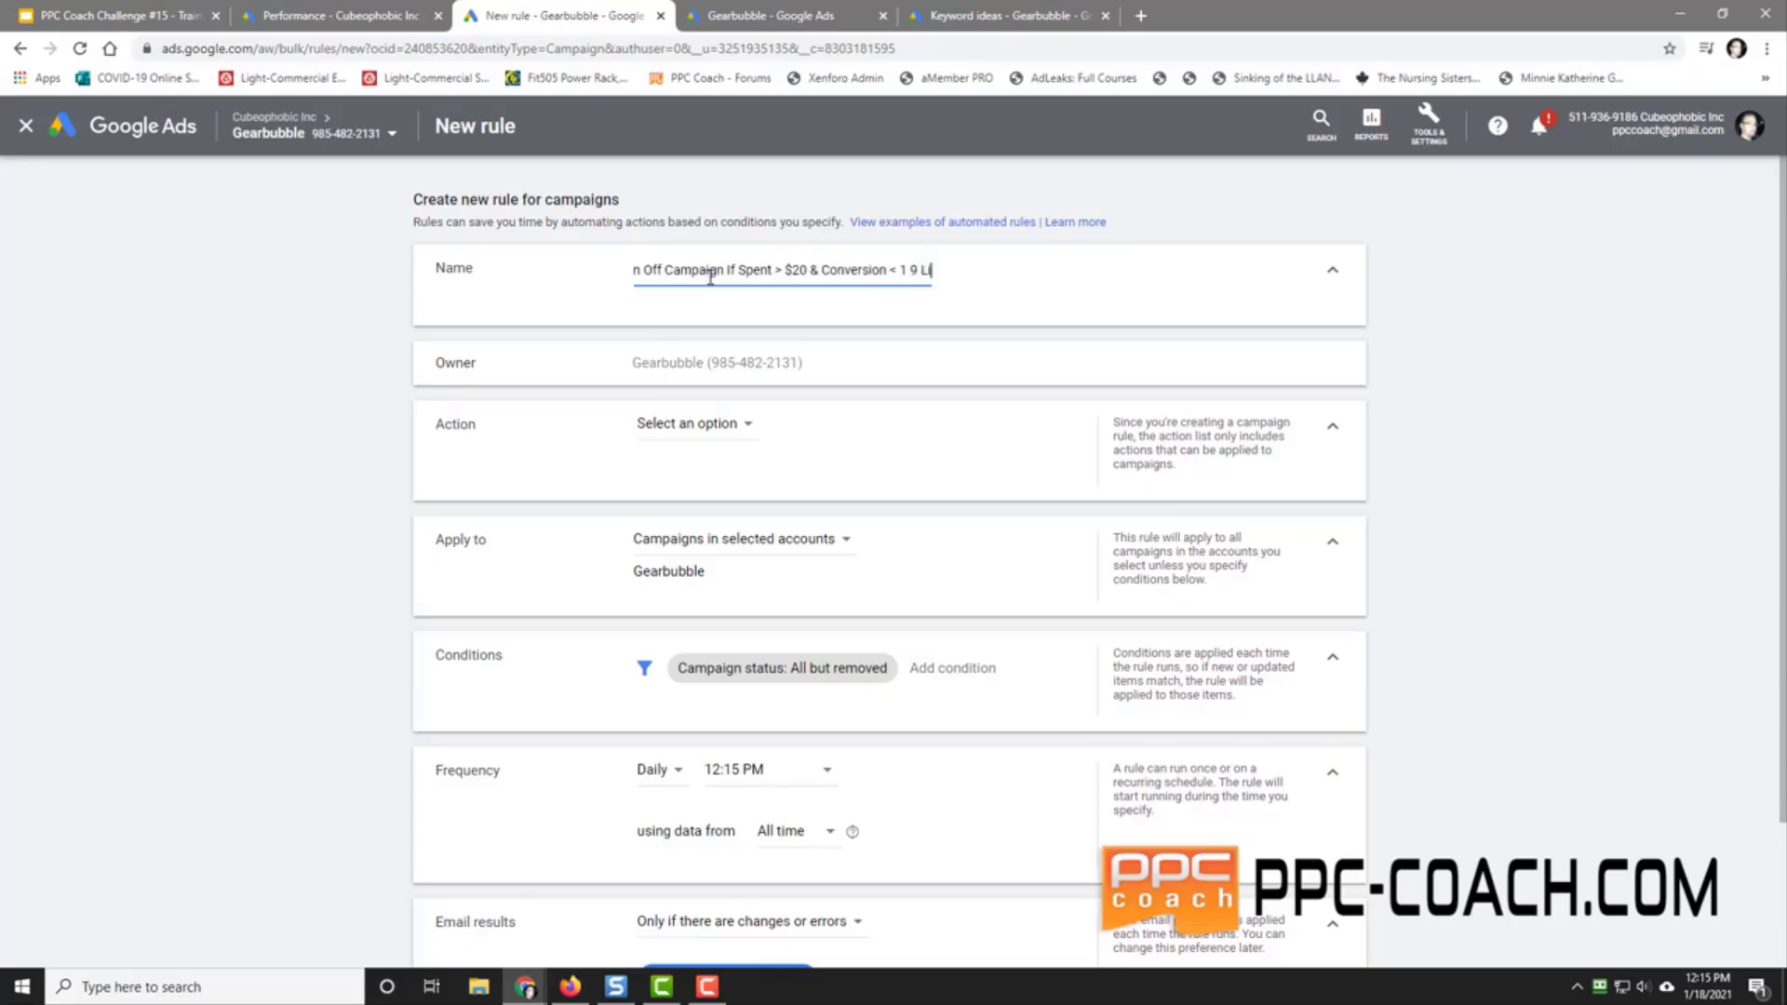
text(fetime)
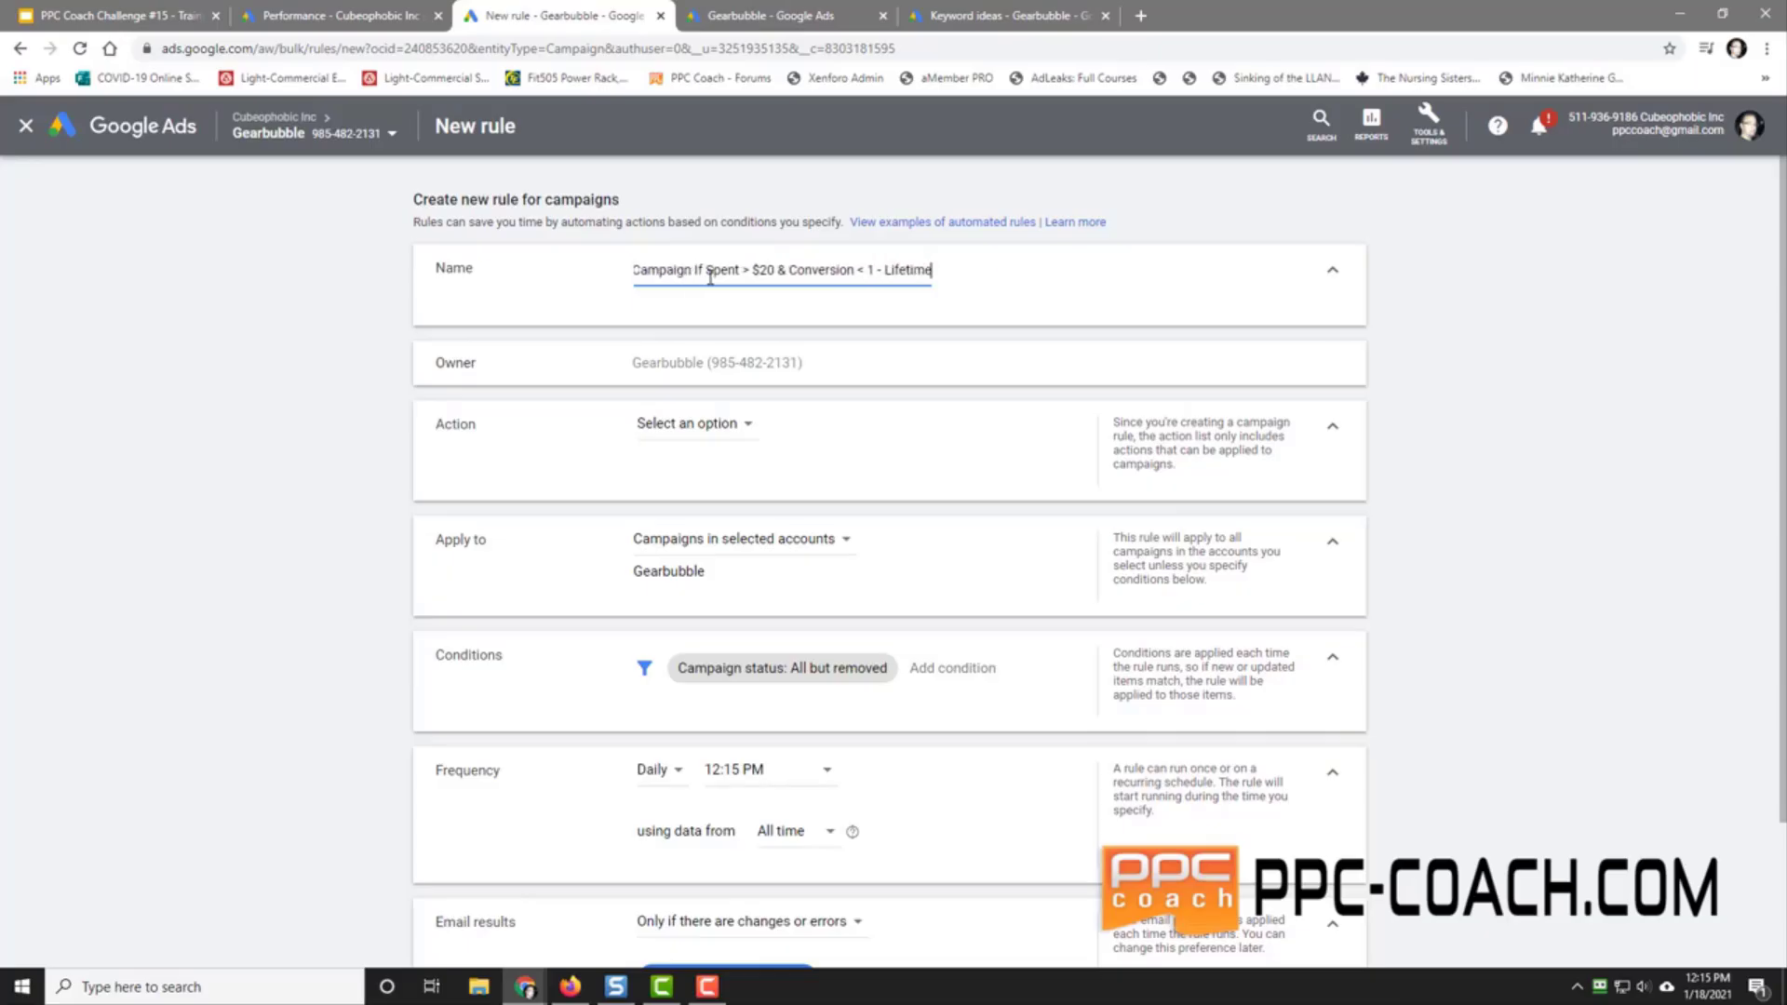
click(711, 427)
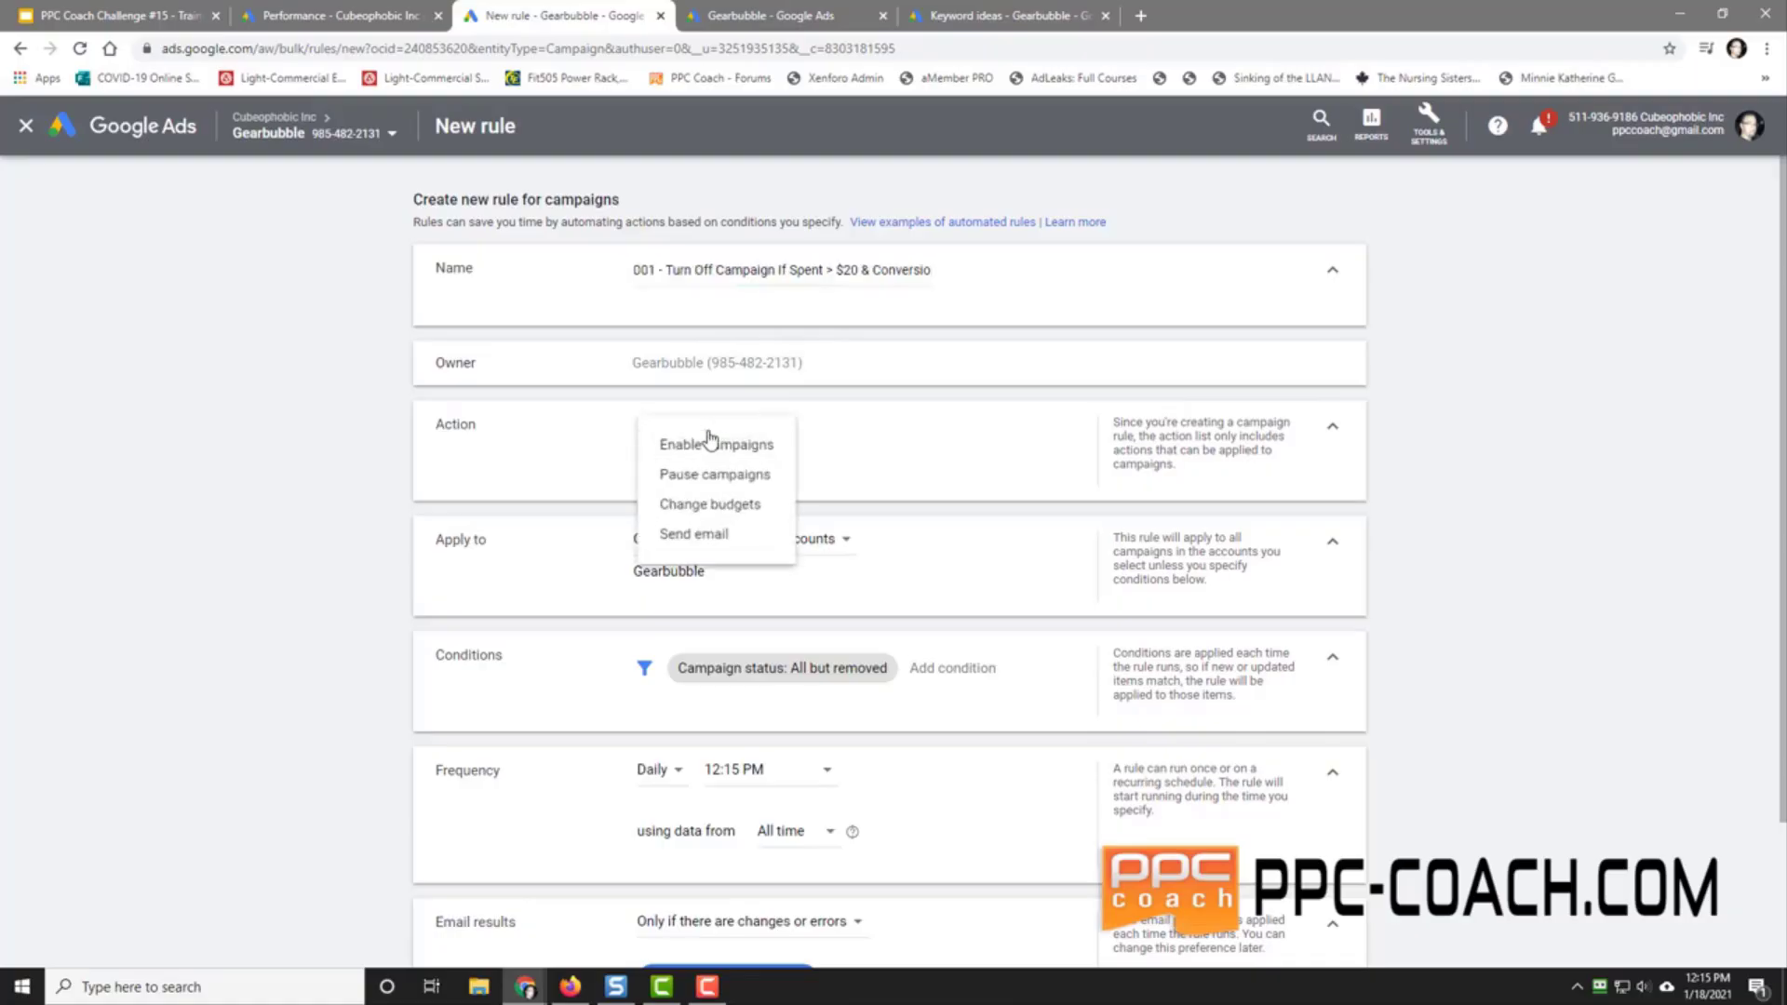
click(749, 474)
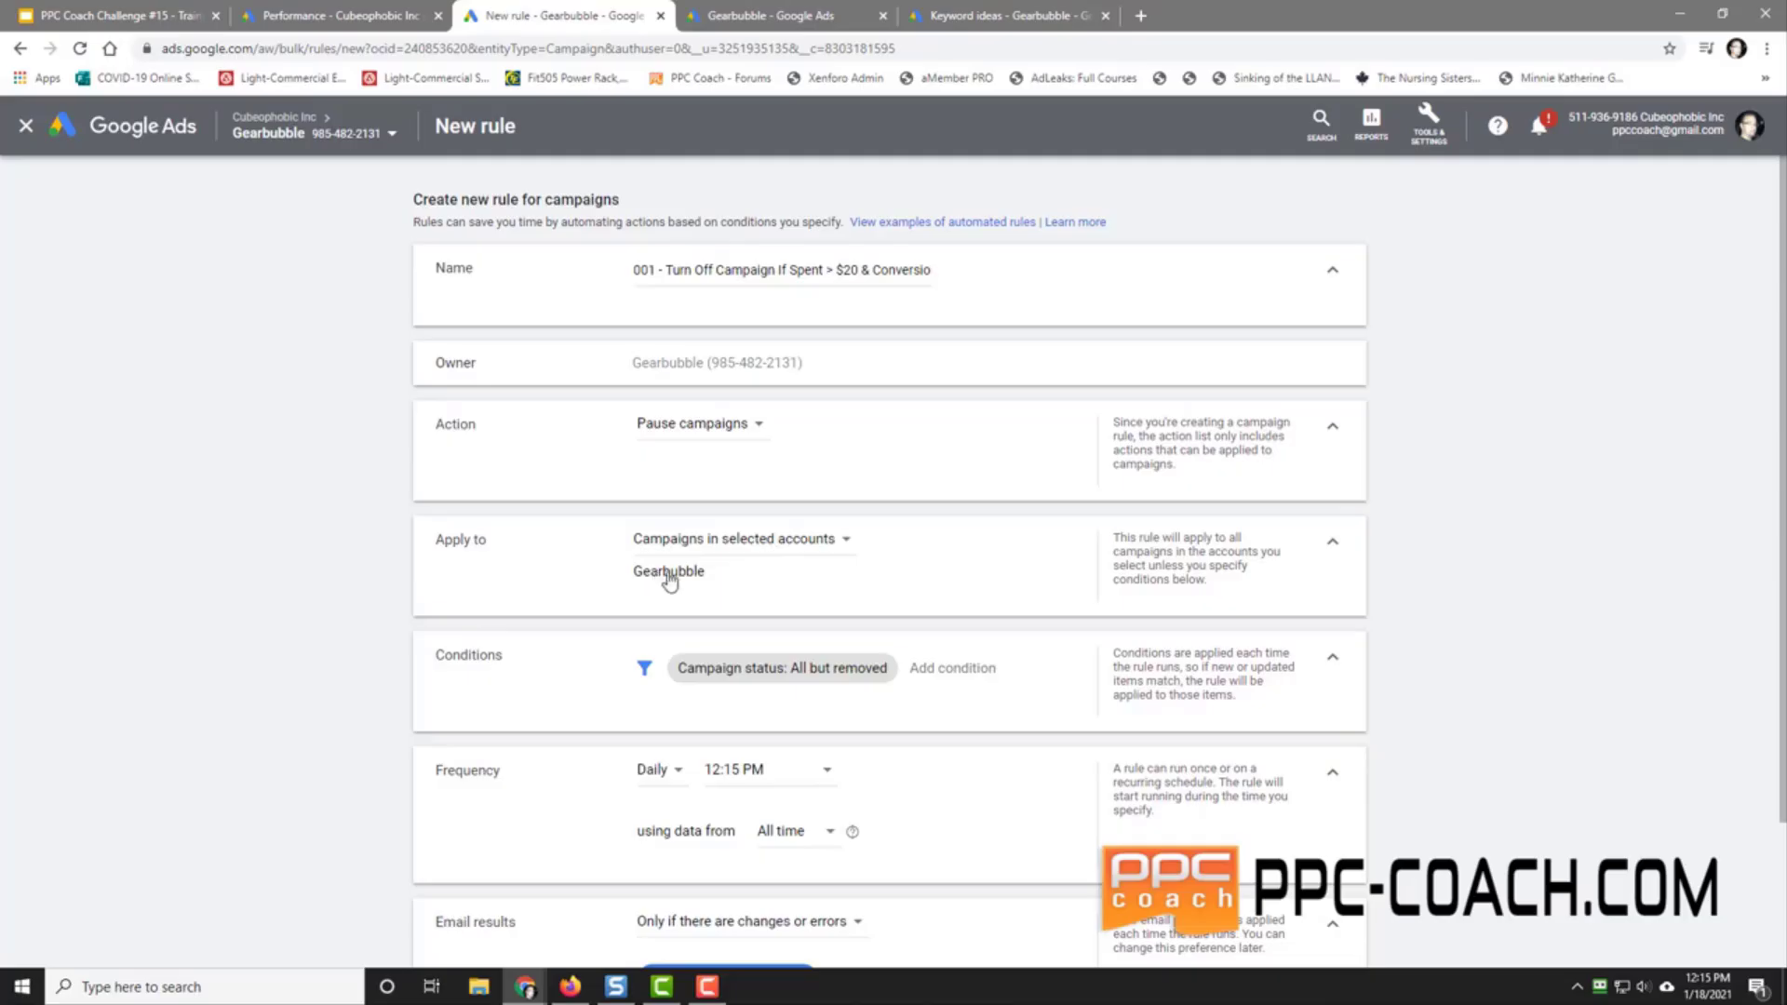
Step: Add the condition Campaign name contains 001-
click(948, 670)
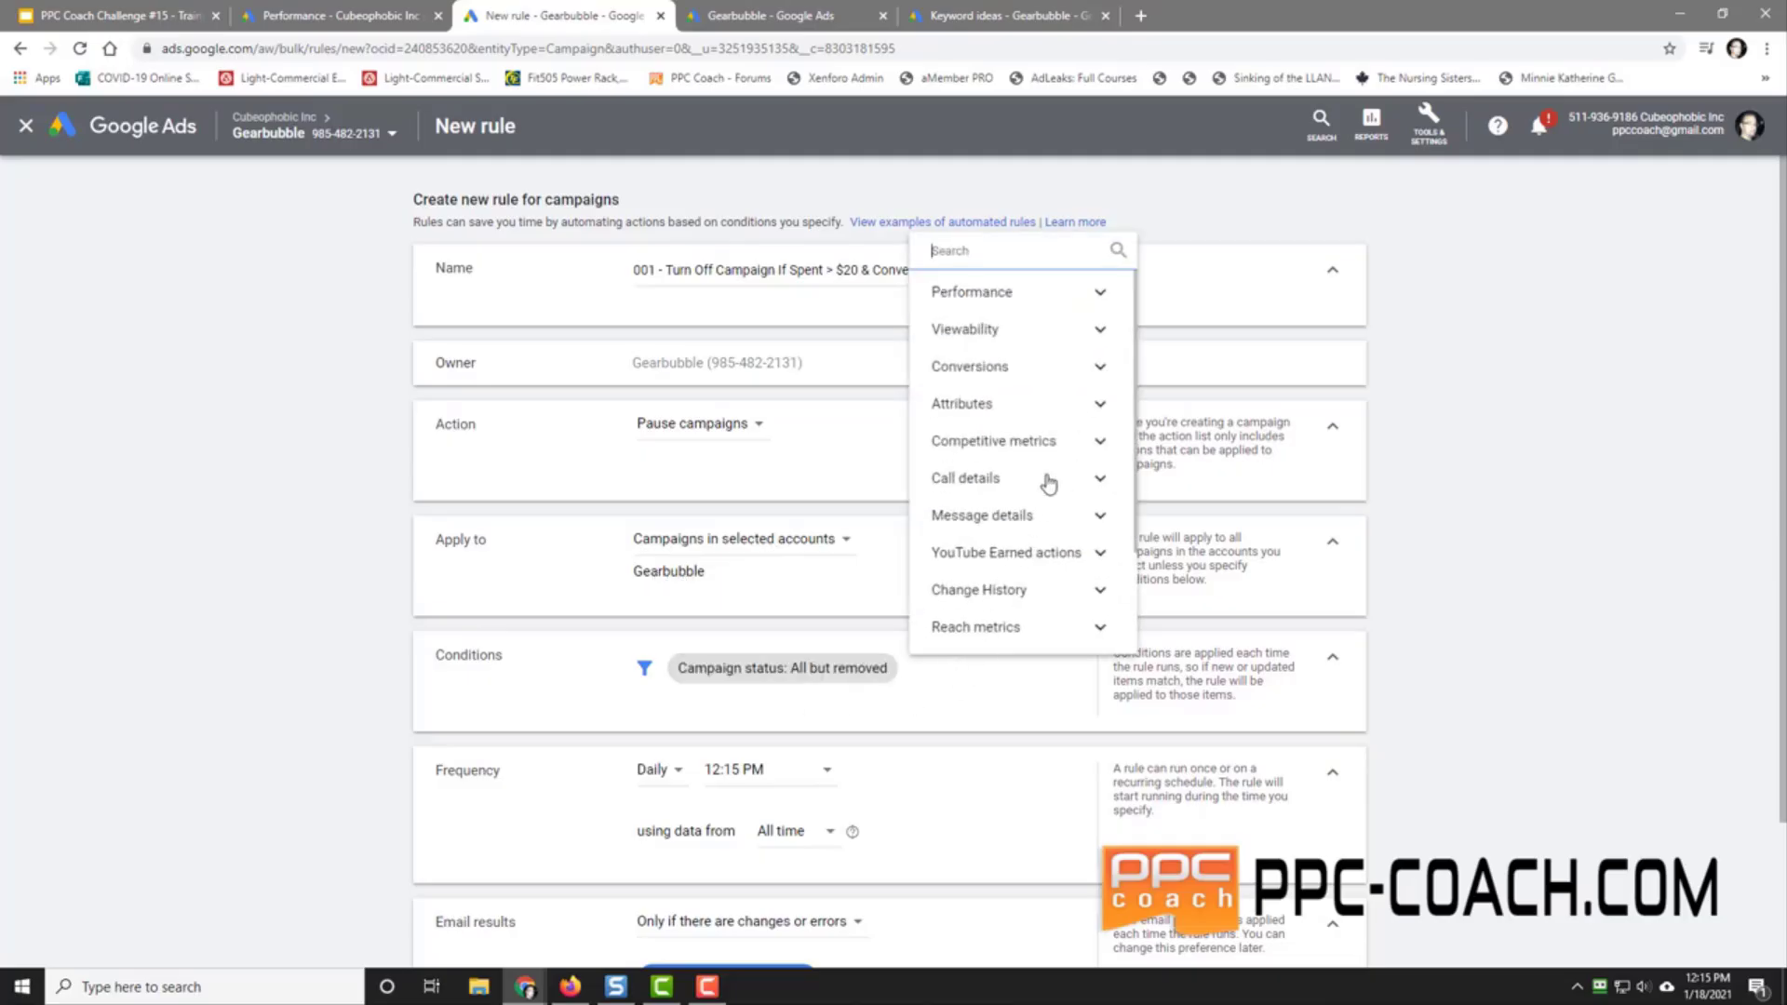
click(994, 408)
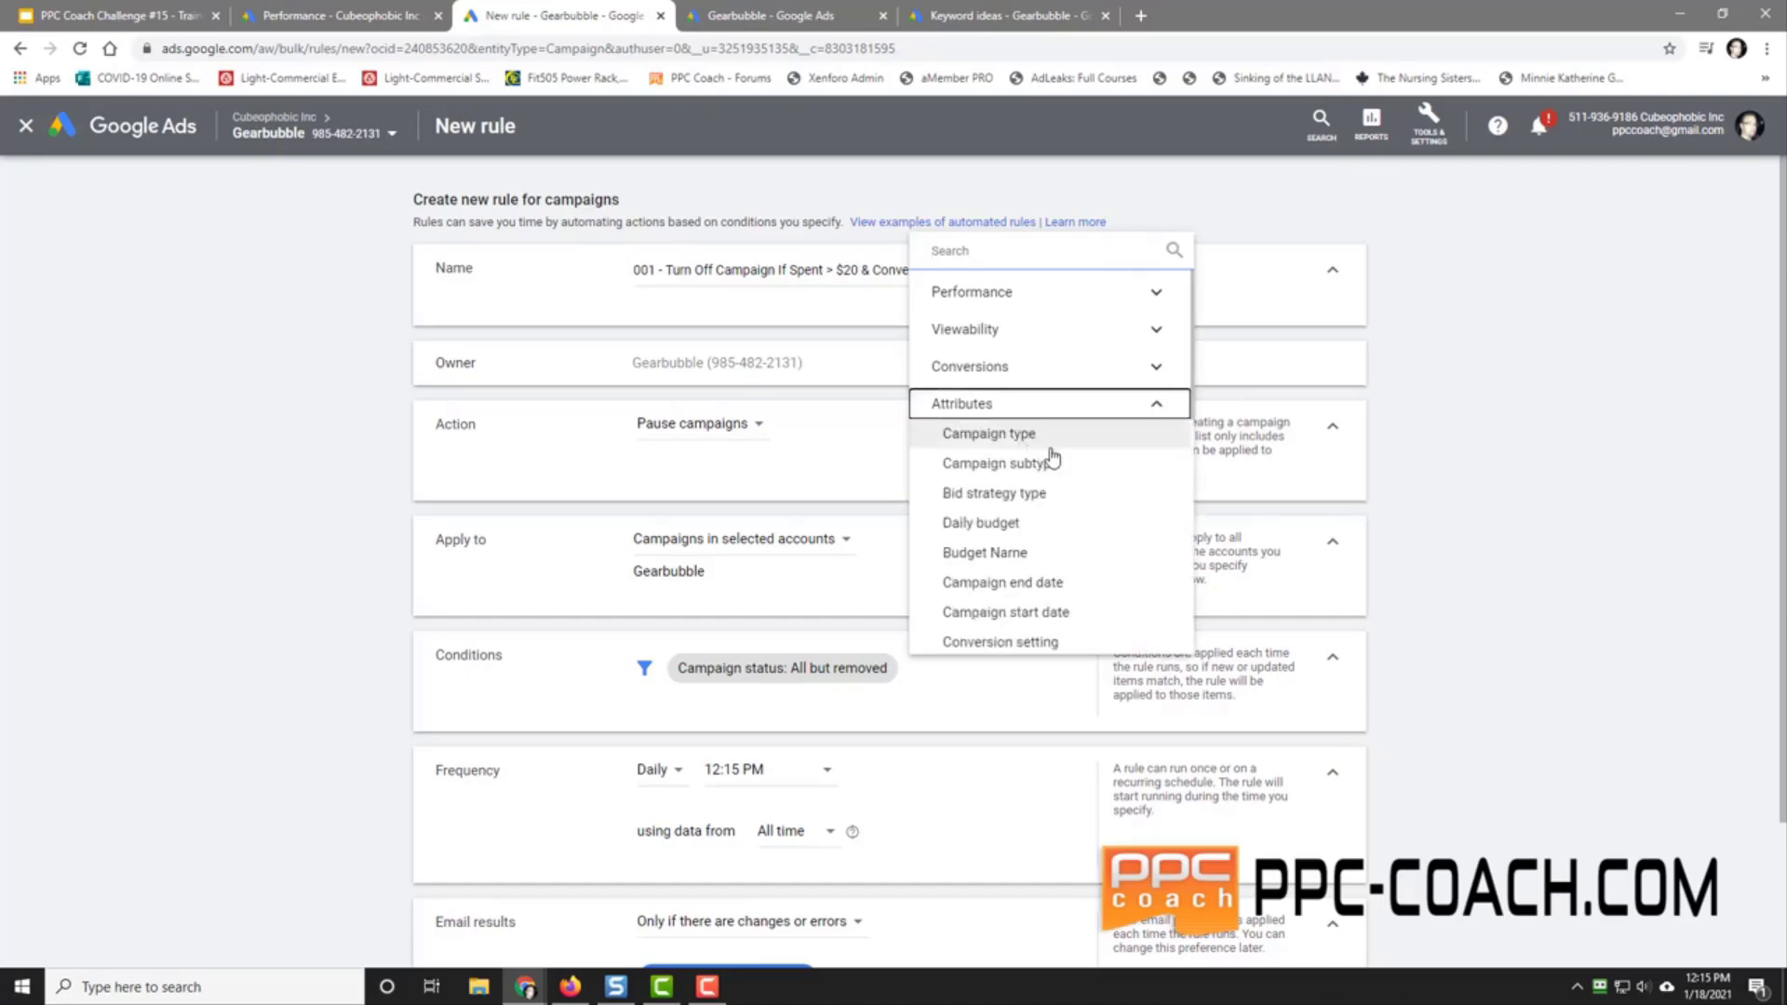
scroll(1076, 625, down, 1)
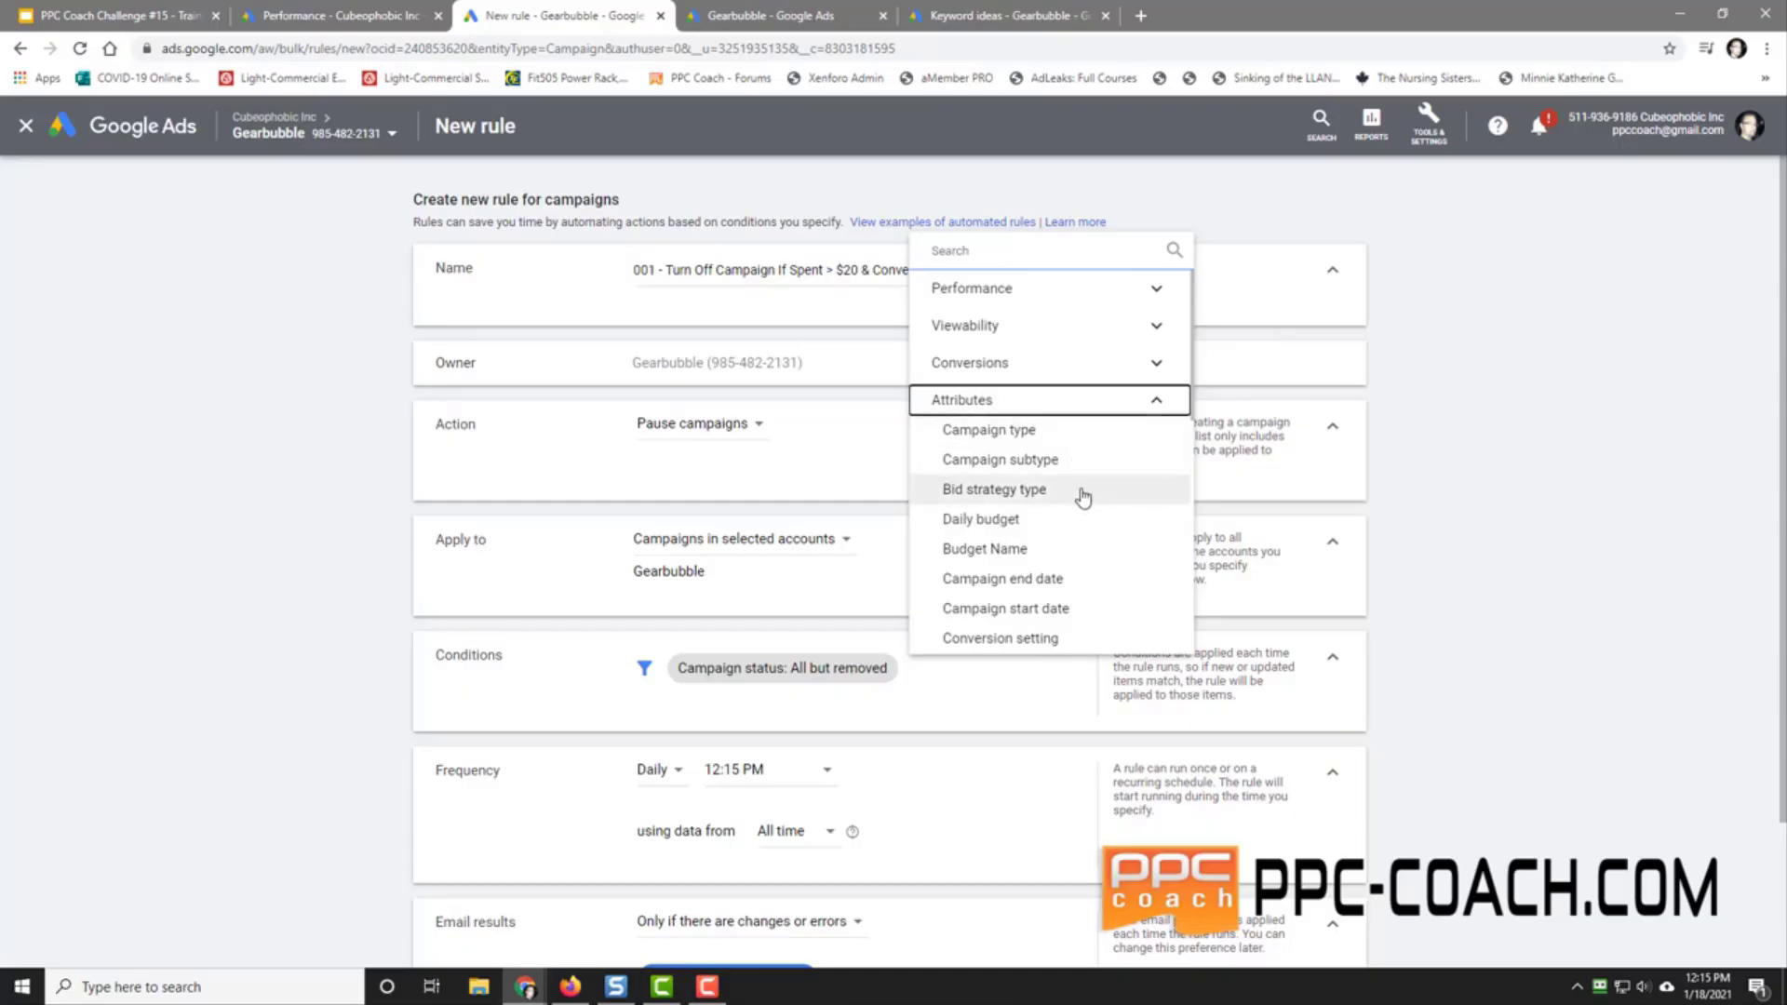
scroll(1085, 519, down, 2)
scroll(1085, 521, down, 2)
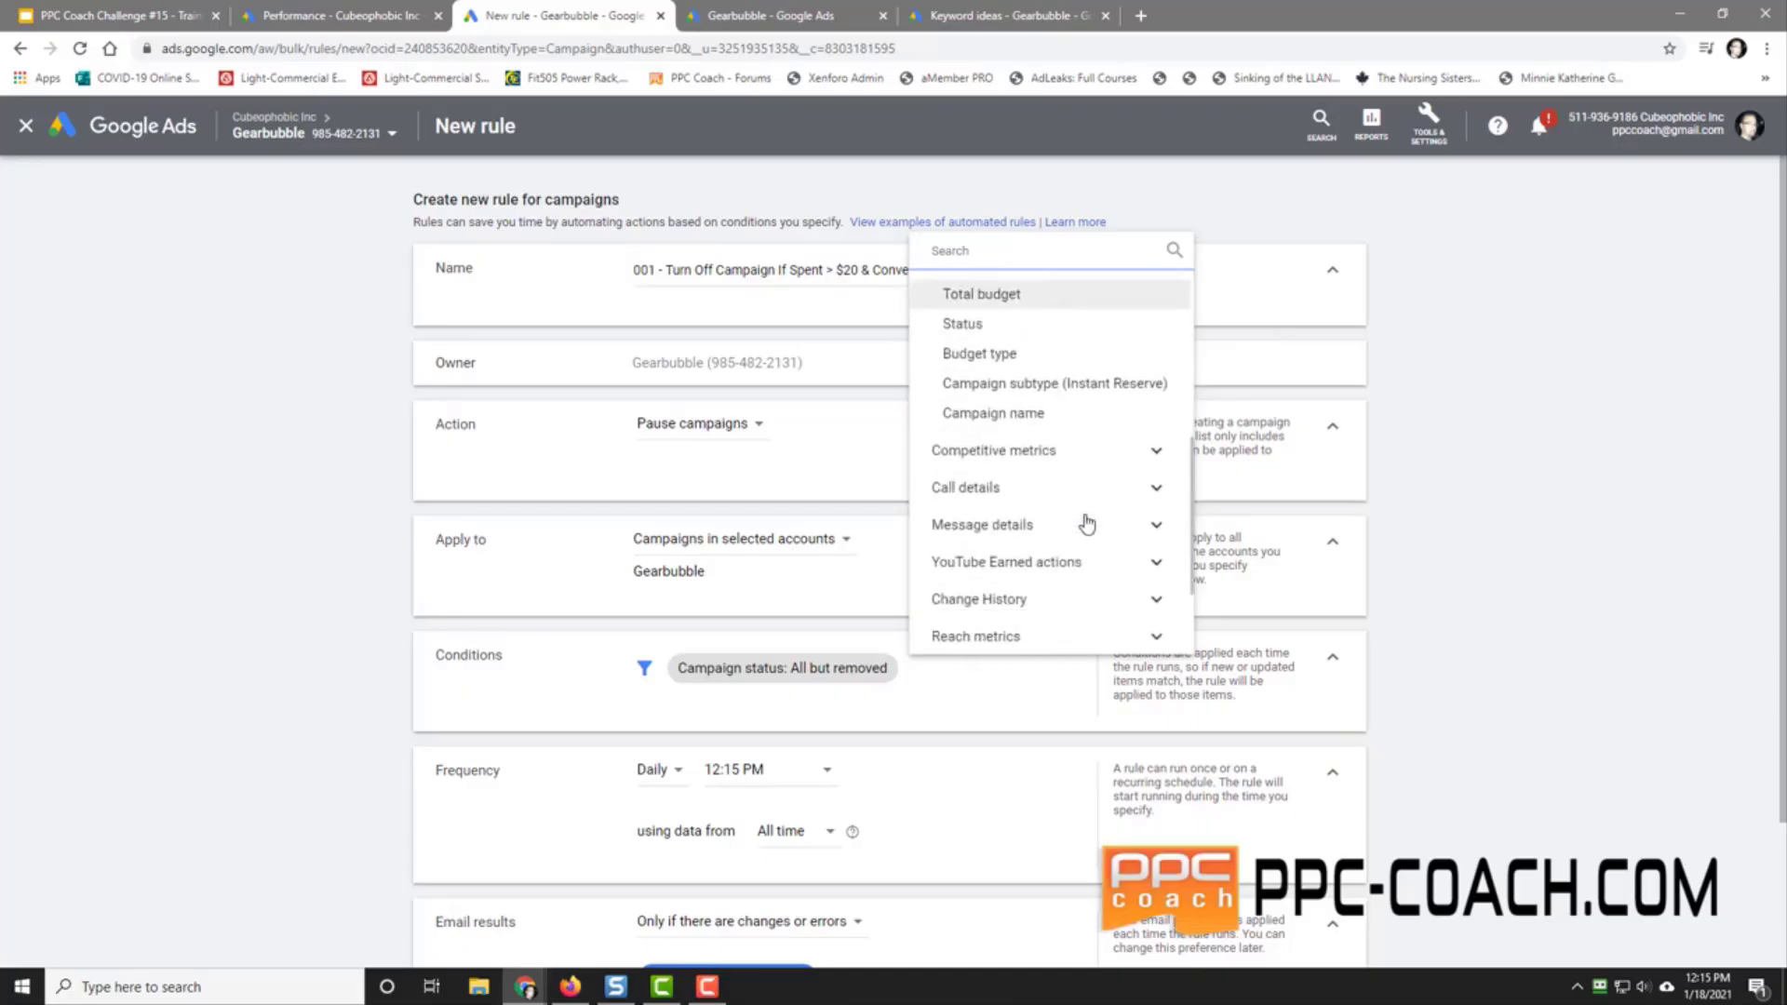
click(1031, 424)
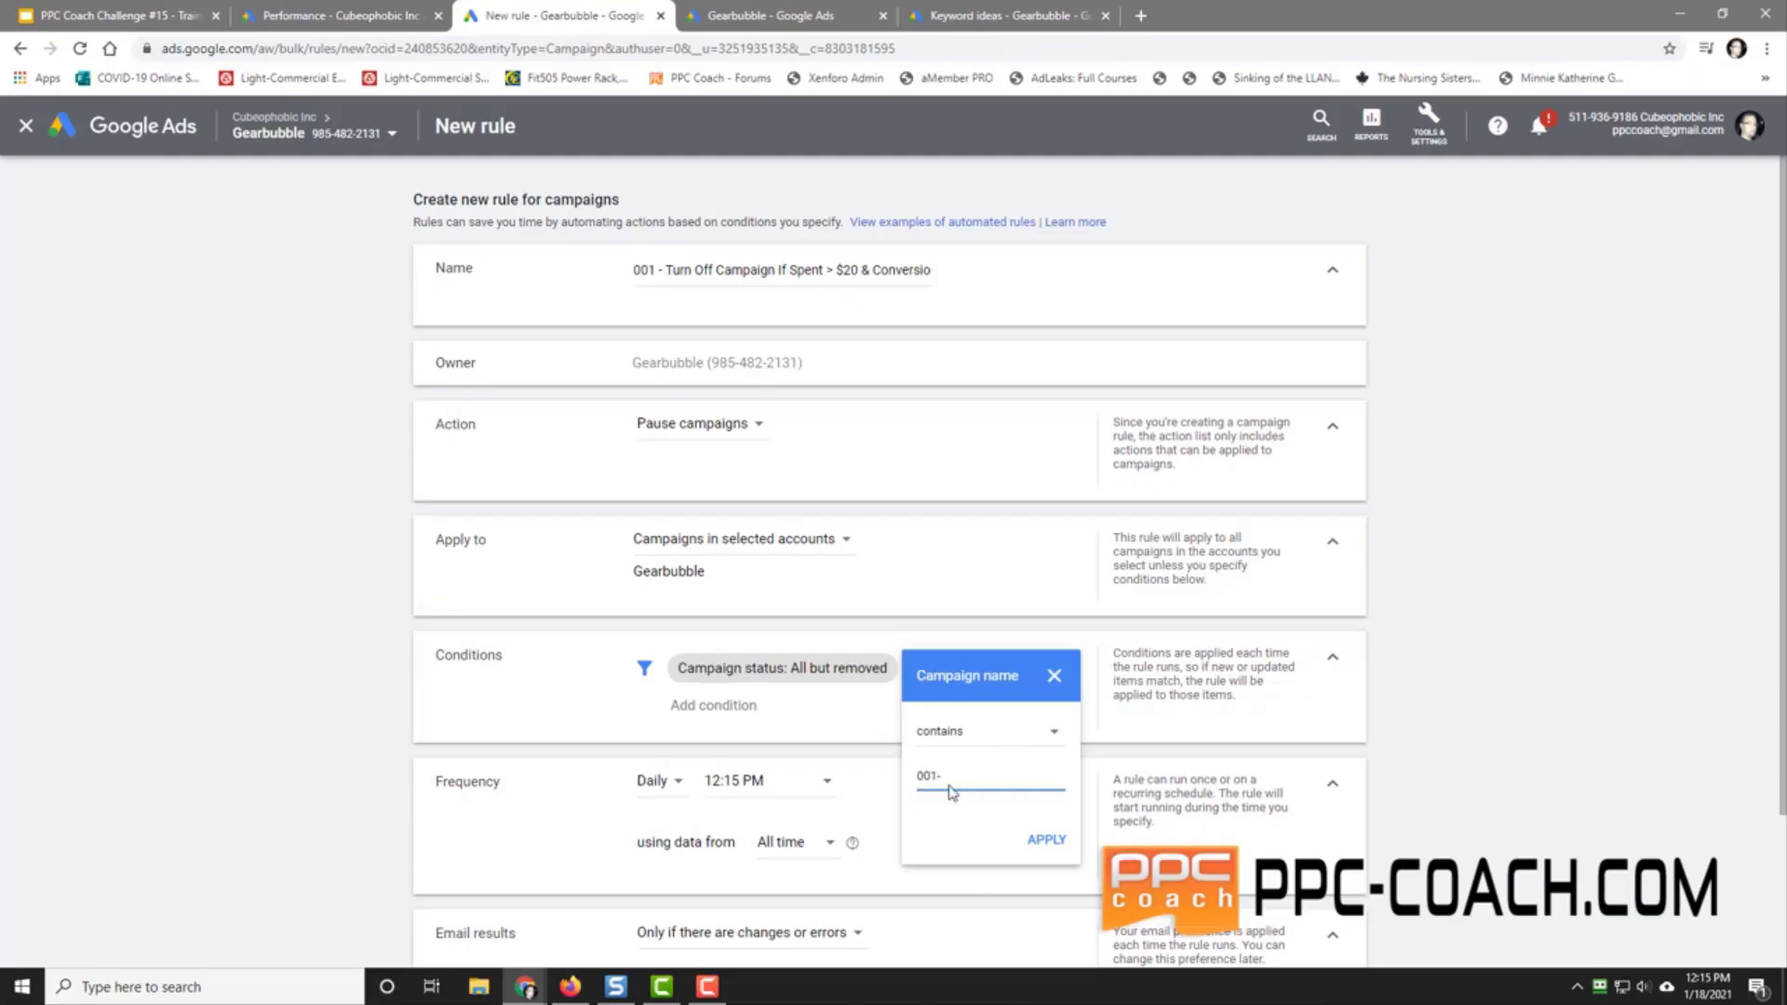
click(1039, 842)
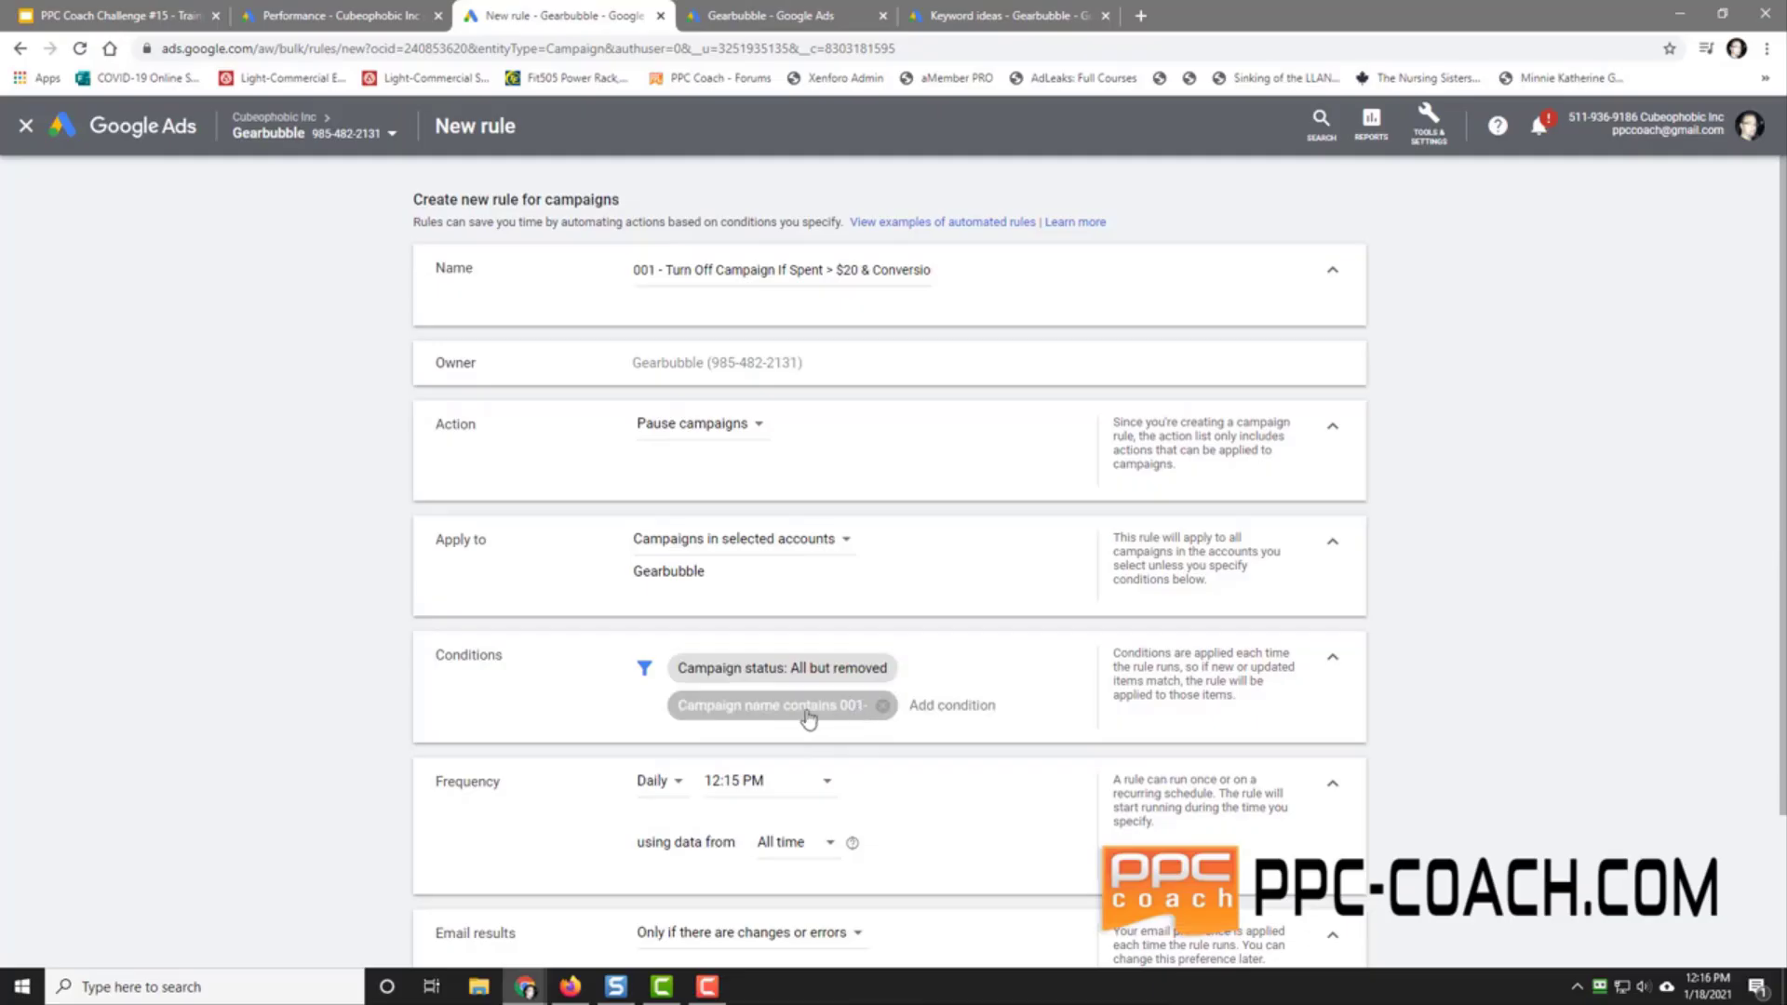
Step: Add the conditions Cost > CA$20.00 and Conversions < 1.00
click(947, 707)
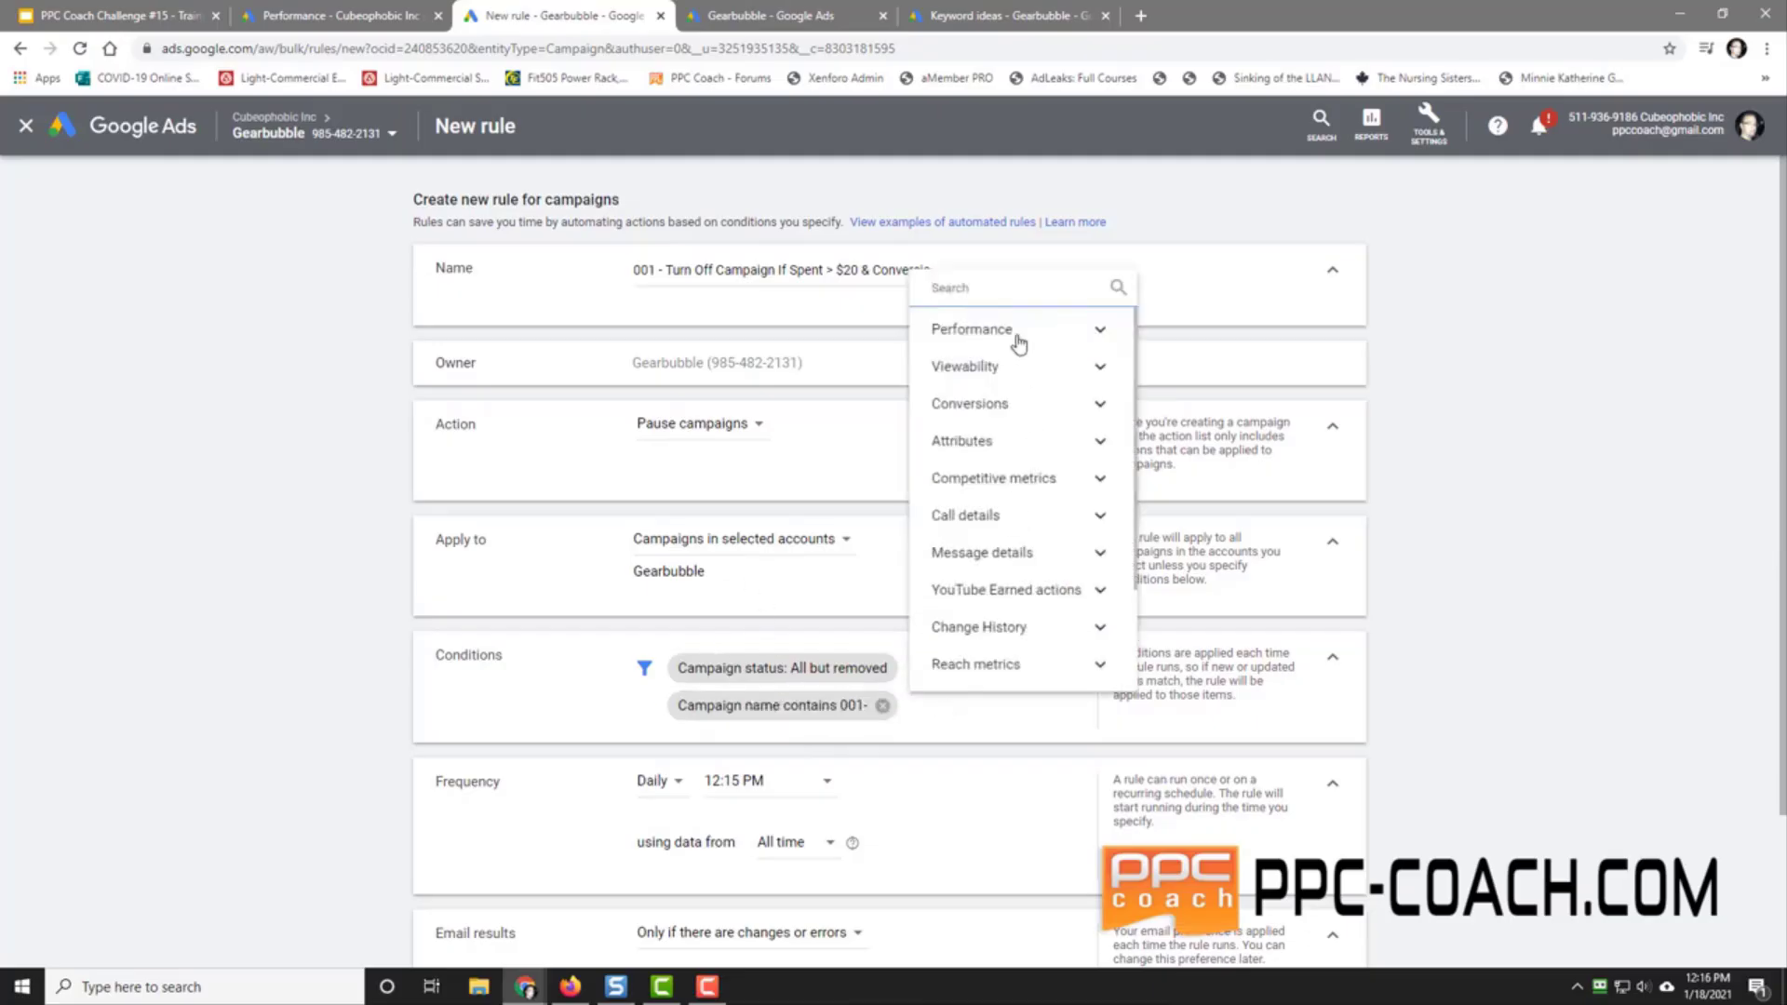
click(1017, 339)
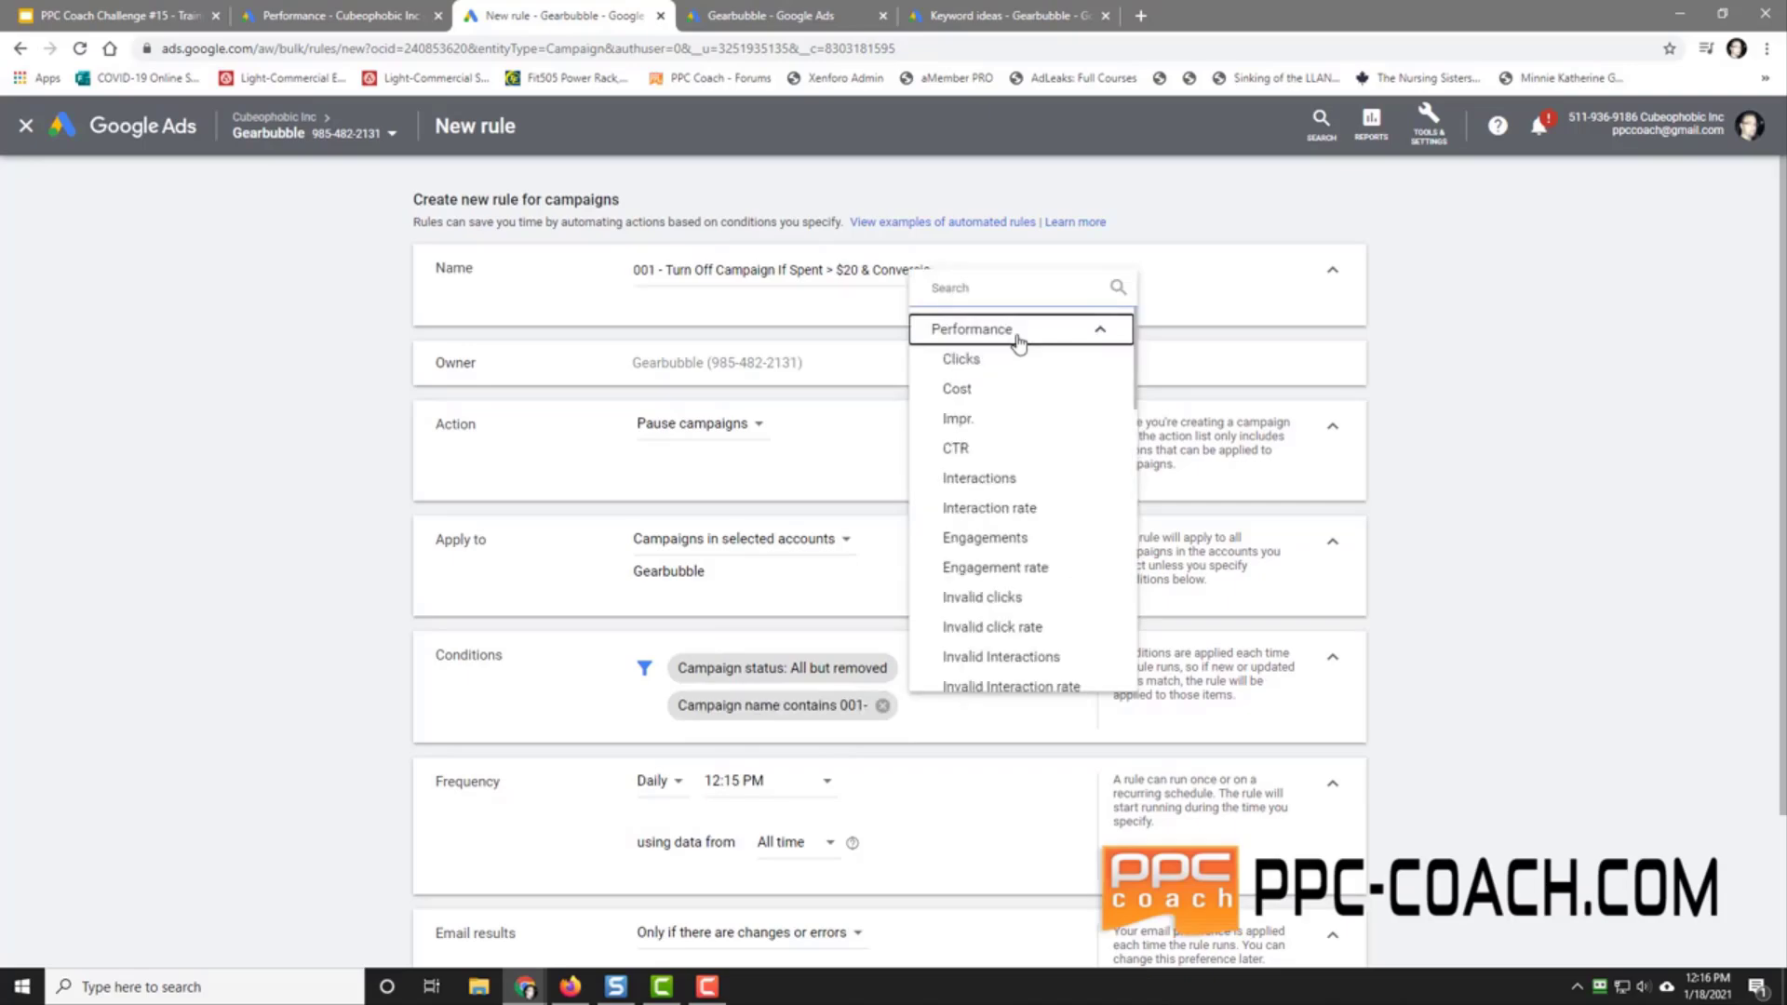
click(1005, 395)
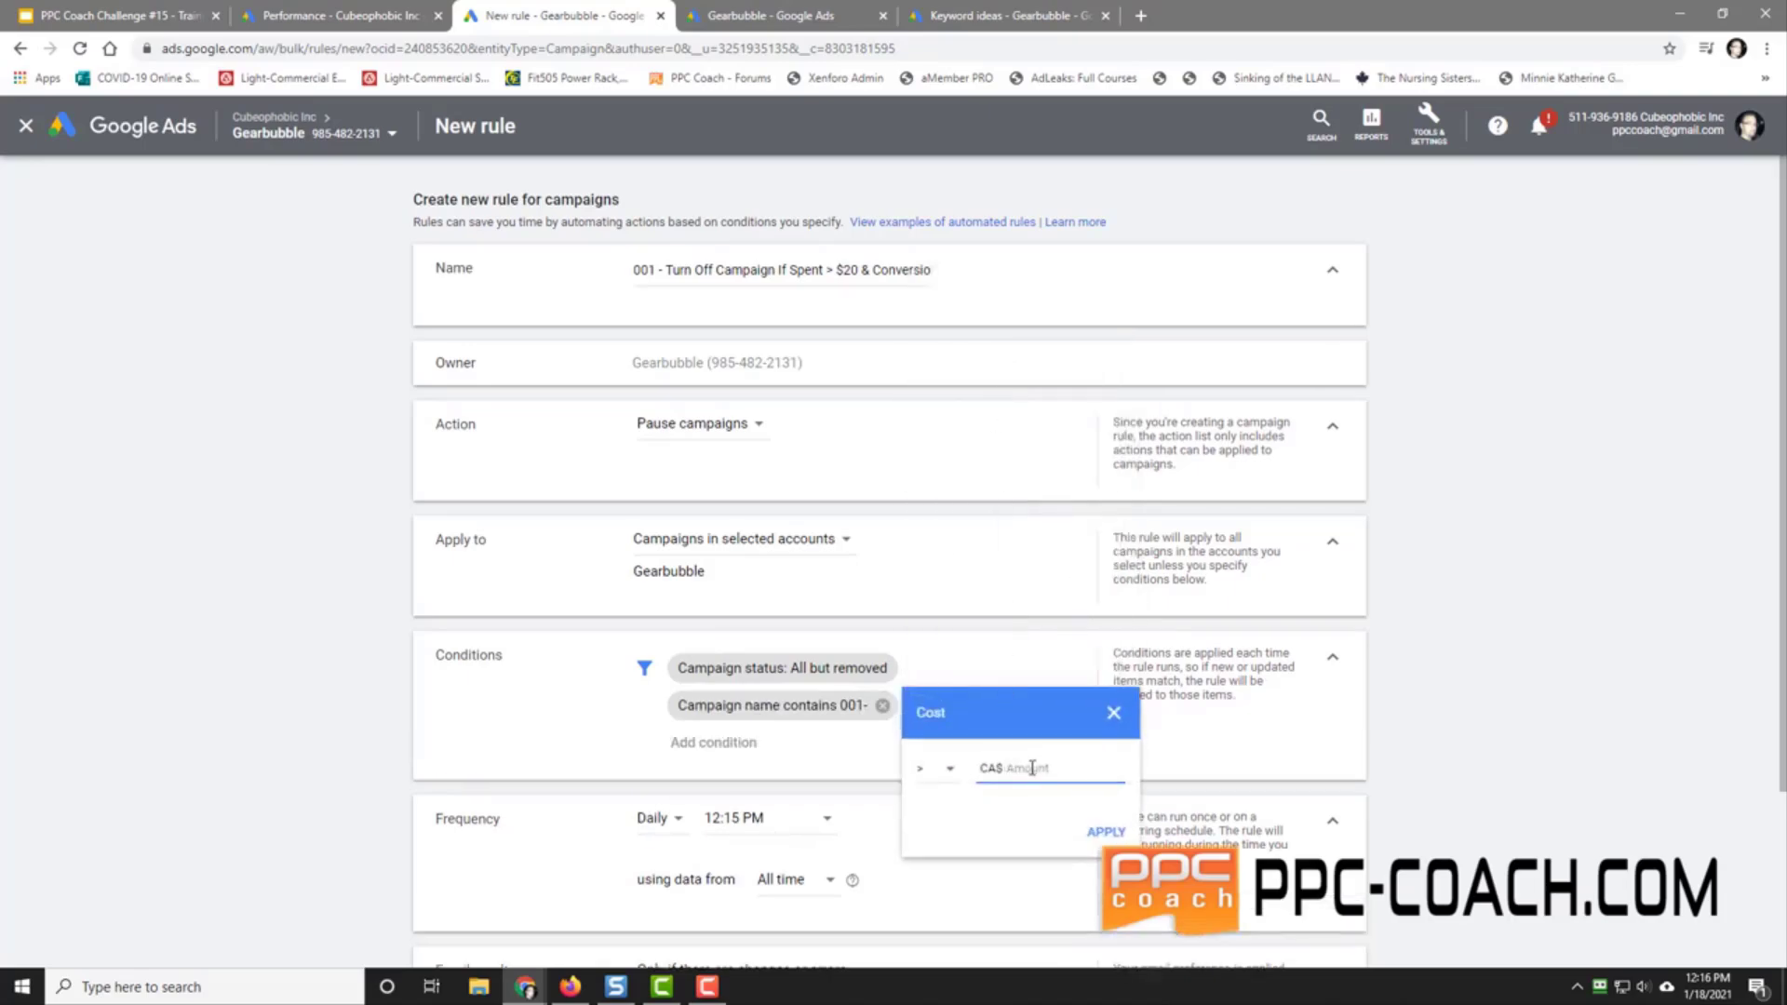
click(1103, 827)
click(848, 740)
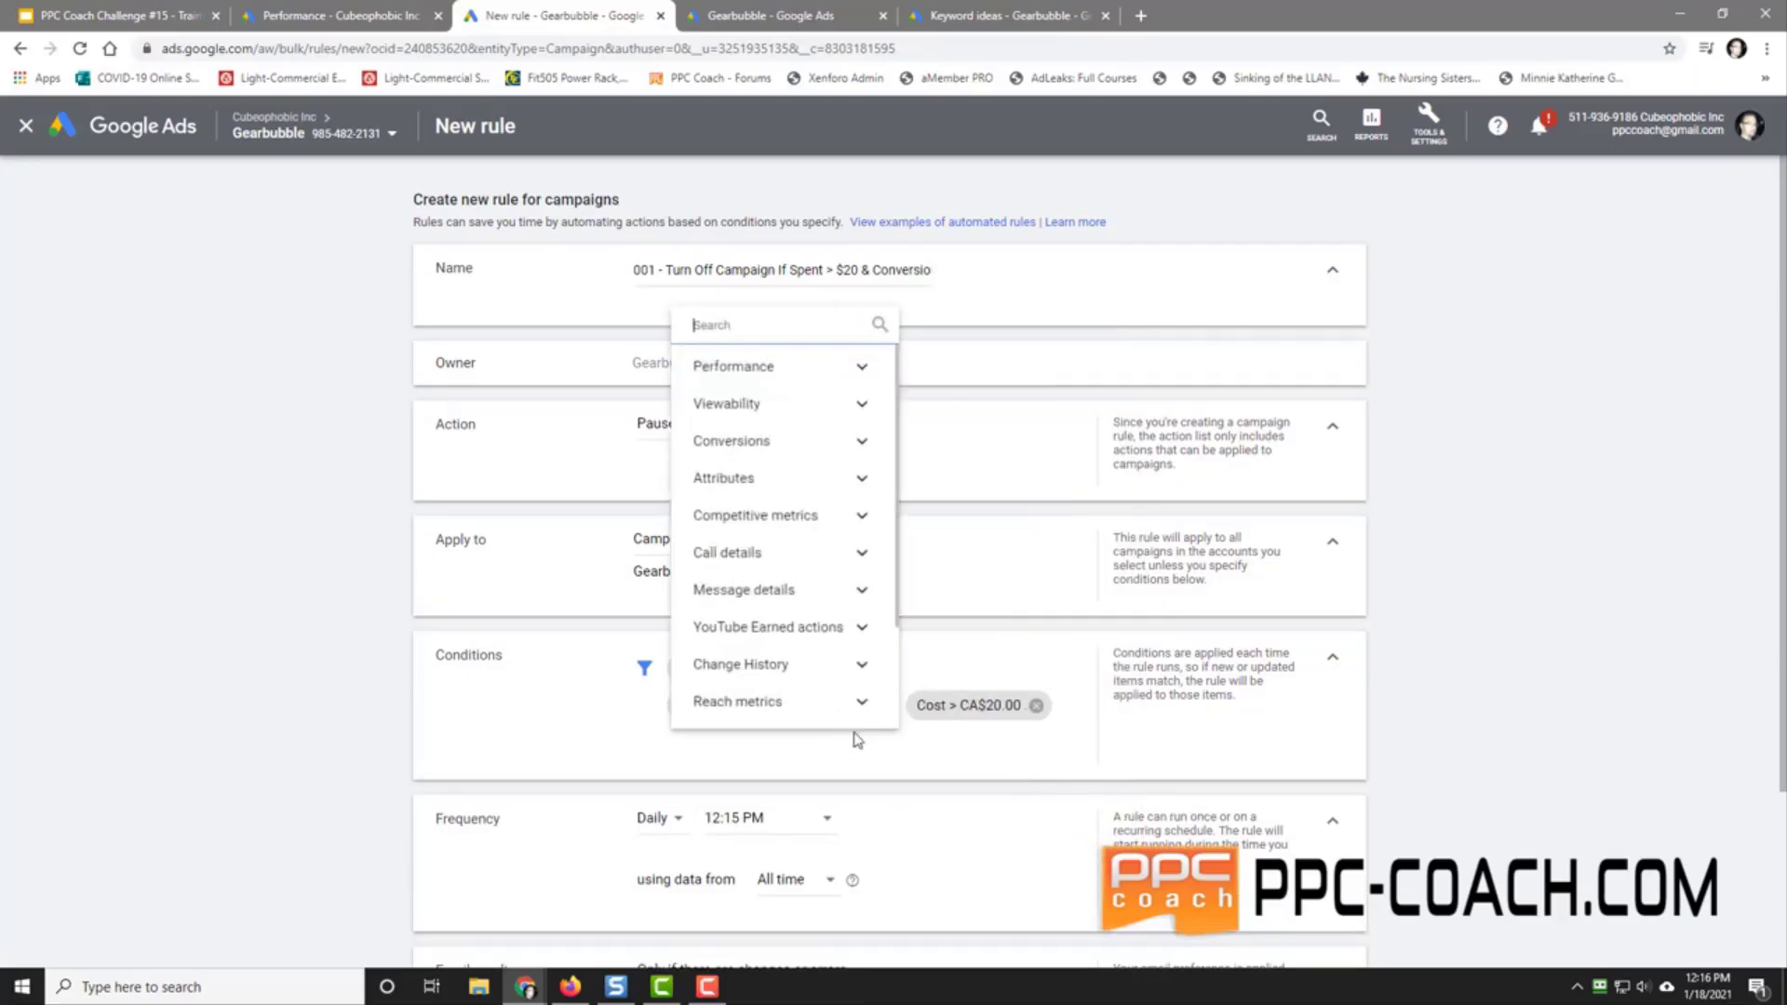
click(759, 443)
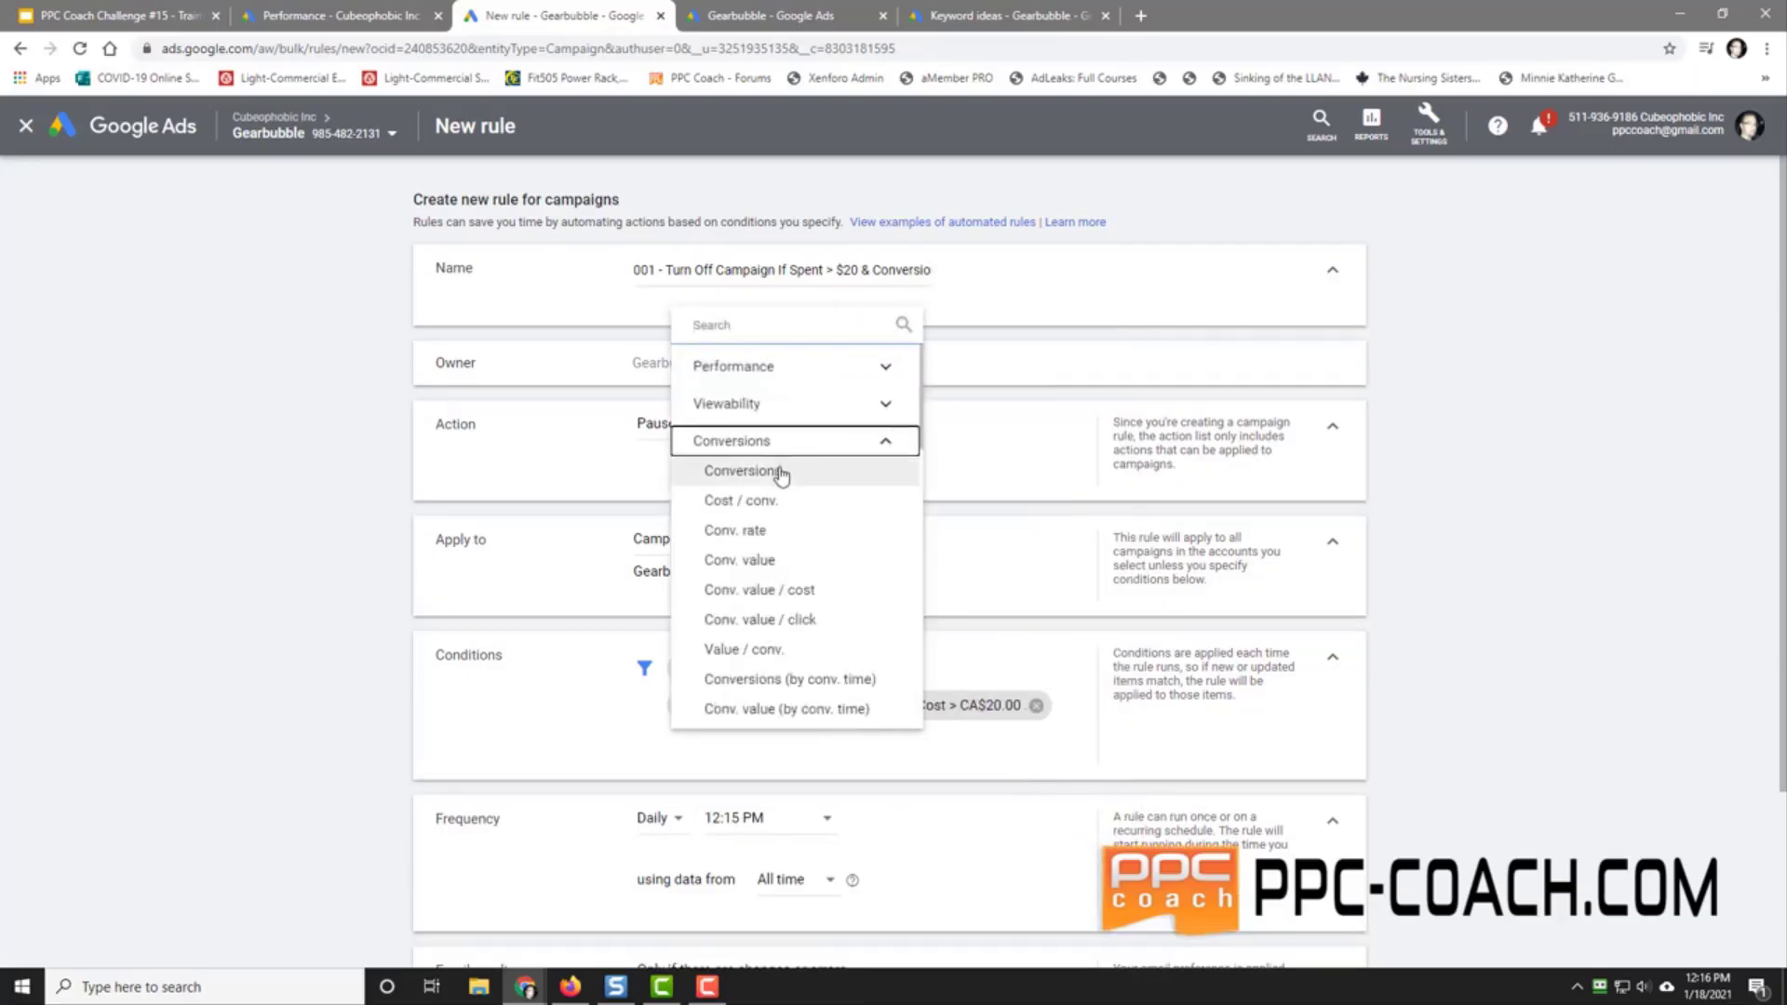
click(780, 472)
click(714, 820)
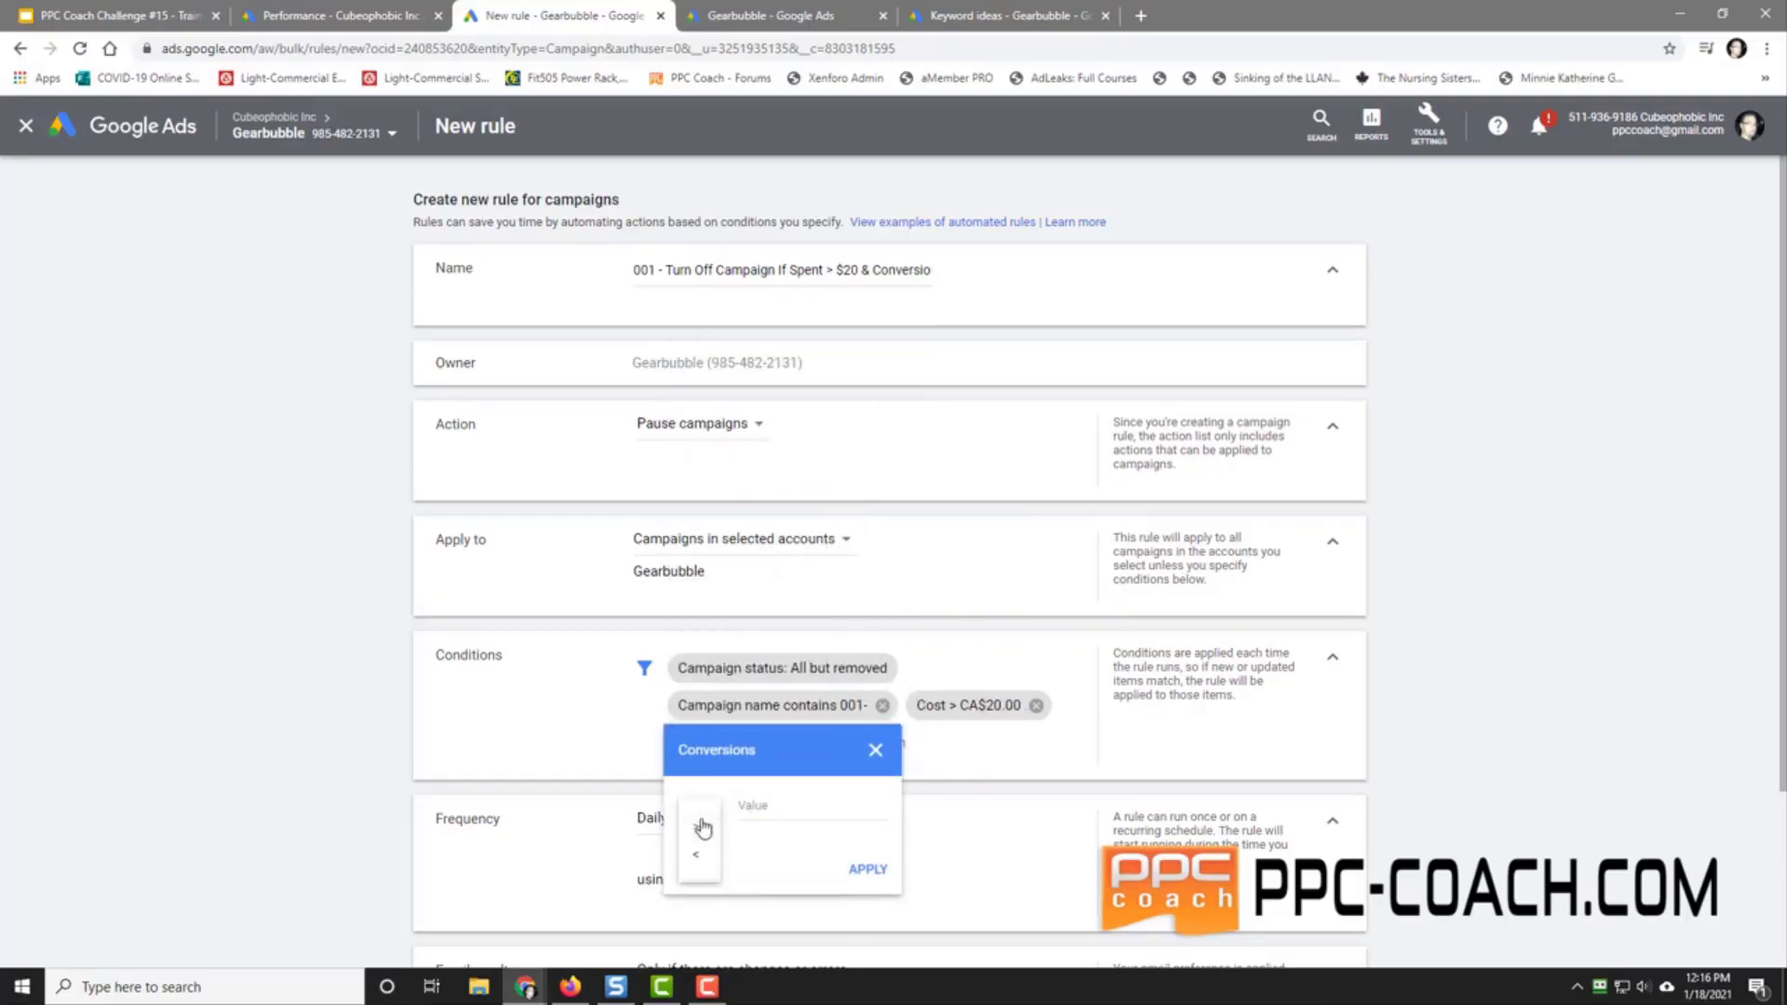
click(698, 858)
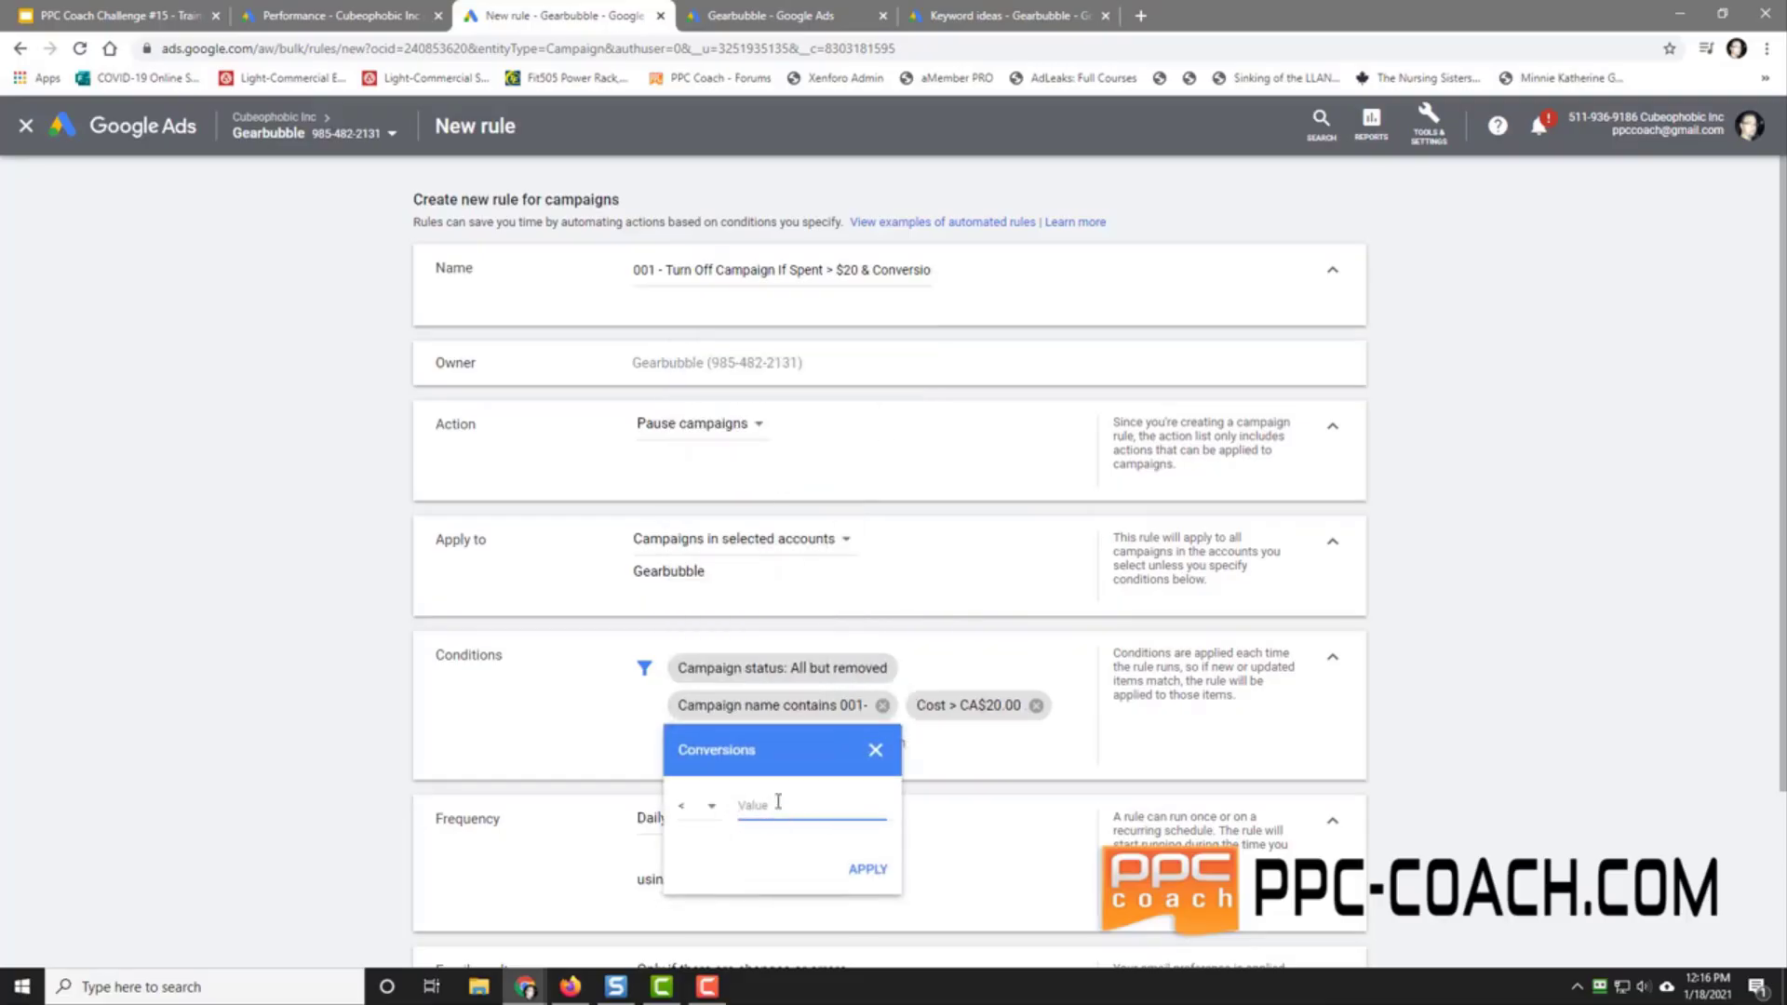
click(852, 870)
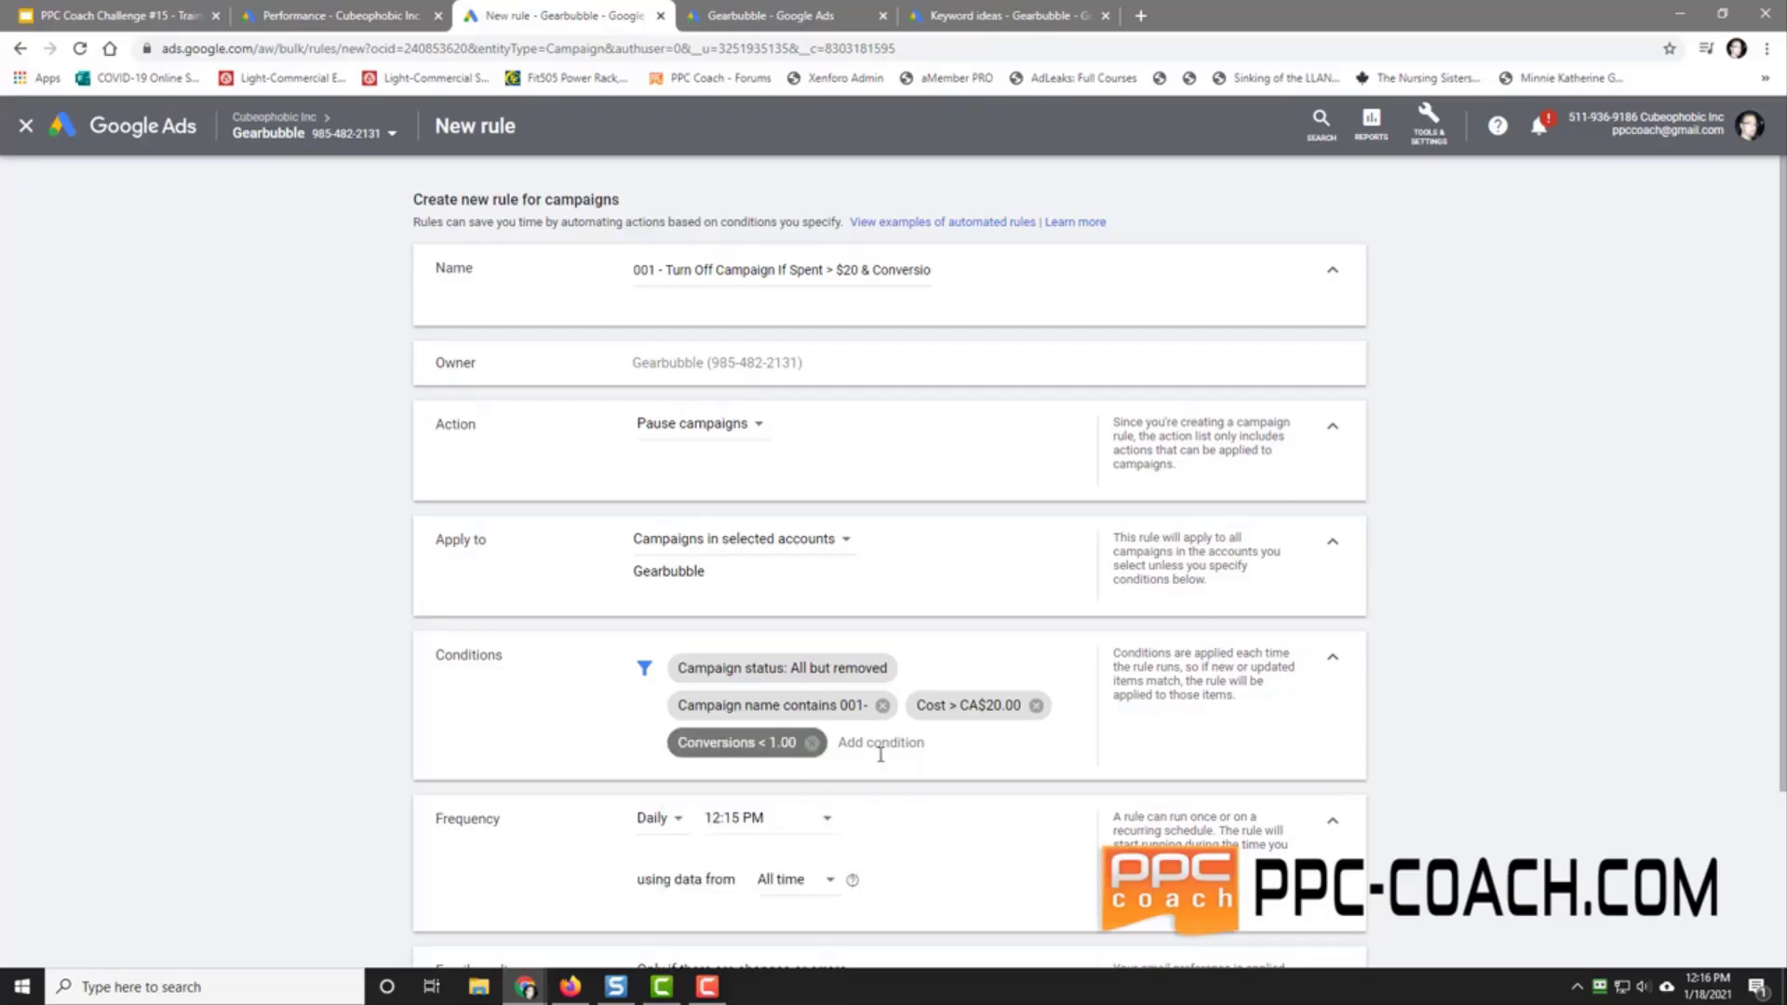
scroll(881, 753, down, 2)
Step: Schedule the rule daily at 12:00 AM and save it
click(740, 609)
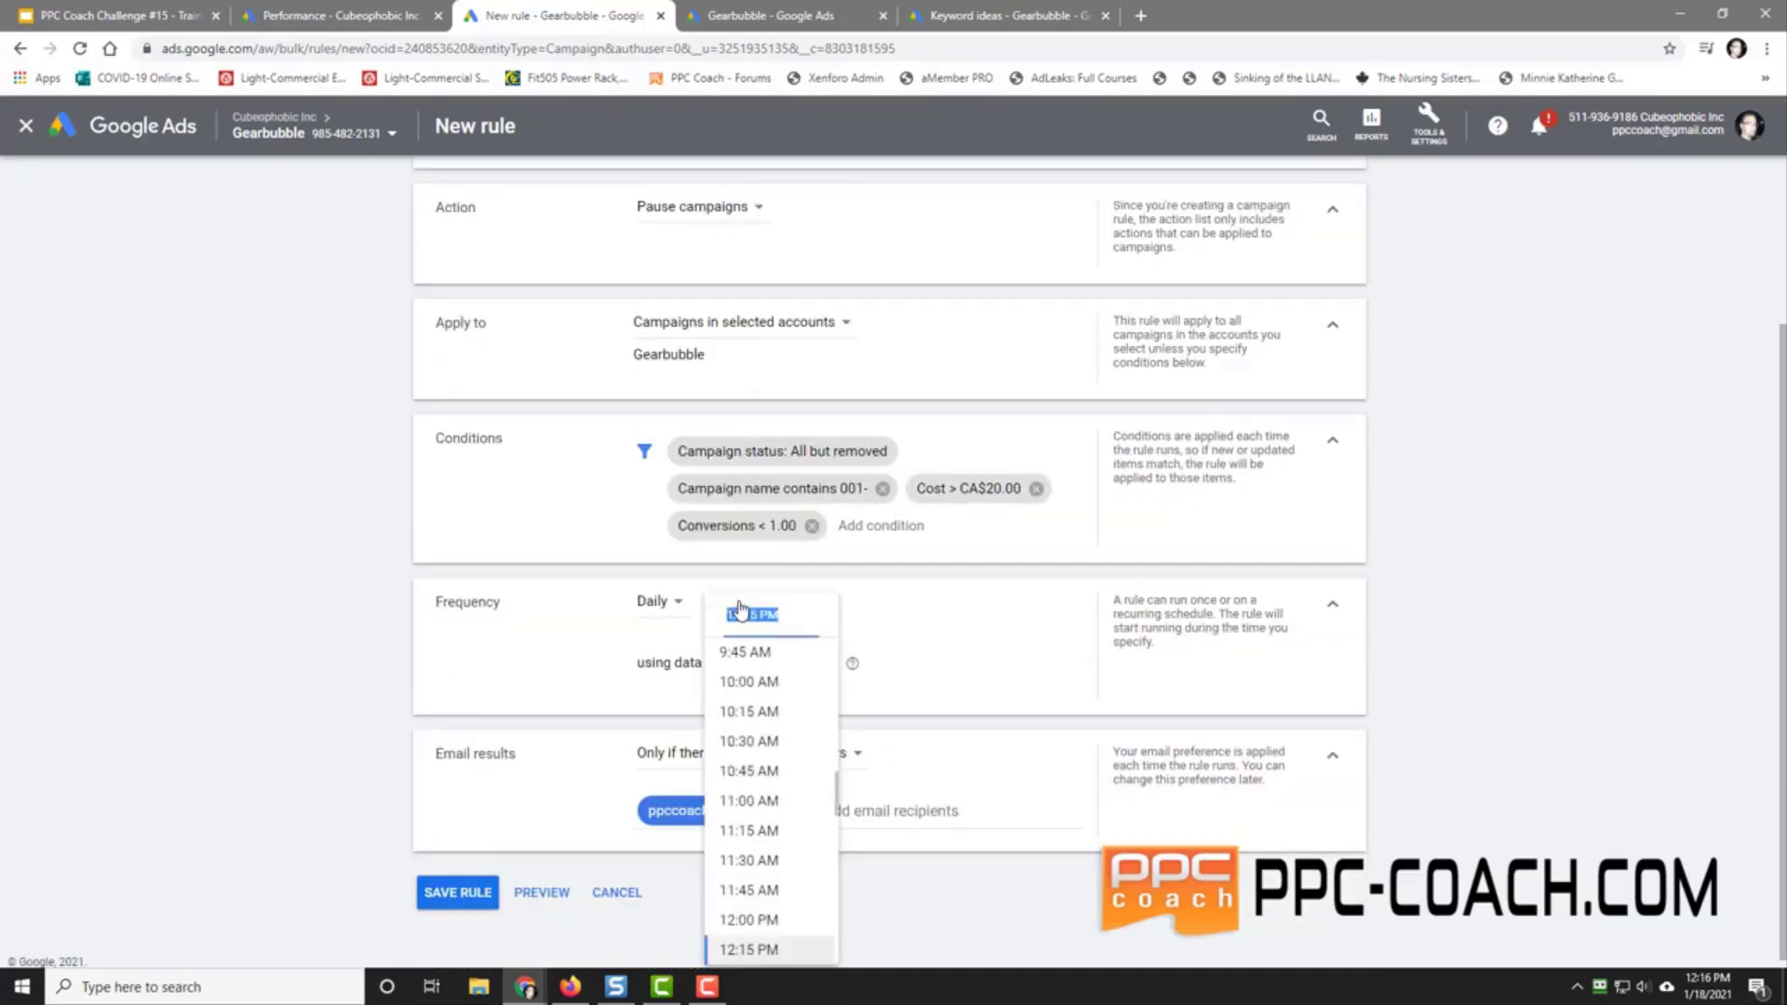
scroll(777, 772, up, 10)
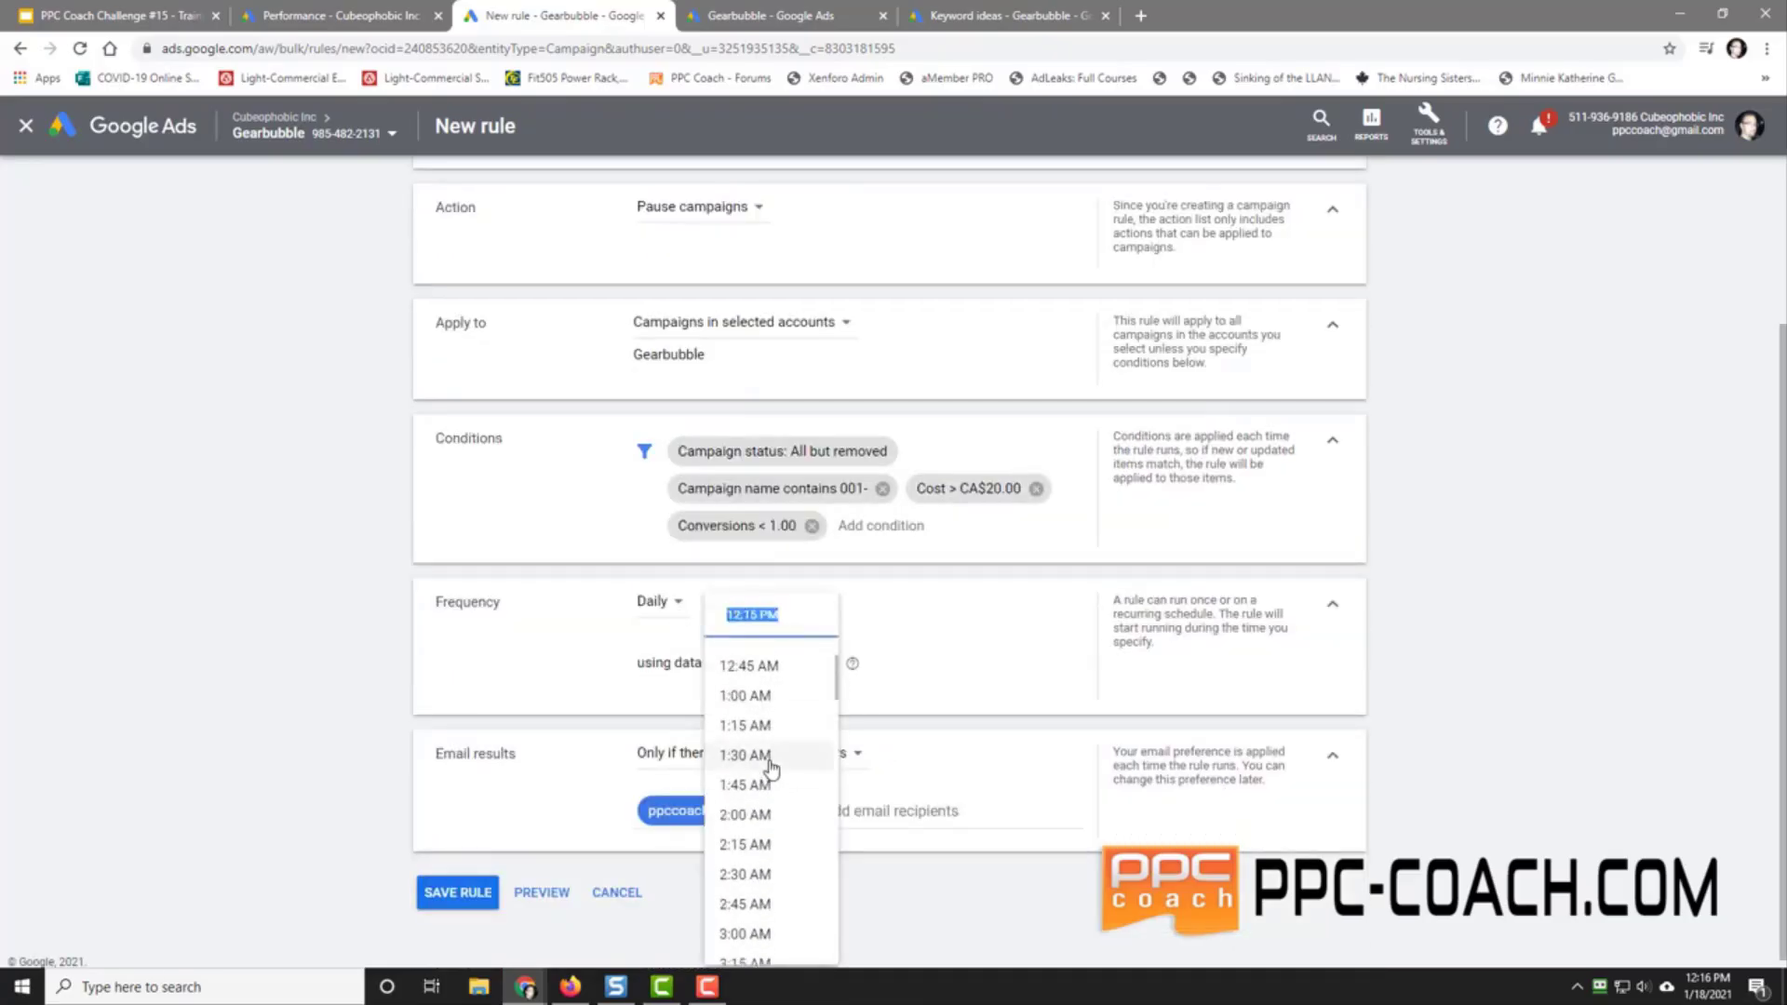
scroll(768, 765, up, 1)
click(743, 671)
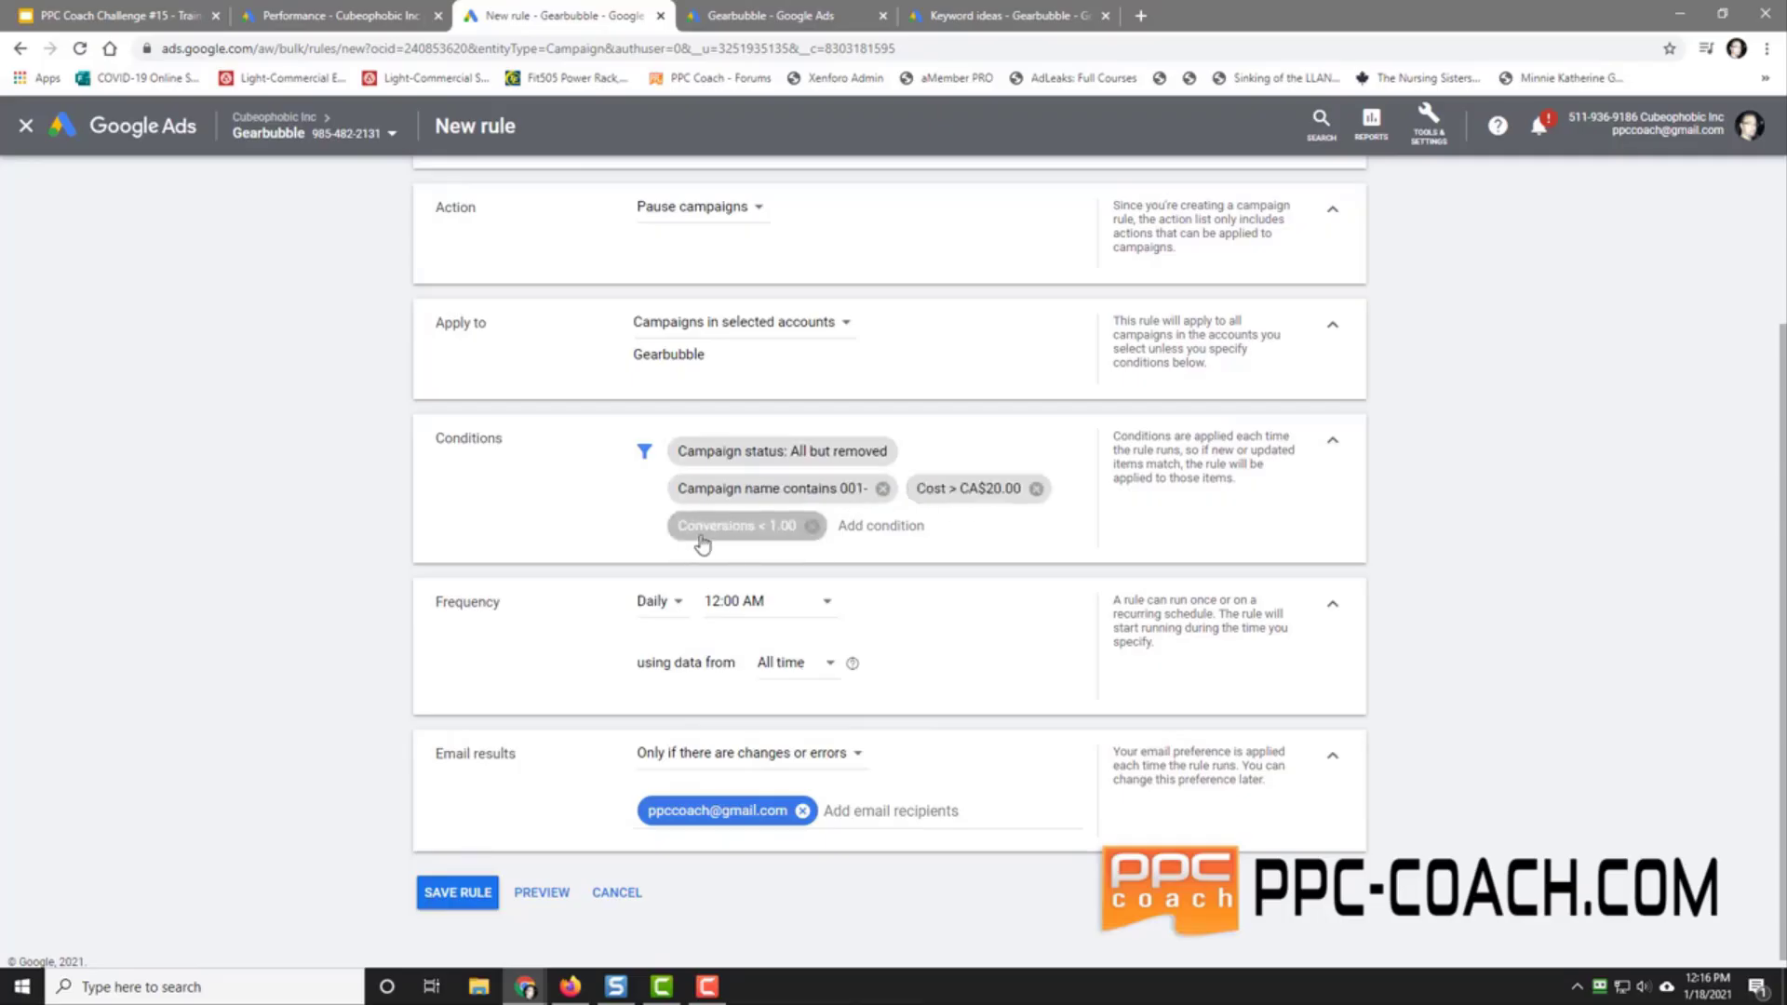
click(459, 893)
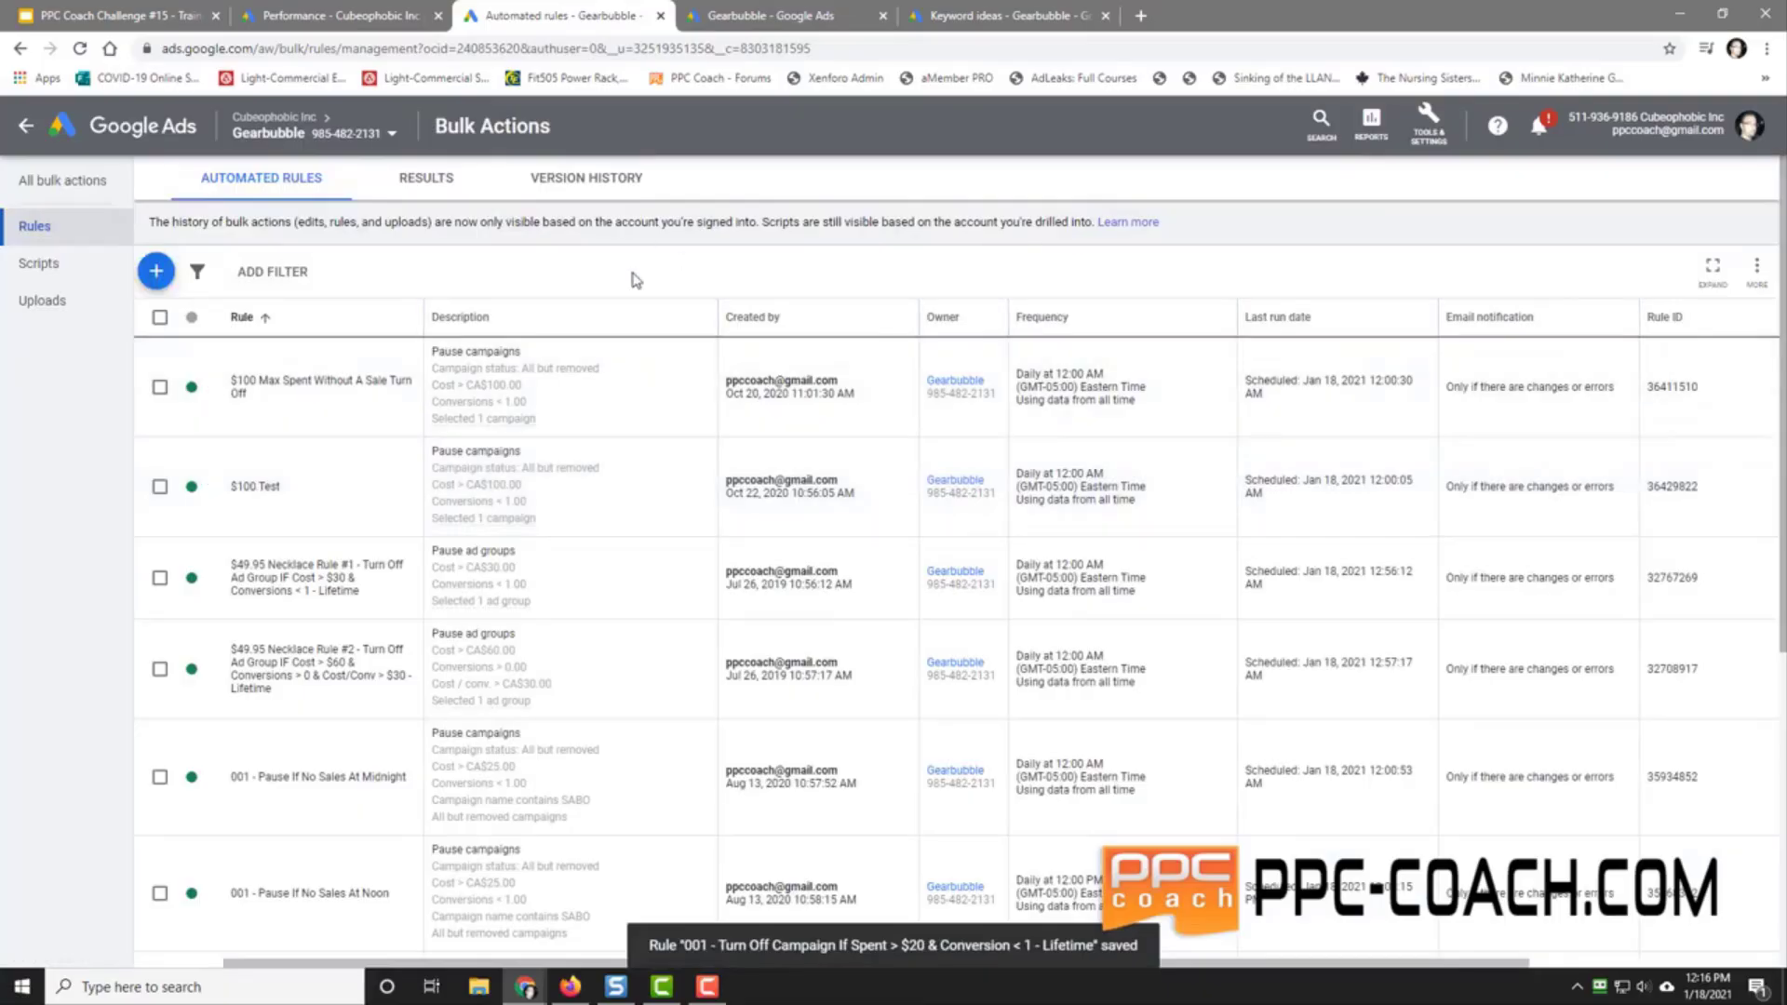
Step: Start a new campaign rule, backing out of an accidental parental-status rule
click(157, 271)
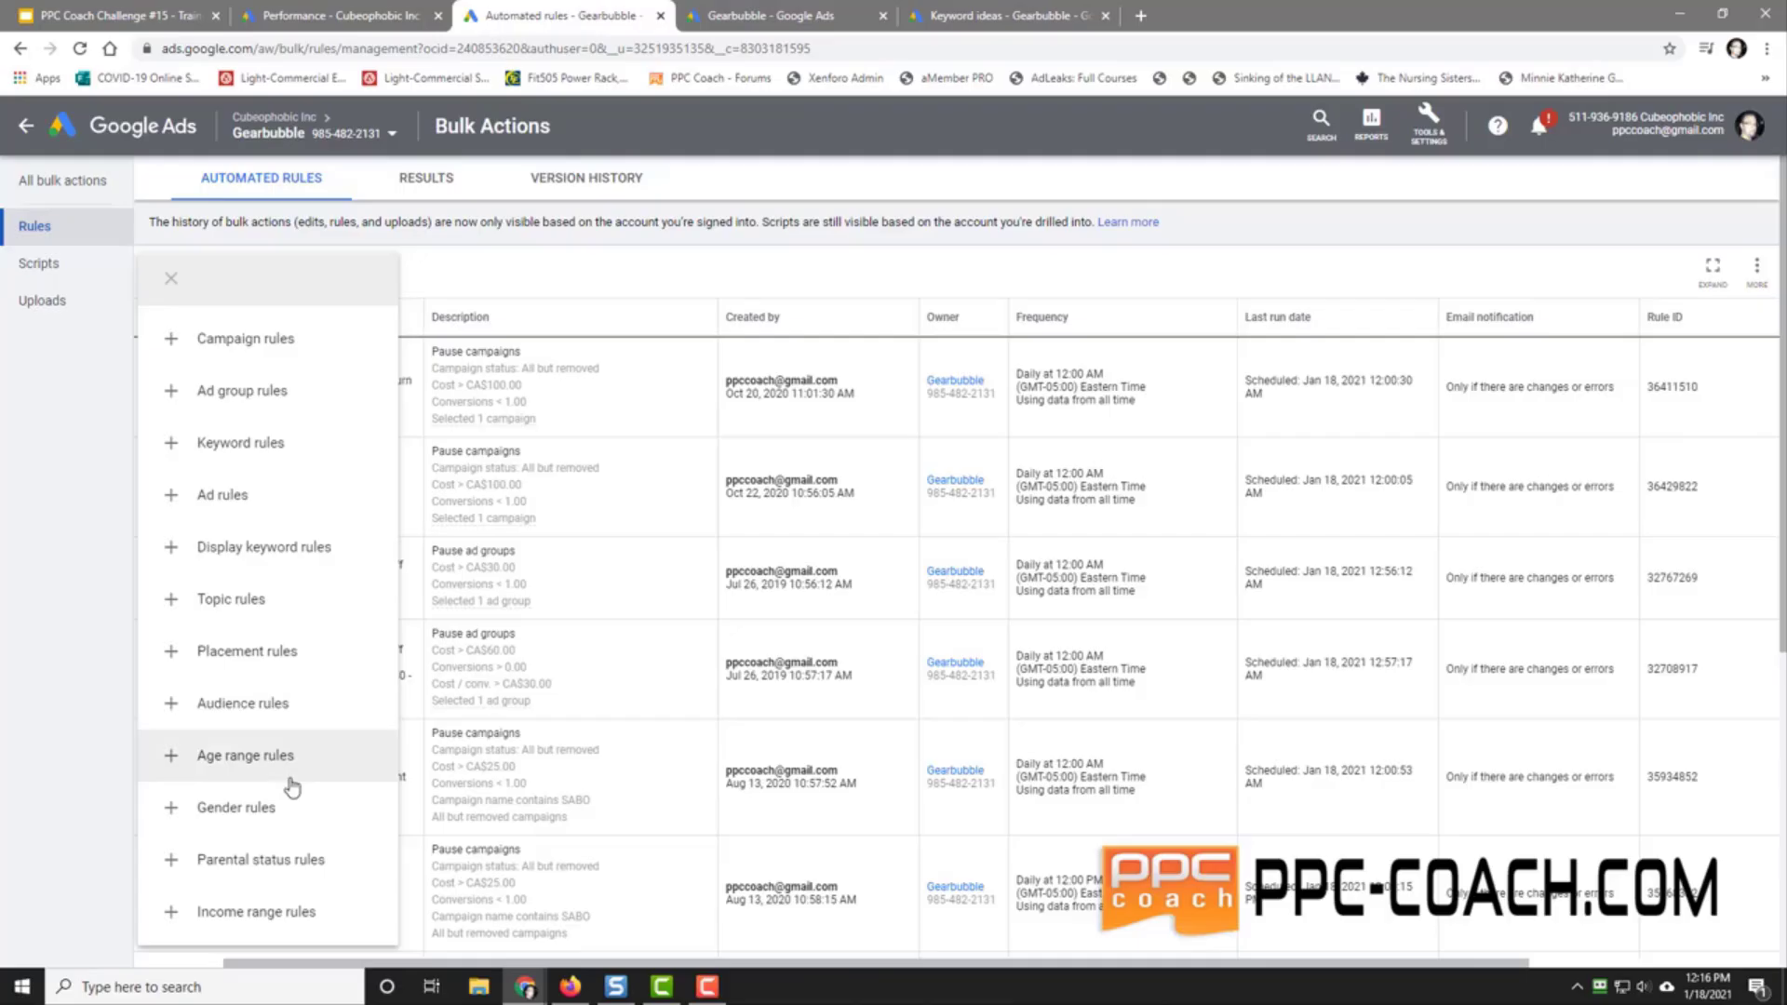
click(287, 861)
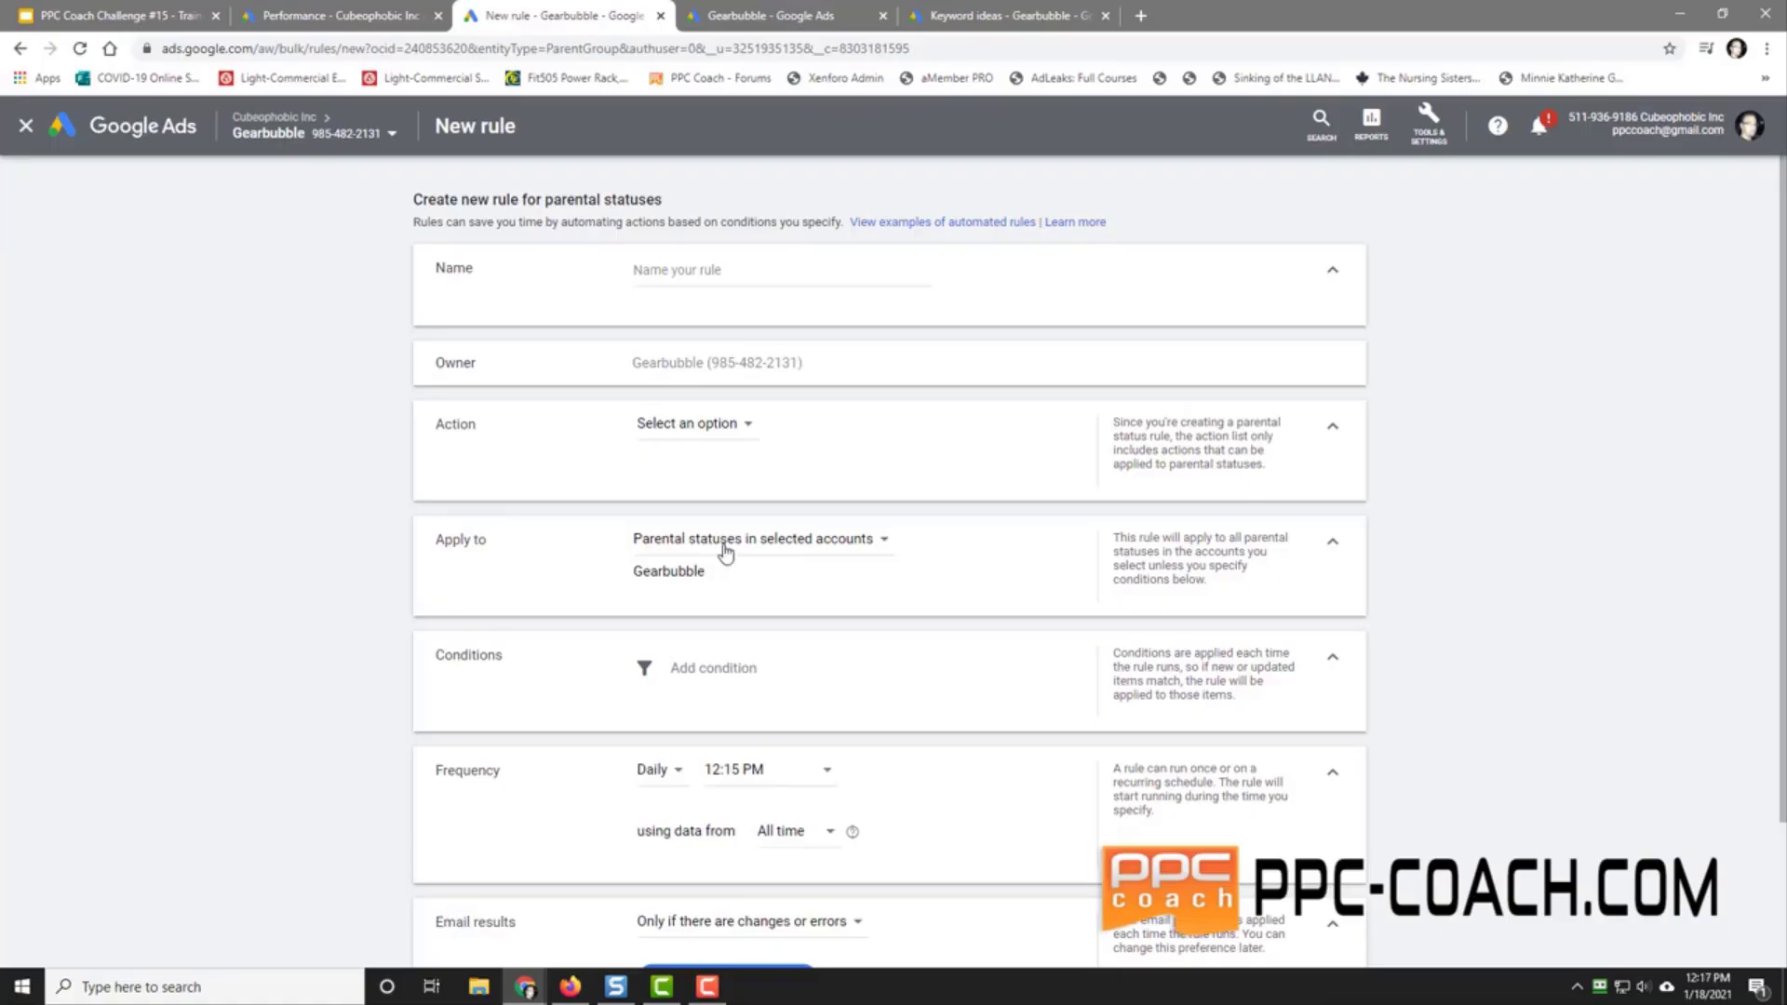
right_click(276, 462)
click(284, 476)
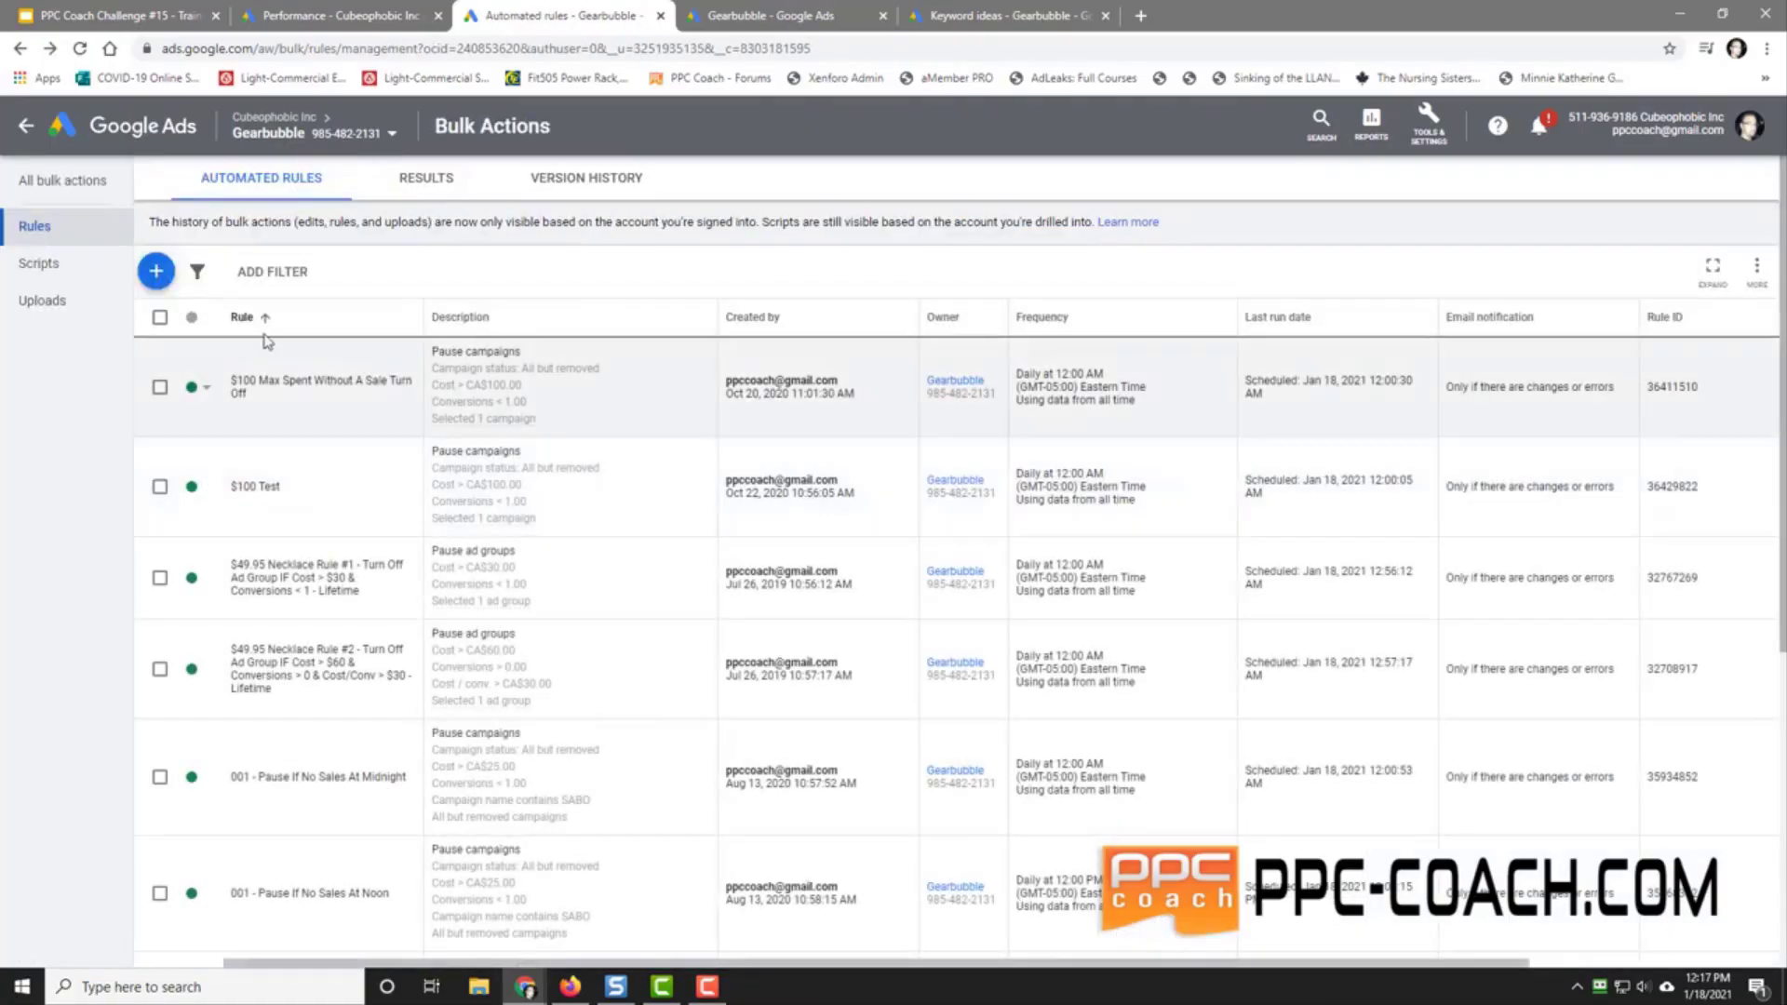
click(156, 271)
click(284, 351)
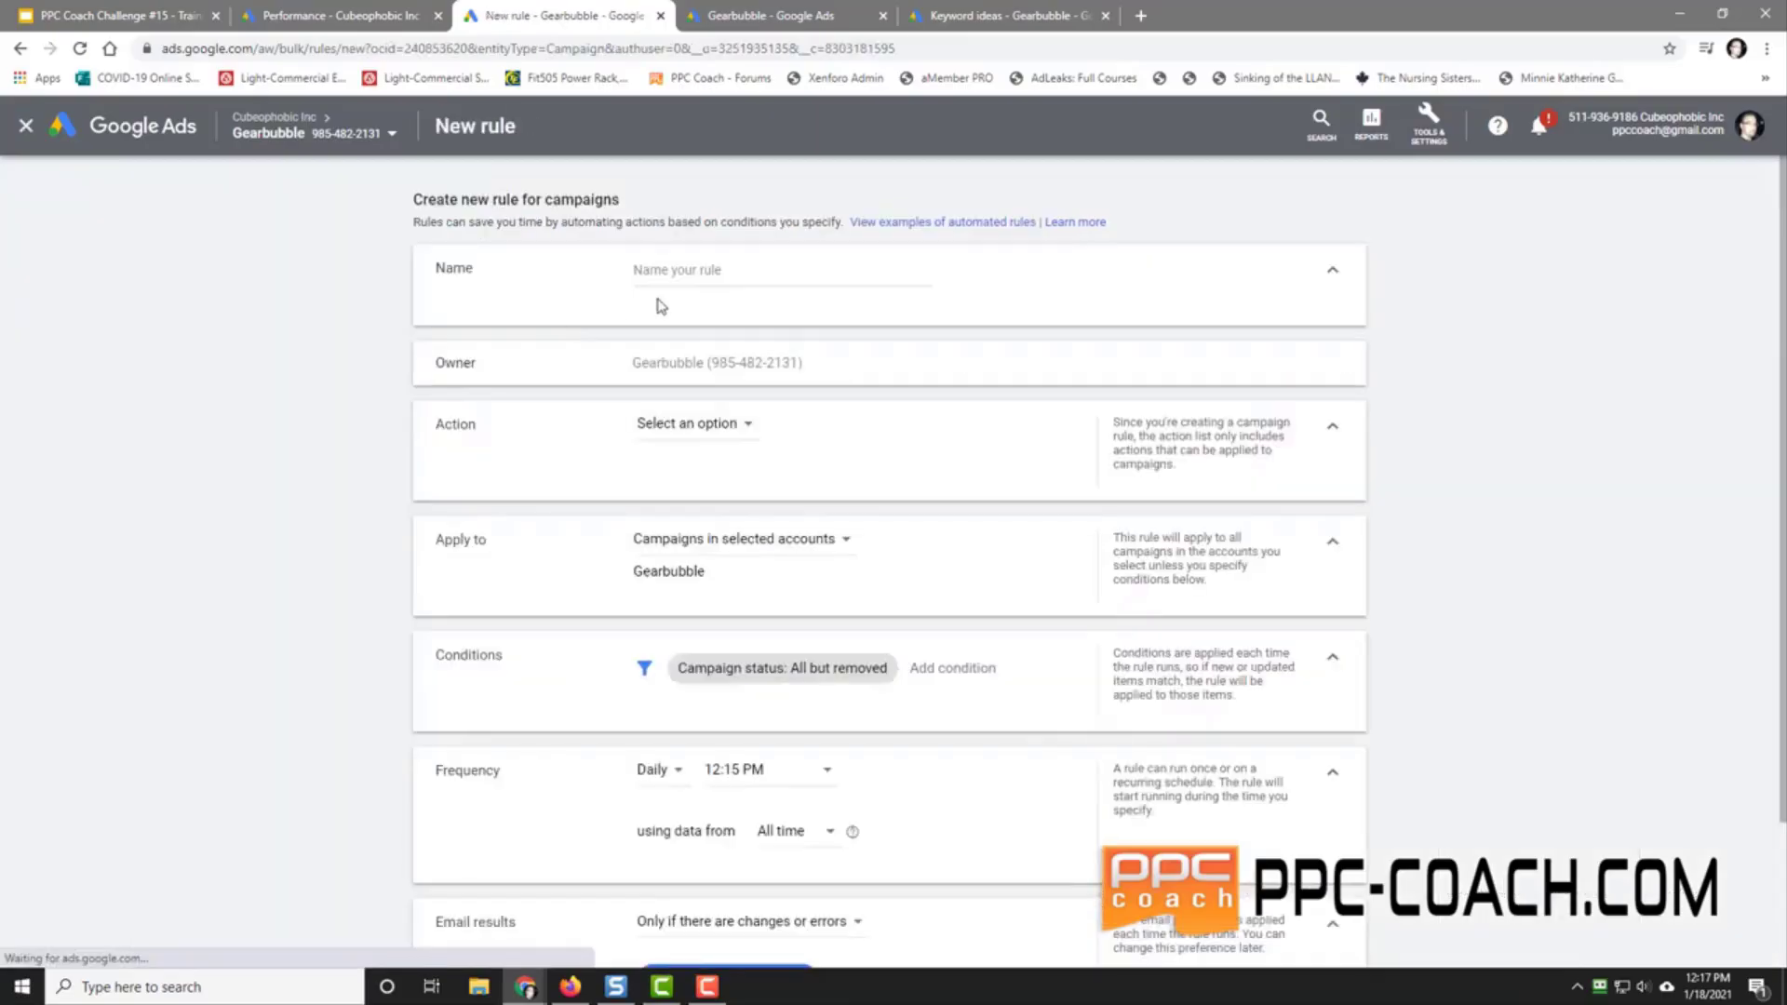
Step: Name the rule '001- Turn Off Campaign If Conversion > 0 & Cost/Conv > $25 - Lifetime'
text(001)
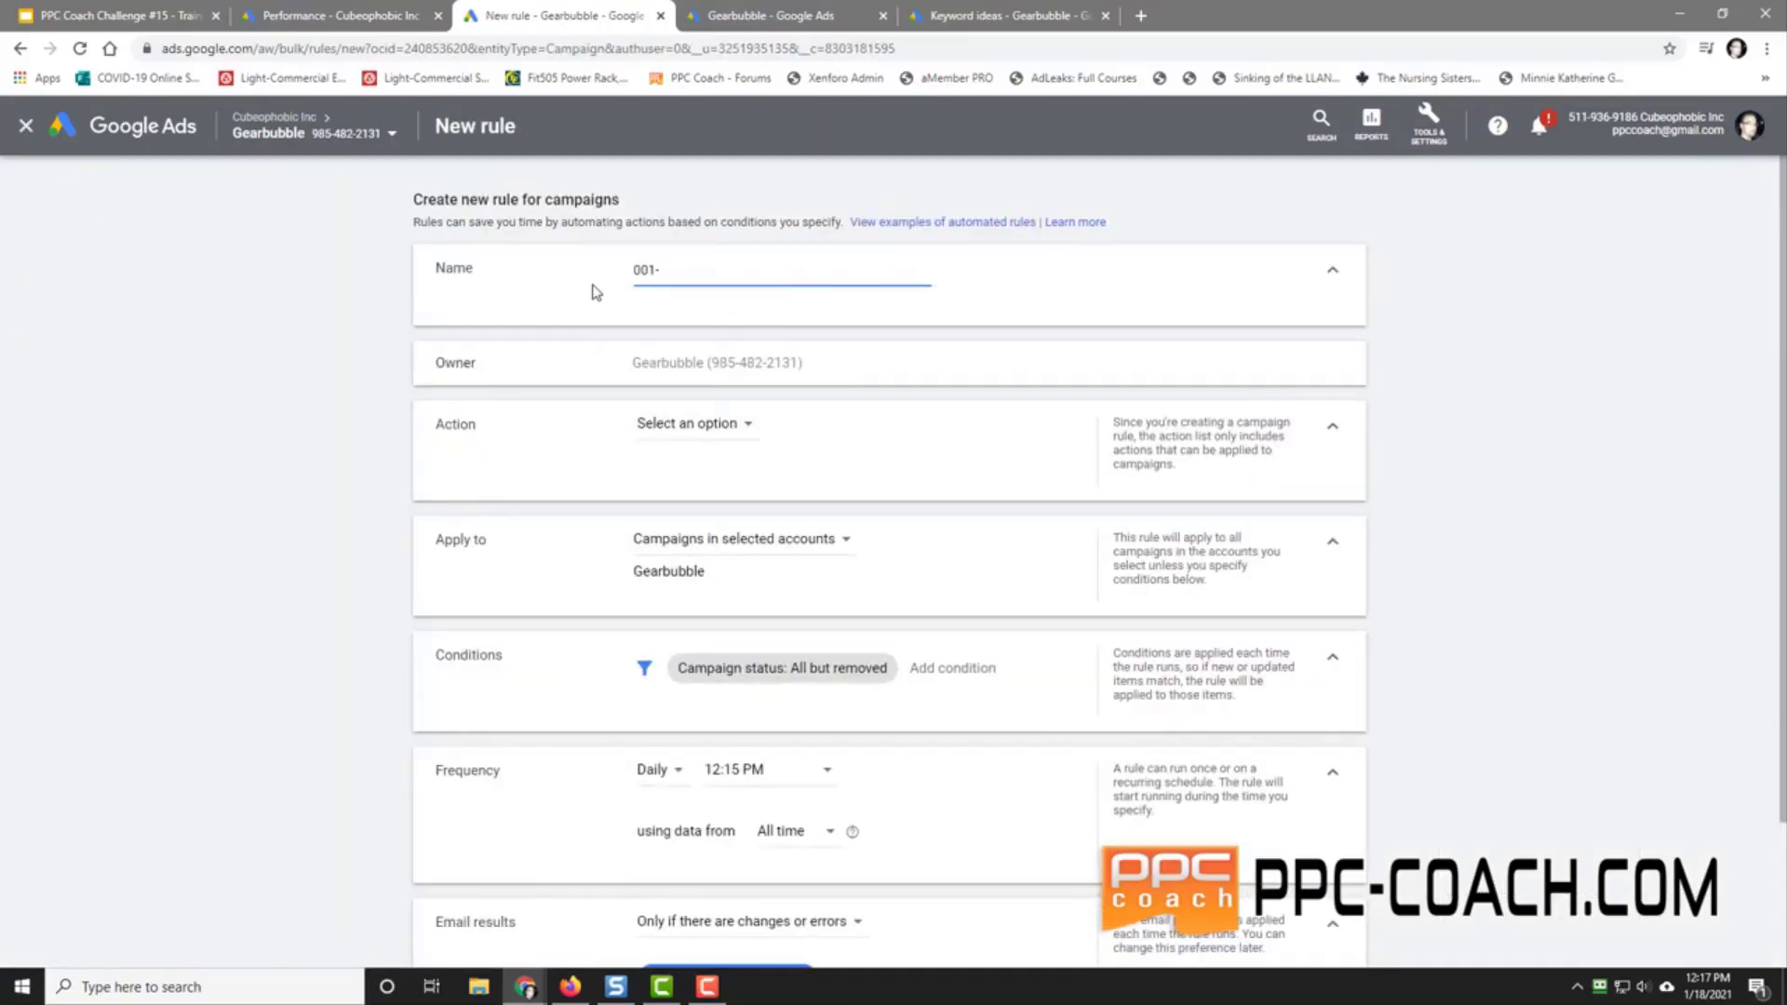
text(- Turn Off Campaign If)
text(Conversion > 0 )
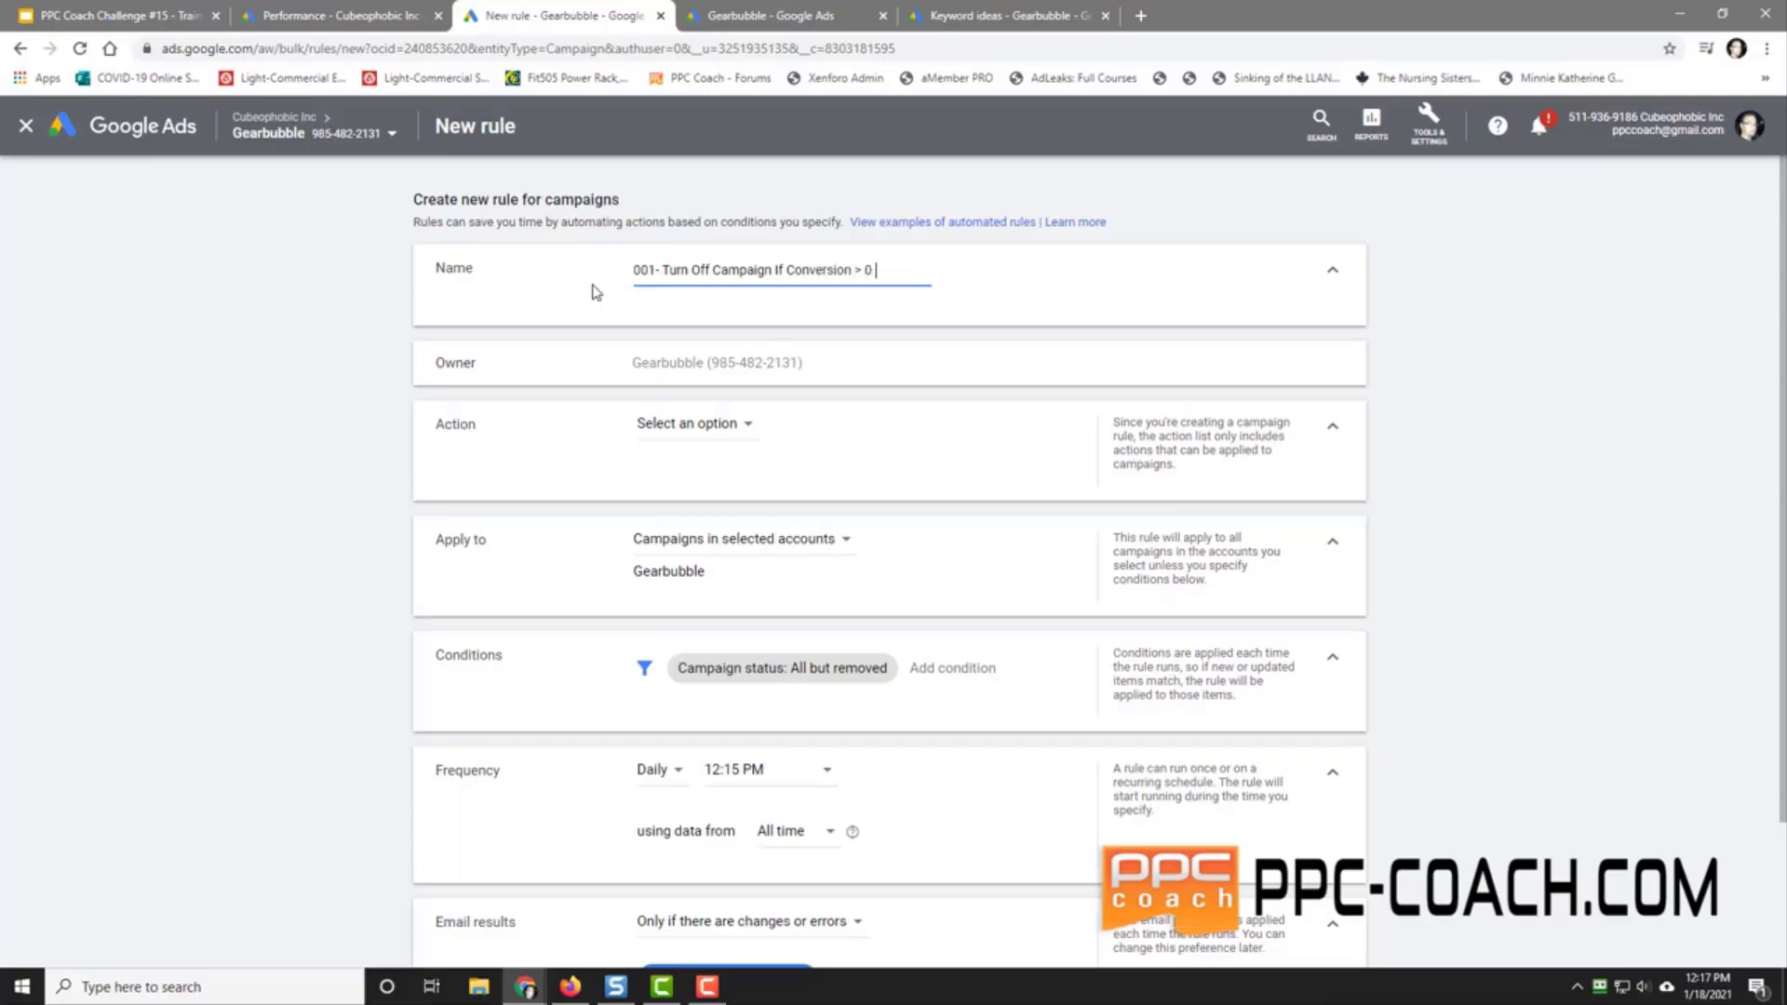
text(& Const)
key(BackSpace)
key(BackSpace)
key(BackSpace)
text(st/Conv)
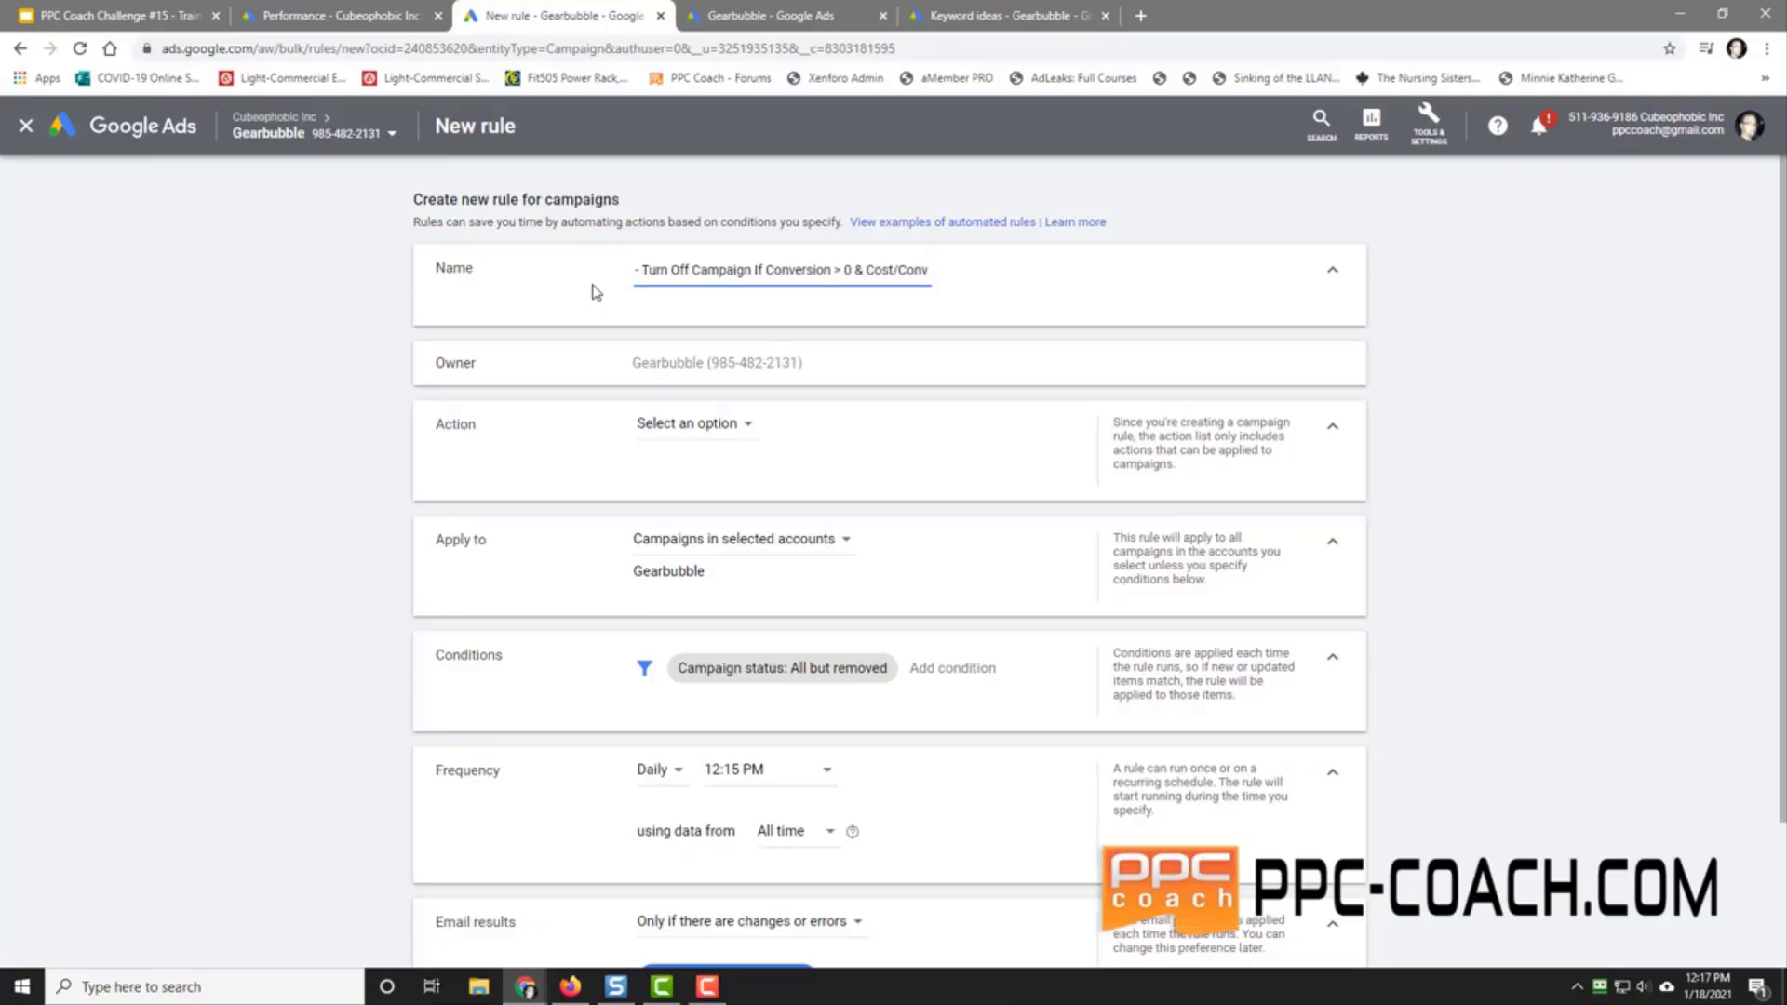
text( > $30)
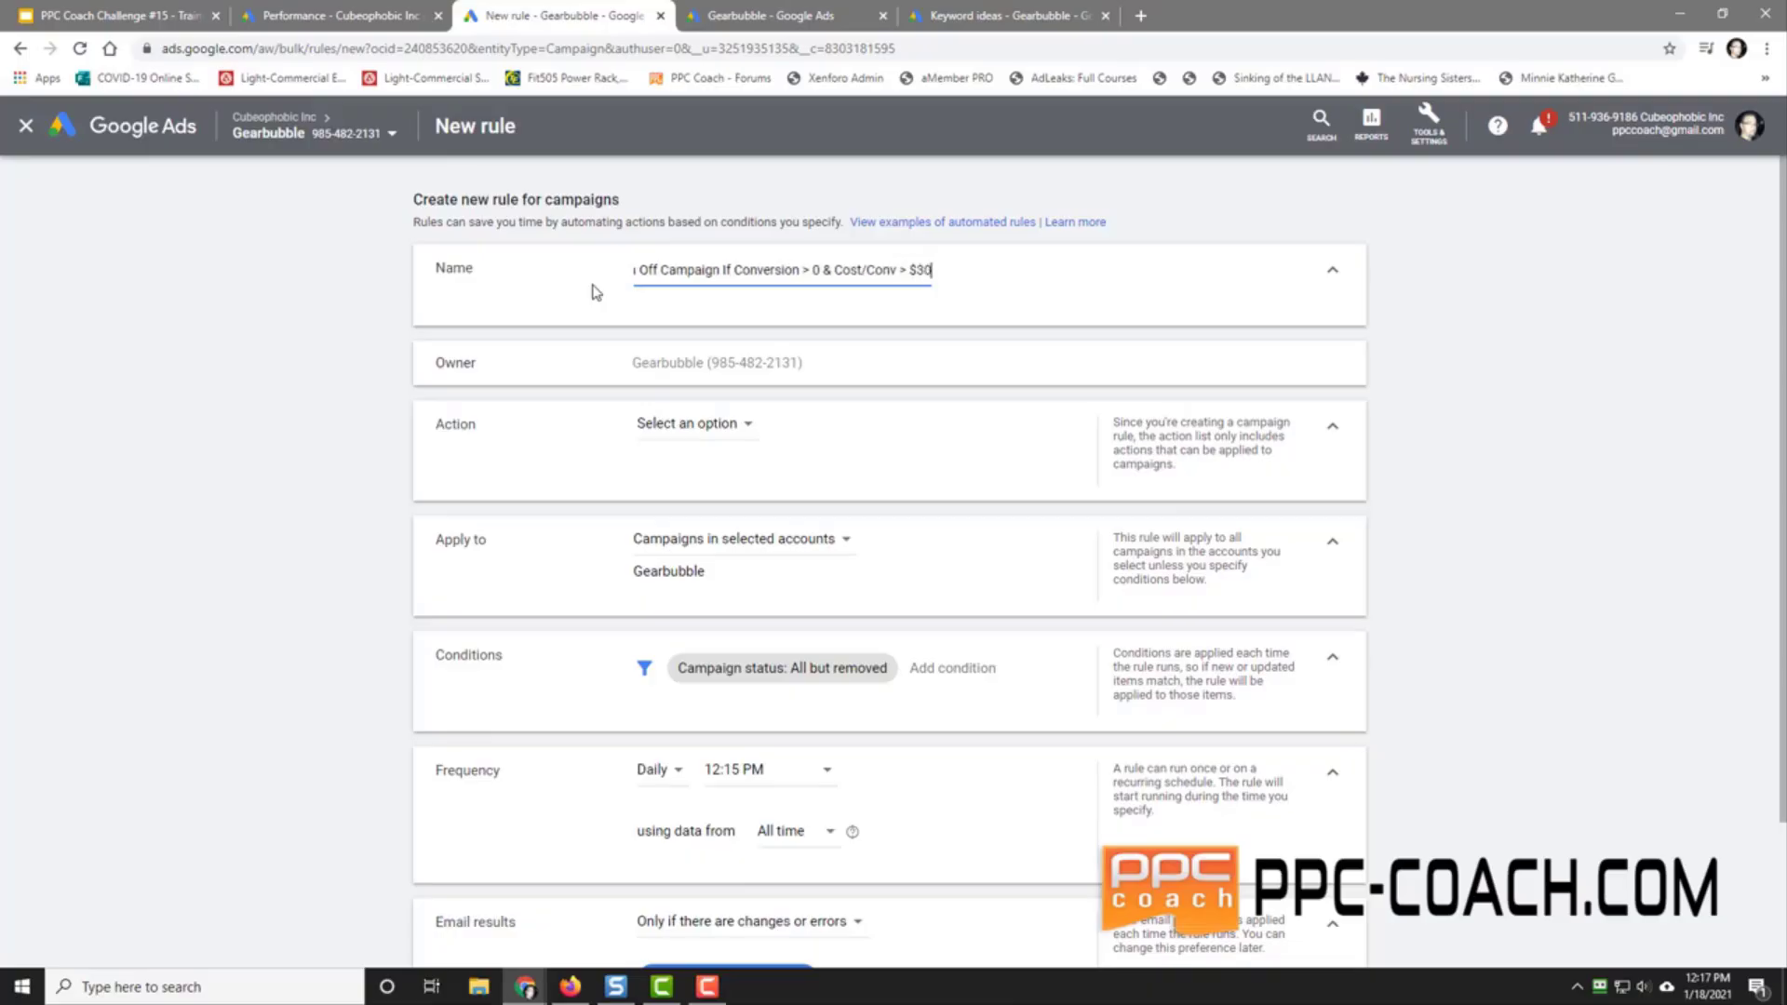
text( - Lifetime)
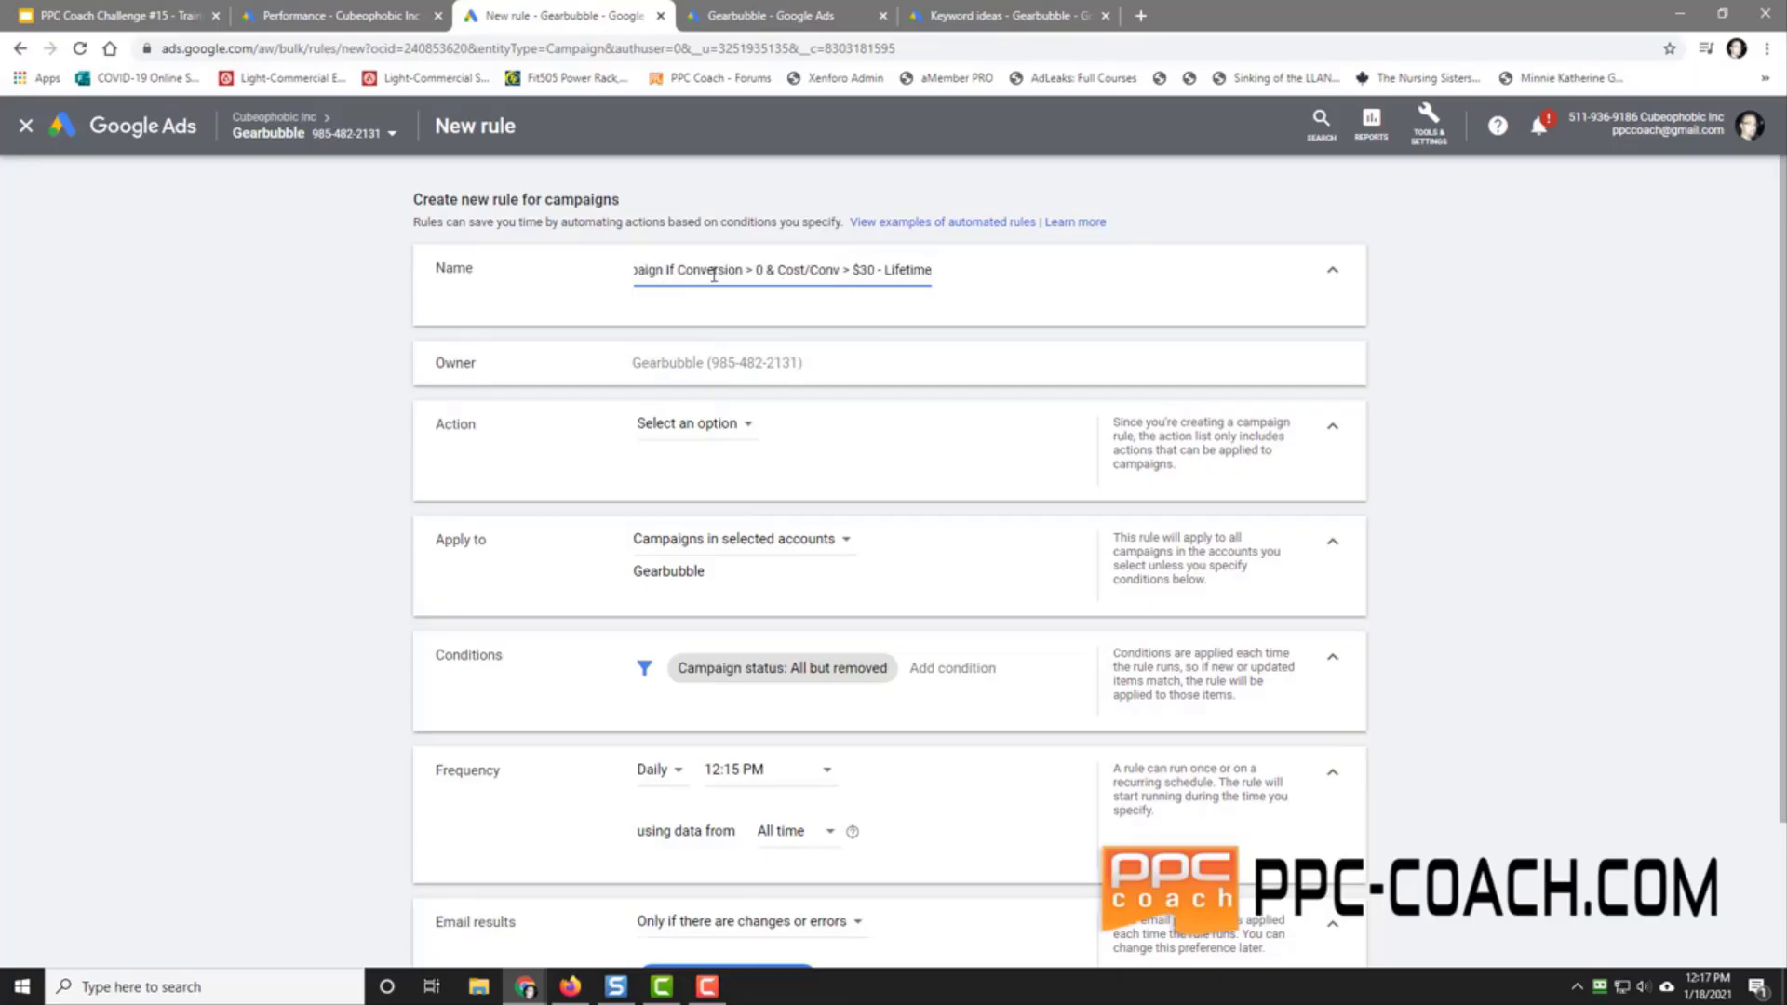
double_click(862, 270)
text(25)
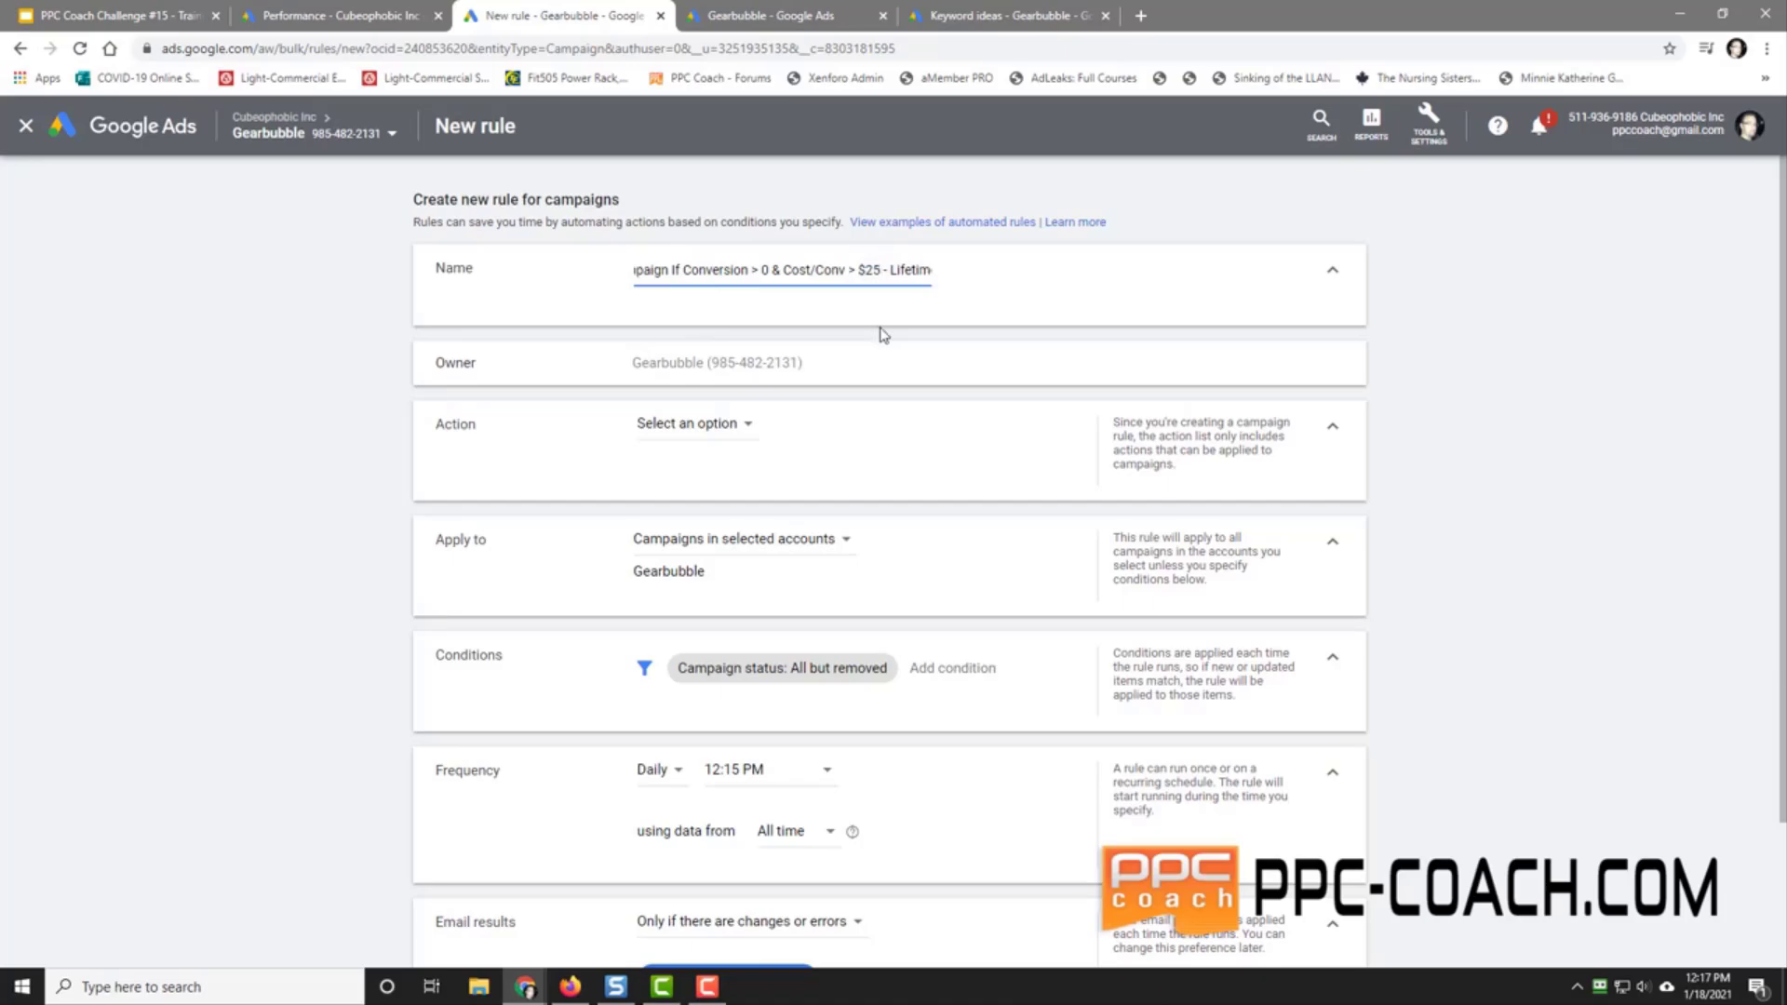
Step: Set the action to Pause campaigns and add Campaign name contains 001-
click(692, 425)
click(708, 474)
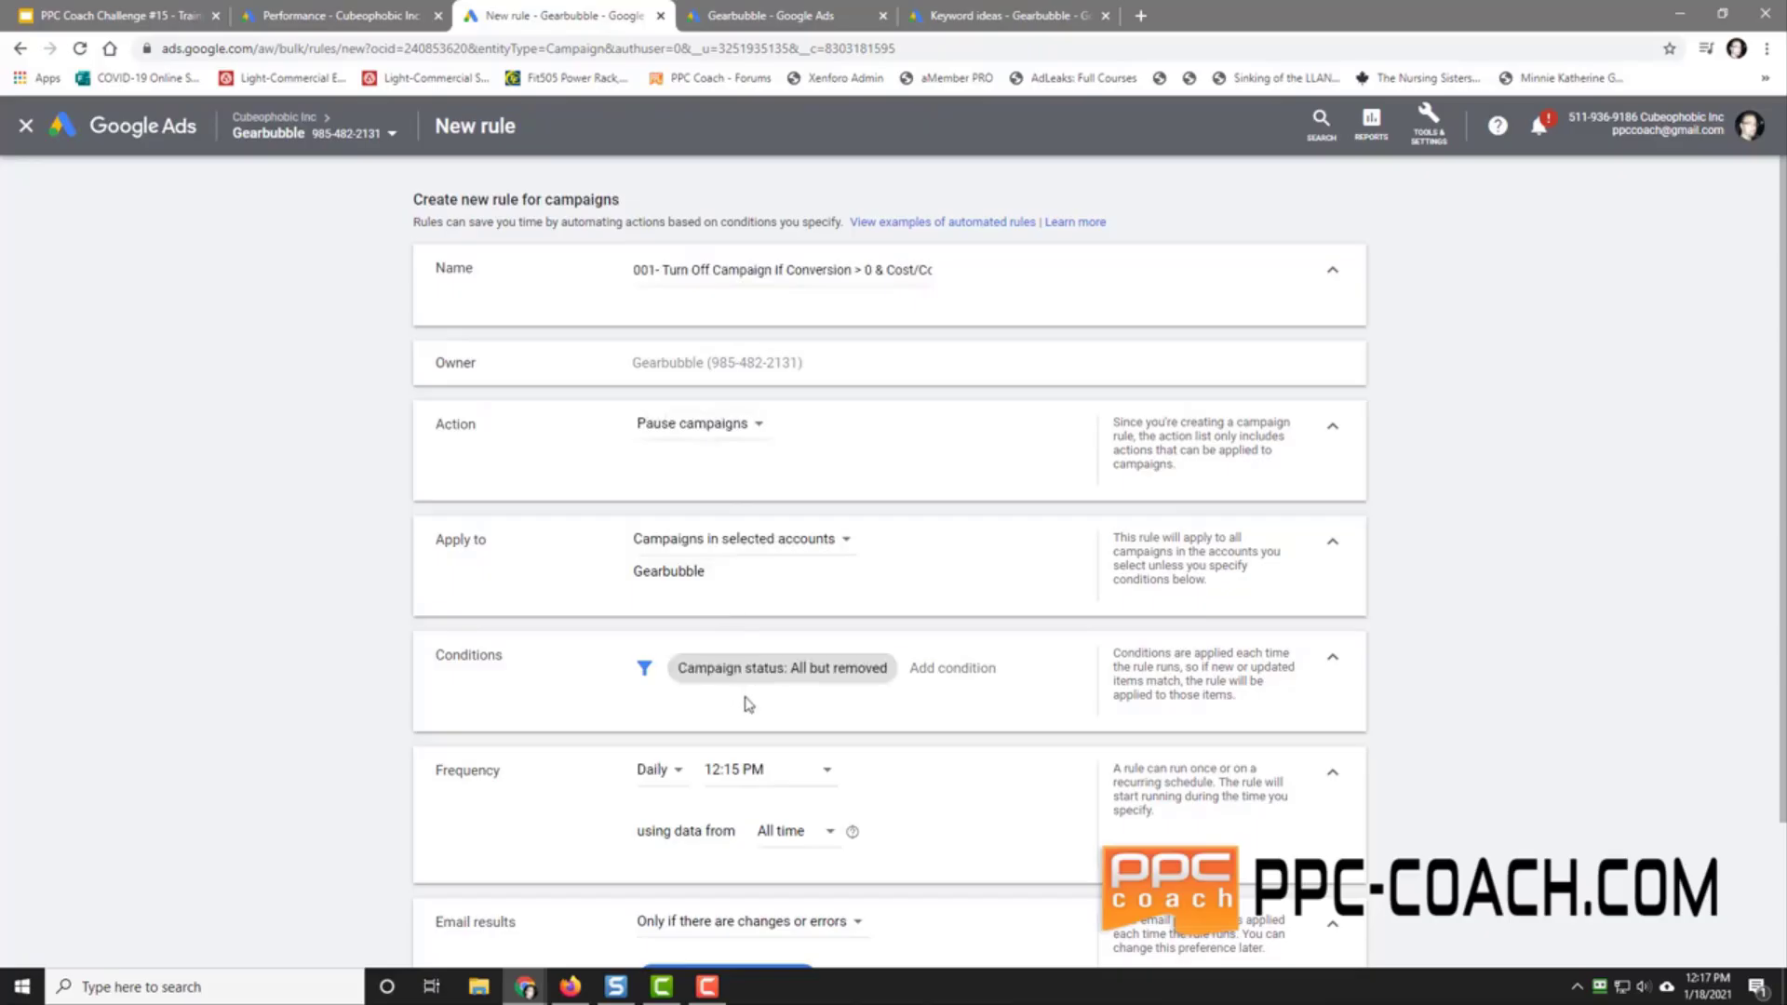
click(931, 670)
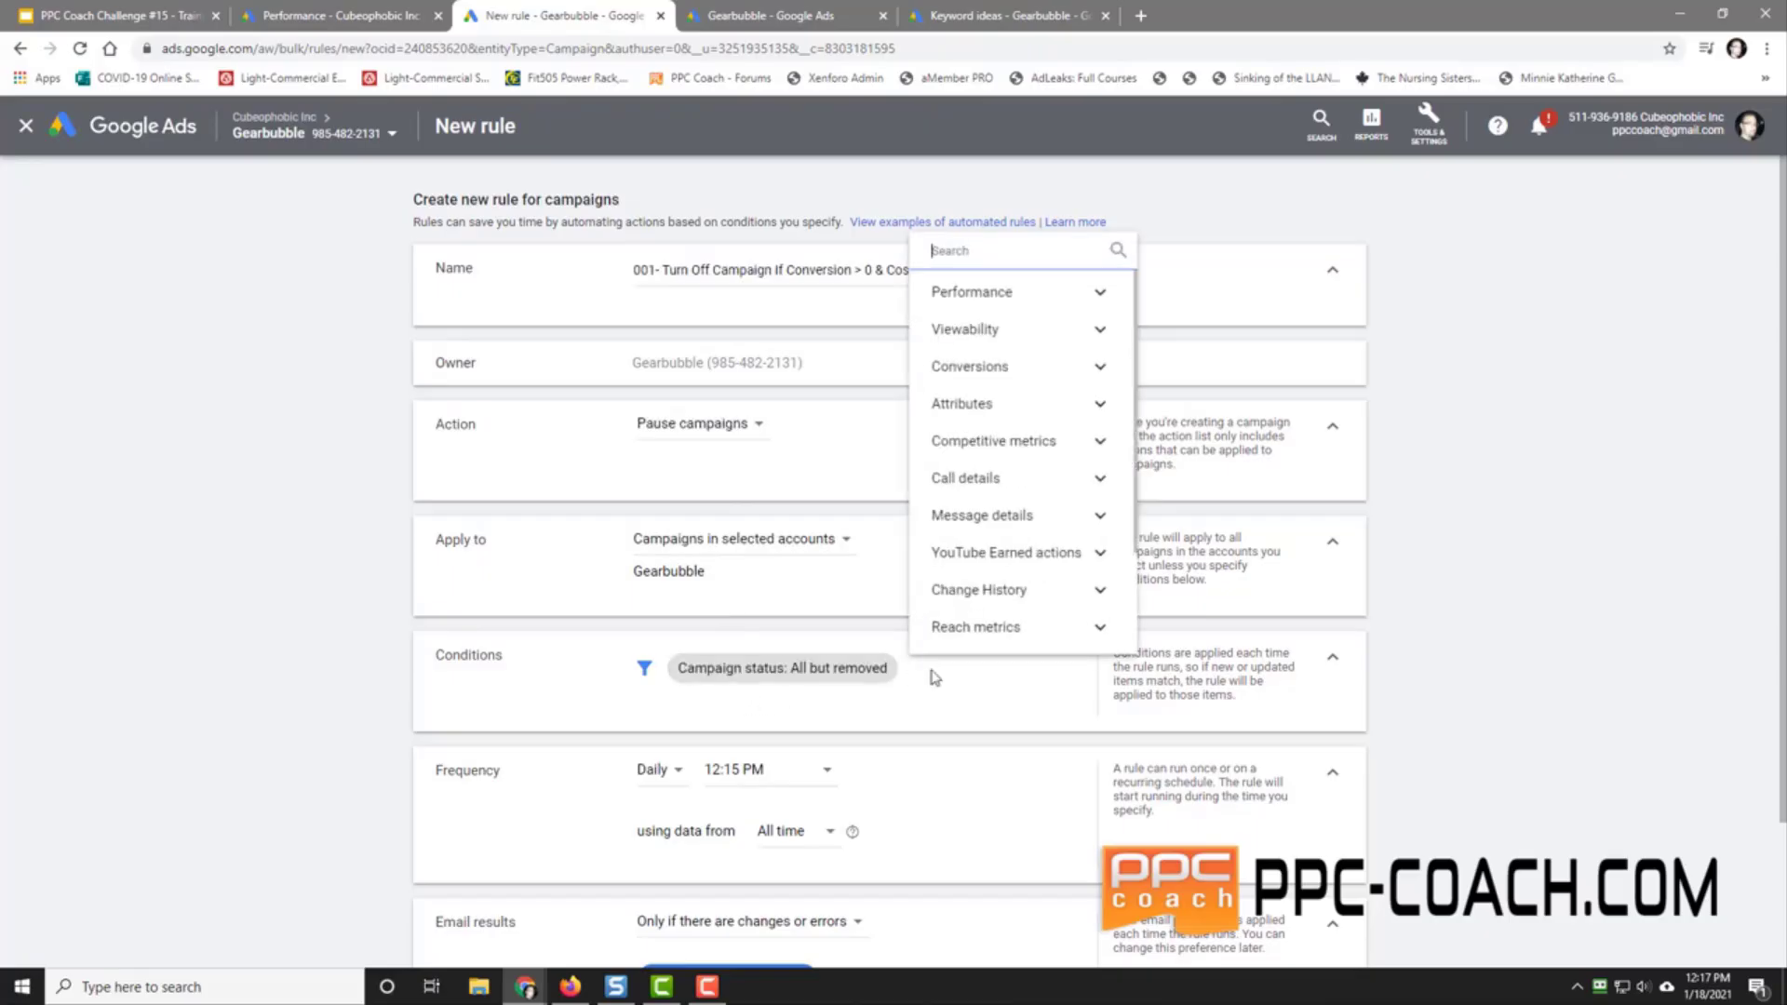
click(1005, 403)
scroll(1021, 577, down, 5)
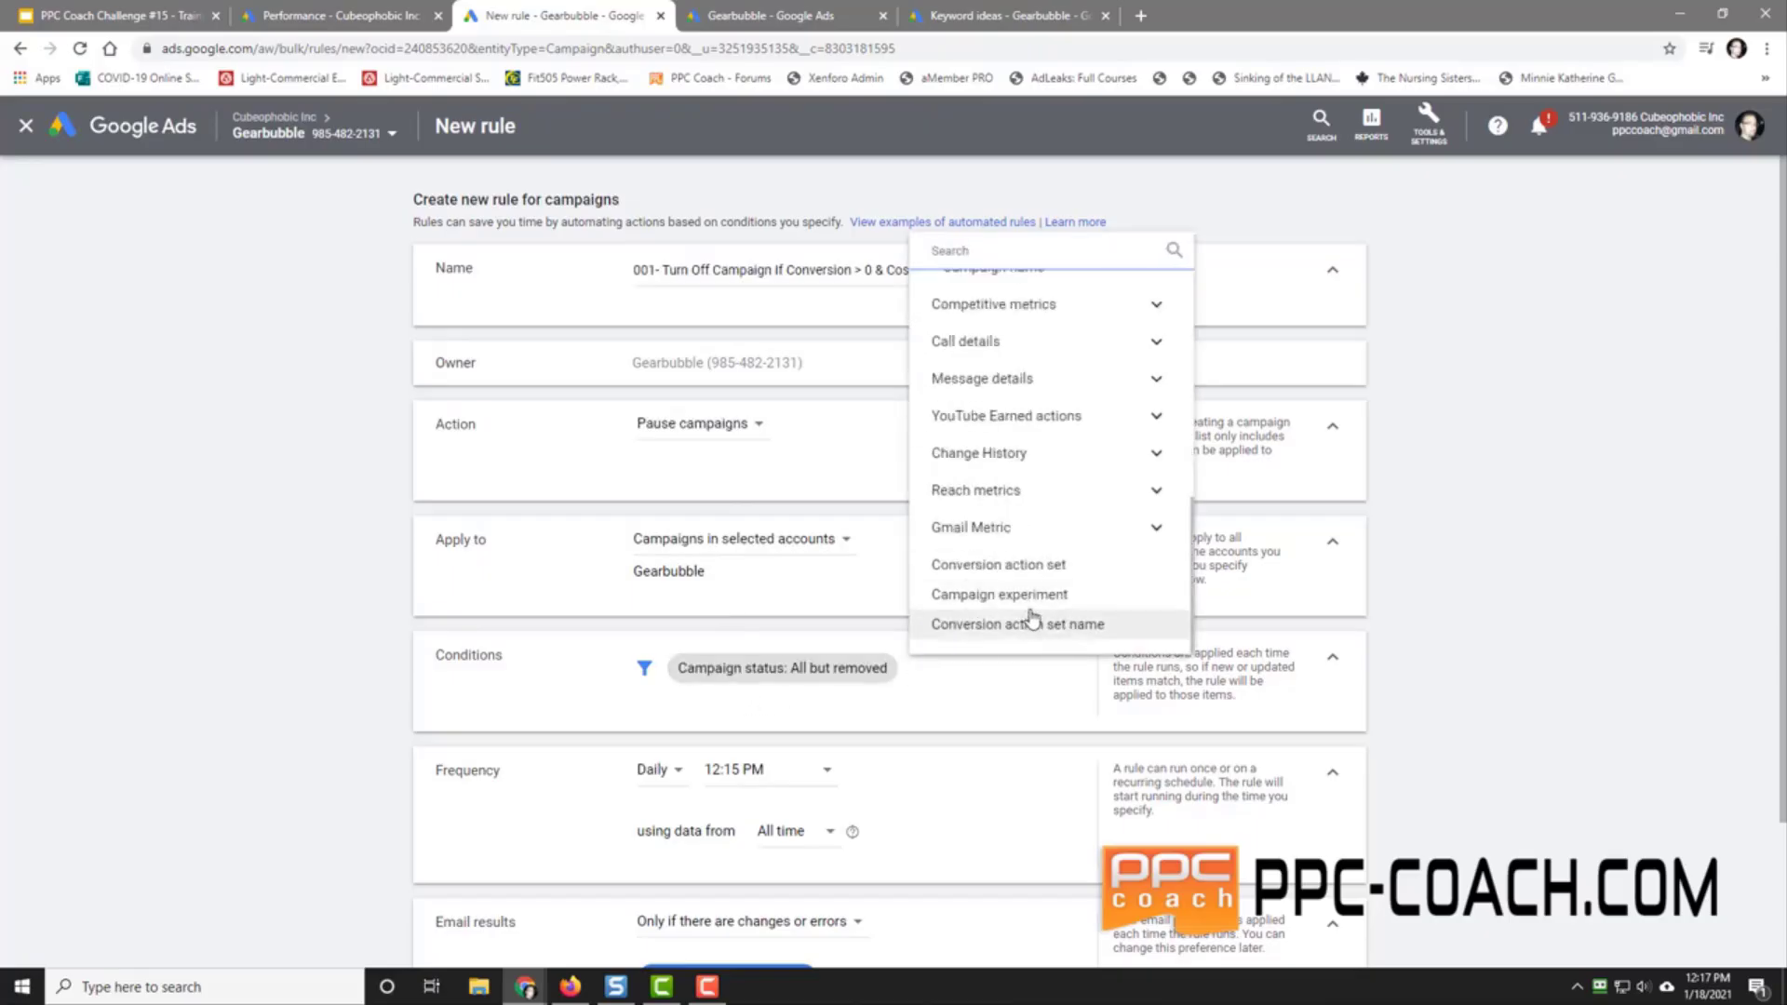
scroll(1028, 605, up, 3)
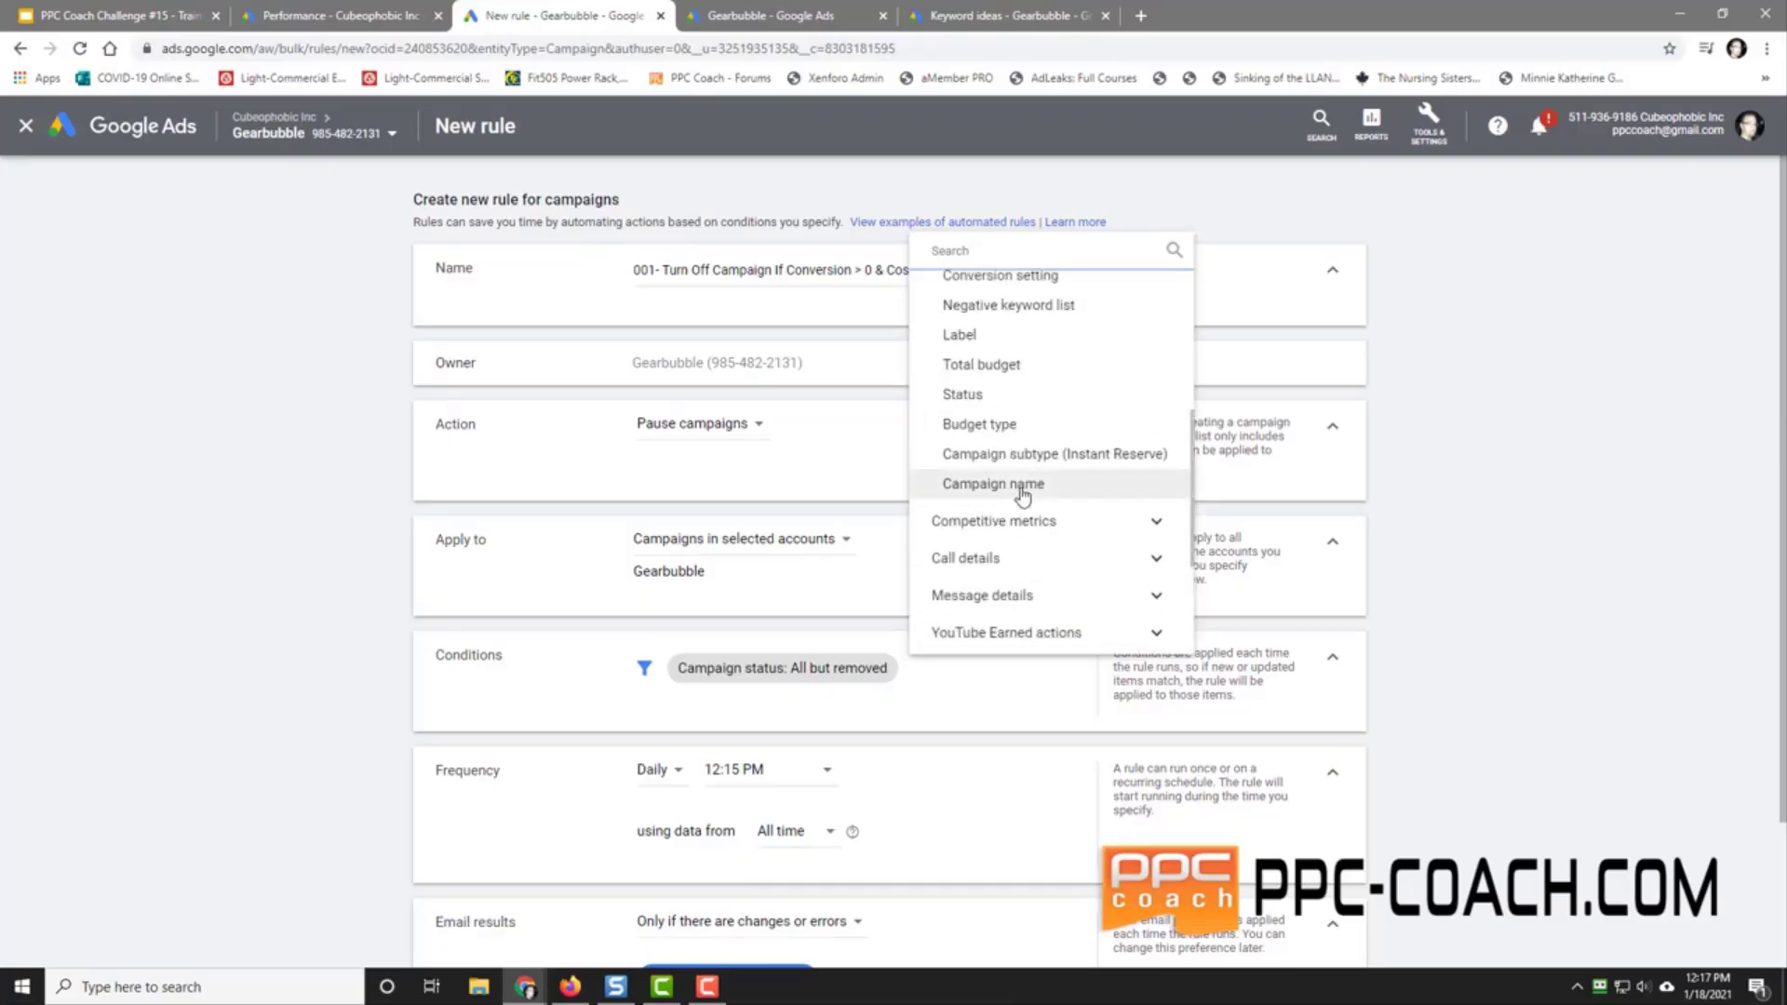
click(977, 483)
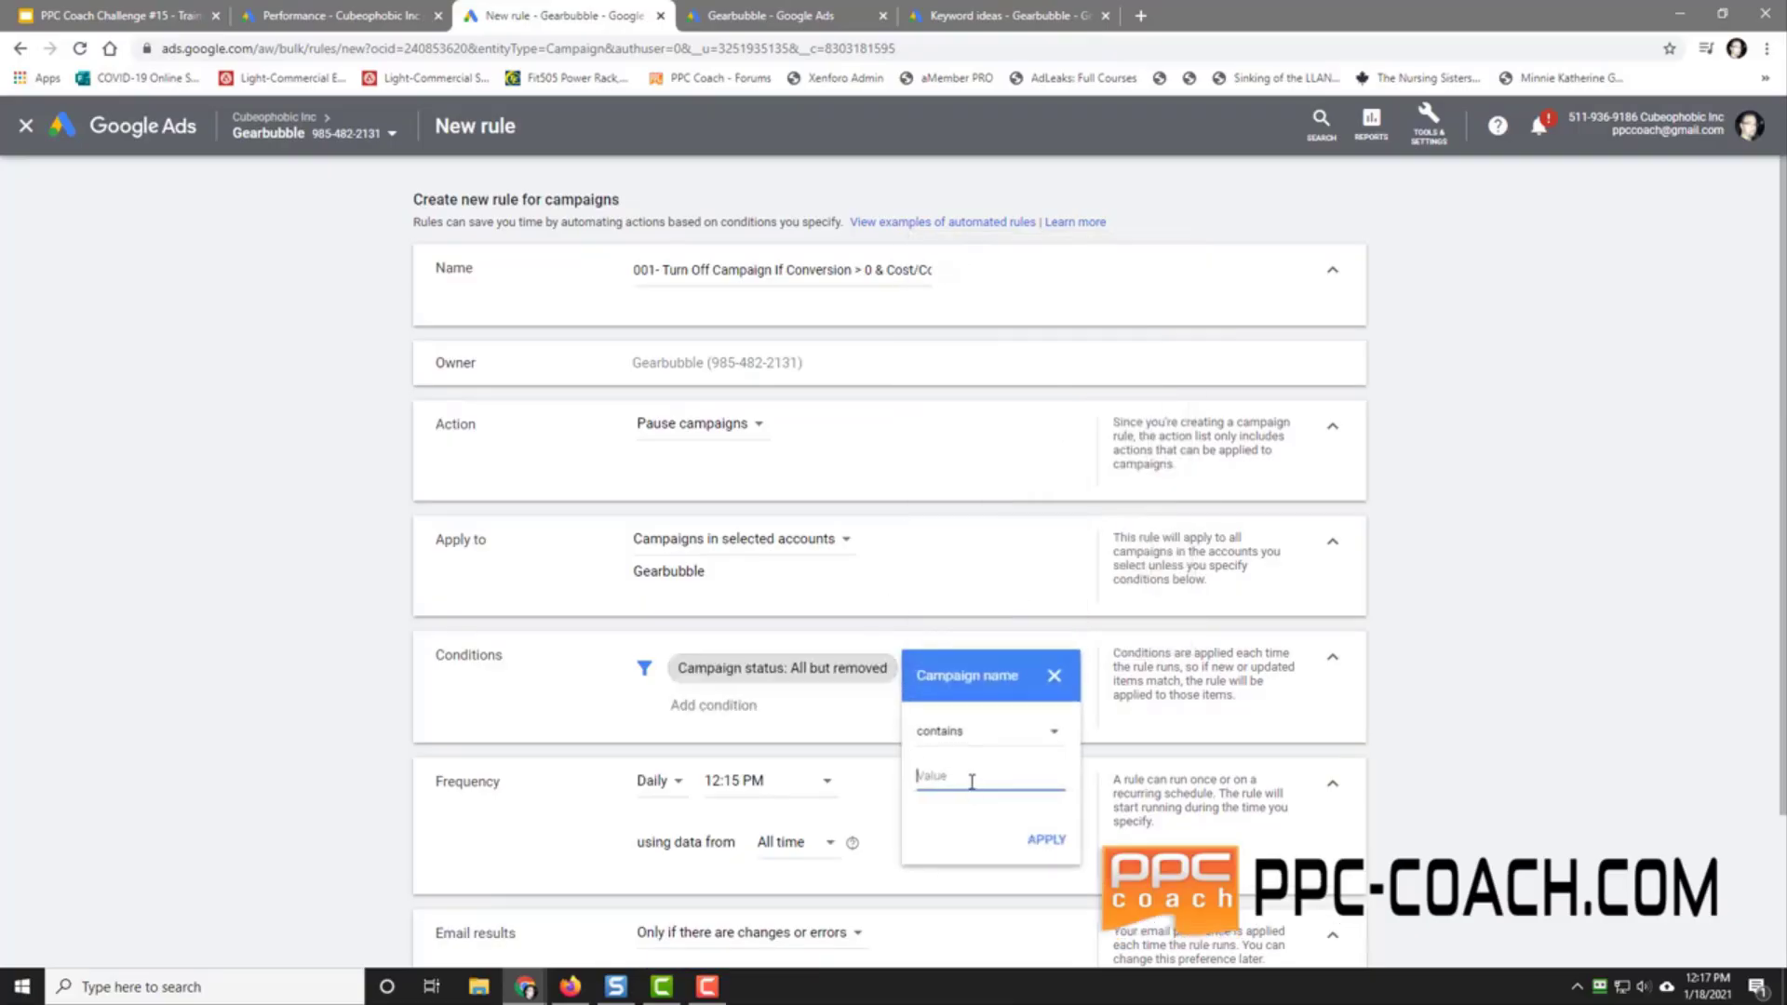
text(001-)
click(1046, 839)
Step: Add the conditions Conversions > 0 and Cost / conv. > CA$25.00
click(947, 704)
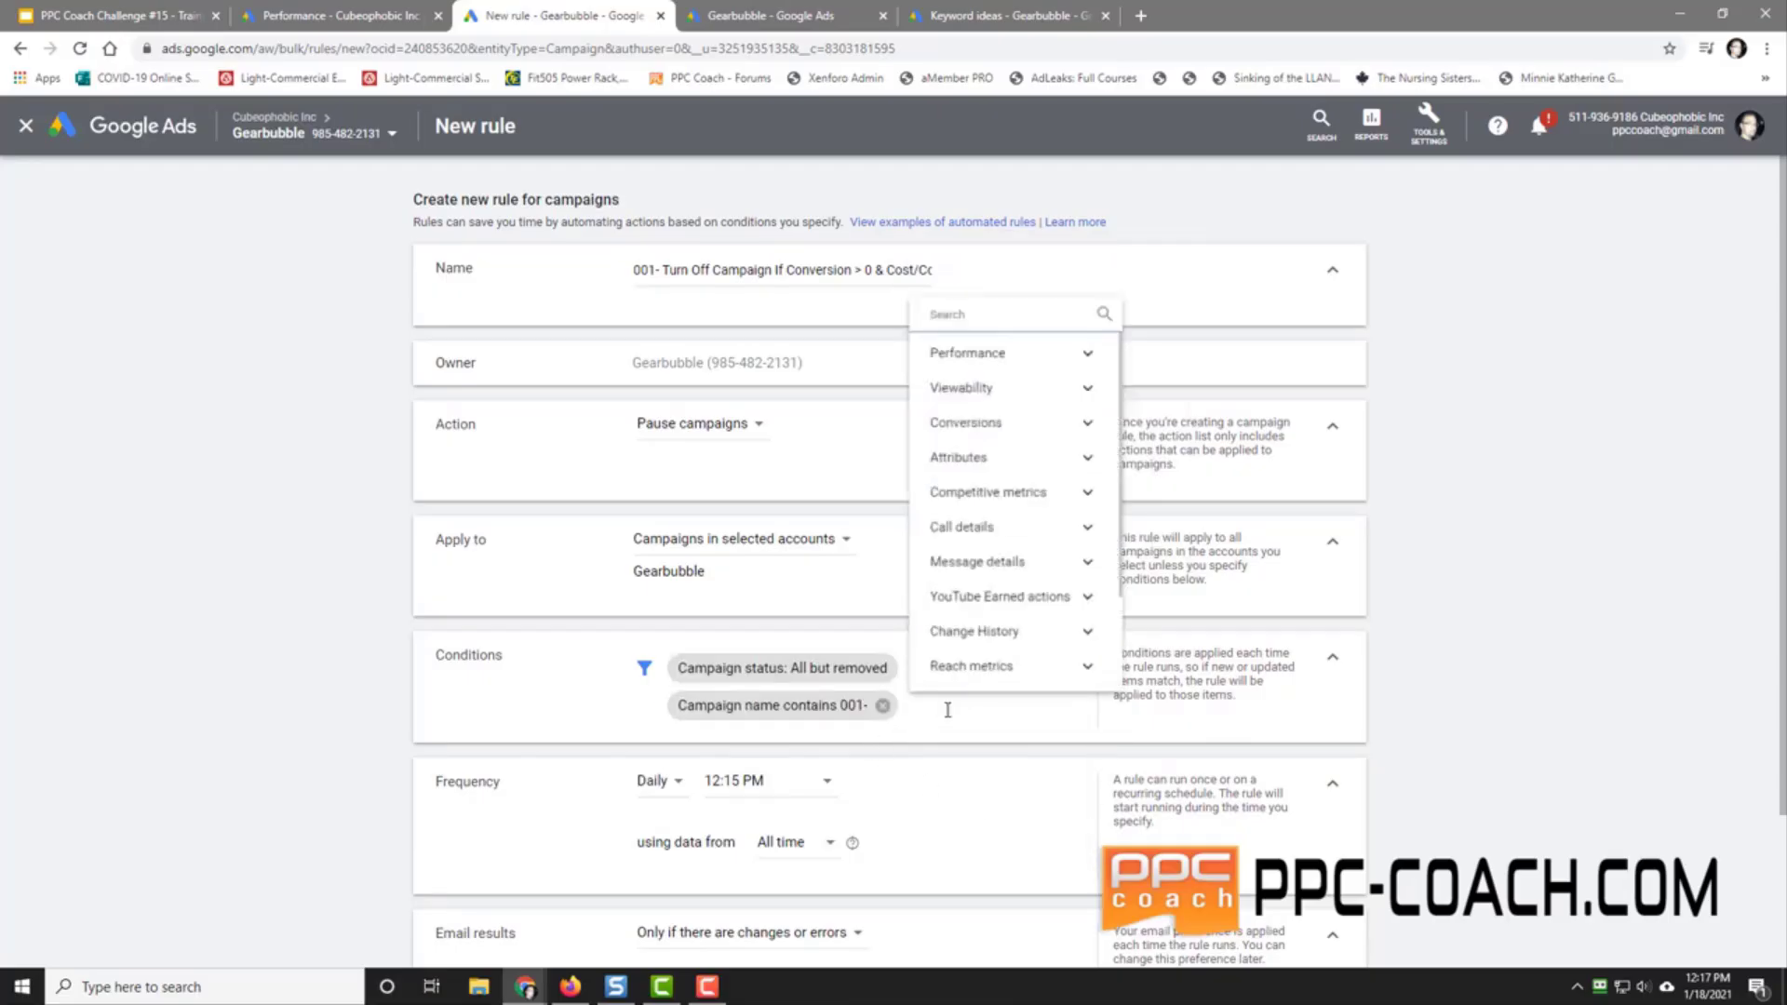
click(984, 406)
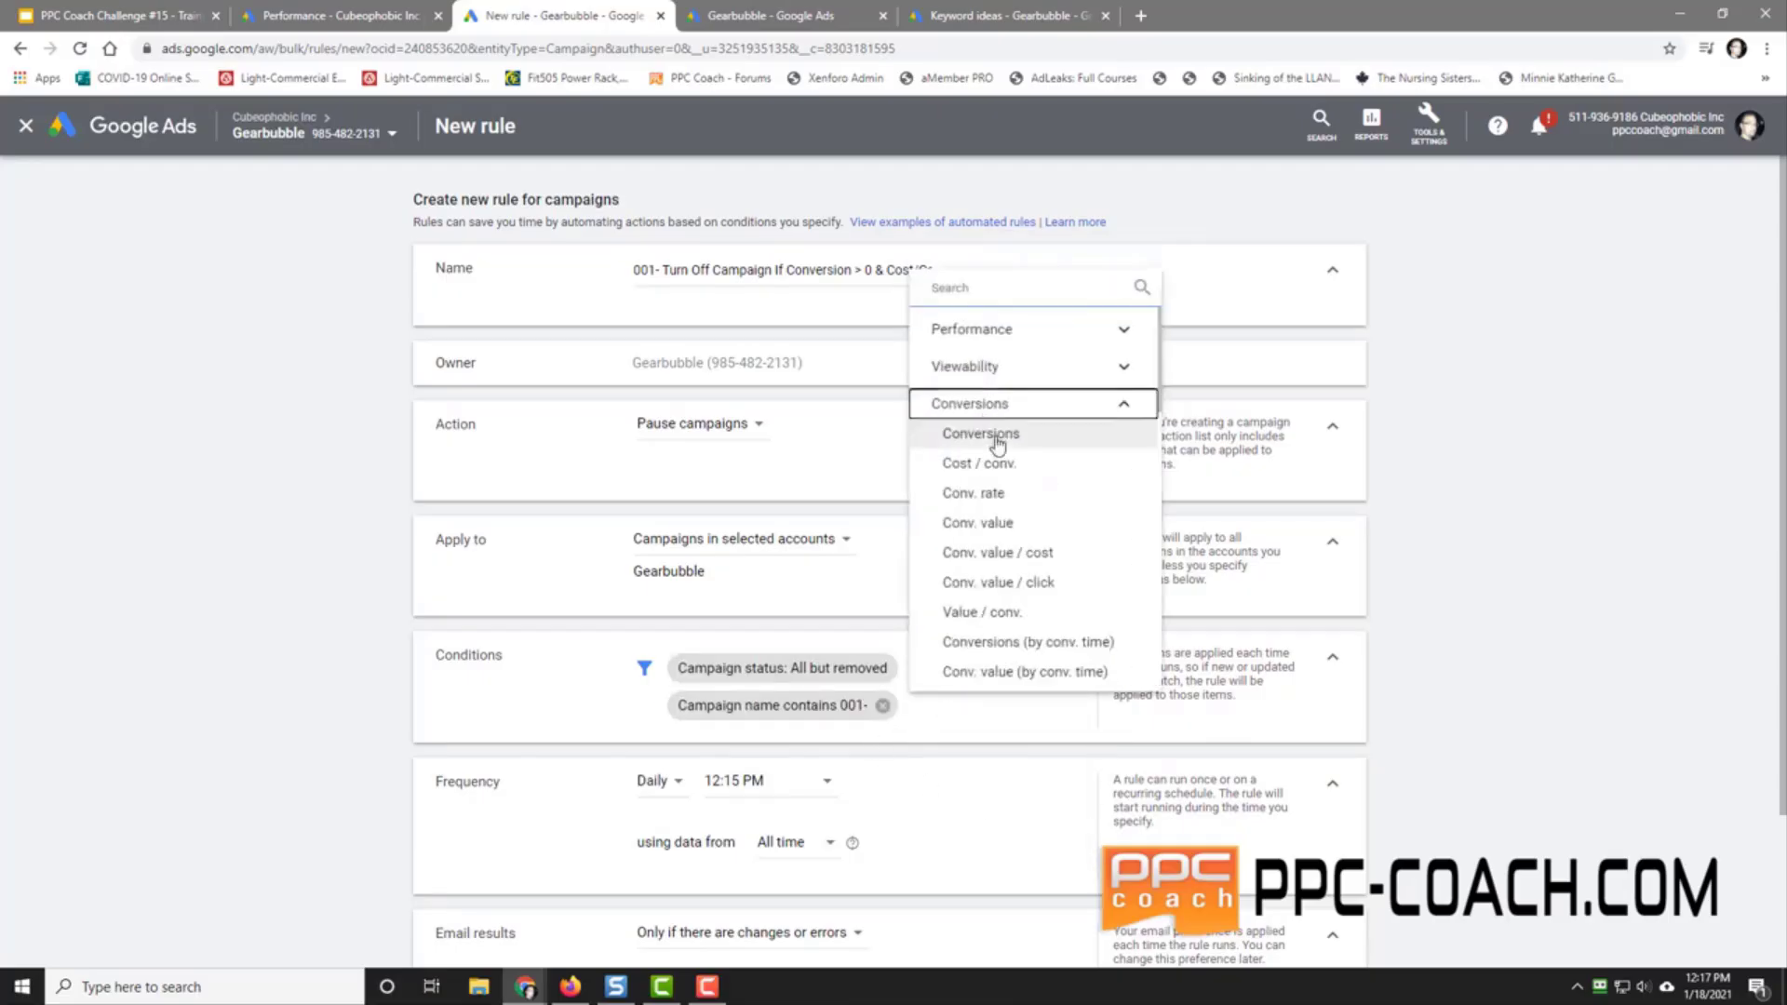
click(994, 438)
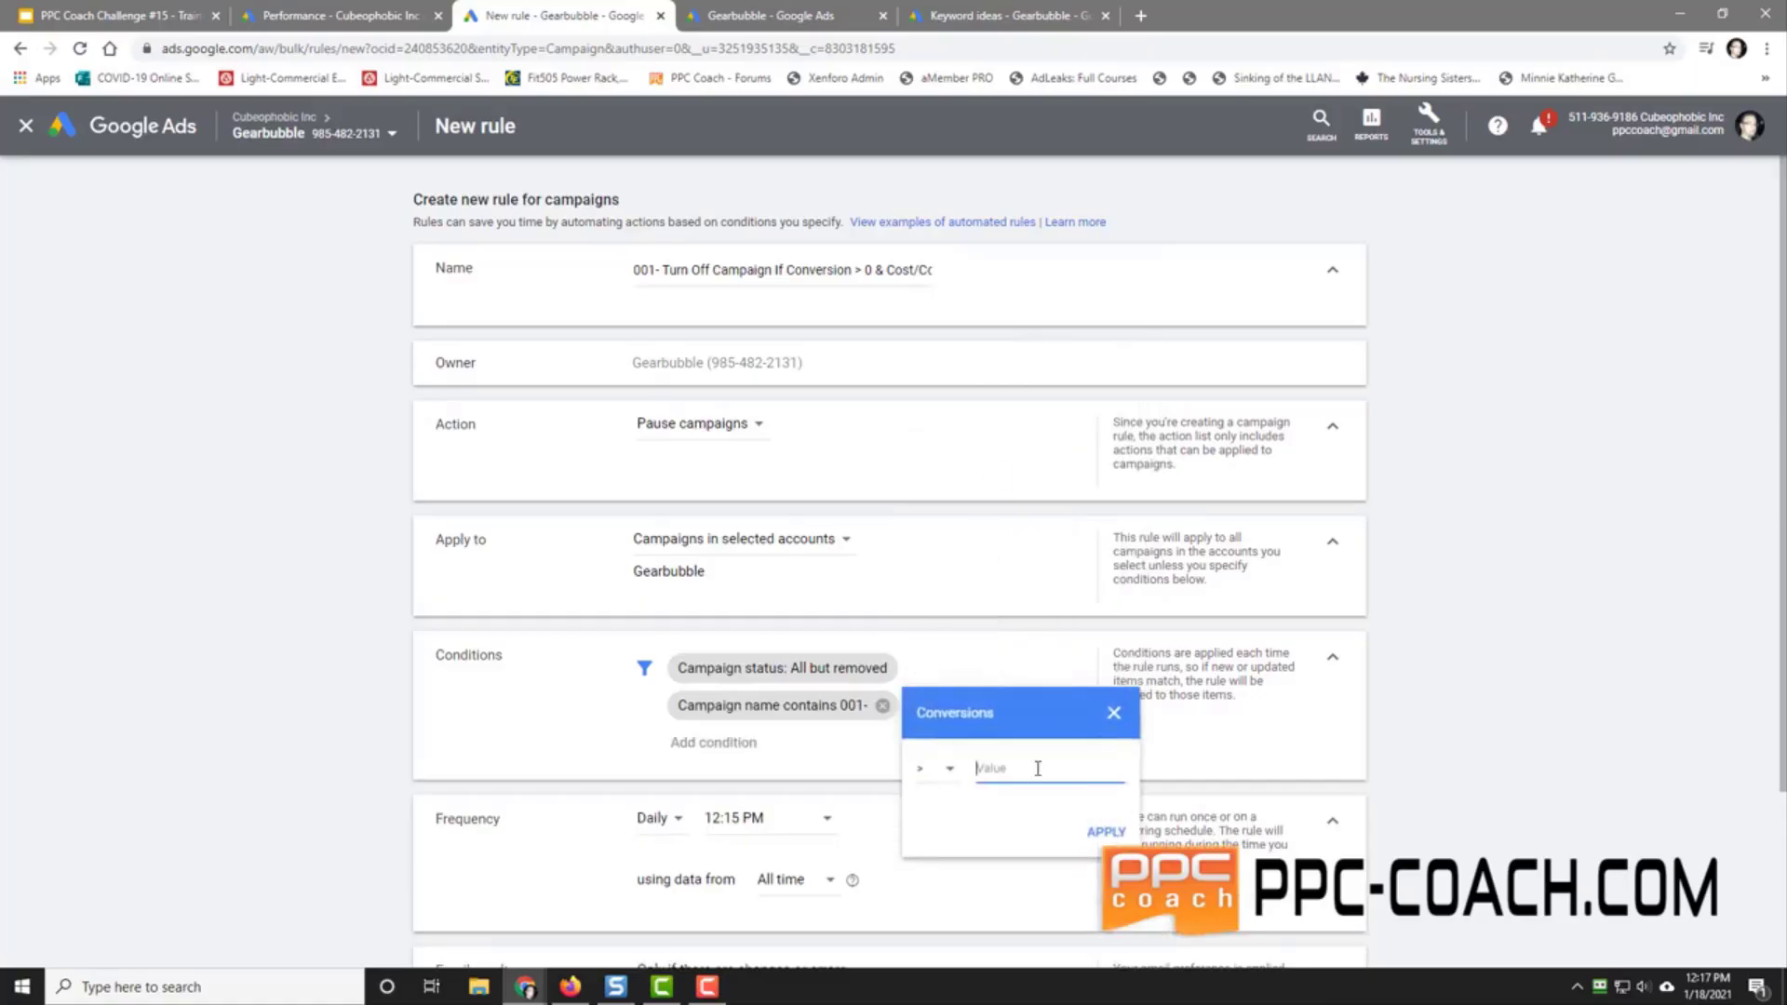
text(0)
key(Return)
click(729, 743)
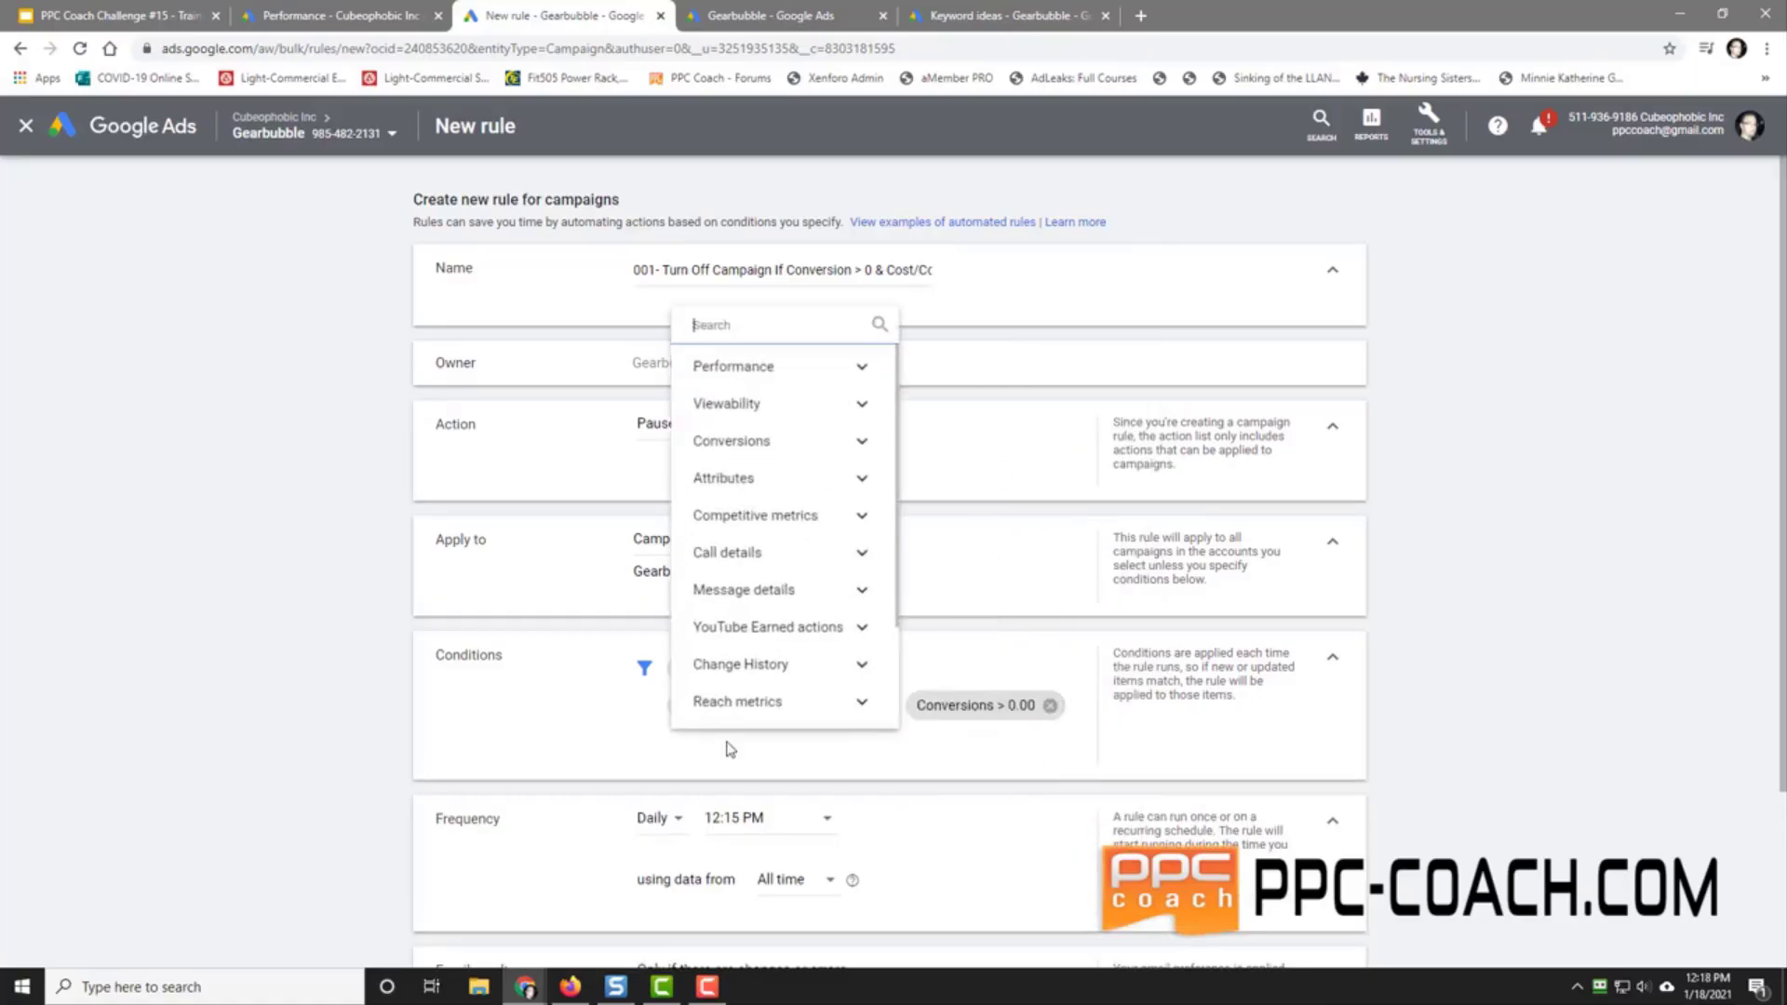
click(755, 443)
click(785, 502)
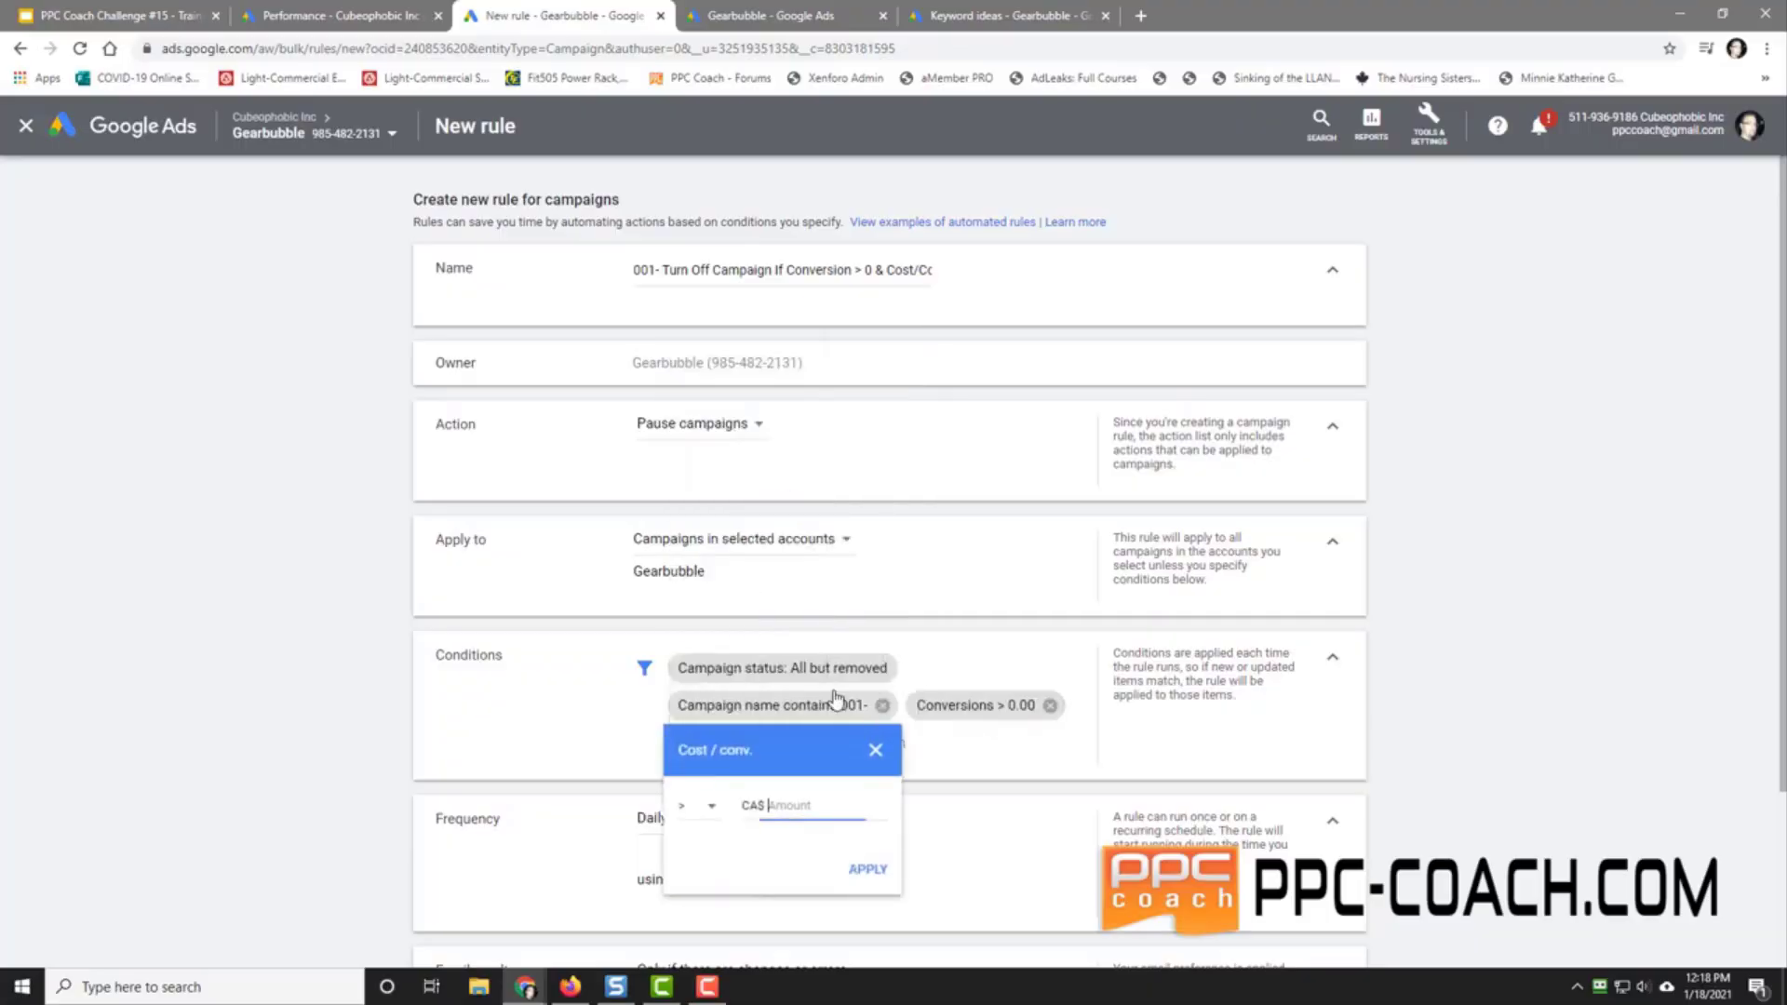
text(25)
click(867, 870)
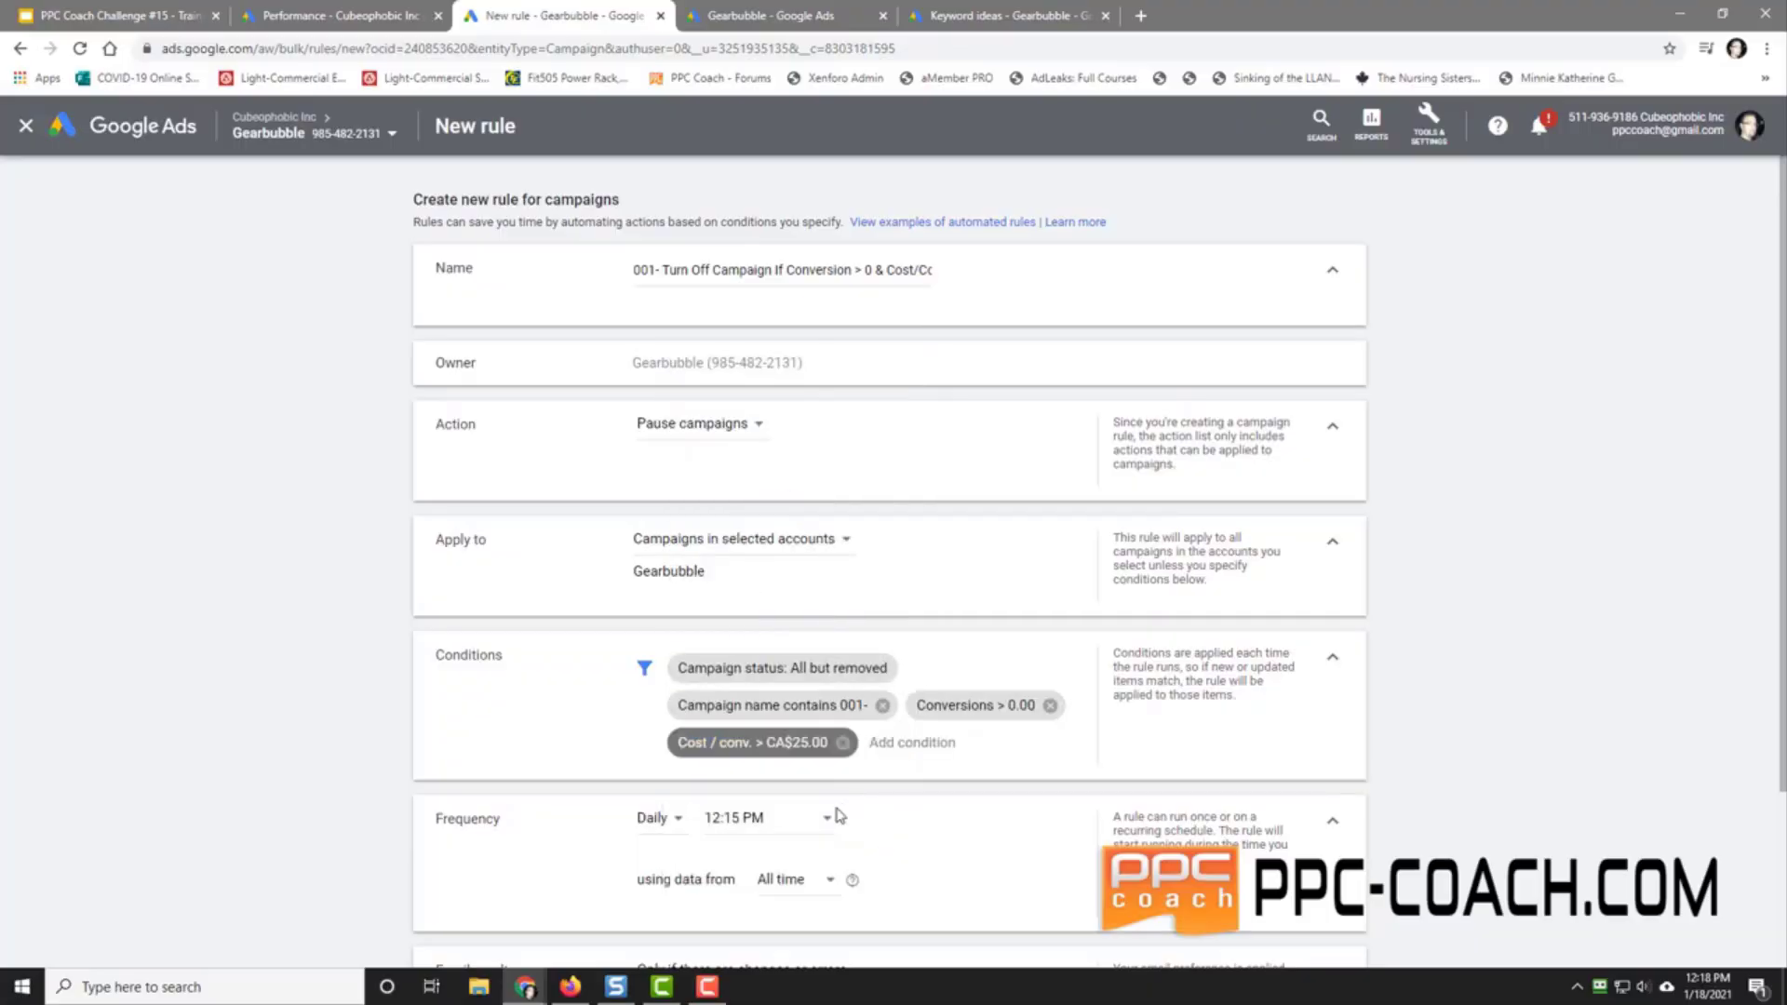
click(758, 818)
scroll(780, 705, up, 10)
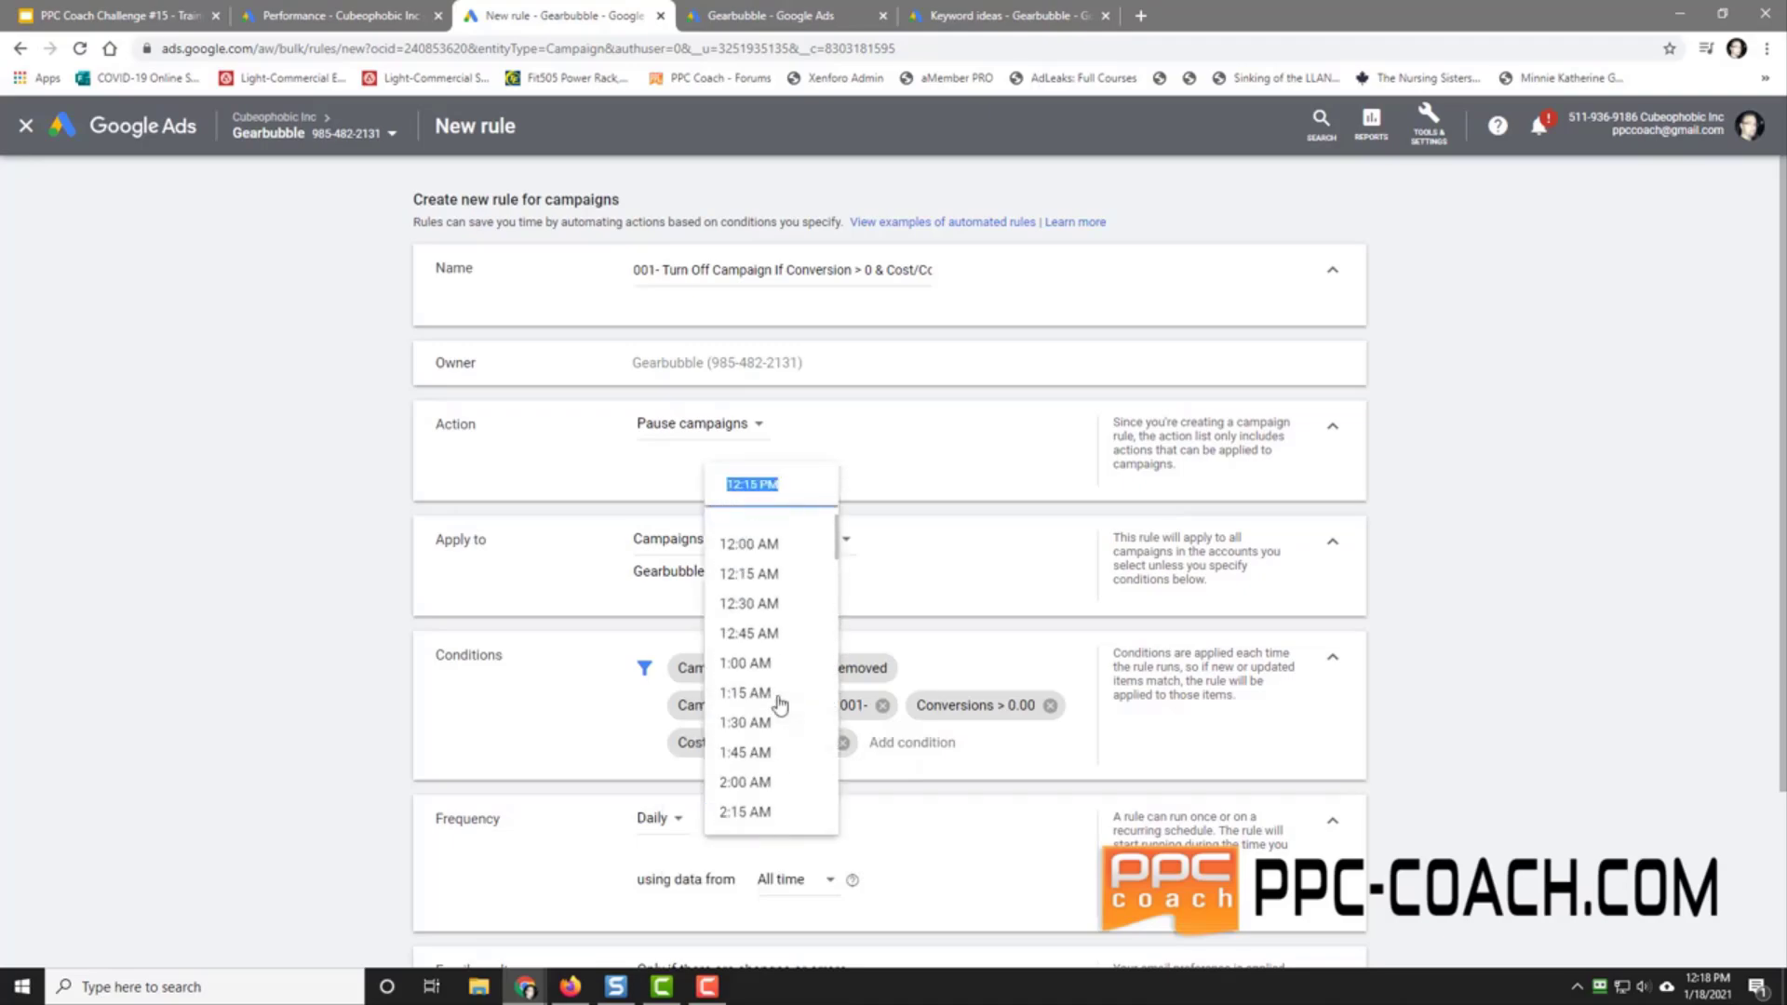
Step: Run the second rule daily at 12:00 AM and save it
click(749, 544)
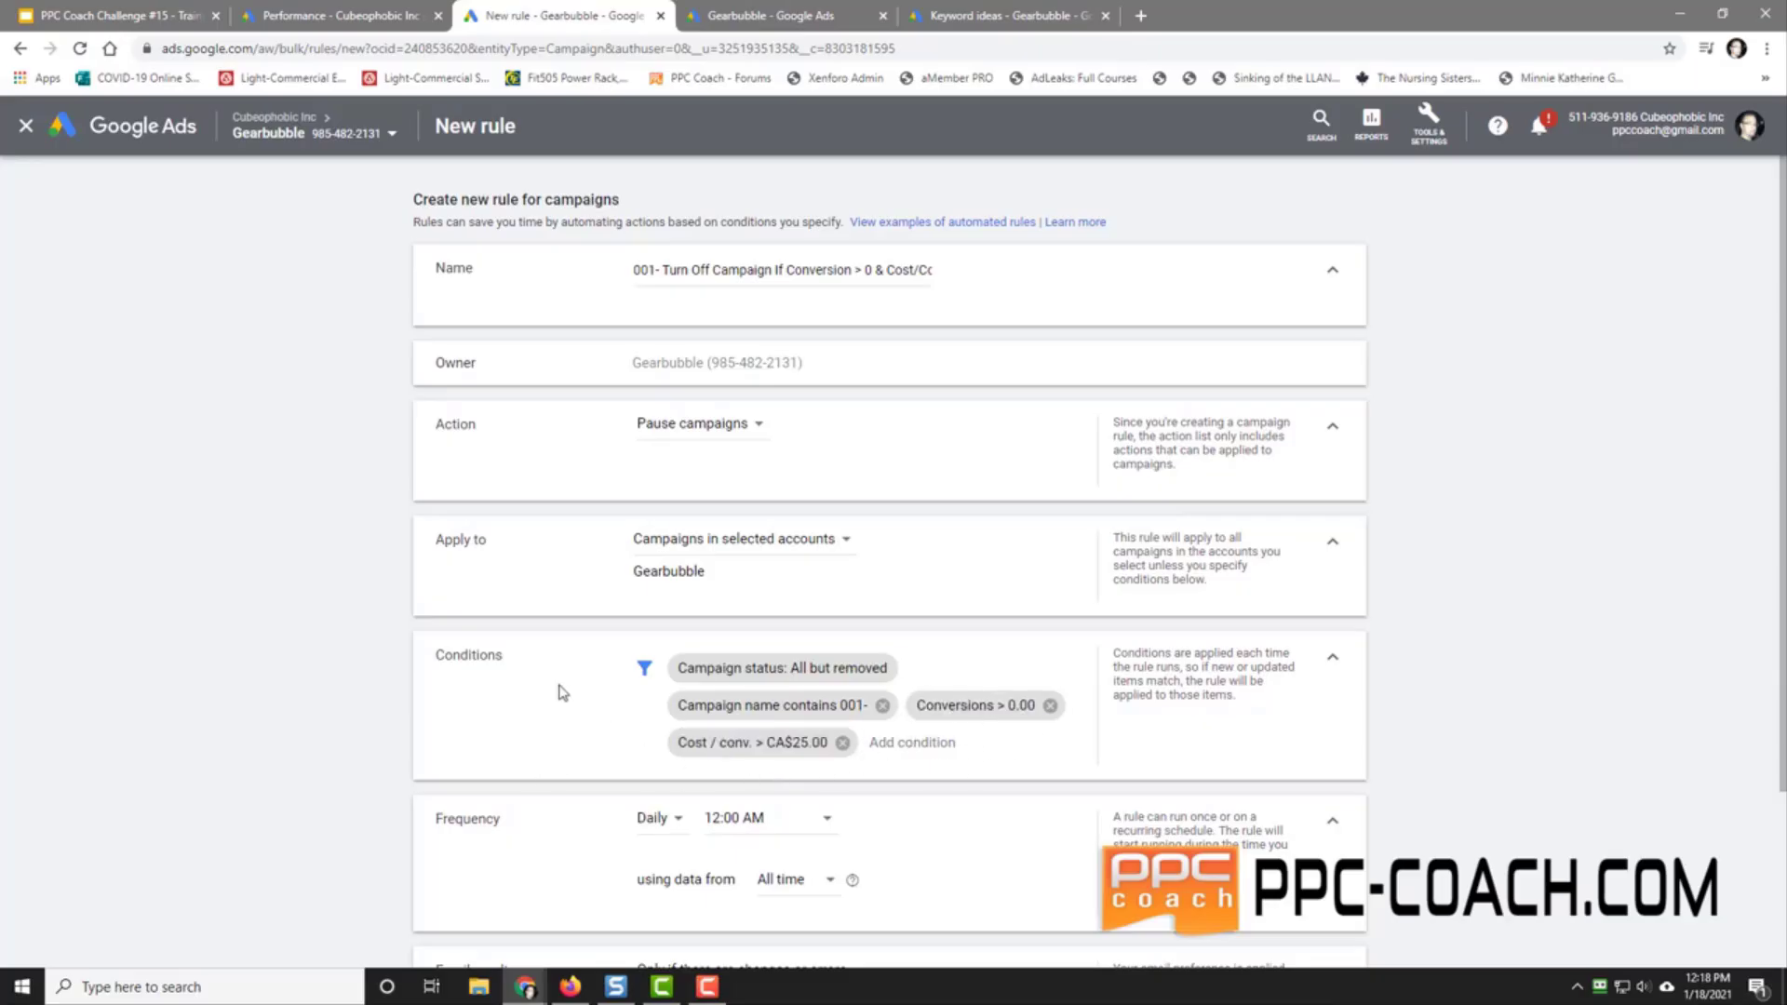
scroll(559, 842, down, 3)
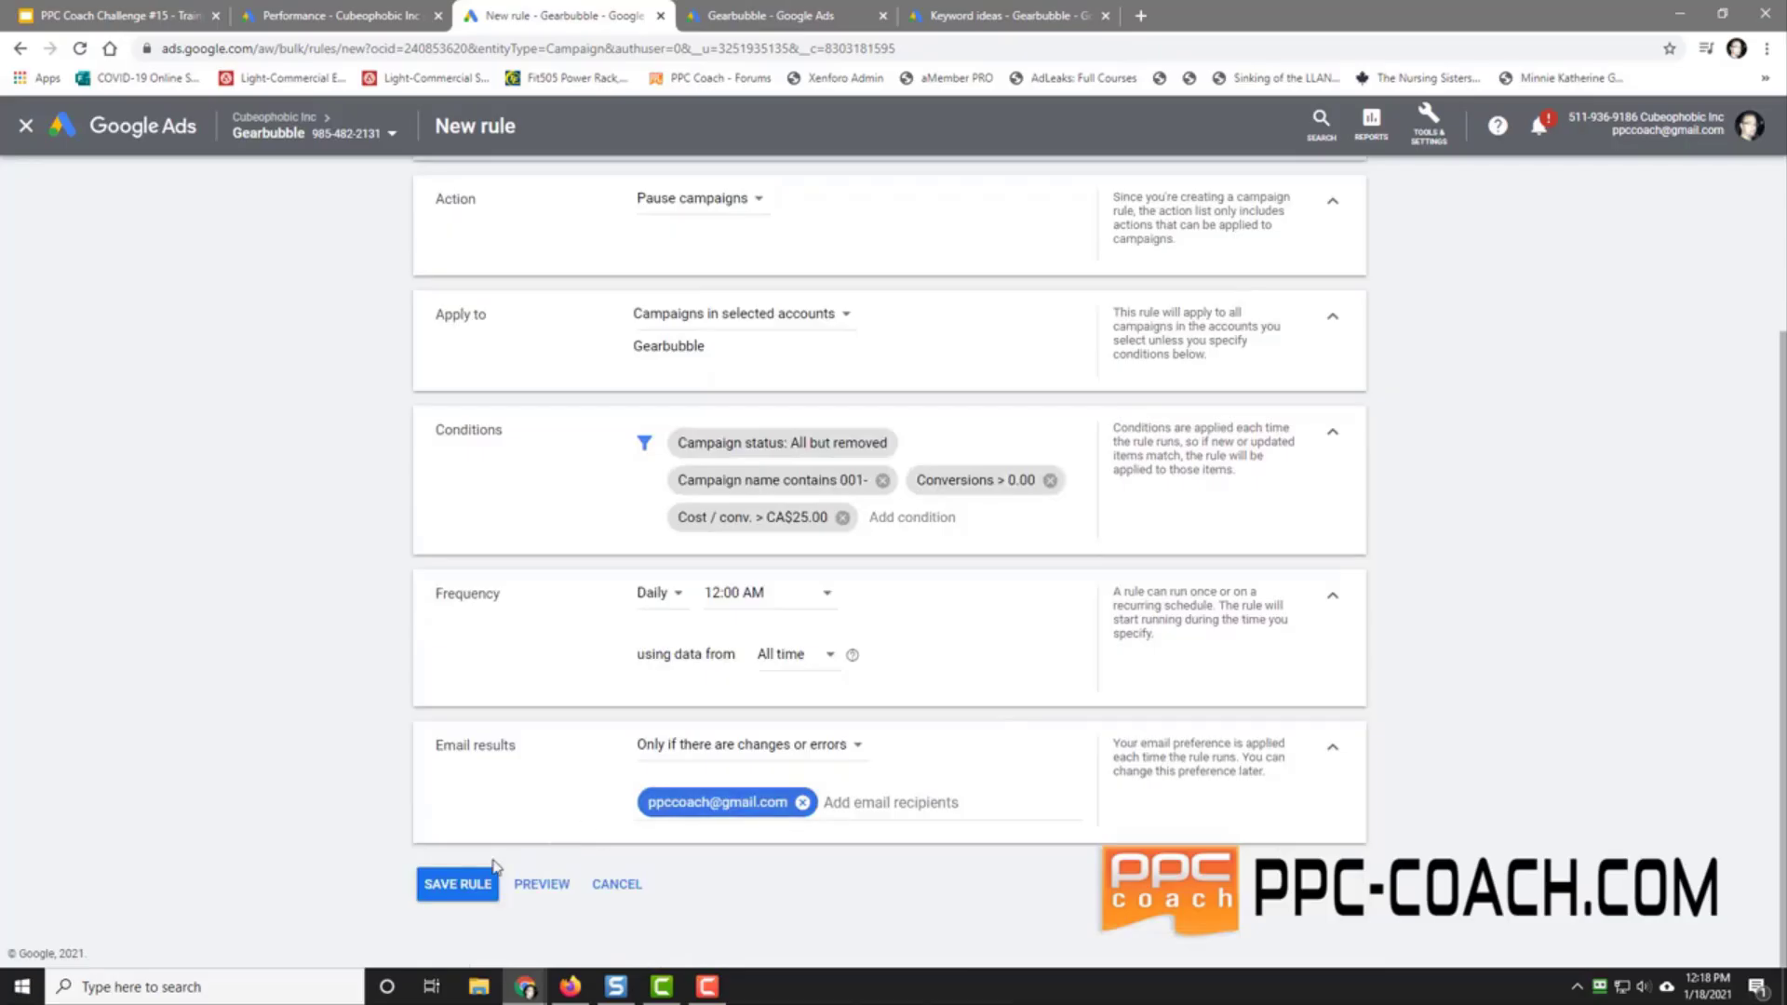
click(457, 884)
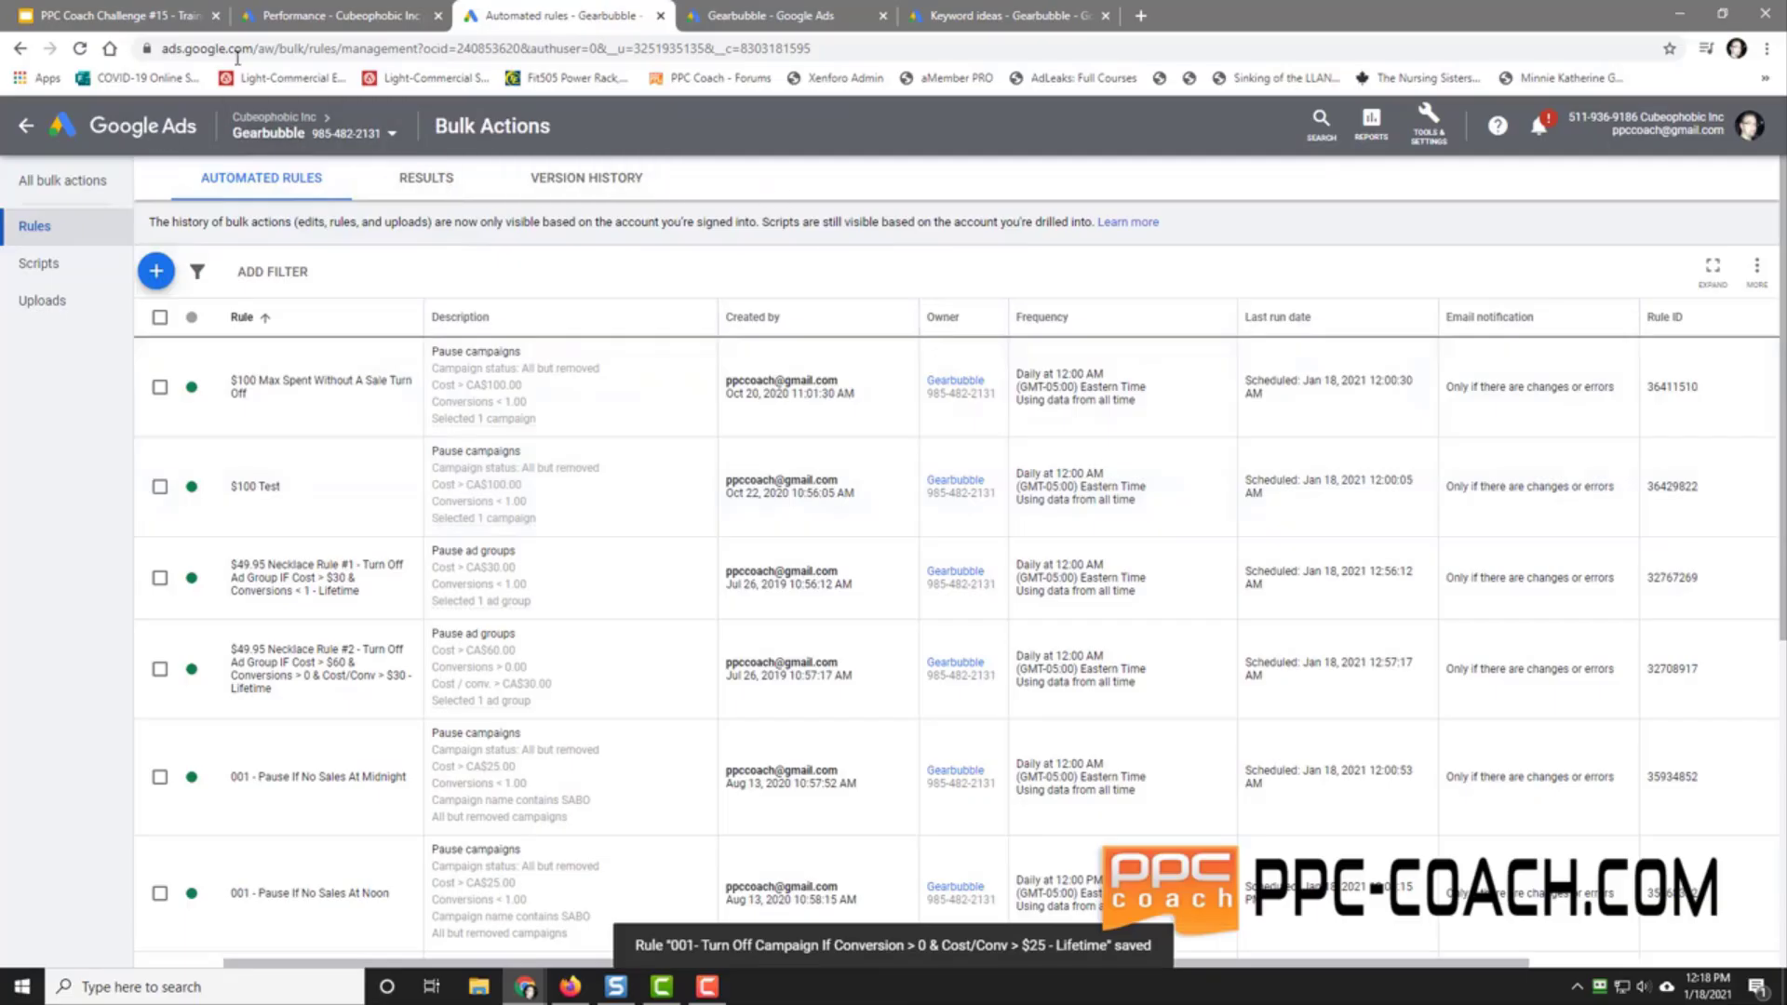
Step: Return to the All campaigns overview and dismiss the RoboForm notification
click(26, 127)
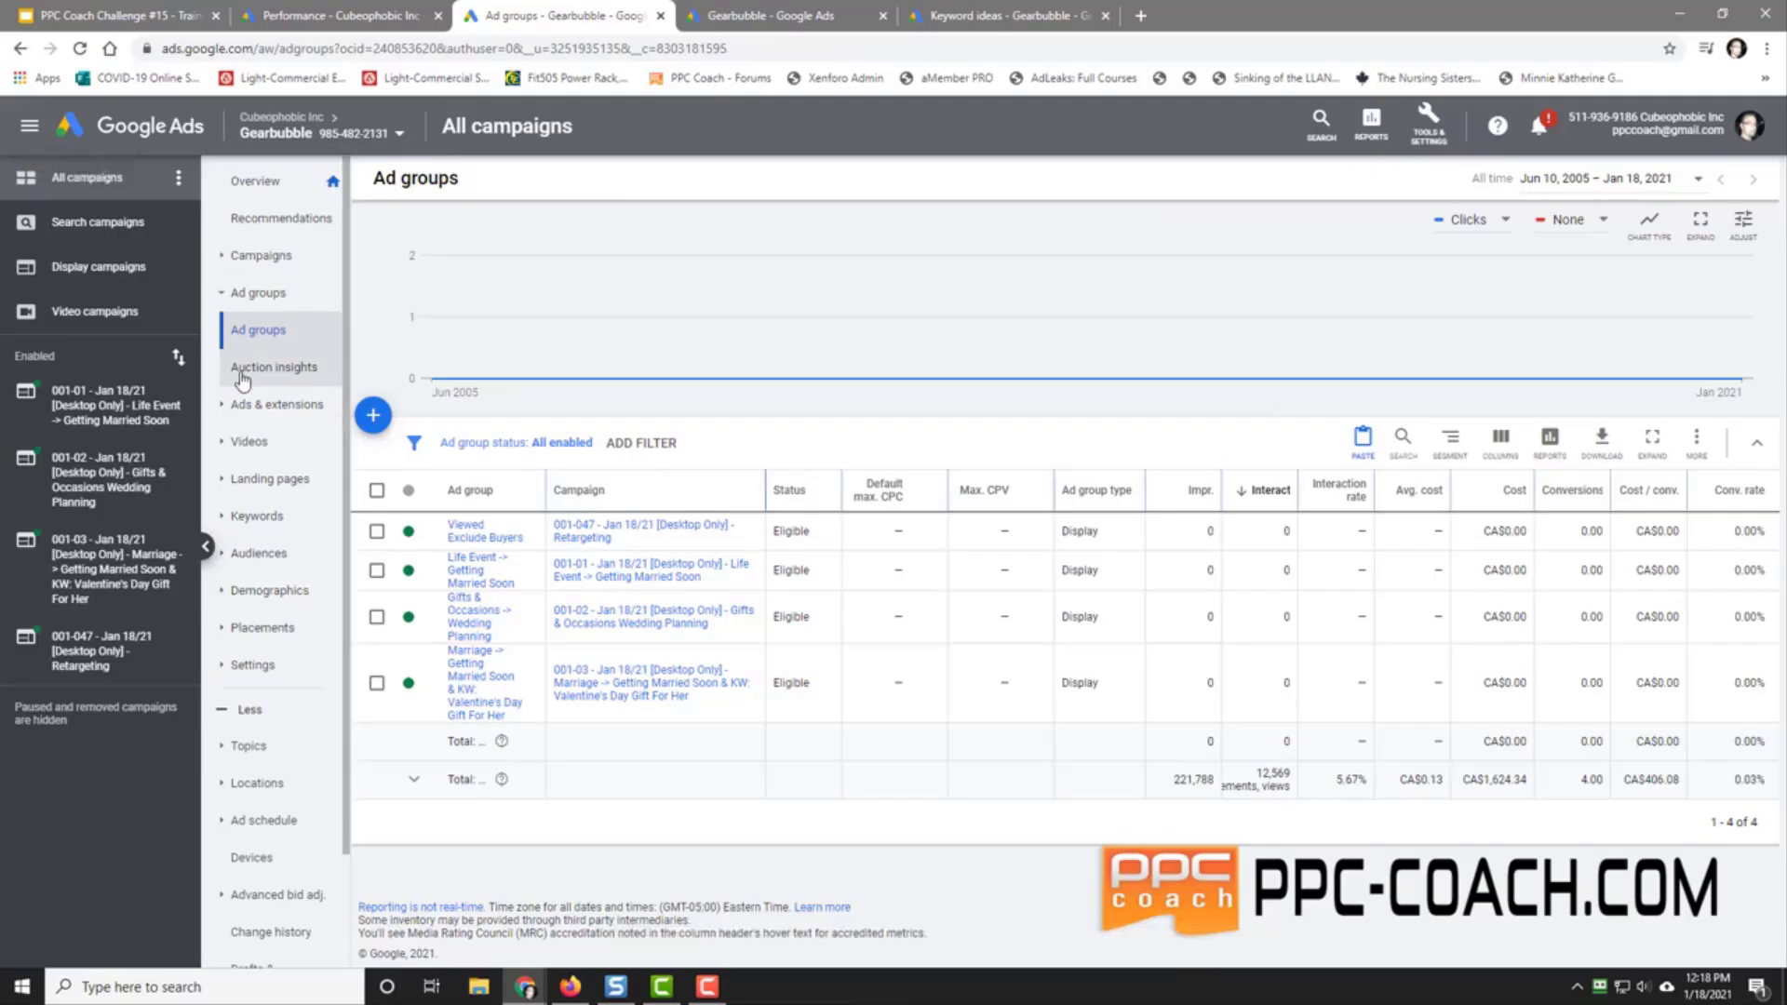
click(87, 186)
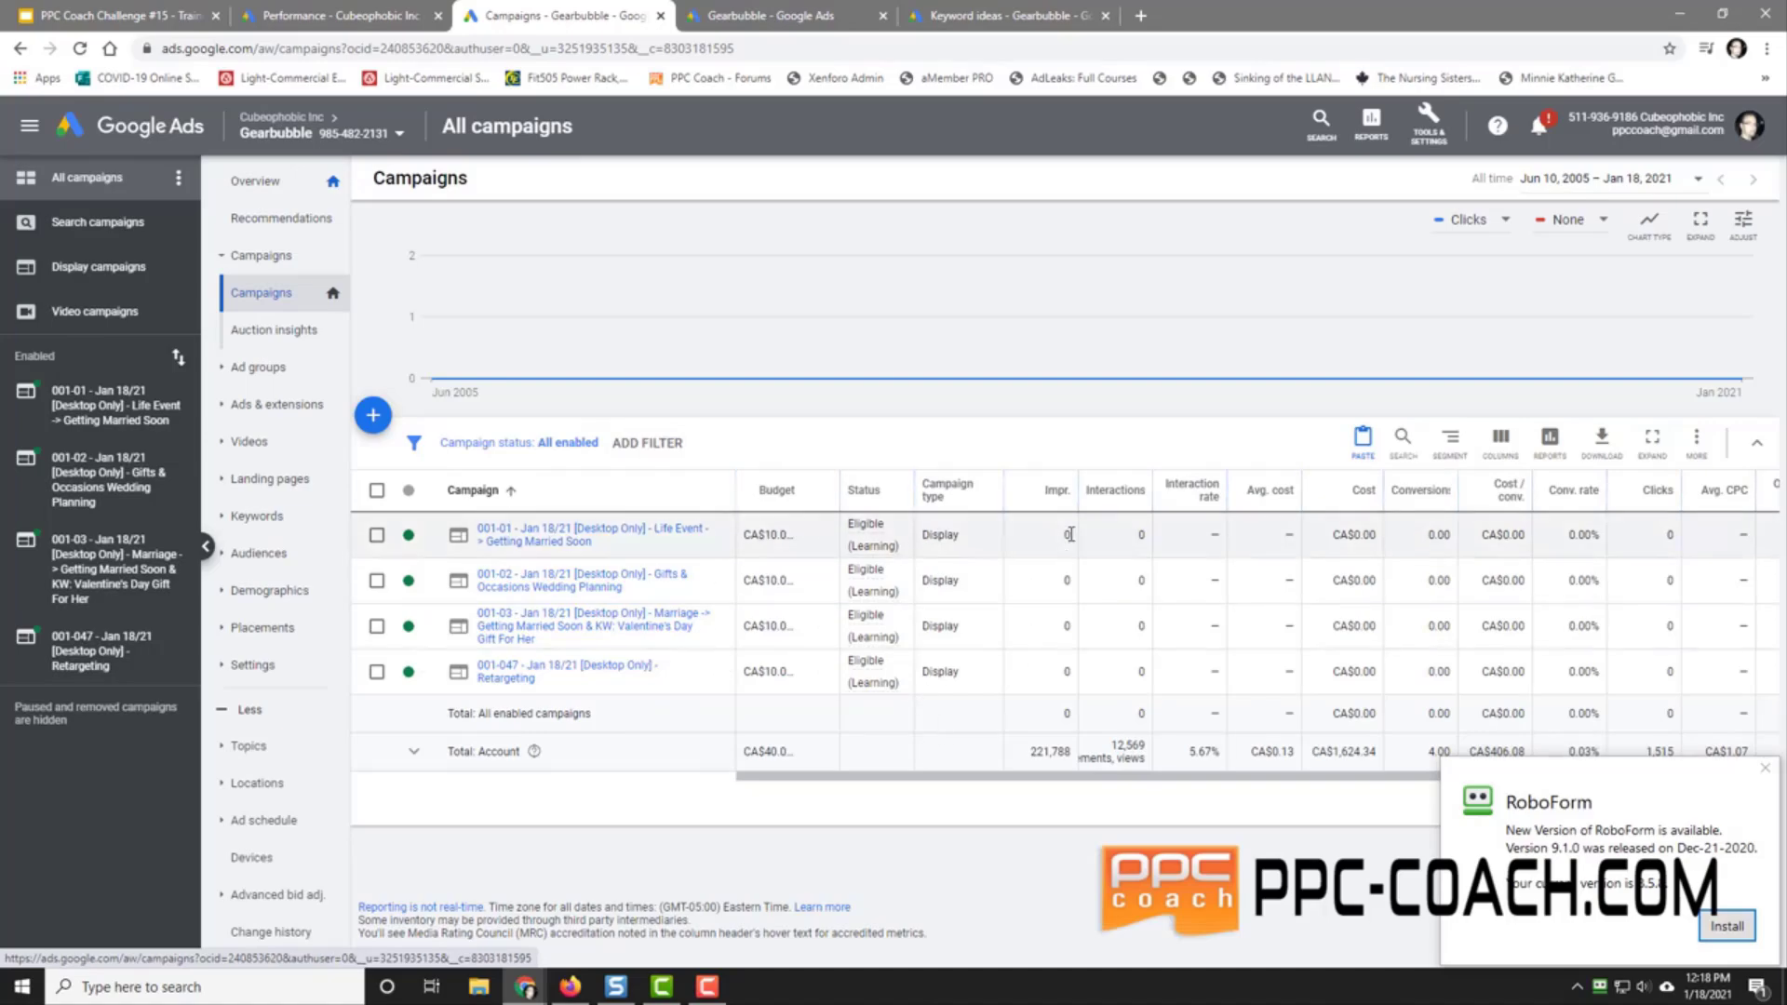
click(1764, 769)
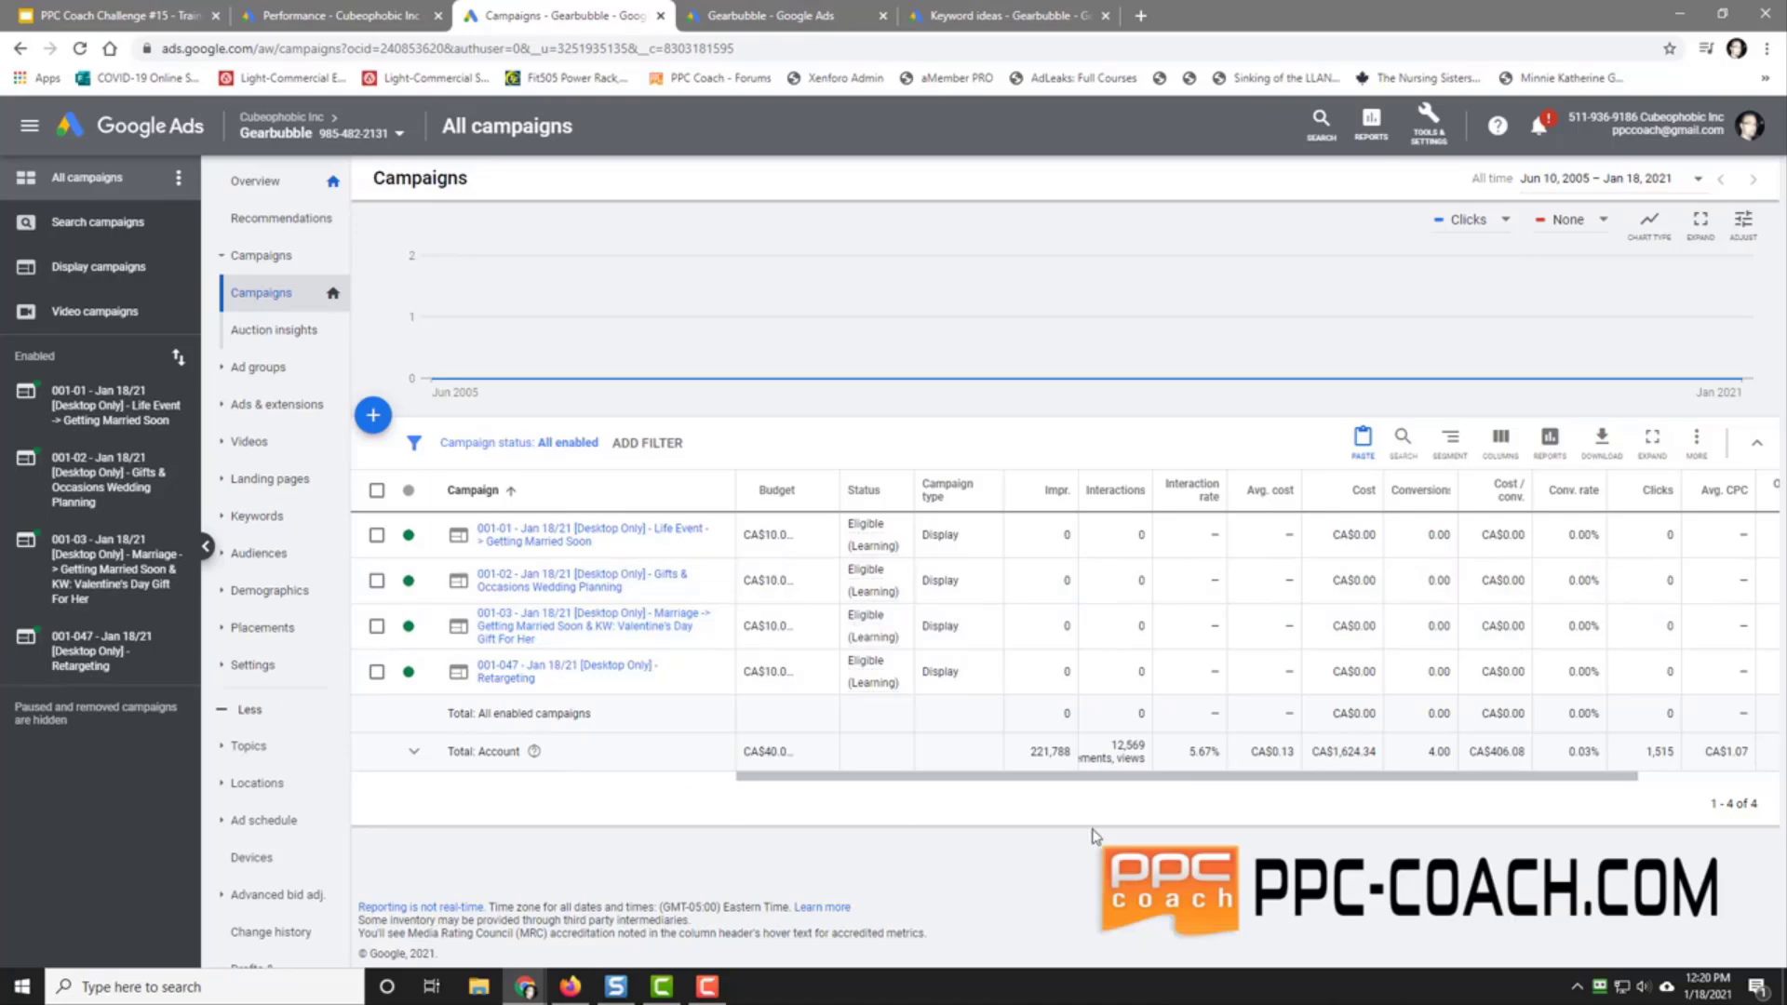
Step: Scroll across the columns of the four enabled display campaigns' table
drag(1149, 782, 1057, 791)
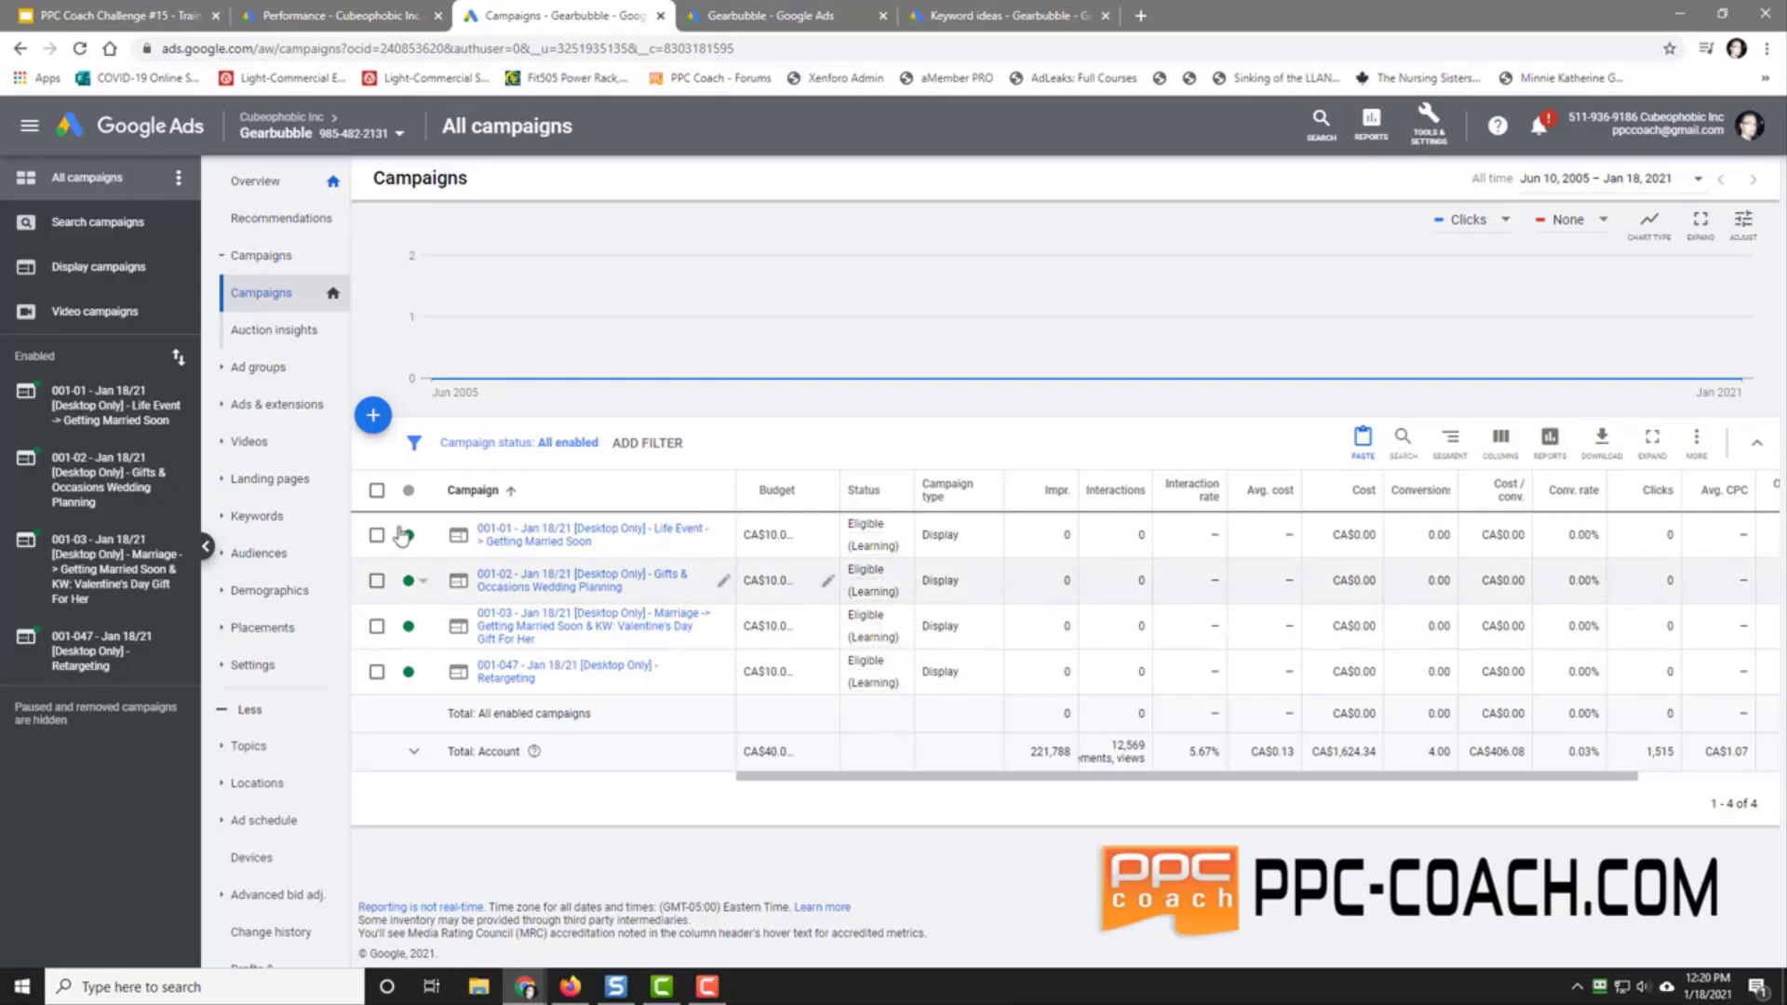
Step: Show the last 7 days for campaigns of all statuses, sorted by cost, and open the Jan 13/21 [Desktop Only] campaign
click(1584, 180)
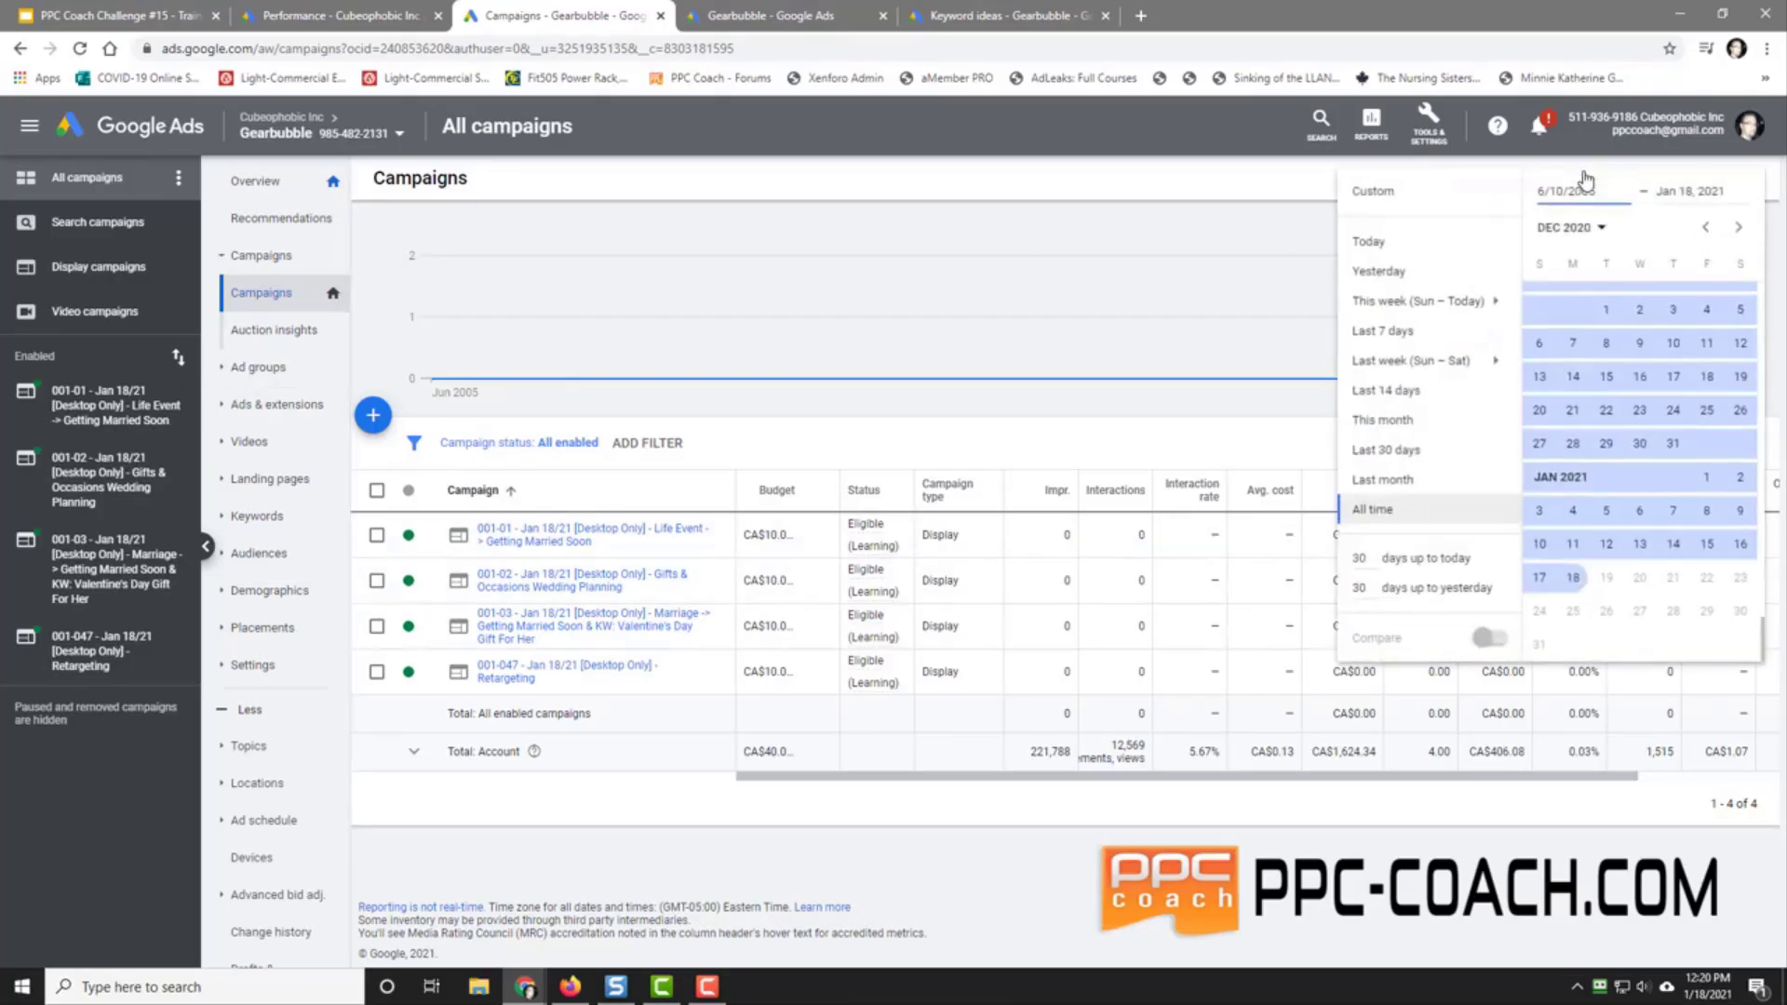
click(1417, 335)
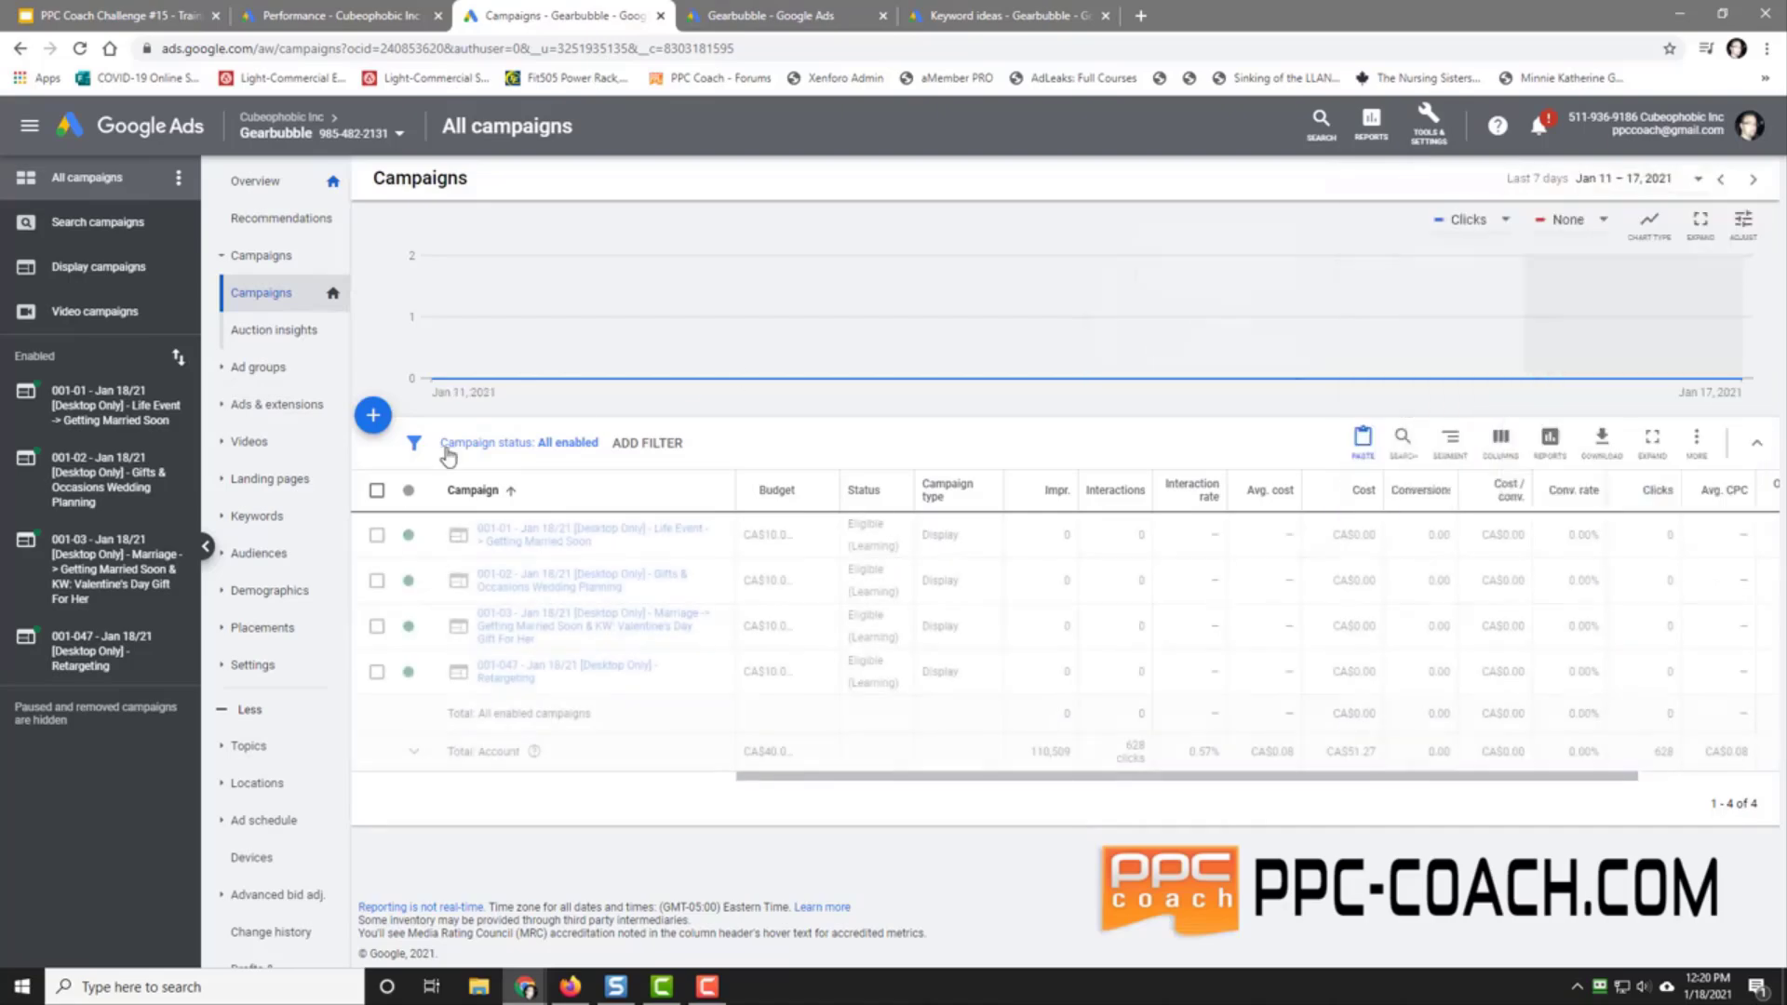
click(549, 445)
click(454, 514)
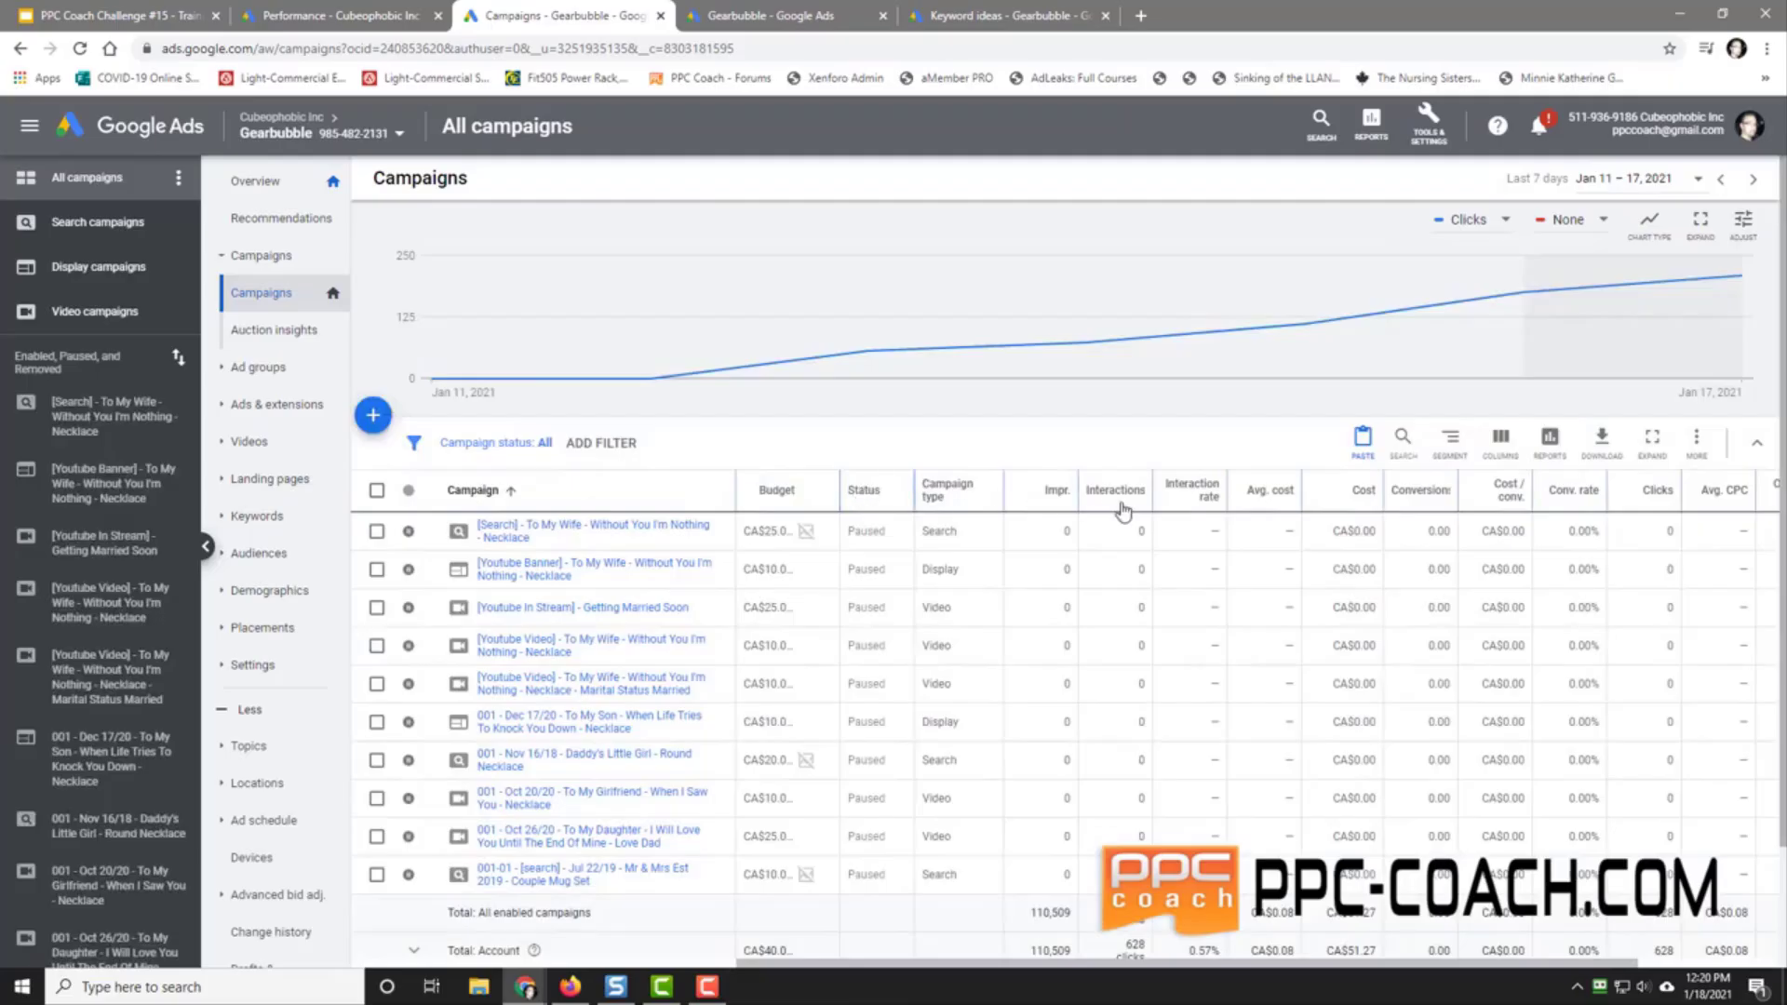
click(1354, 493)
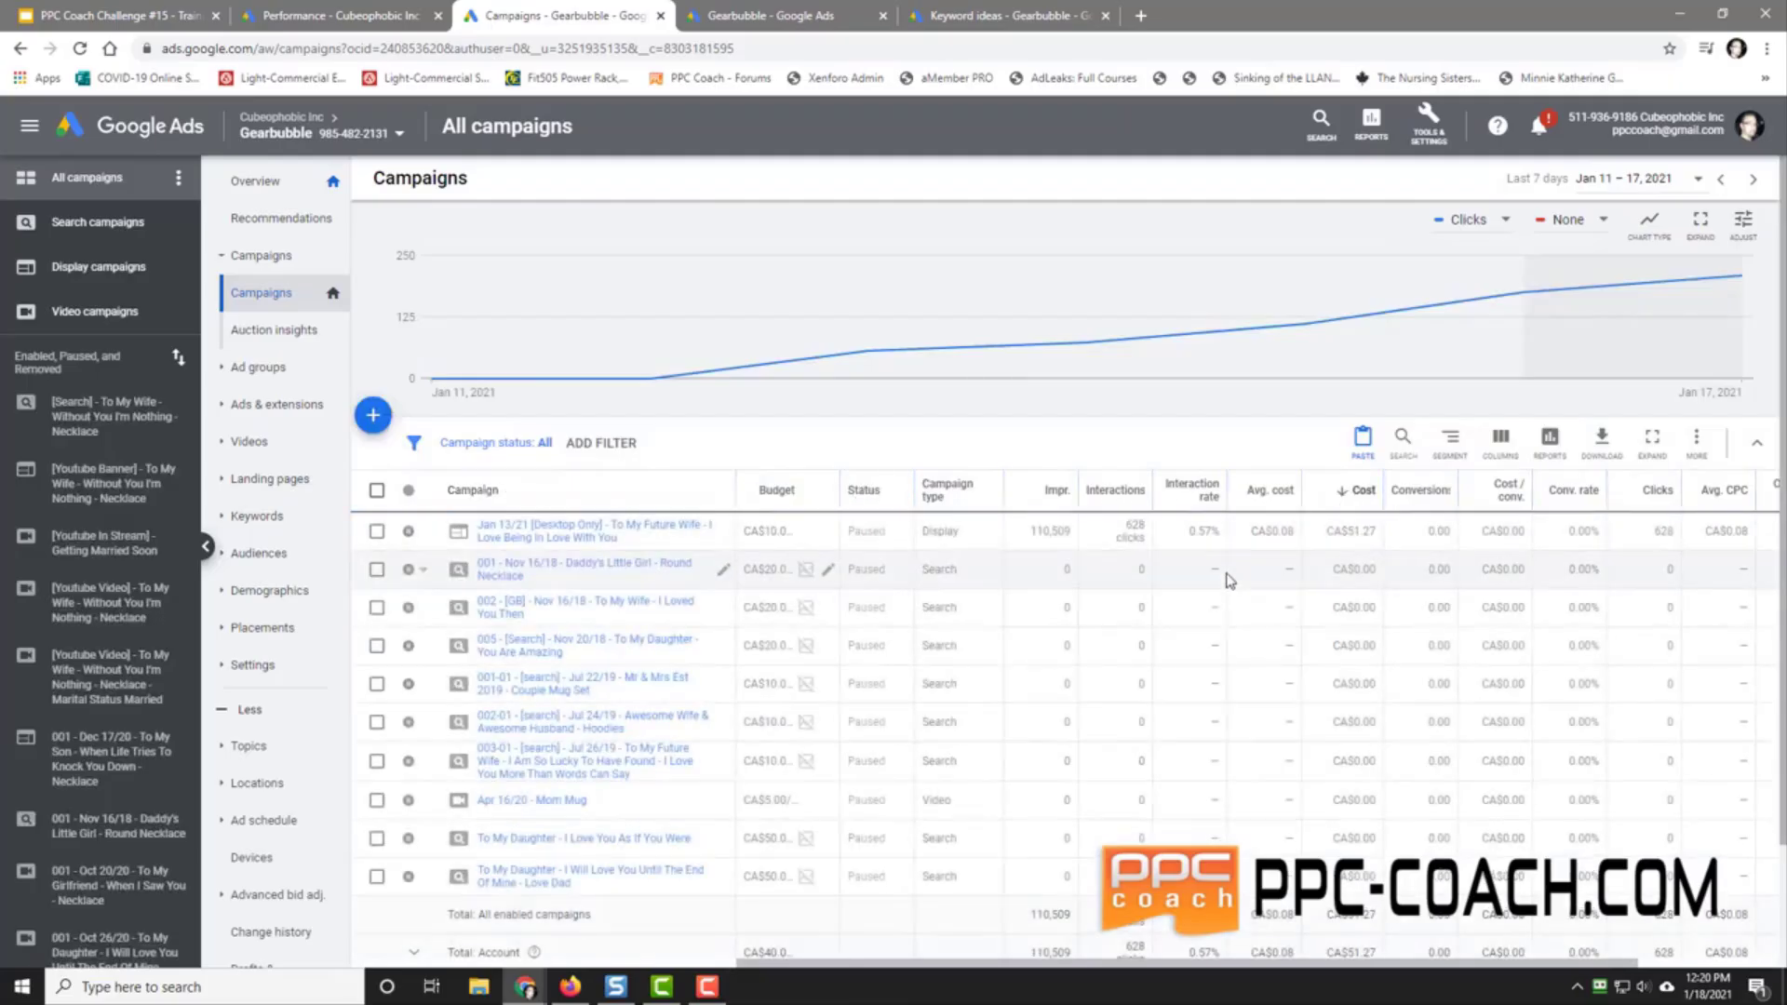
click(522, 533)
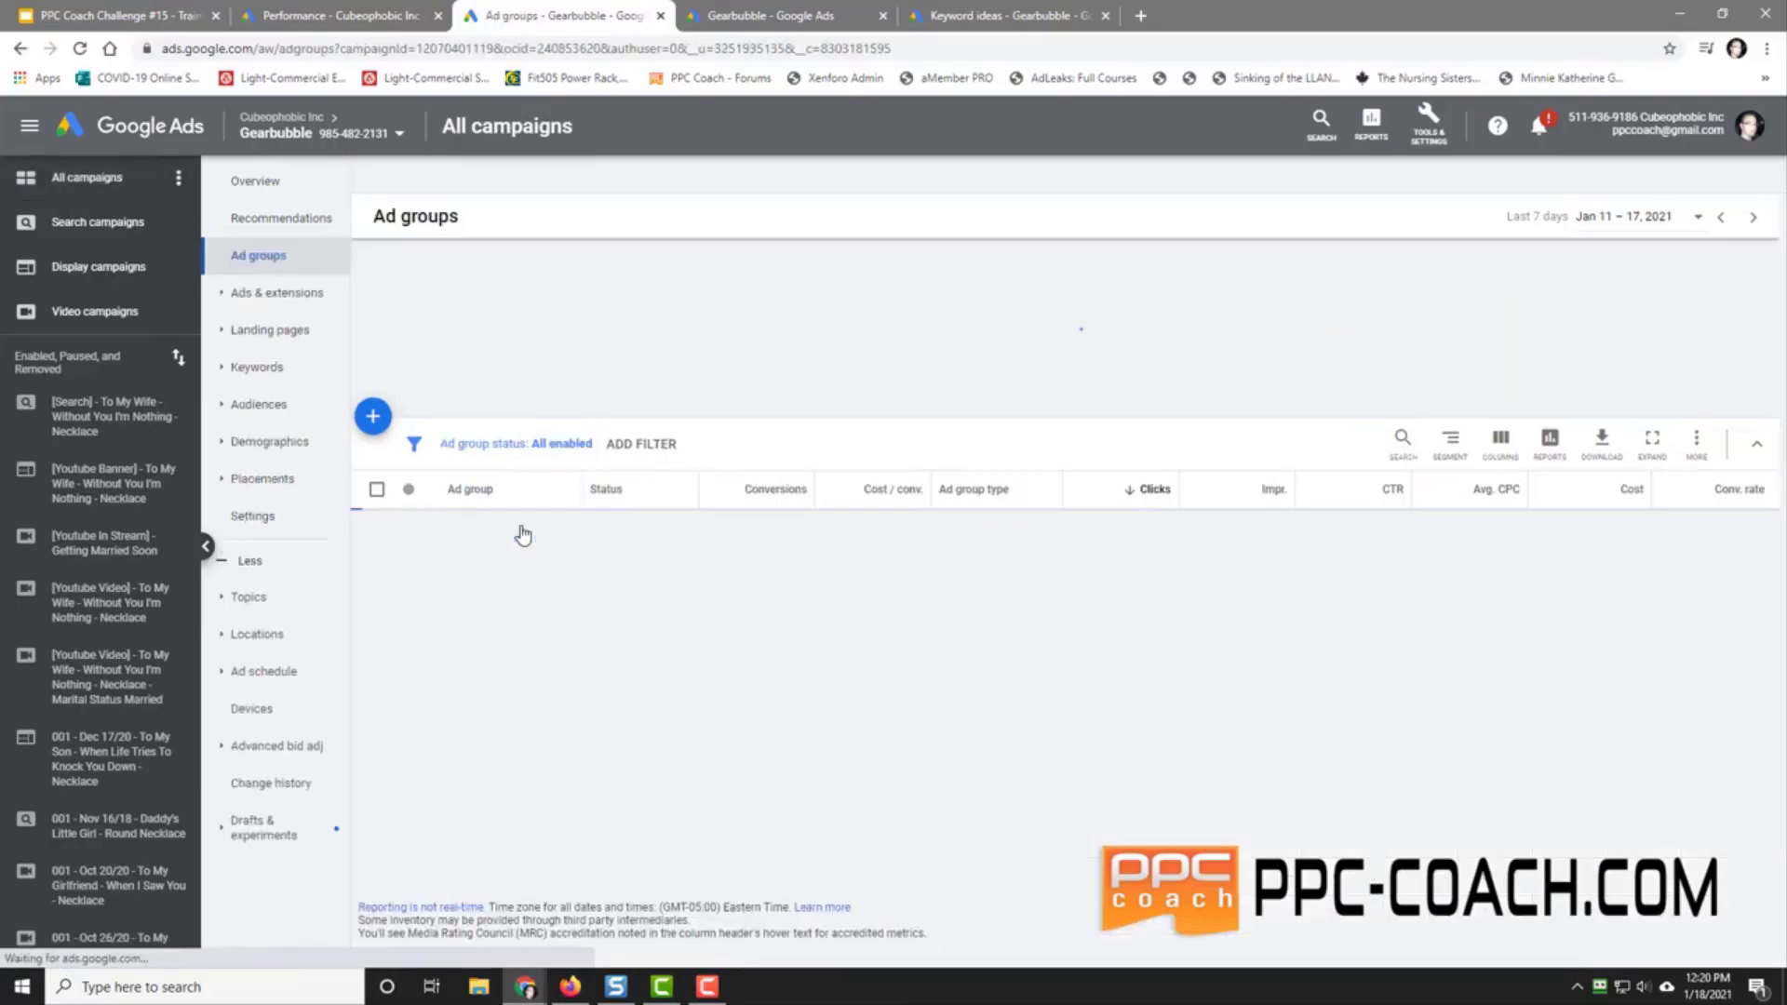
Step: Switch to all-time stats, review keywords, audiences and placements, then start adding topics
click(1624, 216)
click(1392, 549)
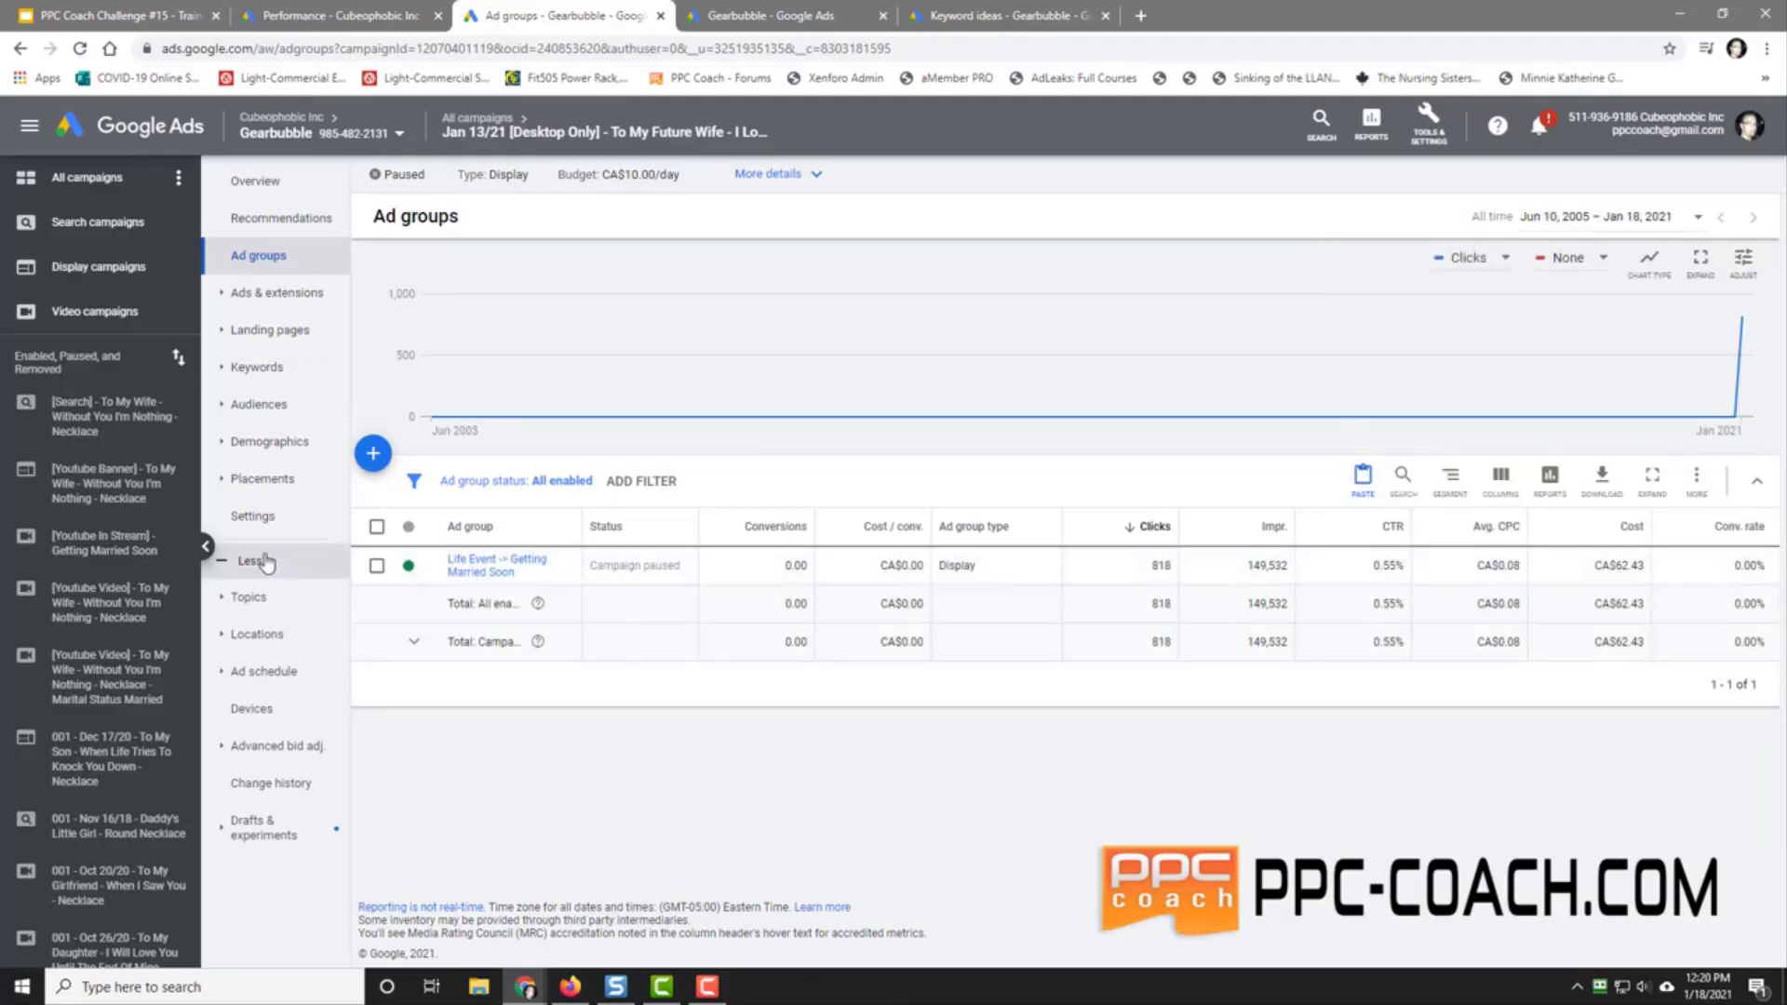
click(266, 369)
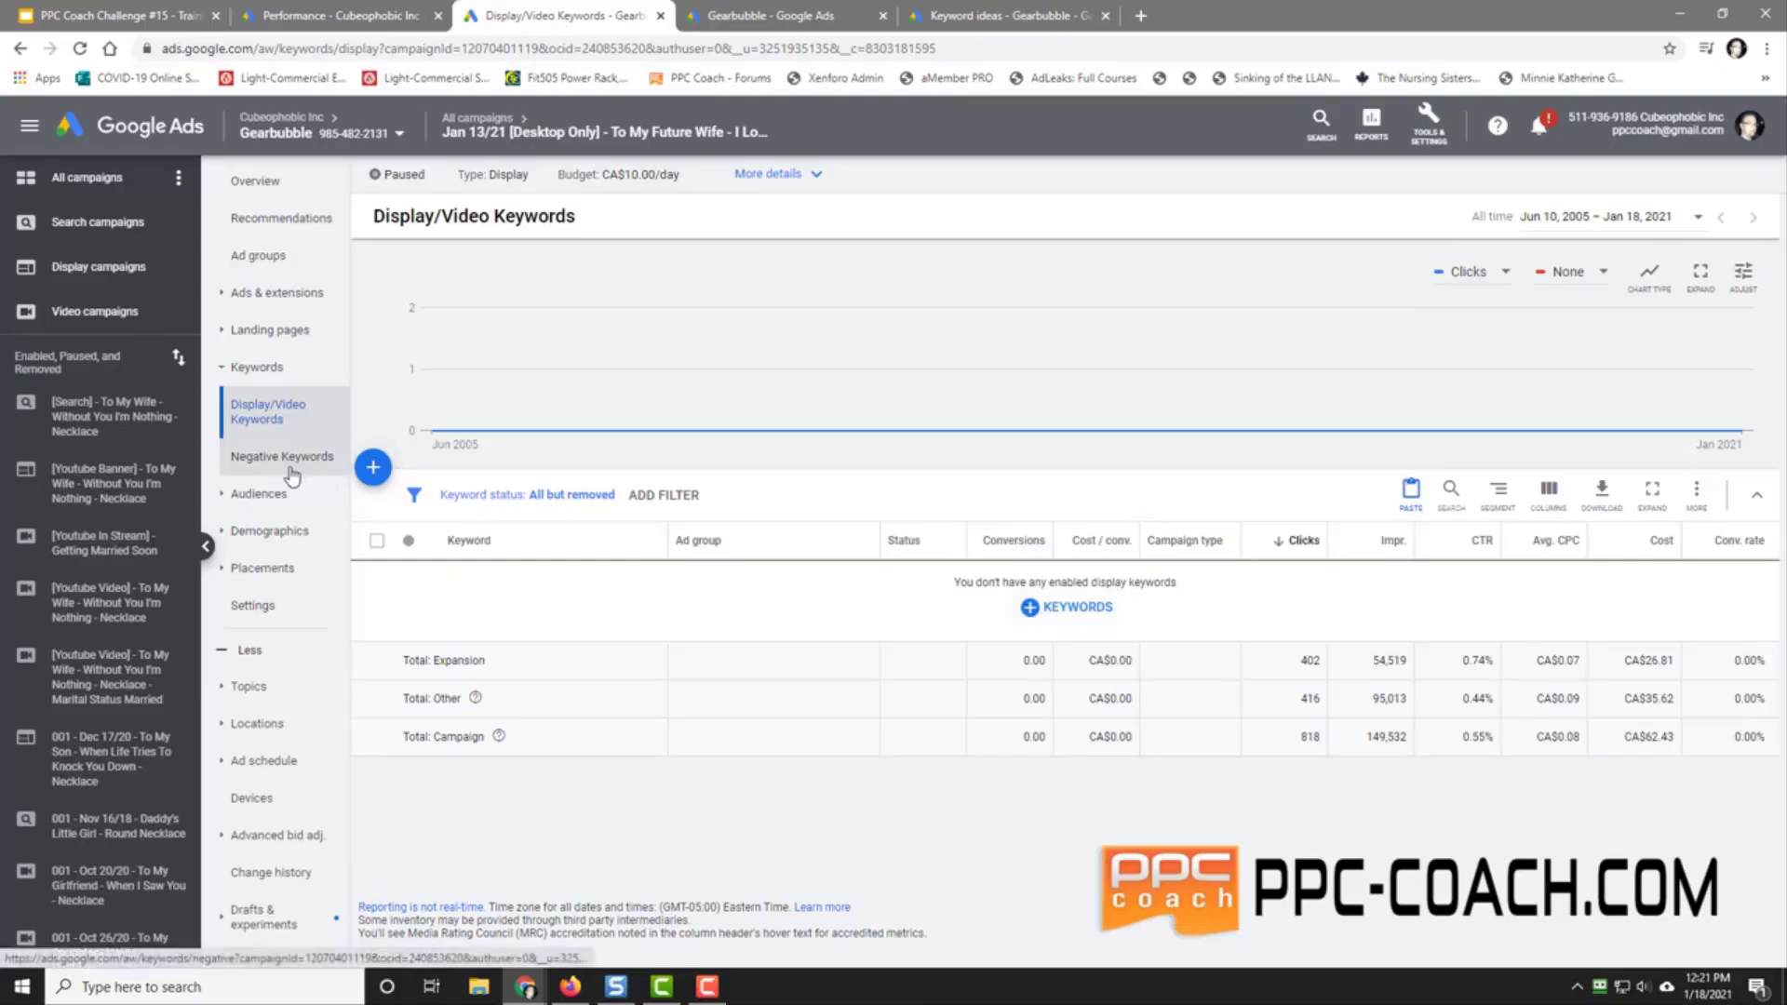
click(270, 499)
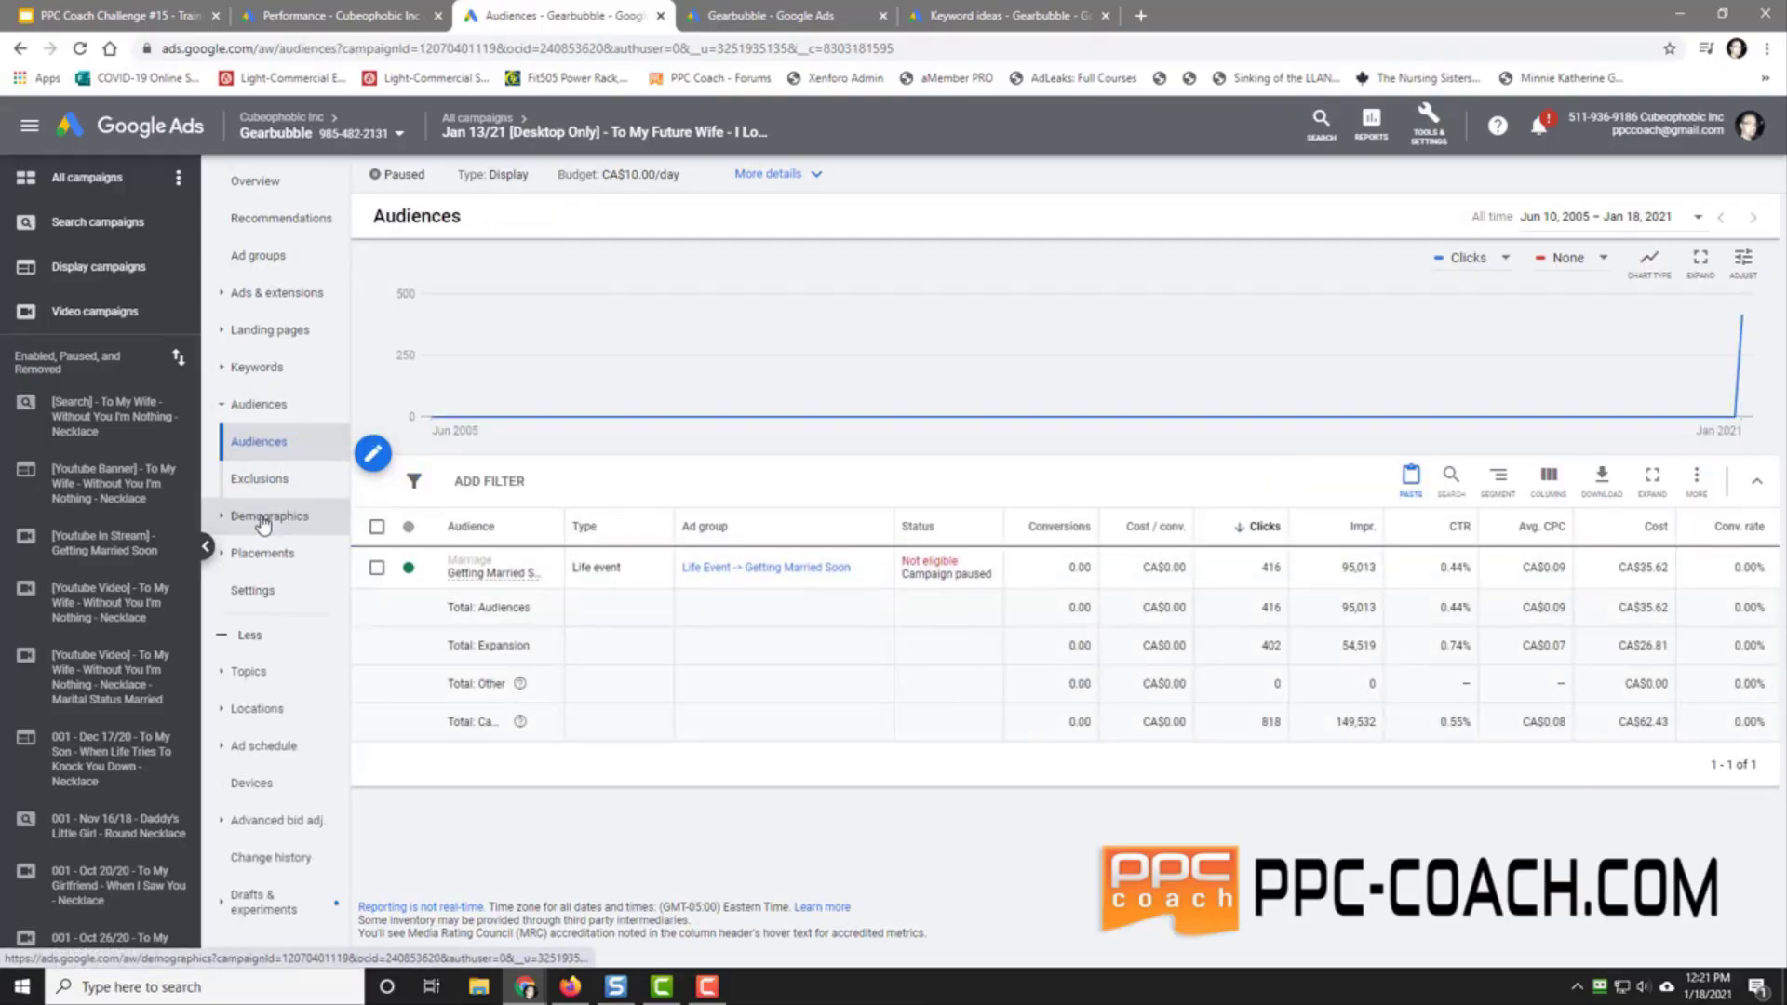
click(267, 556)
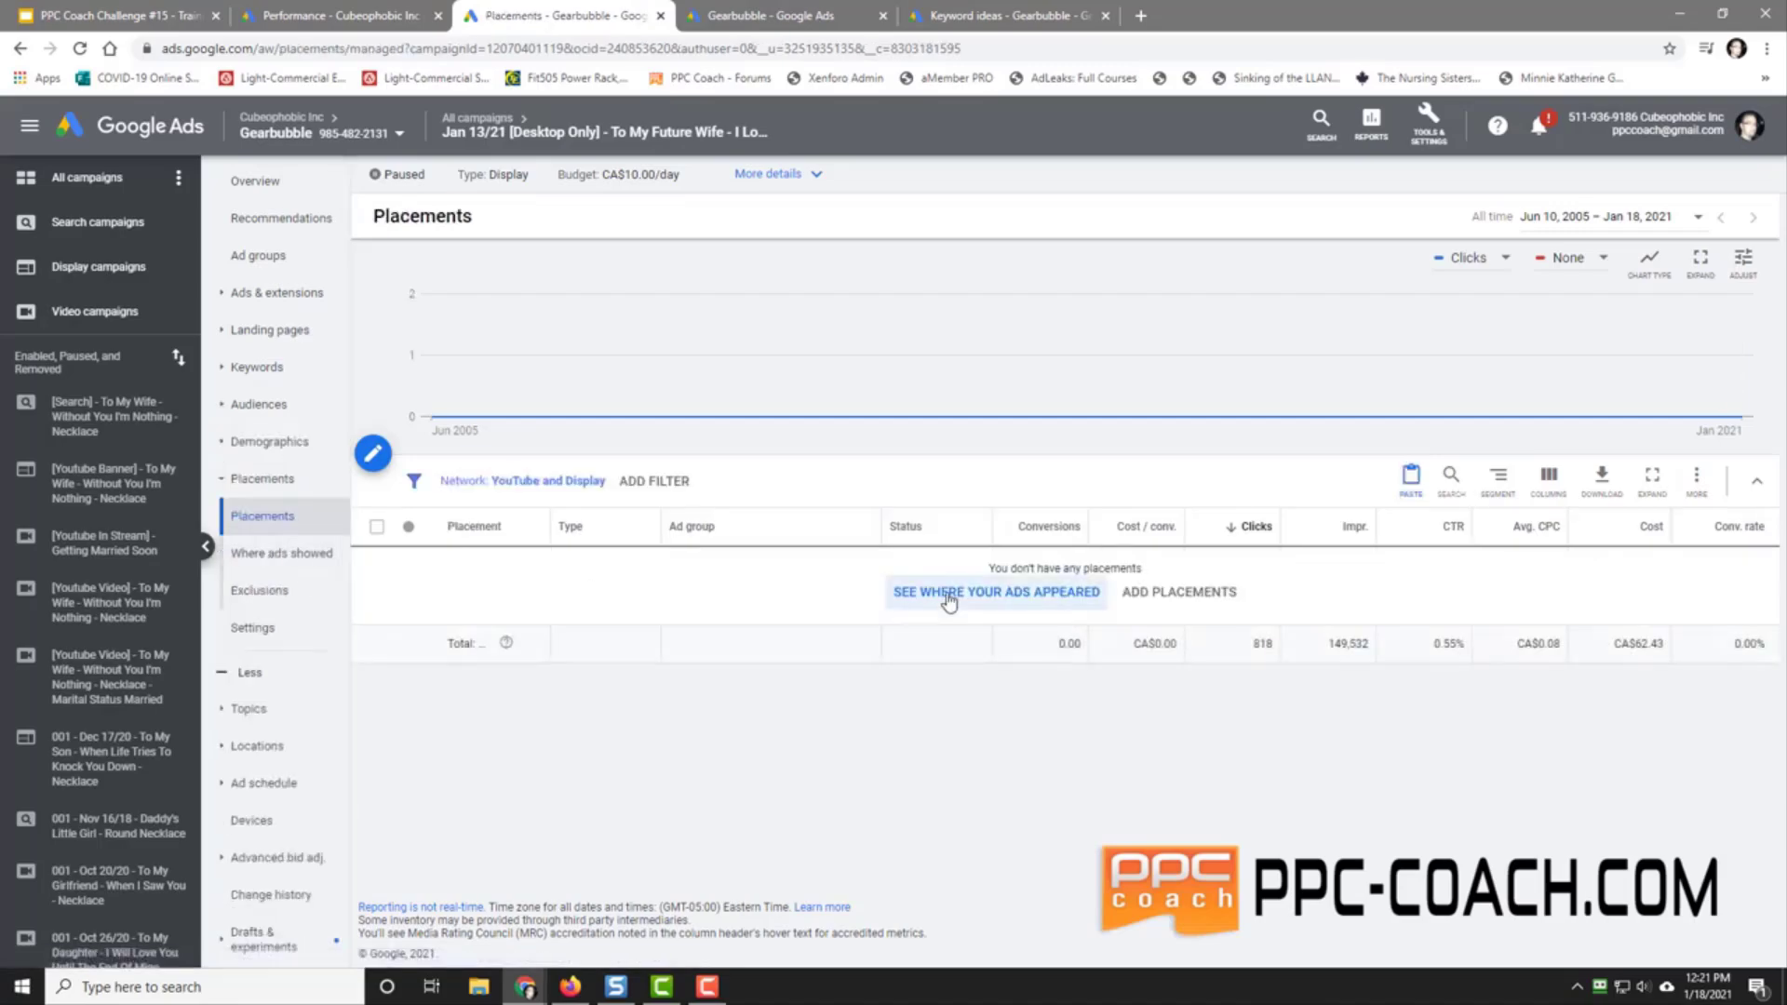
click(949, 600)
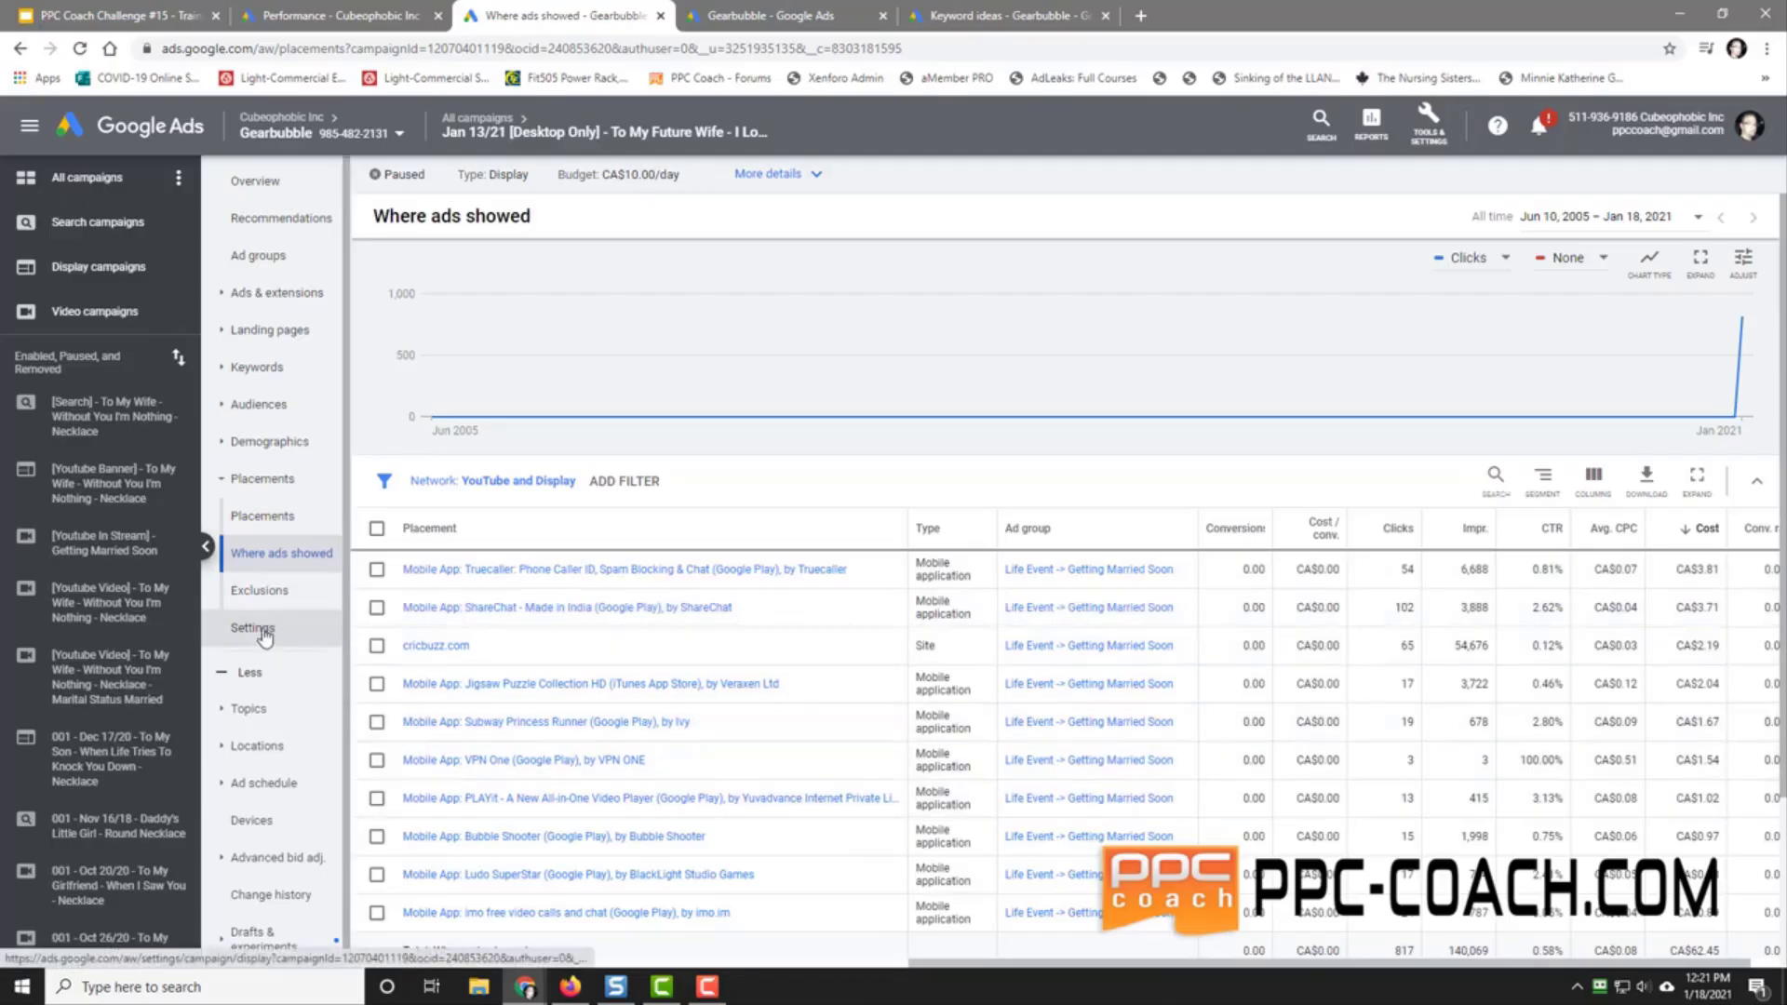
click(275, 709)
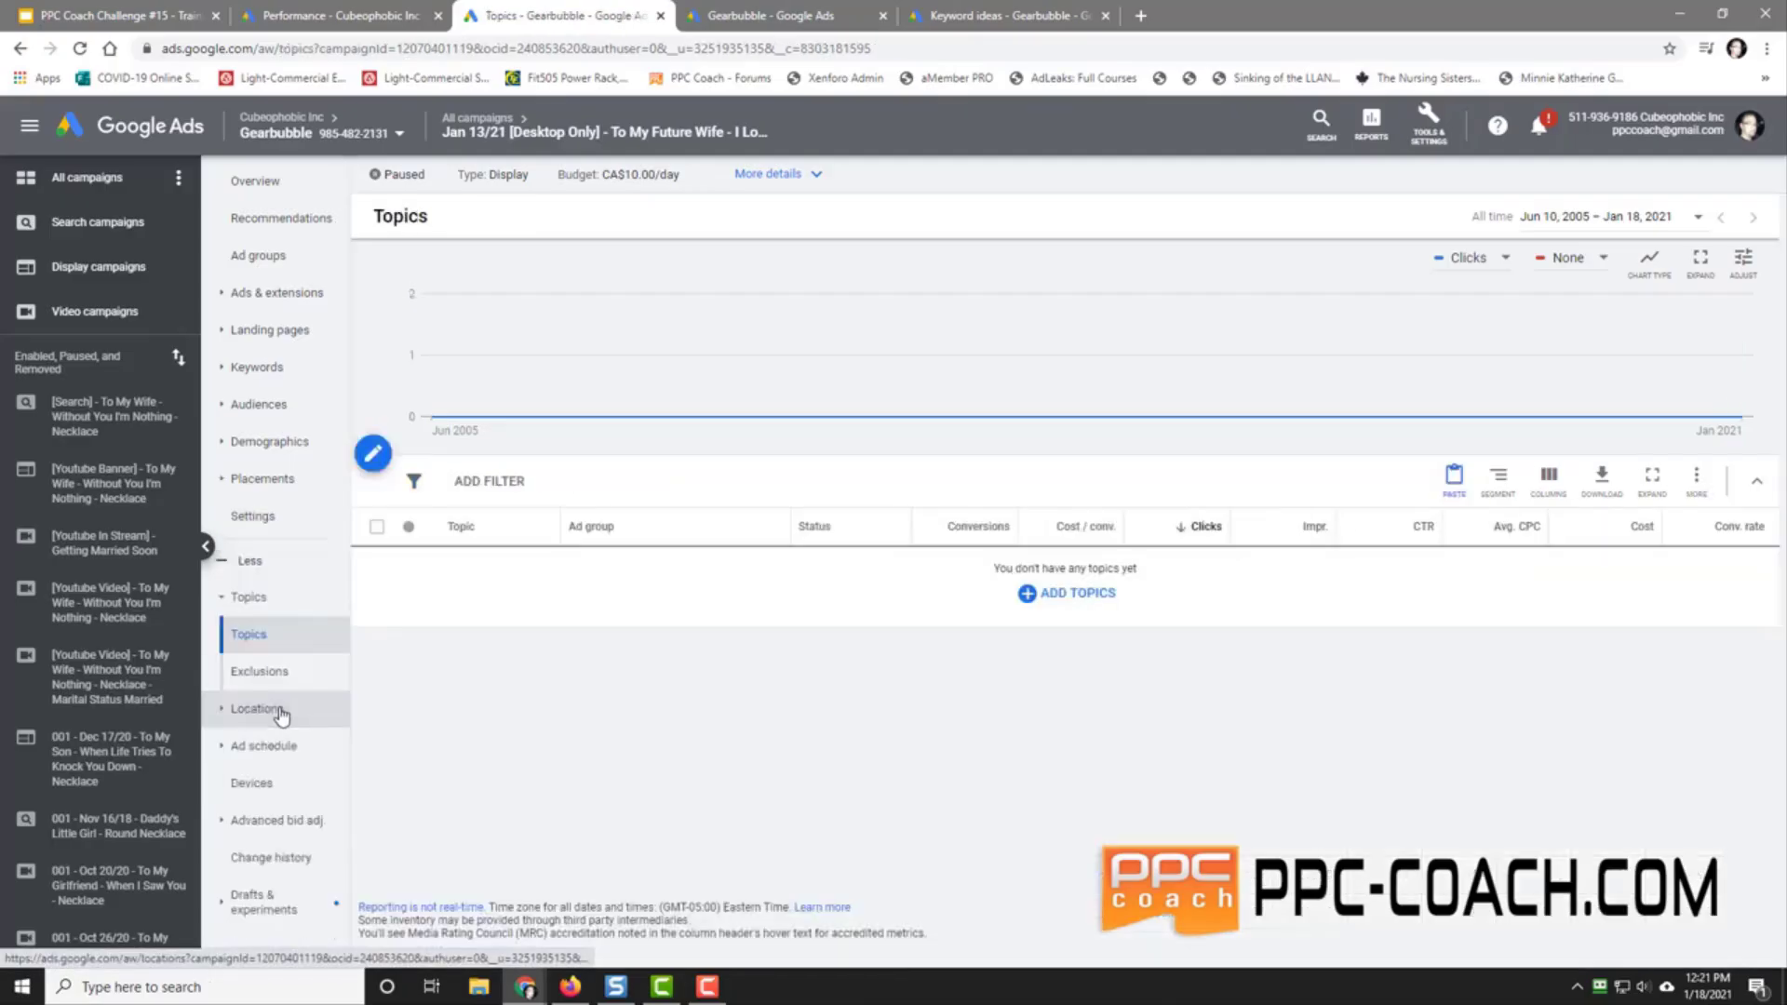
click(1075, 595)
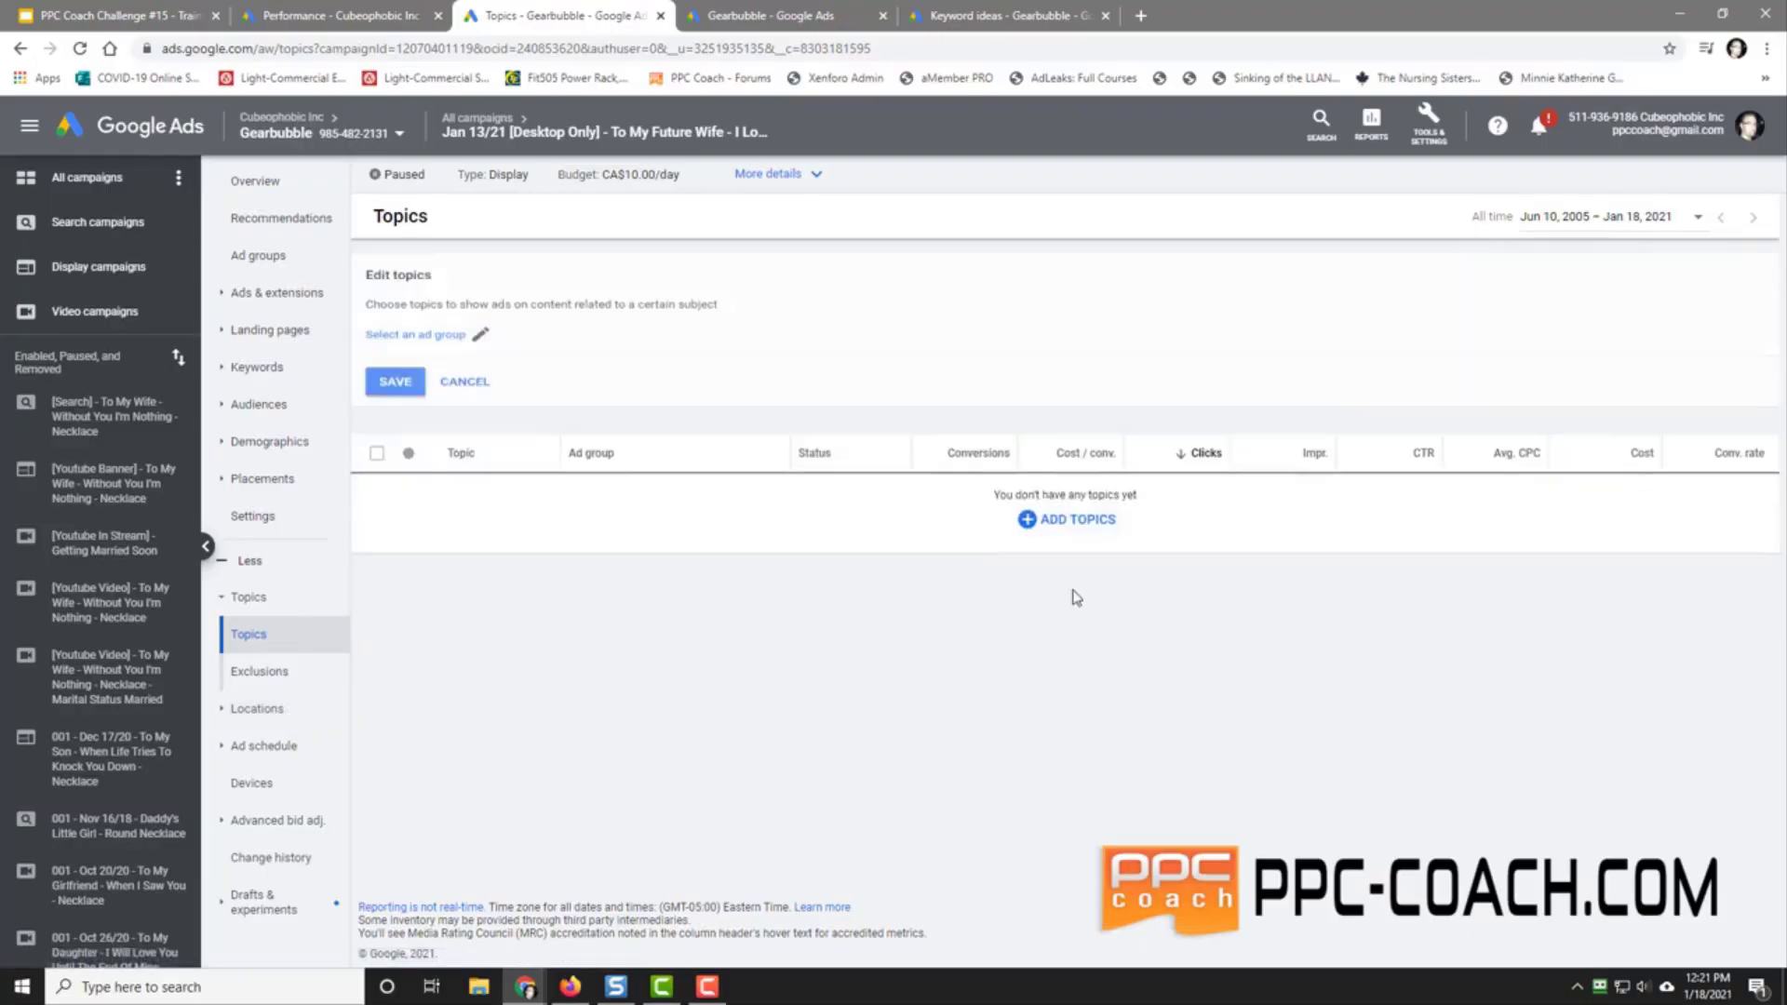
Step: Pick the campaign's only ad group and browse the topic categories, expanding Shopping
click(406, 340)
click(823, 510)
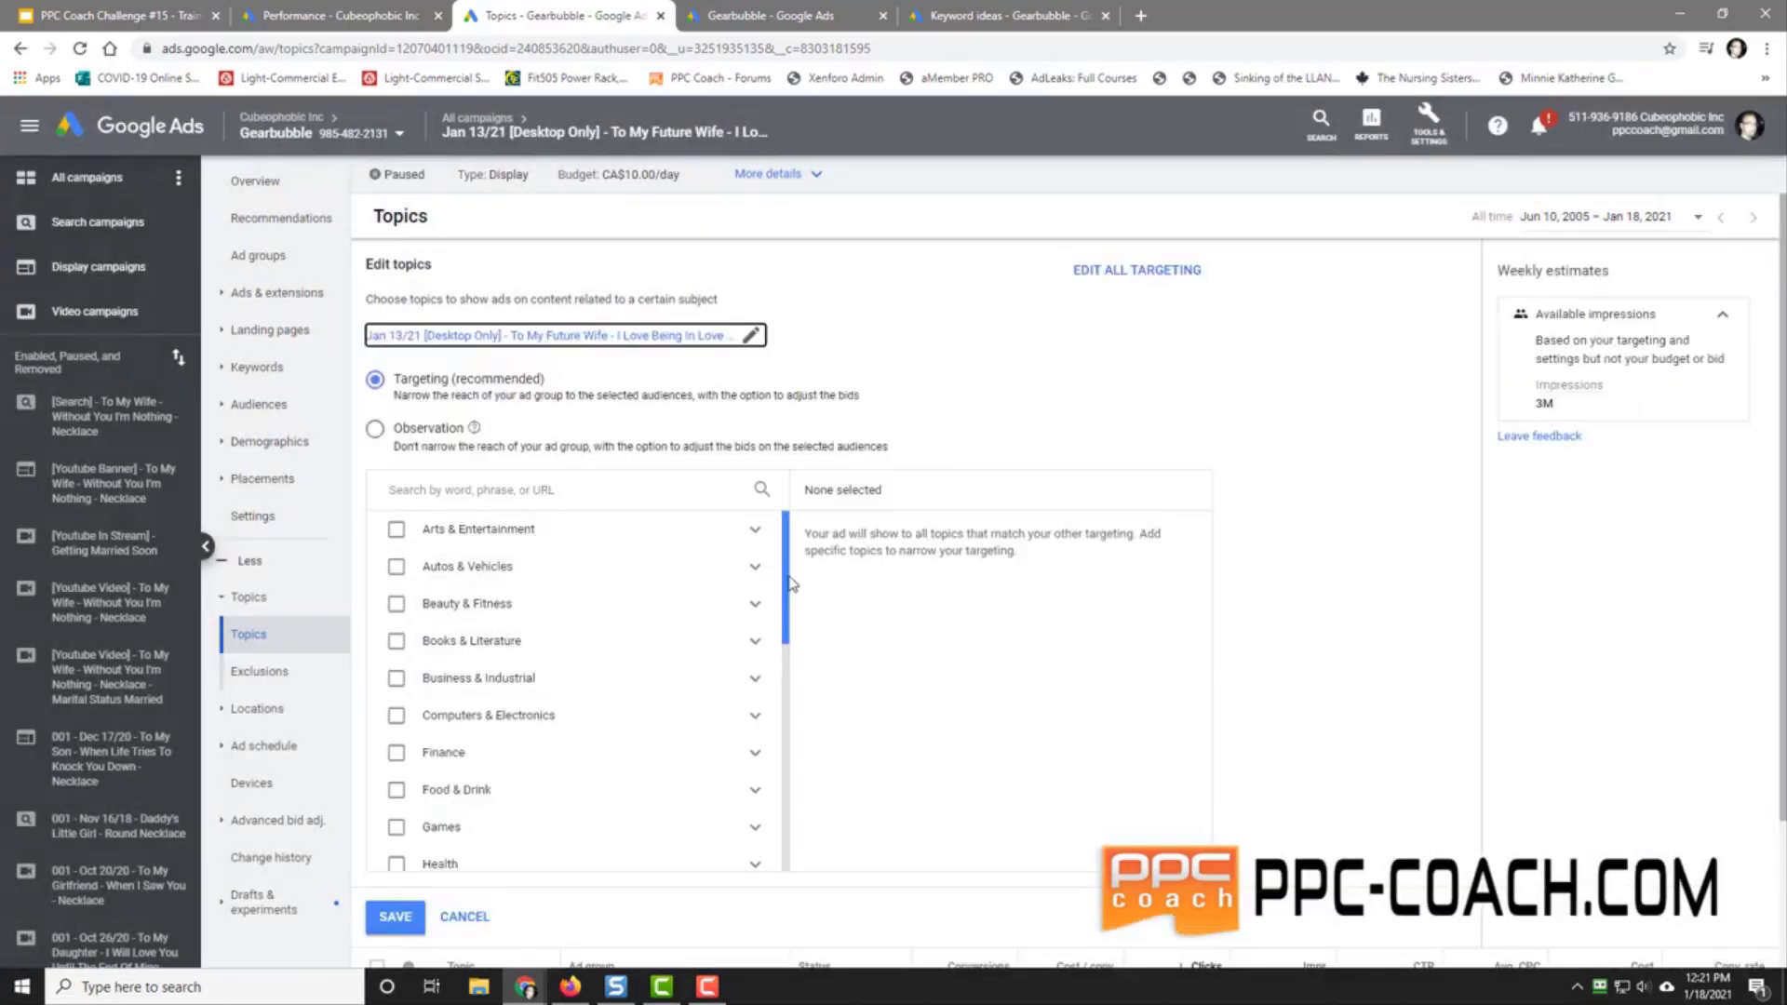
drag(789, 586, 800, 826)
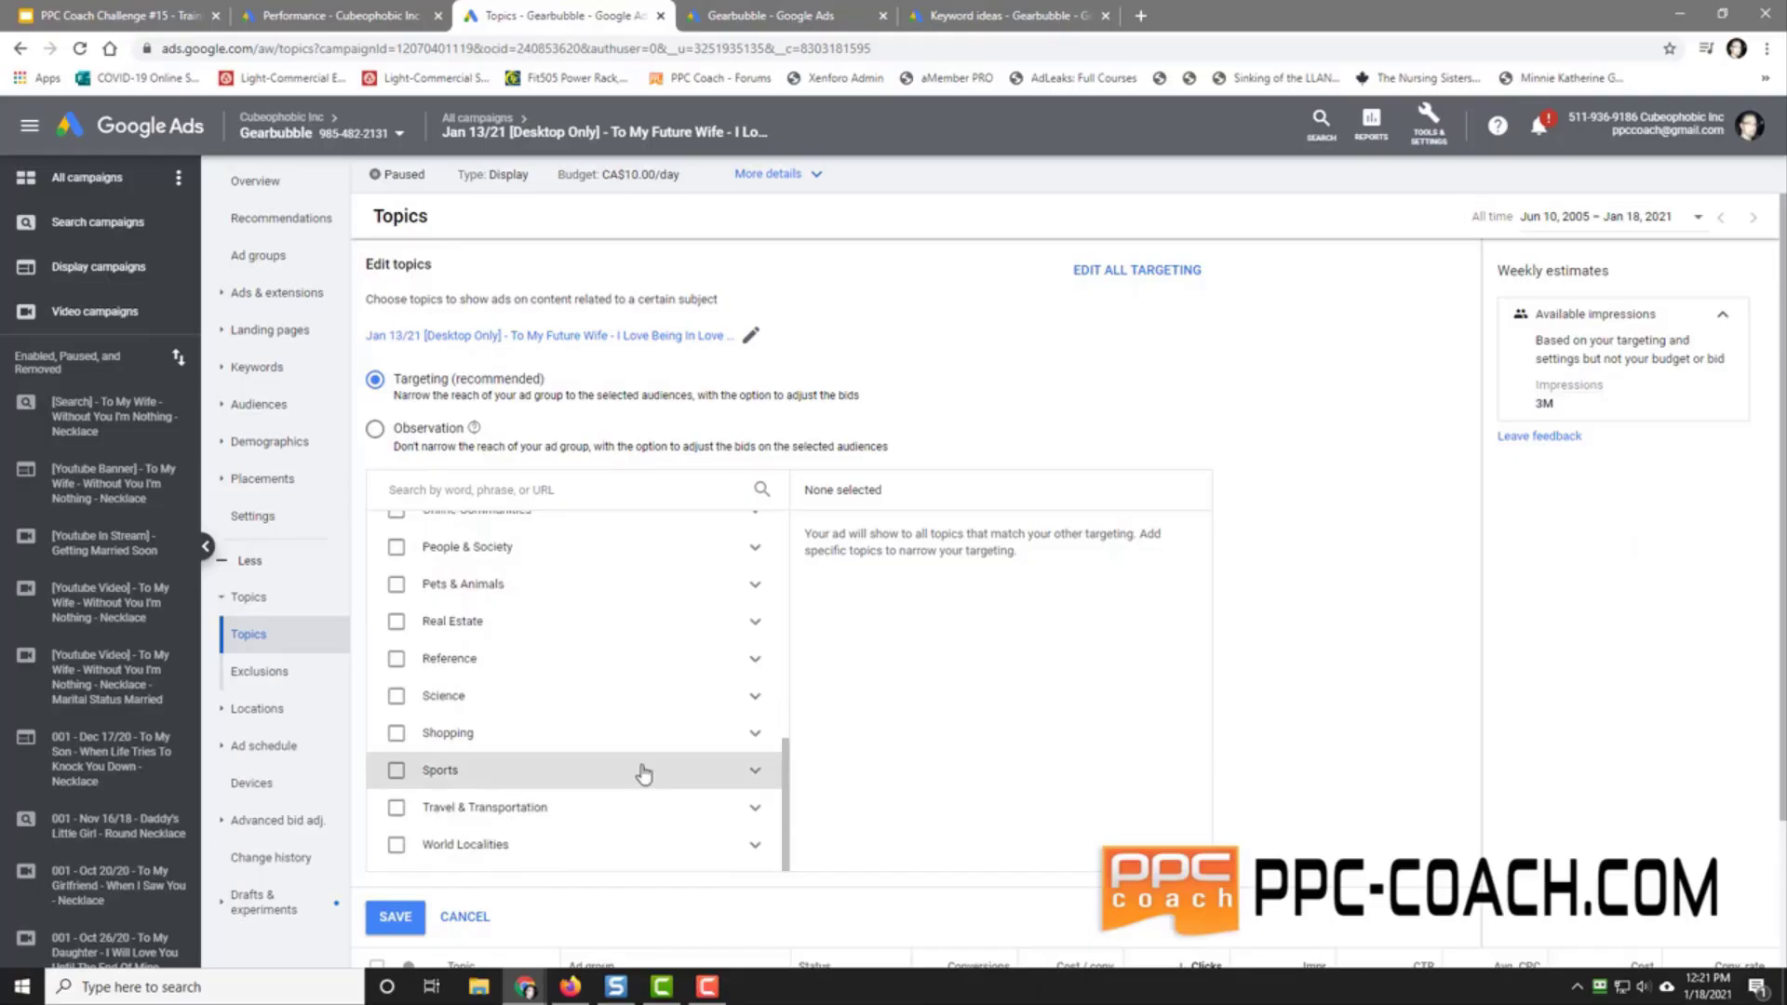
click(763, 743)
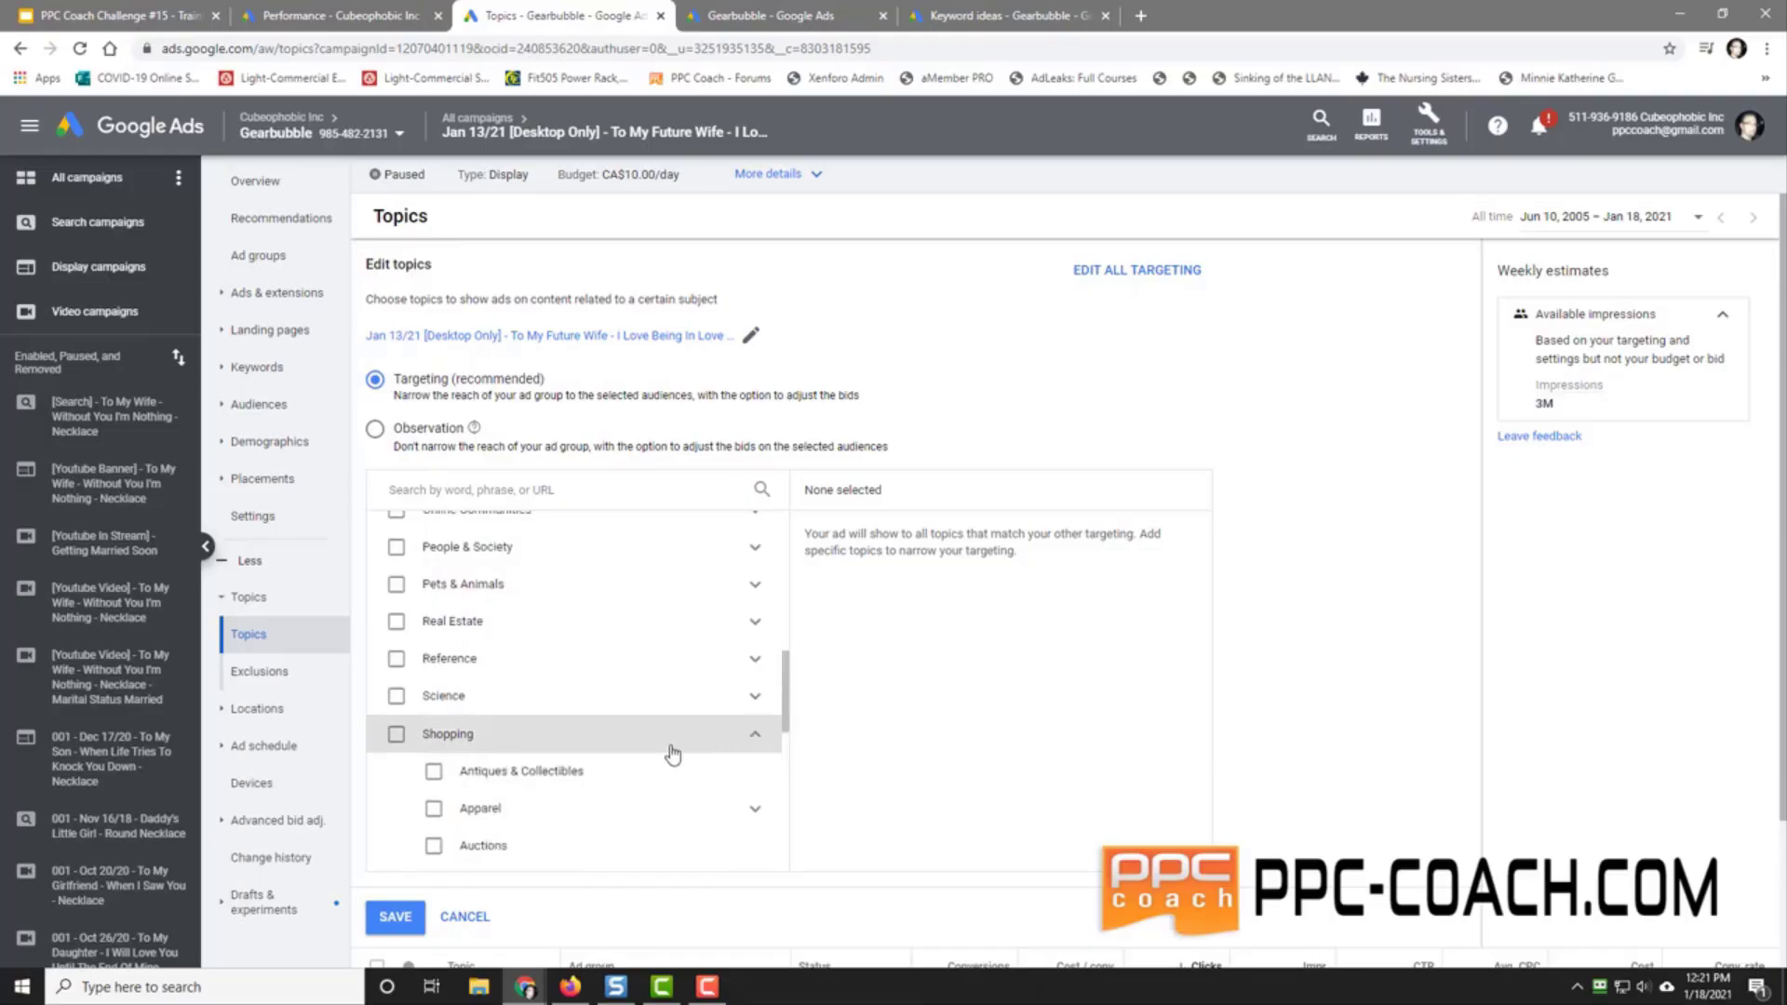
drag(786, 712, 796, 559)
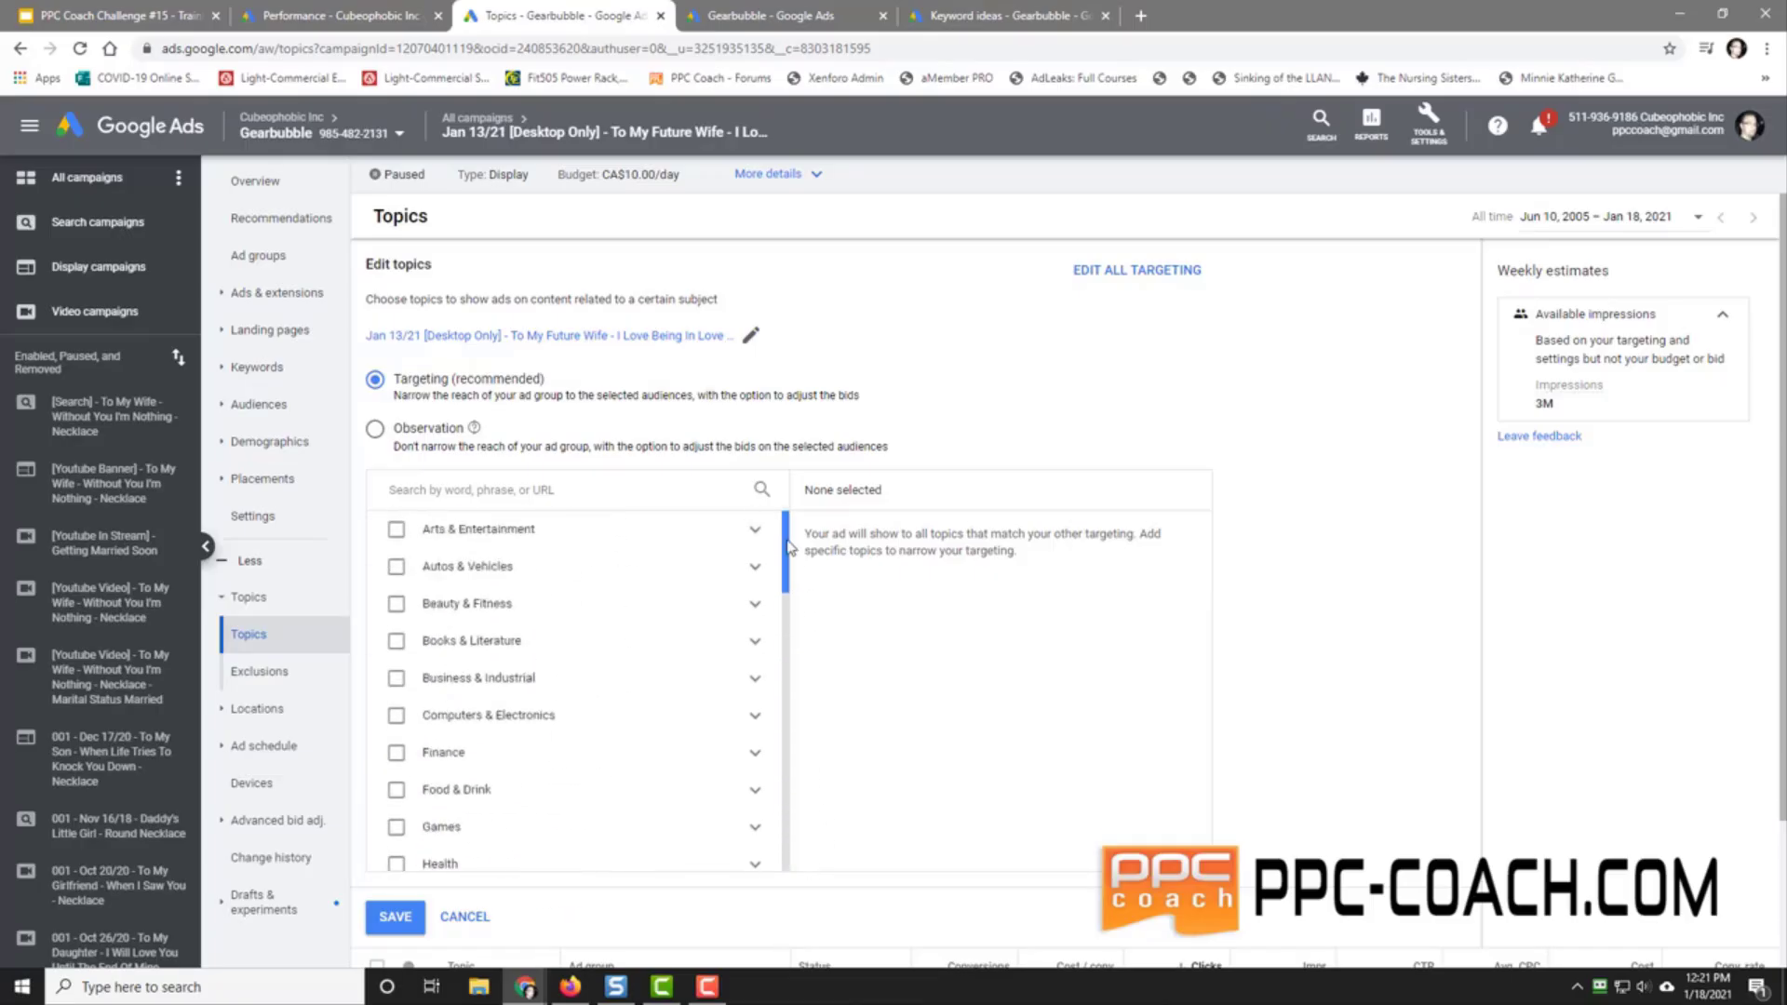
Step: Search topics for 'engaged', browse the results, and cancel without saving
click(466, 485)
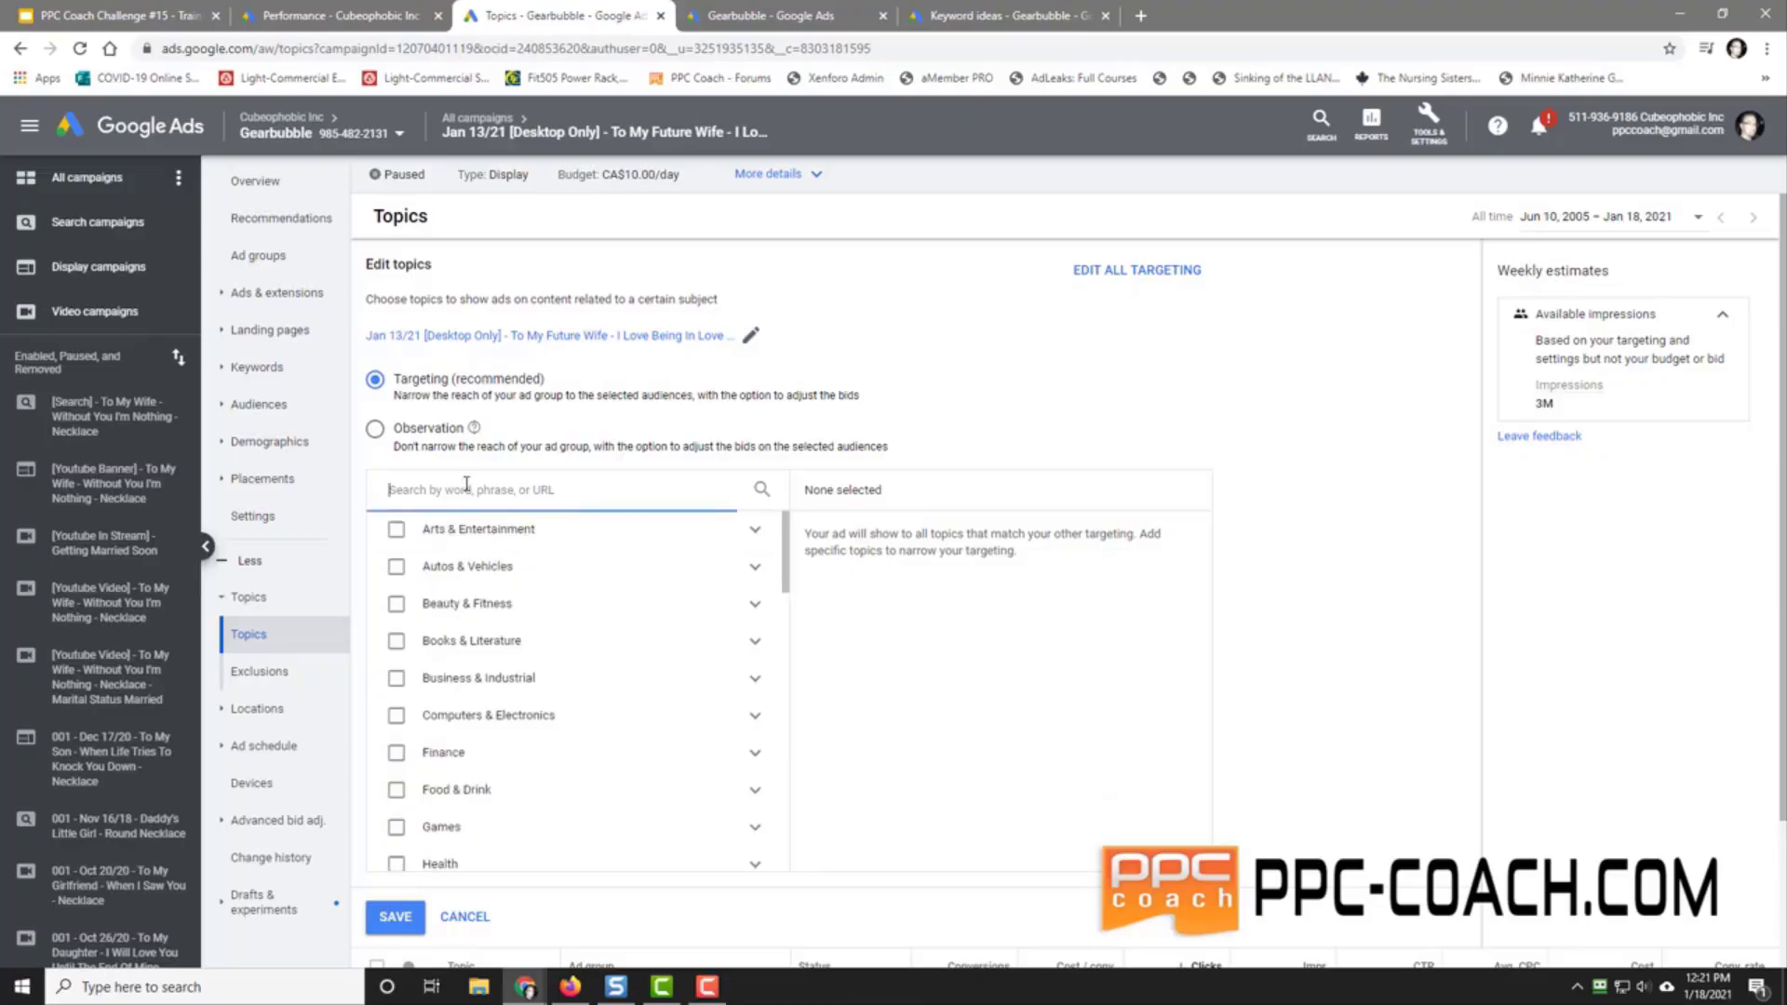
text(engaged)
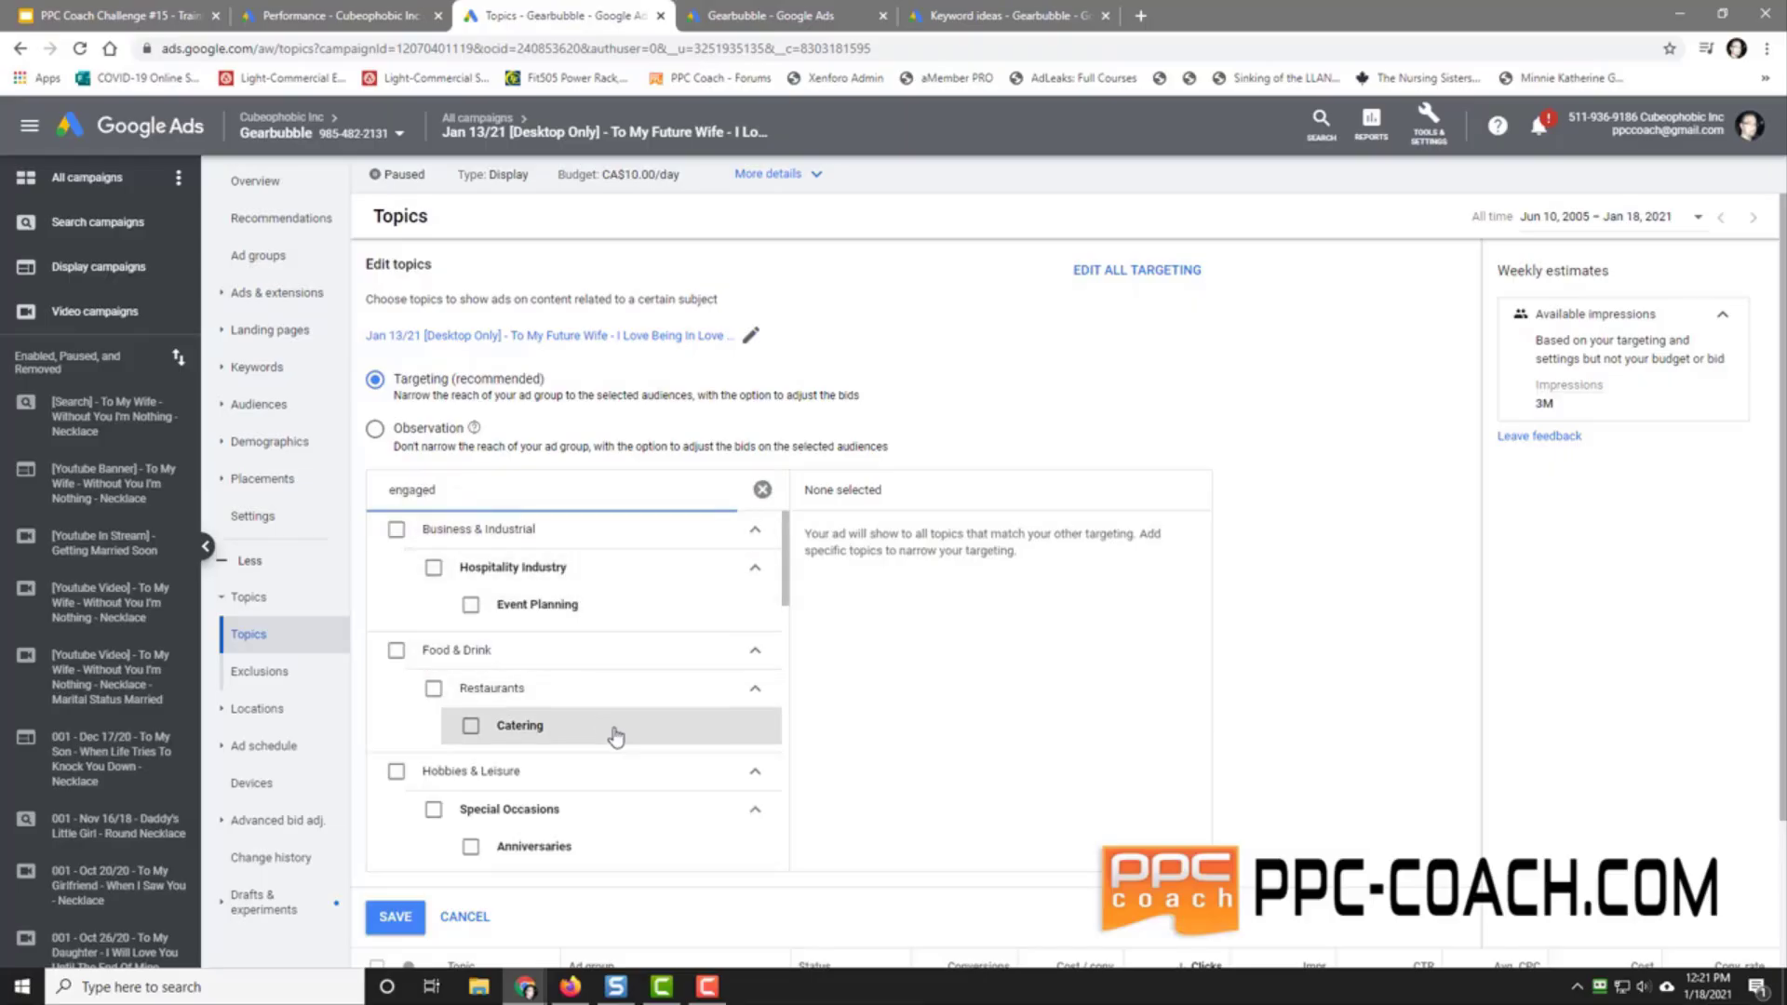
scroll(788, 602, down, 2)
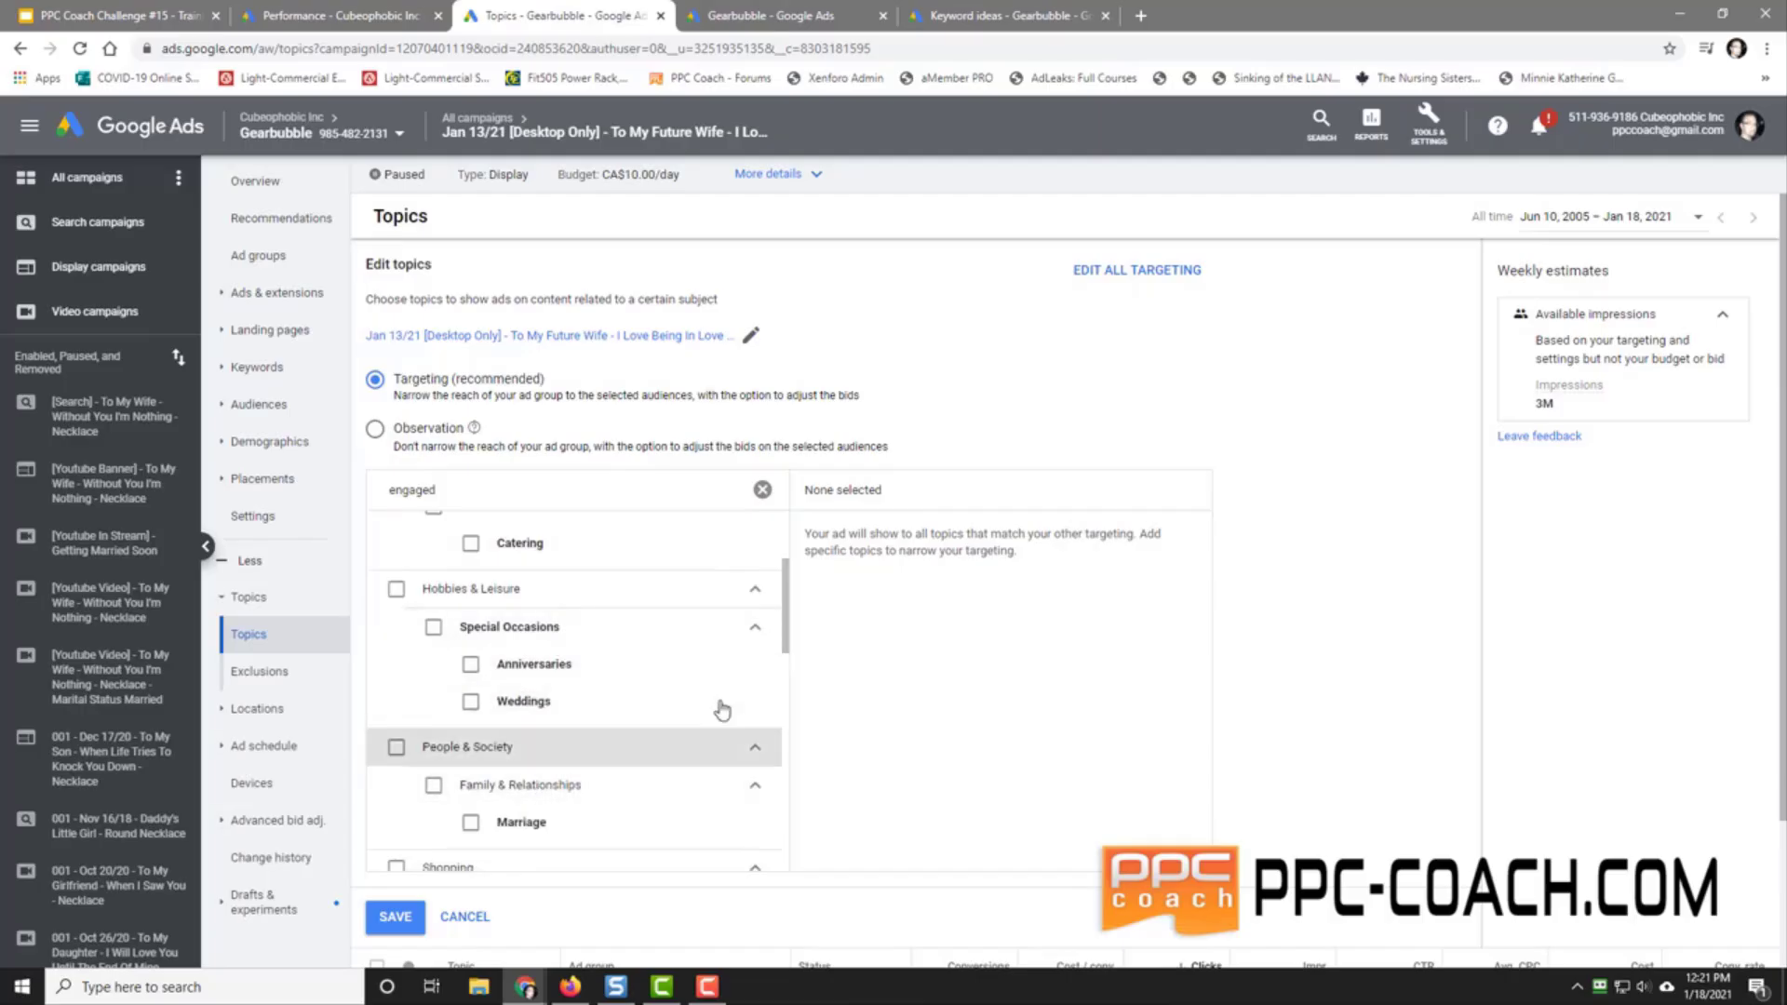
scroll(791, 642, down, 2)
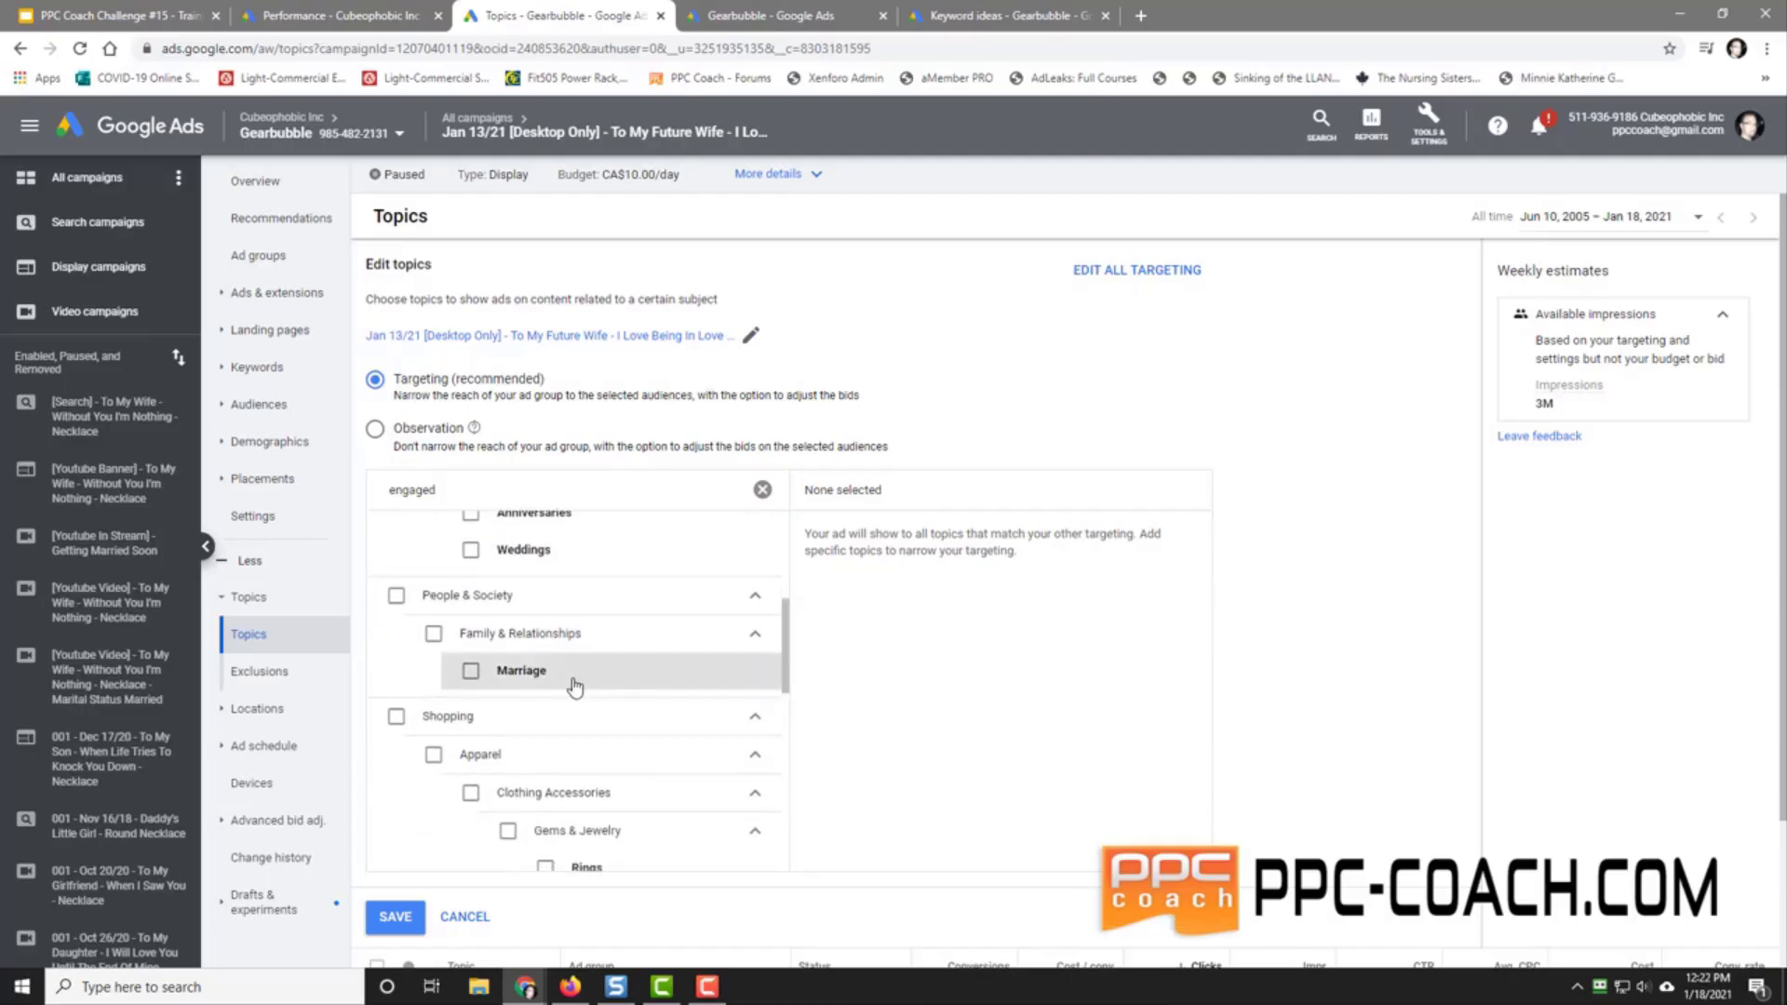
scroll(791, 658, down, 1)
scroll(788, 660, down, 2)
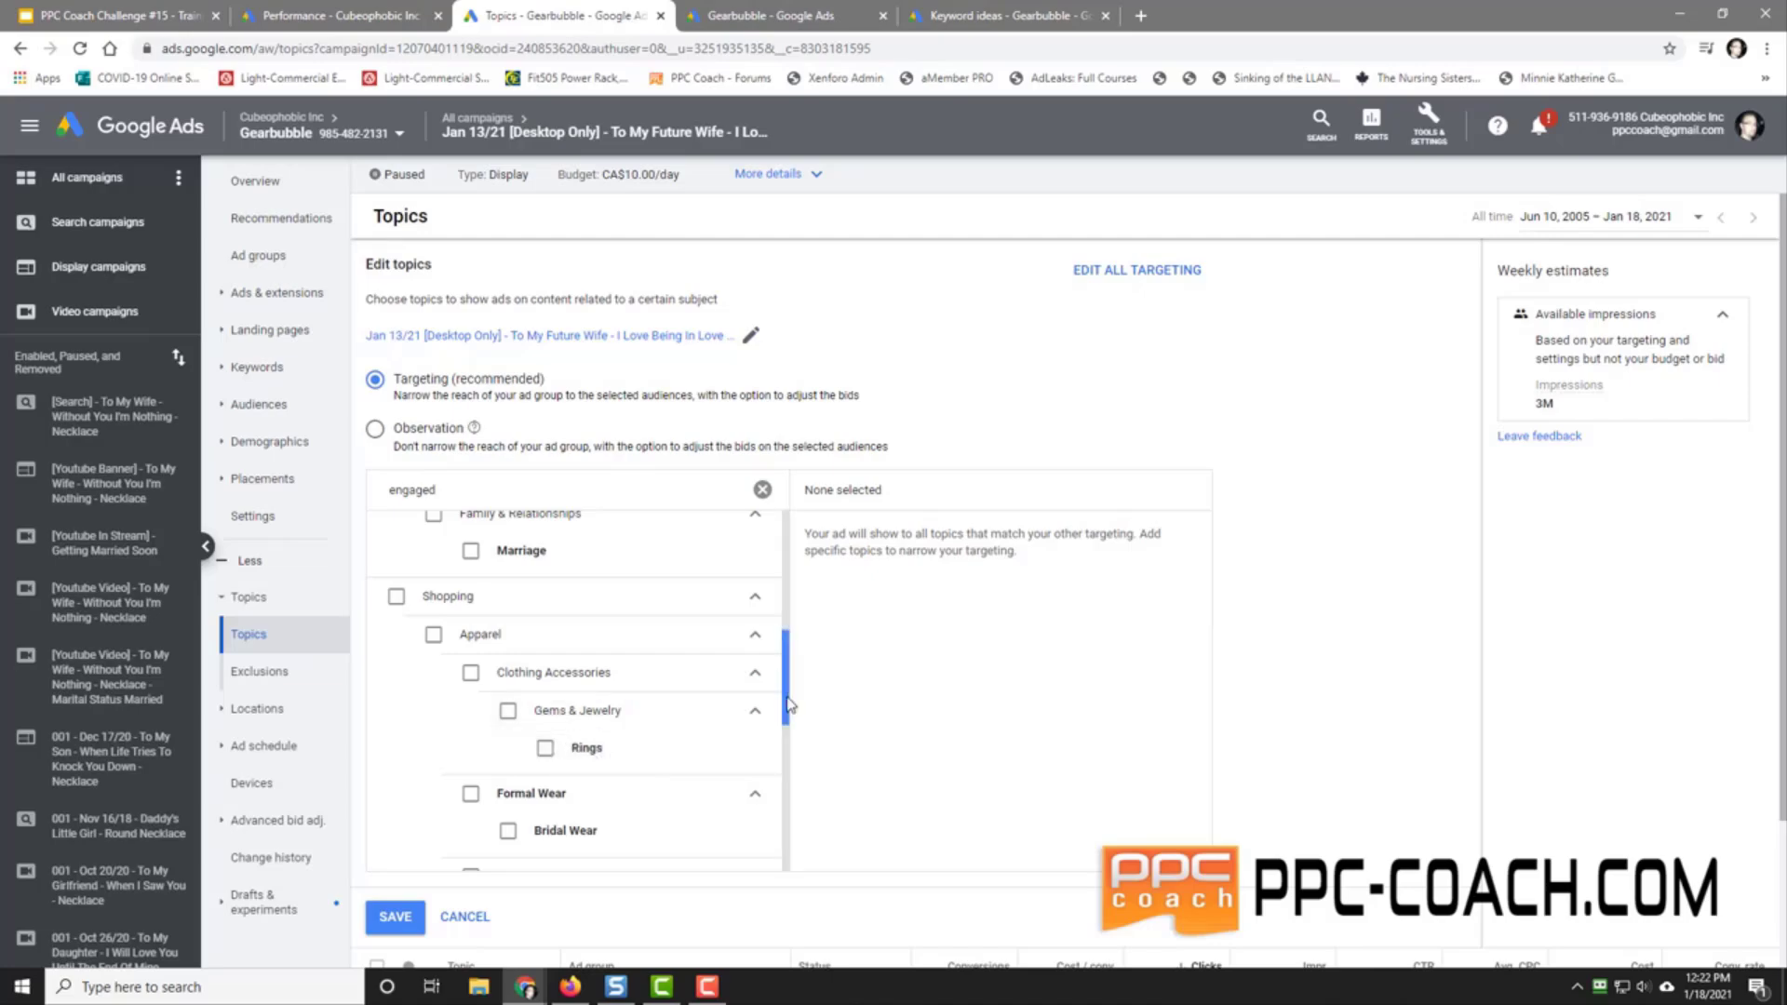
drag(787, 703, 786, 799)
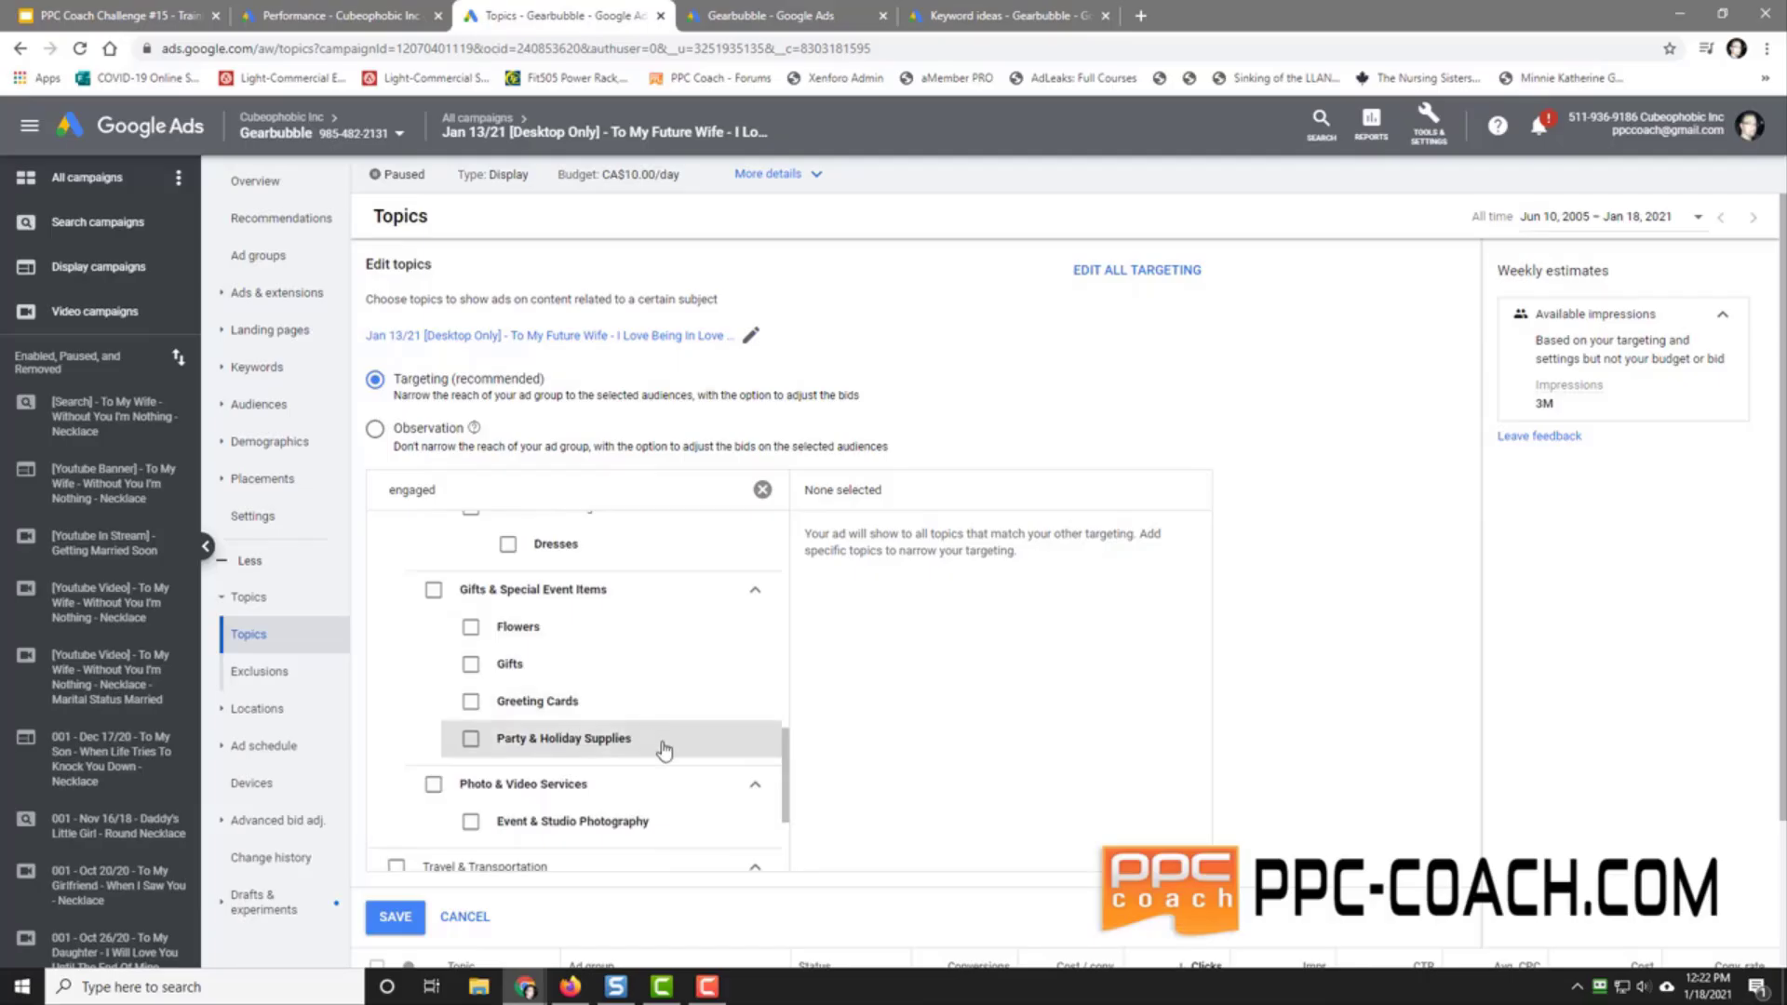
drag(789, 803, 800, 842)
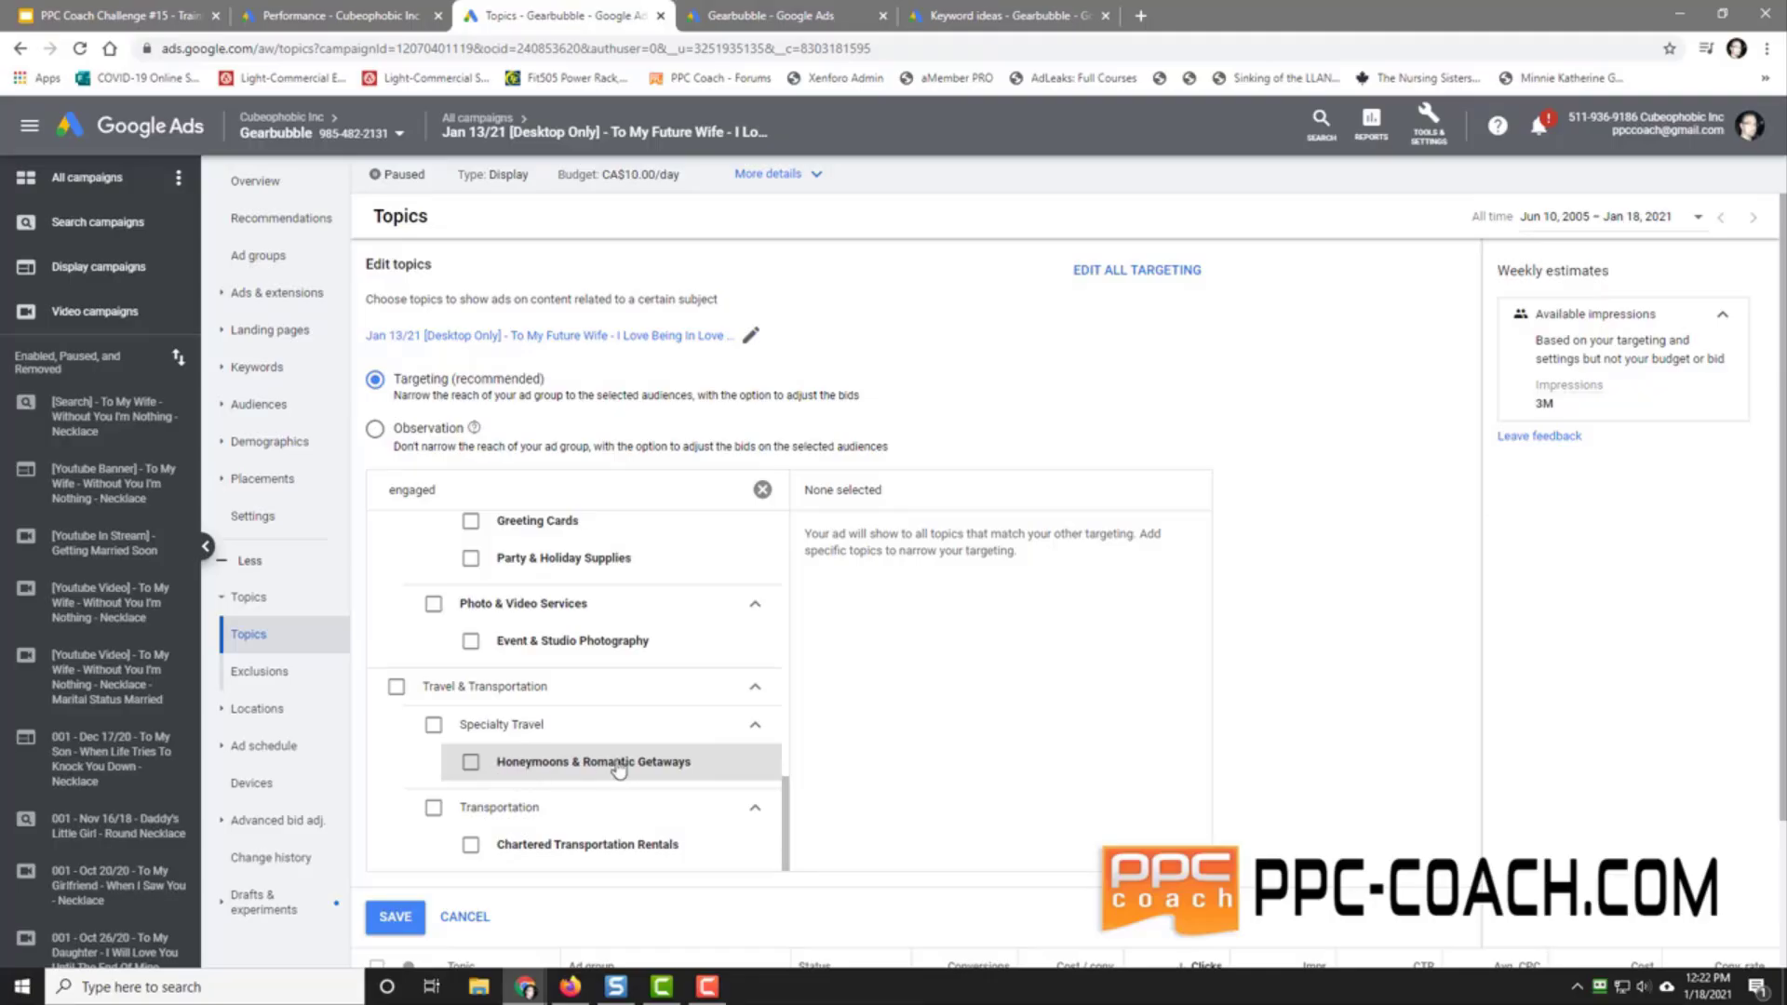
click(465, 917)
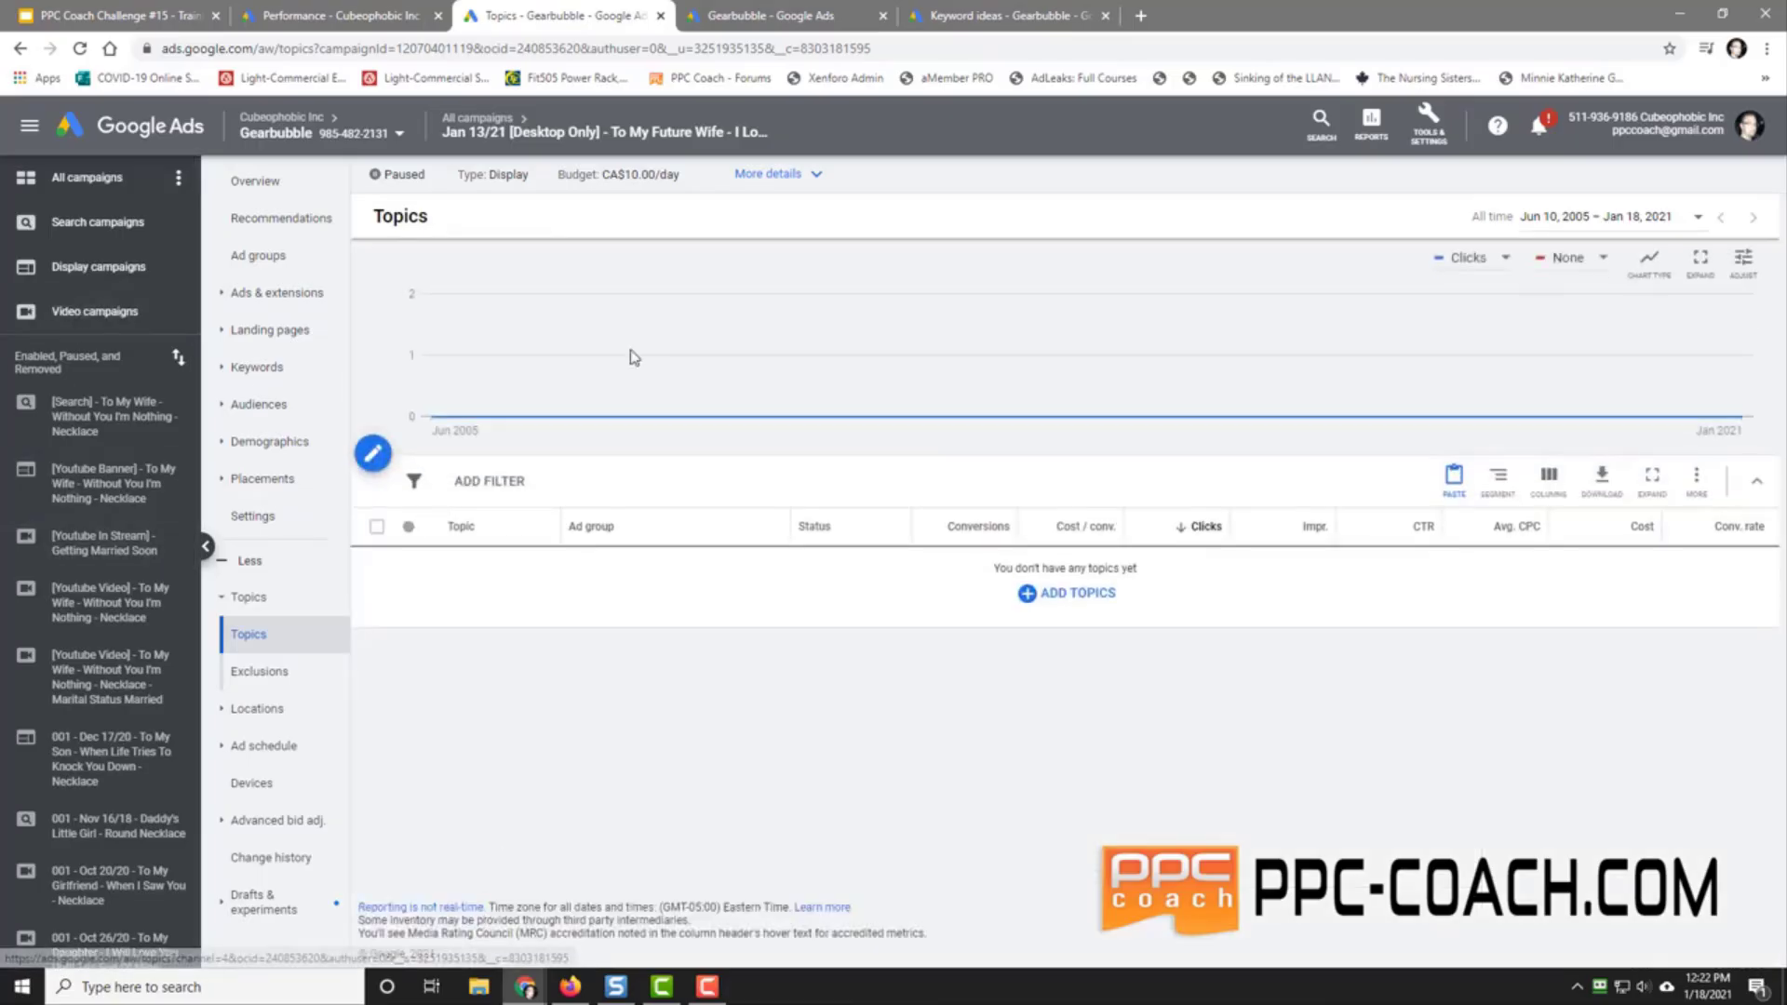
Step: Return to the account's All campaigns list filtered to enabled campaigns
click(468, 481)
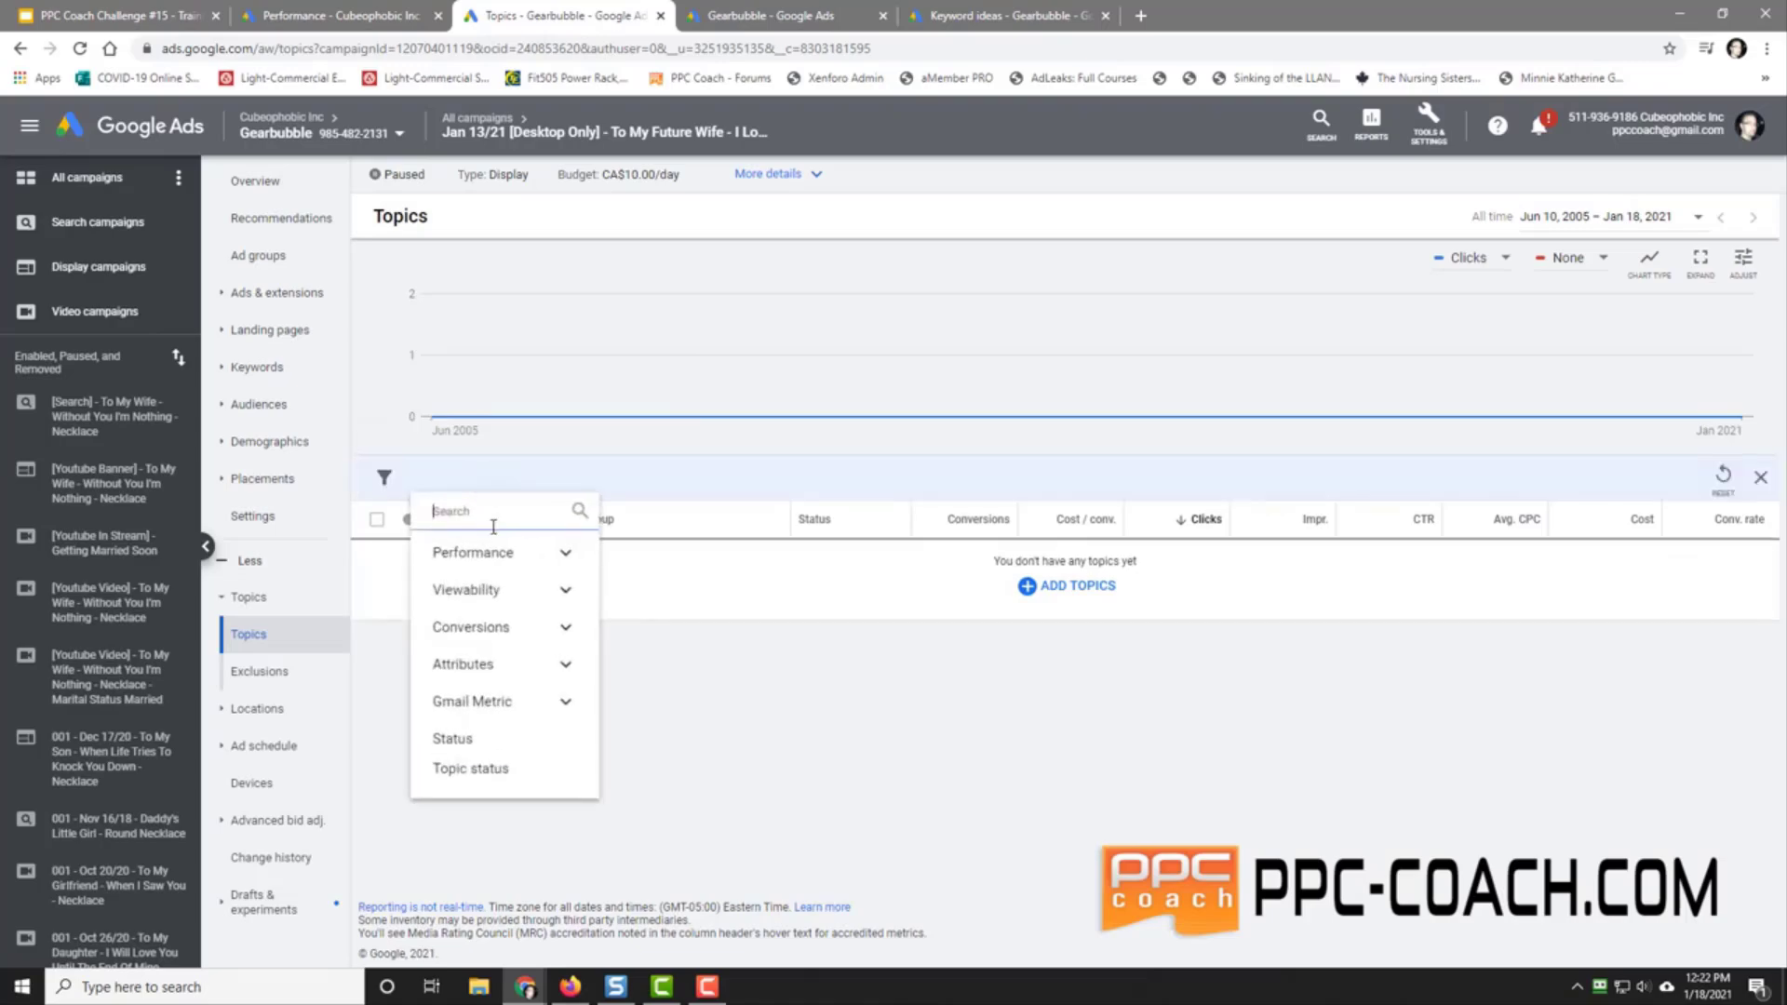
click(382, 479)
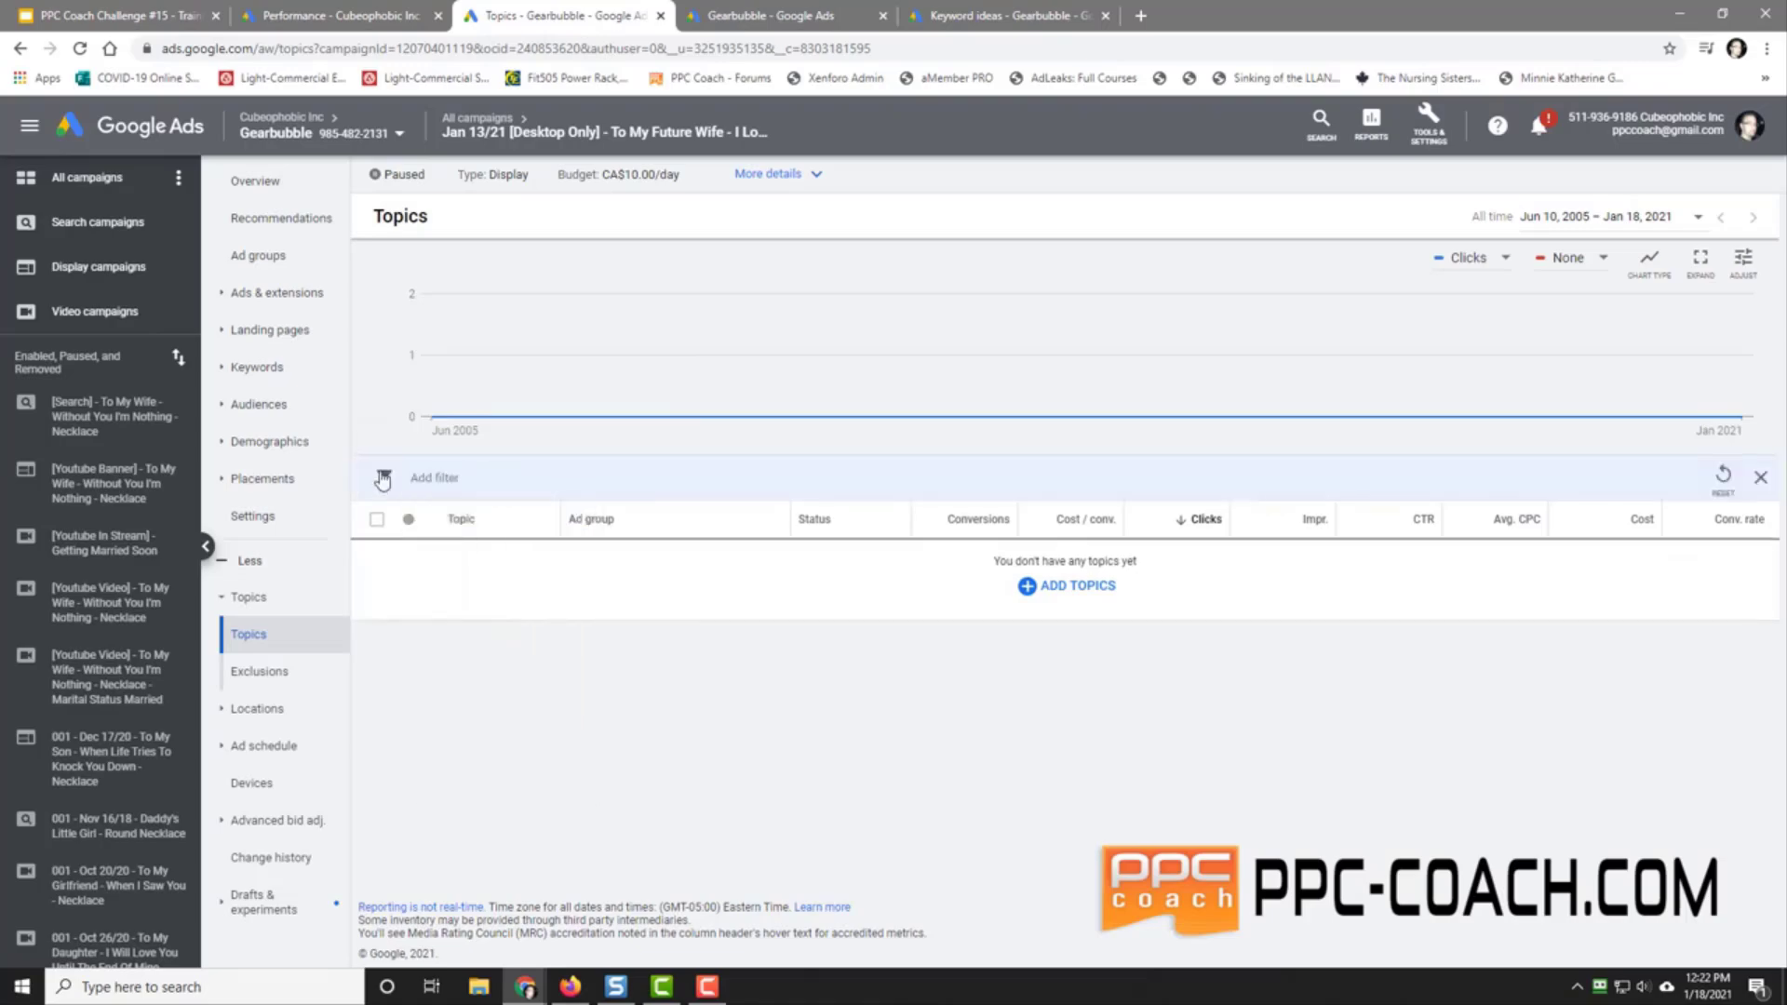
click(81, 177)
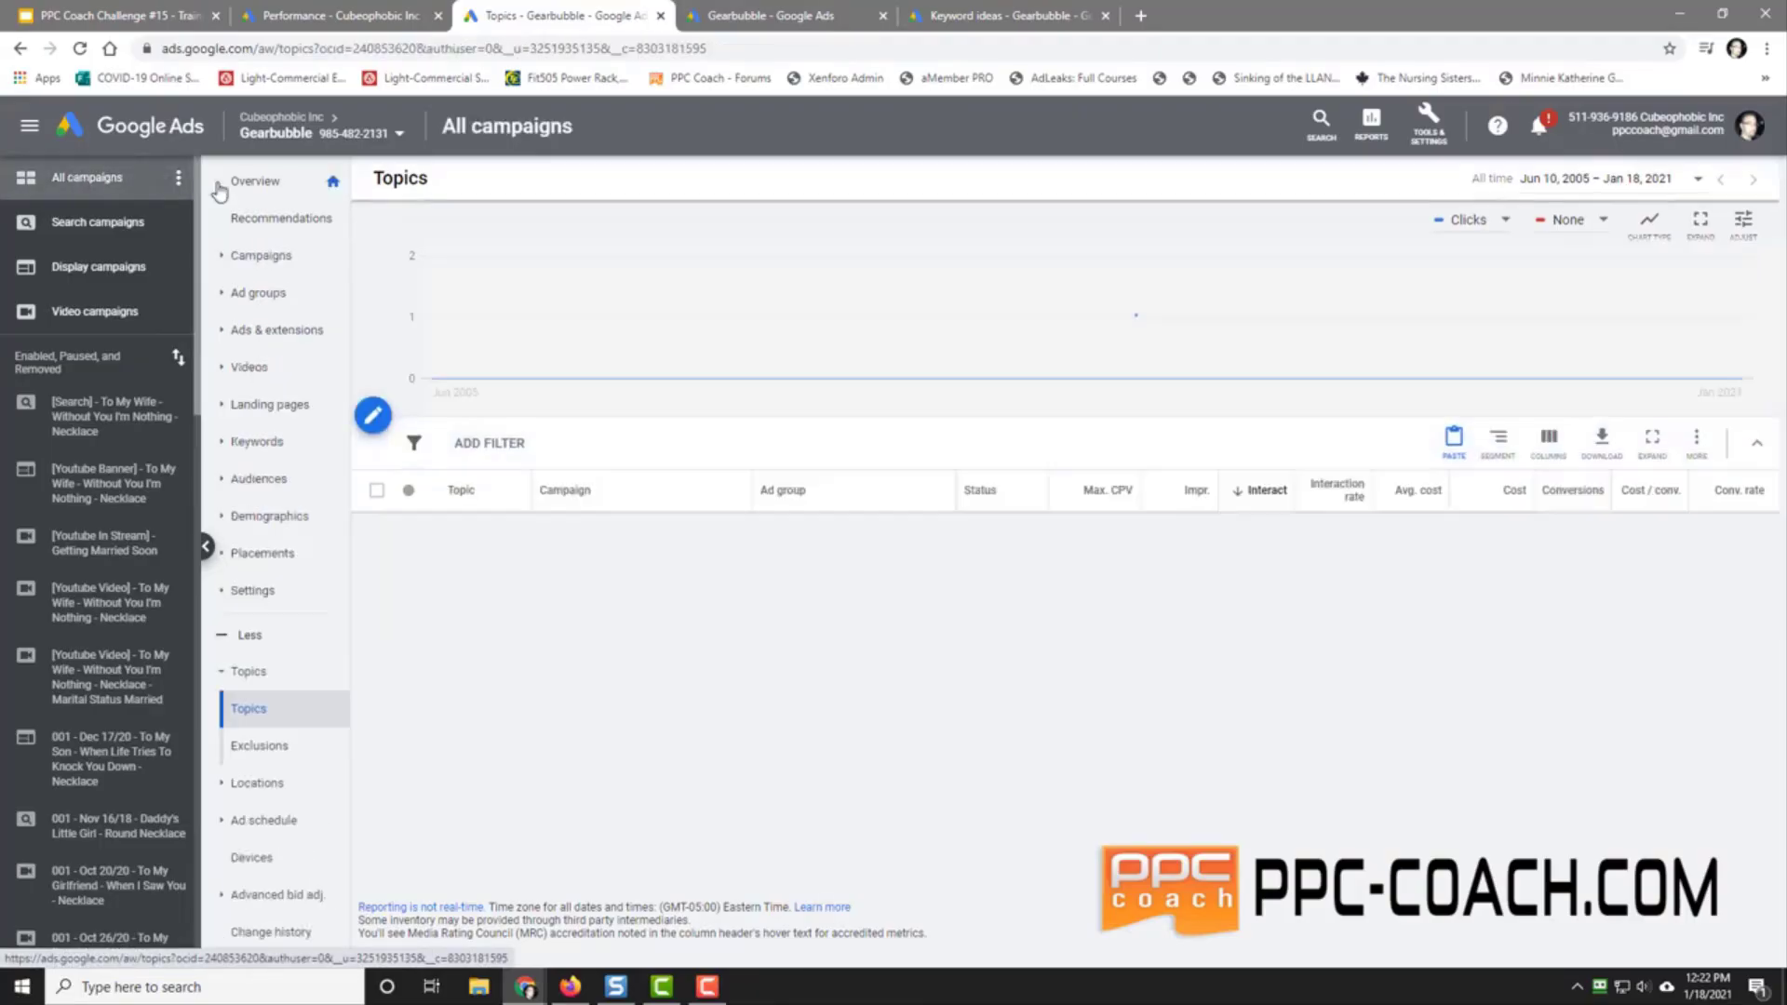
click(268, 253)
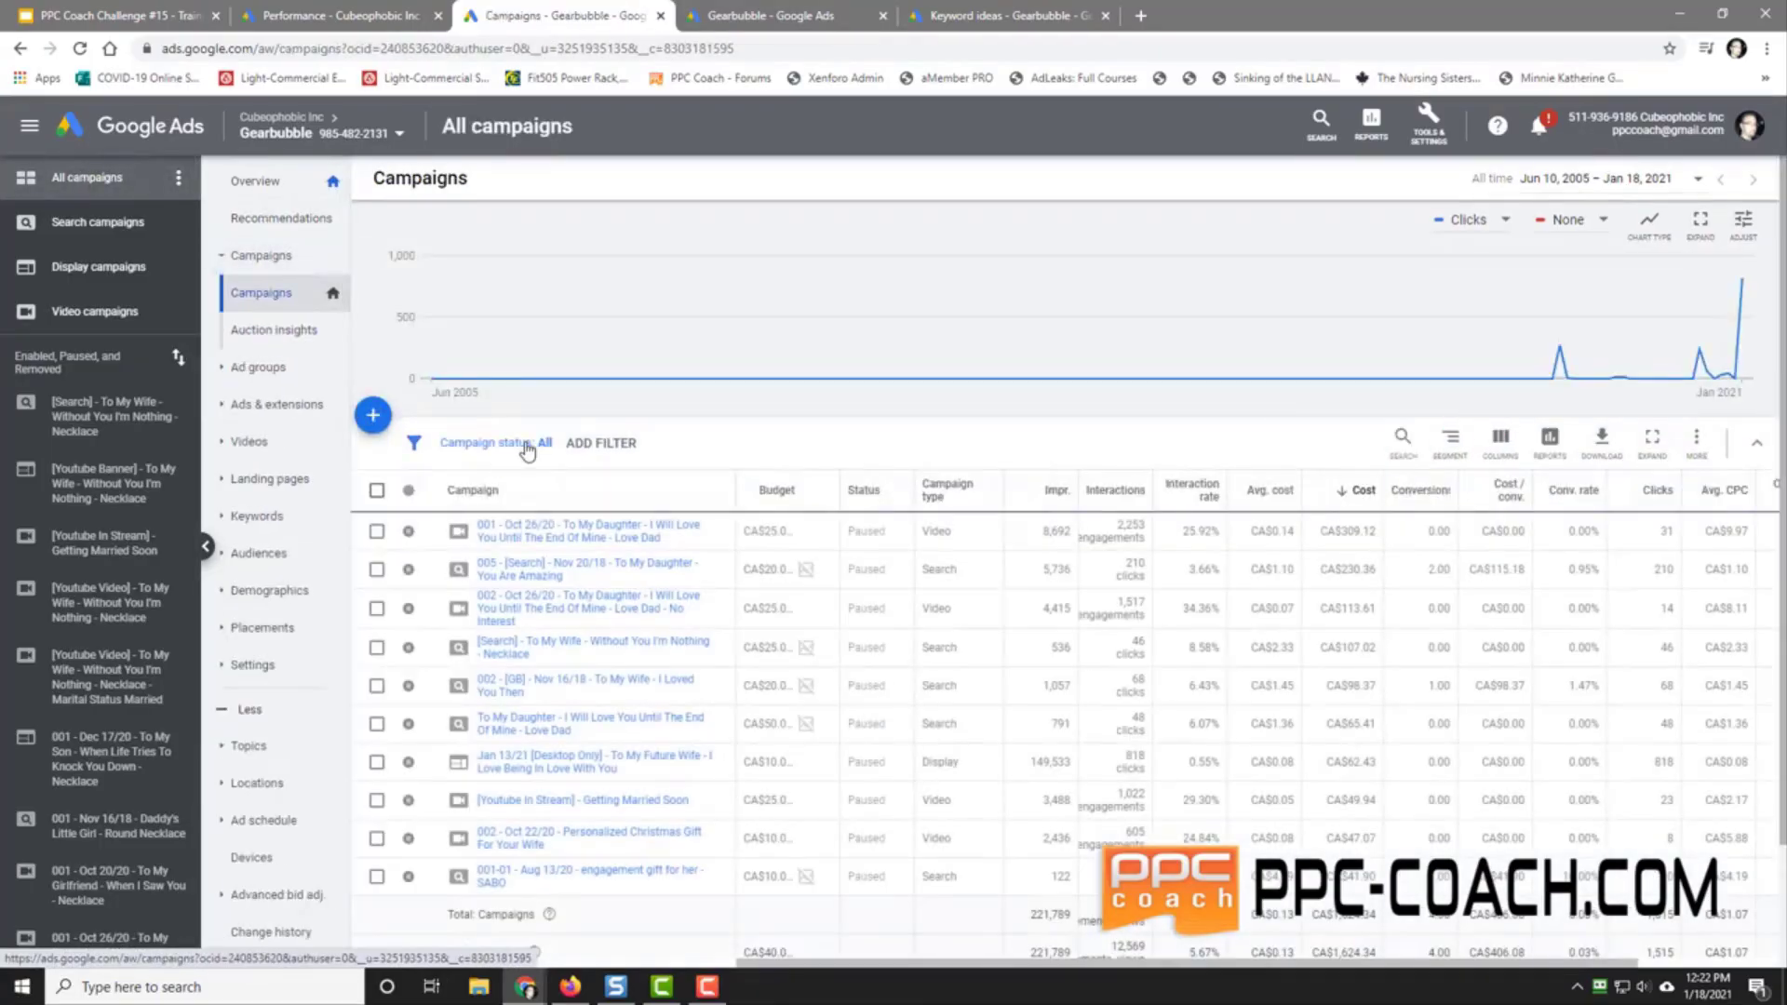
click(527, 451)
click(469, 528)
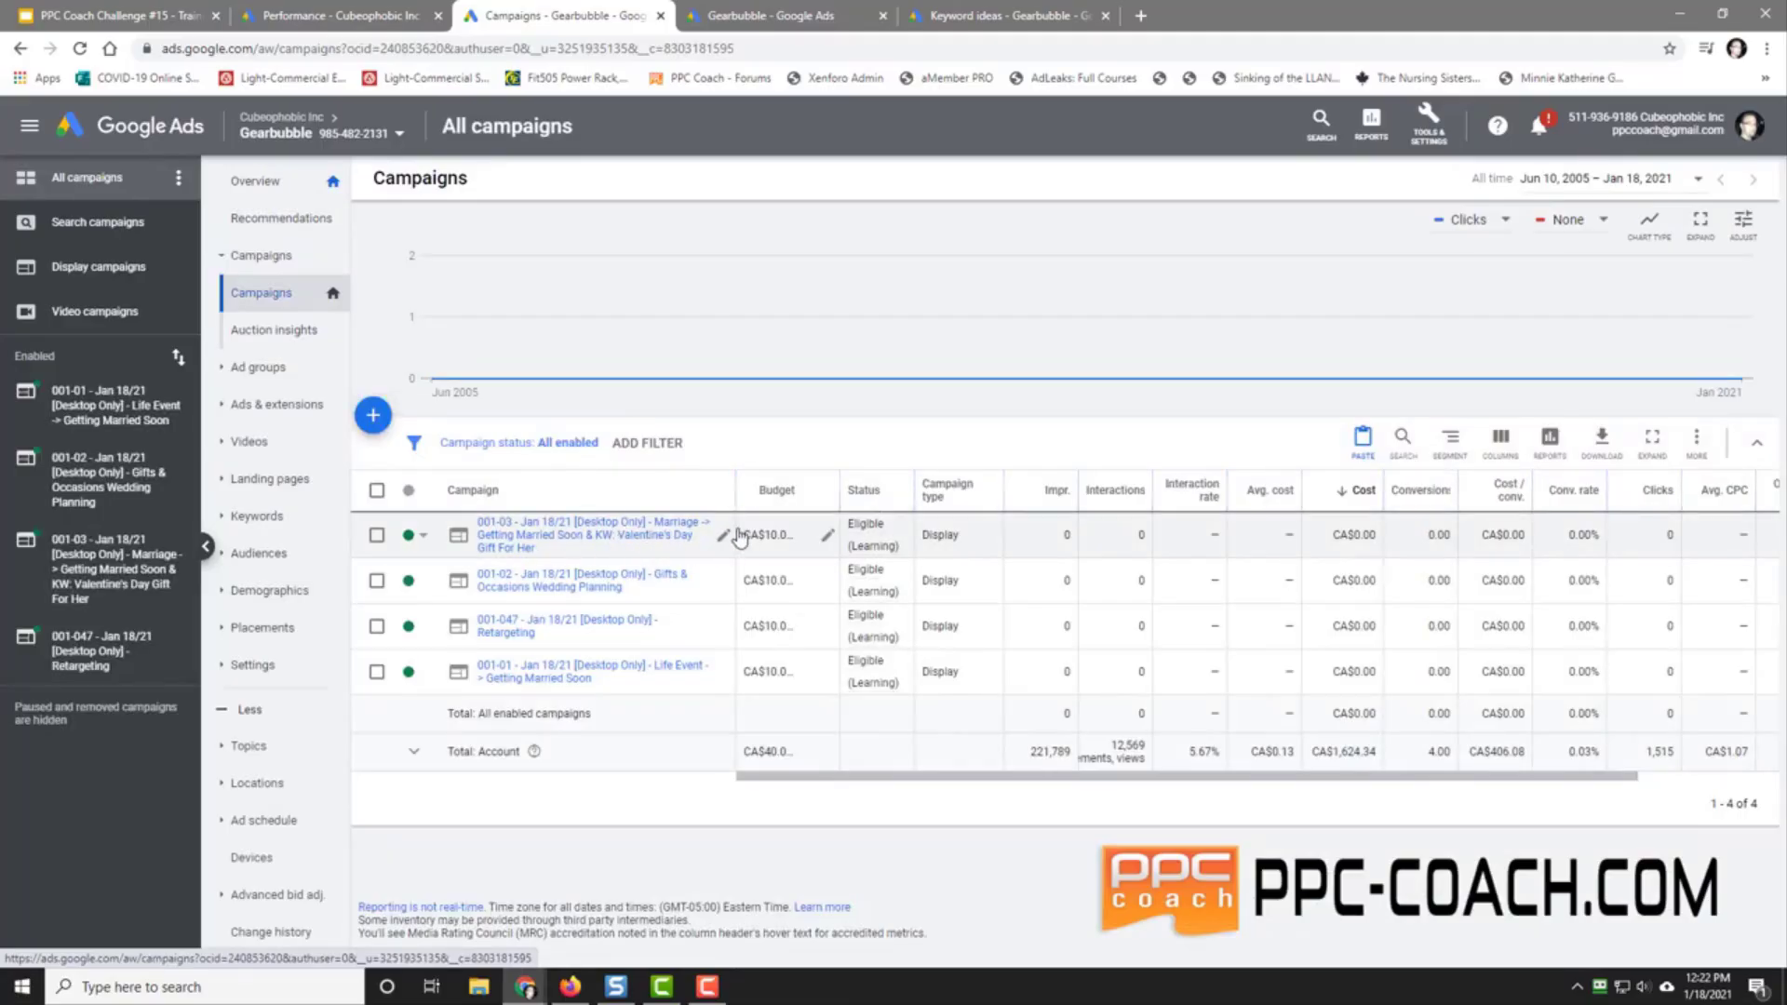
Step: Copy the 001-03 Valentine's Day Gift For Her campaign and paste it into the Gearbubble account
click(376, 538)
click(482, 445)
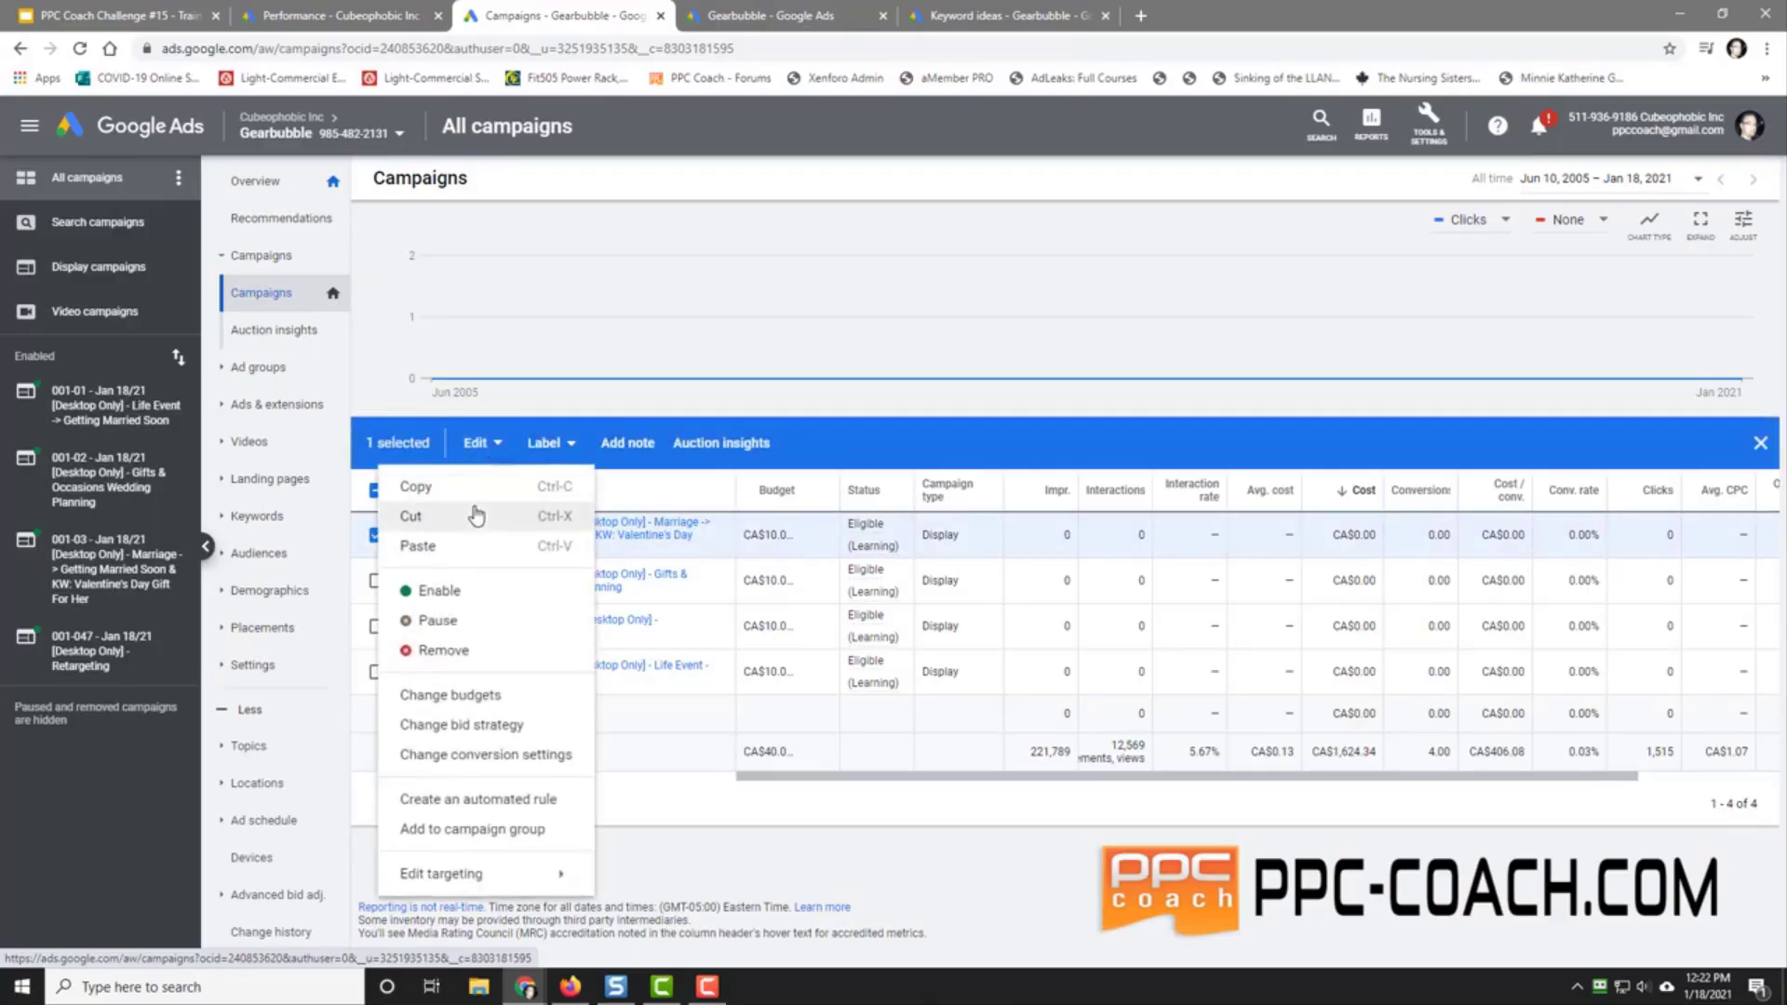
click(479, 487)
click(479, 445)
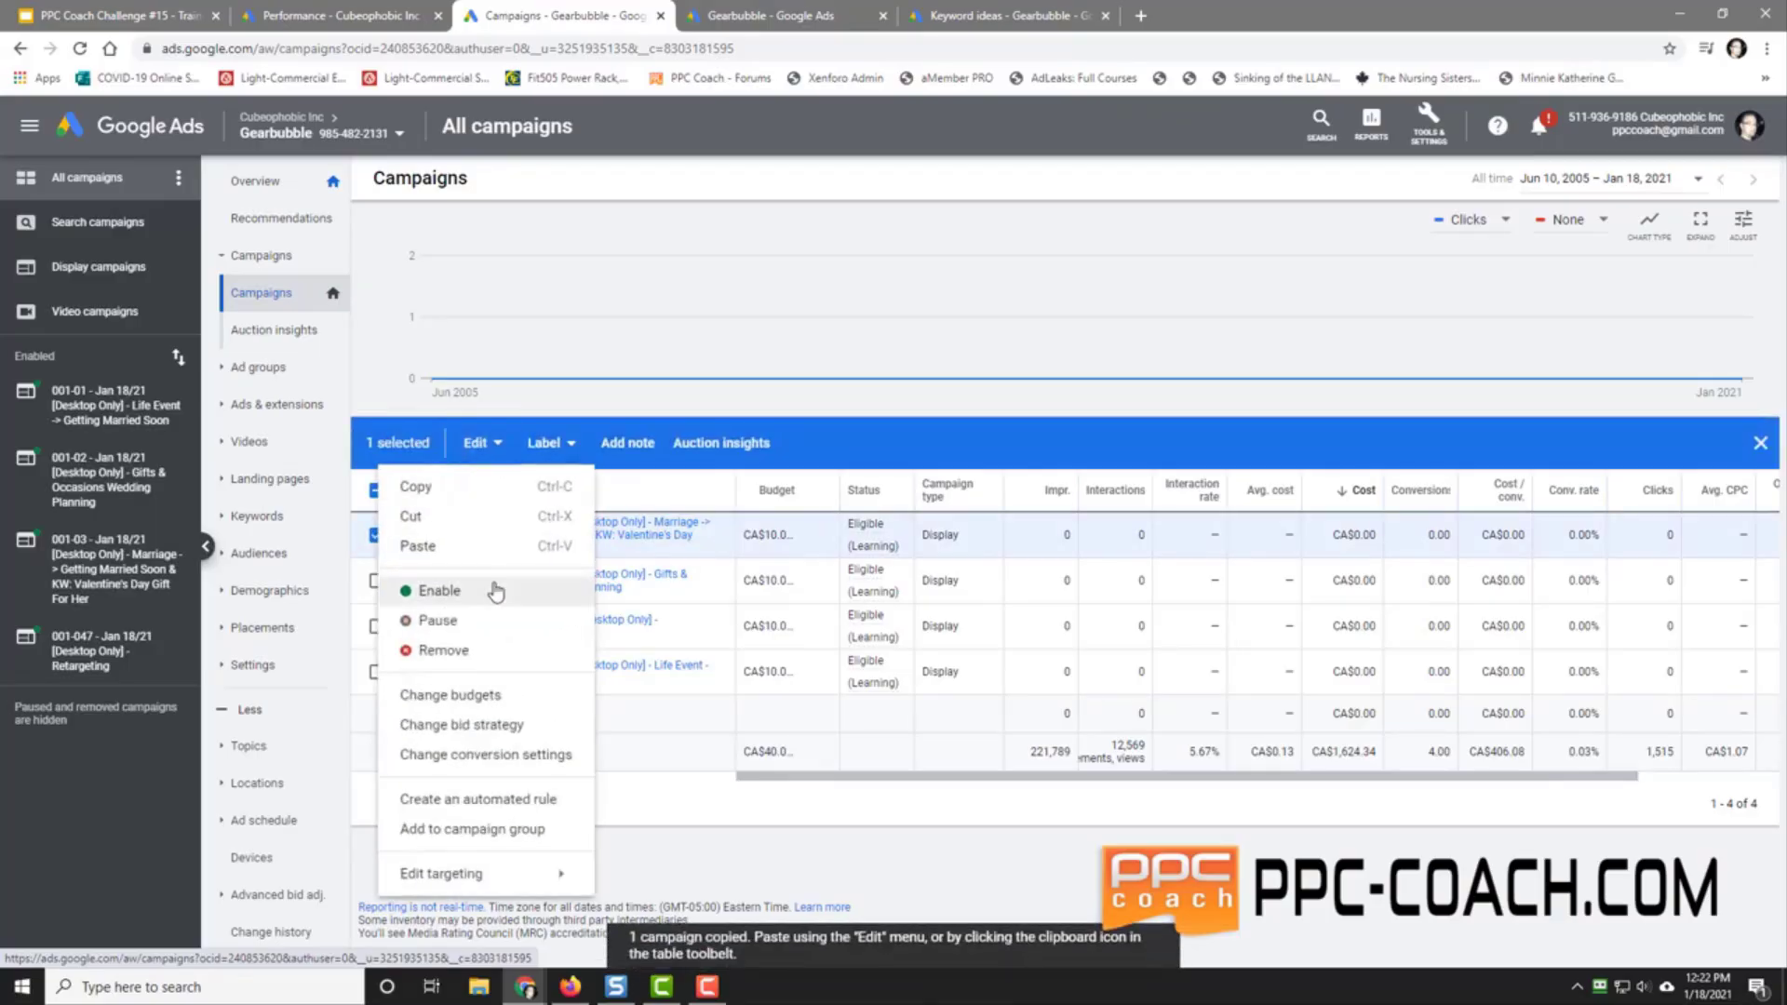
click(503, 548)
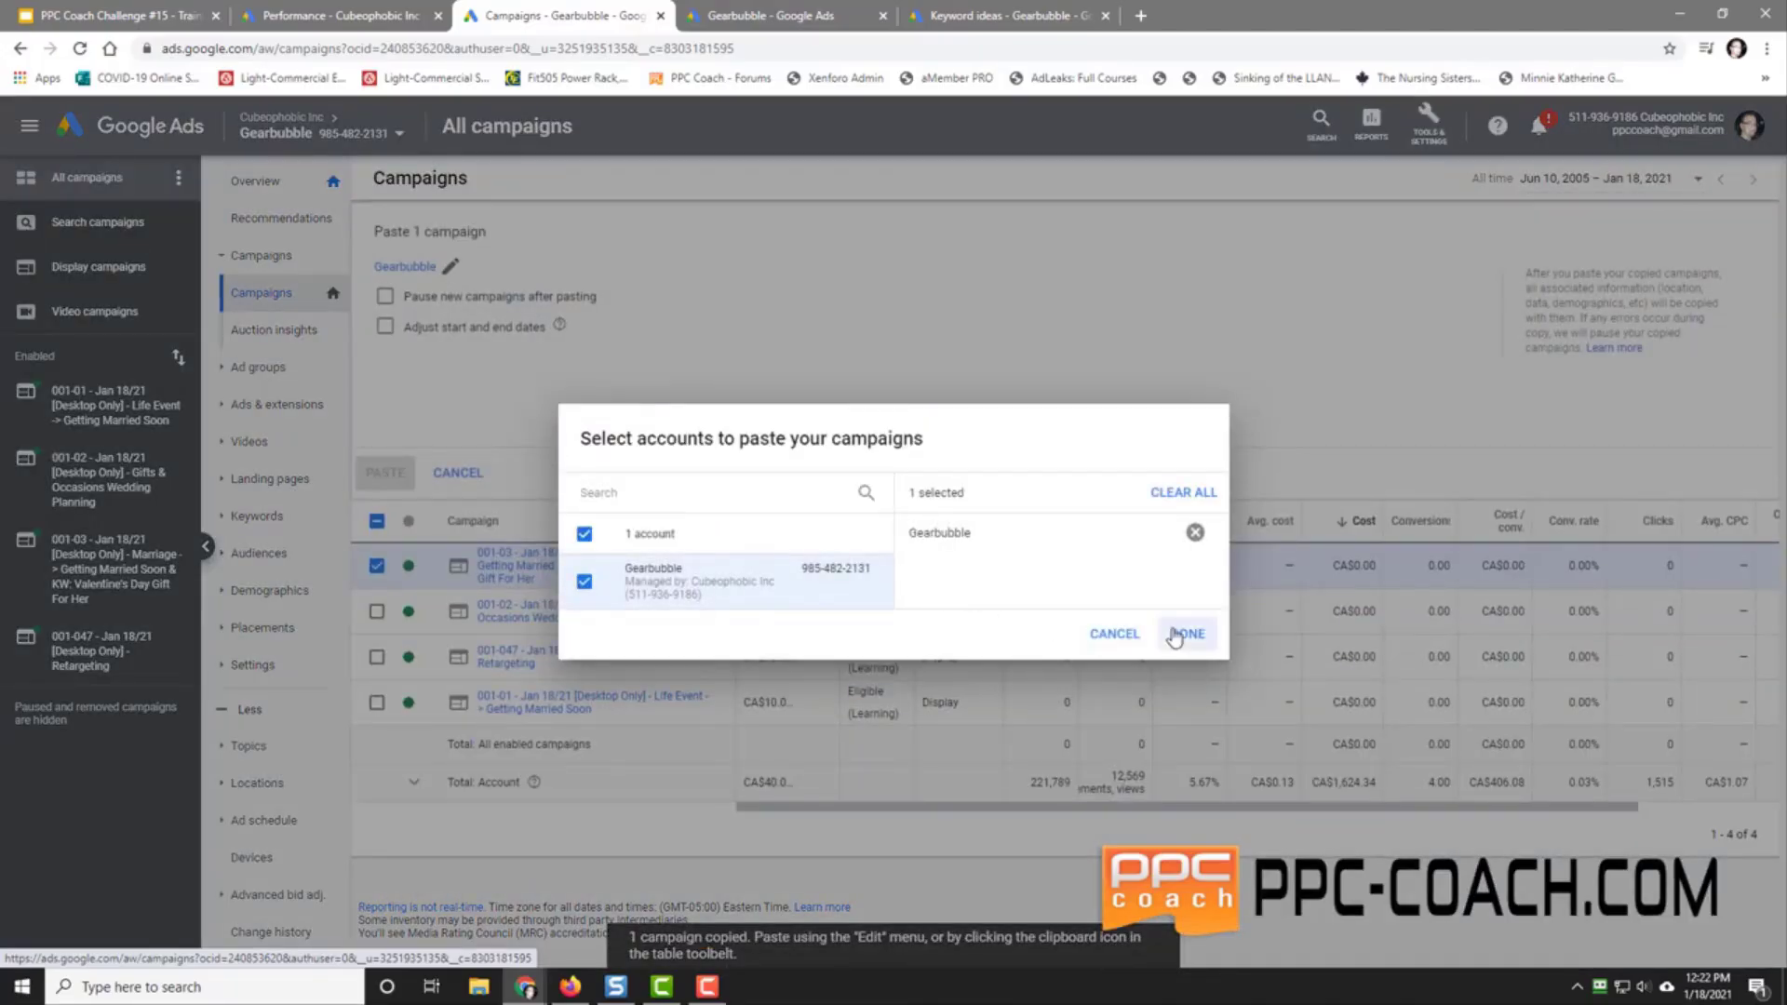
click(1179, 634)
click(384, 472)
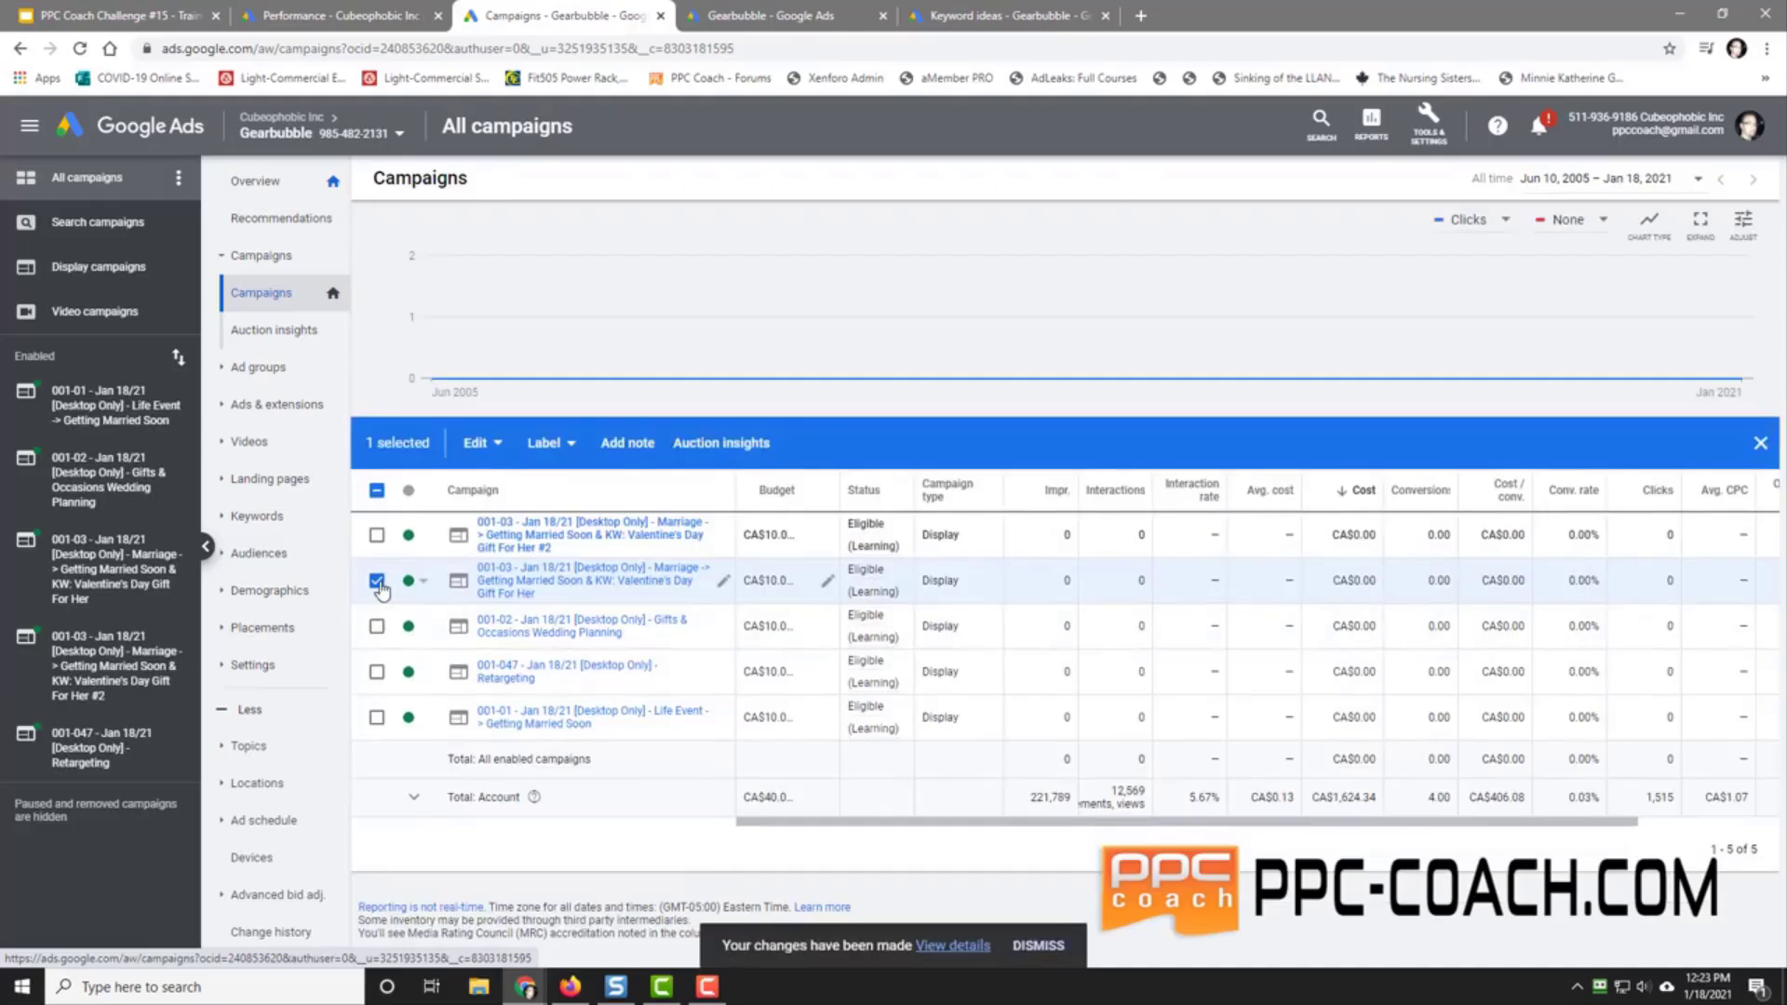
Step: Rename the pasted copy to 001-04 ending in 'Topic: Honeymoons & Getaways'
click(377, 581)
click(723, 537)
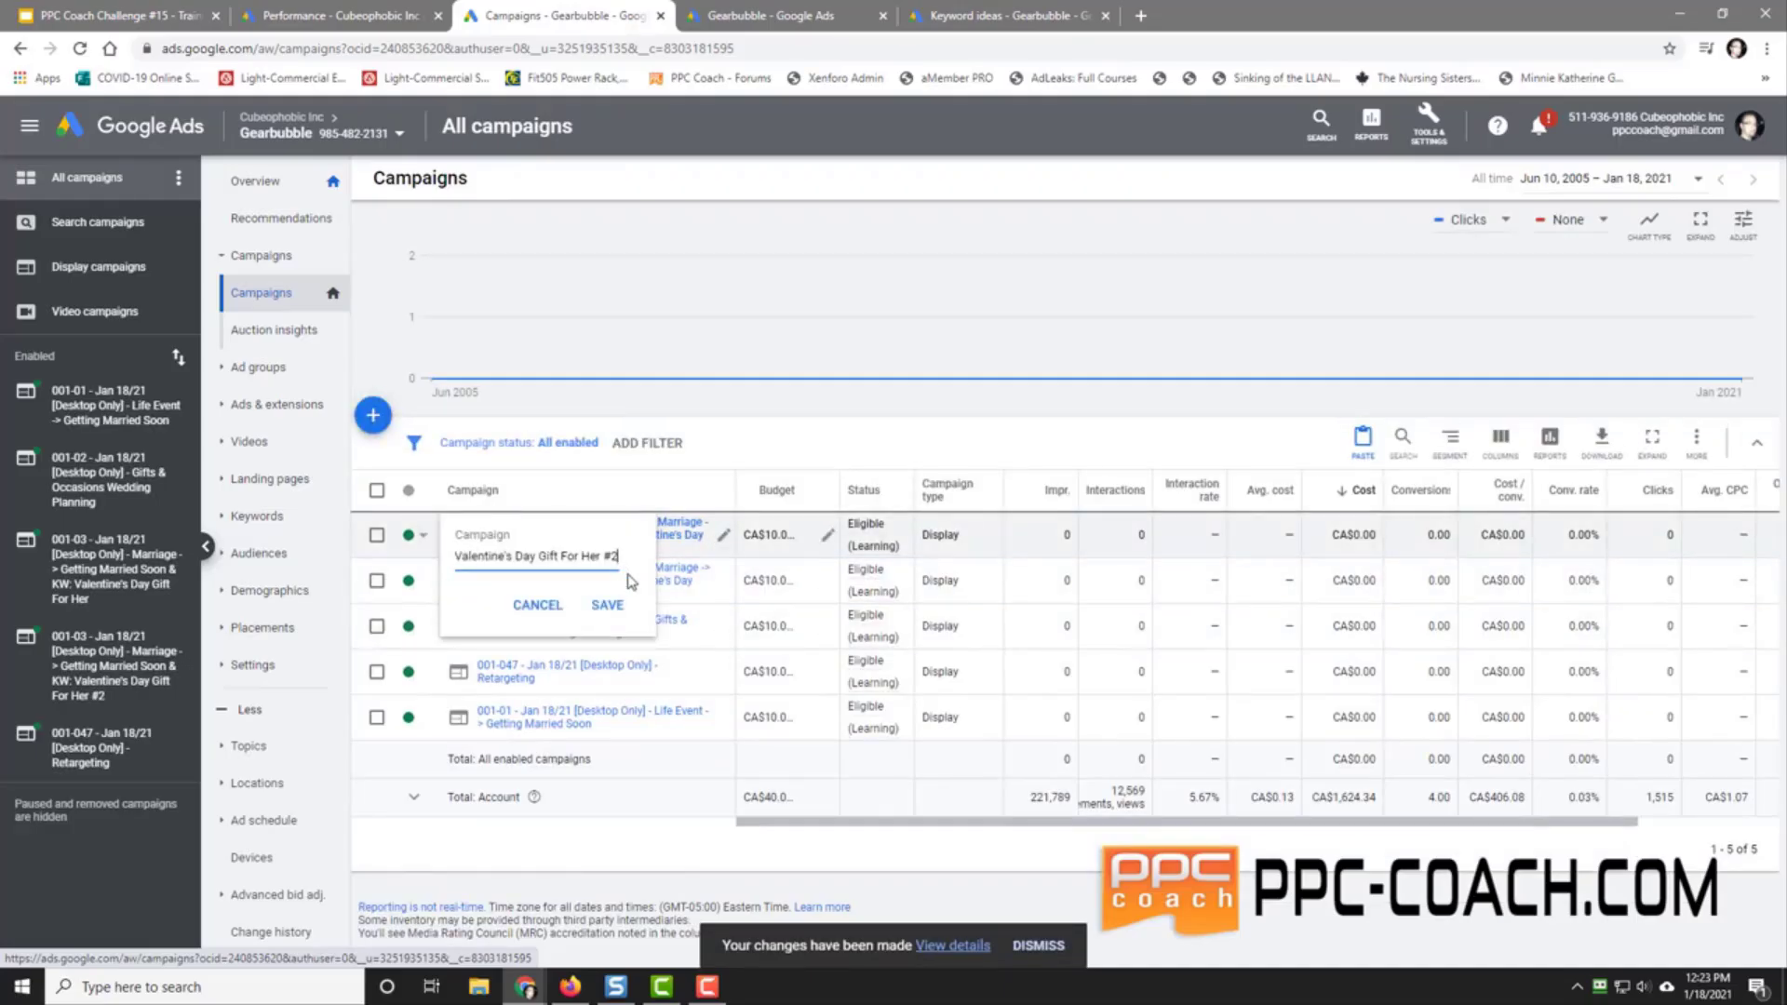
key(BackSpace)
key(BackSpace)
key(BackSpace)
key(BackSpace)
key(BackSpace)
key(BackSpace)
key(BackSpace)
key(BackSpace)
key(BackSpace)
key(BackSpace)
key(BackSpace)
key(BackSpace)
key(BackSpace)
key(BackSpace)
key(BackSpace)
key(BackSpace)
key(BackSpace)
key(BackSpace)
key(BackSpace)
key(BackSpace)
key(BackSpace)
key(BackSpace)
key(BackSpace)
key(BackSpace)
key(BackSpace)
key(BackSpace)
key(BackSpace)
key(BackSpace)
key(BackSpace)
key(BackSpace)
key(BackSpace)
key(BackSpace)
key(BackSpace)
key(BackSpace)
key(BackSpace)
key(BackSpace)
key(BackSpace)
key(BackSpace)
key(BackSpace)
key(BackSpace)
key(BackSpace)
text(ic: Honeymoons & Getaways)
key(Home)
key(Right)
key(Right)
key(BackSpace)
text(4)
click(605, 606)
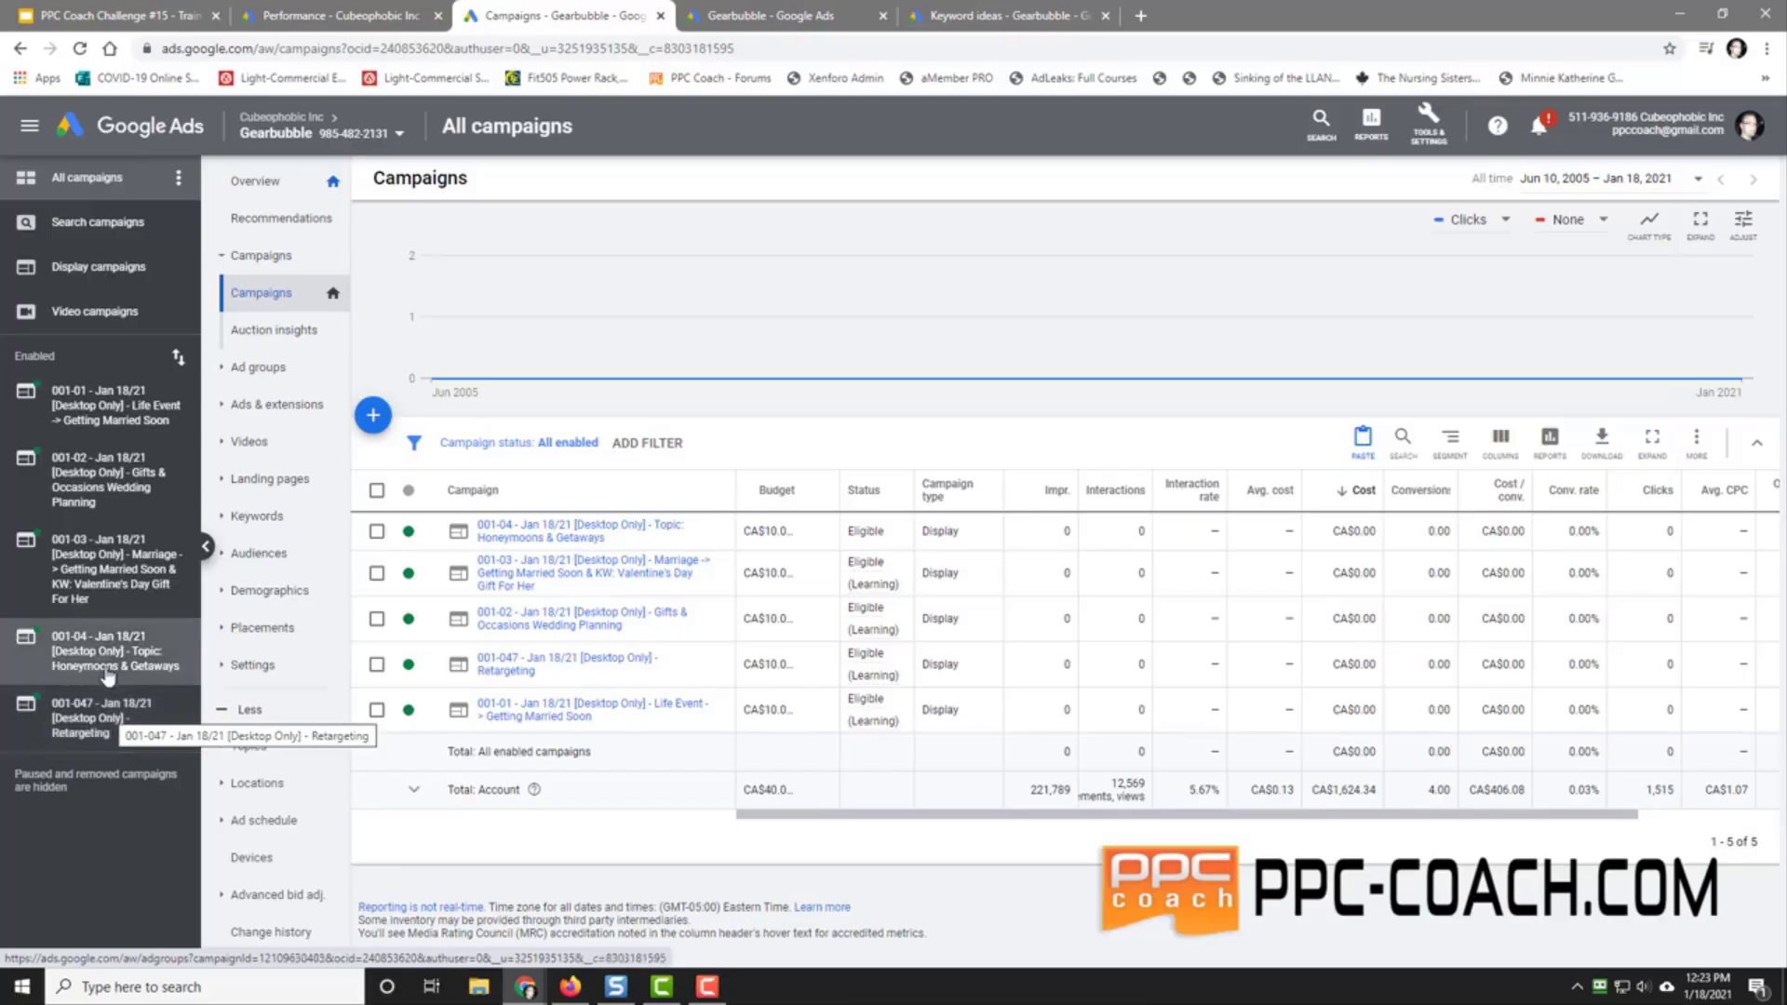
Step: Renumber the 001-047 retargeting campaign to 001-04
click(265, 255)
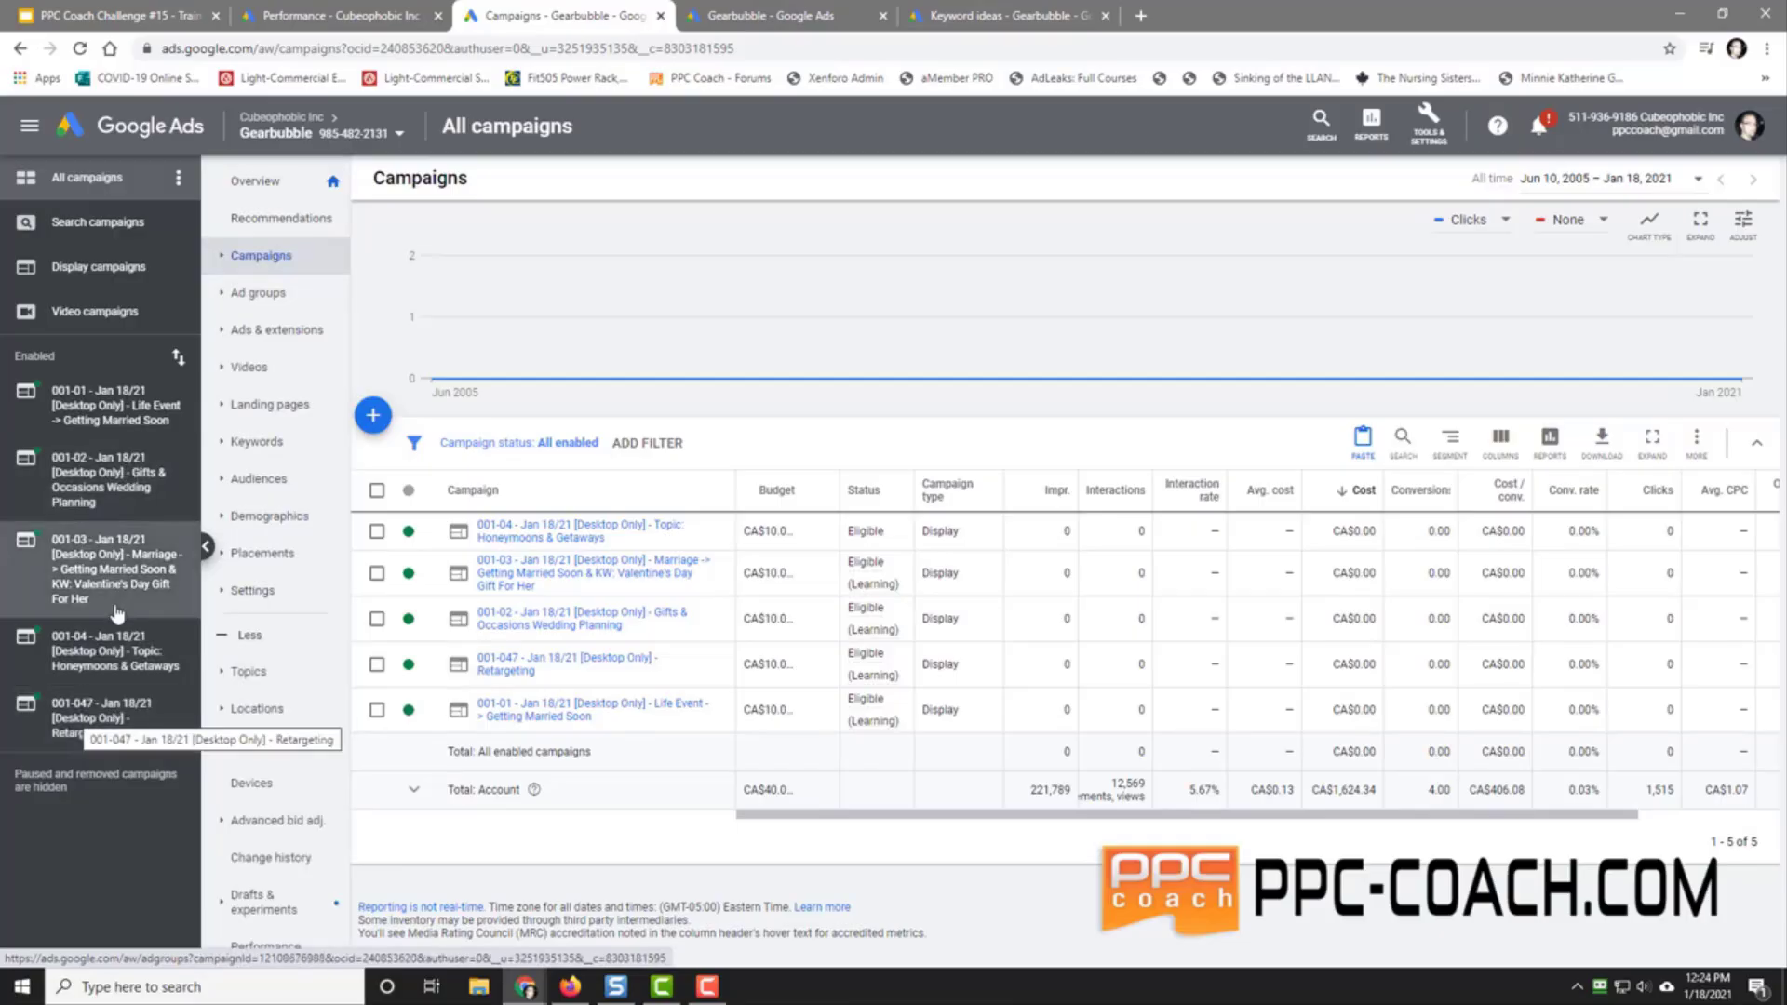
click(723, 663)
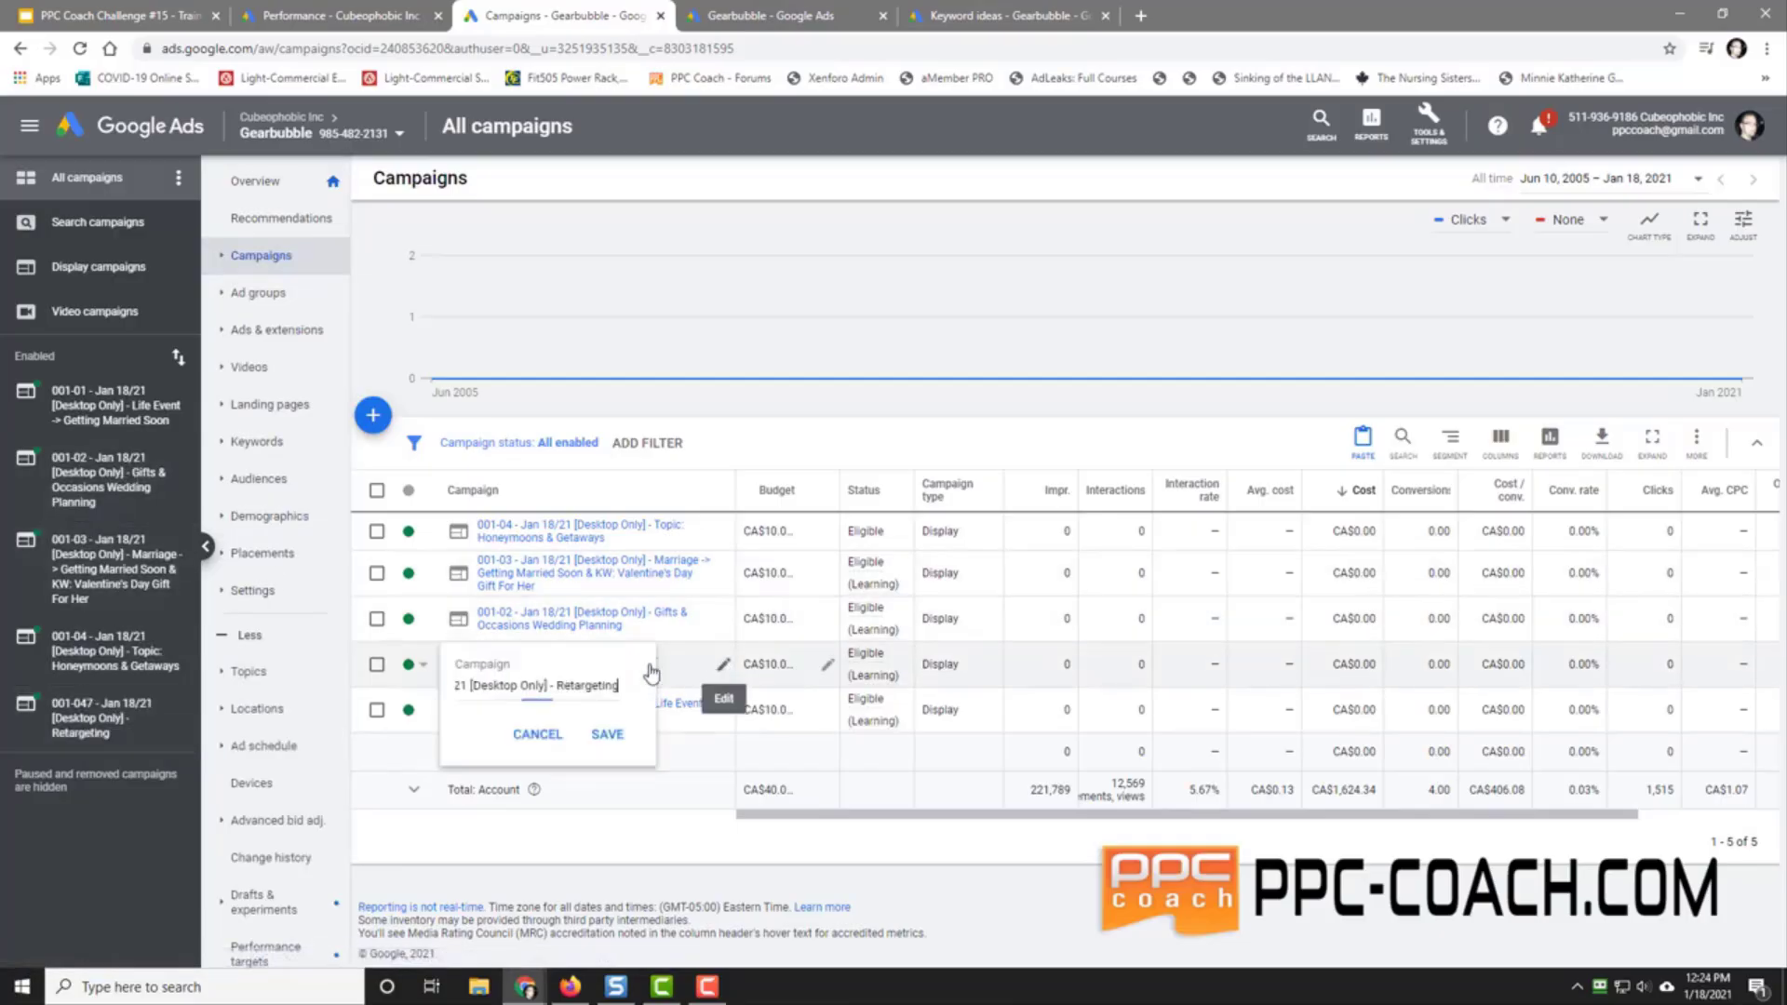
key(Home)
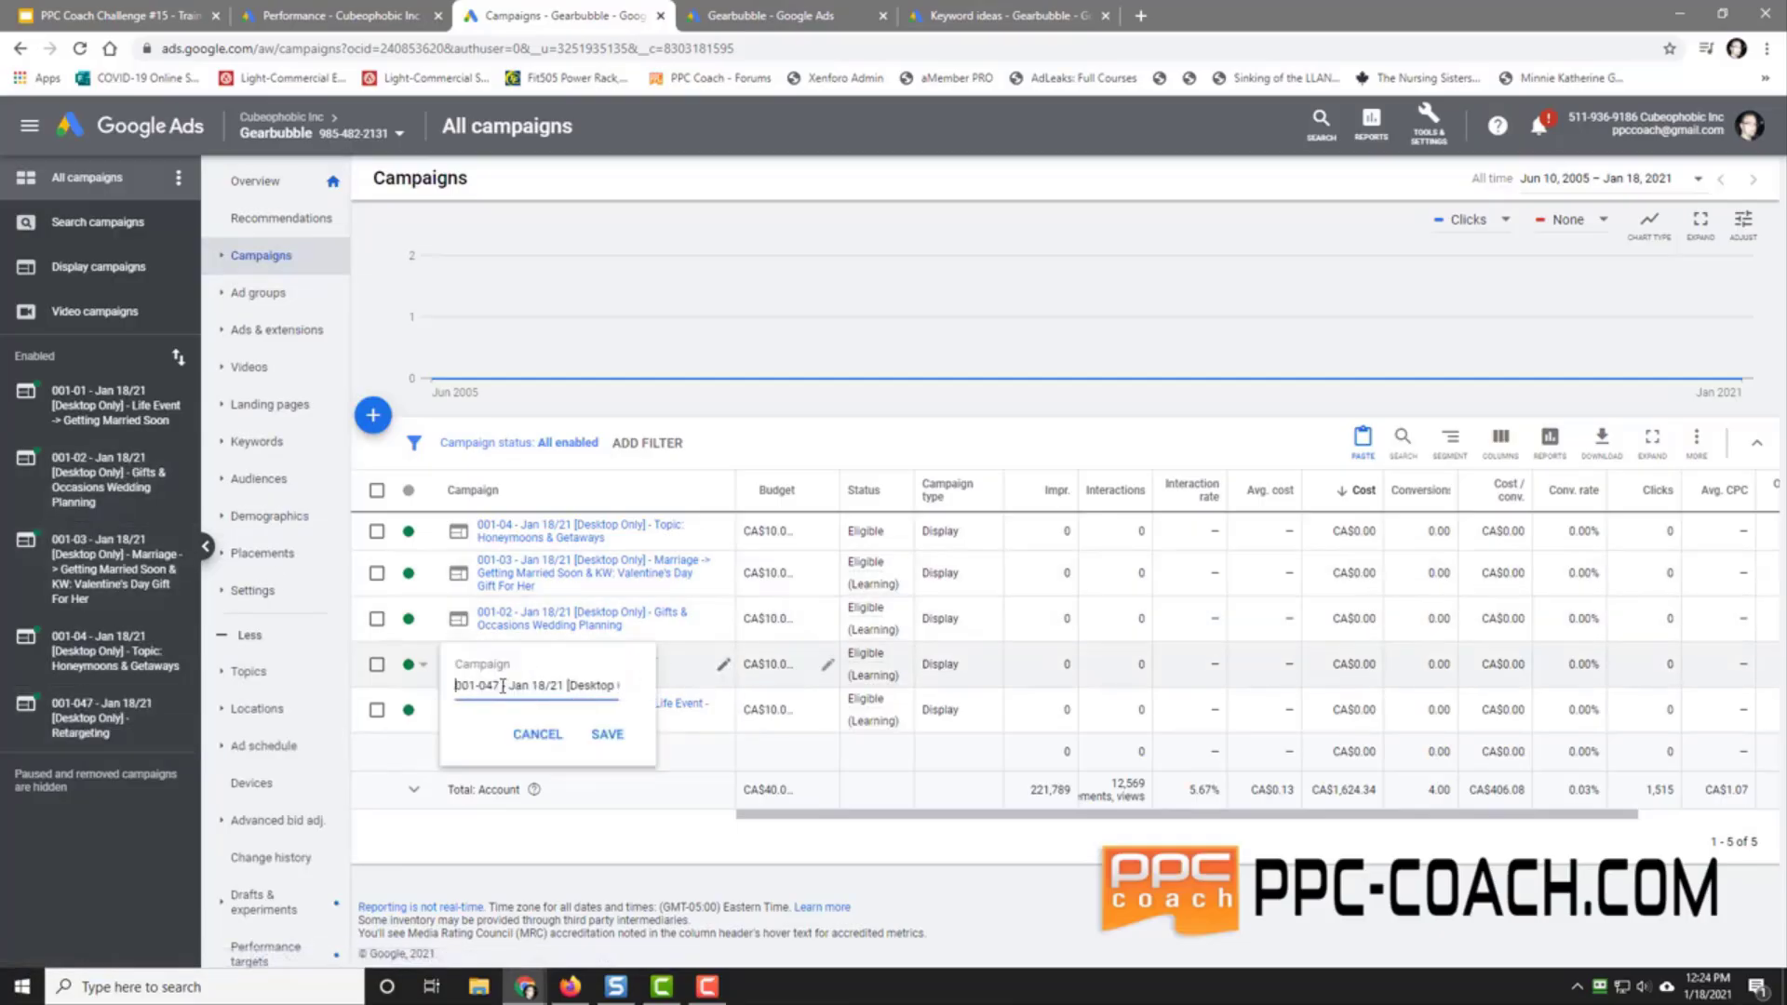
key(BackSpace)
click(606, 734)
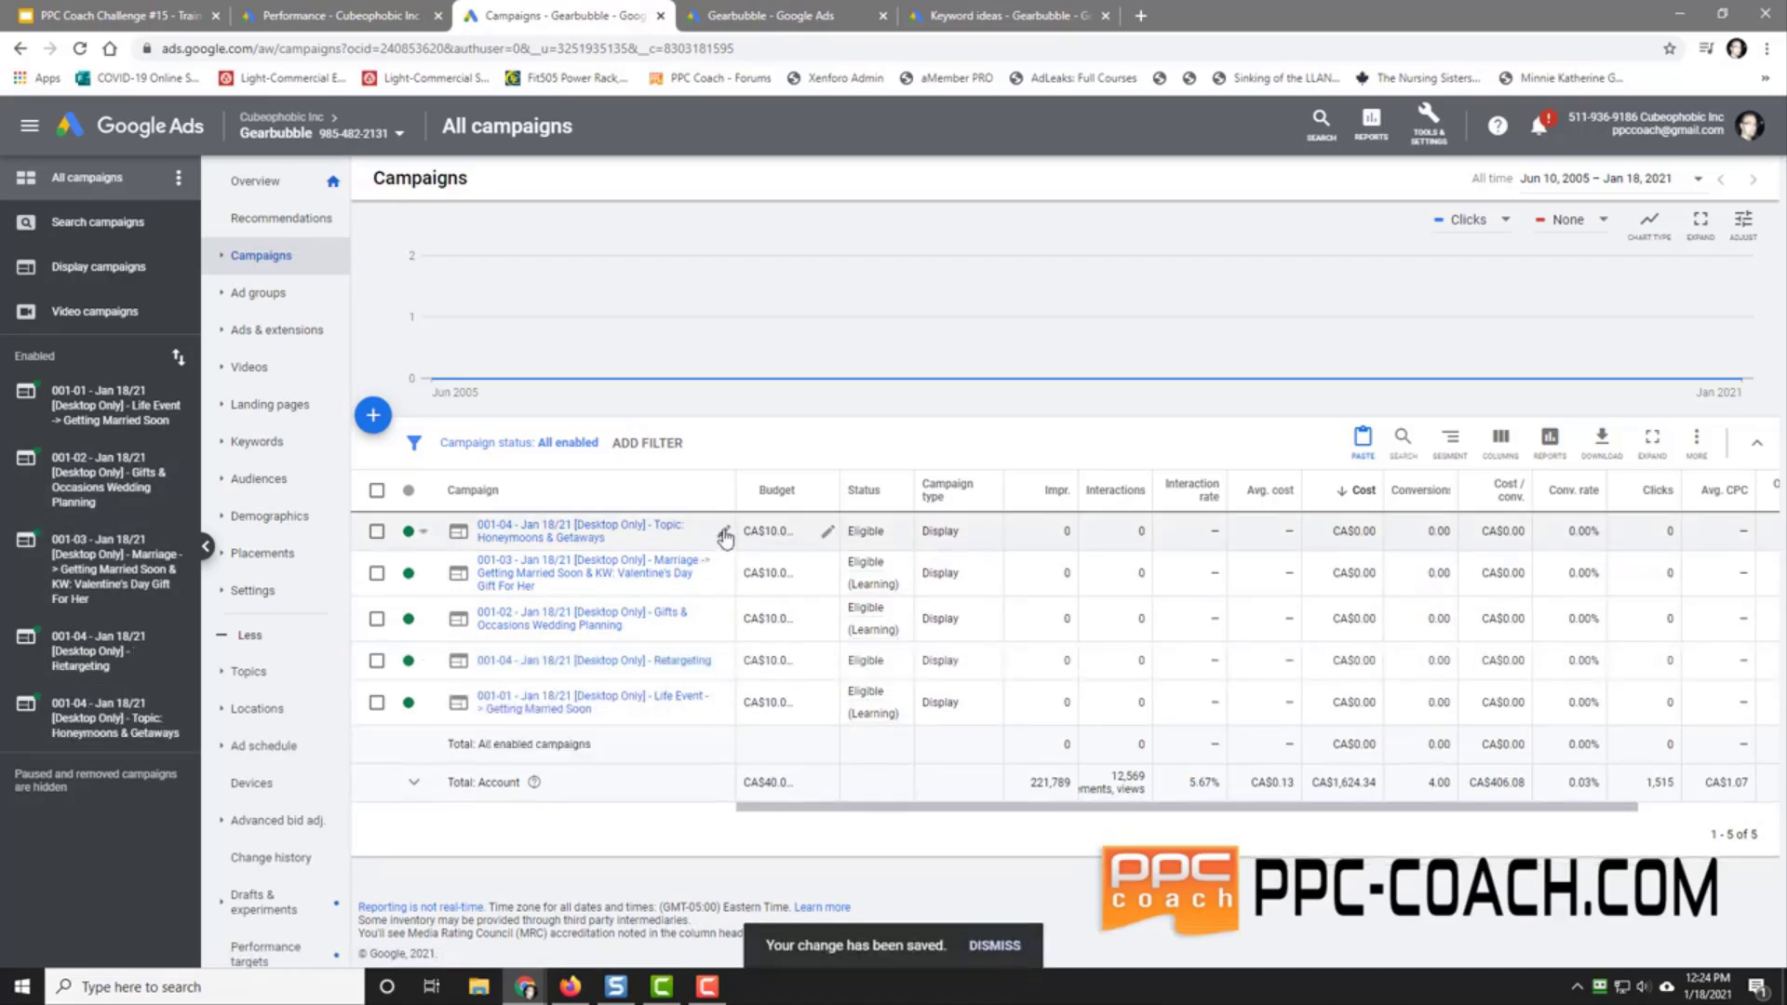
Step: Renumber the Honeymoons & Getaways campaign to 001-05
click(724, 533)
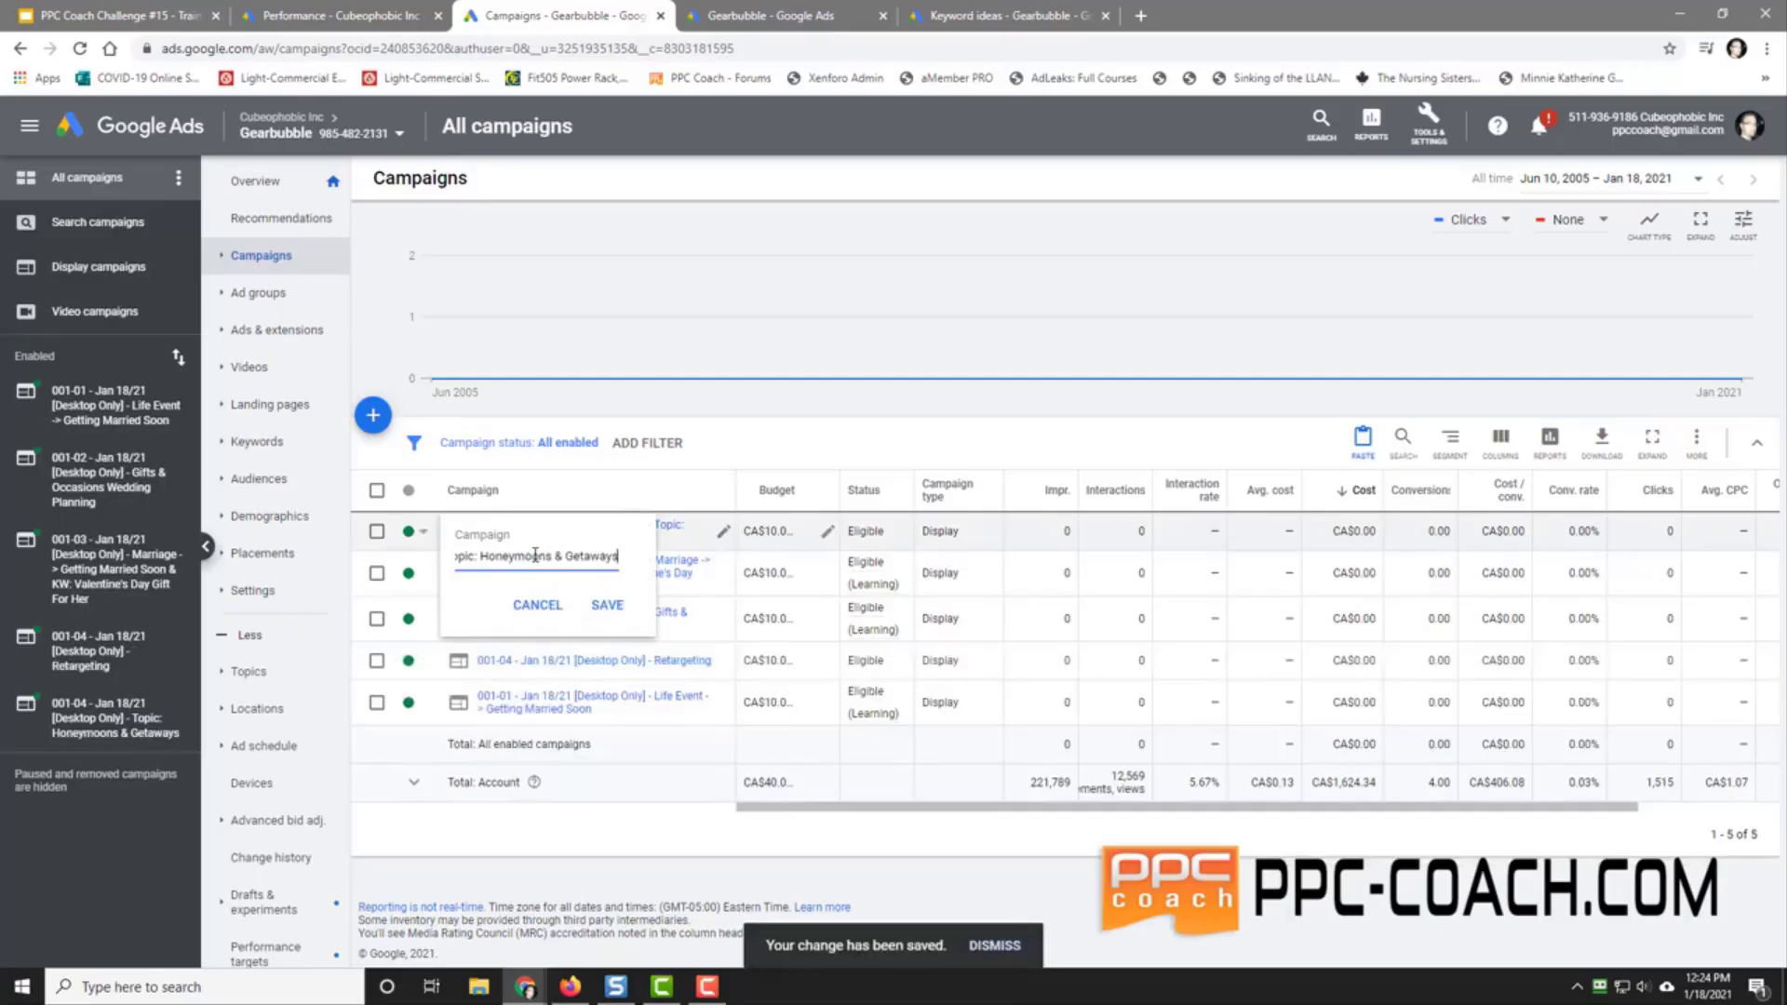
key(Home)
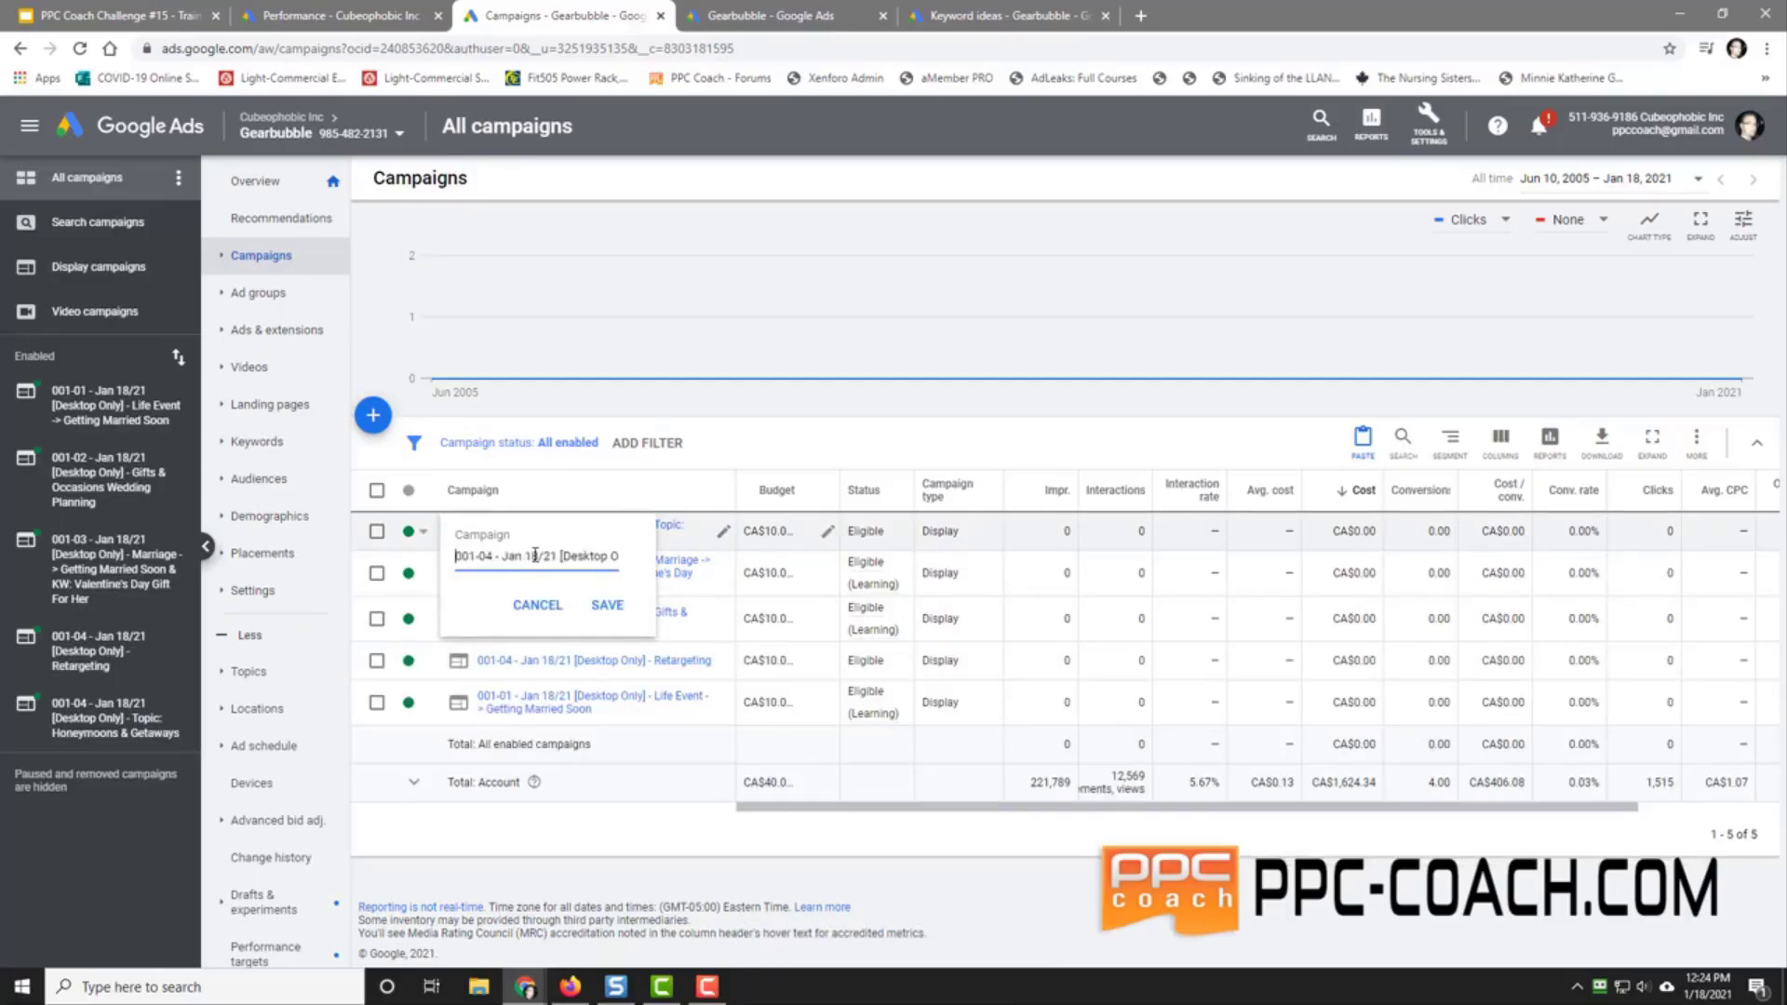
key(Delete)
key(Delete)
text(05)
click(606, 605)
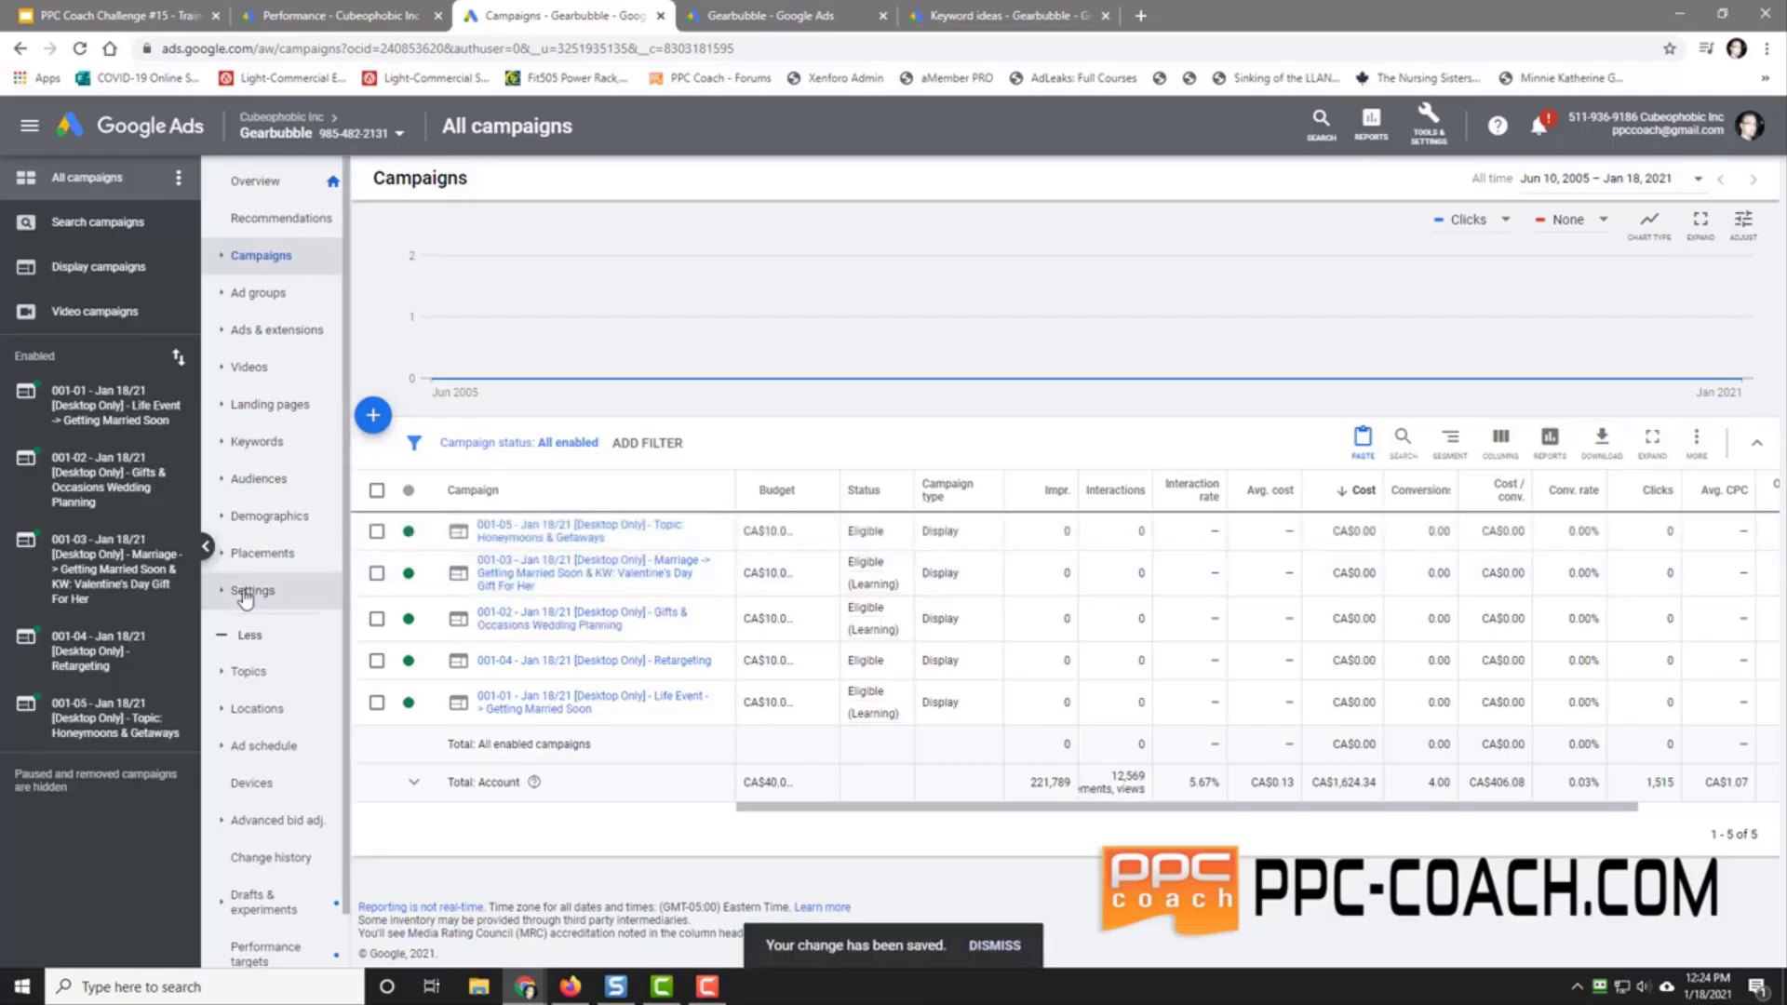
Step: Remove the 'valentines day gift for her' keyword from the 001-05 ad group, then view its audiences
click(86, 734)
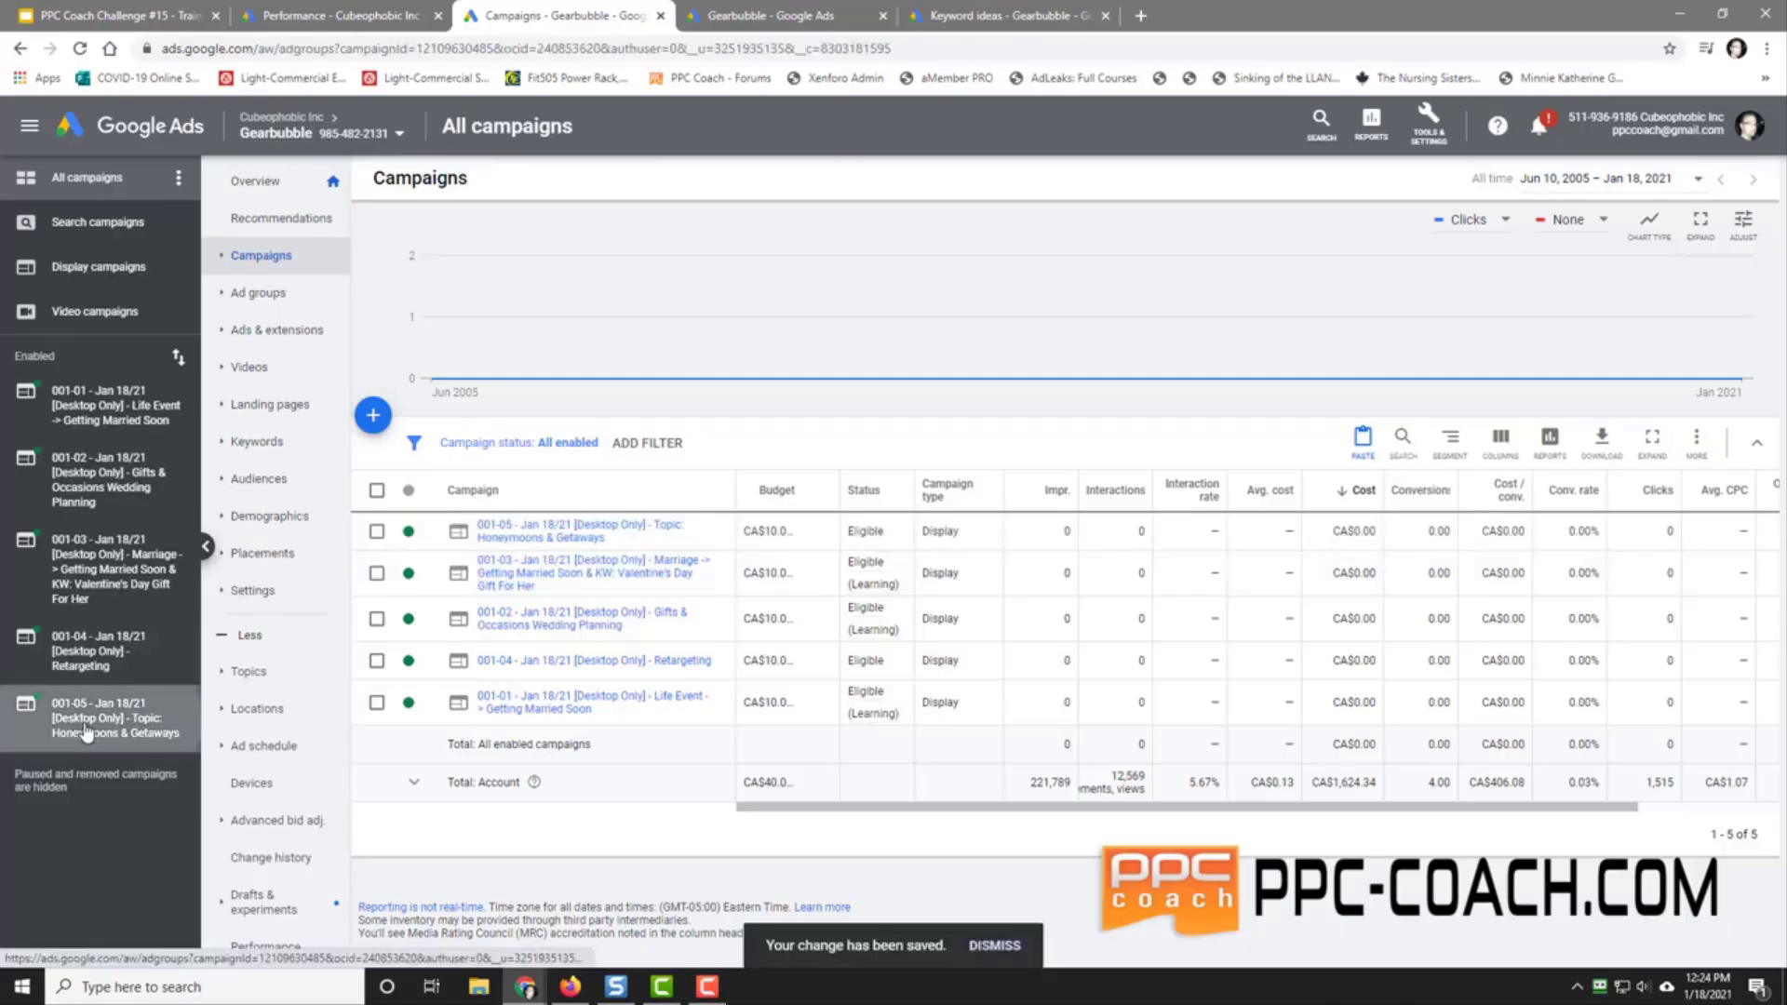
click(98, 792)
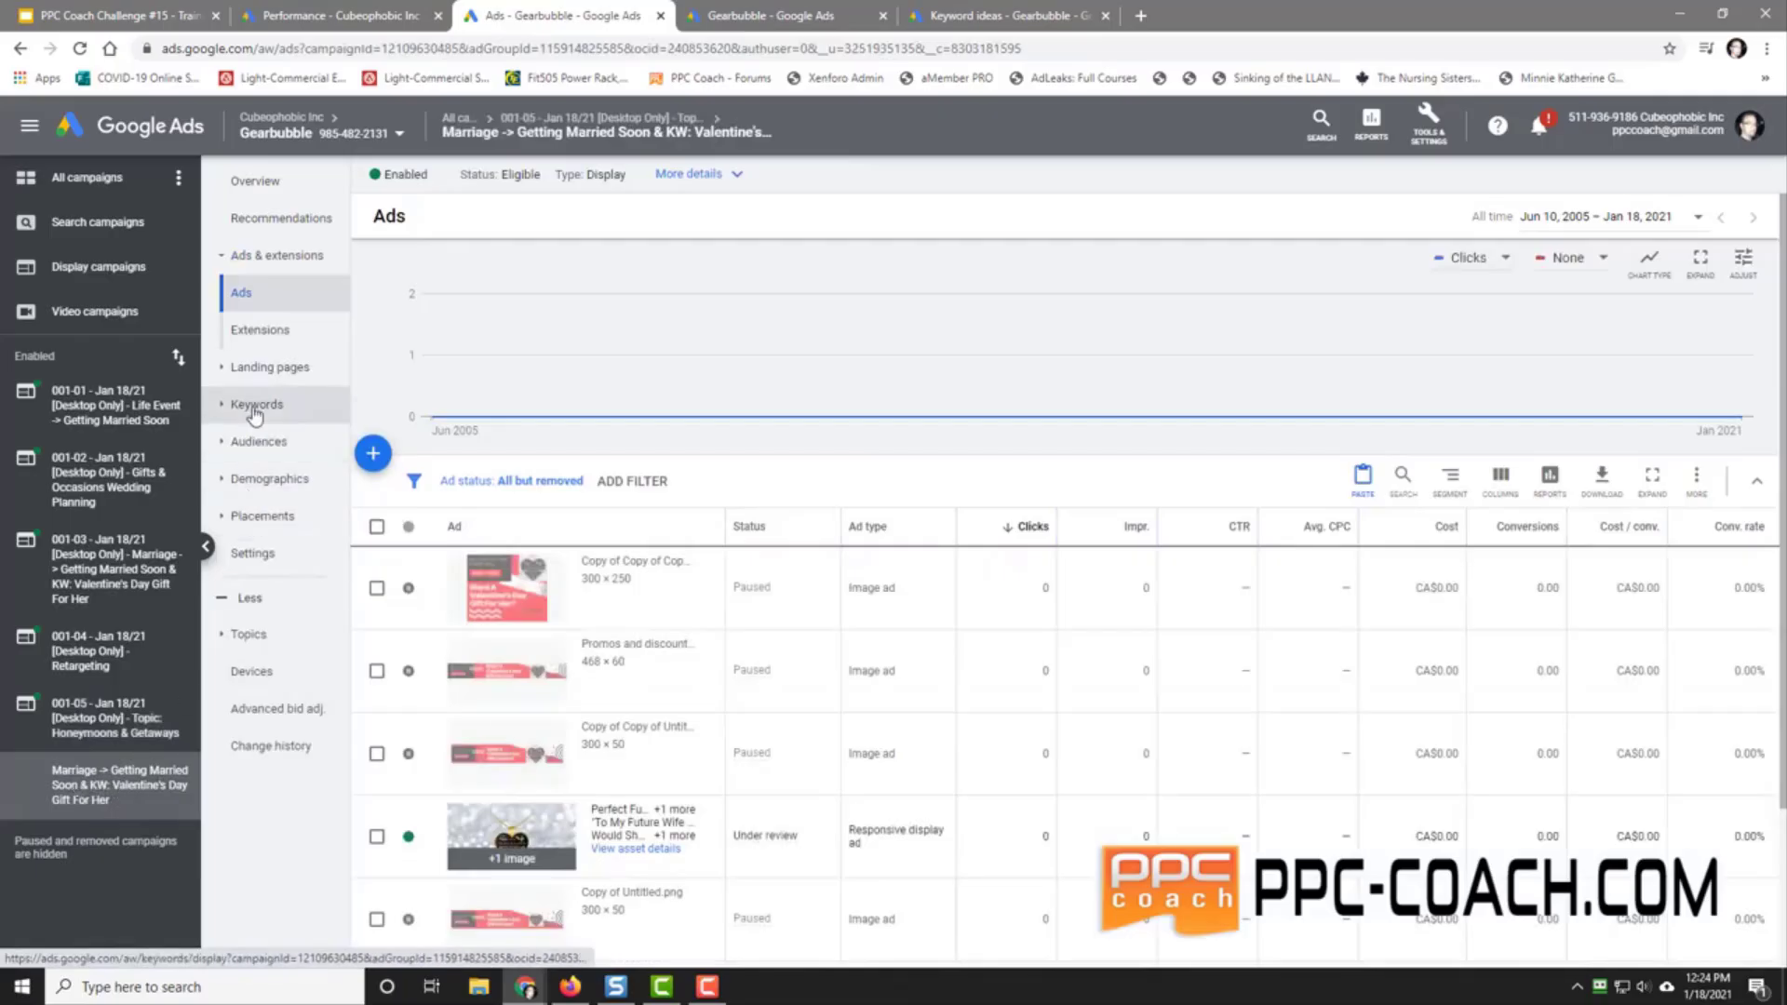
click(253, 404)
click(377, 541)
click(479, 494)
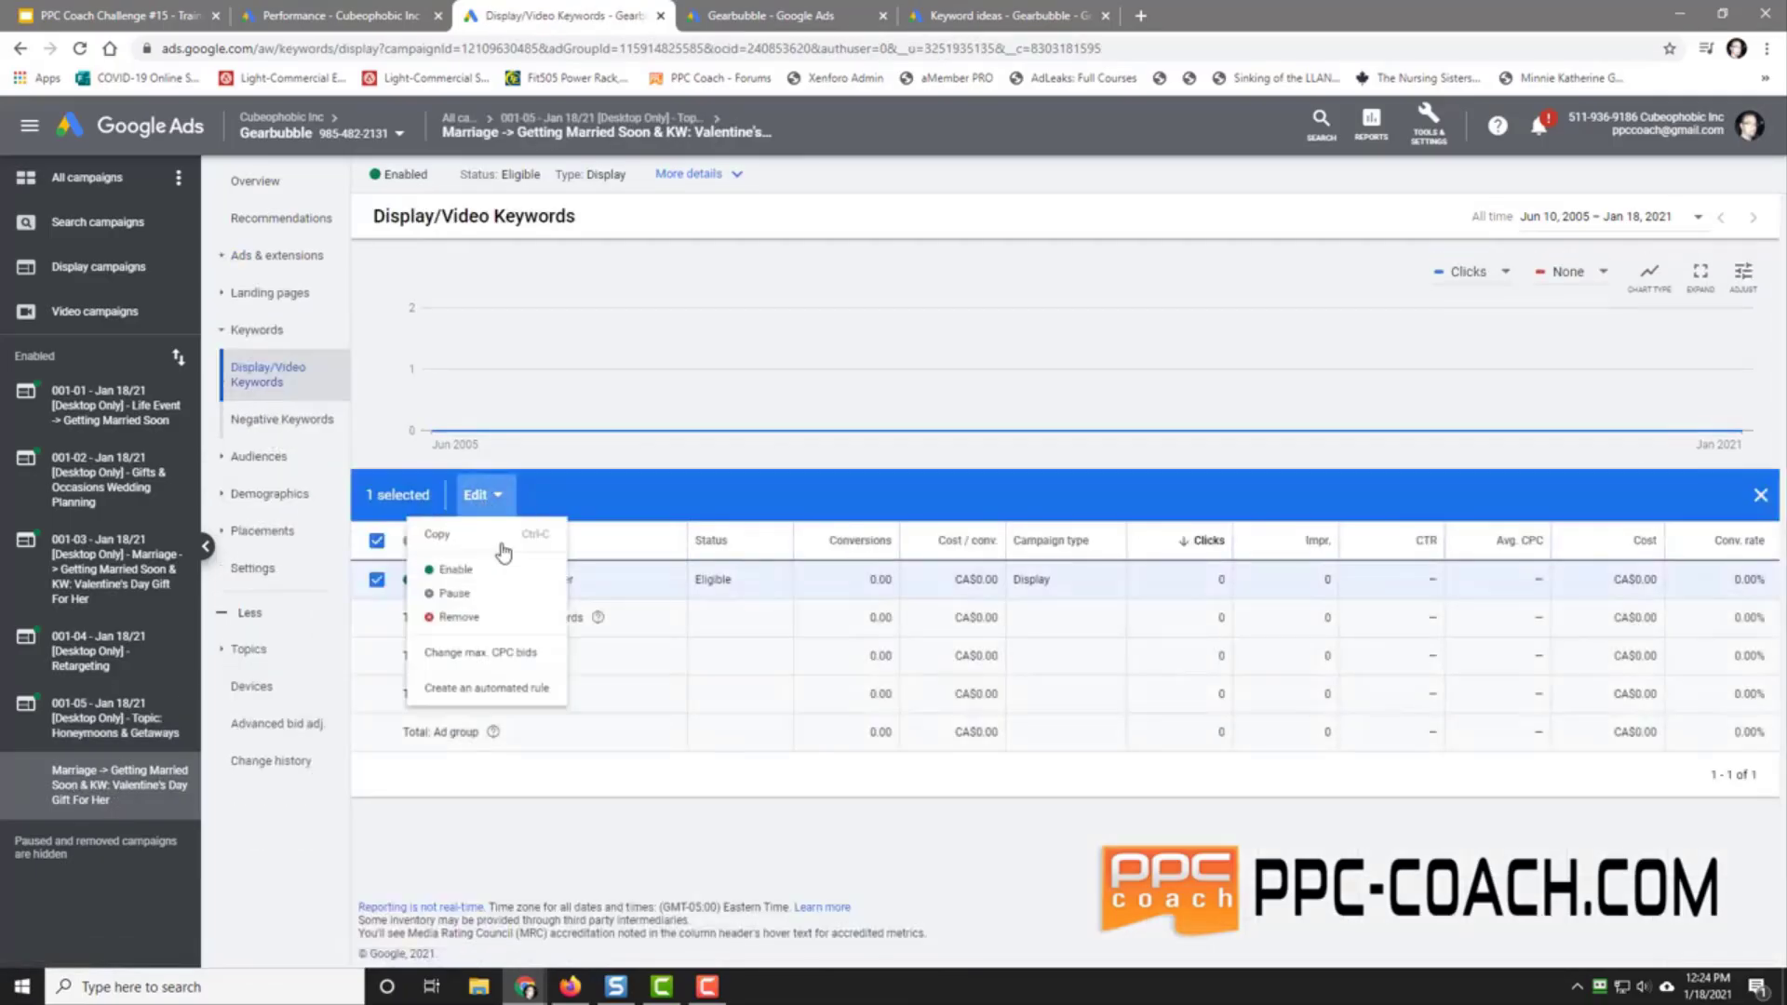
click(490, 656)
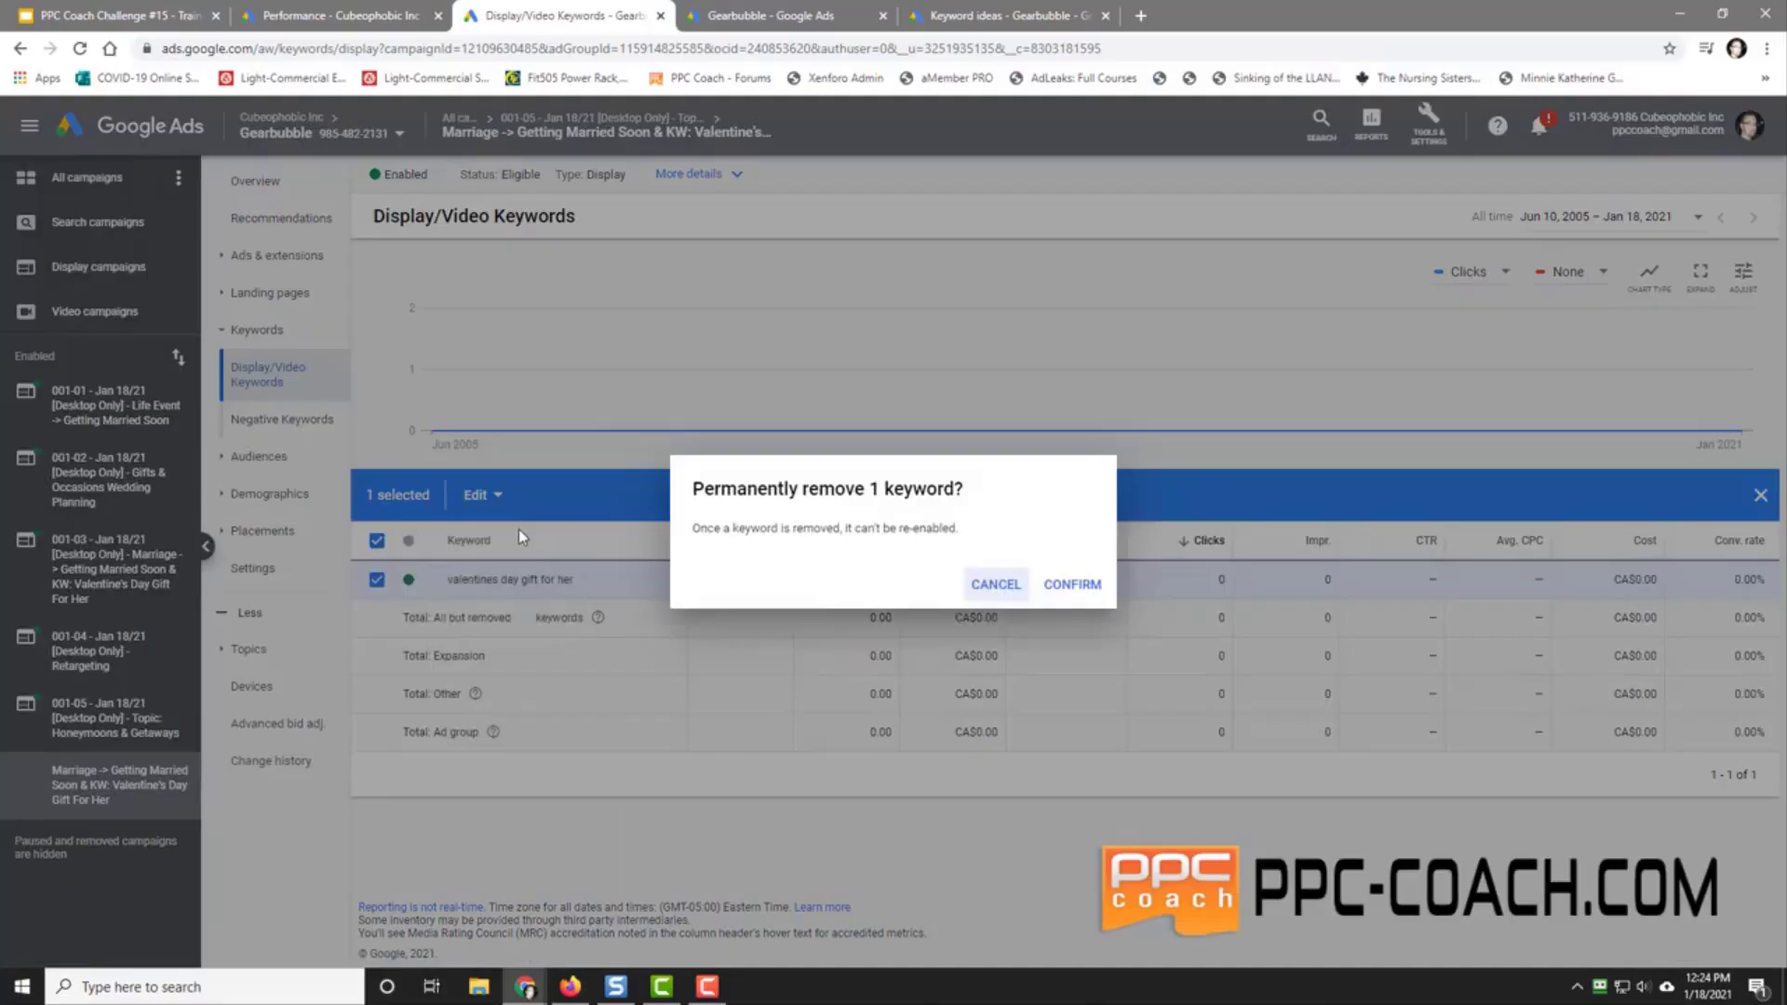
click(1076, 584)
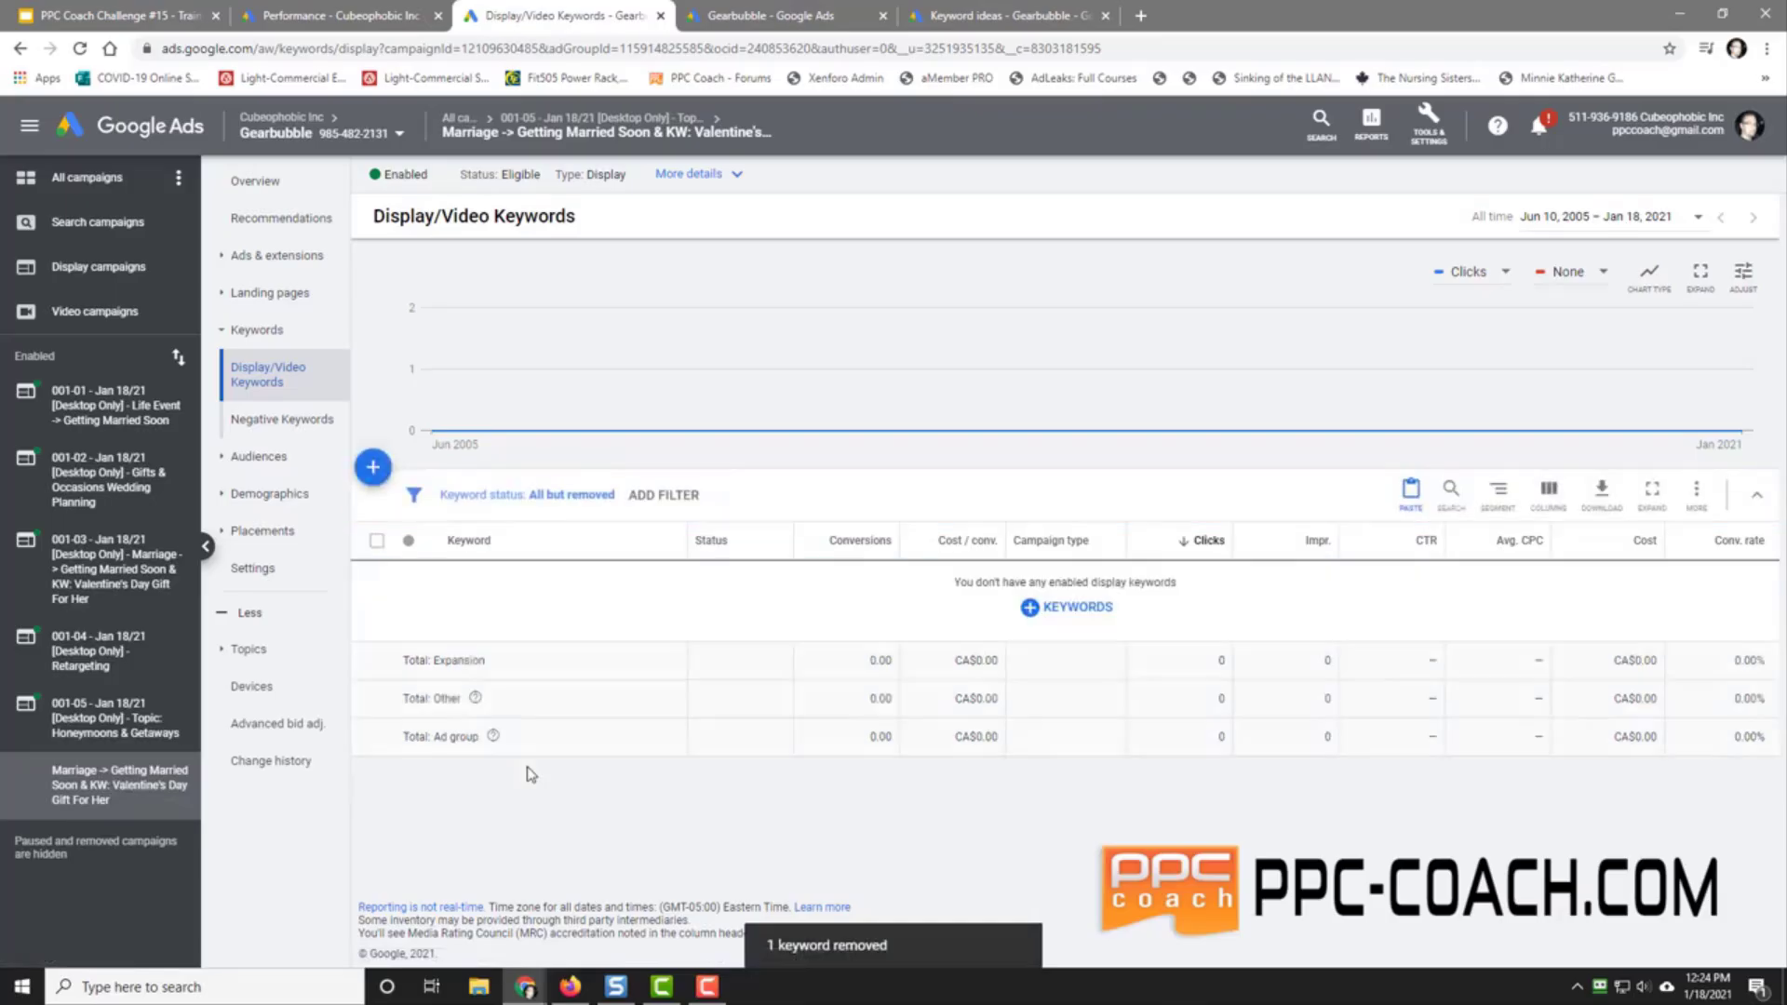
click(253, 456)
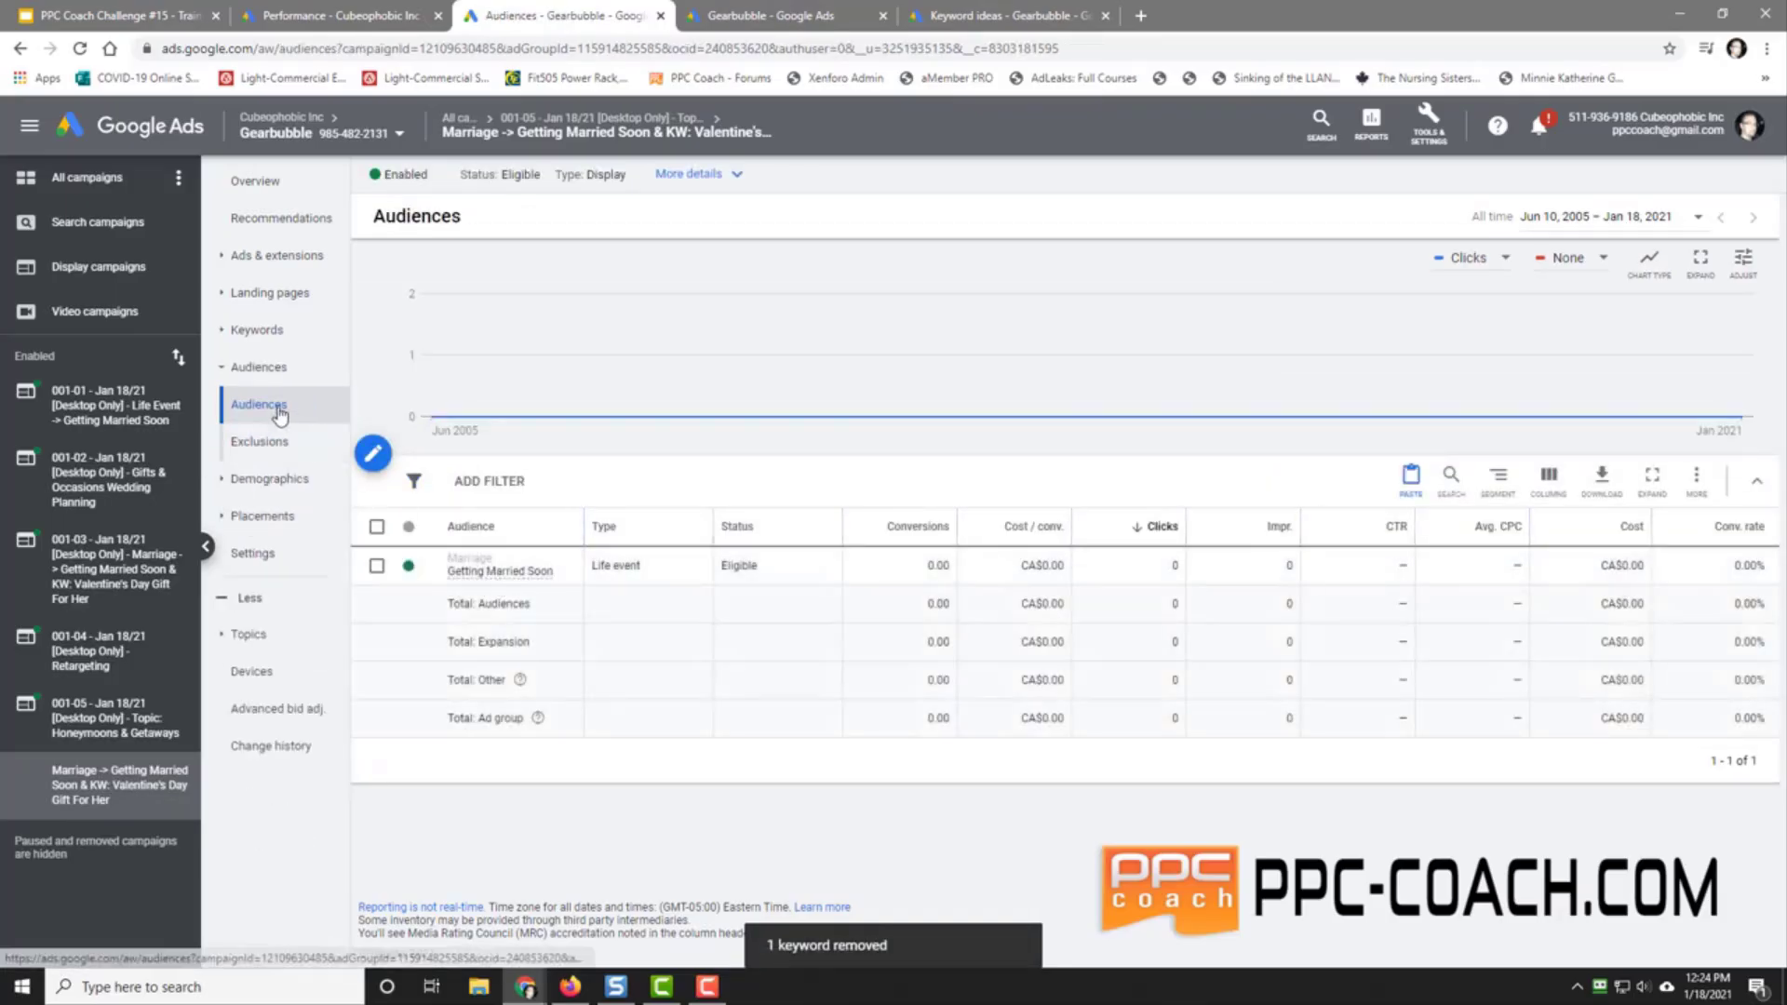
Step: Find 'honeymoo' in the topic list and save Honeymoons & Romantic Getaways to the 001-05 ad group
click(251, 633)
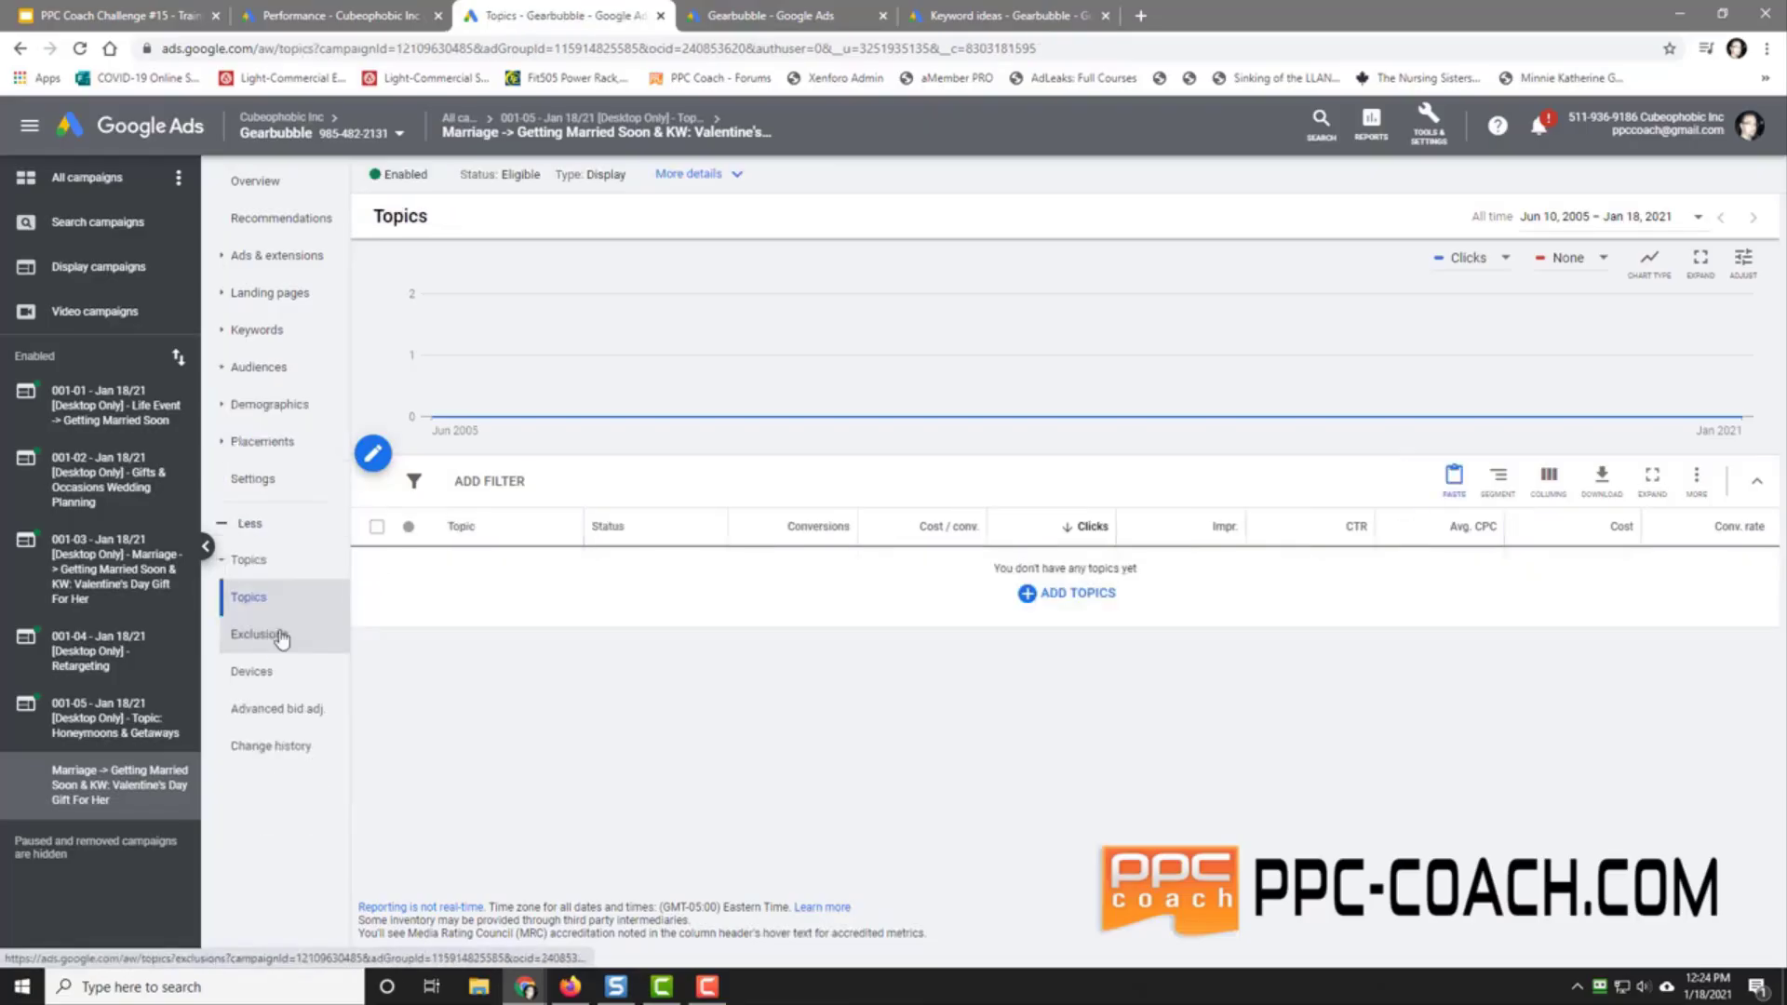
click(1068, 605)
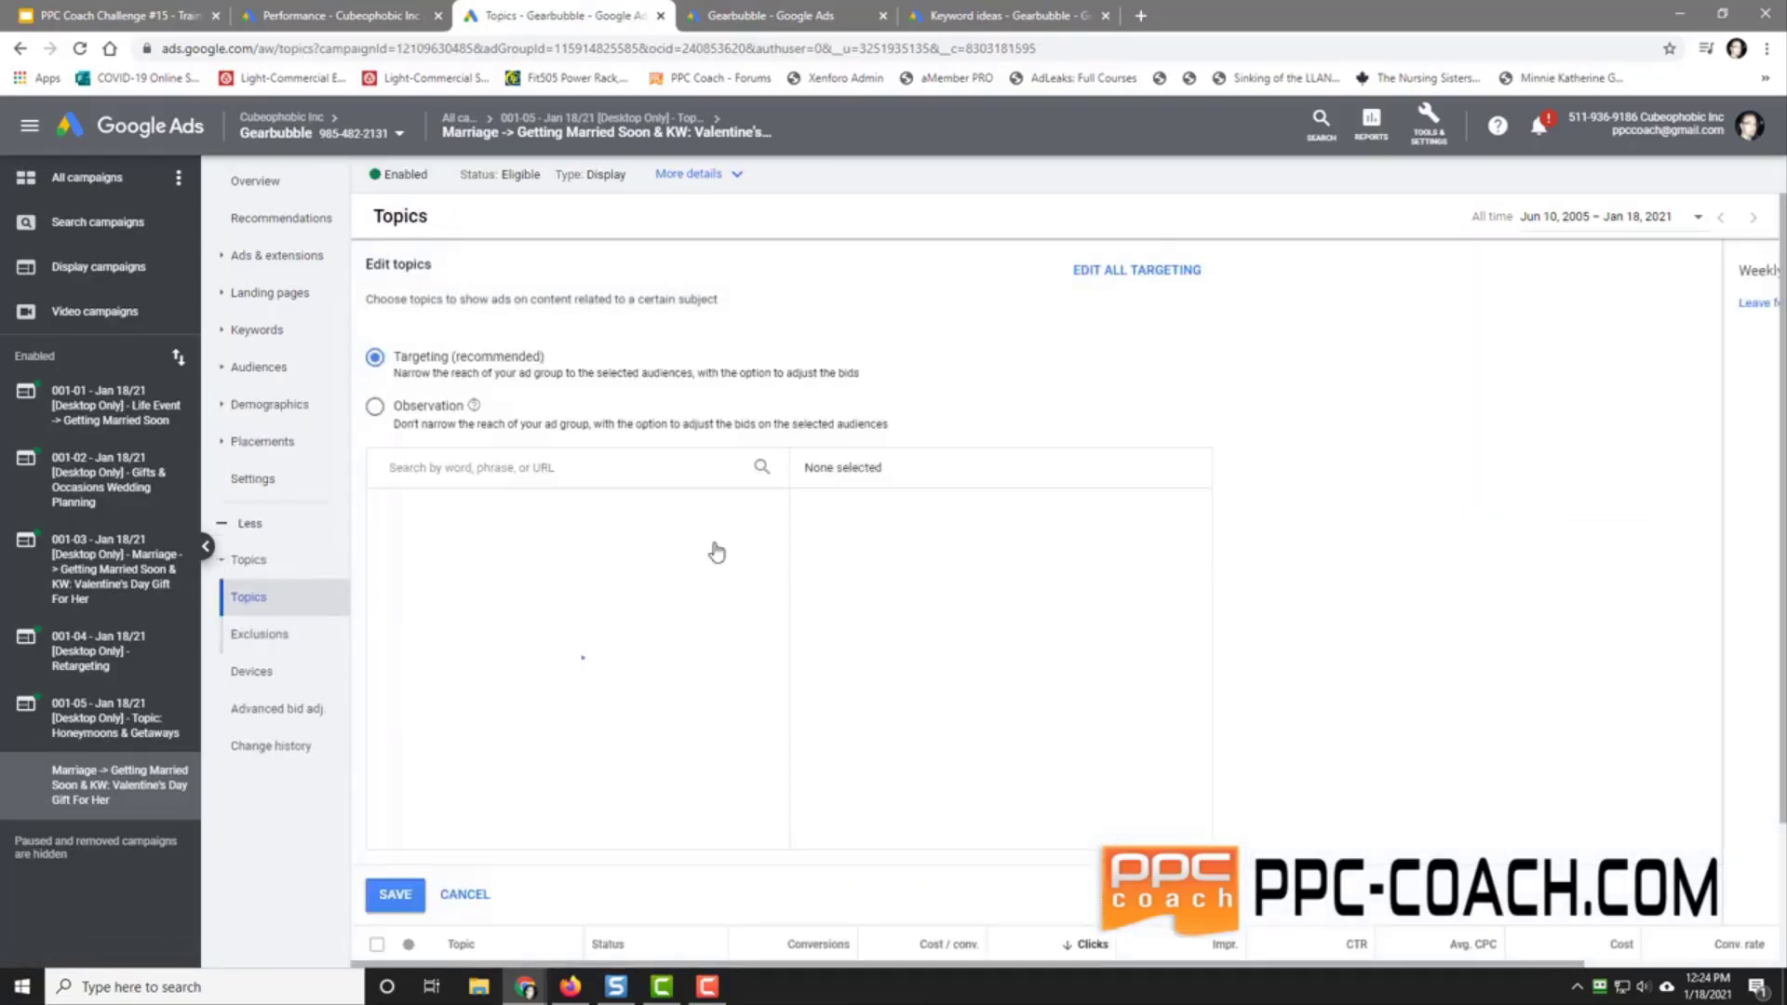
click(425, 468)
text(hon)
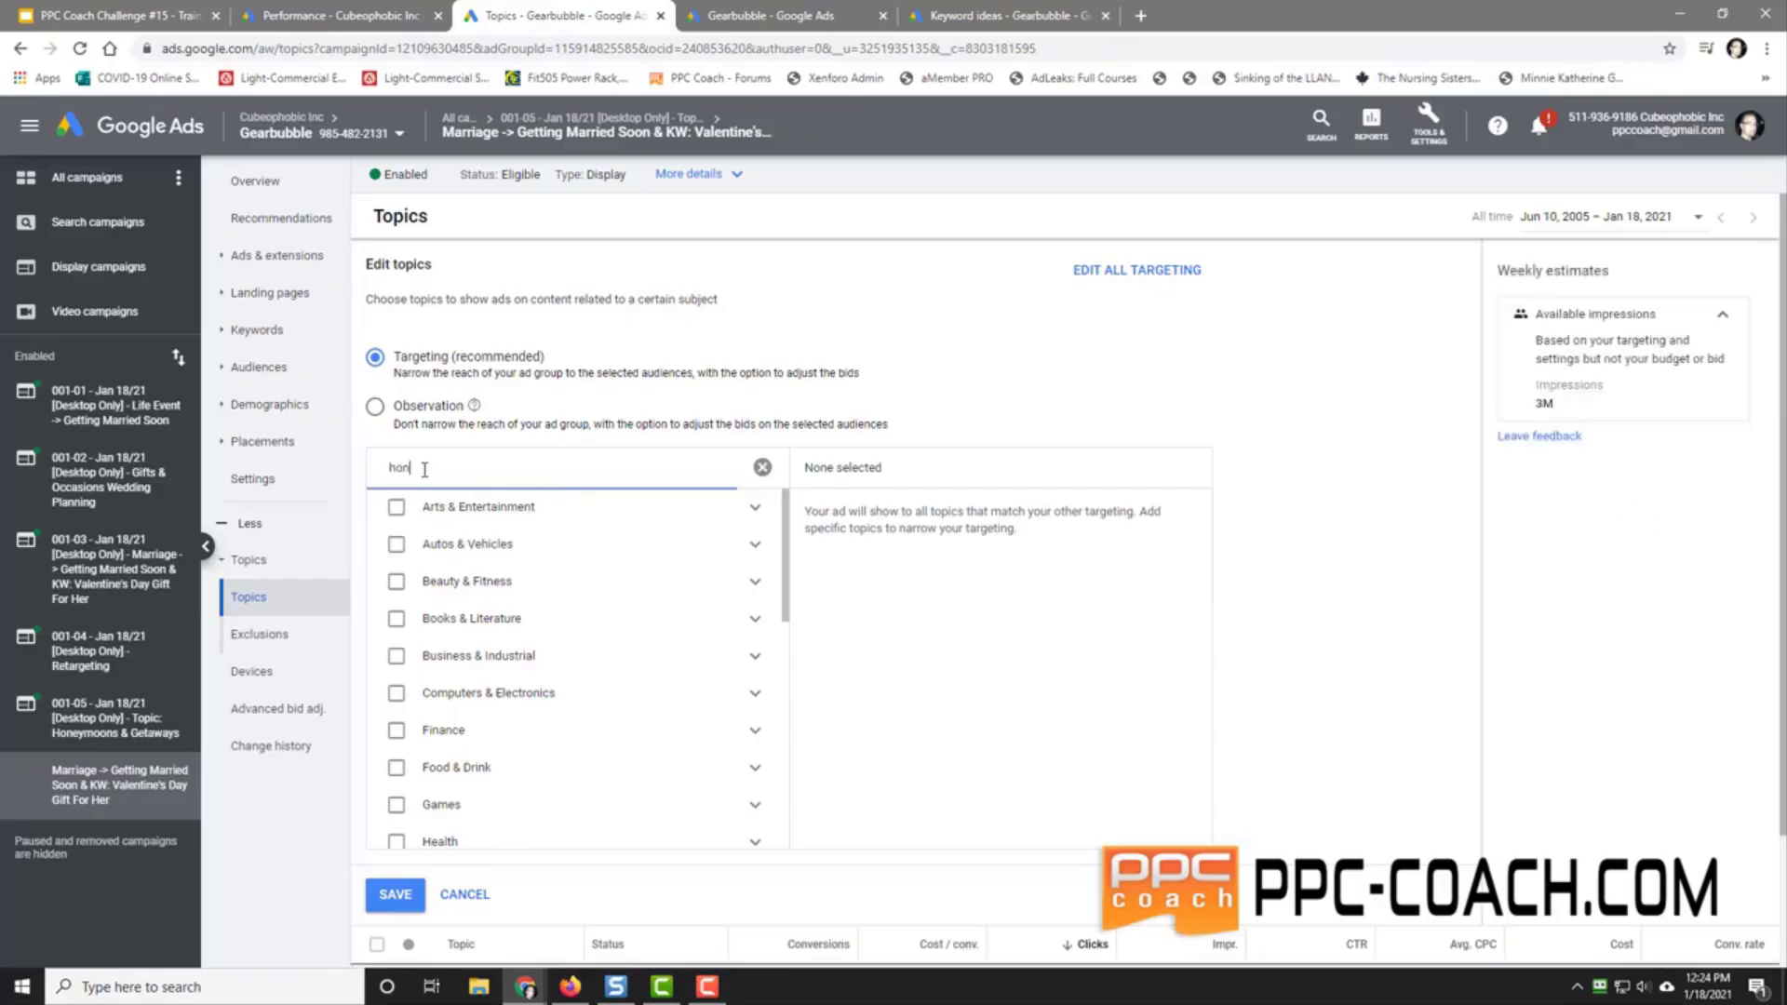
text(eymoon)
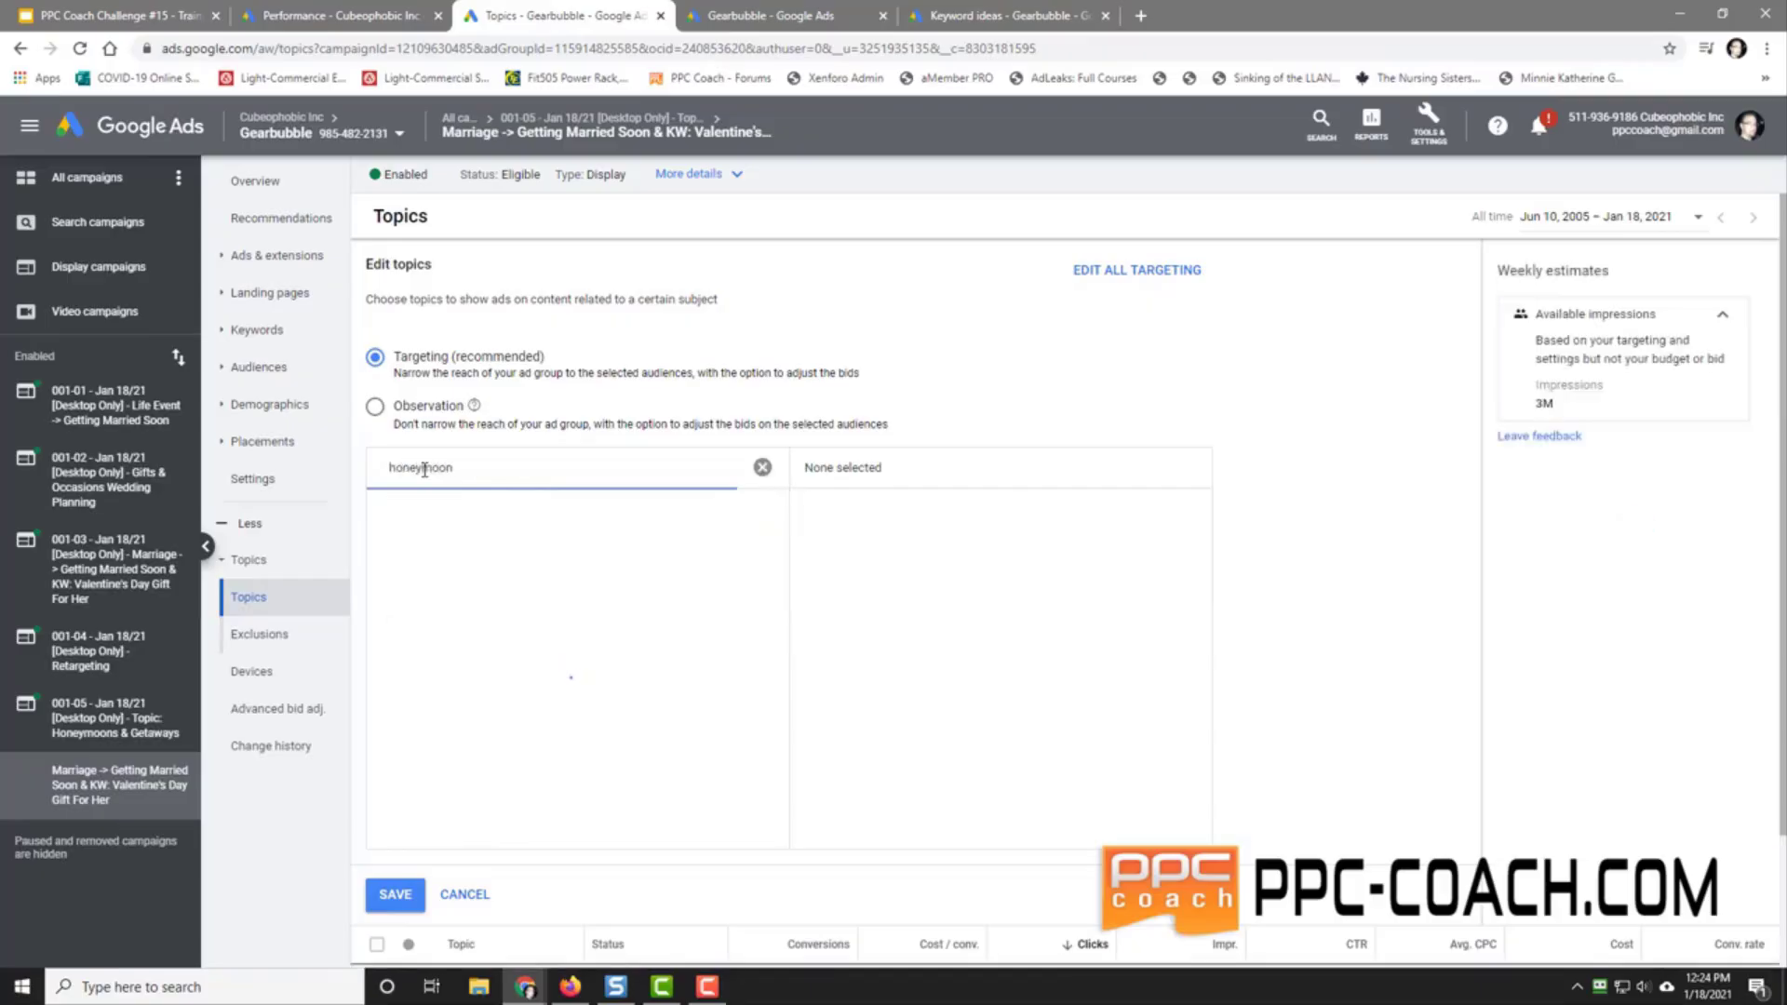
scroll(673, 645, down, 10)
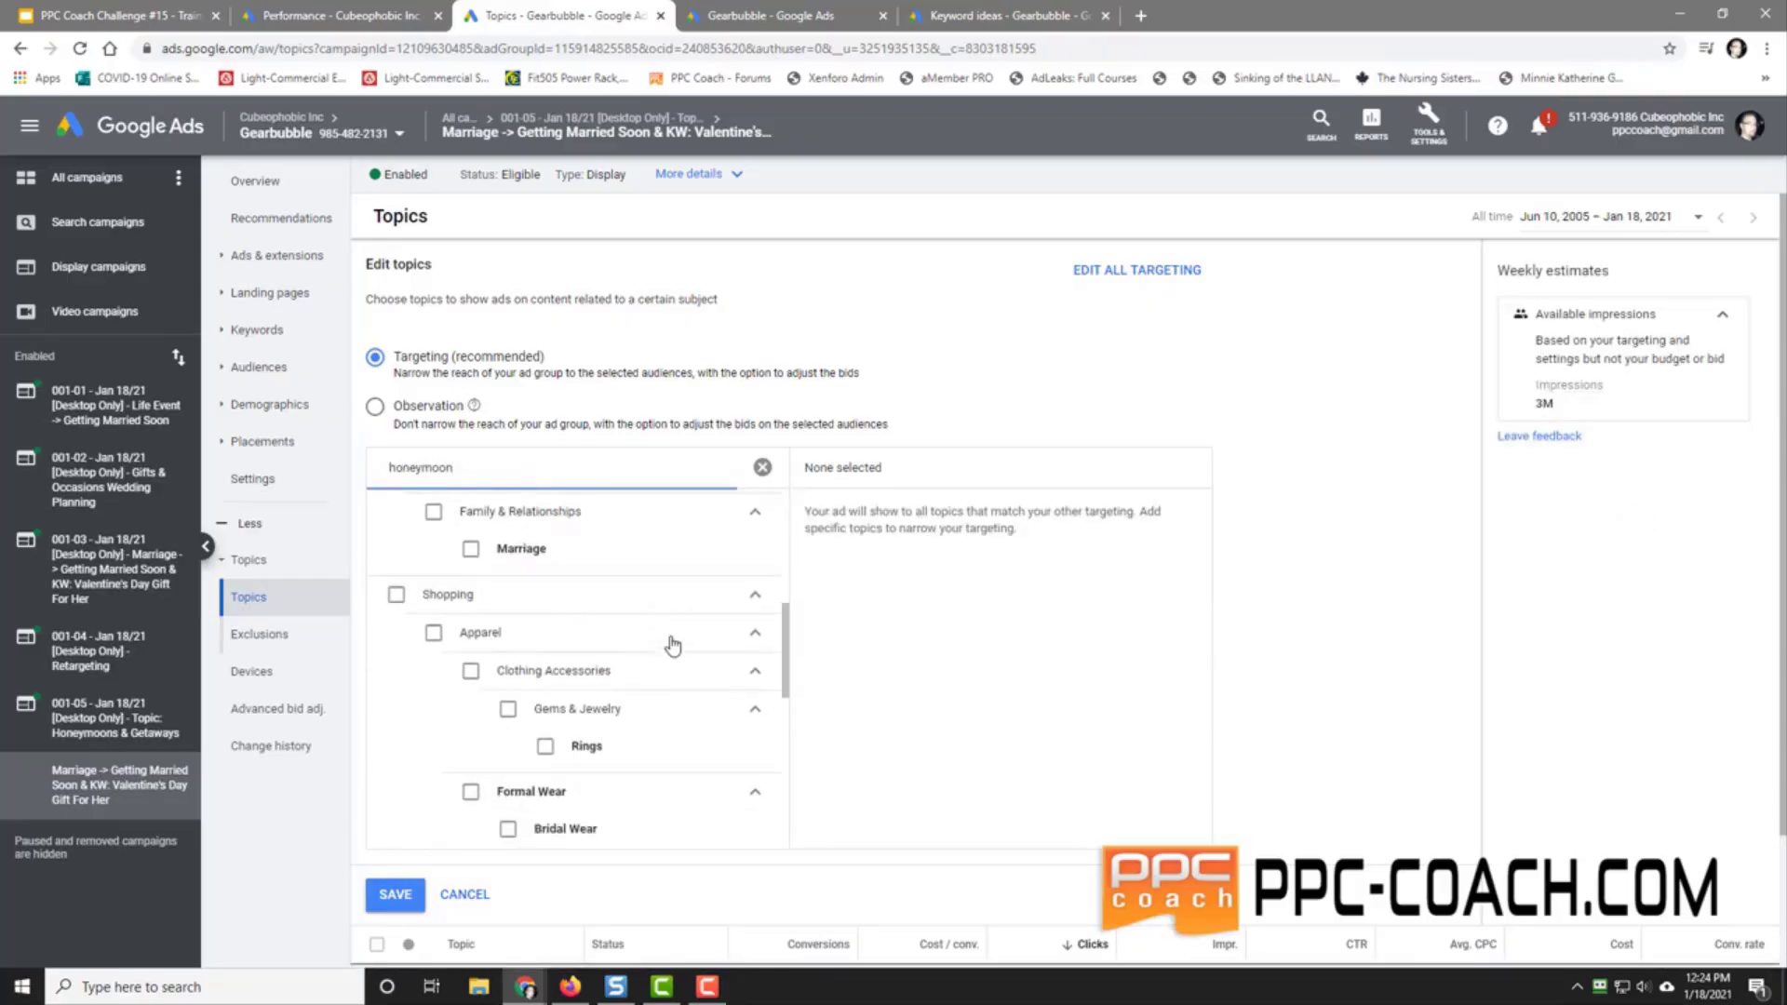
scroll(672, 645, down, 2)
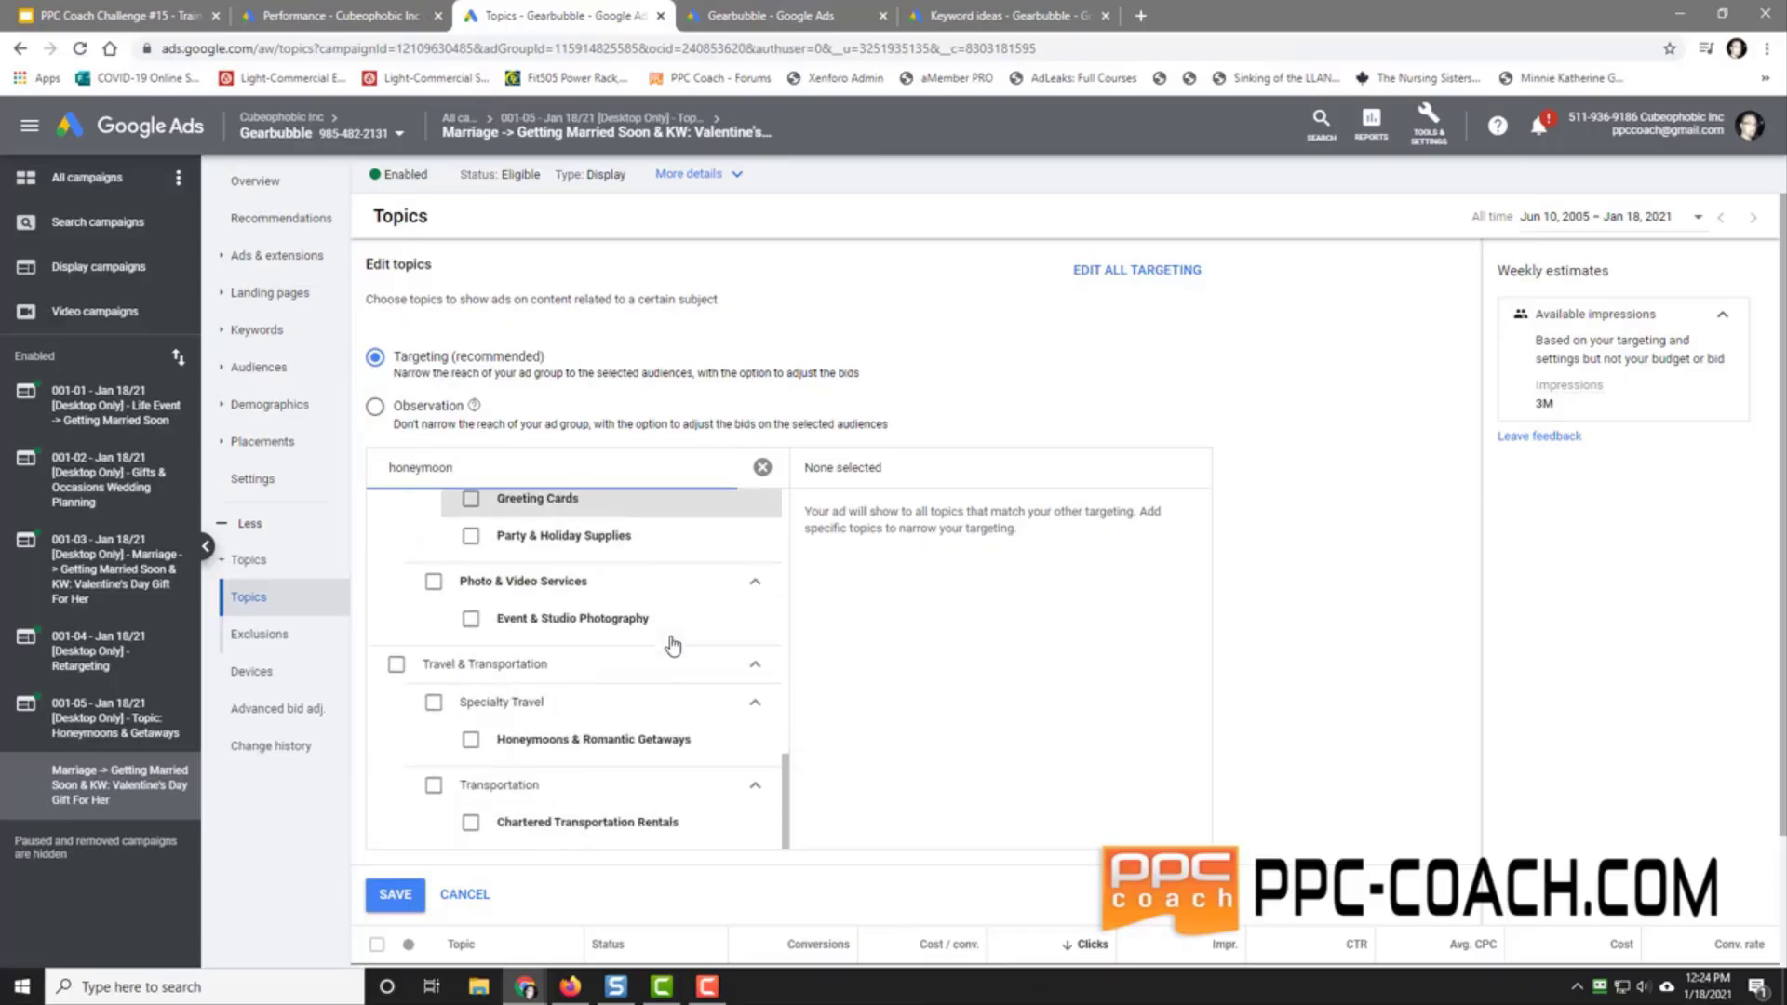
click(471, 740)
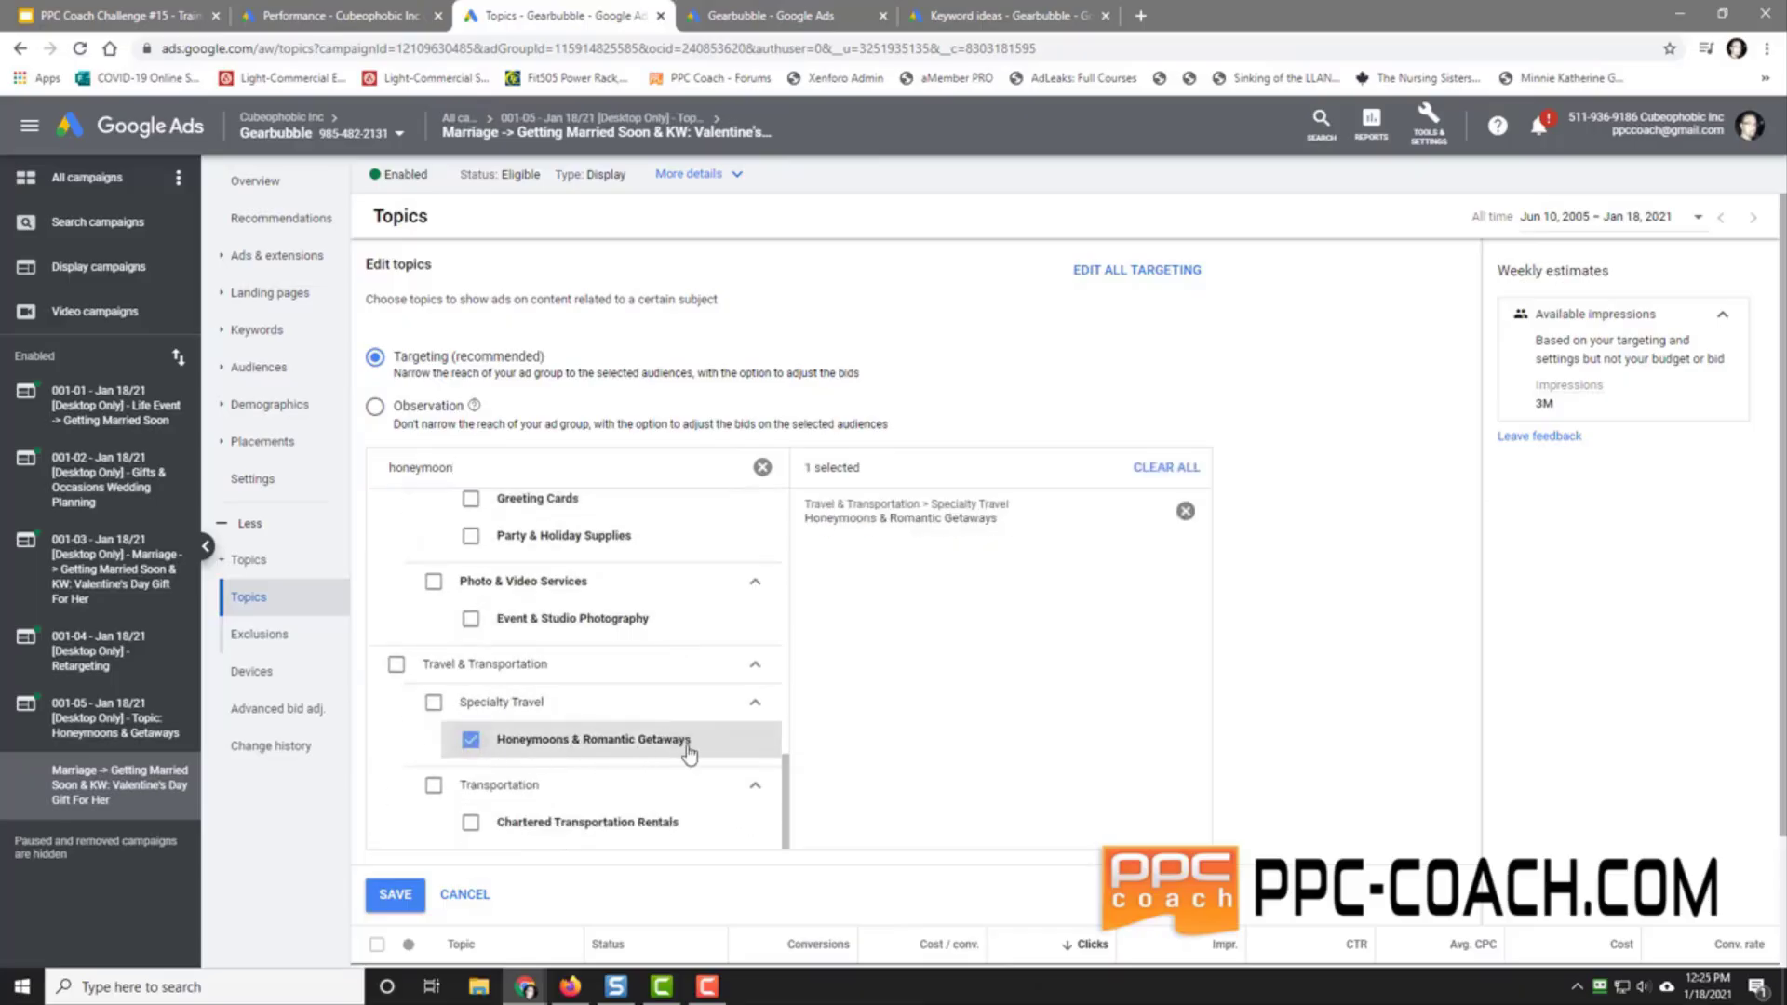
click(394, 895)
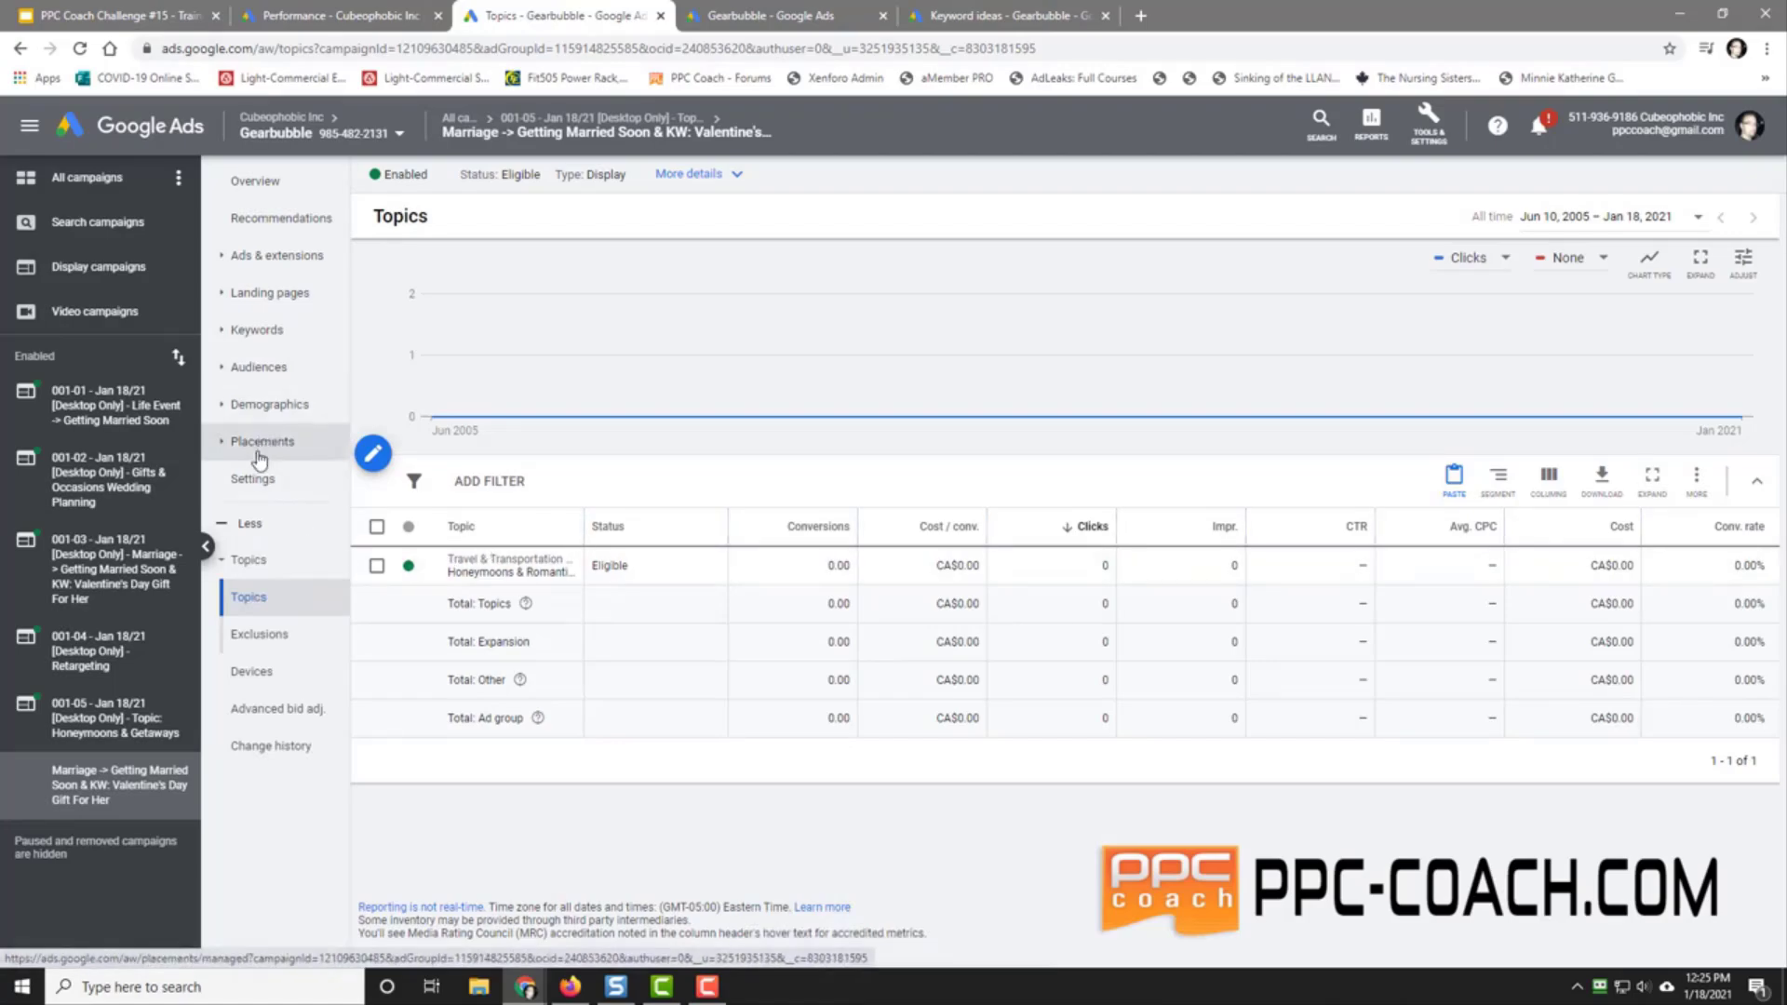
Step: Check the ad group's audiences, then list the ad groups of campaign 001-05
click(265, 368)
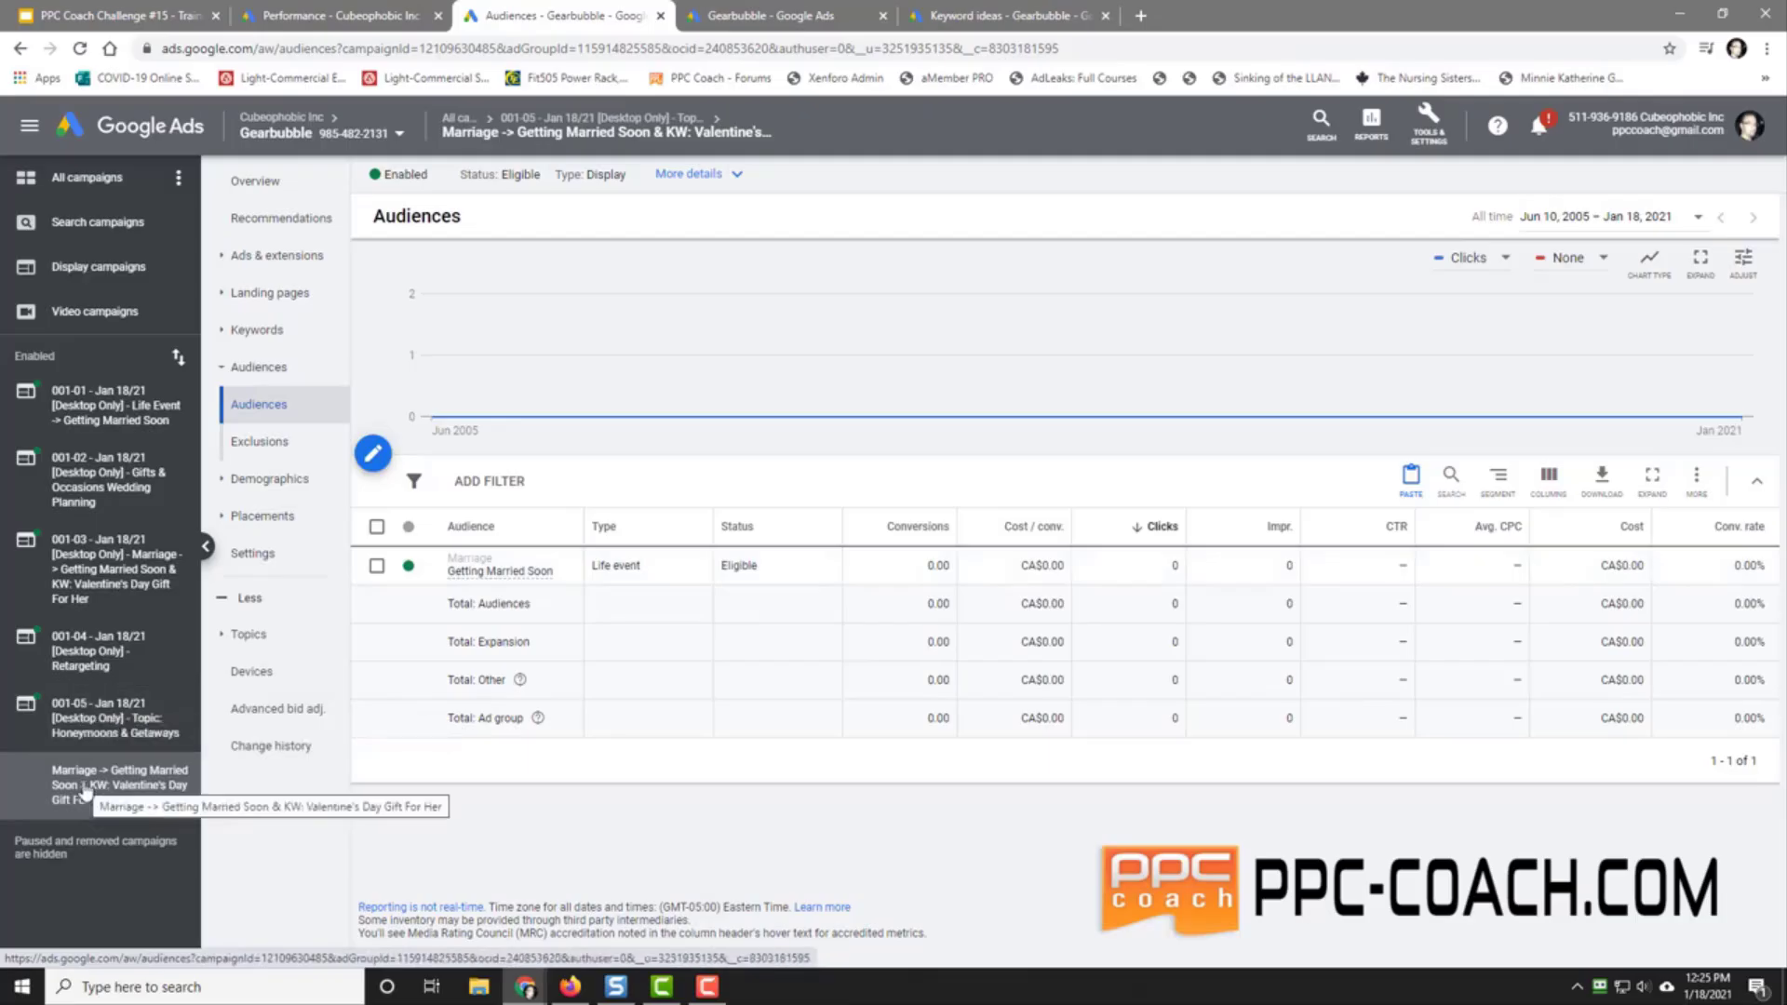
click(102, 717)
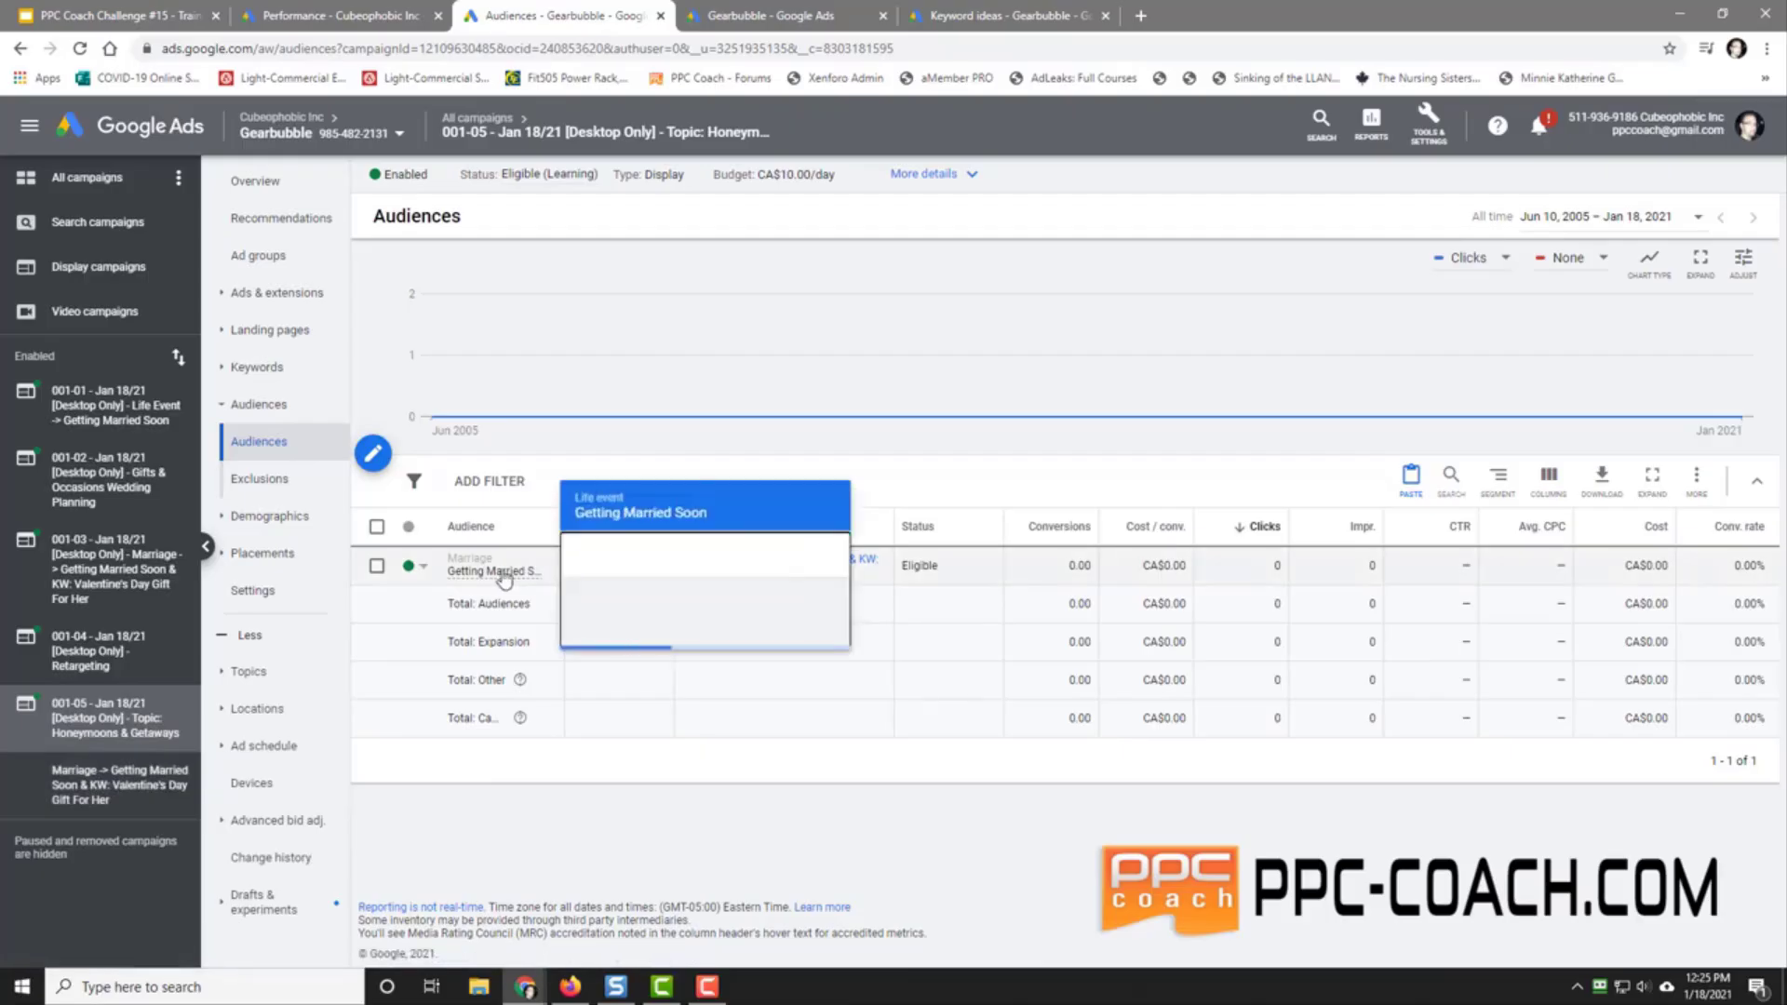
click(85, 789)
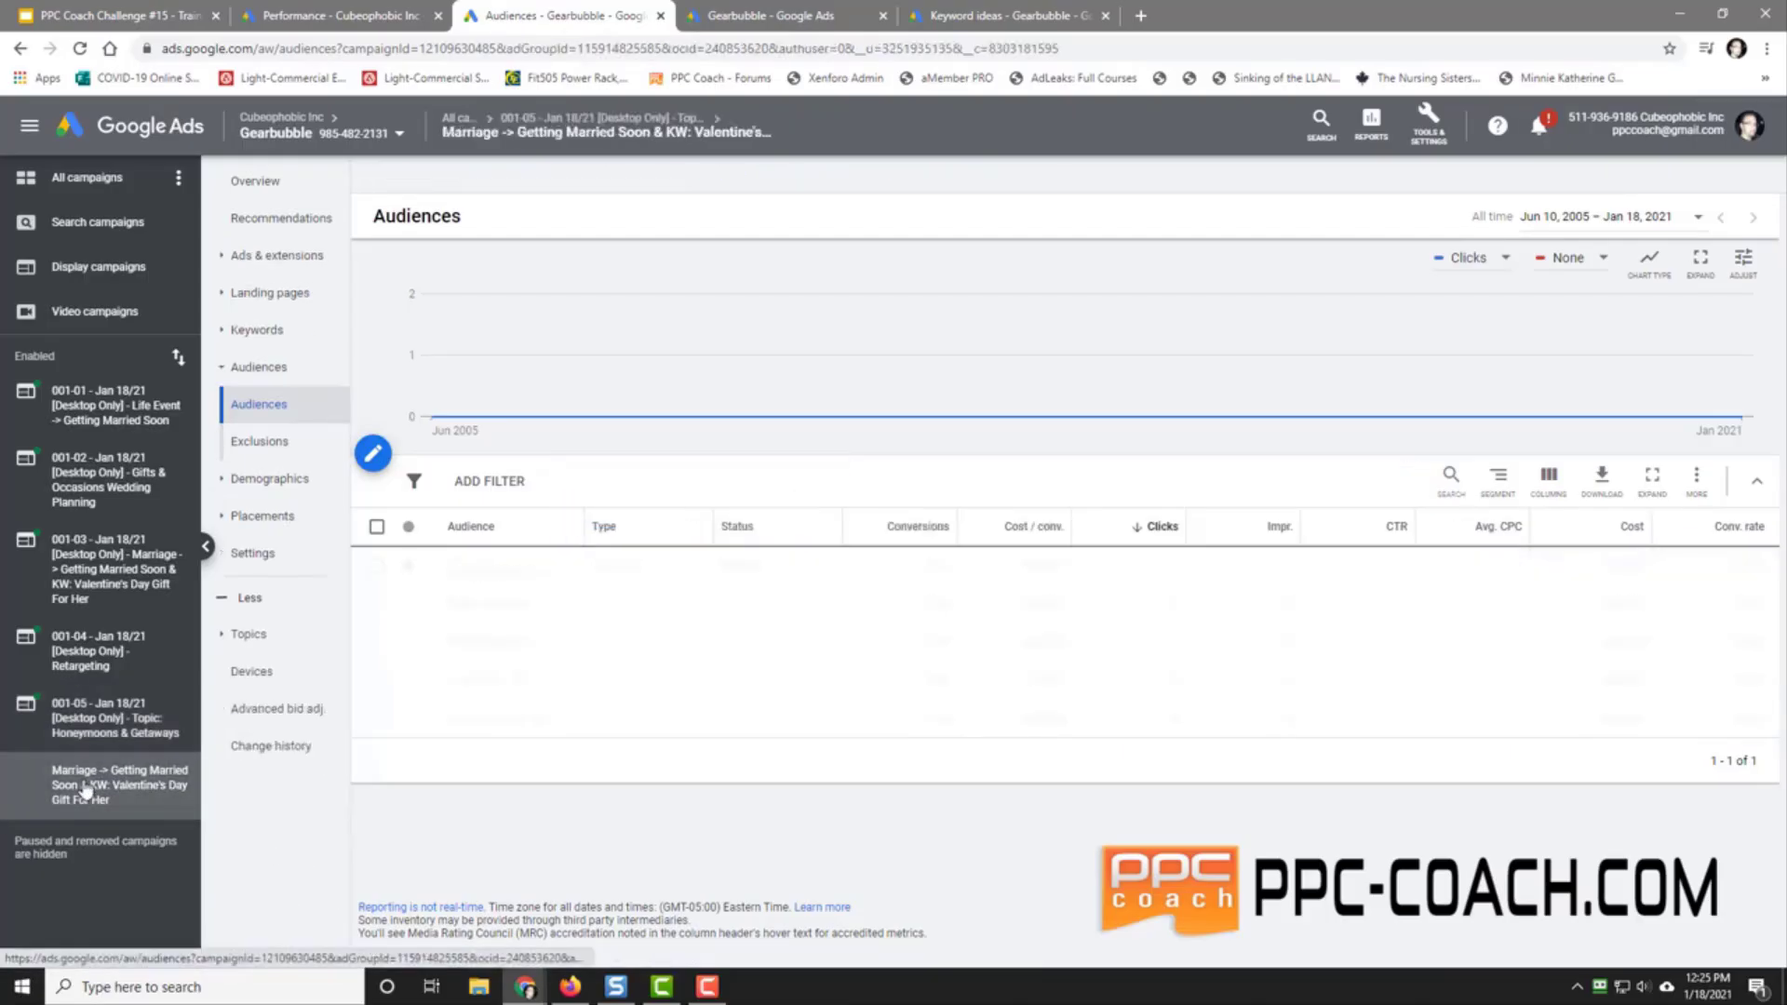
click(73, 725)
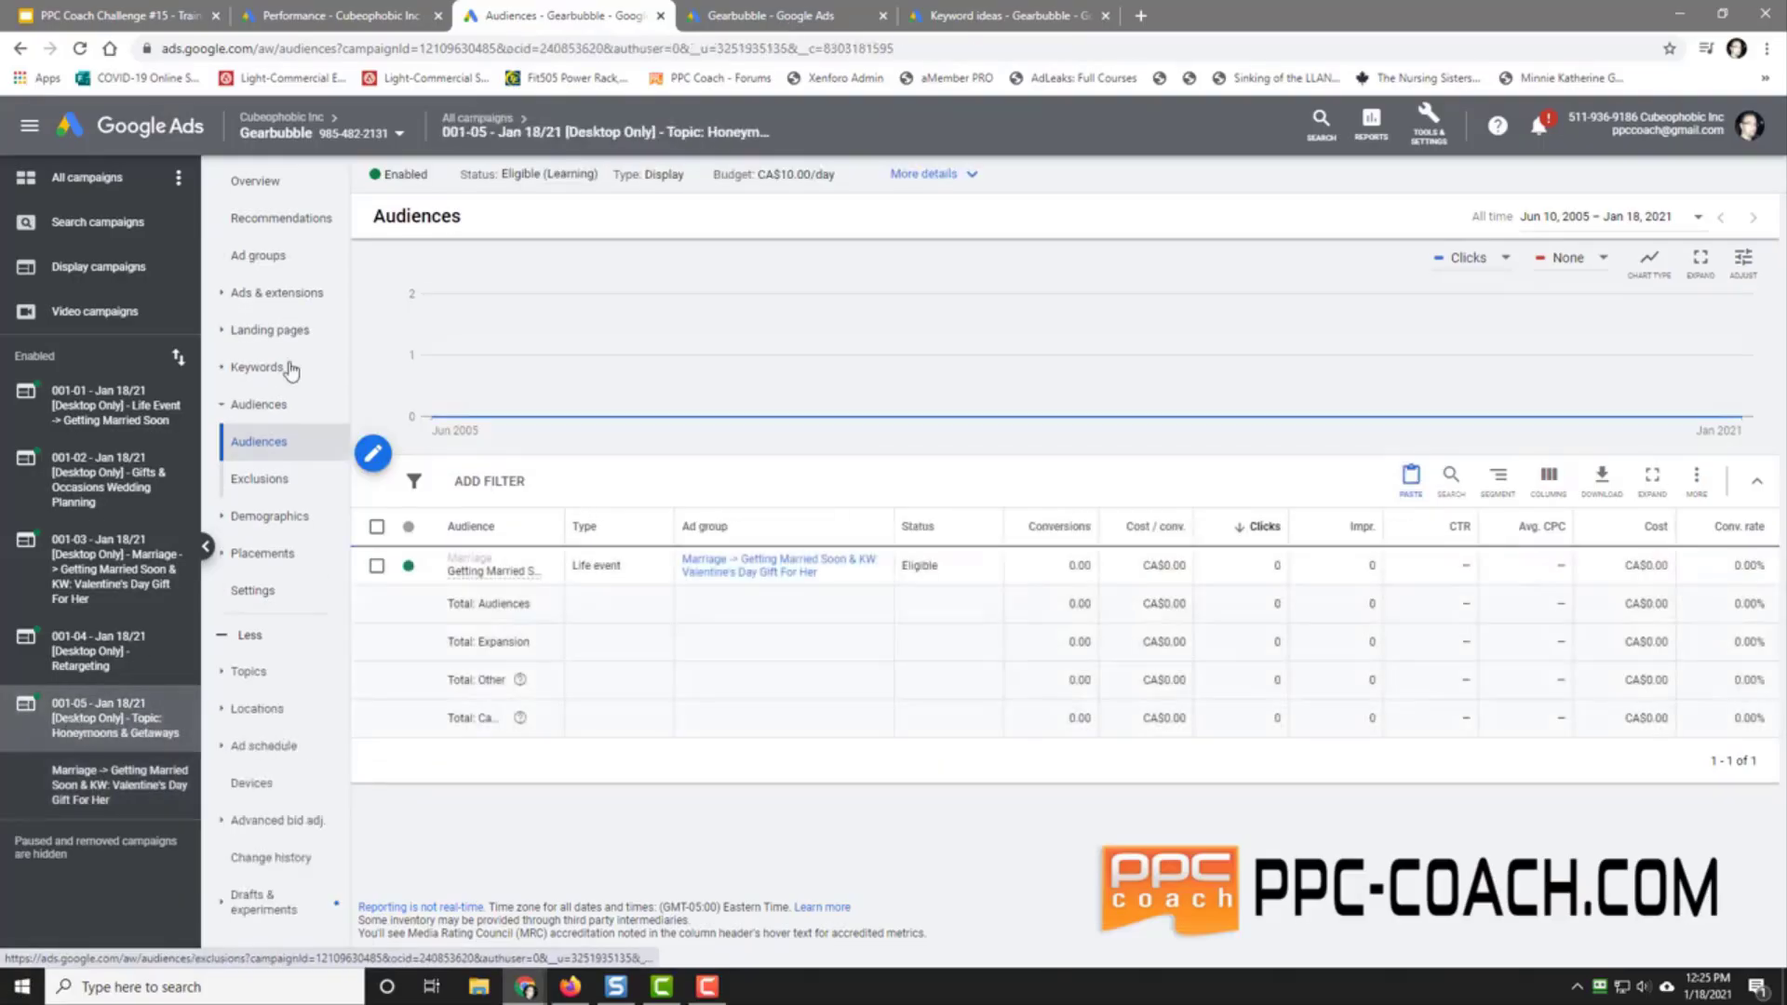
click(261, 255)
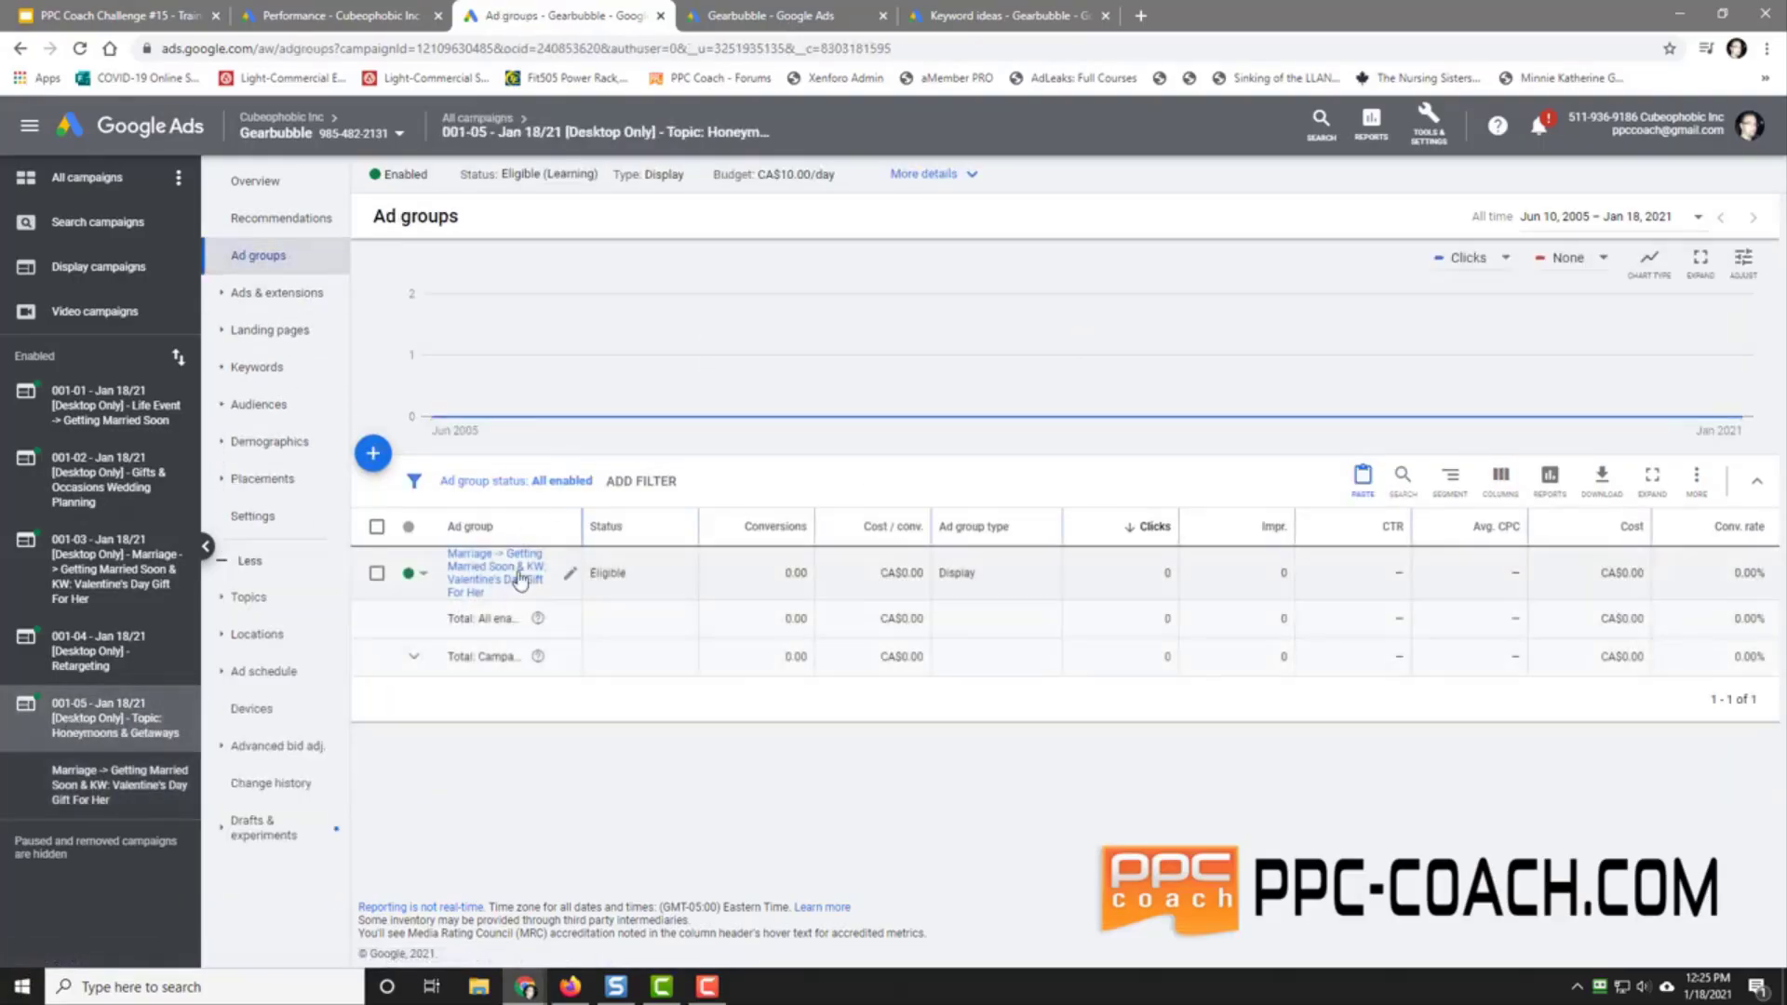
Step: Replace the keyword part of the ad group name with 'Topic: Honeymoons & Getaways', copy the full name, and save
click(570, 573)
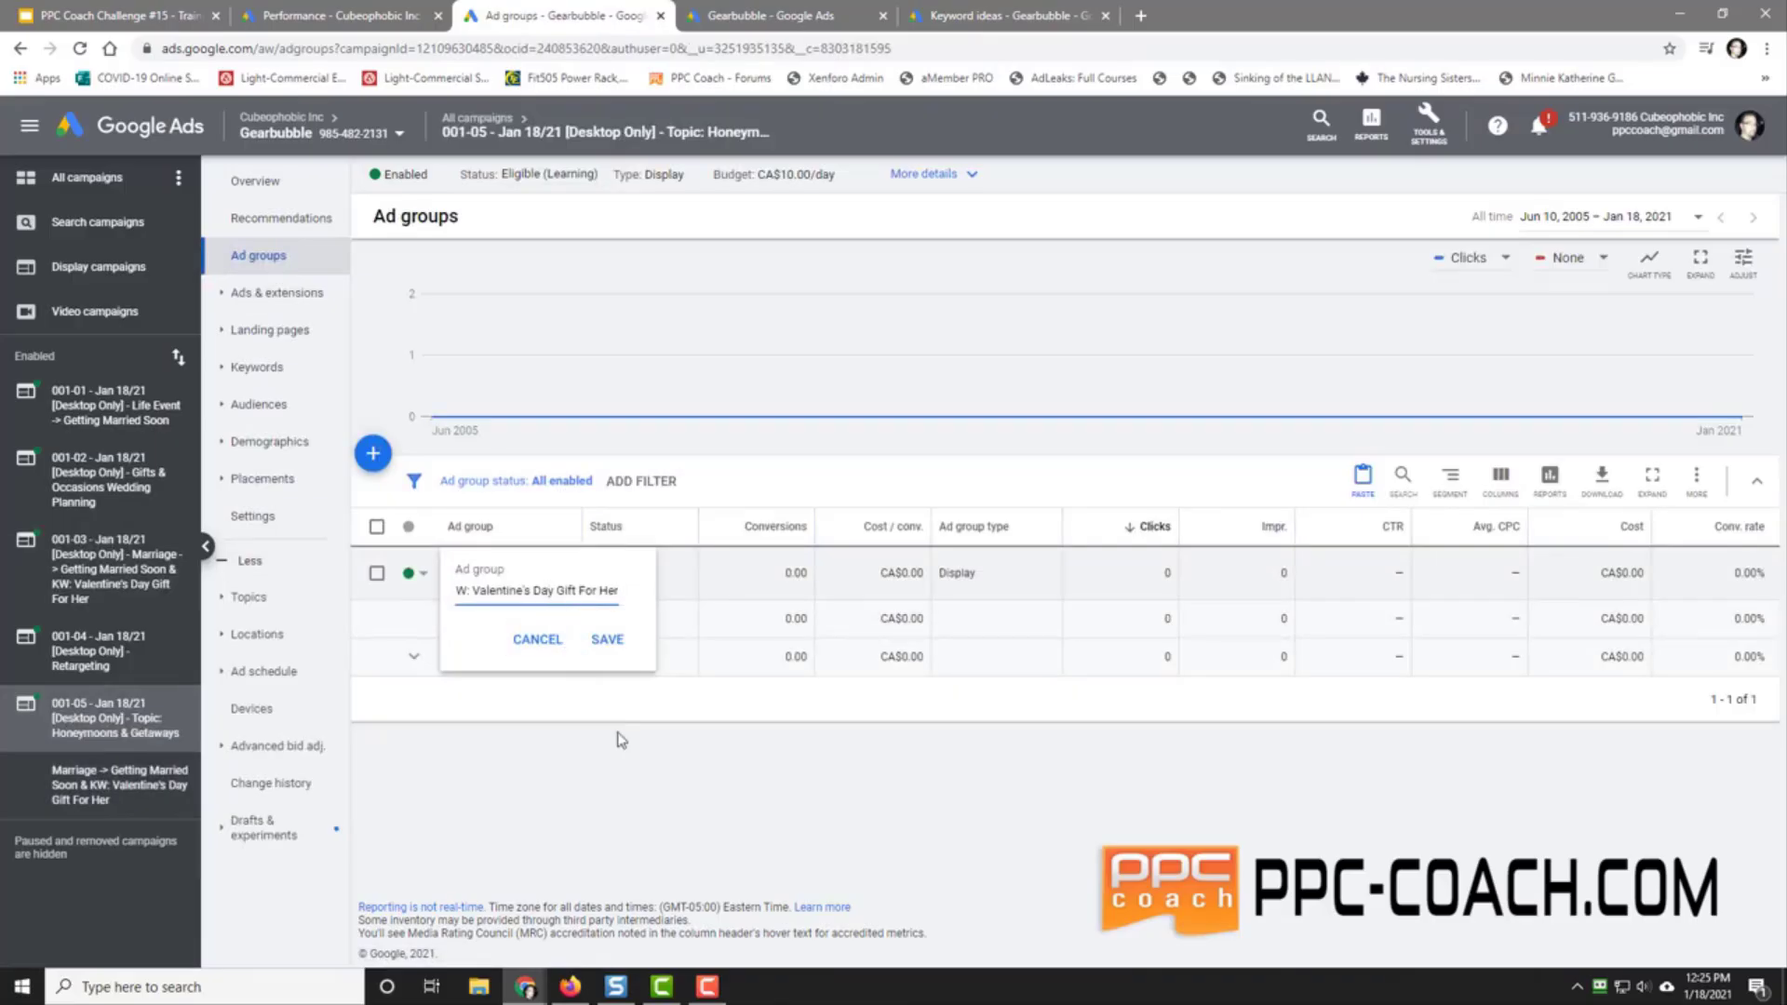
key(BackSpace)
key(BackSpace)
key(BackSpace)
key(BackSpace)
key(BackSpace)
key(BackSpace)
key(BackSpace)
key(BackSpace)
key(BackSpace)
key(BackSpace)
key(BackSpace)
key(BackSpace)
key(BackSpace)
key(BackSpace)
key(BackSpace)
key(BackSpace)
key(BackSpace)
key(BackSpace)
key(BackSpace)
key(BackSpace)
key(BackSpace)
key(BackSpace)
text(Topic: Honeymoons & Getaways)
key(Home)
triple_click(535, 590)
right_click(534, 592)
click(587, 662)
click(607, 641)
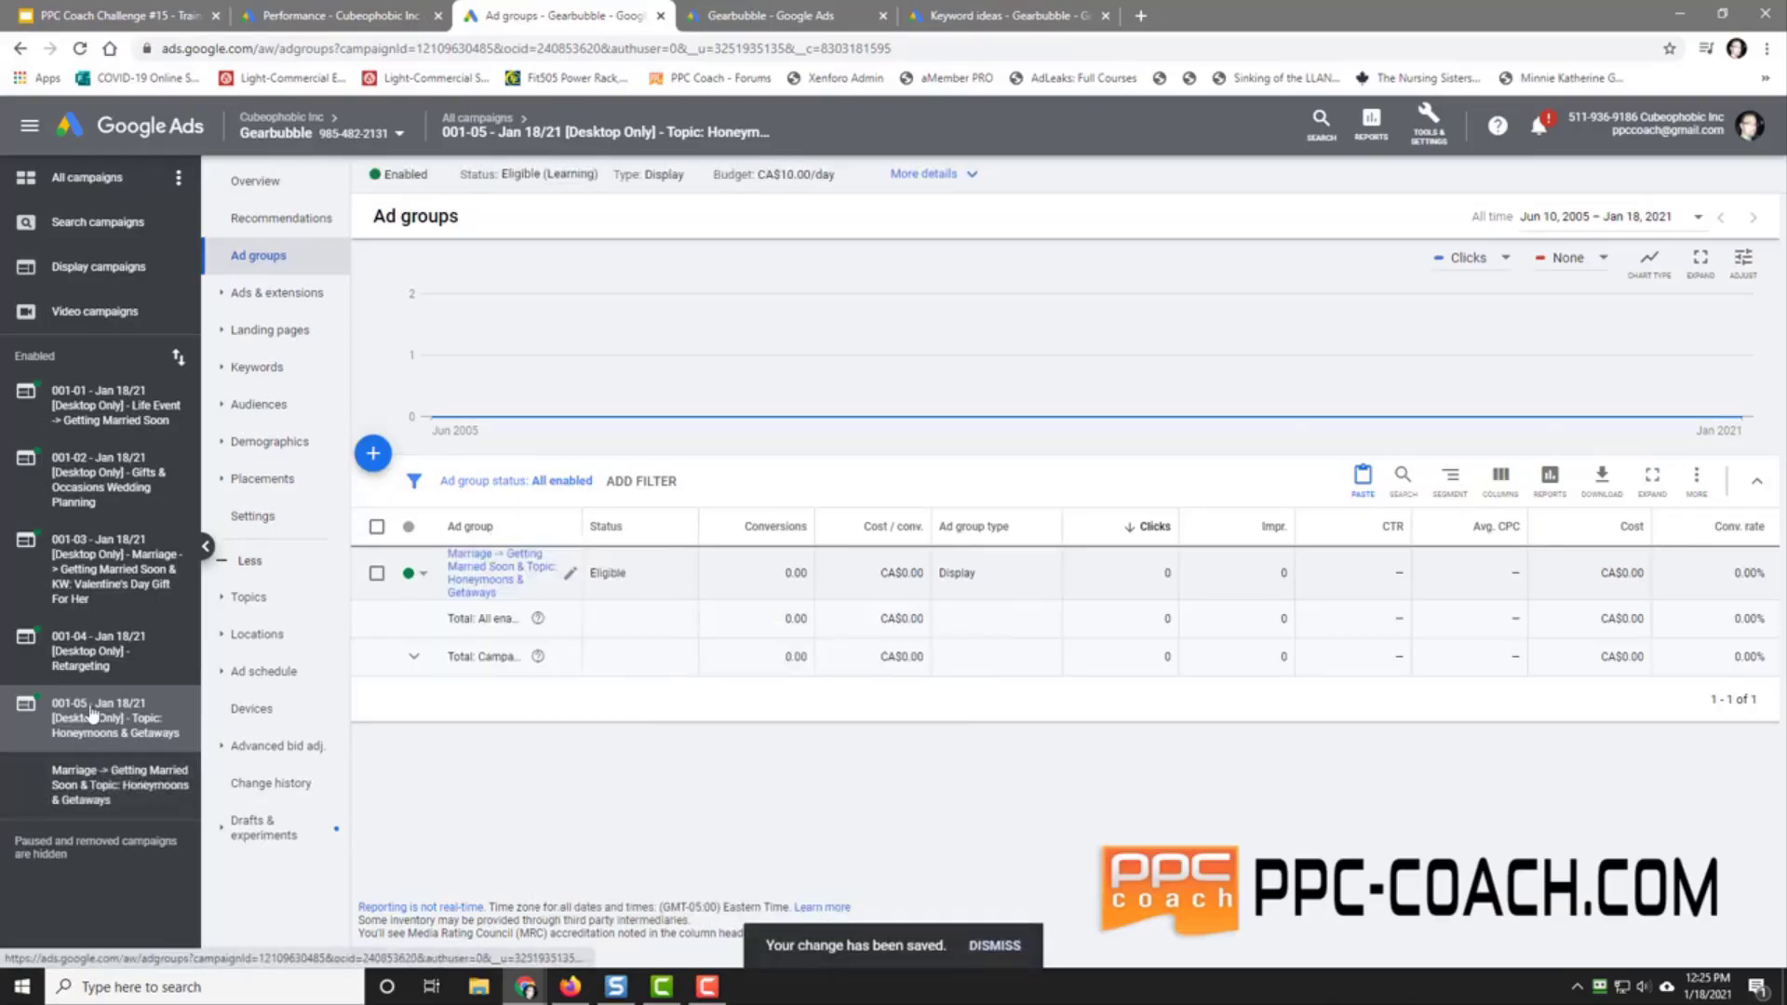
Step: Paste the copied 'Marriage -> Getting Married Soon & Topic: Honeymoons & Getaways' text into campaign 001-05's name and save
click(84, 180)
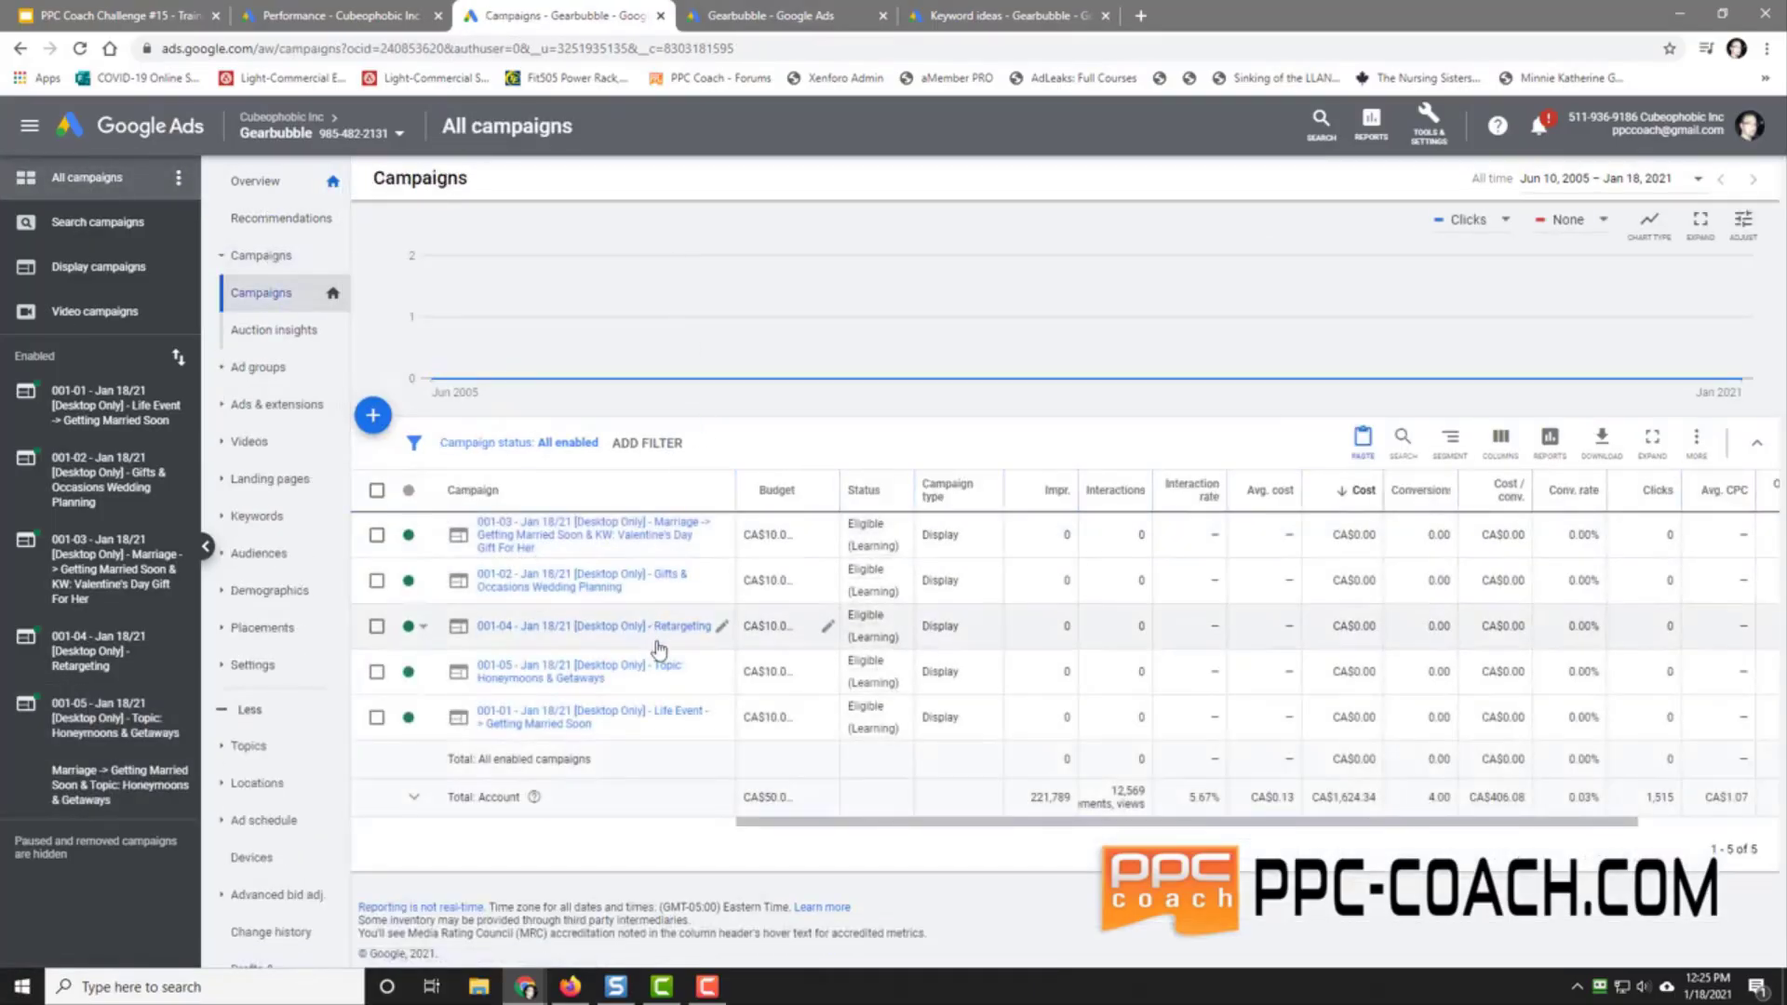
click(721, 672)
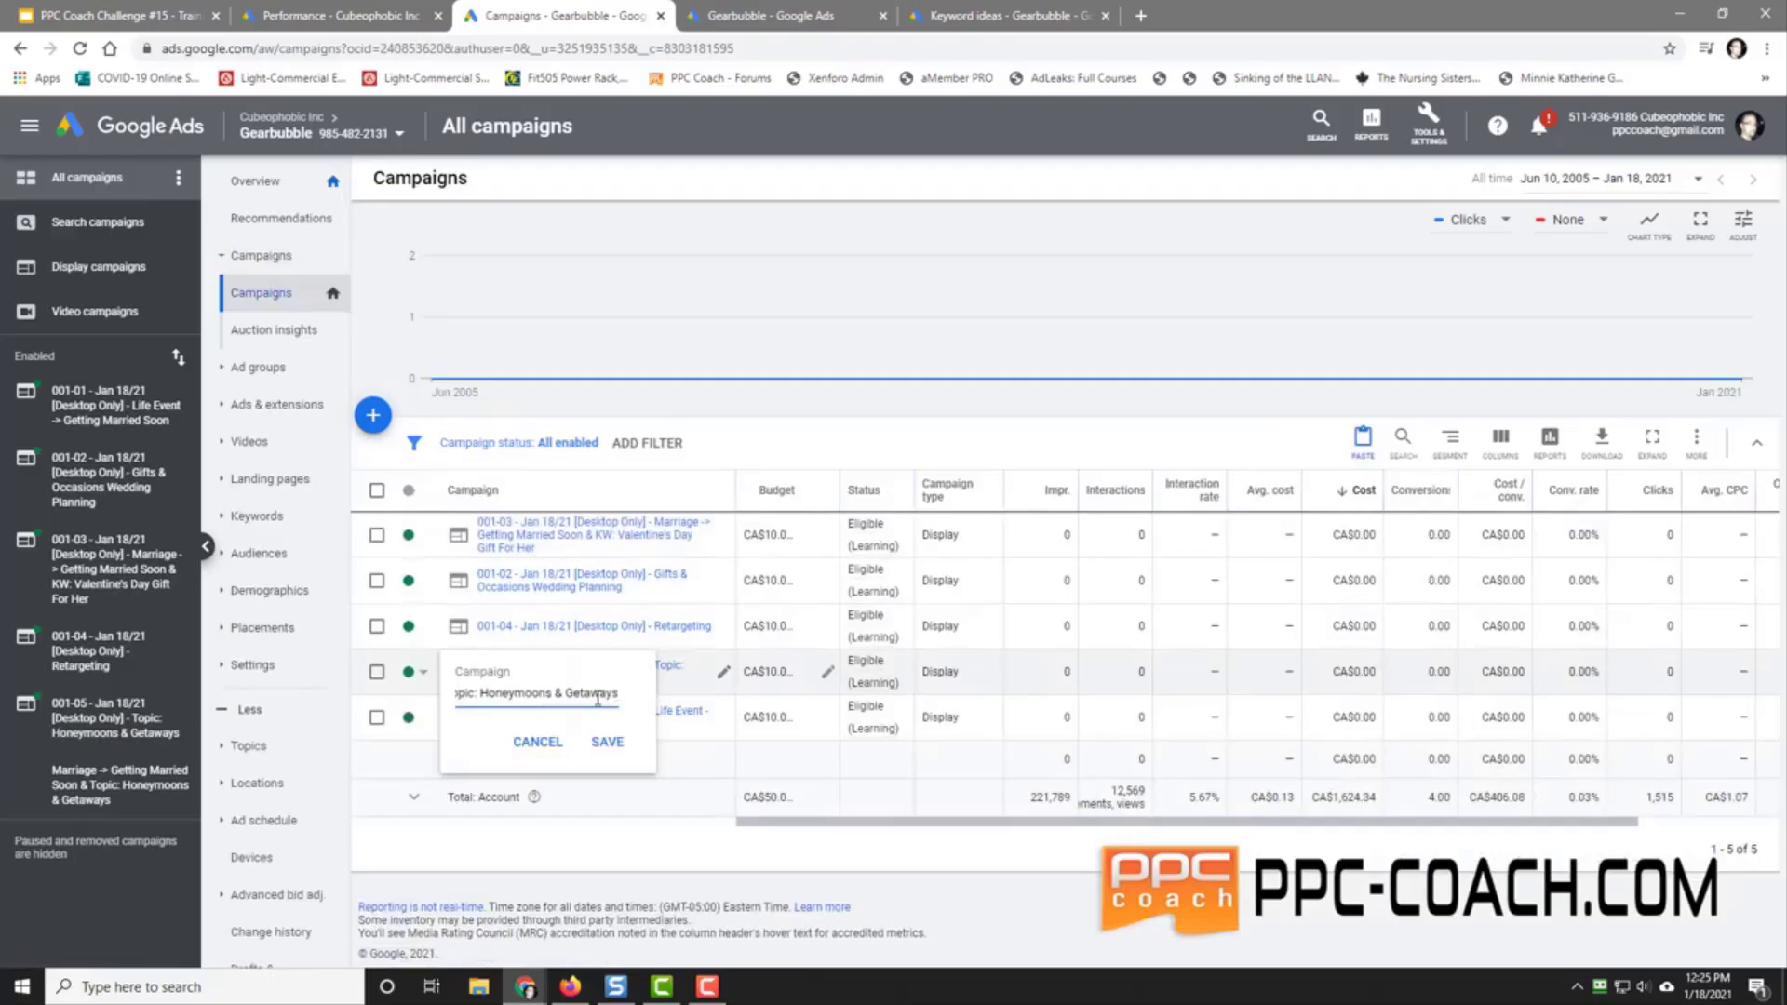
drag(620, 693, 493, 705)
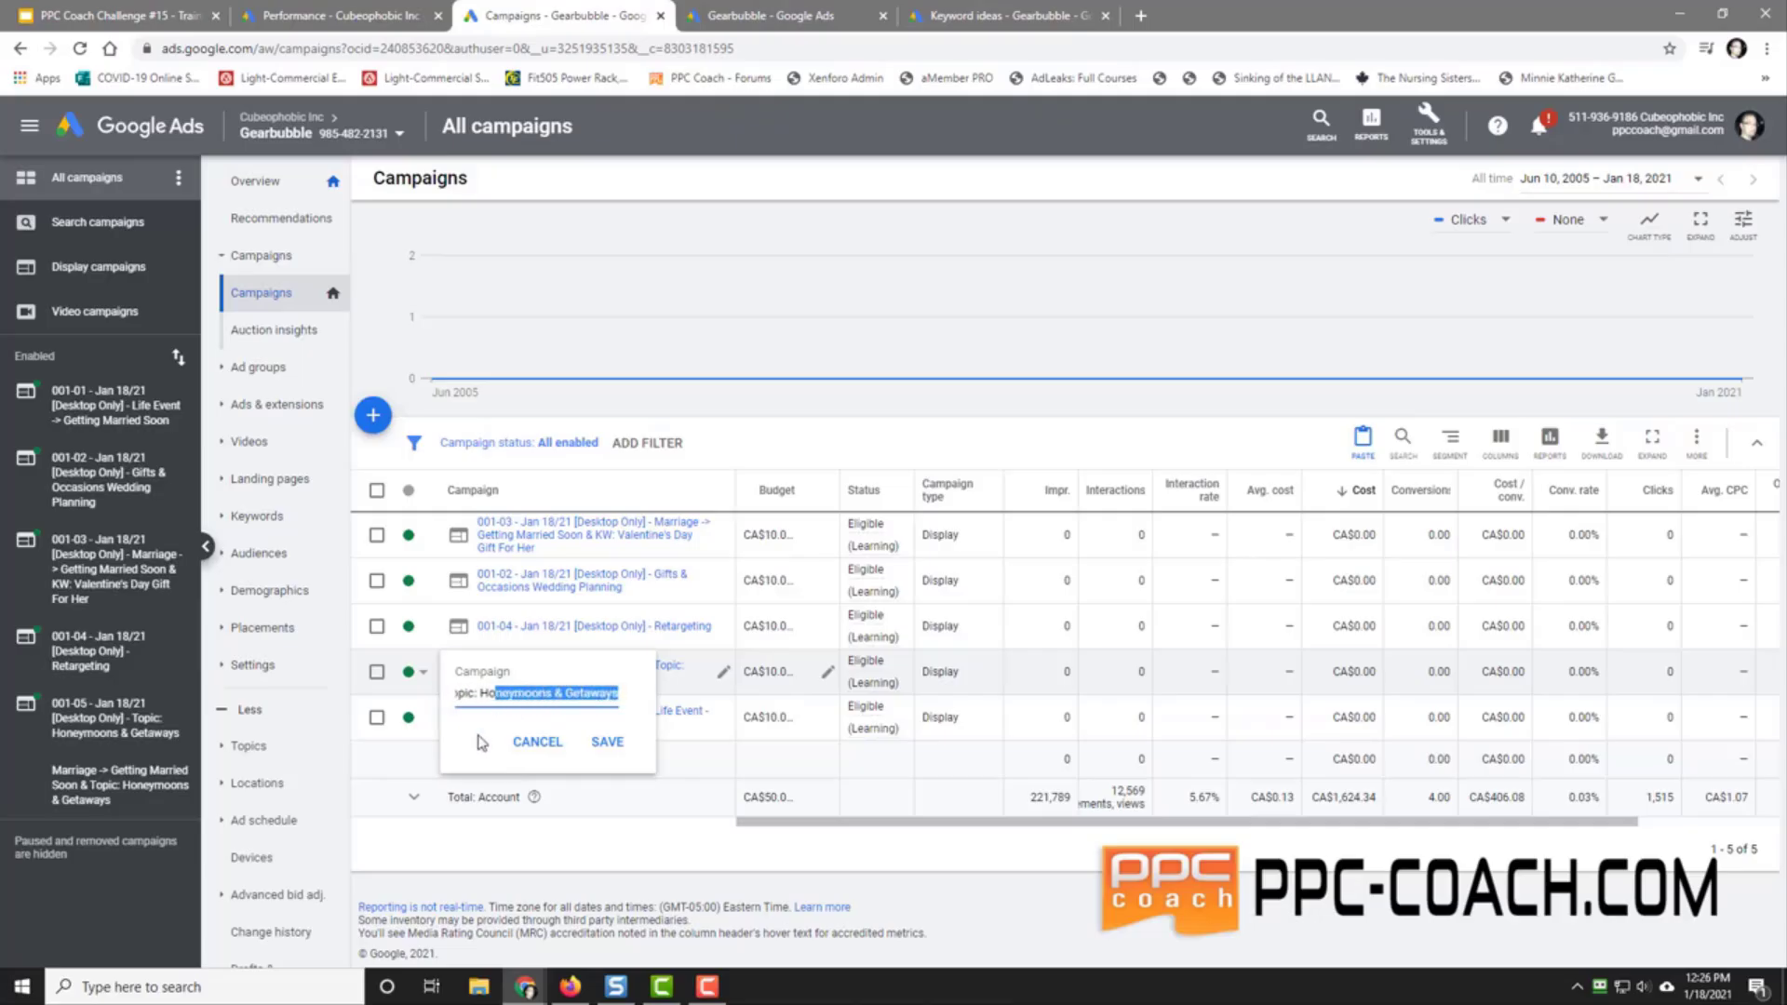
key(BackSpace)
key(BackSpace)
key(BackSpace)
key(BackSpace)
key(BackSpace)
key(BackSpace)
key(BackSpace)
key(BackSpace)
key(BackSpace)
key(BackSpace)
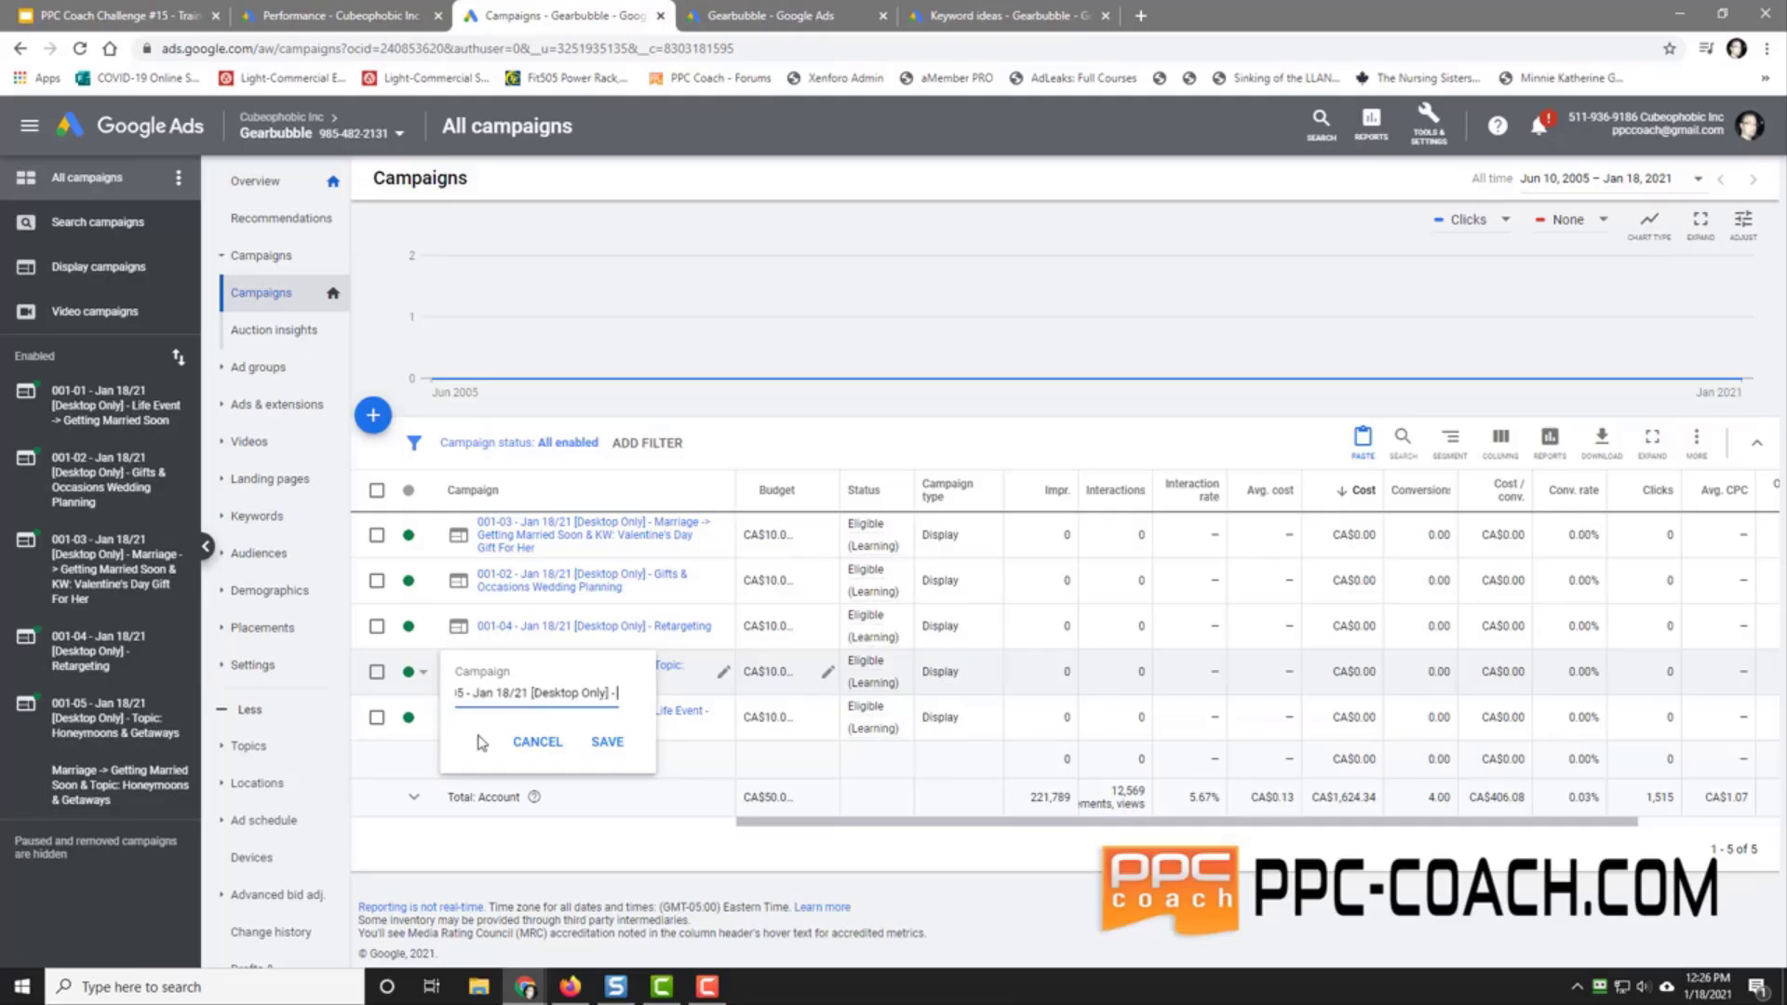
key(ctrl+z)
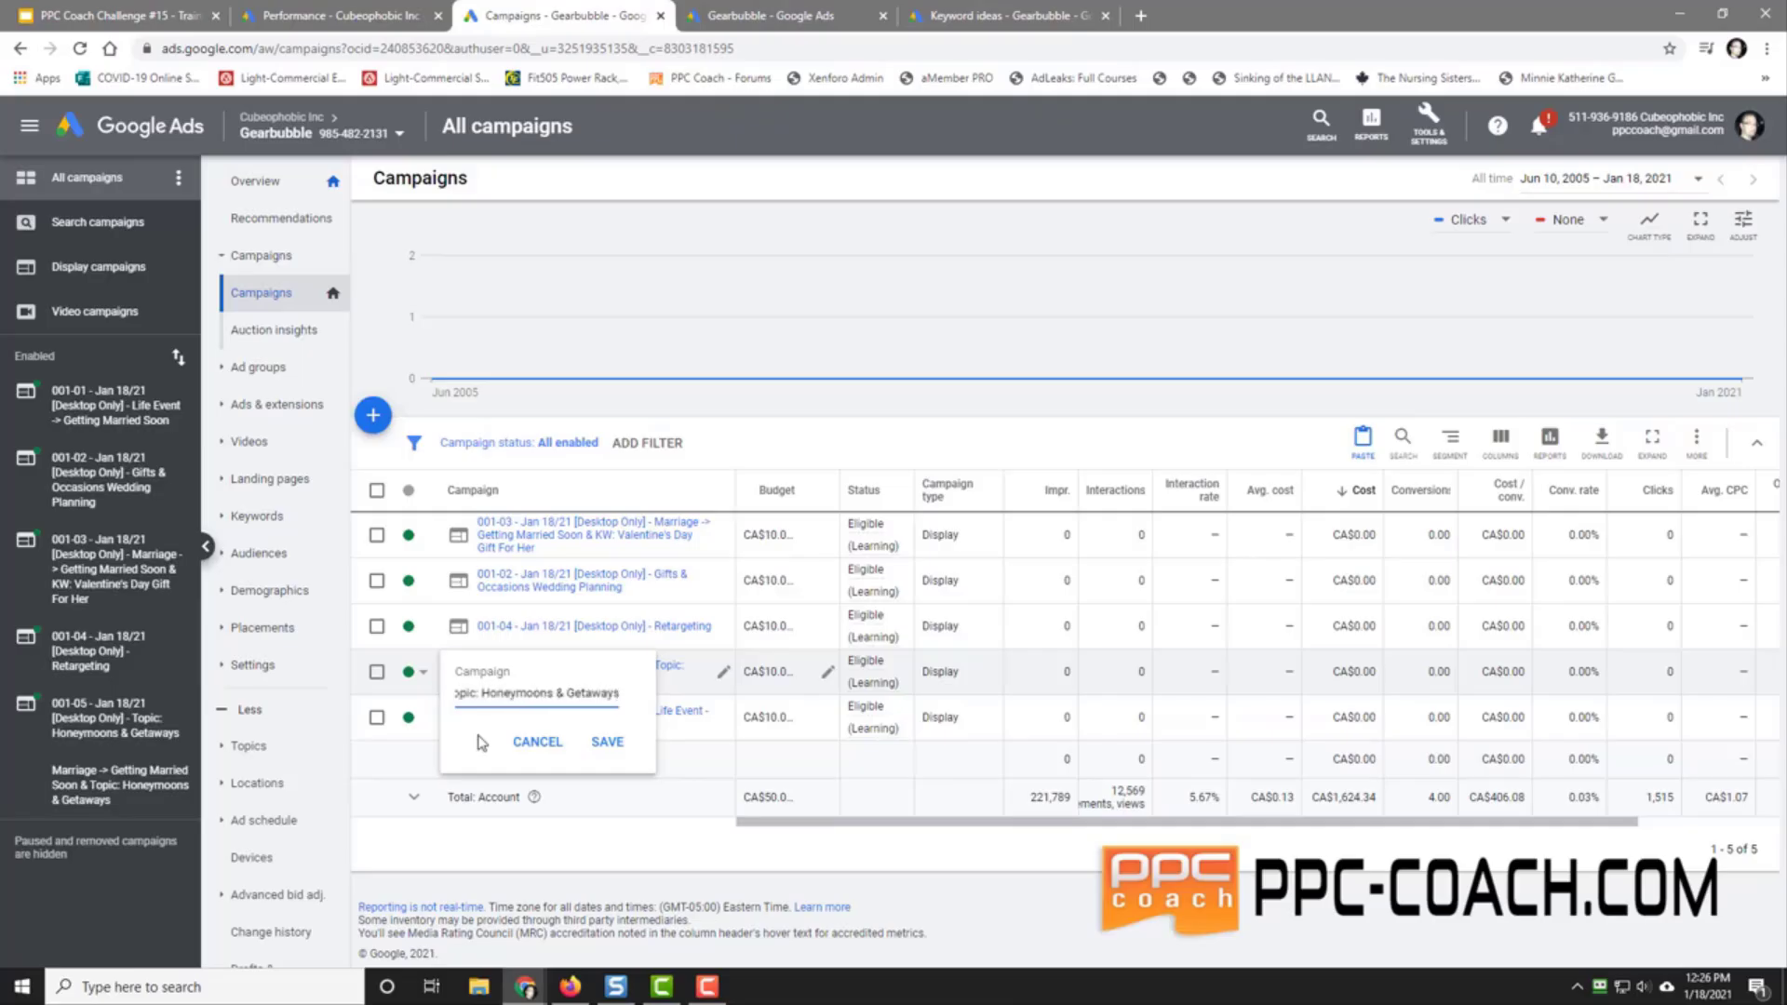
click(607, 741)
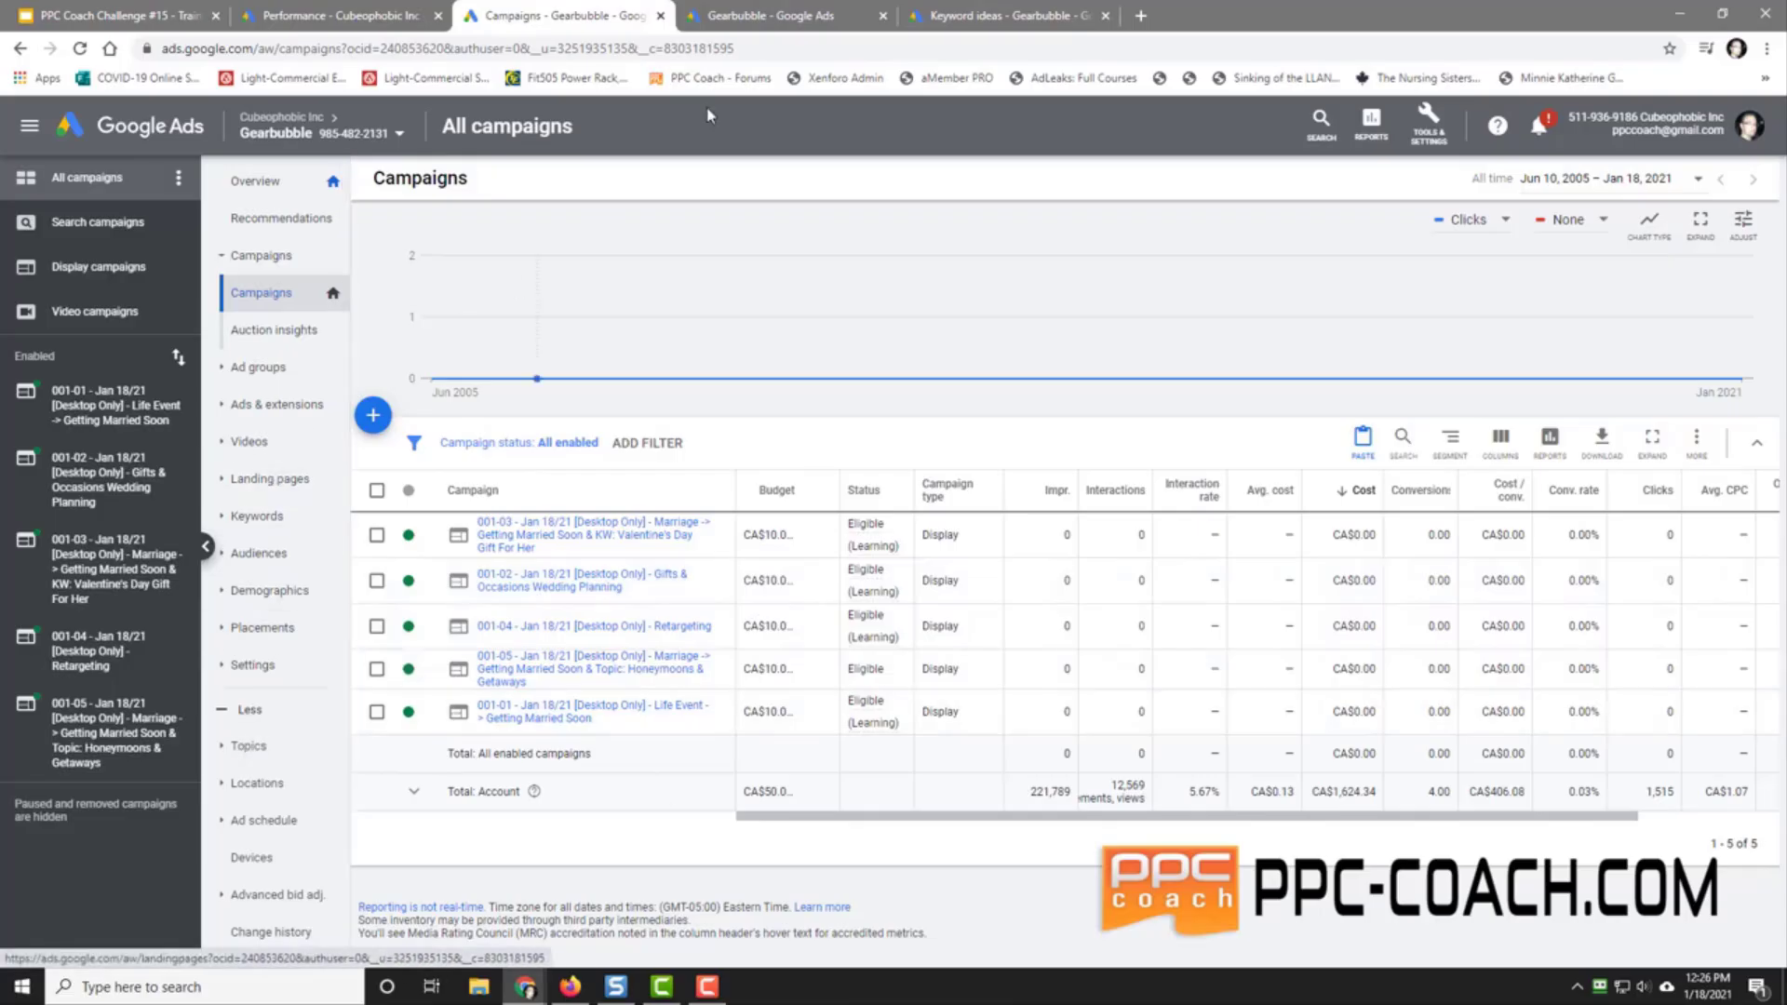
click(1003, 15)
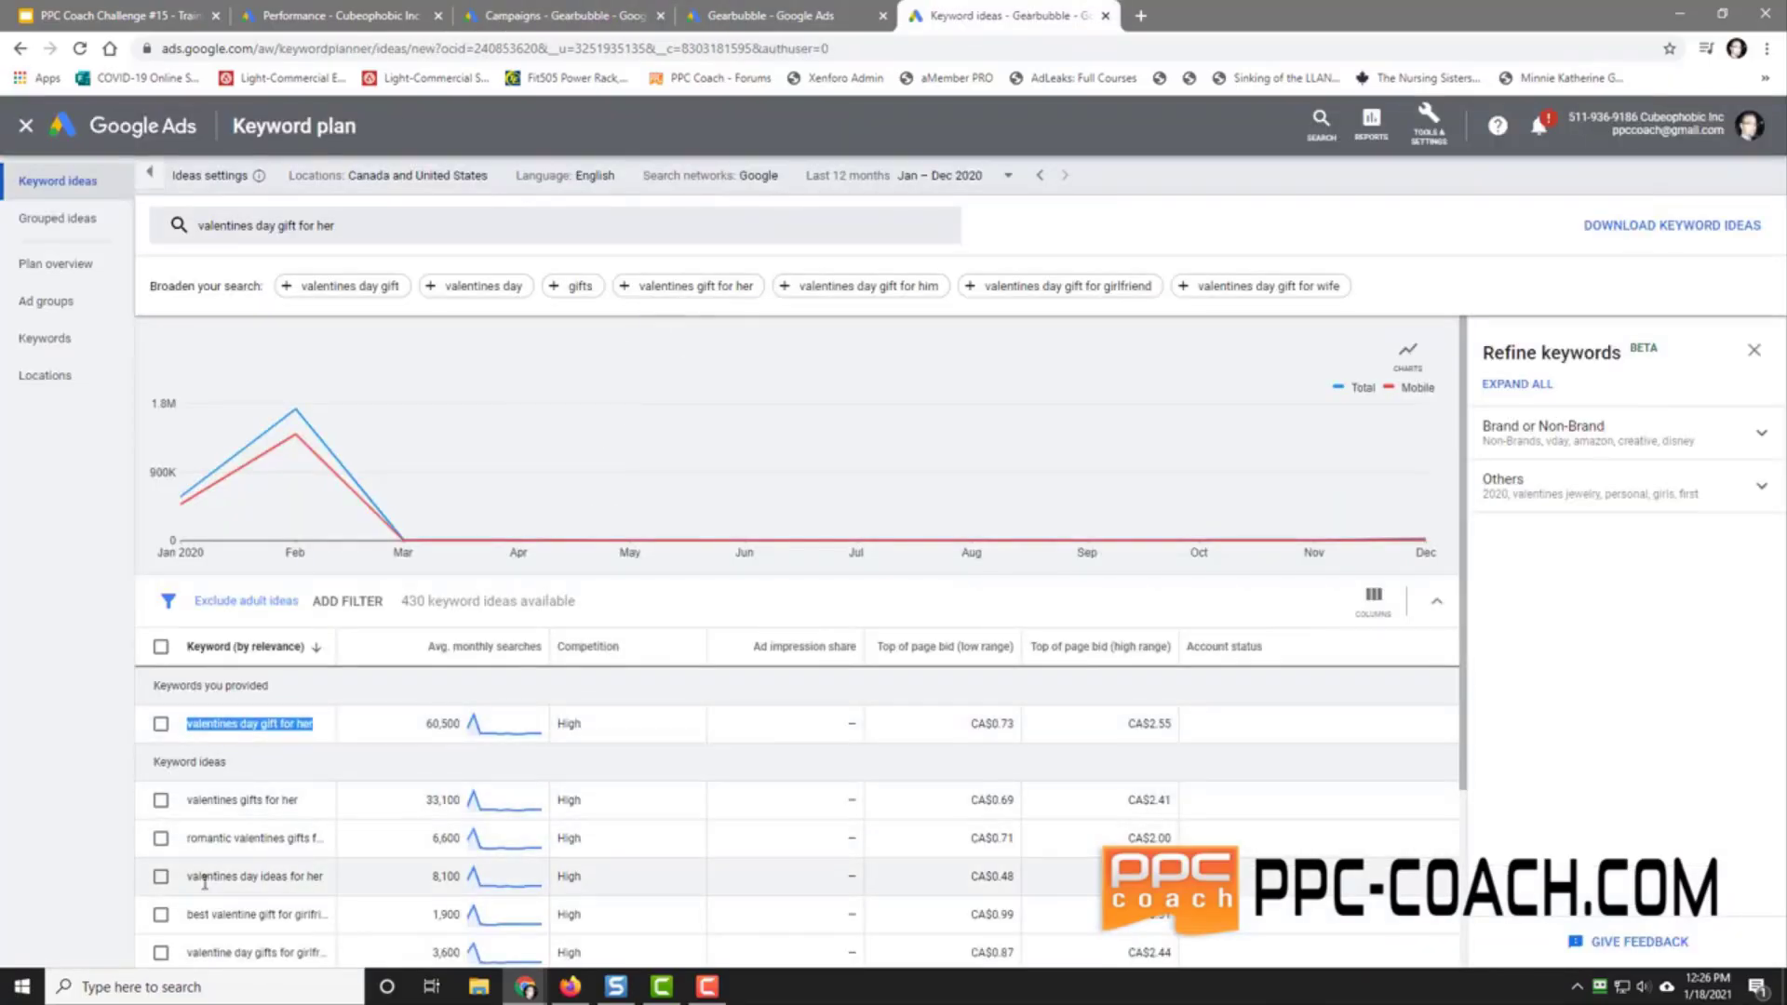
scroll(255, 895, down, 2)
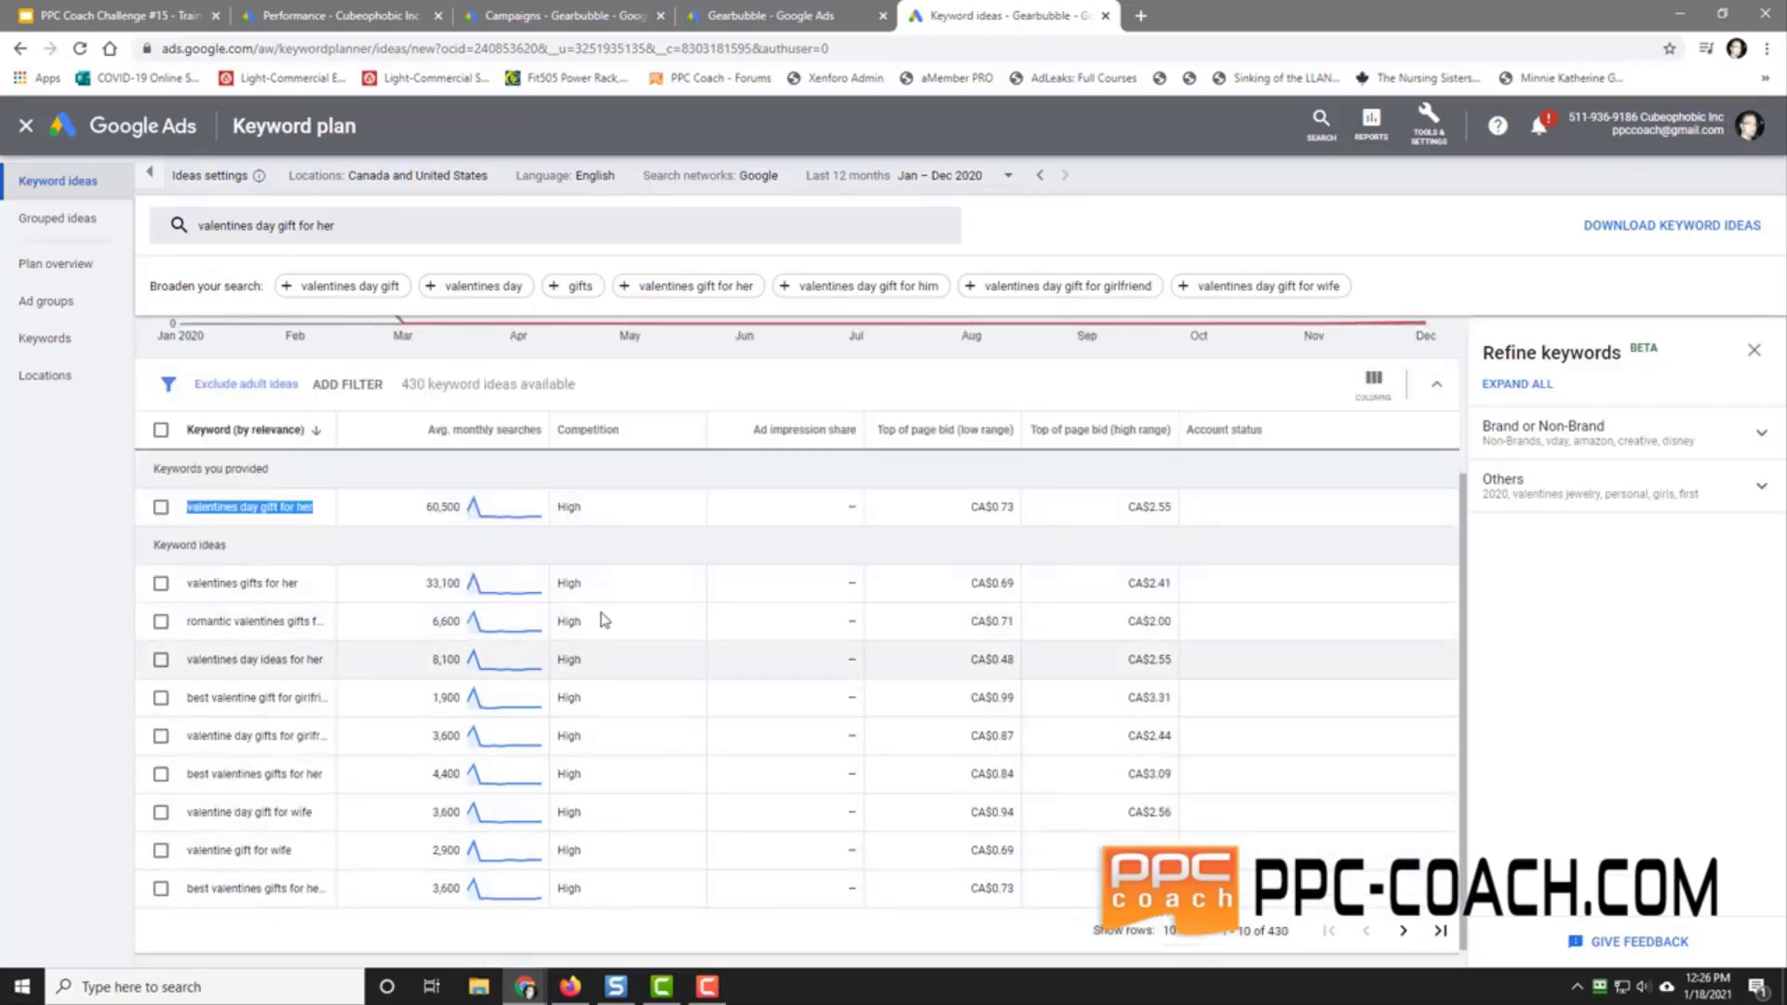
scroll(1010, 542, up, 2)
click(557, 10)
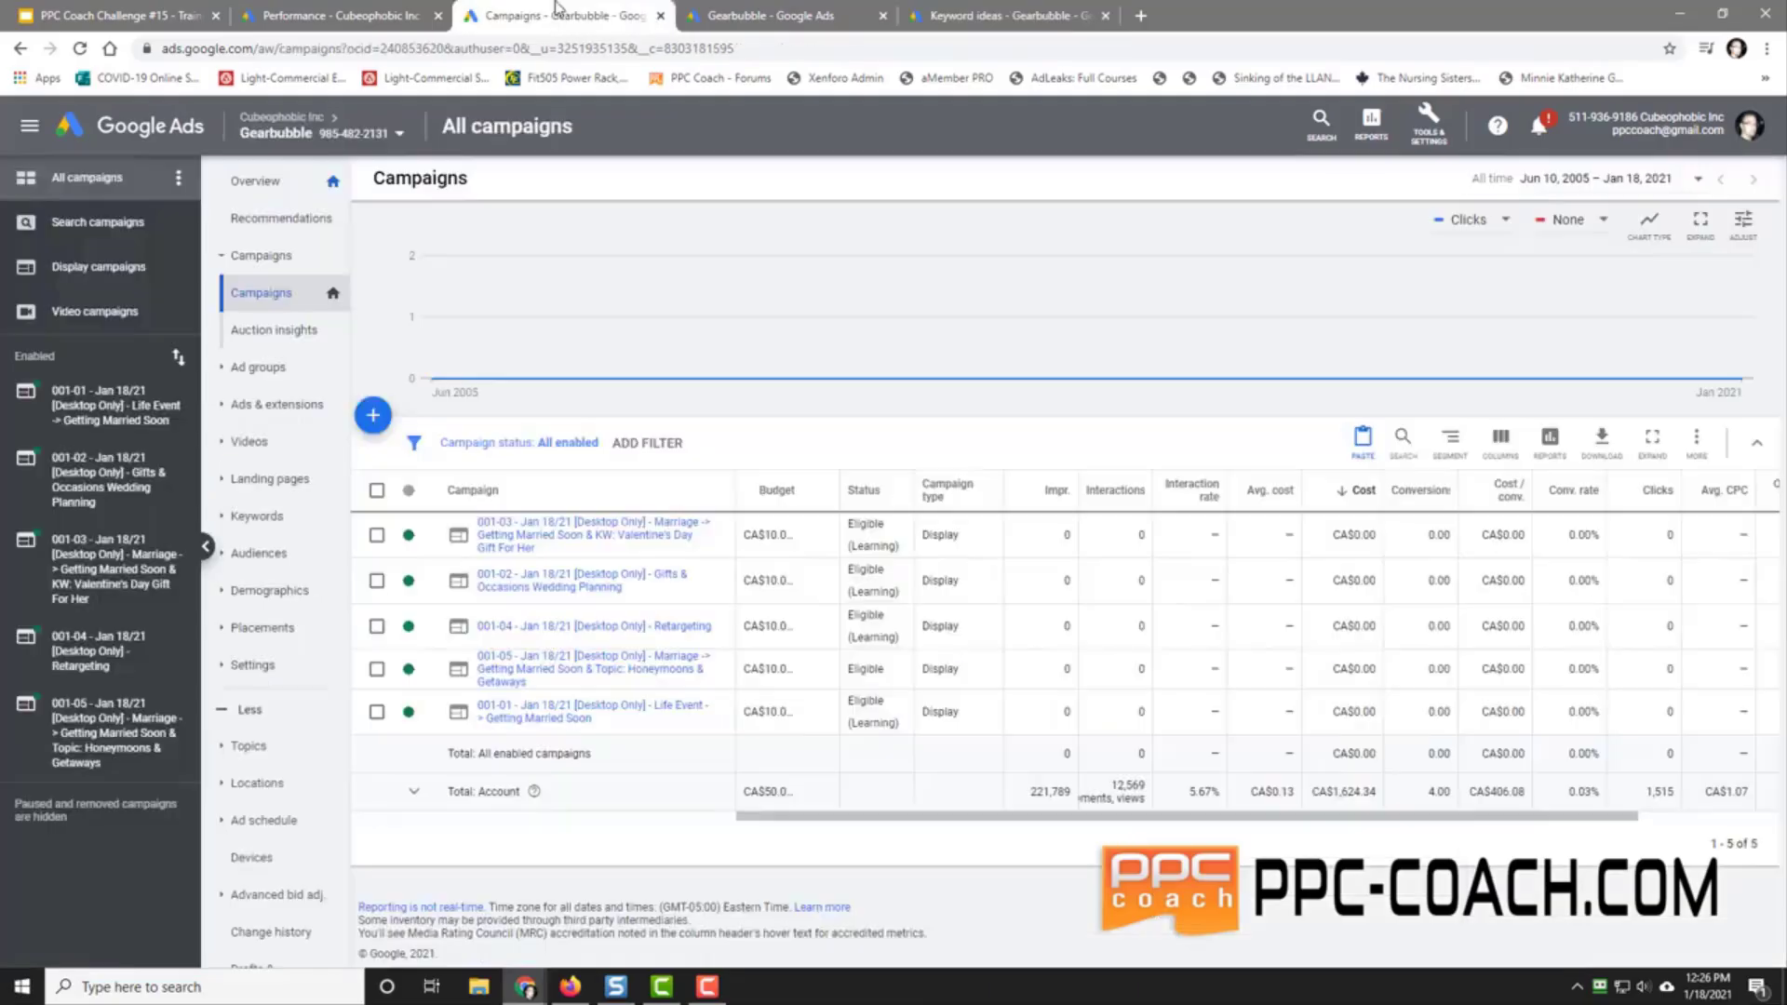